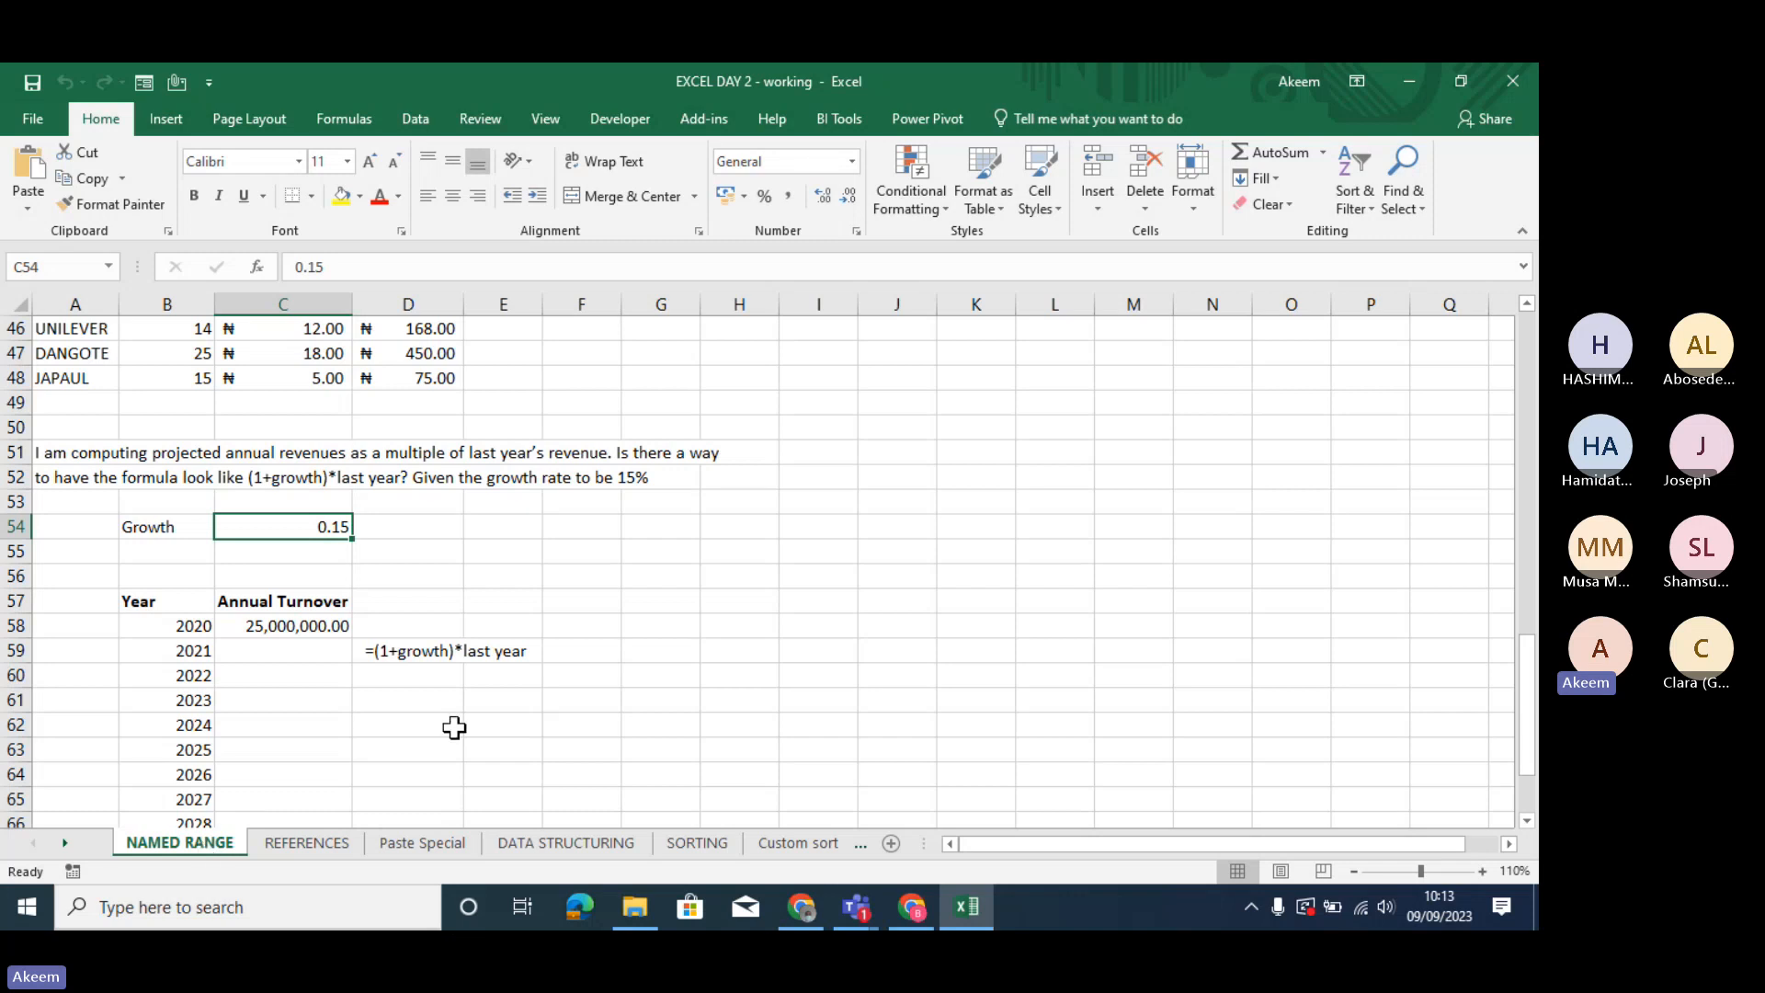
- Try to name the range I50:I54 "salary" and fill its cells with yellow
left_click(705, 602)
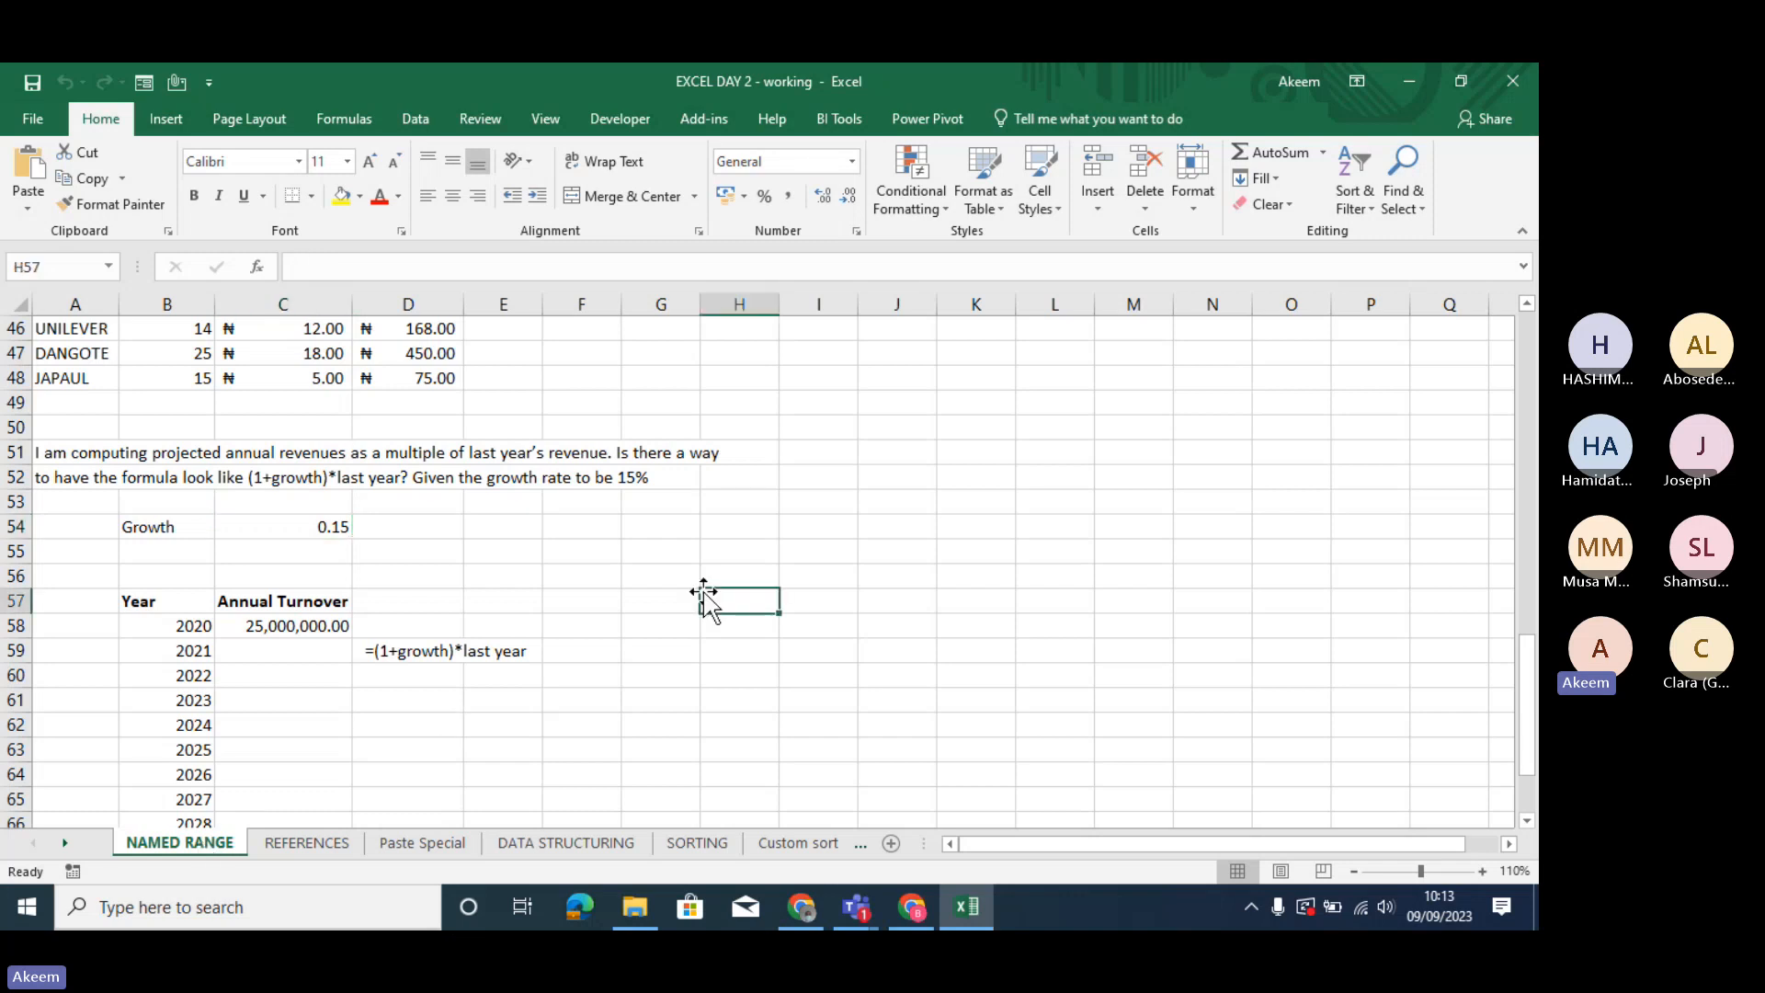
left_click(821, 487)
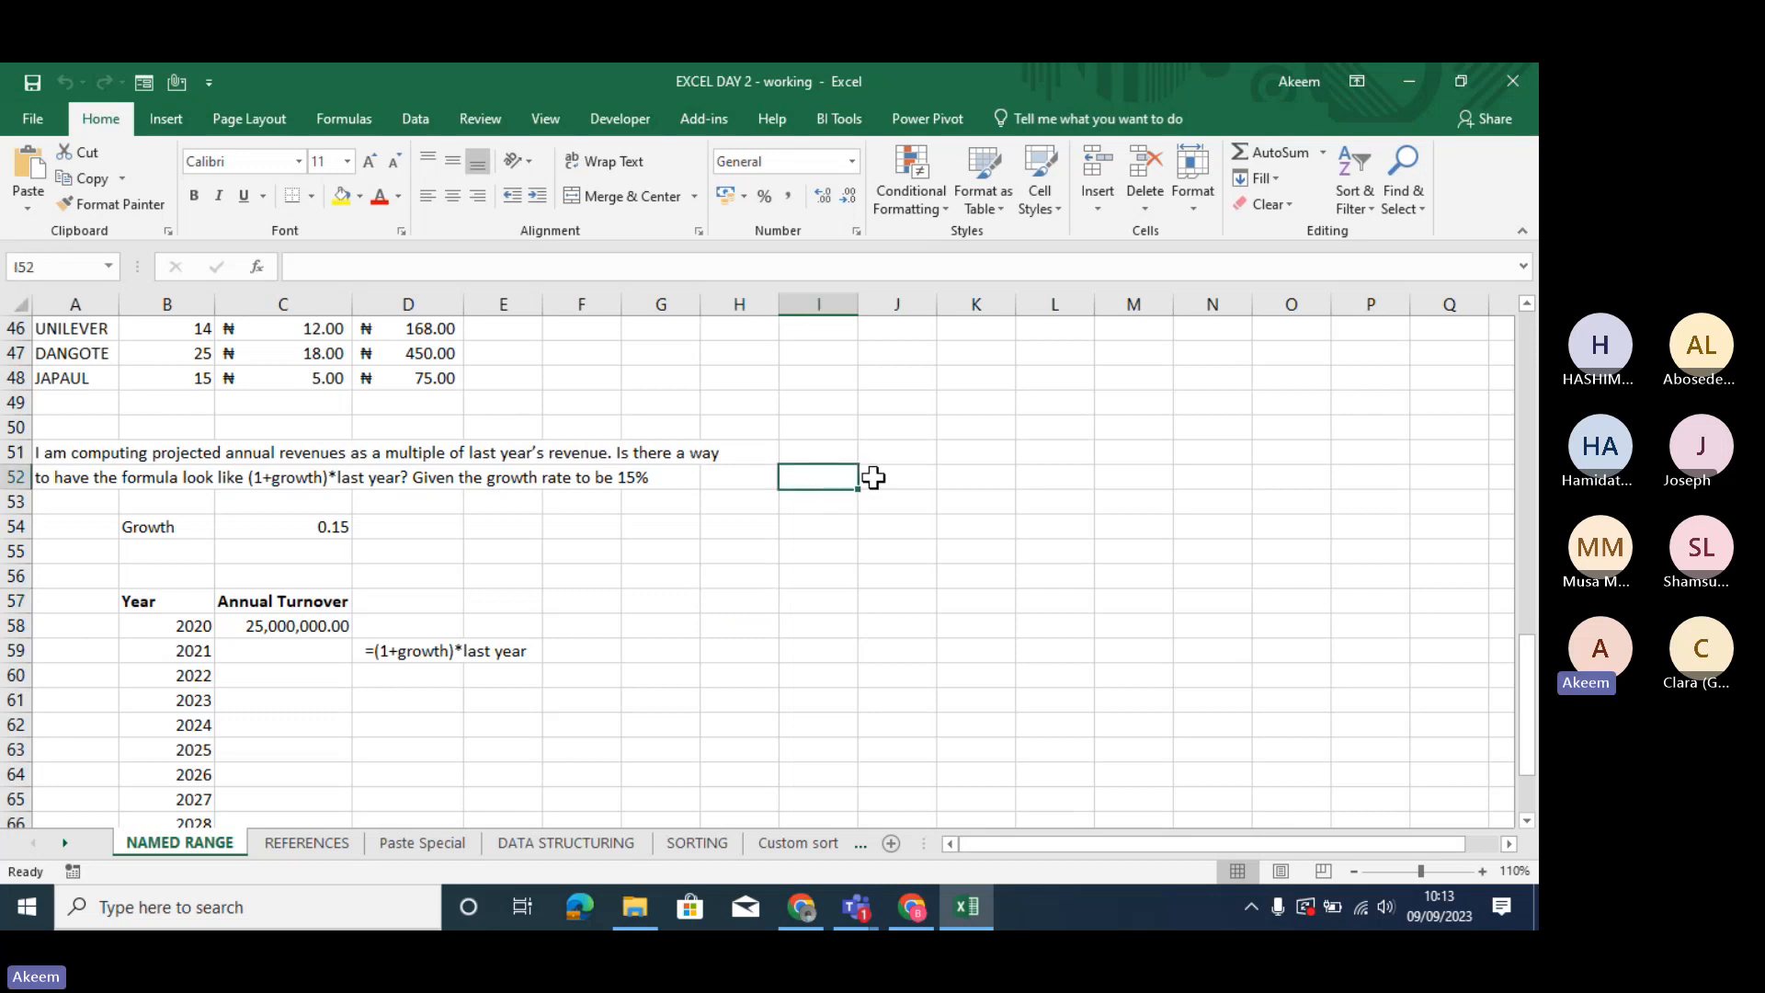
left_click(798, 436)
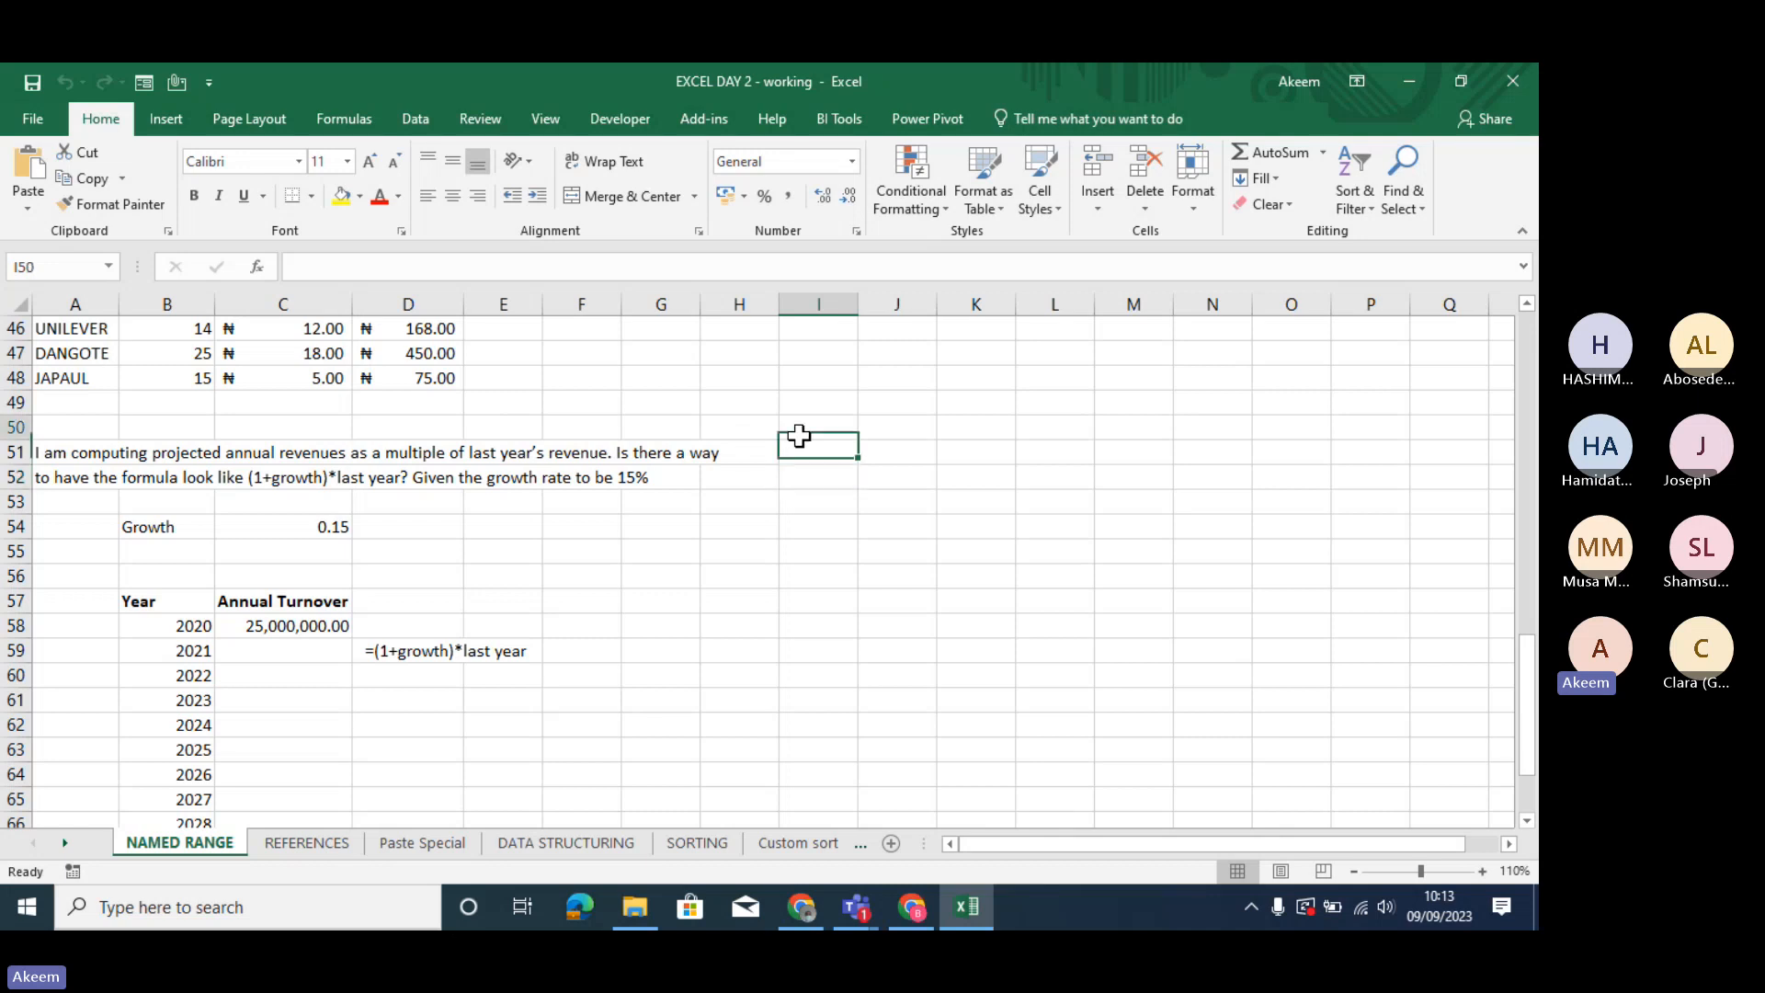
left_click_drag(799, 435, 812, 528)
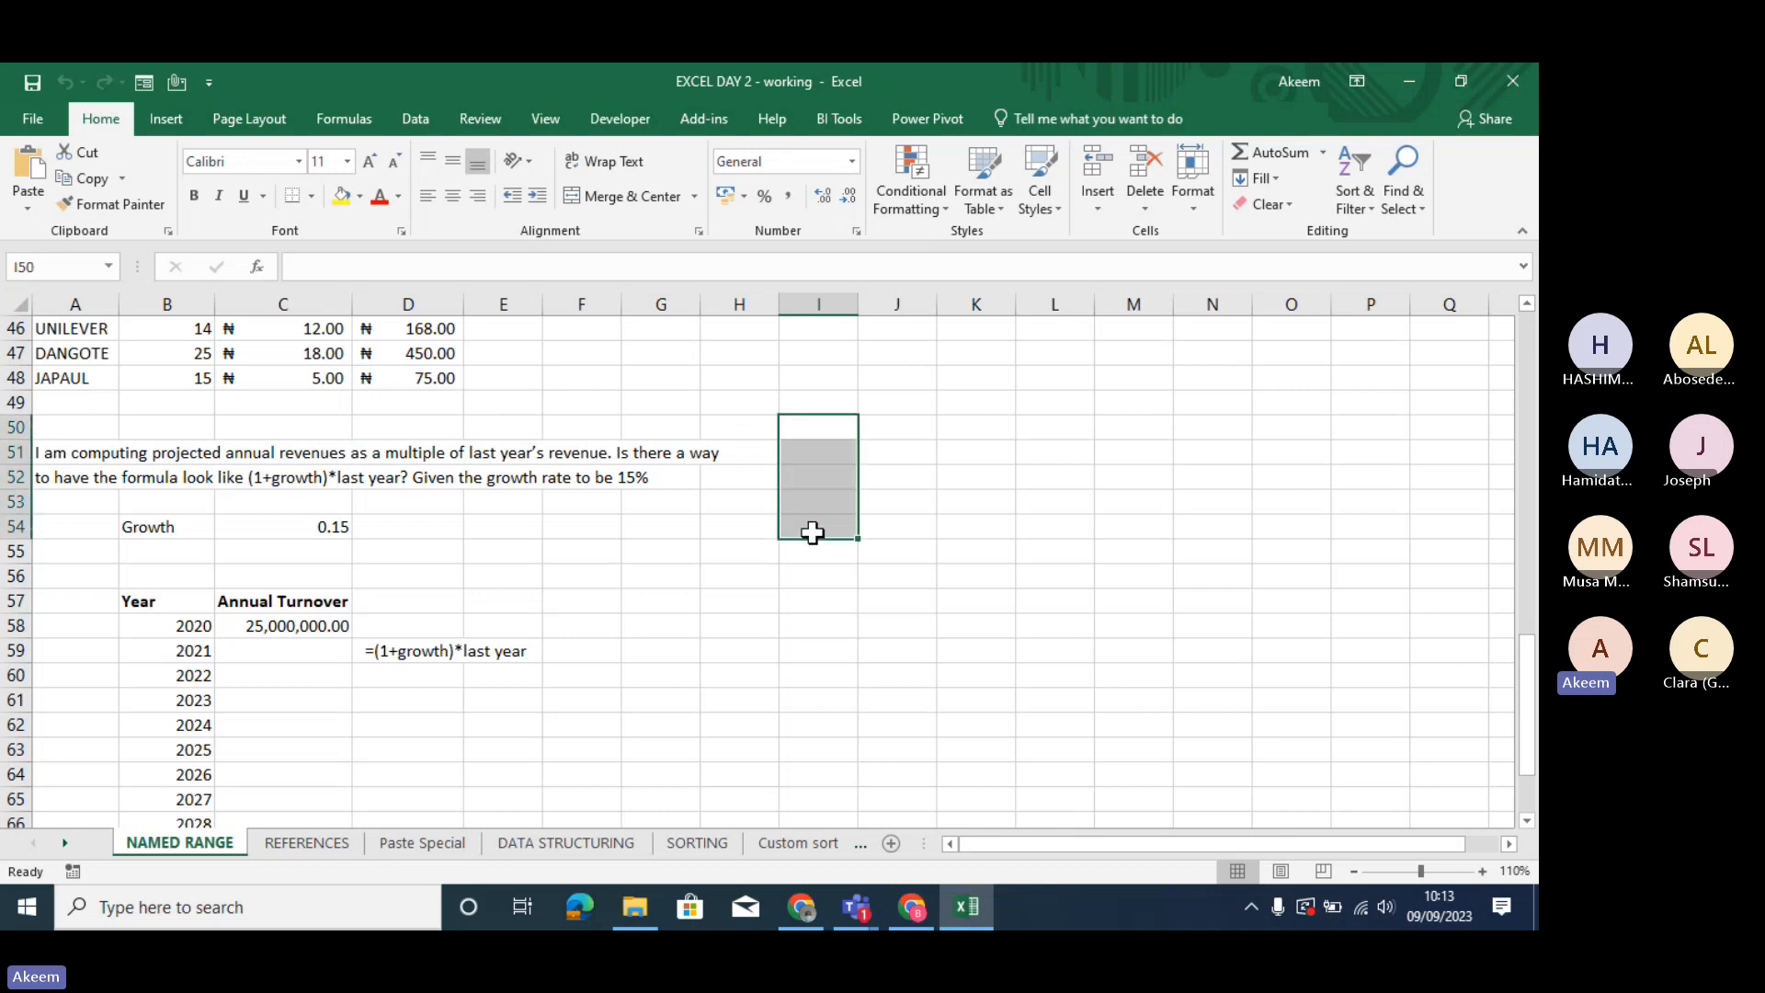
left_click(72, 266)
type("salary")
key("Return")
left_click(342, 195)
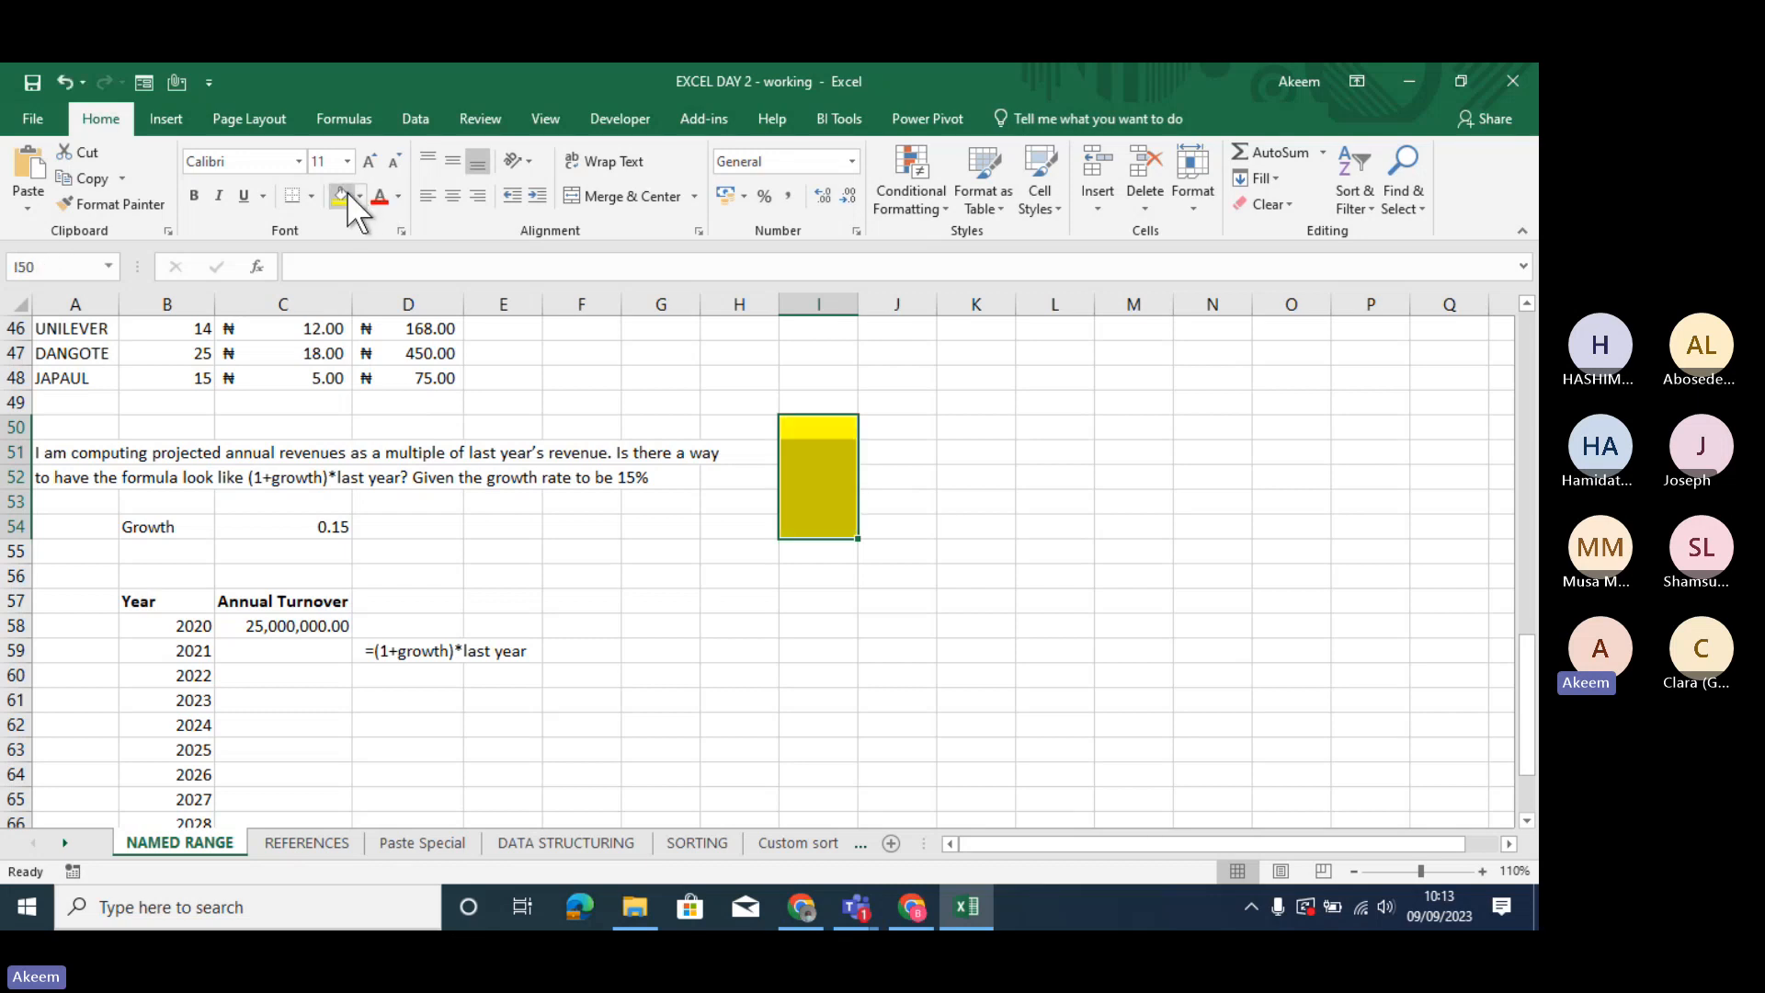
left_click(961, 500)
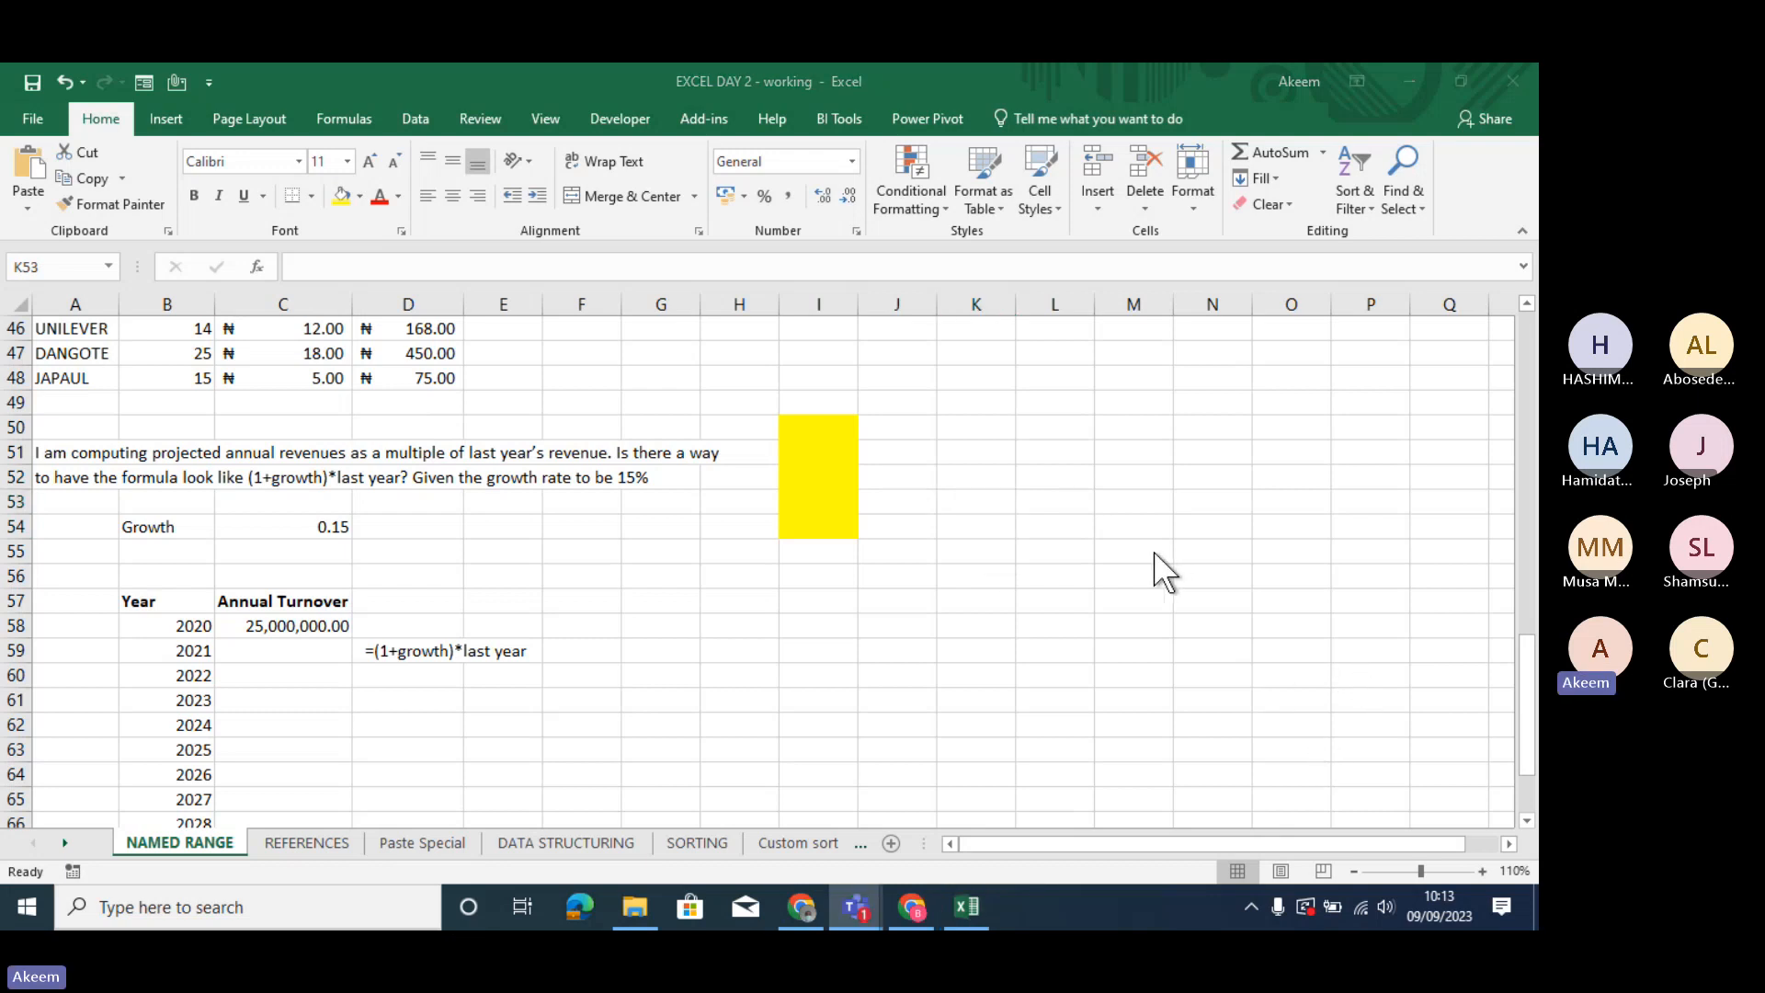
- Enter the values 3000, 2345 and 3980 in cells I50, I51 and I52 of the yellow range
left_click(816, 427)
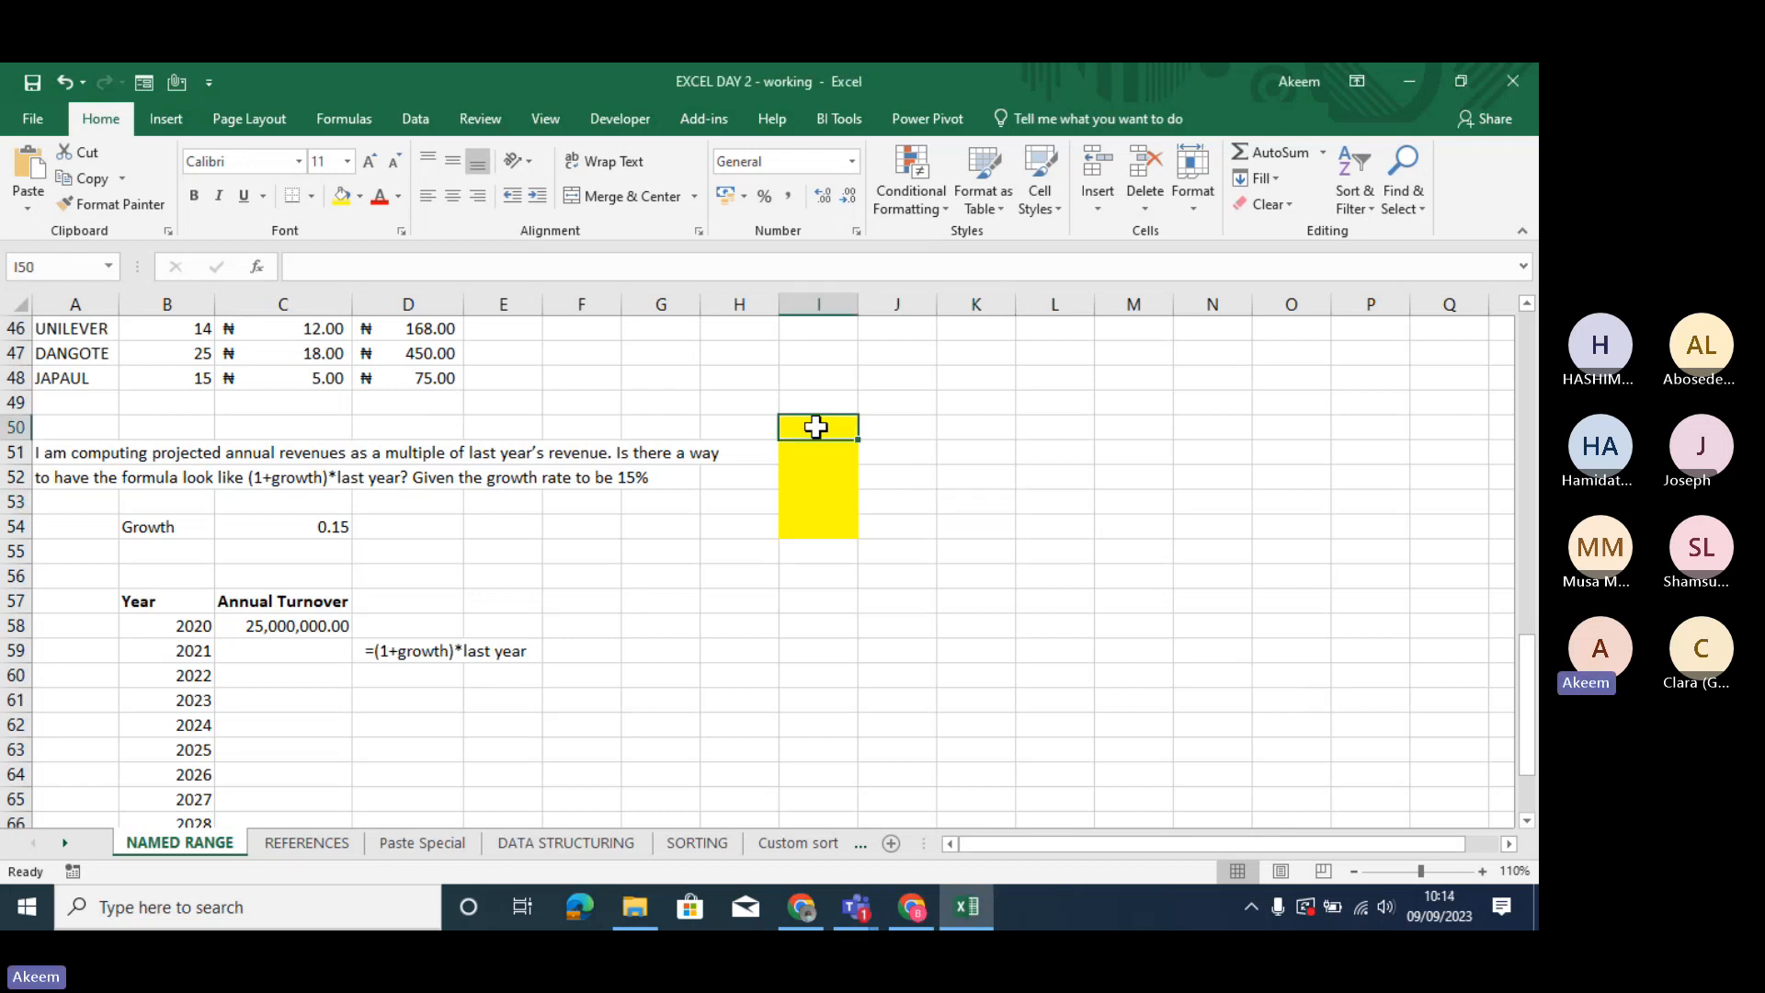
type("10000")
key("Return")
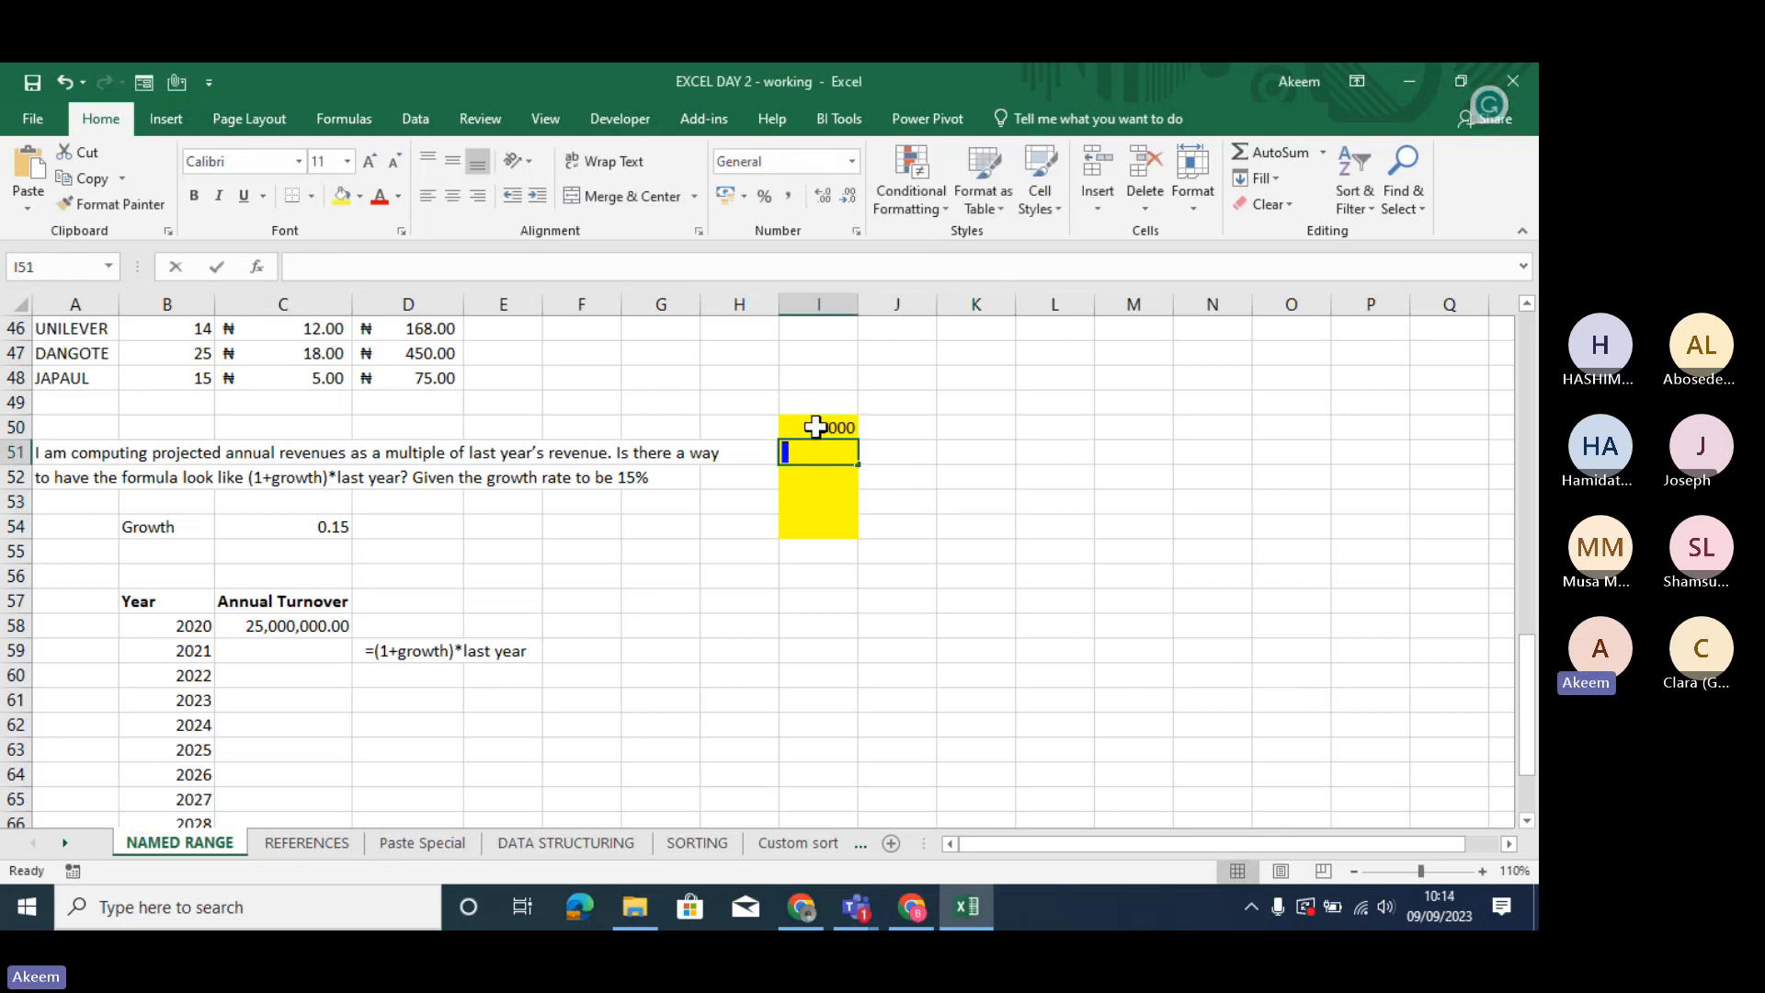
type("2345")
key("Return")
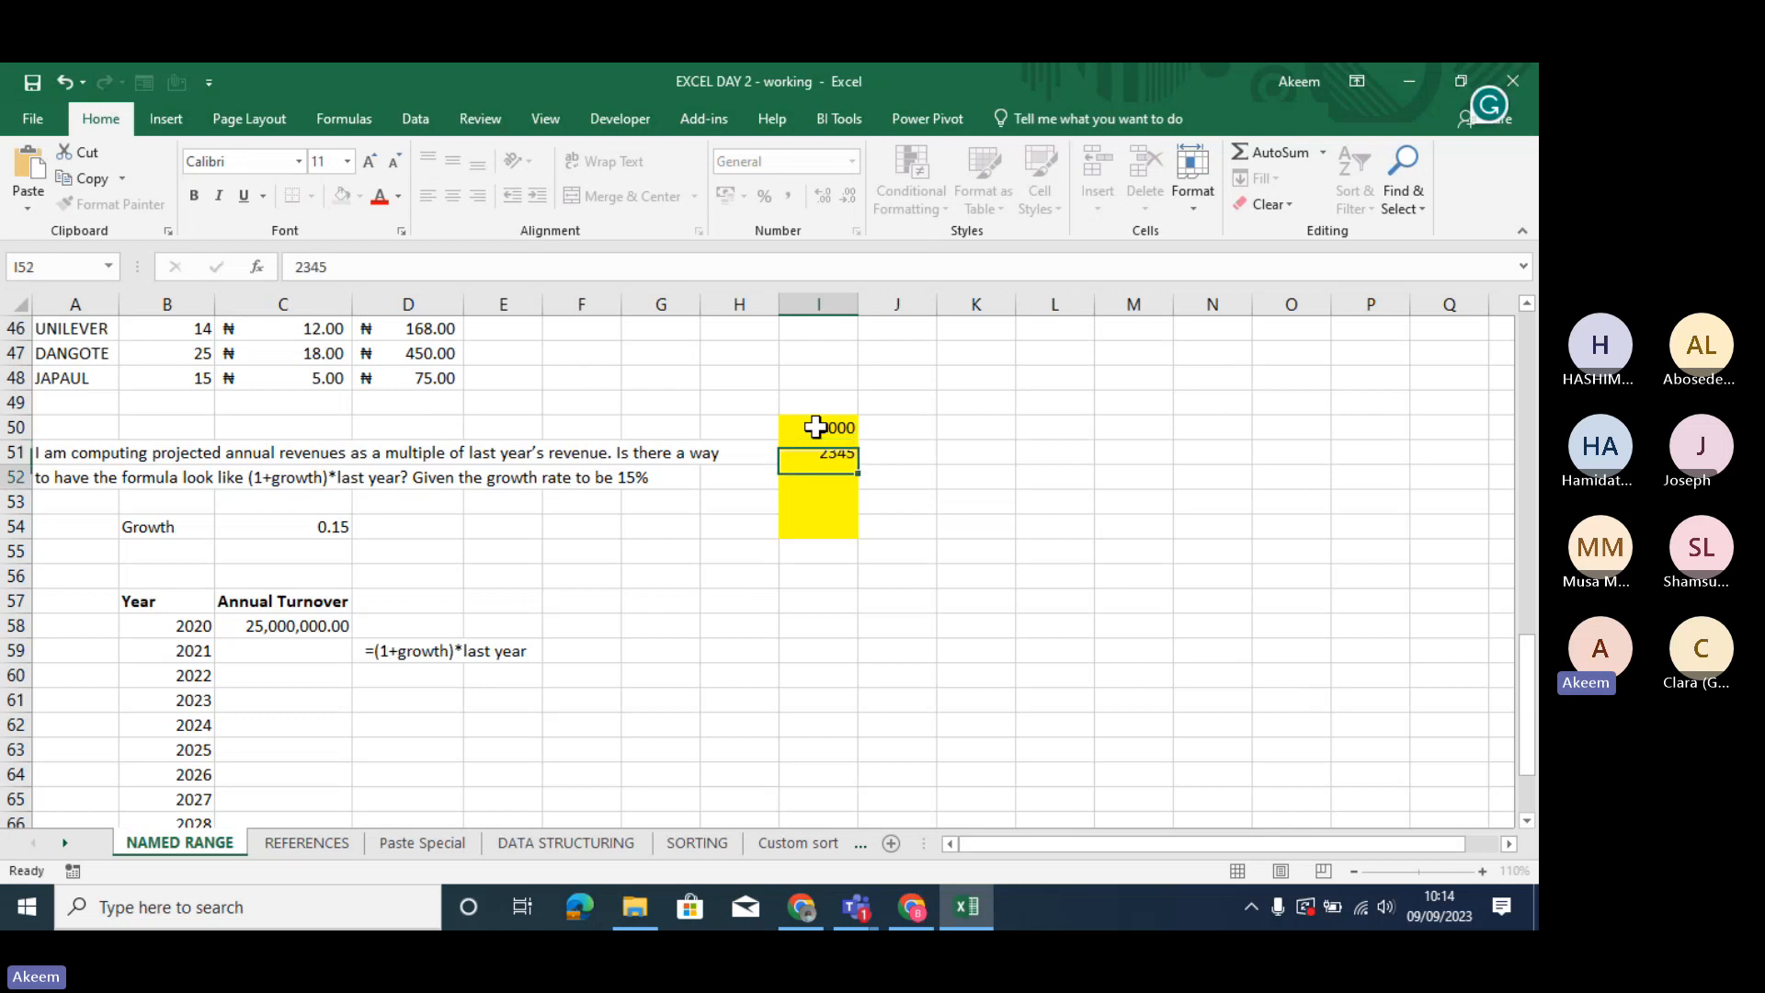
type("3")
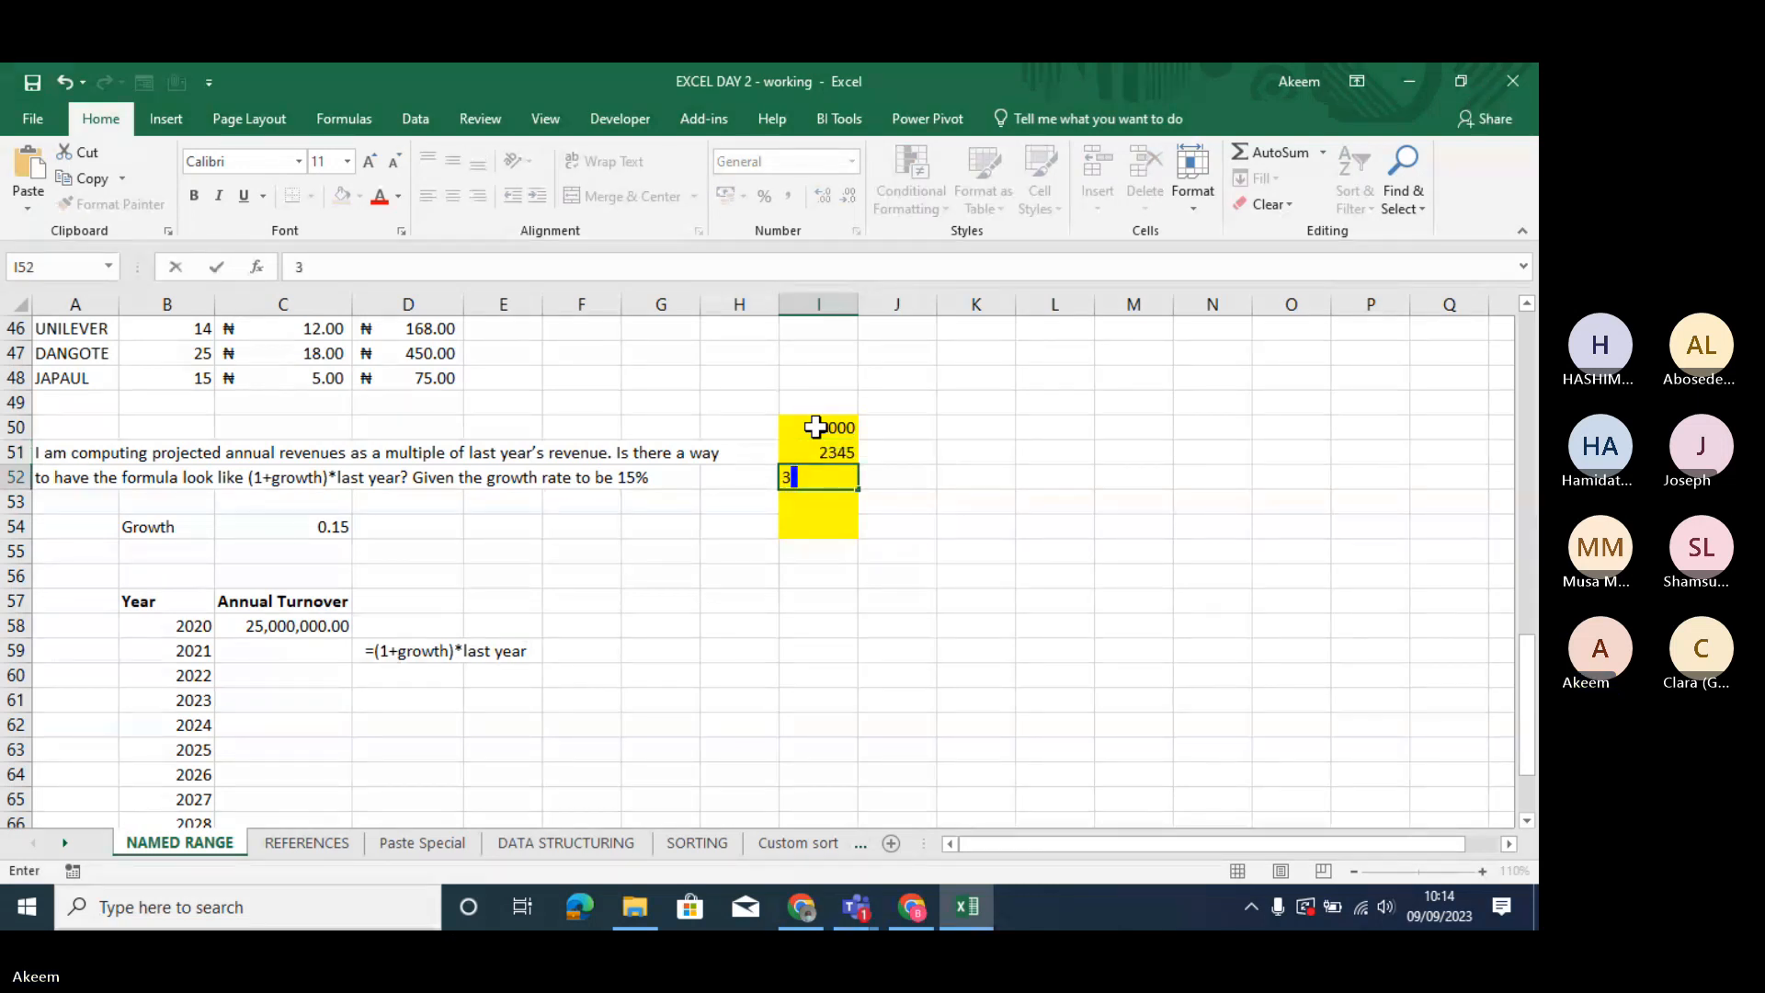
type("980")
key("Return")
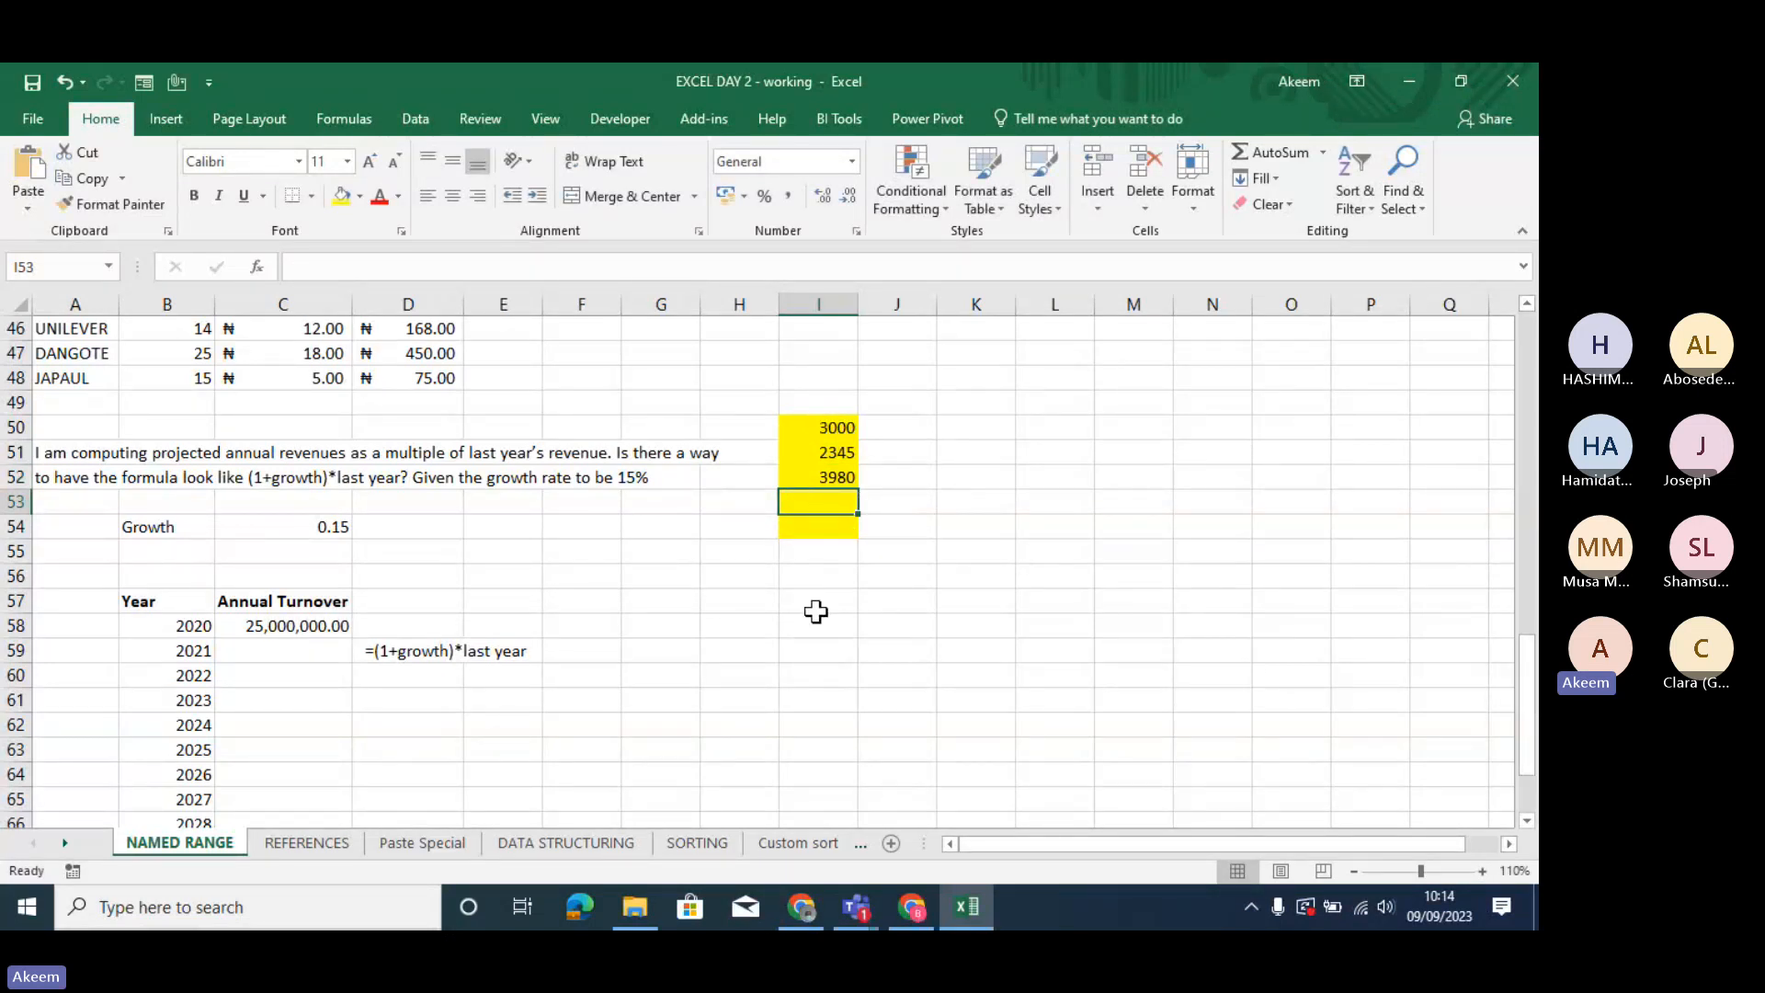
- Try to average the salary range by name in cell J62 with the formula =AVERAGE(sala)
left_click(866, 713)
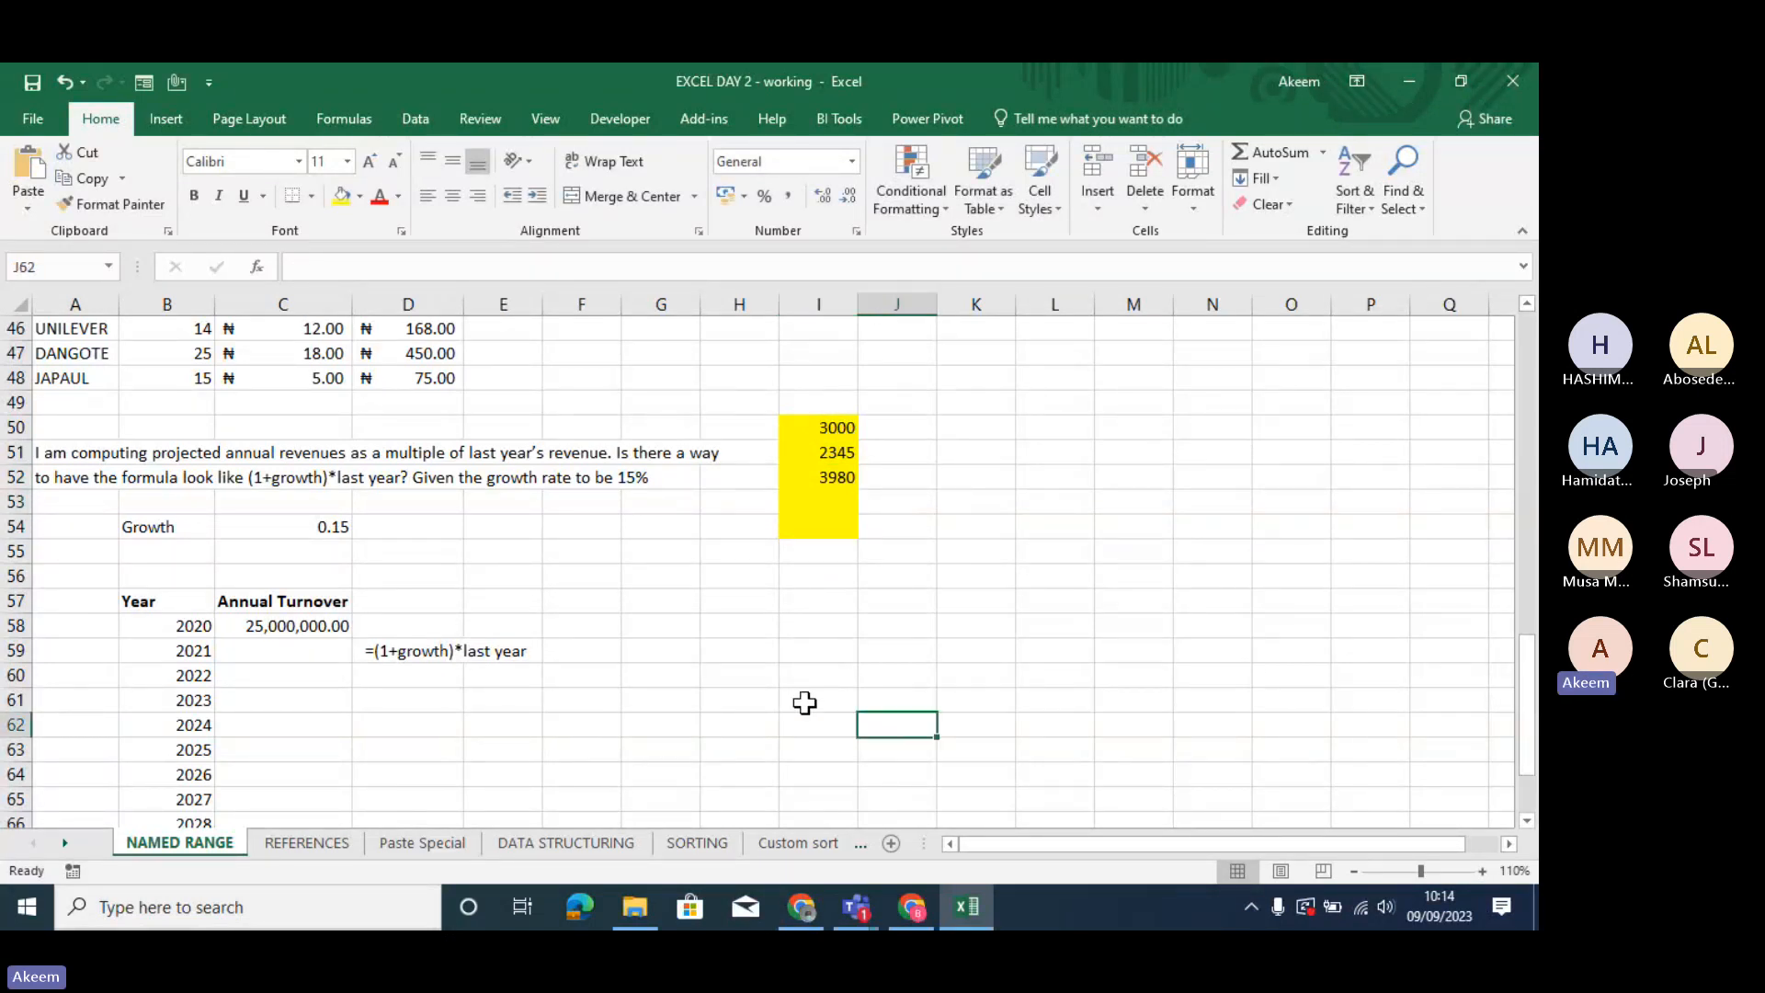
type("=aver")
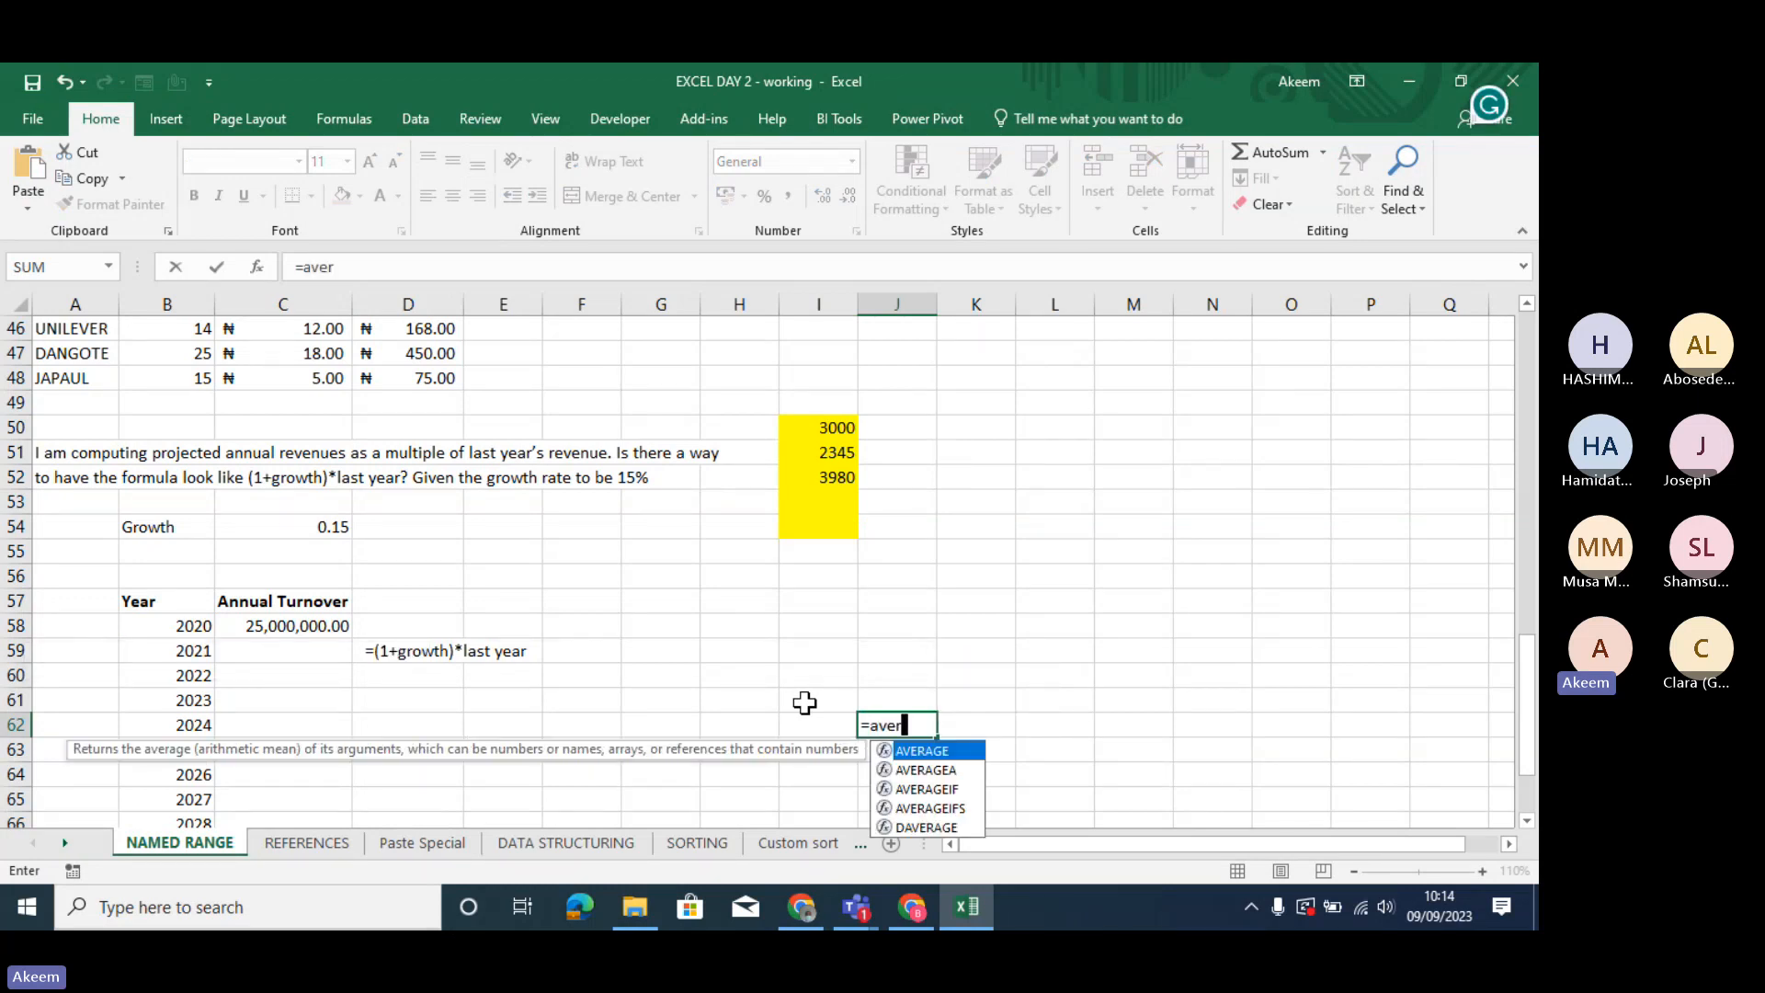
key("Tab")
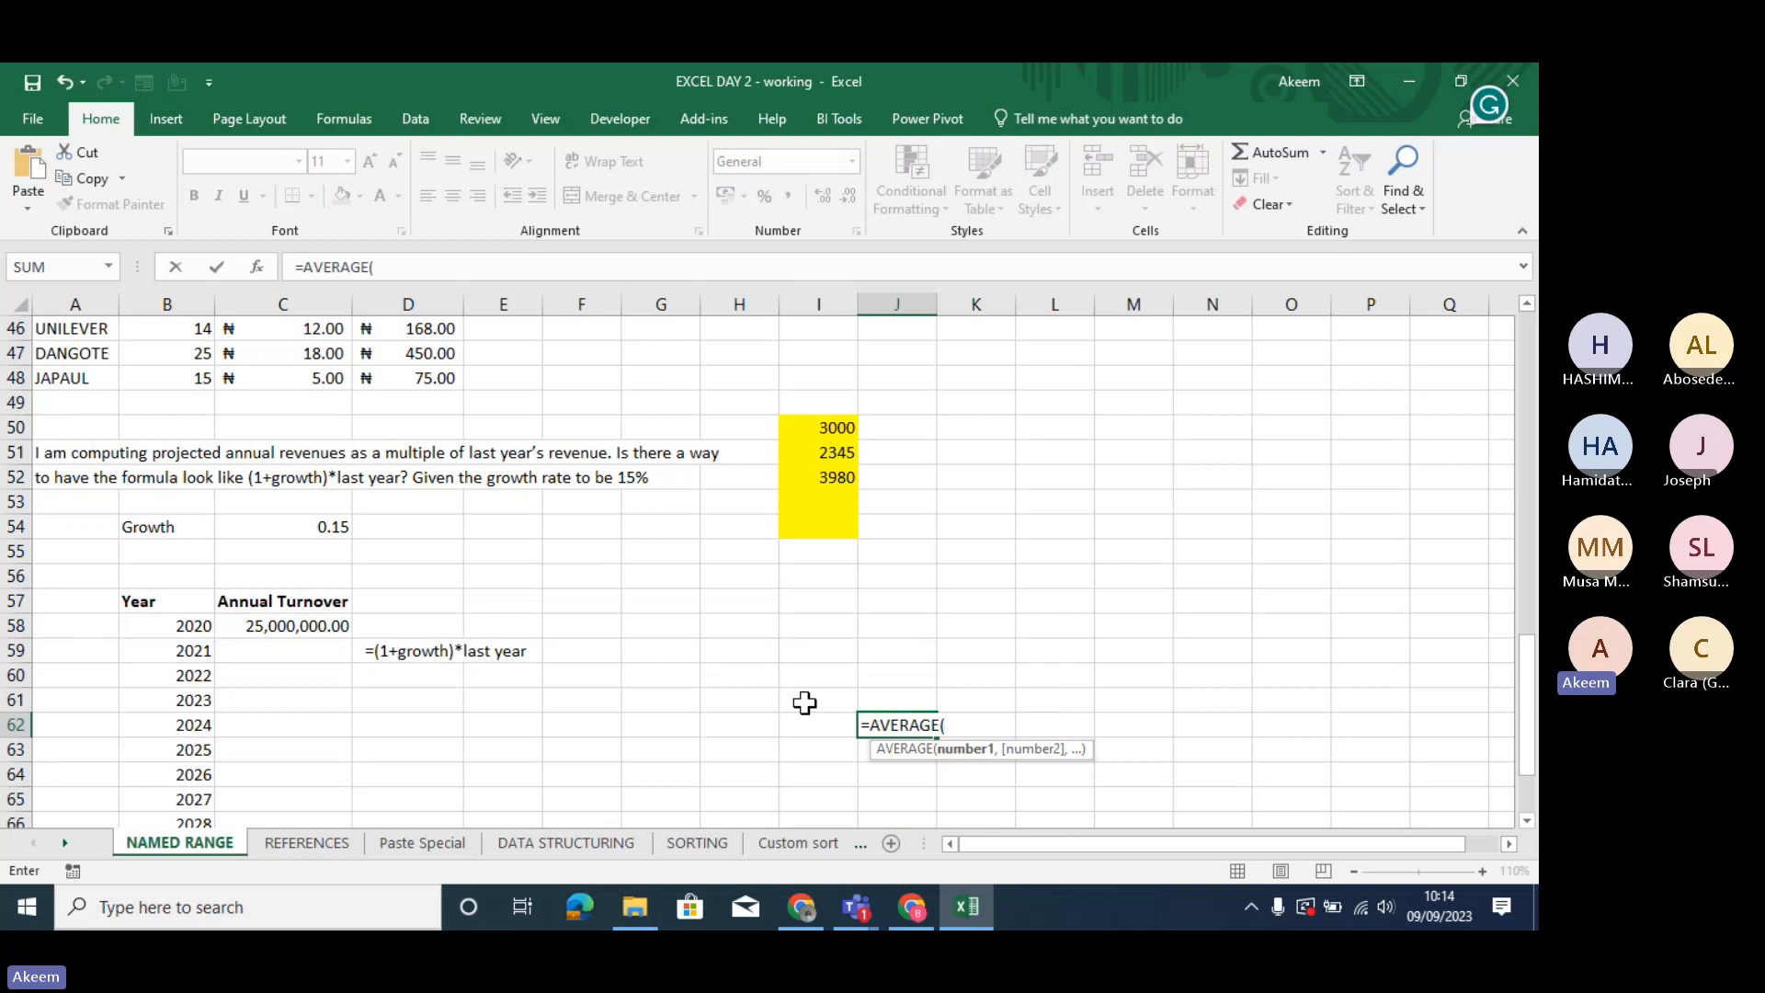
type("sala")
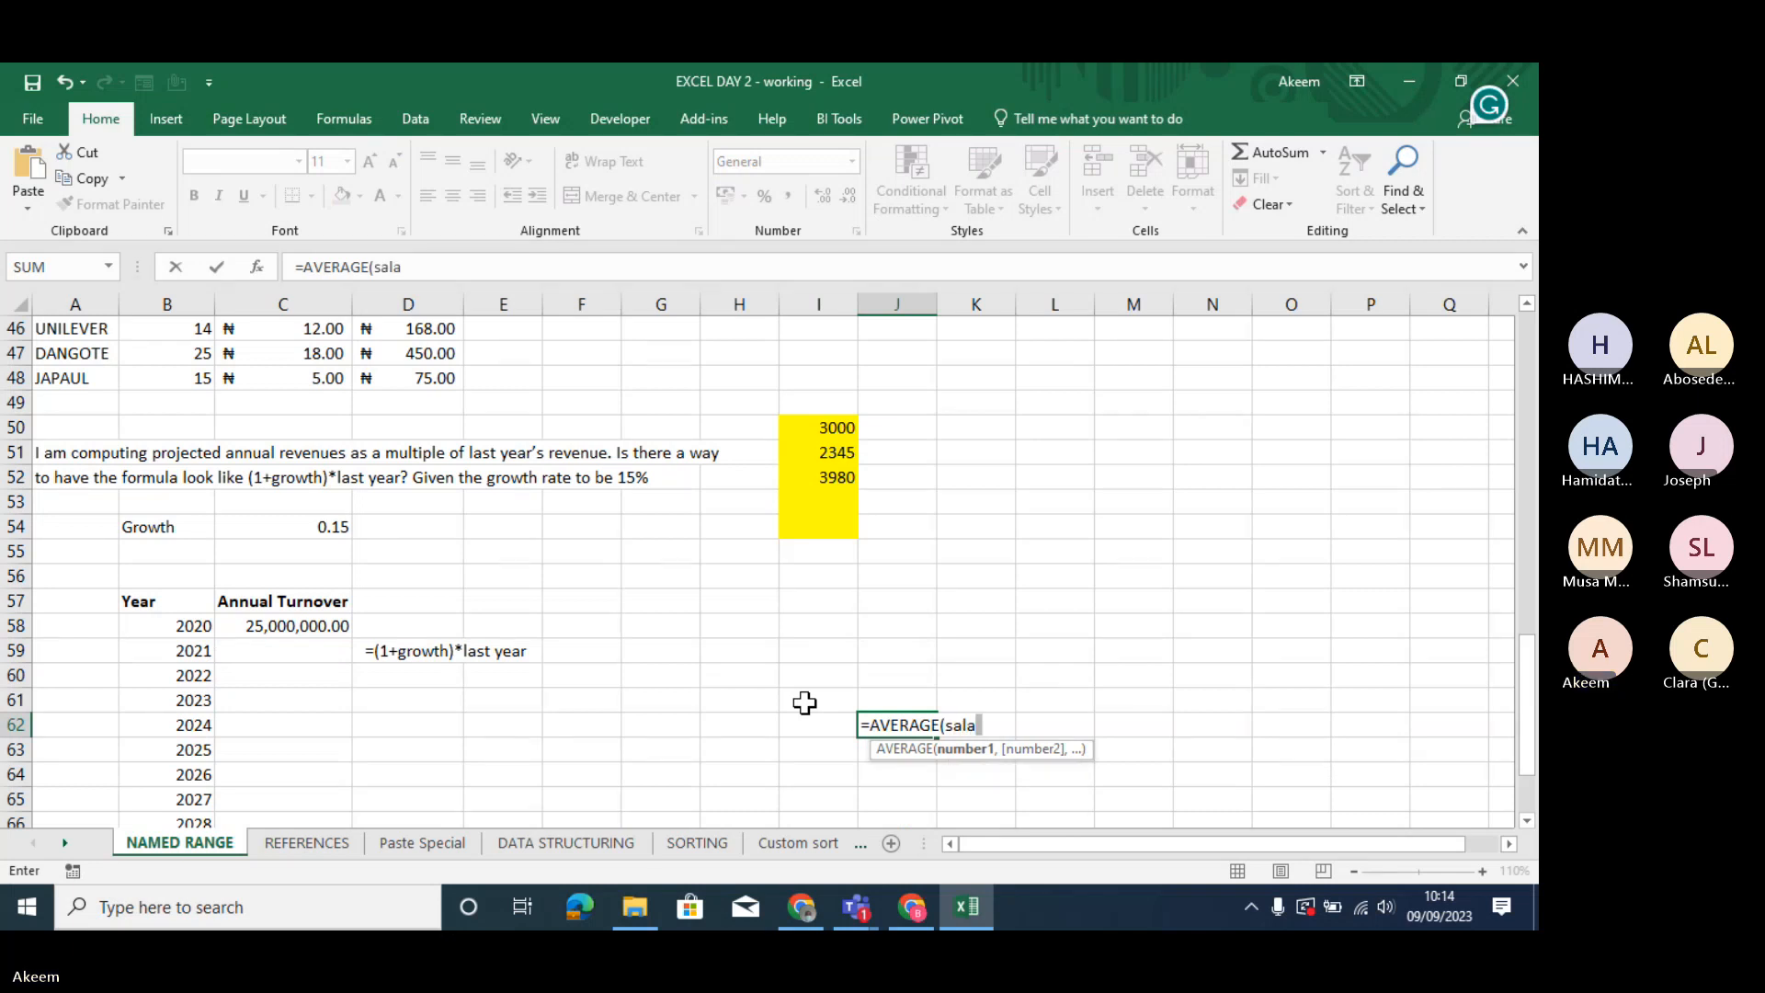
left_click(835, 444)
- Assign the name "Salary" to the yellow range I50:I54
left_click_drag(833, 424, 830, 528)
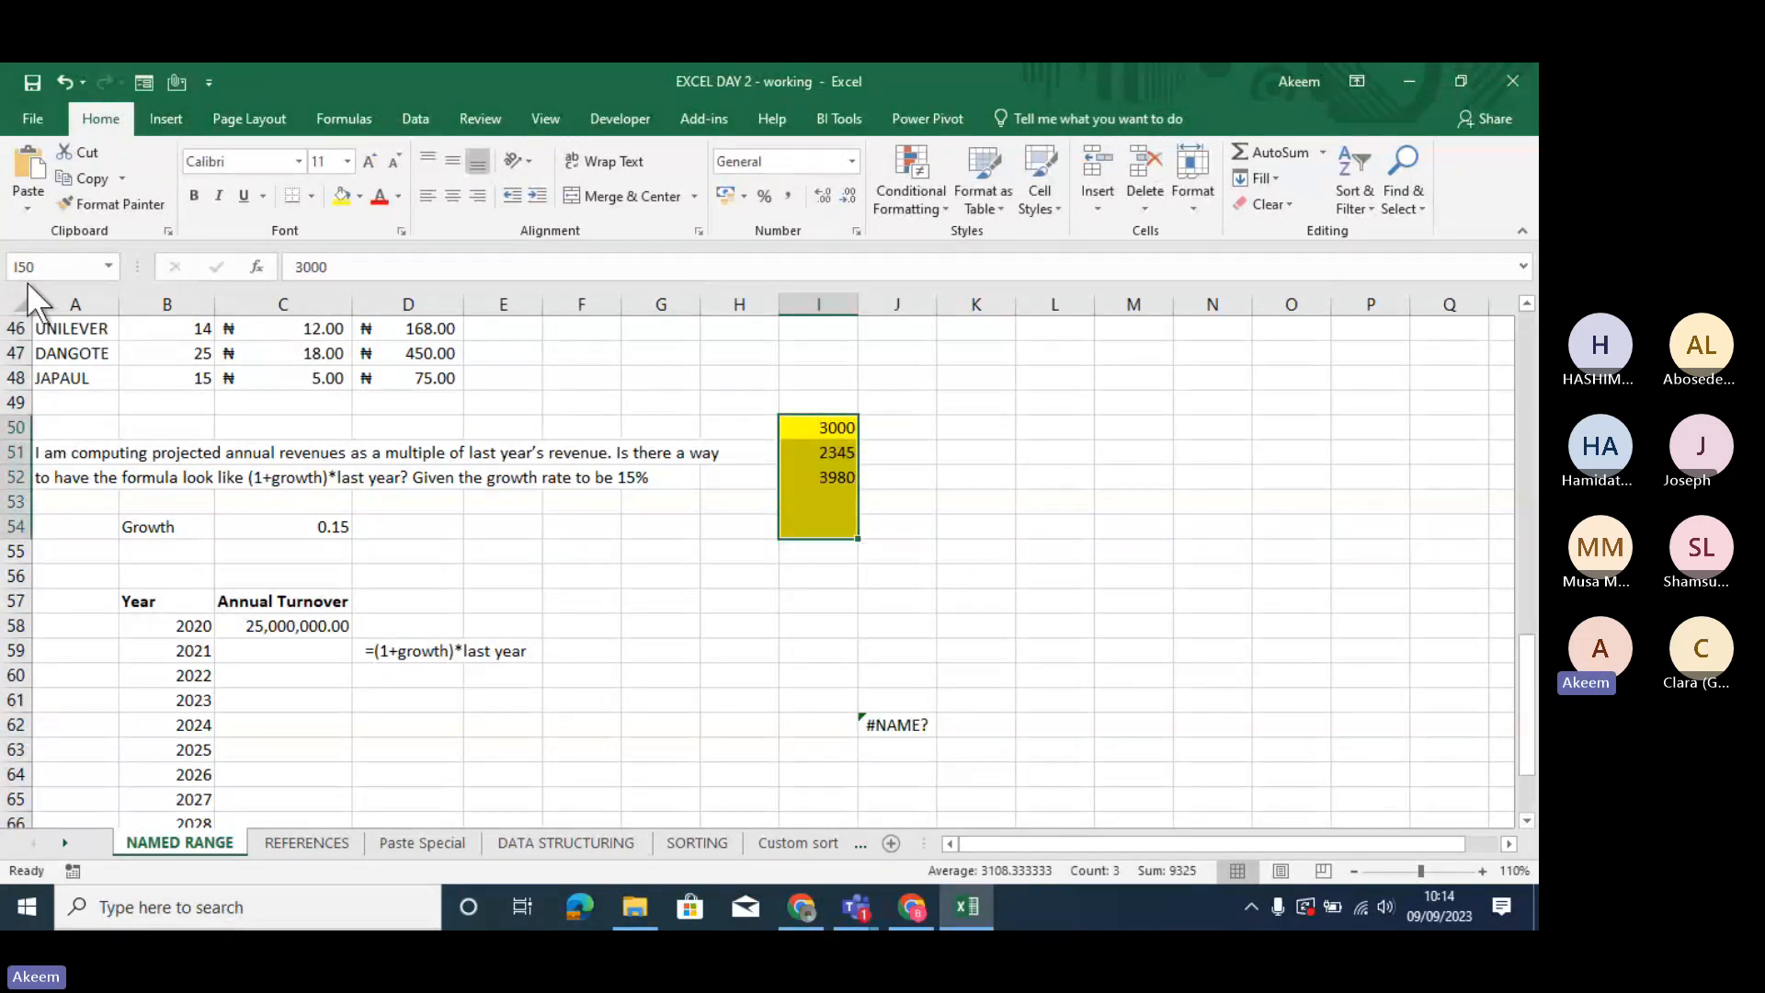
type("Salary")
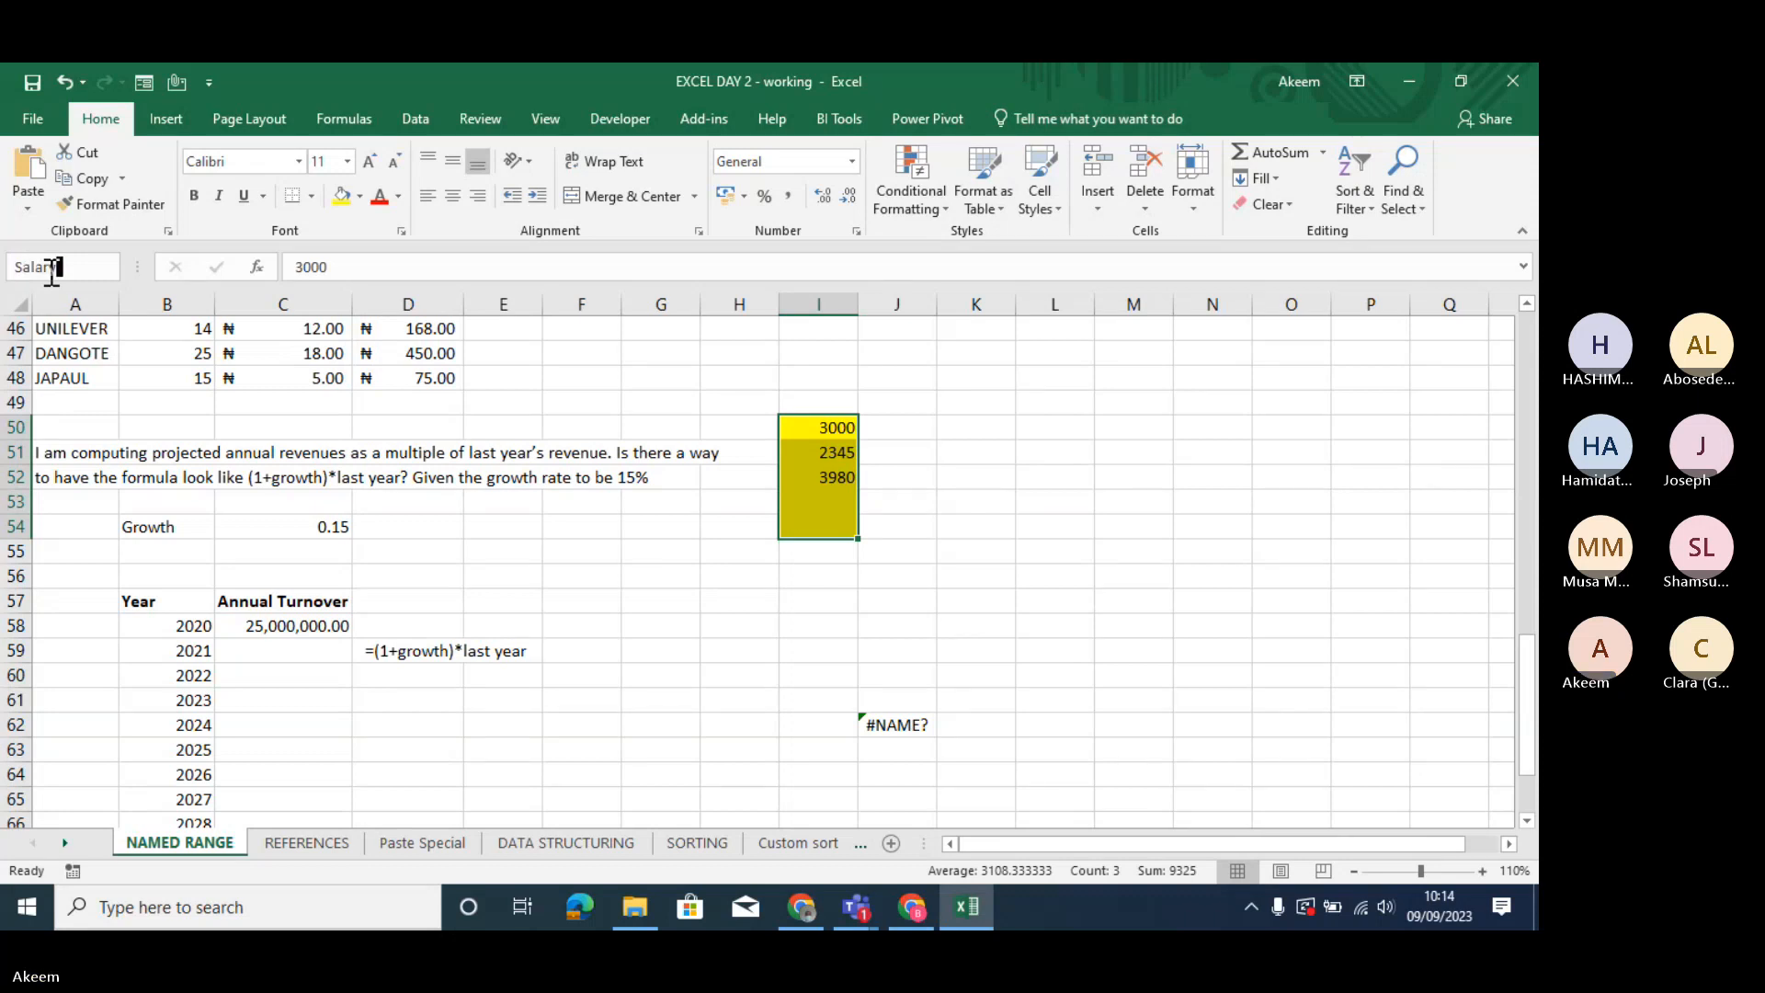
key("Return")
left_click(1420, 743)
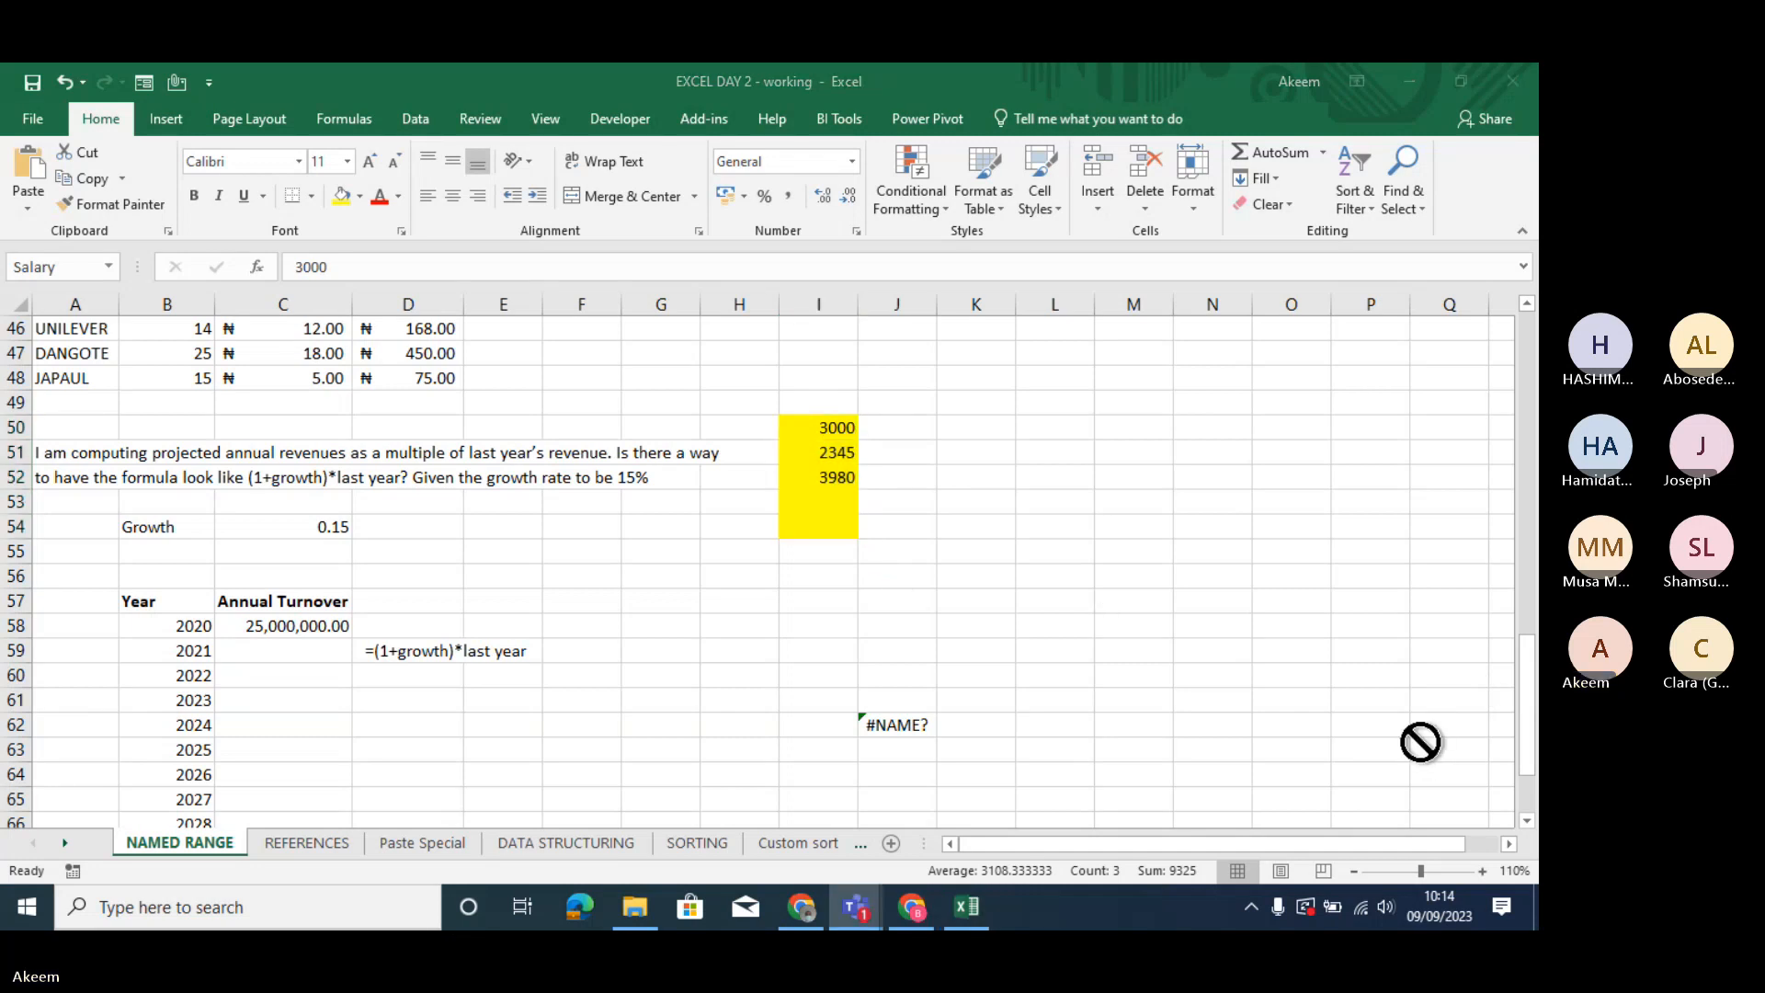
- Replace the formula in J62 with =AVERAGE(Salary), using the named range, and check it against the yellow cells
left_click(916, 721)
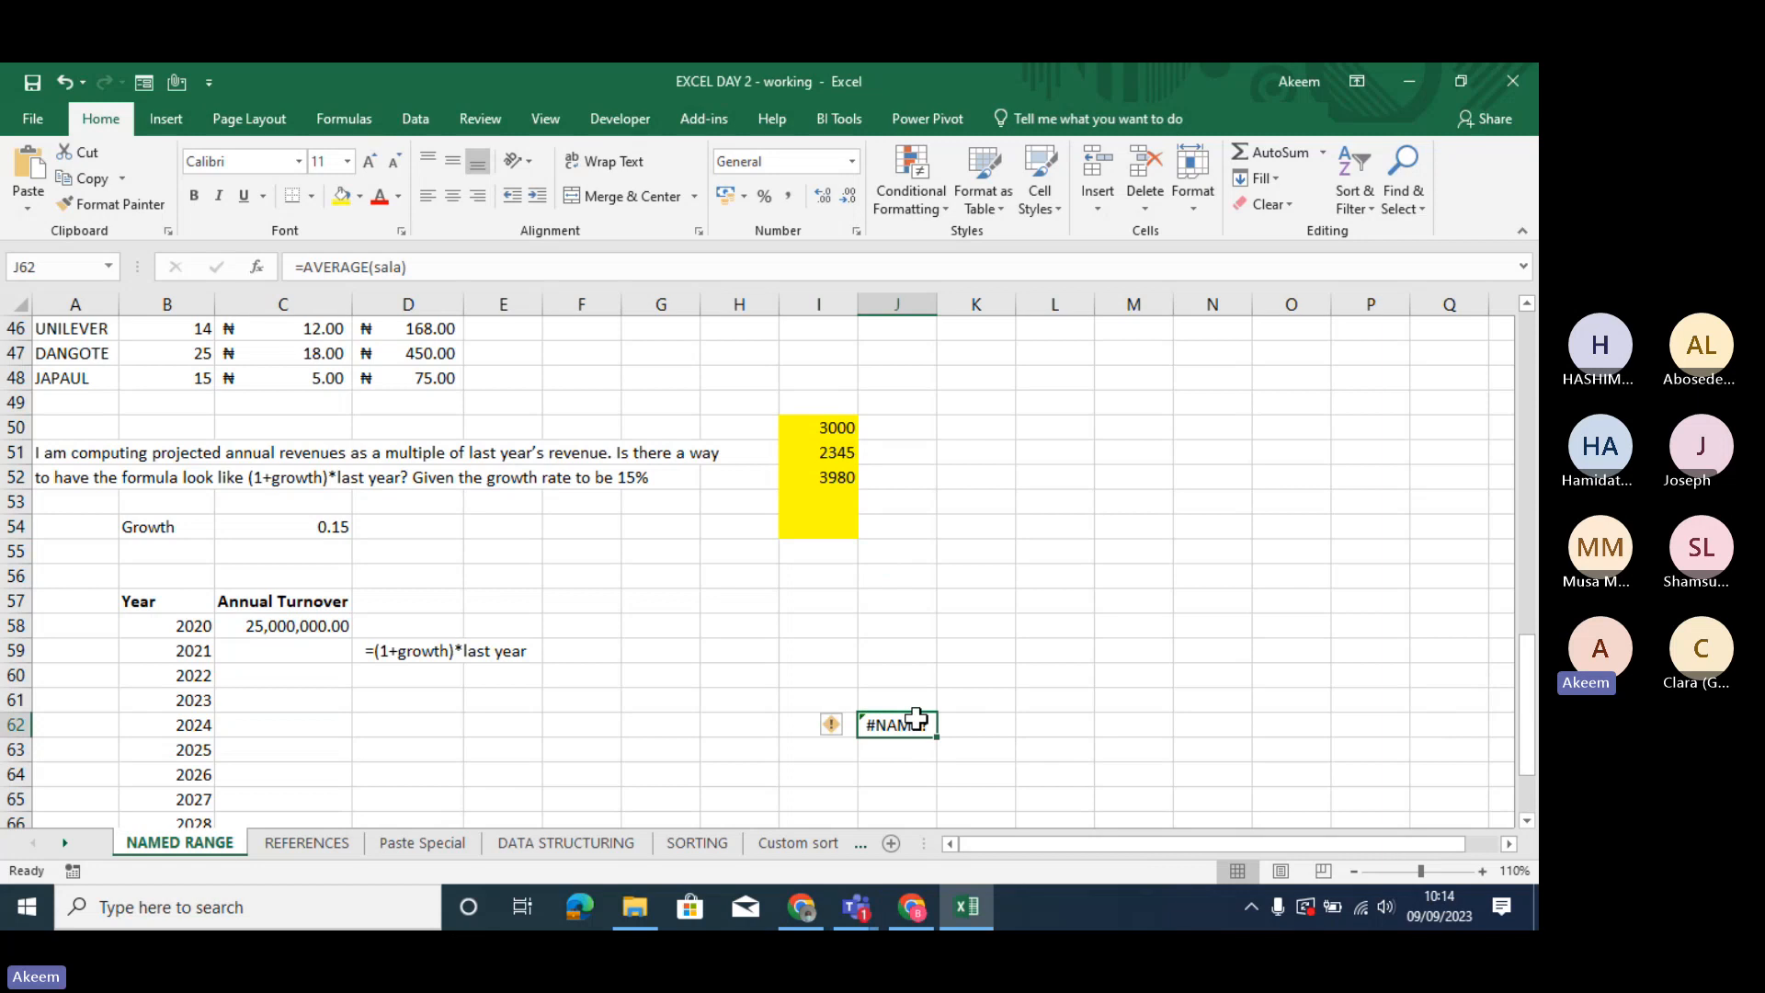
type("=a")
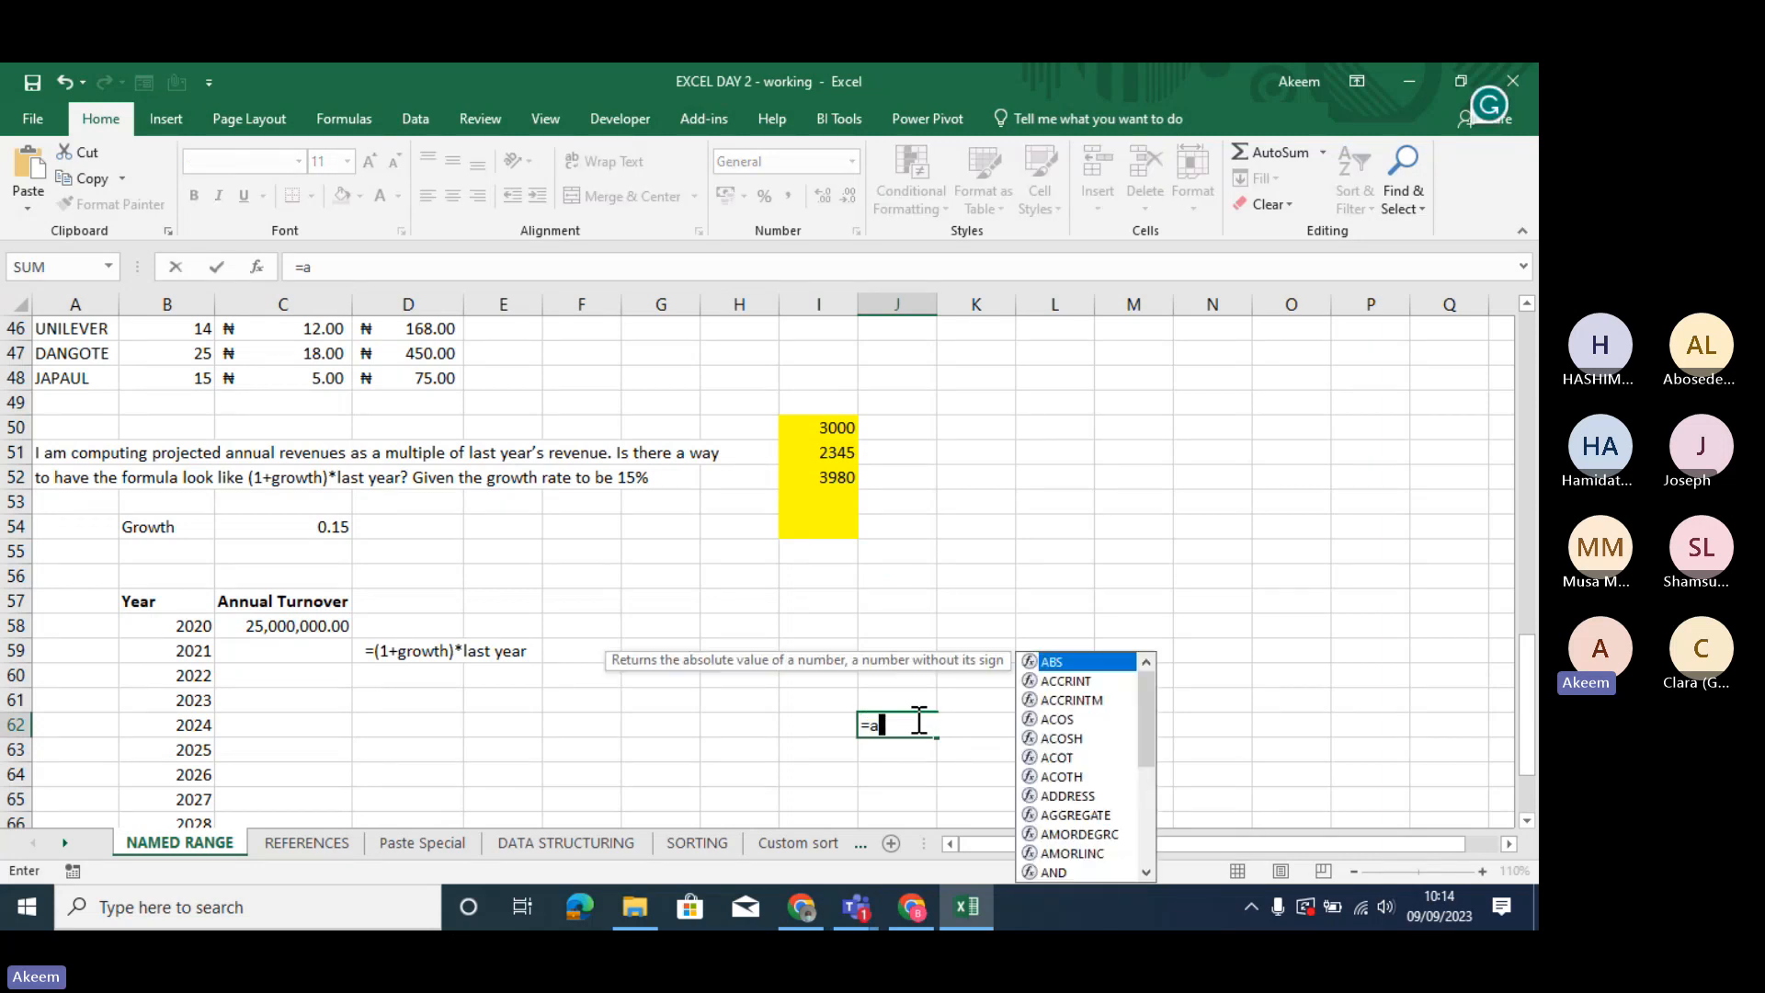
type("verage")
key("Tab")
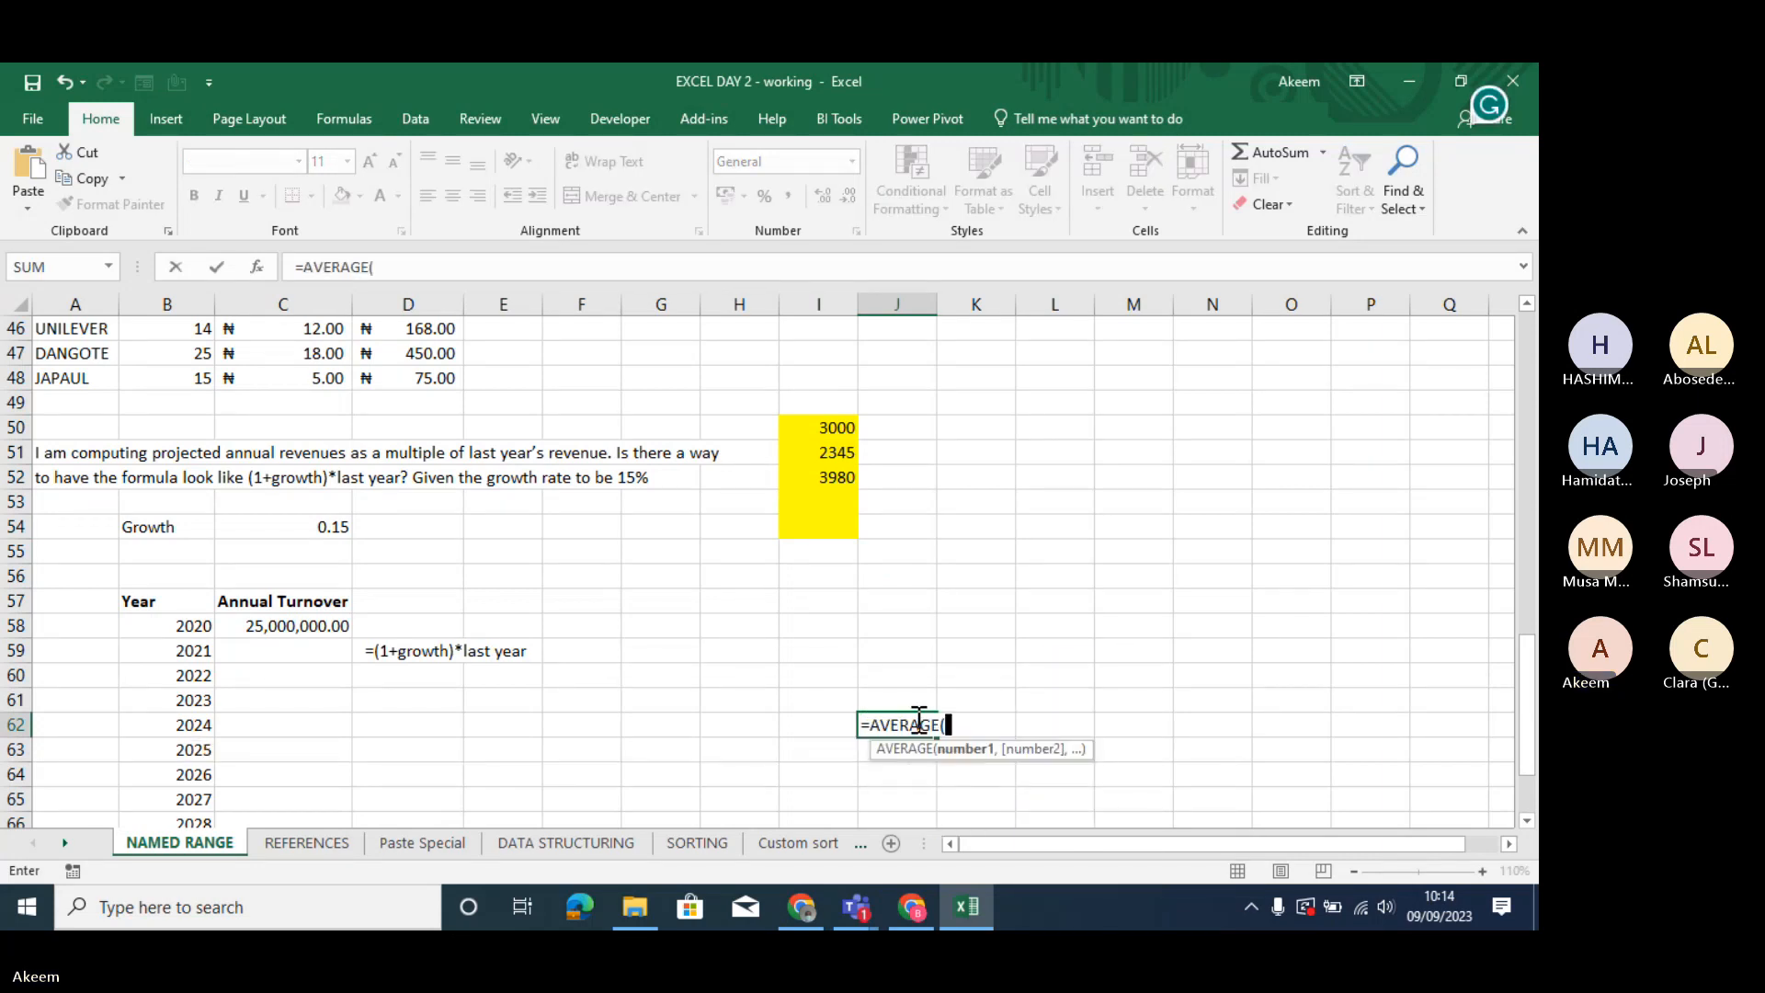
type("sal")
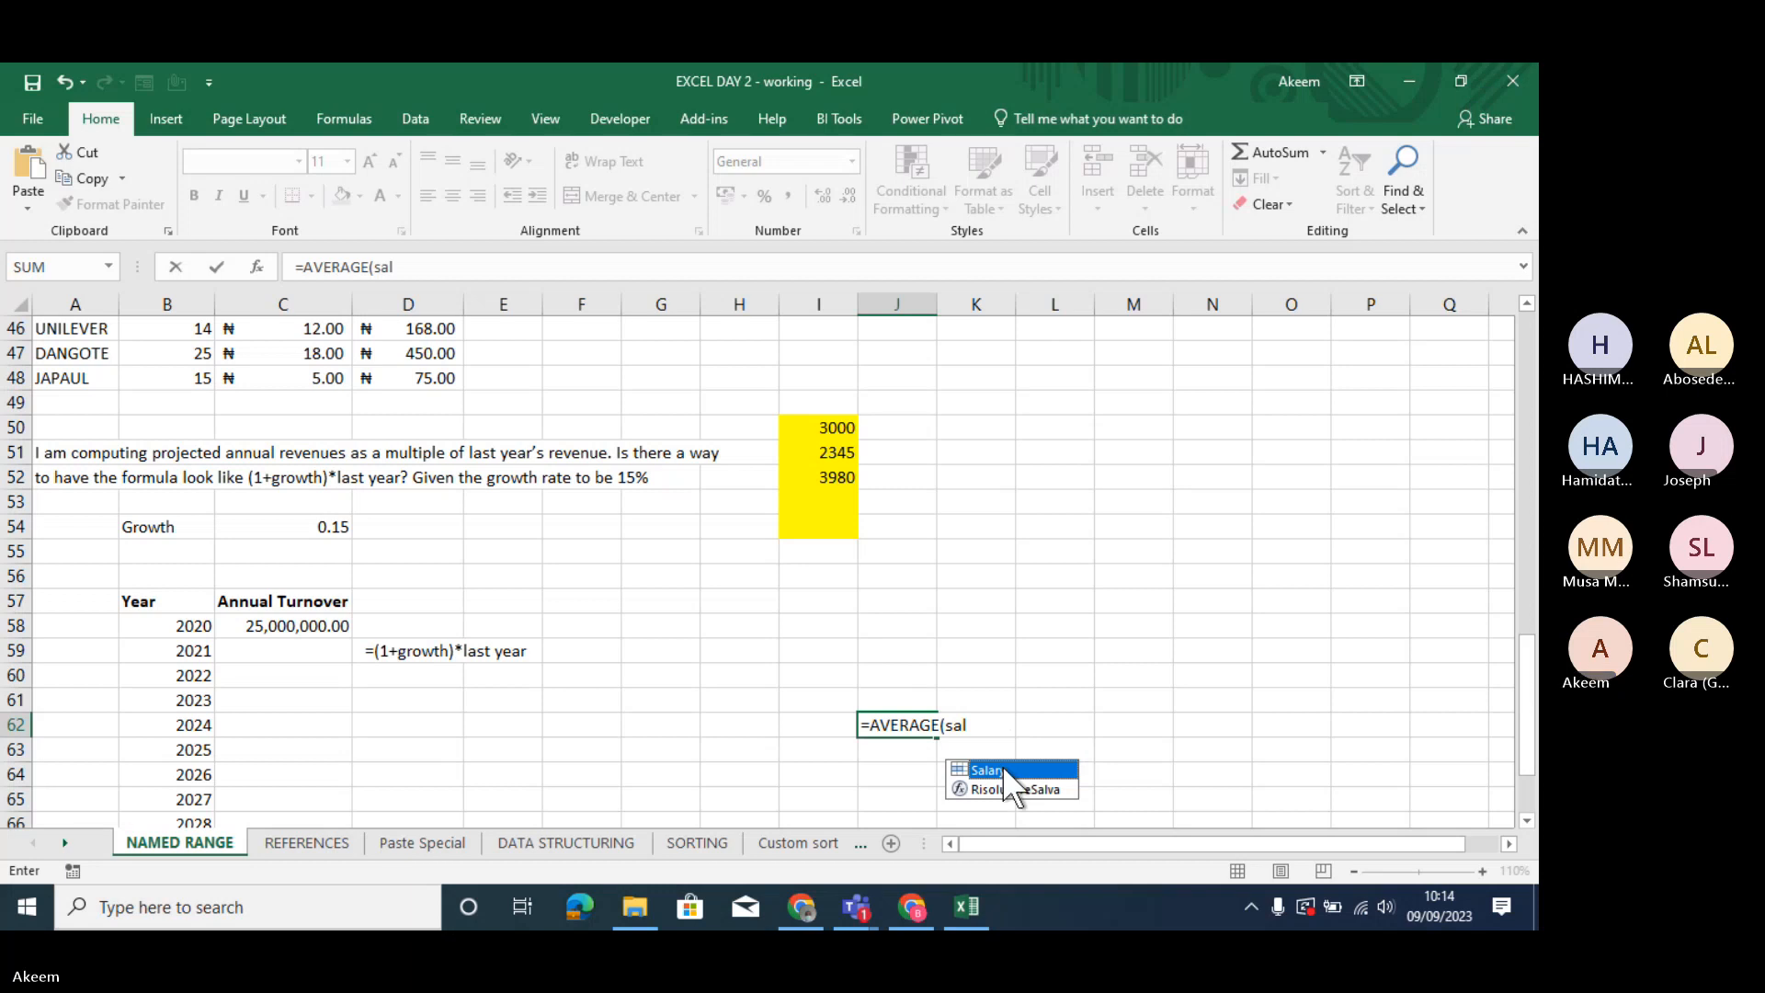
double_click(1001, 766)
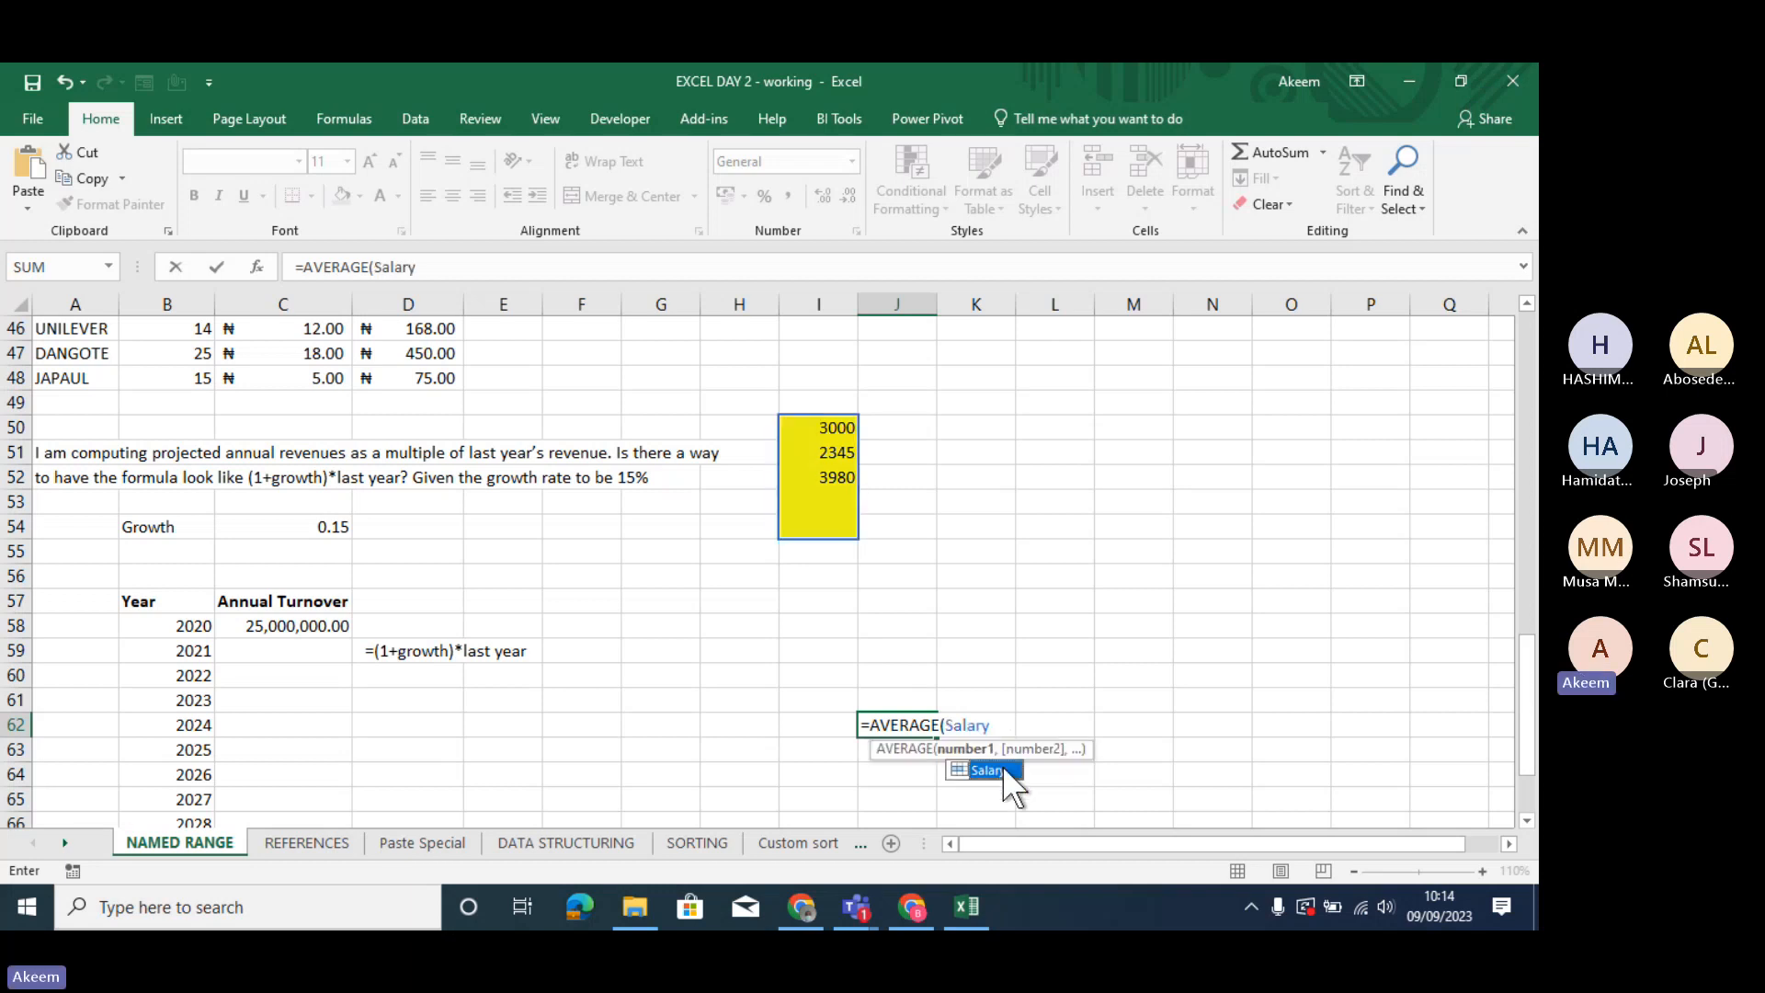
type(")")
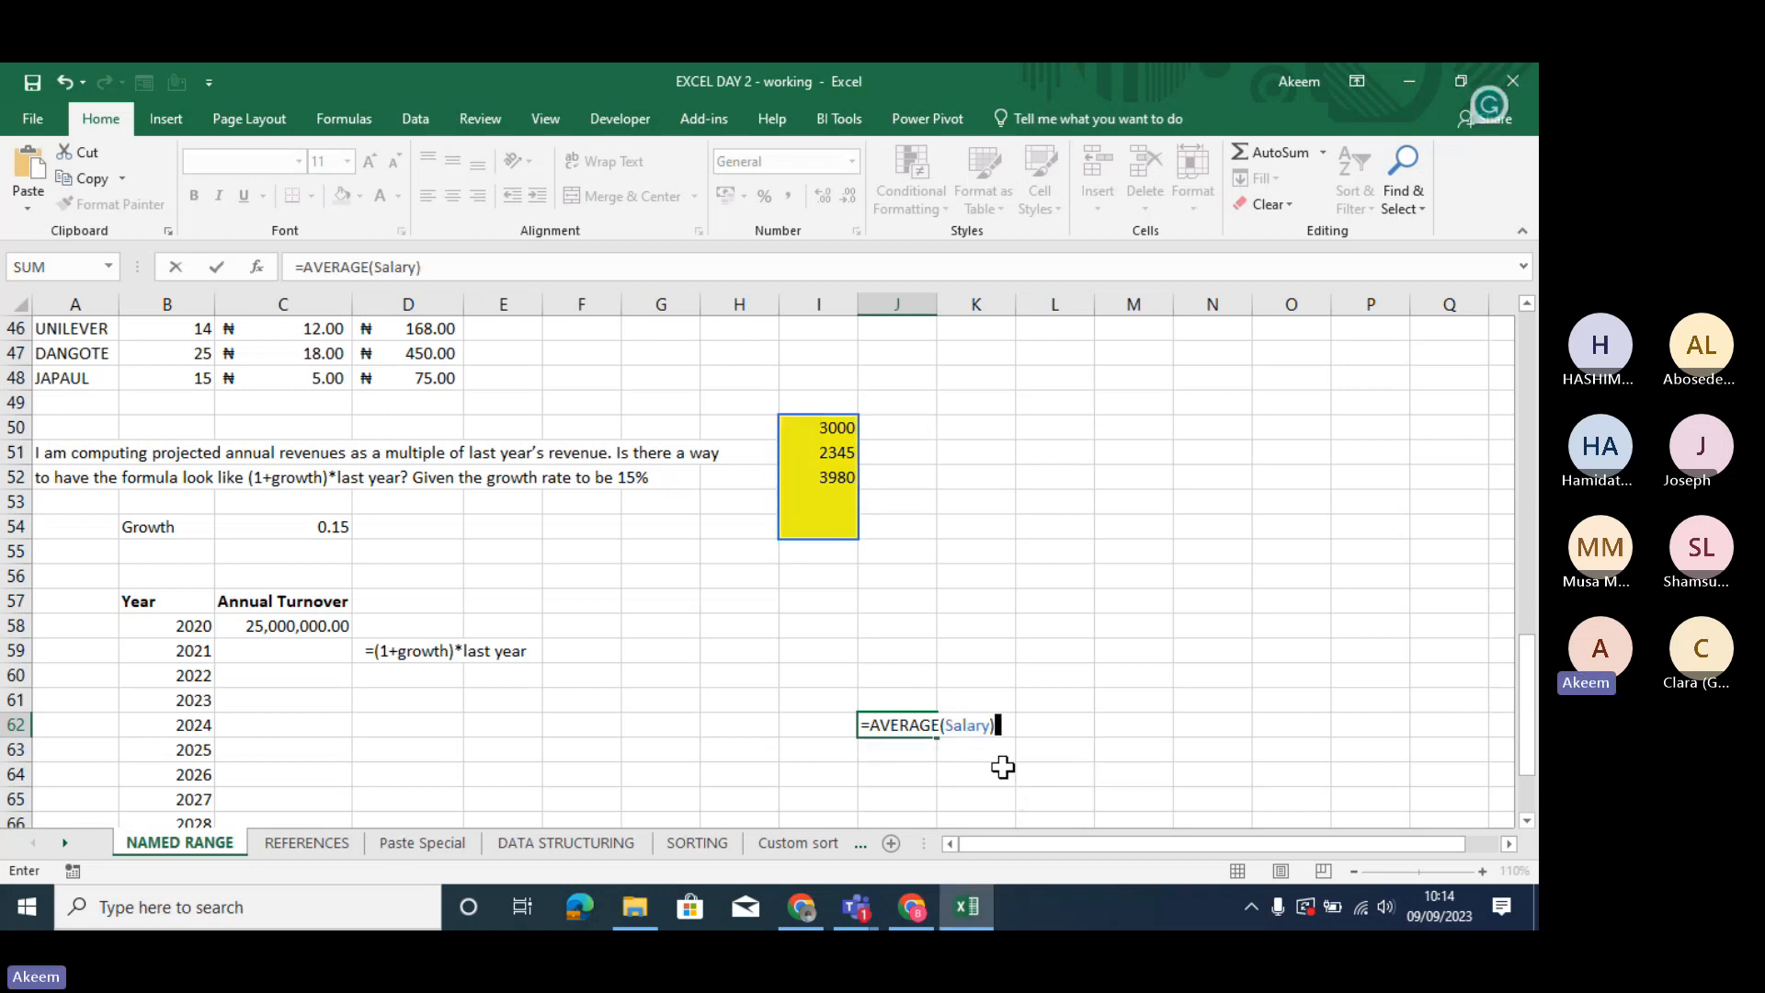
key("Return")
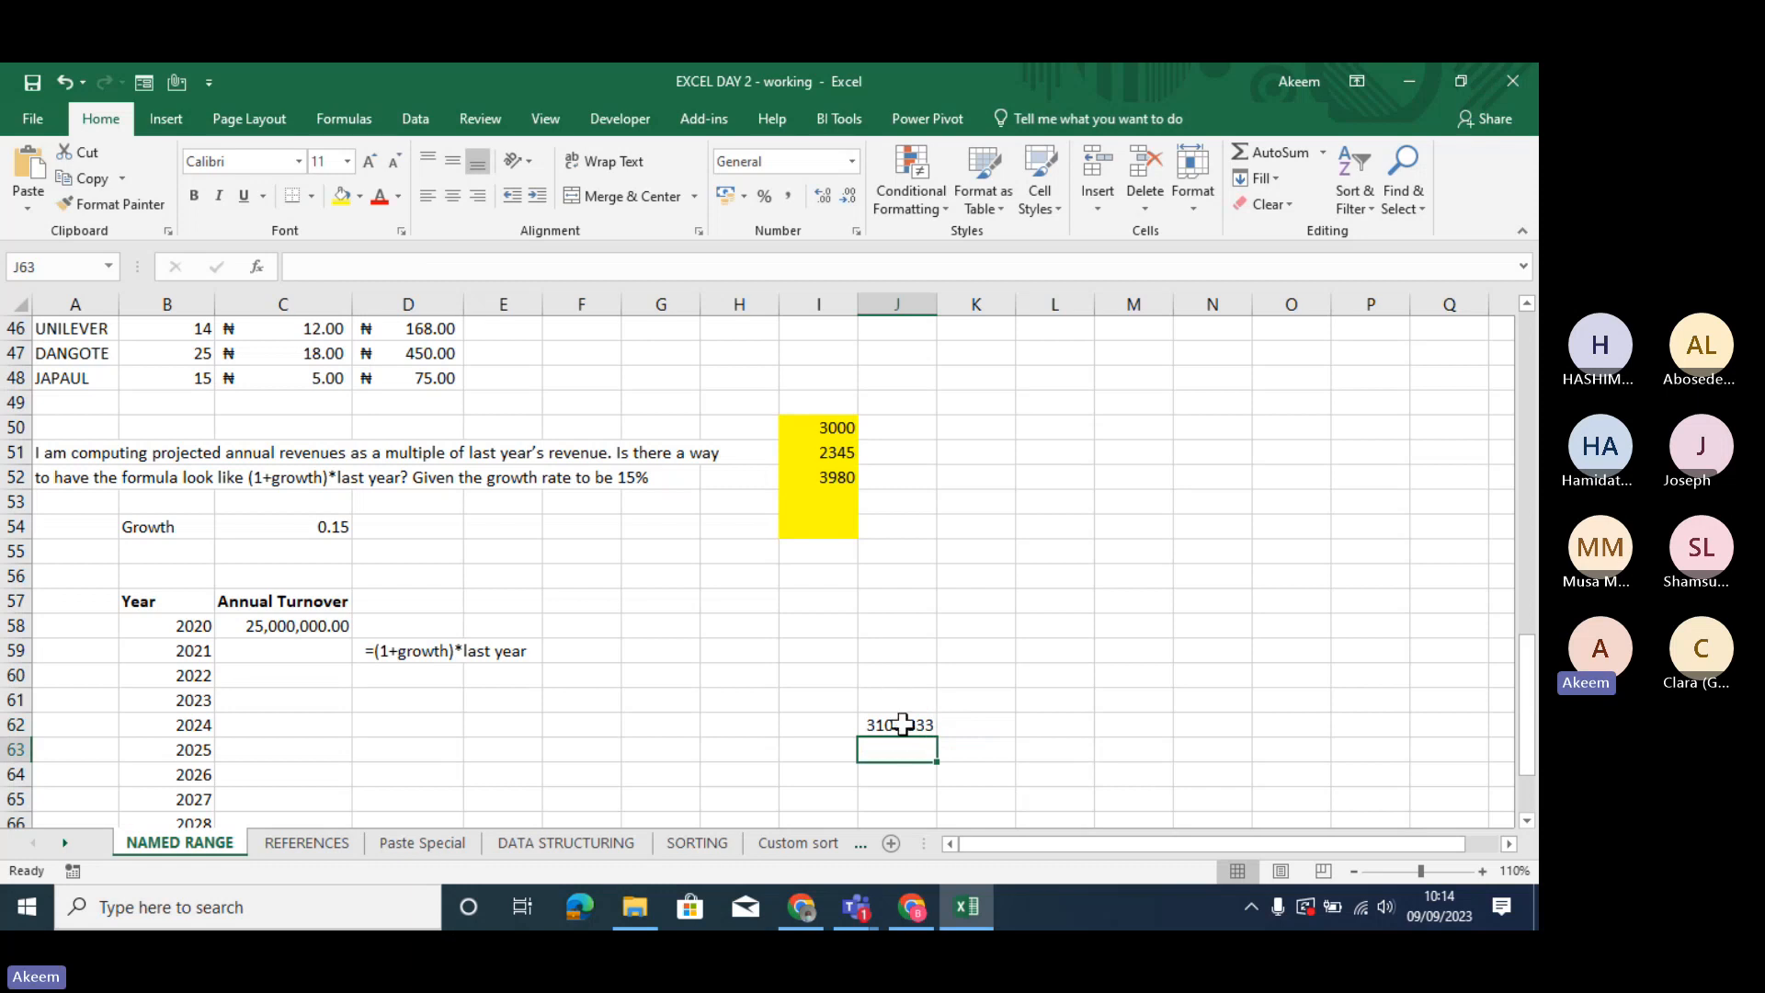
left_click(903, 724)
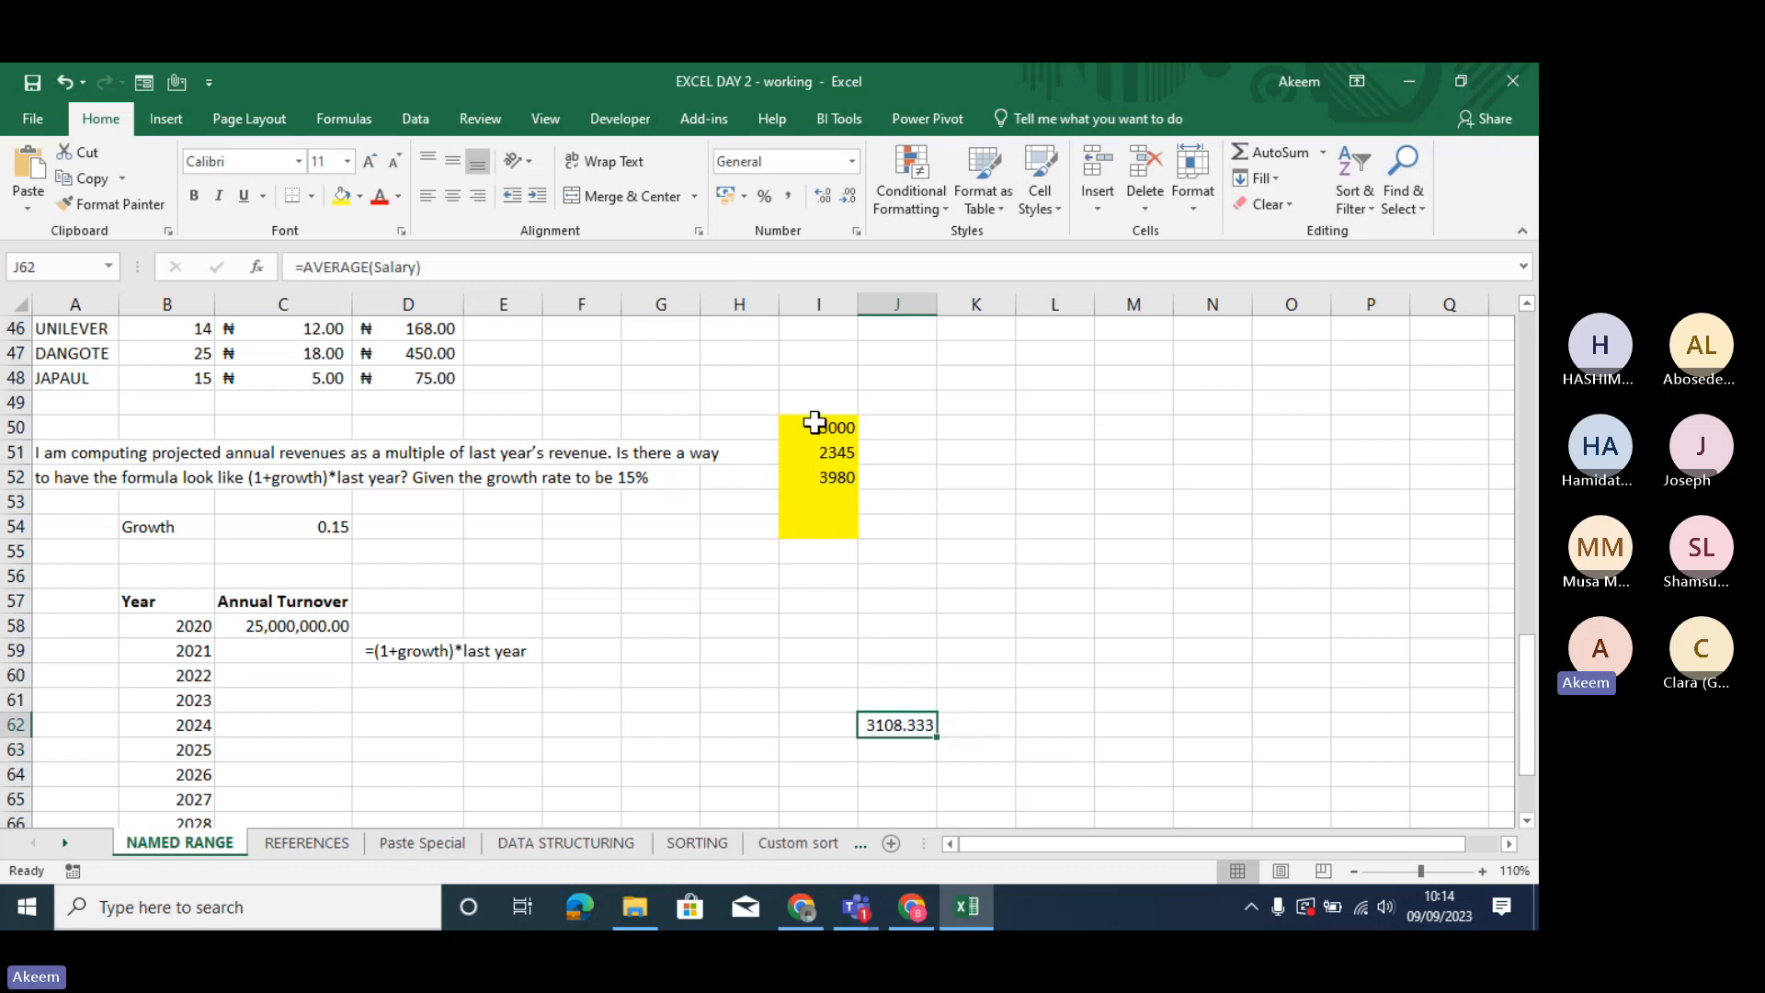
left_click_drag(815, 422, 834, 563)
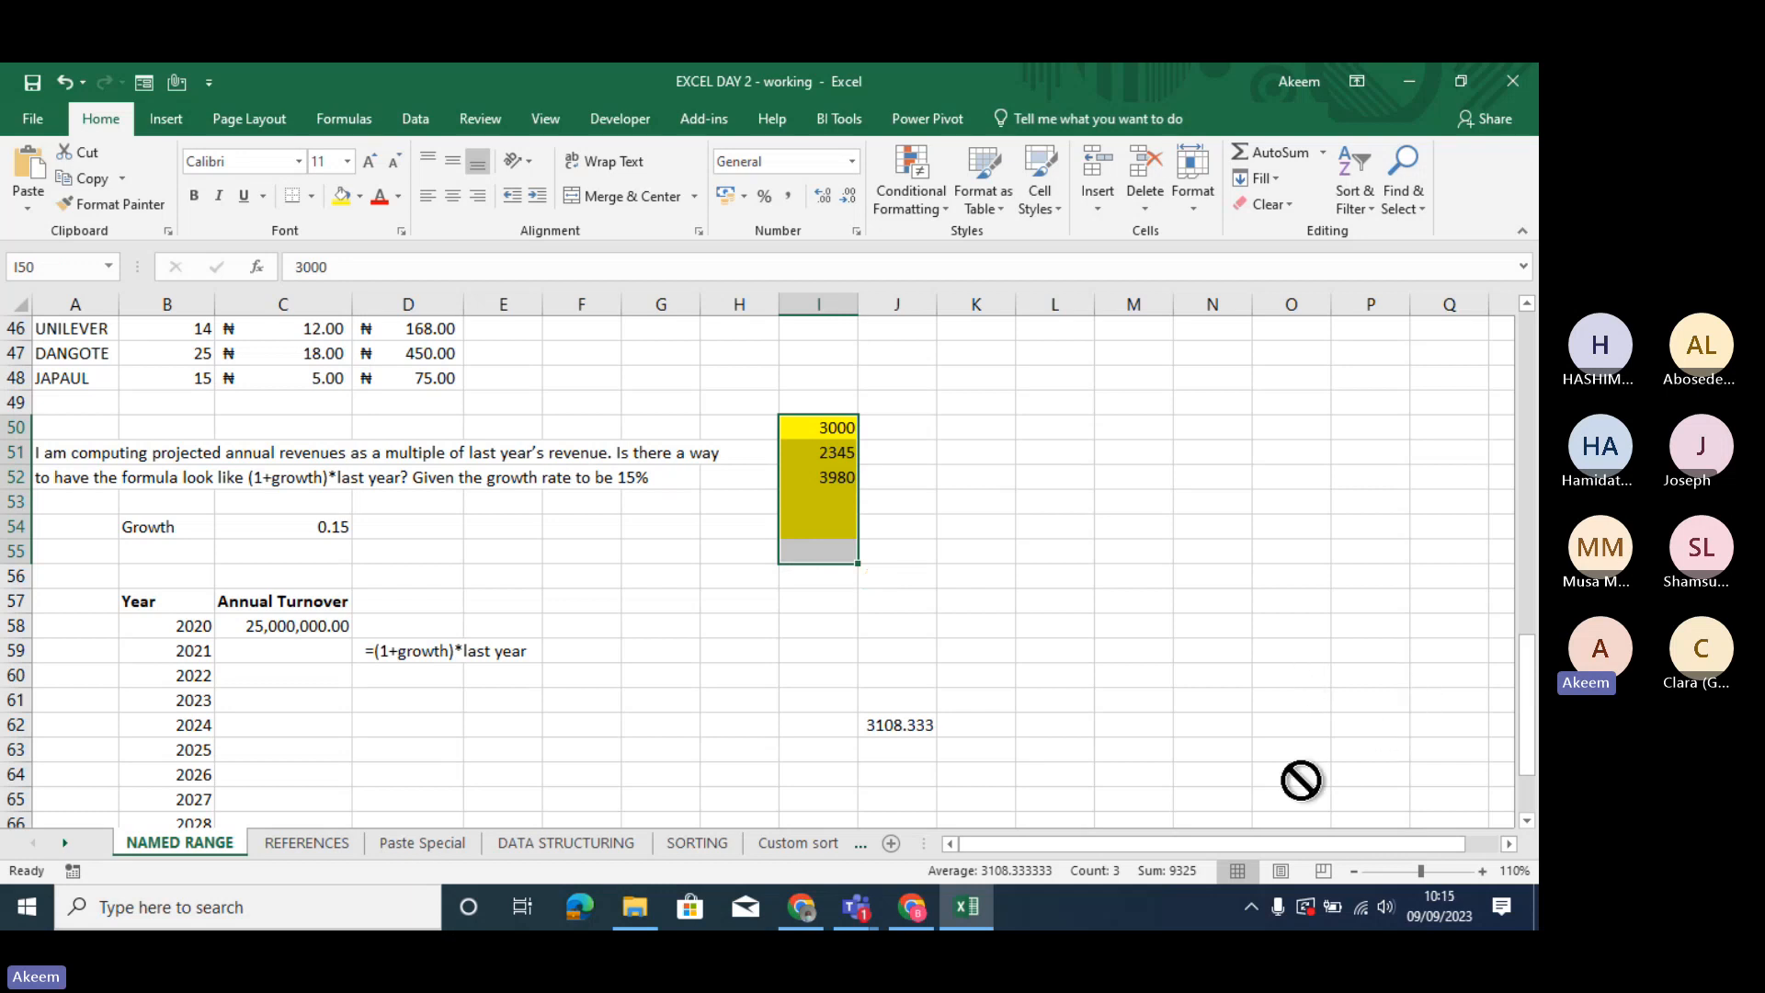
- Switch to the Teams meeting to check the participants list, and return to the Excel workbook
left_click(856, 908)
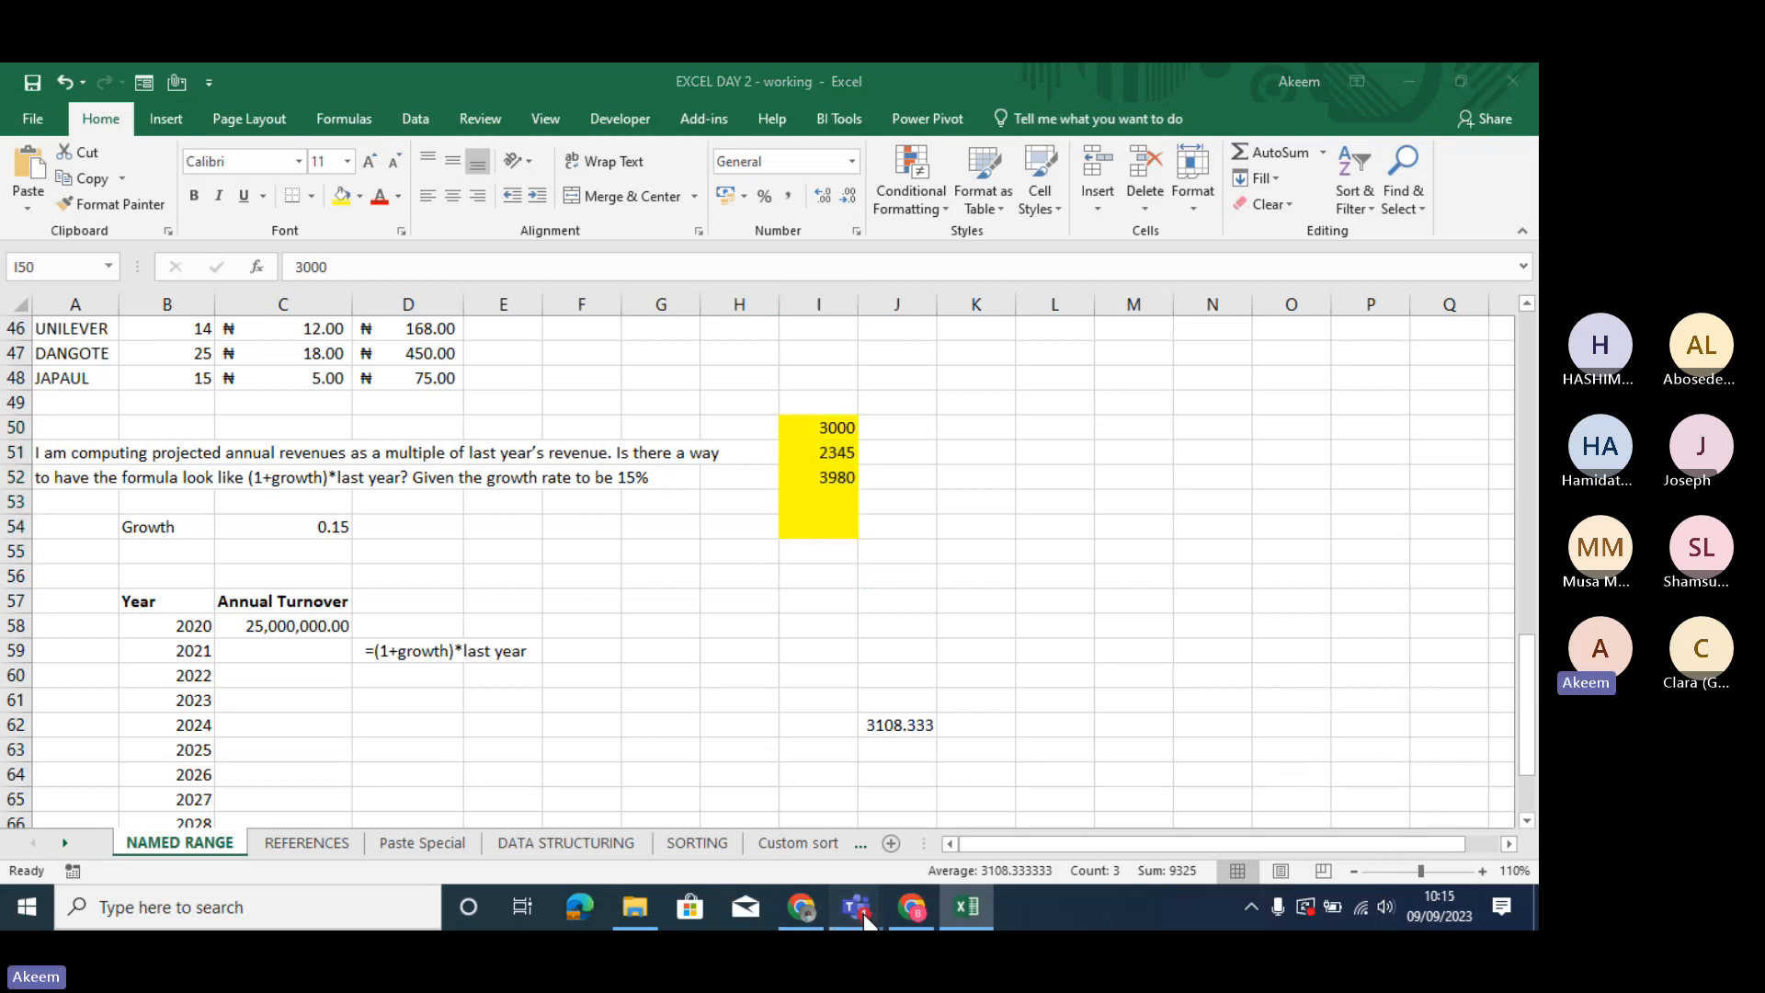
left_click(960, 787)
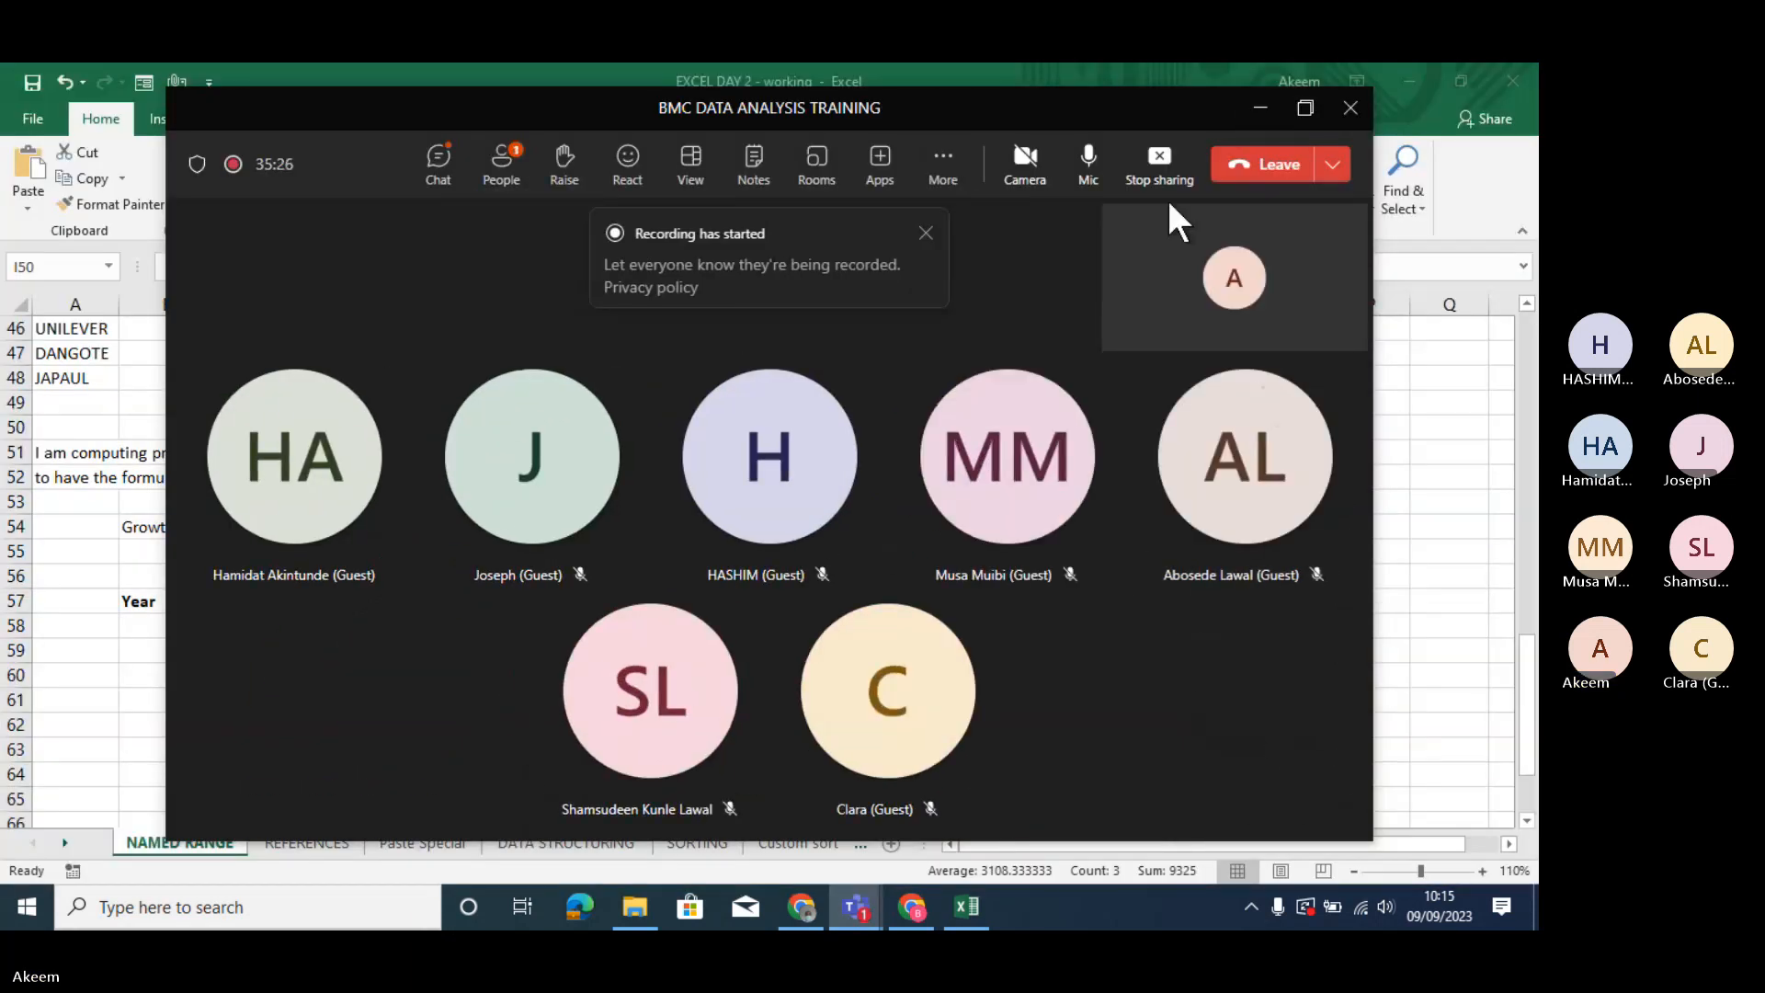
left_click(503, 165)
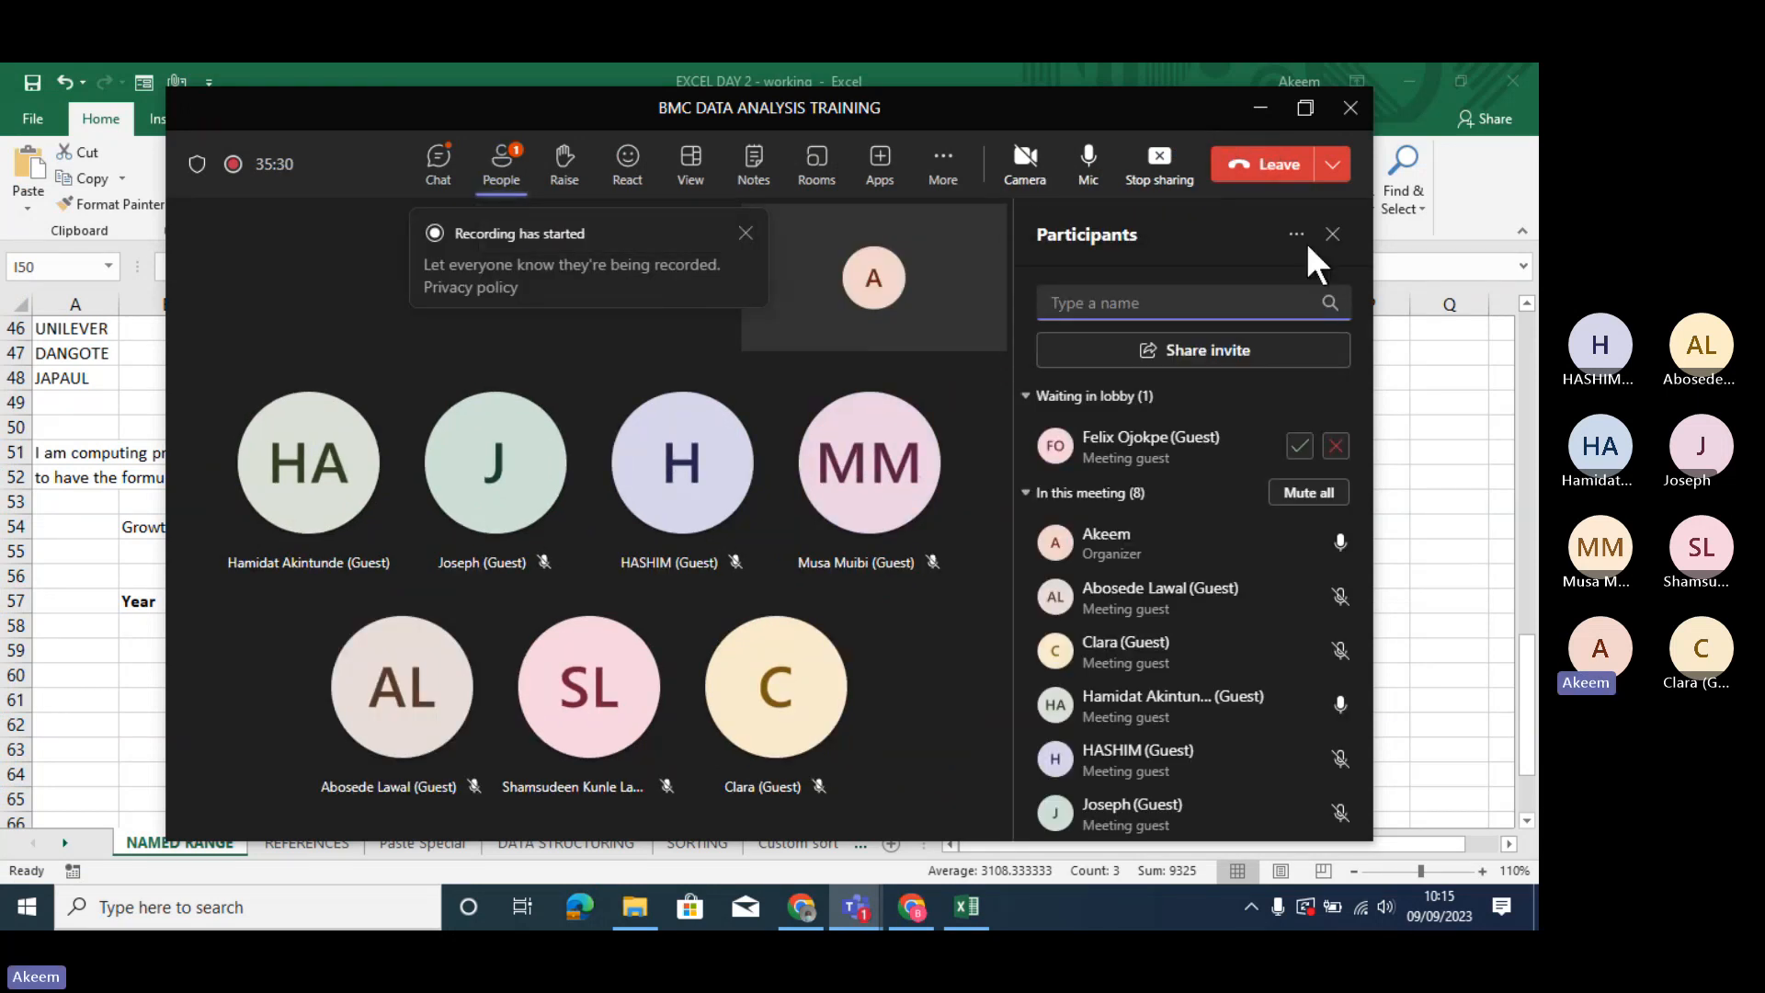
left_click(1259, 111)
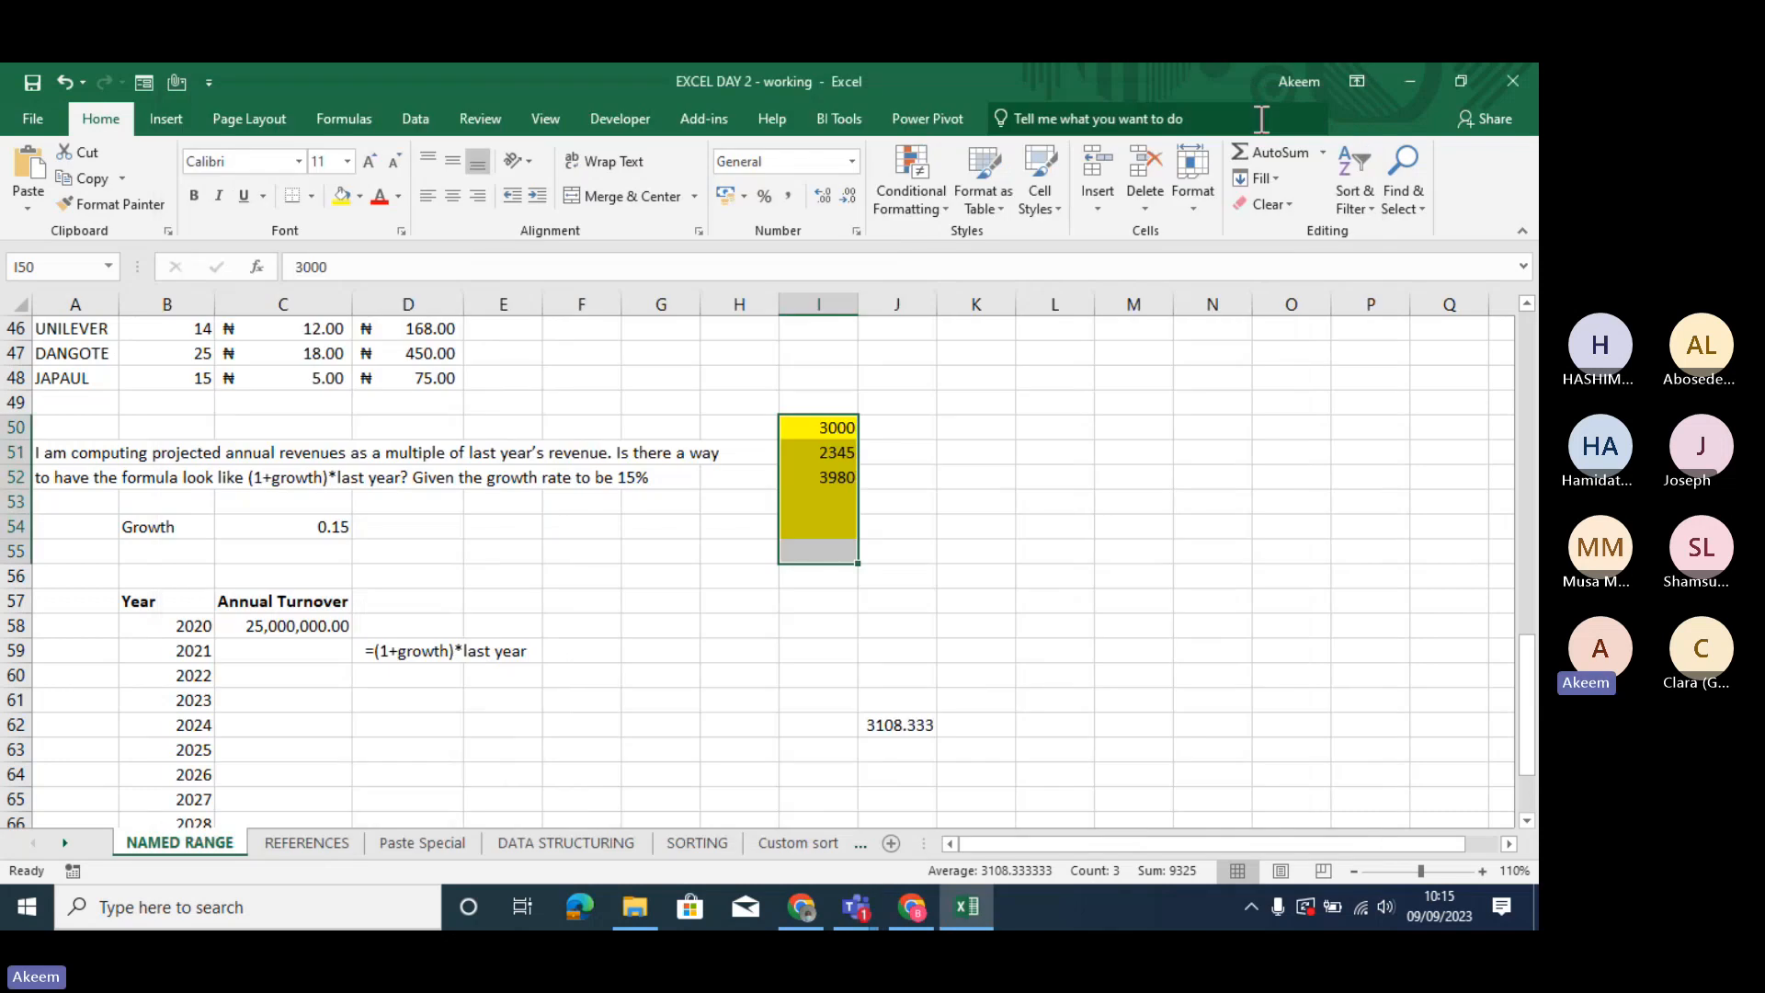
left_click(510, 600)
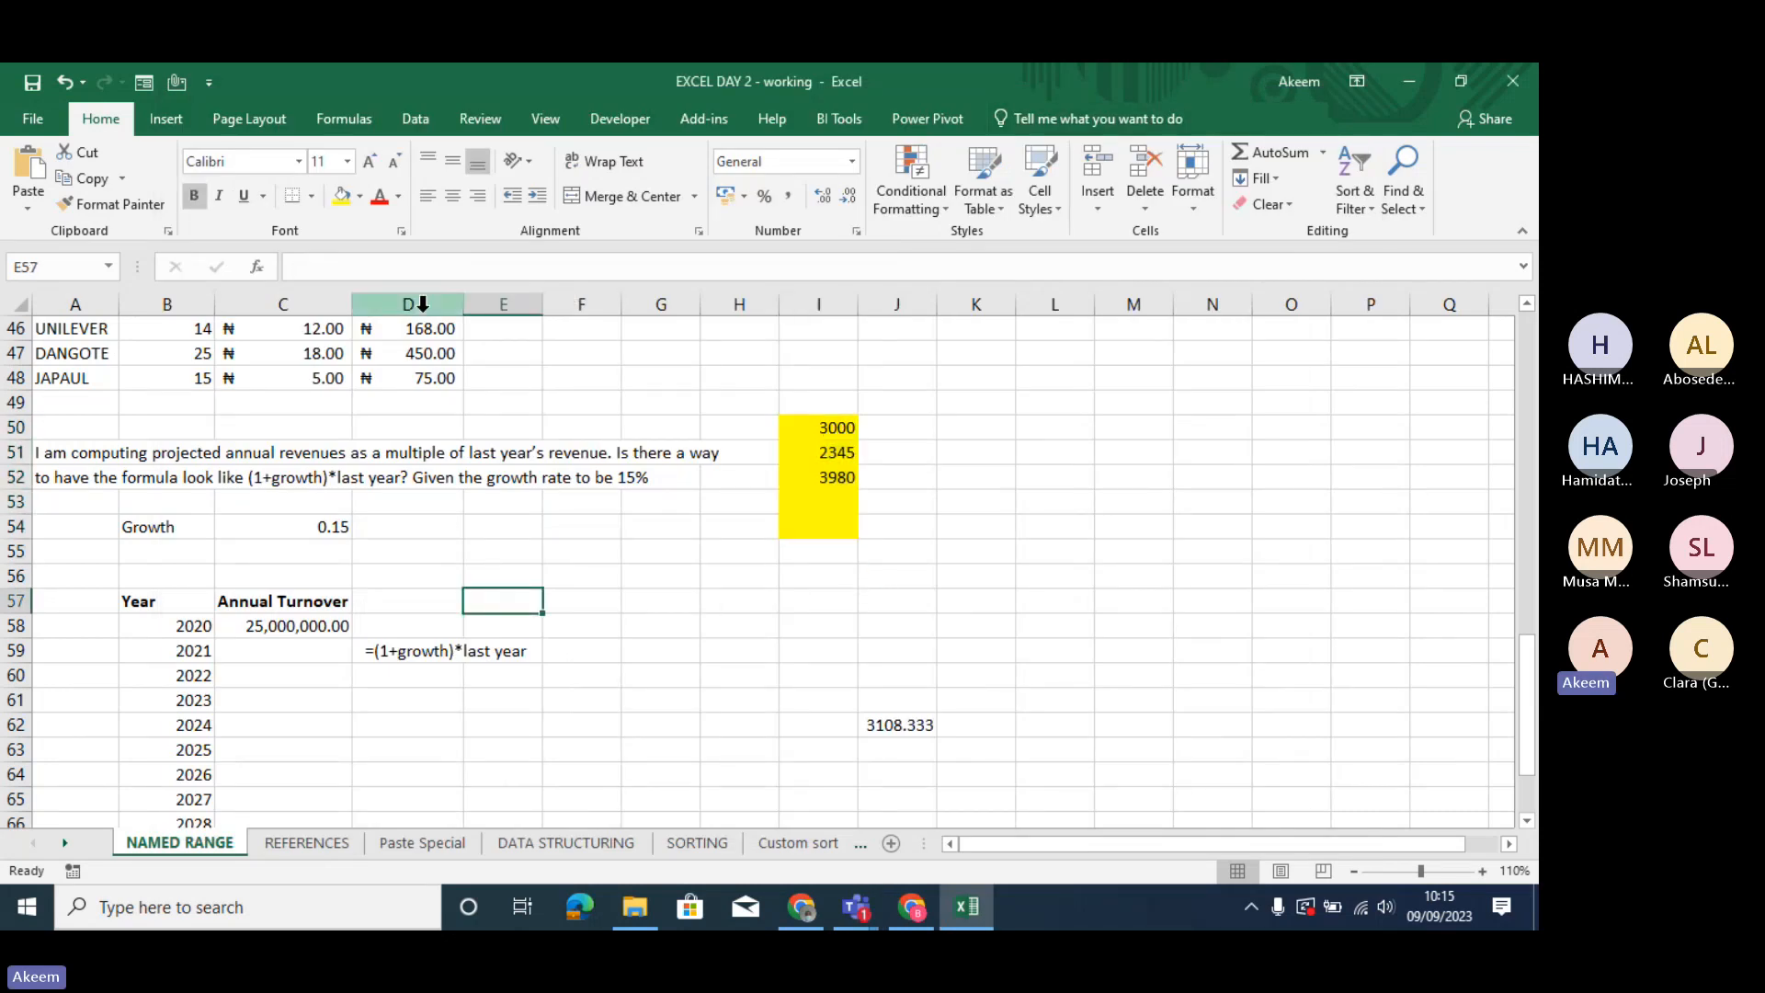
- Open the REFERENCES sheet and look through its cost and monthly quantity tables back to the reference notes in row 1
left_click(310, 833)
left_click(724, 679)
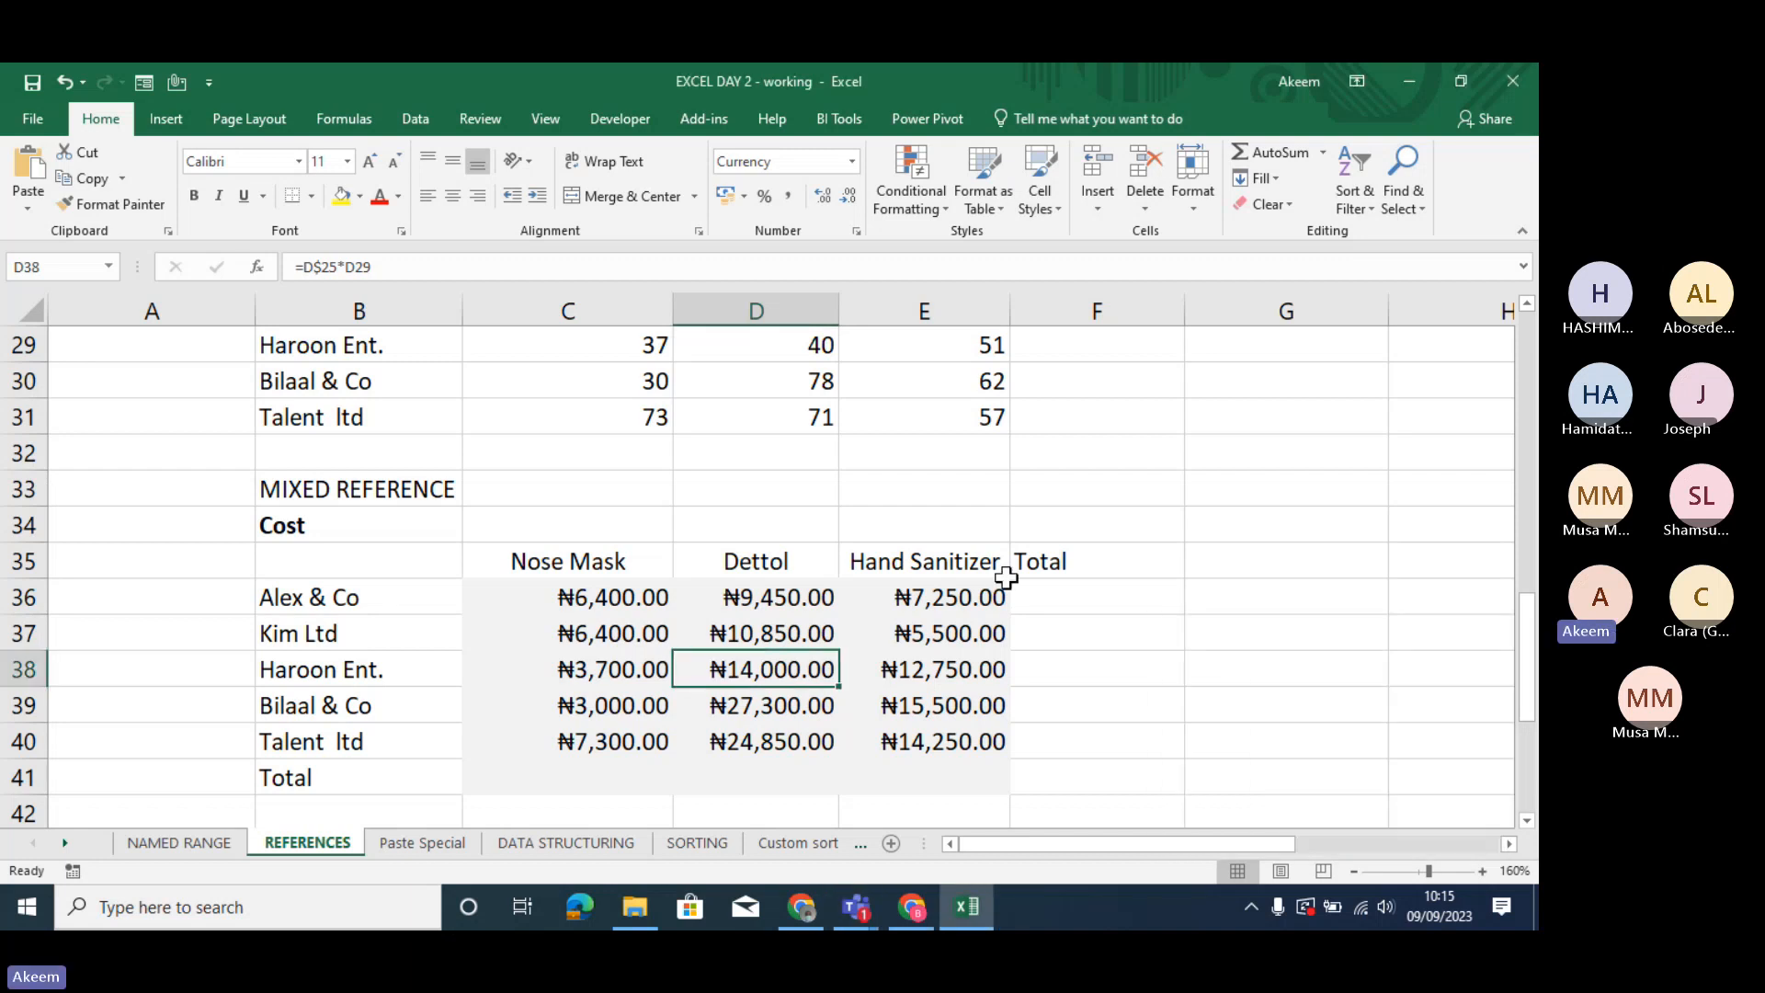
key("Up")
key("Up")
key("Up")
key("Up")
key("Up")
key("Up")
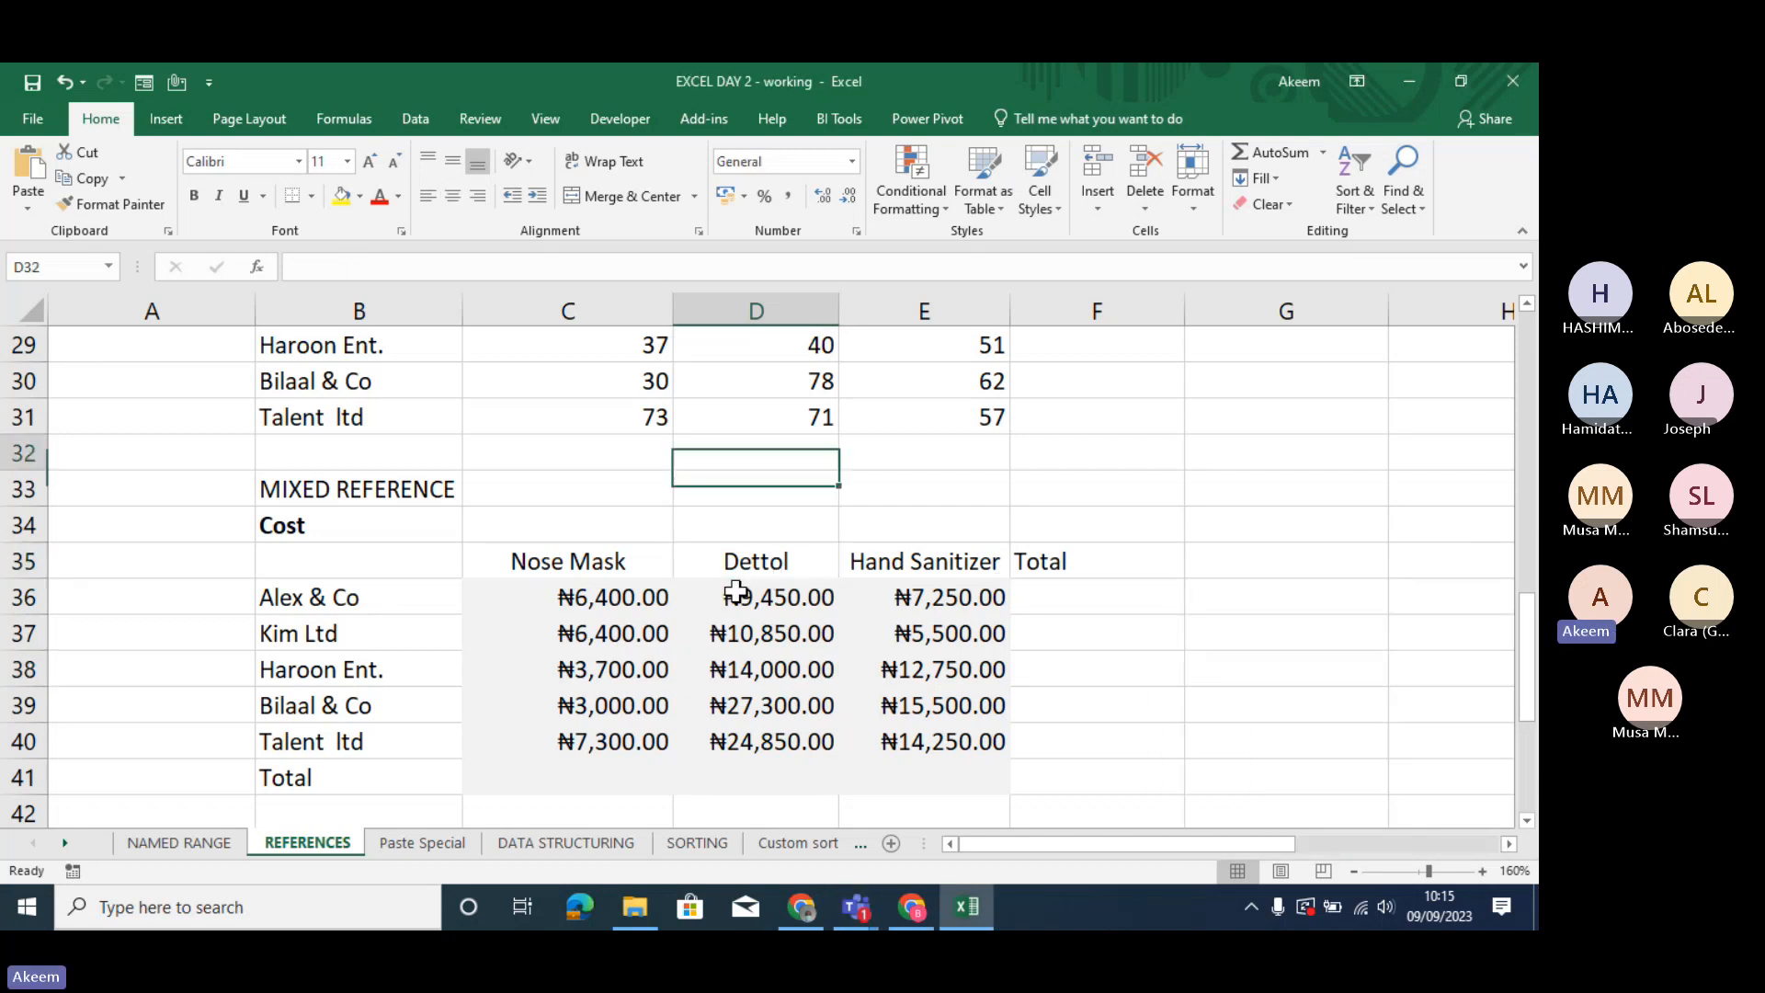
key("Up")
key("Up")
key("Up")
key("Up")
key("Up")
key("Up")
key("Up")
key("Up")
key("Up")
key("Up")
key("Up")
key("Up")
key("Up")
key("Up")
key("Up")
key("Up")
key("Up")
key("Up")
key("Up")
key("Up")
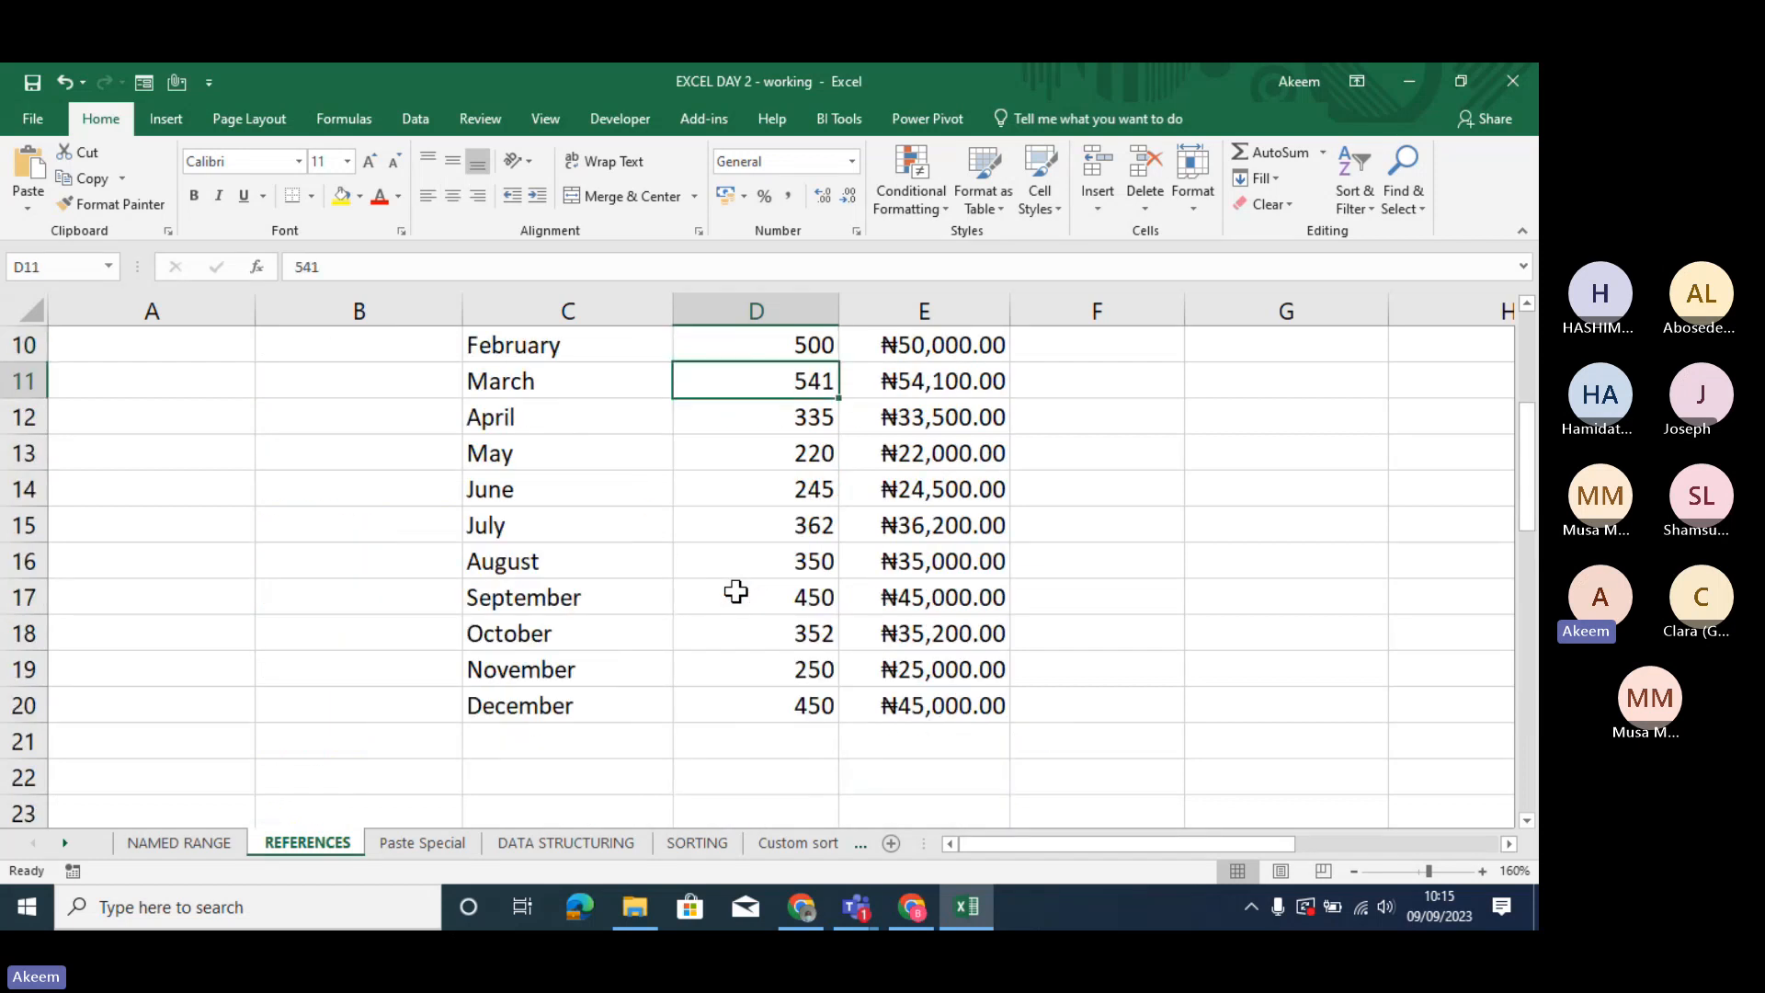
key("Down")
key("Down")
key("Down")
key("Down")
key("Down")
key("Down")
key("Down")
key("Down")
key("Down")
key("Down")
key("Down")
key("Up")
key("Up")
key("Up")
key("Up")
key("Up")
key("Up")
key("Up")
key("Up")
key("Up")
key("Up")
key("Up")
key("Up")
key("Up")
key("Up")
key("Up")
key("Up")
key("Up")
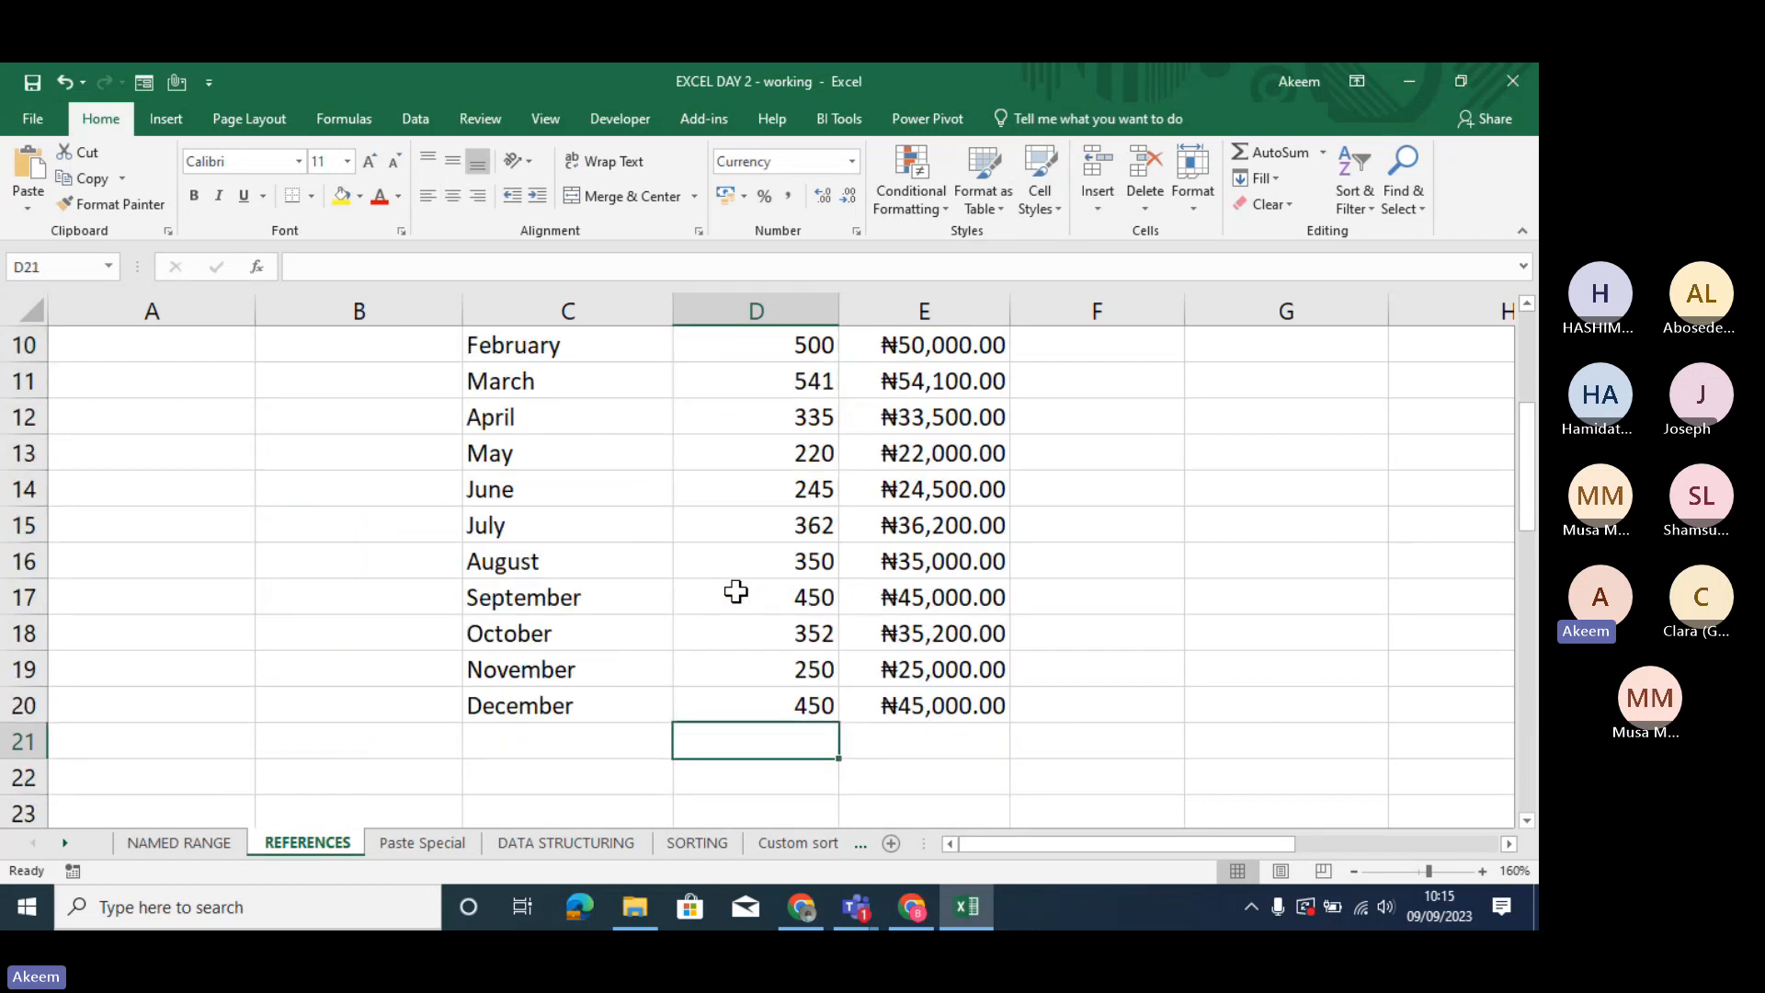
key("Up")
key("Up")
key("Up")
key("Up")
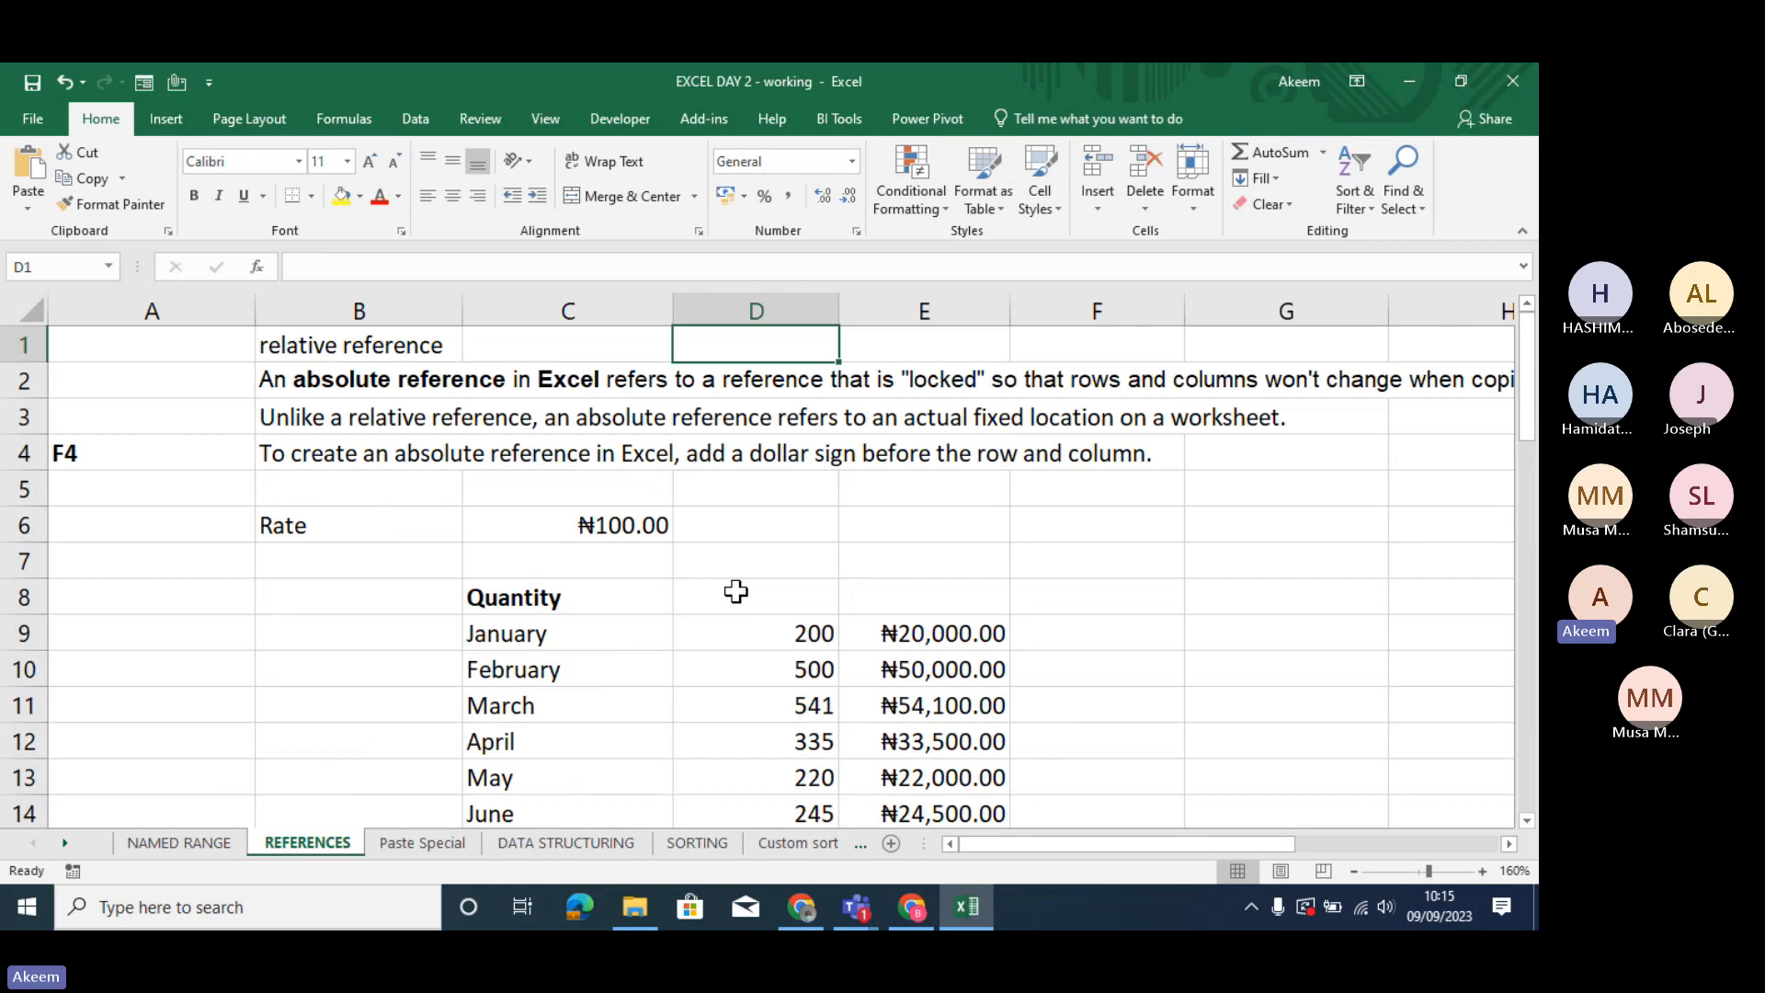
- Examine the REFERENCES sheet from the absolute reference notes through the quantity and mixed reference tables to the 10-year financial projection
key("Down")
key("Down")
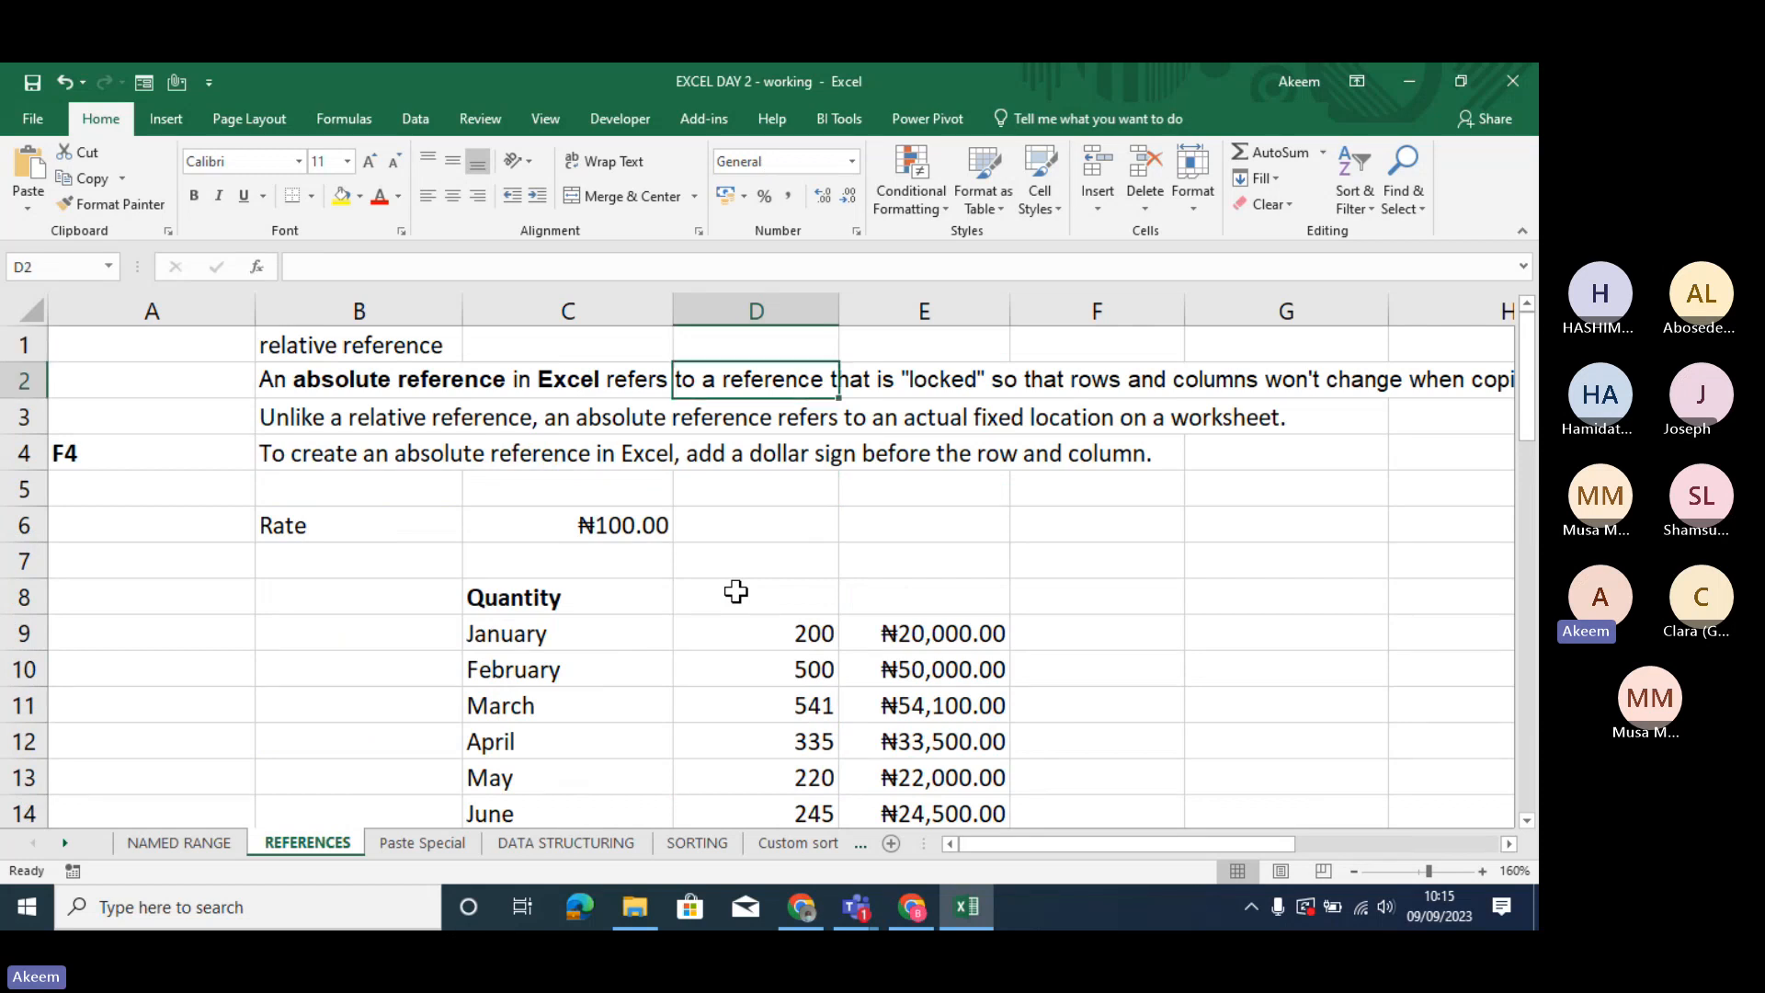
key("Down")
key("Down")
key("Down")
key("Down")
key("Down")
key("Down")
key("Down")
key("Down")
key("Down")
key("Down")
key("Down")
key("Down")
key("Down")
key("Down")
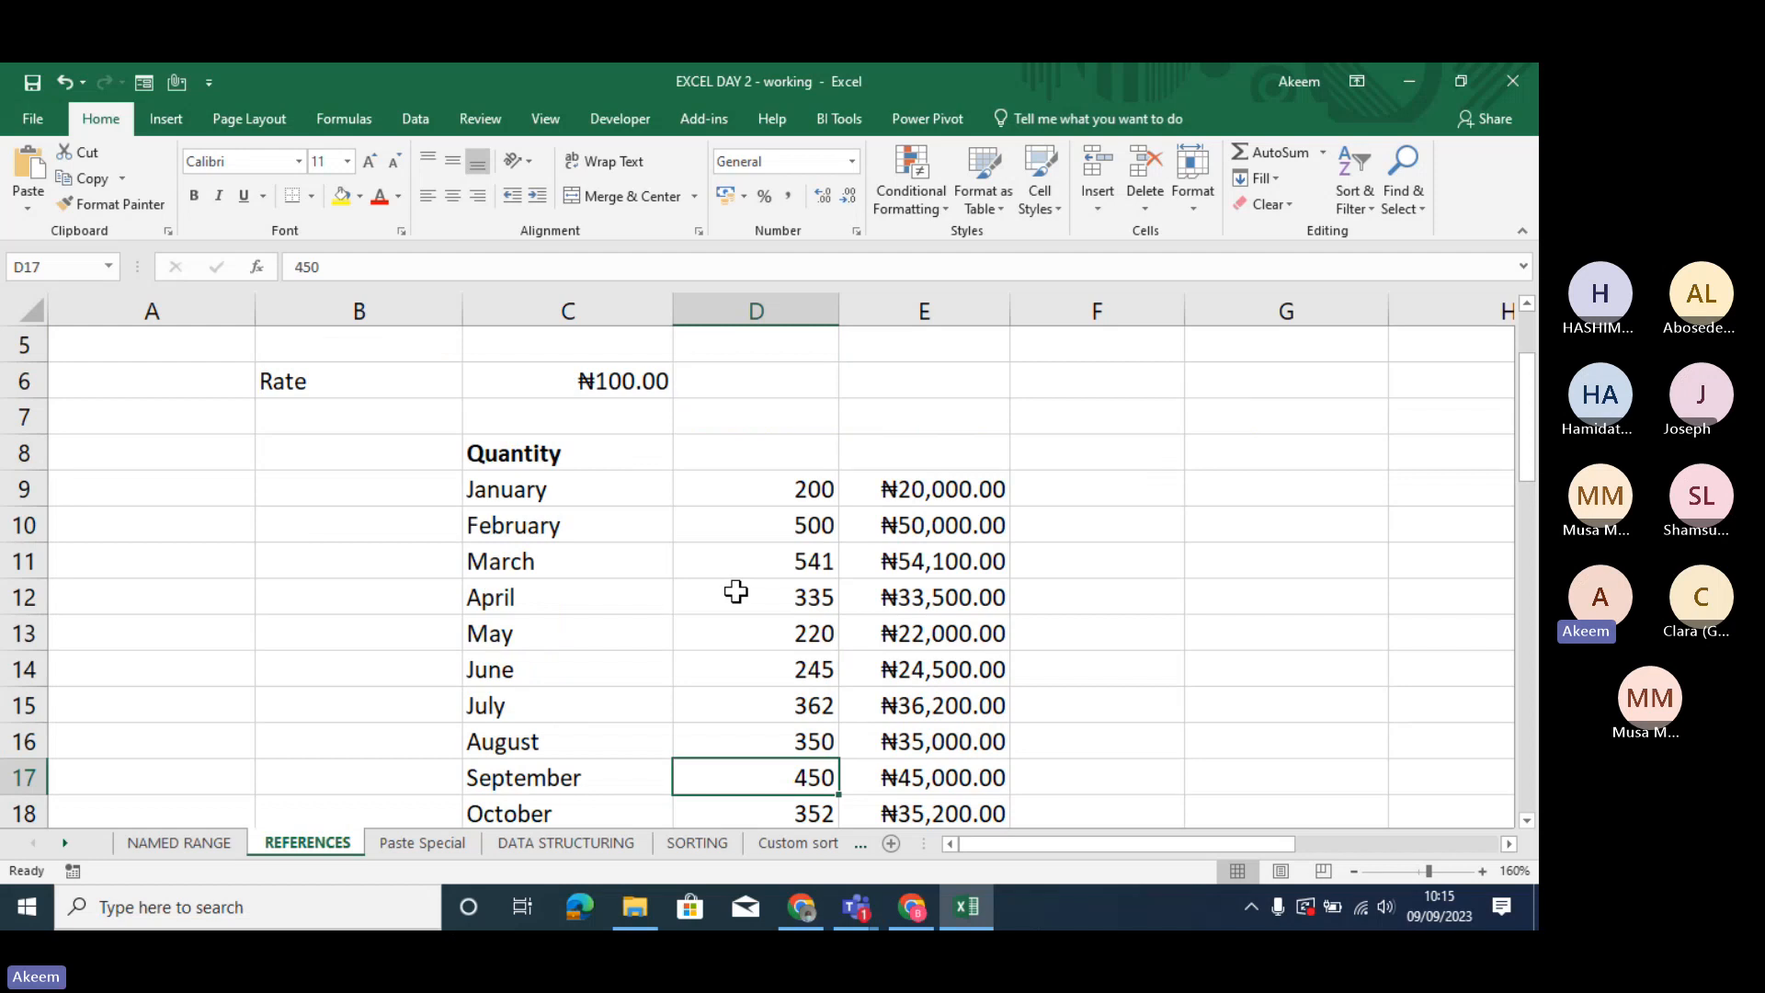
key("Down")
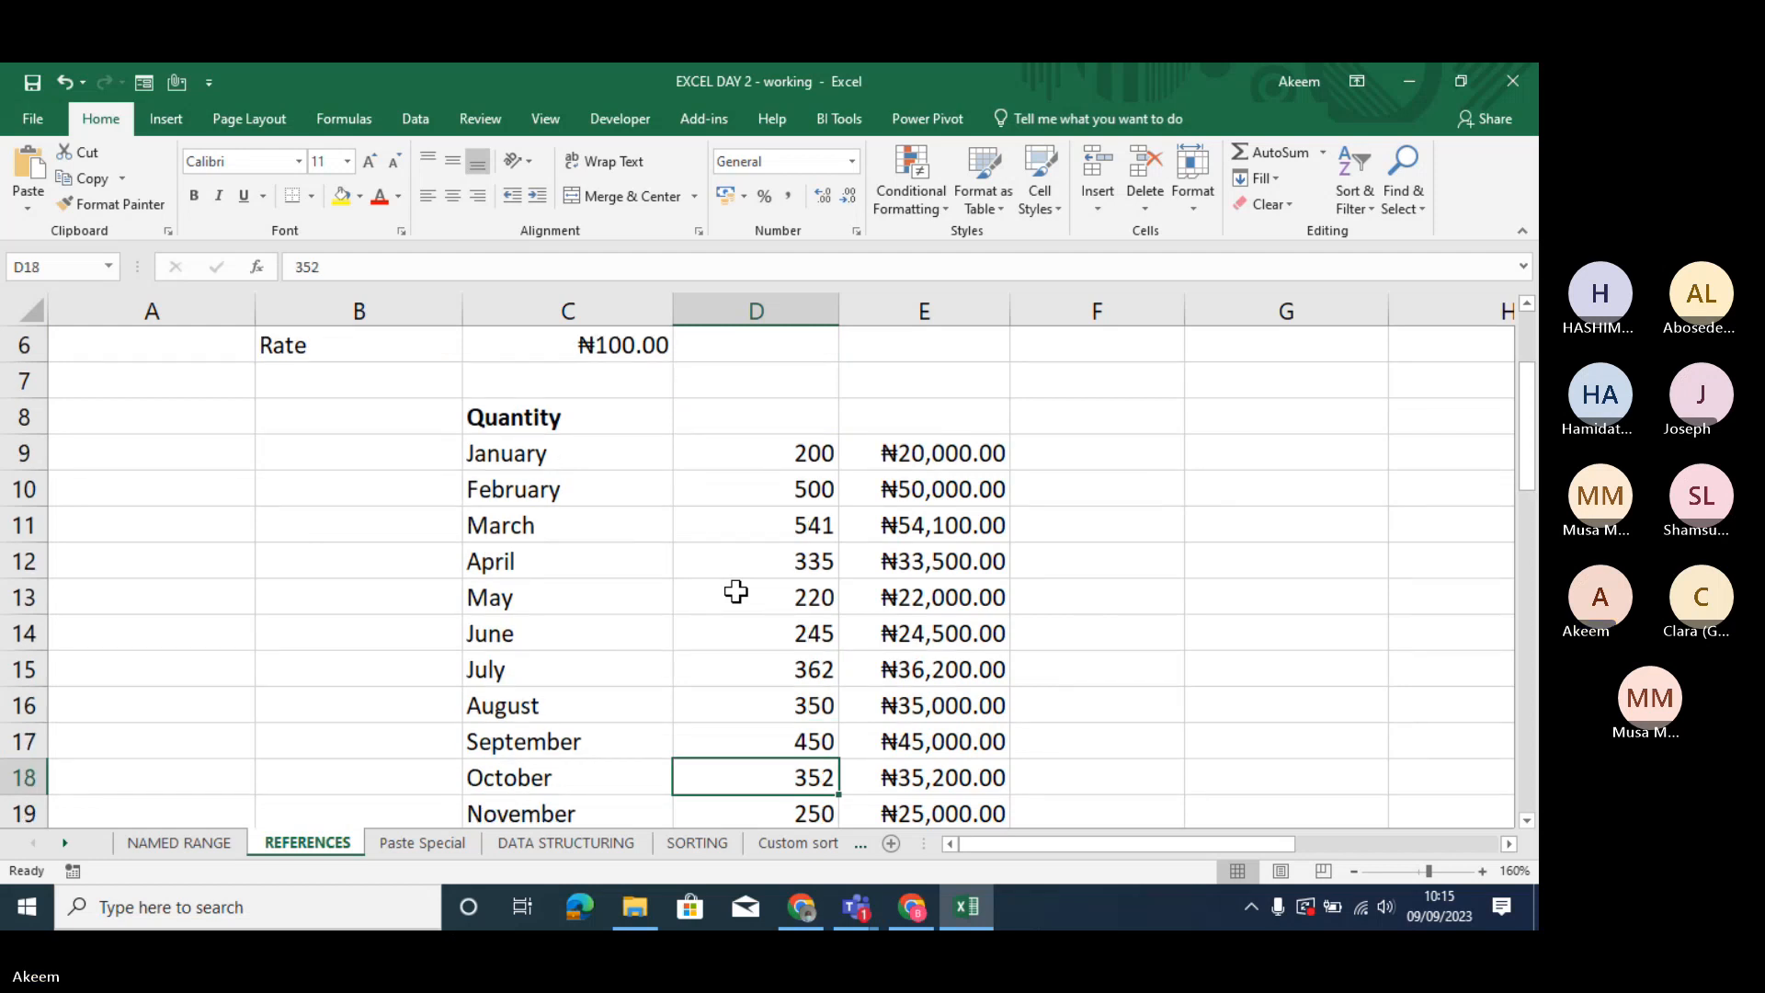
key("Down")
key("Down")
key("Down")
key("Down")
key("Down")
key("Down")
key("Down")
key("Down")
key("Down")
key("Down")
key("Down")
key("Down")
key("Down")
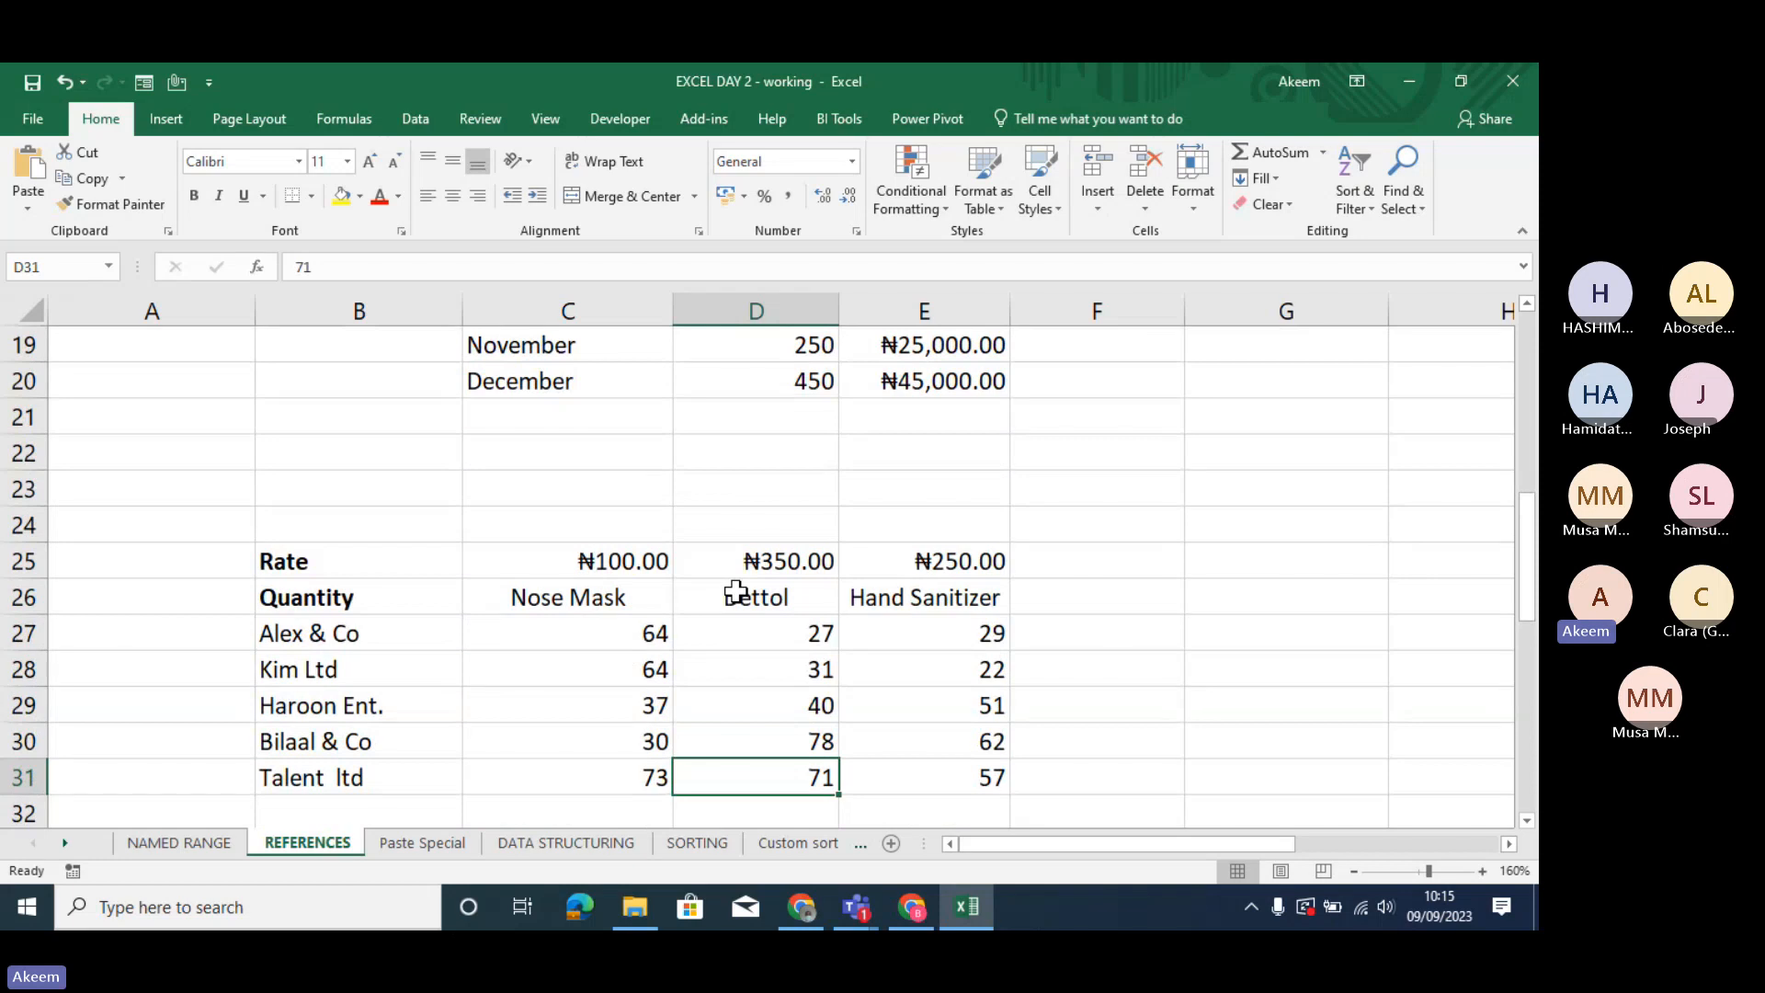
key("Down")
key("Down")
key("Down")
key("Down")
key("Down")
key("Down")
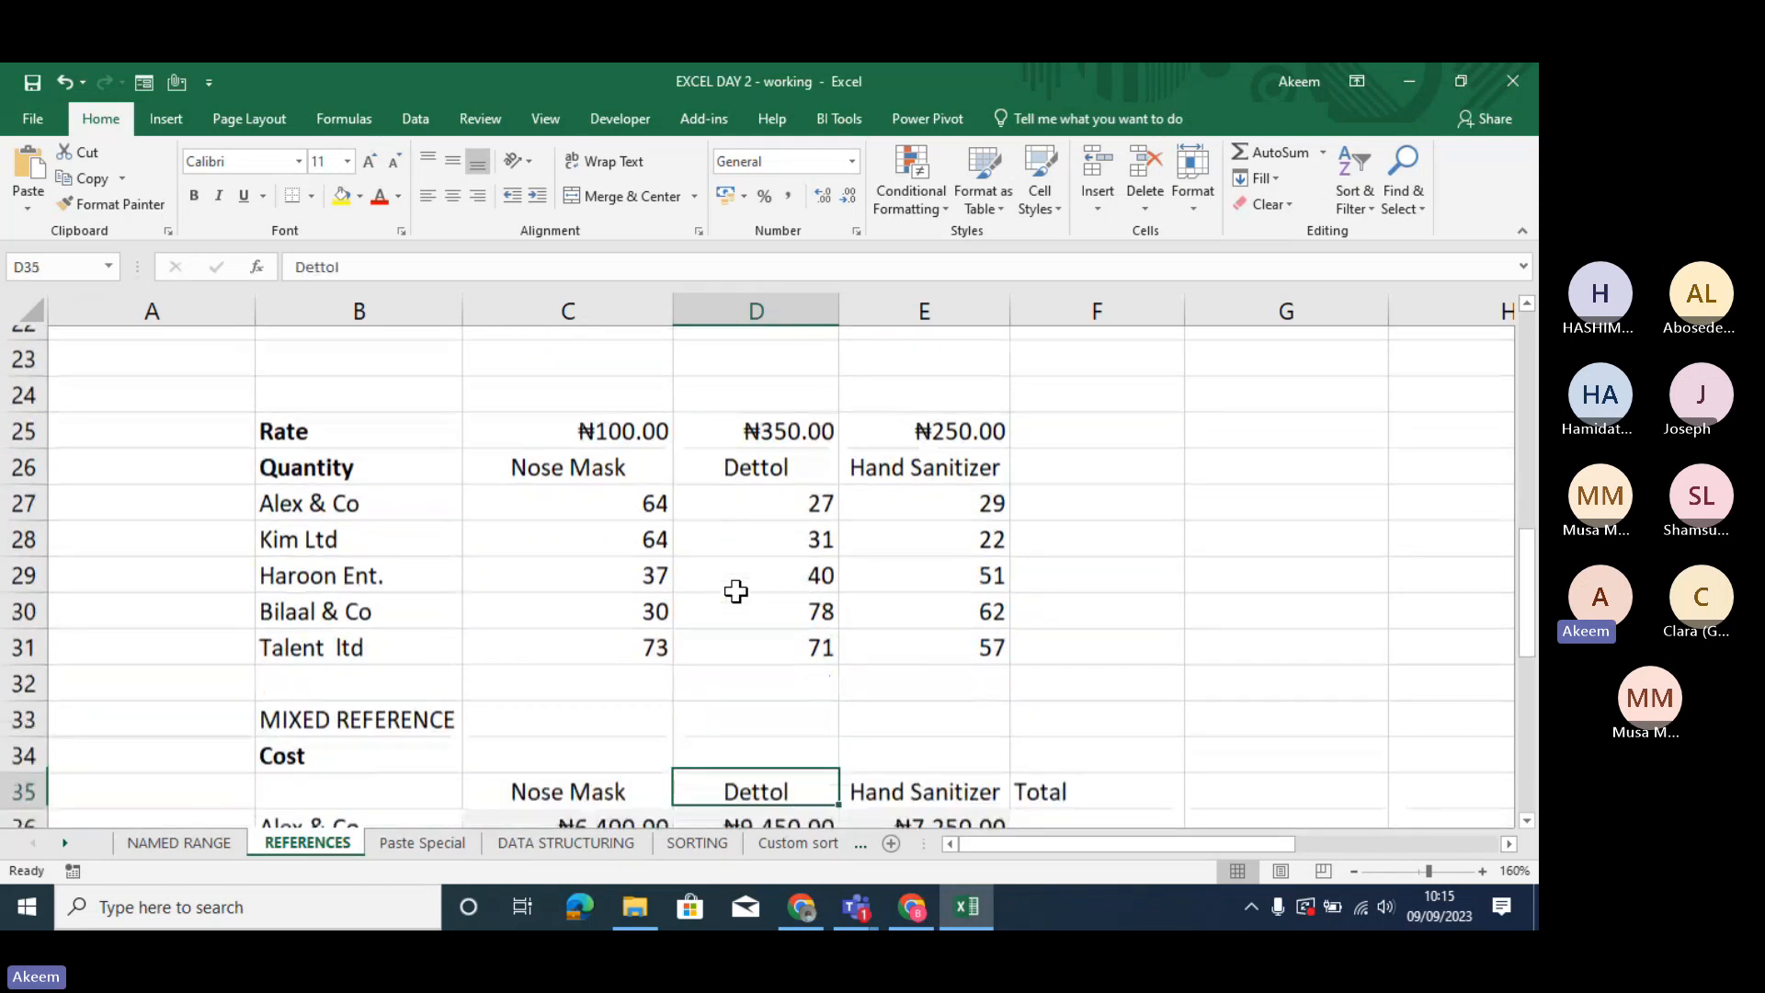
key("Down")
key("Down")
key("Down")
key("Down")
key("Down")
key("Down")
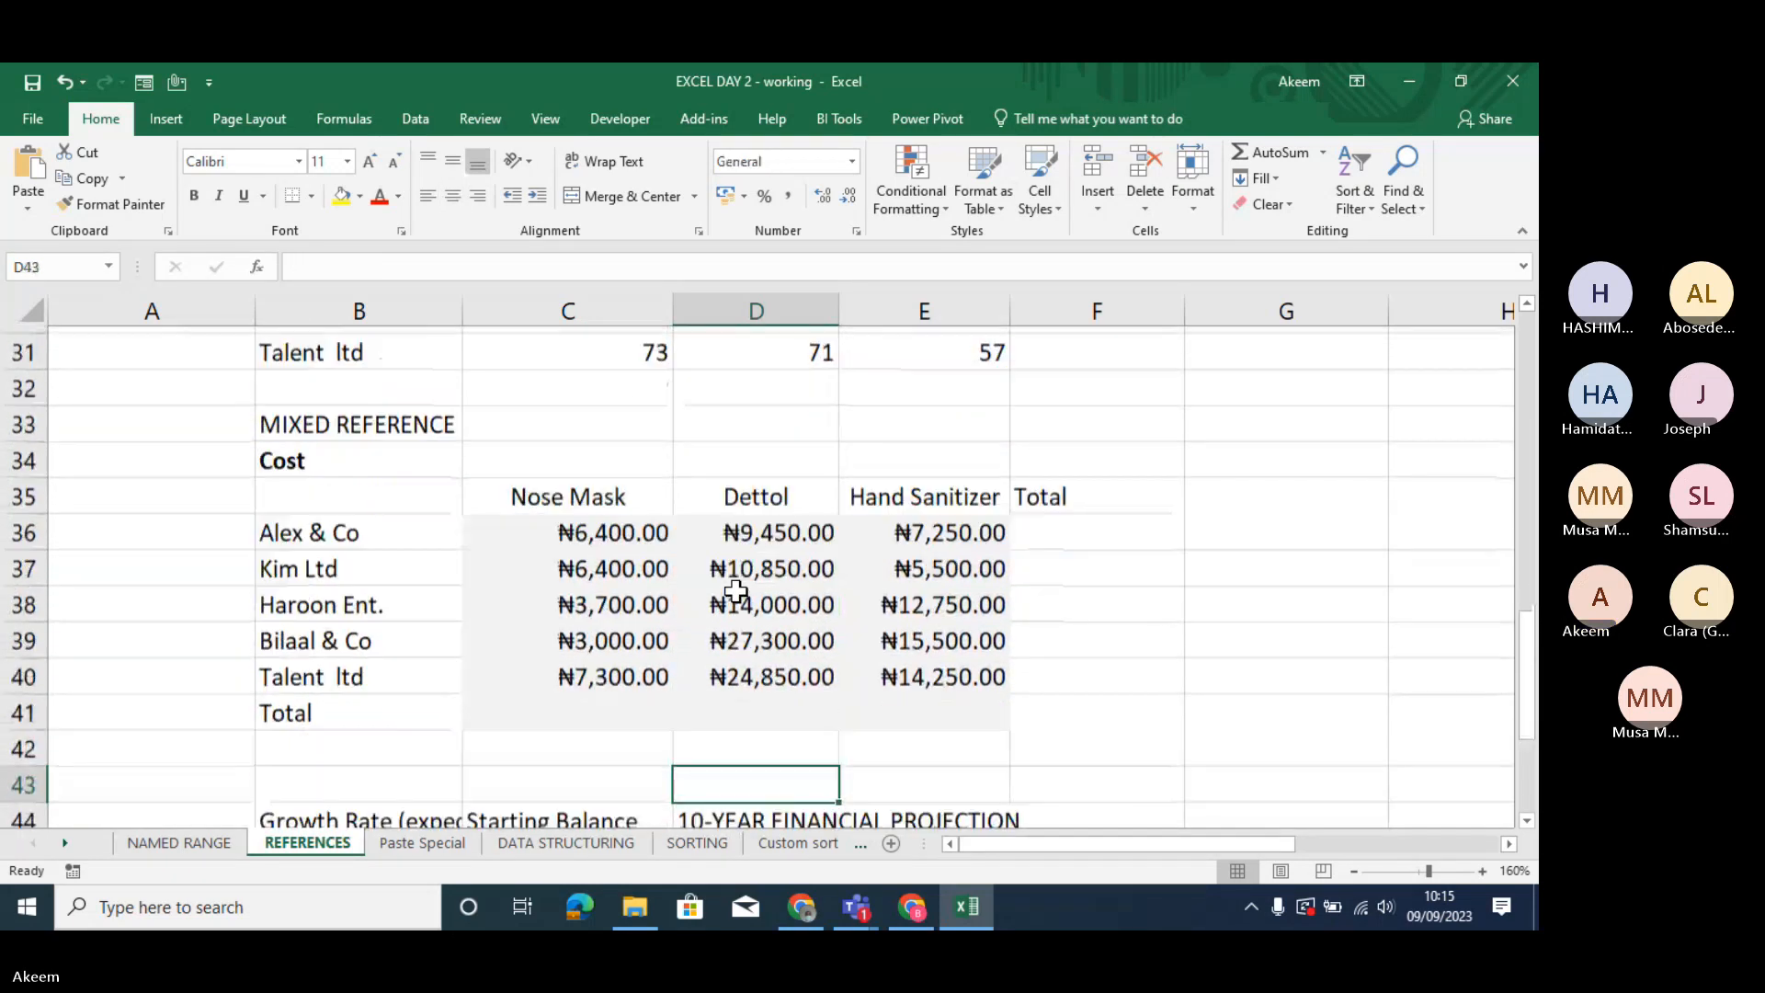
key("Down")
key("Down")
key("Down")
key("Down")
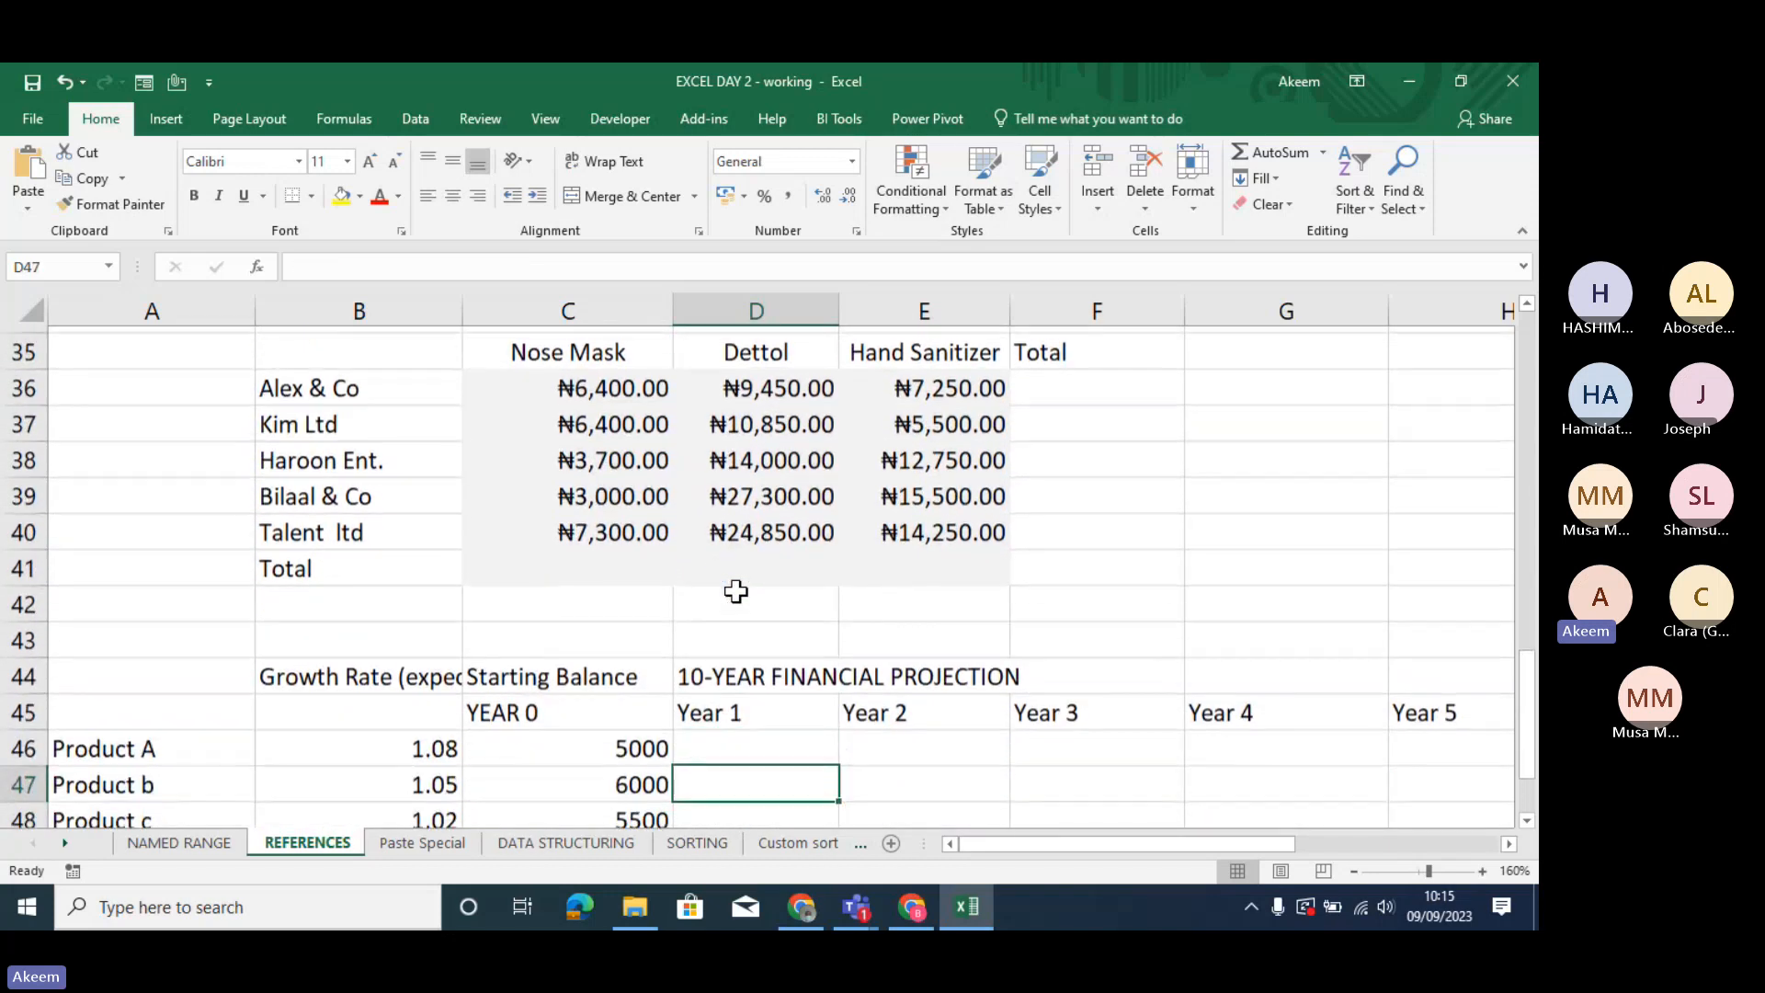
- Go back from the financial projection past the cost and quantity tables to the relative reference heading in row 1
key("Up")
key("Up")
key("Up")
key("Up")
key("Up")
key("Up")
key("Up")
key("Up")
key("Up")
key("Up")
key("Up")
key("Up")
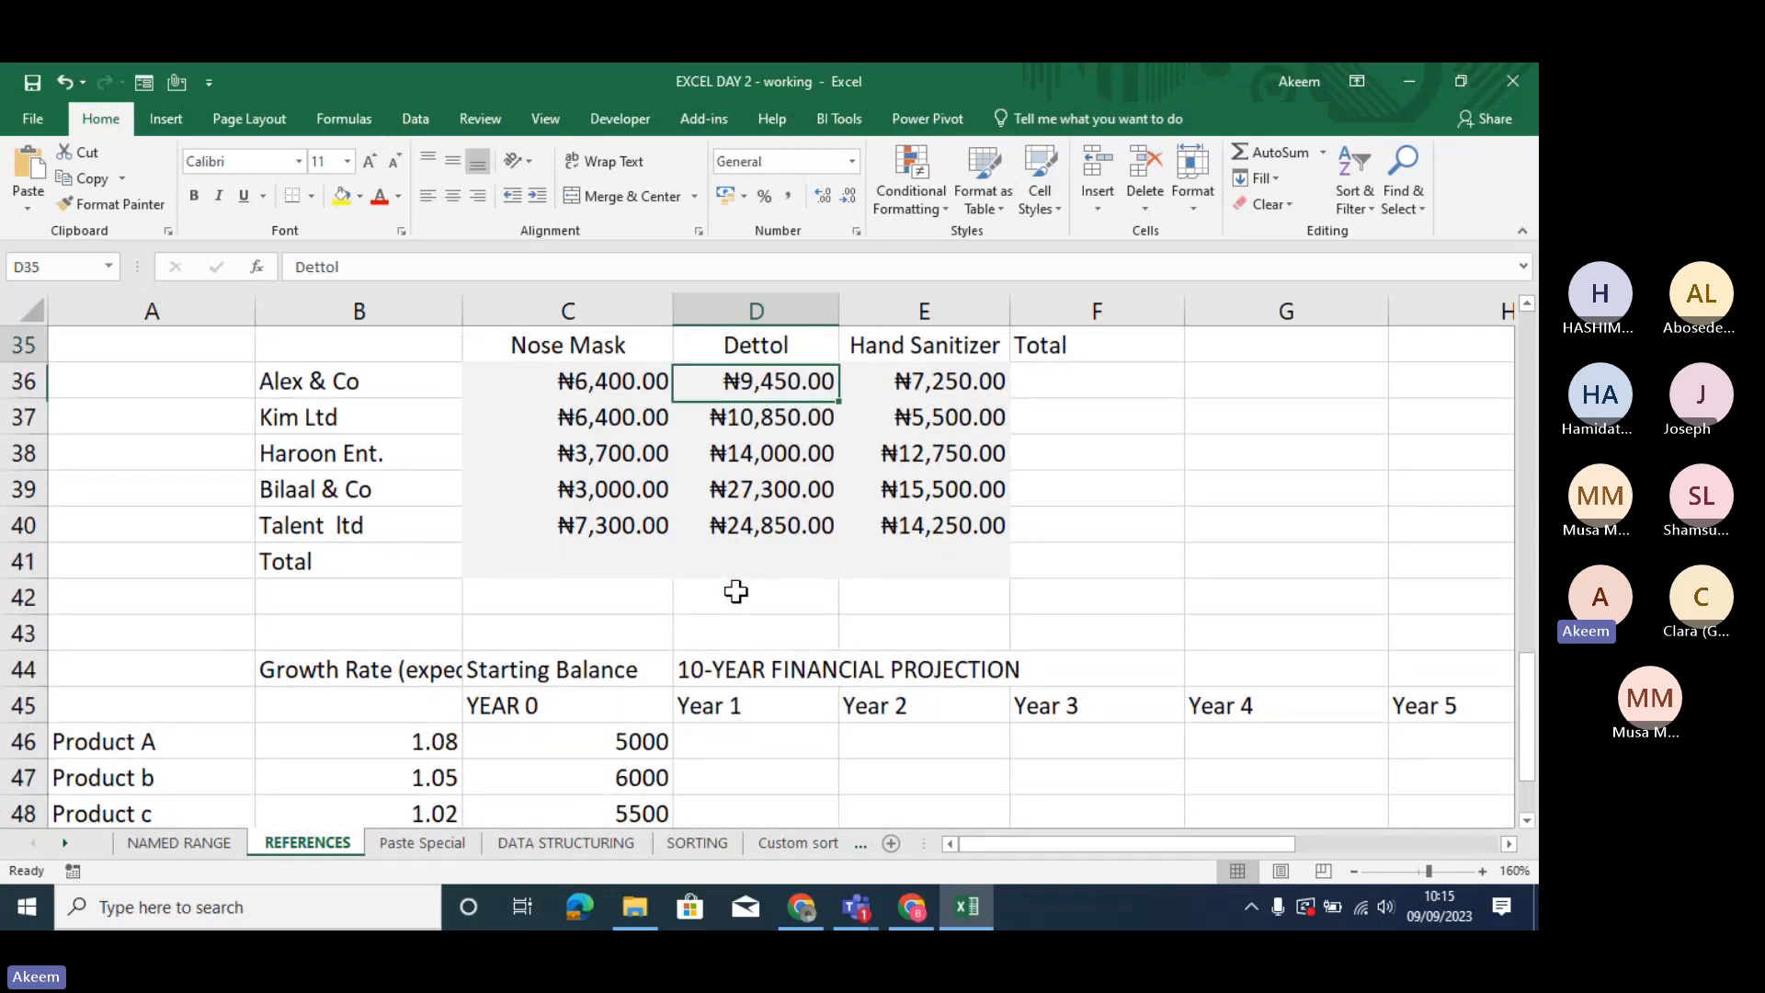
key("Up")
key("Up")
key("Up")
key("Up")
key("Up")
key("Up")
key("Up")
key("Up")
key("Up")
key("Up")
key("Up")
key("Up")
key("Up")
key("Up")
key("Up")
key("Up")
key("Up")
key("Up")
key("Up")
key("Up")
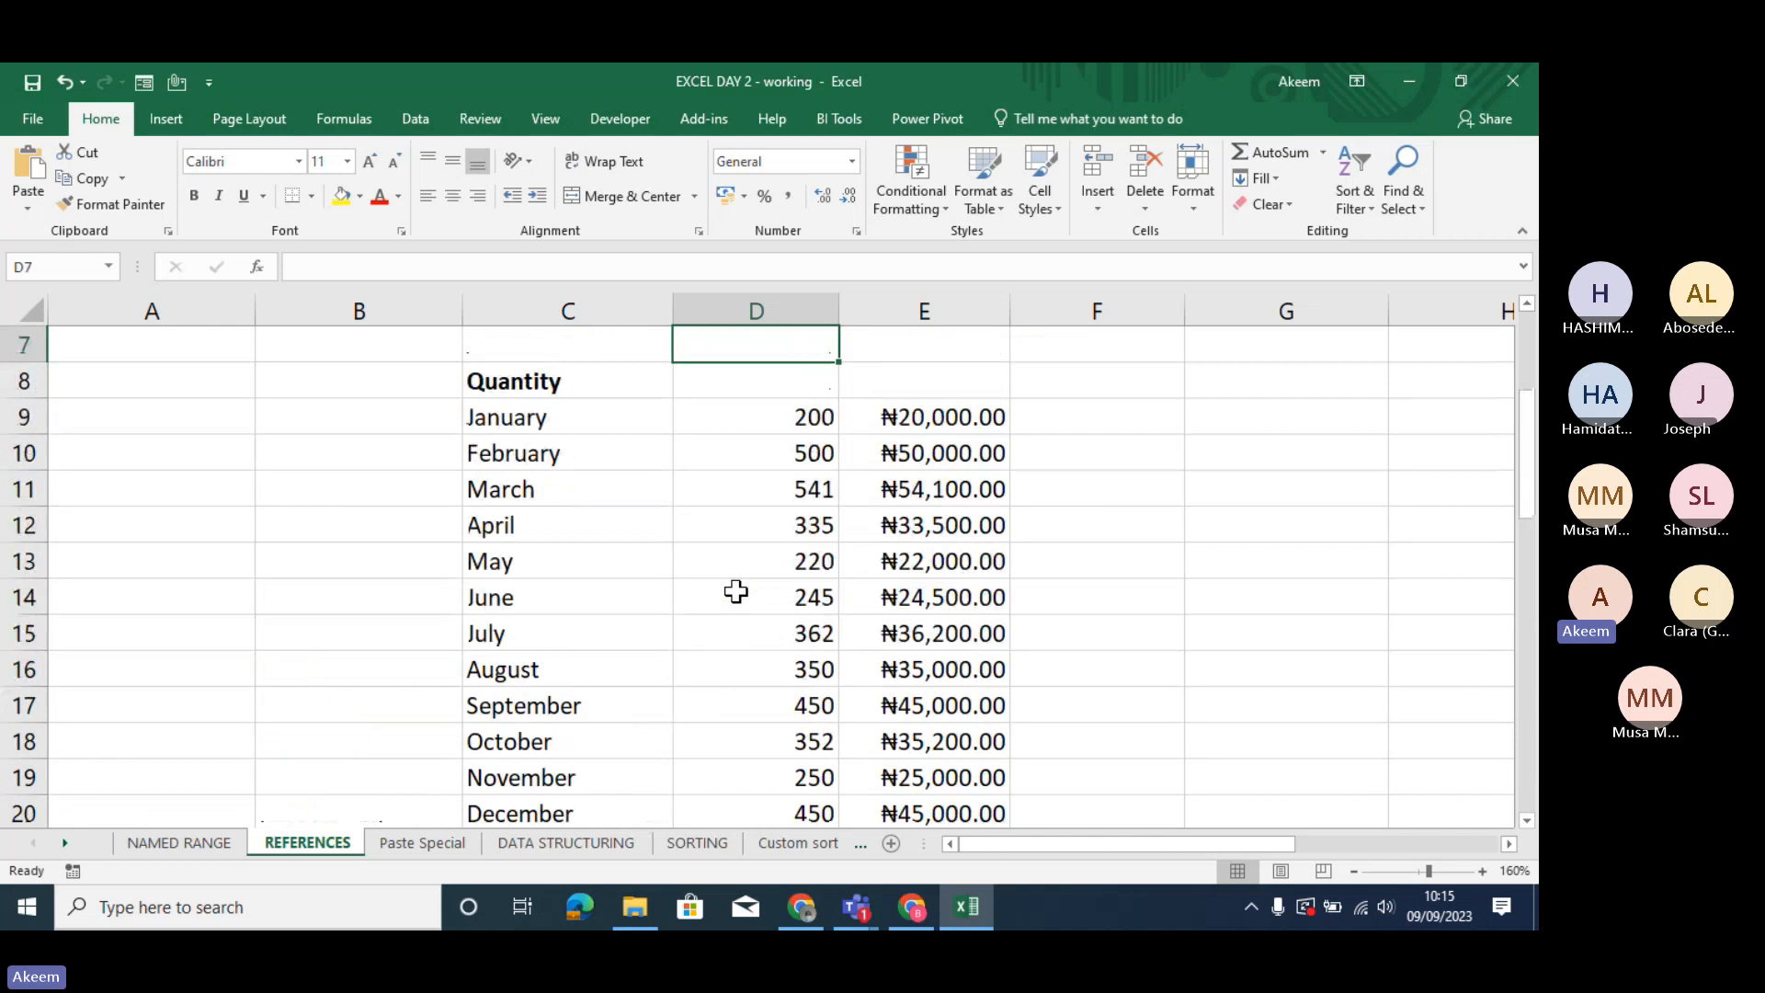
key("Up")
key("Up")
key("Up")
key("Up")
key("Up")
key("Up")
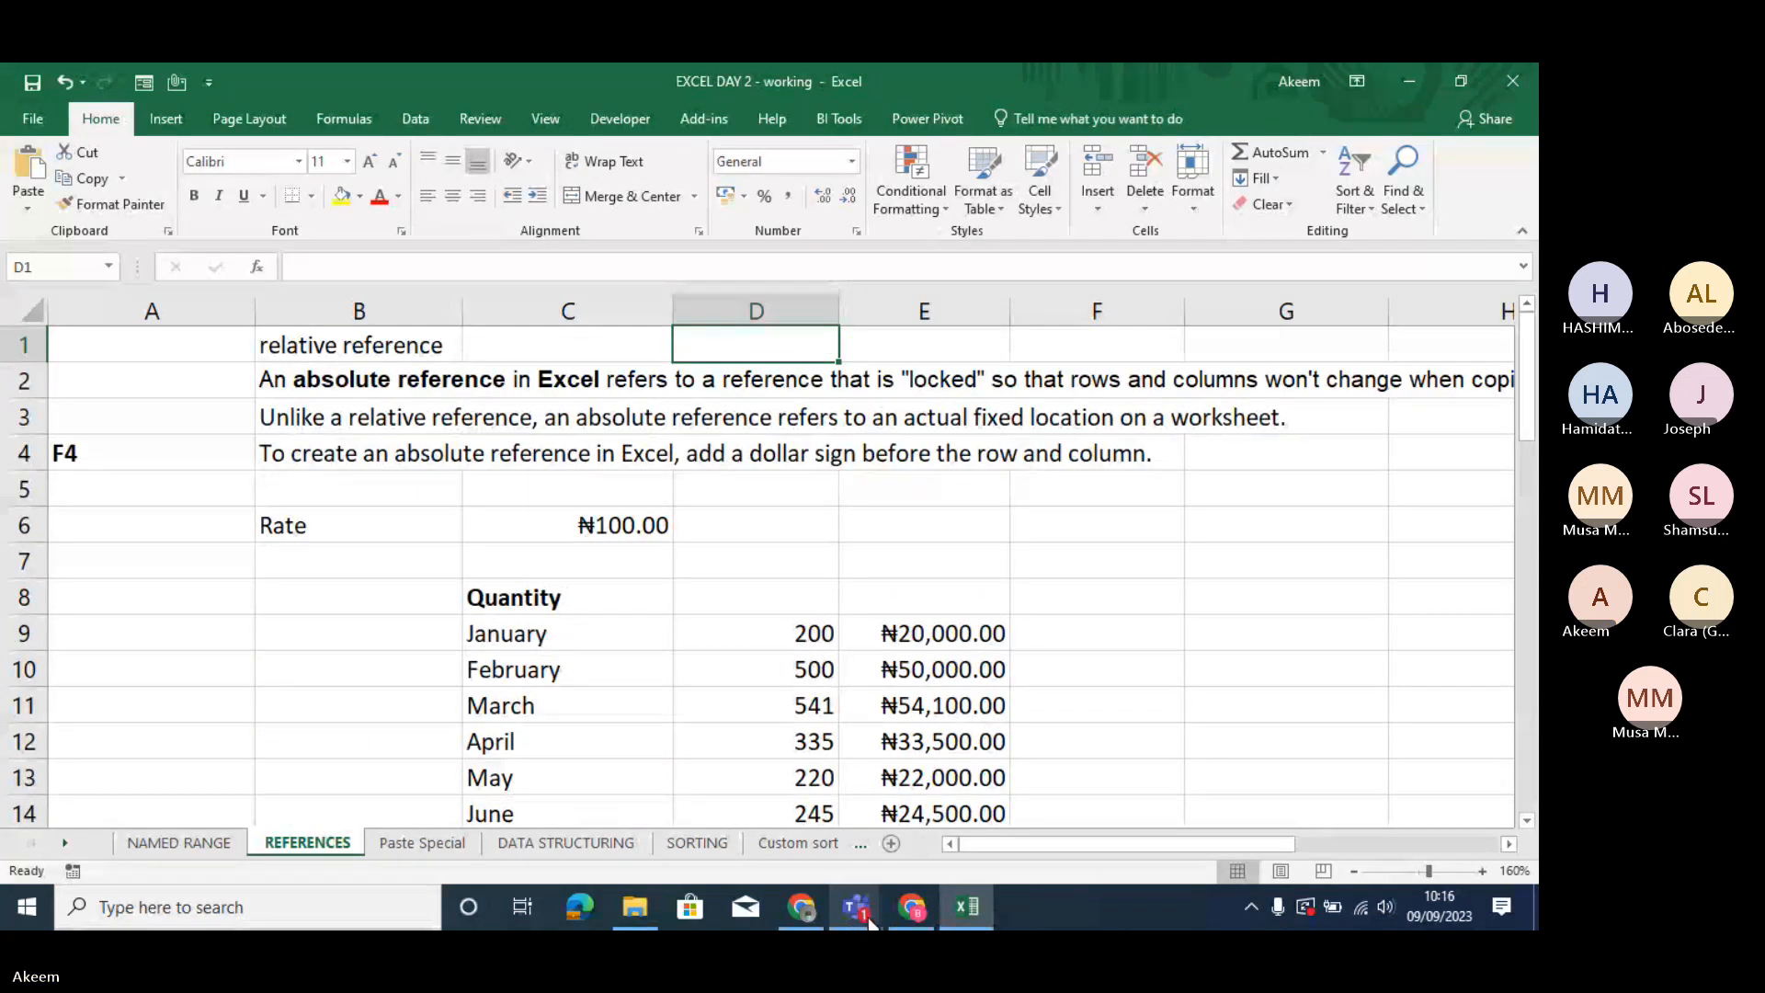
- Switch to the Teams meeting, admit the guest waiting in the lobby, and return to the Excel workbook
mouse_move(864, 919)
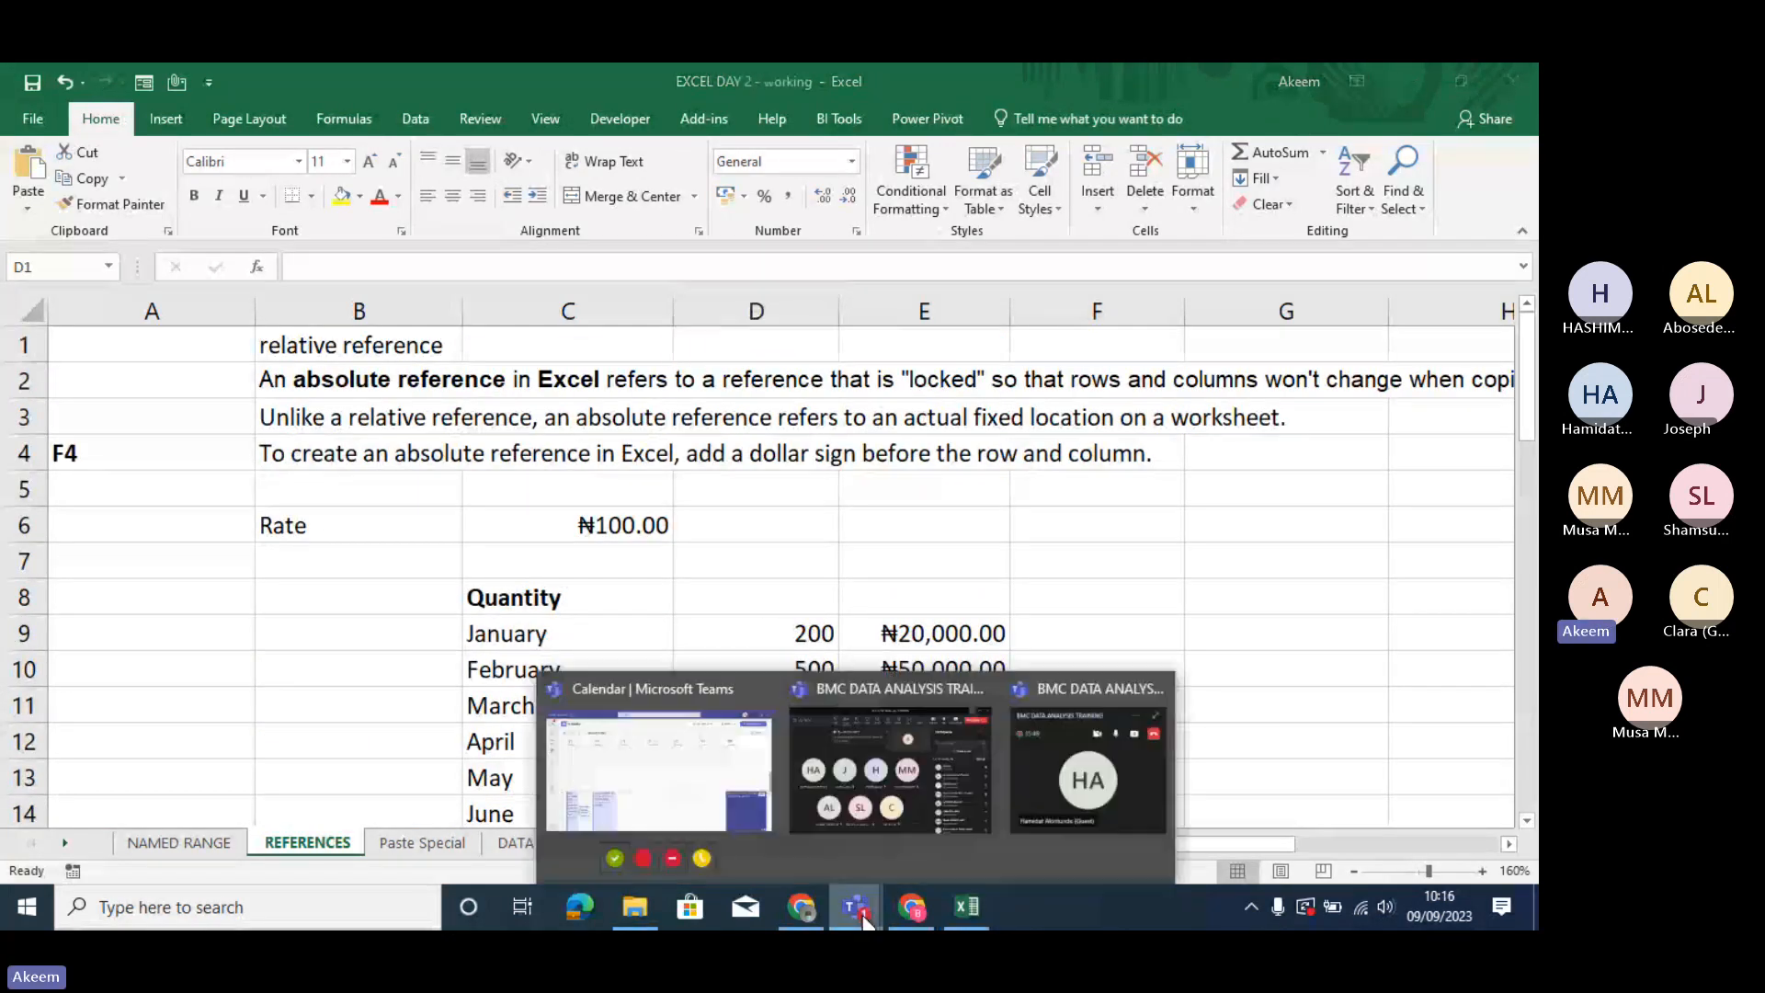
left_click(1093, 810)
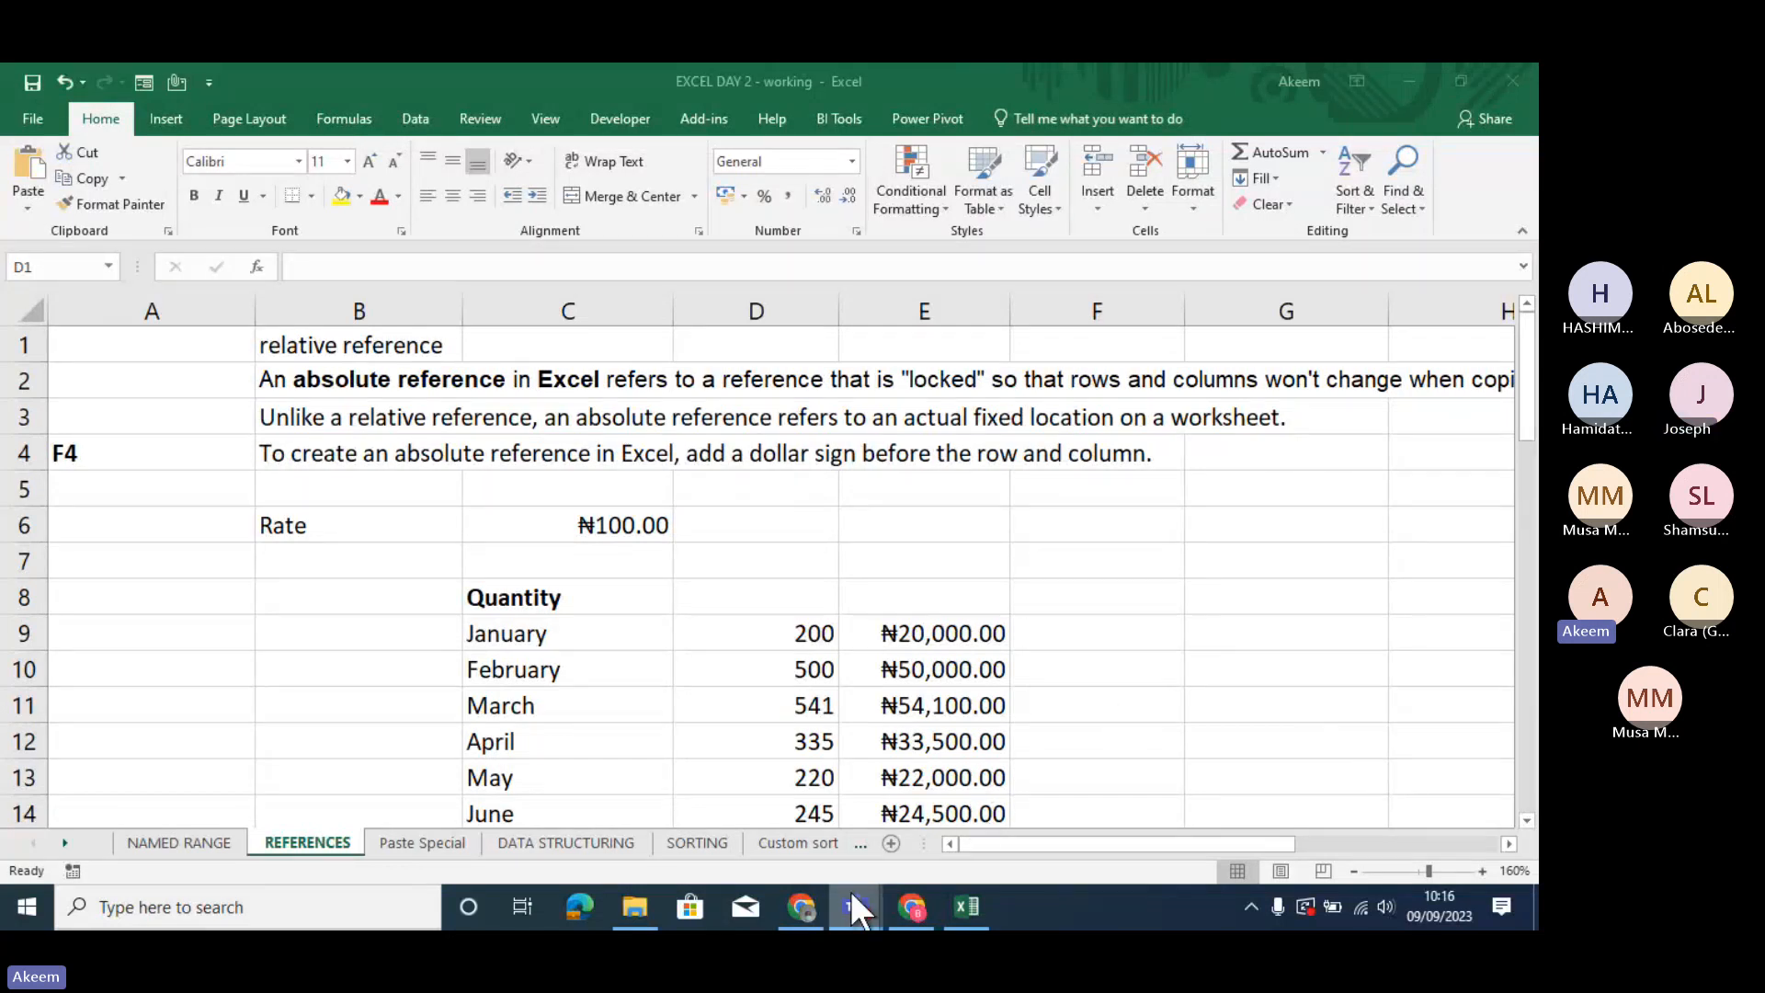
mouse_move(851, 890)
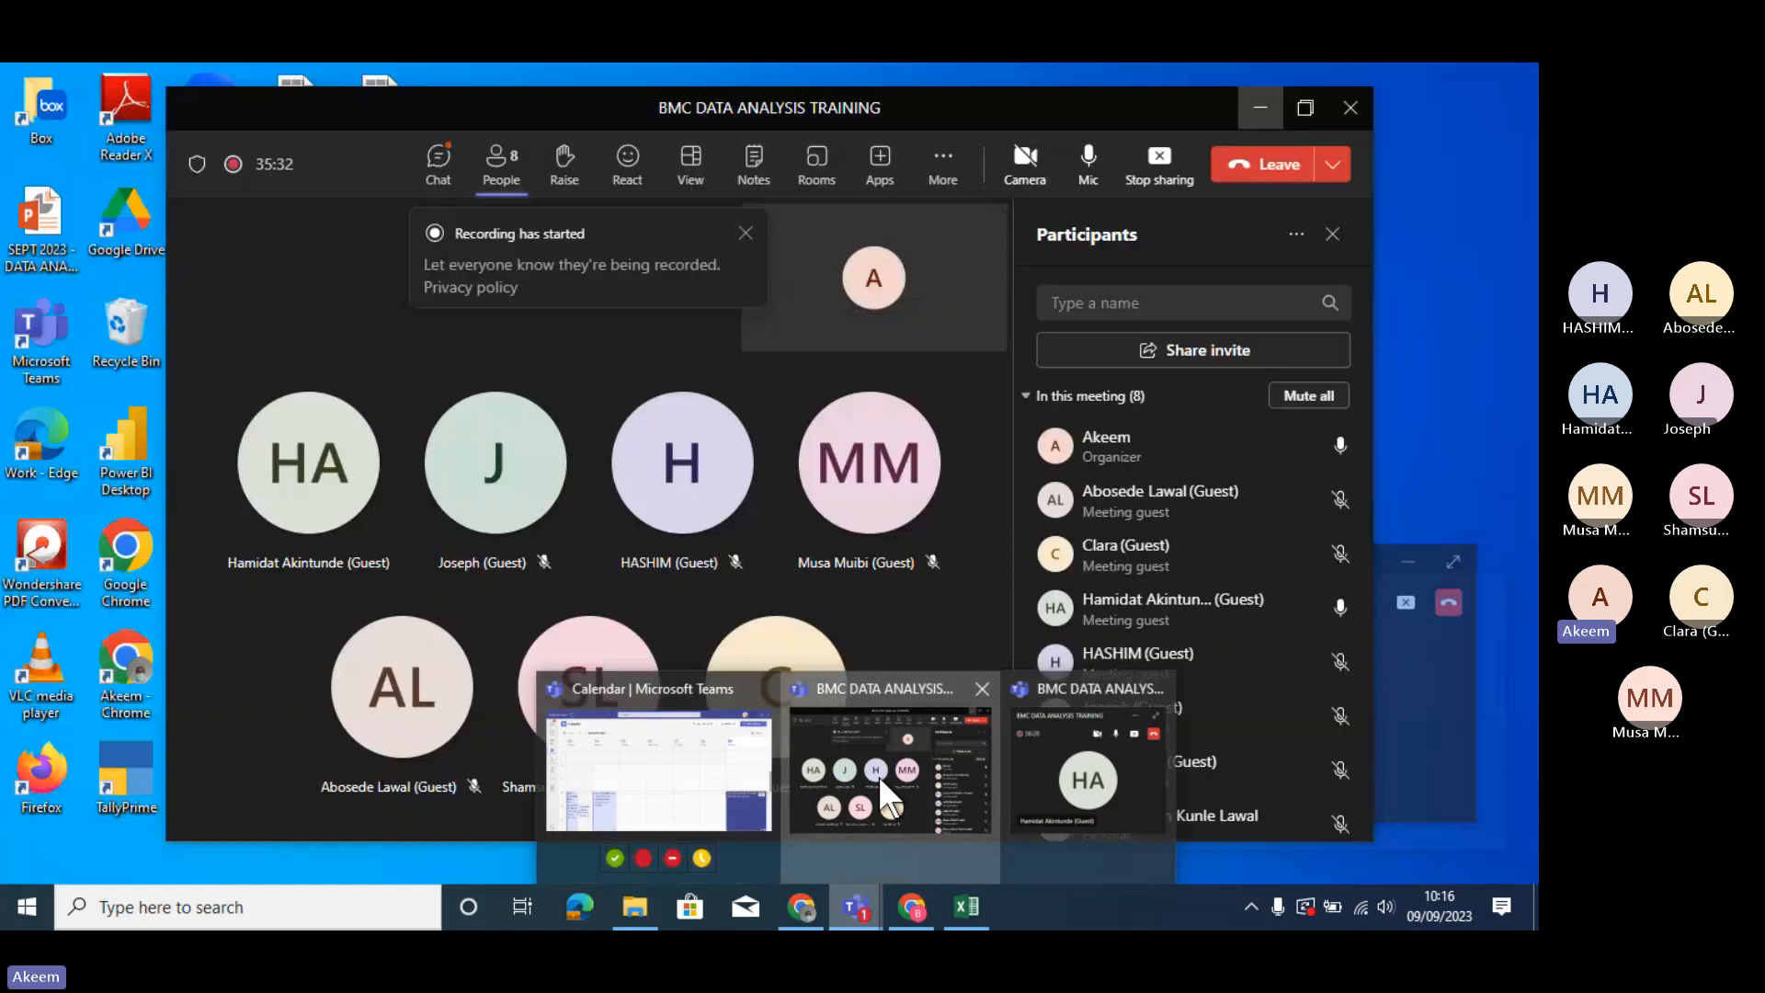
left_click(878, 775)
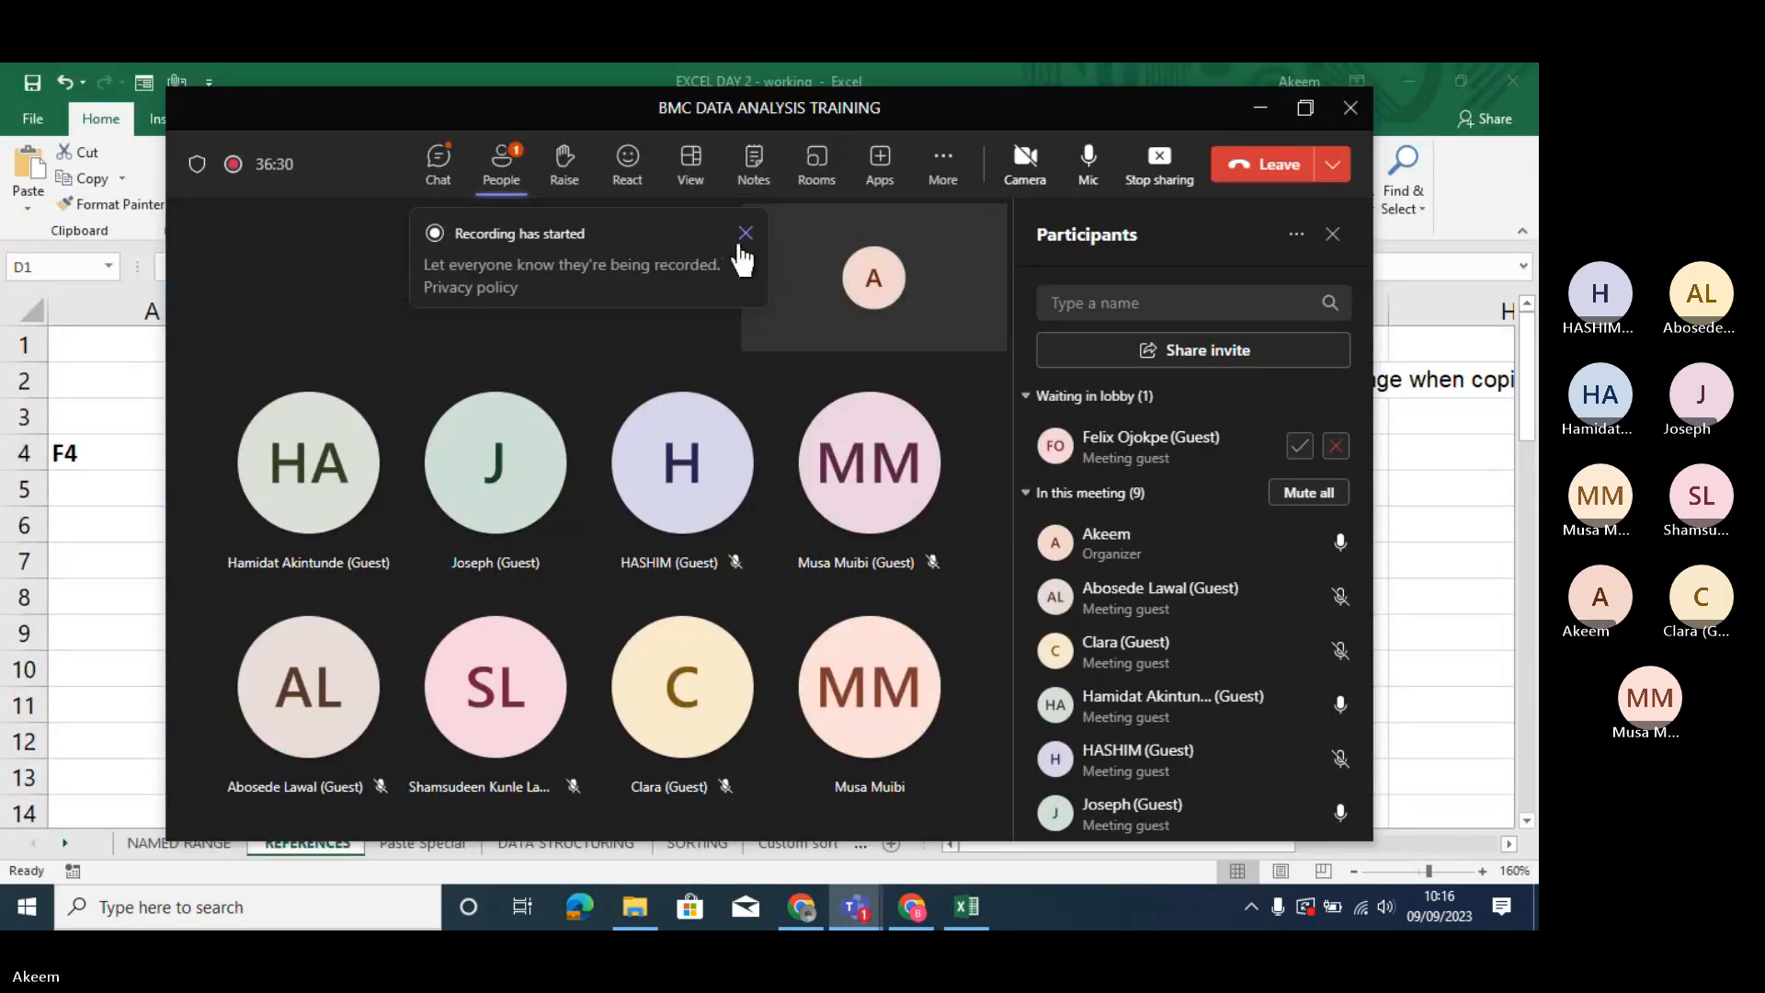
left_click(1298, 446)
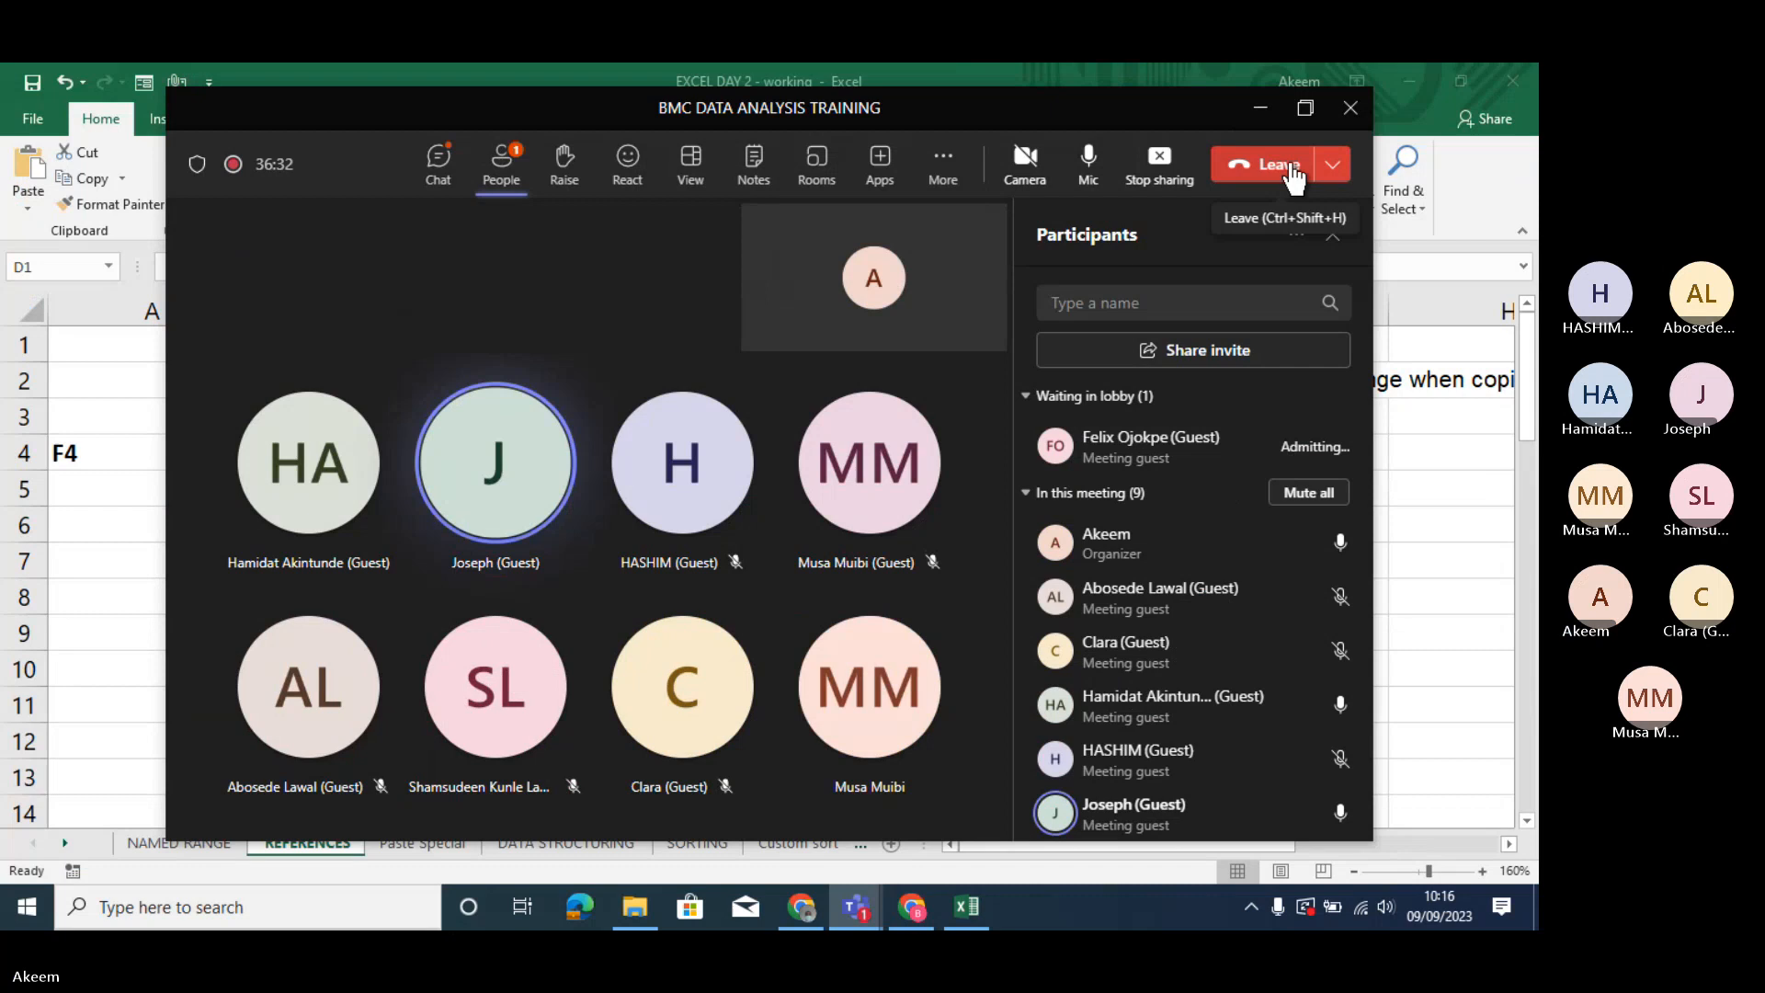
left_click(1259, 109)
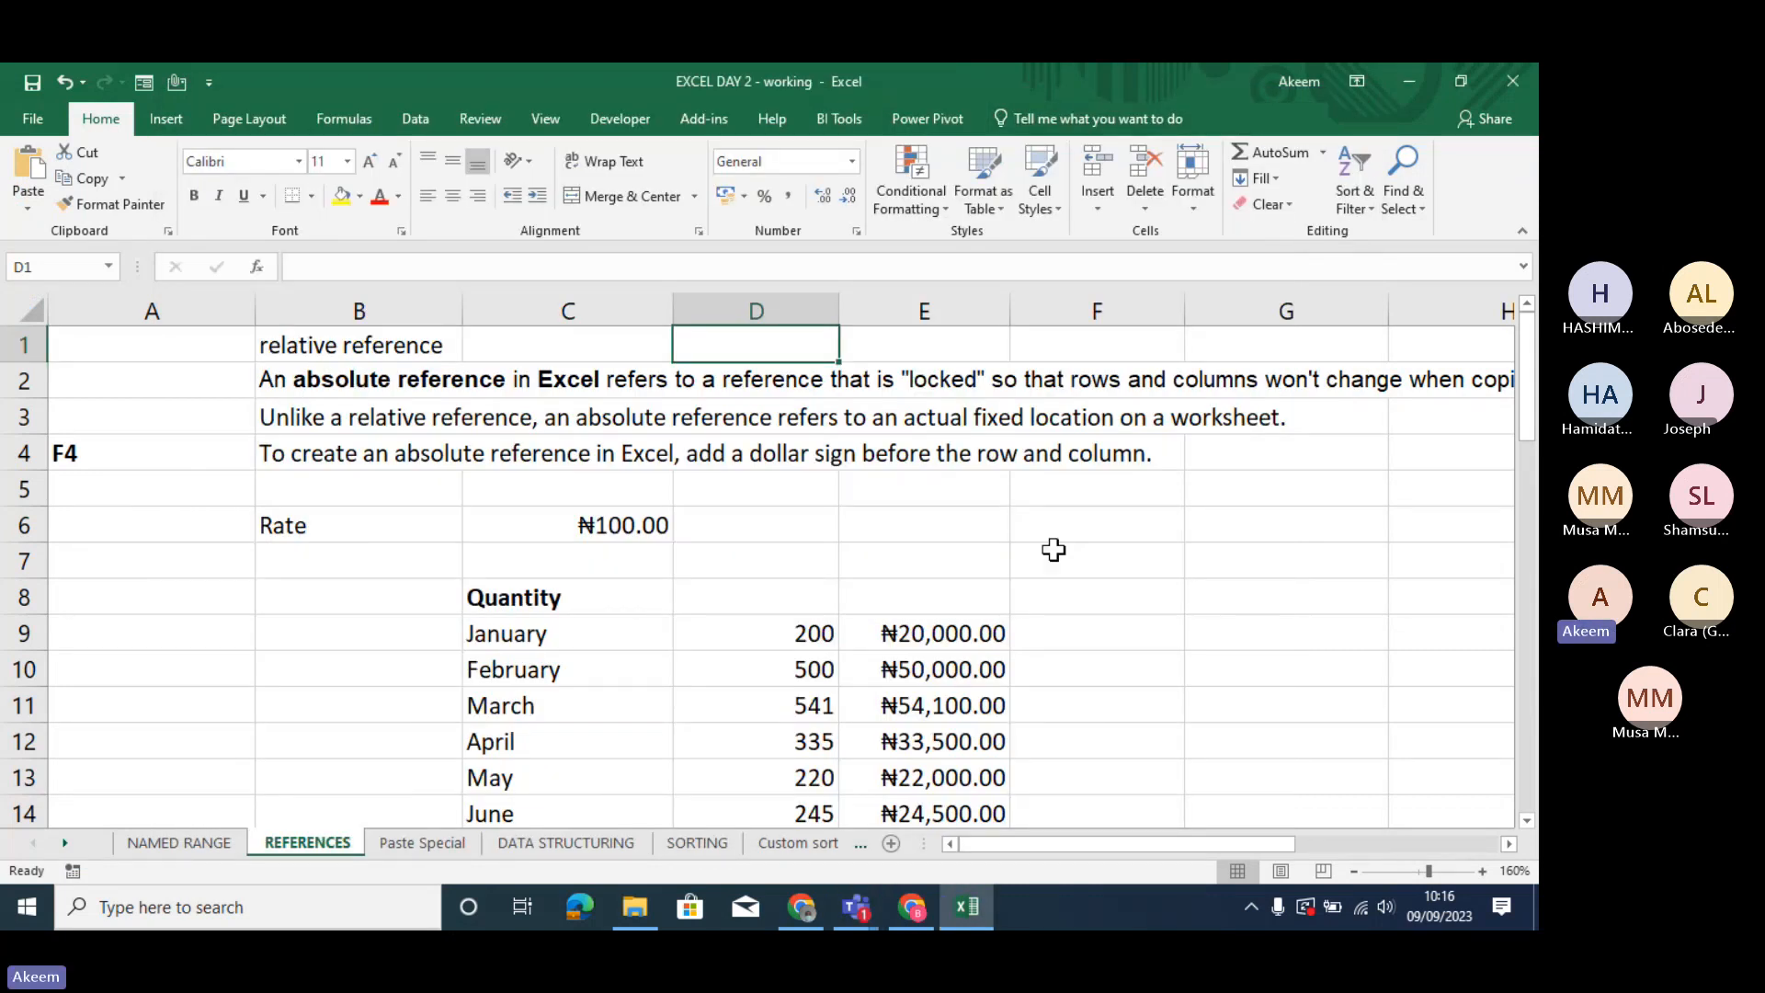
- Clear the calculated amounts for January to December in E9:E20
left_click(952, 636)
key("ctrl+shift+Down")
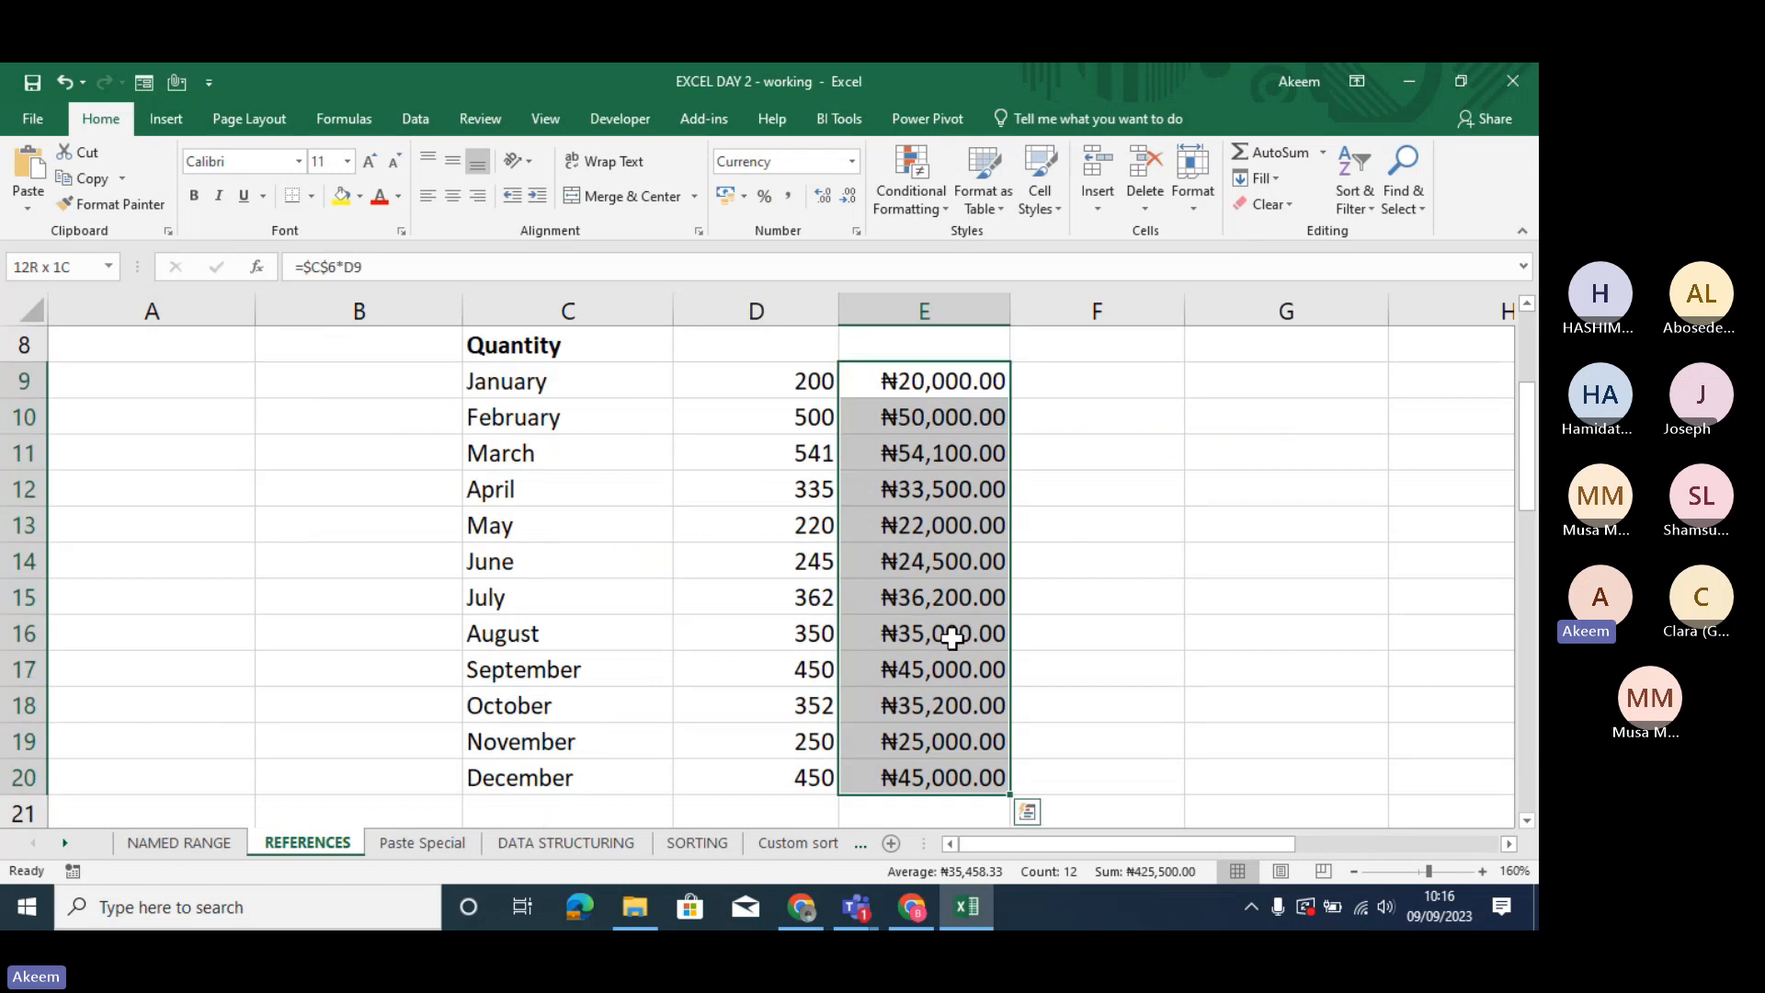
key("Delete")
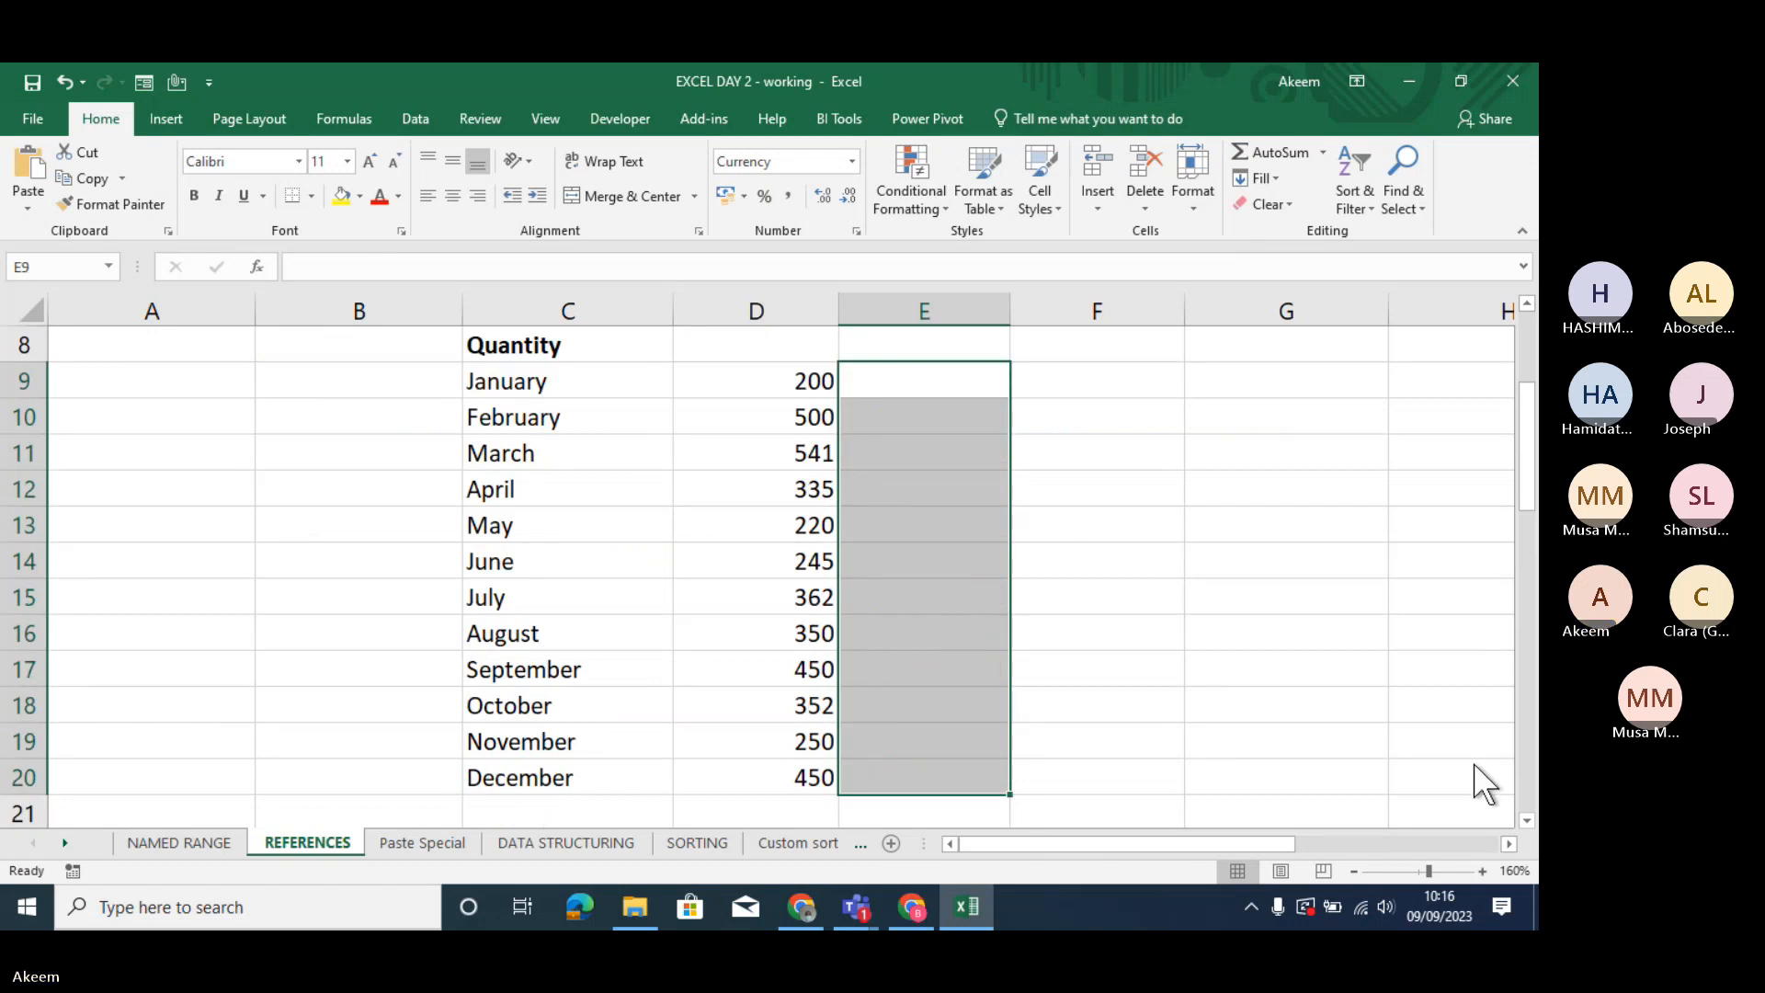
- Calculate January's amount in E9 with the relative formula =D9*C6 and fill it down to May in E13
left_click(907, 374)
left_click(907, 374)
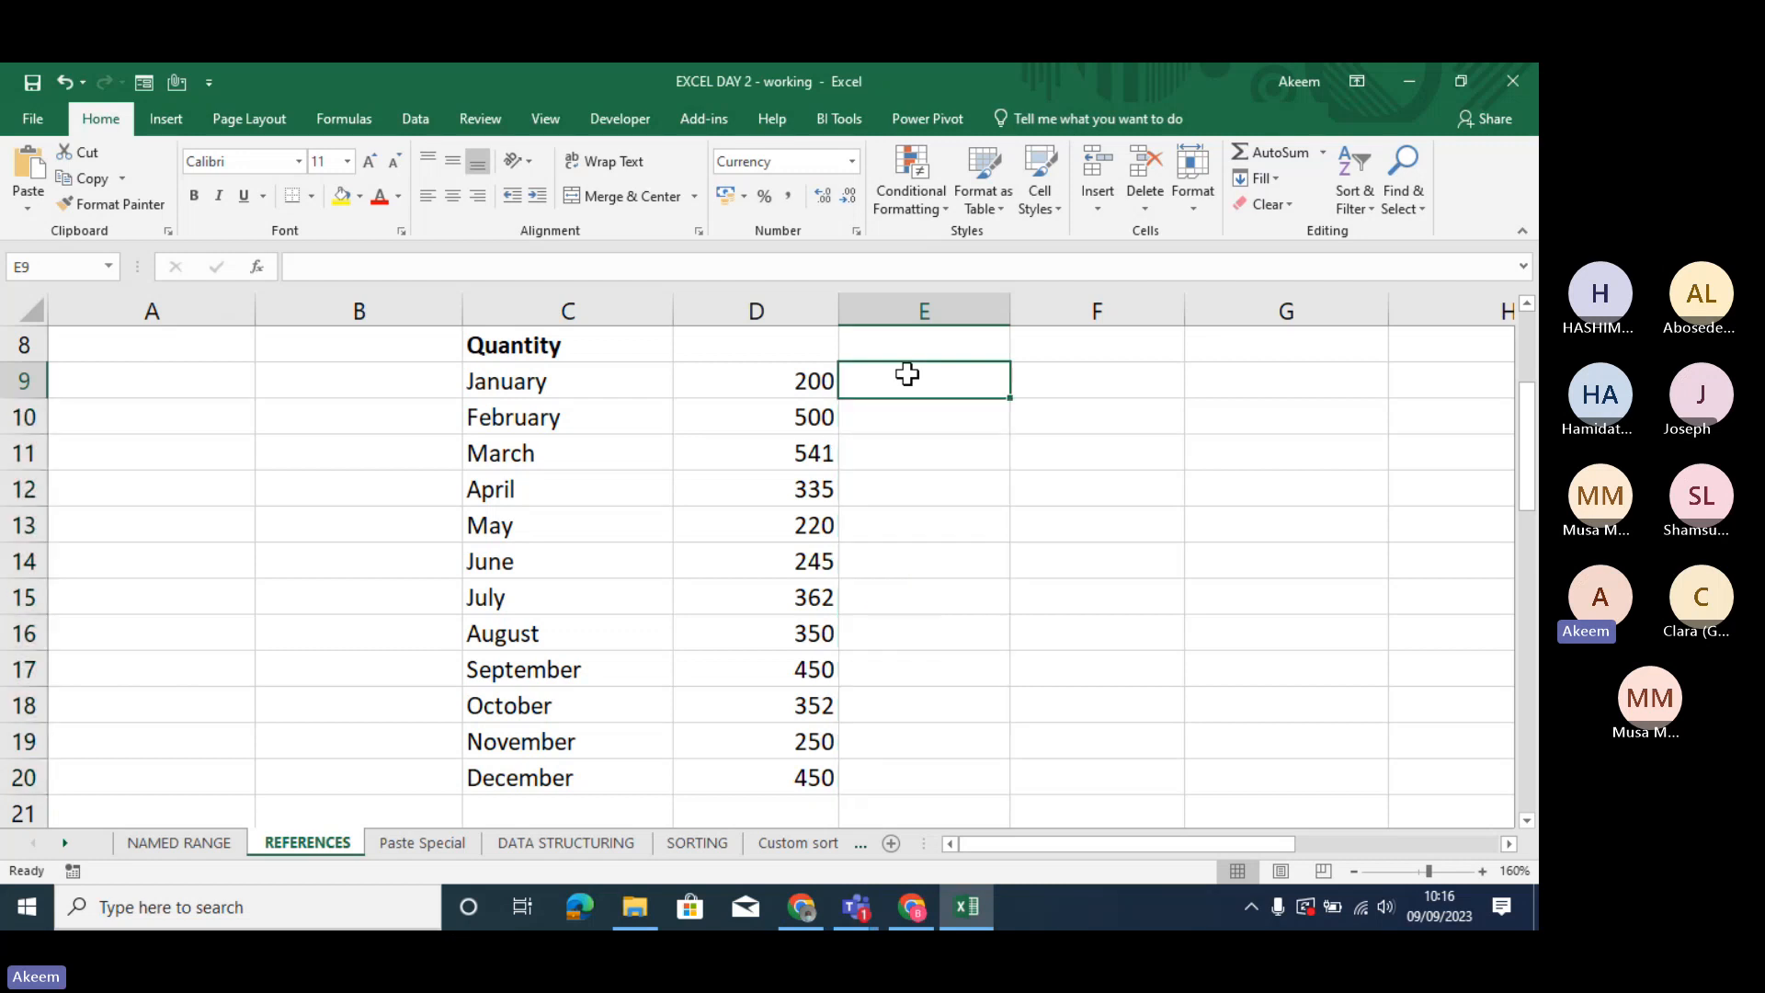
double_click(907, 374)
type("=")
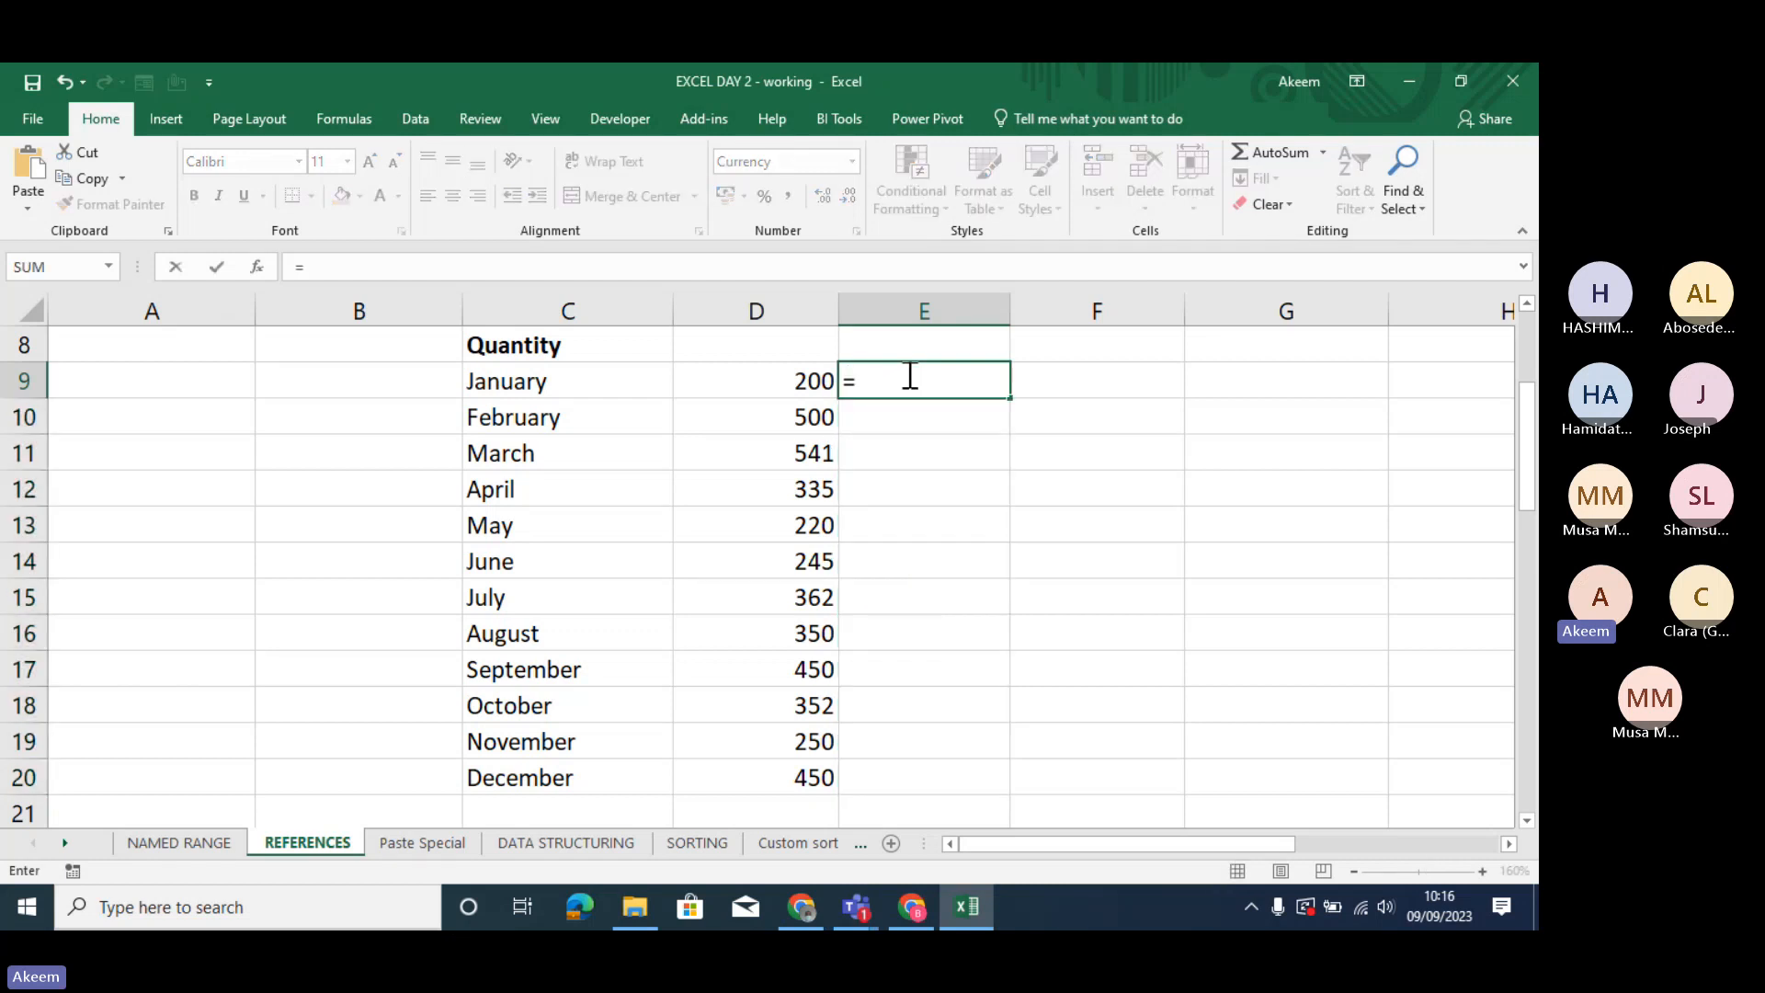
left_click(827, 372)
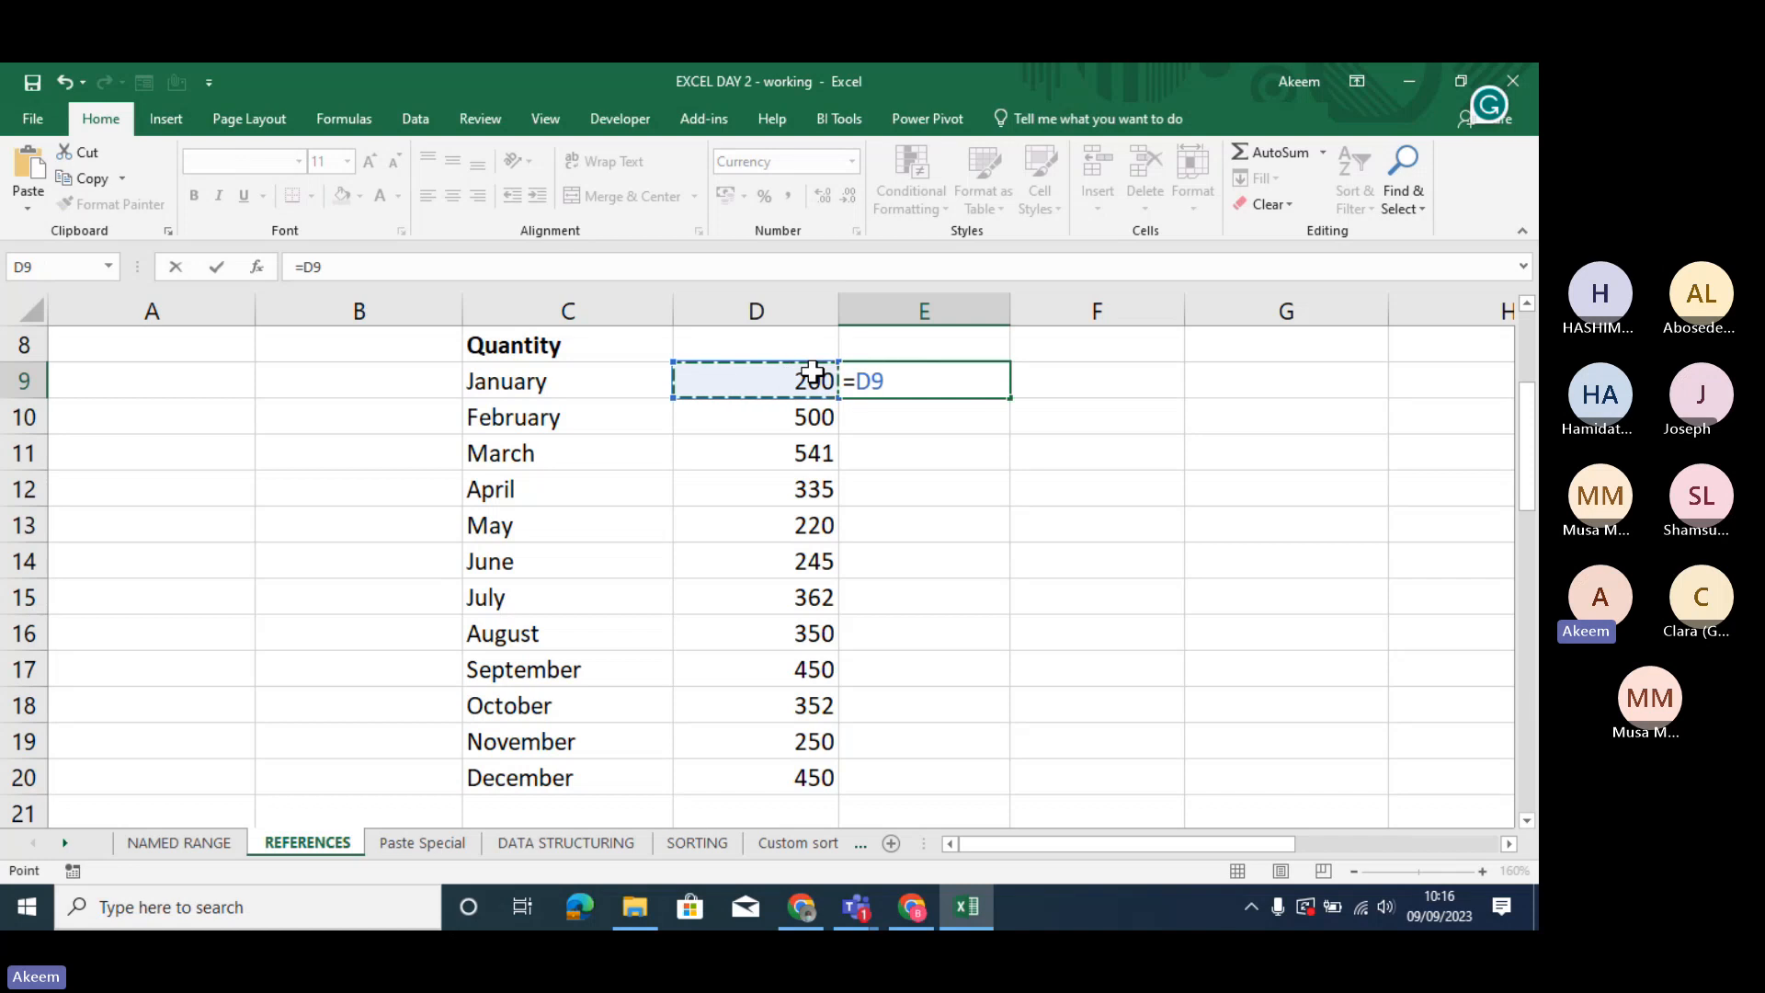
type("*")
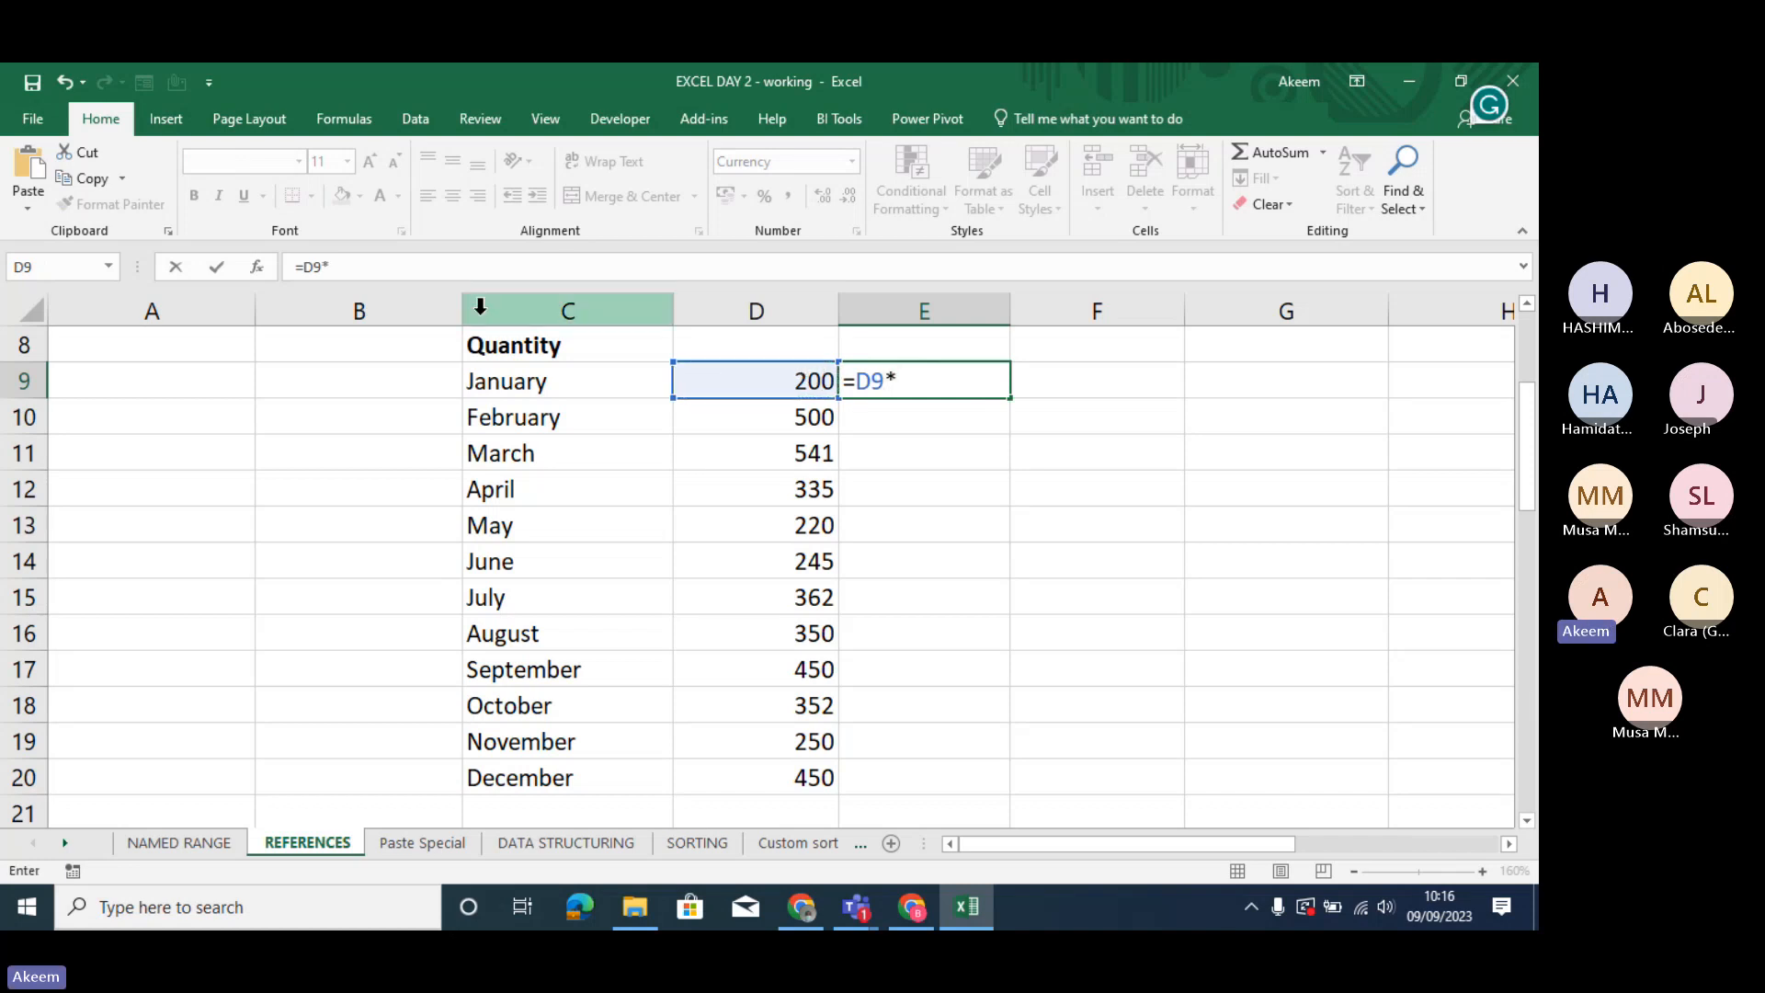
left_click(515, 347)
key("Up")
key("Up")
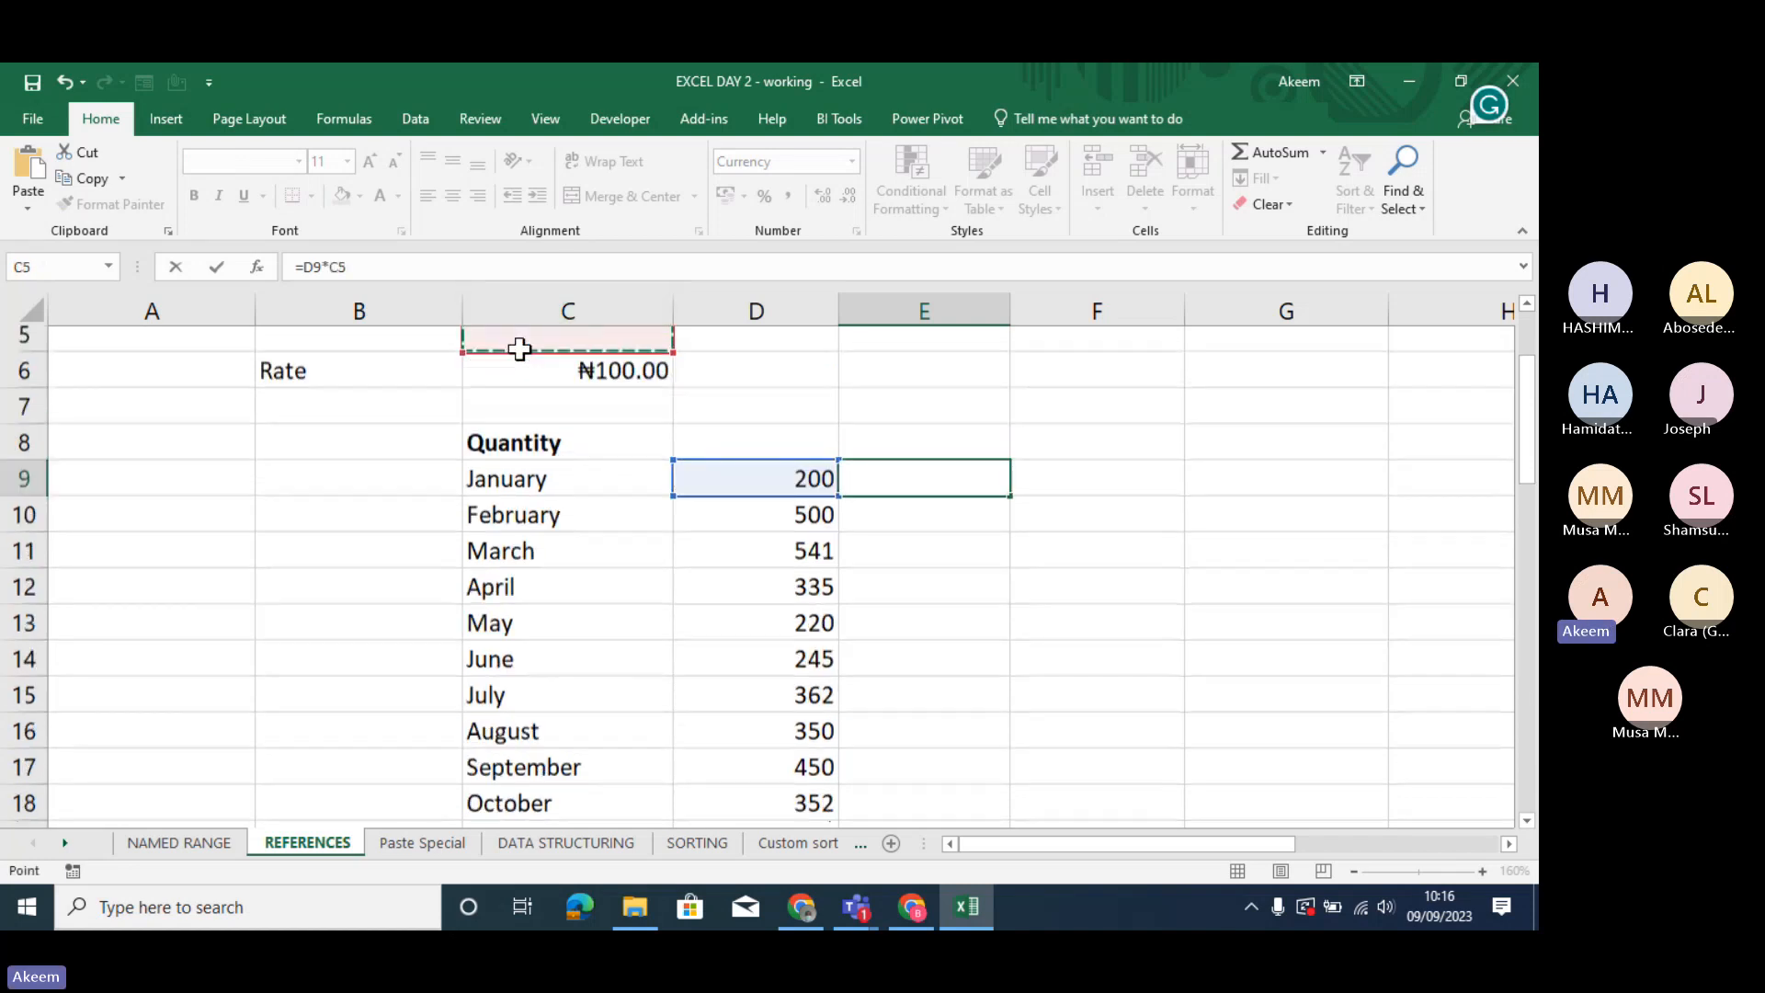
key("Return")
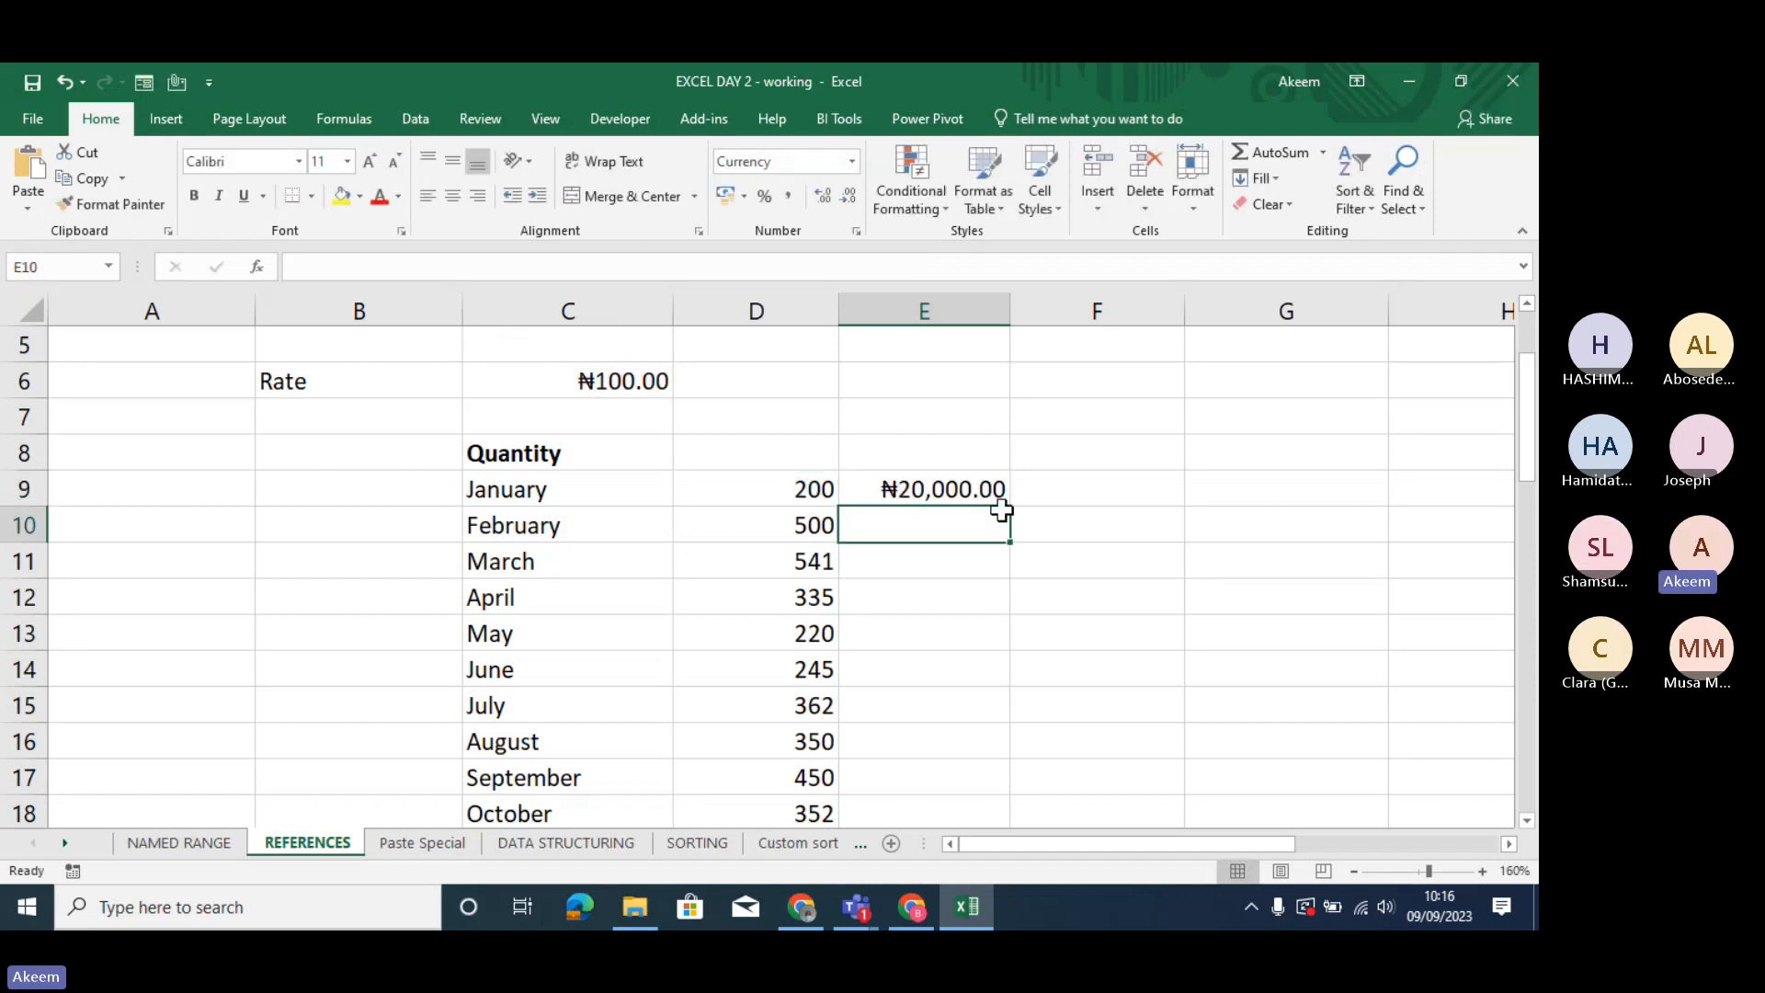
left_click(971, 490)
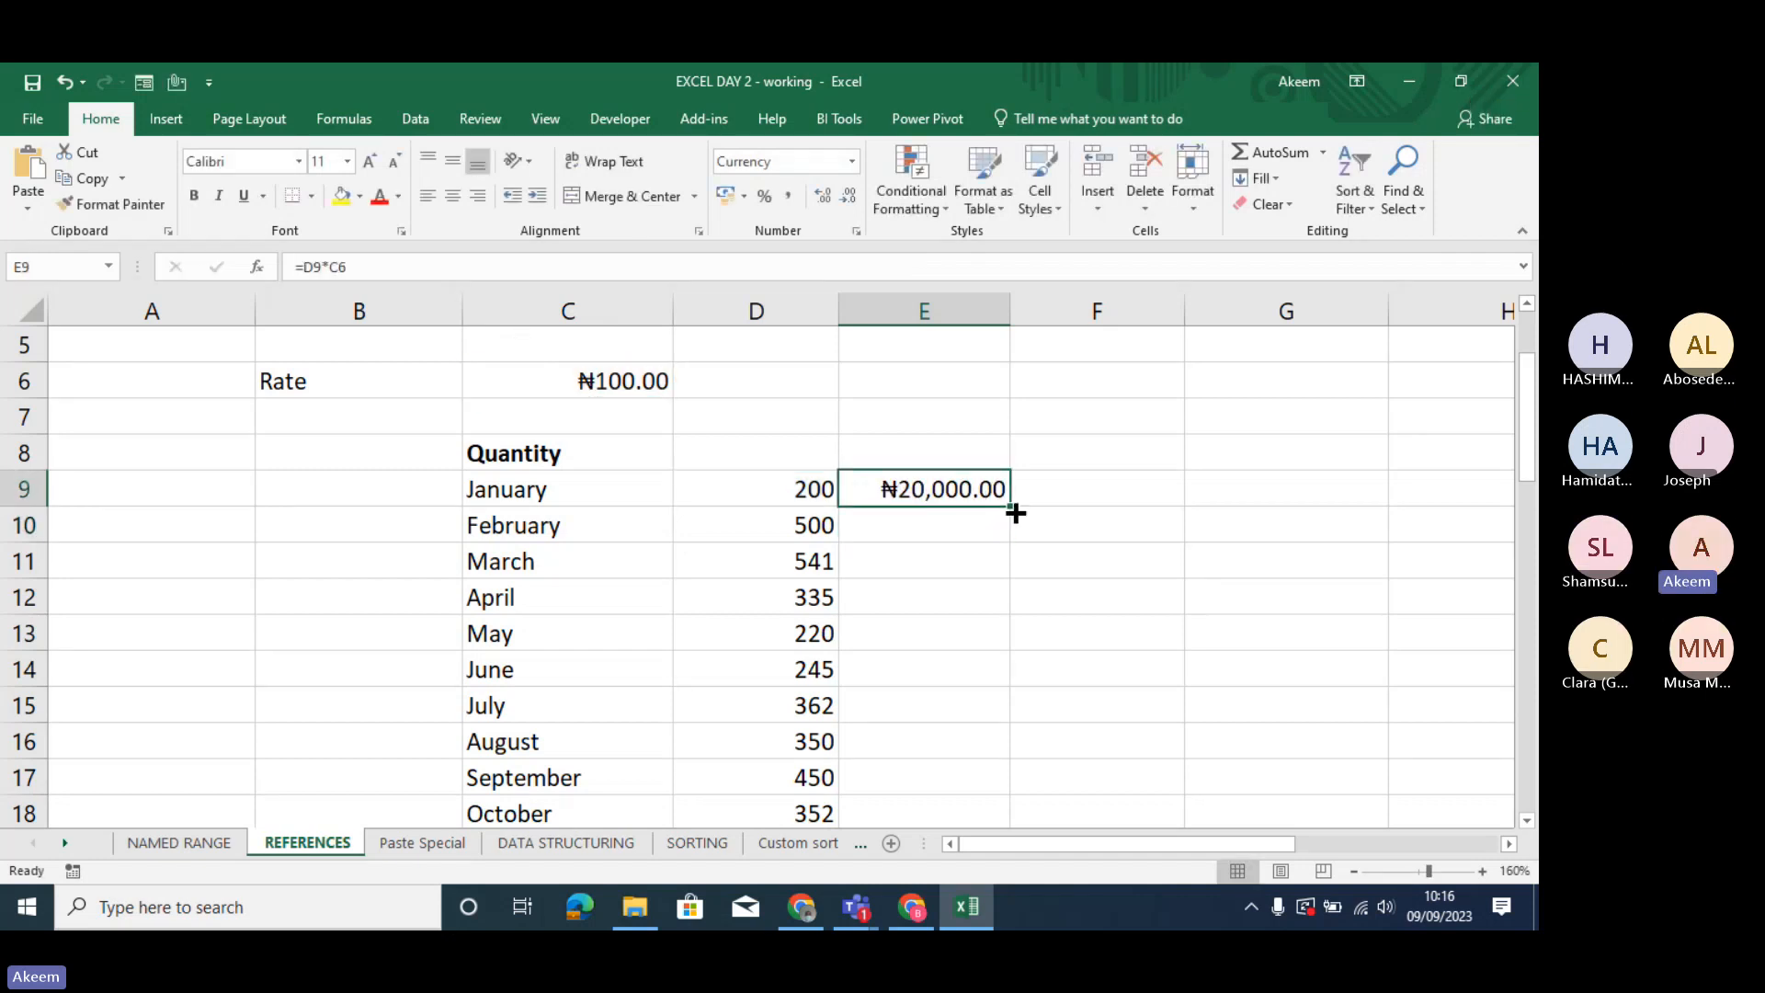
left_click_drag(1017, 653, 1016, 650)
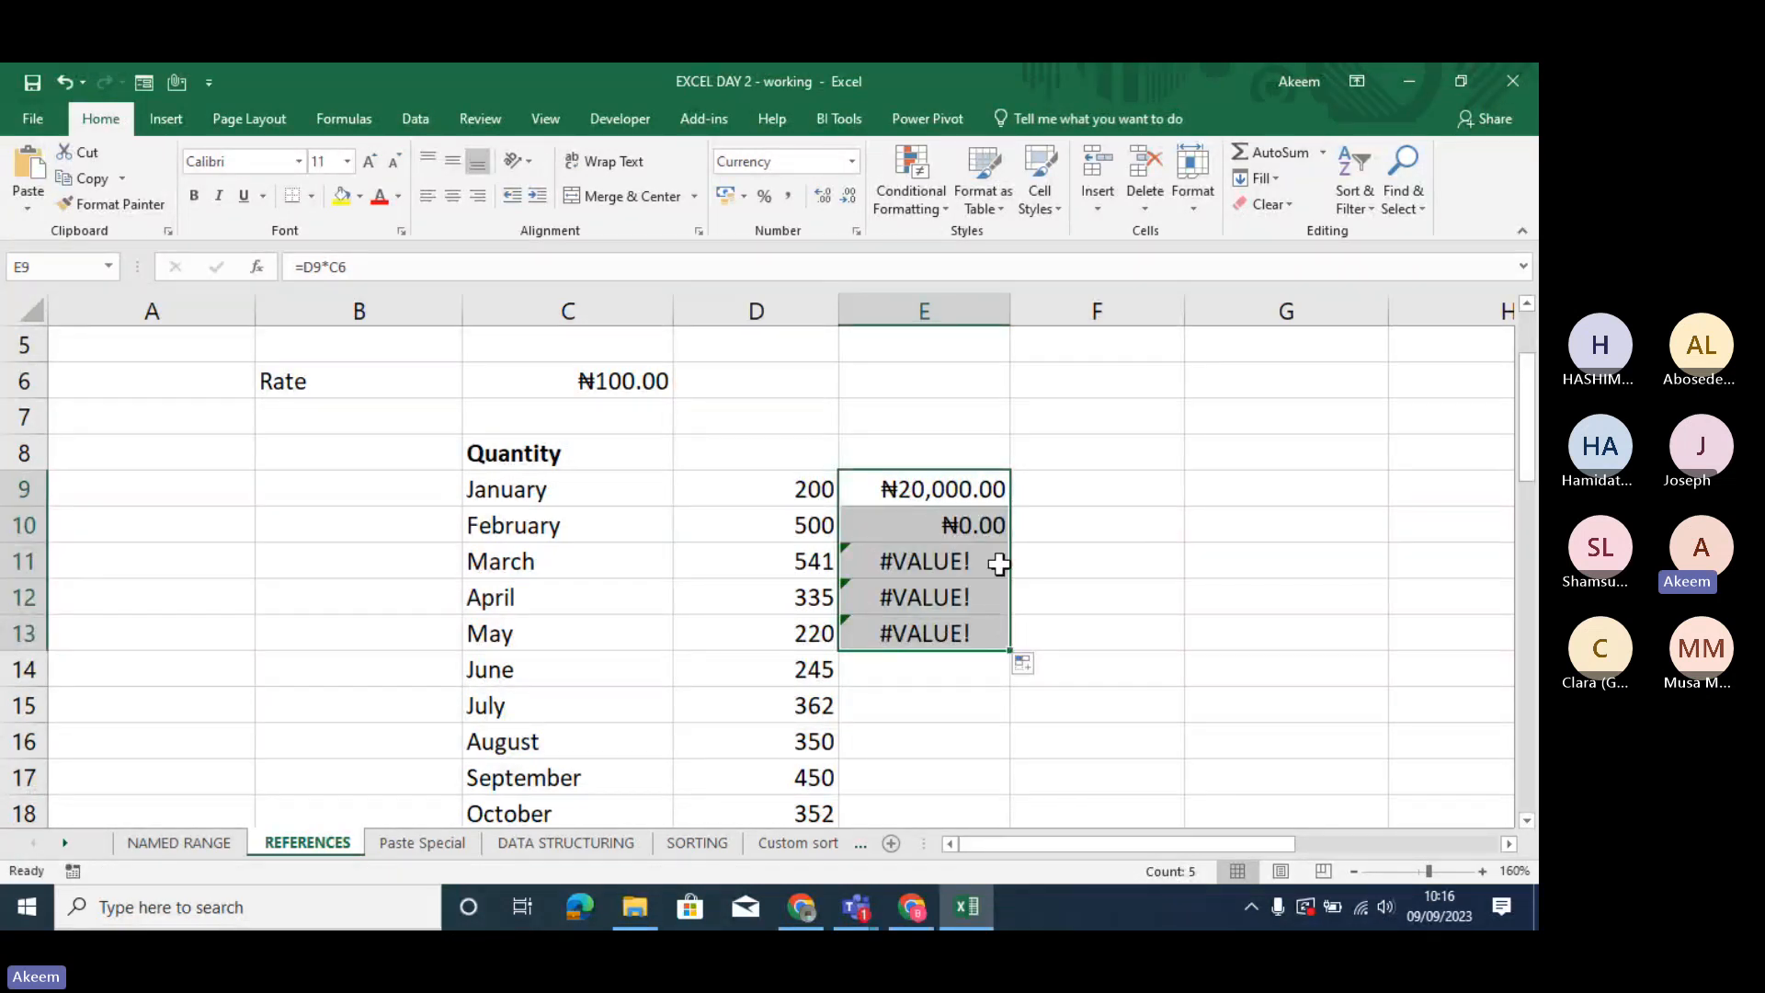
- Inspect which quantity and rate cells the formulas in E9 and E10 refer to
double_click(942, 490)
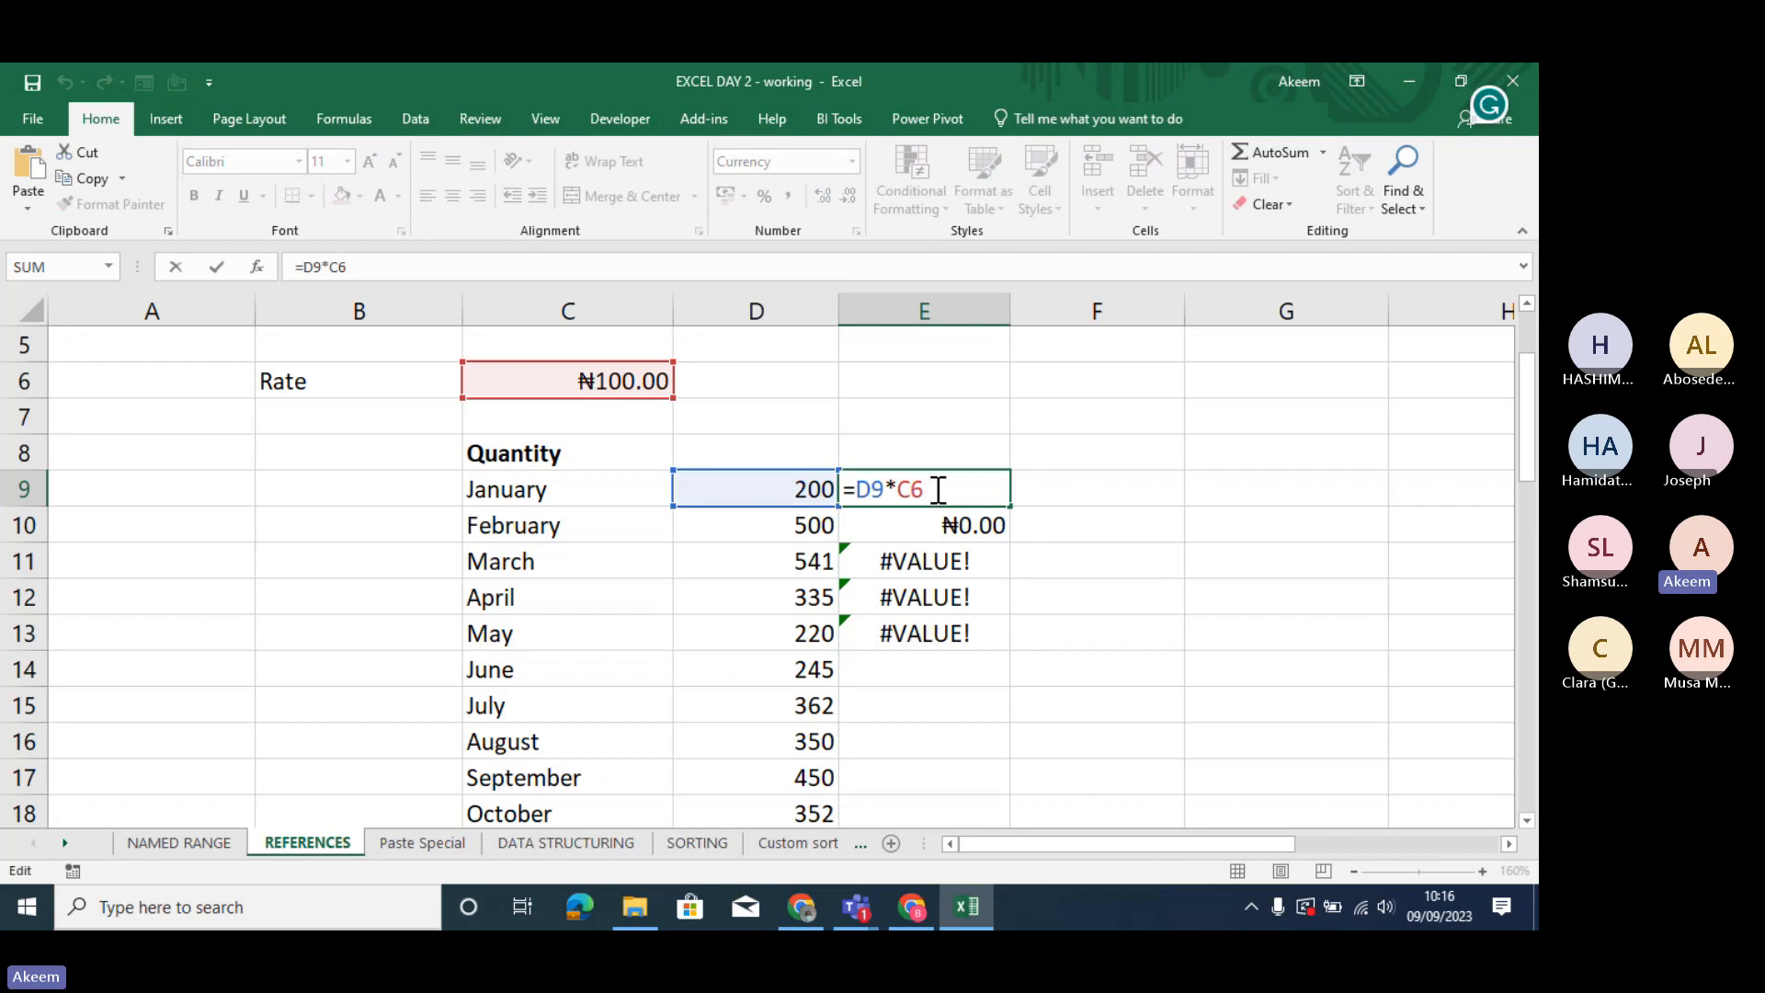
key("Return")
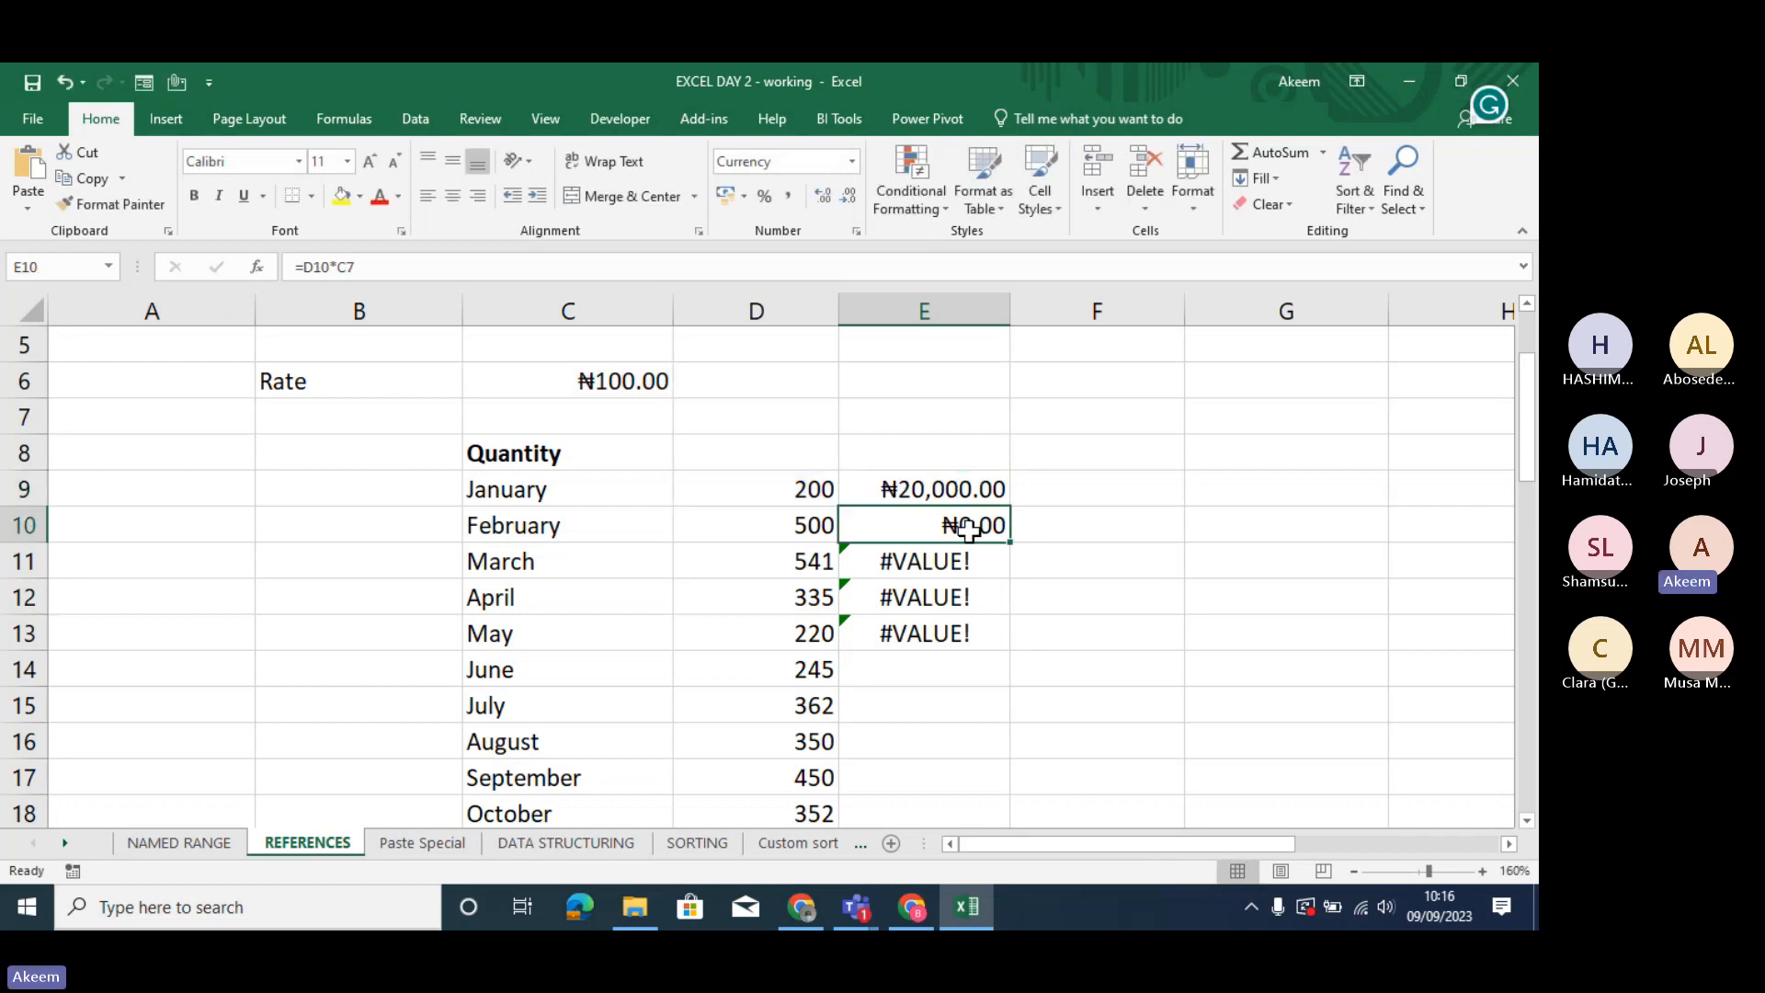
double_click(968, 526)
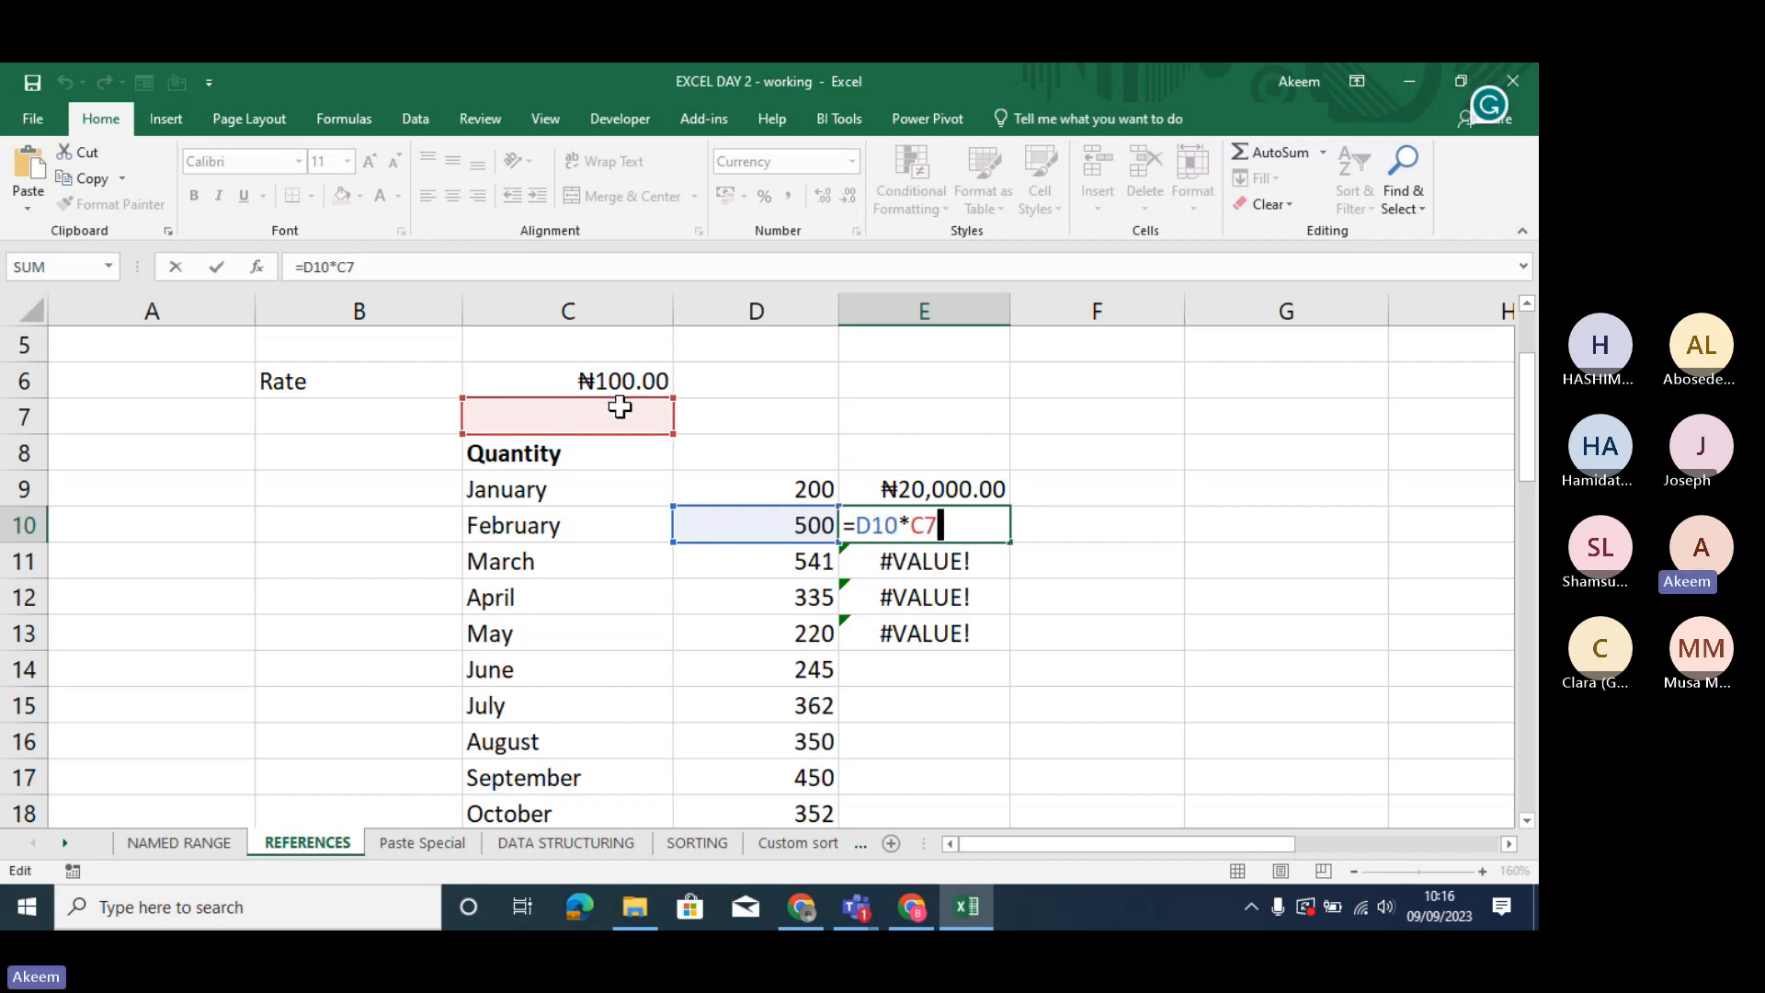
key("Return")
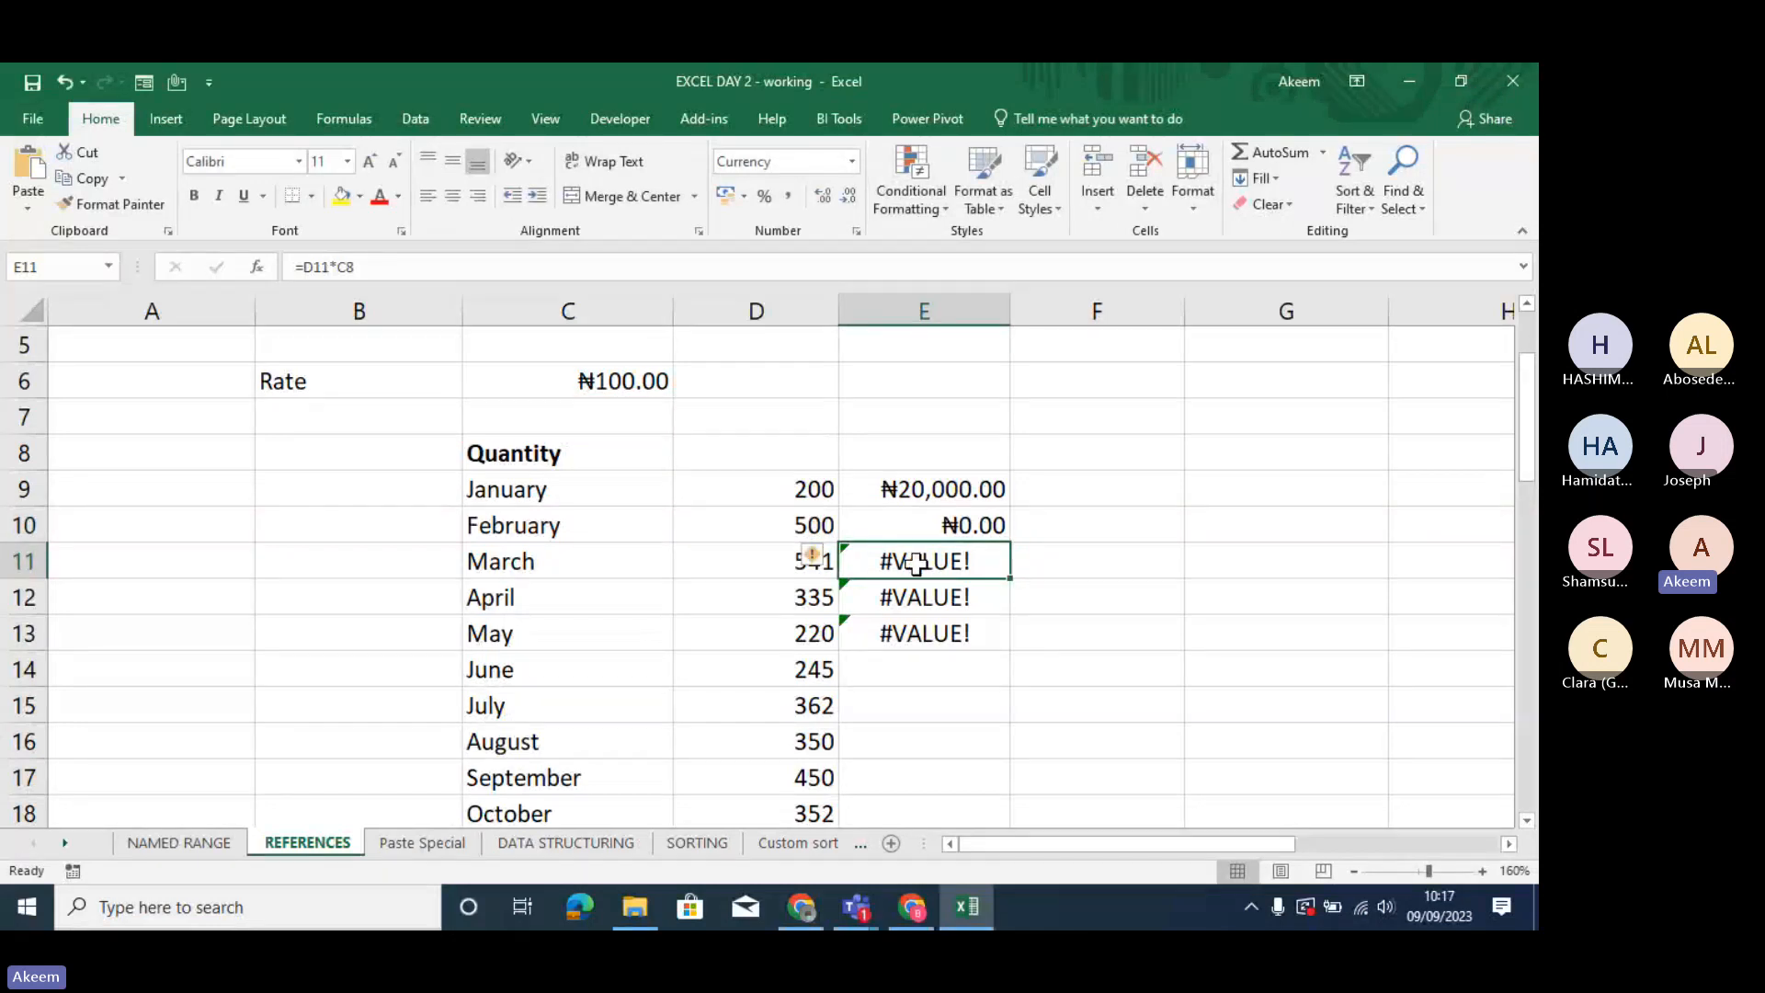
- Check which cells March's formula in E11 refers to, and refill January's formula from E9 down to August in E16
double_click(917, 563)
key("Return")
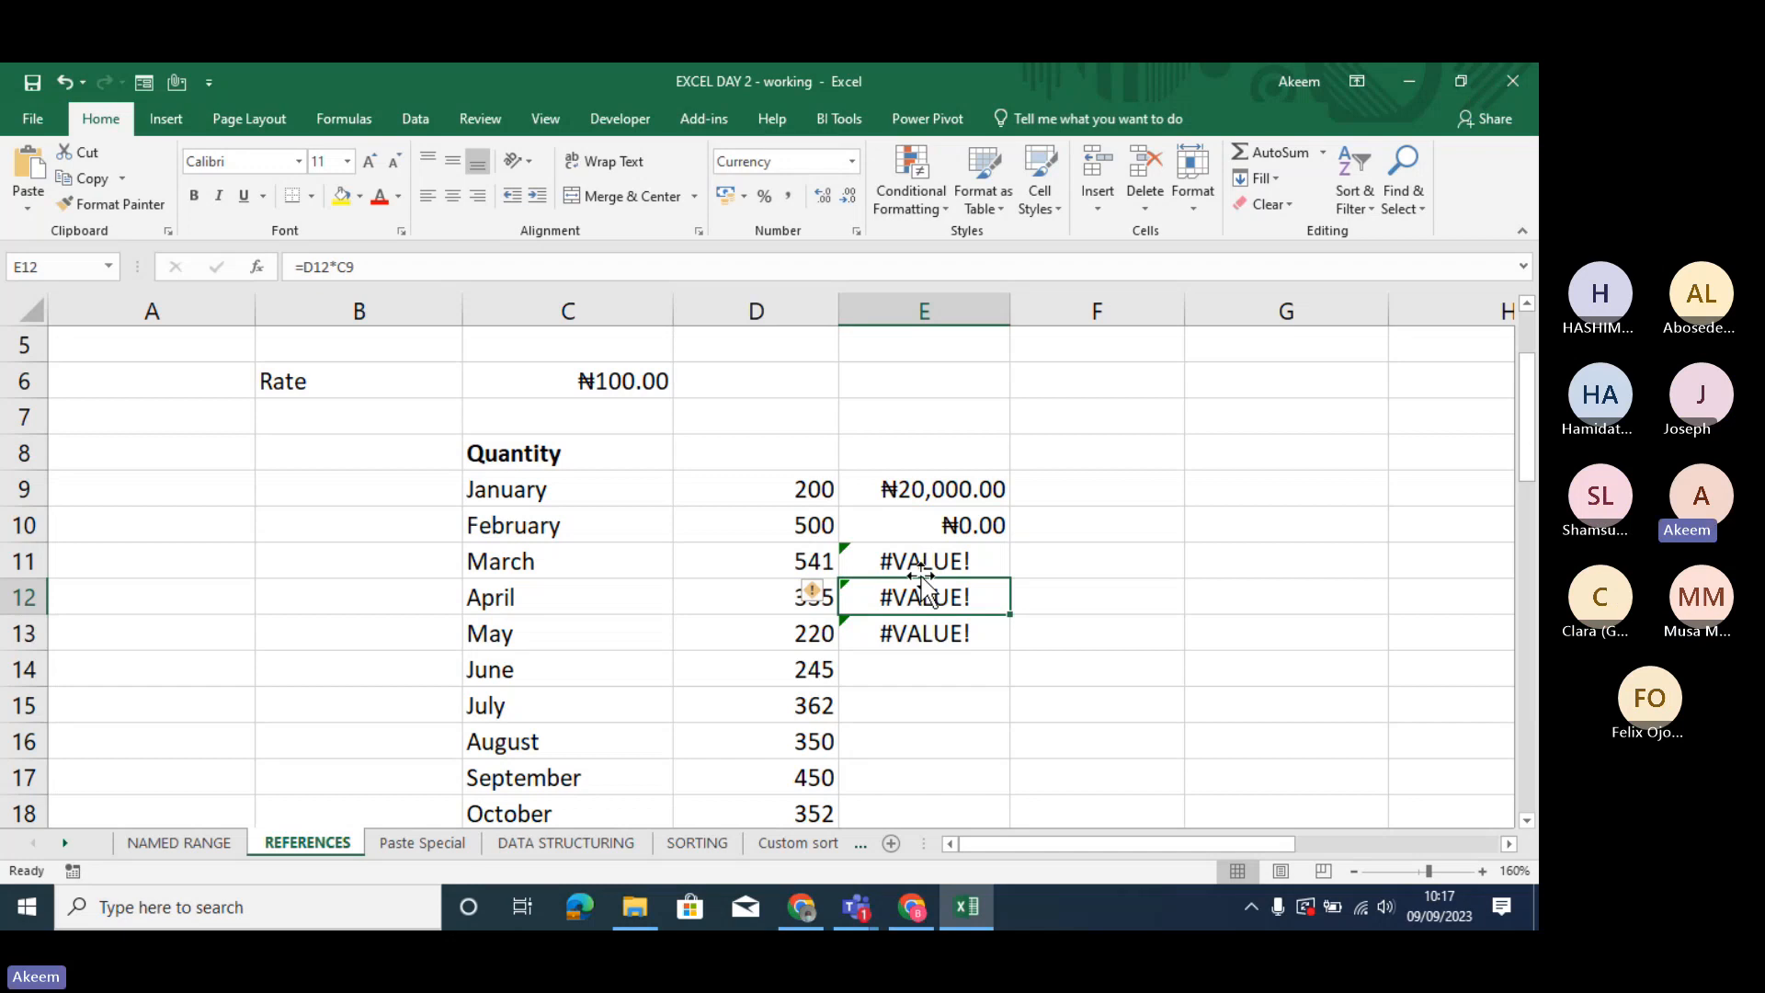
left_click(923, 487)
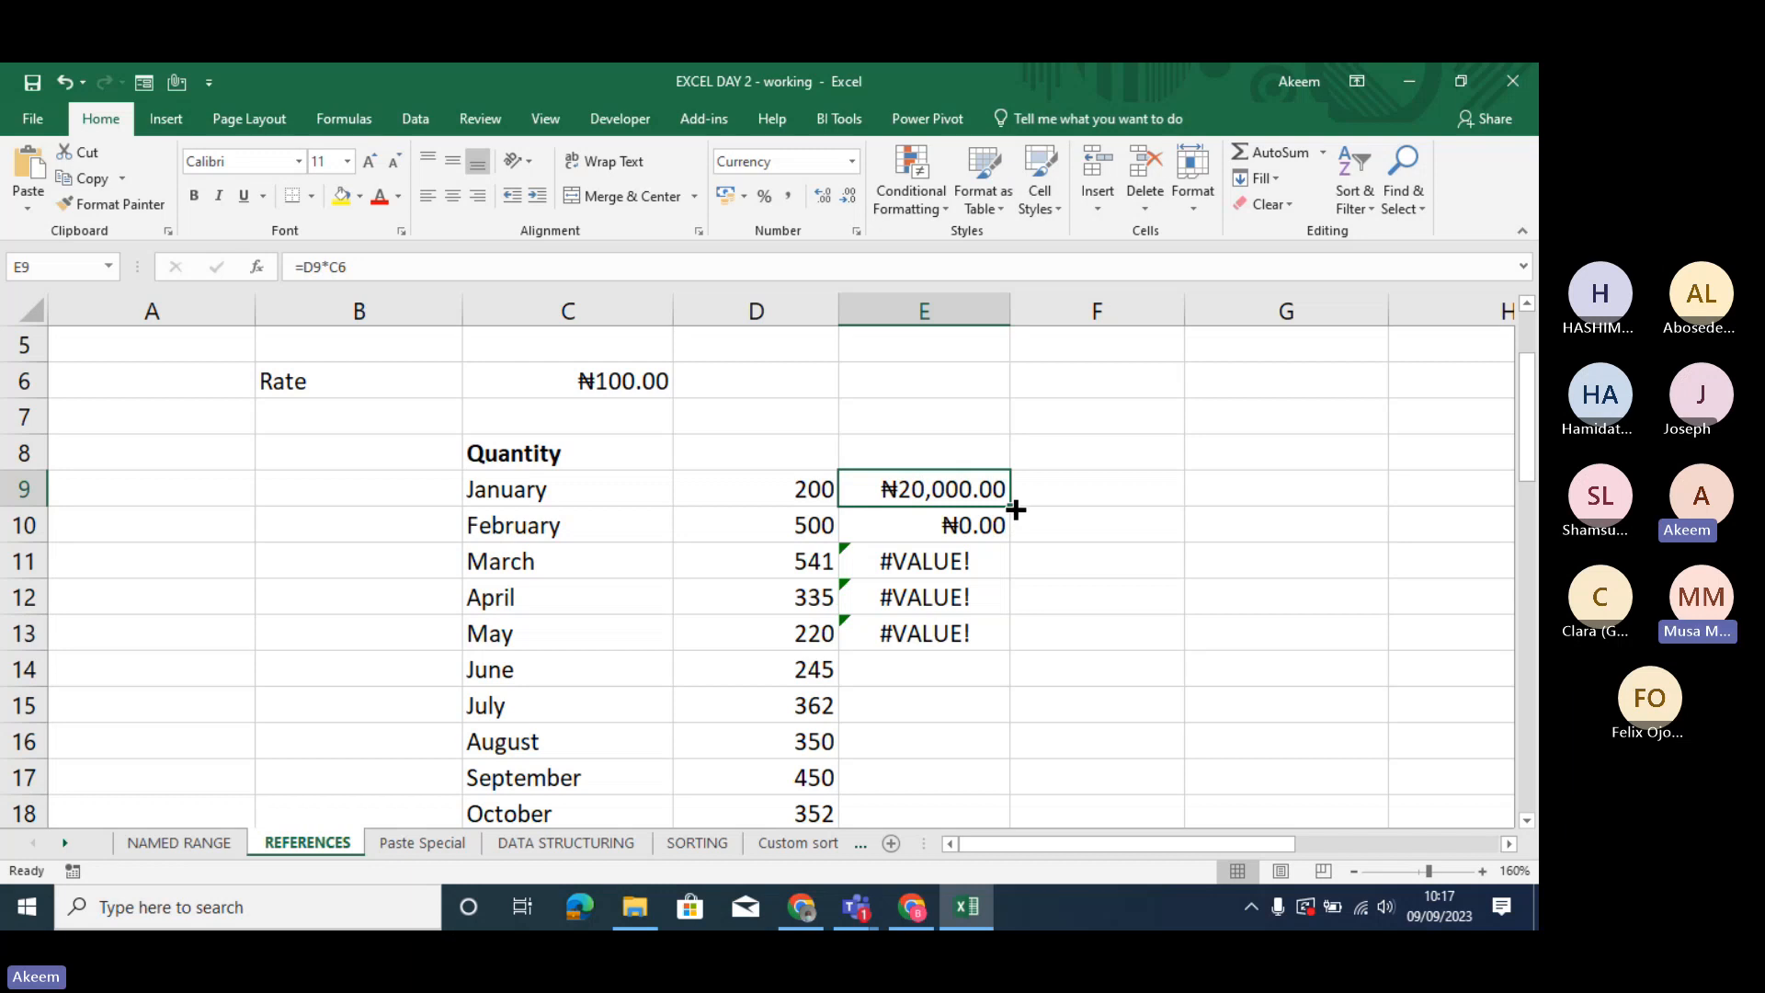
left_click_drag(1014, 508, 977, 741)
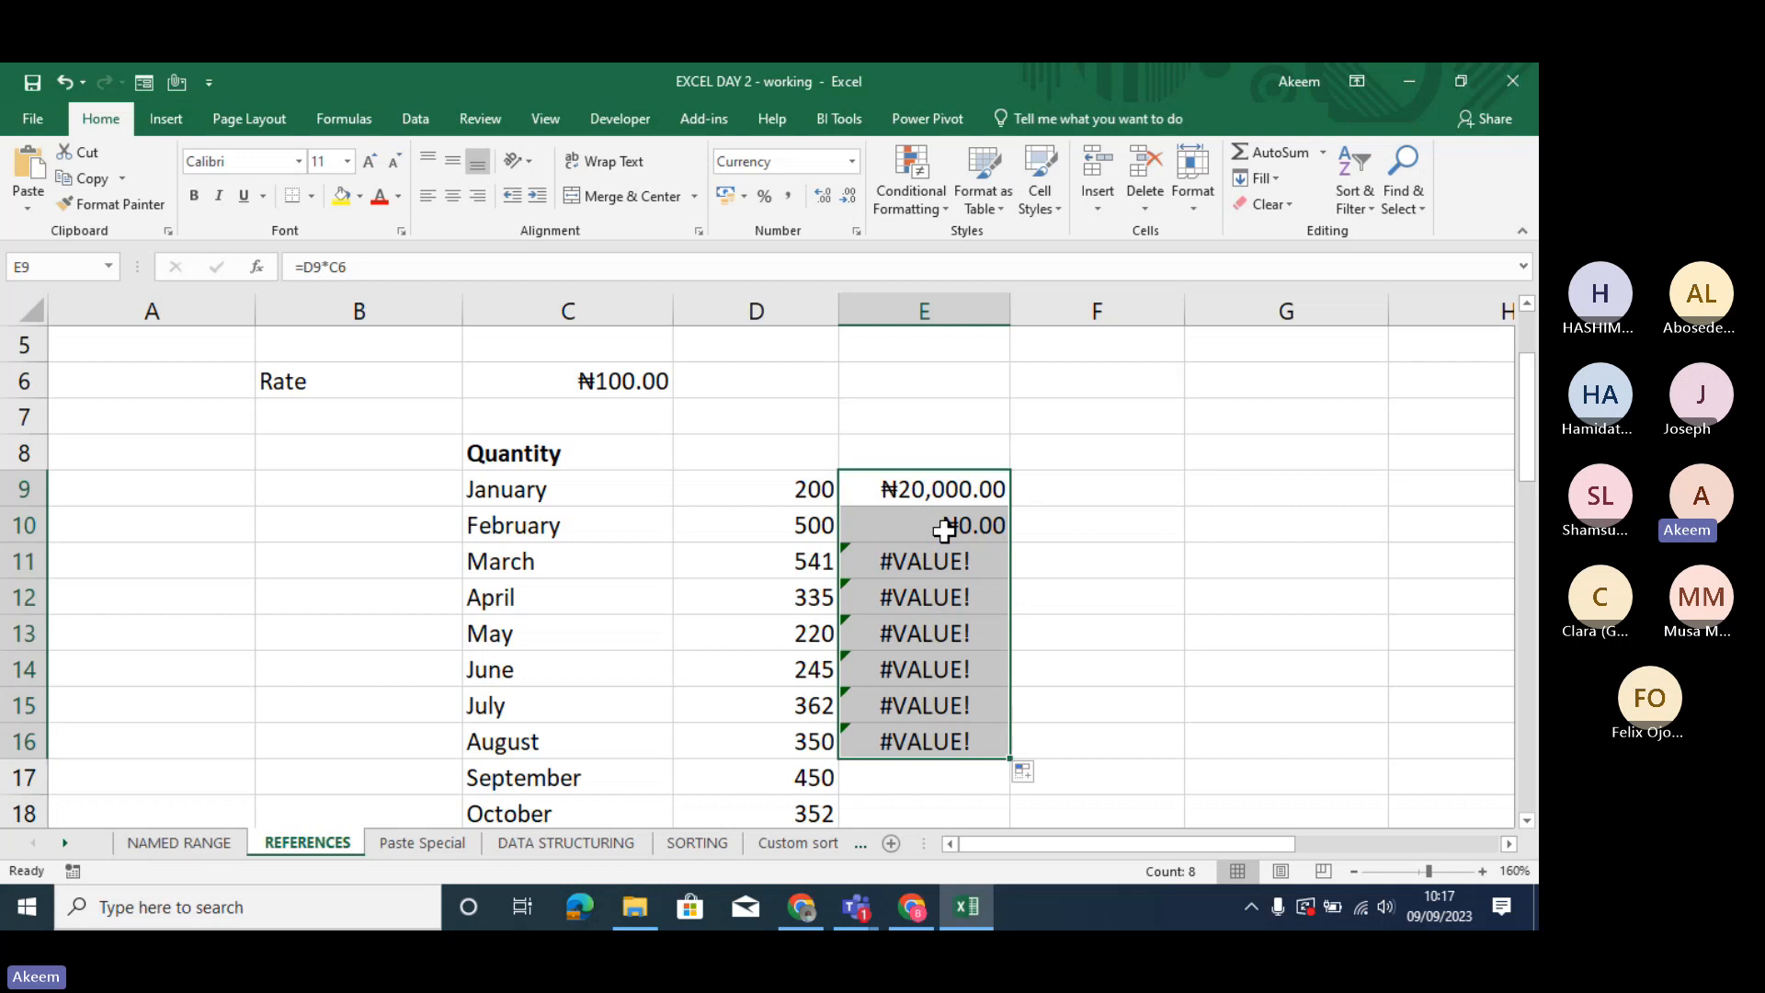
- Clear the calculated amounts for February to August in E10:E16
left_click_drag(944, 530, 934, 729)
key("Delete")
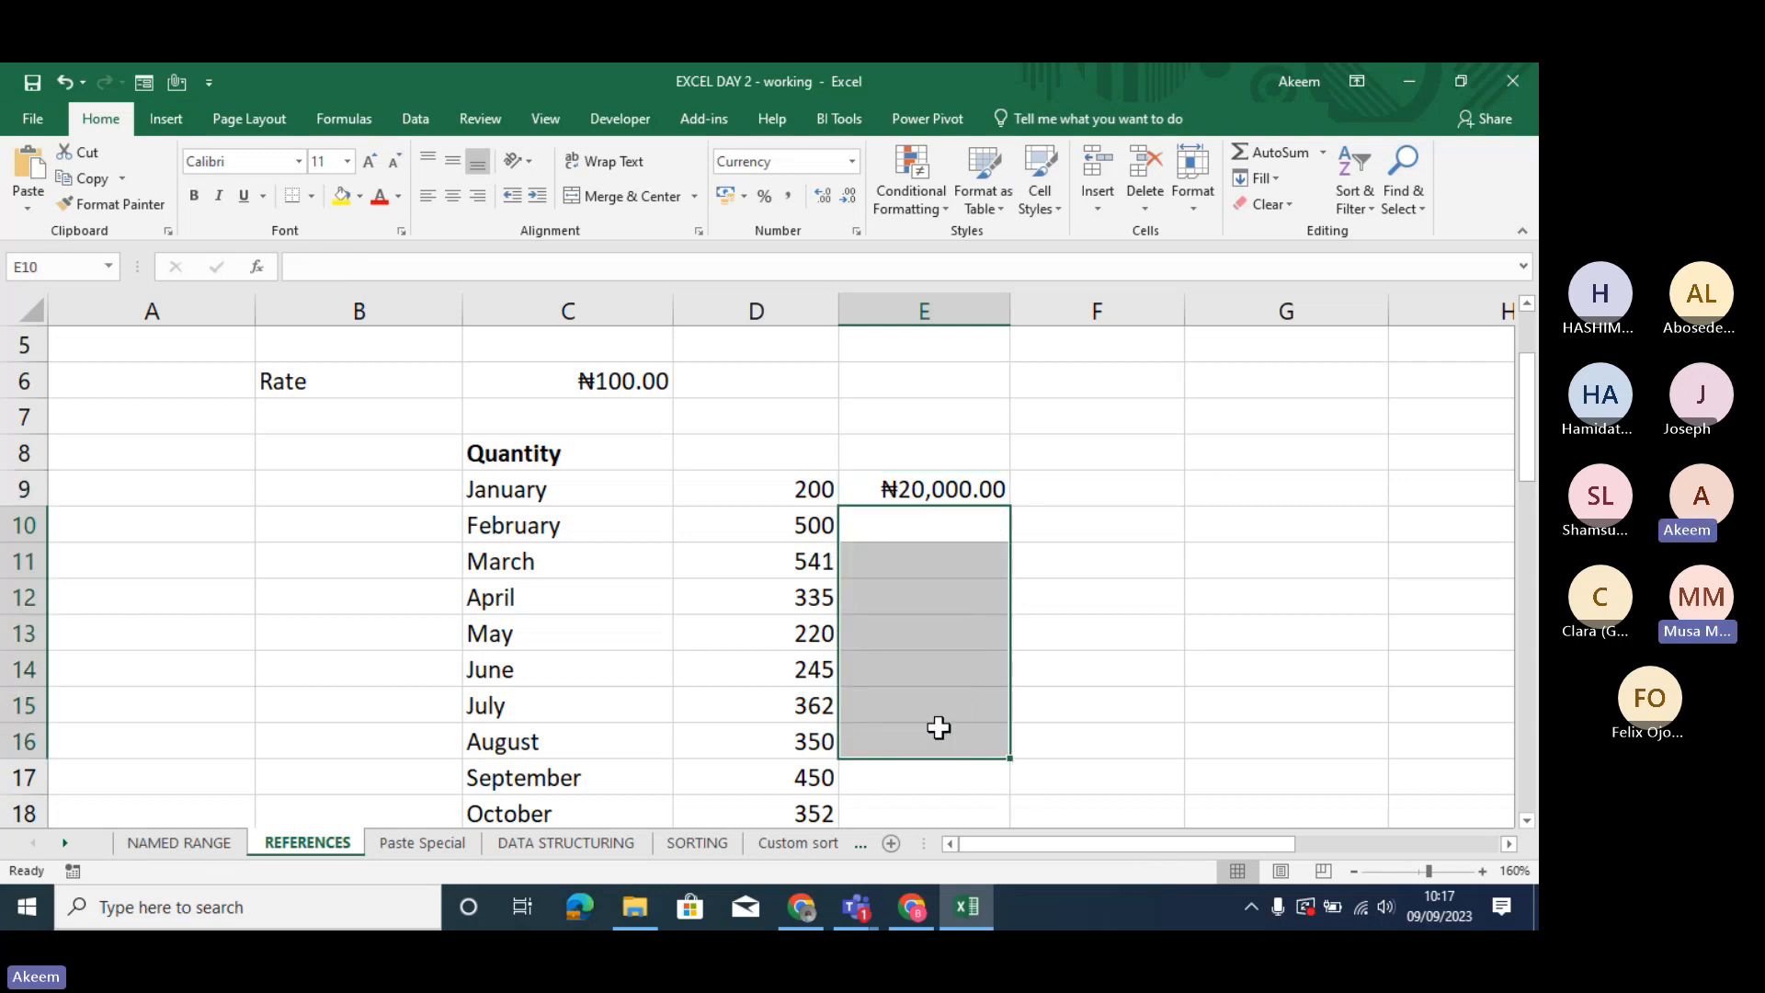
- Examine January's formula in E9 together with its quantity in D9 and the rate in C6
left_click(637, 385)
left_click(935, 484)
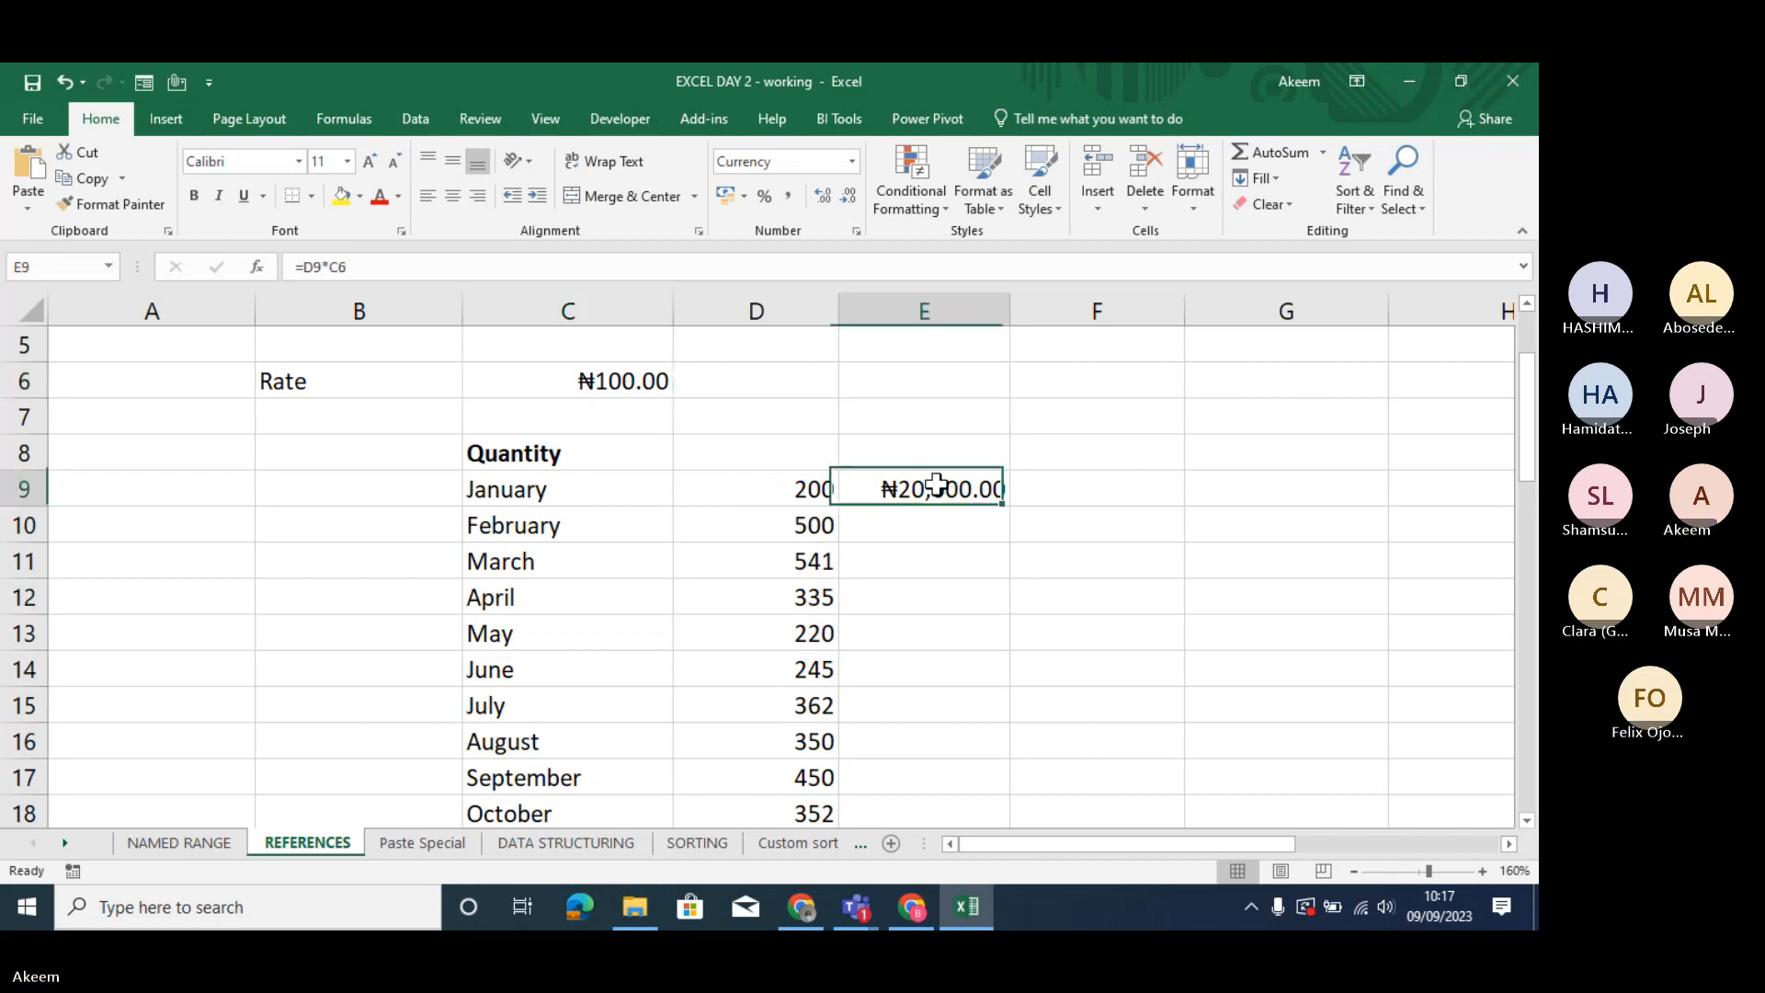
left_click(623, 393)
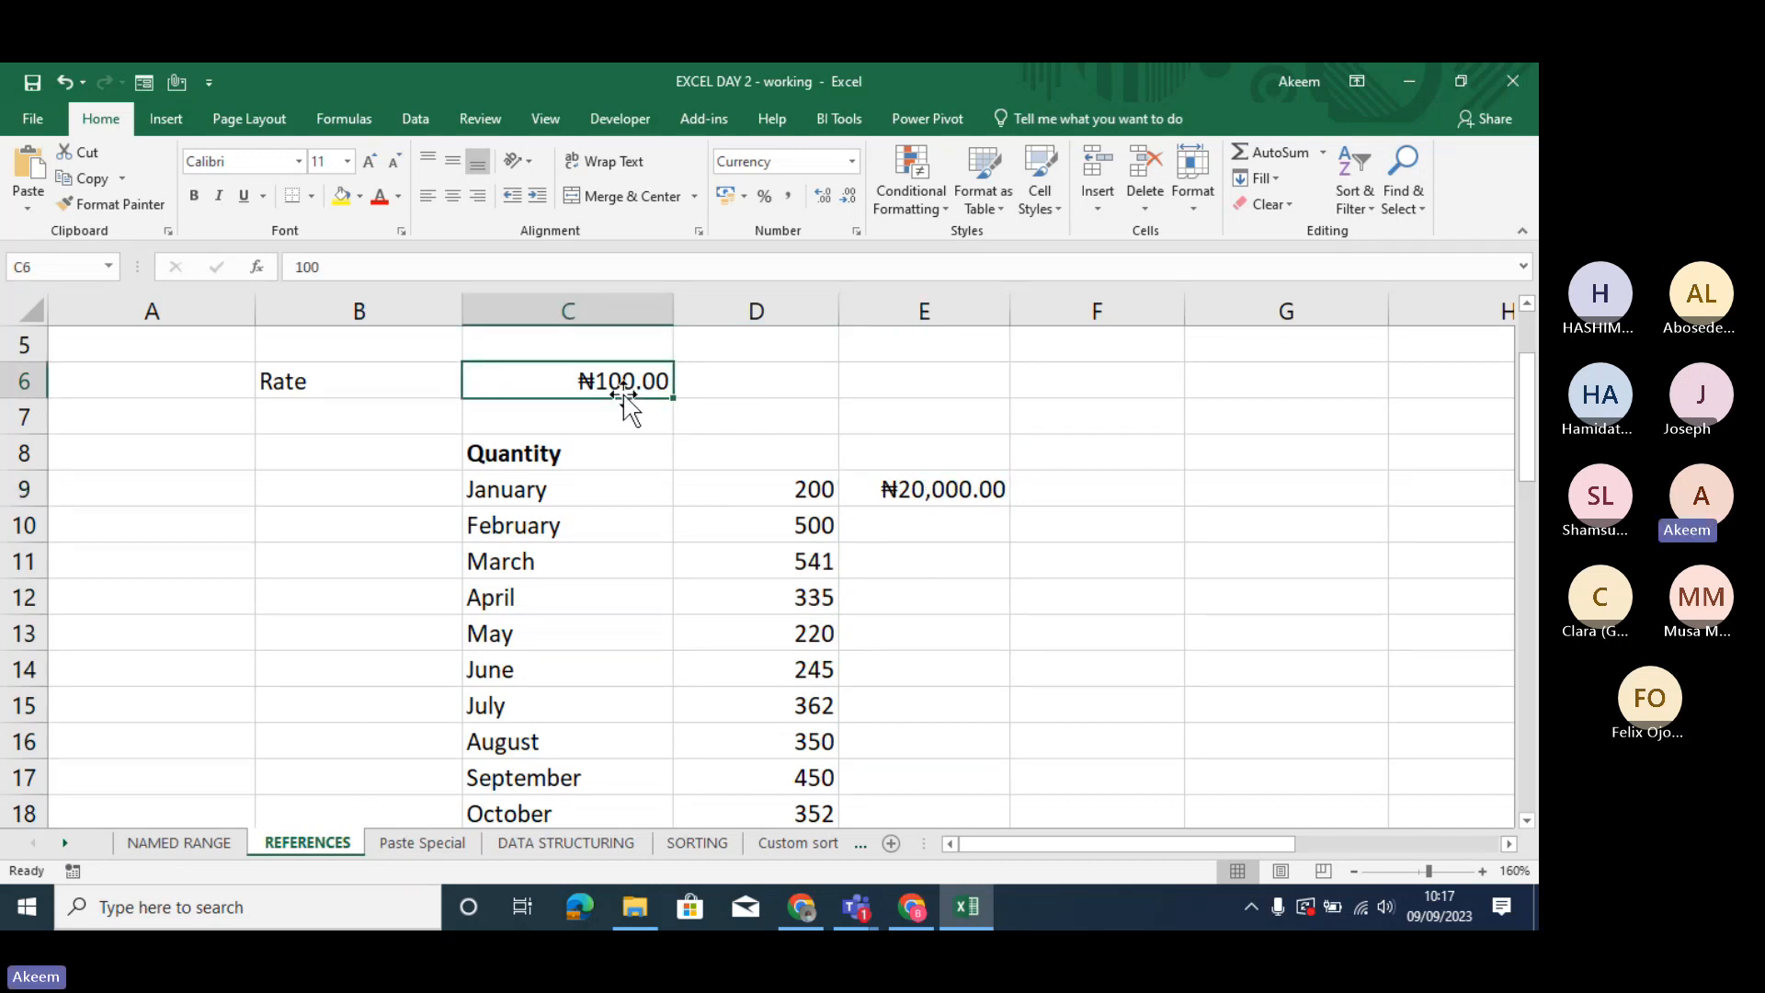
left_click(982, 487)
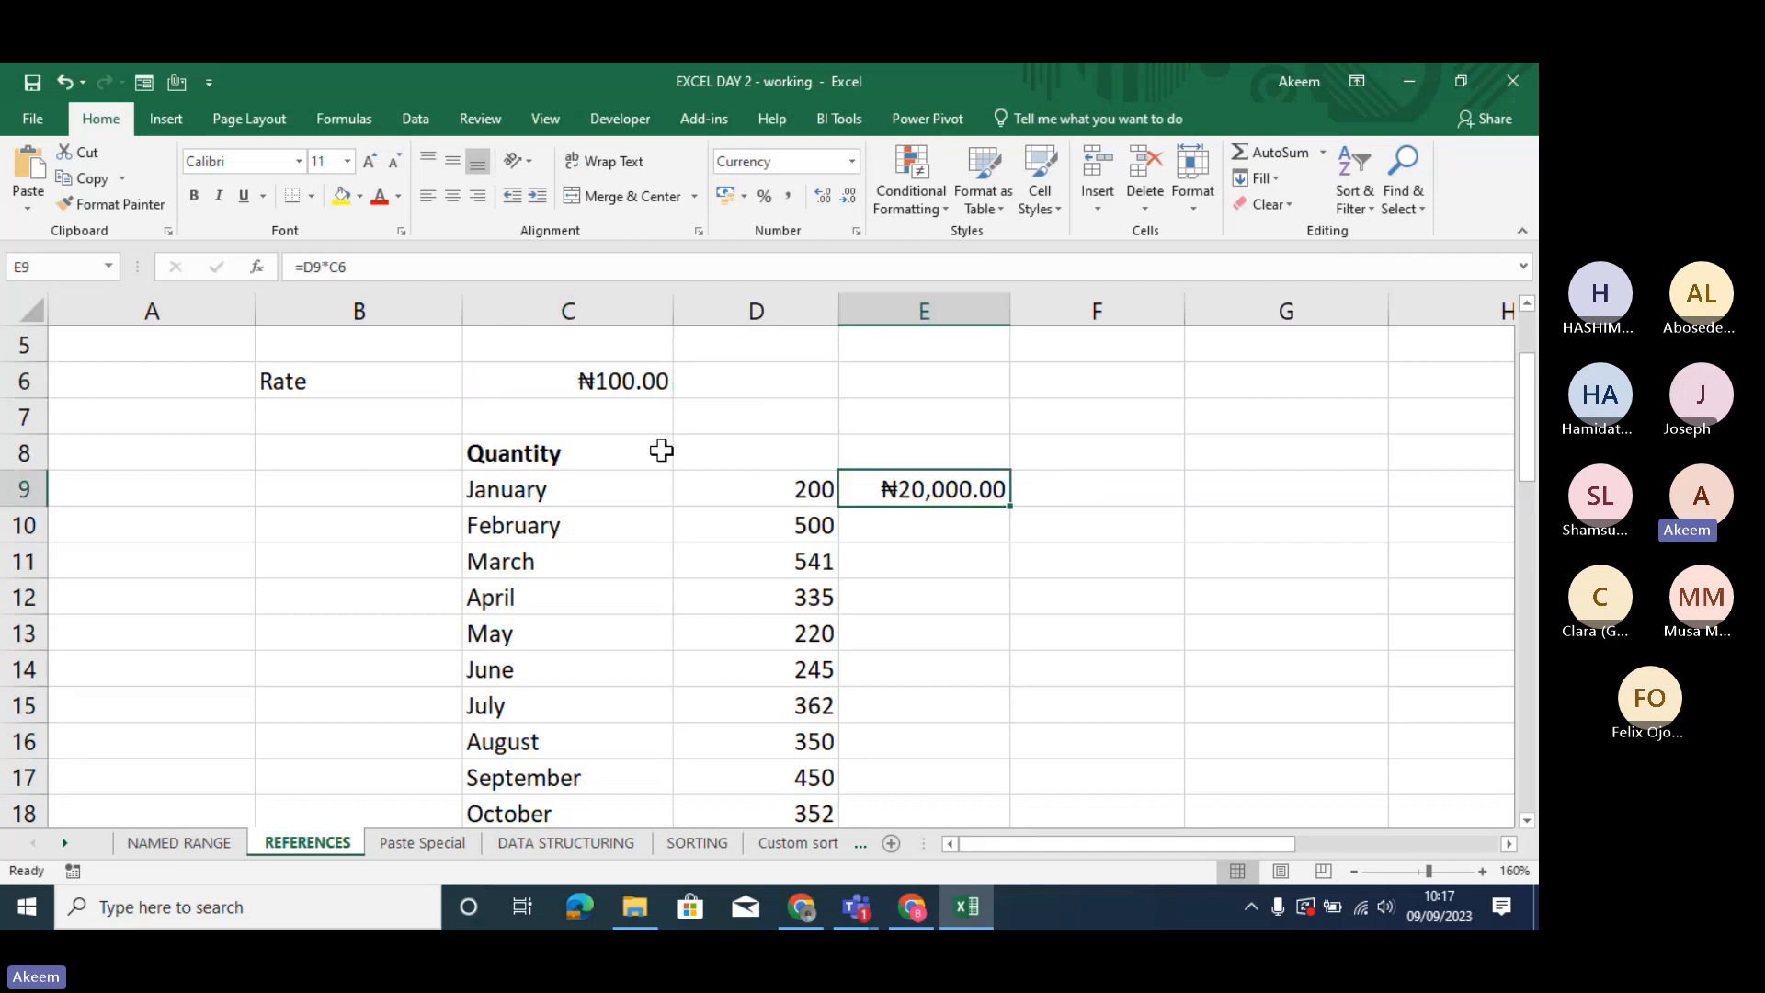
left_click(786, 493)
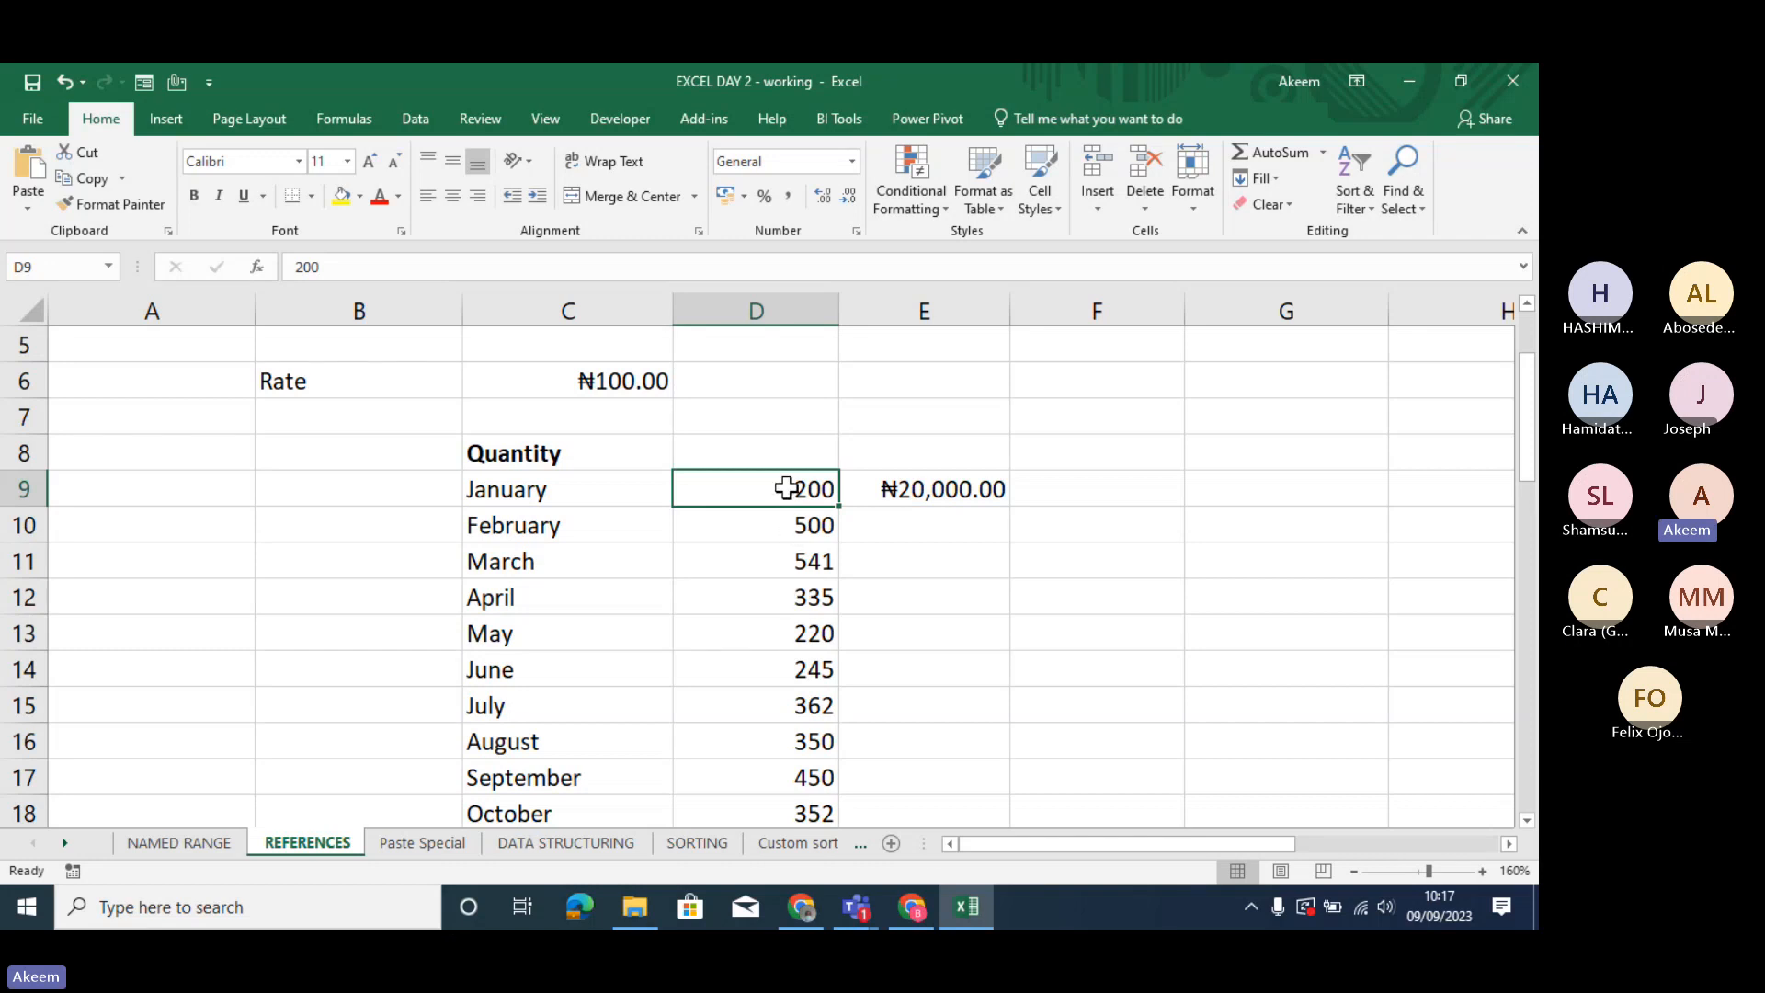
left_click(639, 388)
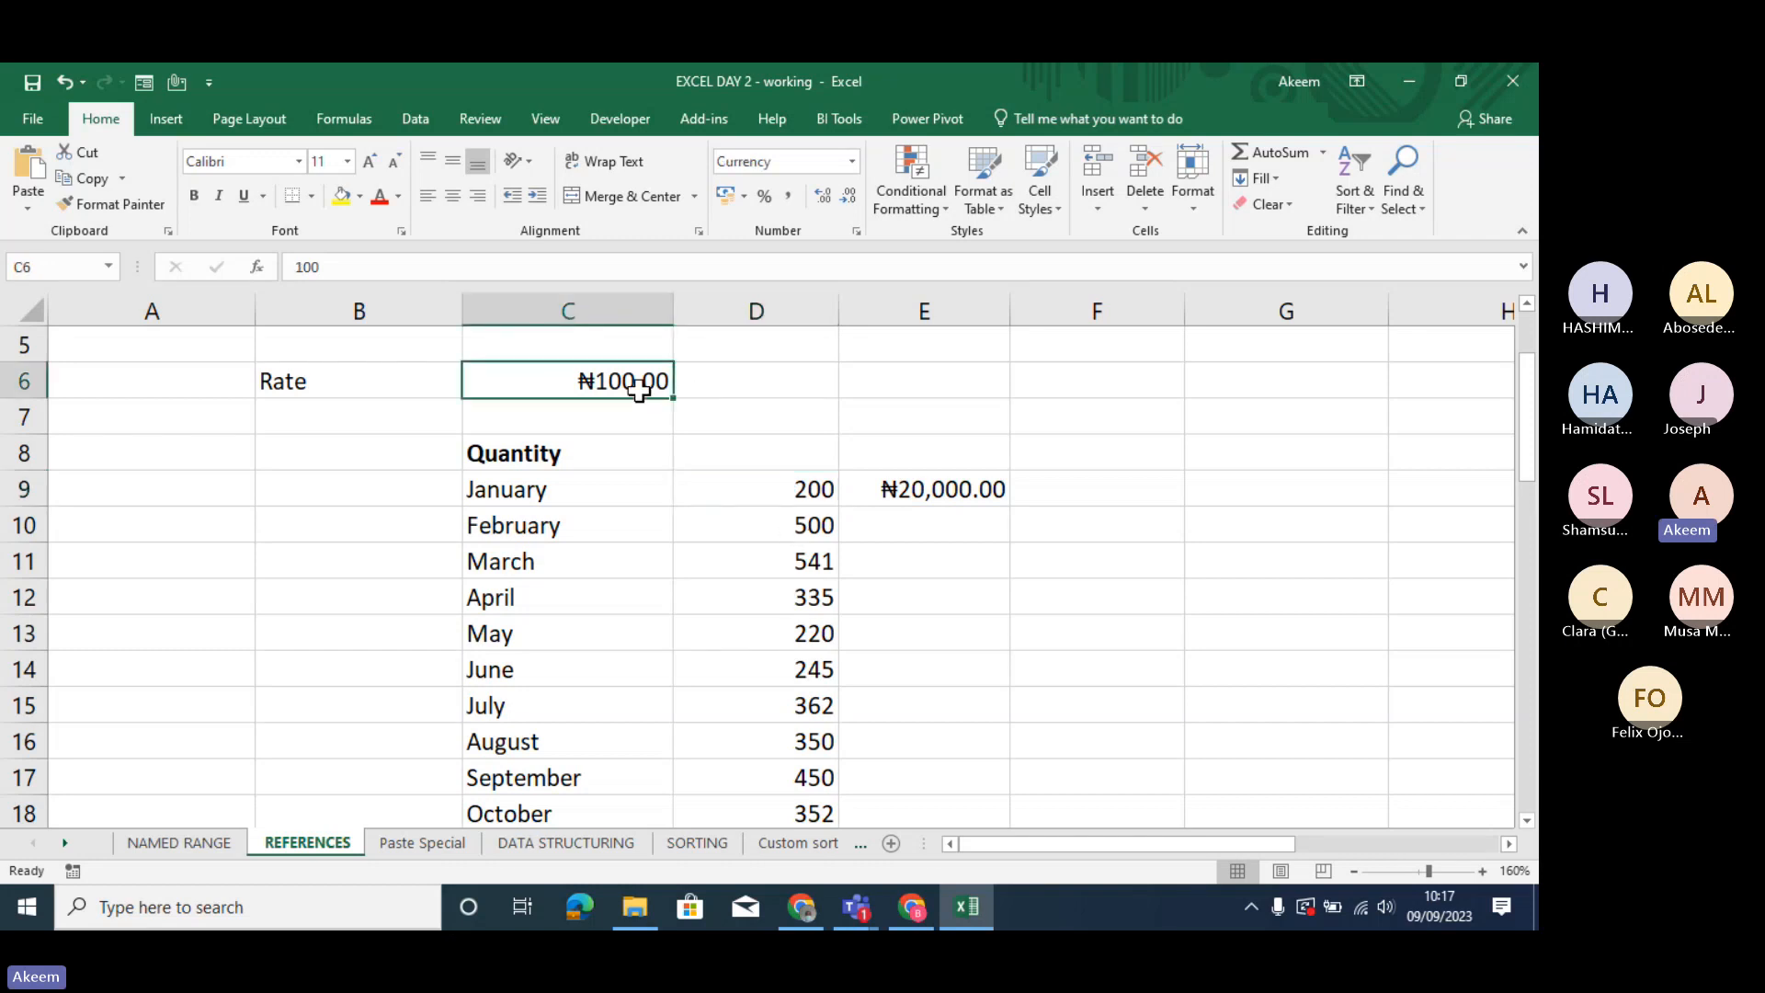
left_click(921, 484)
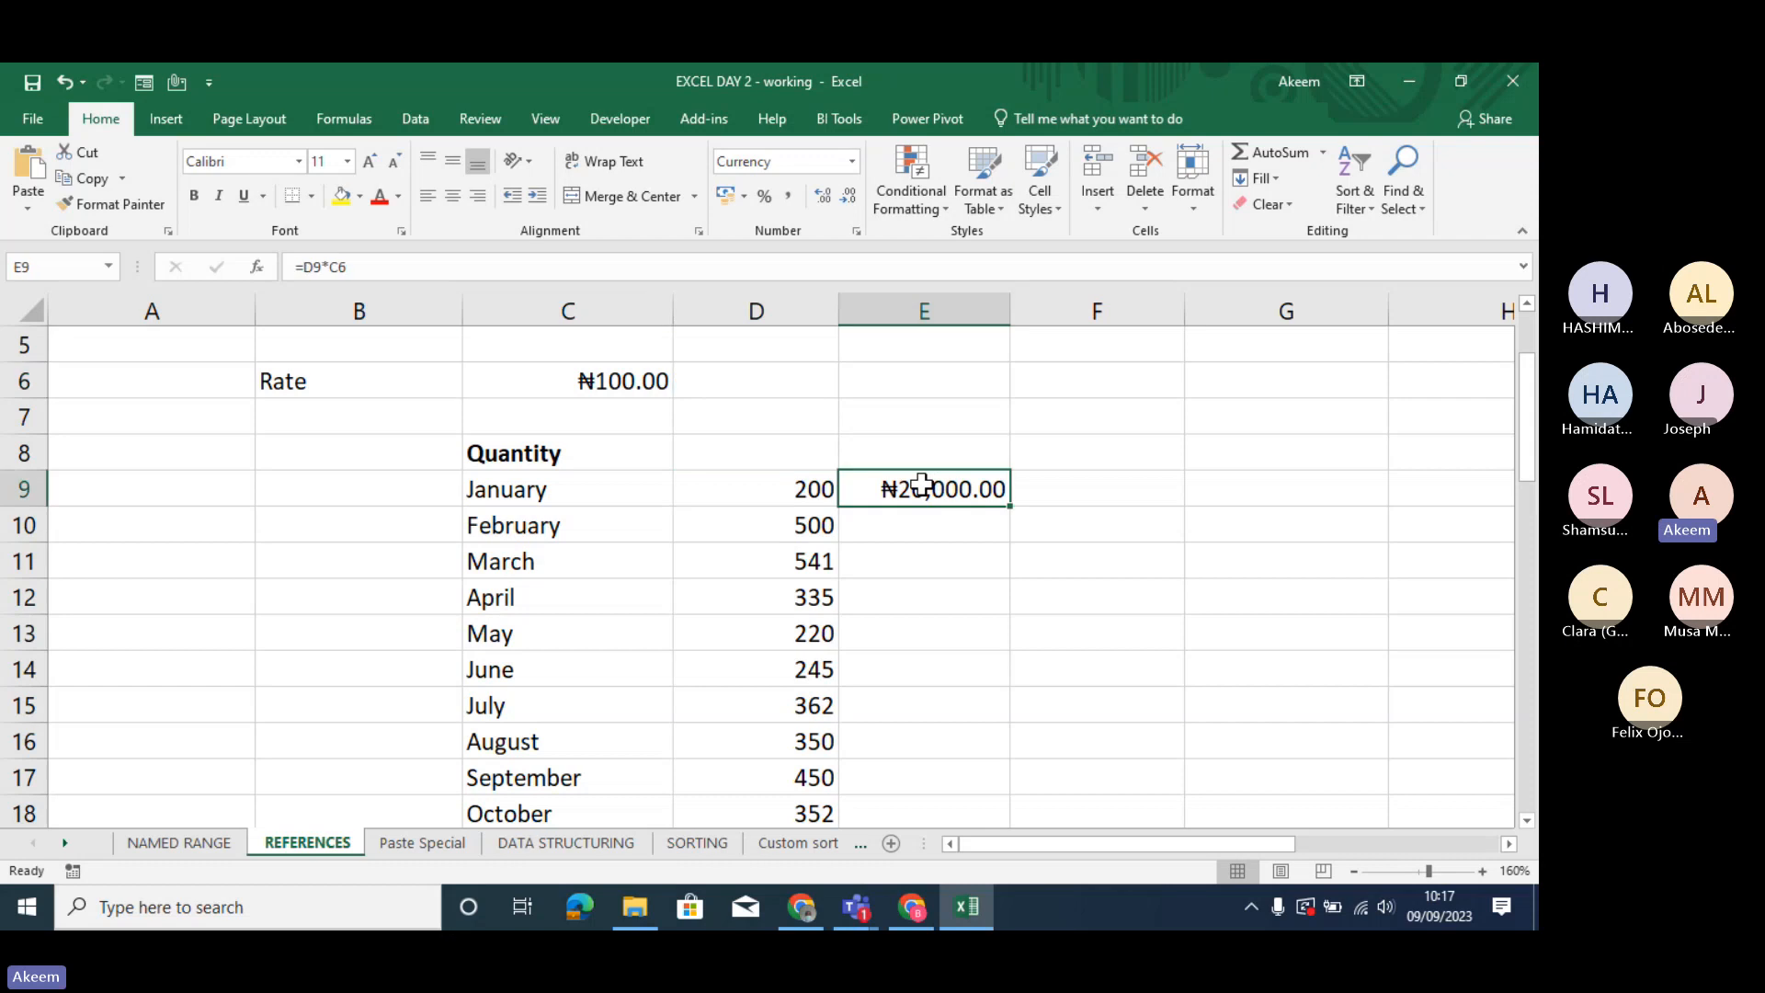
left_click(639, 380)
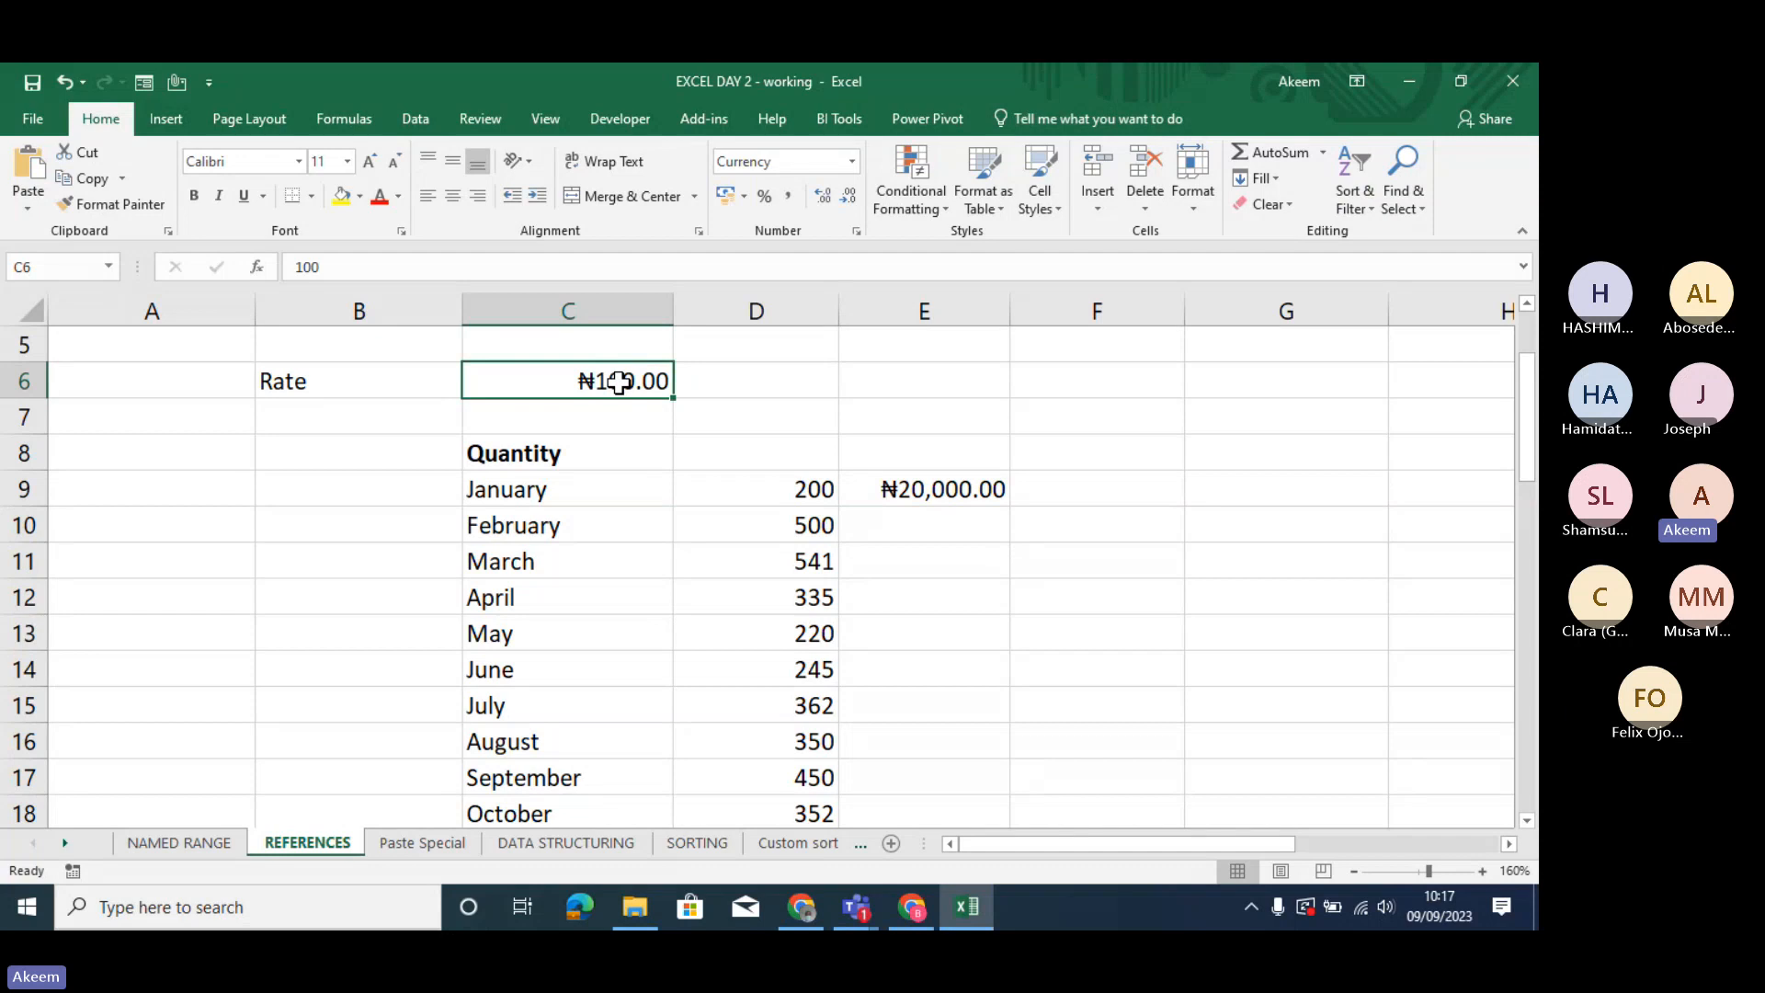
- Replace January's formula in E9 with =$C$6*D9, using an absolute reference to the rate
left_click(921, 487)
type("=")
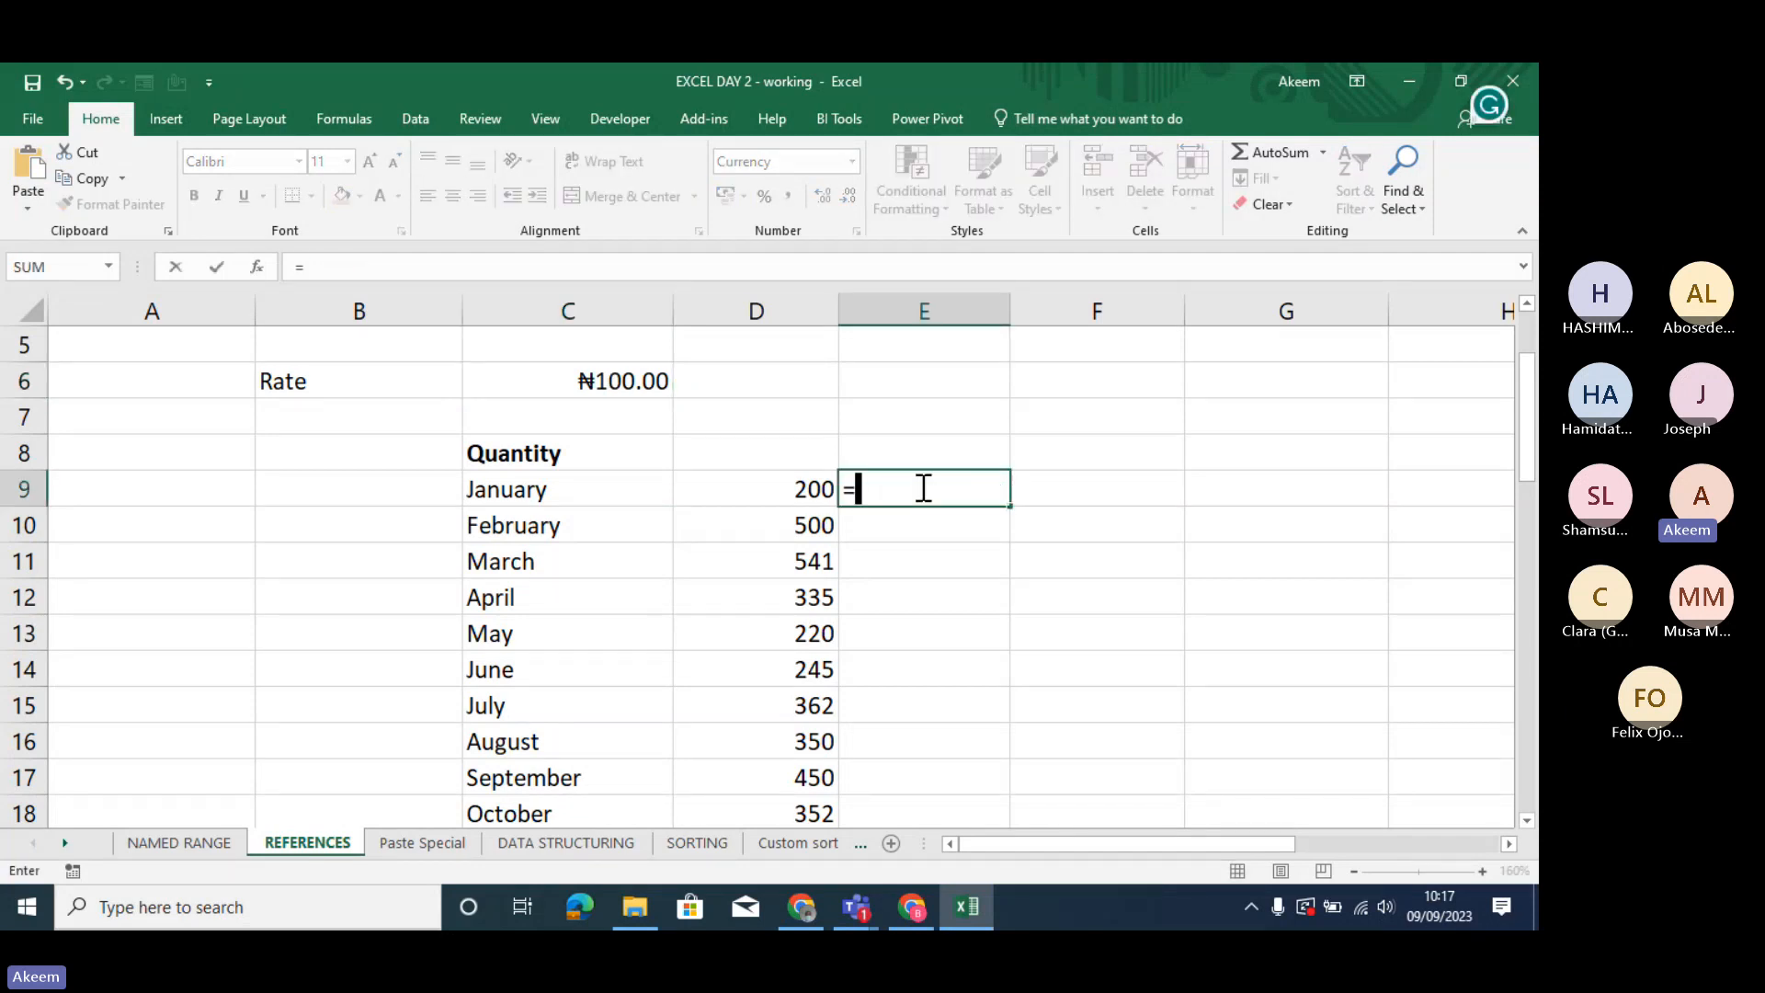
left_click(645, 380)
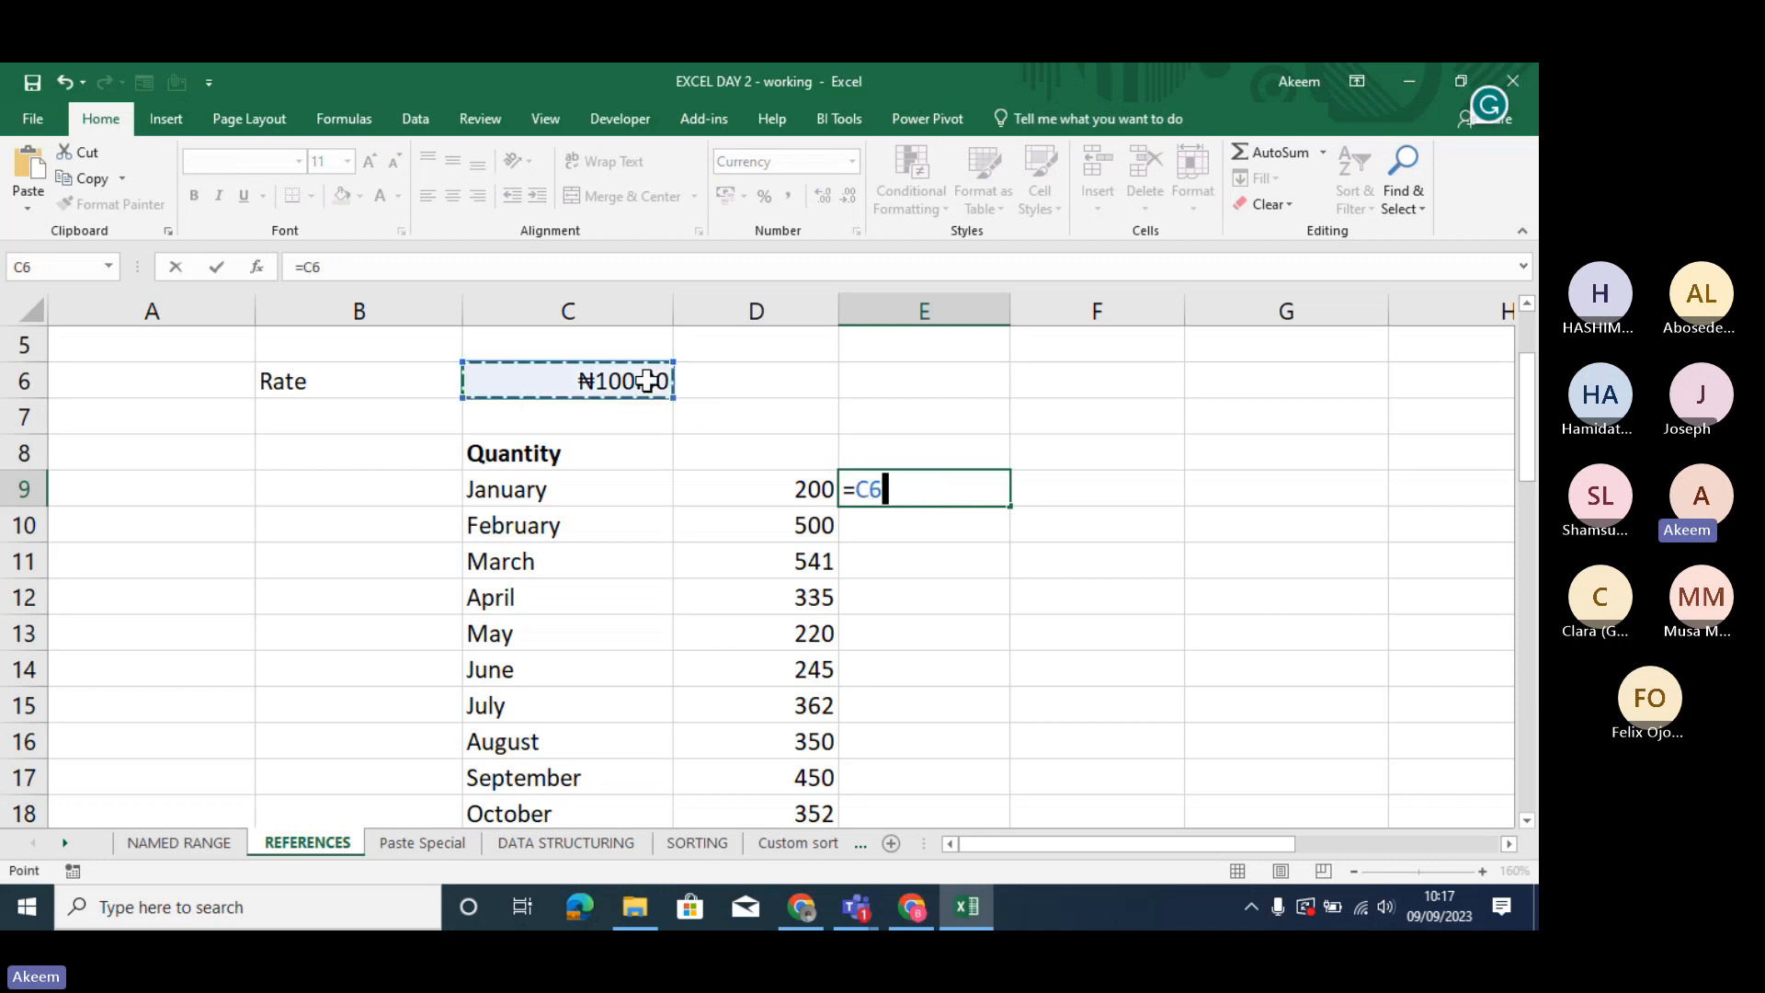
key("F4")
type("*")
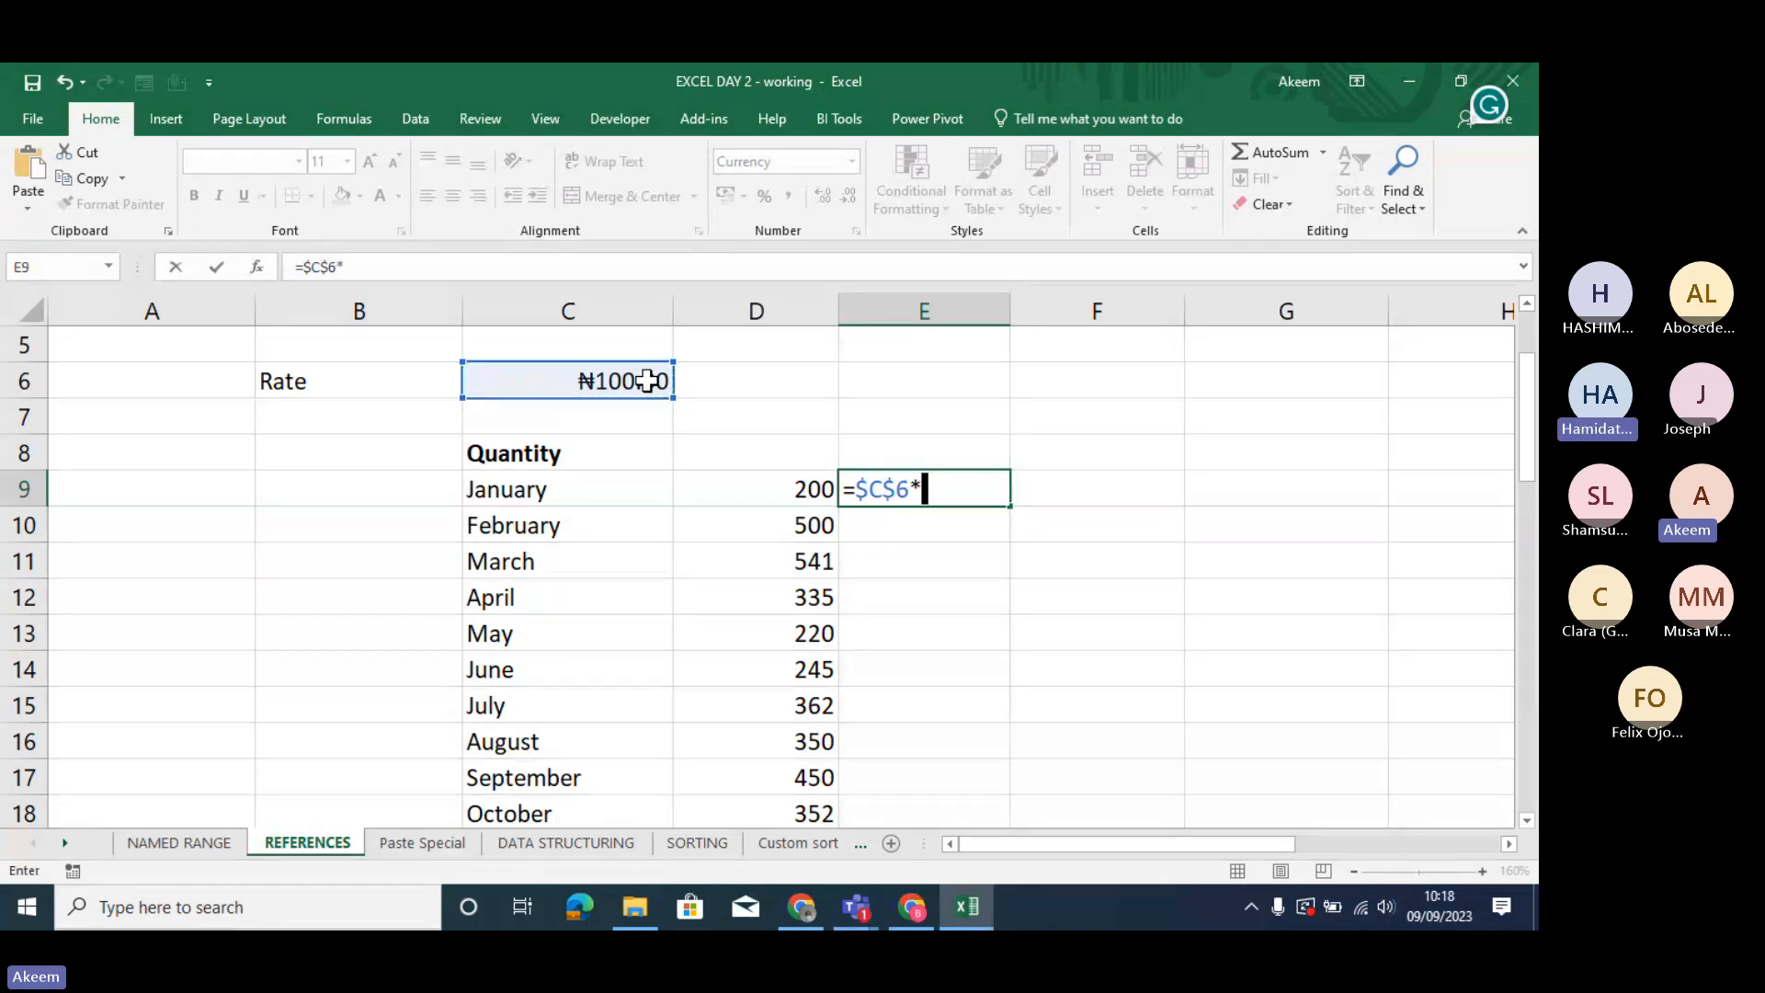
left_click(786, 486)
key("Return")
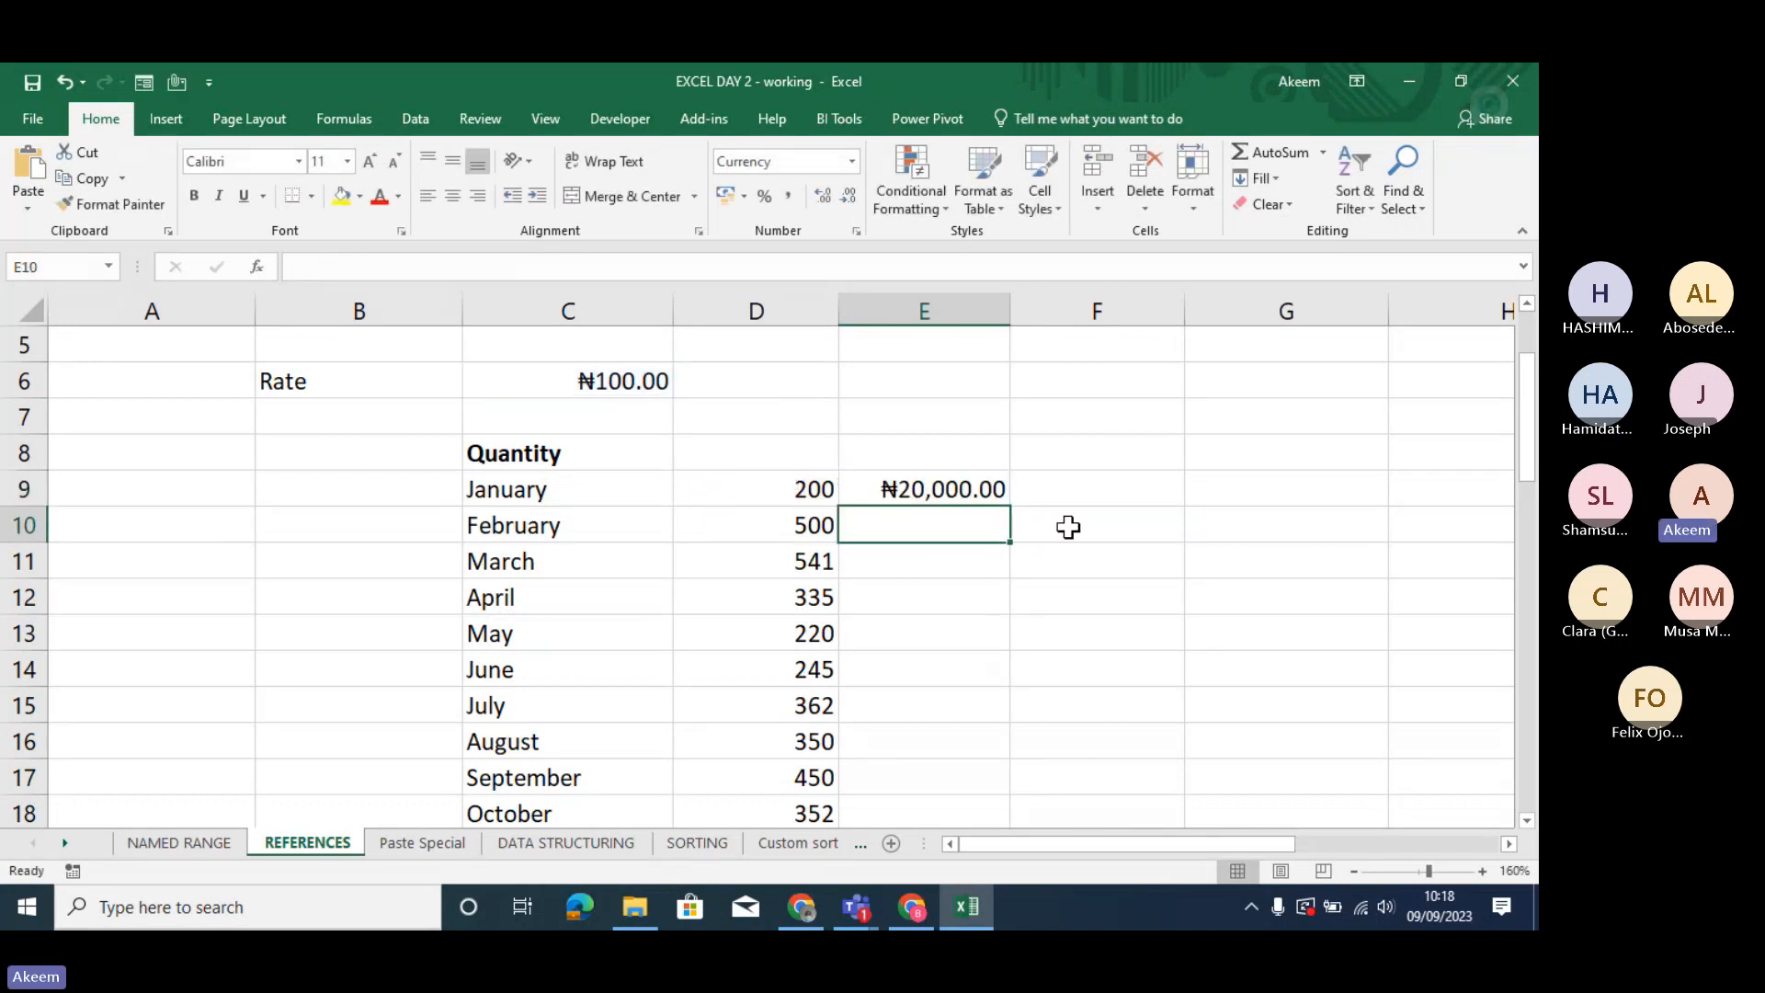
- Start January's formula in E9 again with the absolute rate reference =$C$6, and erase the entry
left_click(965, 487)
type("=")
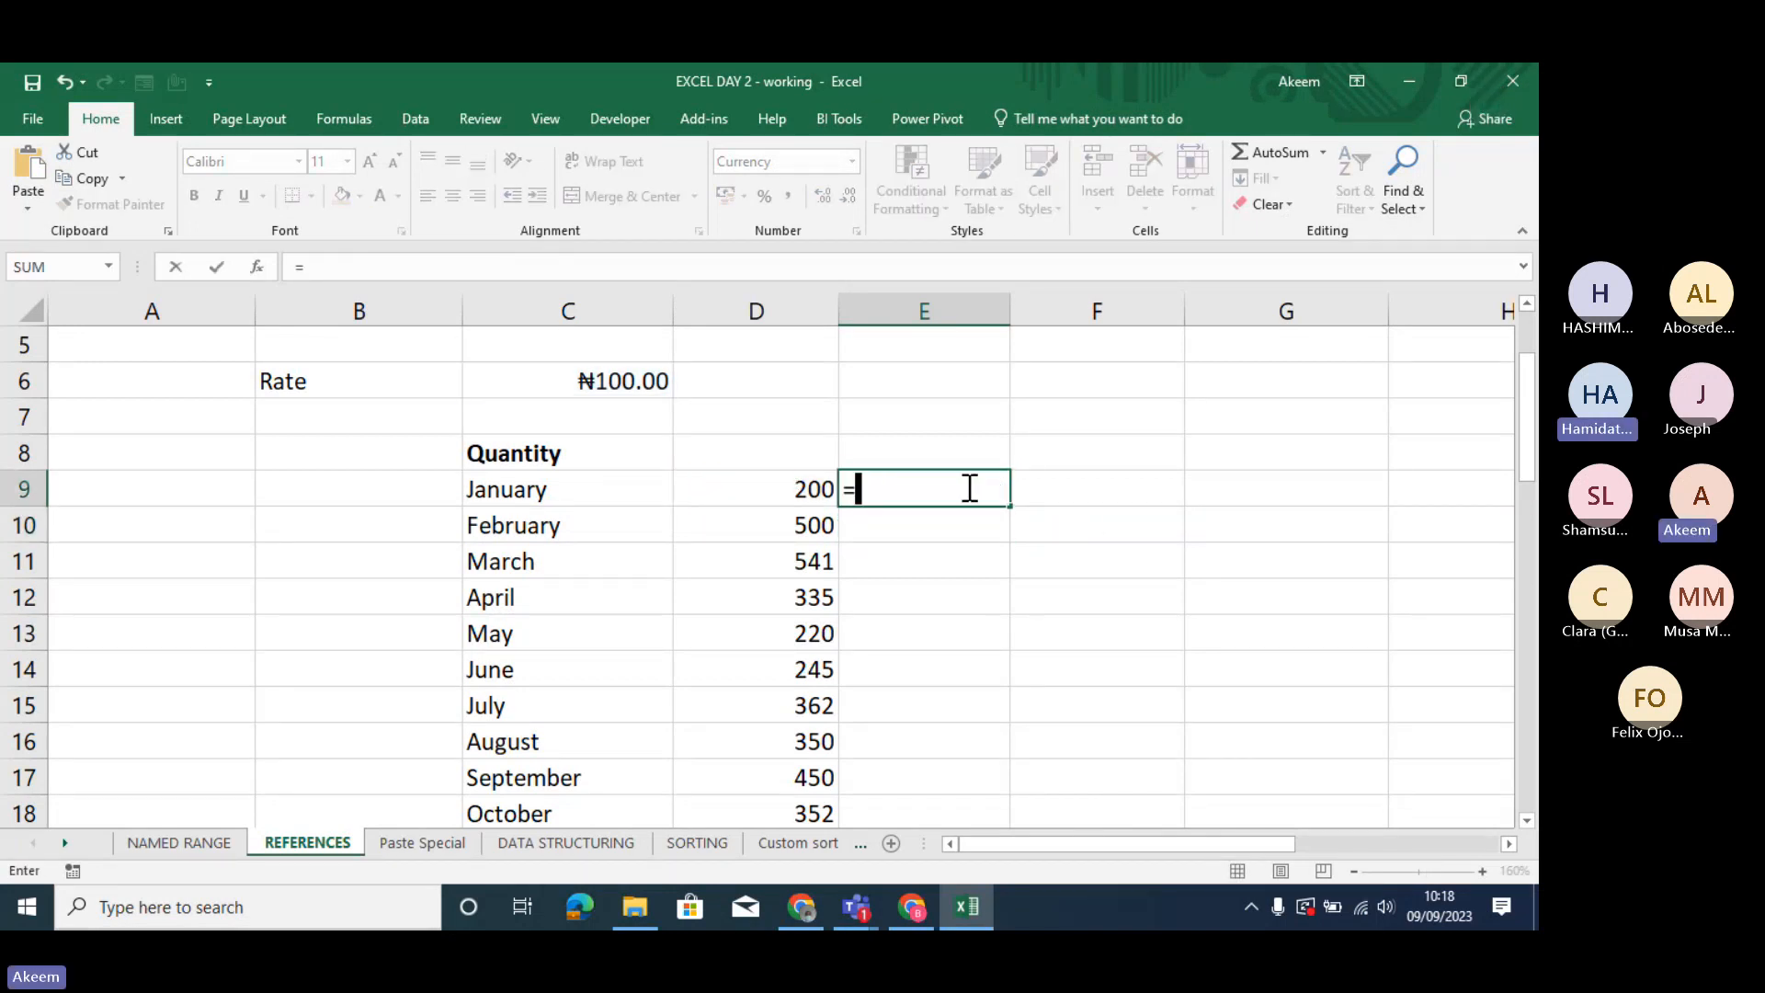
left_click(647, 375)
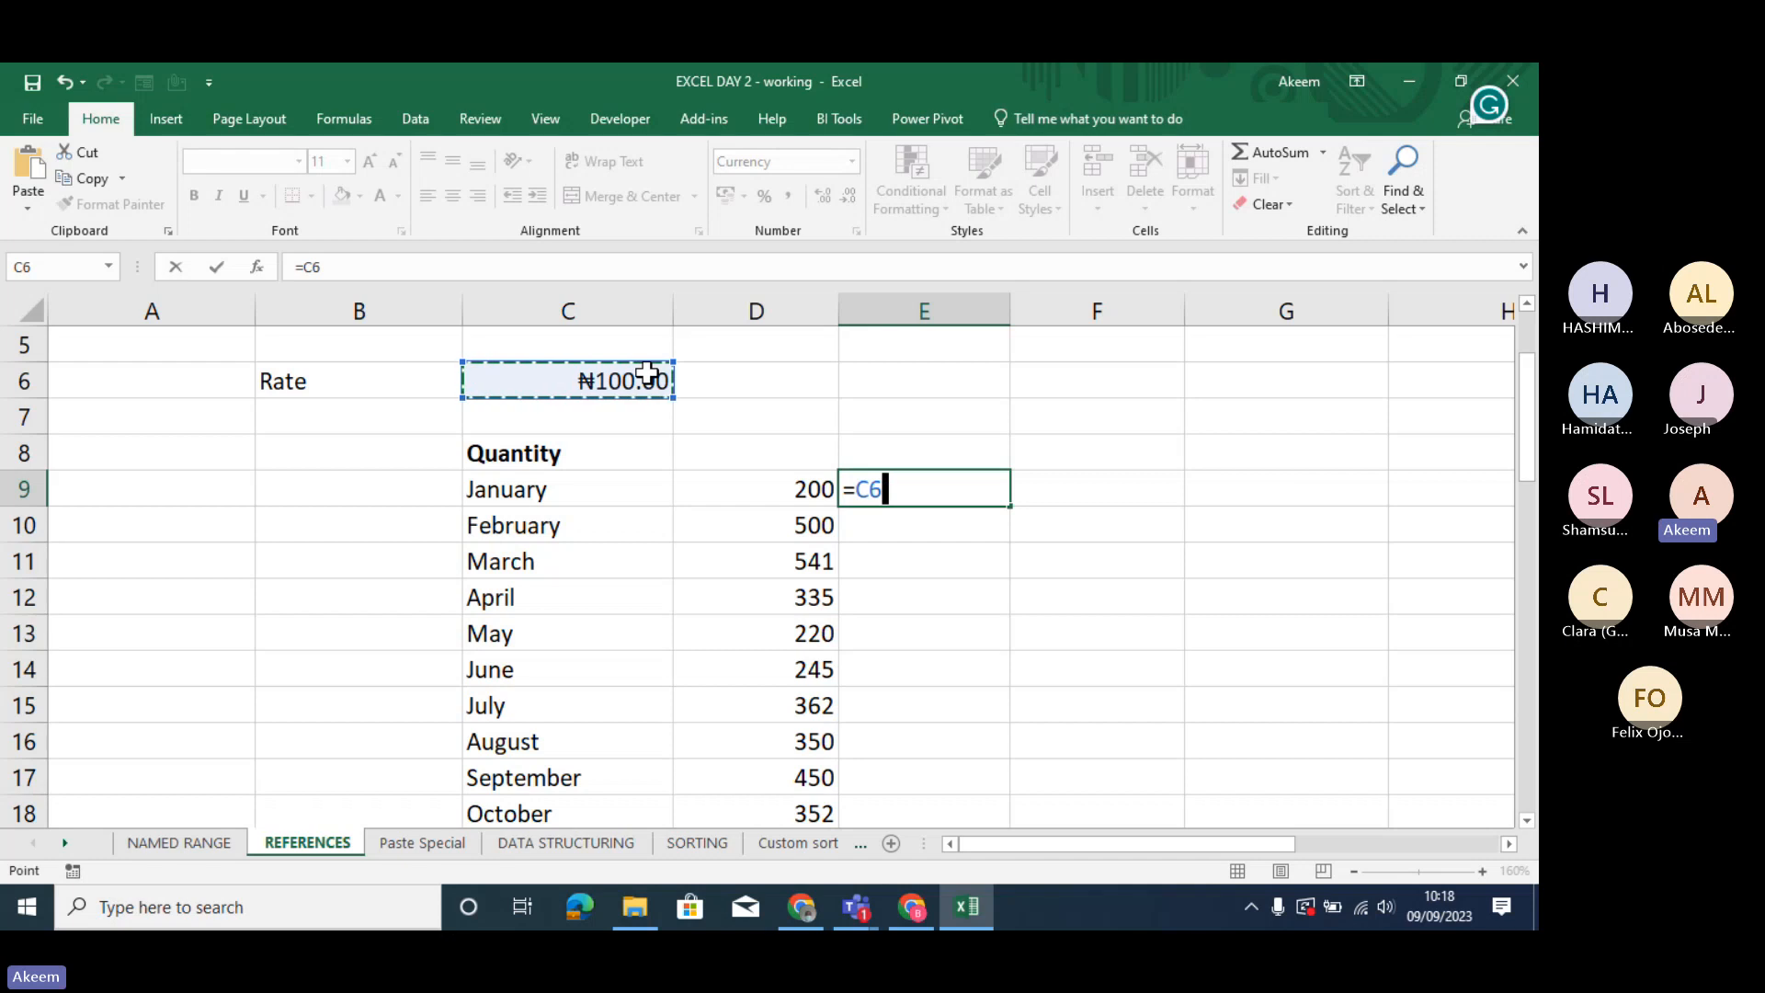
key("F4")
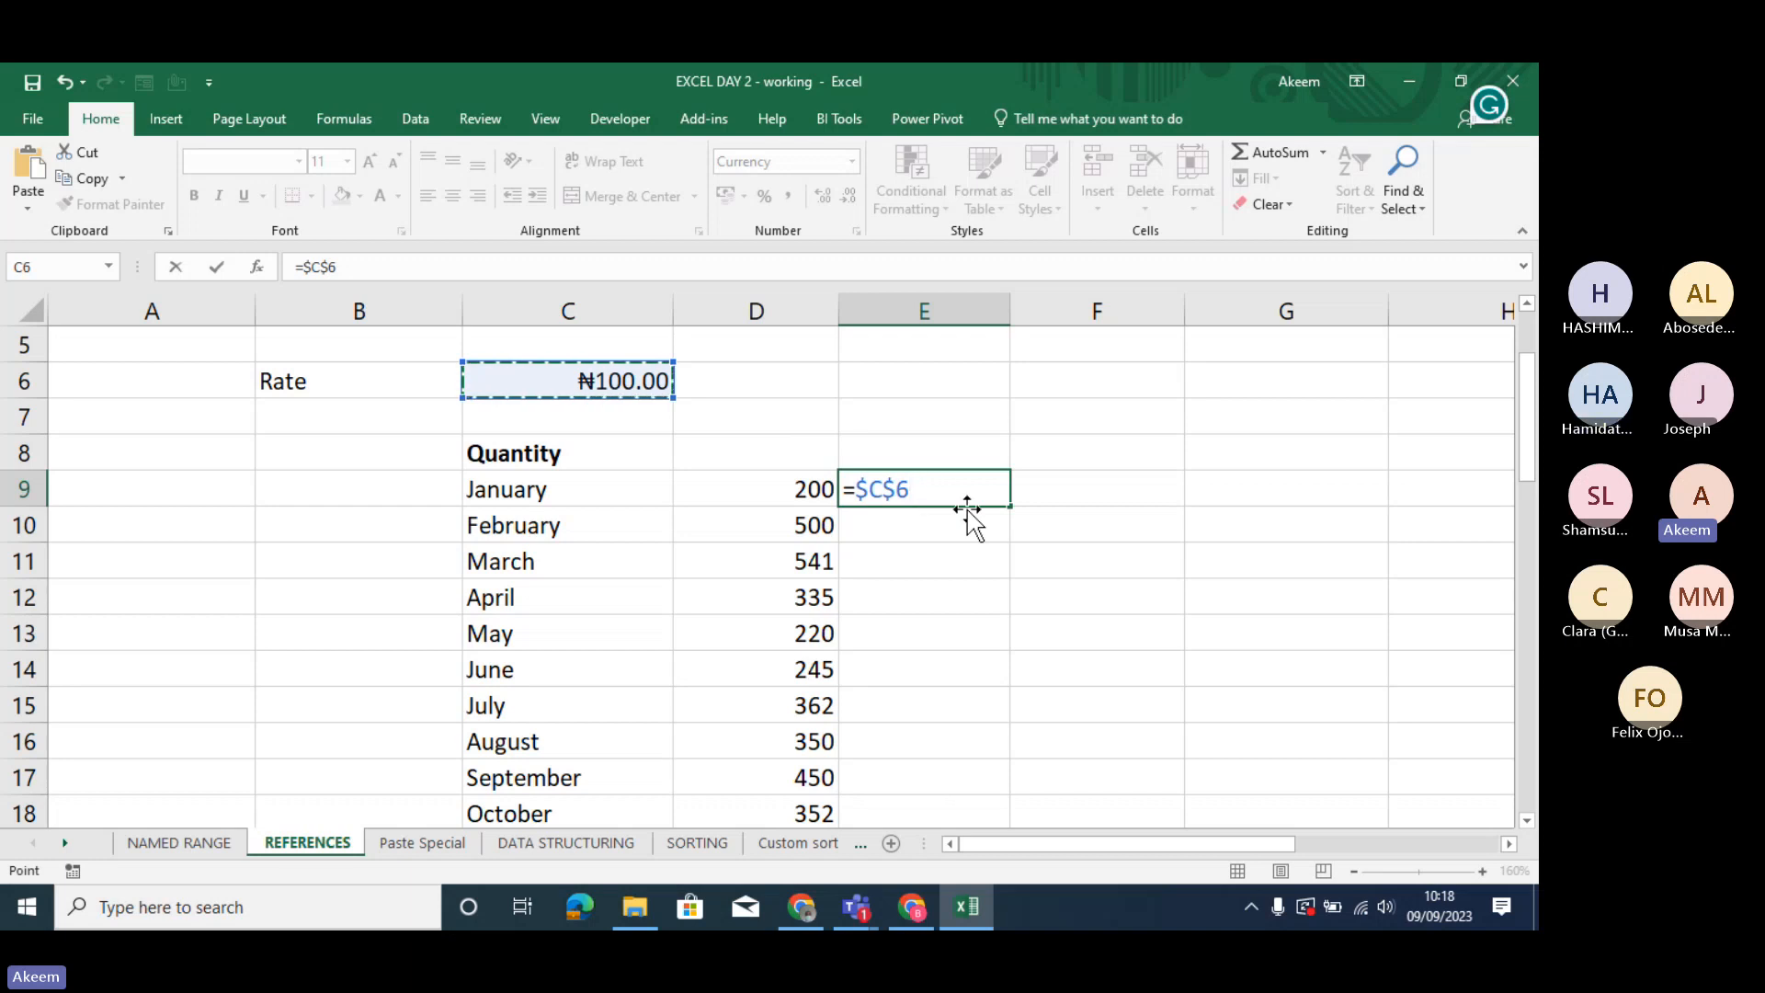
key("BackSpace")
key("BackSpace")
key("BackSpace")
key("BackSpace")
key("BackSpace")
key("Return")
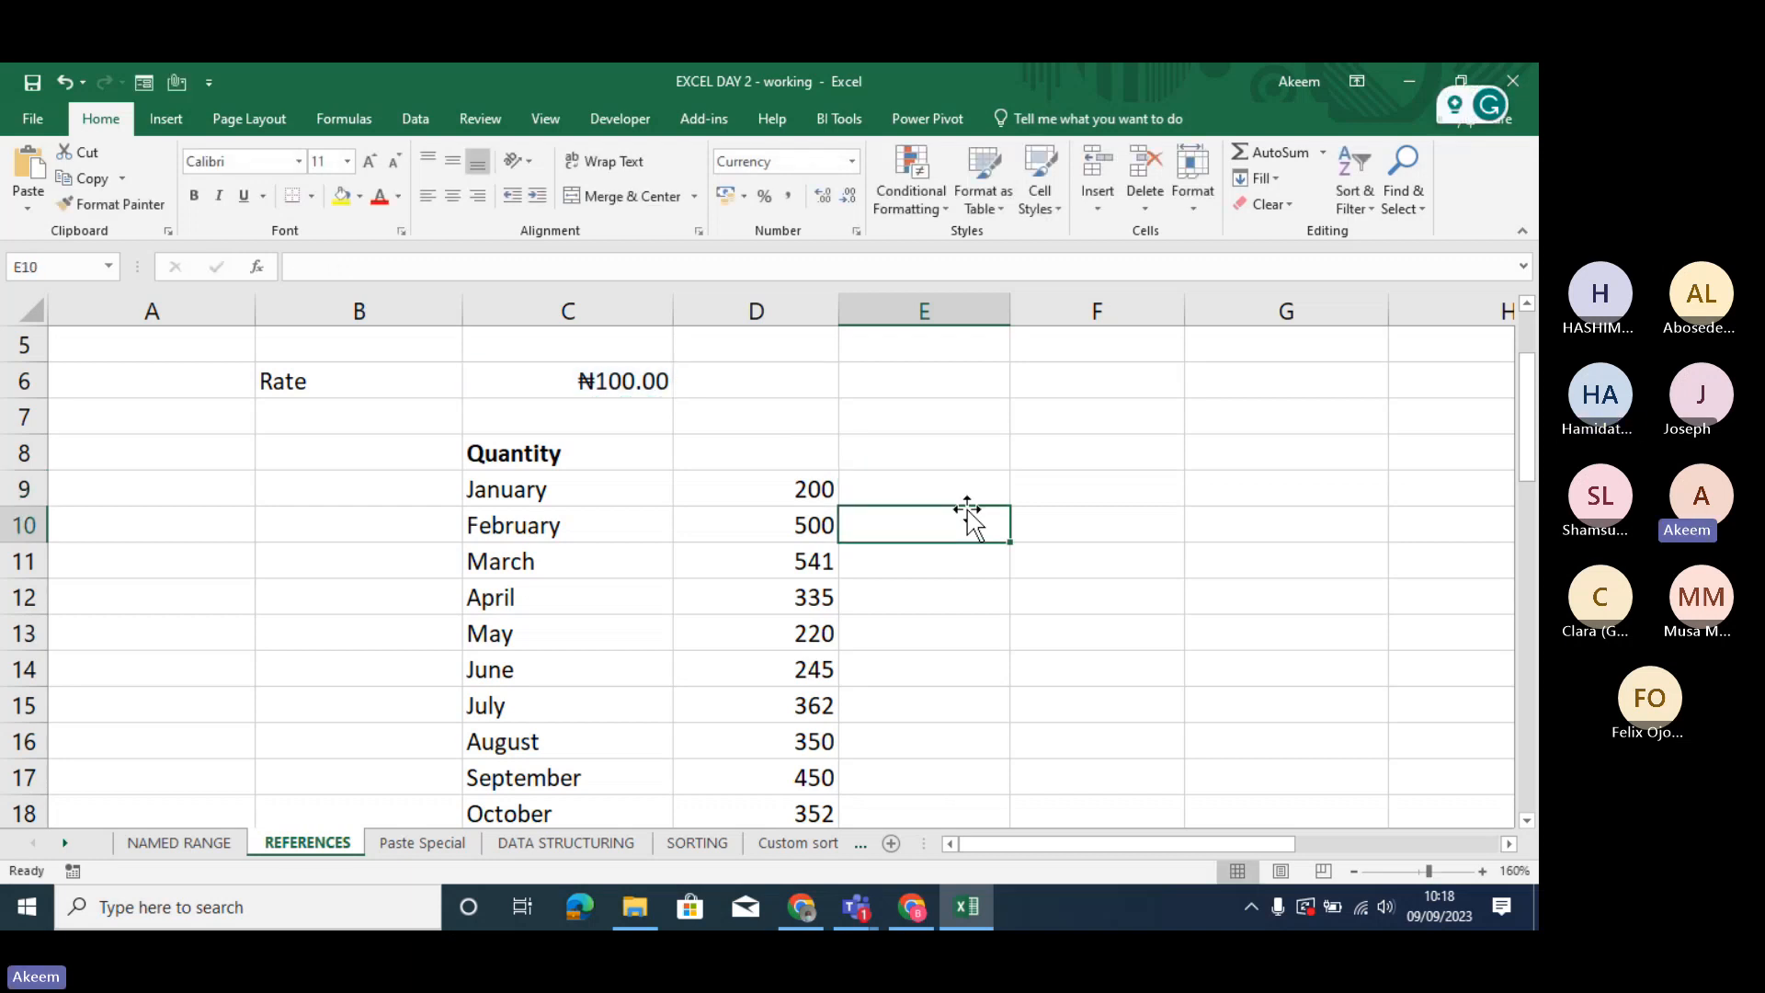
- Calculate January's amount in E9 by multiplying the locked rate by the quantity with =$C$6*D9
key("Up")
type("=")
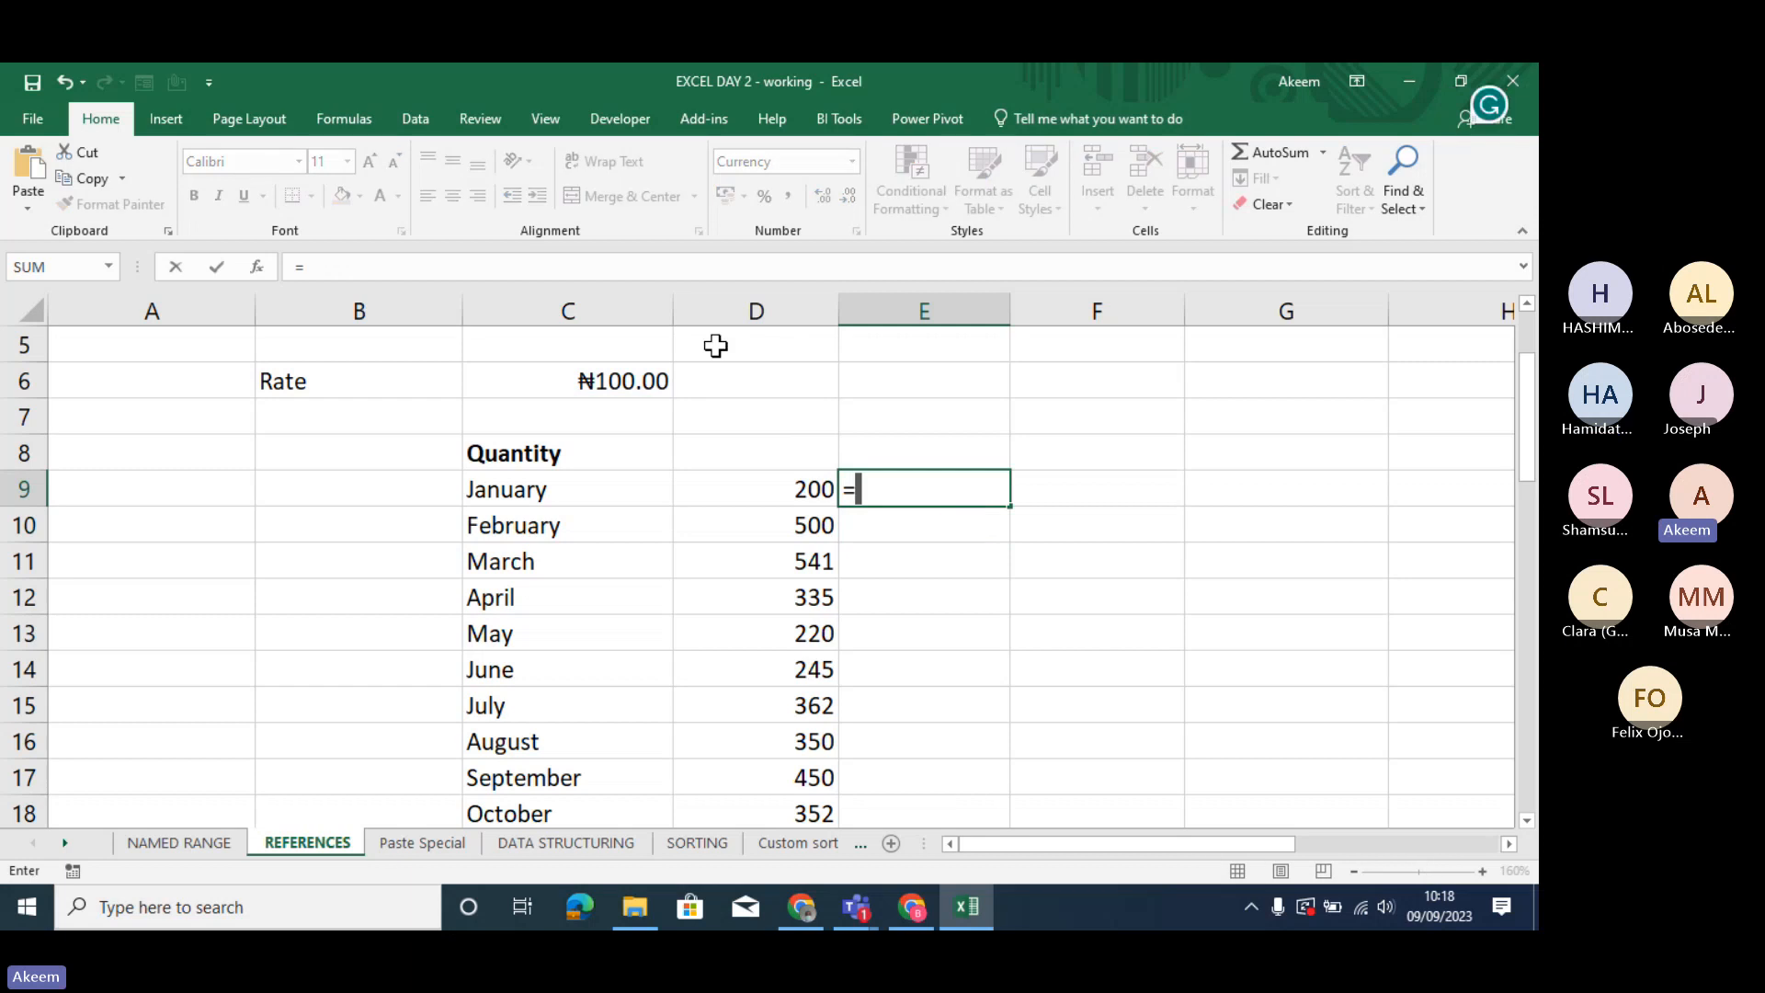
left_click(651, 377)
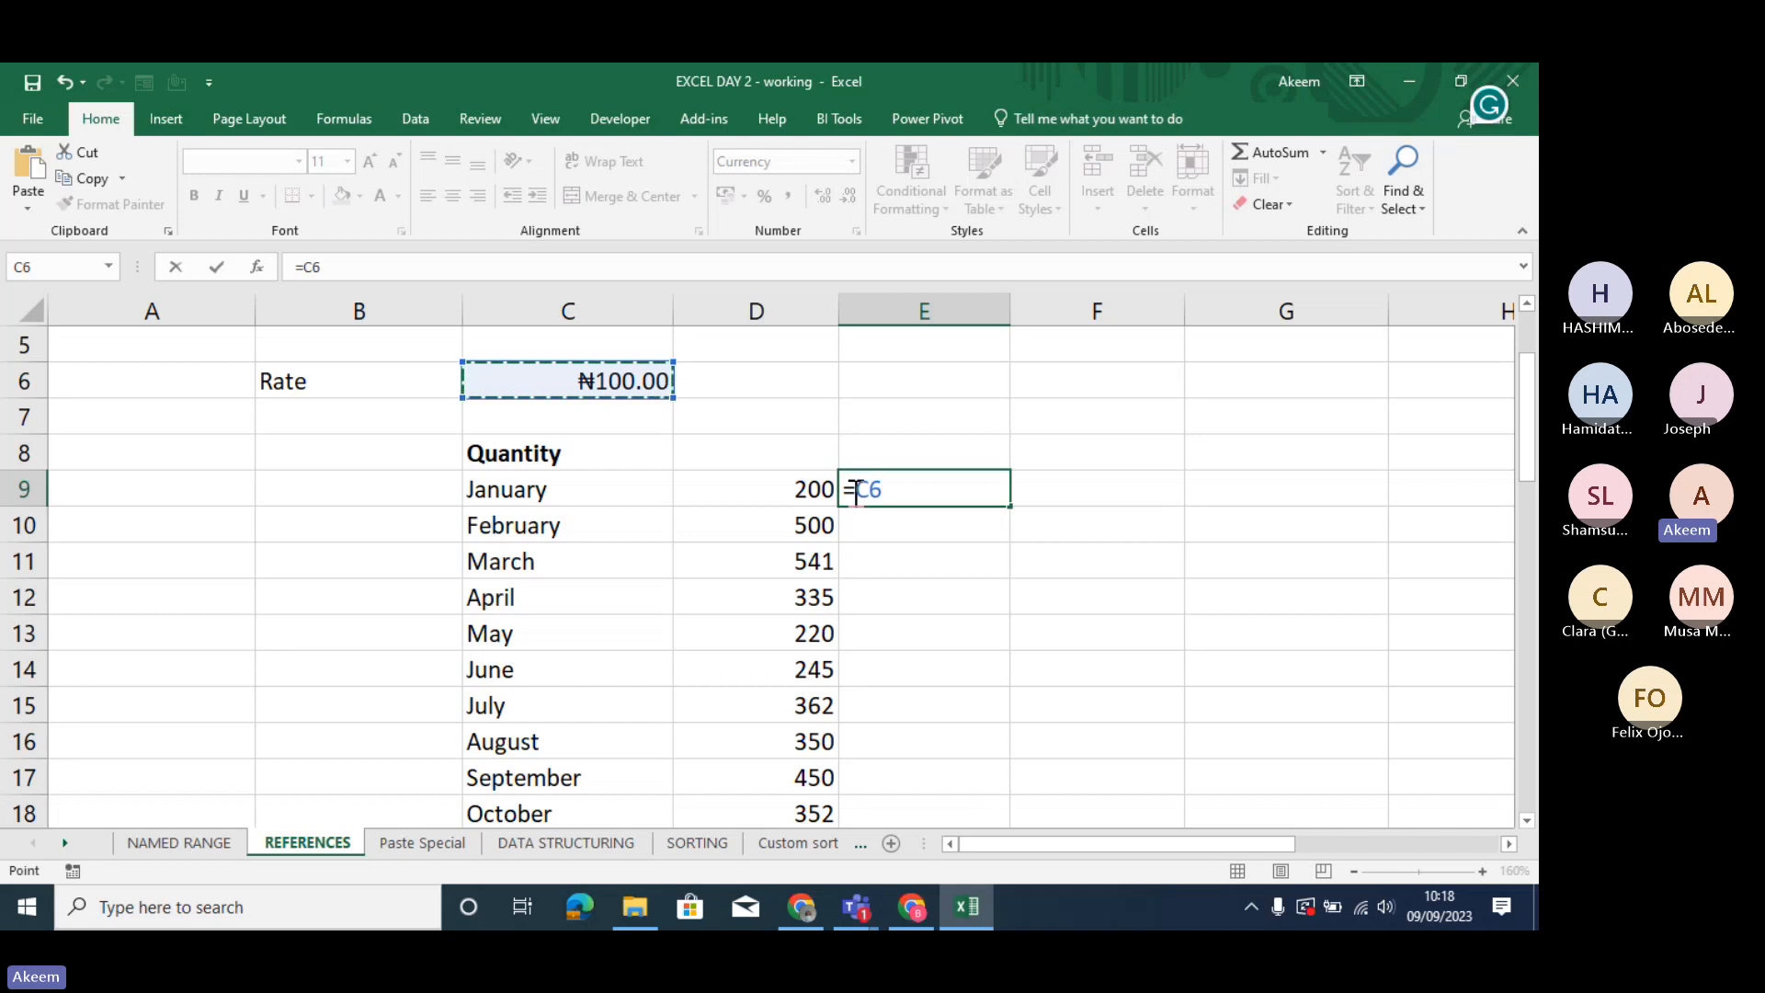
key("F4")
type("*")
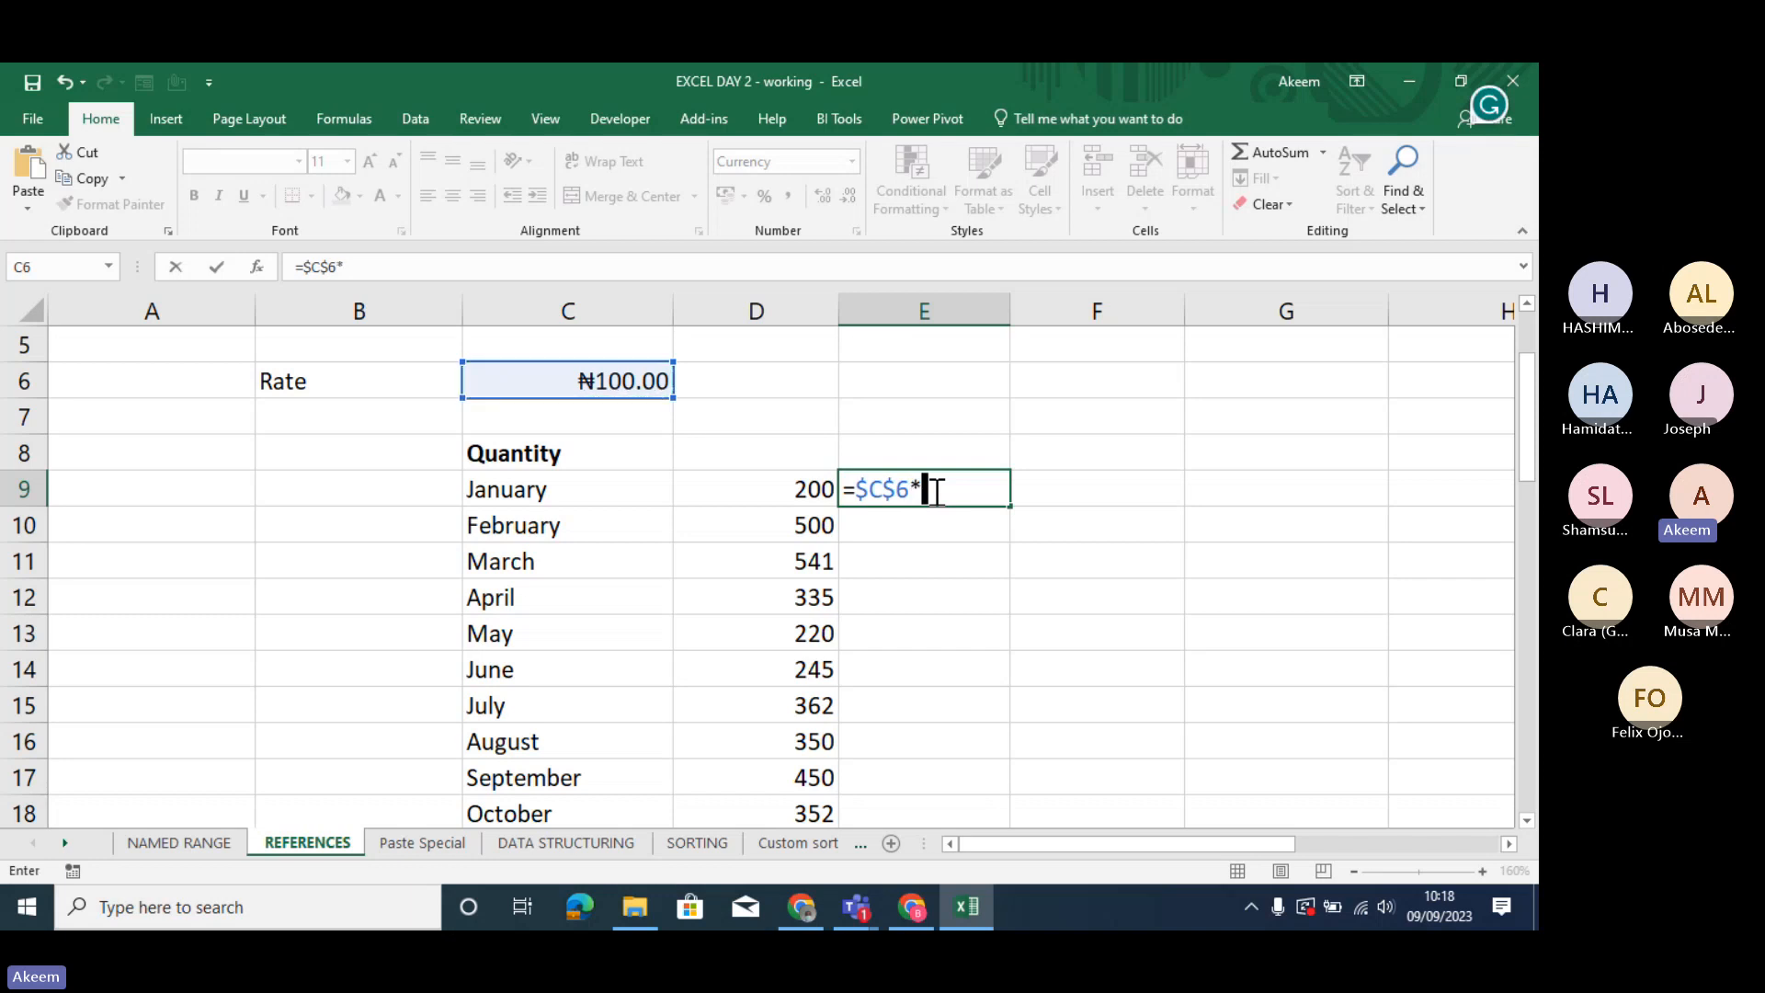
left_click(812, 493)
key("Return")
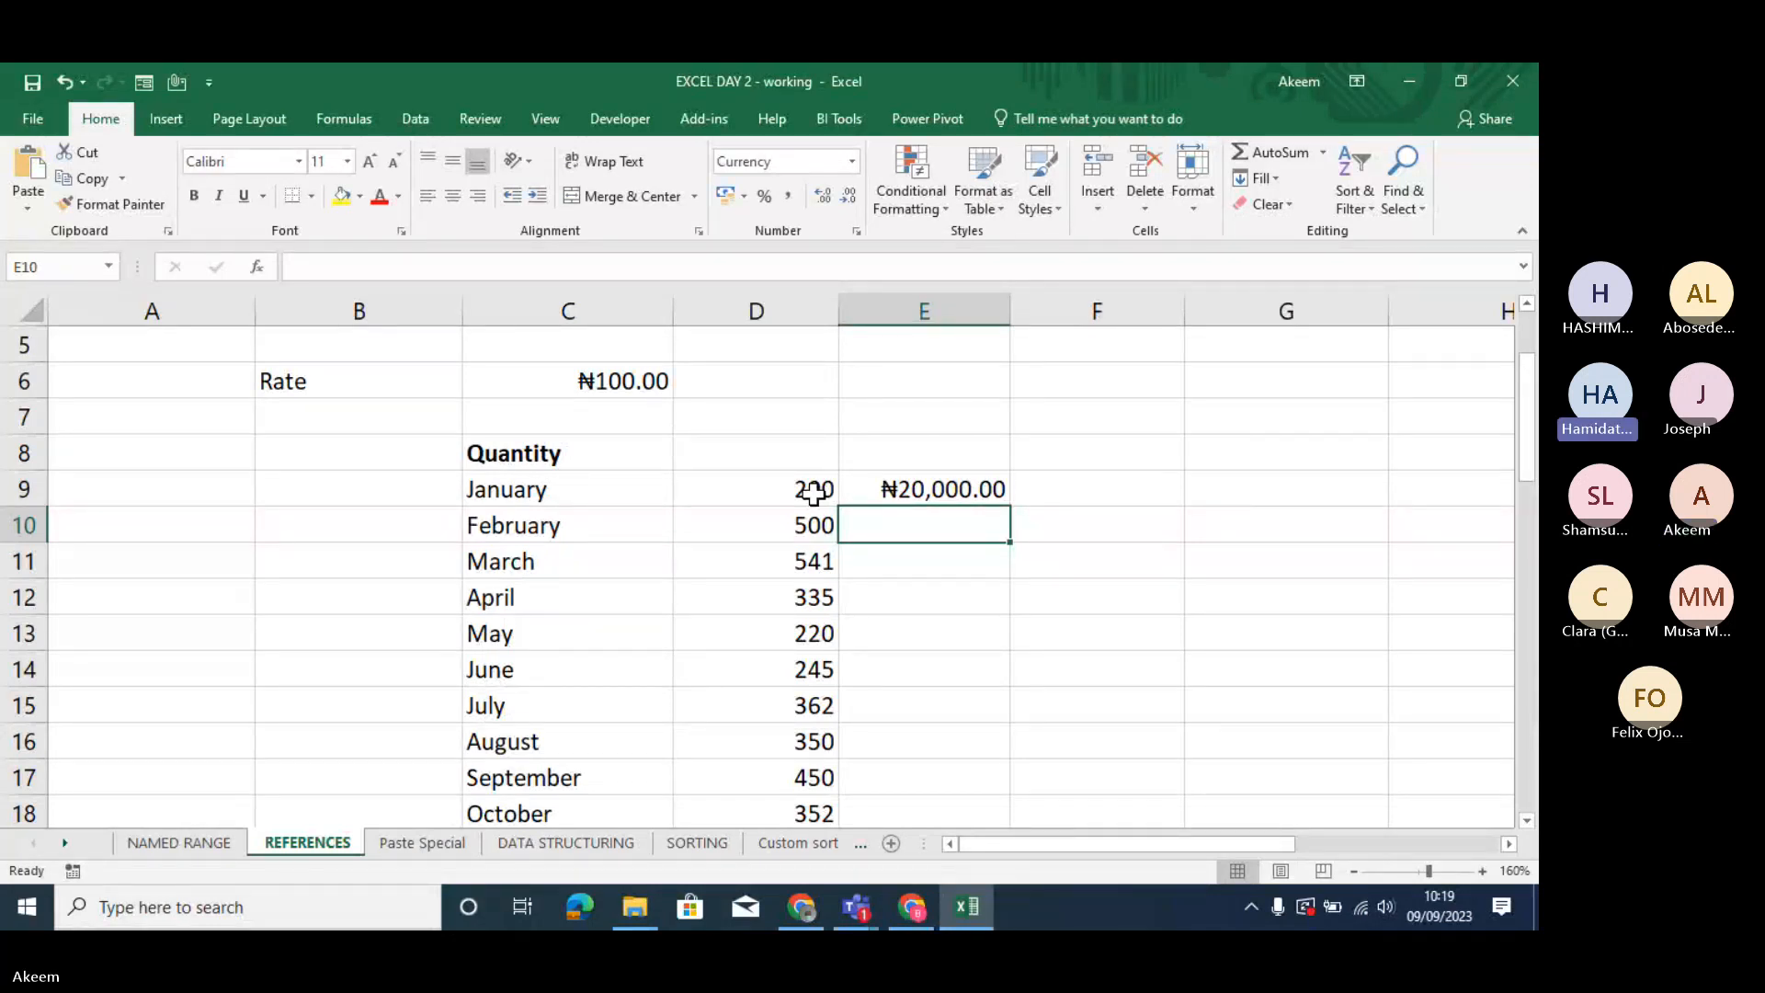
- Enter the shortcut note "fn+f4" in cell A8
left_click_drag(813, 495, 122, 456)
left_click(122, 456)
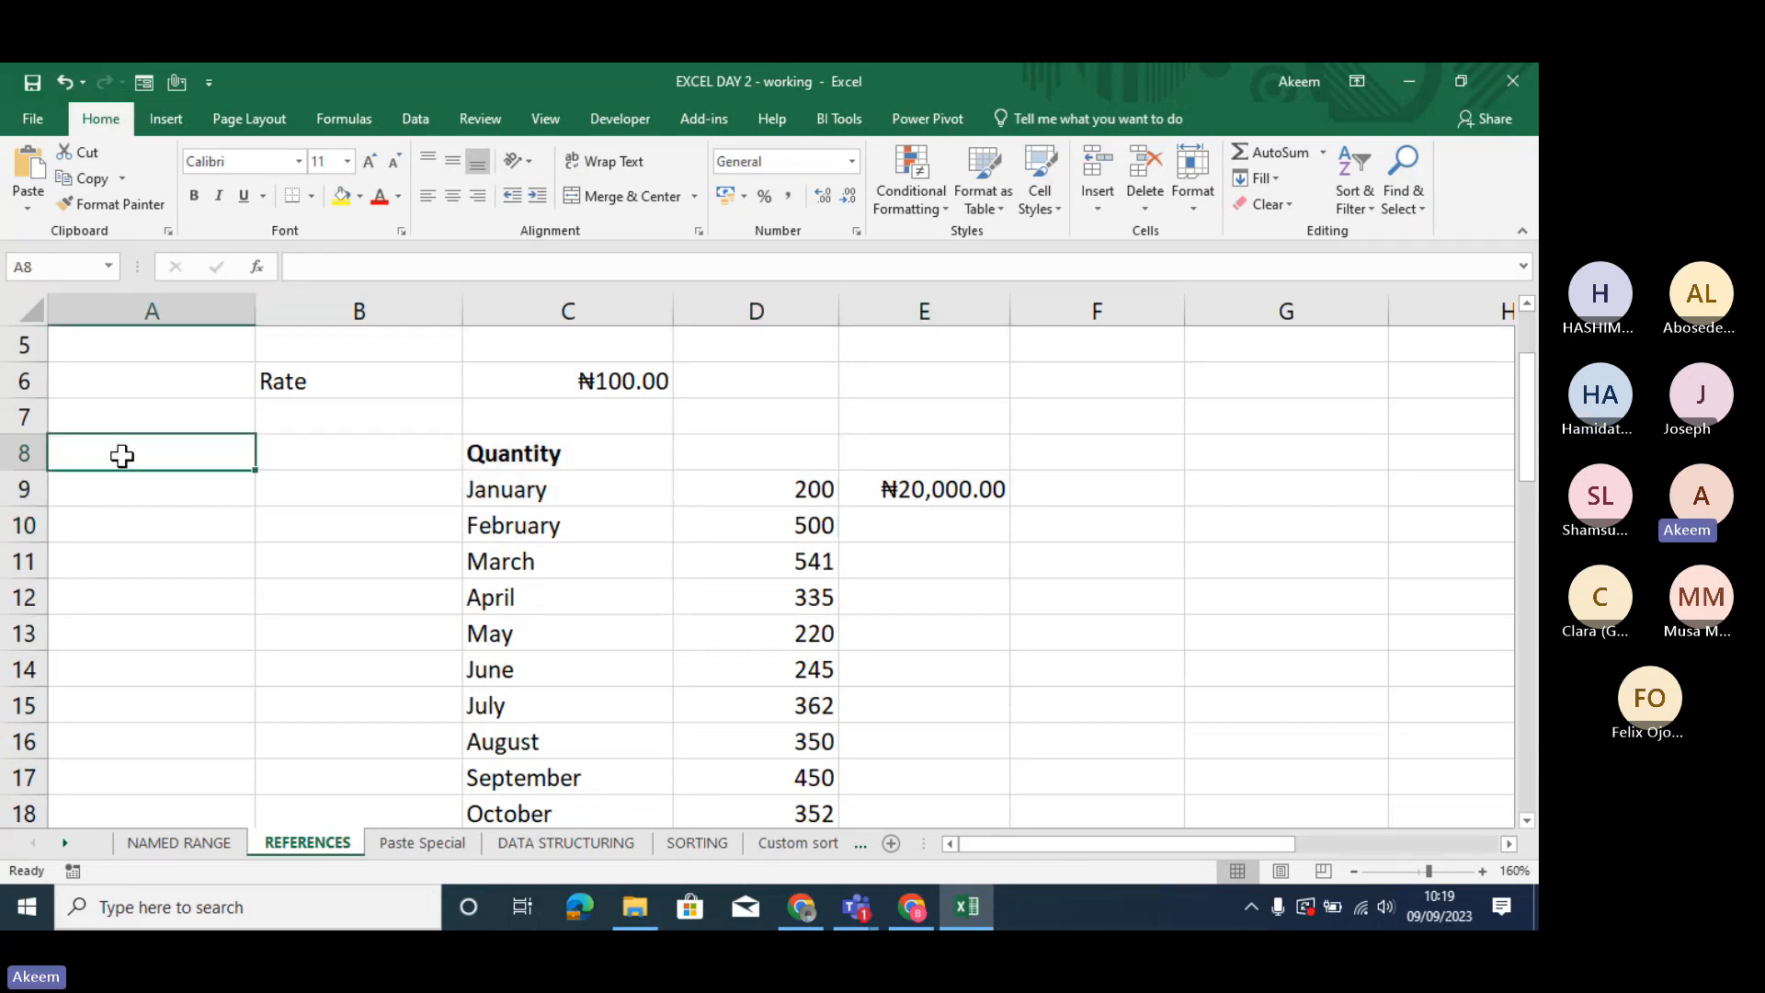
double_click(122, 456)
type("fn")
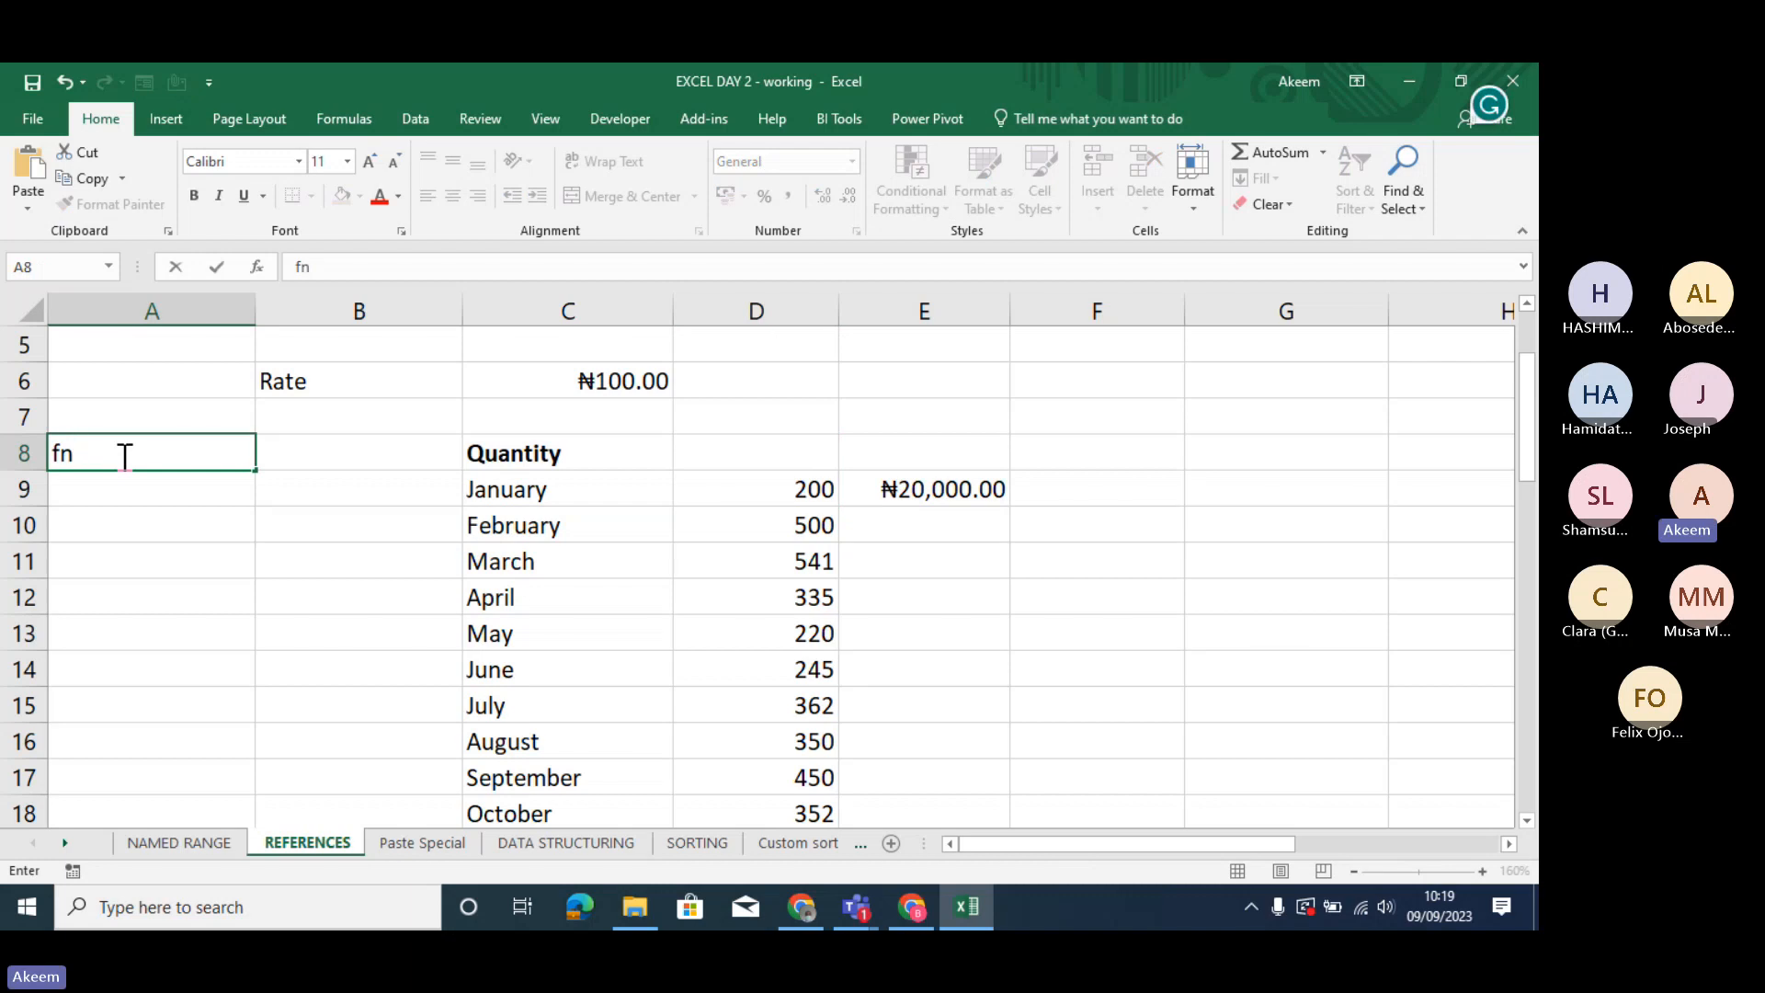
type("+f4")
key("Return")
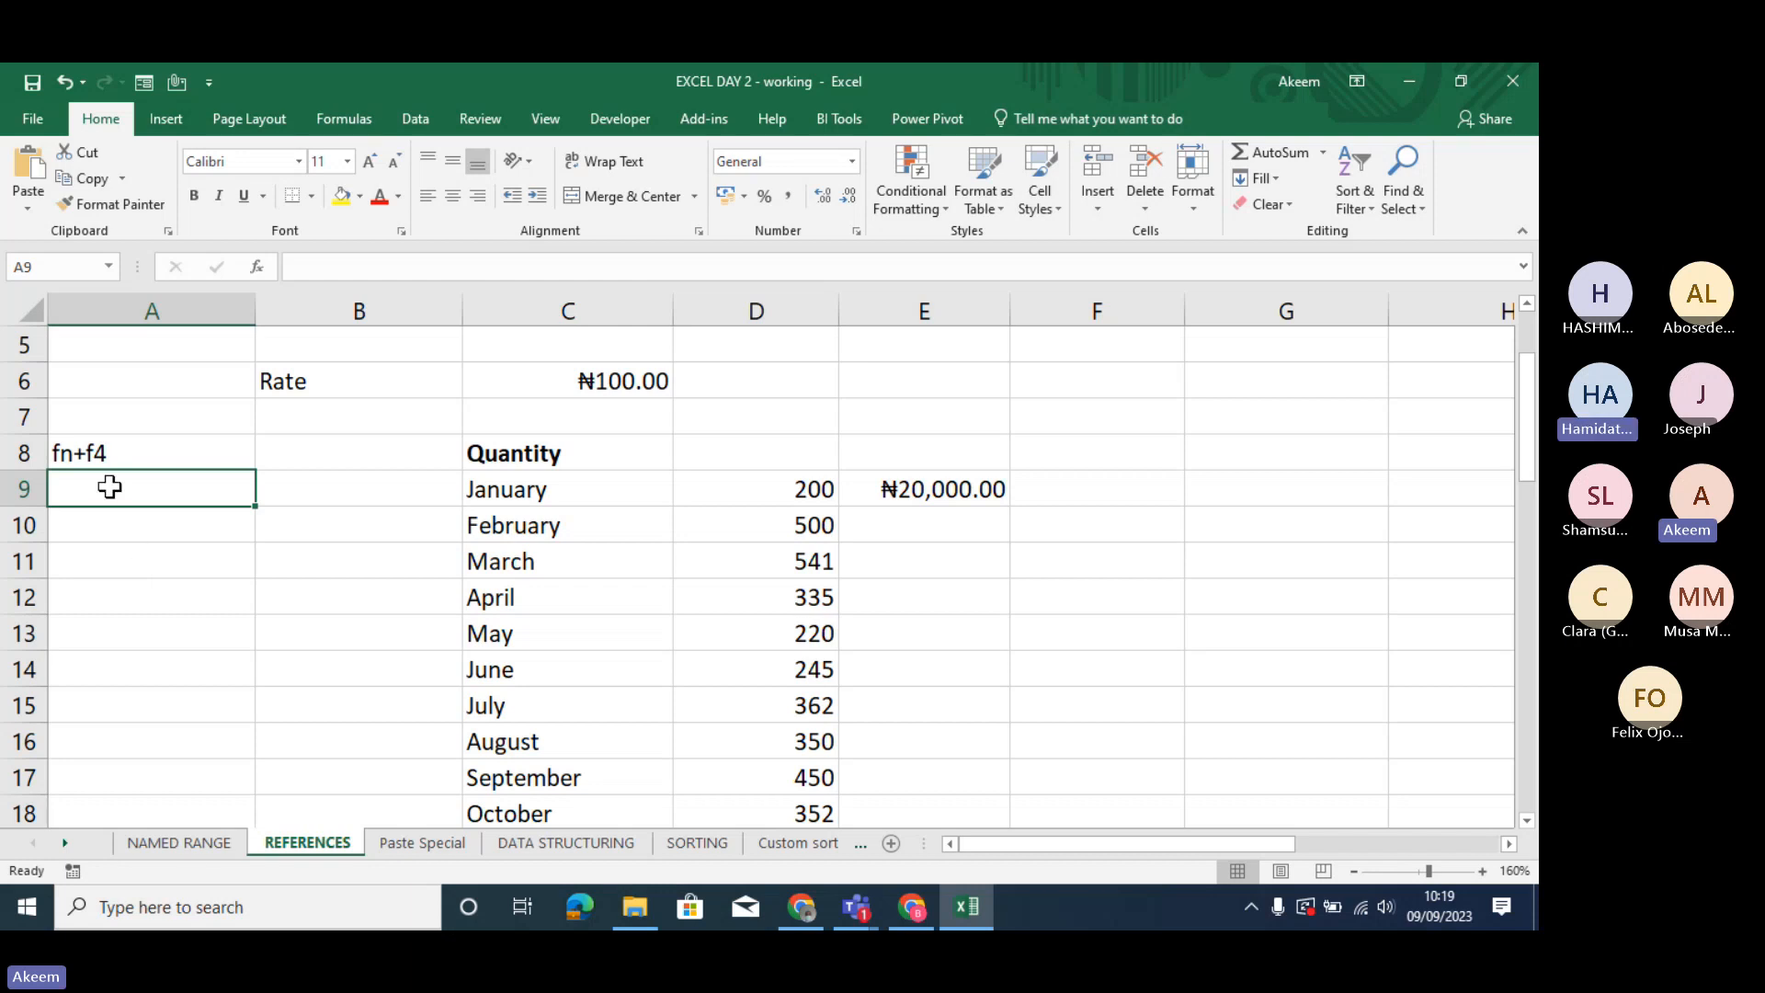
left_click(191, 452)
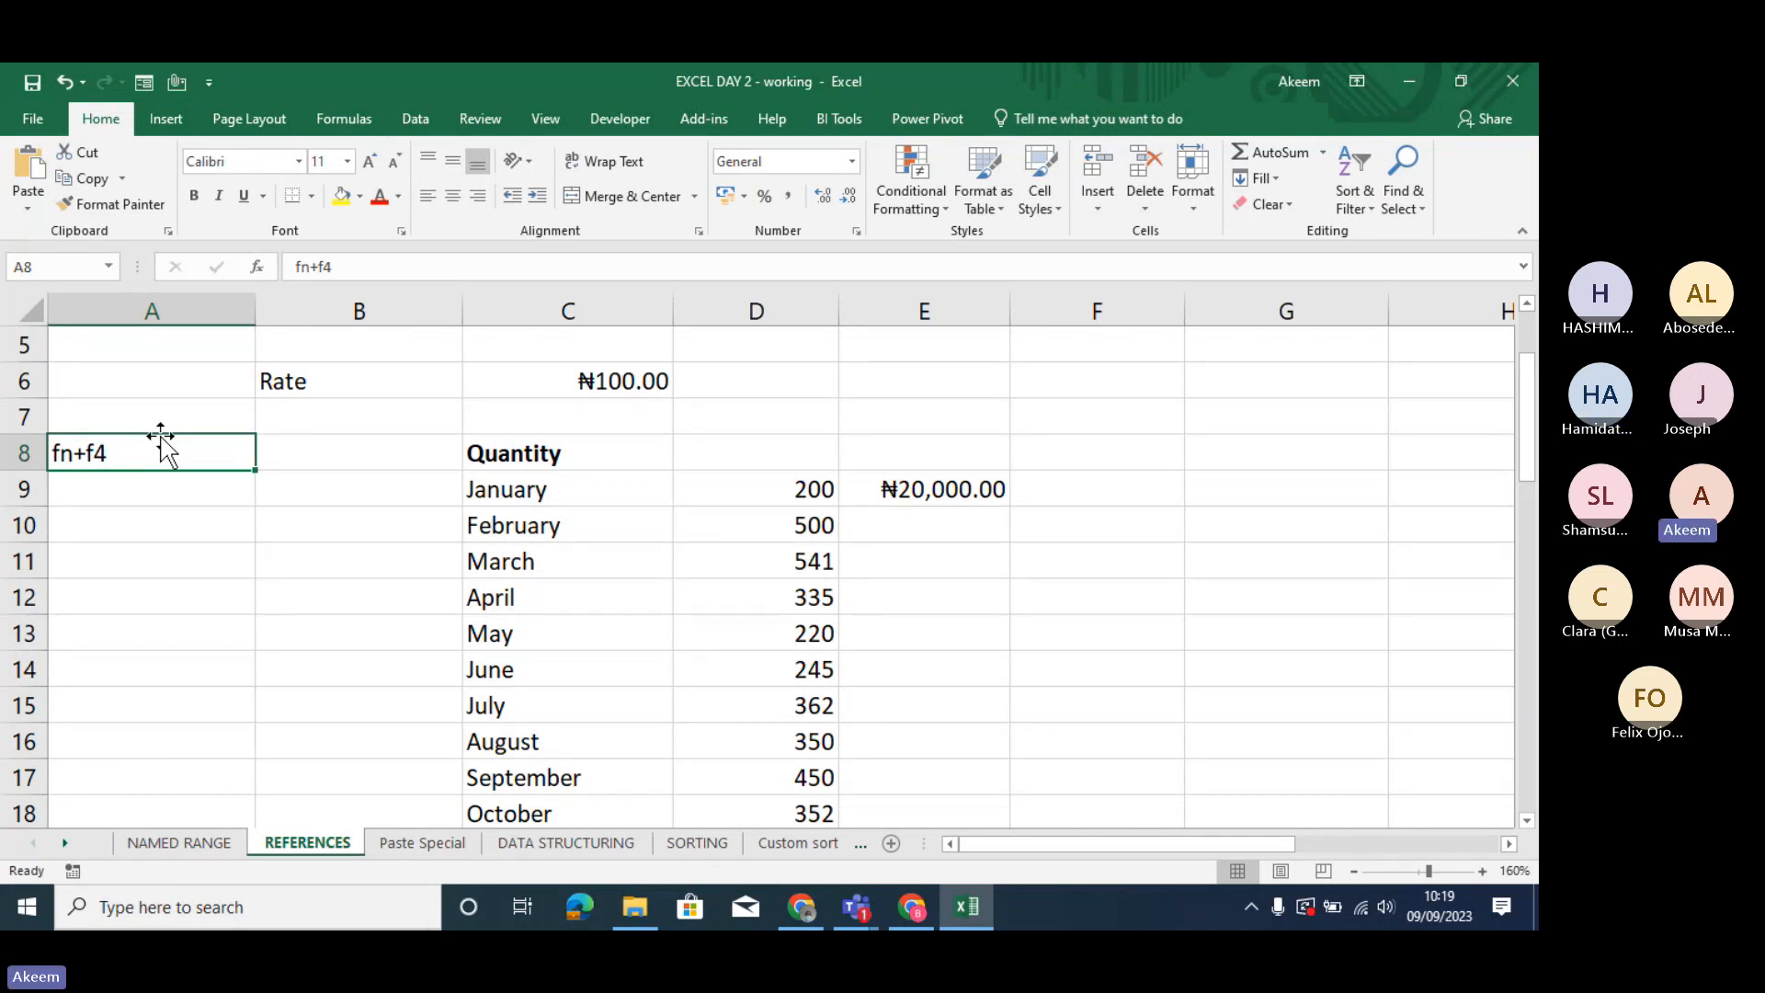
- Calculate February's amount in E10 with the relative formula =D10*C6
left_click(887, 521)
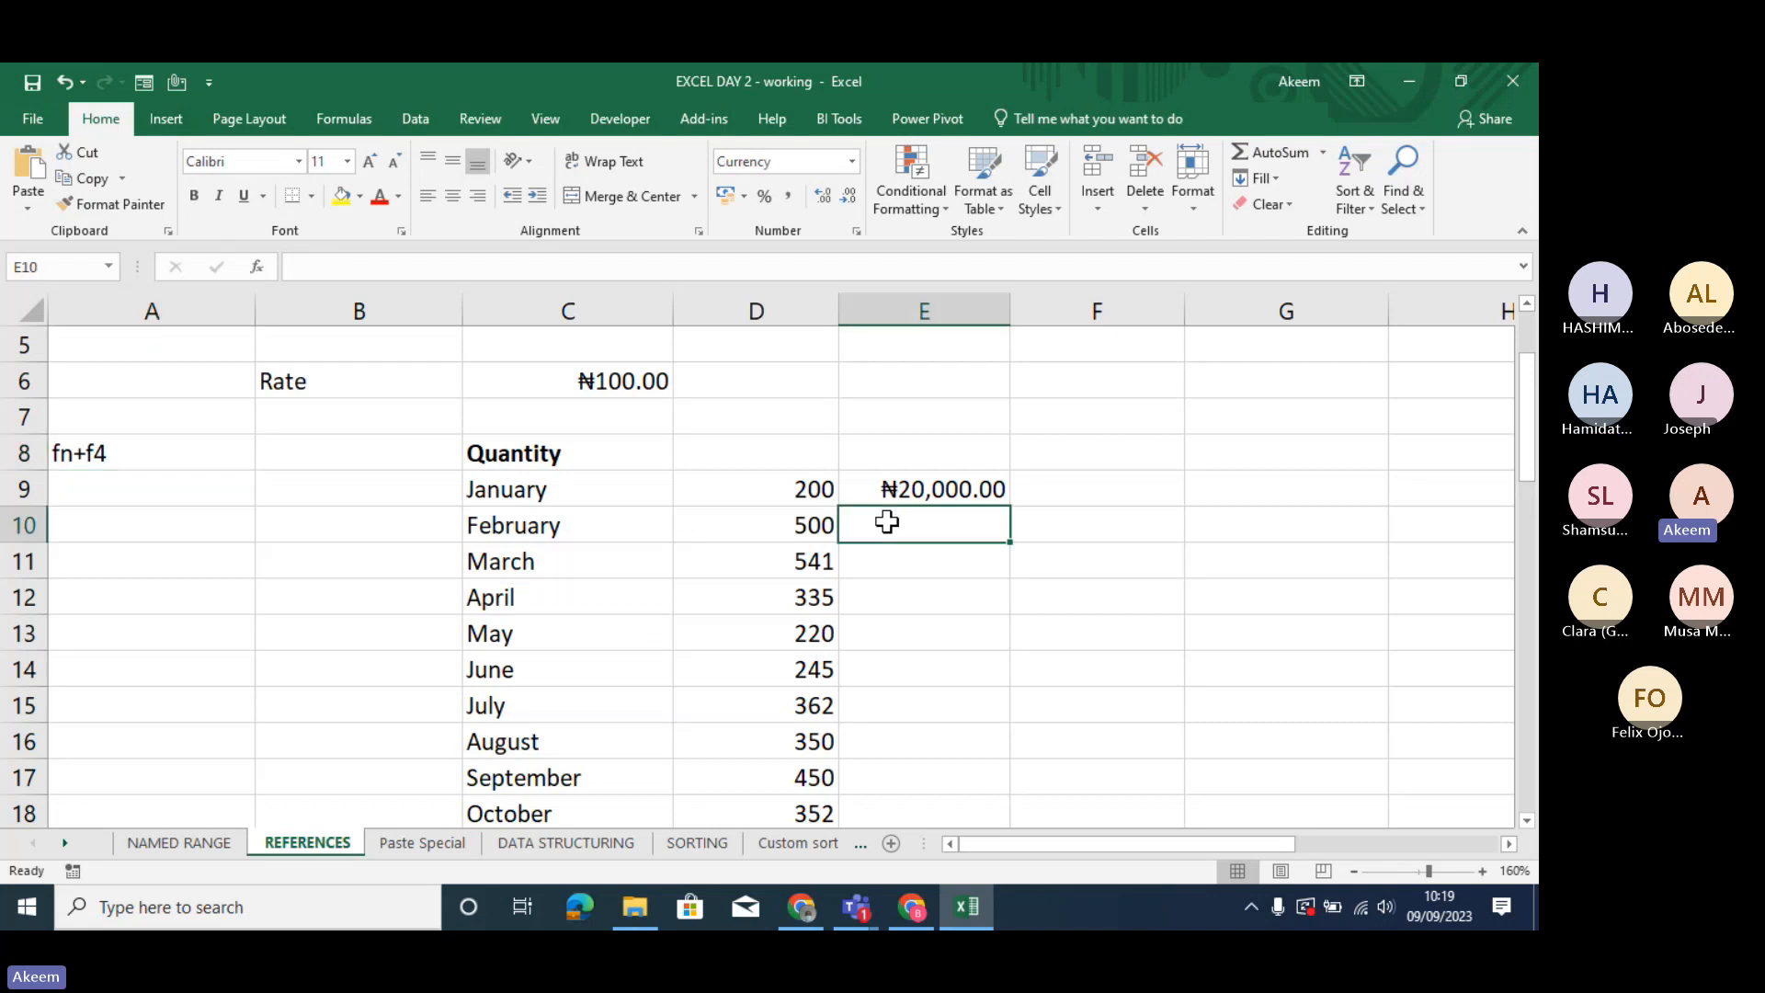
type("=")
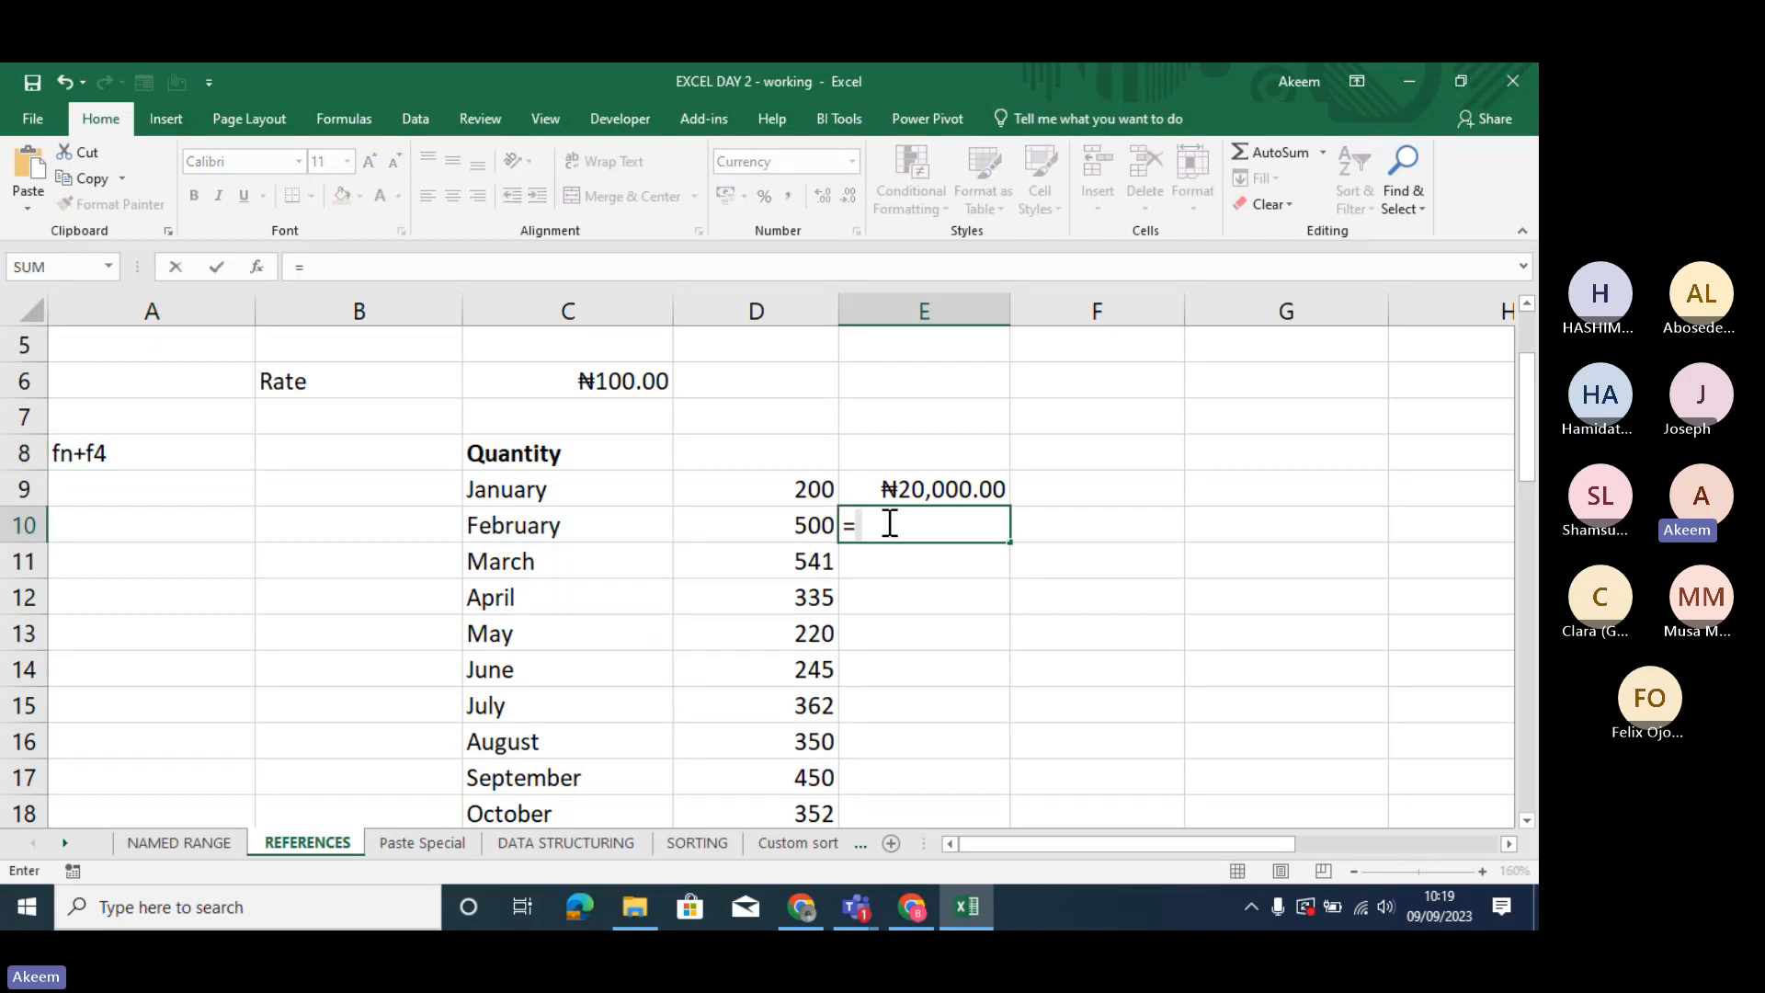
left_click(806, 521)
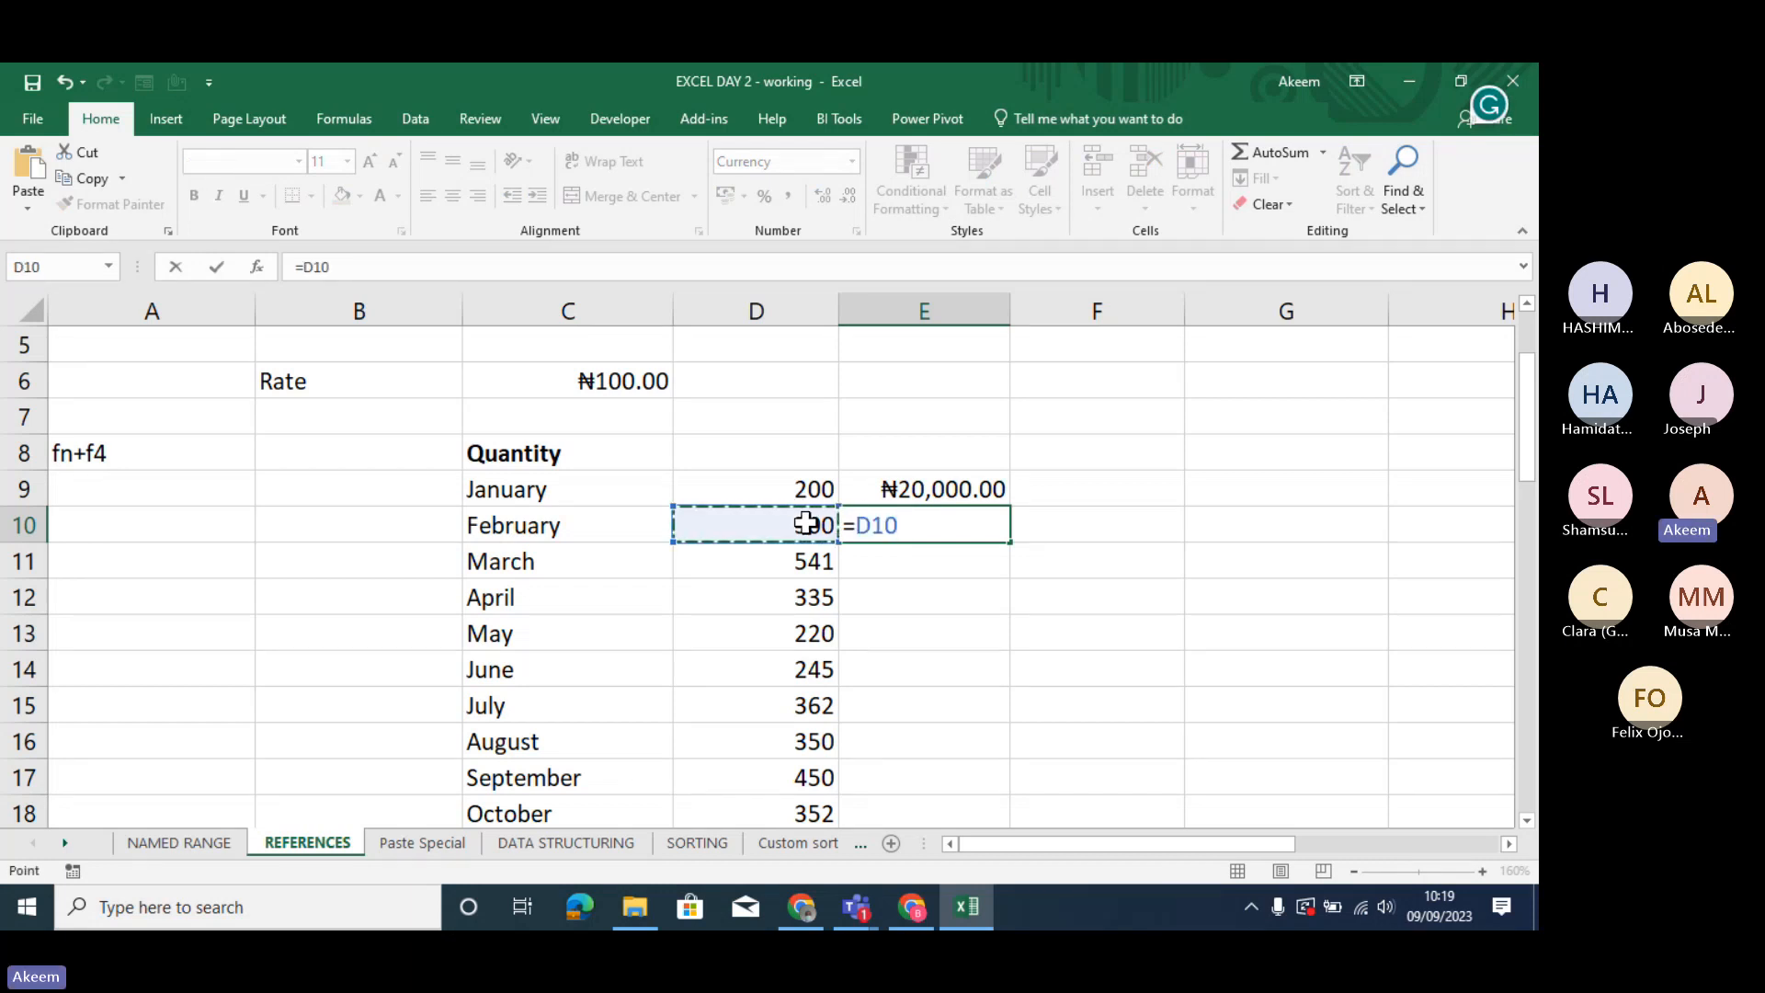
type("*")
left_click(628, 387)
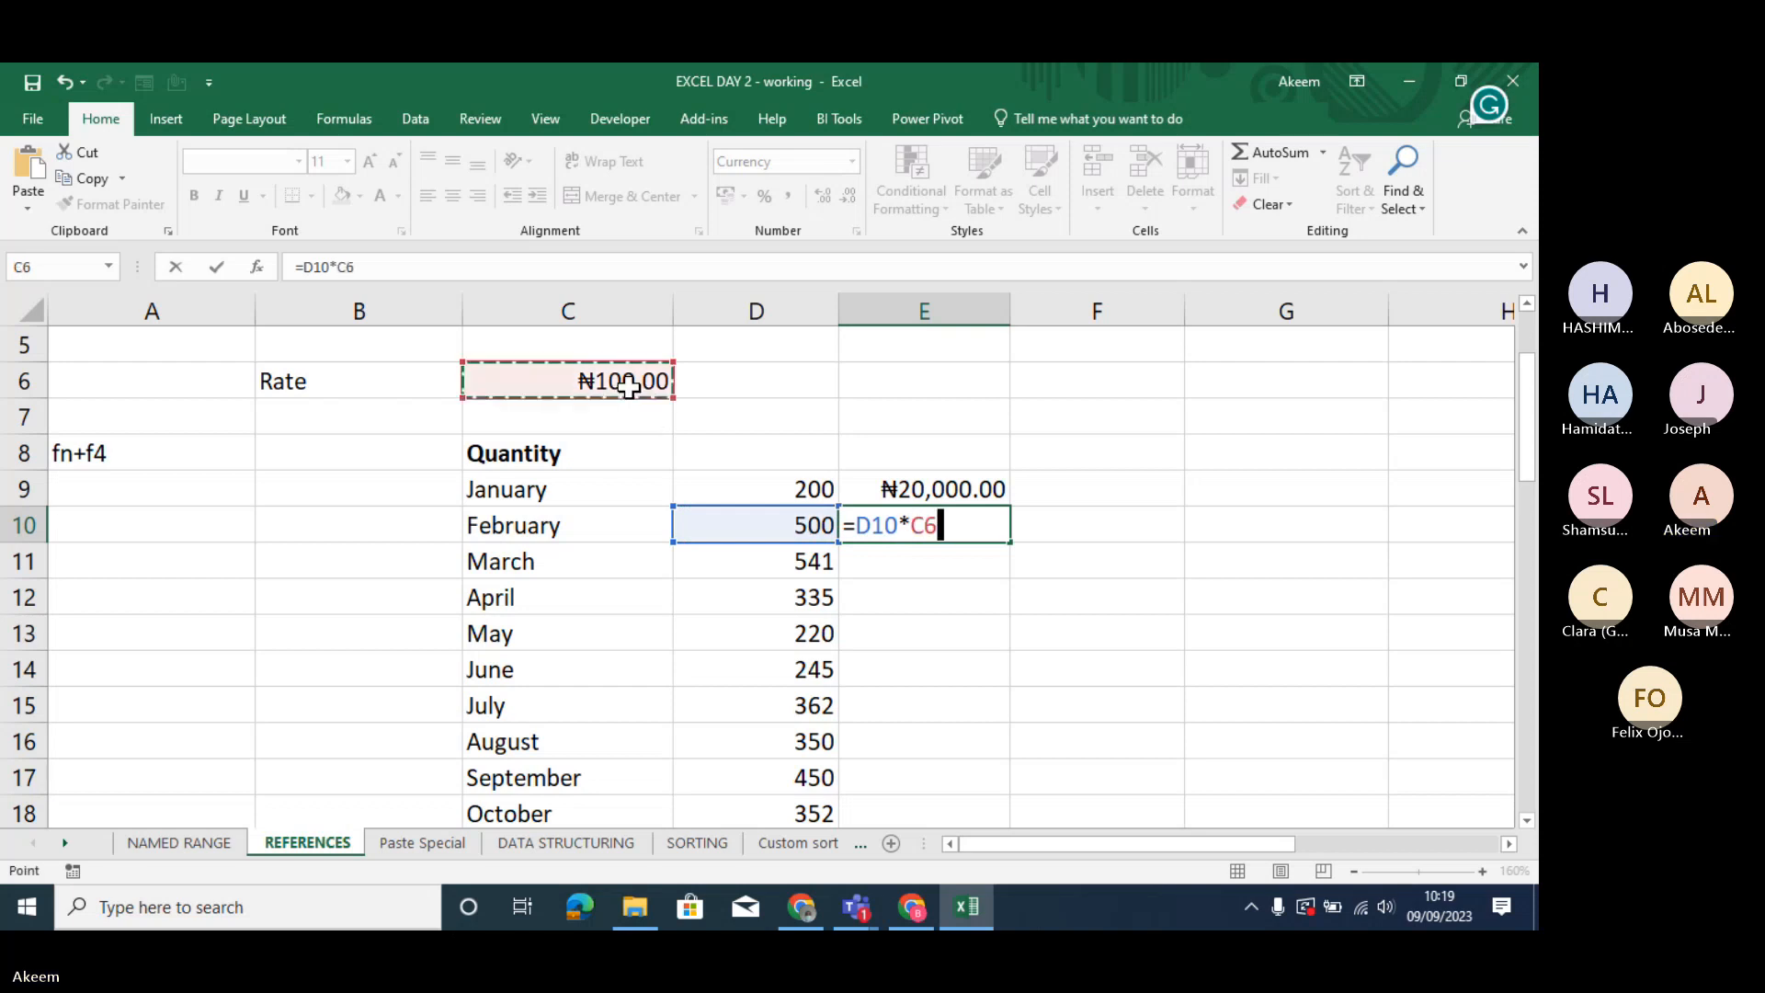
key("Return")
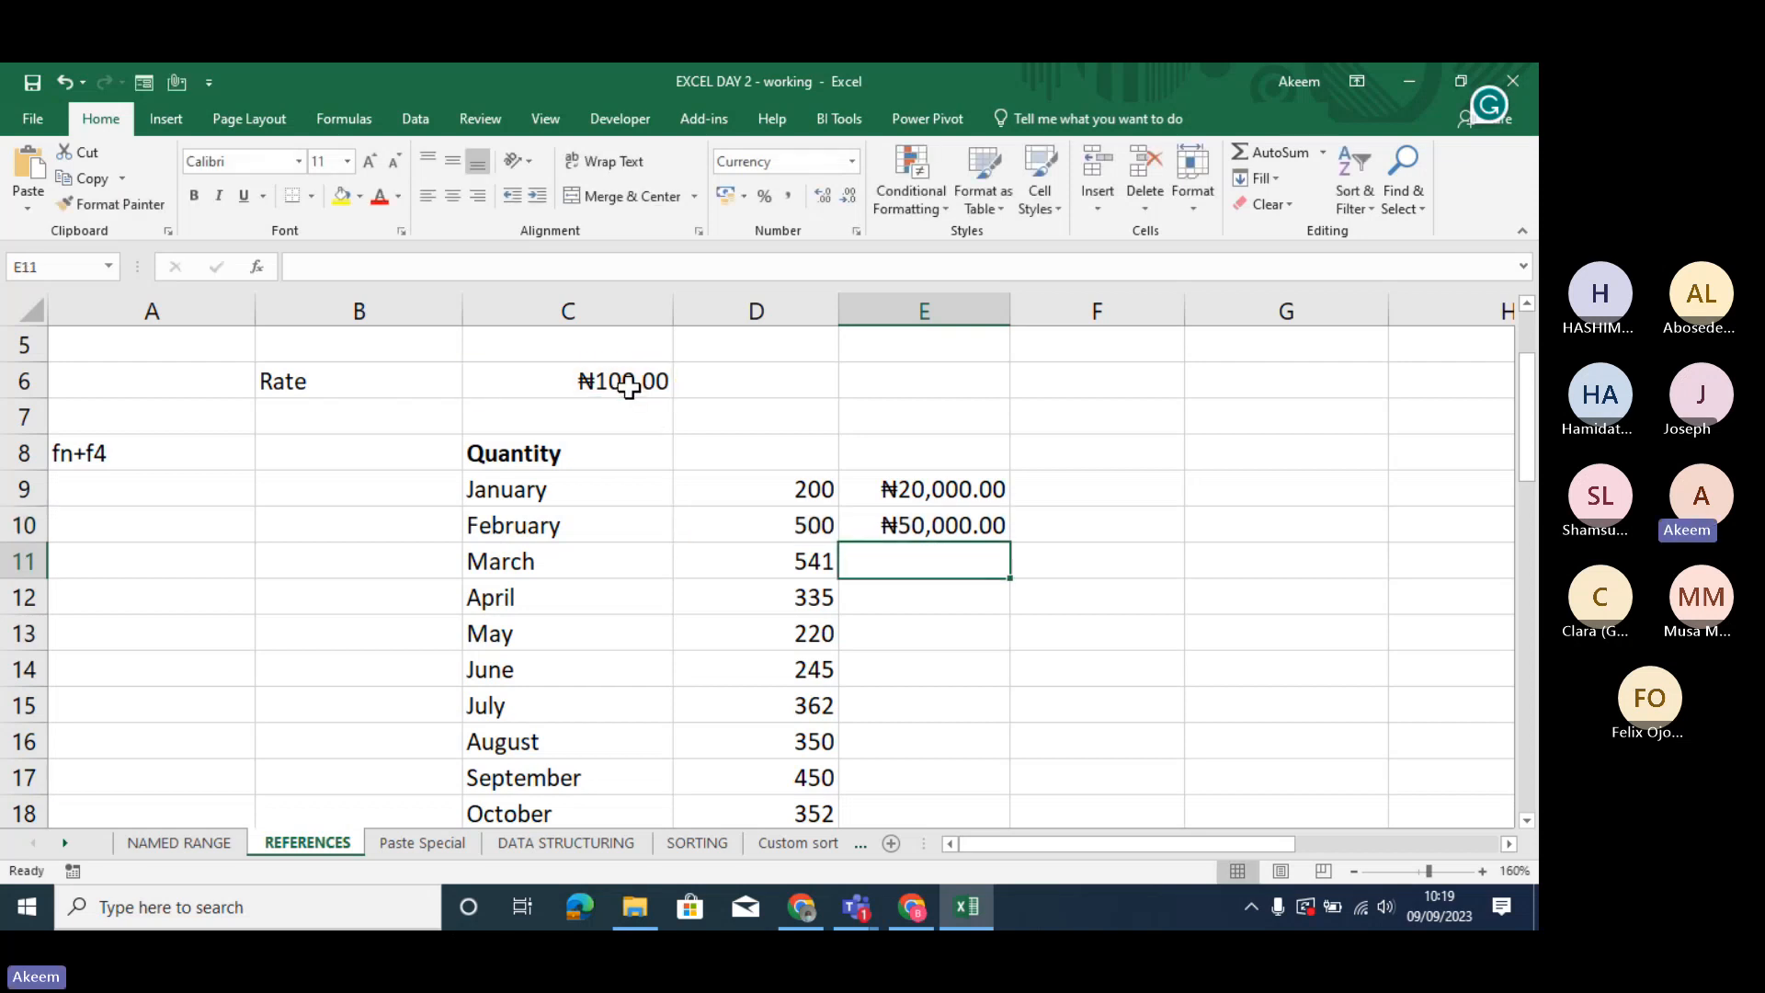
- Lock the rate reference in February's formula in E10 so that it reads =D10*$C$6
left_click(958, 522)
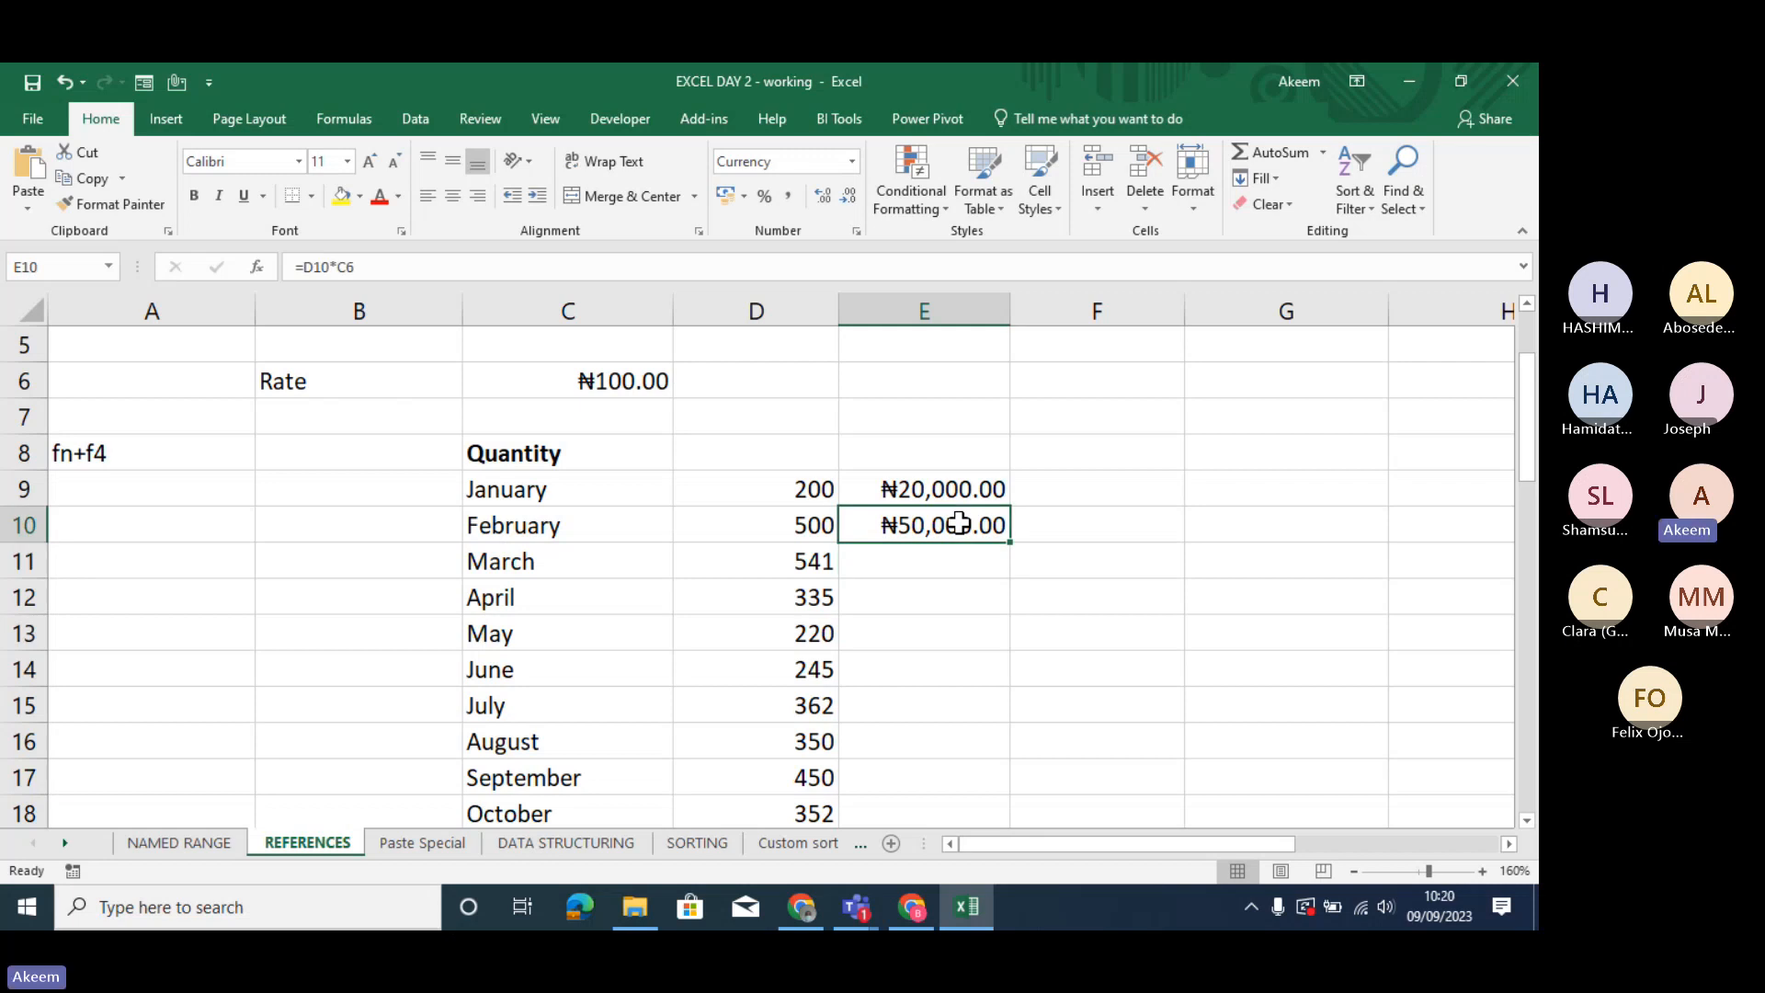
left_click(349, 266)
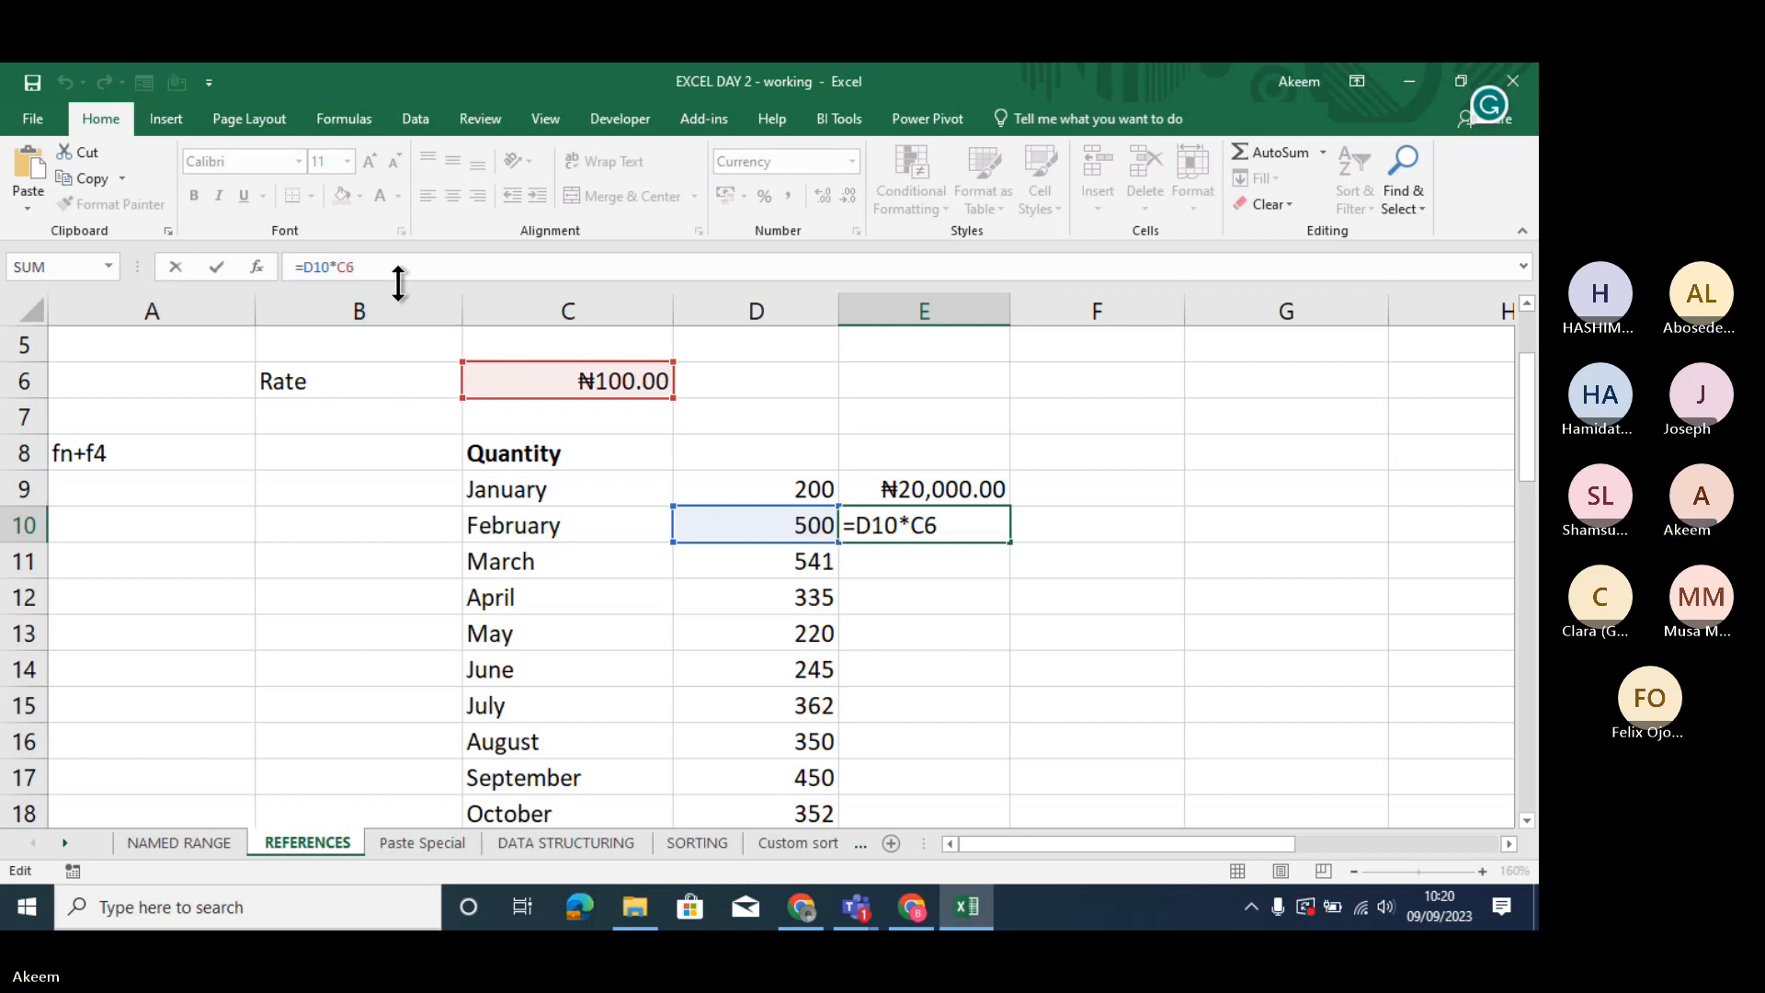
key("F4")
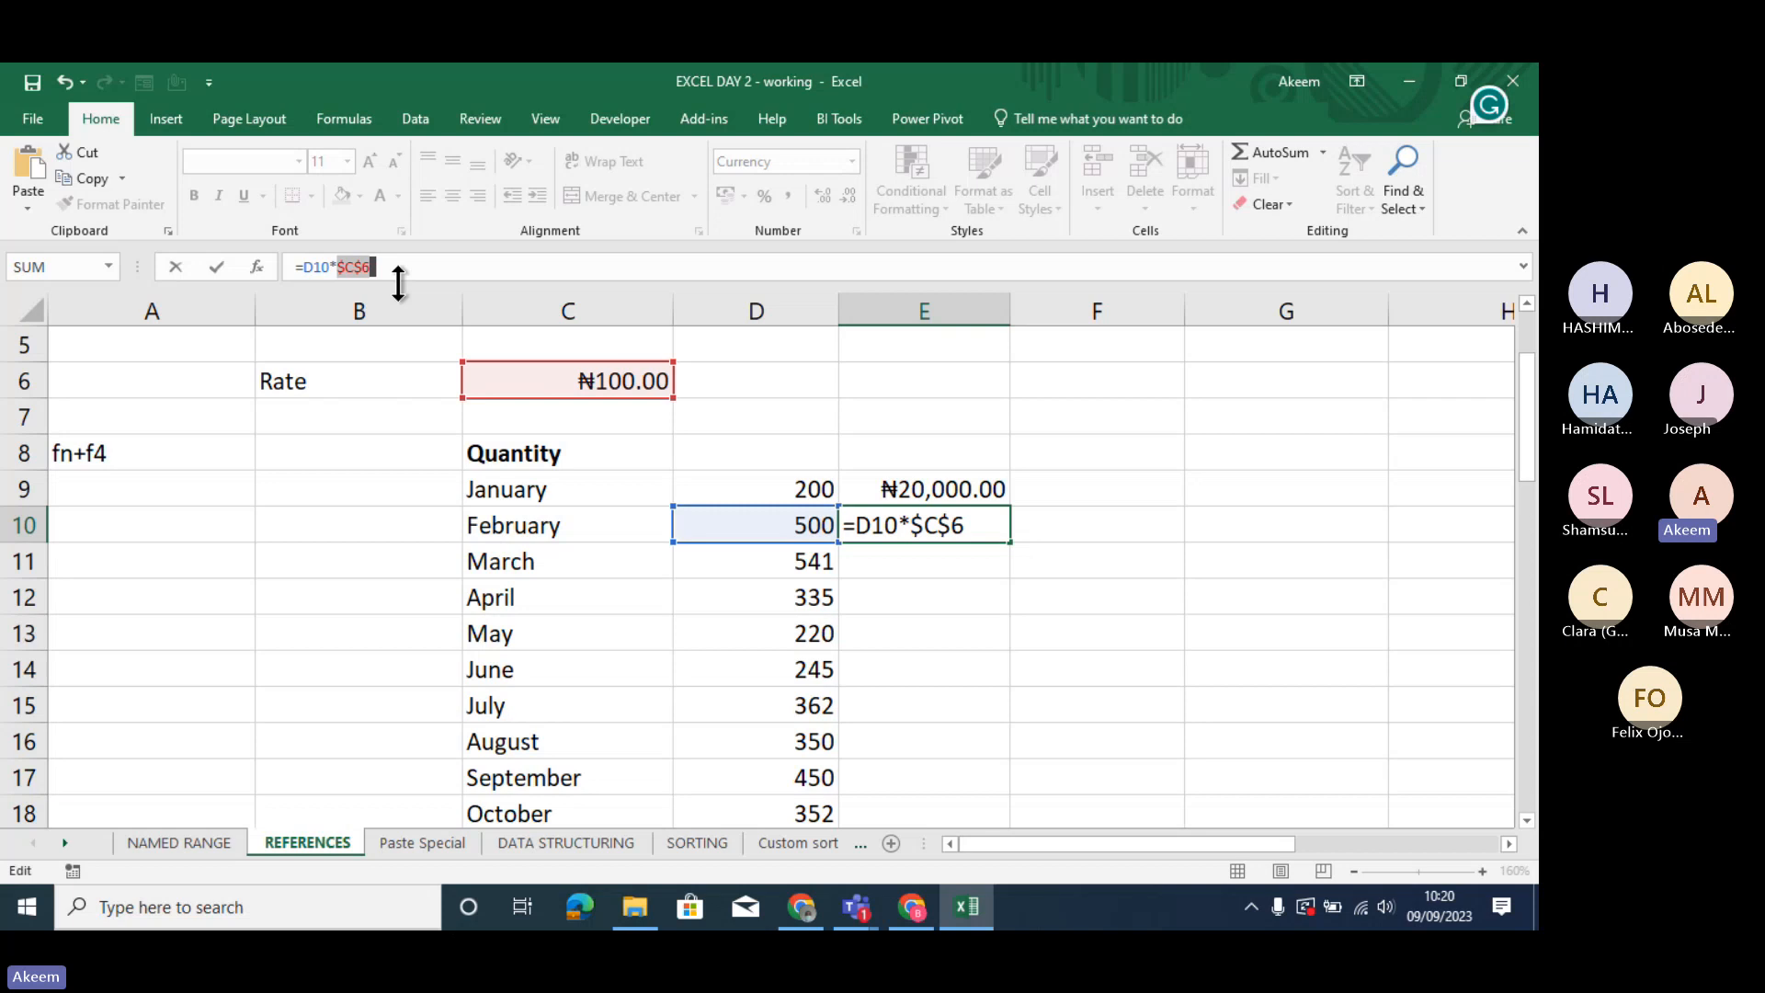
key("Return")
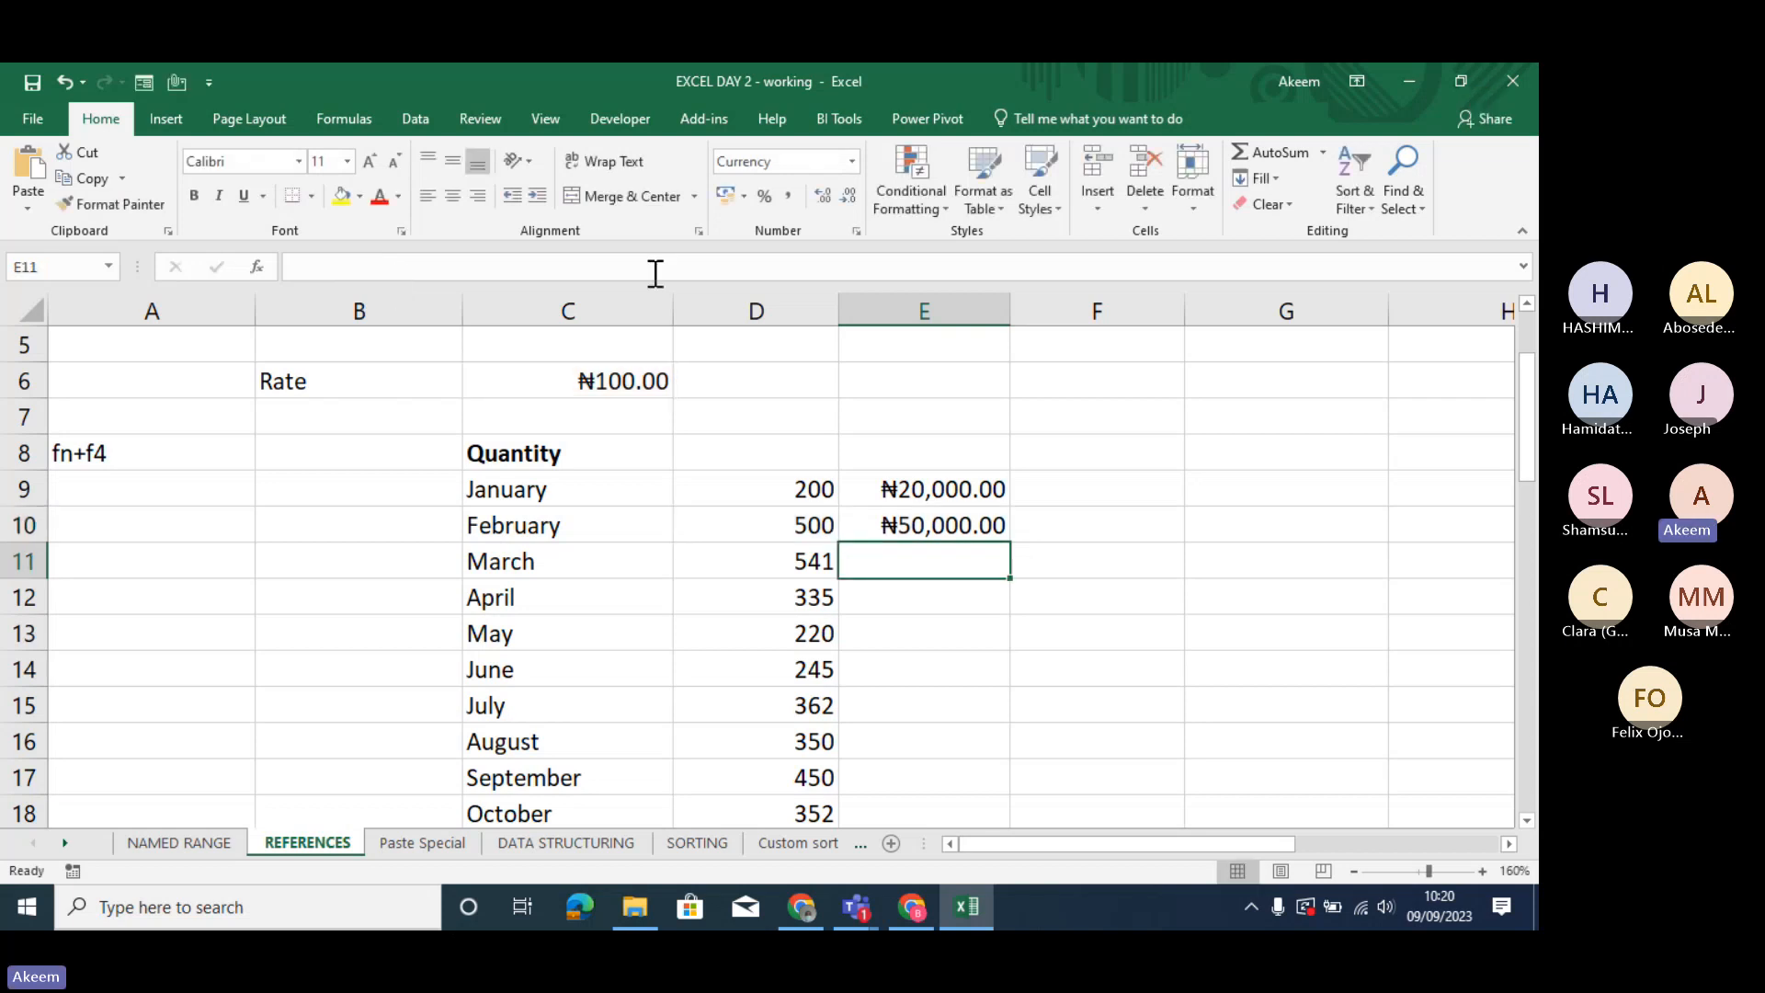
- Copy February's formula down column E through December in E20, and check the formula in E20
left_click(926, 518)
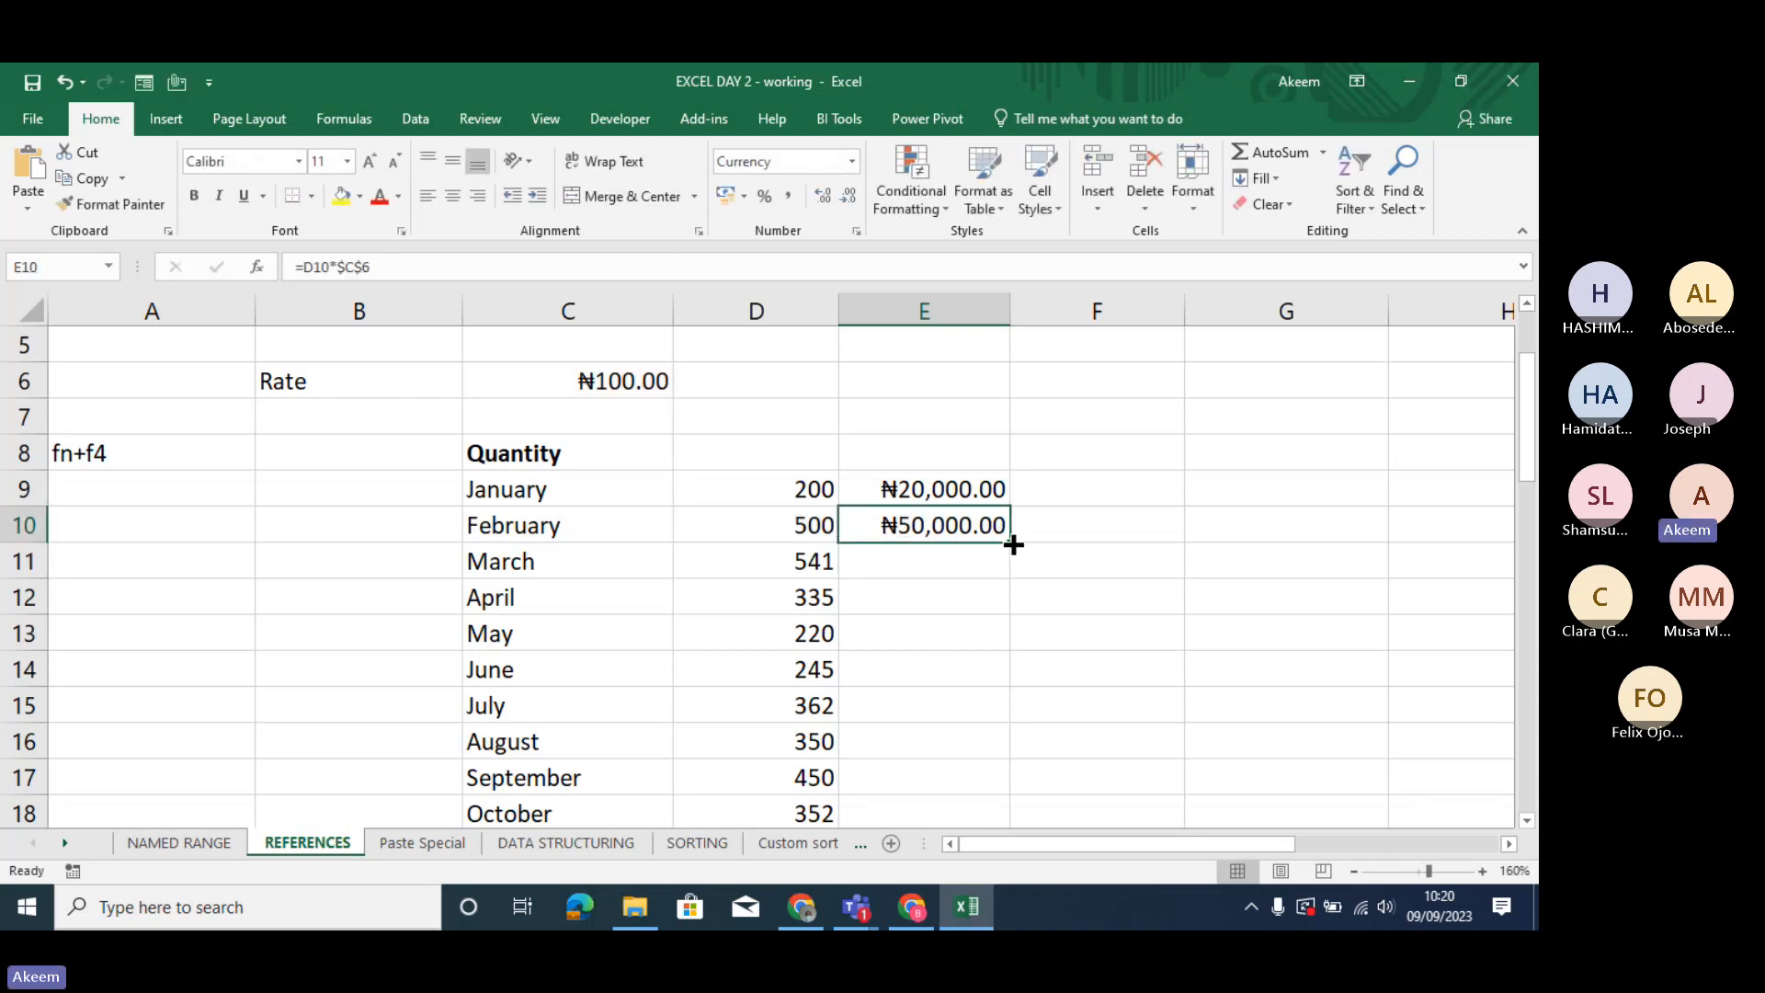
left_click_drag(1013, 545, 991, 741)
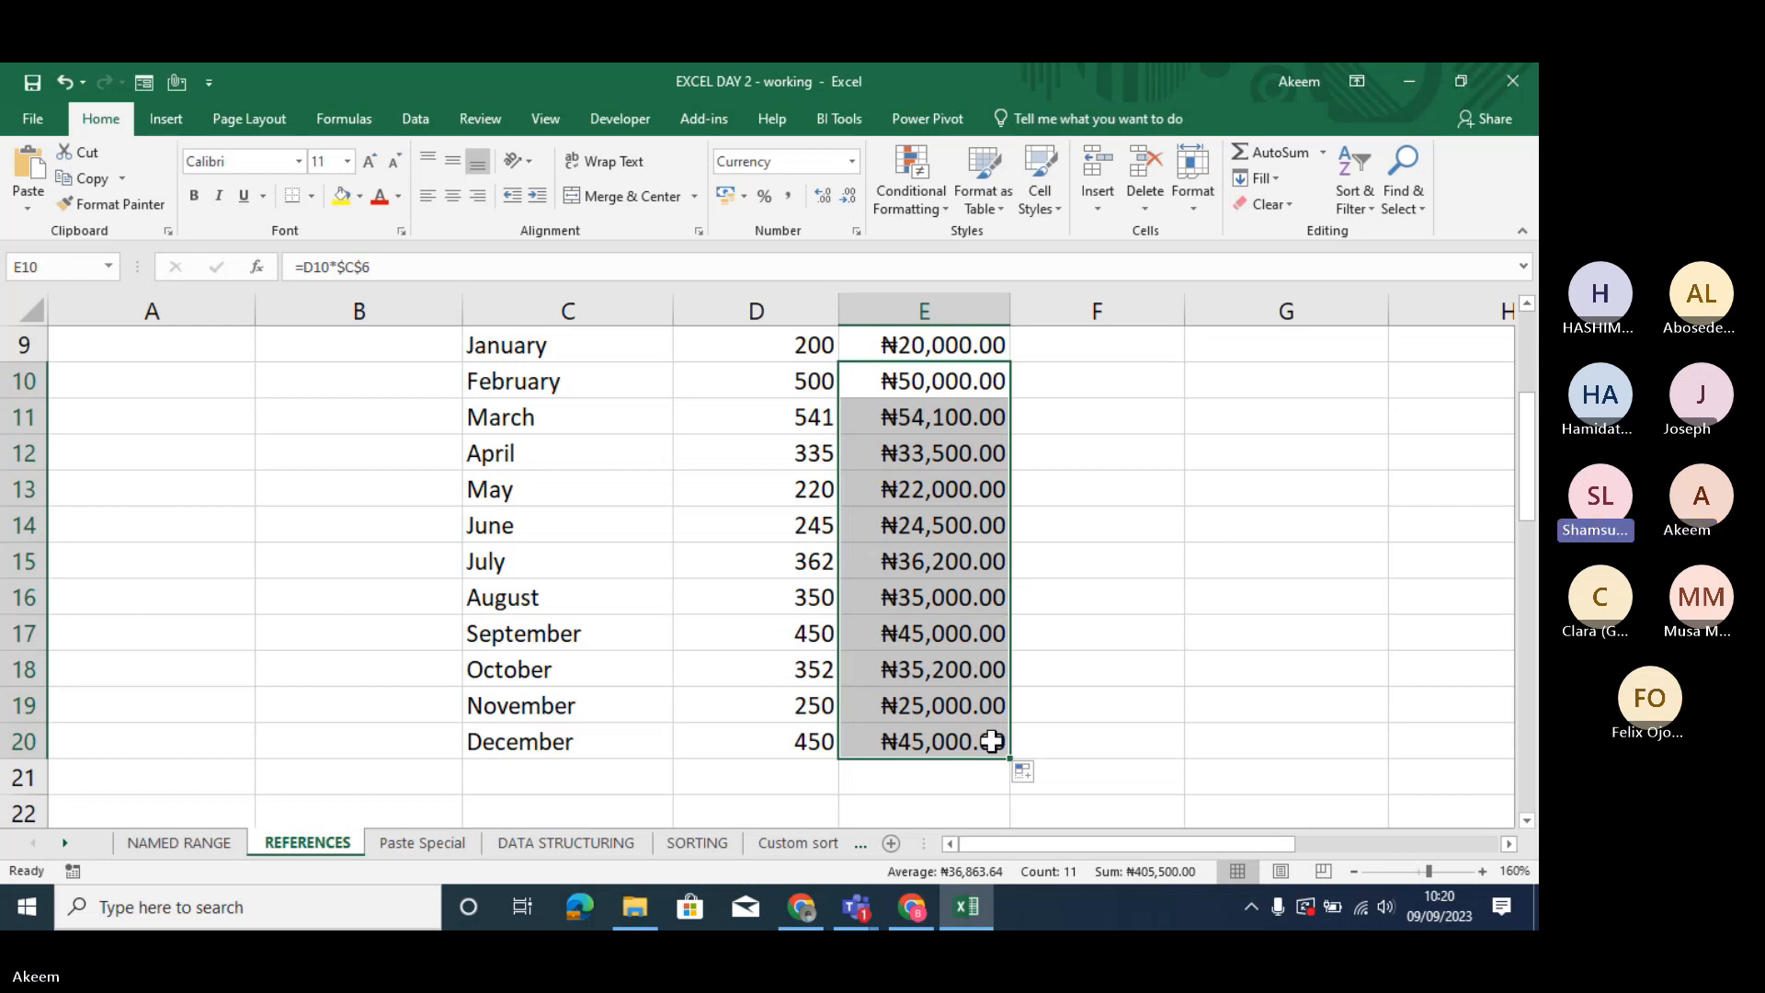
left_click(962, 735)
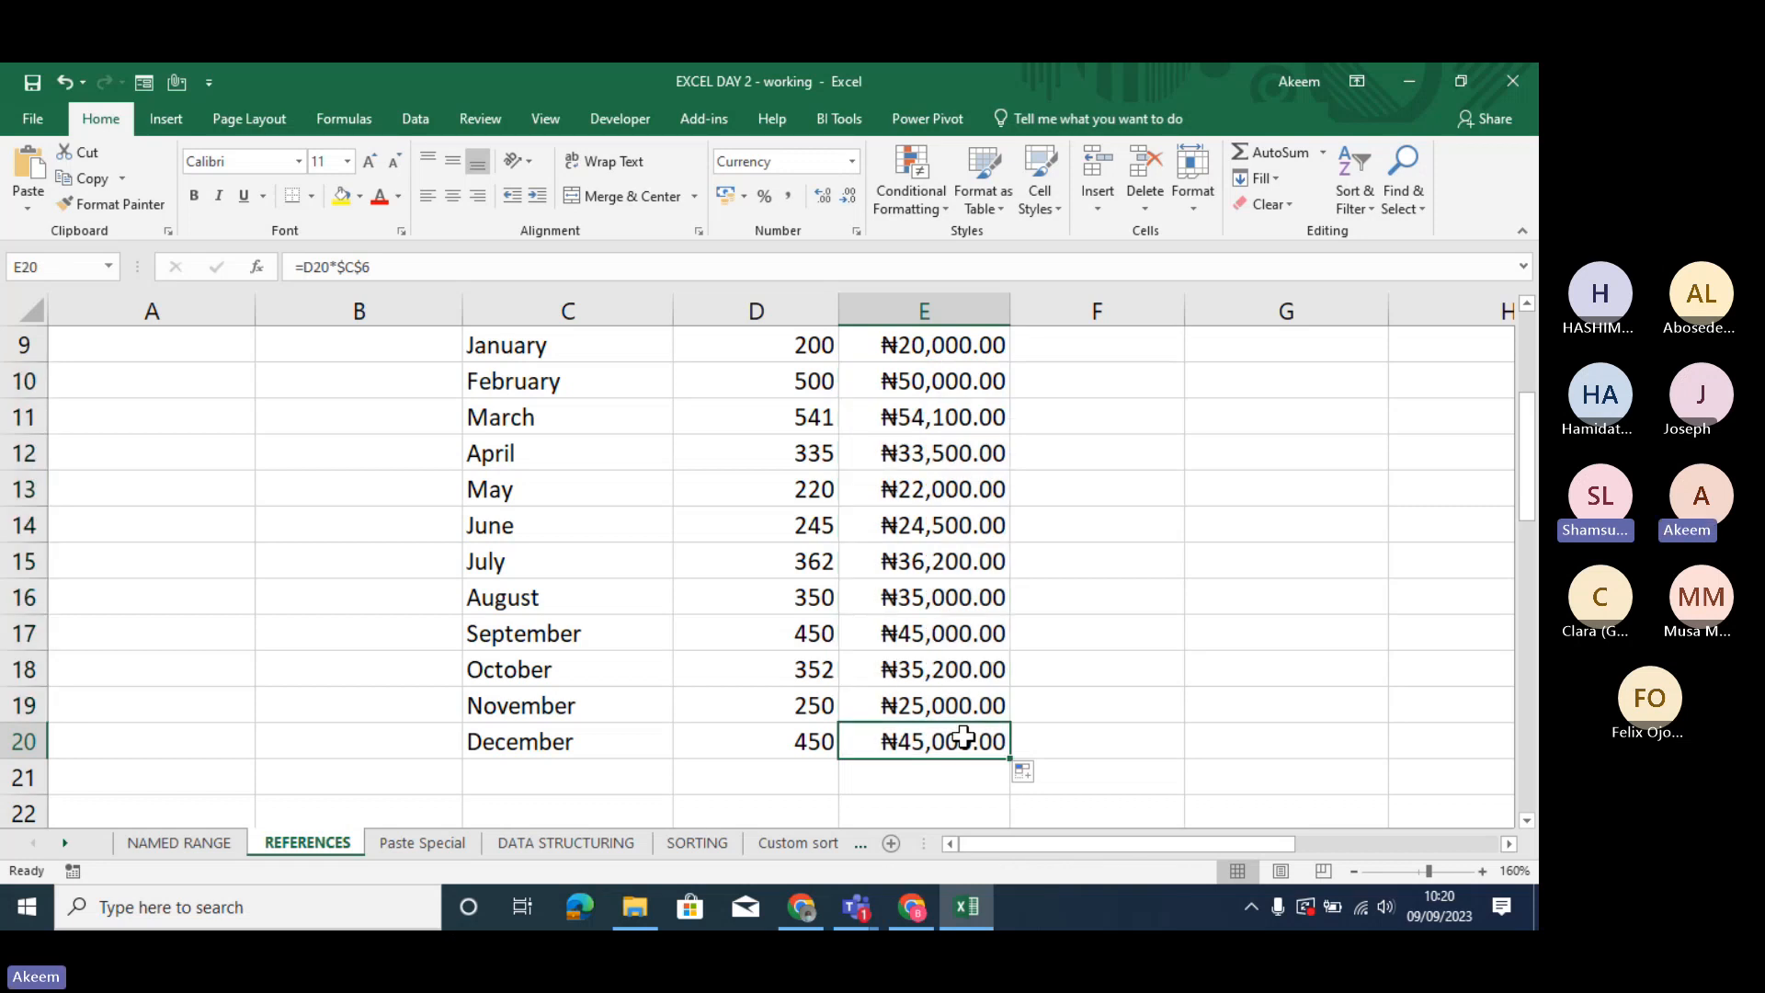
- Make the "fn+f4" note in cell A8 bold
key("Left")
key("Left")
key("Left")
key("Left")
key("Up")
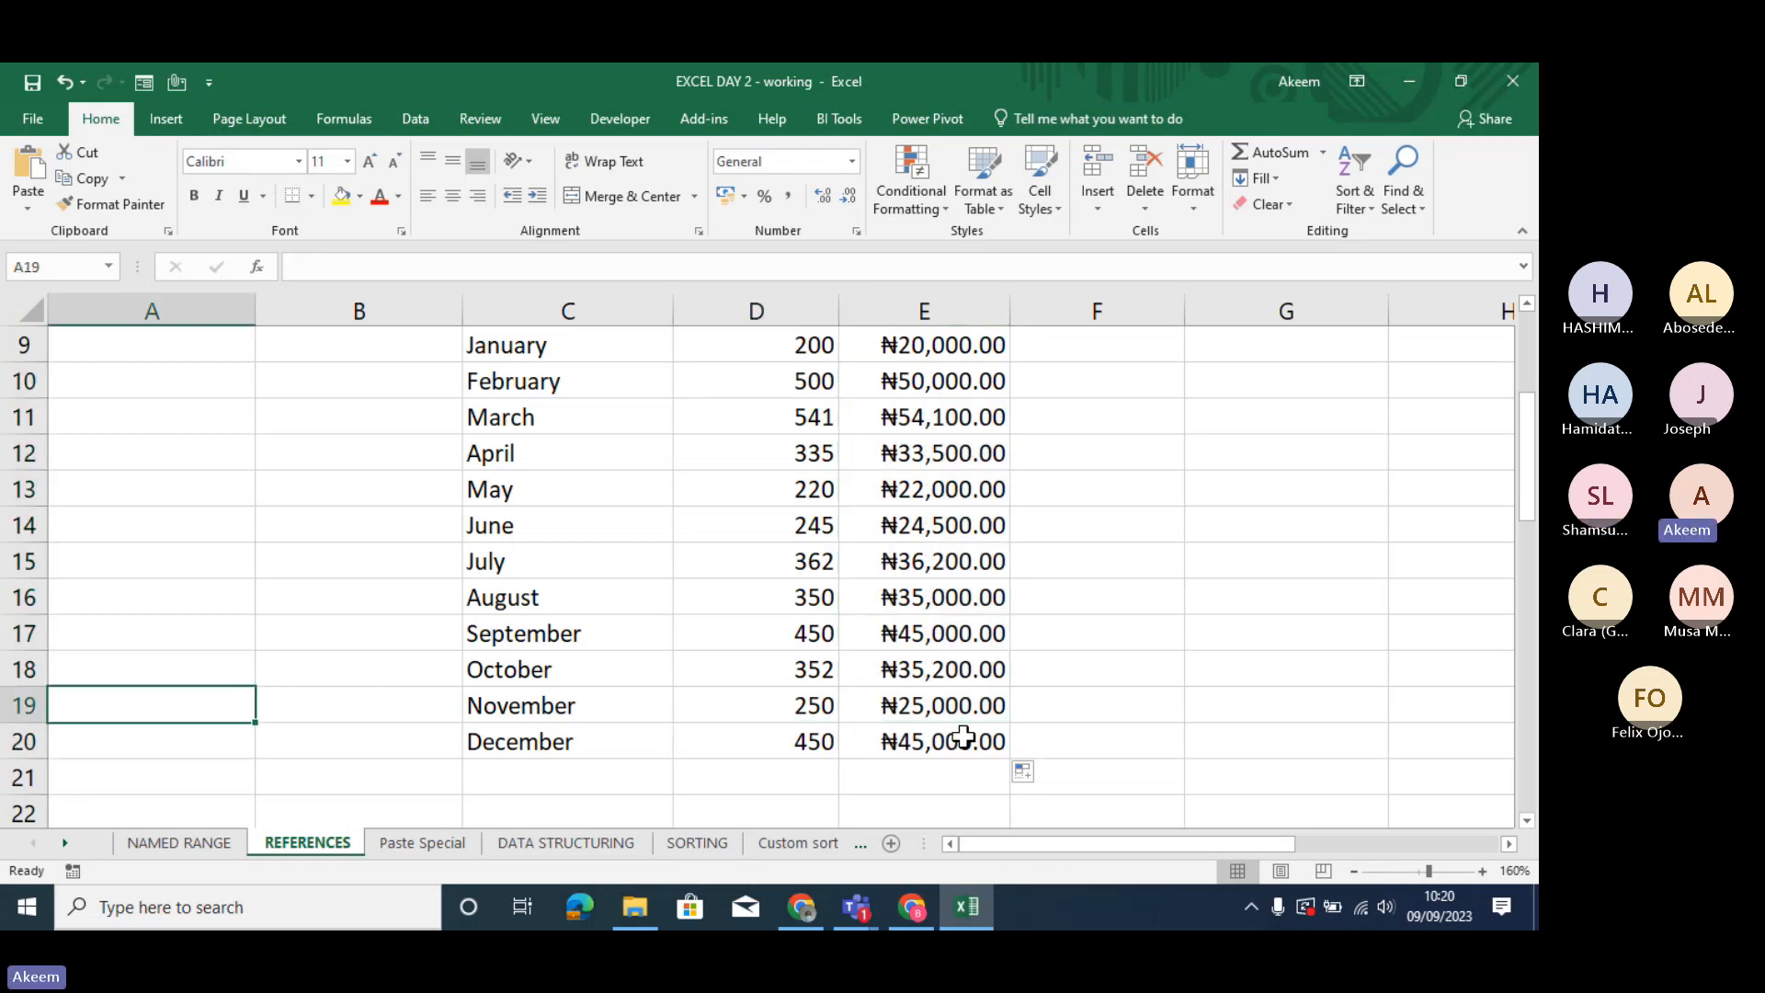
key("Up")
key("Up")
key("Up")
key("Up")
key("Up")
key("Up")
key("Up")
key("Up")
key("Up")
key("Up")
key("Up")
key("Up")
key("Up")
key("Up")
key("Up")
key("Up")
key("Up")
key("Up")
key("Down")
key("Down")
key("Down")
key("Down")
key("Down")
key("Down")
key("Down")
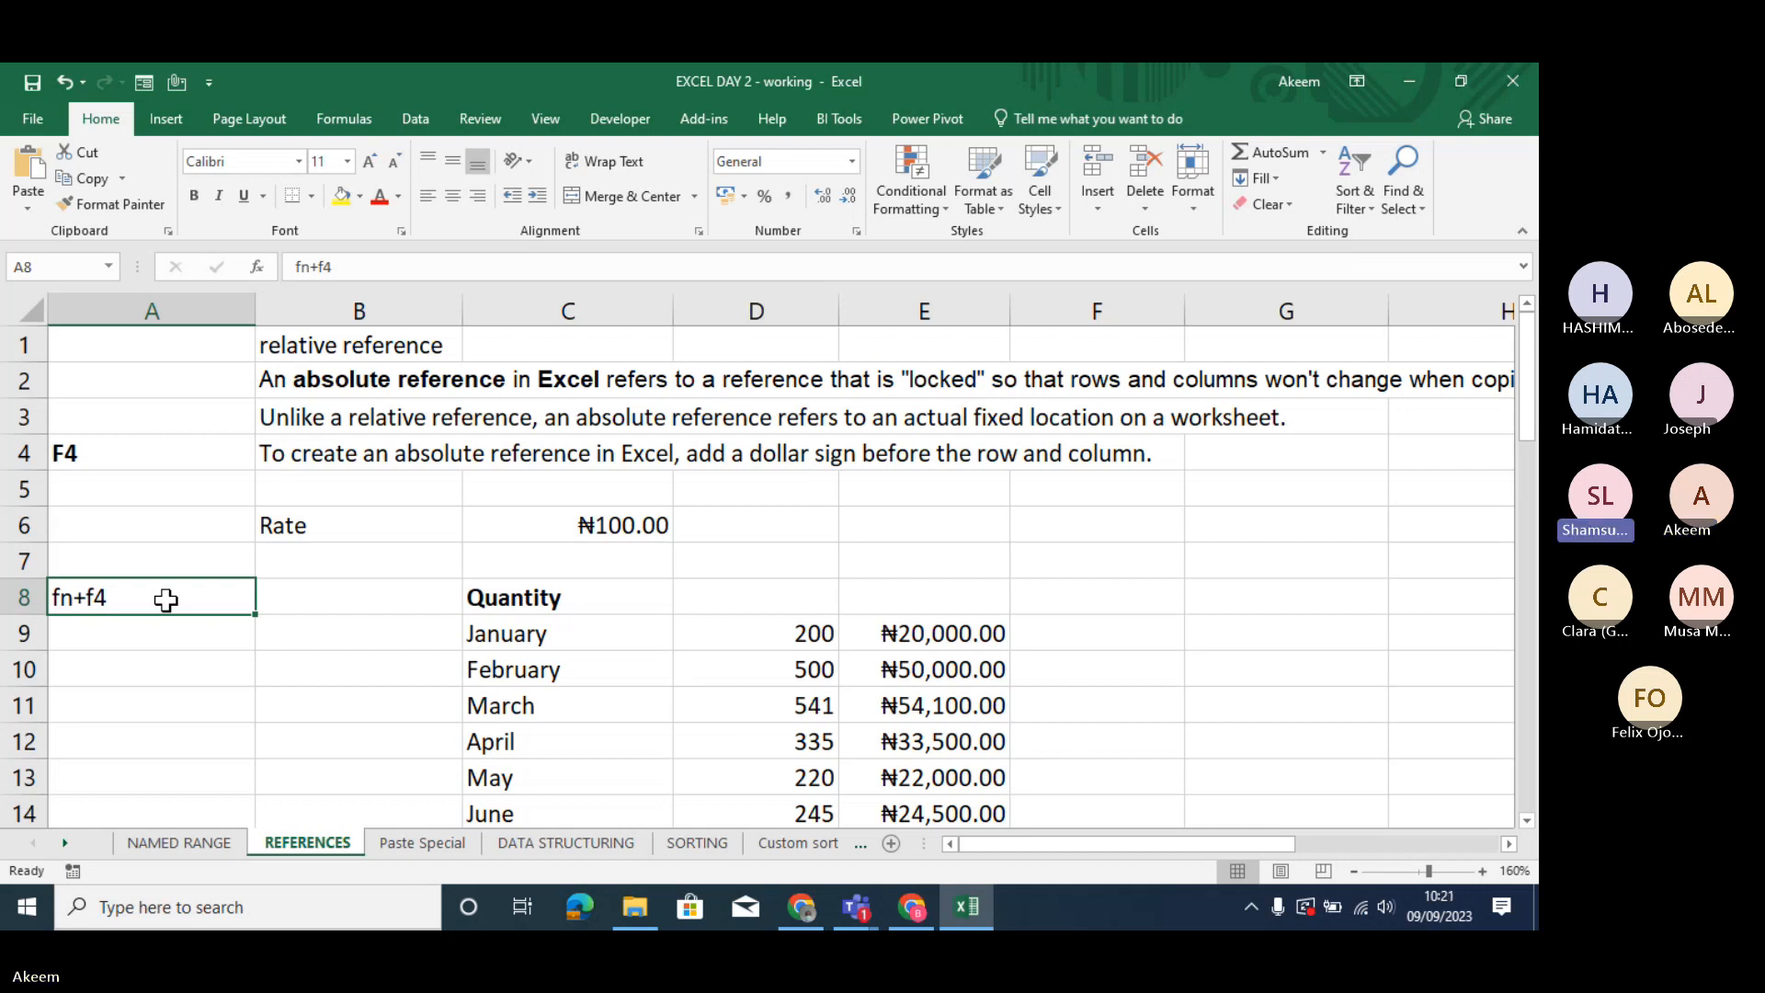
key("ctrl+b")
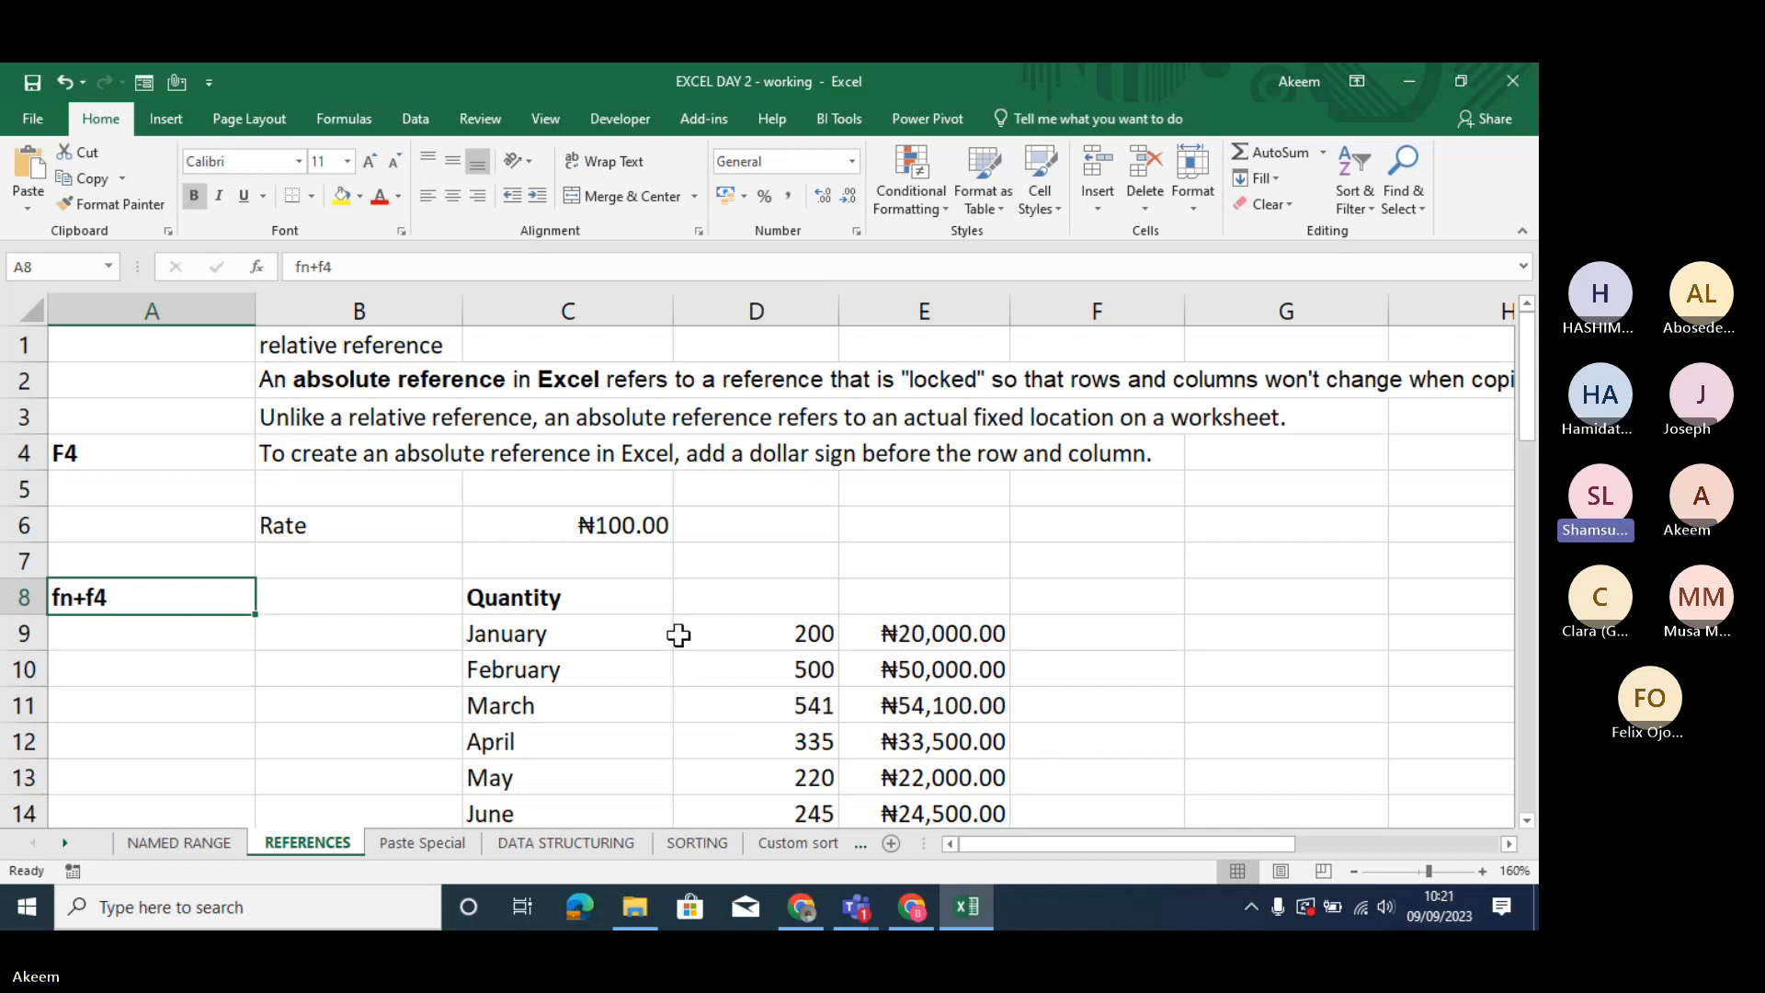
- Switch to the Teams meeting, admit the guest waiting in the lobby, and minimize the meeting window
left_click(914, 621)
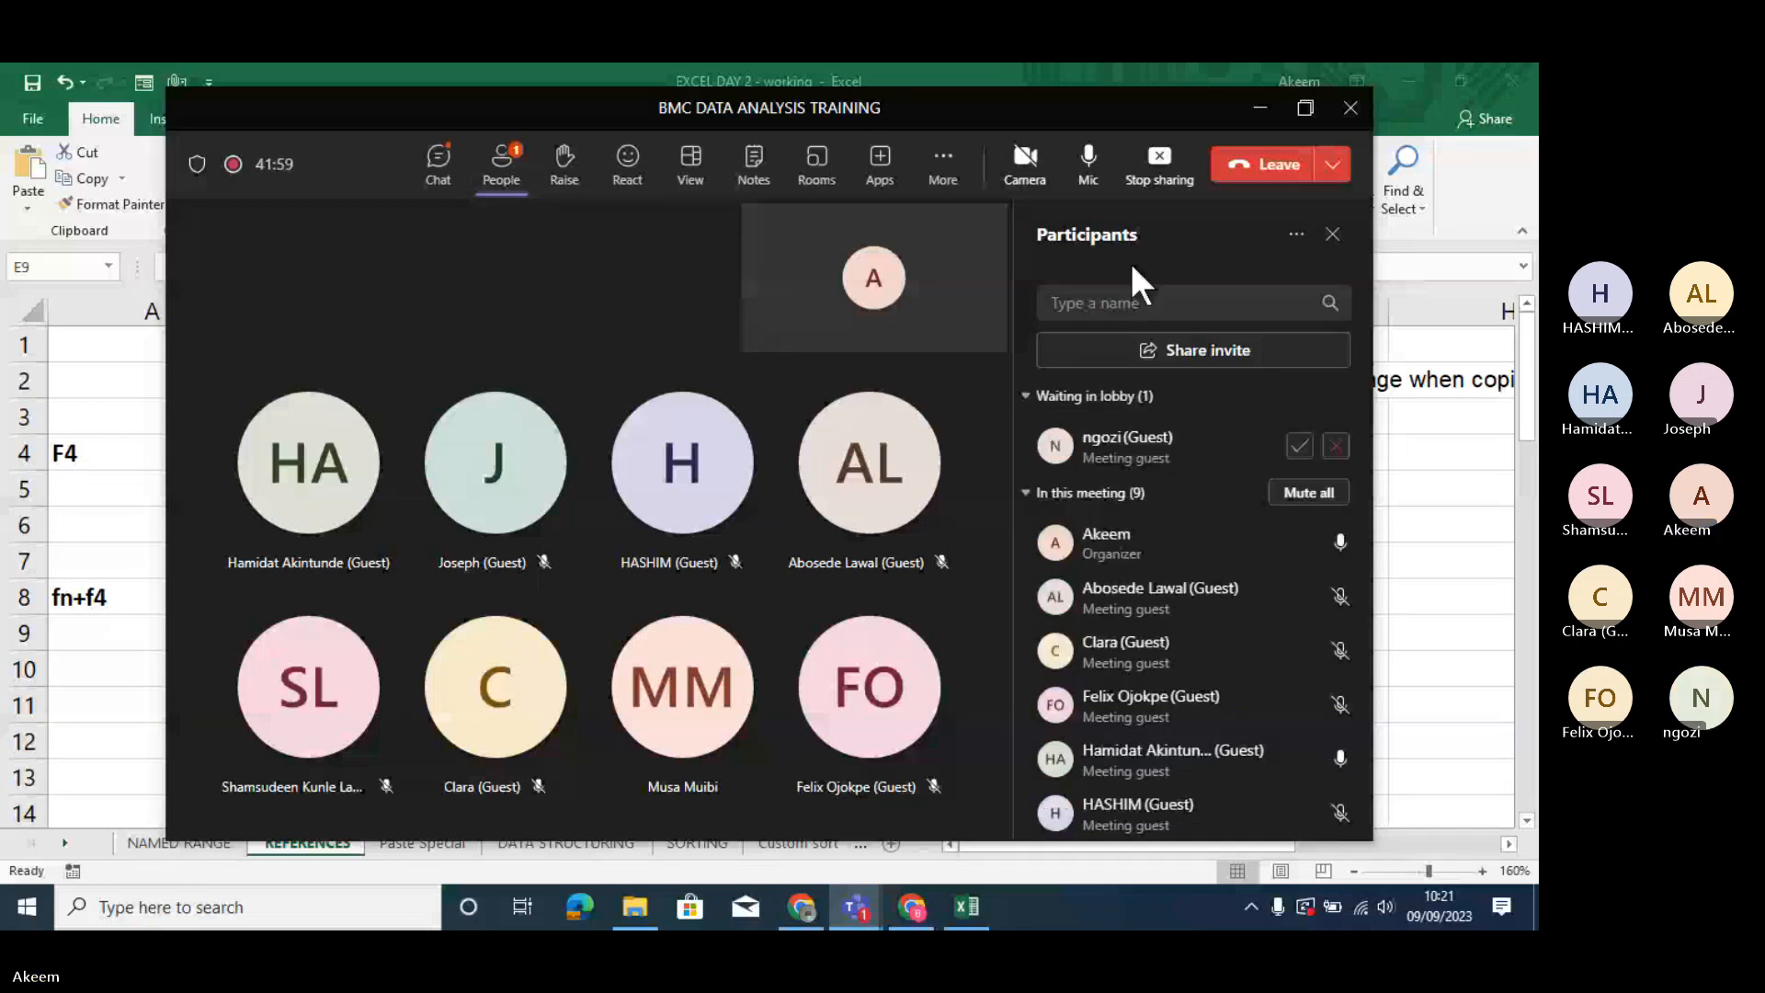
left_click(1299, 447)
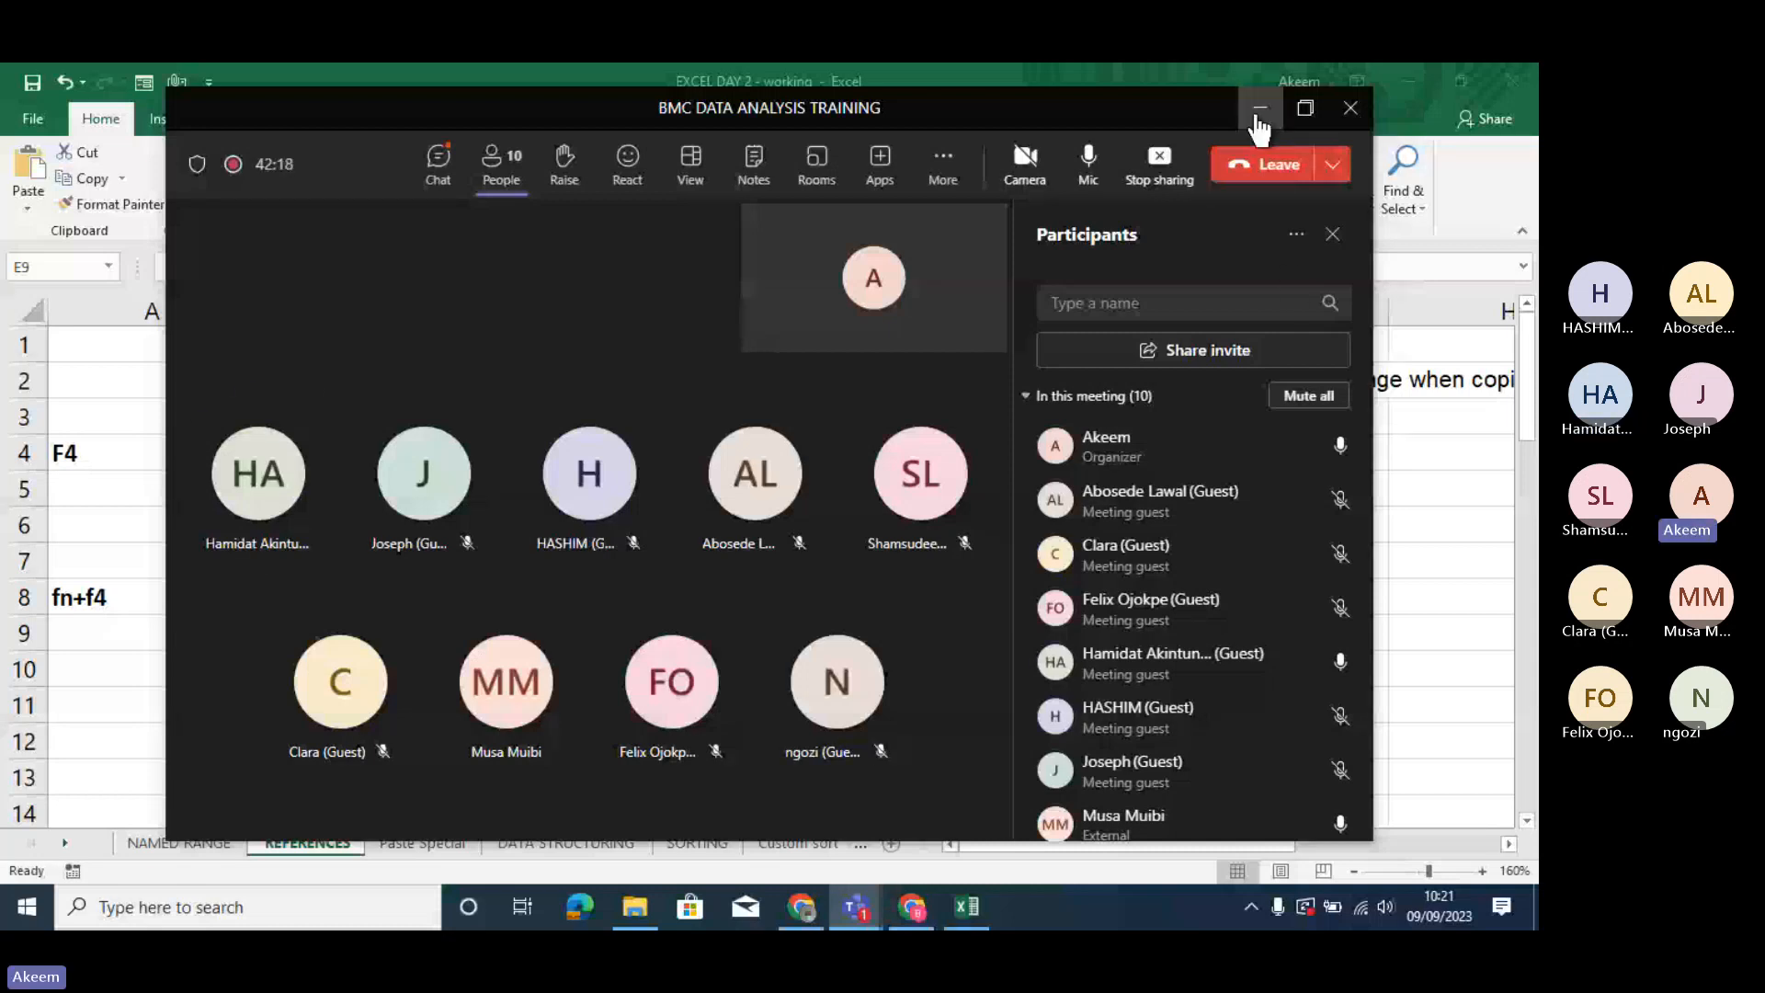
left_click(1258, 115)
- Examine the monthly amounts and the product rate and quantity table below them
left_click(873, 655)
key("Down")
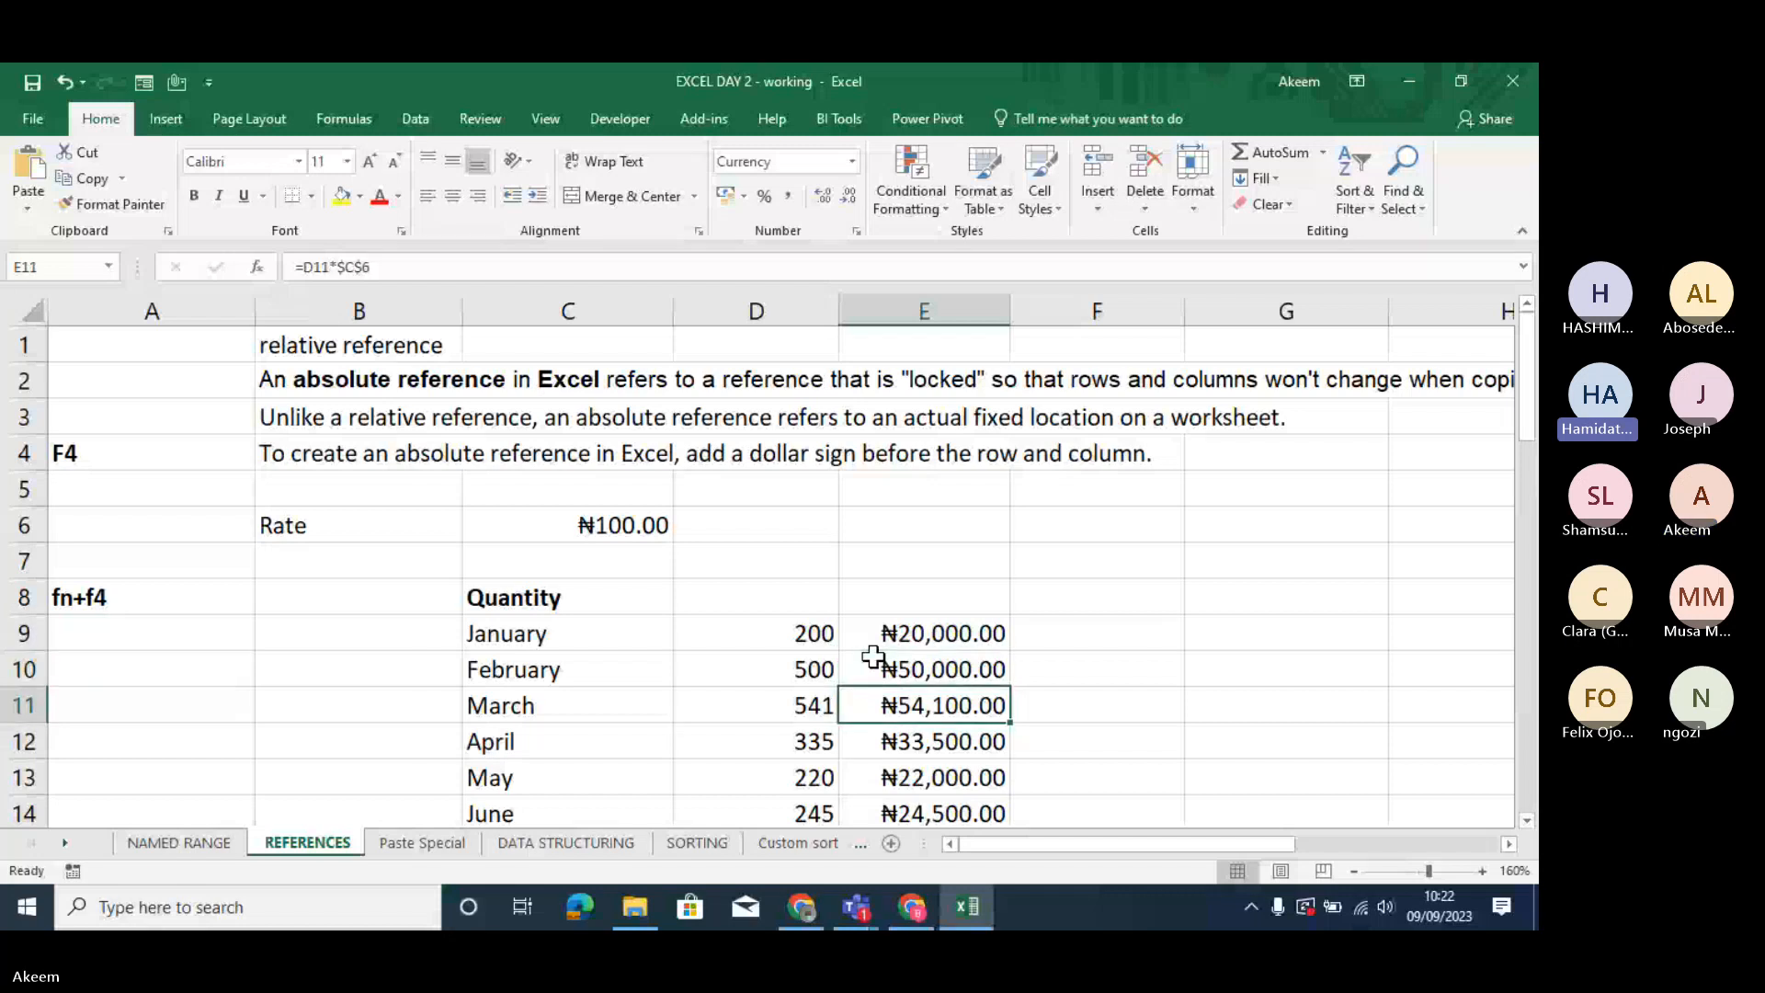
key("Down")
key("Down")
key("Down")
key("Down")
key("Down")
key("Down")
key("Down")
key("Down")
key("Down")
key("Down")
key("Down")
key("Down")
key("Down")
key("Down")
key("Down")
key("Down")
key("Down")
key("Down")
key("Down")
key("Down")
key("Down")
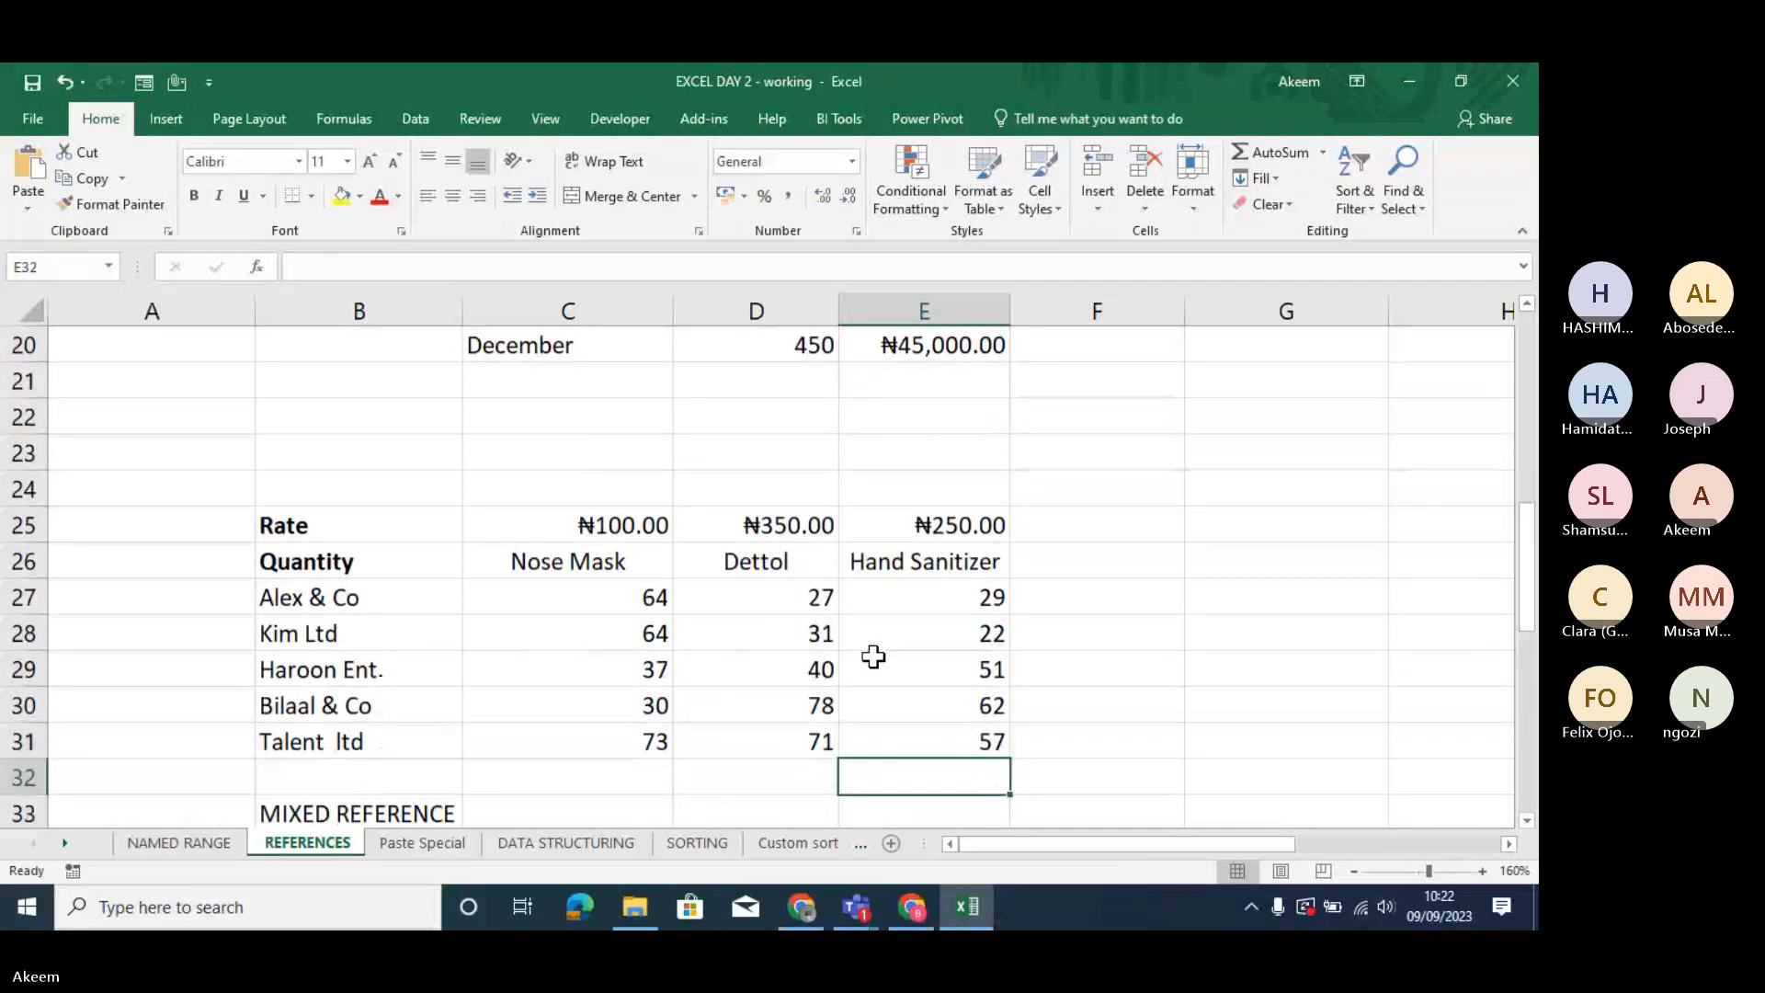
key("Up")
key("Up")
key("Up")
key("Up")
key("Up")
key("Up")
key("Up")
key("Up")
key("Up")
key("Up")
key("Up")
key("Up")
key("Up")
key("Up")
key("Up")
key("Up")
key("Up")
key("Up")
key("Up")
key("Up")
key("Up")
key("Up")
key("Up")
key("Up")
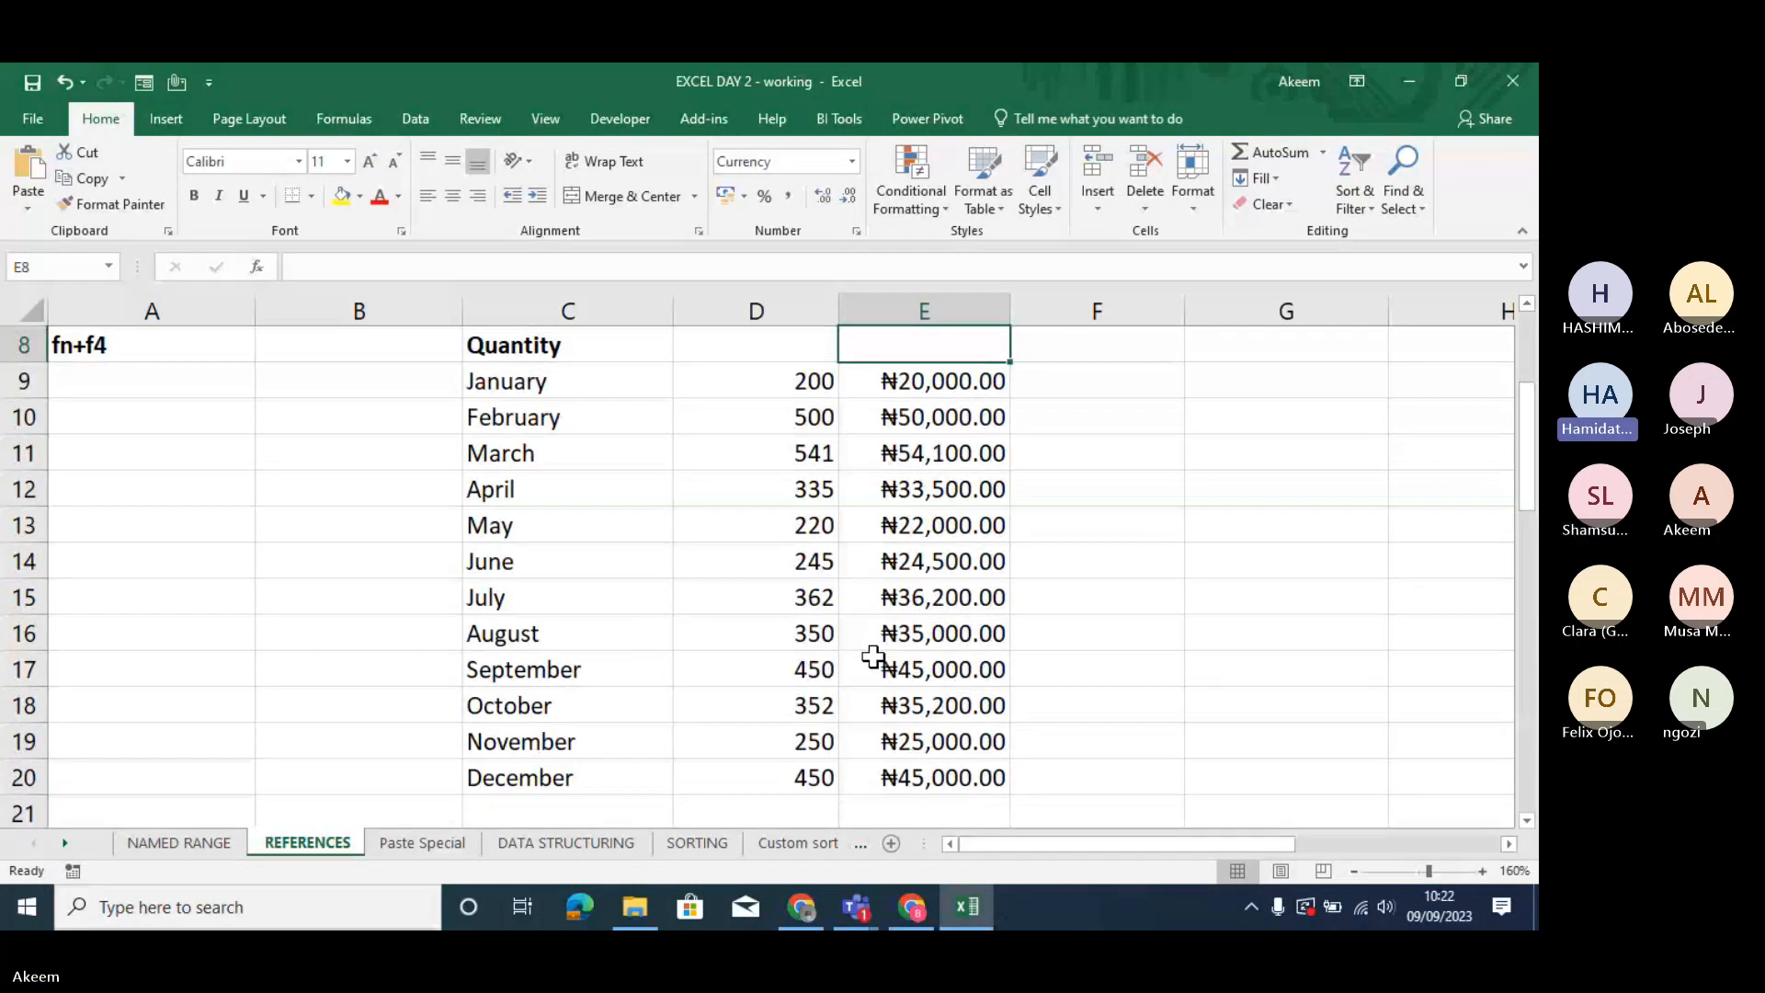
- Re-enter February's formula in E10 as =D10*C6, multiplying the quantity by the rate
key("Down")
key("Down")
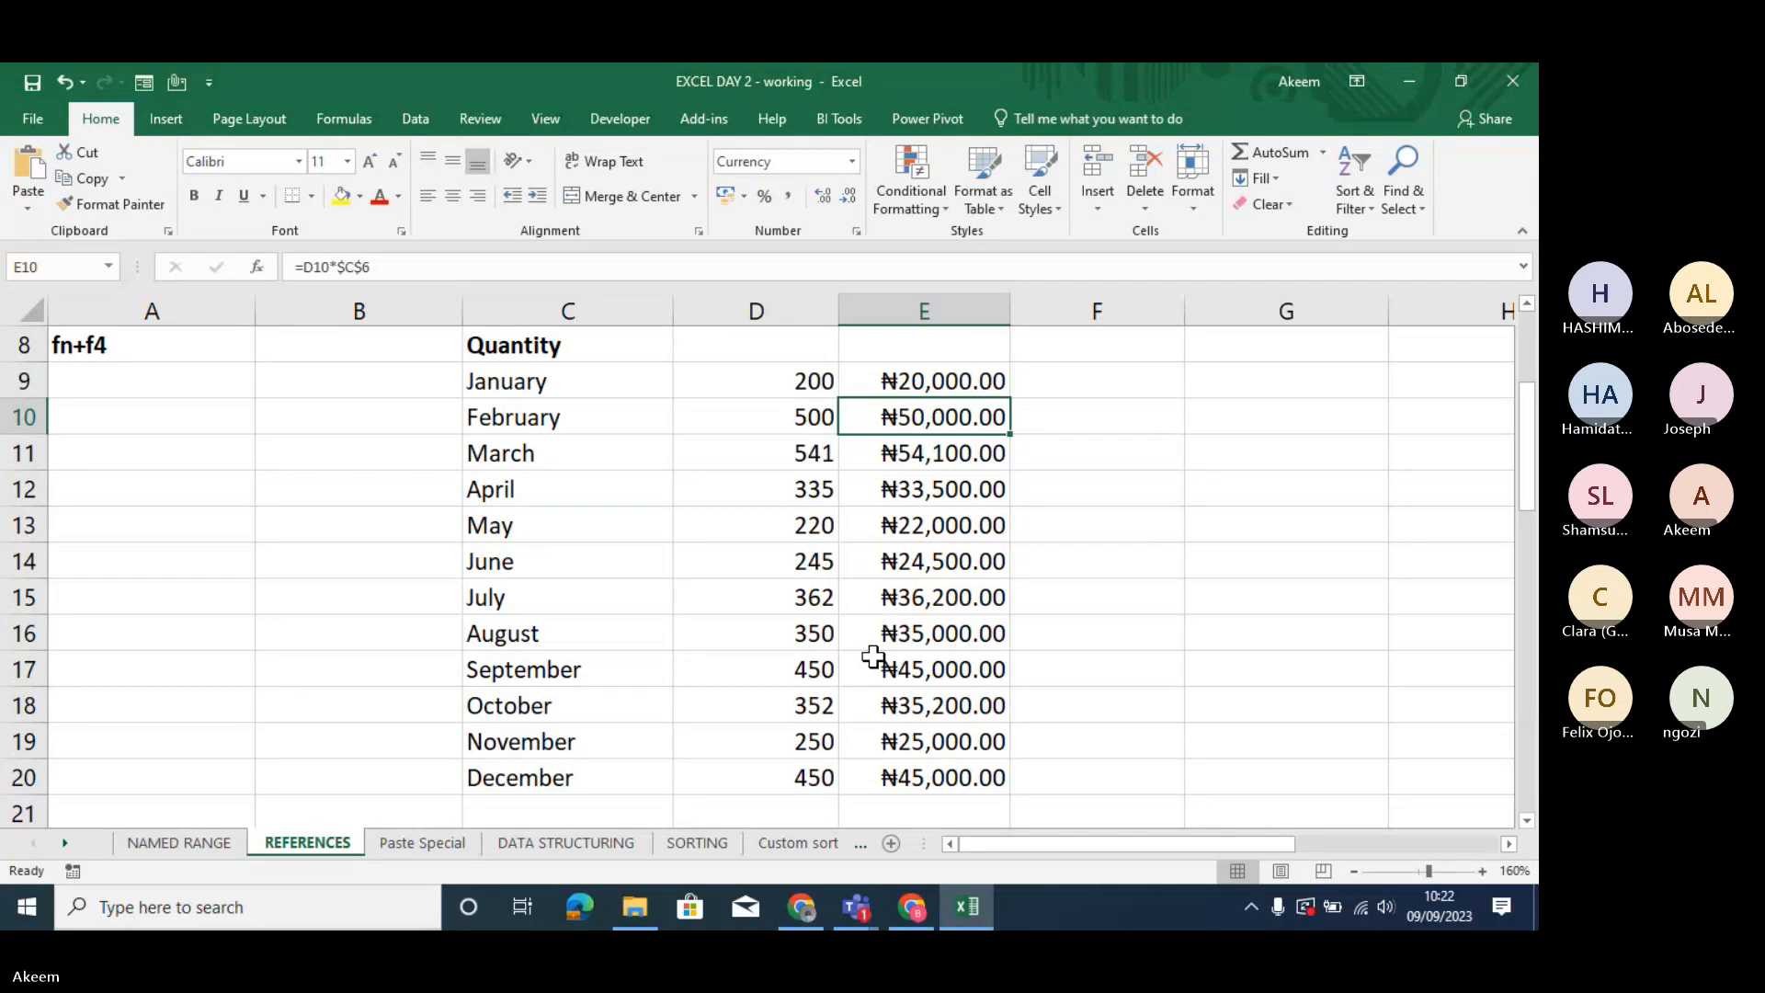
type("=")
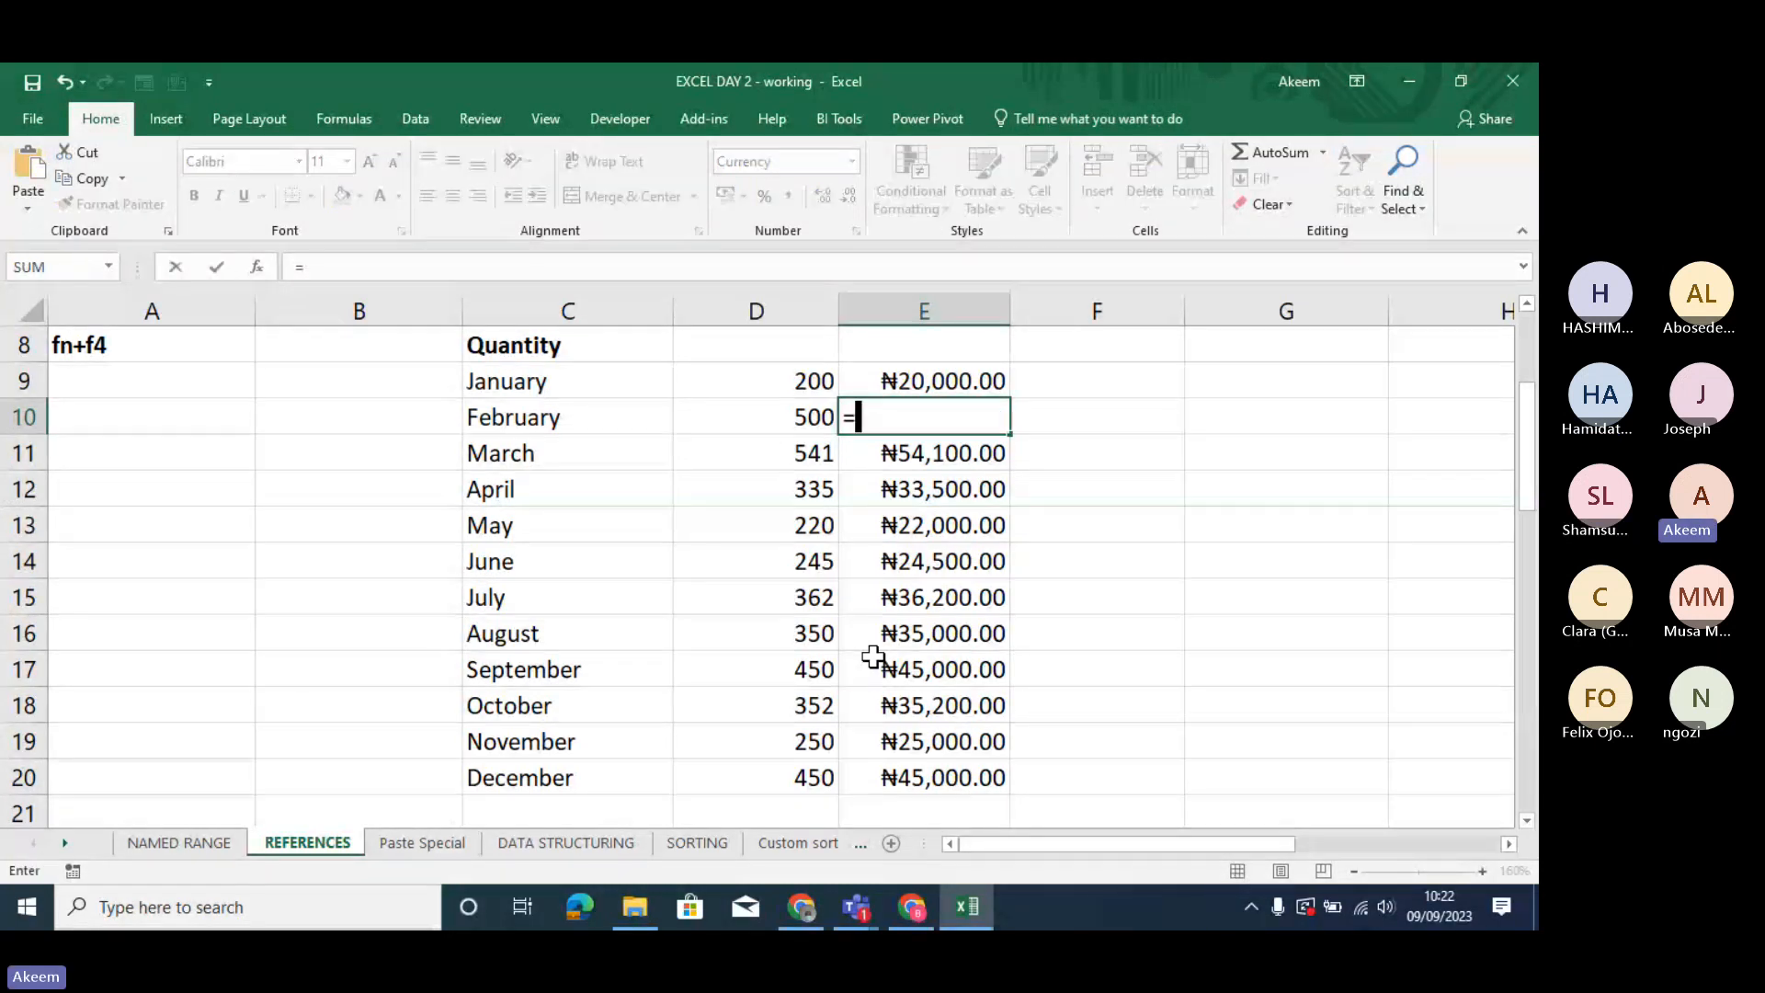
left_click(800, 422)
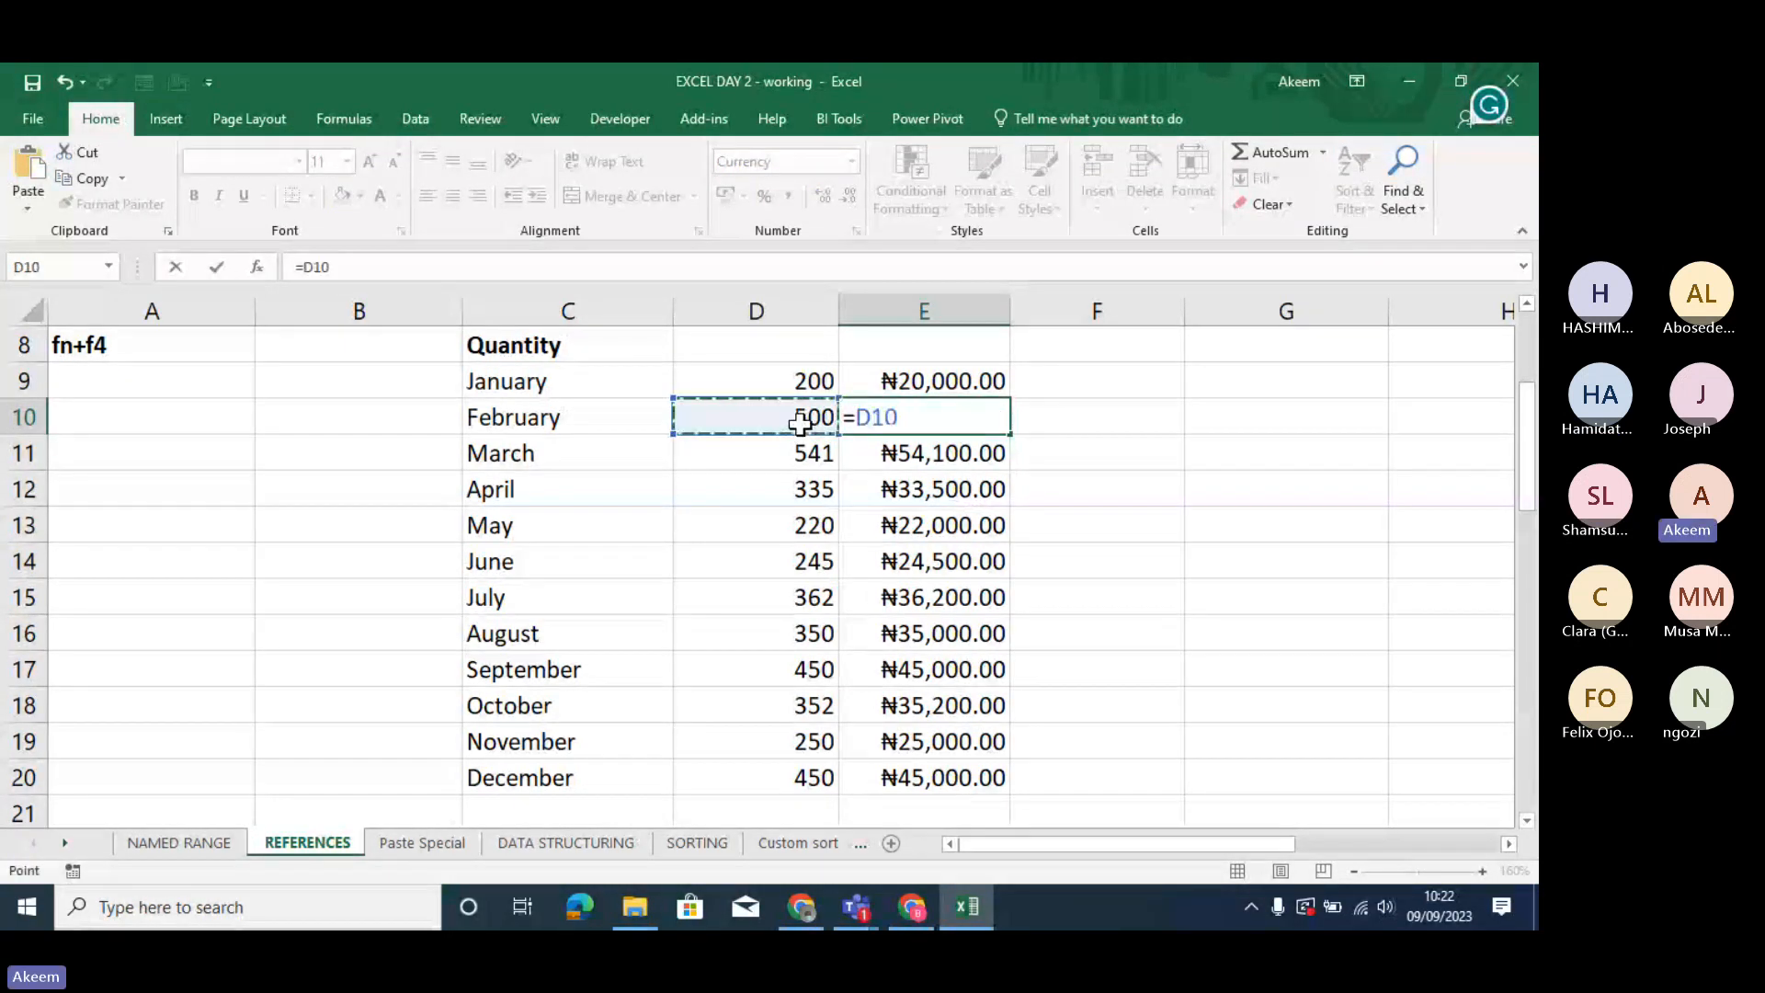
type("*")
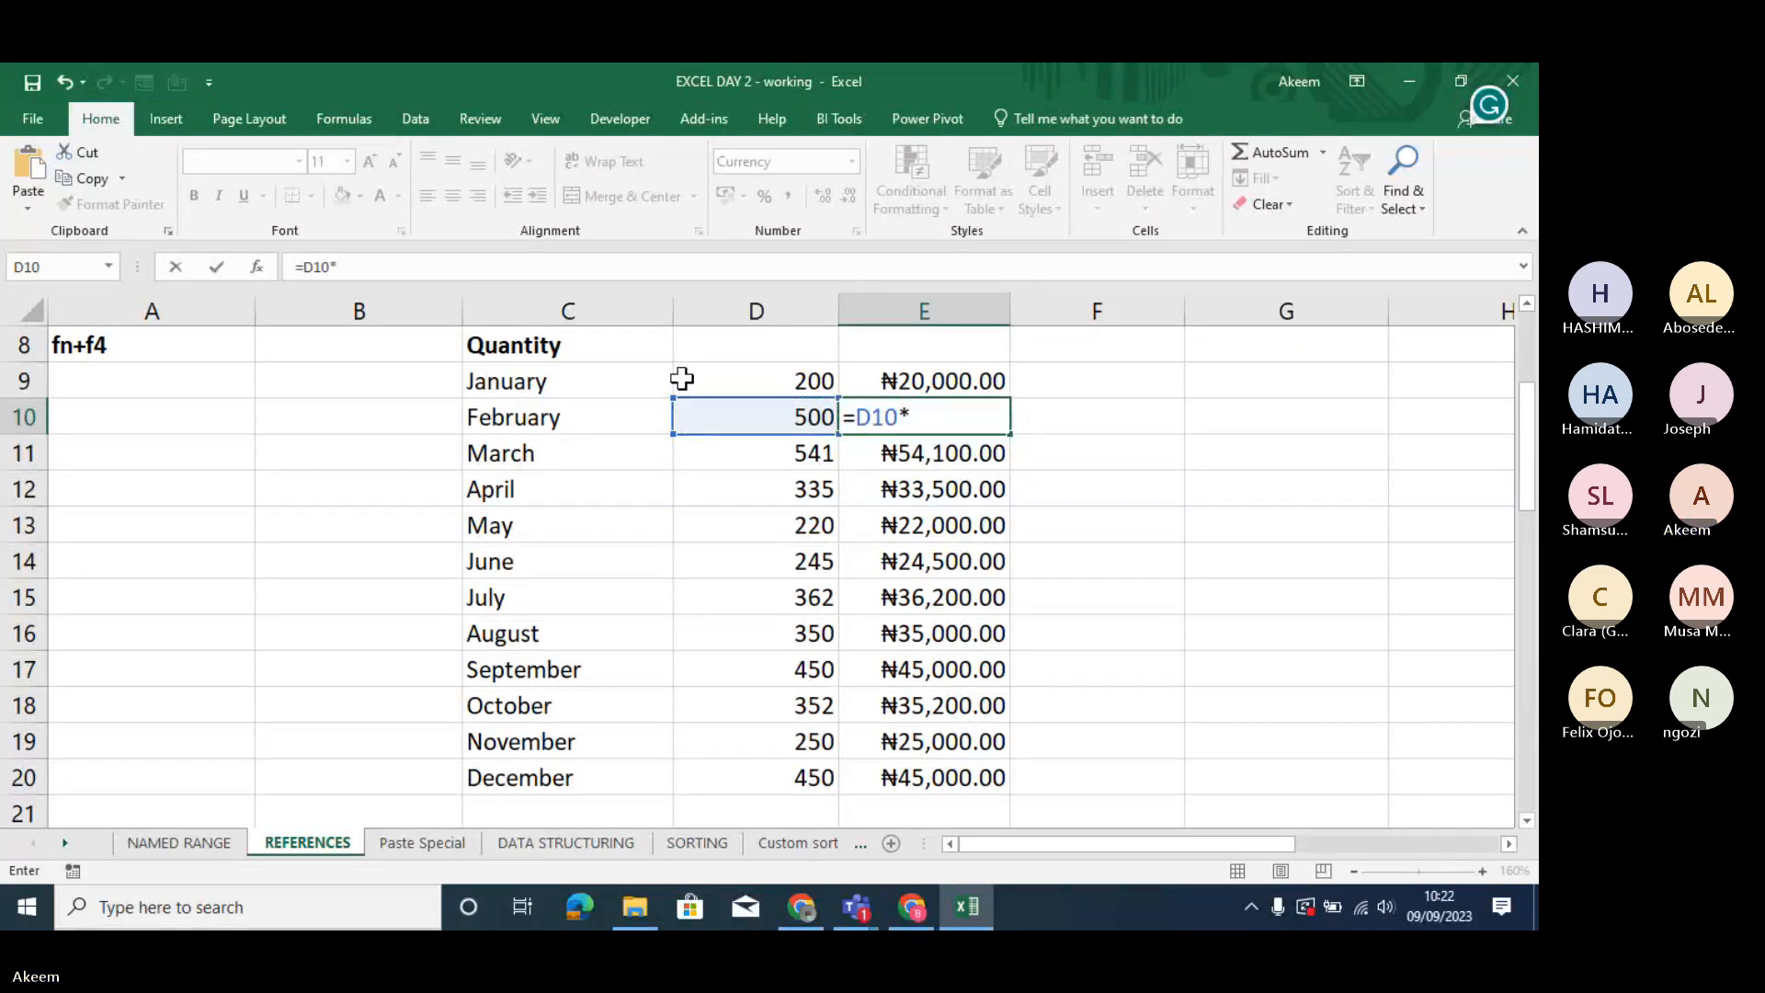
key("Left")
key("Left")
key("Up")
key("Up")
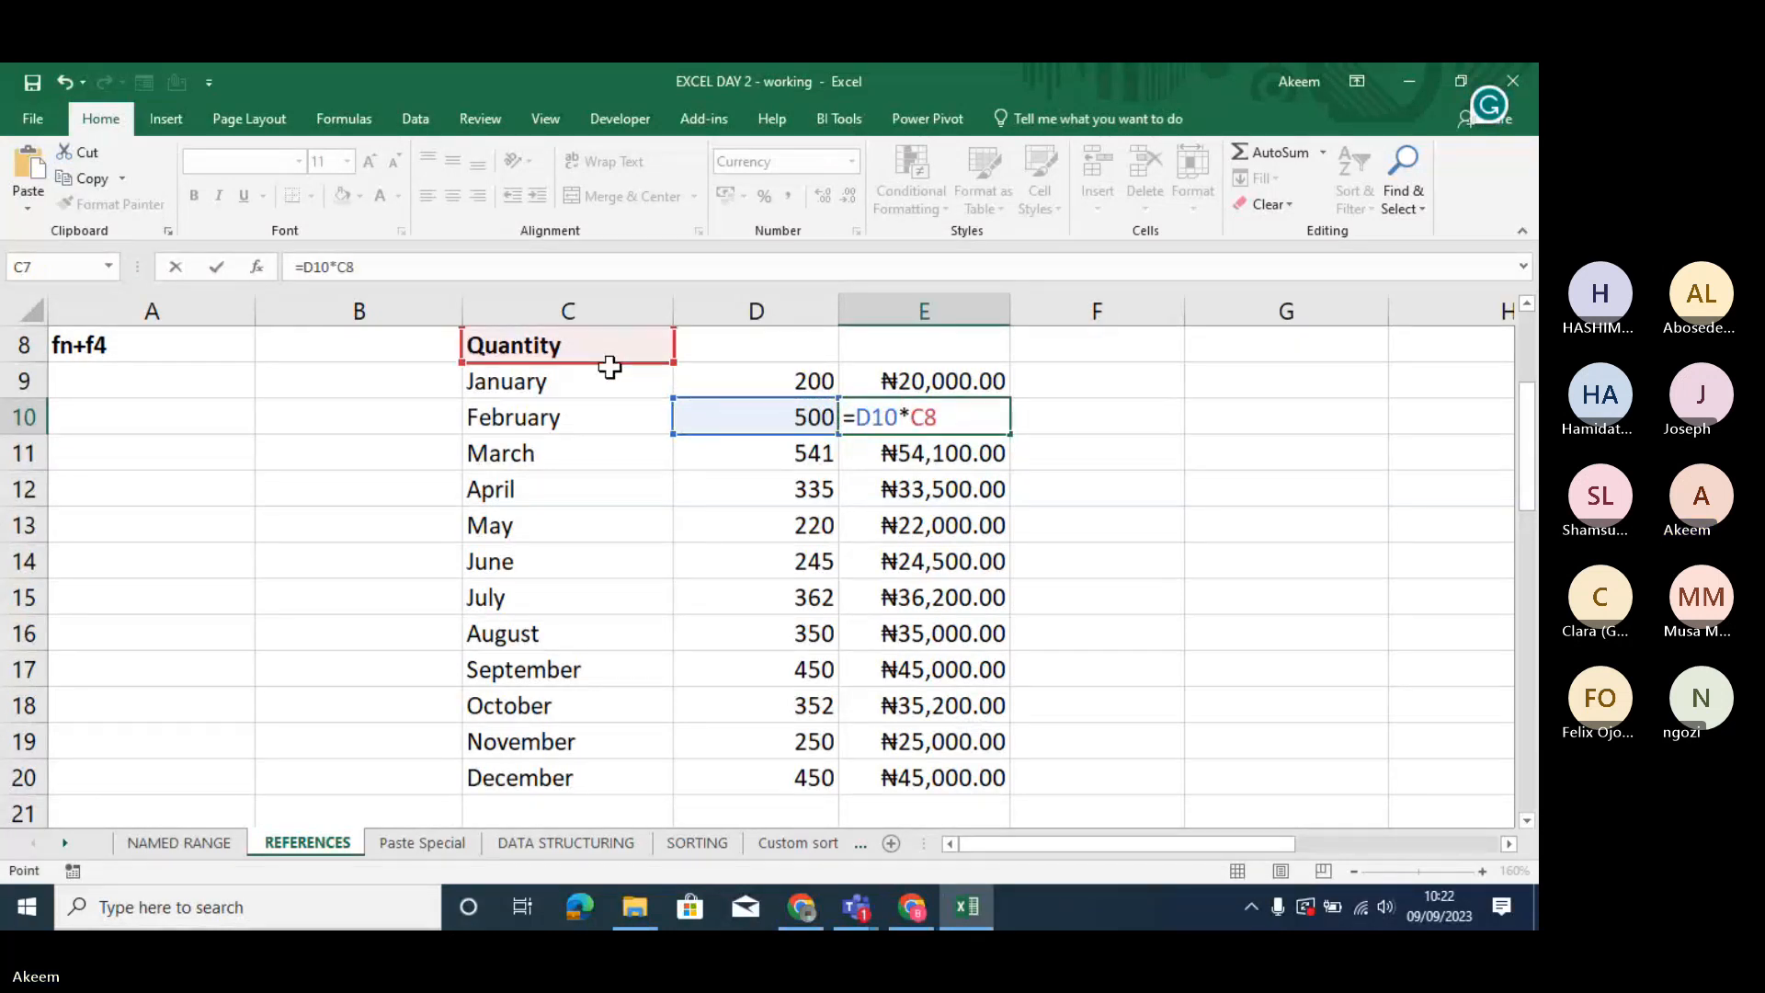
key("Up")
key("Up")
key("Up")
key("Down")
key("F4")
key("Return")
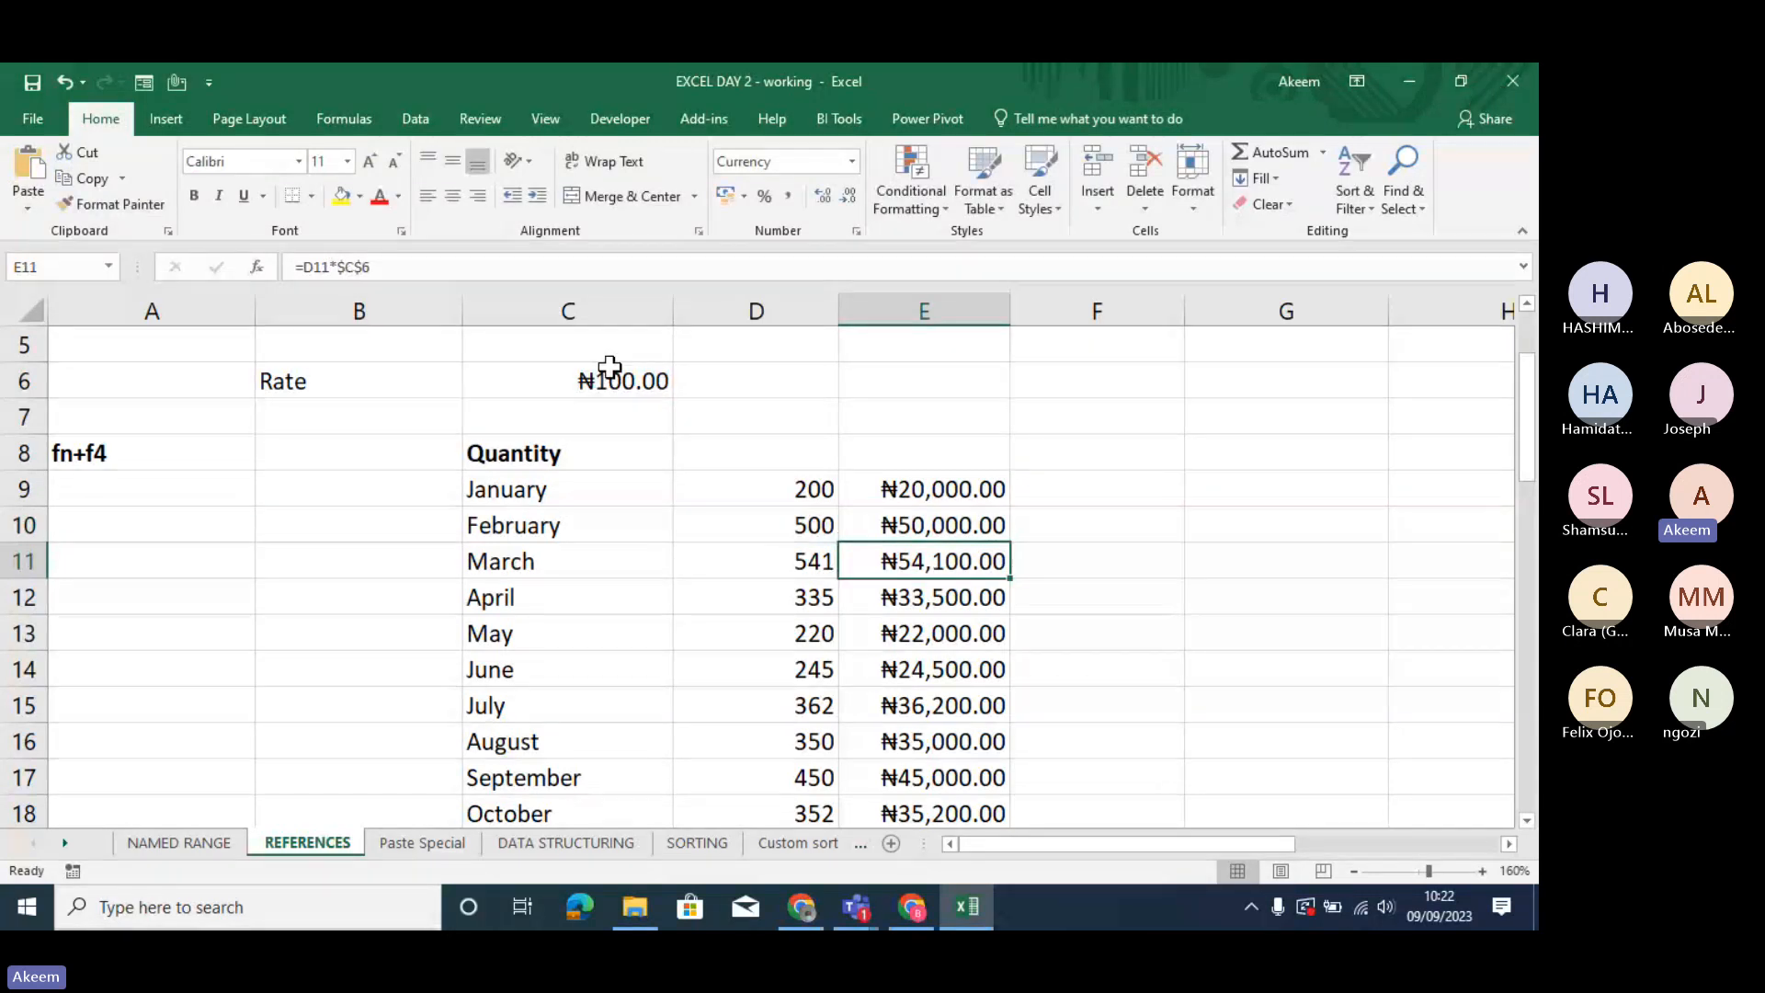
key("Up")
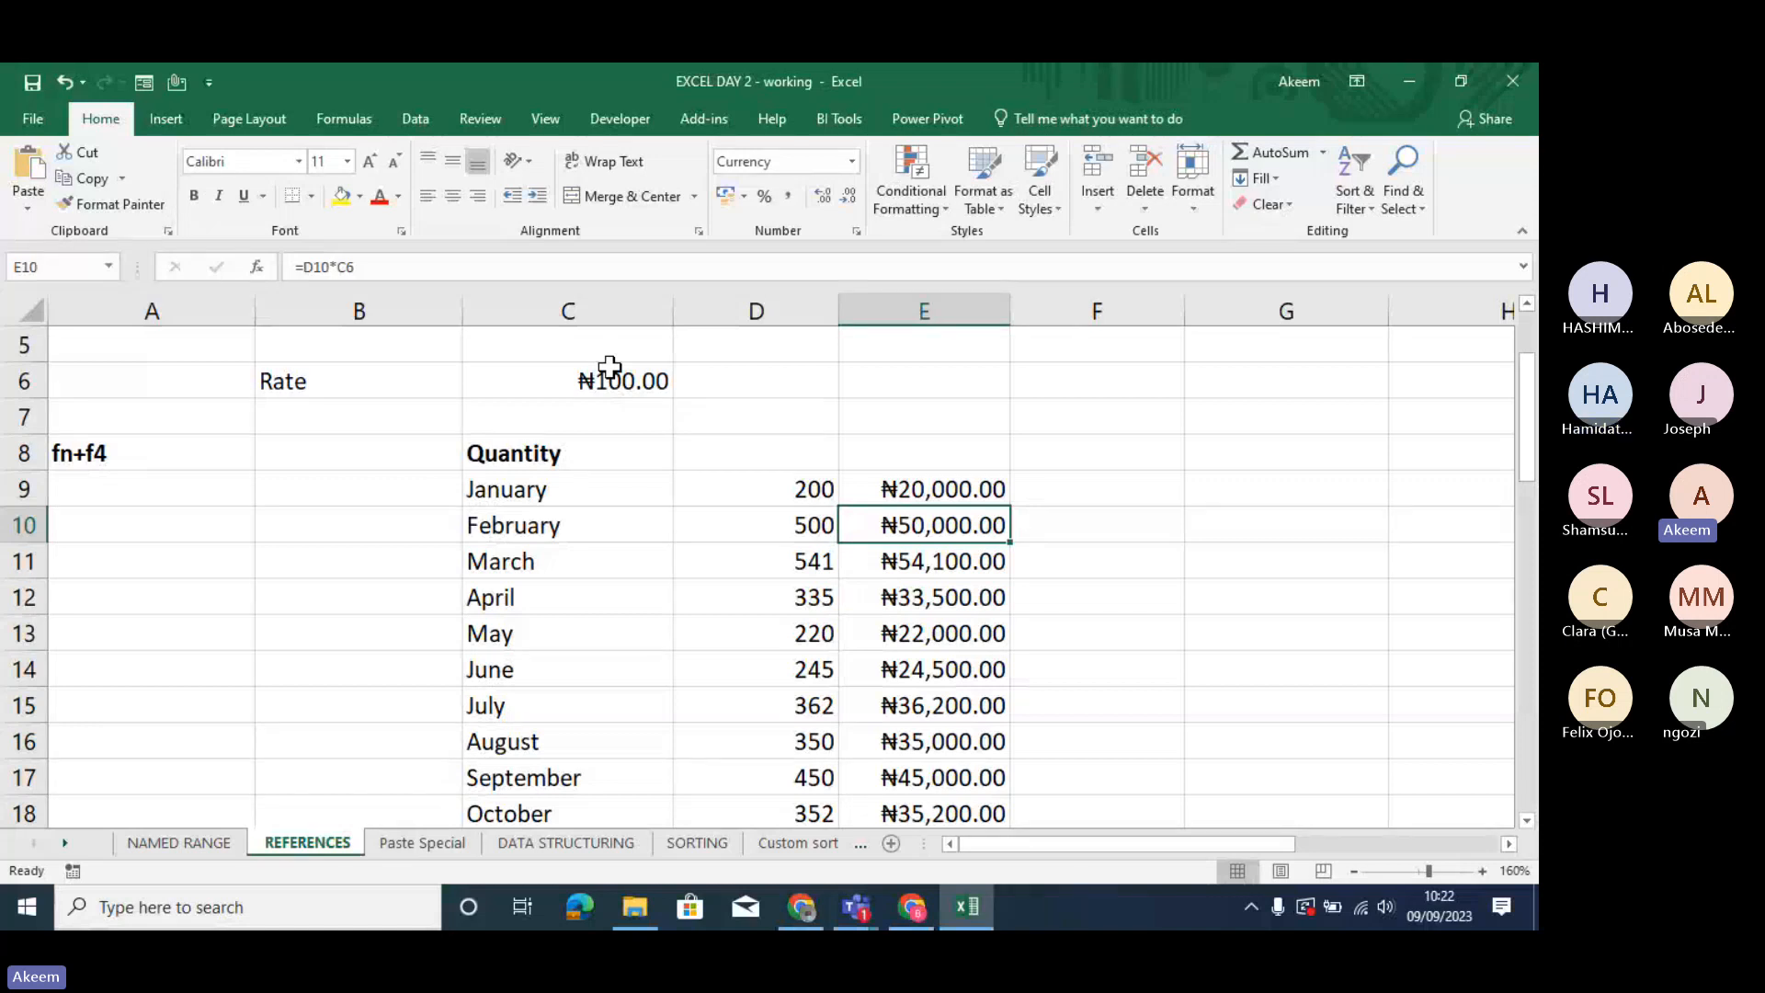
- Try the absolute rate reference =$C$6 in the blank cell E6, and erase the entry
left_click(889, 384)
type("=")
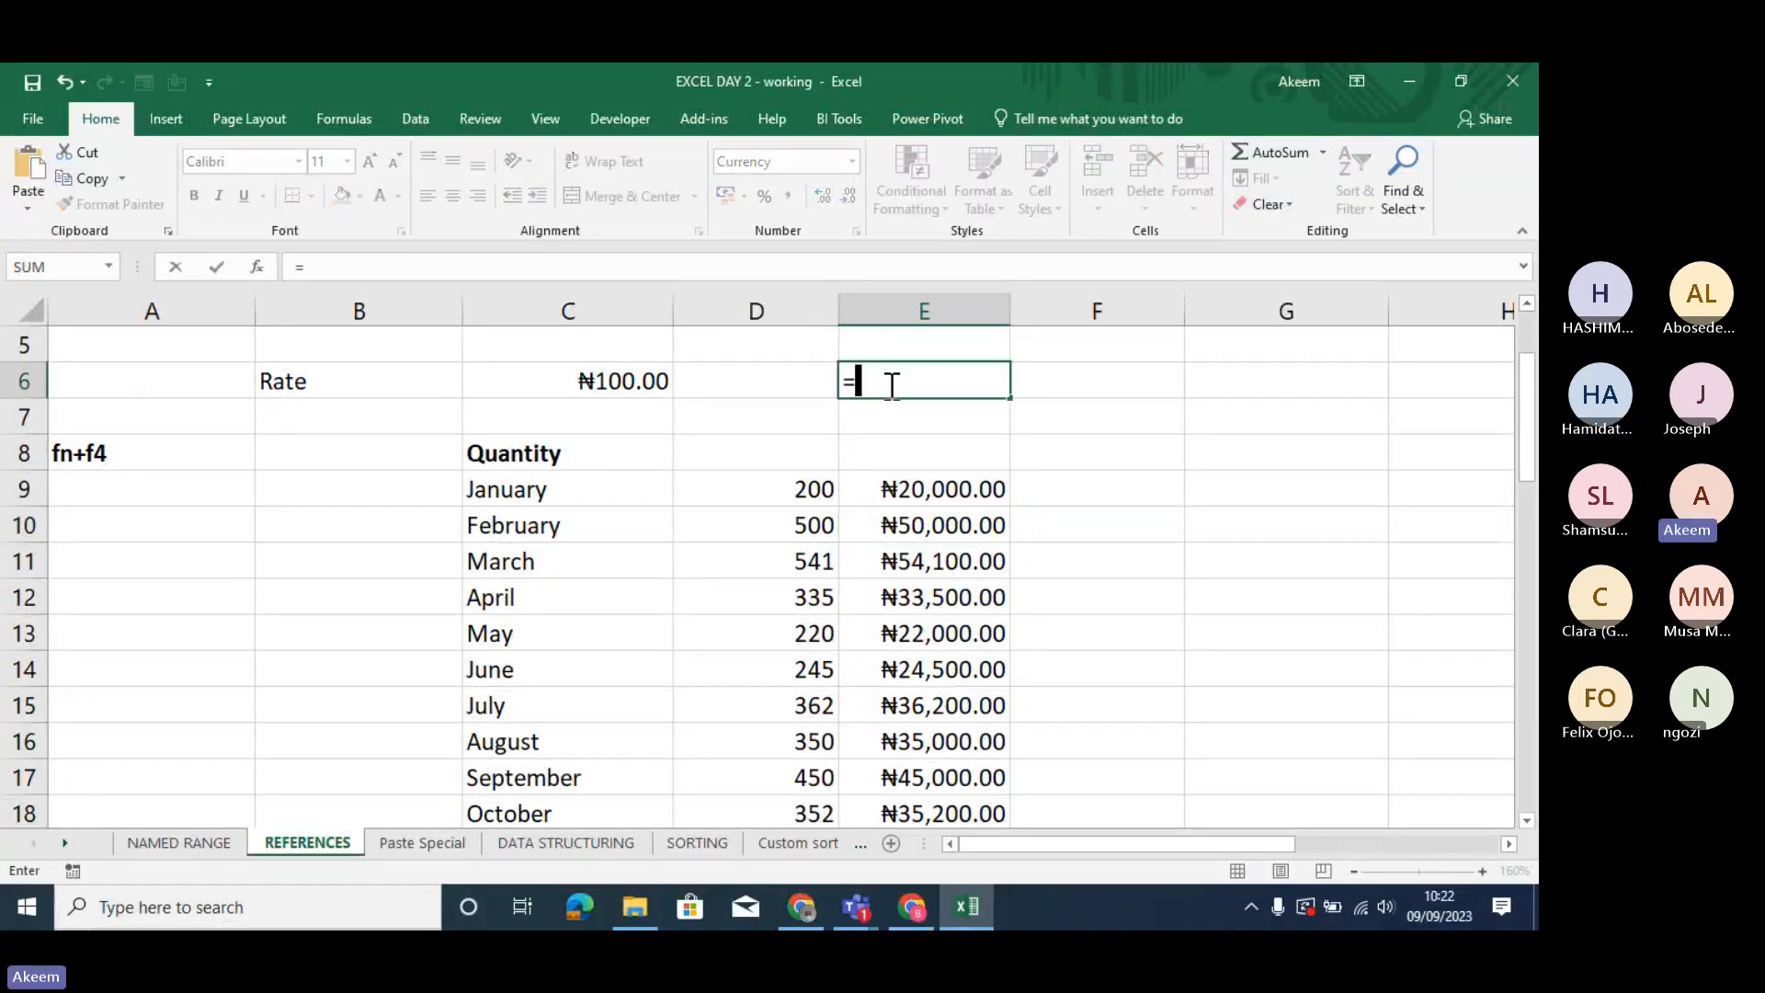
left_click(656, 379)
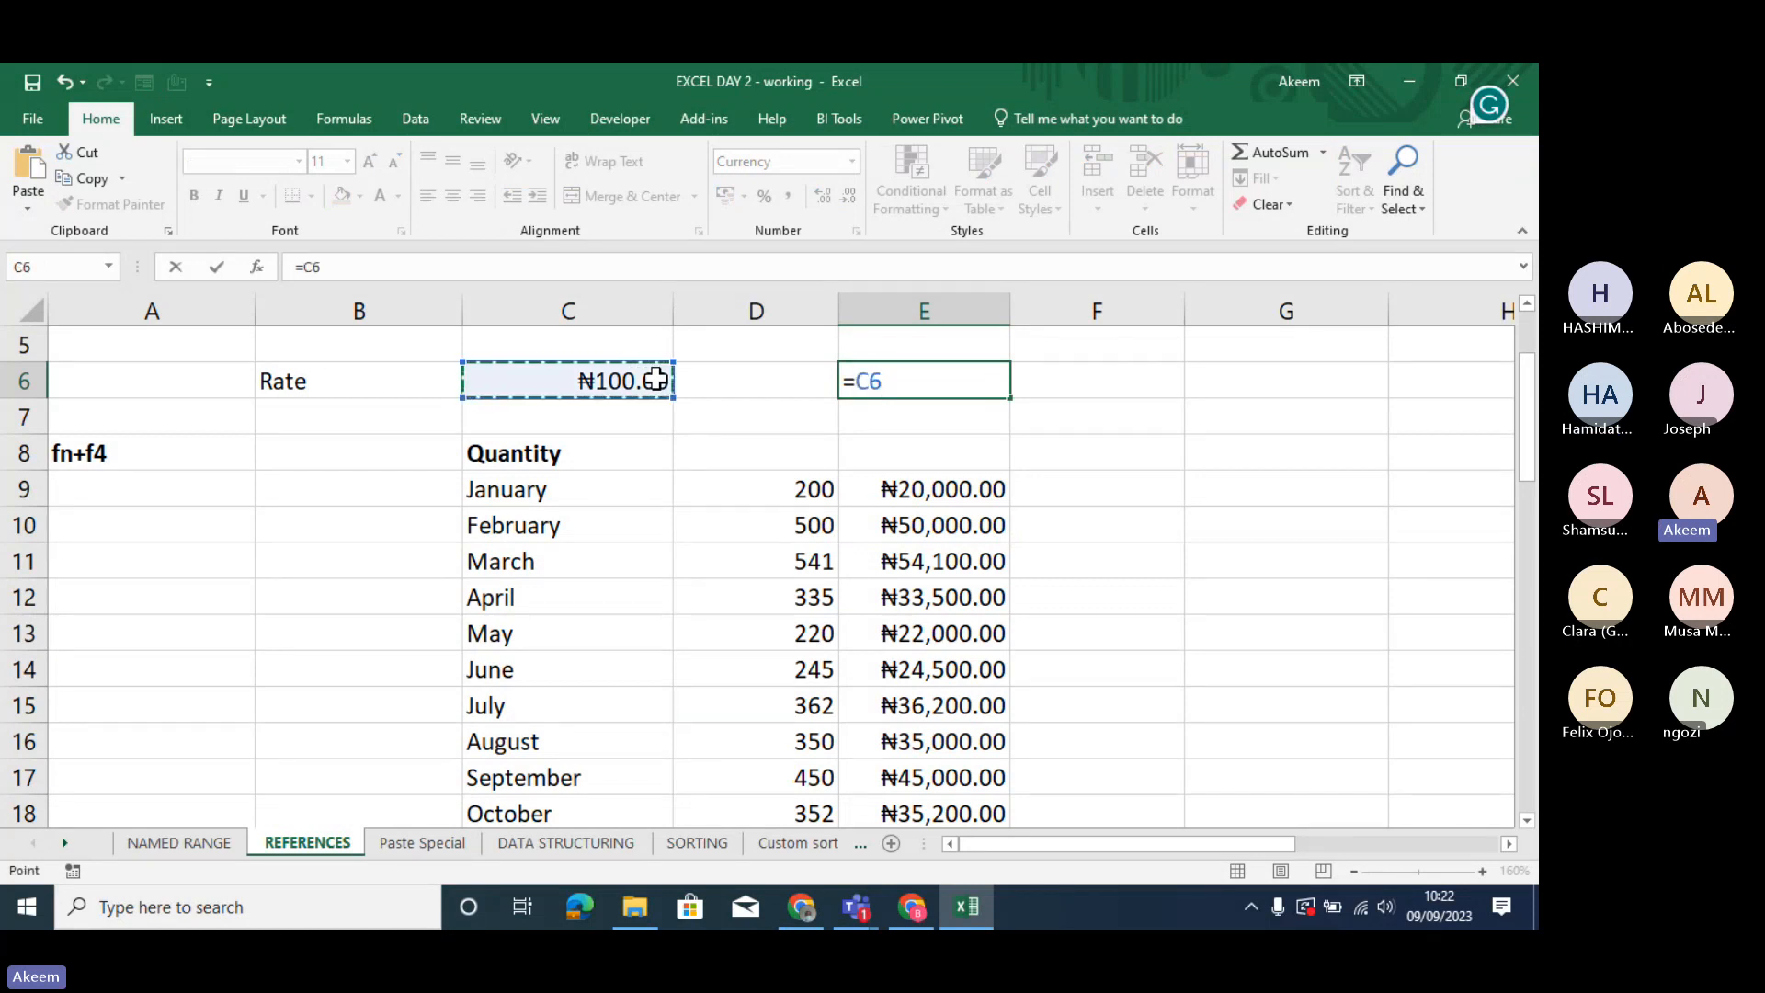
key("F4")
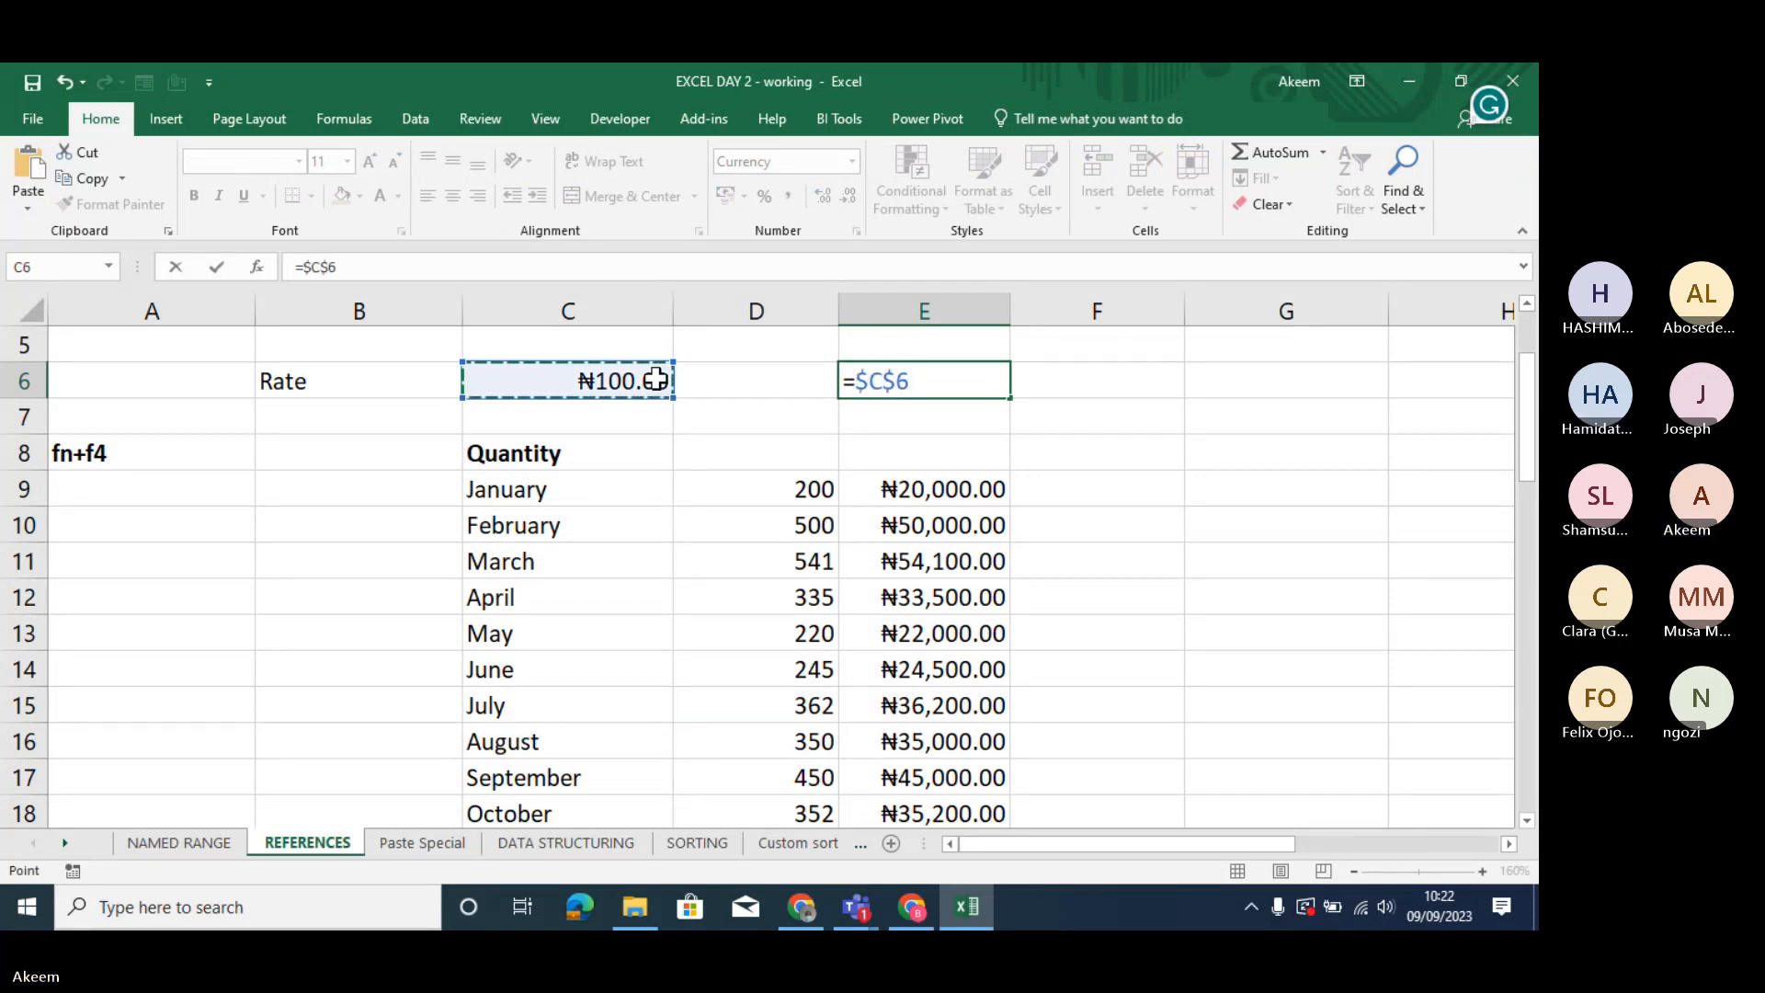
key("BackSpace")
key("BackSpace")
key("BackSpace")
key("BackSpace")
key("BackSpace")
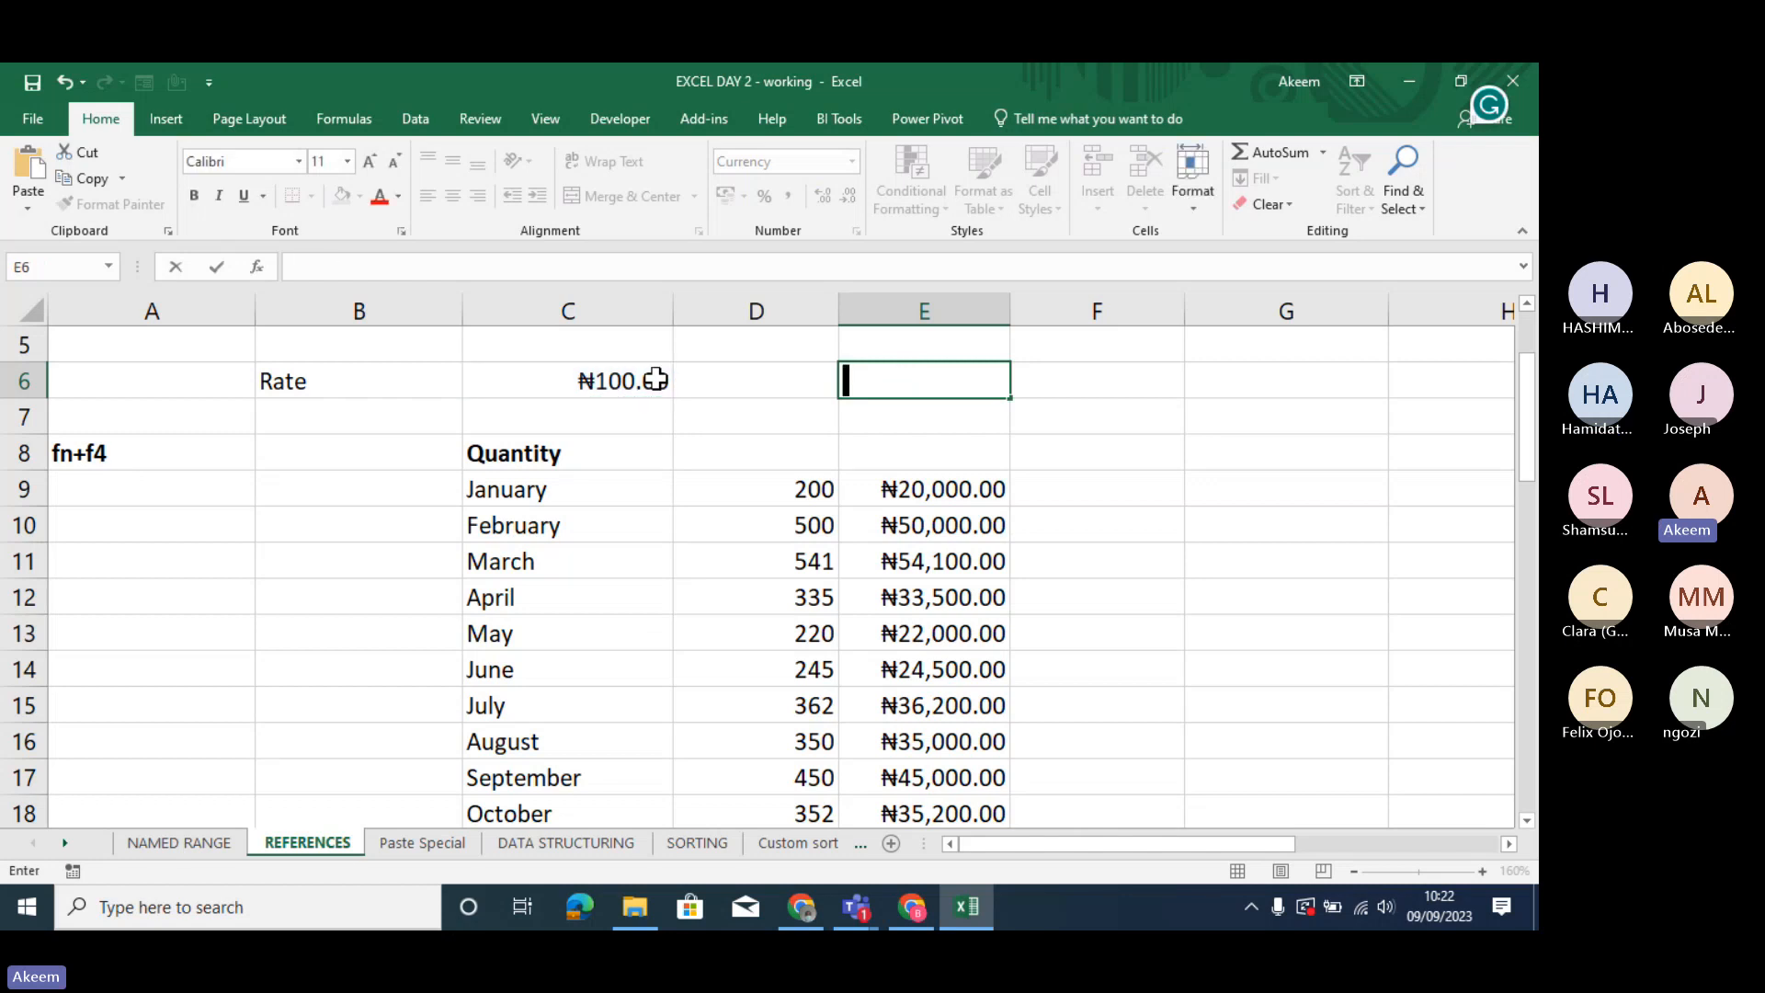
key("Return")
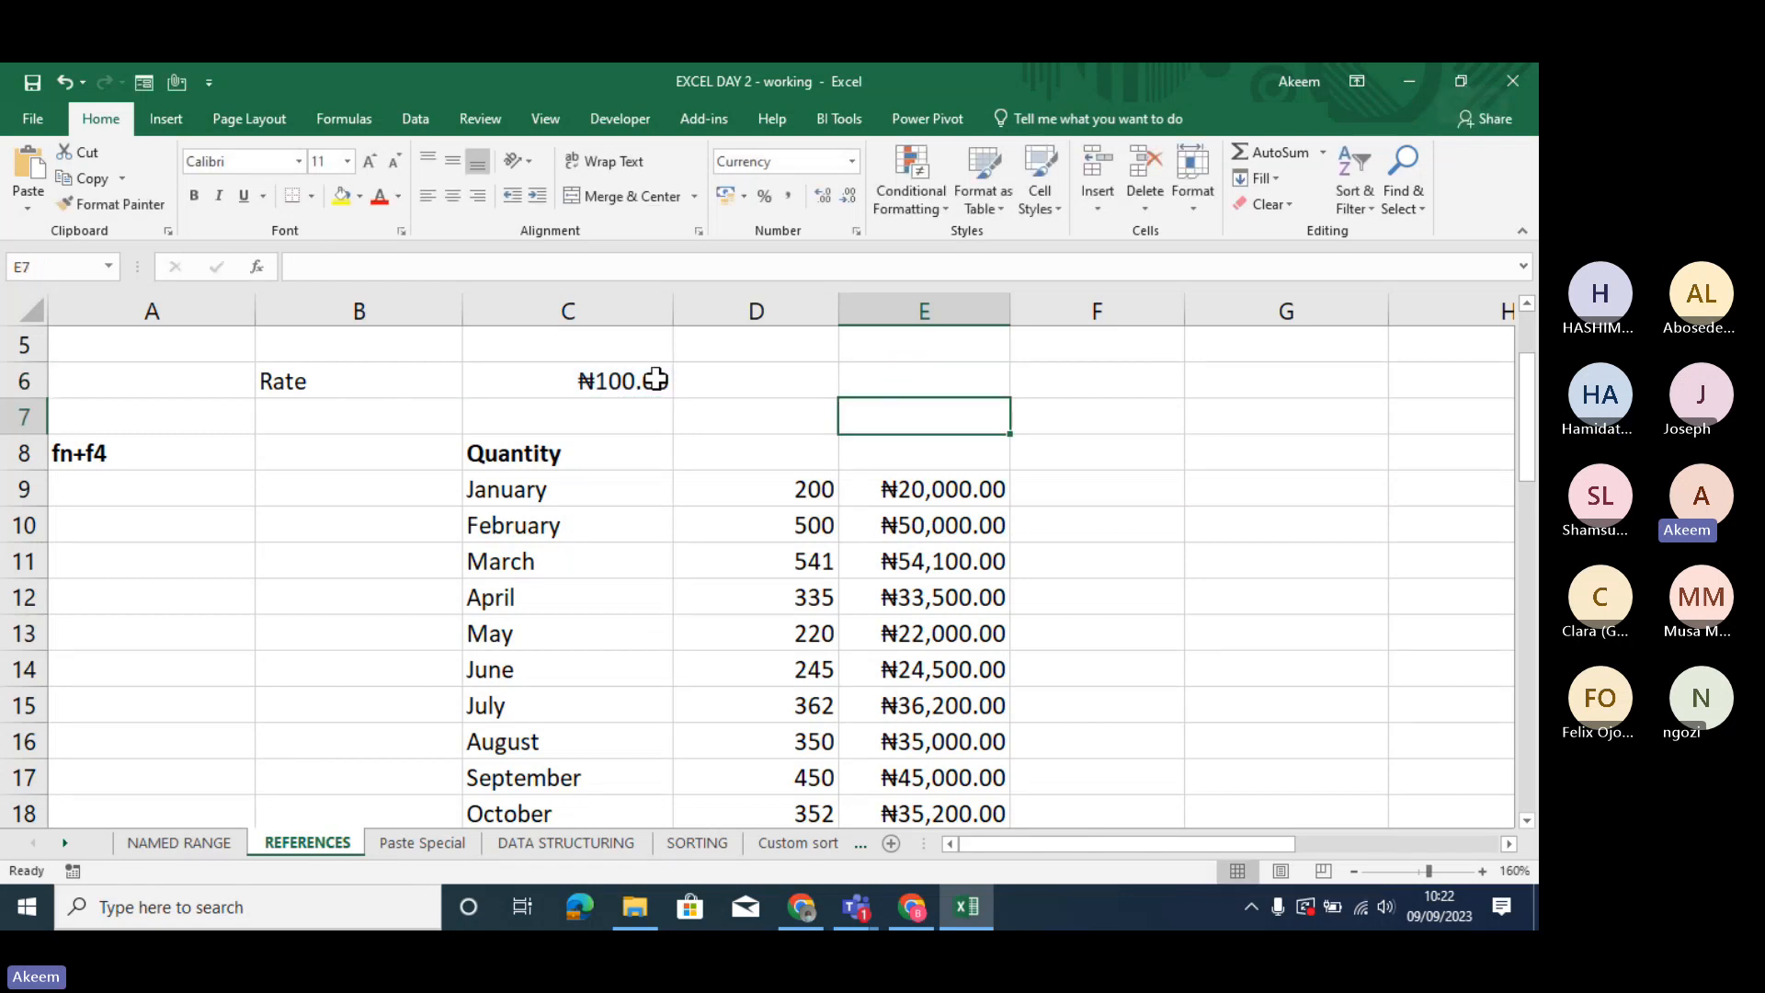
- Convert the C6 reference in E10's existing formula to the absolute reference $C$6
left_click(949, 521)
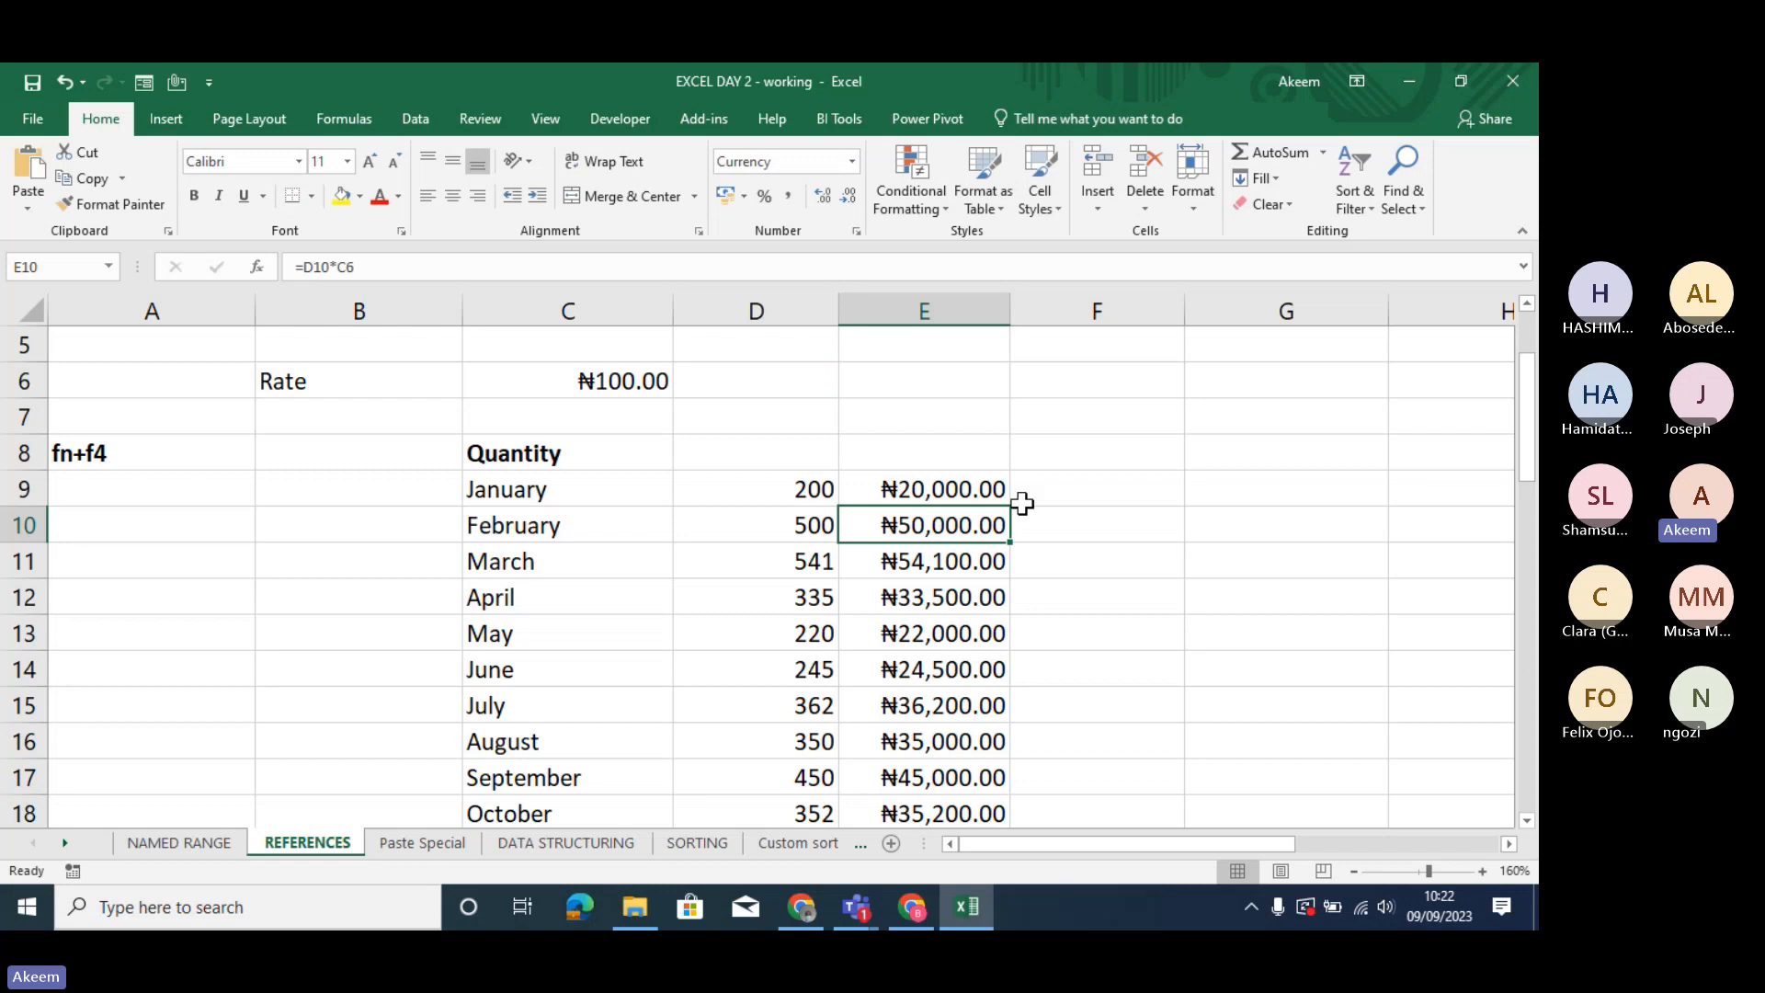
left_click(343, 267)
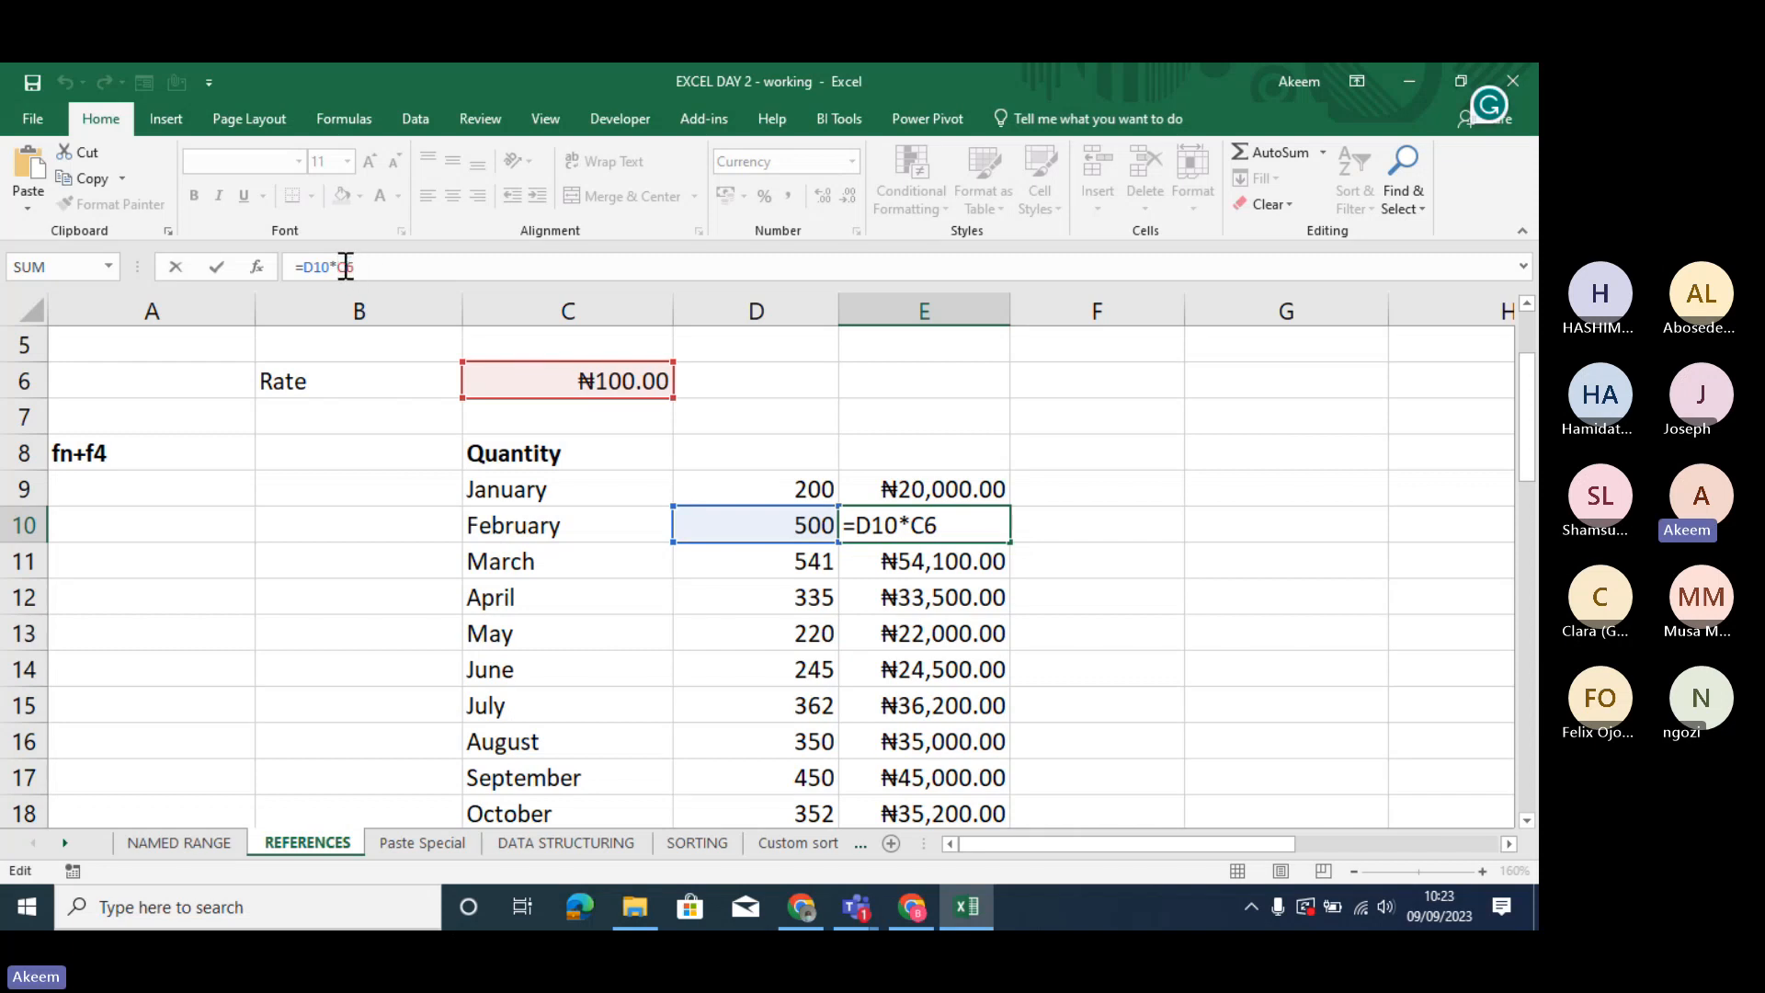
key("F4")
key("Return")
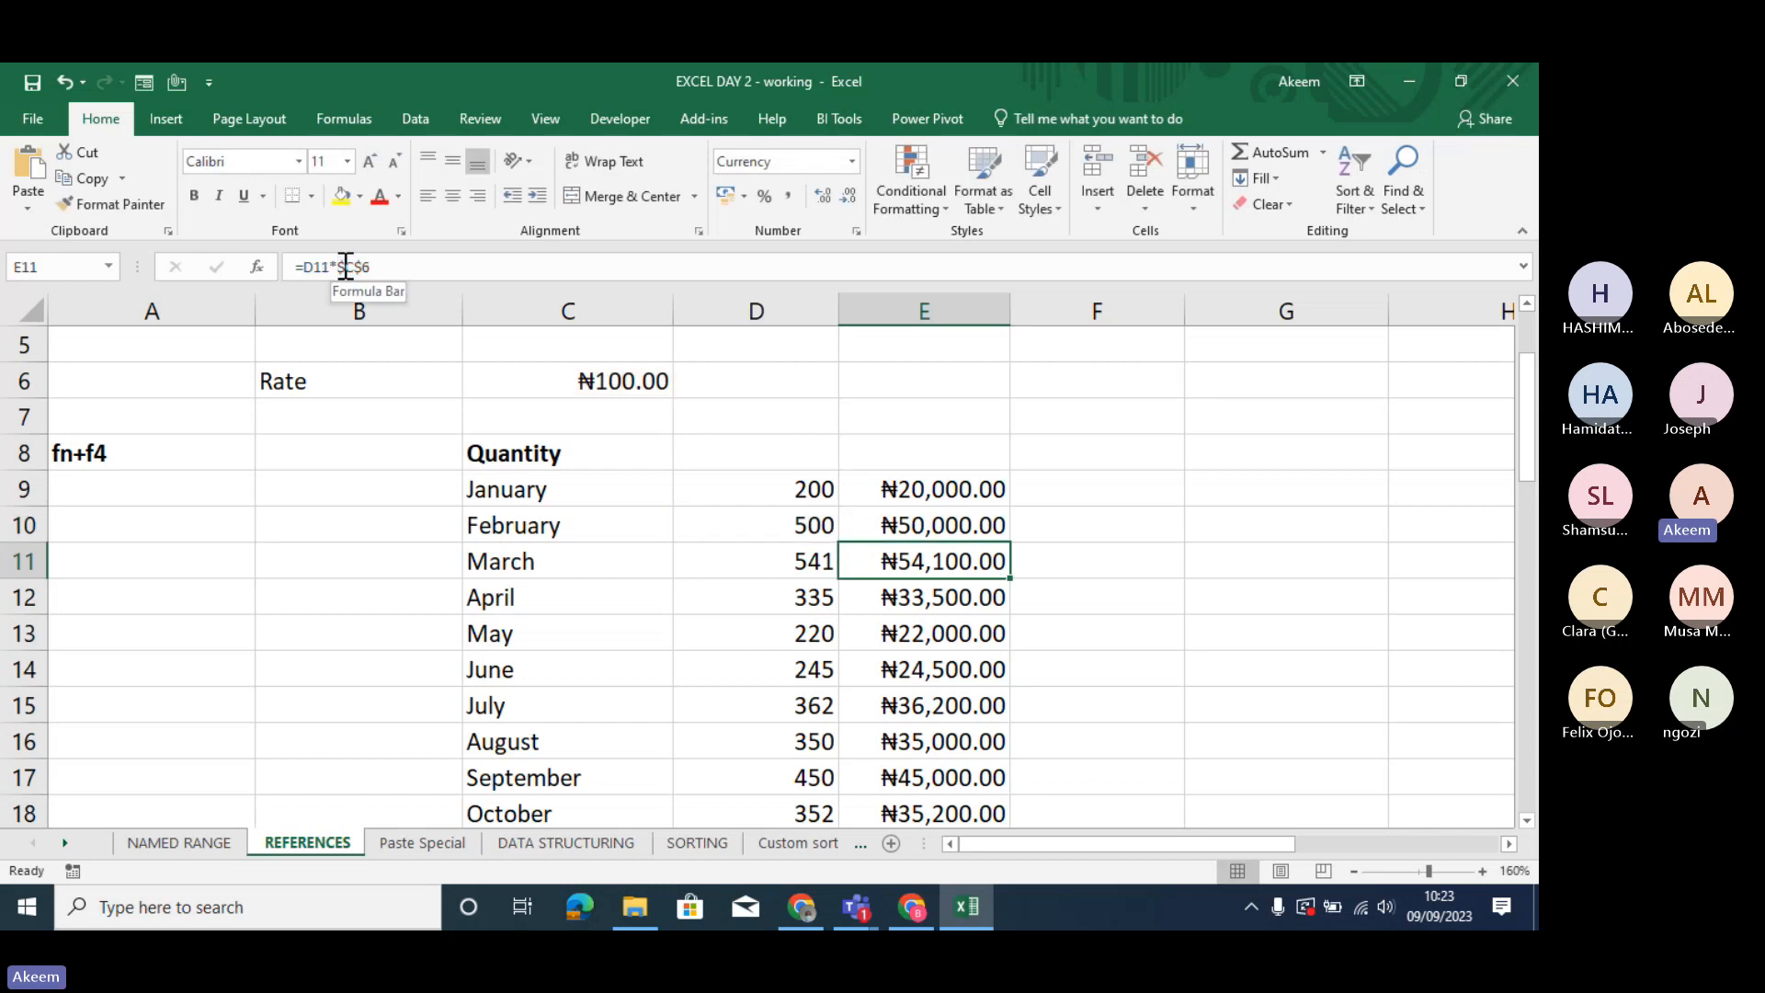
- Clear the existing cost formulas for all customers and products in C36:E40 of the mixed reference table
key("Down")
key("Down")
key("Down")
key("Down")
key("Down")
key("Down")
key("Down")
key("Down")
key("Down")
key("Down")
key("Down")
key("Down")
key("Down")
key("Down")
key("Down")
key("Down")
key("Down")
key("Down")
key("Down")
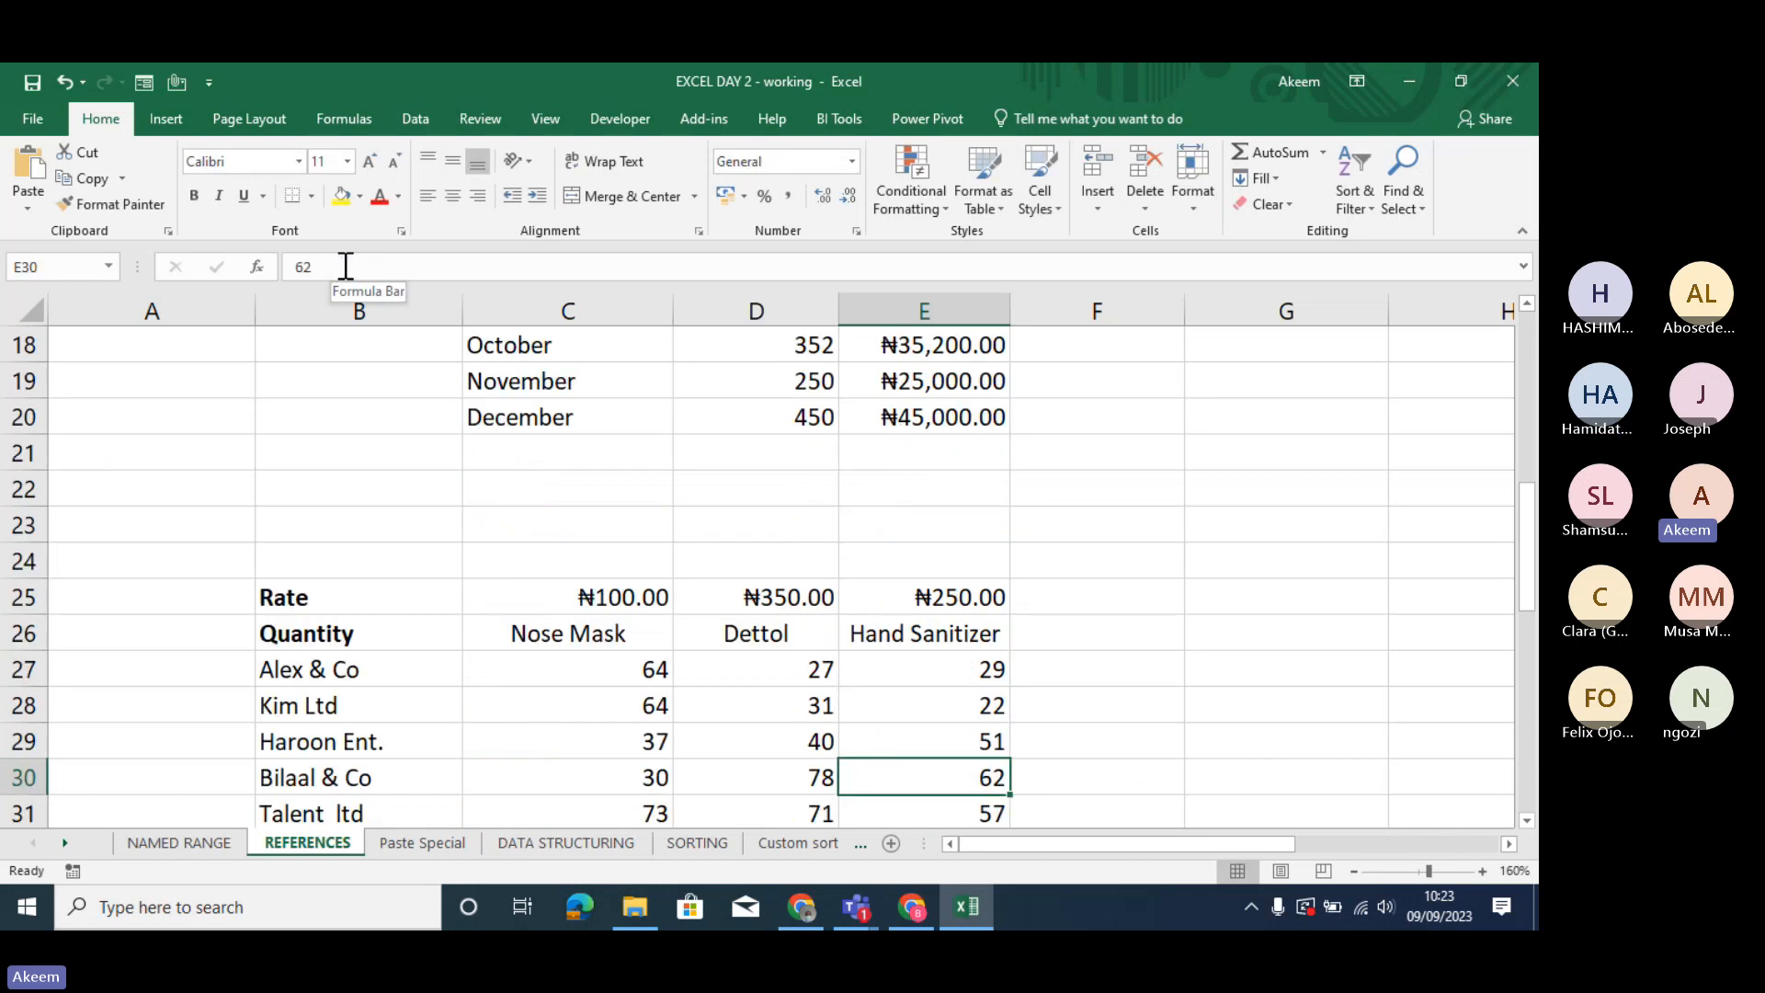
key("Down")
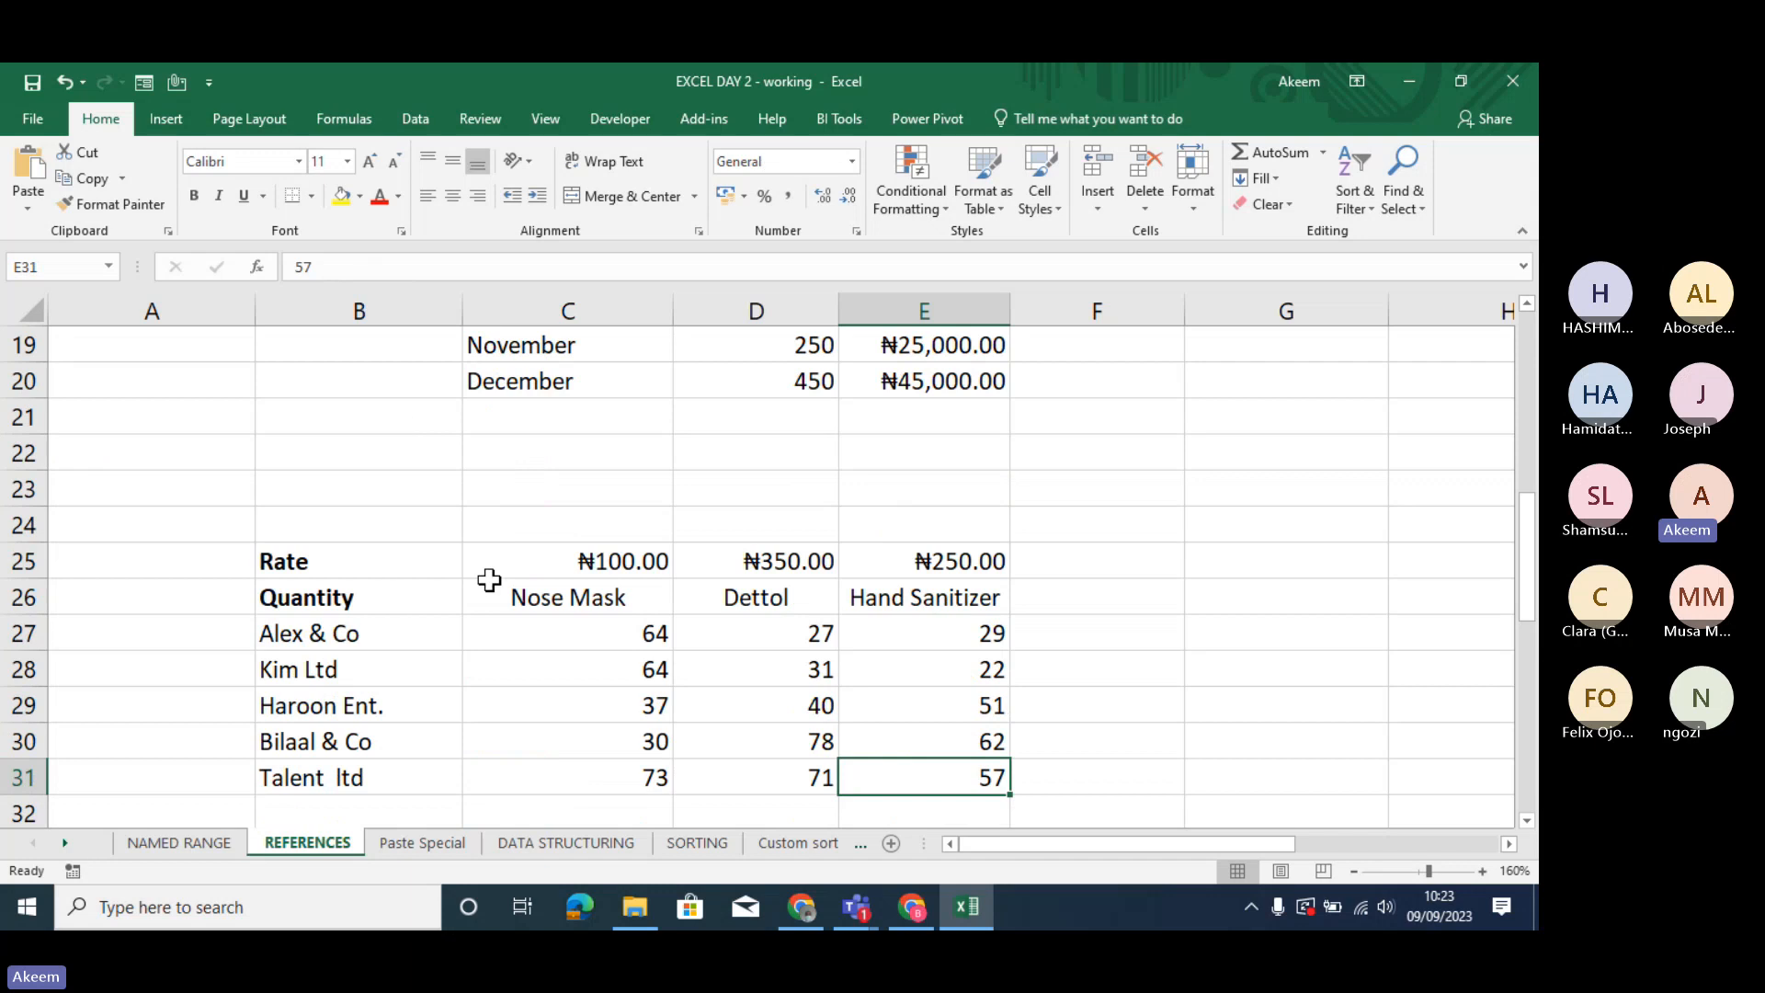
key("Down")
key("Down")
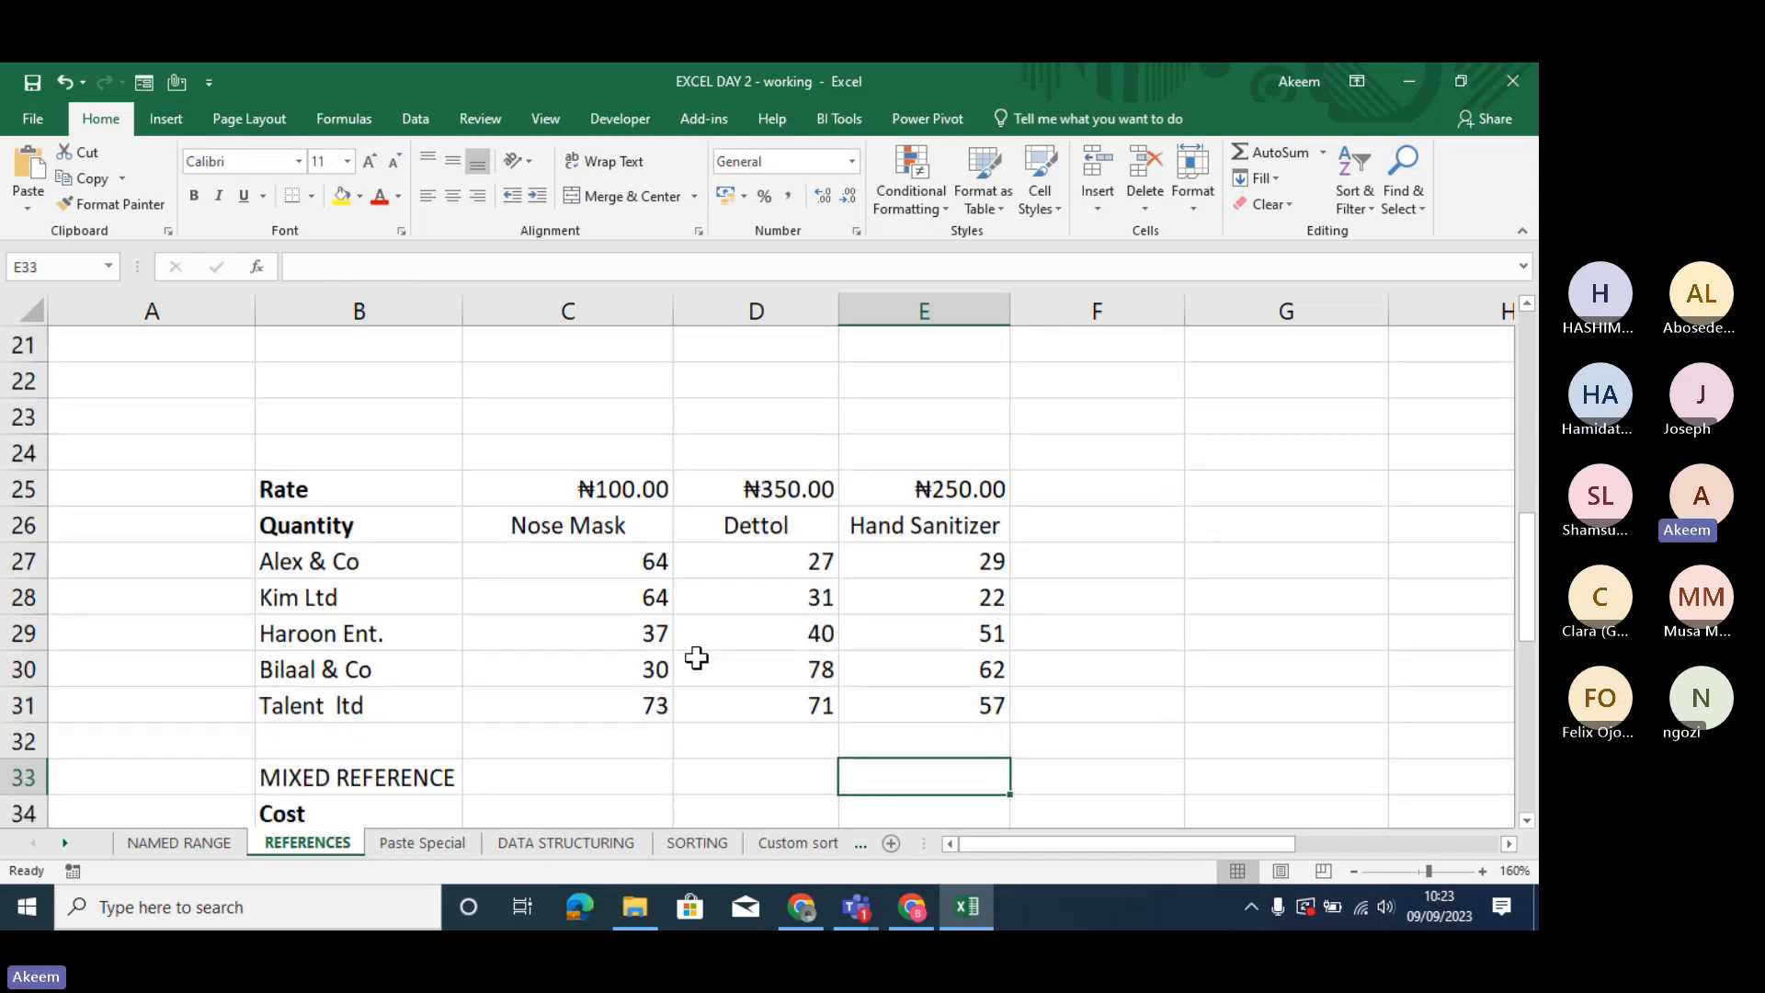
key("Down")
key("Down")
key("Down")
key("Down")
key("Down")
key("Down")
key("Down")
key("Down")
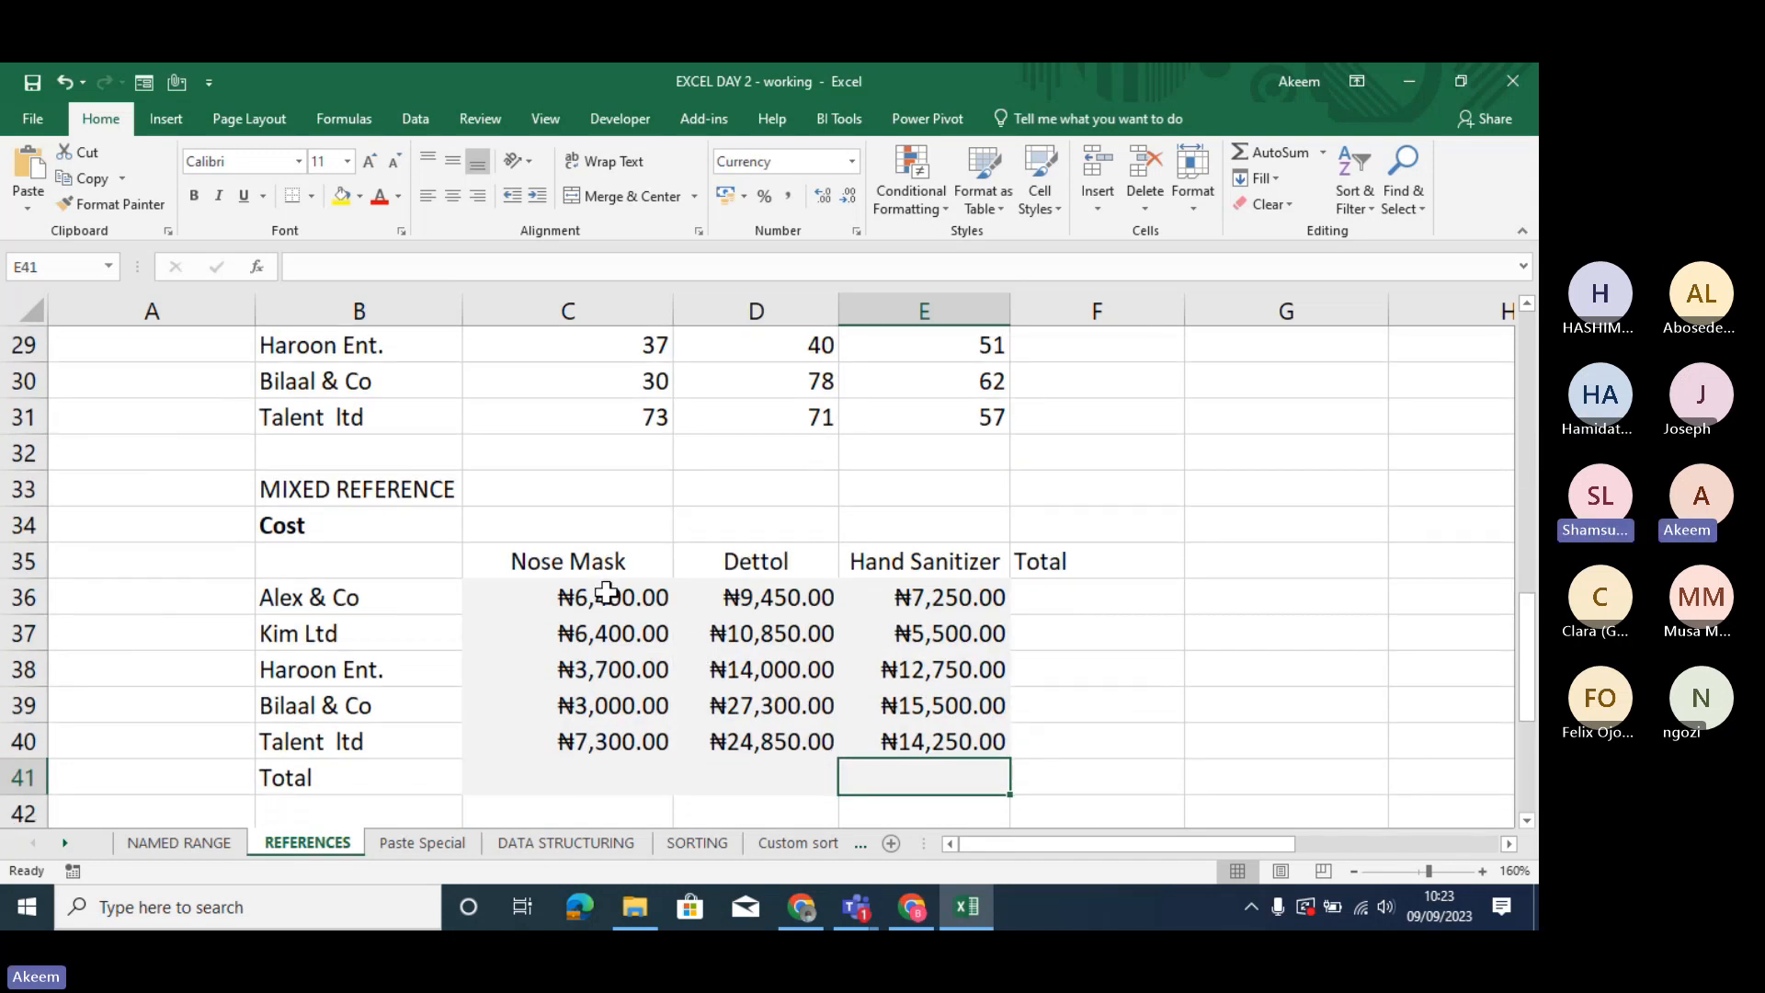
left_click_drag(607, 593, 957, 738)
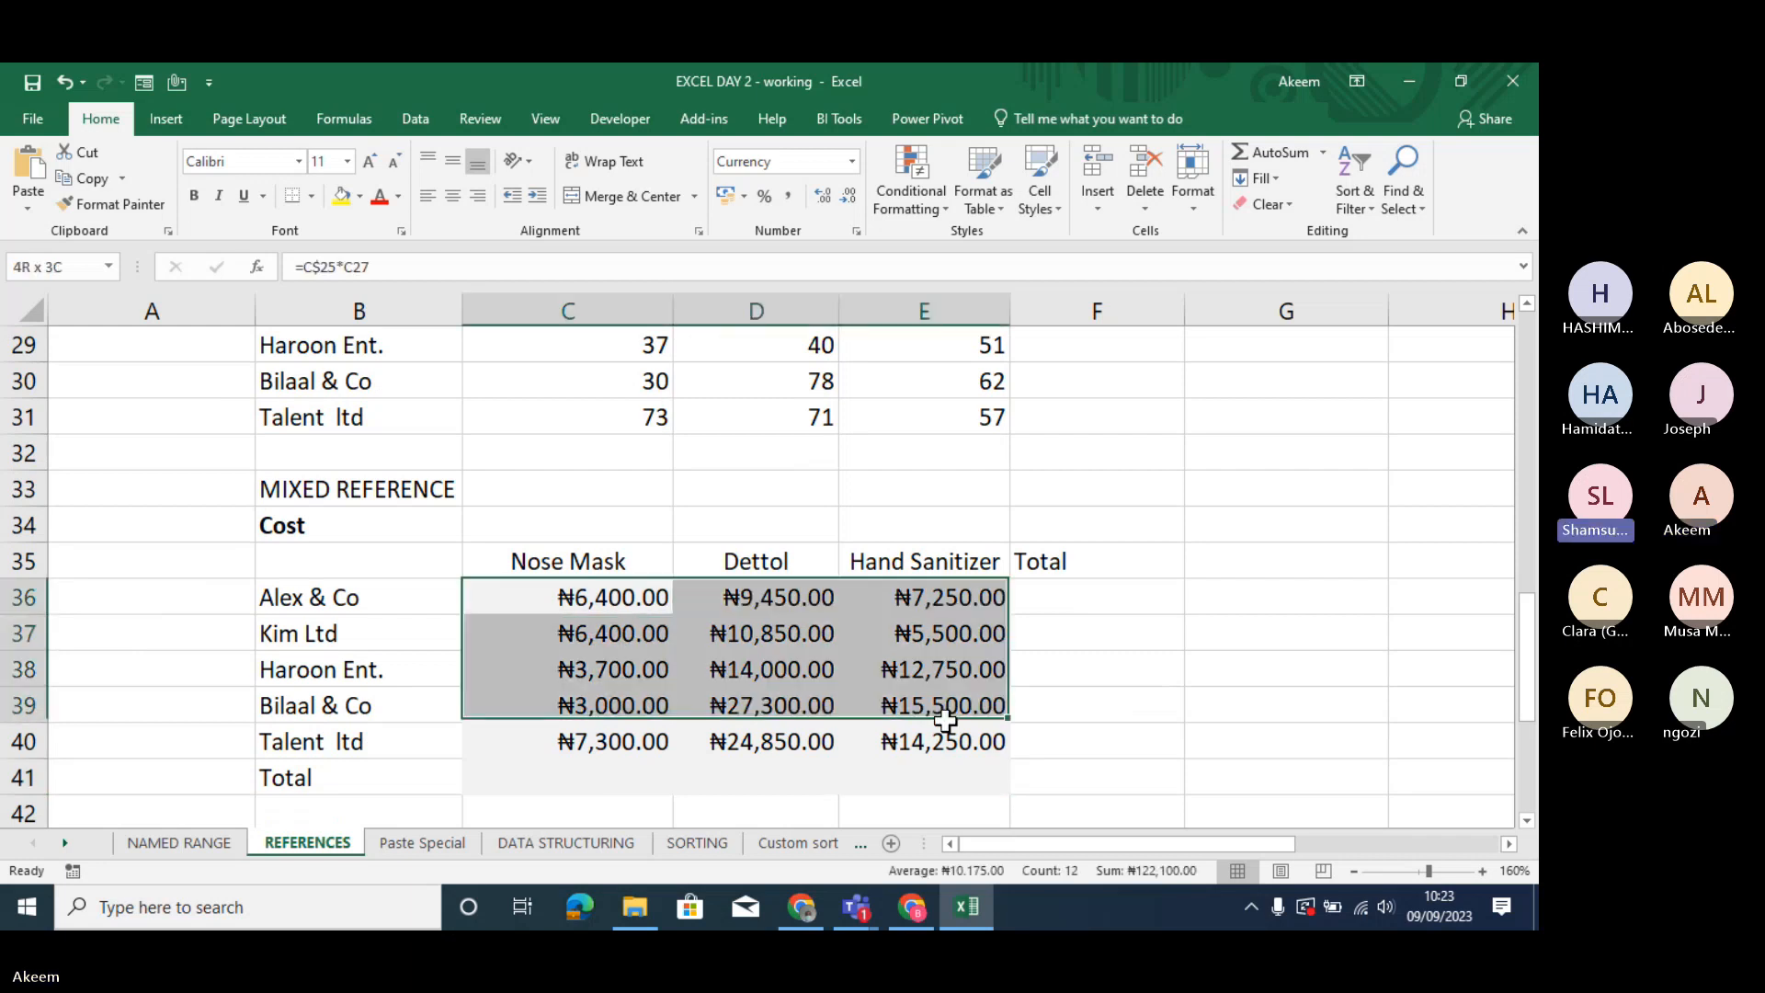
key("Delete")
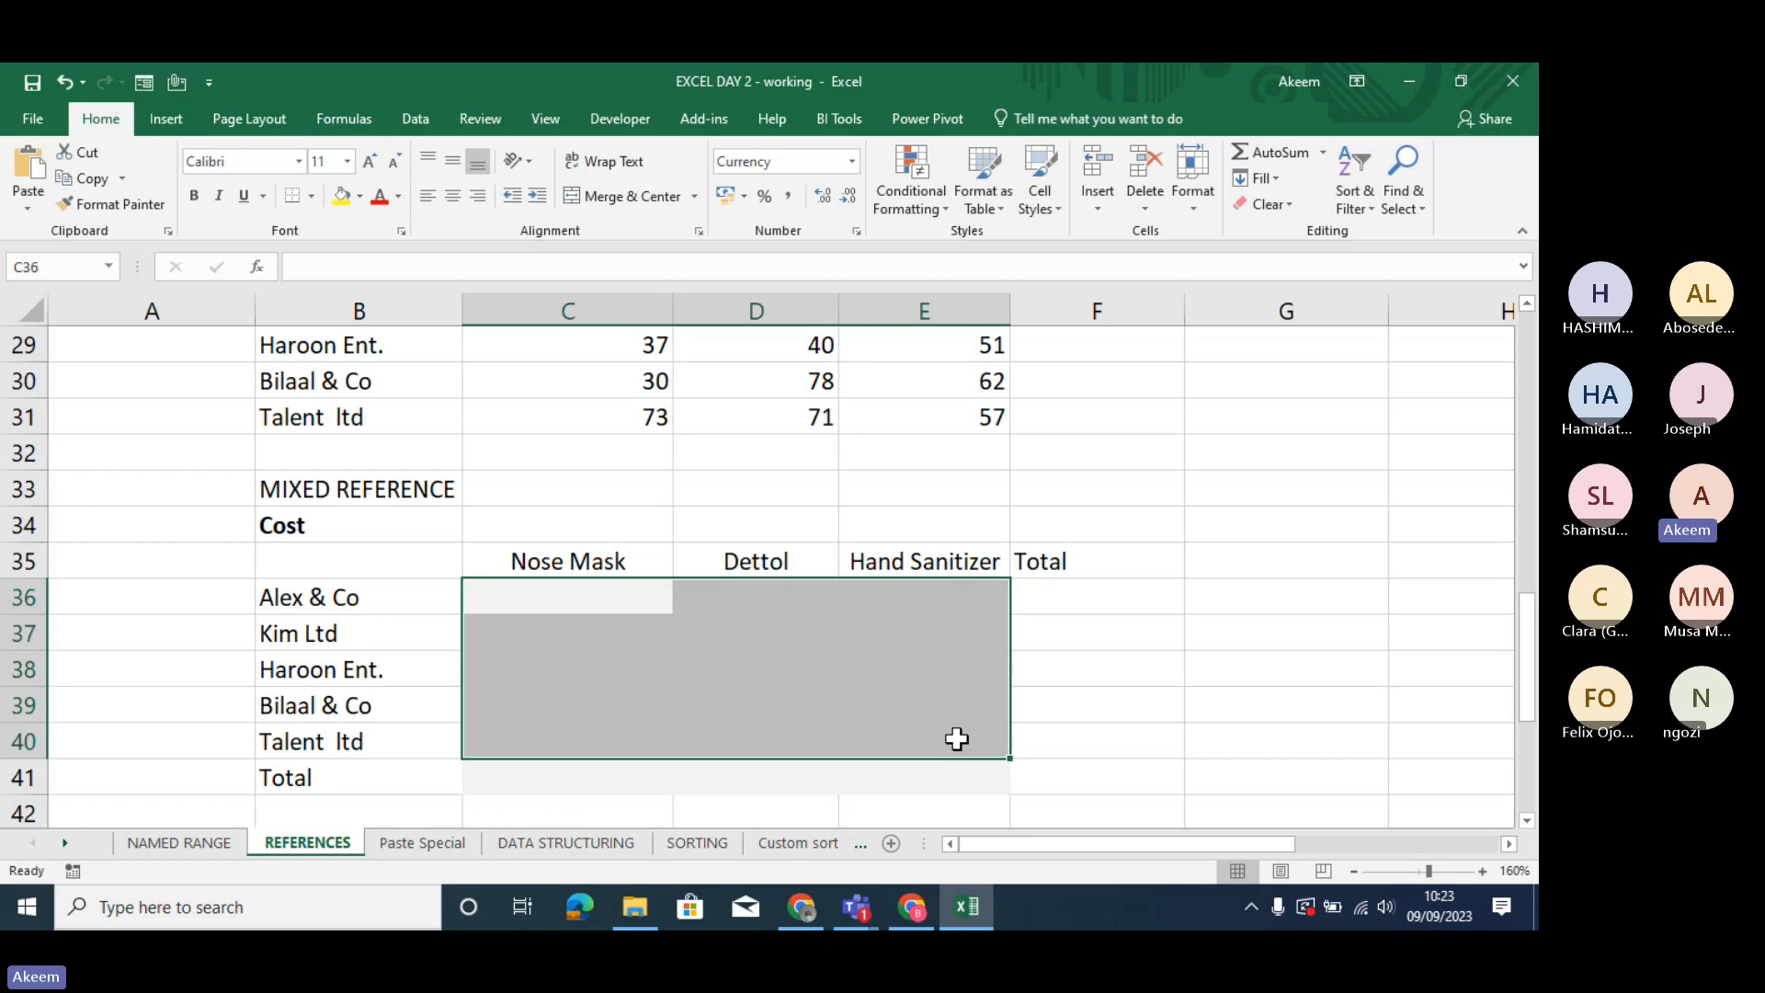
- Find and open the Windows On-Screen Keyboard, display its function keys, and minimize it
left_click(281, 910)
type("o")
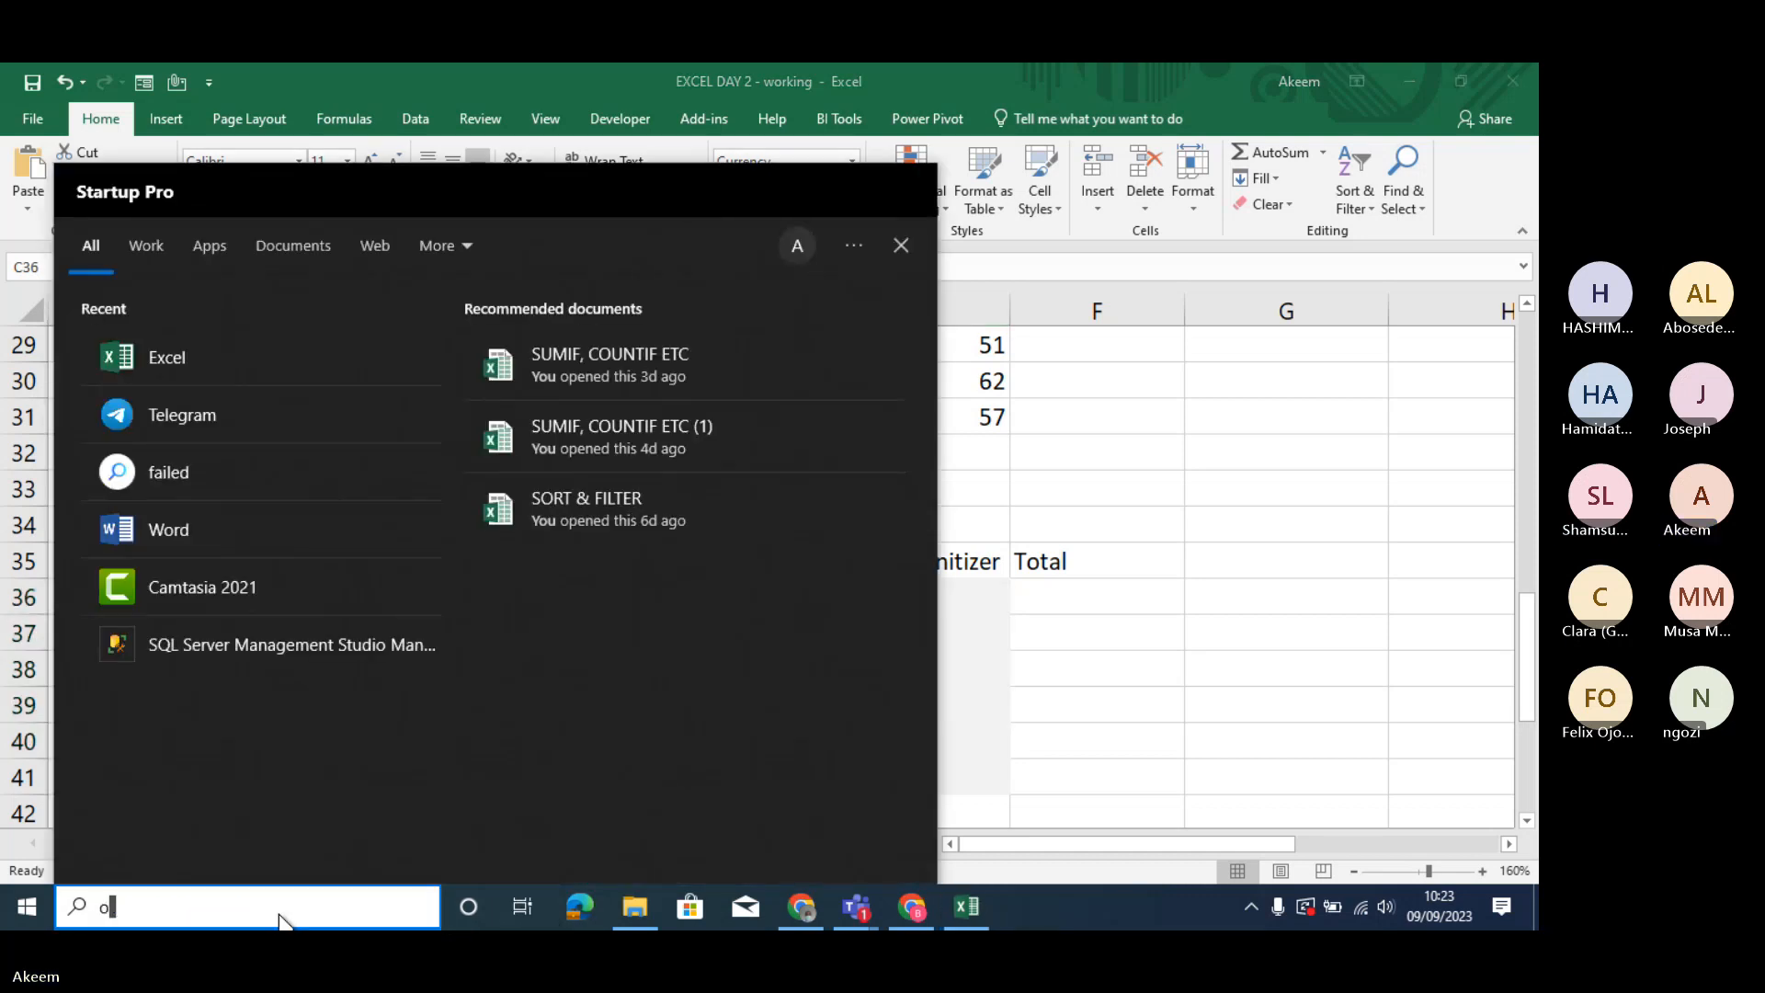
type("nscre")
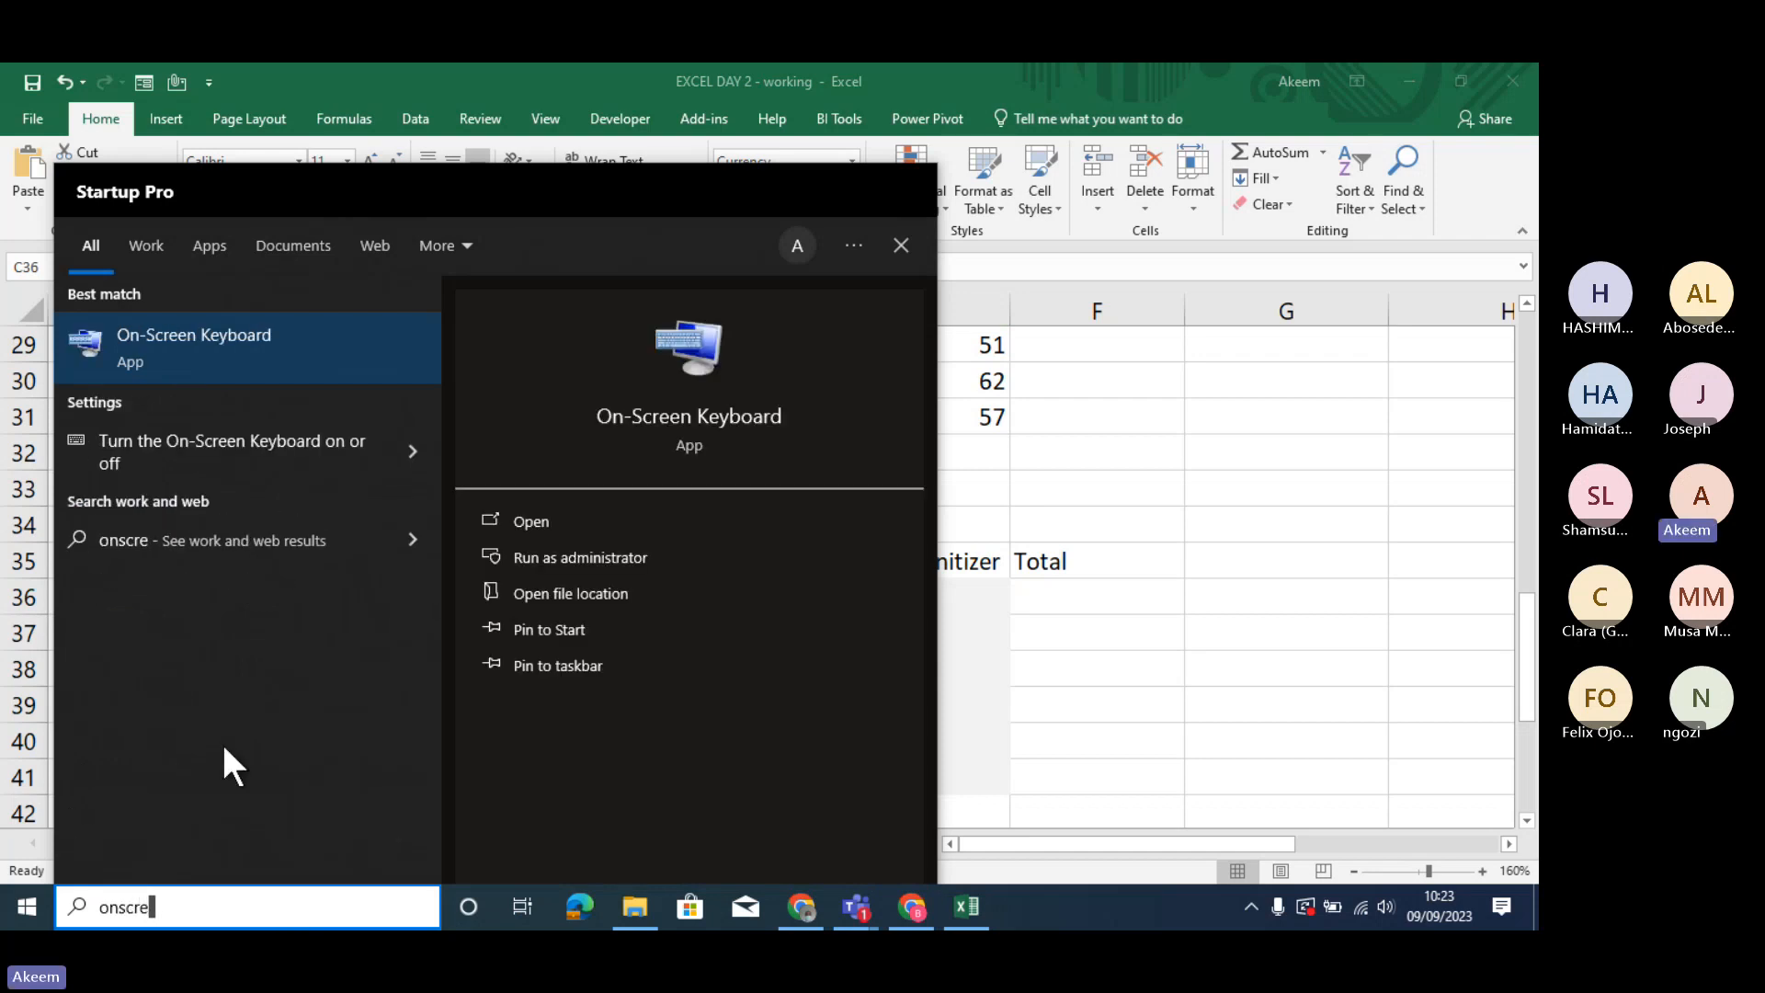
left_click(211, 332)
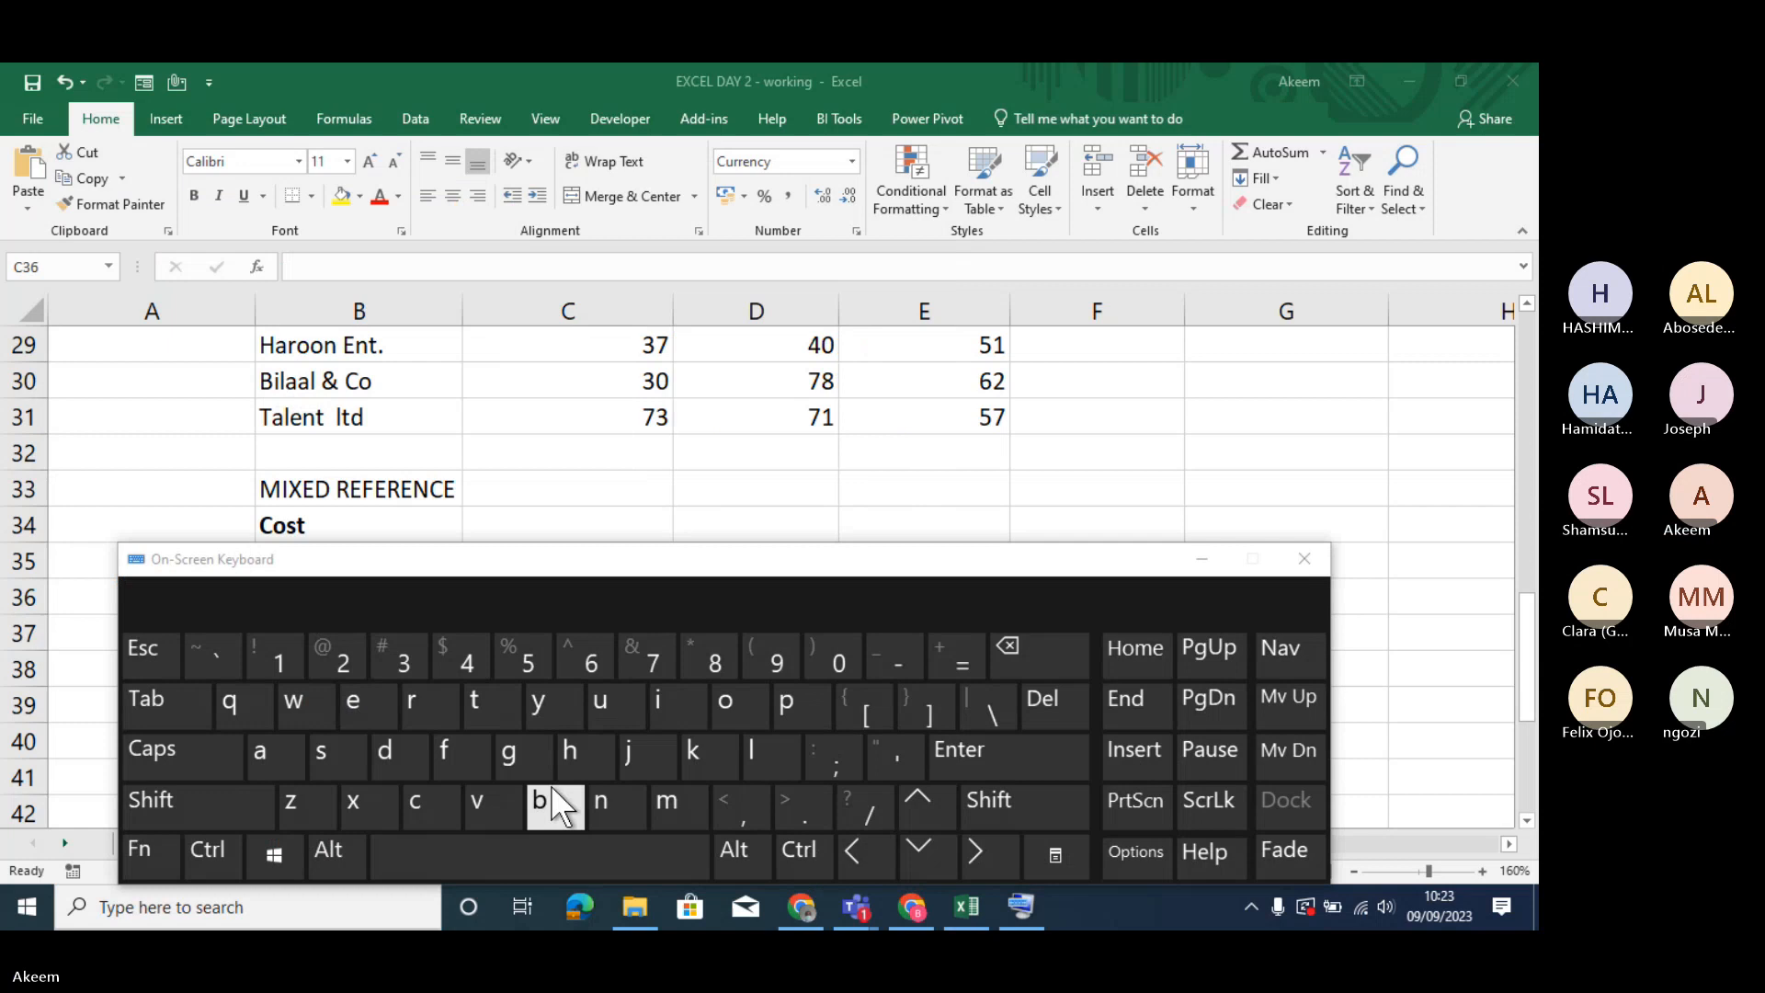
left_click(162, 851)
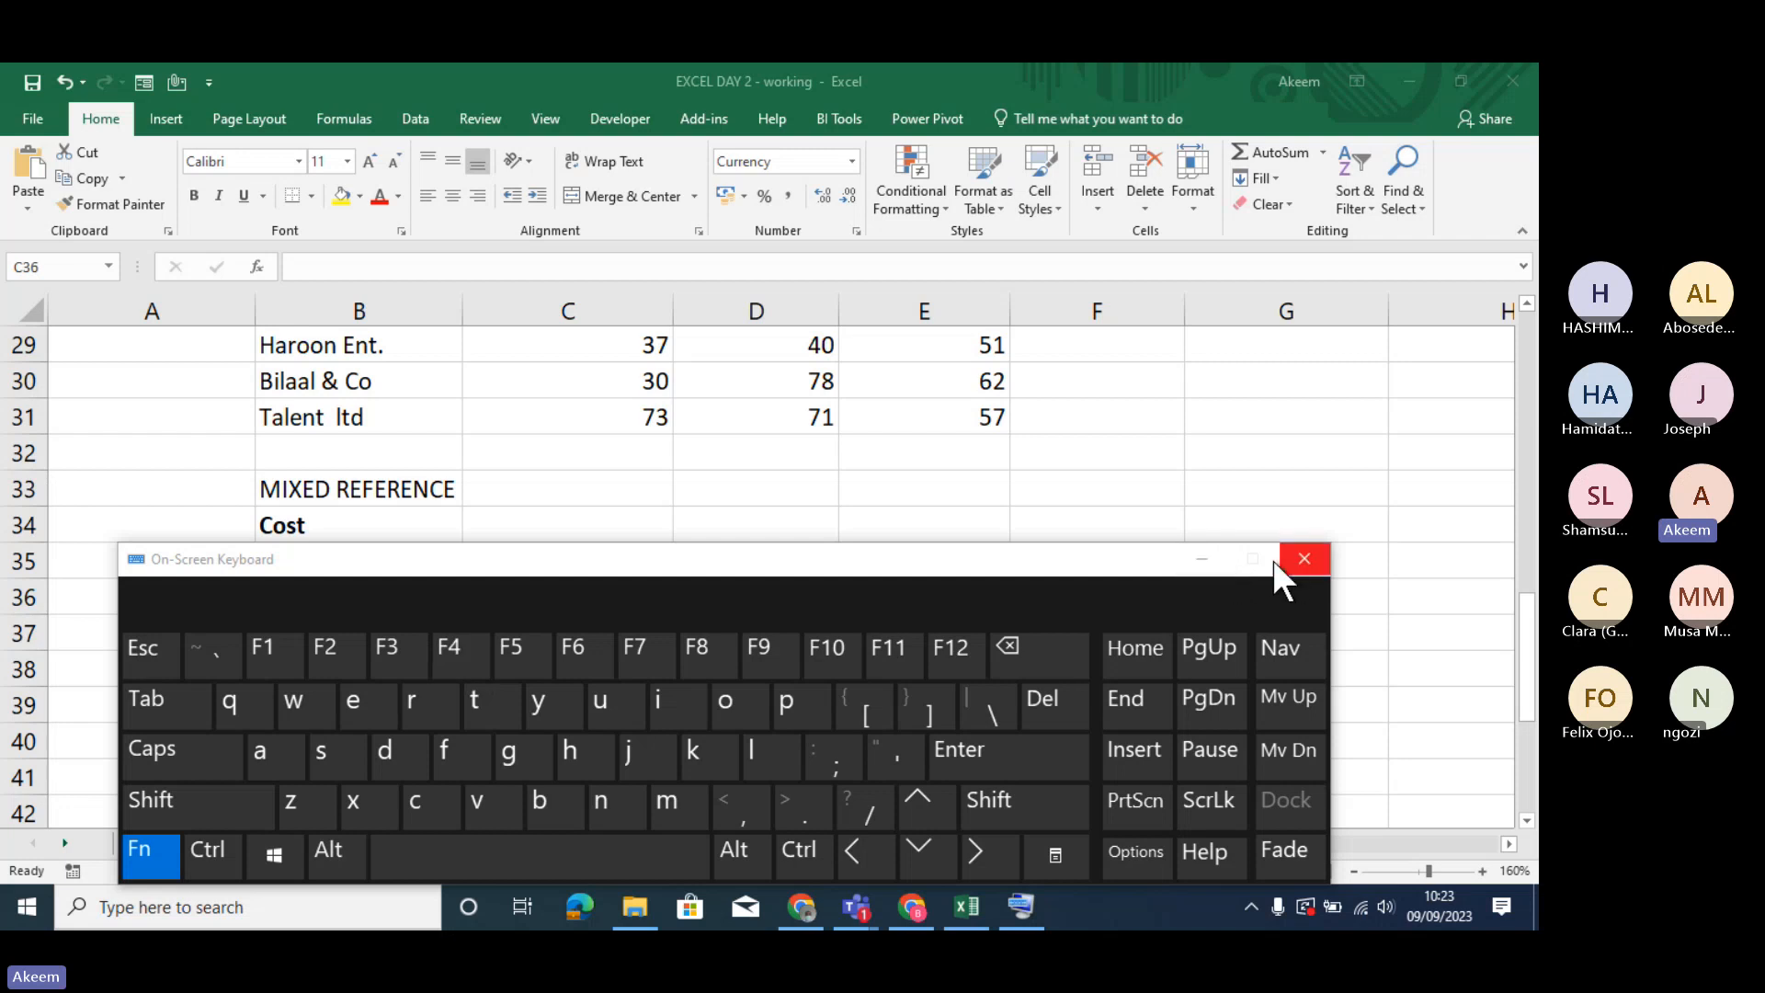
left_click(1201, 558)
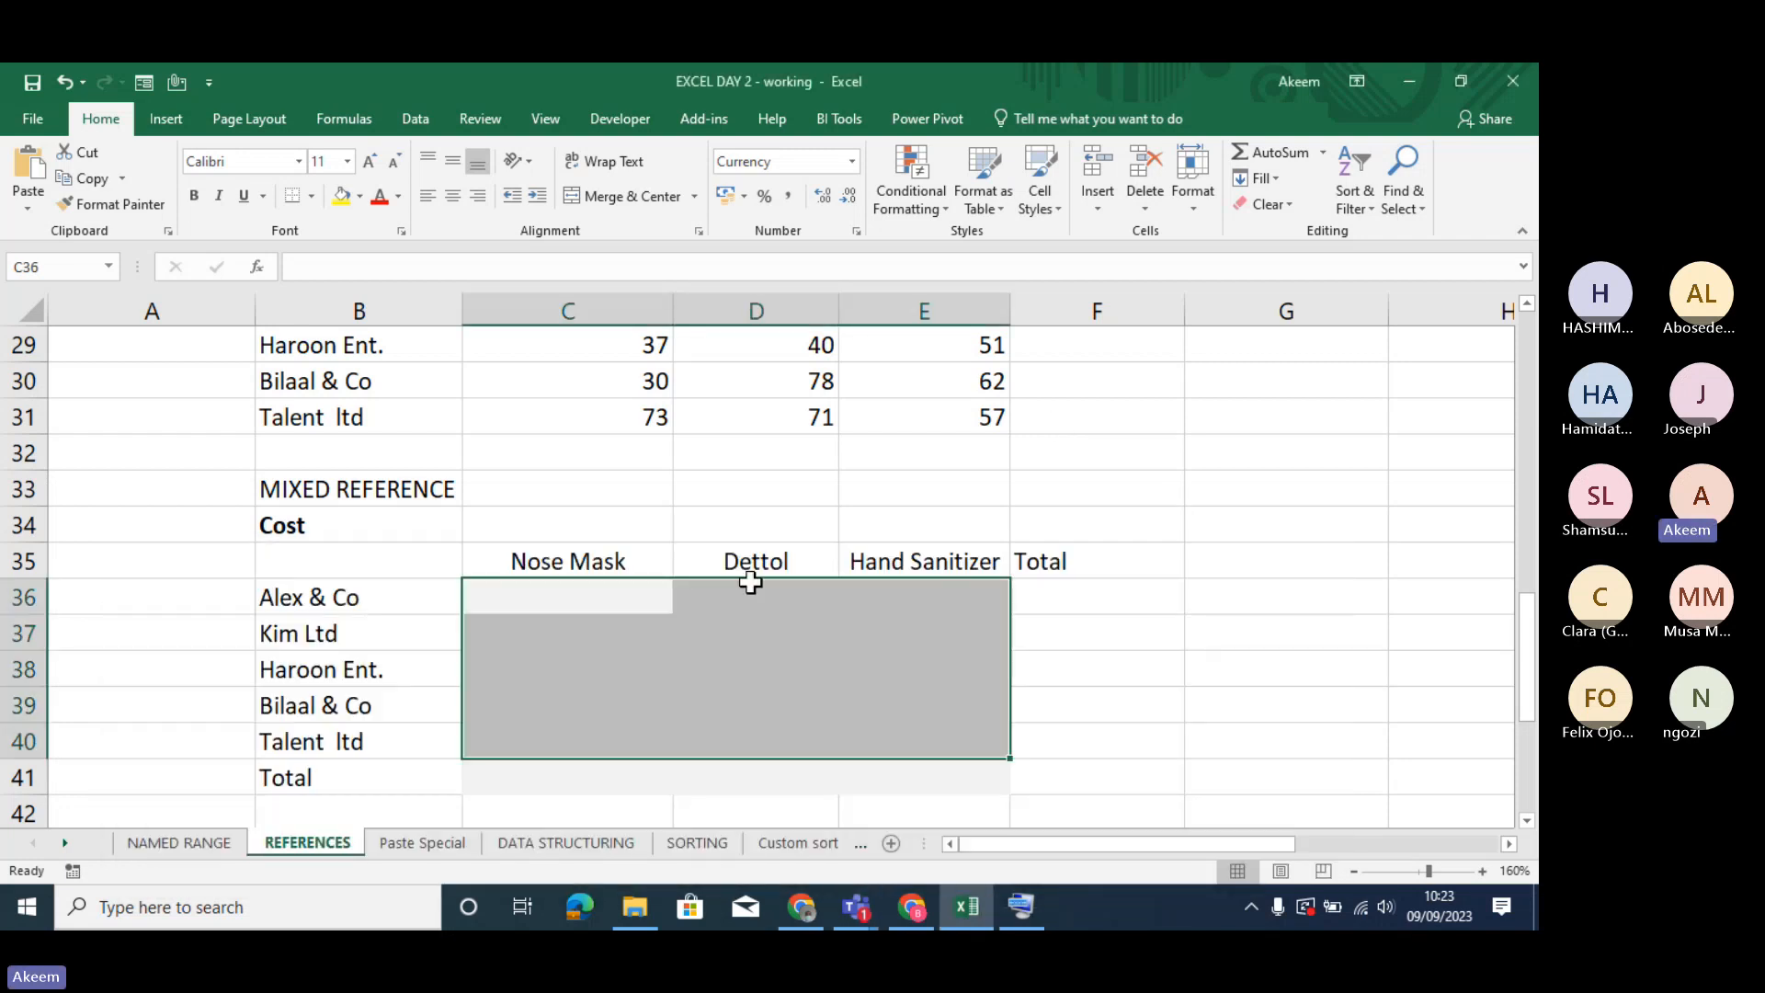
- Enter =C25 in C36 to reference the Nose Mask rate for Alex & Co, and reselect the cell
left_click(614, 592)
type("=")
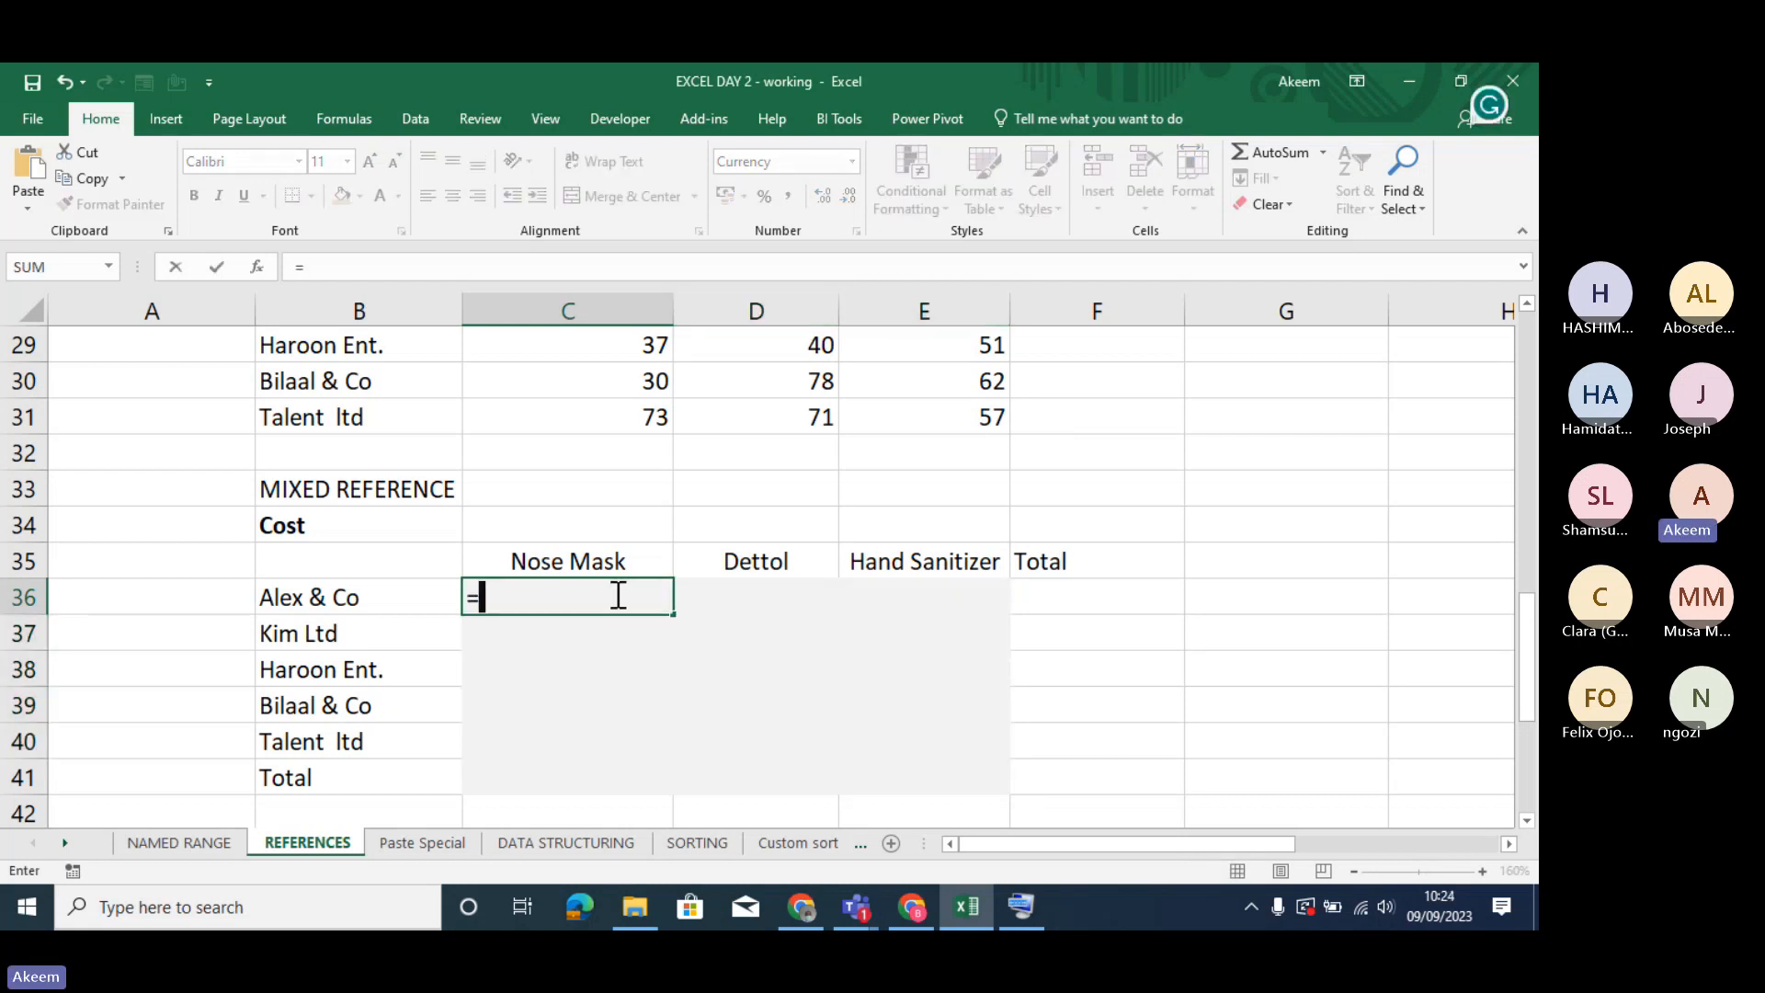
key("Up")
key("Up")
key("Up")
key("Up")
key("Up")
key("Up")
key("Up")
key("Up")
key("Up")
key("Up")
key("Up")
key("Up")
key("Up")
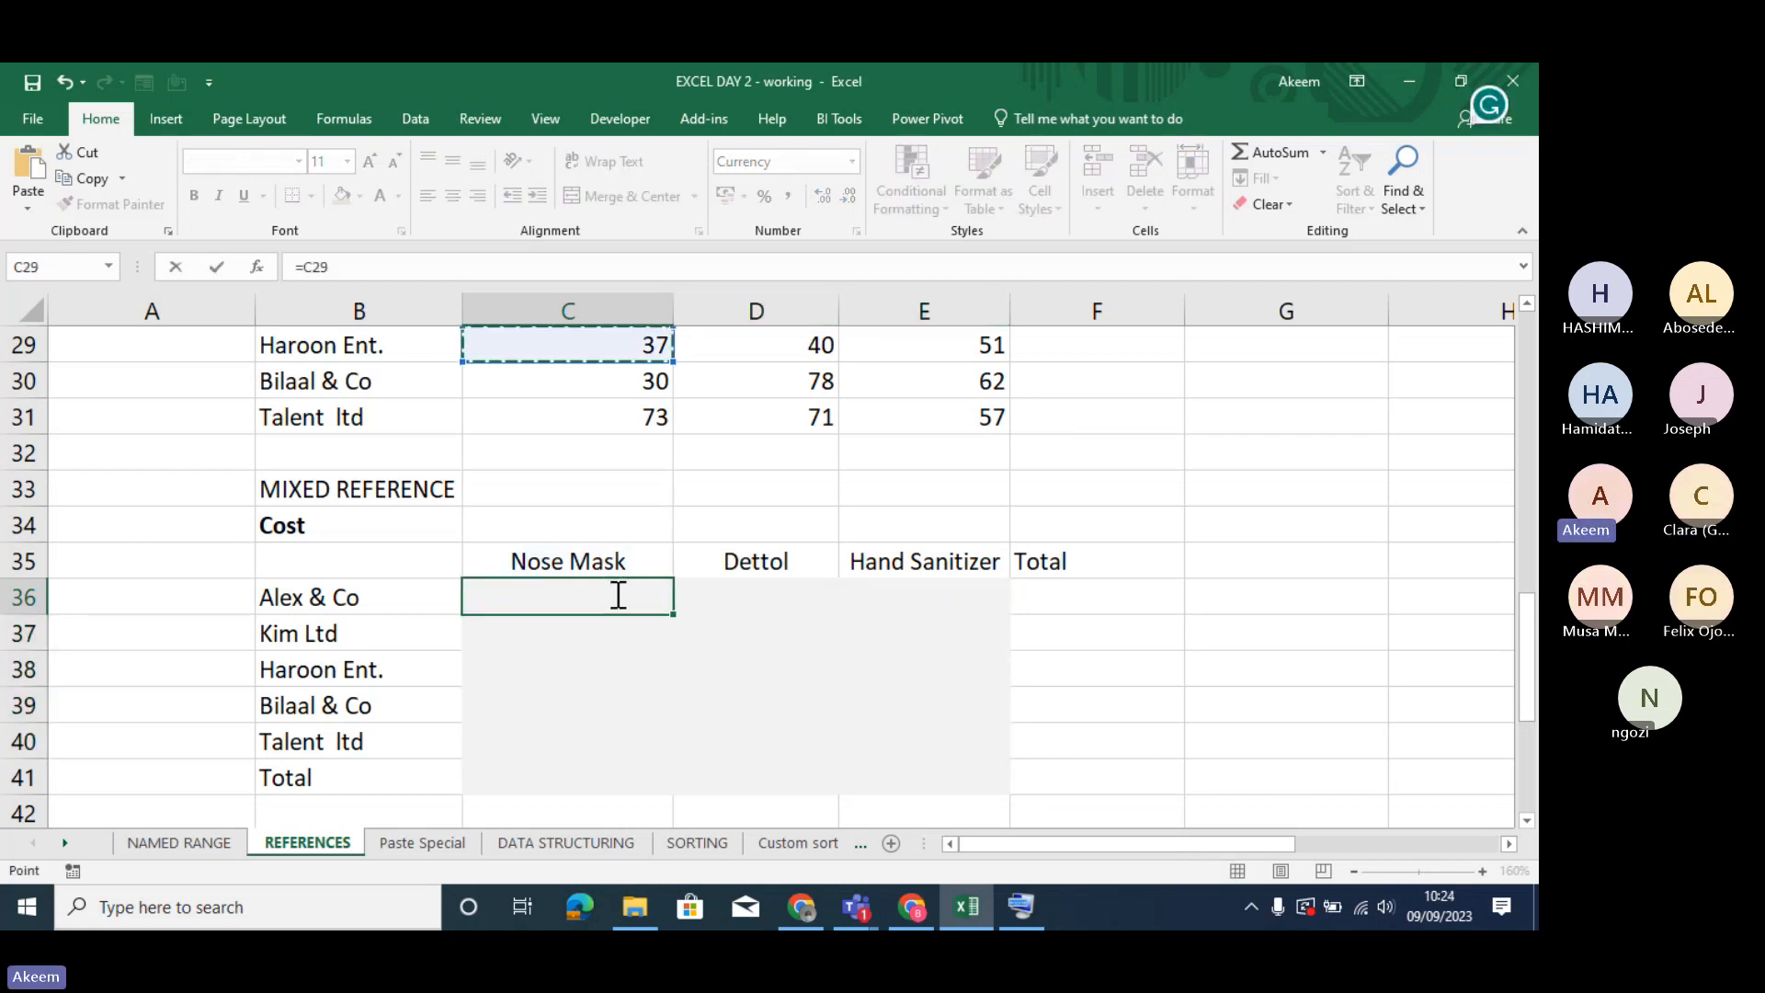
key("Down")
key("Down")
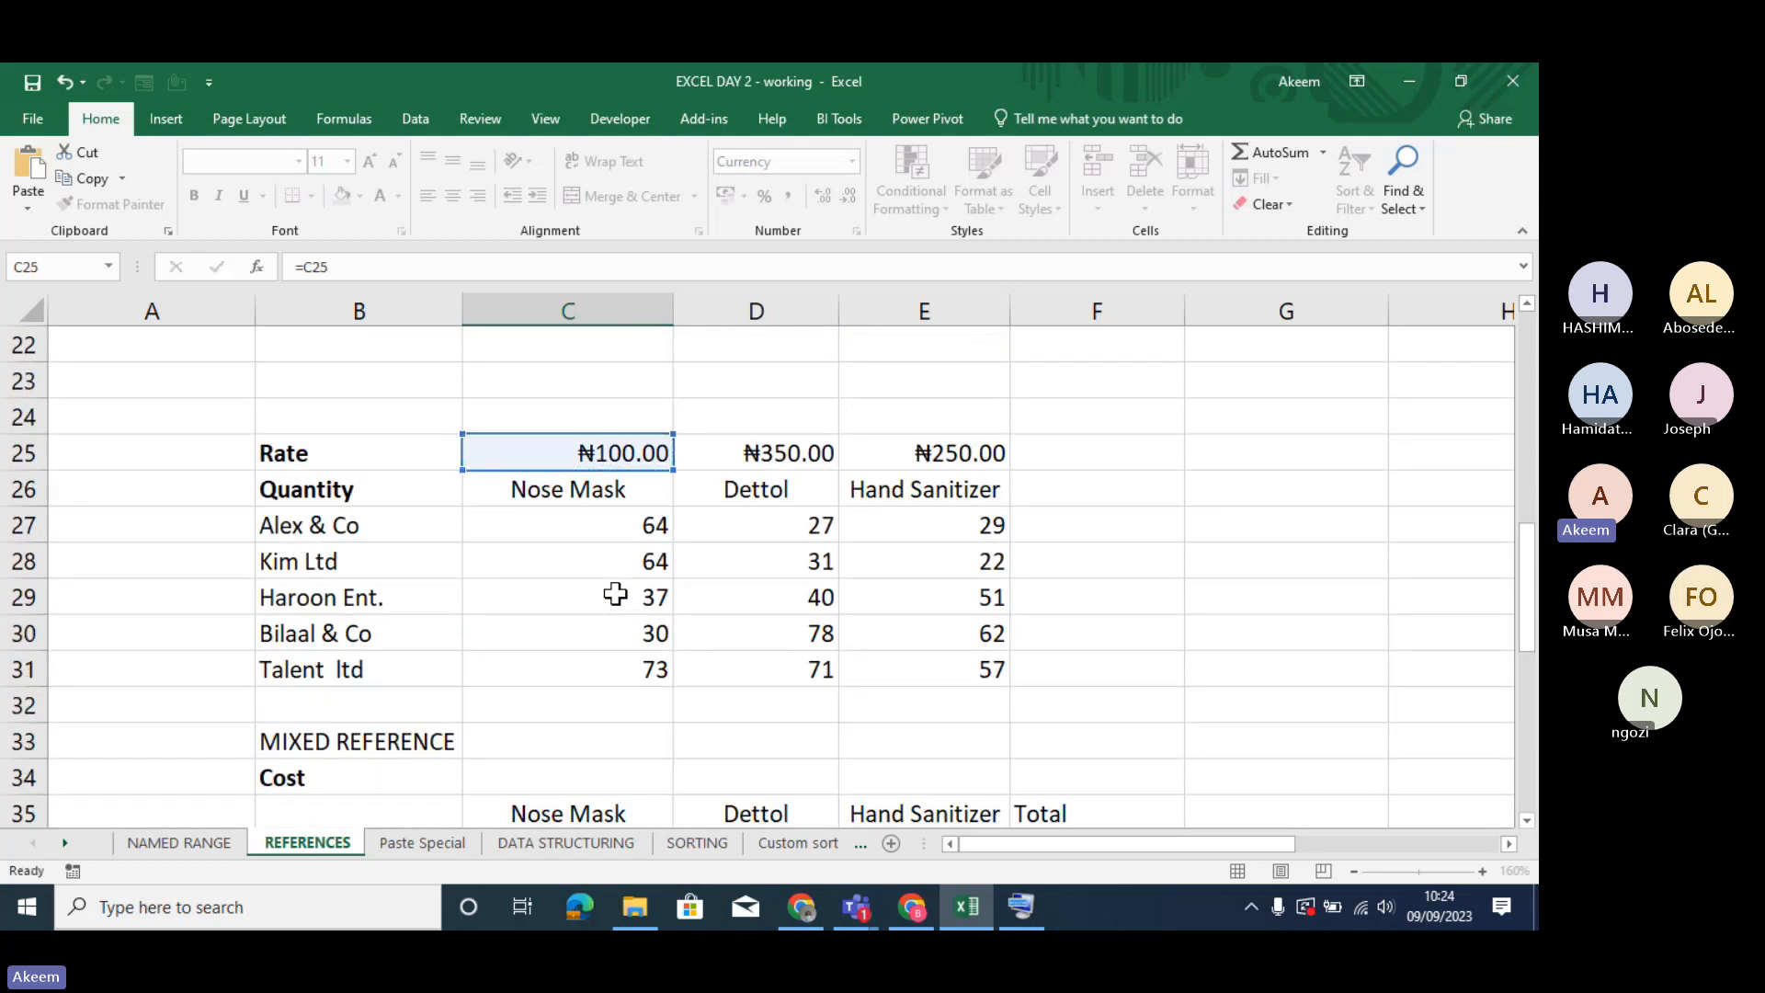
key("Return")
key("Up")
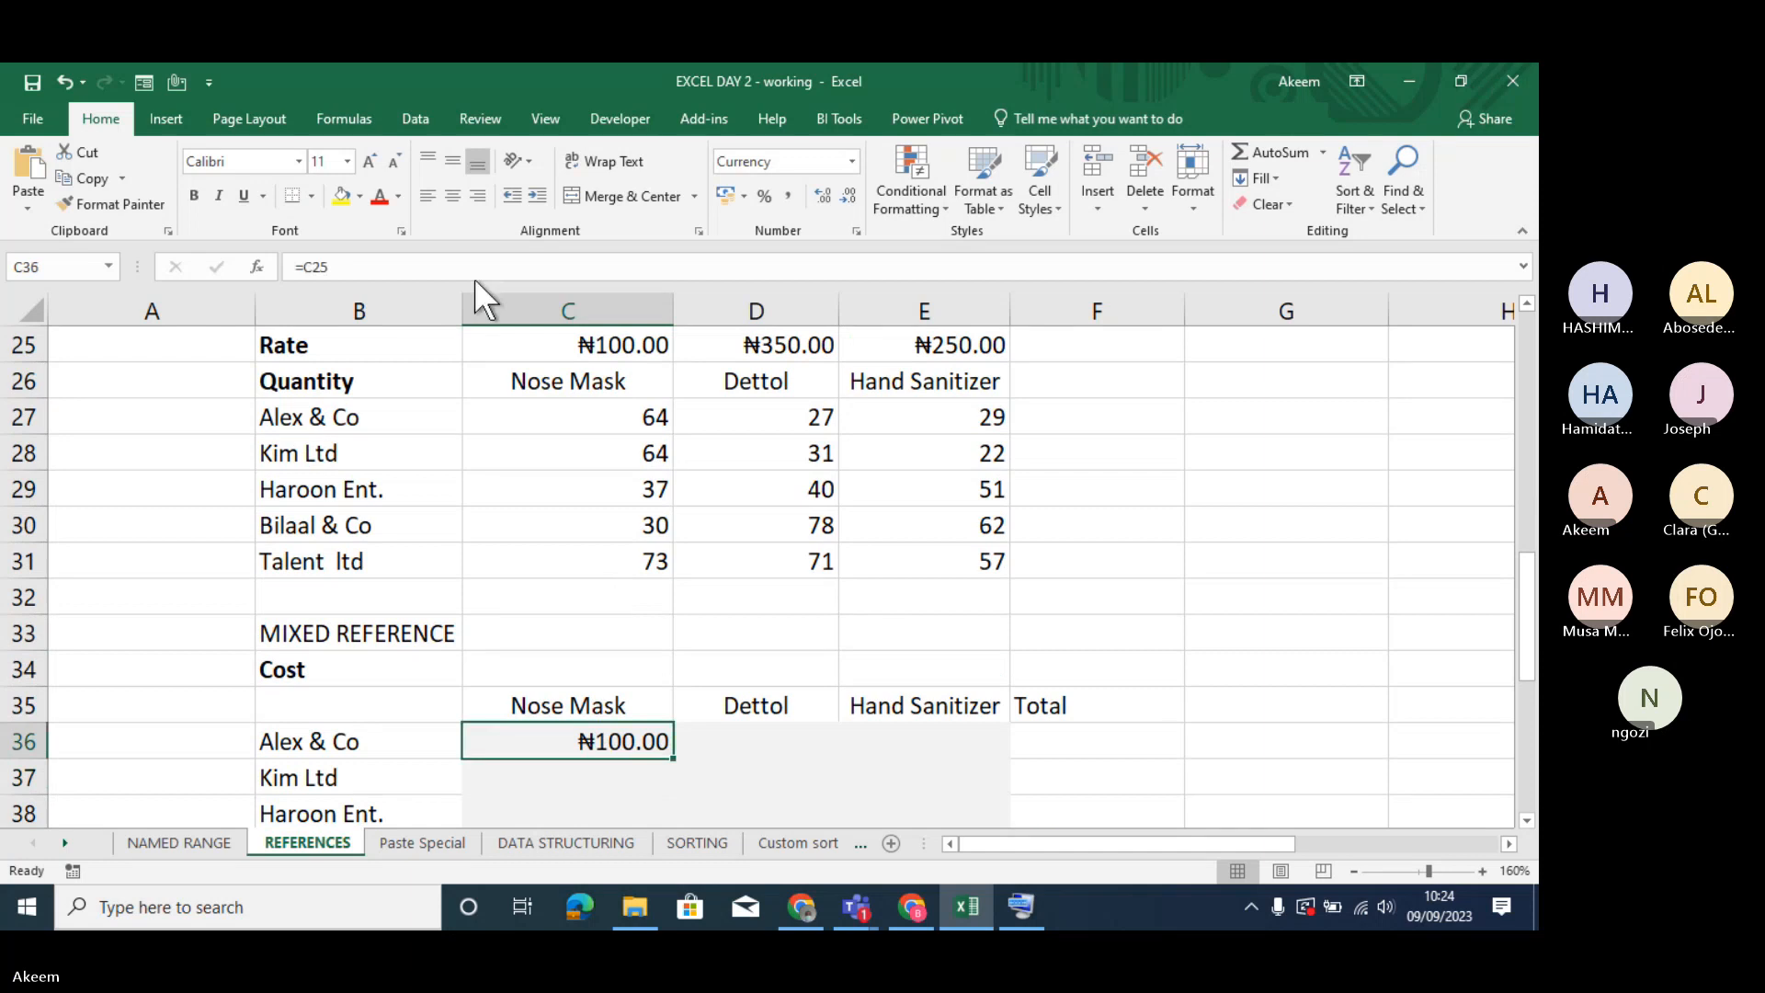
- Try to make the C25 reference in C36 absolute using F4 on the On-Screen Keyboard, and minimize the keyboard
left_click(323, 266)
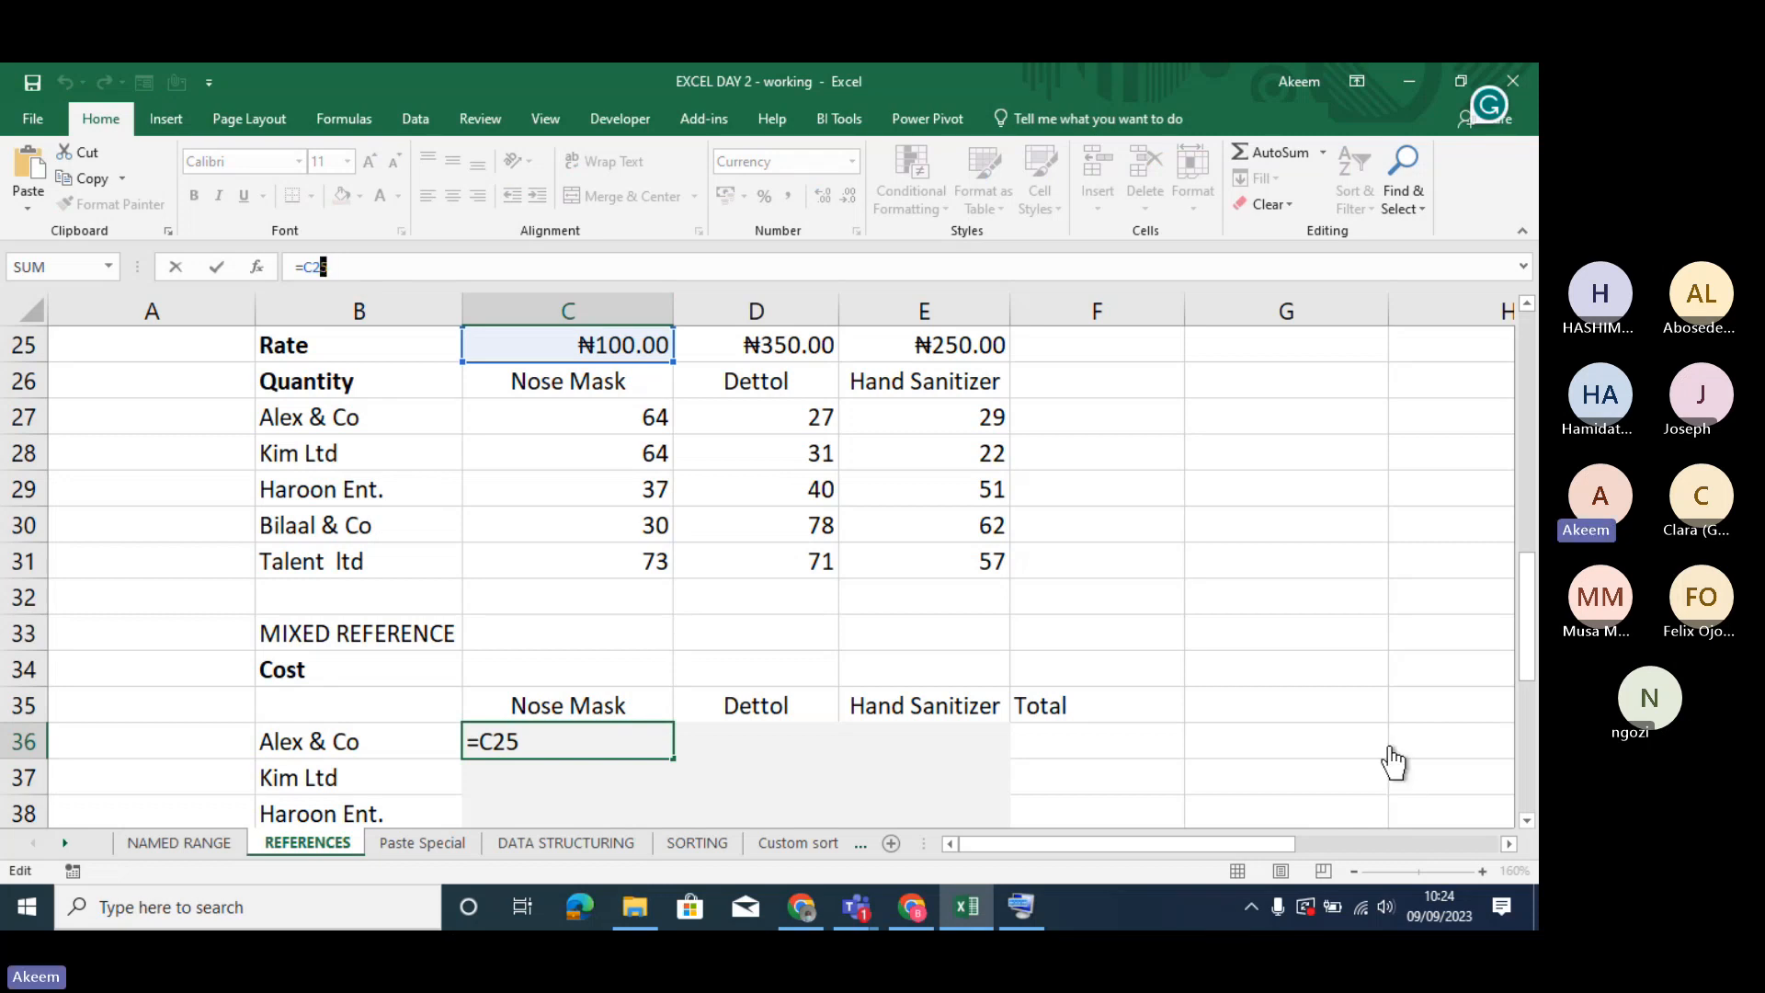
left_click(1021, 909)
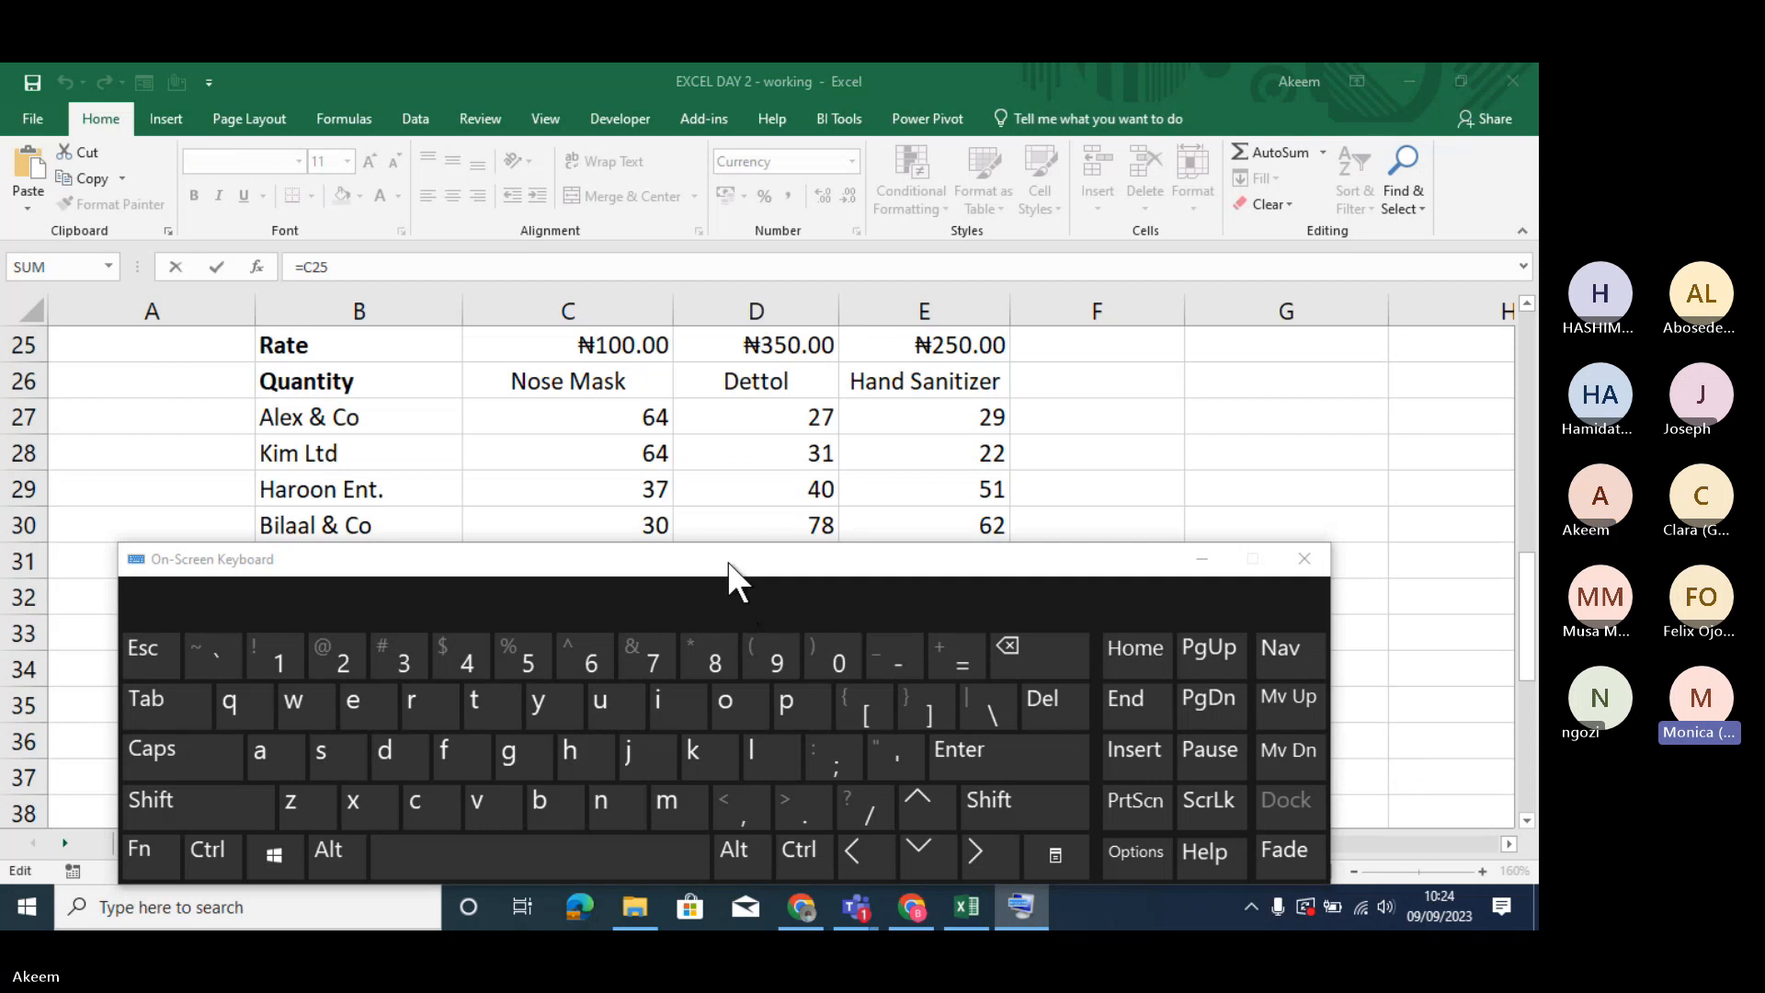
left_click_drag(726, 561, 978, 214)
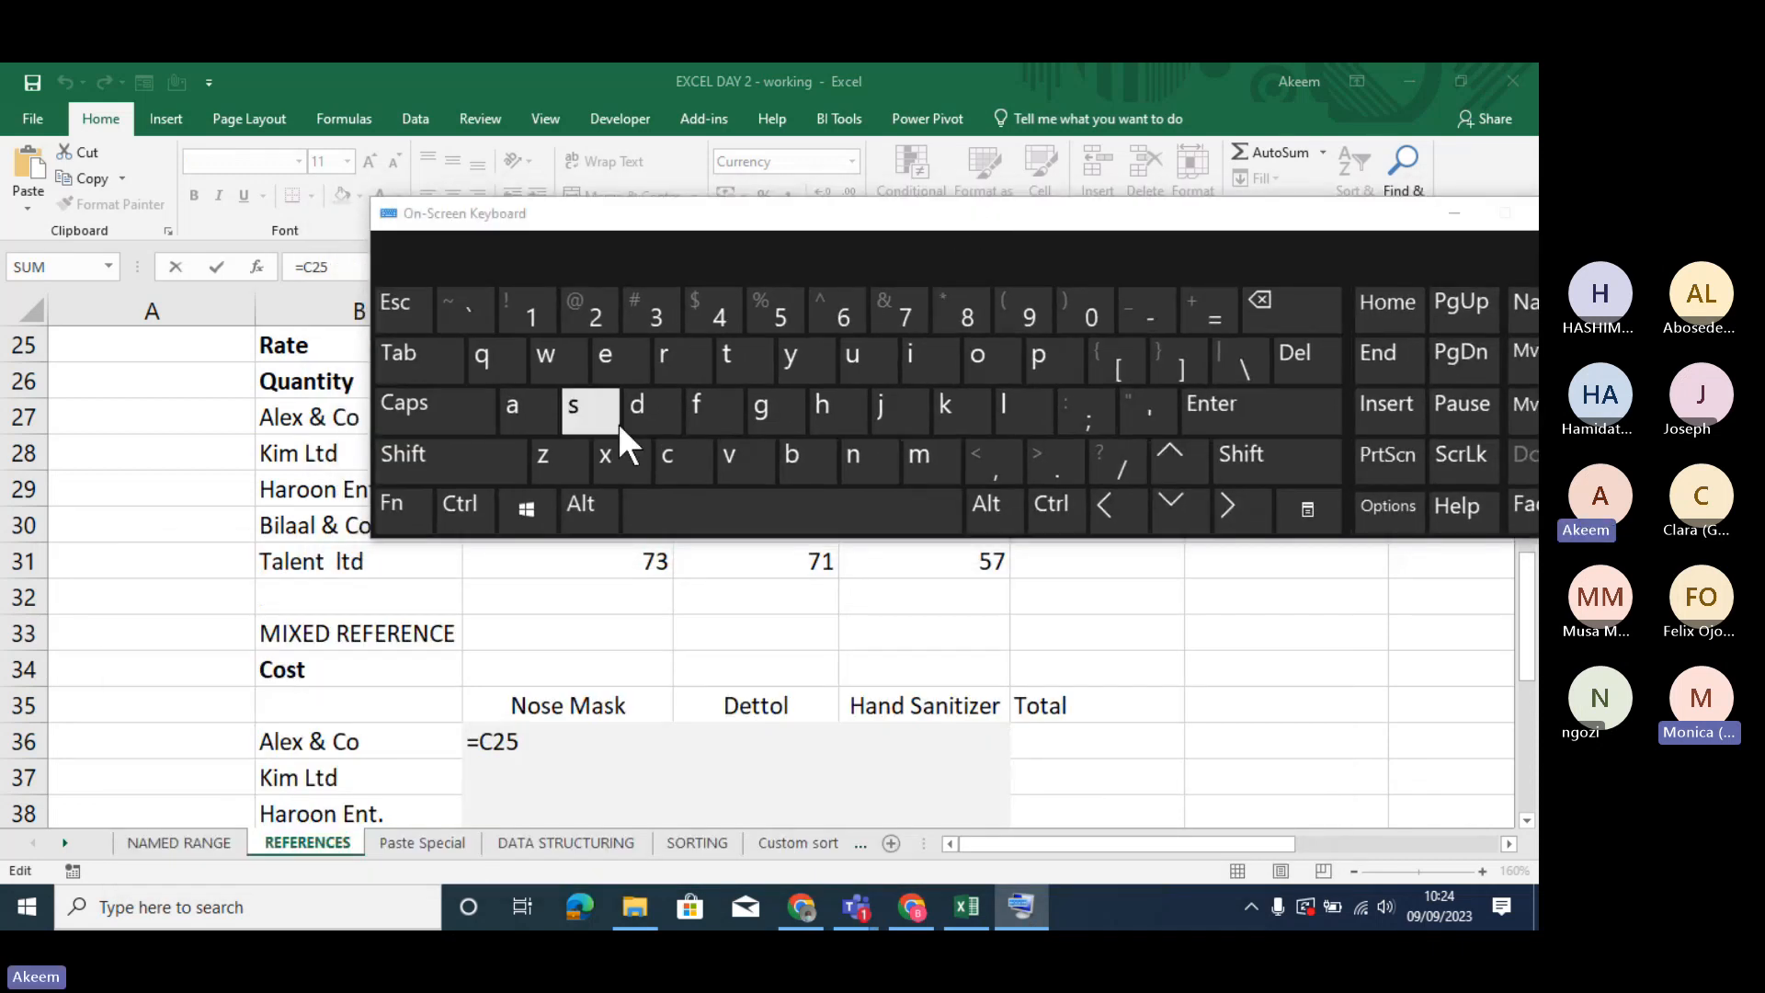
left_click(419, 506)
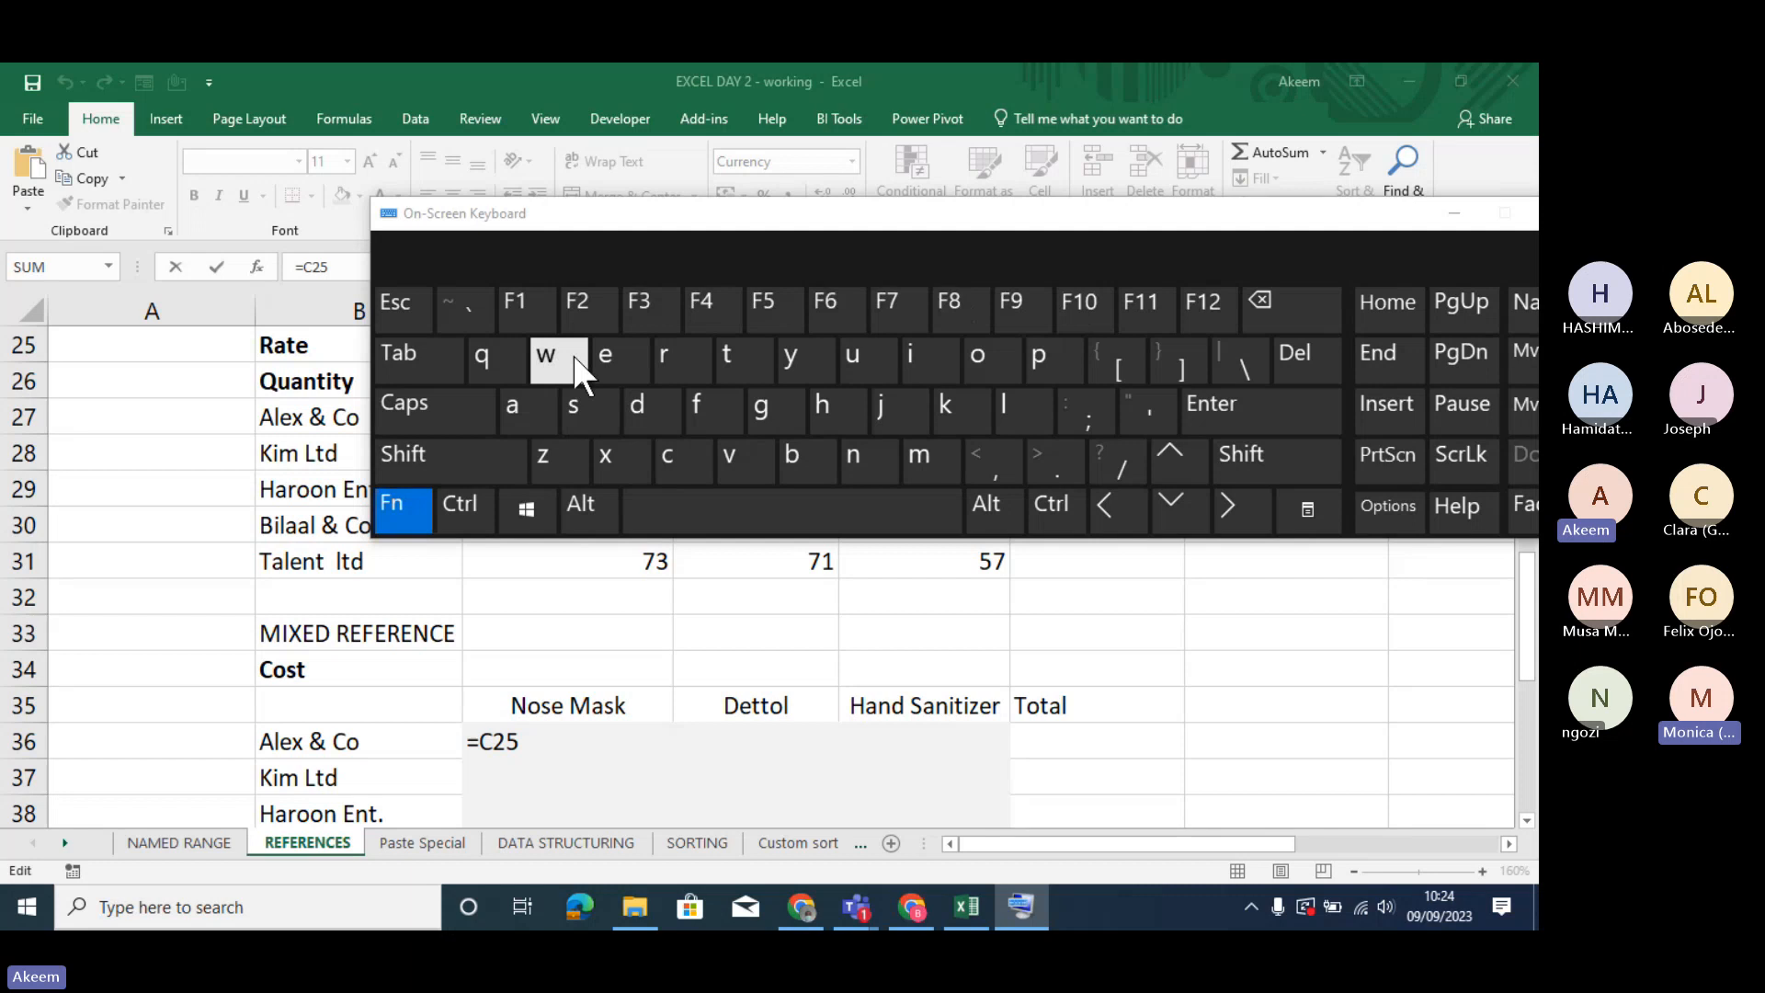
left_click(723, 303)
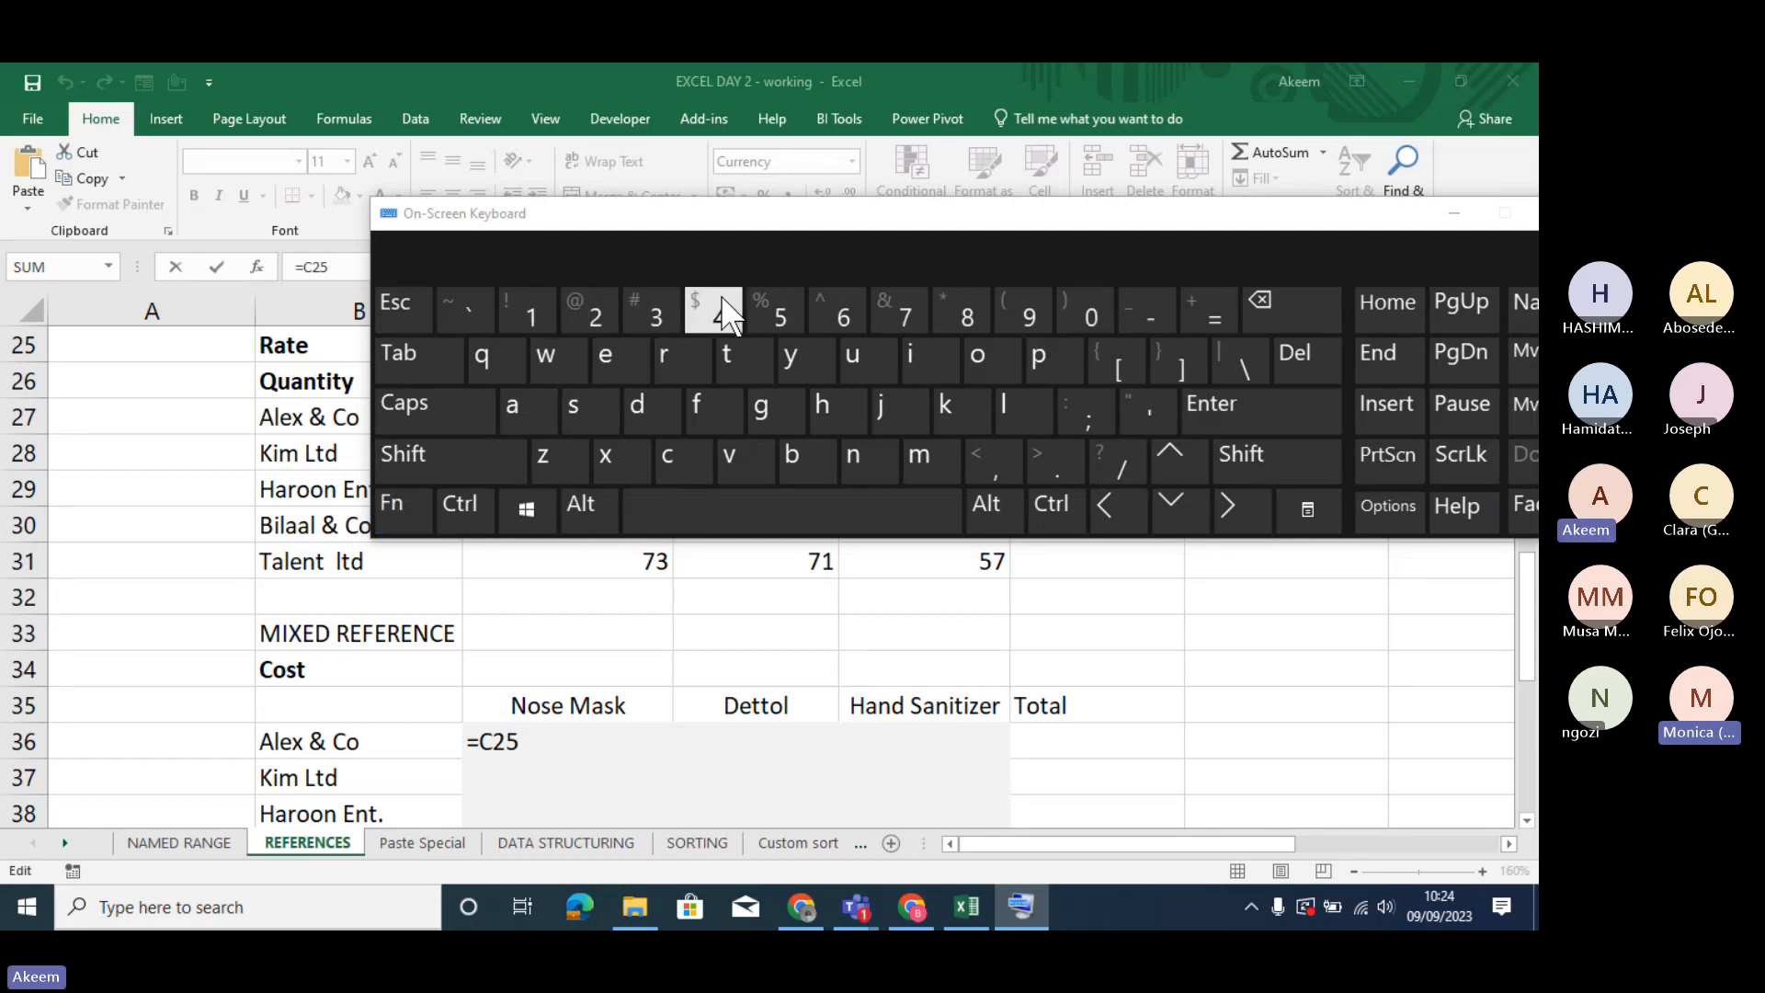
left_click(409, 505)
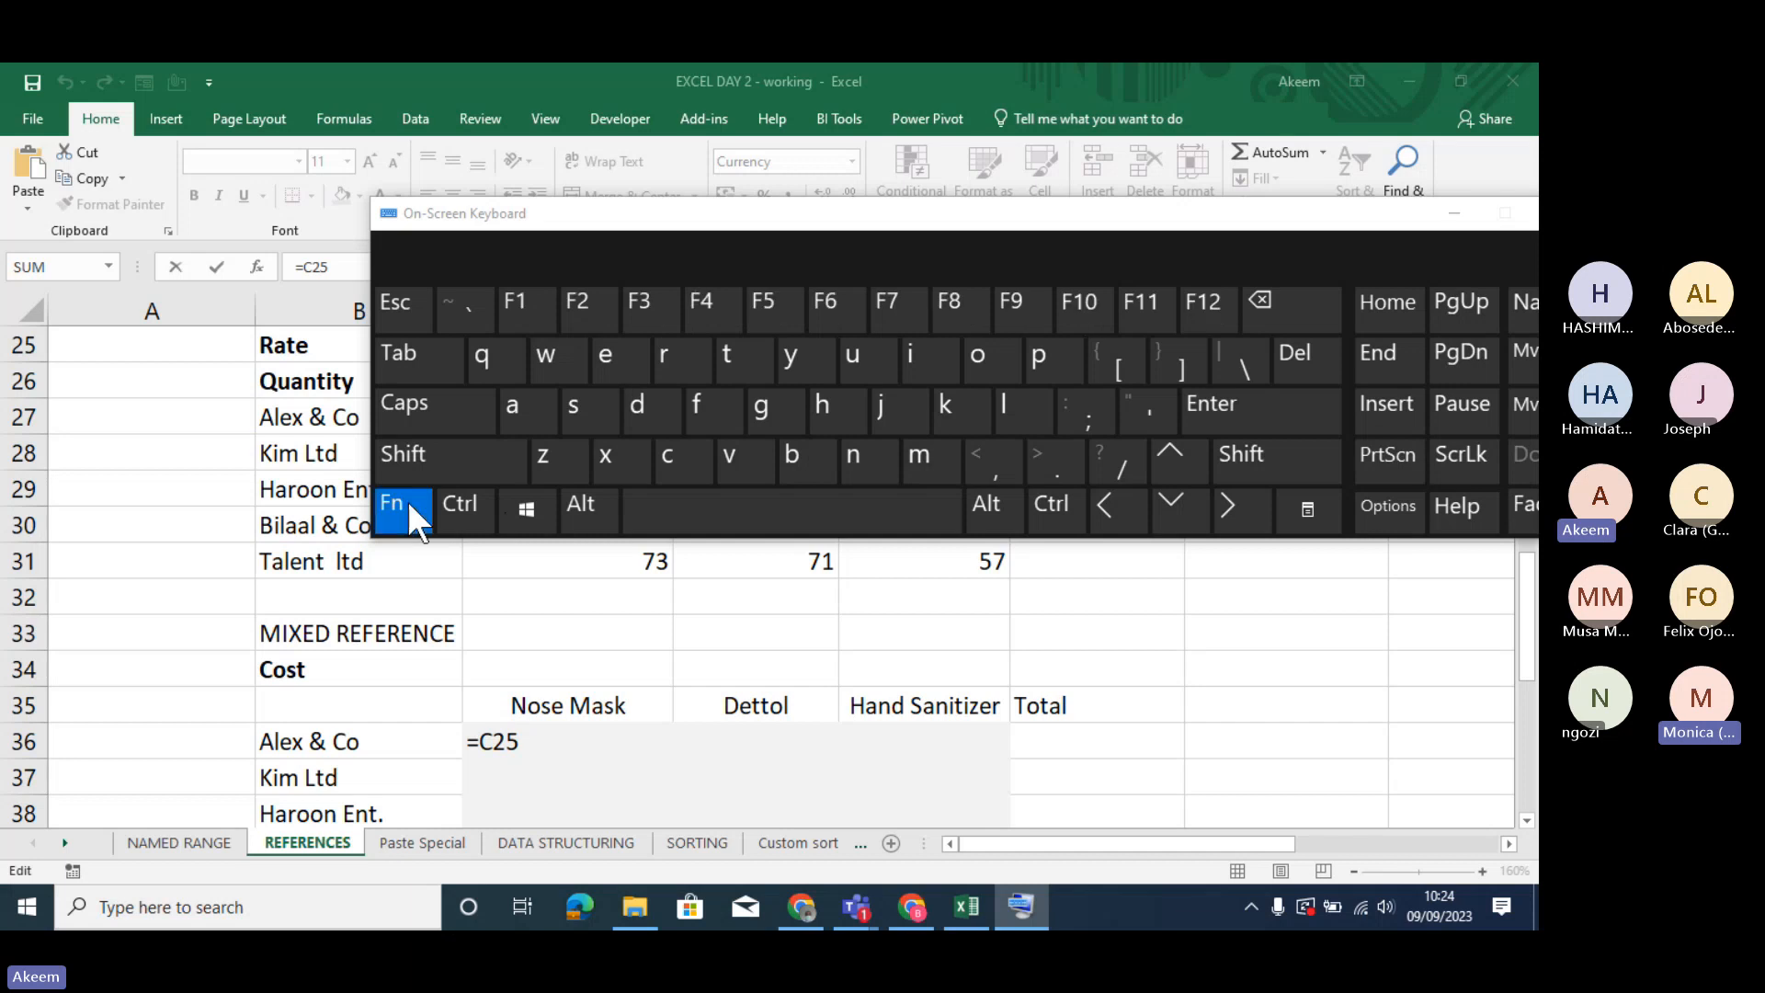
left_click(708, 321)
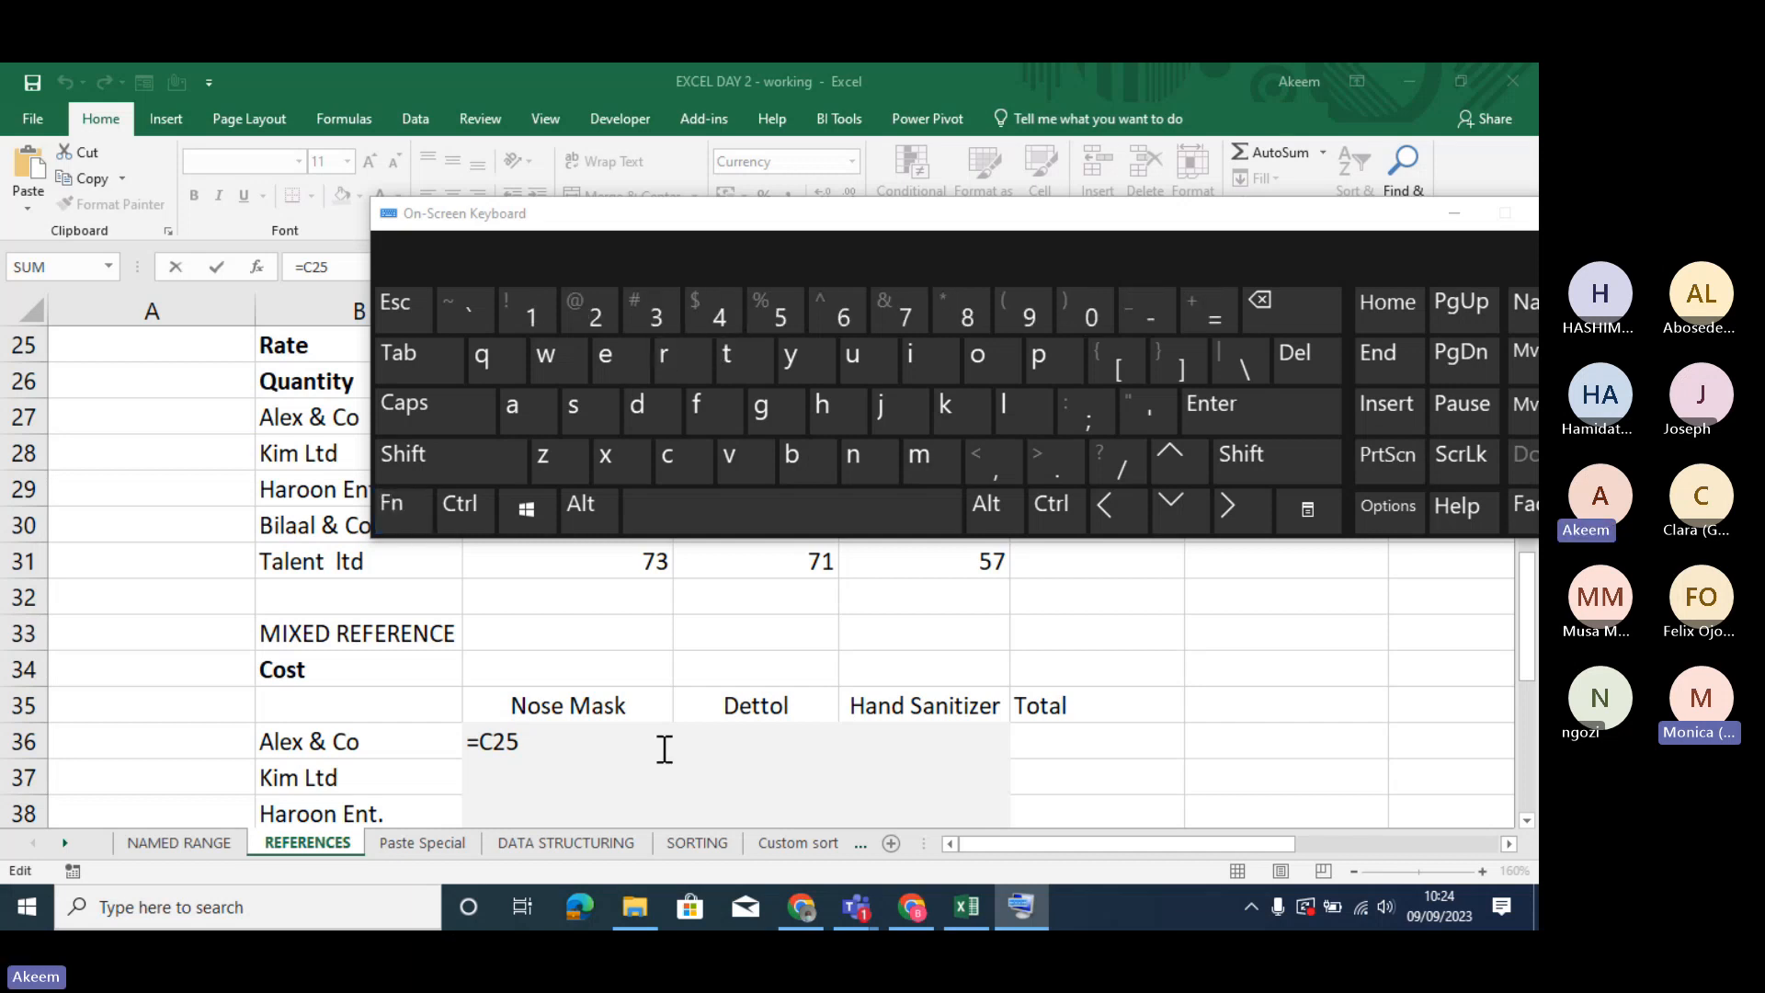
left_click(1450, 213)
- Replace the contents of C36 with the absolute Nose Mask rate reference =$C$25 and reselect the cell
left_click(558, 742)
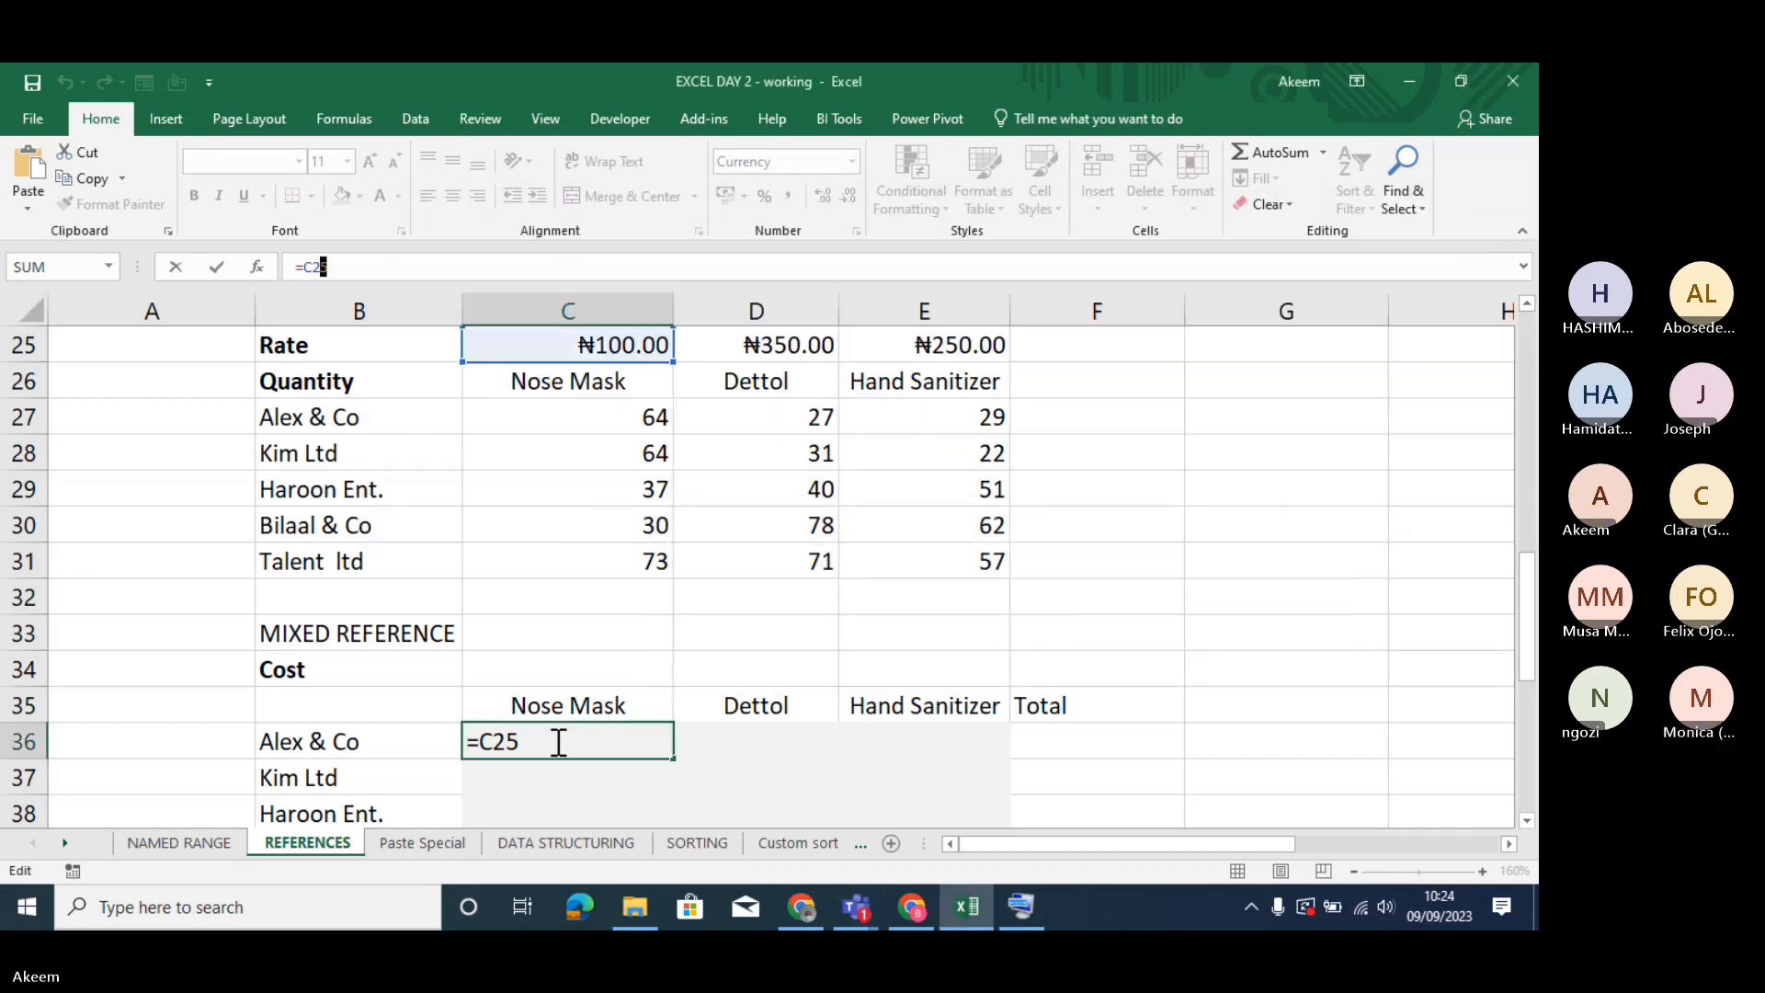
key("BackSpace")
key("BackSpace")
key("BackSpace")
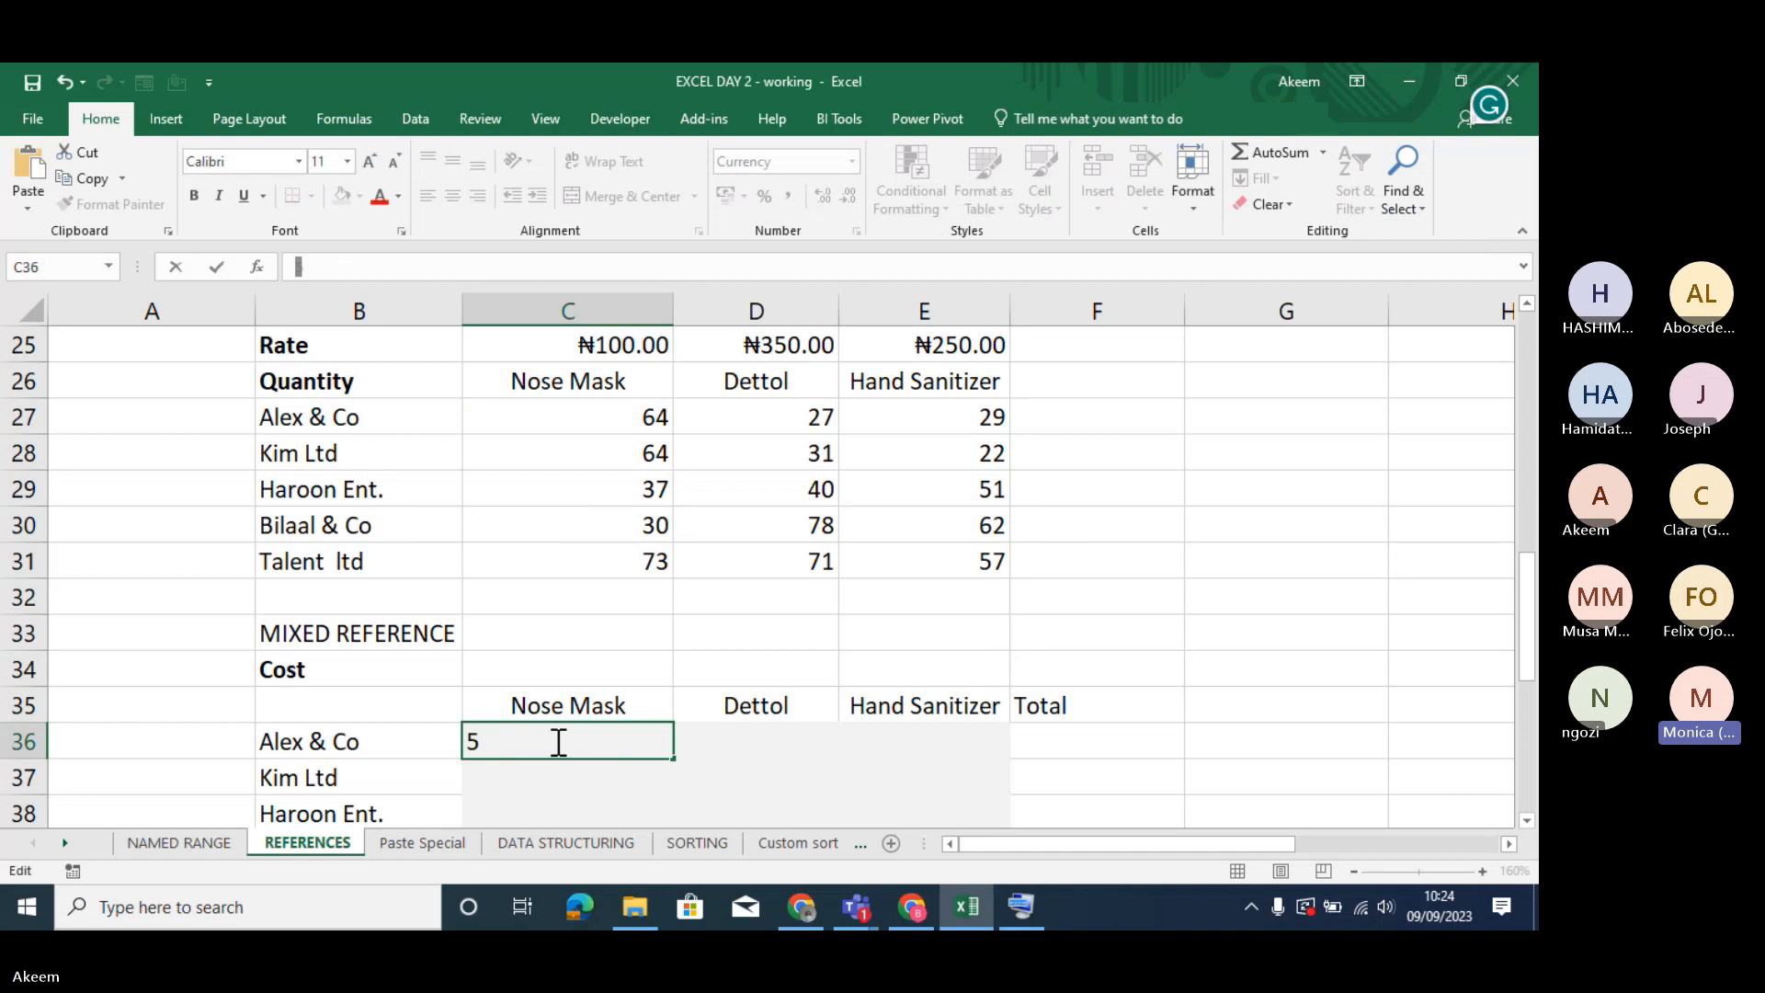
key("BackSpace")
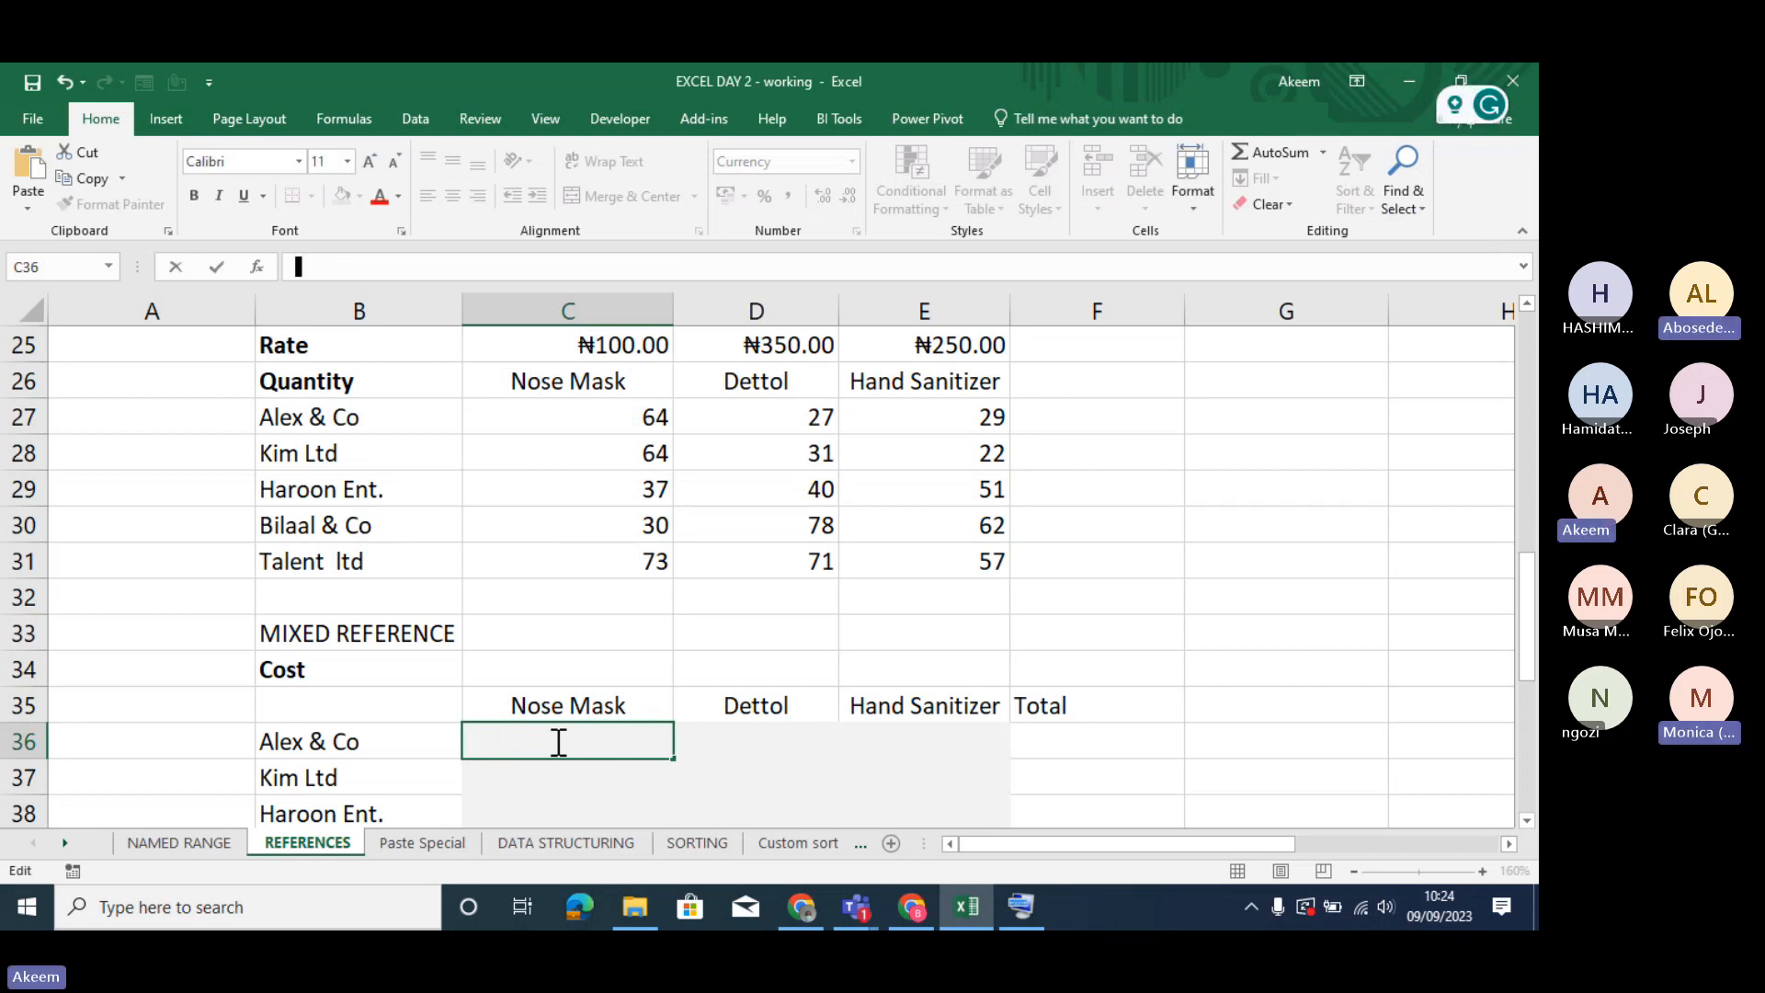
type("=")
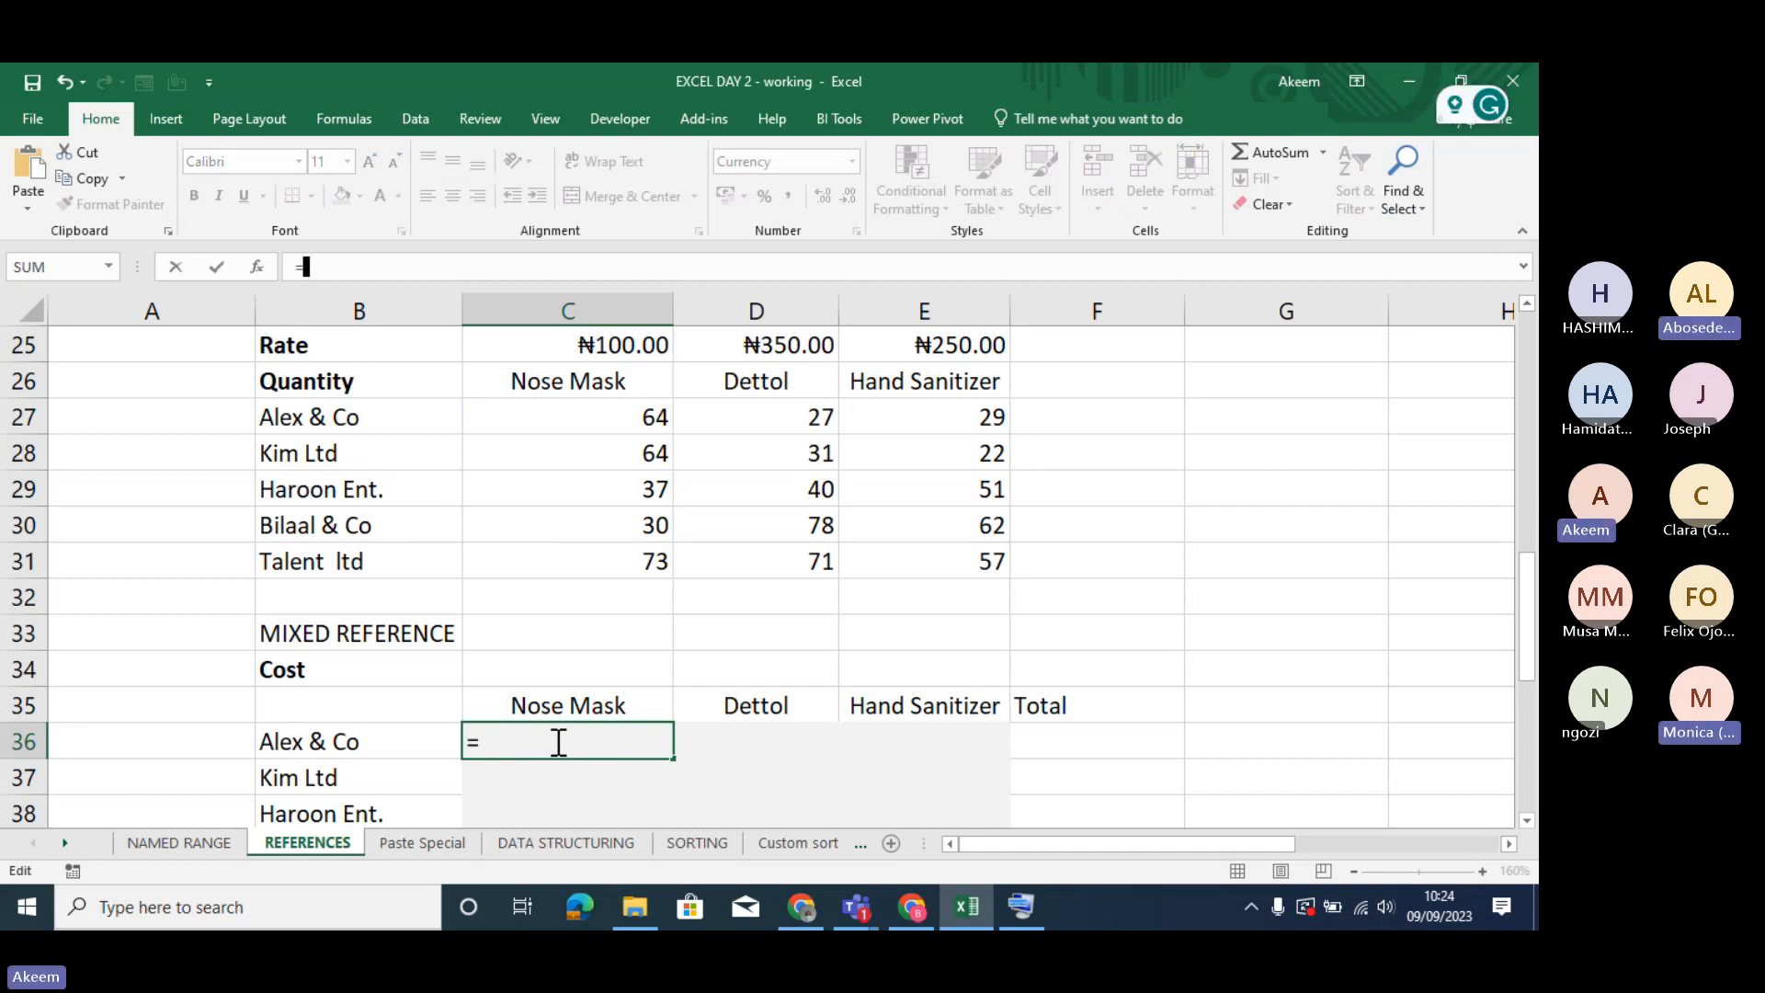
left_click(616, 347)
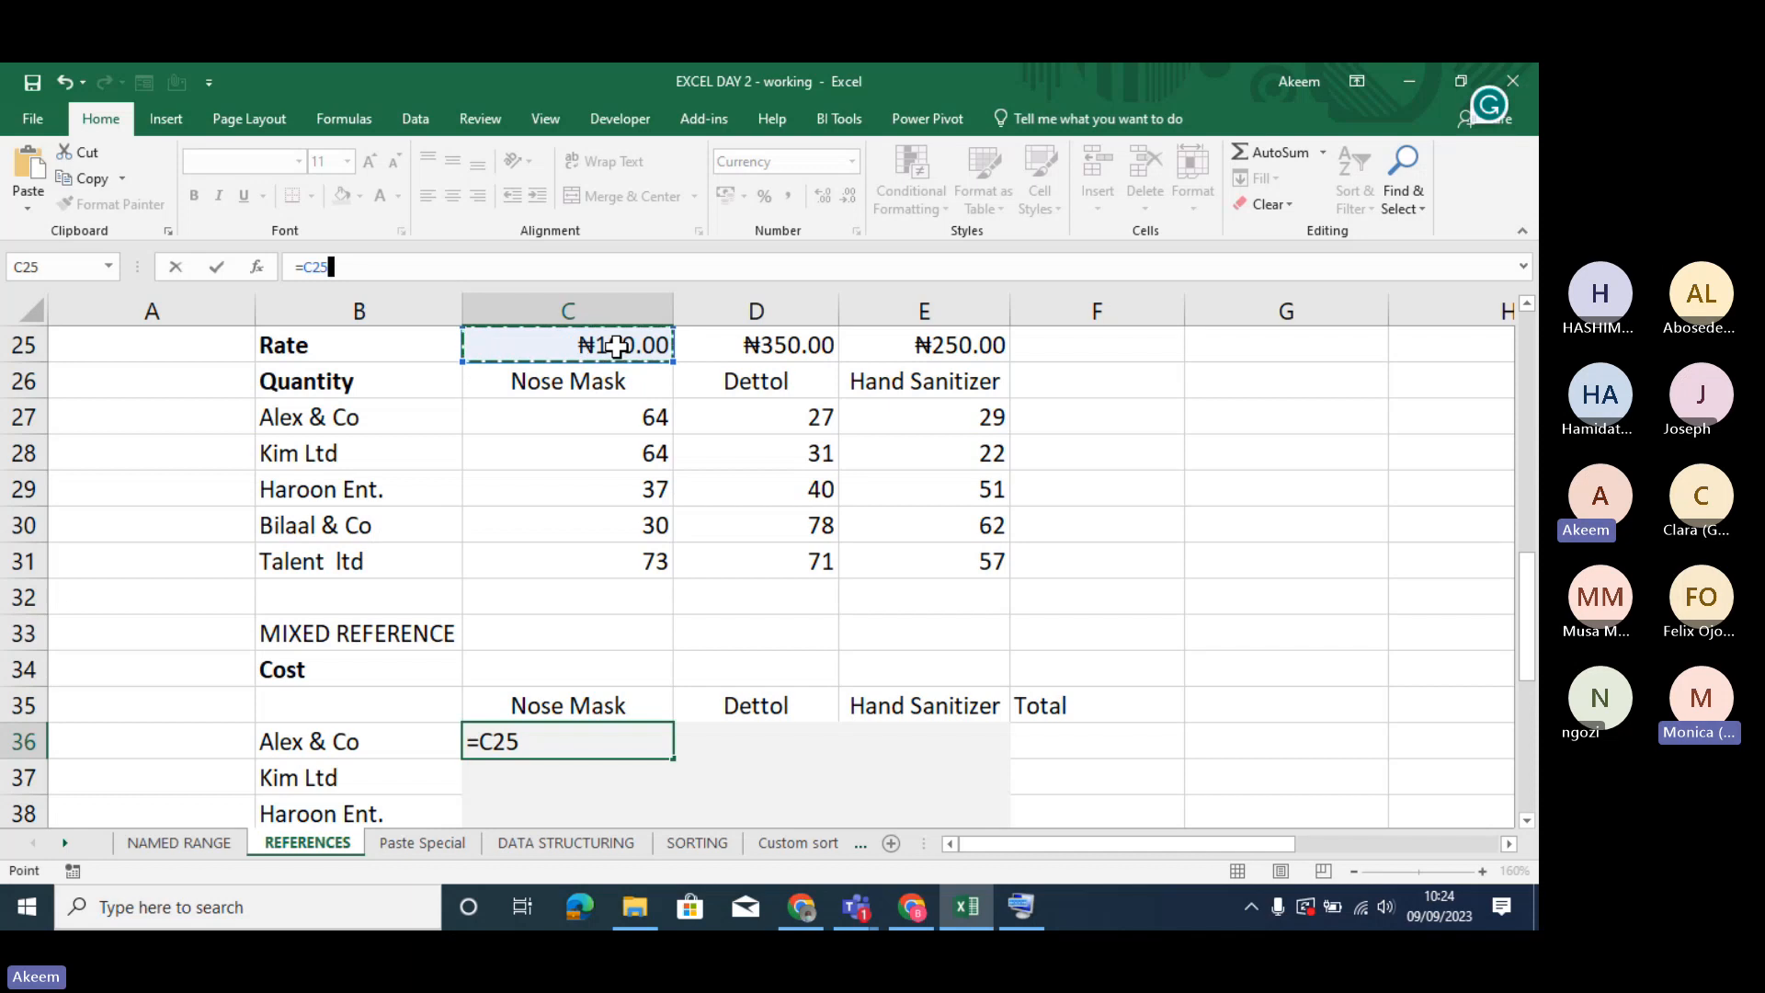
key("F4")
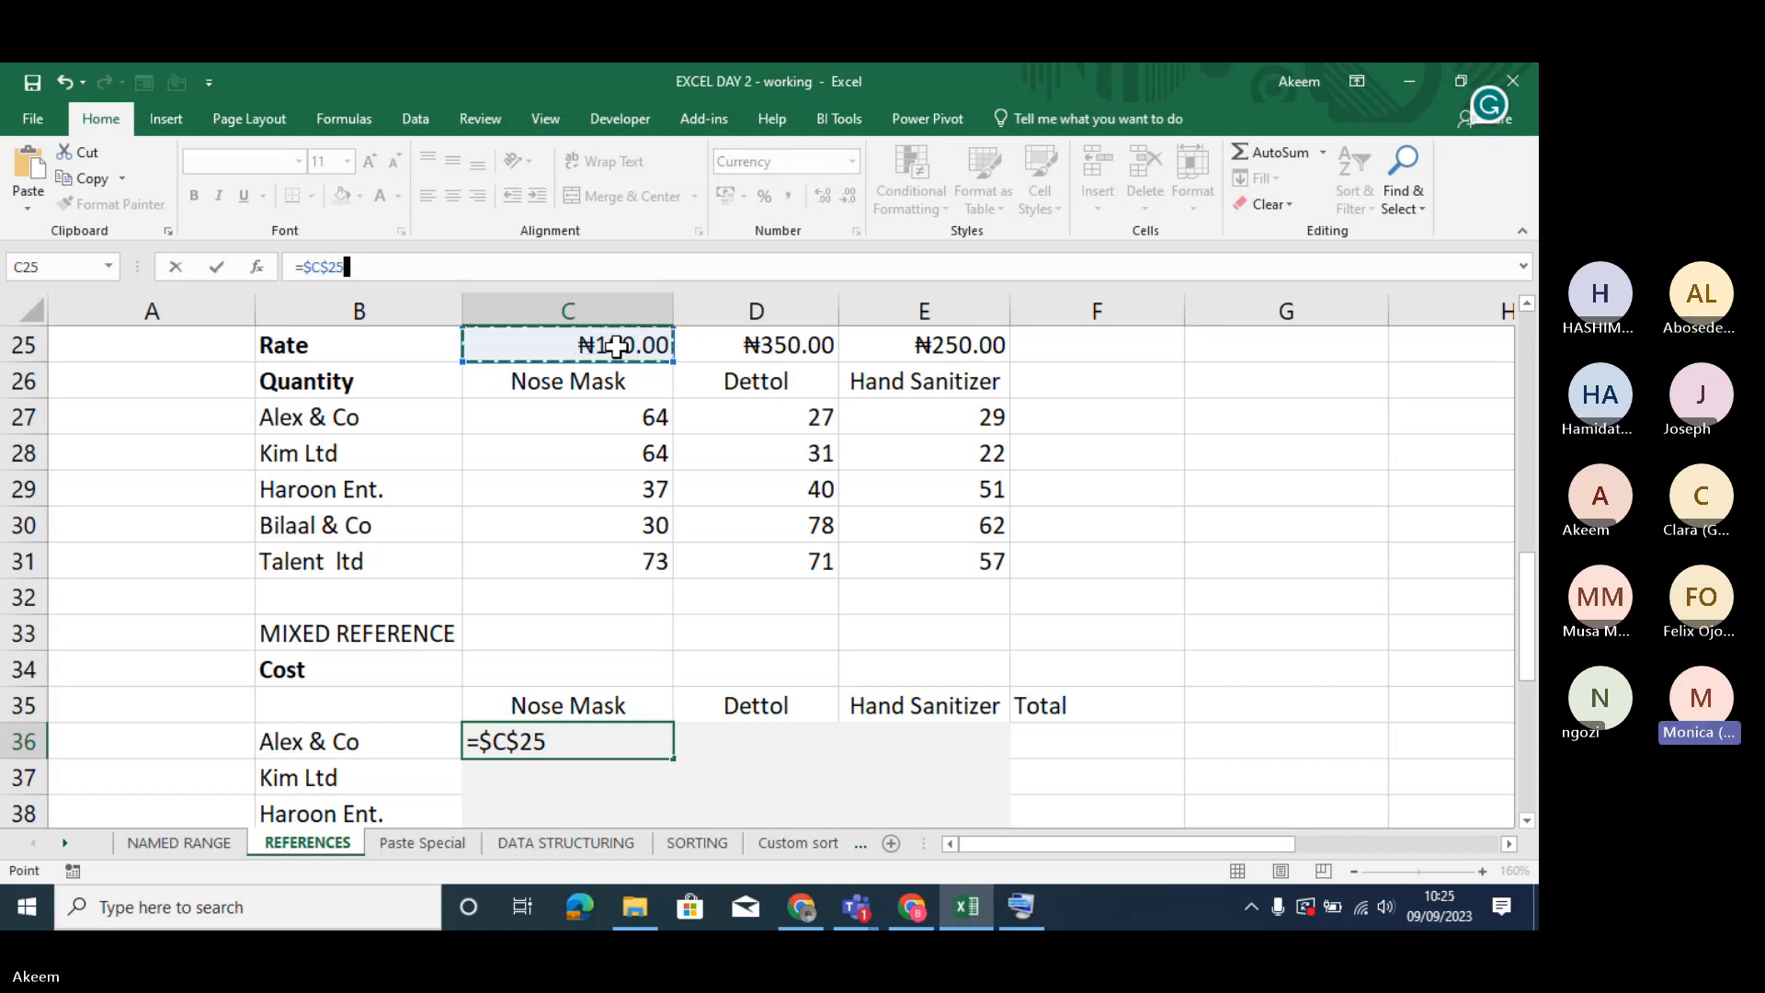
key("Return")
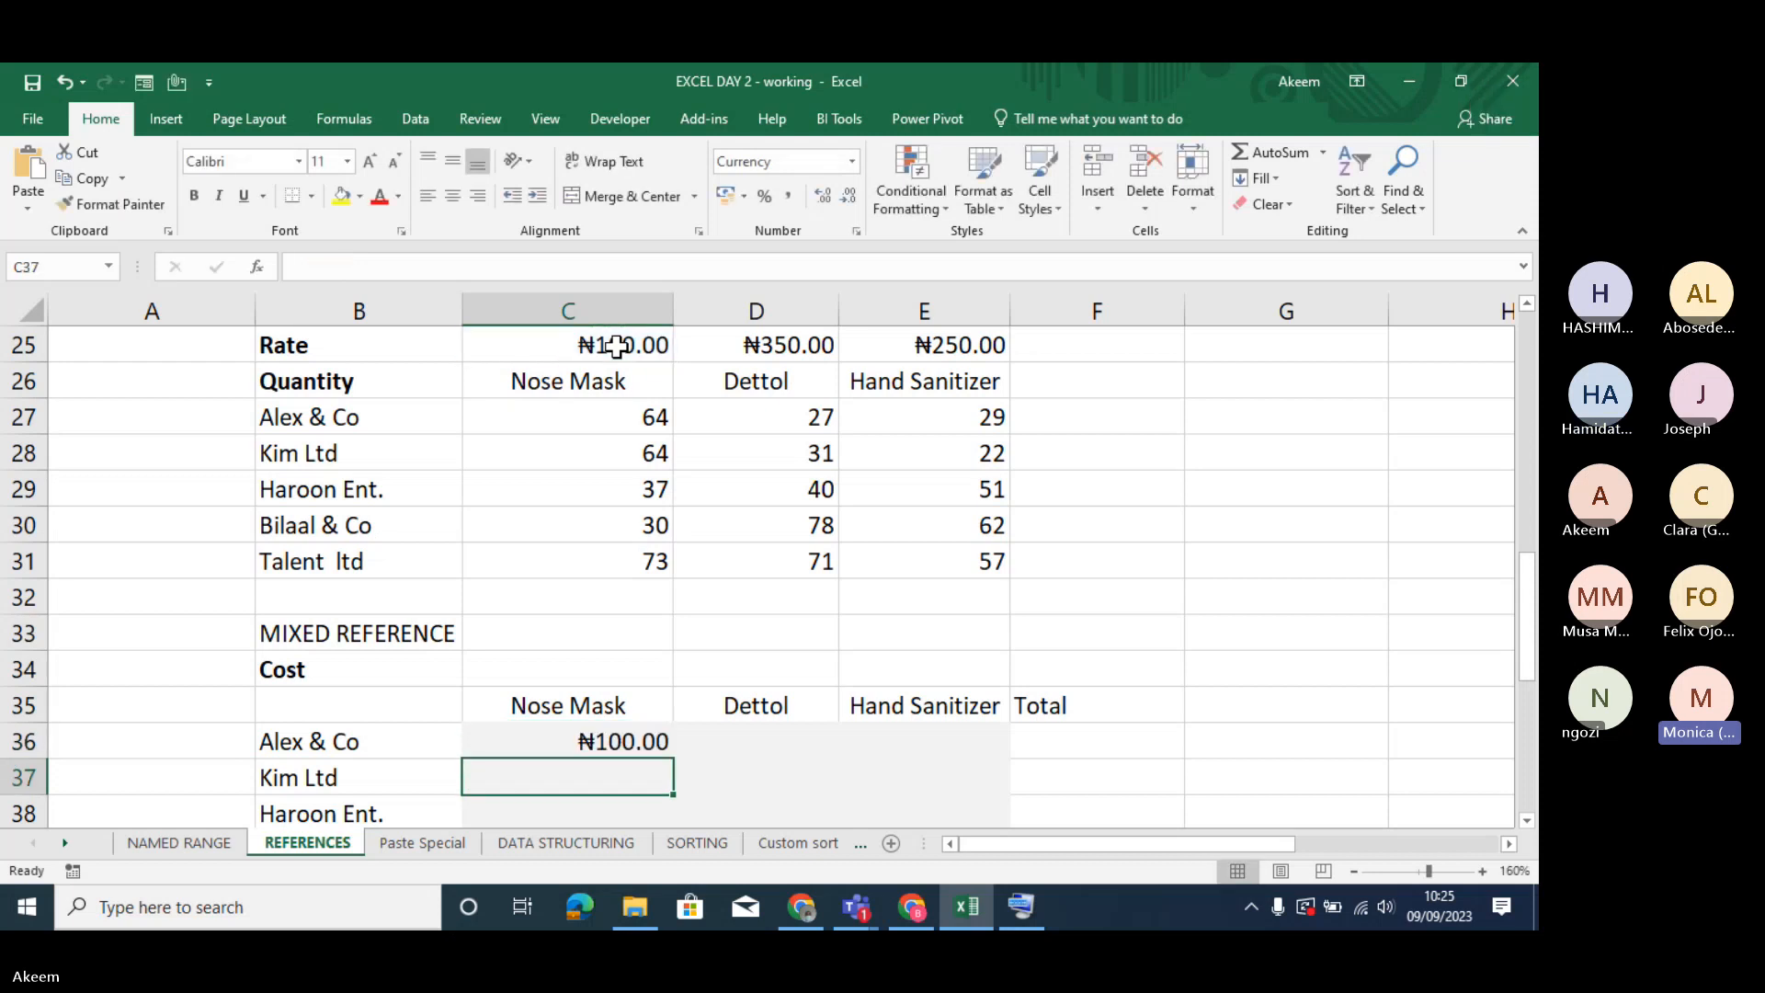
key("Up")
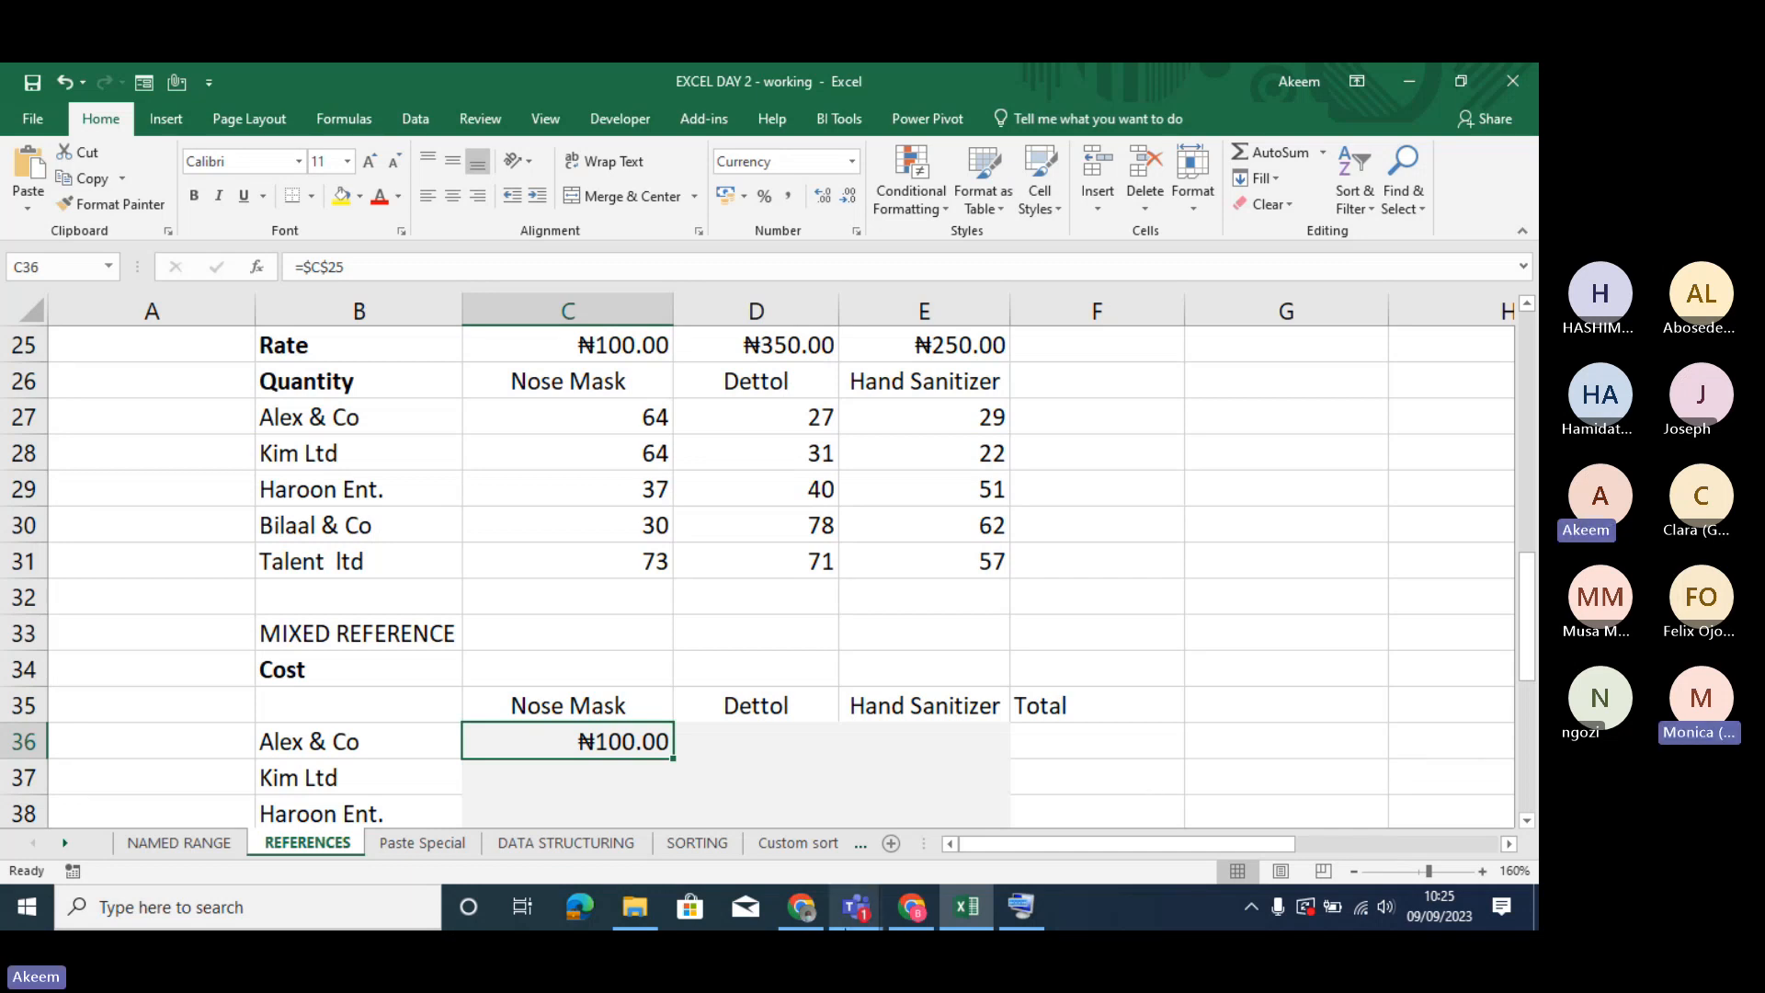
- Switch to the Teams meeting, admit the participant waiting in the lobby, and minimize the meeting window
mouse_move(856, 907)
left_click(868, 787)
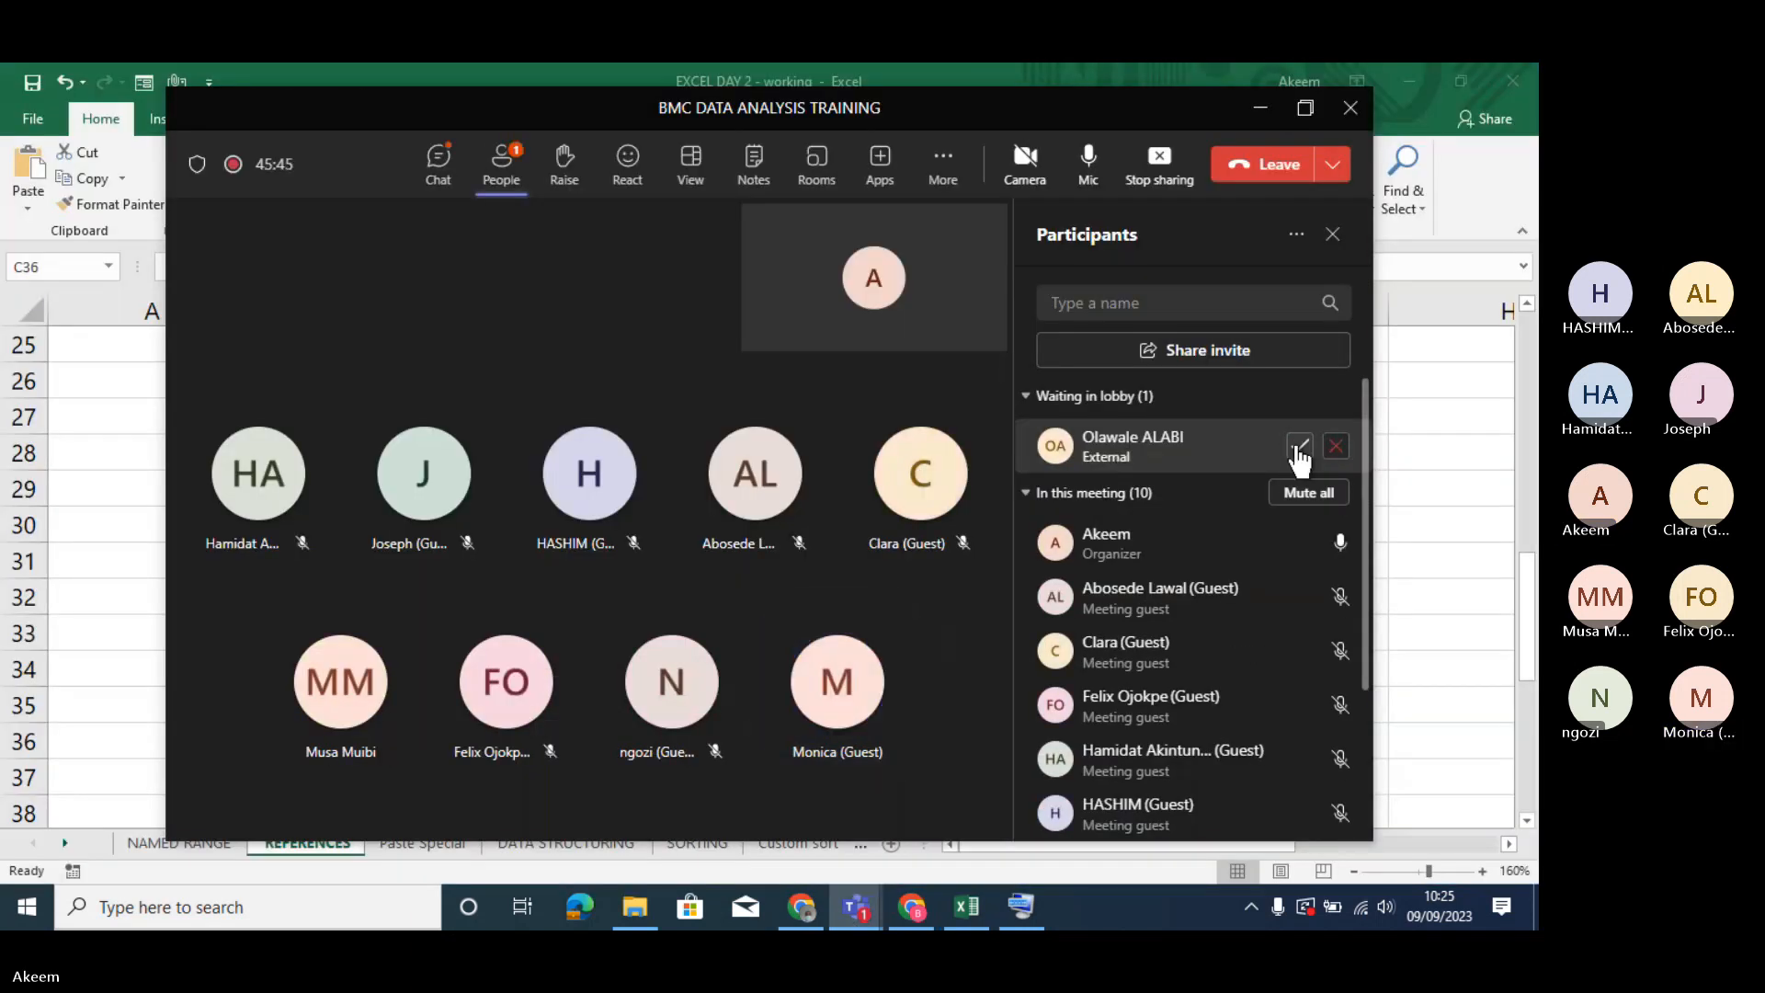
left_click(1299, 447)
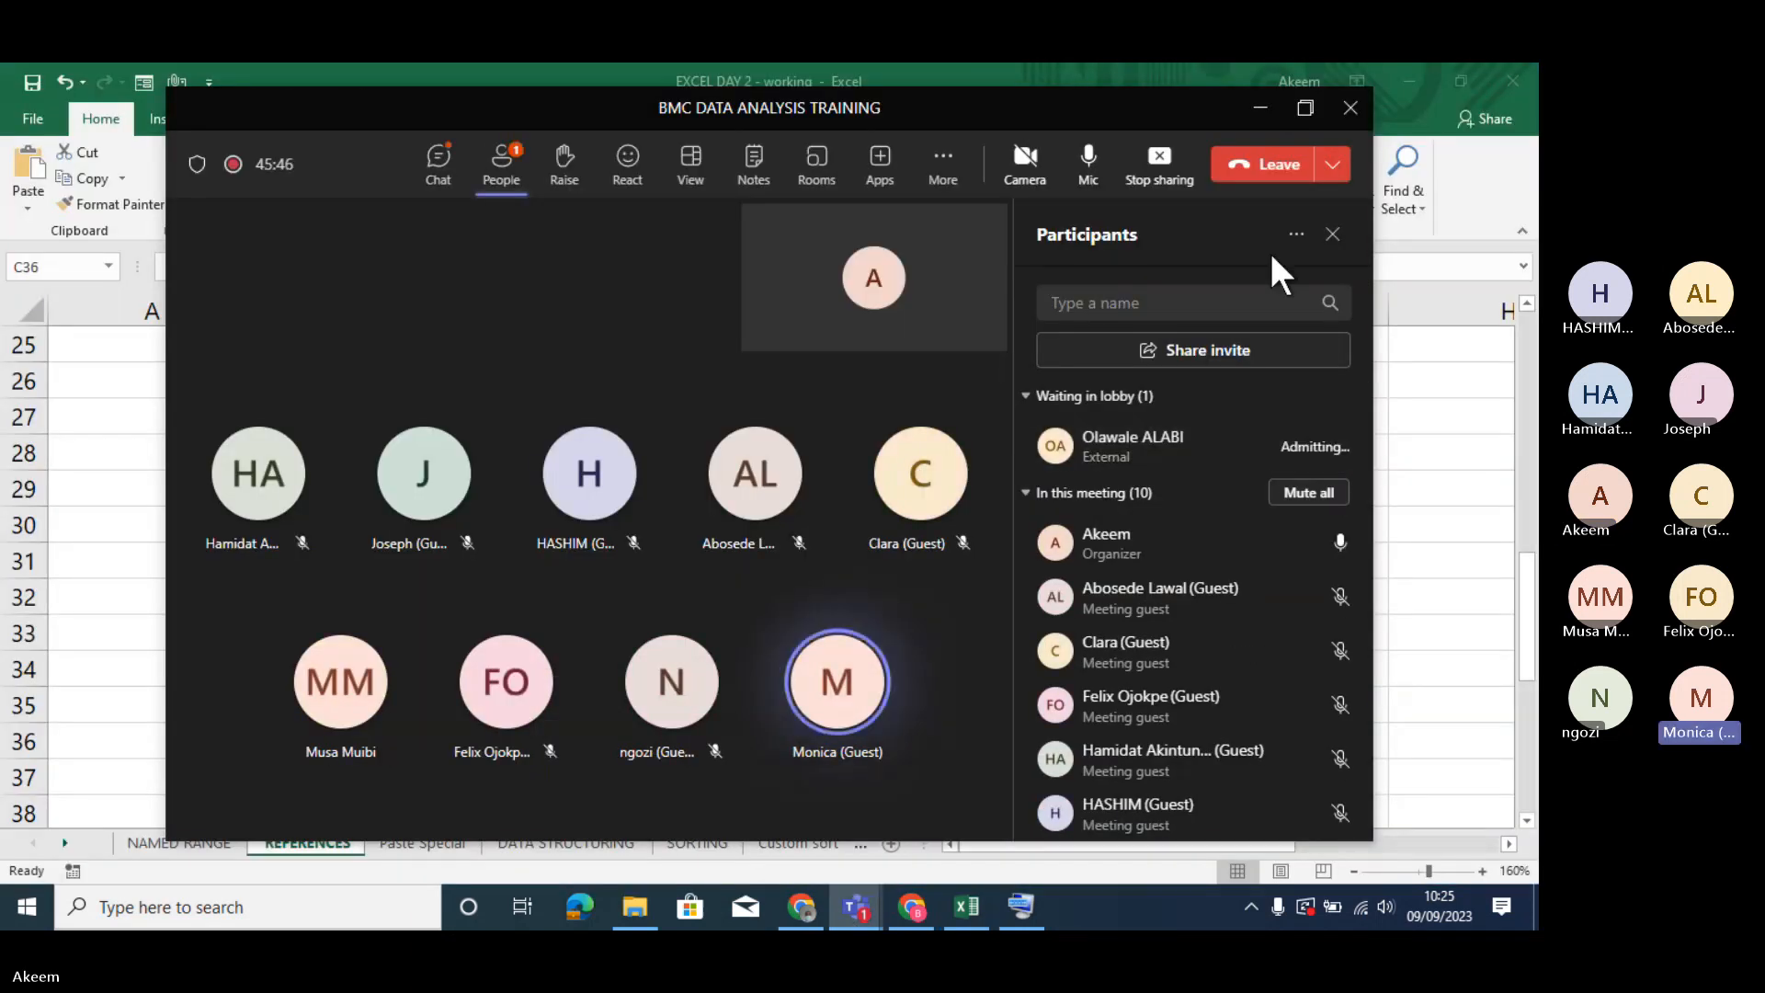
left_click(1260, 110)
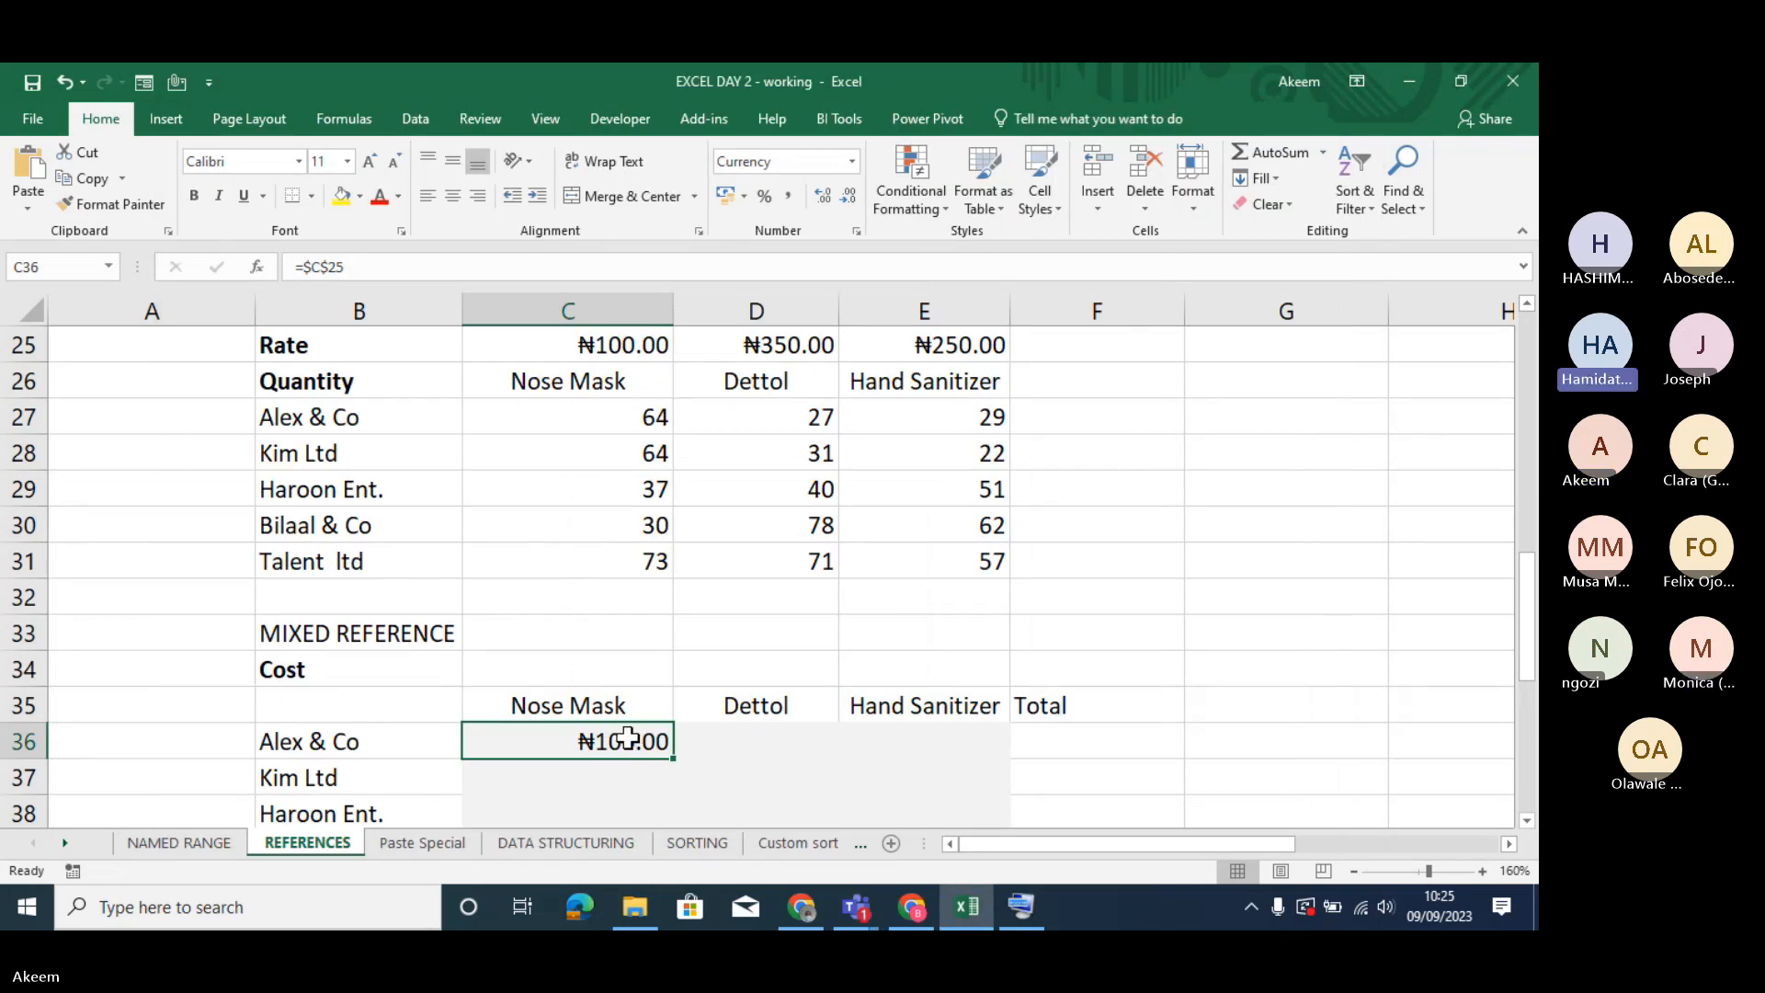
- Clear C36 and enter =C25*C27 to multiply the Nose Mask rate by Alex & Co's quantity
key("Delete")
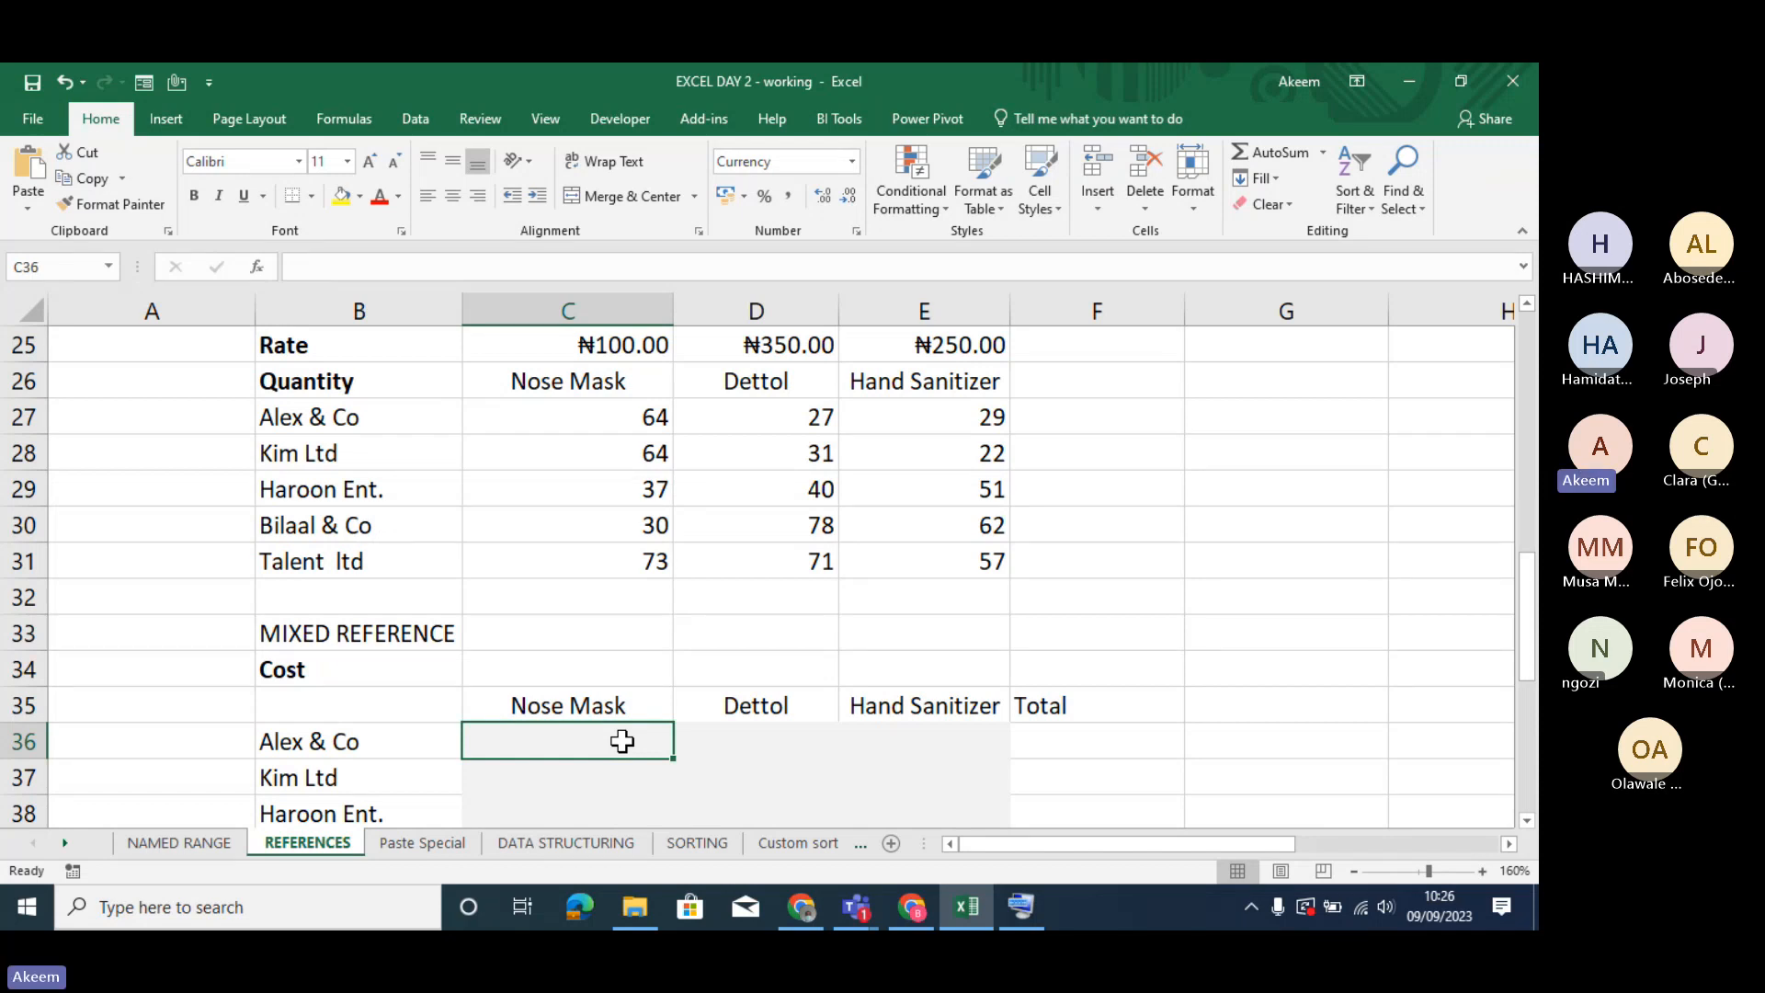
type("=")
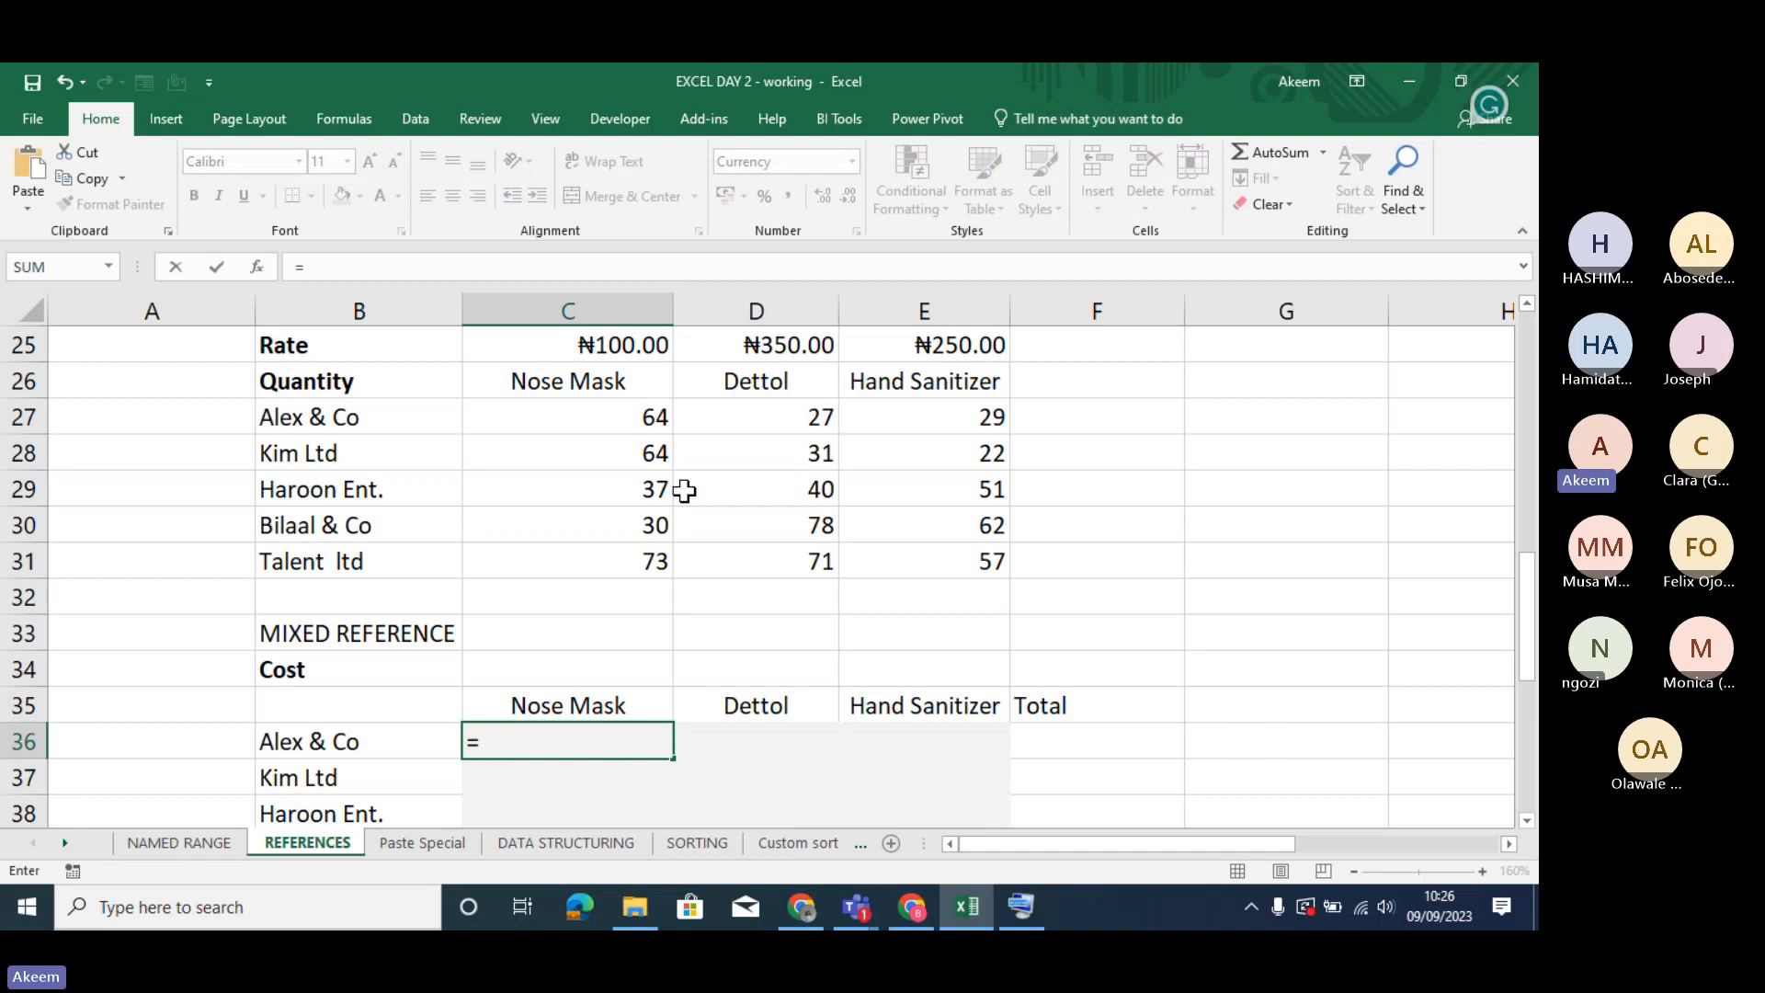
left_click(640, 347)
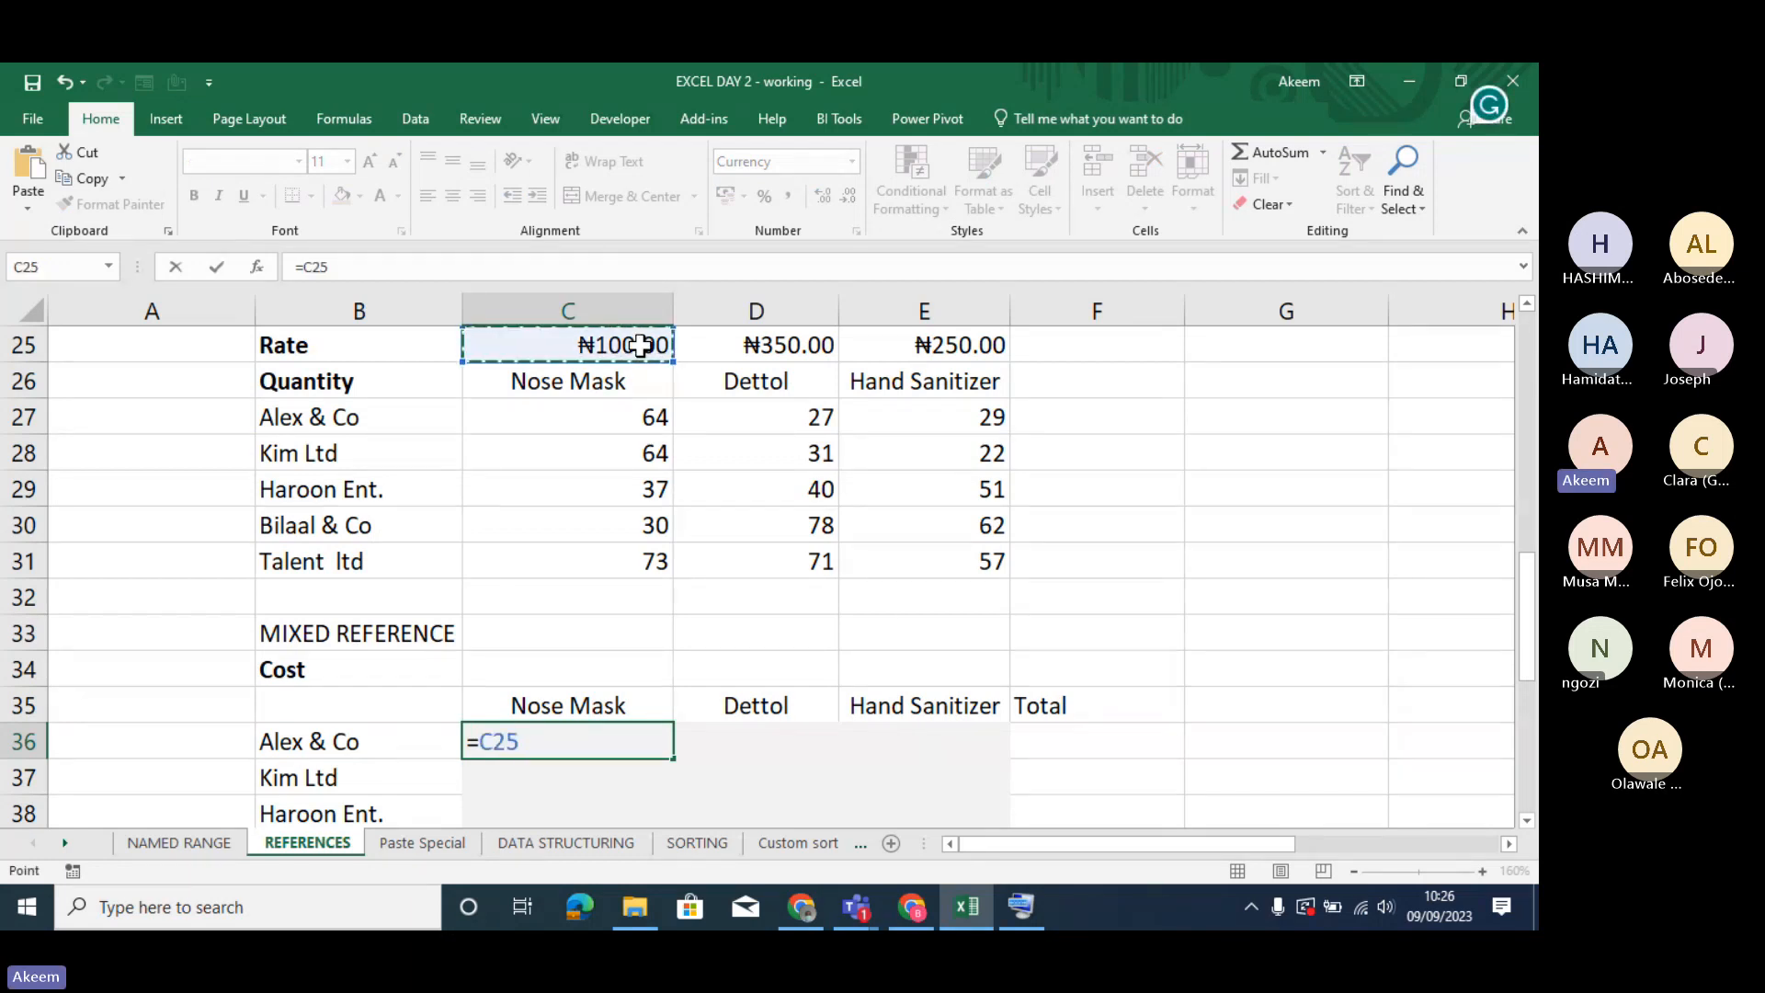
type("*")
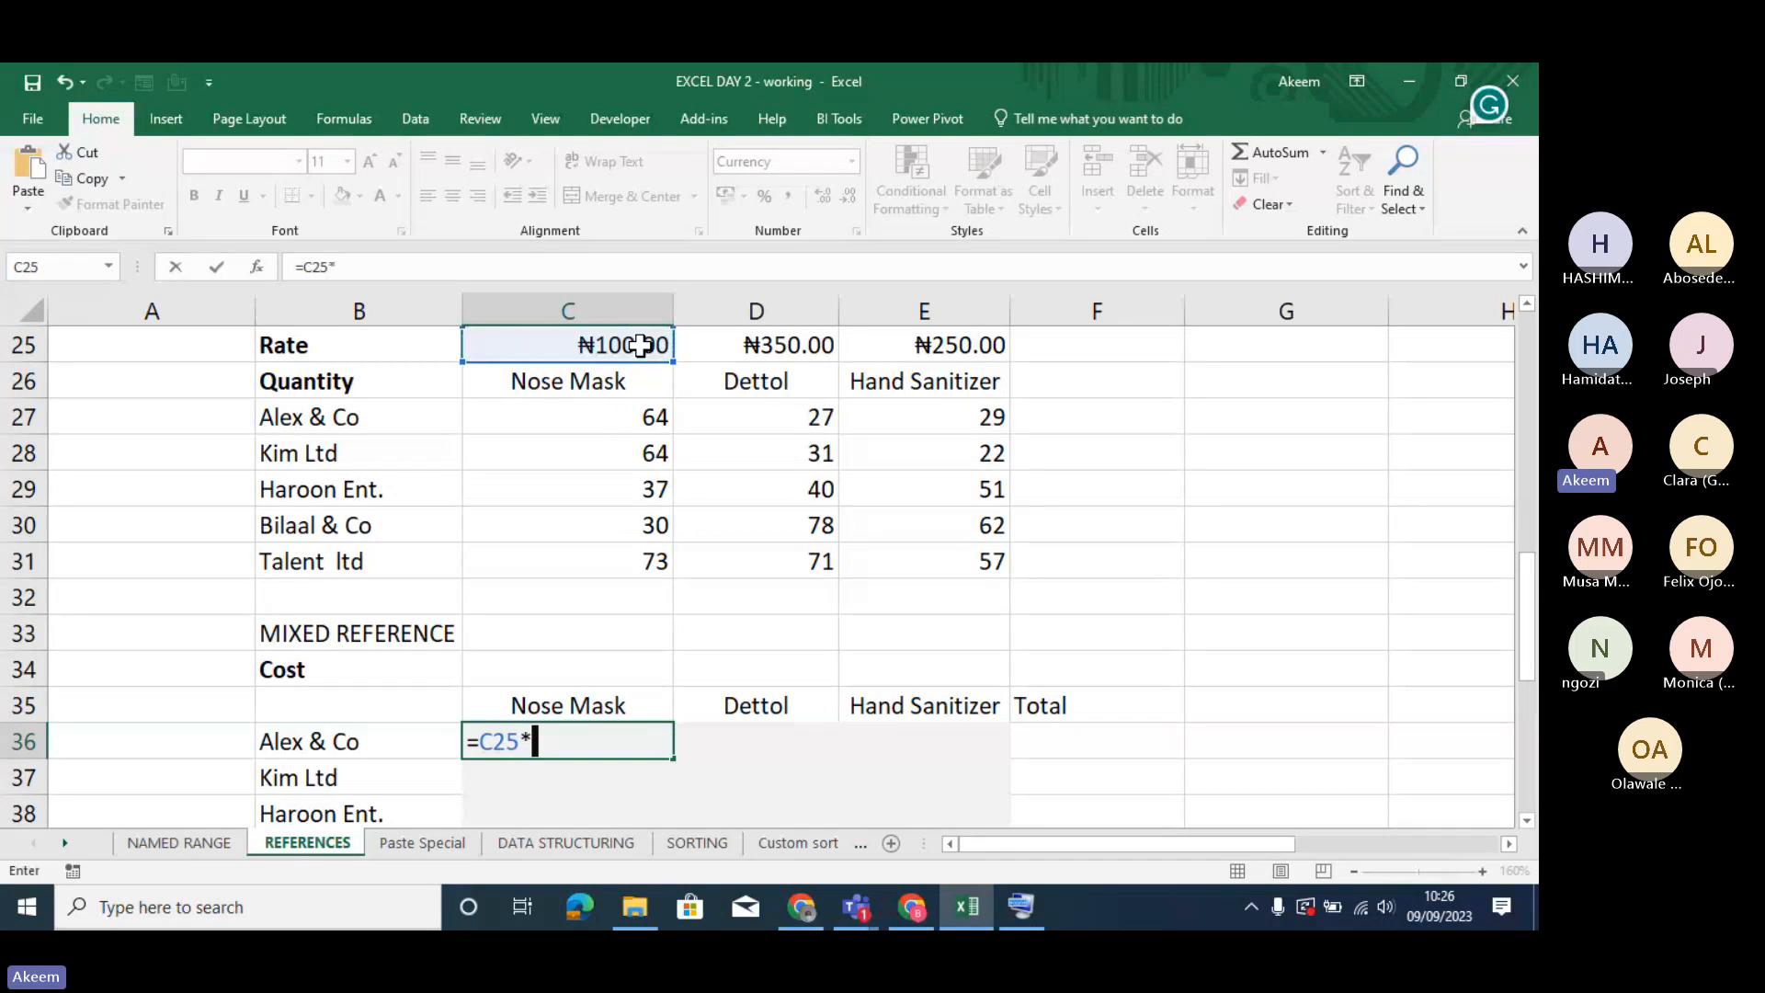
left_click(629, 421)
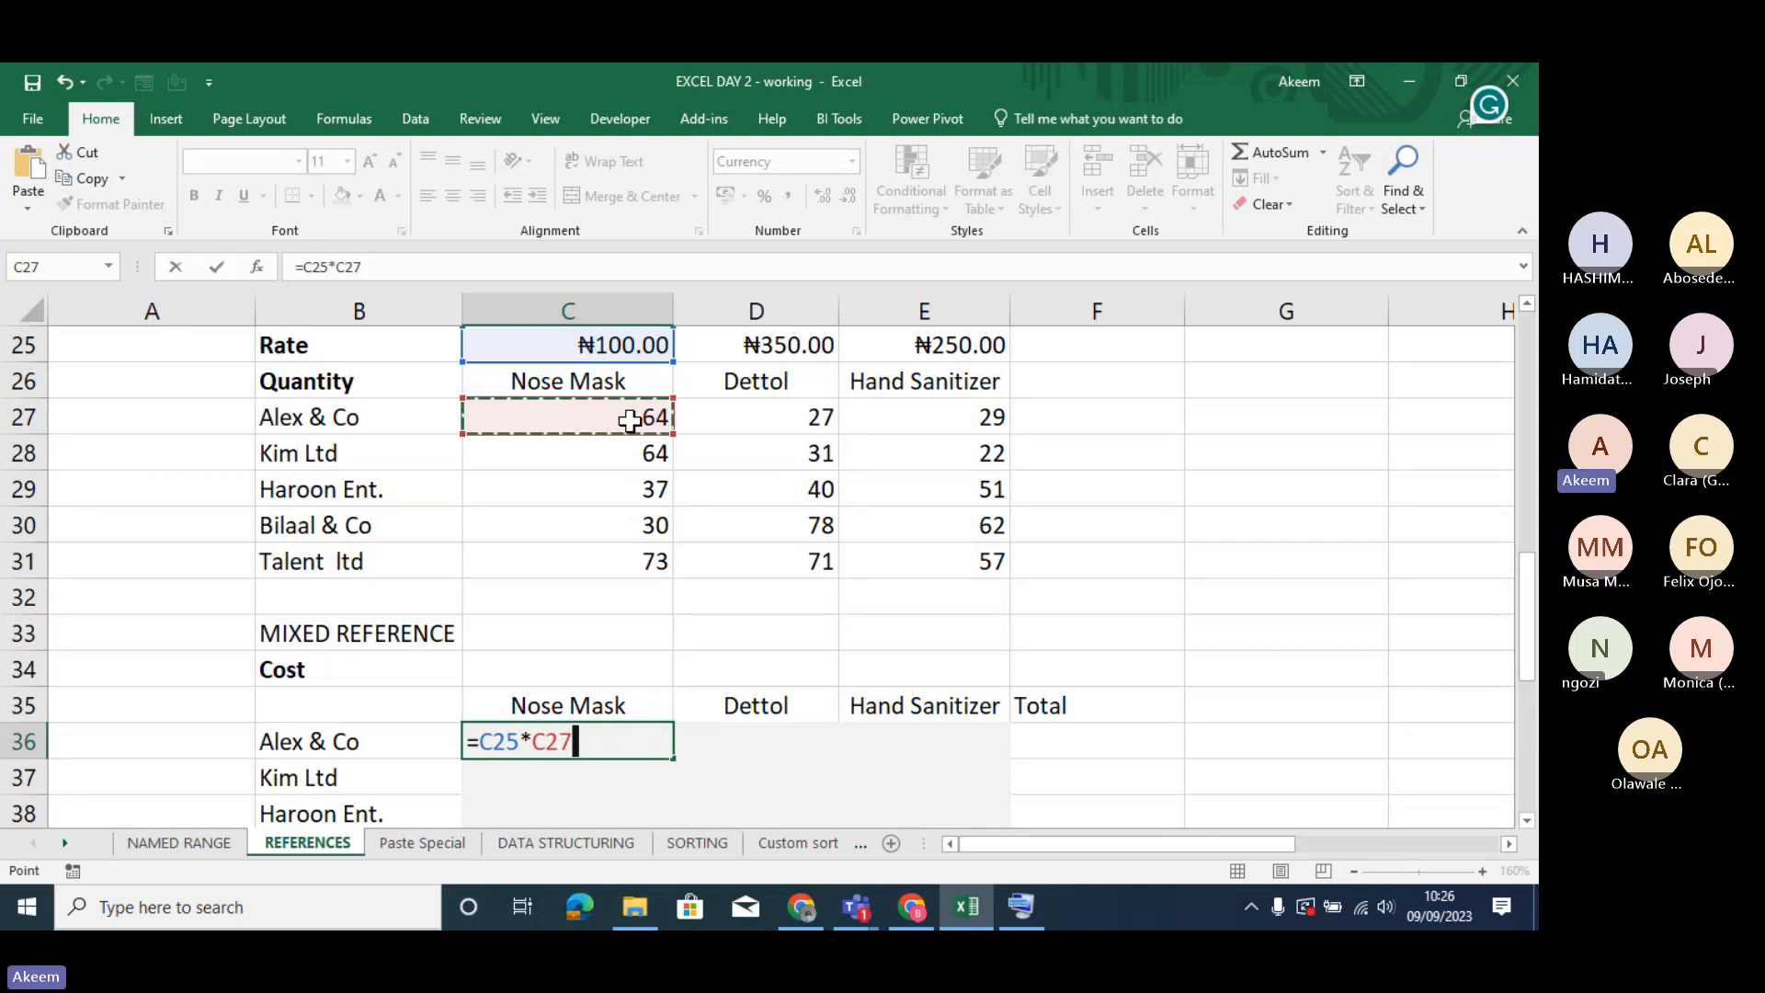
key("Return")
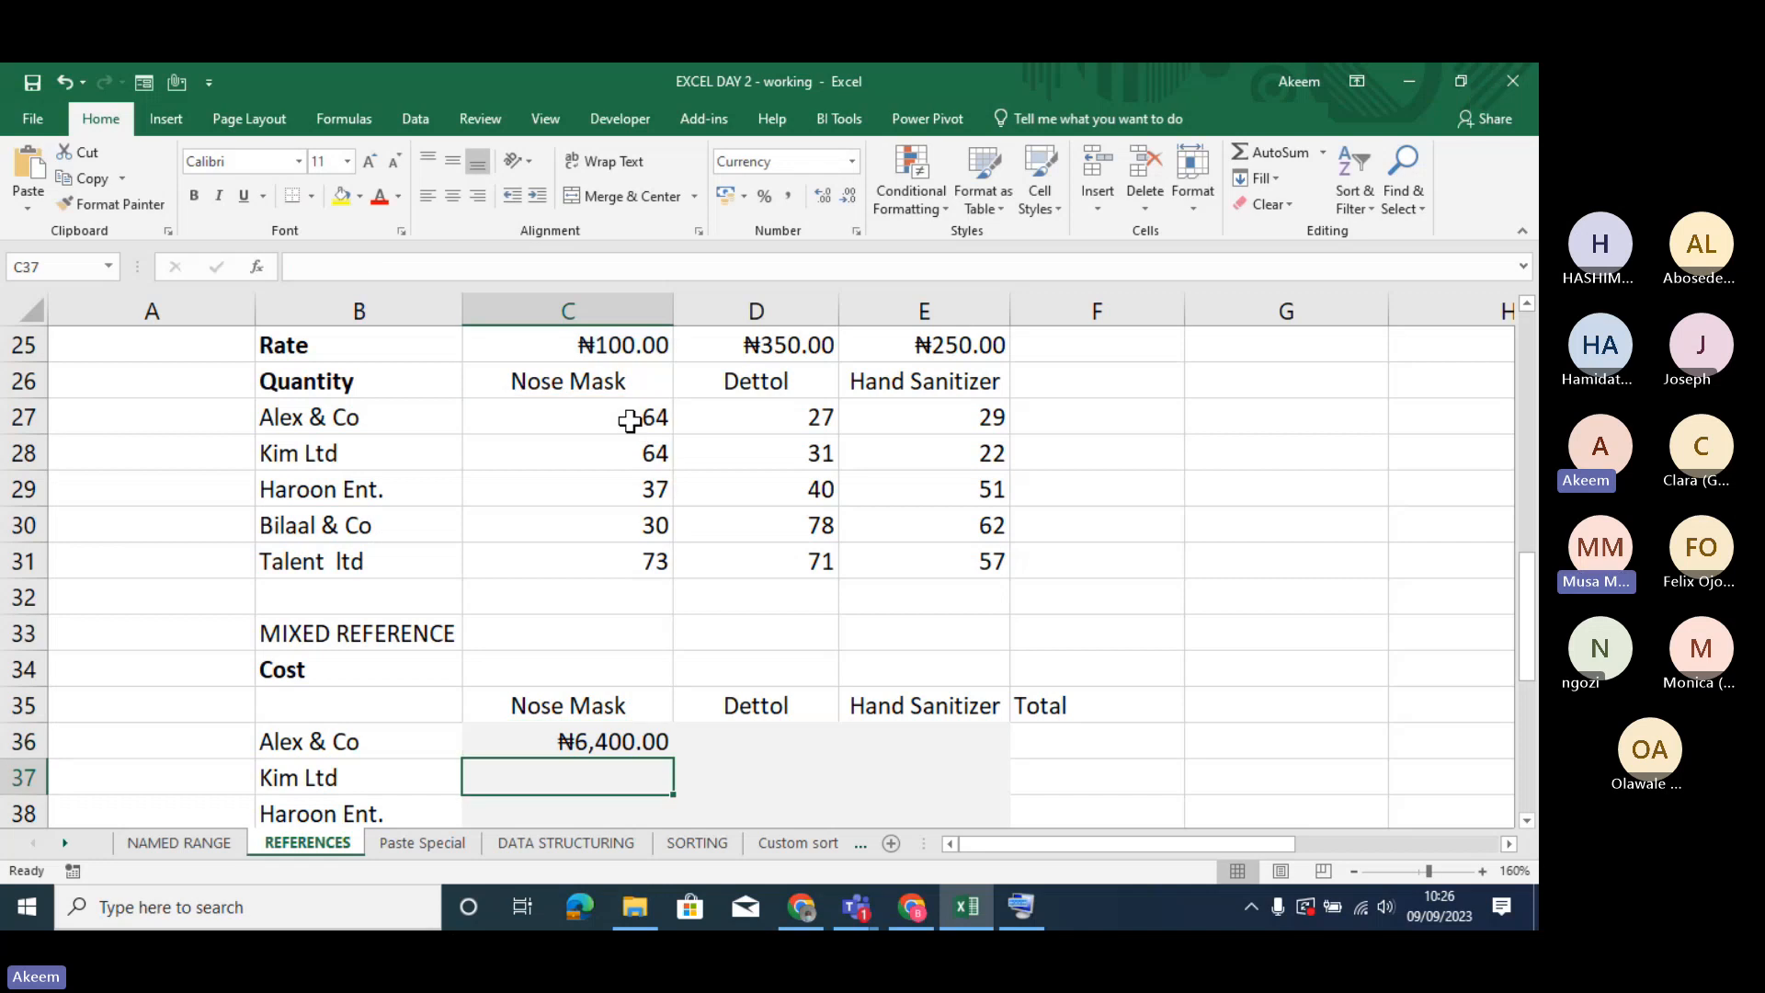
- Replace the formula in C36 with =C27*C25, putting Alex & Co's Nose Mask quantity before the rate
left_click(641, 732)
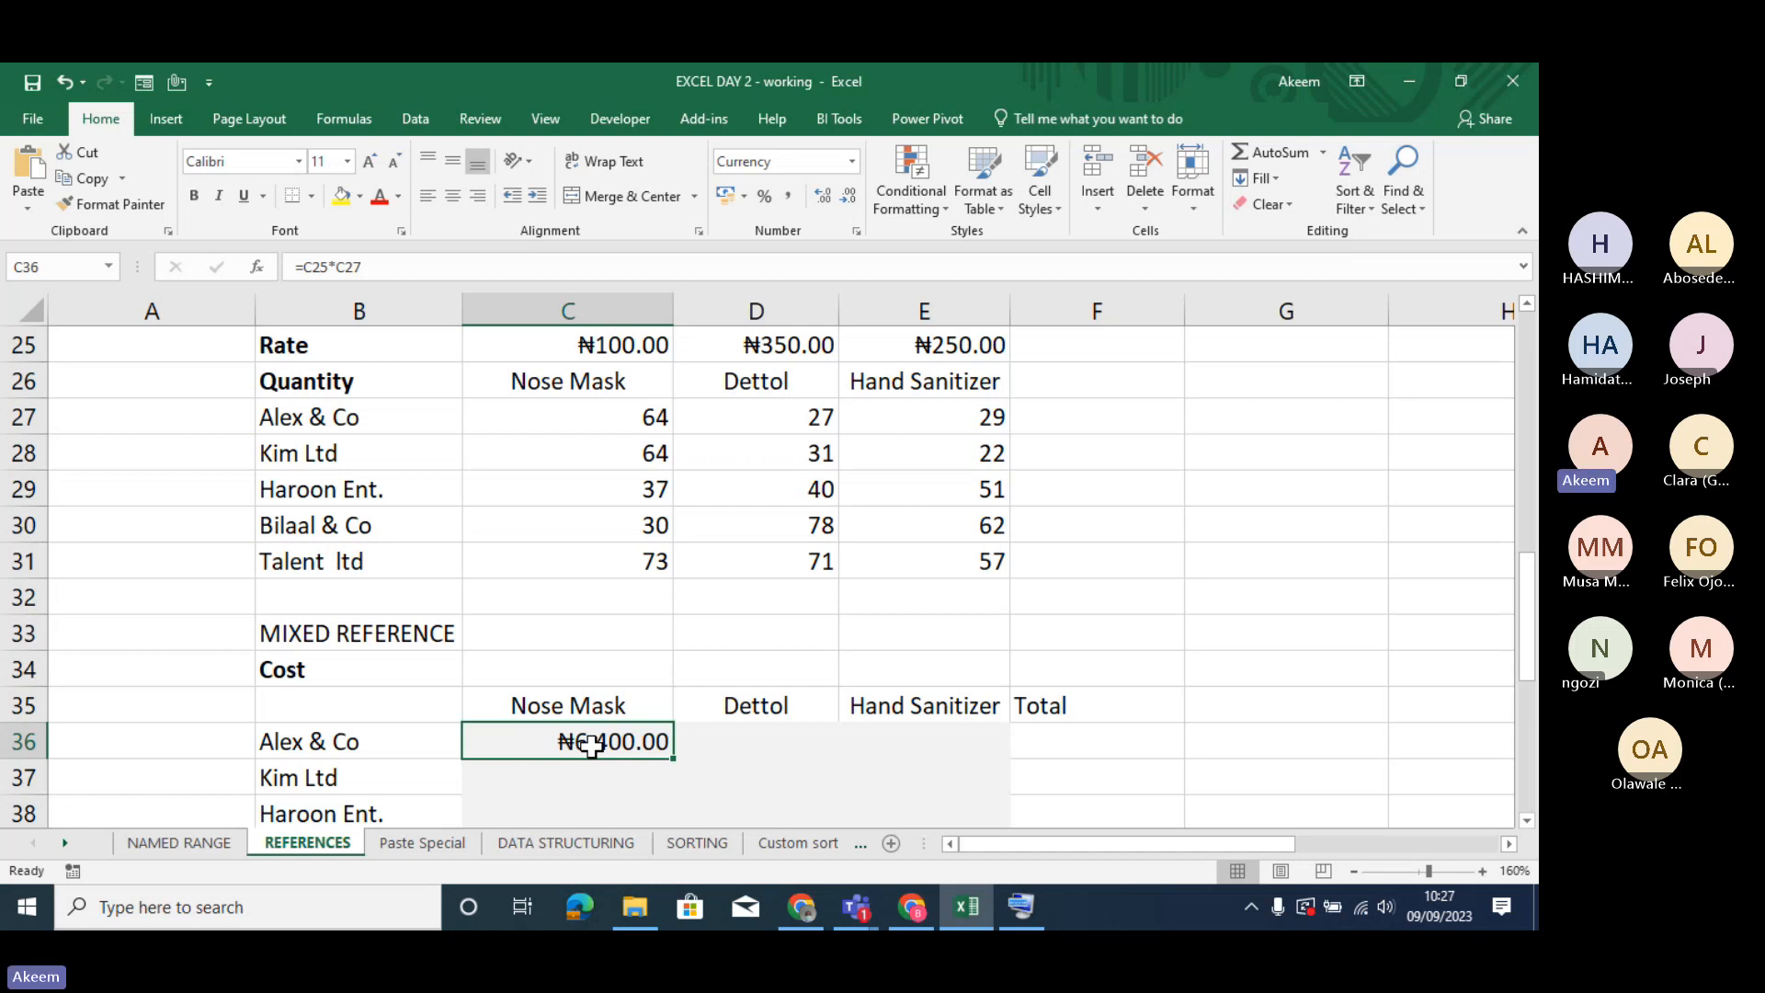
double_click(591, 746)
key("BackSpace")
key("BackSpace")
key("BackSpace")
key("BackSpace")
key("BackSpace")
key("BackSpace")
key("BackSpace")
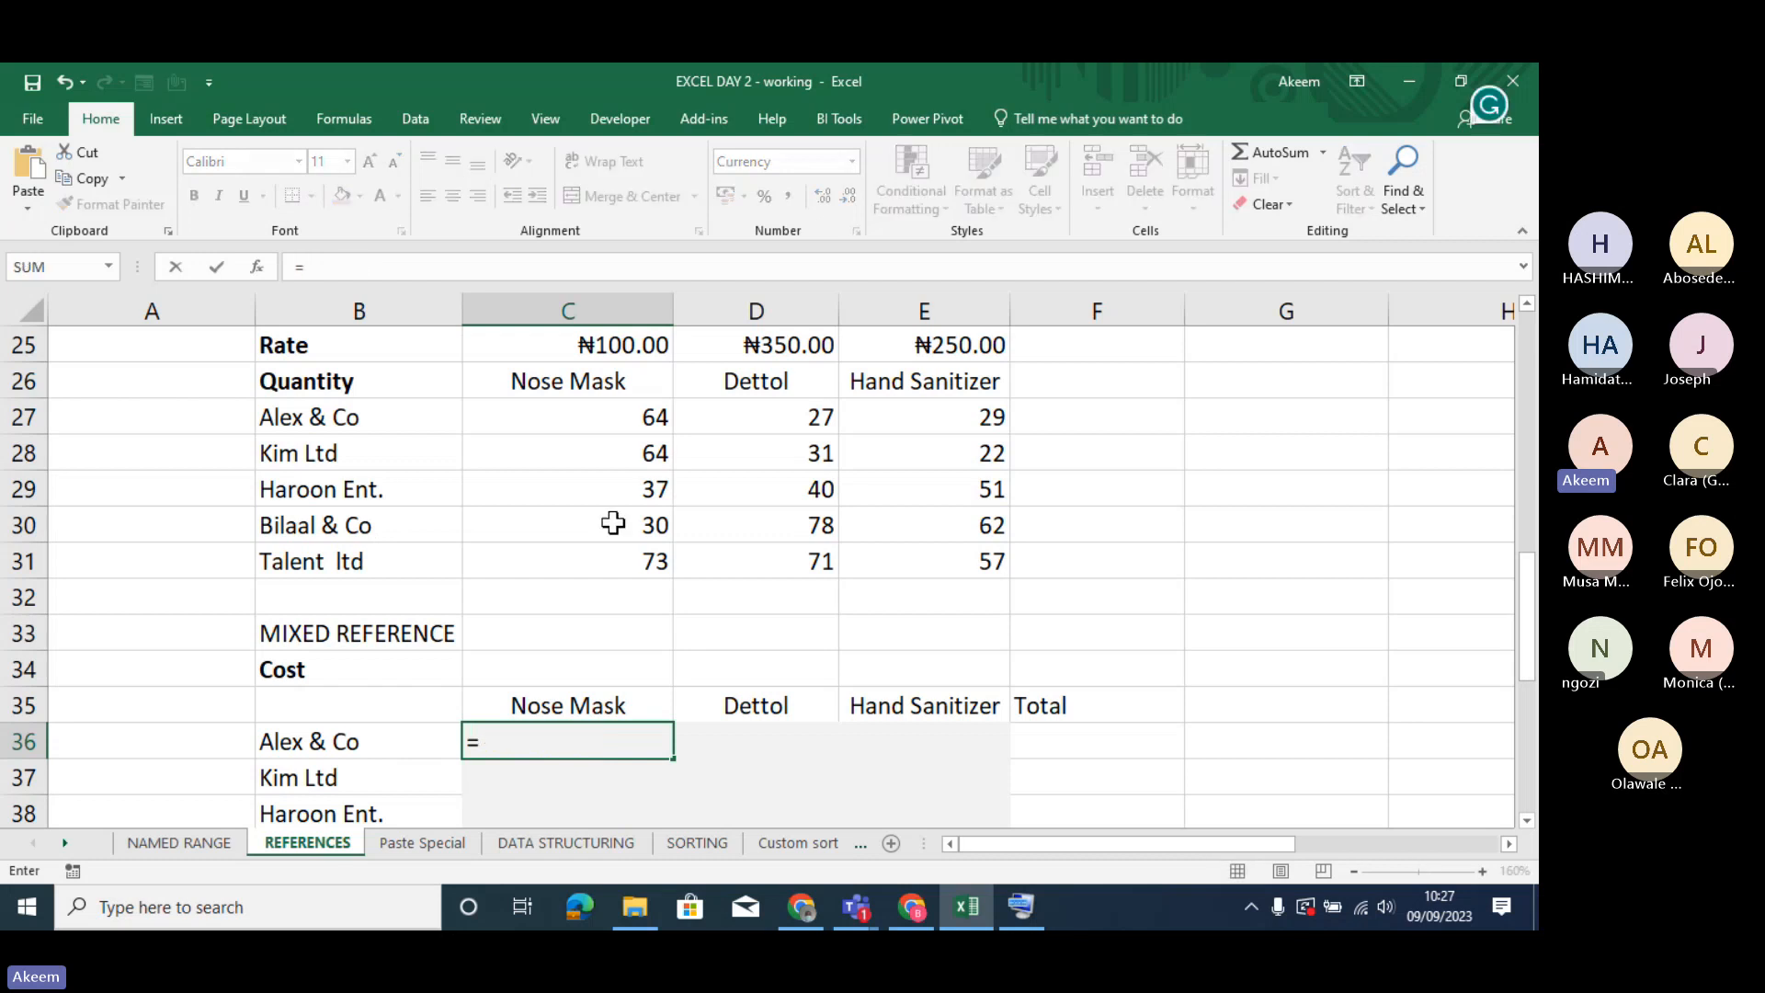
left_click(633, 416)
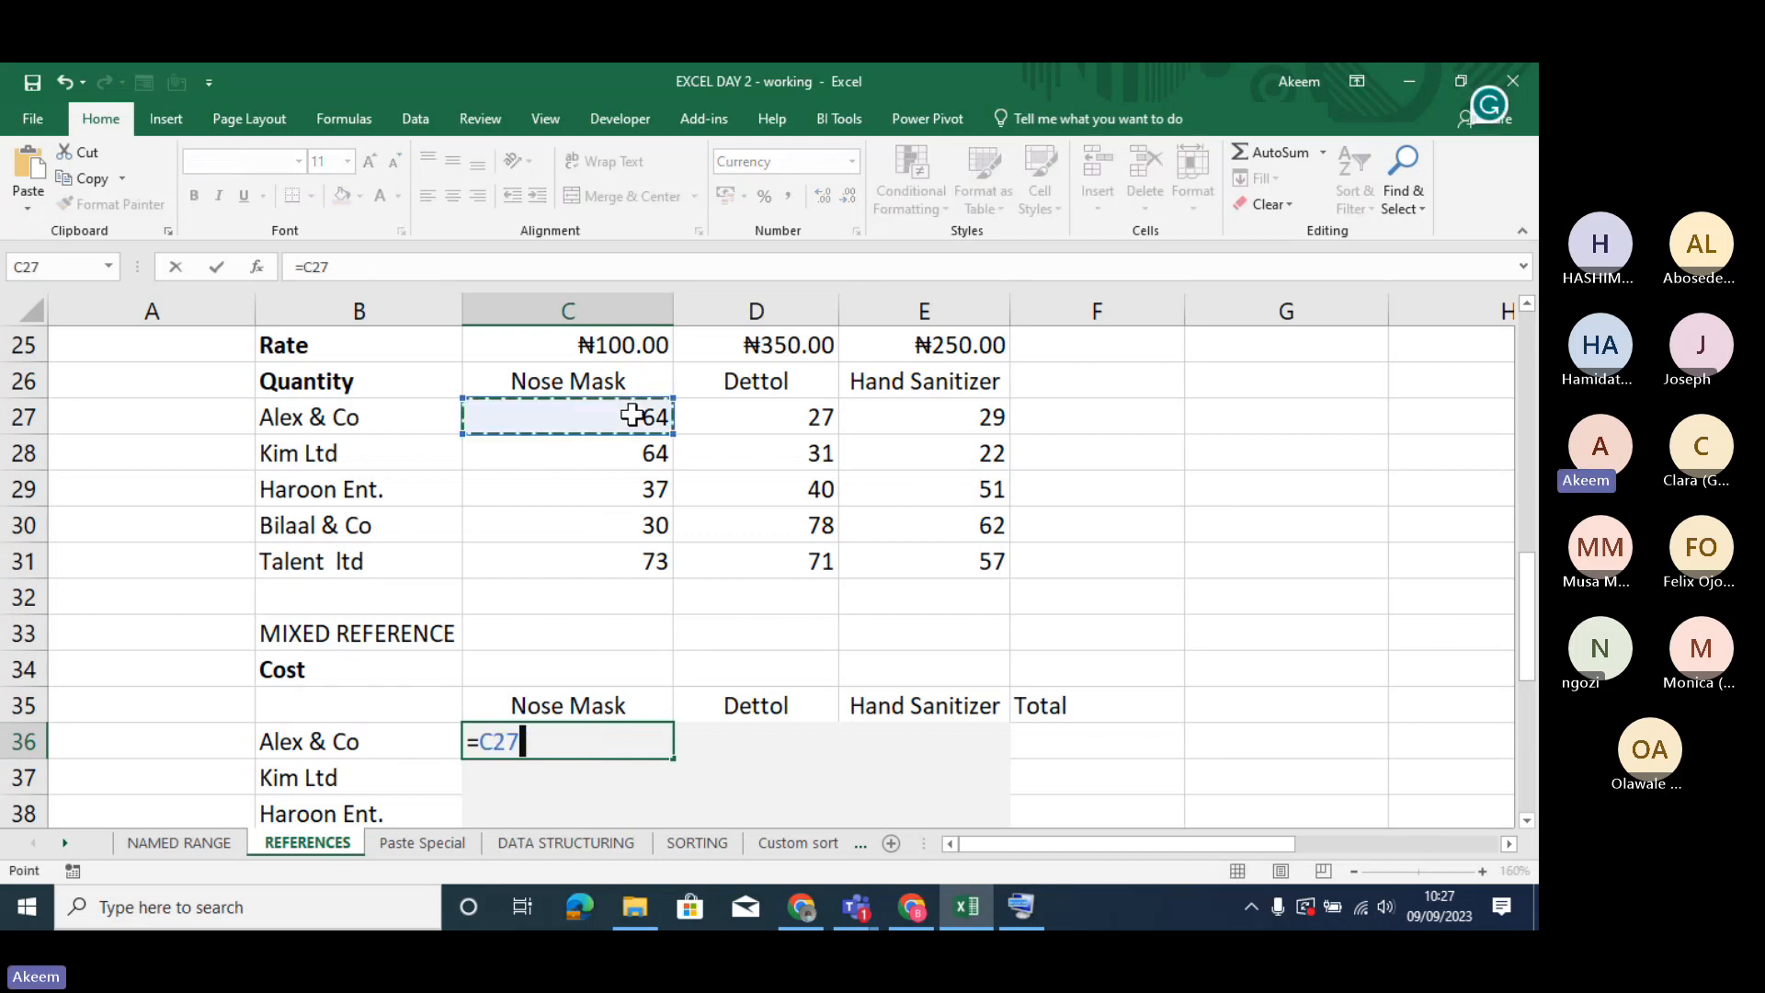
type("*")
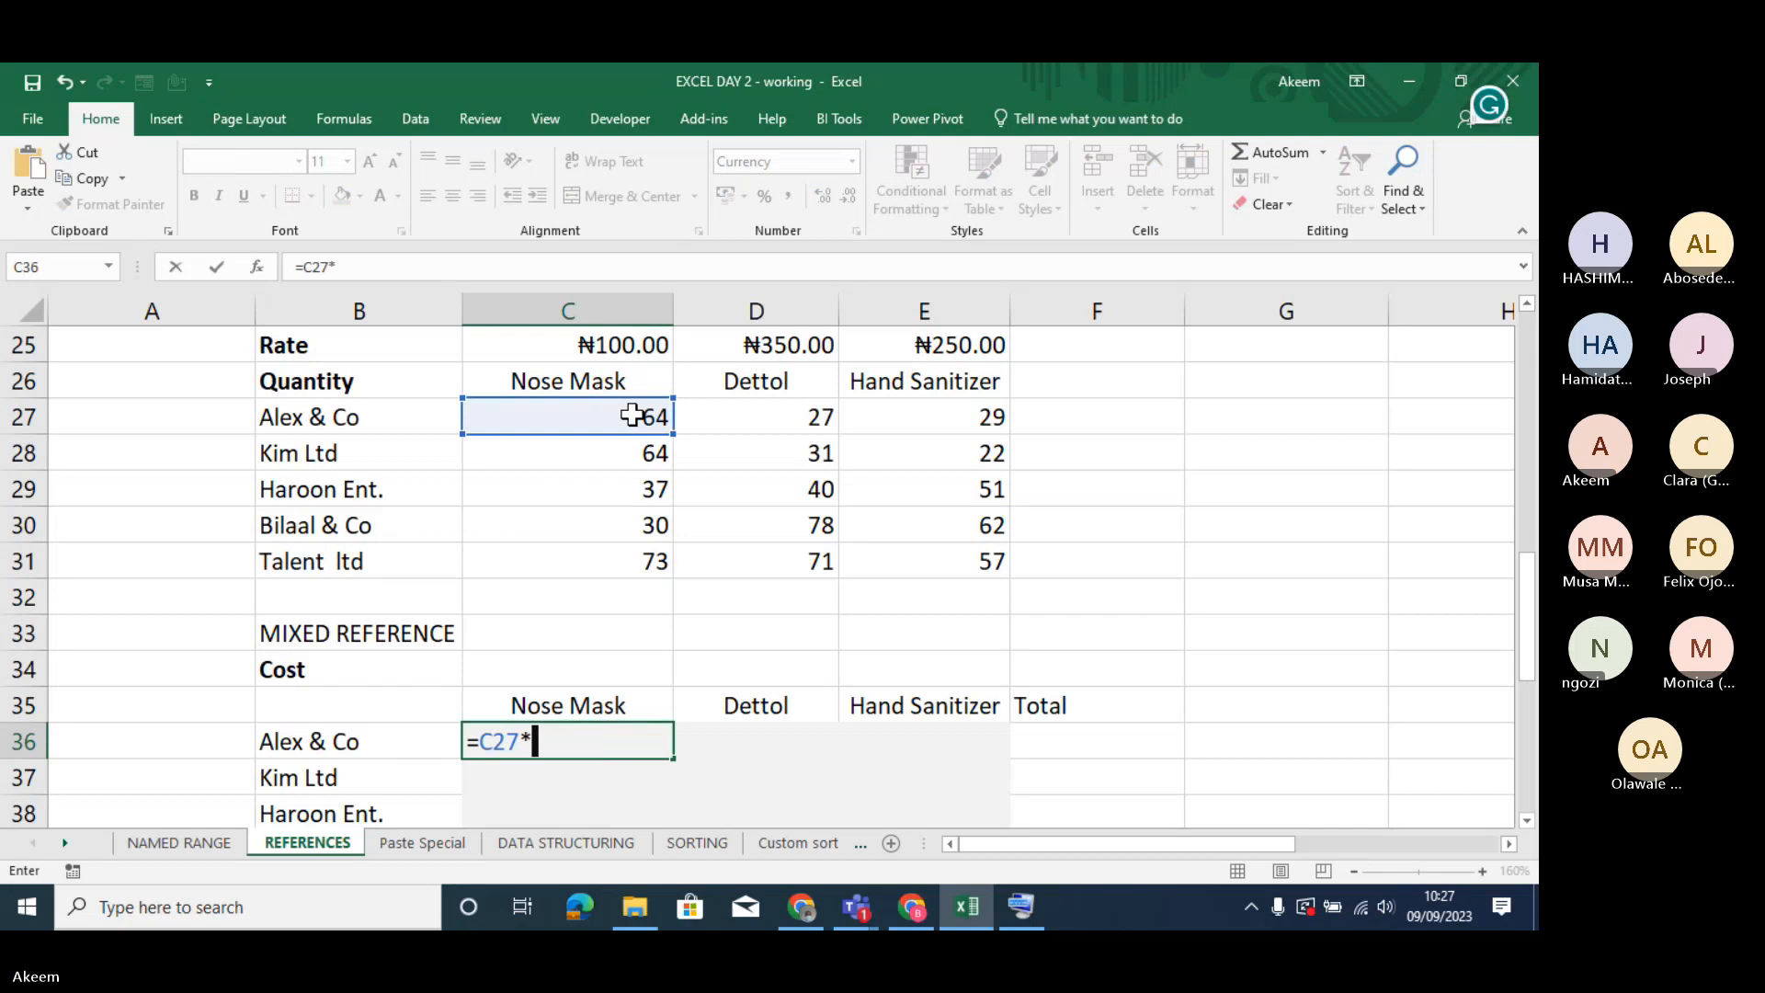
left_click(614, 348)
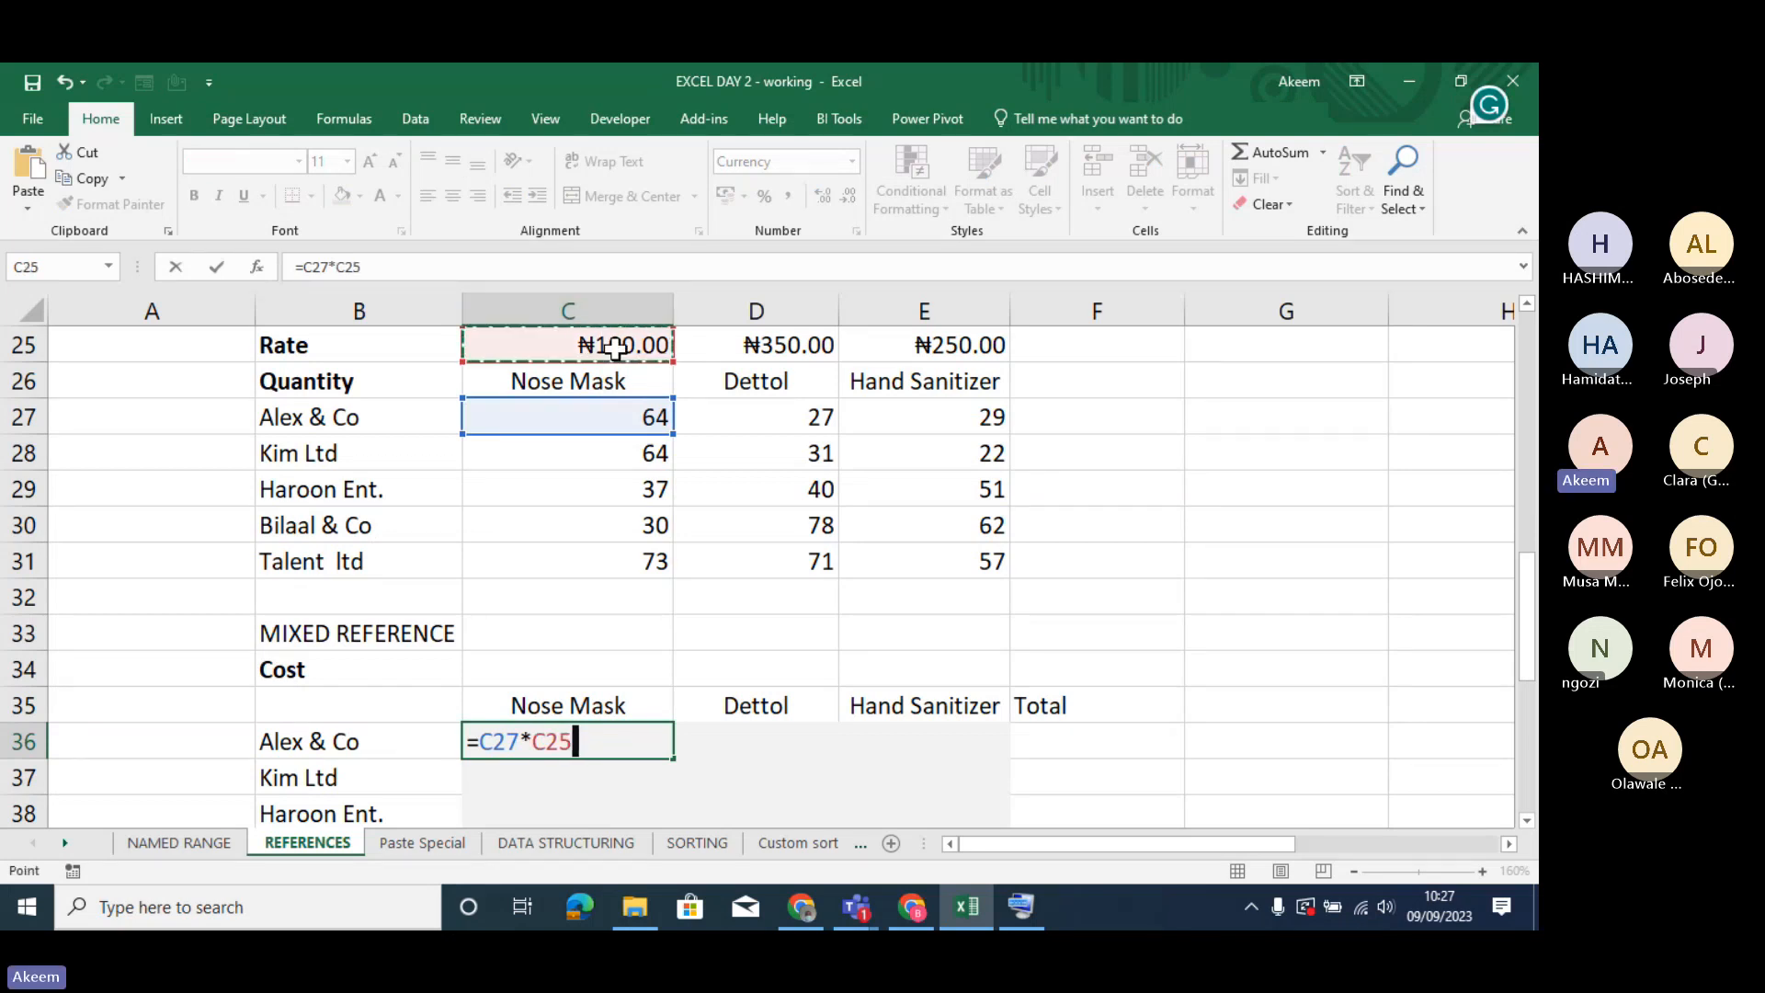
key("Return")
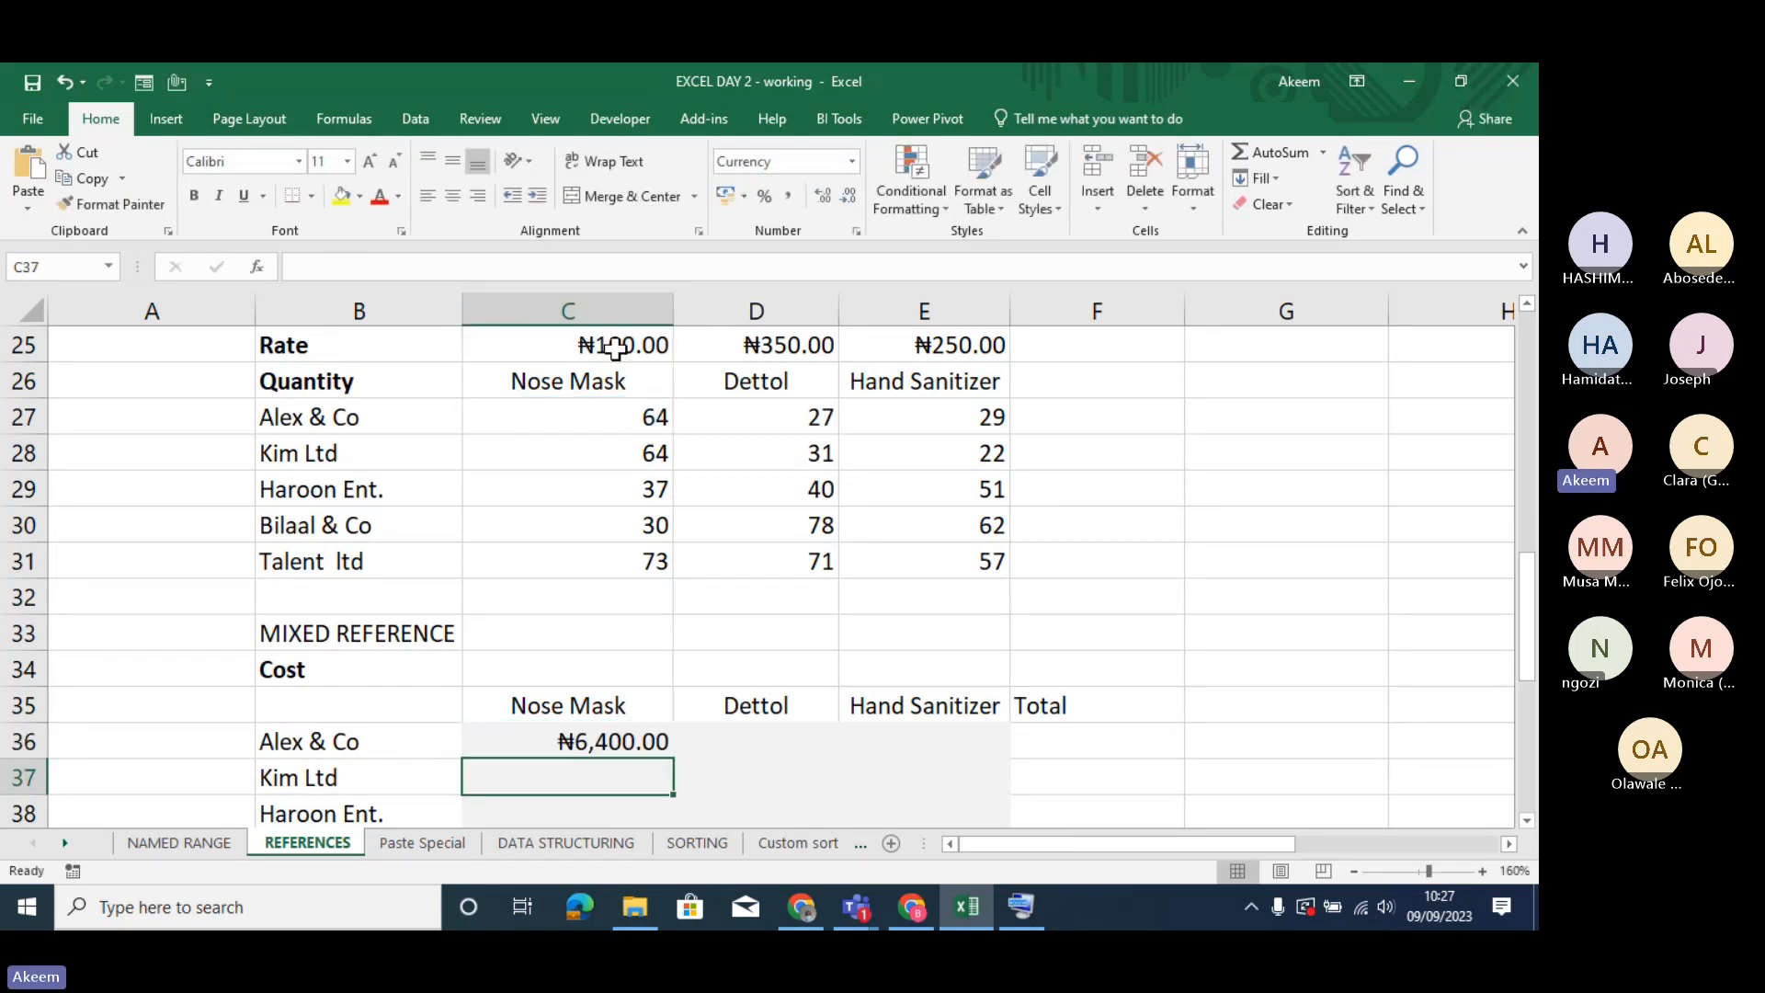
- Fill the relative formula from C36 across to E36 and down through row 40 for all customers
left_click(599, 737)
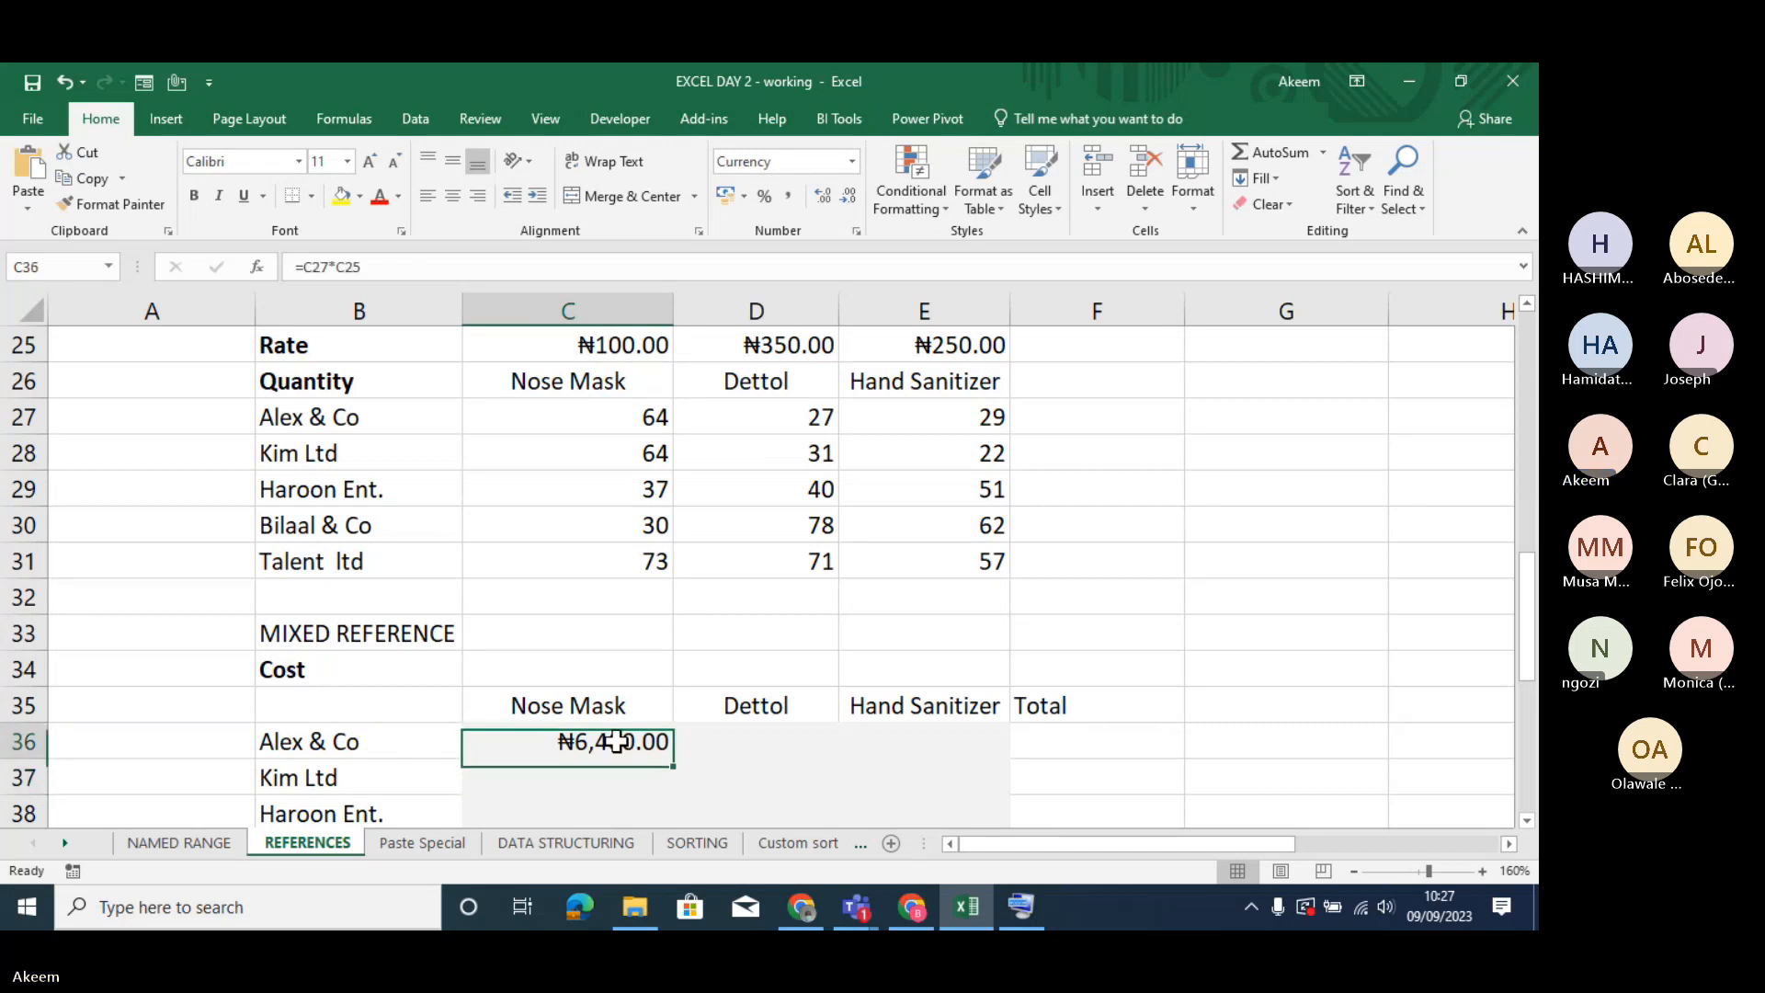
left_click_drag(671, 756, 671, 757)
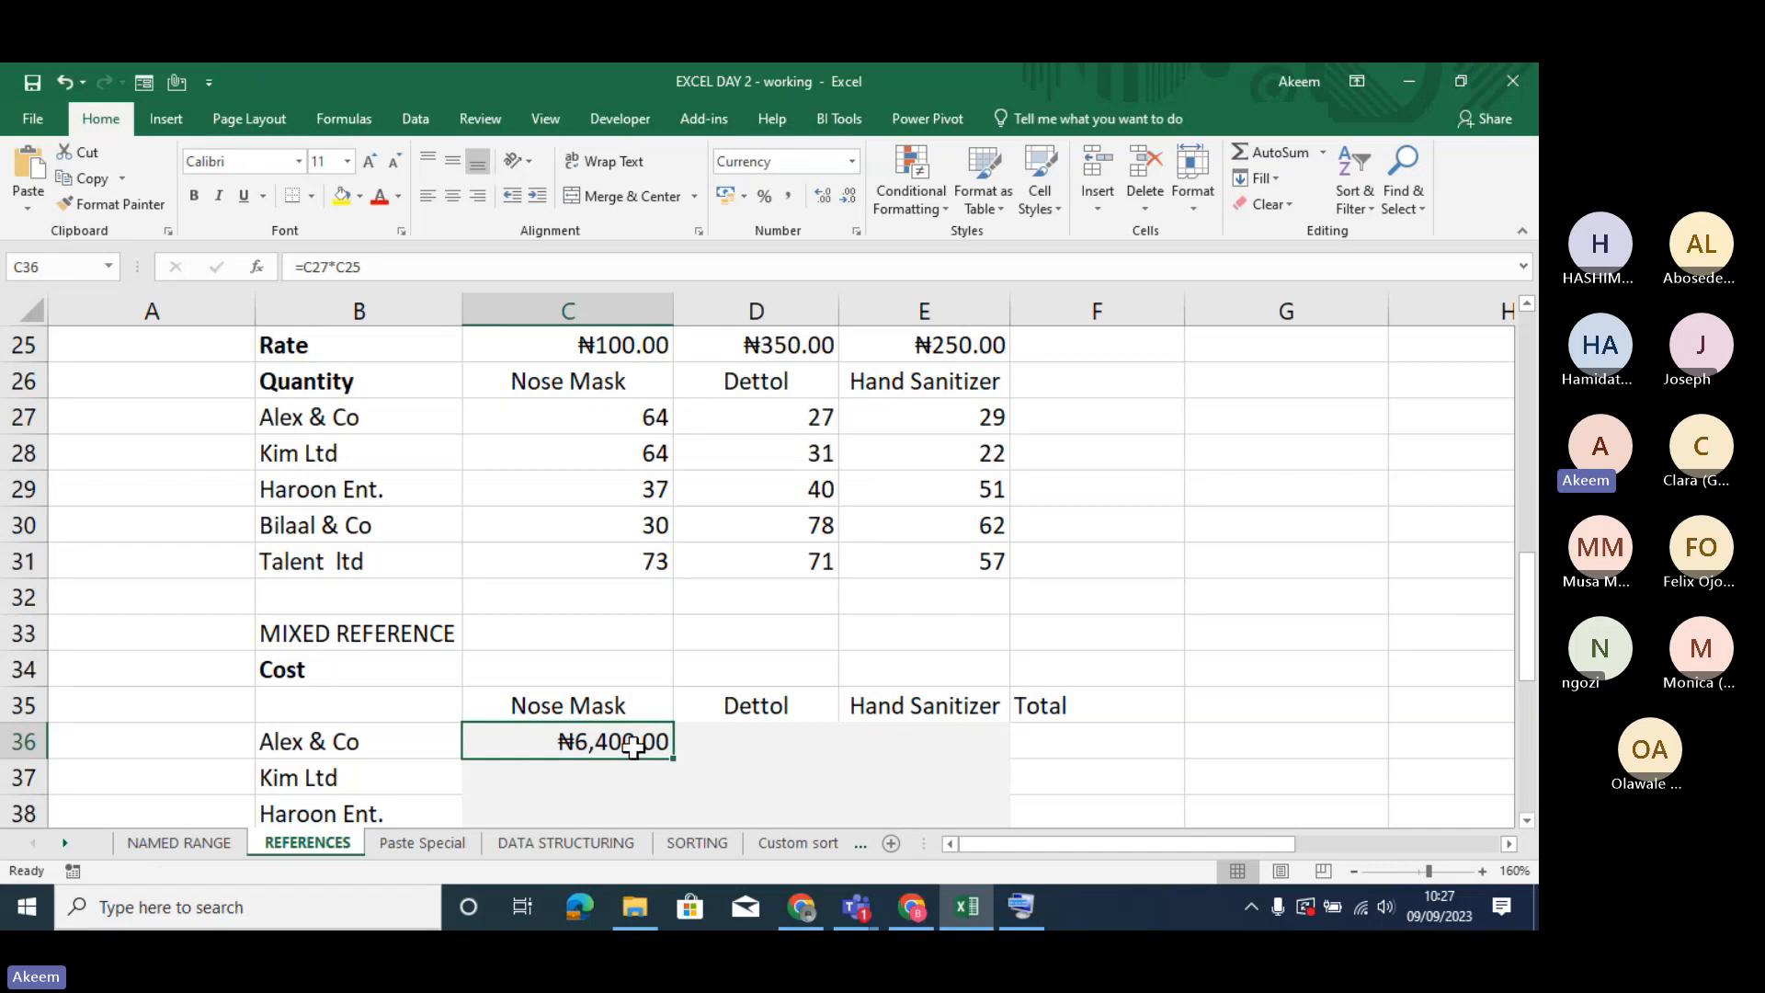
key("shift+Right")
key("shift+Right")
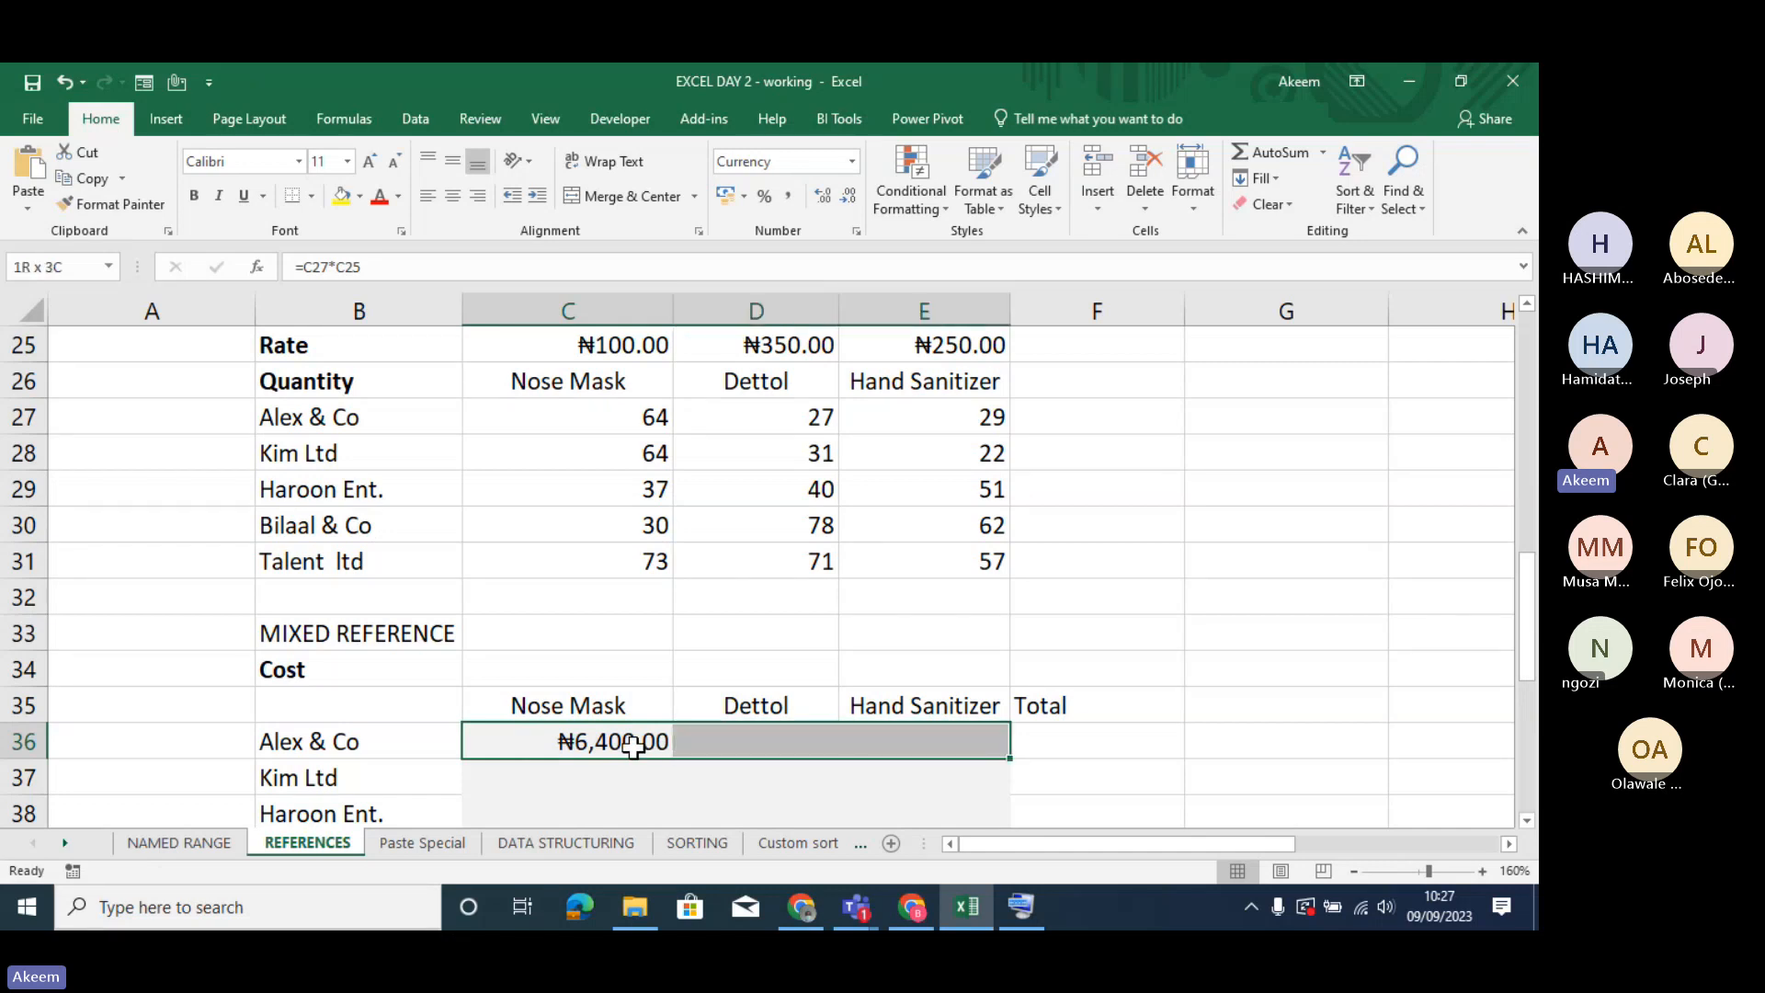
key("ctrl+r")
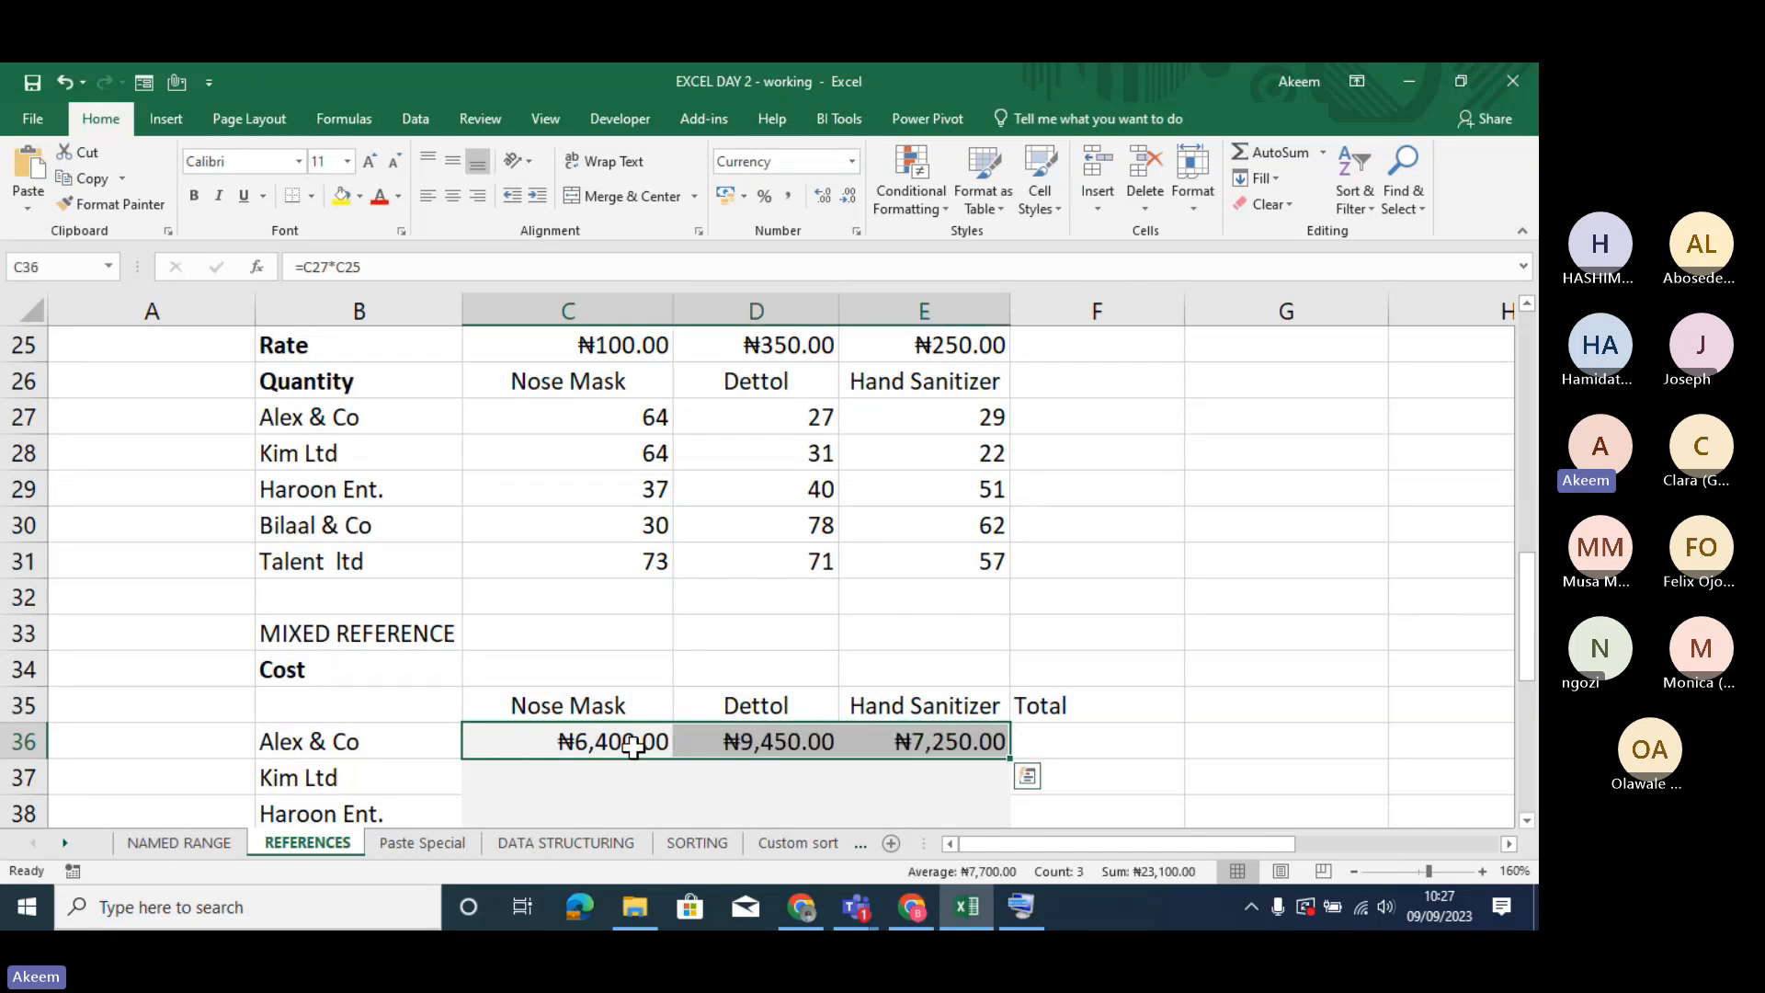
key("shift+Down")
key("shift+Down")
key("shift+Down")
key("shift+Down")
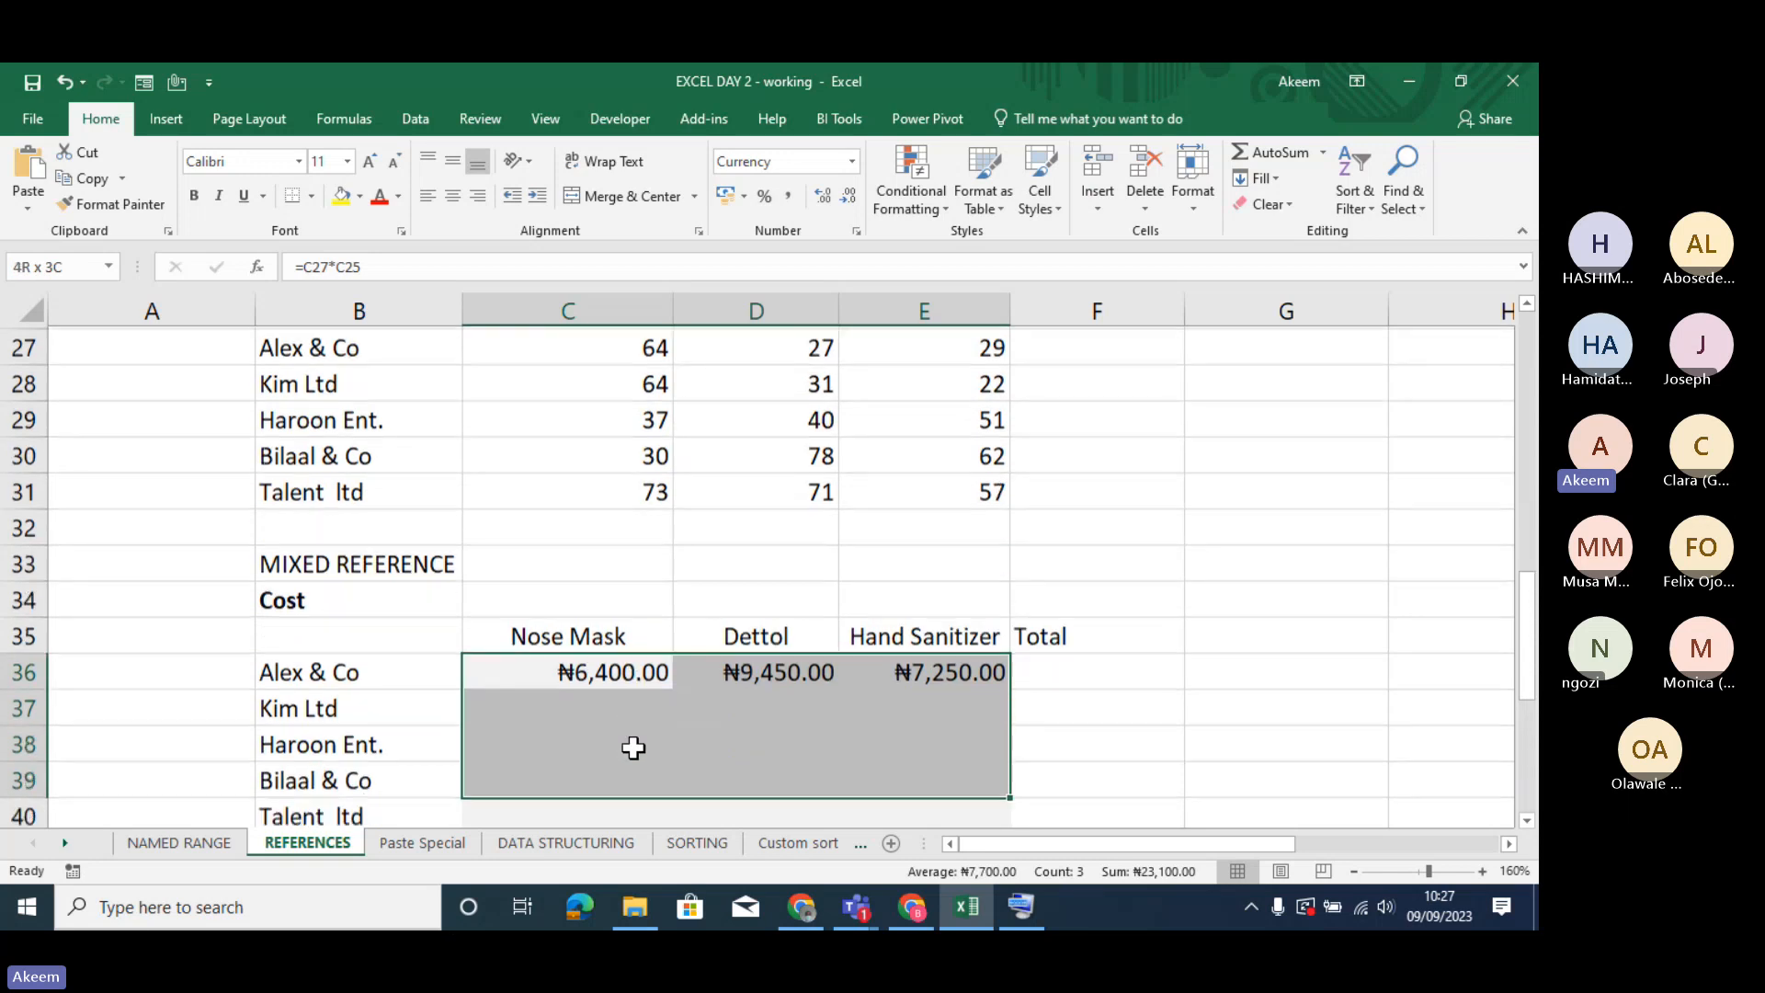
key("ctrl+d")
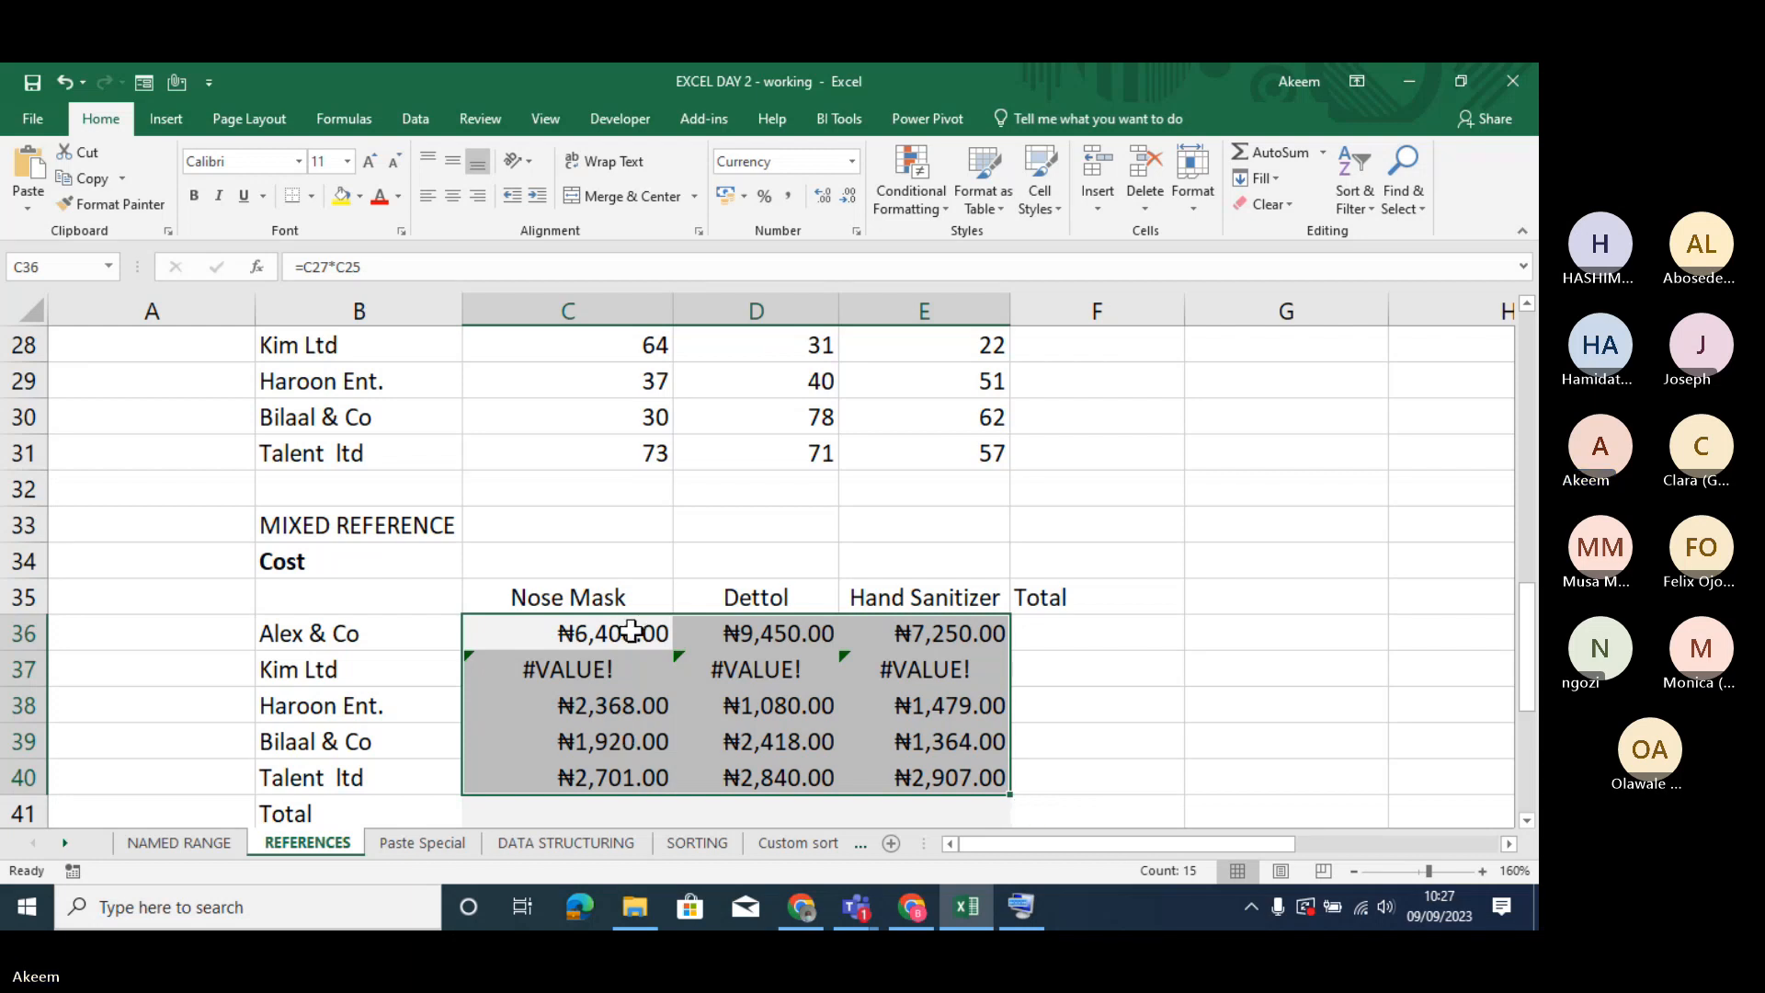
- Clear the cost formulas from C36:E40 and select C36
left_click_drag(630, 631, 961, 777)
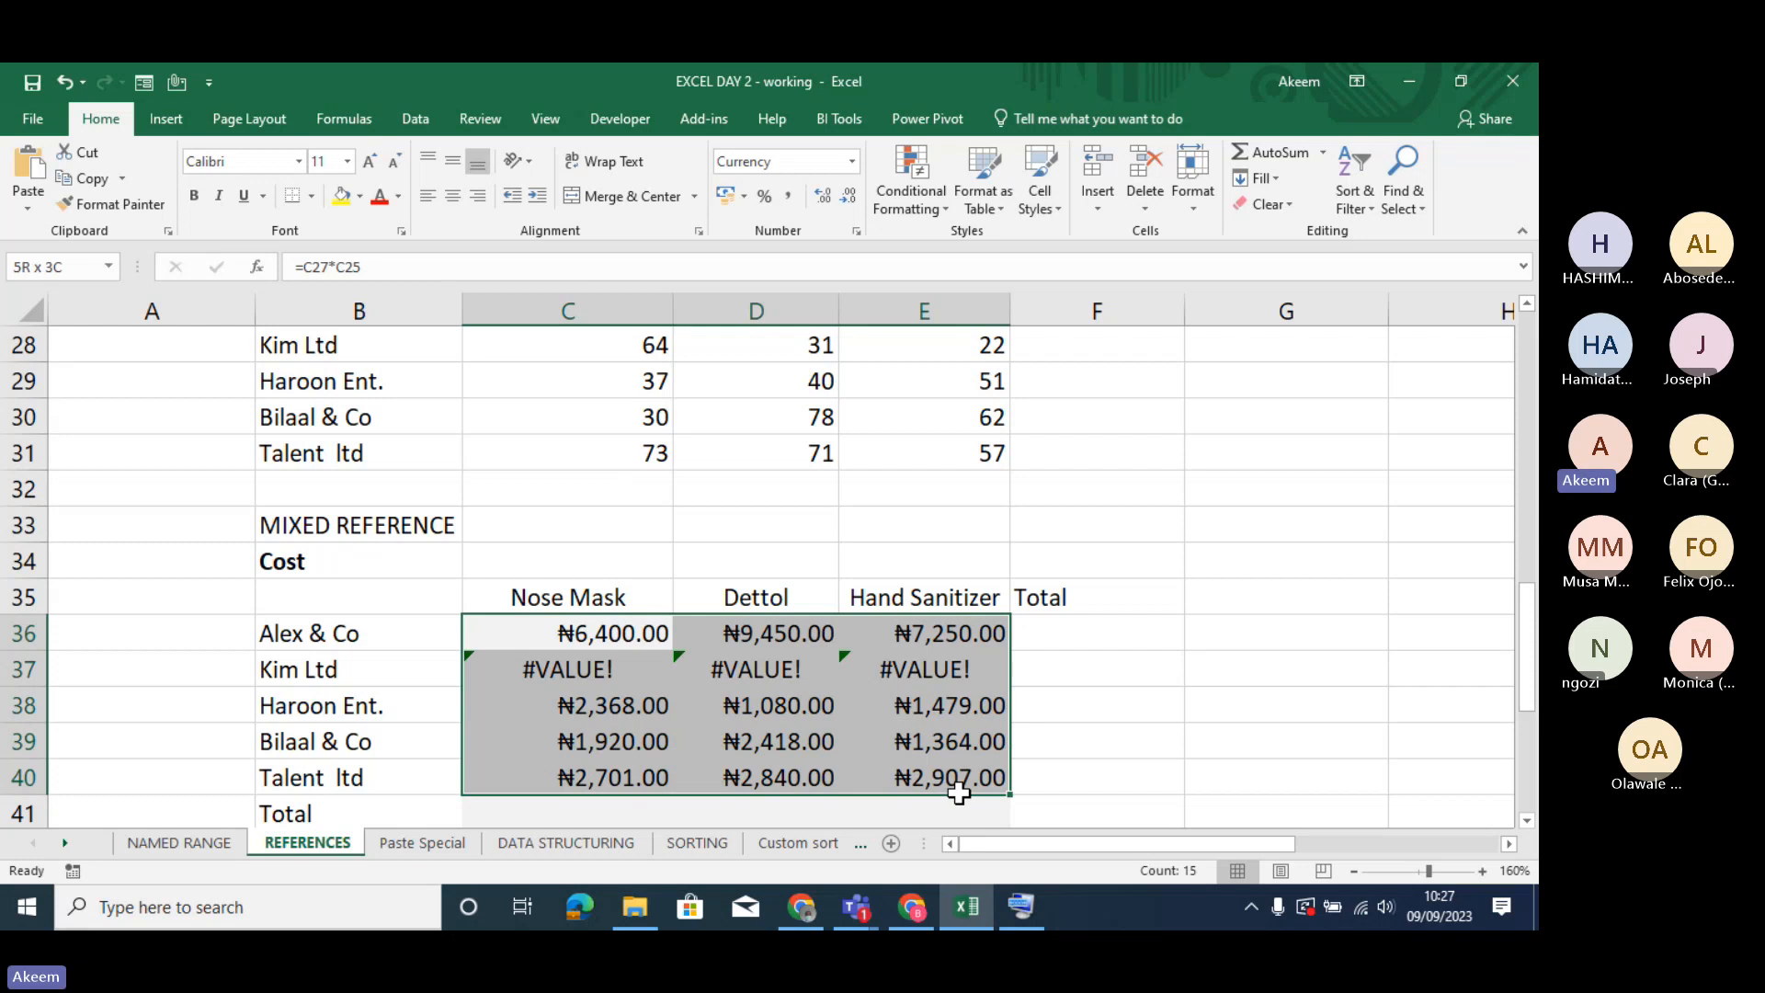
key("Delete")
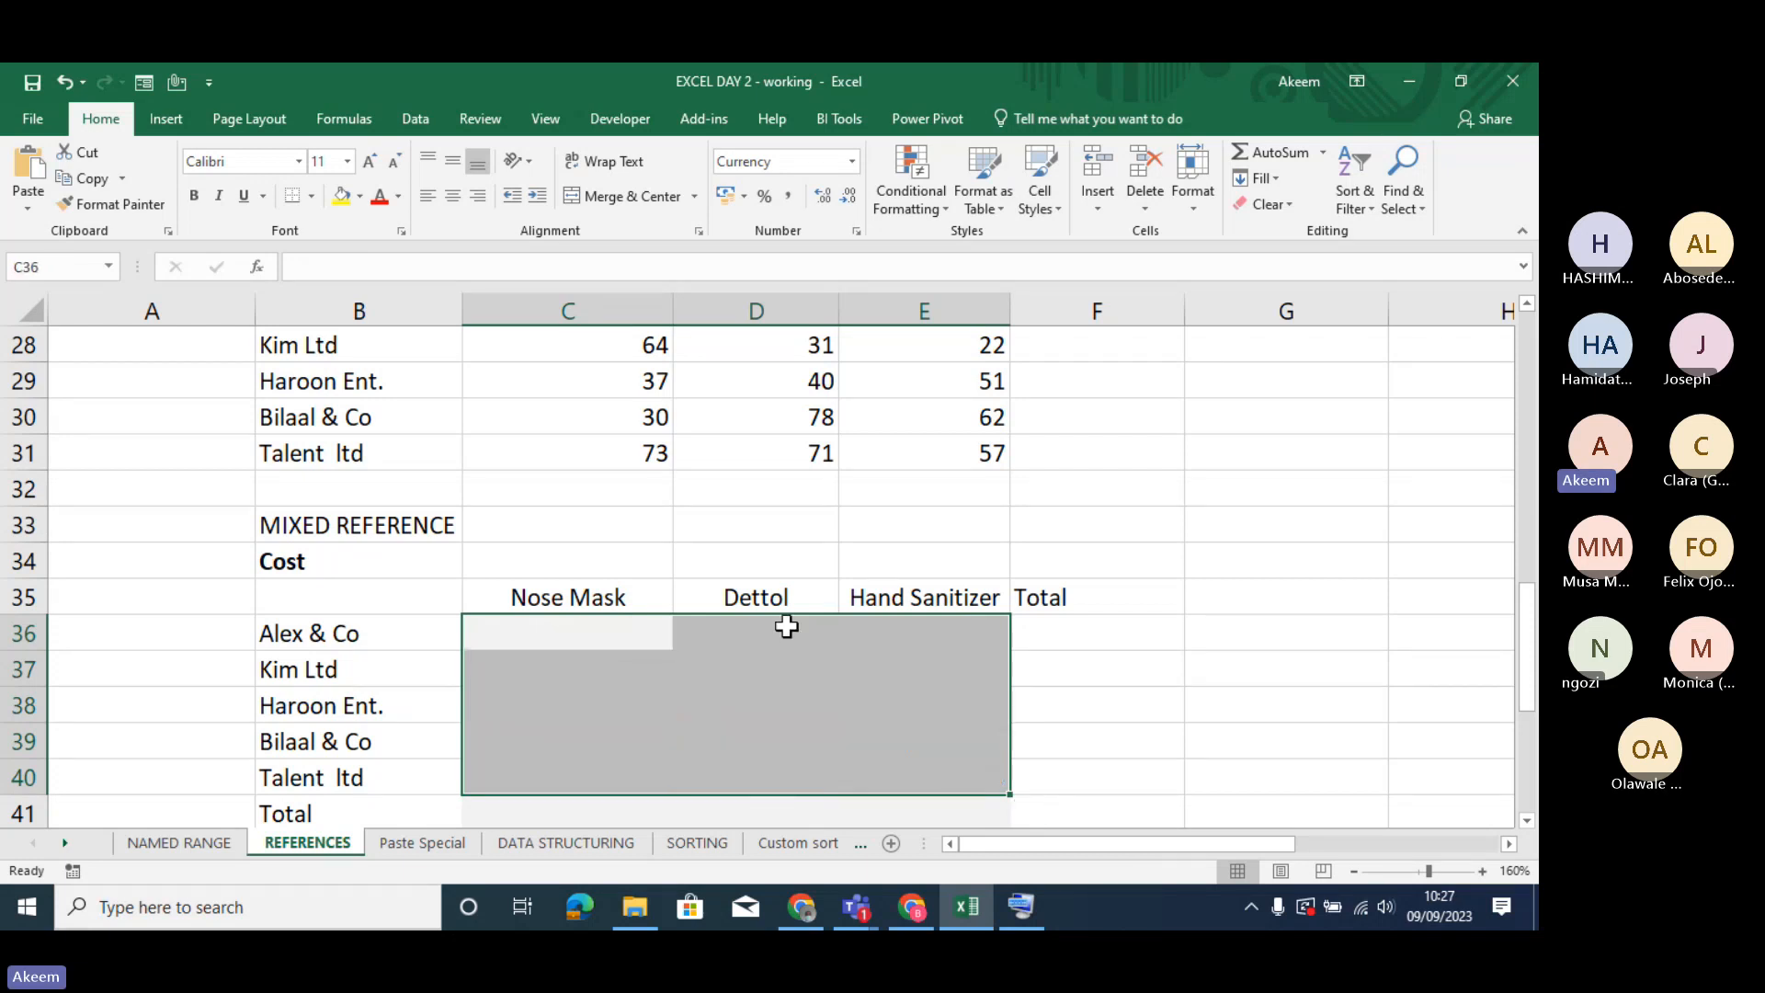
left_click(643, 635)
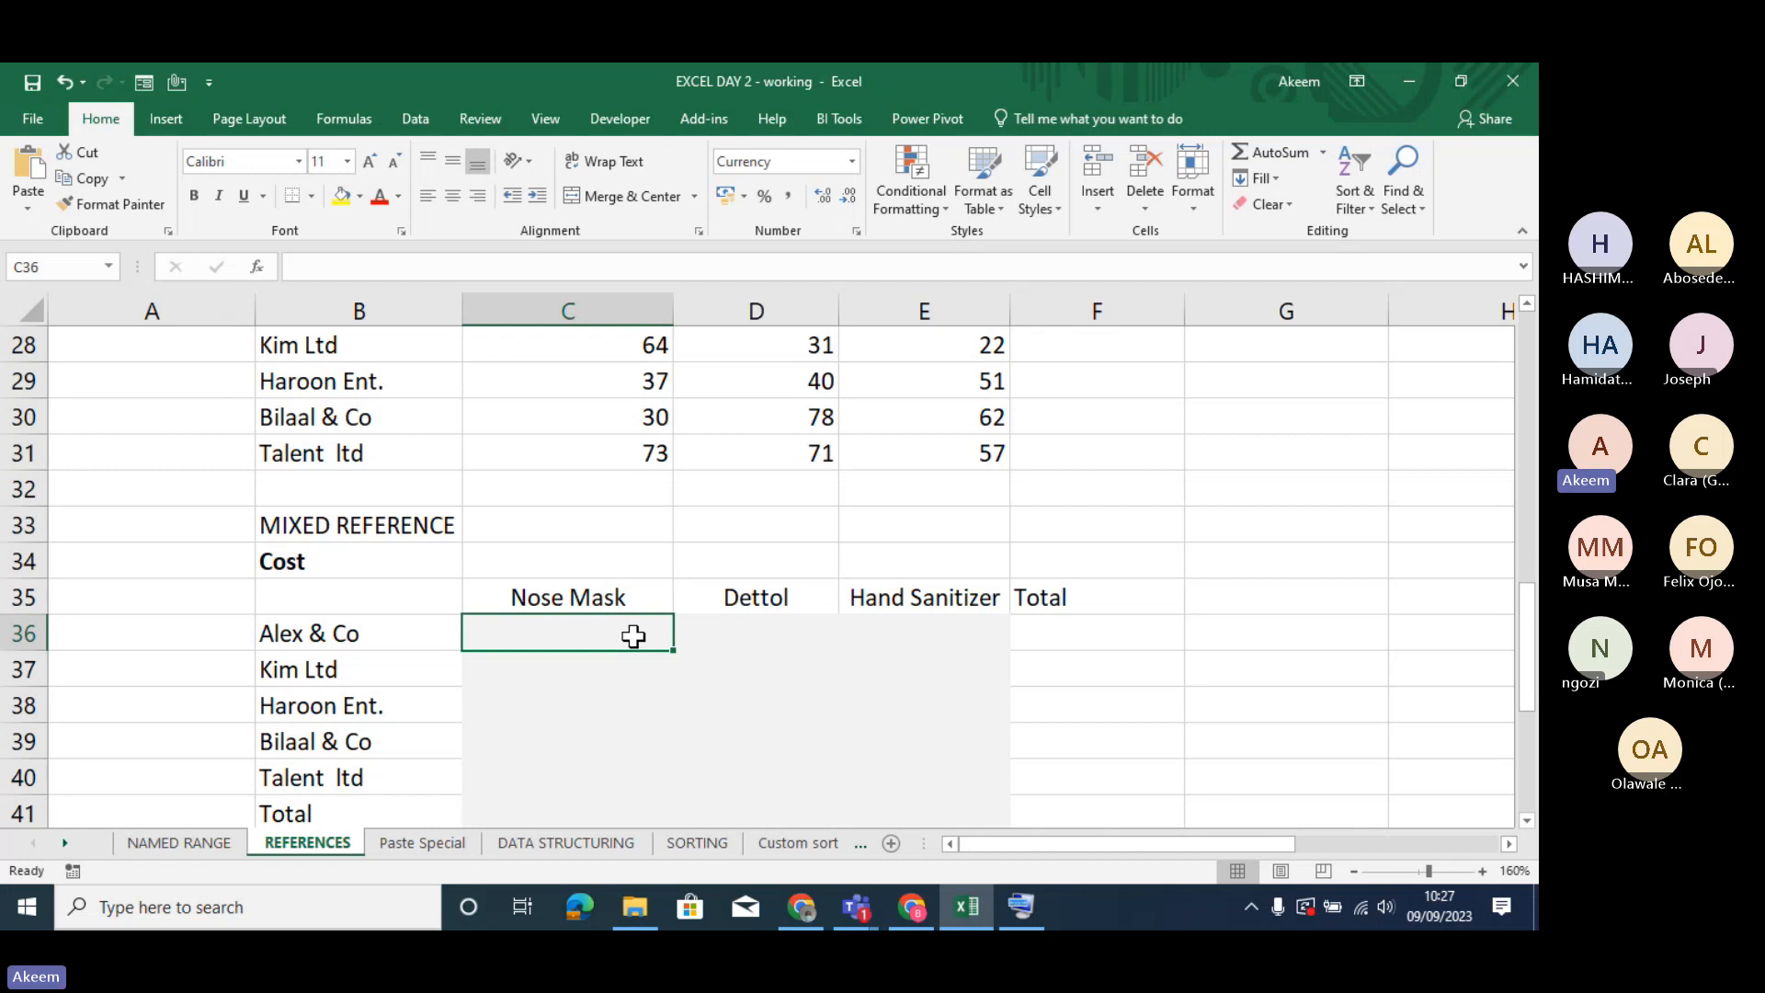
- Start a formula in C36 that references the Nose Mask rate in C25, admitting the waiting meeting participant along the way
type("=")
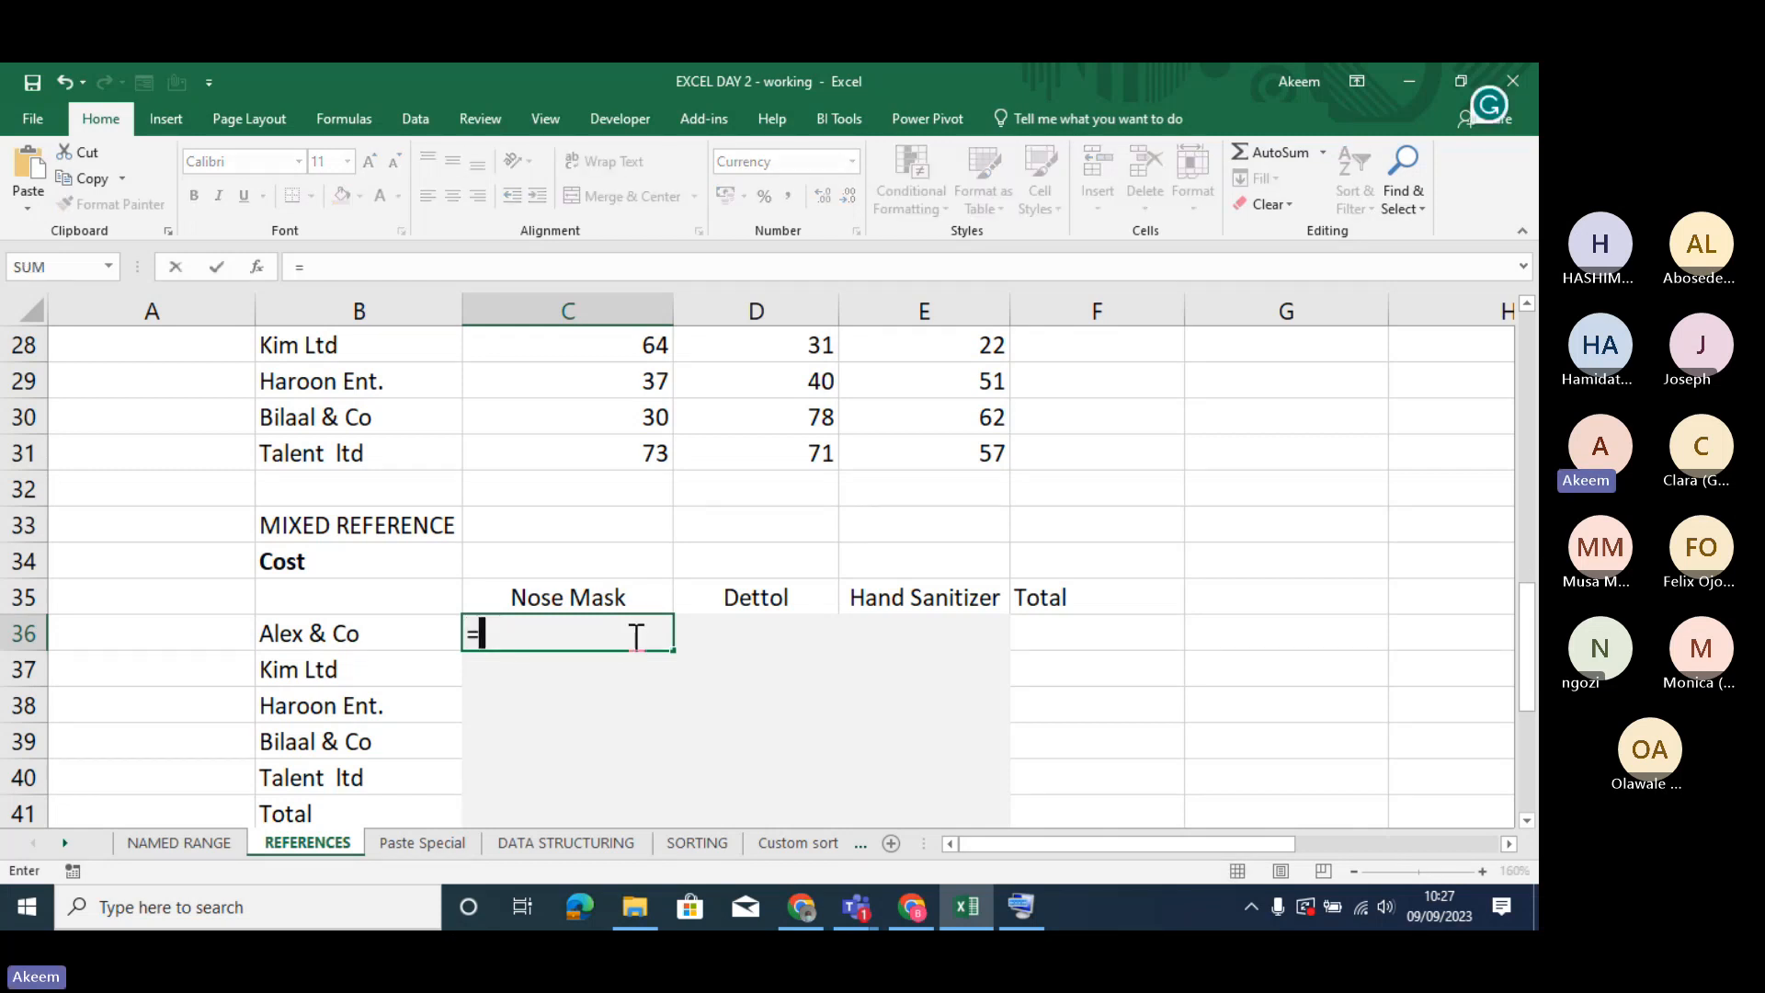
left_click(1394, 750)
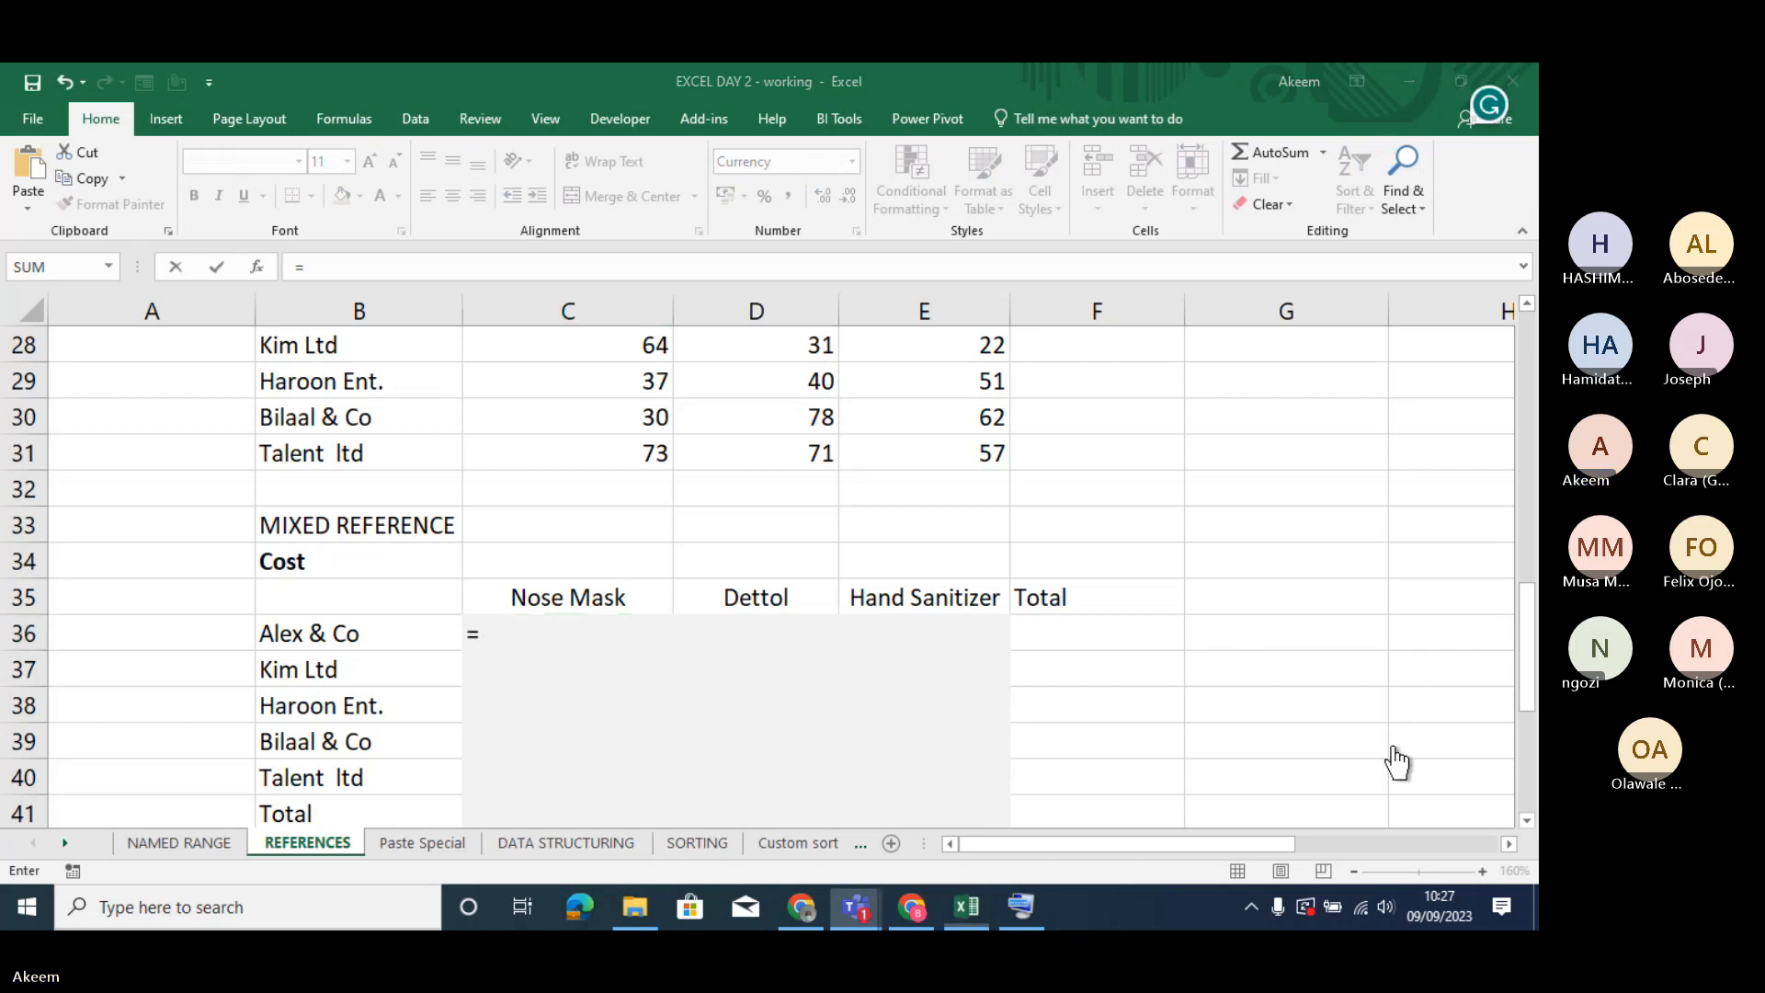
left_click(571, 429)
key("Up")
key("Up")
key("Up")
key("Up")
key("Up")
key("Up")
key("Up")
key("Up")
key("Up")
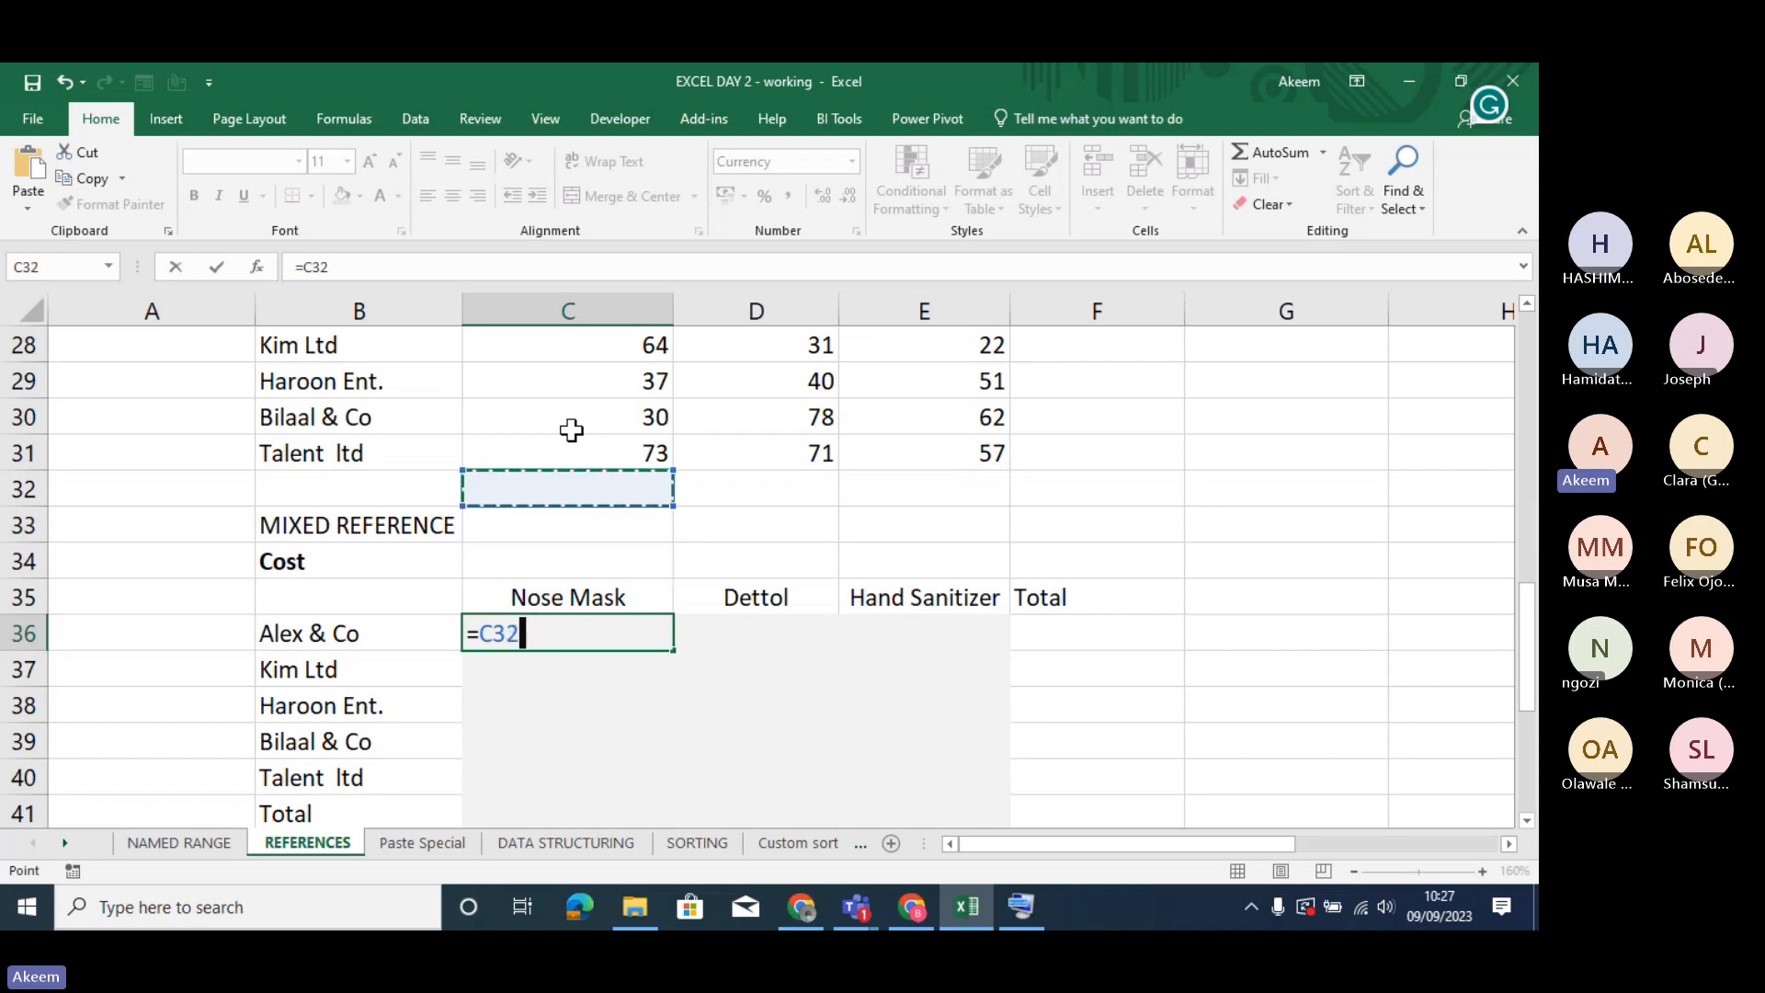
key("Up")
key("Up")
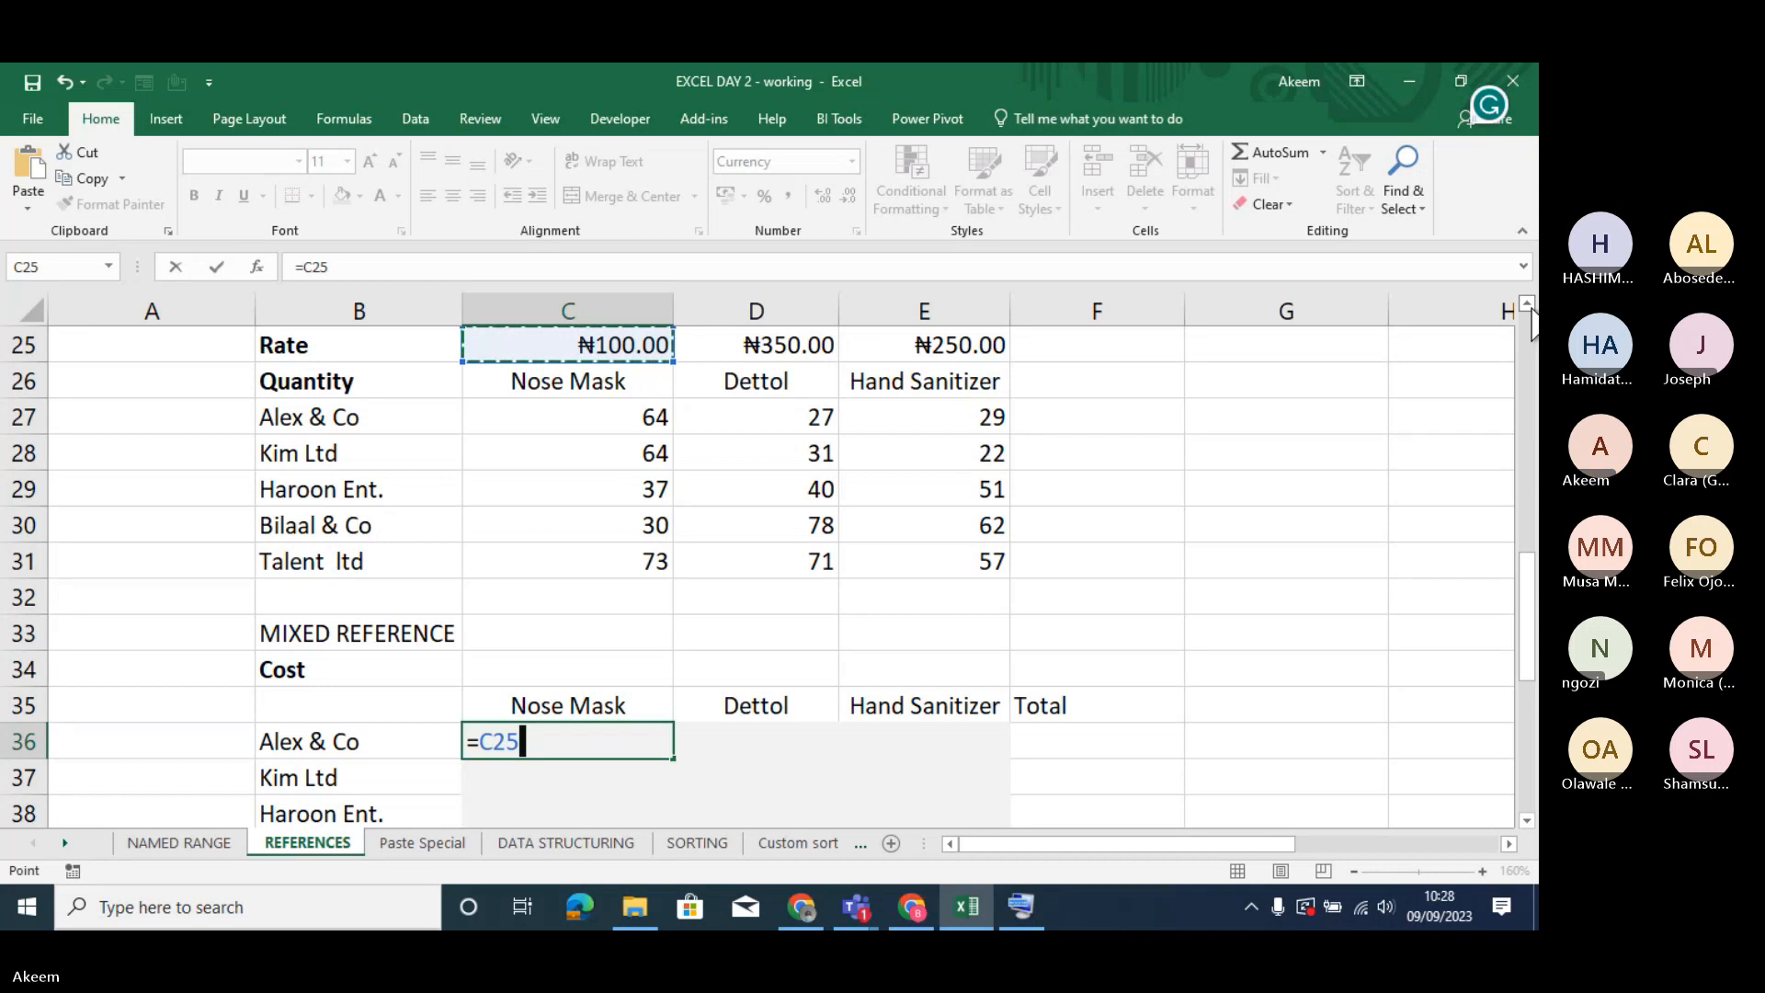
- Make the C25 reference absolute with F4, enter =$C$25 in C36, and reselect the cell
left_click_drag(1527, 634, 1514, 395)
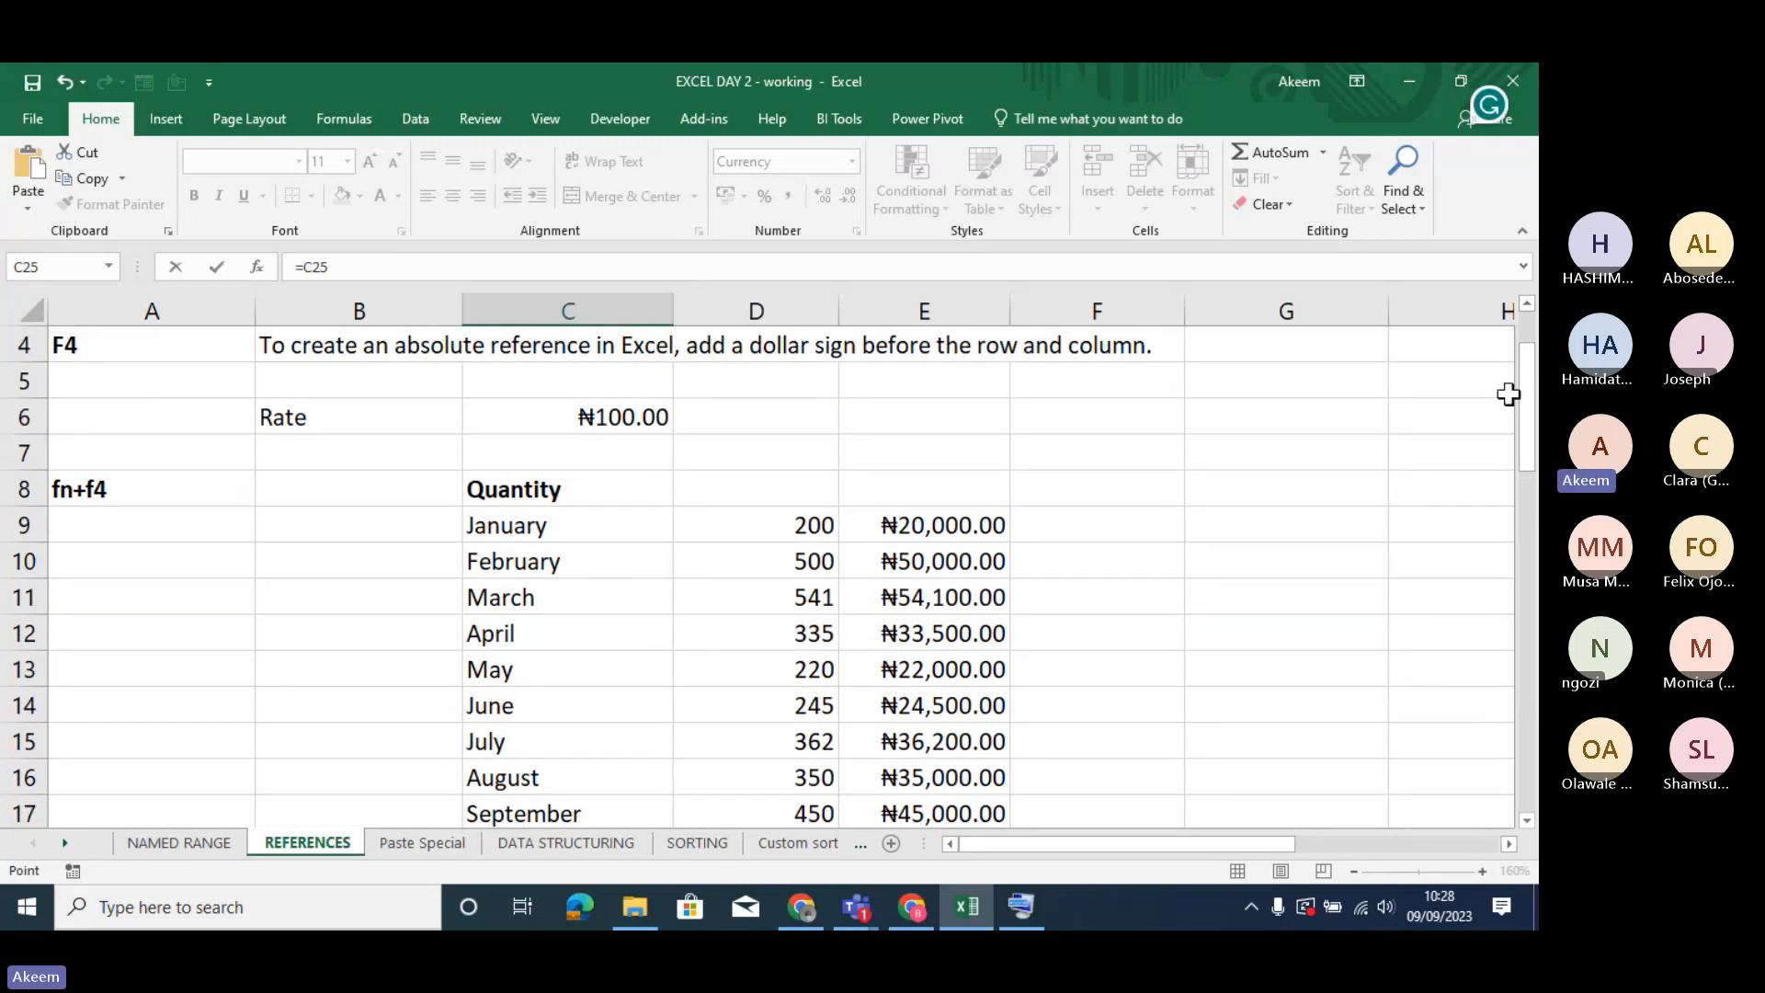
left_click_drag(1521, 390, 1521, 406)
left_click_drag(1537, 506, 1537, 608)
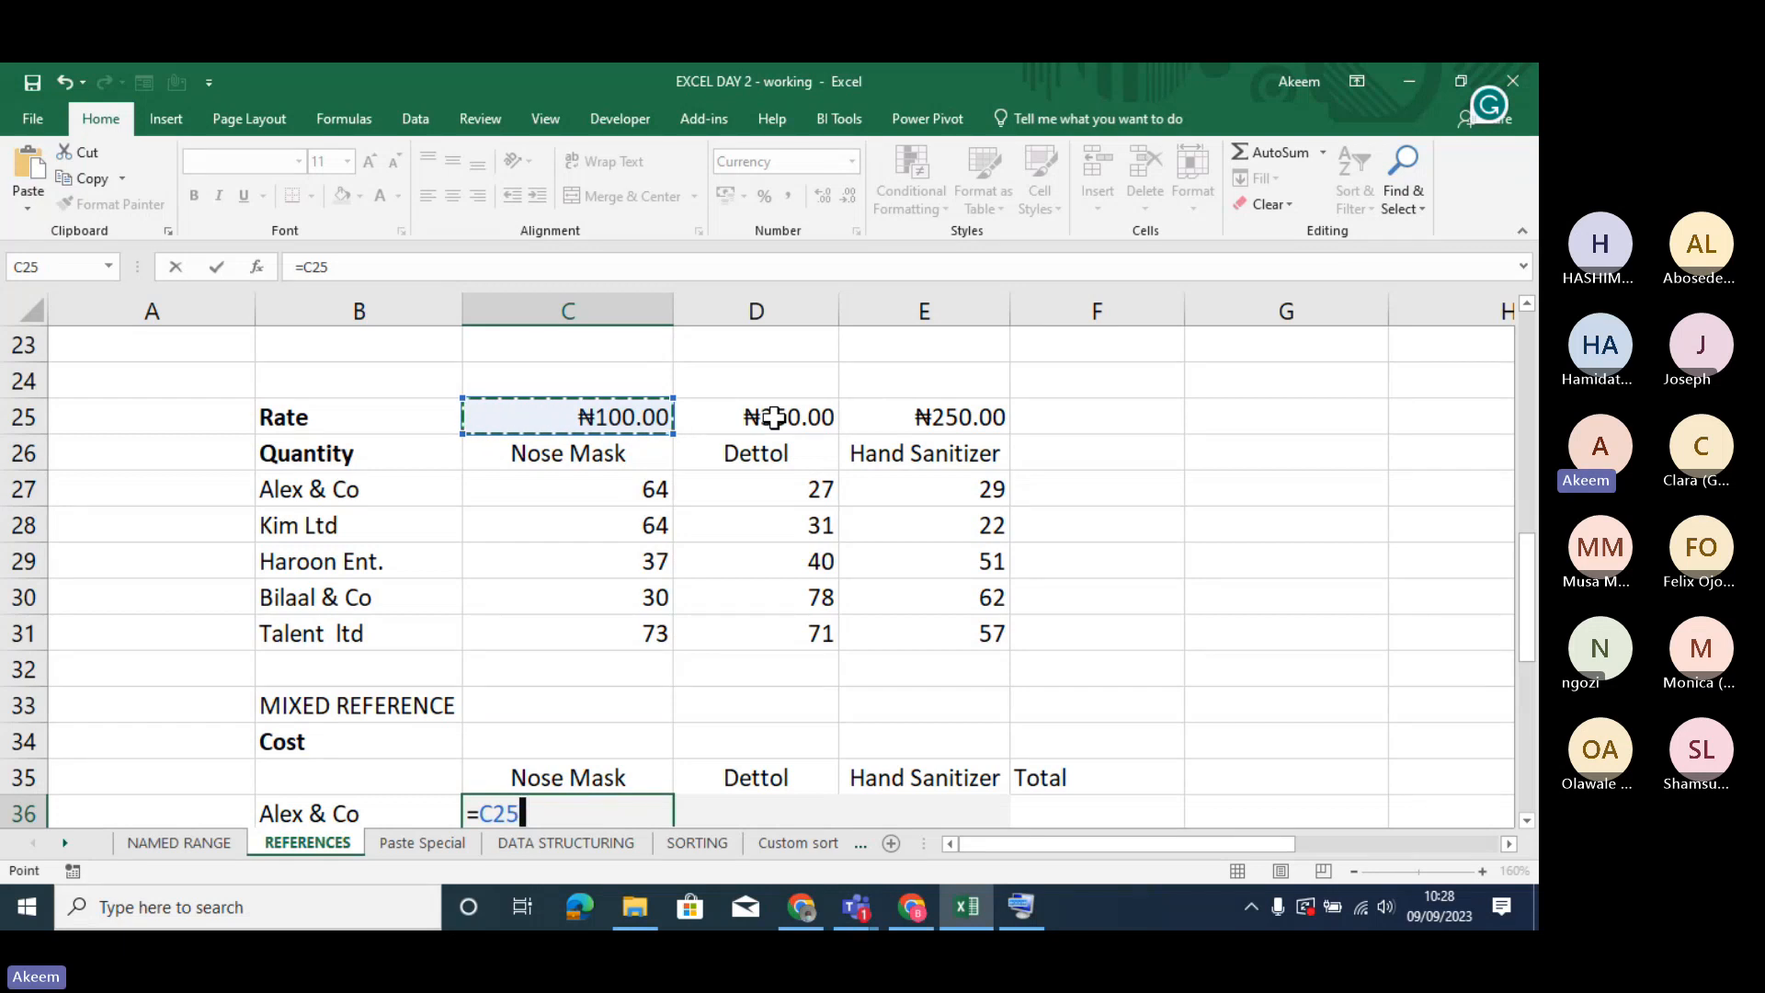
left_click(1395, 634)
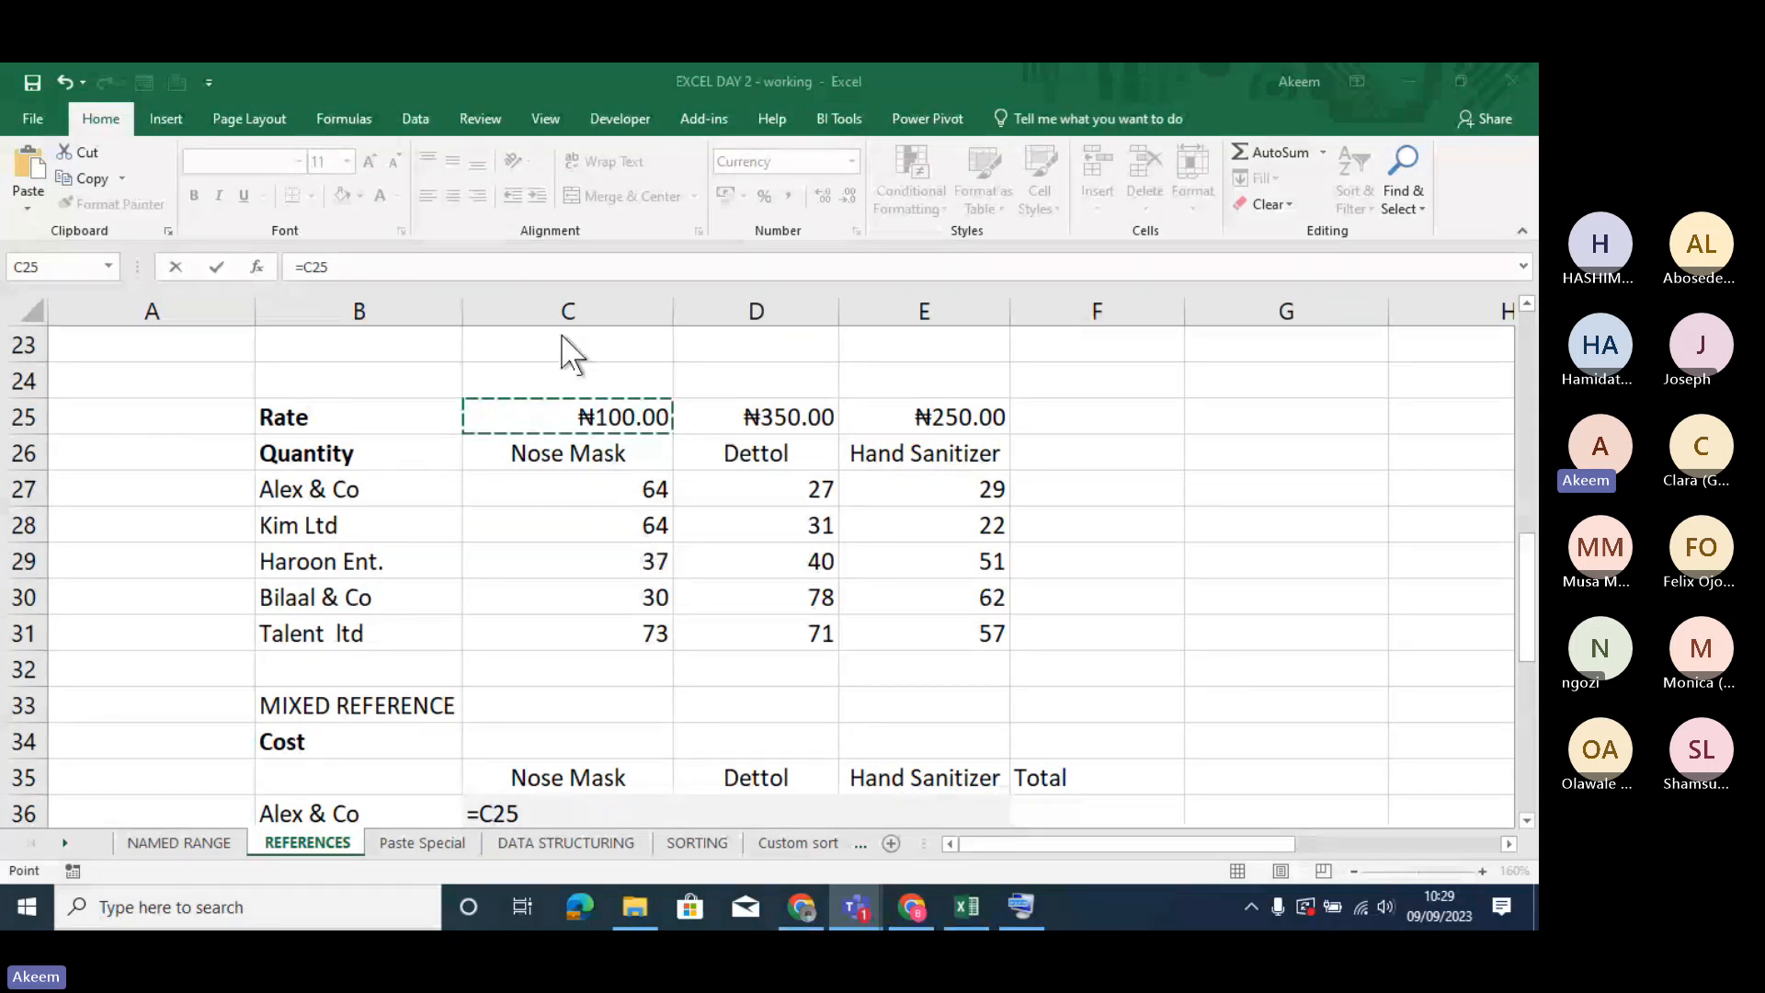
left_click(323, 266)
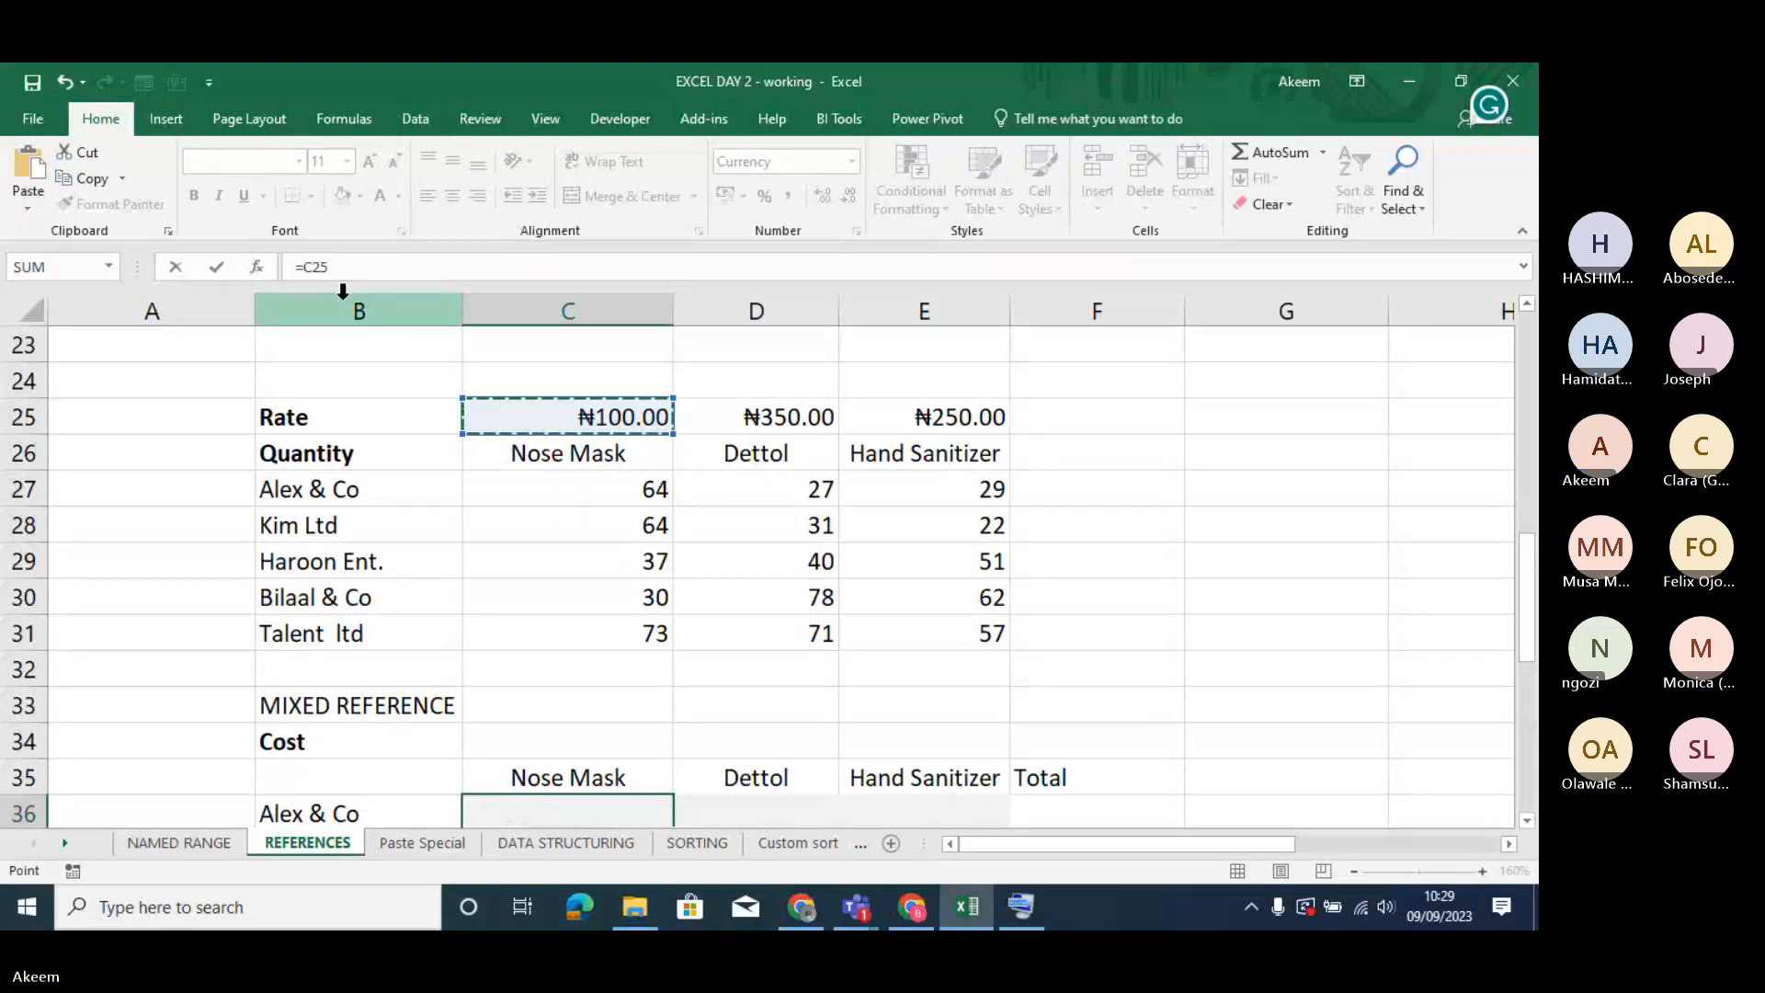
key("F4")
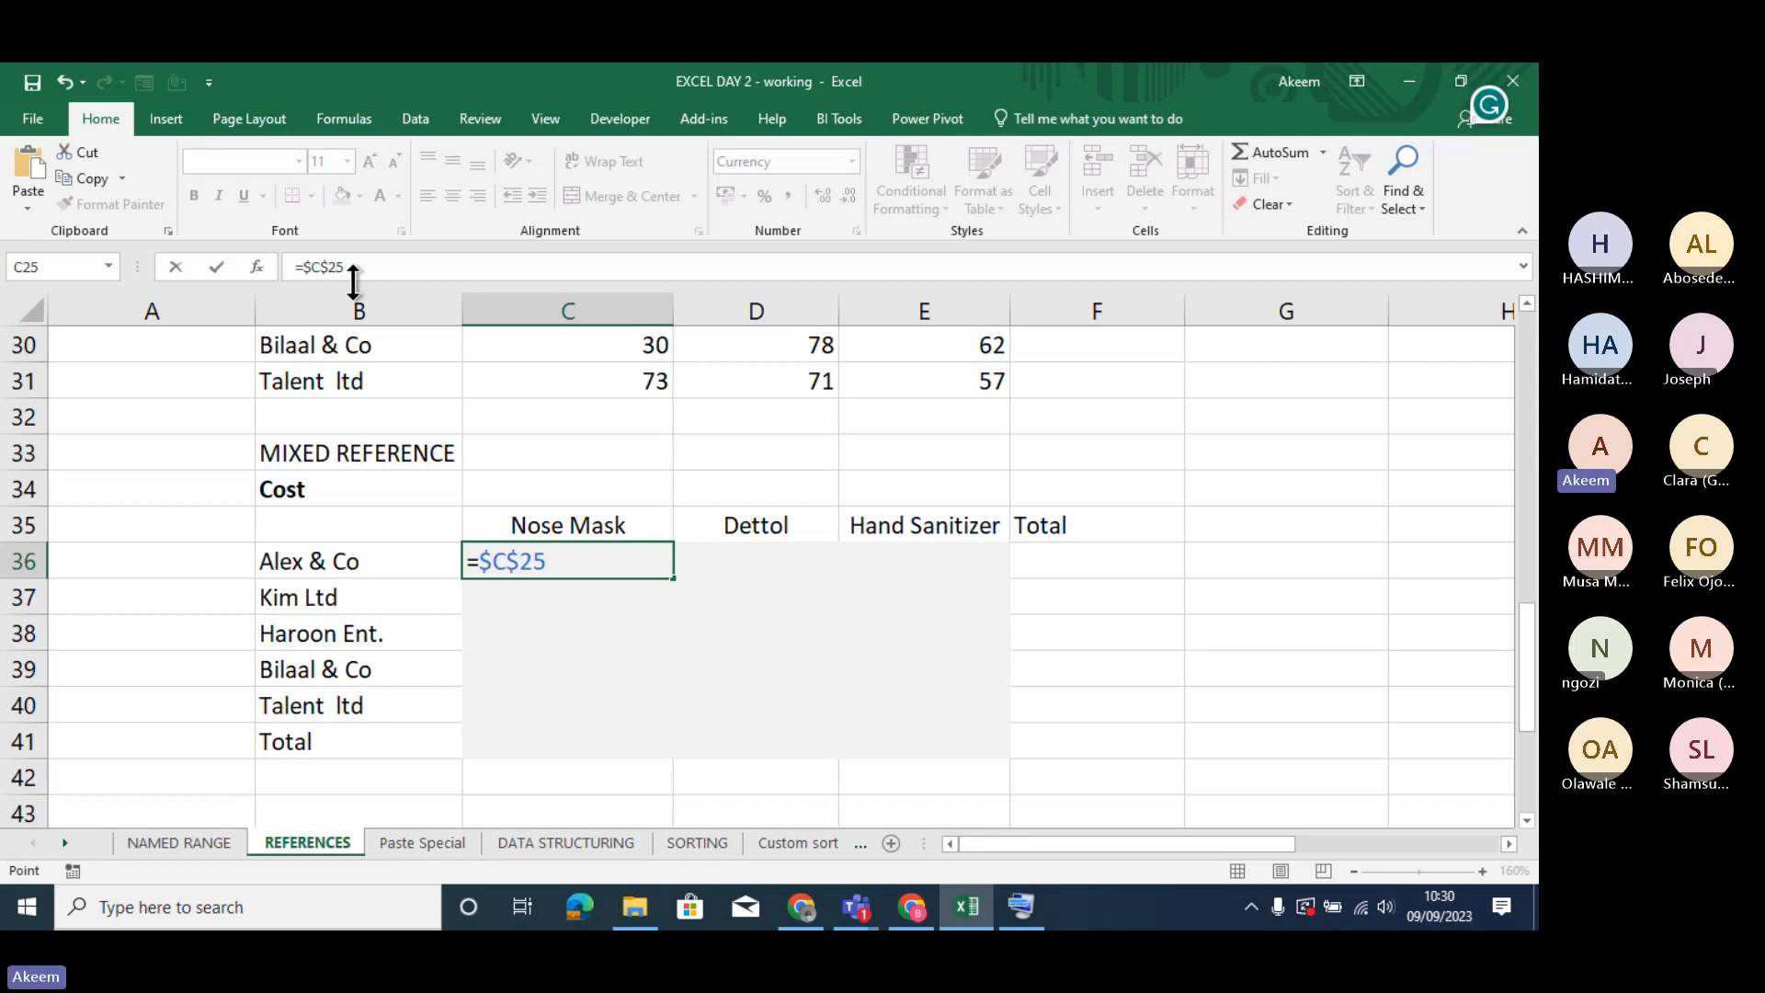
left_click(709, 642)
key("ctrl+z")
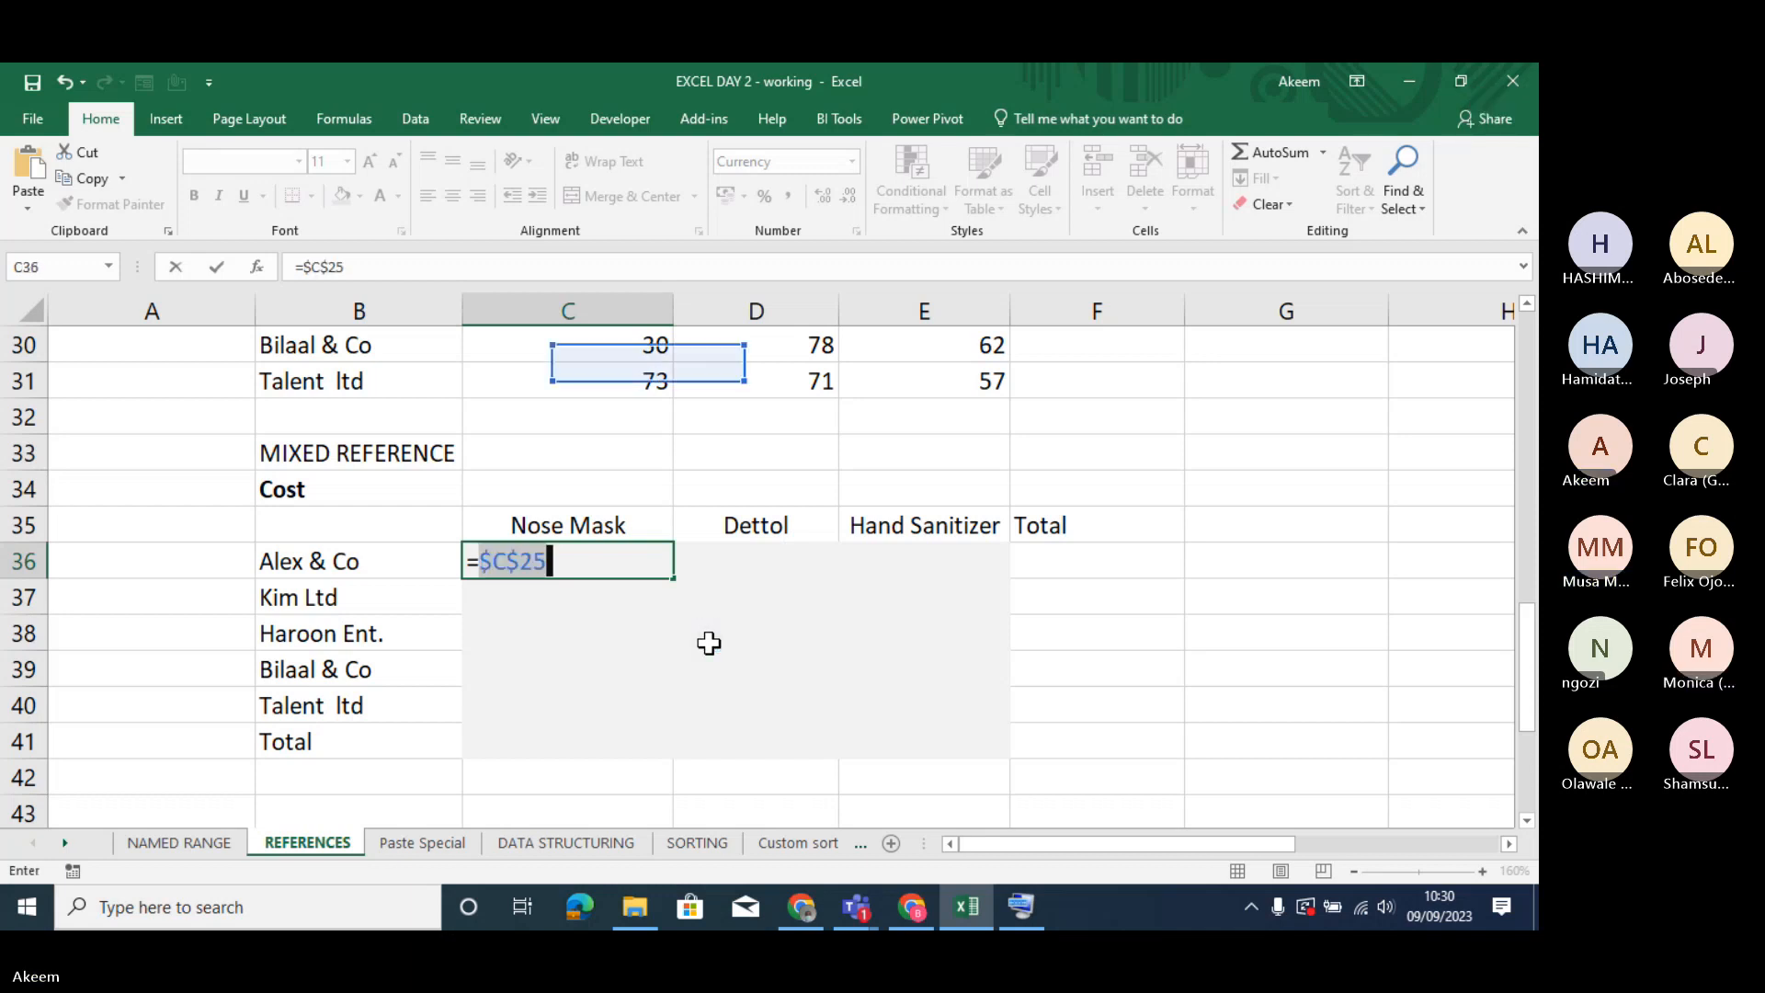
key("Return")
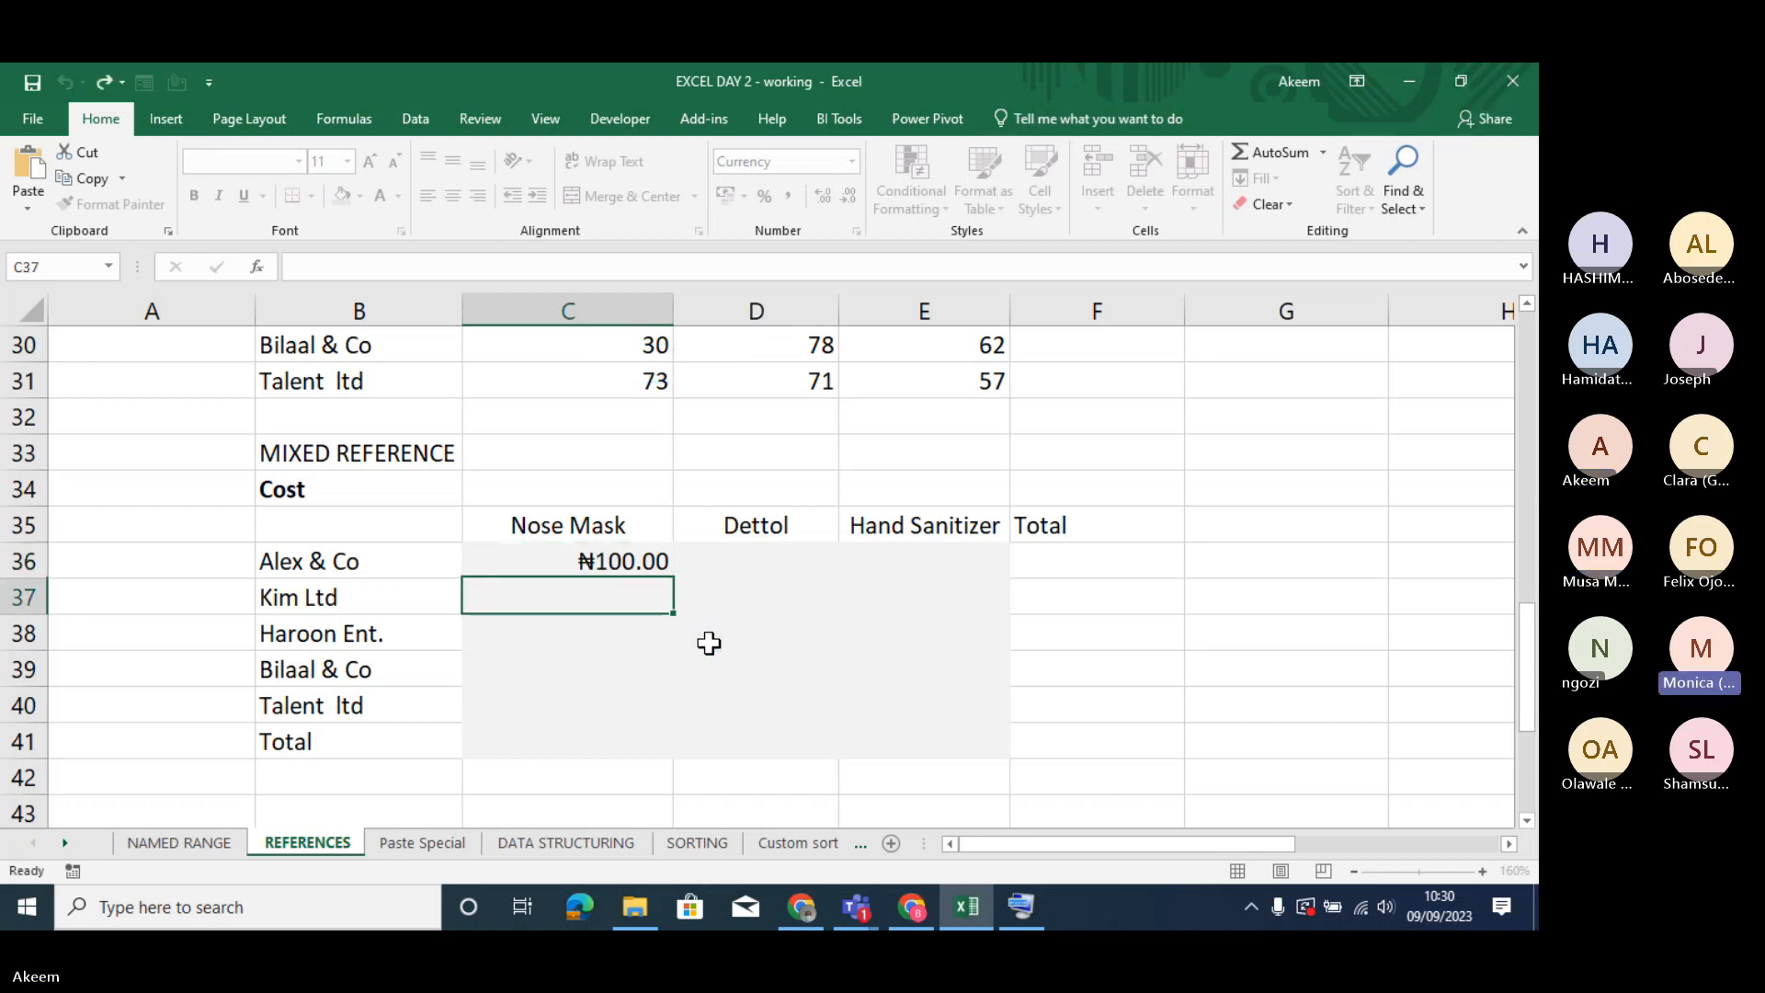
left_click(615, 549)
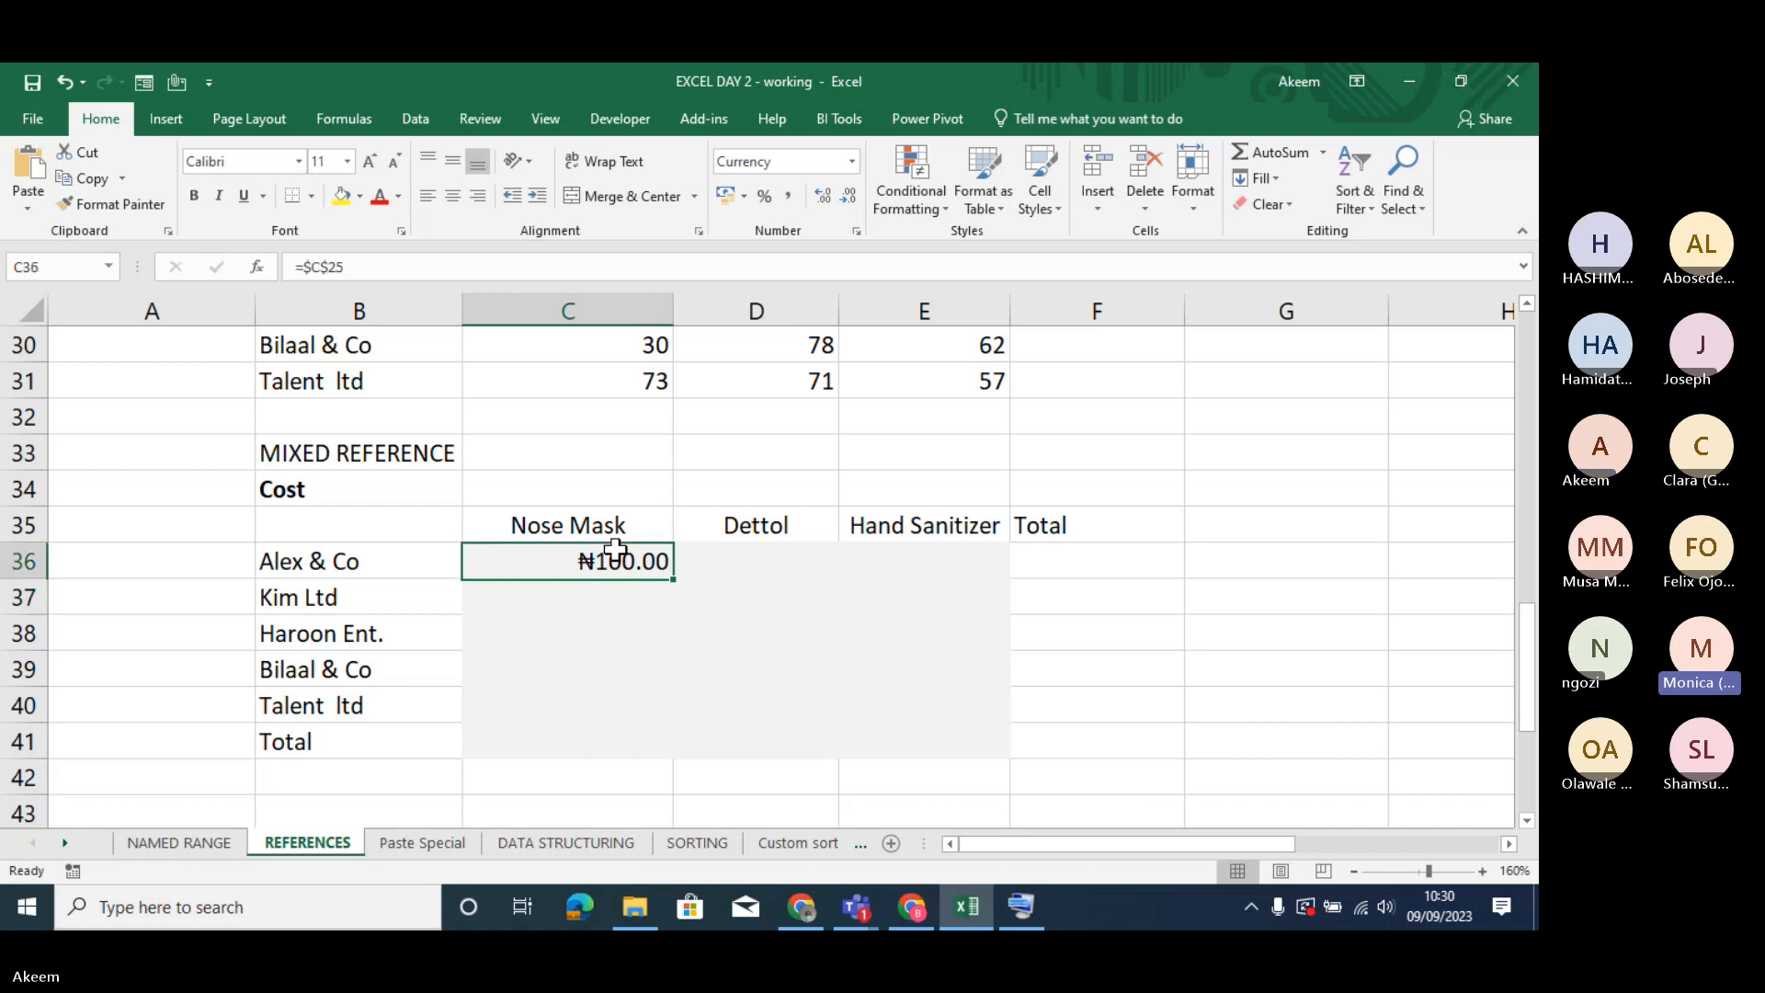
- Enlarge the worksheet view to 180% and select the empty cell D39
left_click(1480, 873)
left_click(1480, 873)
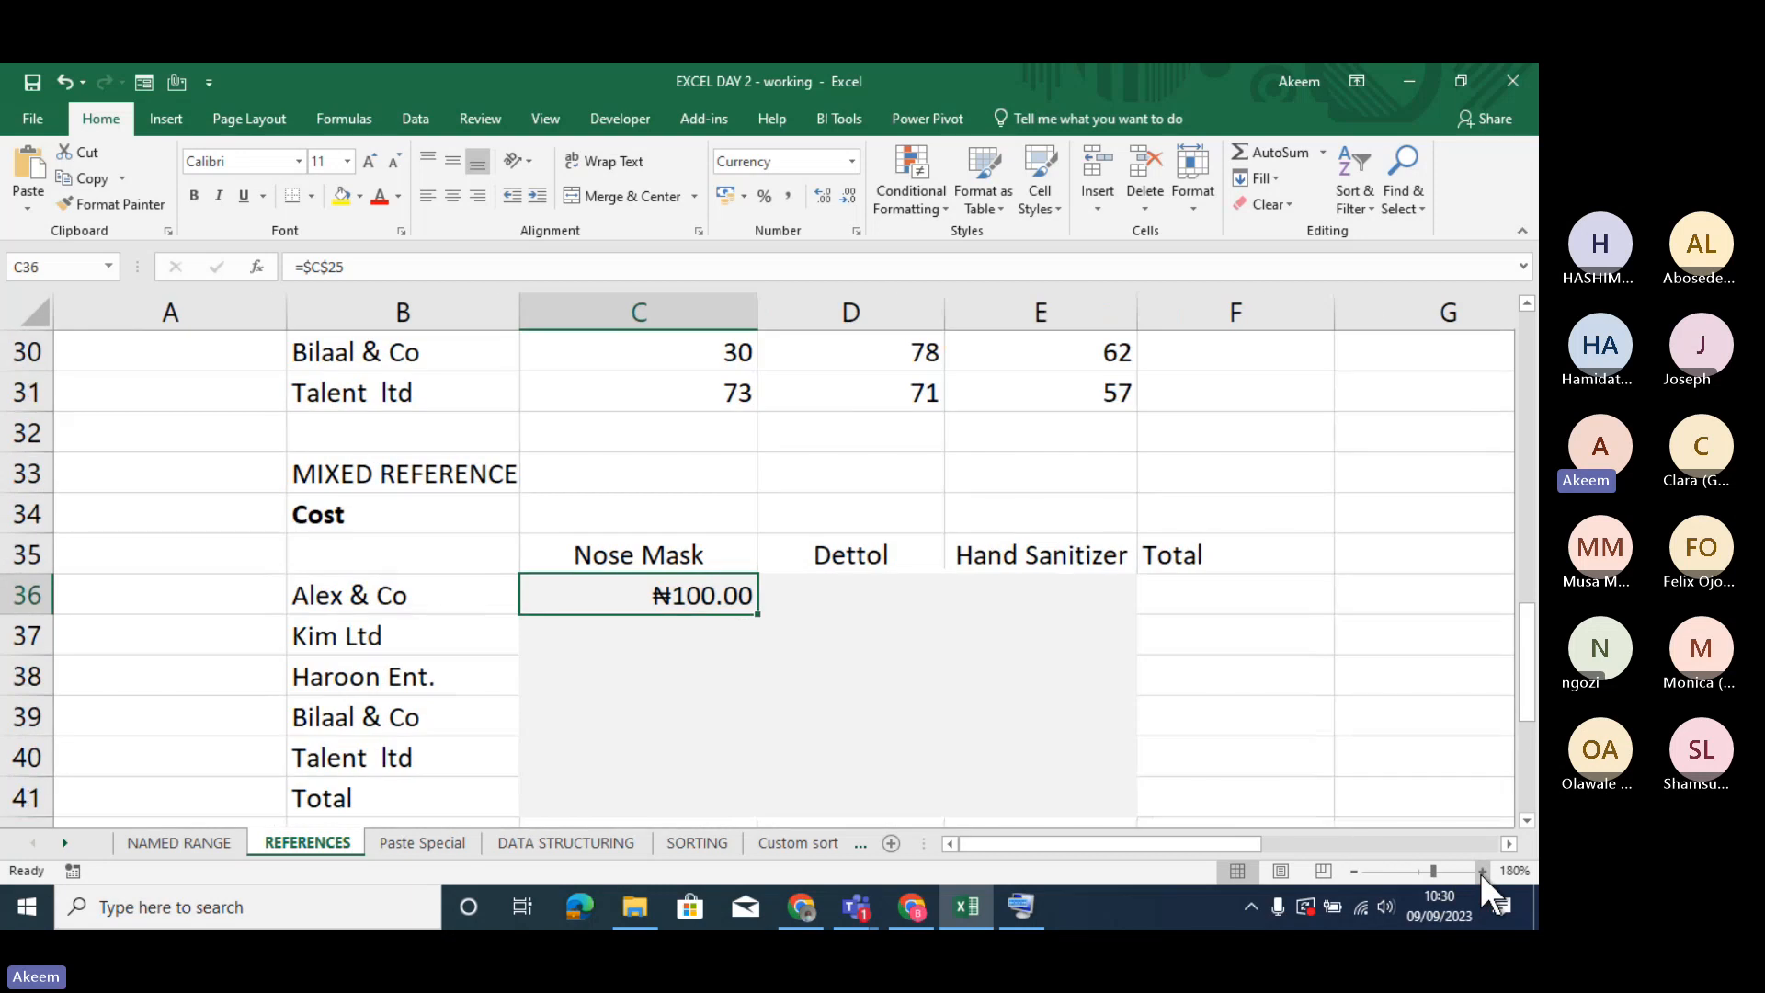
left_click(917, 714)
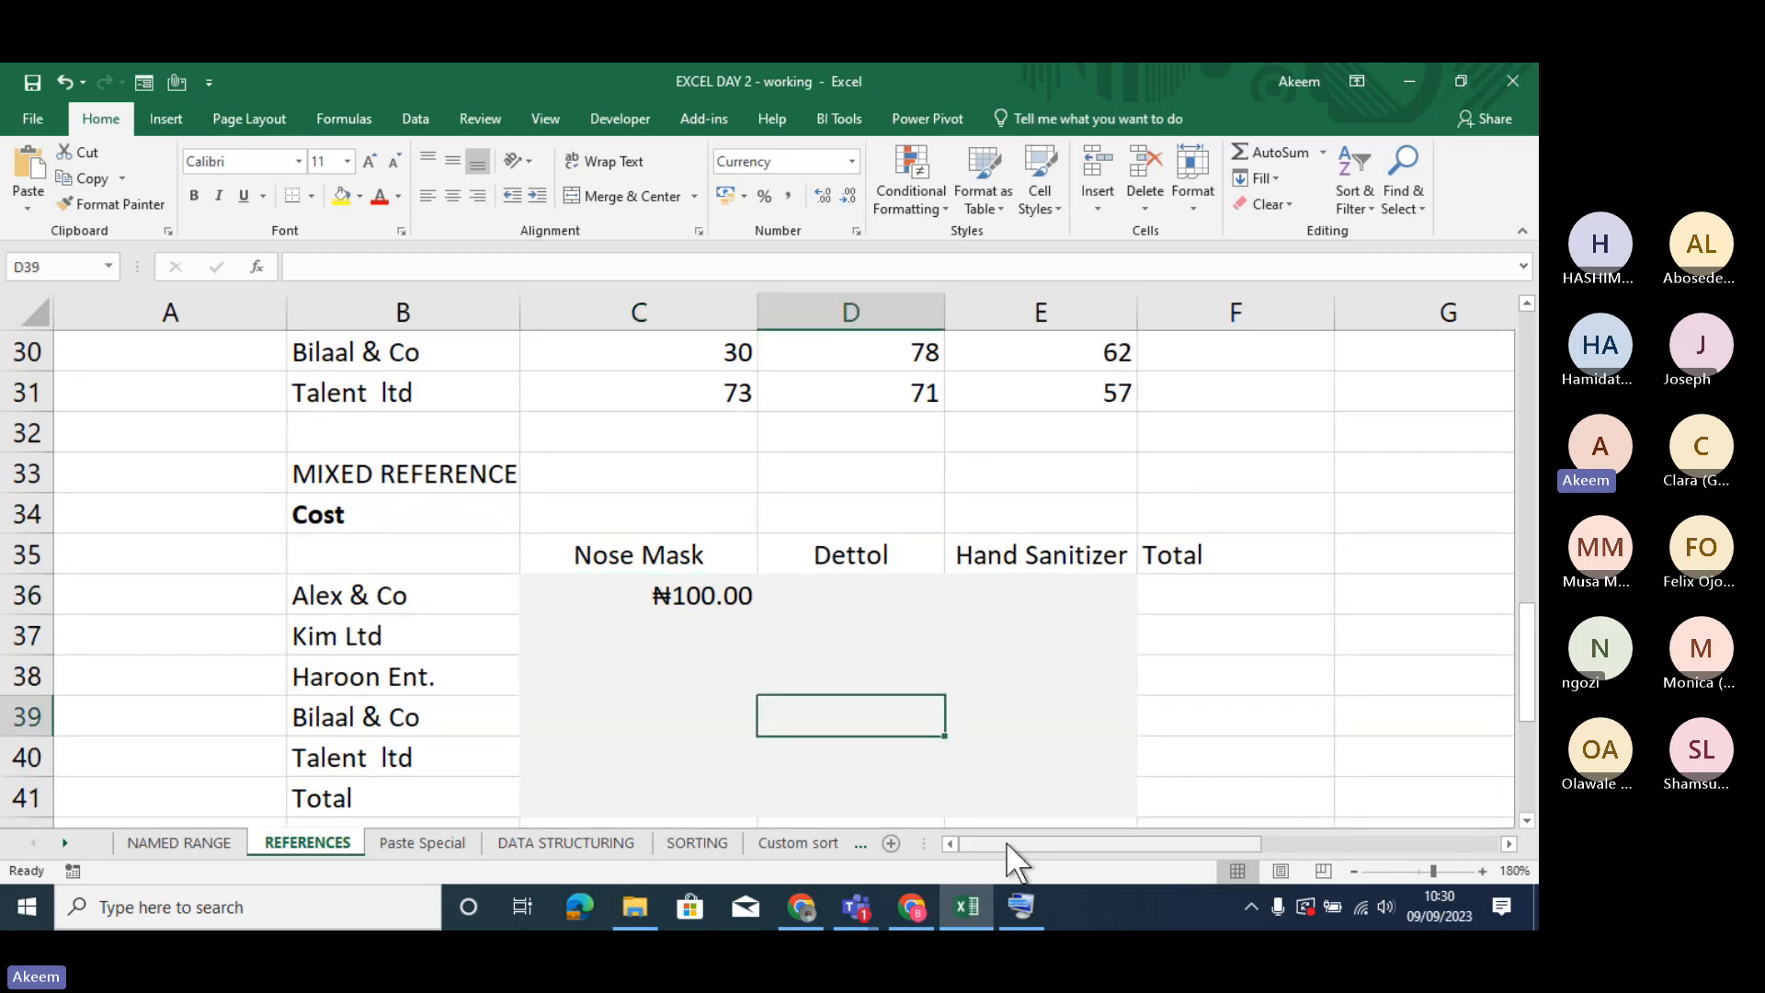
- Examine the dollar signs on the column and row parts of the absolute reference =$C$25 in C36
left_click_drag(1006, 841, 1038, 842)
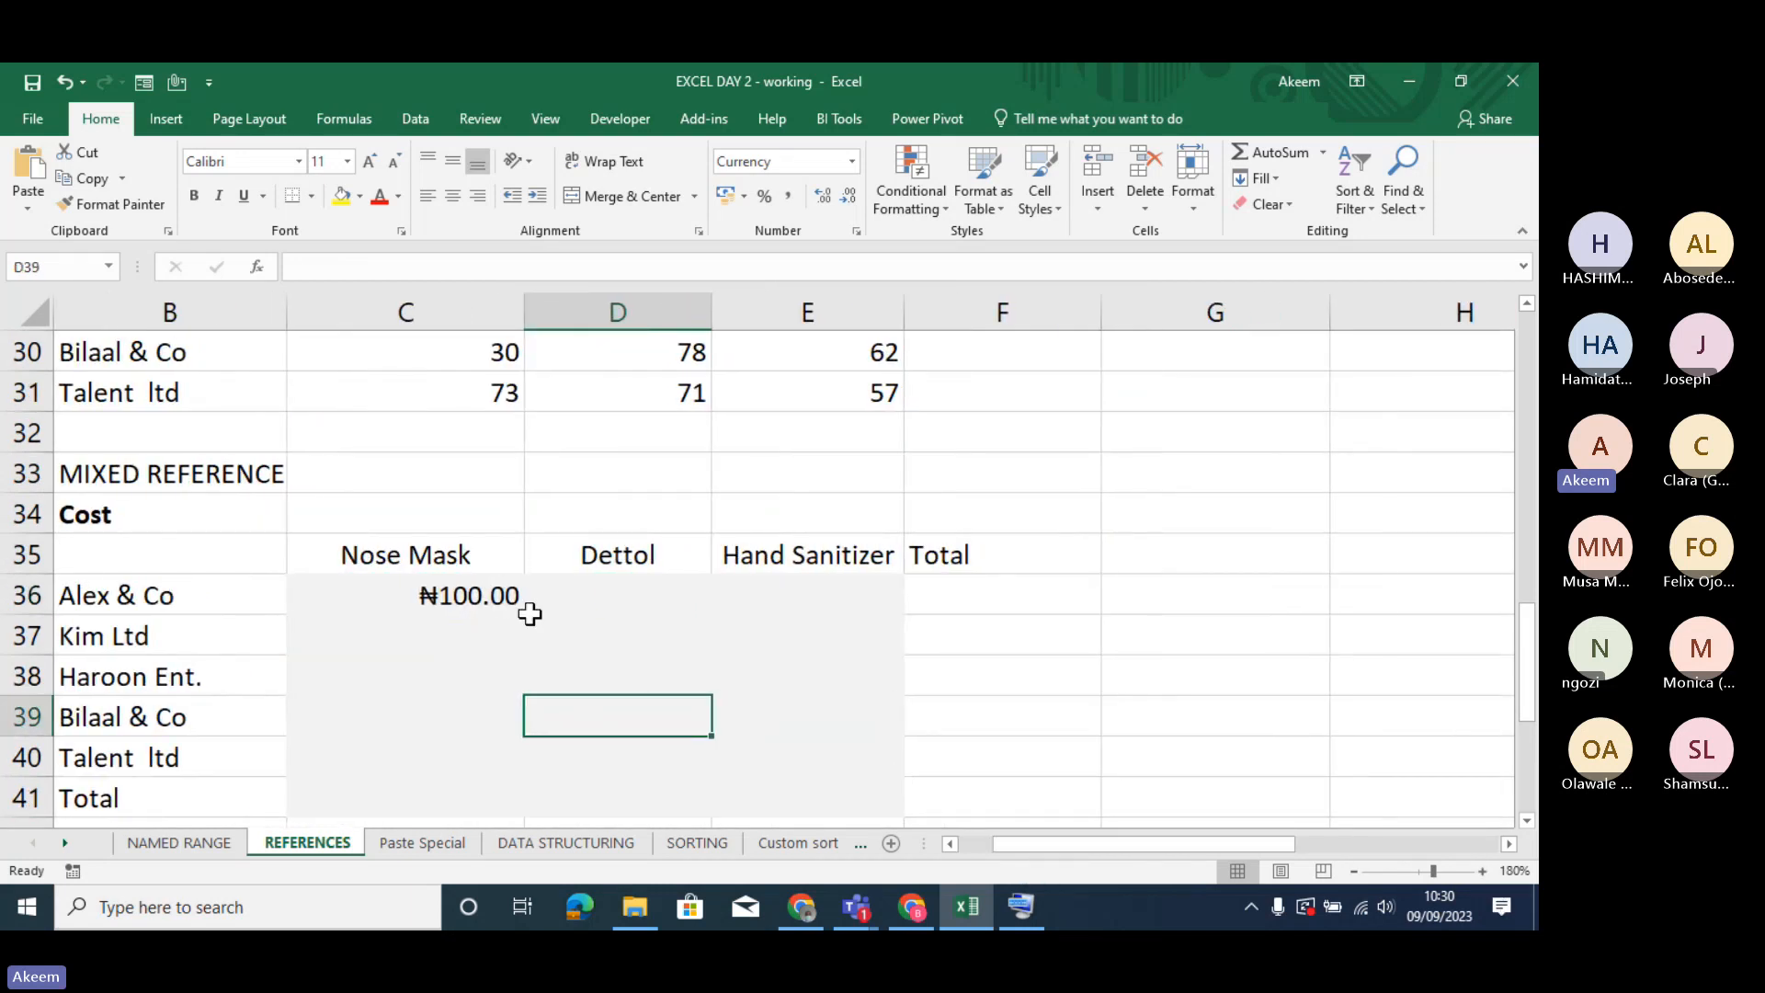
left_click(487, 595)
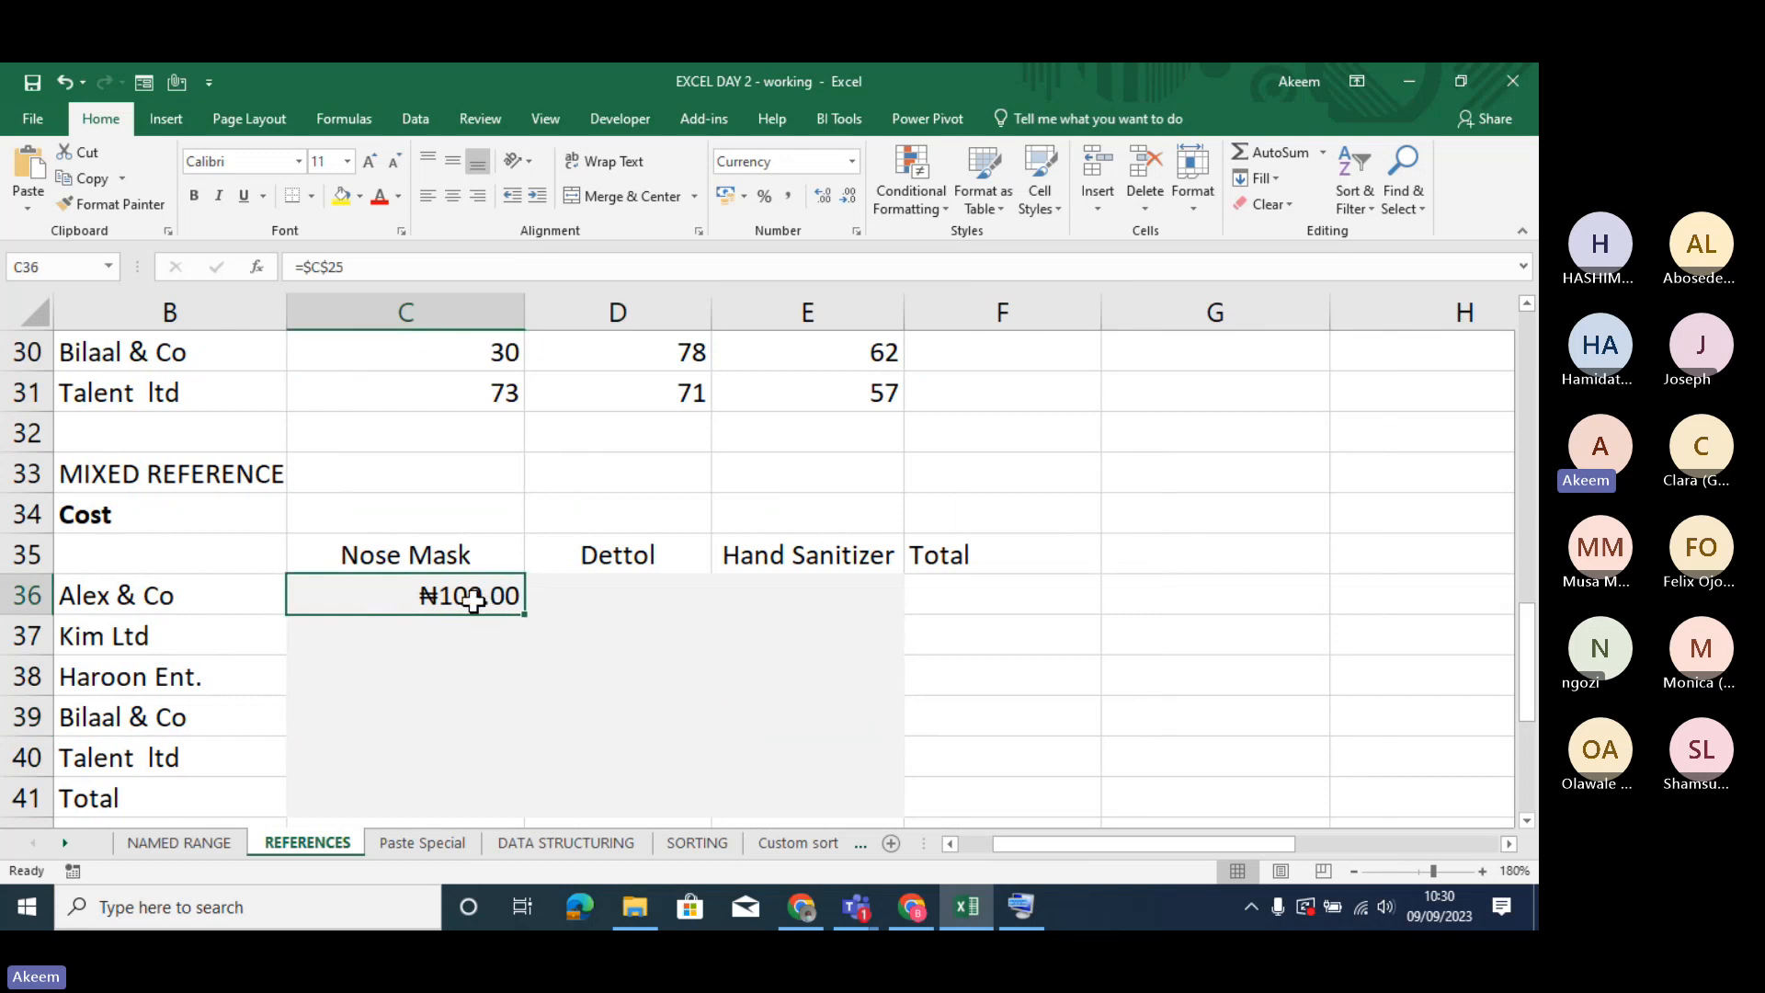
double_click(472, 598)
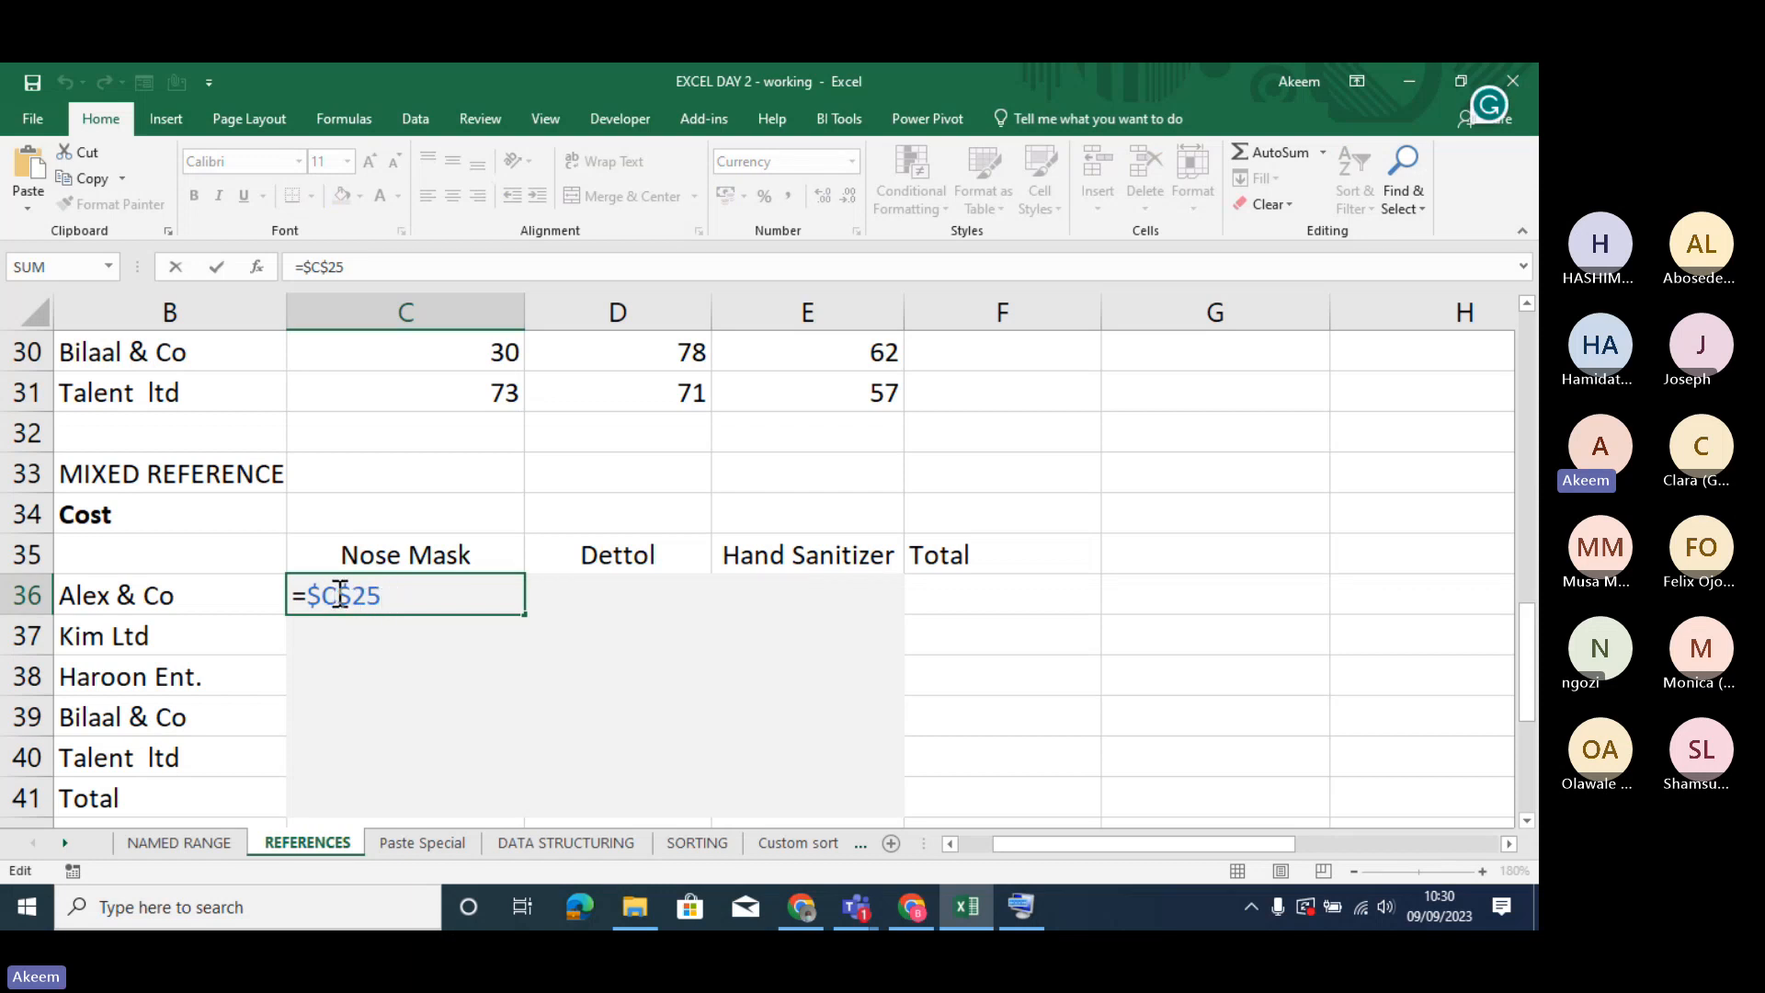
mouse_move(324, 593)
left_mouse_down()
mouse_move(306, 593)
mouse_move(336, 593)
left_mouse_up()
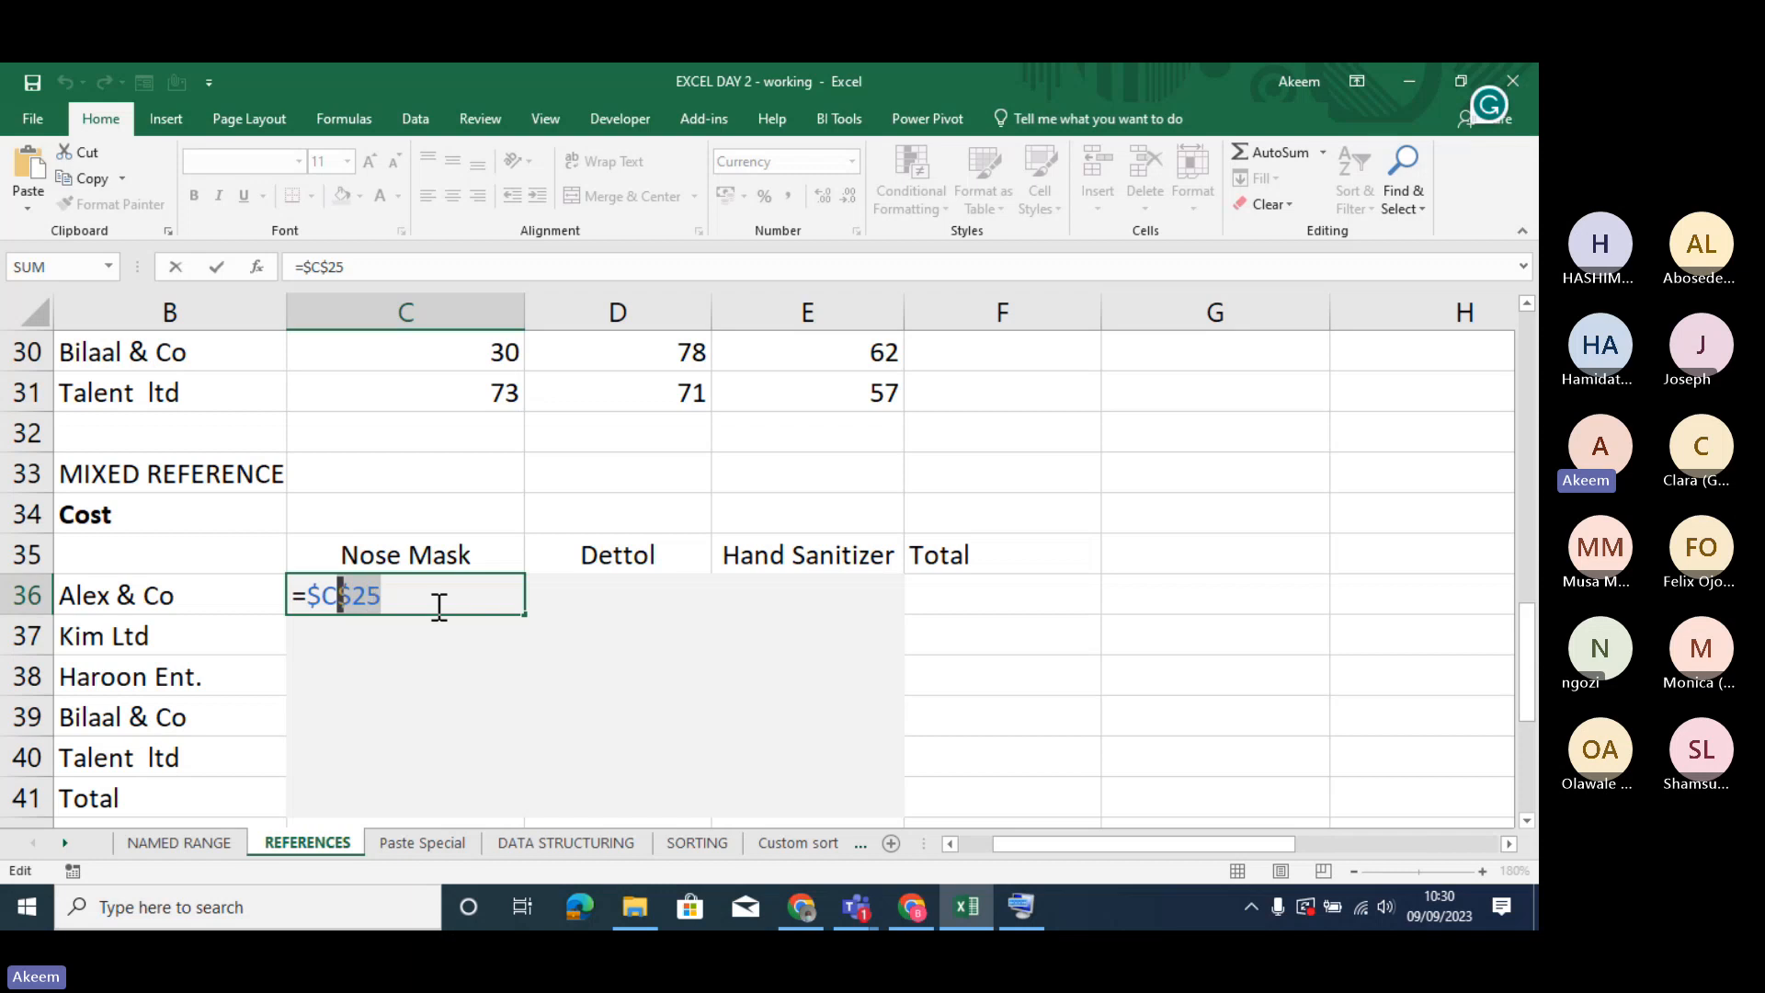
left_click(322, 595)
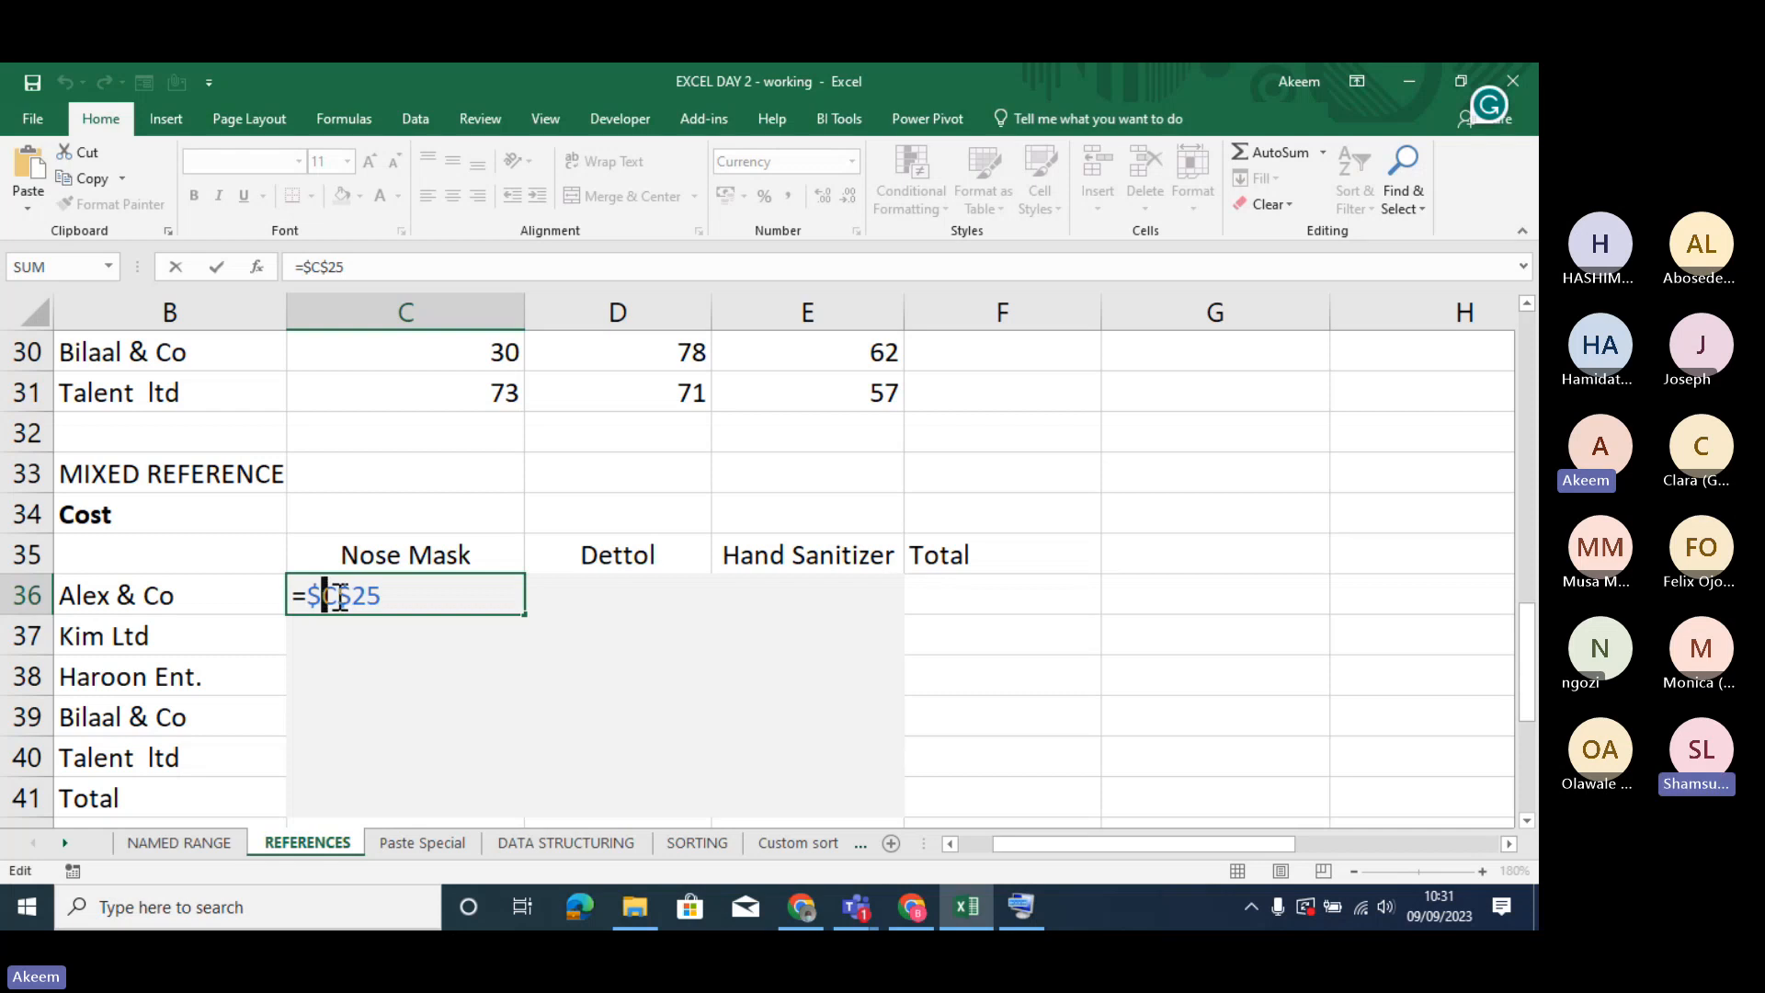
left_click(398, 598)
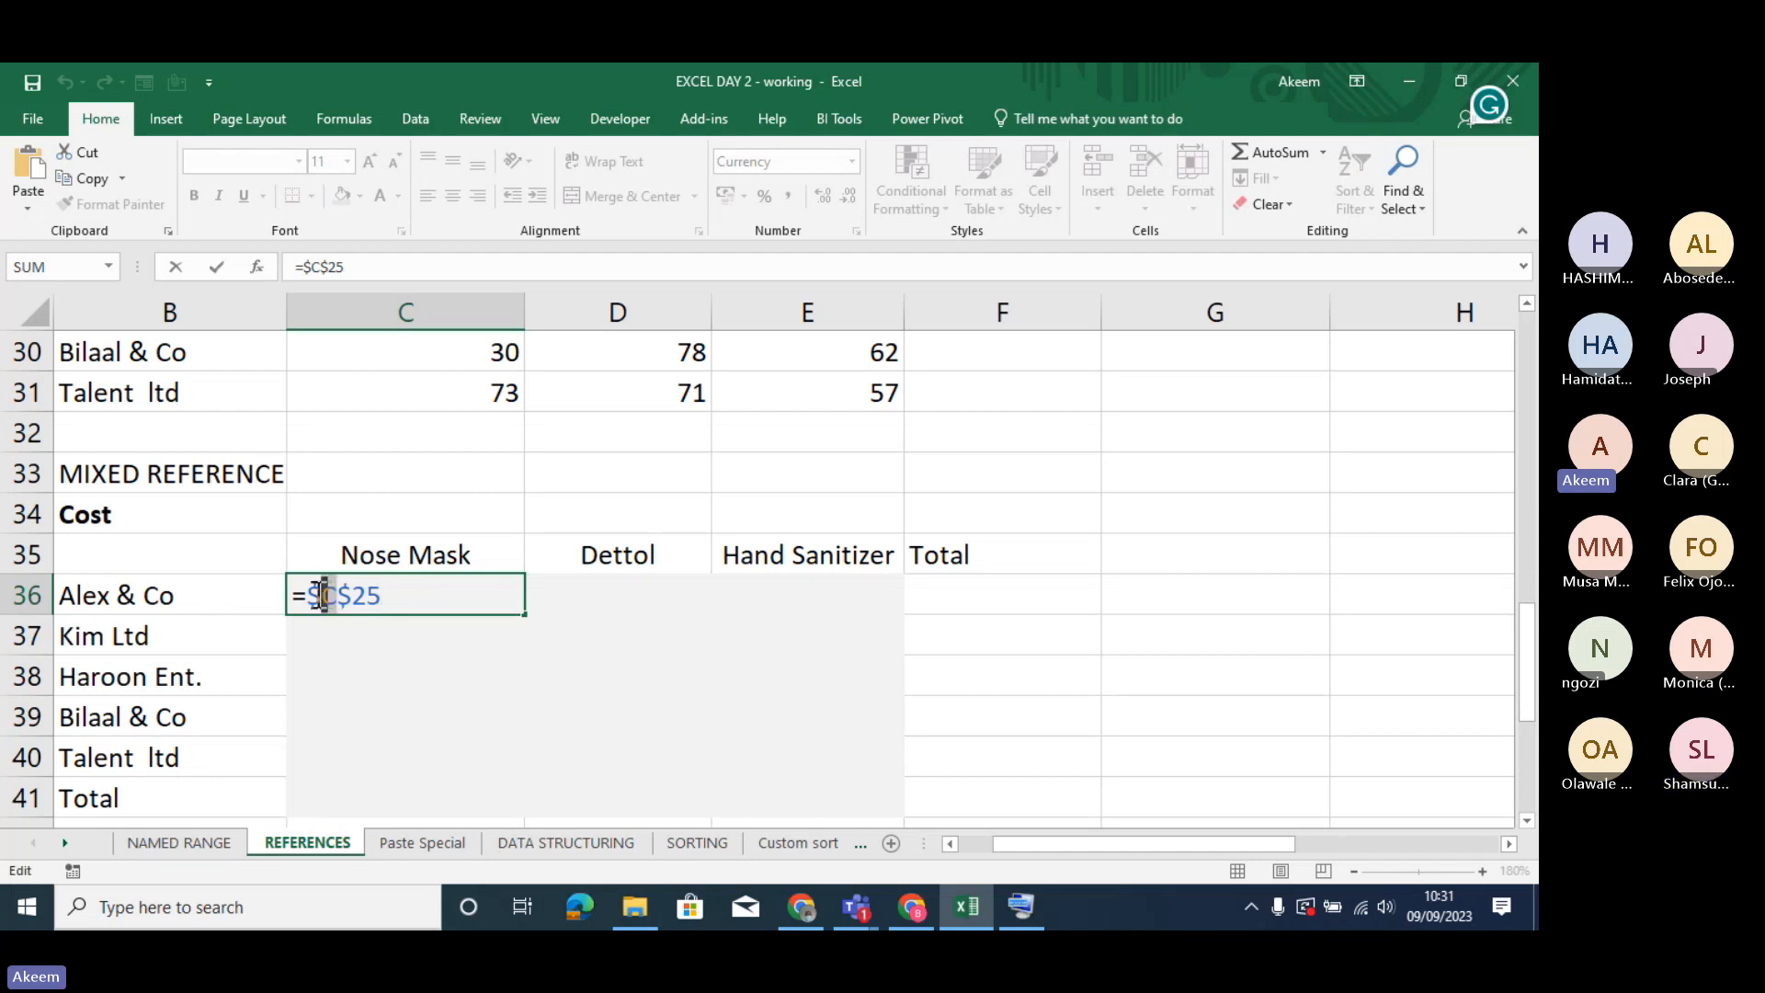
left_click_drag(318, 595, 315, 592)
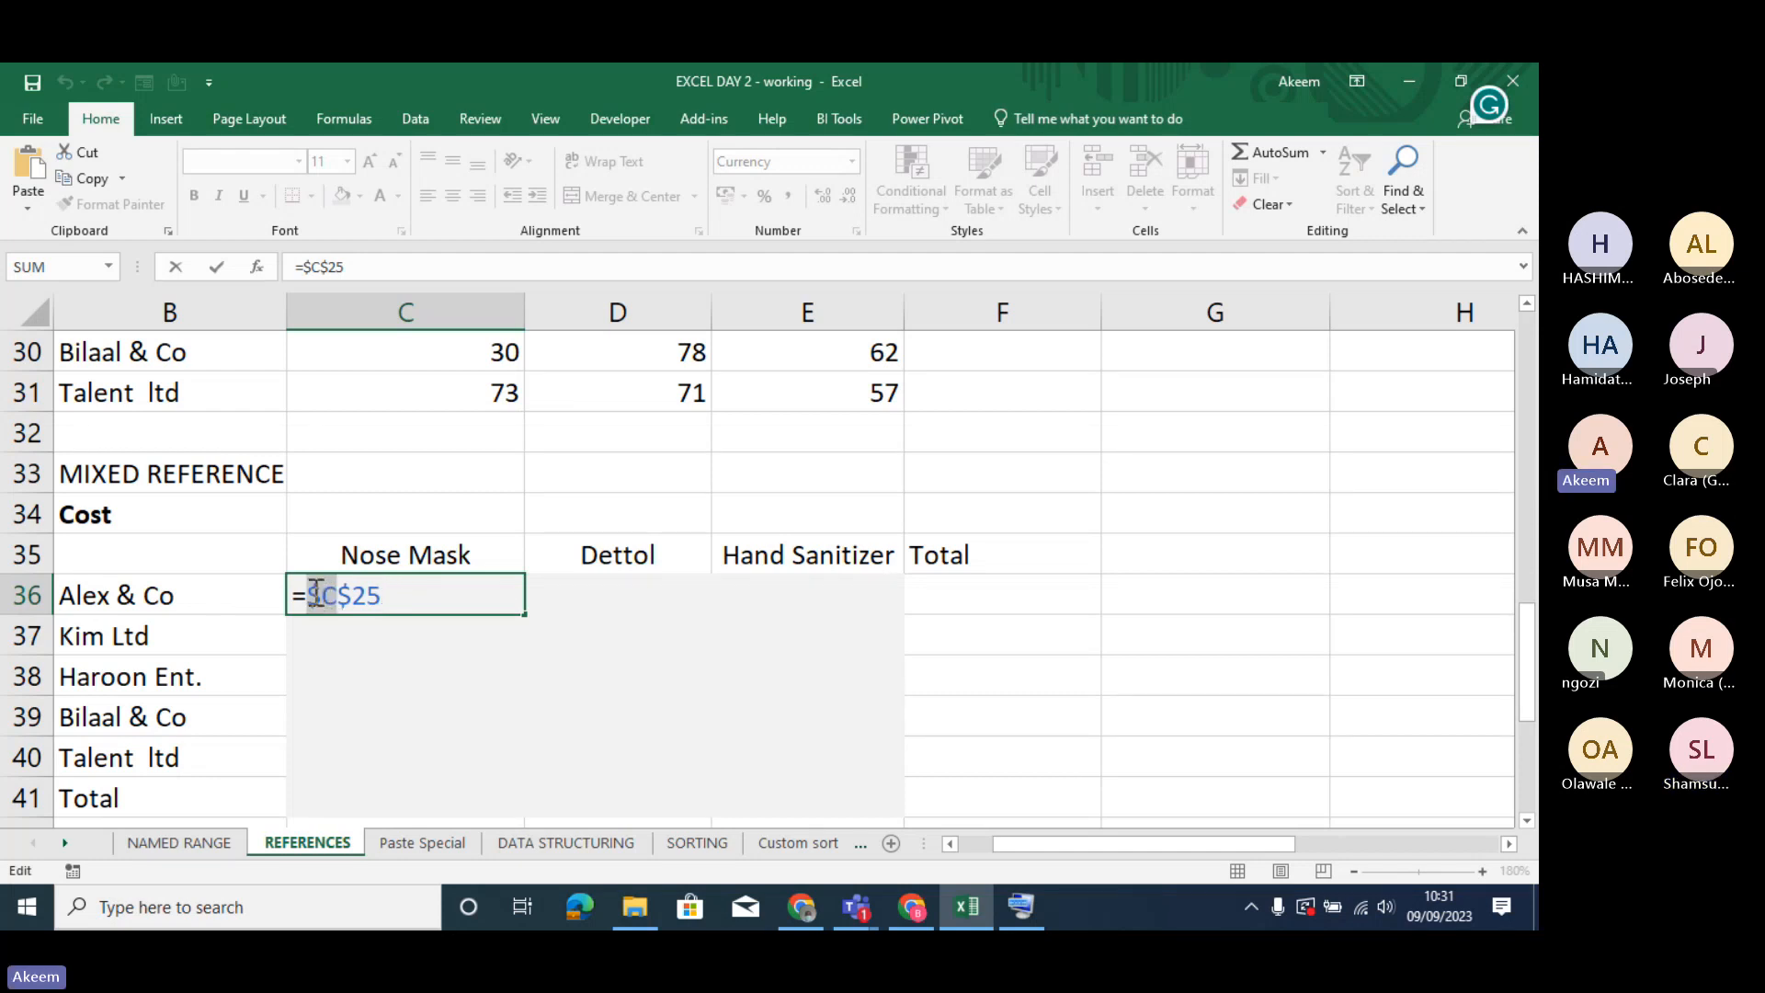
left_click(368, 596)
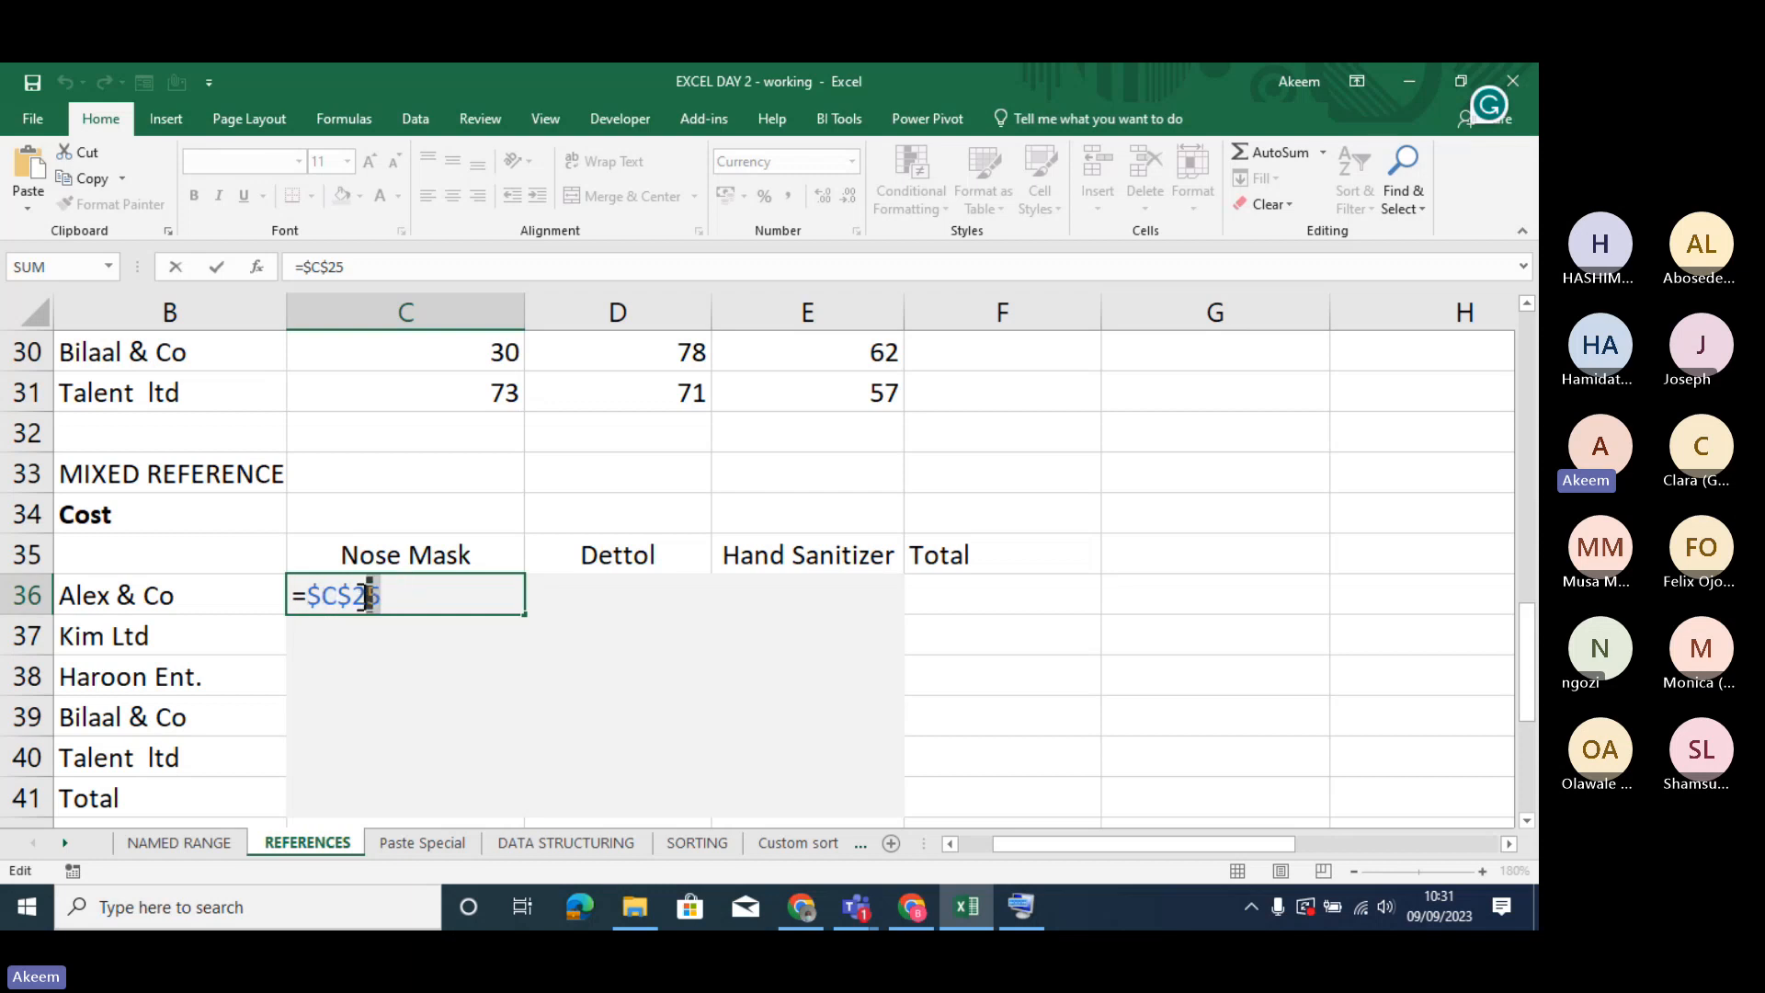
left_click_drag(367, 597, 345, 596)
left_click(324, 268)
left_click_drag(324, 267, 306, 266)
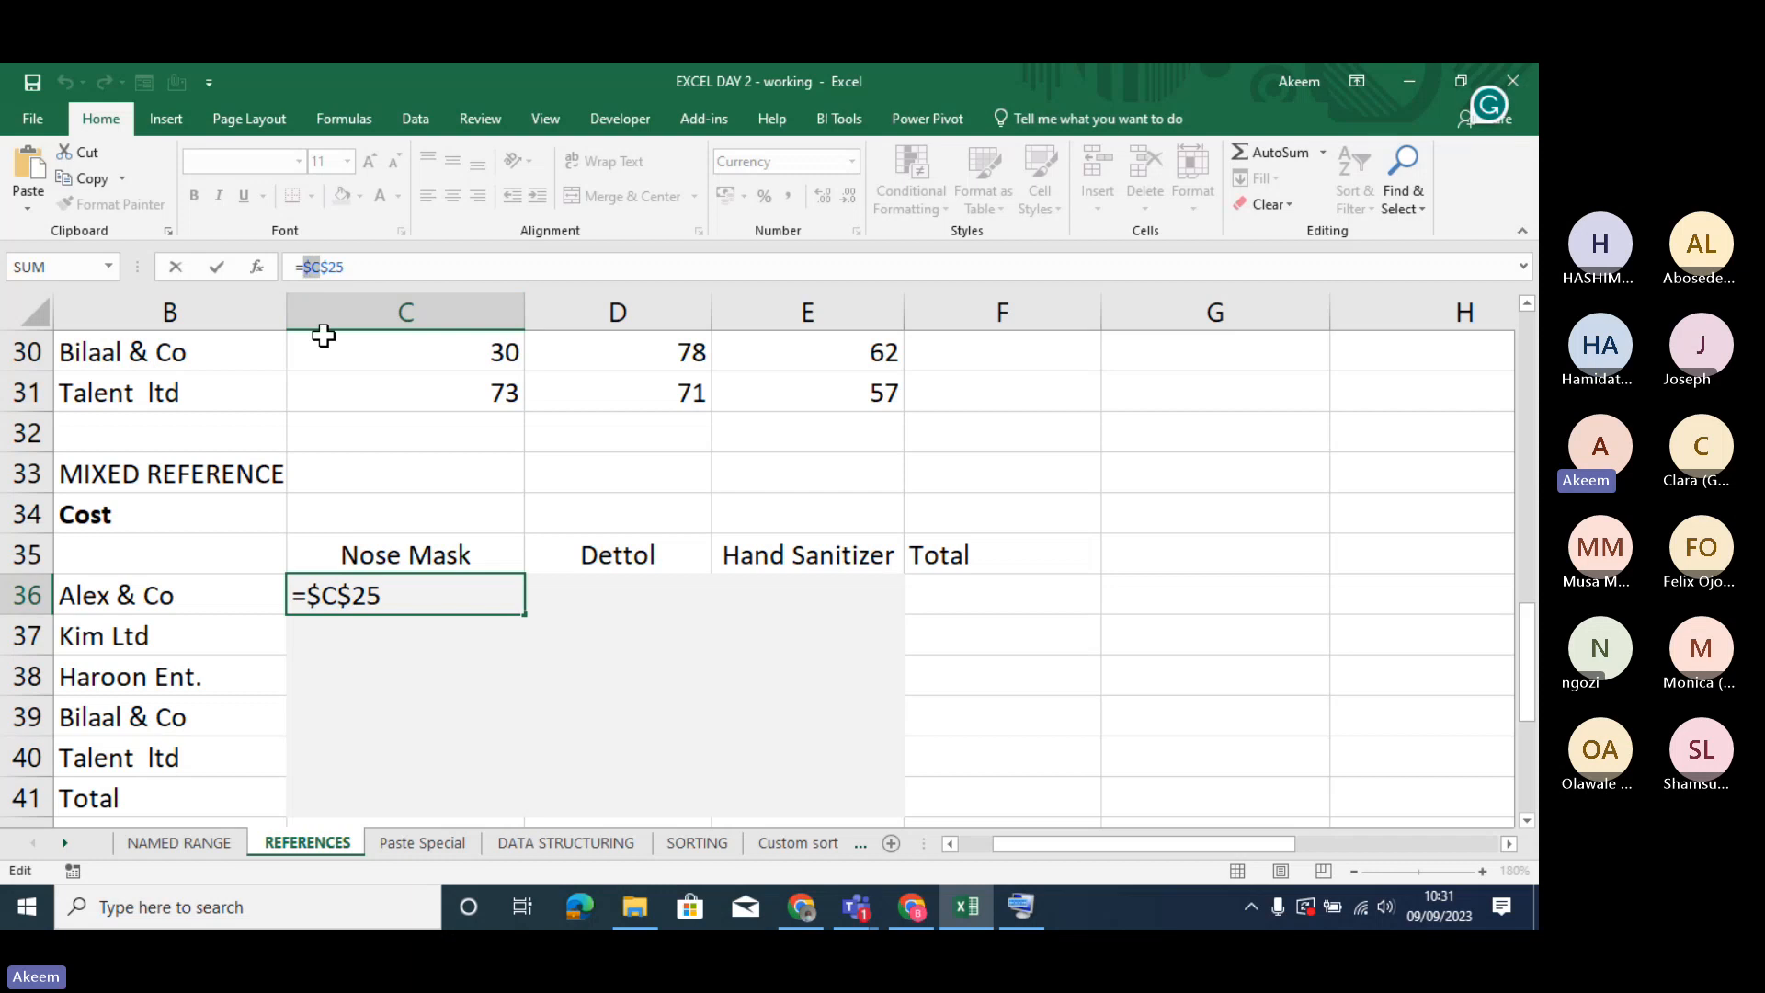
left_click(371, 265)
left_click_drag(367, 265, 321, 268)
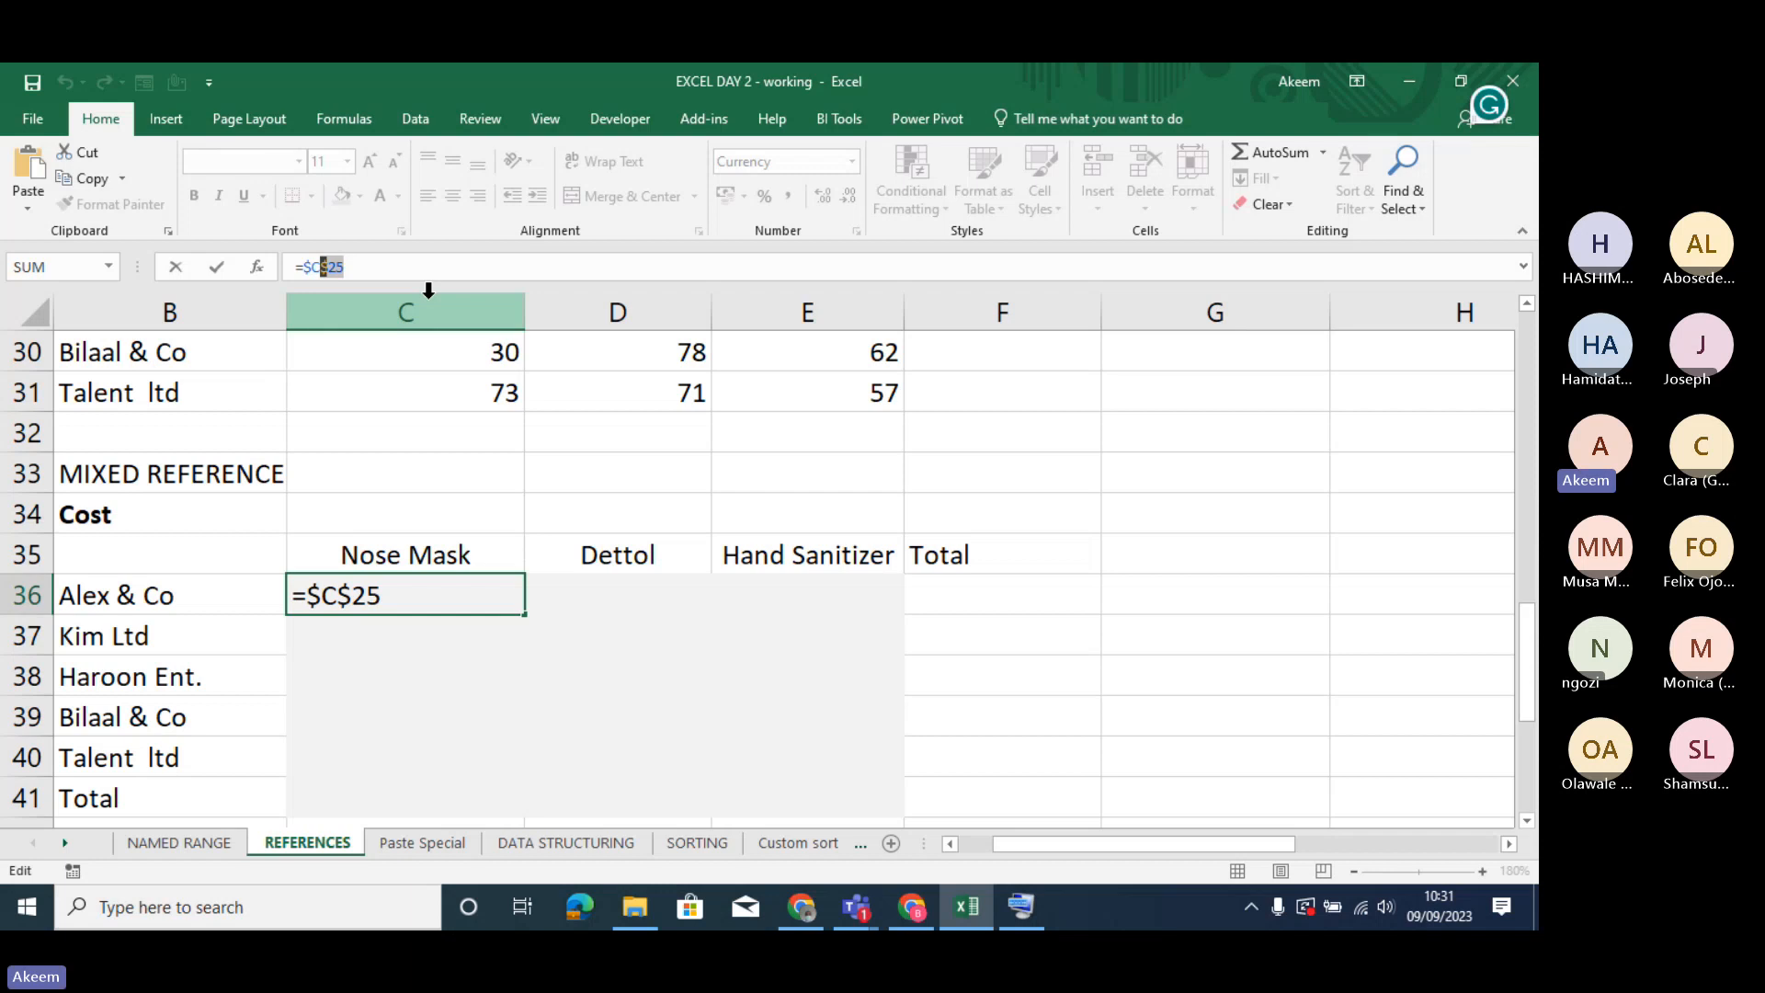
key("Return")
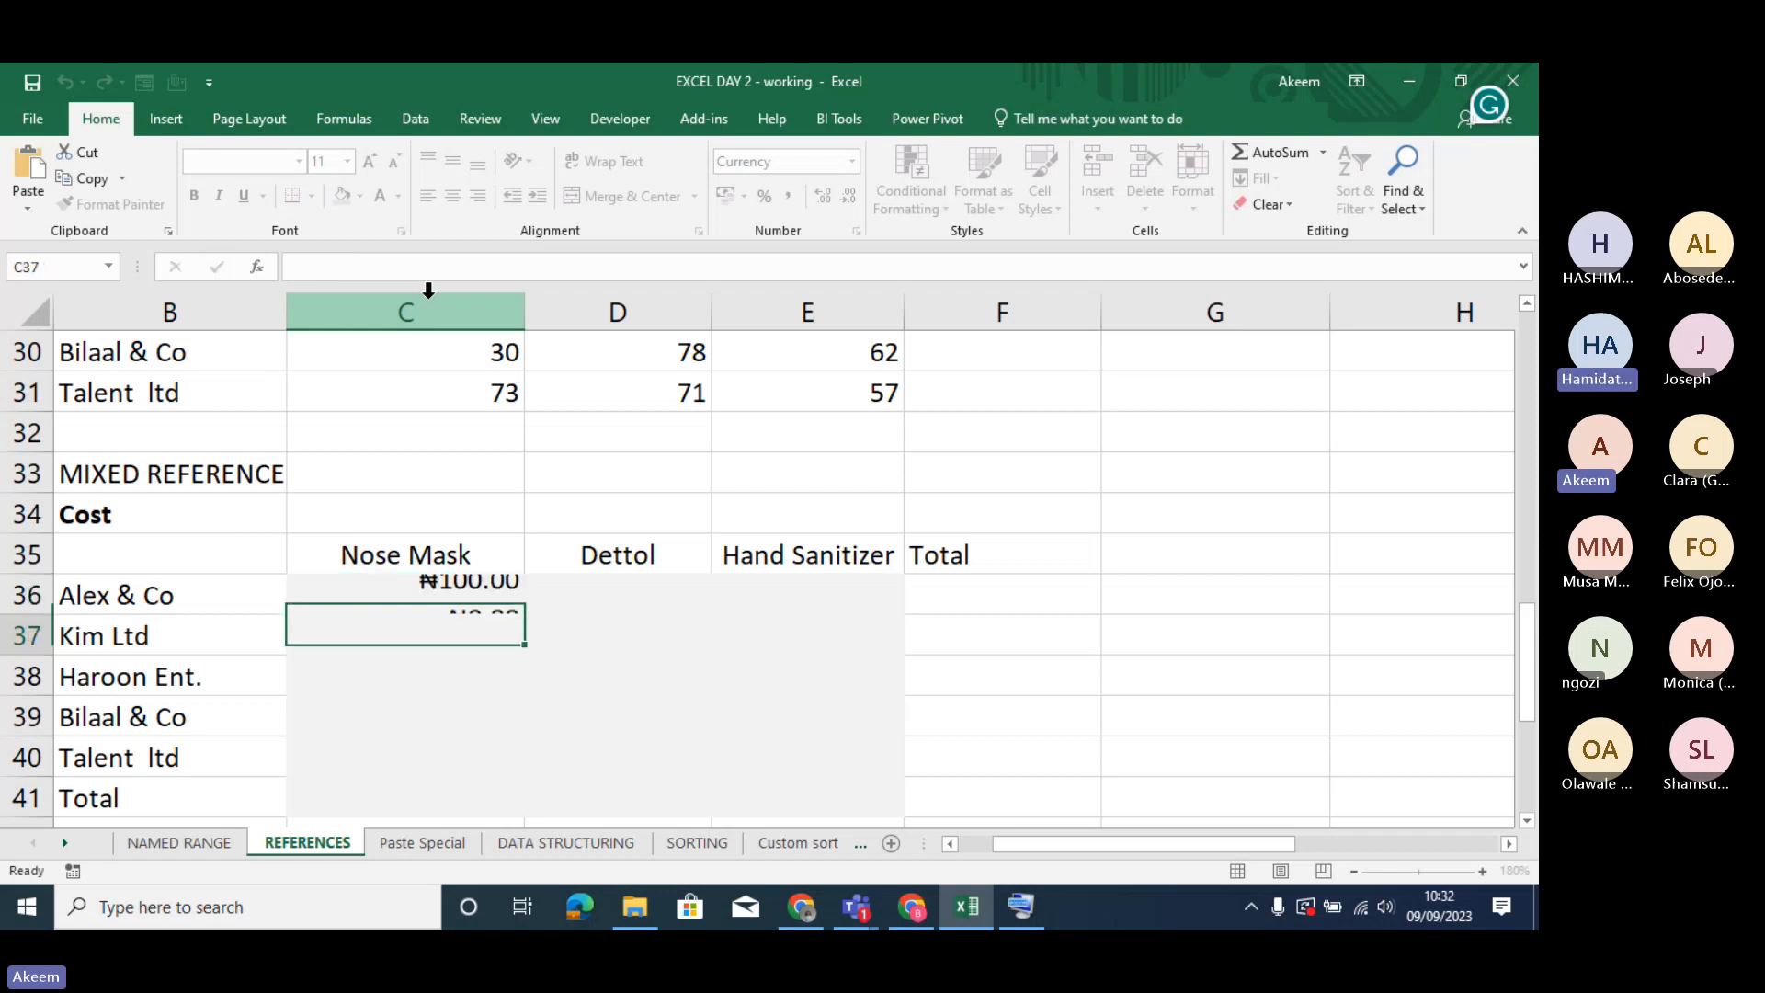
- Change the formula in C36 to the mixed reference =C$25, locking only the row
left_click(446, 600)
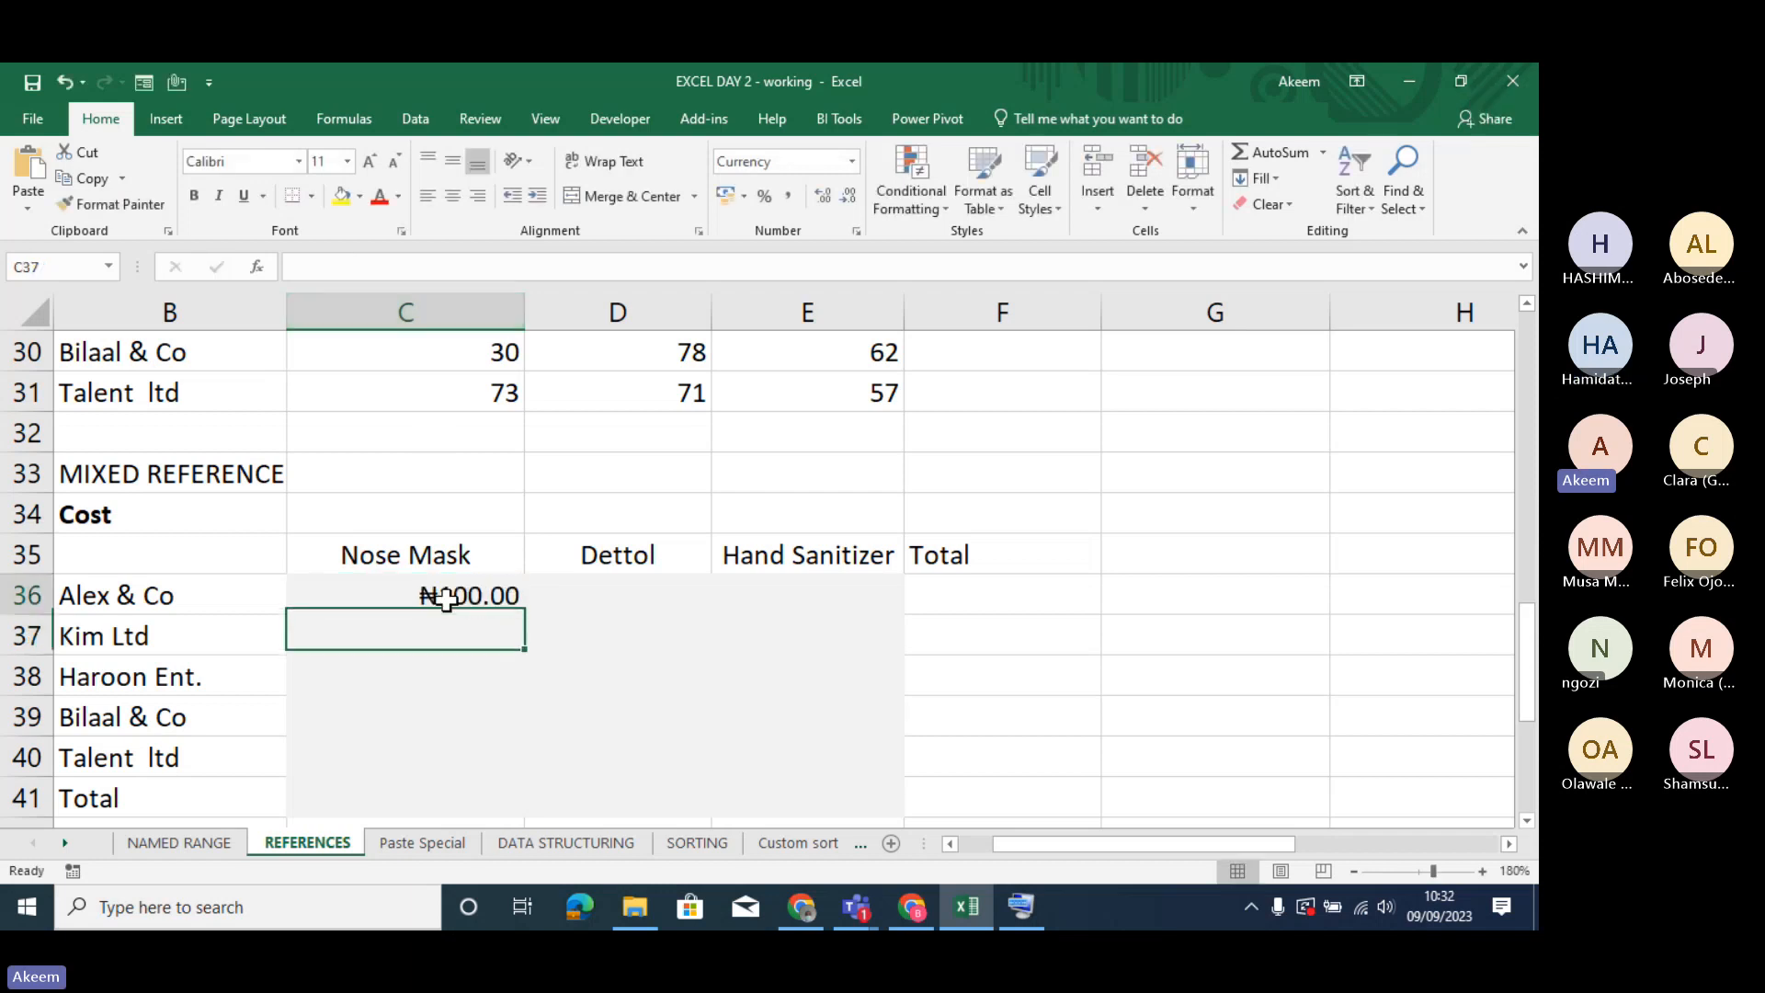
left_click(317, 265)
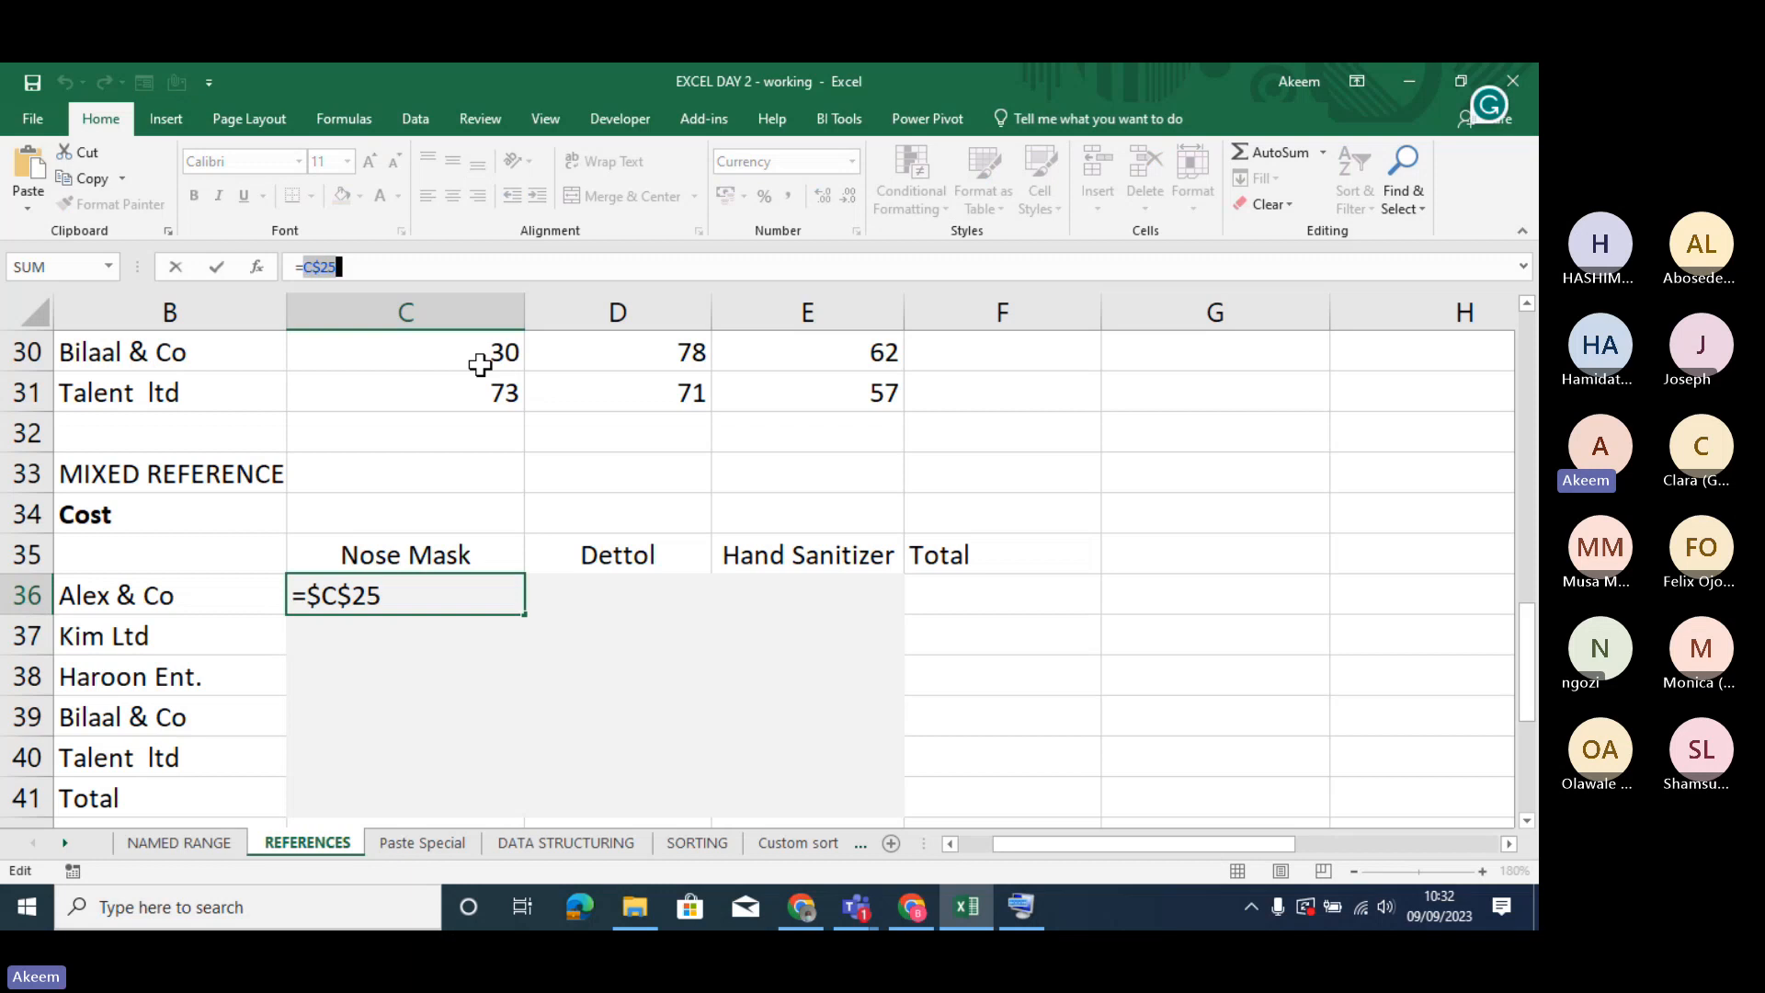
key("F4")
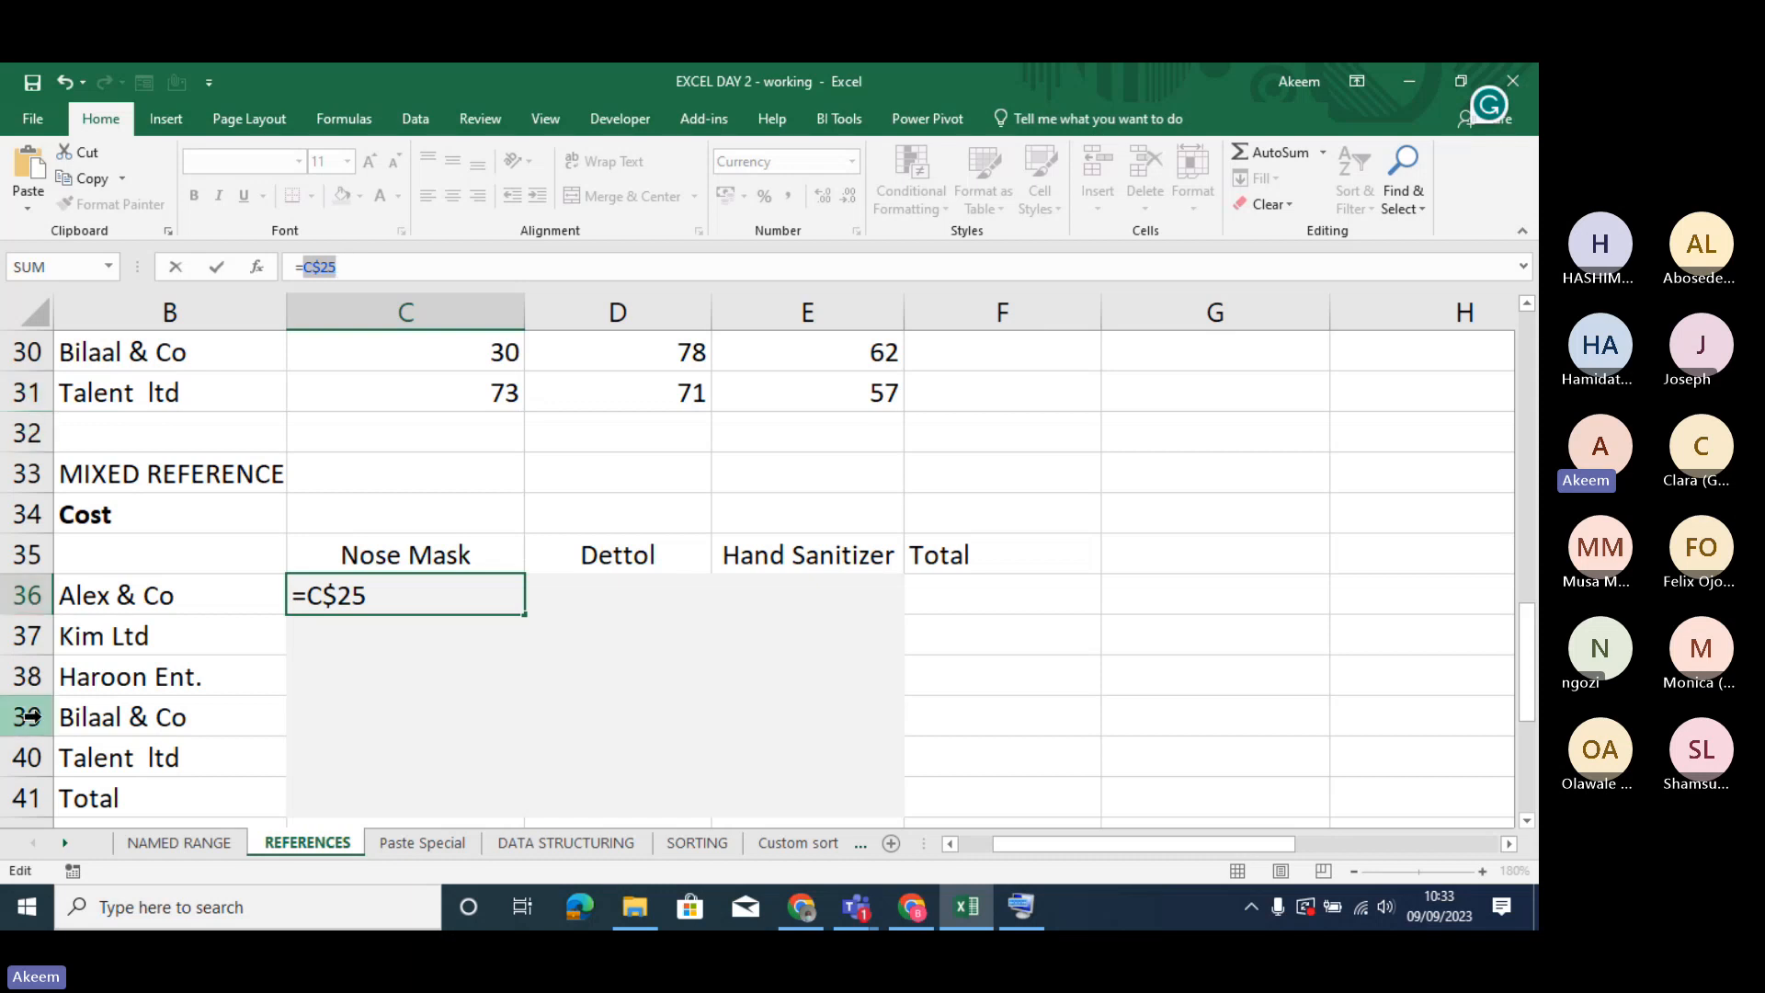
key("Return")
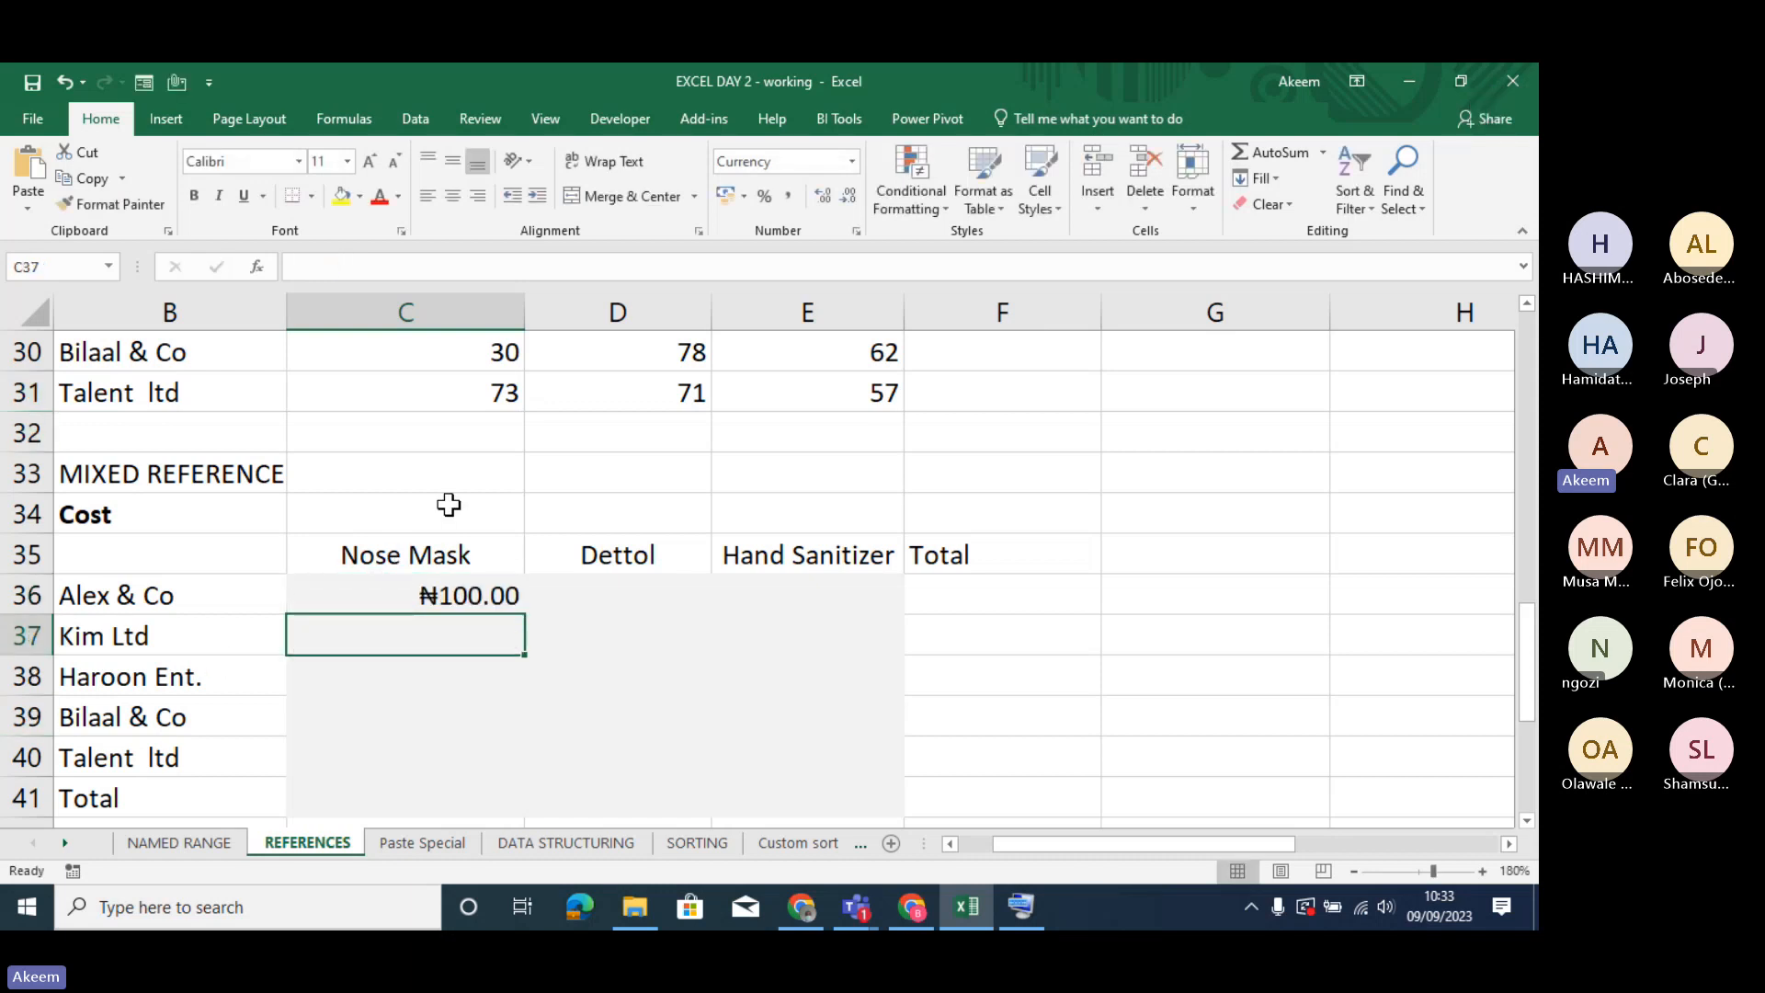
- Enter the sample cell address "C 25" with a capital C in C33, beside the MIXED REFERENCE heading
left_click(456, 471)
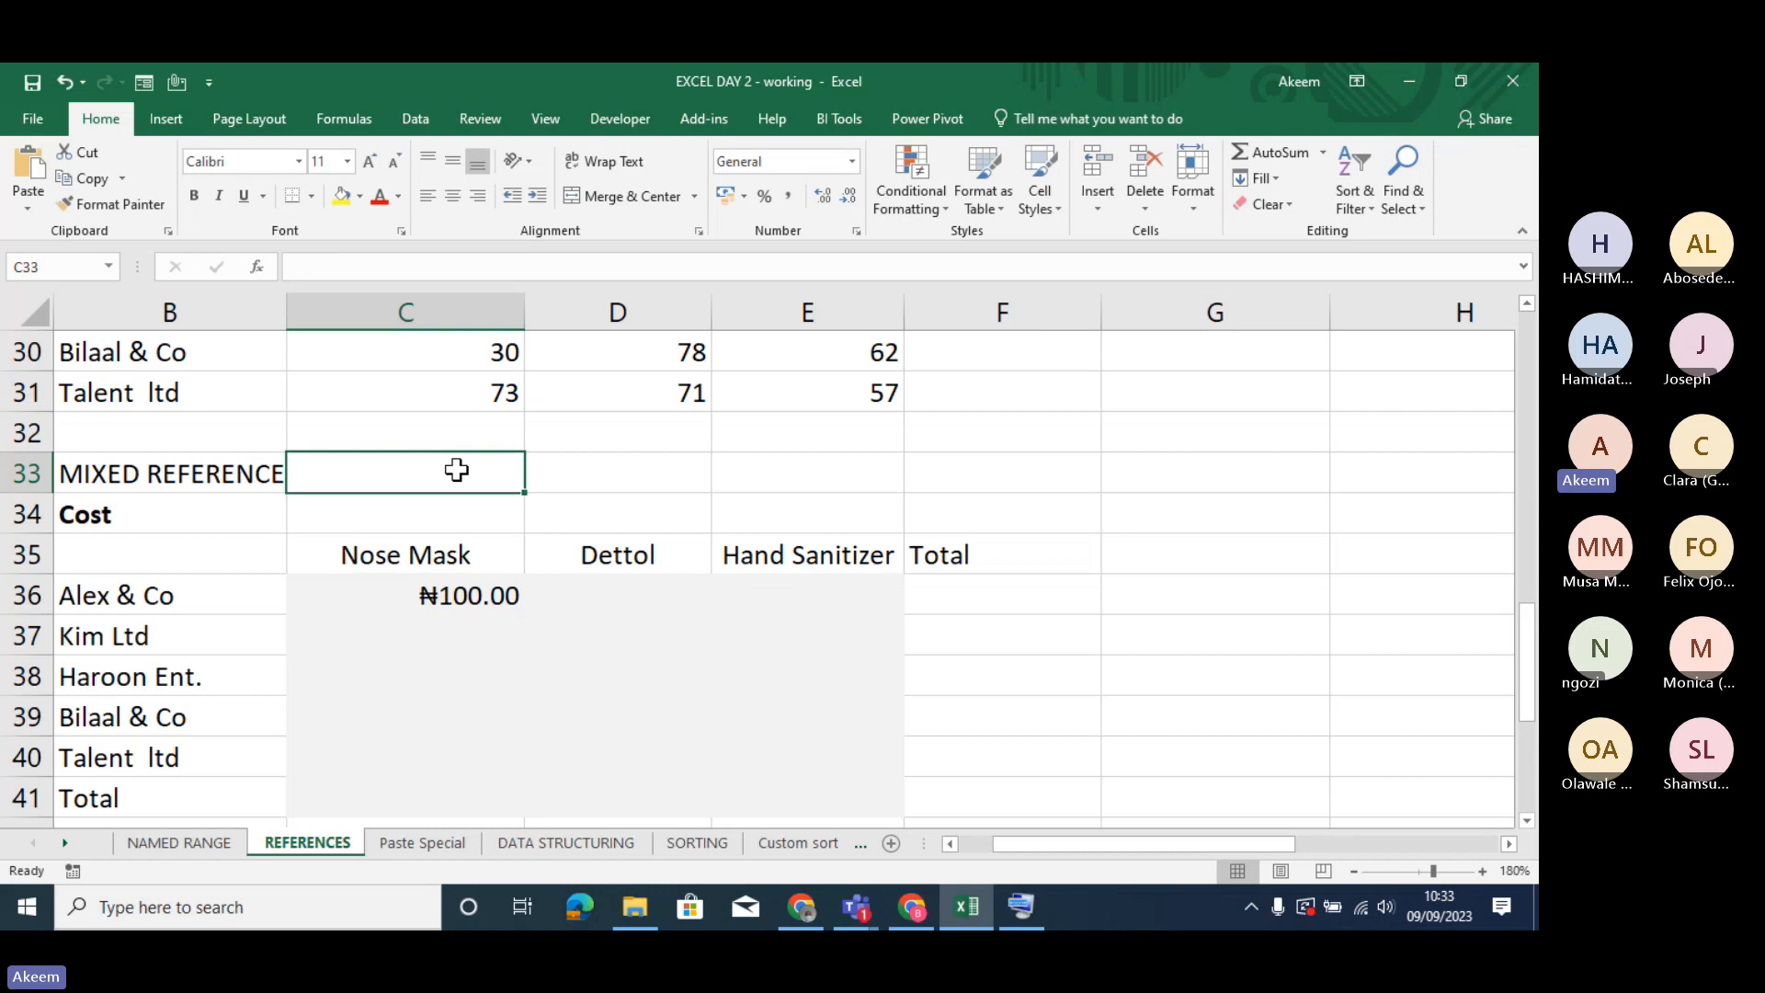
type("c 25")
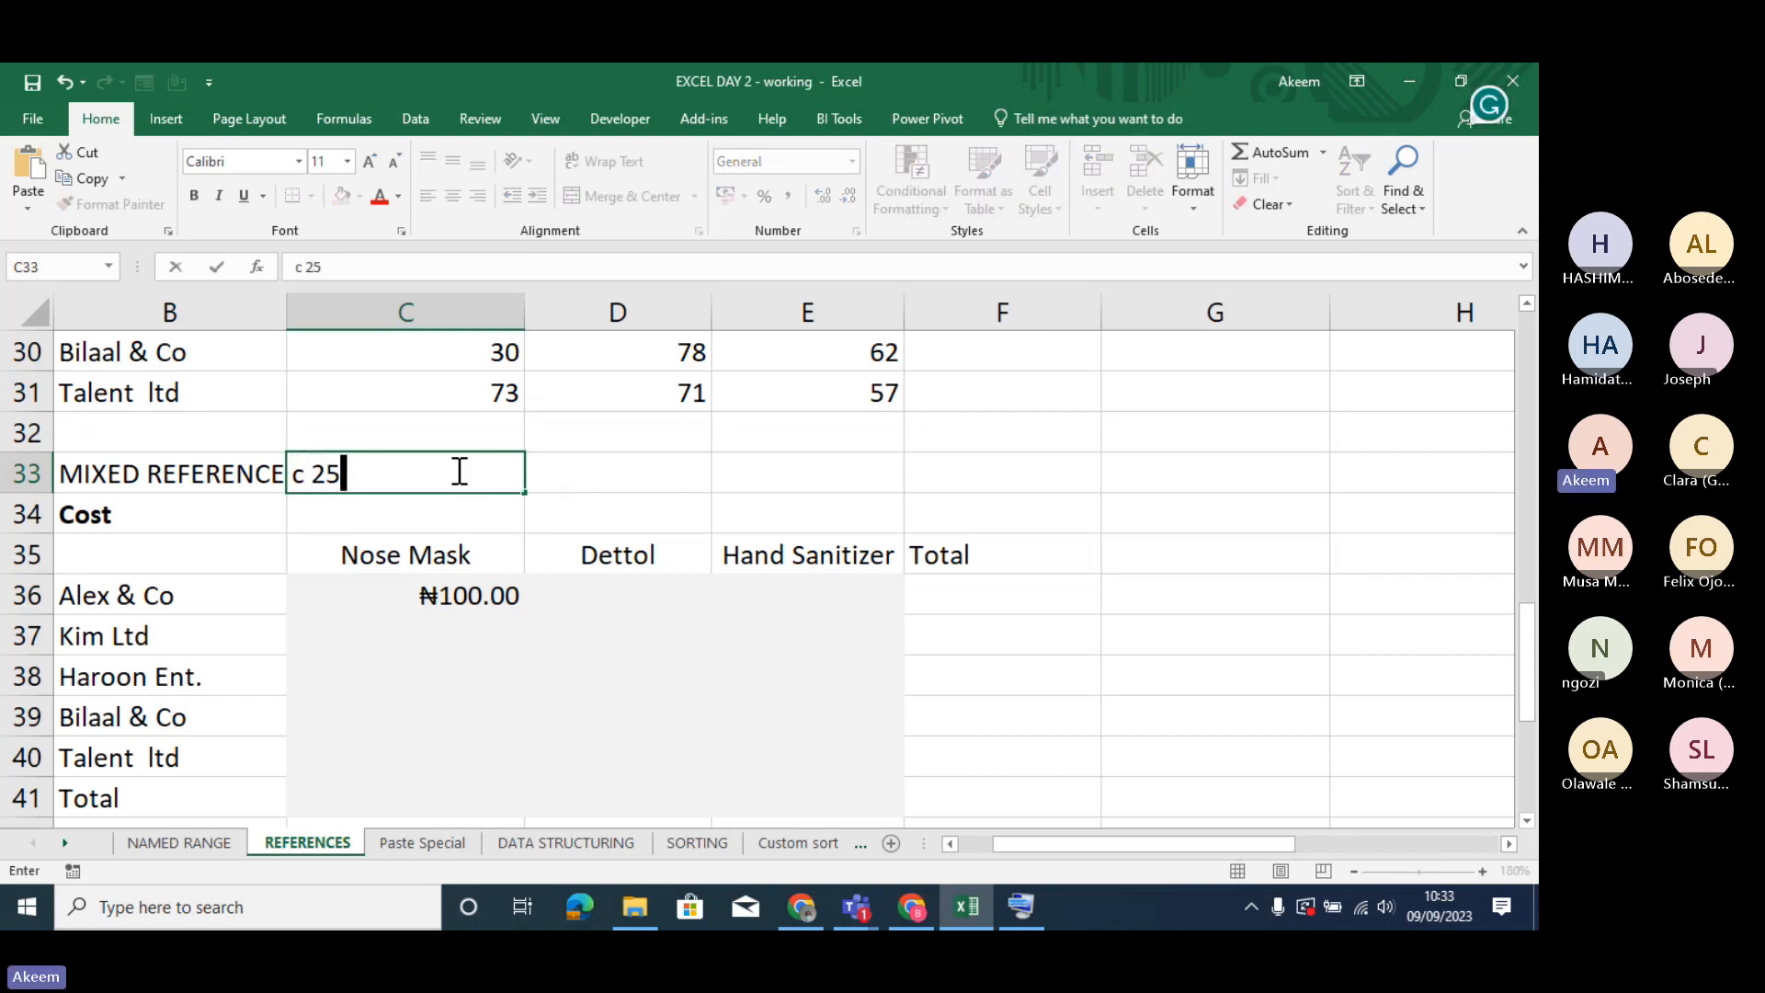
key("BackSpace")
key("BackSpace")
key("BackSpace")
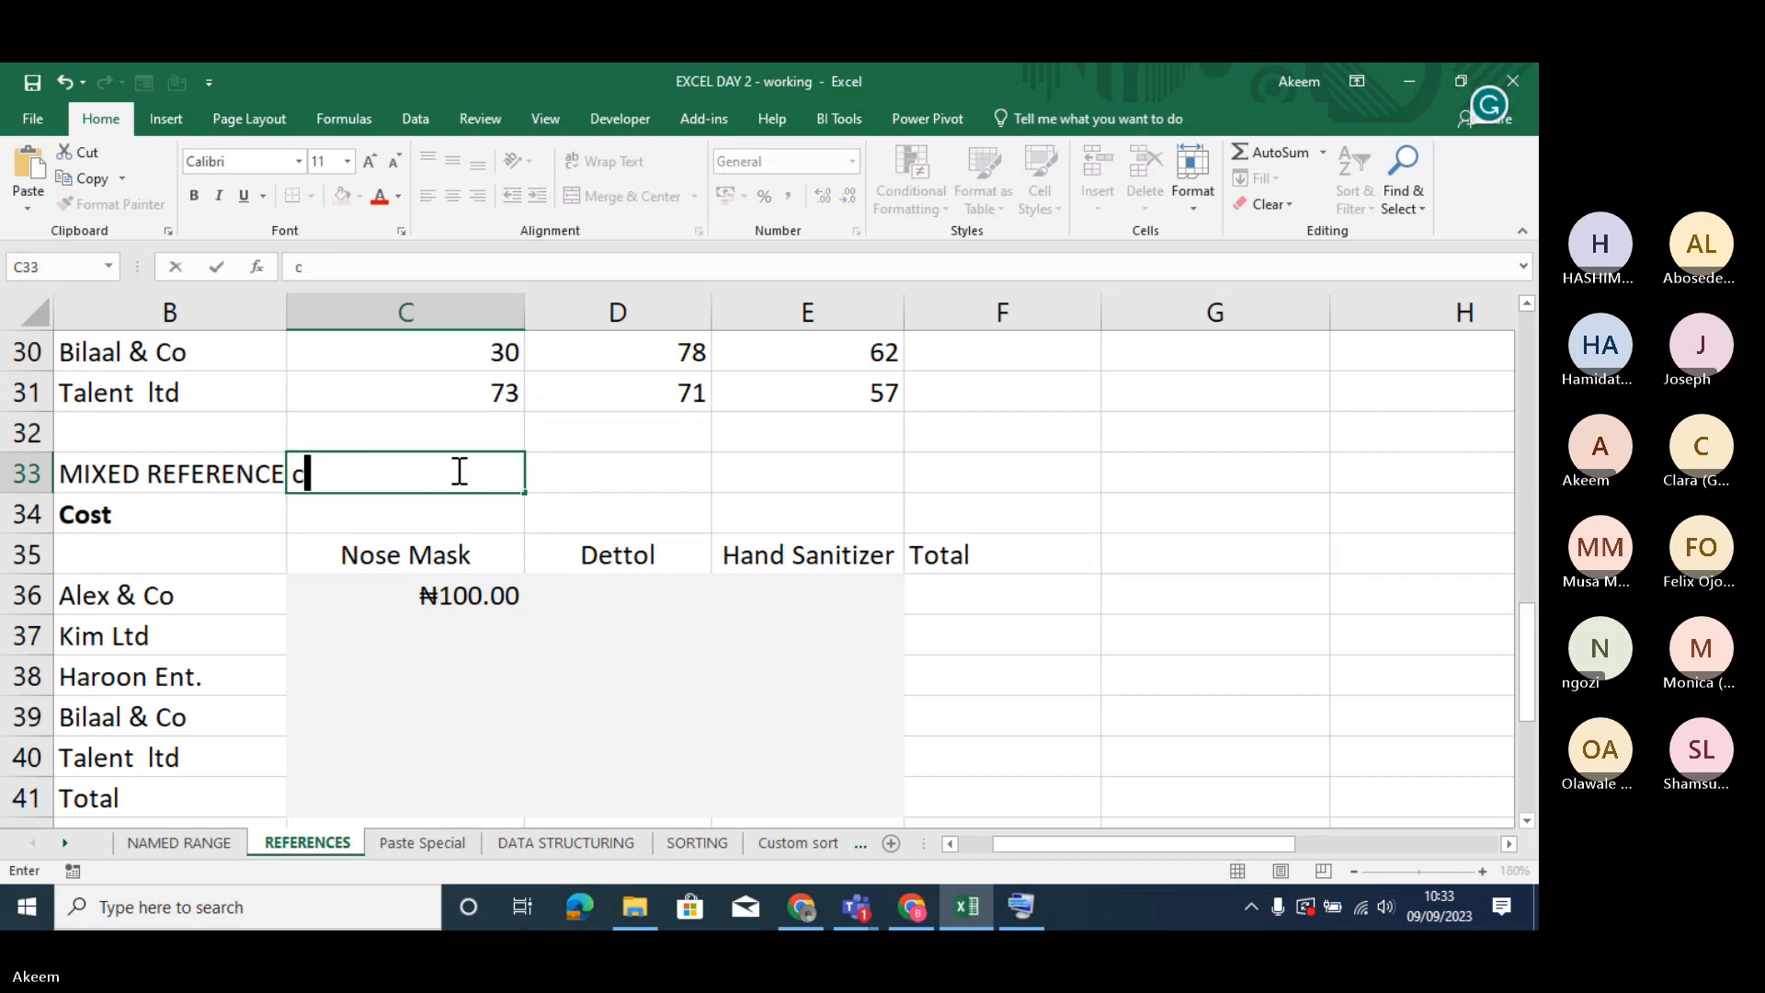
key("BackSpace")
type("C 2")
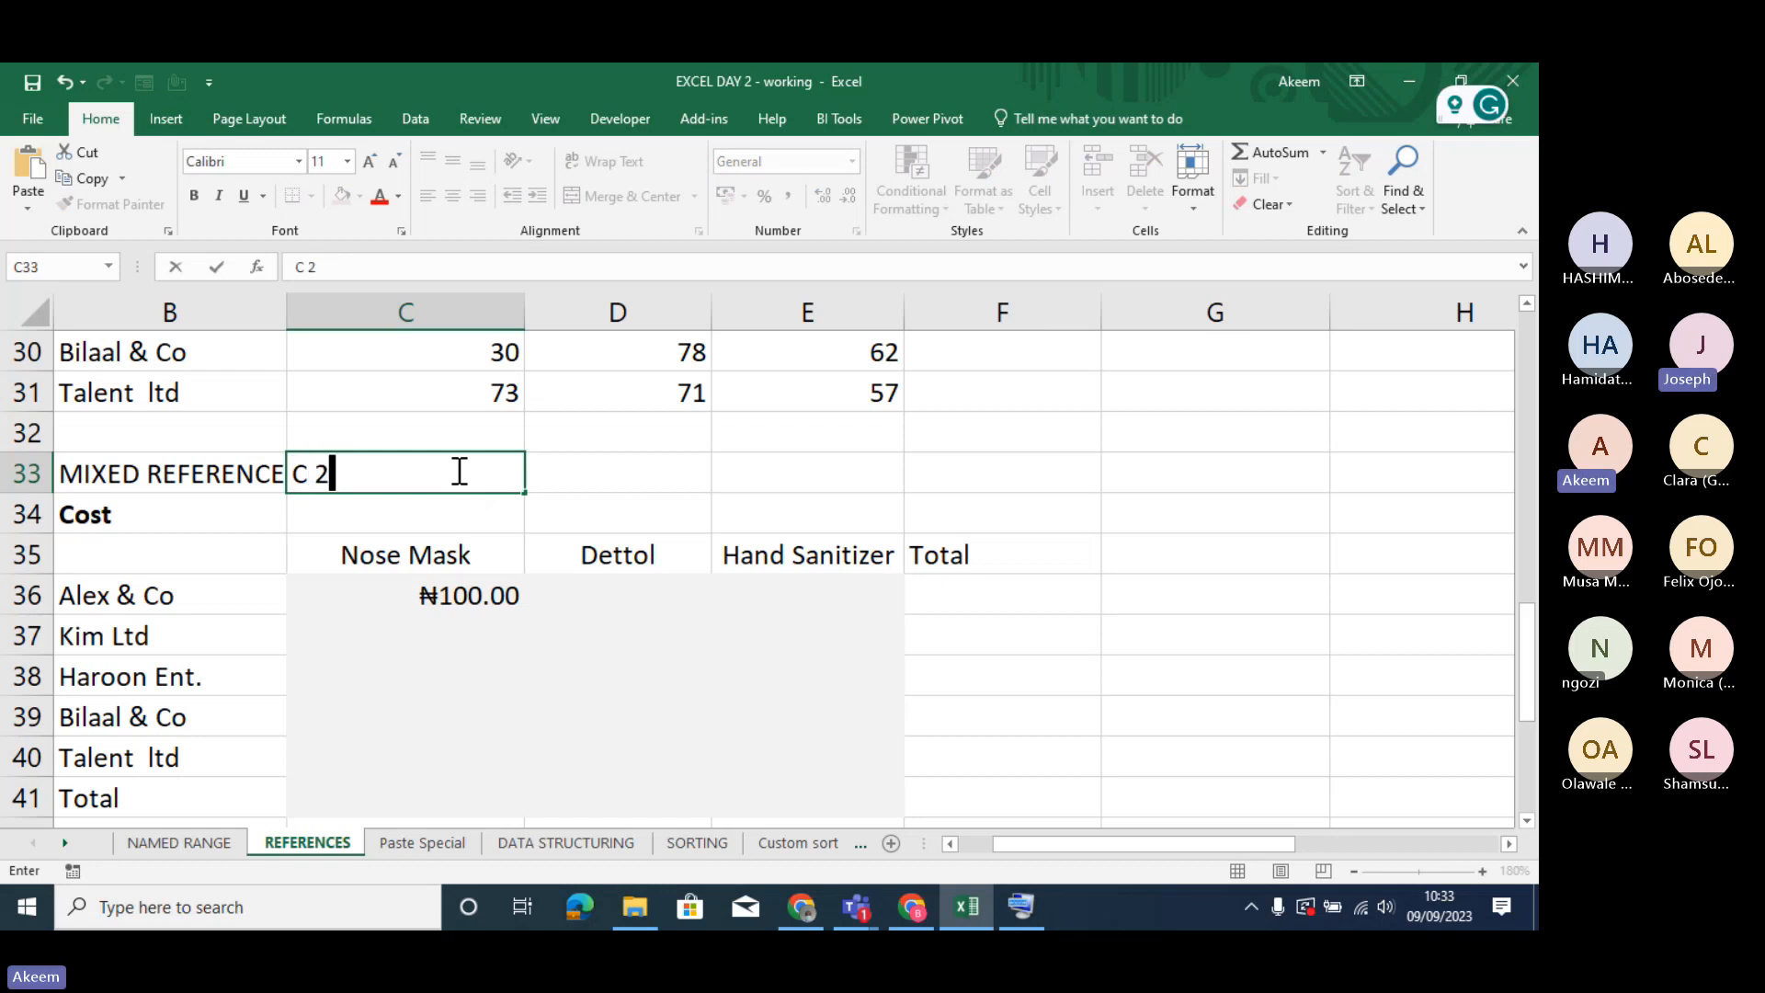
type("5")
key("Tab")
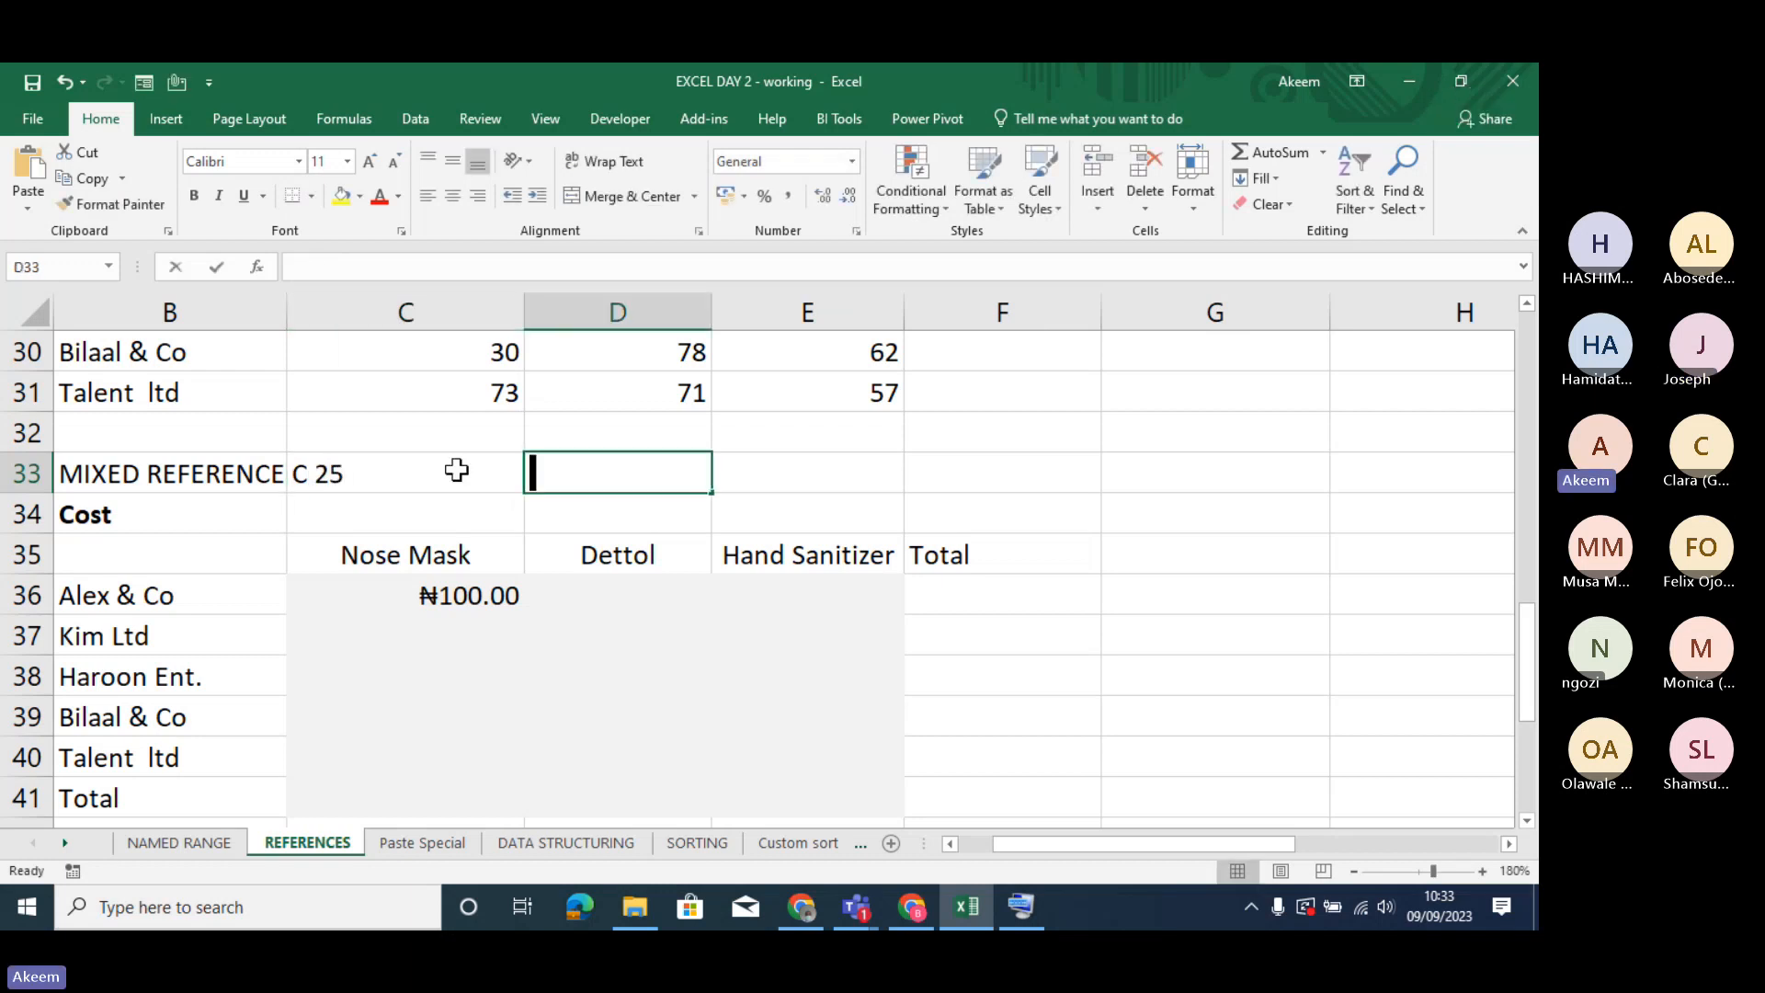
- Label the address parts across D33:G33 with C, COLUMN, 25 and ROW
type("C")
key("Tab")
type("COLUMN")
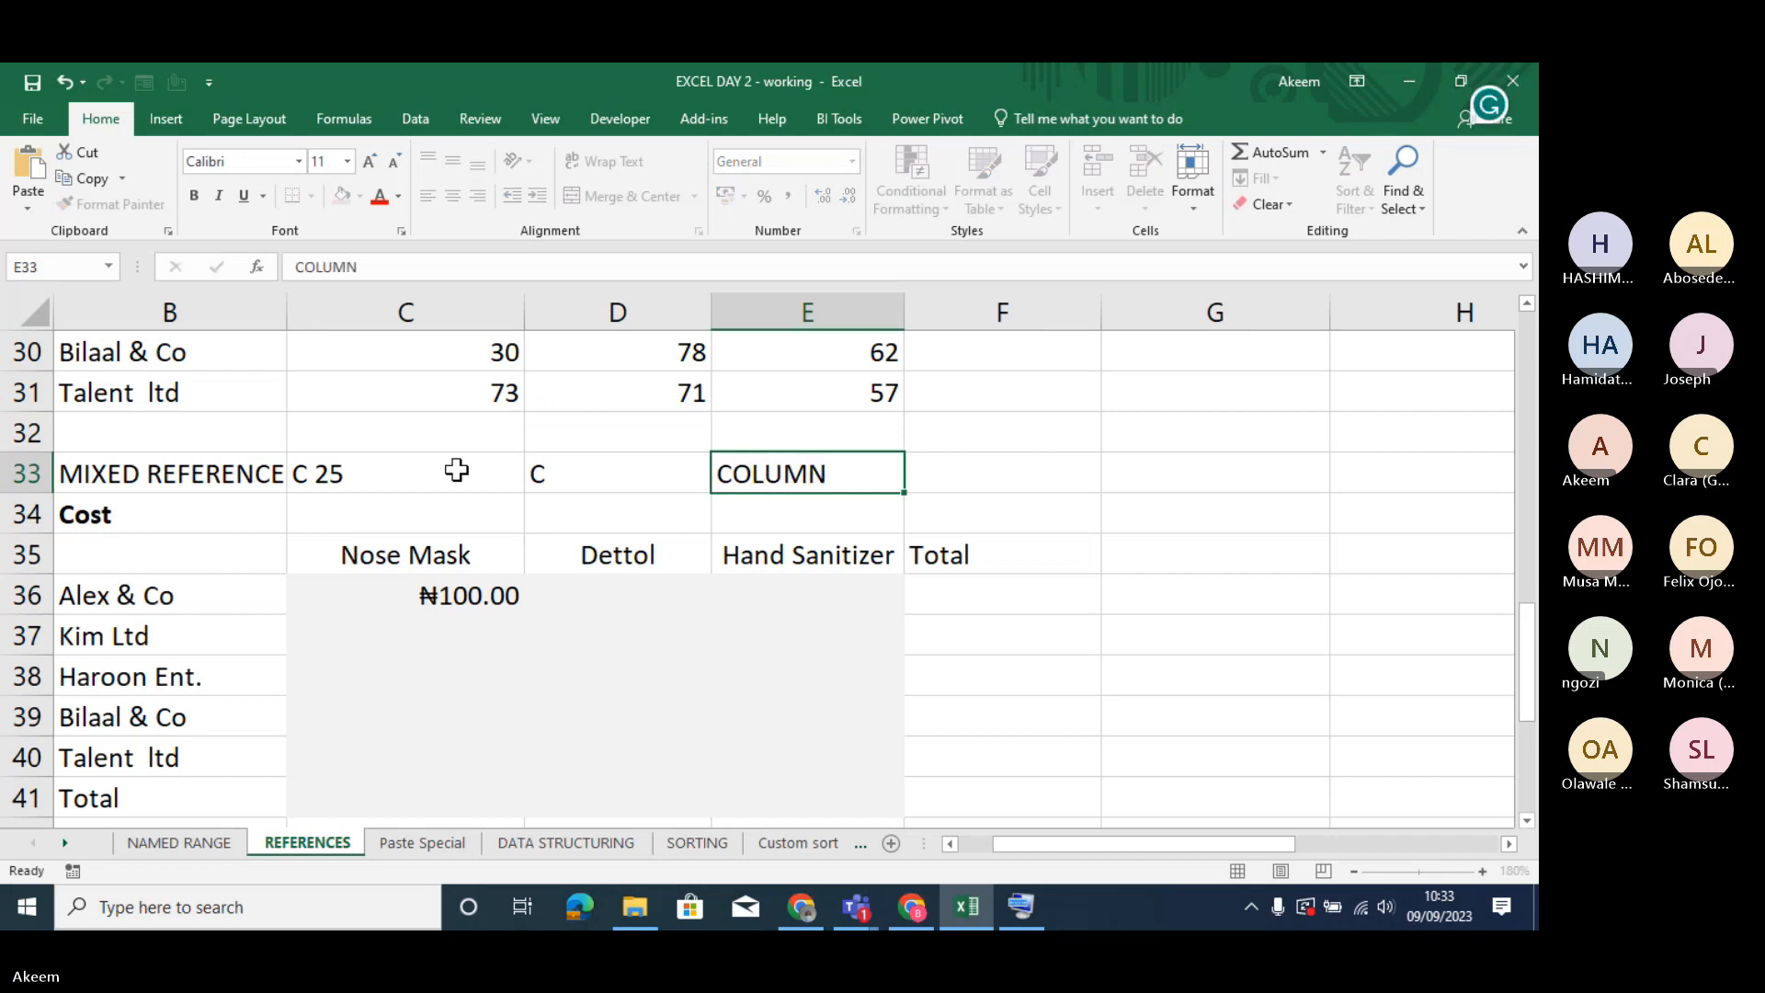
key("Tab")
type("25")
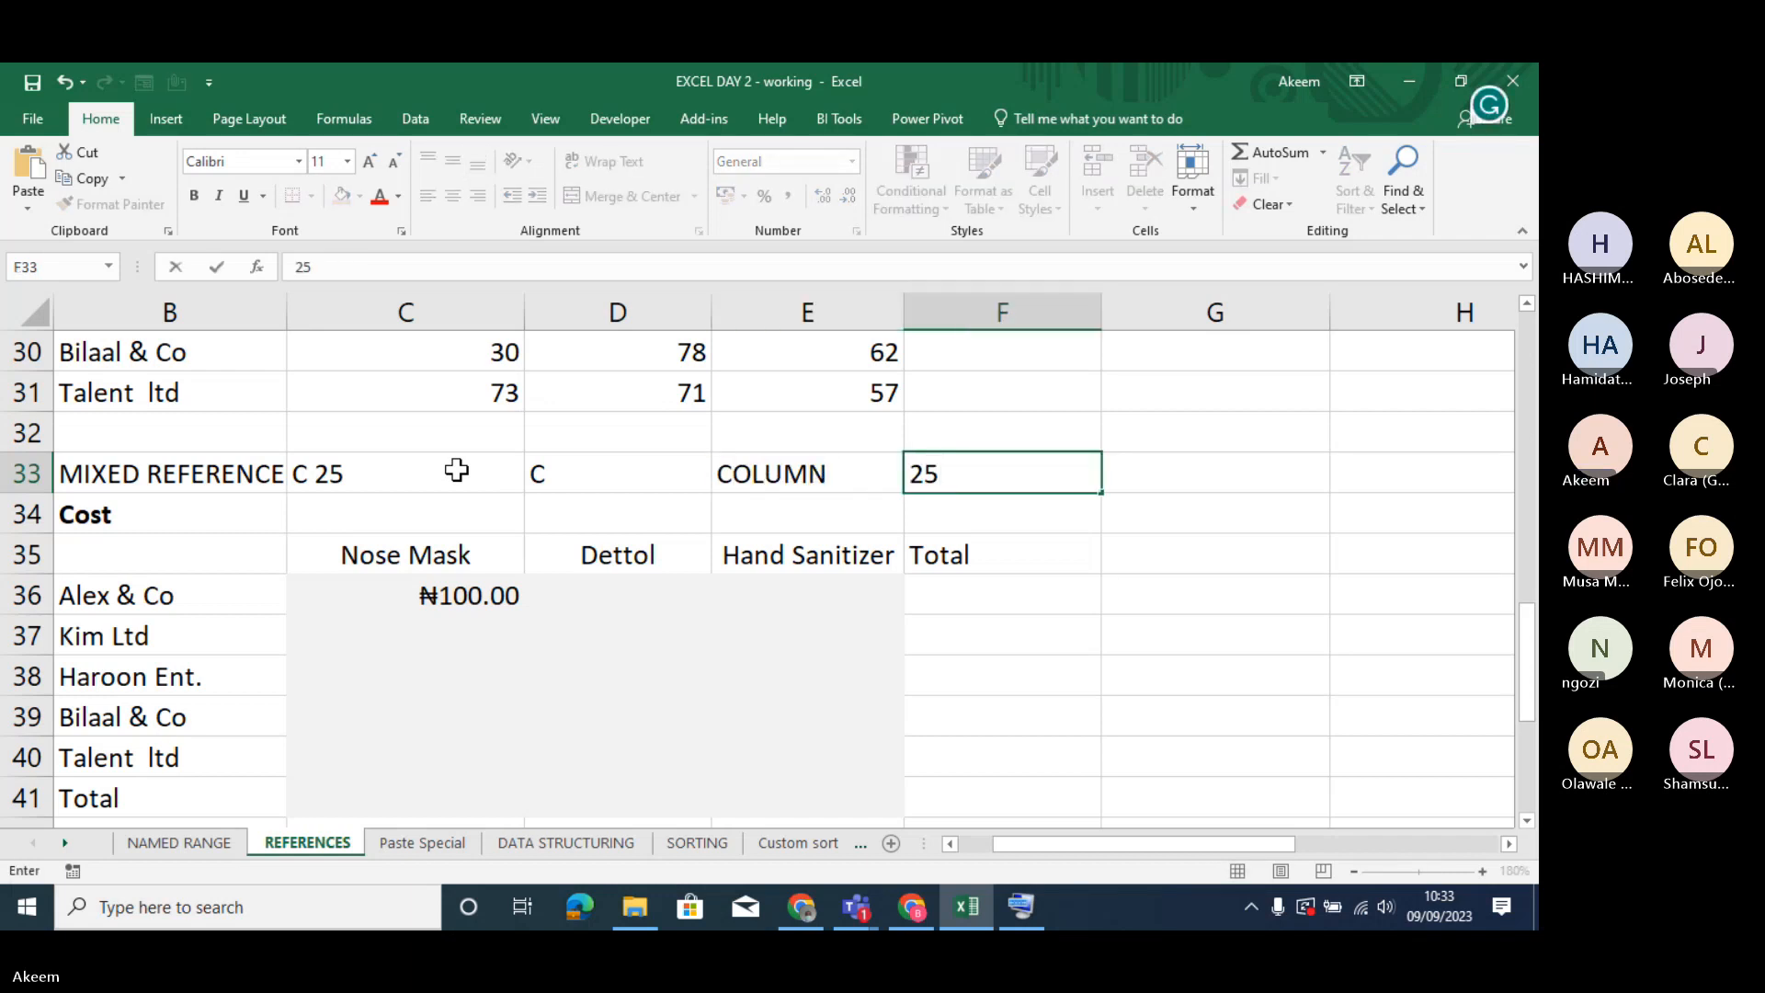
key("Tab")
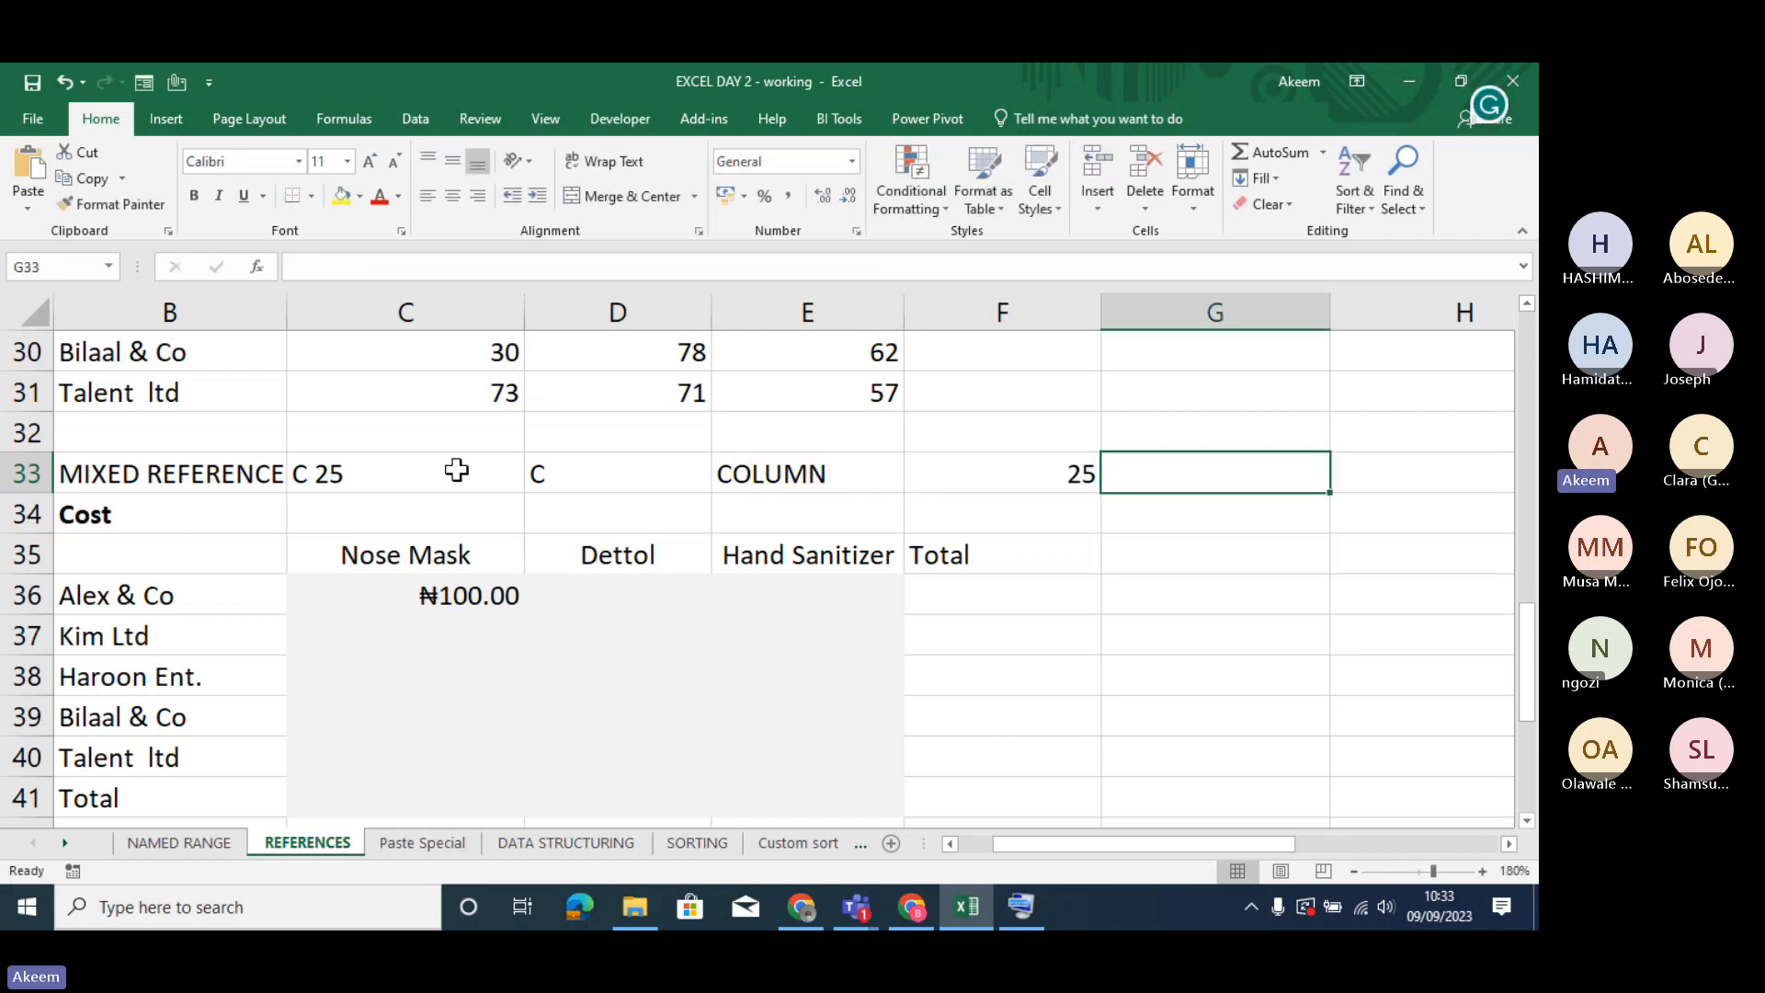
type("ROW")
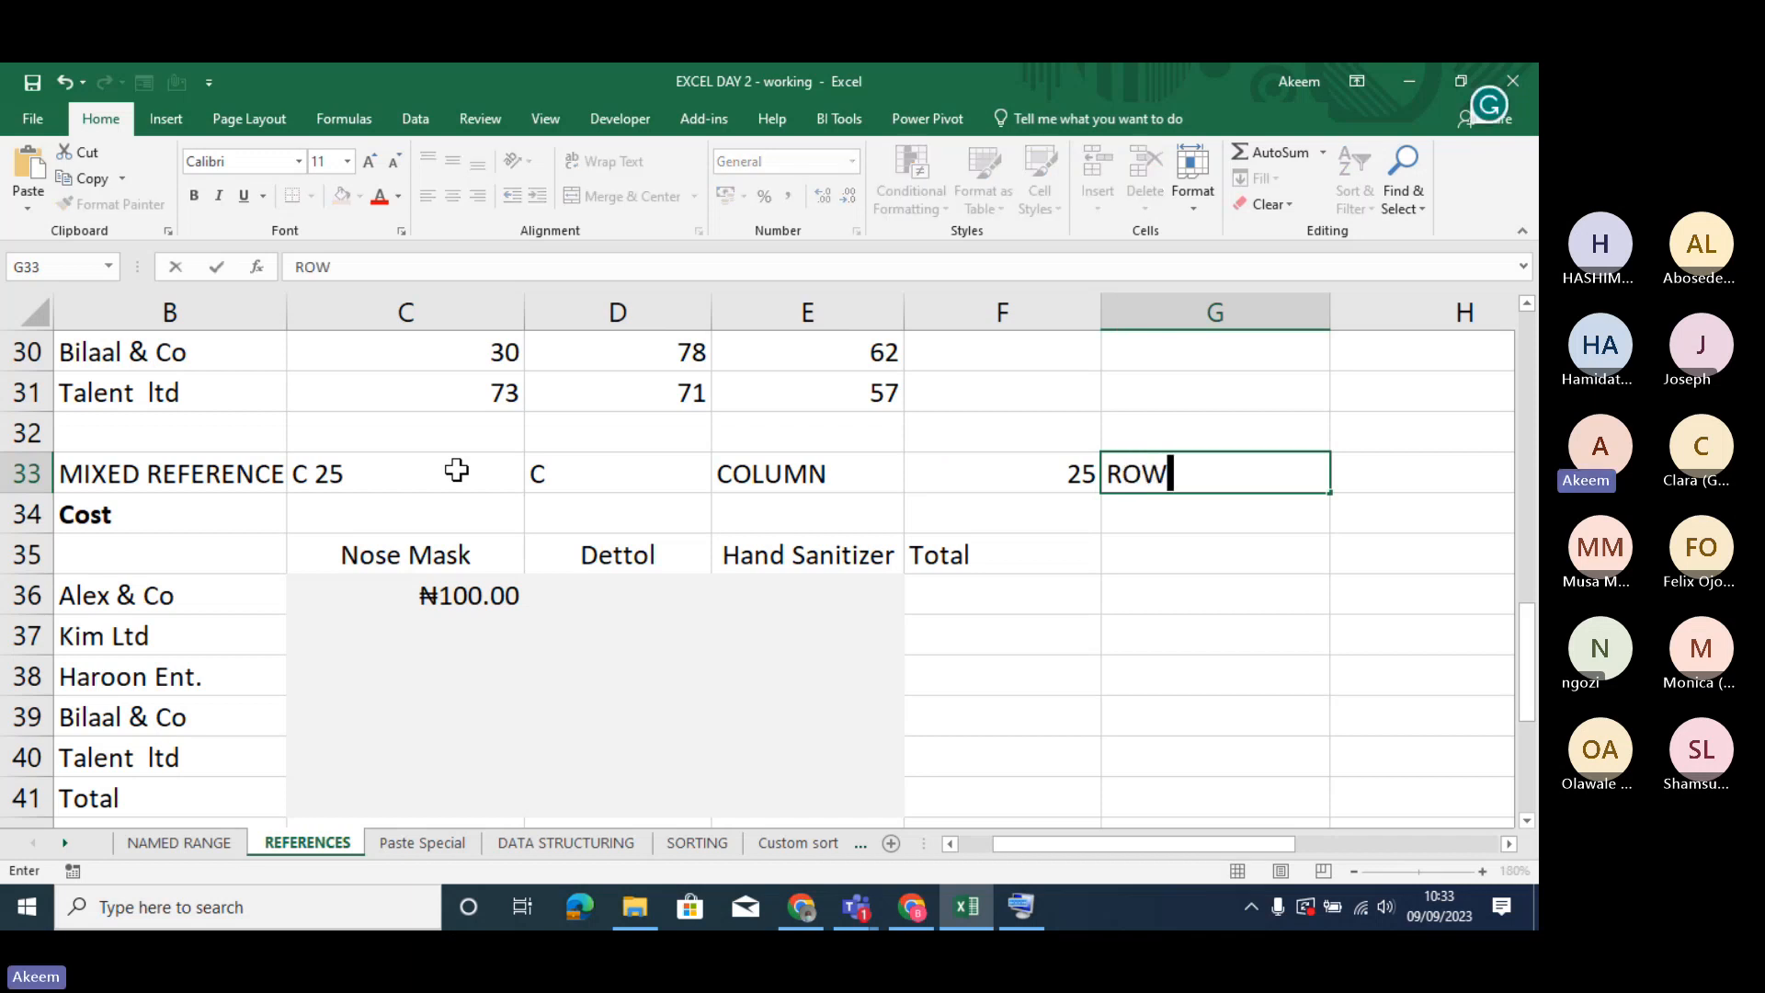
key("Return")
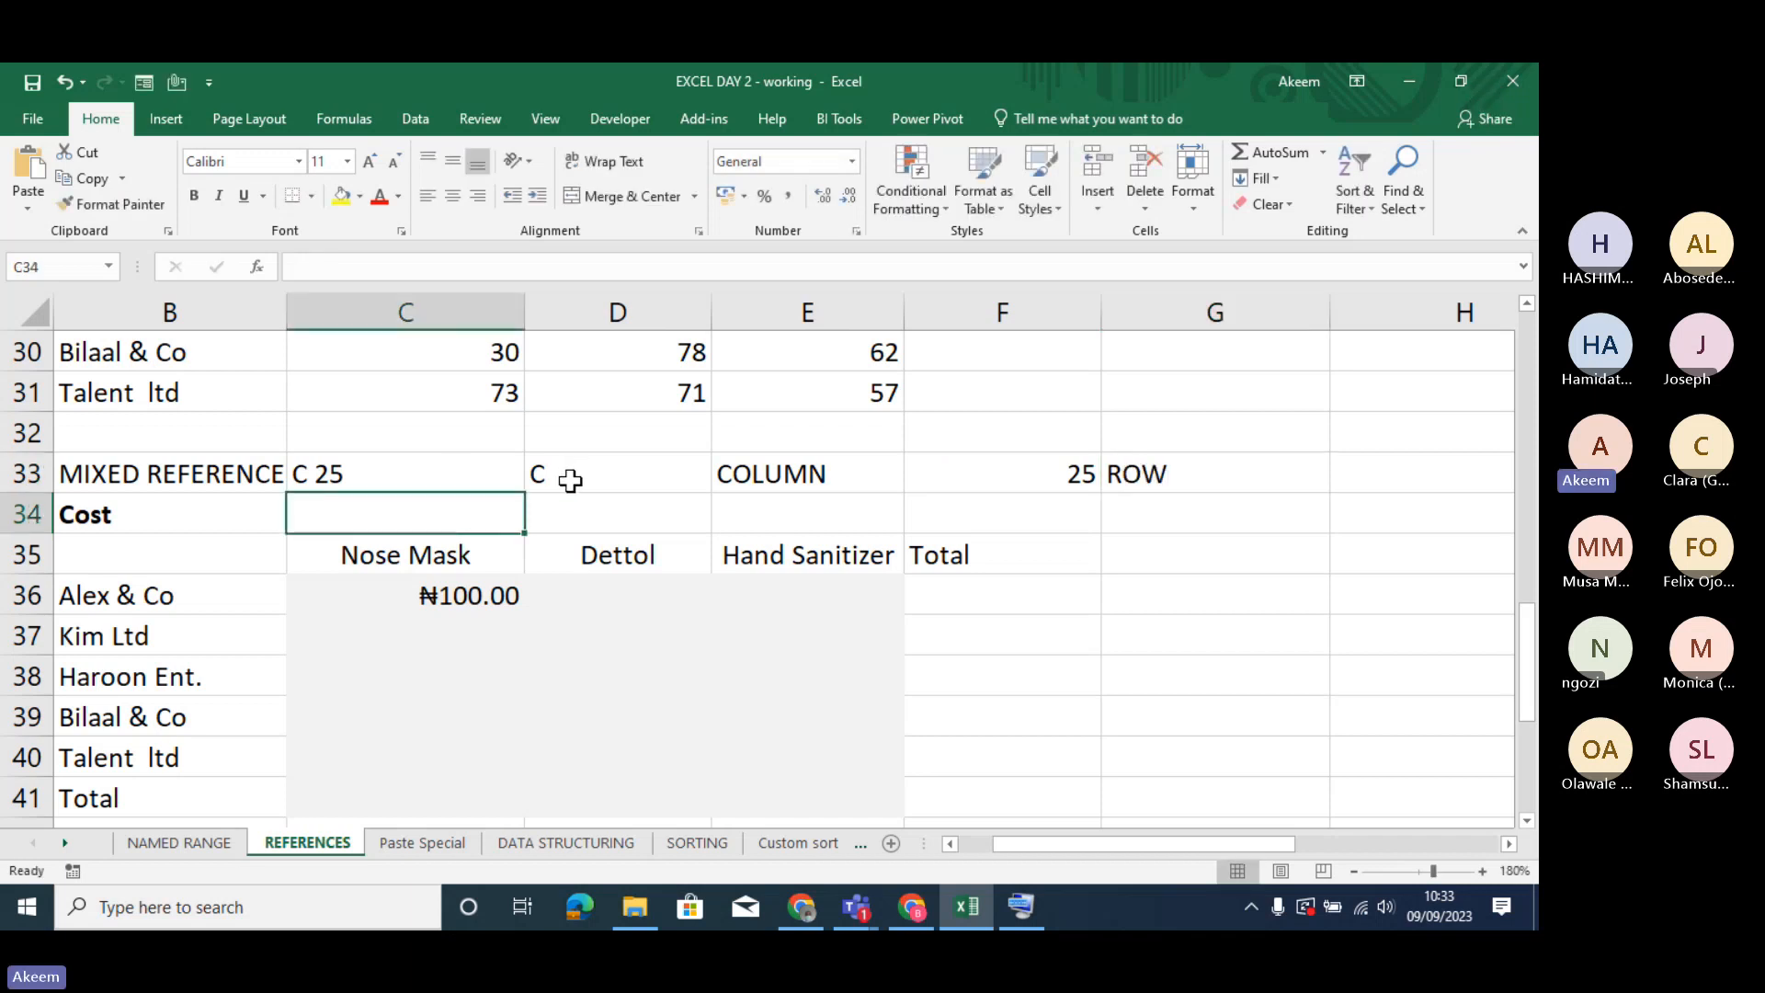
- Highlight columns C to G and rows 31, 32 and 34 to compare them with the C 25 address in C33
left_click(445, 314)
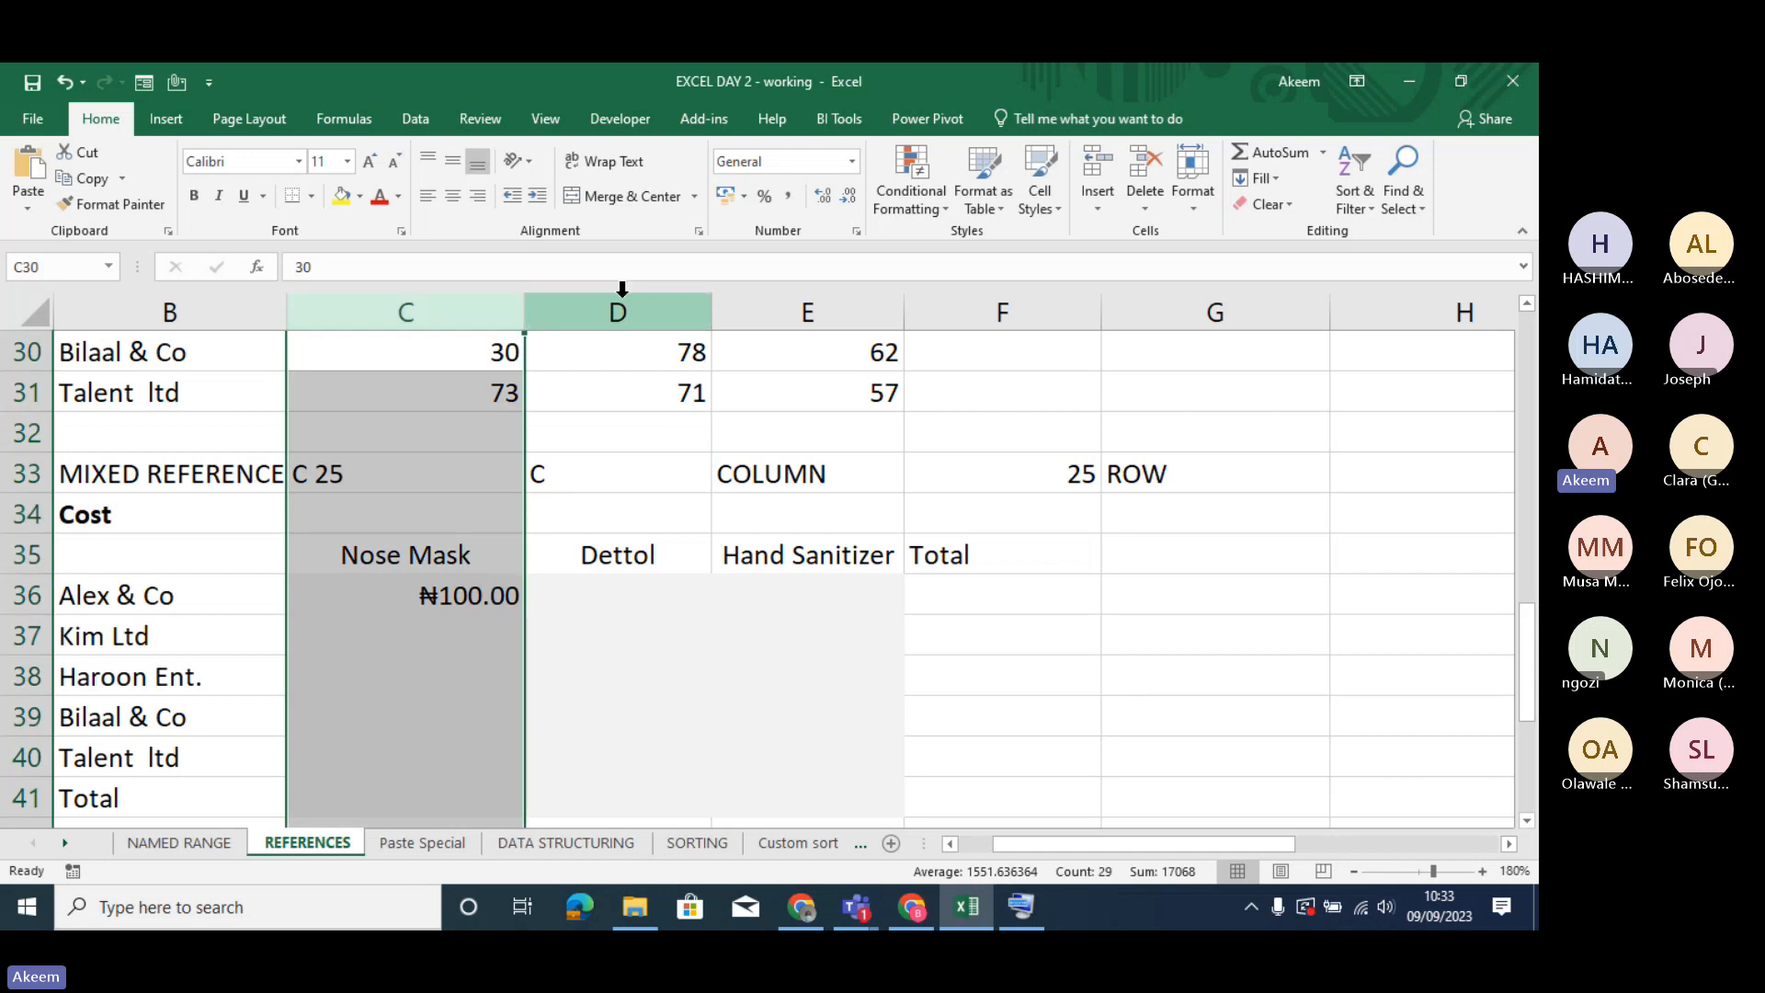
left_click(646, 295)
left_click(780, 295)
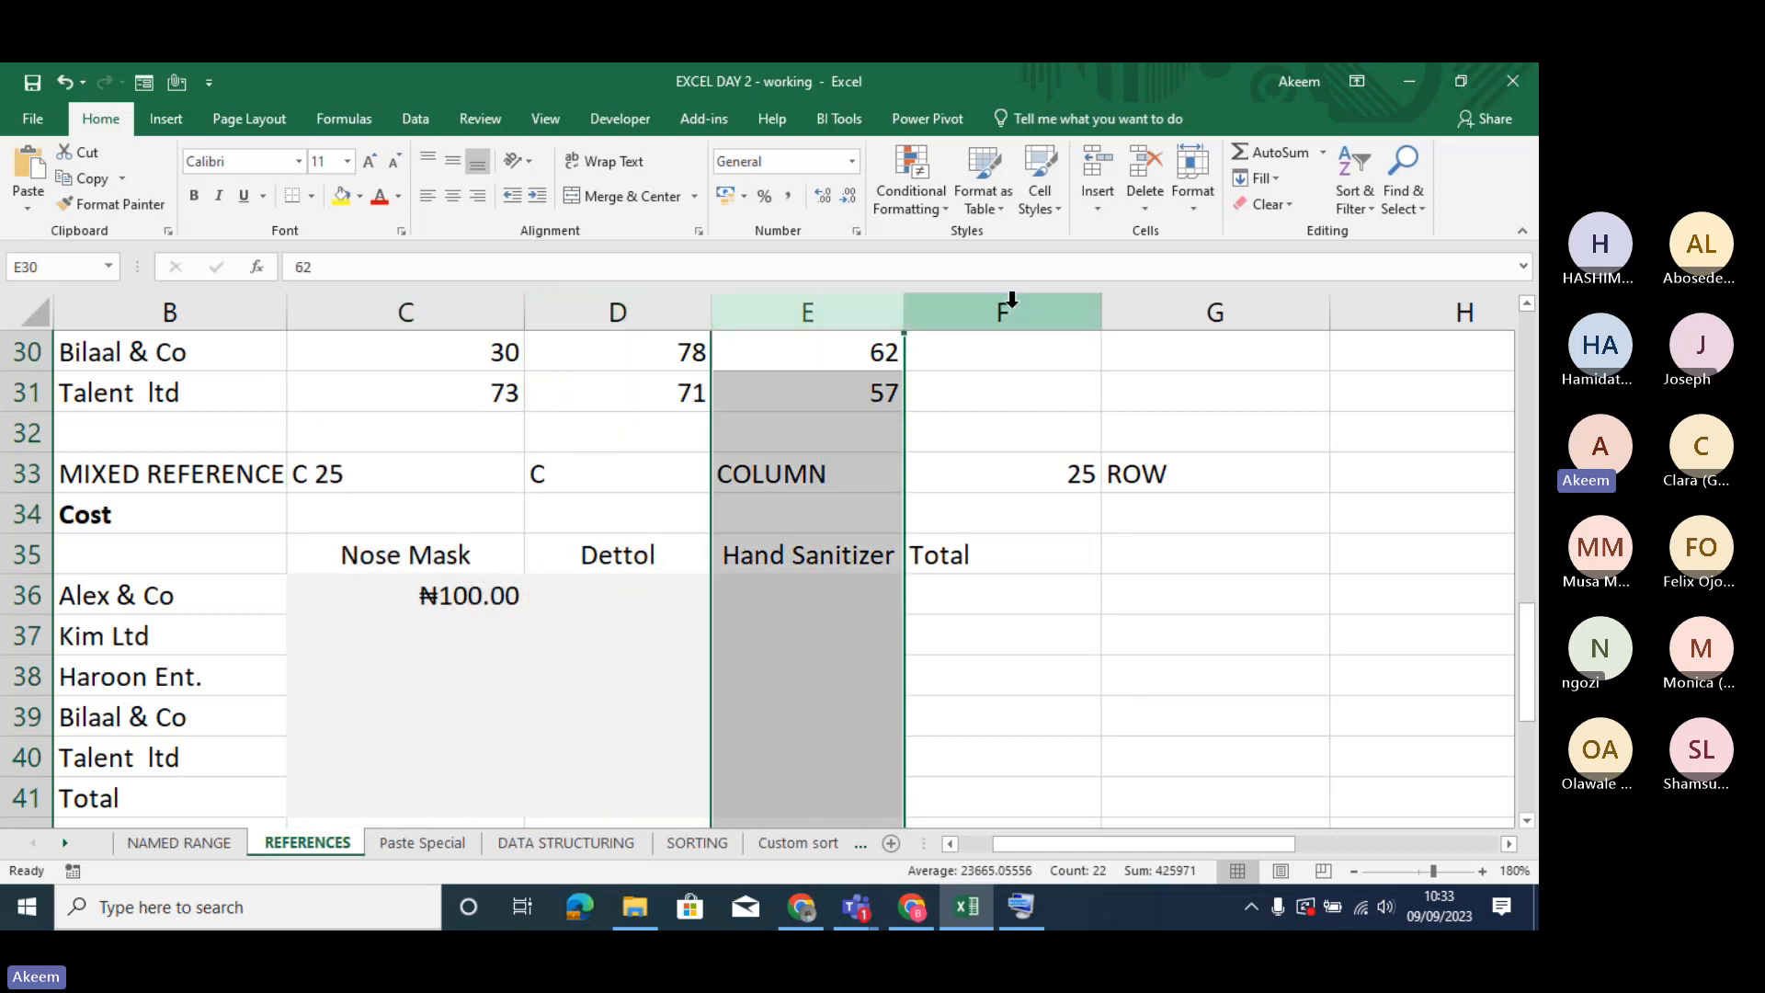
left_click(1022, 297)
left_click(1175, 308)
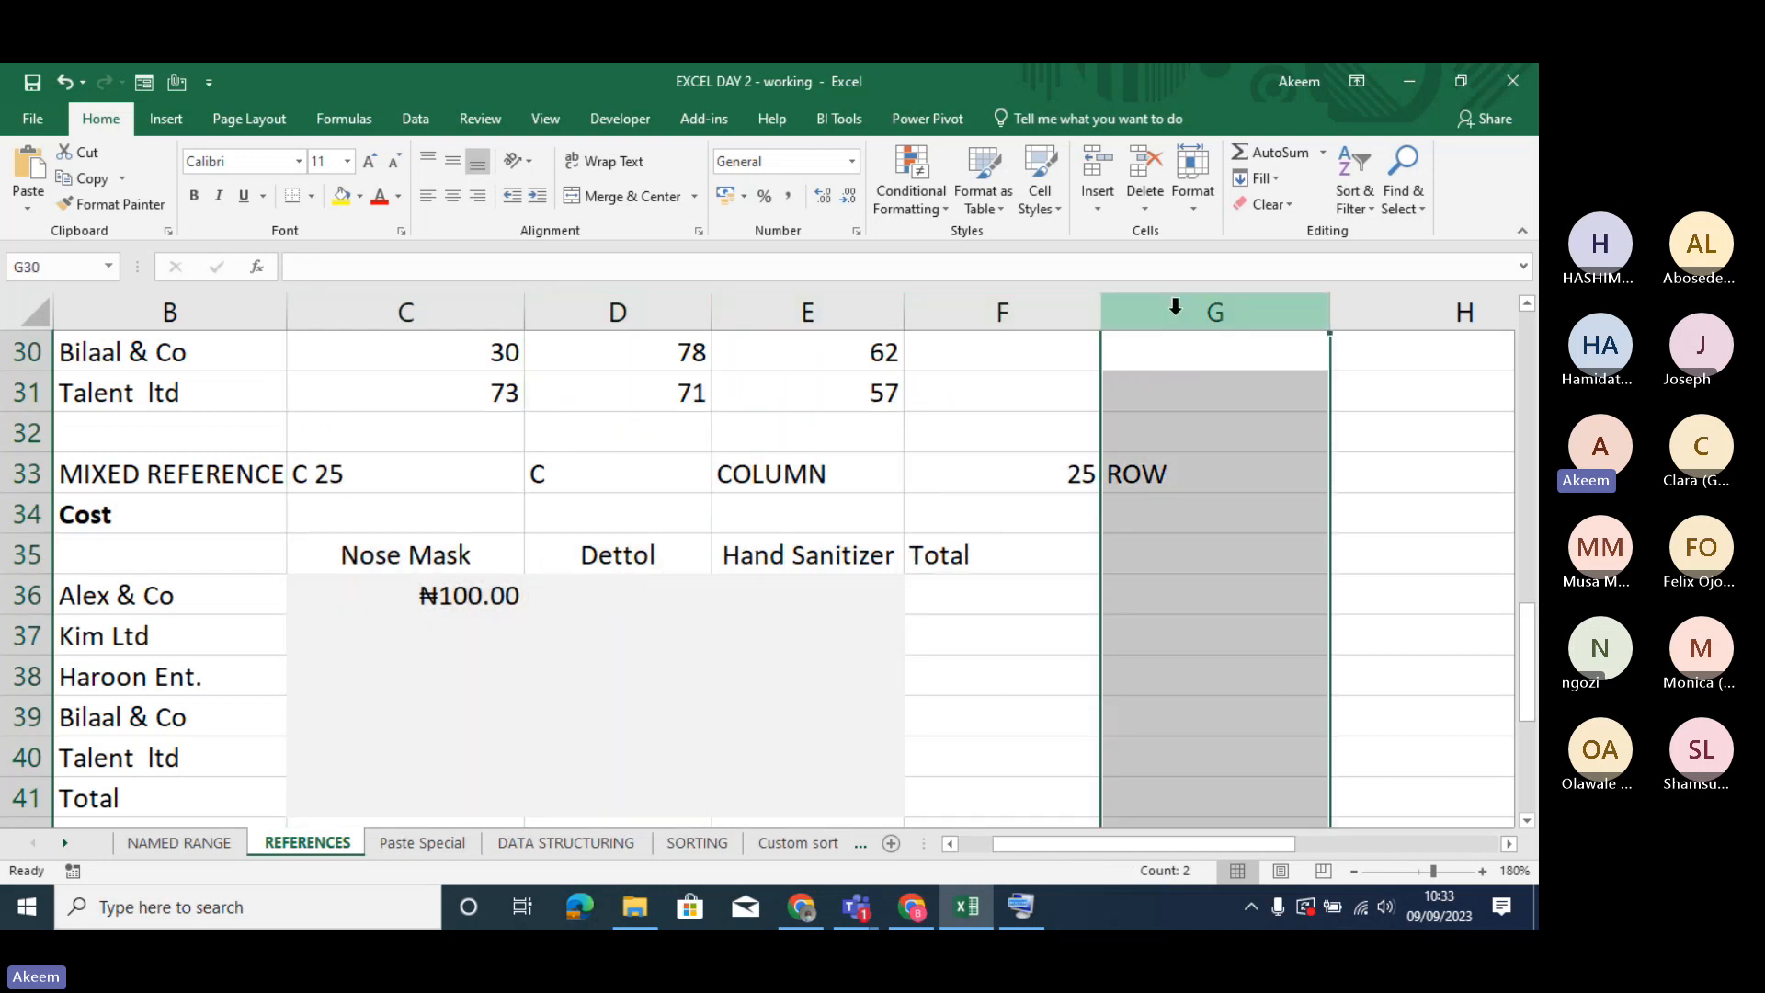
left_click(13, 401)
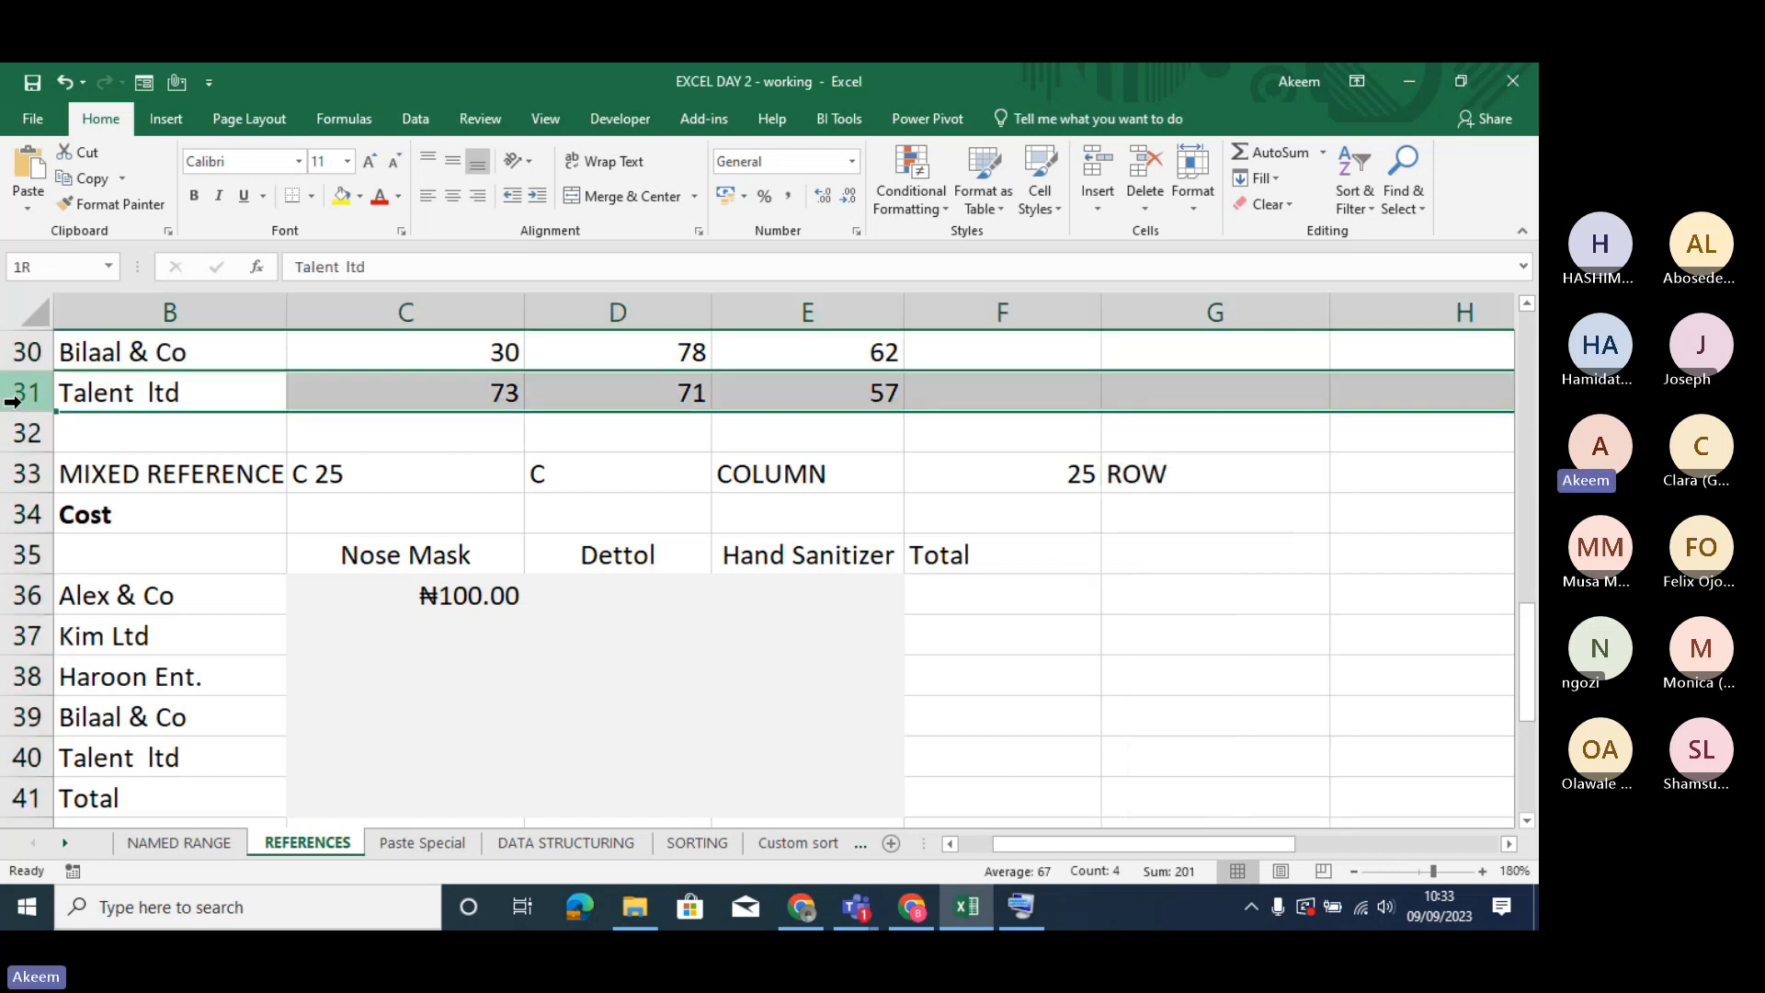
left_click(13, 432)
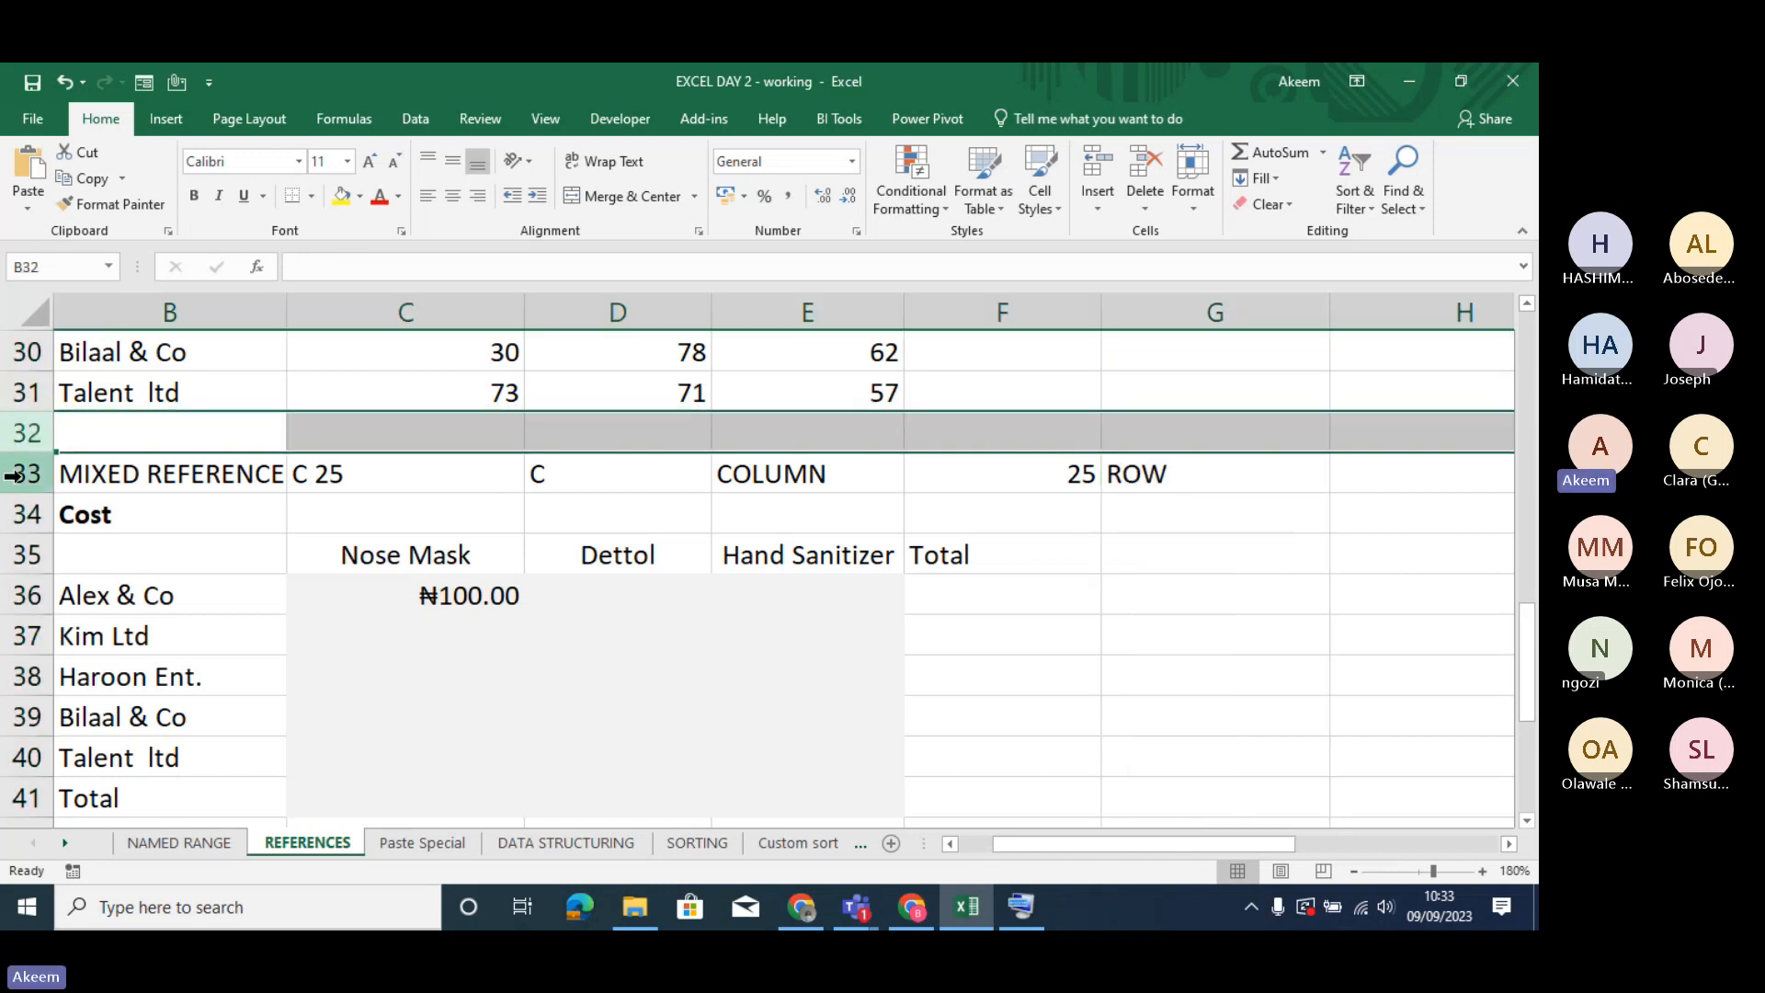
left_click(22, 523)
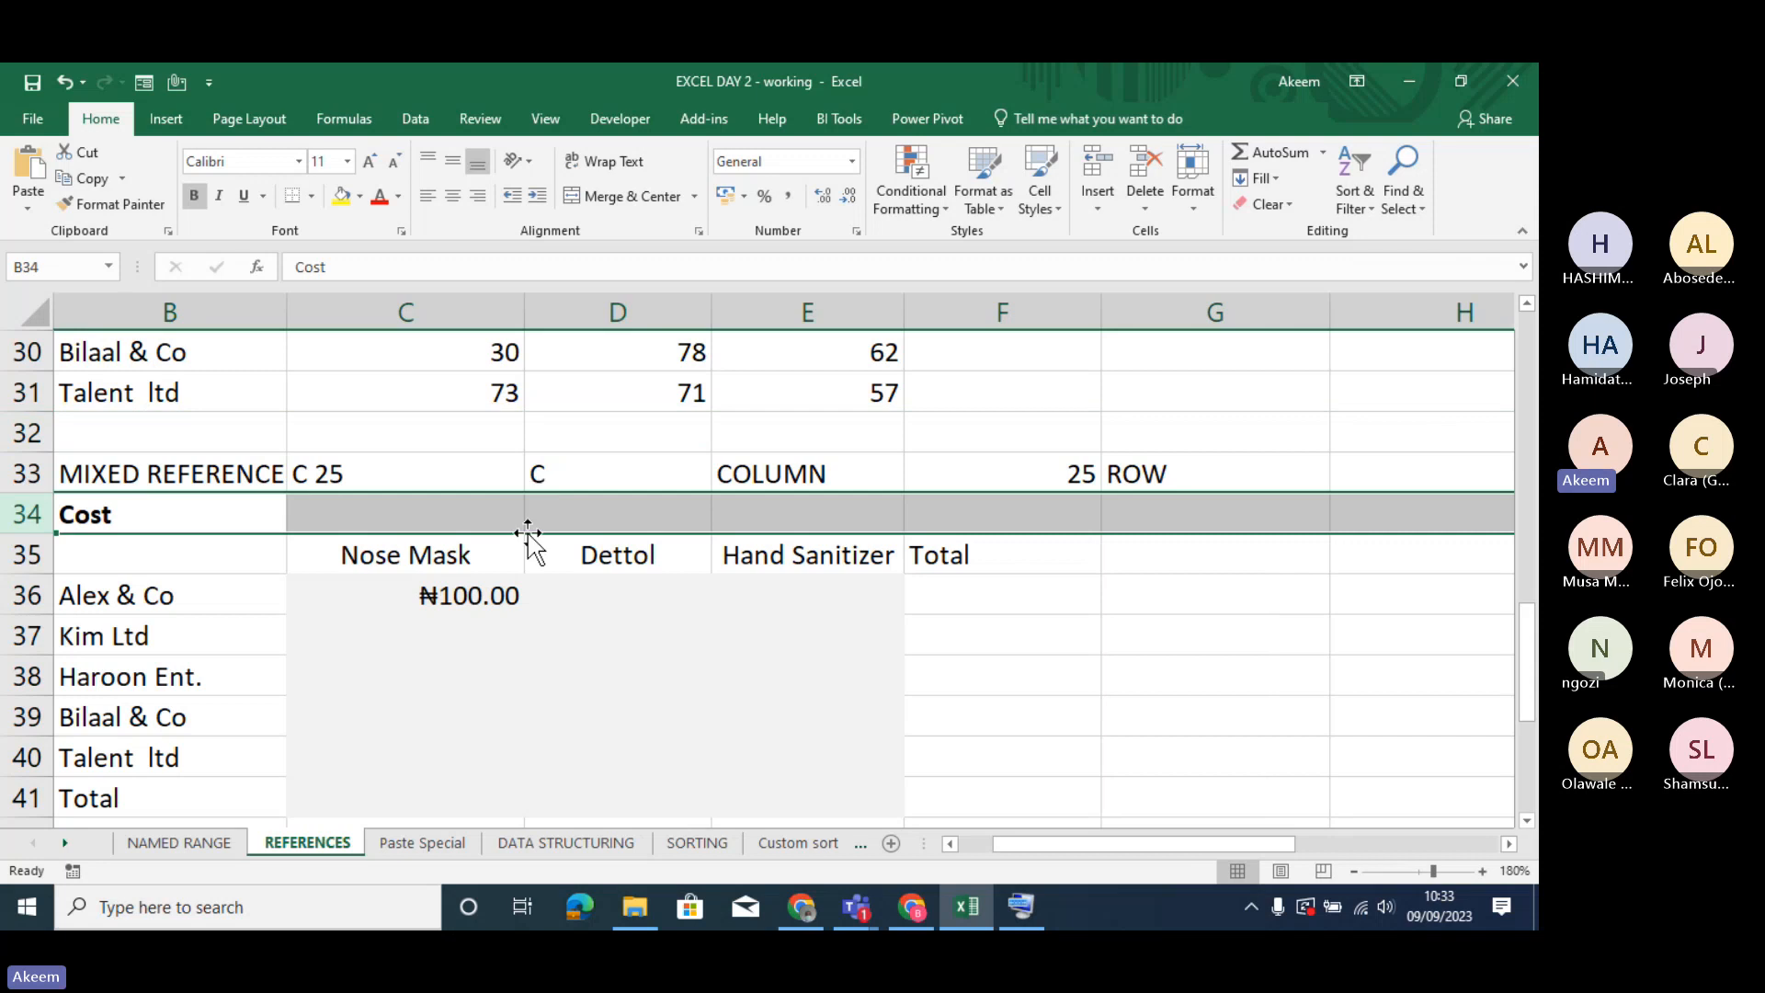
left_click(349, 478)
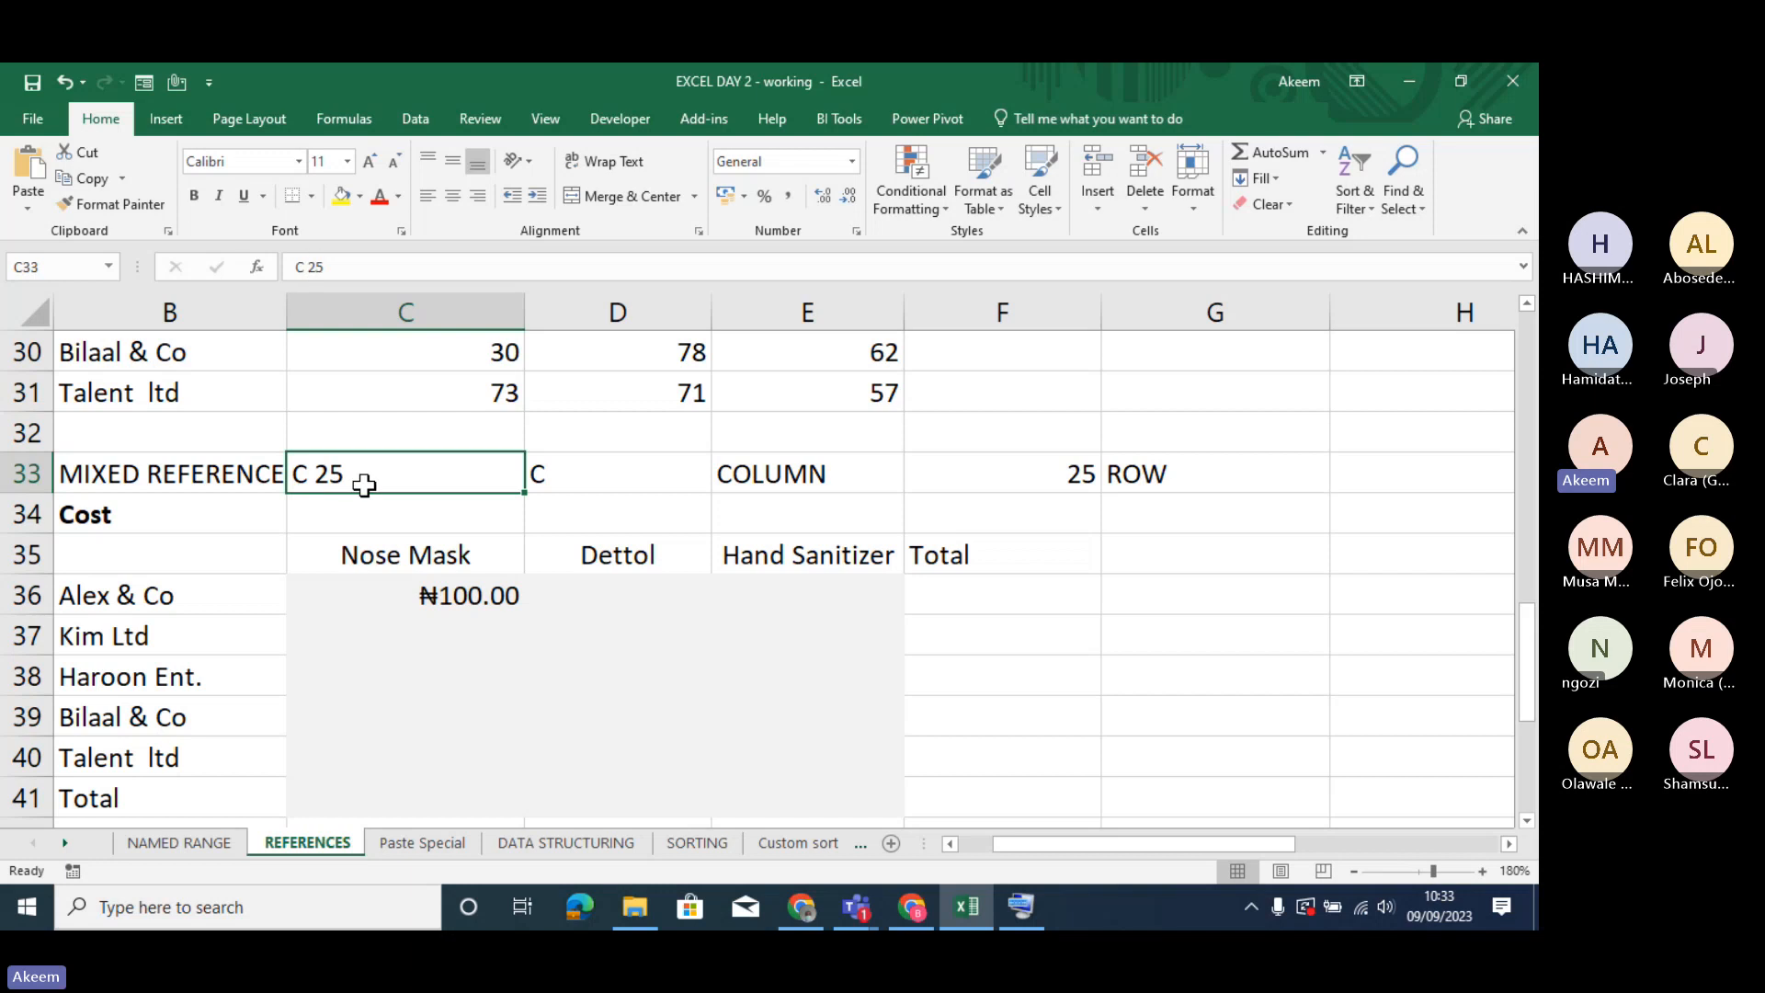
- Examine the unlocked column and locked row parts of the mixed reference =C$25 in C36
left_click(469, 593)
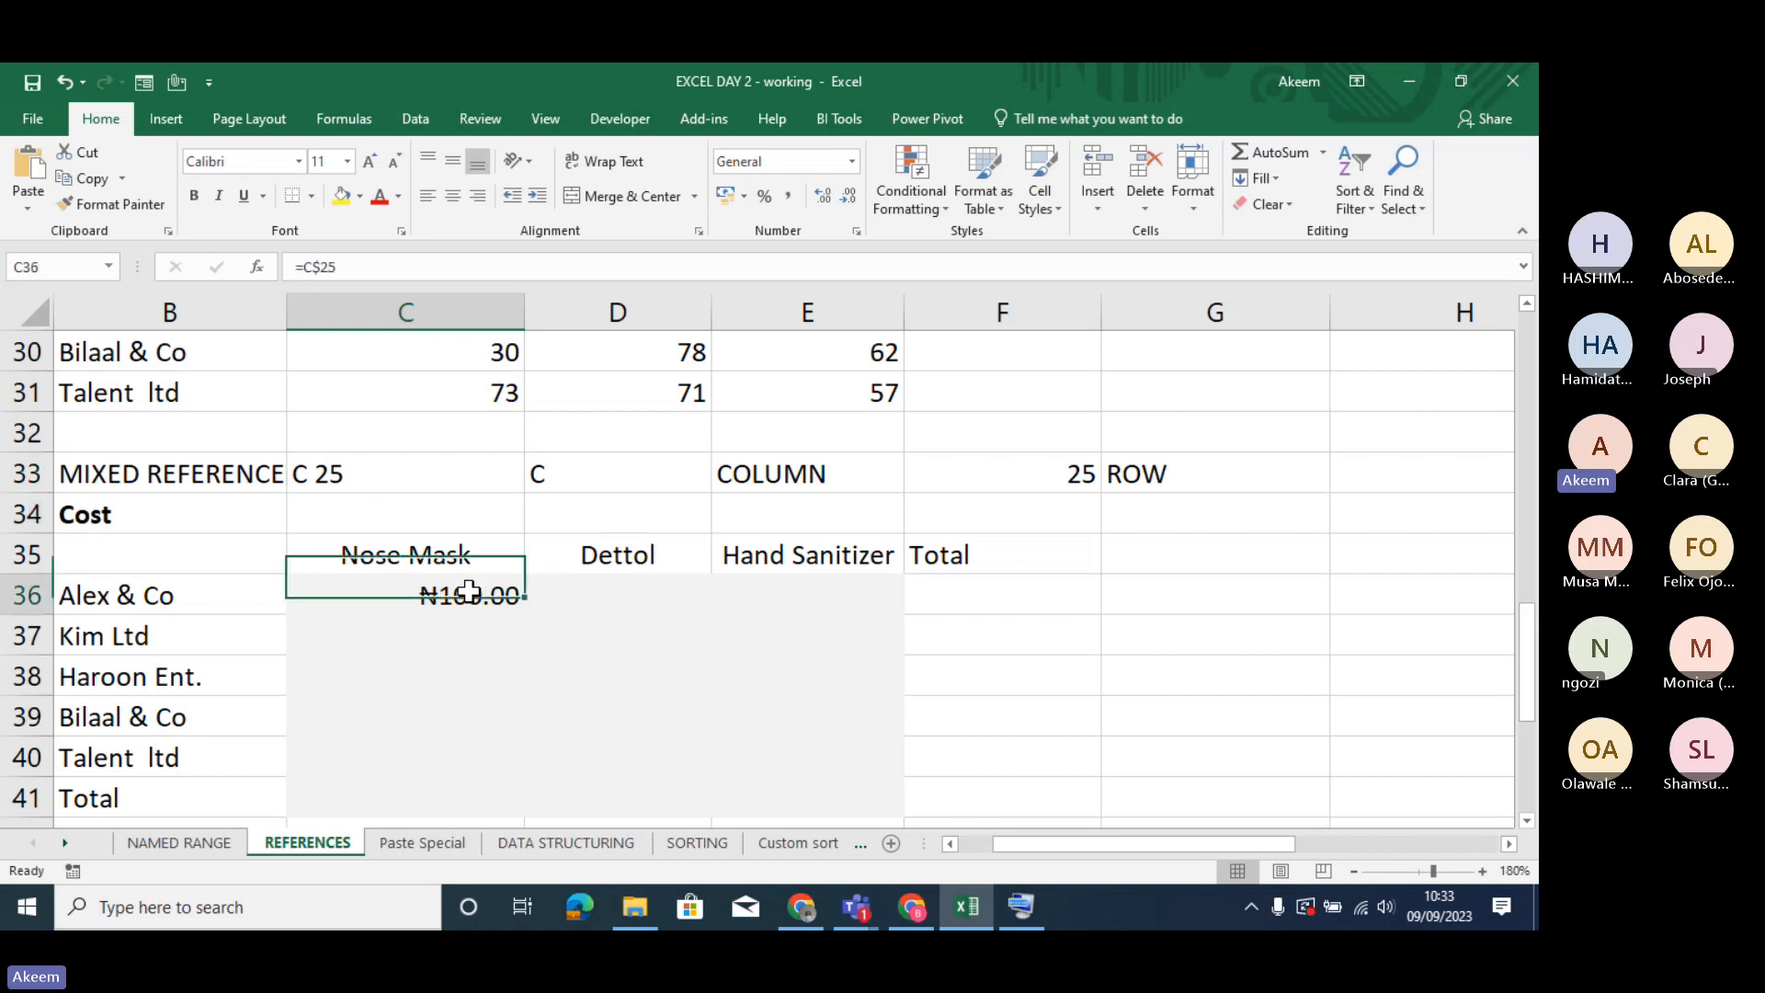
left_click(321, 266)
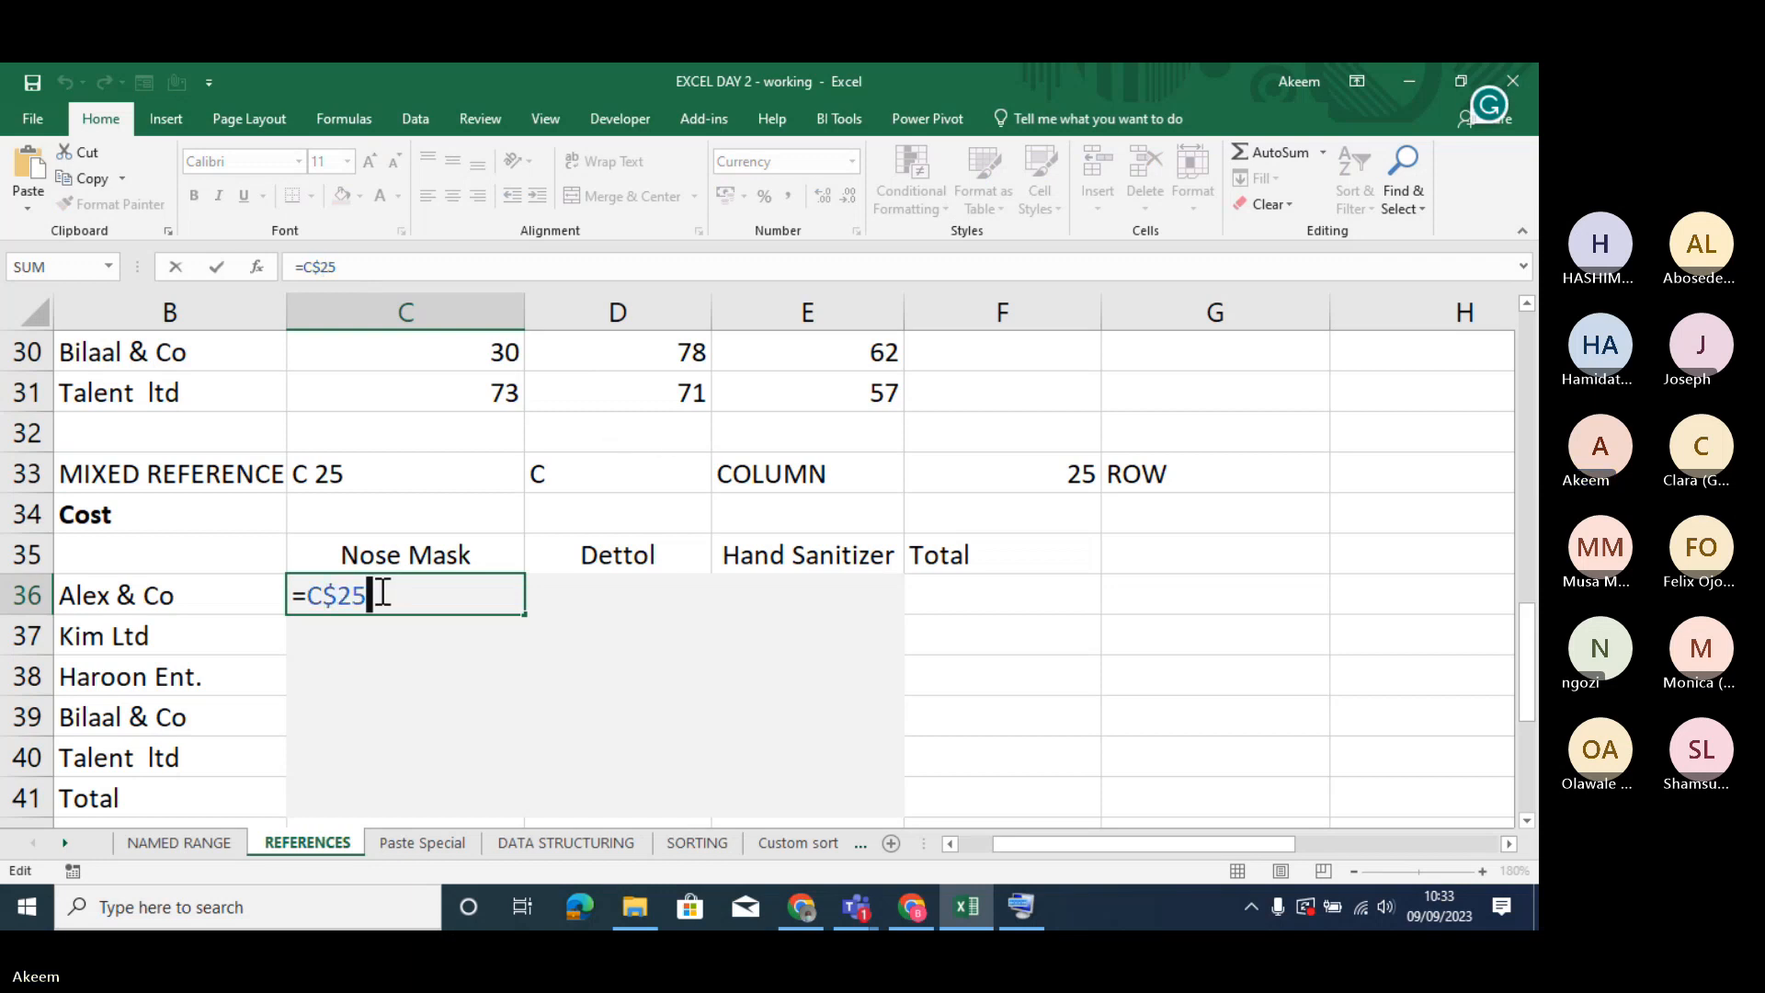
left_click(326, 596)
left_click_drag(326, 596, 306, 595)
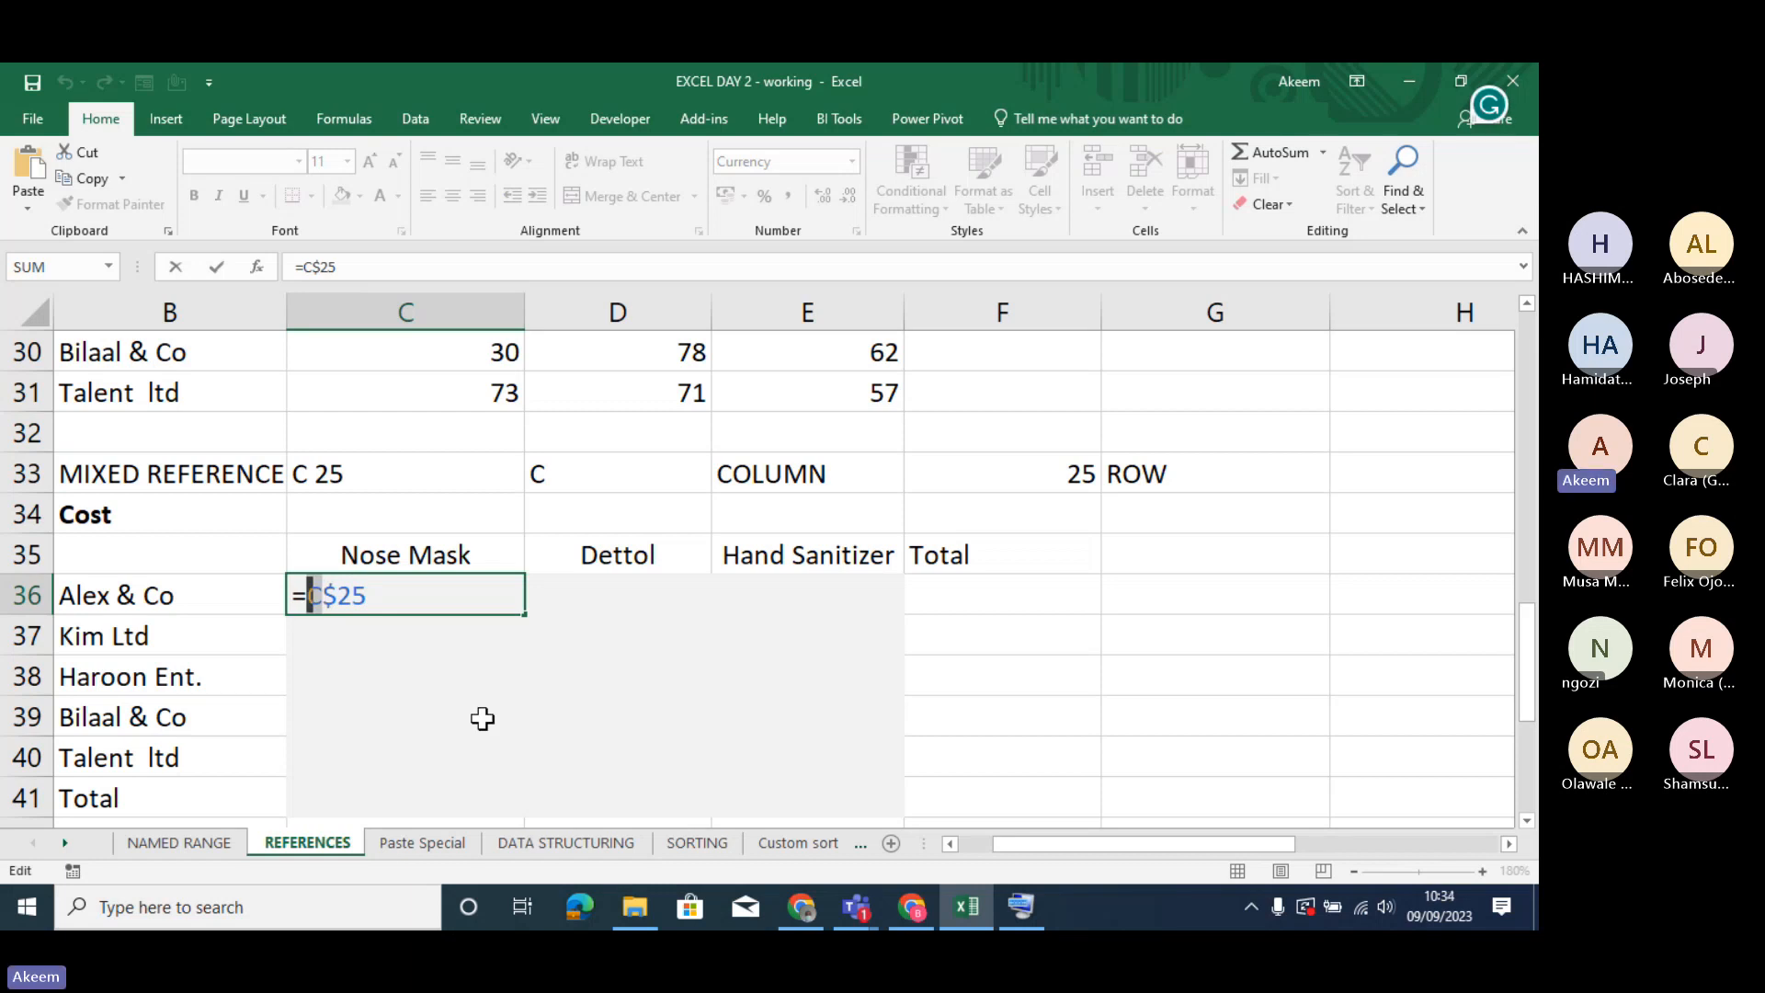
left_click_drag(364, 597, 329, 594)
mouse_move(341, 595)
left_mouse_down()
mouse_move(366, 595)
mouse_move(324, 595)
left_mouse_up()
left_click(309, 595)
left_click_drag(325, 596, 375, 600)
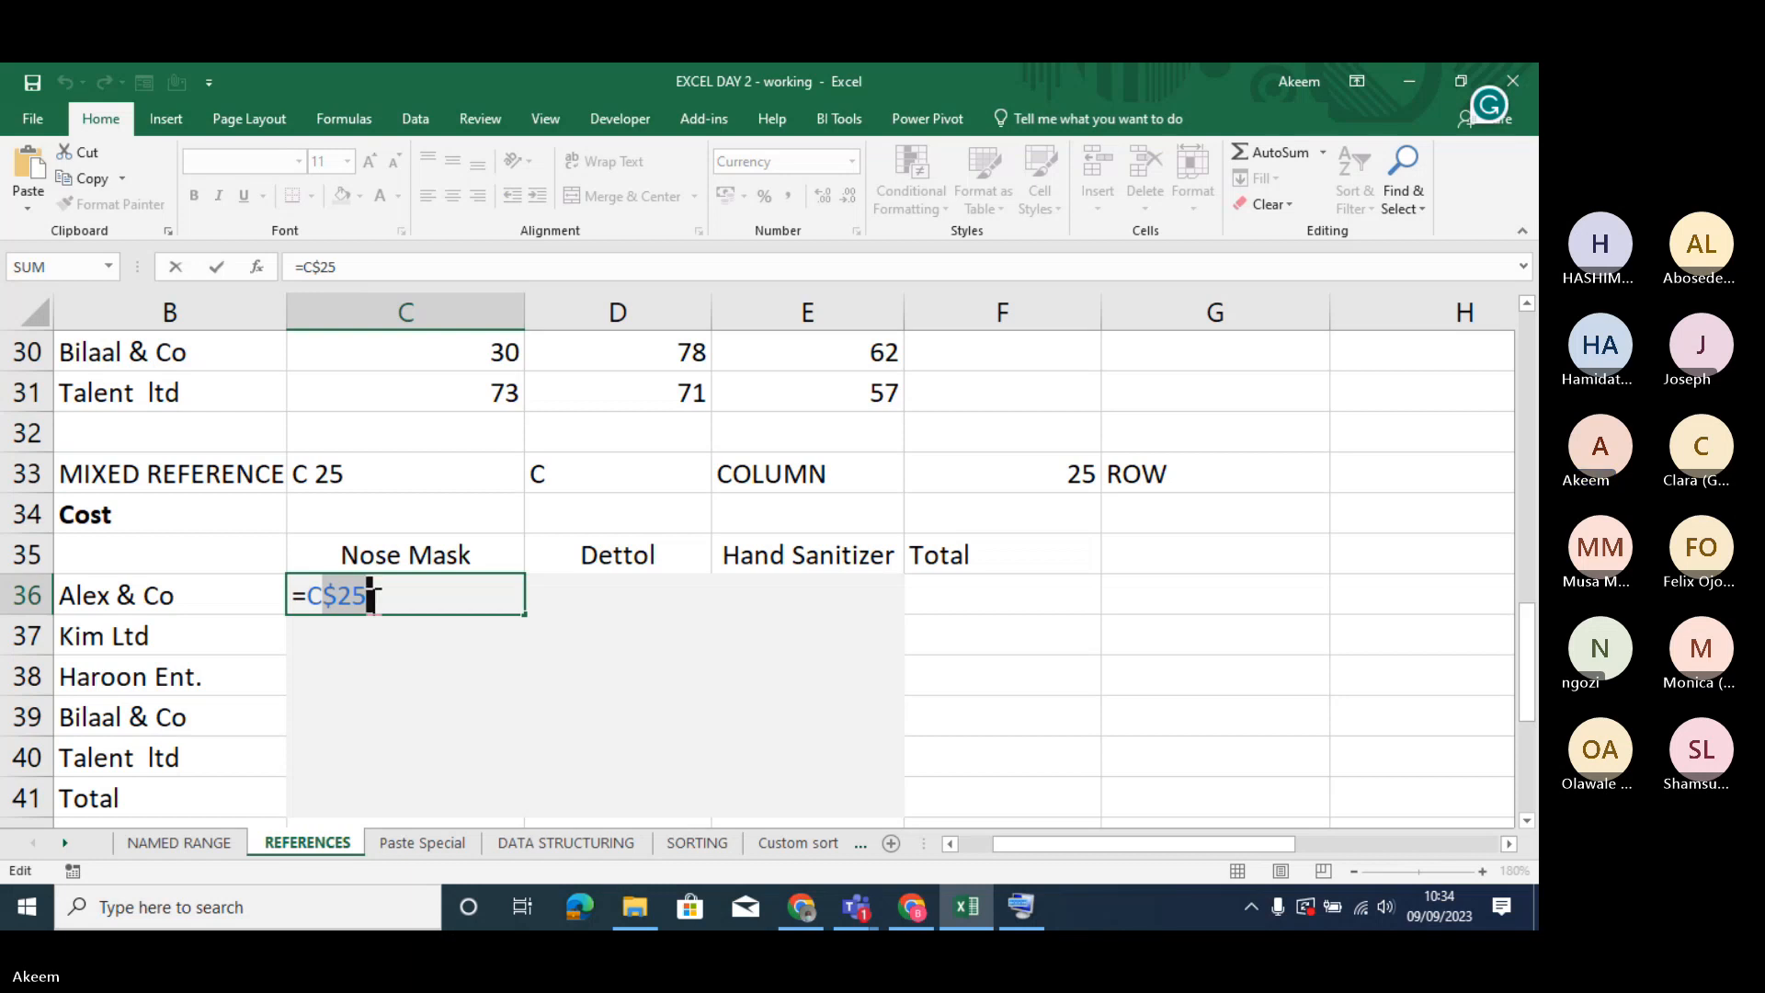
left_click(340, 597)
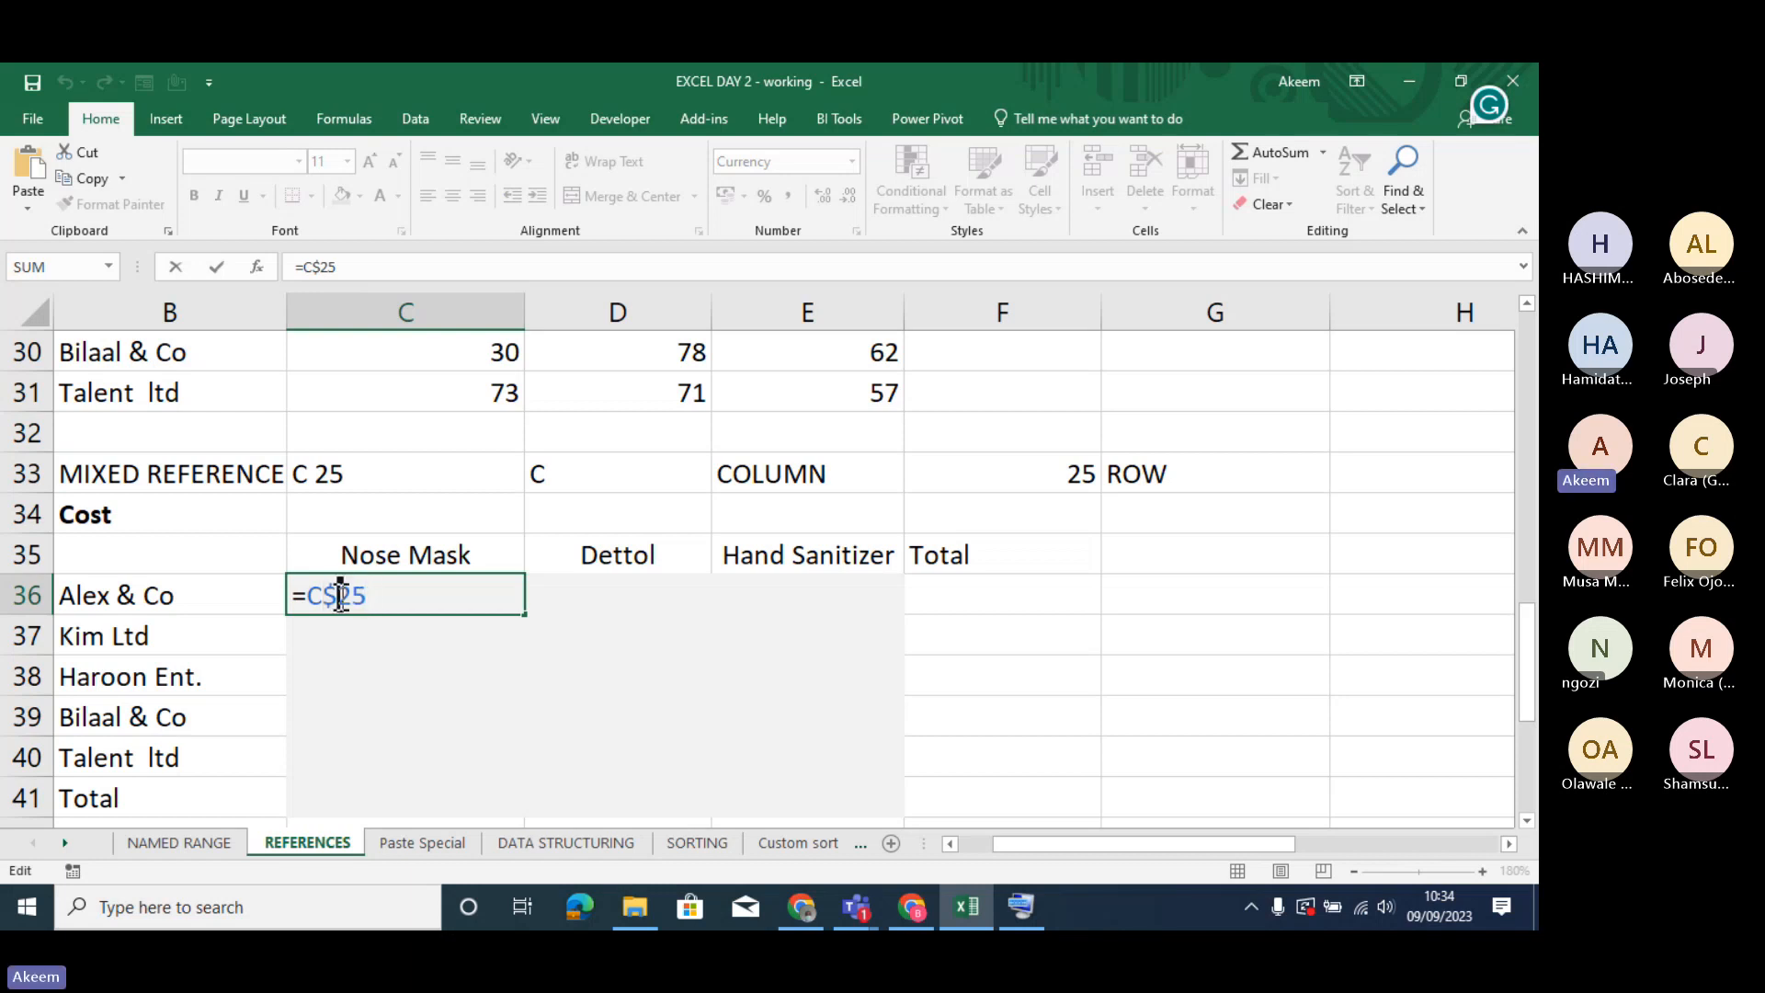
key("Return")
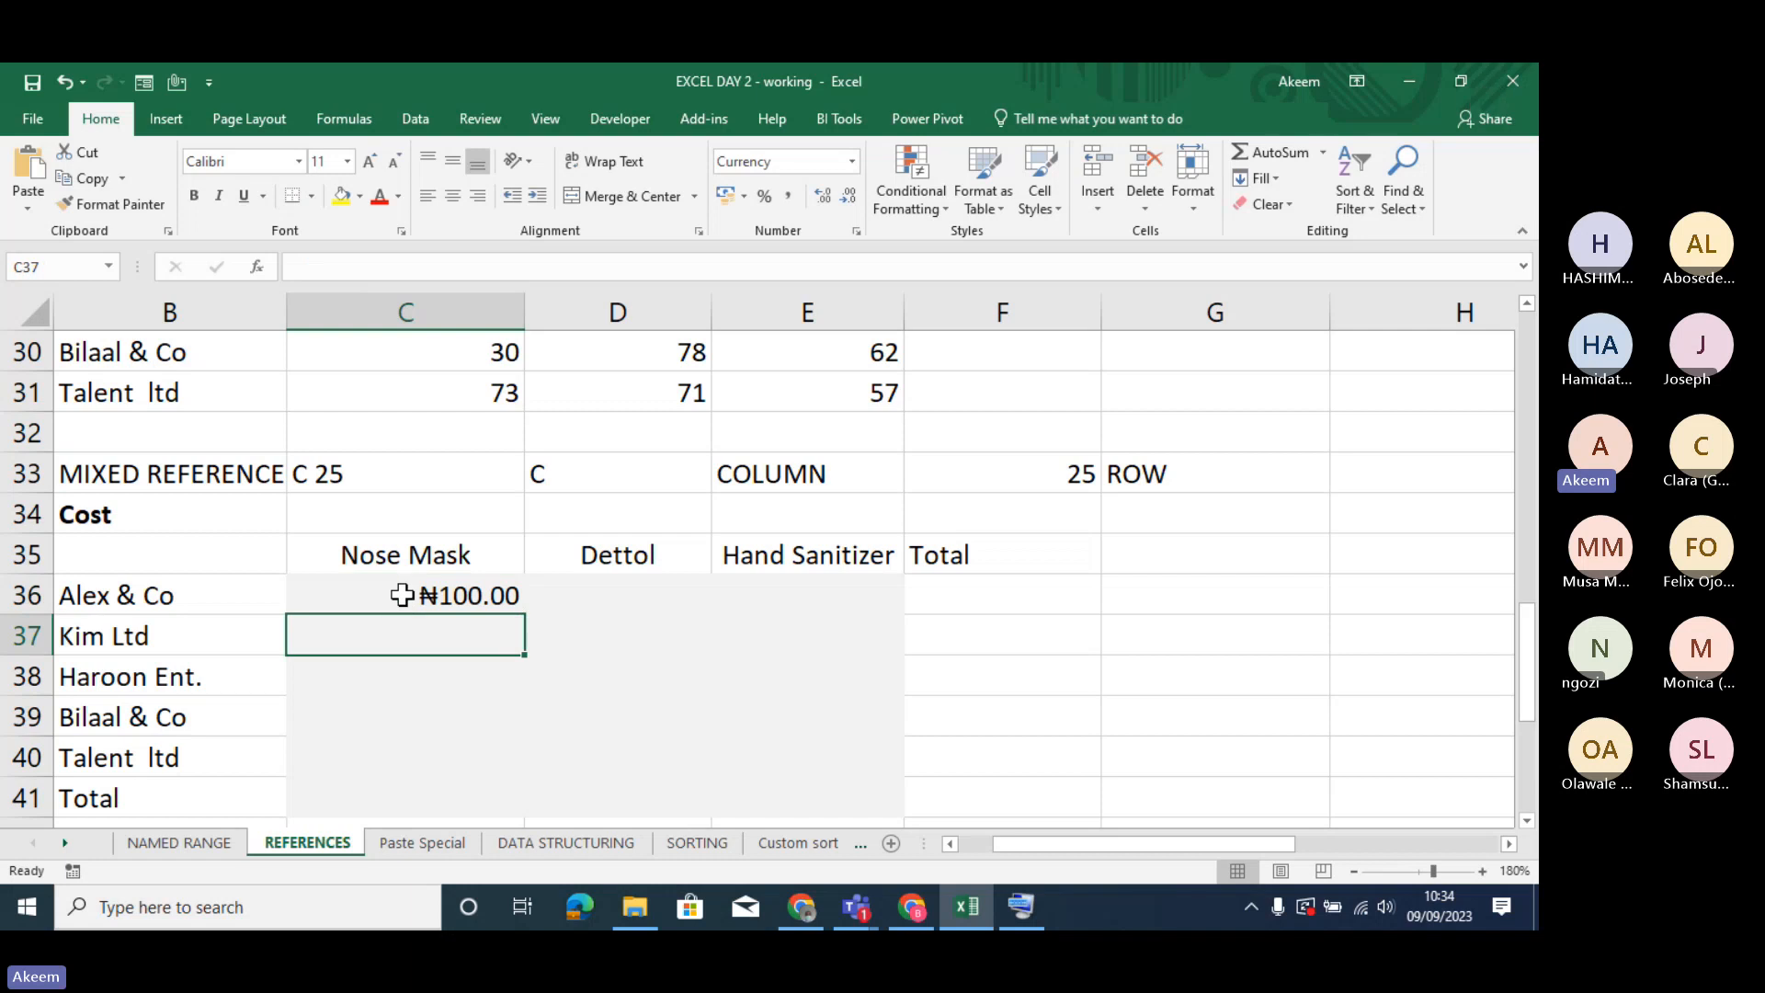
- Change the reference in C36 to =$C25, locking only the column
left_click(406, 597)
left_click(316, 265)
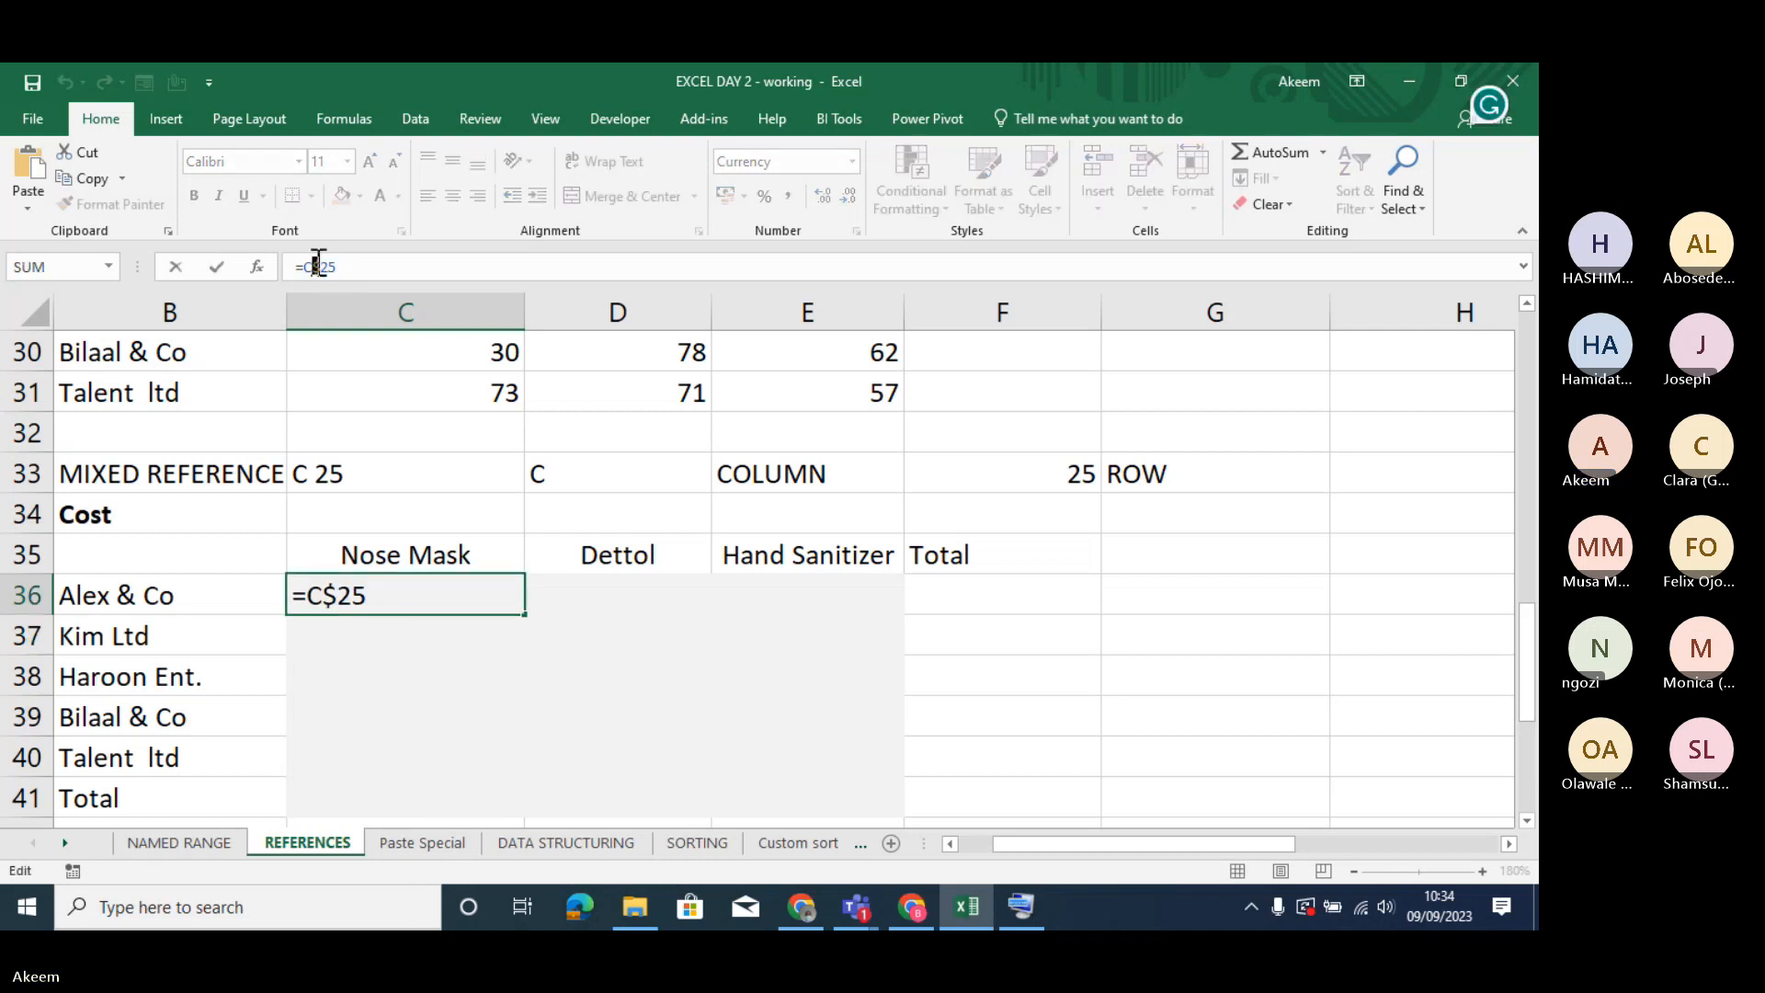
key("F4")
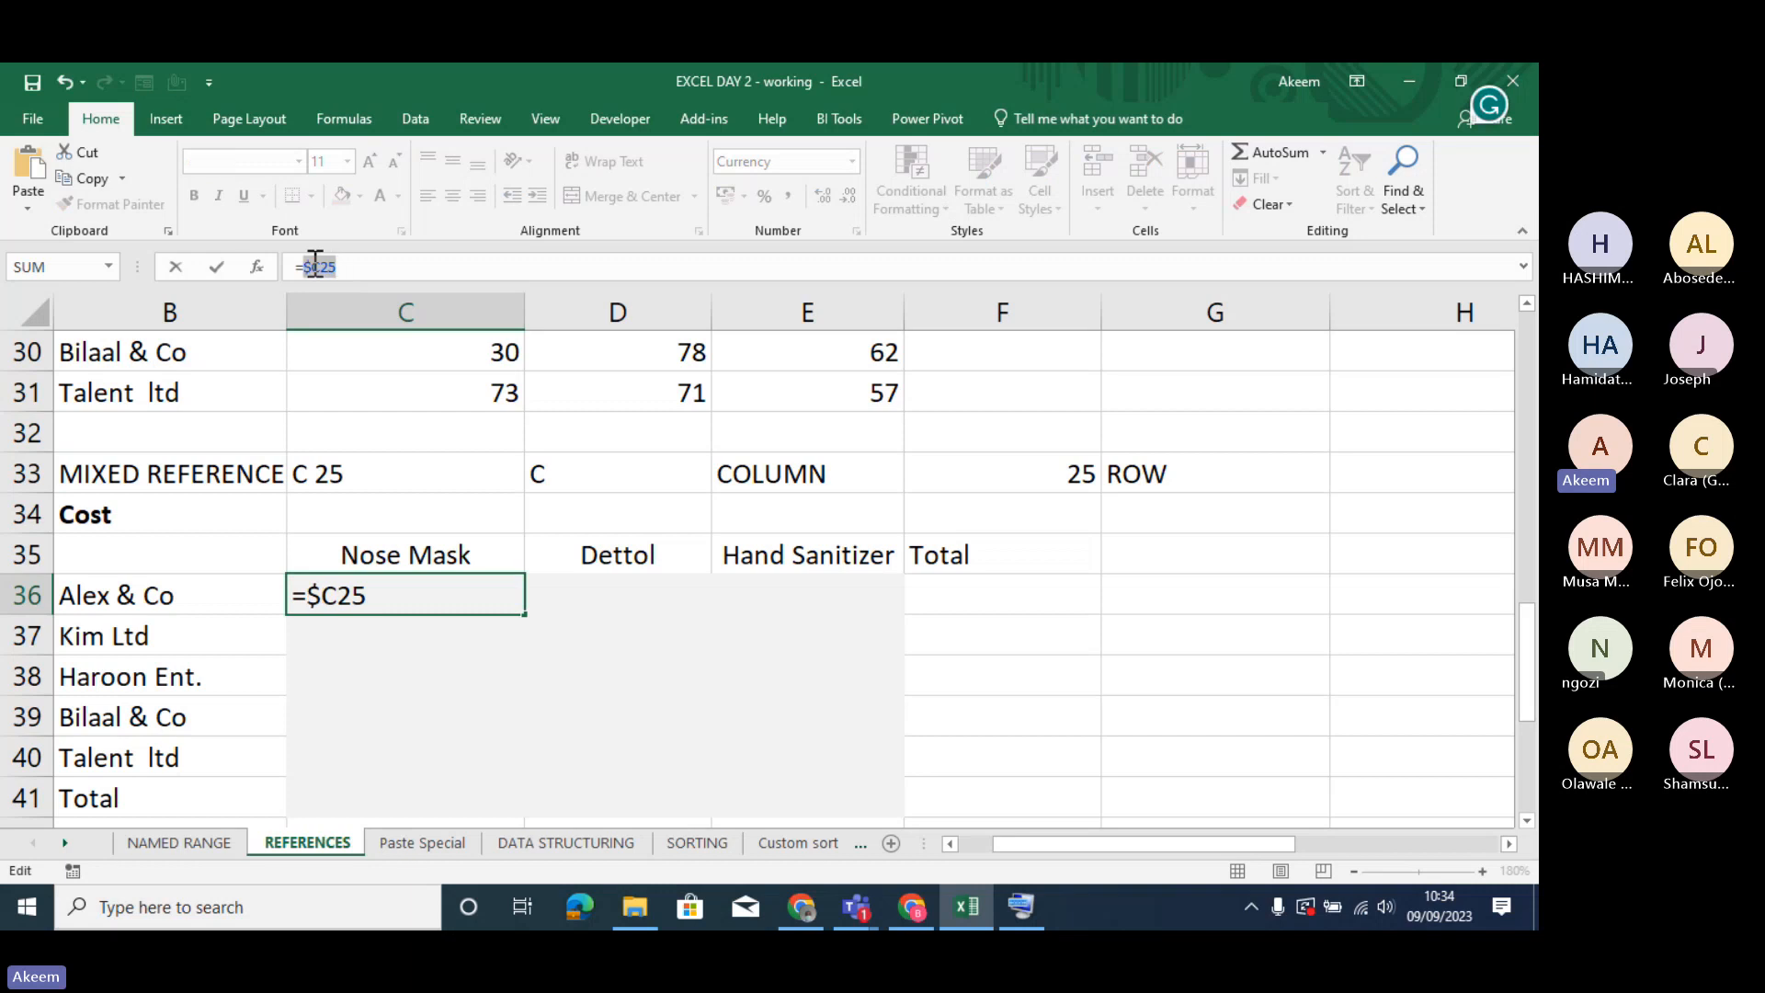
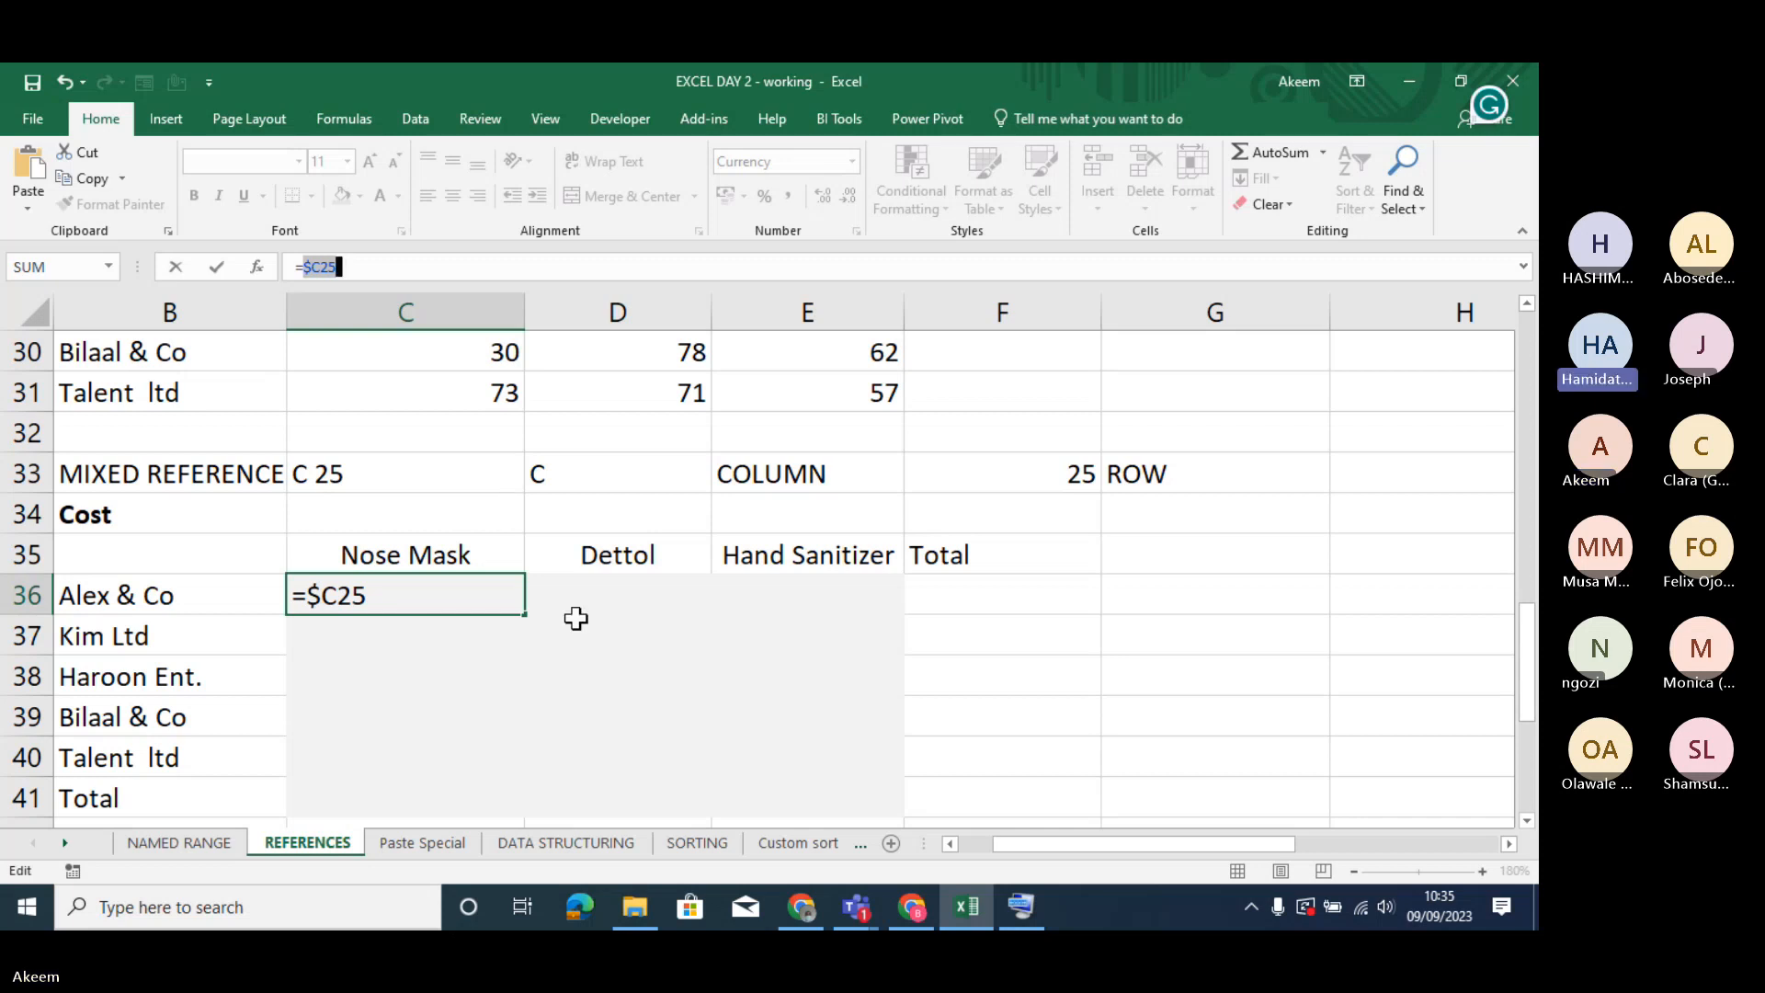
- Try locking the row of =$C25 in C36 as well, remove that extra lock and commit the formula
left_click(342, 597)
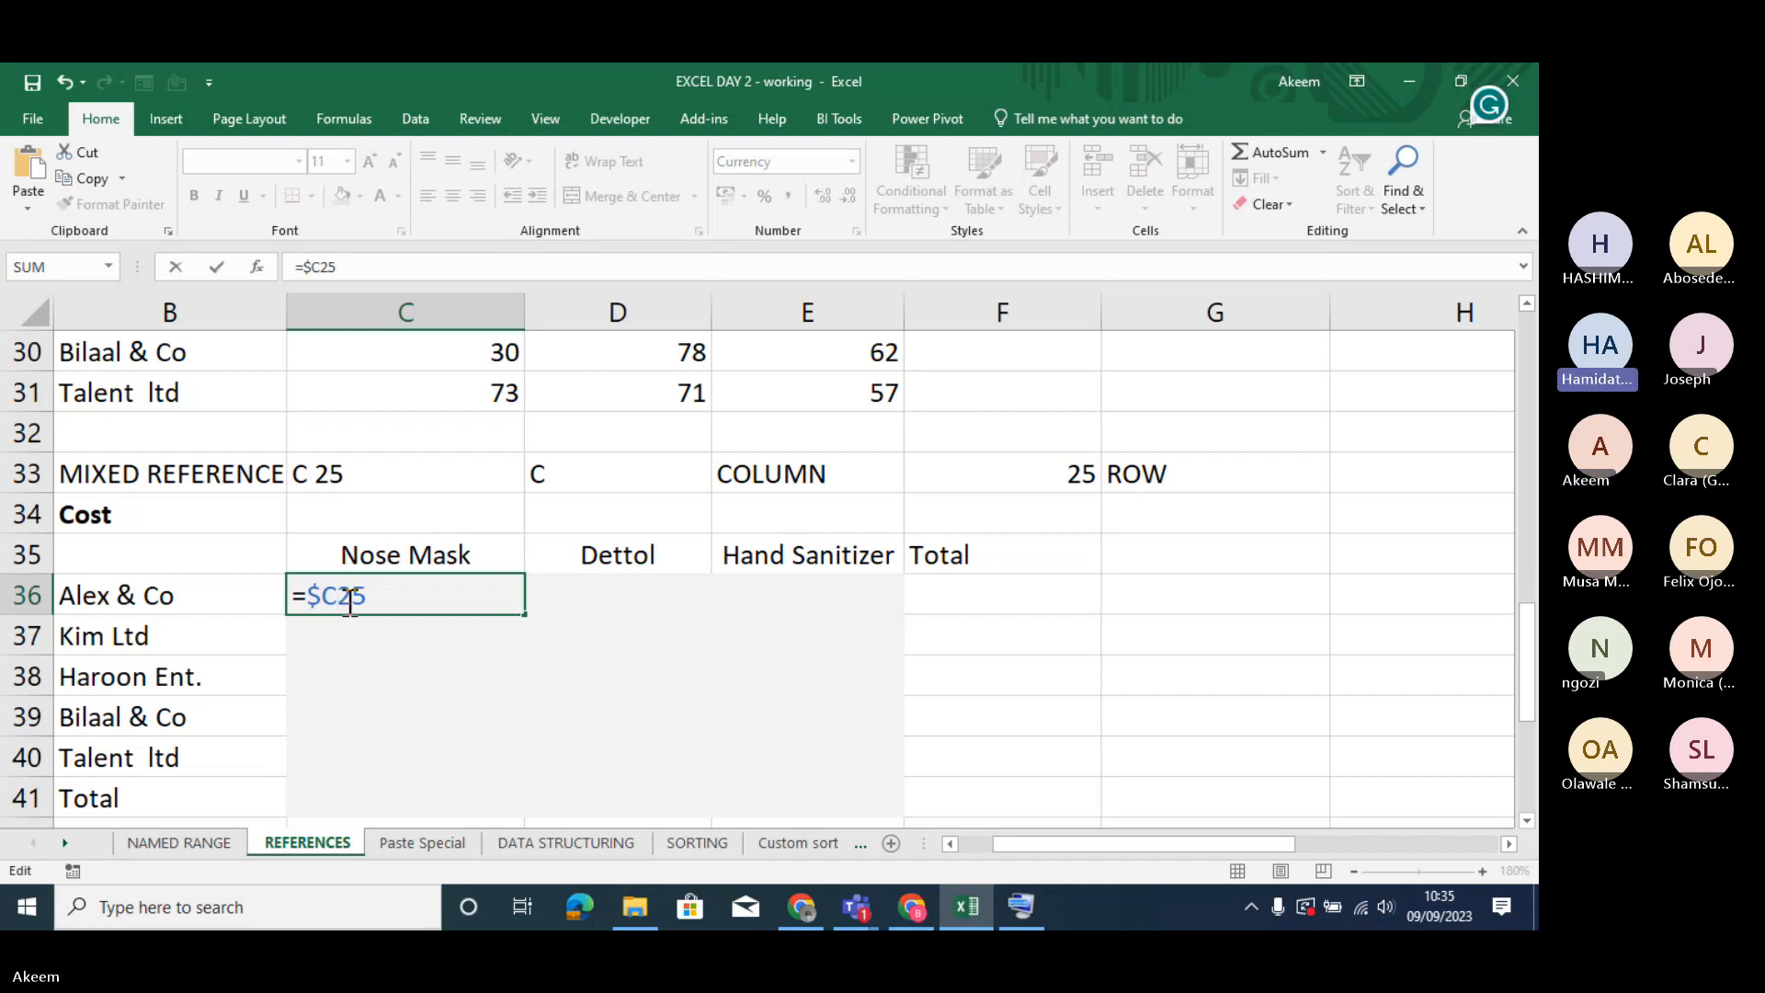
left_click(350, 597)
type("$")
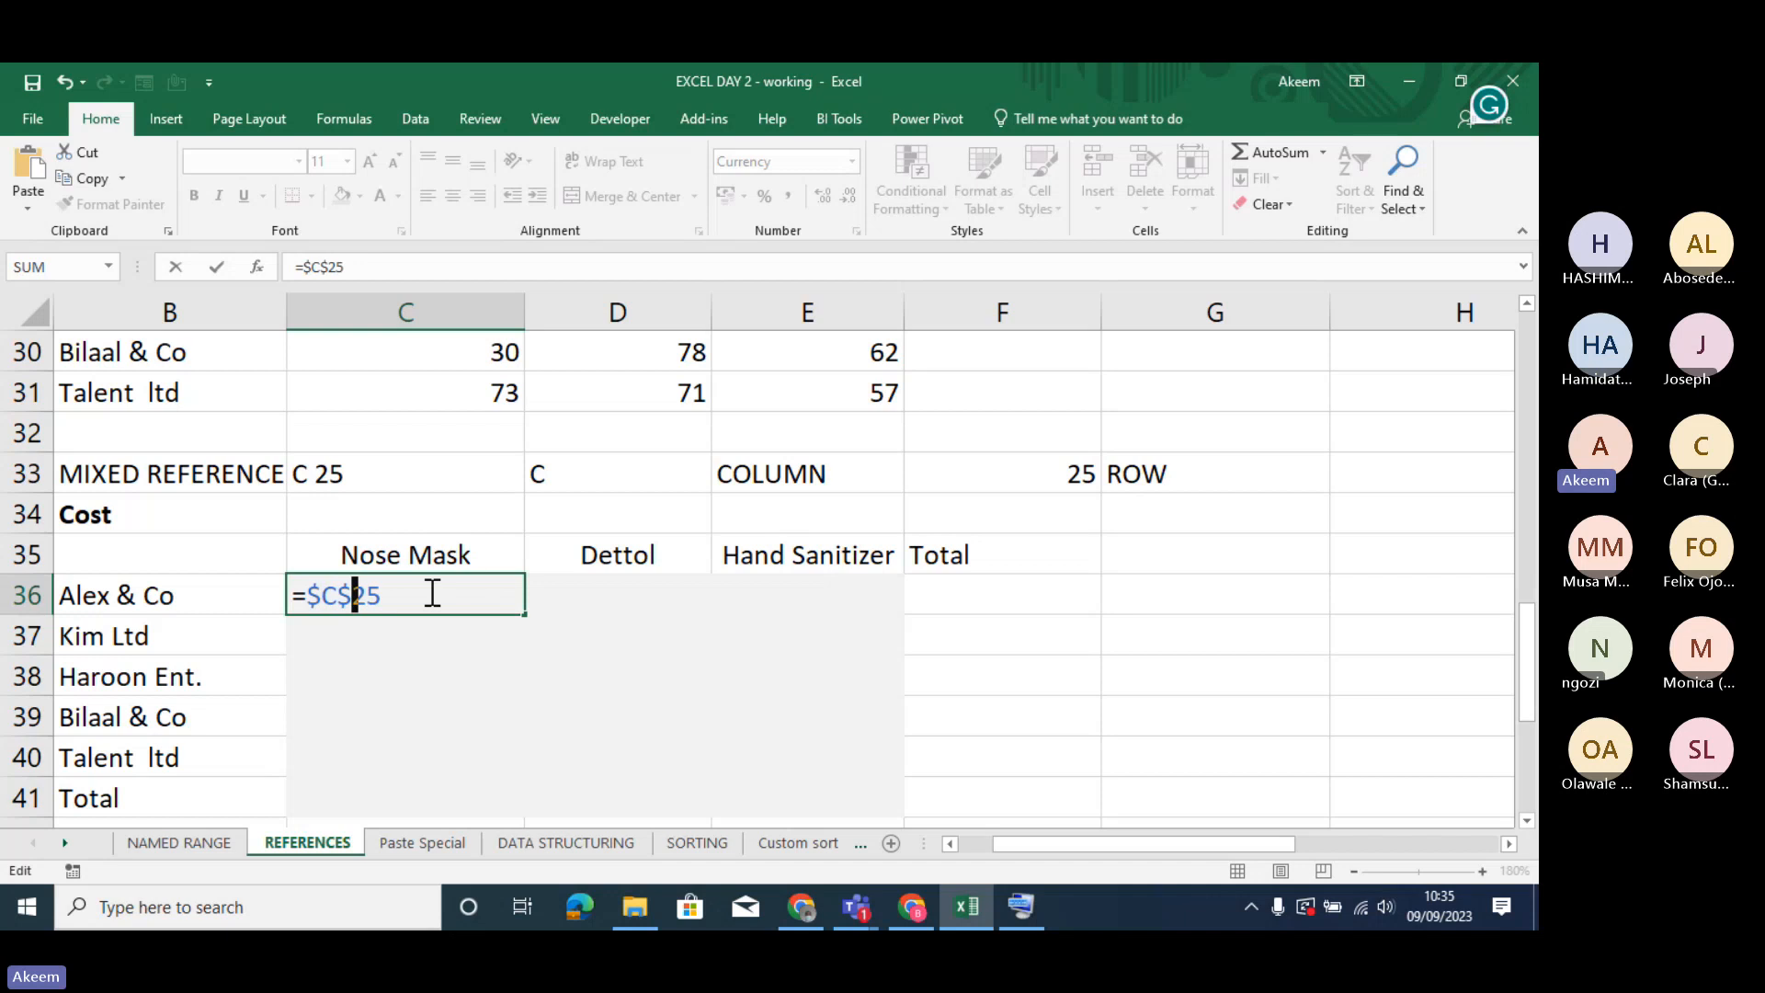
key("BackSpace")
left_click_drag(322, 594, 310, 595)
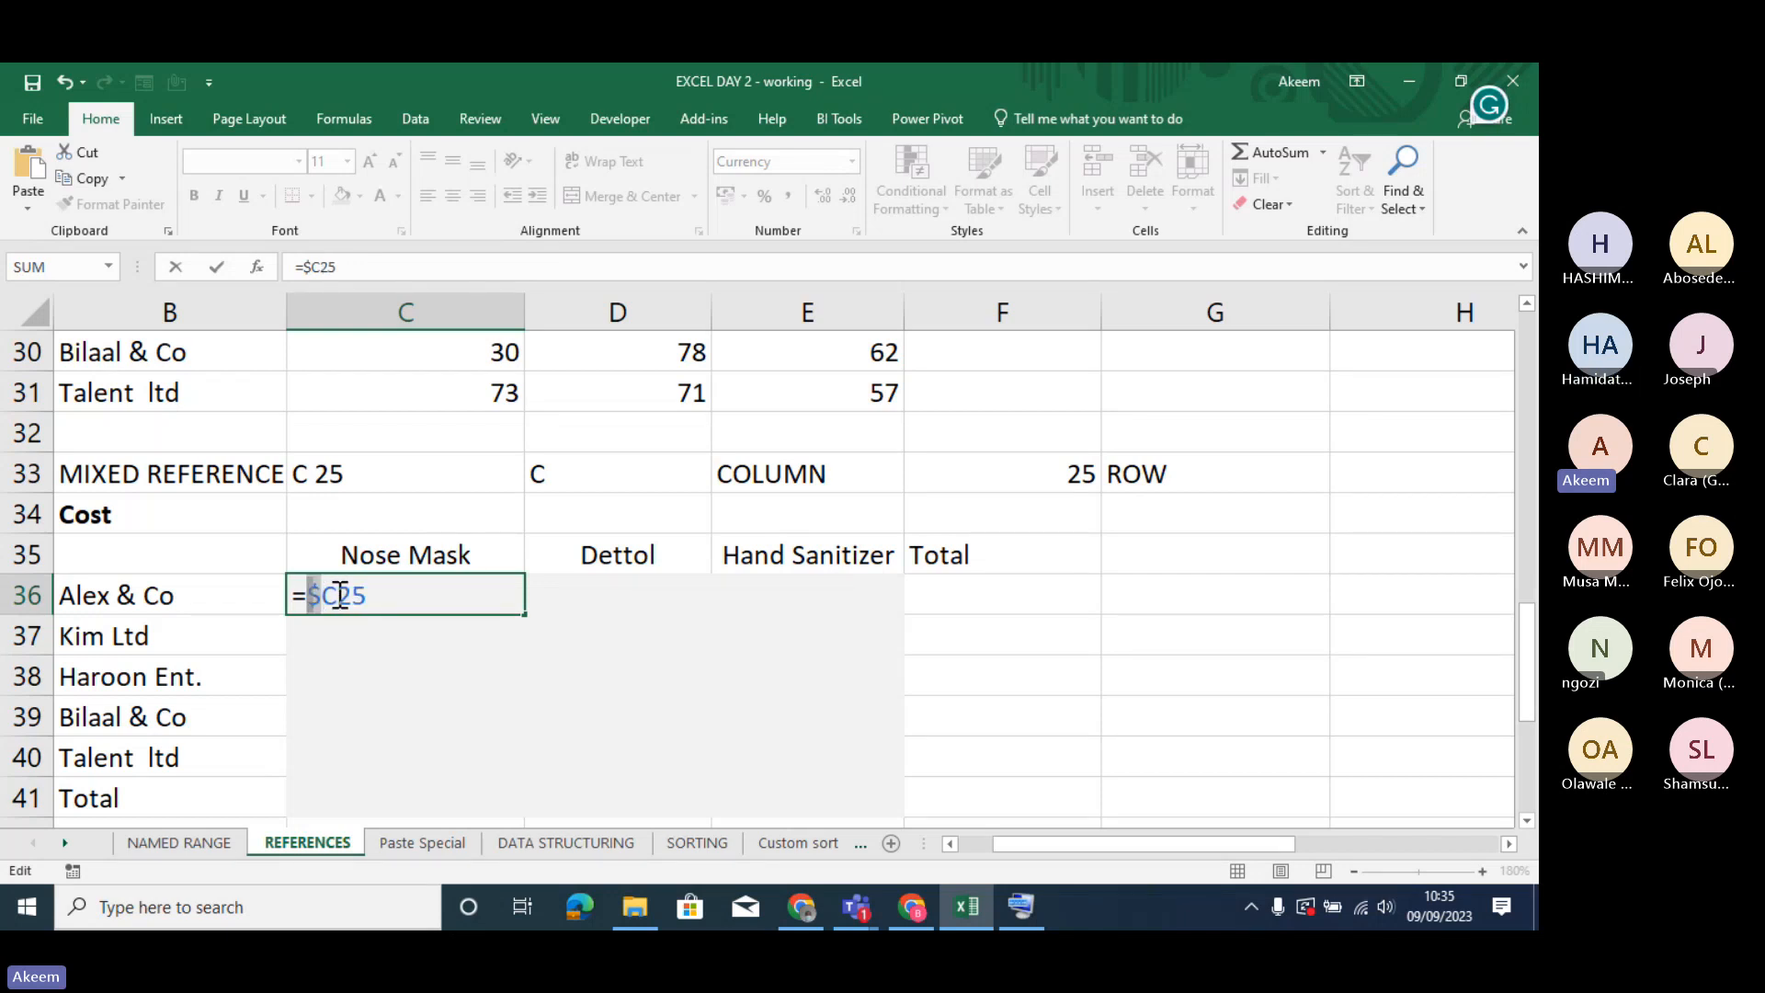
left_click(341, 595)
key("Return")
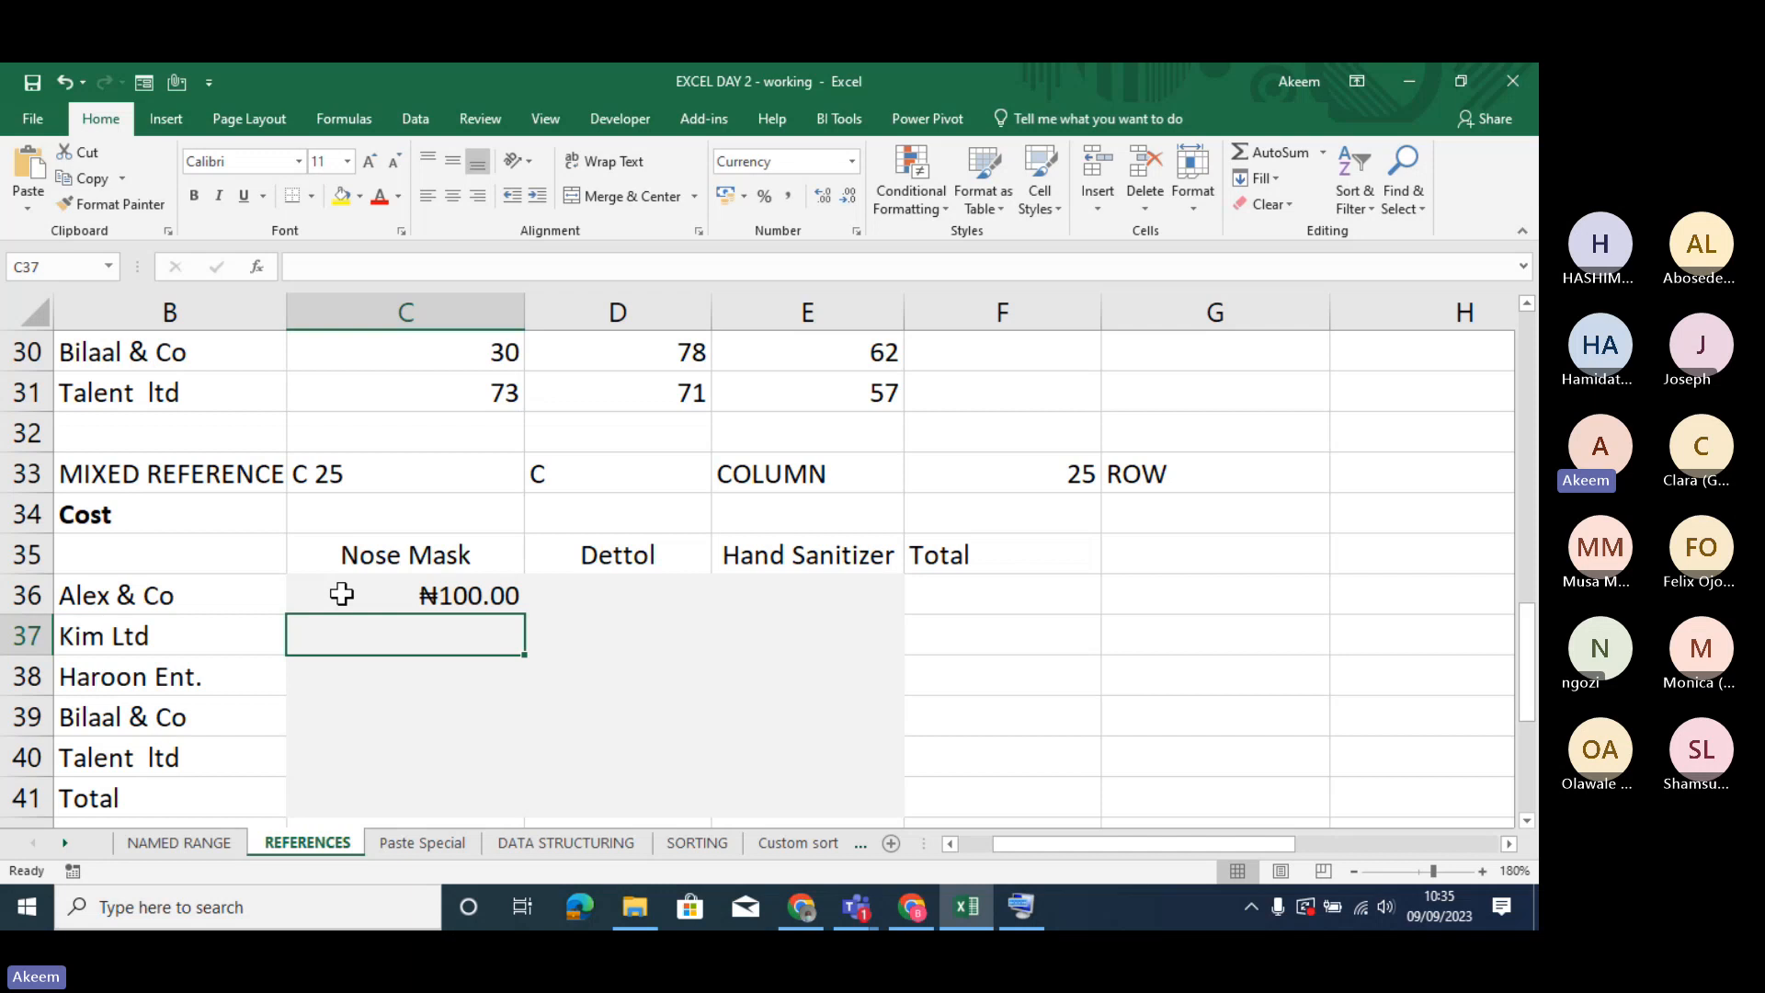
- Trace from C36 up to the rates in C25 to E25 and highlight row 25 as the row to lock
left_click(440, 589)
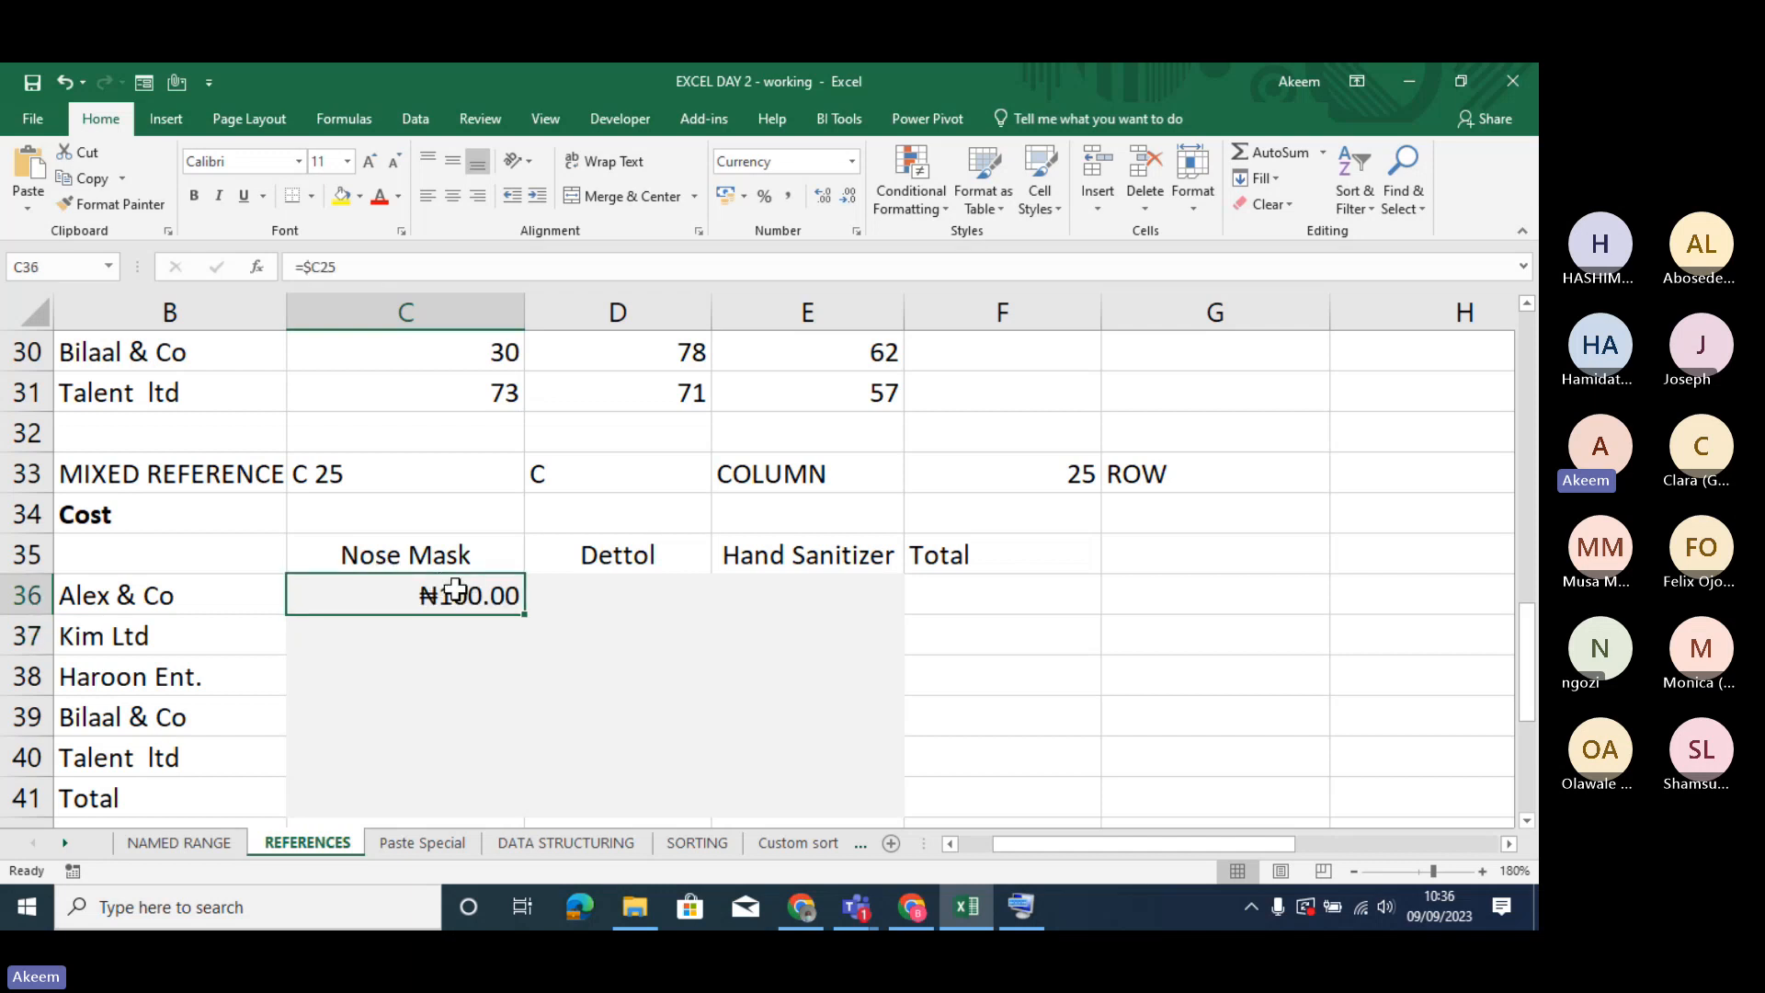
key("Up")
key("Up")
key("Up")
key("Up")
key("Up")
key("Up")
key("Up")
key("Up")
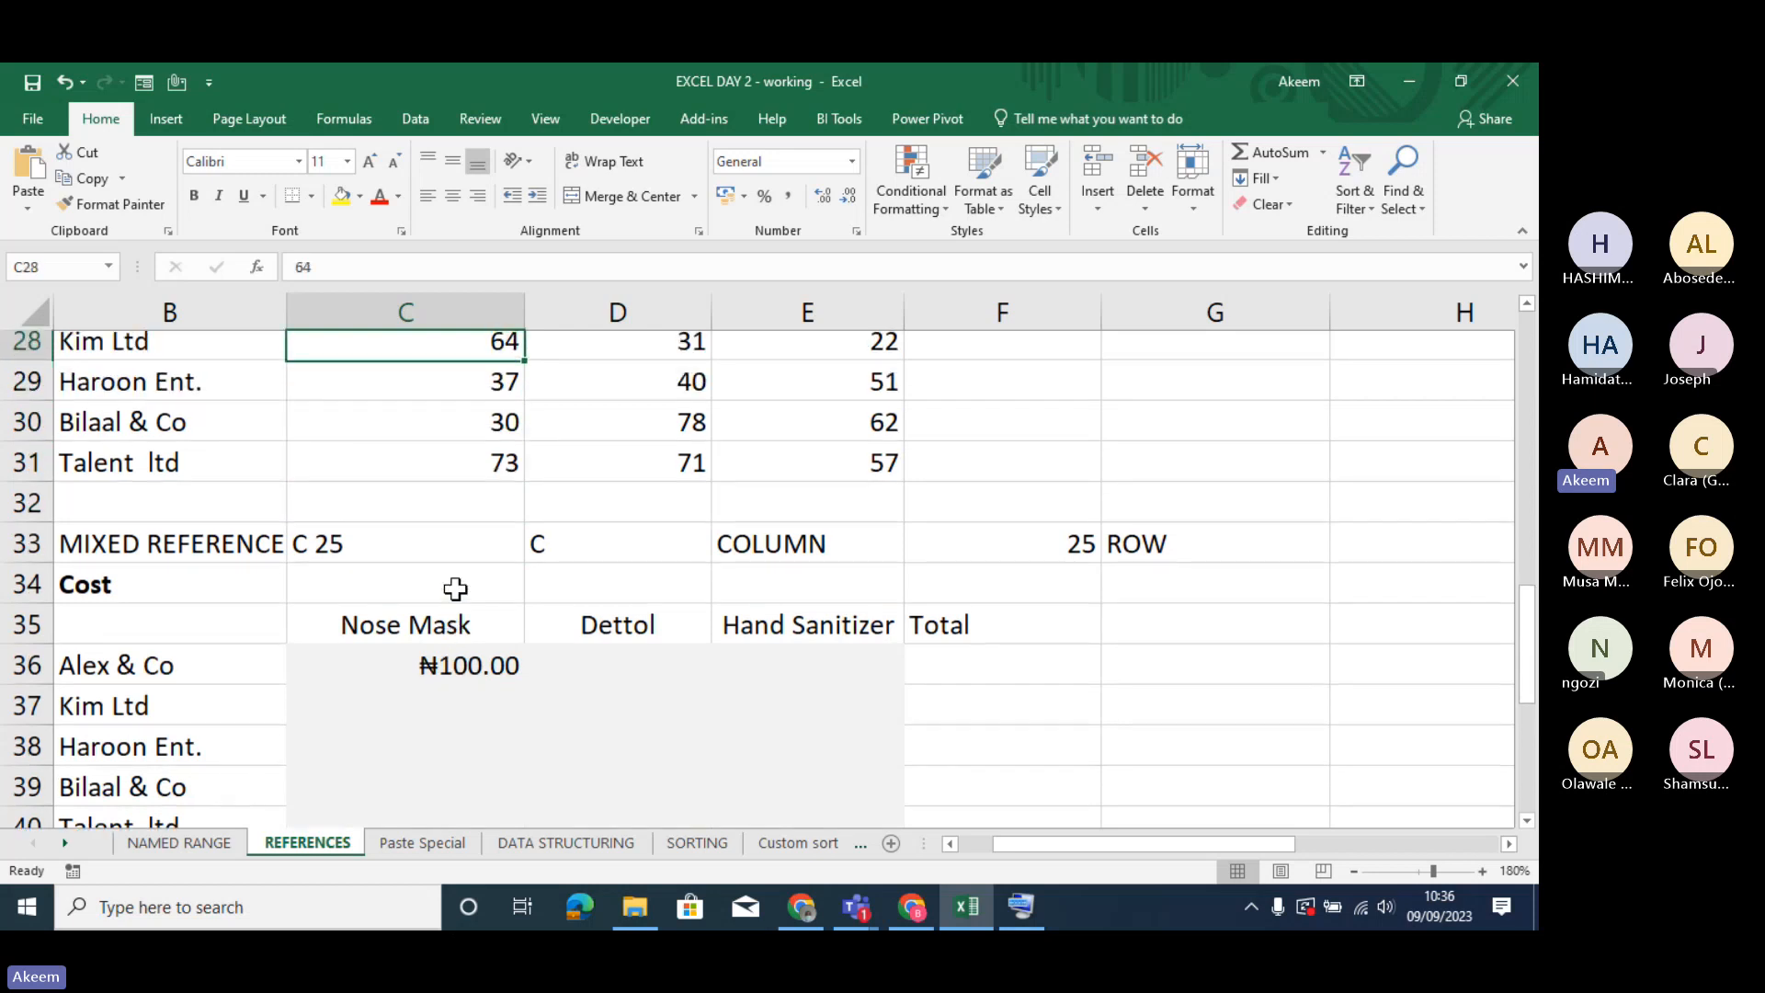
key("Up")
key("Up")
key("Up")
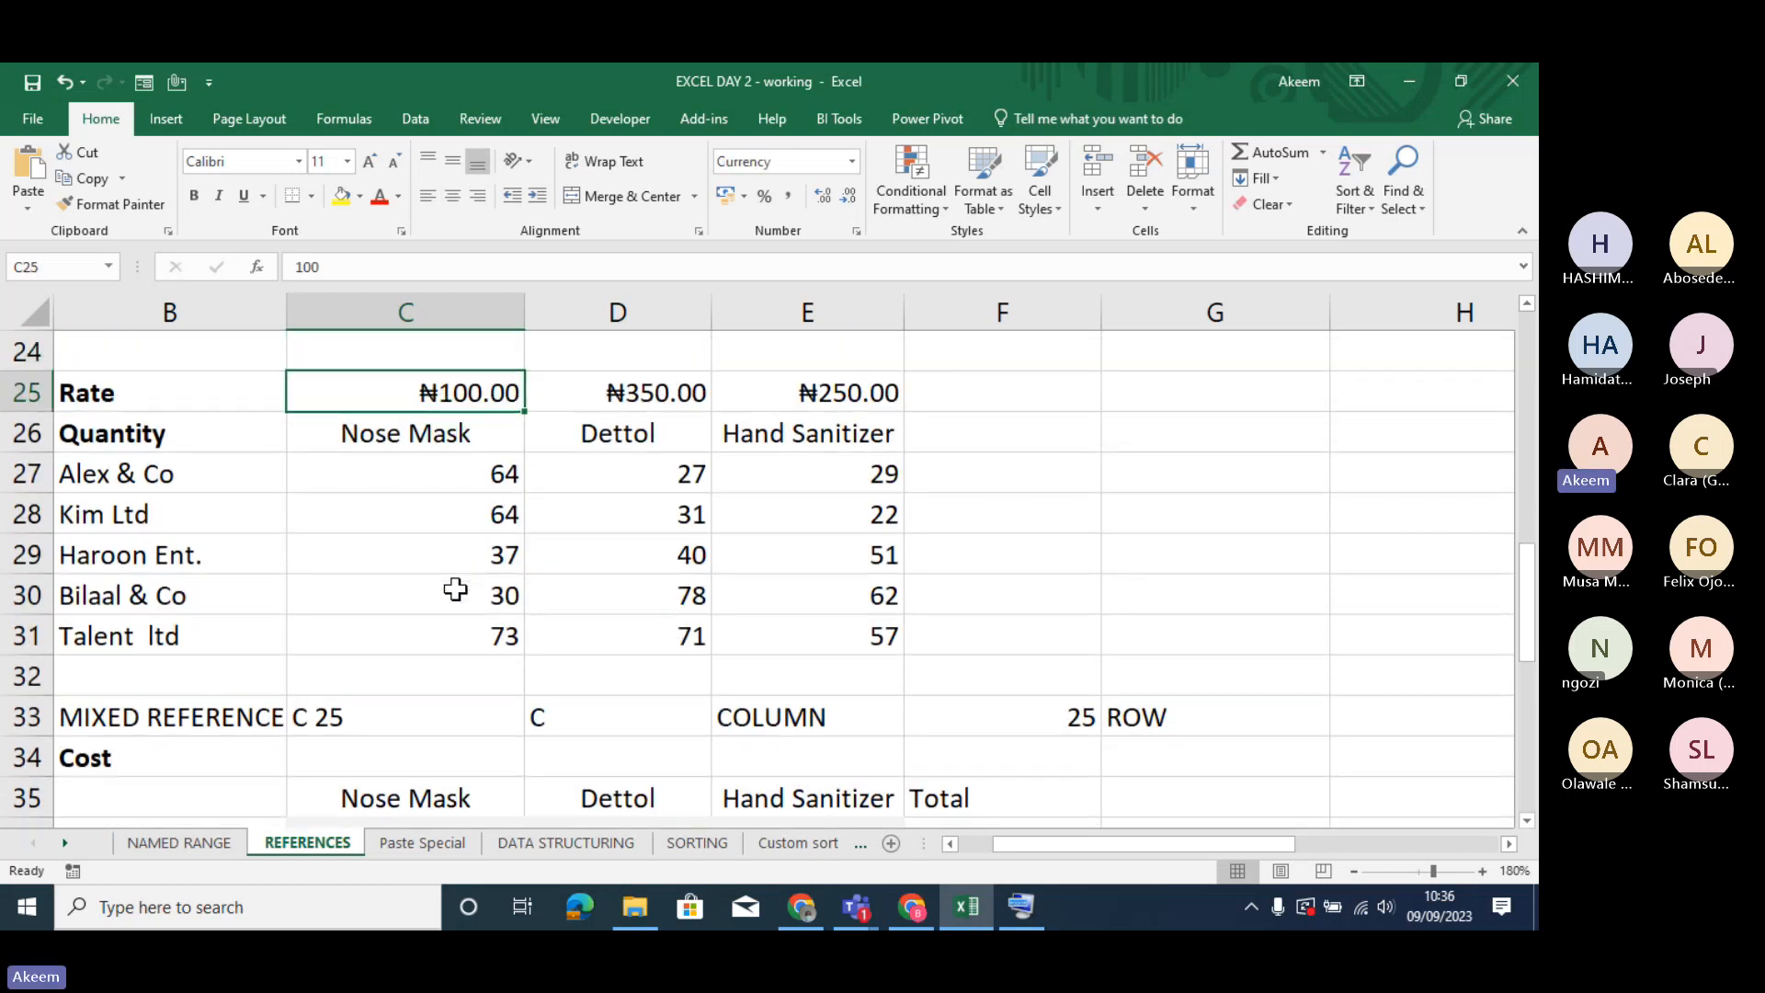
key("Right")
key("Right")
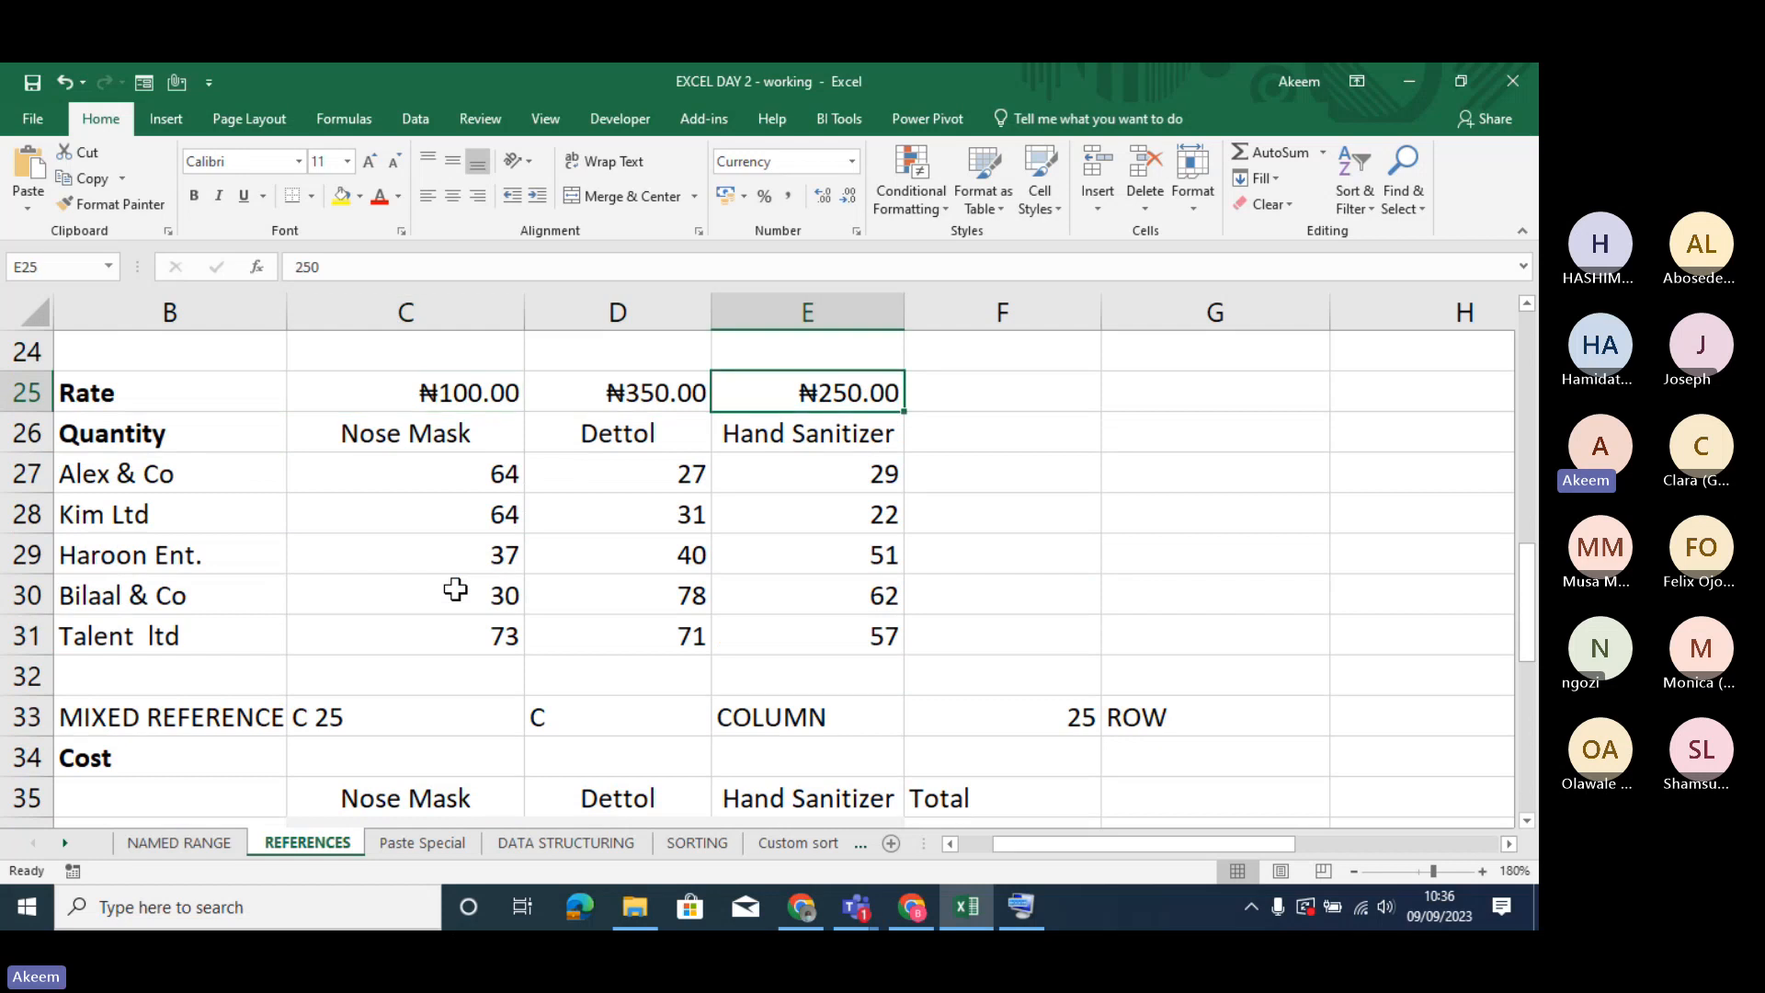
left_click(8, 395)
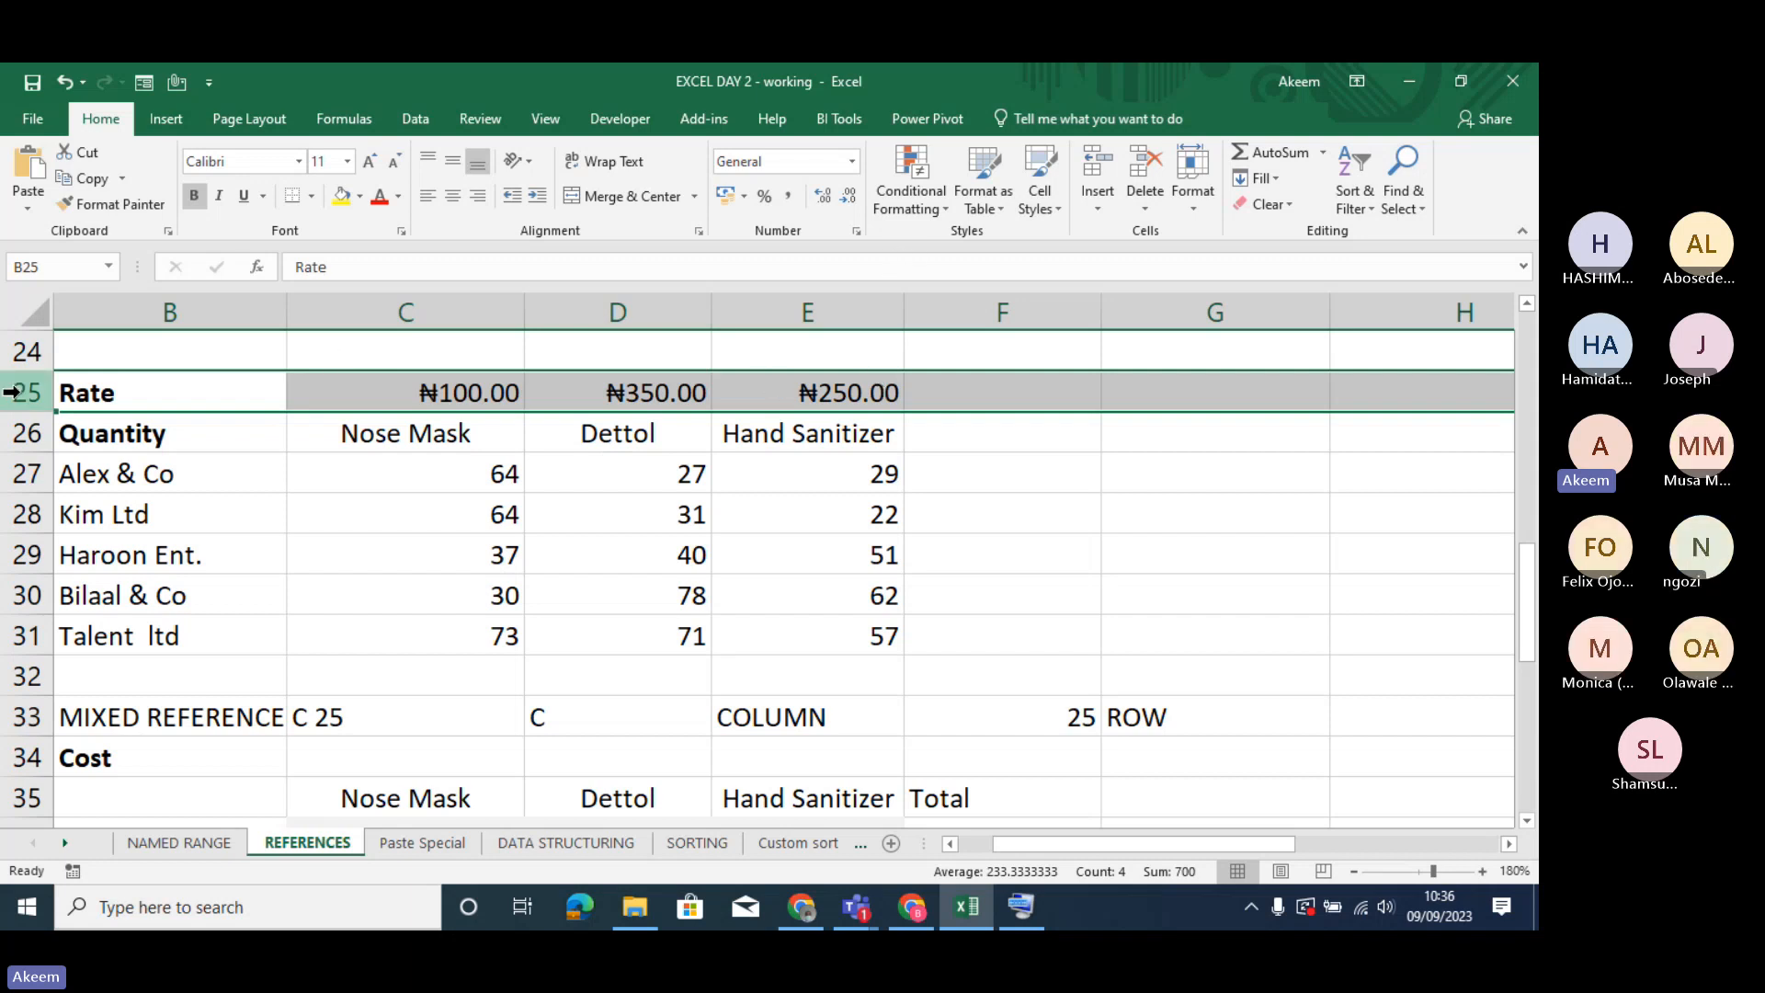
- Re-enter the reference in C36 as =C$25, locking only the row of the Nose Mask rate
left_click(445, 512)
key("Down")
key("Down")
key("Down")
key("Down")
key("Down")
key("Down")
key("Down")
key("Down")
key("Down")
key("Down")
key("Down")
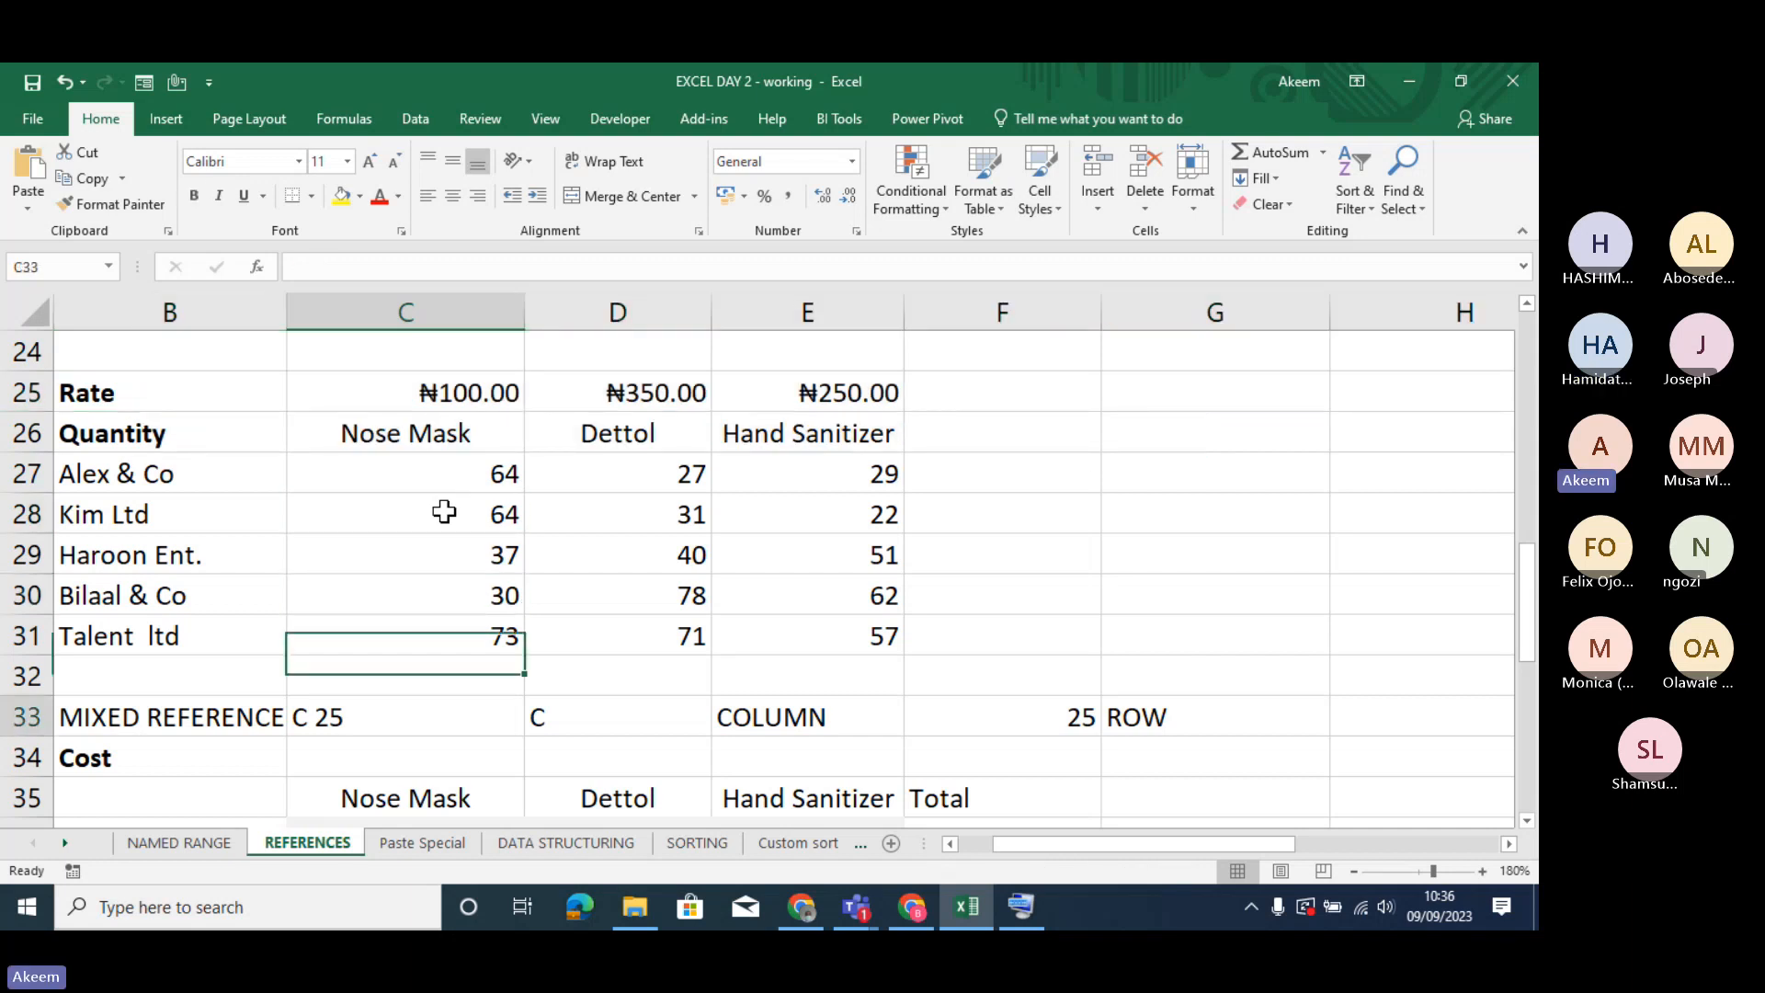
key("Up")
key("Up")
key("Up")
key("Up")
key("Down")
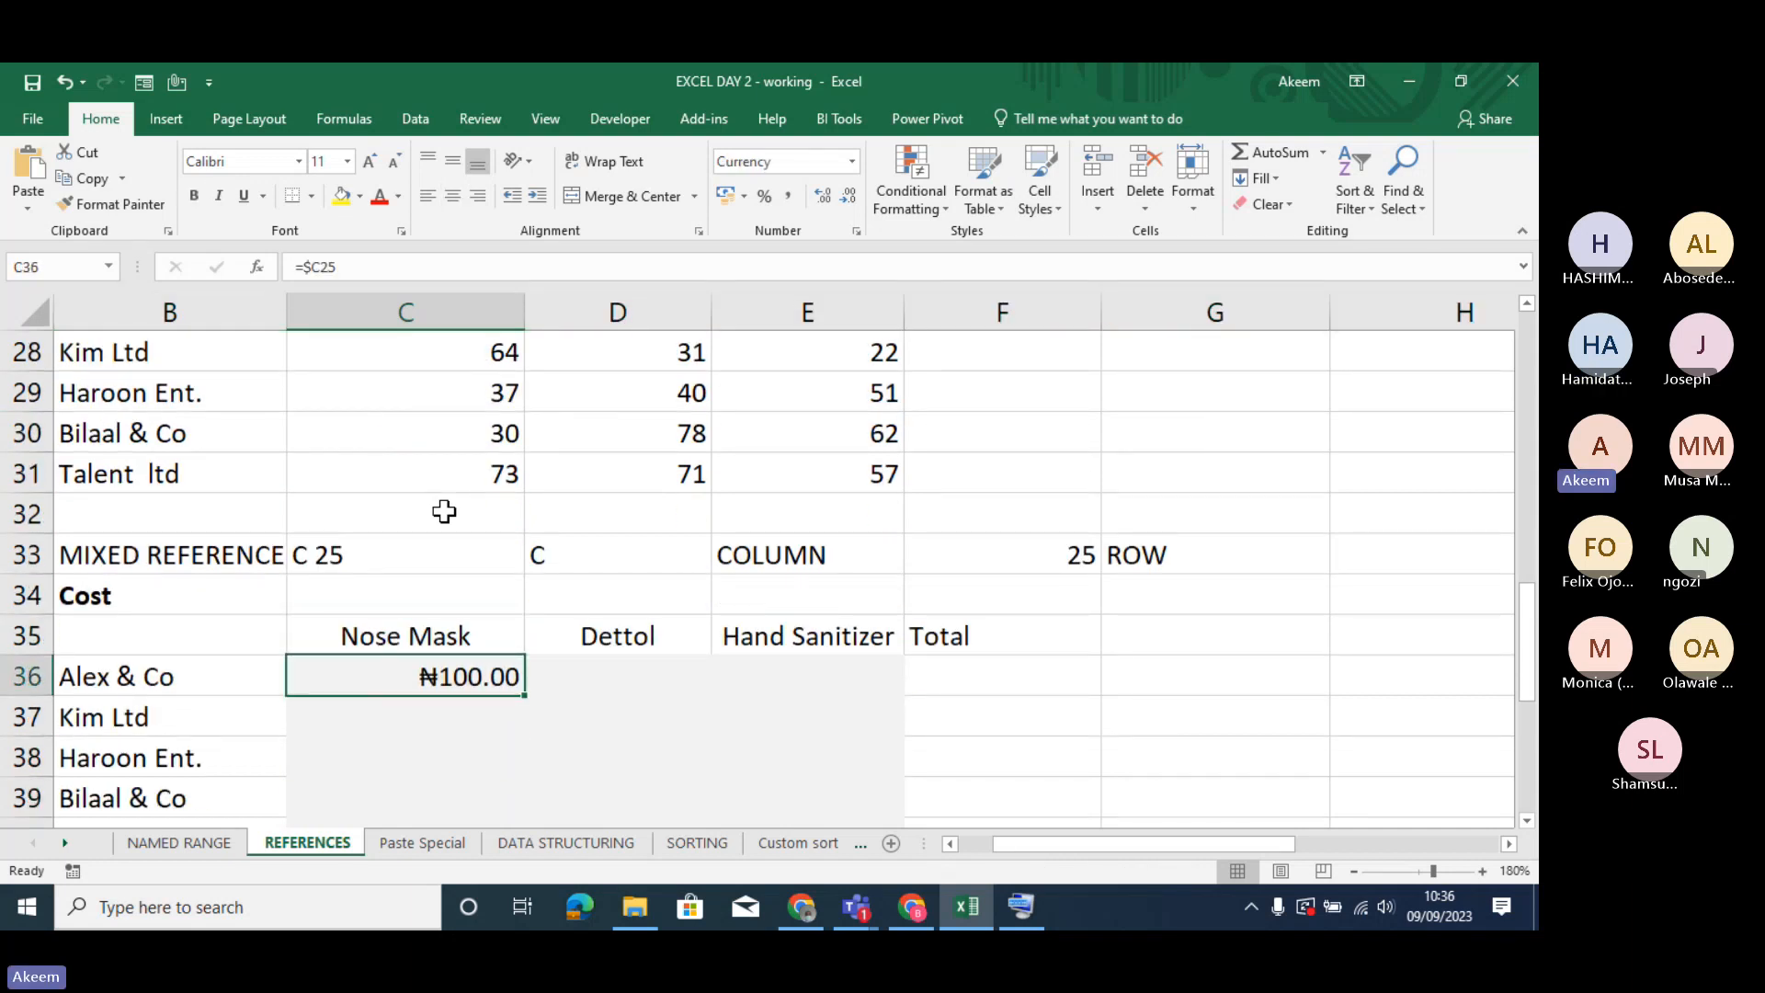
type("=")
key("Up")
key("Up")
key("Up")
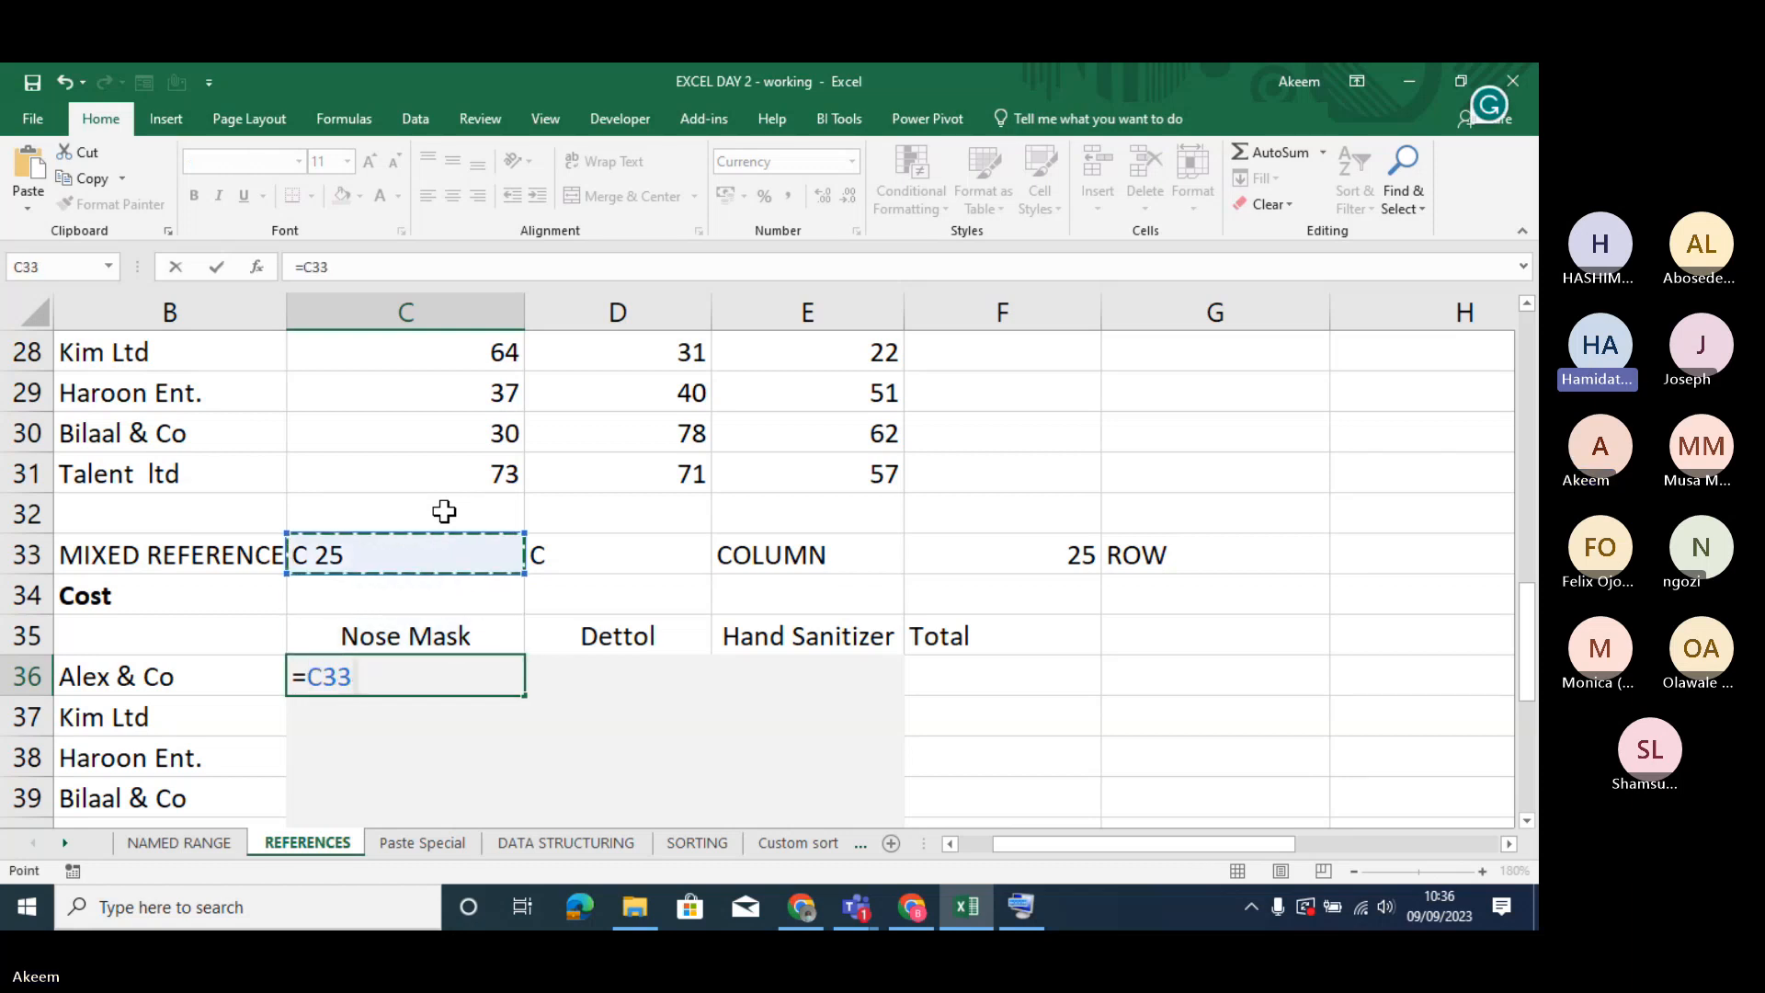
key("Up")
key("Up")
key("Up")
key("Up")
key("Up")
key("Up")
key("Up")
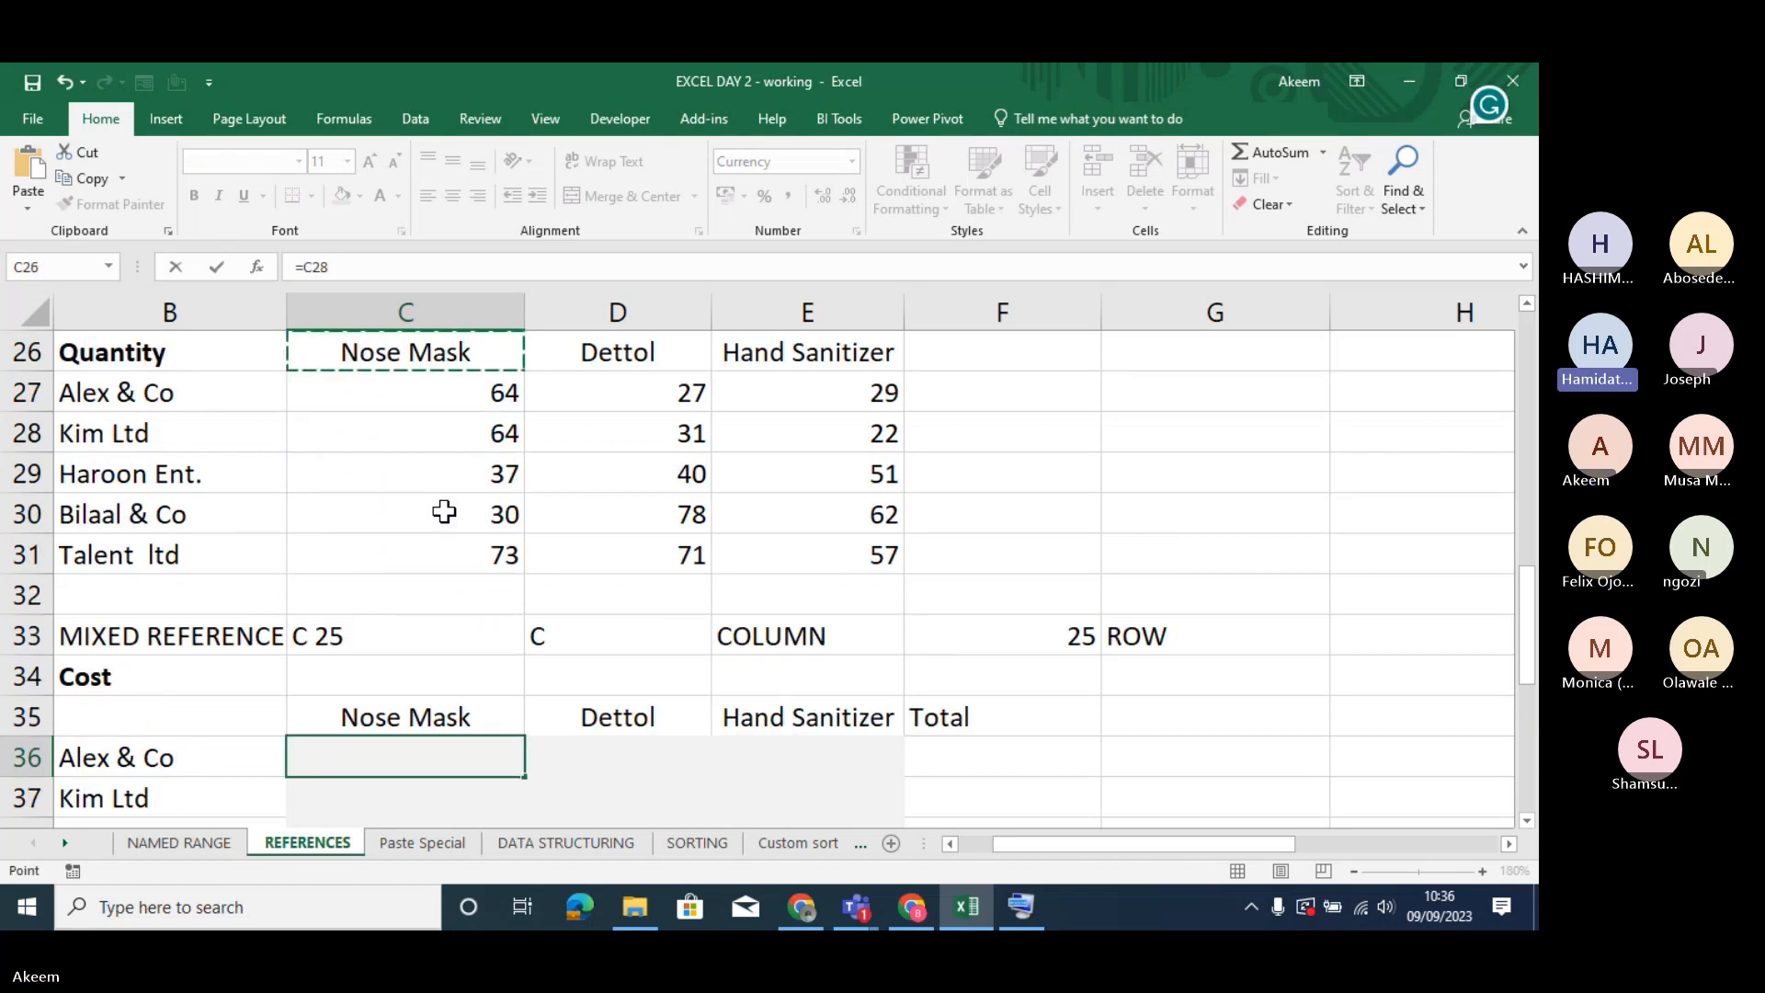
key("Up")
key("Up")
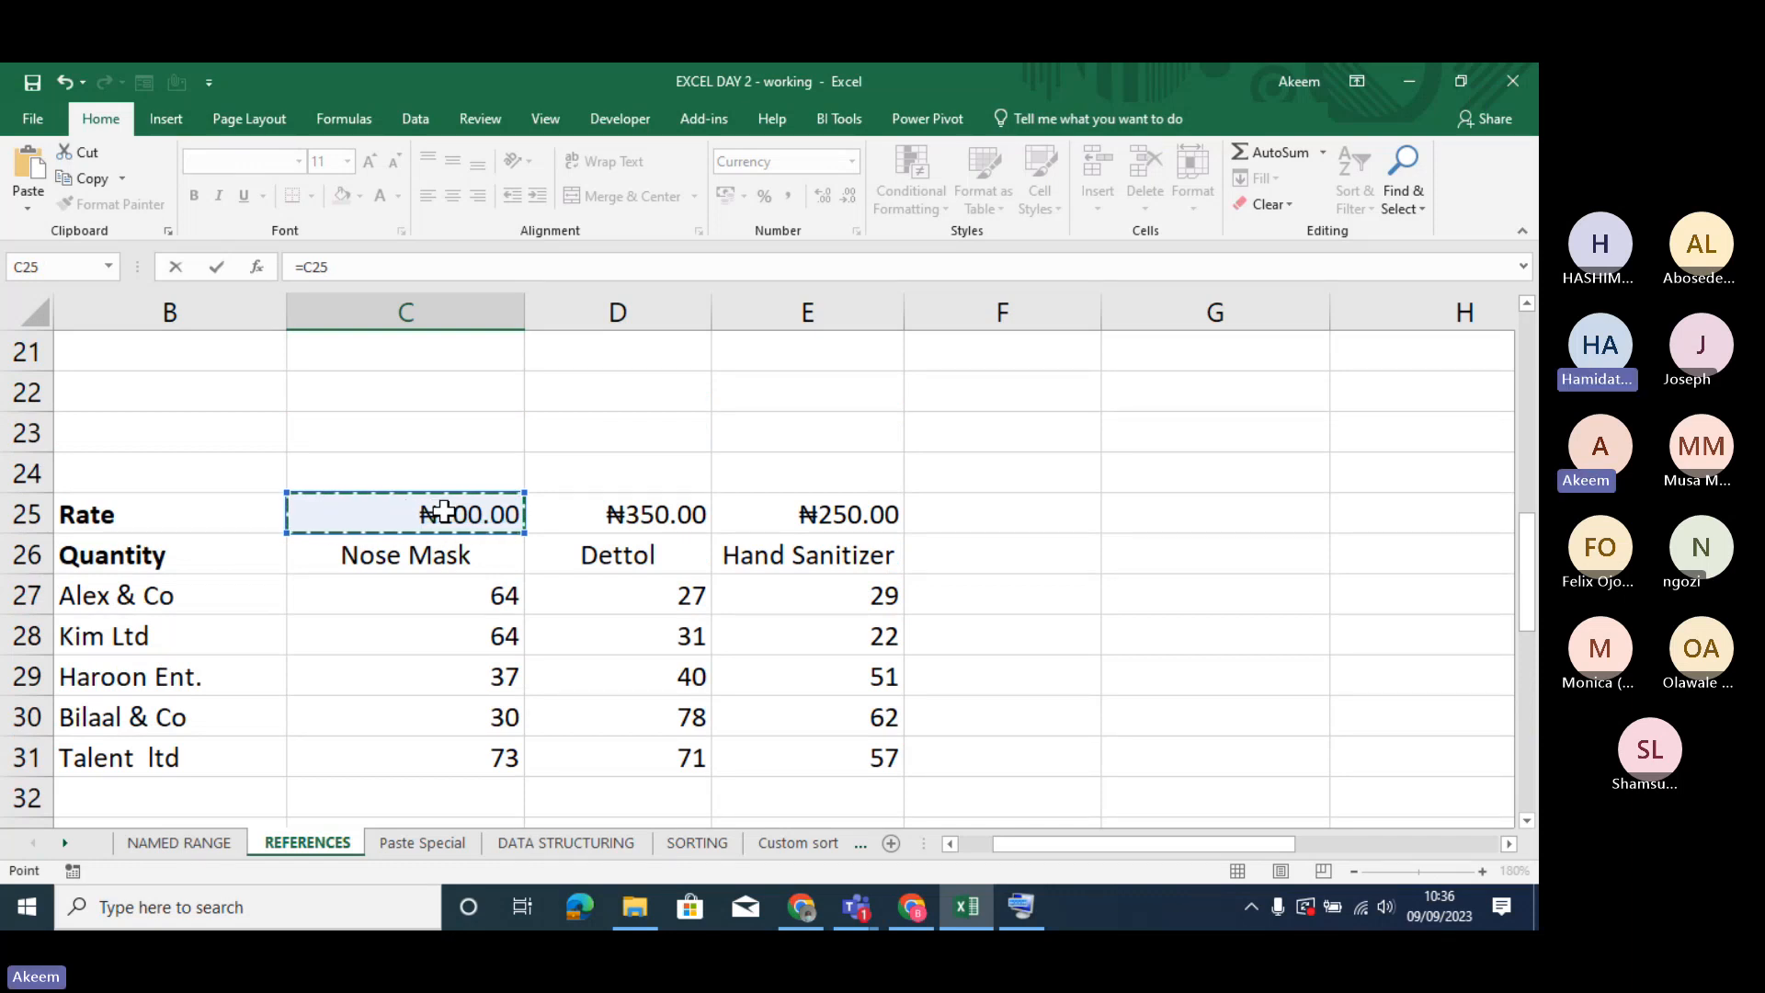
key("F4")
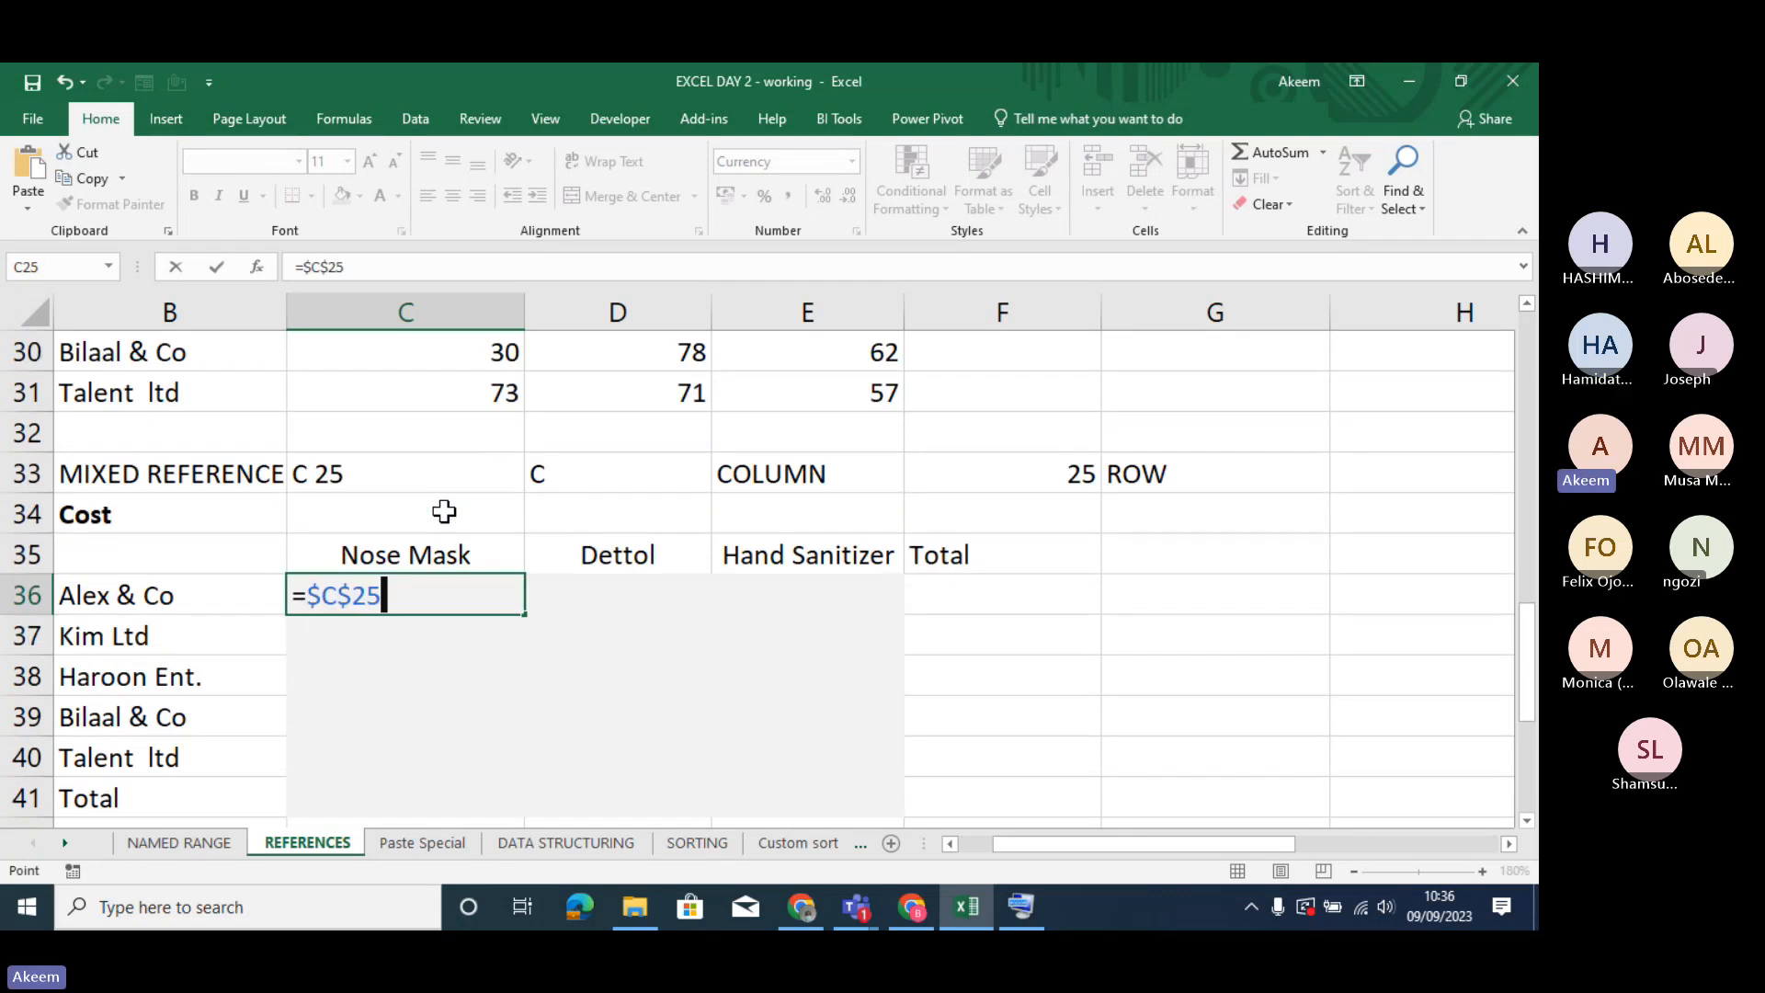
key("F4")
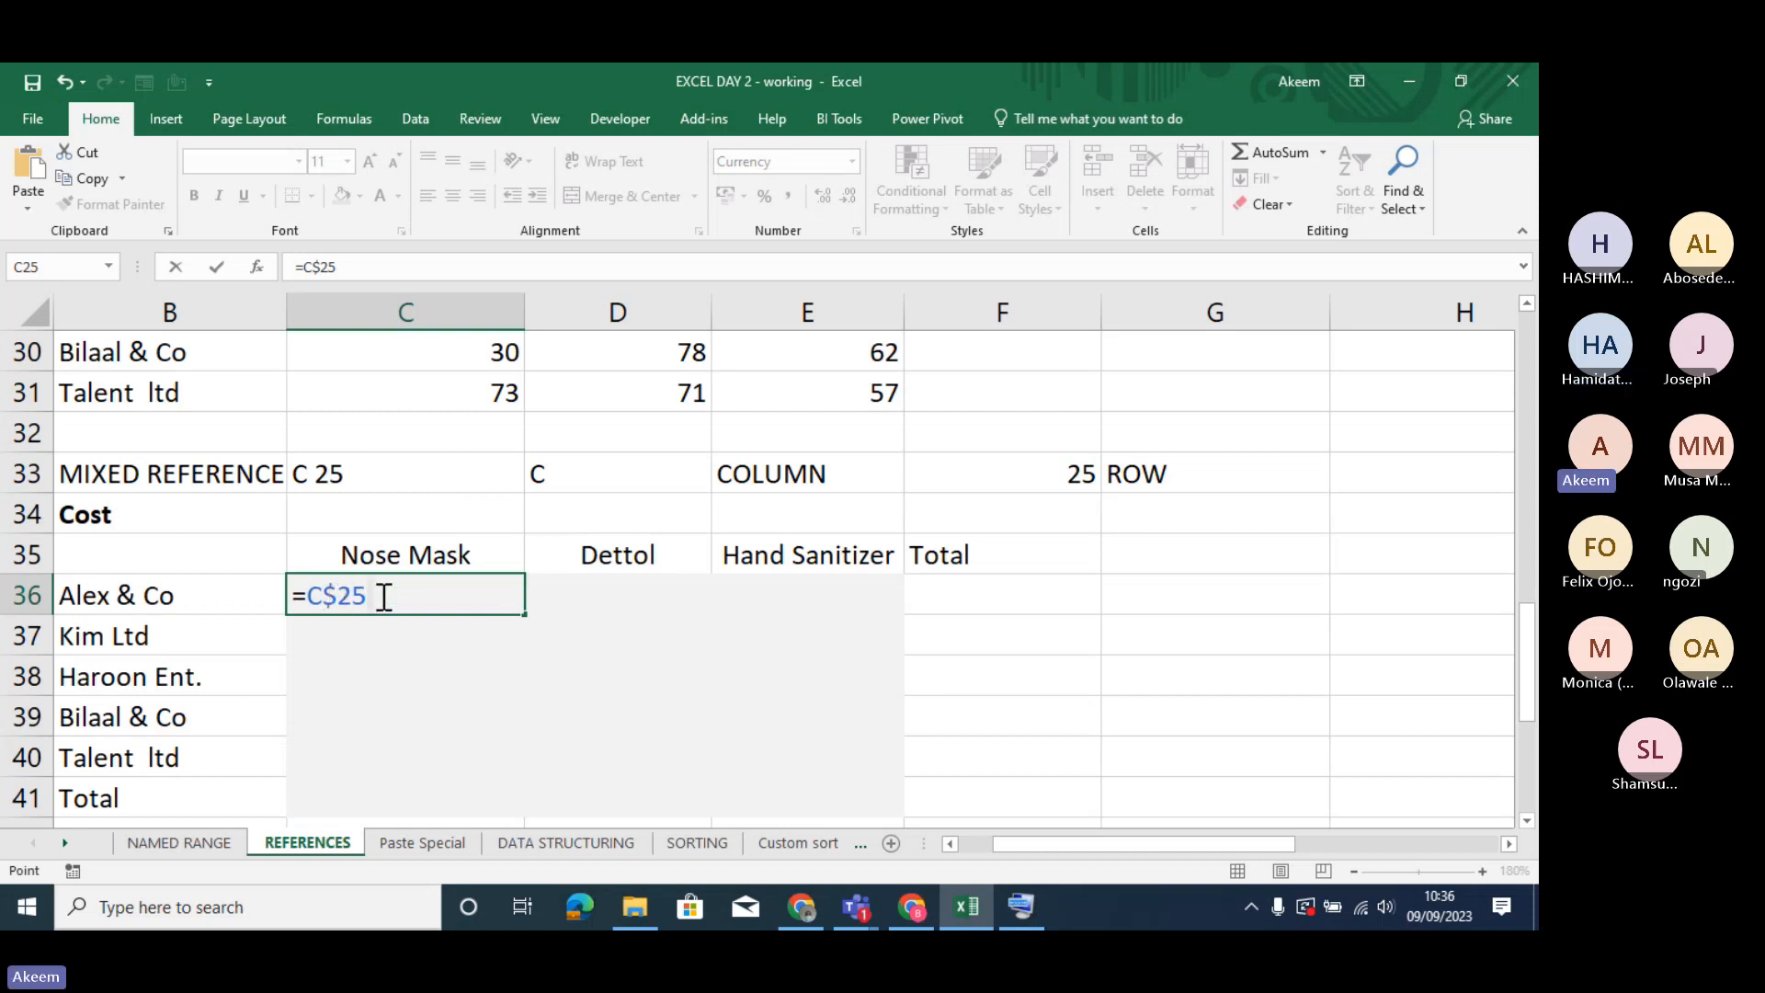
key("Return")
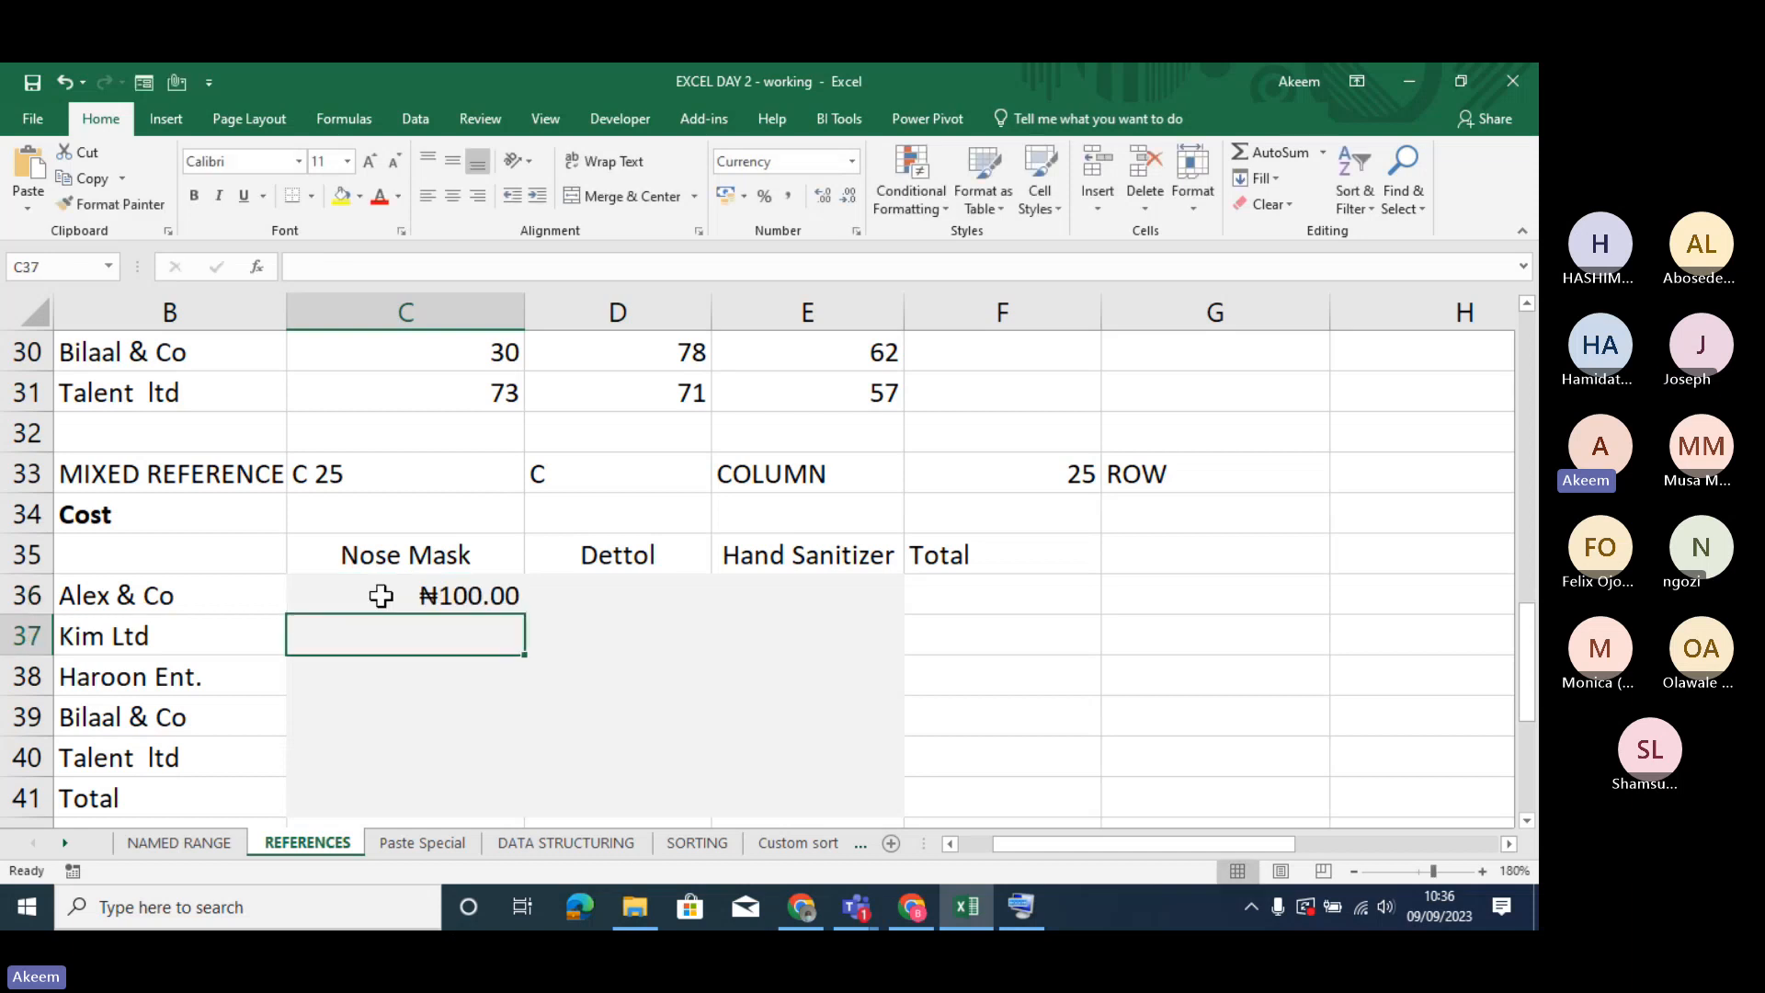
- Insert the quantity reference C27 ahead of C$25 in the C36 formula and accept Excel's proposed typo correction
left_click(448, 600)
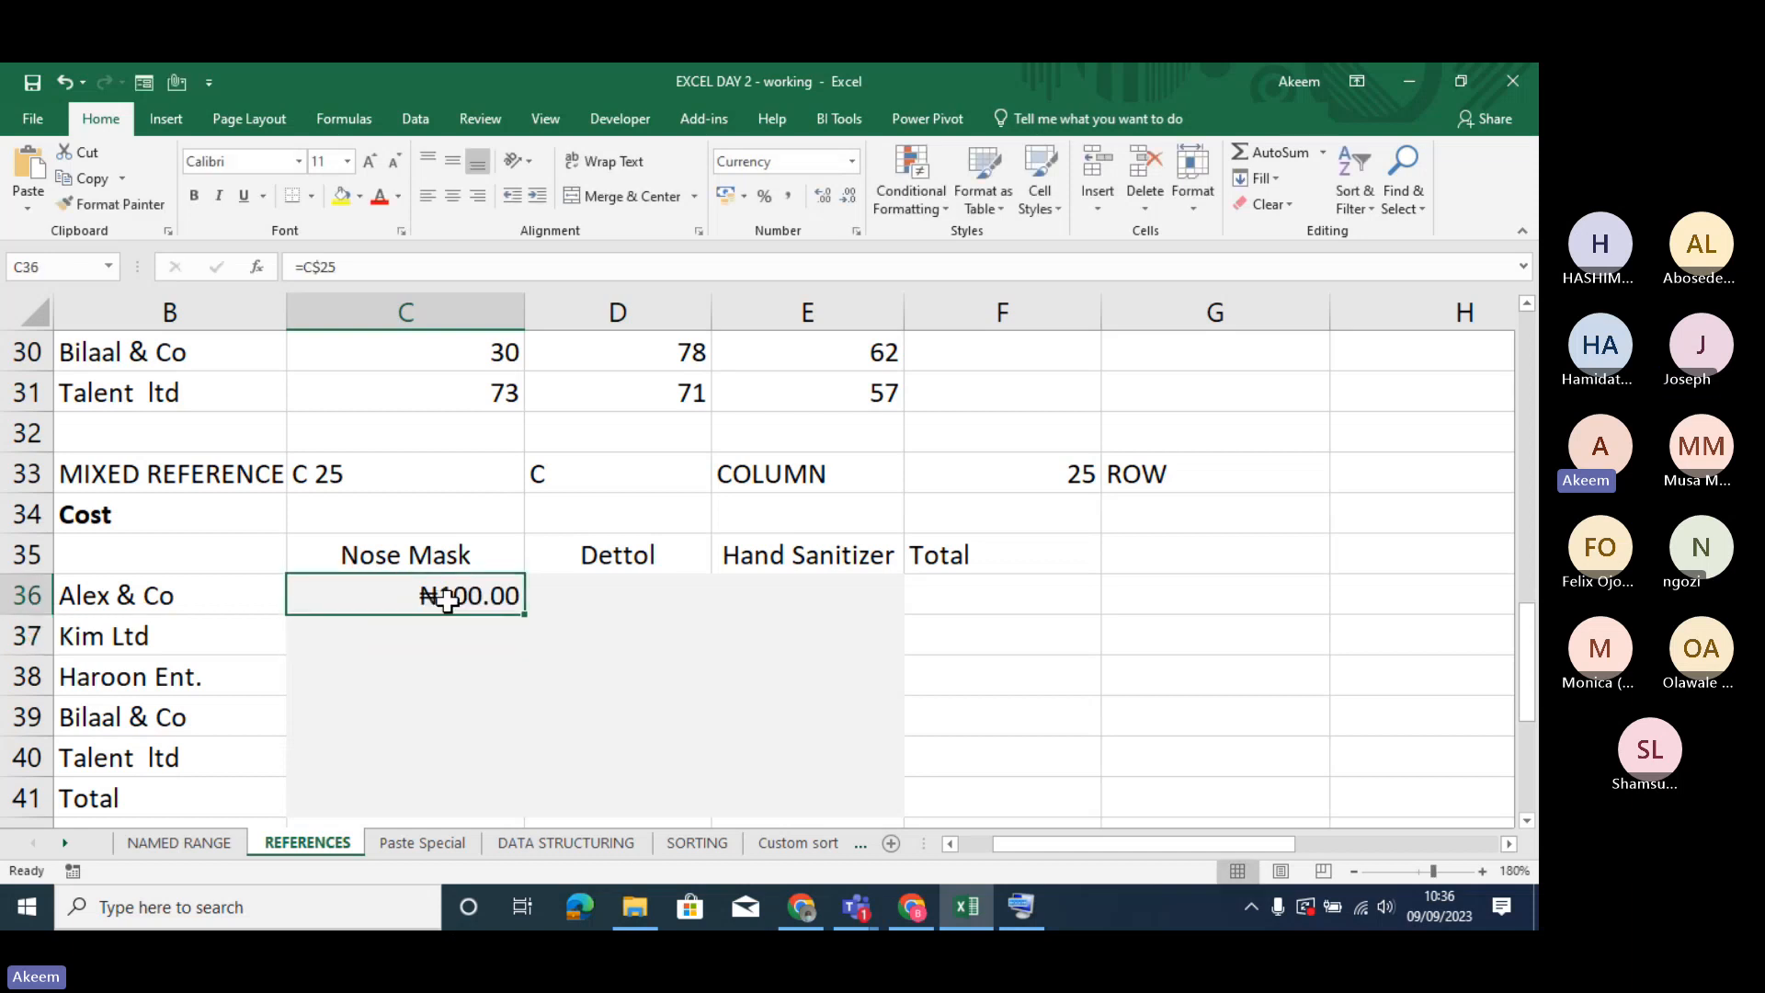
left_click(364, 267)
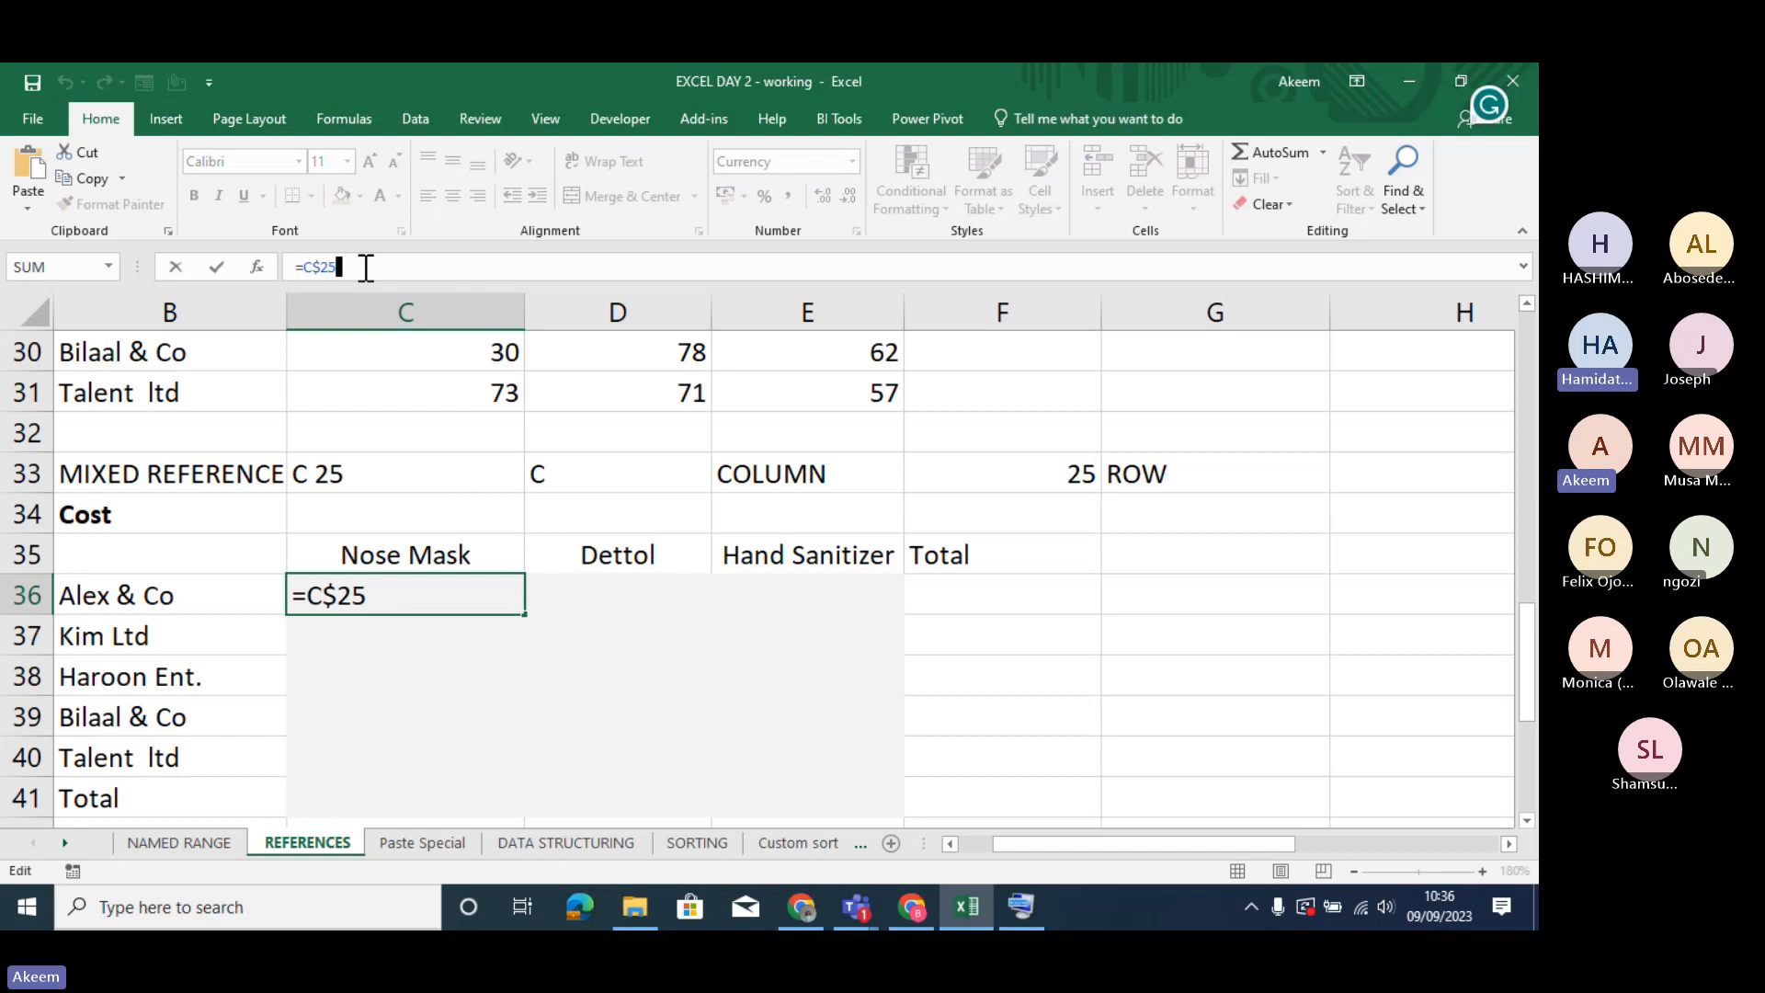
type("*")
key("Home")
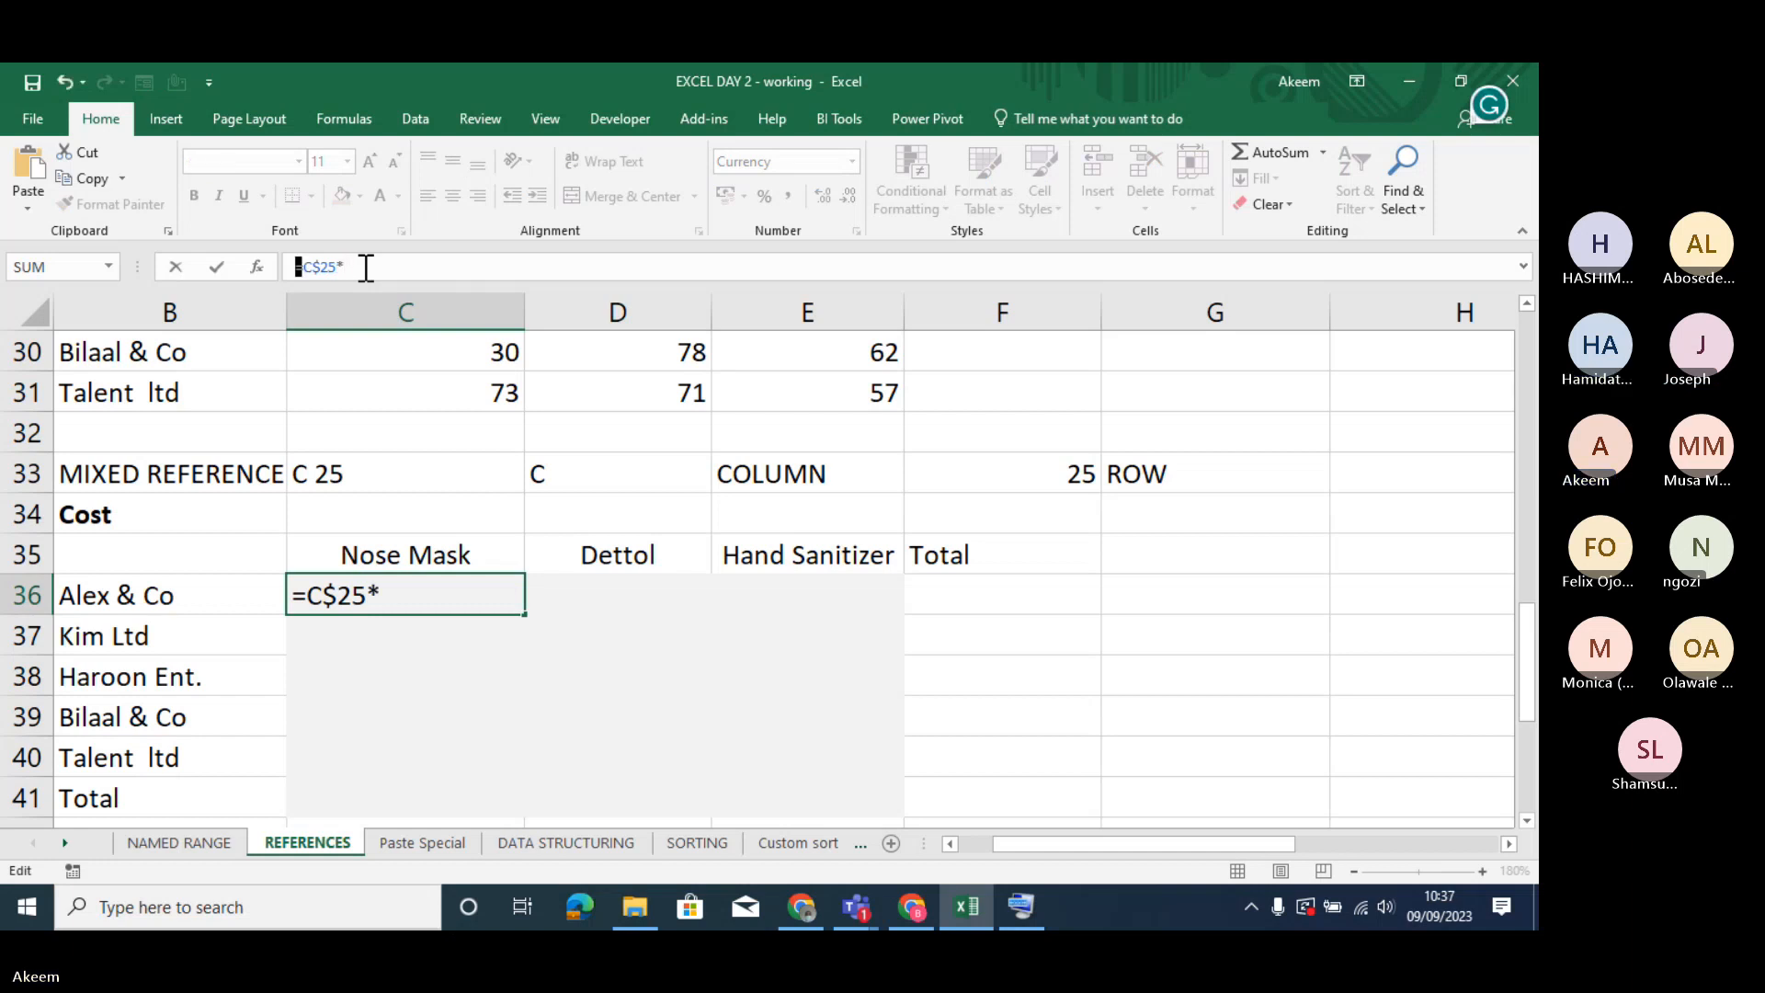
left_click(445, 382)
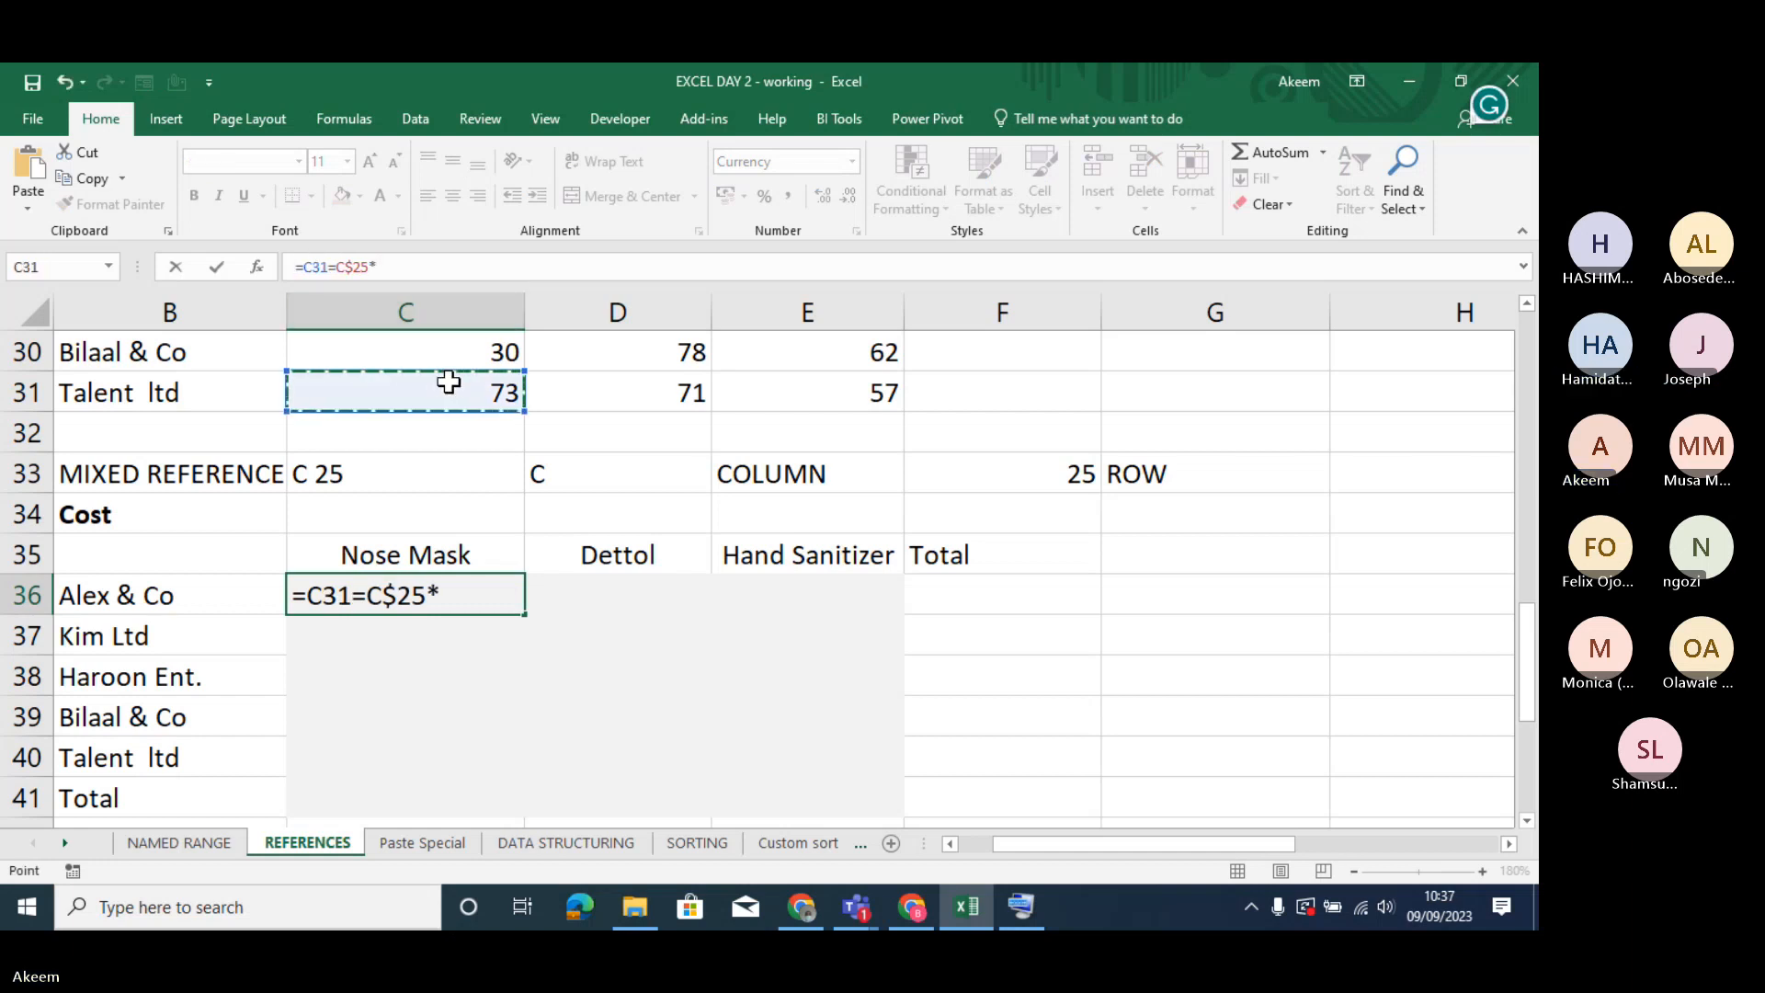
key("Up")
key("Up")
key("Up")
key("Up")
key("Up")
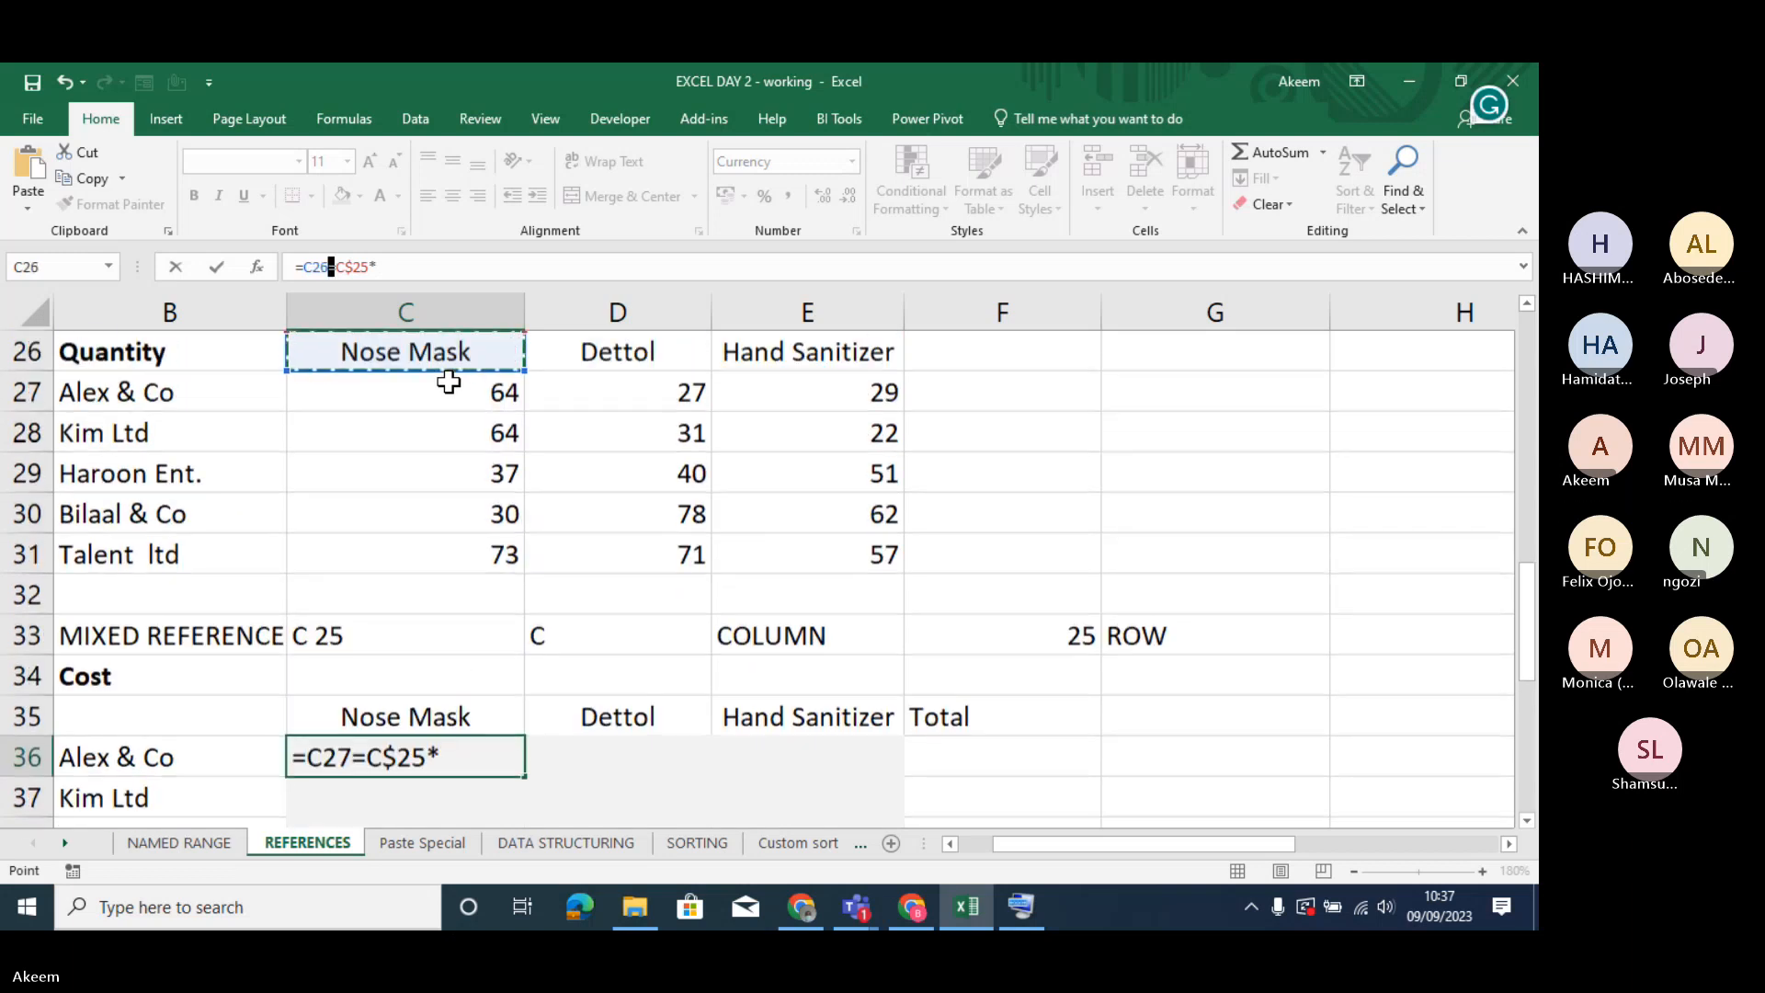
key("Down")
key("Return")
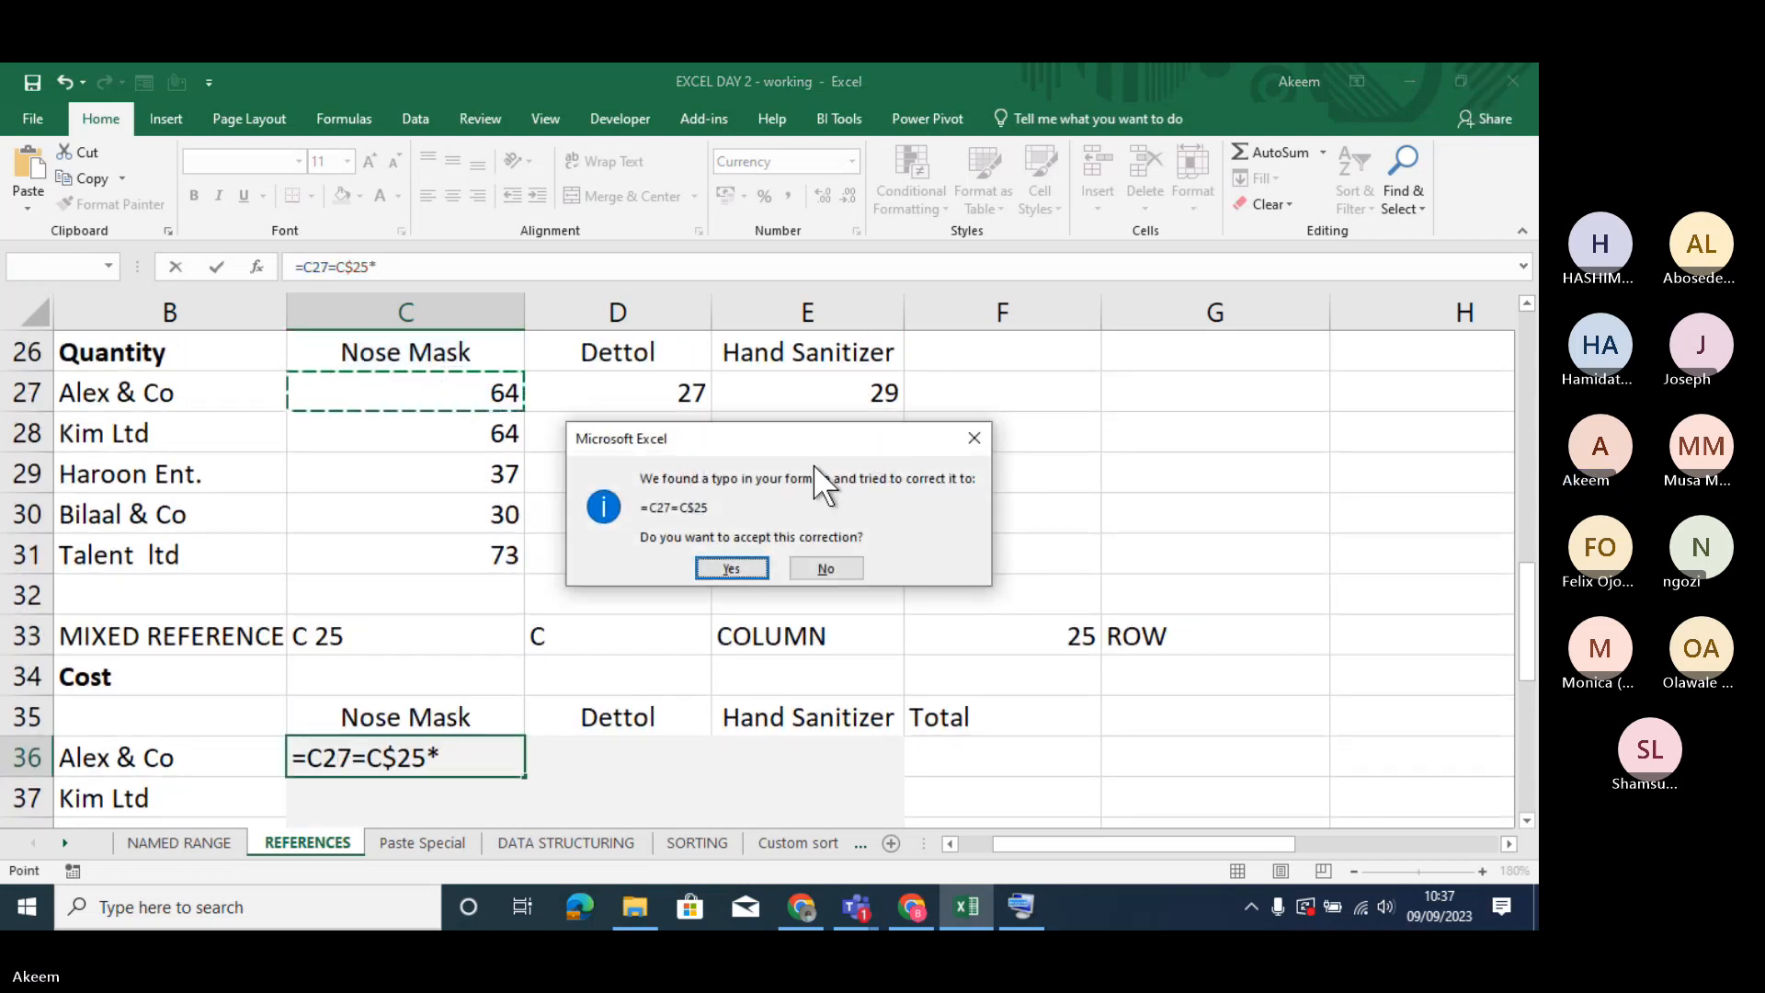
left_click(732, 568)
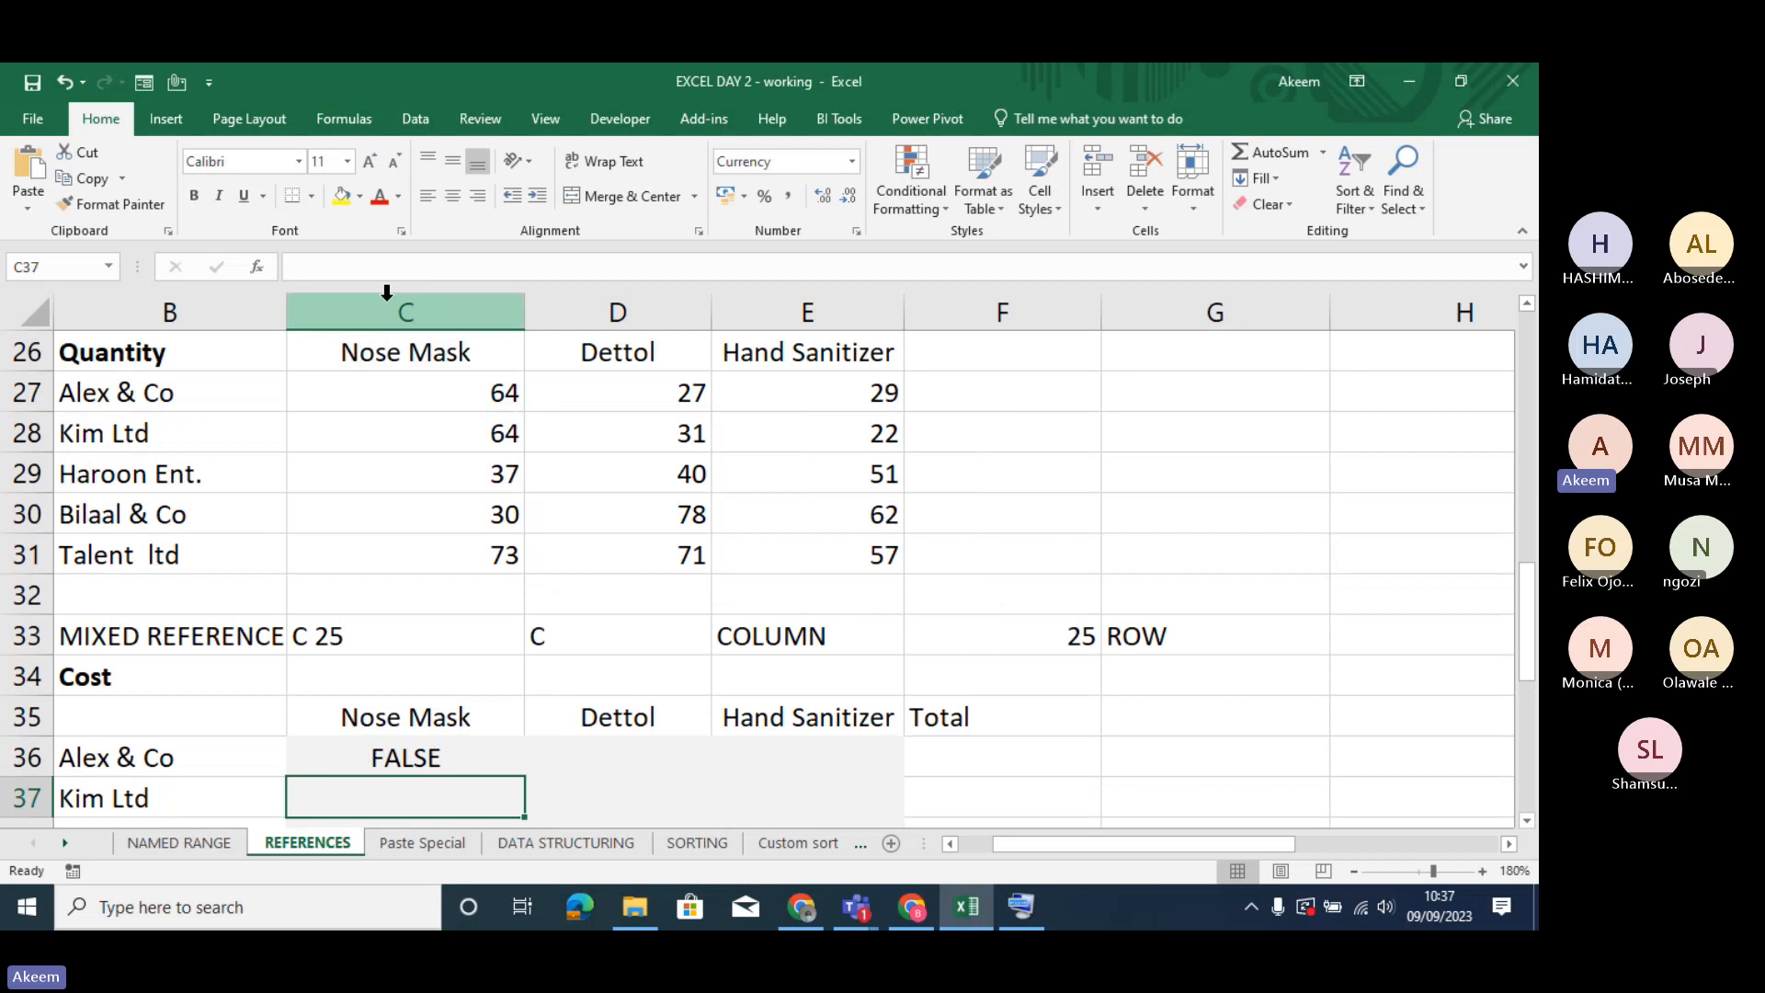
- Replace the second equals sign in the C36 formula with a multiplication sign so it reads =C27*C$25
left_click(420, 756)
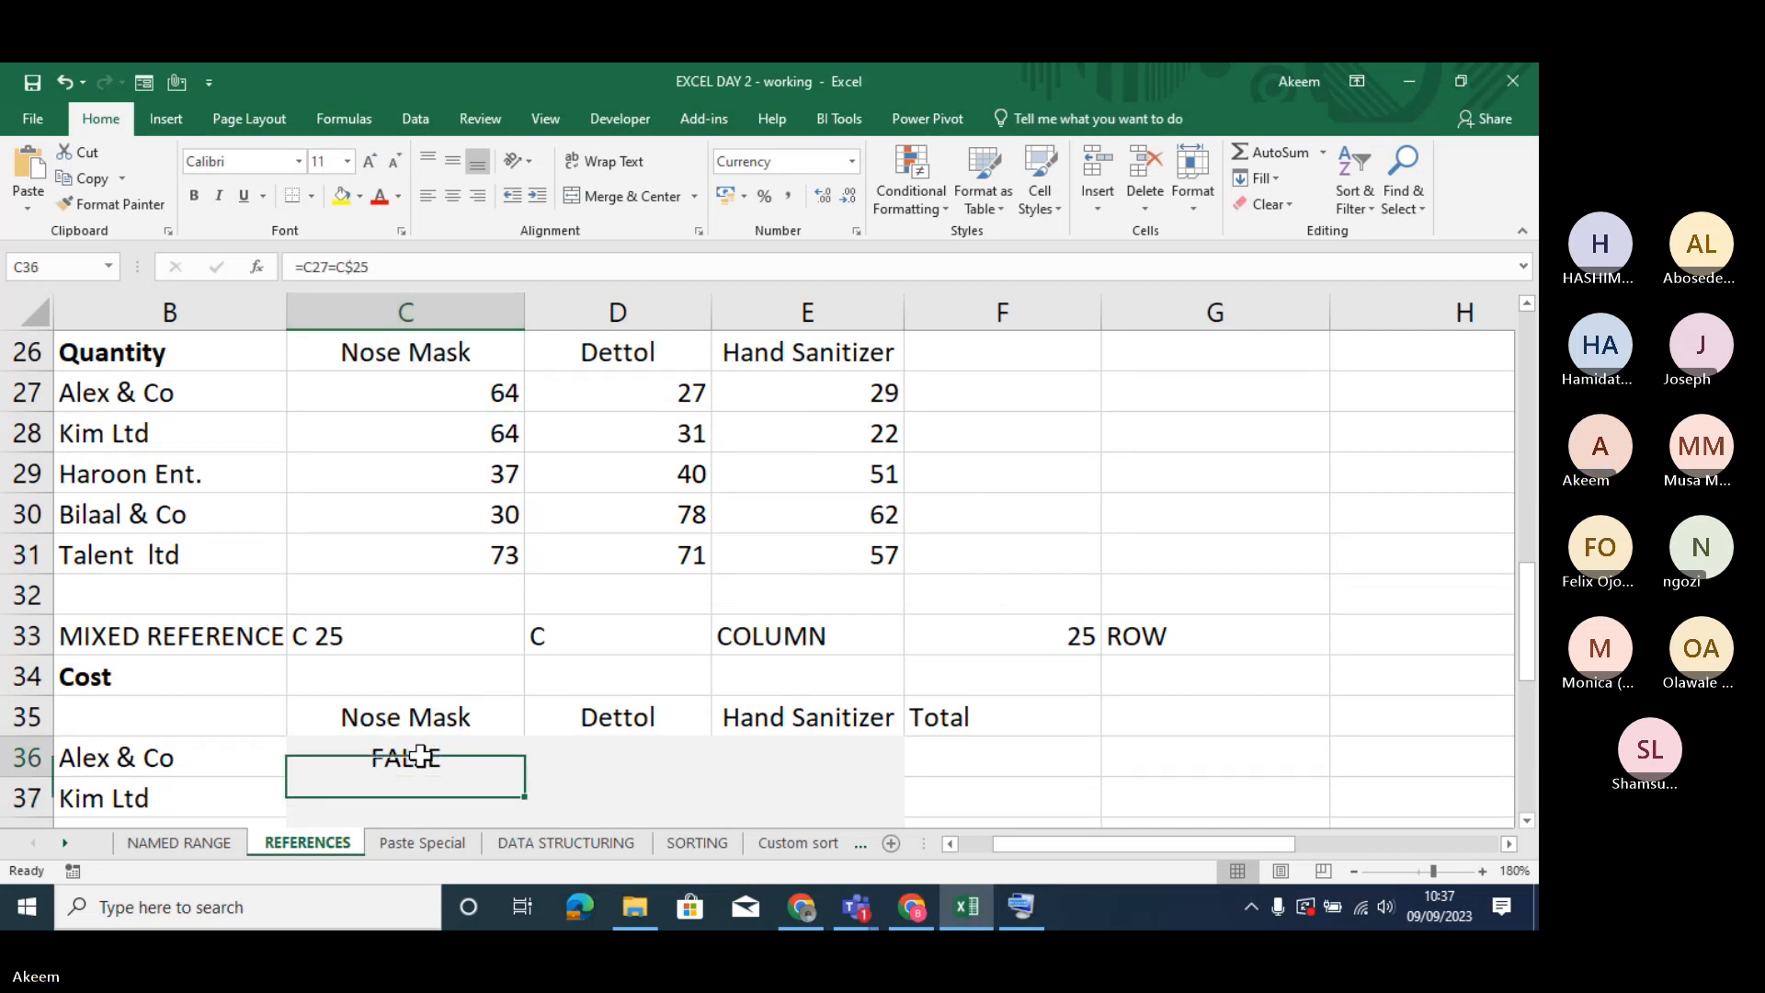
left_click(339, 266)
key("BackSpace")
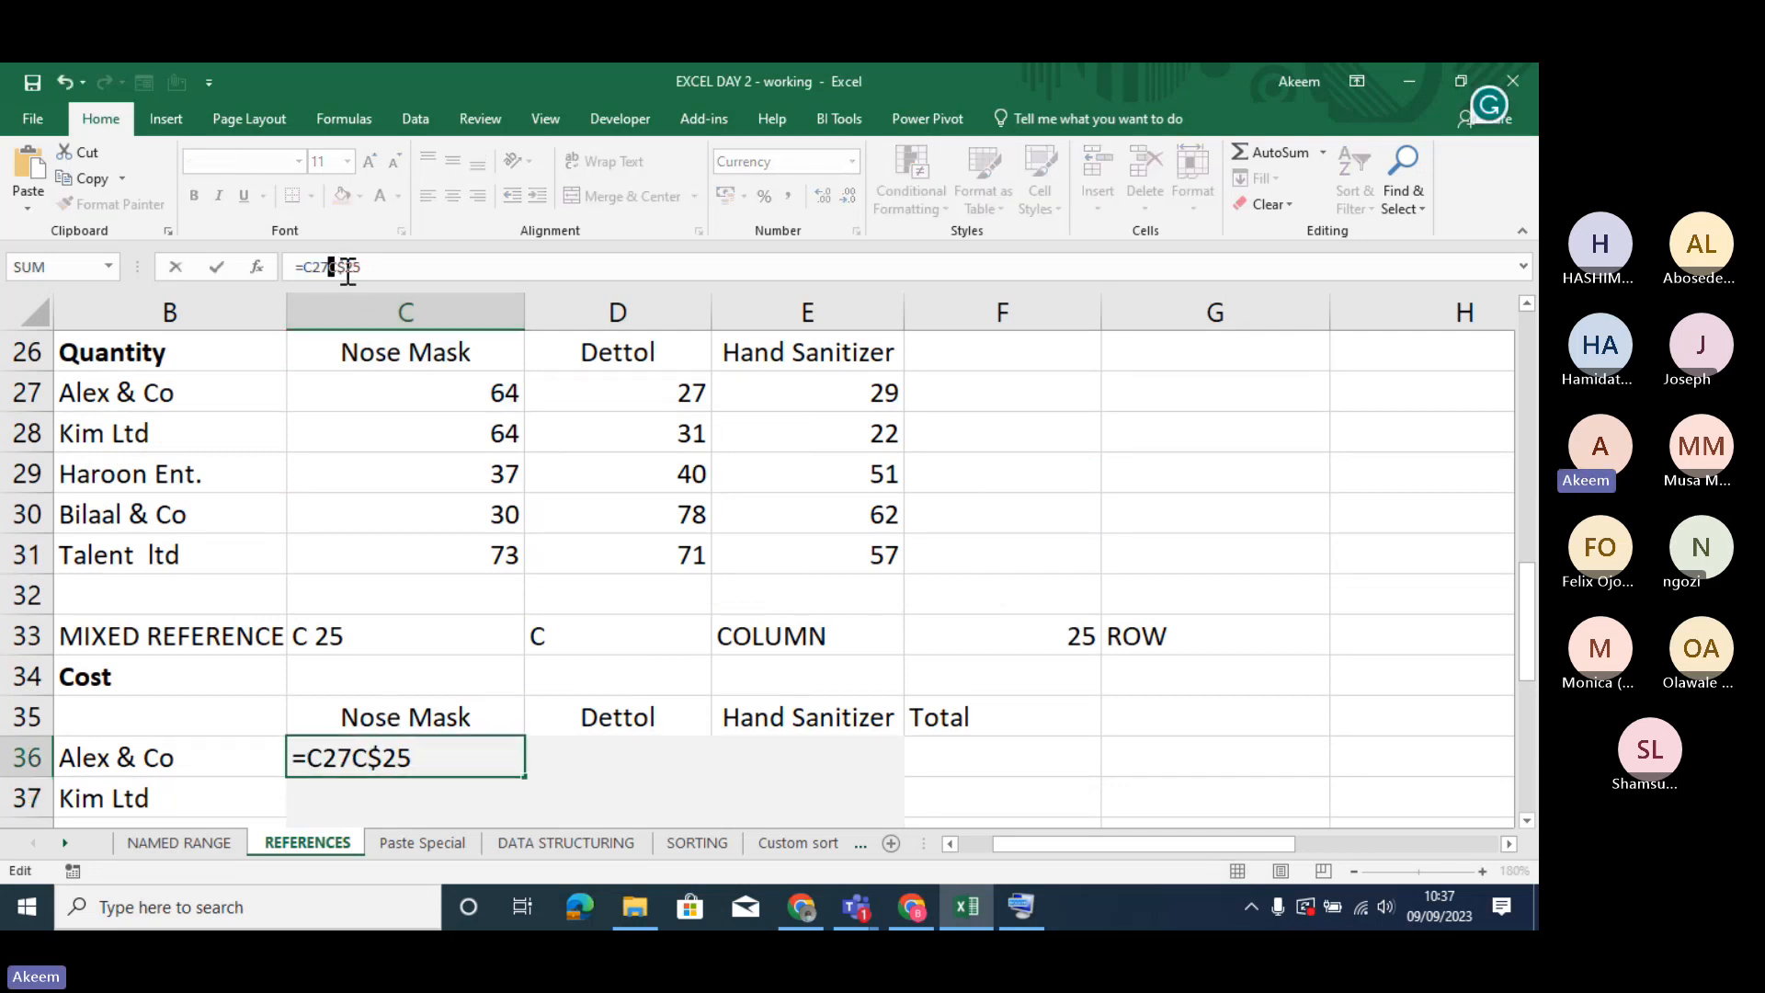
type("*")
key("Return")
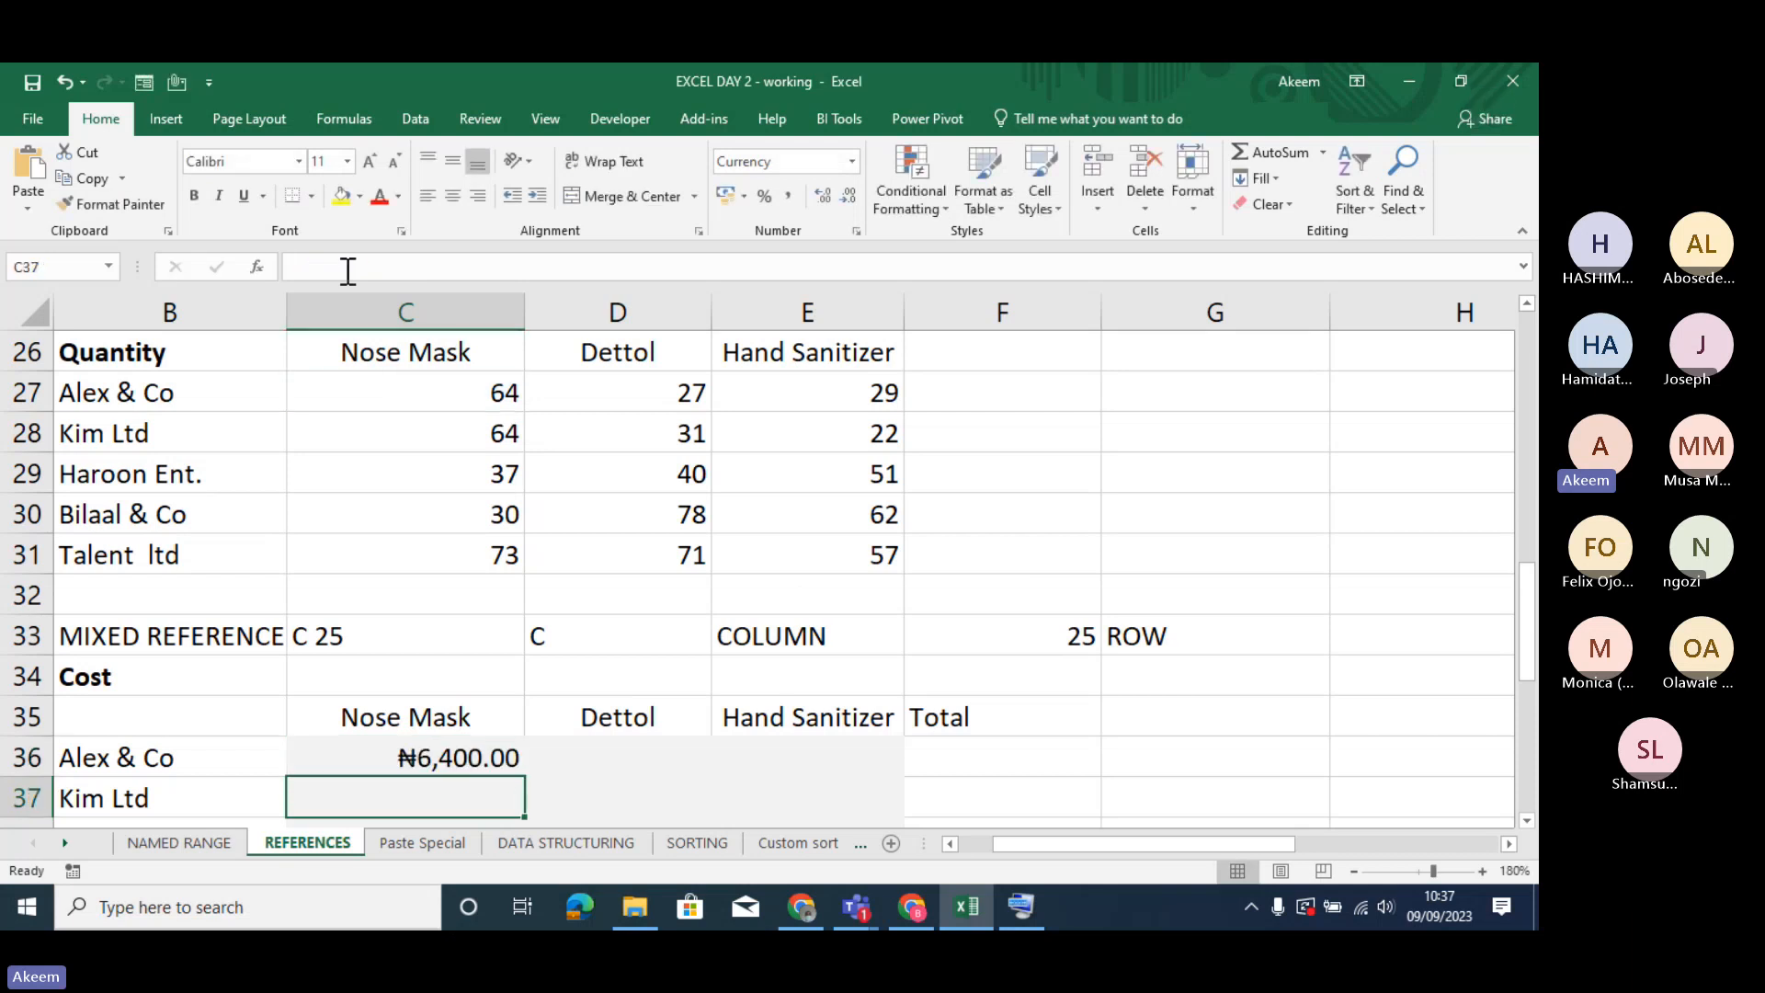
- Fill the C36 formula across to E36 and check which cells the formula in E36 refers to
left_click(485, 756)
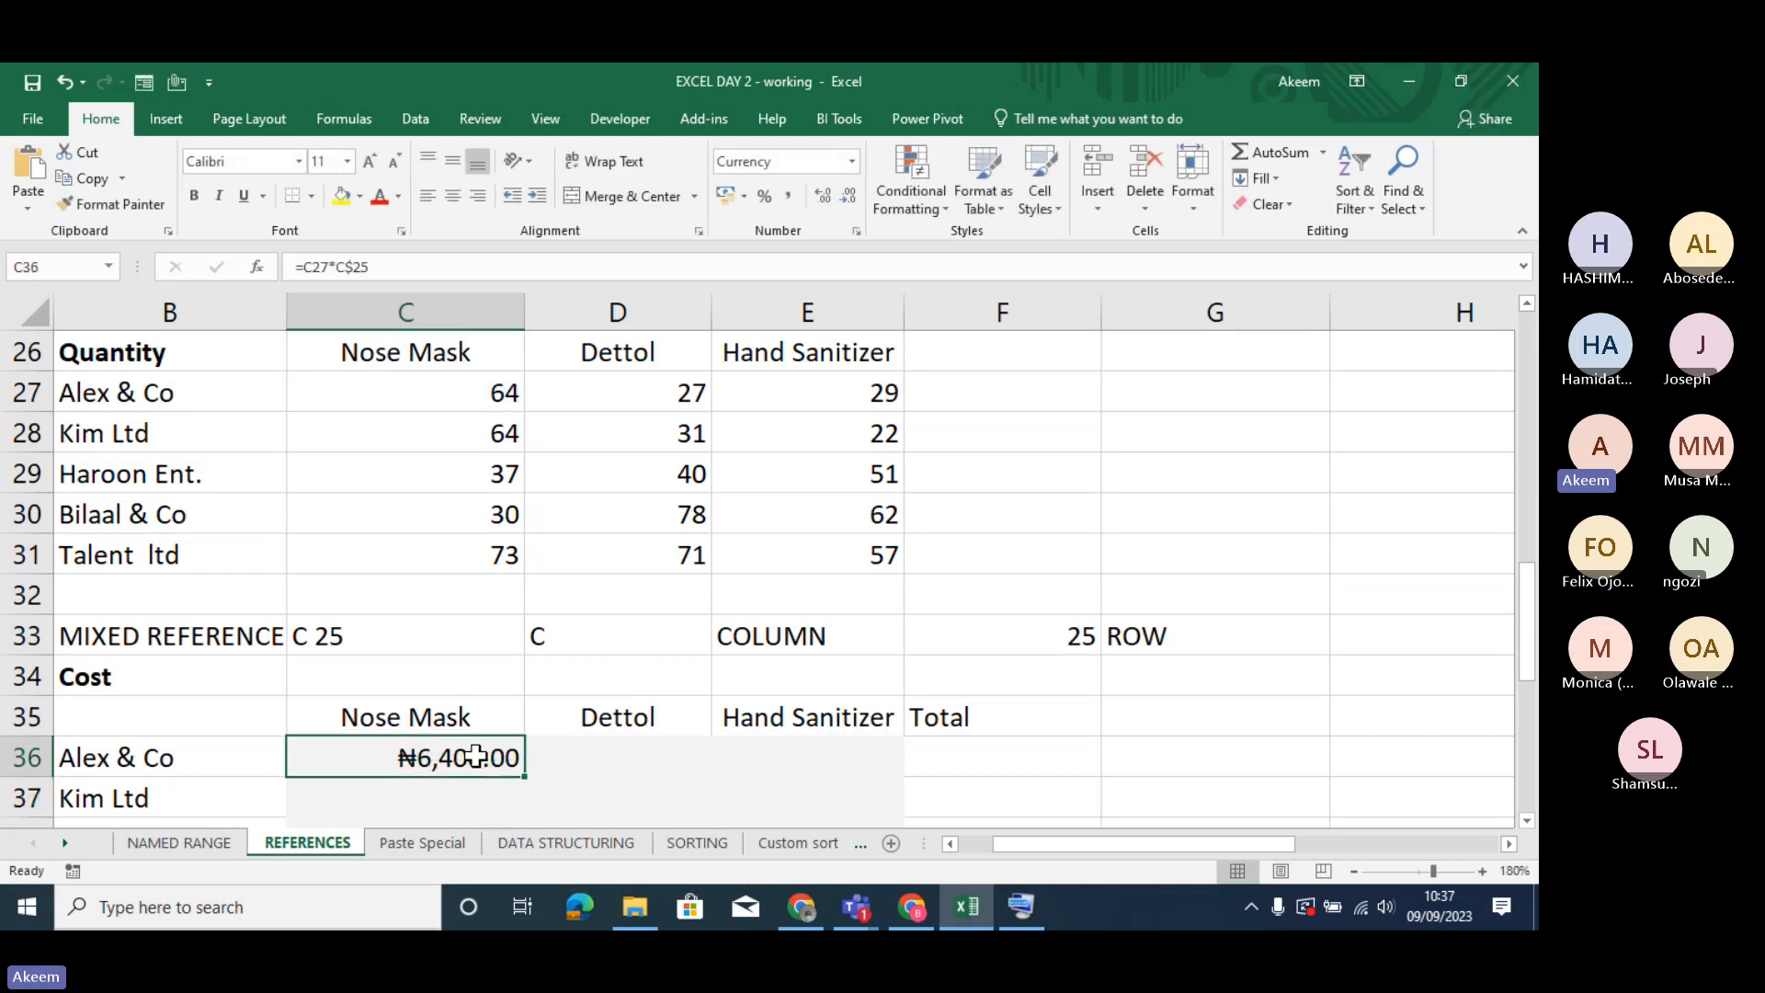
left_click_drag(530, 777, 865, 765)
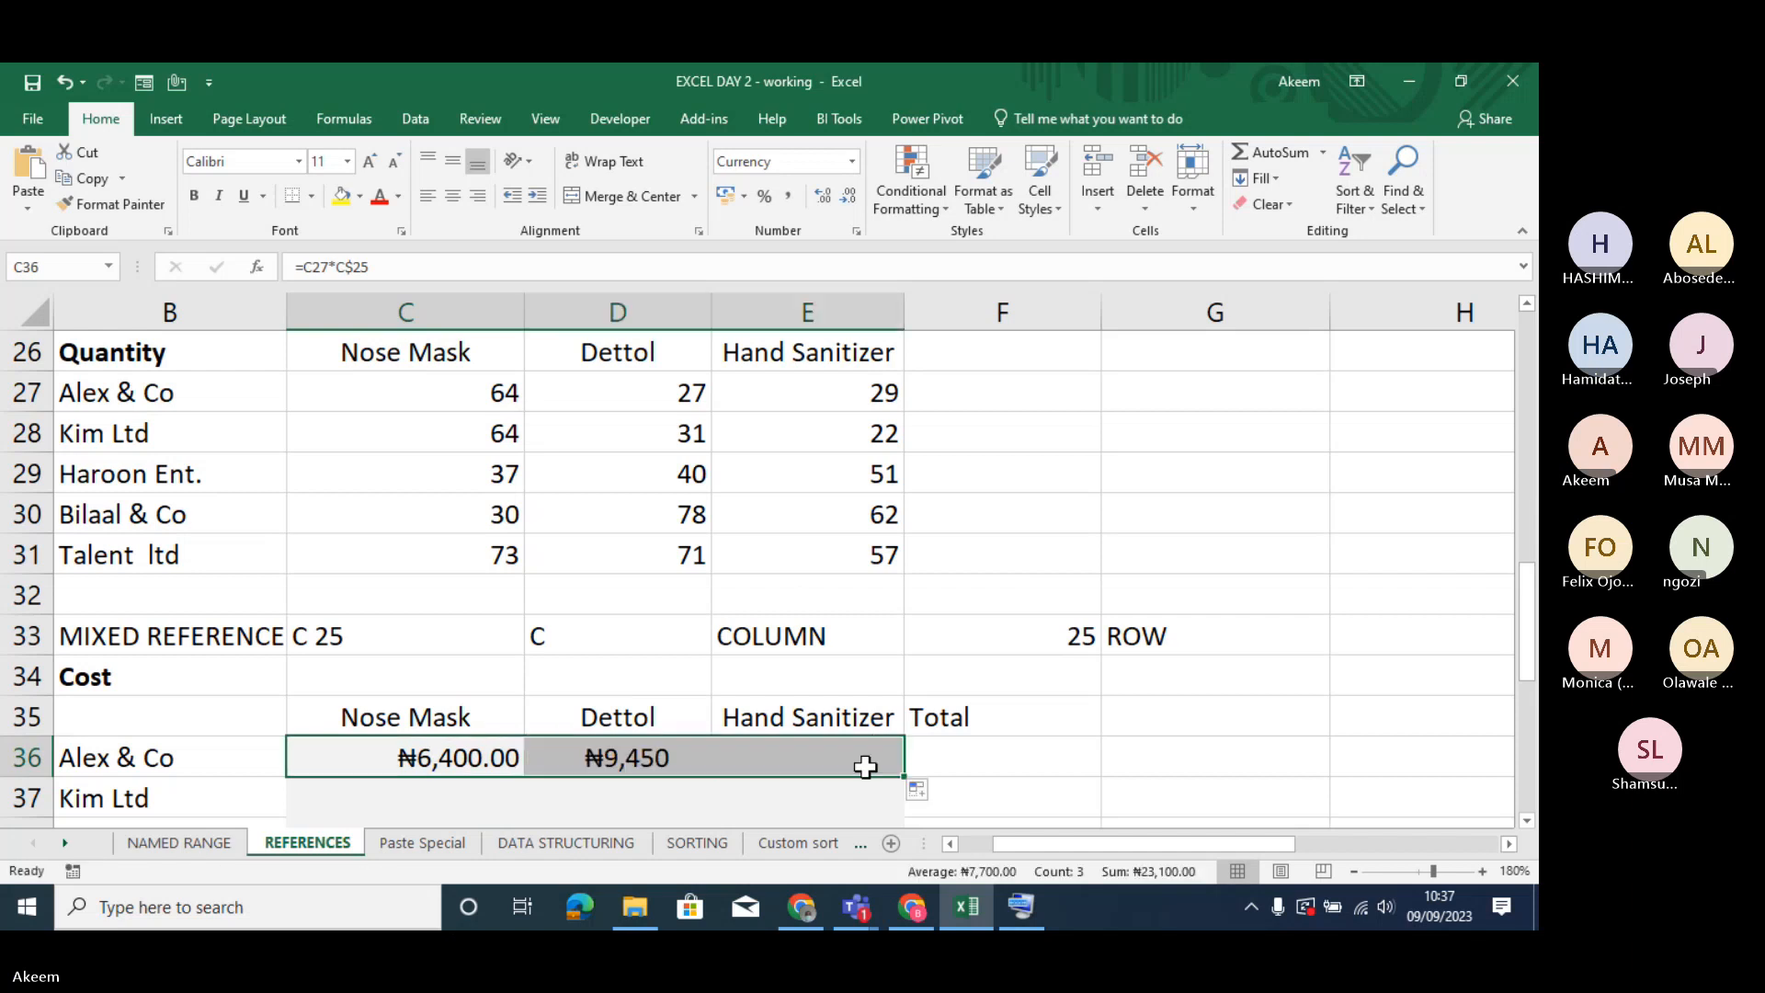
double_click(865, 766)
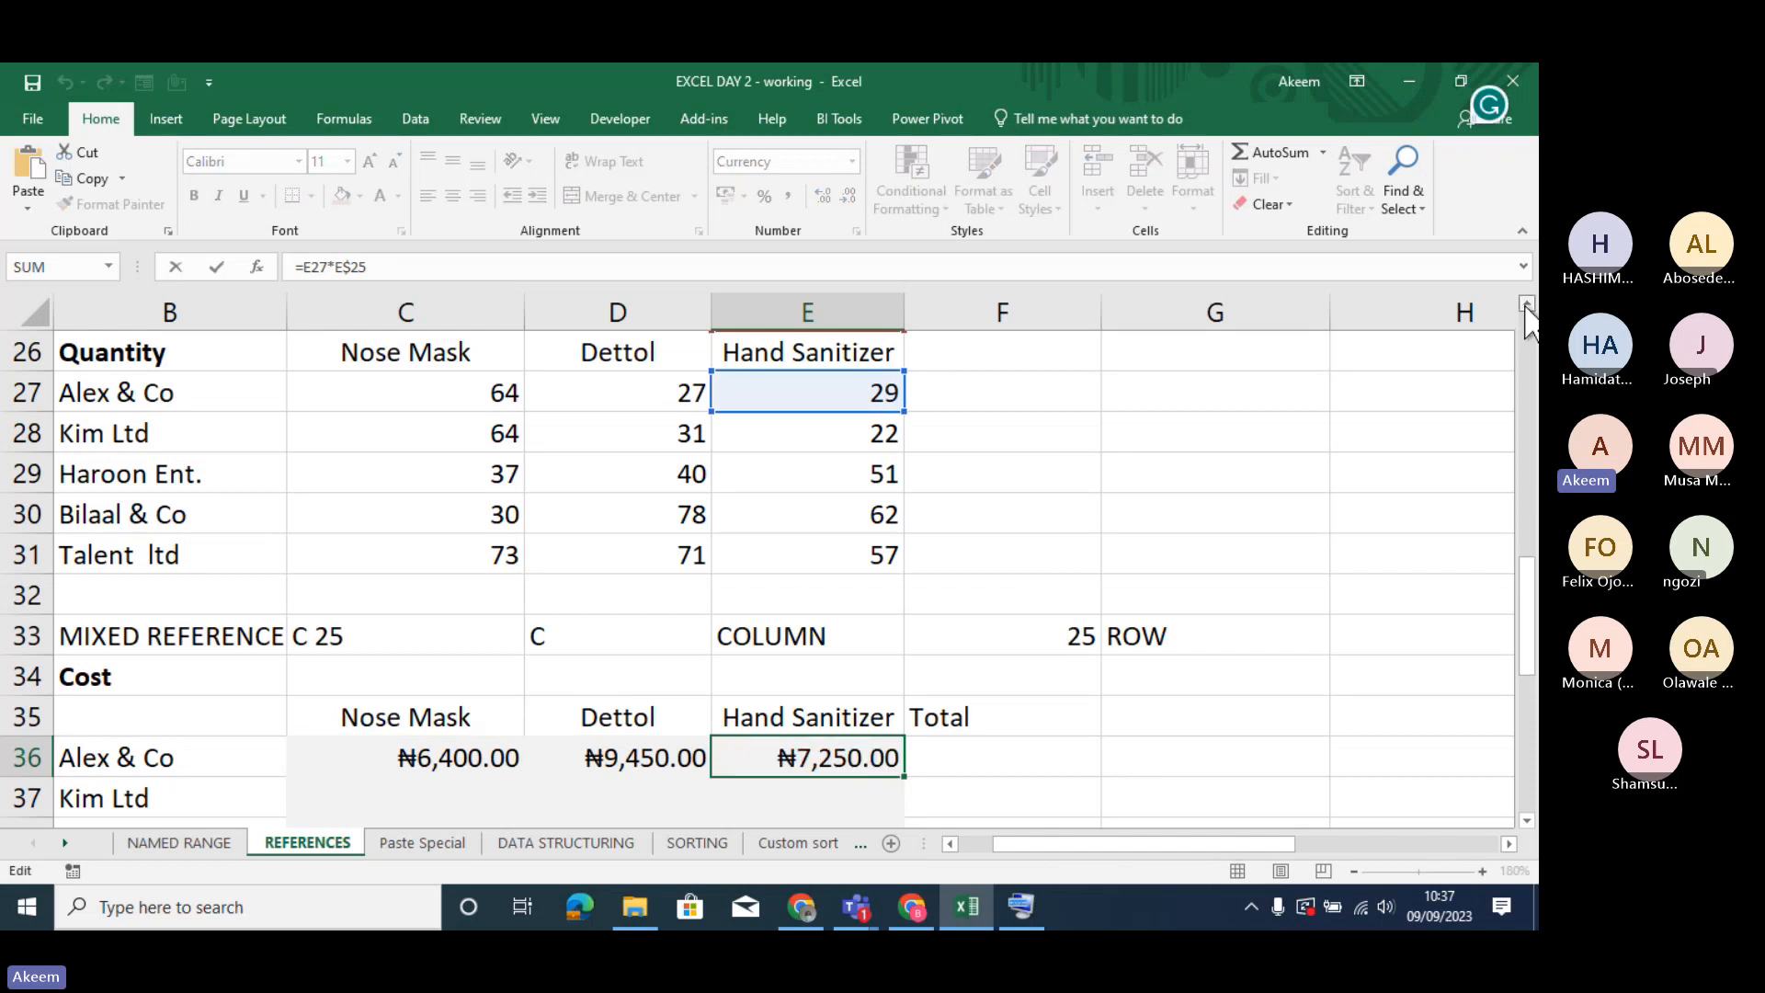
key("Escape")
scroll(1524, 310, "up", 2)
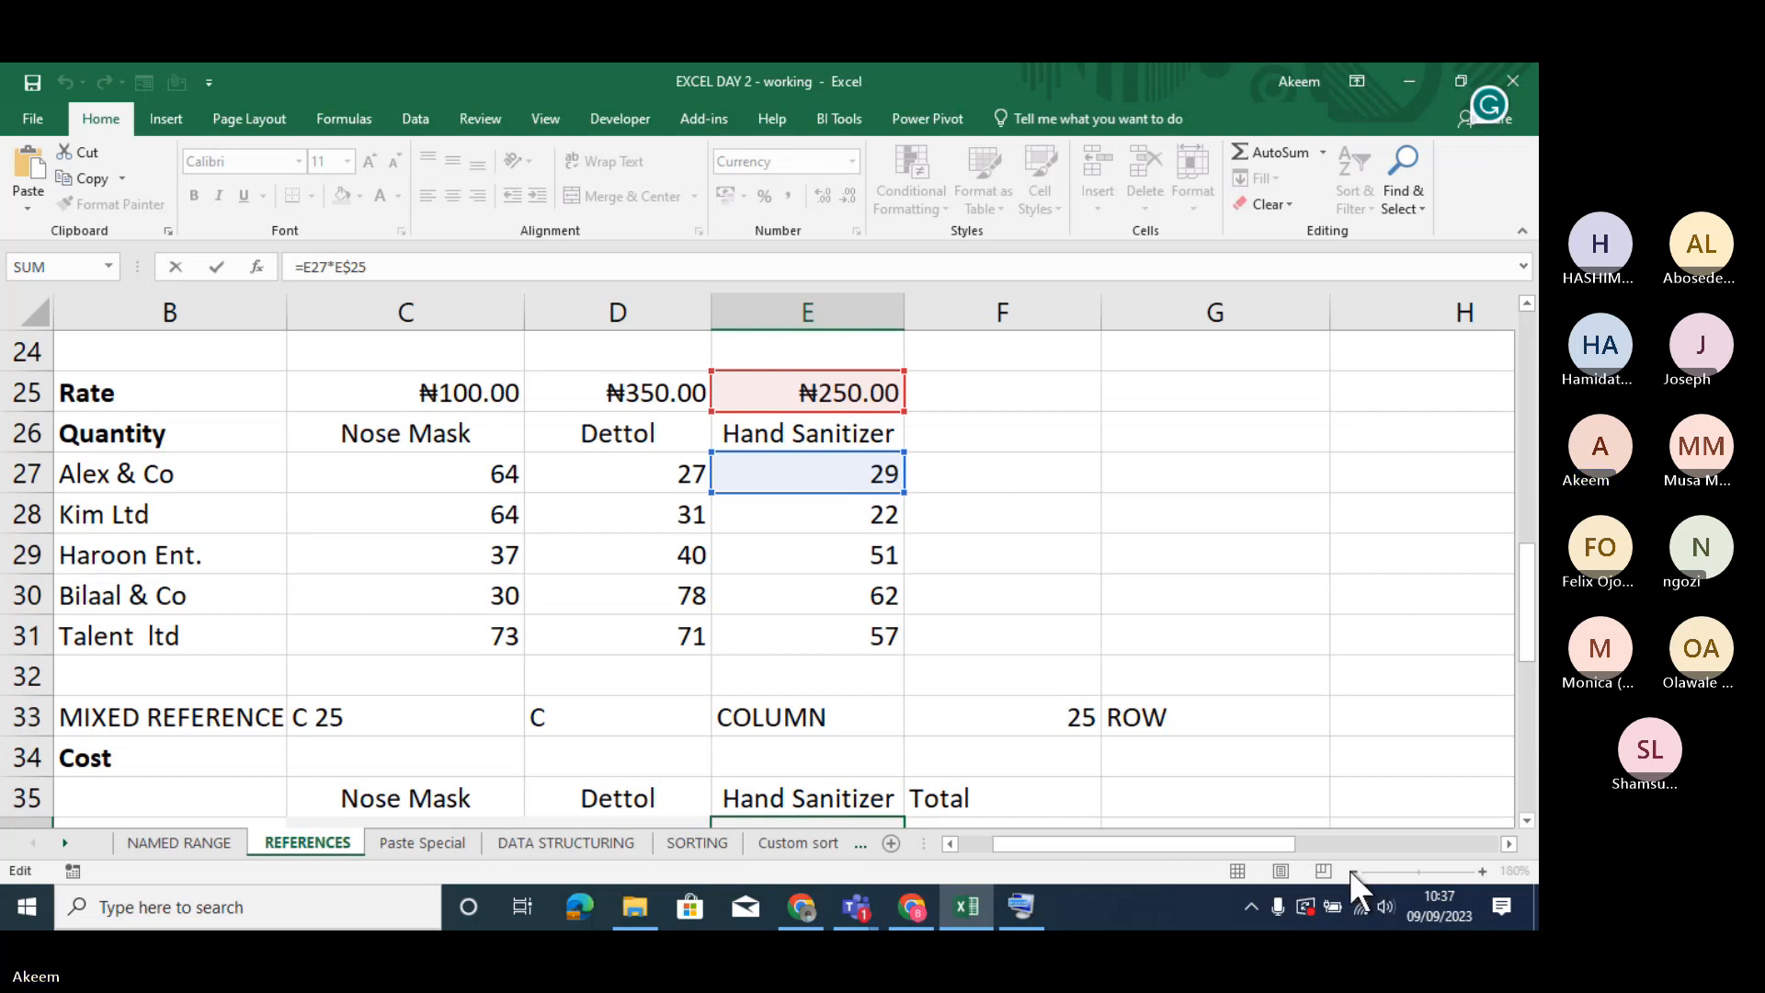
key("Return")
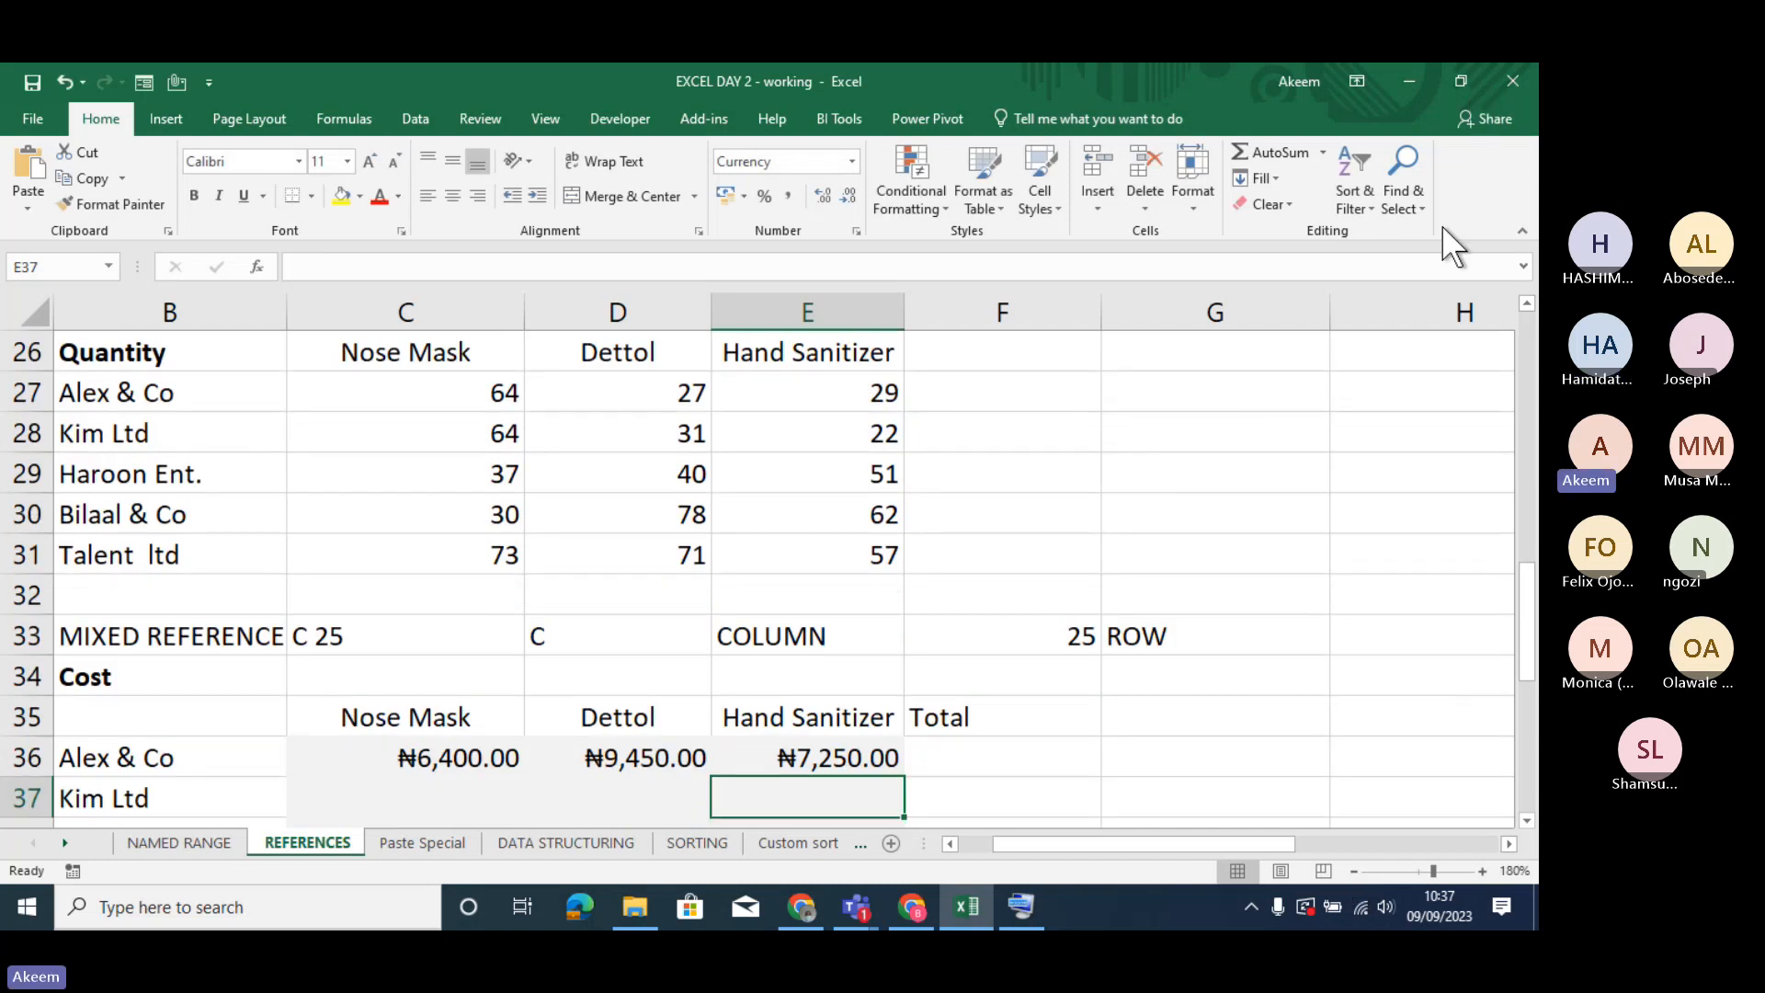
- Fill the row 36 cost formulas down to row 40 across C36:E40 and open Quick Analysis for the range
left_click(1522, 230)
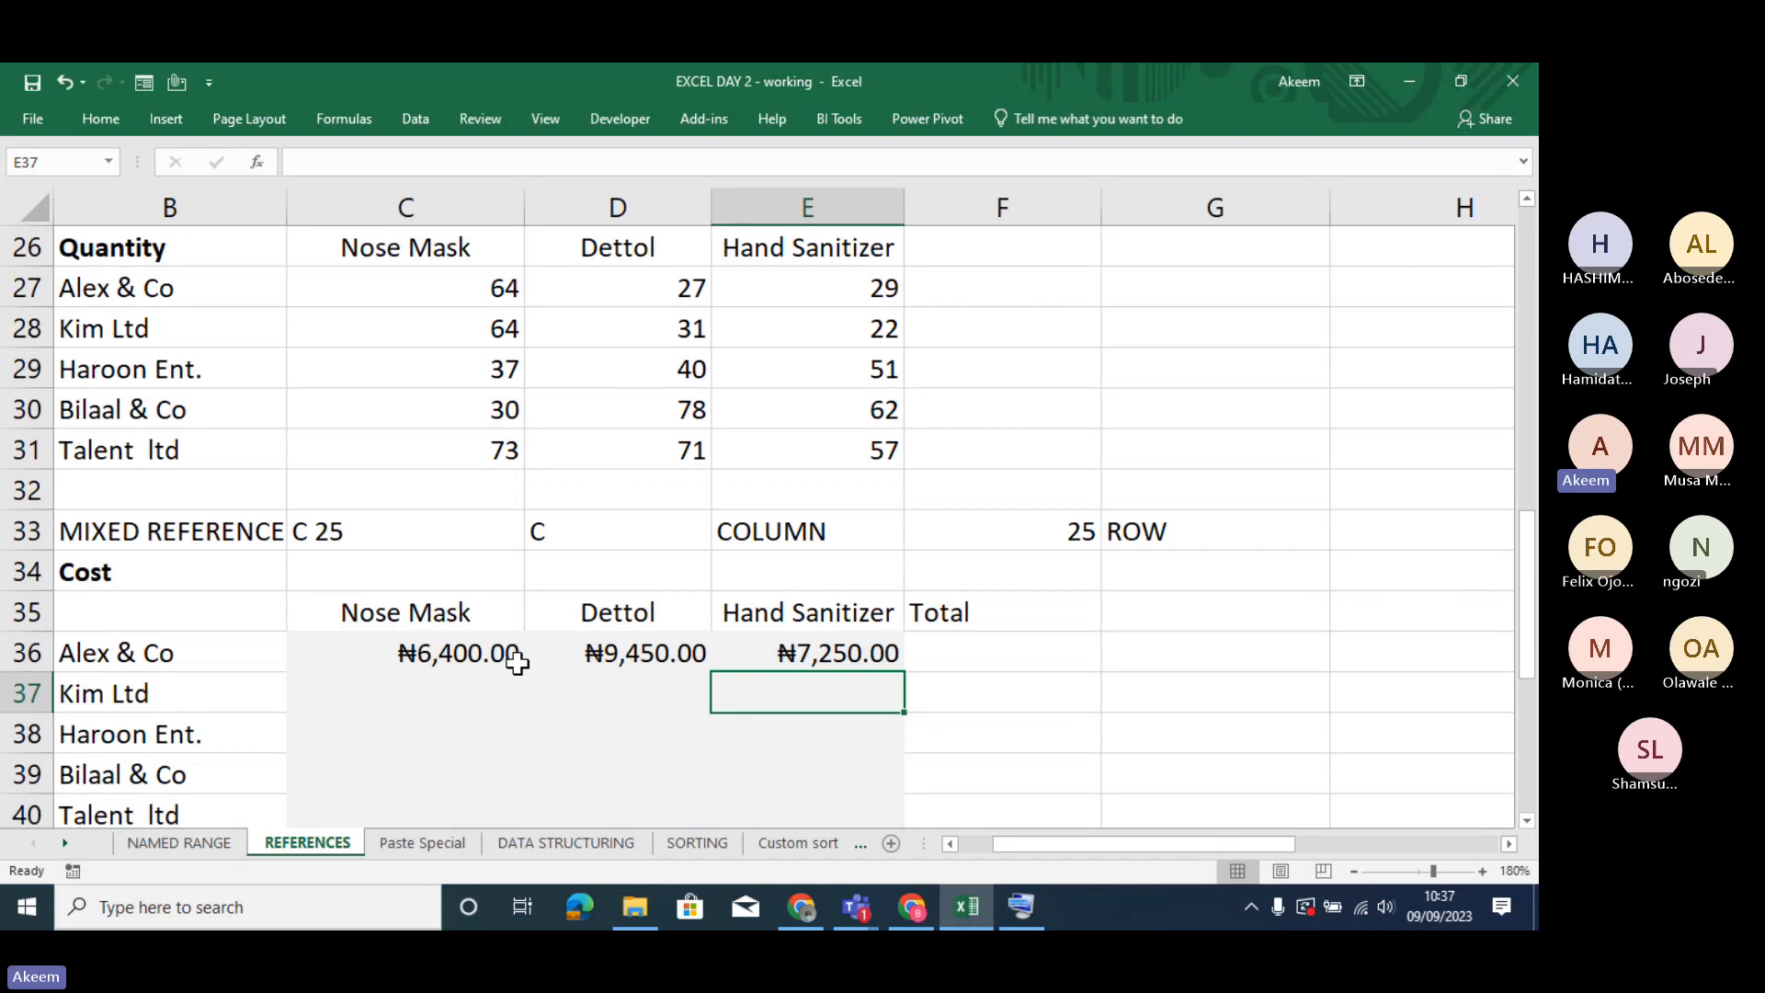
left_click_drag(461, 654, 884, 650)
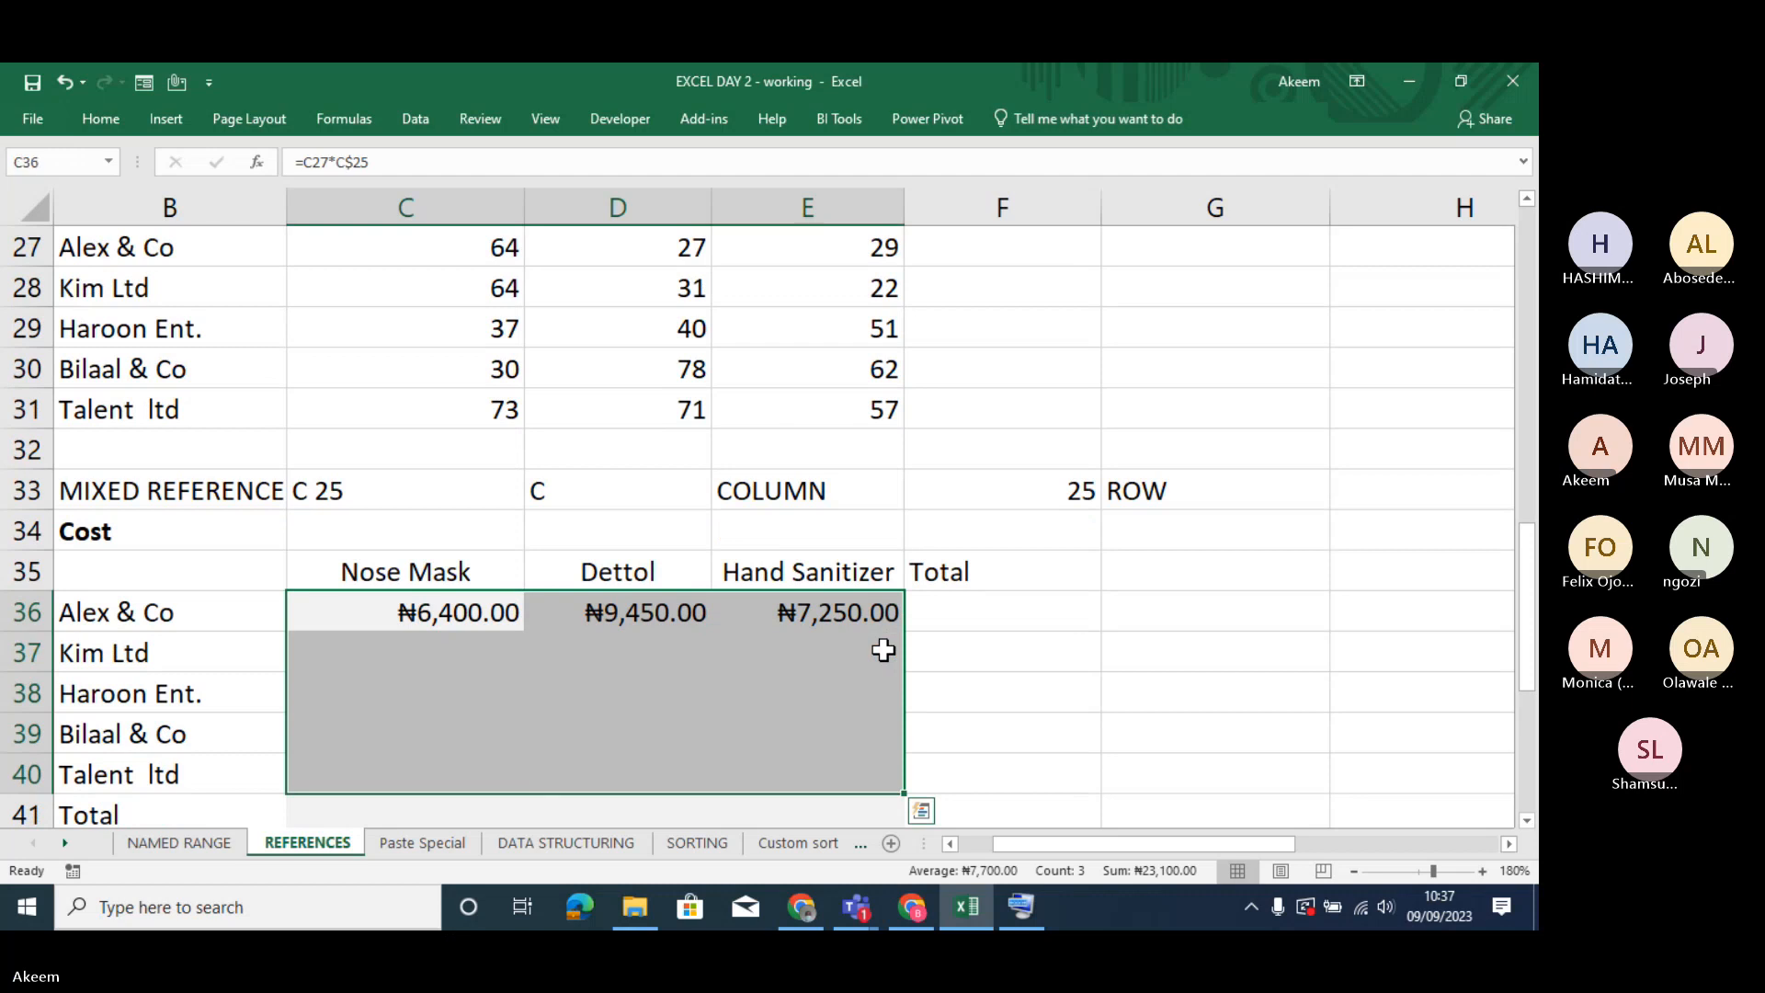
key("ctrl+d")
key("ctrl+q")
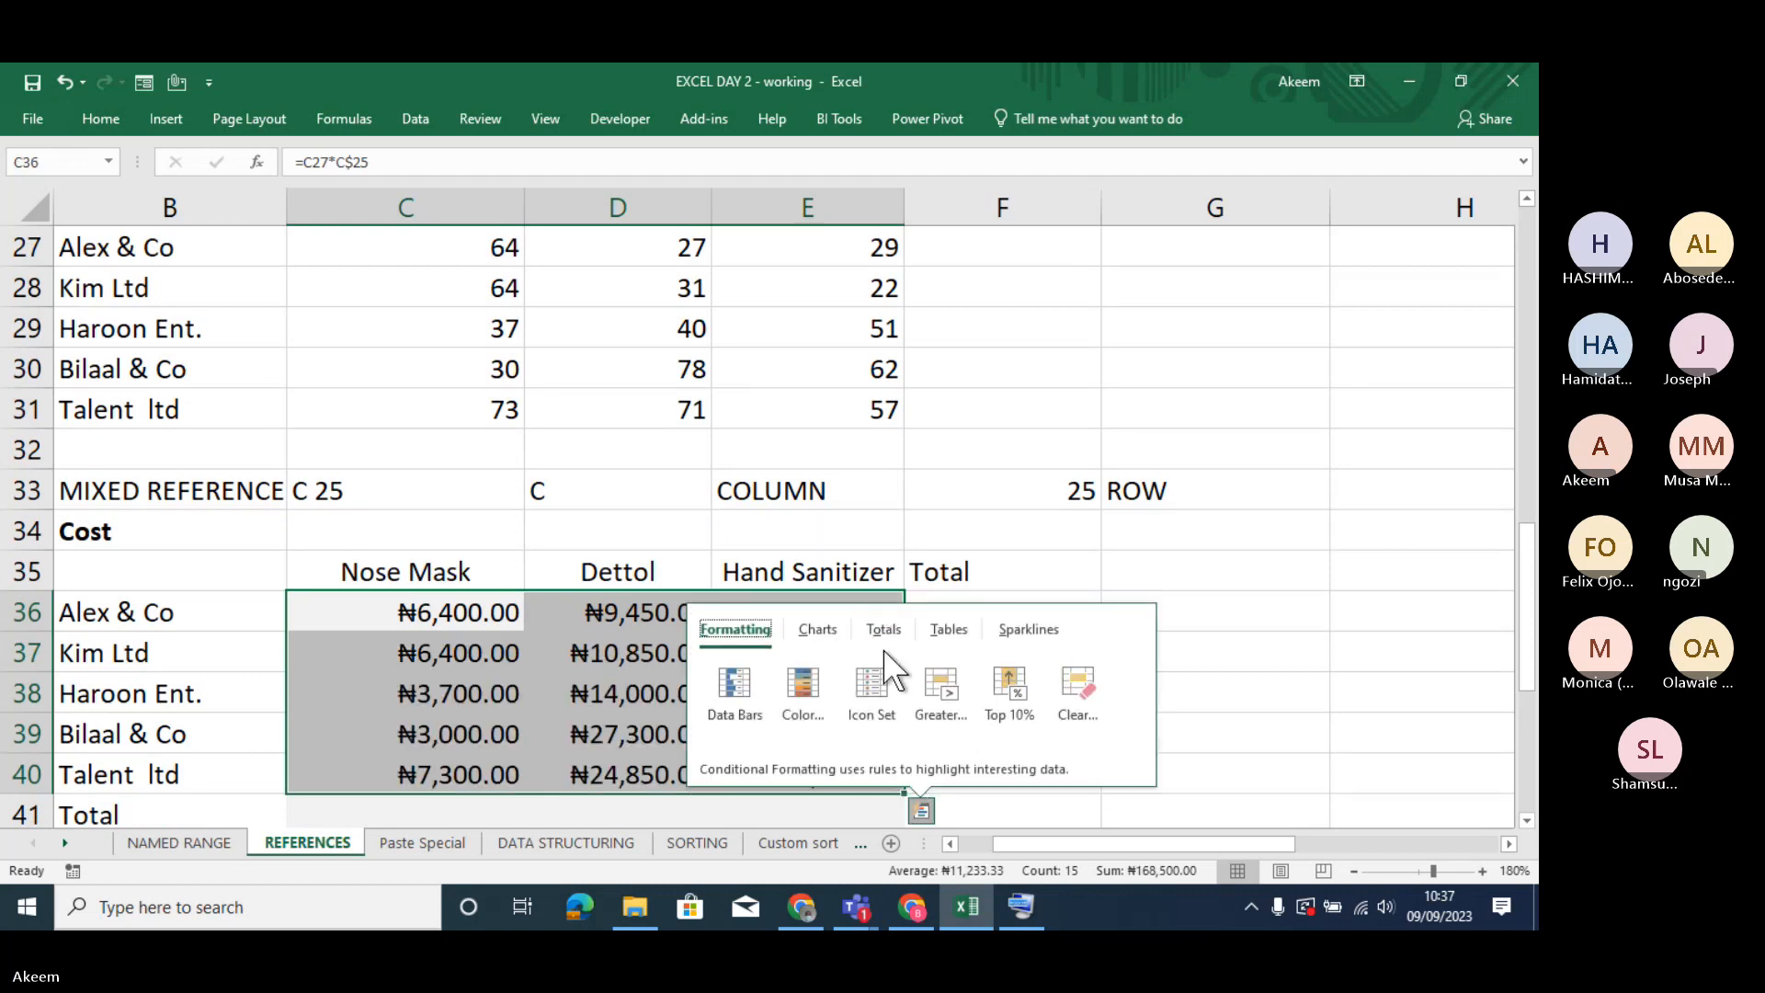
- Inspect the cost formulas in D39, E40 and C39 to see which quantity and rate cells each refers to
left_click(1202, 473)
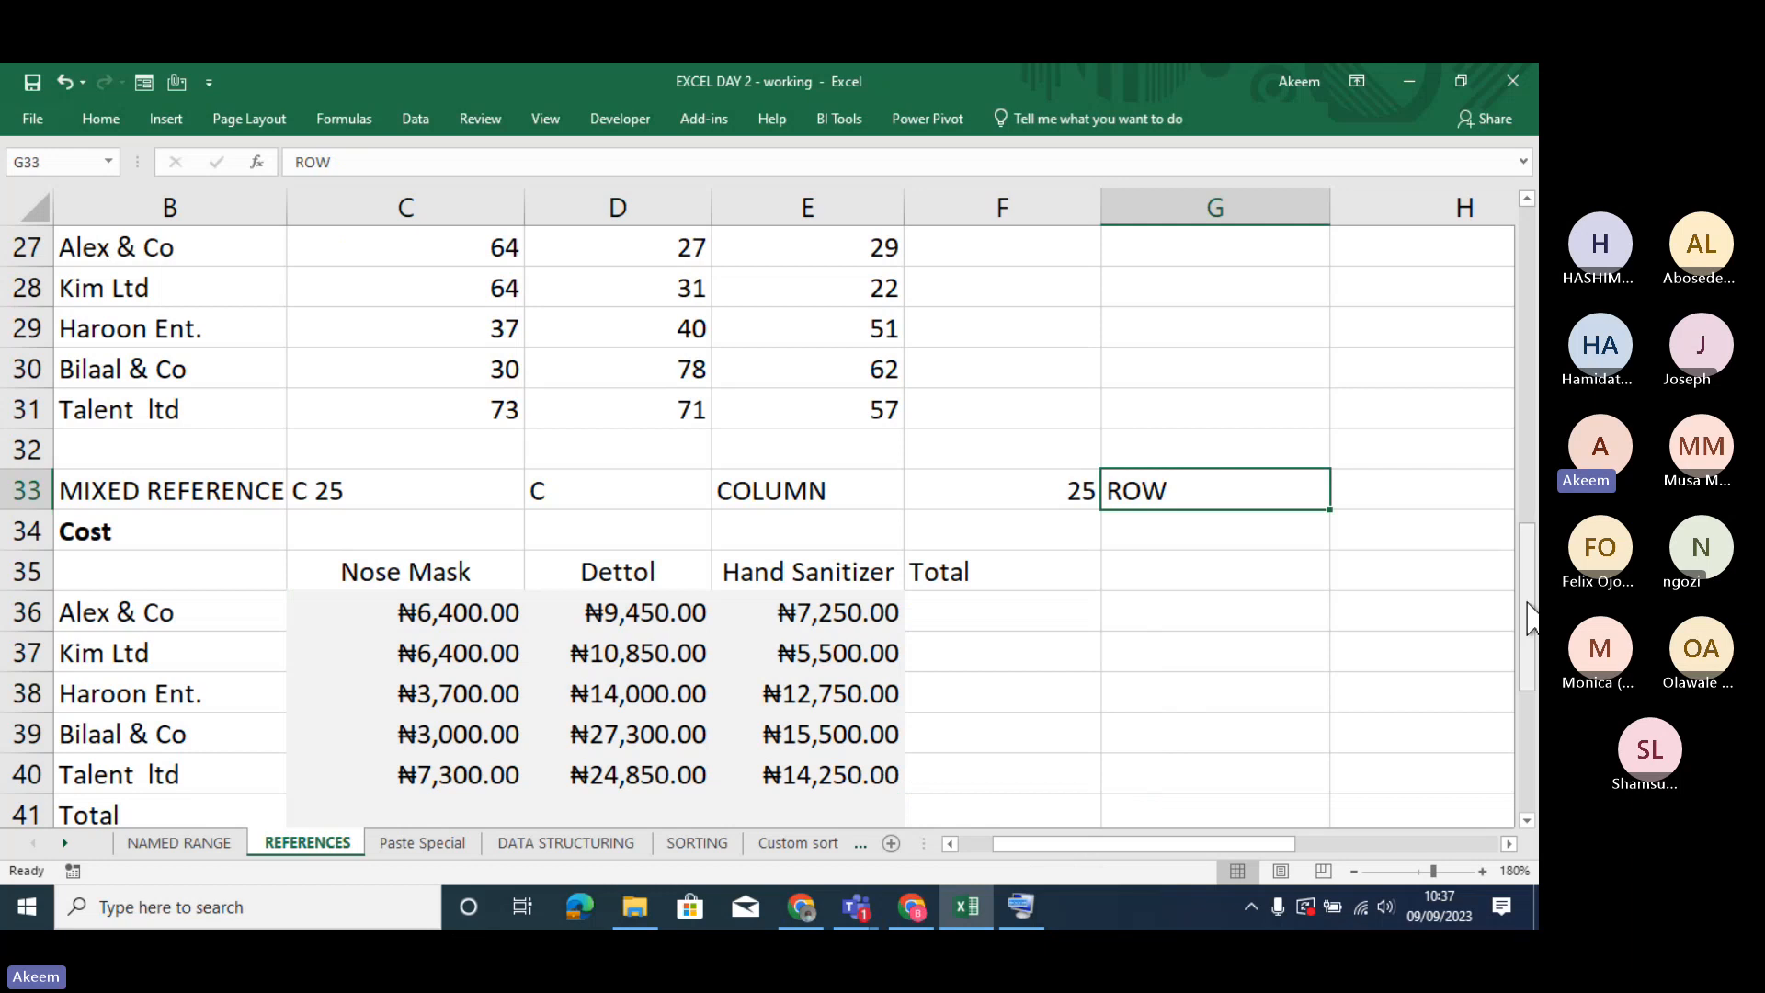
left_click_drag(1529, 615, 1530, 594)
left_click(1358, 872)
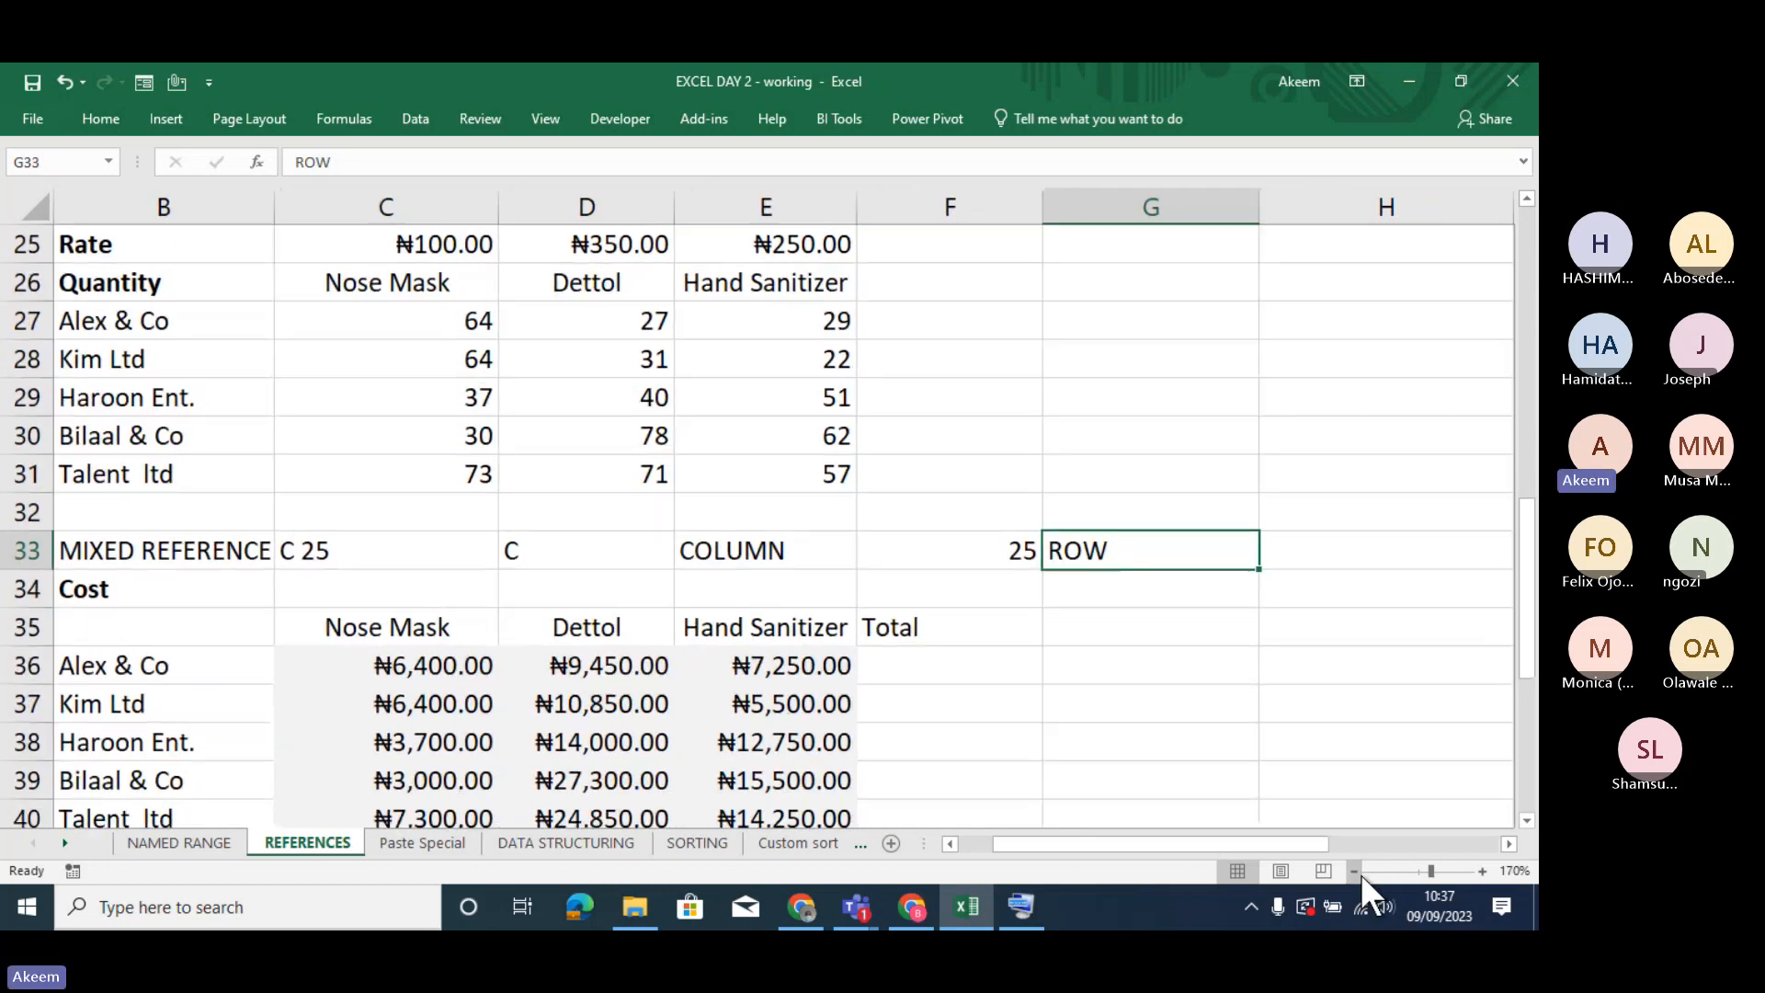
left_click(1359, 872)
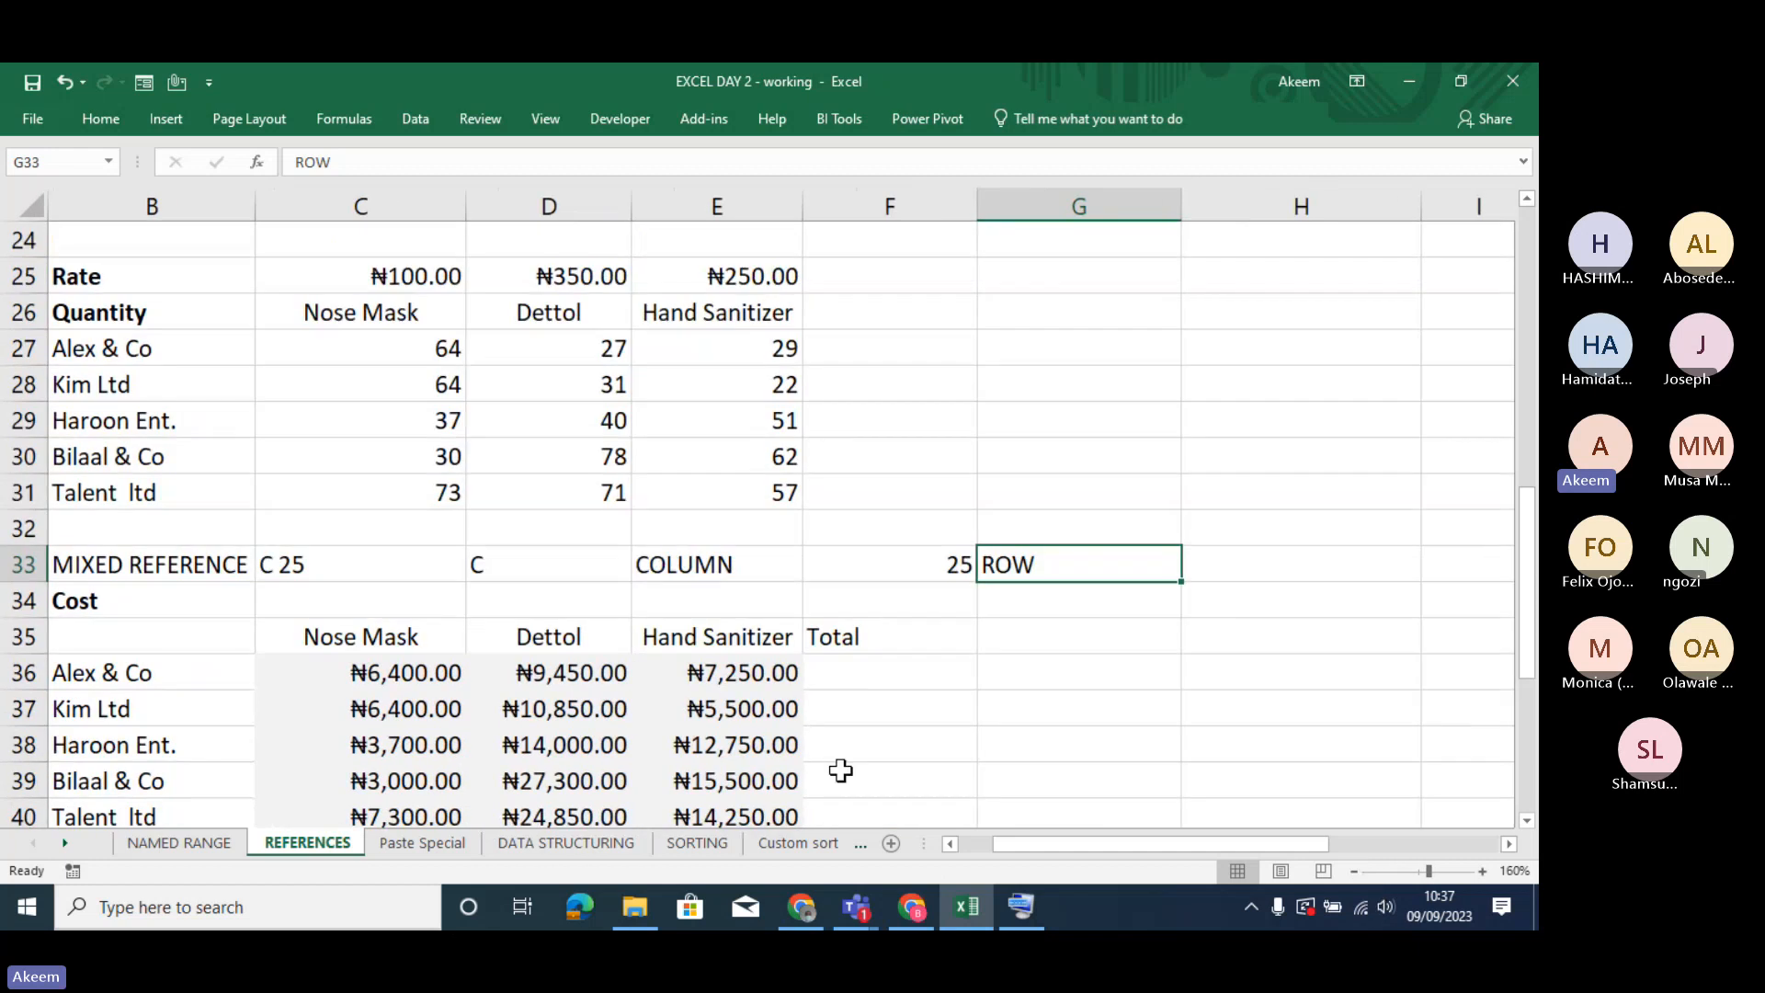
double_click(602, 784)
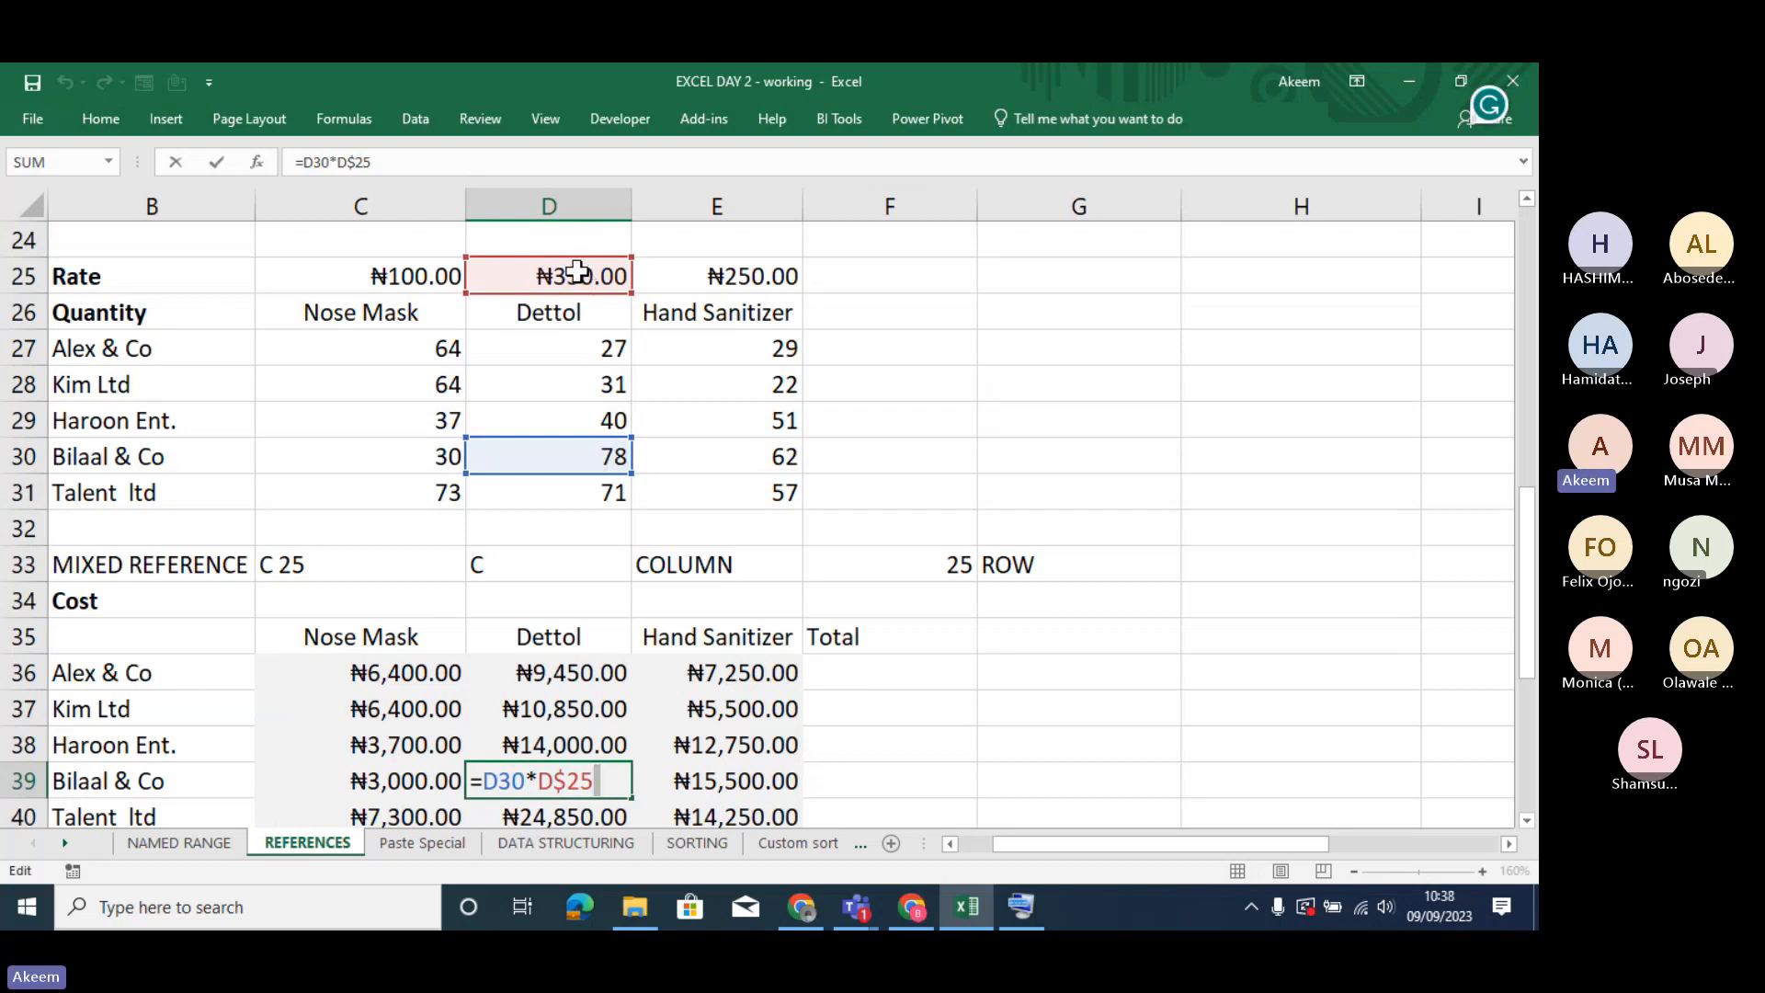
key("Return")
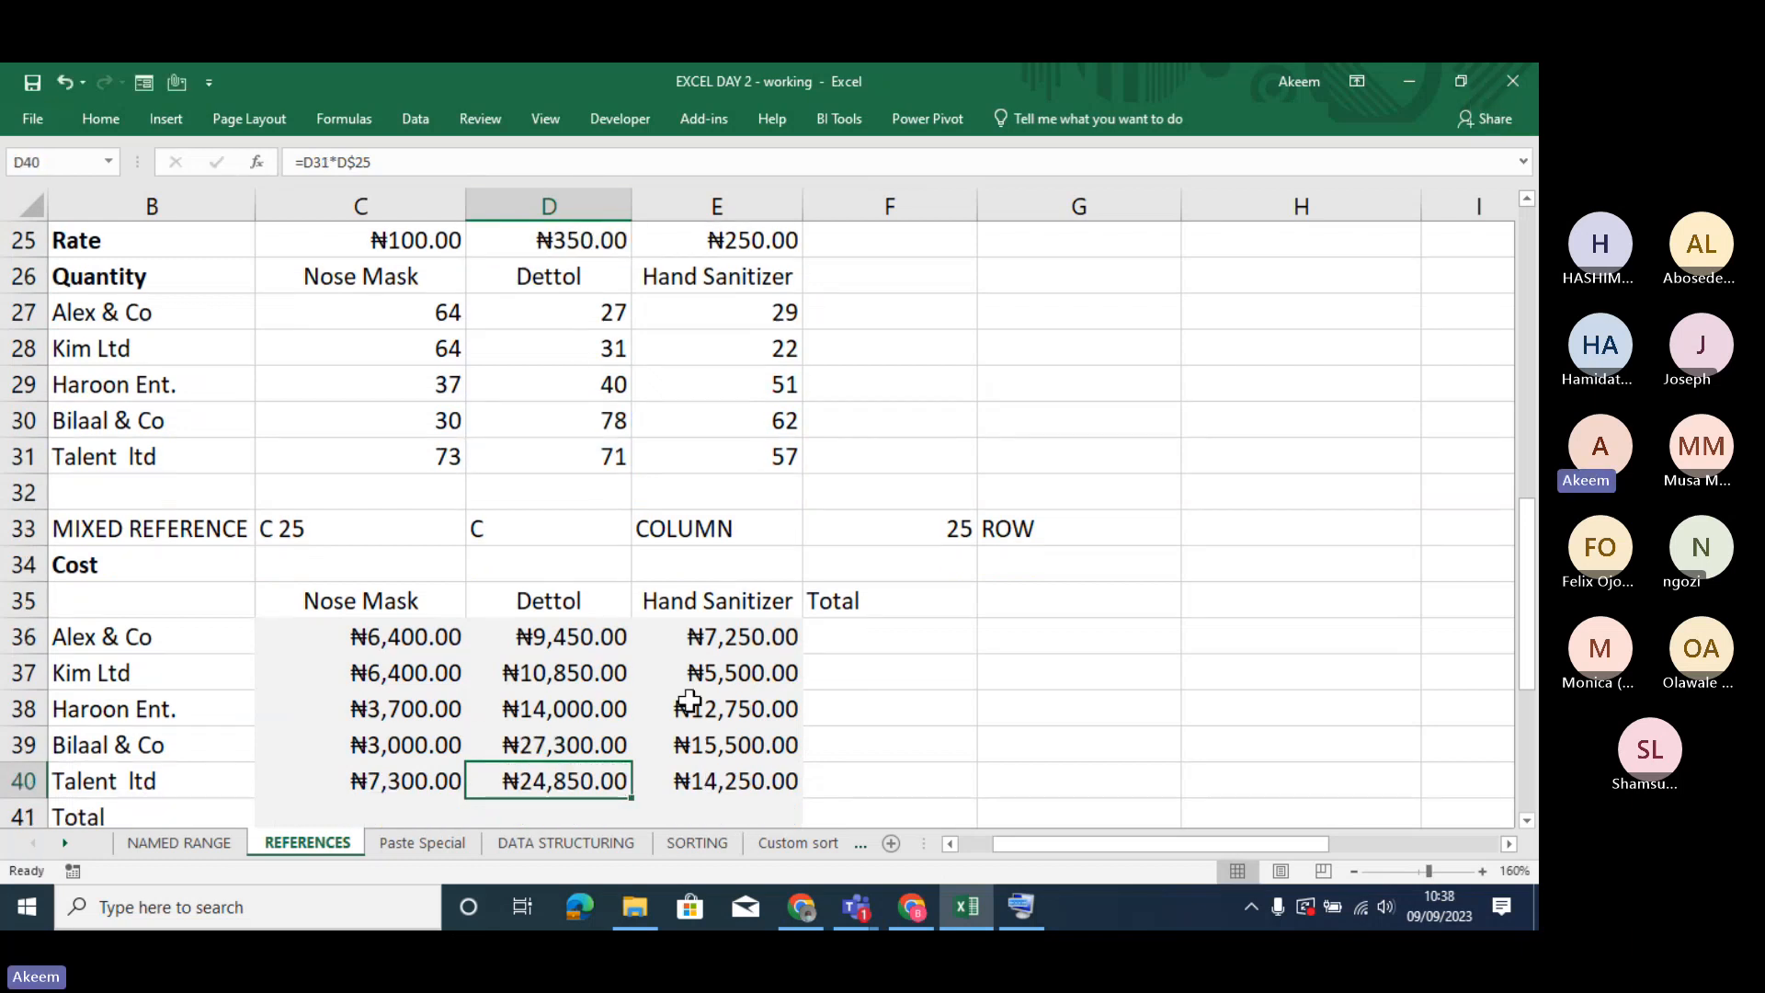
double_click(741, 781)
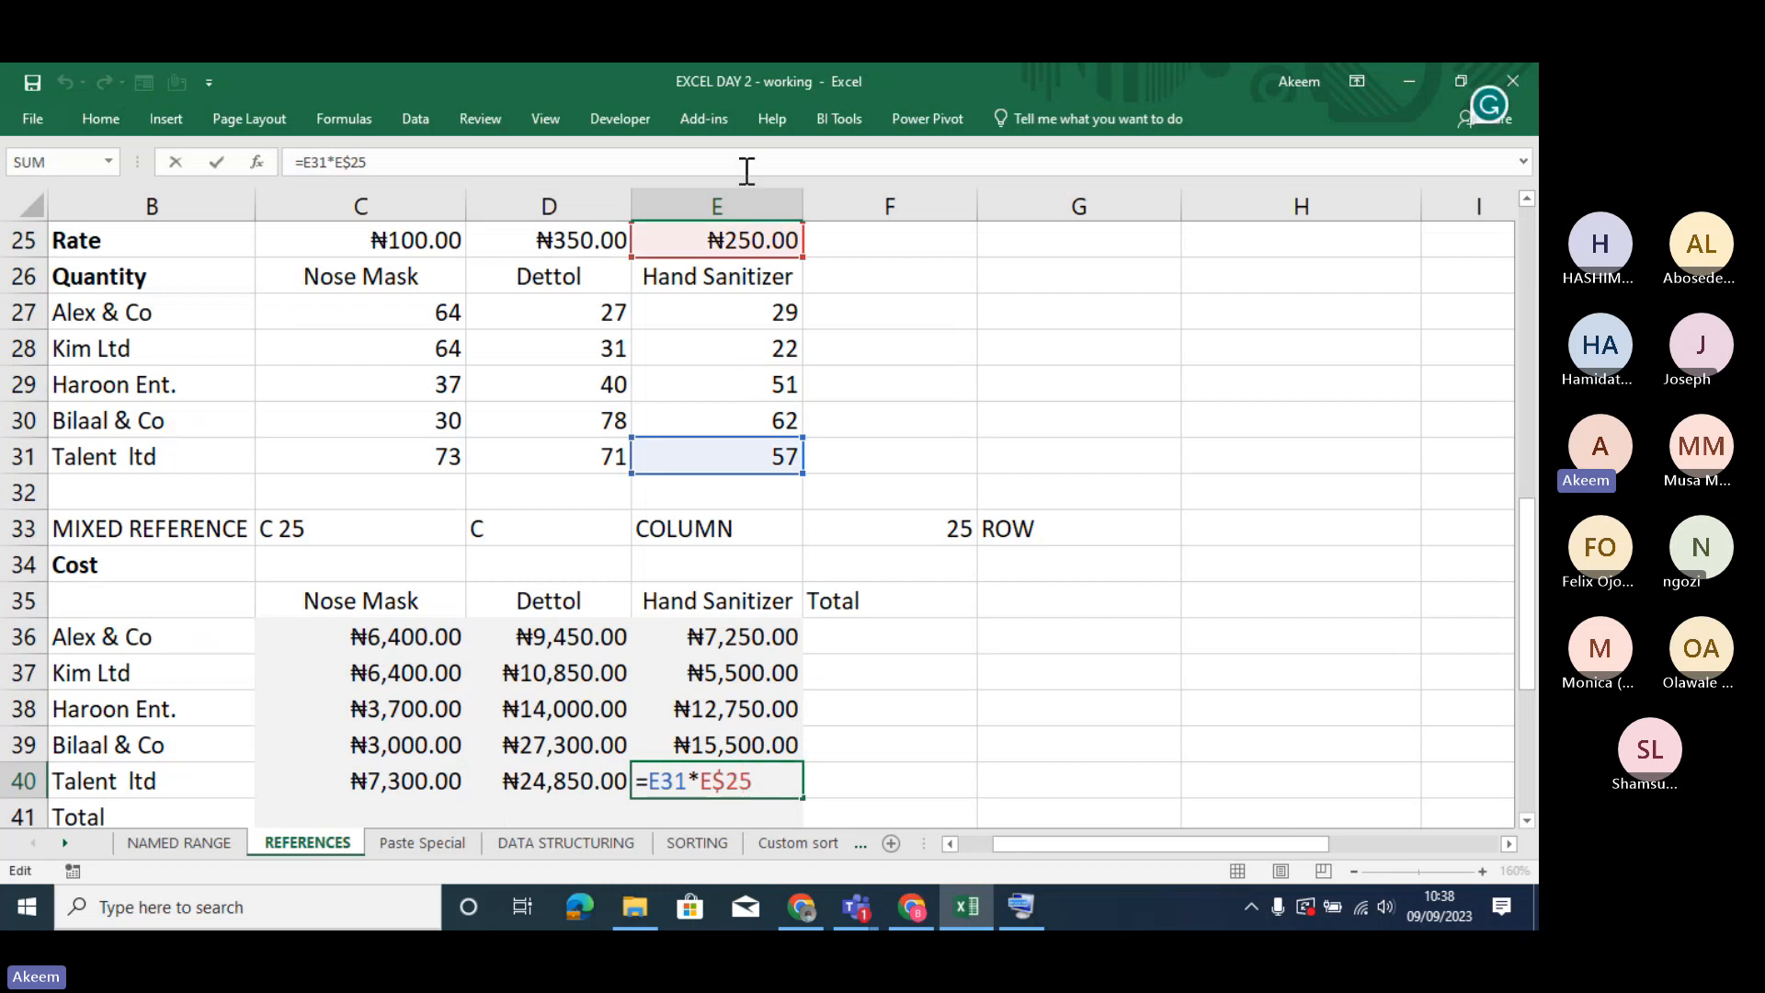
key("Return")
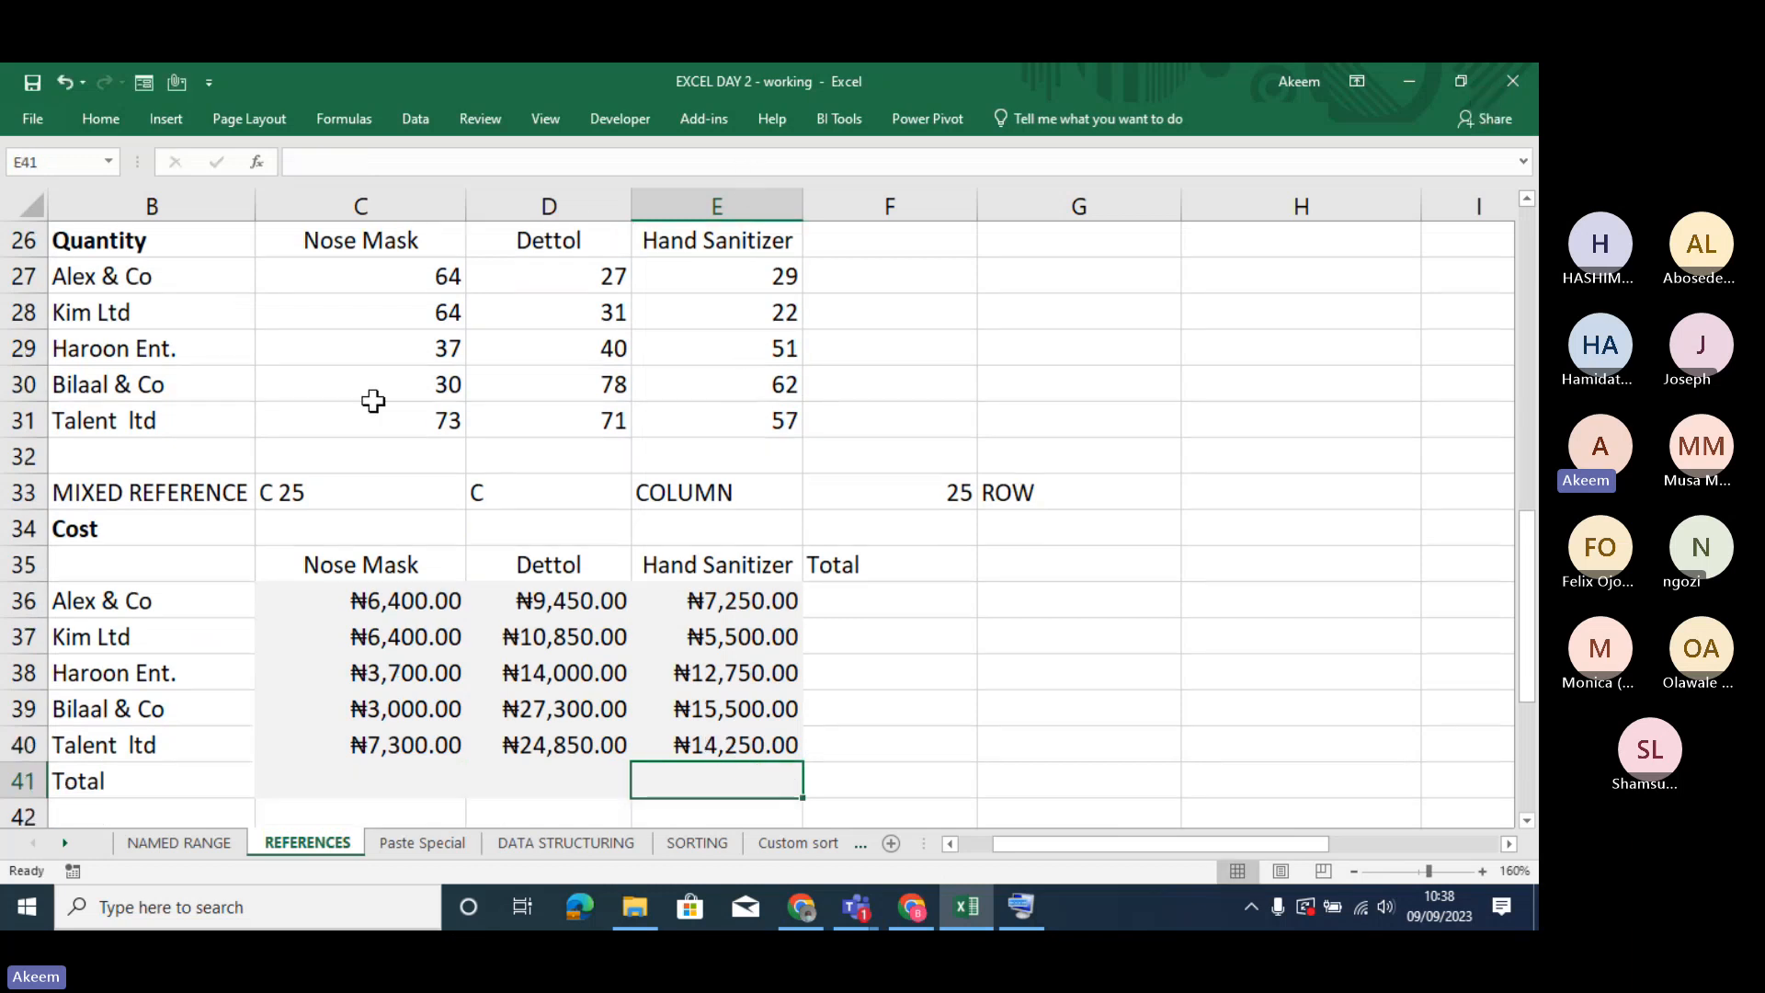
double_click(379, 712)
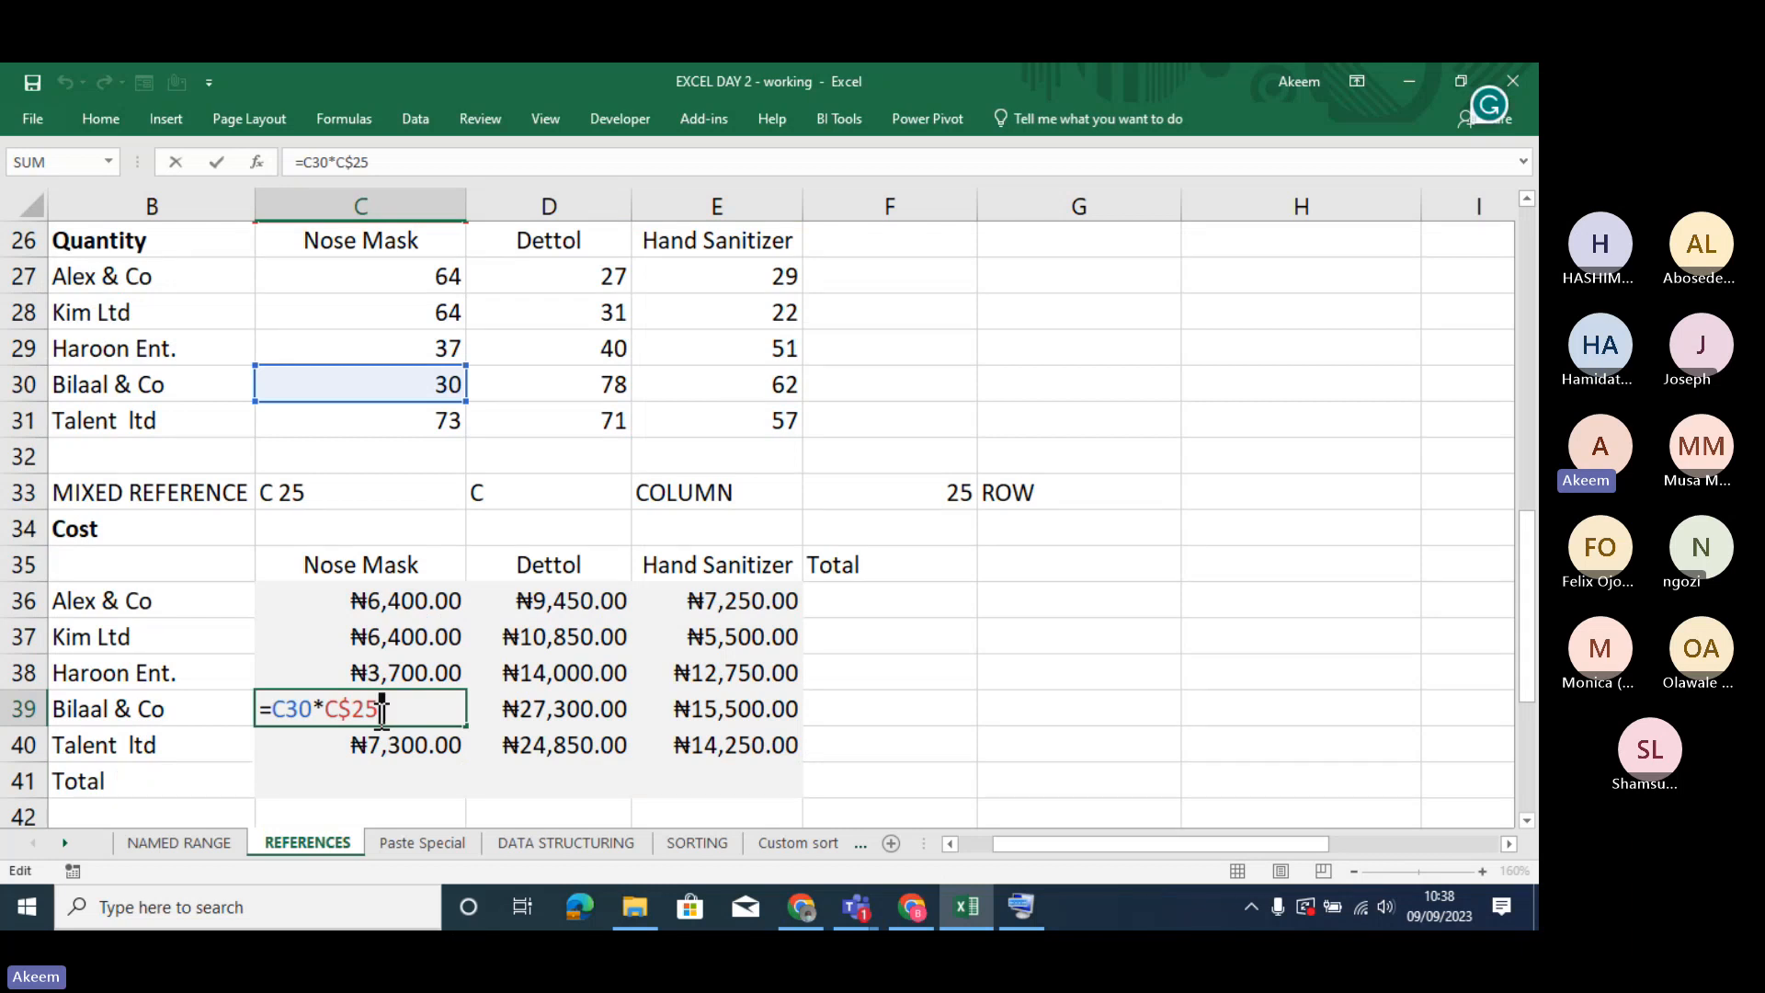
key("Return")
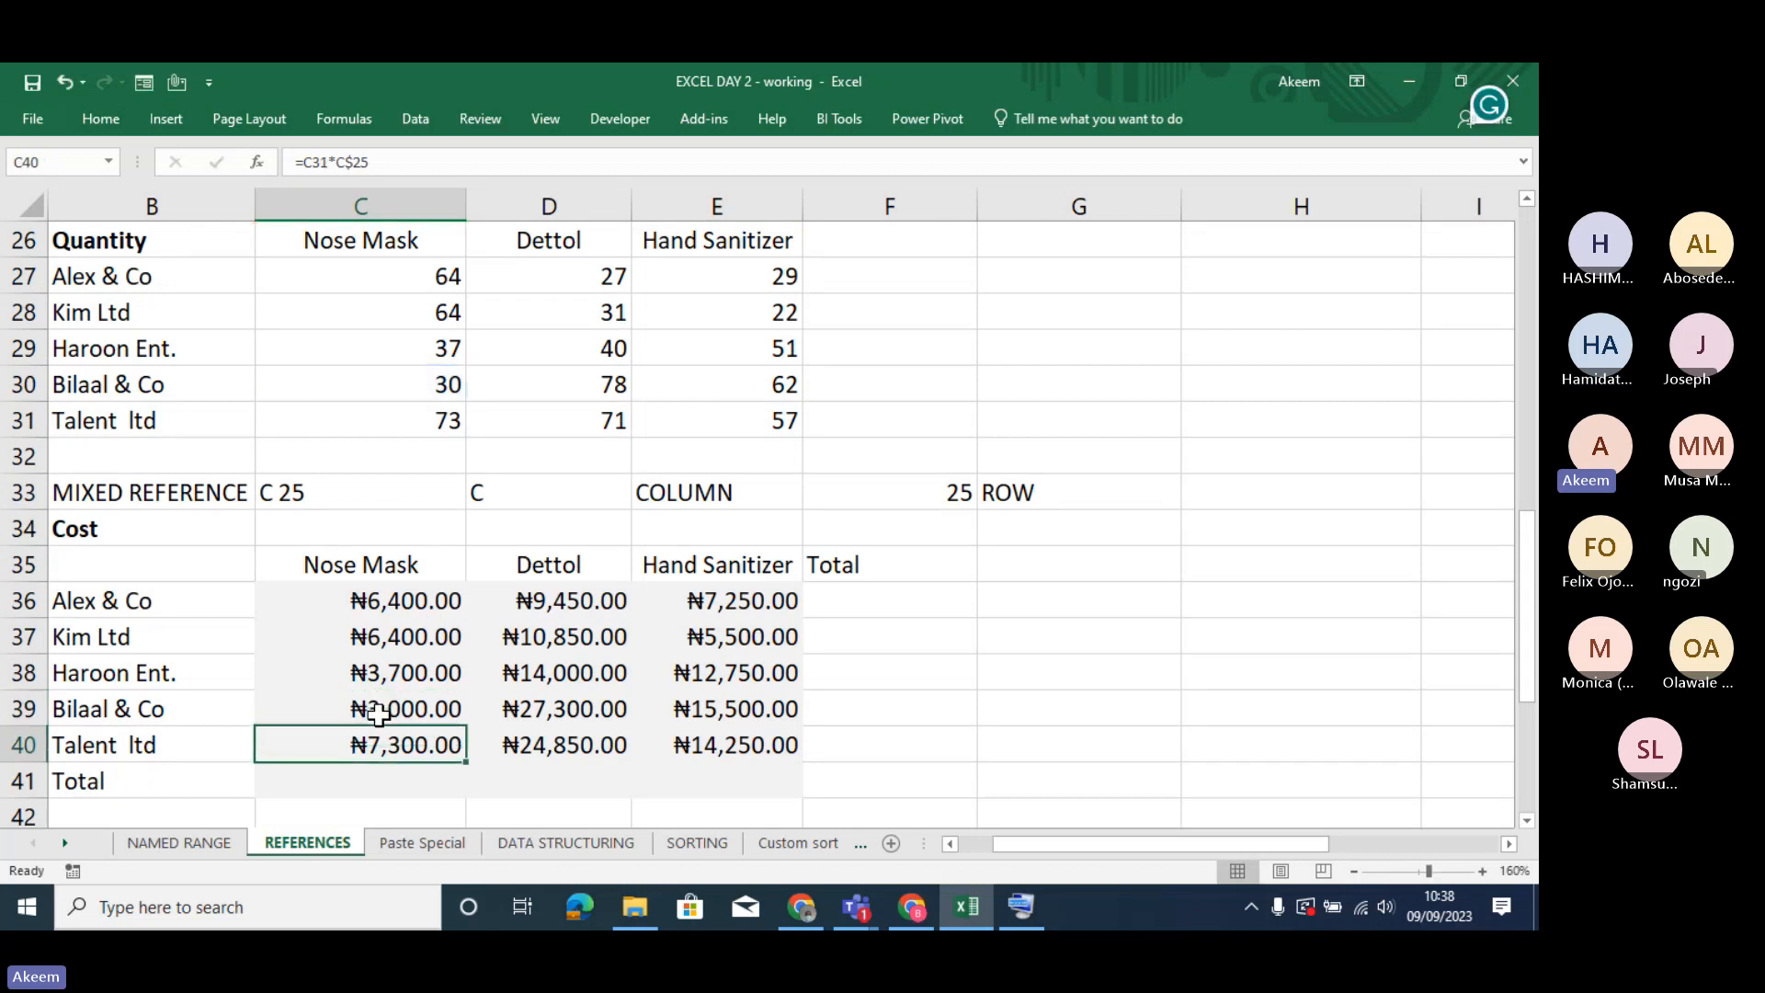
- Go from the C36 cost back to the rate row and examine the rates in C25, D25 and E25
left_click(404, 602)
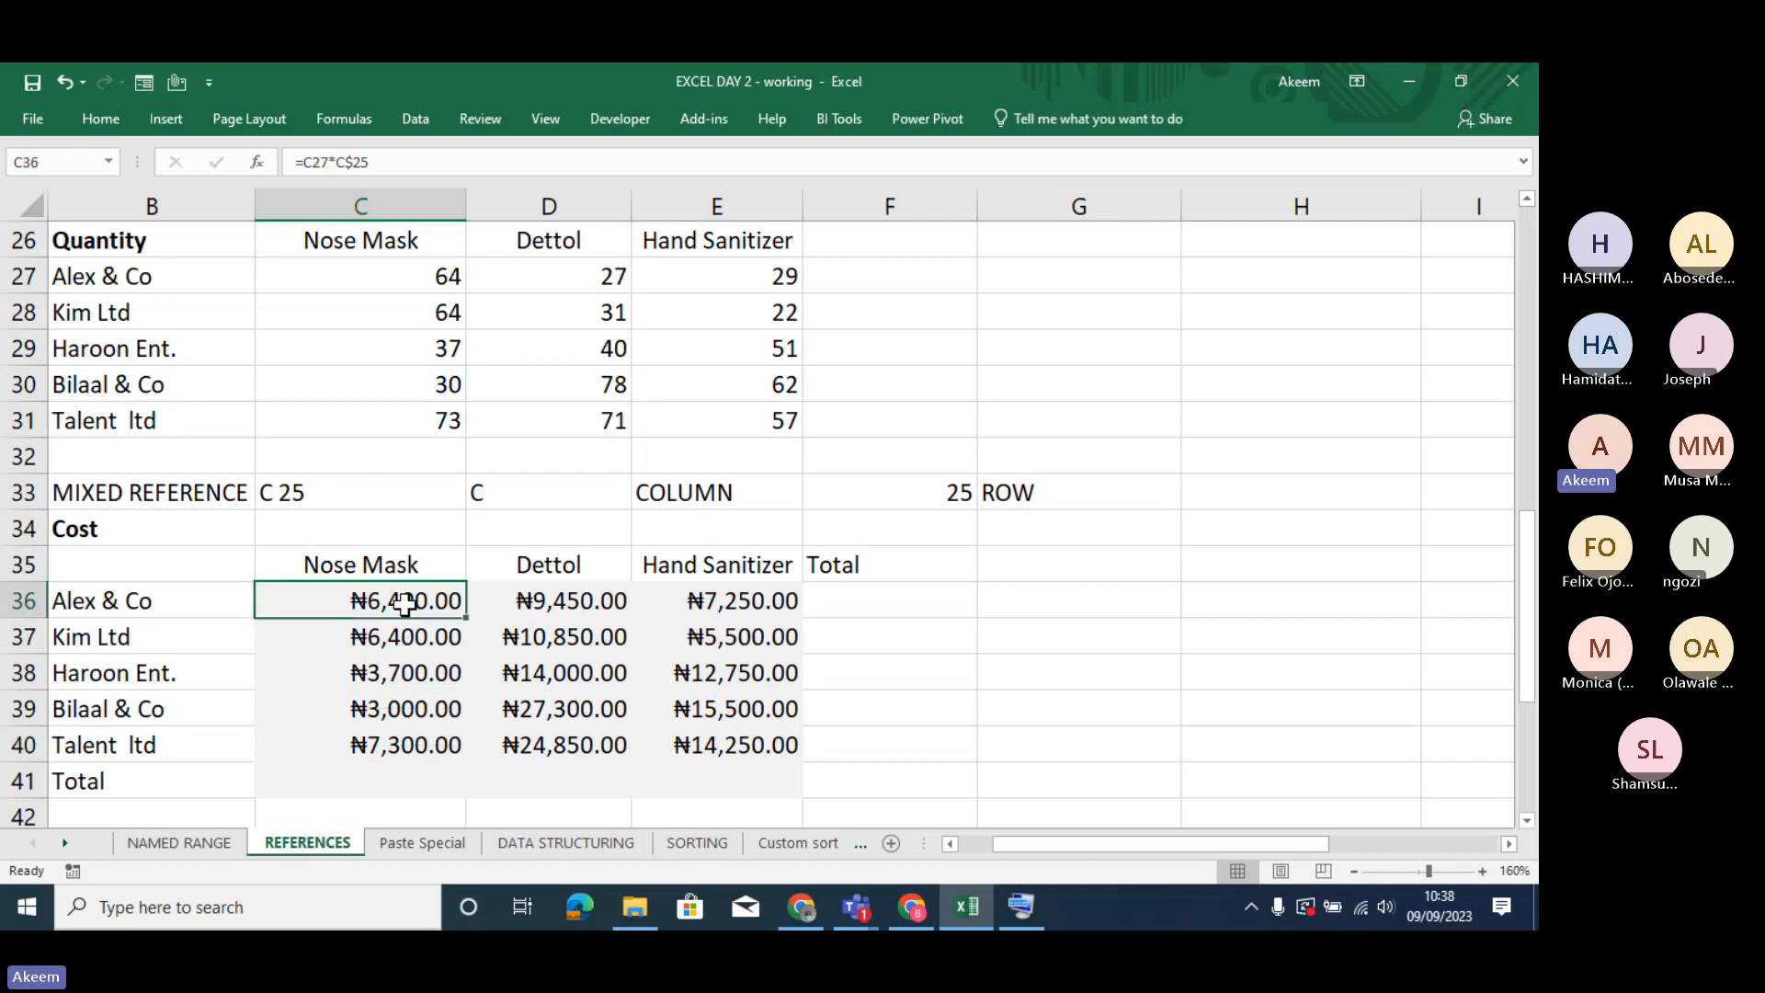
left_click(304, 306)
key("Up")
key("Up")
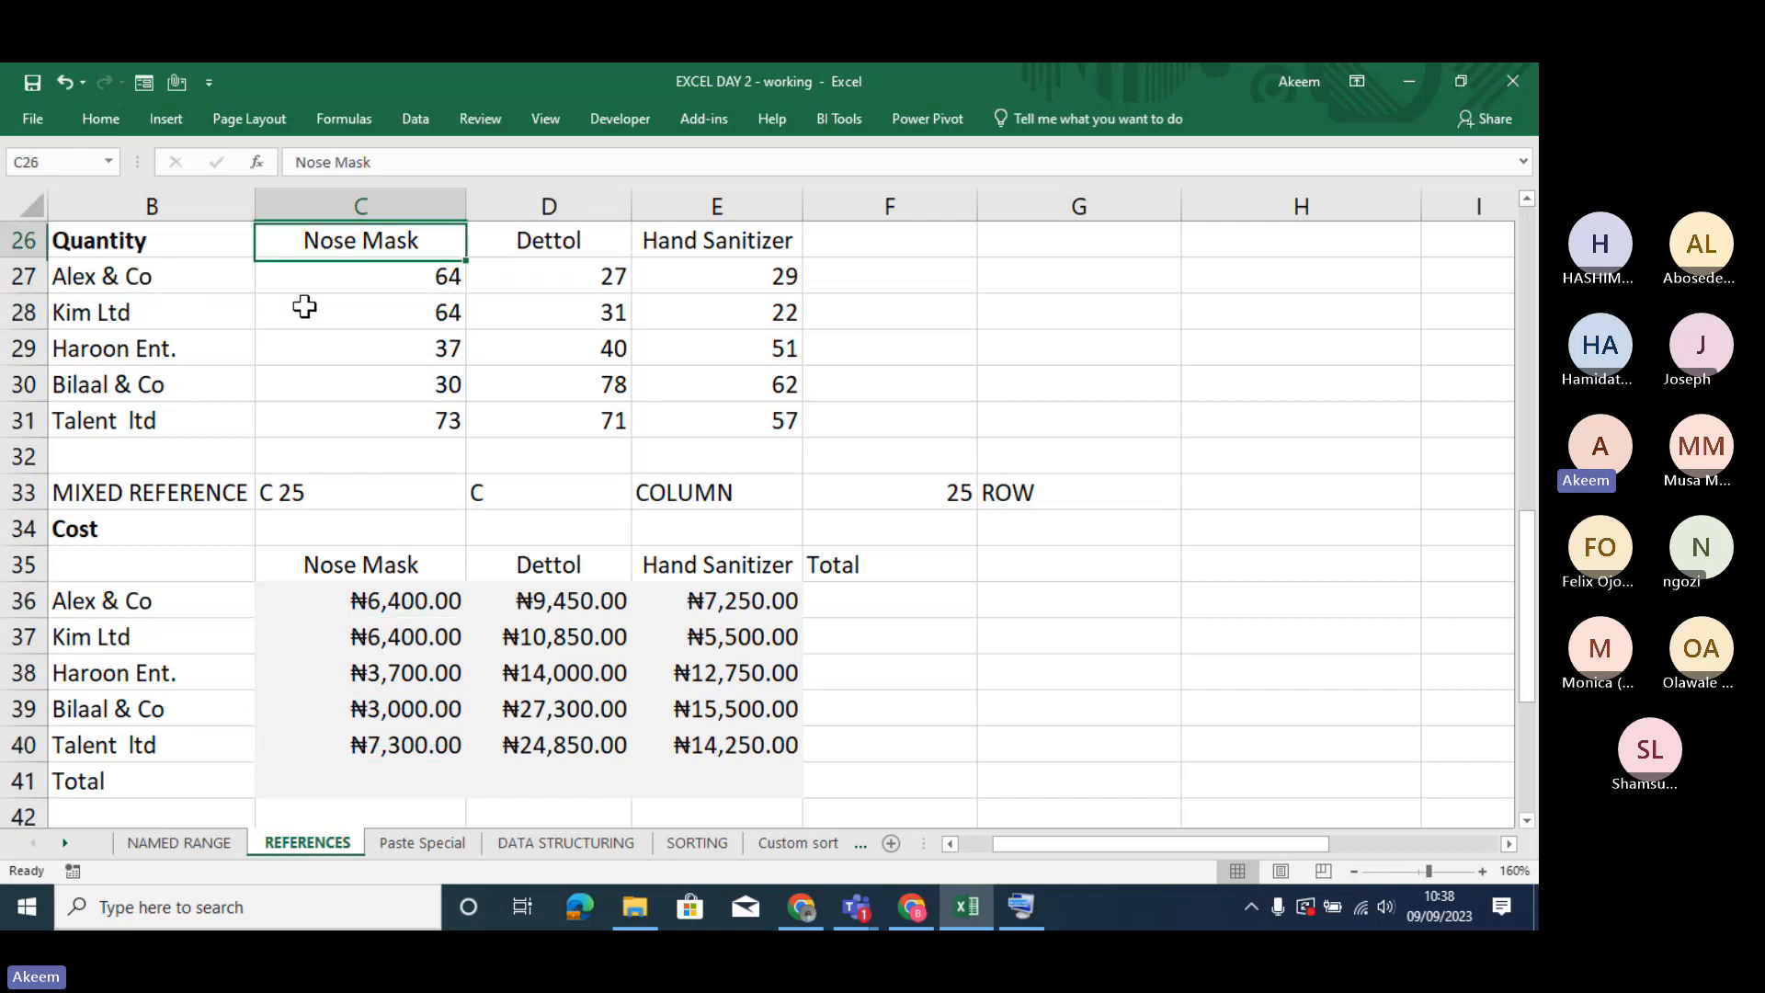
key("Up")
key("Up")
key("Up")
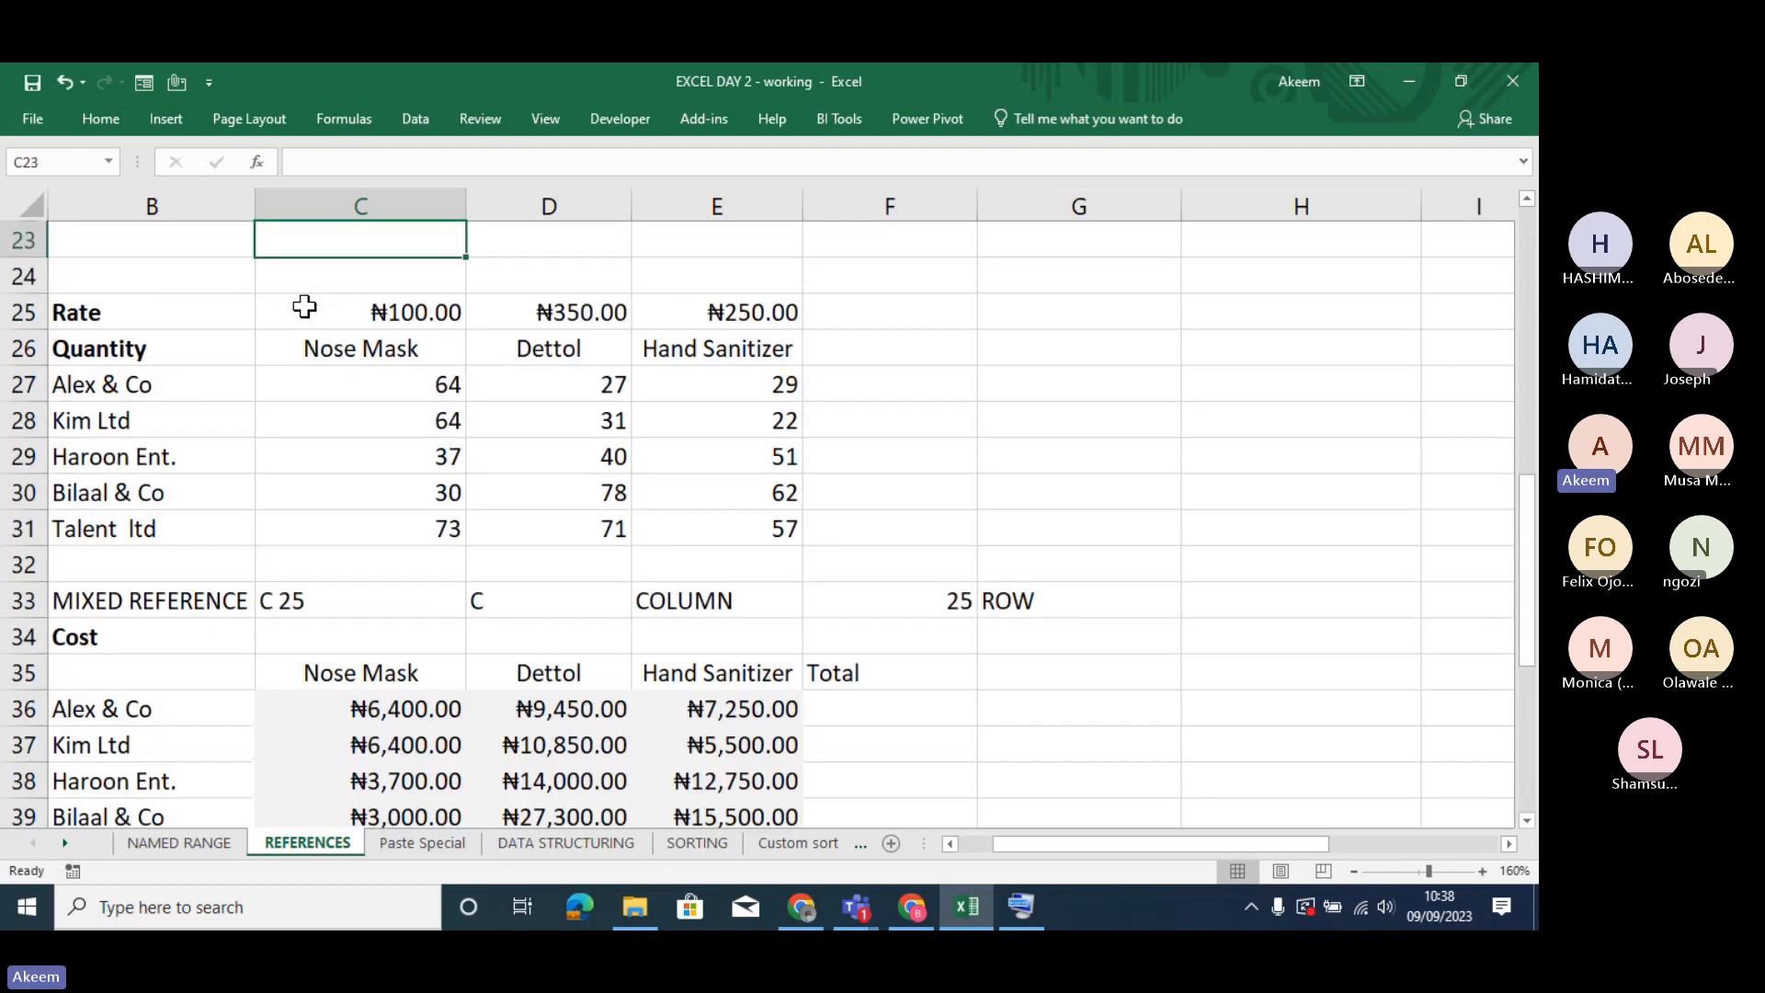
left_click(410, 307)
left_click(548, 311)
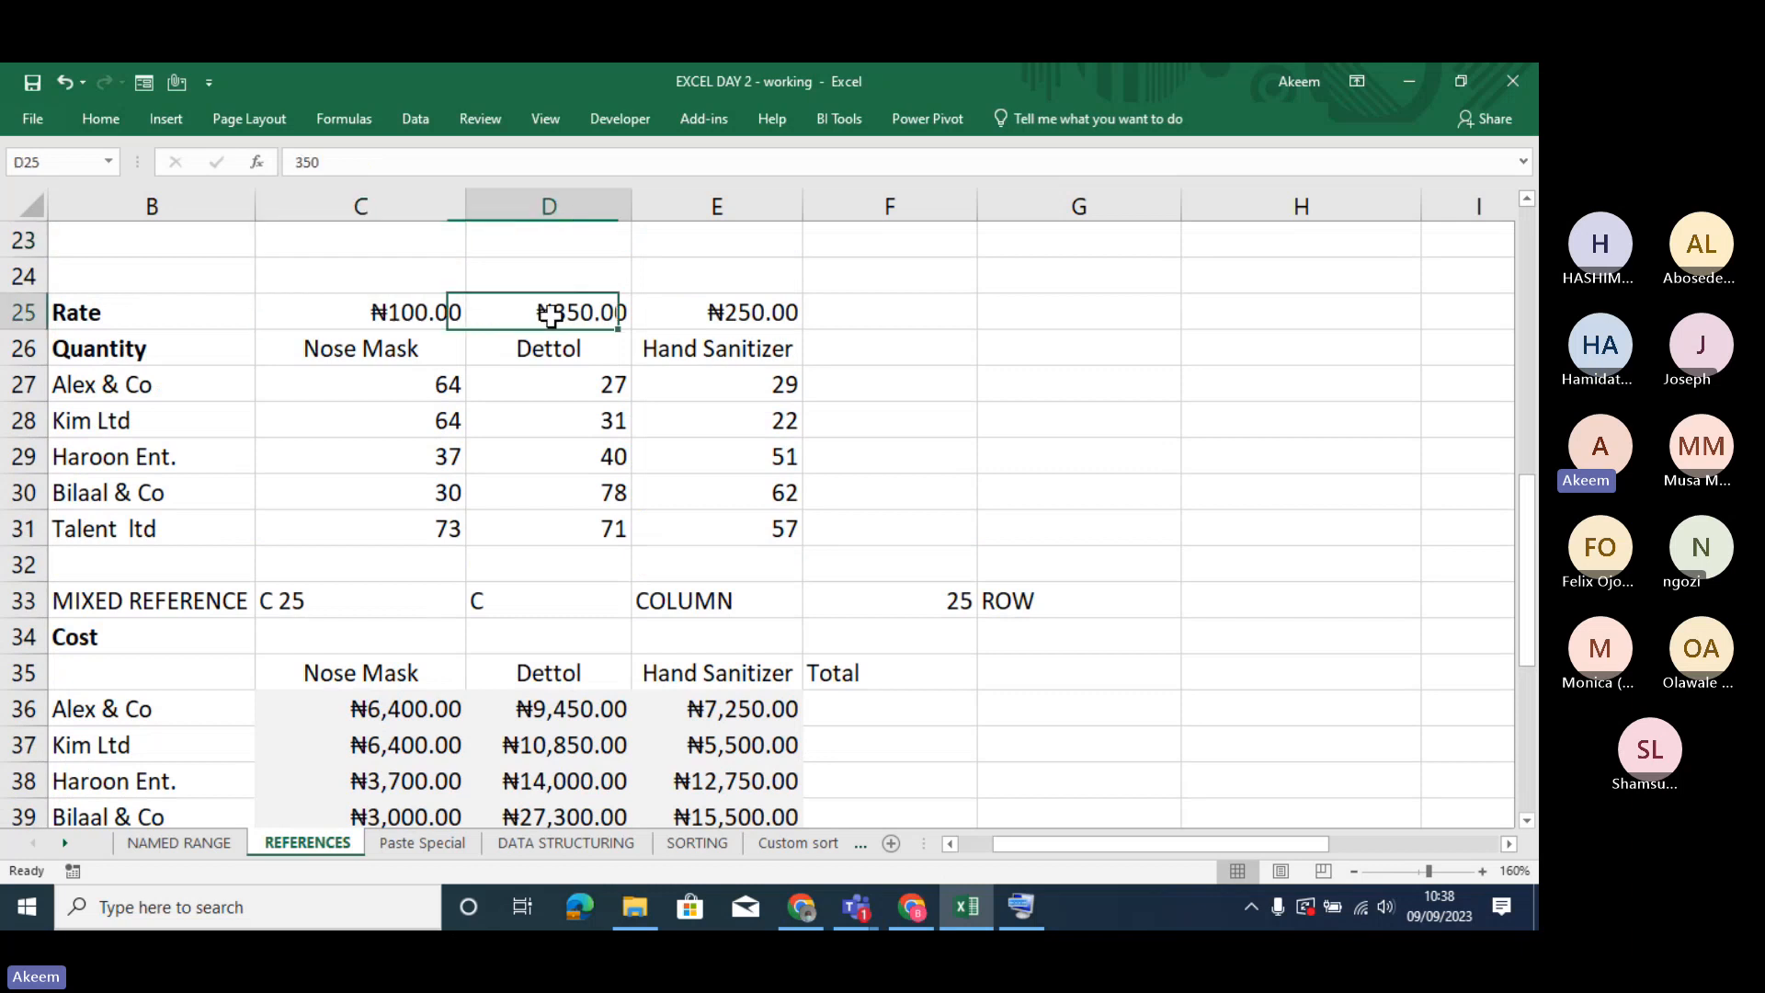
left_click(711, 322)
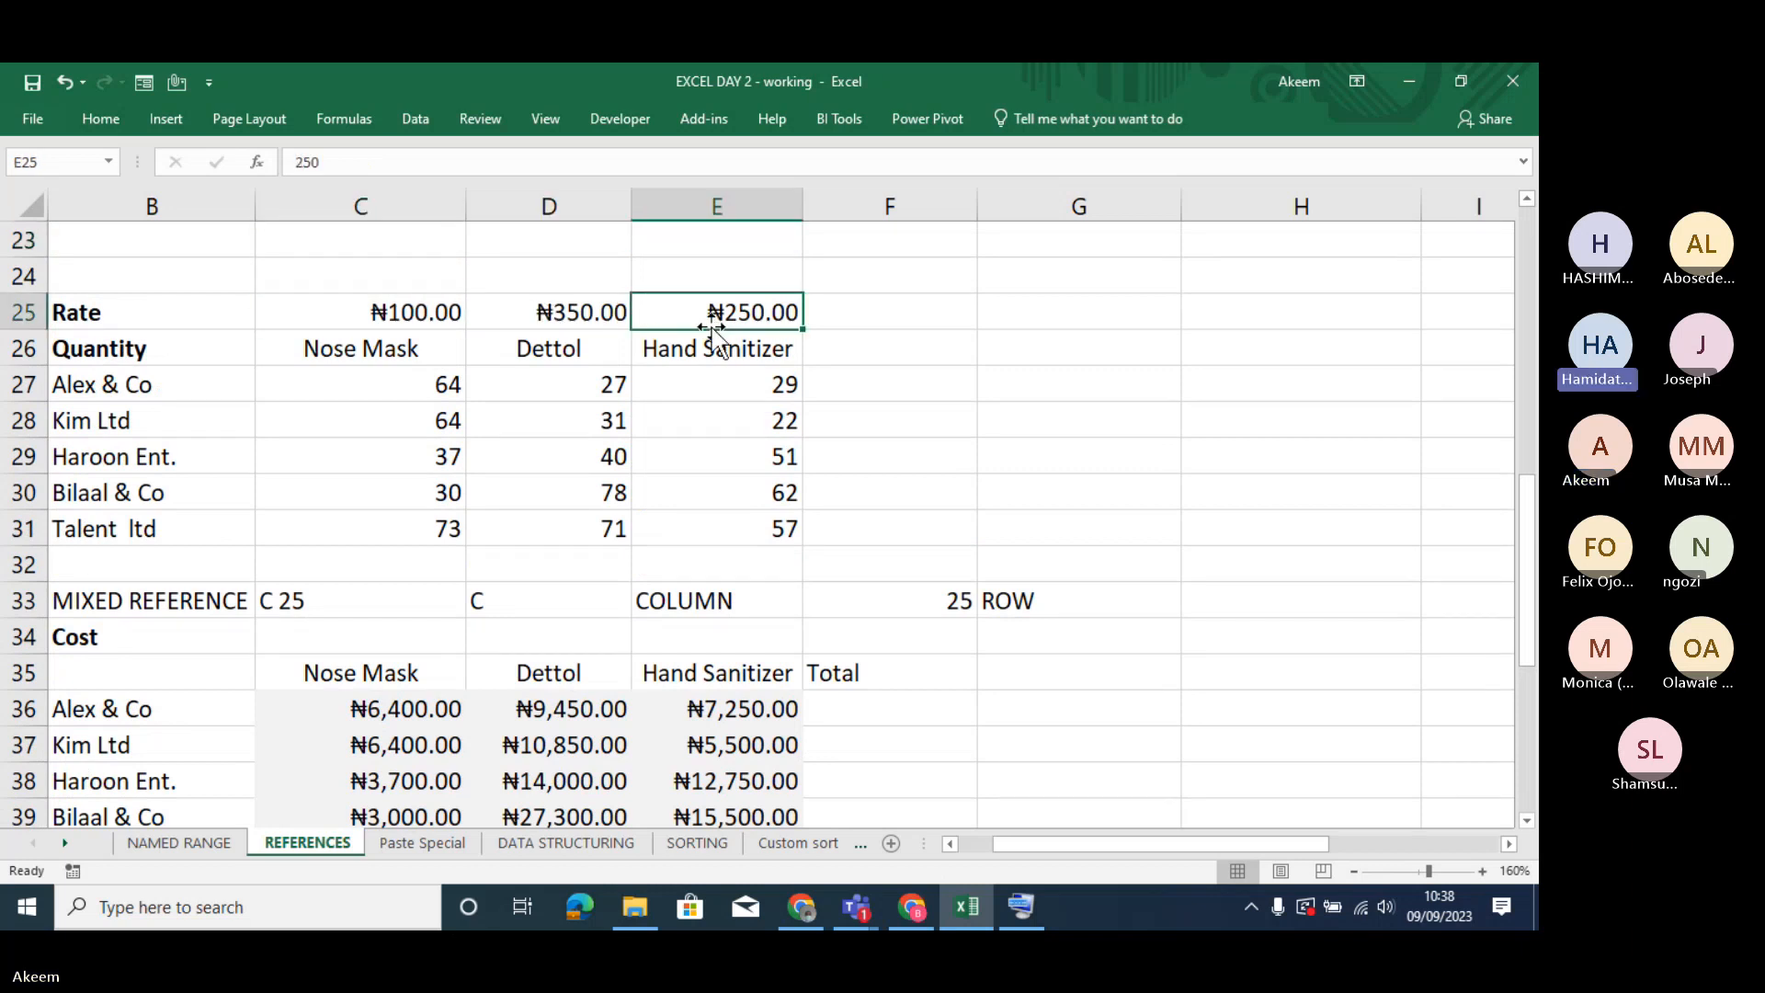
- Open the C36 formula to review its quantity and row-locked rate references, leaving it unchanged
left_click(439, 709)
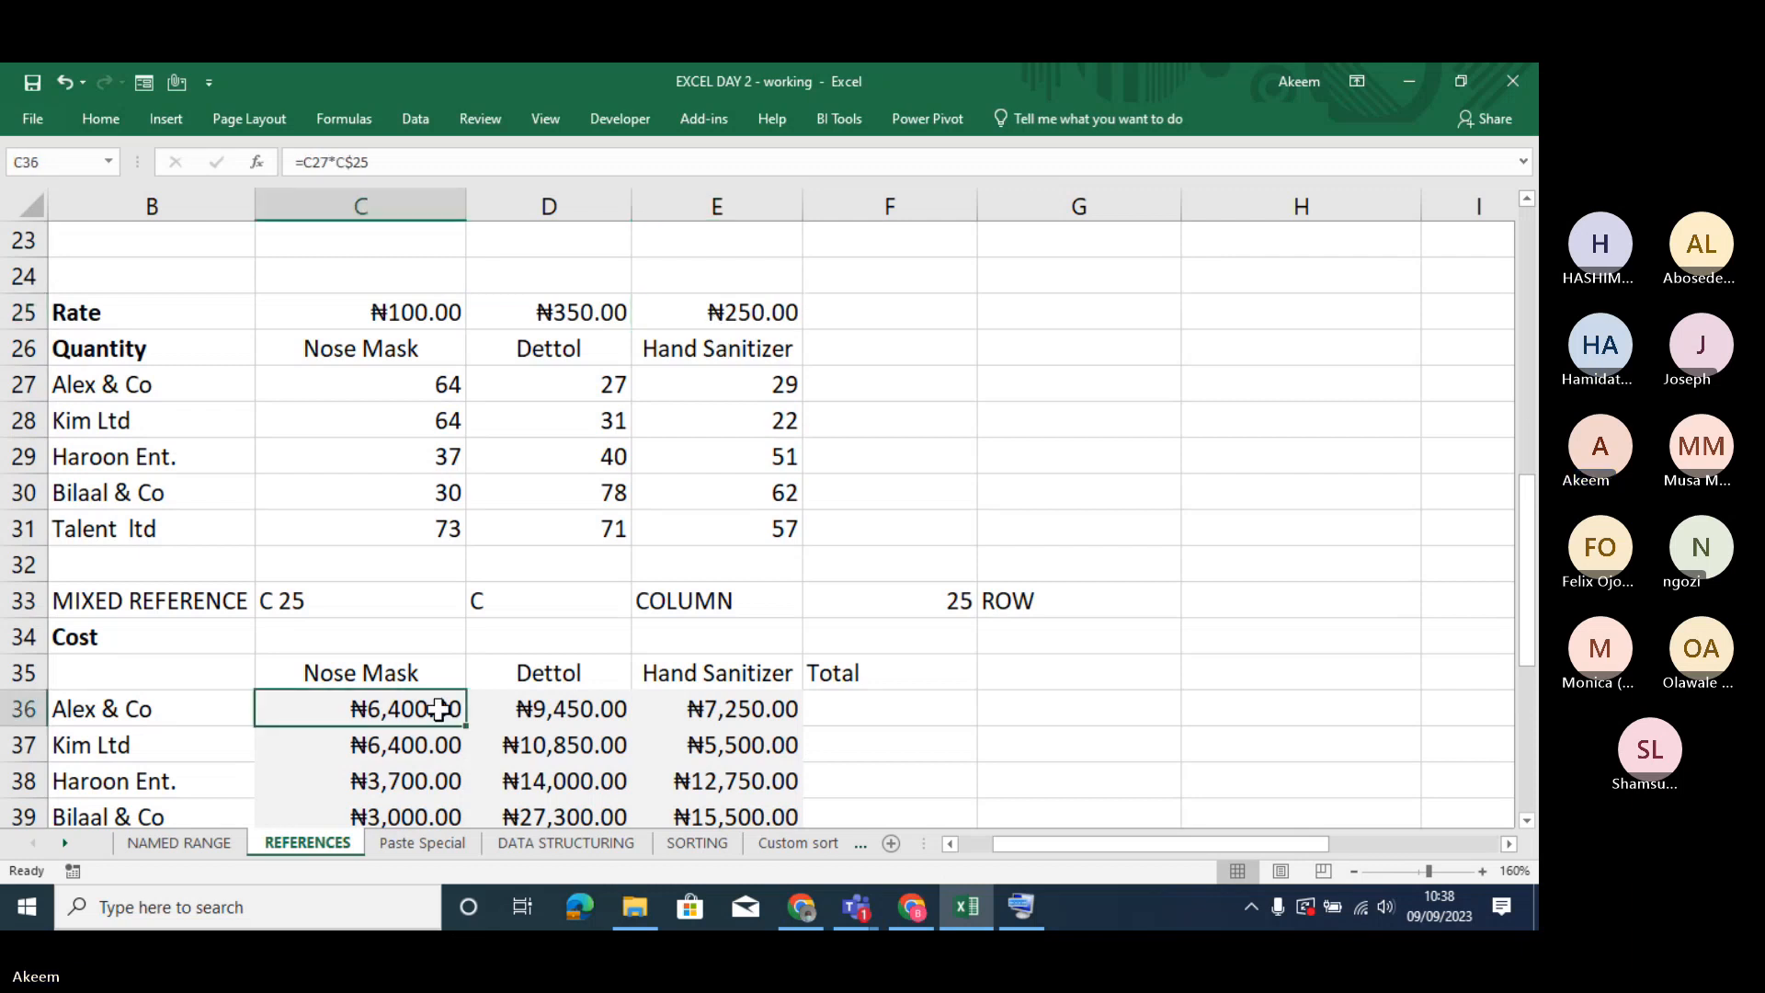
left_click(324, 162)
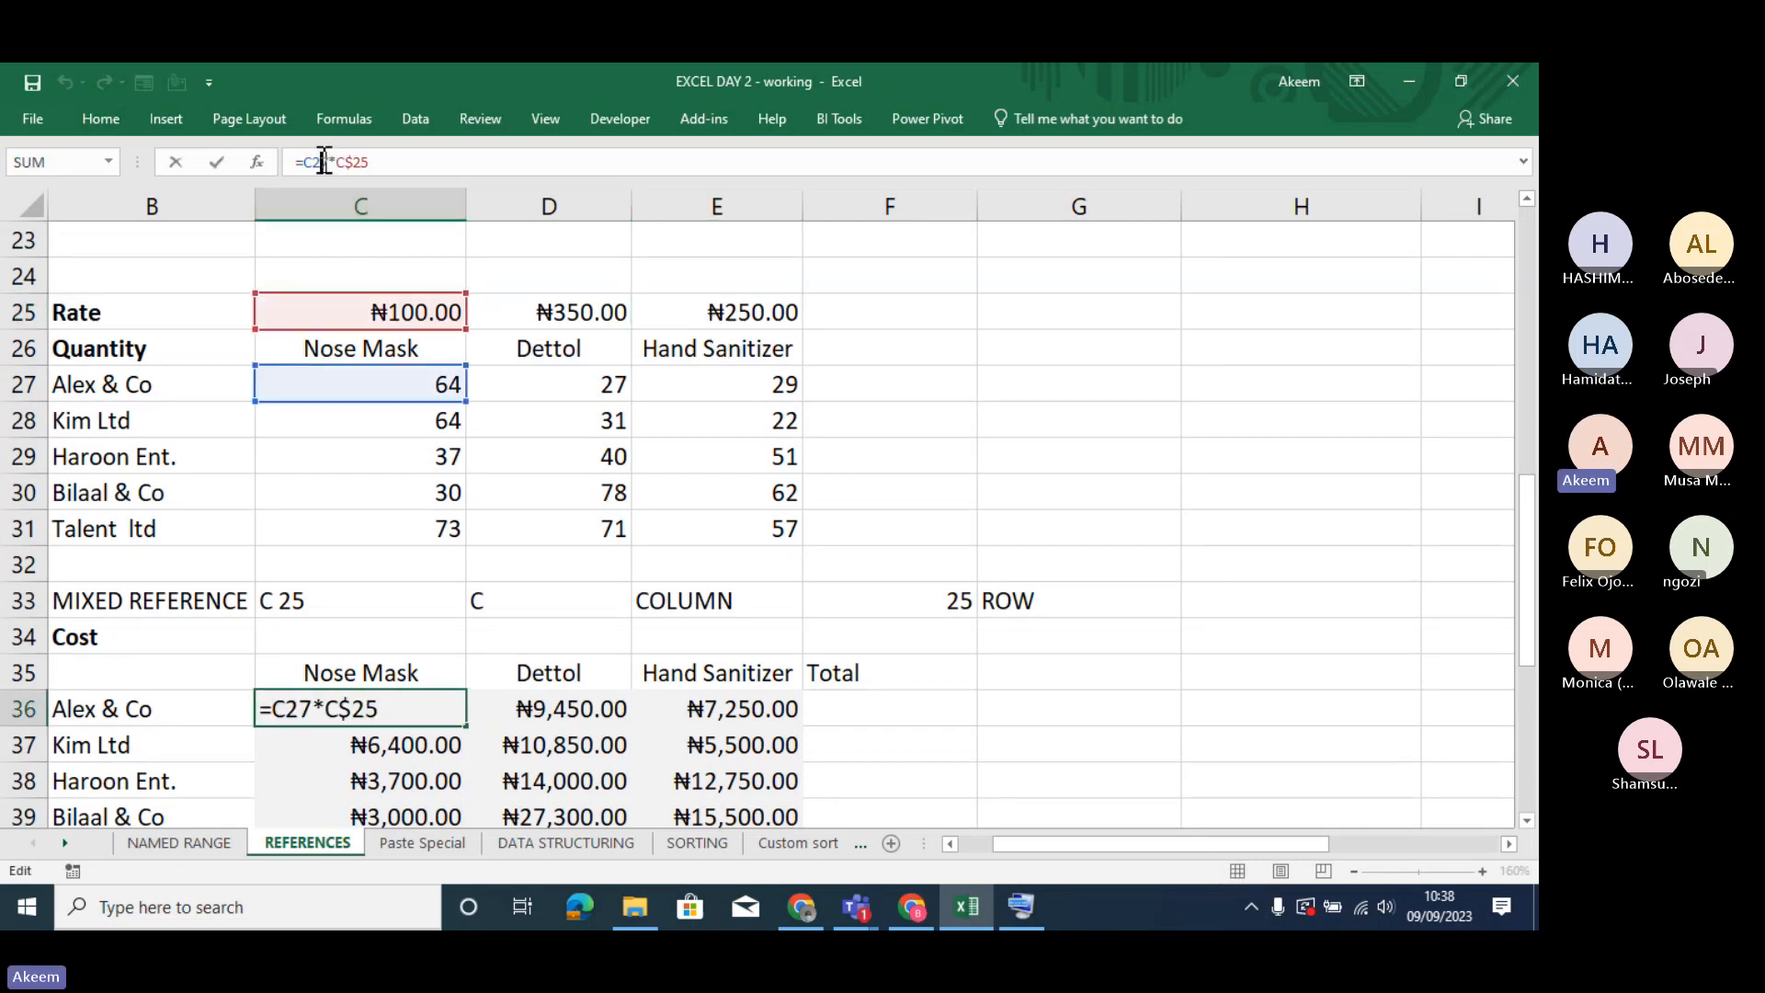
left_click(107, 116)
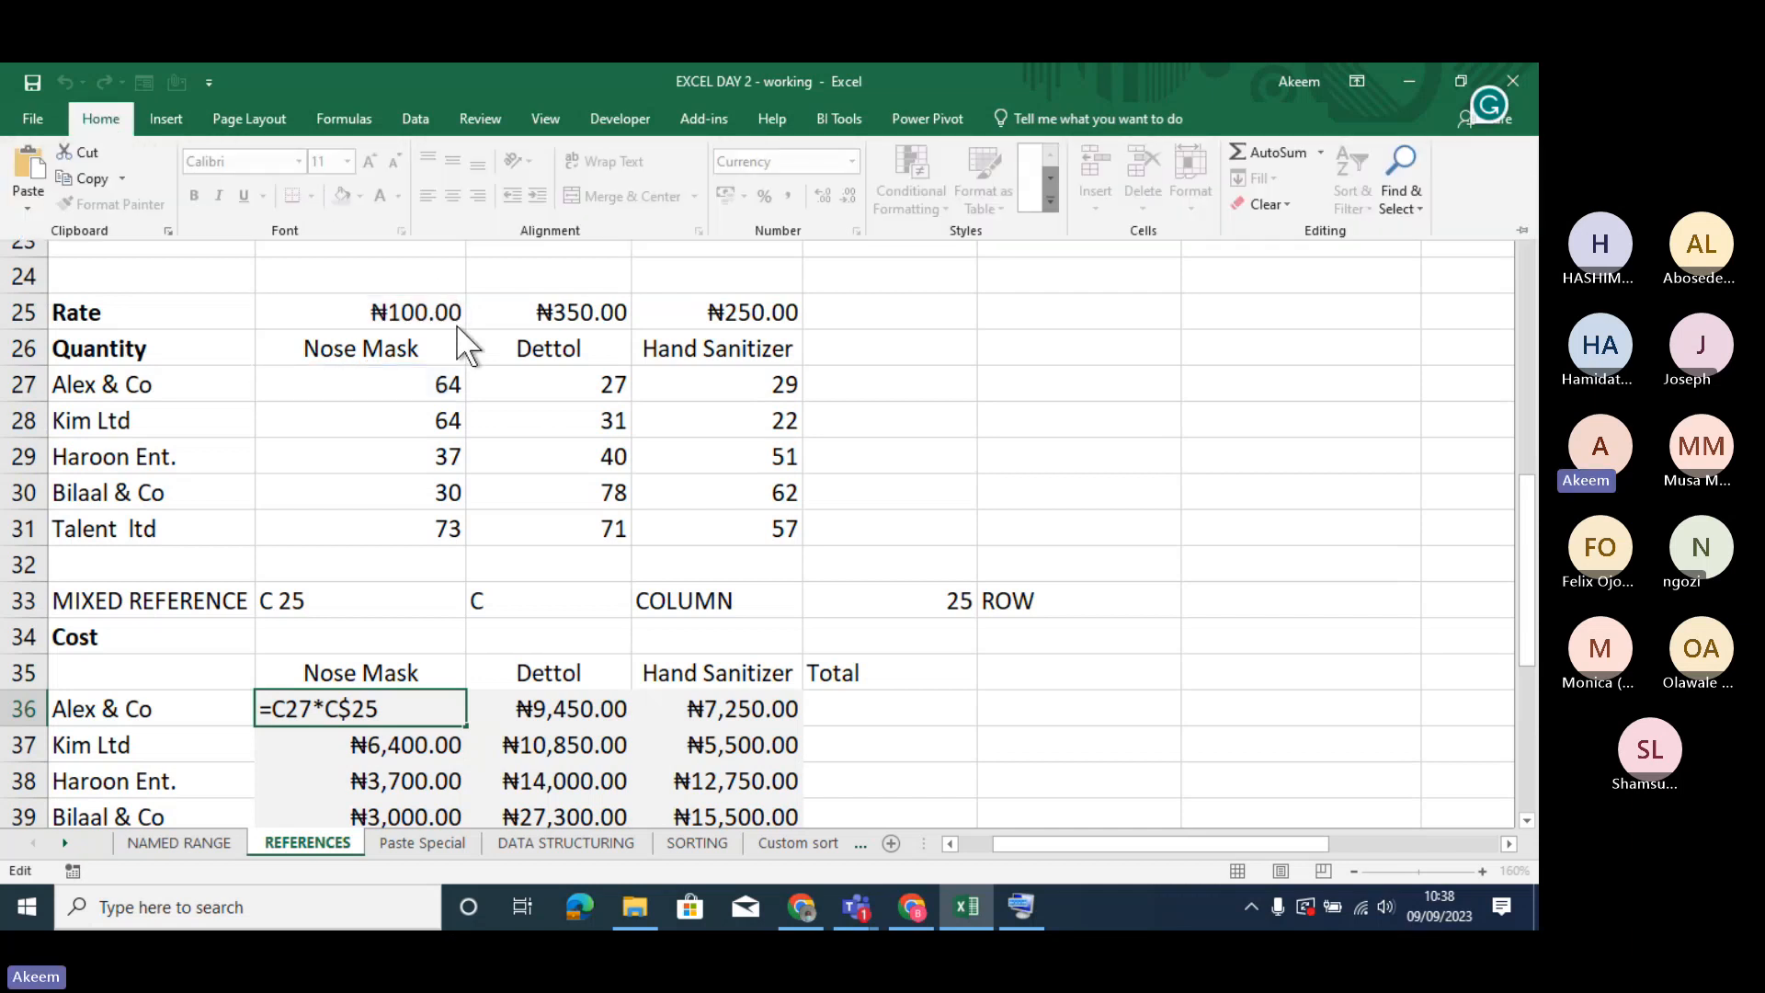
left_click(592, 719)
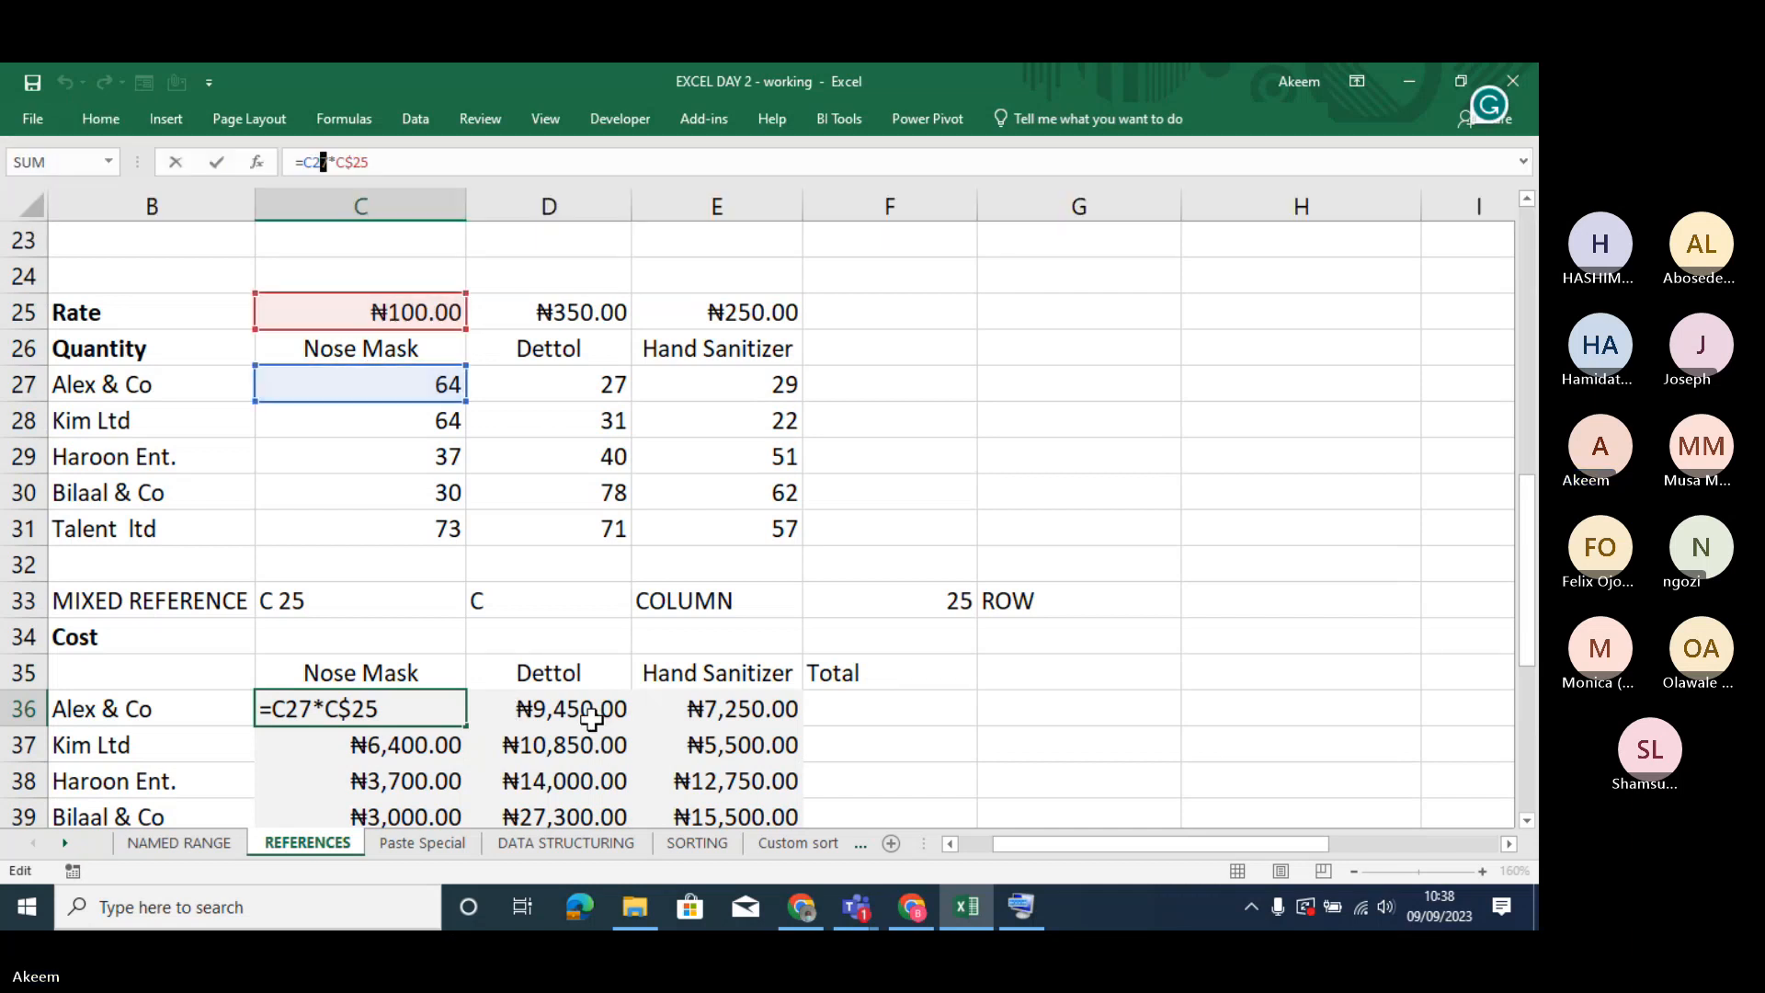
key("Return")
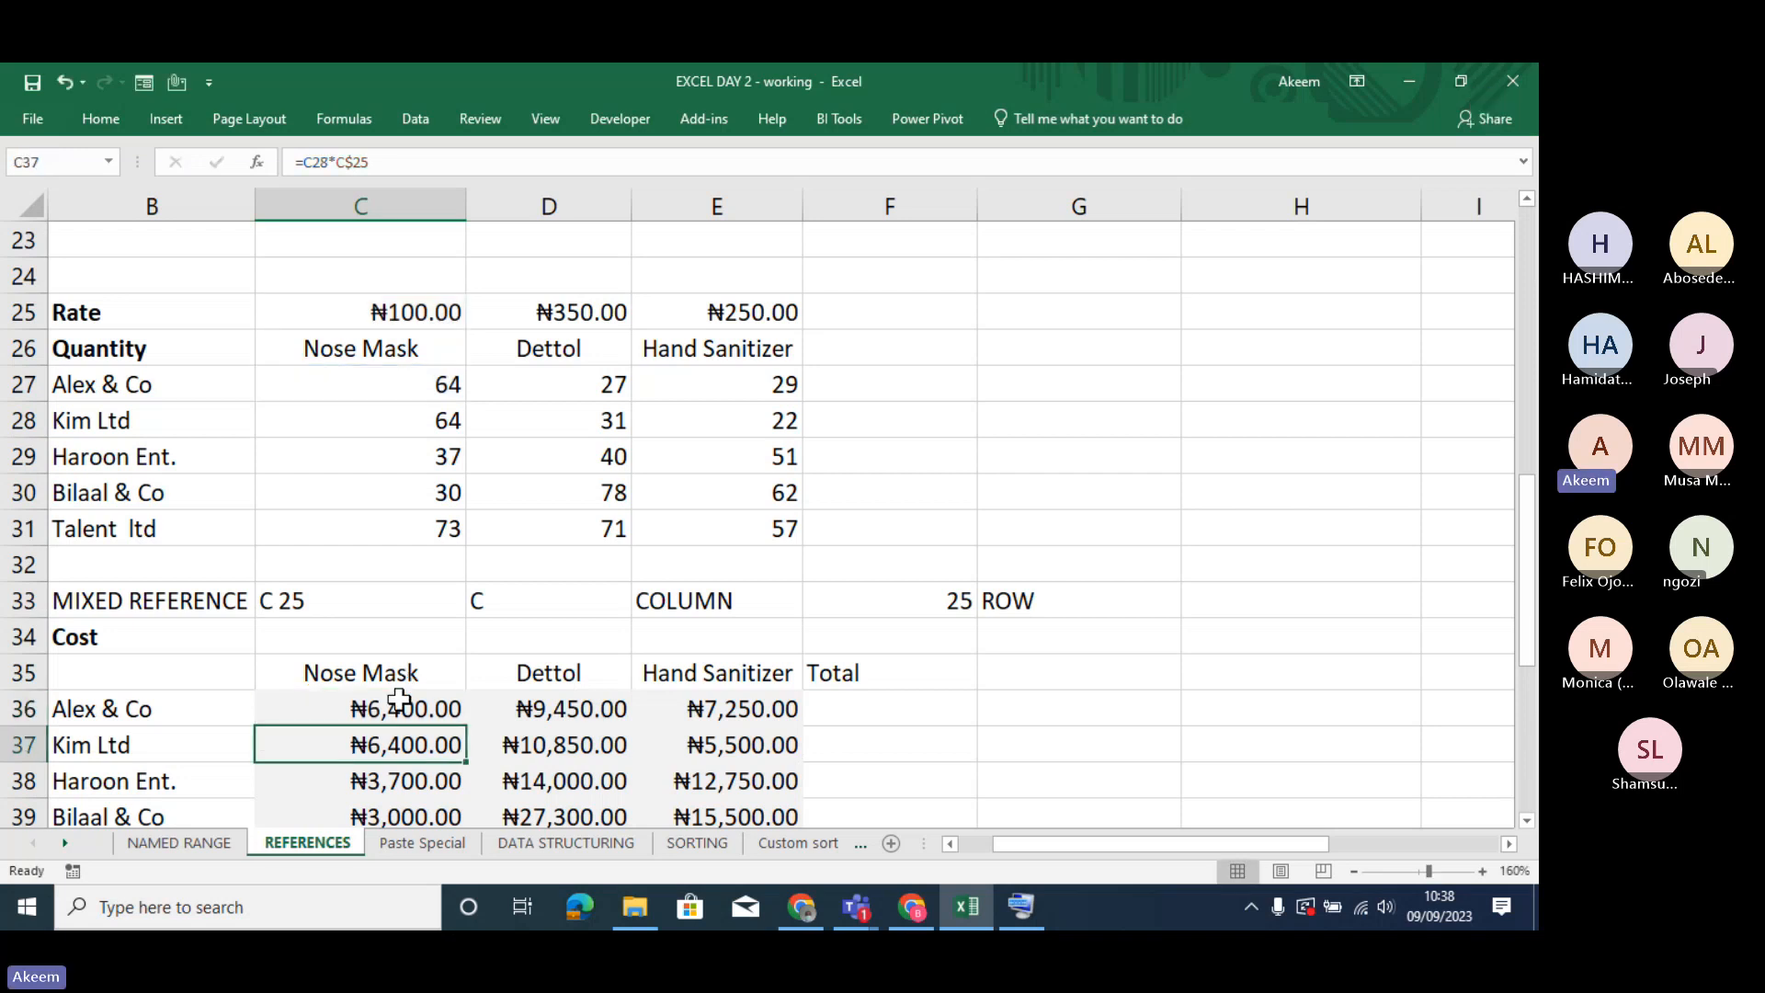
- Increase the font size of cell C36 to 16
left_click(399, 701)
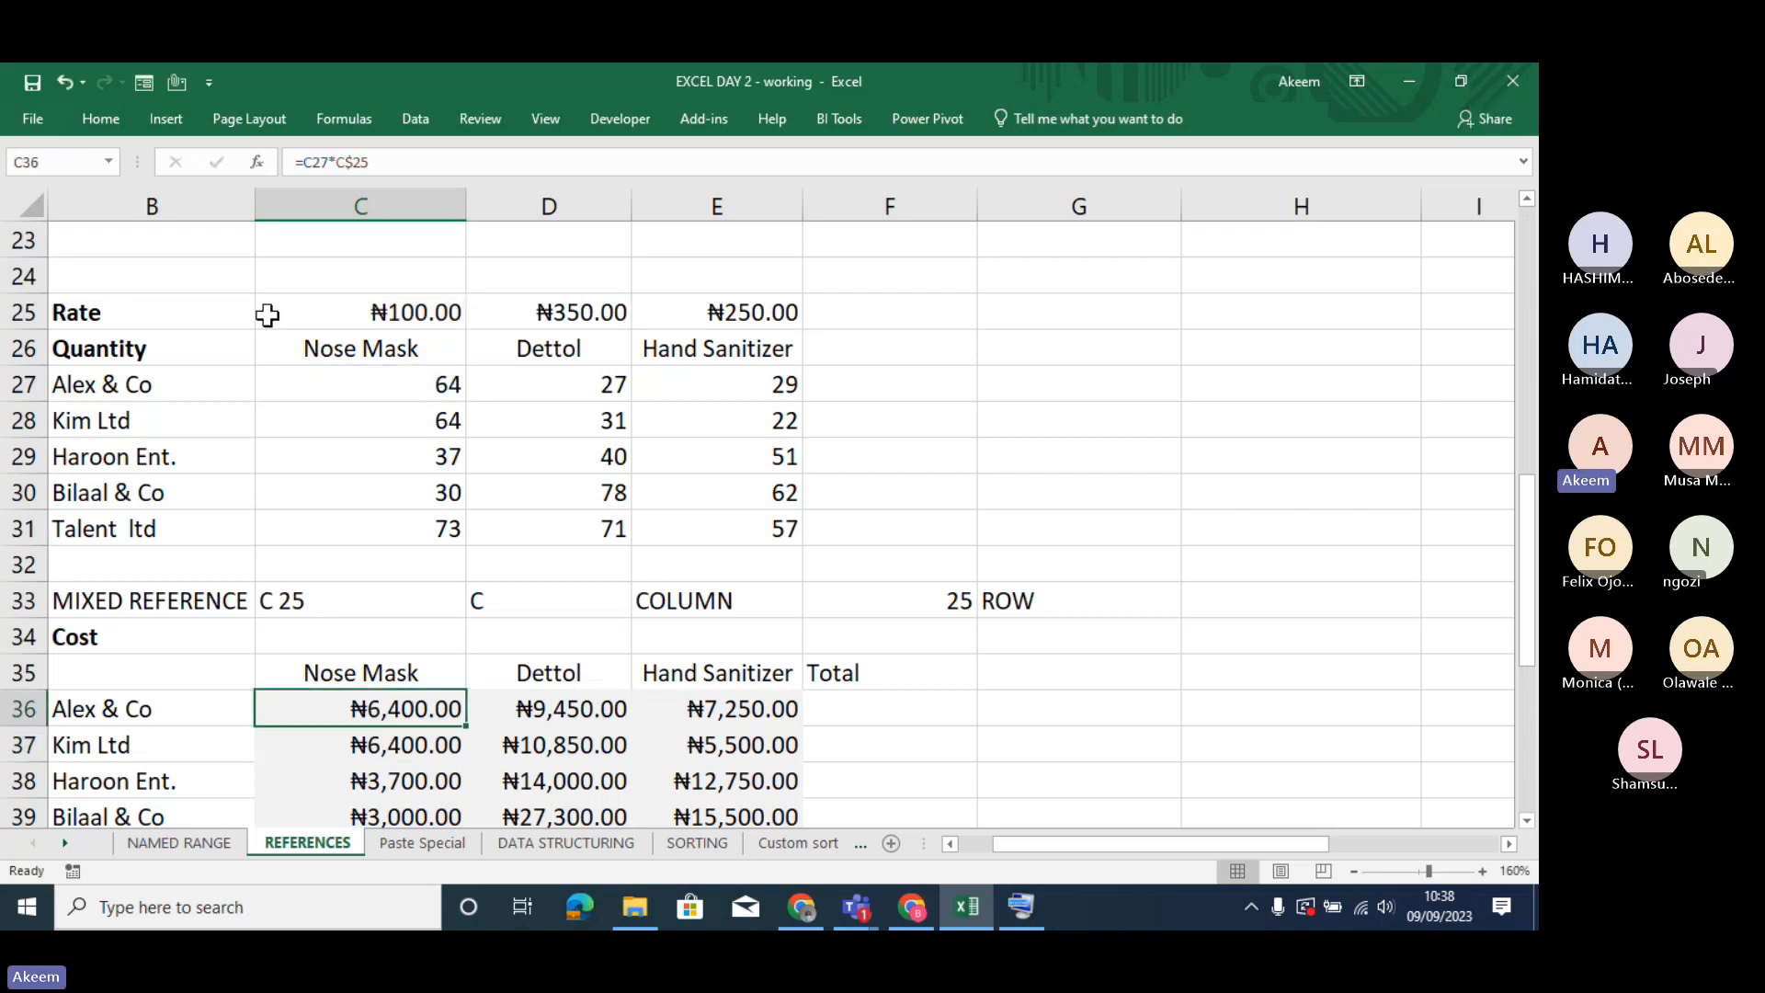
left_click(103, 117)
left_click(372, 152)
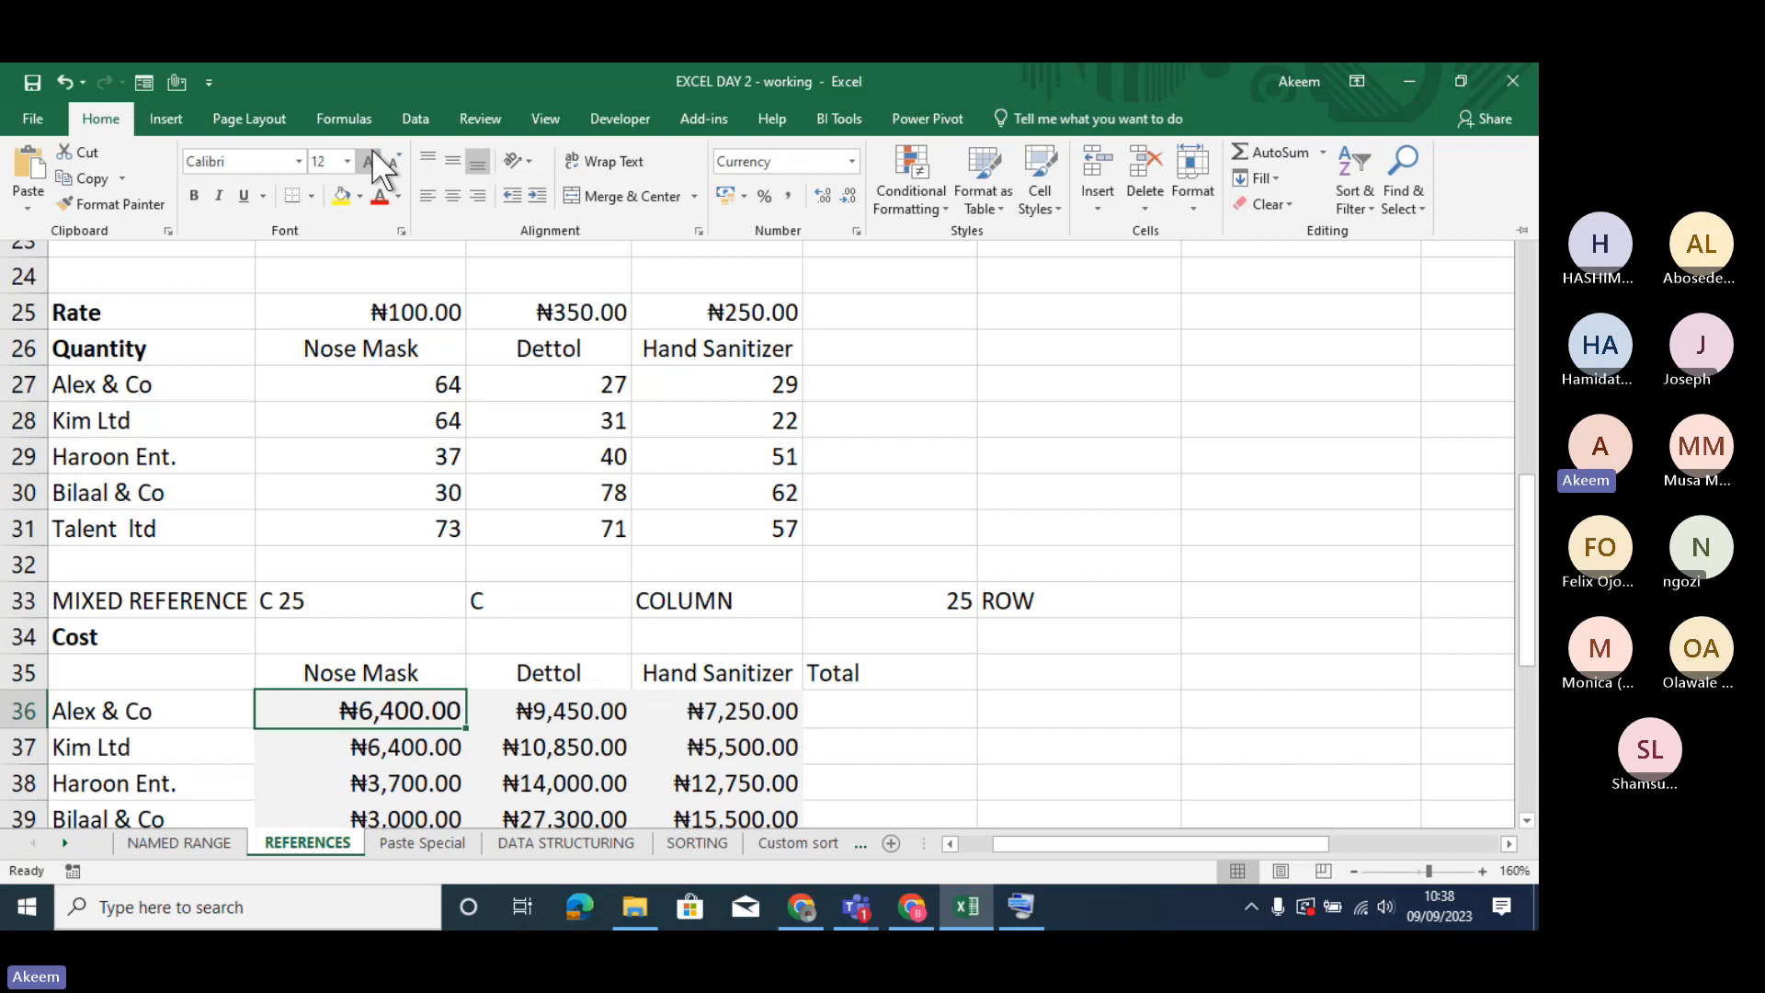
left_click(371, 152)
left_click(371, 151)
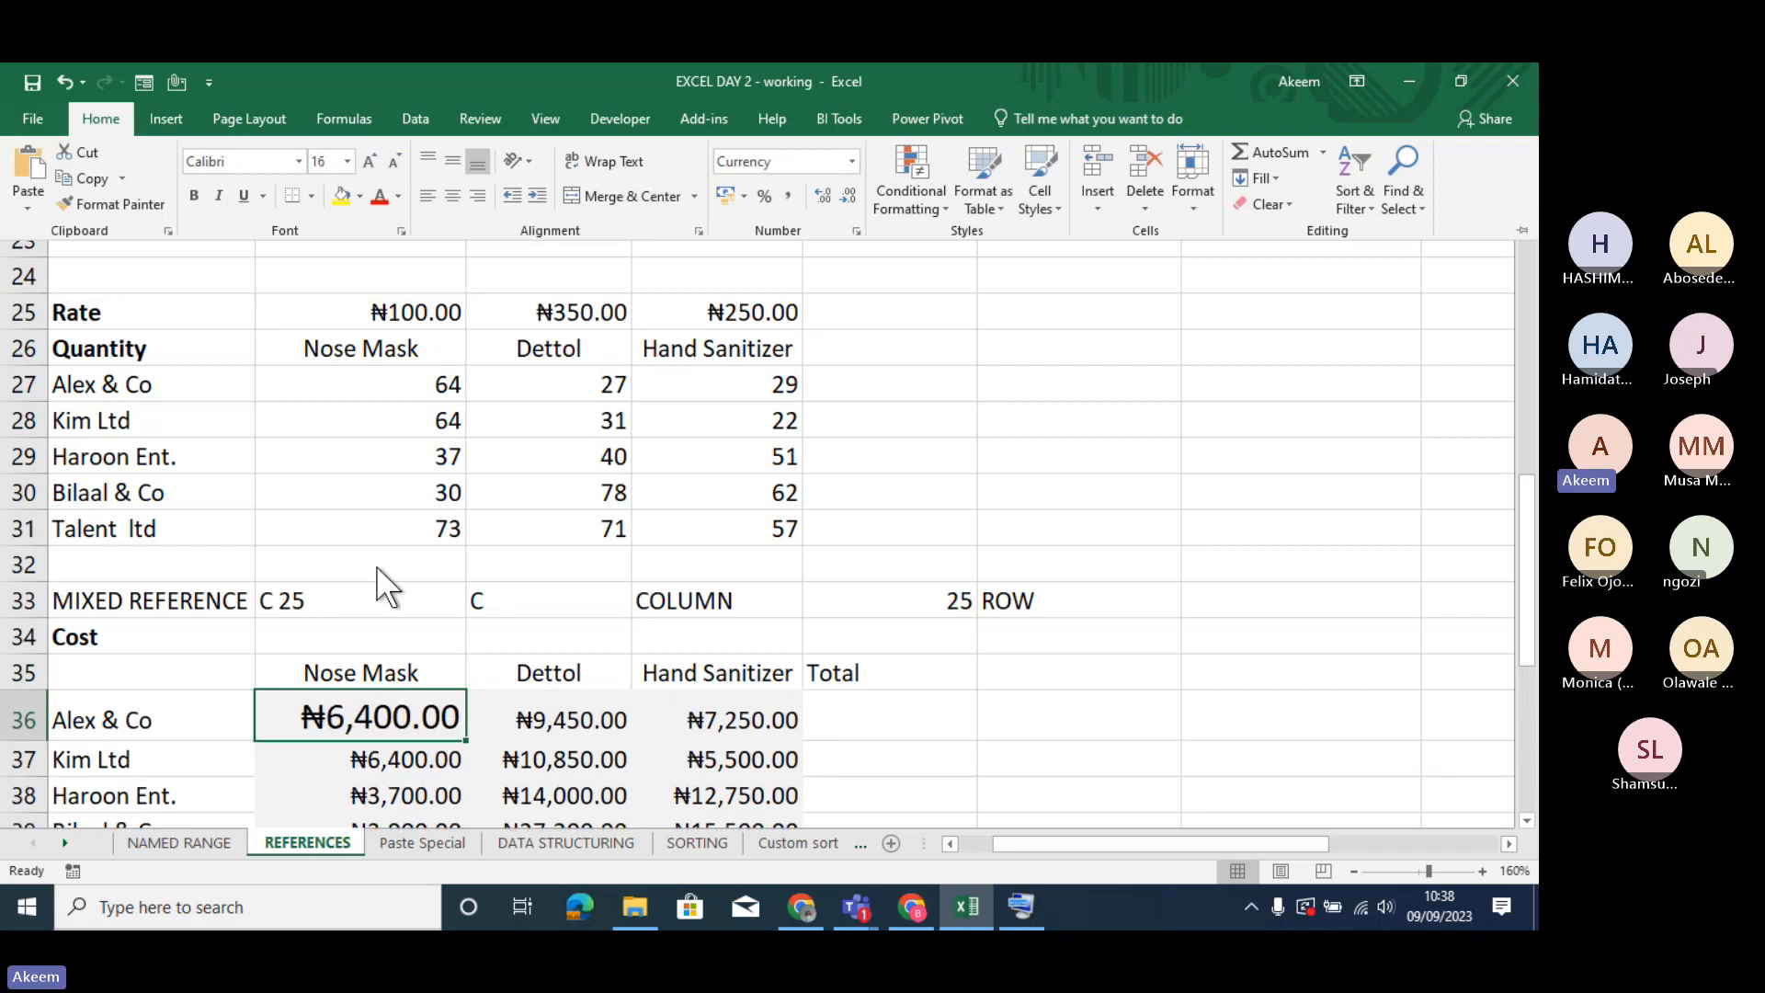
- Insert a space before the equals sign in C36 so the formula =C27*C$25 displays as text
left_click(357, 708)
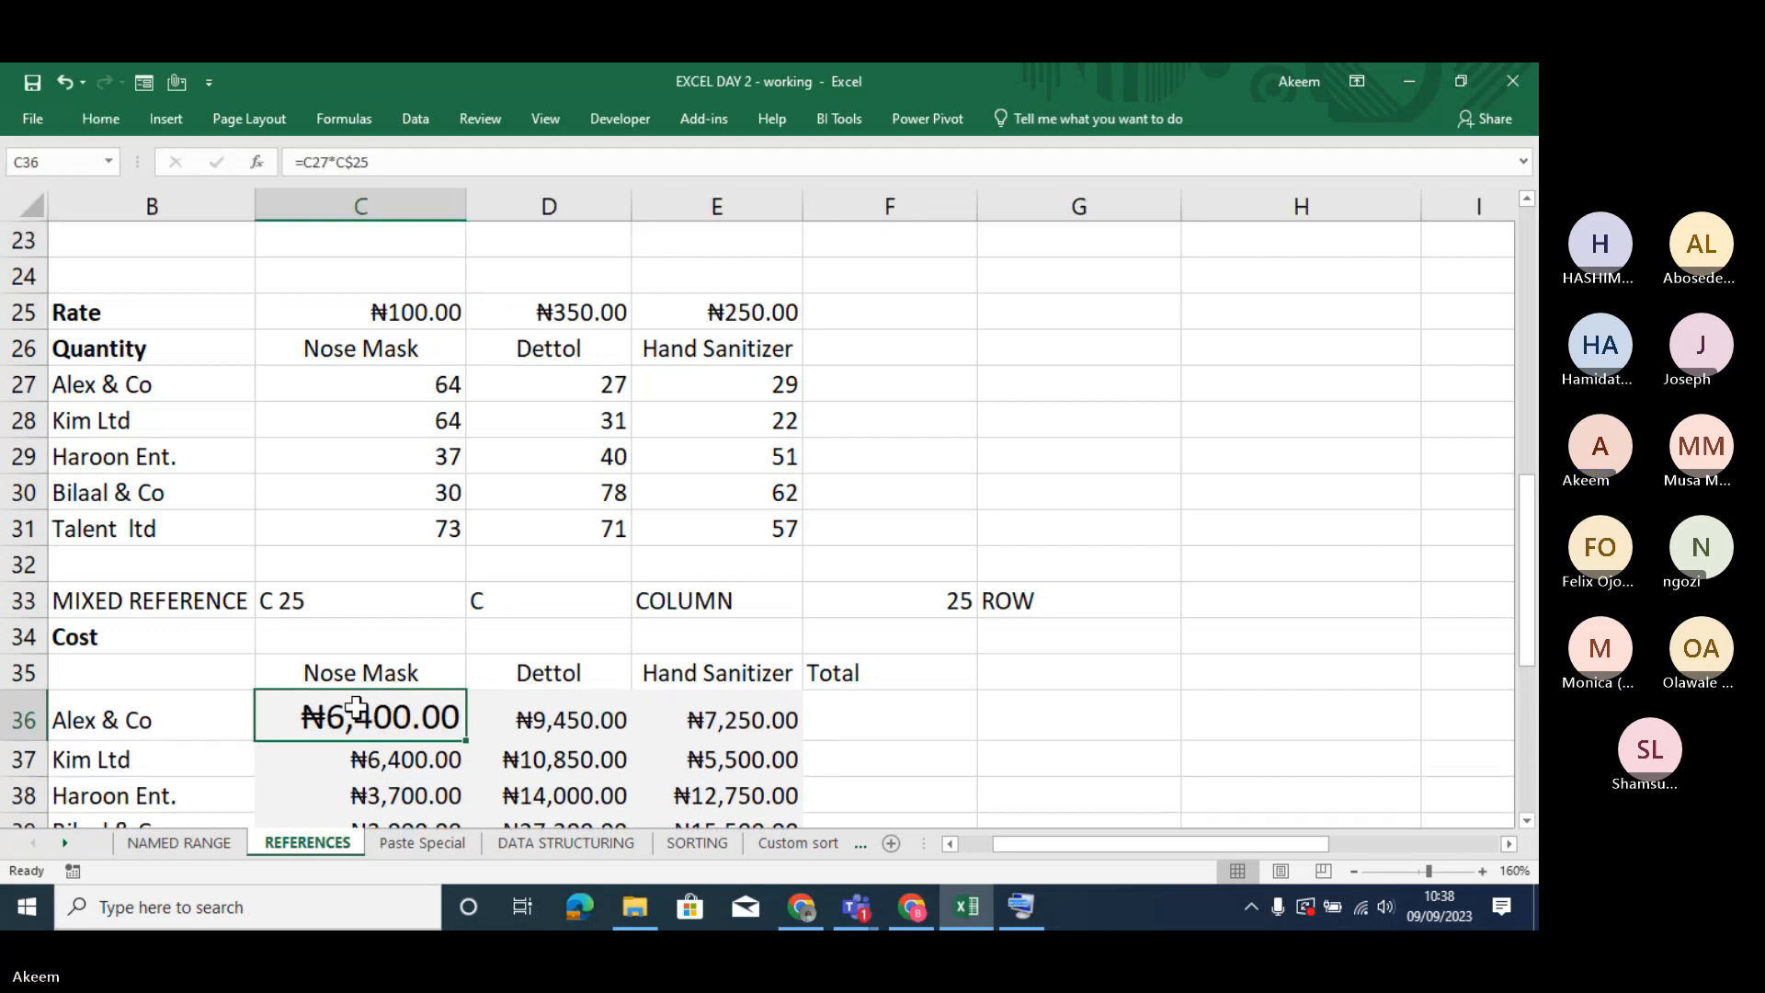
double_click(356, 708)
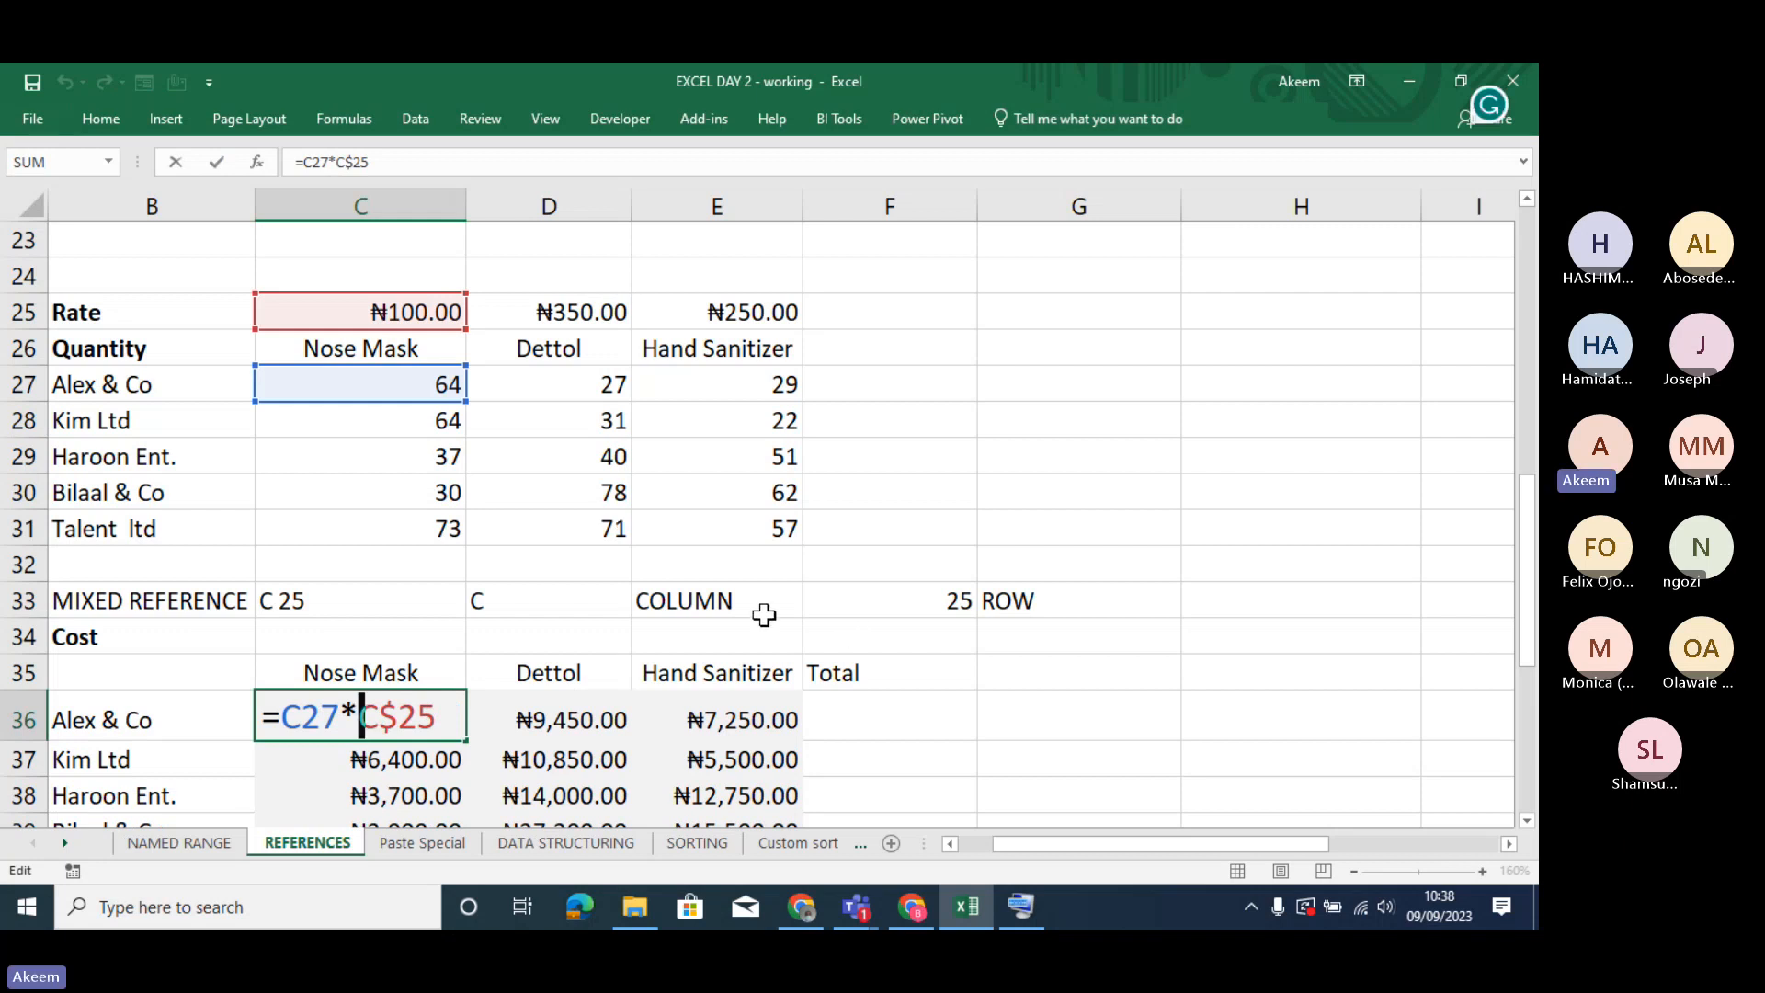
left_click(295, 163)
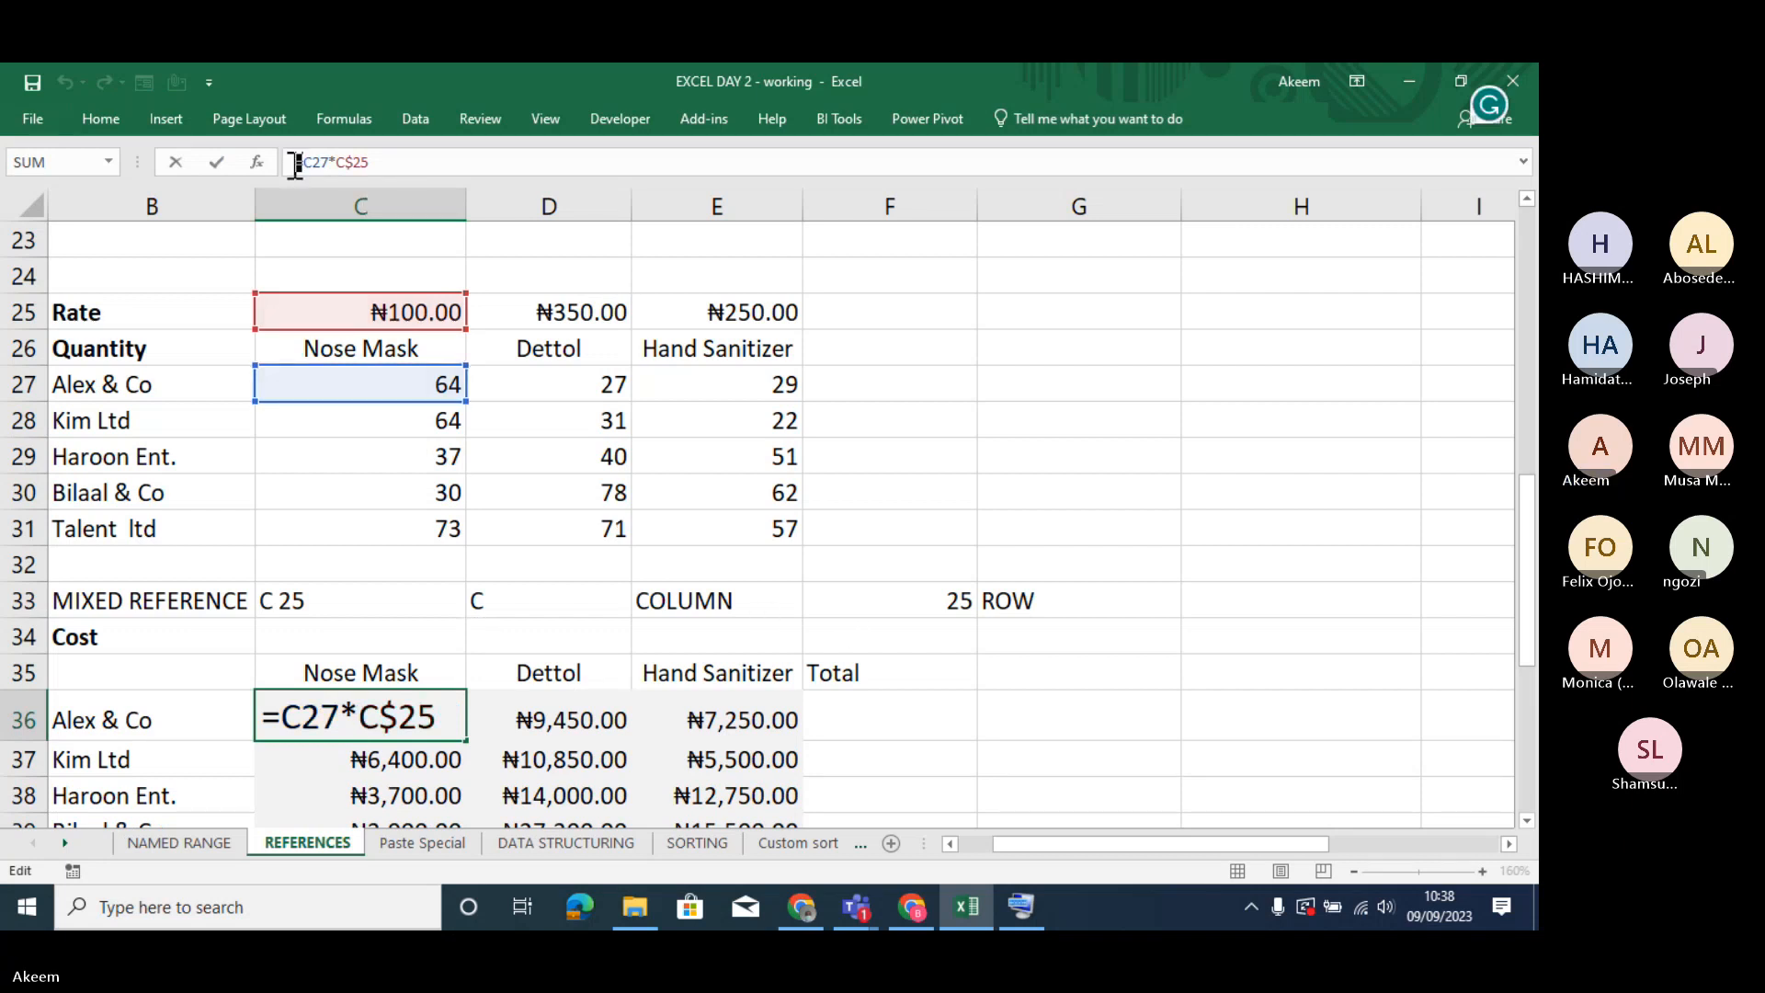
key("Return")
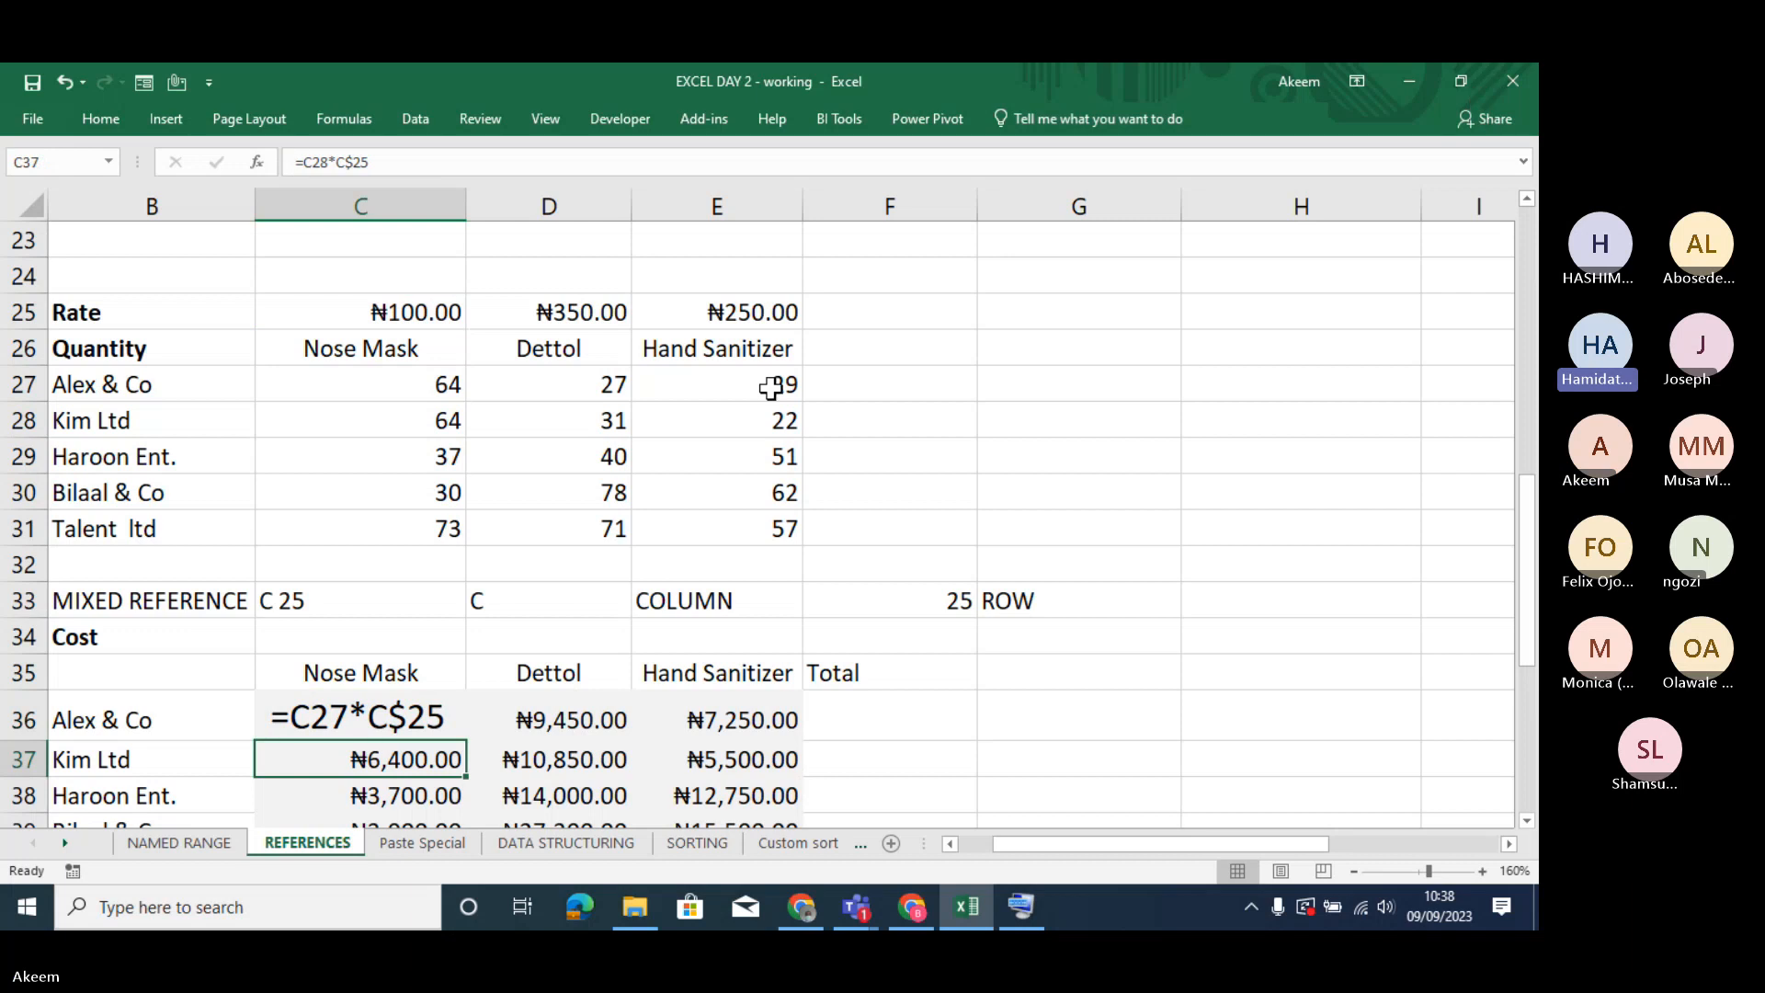
- Try adding another leading space before the formula text in C36, and delete that extra space again
left_click(796, 604)
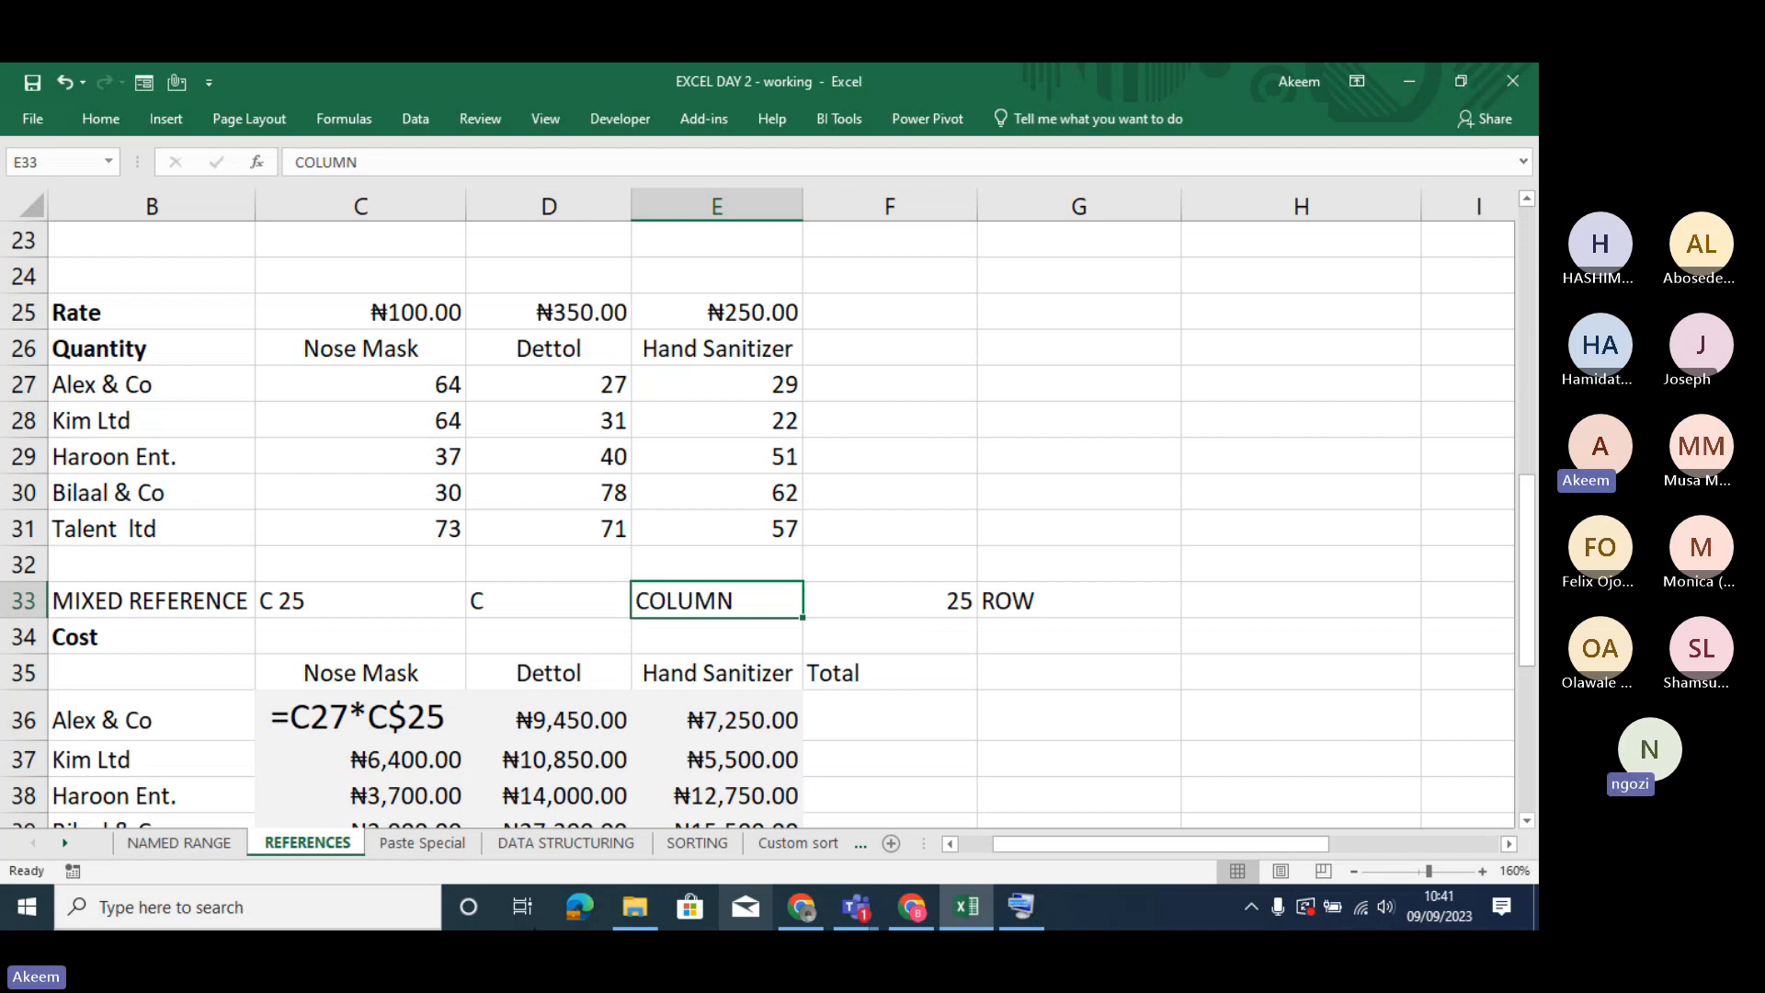
left_click(308, 728)
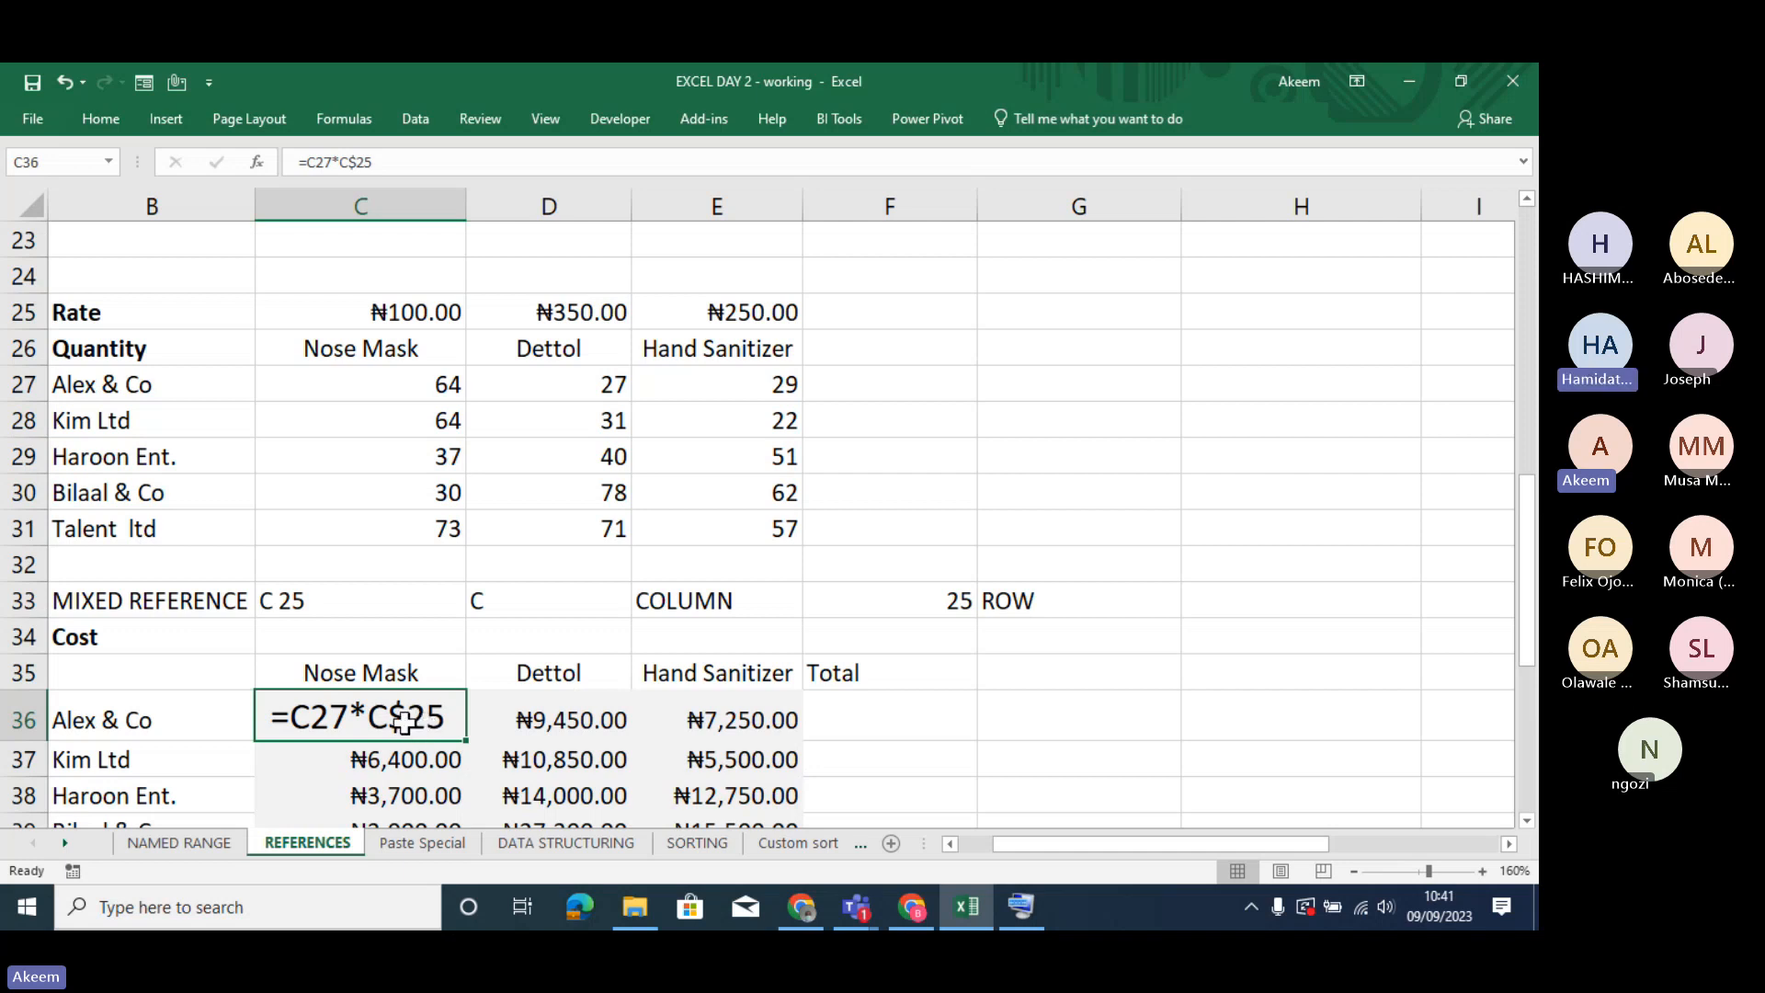
left_click(301, 168)
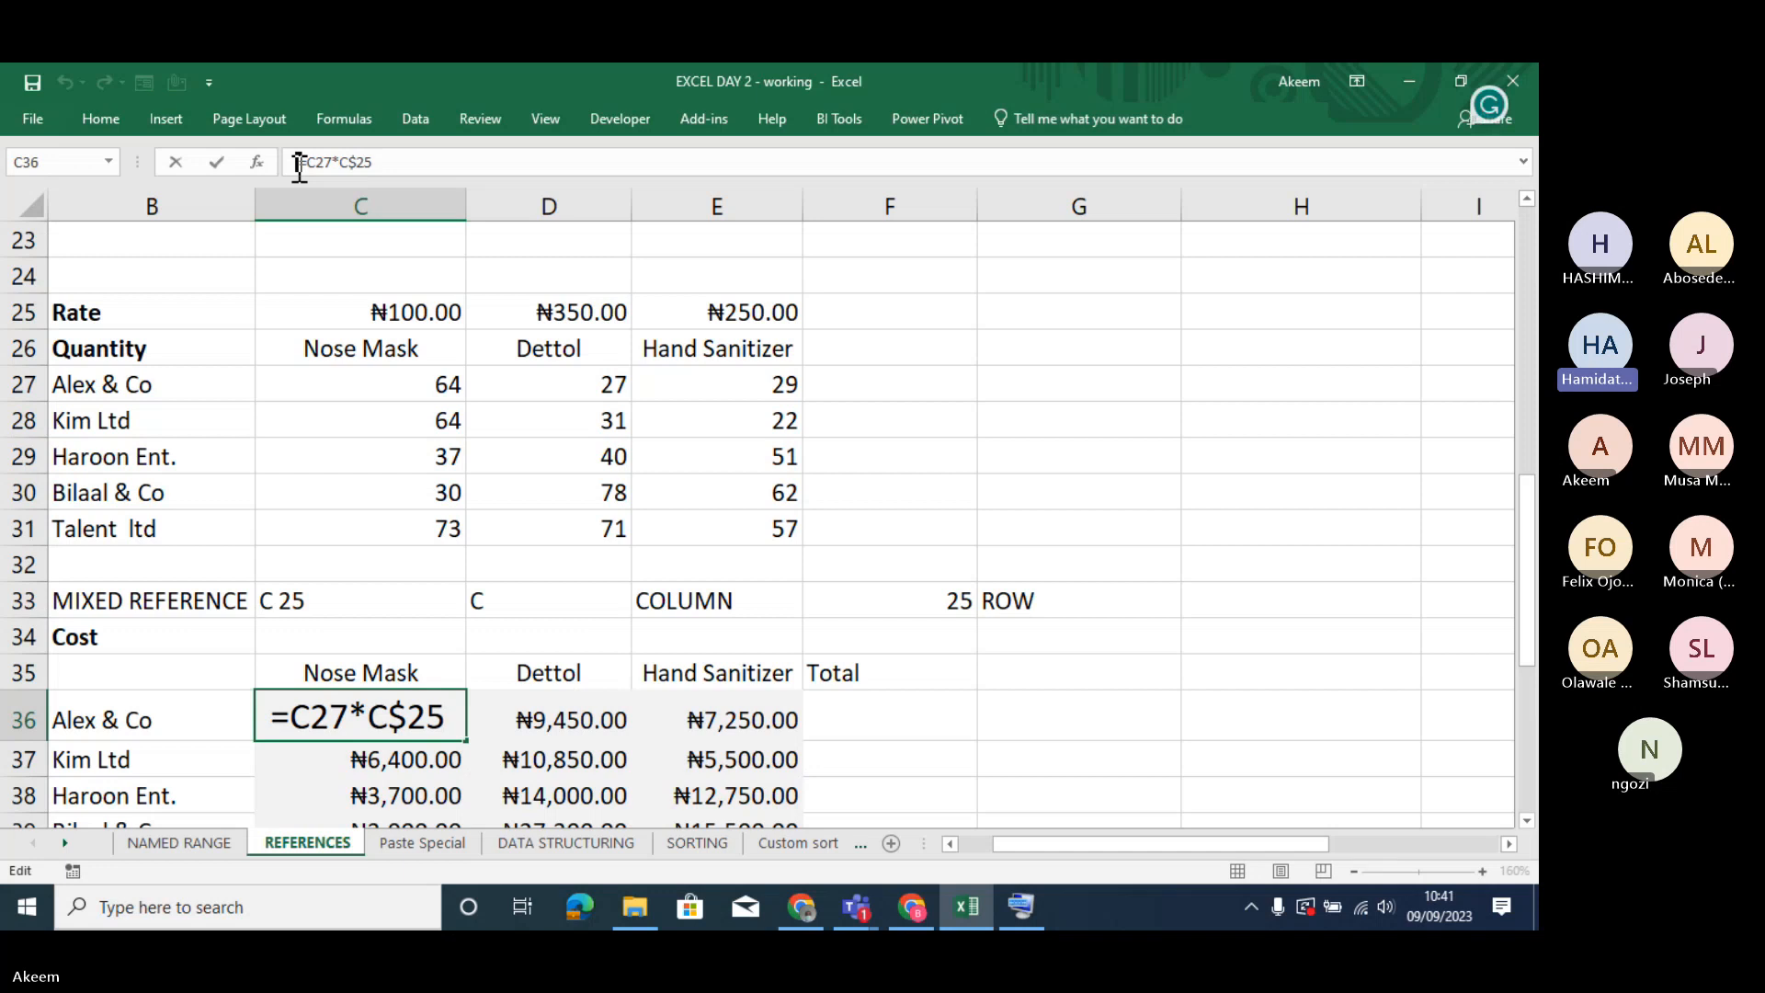
key("Return")
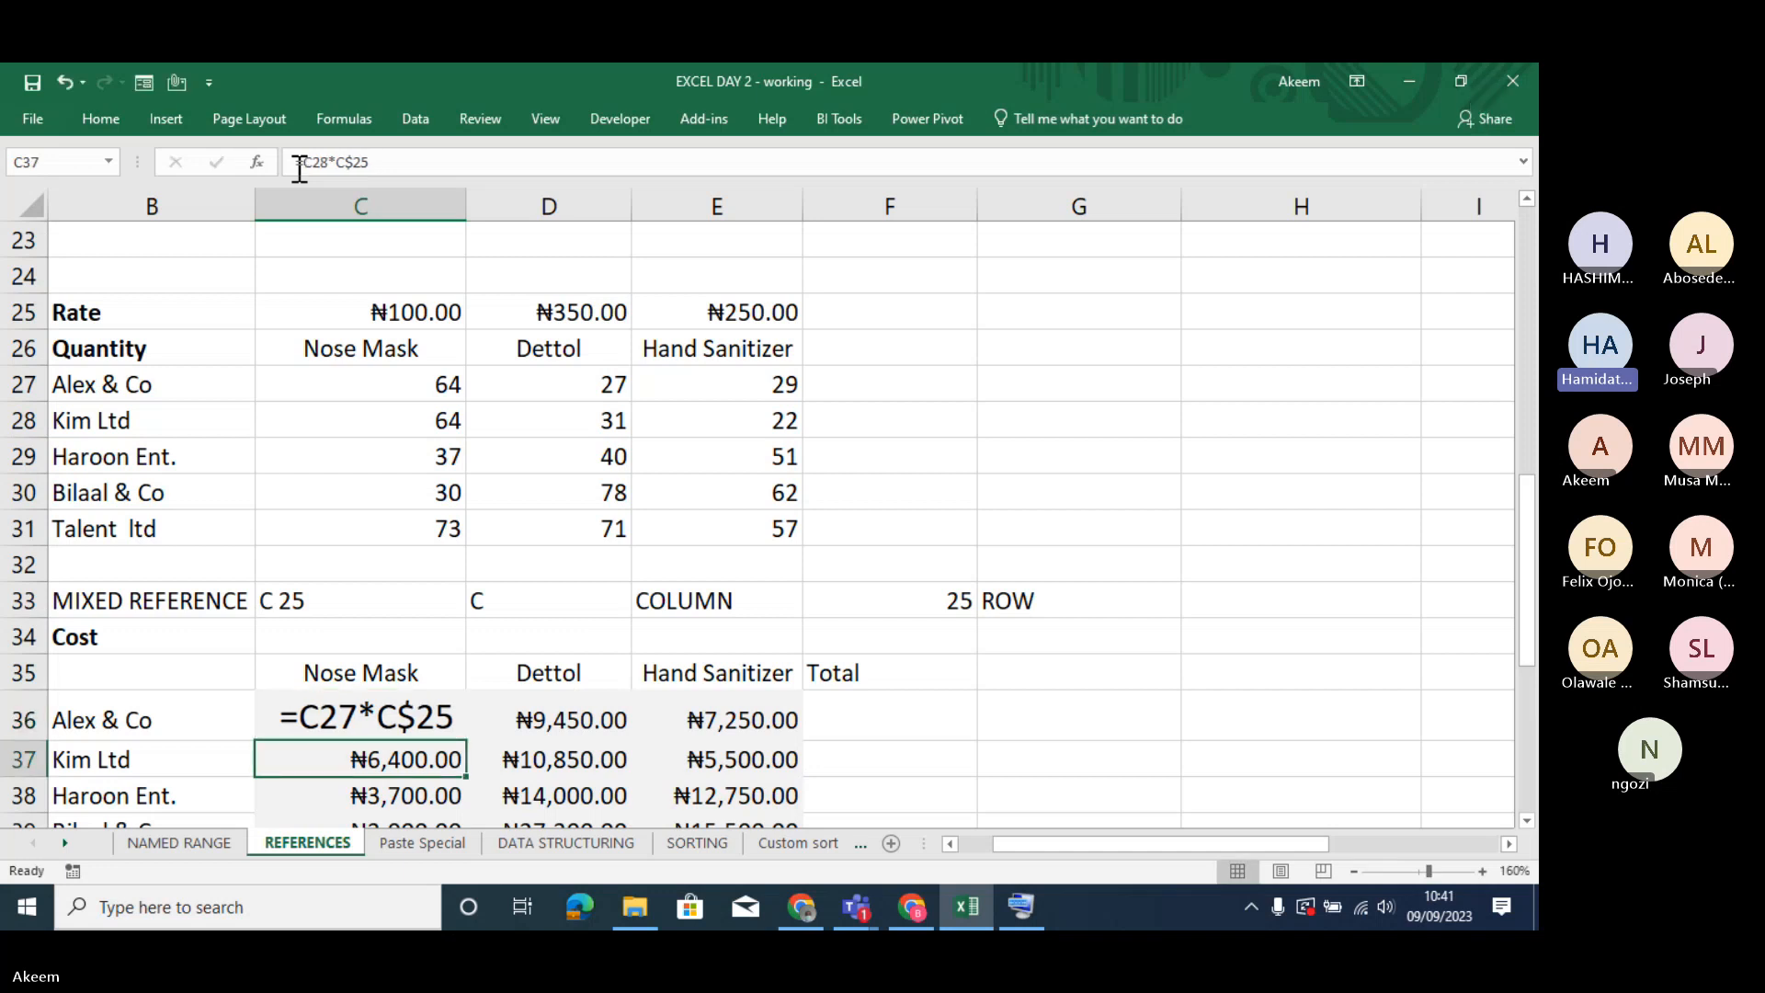
left_click(369, 703)
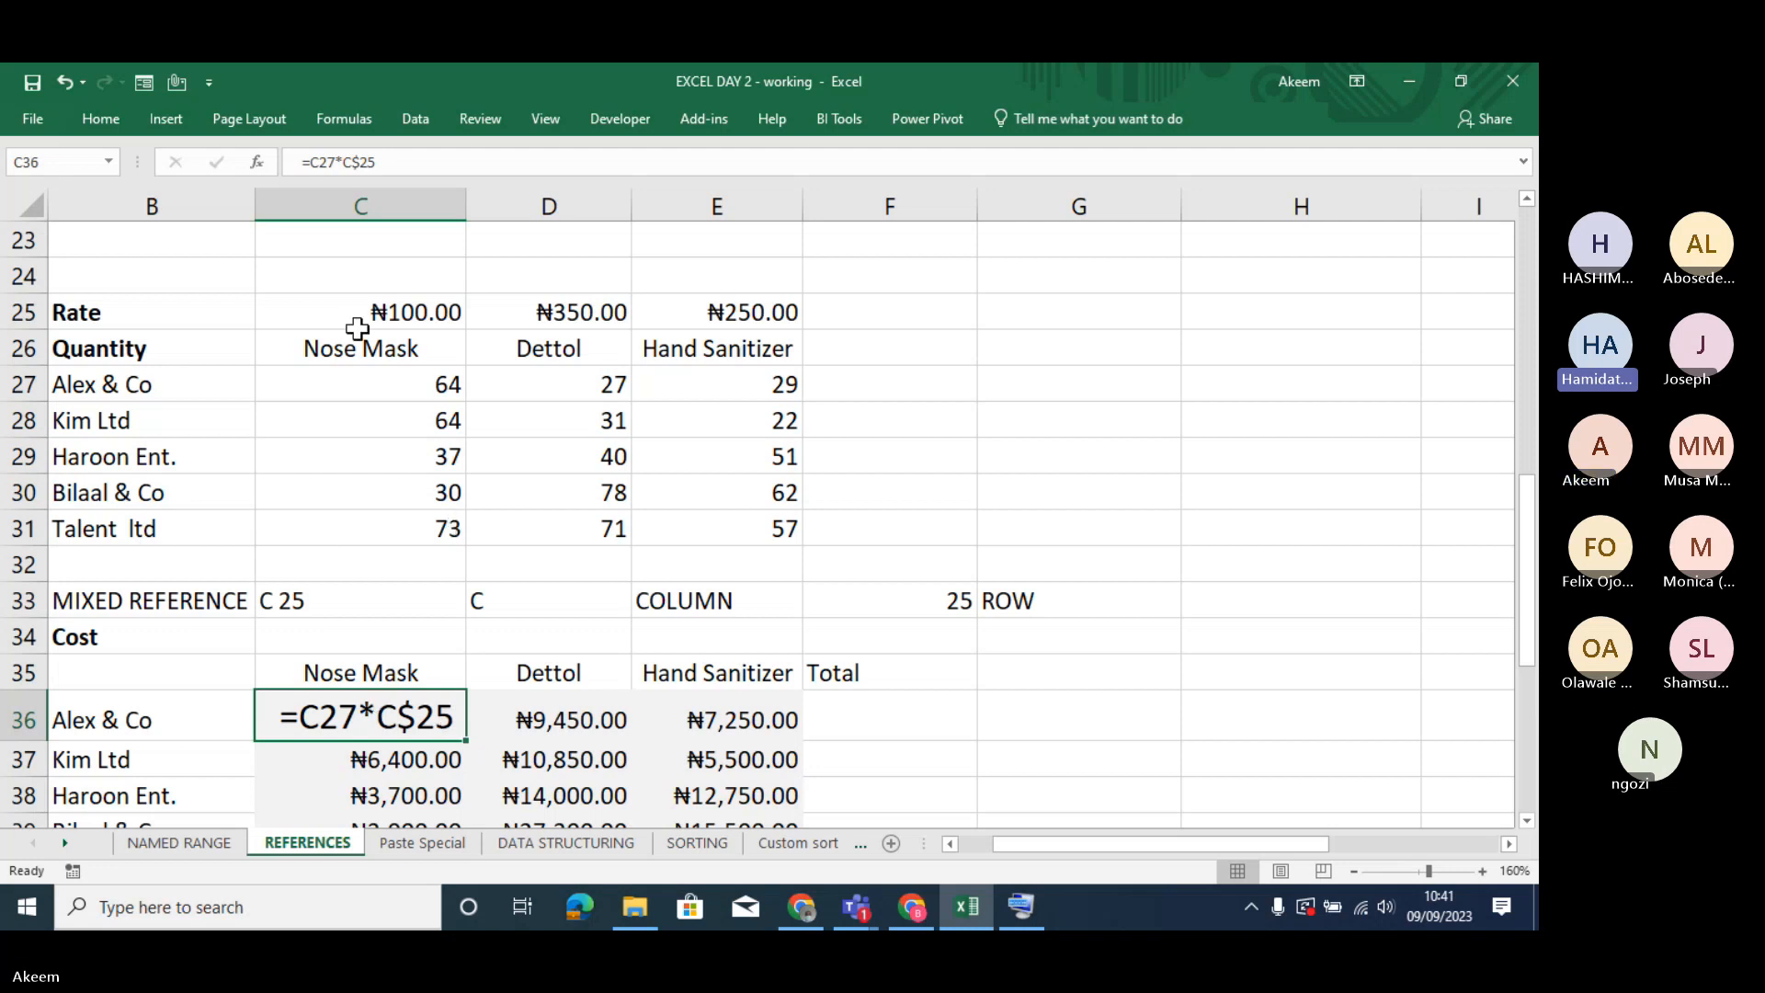
left_click(301, 162)
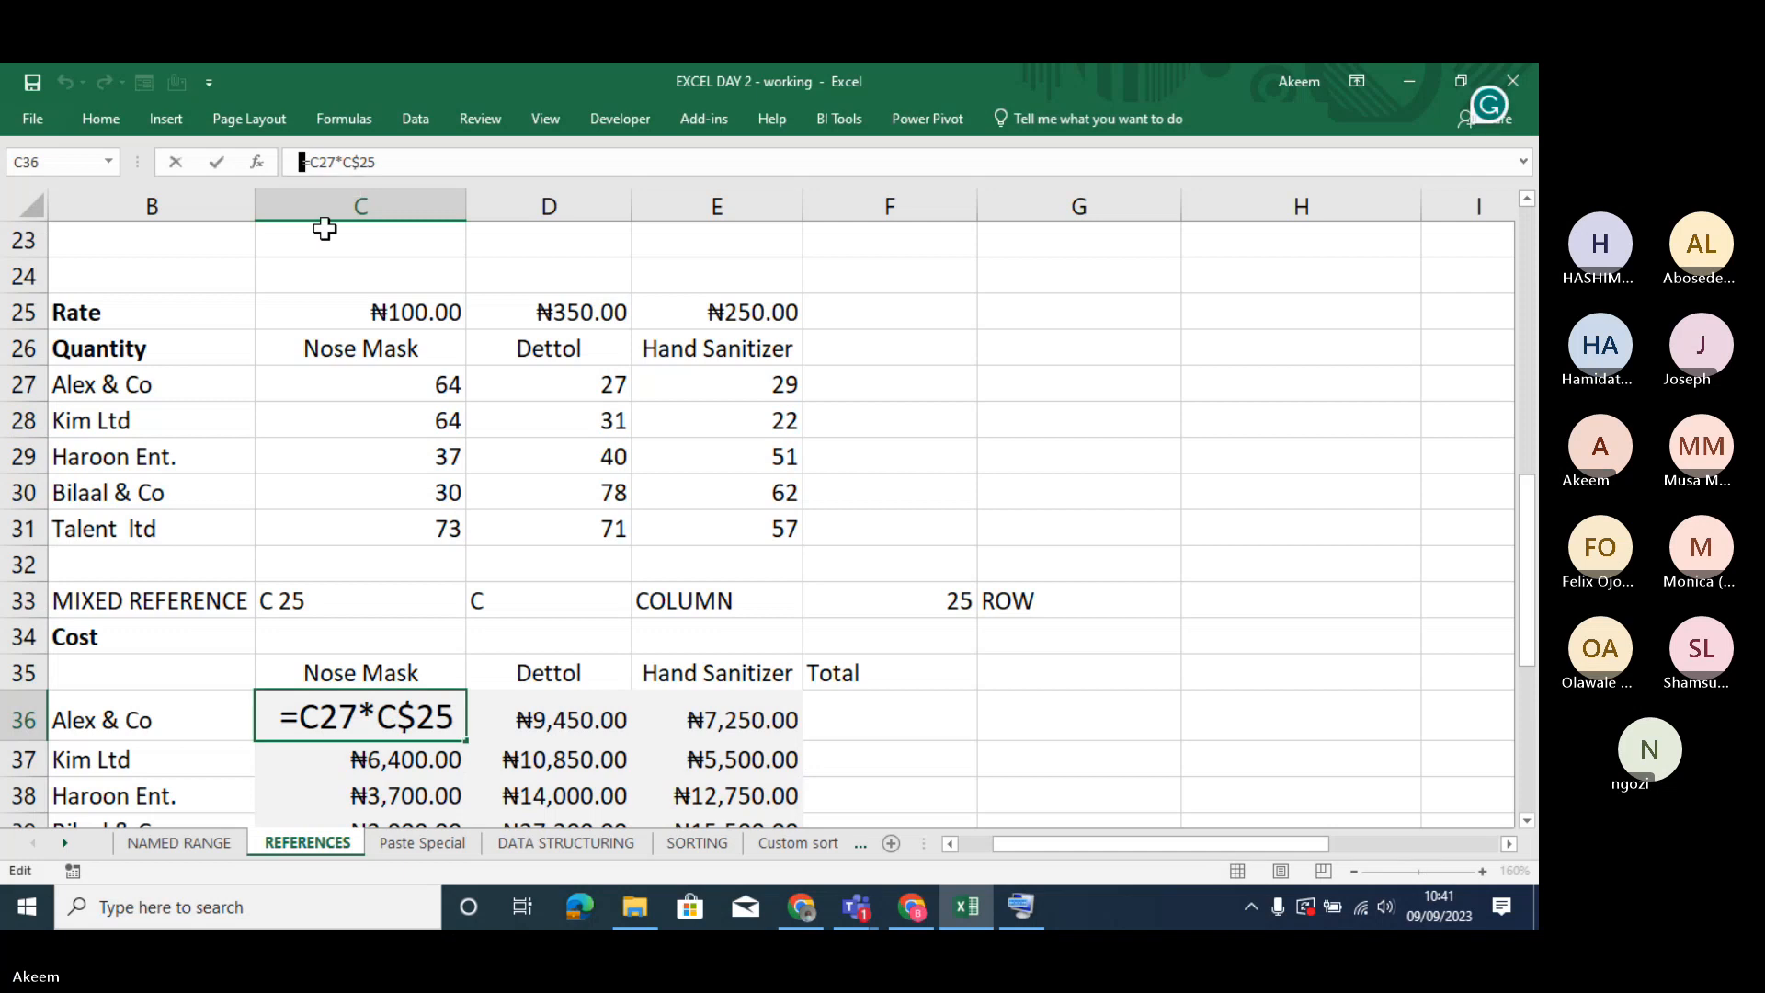
key("BackSpace")
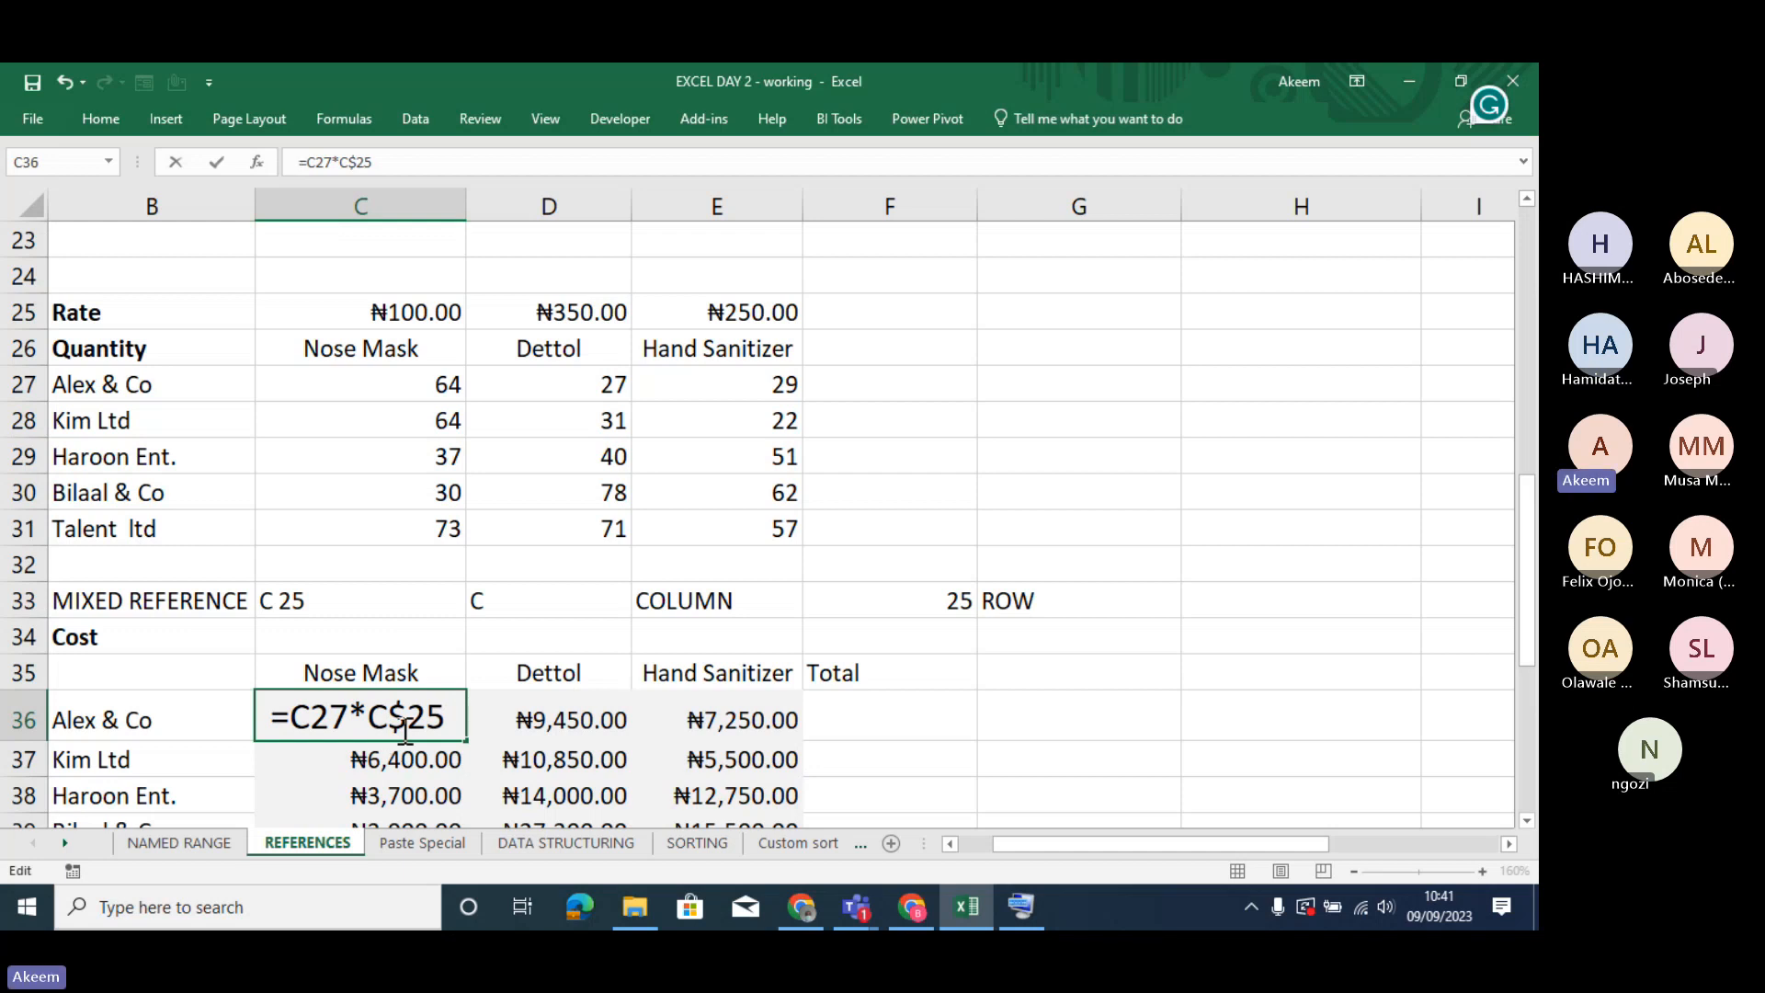
- Copy the C36 formula text into cell C34 beside the Cost label, with a leading space so =C27*C$25 displays as text
left_click(332, 721)
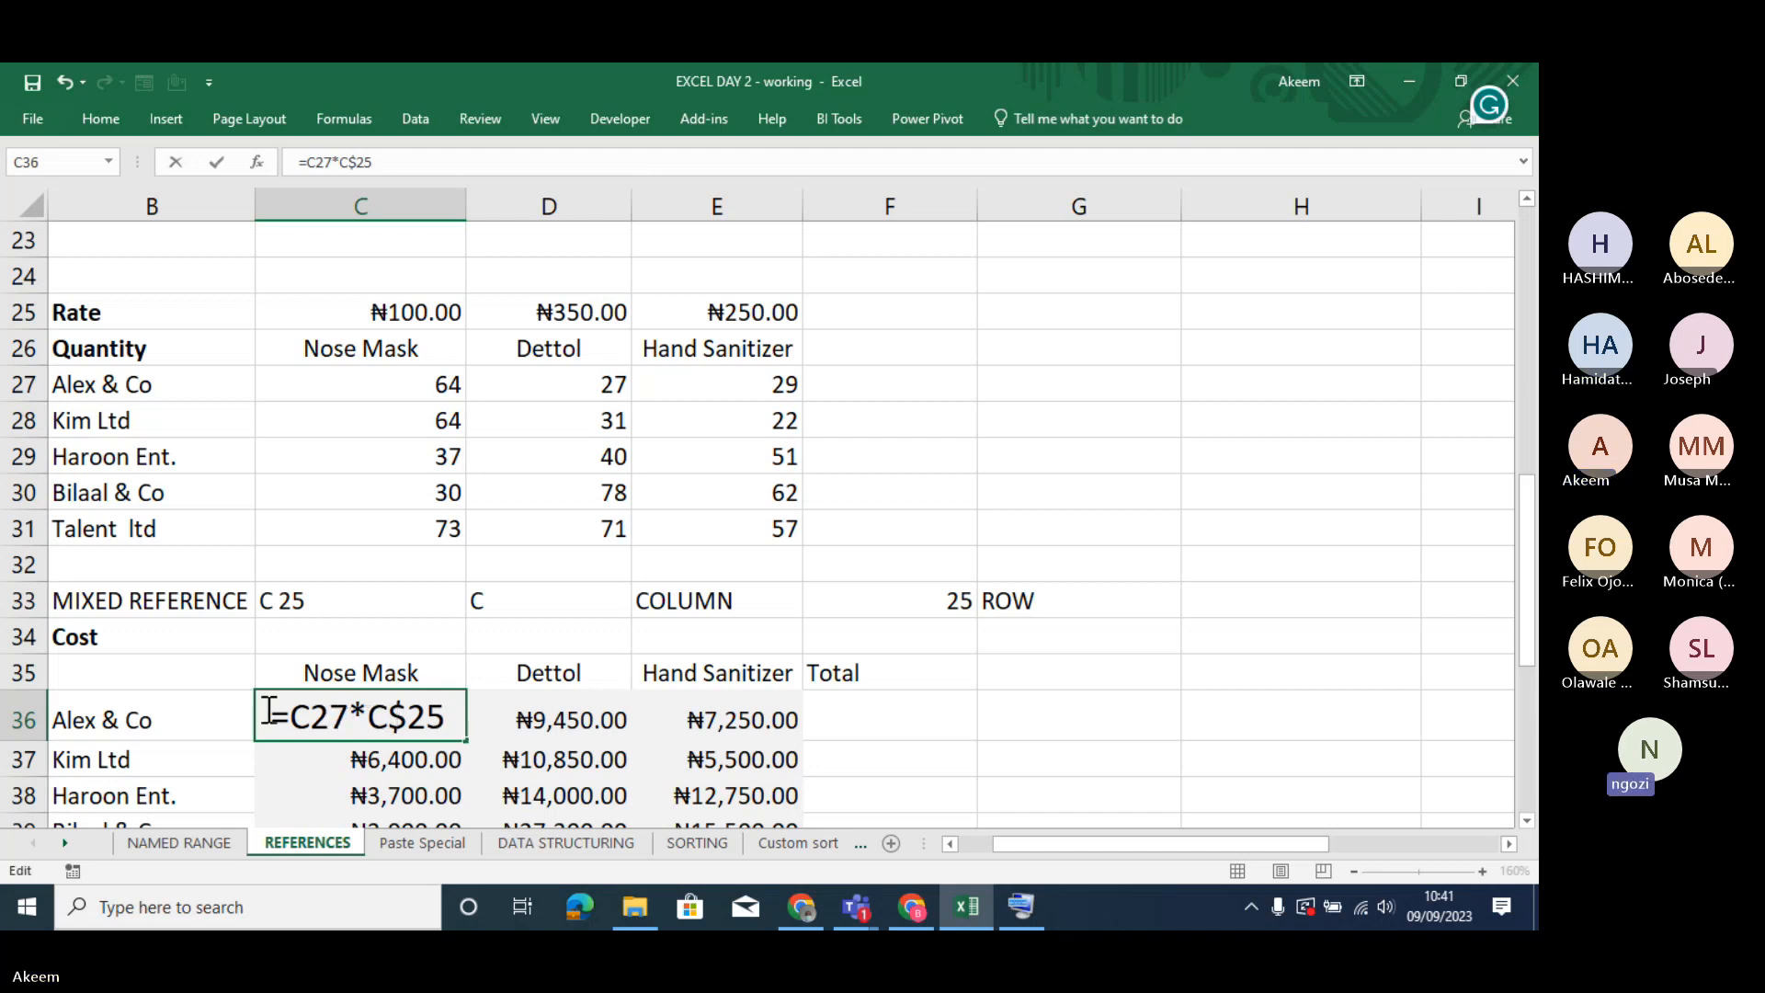
left_click_drag(270, 712, 457, 715)
key("ctrl+c")
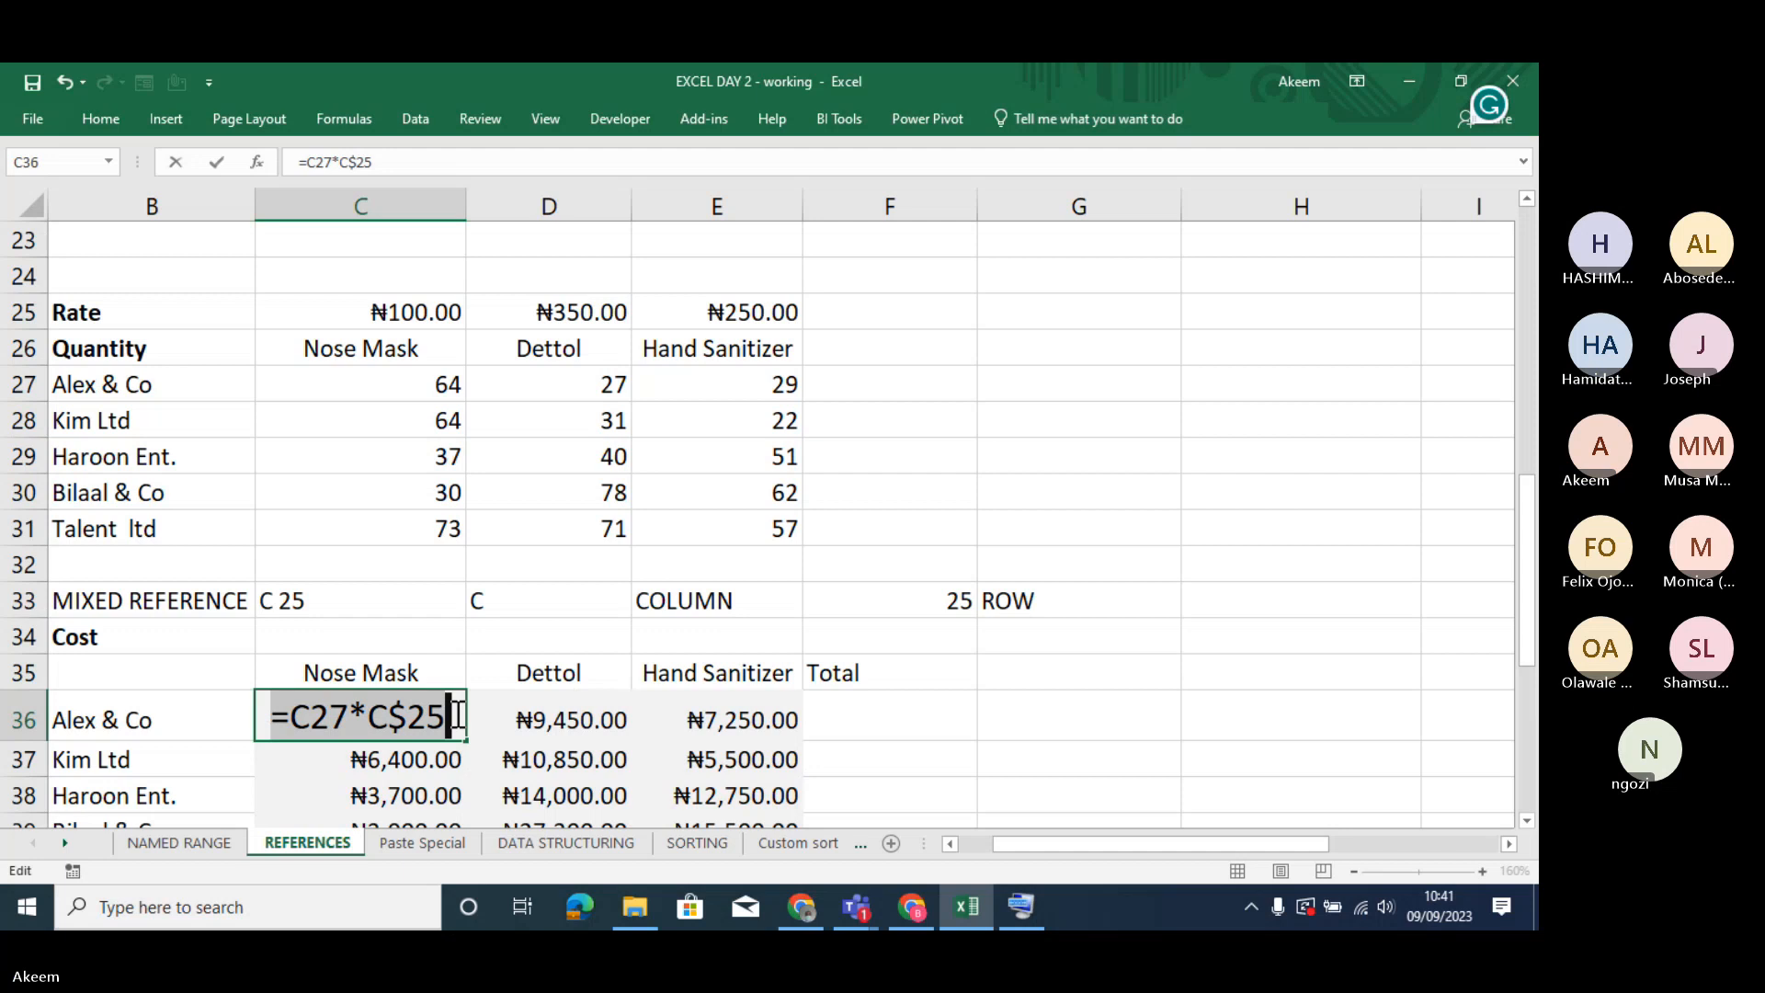
key("BackSpace")
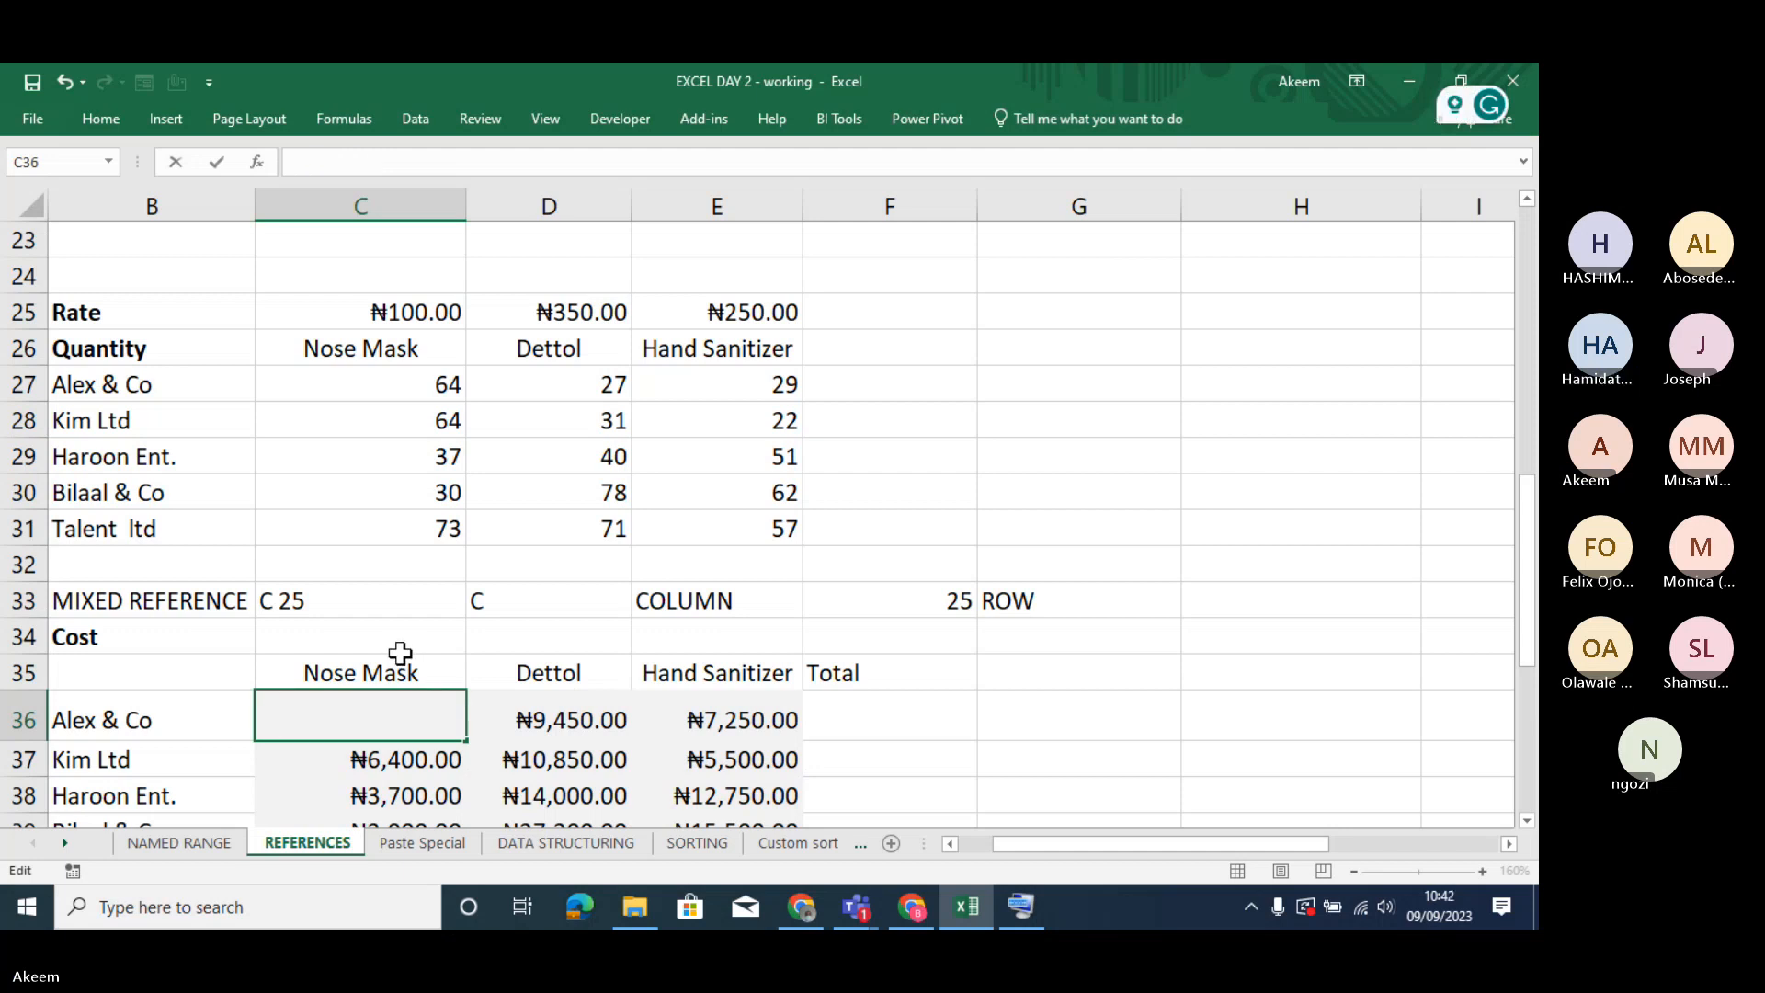
key("Escape")
left_click(397, 634)
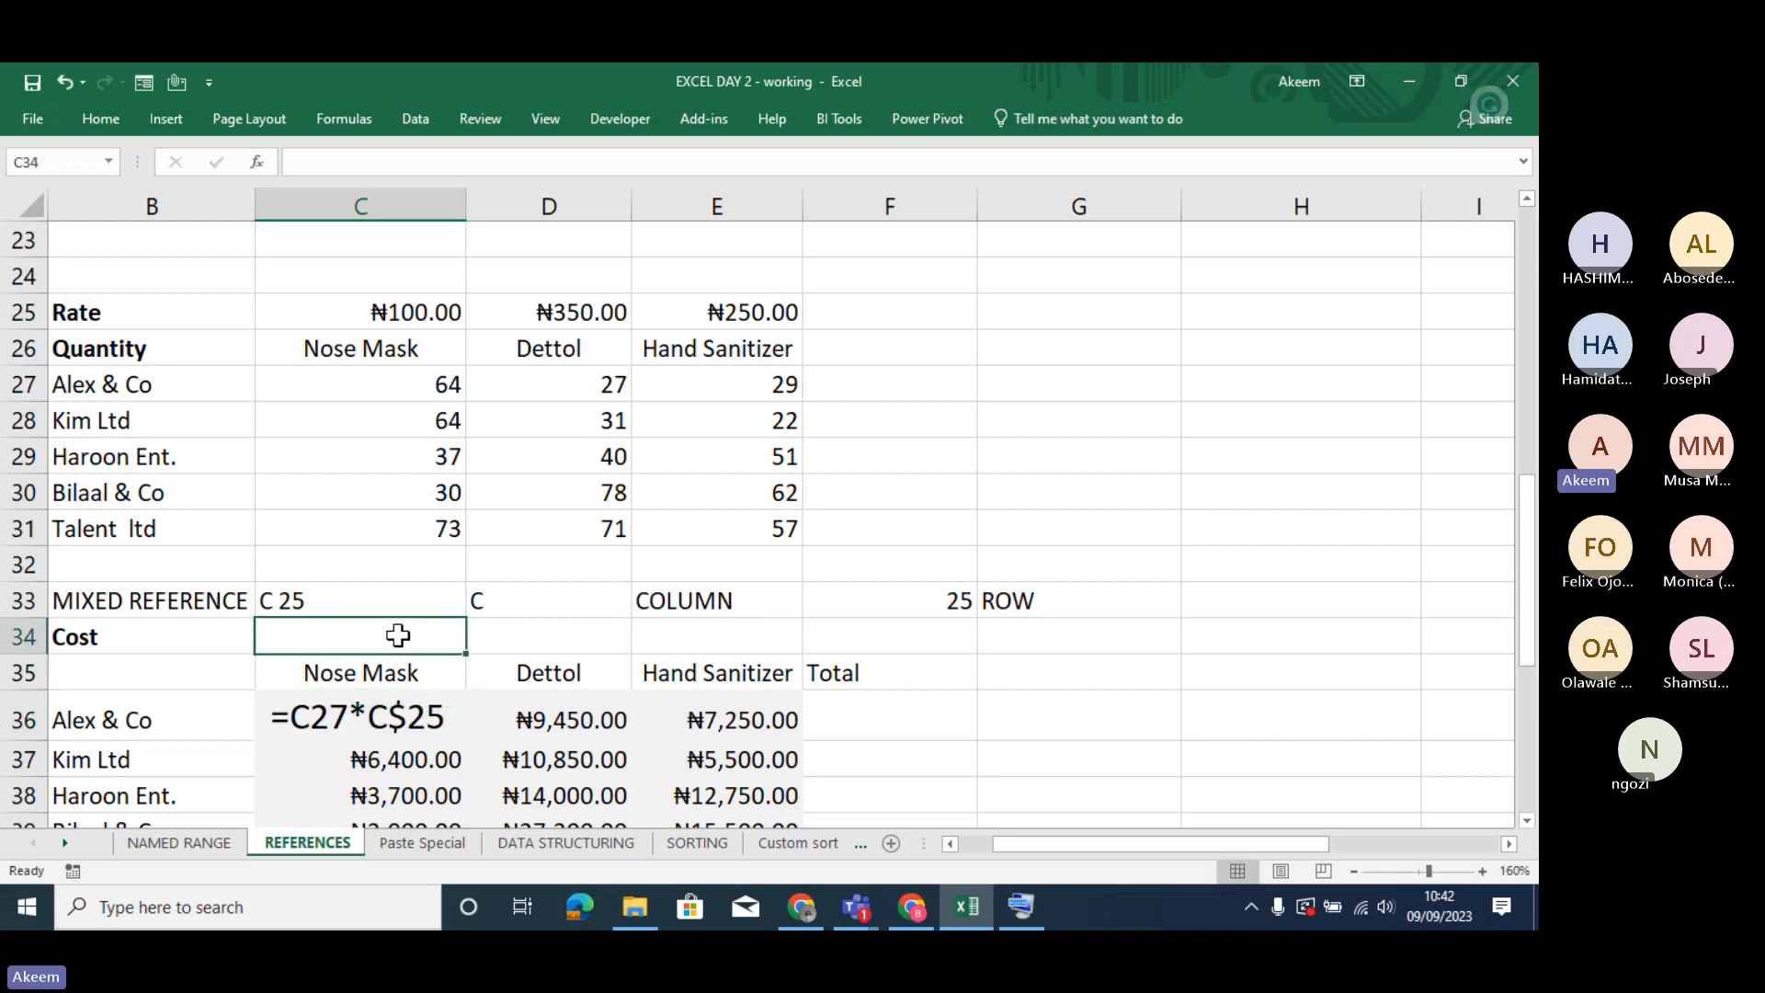
key("ctrl+v")
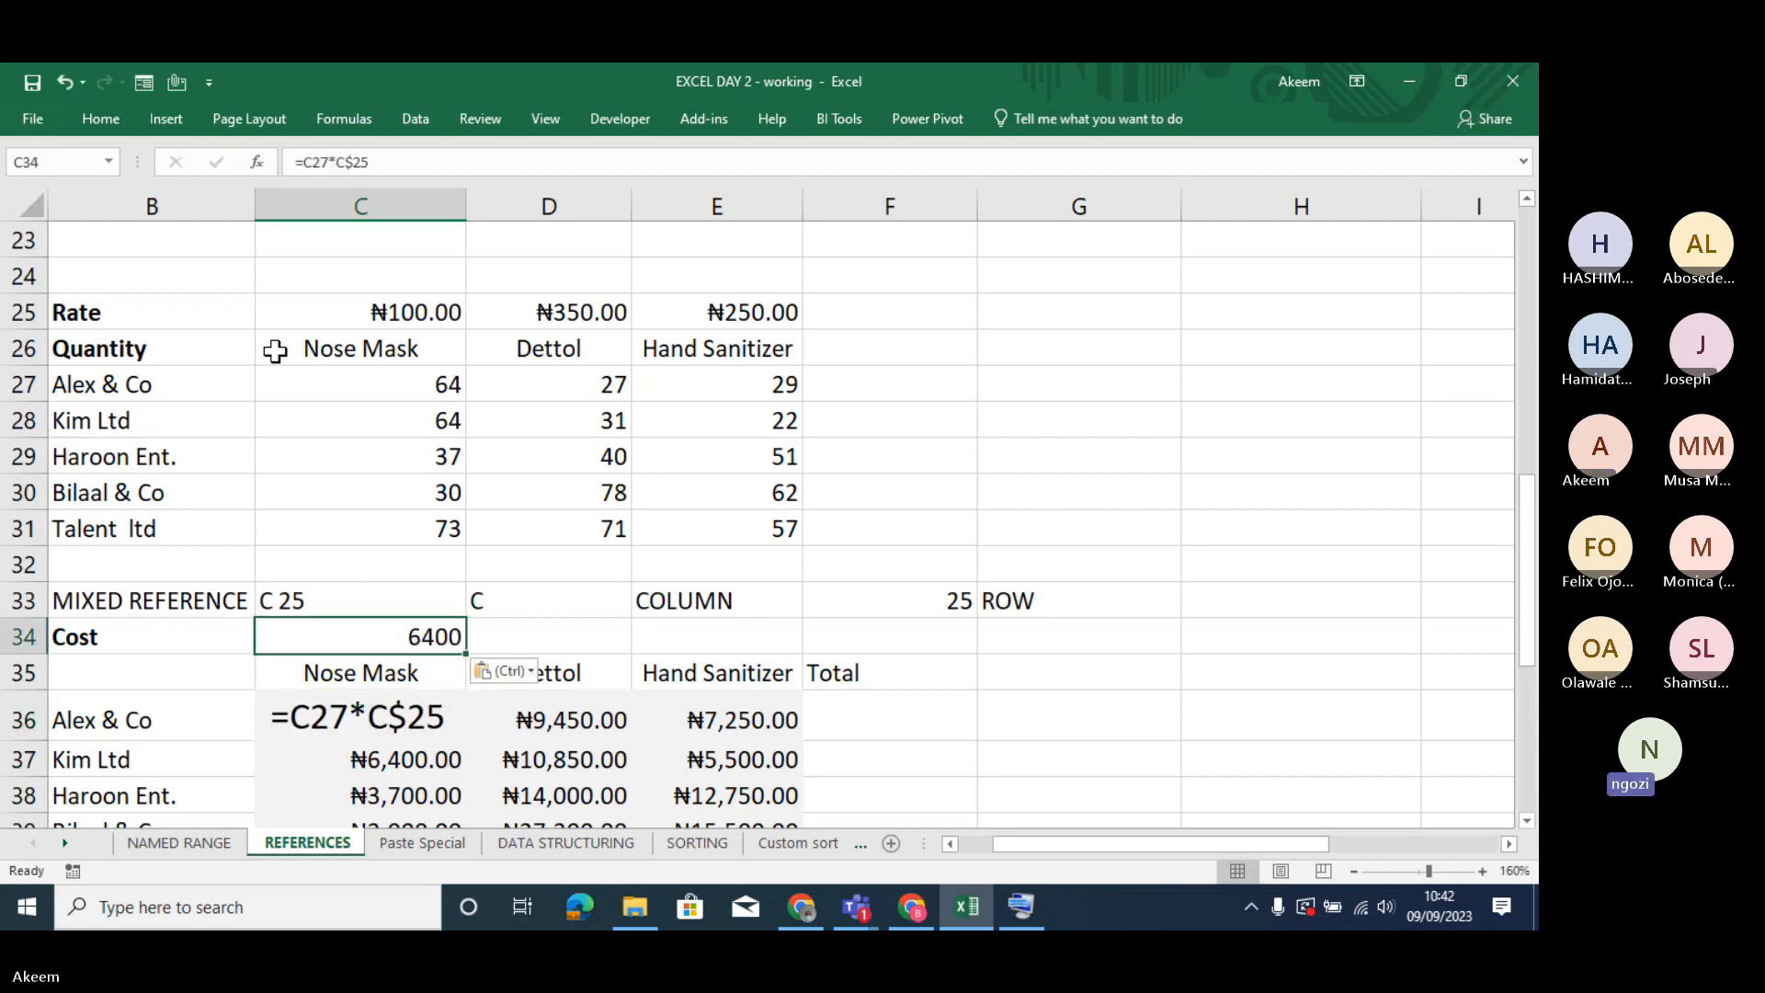
left_click(298, 162)
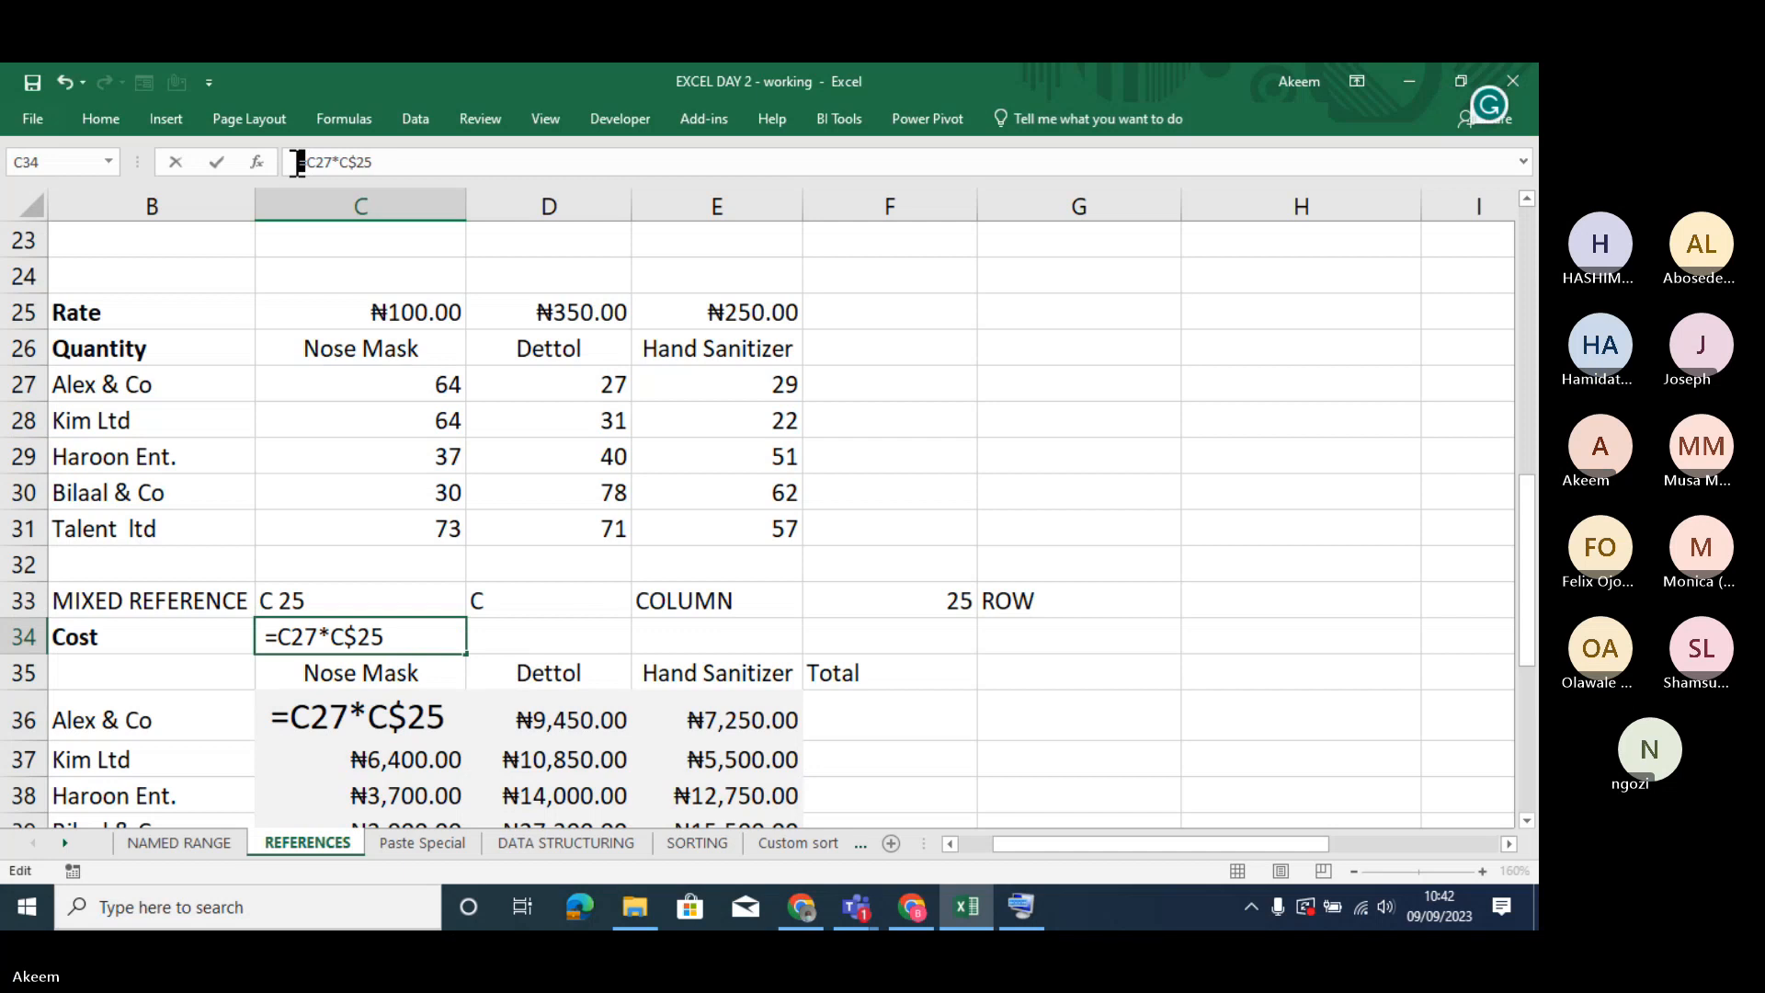
key("Return")
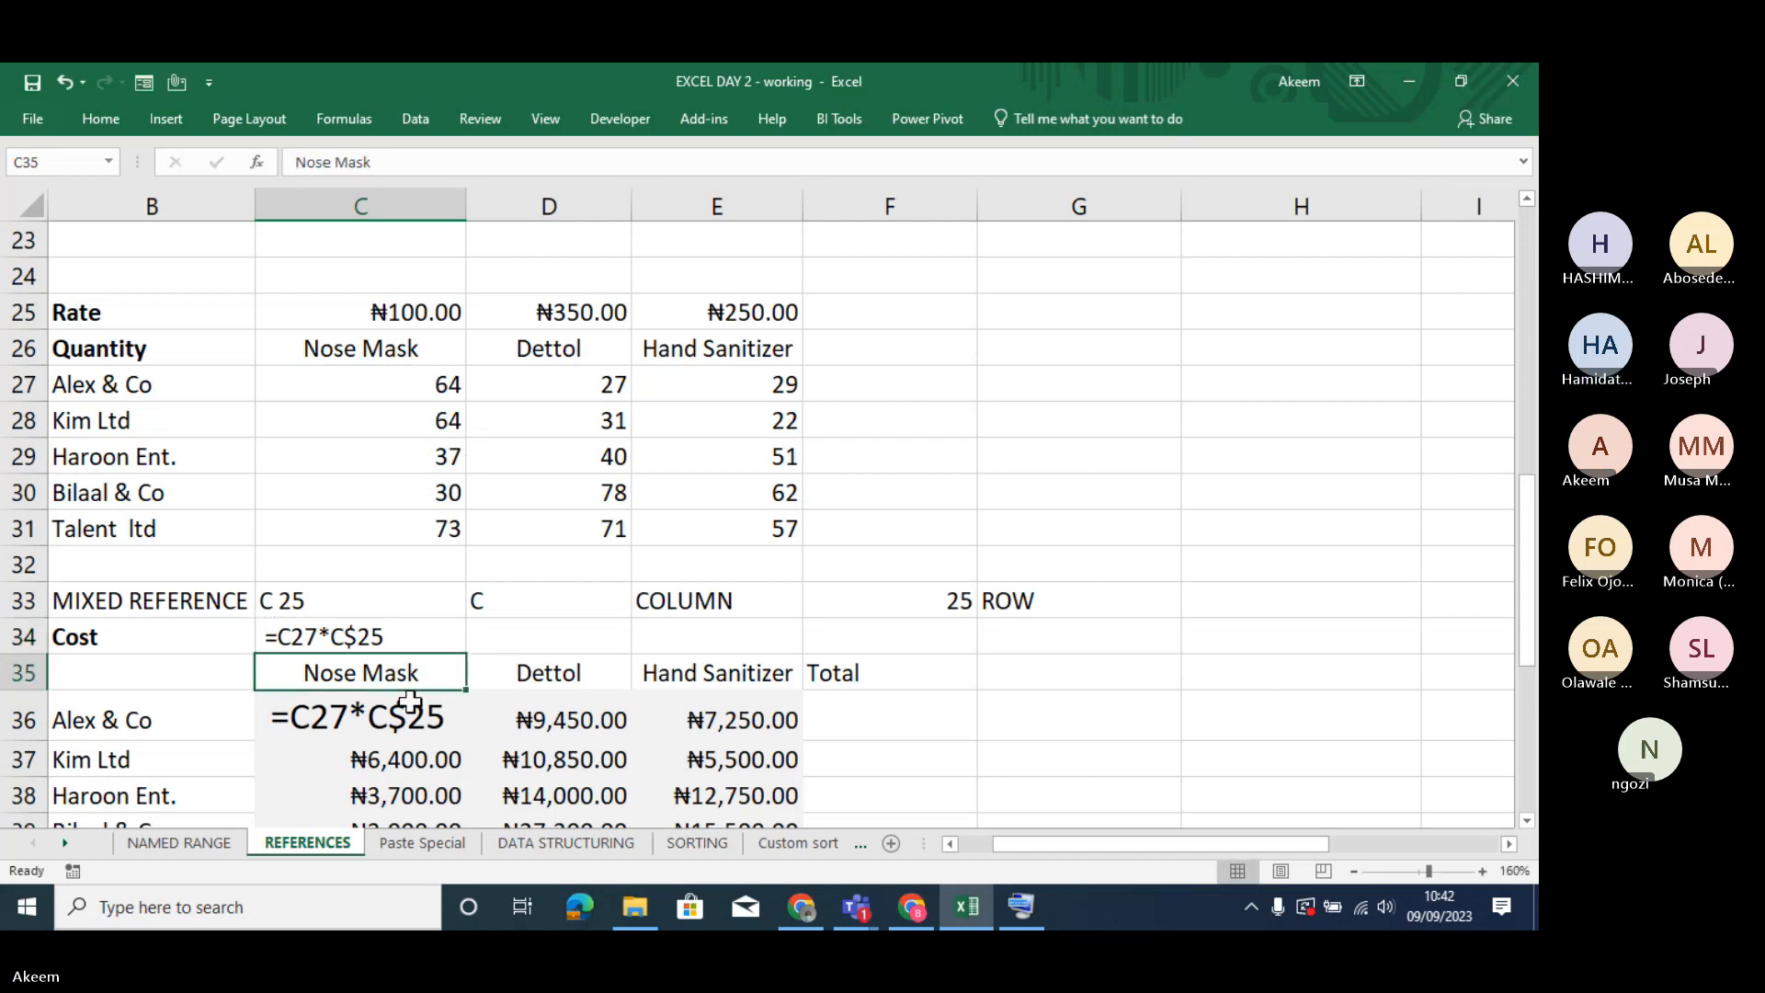
- Make the formula text in C34 bold and increase its font size to 14
left_click(372, 641)
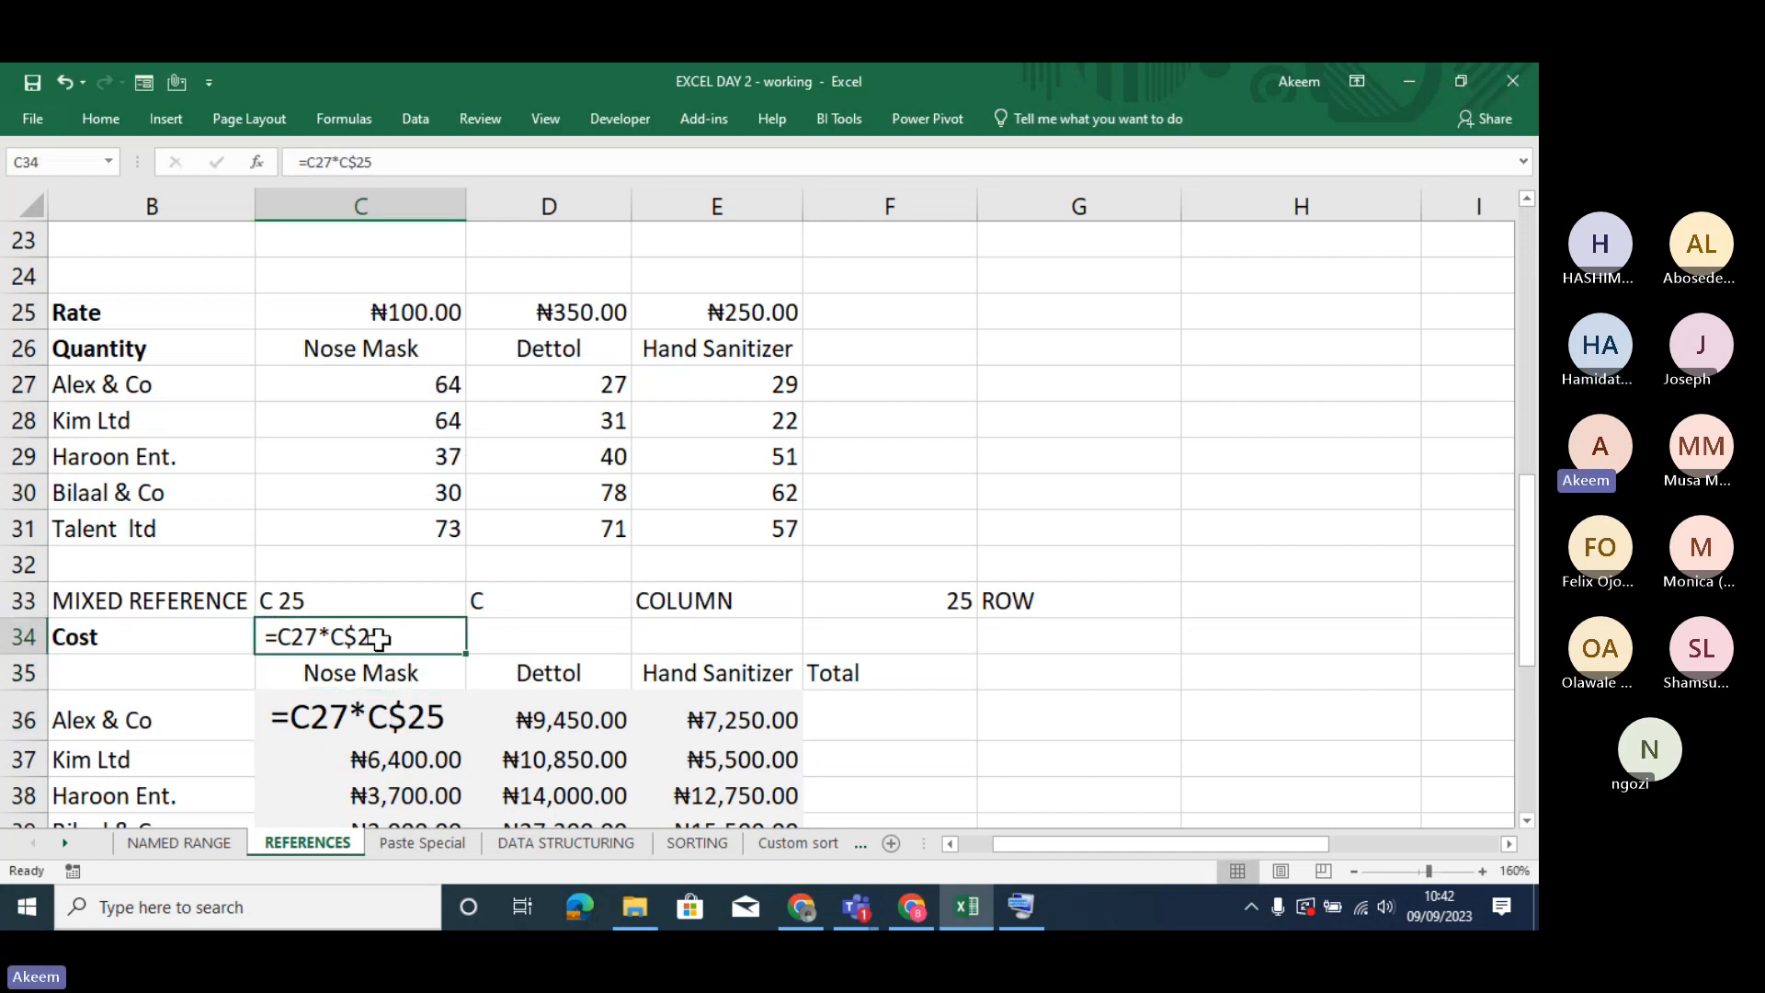
key("ctrl+b")
left_click(103, 121)
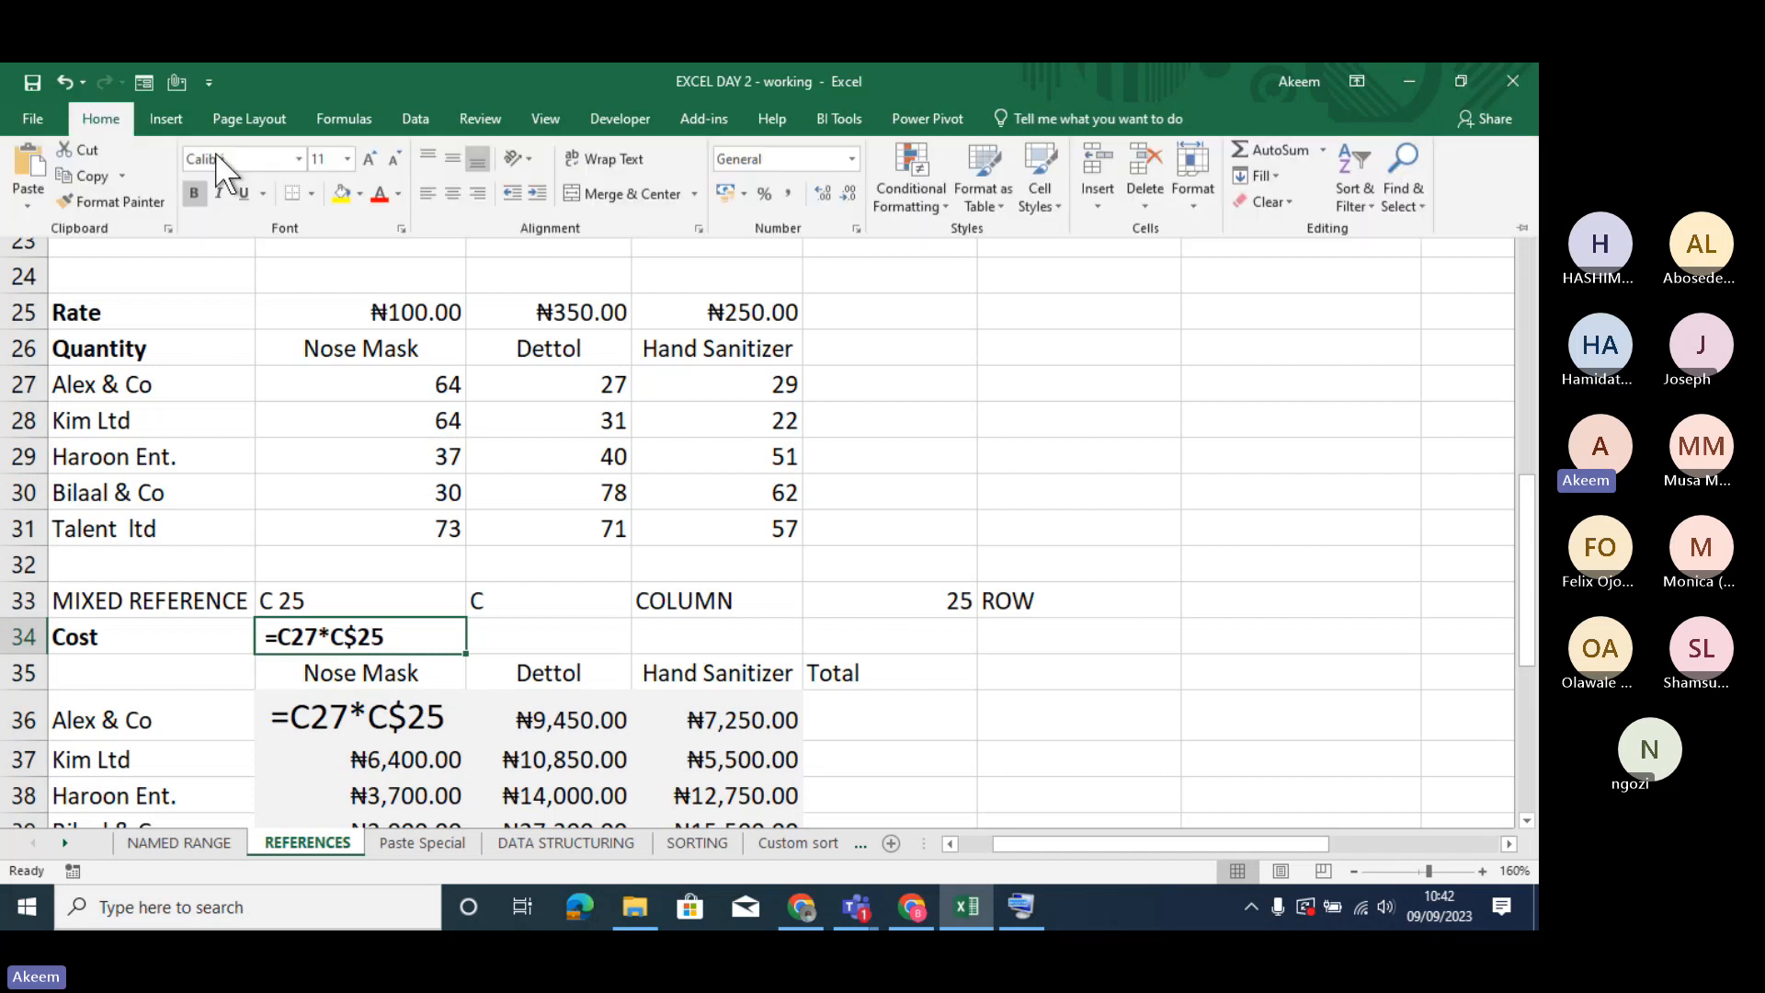
left_click(370, 161)
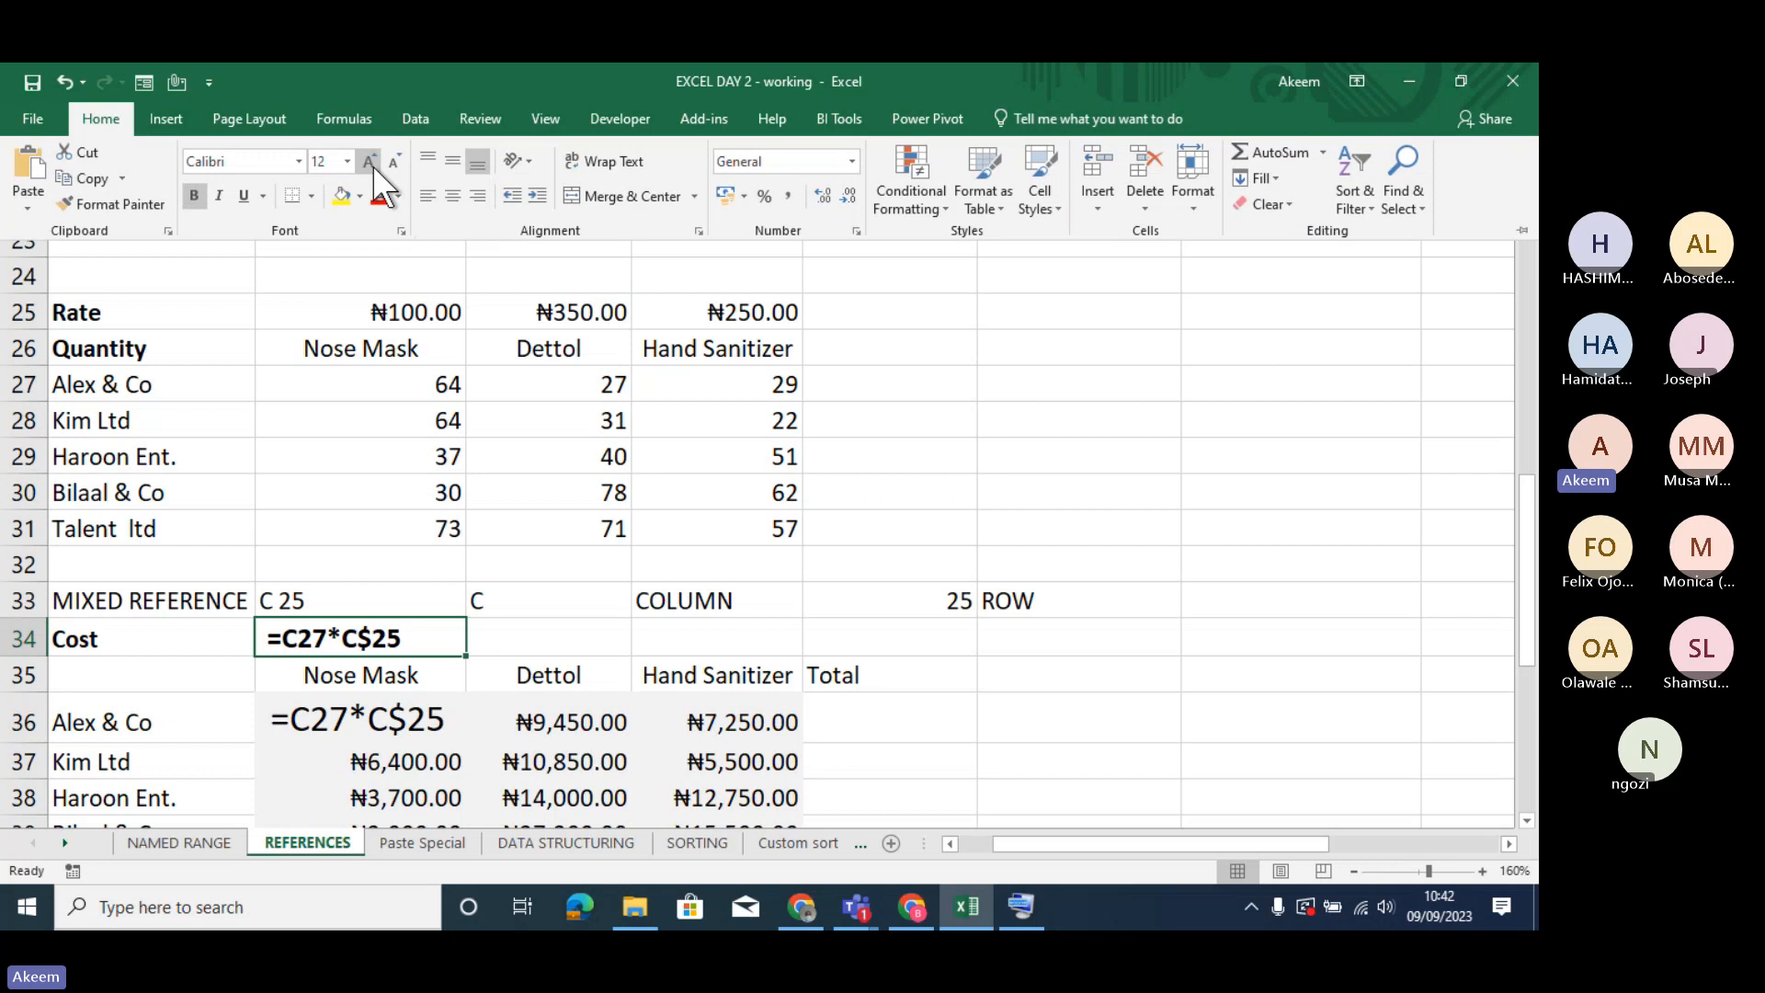
left_click(370, 162)
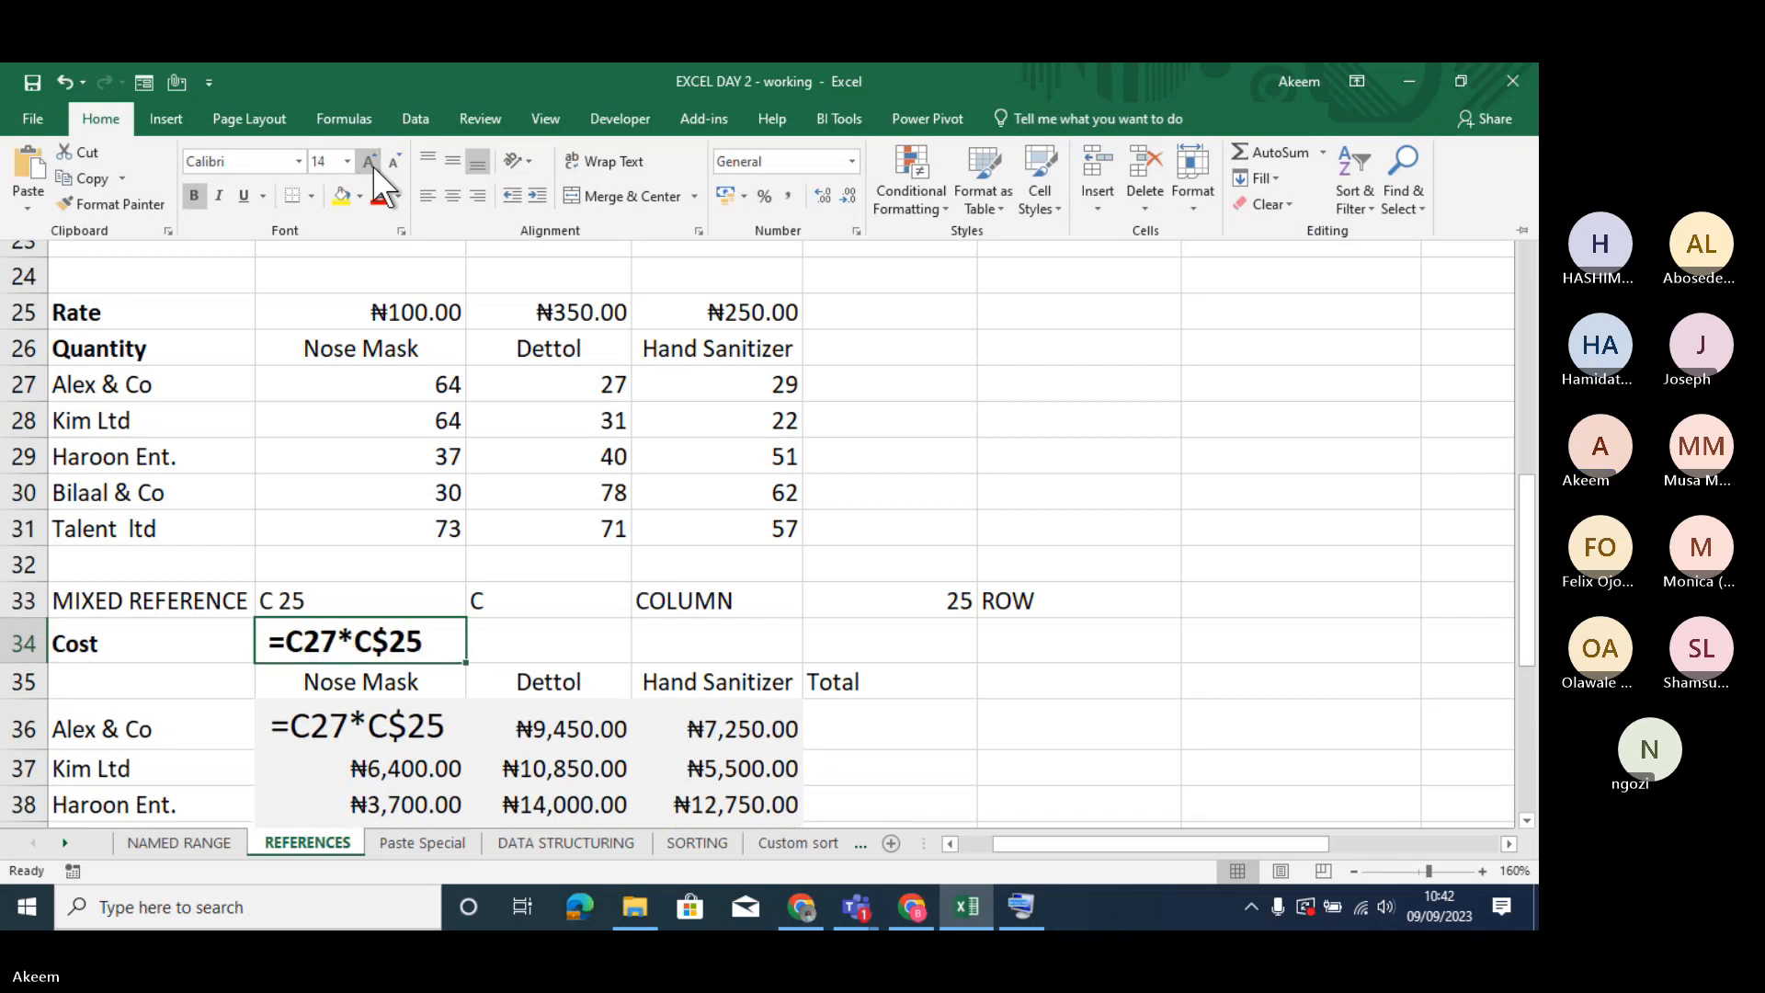
- Remove the leading space from C36 so that =C27*C$25 calculates as a formula again
left_click(377, 731)
left_click(377, 730)
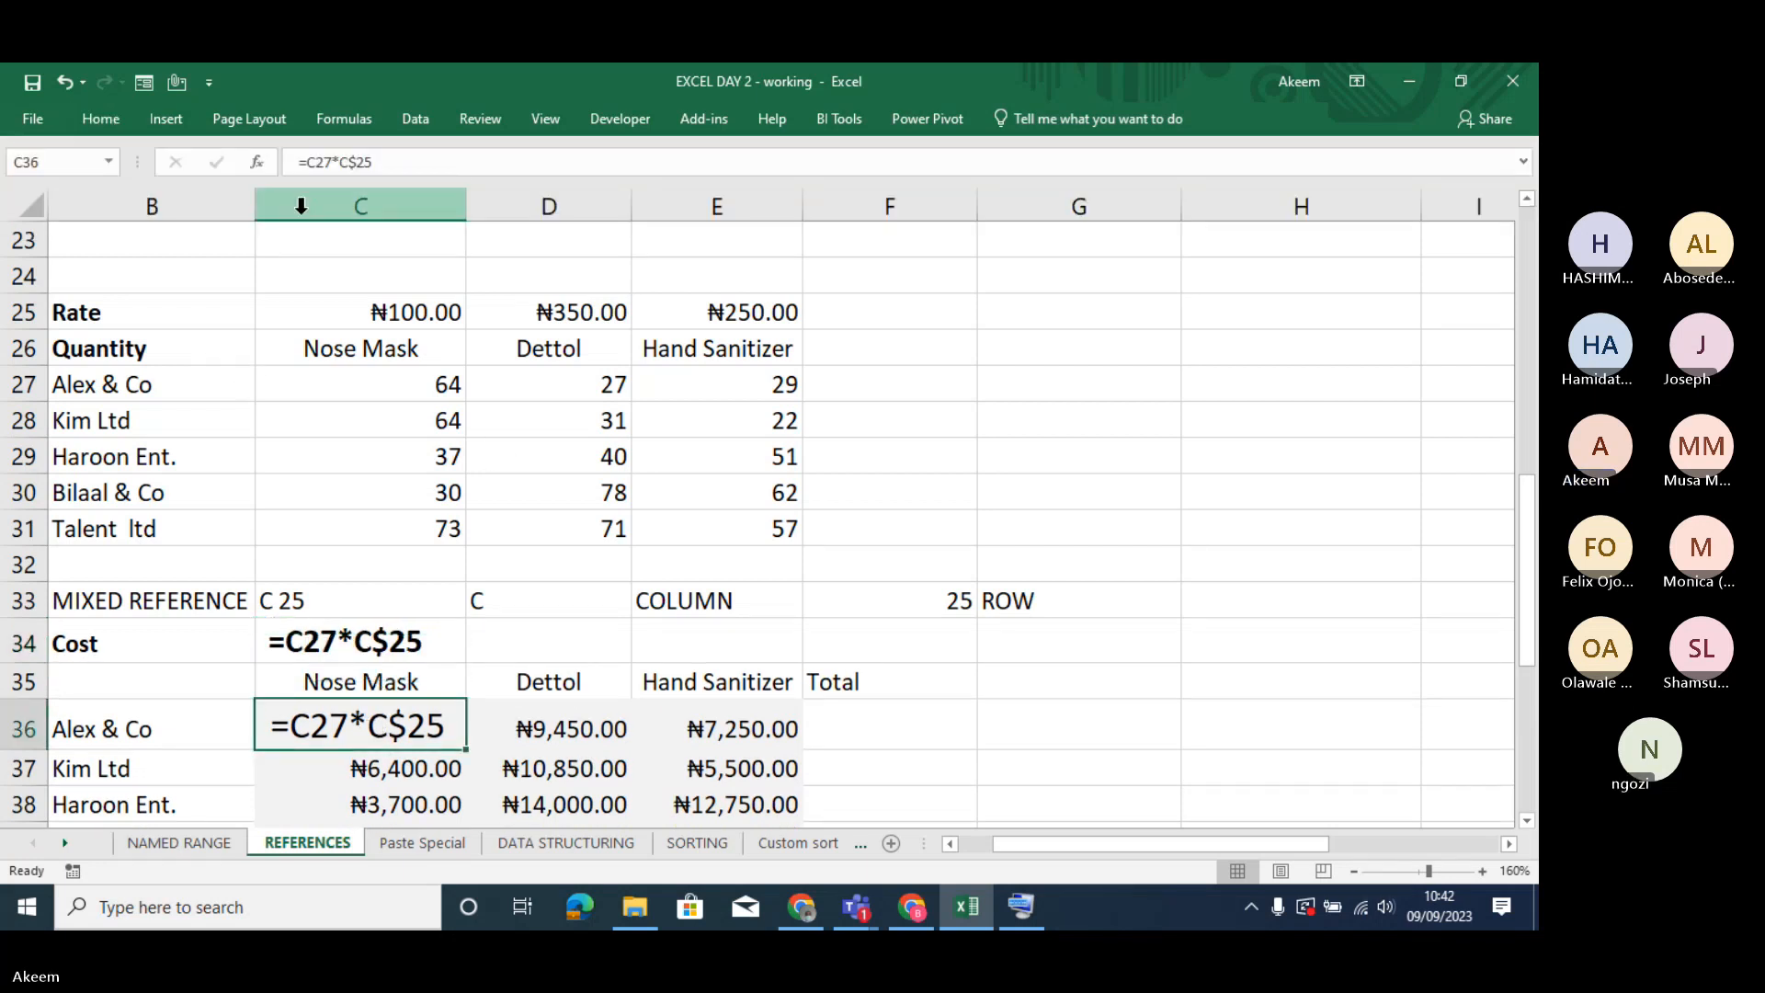
left_click(296, 162)
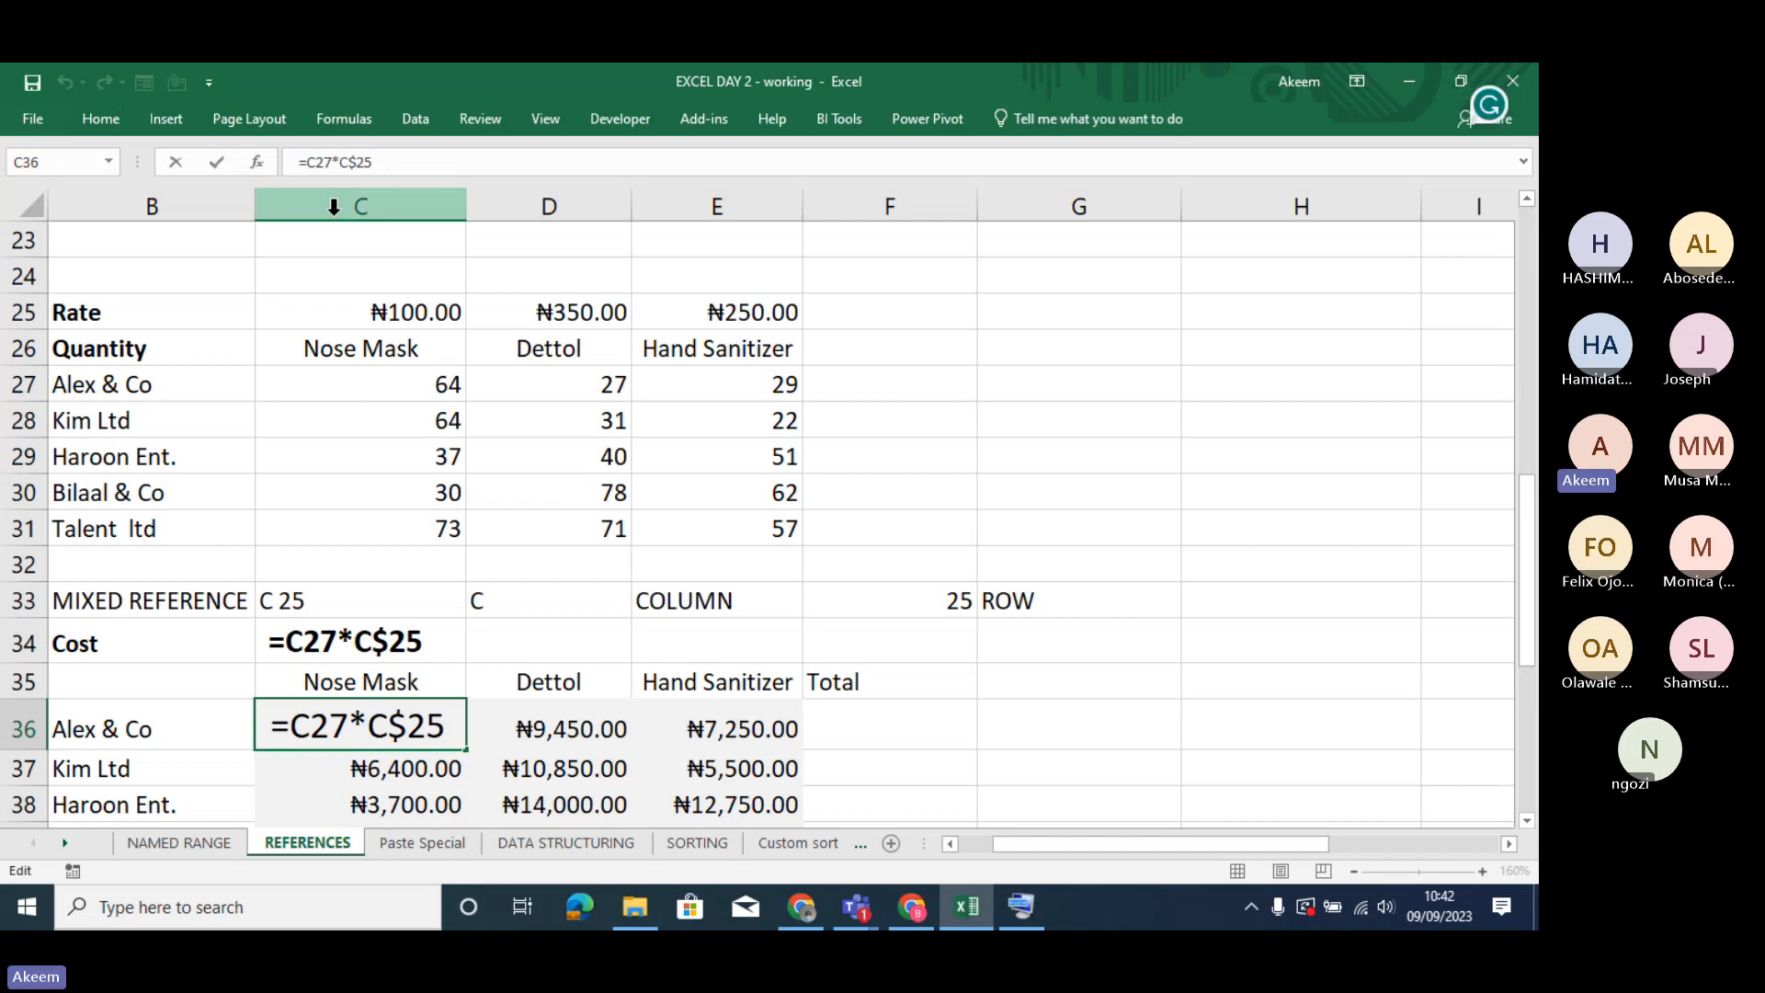
key("Return")
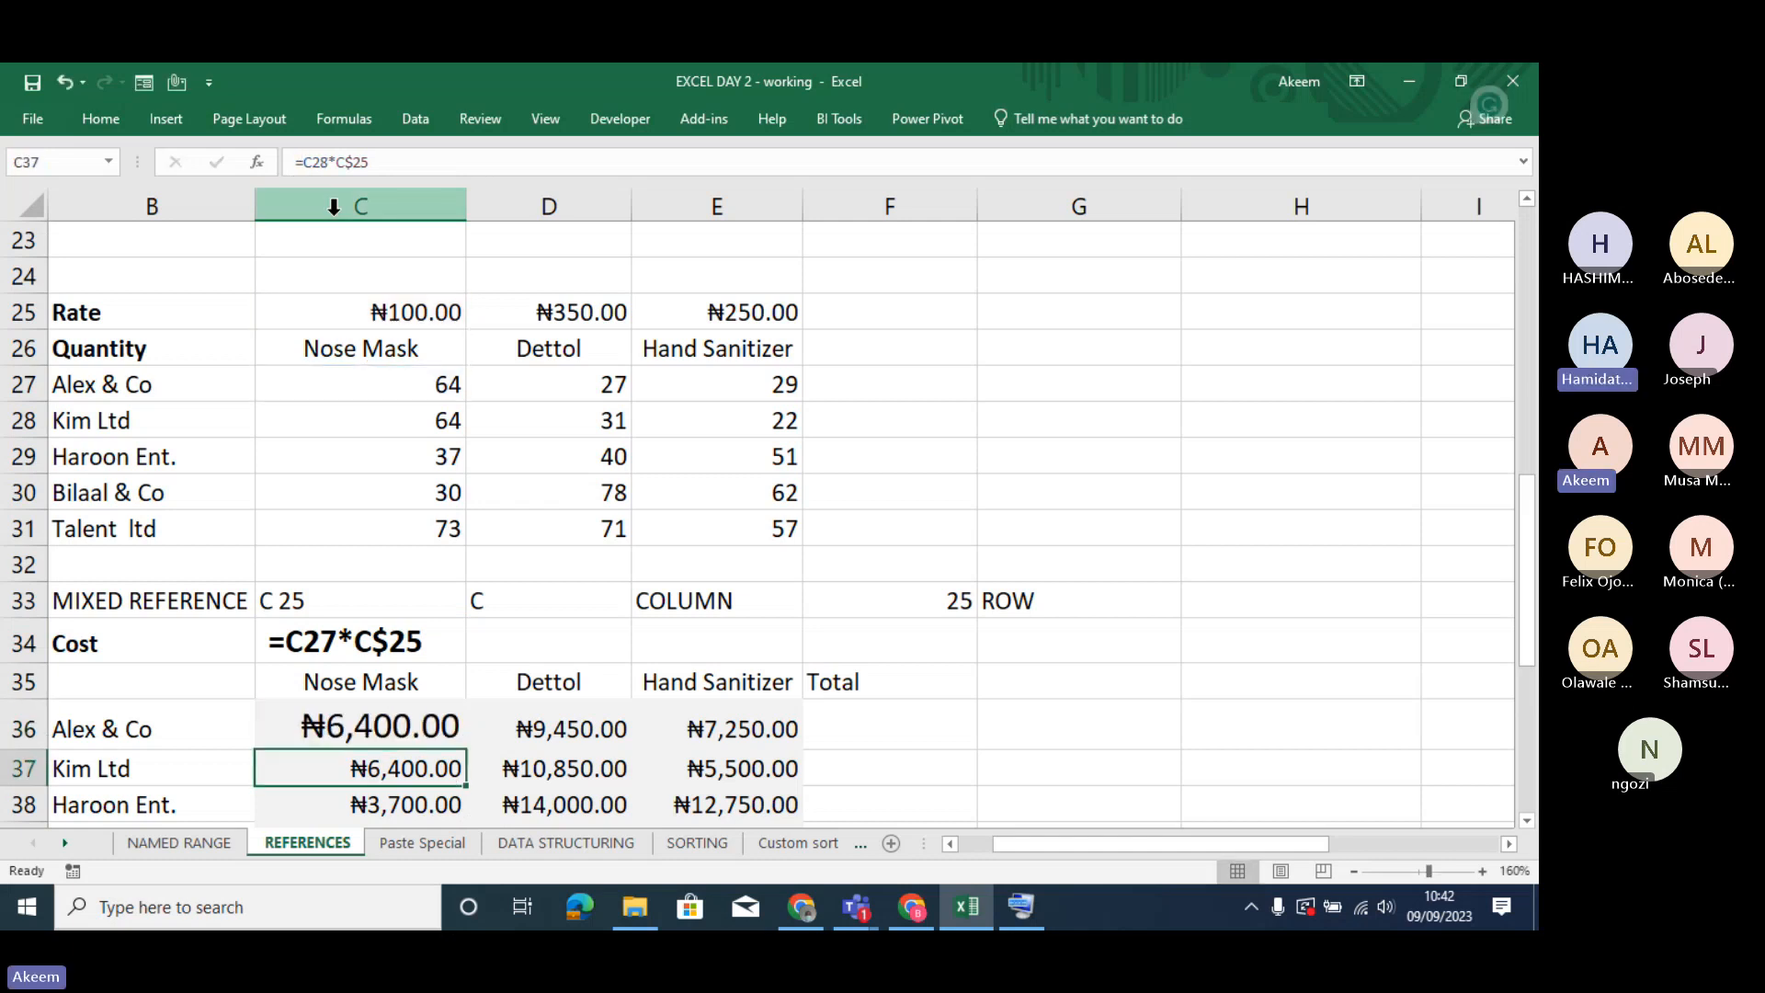
- Open the C36 formula to examine its relative quantity reference and row-locked rate reference, without changing it
left_click(376, 728)
double_click(382, 726)
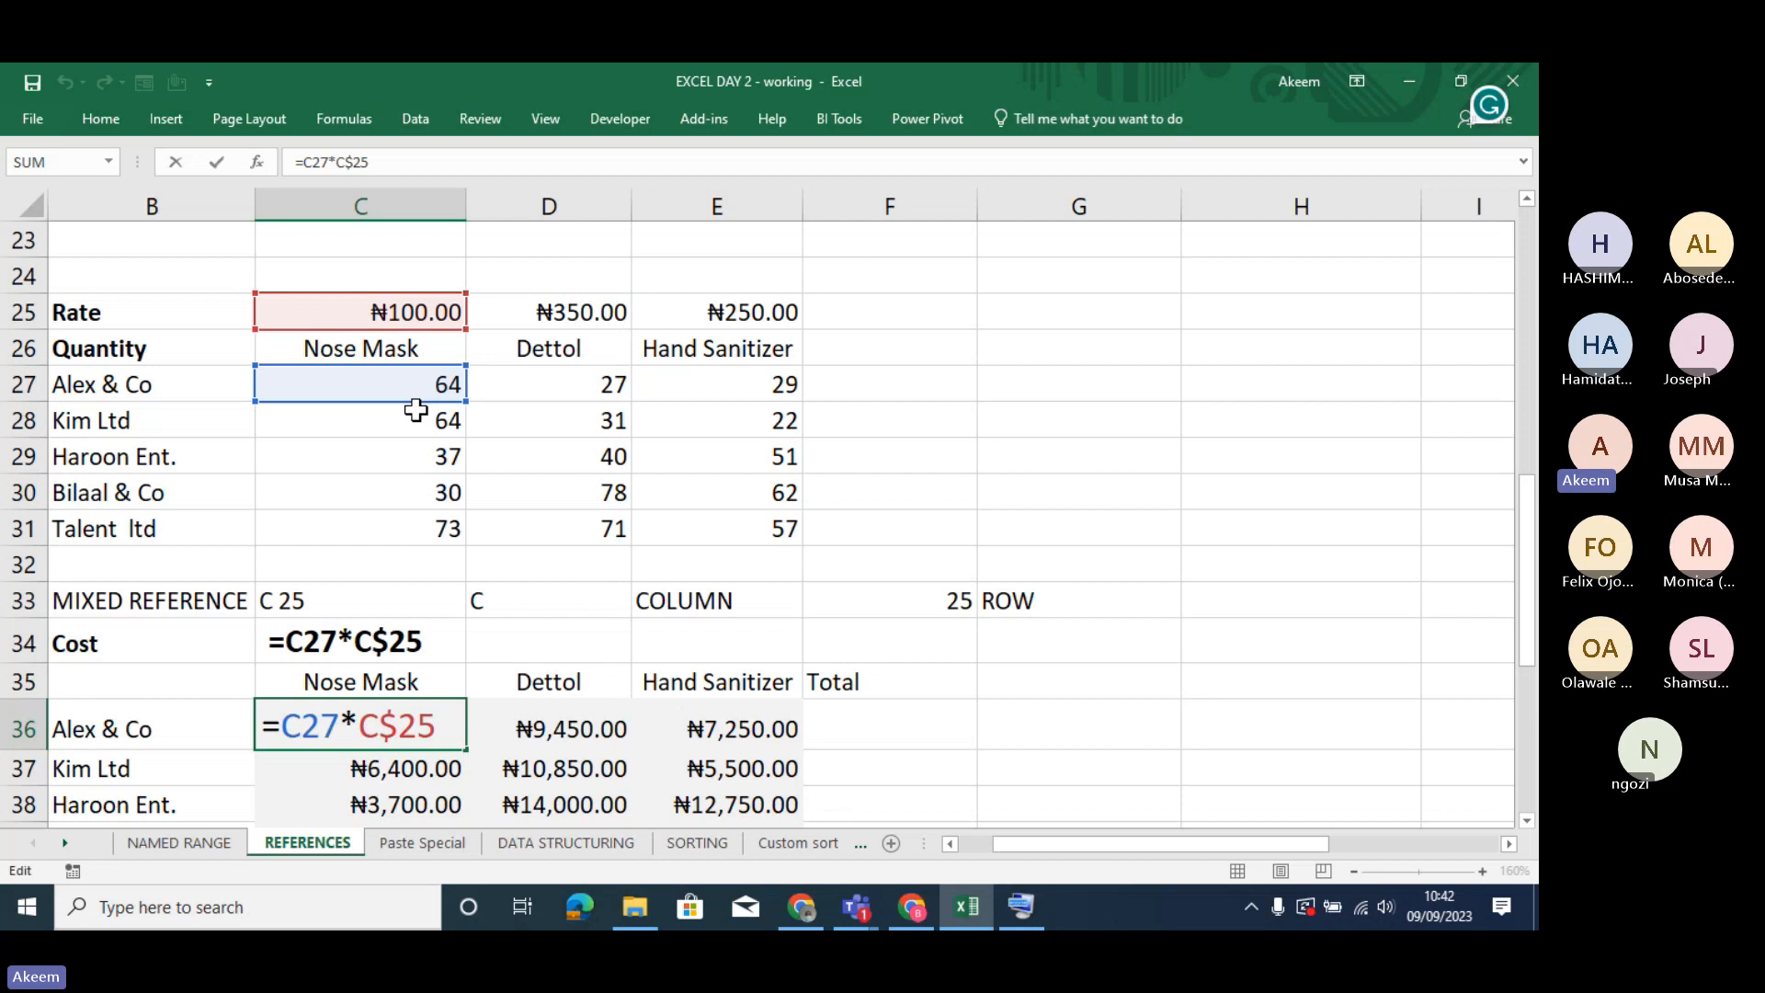
left_click(395, 733)
key("Right")
key("Return")
- Compare the Nose Mask cost formulas down column C from row 36, checking how the quantity and rate references behave
key("Down")
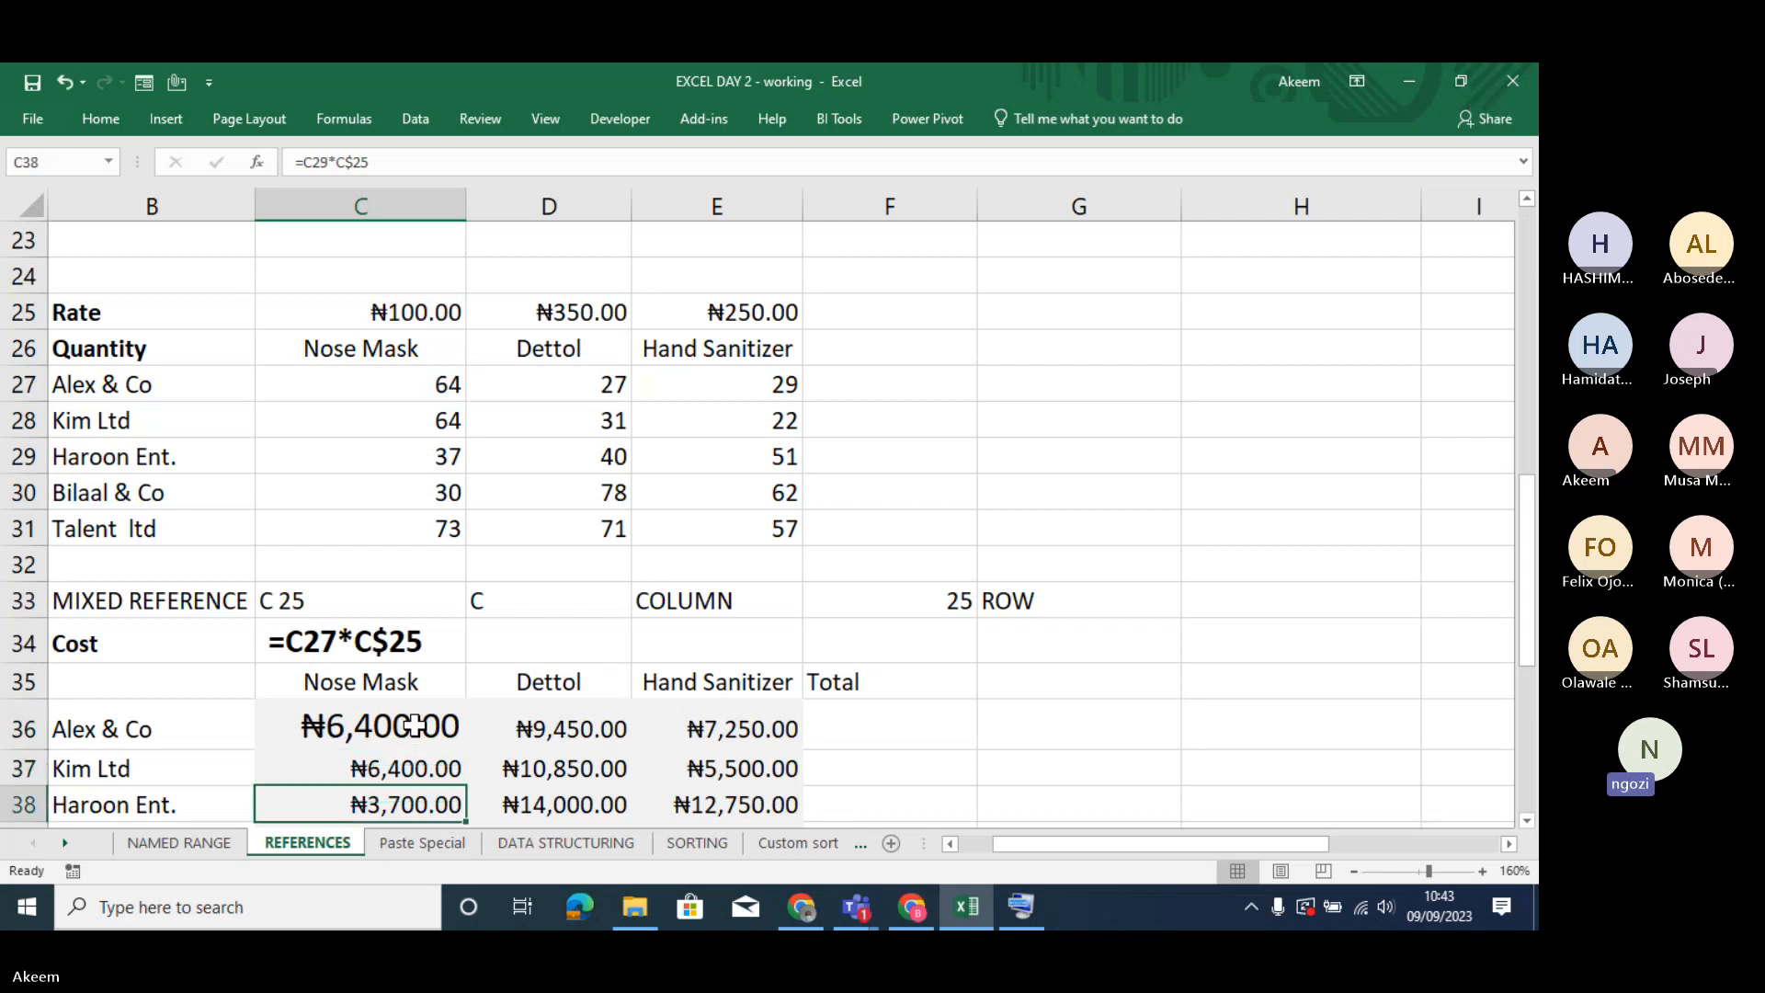
key("Down")
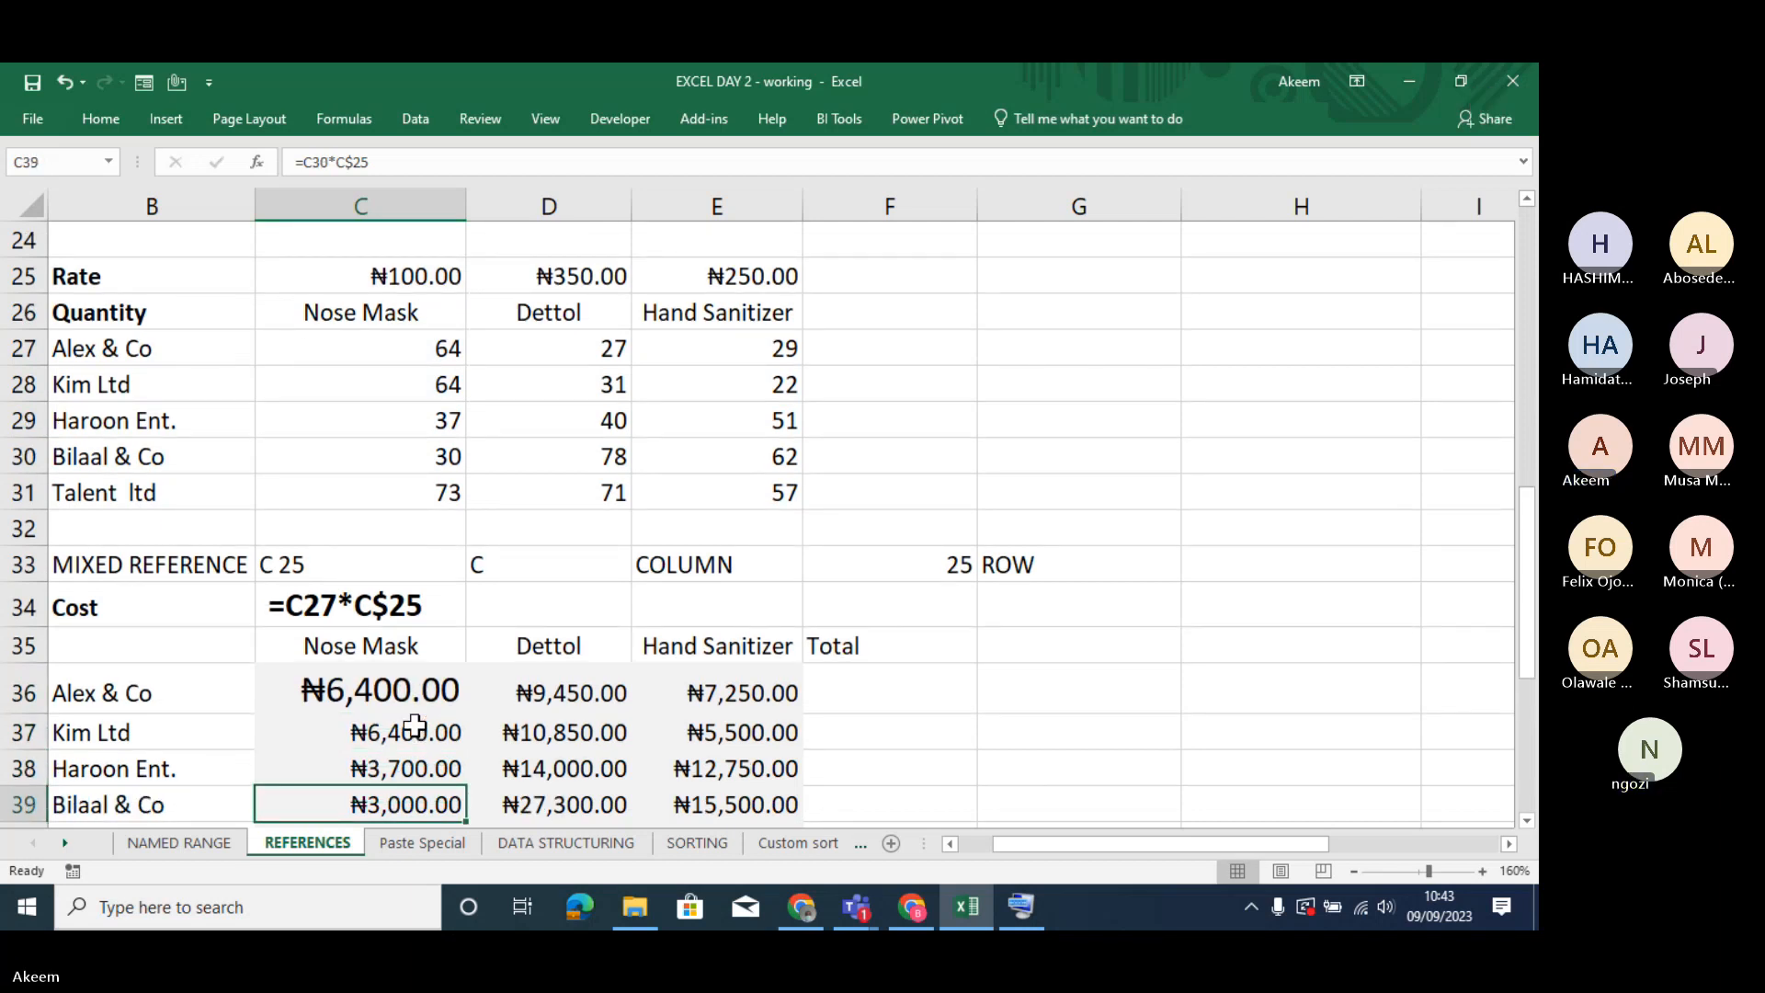
key("Up")
key("Up")
key("Up")
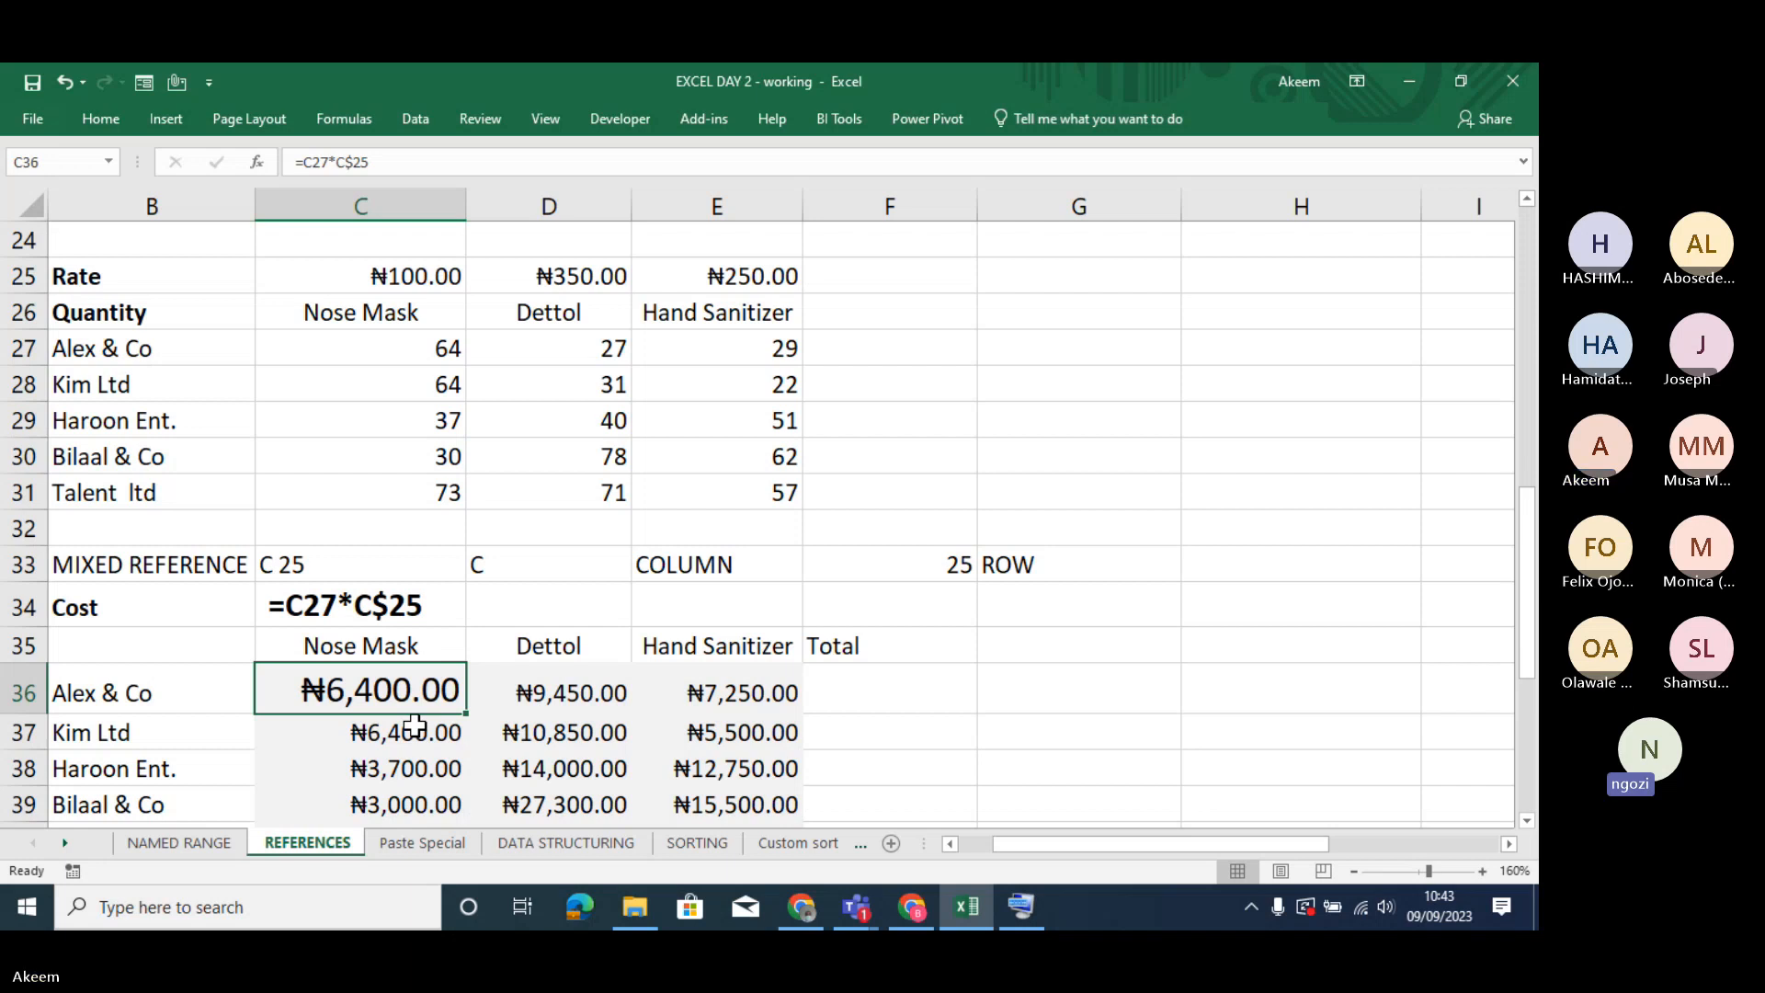
key("Down")
key("Down")
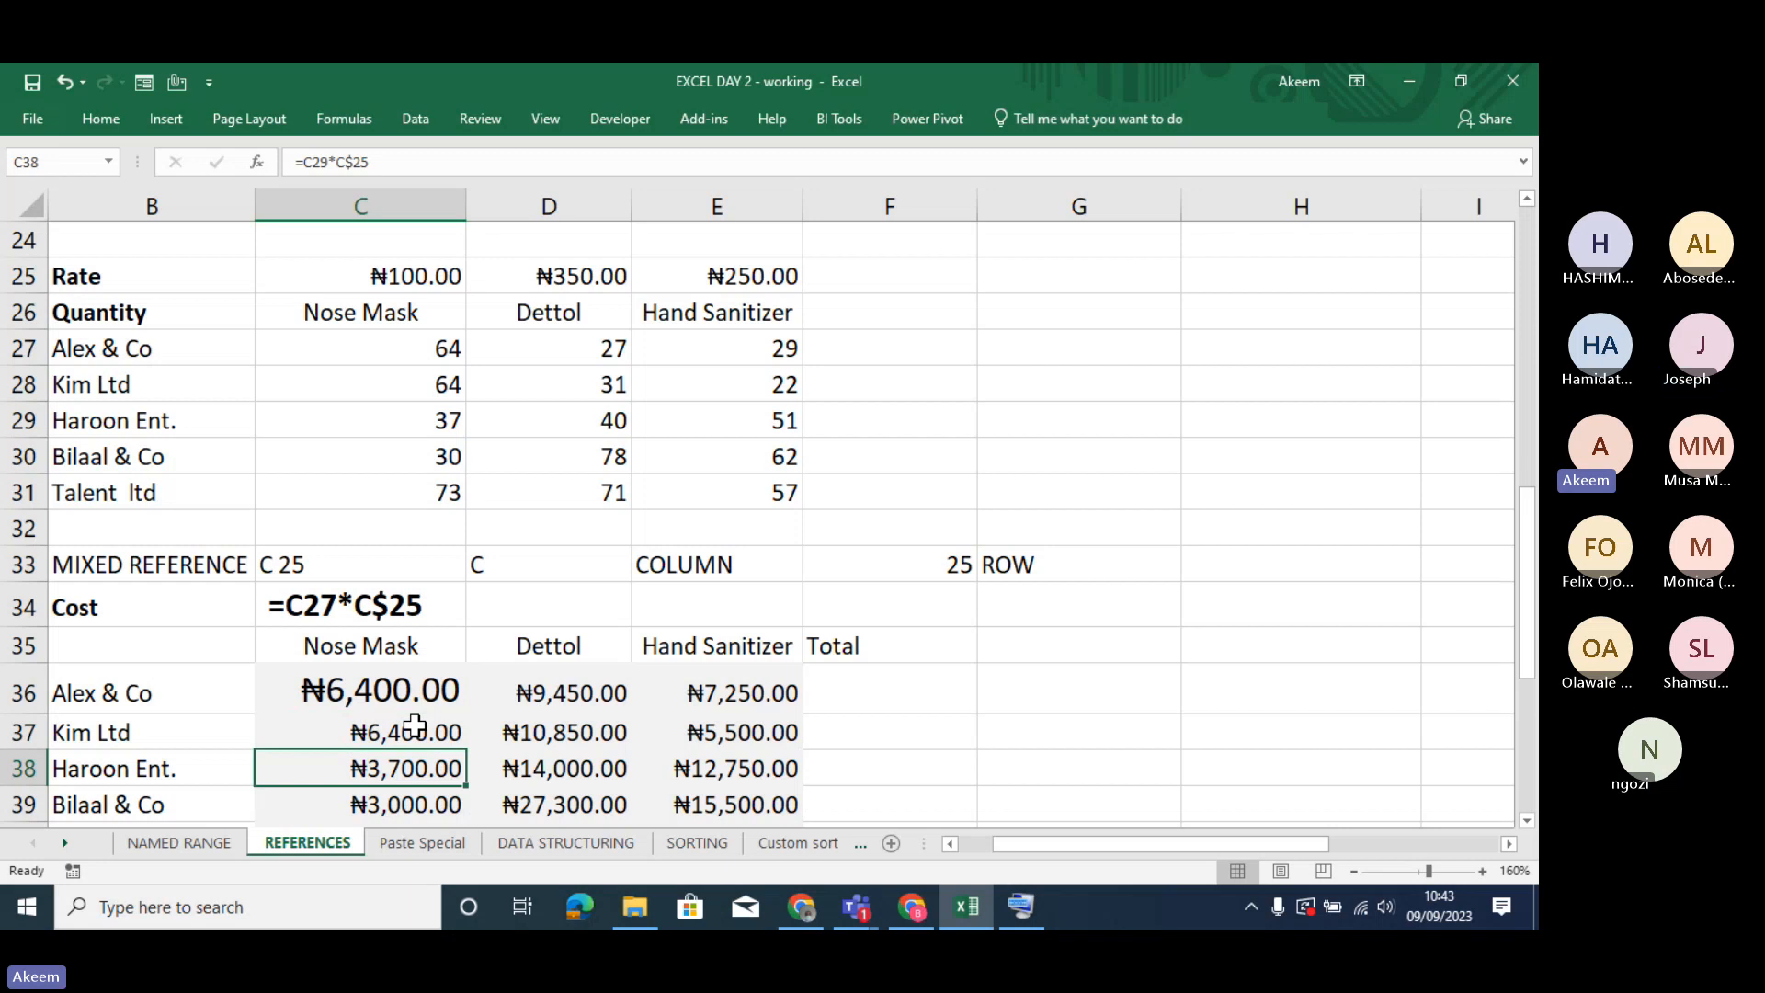
key("Down")
key("Down")
key("Down")
key("Down")
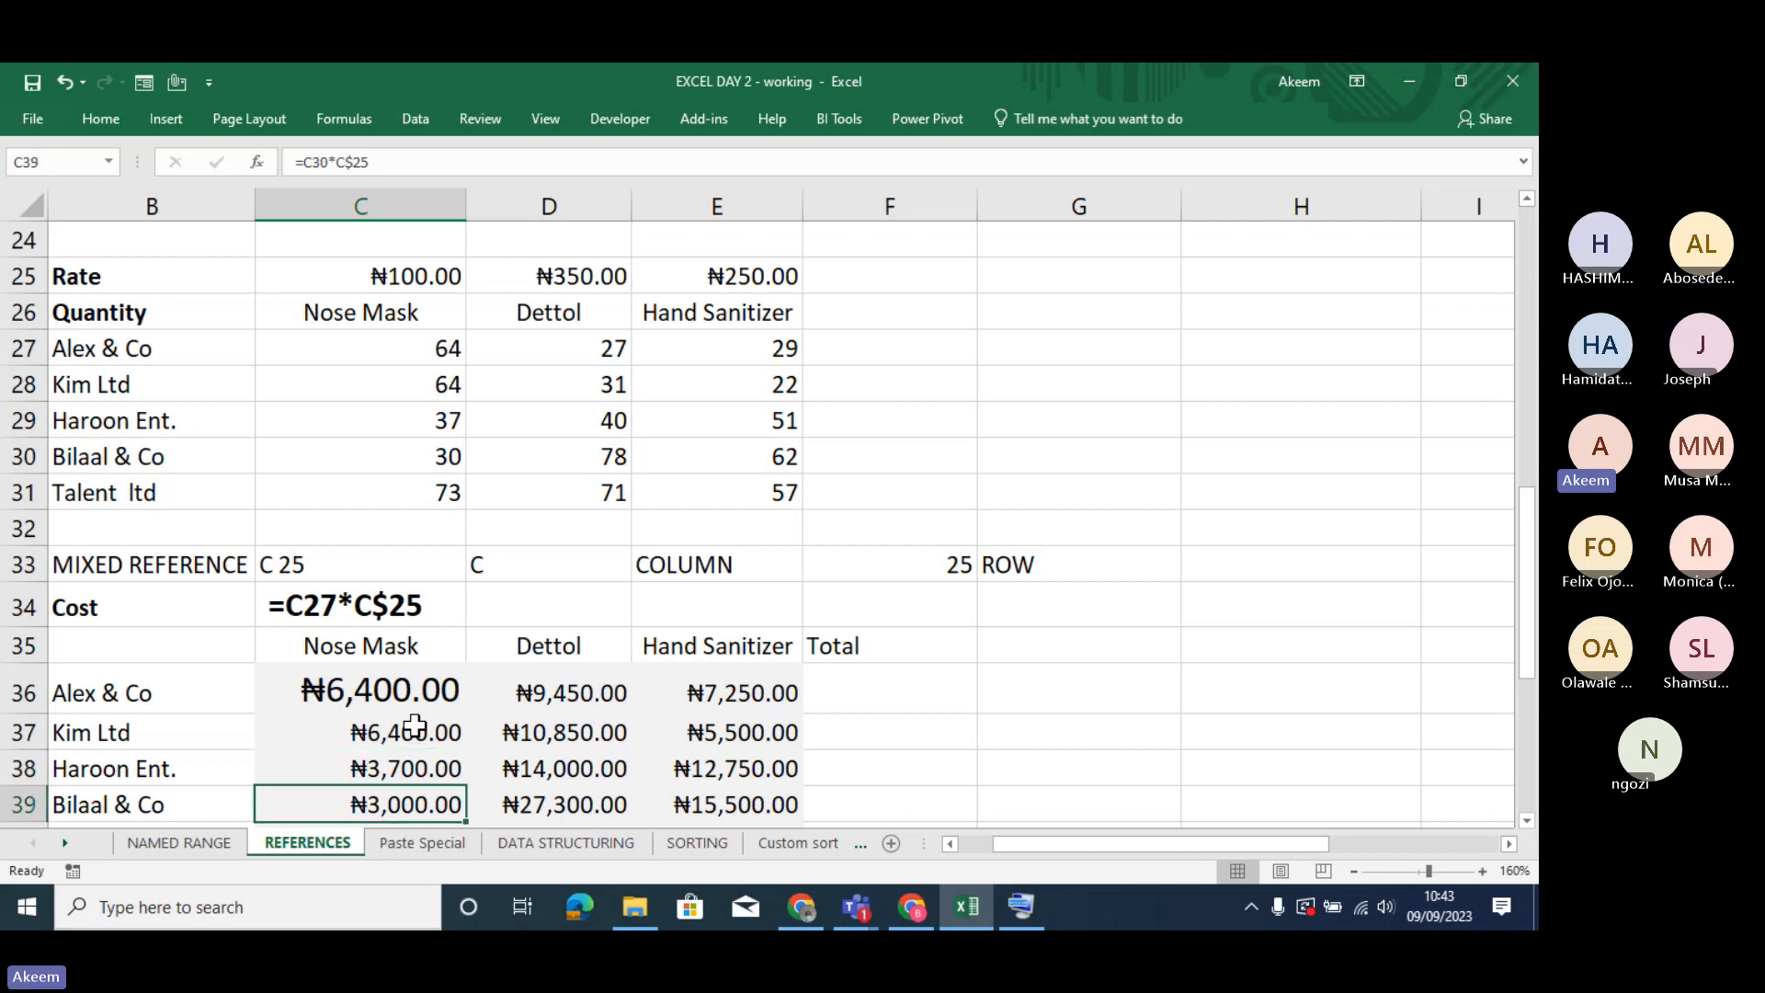
- Examine the 10-year financial projection table below the cost table, including its Year 0 starting balances in C46:C48
key("Down")
key("Down")
key("Down")
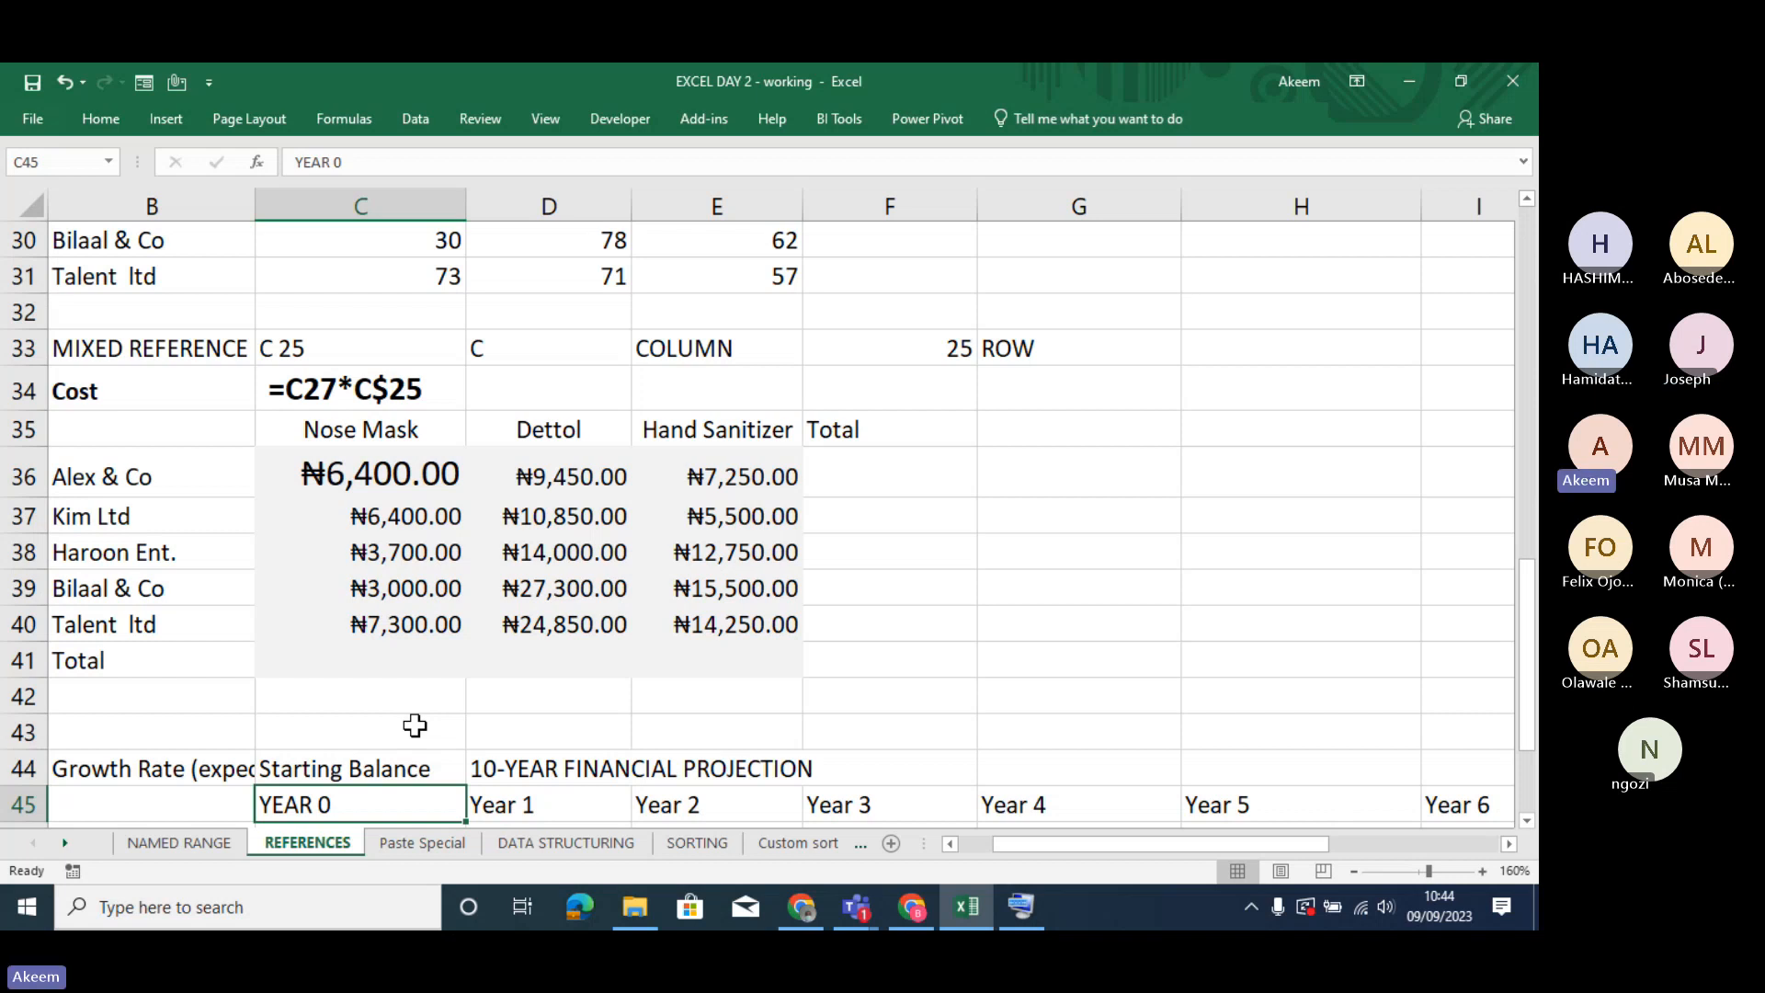
key("Down")
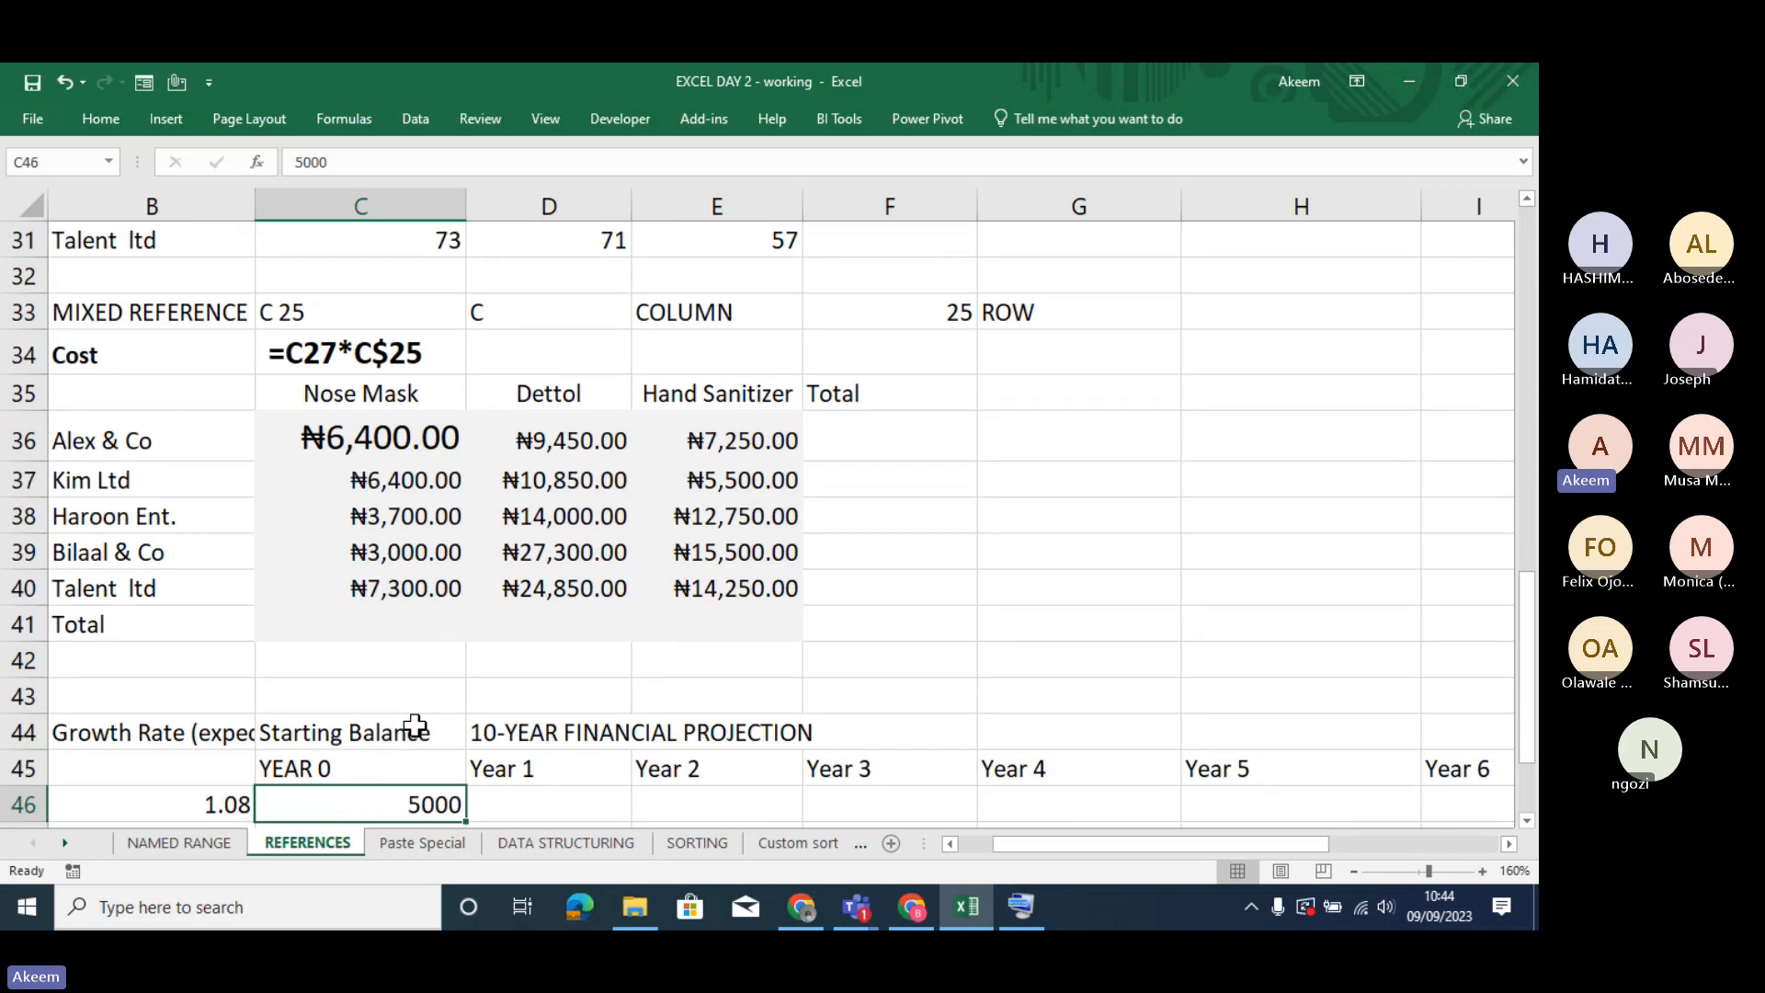
key("Down")
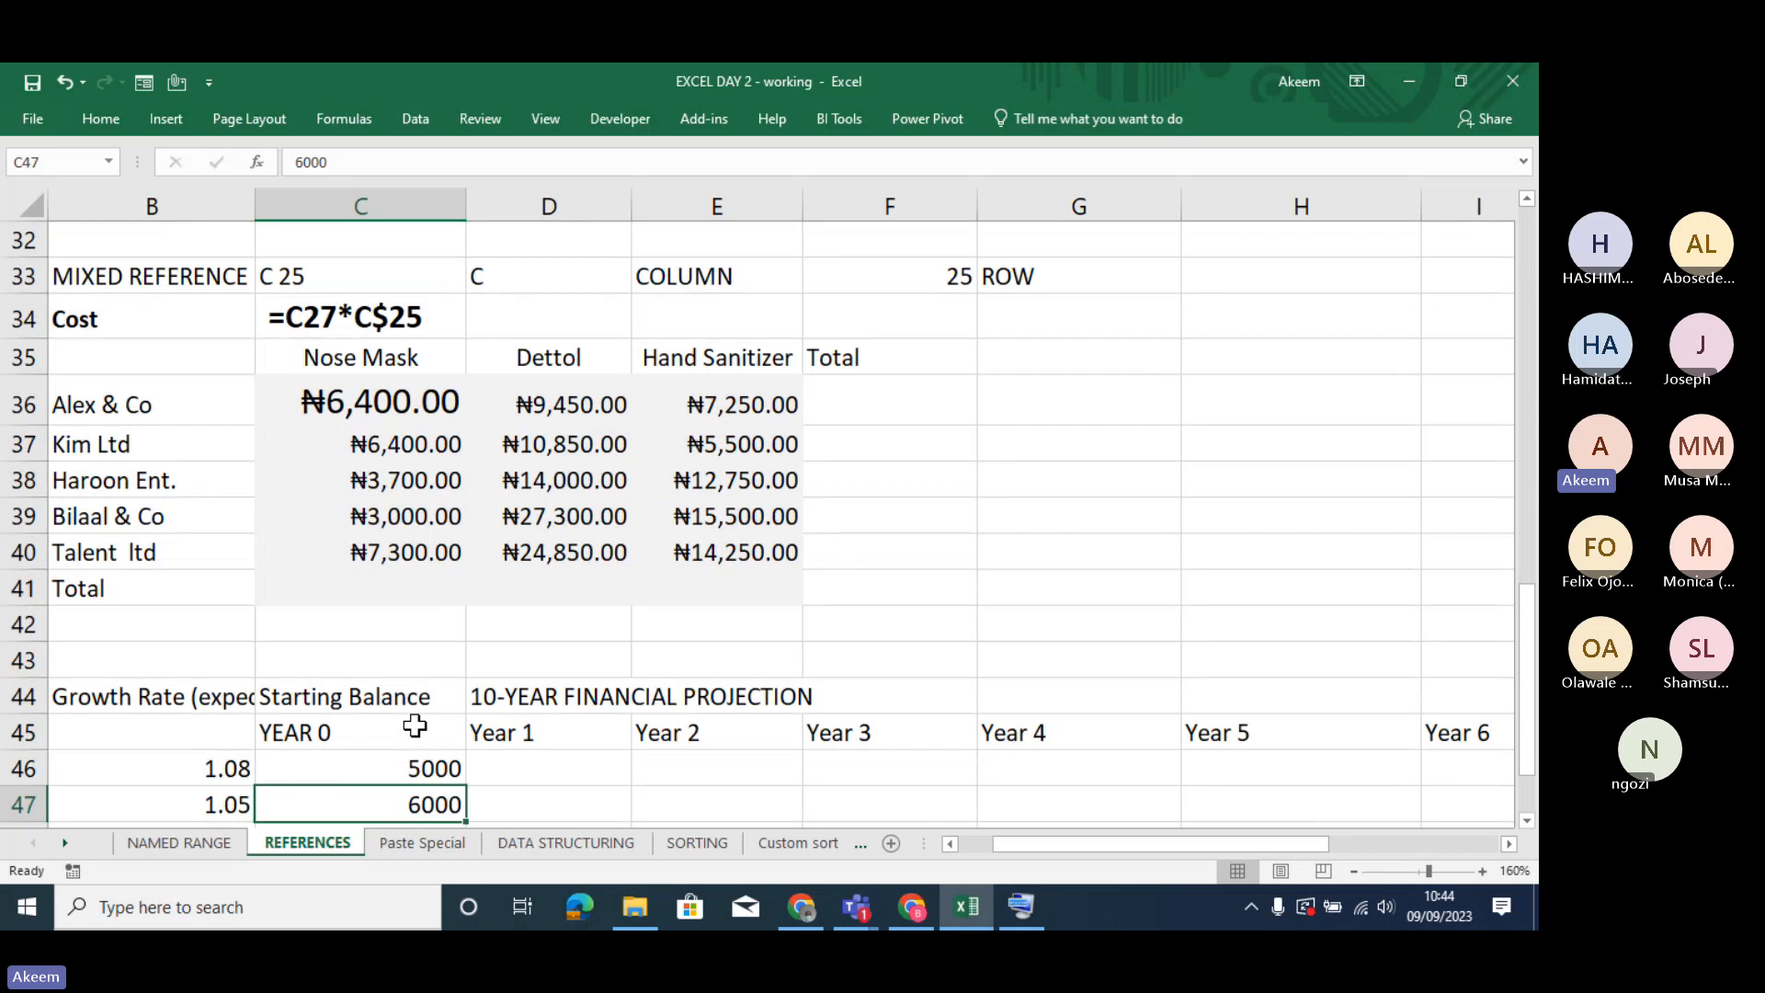
key("Down")
key("Down")
key("Down")
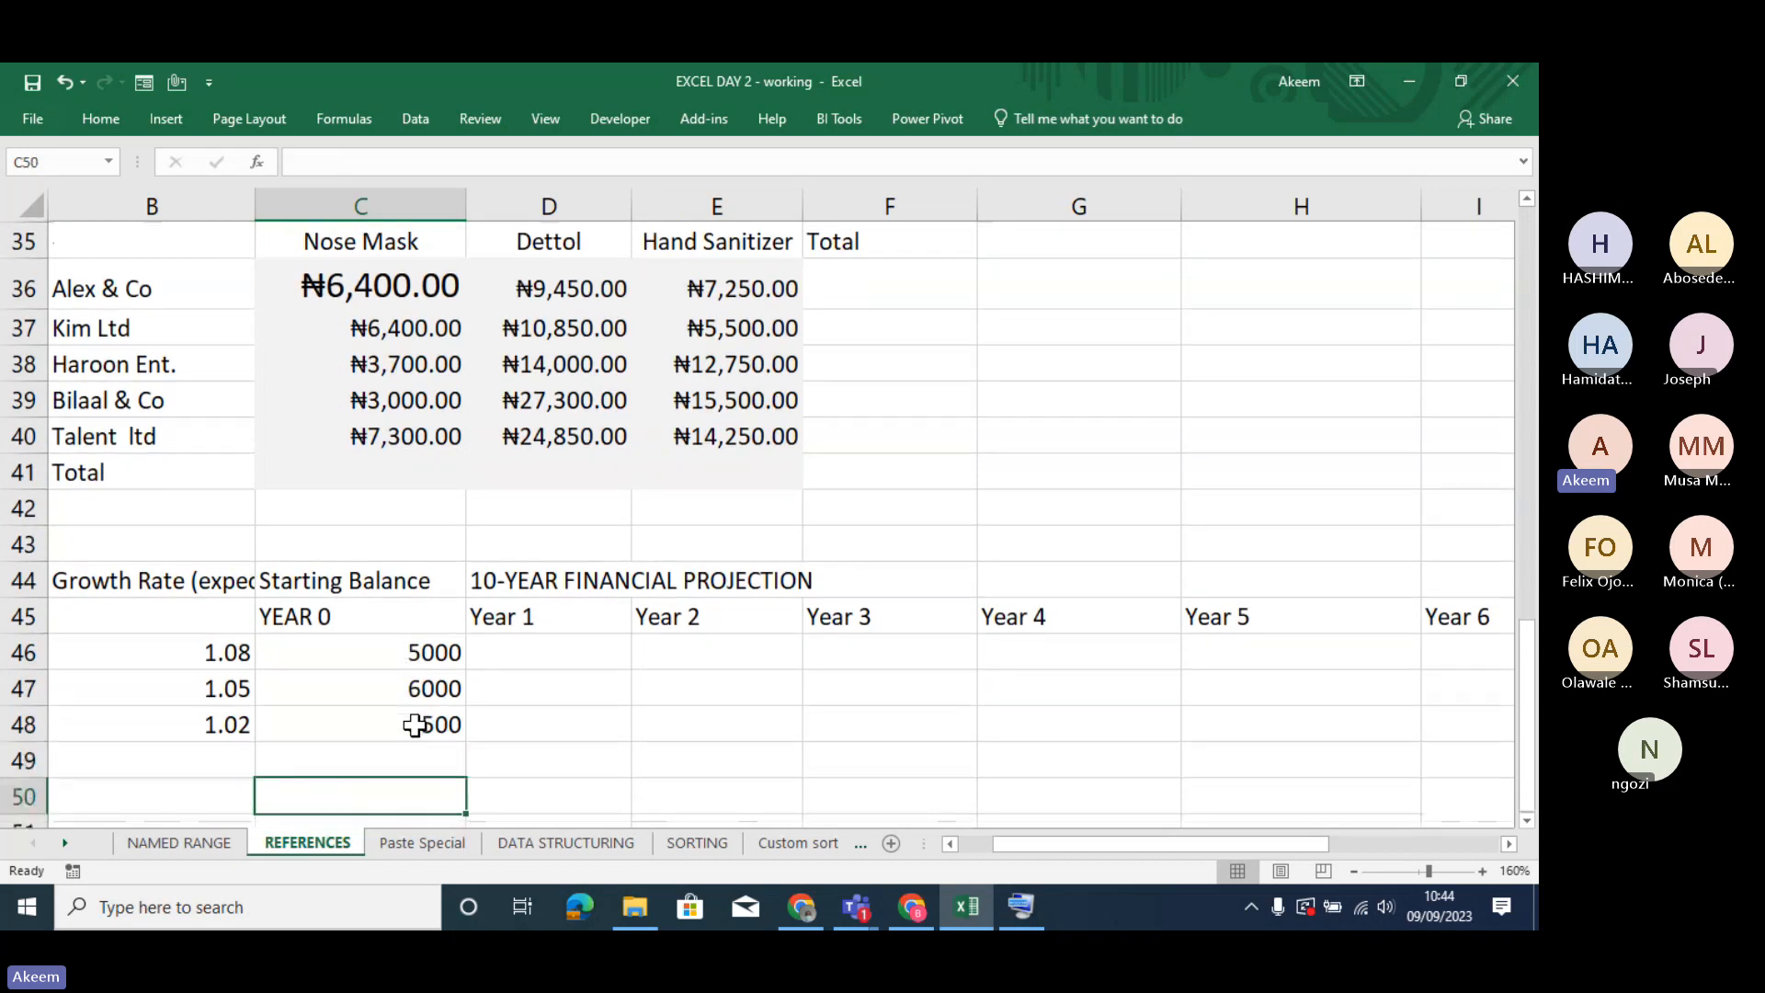
key("Up")
key("Up")
key("Up")
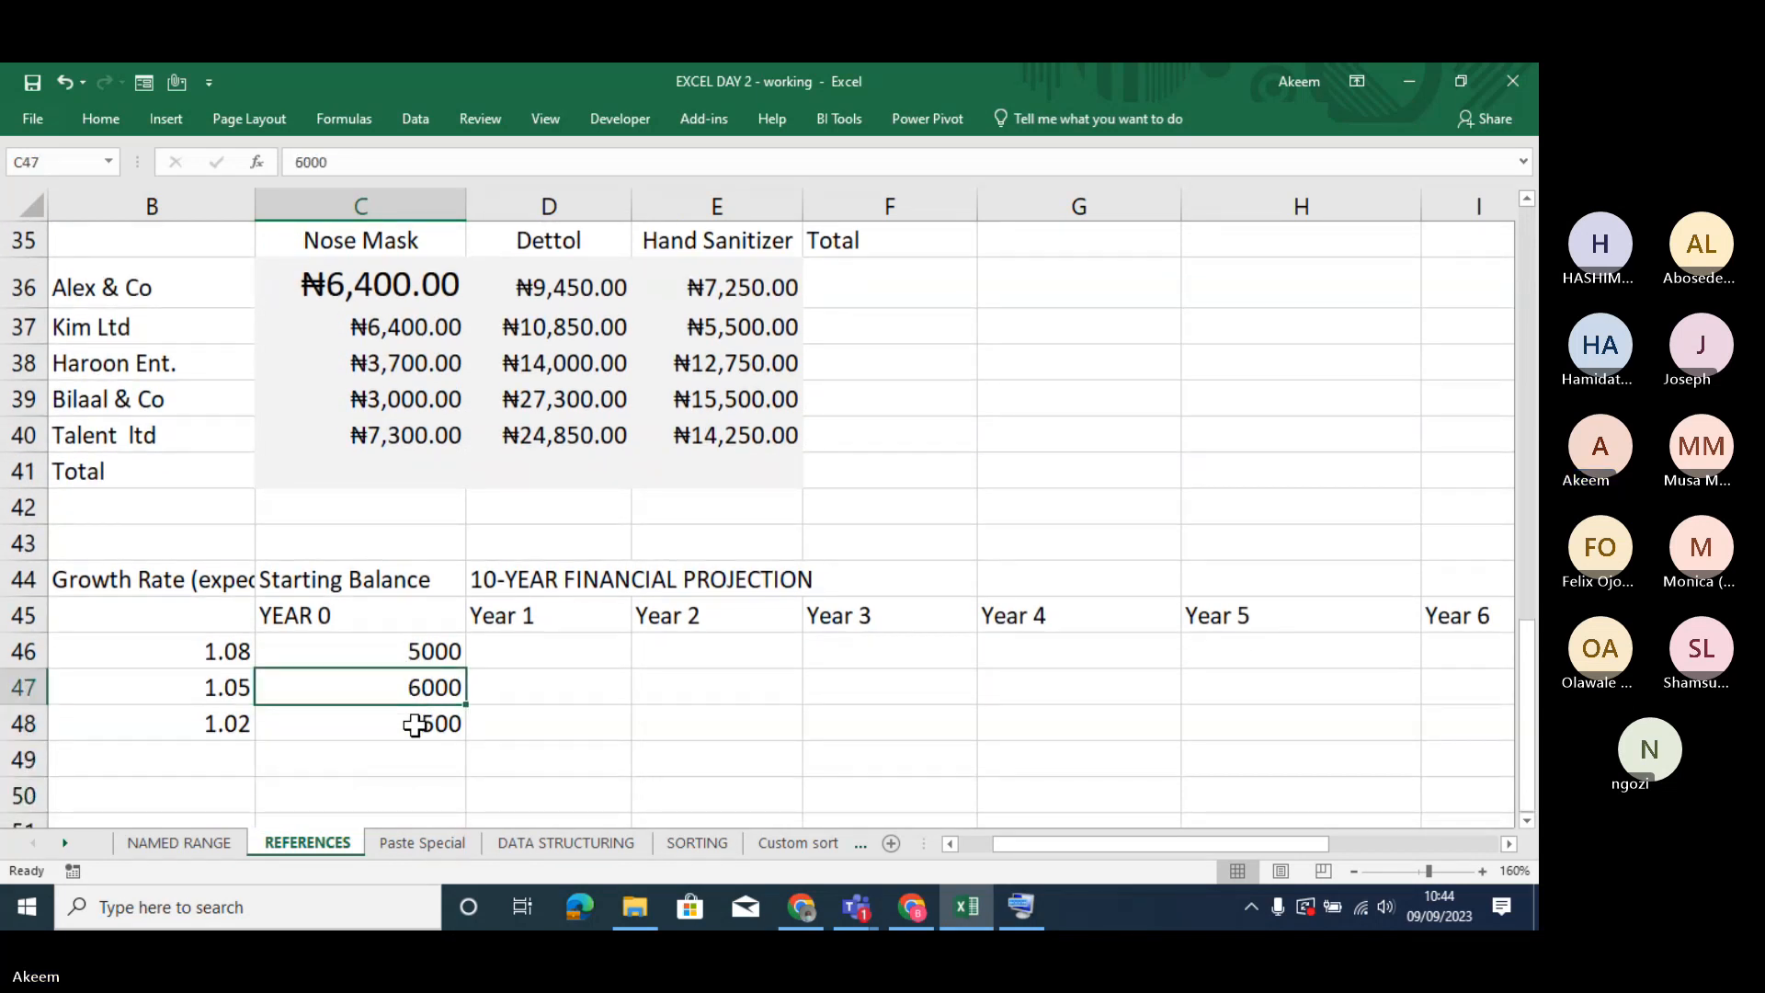
key("Up")
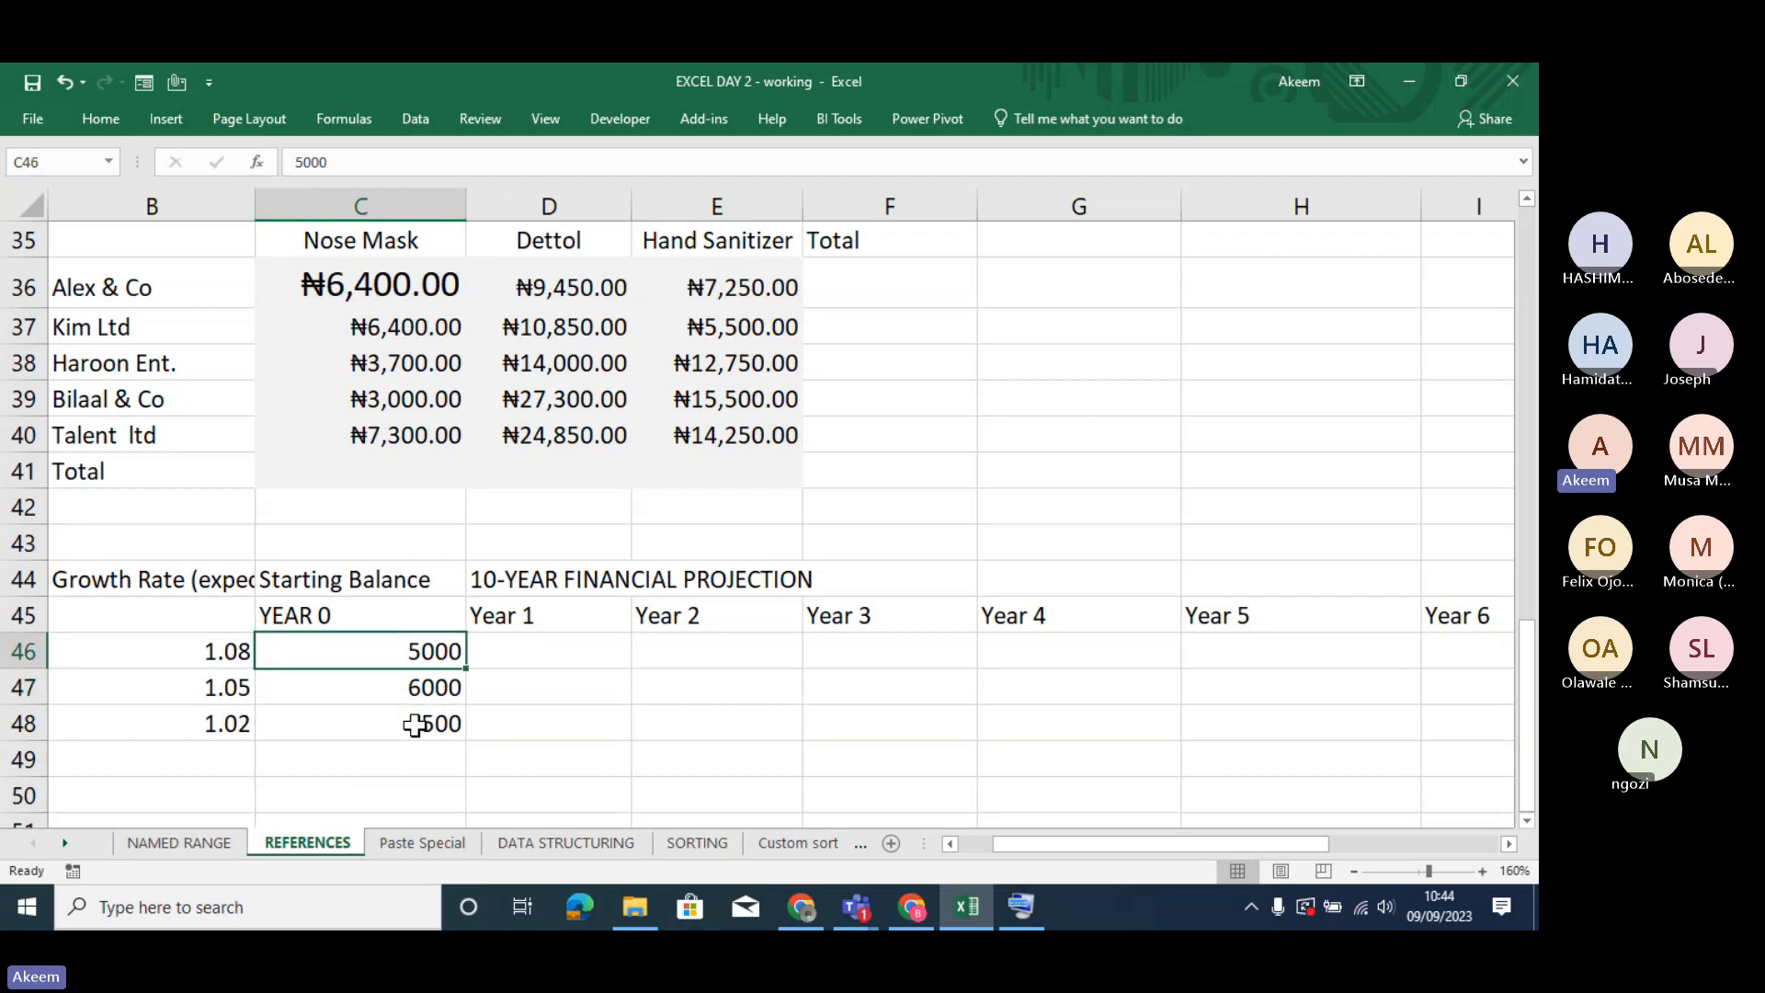
- Look along the Product A row of the projection table, from the product name across to the Year 5 column
key("Left")
key("Left")
key("Right")
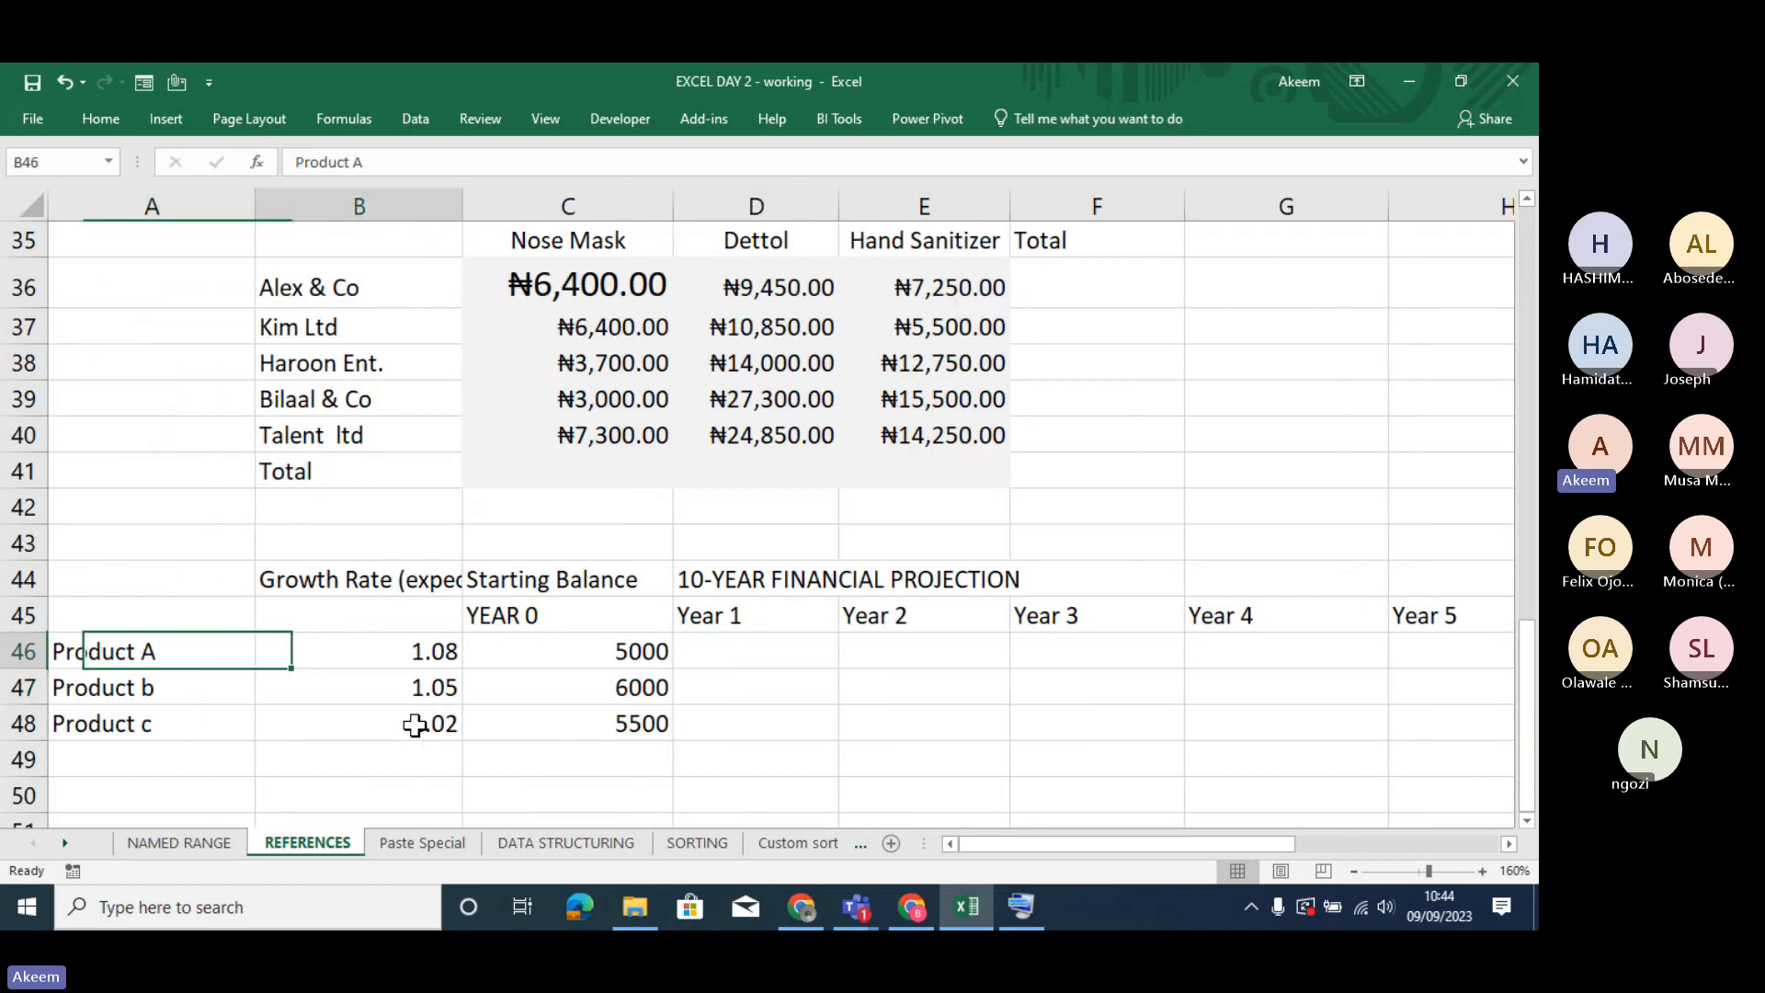
key("Right")
key("Right")
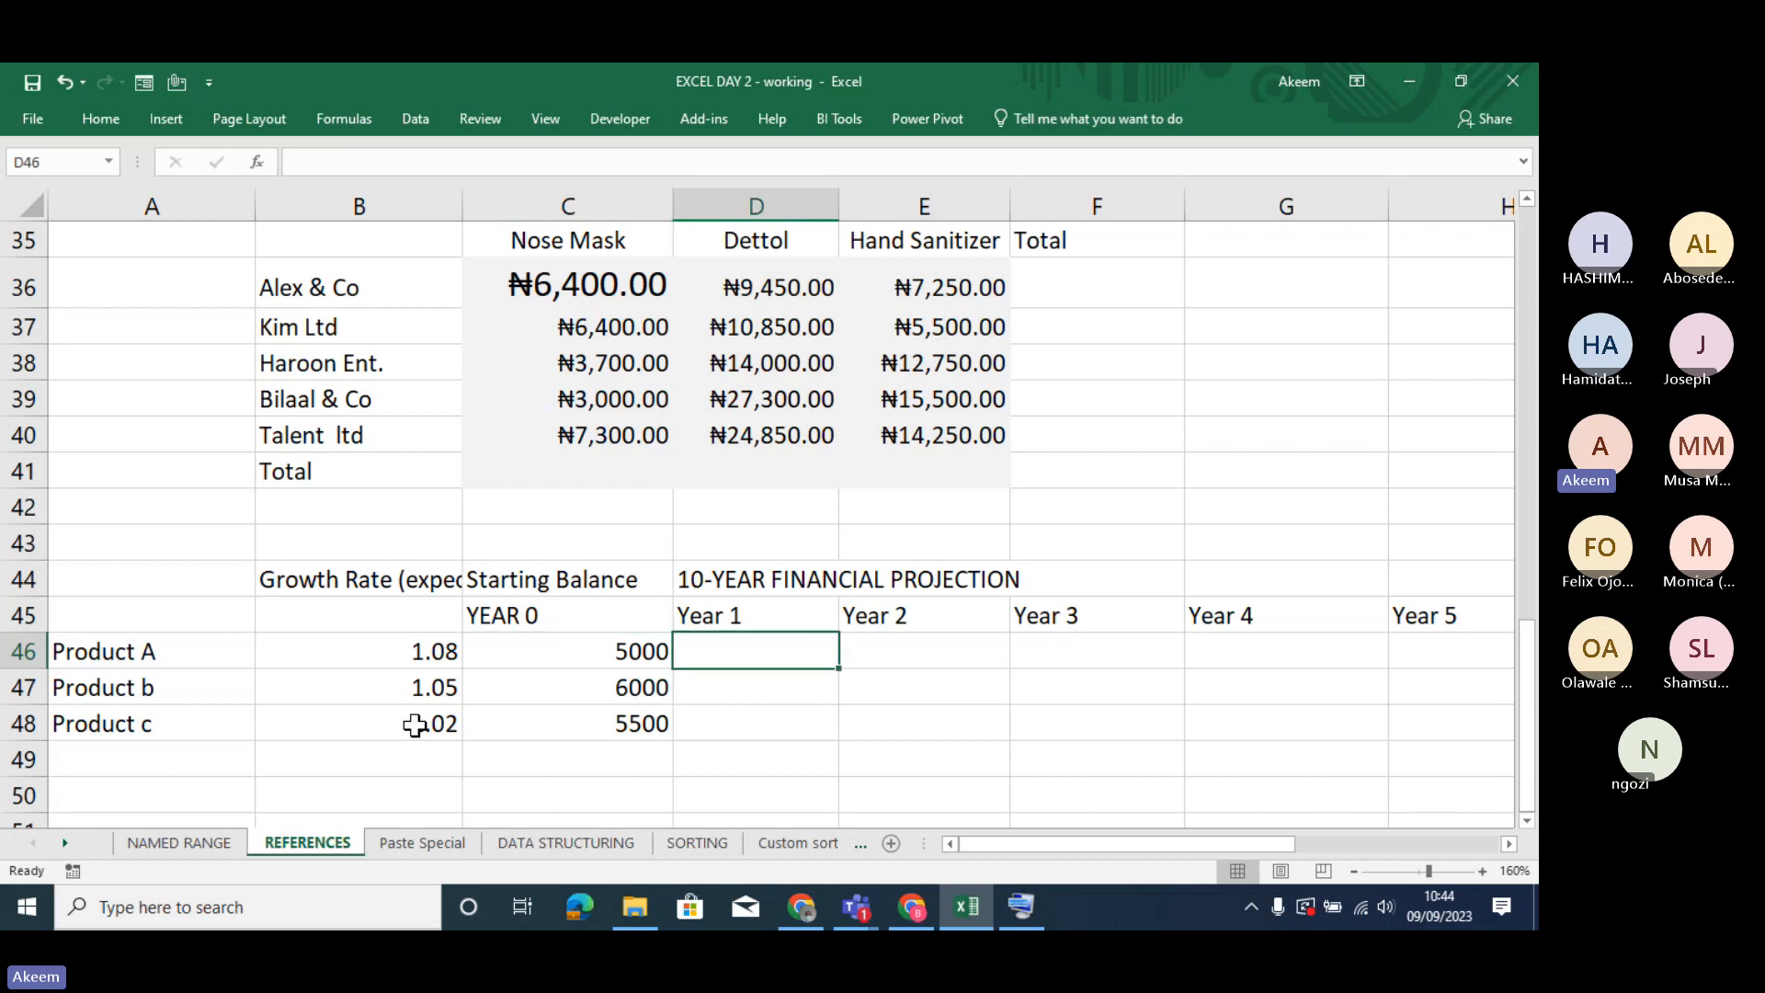
key("Right")
key("Right")
key("Right")
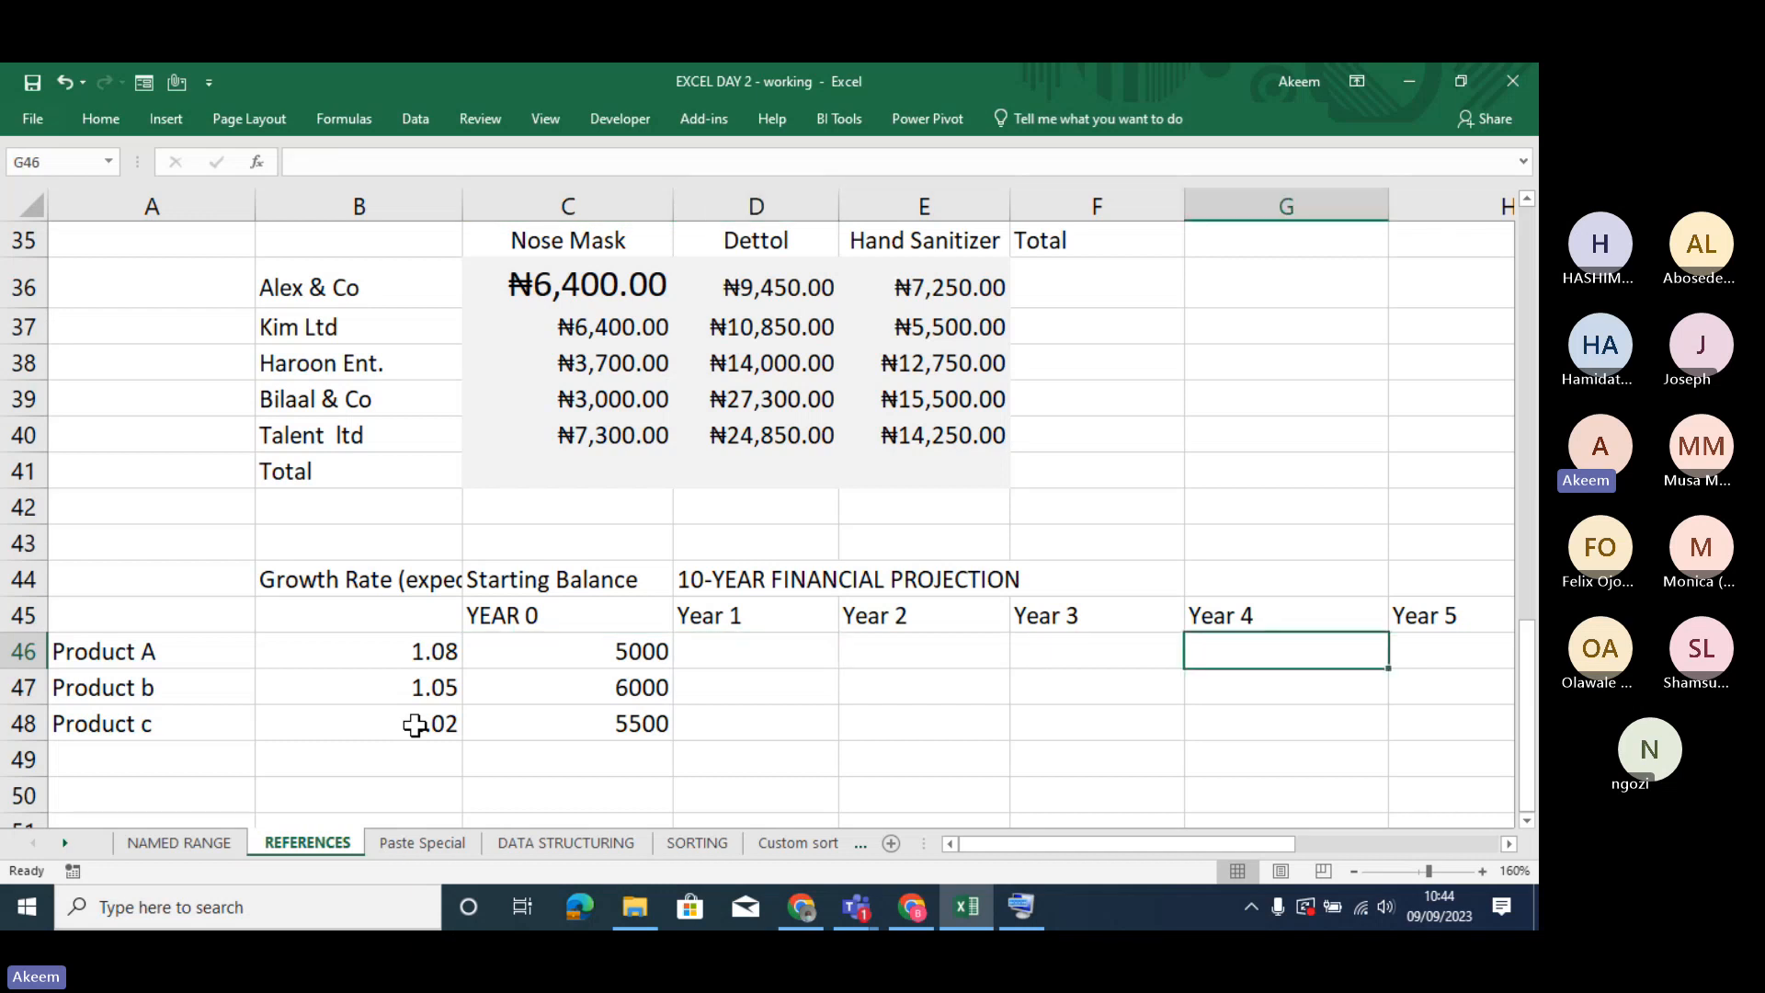
key("Right")
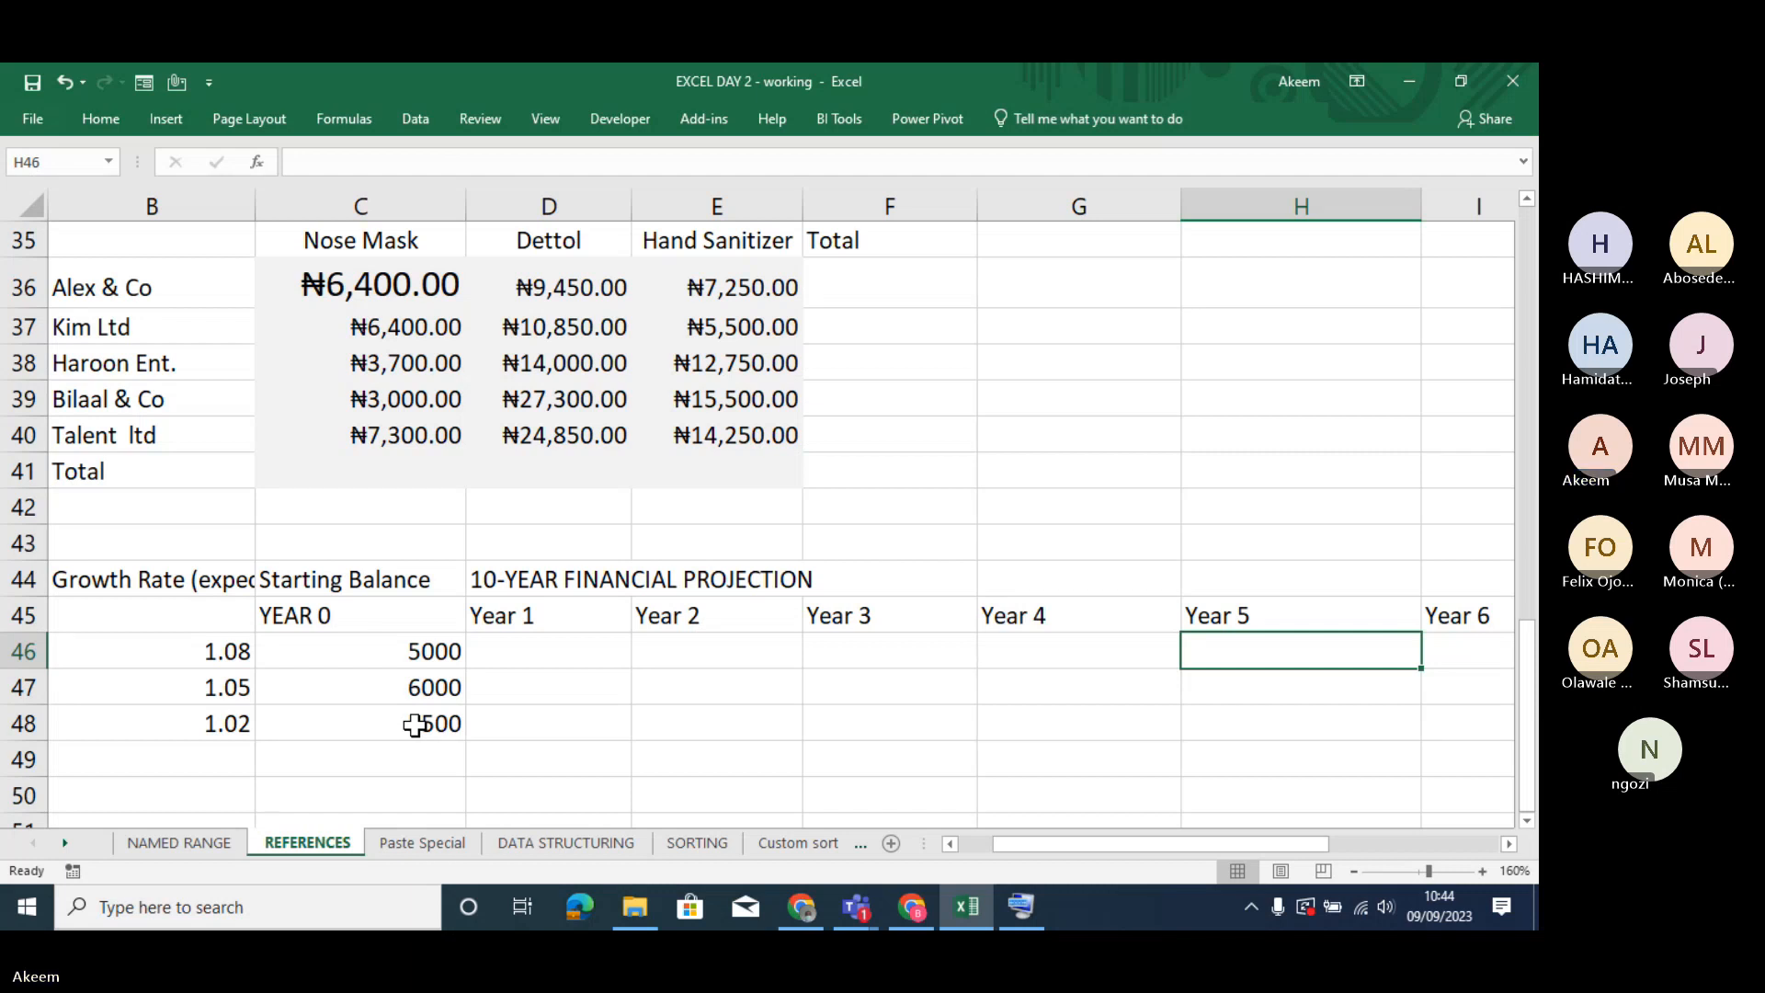
- Review Product A's growth rate, Year 0 balance and Year 1 cell, and check the starting balance of Product c
left_click(568, 648)
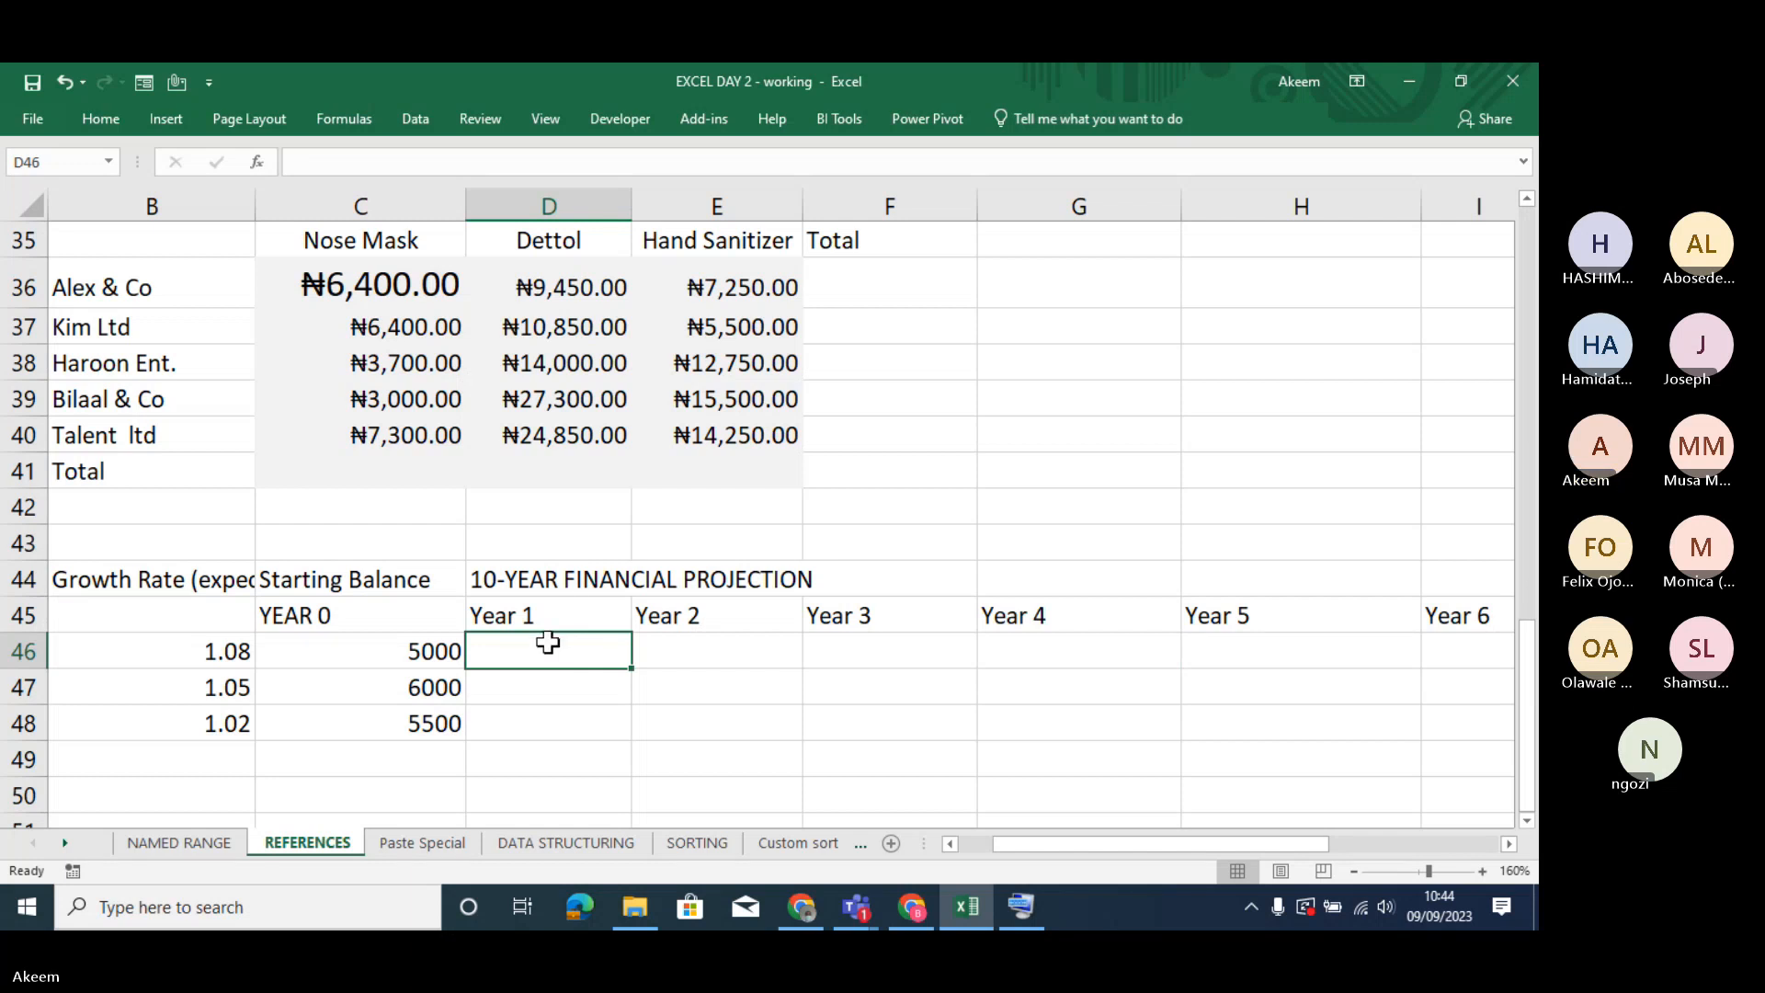
key("Left")
key("Left")
key("Left")
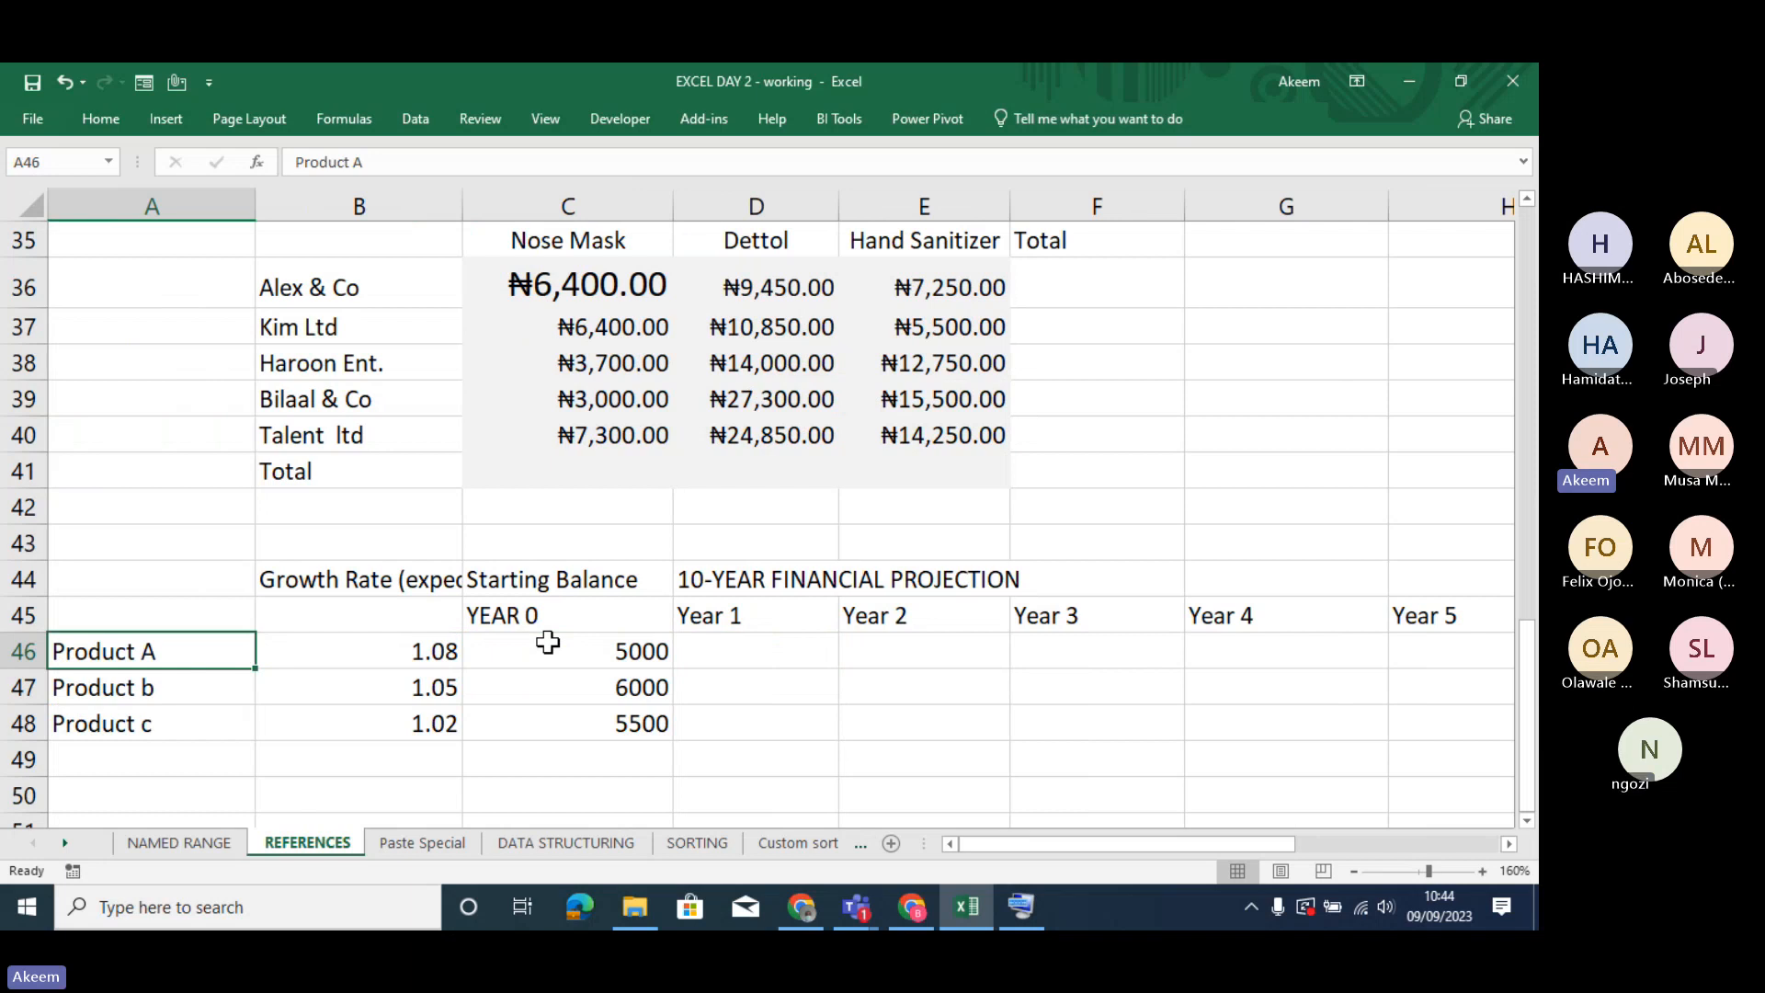
key("Right")
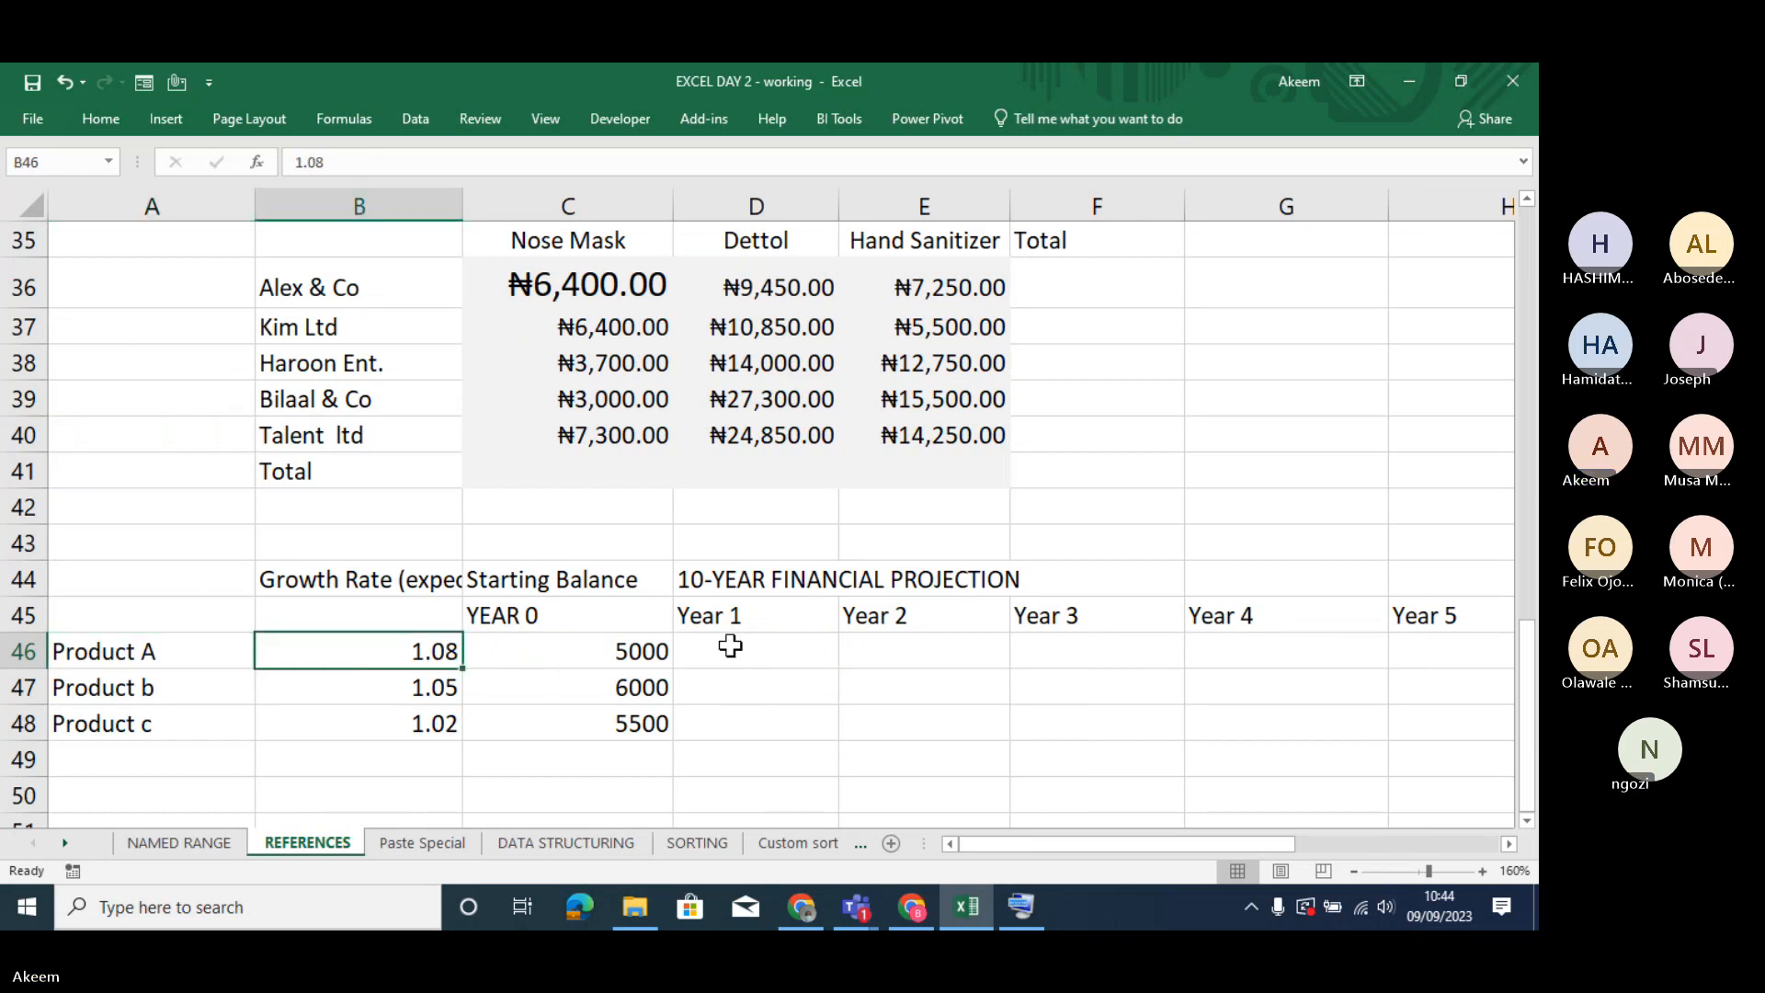
key("Right")
key("Right")
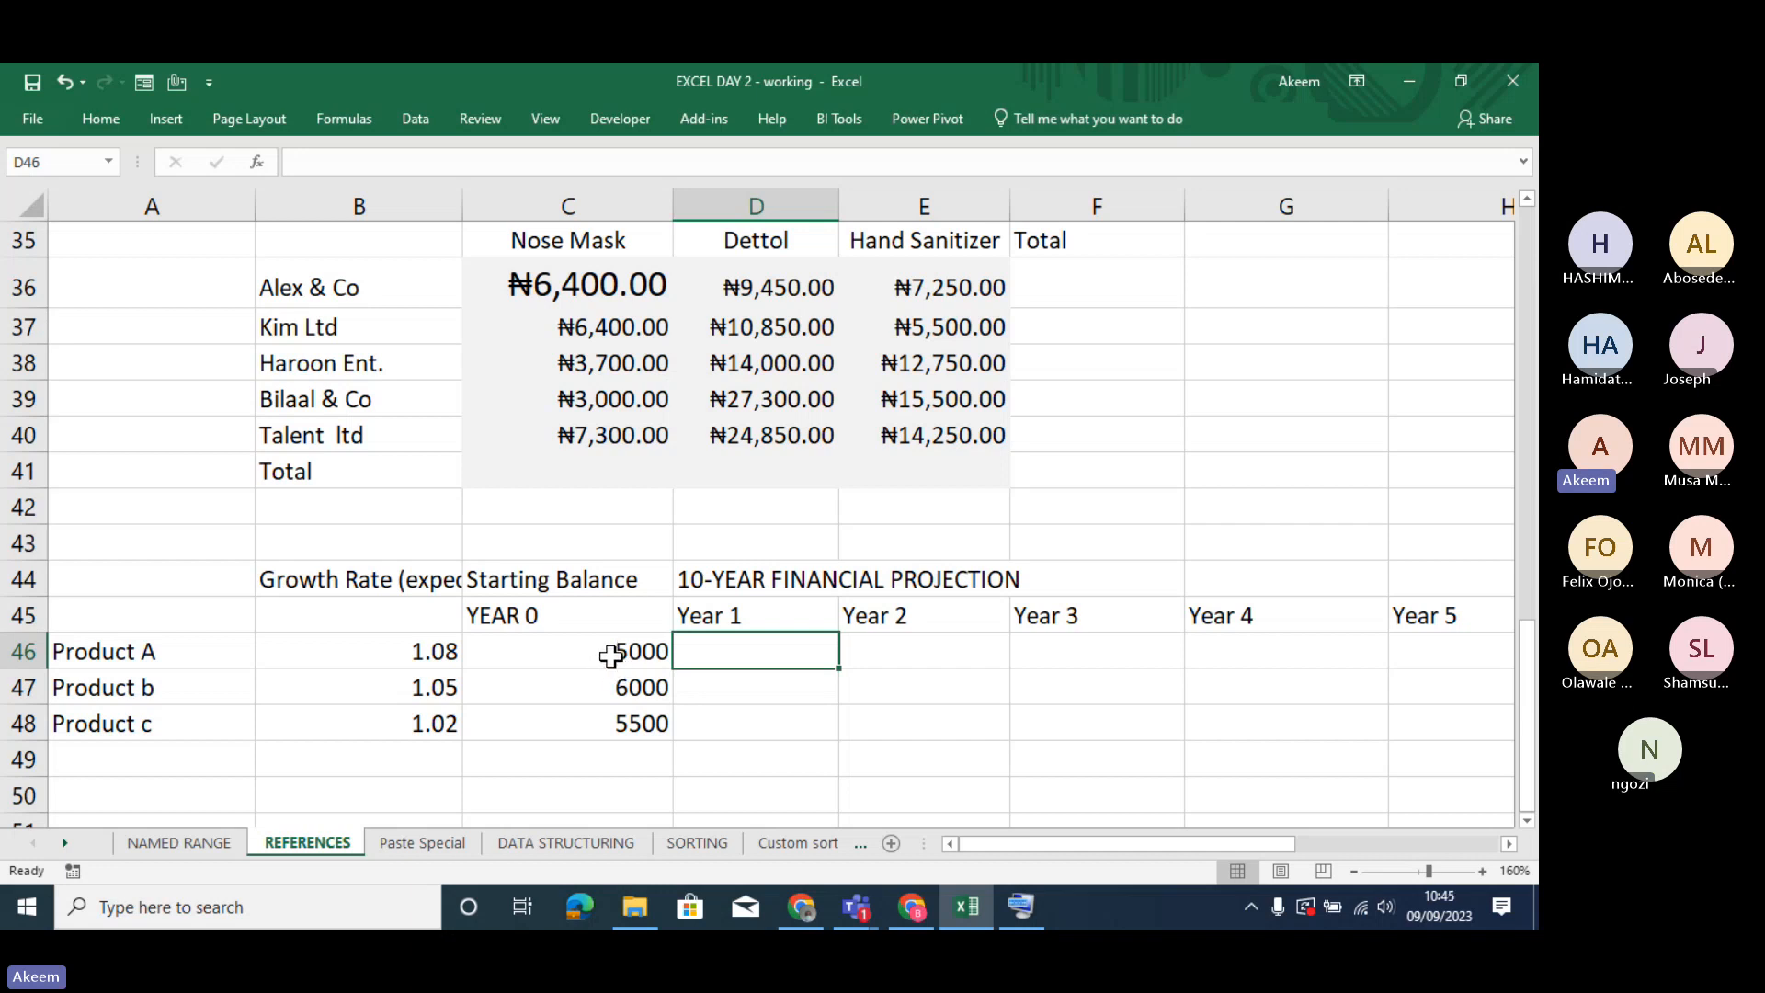
left_click(519, 716)
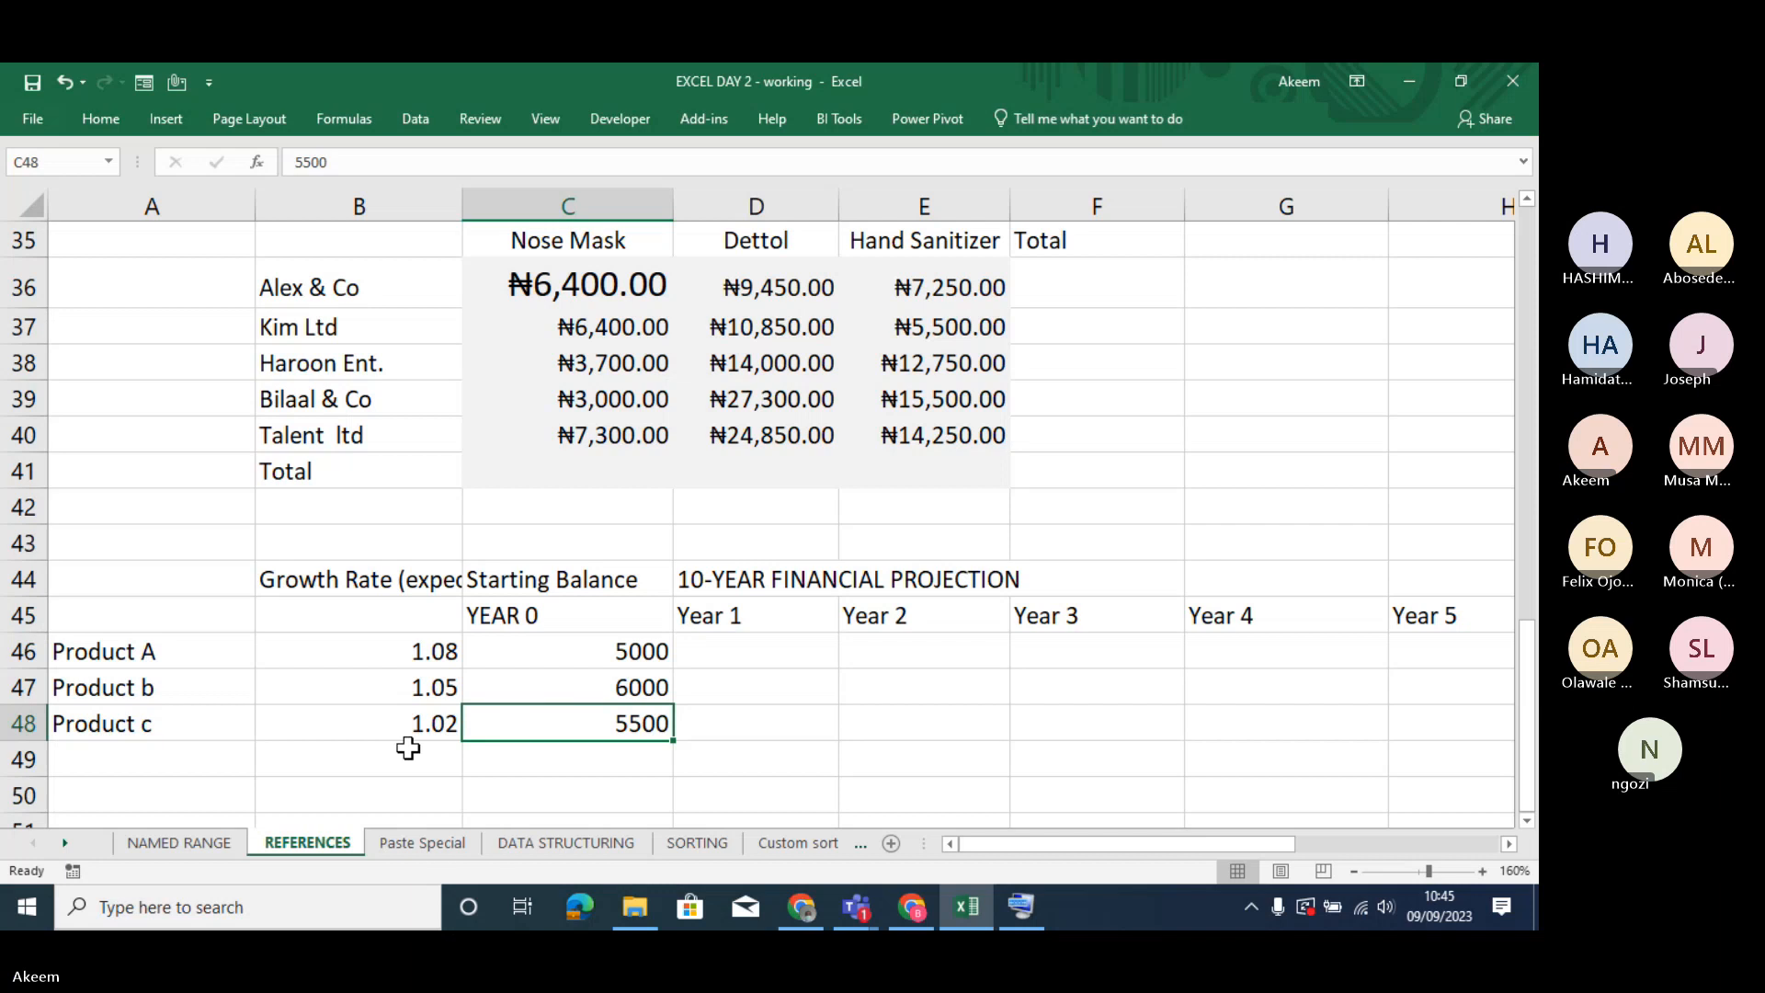
- Look at the annual turnover projection on the NAMED RANGE sheet and review the Product A Year 1 cell and starting balances on REFERENCES
left_click(737, 654)
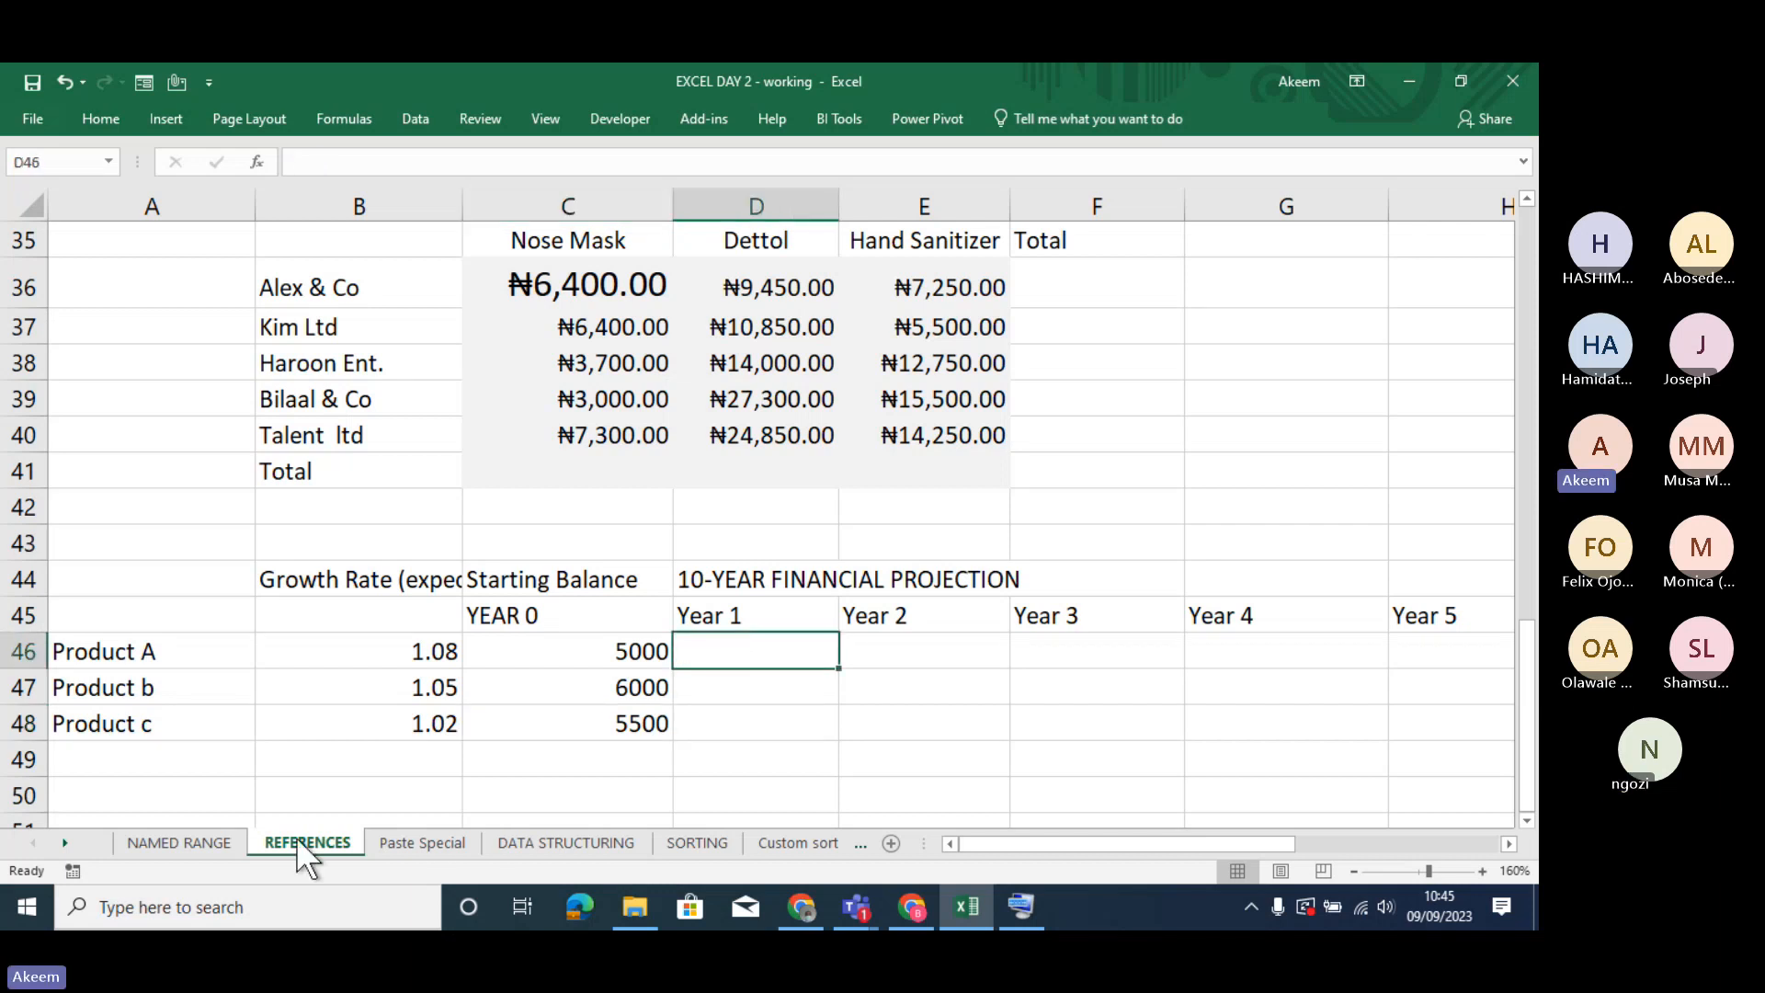
left_click(201, 843)
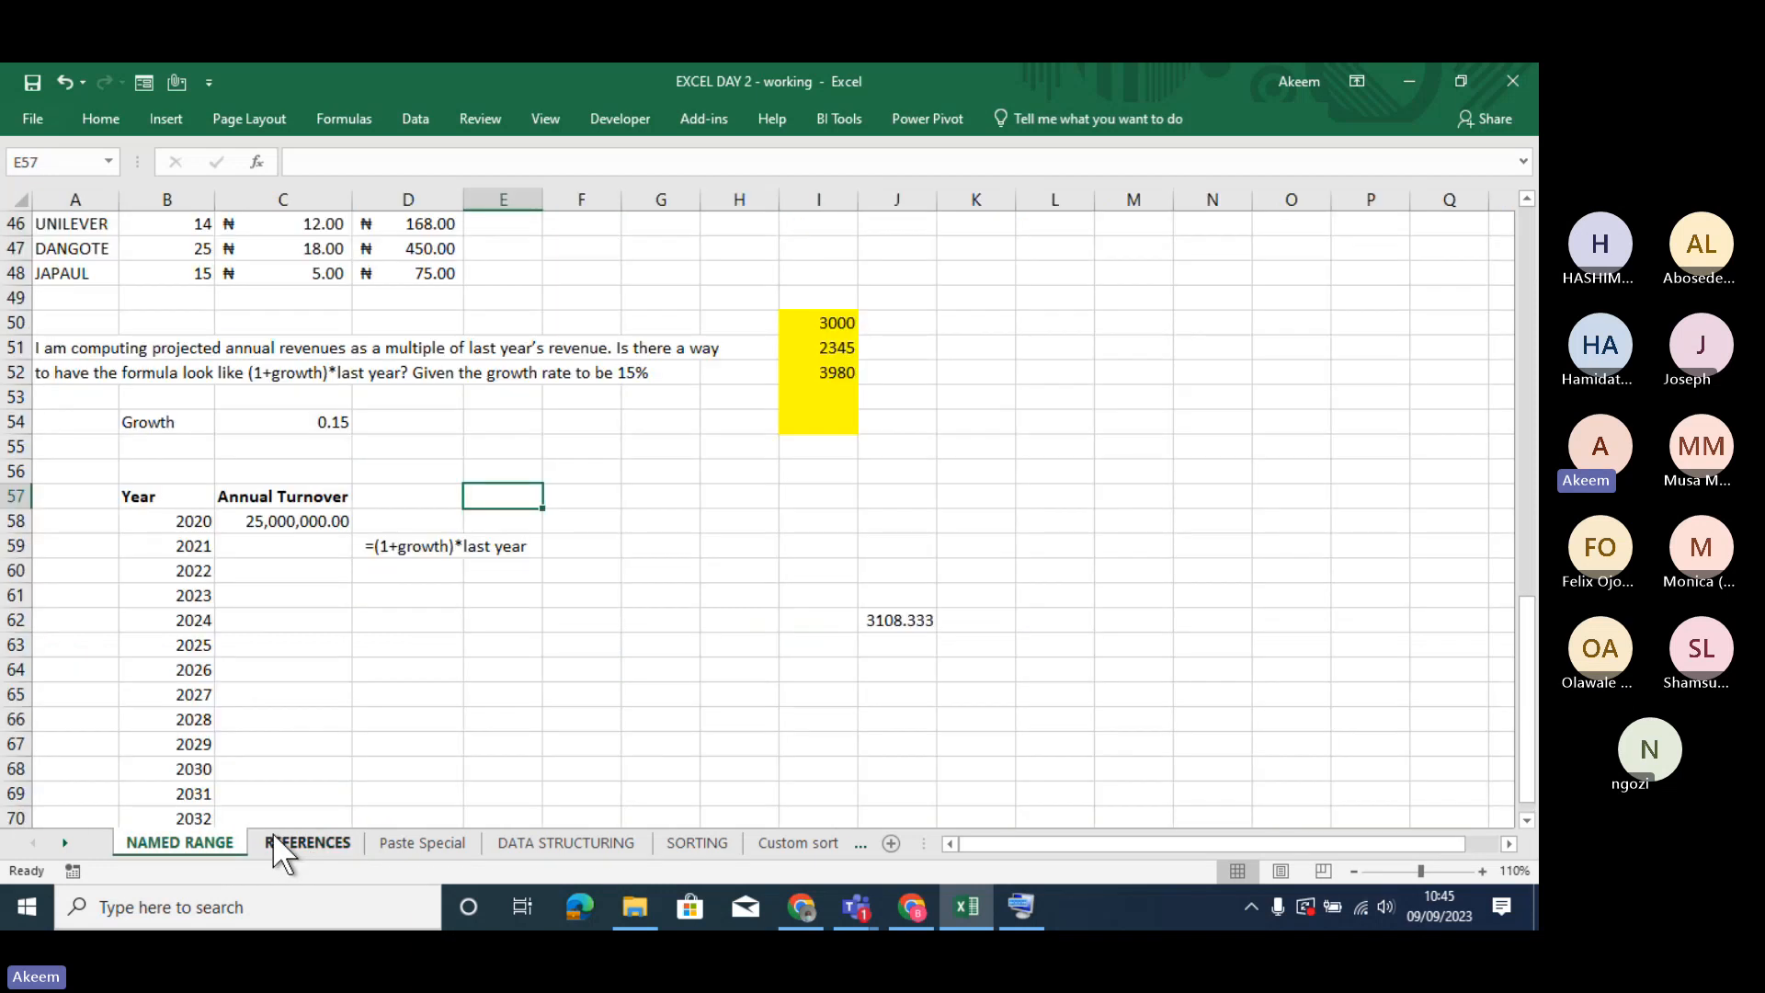
left_click(303, 841)
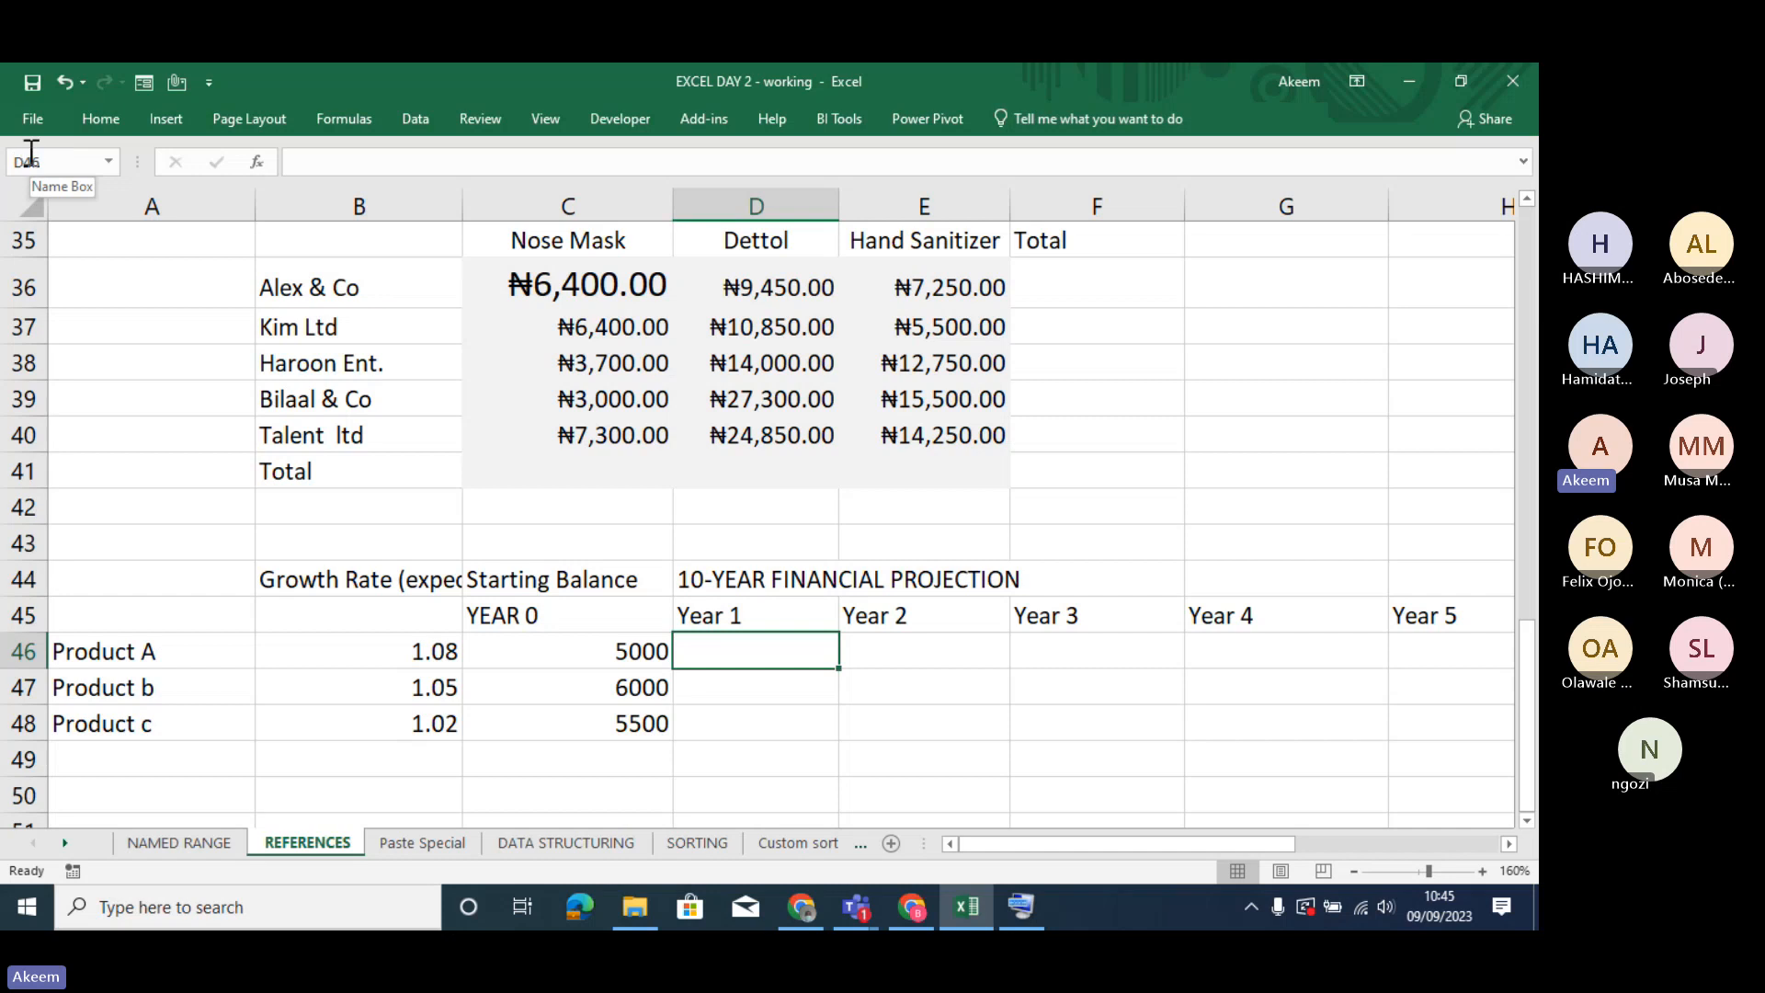
double_click(744, 651)
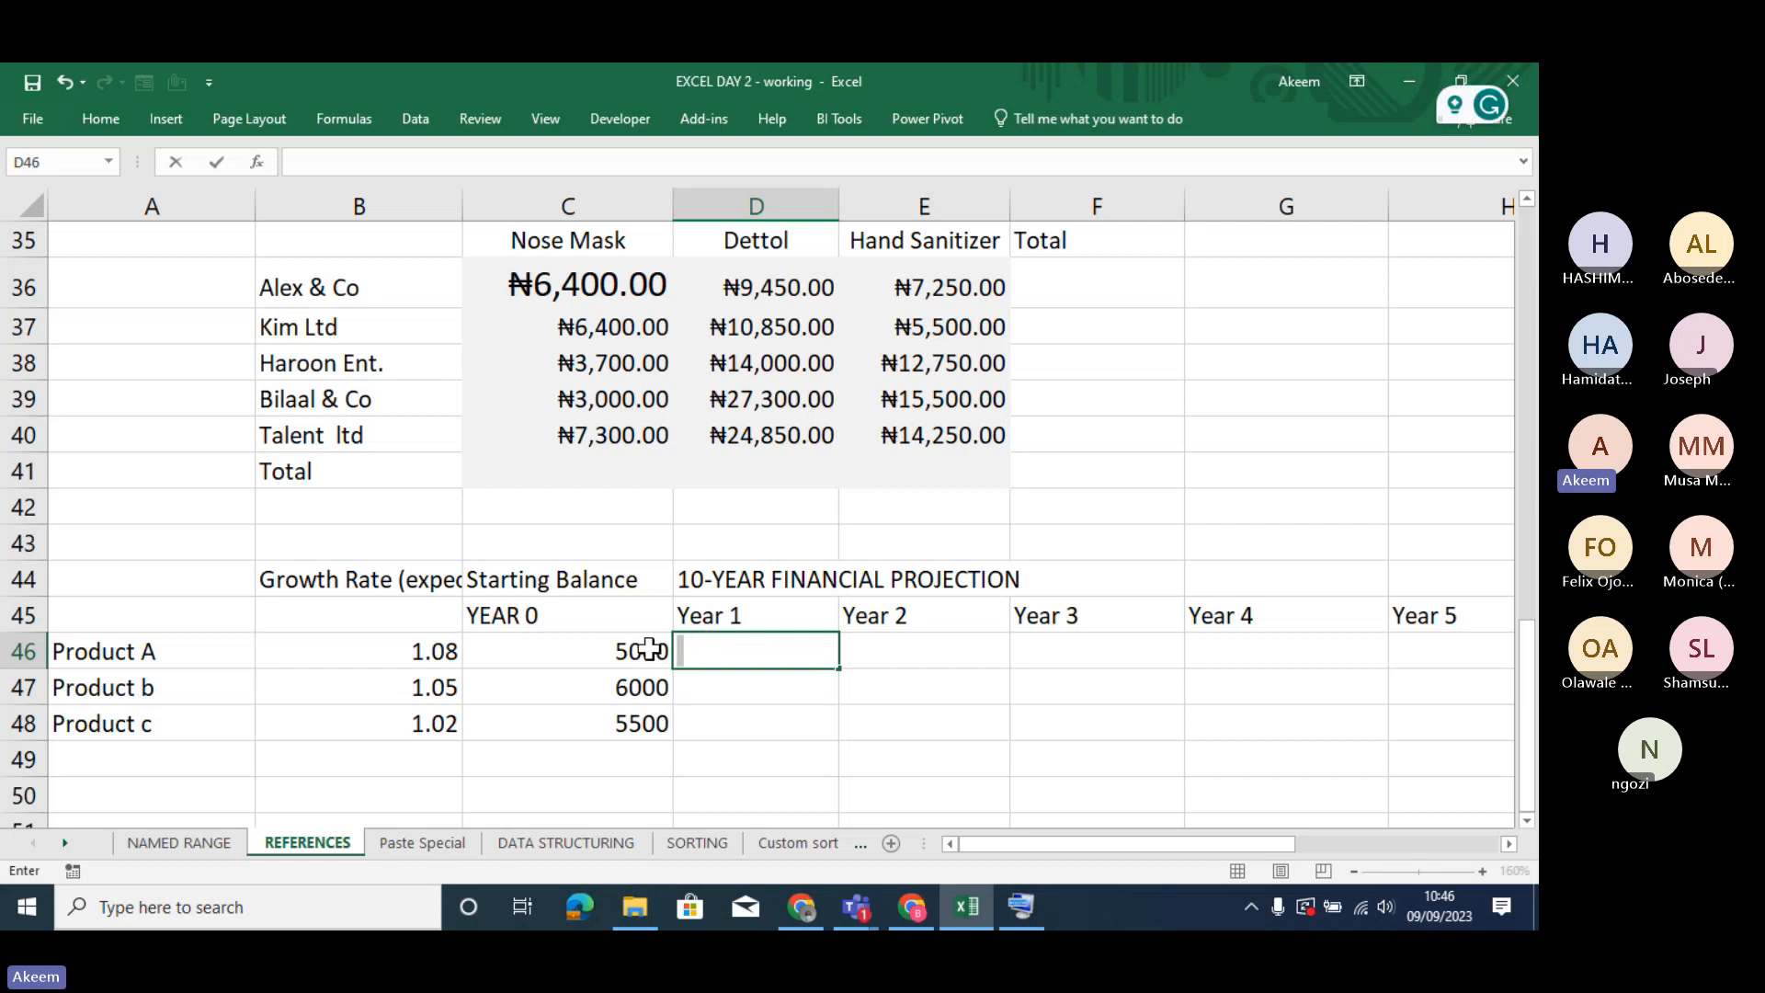
left_click_drag(649, 649, 654, 726)
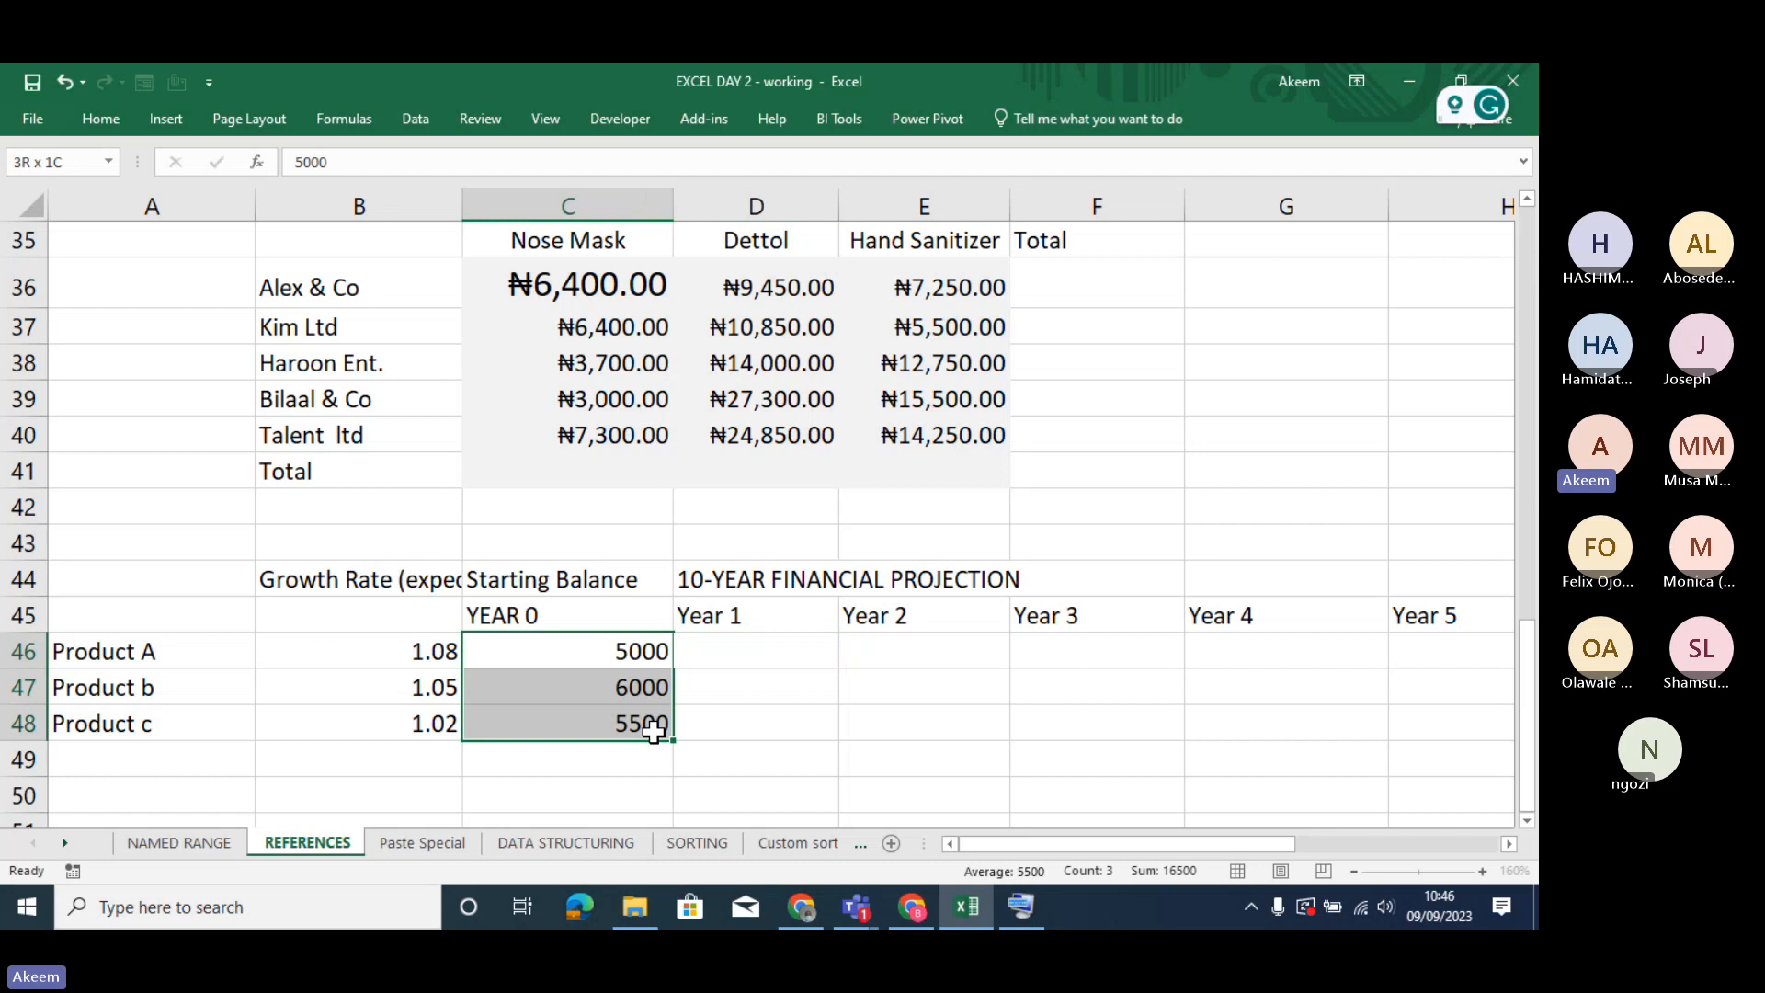
- Replace the YEAR 0, Year 1 and Year 2 headings in C45:E45 with 2020, 2021 and 2022
left_click(612, 613)
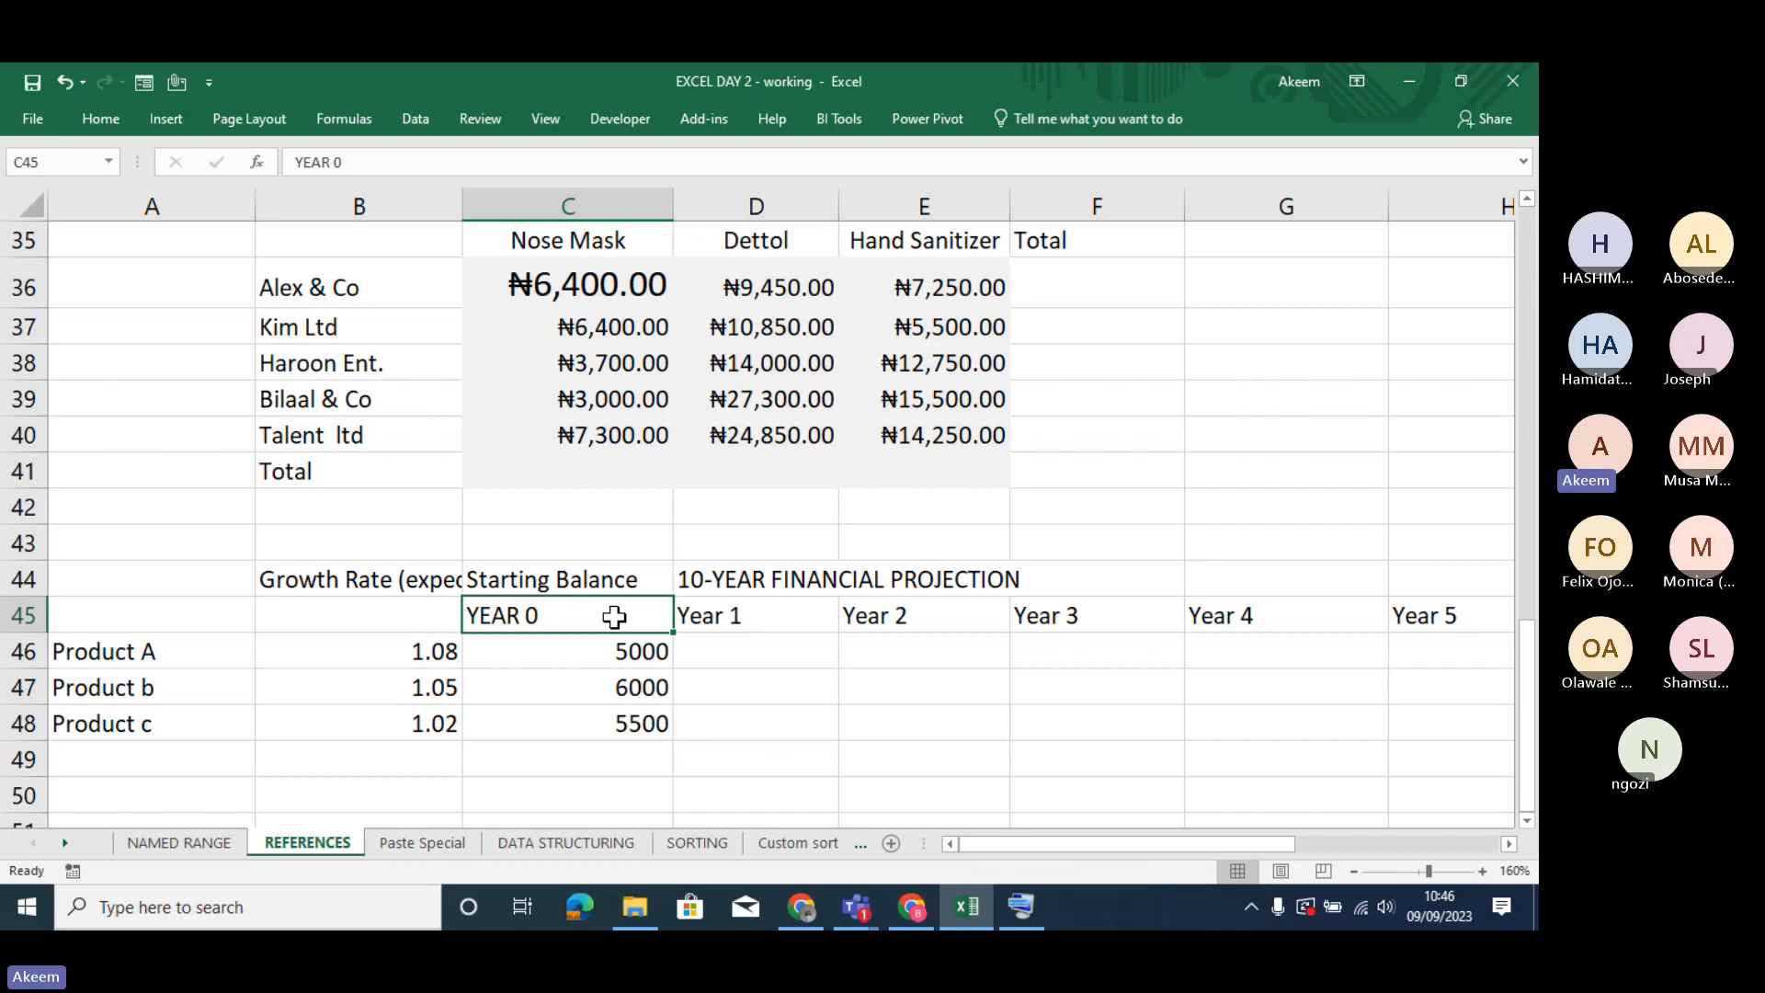
type("20")
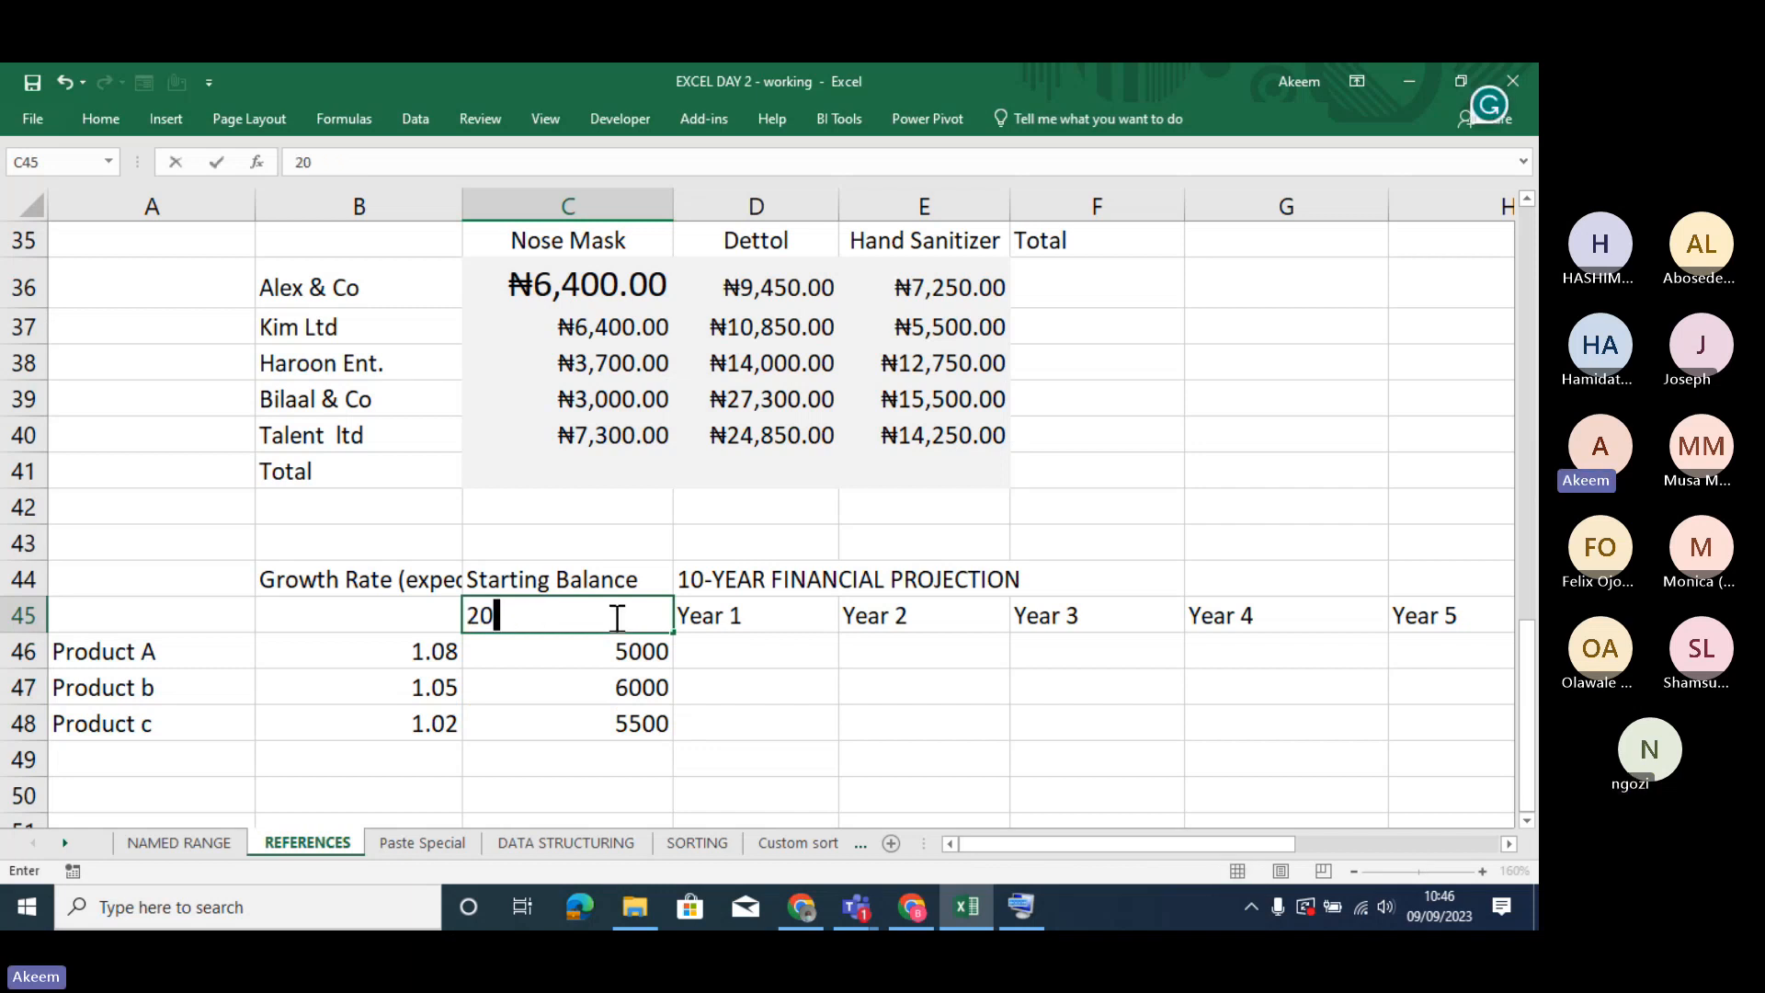
type("20")
key("Tab")
type("2021")
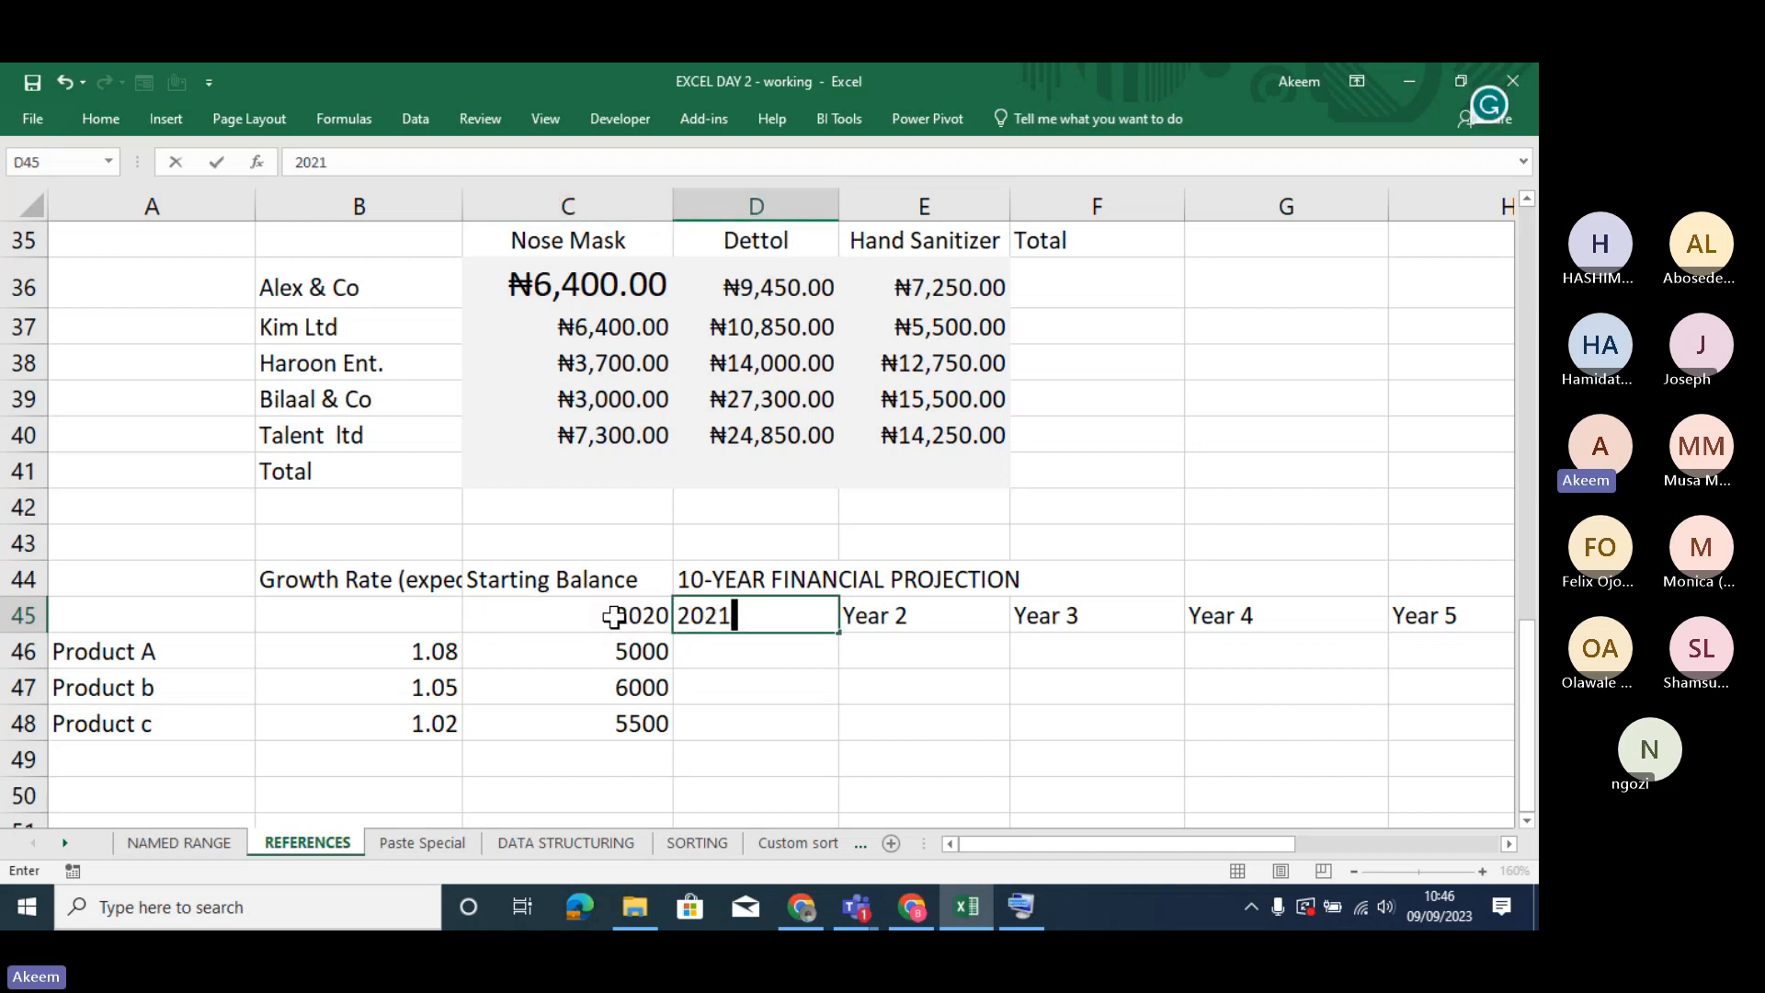
key("Tab")
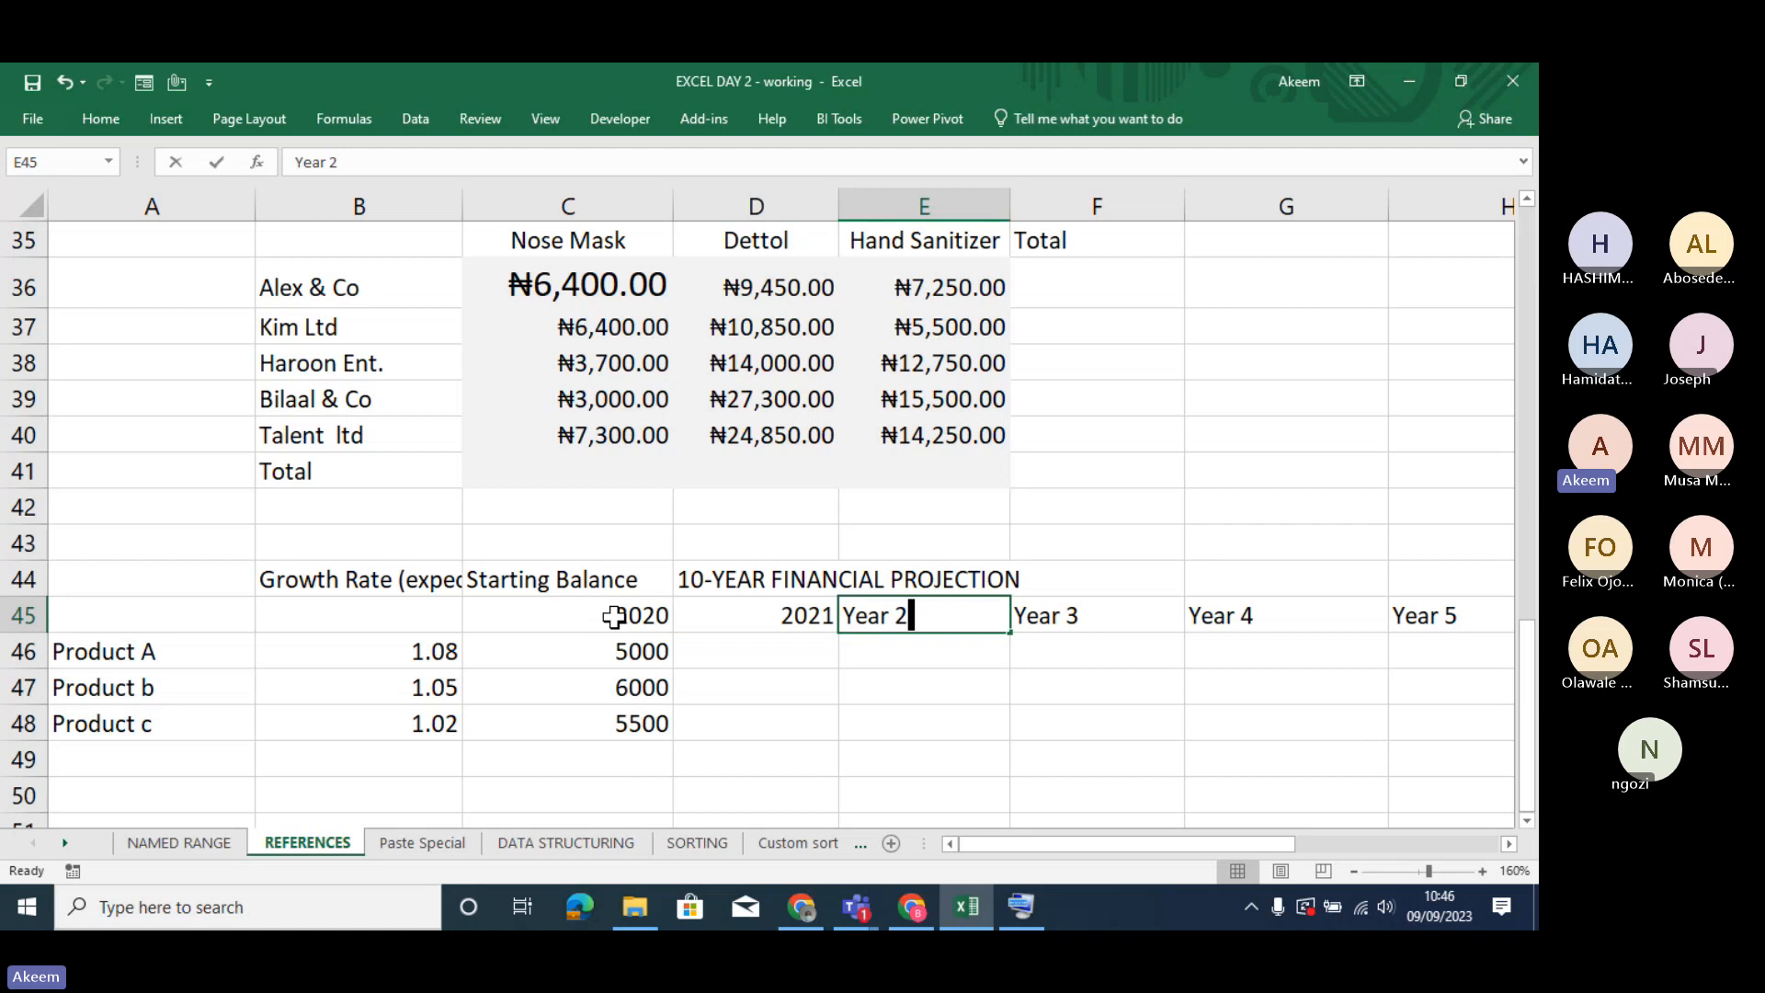
type("2022")
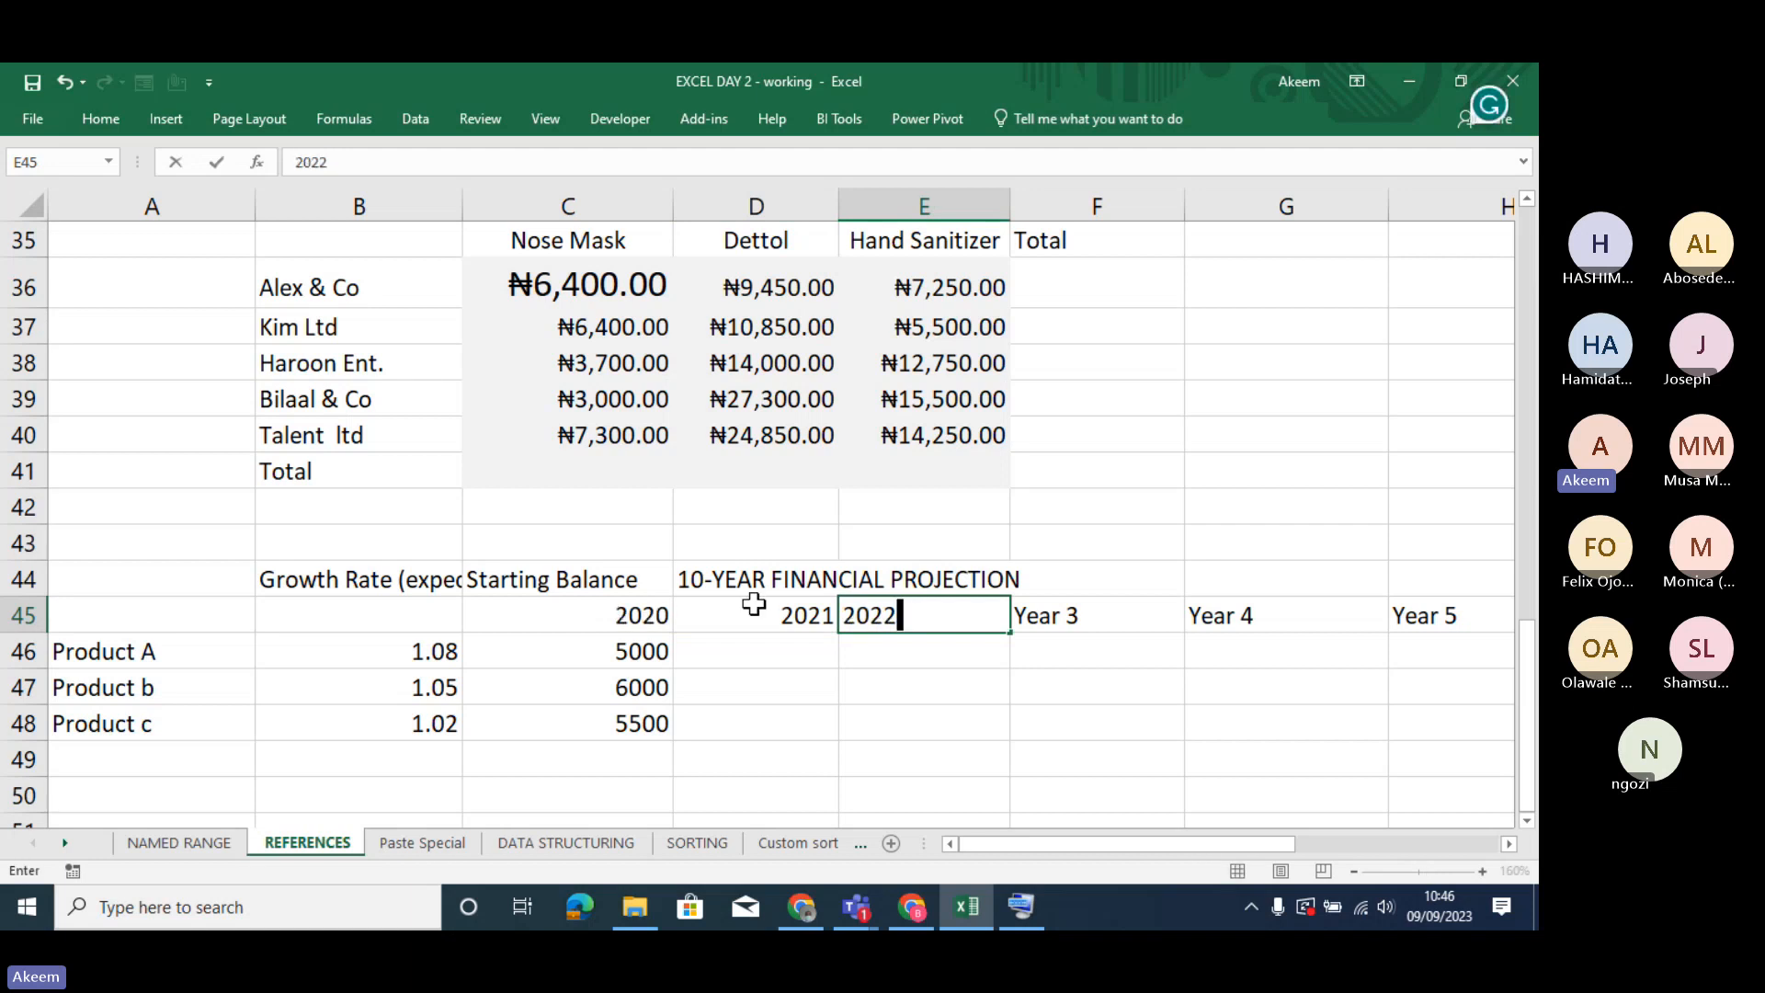
- Extend the year series from C45:E45 across row 45 up to 2029 in column L
left_click(754, 604)
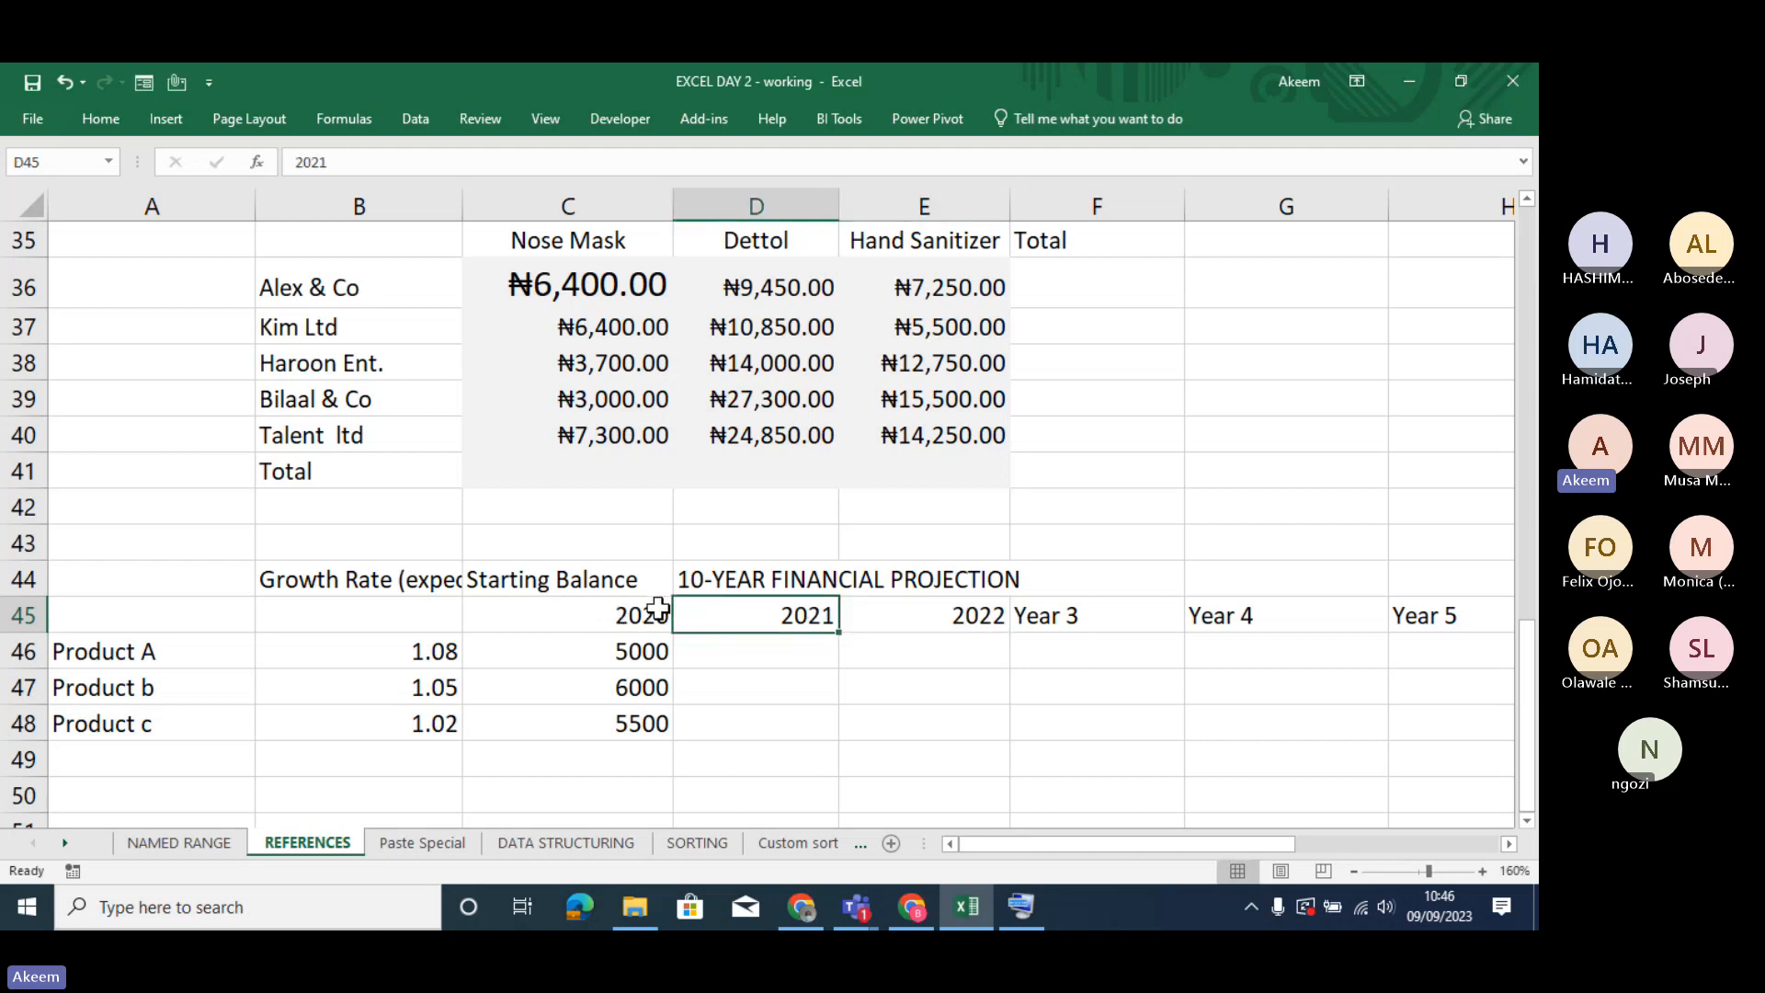
left_click_drag(658, 608, 1457, 623)
left_click_drag(1457, 623, 1505, 637)
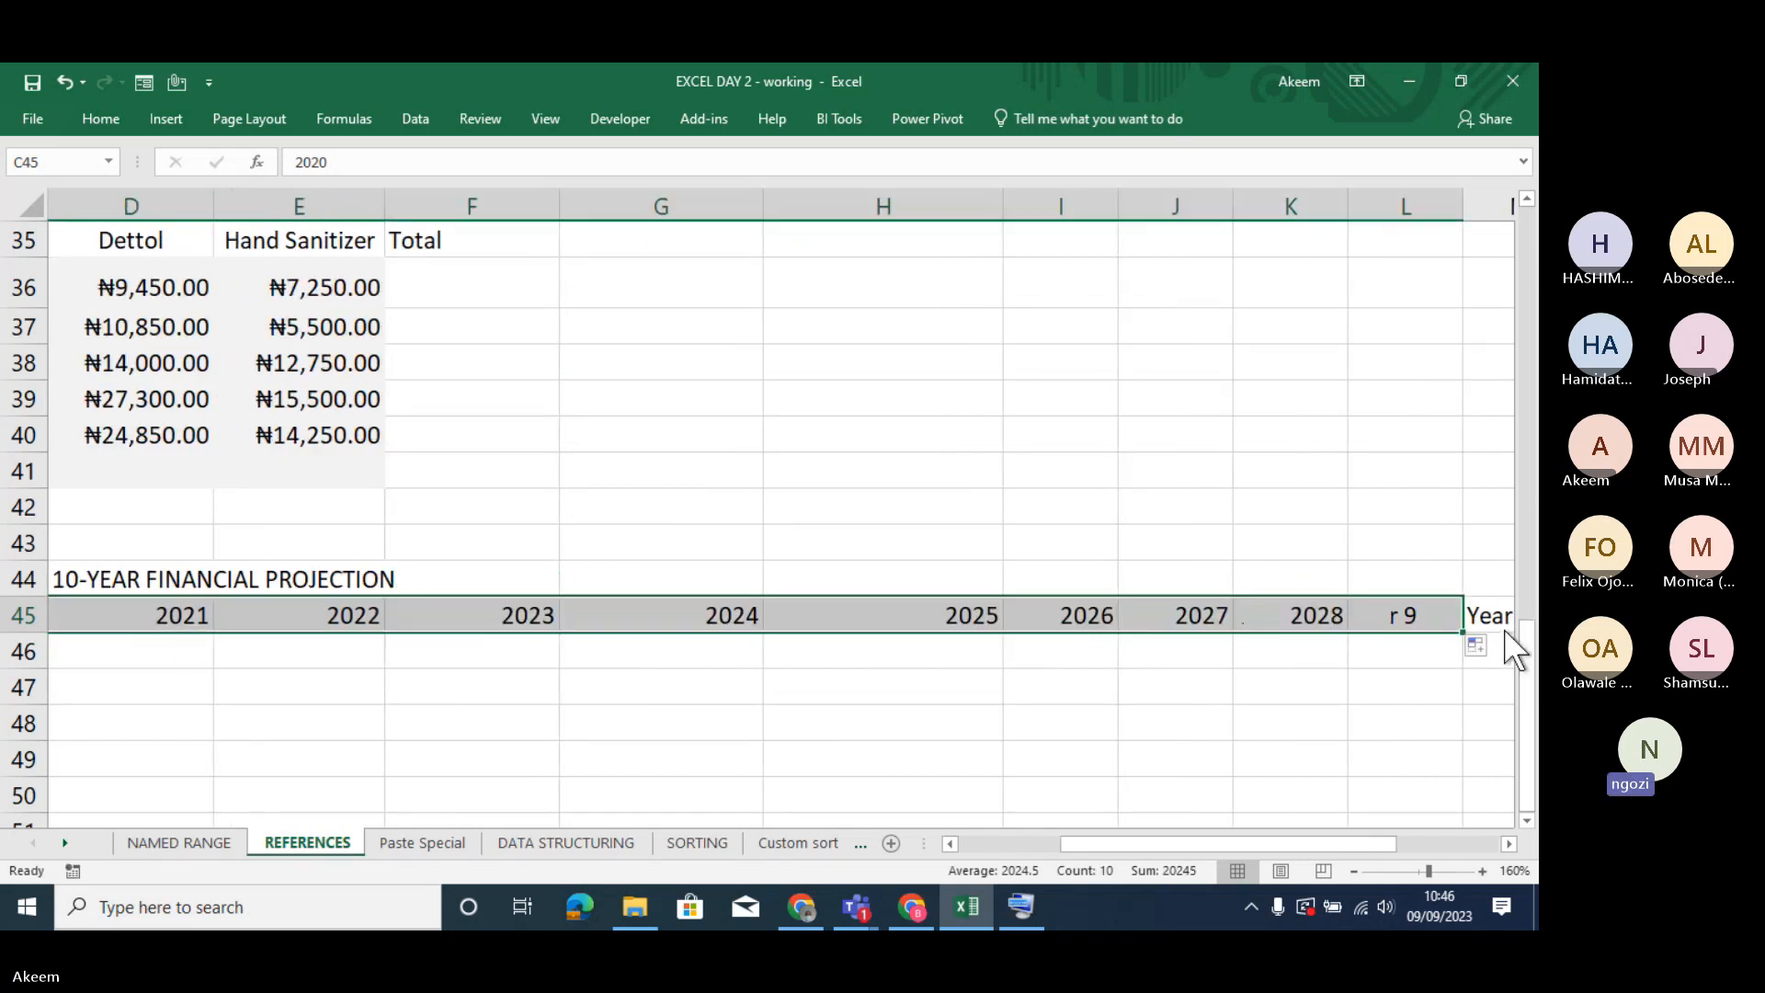
left_click(283, 628)
key("Left")
key("Left")
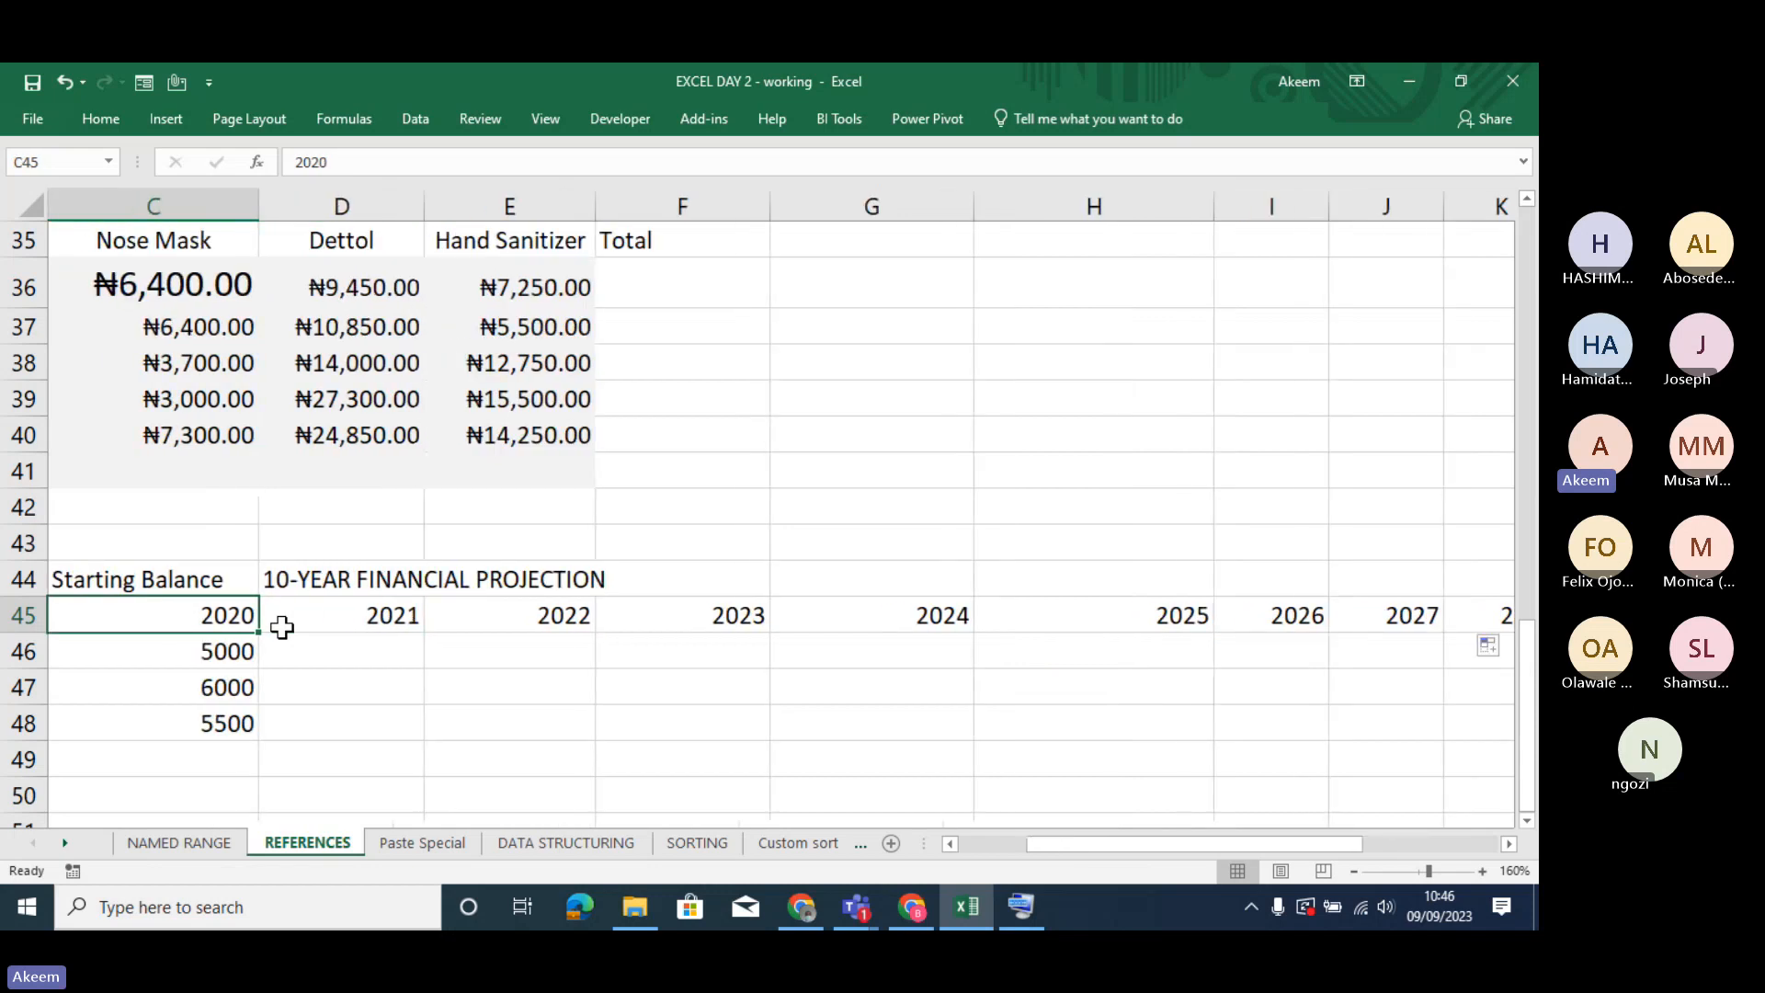
key("Left")
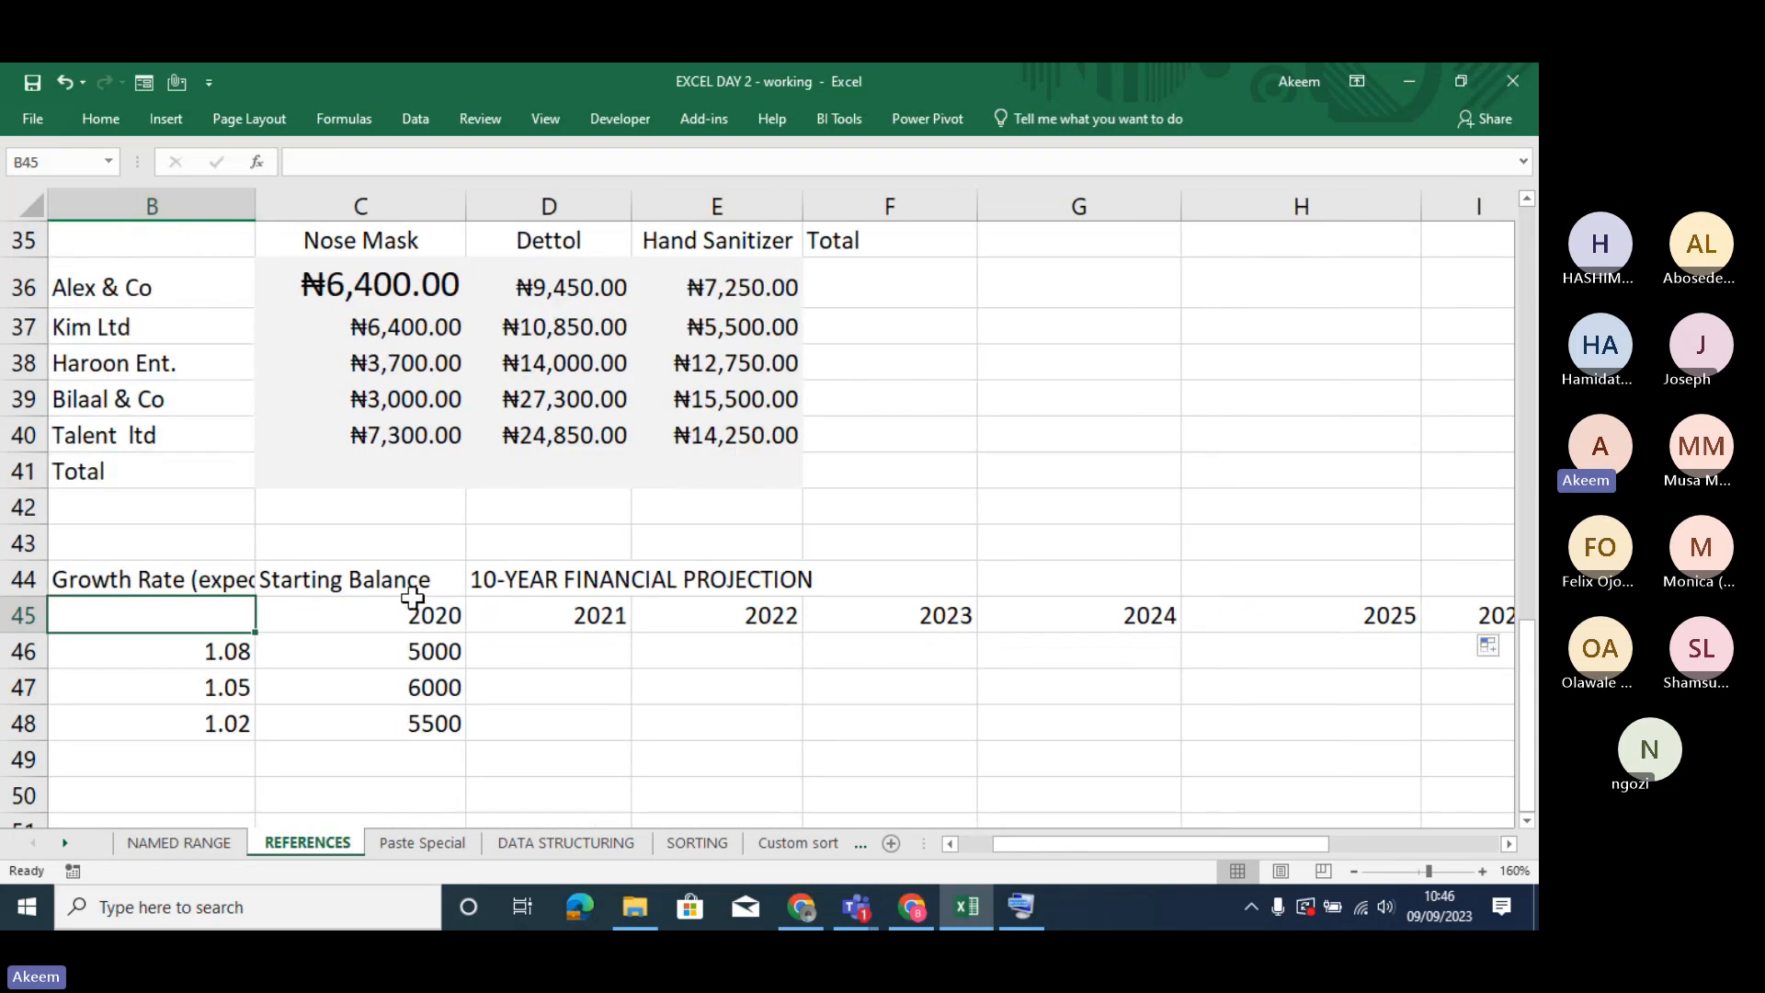
- Format the starting balances in C46:C48 as currency with the ₦ symbol and two decimal places
left_click_drag(418, 651, 424, 728)
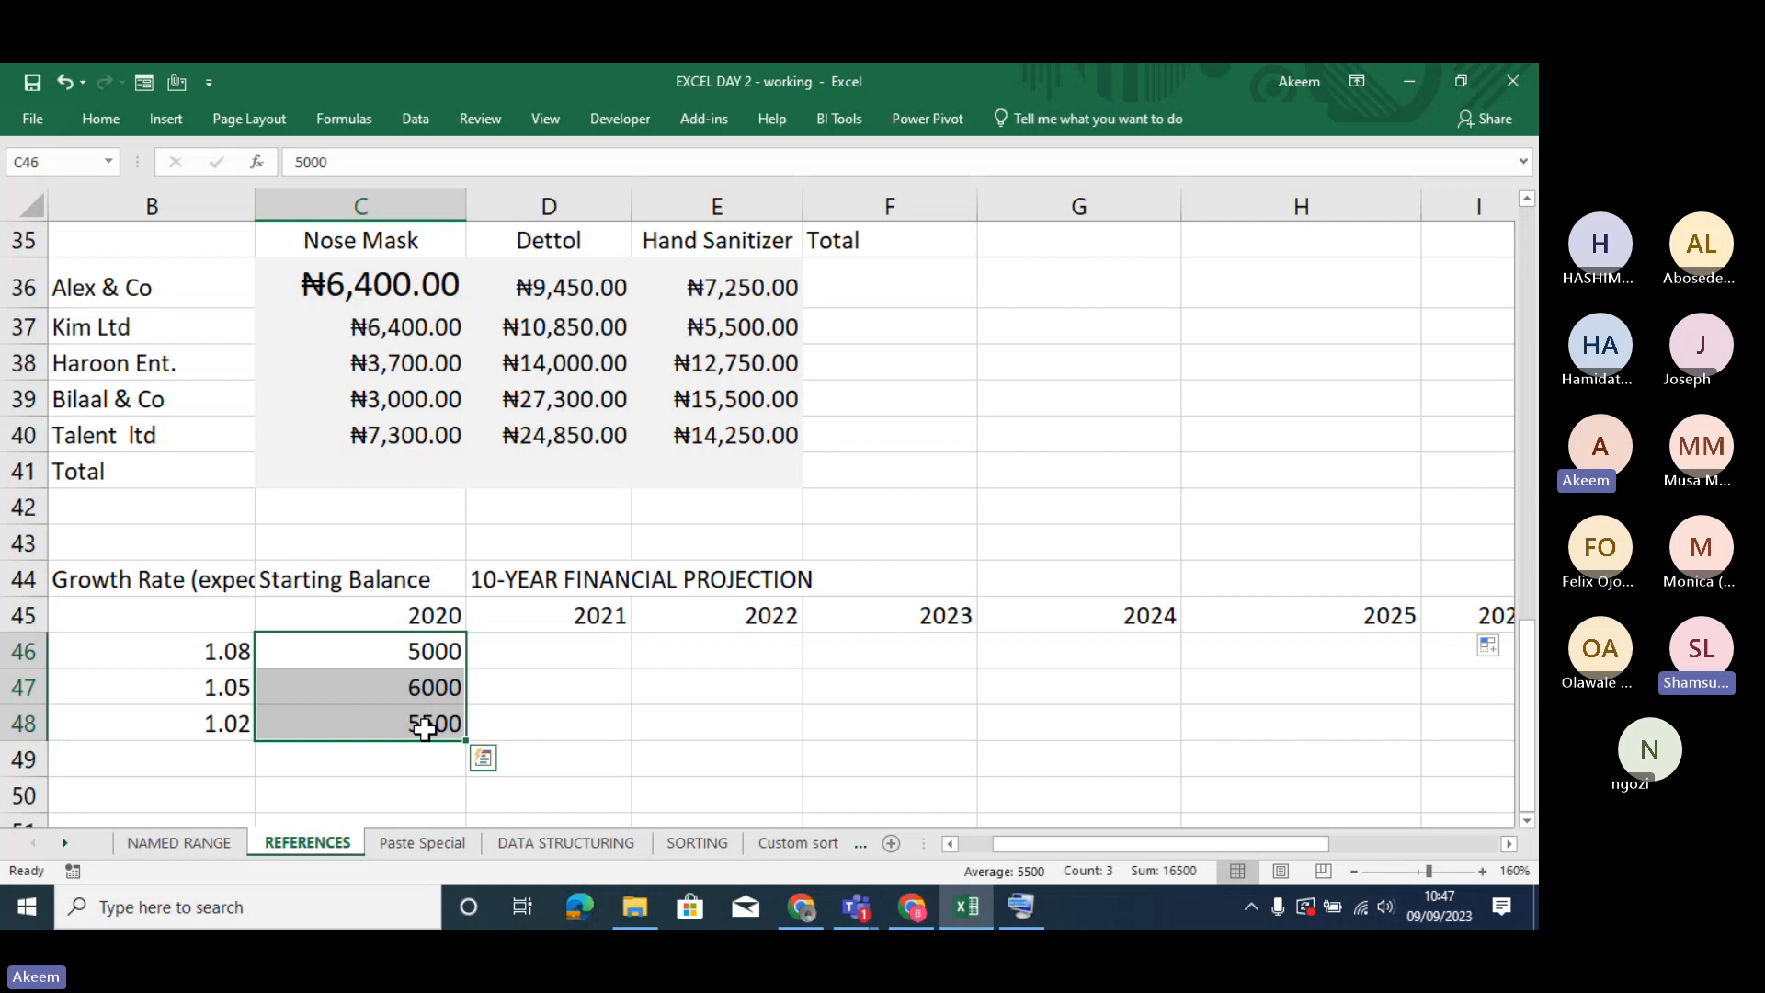
key("ctrl+q")
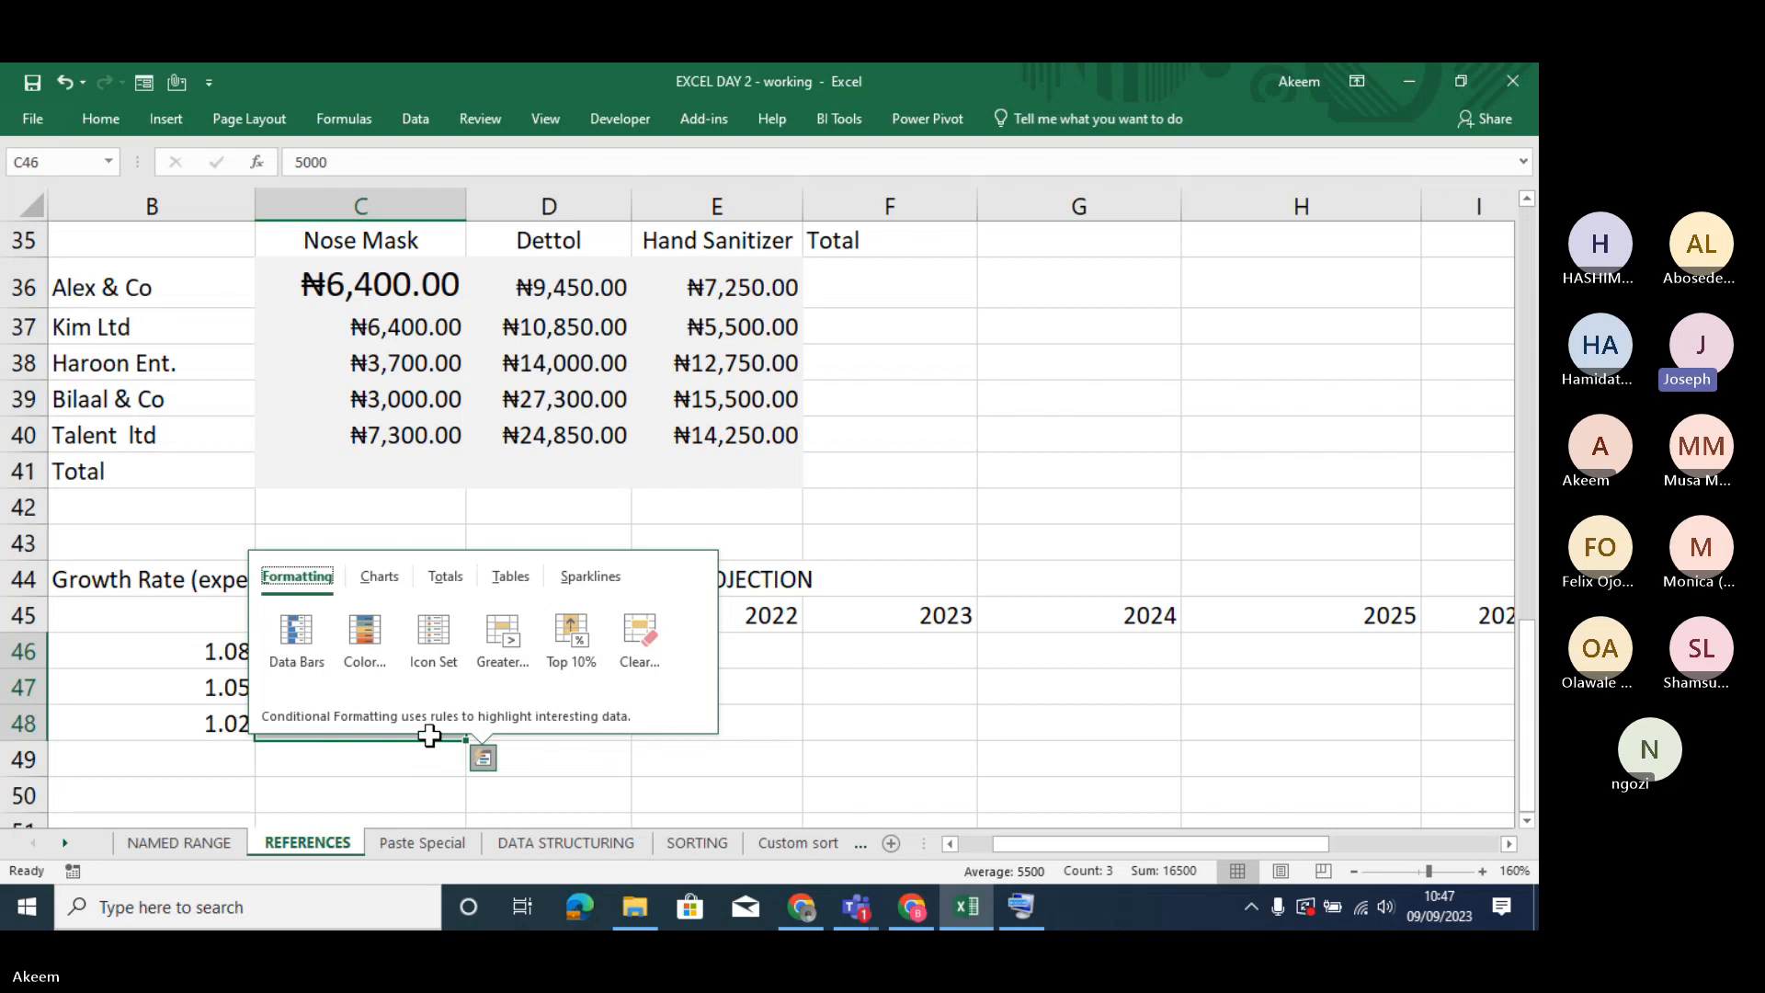
left_click(425, 755)
left_click_drag(395, 646, 406, 714)
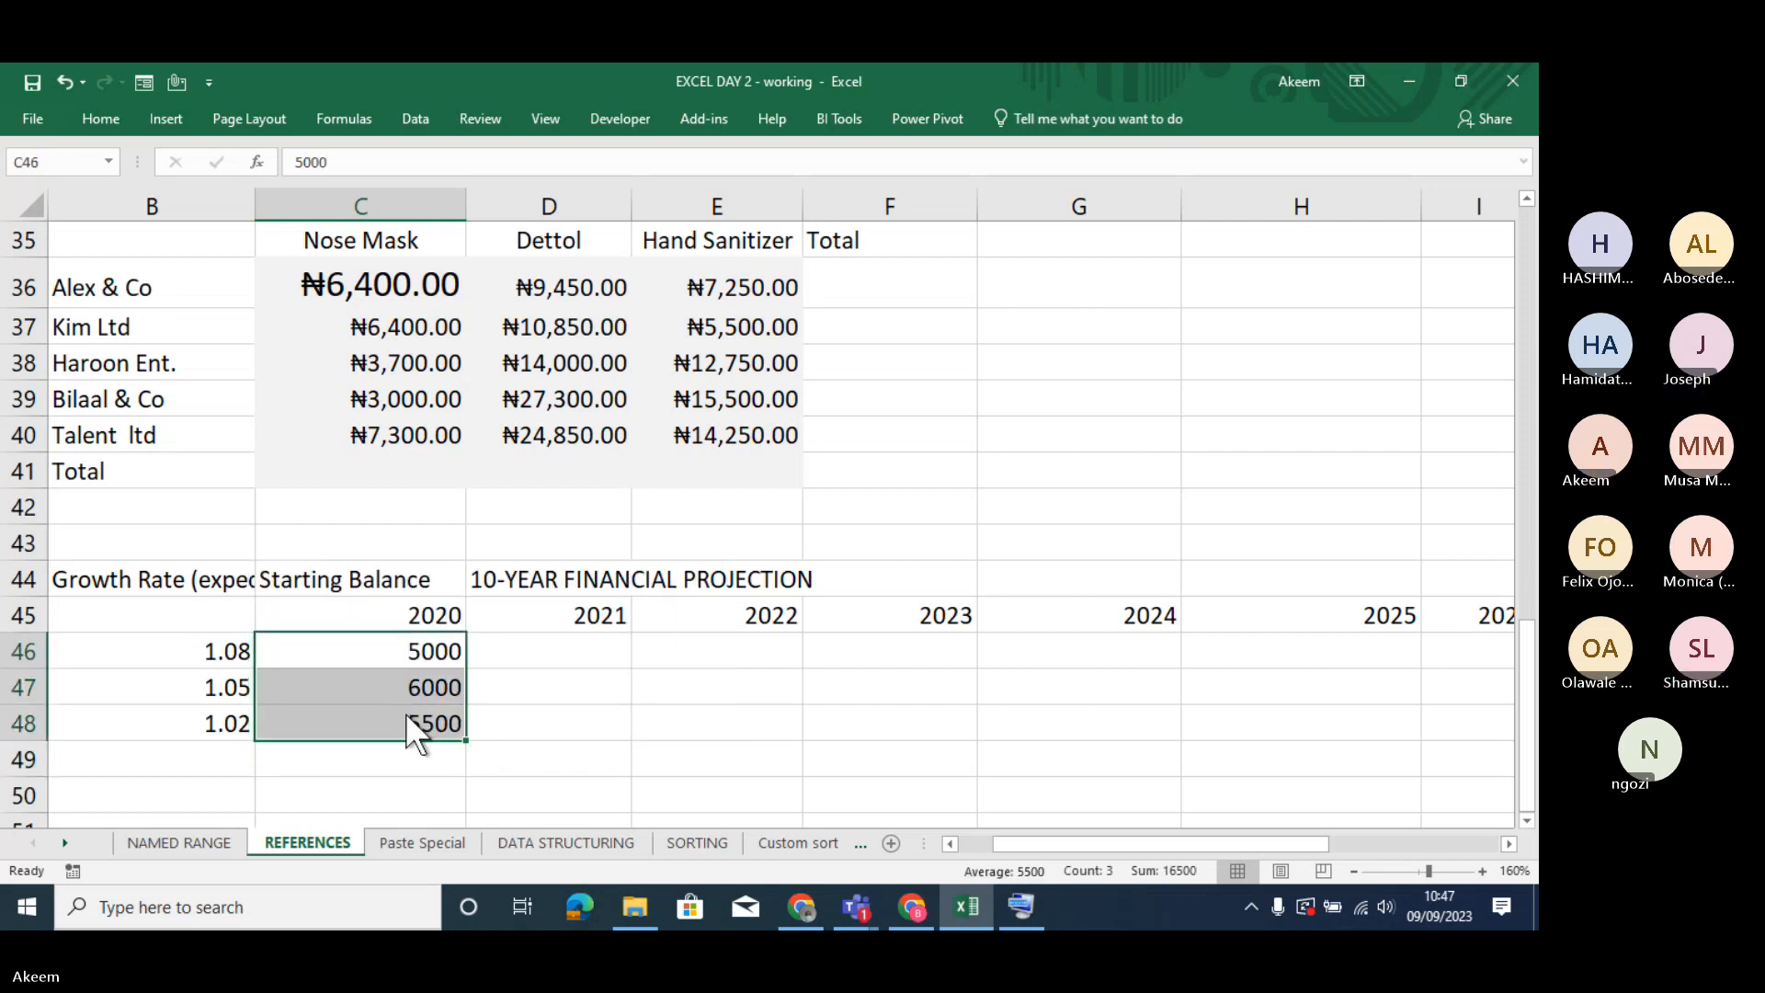
key("ctrl+1")
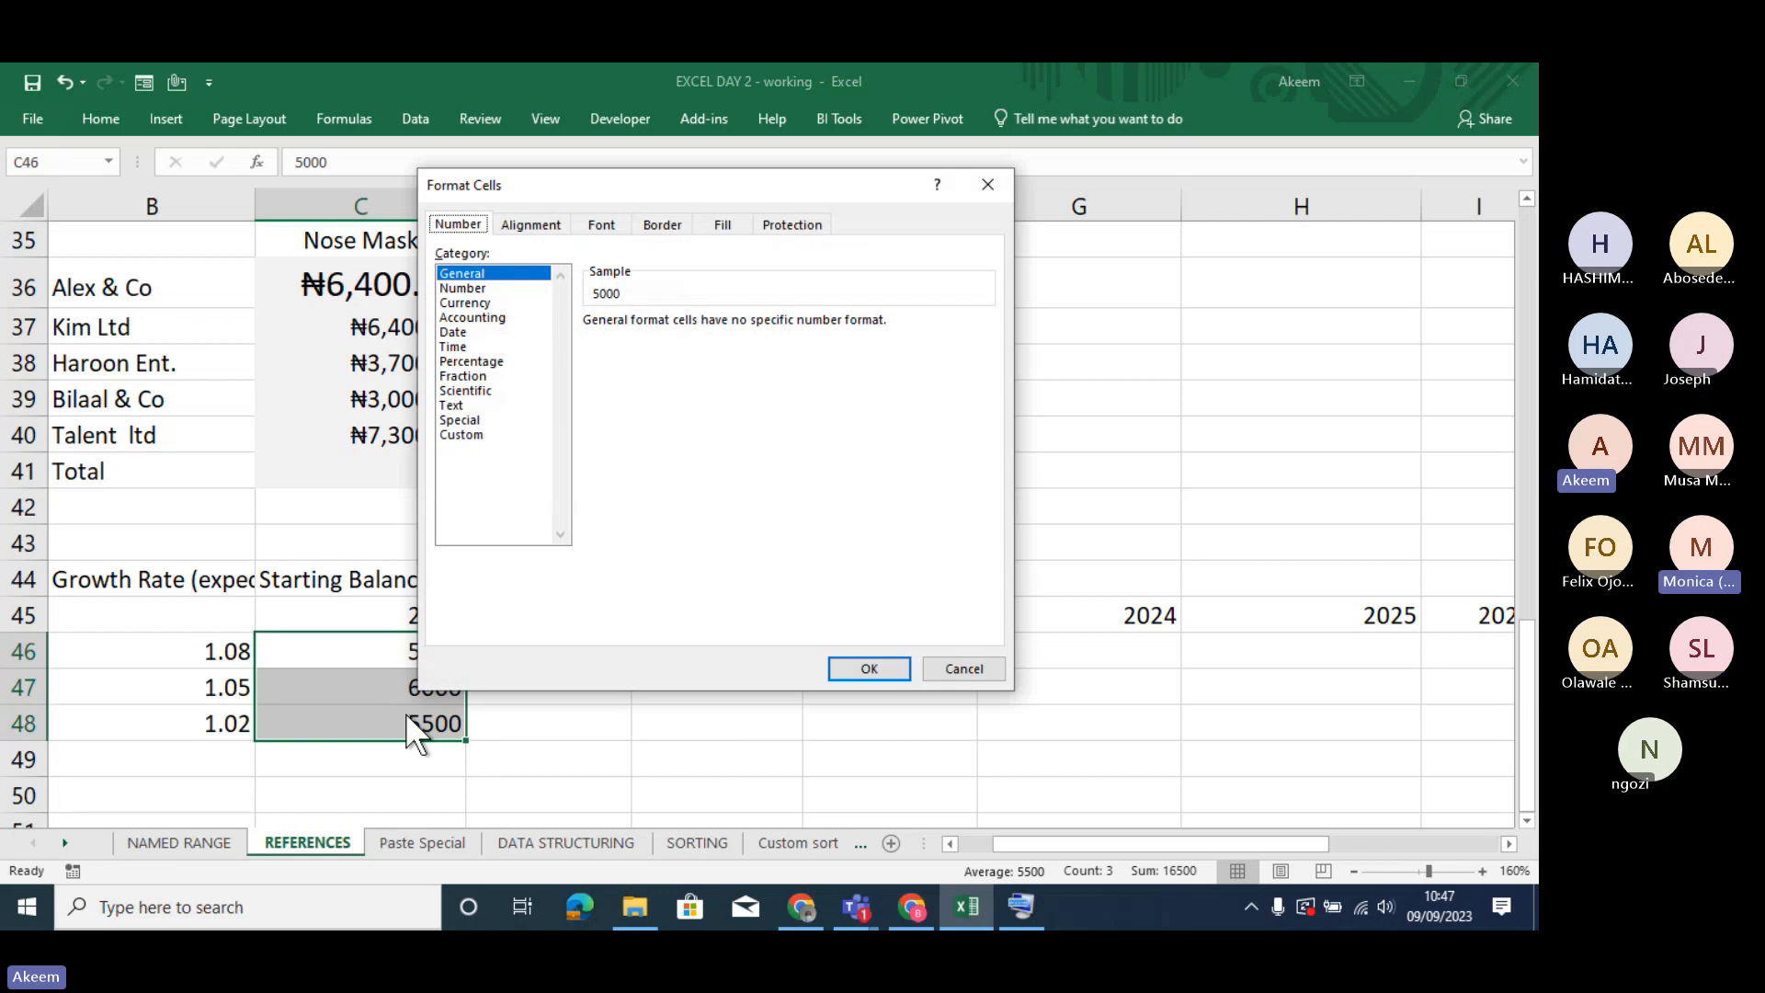
left_click(471, 302)
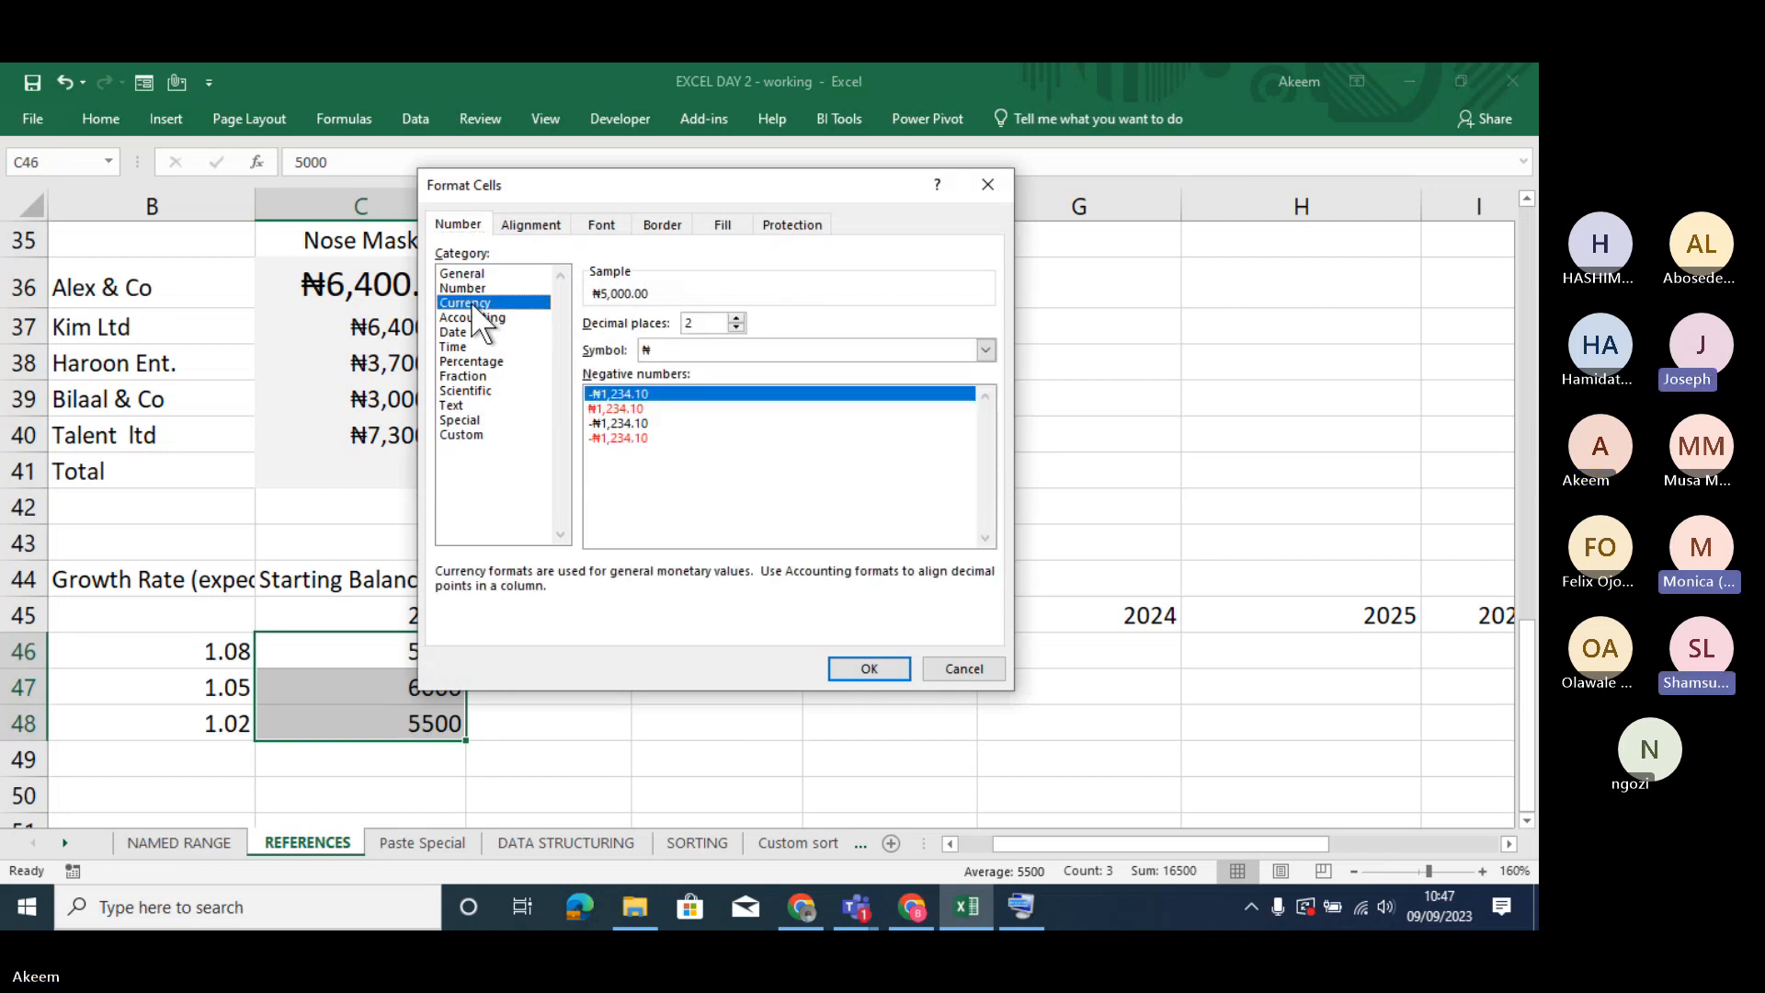
left_click(862, 668)
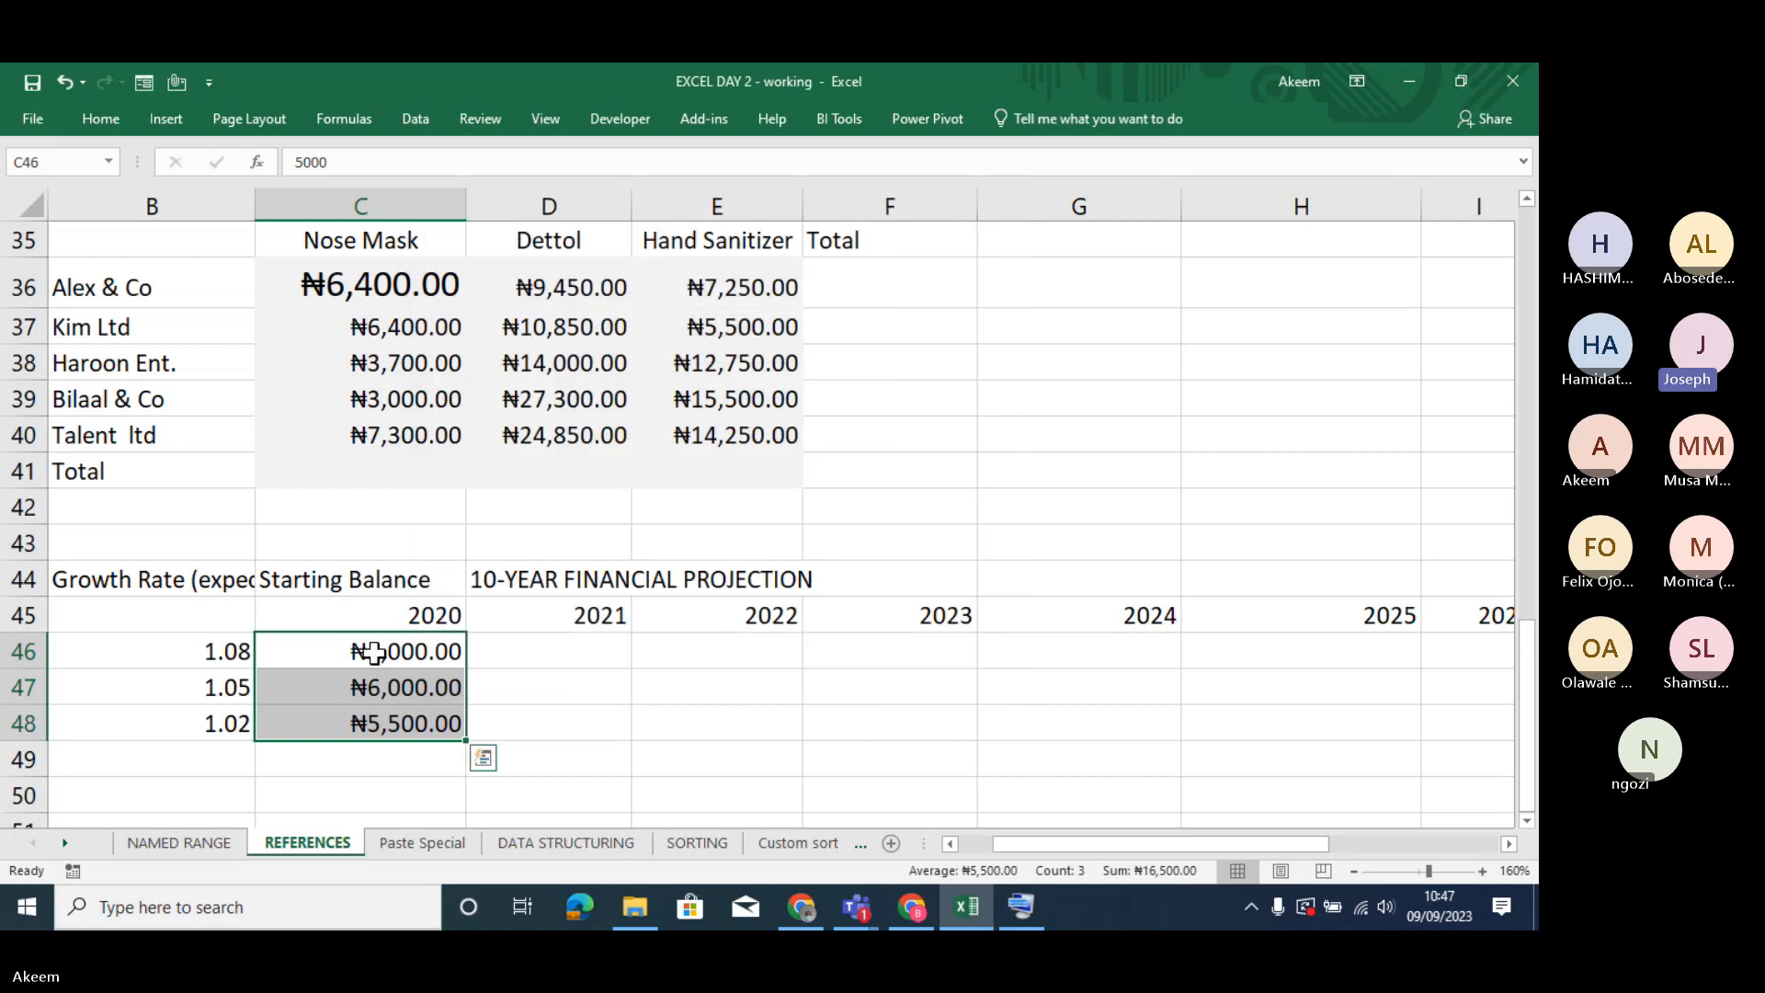
- Format the starting balances in C46:C48 as currency with two decimal places and the symbol set to None
left_click_drag(380, 651, 394, 731)
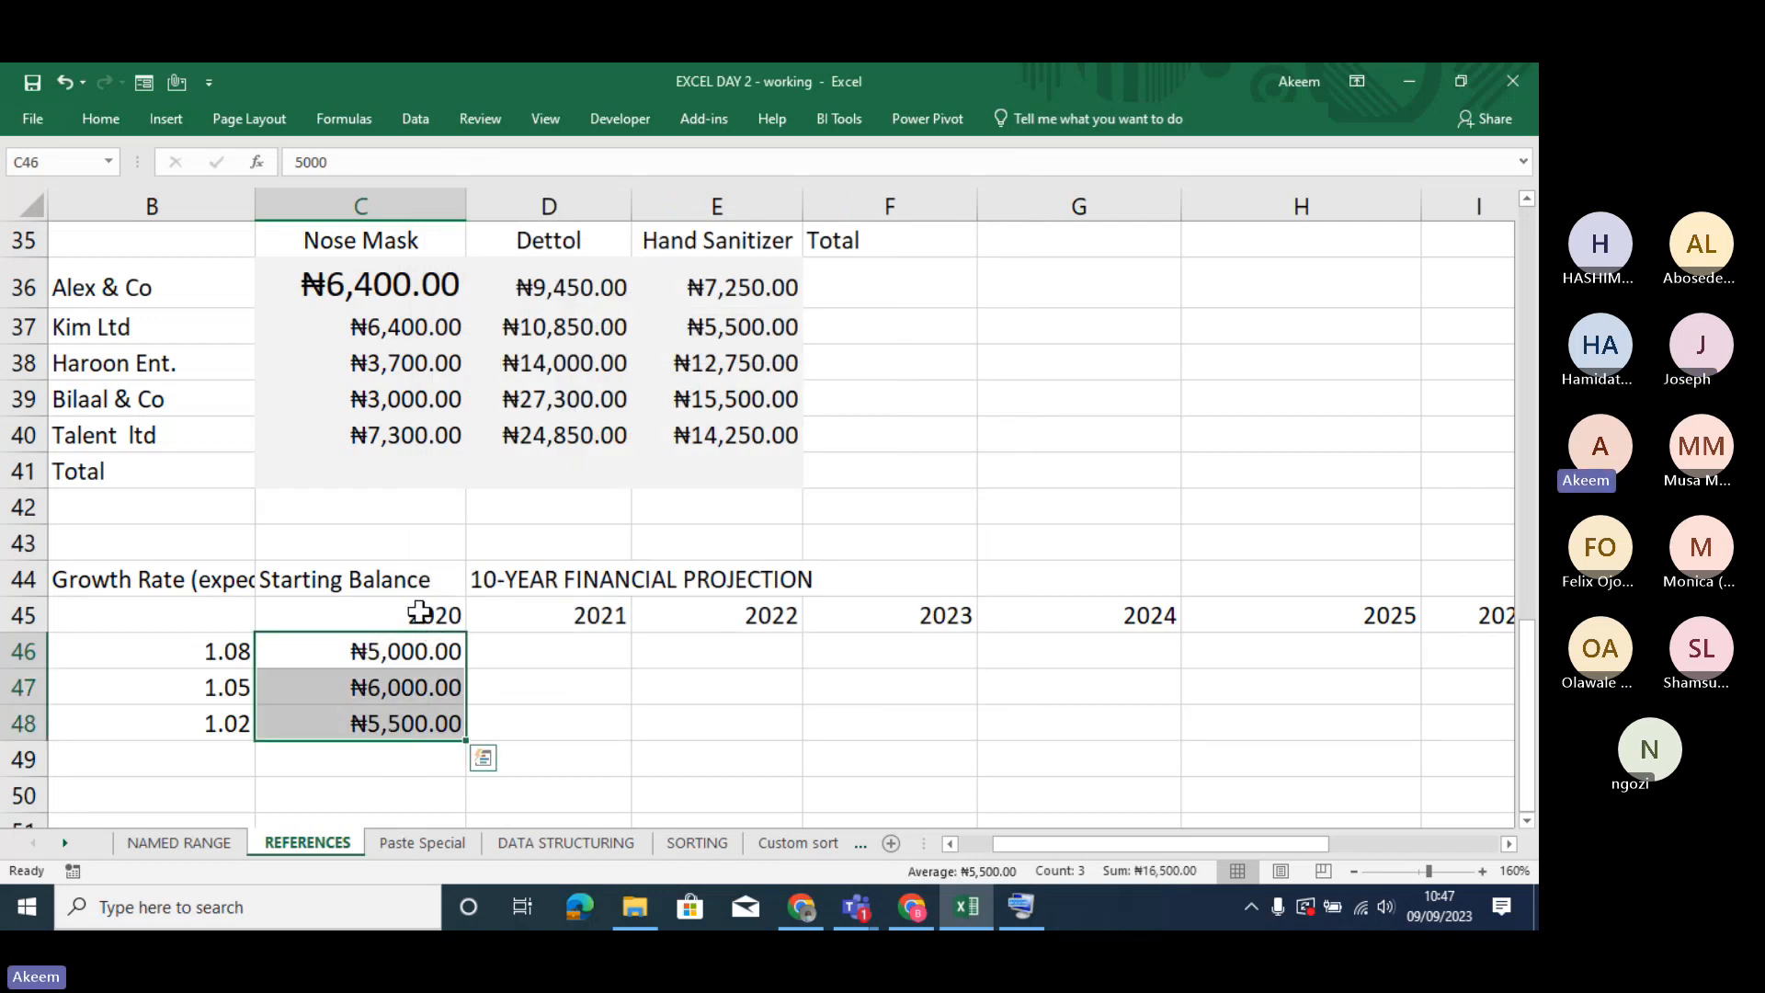
left_click_drag(419, 611, 1024, 624)
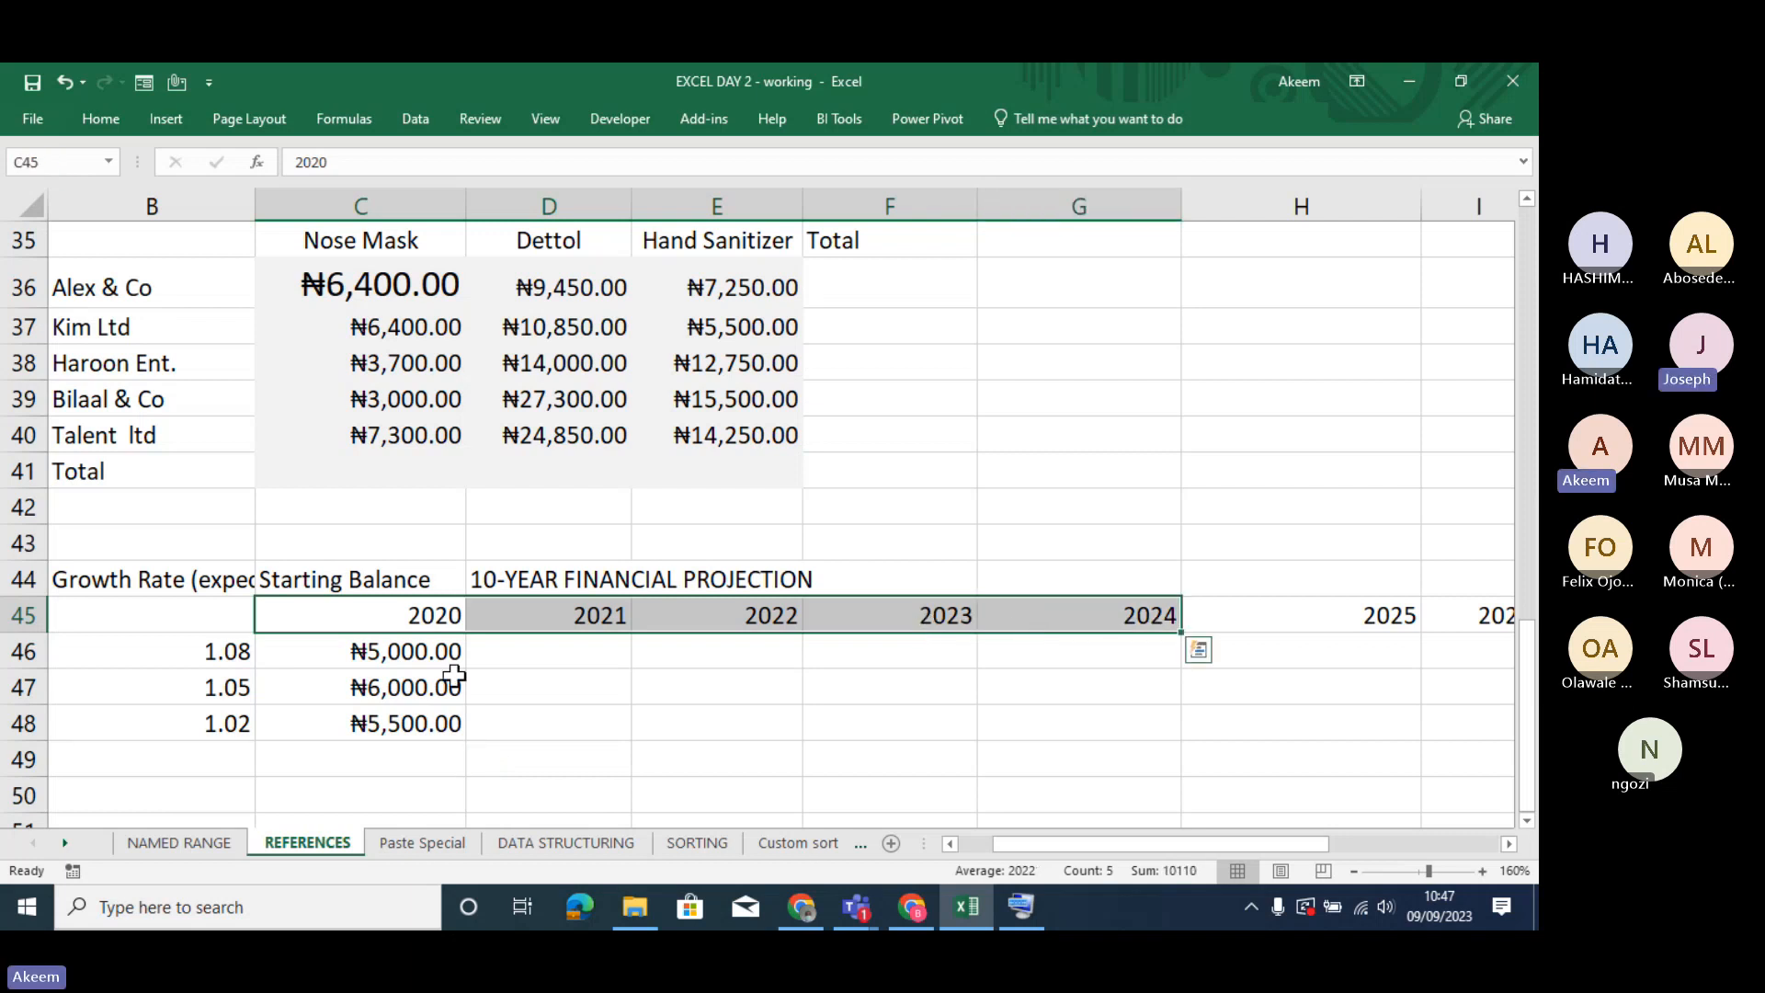
left_click_drag(418, 652, 401, 721)
left_click_drag(405, 650, 408, 730)
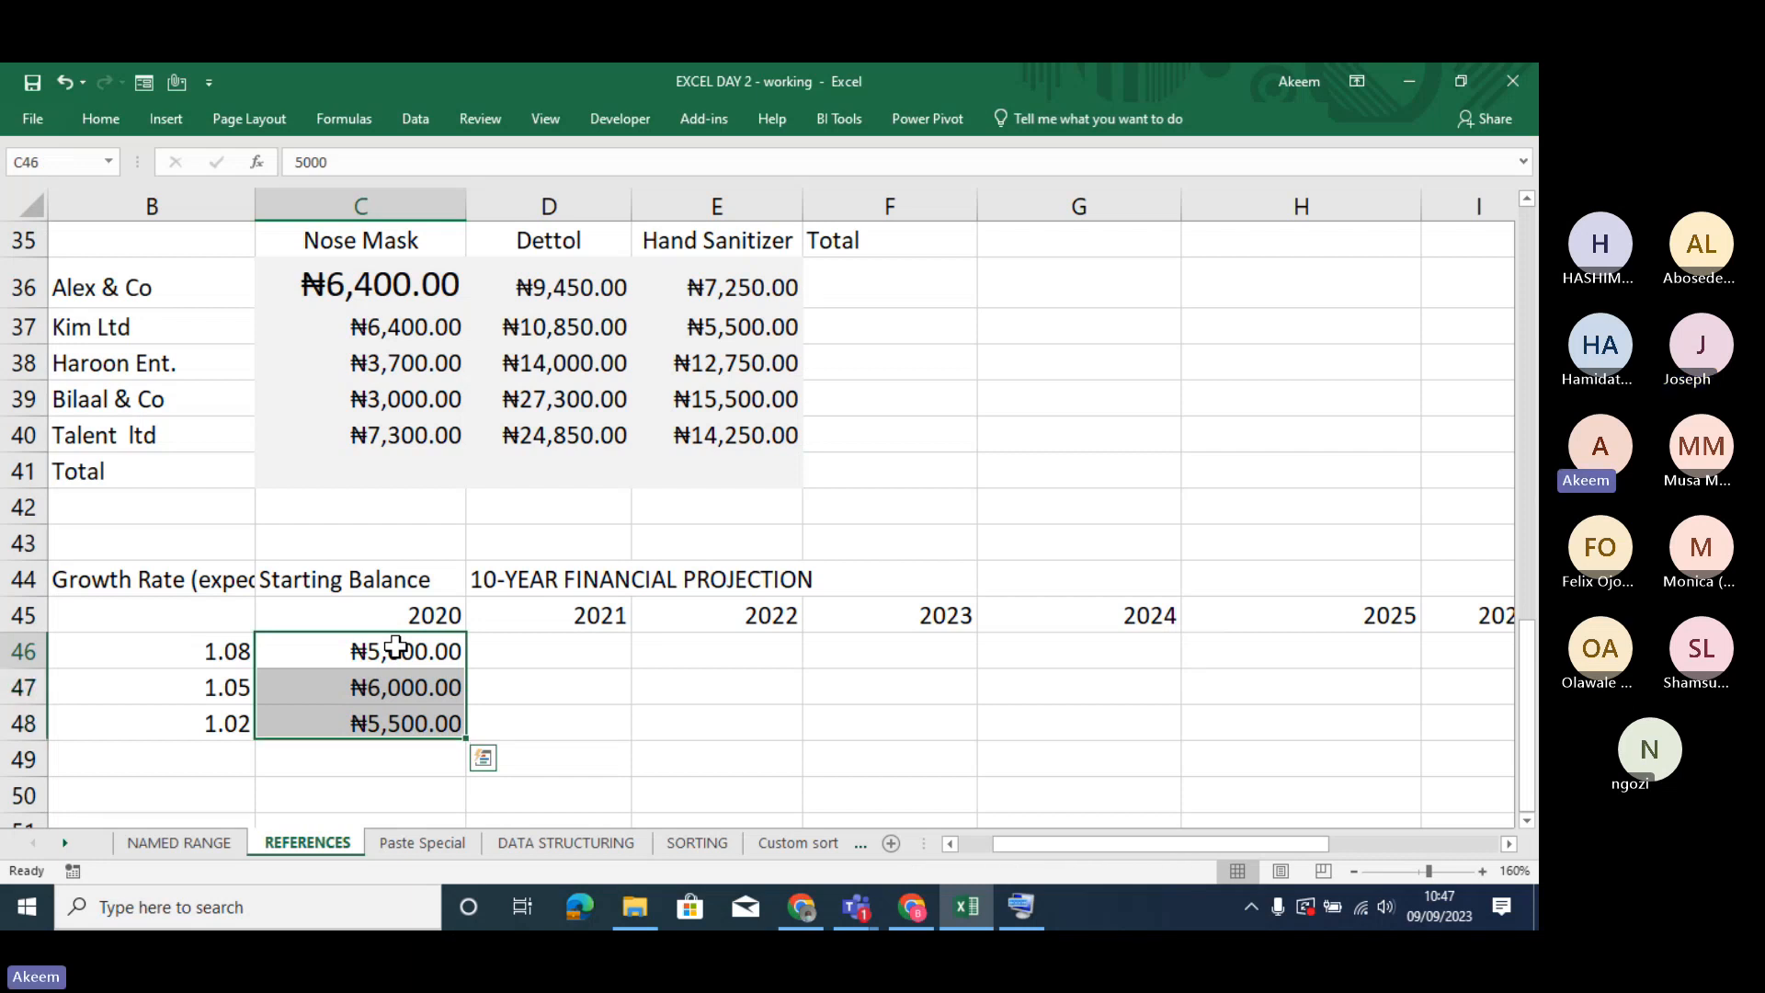
left_click_drag(395, 646, 404, 725)
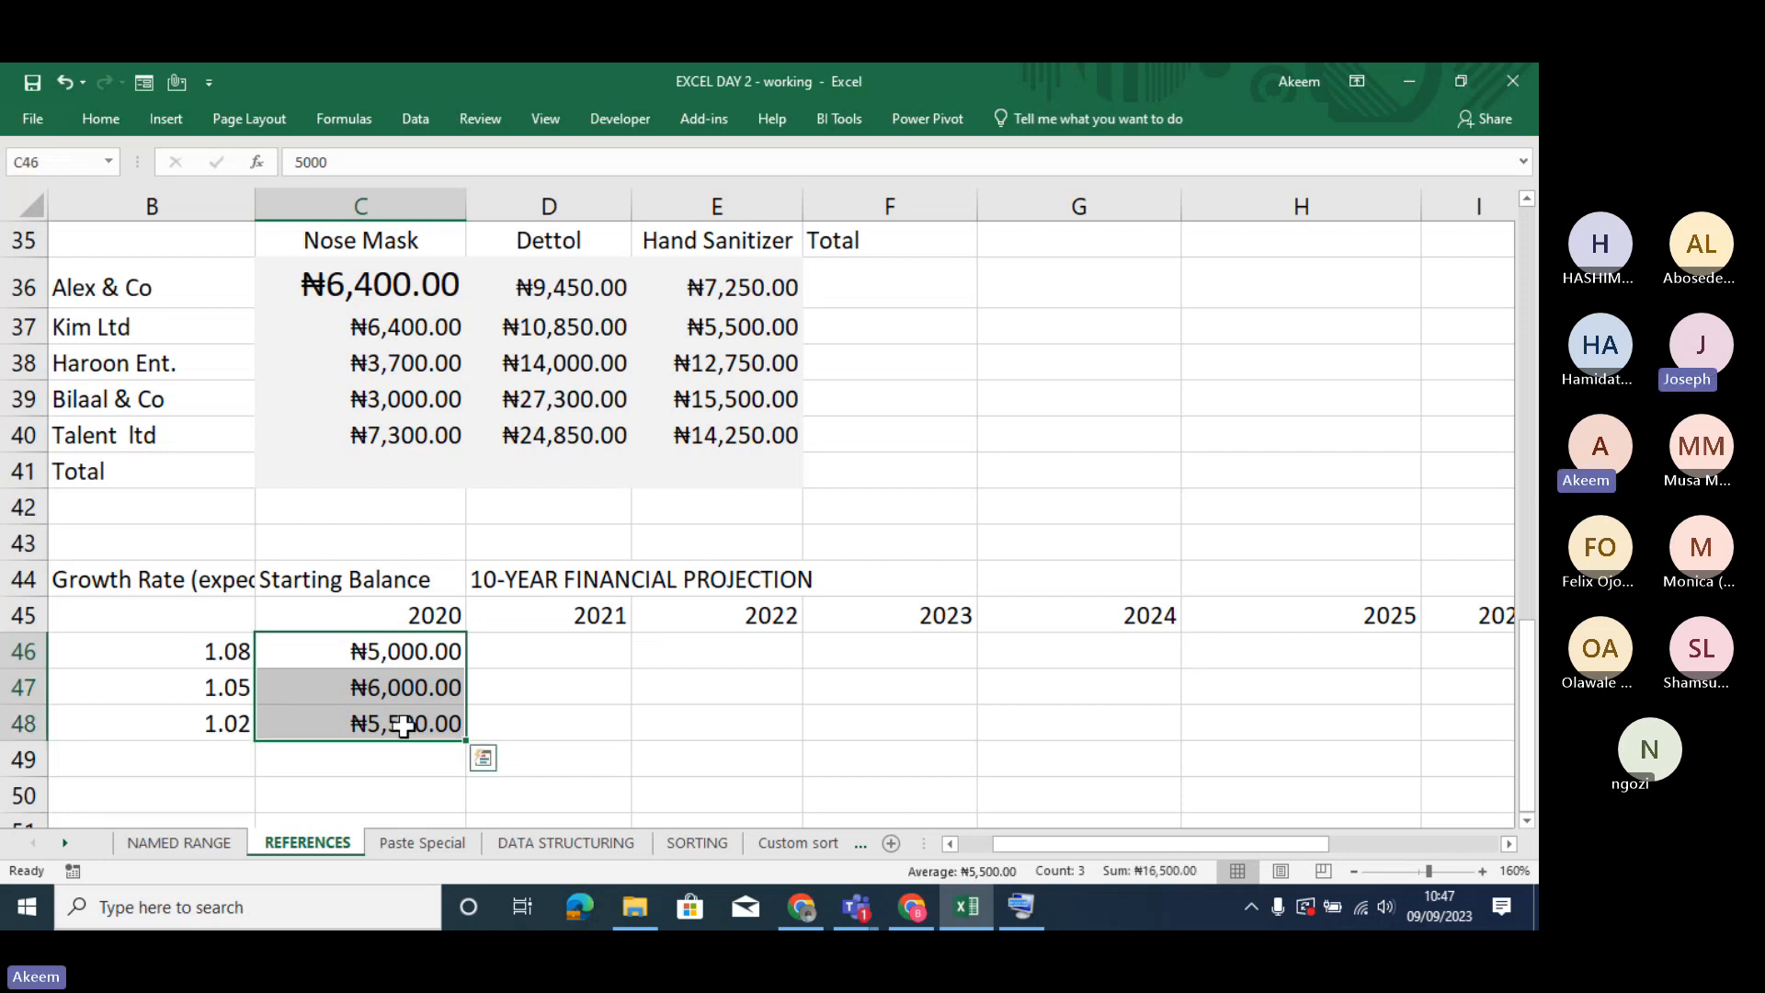
key("ctrl+1")
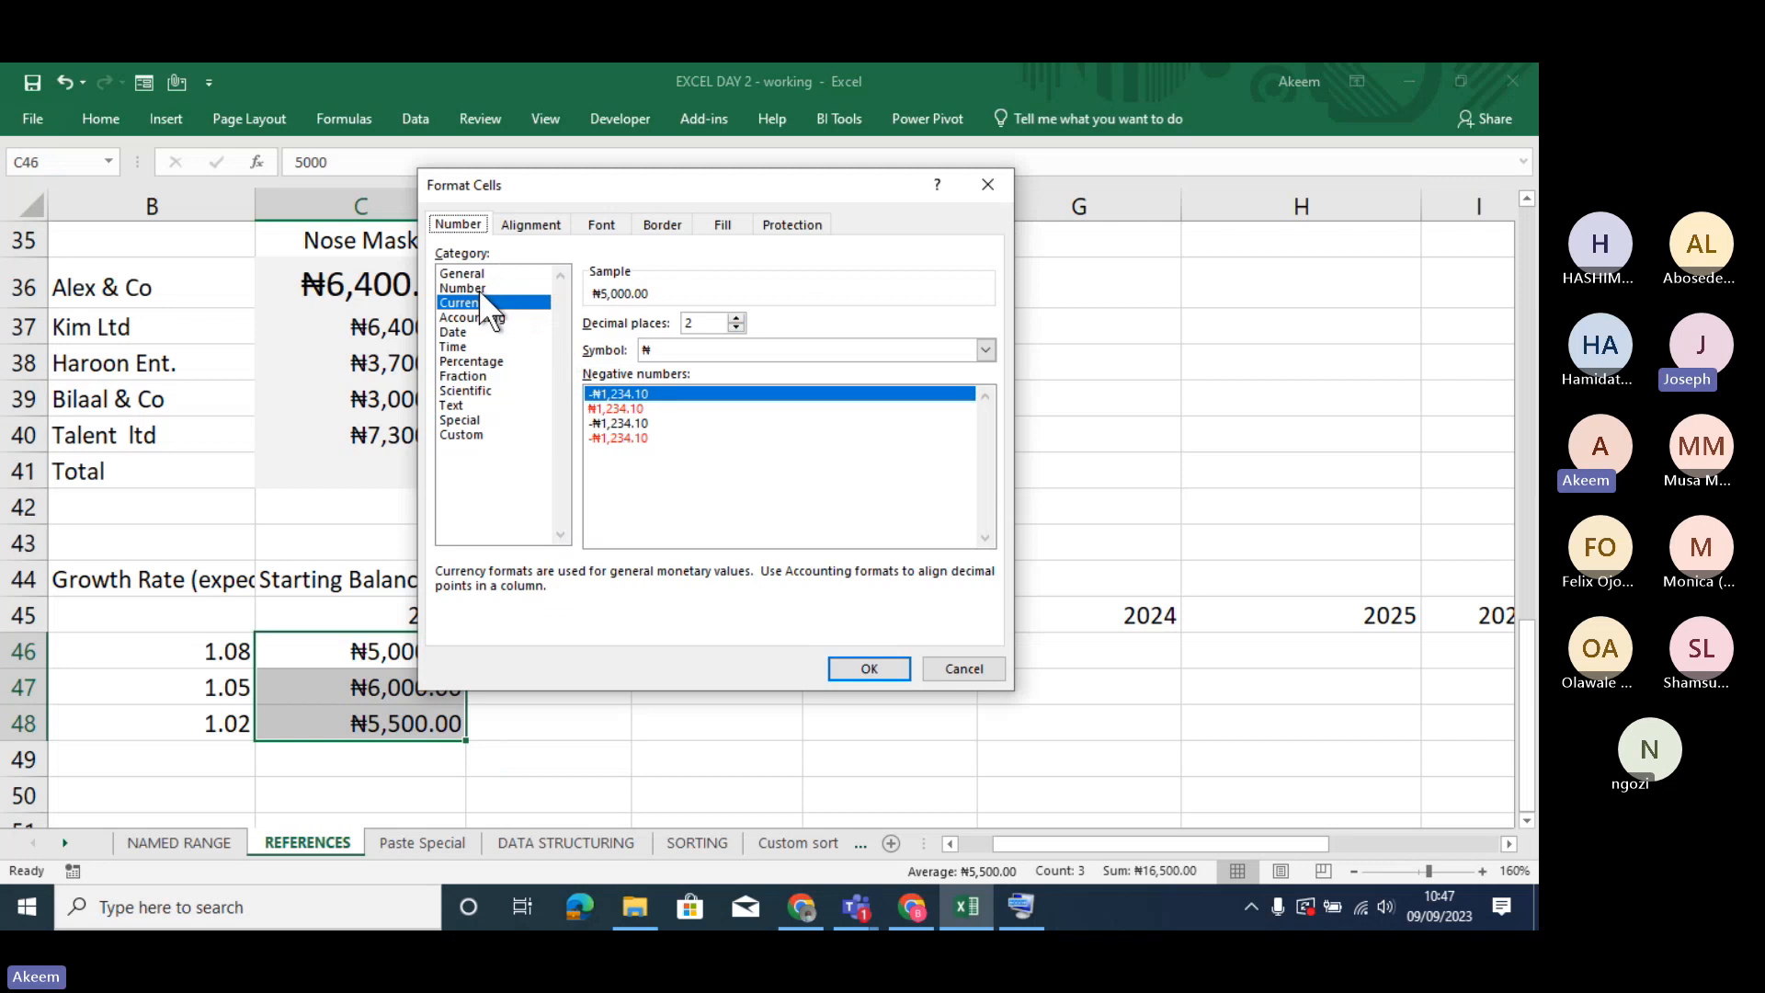
left_click(479, 296)
left_click(985, 349)
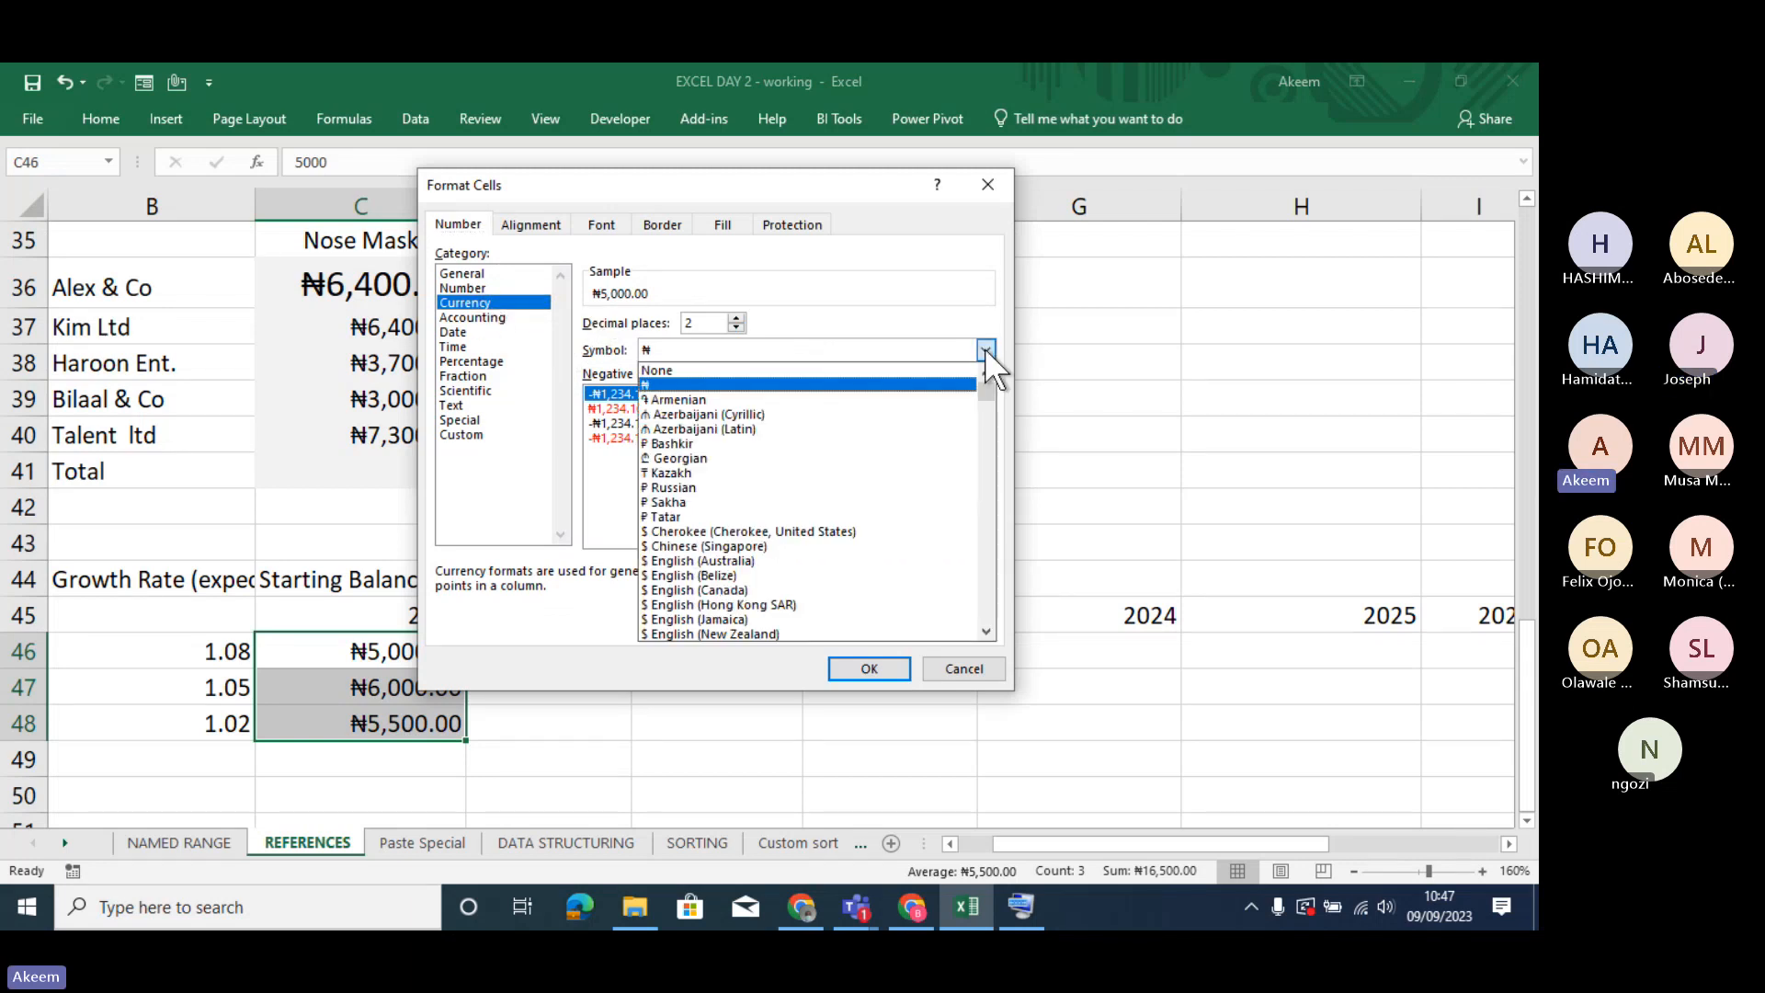
left_click(984, 348)
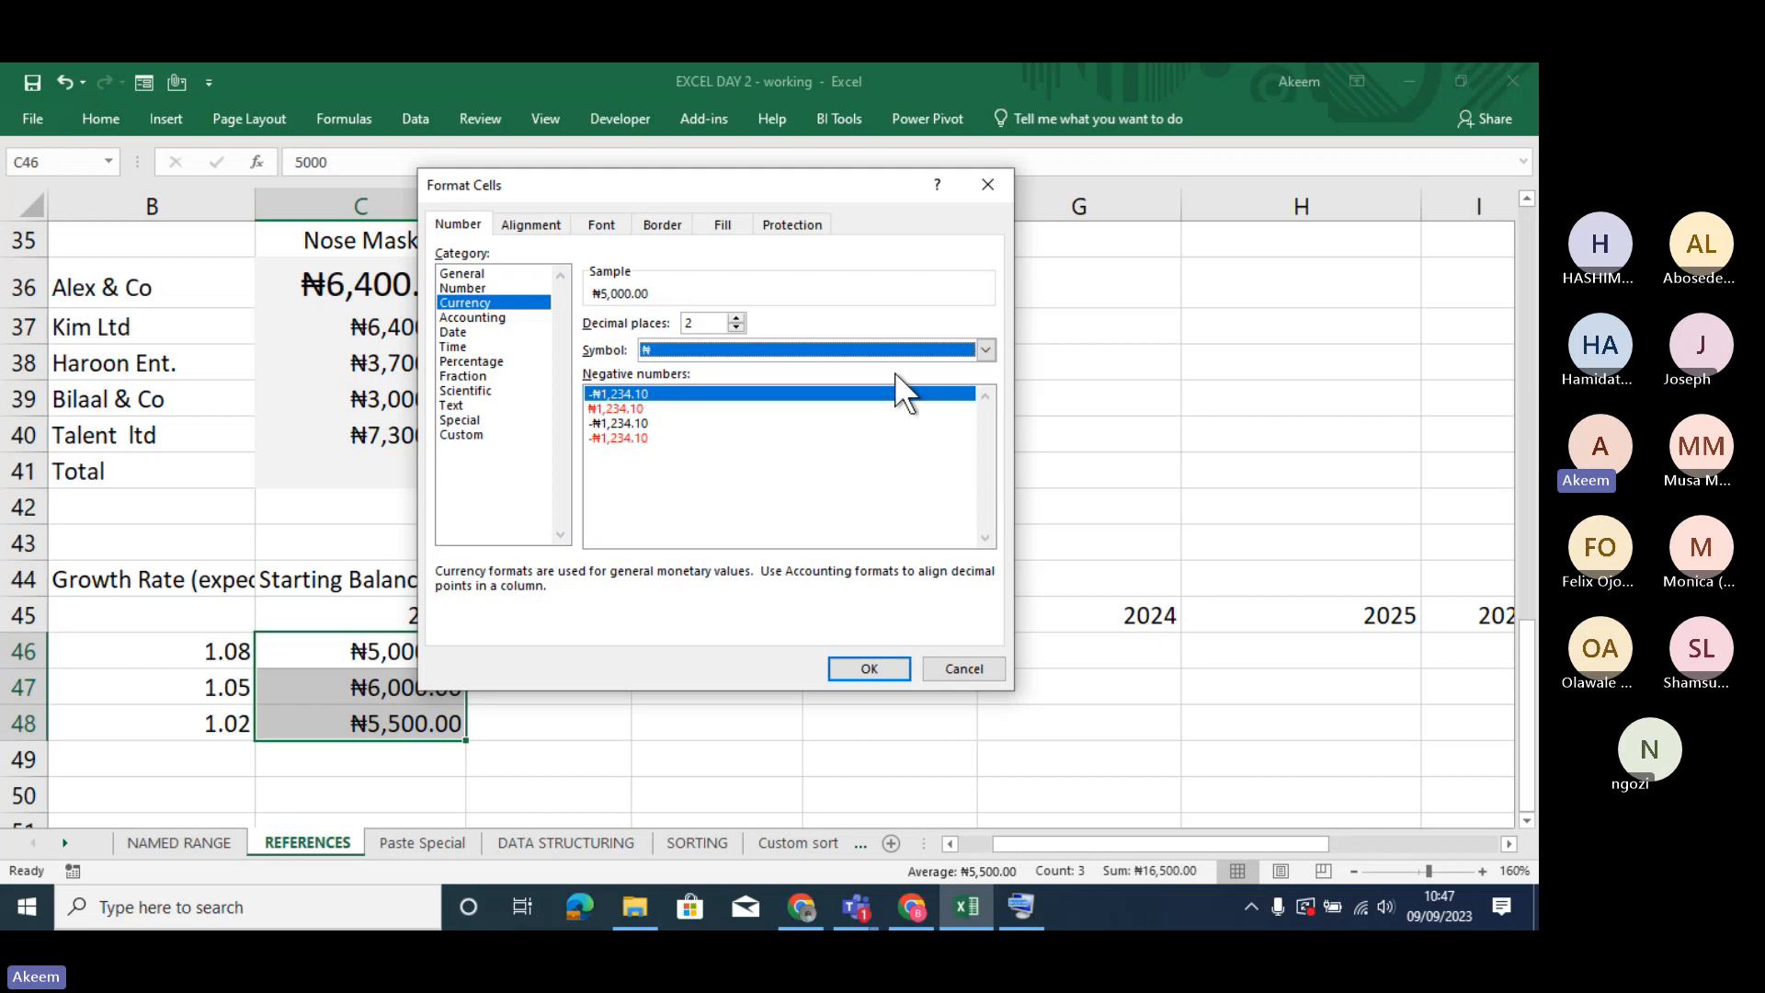
left_click(984, 348)
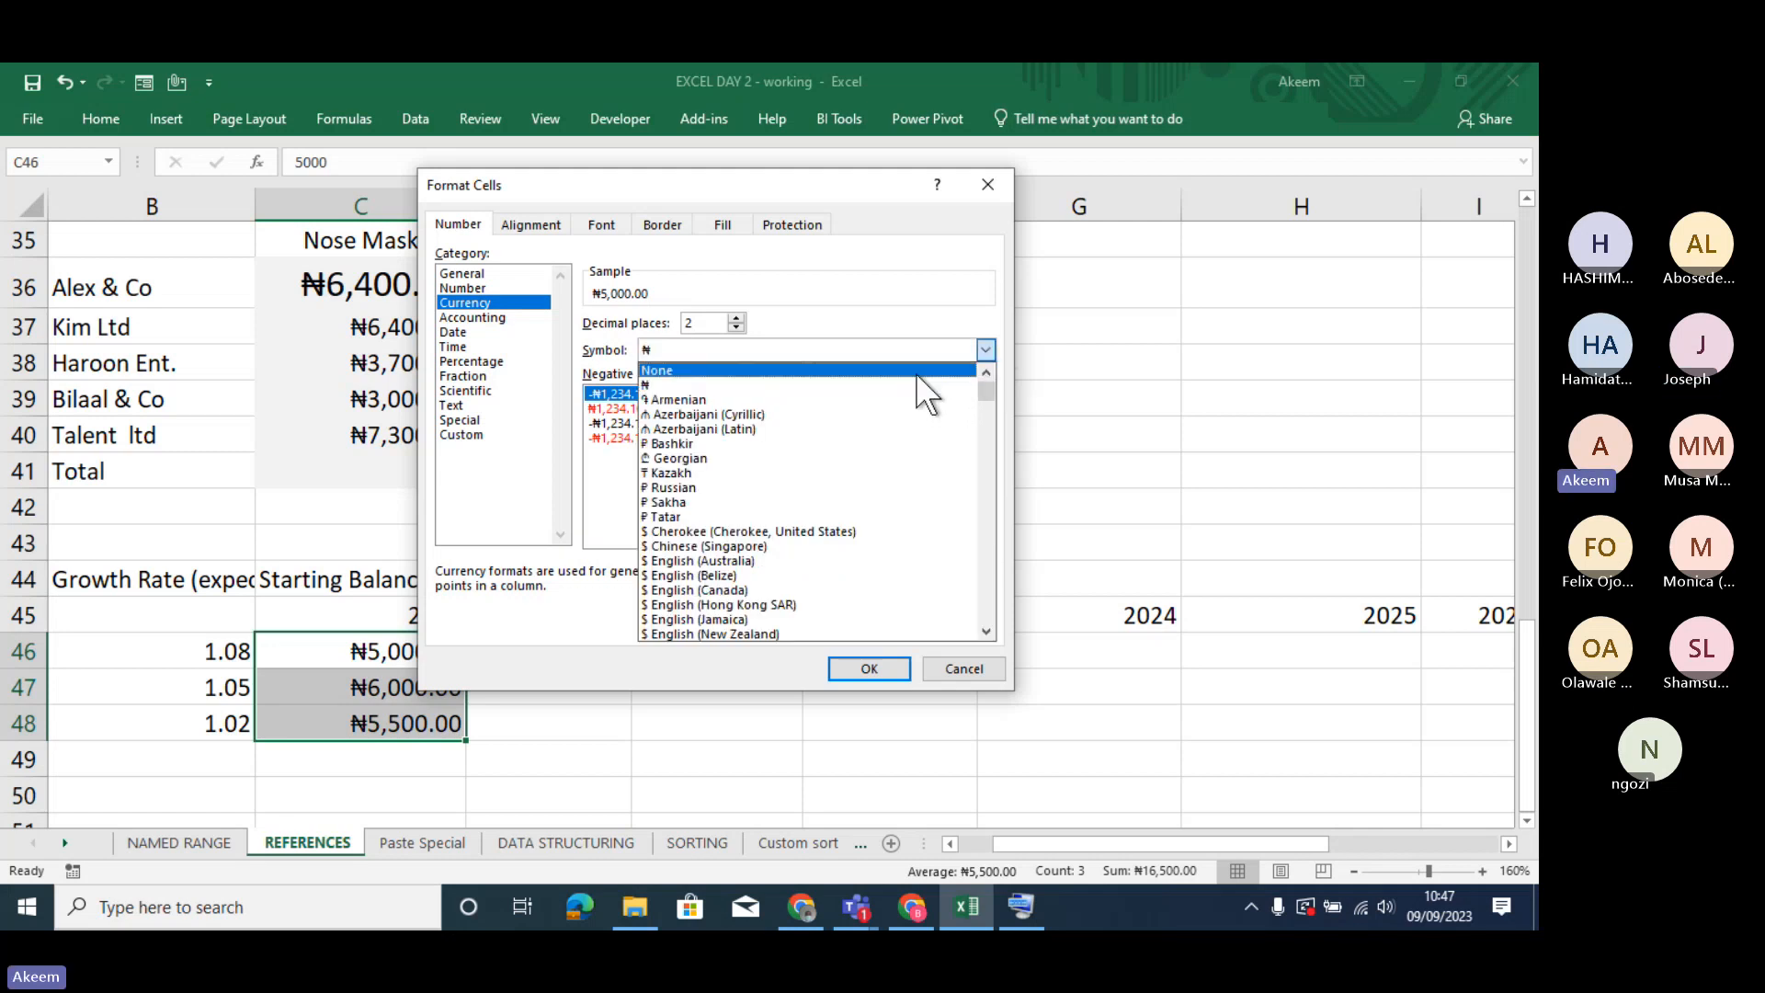
left_click(915, 372)
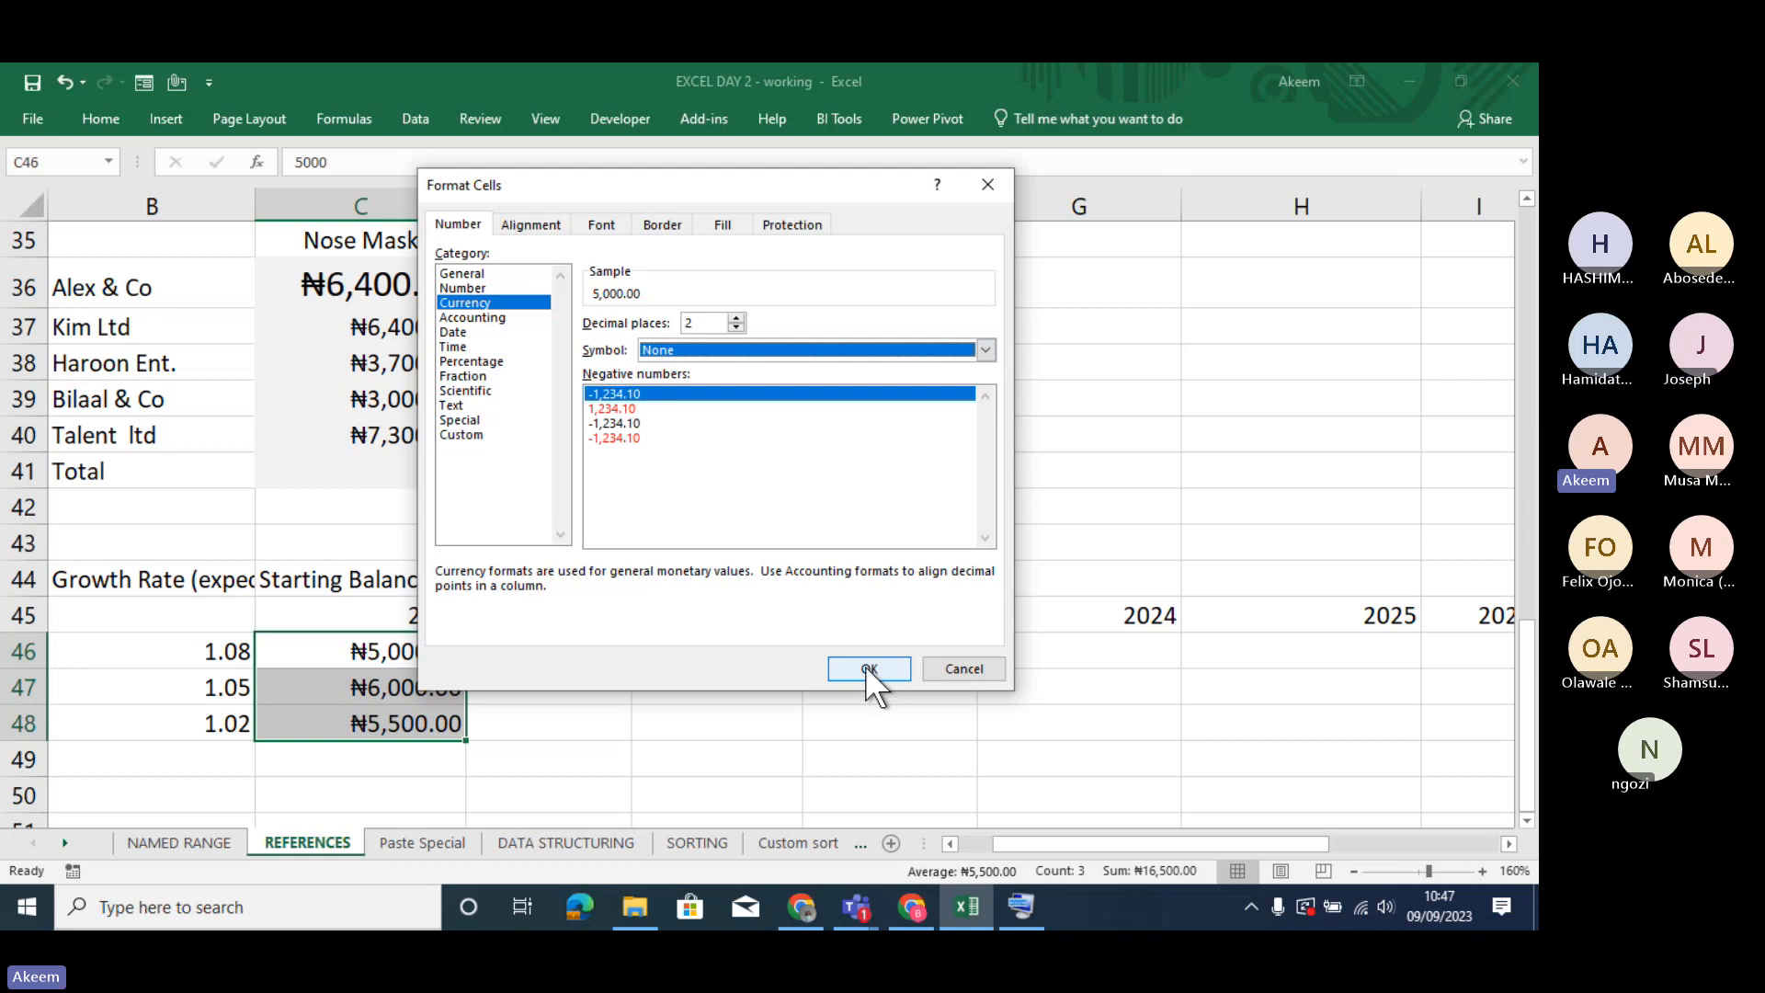
left_click(864, 665)
- Review the starting balances in C46:C48 and Product A's row from its growth rate to the 2021 cell D46
left_click(439, 664)
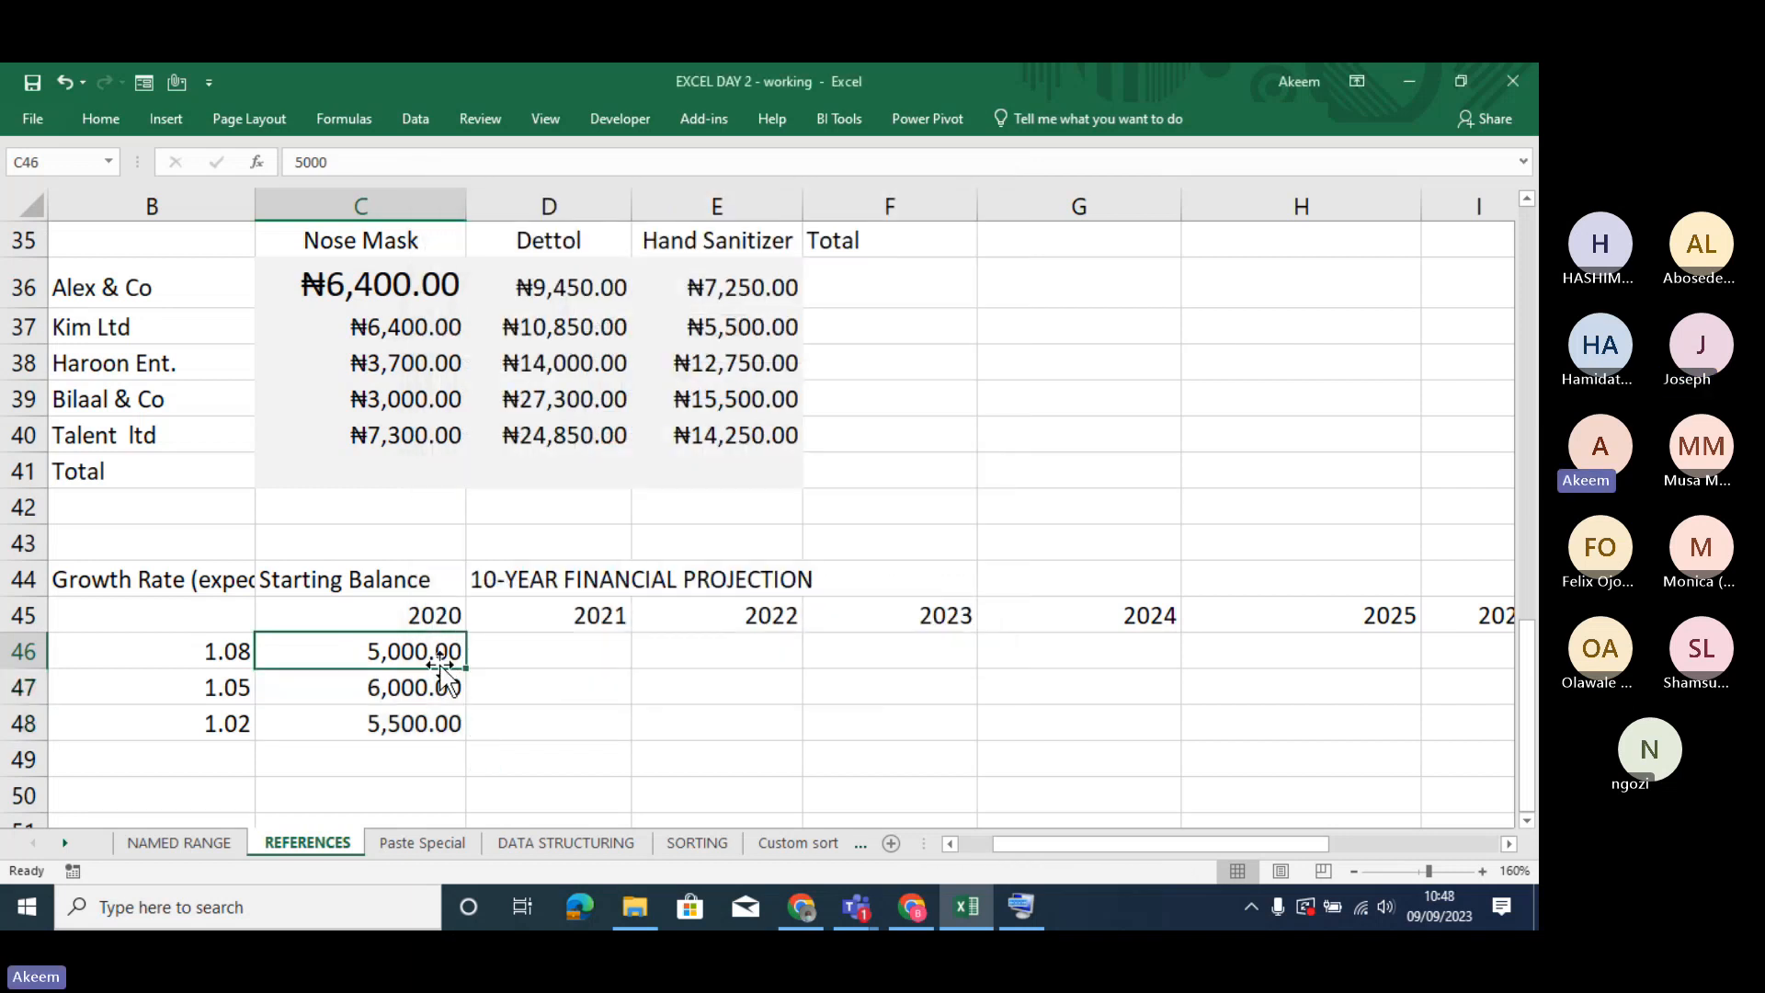
left_click_drag(439, 664, 426, 733)
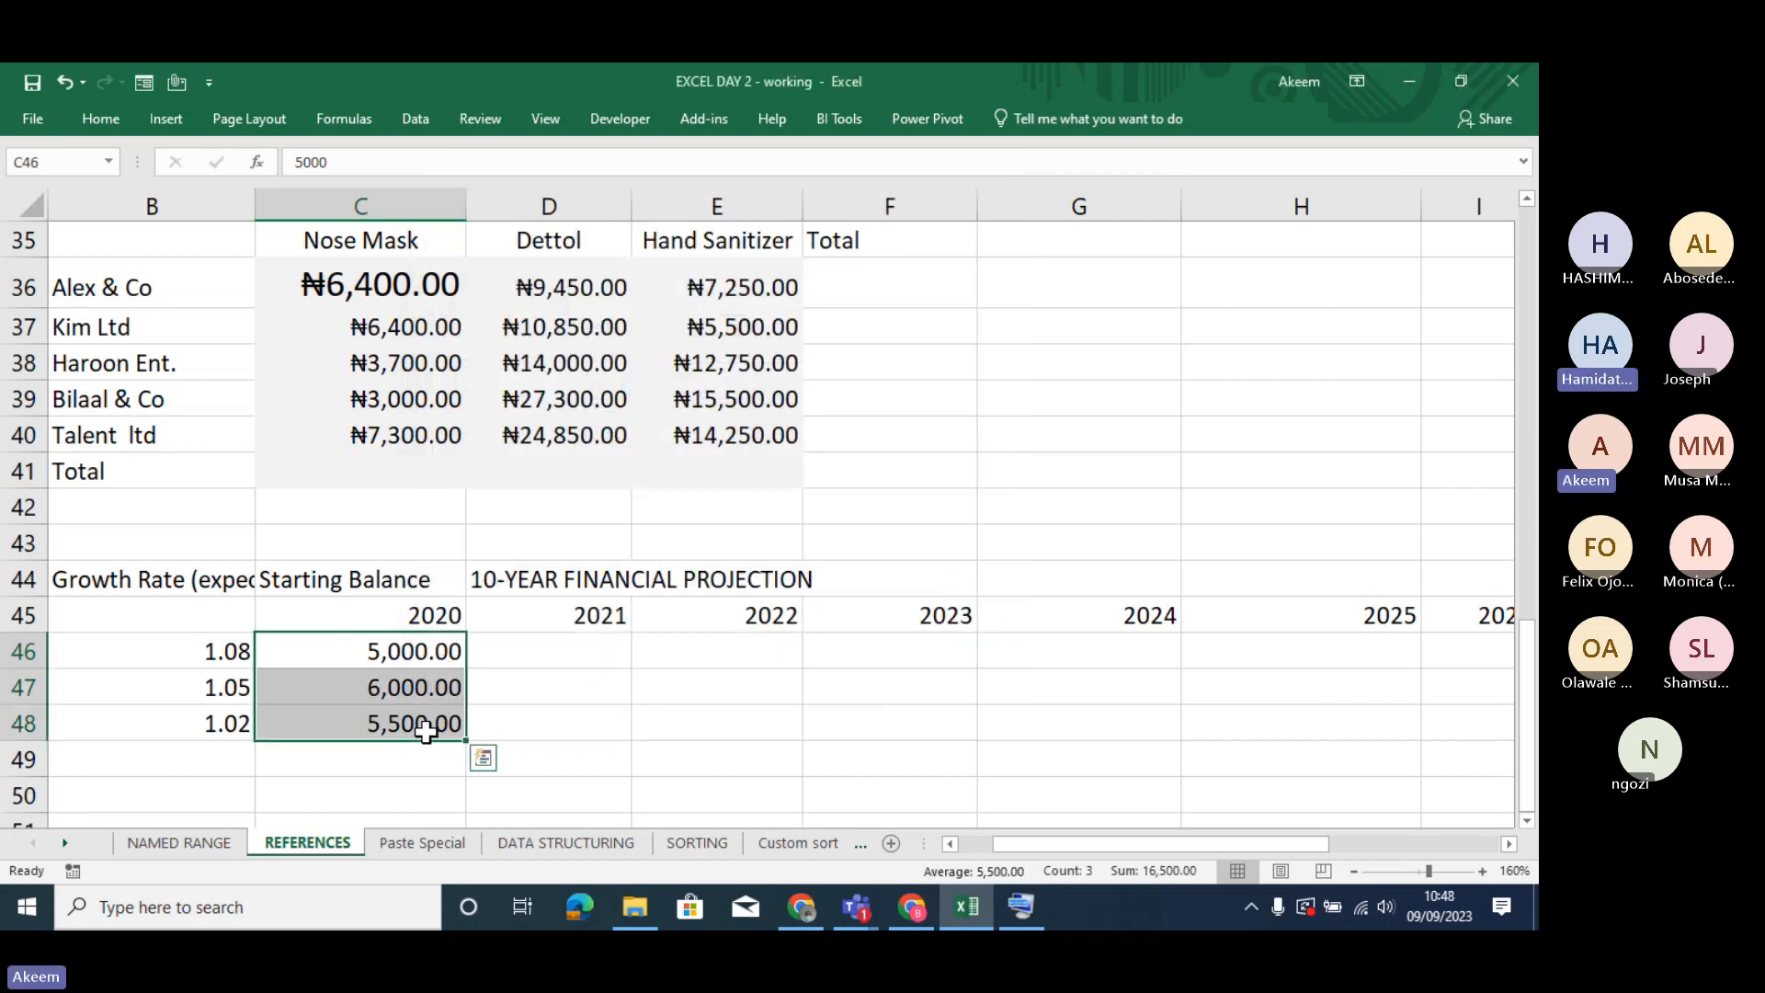
left_click(374, 645)
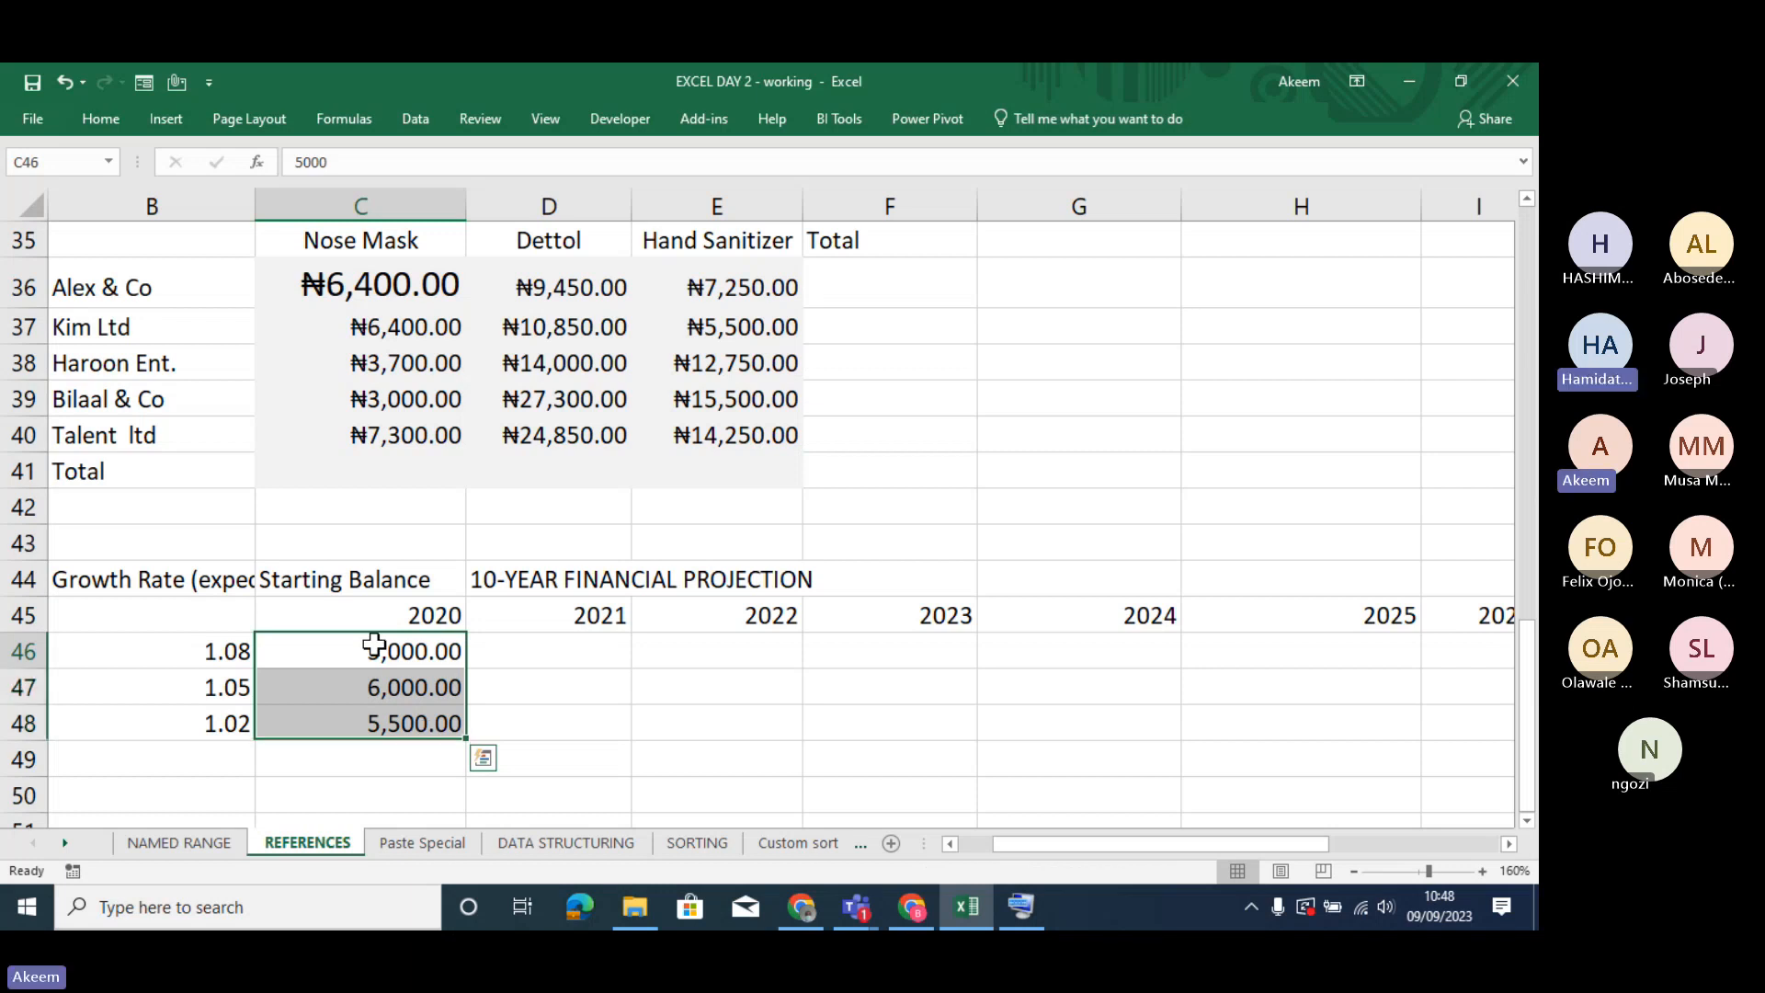
left_click(374, 645)
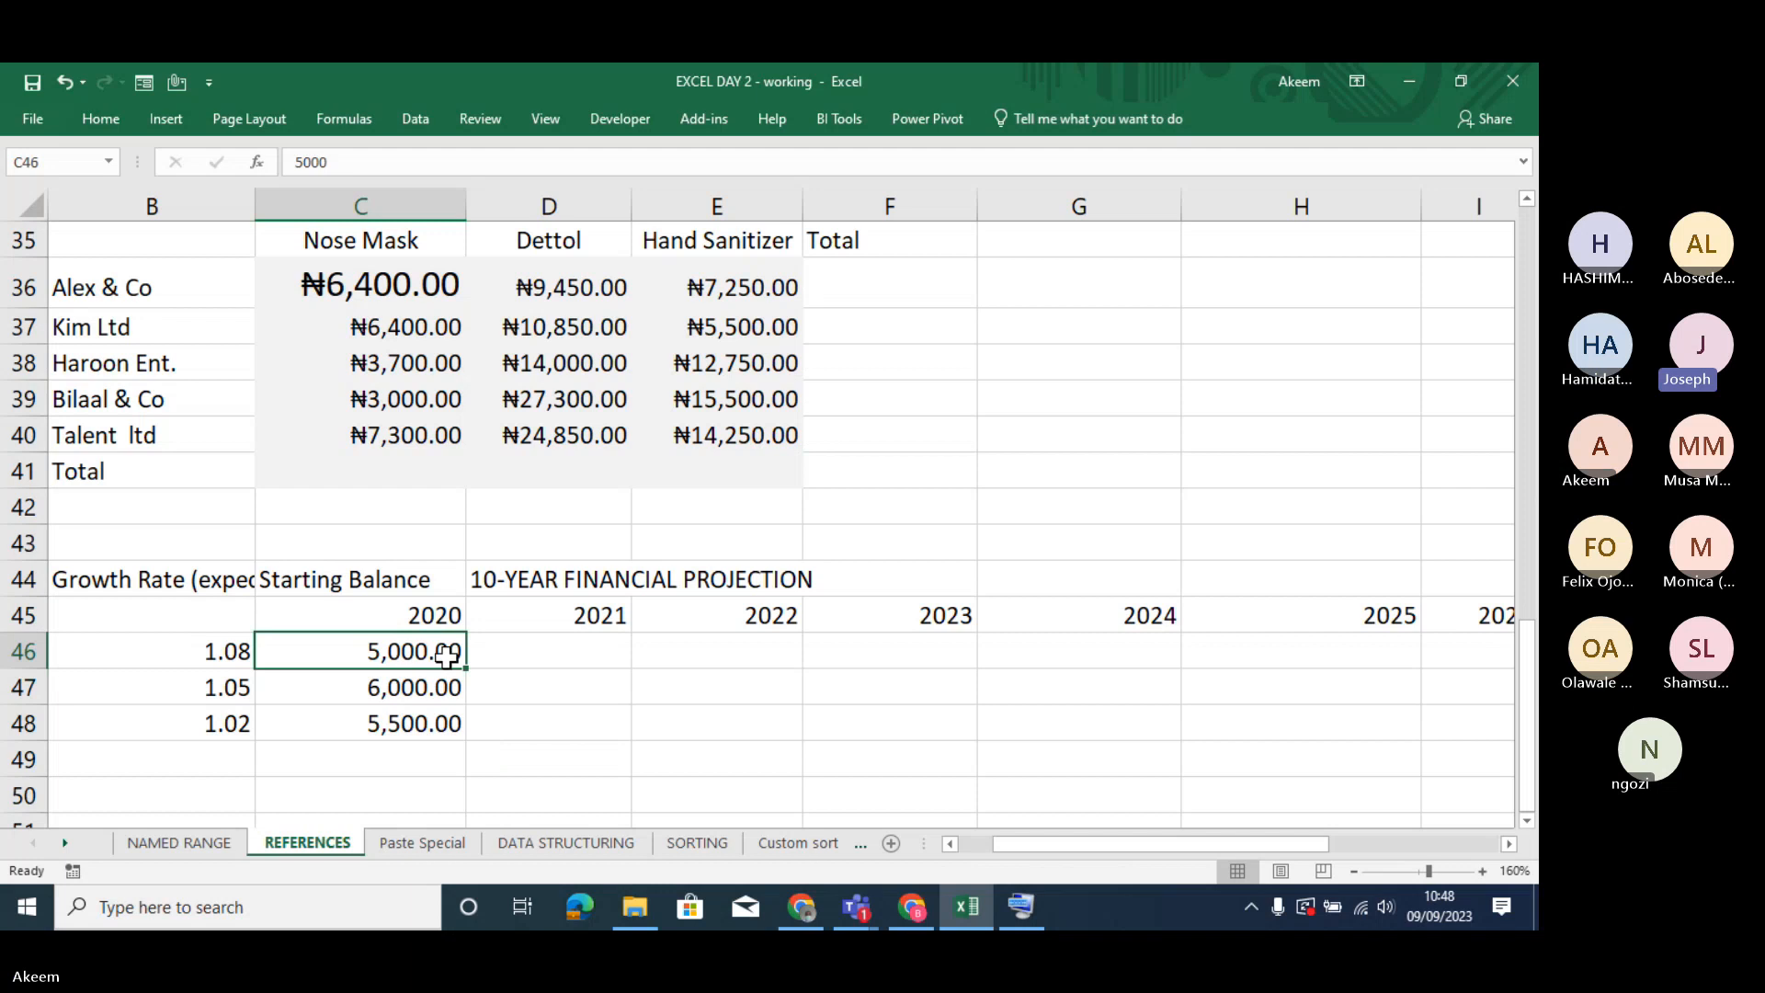
left_click(521, 662)
left_click(410, 653)
left_click(219, 650)
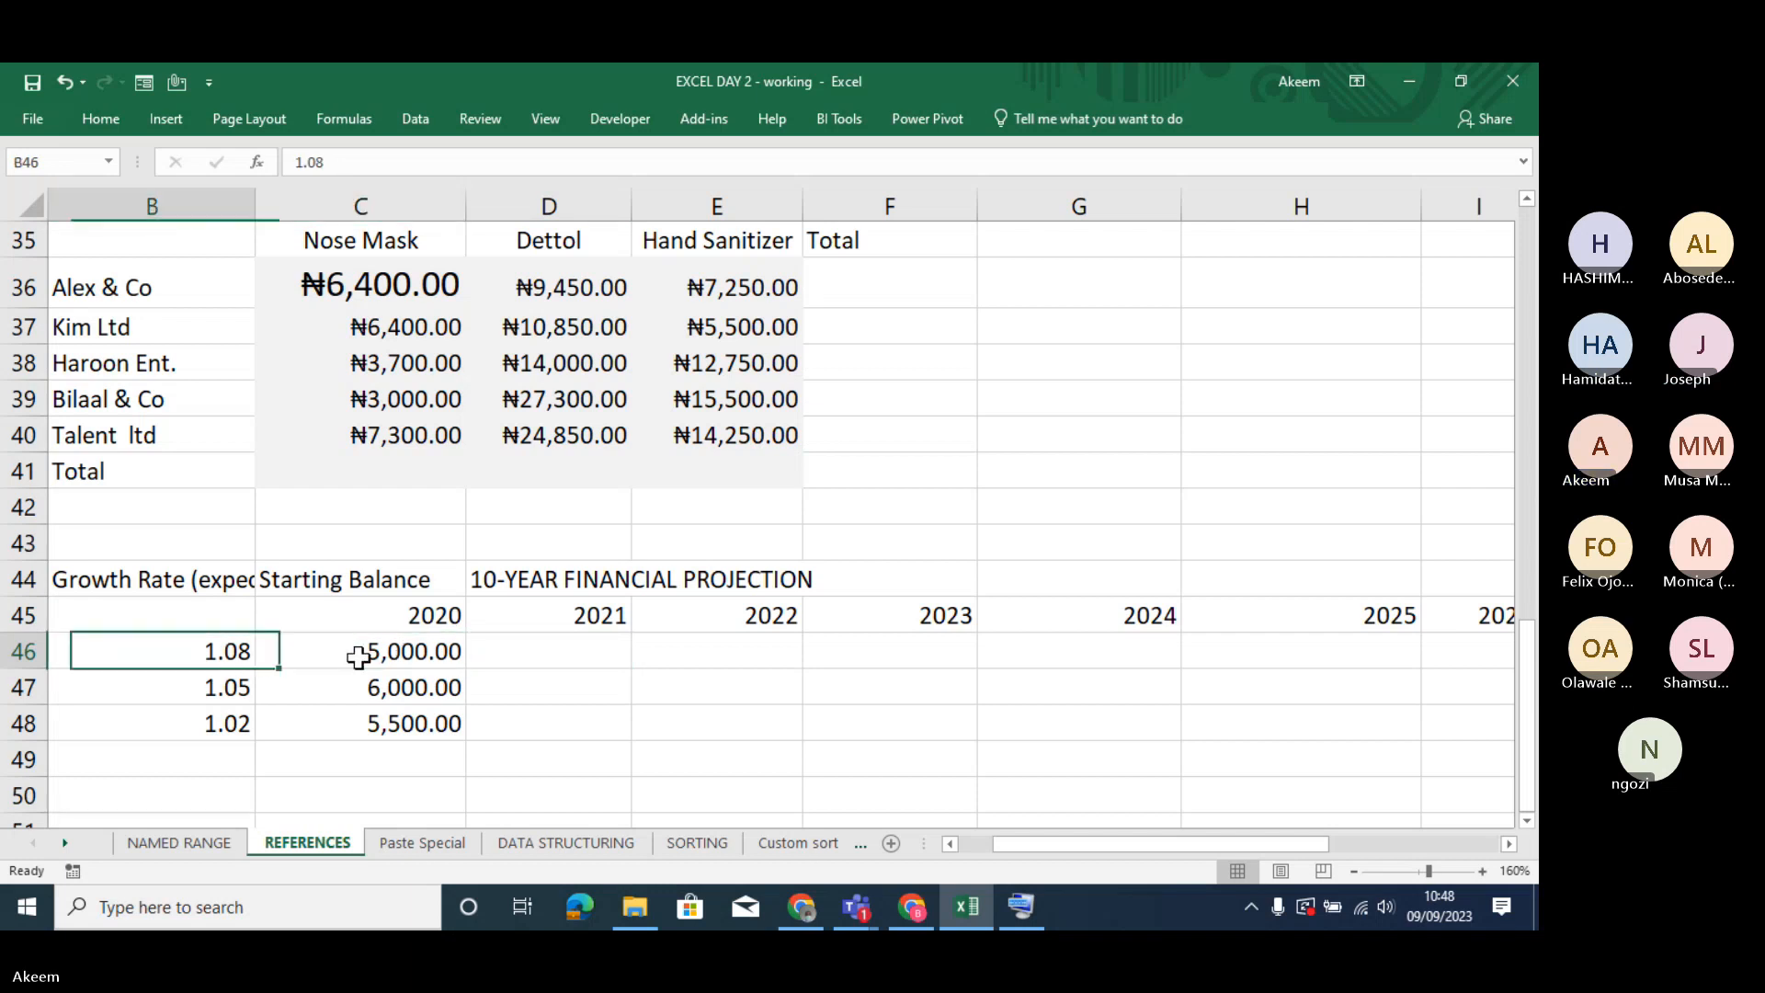
key("Left")
key("Right")
key("Right")
key("Right")
key("Right")
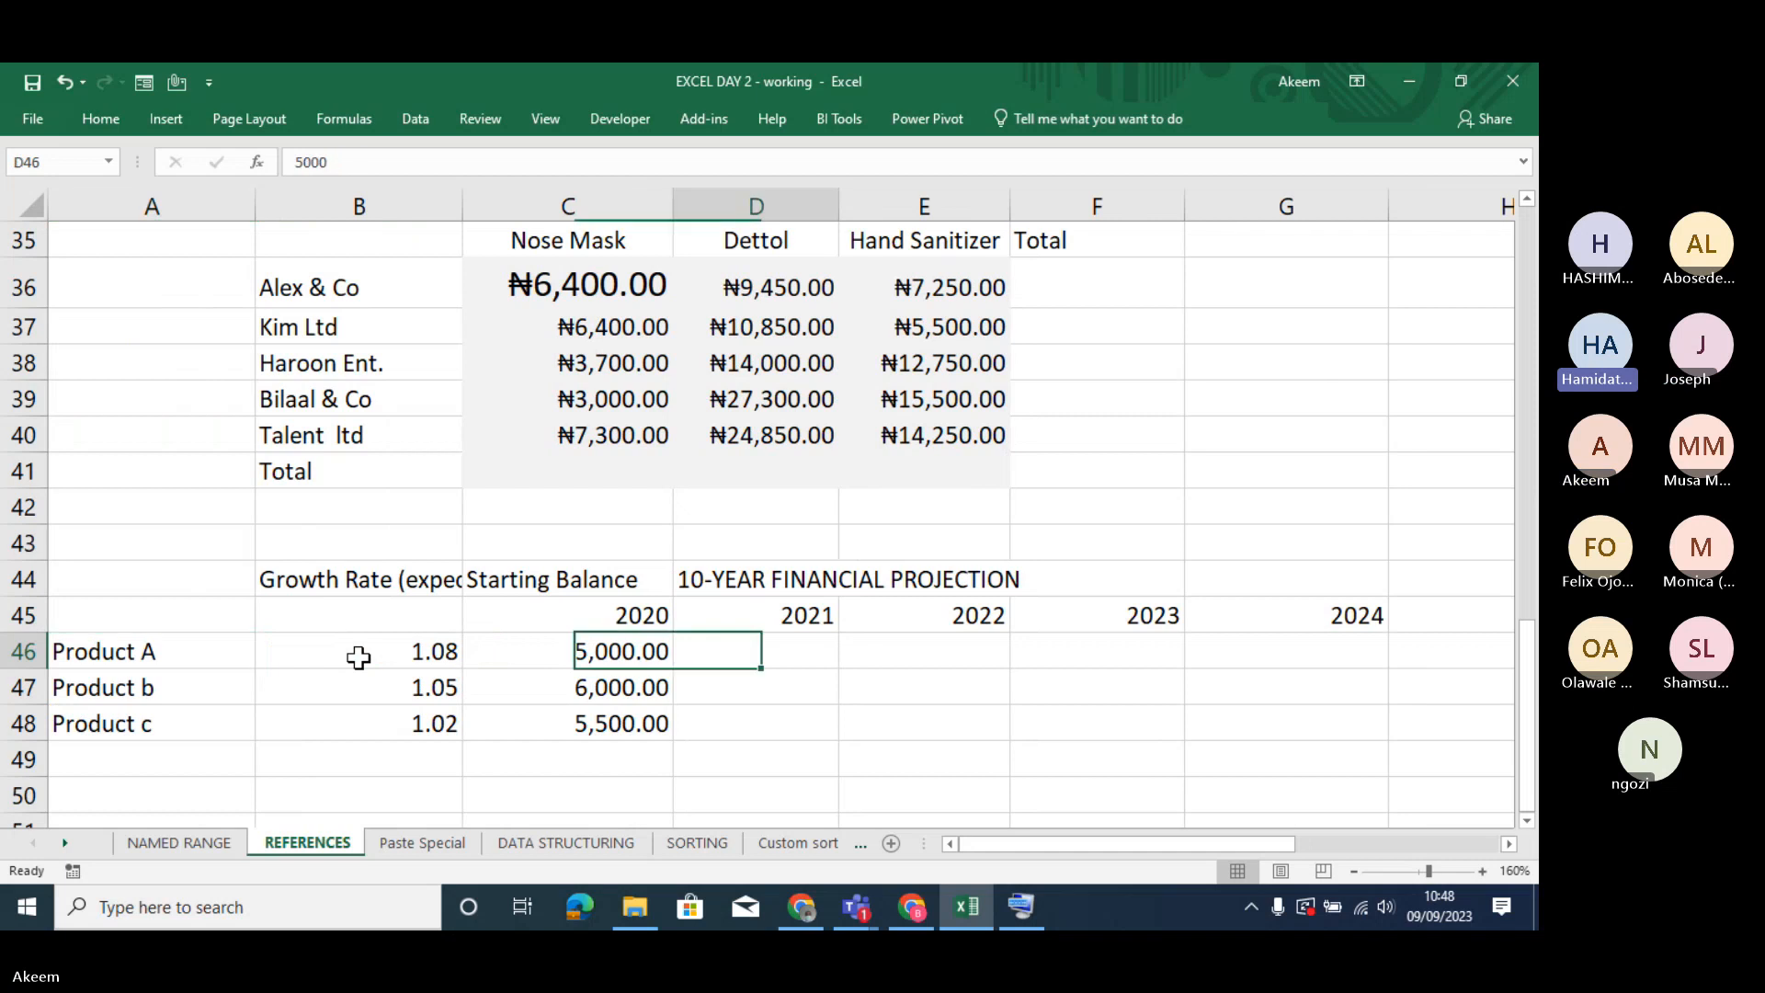
- Examine how Product A's growth rate in B46 and starting balance in C46 relate to its projection cells in row 46
key("Left")
key("Left")
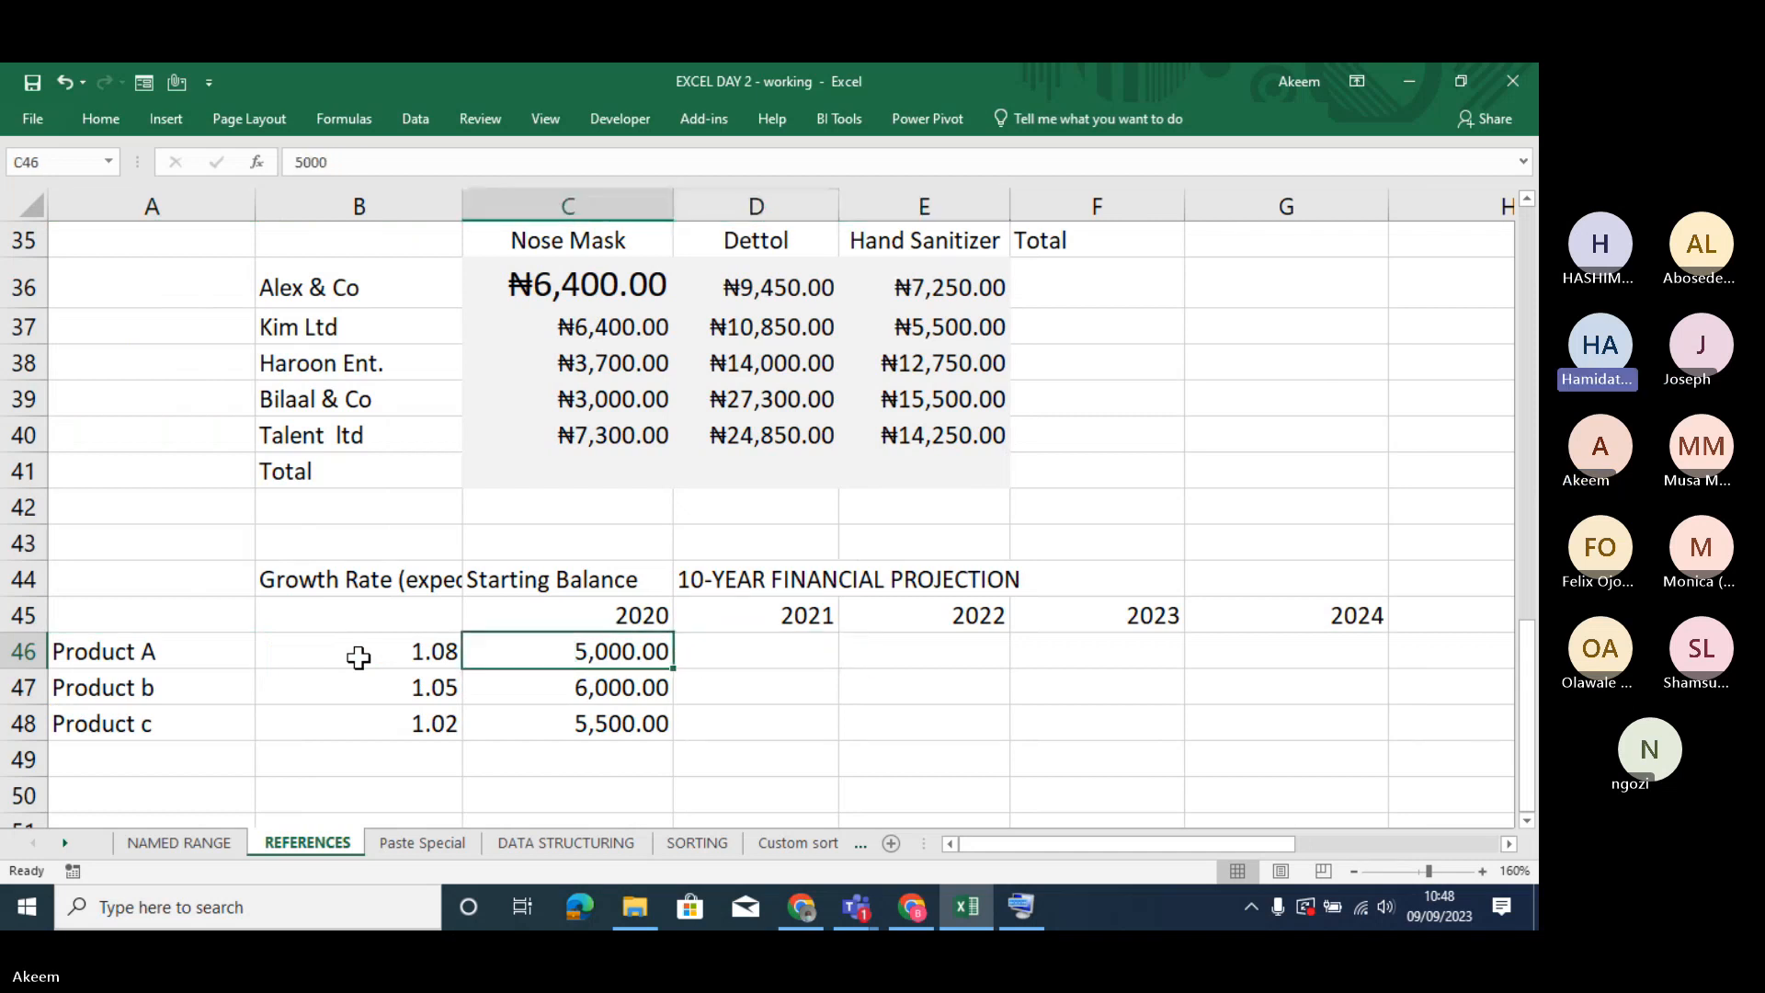
key("Left")
key("Left")
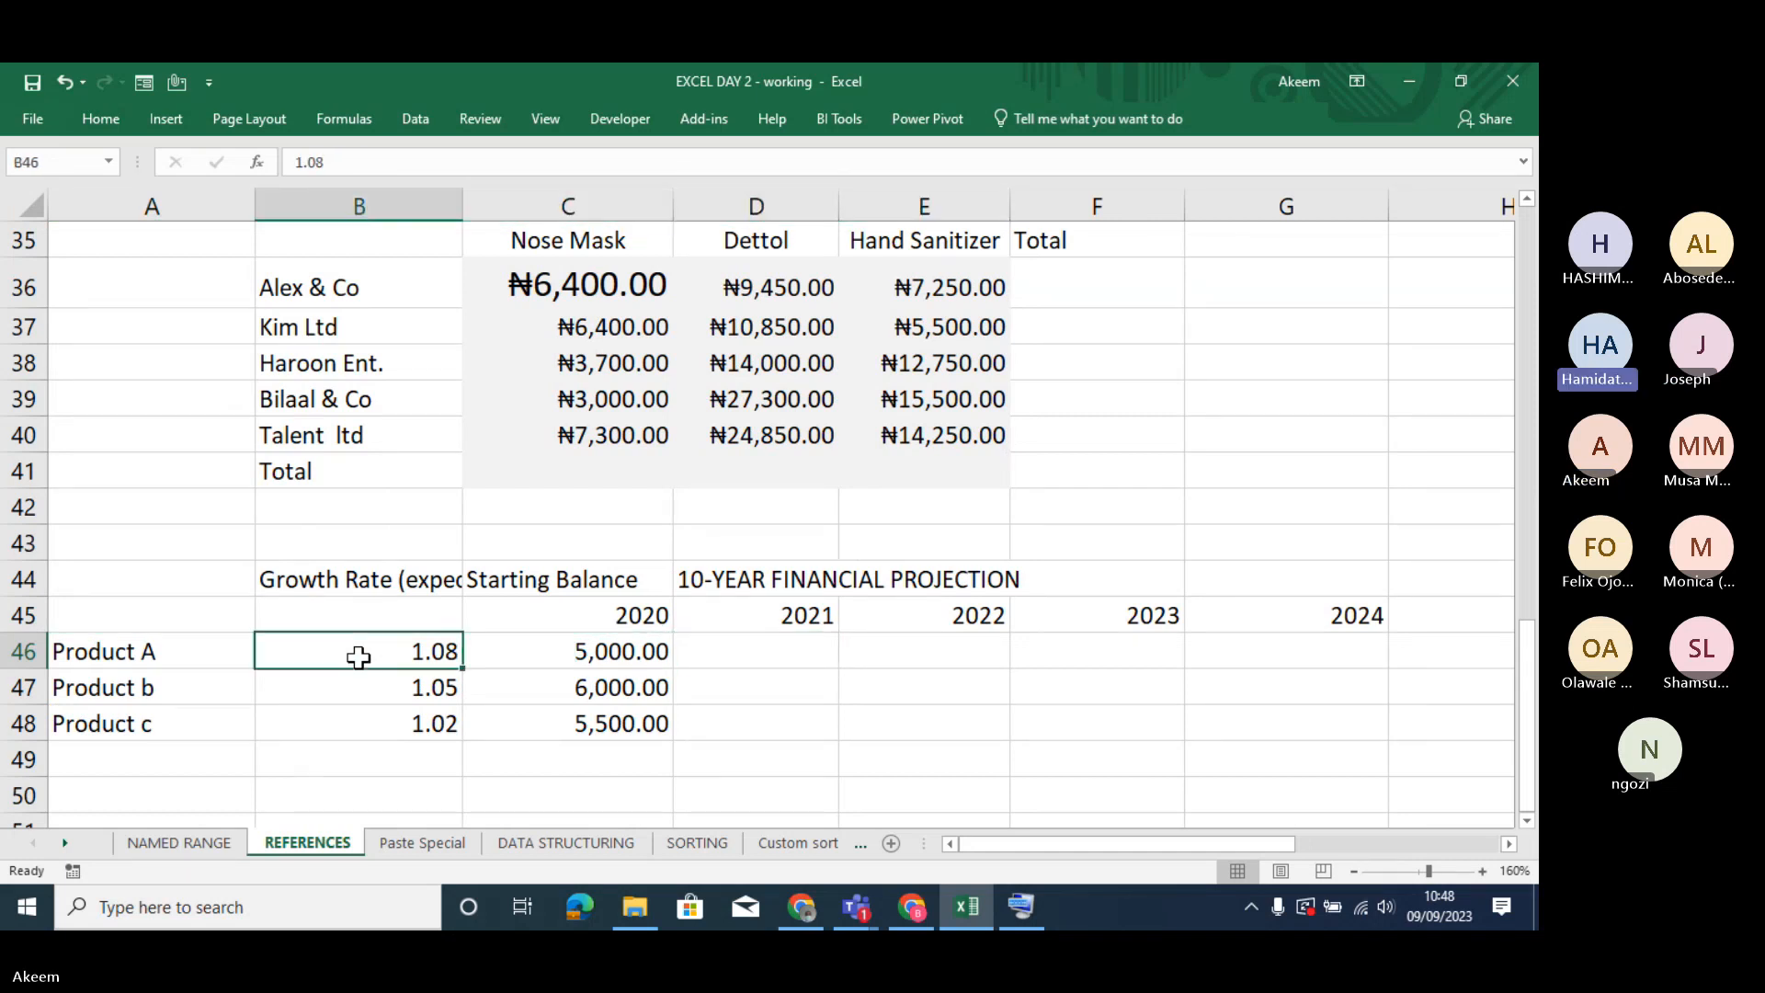
key("Right")
key("Right")
key("Right")
key("Right")
key("Right")
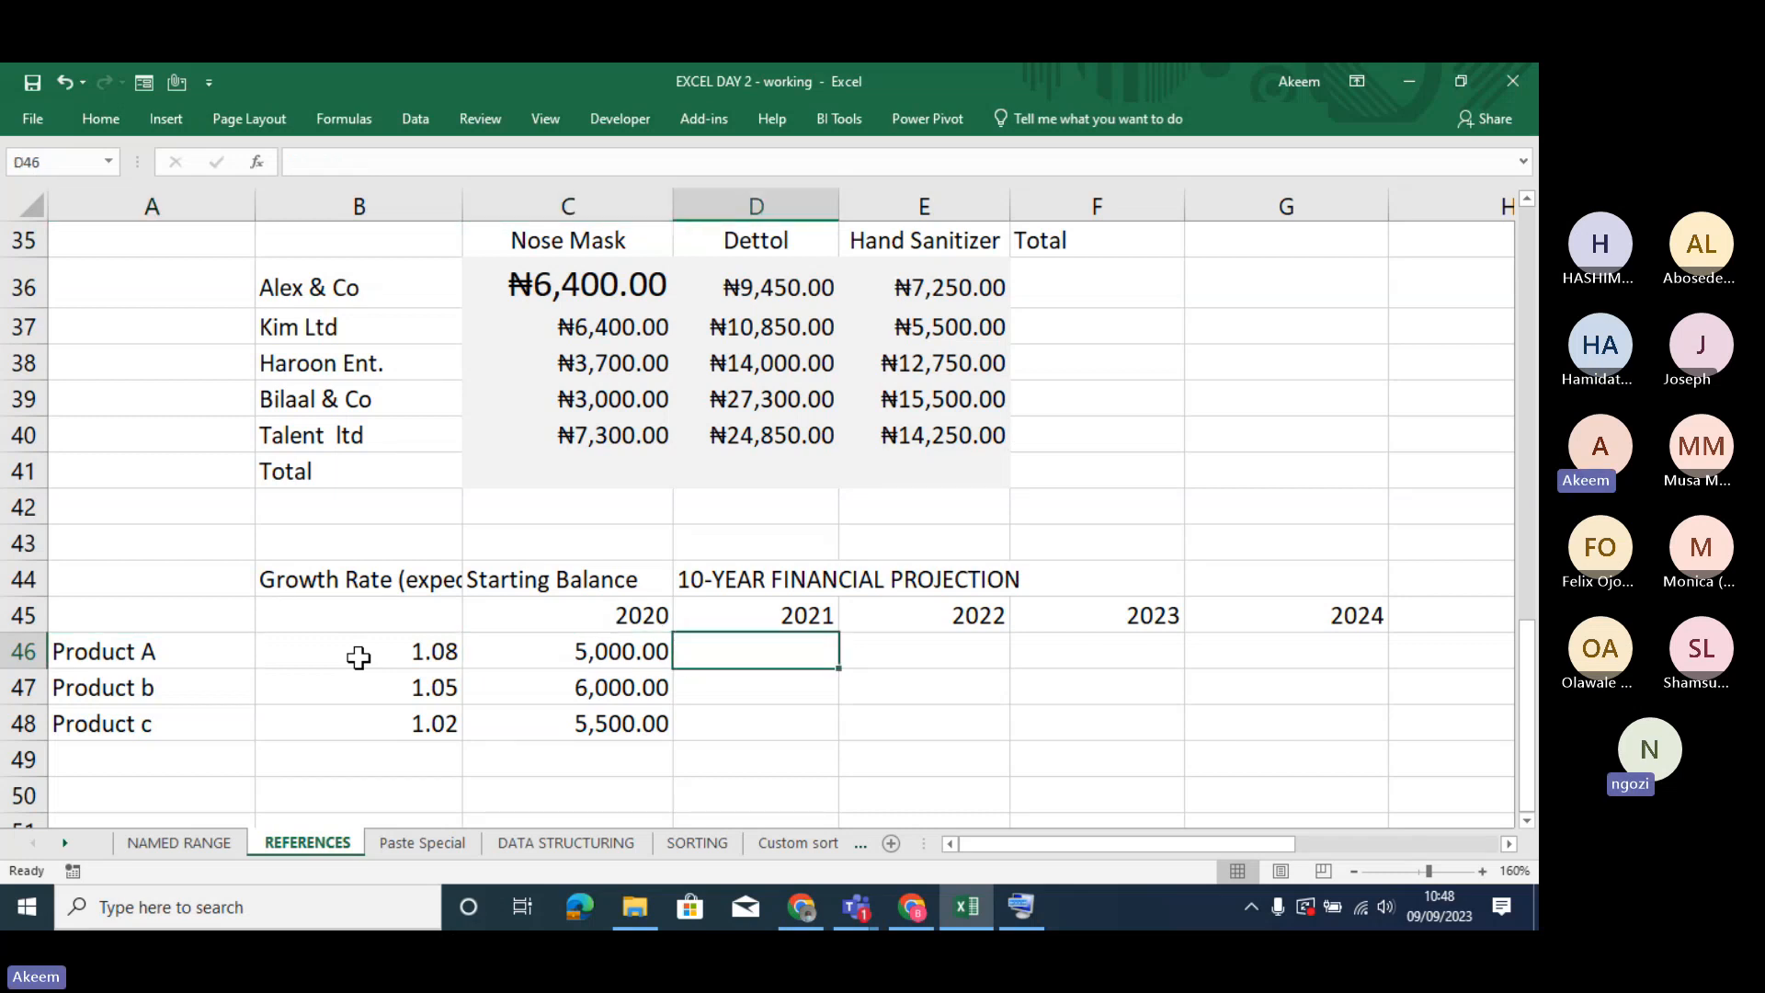
key("Left")
key("Left")
key("Left")
key("Left")
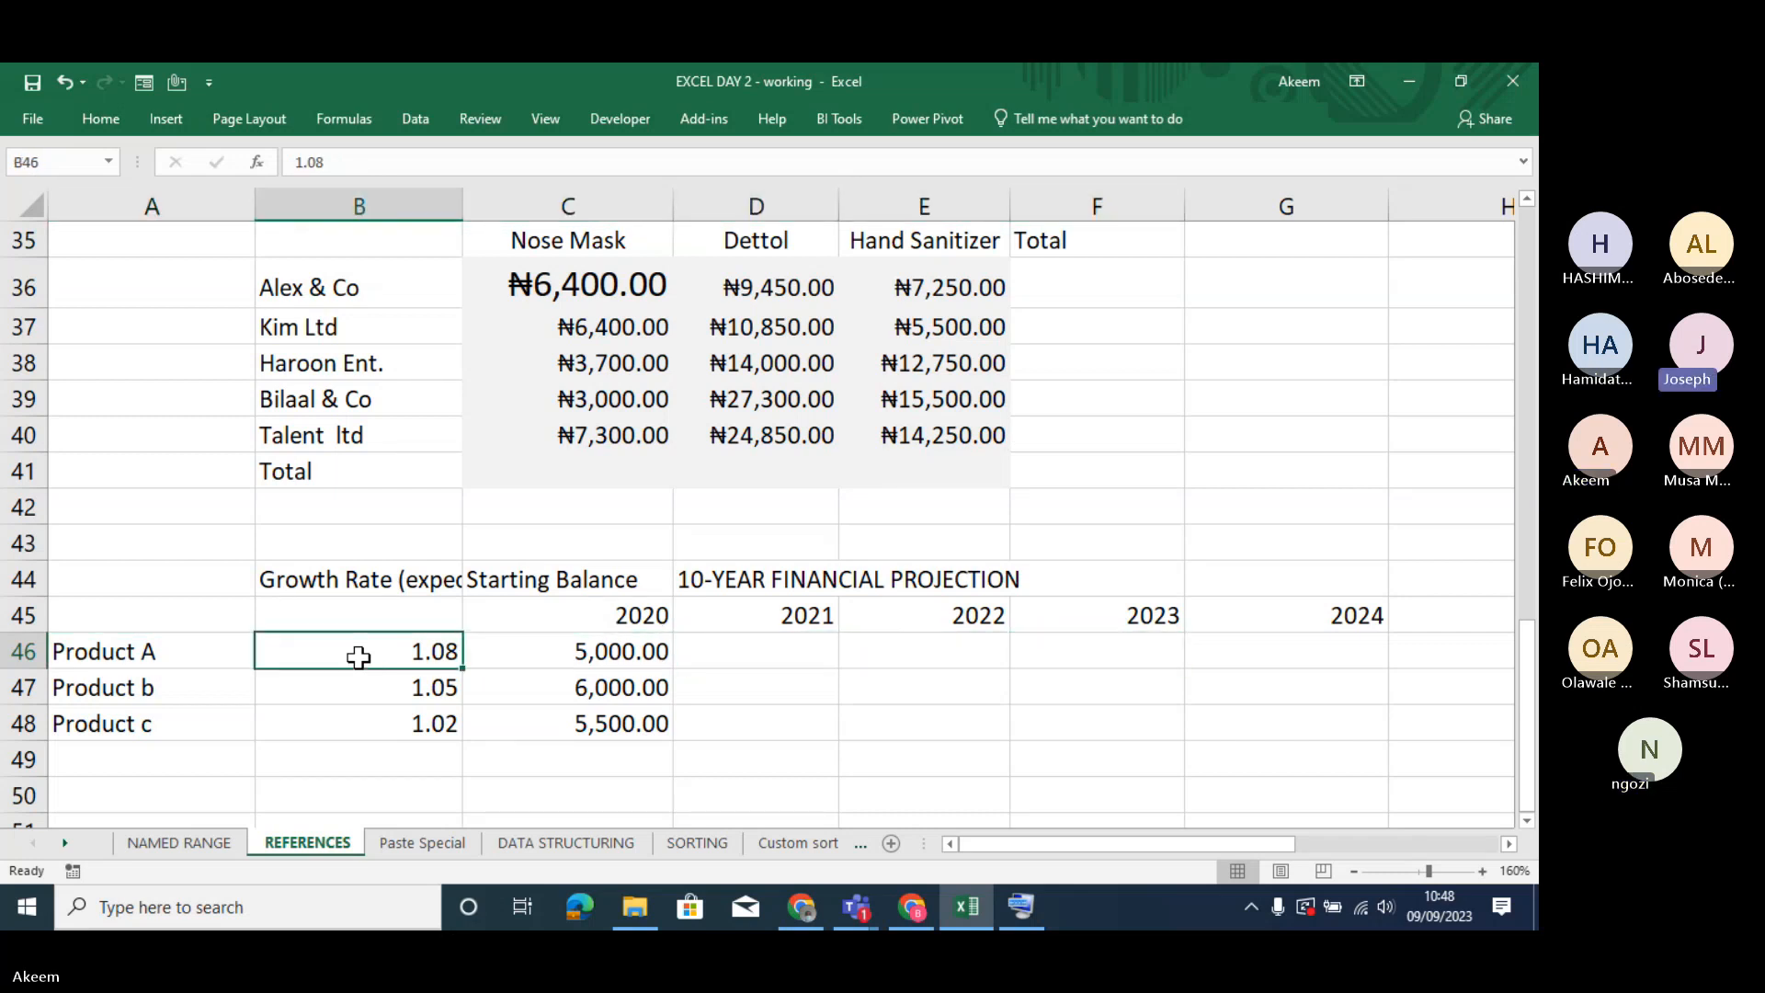
key("Right")
key("Right")
key("Right")
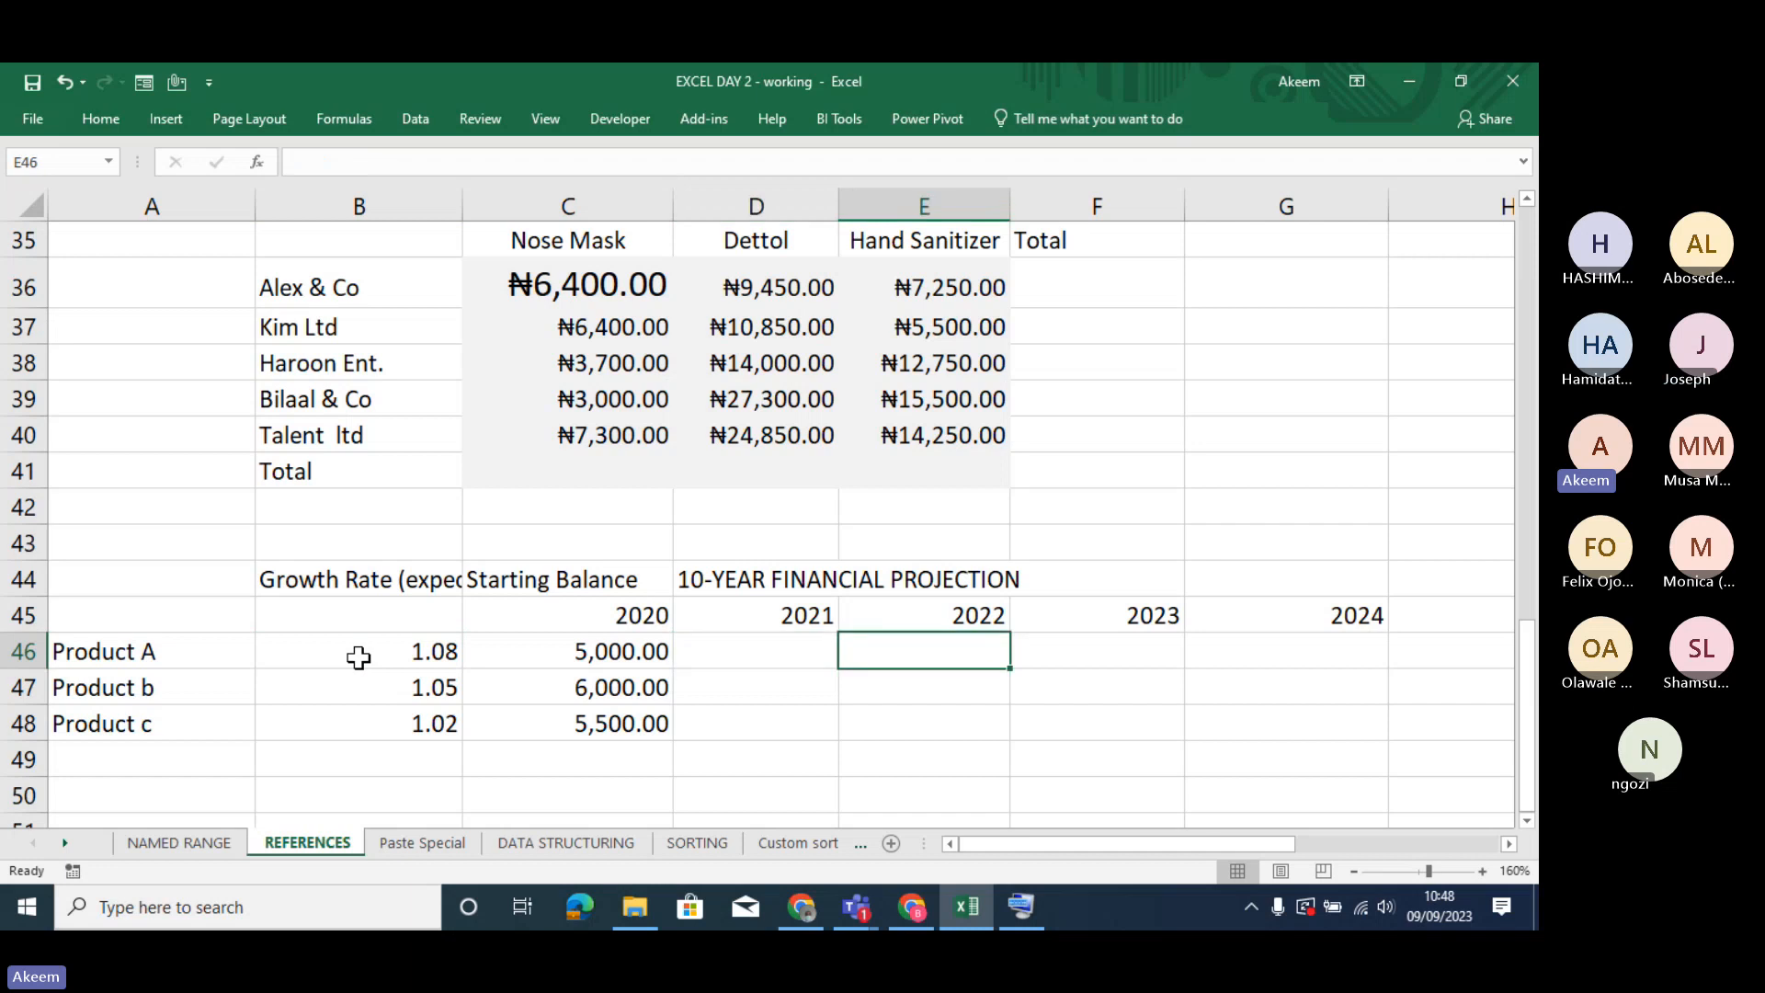
key("Left")
key("Left")
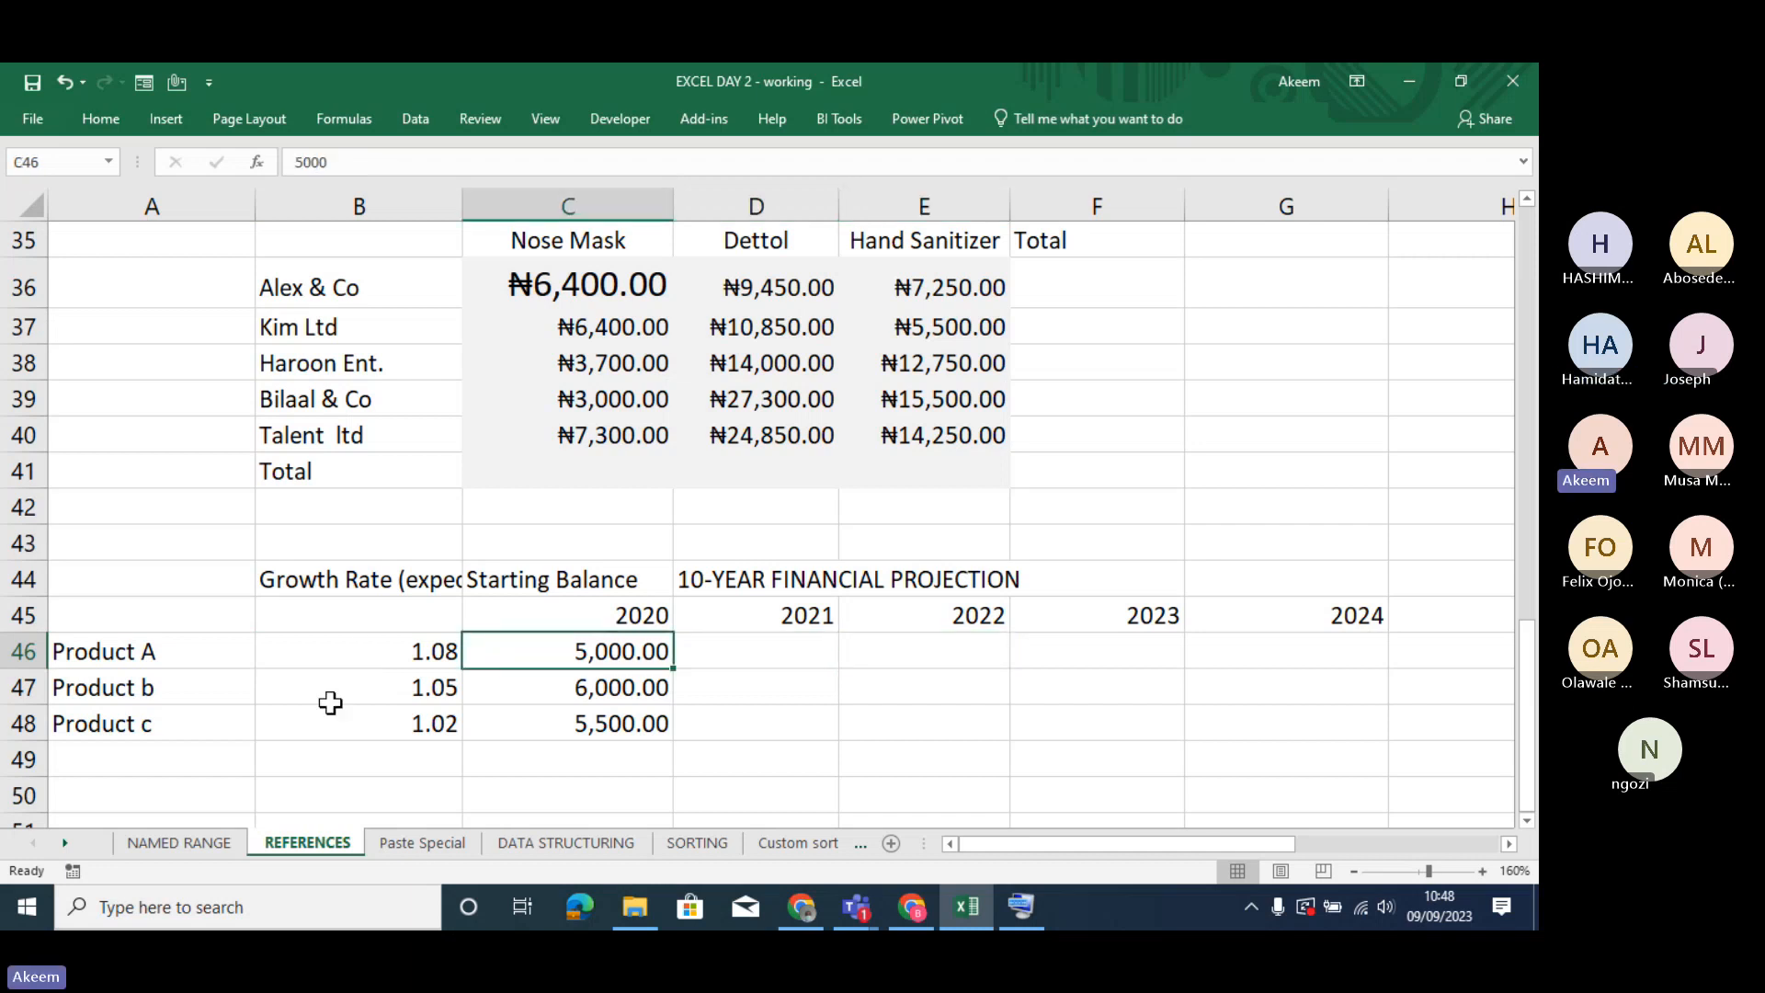
left_click_drag(583, 654, 588, 730)
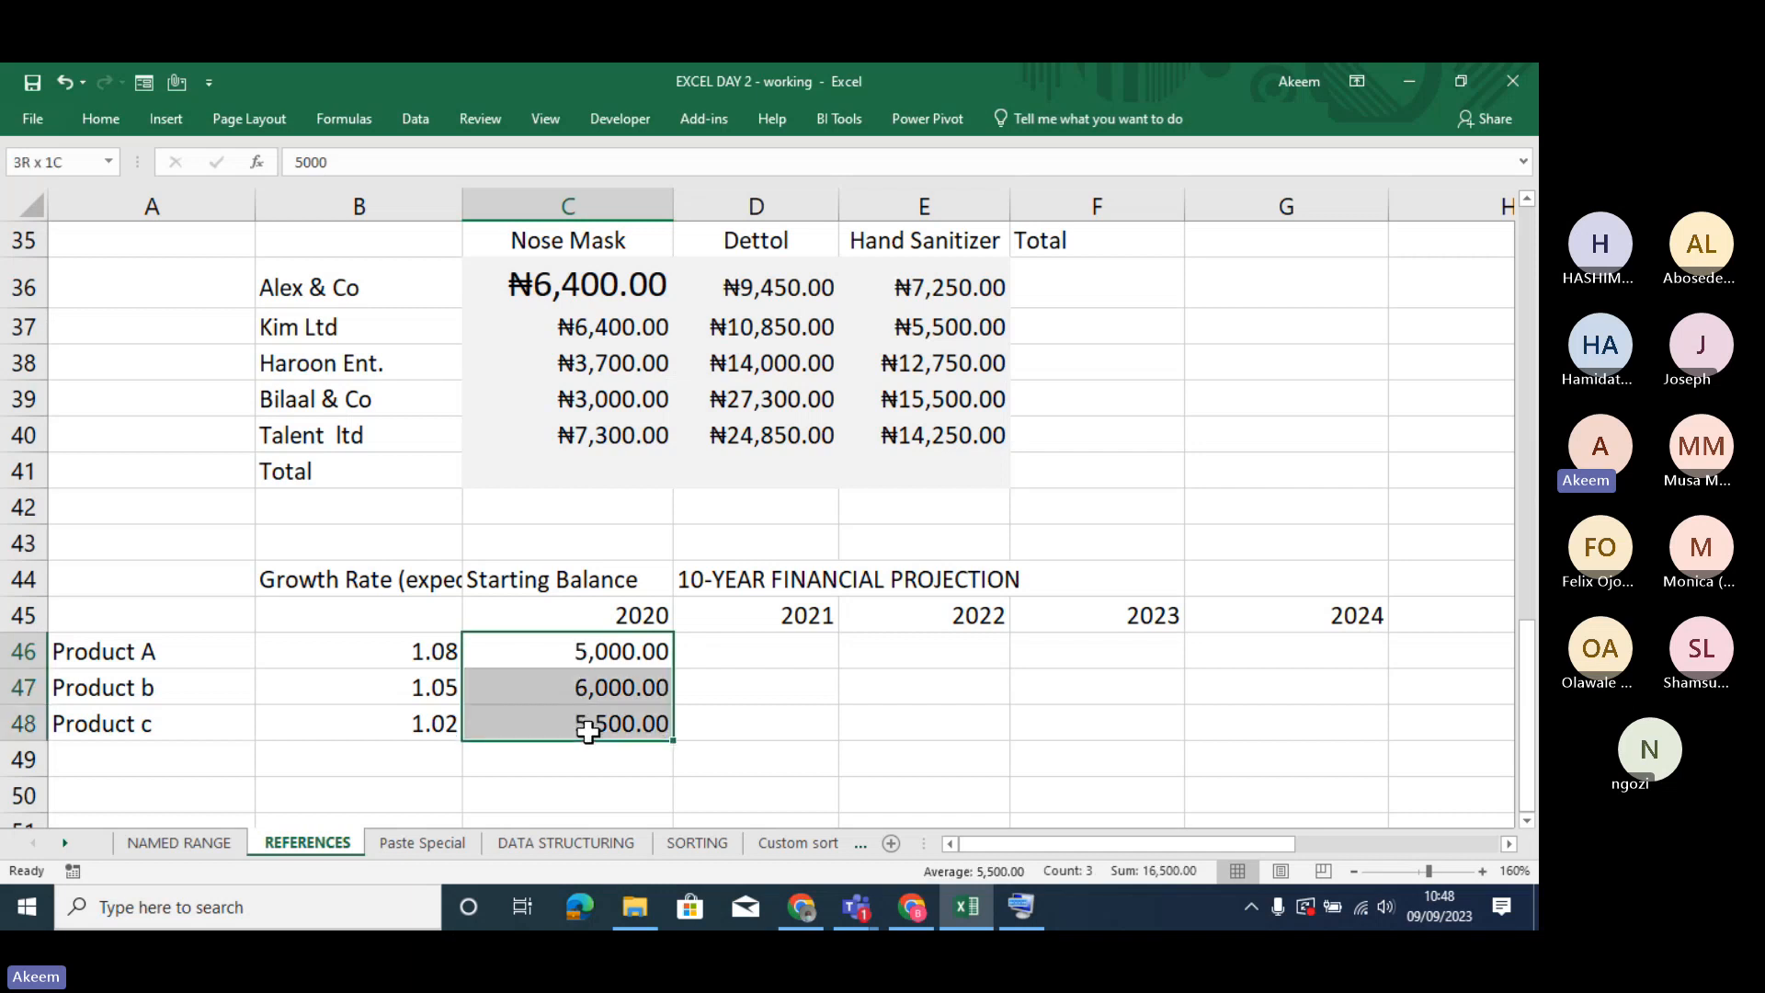
left_click(586, 650)
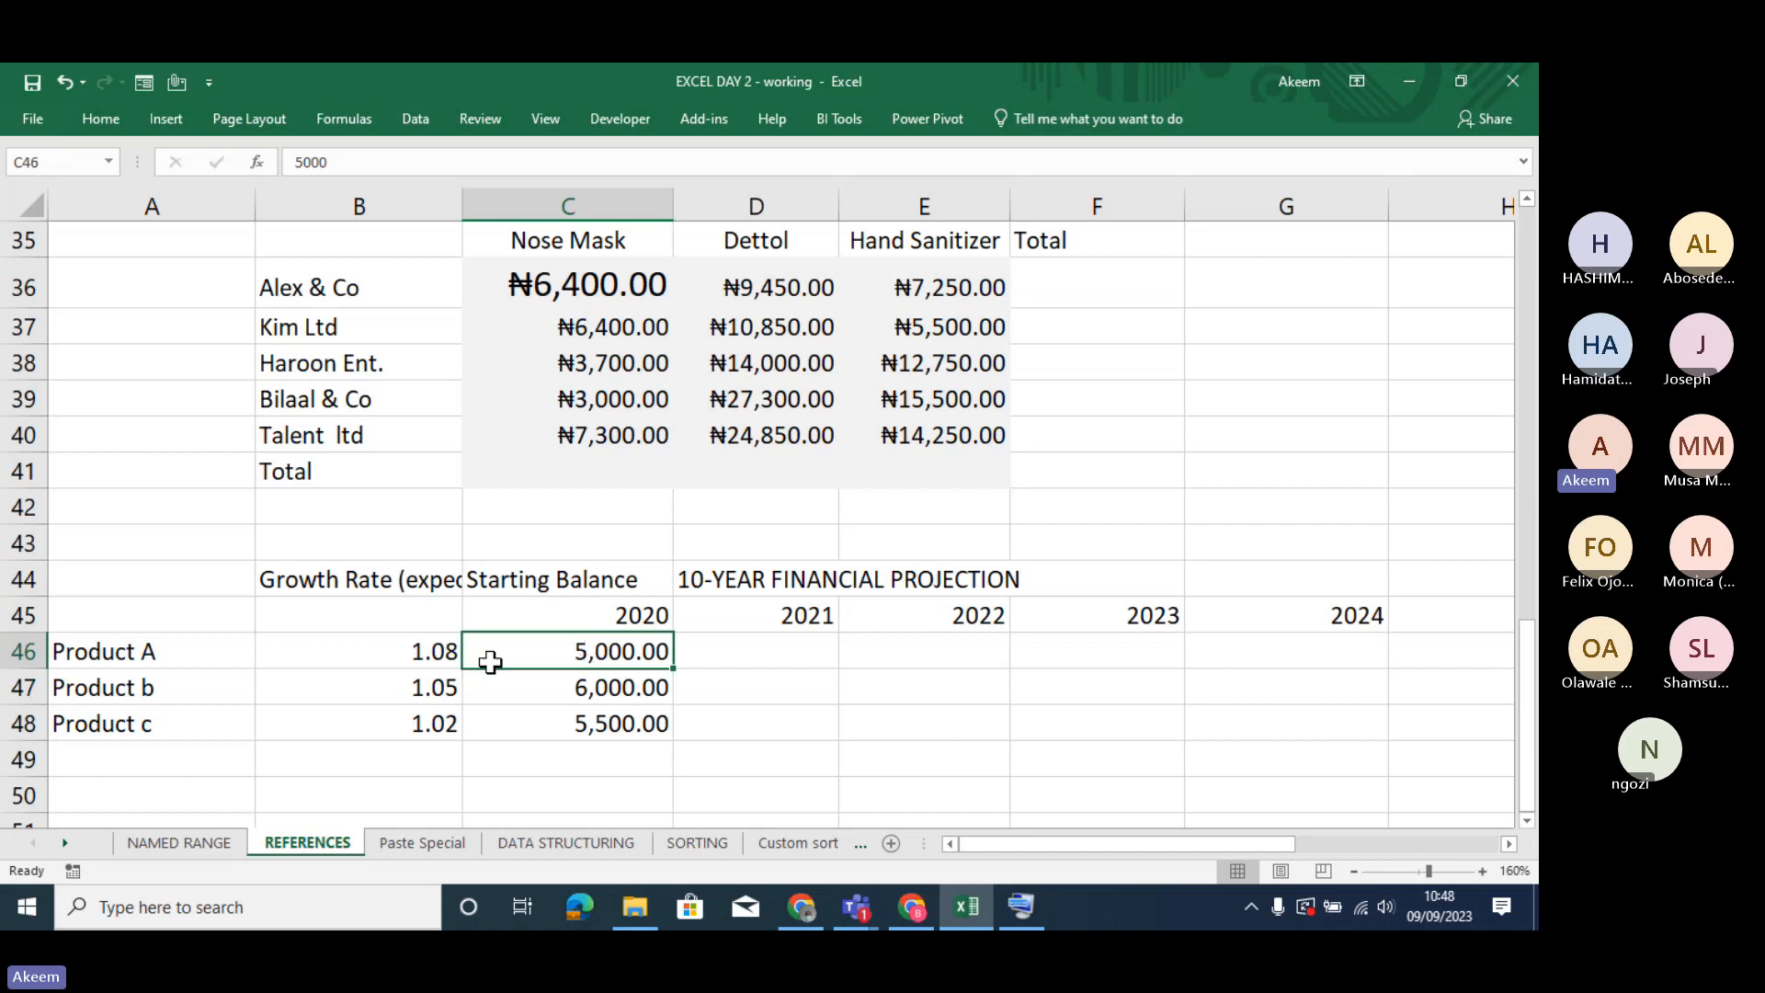
left_click(433, 654)
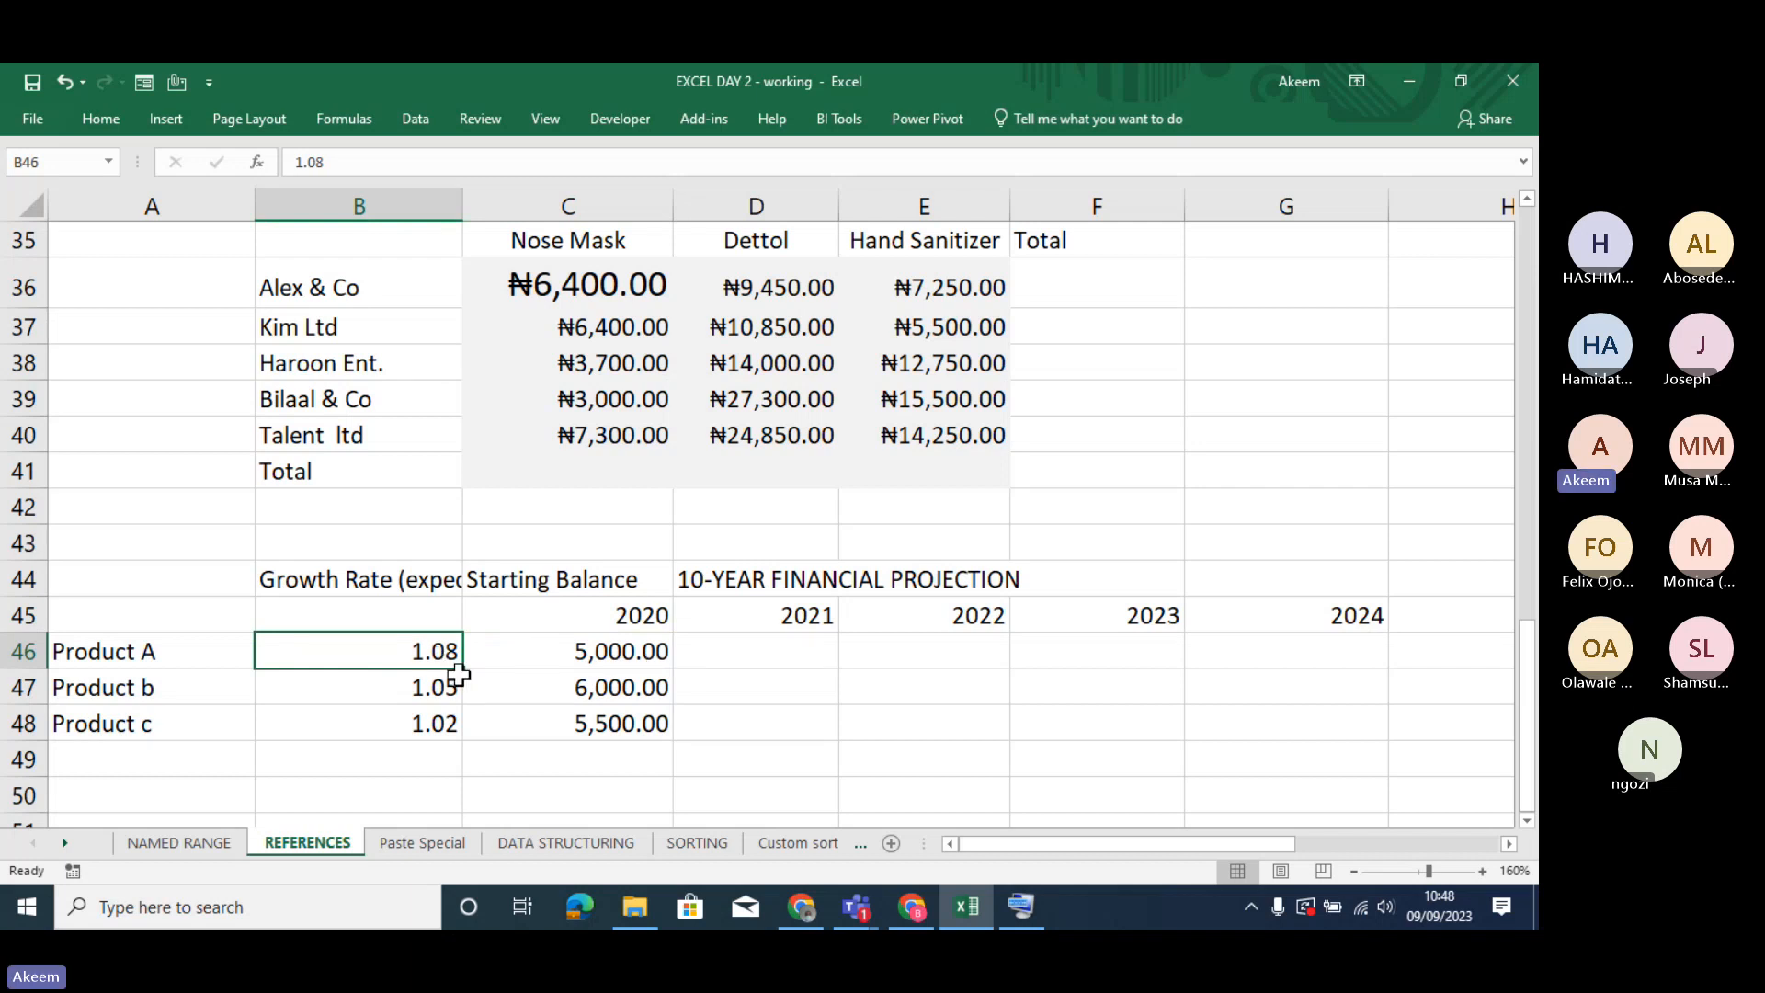
left_click(605, 653)
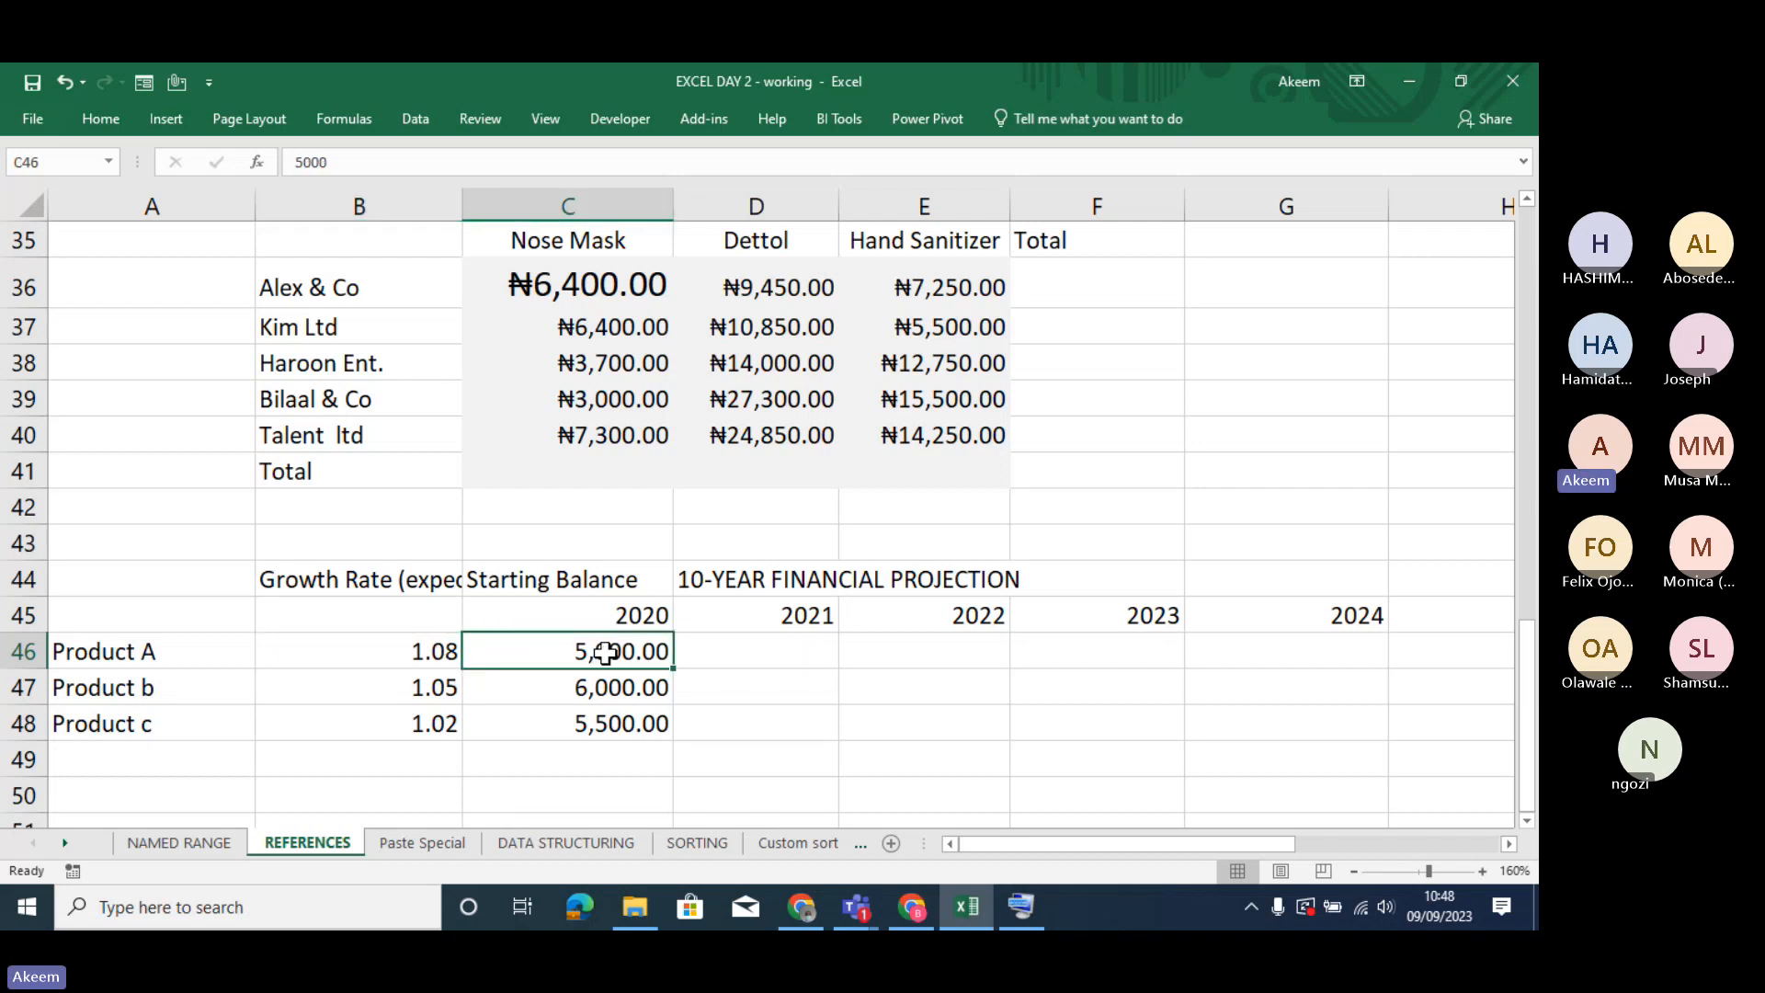
left_click(437, 649)
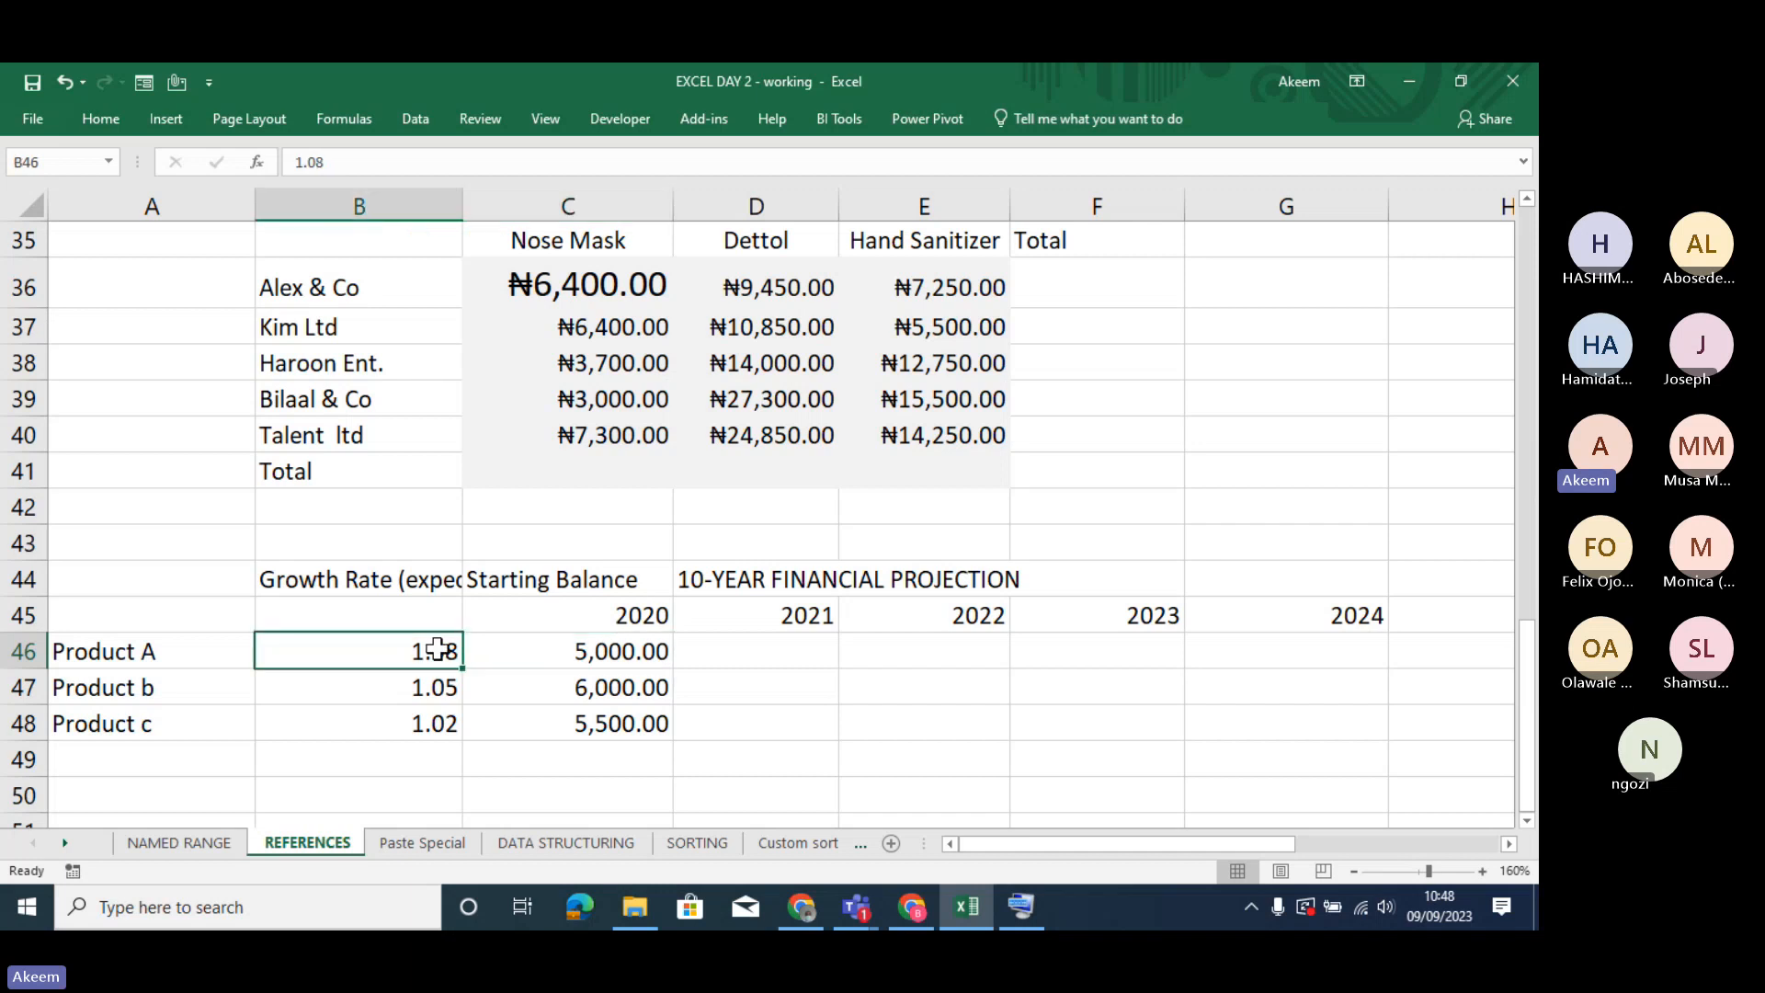
- Calculate Product A's 2021 projection in D46 with the formula =C46*B46
left_click(728, 656)
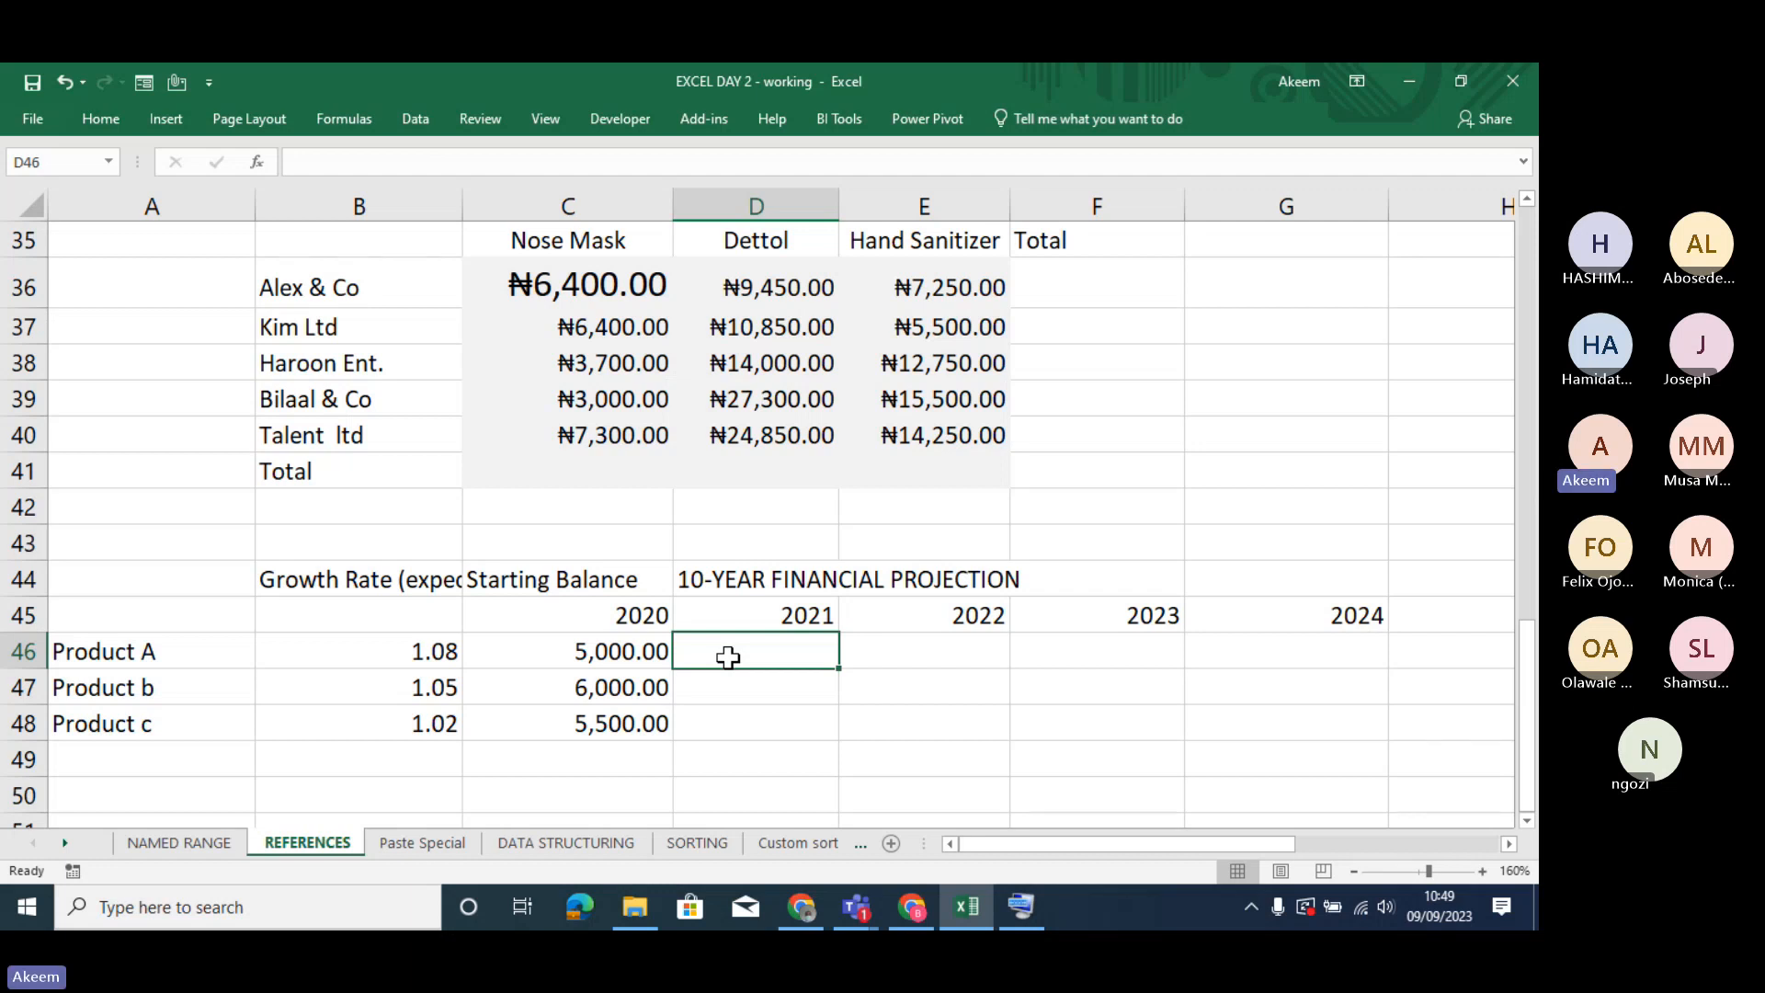
type("=")
left_click(641, 653)
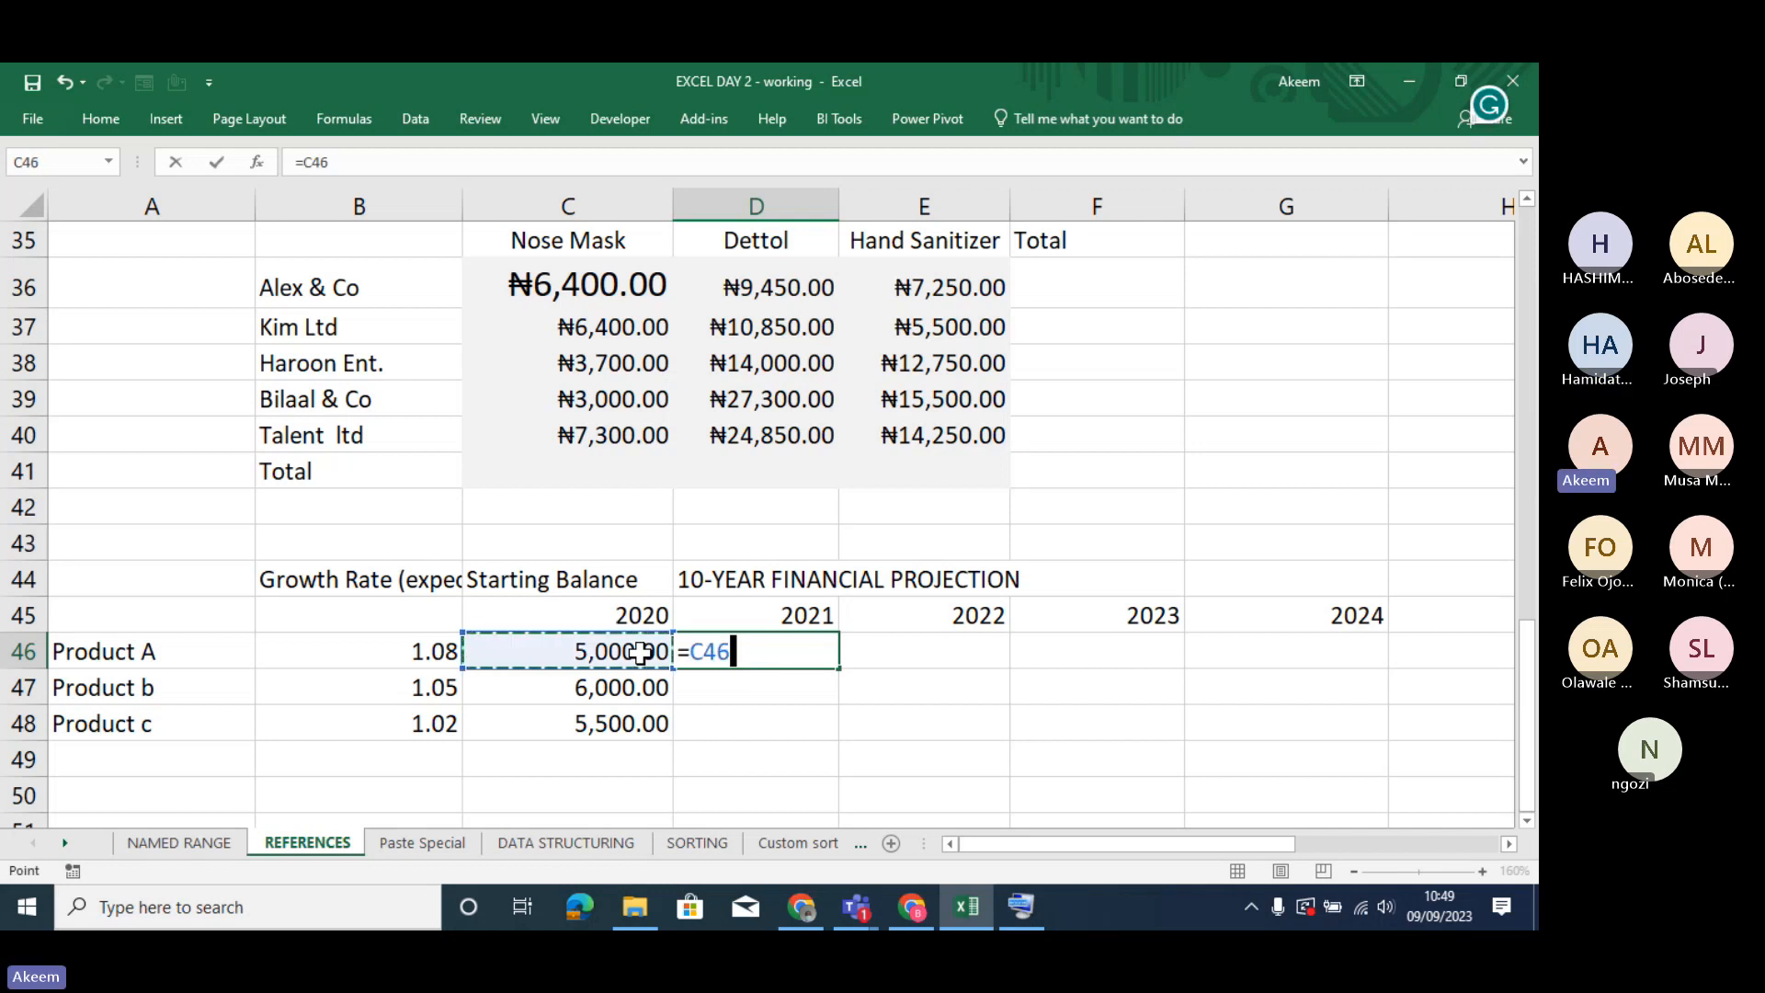
type("*")
left_click(405, 656)
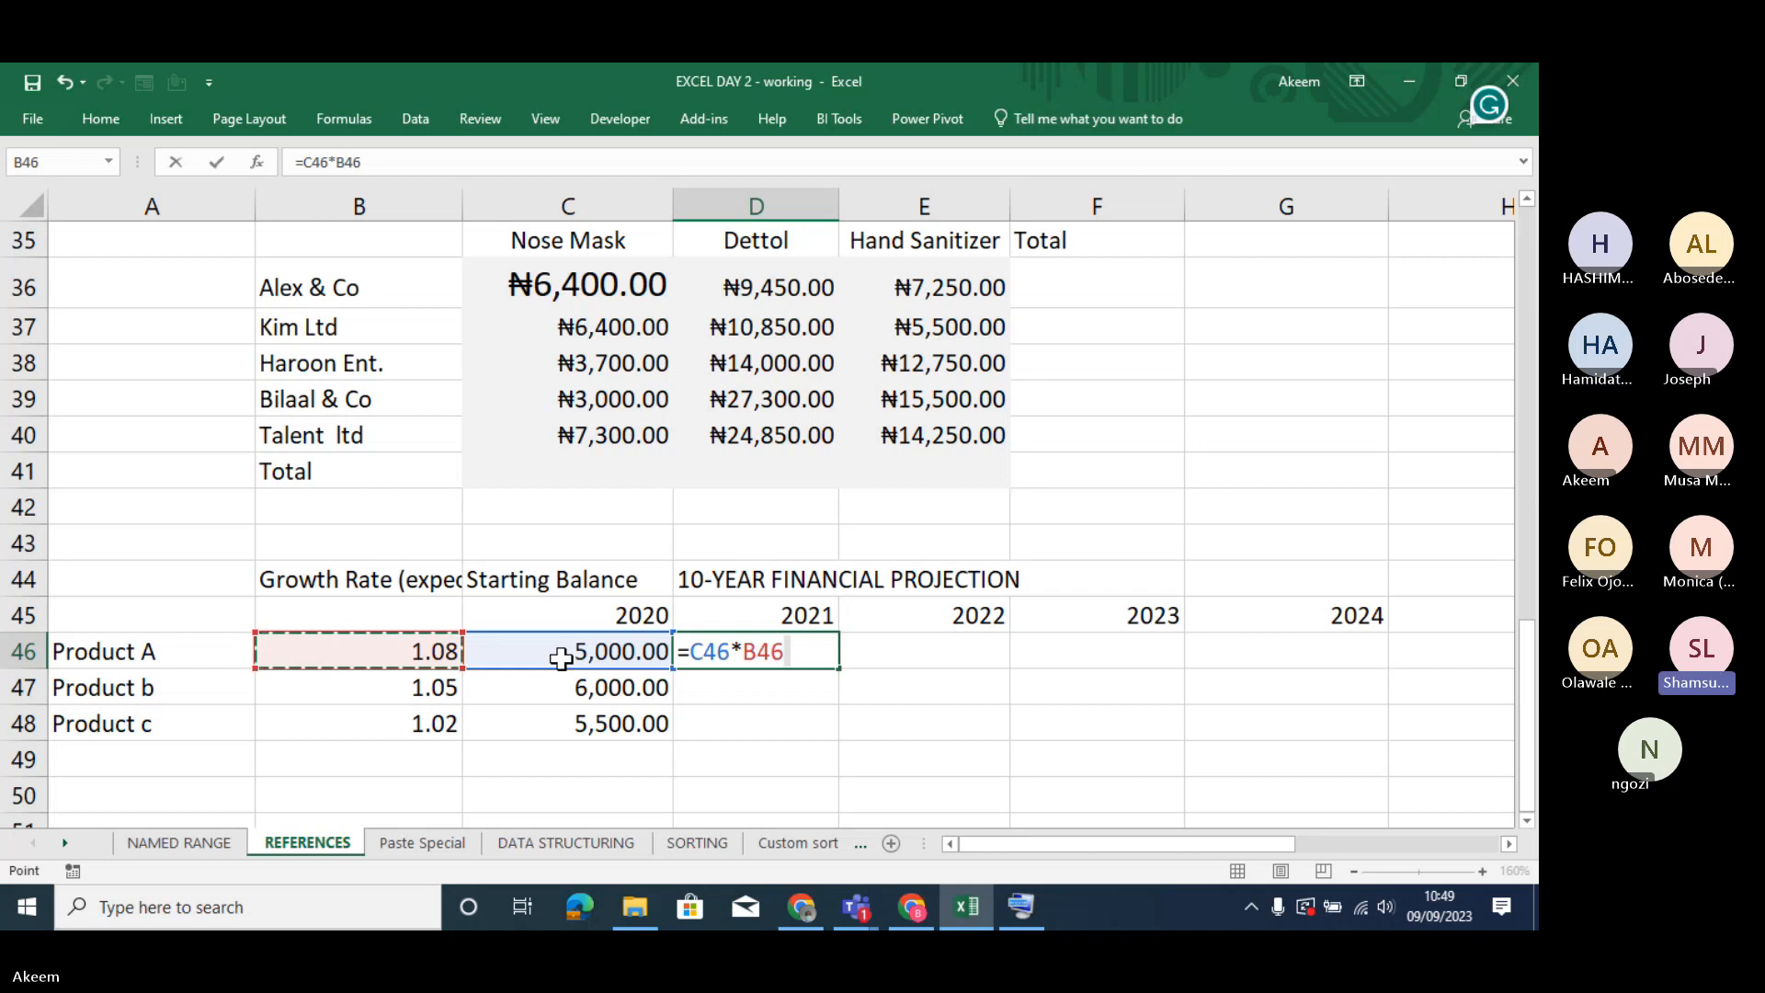
key("Return")
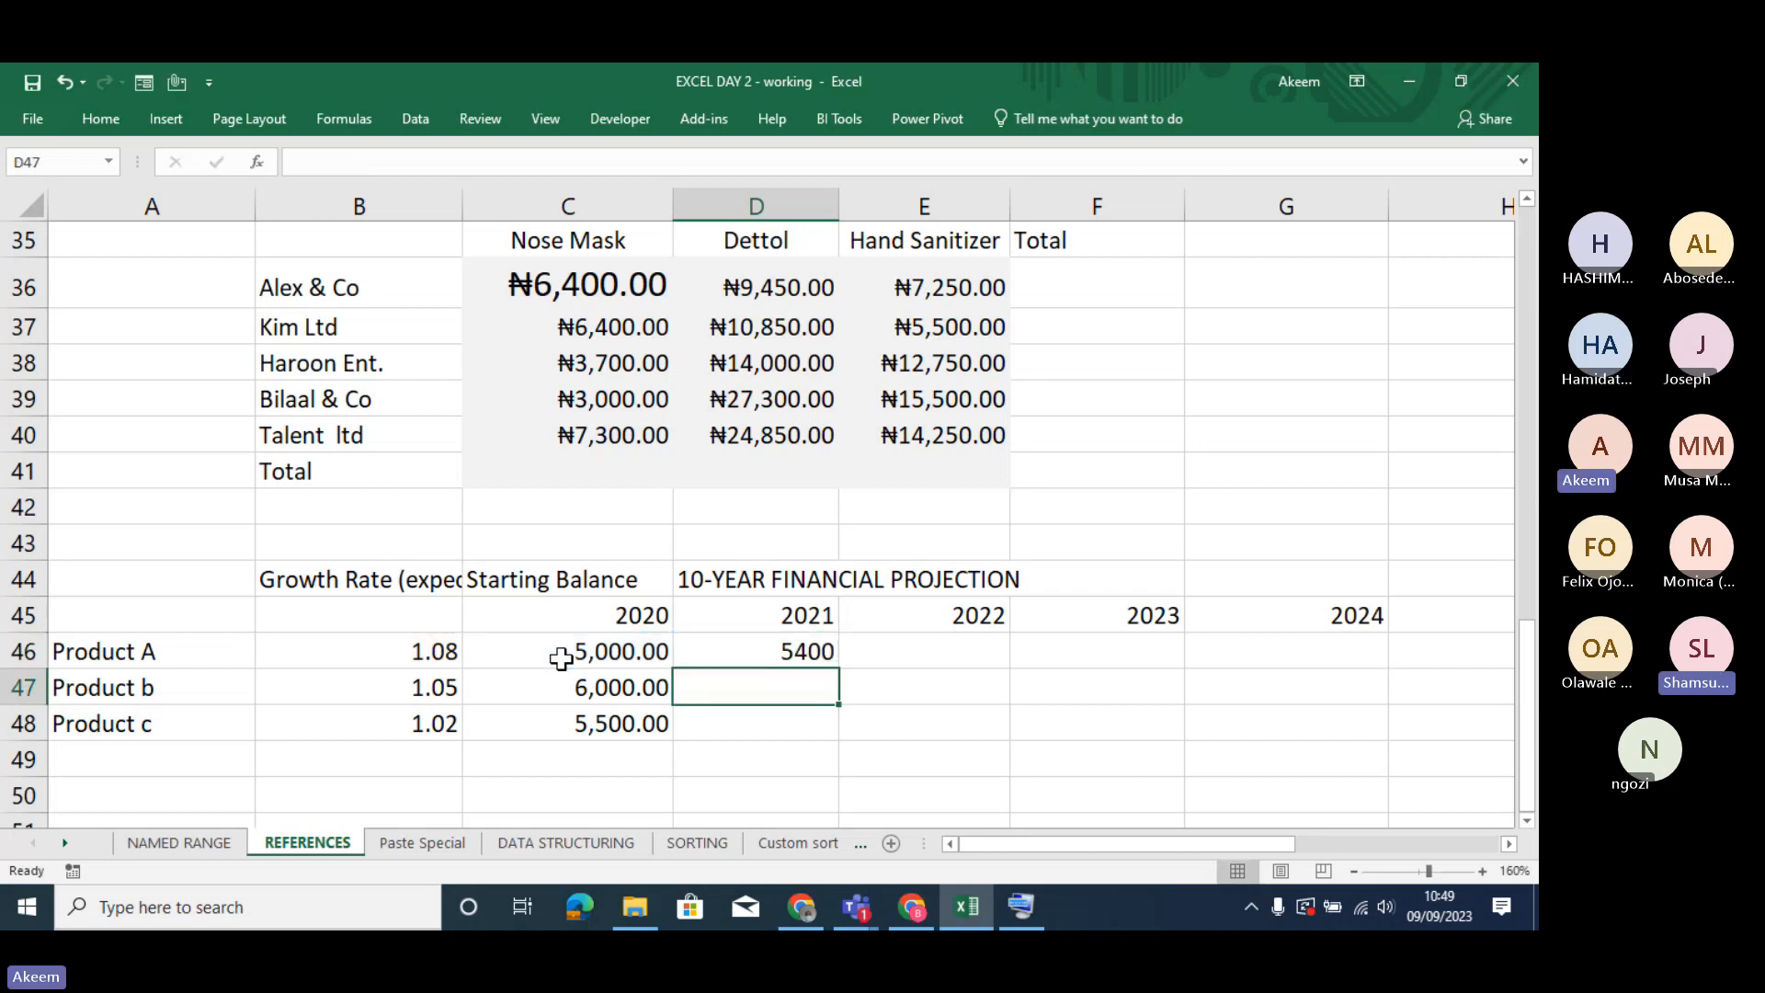
- Check Product A's growth rate and starting balance, and clear the 2021 formula from D46
left_click(797, 654)
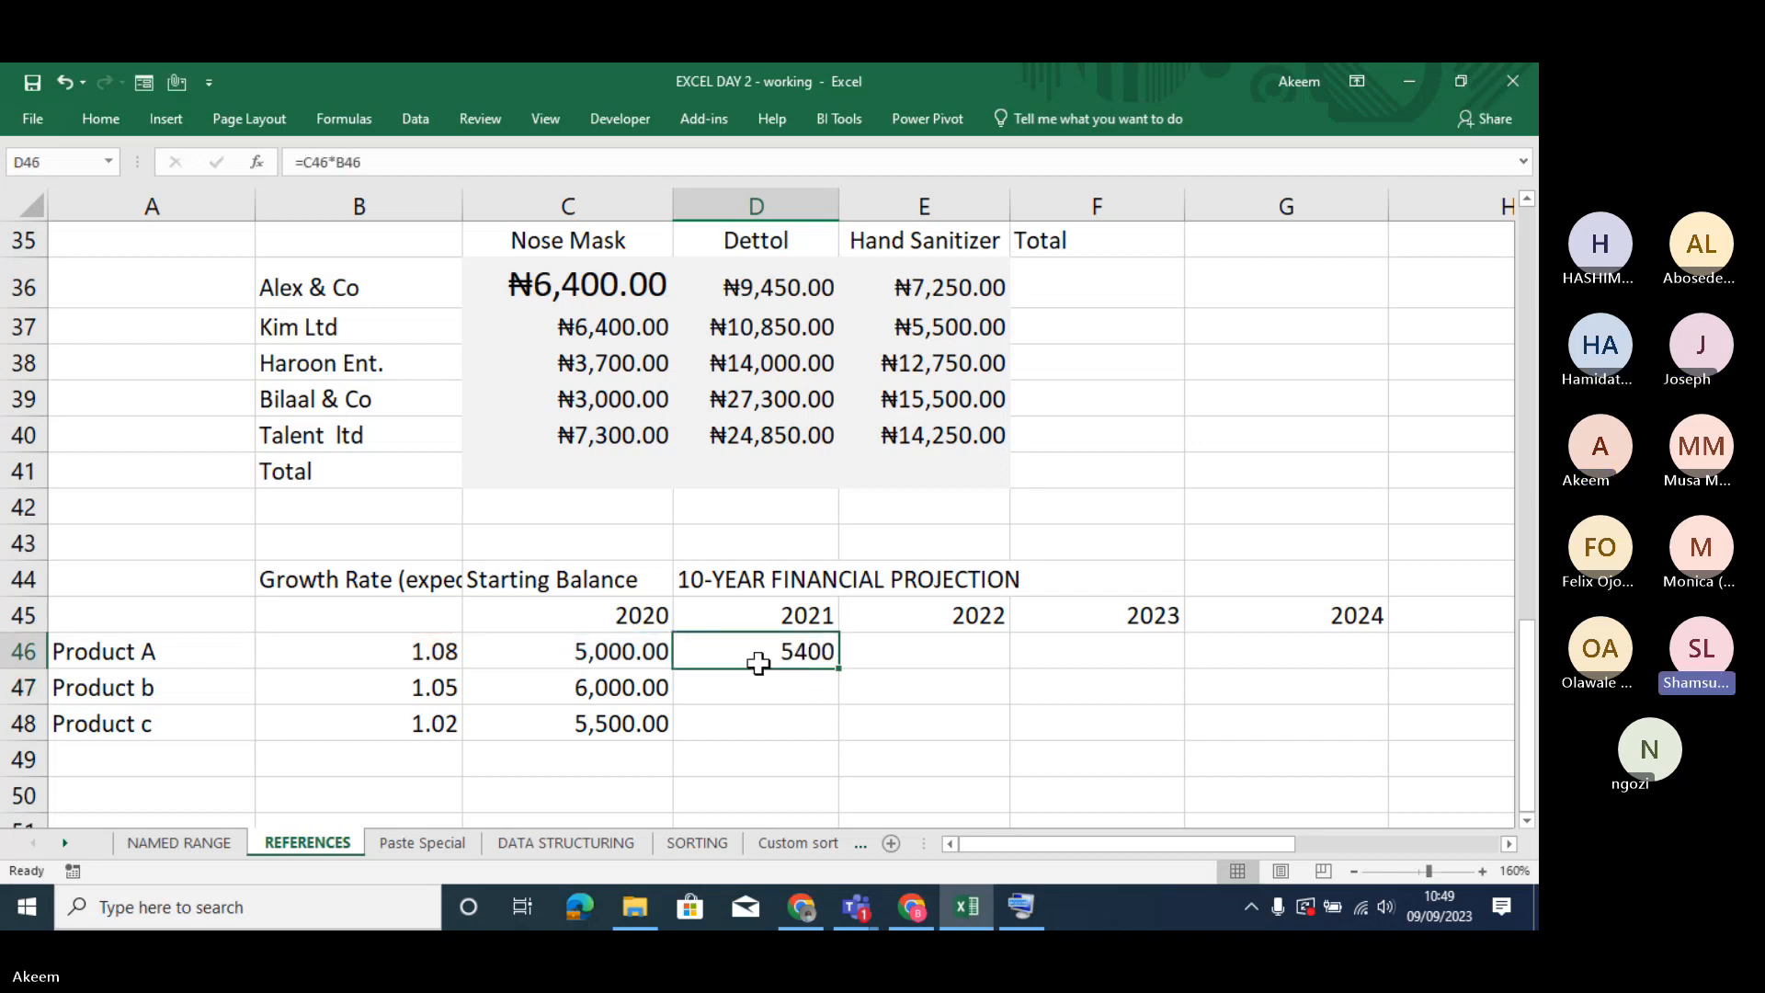
left_click(352, 651)
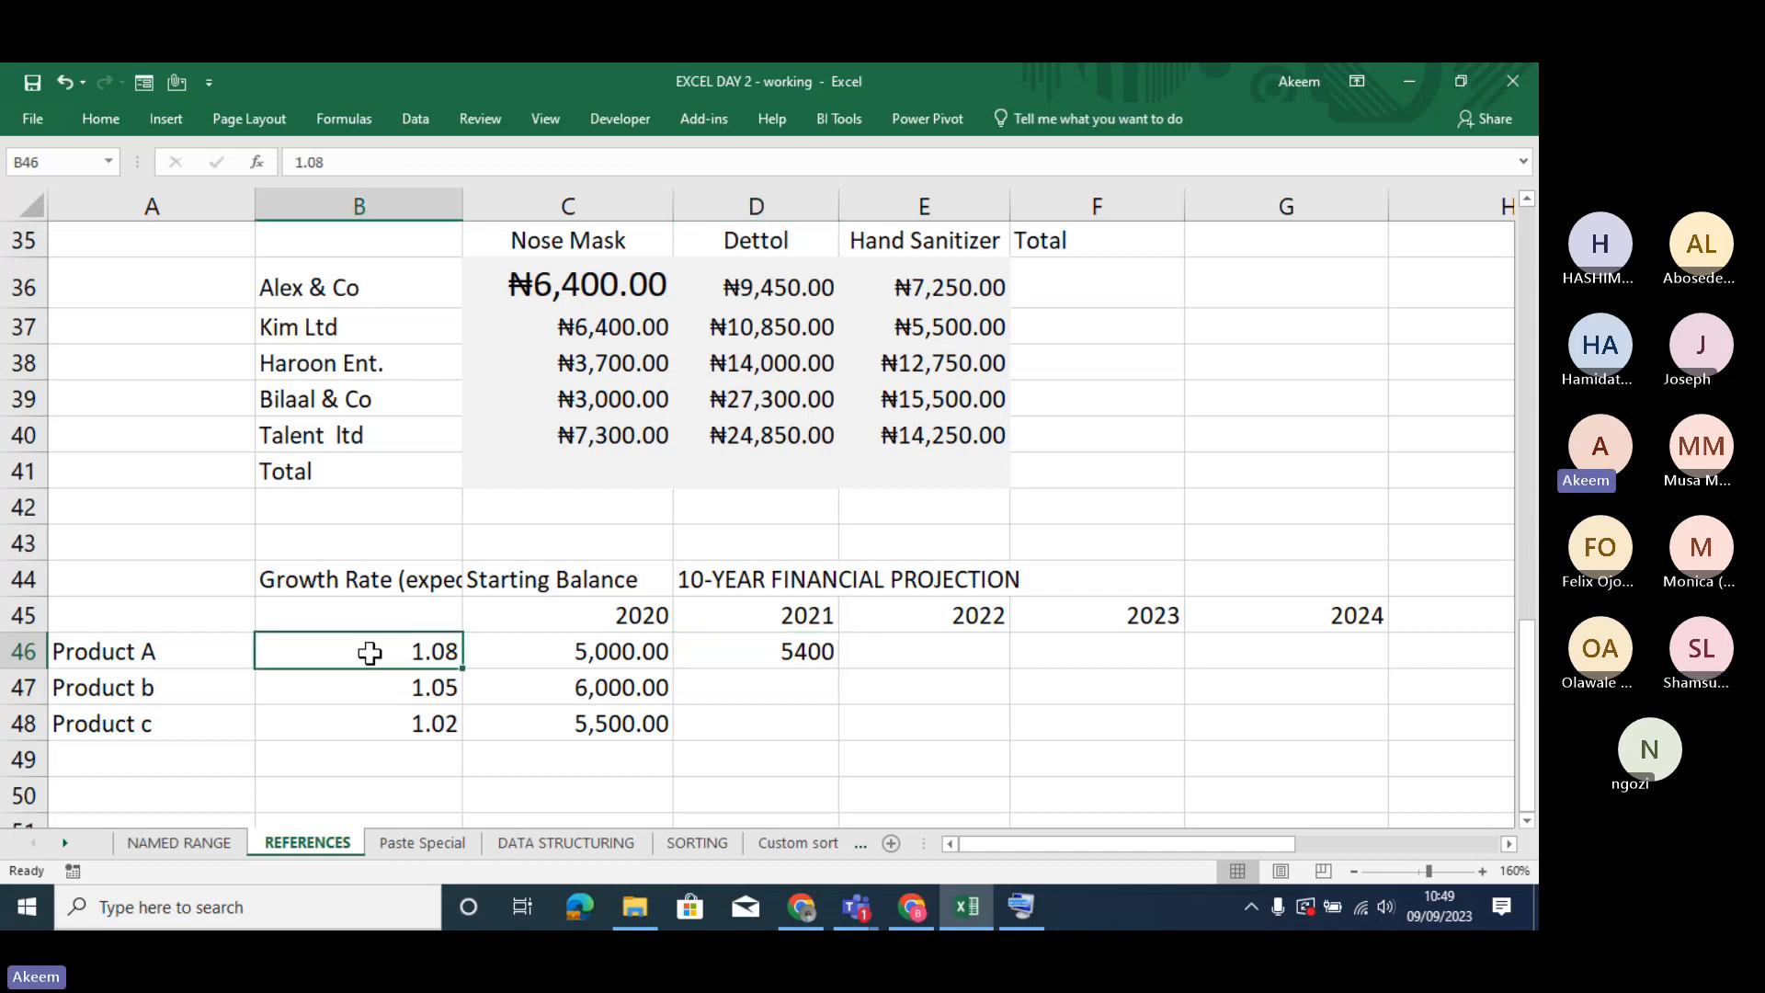
left_click(586, 650)
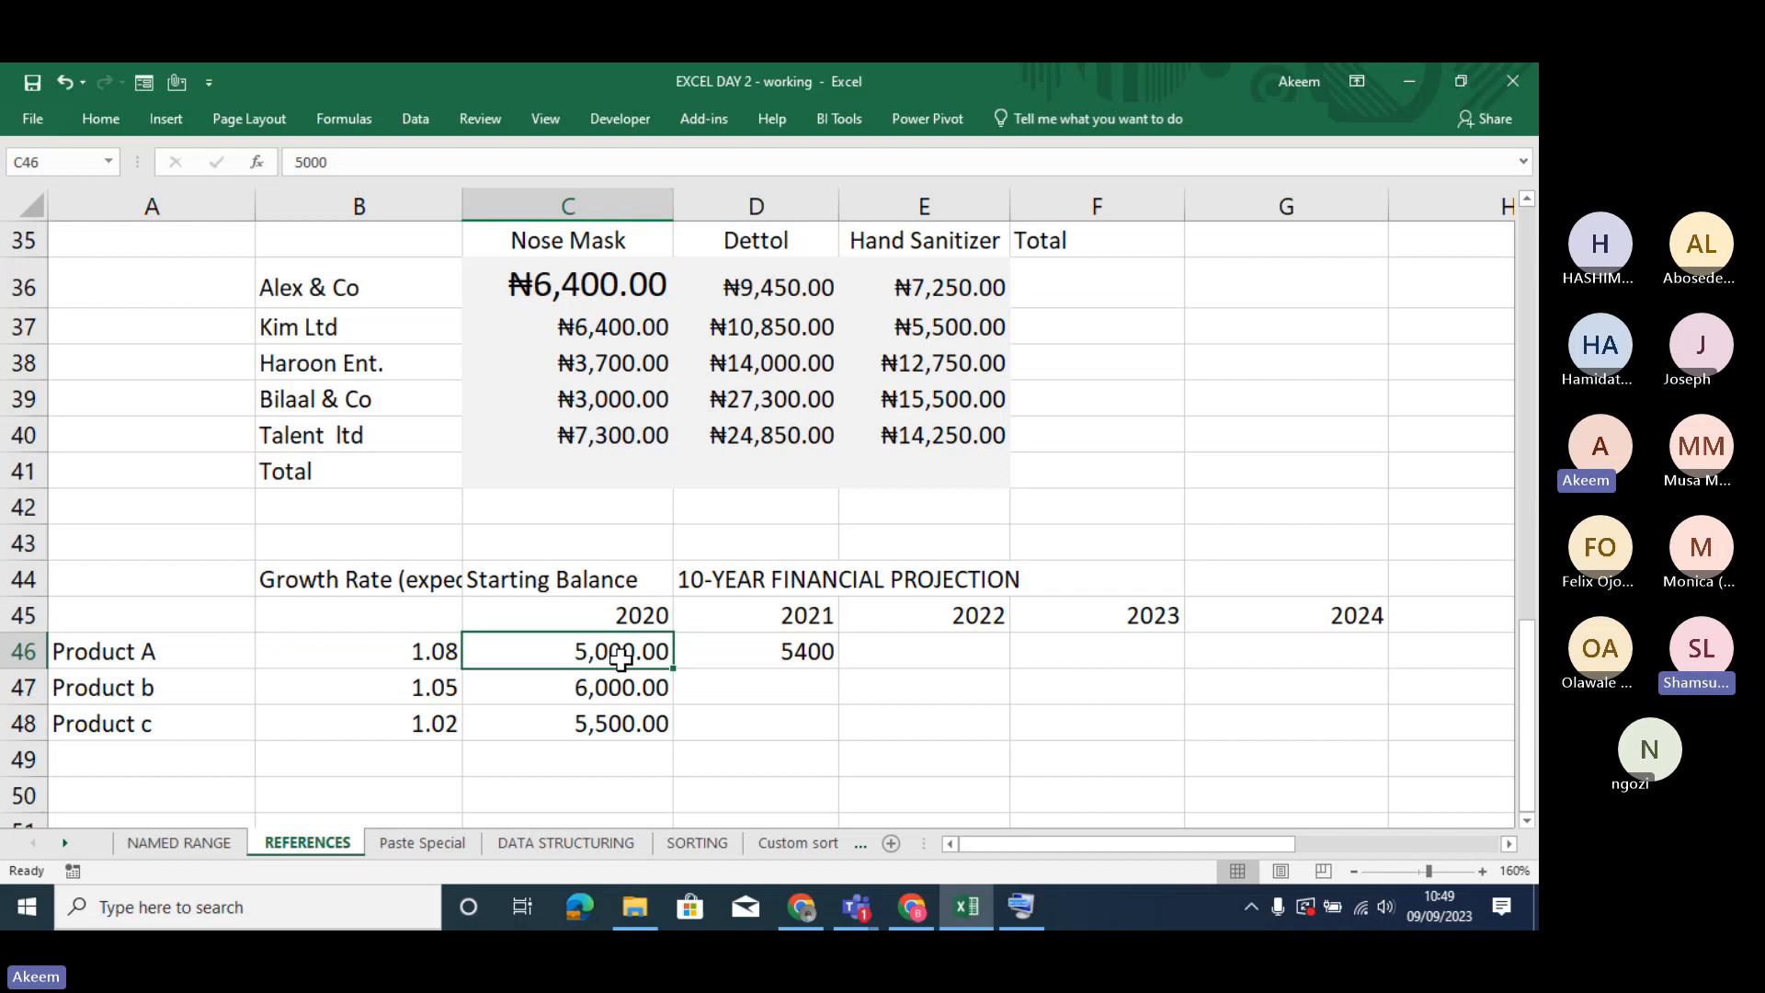
left_click(783, 660)
key("Delete")
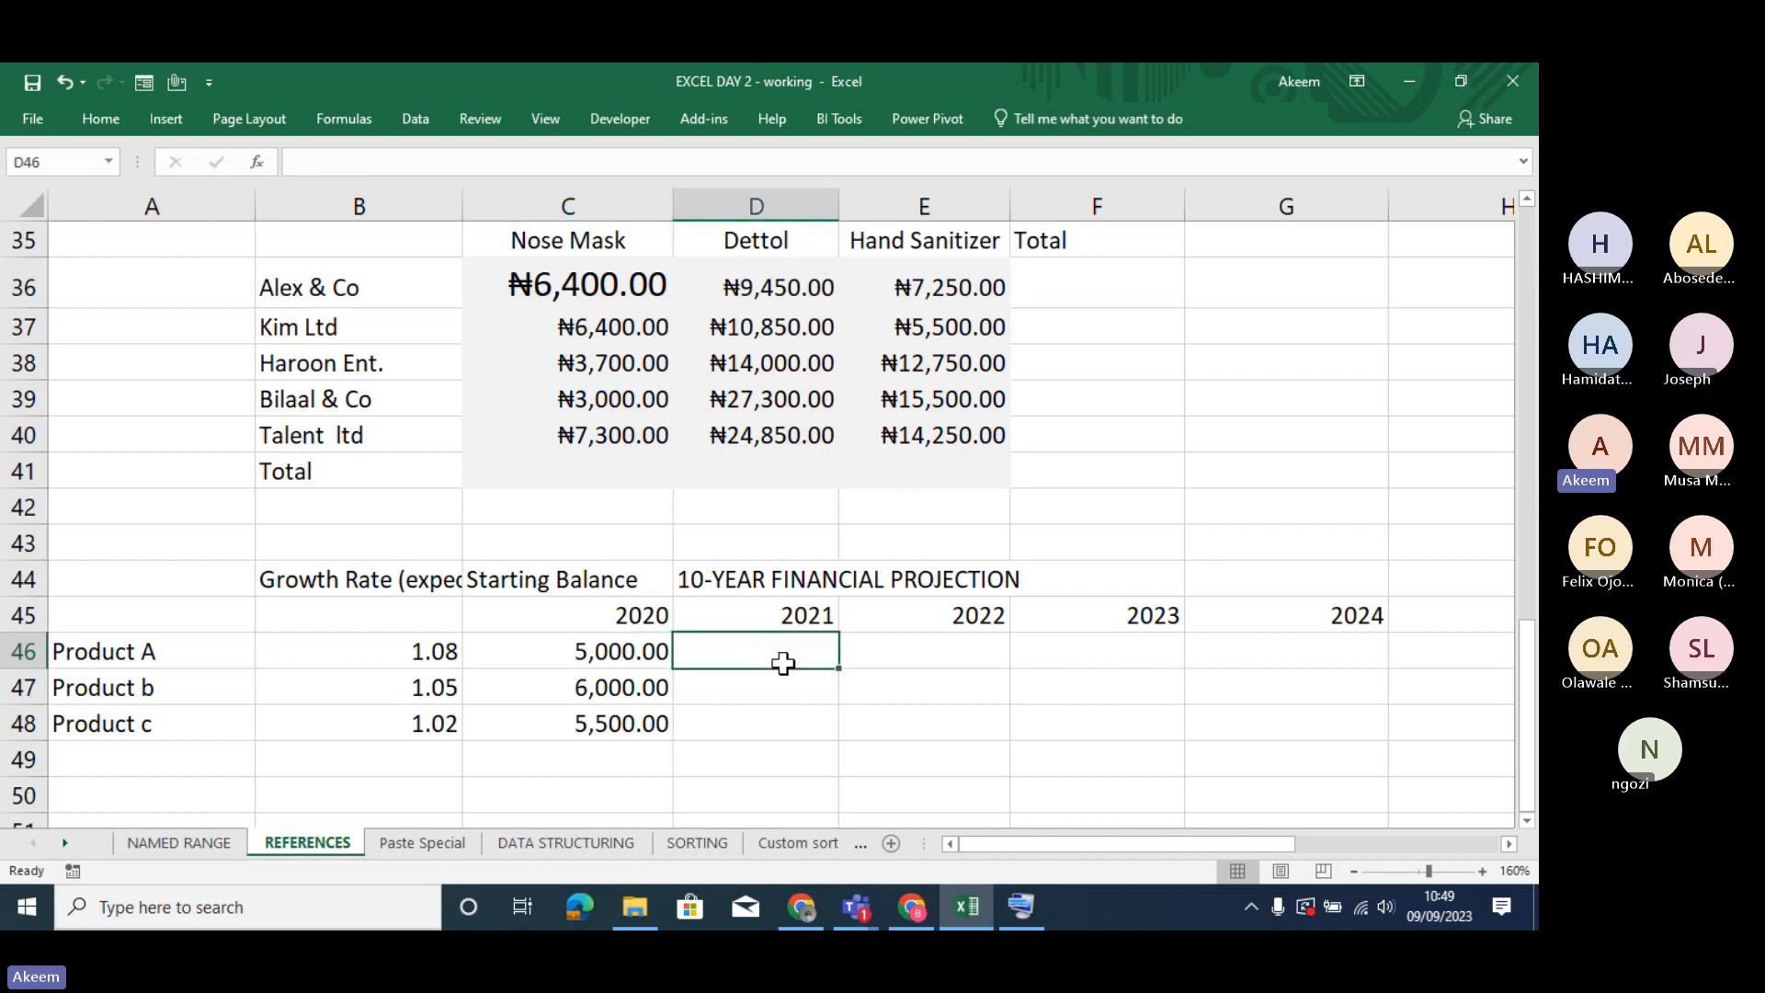
- Enter =C46*B46 in D46 to multiply Product A's starting balance by its growth rate for 2021
left_click(398, 577)
left_click(535, 581)
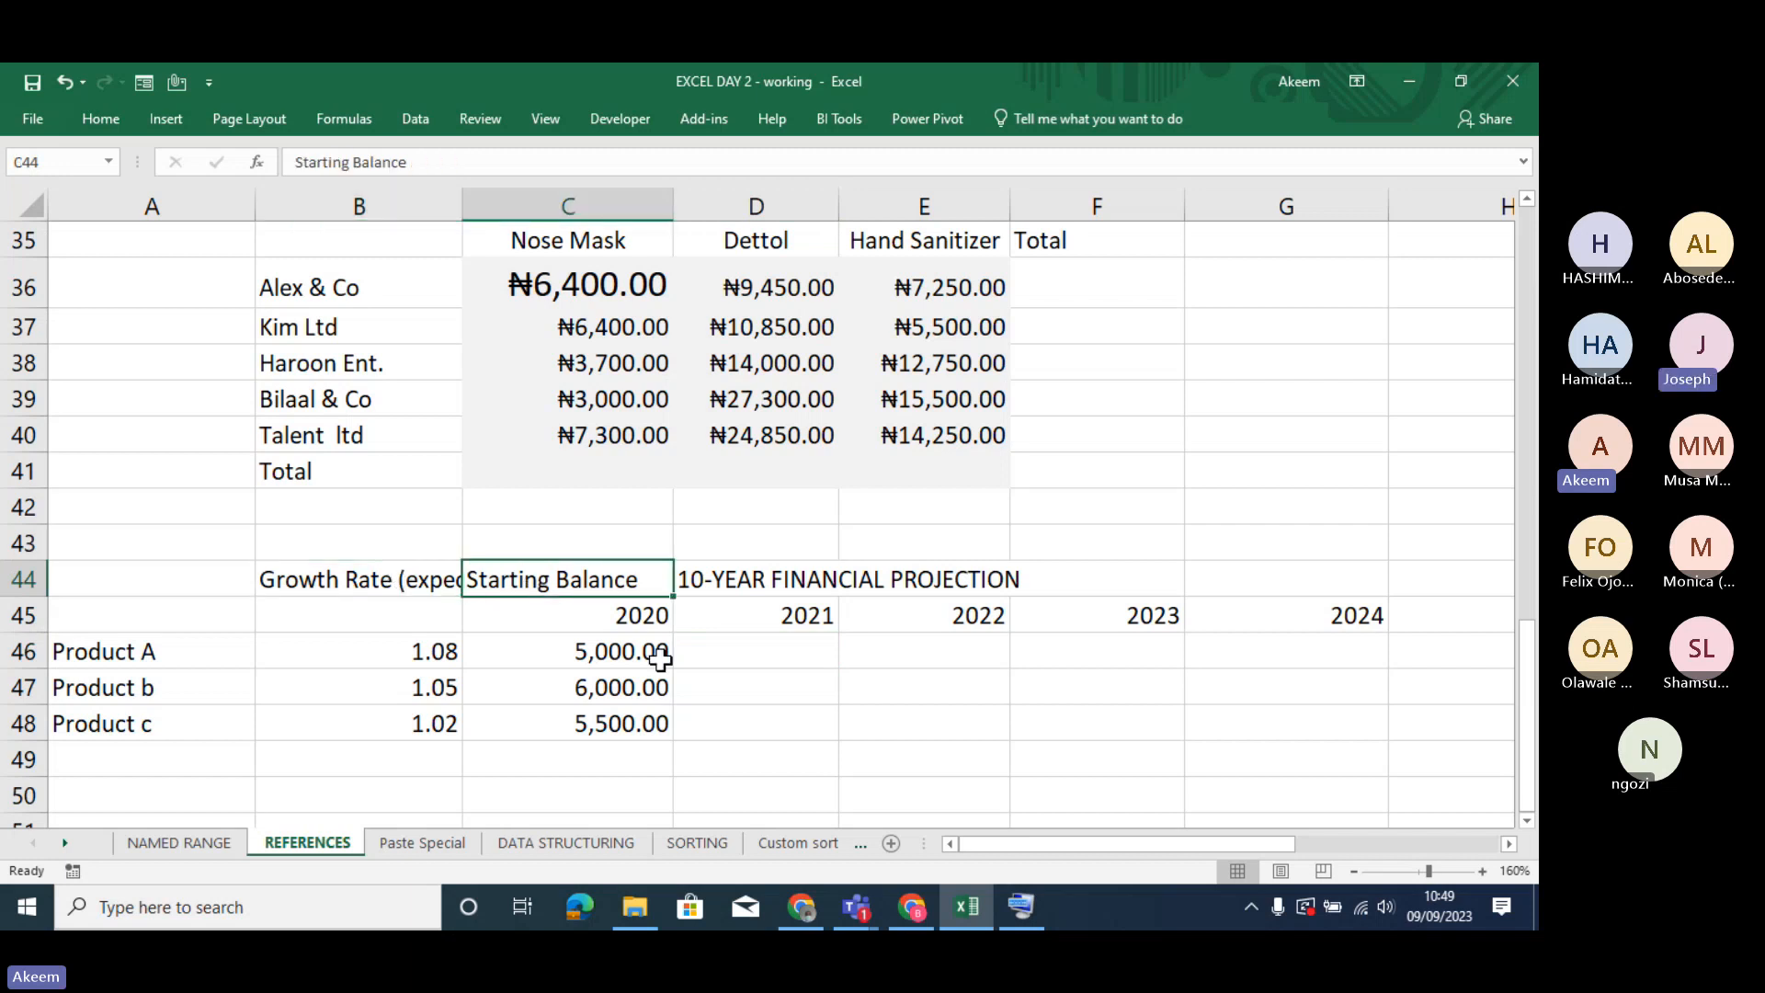
left_click(741, 655)
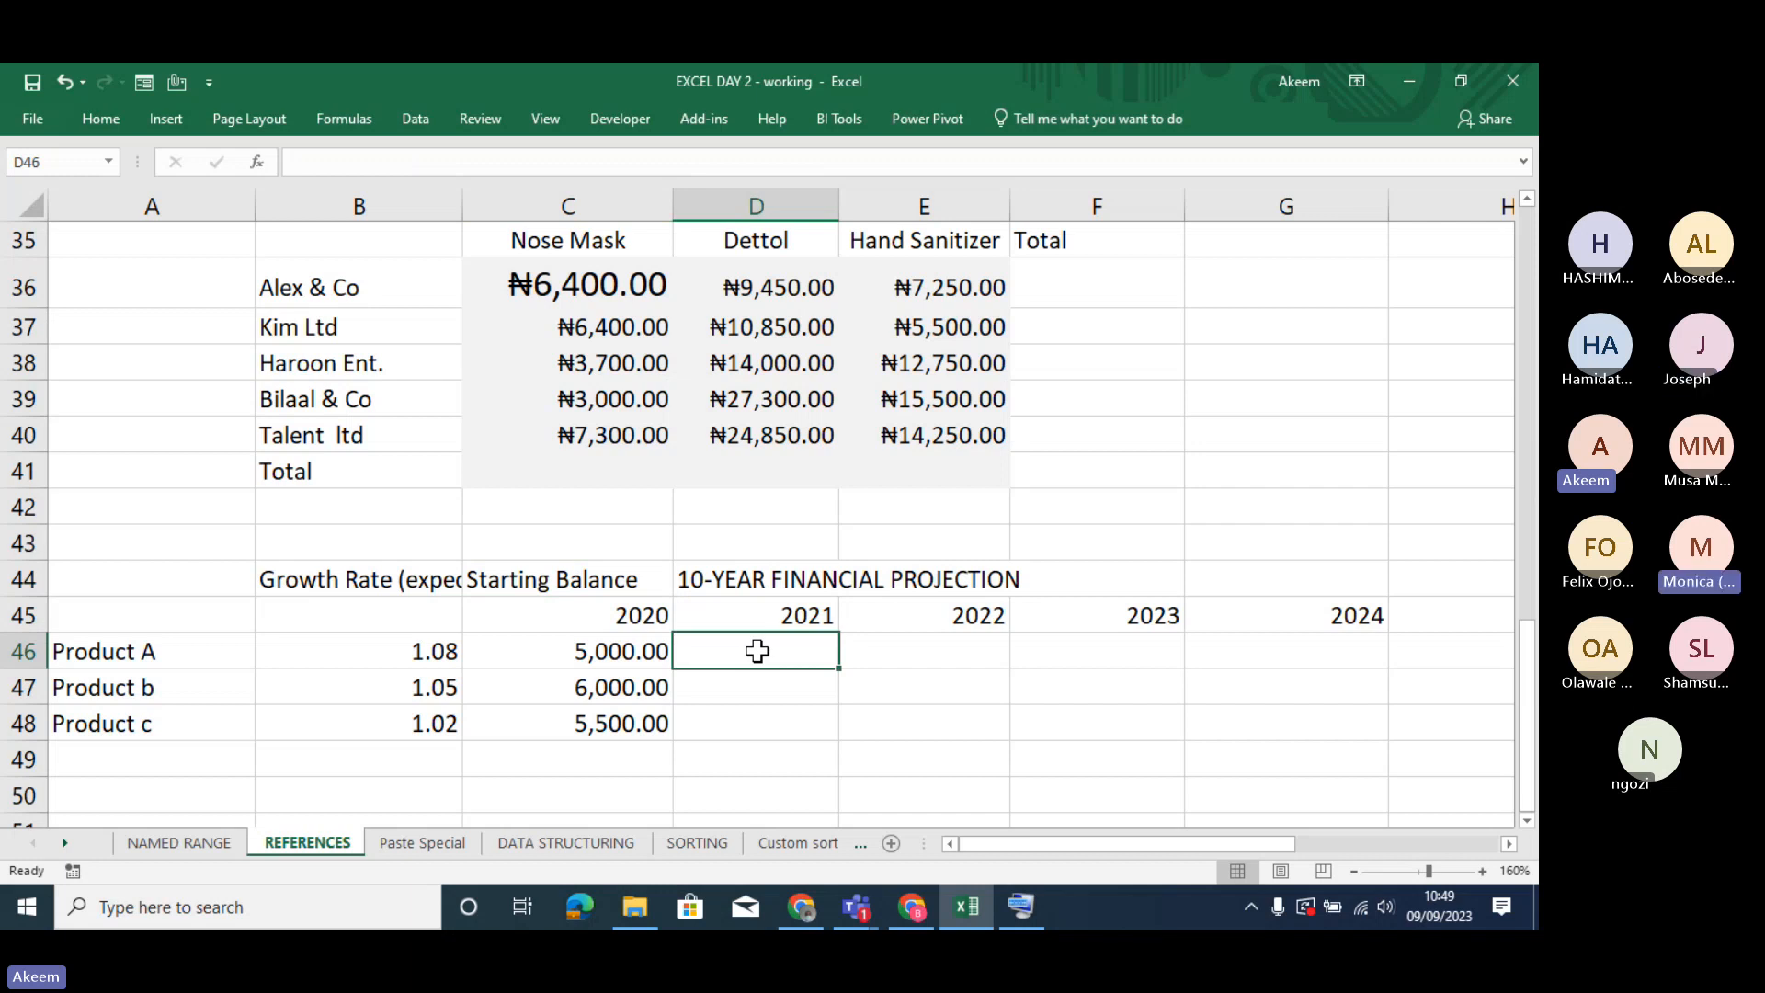
type("=")
left_click(625, 650)
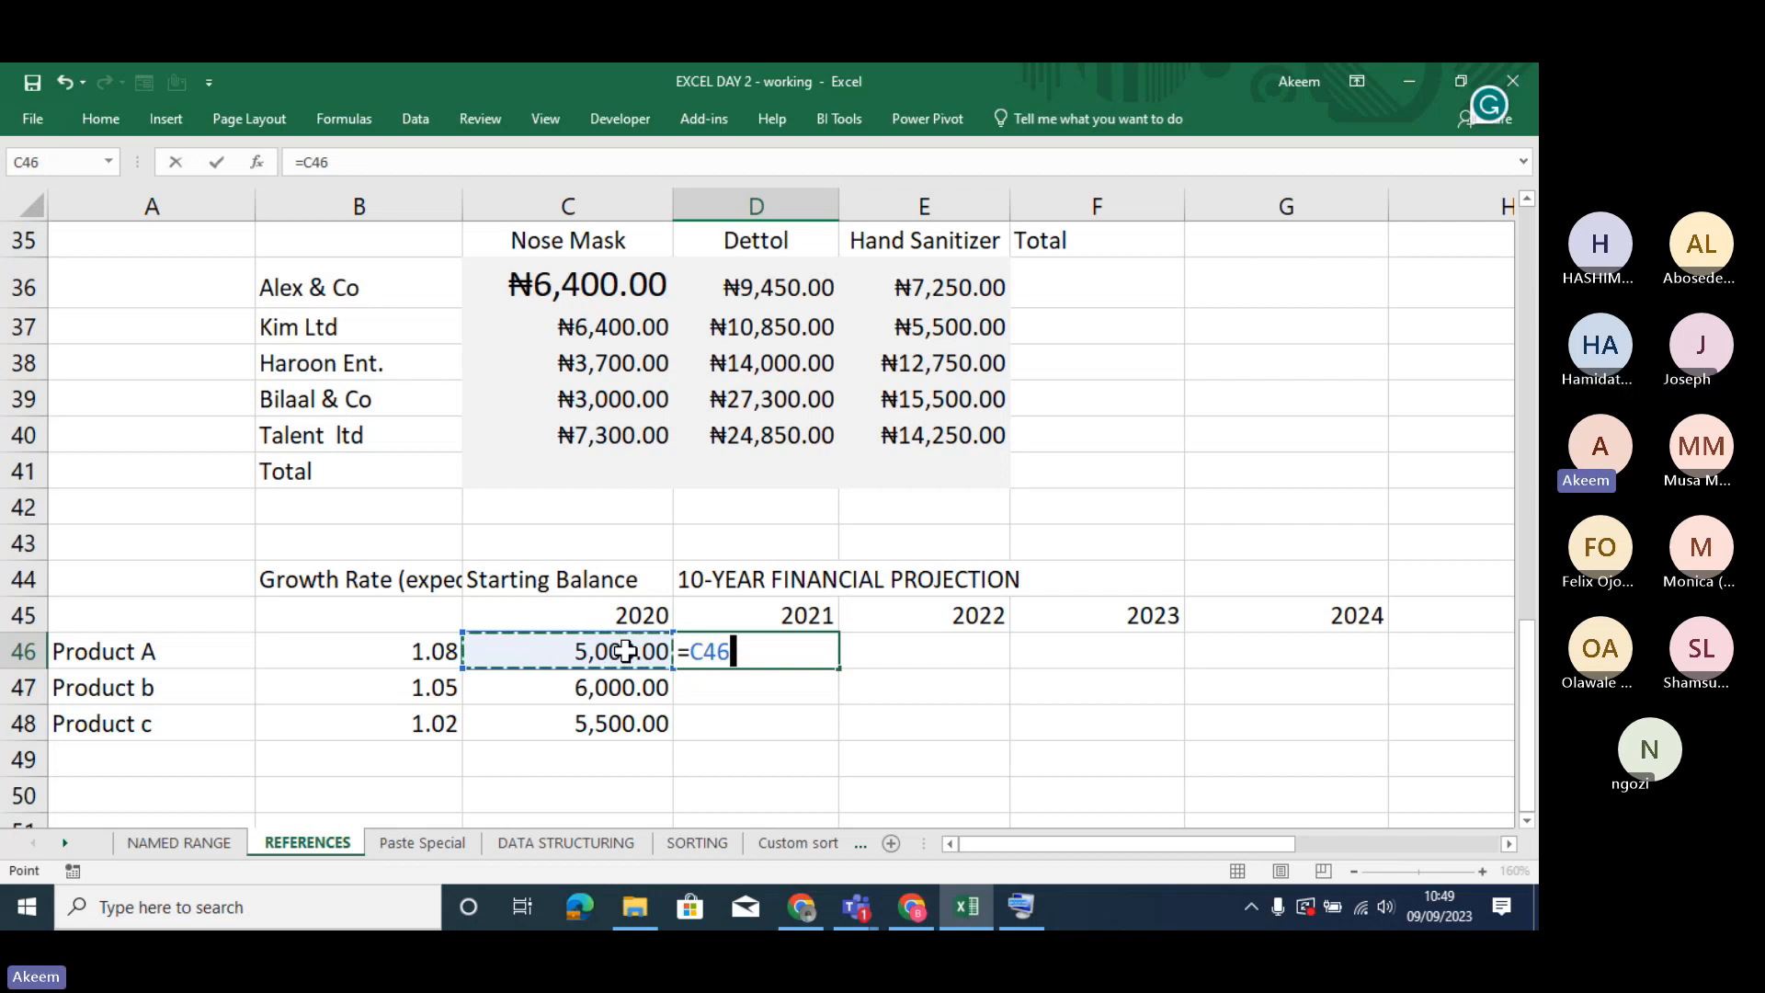
type("*")
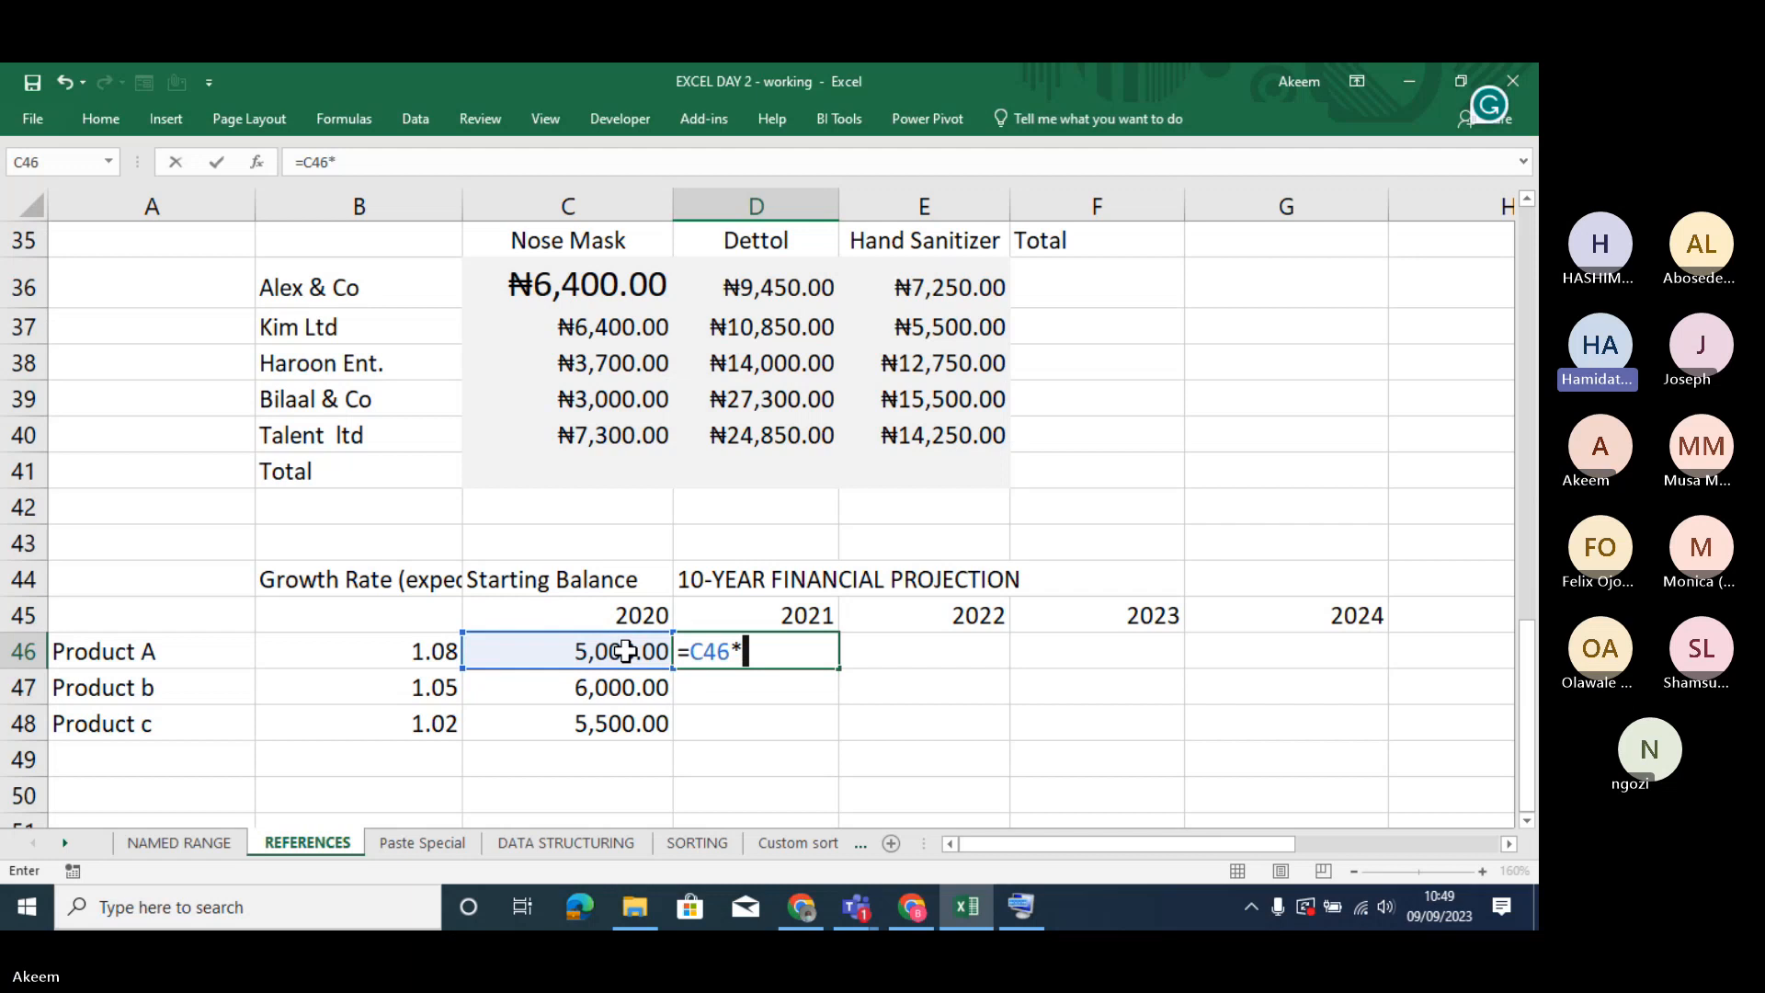
left_click(432, 652)
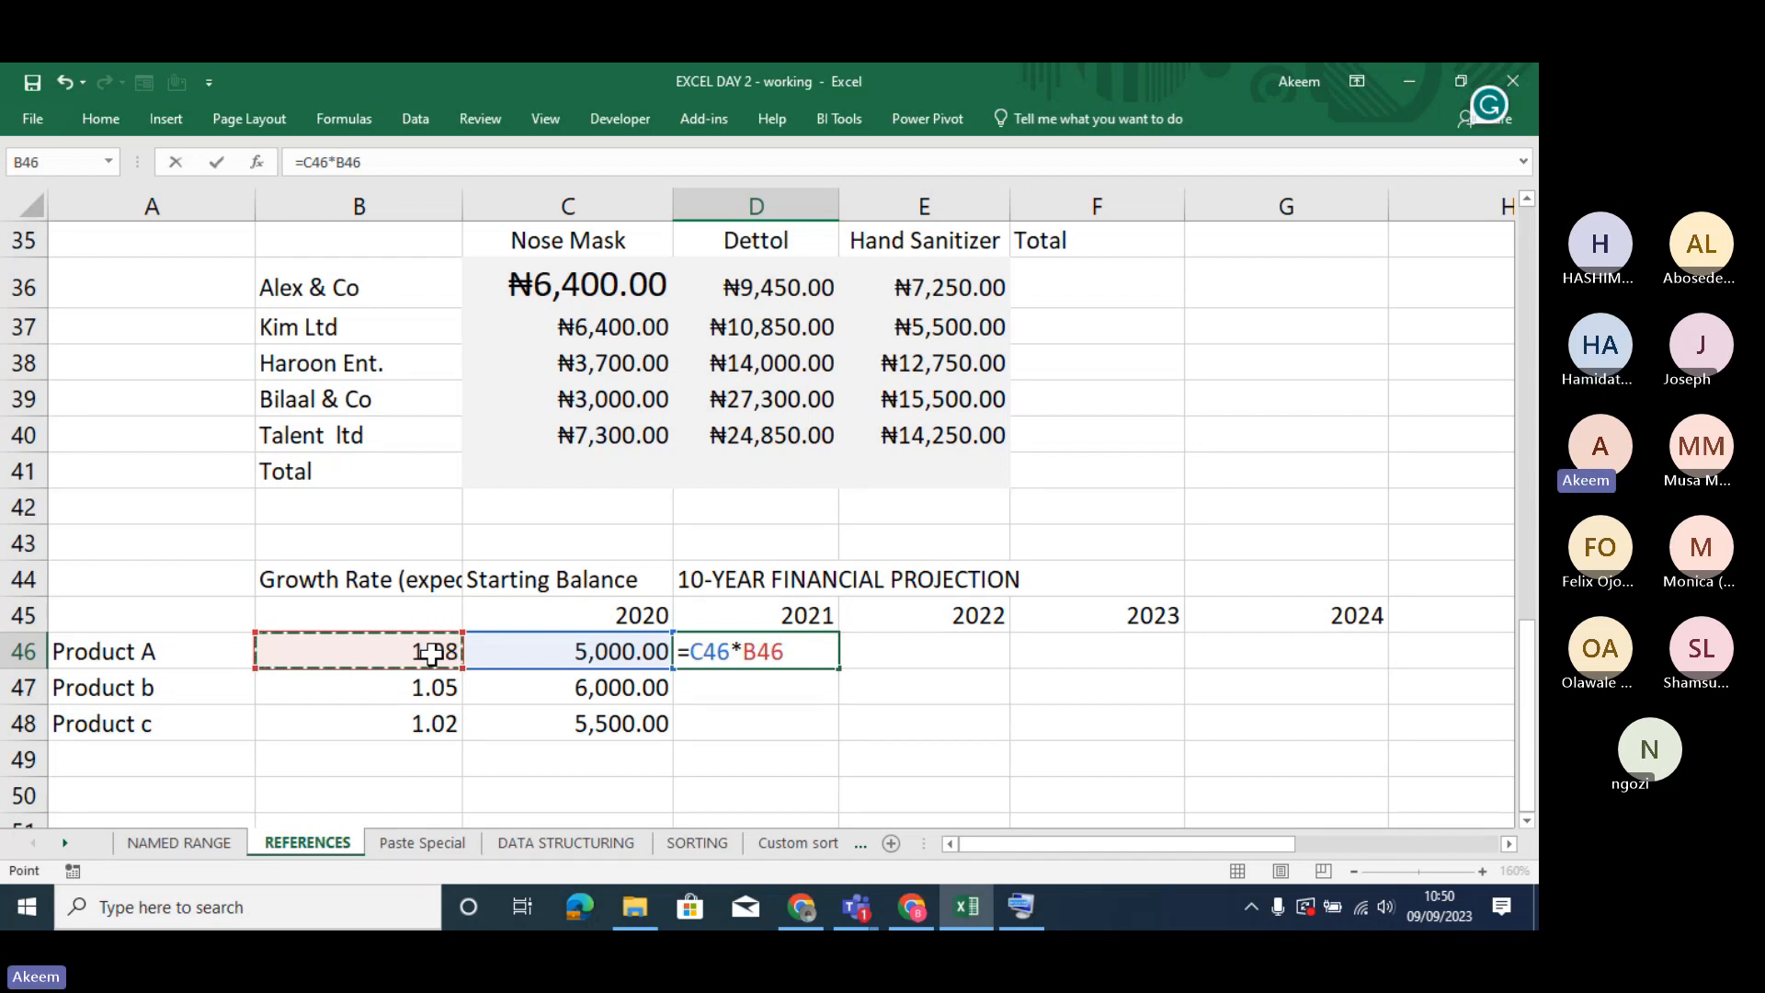
key("Return")
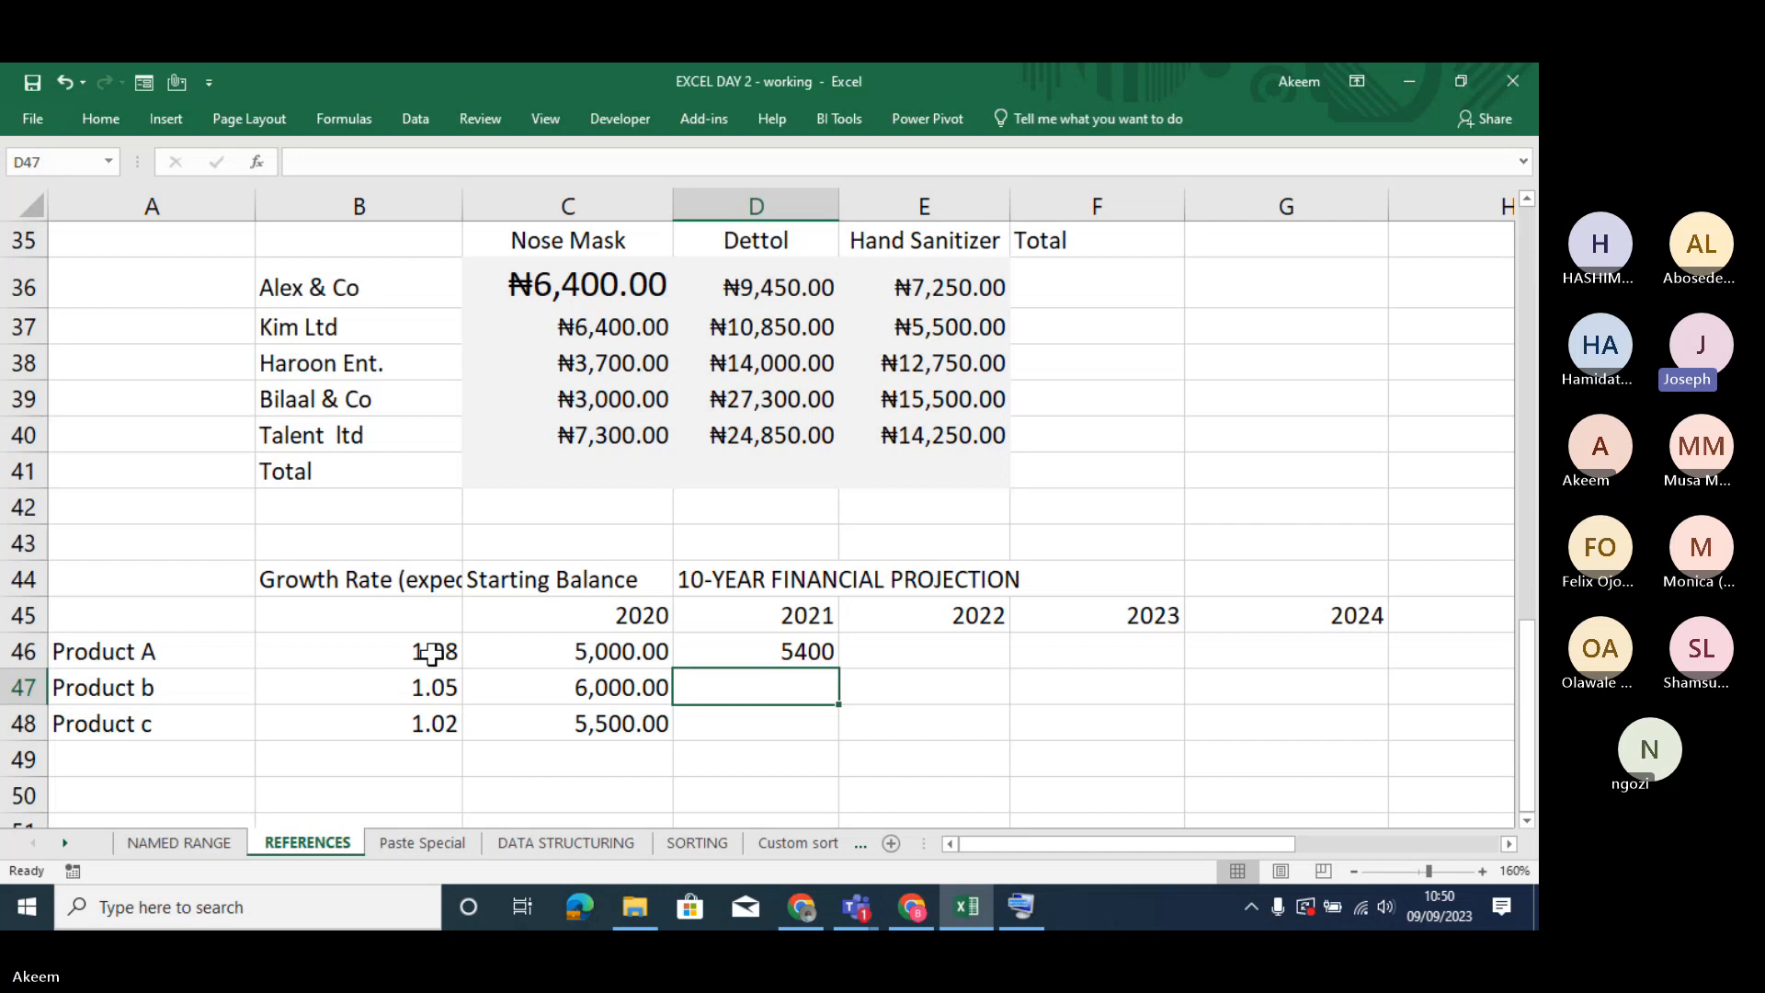
- Check the growth formula in D46 and copy it down through D48 for Products b and c
double_click(805, 653)
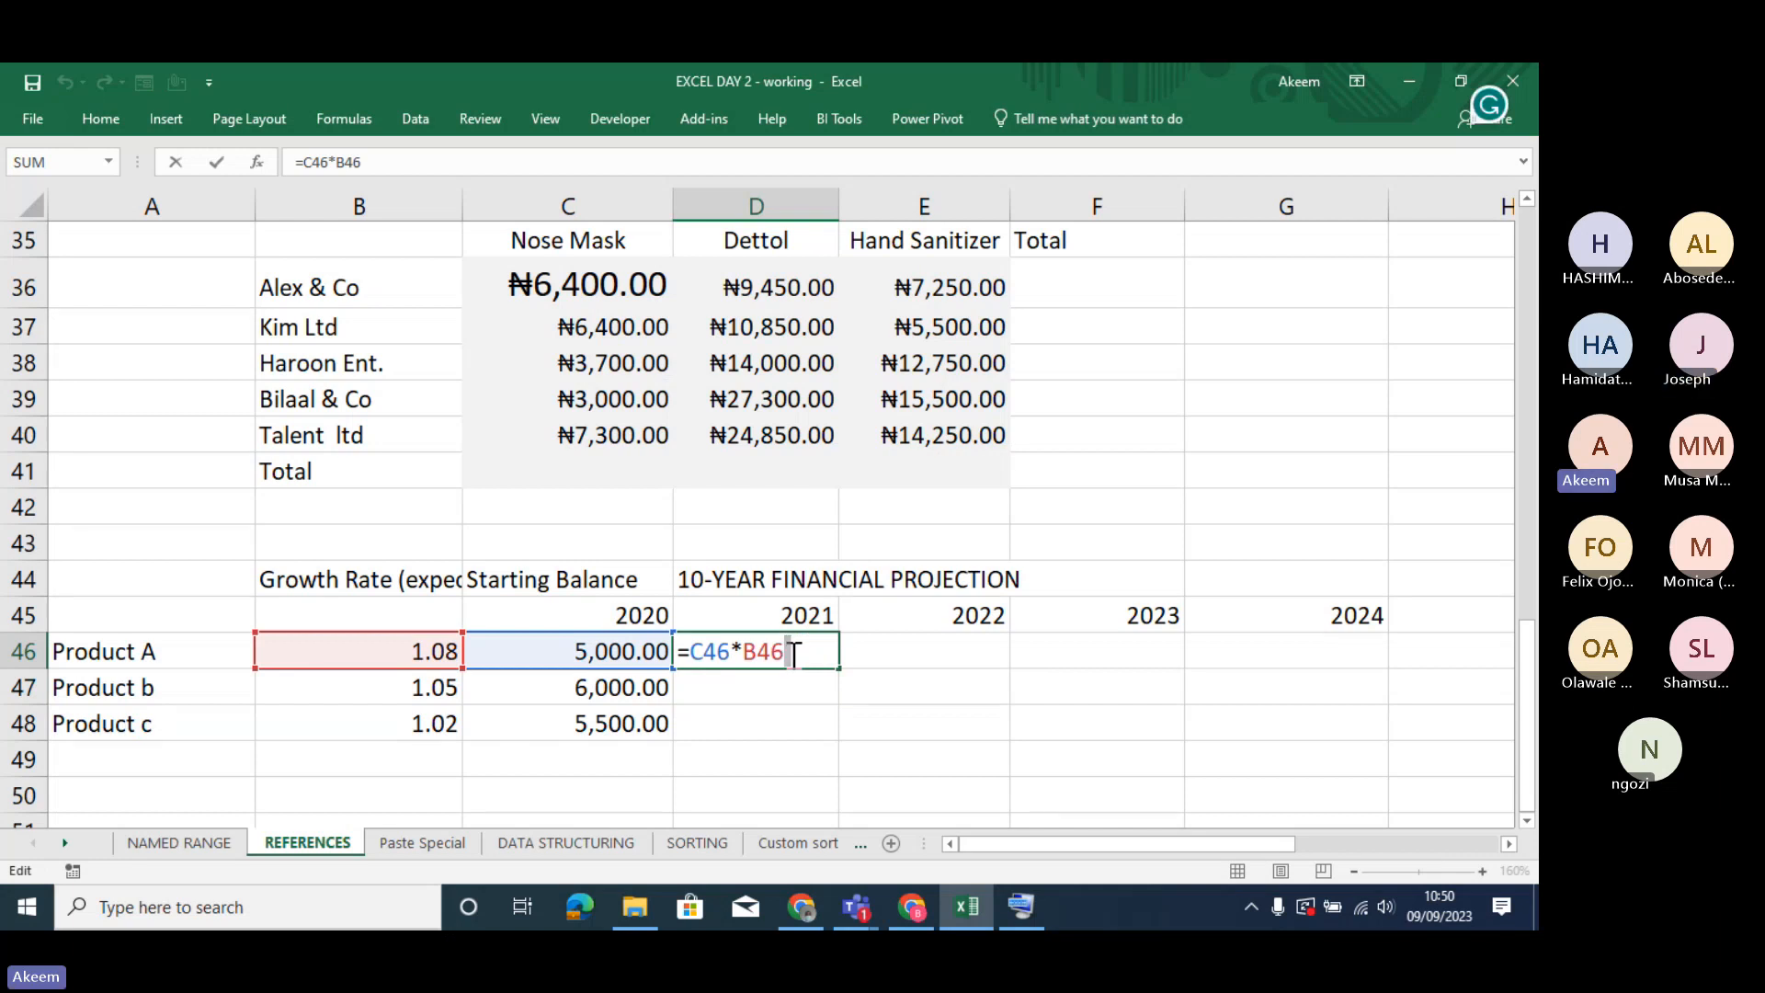
key("Return")
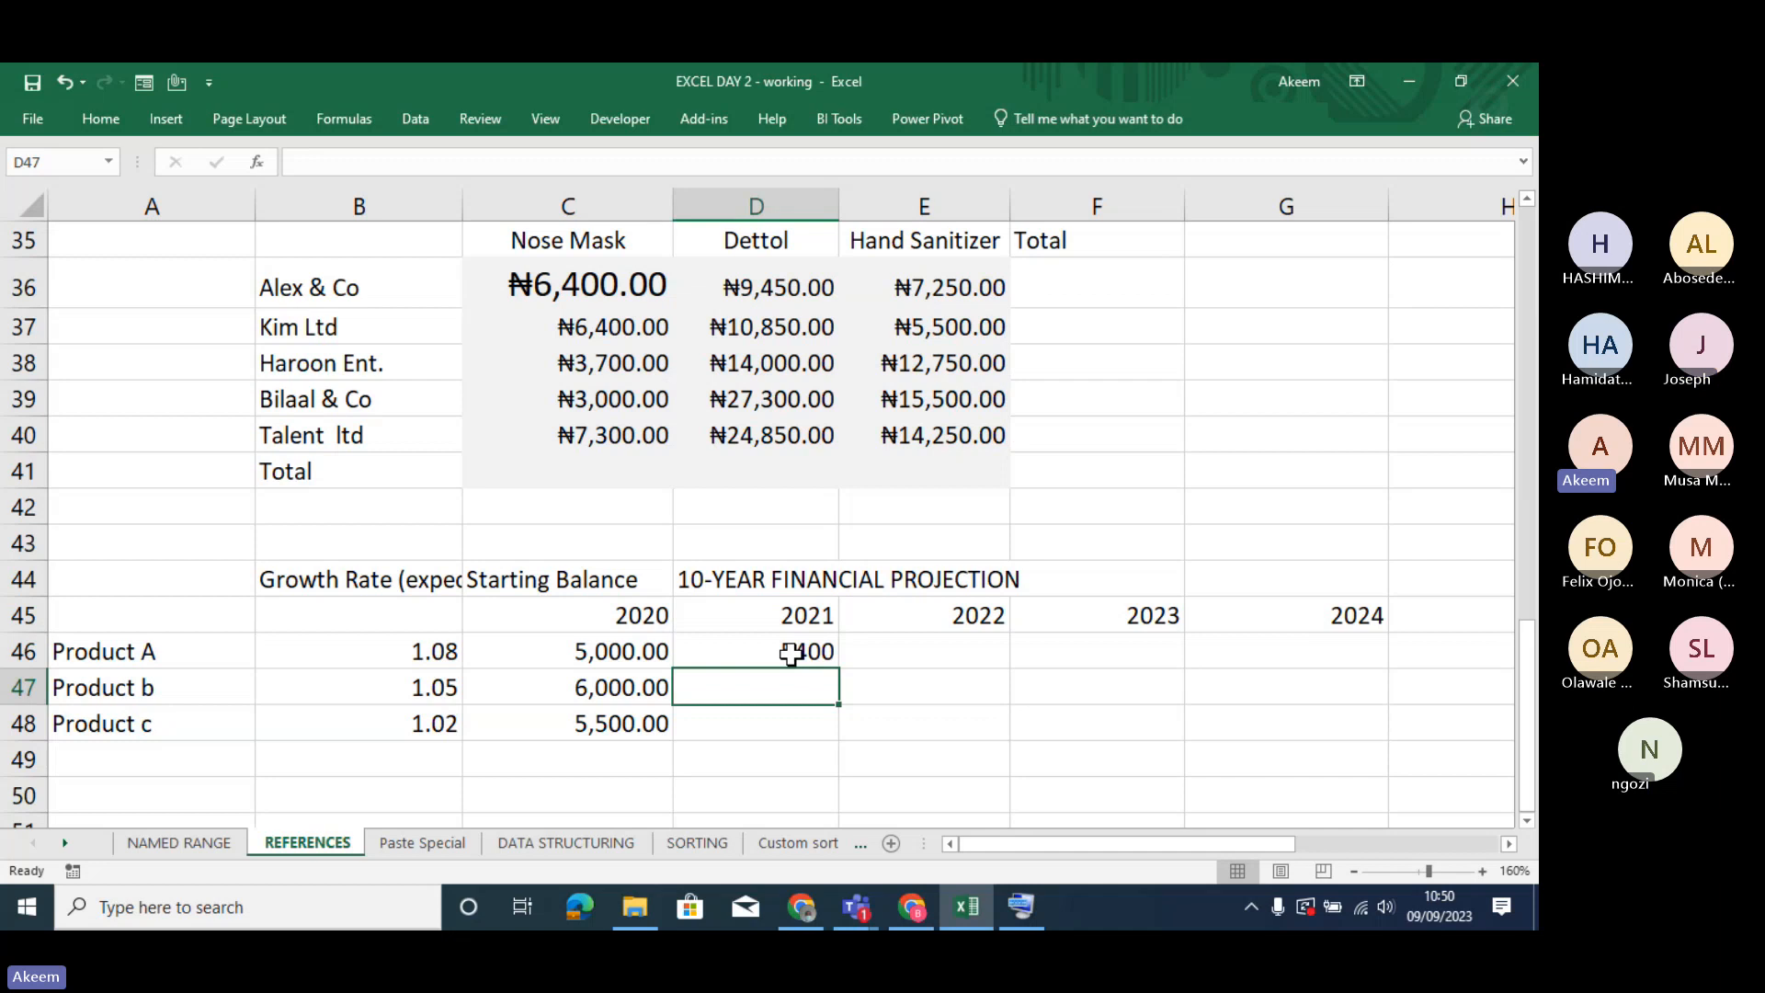
left_click(792, 654)
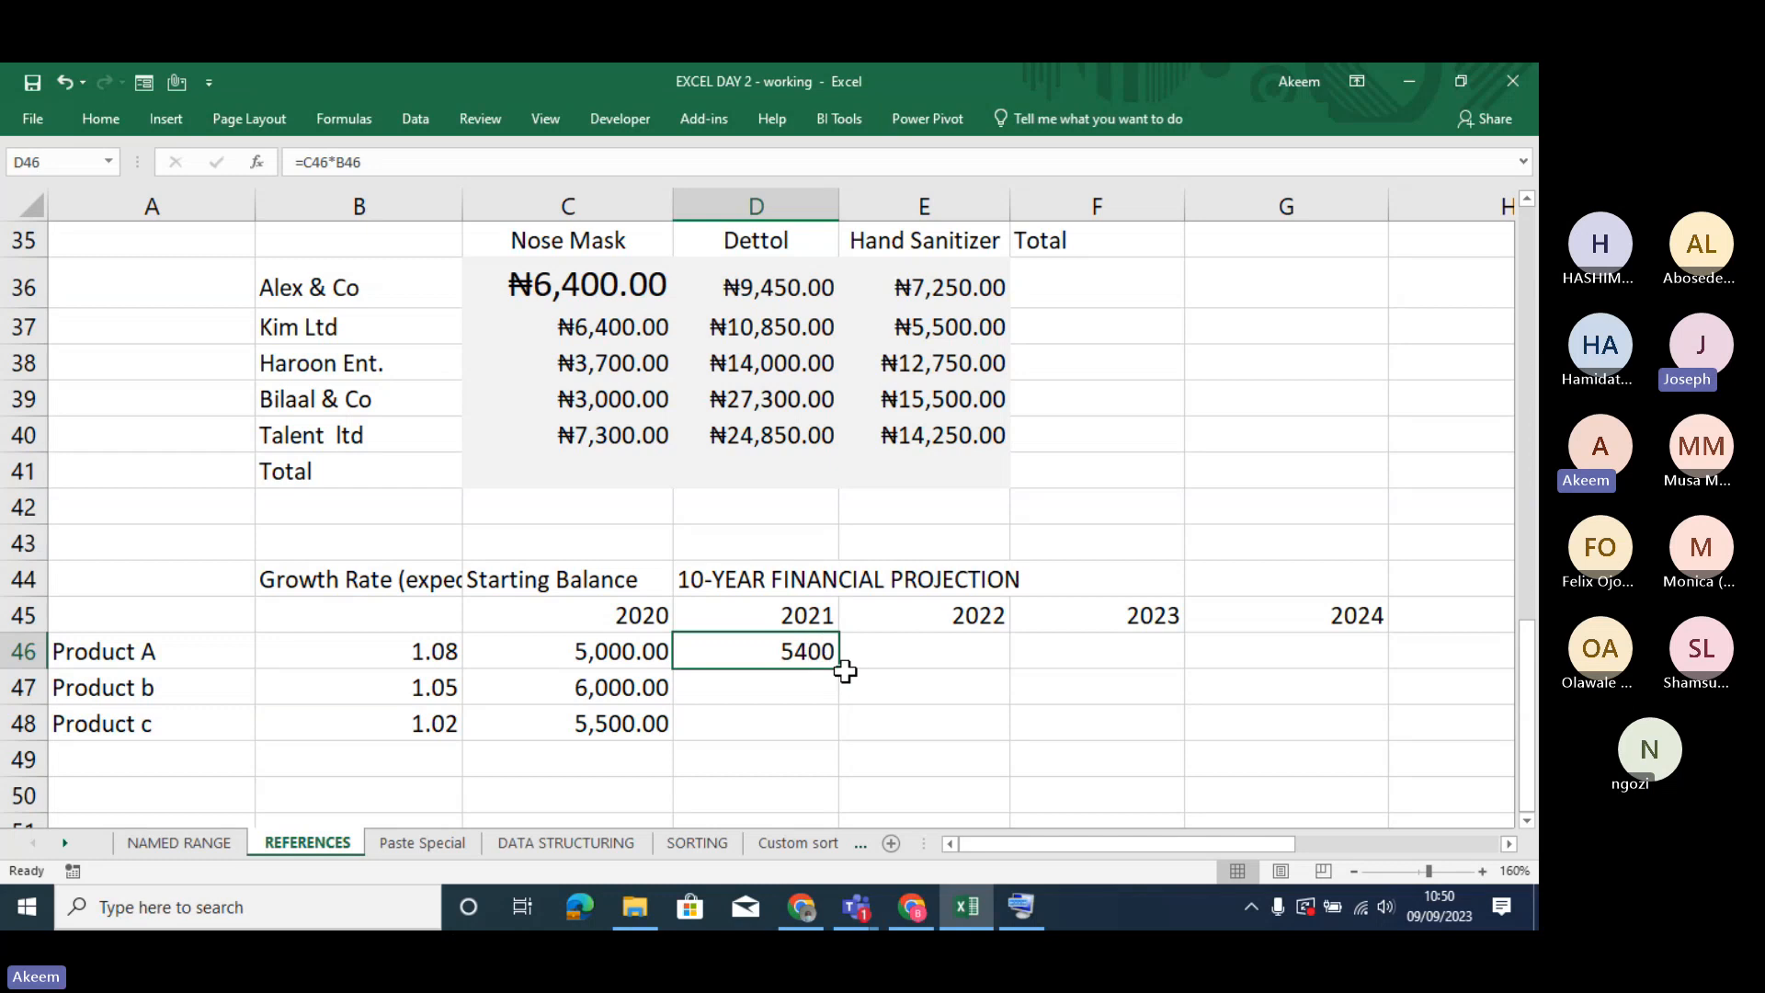
left_click_drag(839, 670, 841, 743)
- Examine which cells the copied formulas in D47 and D48 reference, and compare the 2021 column with the growth rate in B46
double_click(800, 726)
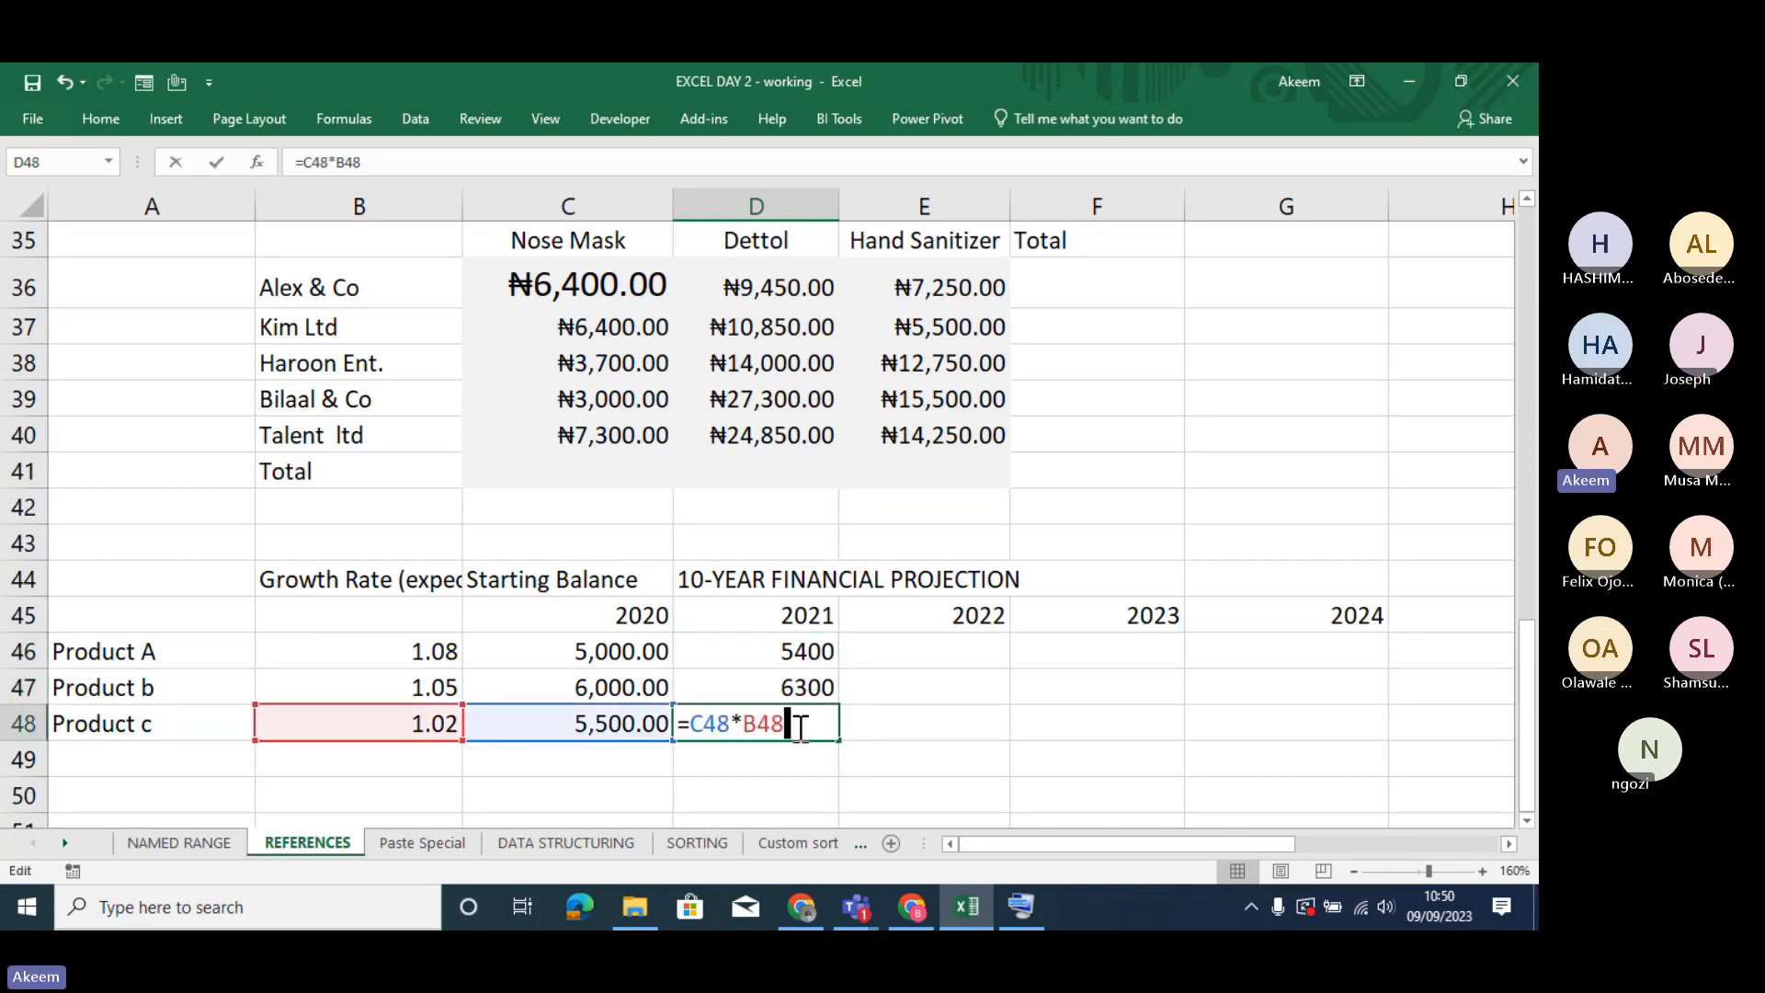
key("Return")
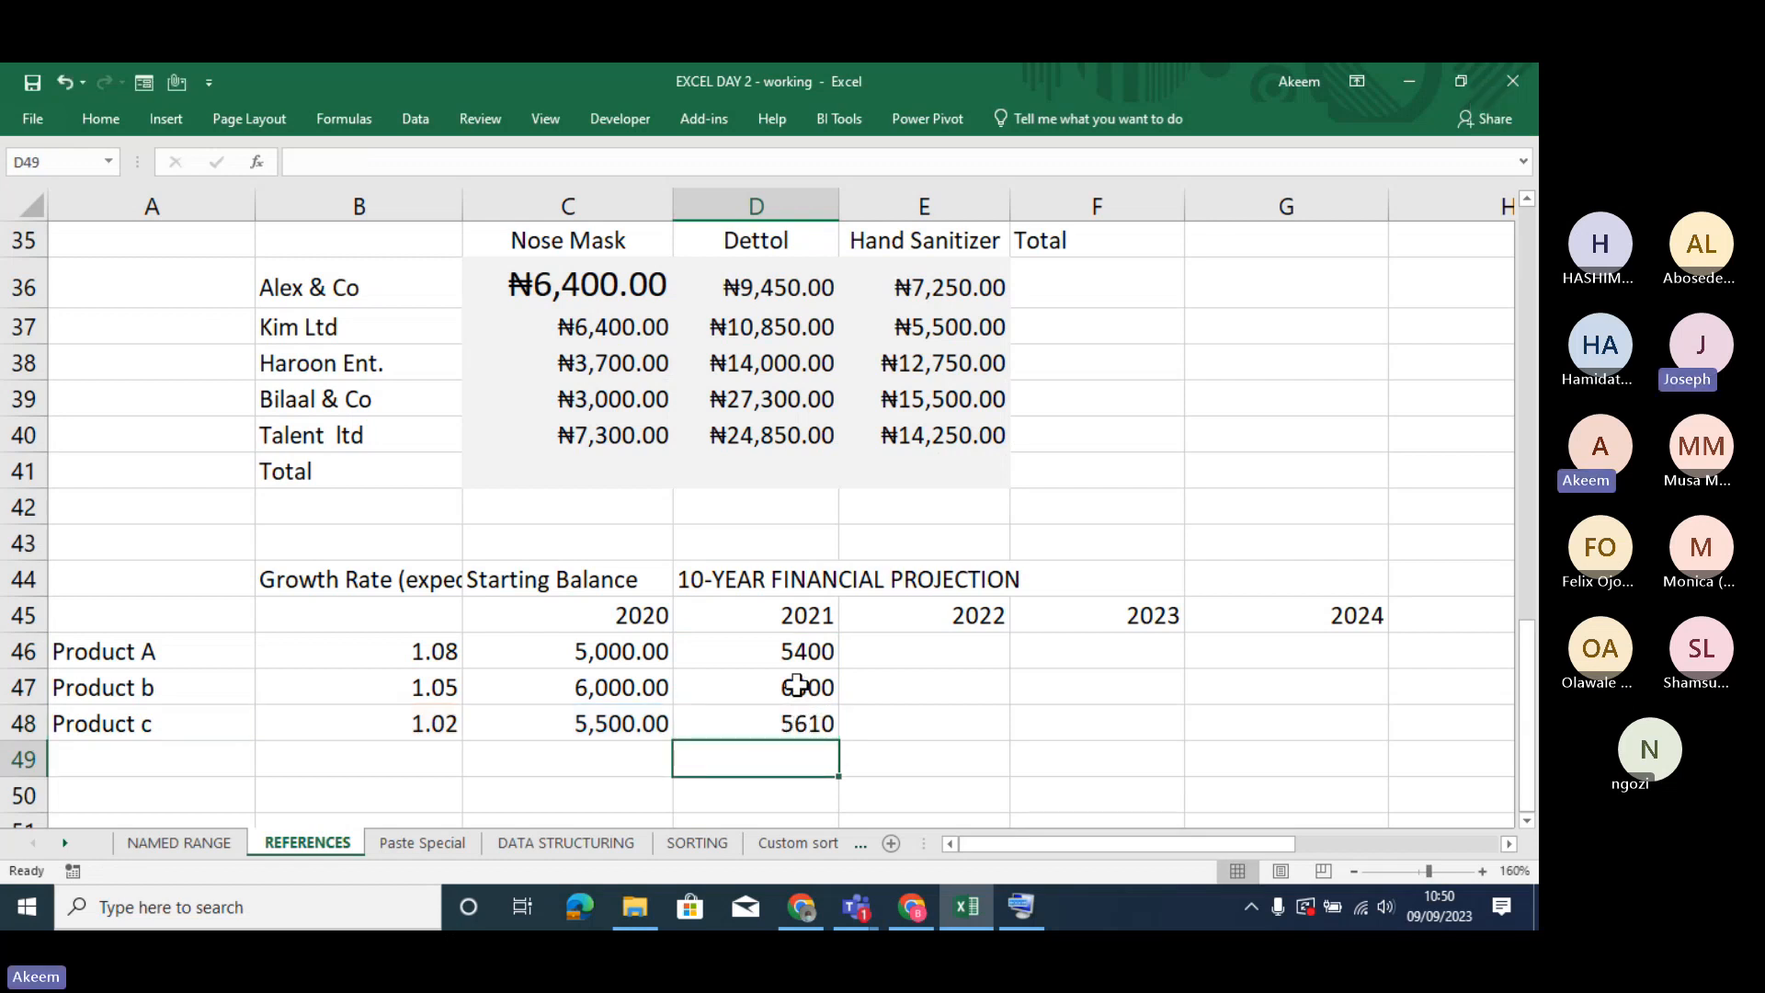
key("Up")
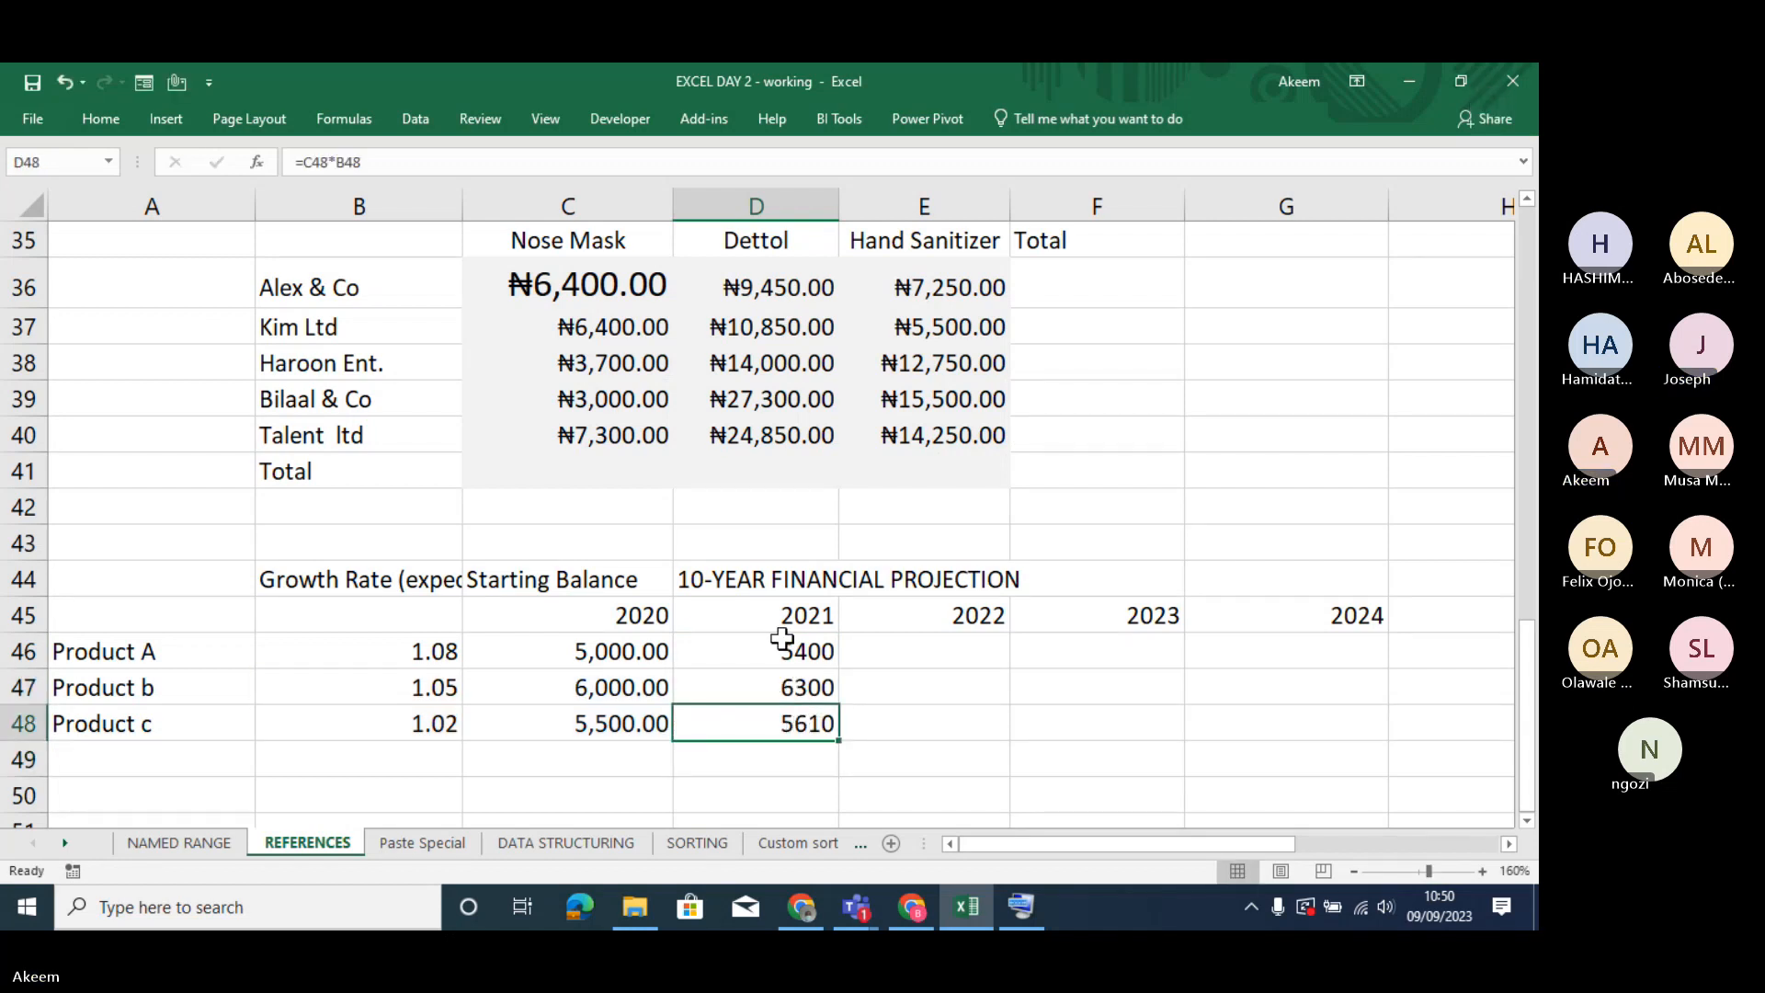
left_click_drag(783, 644, 794, 721)
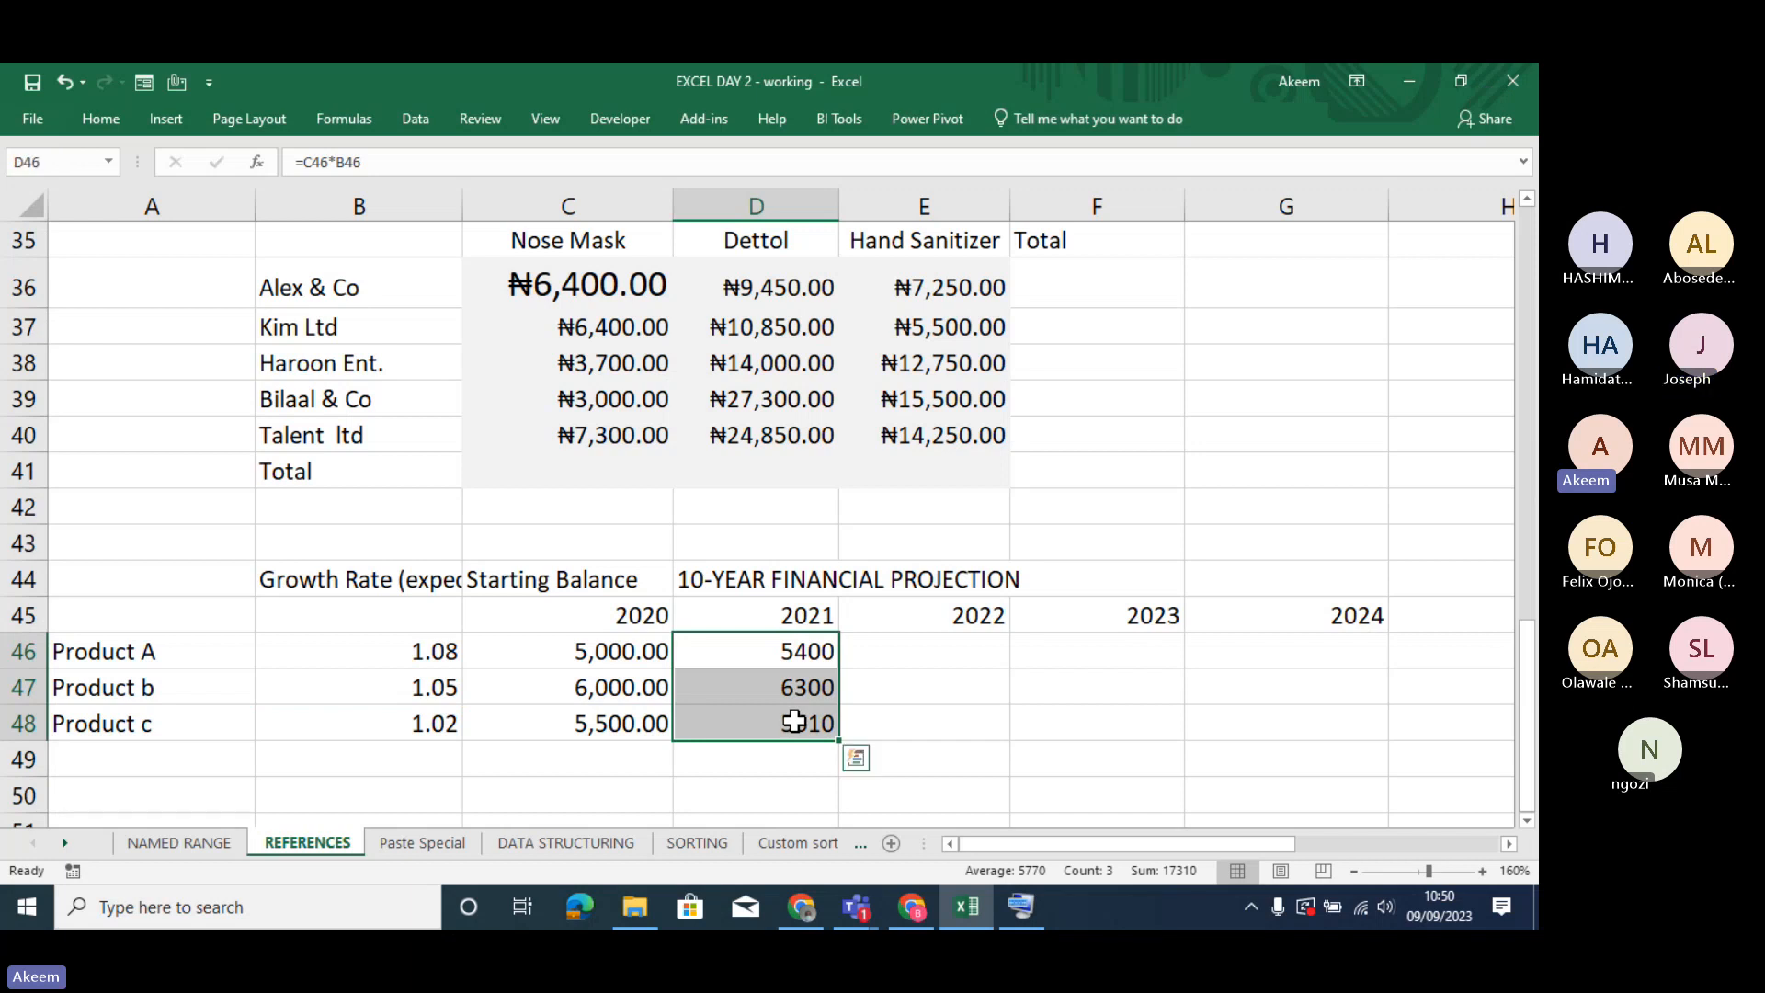
left_click(788, 682)
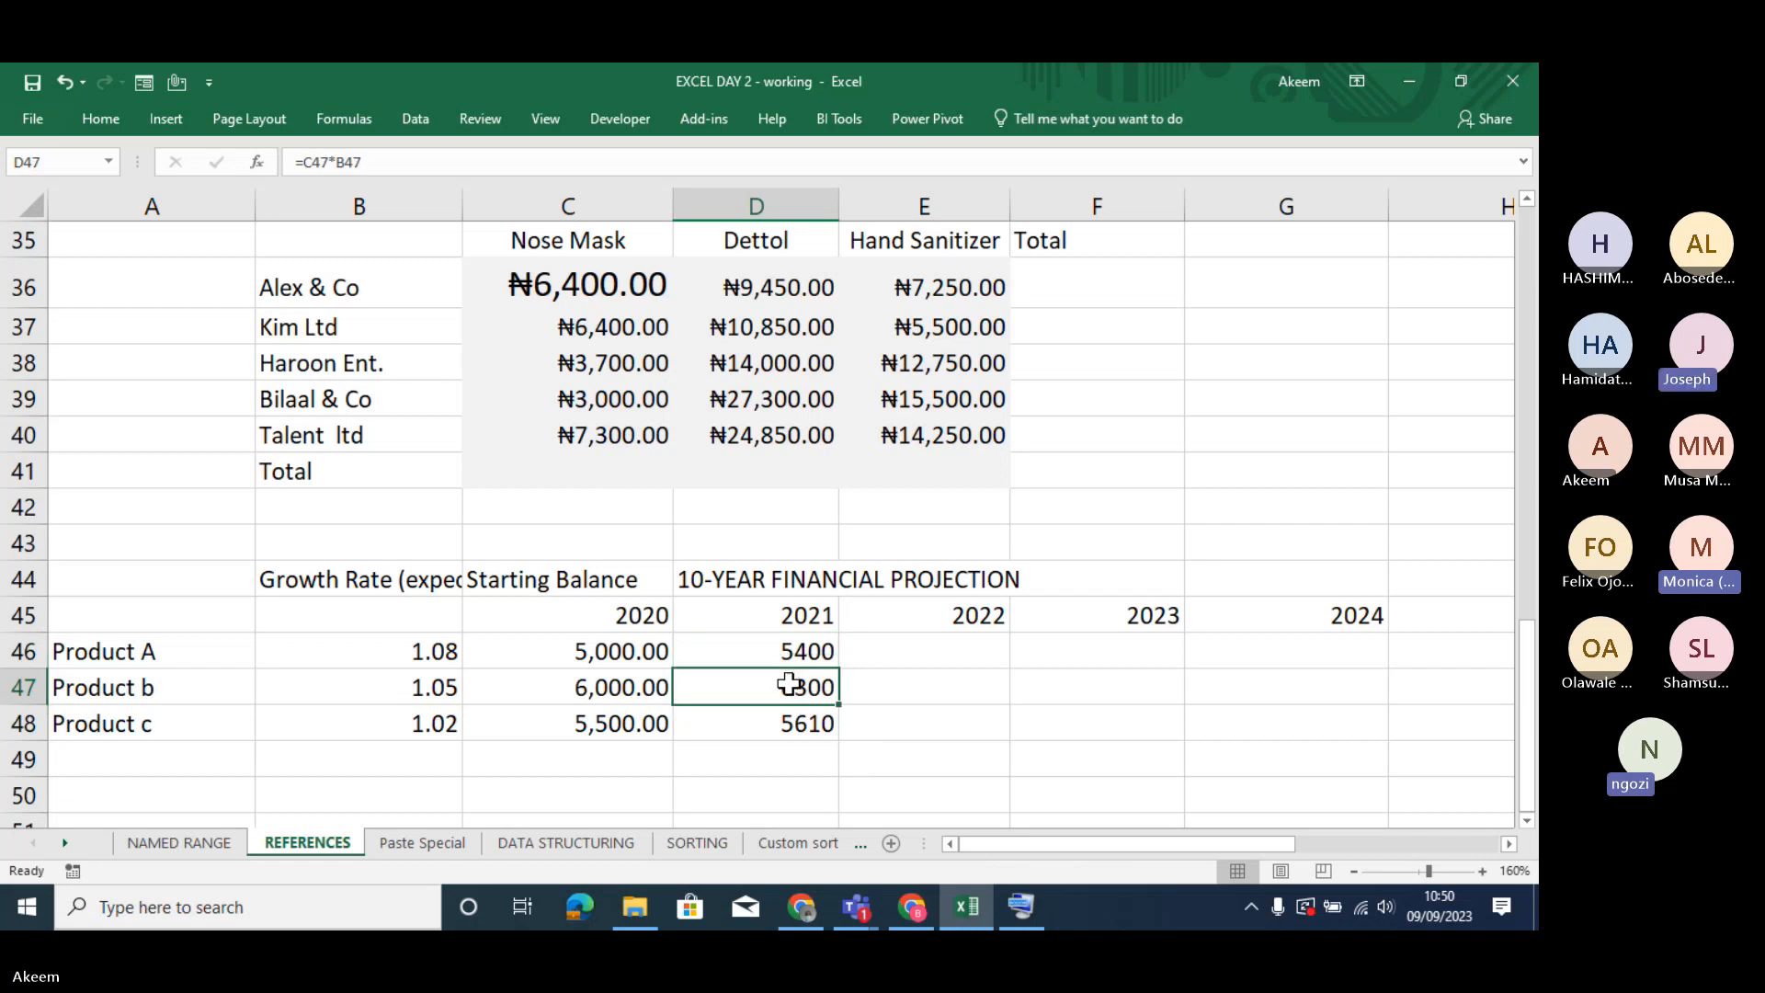
double_click(789, 685)
key("Return")
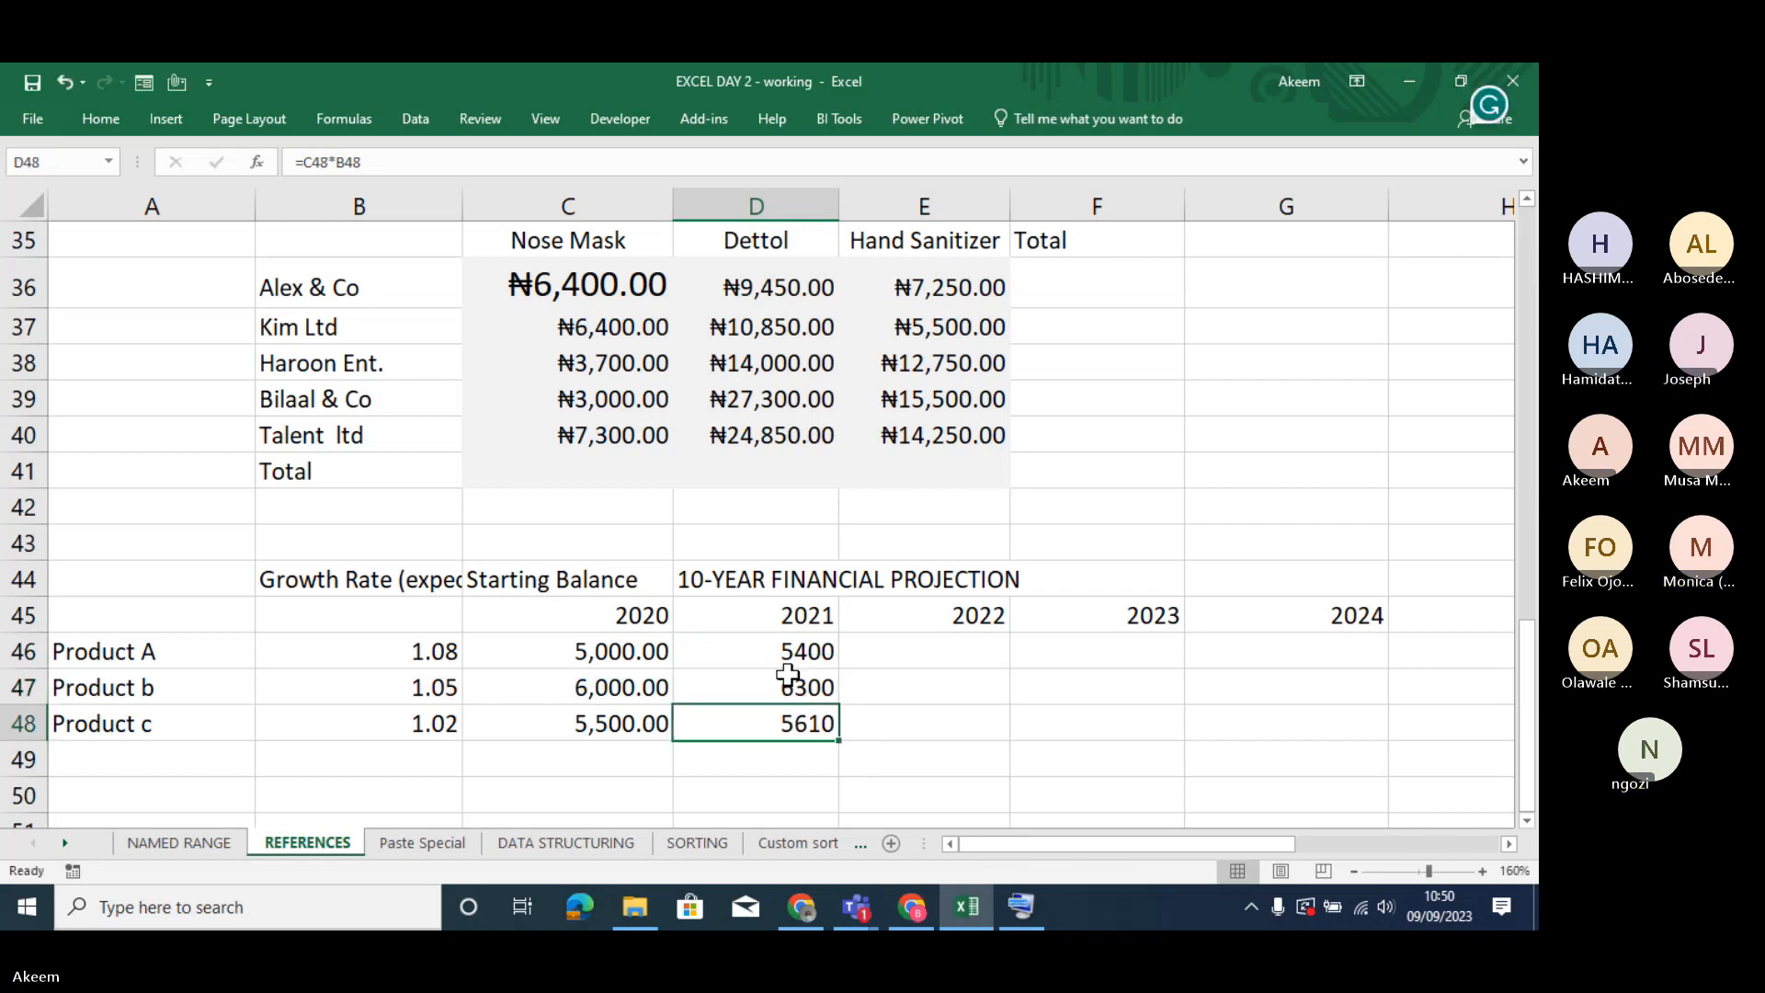
left_click_drag(781, 648, 786, 721)
left_click(430, 652)
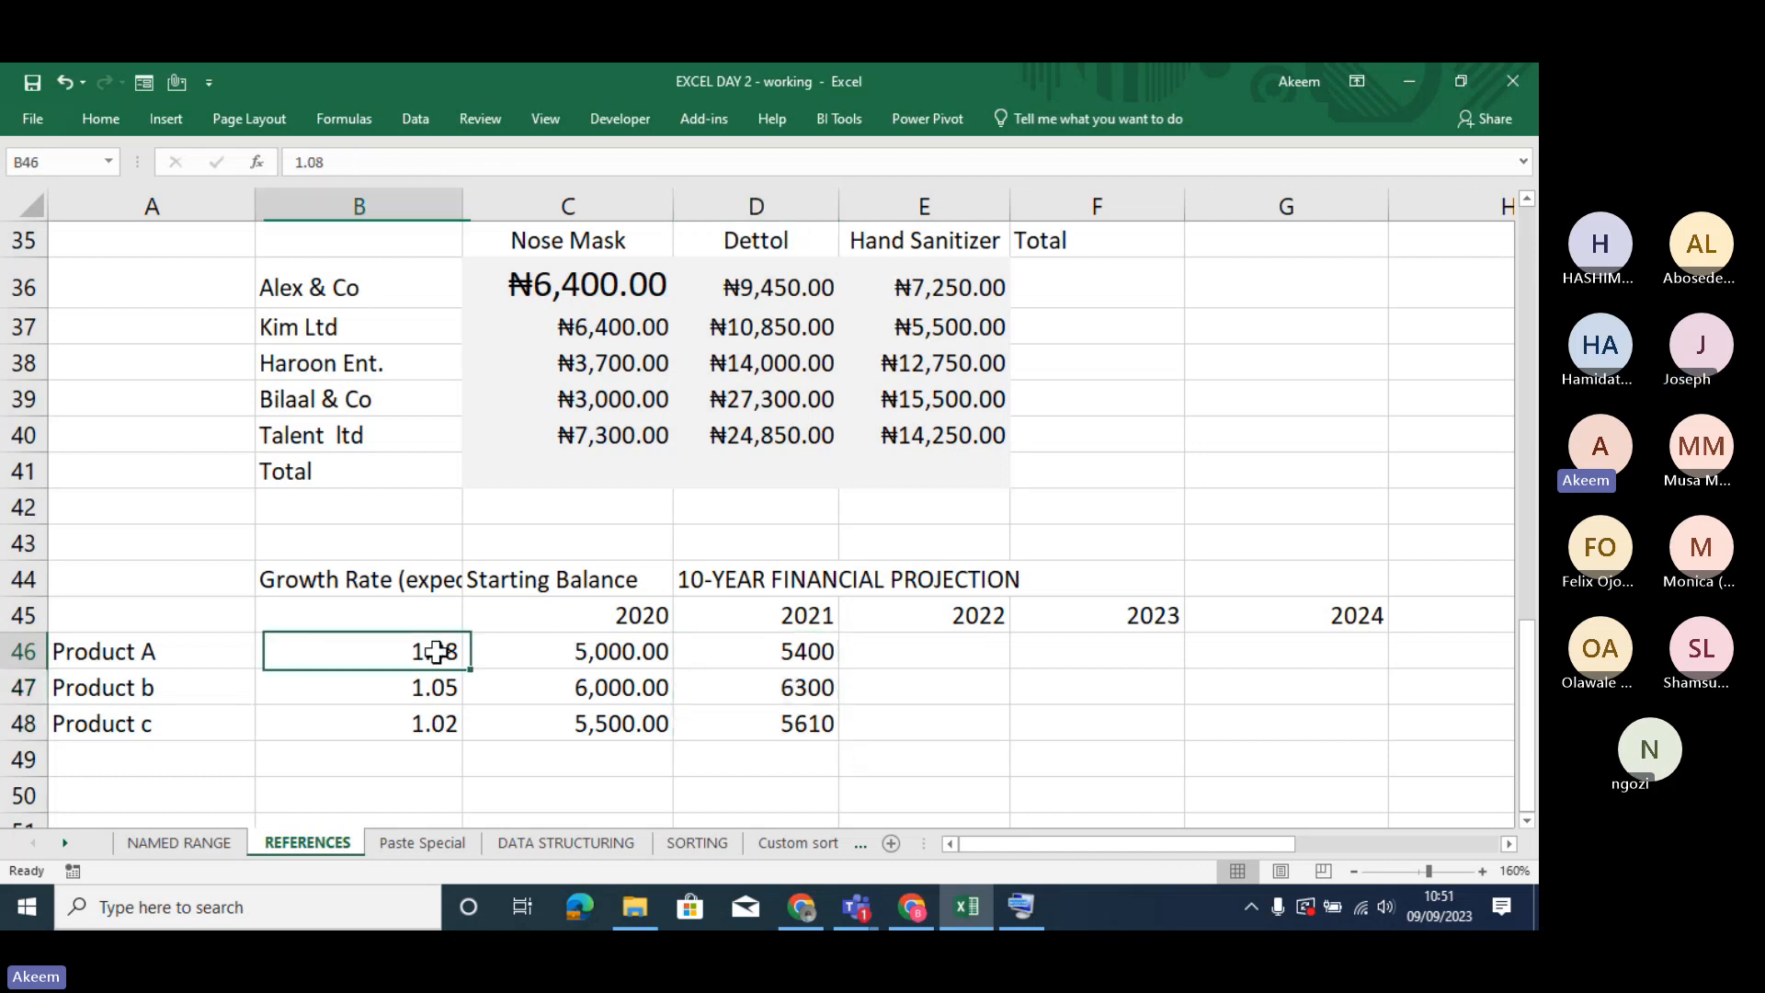
- Examine how the 2021 formula in D46 refers to Product A's starting balance and growth rate, and review the D46:D48 range
left_click(590, 653)
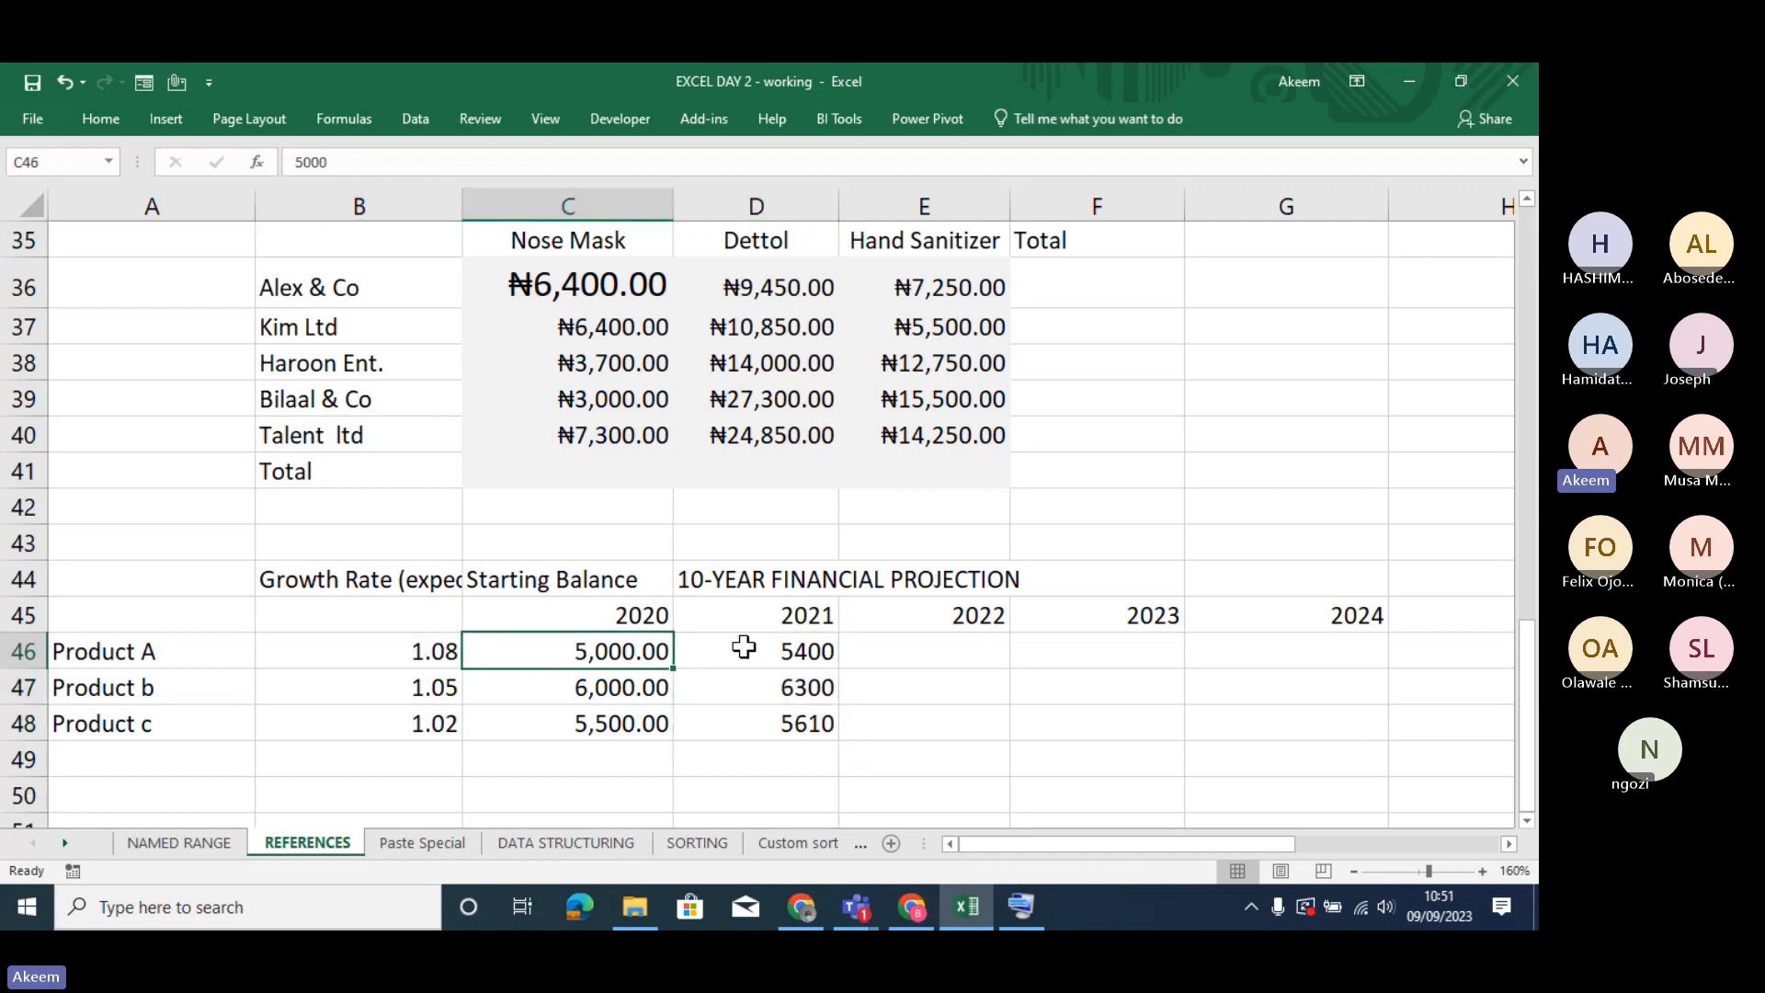
double_click(783, 650)
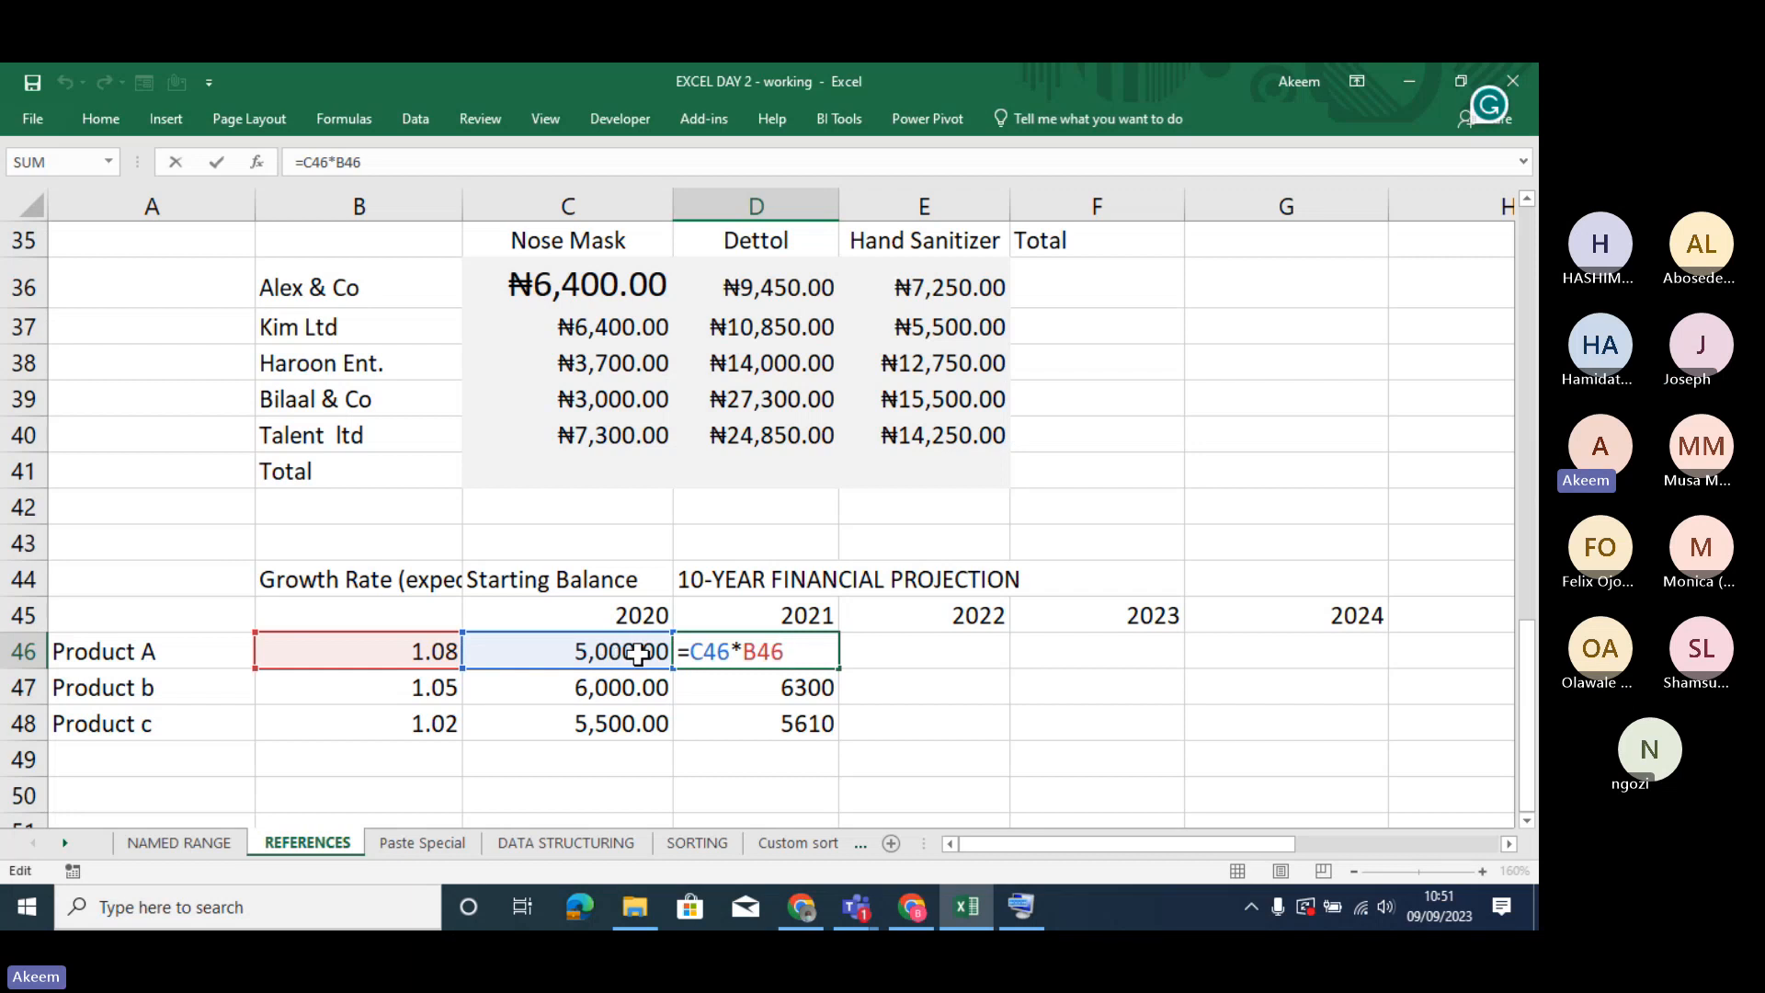
key("Return")
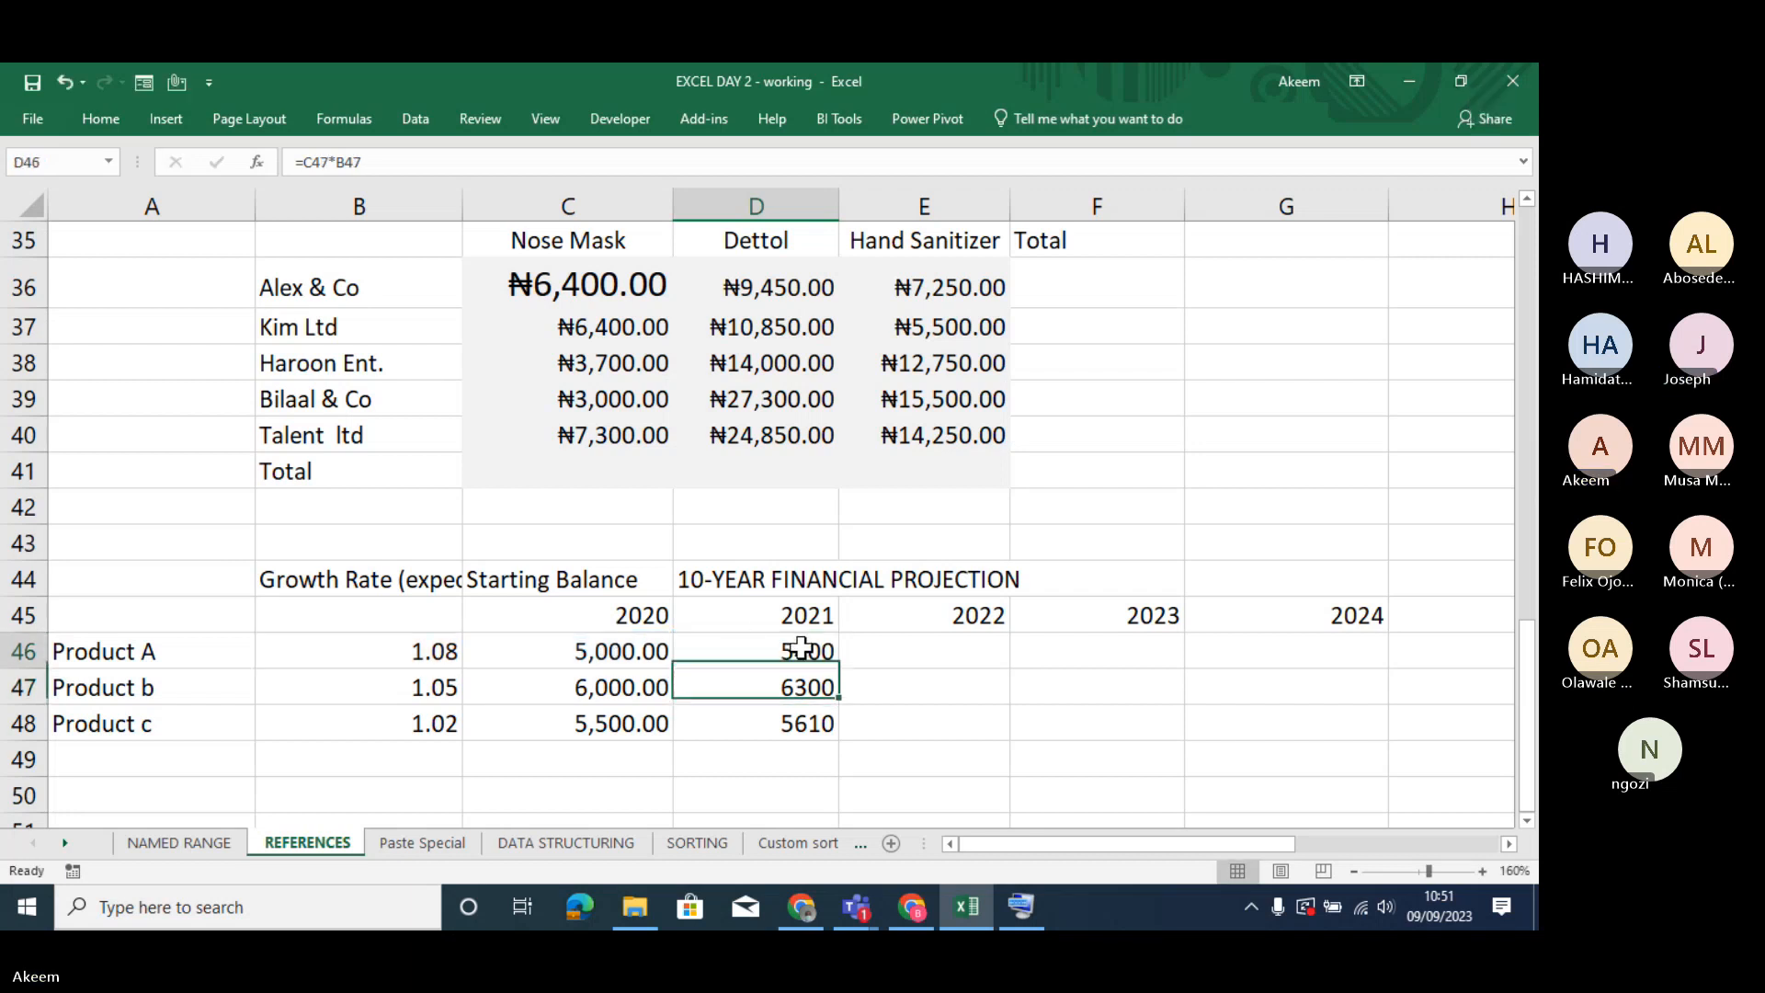
left_click(802, 648)
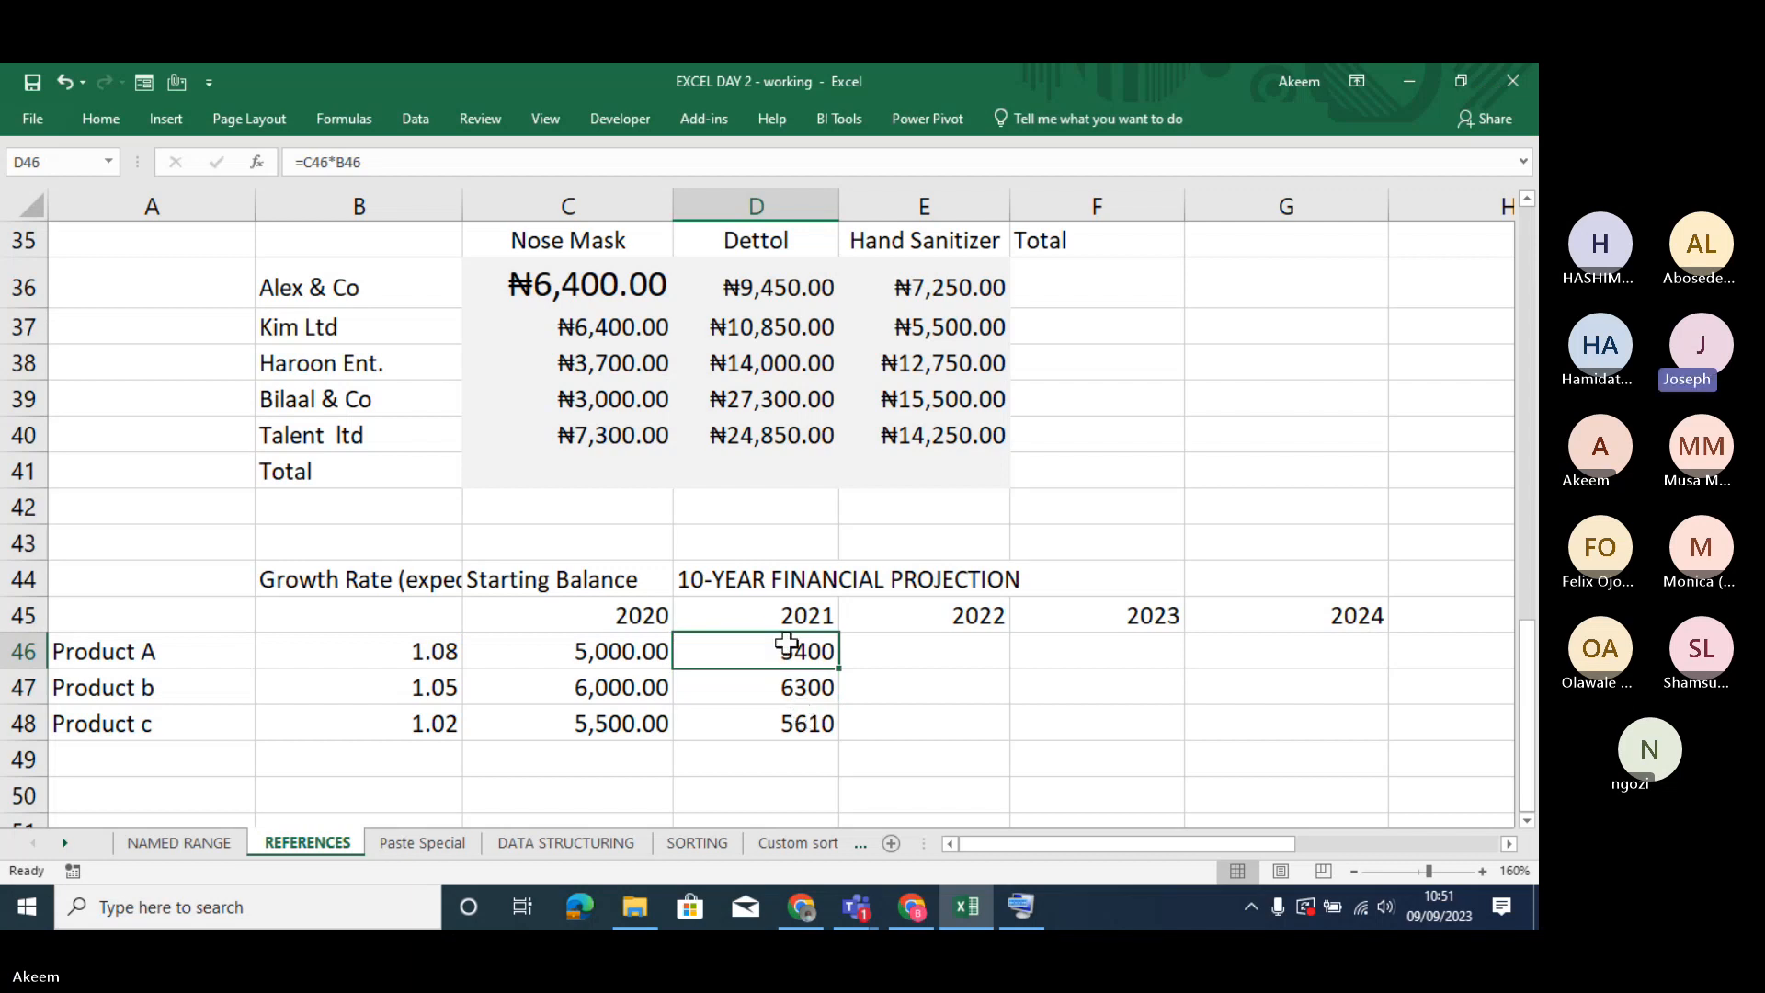
left_click_drag(787, 644, 780, 725)
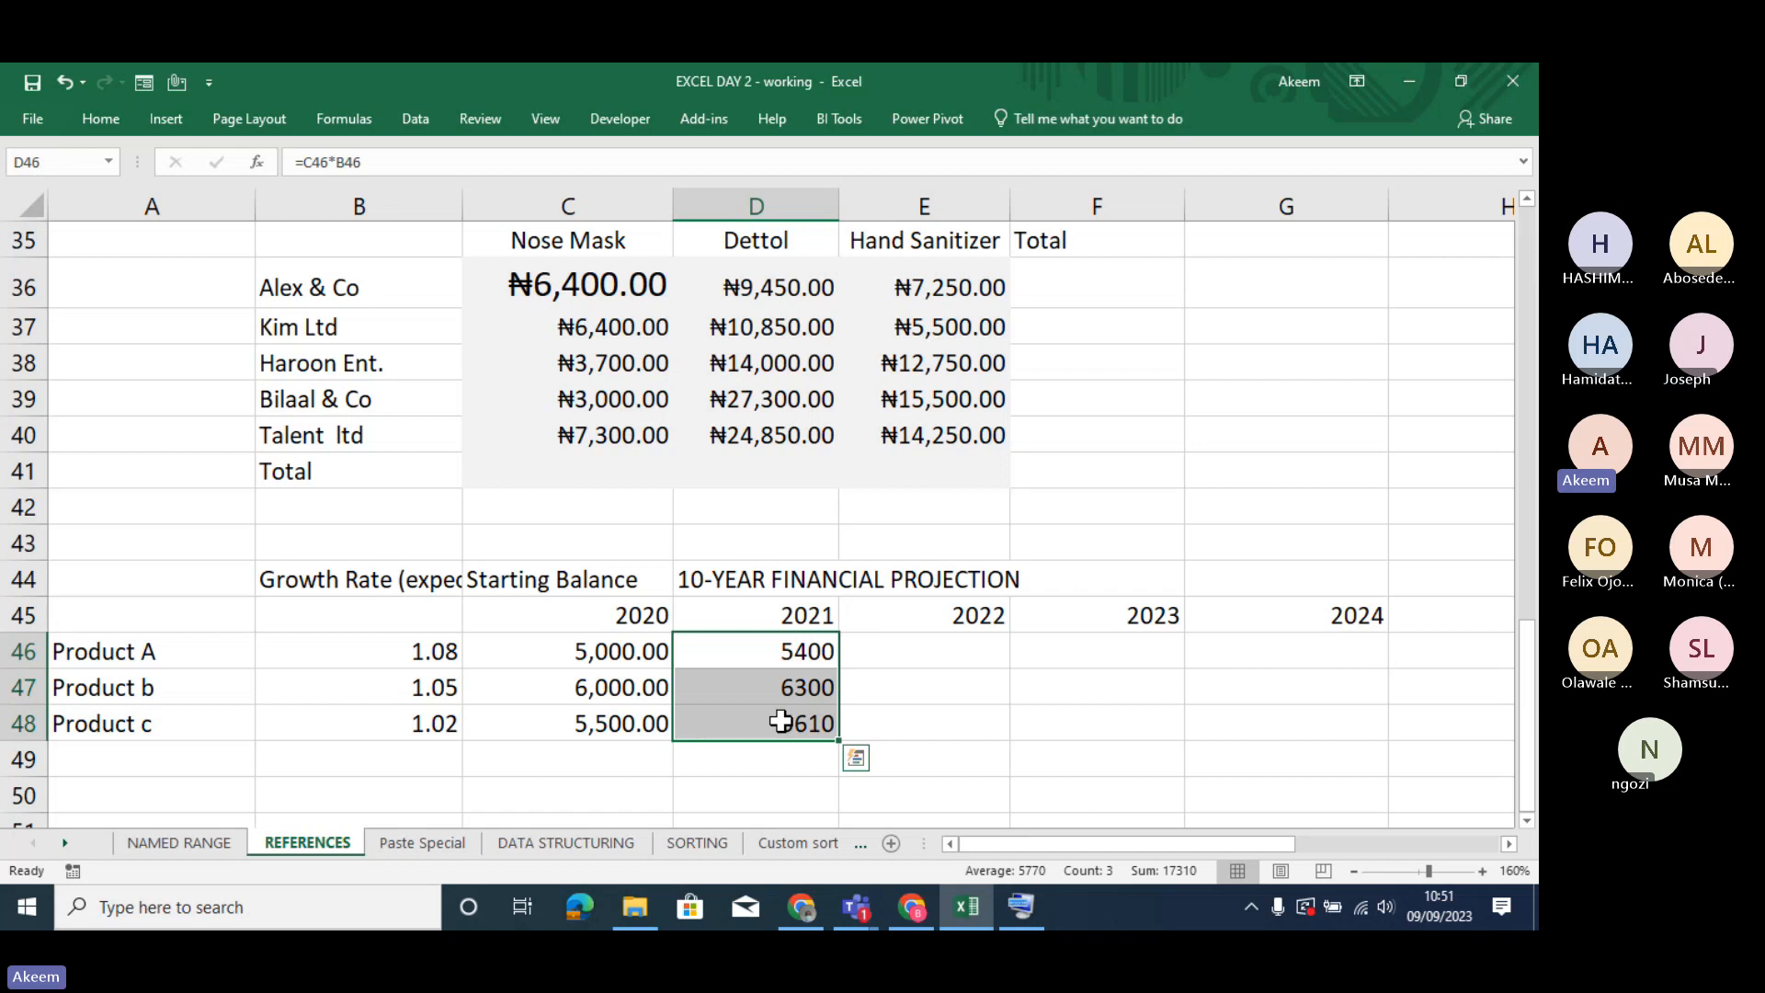
left_click(764, 650)
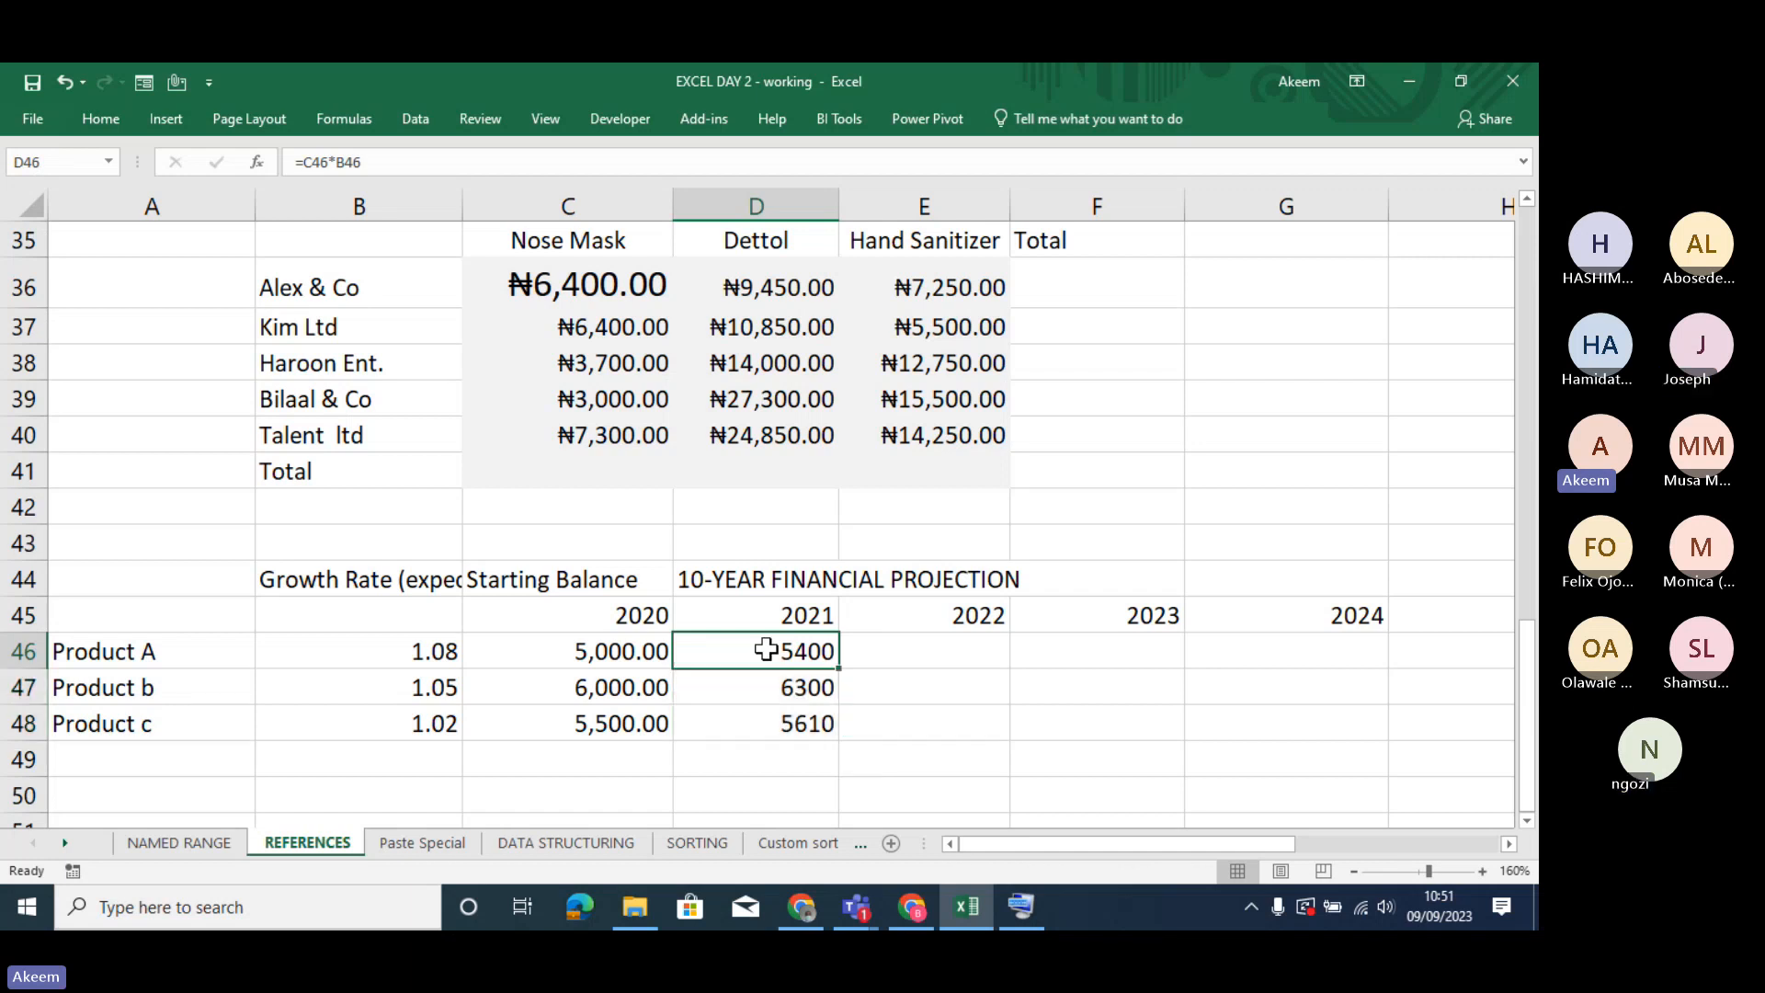
double_click(765, 651)
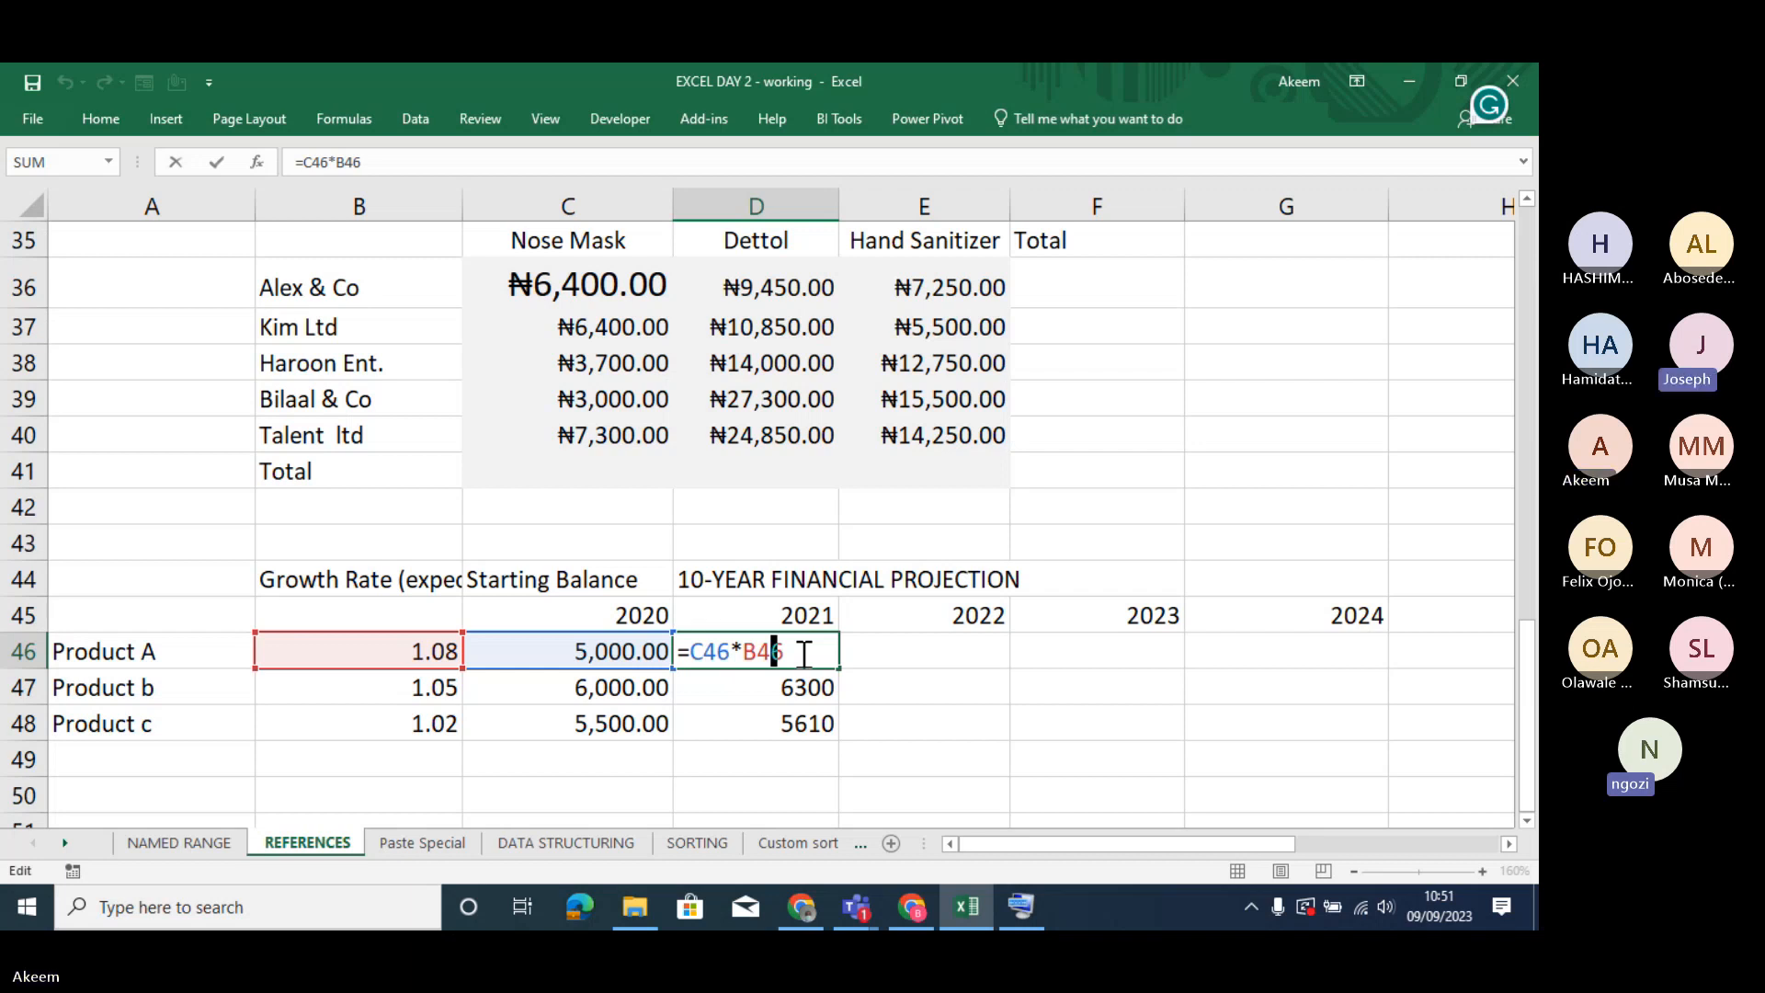
key("Return")
left_click(796, 645)
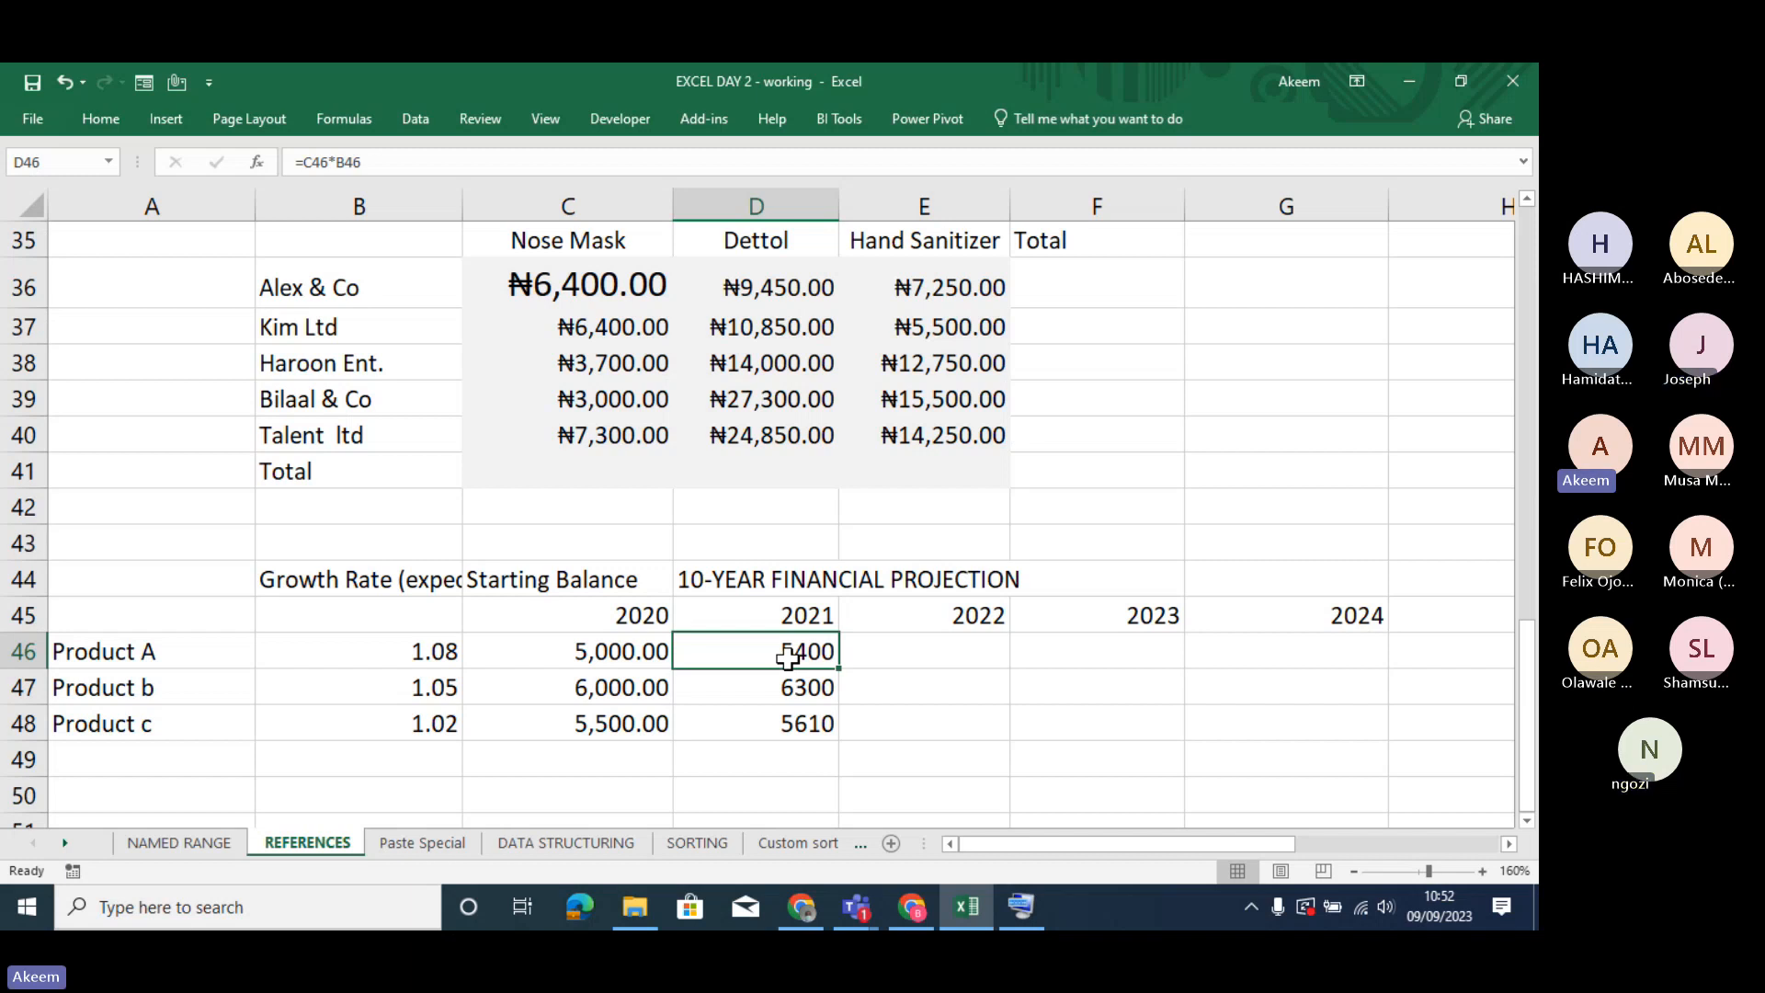
- Compare Product A's growth rate in B46 with the cell references used by the formula in D46
left_click(451, 653)
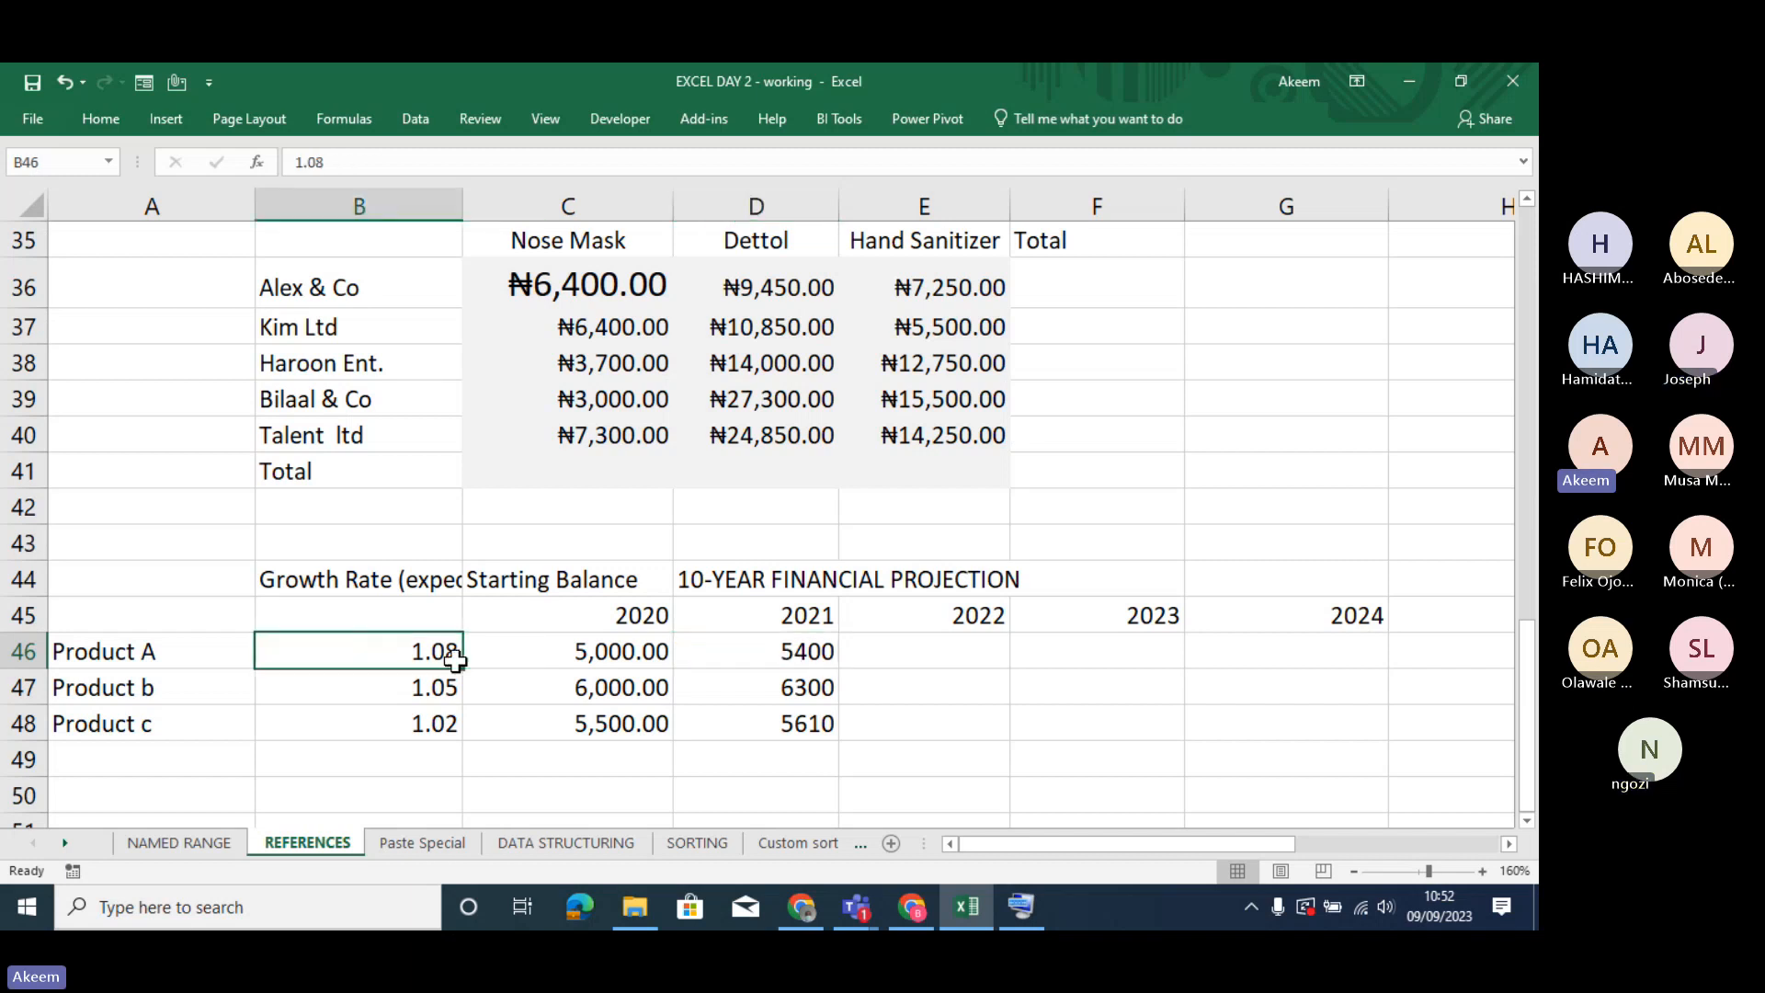
left_click(778, 655)
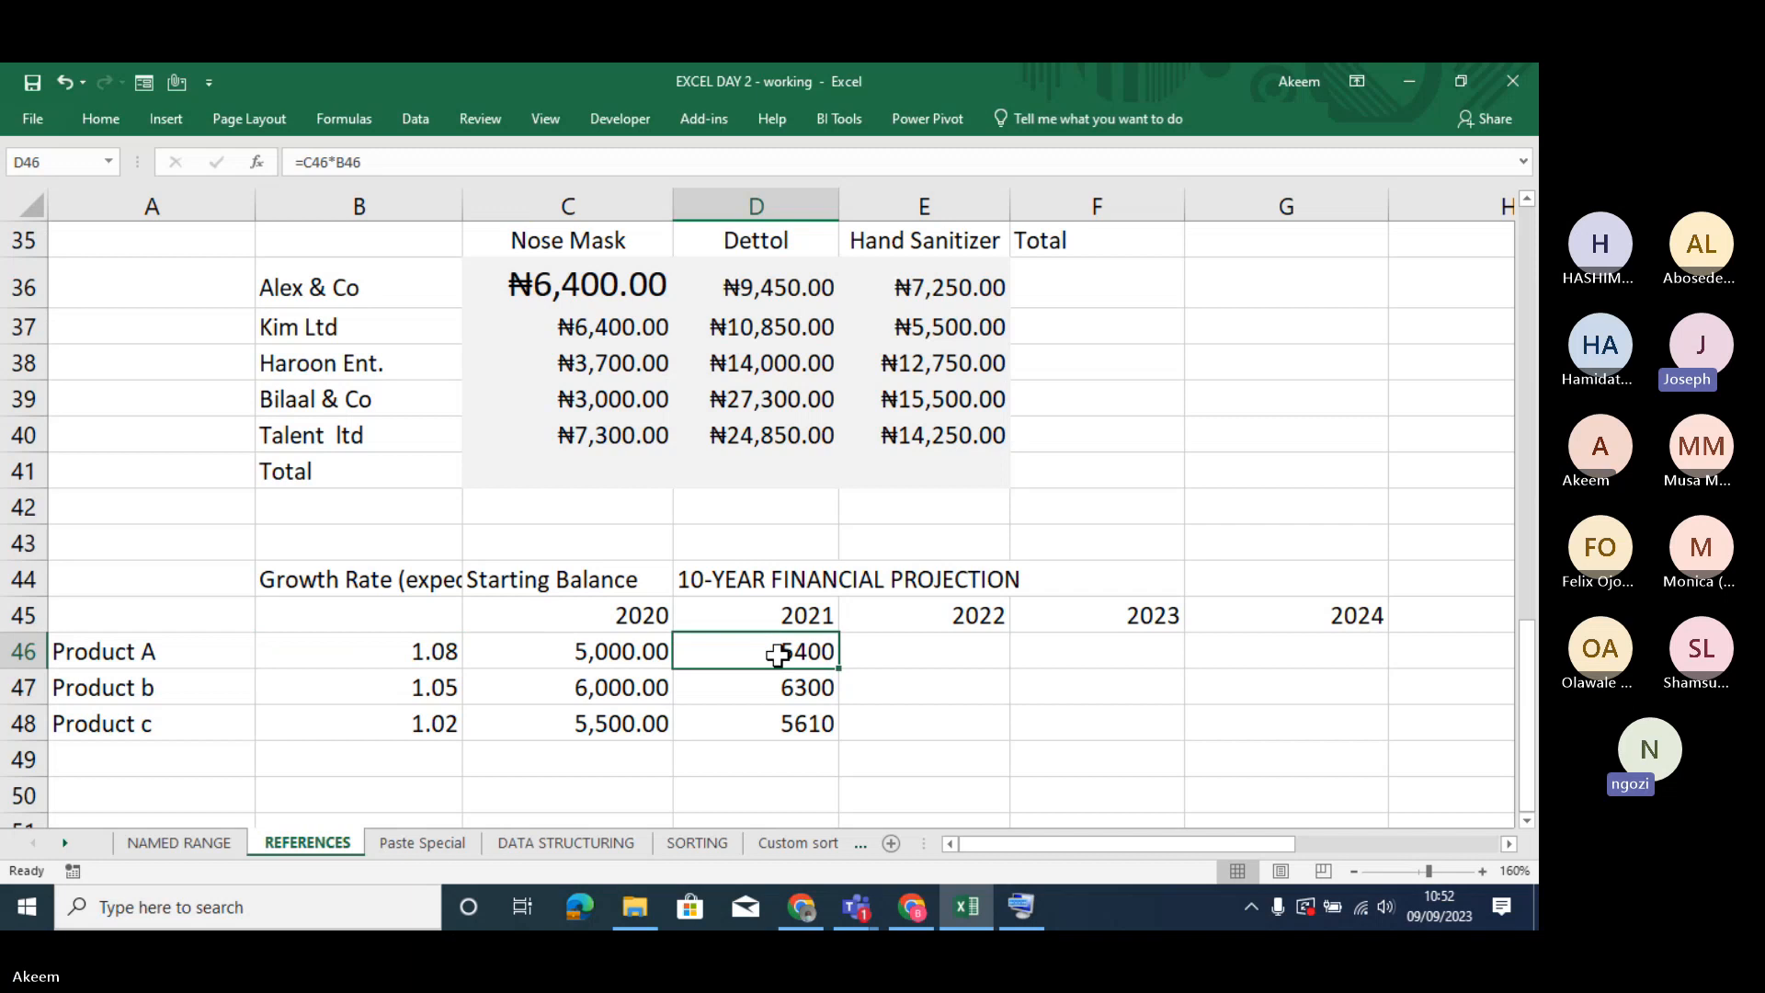
double_click(778, 655)
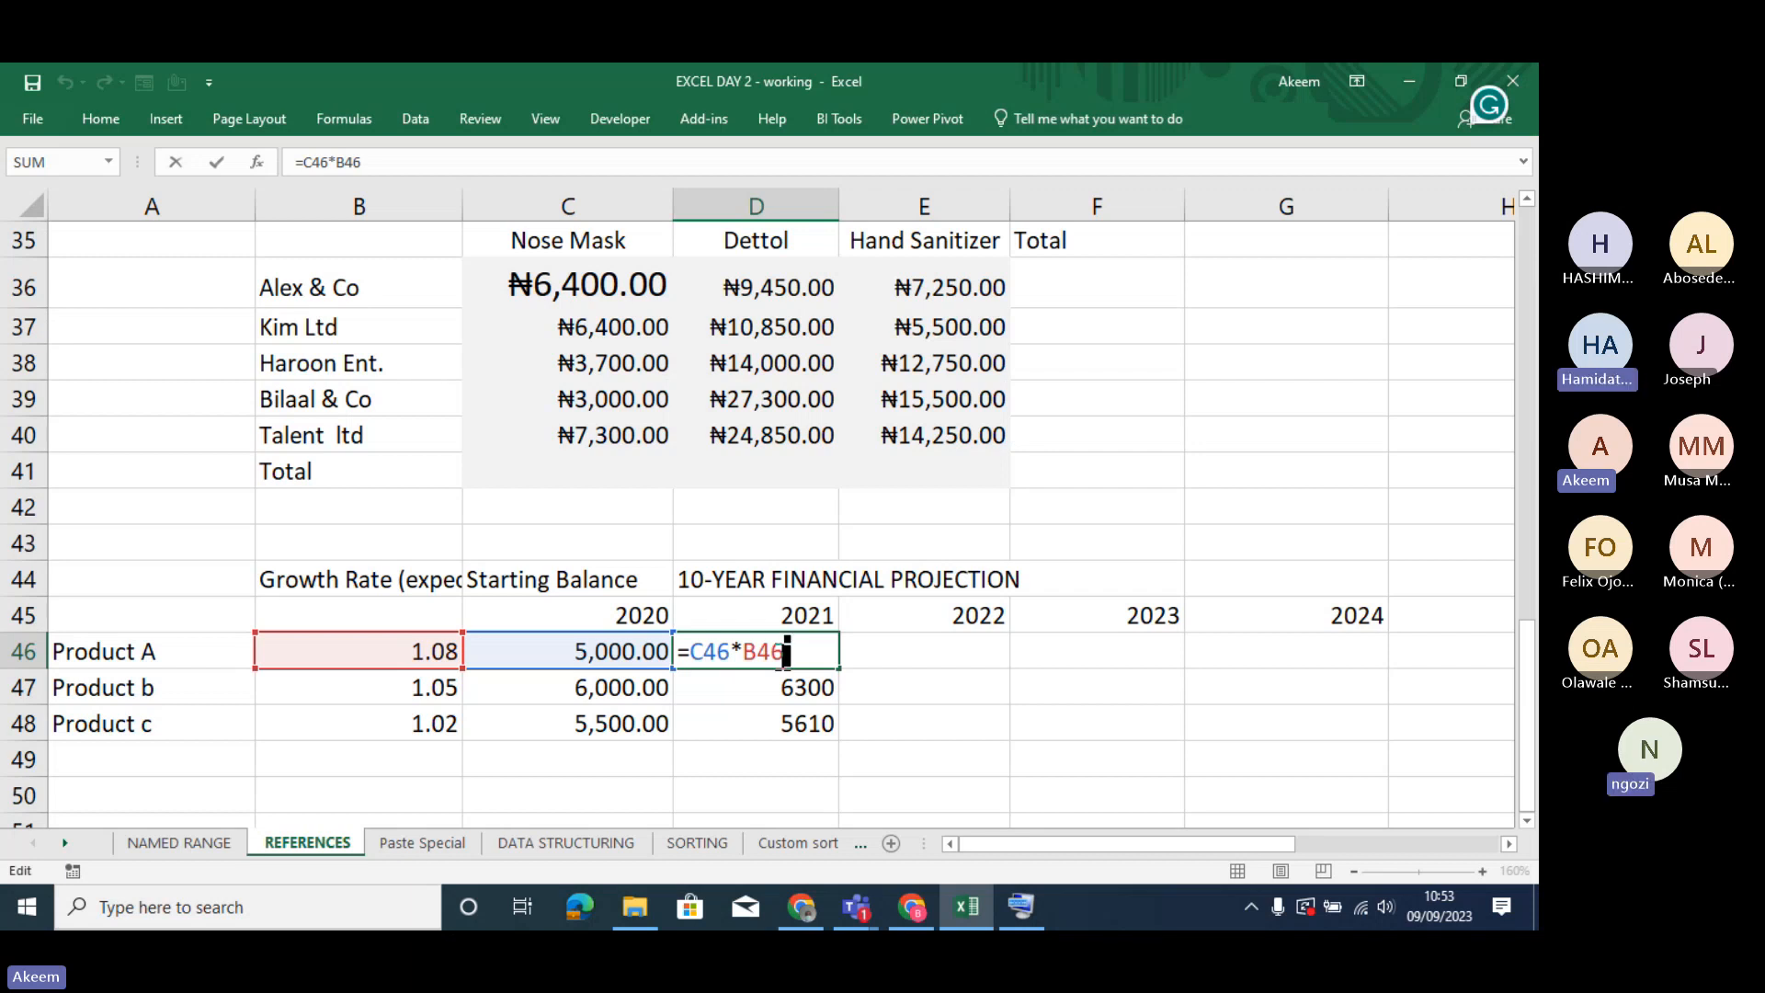
key("Return")
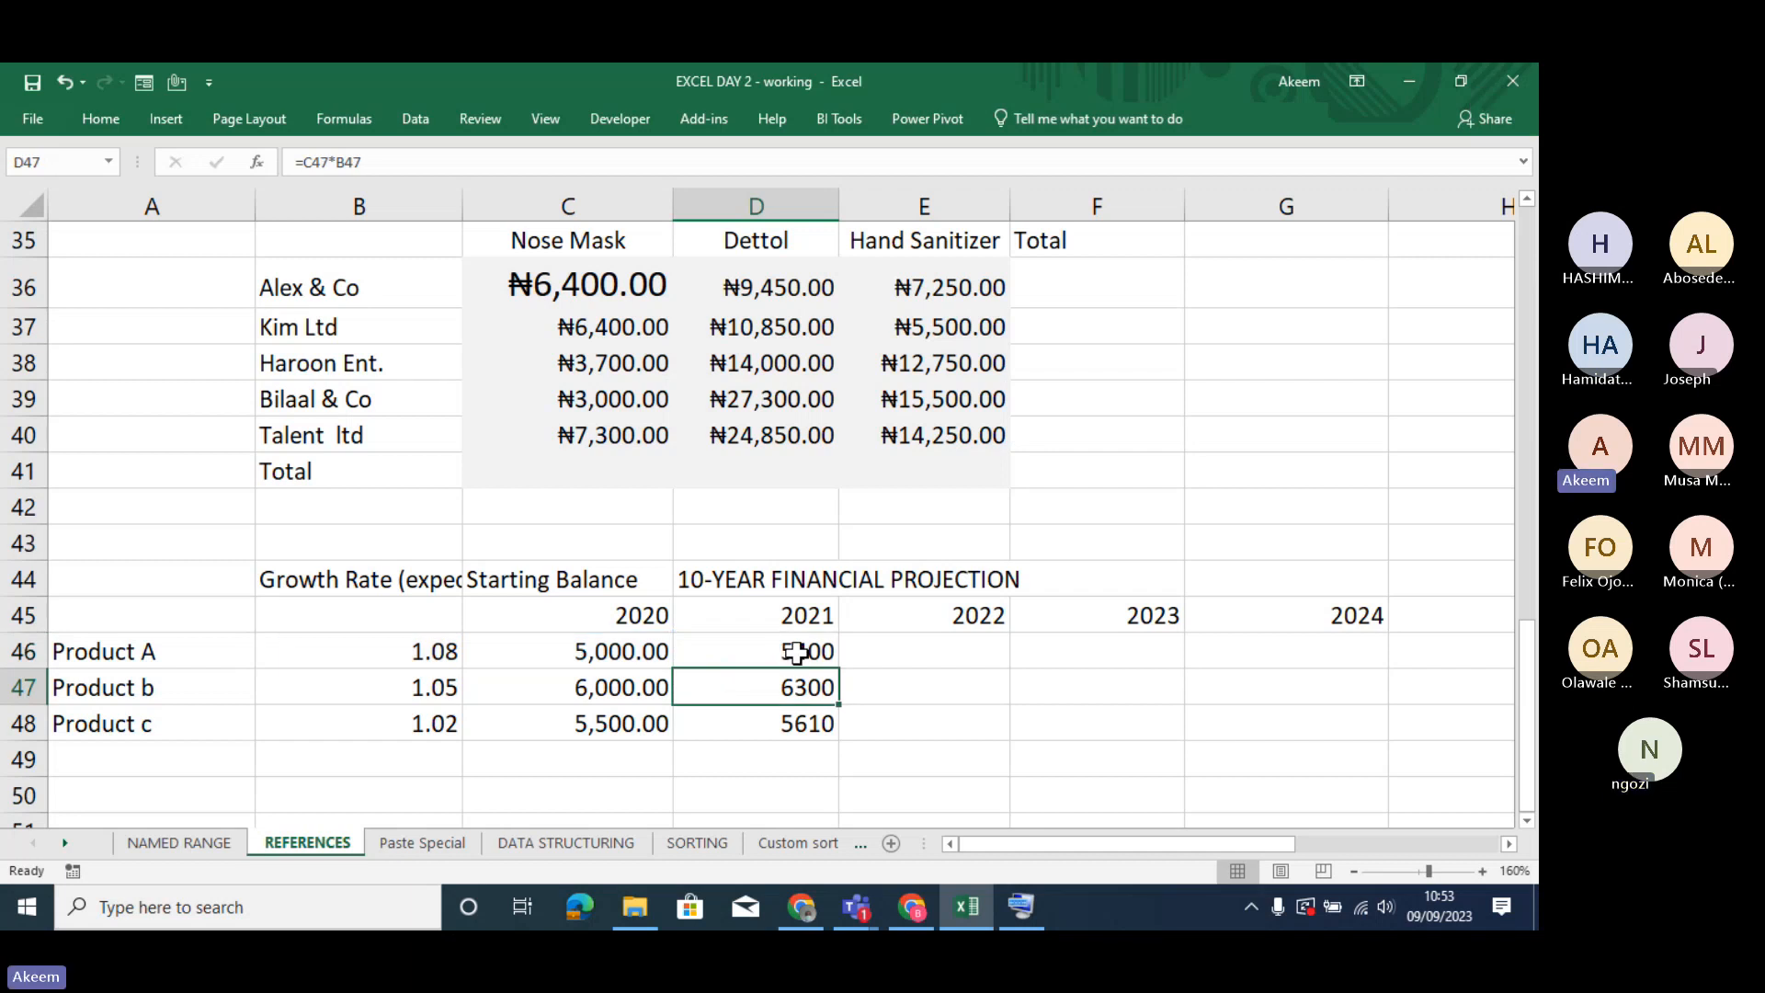
left_click(796, 652)
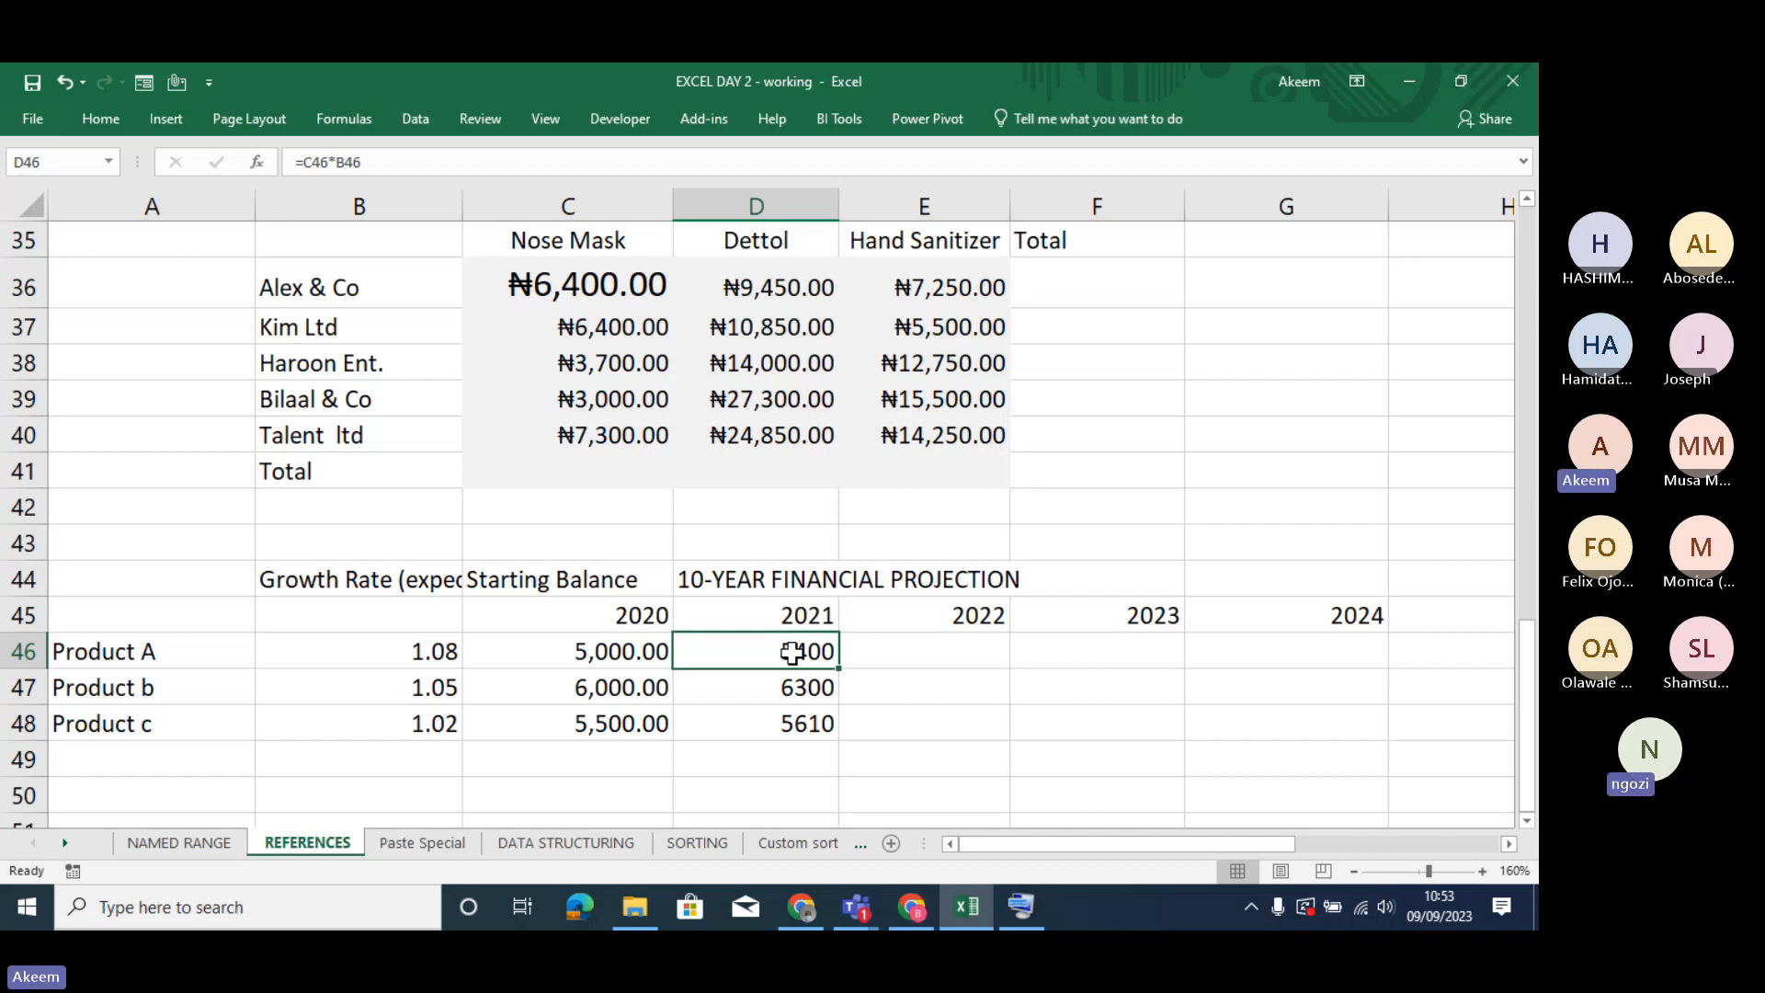
double_click(792, 652)
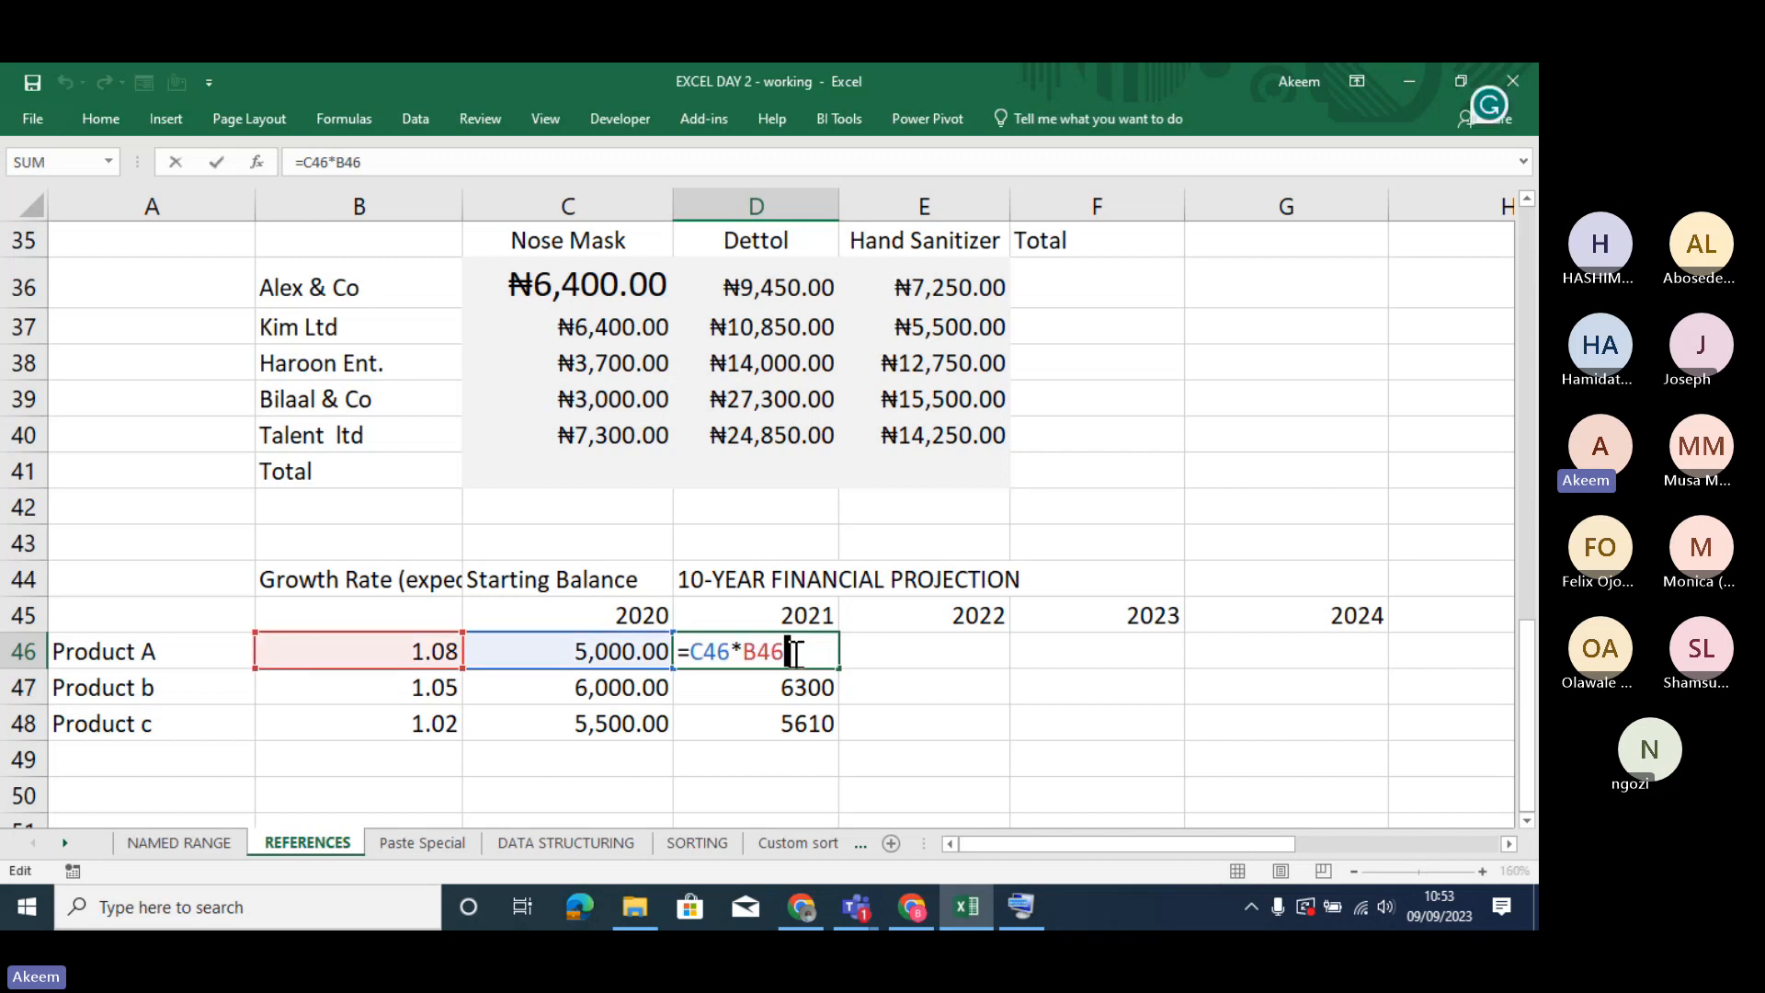
key("ctrl+Return")
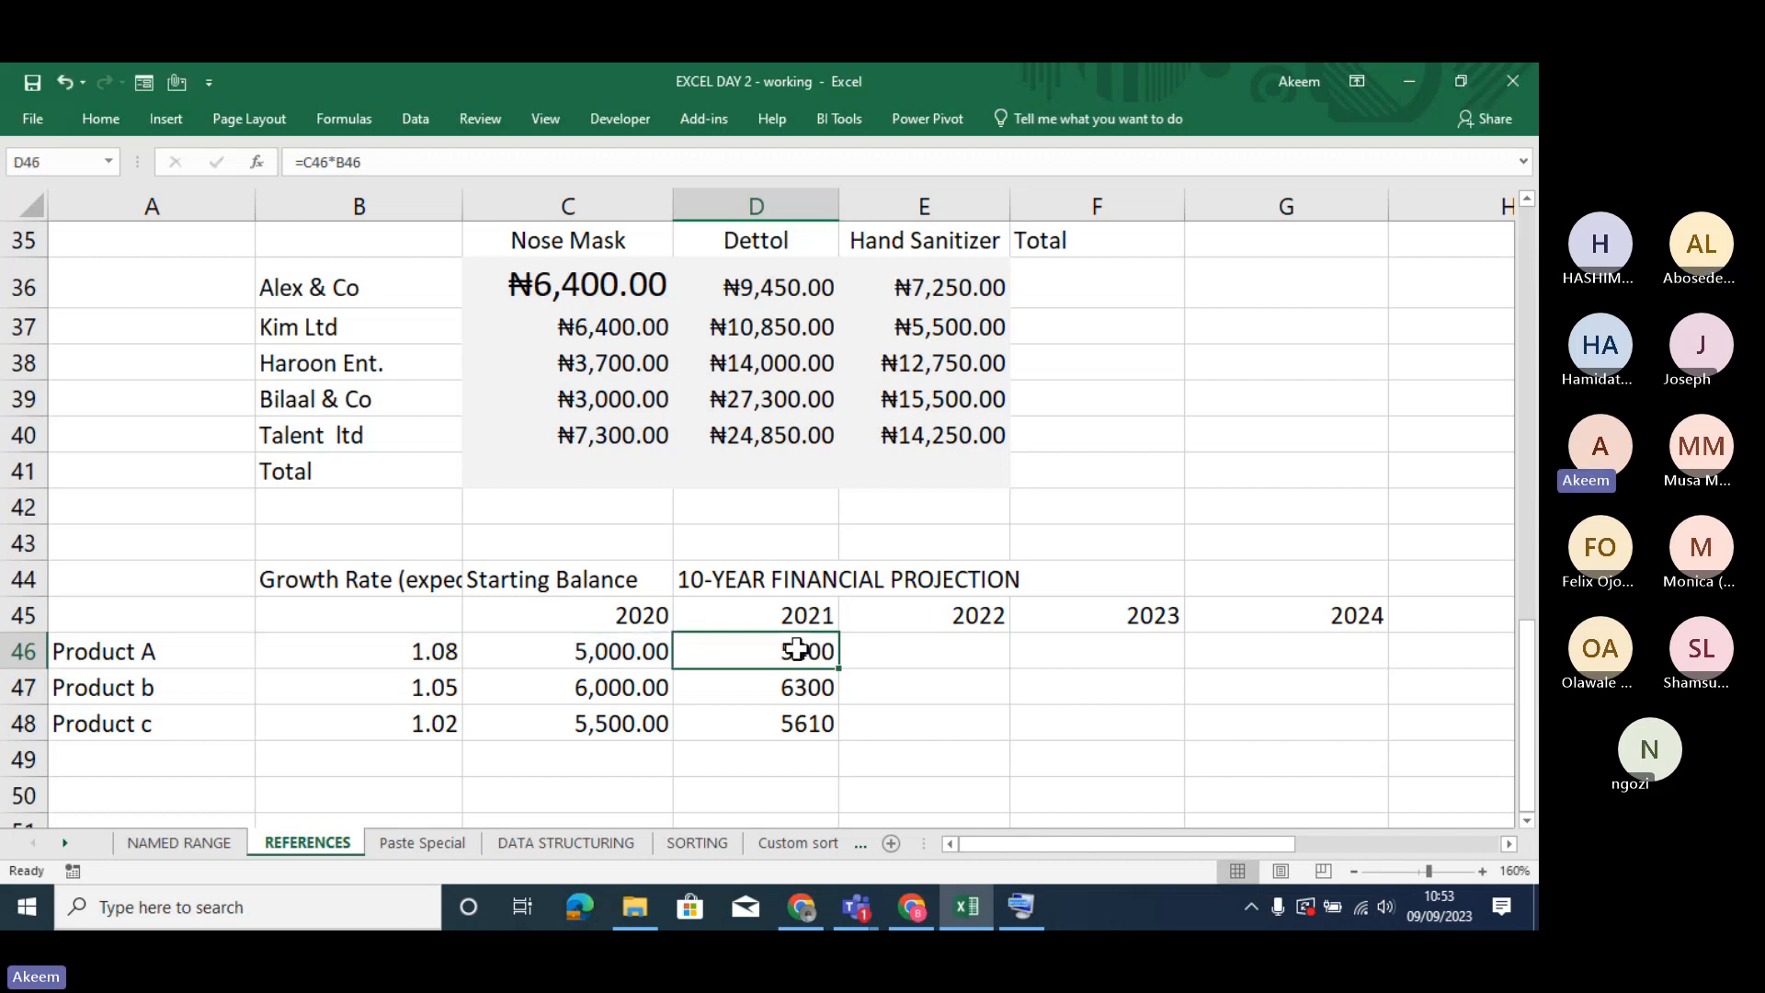
- Review the 2021 results in D46:D48 and check which cells Product b's formula in D47 references
left_click_drag(810, 648, 813, 719)
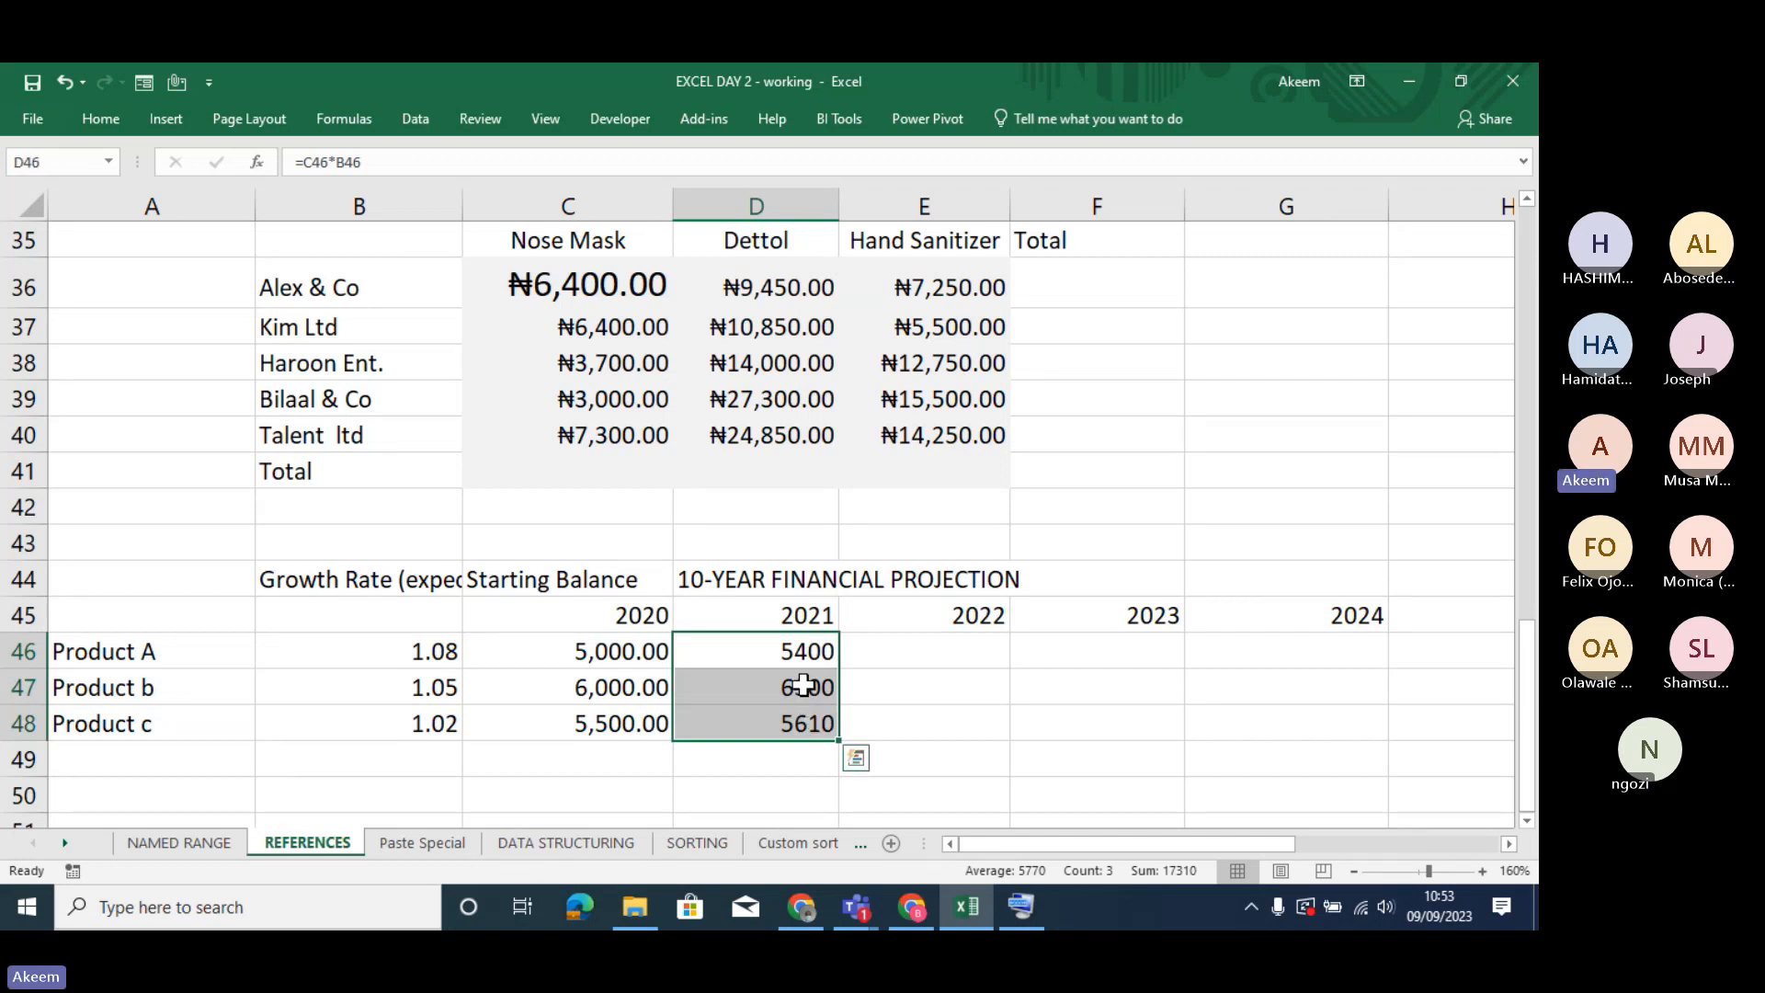
double_click(803, 685)
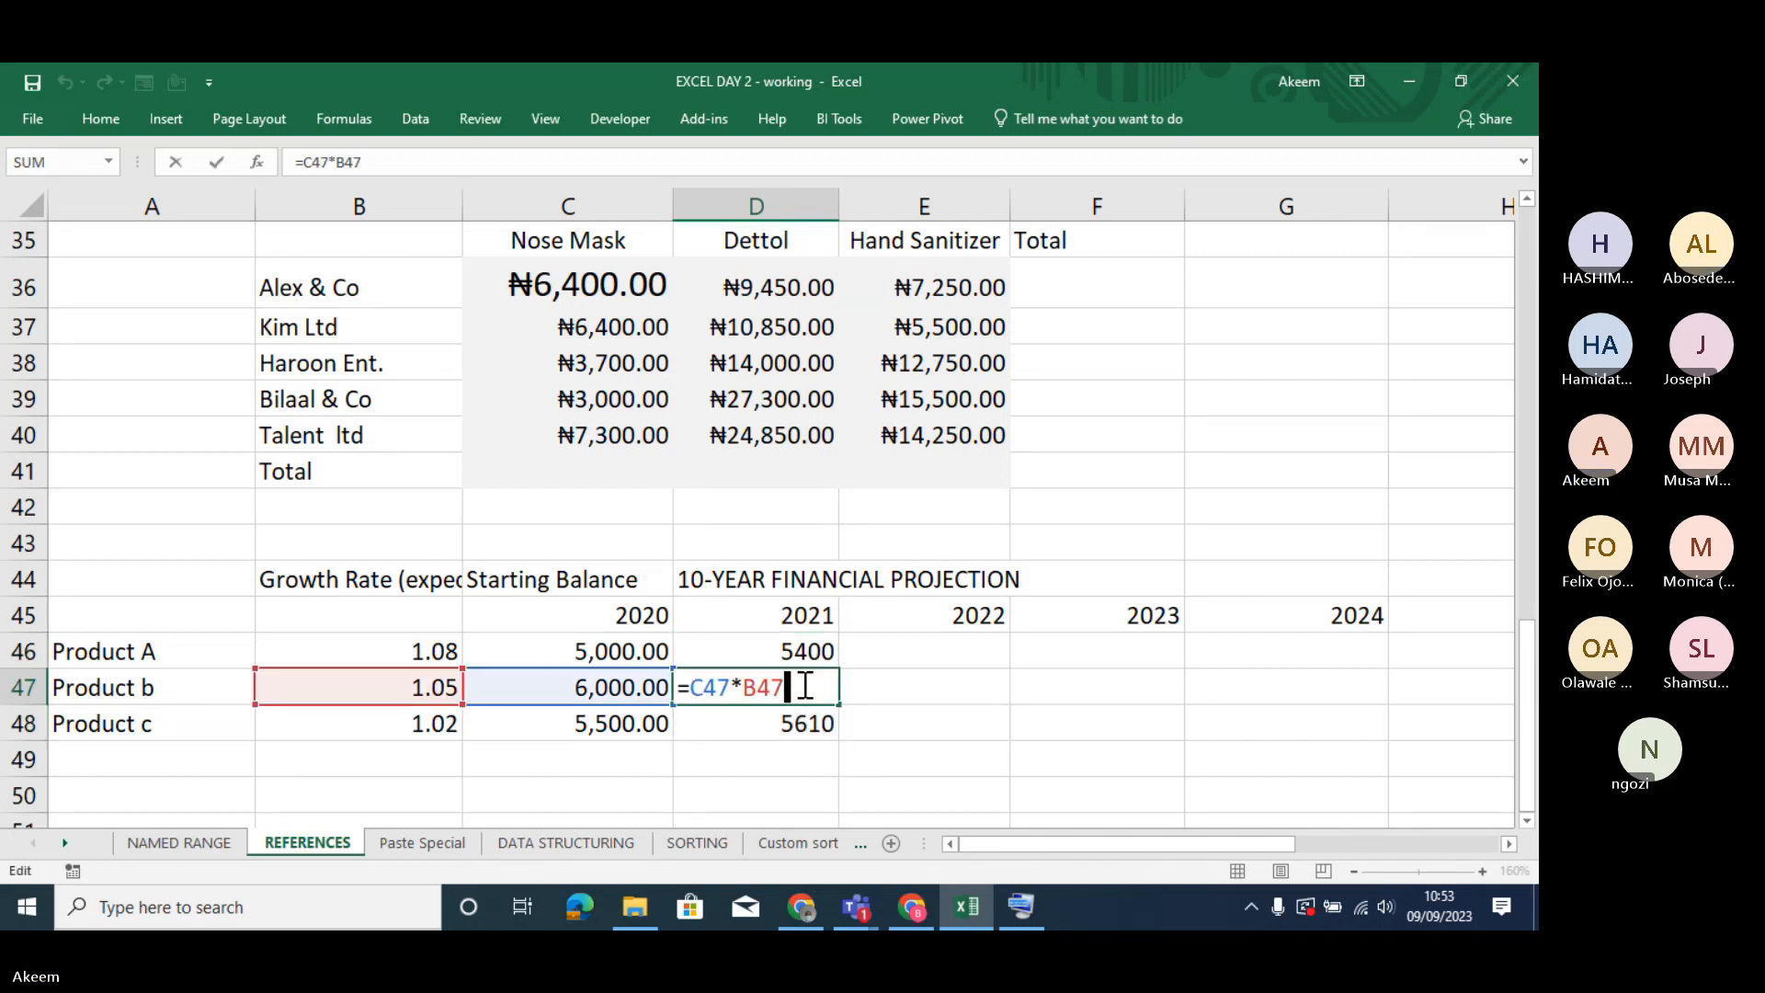
key("Return")
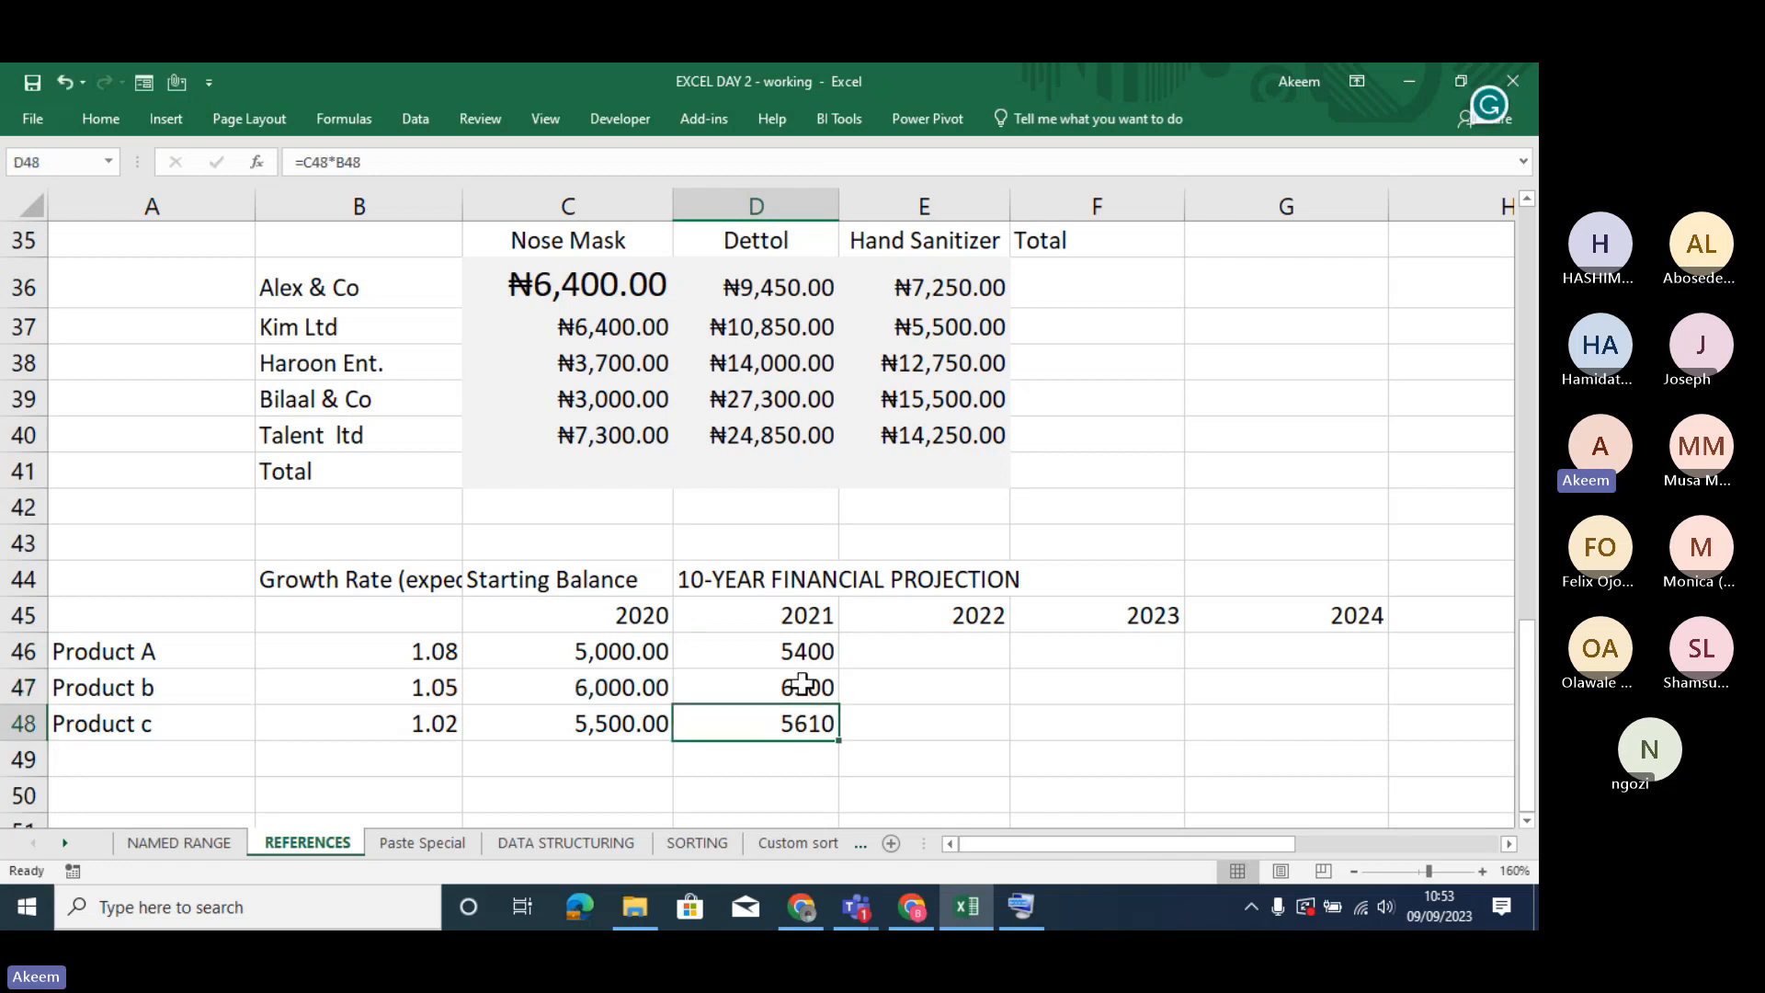
left_click_drag(802, 651, 808, 717)
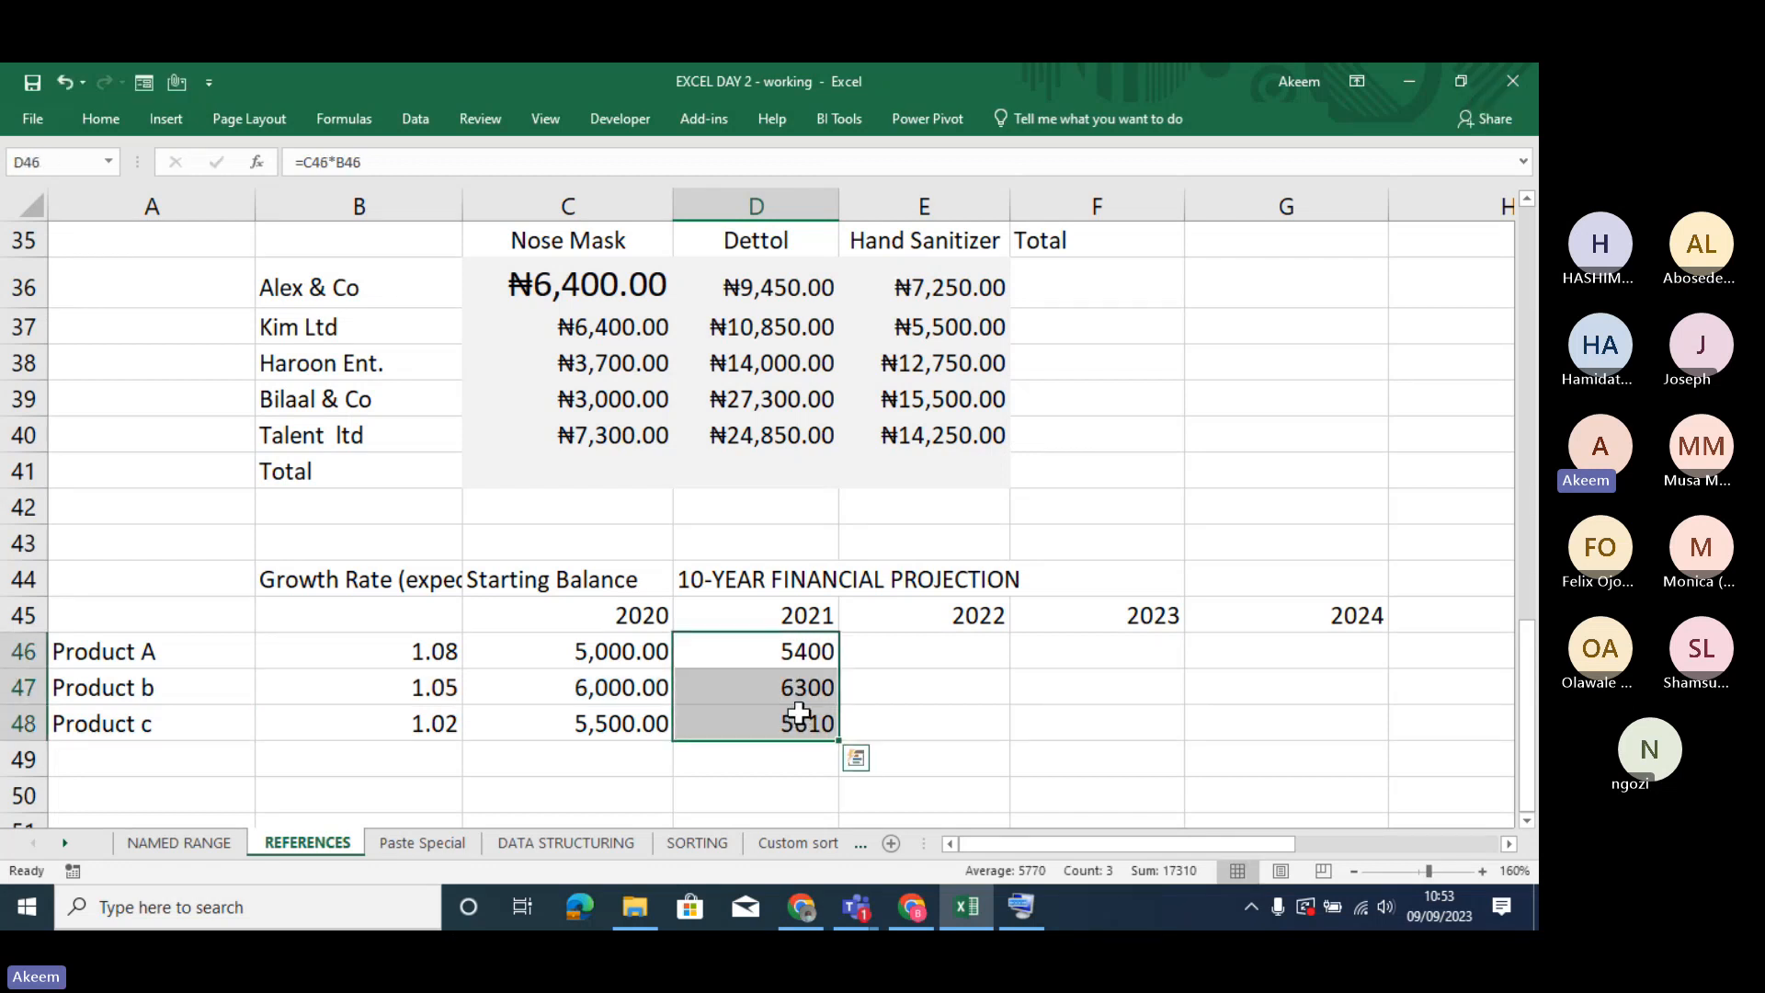
left_click_drag(780, 655, 783, 726)
key("ctrl+q")
left_click(812, 792)
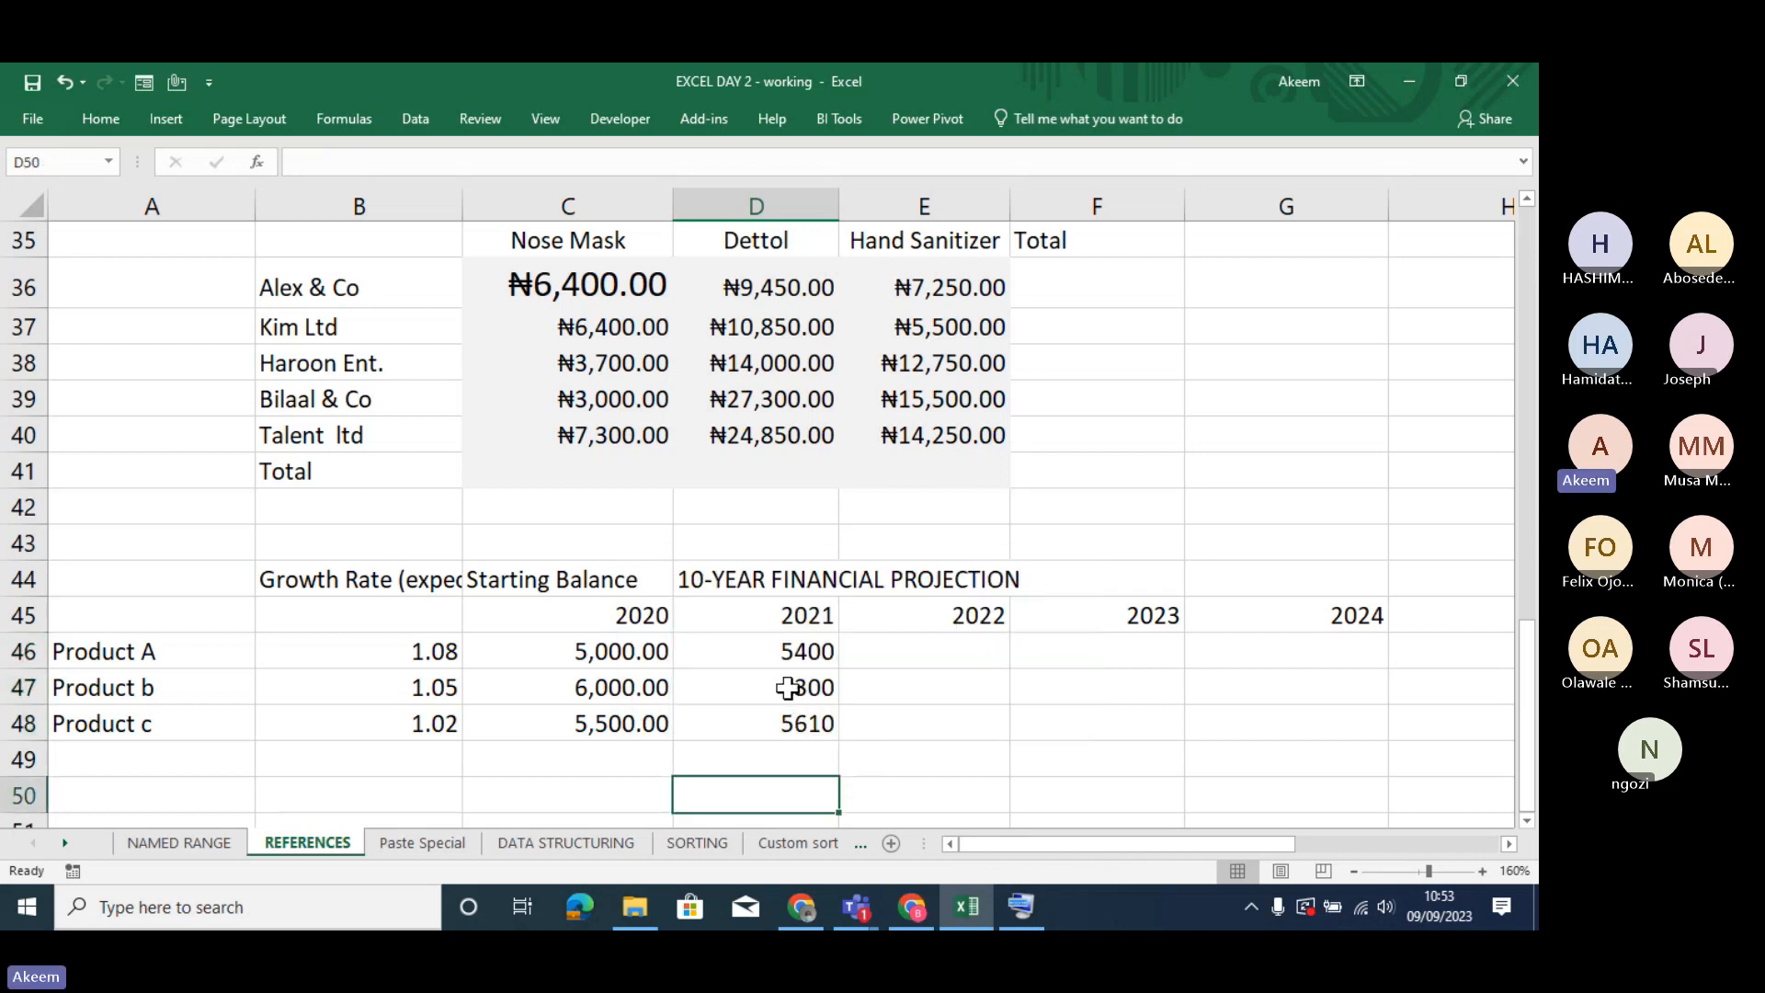
- Clear the 2021 formulas in D47:D48 and fill the formula from D46 down through D48 again
left_click(788, 691)
left_click_drag(787, 690, 788, 725)
key("Delete")
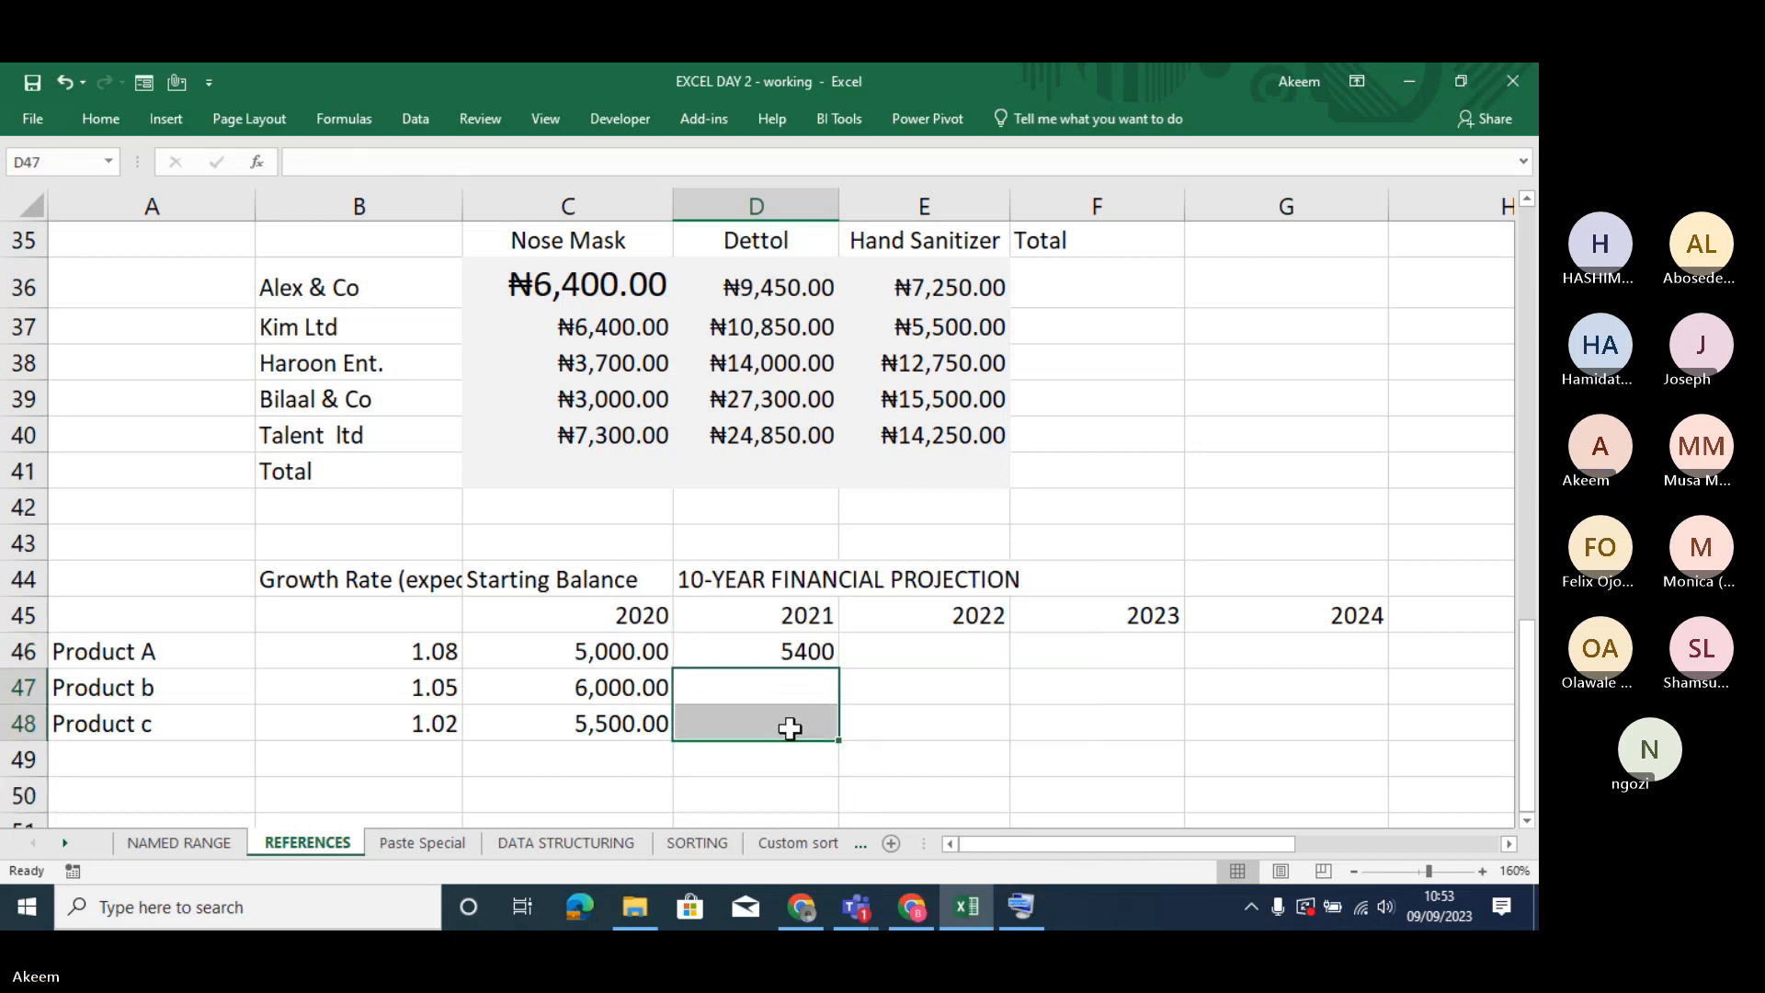
left_click_drag(788, 636, 785, 714)
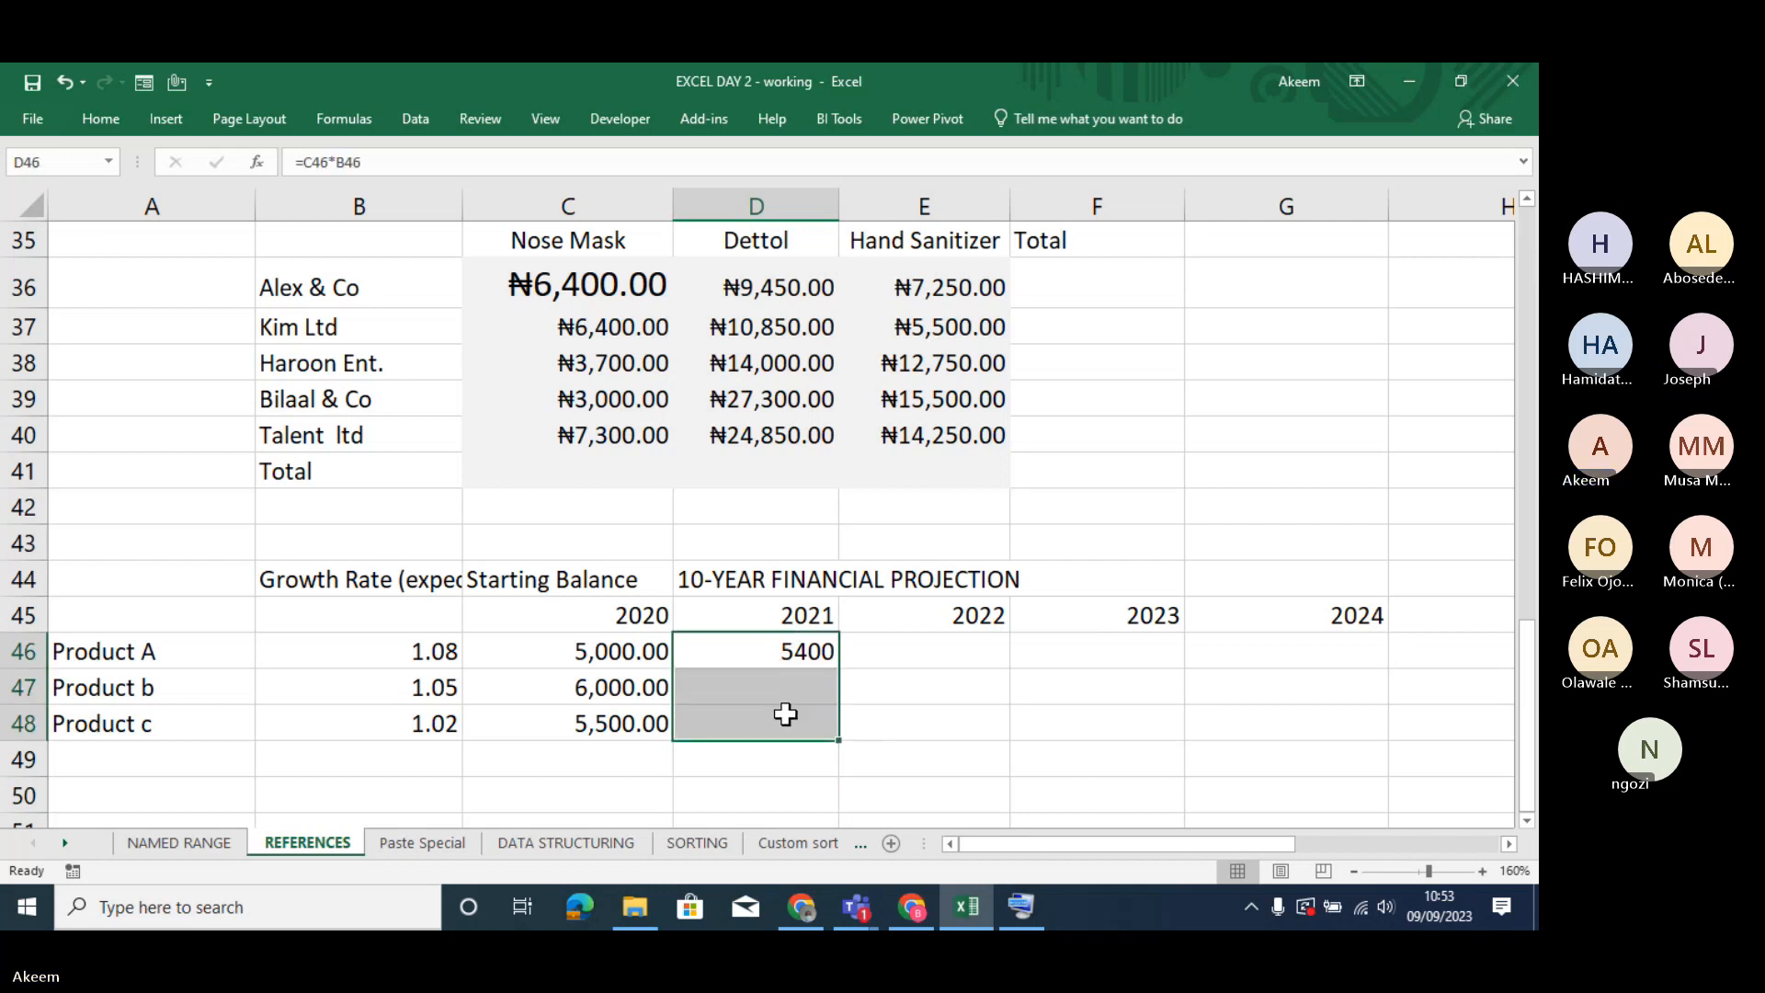
key("ctrl+d")
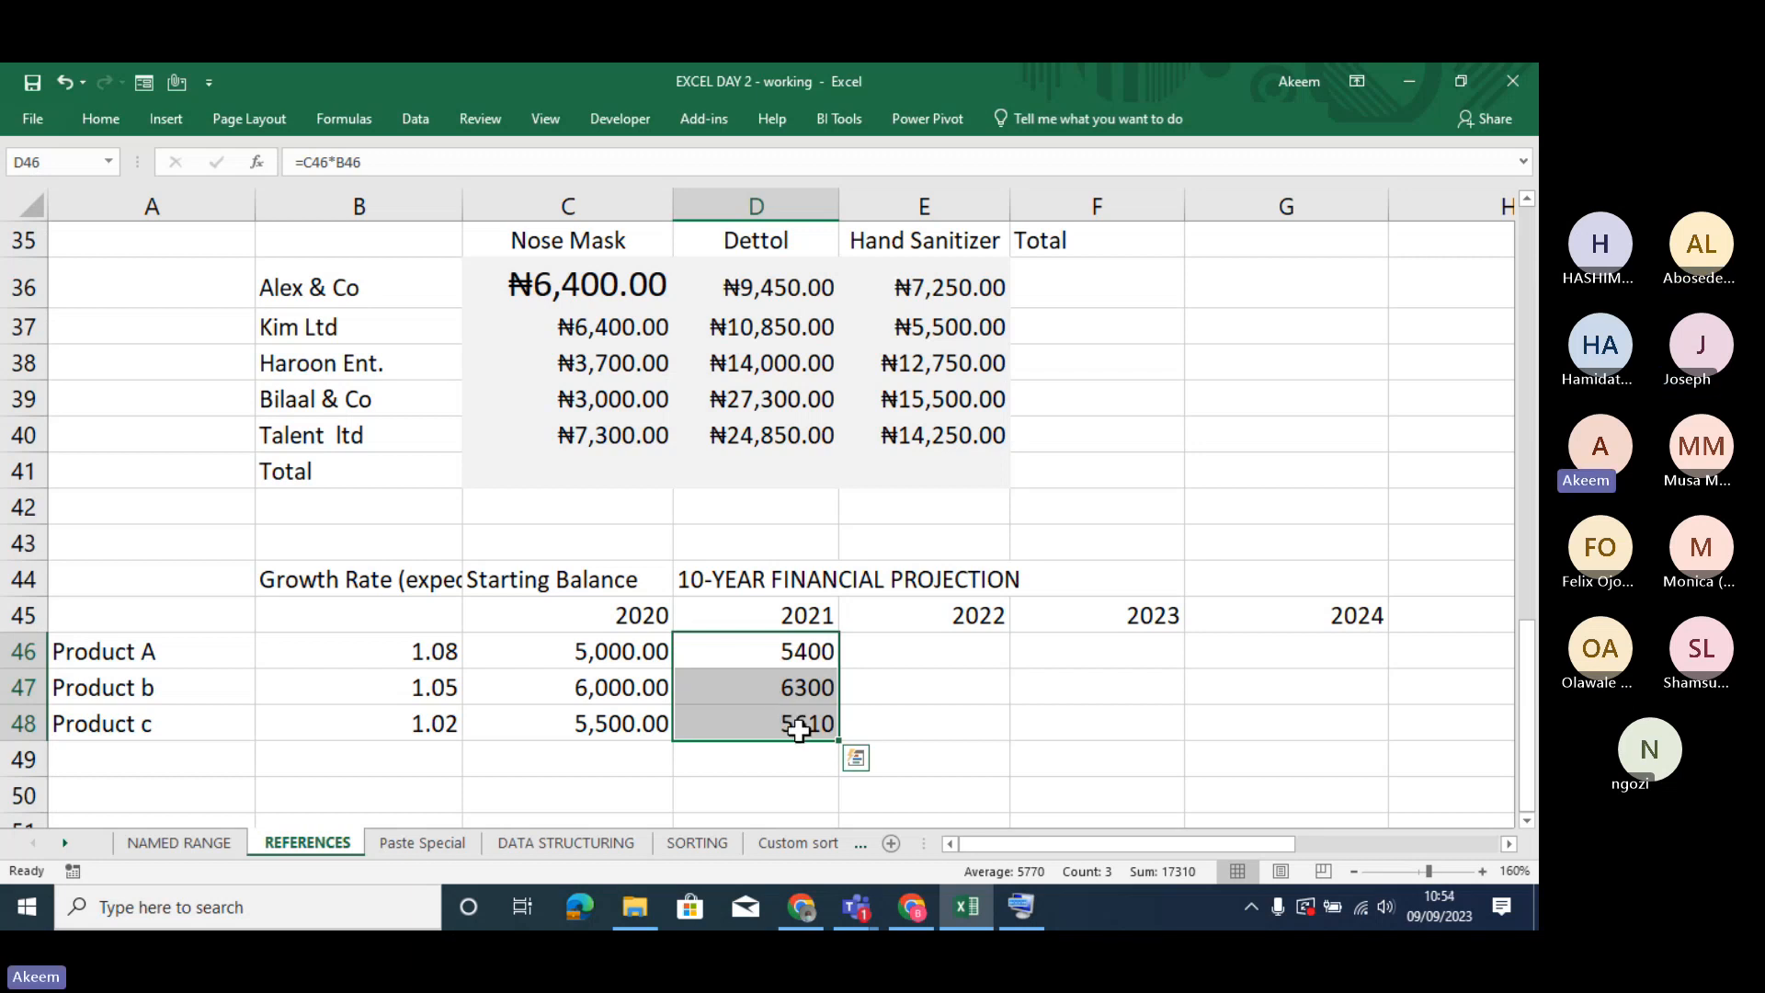
- Try filling Product A's 2021 formula from D46 across into E46 for 2022, and clear E46
left_click(808, 654)
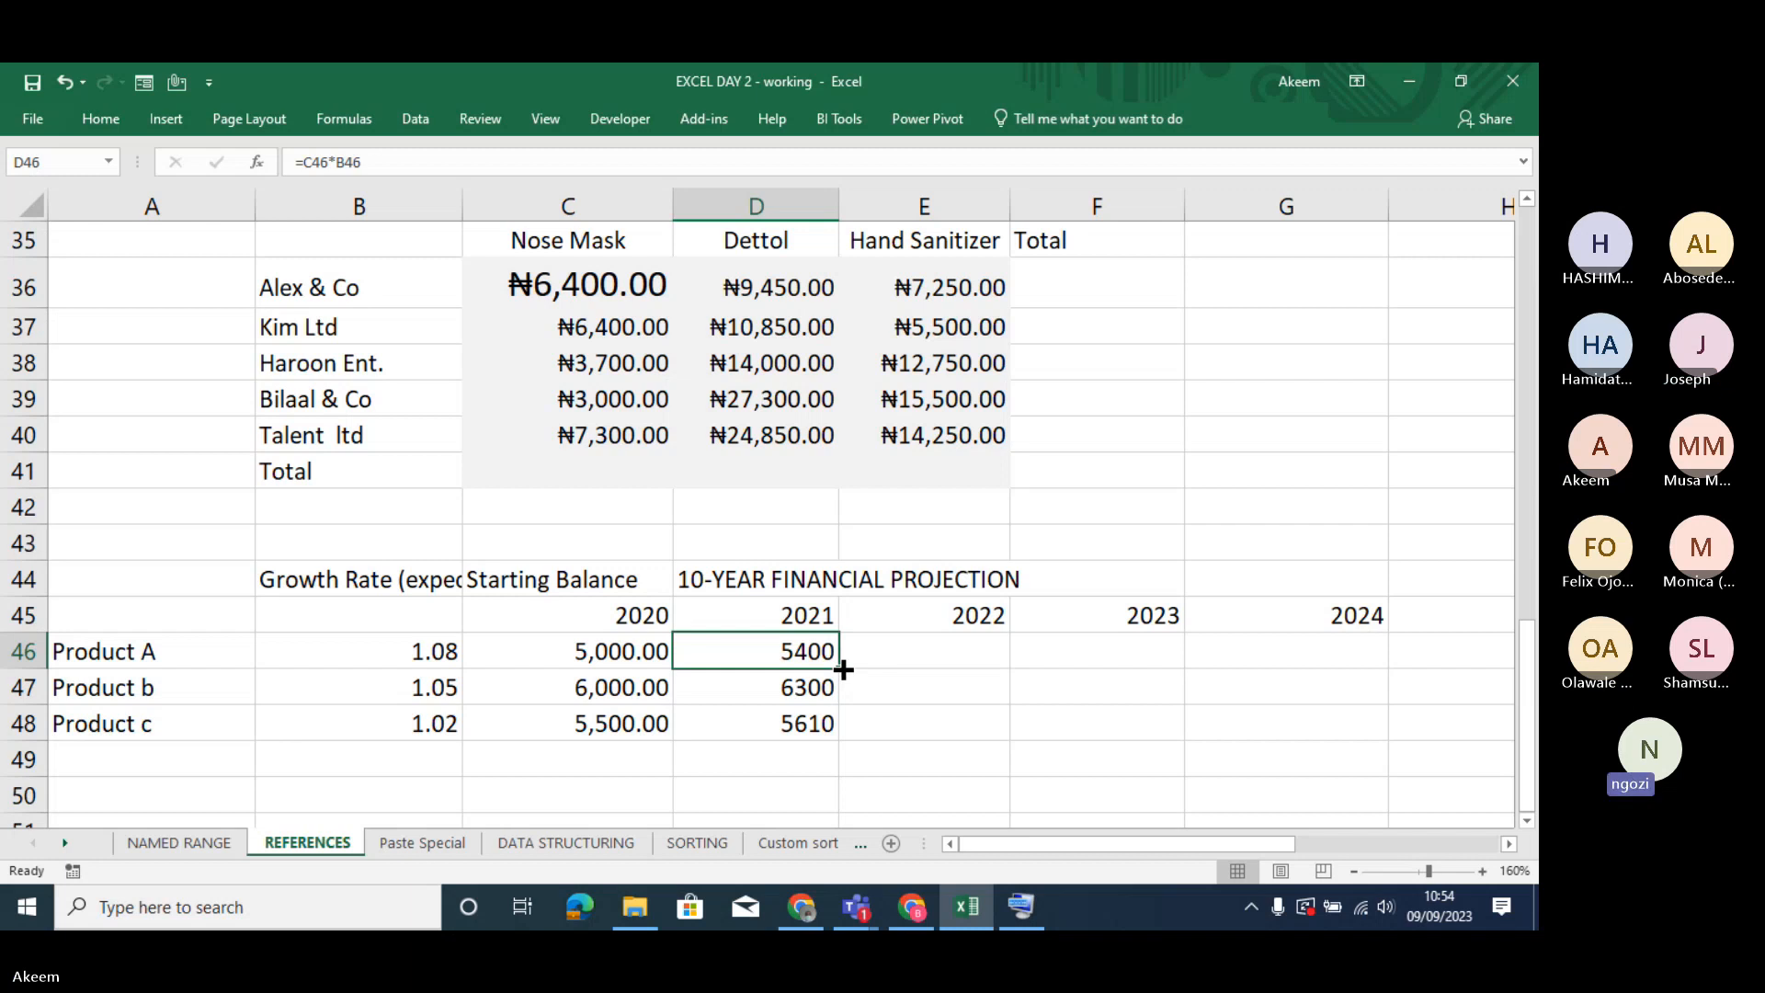
left_click_drag(843, 669, 1002, 667)
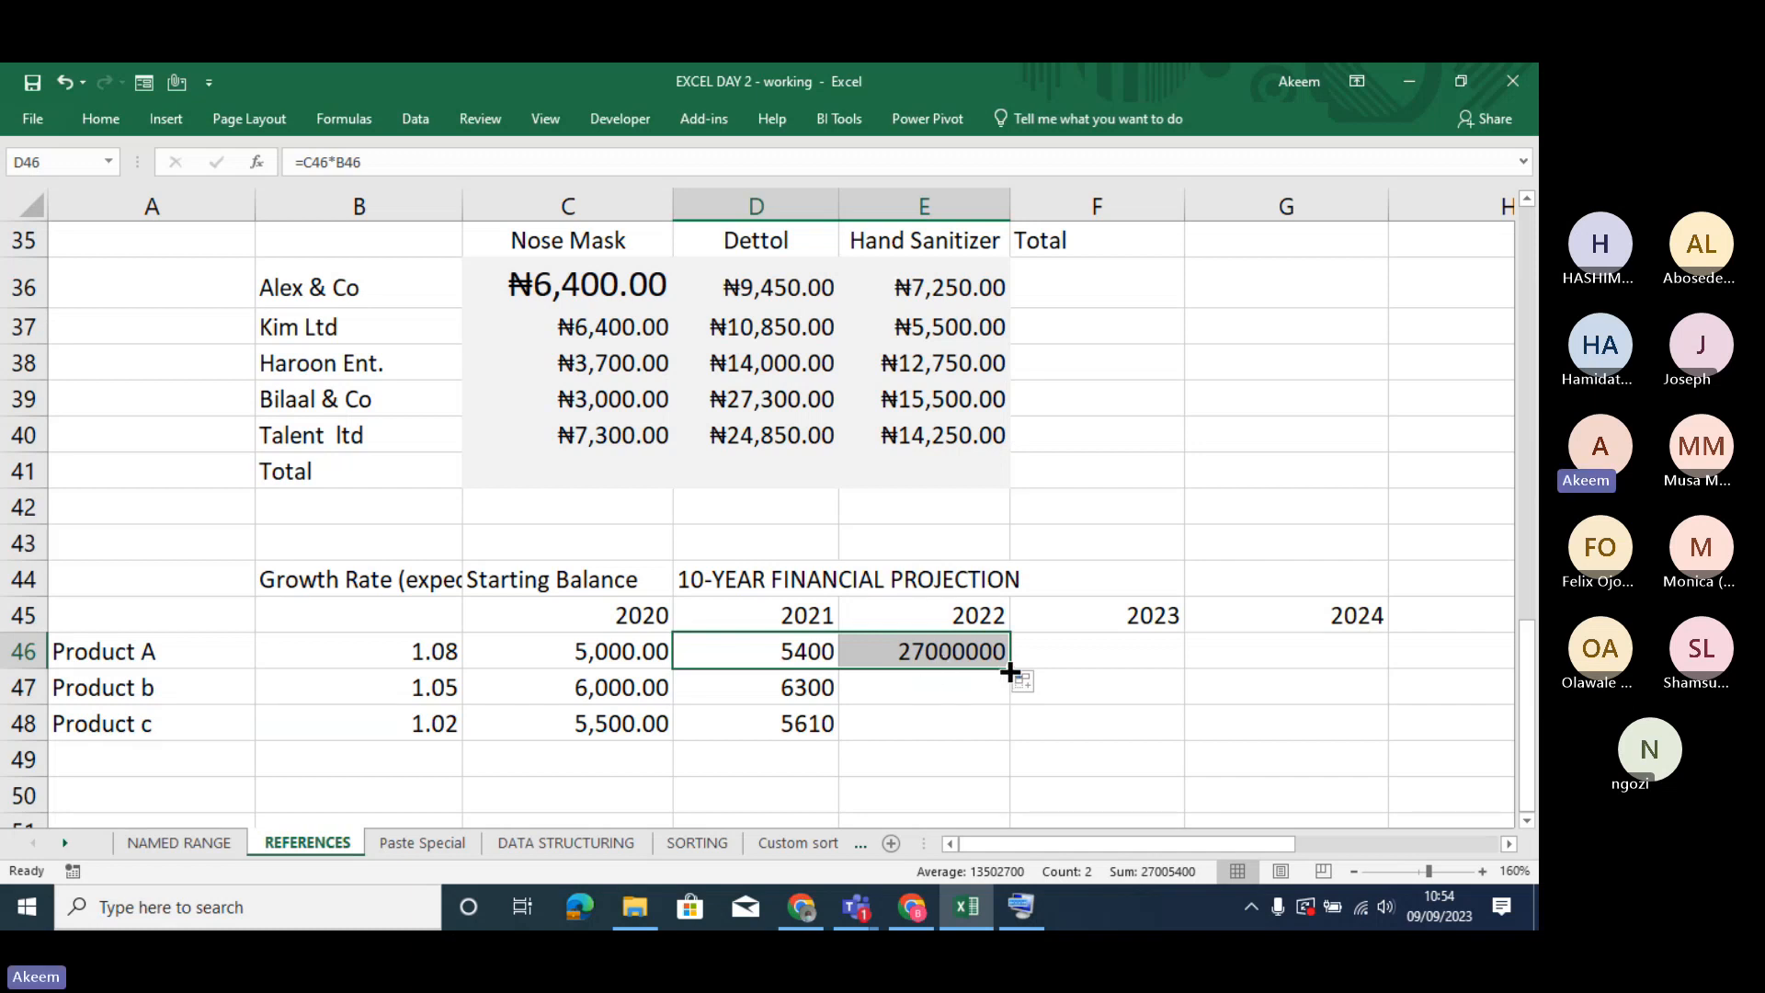
left_click(982, 650)
key("Delete")
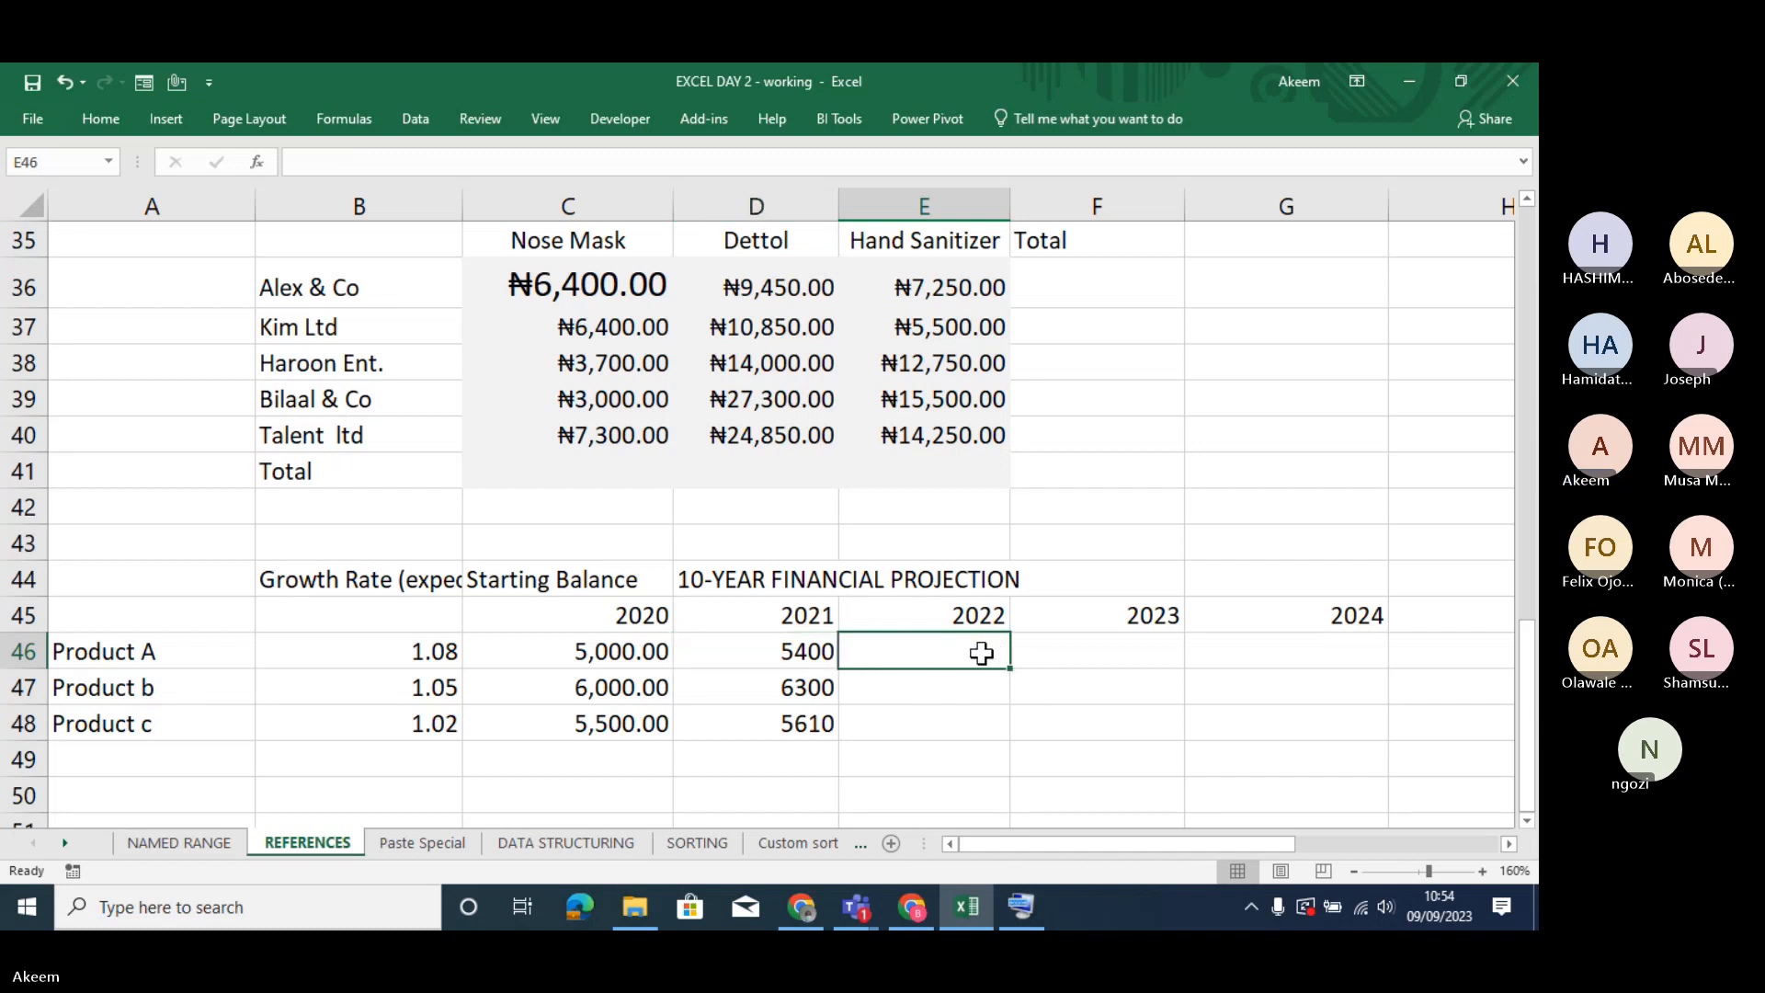
- Fill Product A's formula from D46 across into E46 for 2022 and compare the cell references of both formulas
left_click(808, 653)
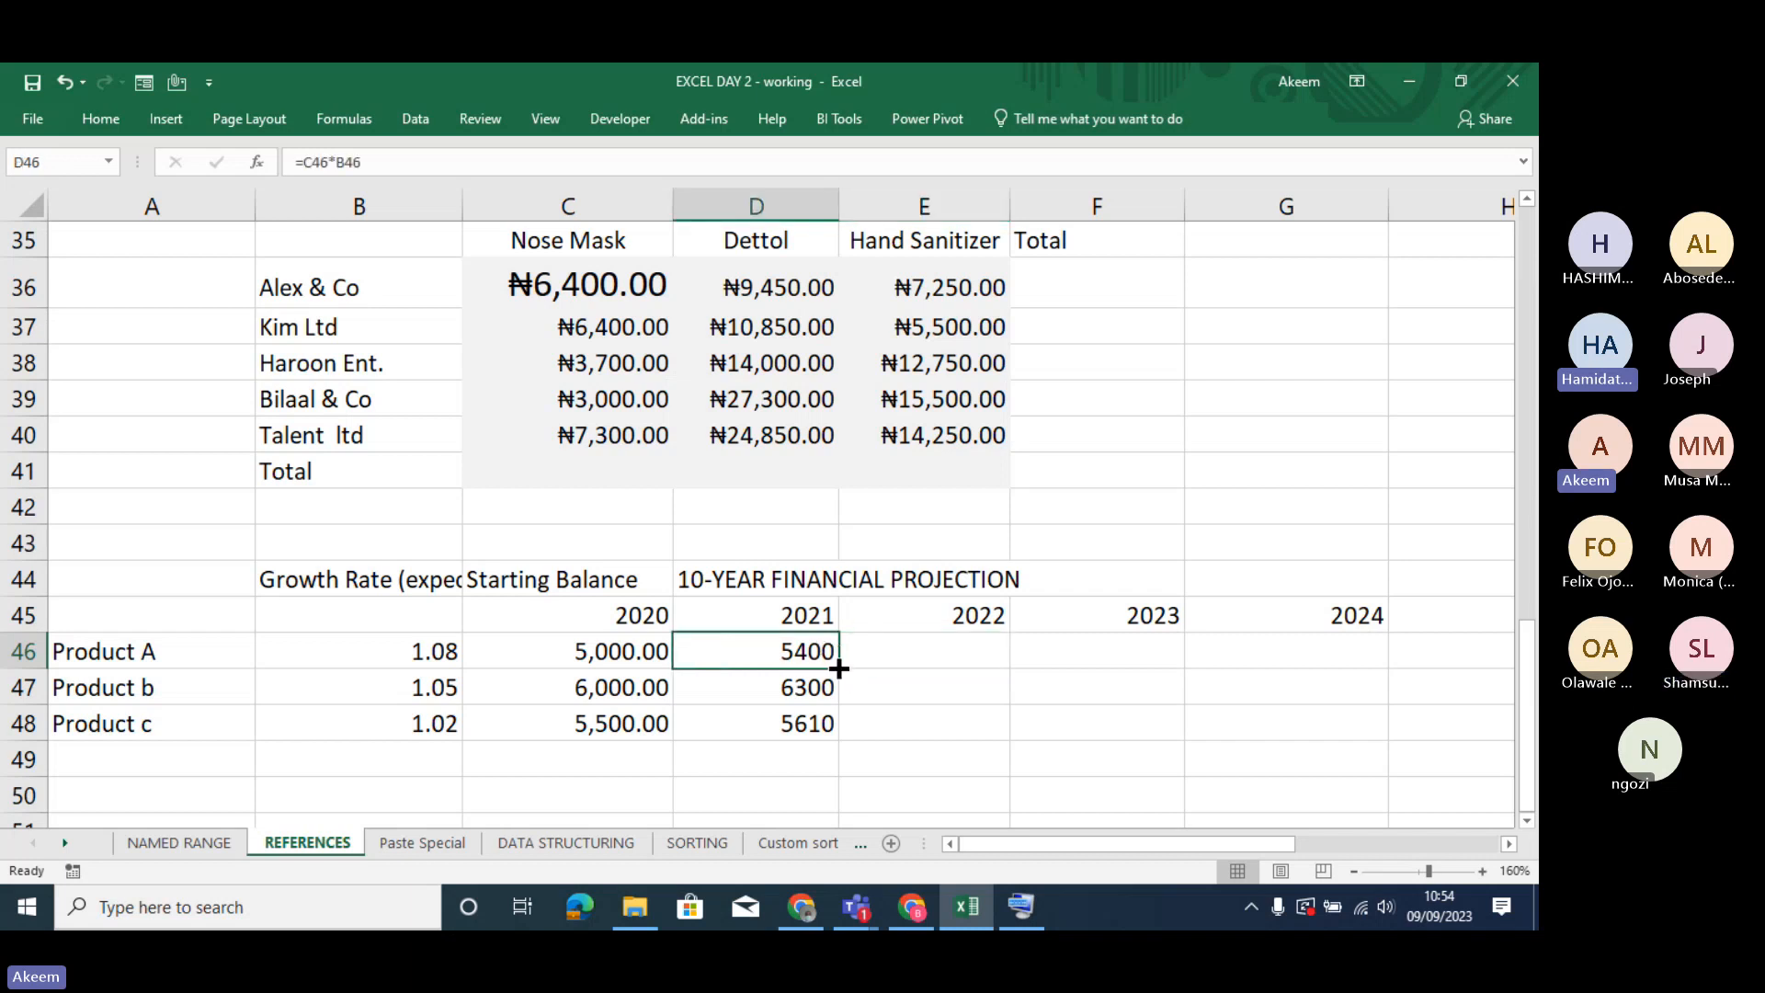
left_click_drag(839, 668, 962, 674)
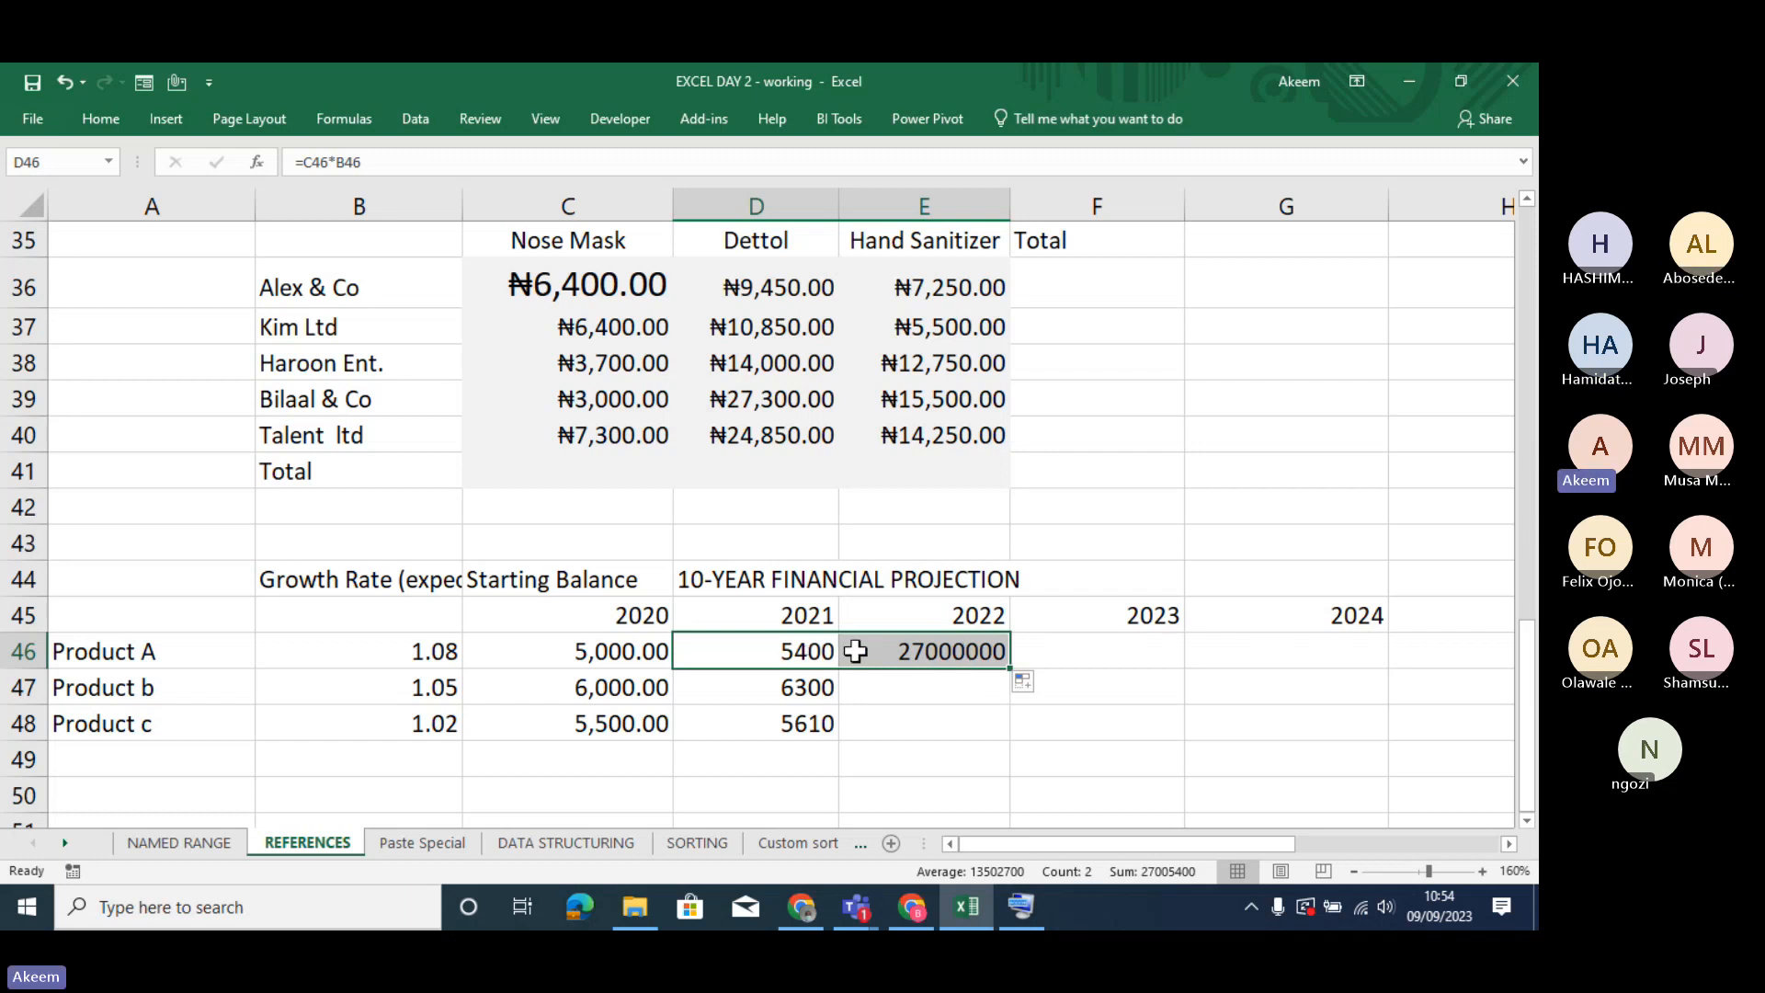
double_click(798, 651)
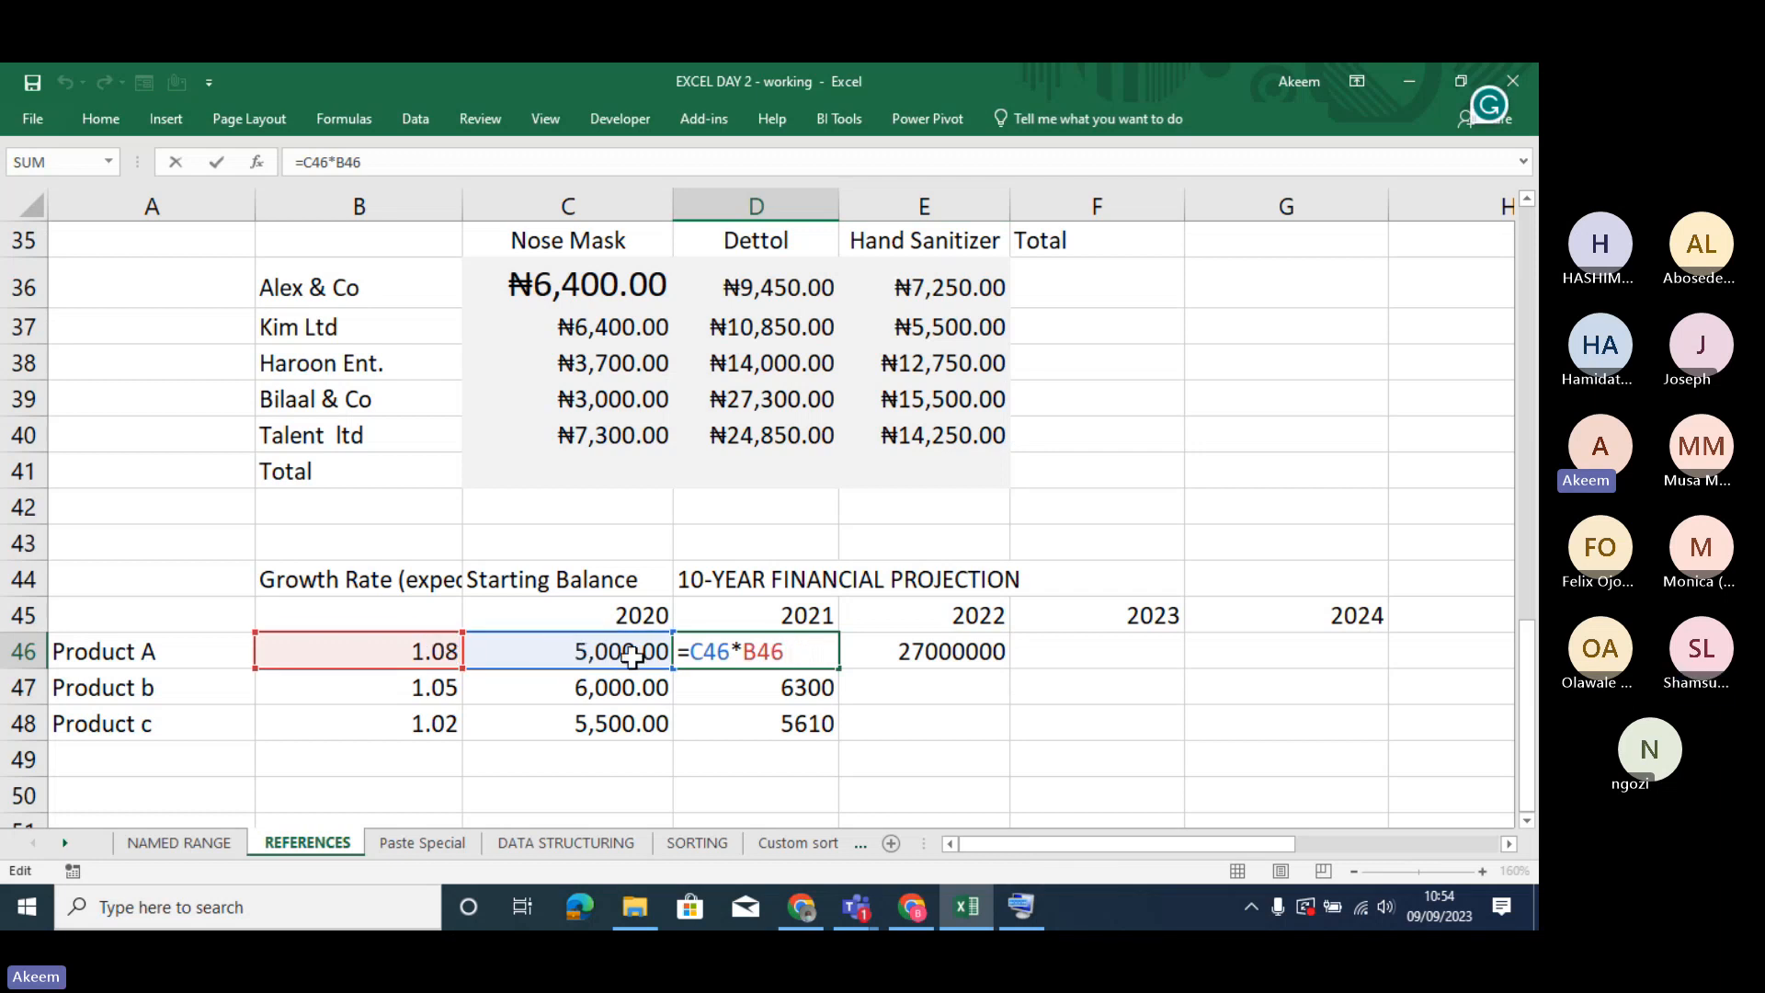
key("Return")
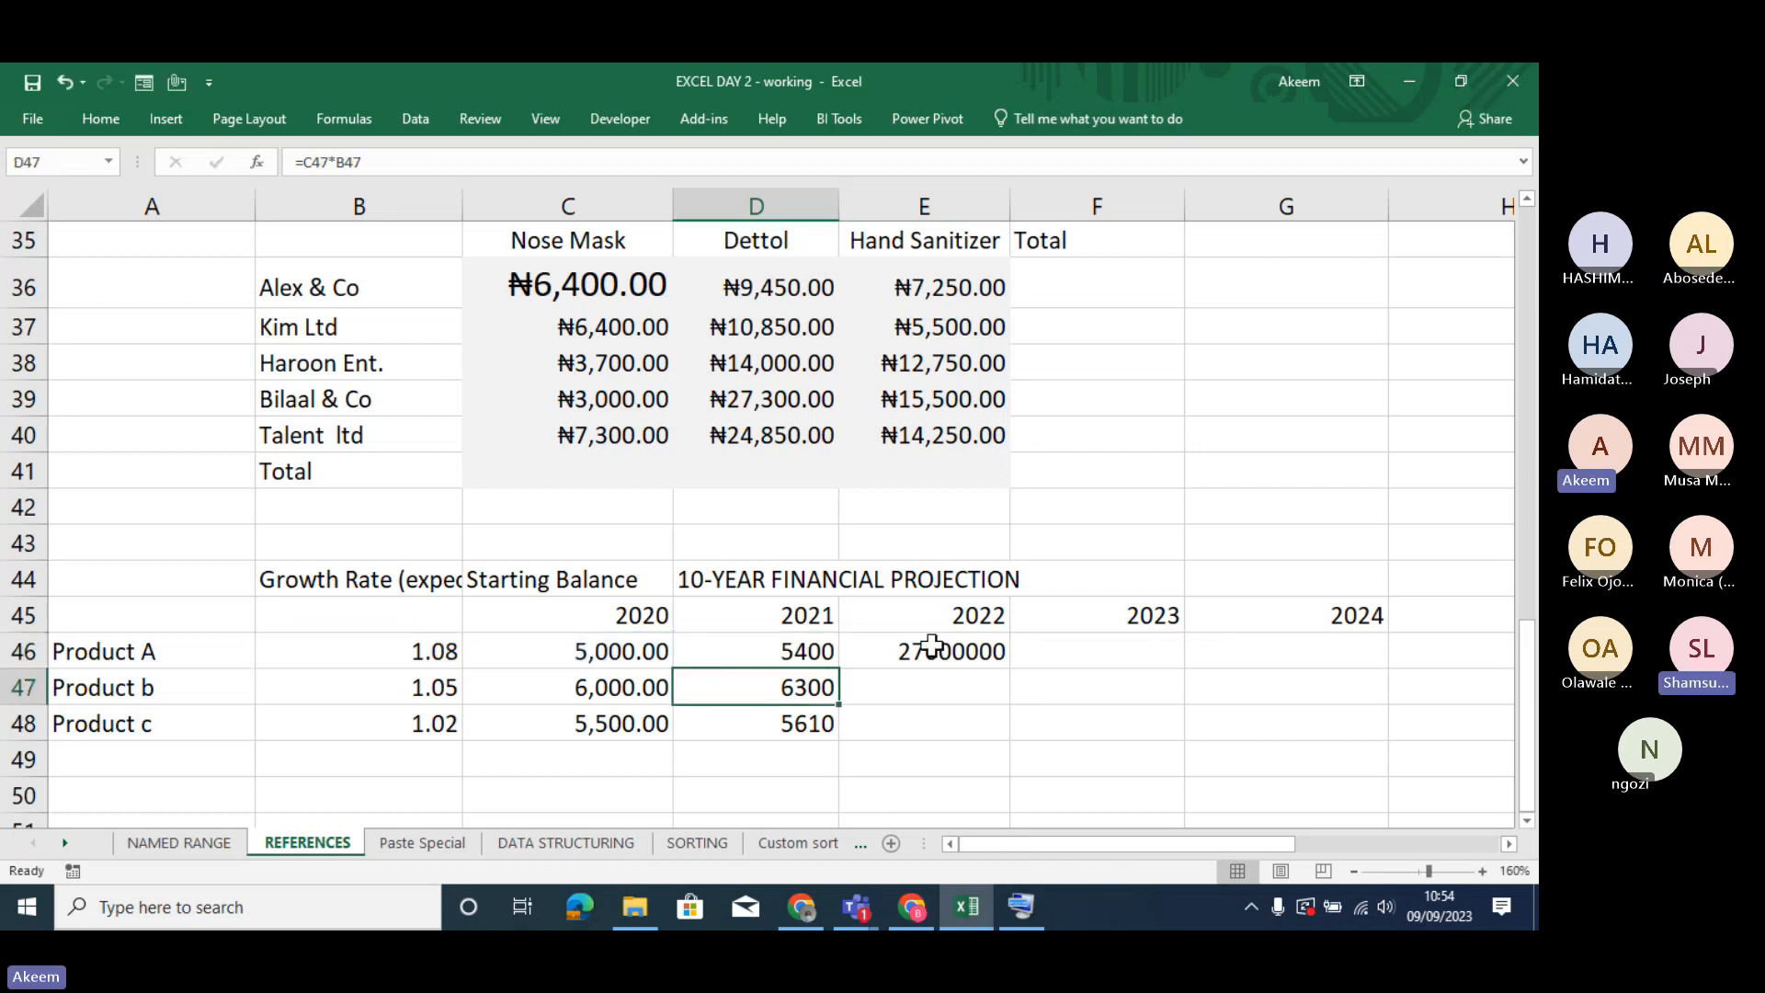
double_click(934, 648)
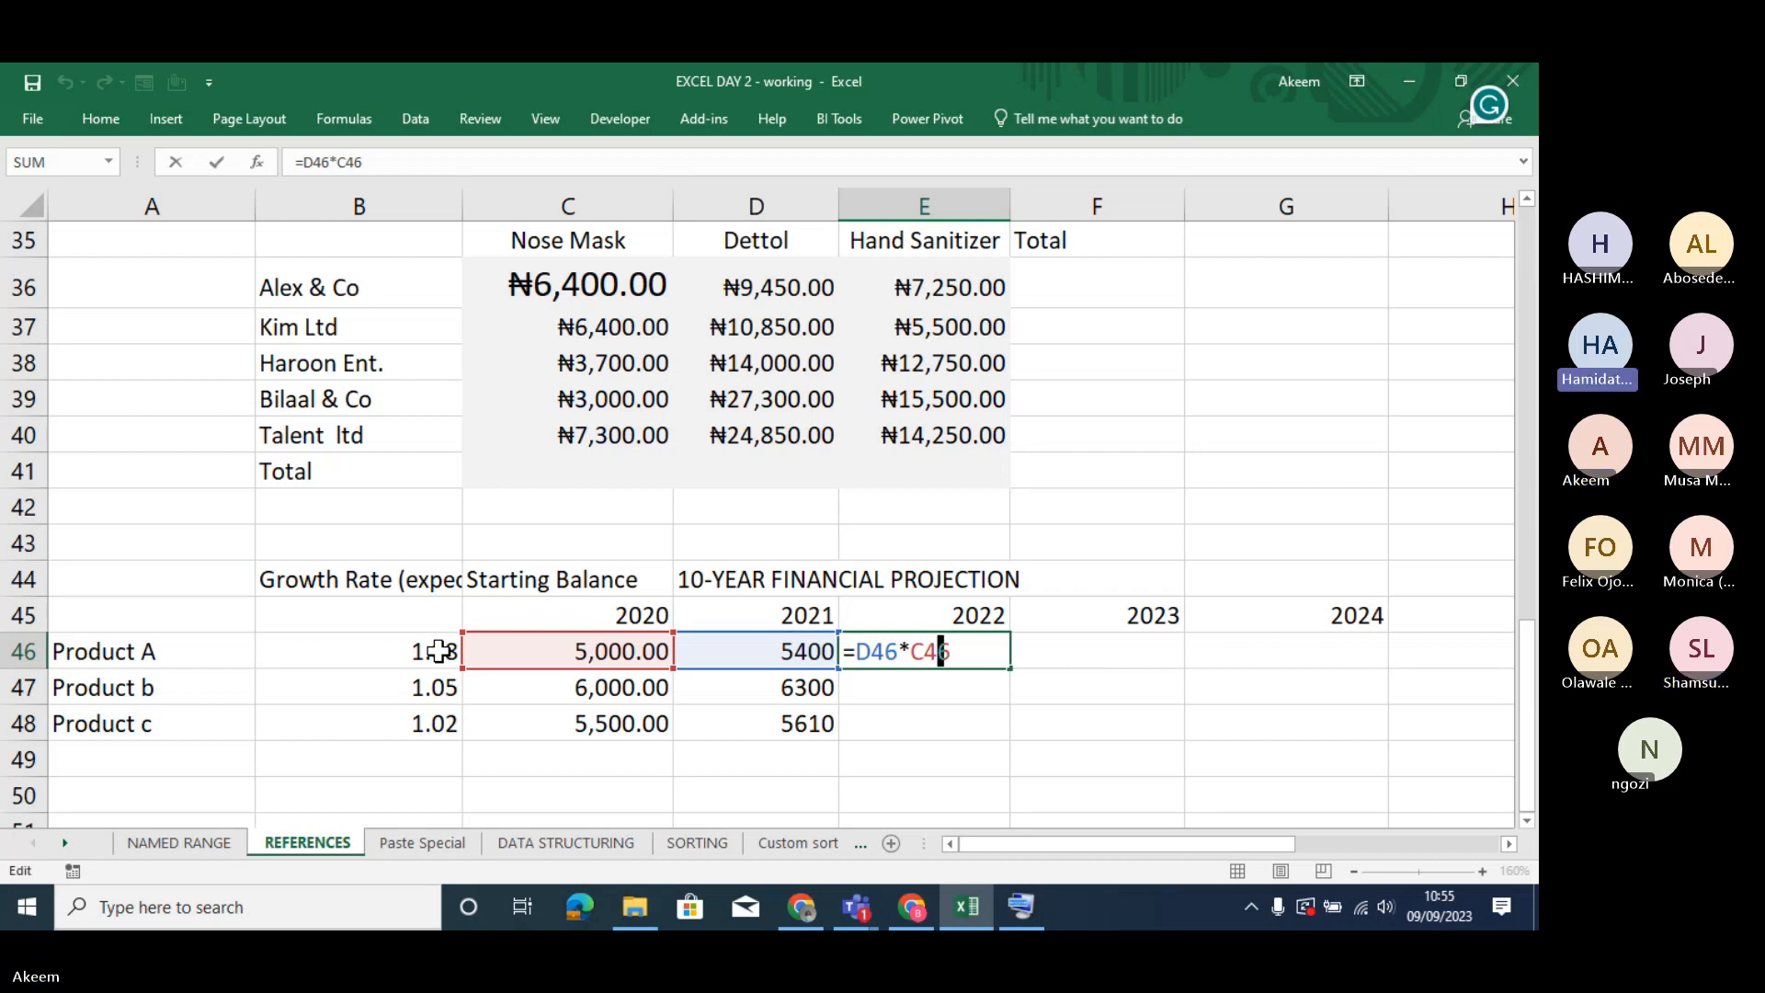
key("Return")
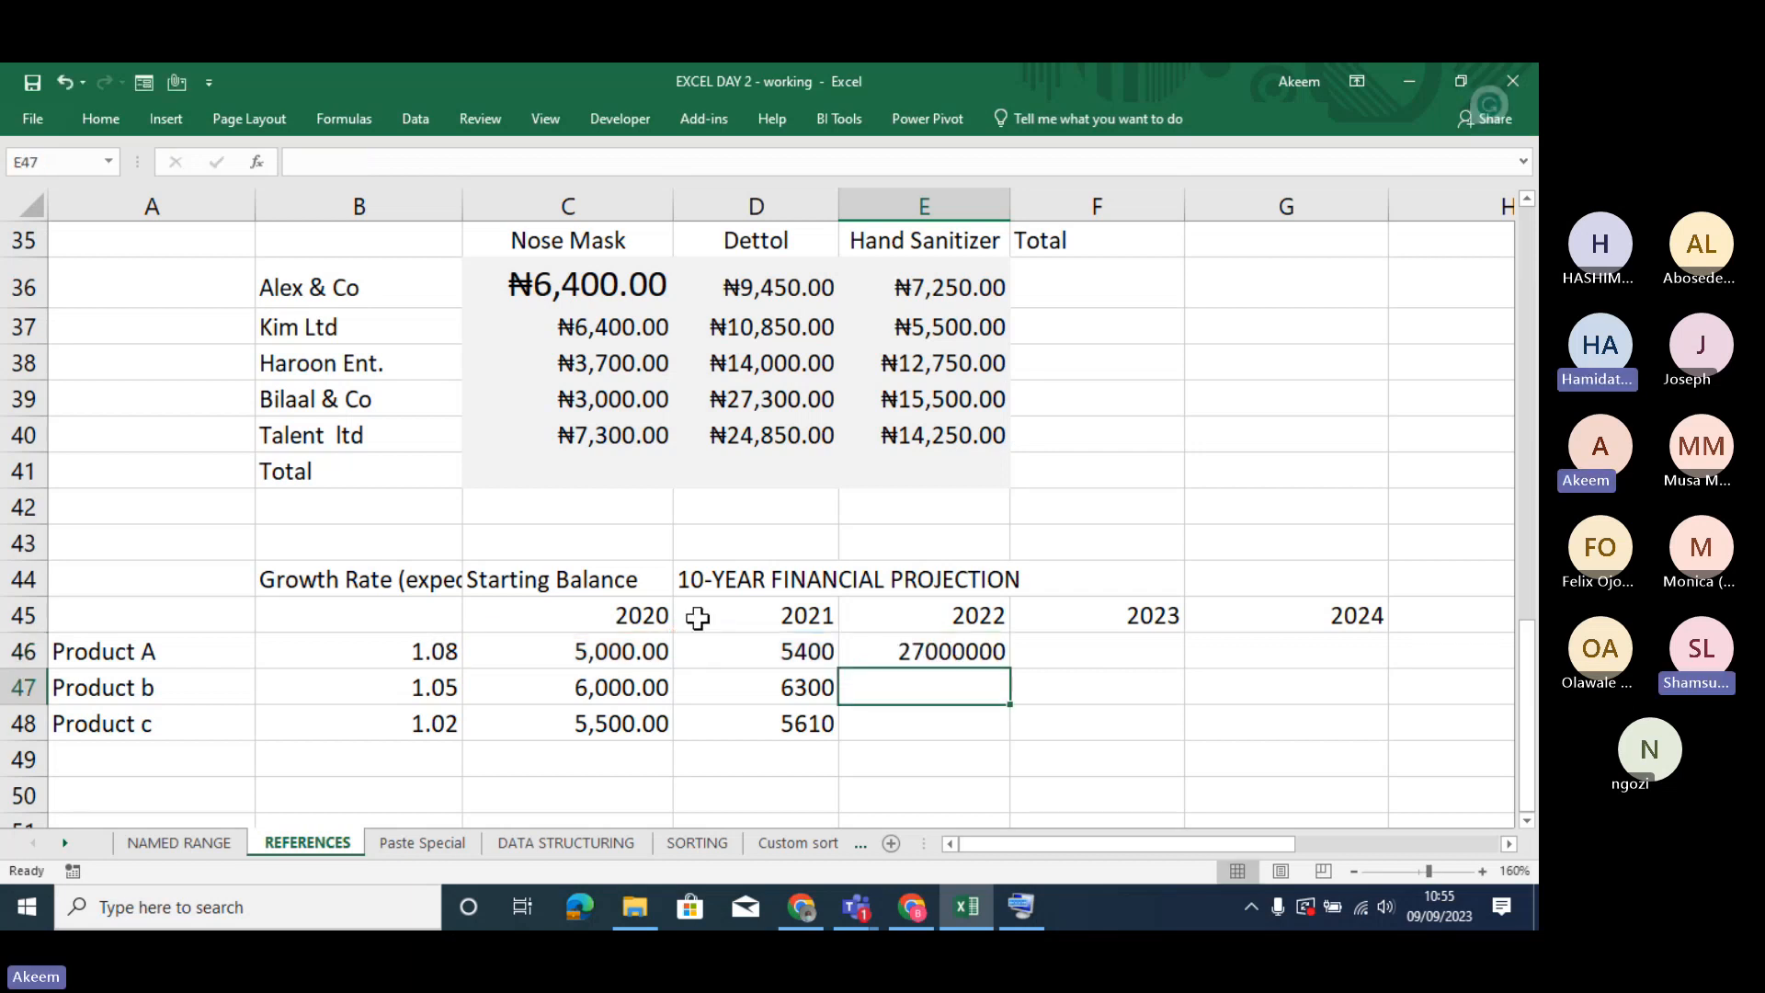
- Fill Product A's 2022 formula from E46 across into F46 for 2023 and check the copied formula
left_click(949, 649)
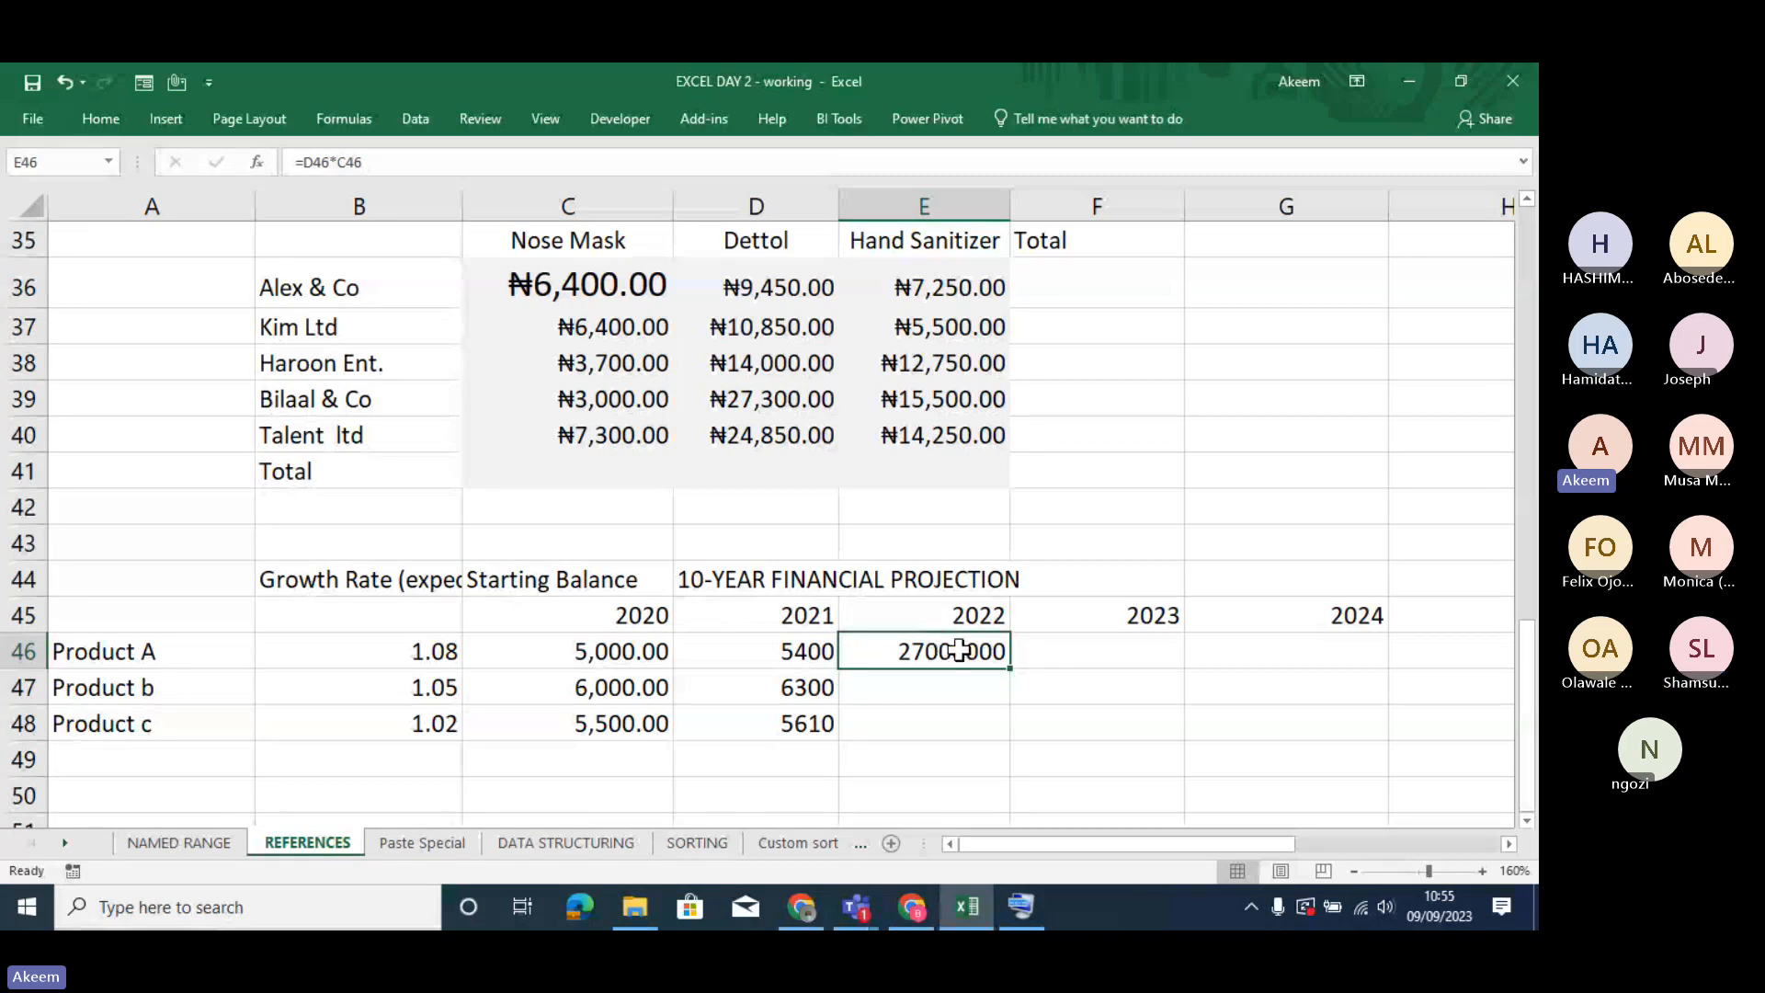
left_click_drag(1009, 668, 1157, 679)
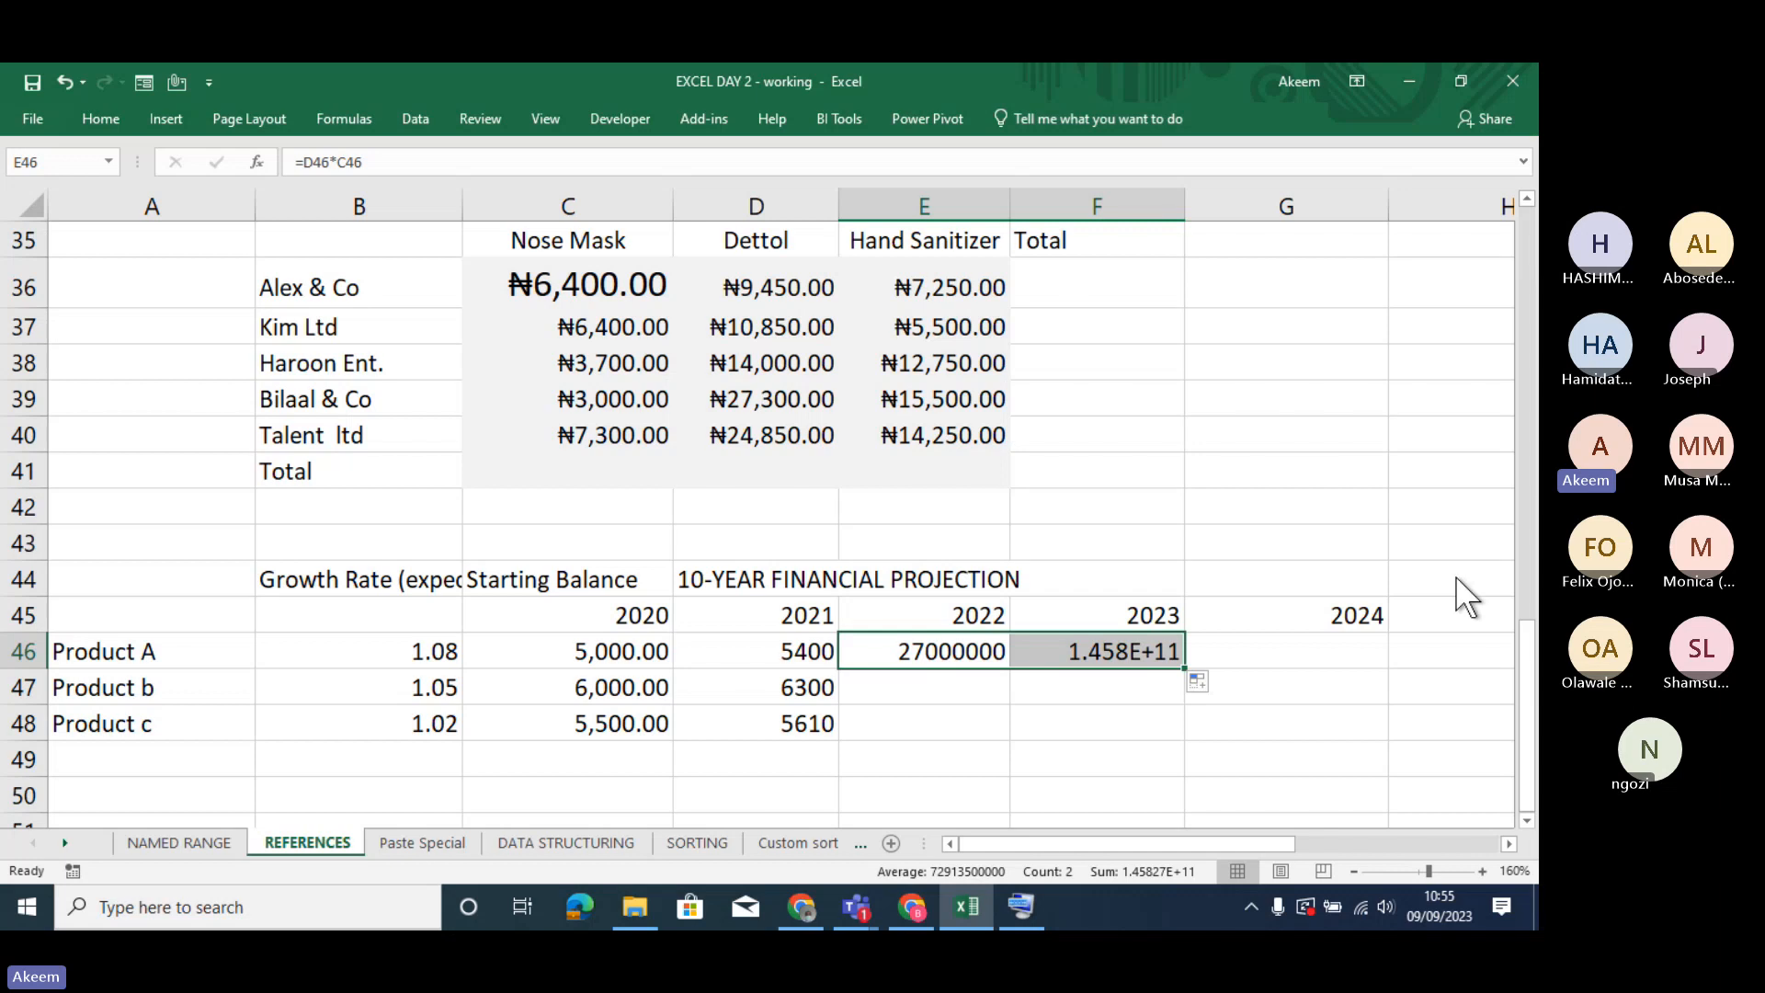
key("Right")
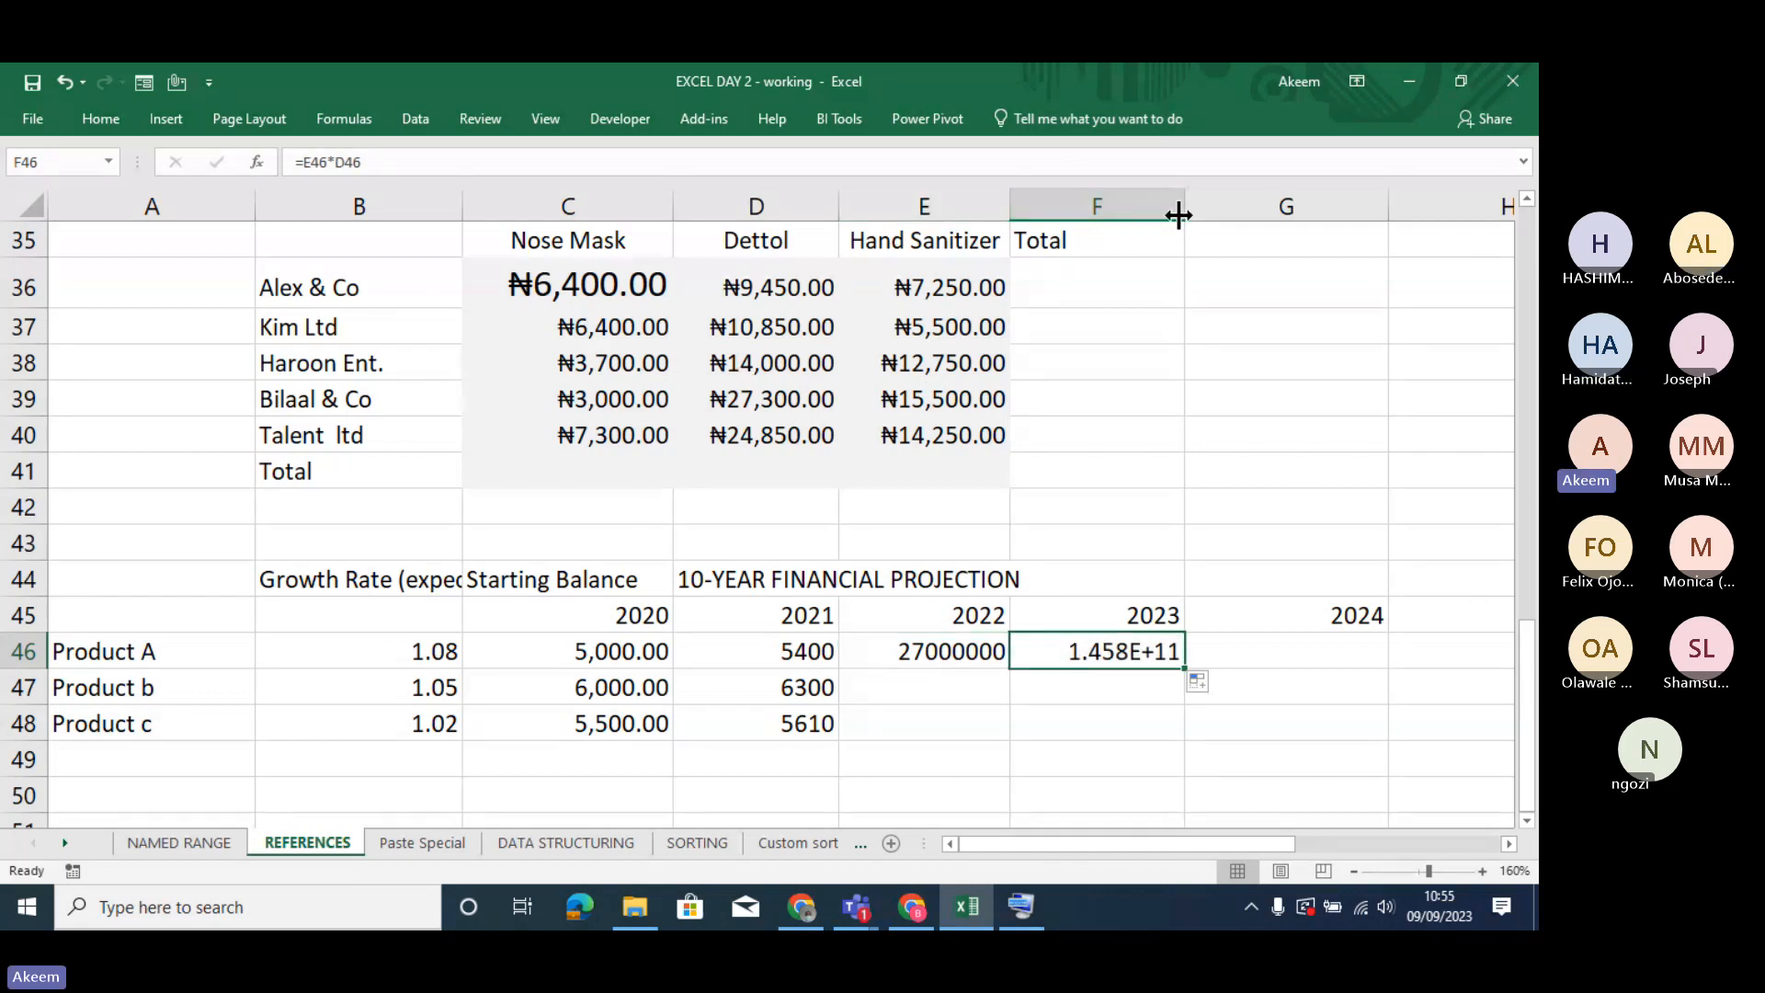
- Widen column F and clear the projection formulas for all three products in D46:F48
left_click_drag(1179, 215, 1238, 218)
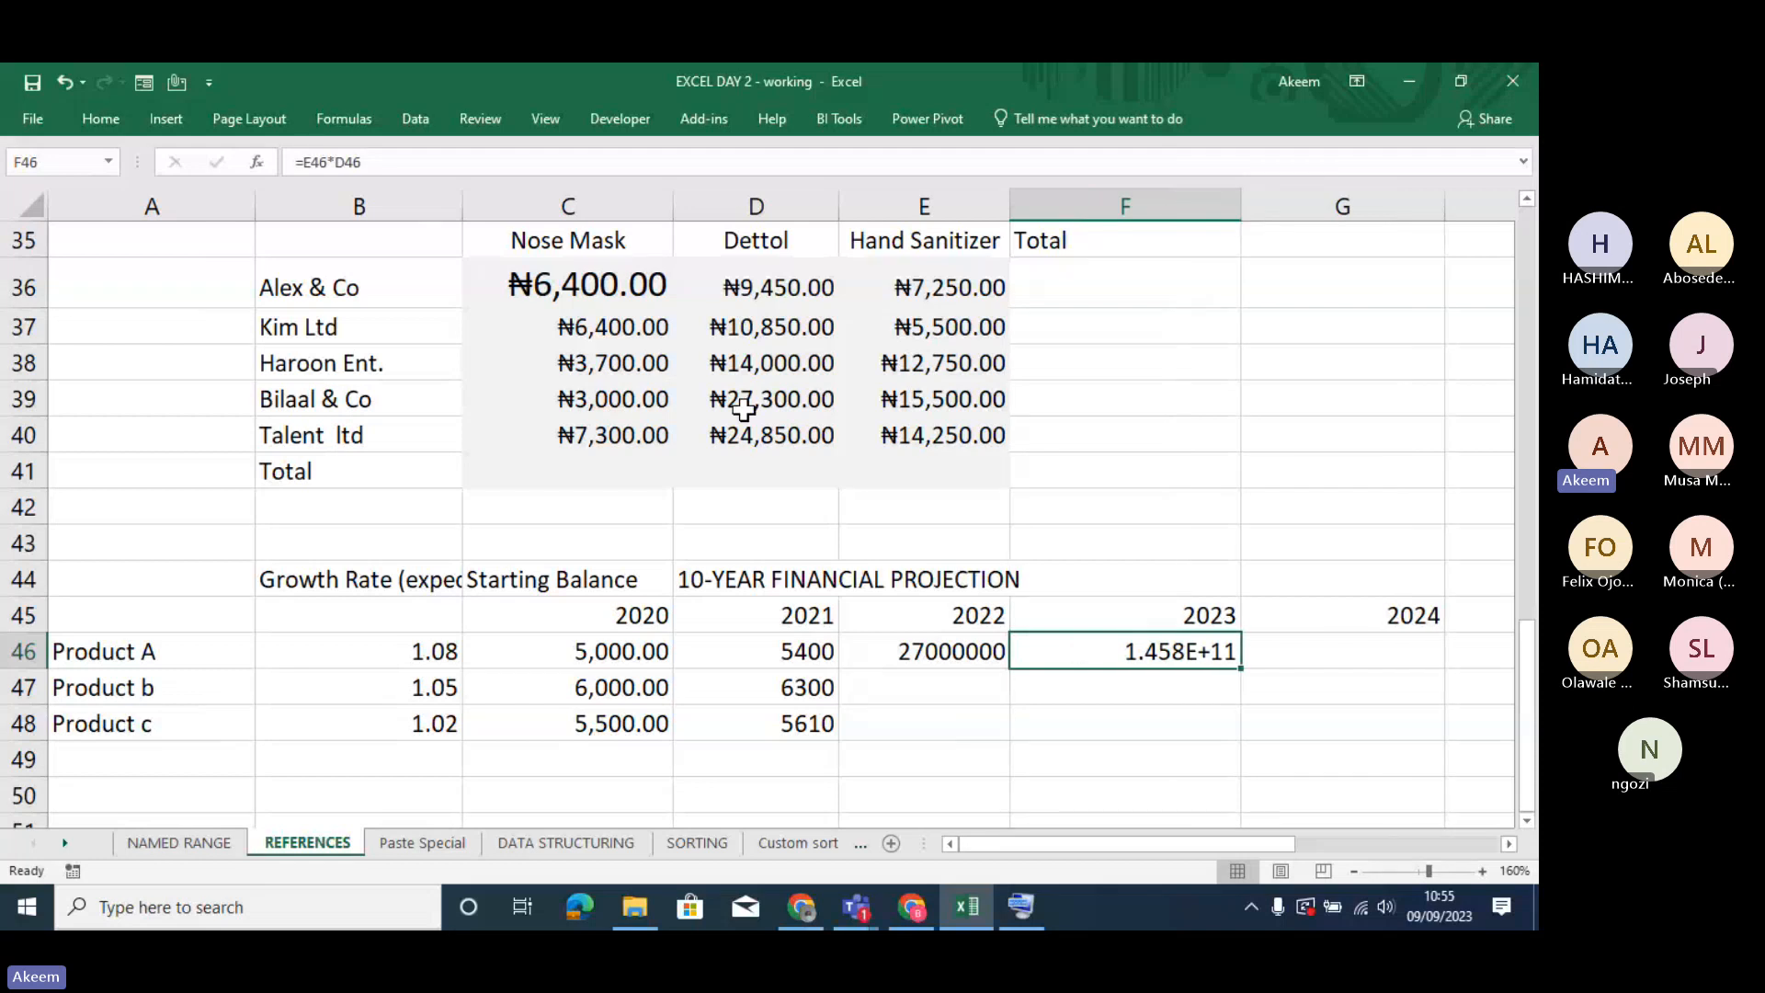
left_click(426, 650)
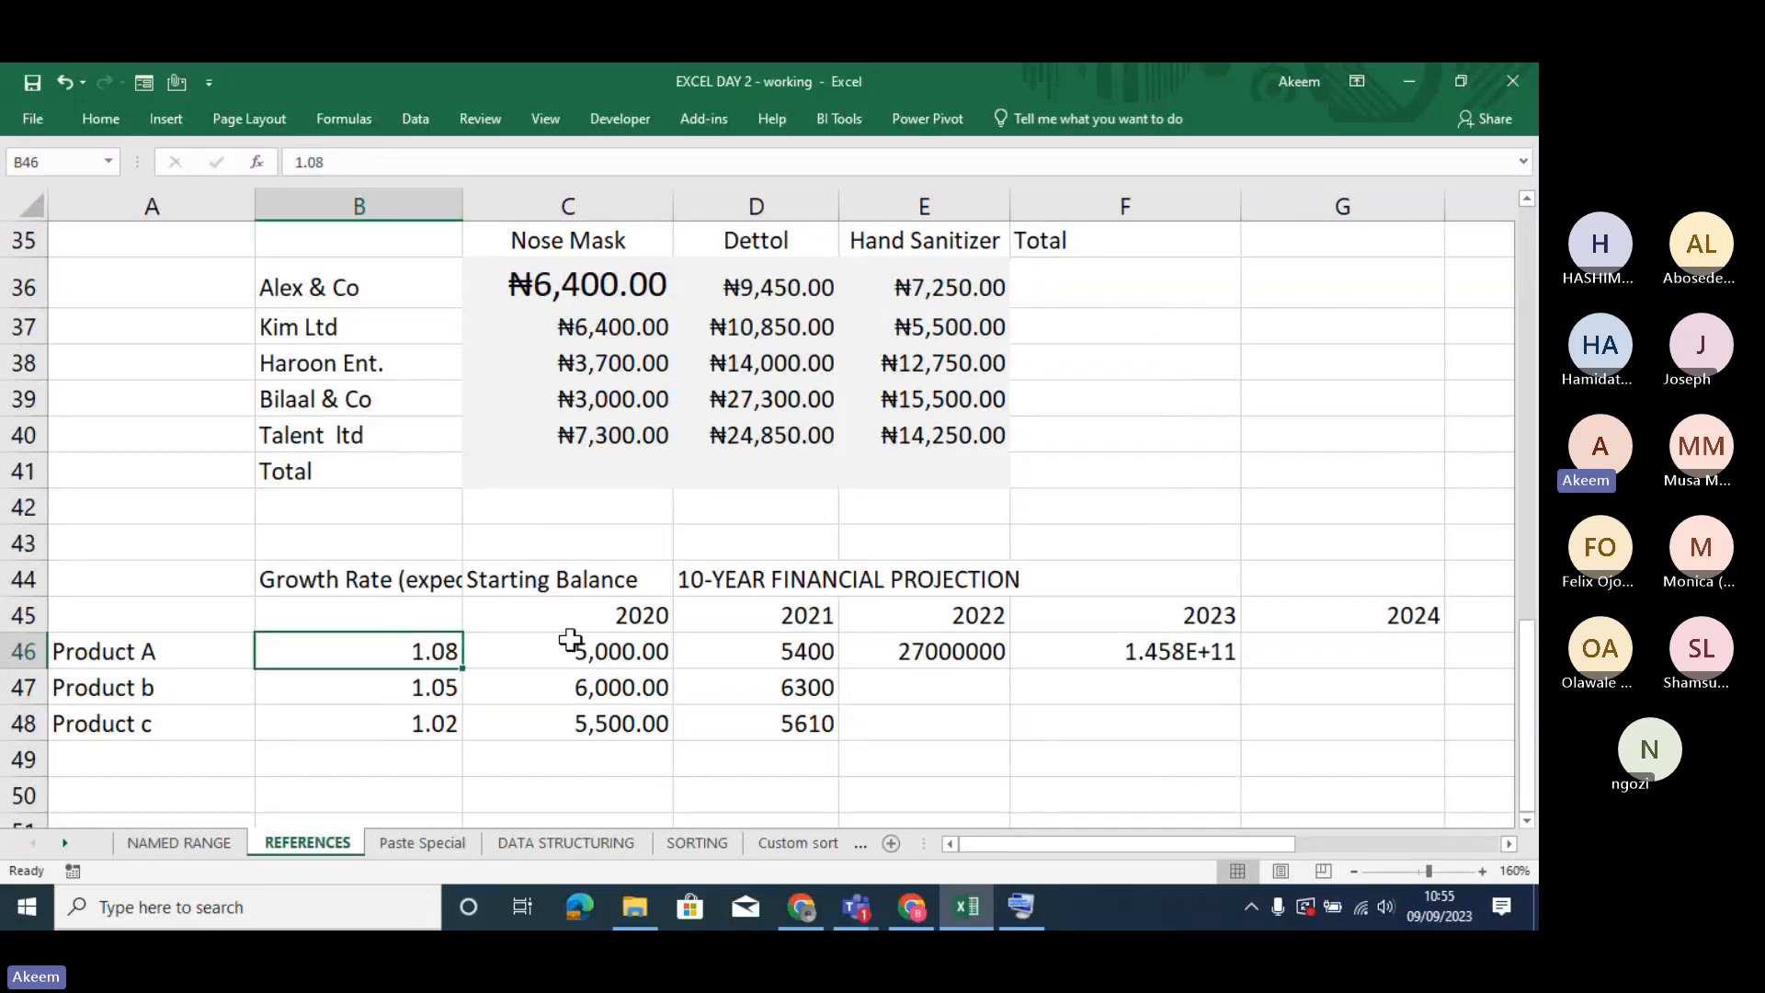
left_click(790, 650)
left_click_drag(791, 650, 1113, 731)
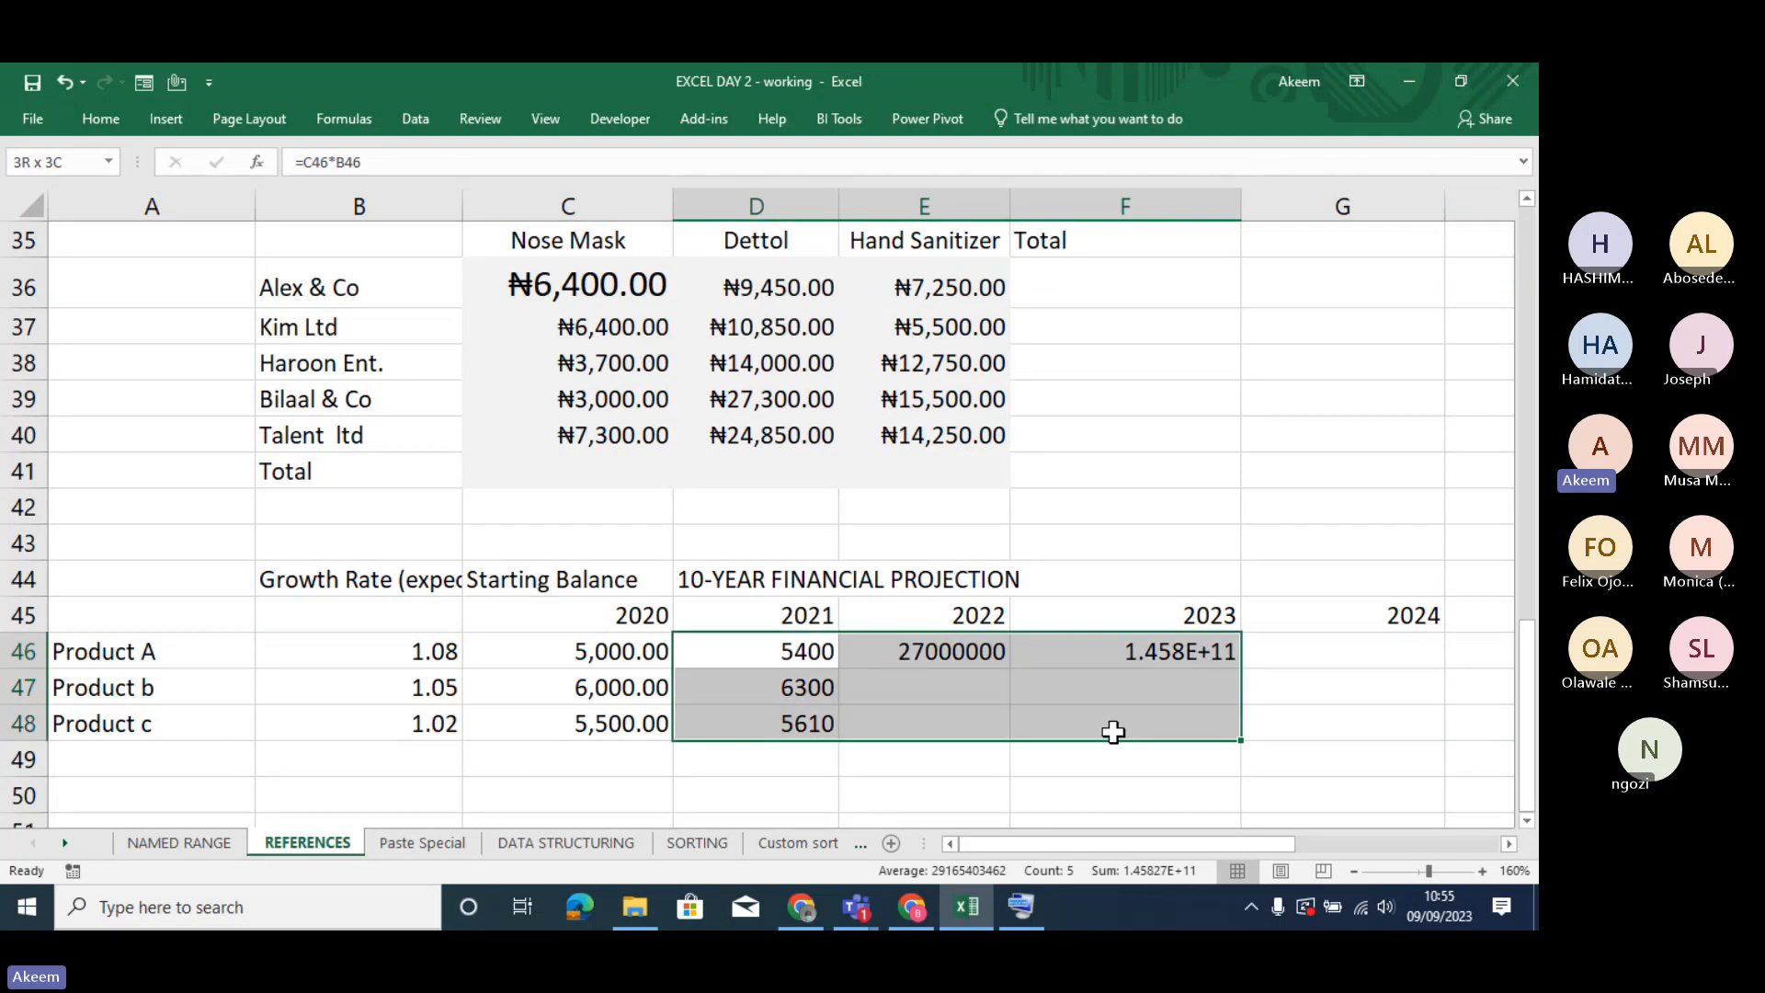
key("Delete")
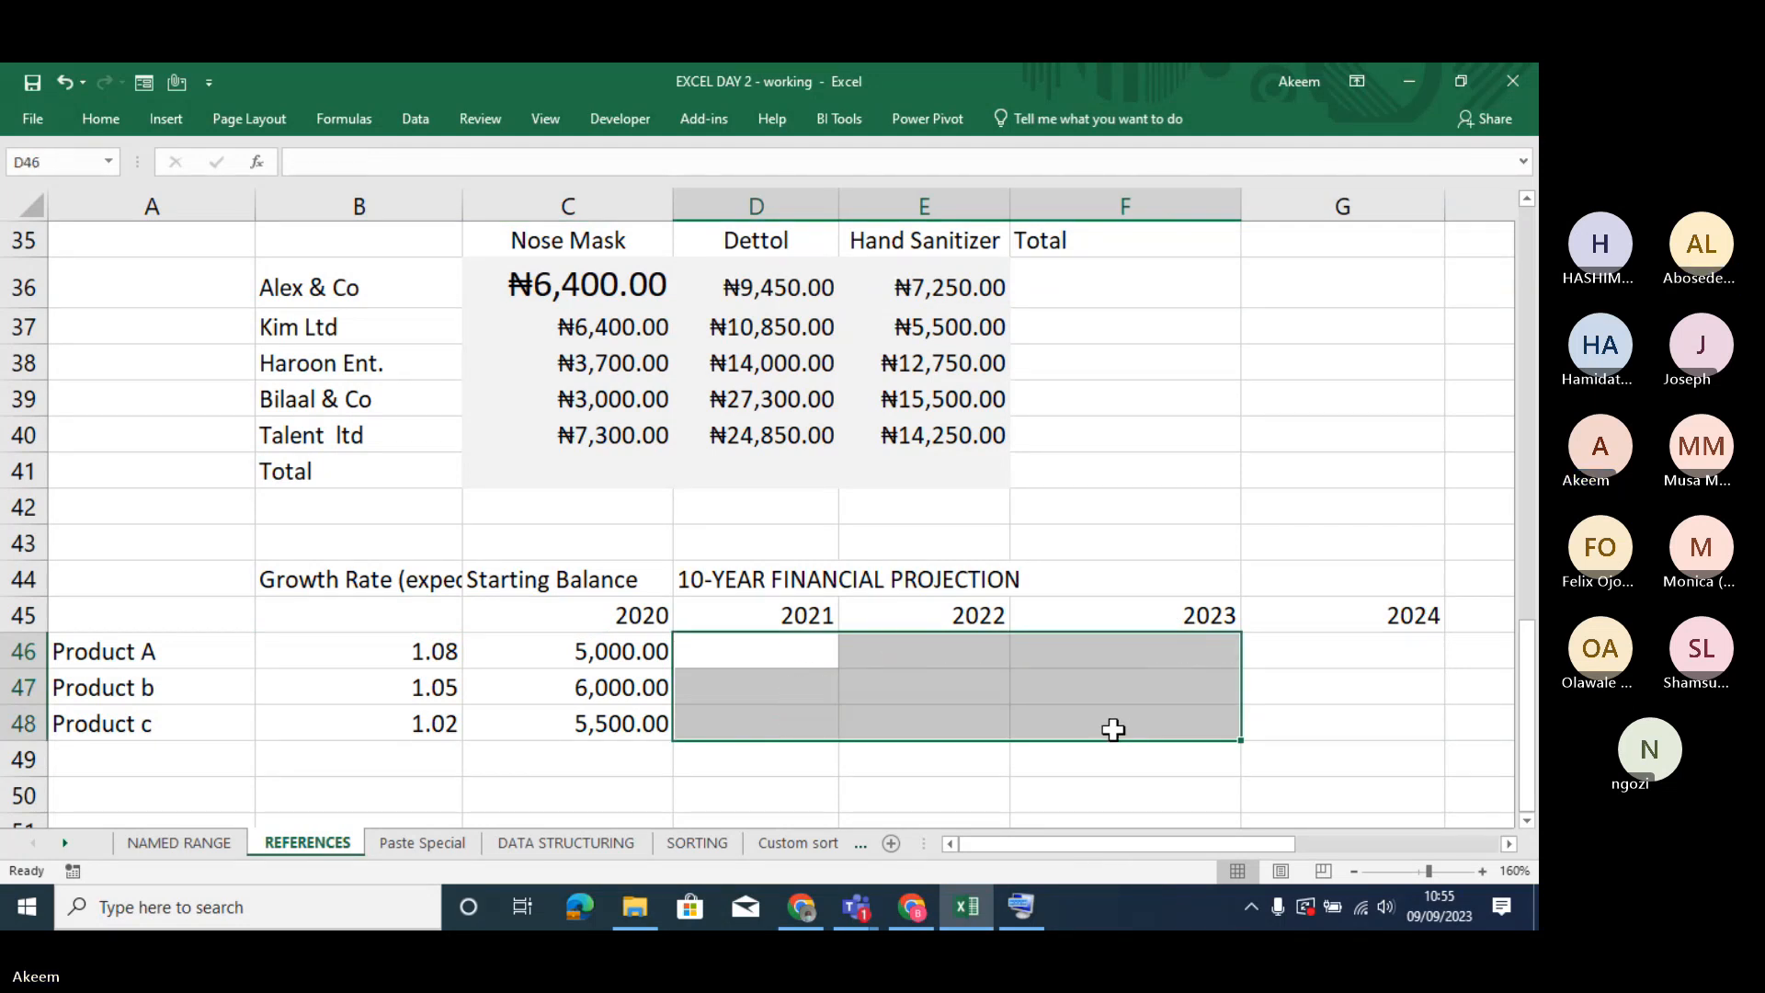
left_click(830, 652)
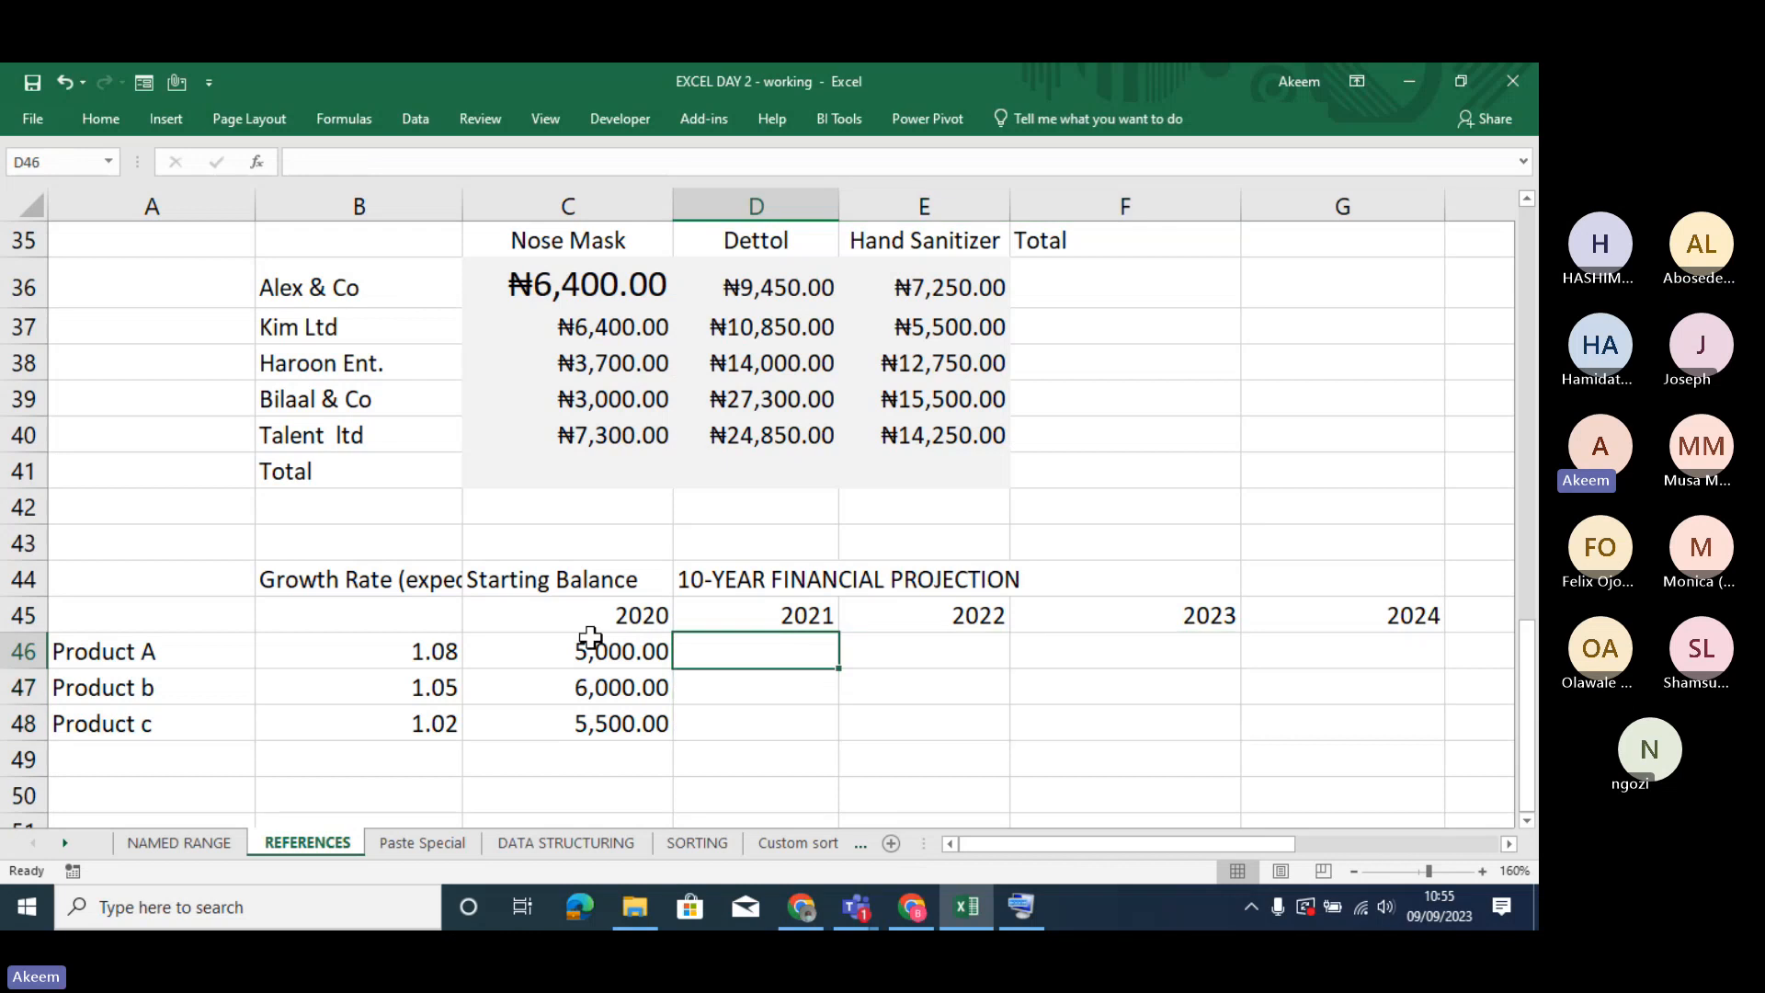
left_click(421, 654)
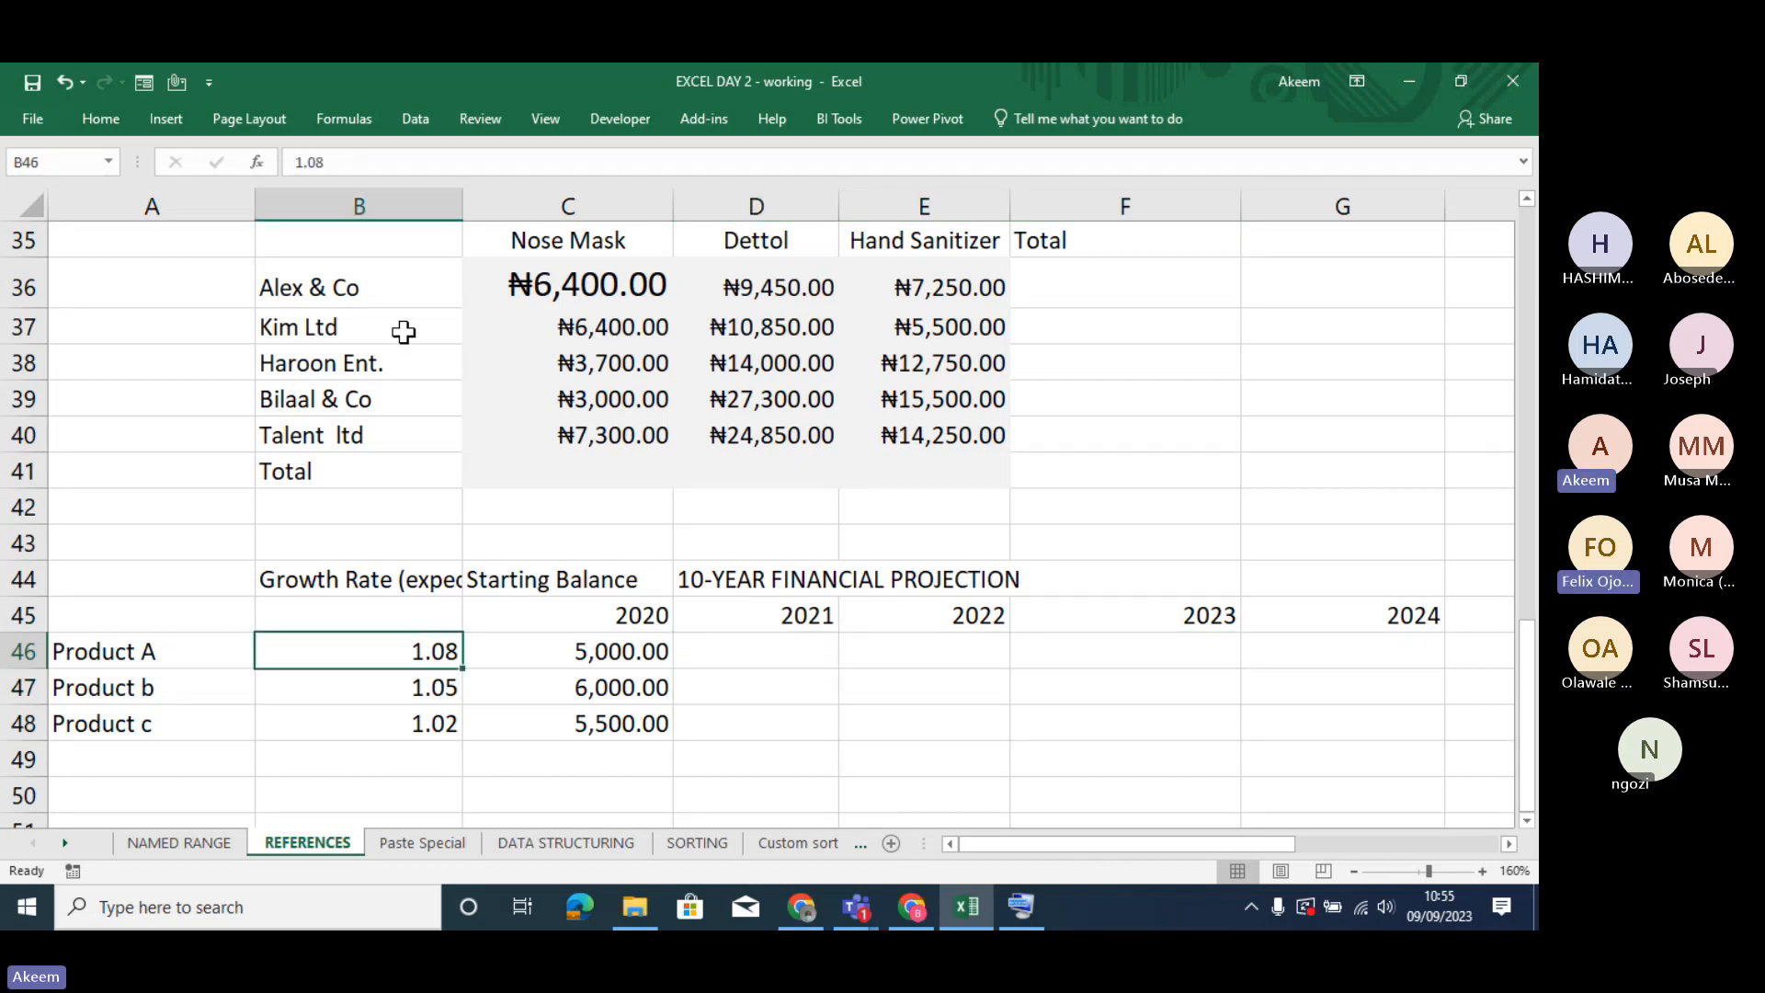
left_click(388, 198)
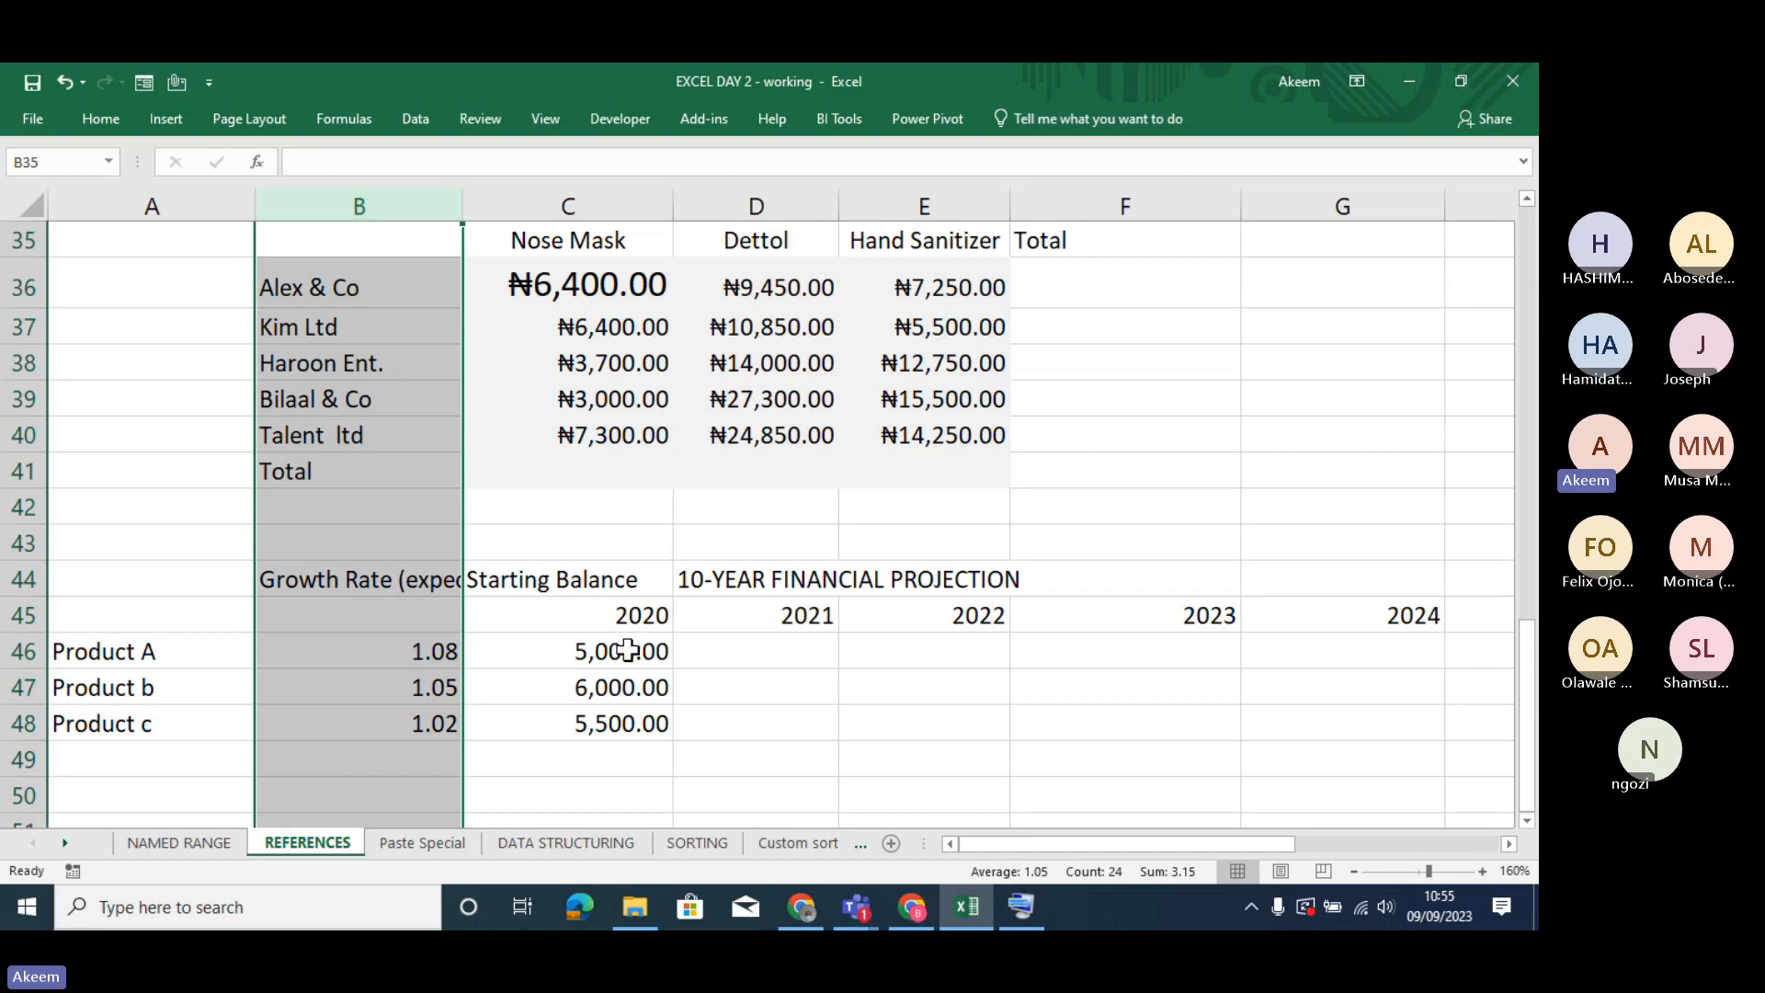
key("ctrl+c")
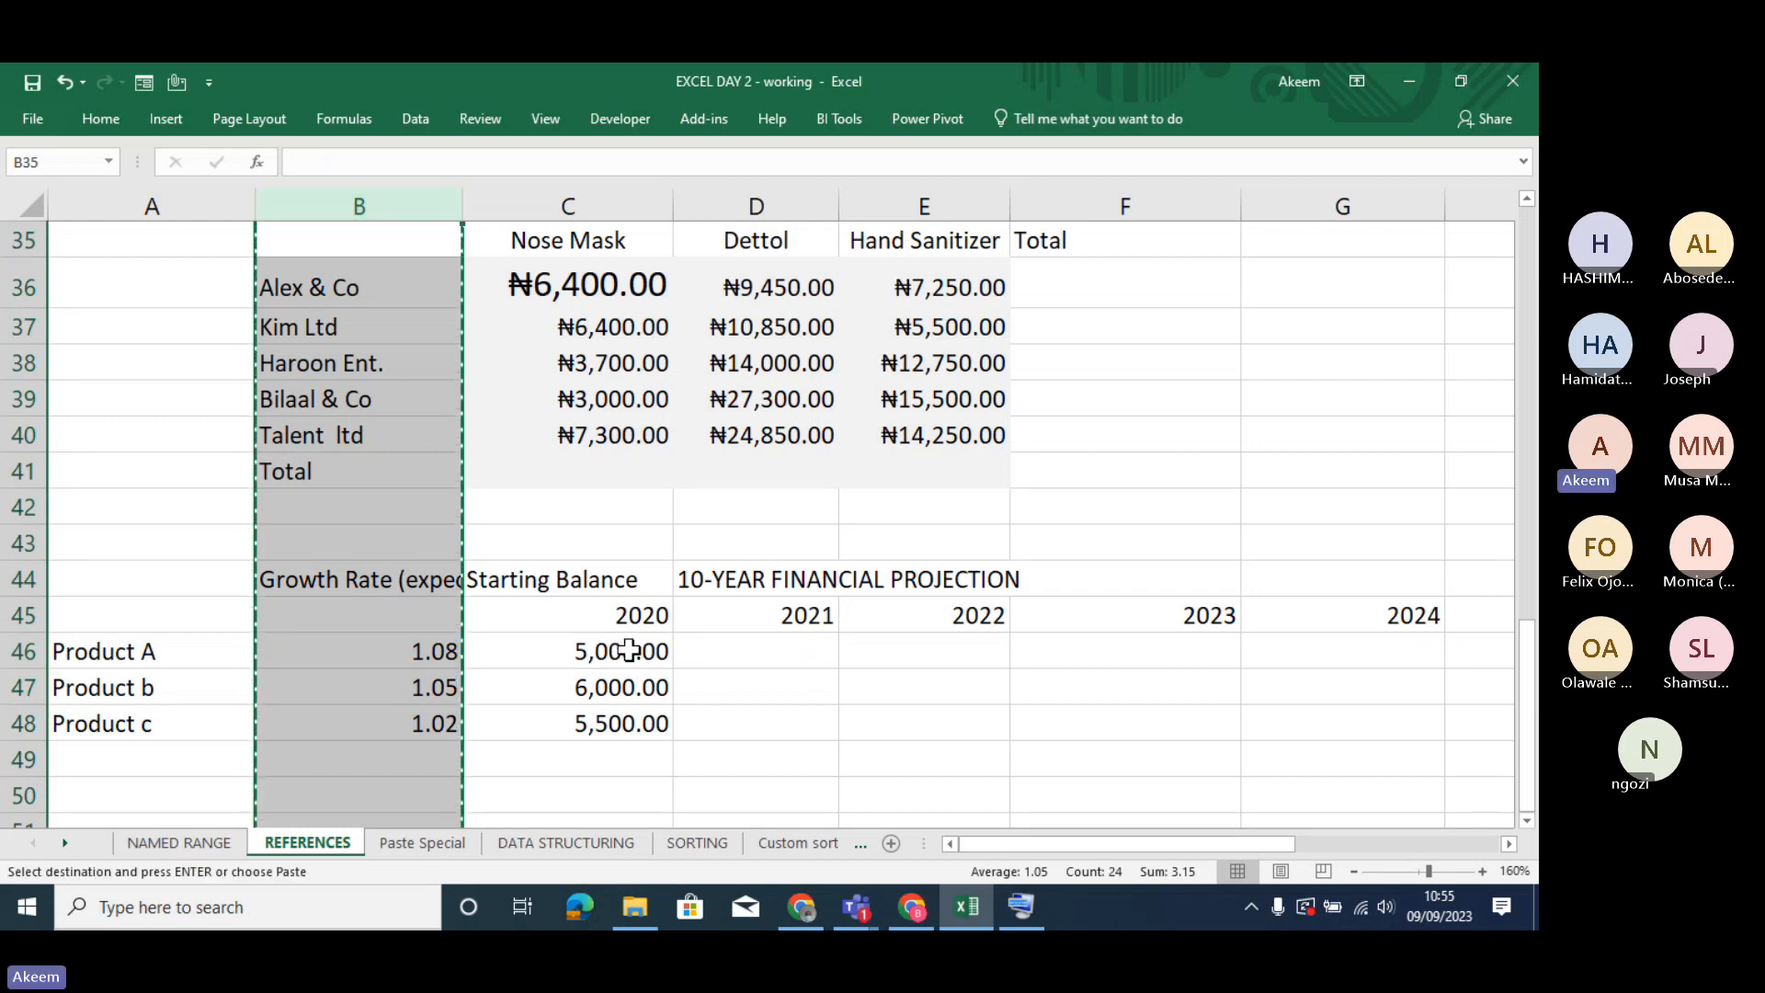
key("ctrl+z")
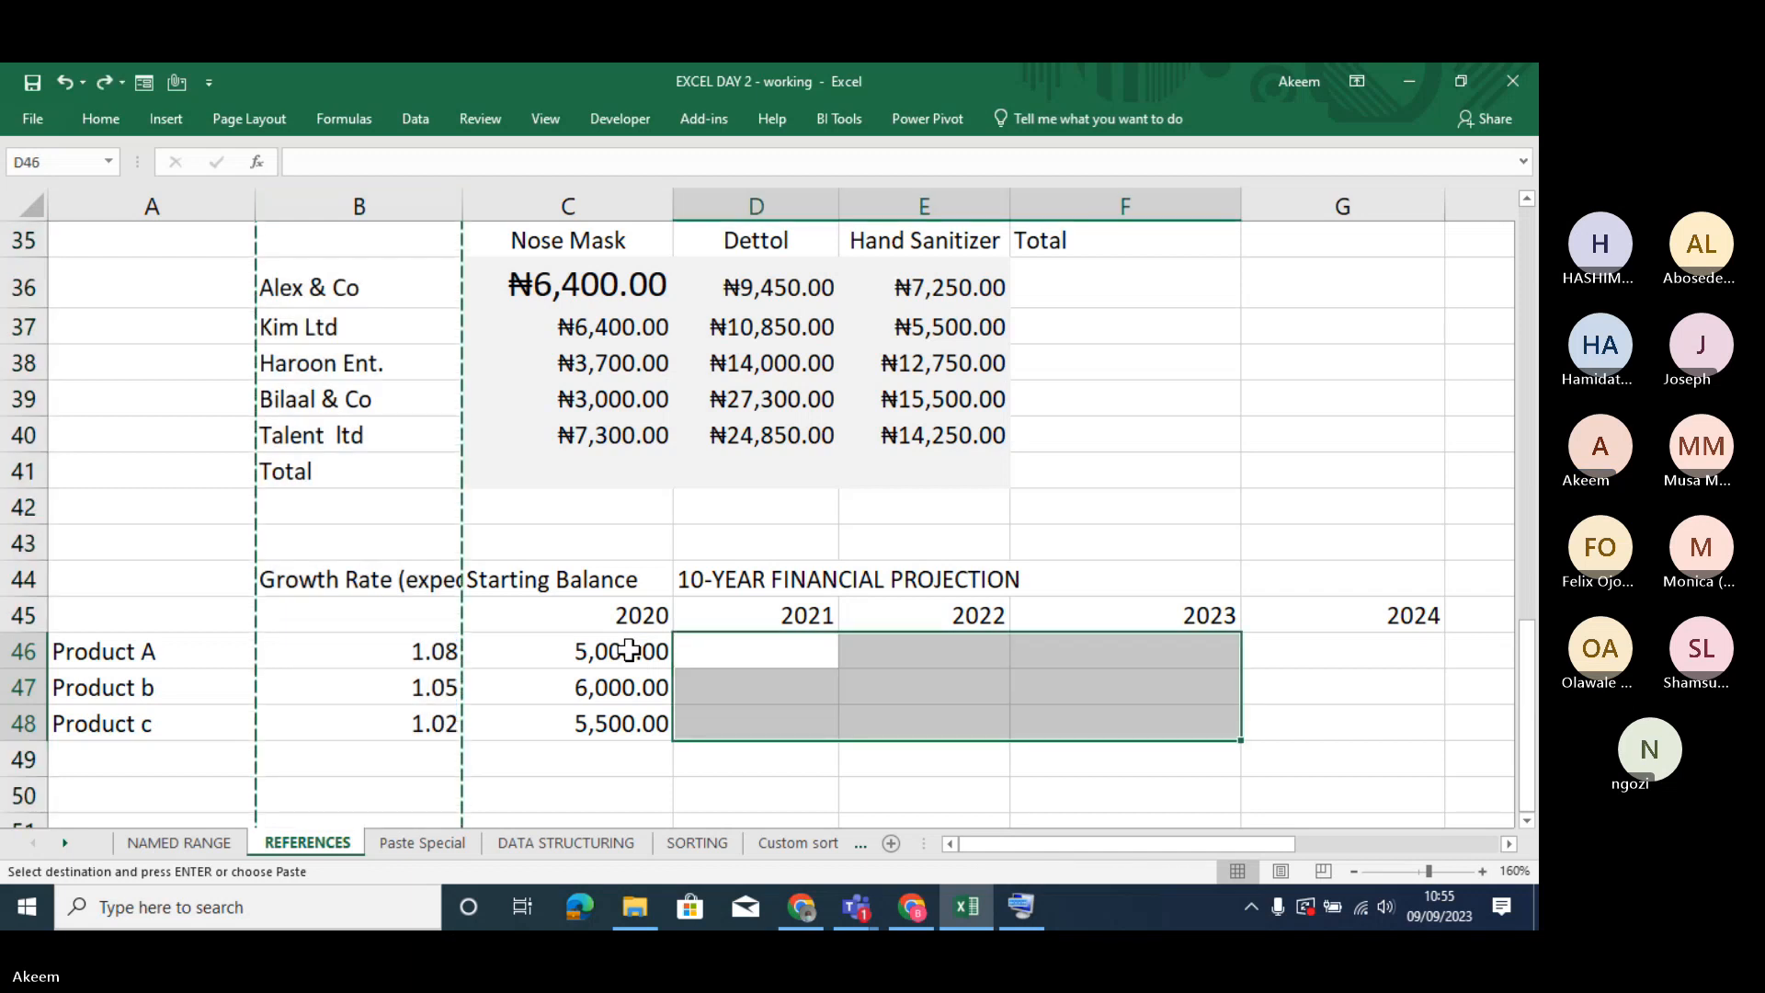
left_click(629, 650)
double_click(628, 651)
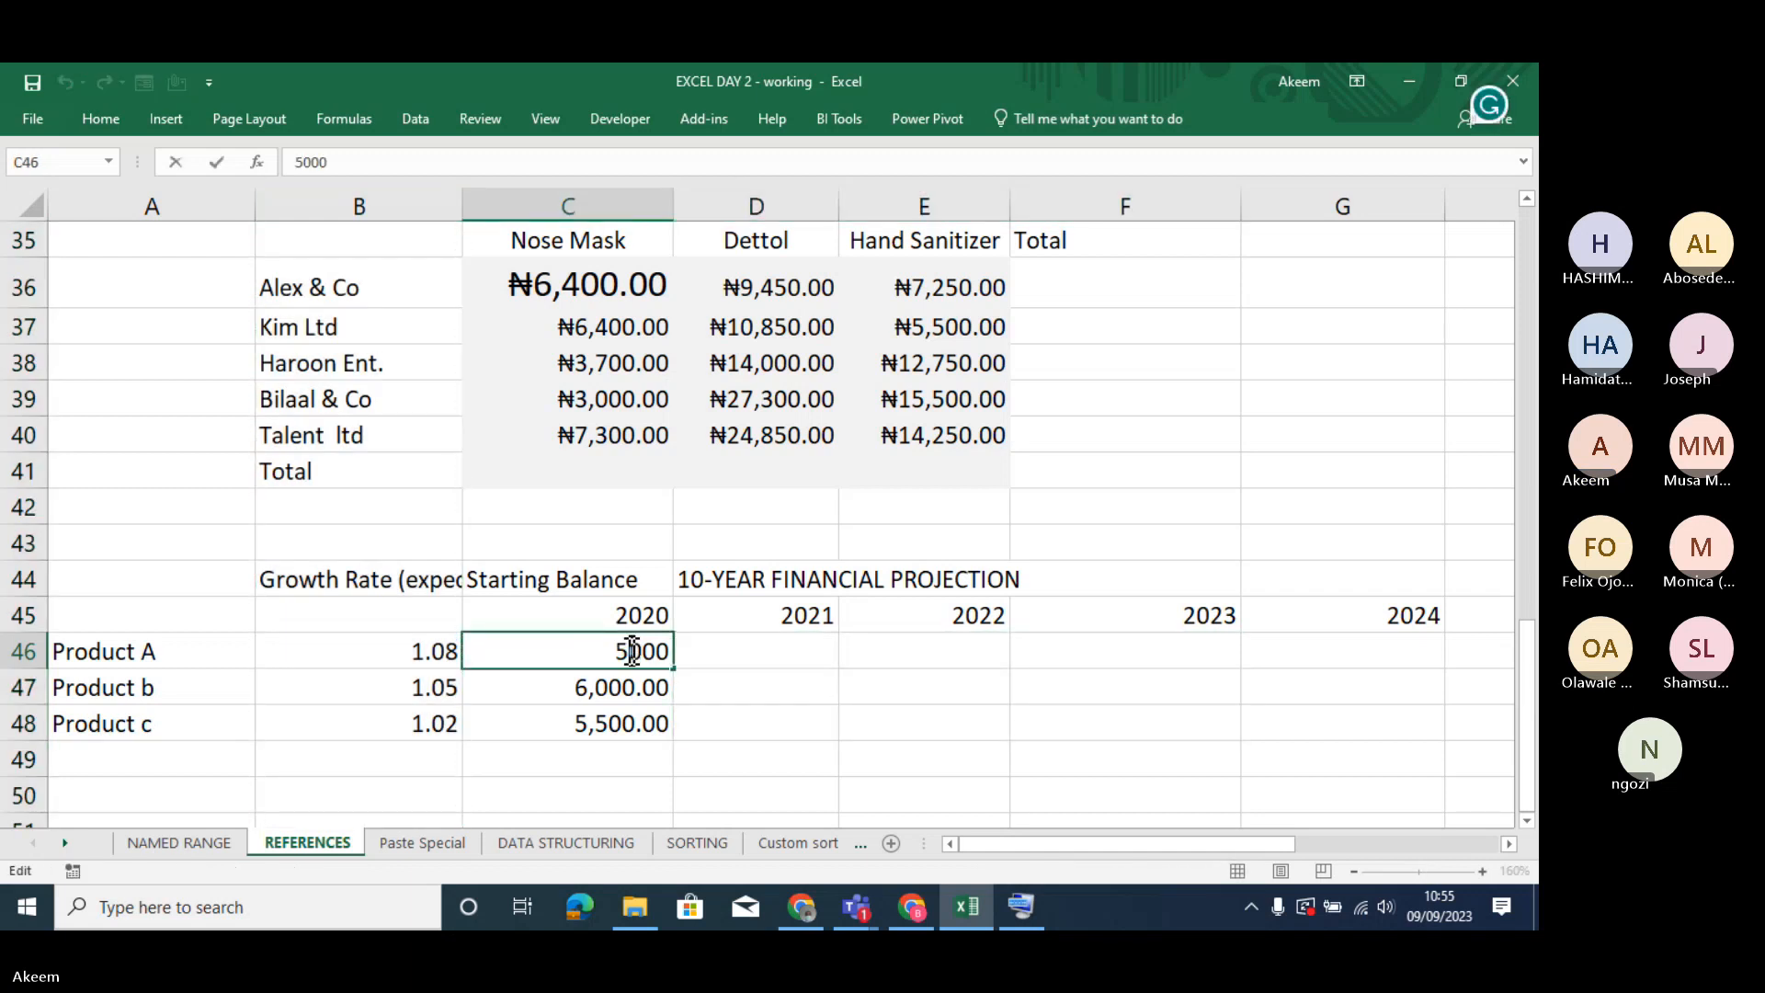
key("Return")
key("ctrl+z")
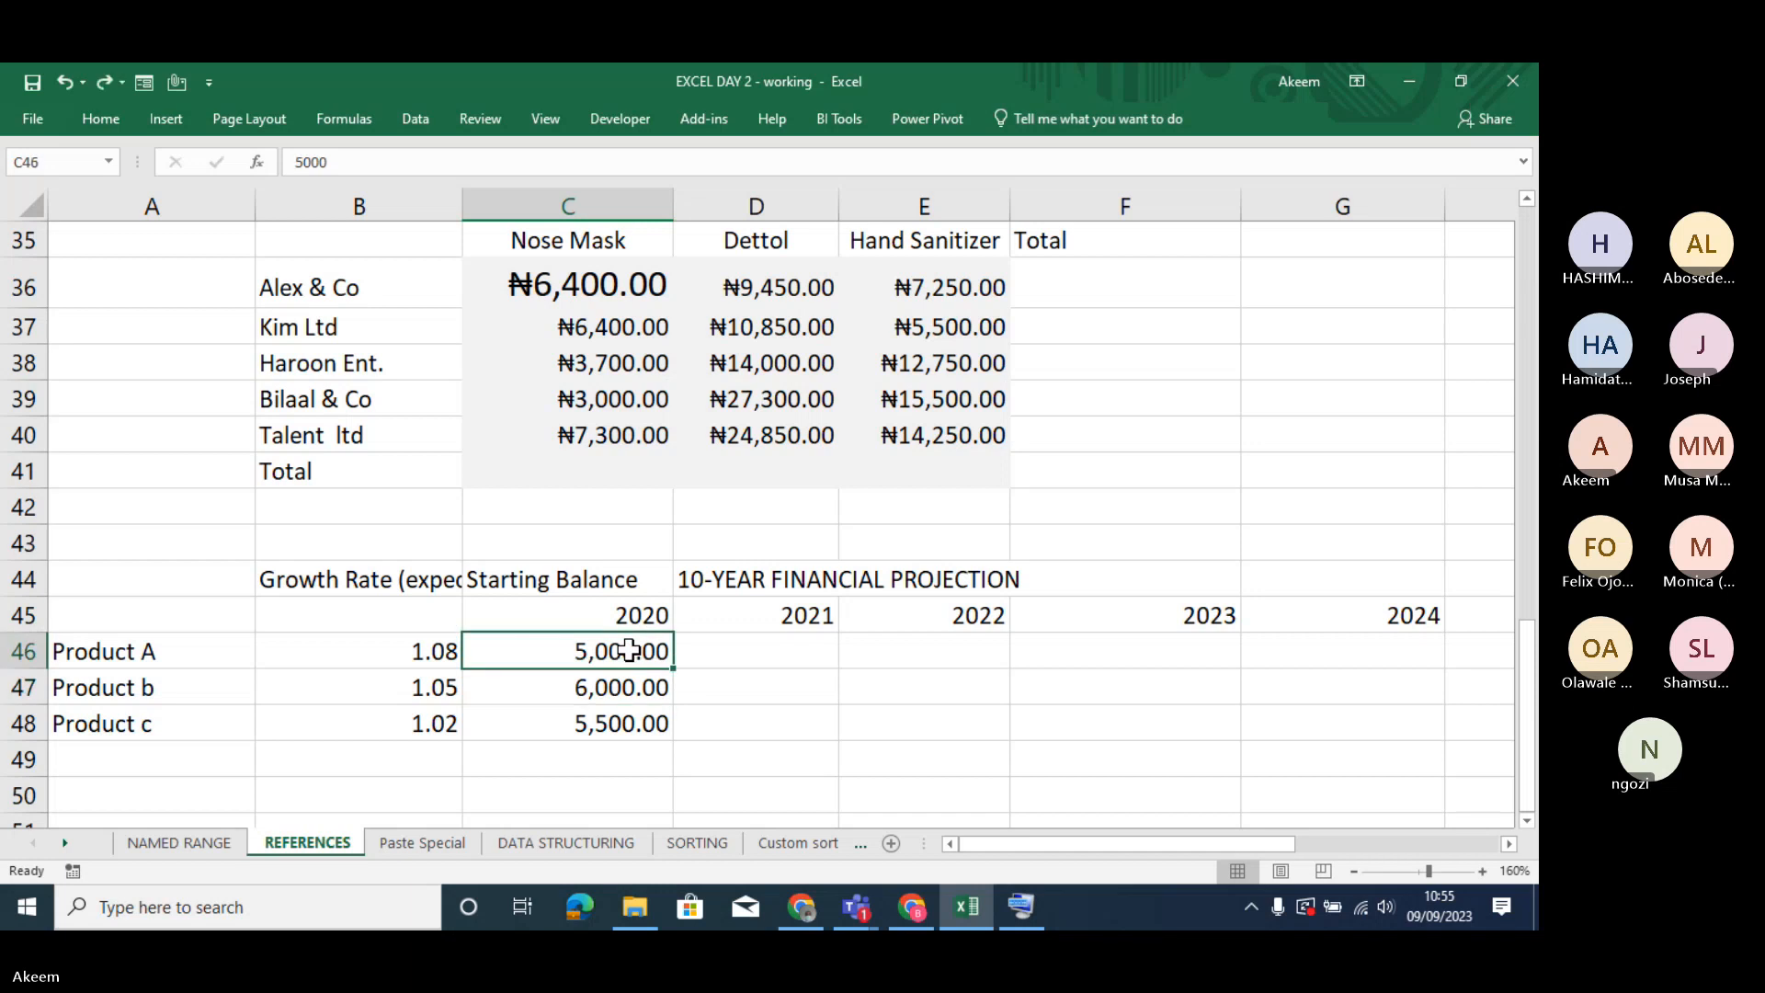
key("ctrl+z")
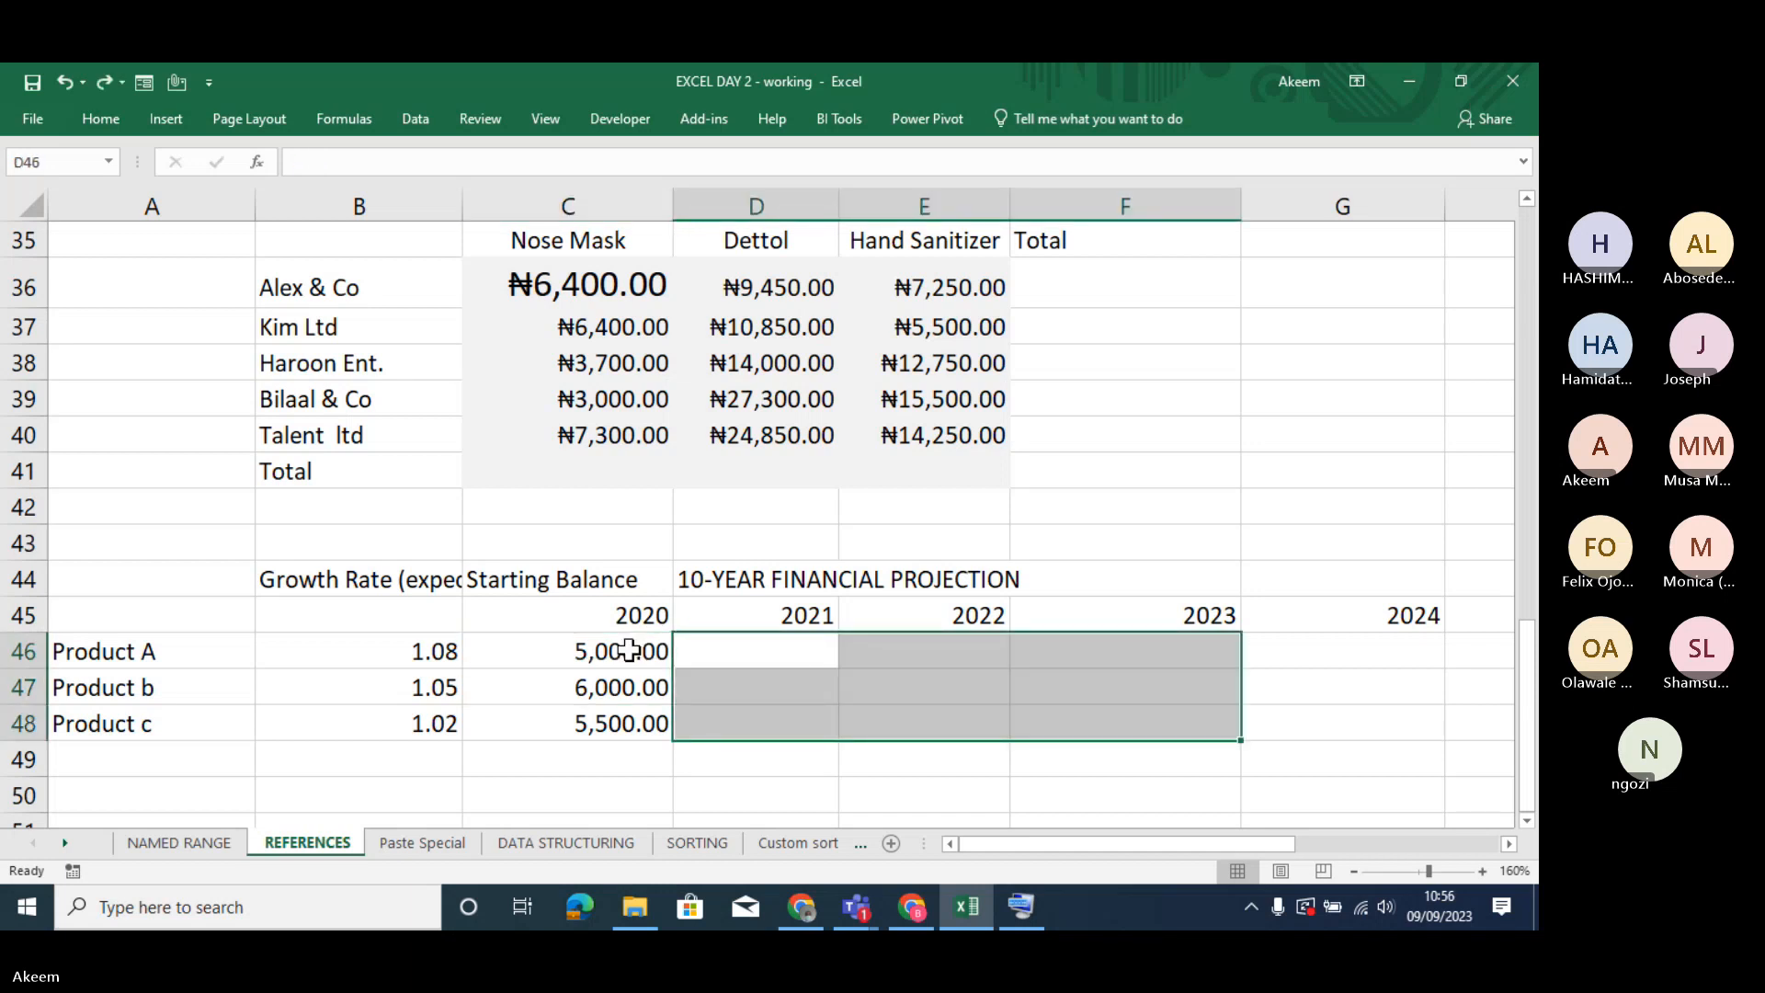
left_click(718, 658)
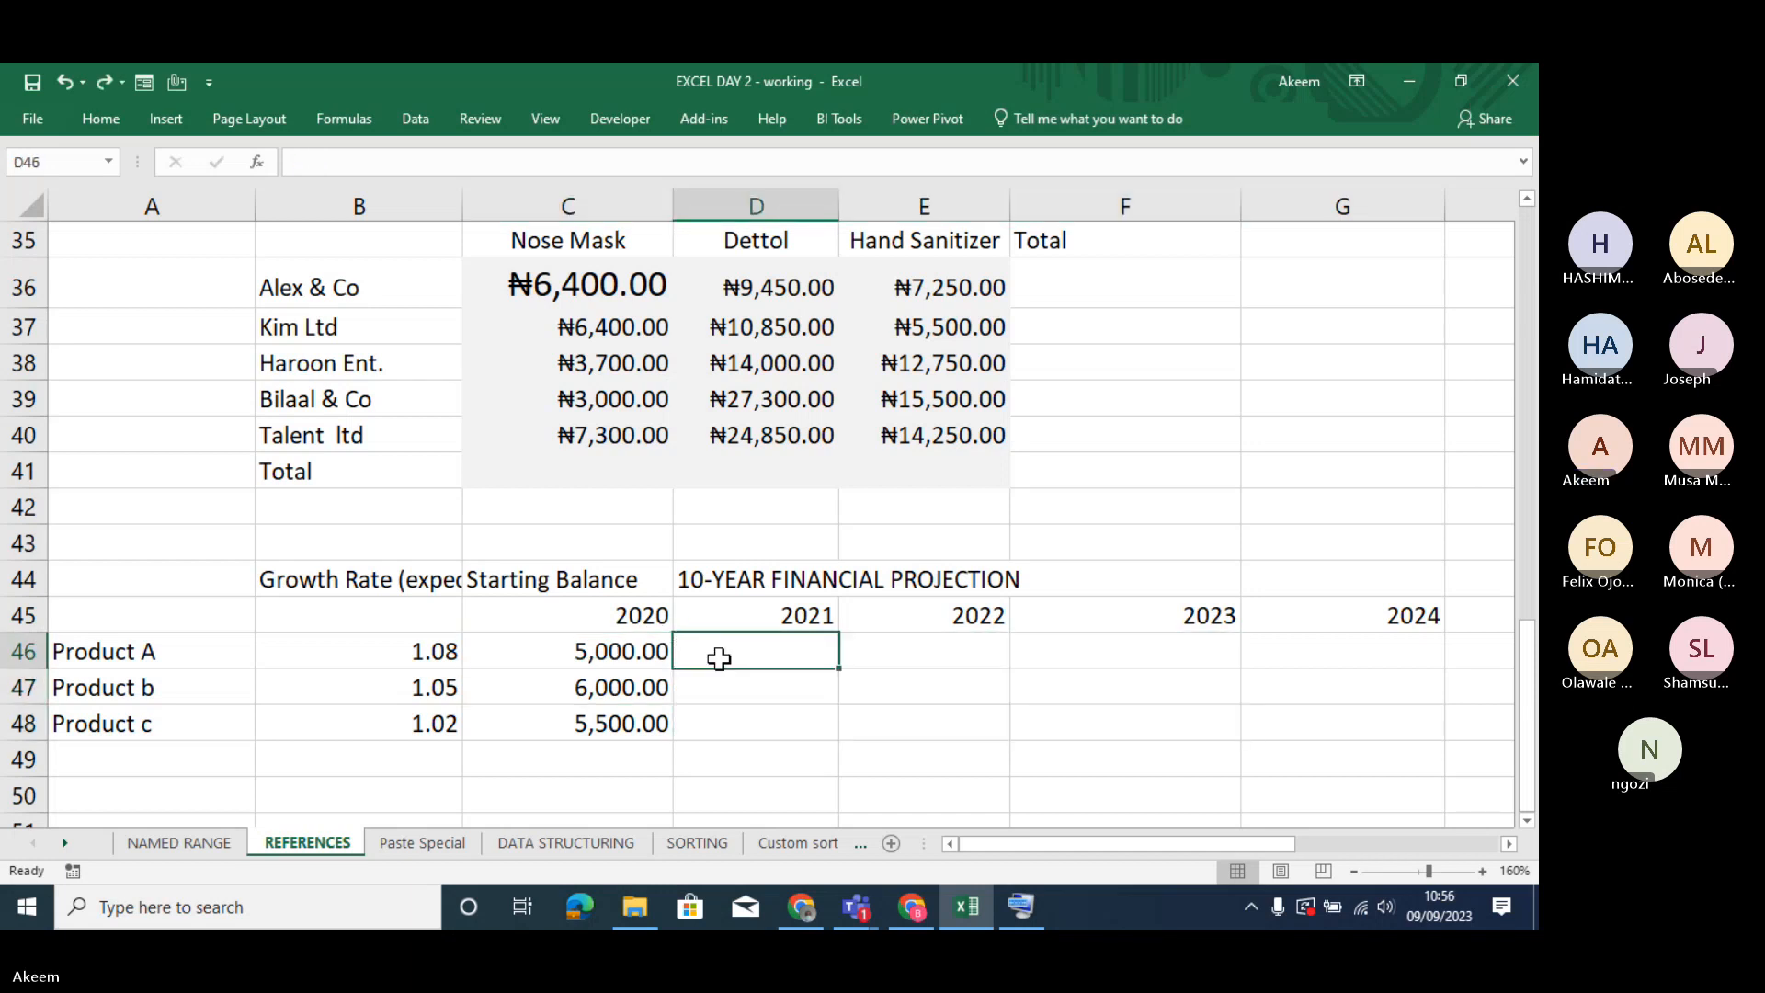
key("ctrl+z")
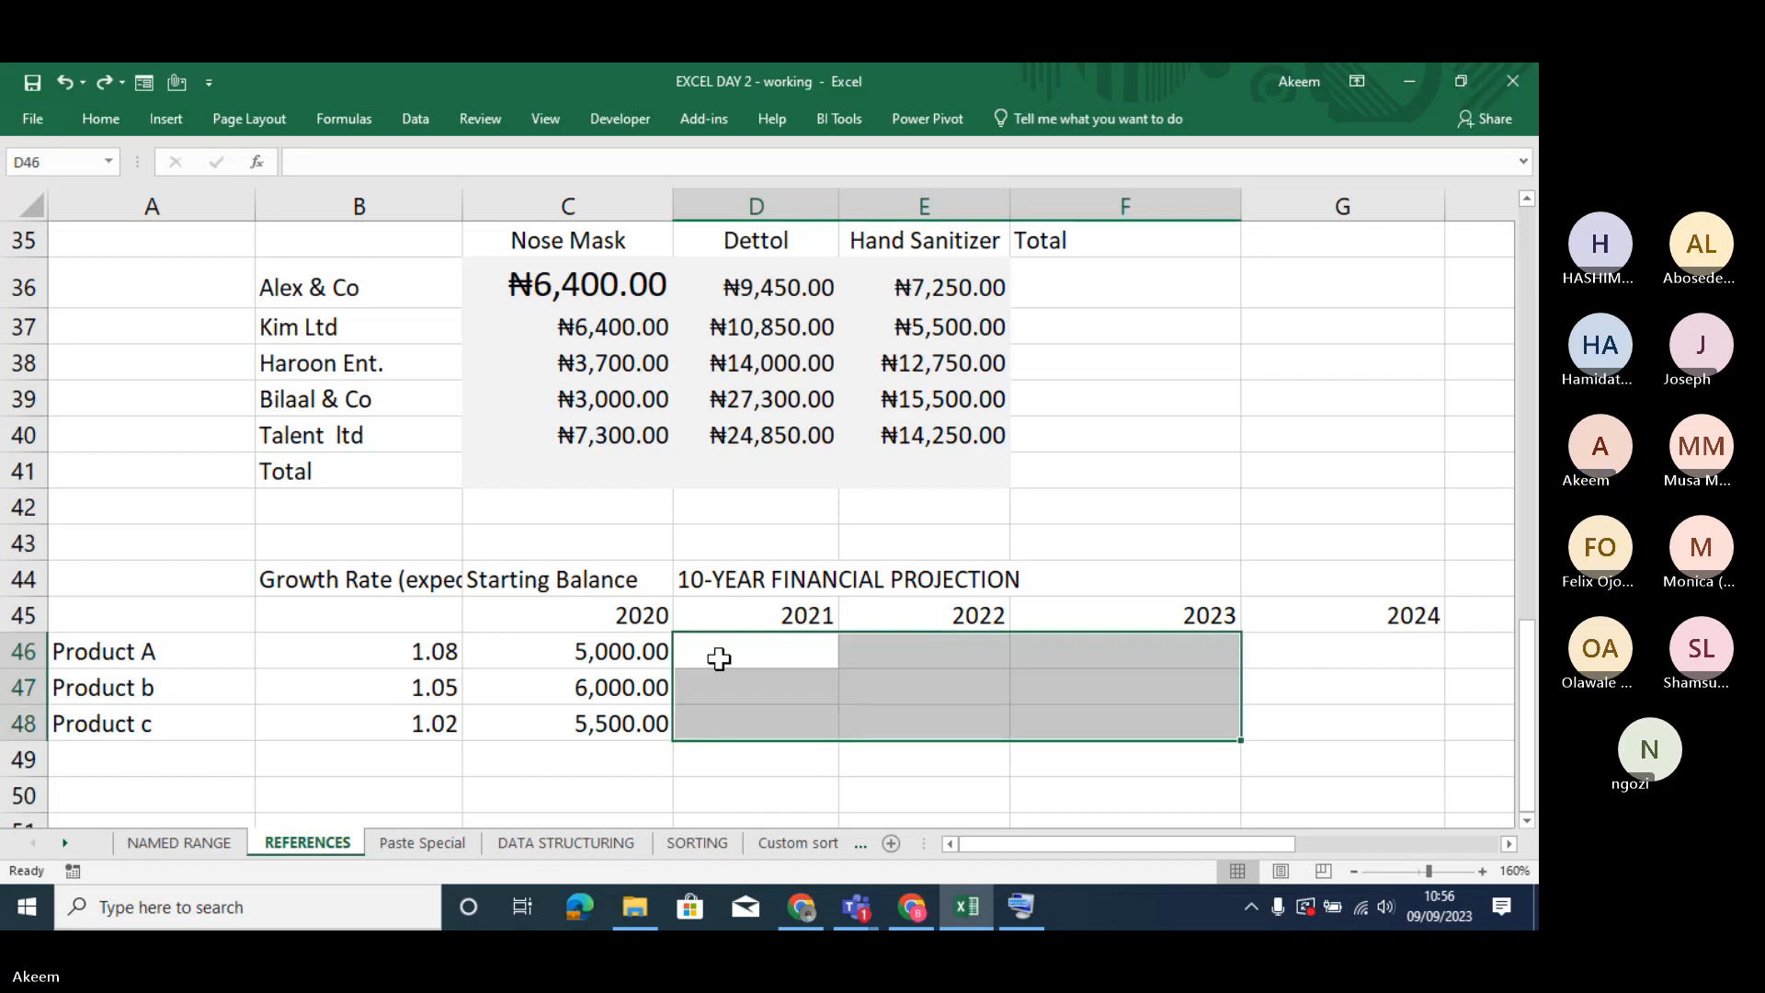
- Enter the formula =B46*C46 in D46 for Product A's 2021 projection
left_click(718, 658)
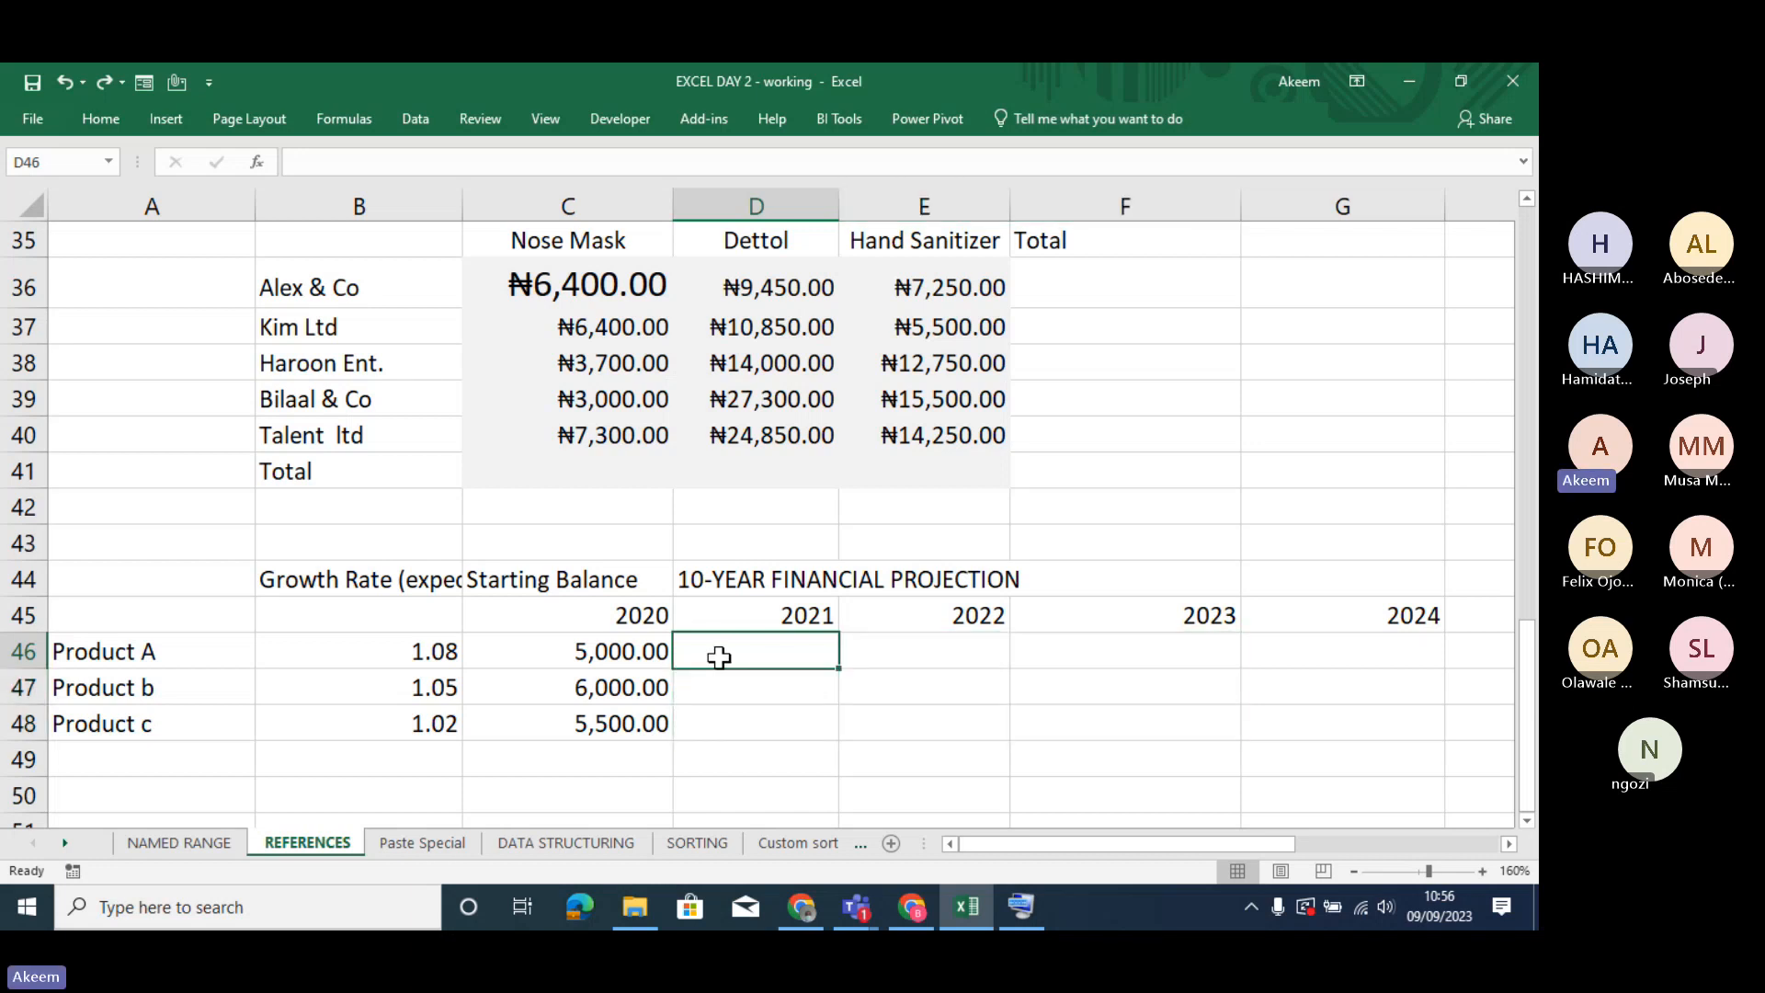
type("=")
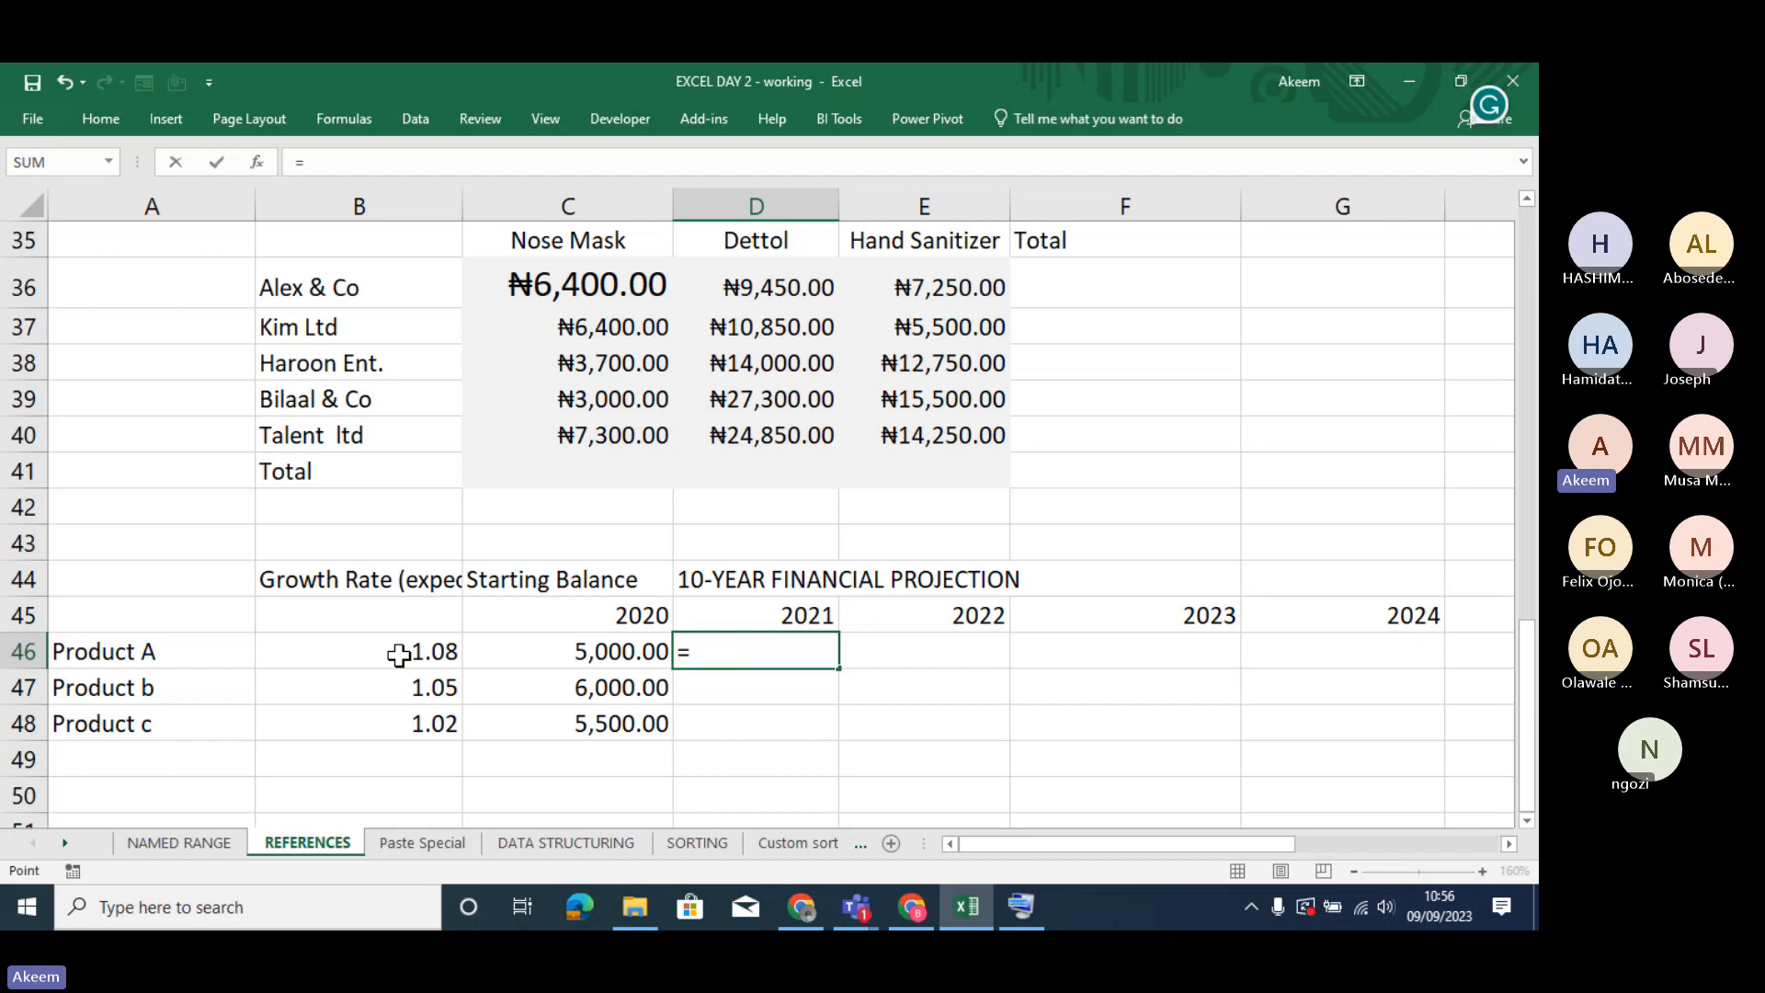
left_click(398, 654)
type("*")
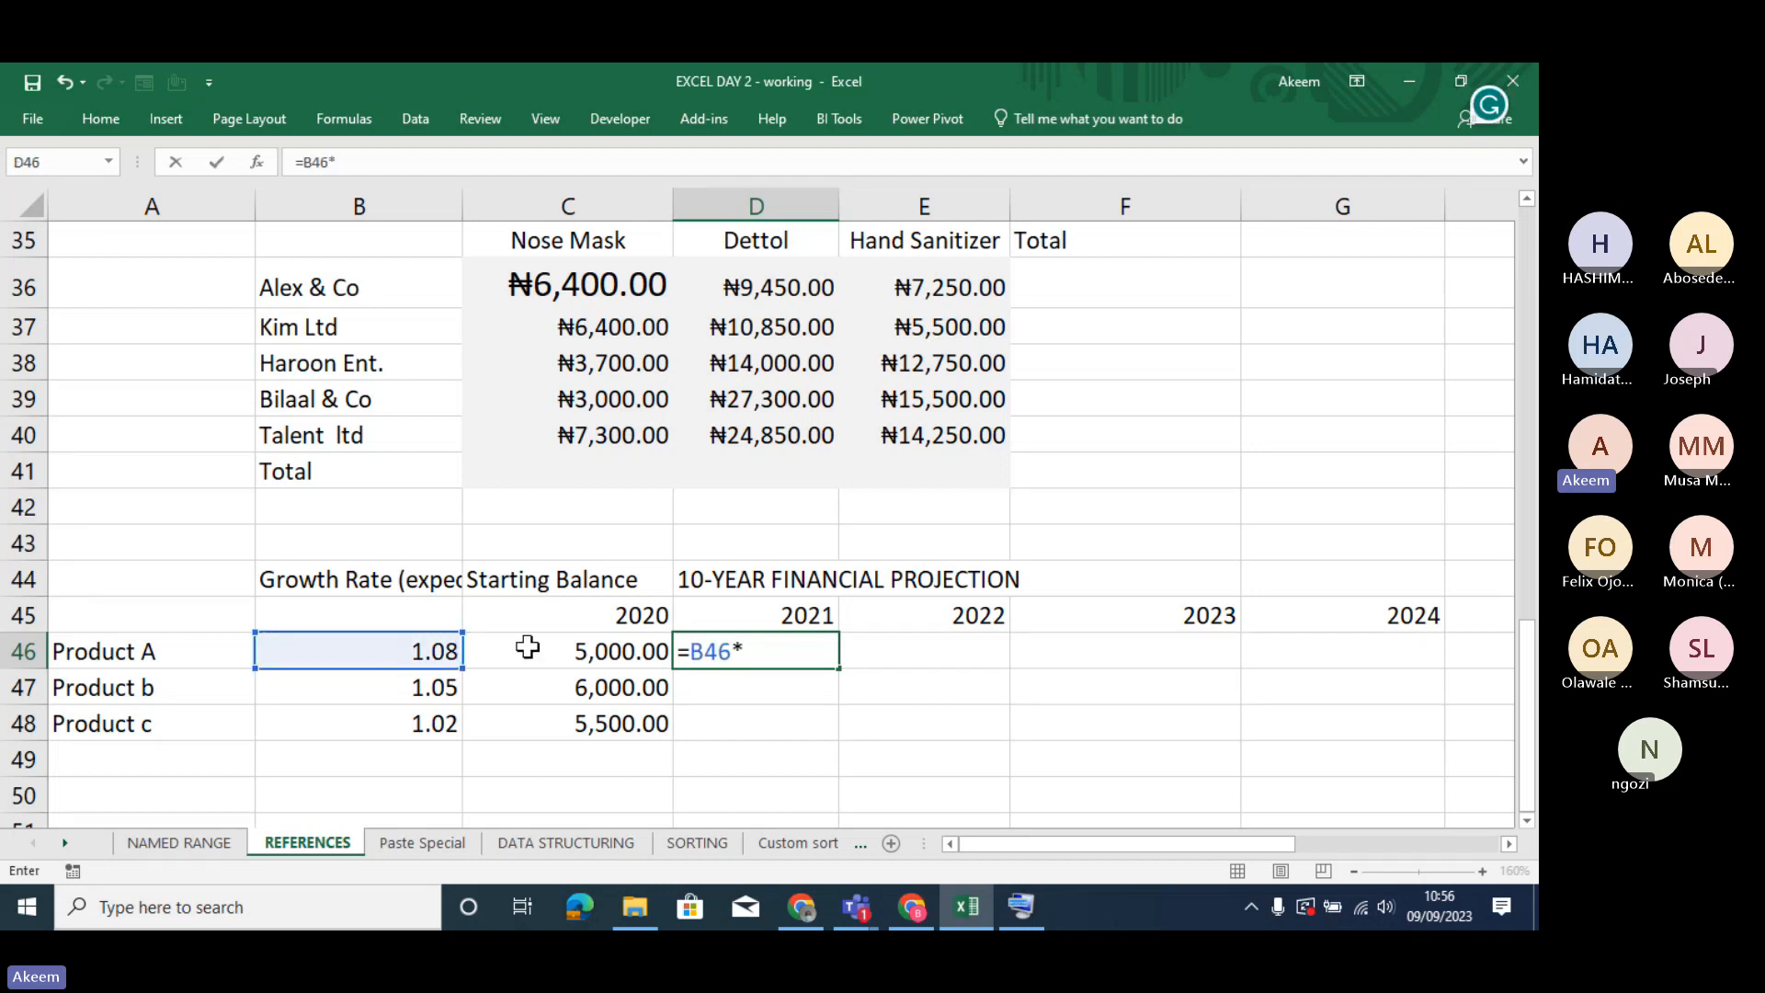
left_click(533, 650)
key("Return")
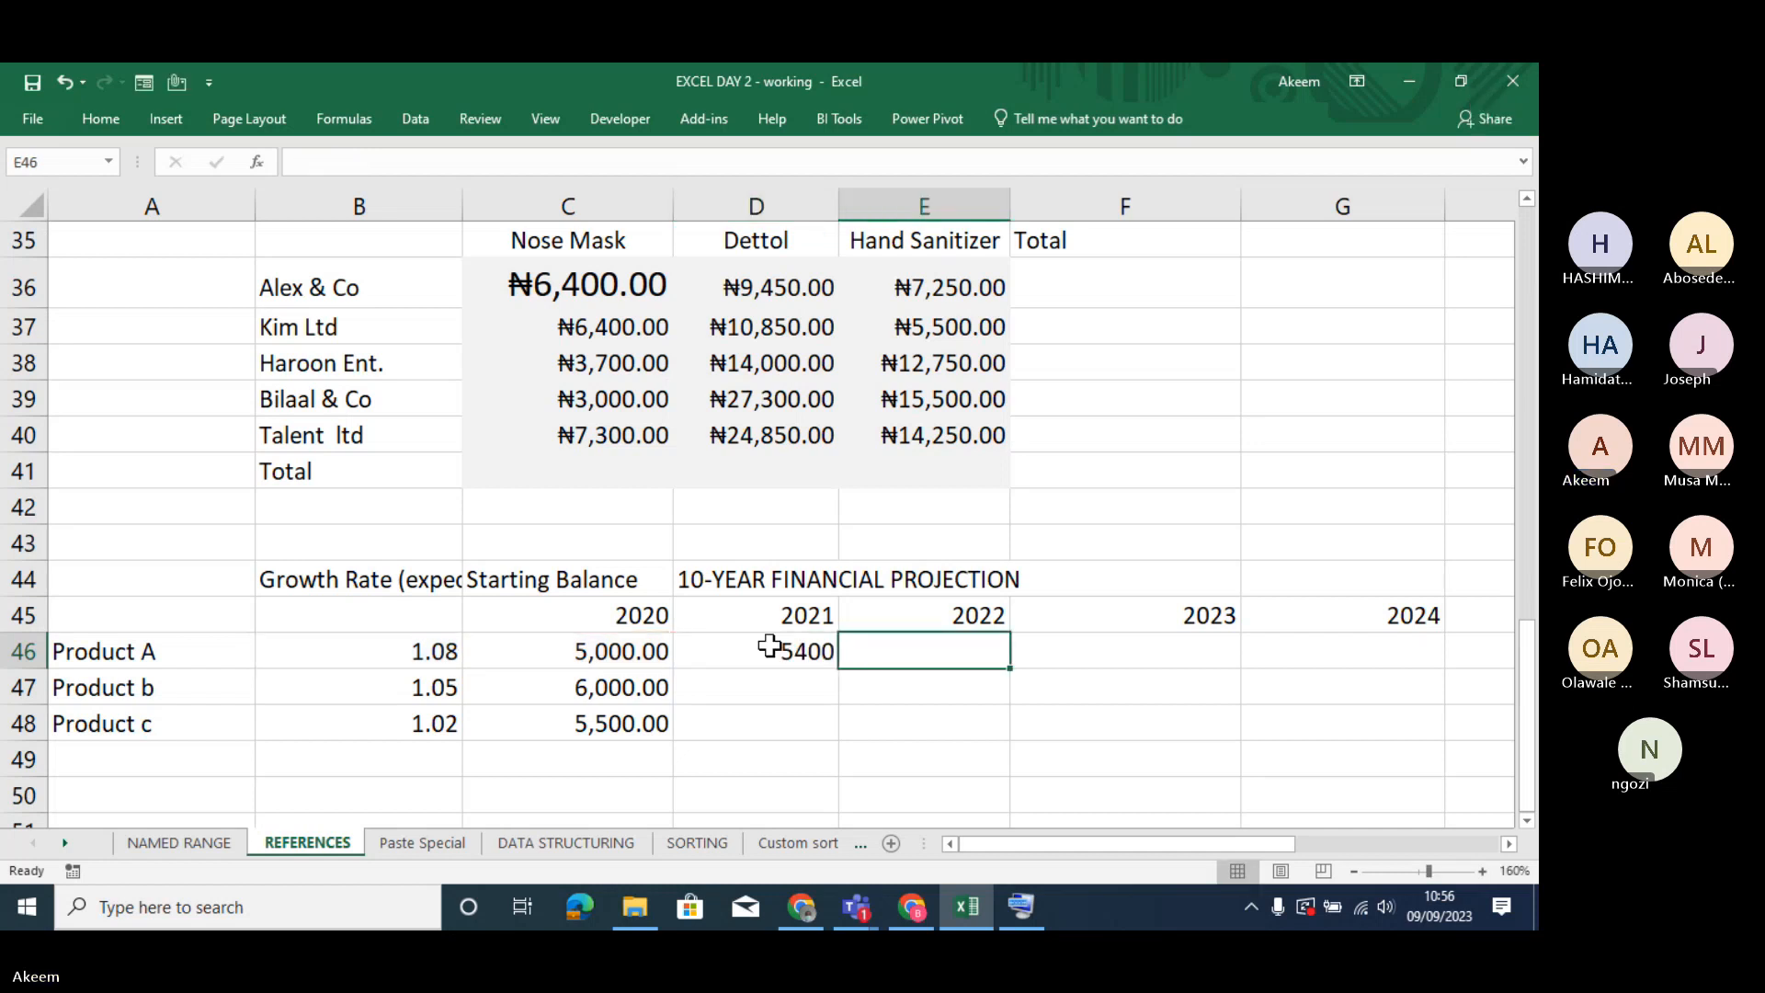
- Fill Product A's 2021 formula across into E46 for 2022 and inspect the copied cell references
key("ctrl+r")
double_click(948, 651)
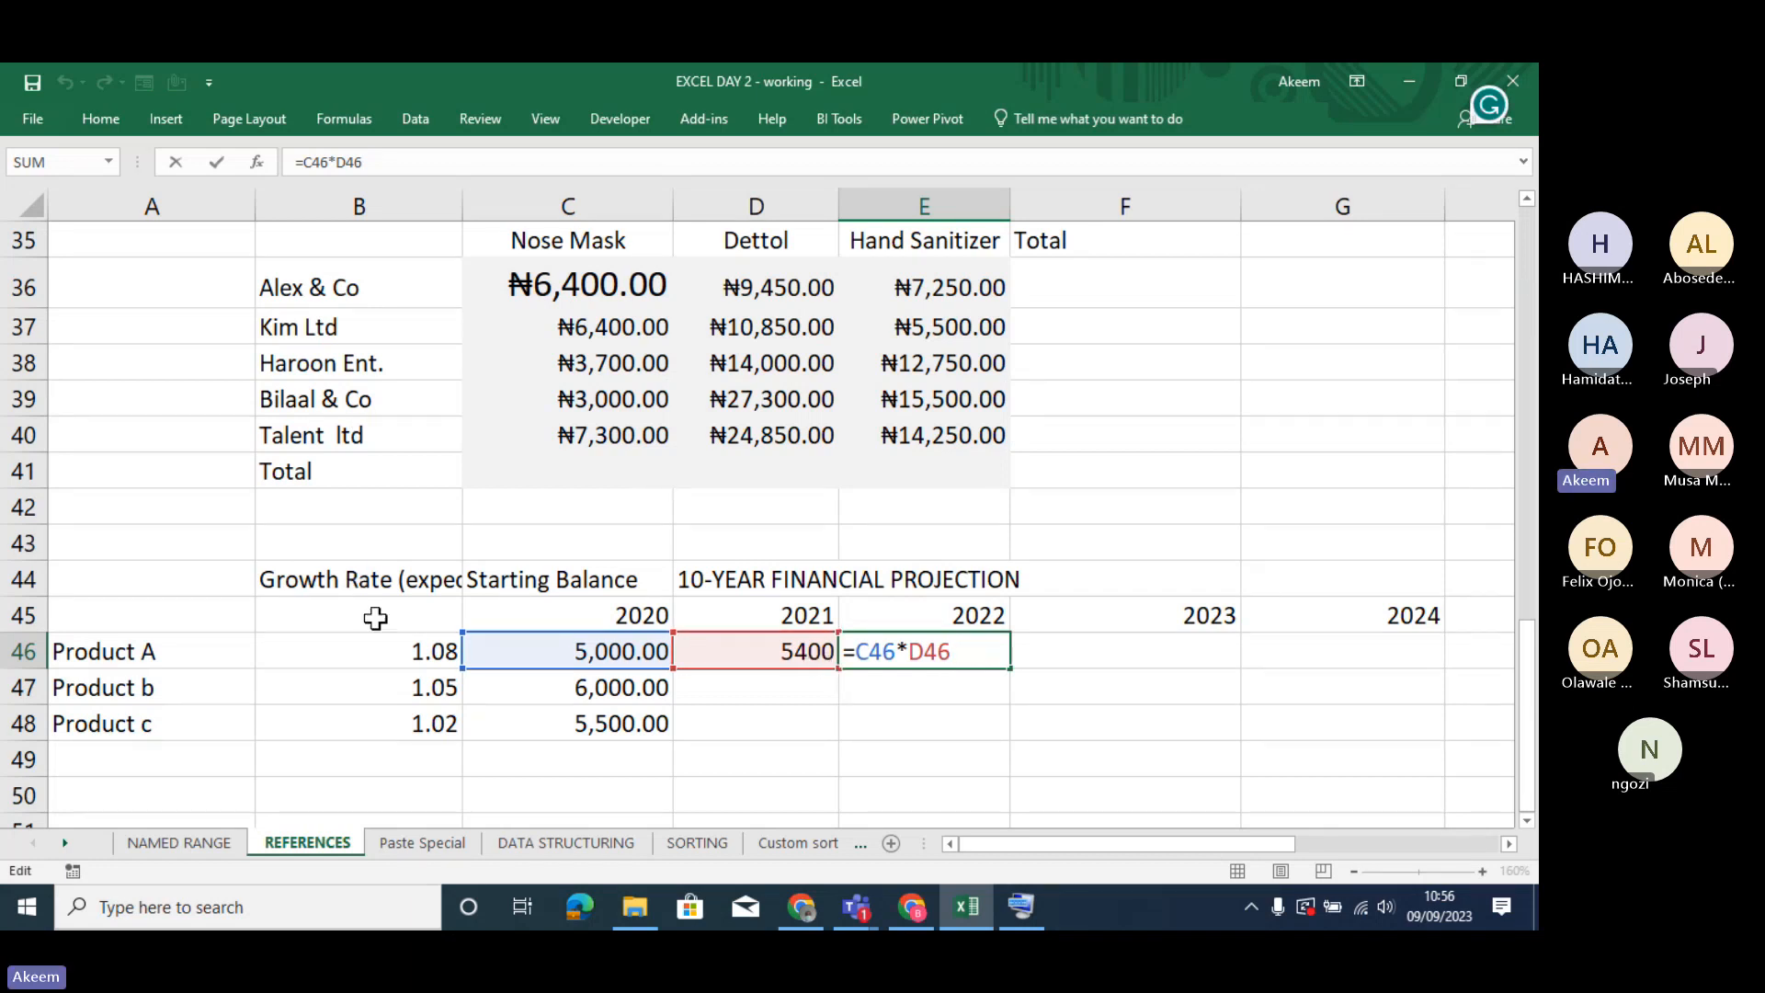
left_click(397, 664)
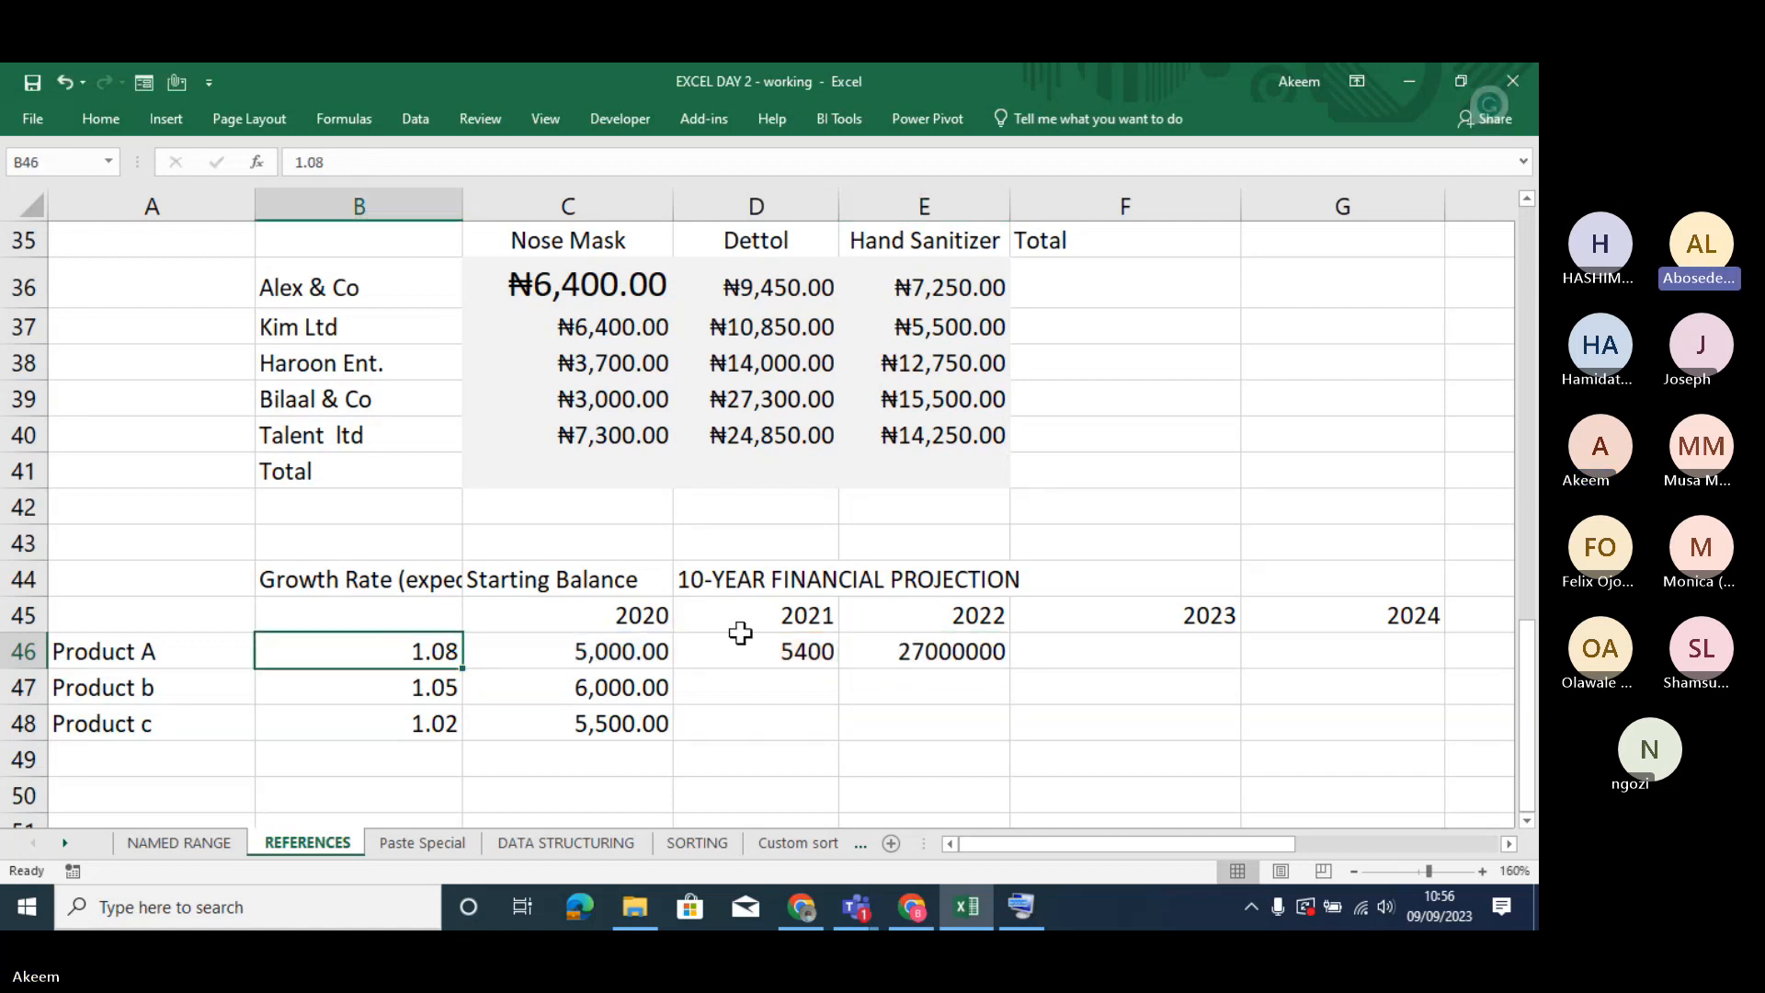
- Lock the growth rate's column in Product A's 2021 formula so that D46 reads =$B46*C46
left_click(764, 649)
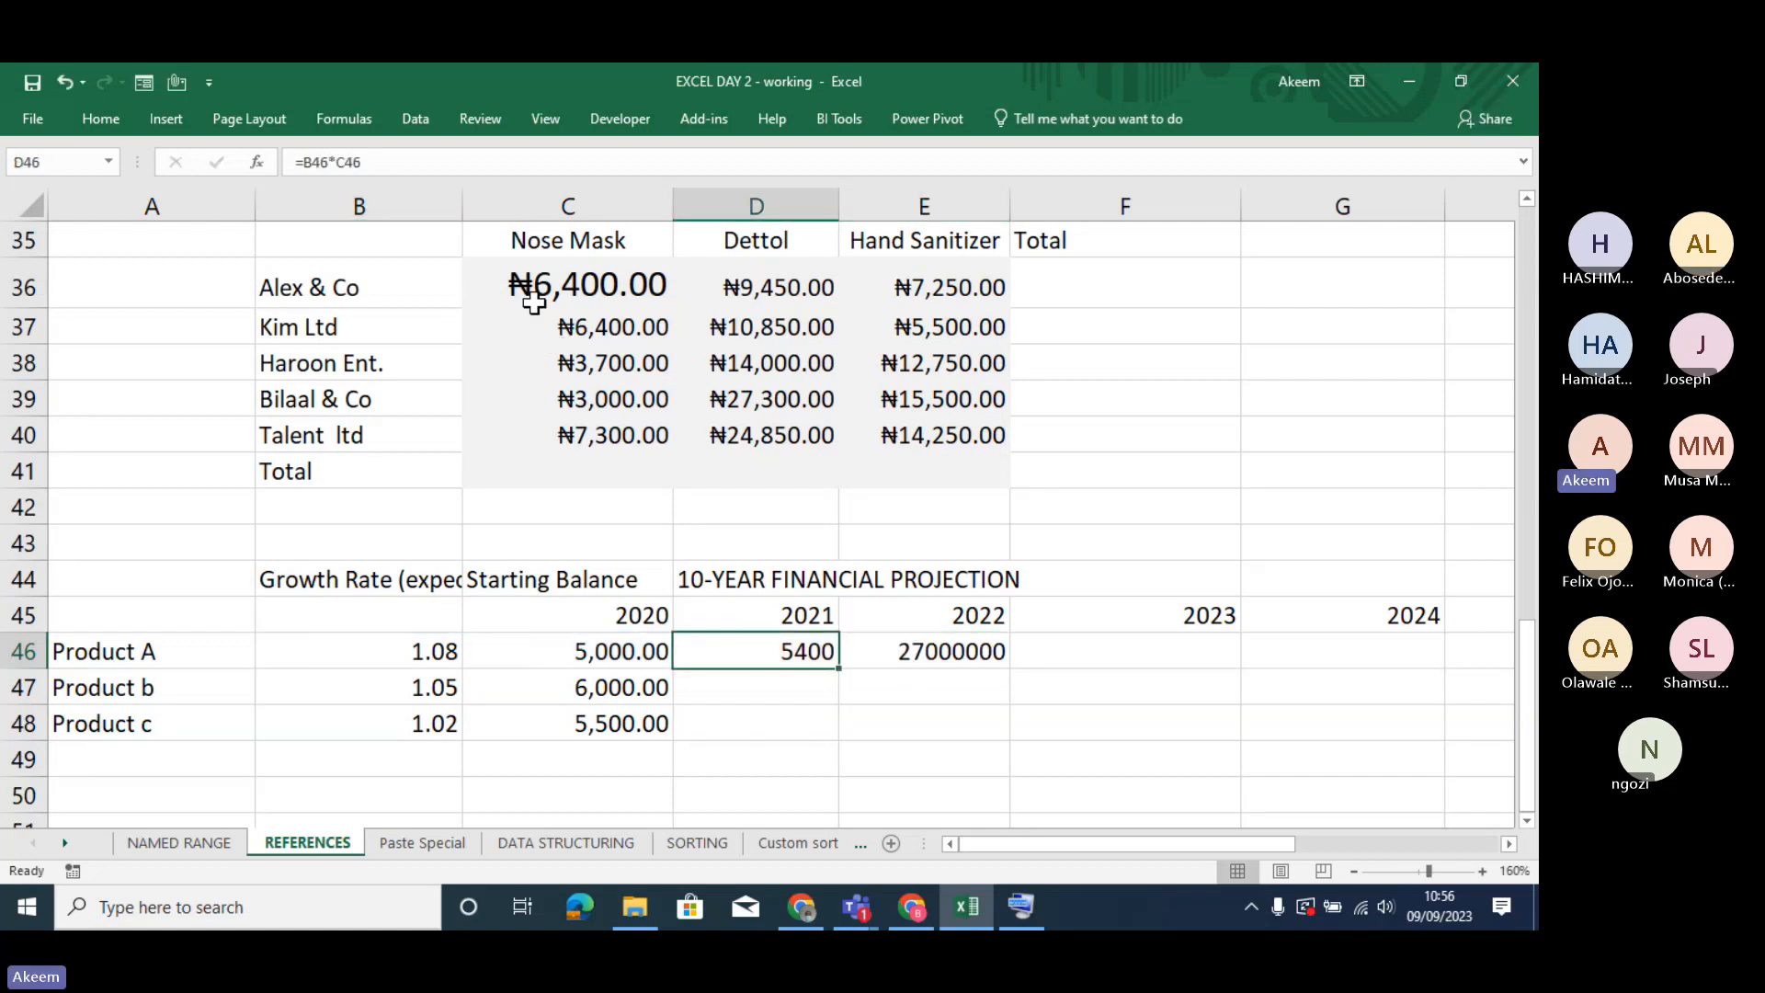
left_click(307, 162)
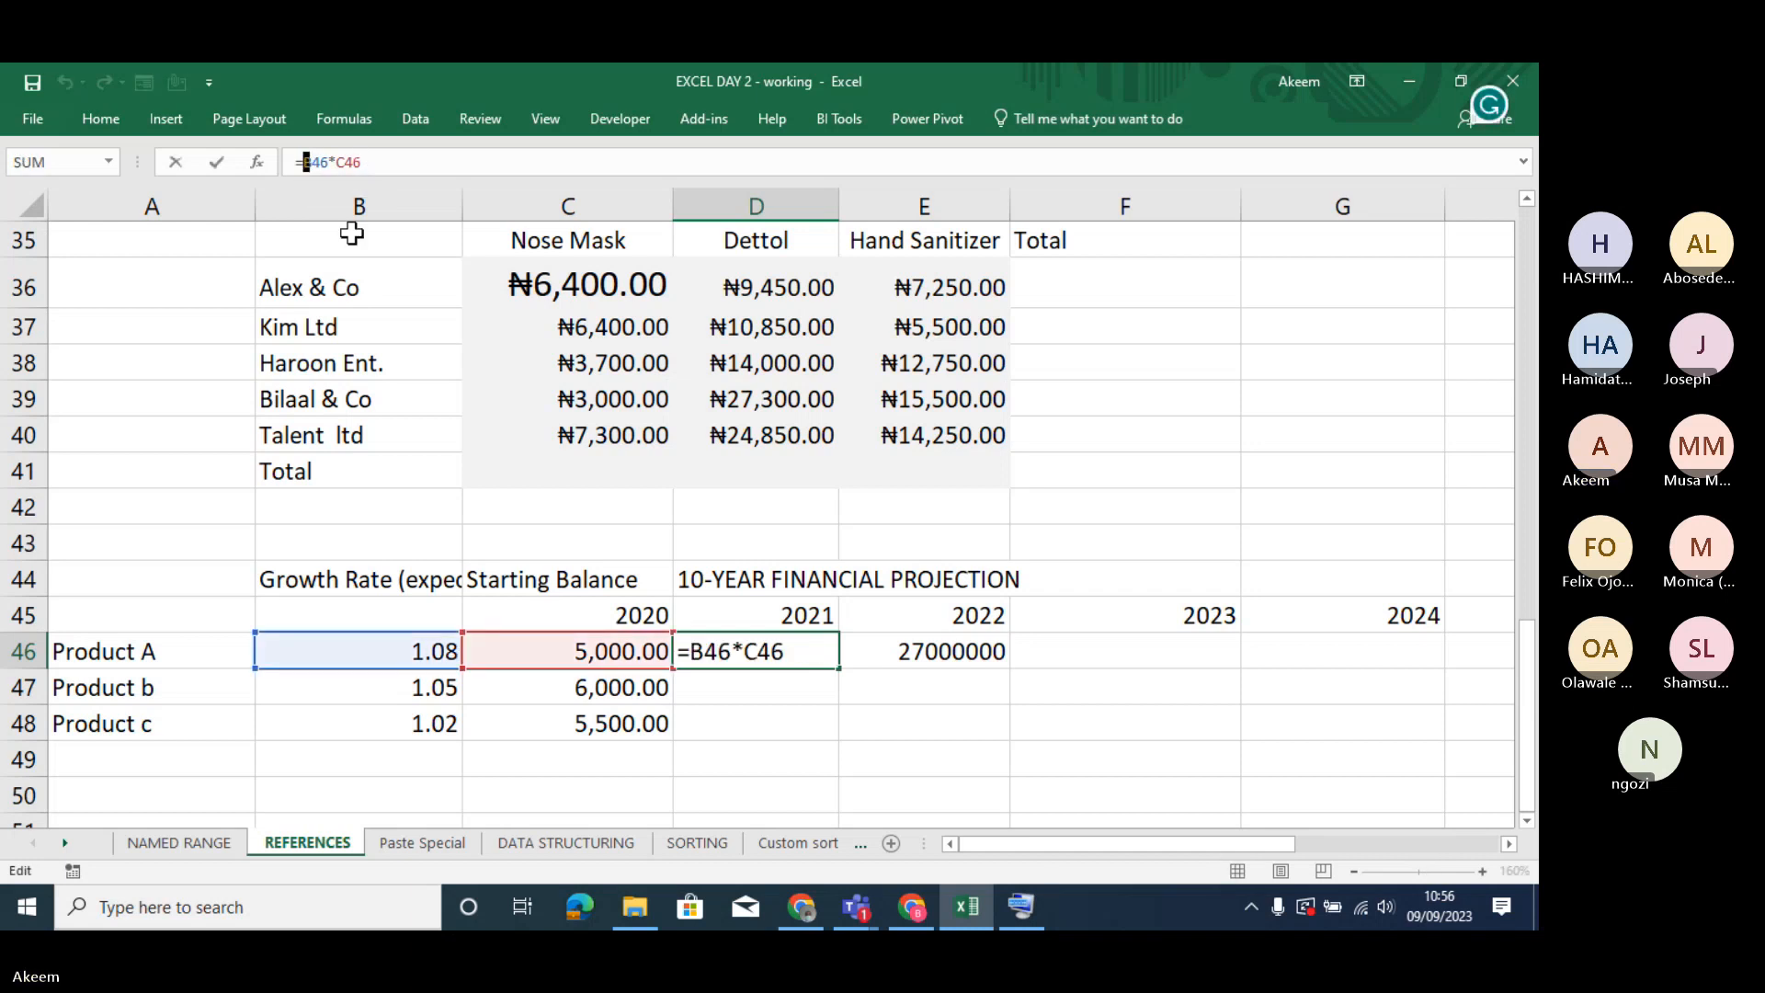
type("$")
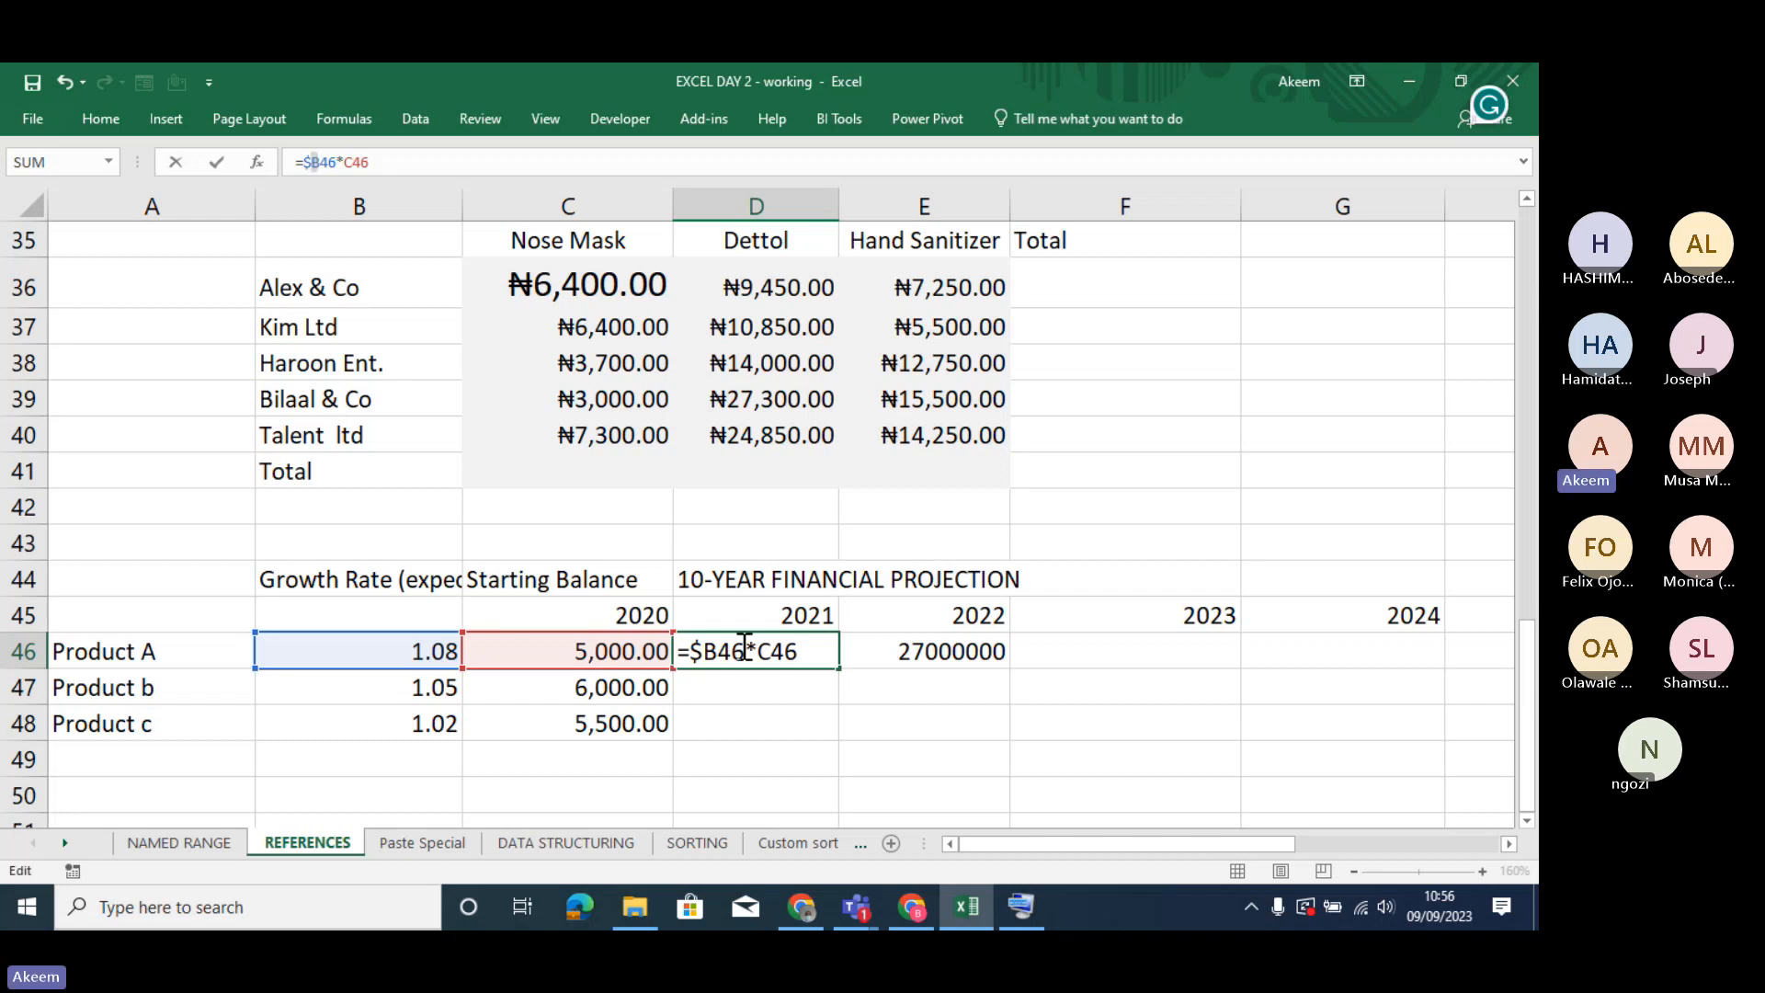
left_click(707, 651)
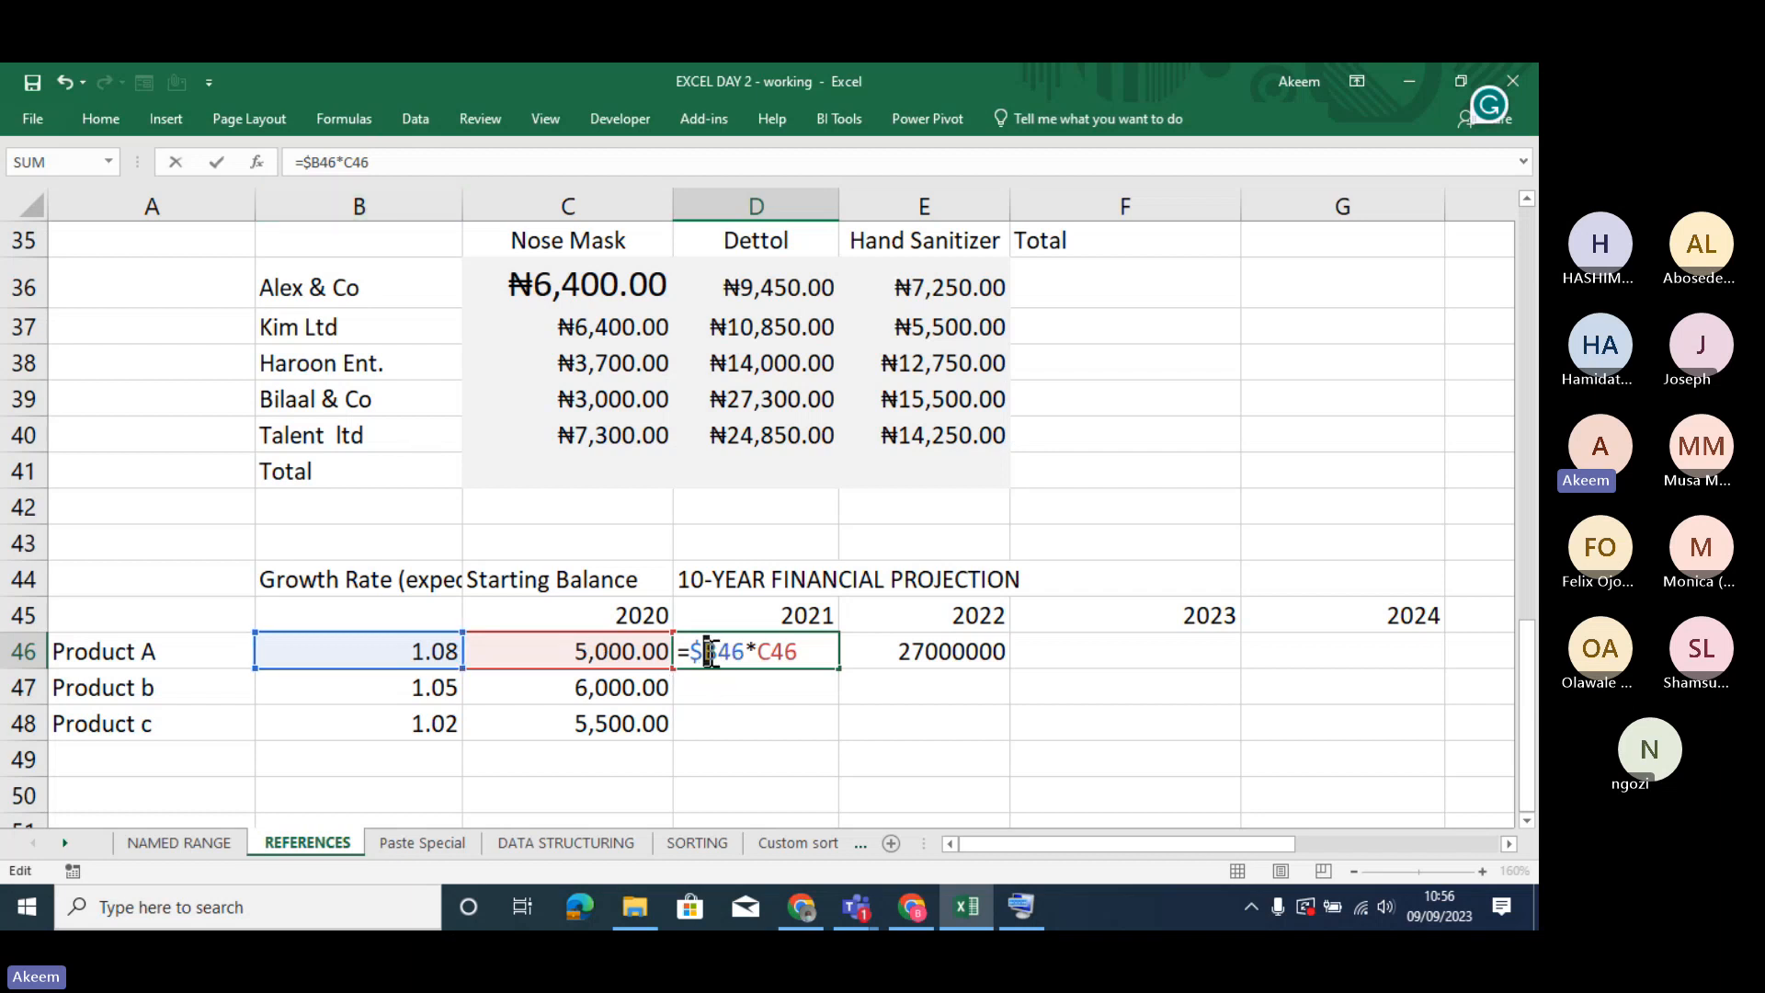
key("Return")
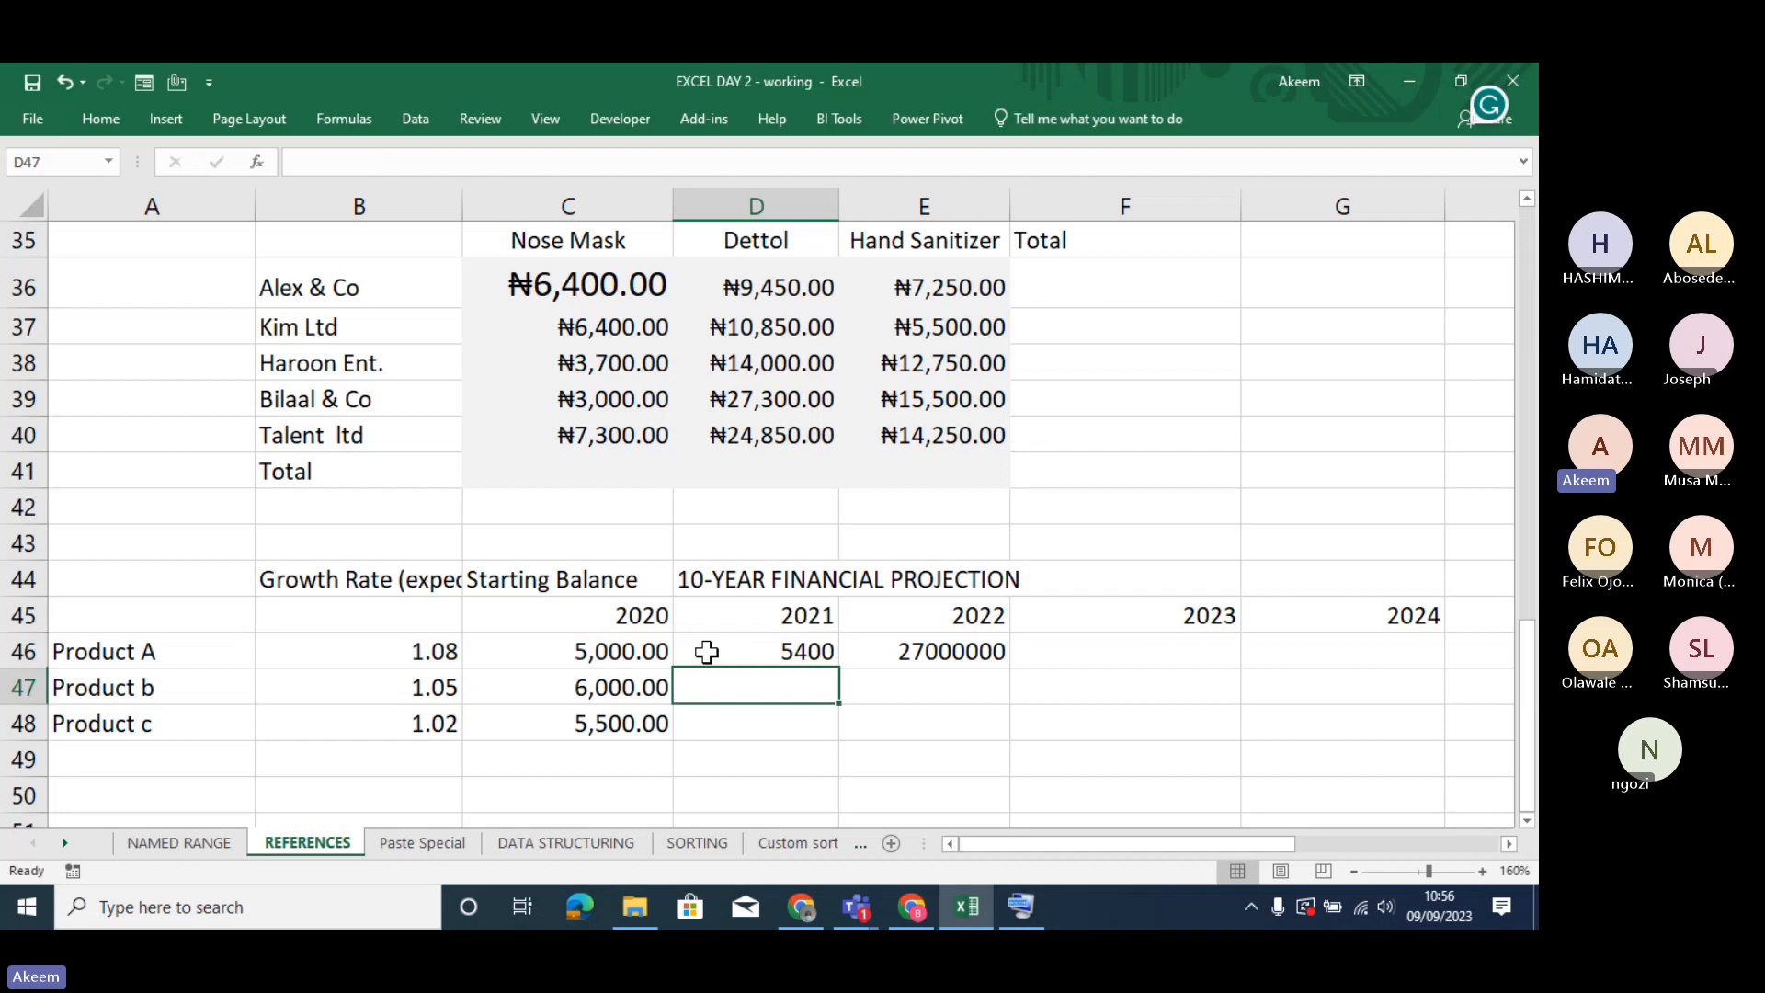
- Fill the mixed-reference formula from D46 across through G46 for 2024 and check the formula in G46
left_click(726, 651)
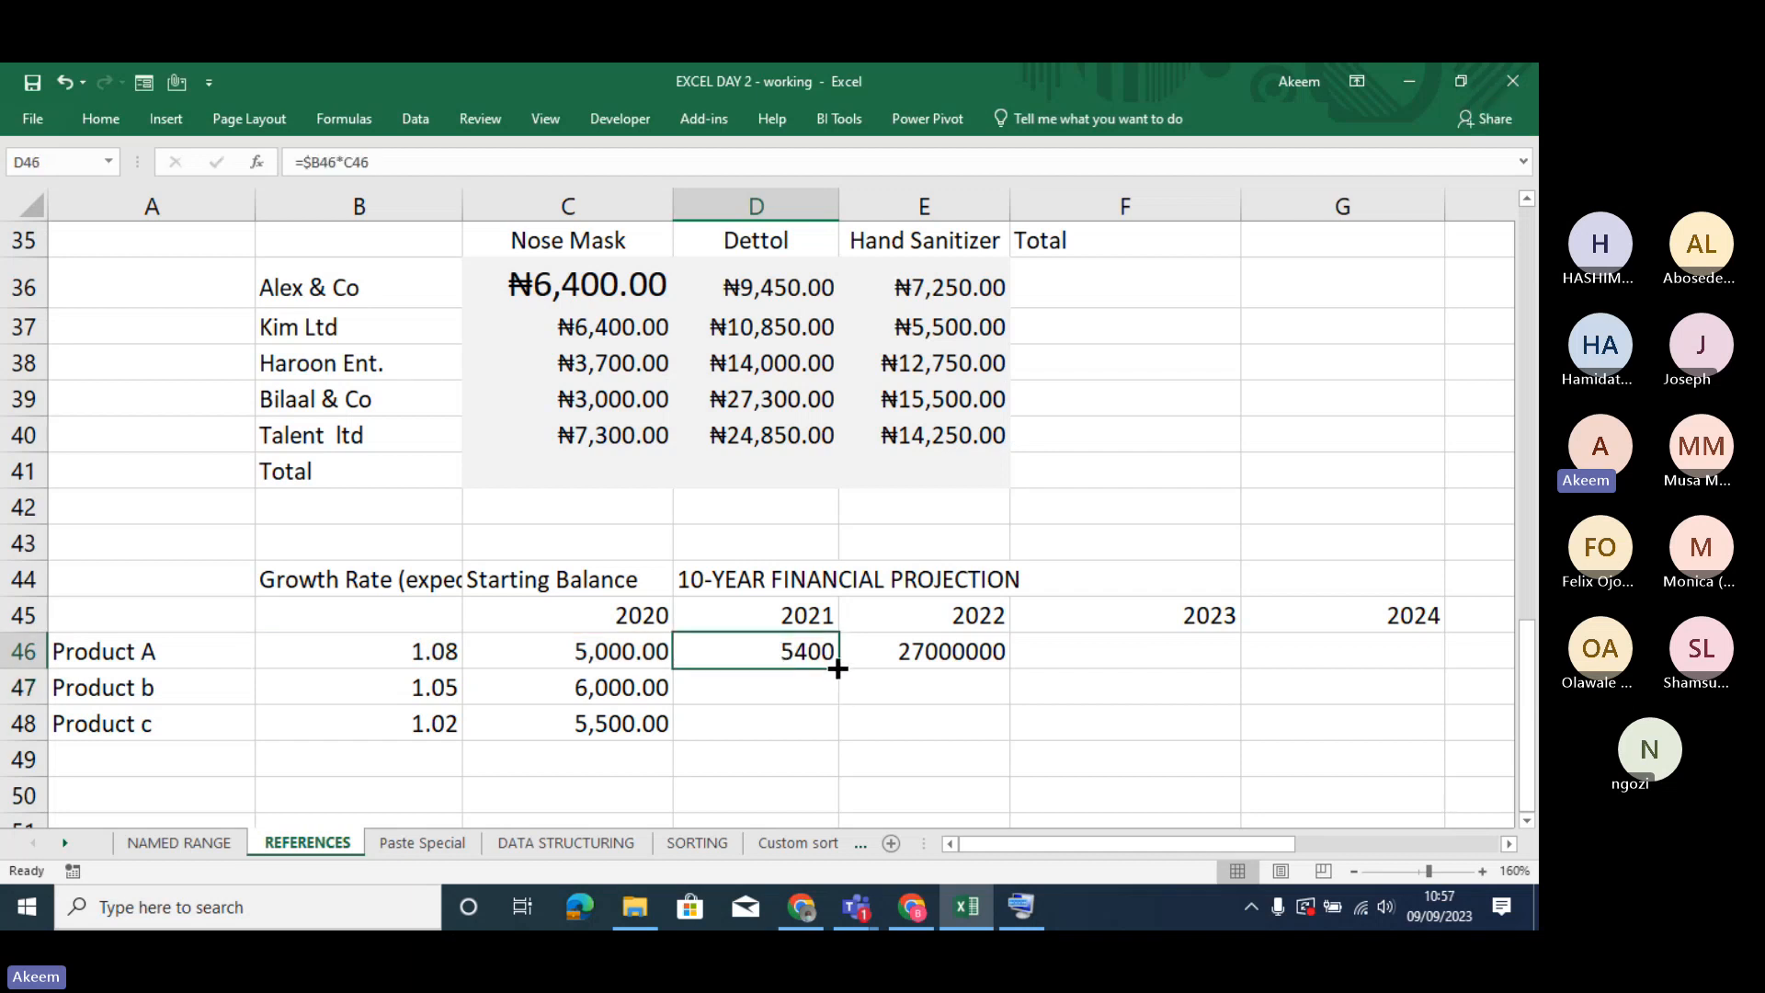
left_click_drag(837, 669, 1430, 650)
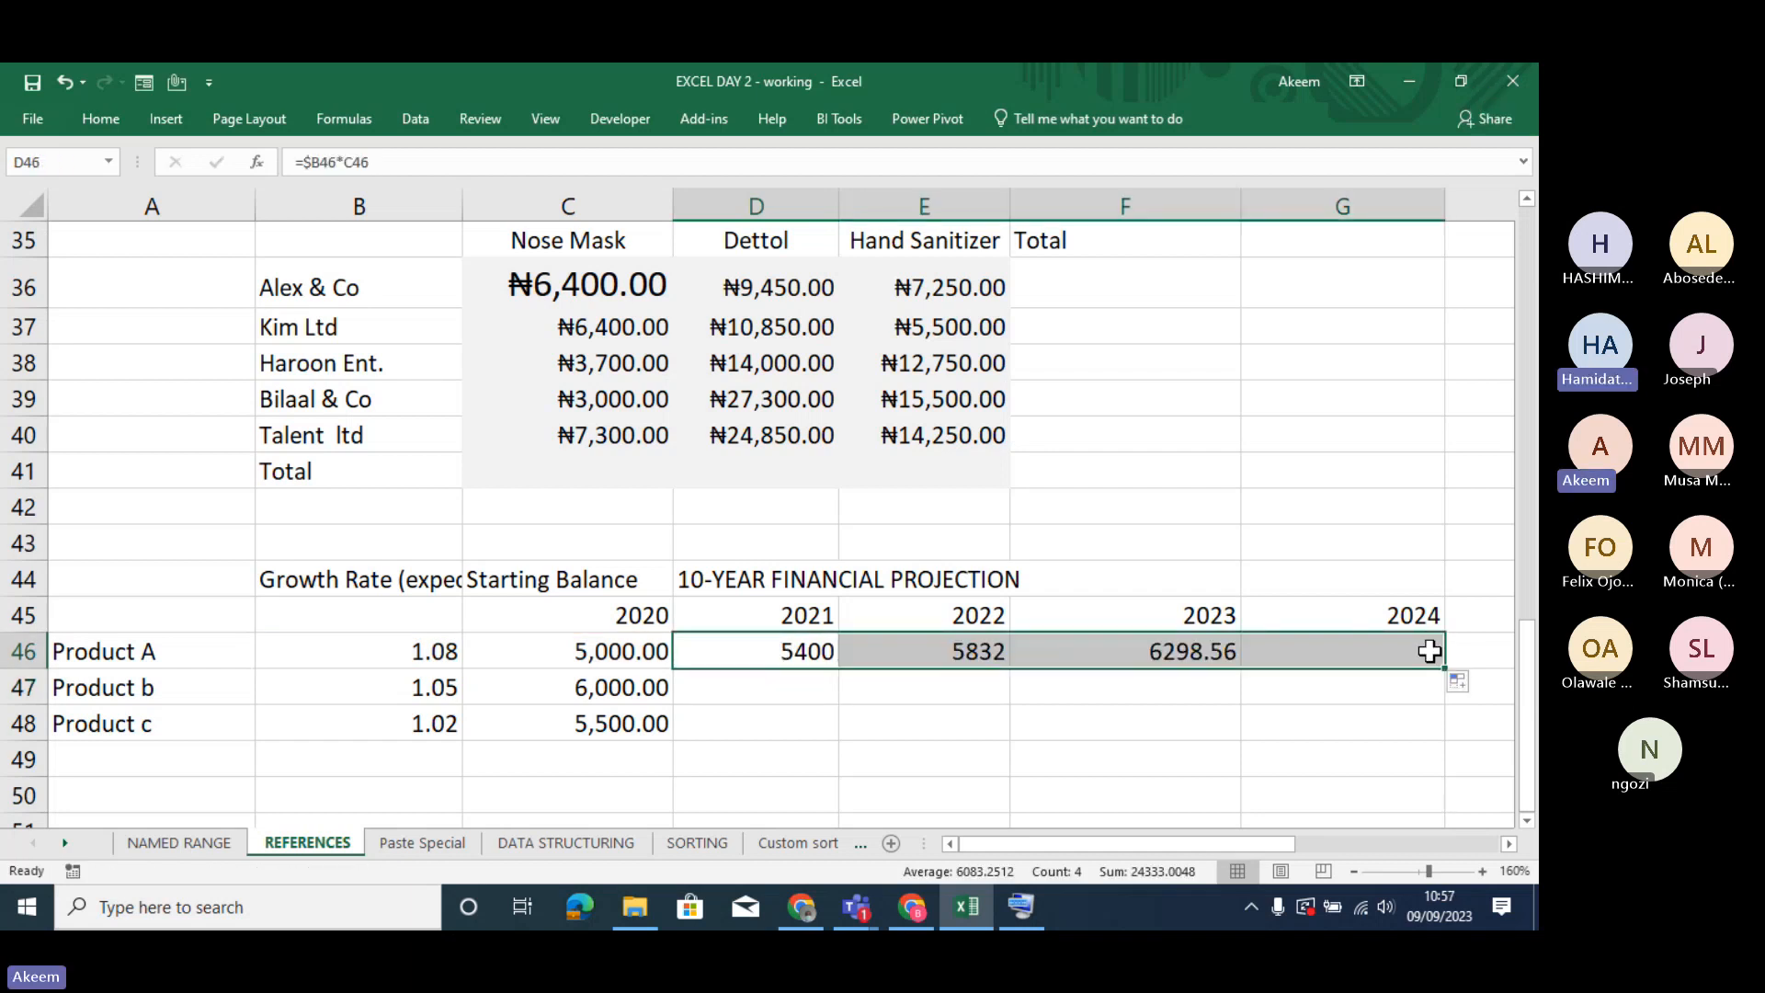
double_click(1397, 651)
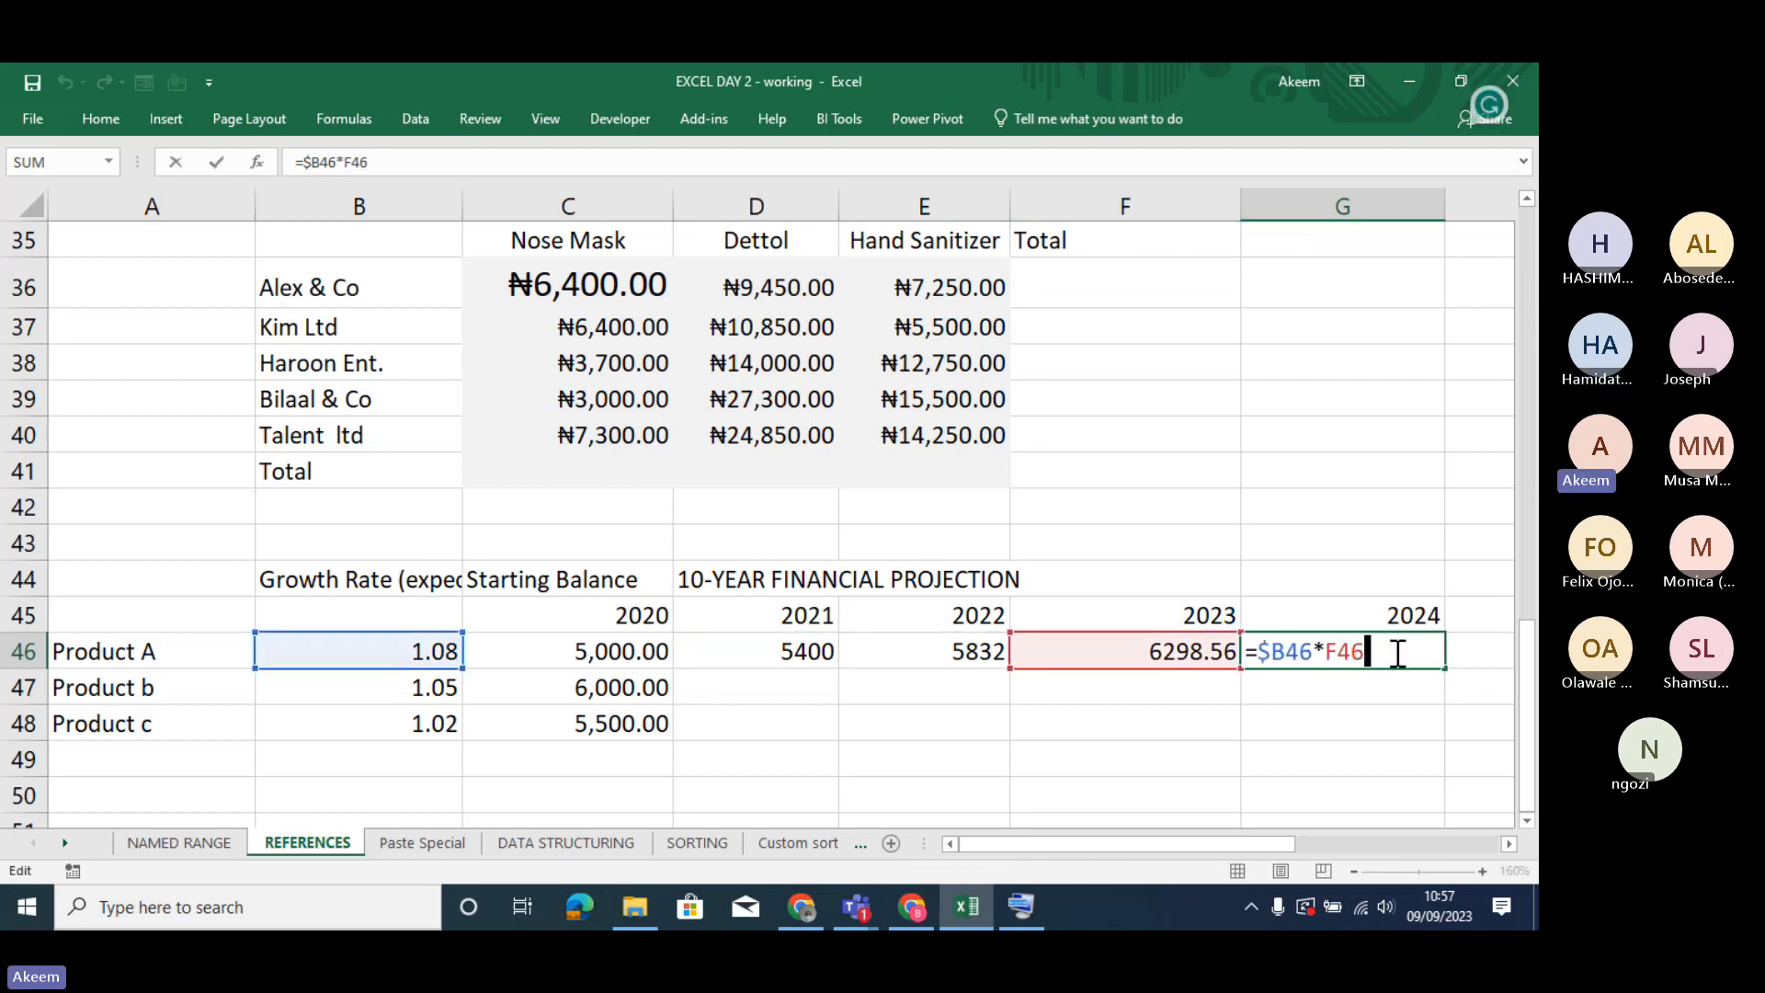
key("Return")
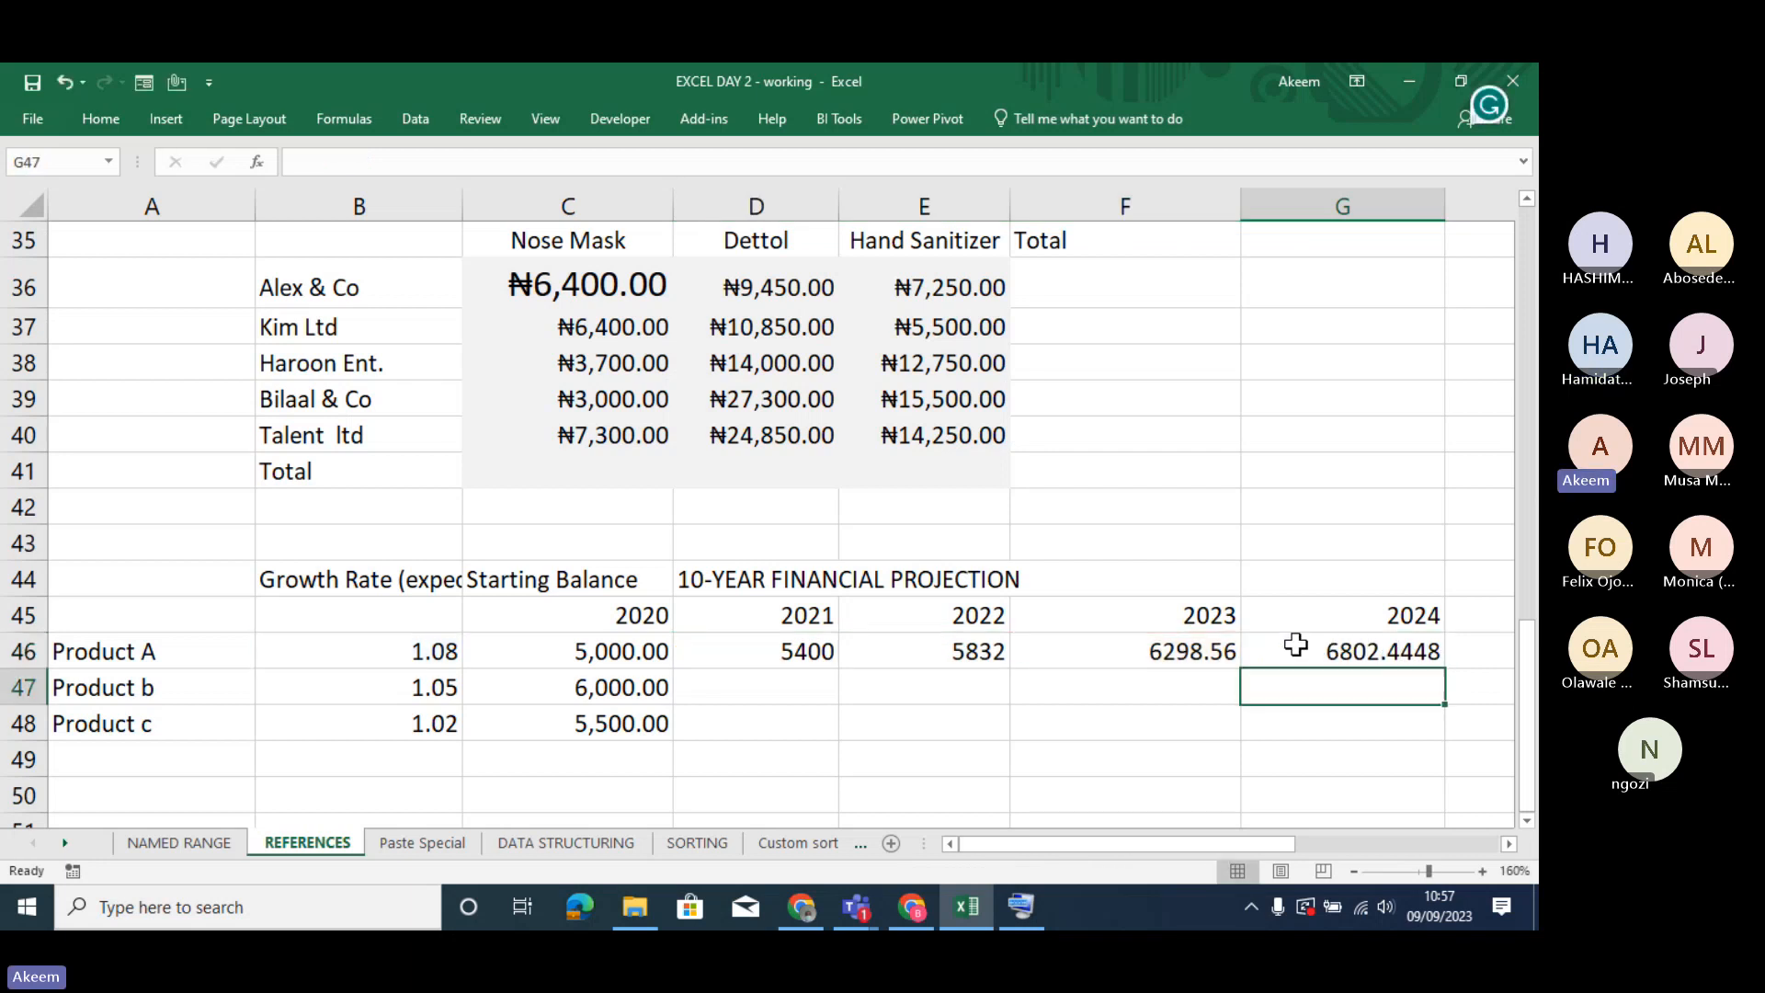
- Inspect the cell references in Product A's 2023 formula in F46 and the original 2021 formula in D46
double_click(1246, 650)
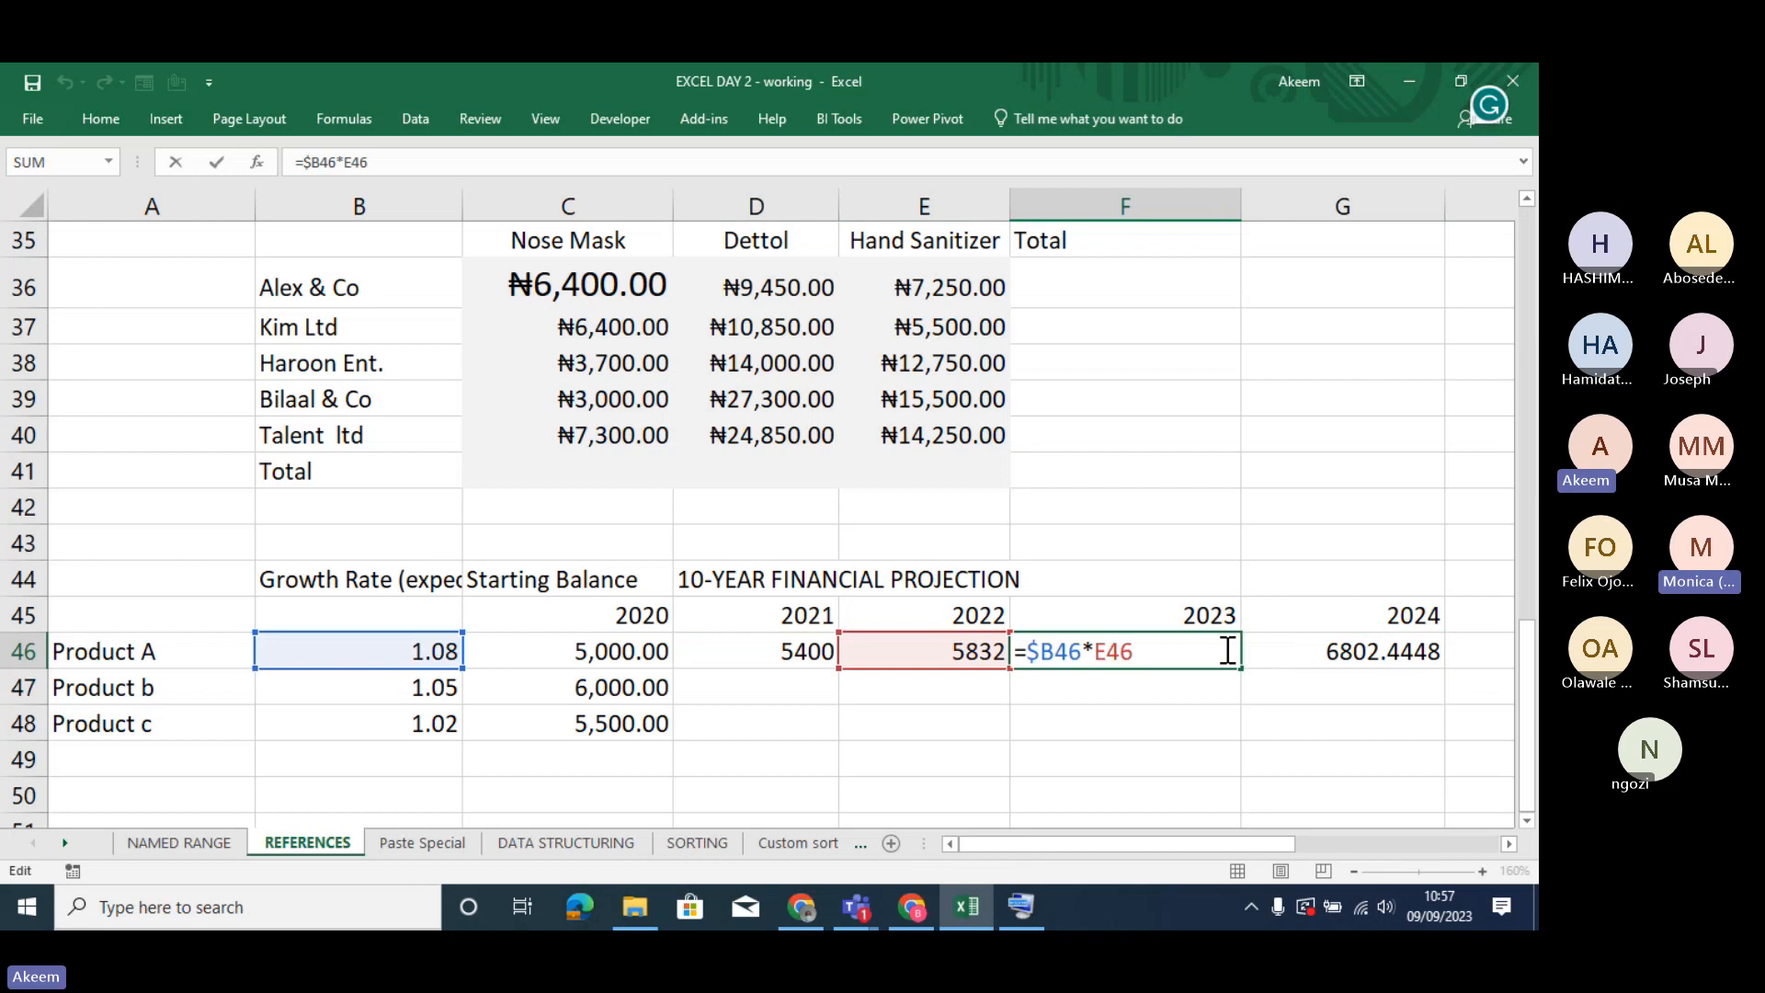
key("Return")
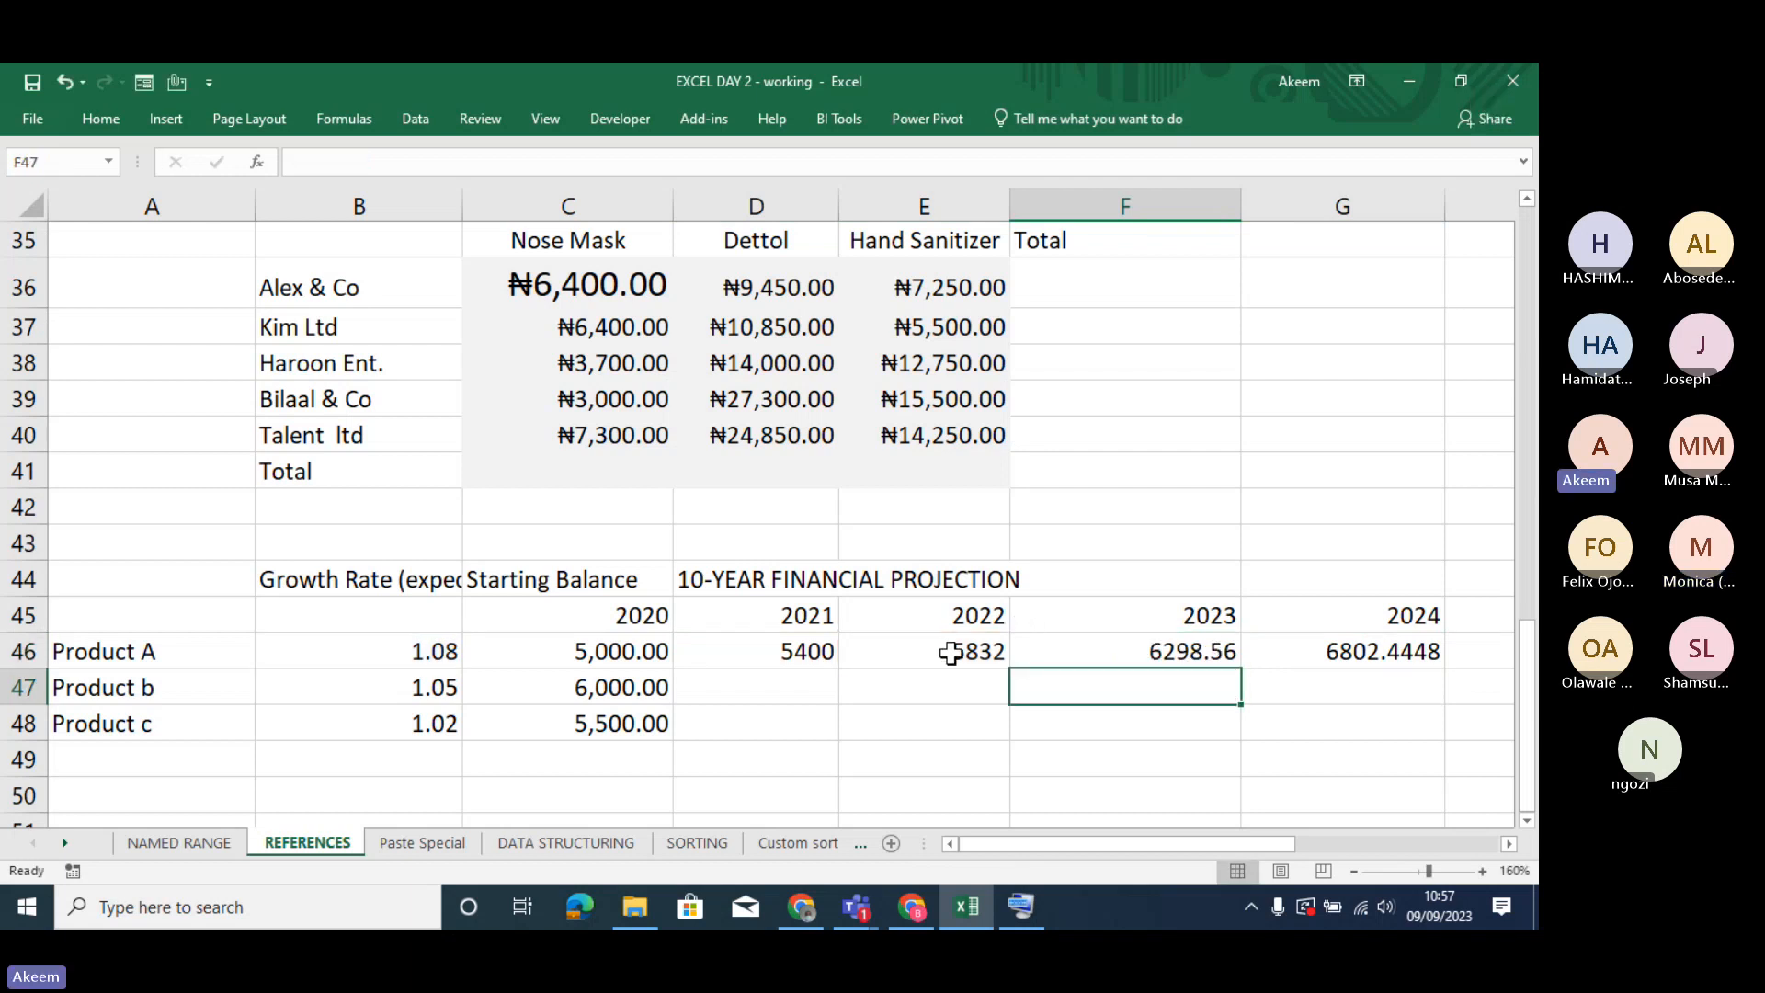
left_click(789, 652)
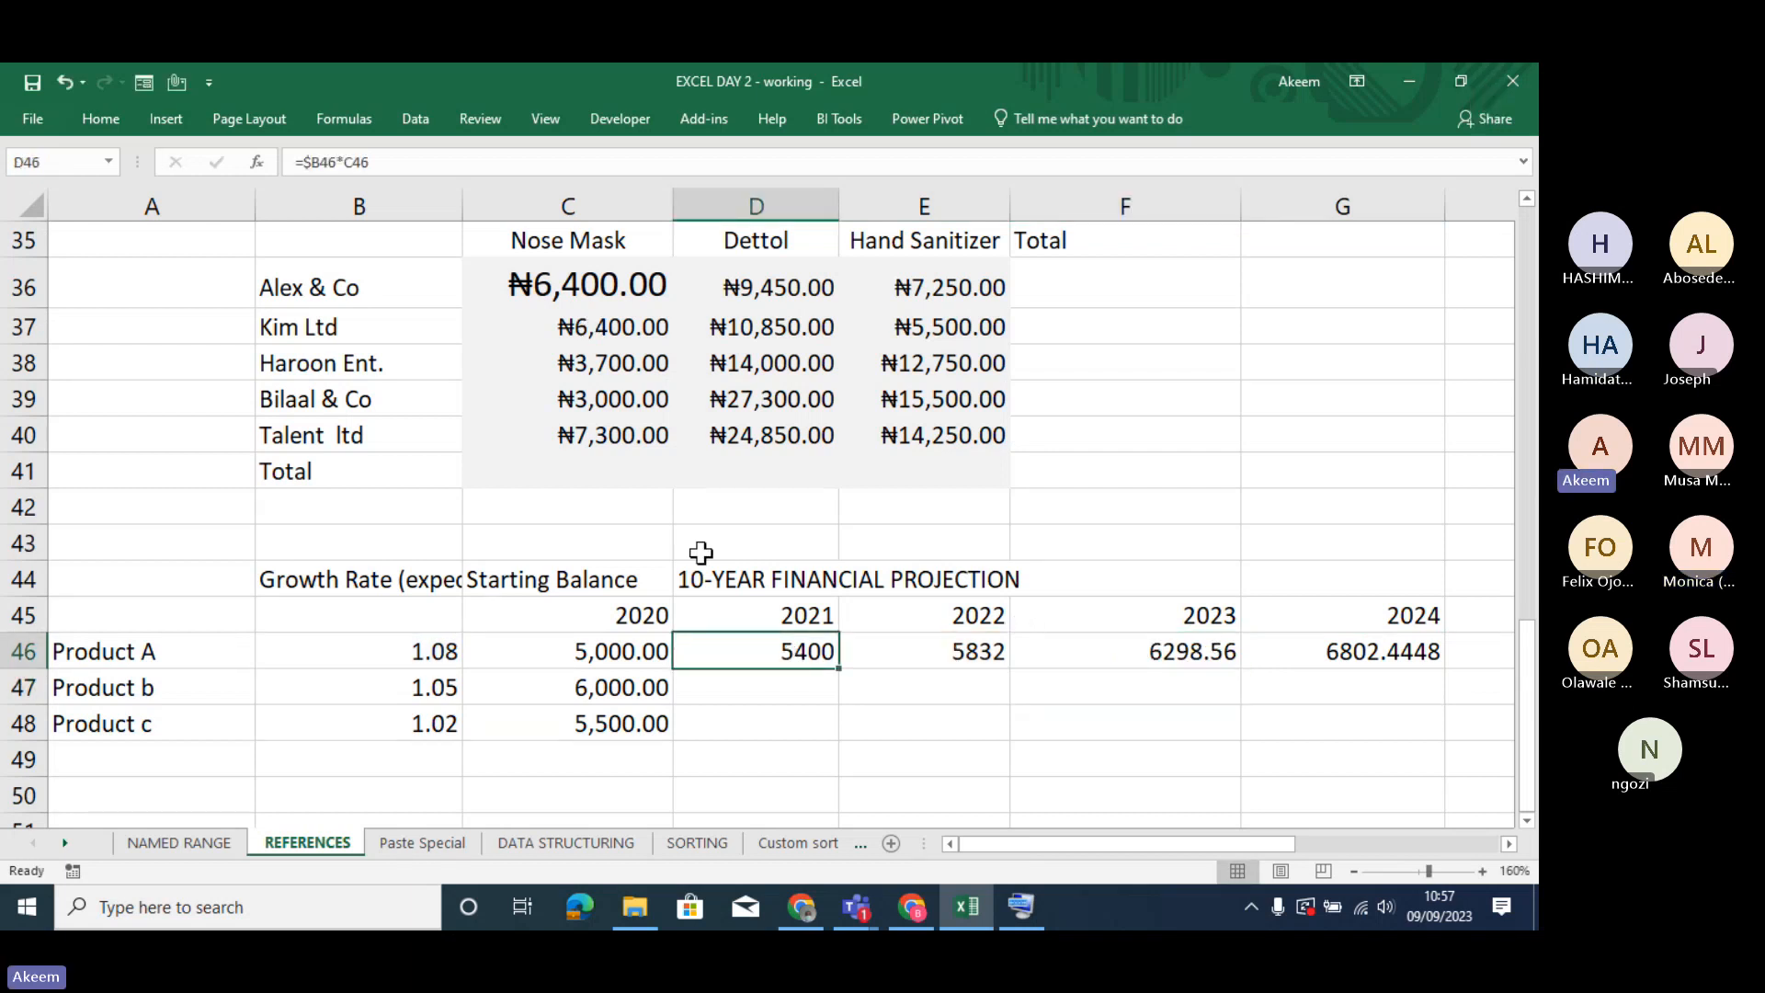
double_click(759, 646)
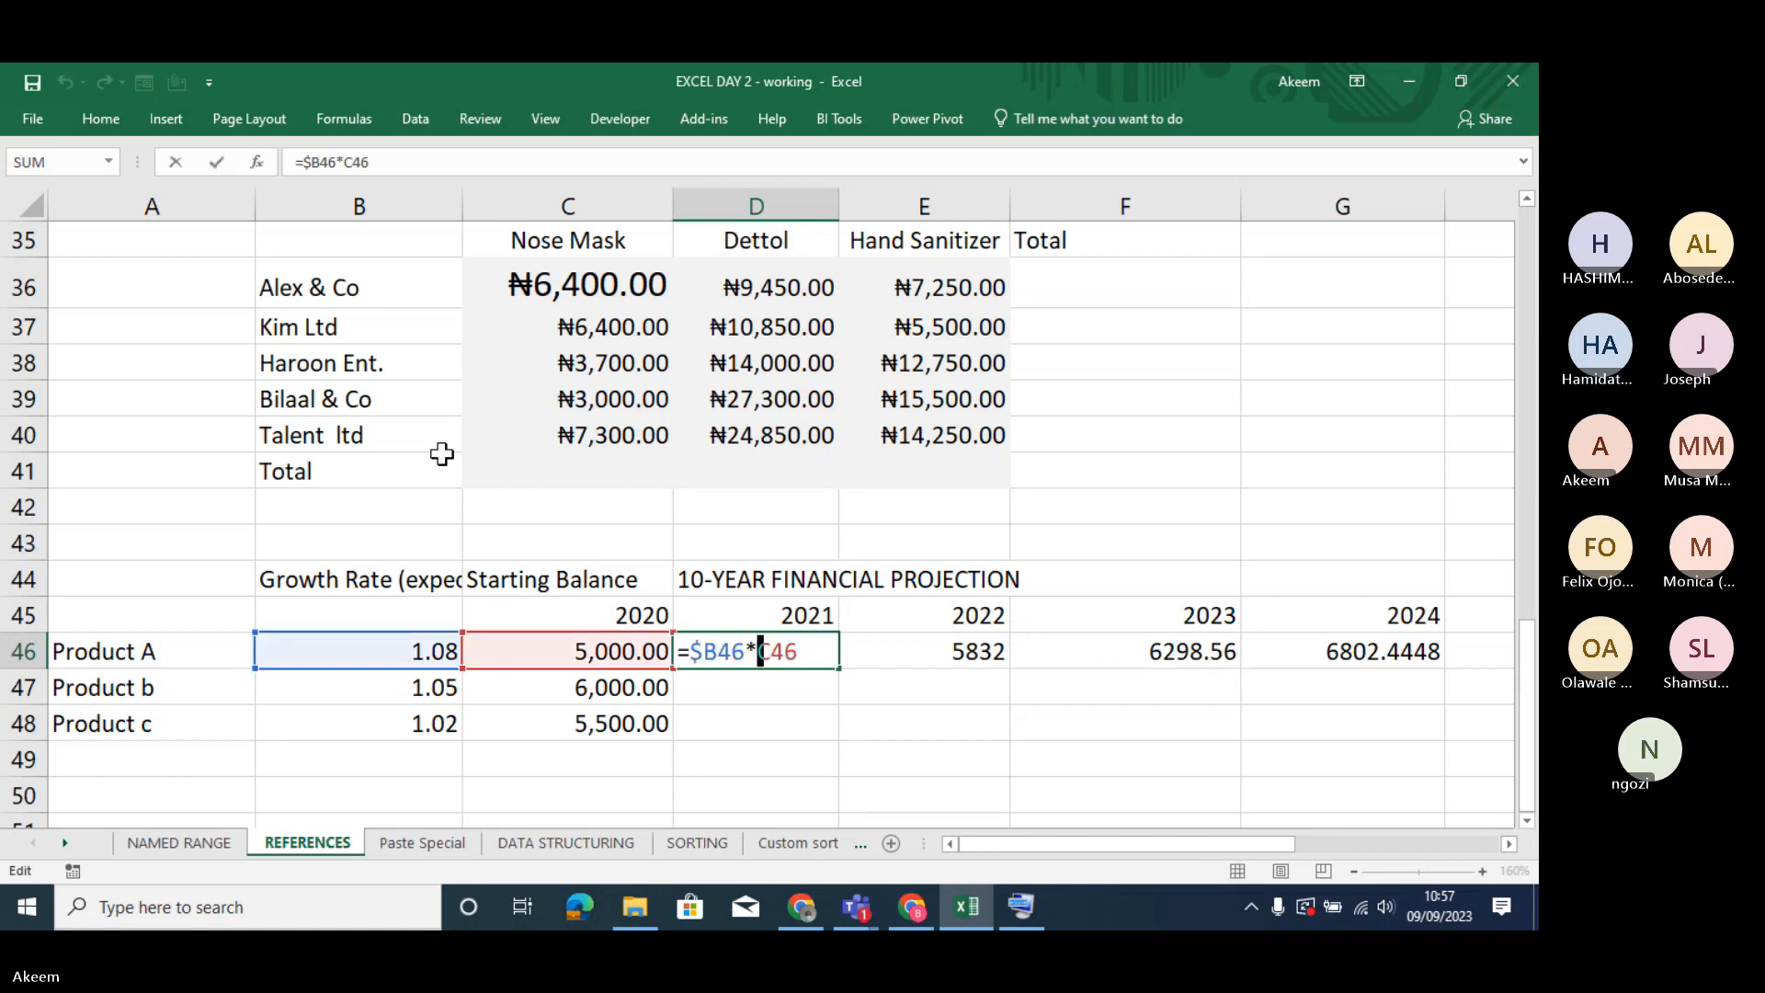
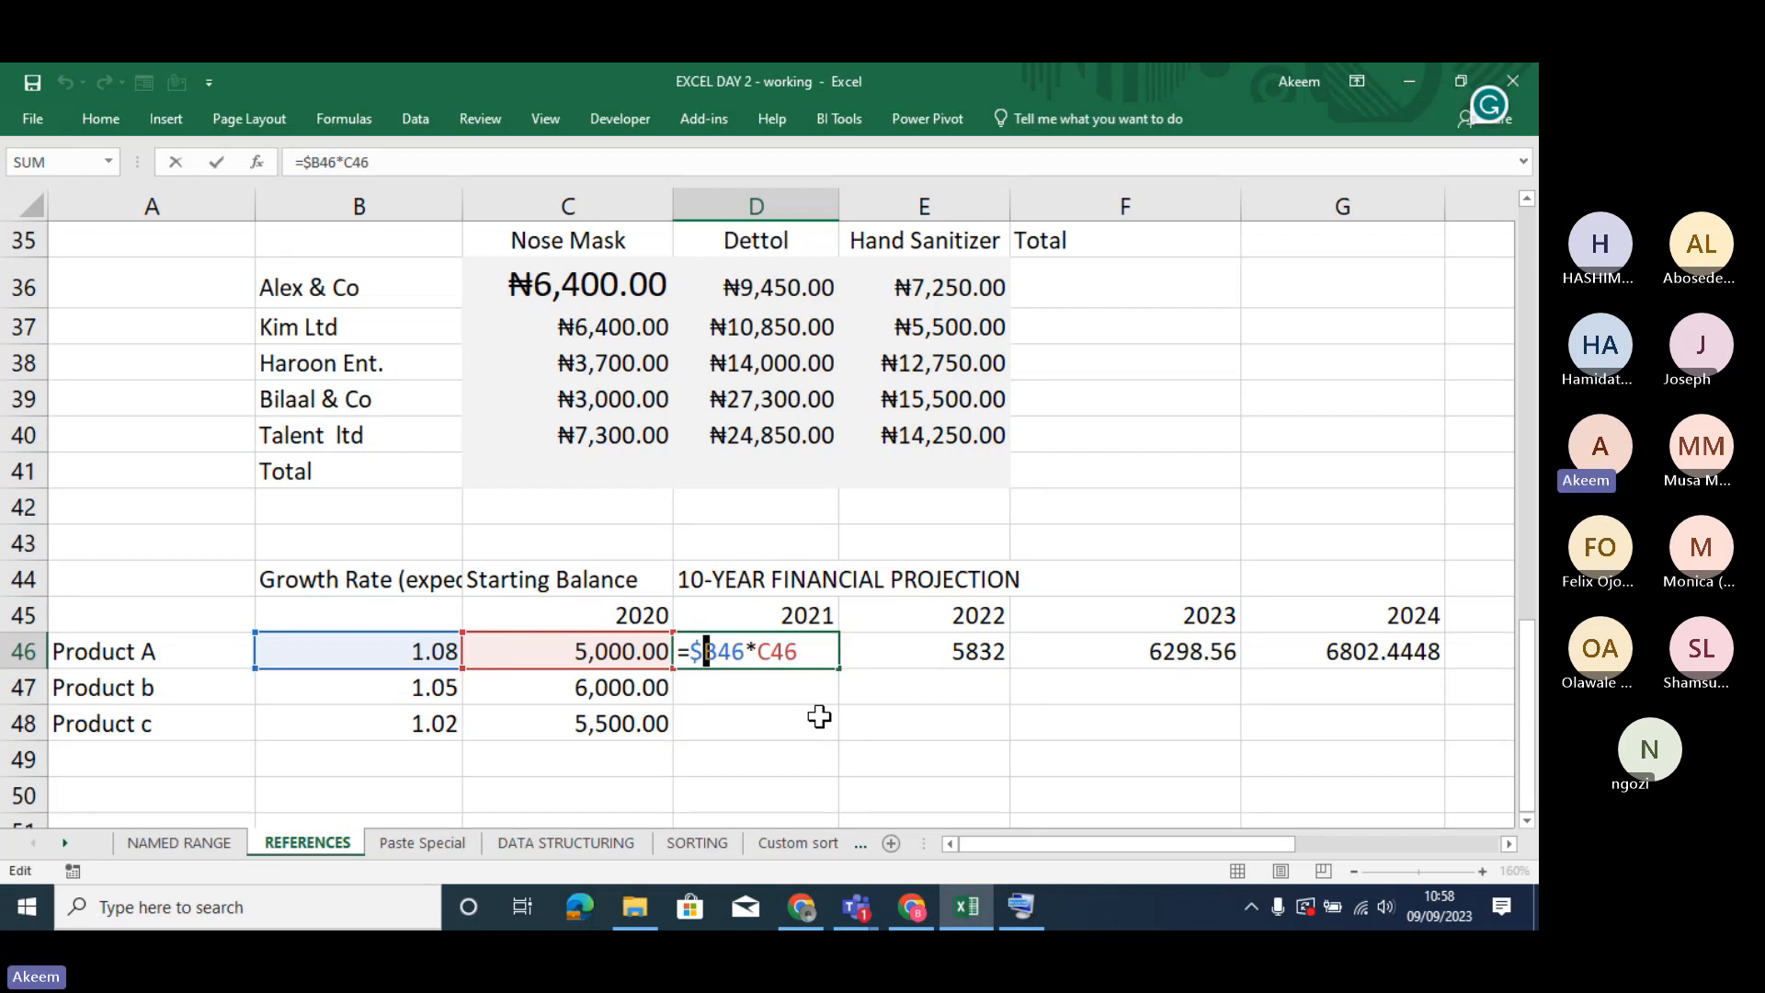
- Enter Product b's 2021 projection in D47 as =$B47*C47, locking only the growth rate's column
left_click(322, 161)
key("Return")
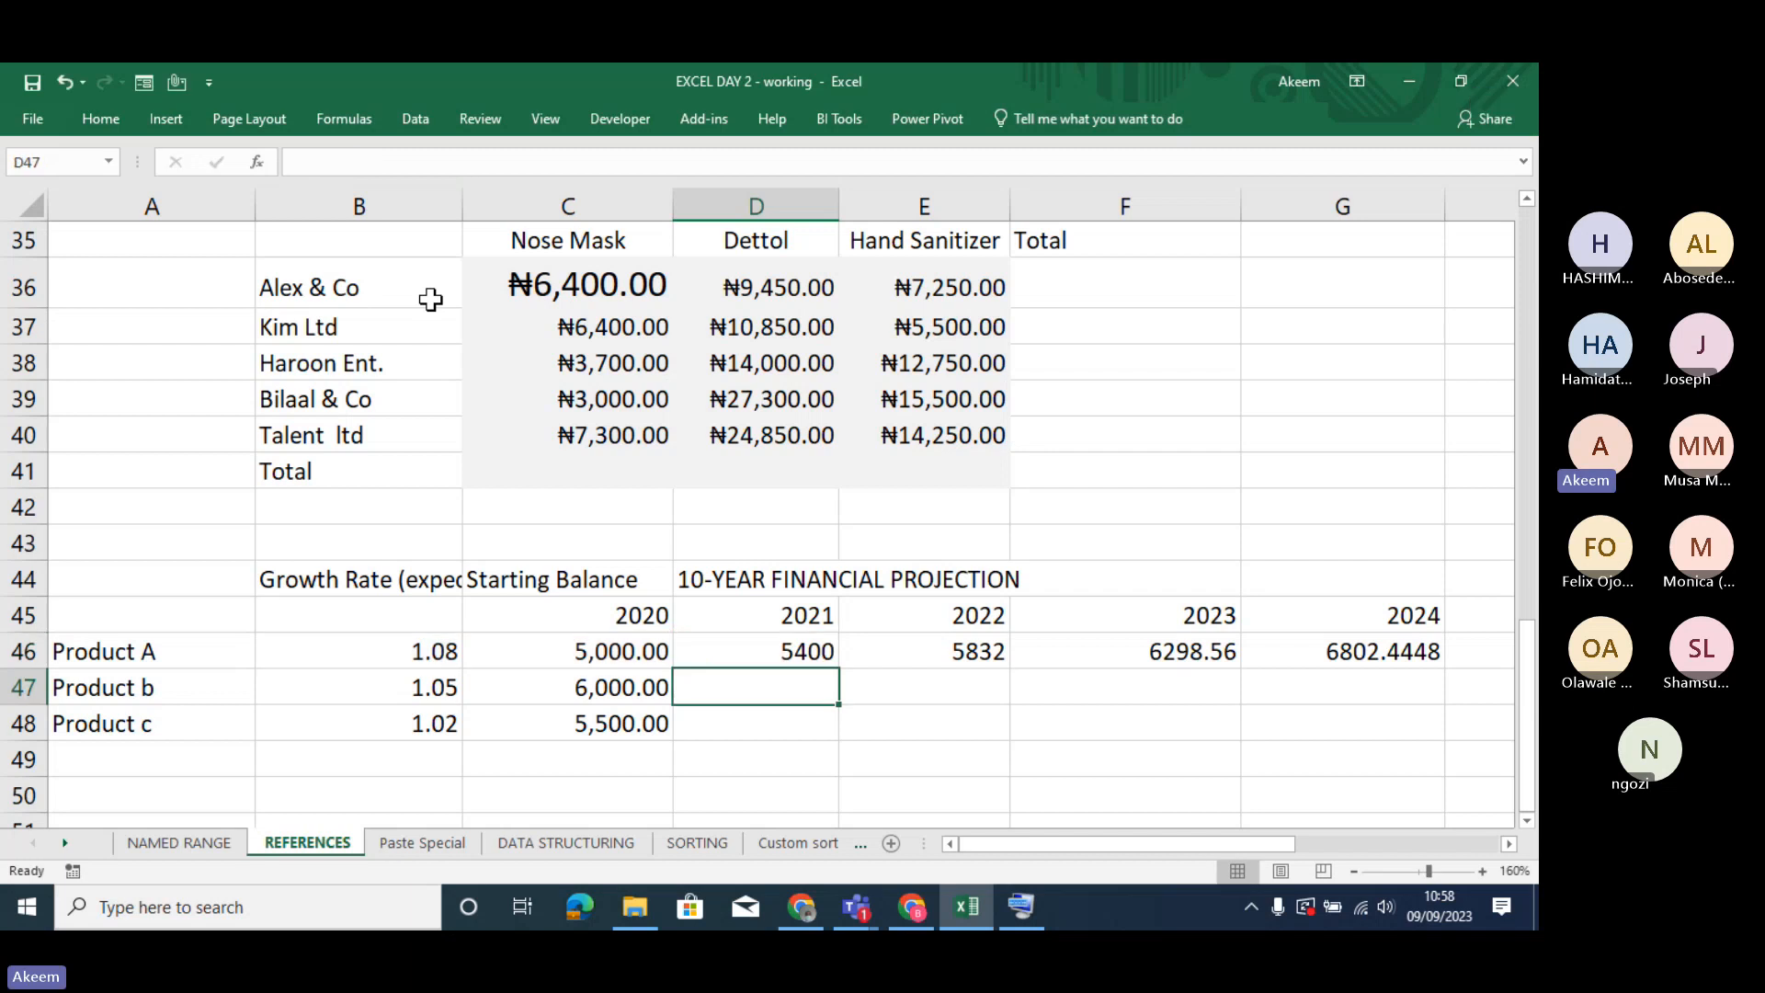
type("=")
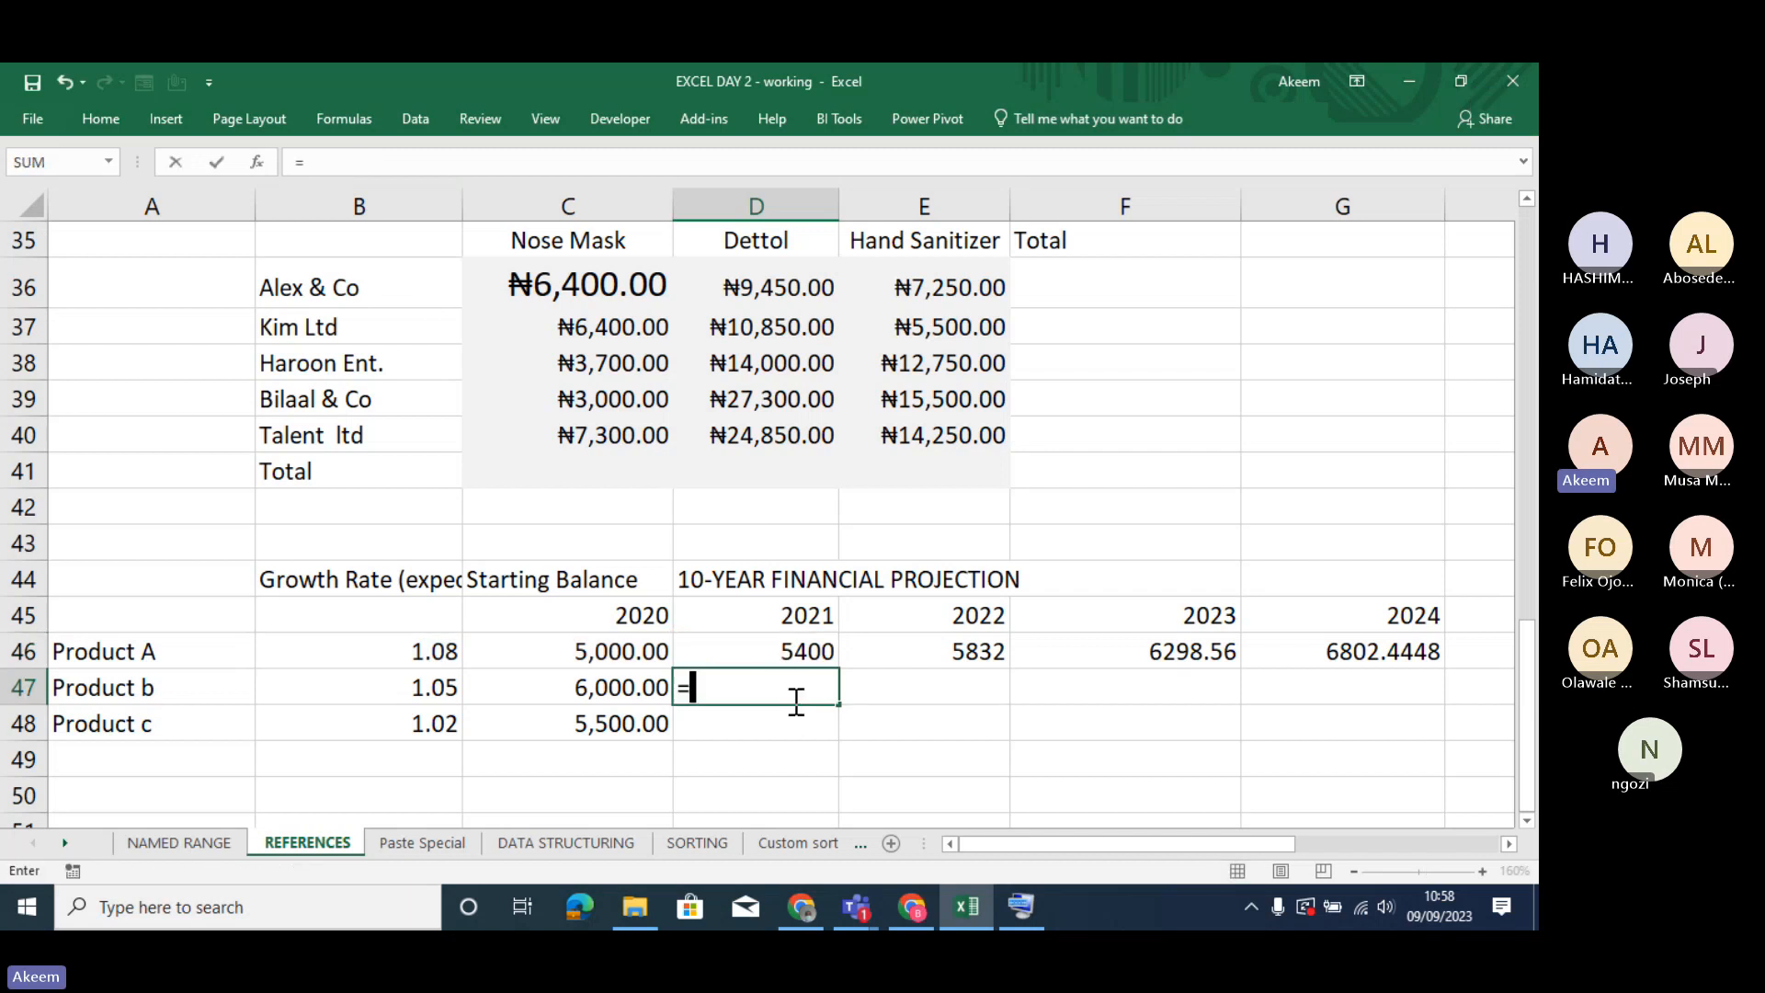
left_click(448, 681)
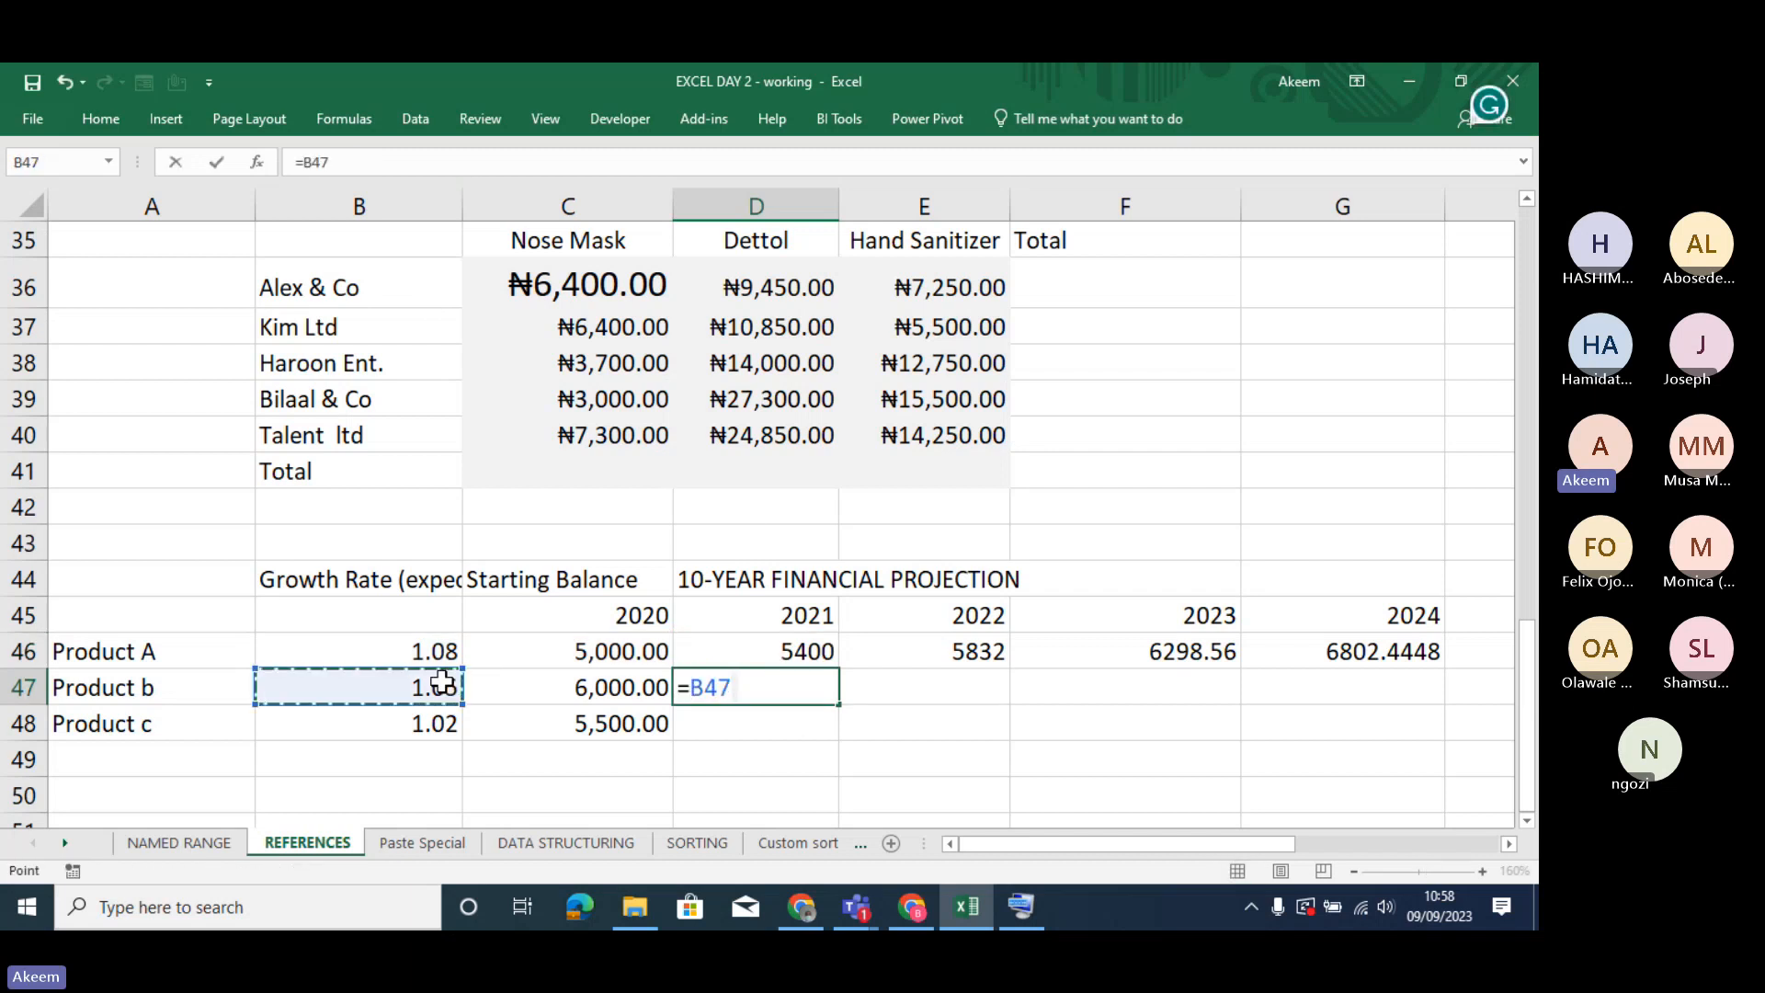
key("F4")
key("F4")
key("F4")
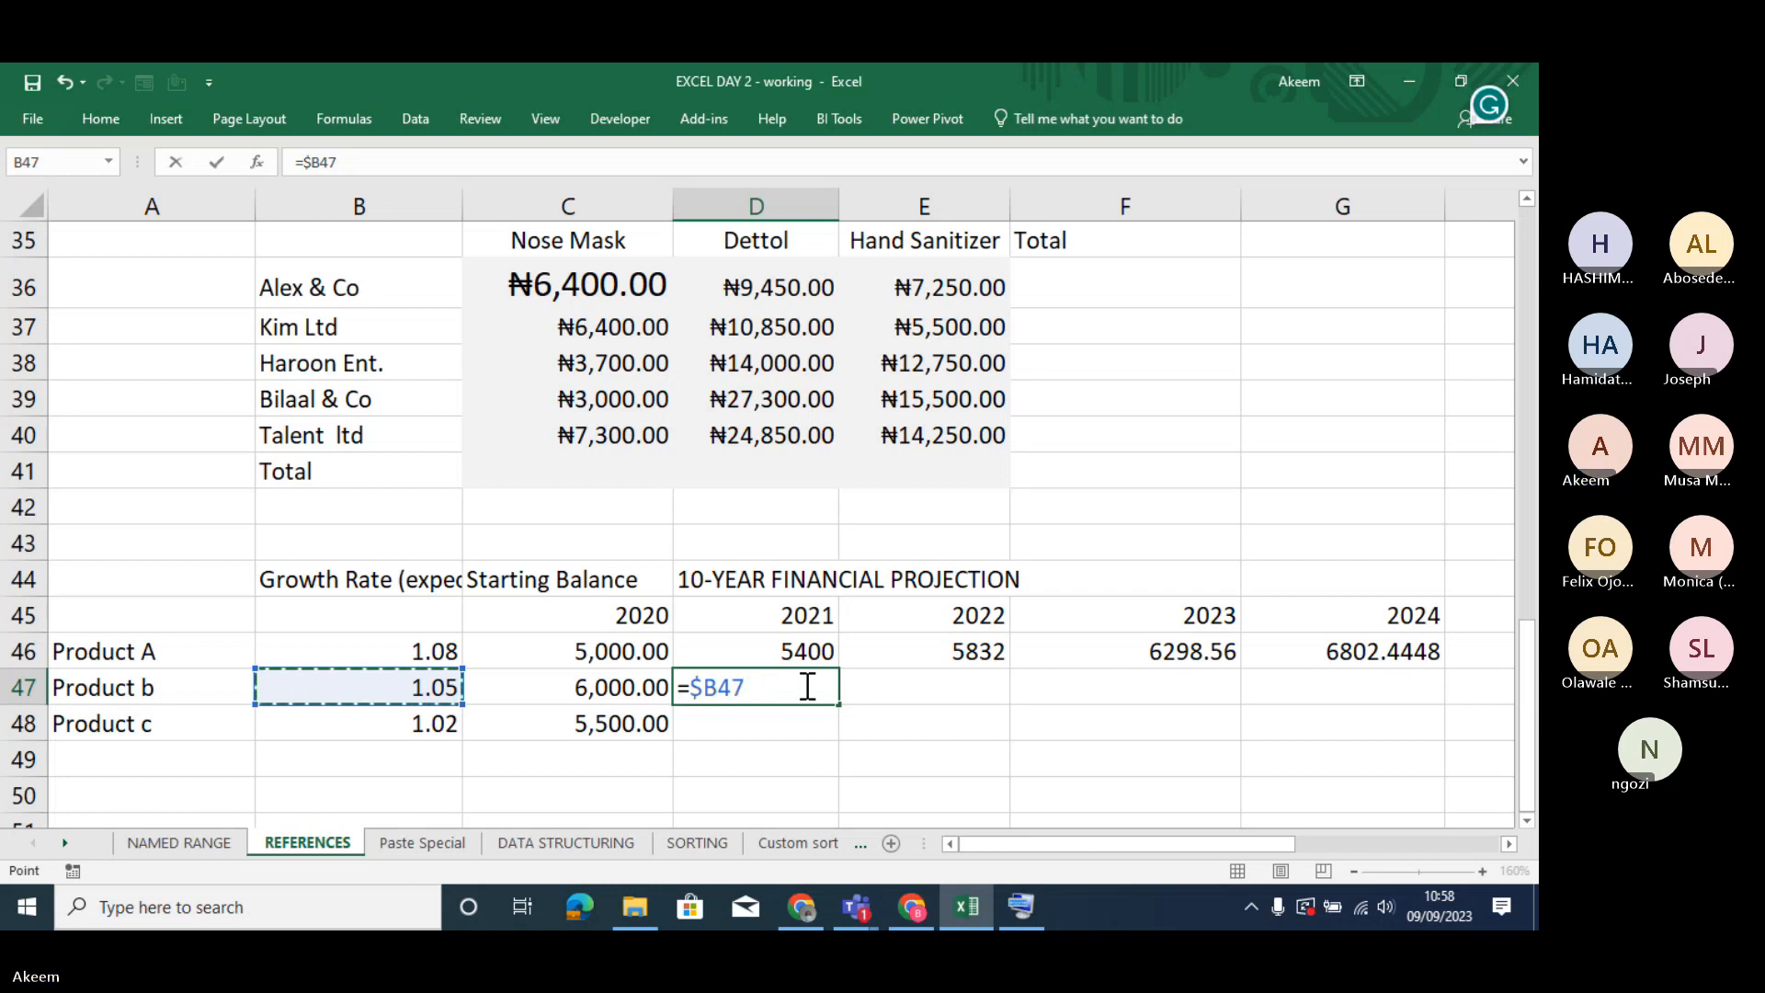
type("*")
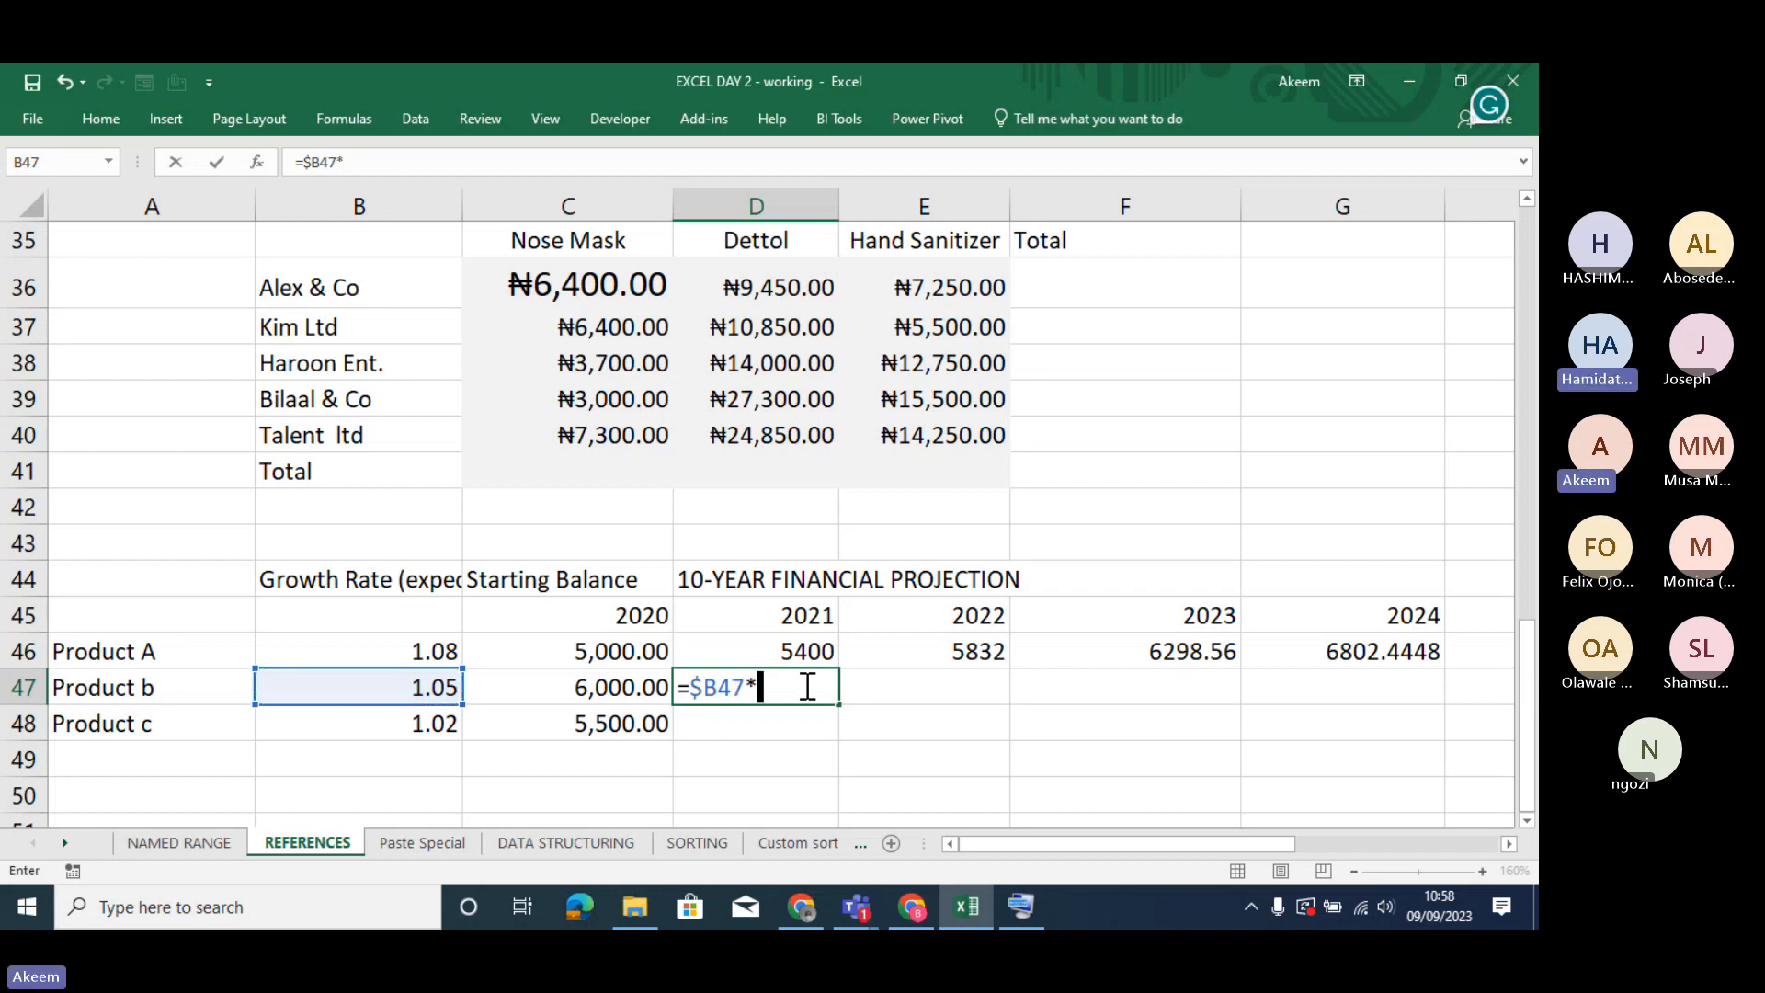
left_click(630, 691)
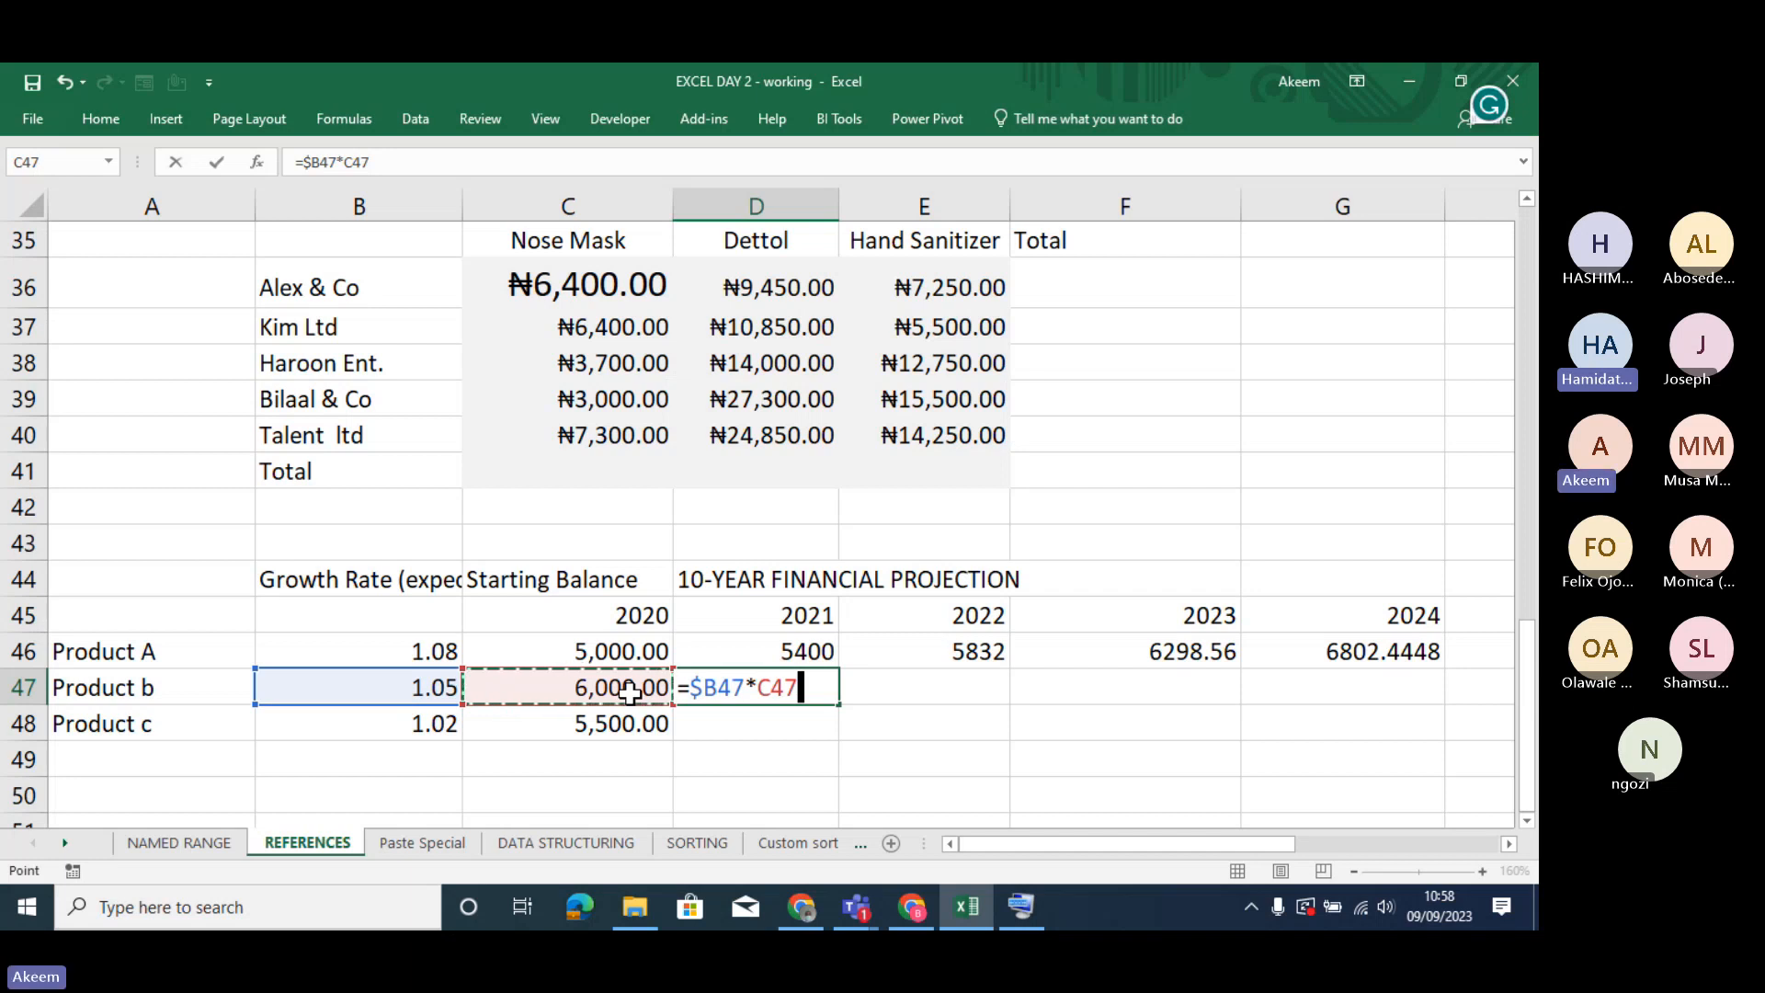
key("Return")
- Fill the D46 formula across and down through M48 for all three products, and narrow columns F, G and H to fit their values
left_click(807, 661)
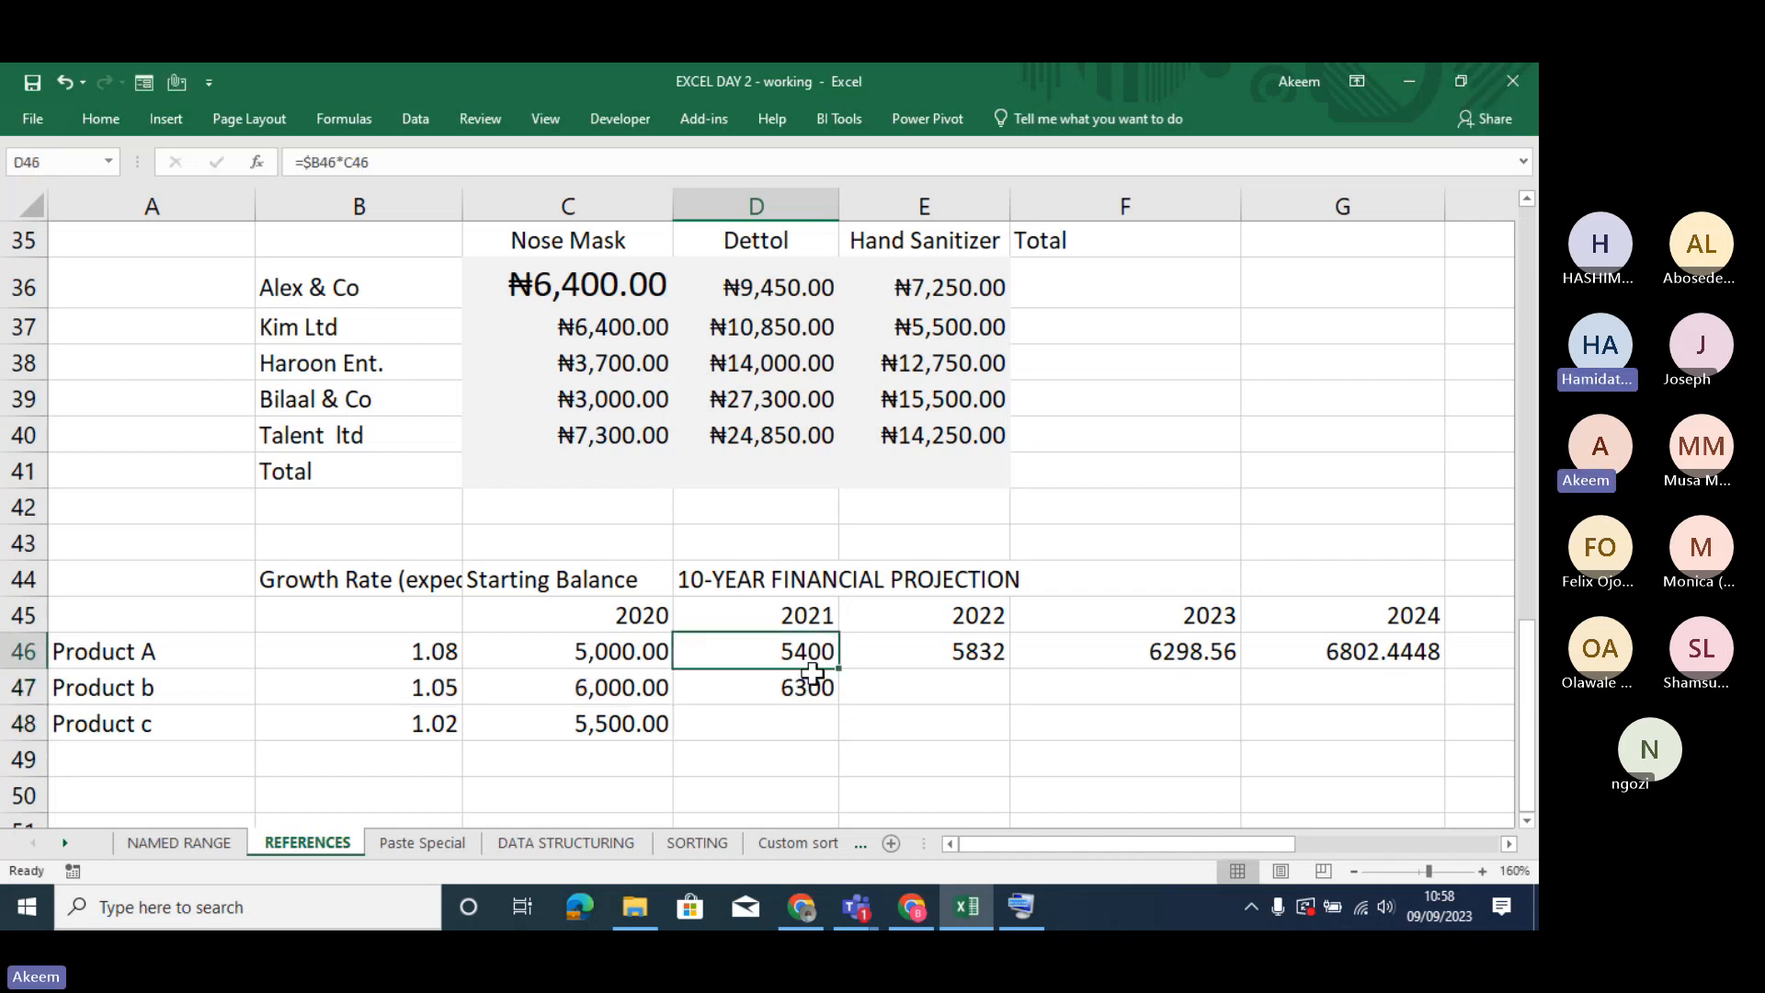
left_click_drag(846, 668, 1287, 743)
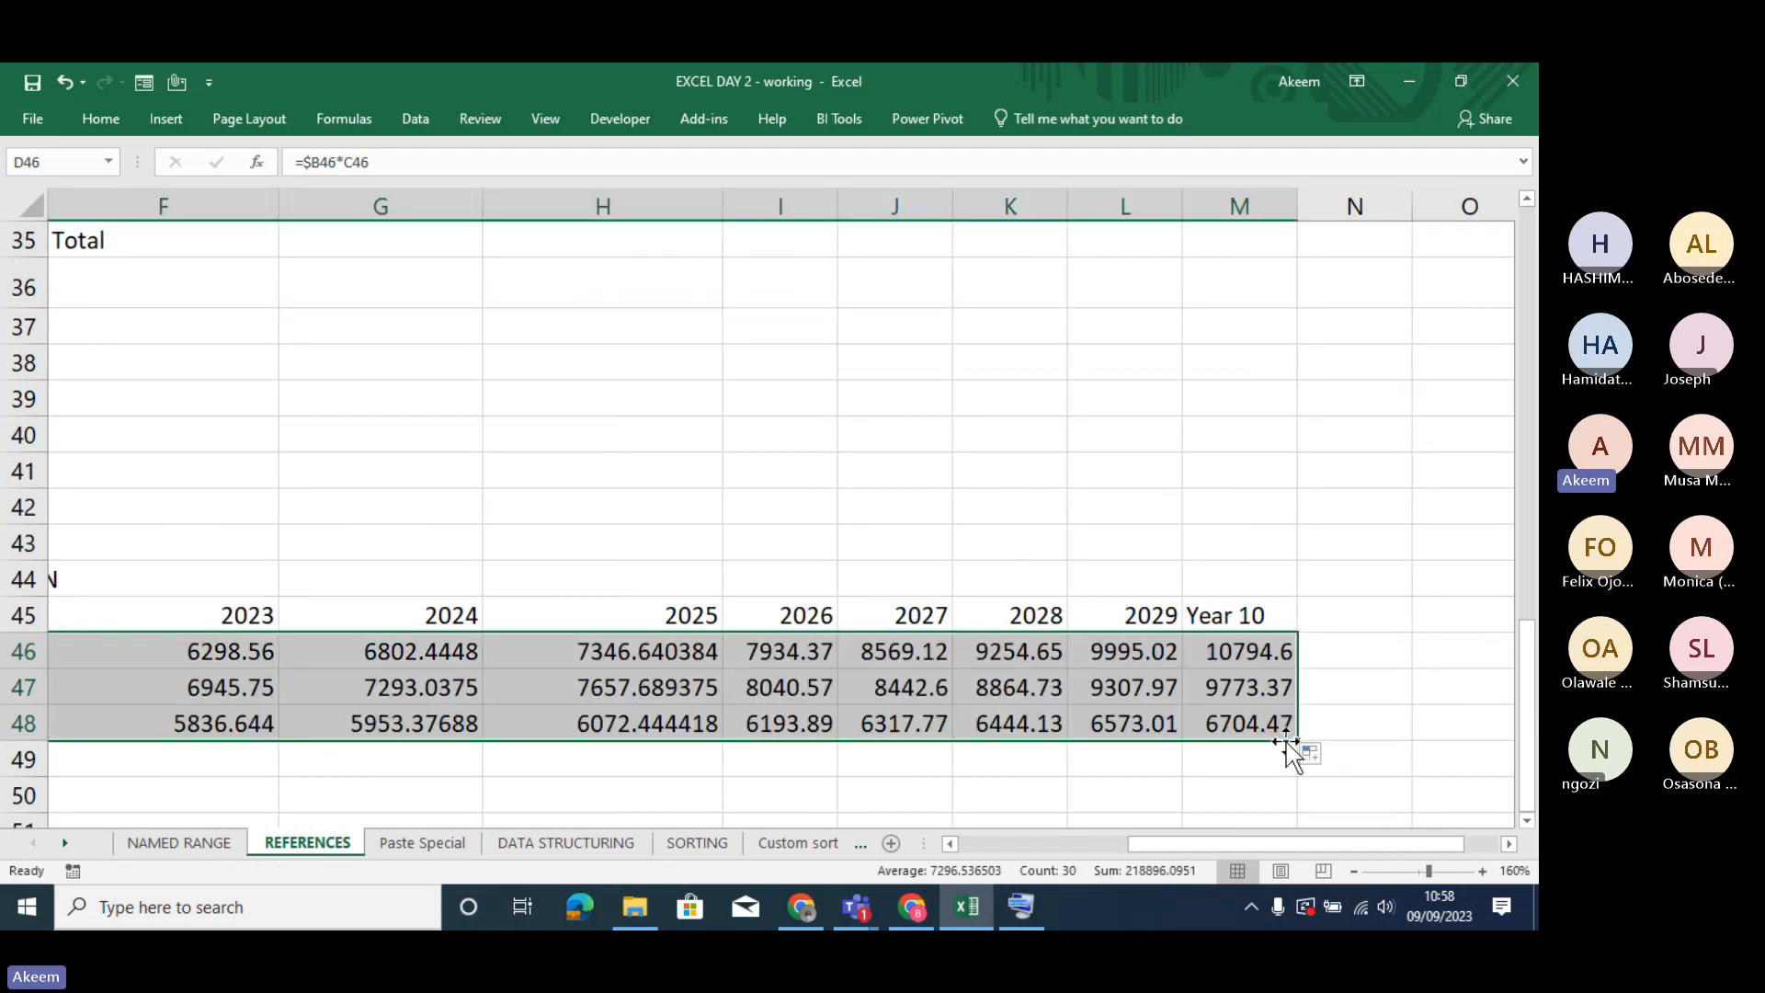
left_click_drag(726, 209, 622, 220)
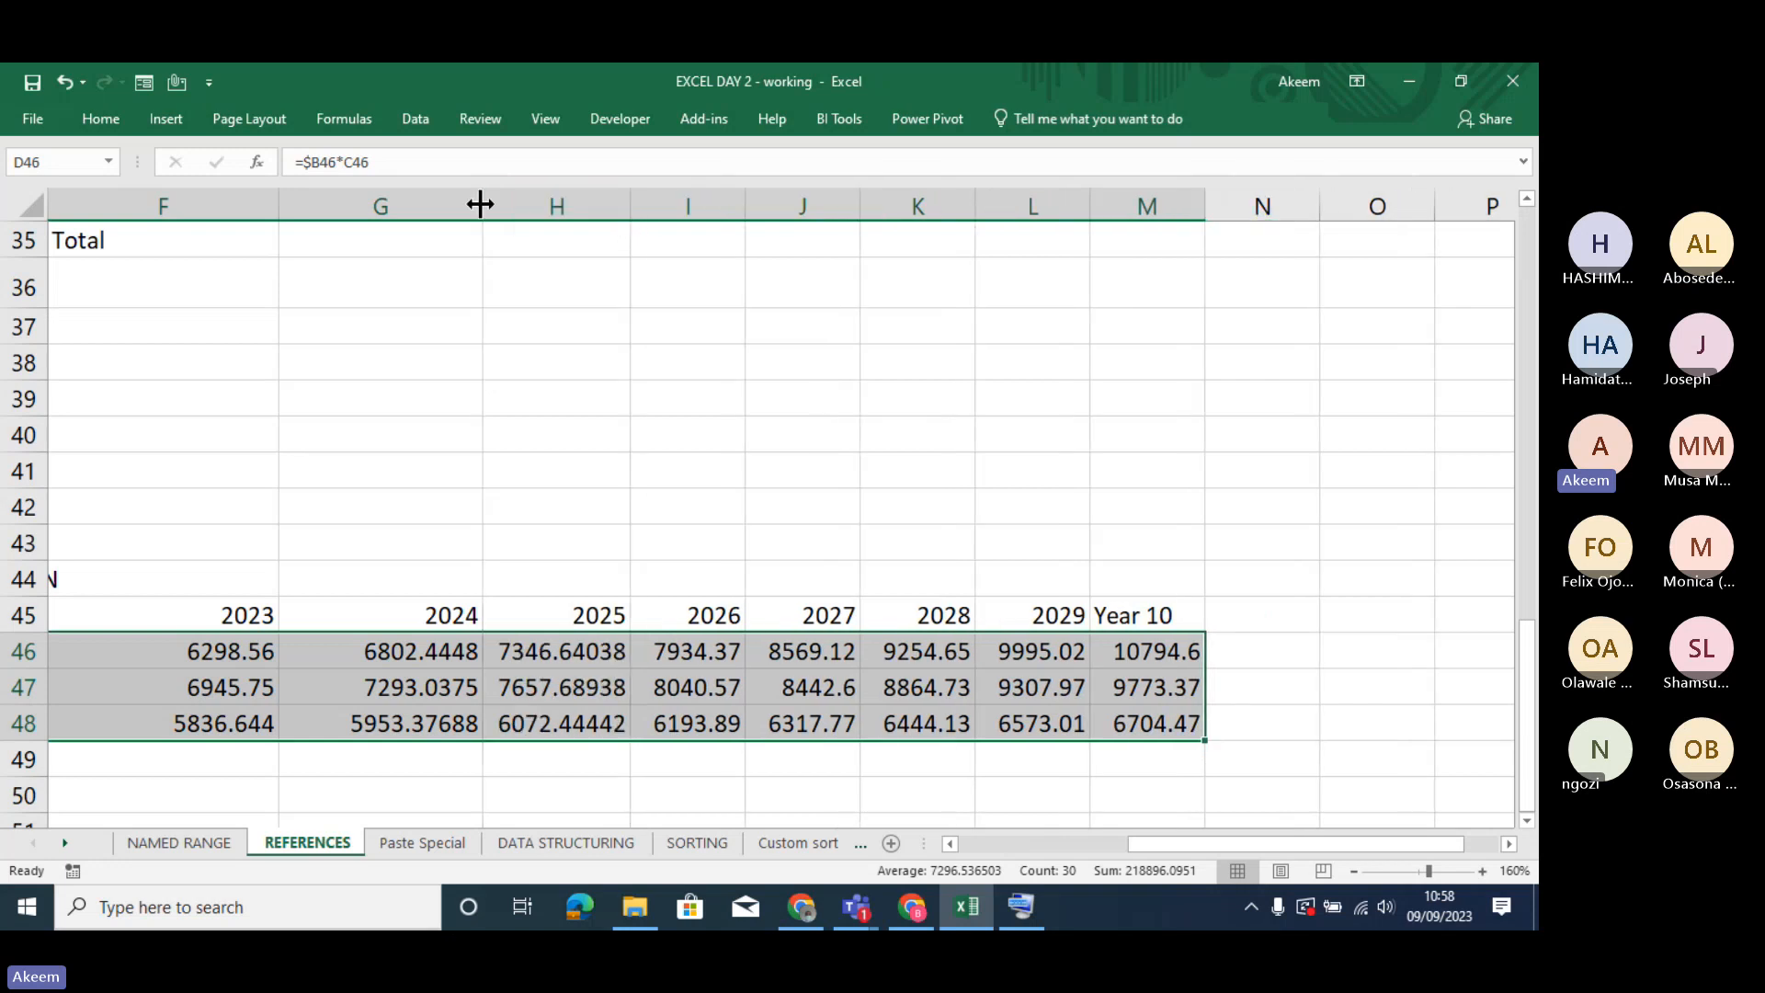
left_click_drag(481, 204, 411, 217)
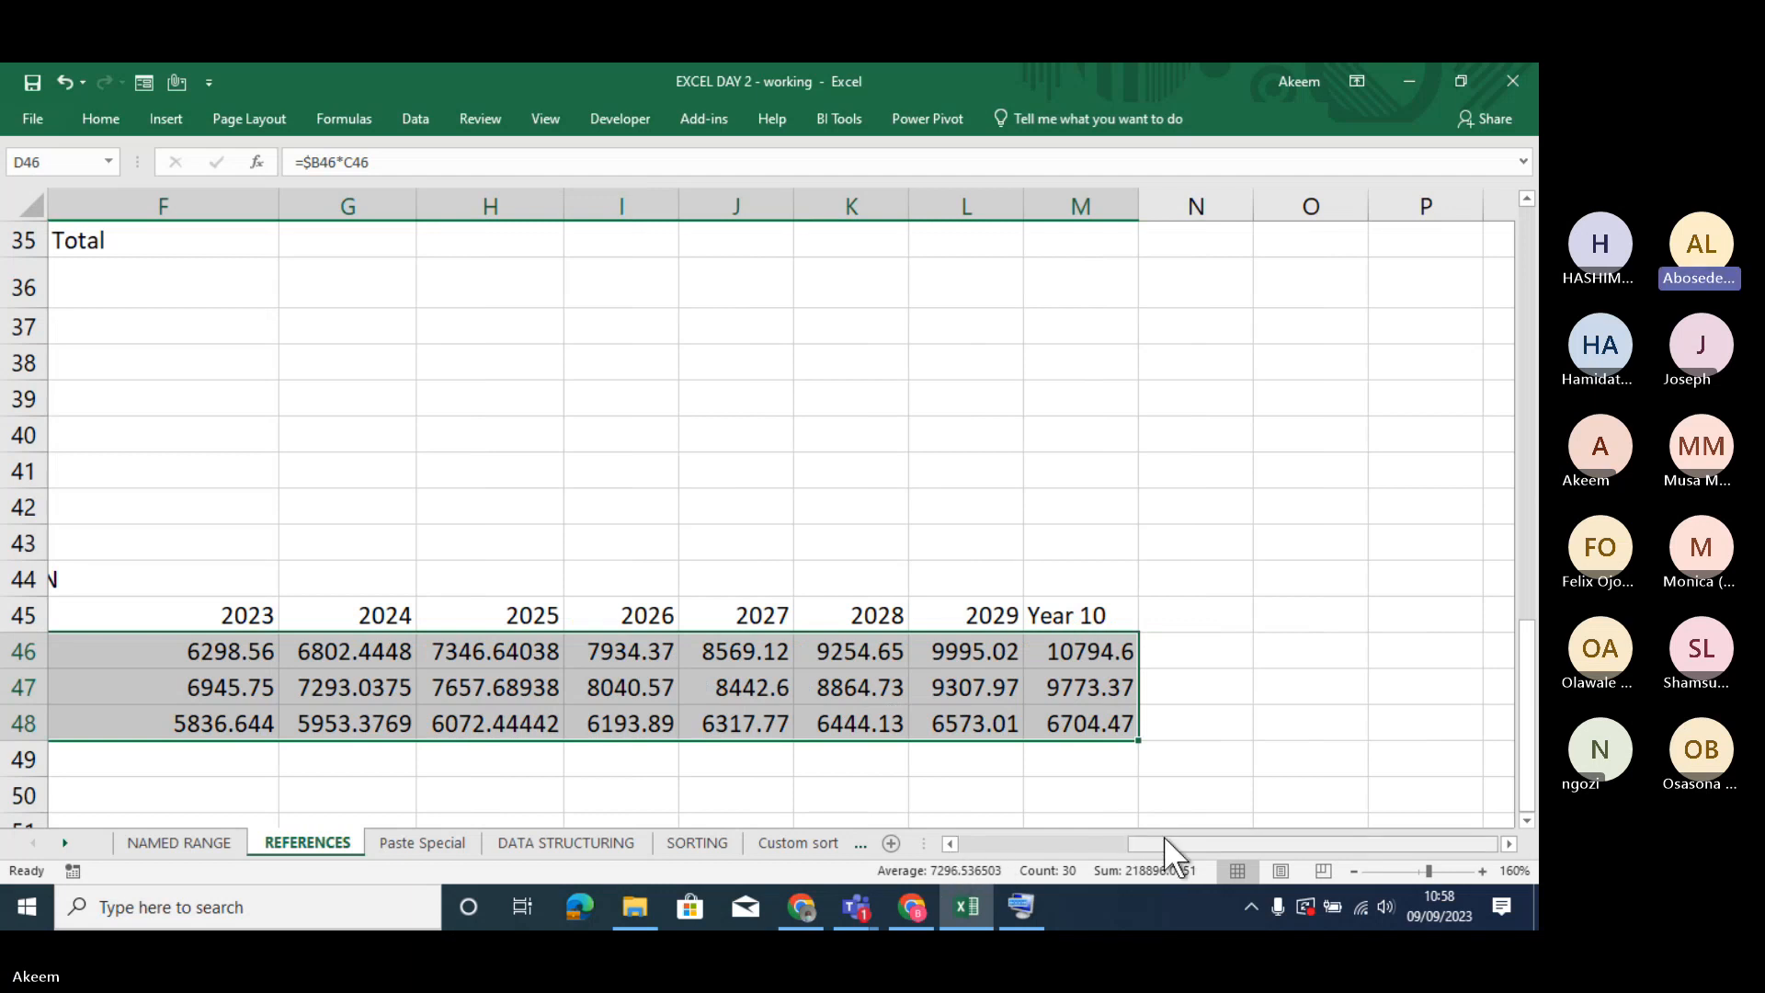
left_click(994, 845)
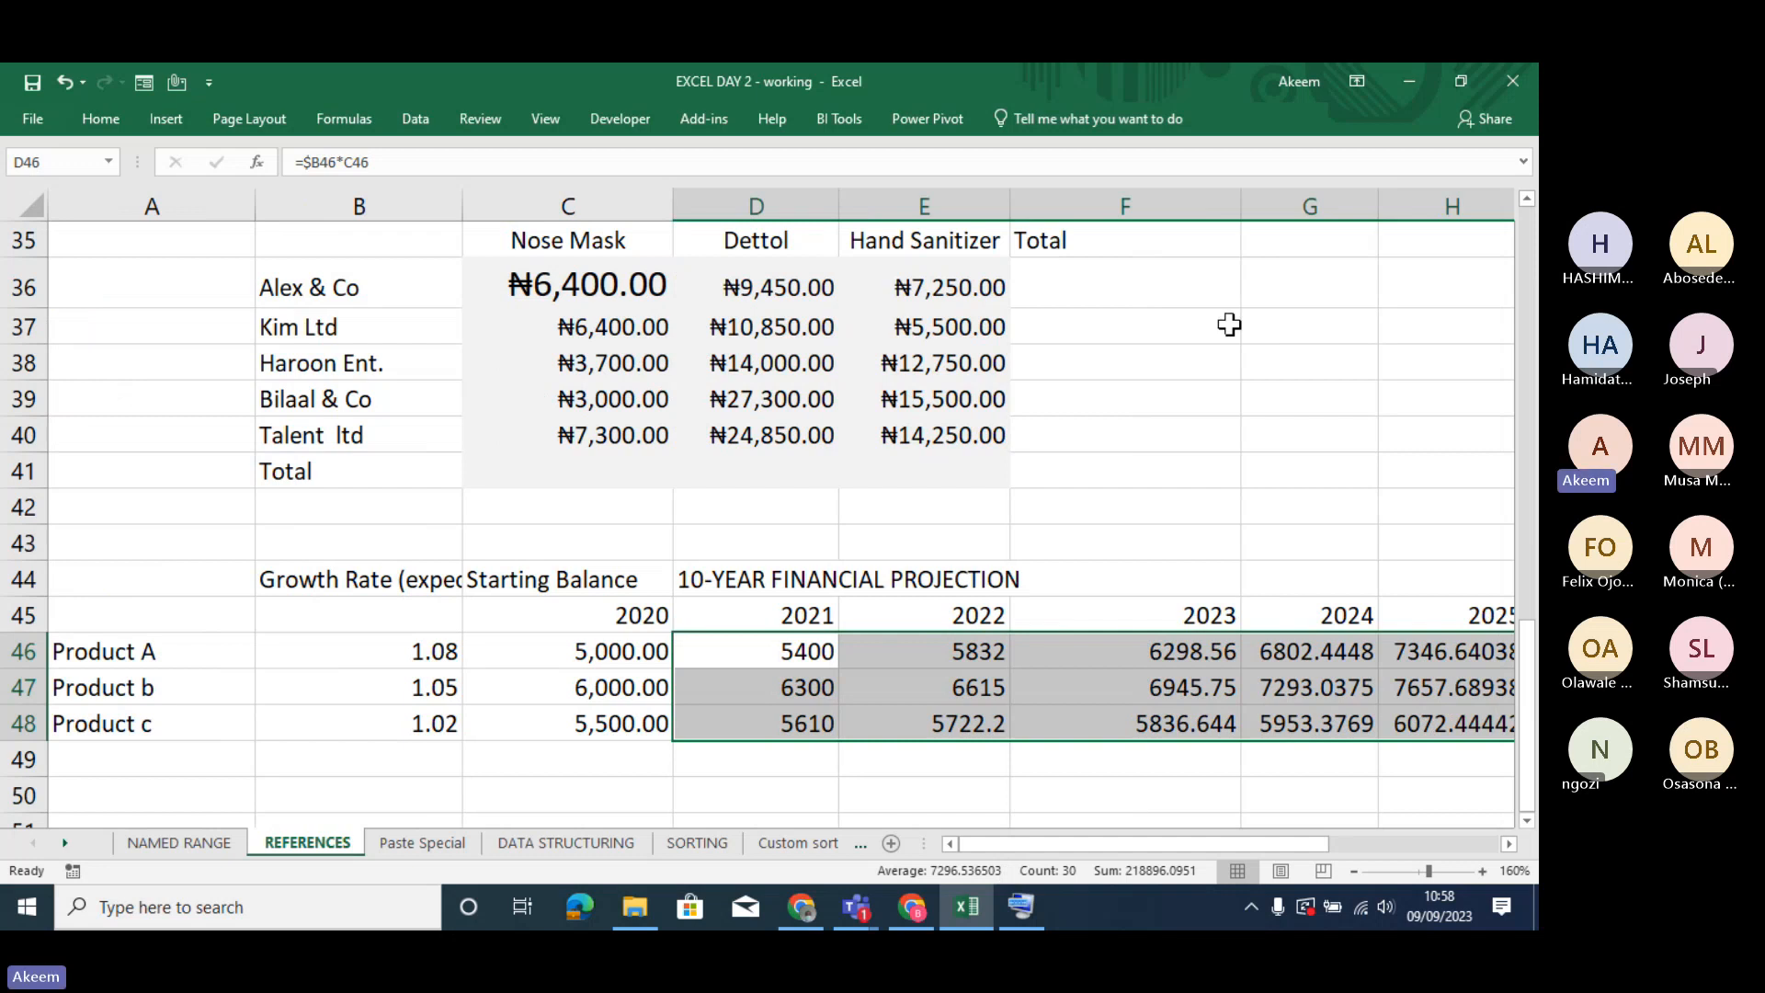
left_click_drag(1237, 218, 1171, 227)
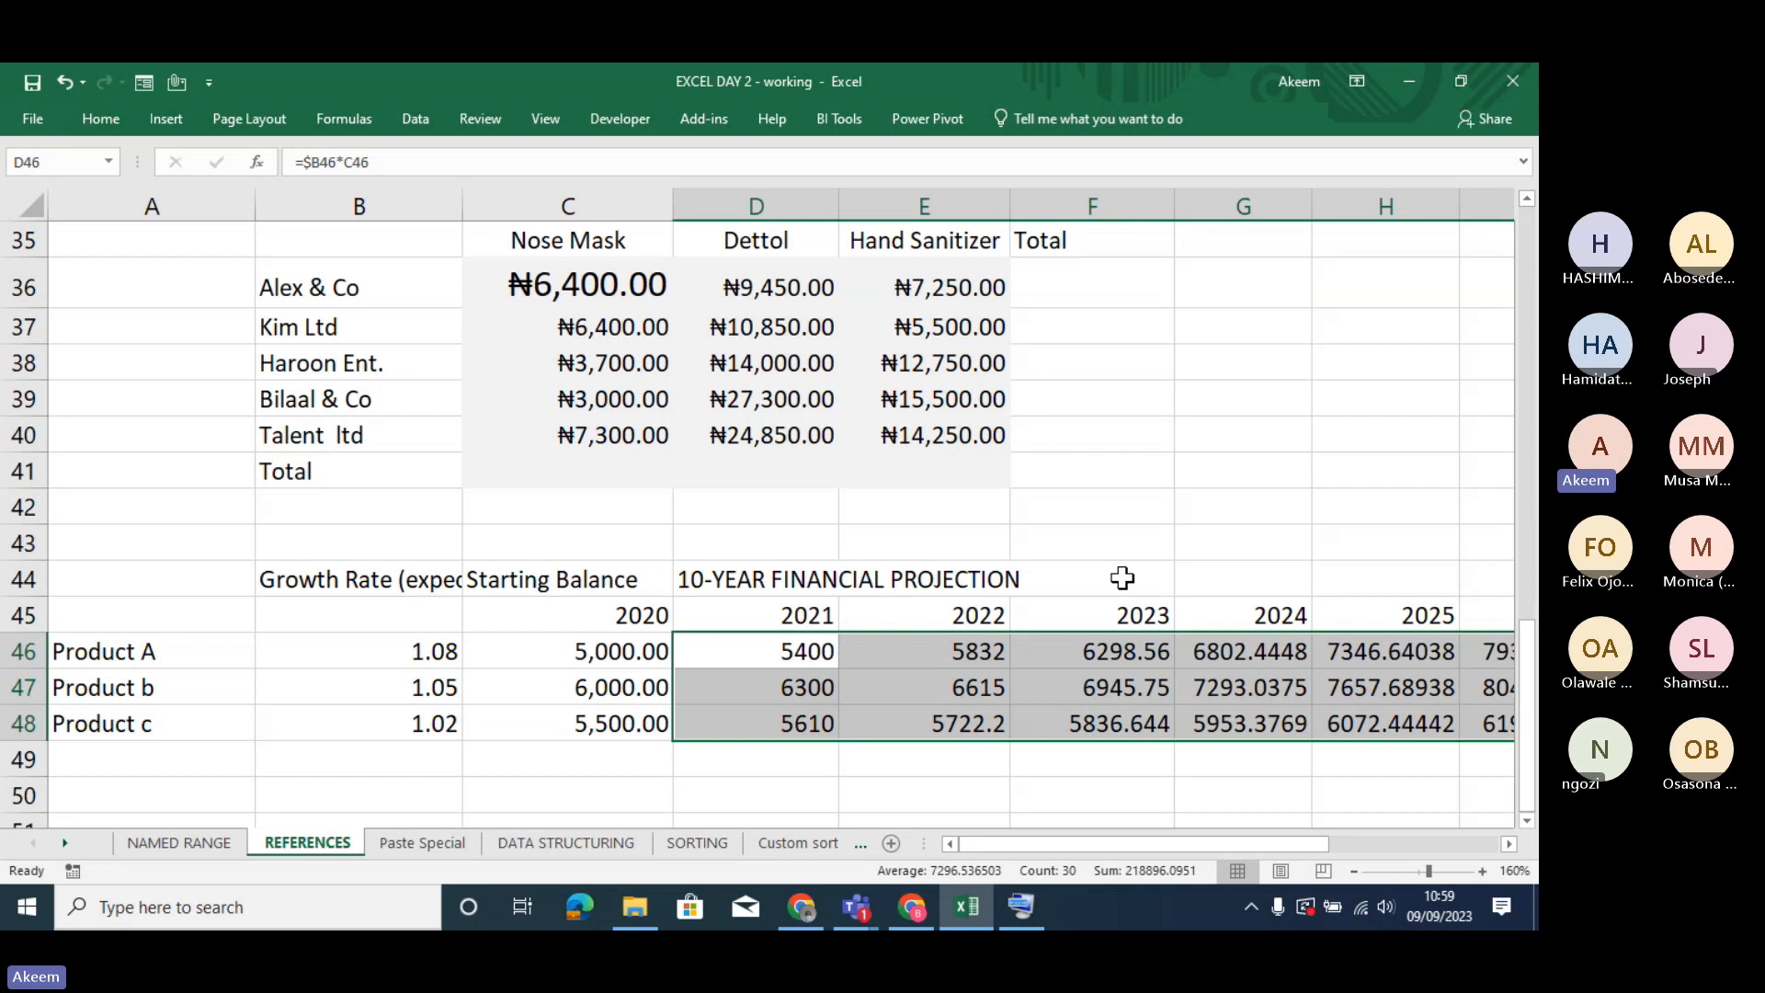
- Review the absolute reference to the rate cell C6 in January's formula in E9
key("Up")
key("Up")
key("Up")
key("Up")
key("Up")
key("Up")
key("Up")
key("Up")
key("Up")
key("Up")
key("Up")
key("Up")
key("Up")
key("Up")
key("Up")
key("Up")
key("Up")
key("Up")
key("Up")
key("Up")
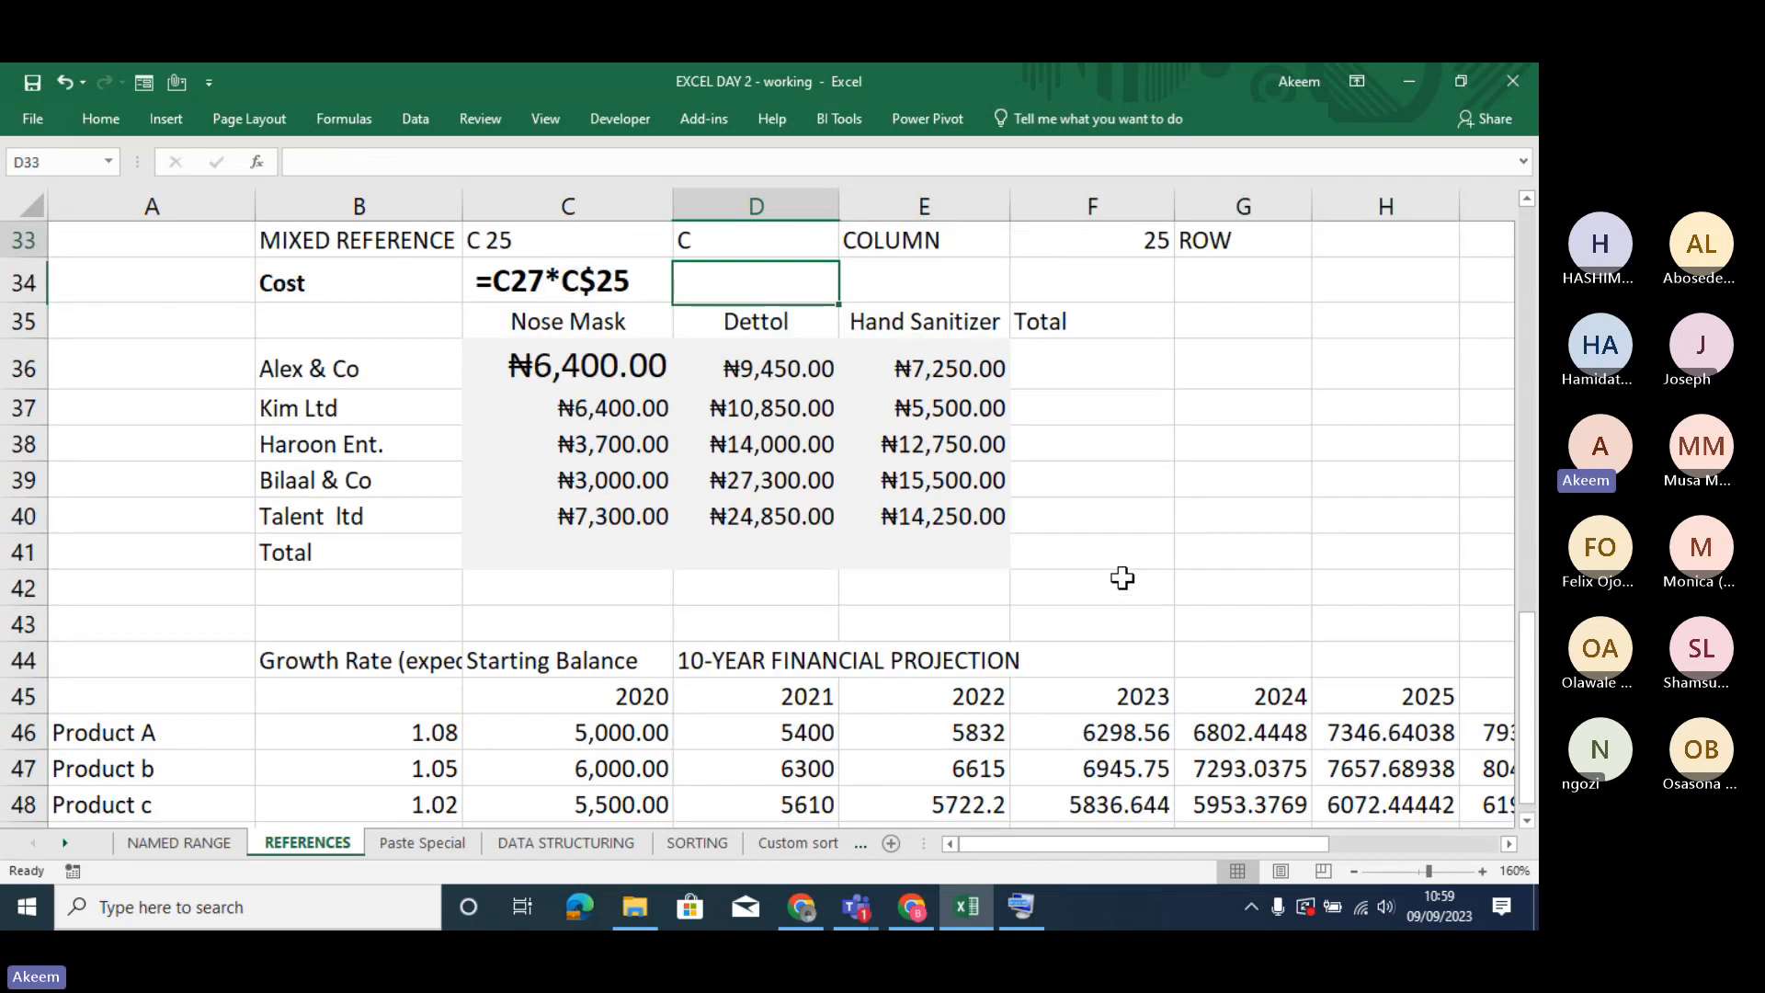
key("Up")
key("Up")
key("Up")
key("Up")
key("Up")
key("Up")
key("Up")
key("Up")
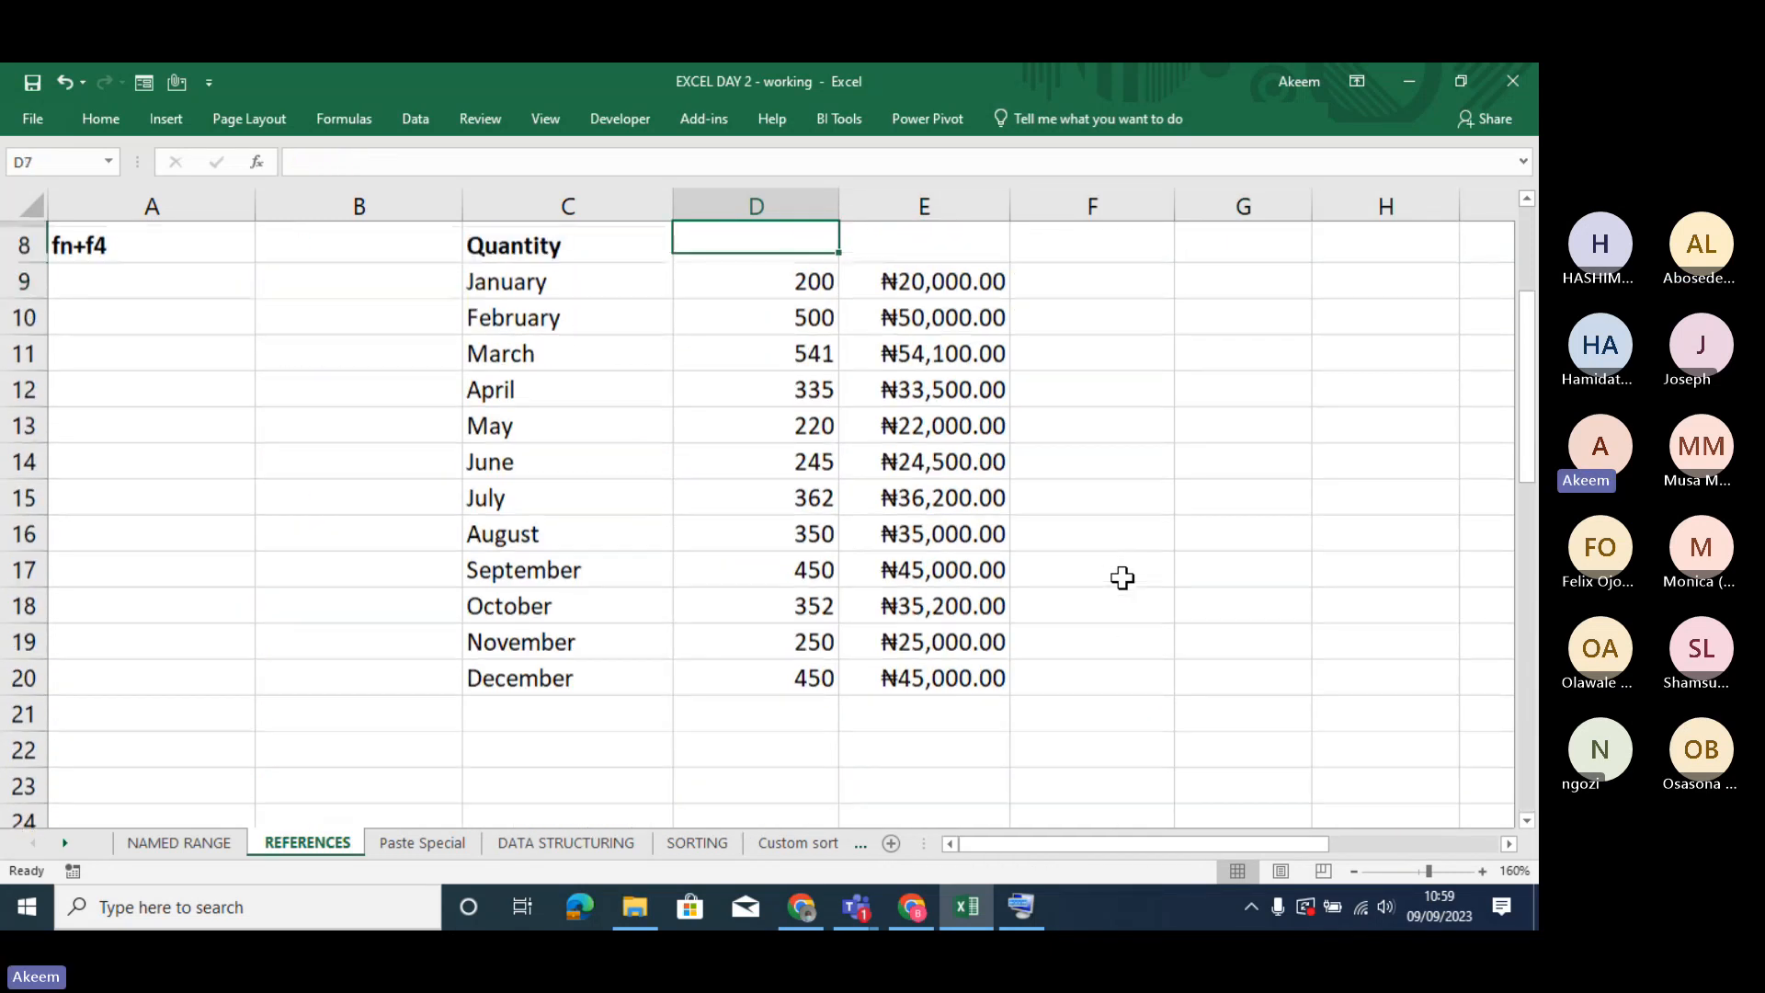
left_click(635, 419)
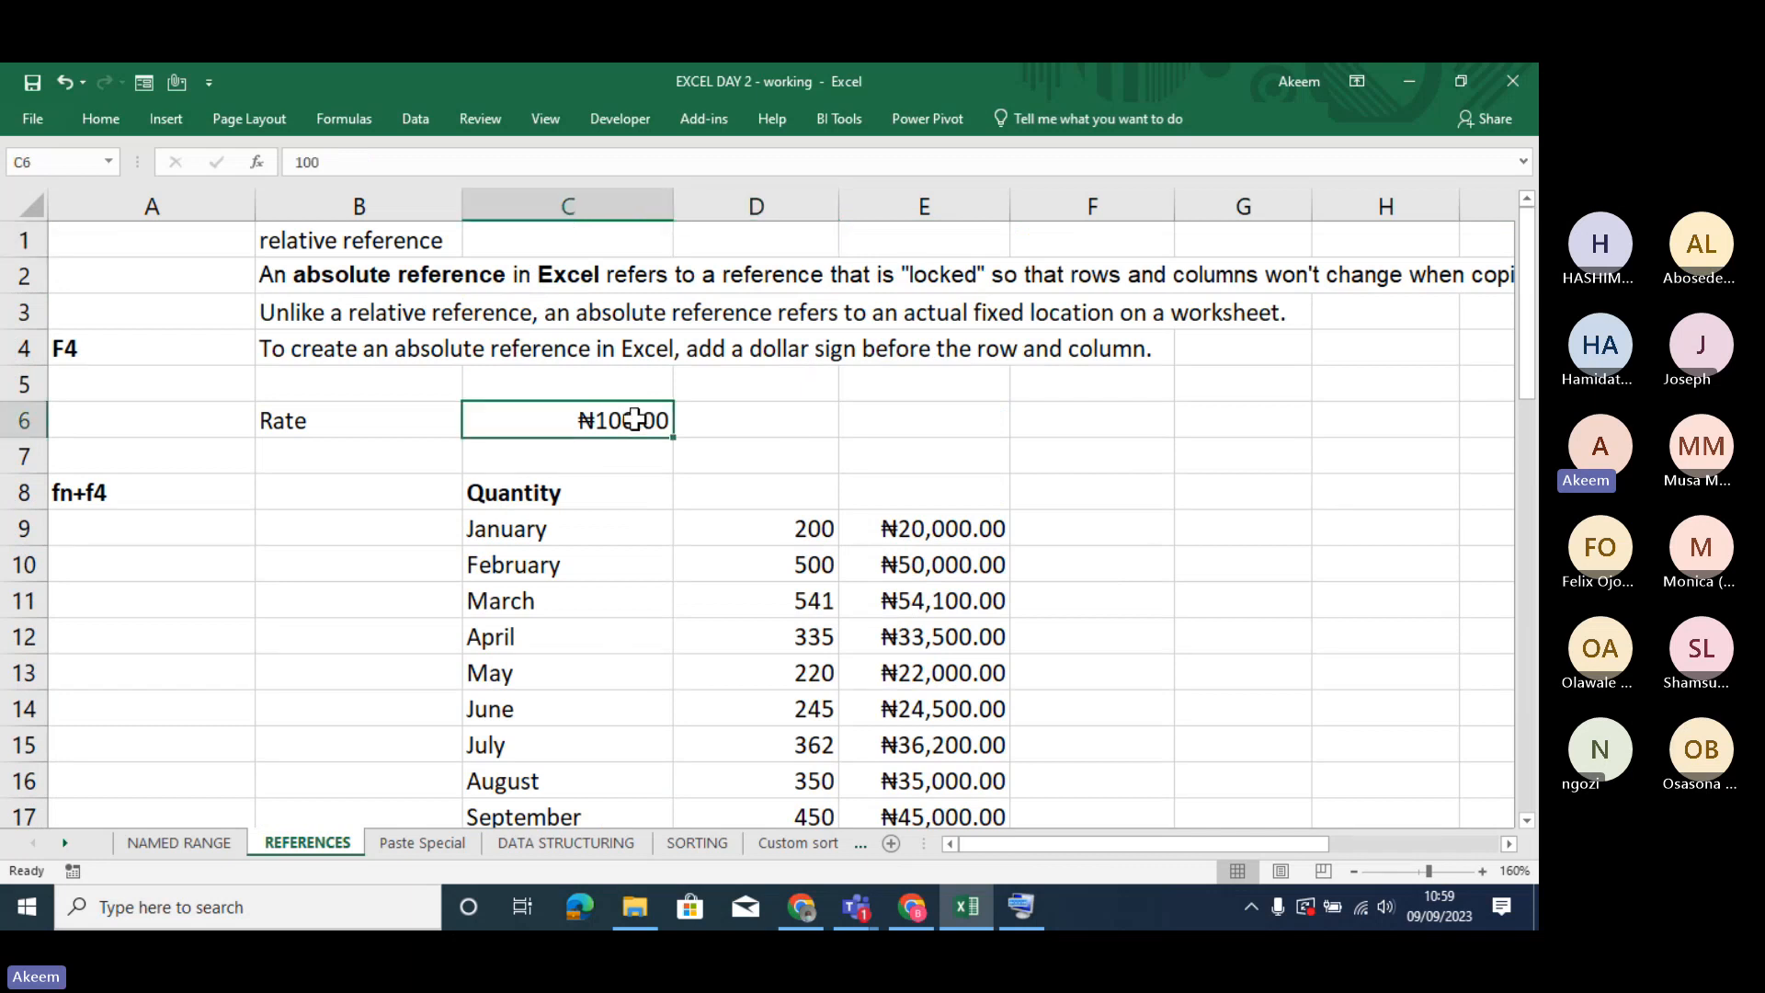
left_click(968, 545)
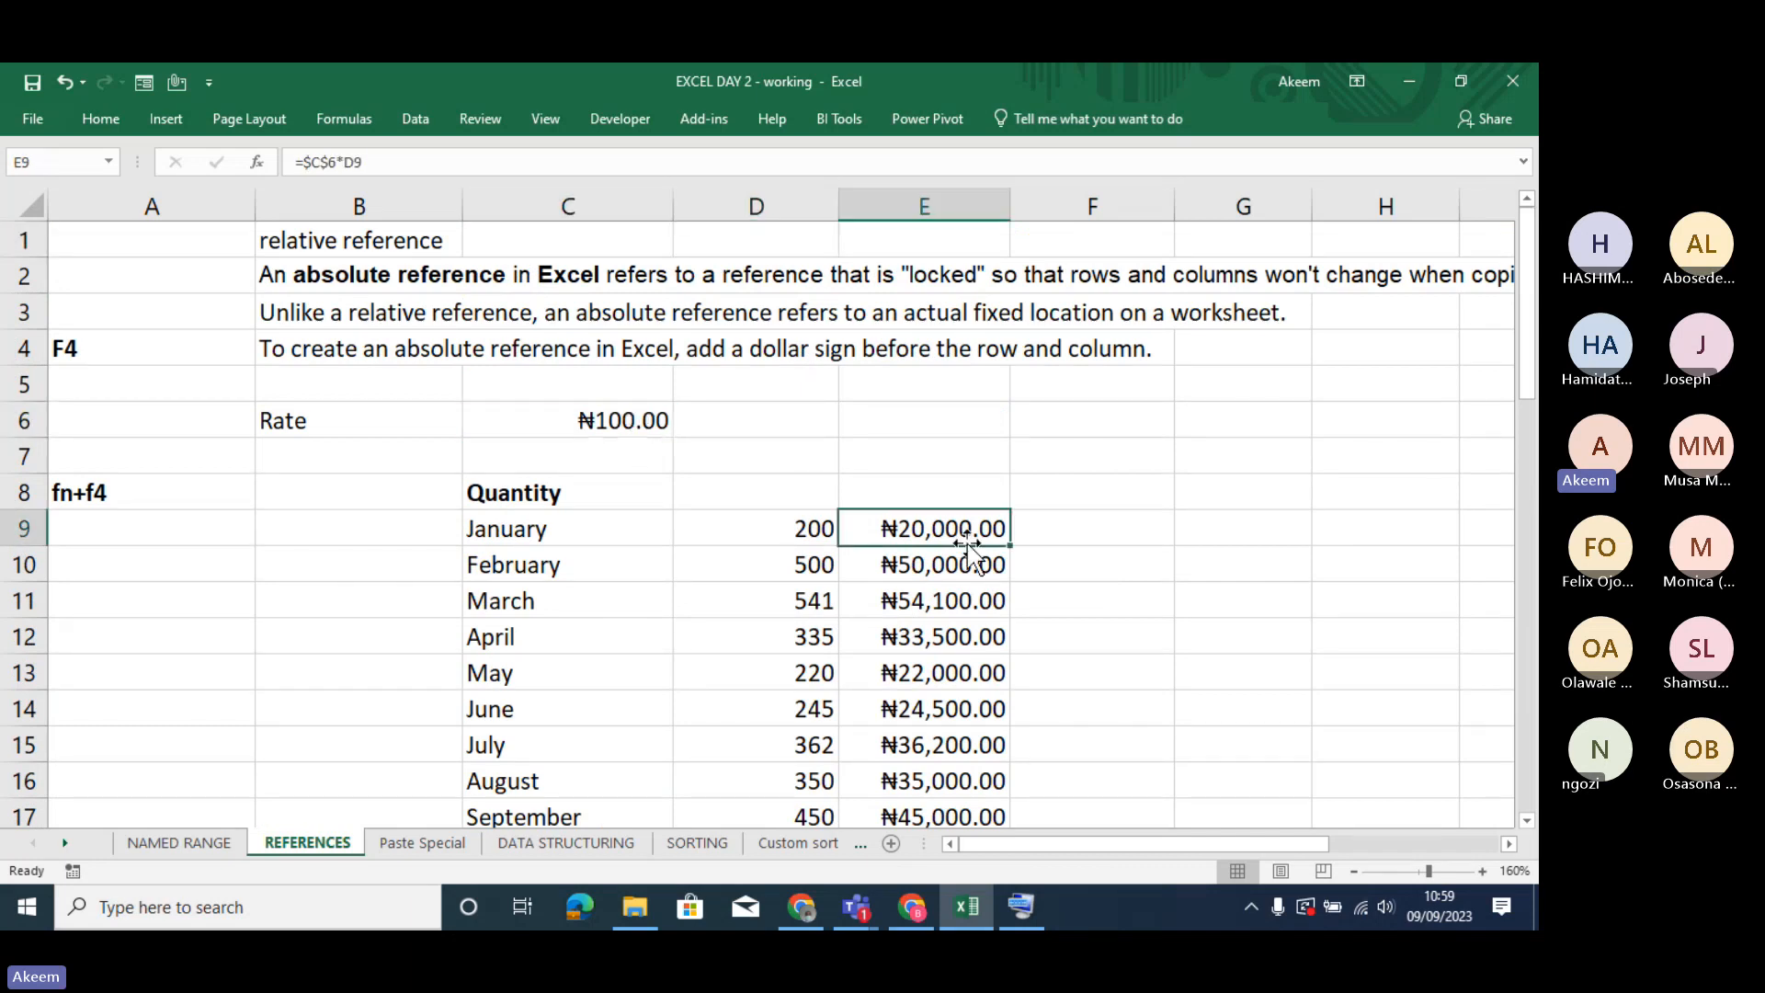
left_click(322, 162)
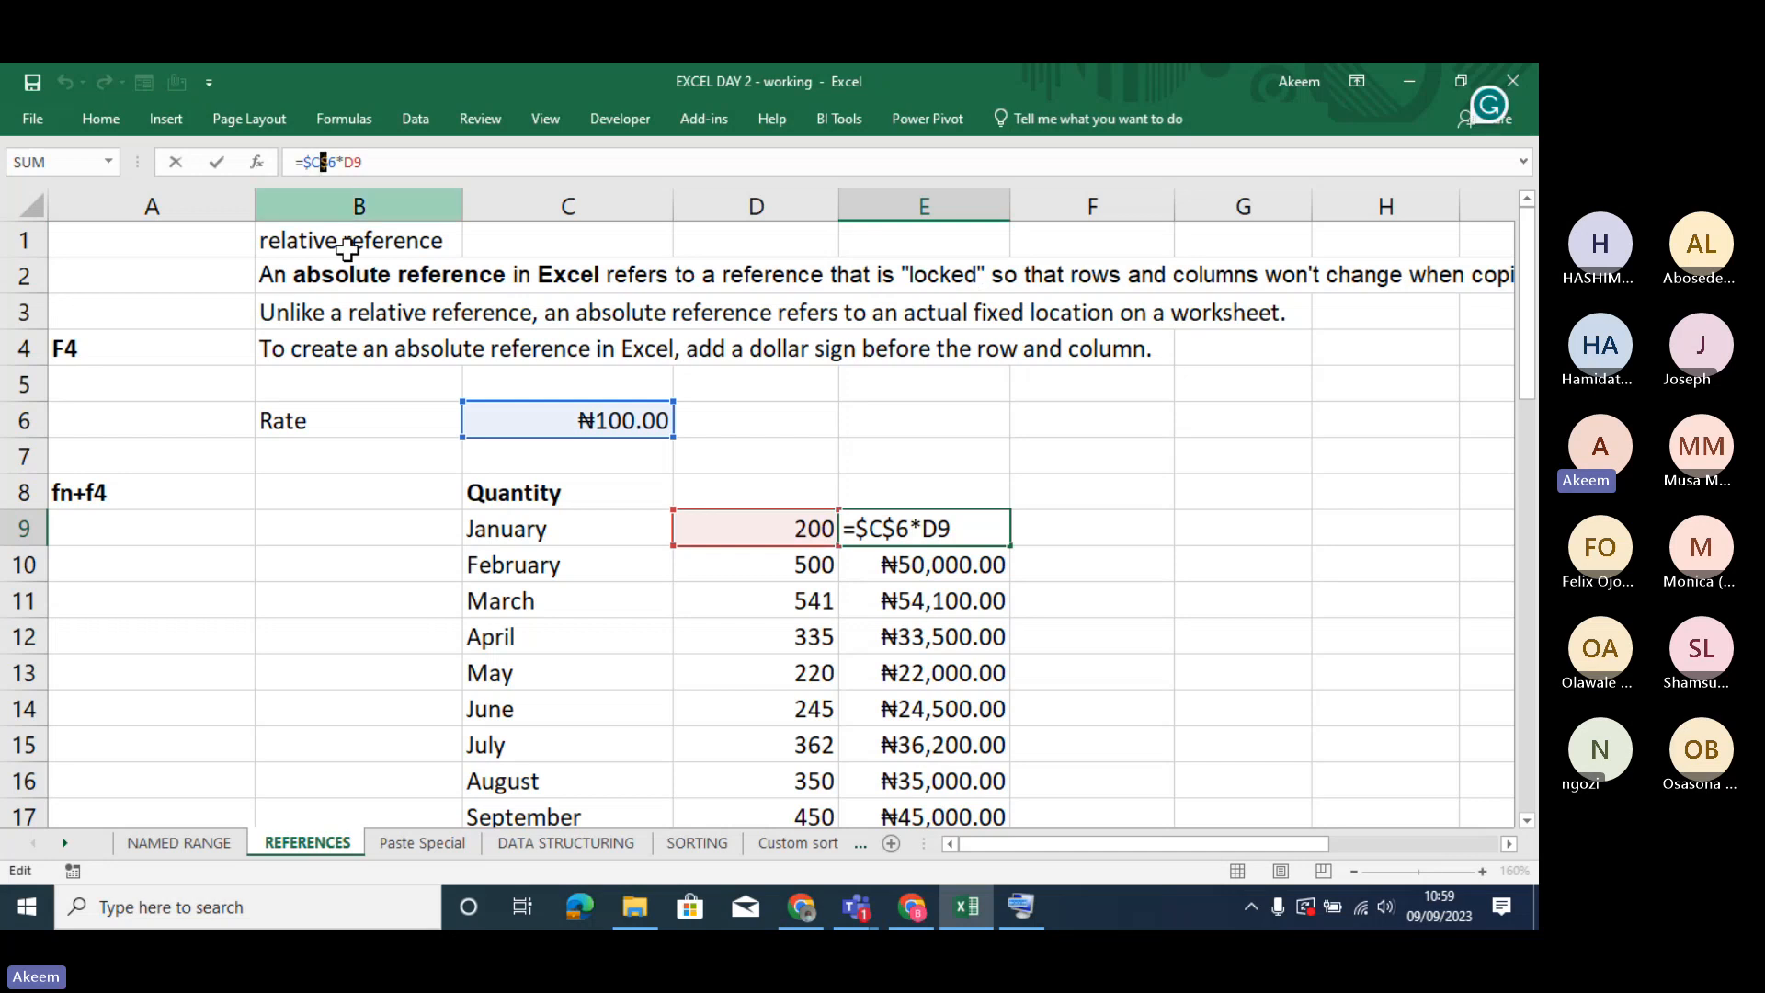
key("Return")
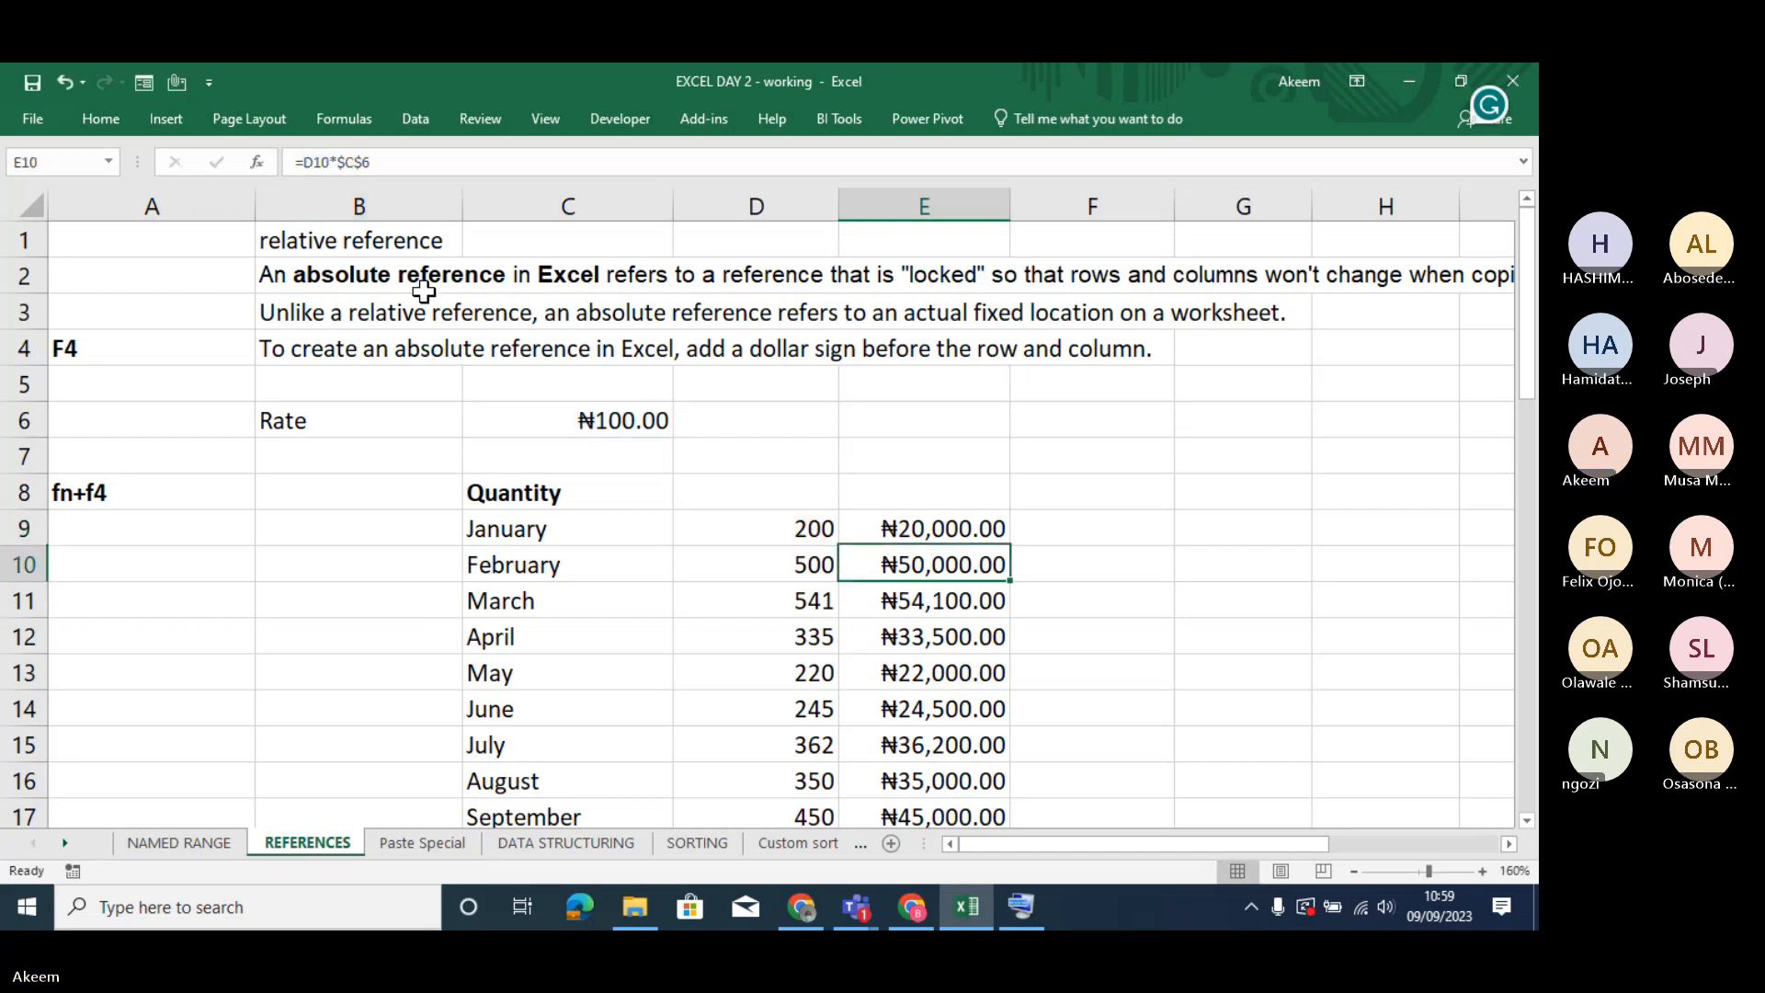
- Review the customer quantity table and the mixed-reference formulas in the Nose Mask cost cells C36 and C37
key("Down")
key("Down")
key("Down")
key("Down")
key("Down")
key("Down")
key("Down")
key("Down")
key("Down")
key("Down")
key("Down")
key("Down")
key("Down")
key("Down")
key("Down")
key("Down")
key("Down")
key("Down")
key("Down")
key("Down")
key("Down")
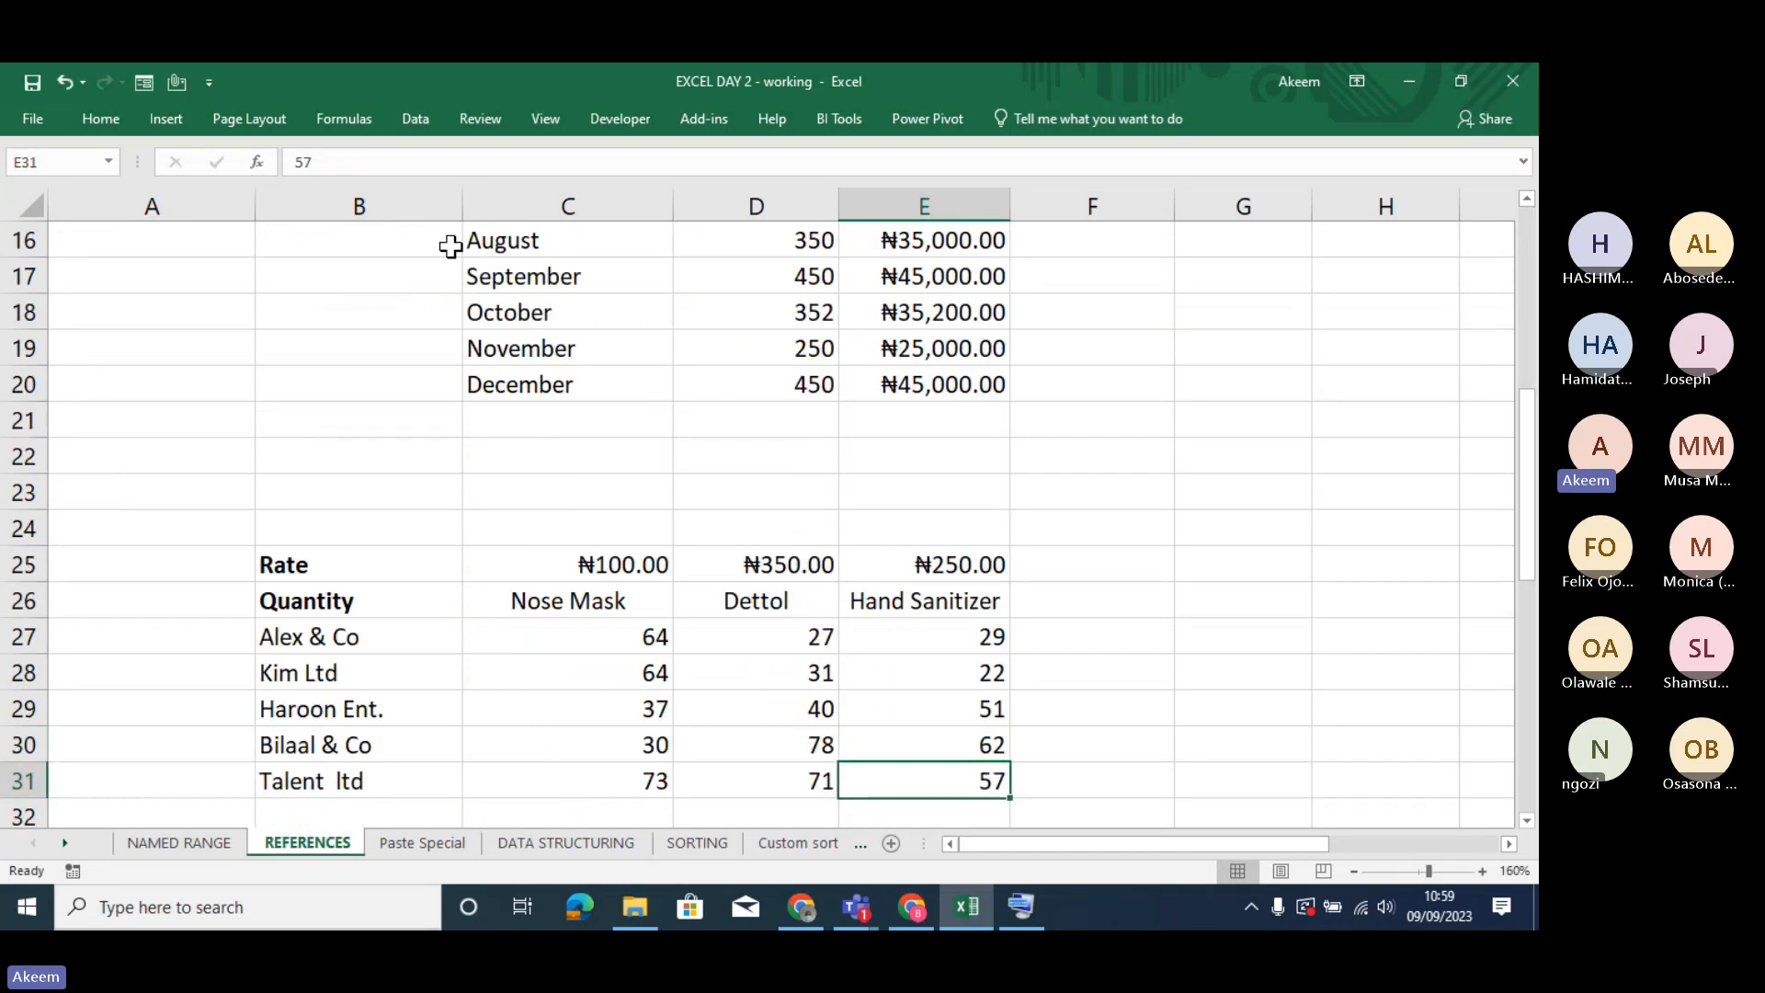
double_click(654, 635)
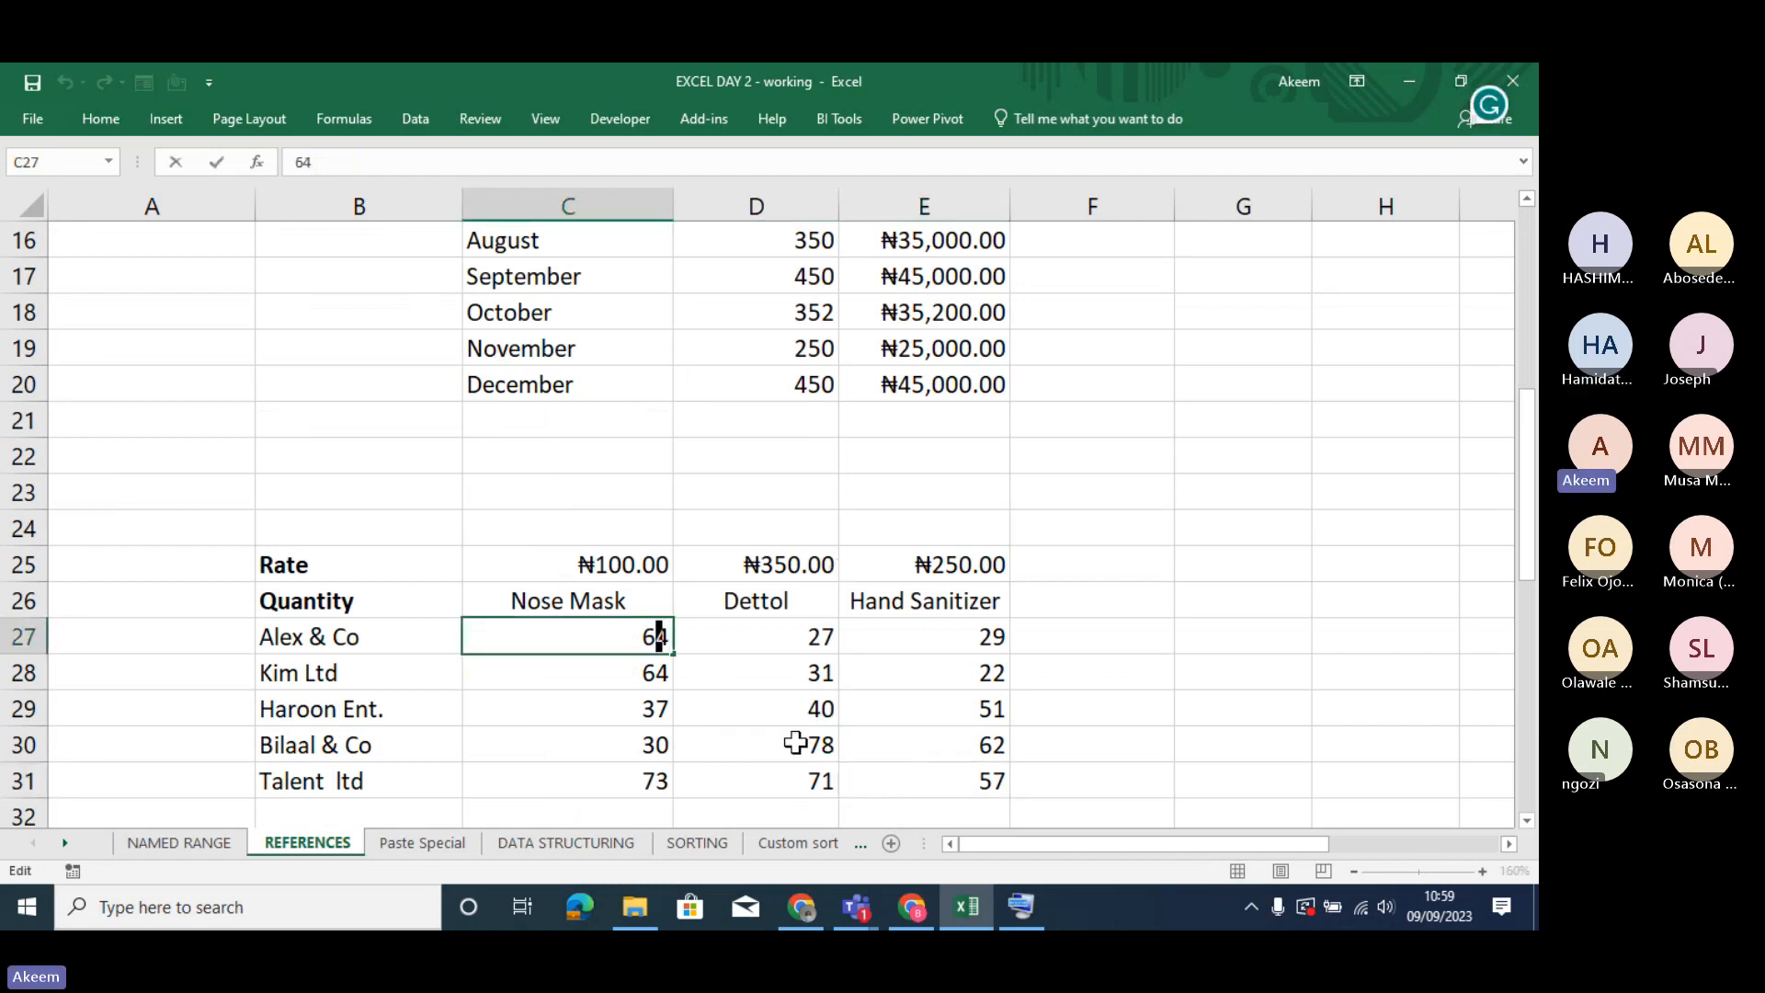
key("Return")
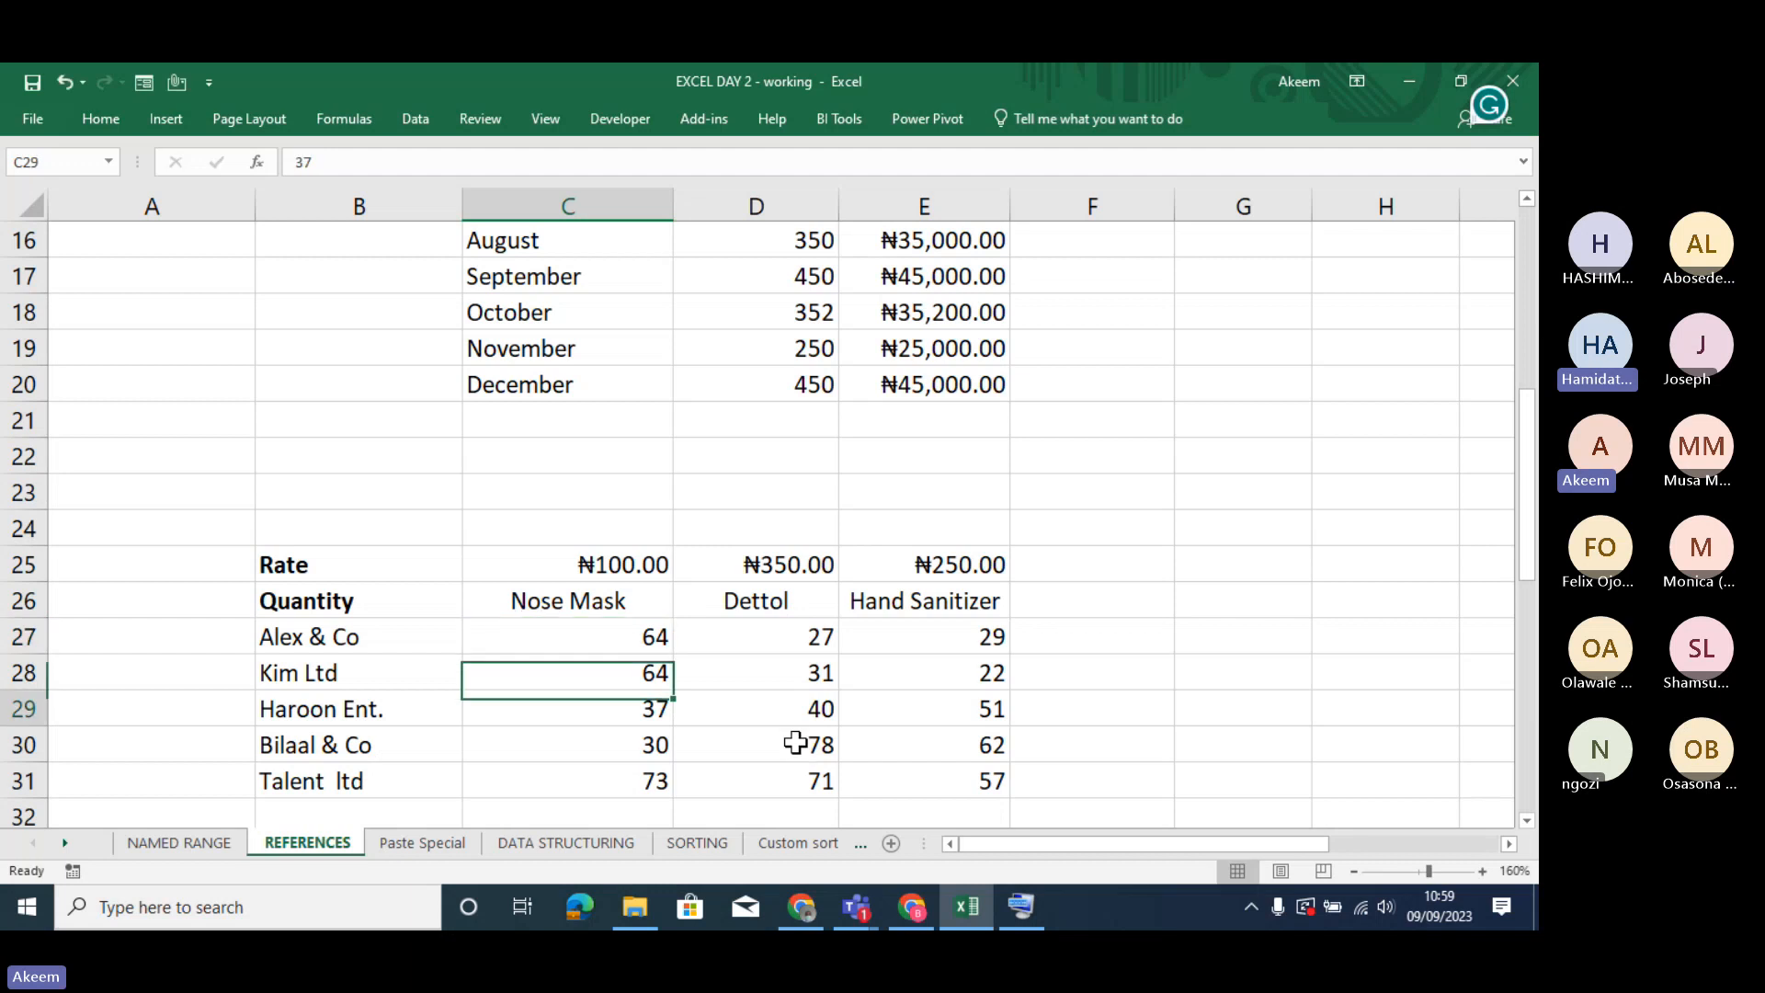
key("Down")
key("Down")
key("Down")
key("Down")
key("Down")
key("Down")
key("Down")
key("Down")
key("Down")
key("Down")
key("Down")
key("Down")
key("Down")
key("Down")
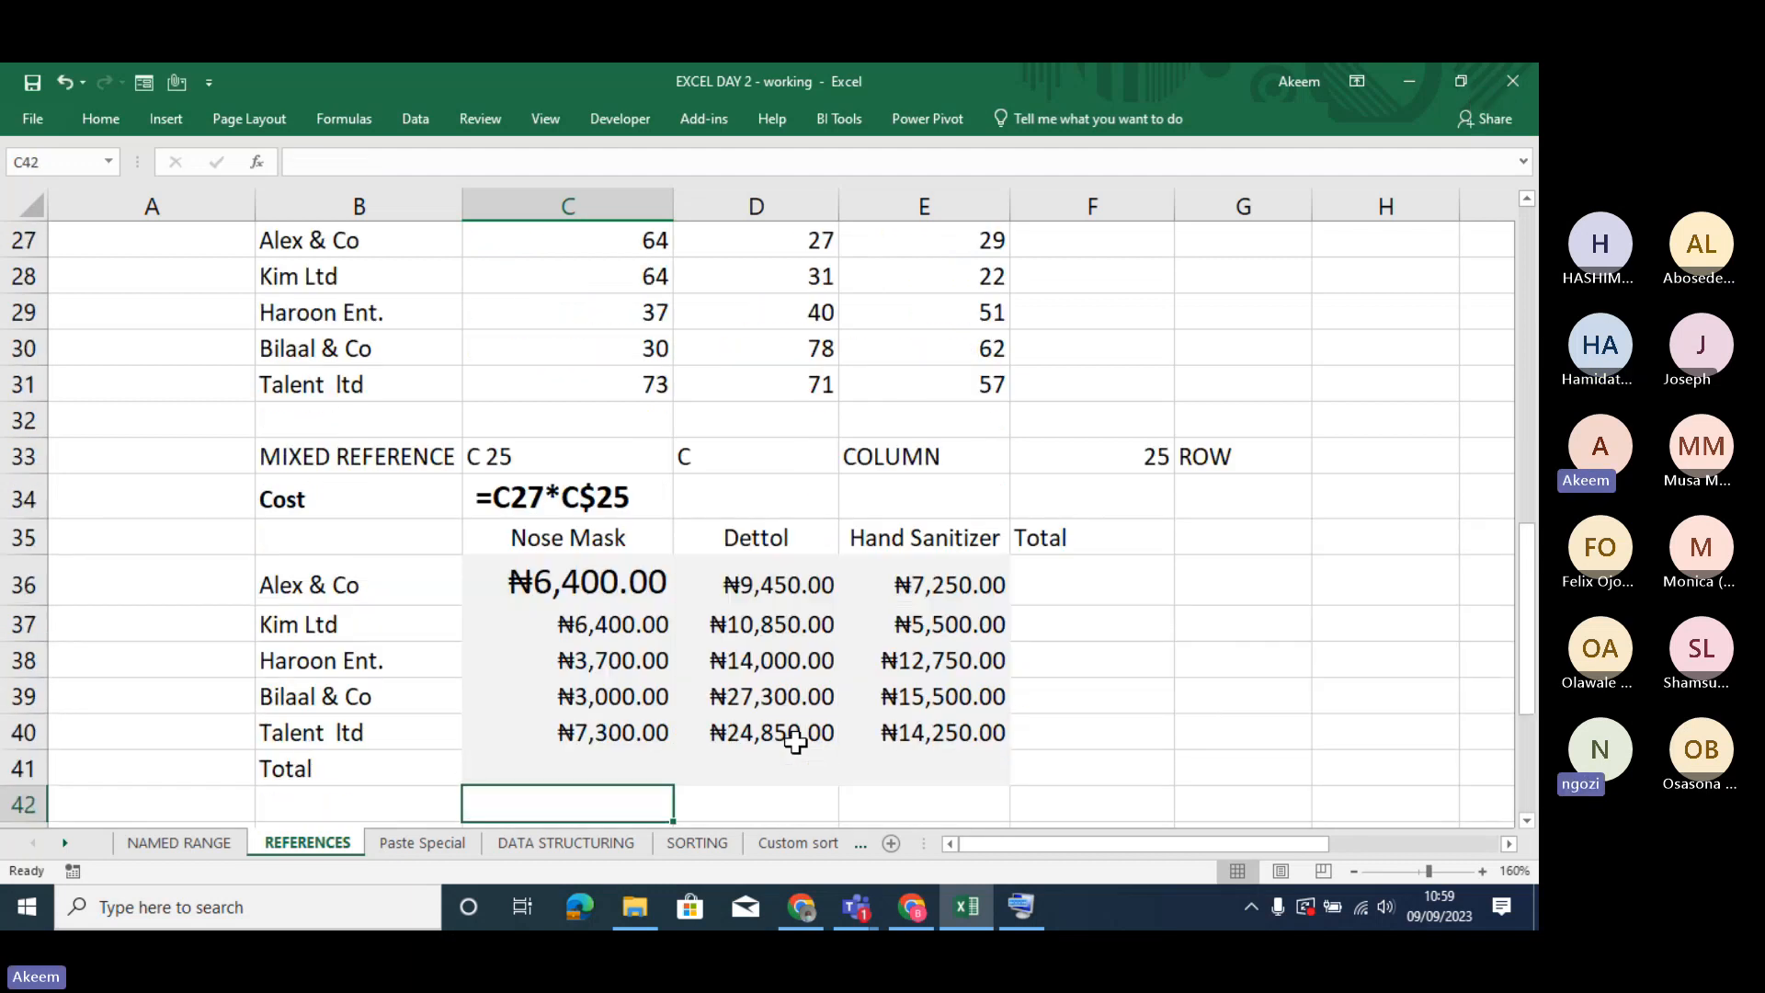
left_click(602, 577)
key("Down")
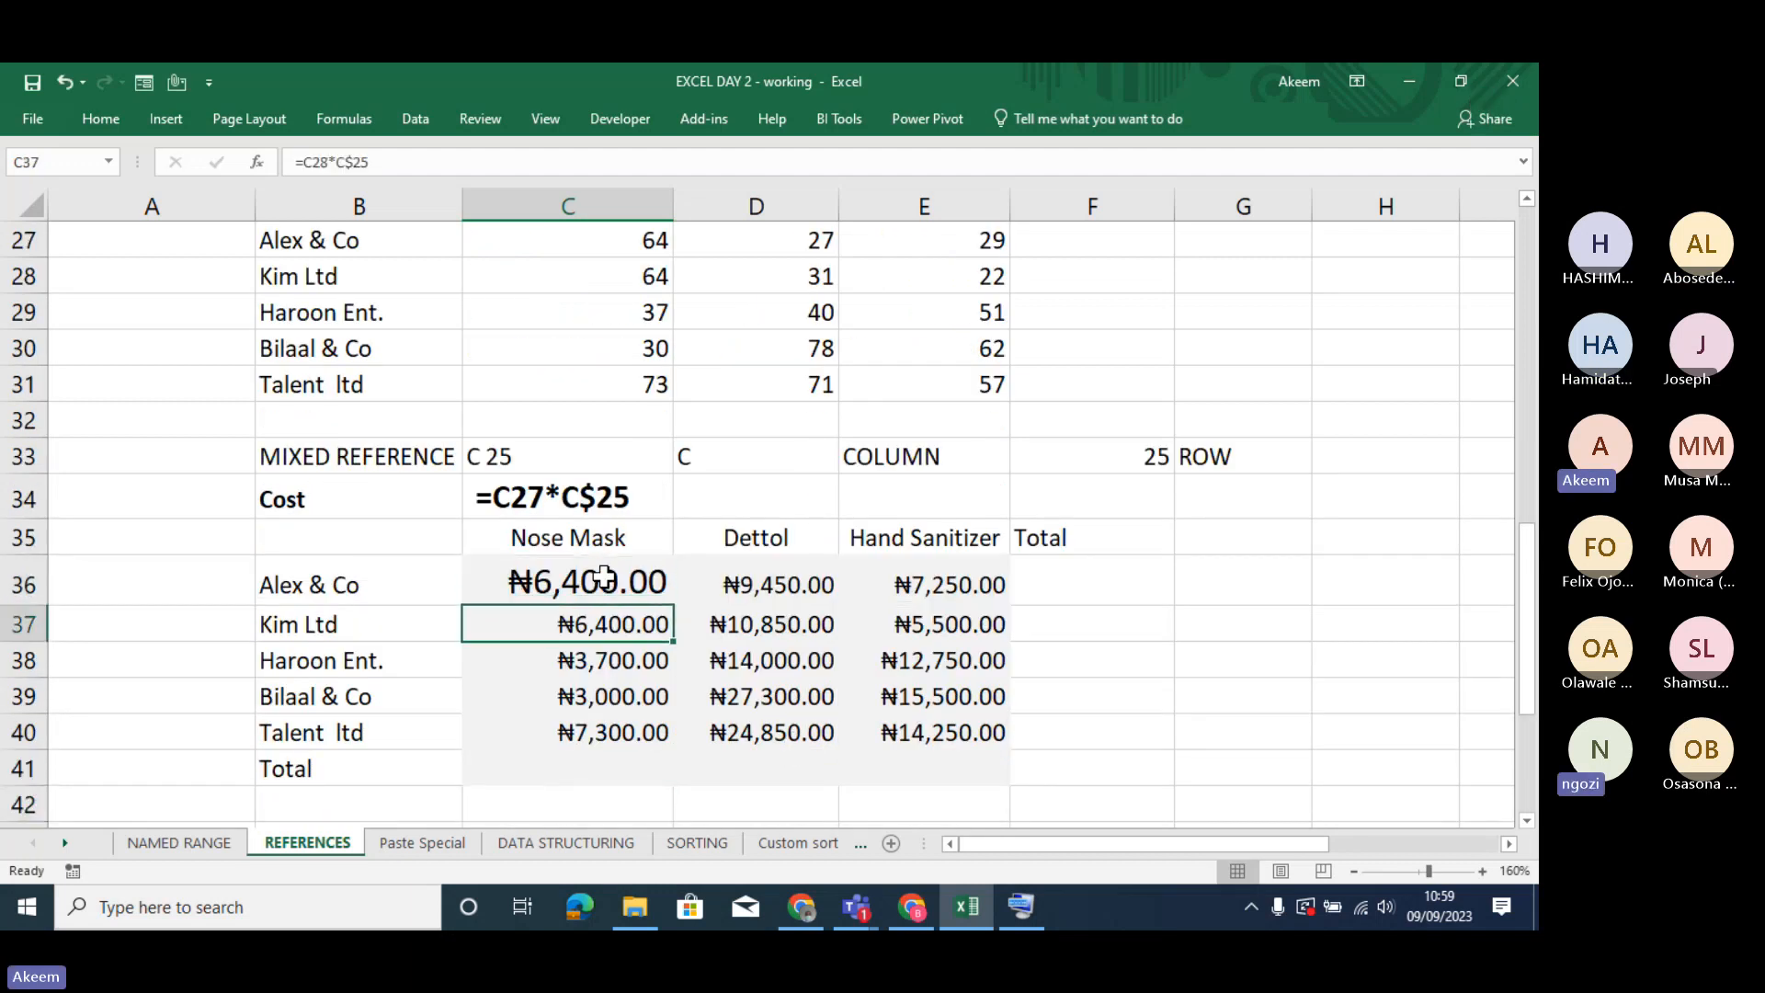
- Inspect the locked growth-rate column in Product A's 2021 projection formula in D46
key("Down")
key("Down")
key("Down")
key("Down")
key("Down")
key("Down")
key("Down")
key("Down")
key("Down")
key("Down")
key("Down")
key("Down")
key("Down")
key("Down")
key("Down")
key("Down")
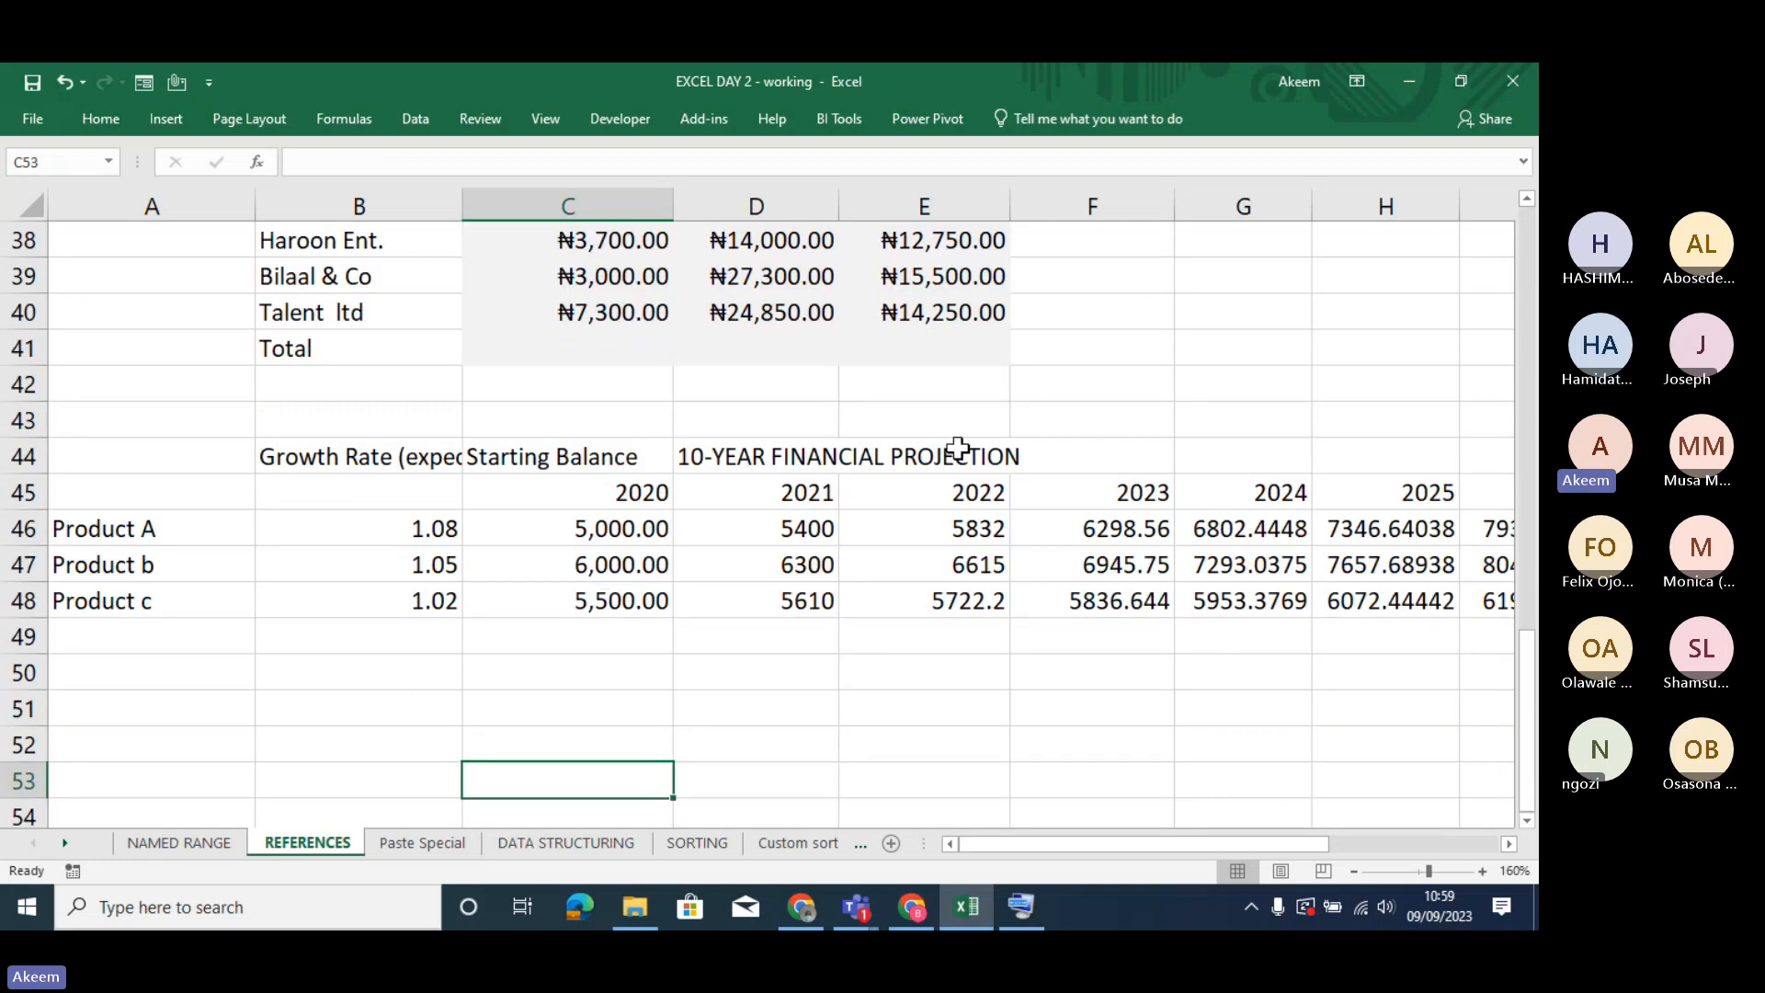
left_click(833, 531)
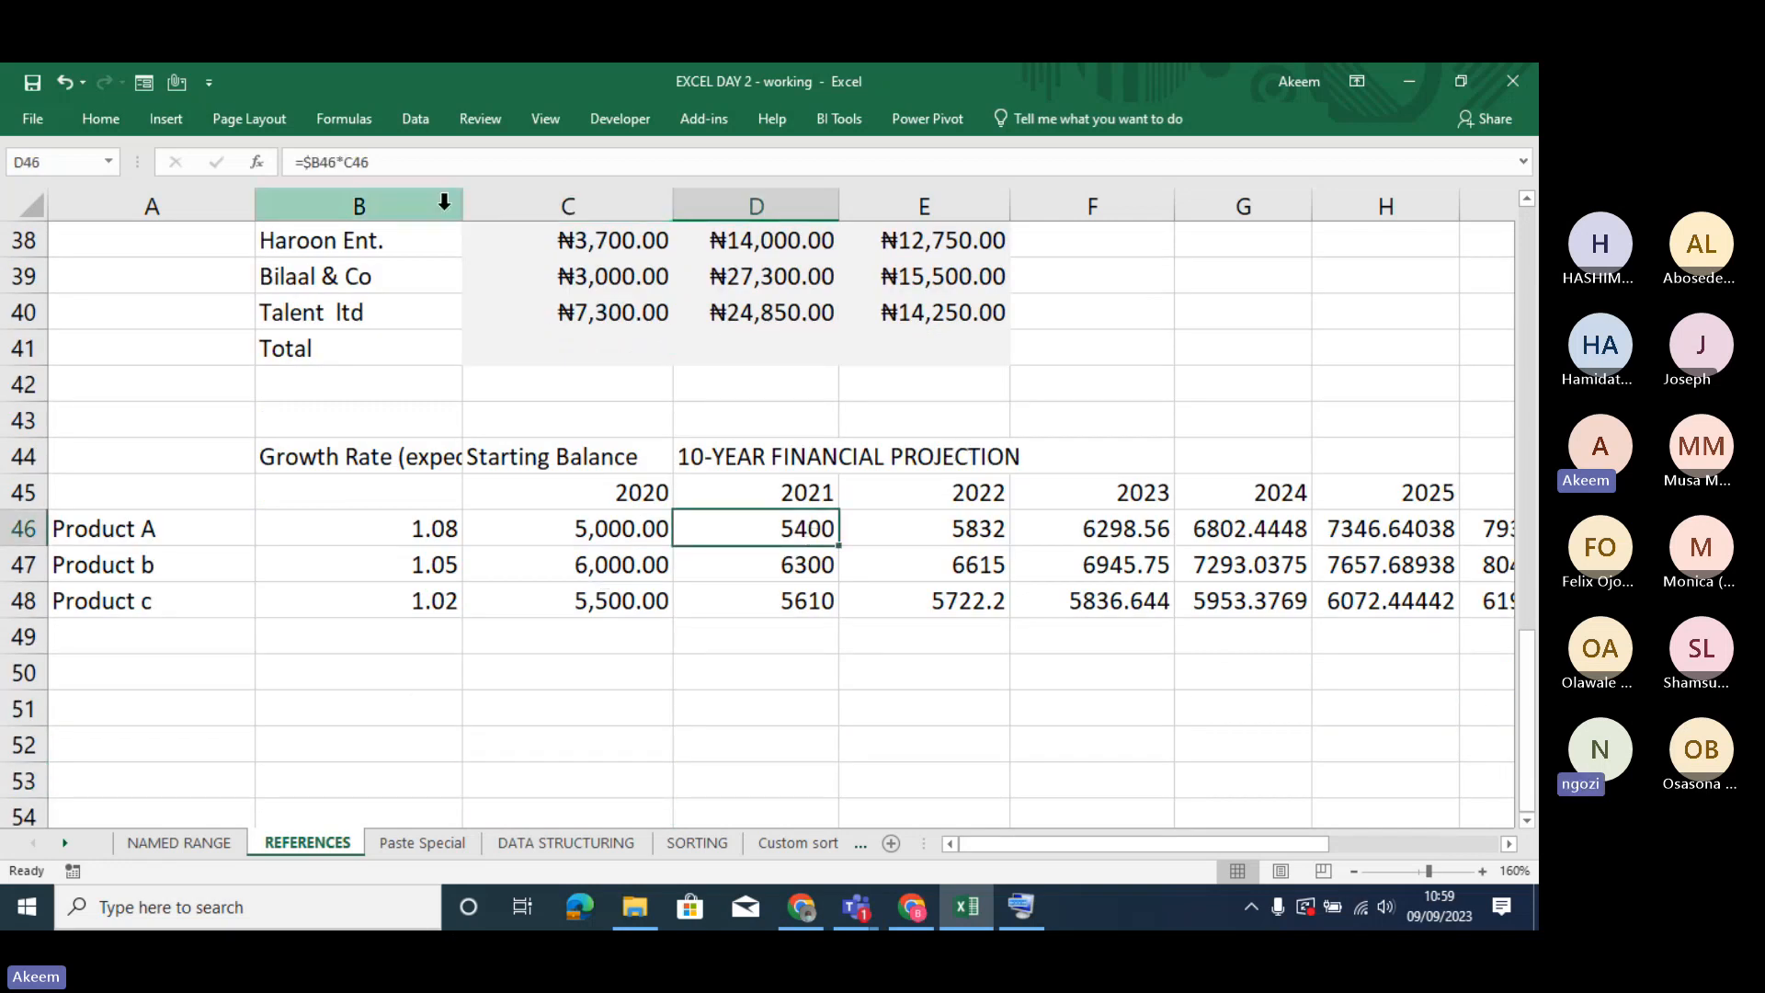
left_click(324, 162)
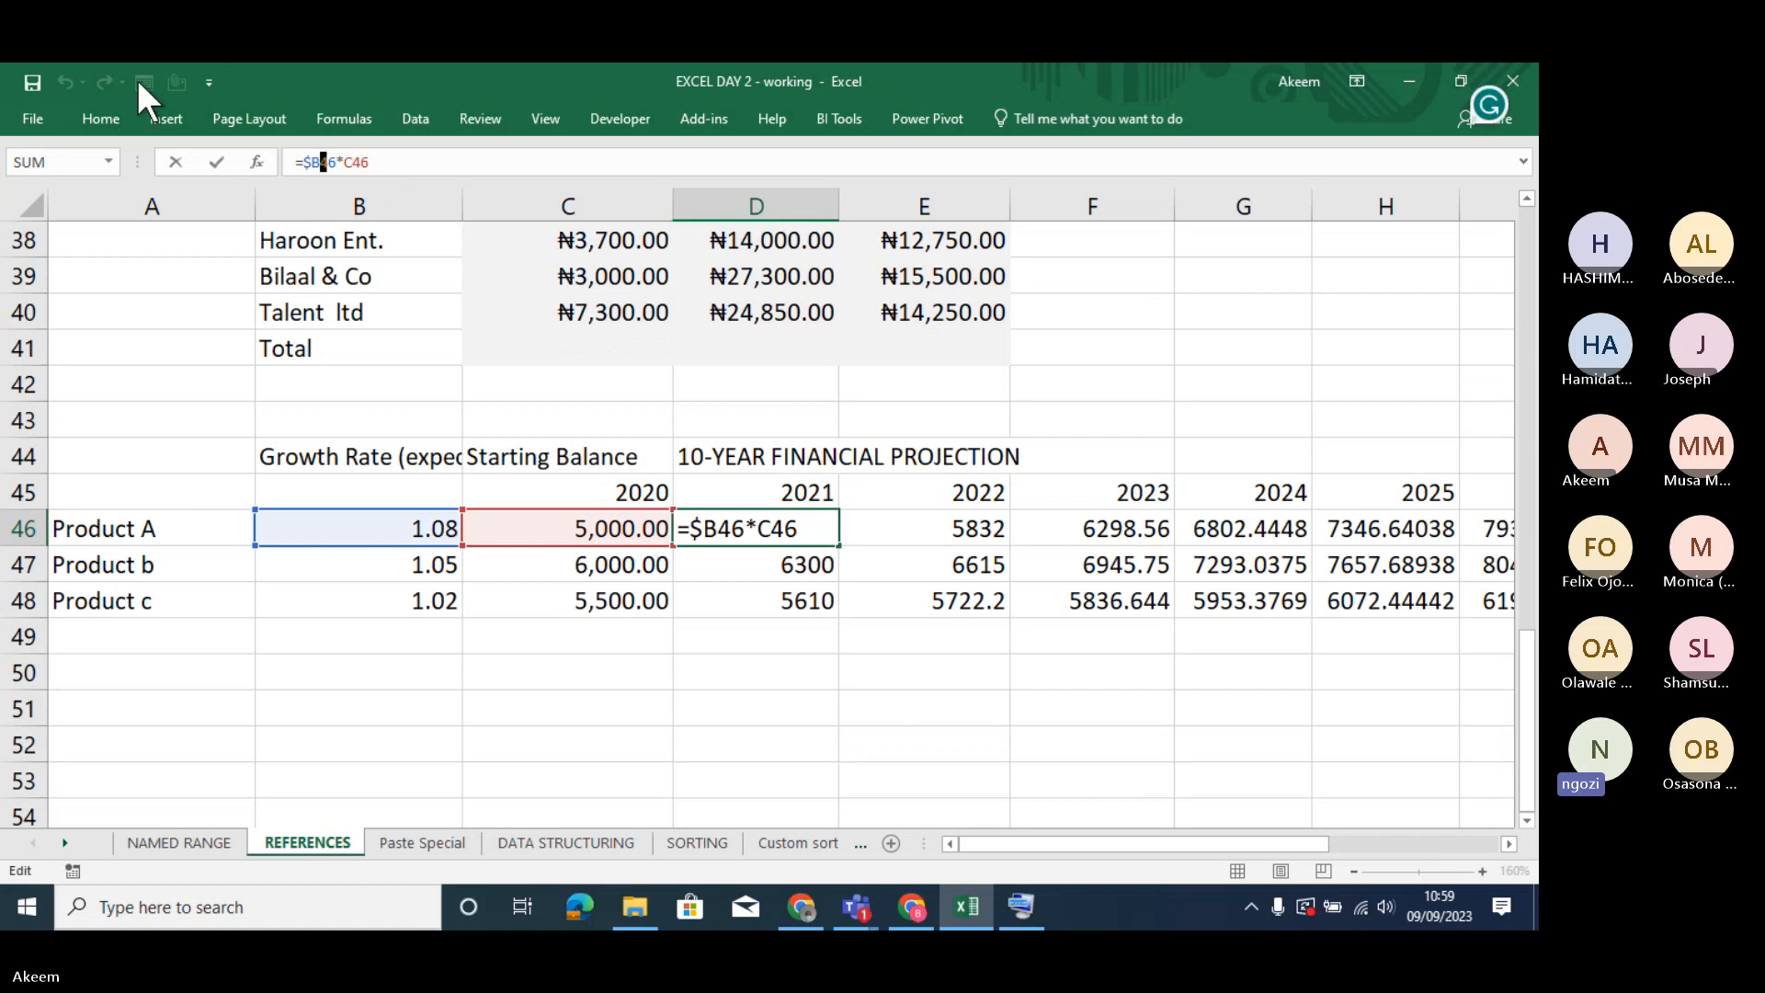
left_click(123, 114)
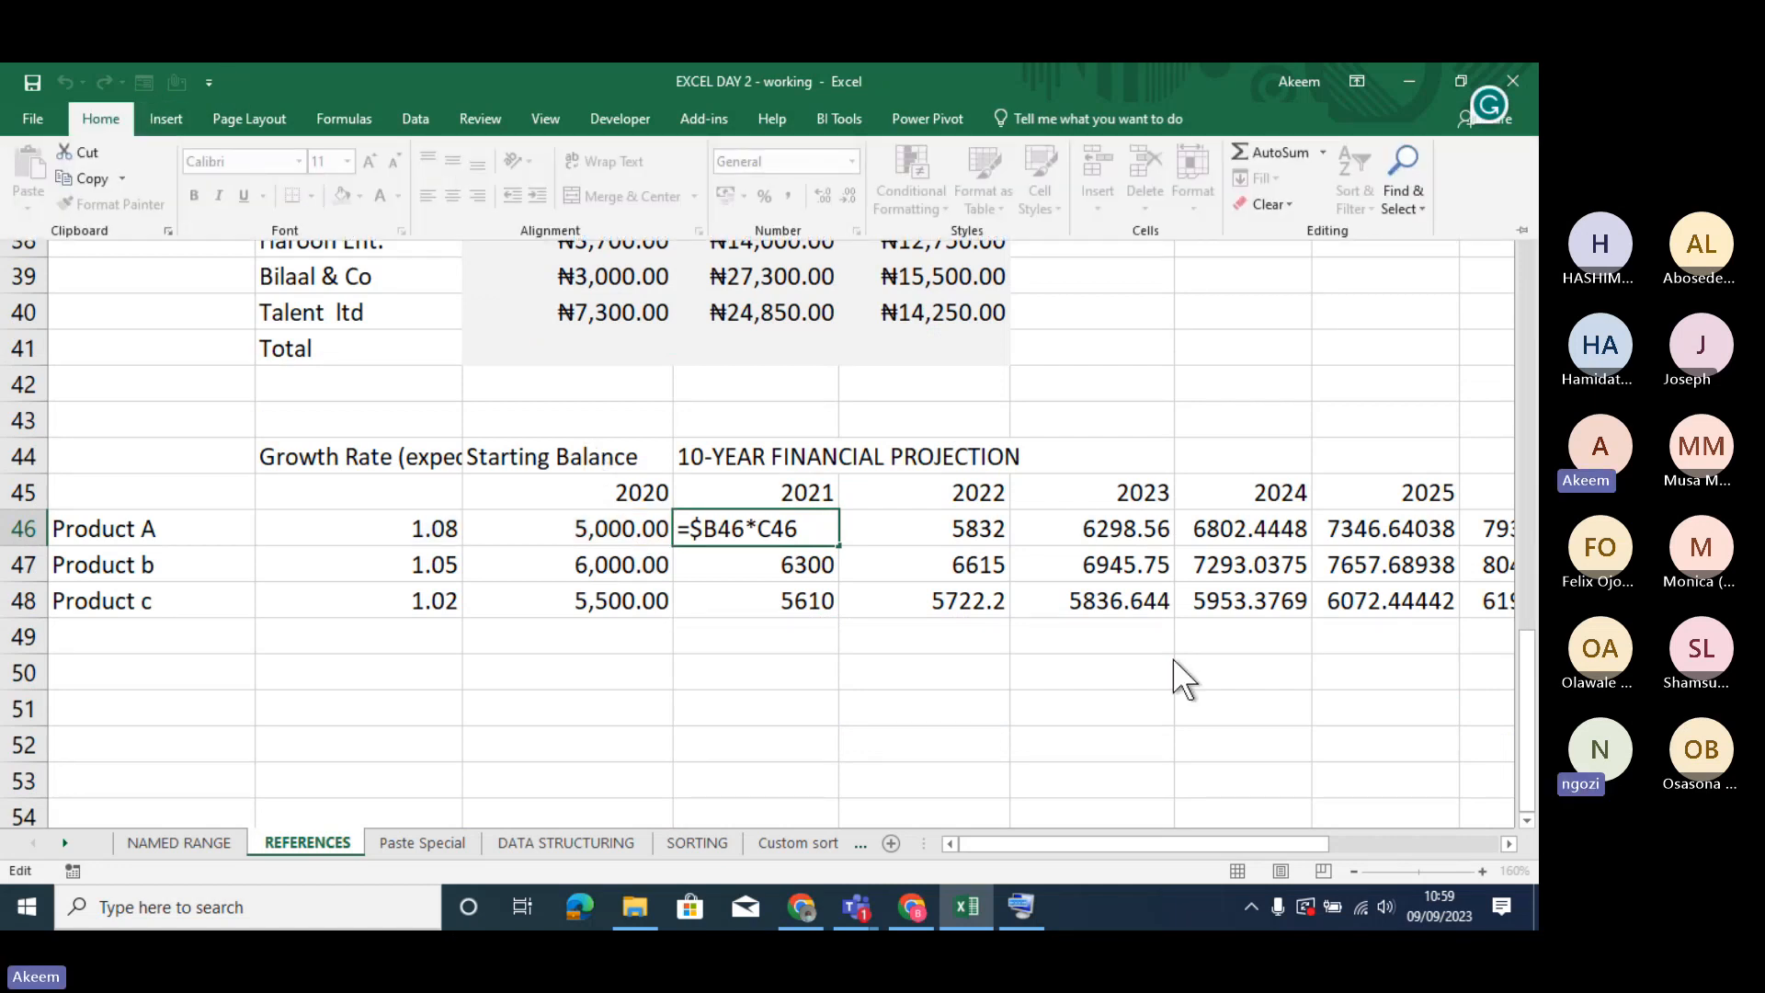
key("Return")
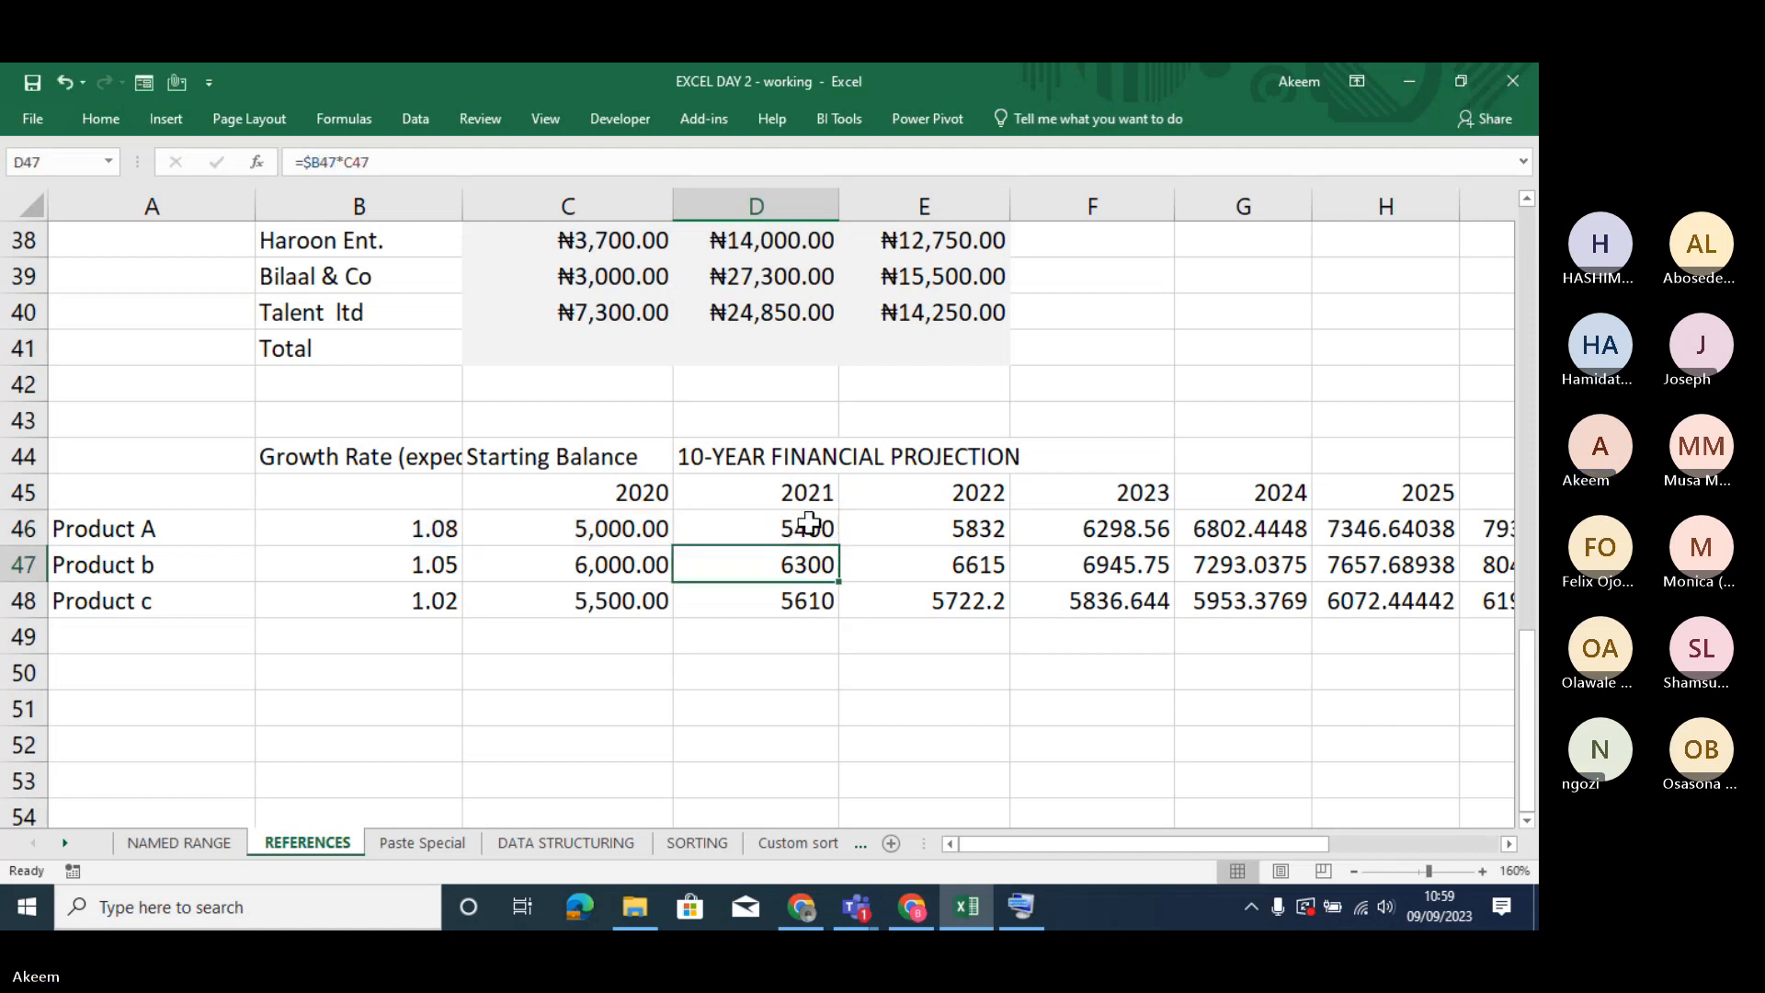
- Enlarge the font of Product A's 2021 projection in D46 to size 20
left_click(809, 522)
left_click(96, 129)
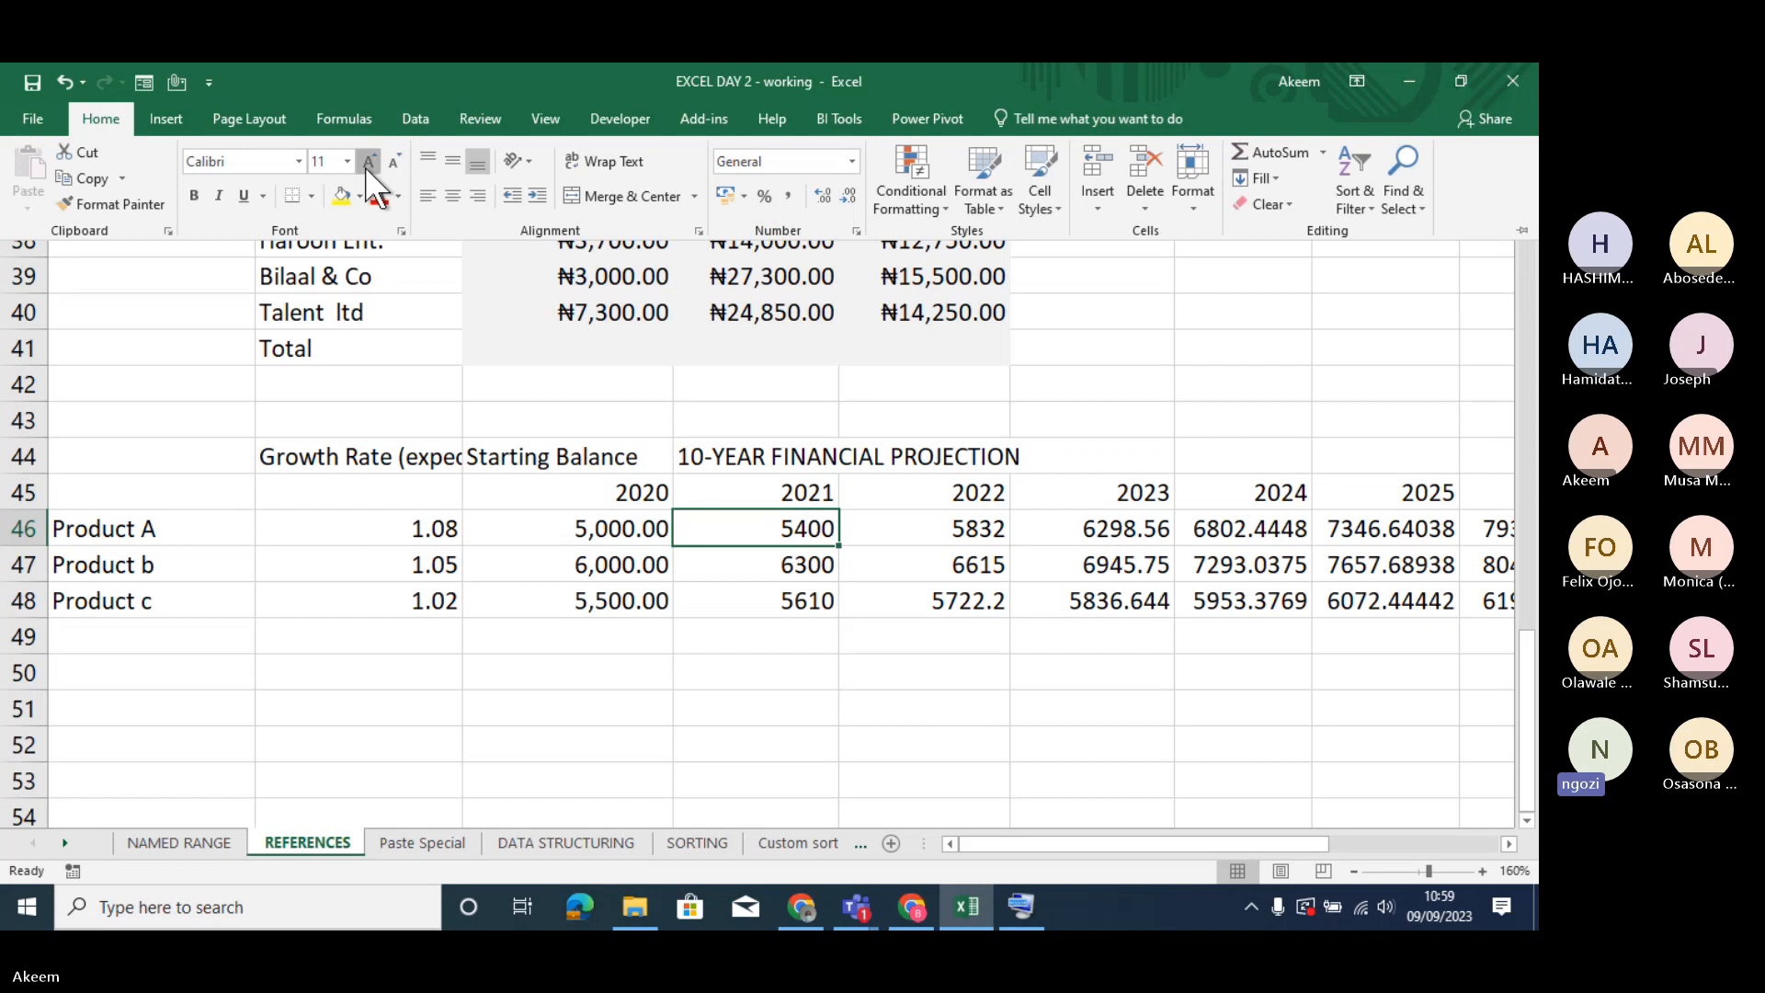
left_click(366, 166)
left_click(366, 165)
left_click(367, 165)
left_click(366, 165)
left_click(367, 166)
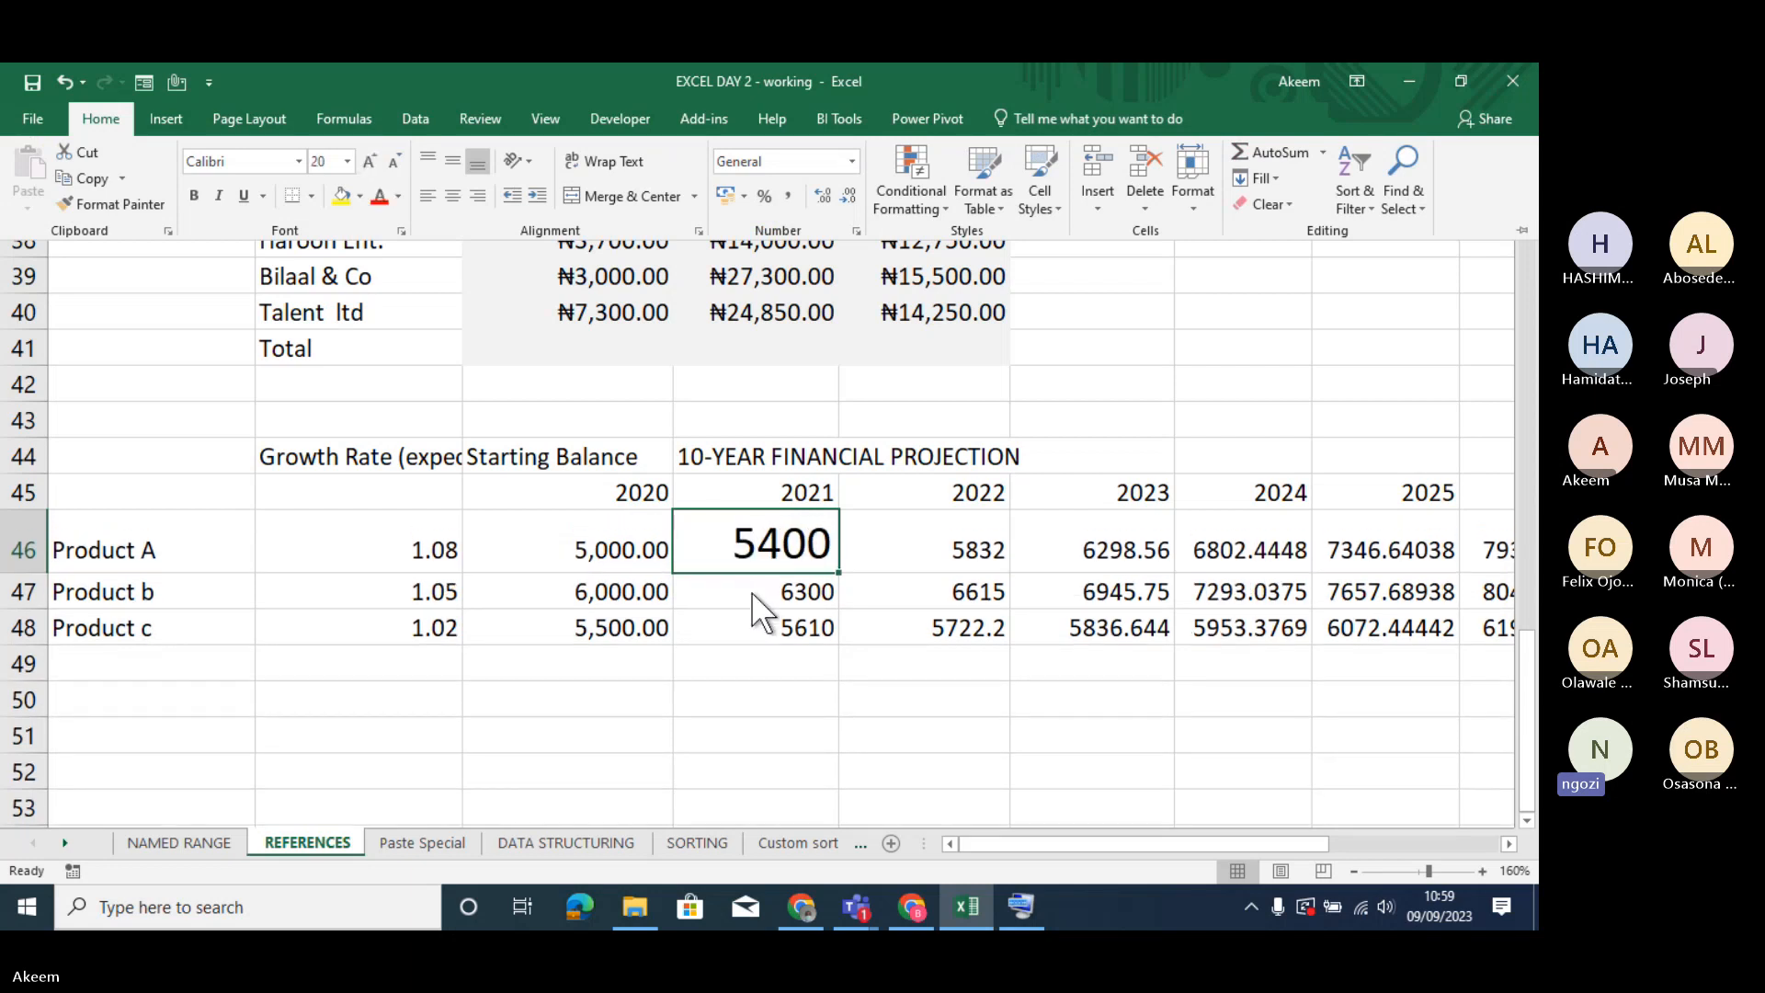
left_click(770, 550)
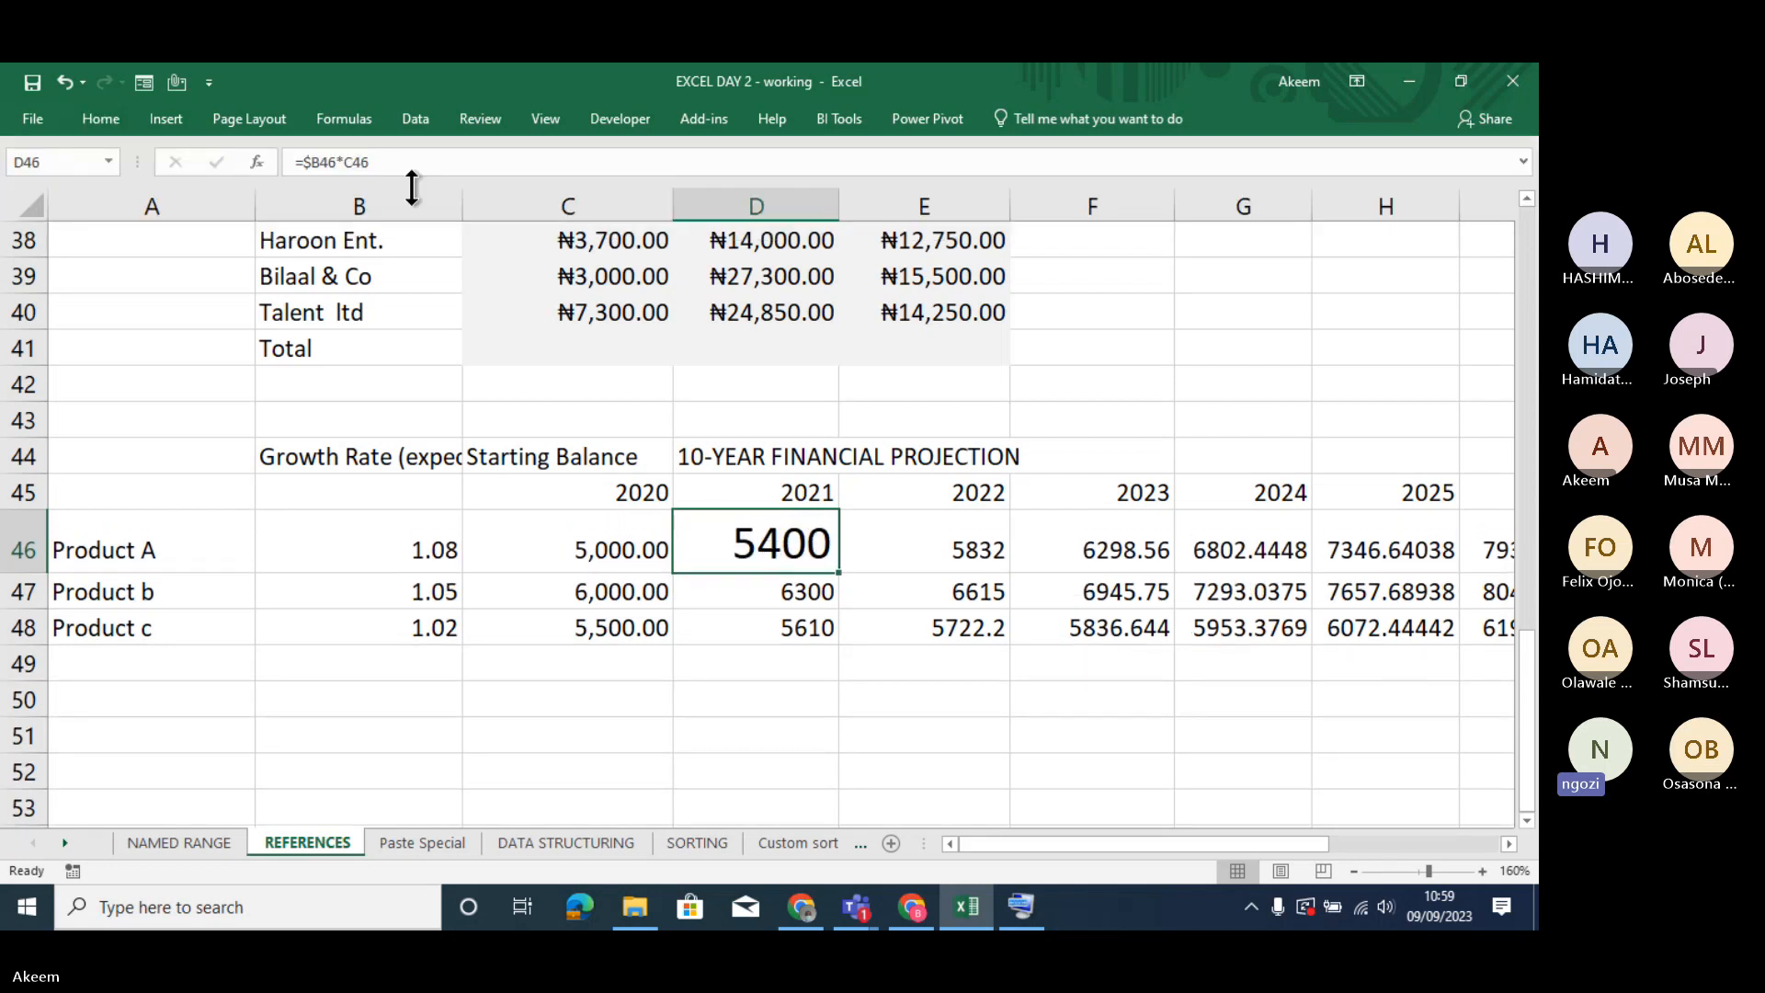
left_click(296, 162)
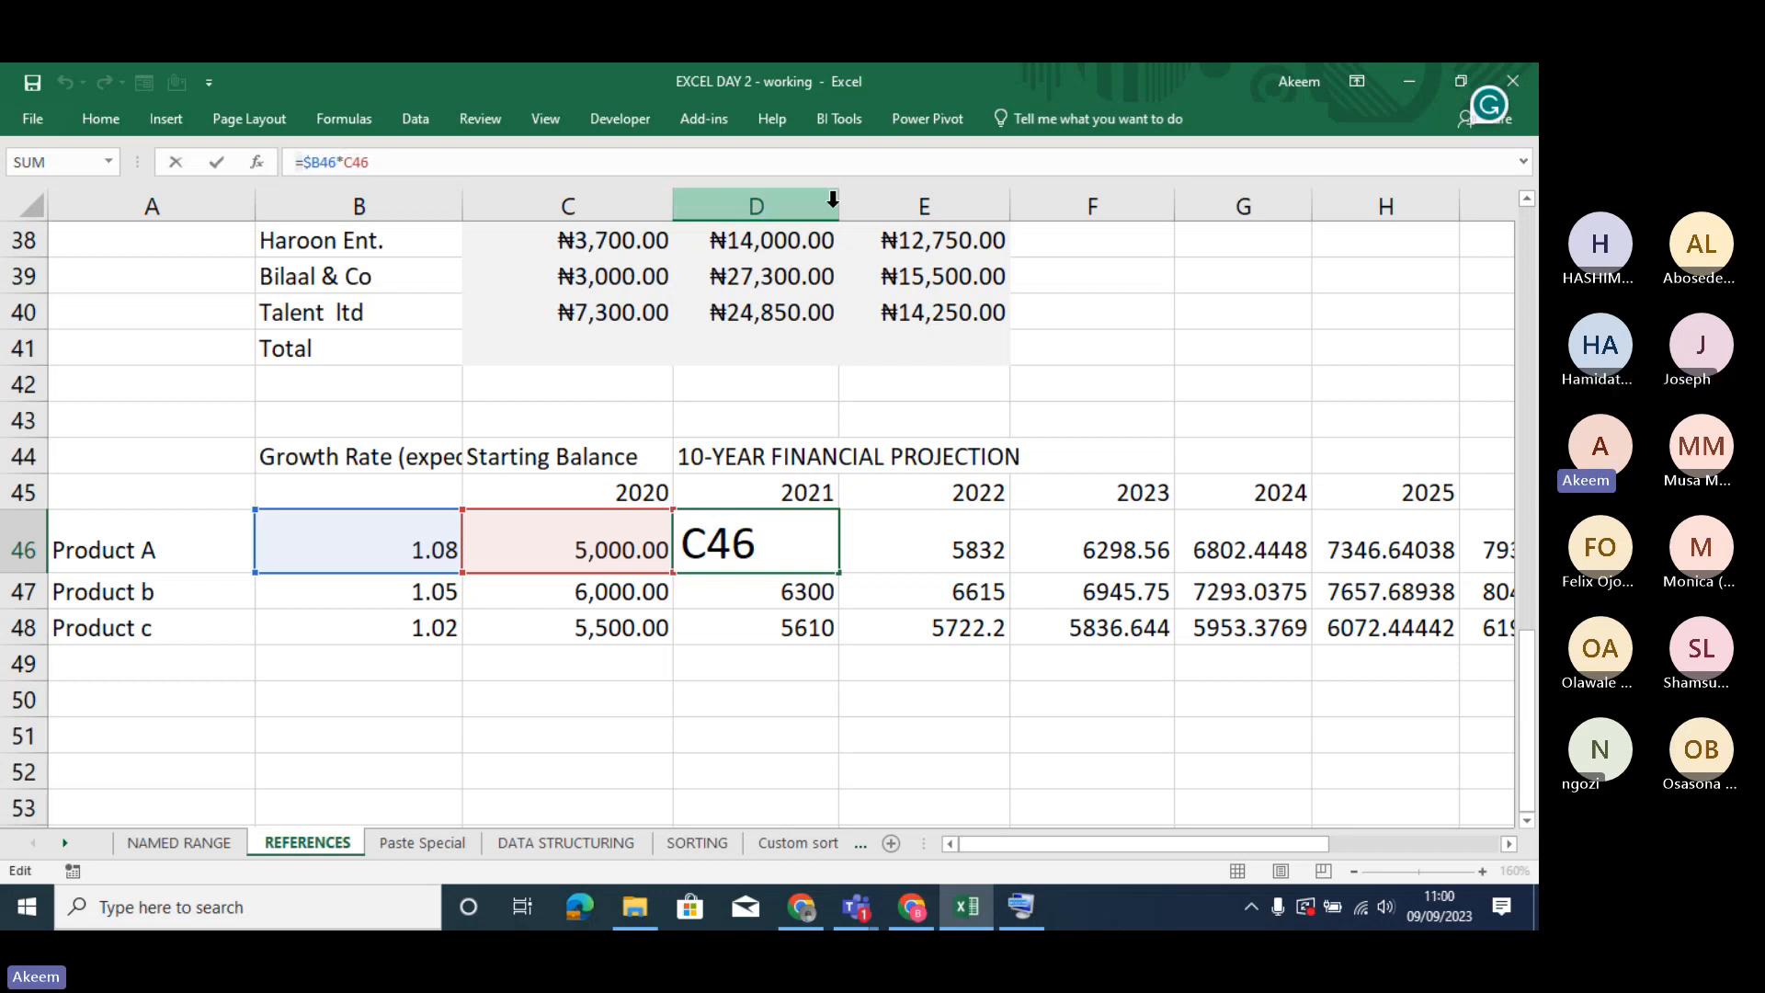
left_click(834, 379)
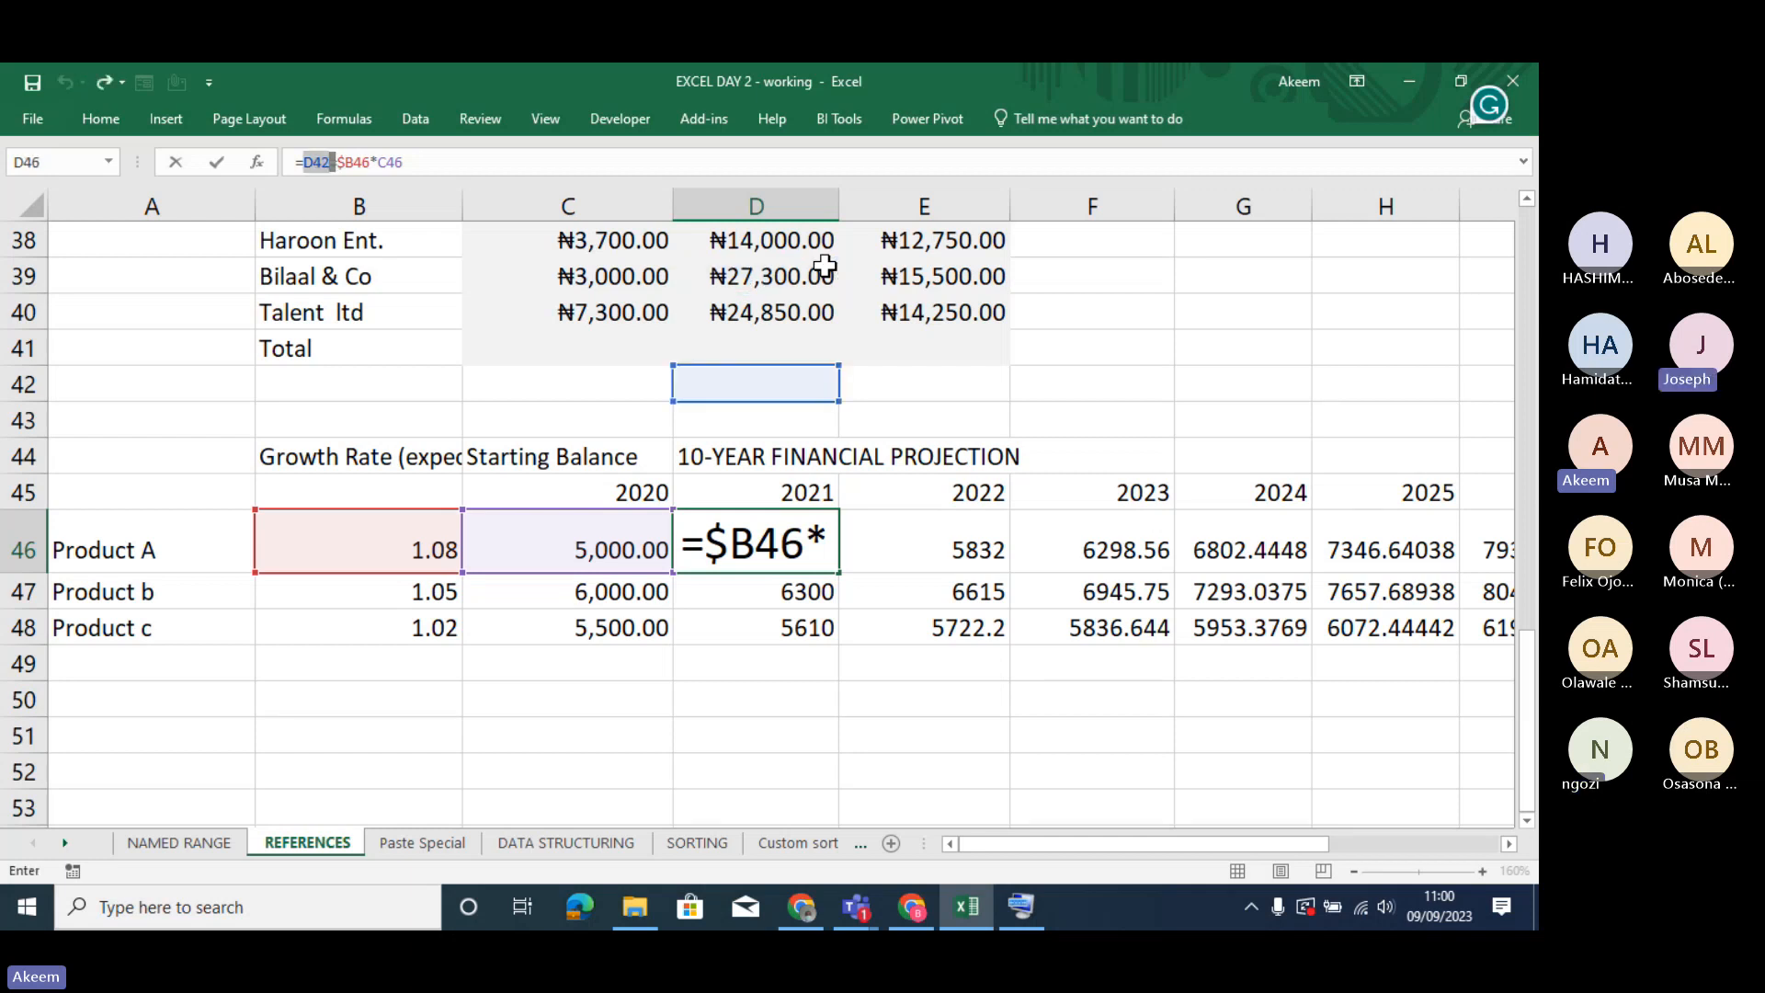
key("Return")
key("ctrl+z")
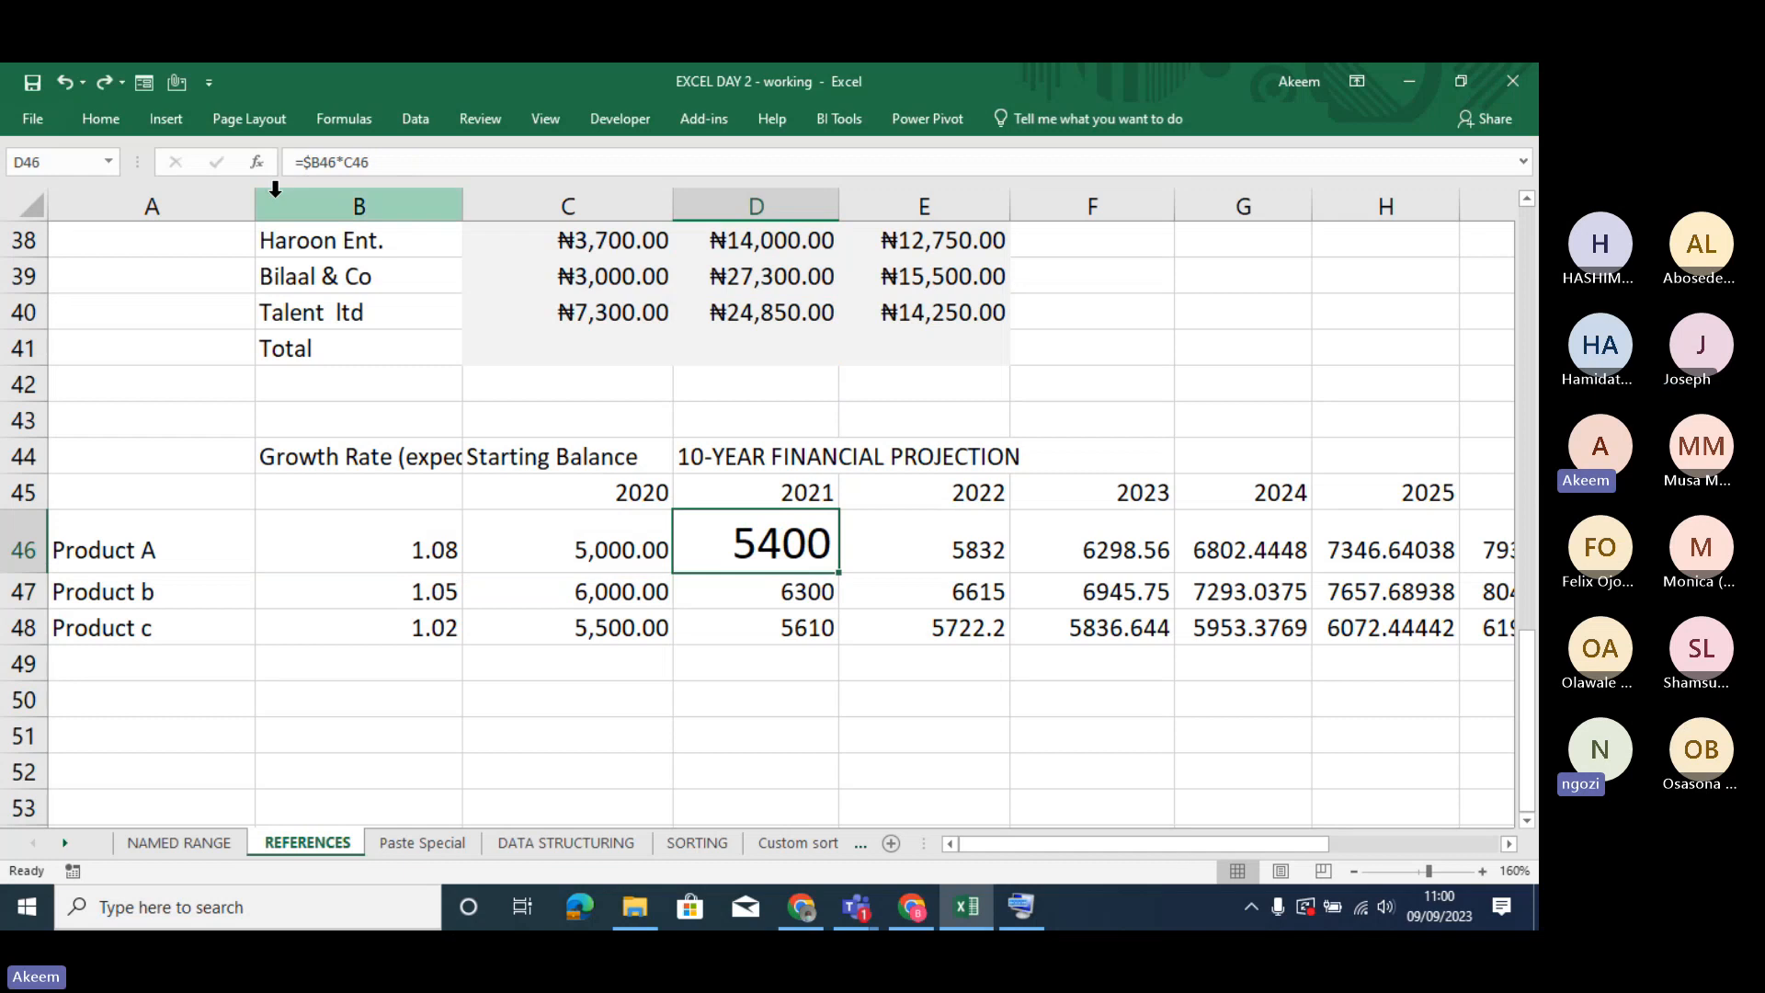
- Widen column D slightly to give the enlarged formula in D46 more room
left_click_drag(839, 202, 888, 204)
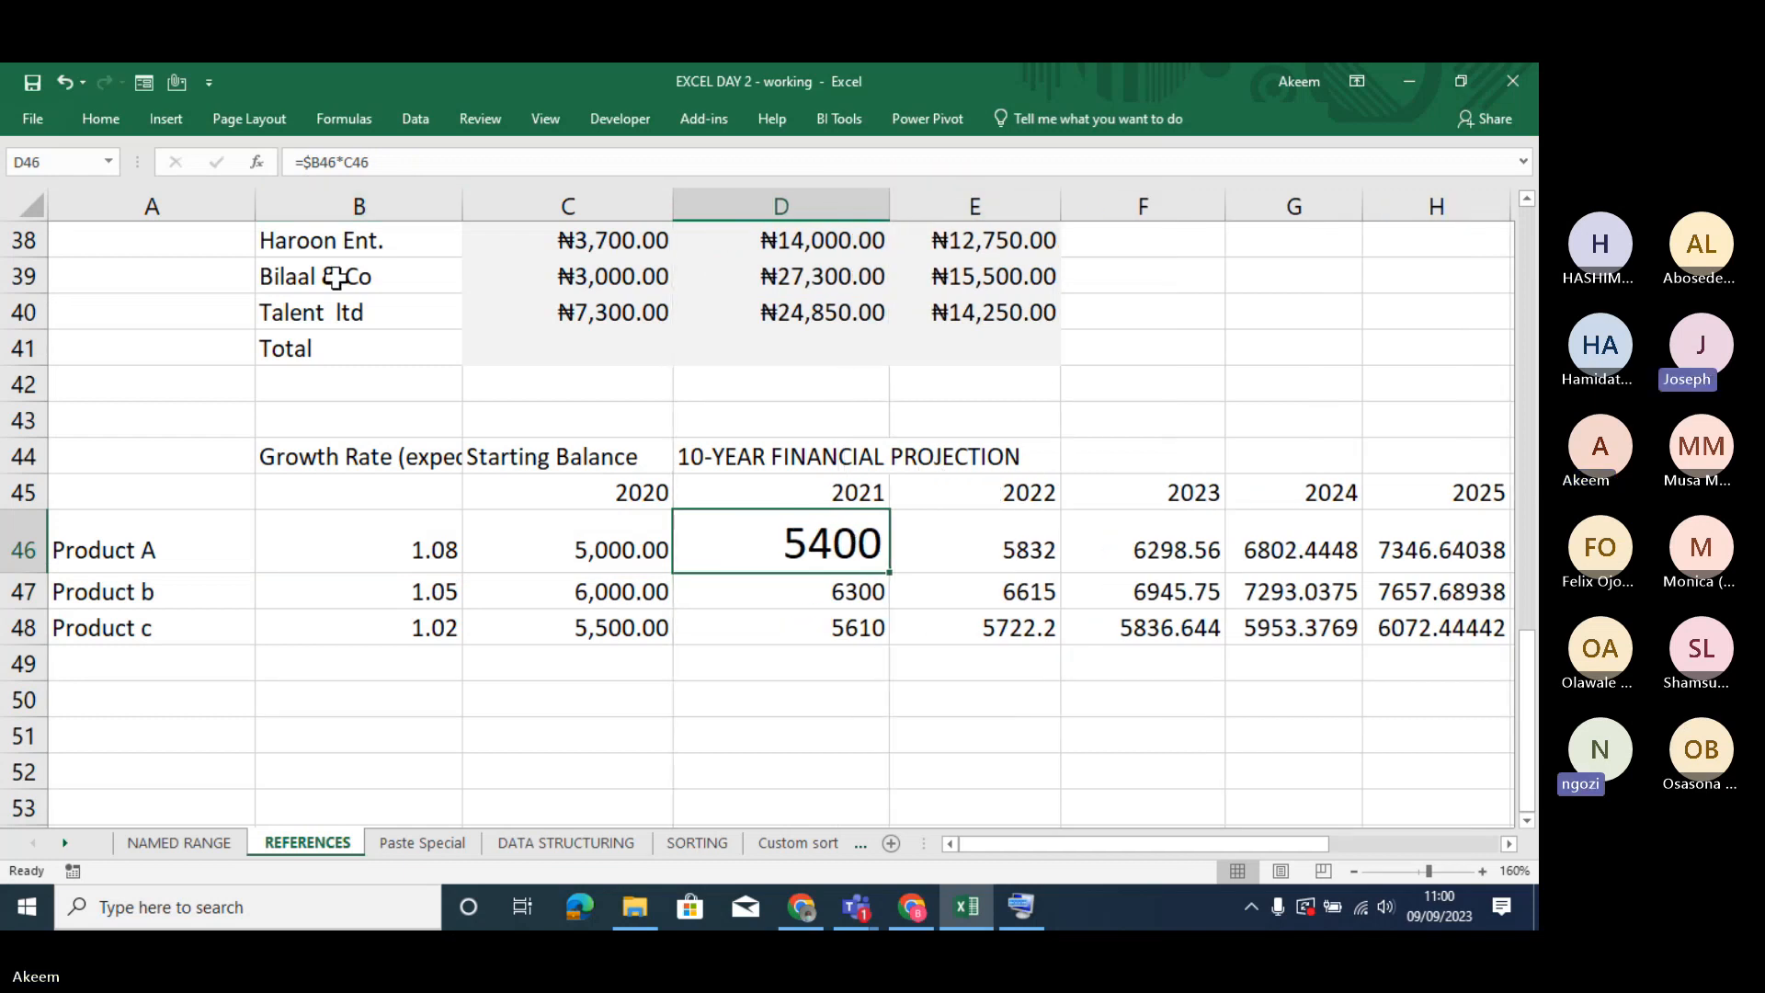
- Display Product A's 2021 formula =$B46*C46 as text in D46 and widen column D to fit it
left_click(290, 161)
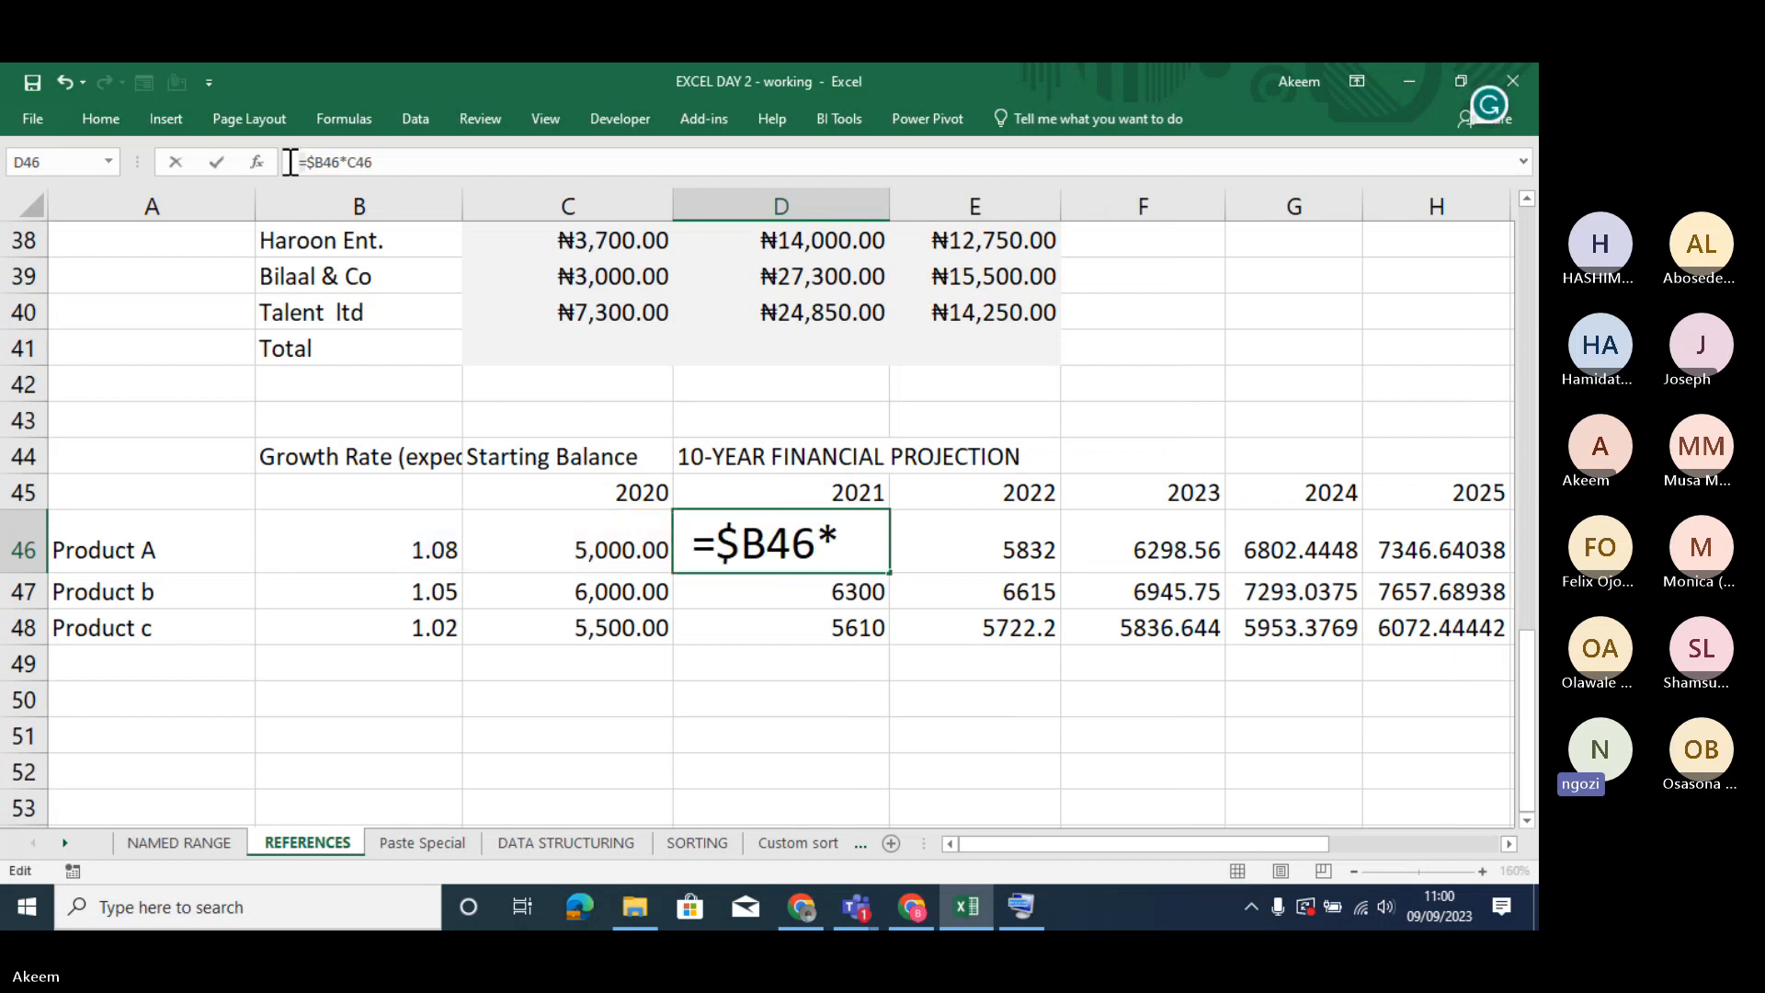
key("Return")
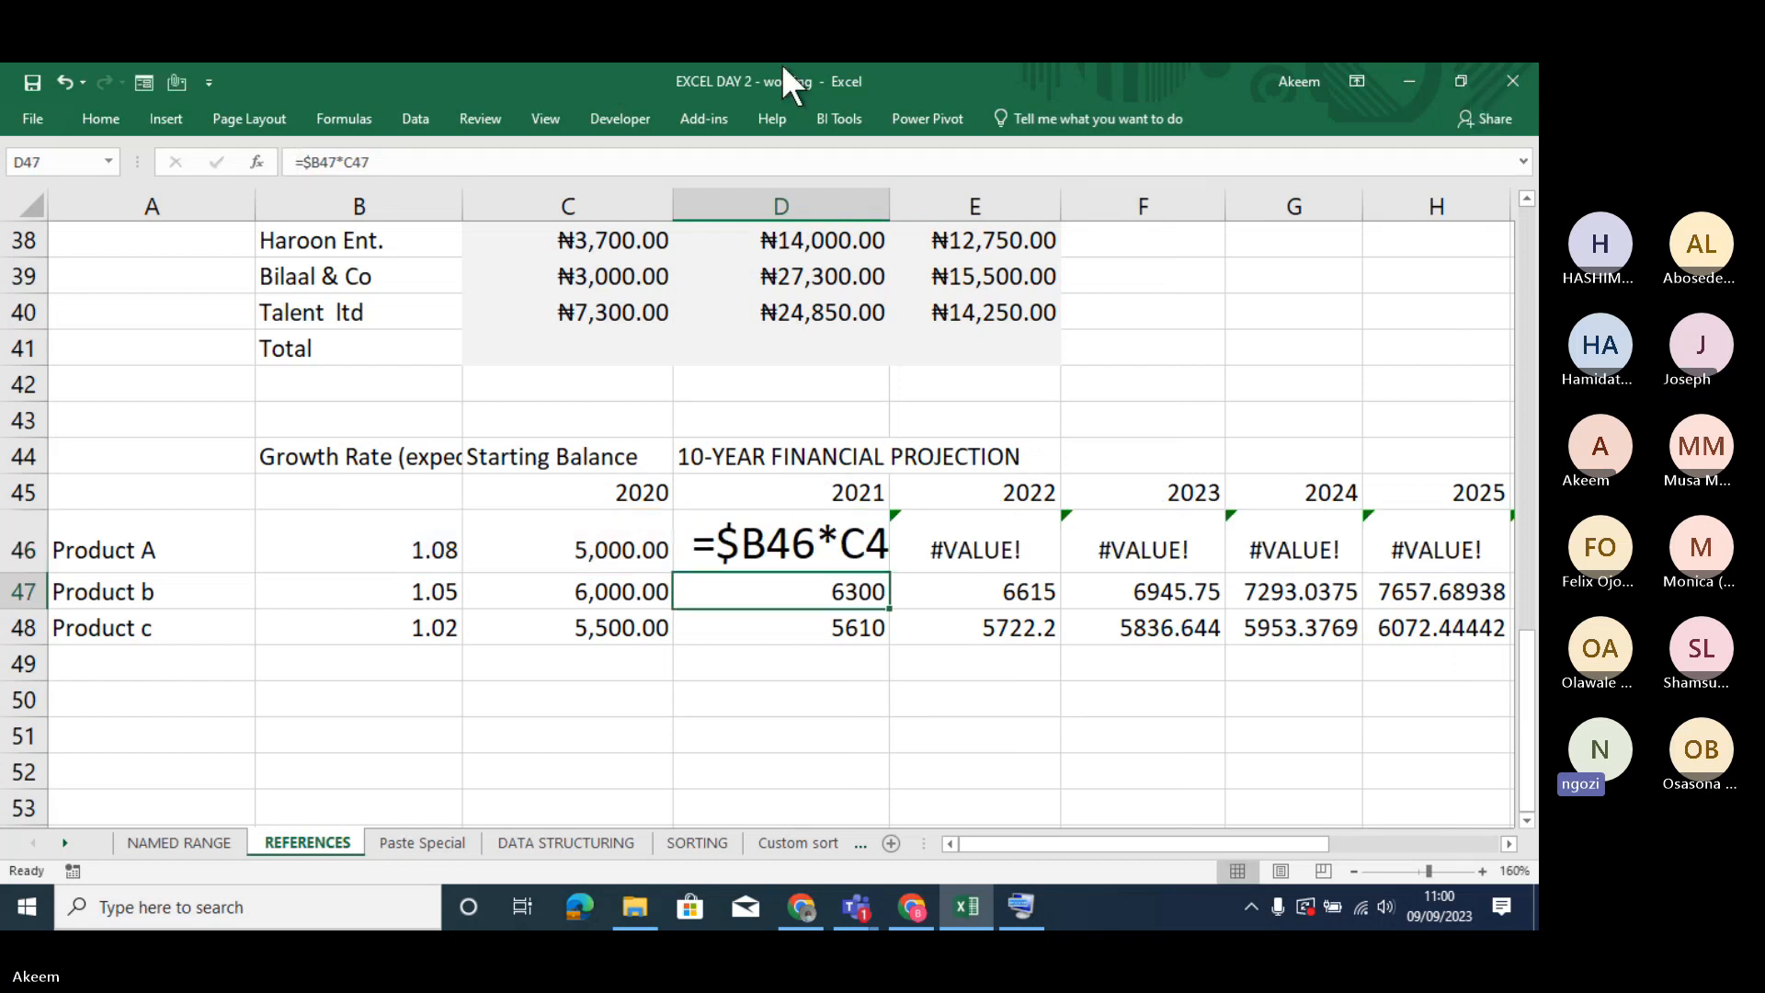
left_click_drag(889, 208, 924, 212)
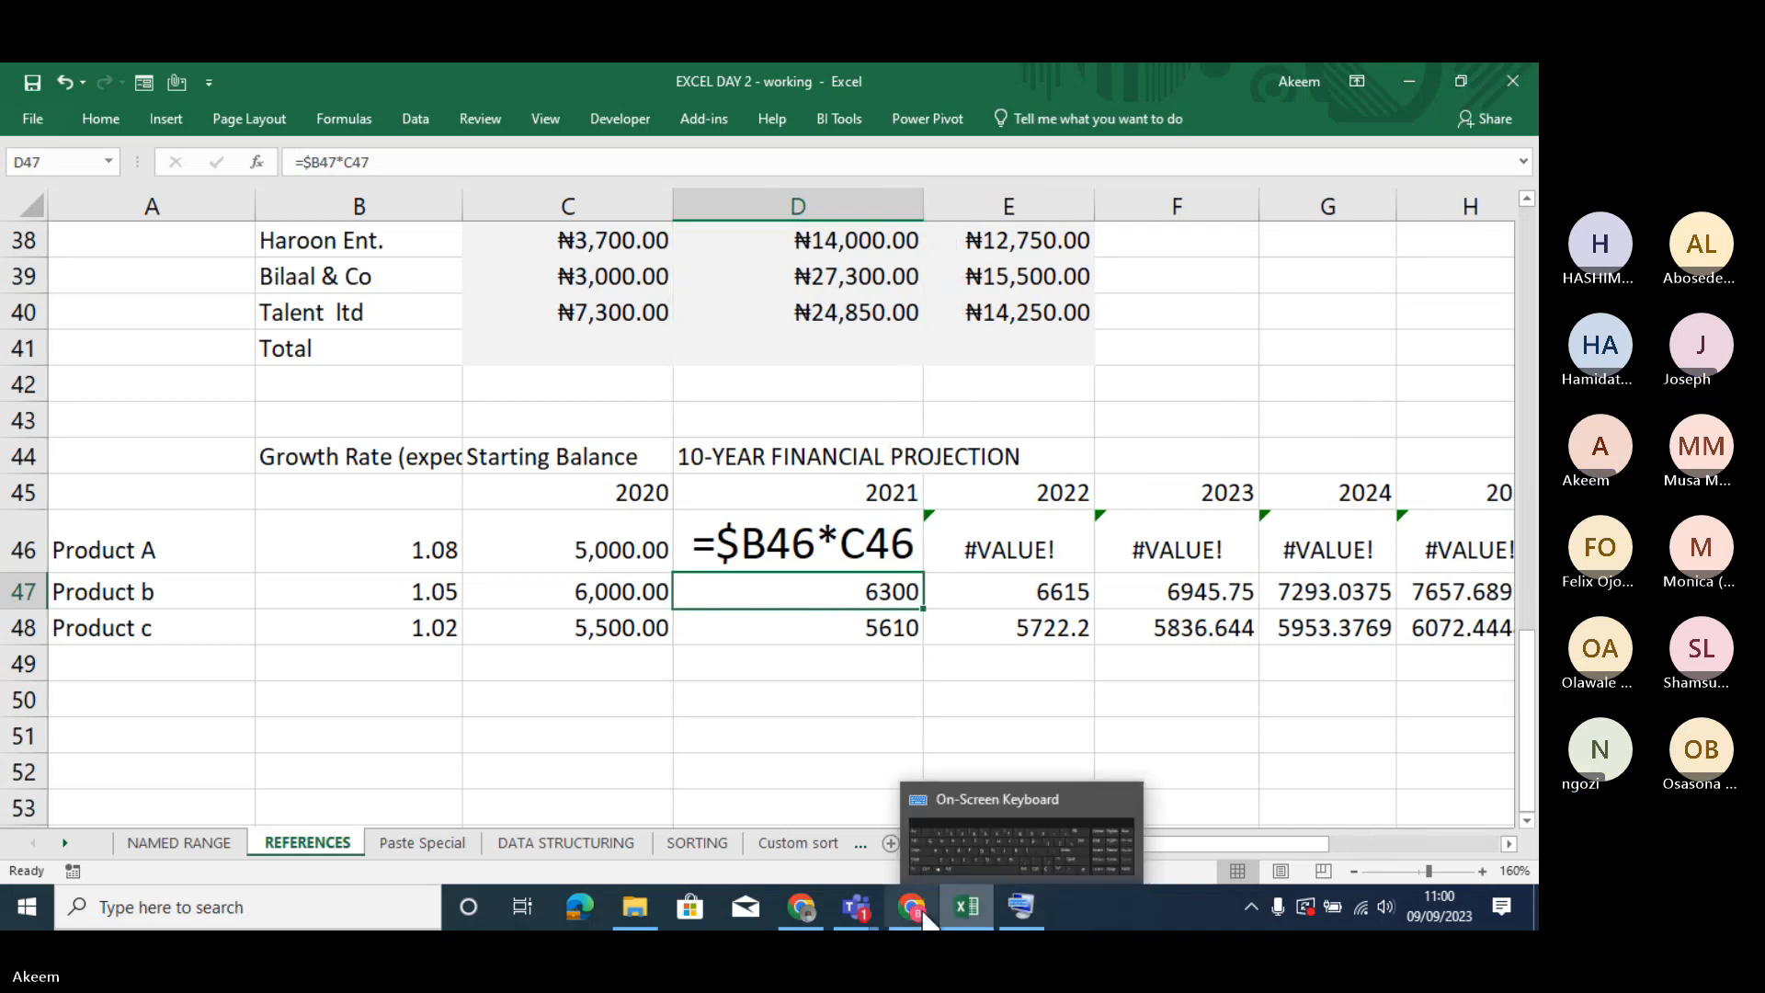
left_click(935, 833)
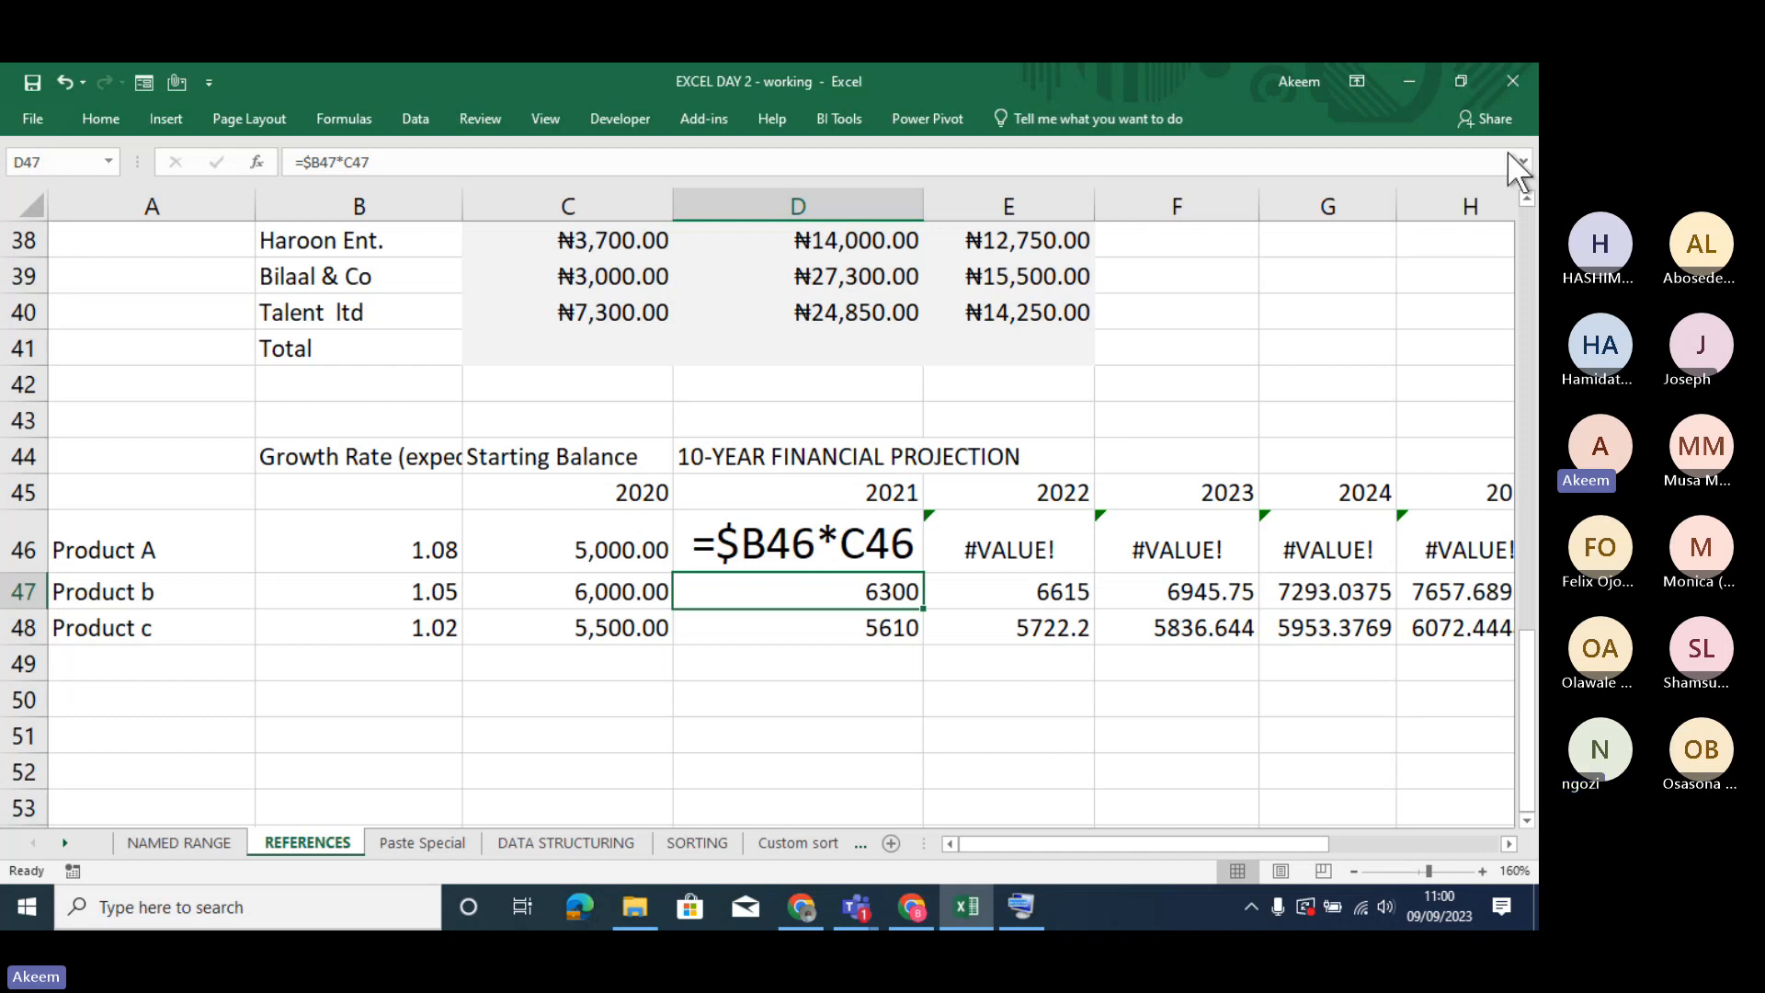
left_click(1408, 88)
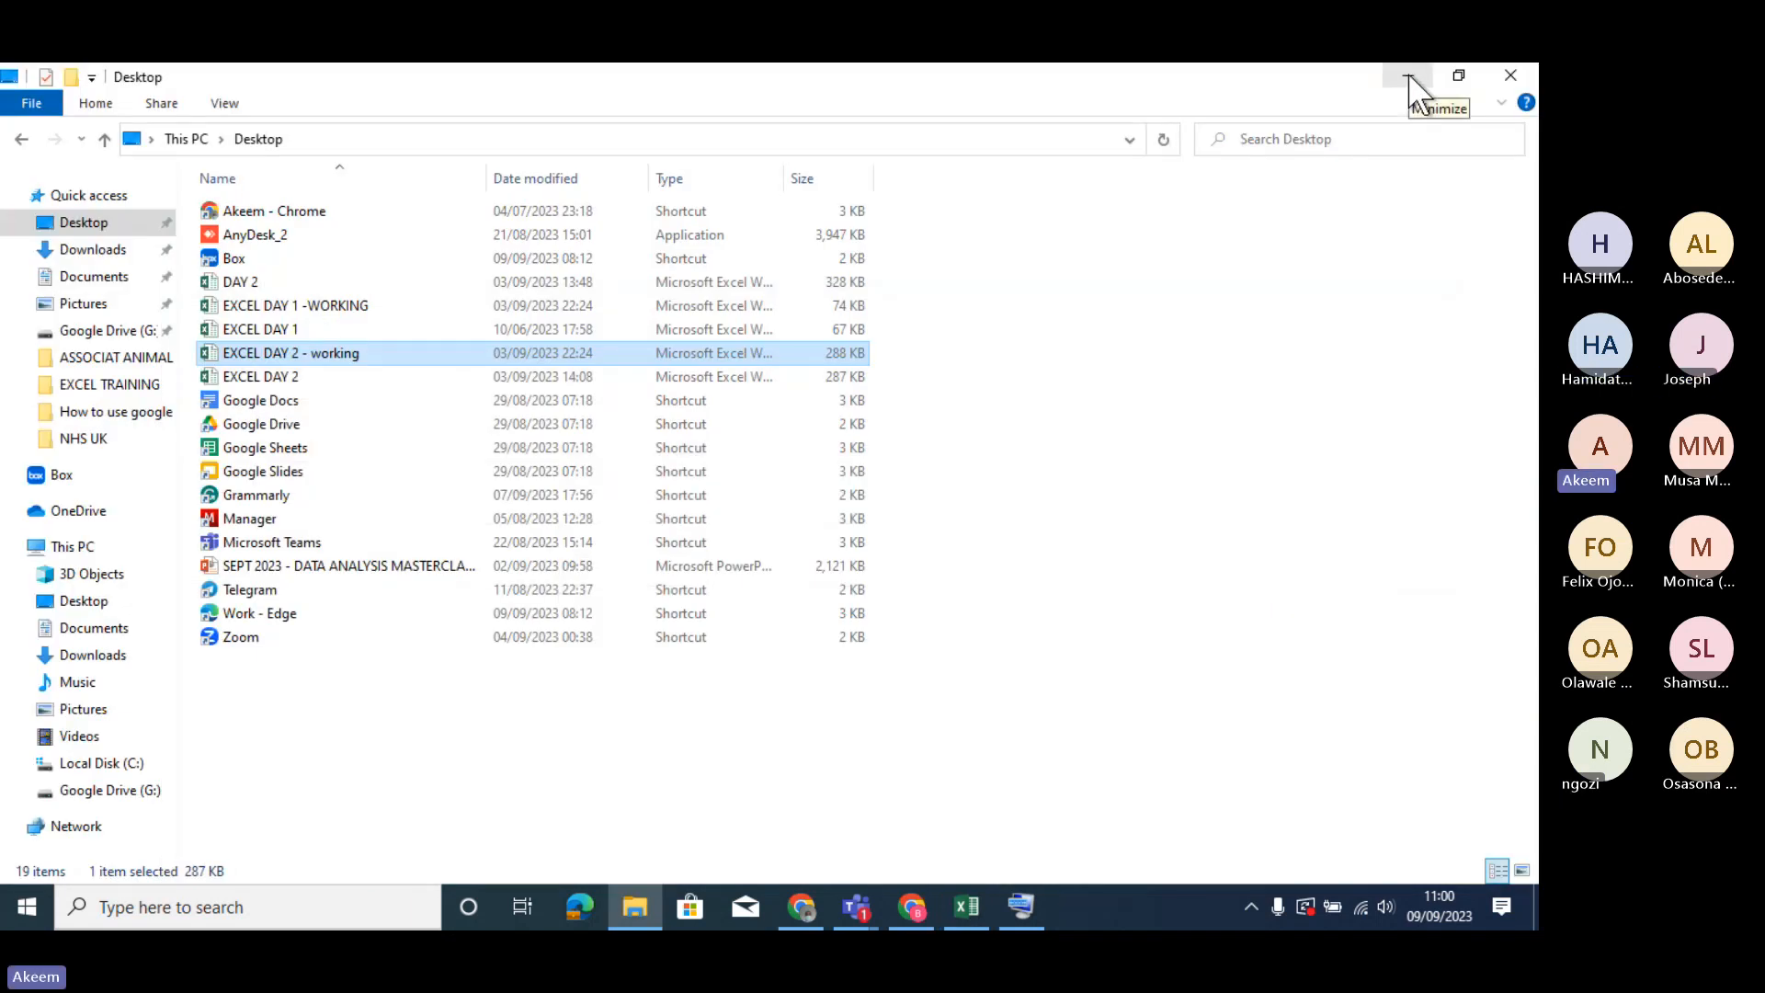
left_click(968, 924)
left_click(967, 705)
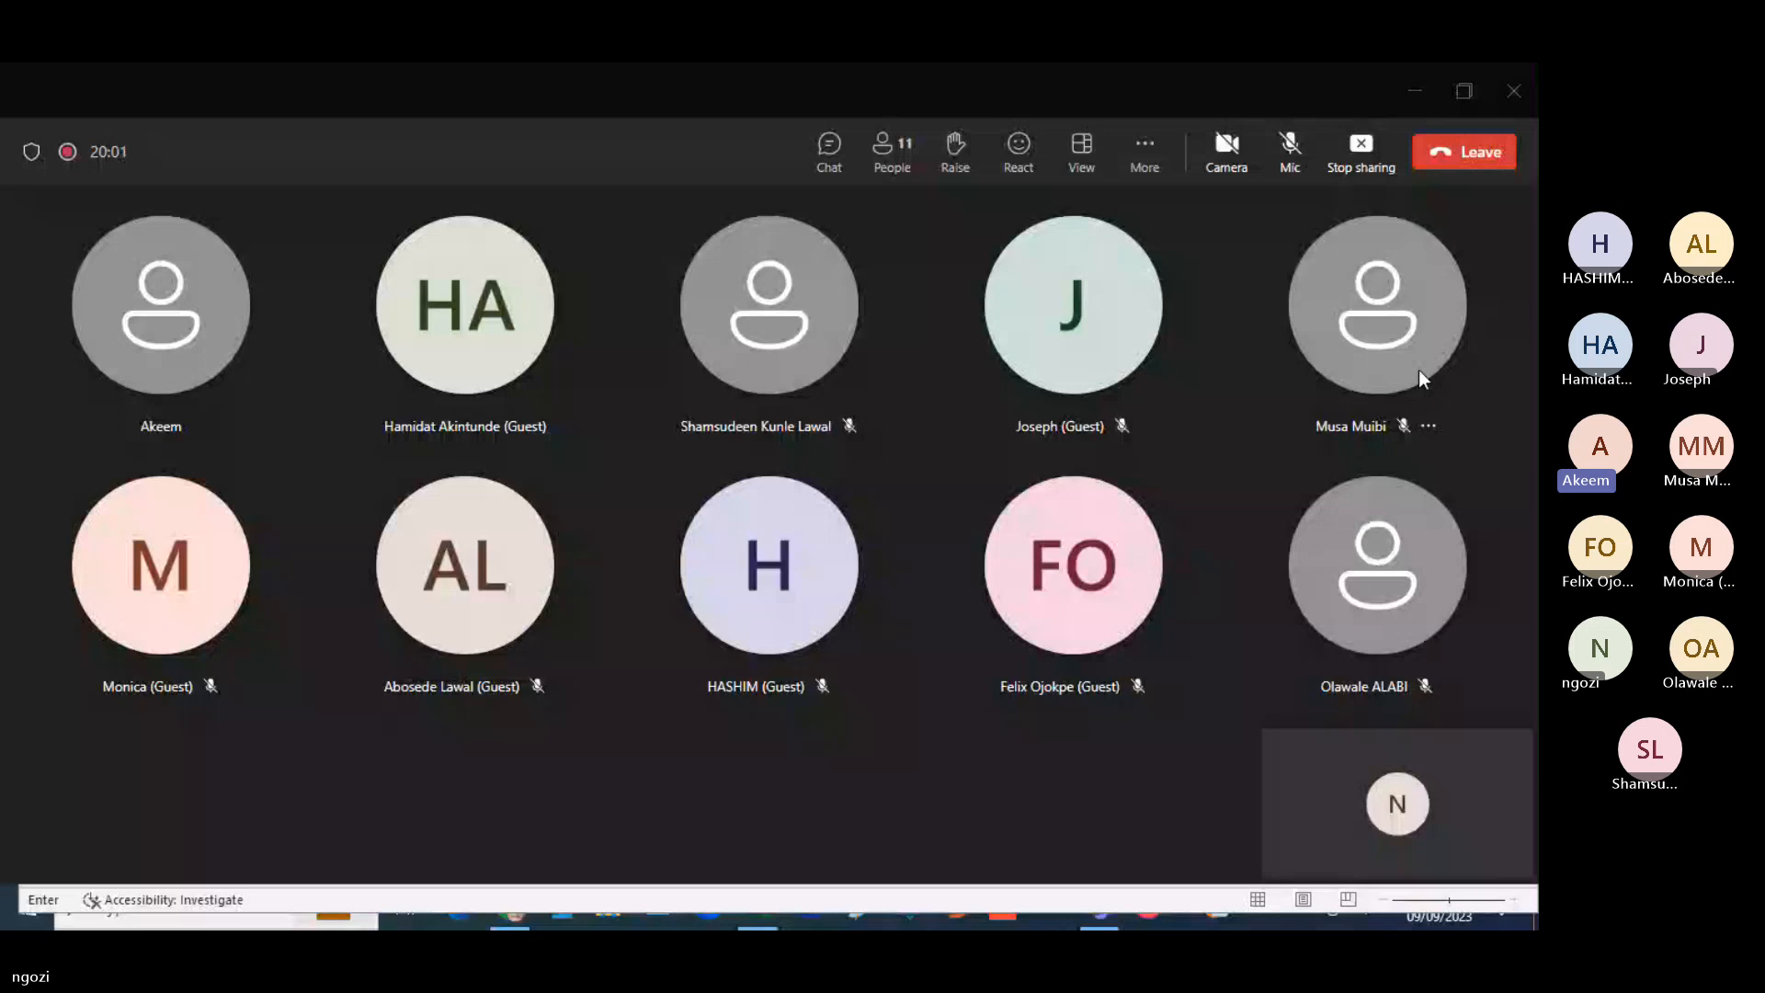
- Unmute the microphone in the Teams meeting and switch to the EXCEL DAY 2.xlsx workbook in Excel
left_click(1292, 156)
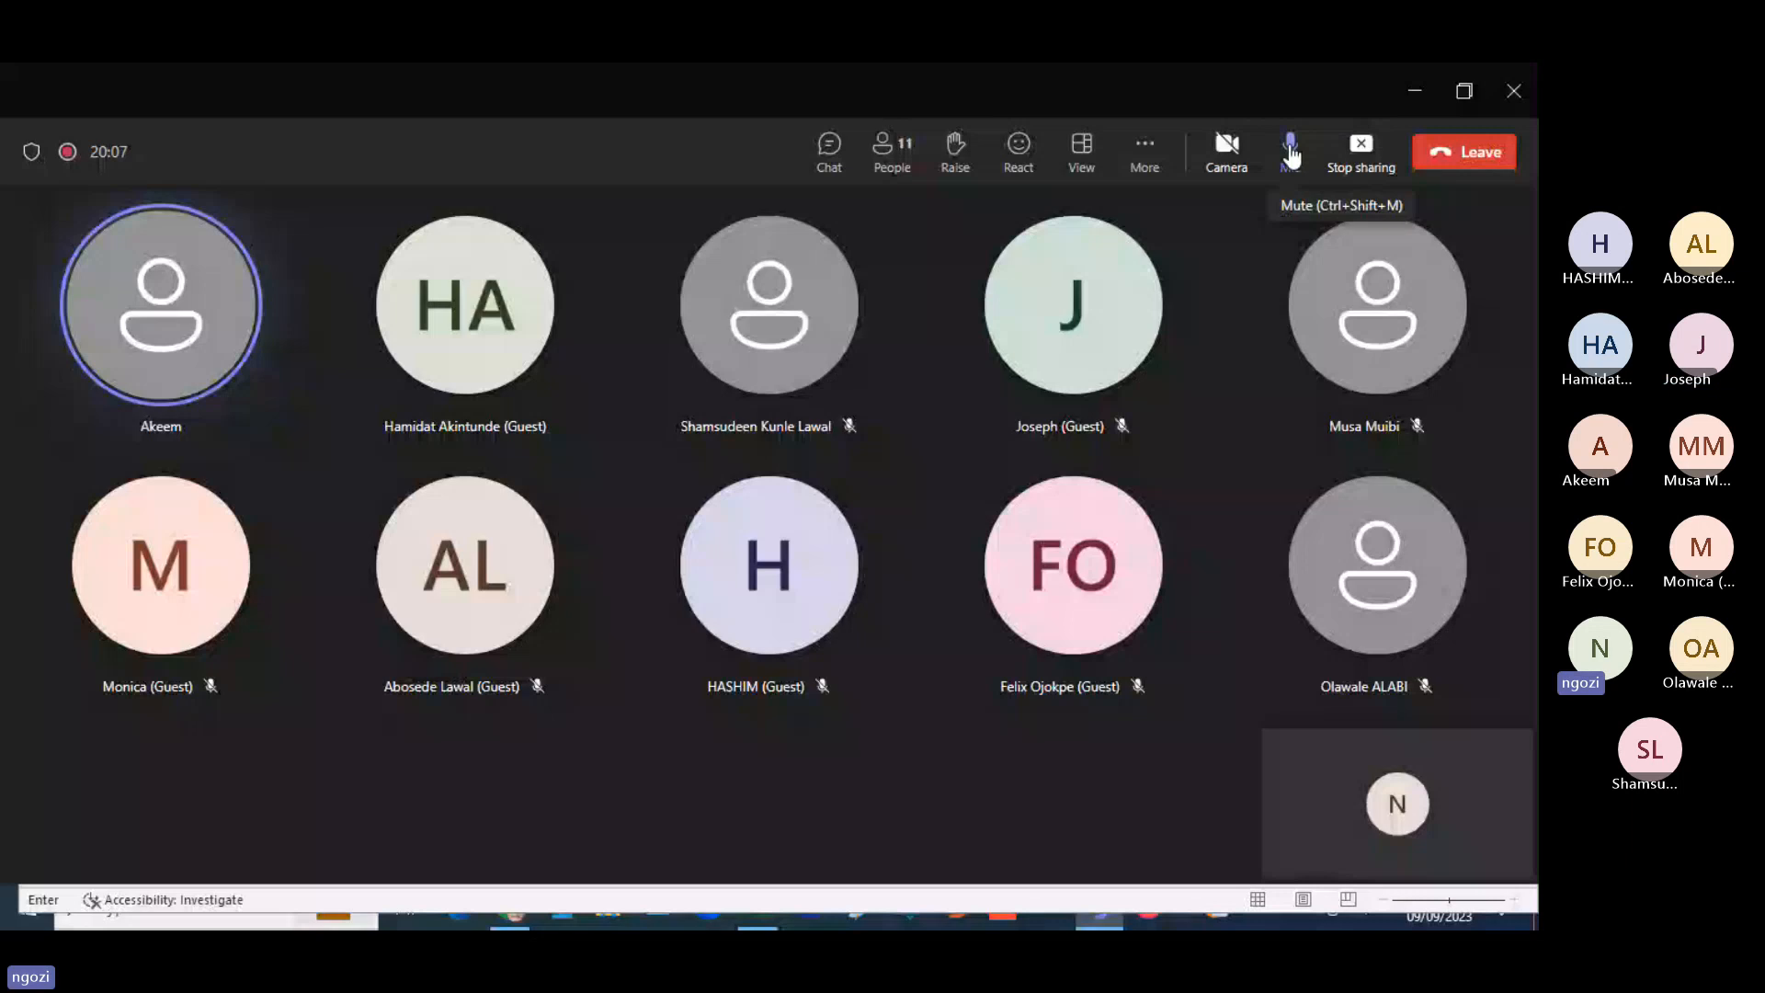
left_click(366, 890)
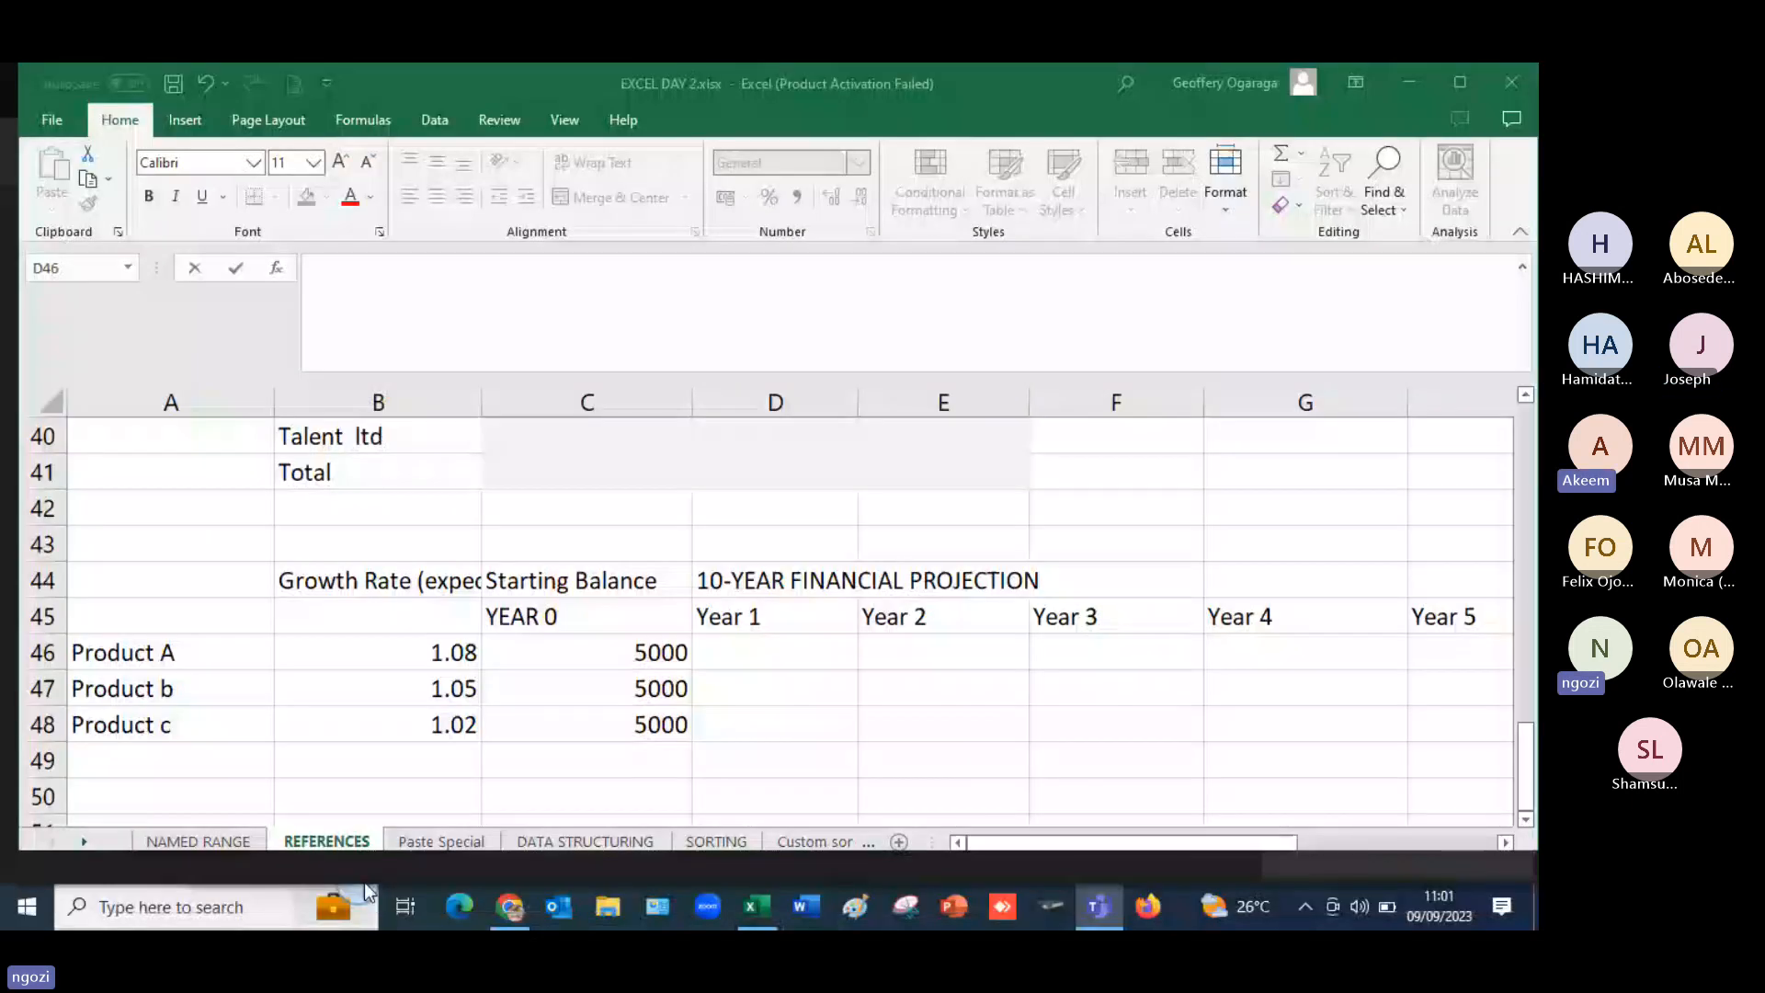
left_click(750, 910)
left_click(752, 908)
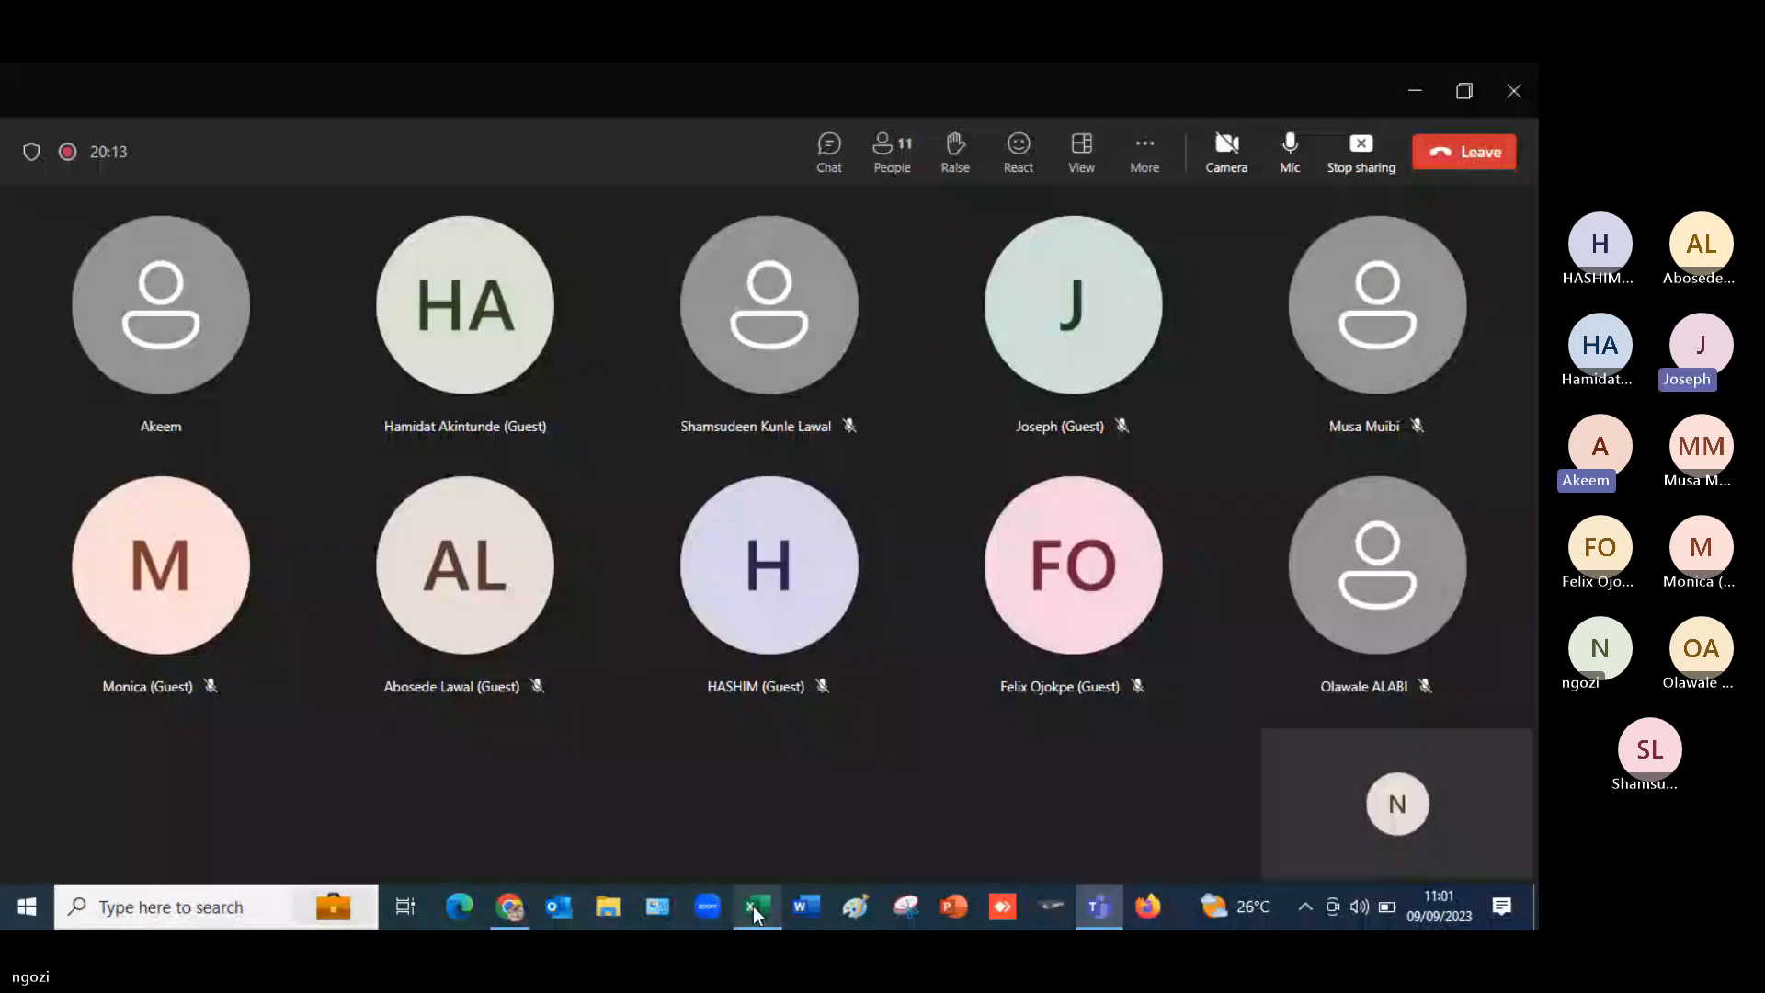
left_click(752, 906)
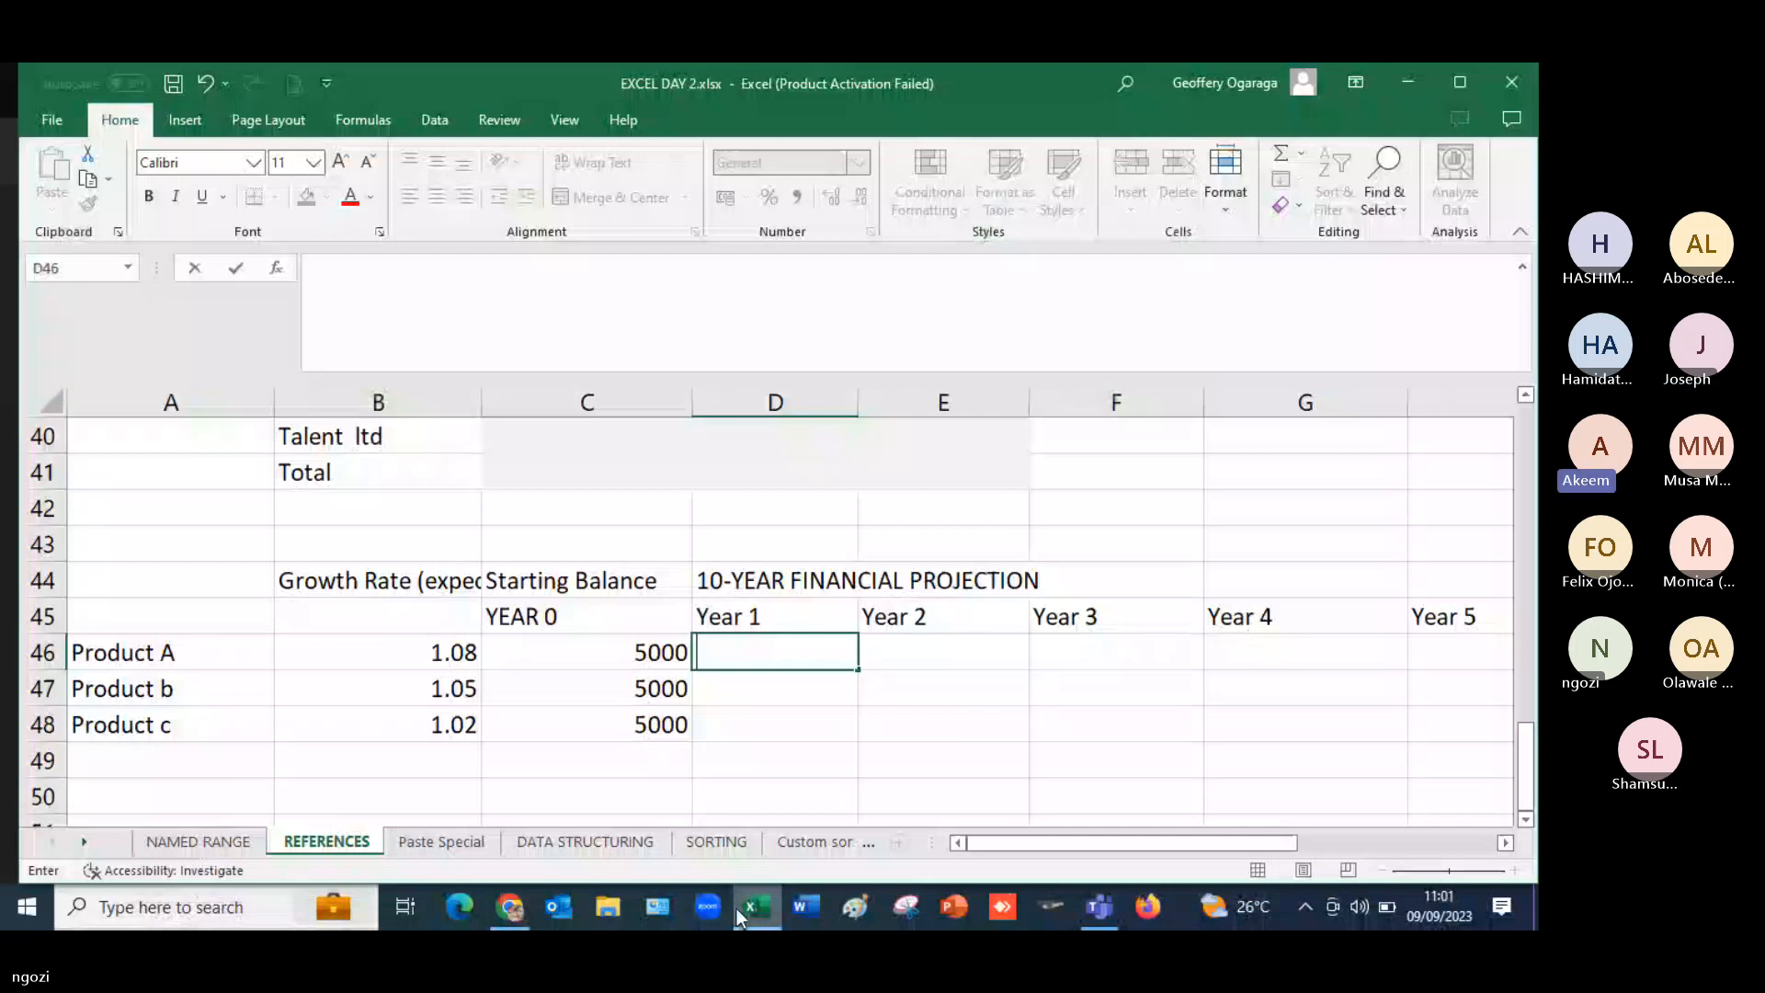
- Enter =B46*C46 in D46 to project Product A's Year 1 value from its growth rate and starting balance
left_click(736, 649)
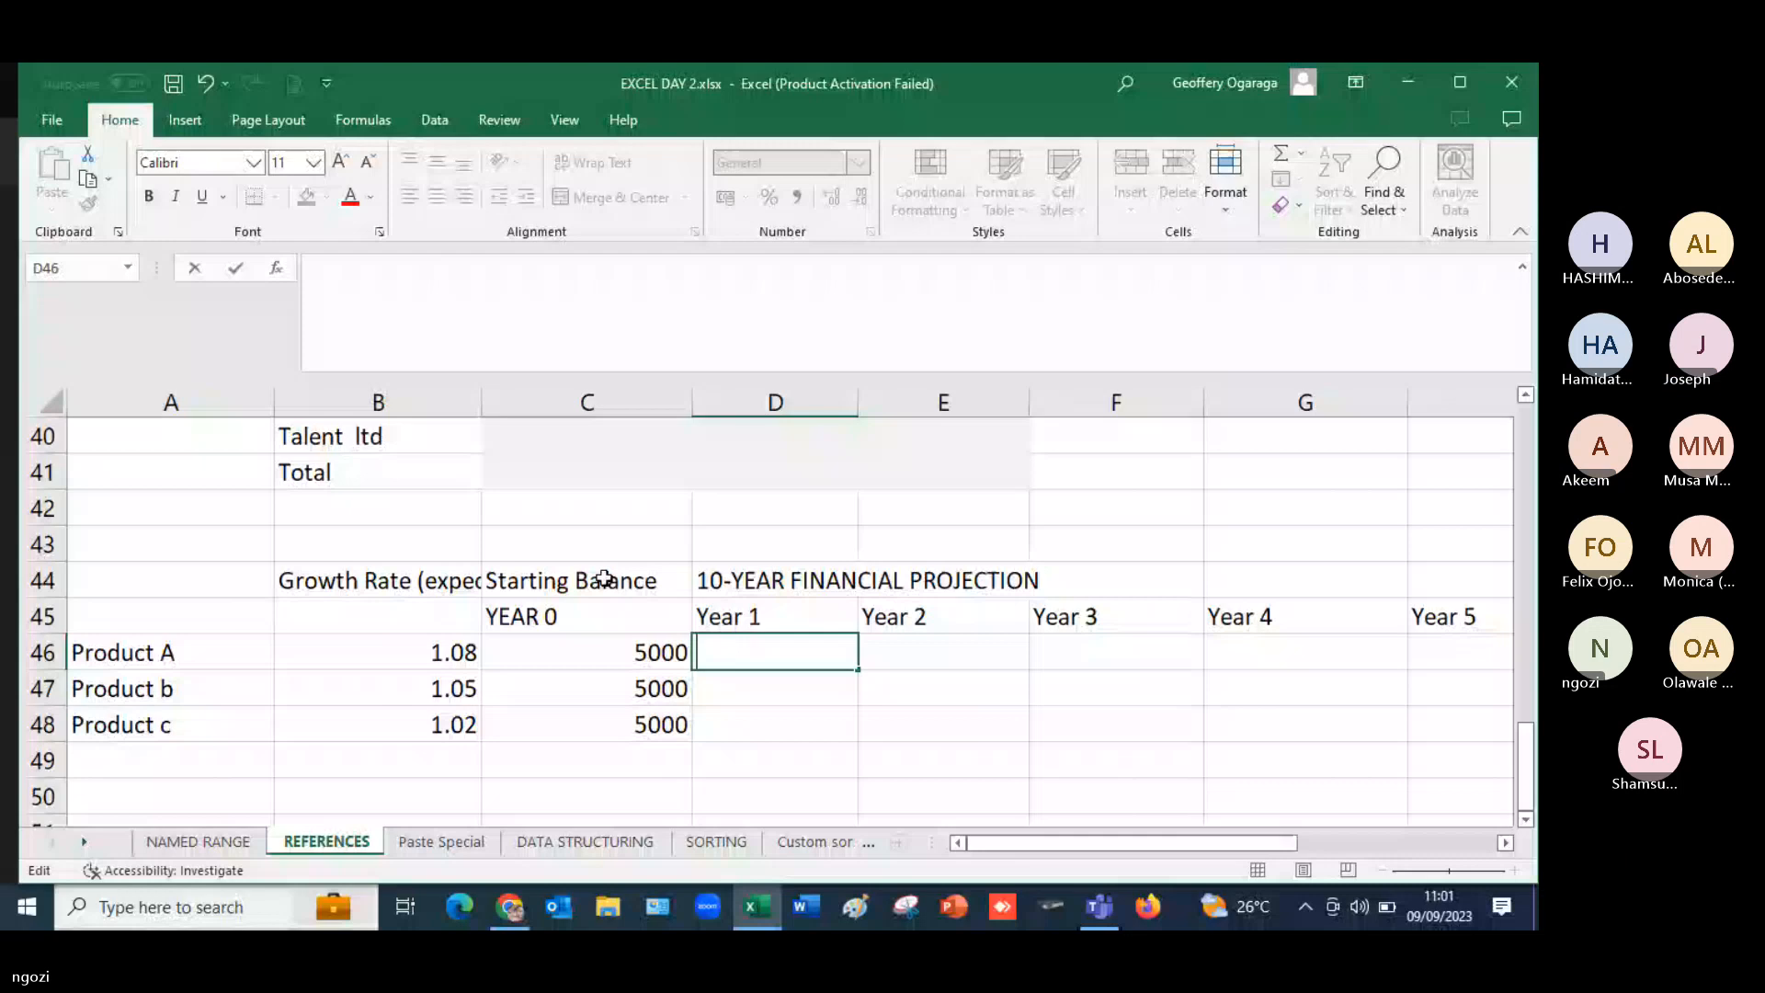
type("$")
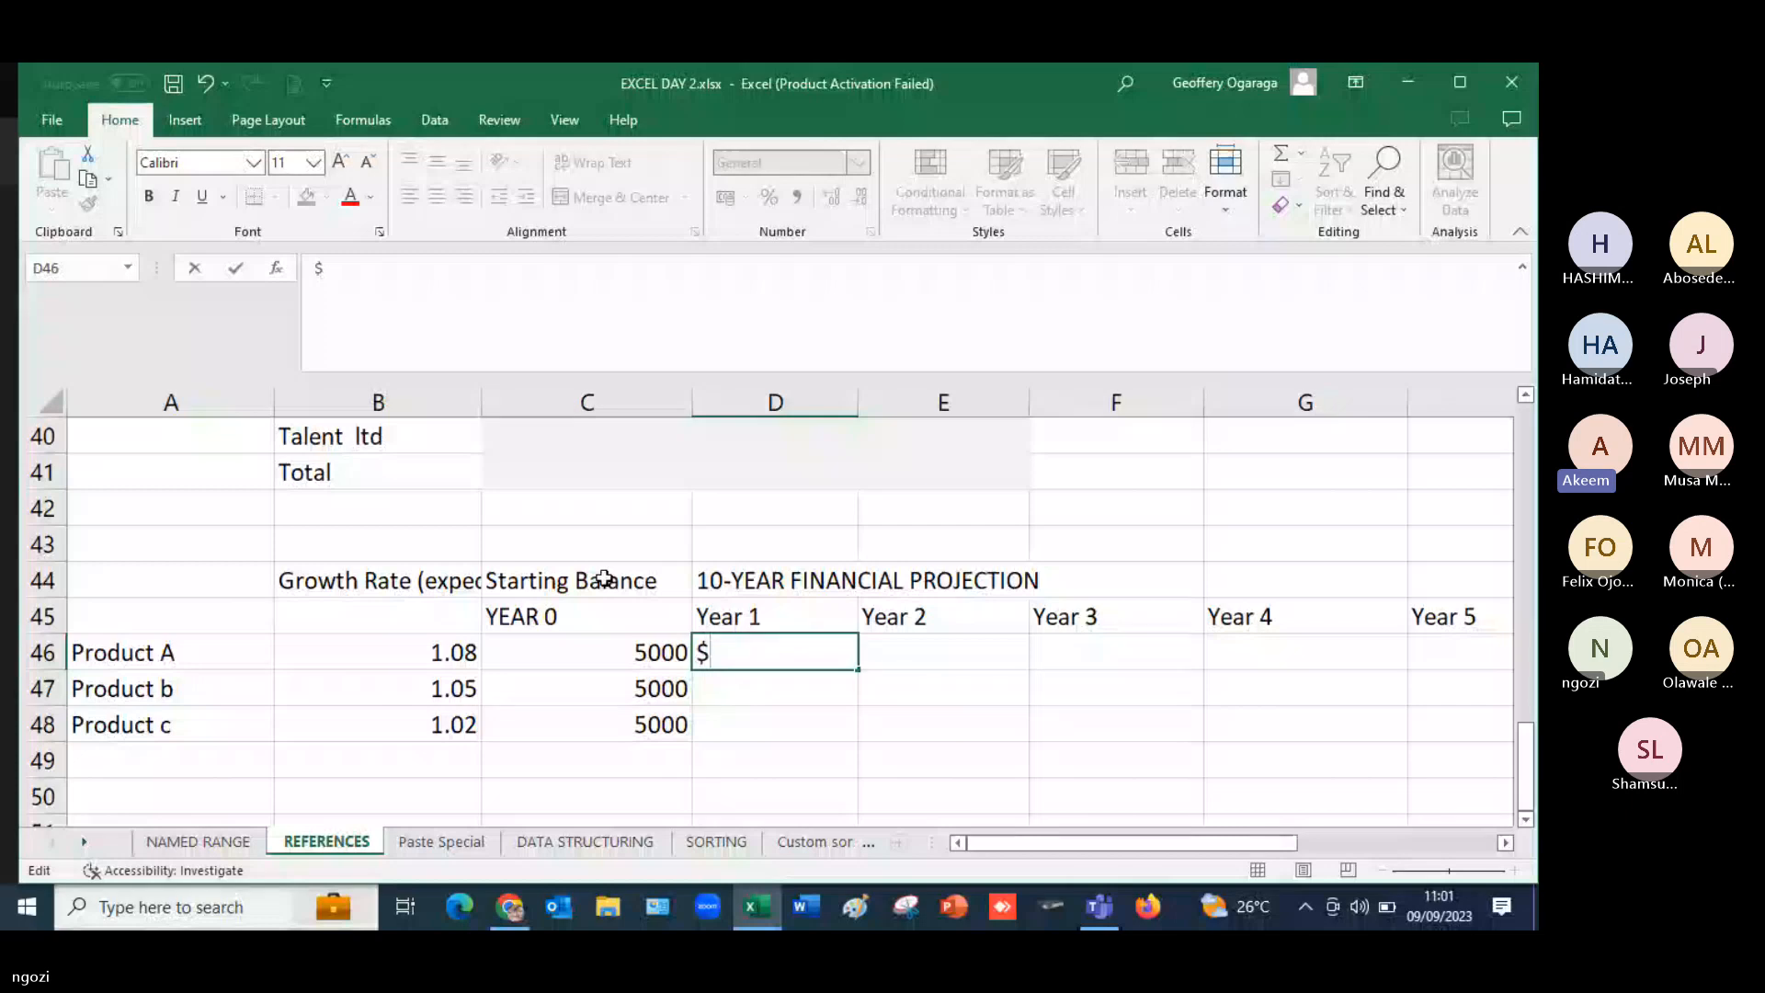
type("=")
key("Left")
key("BackSpace")
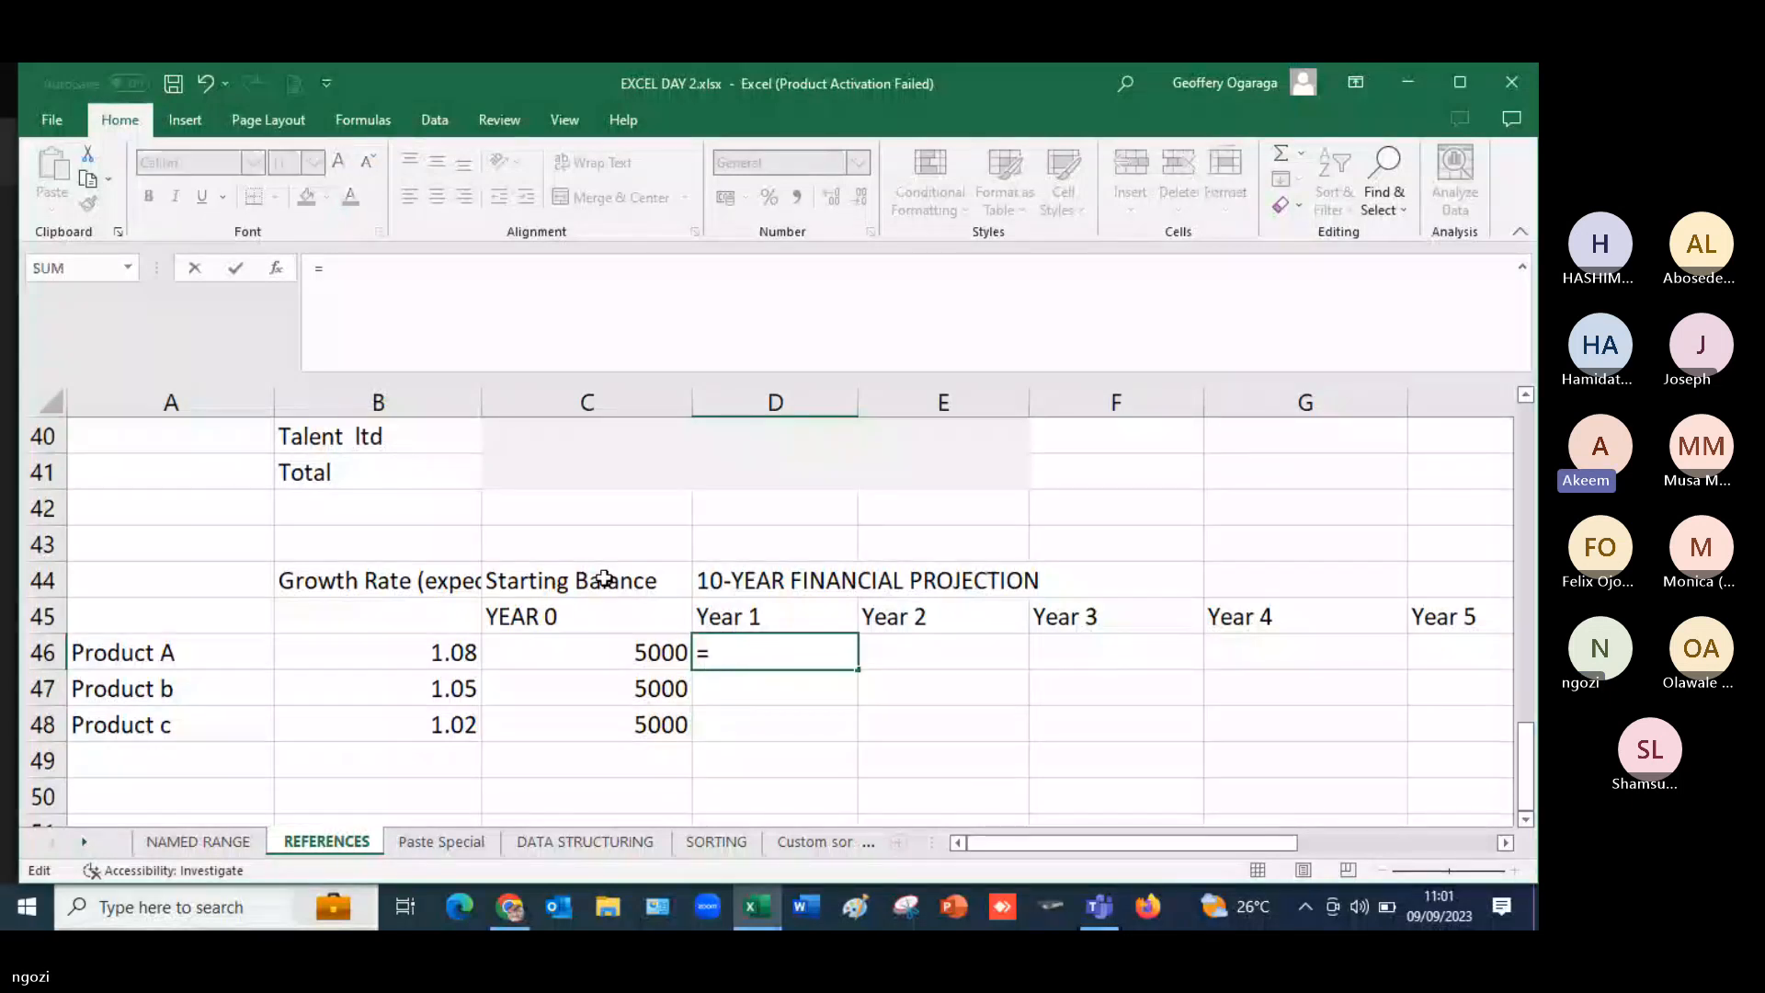
type("$")
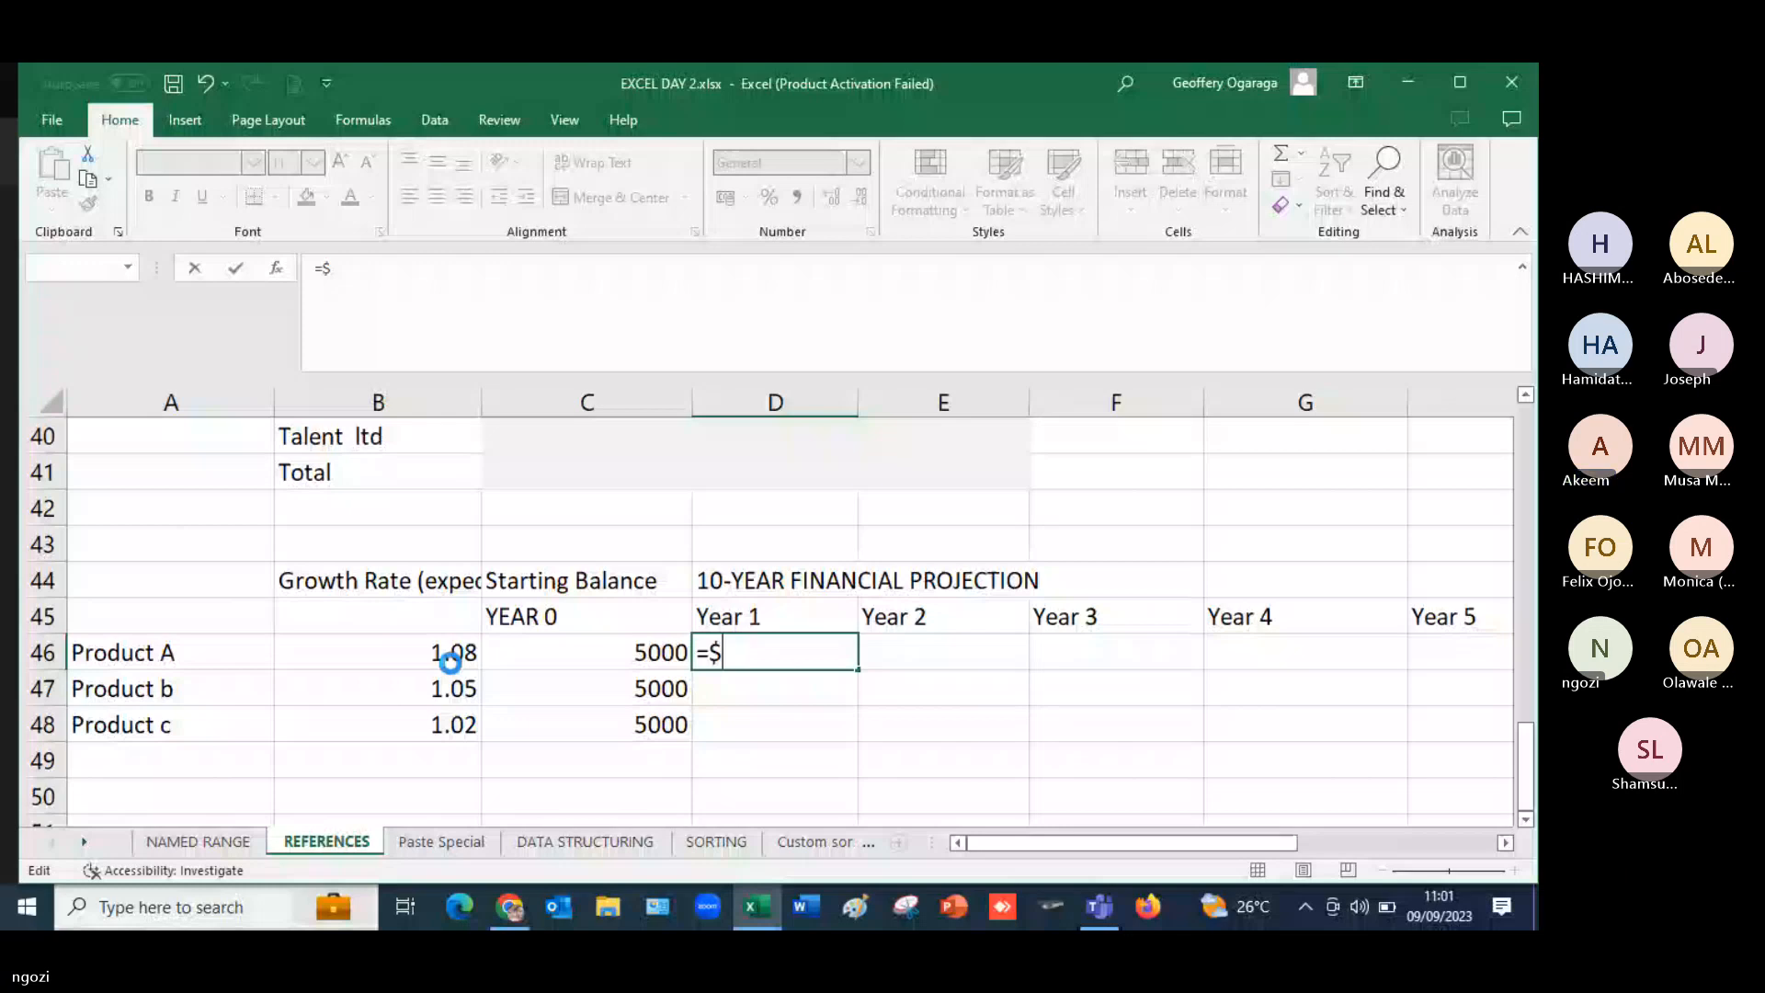
double_click(734, 654)
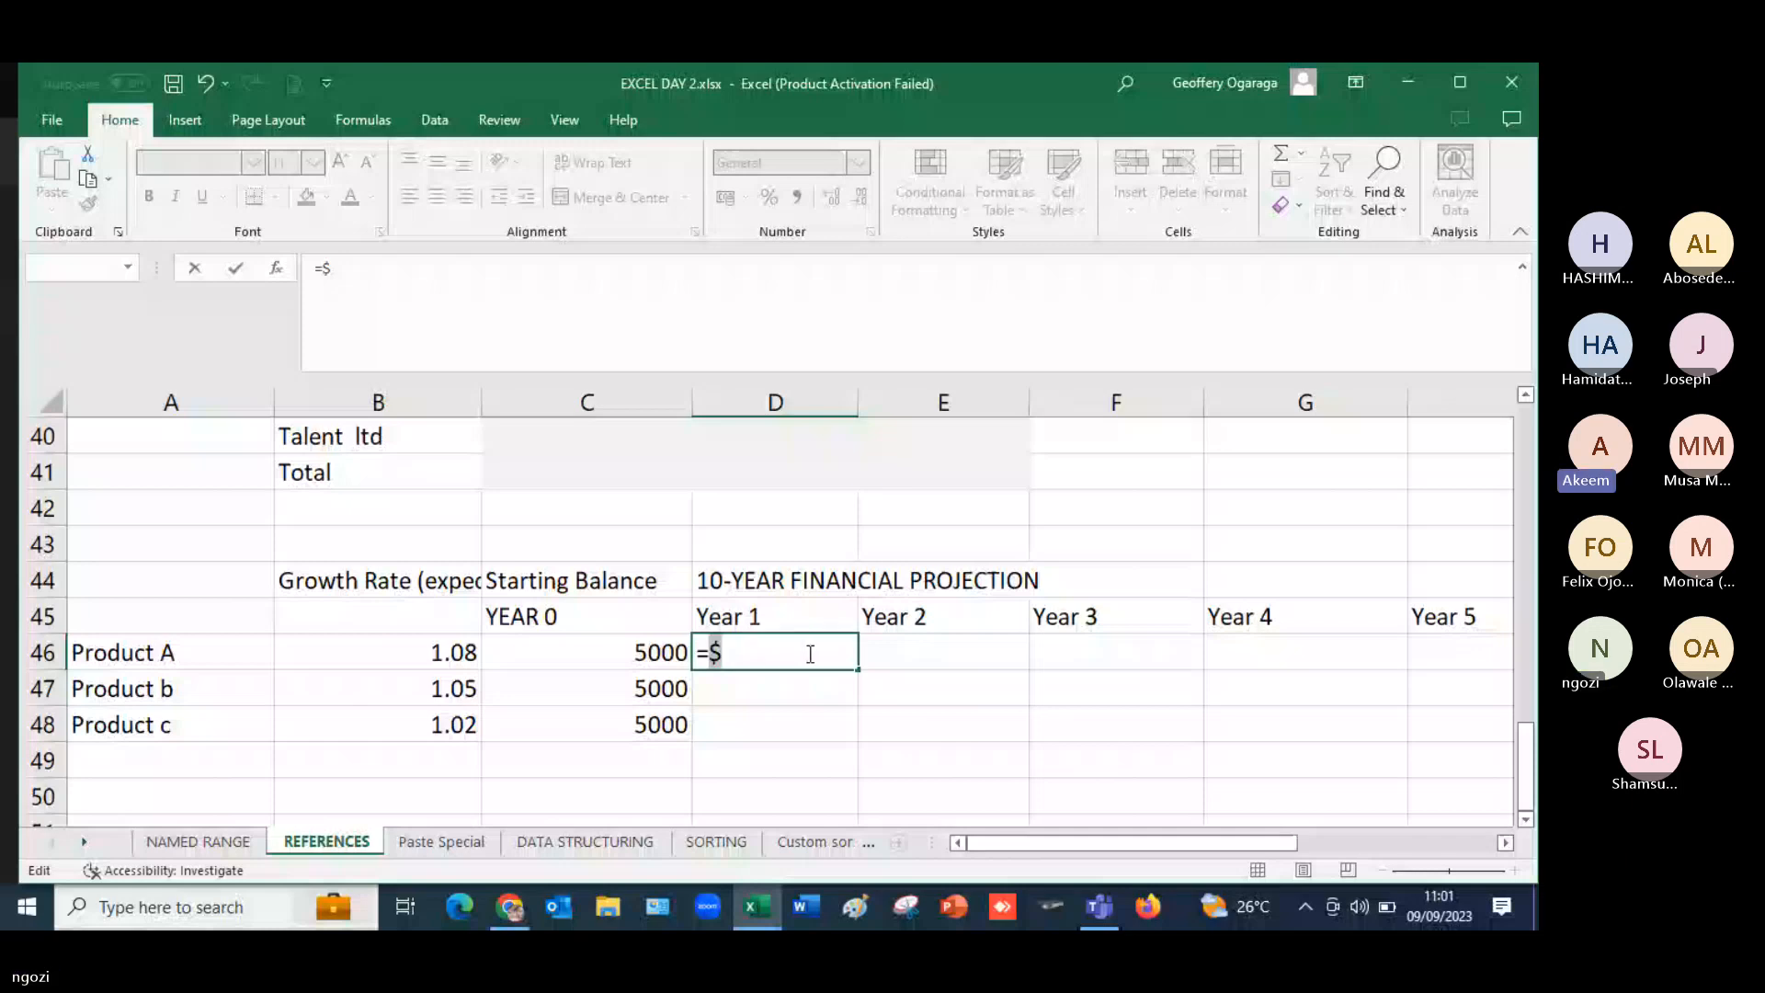
left_click(467, 656)
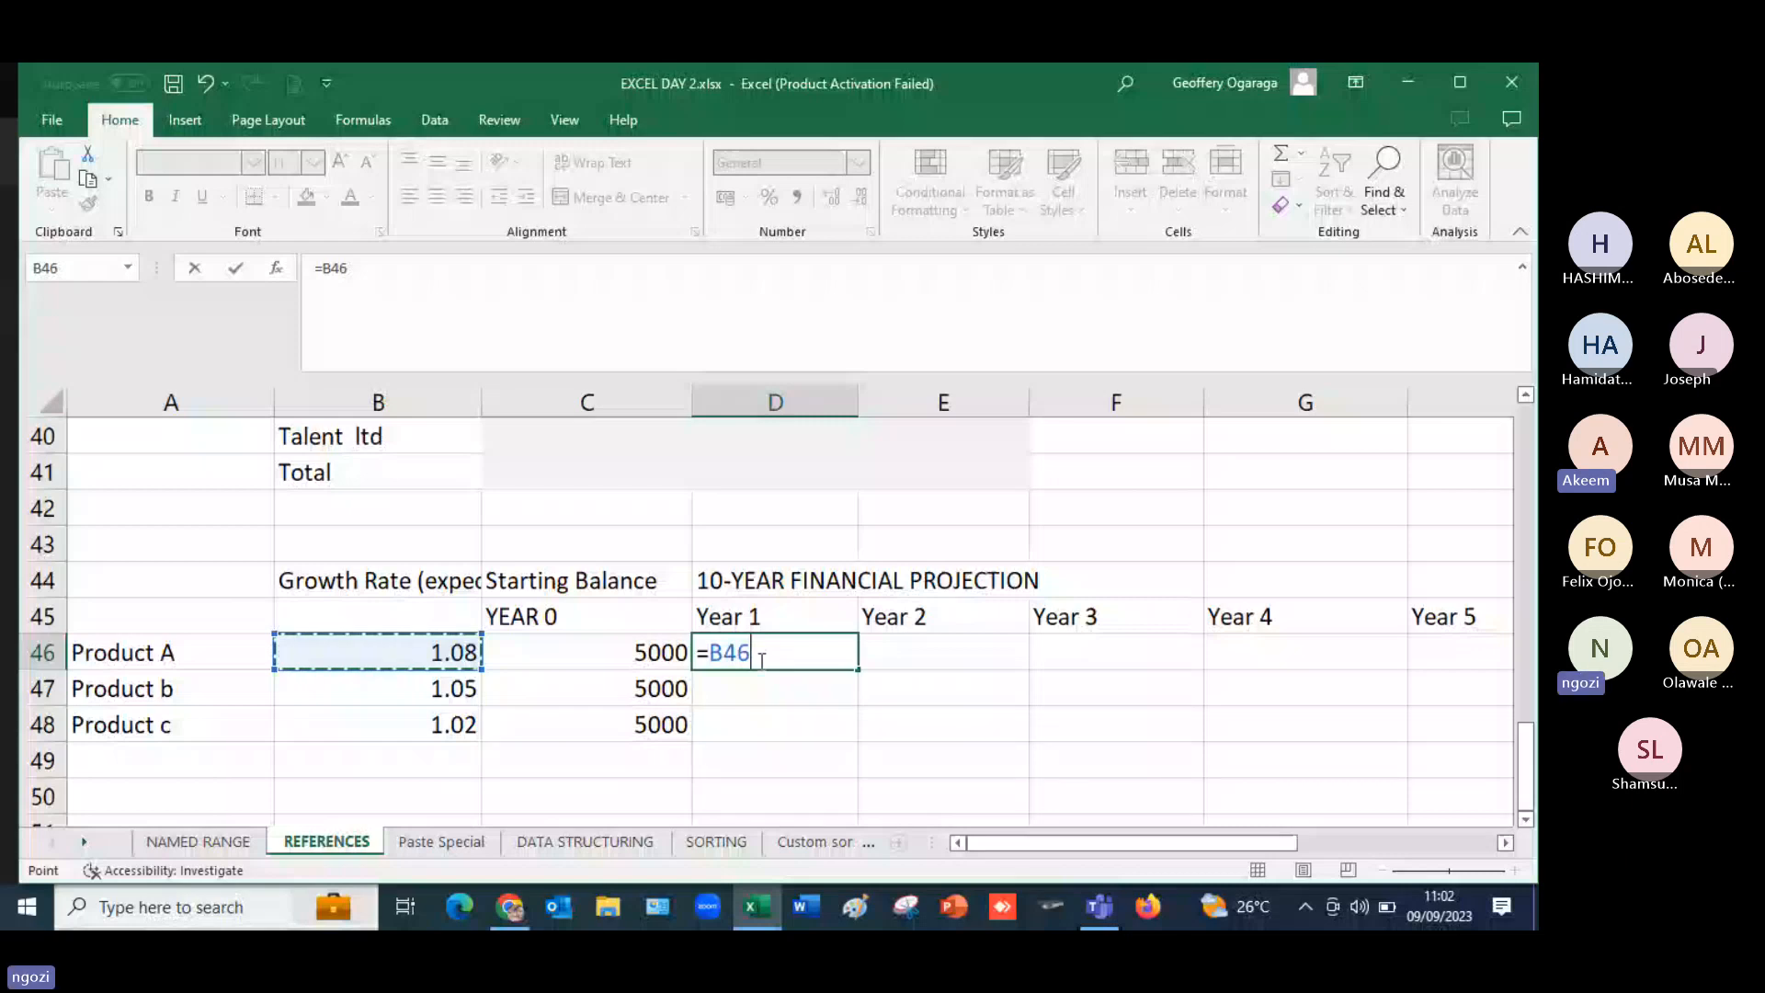
type("*")
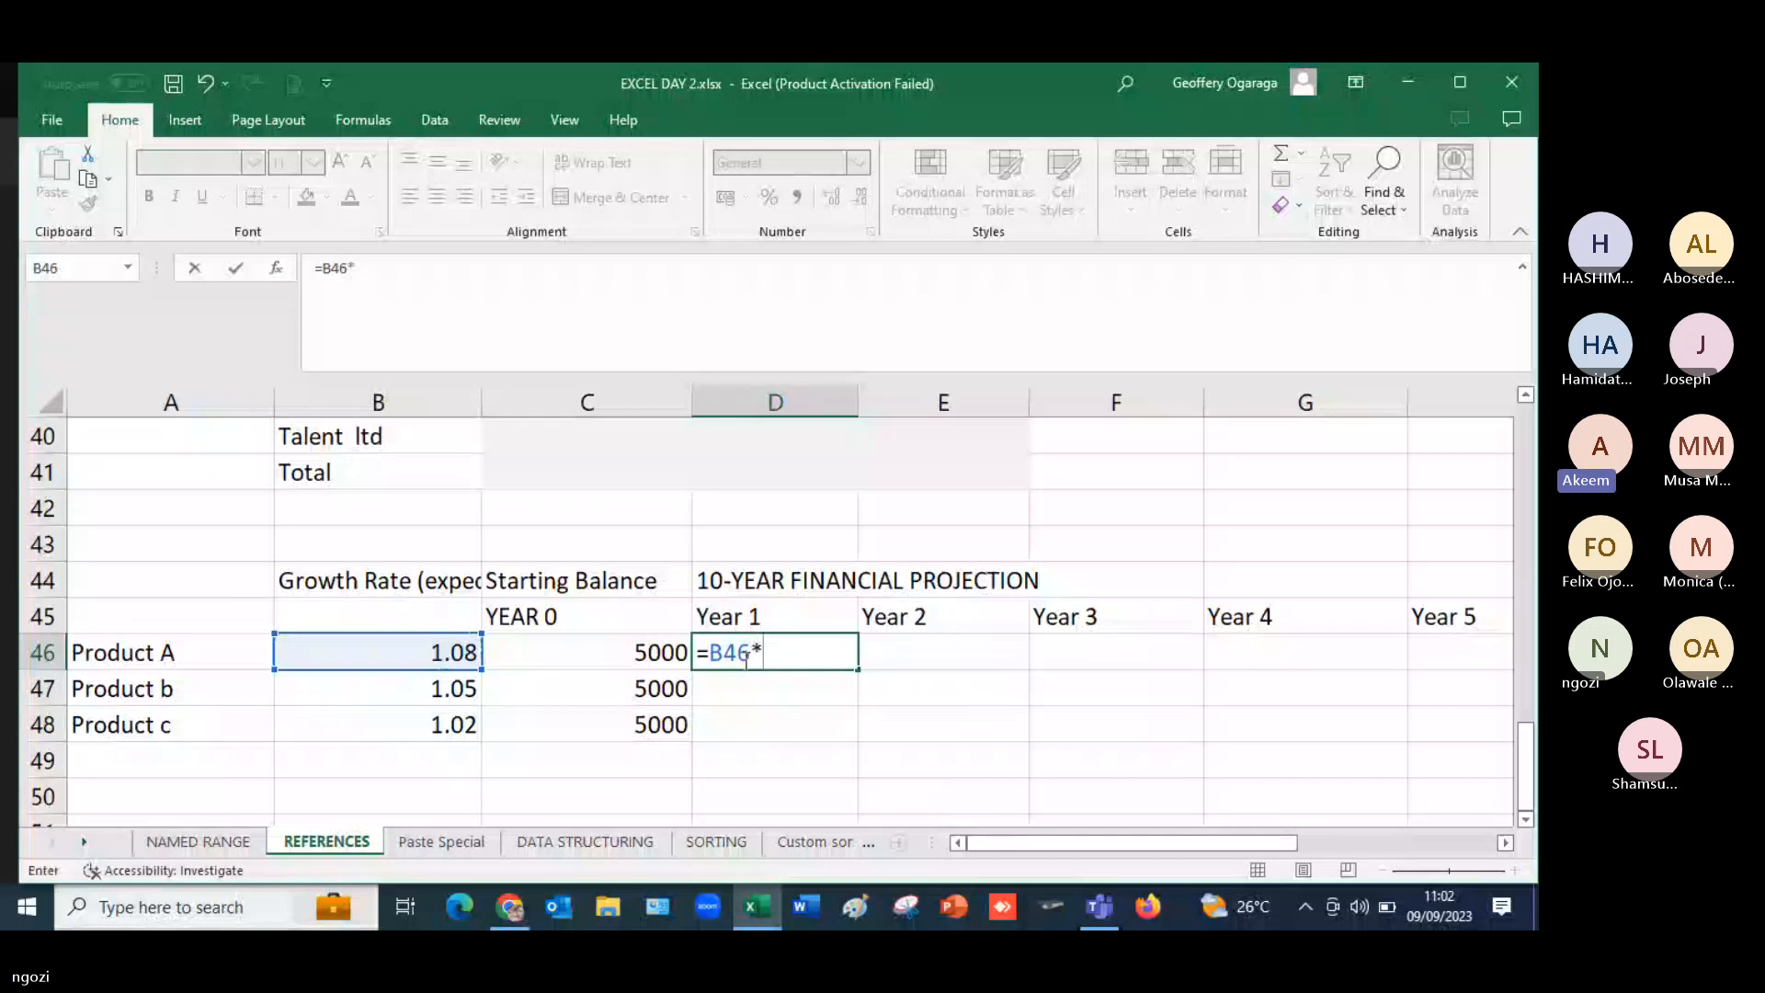
left_click(661, 652)
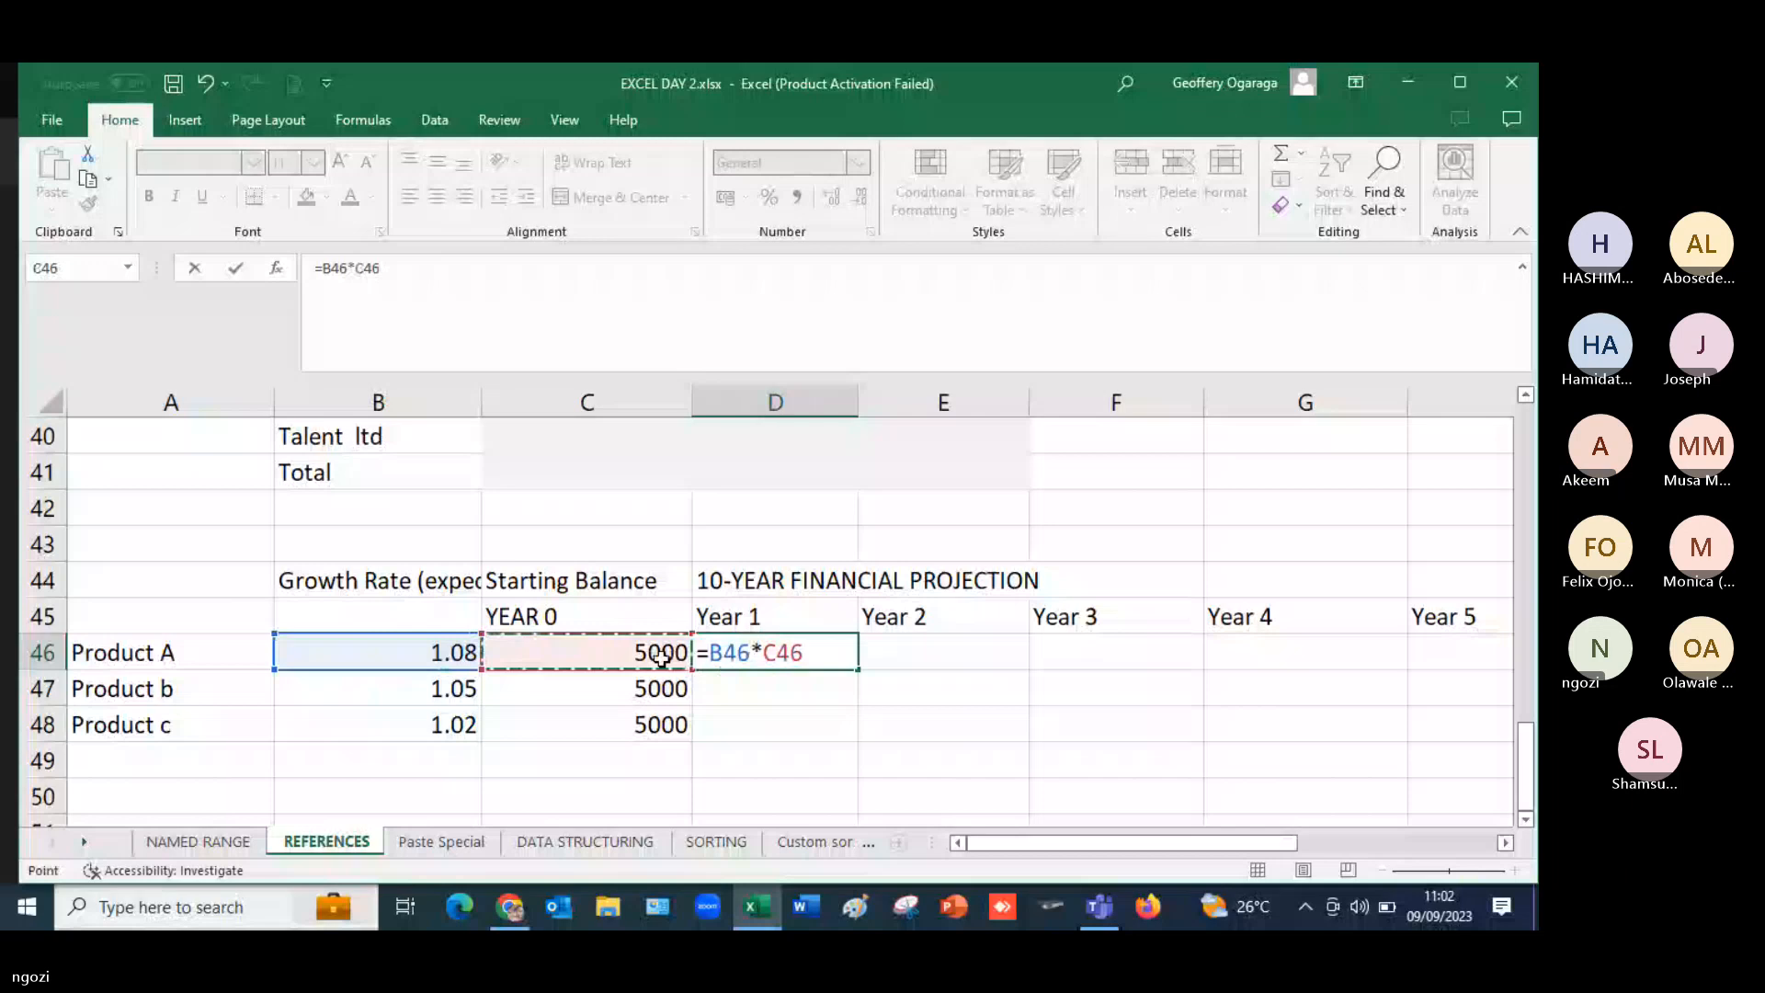
key("Return")
type("=")
left_click(444, 655)
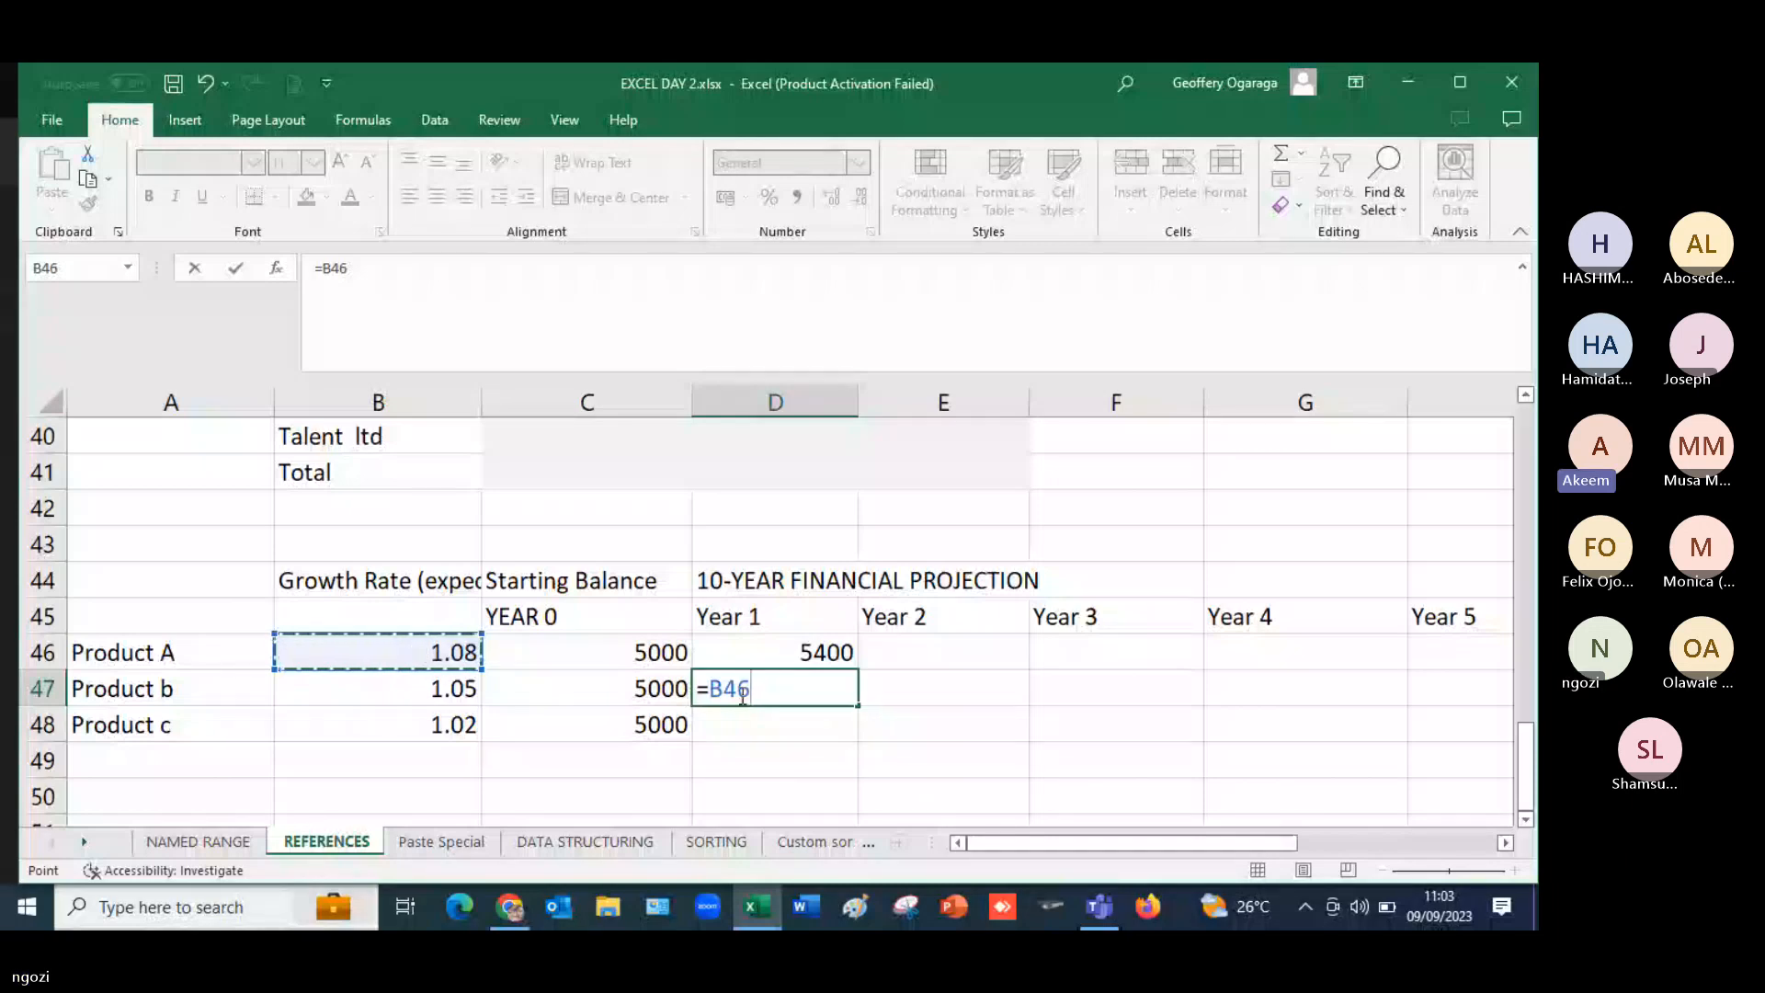
key("BackSpace")
key("BackSpace")
key("BackSpace")
key("BackSpace")
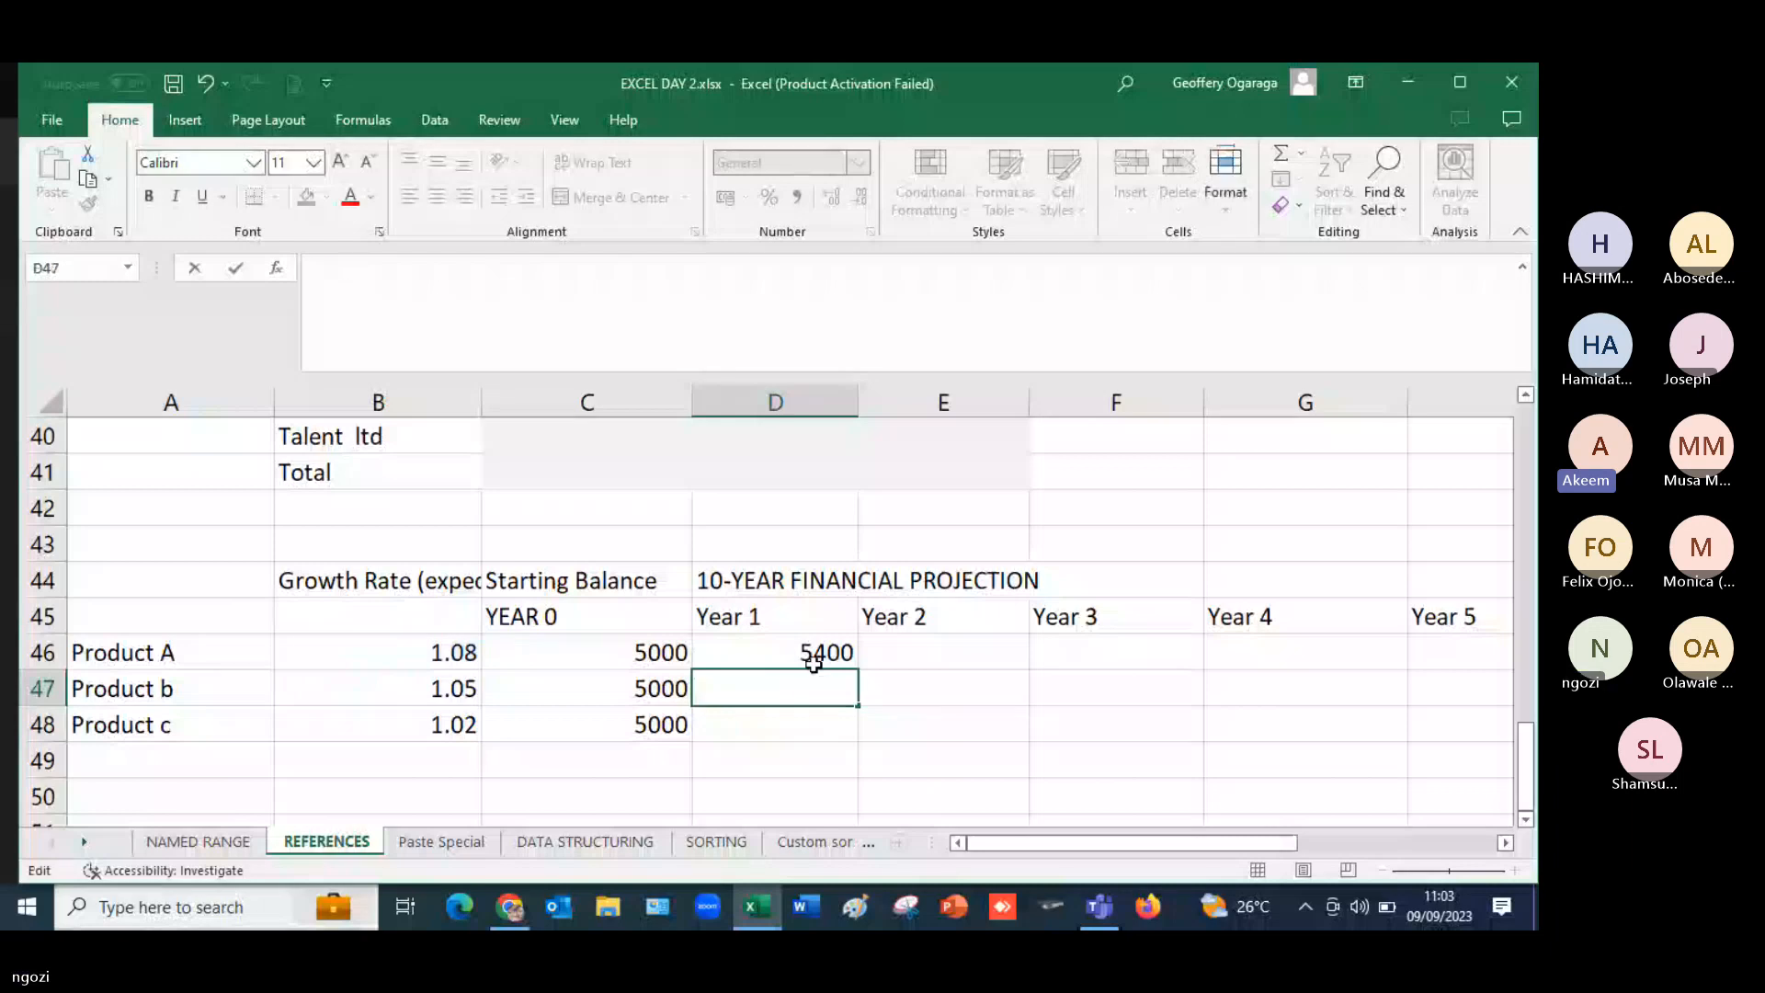
- Inspect Product A's Year 1 formula in D46 and the growth rate in B46 that it references
left_click(813, 660)
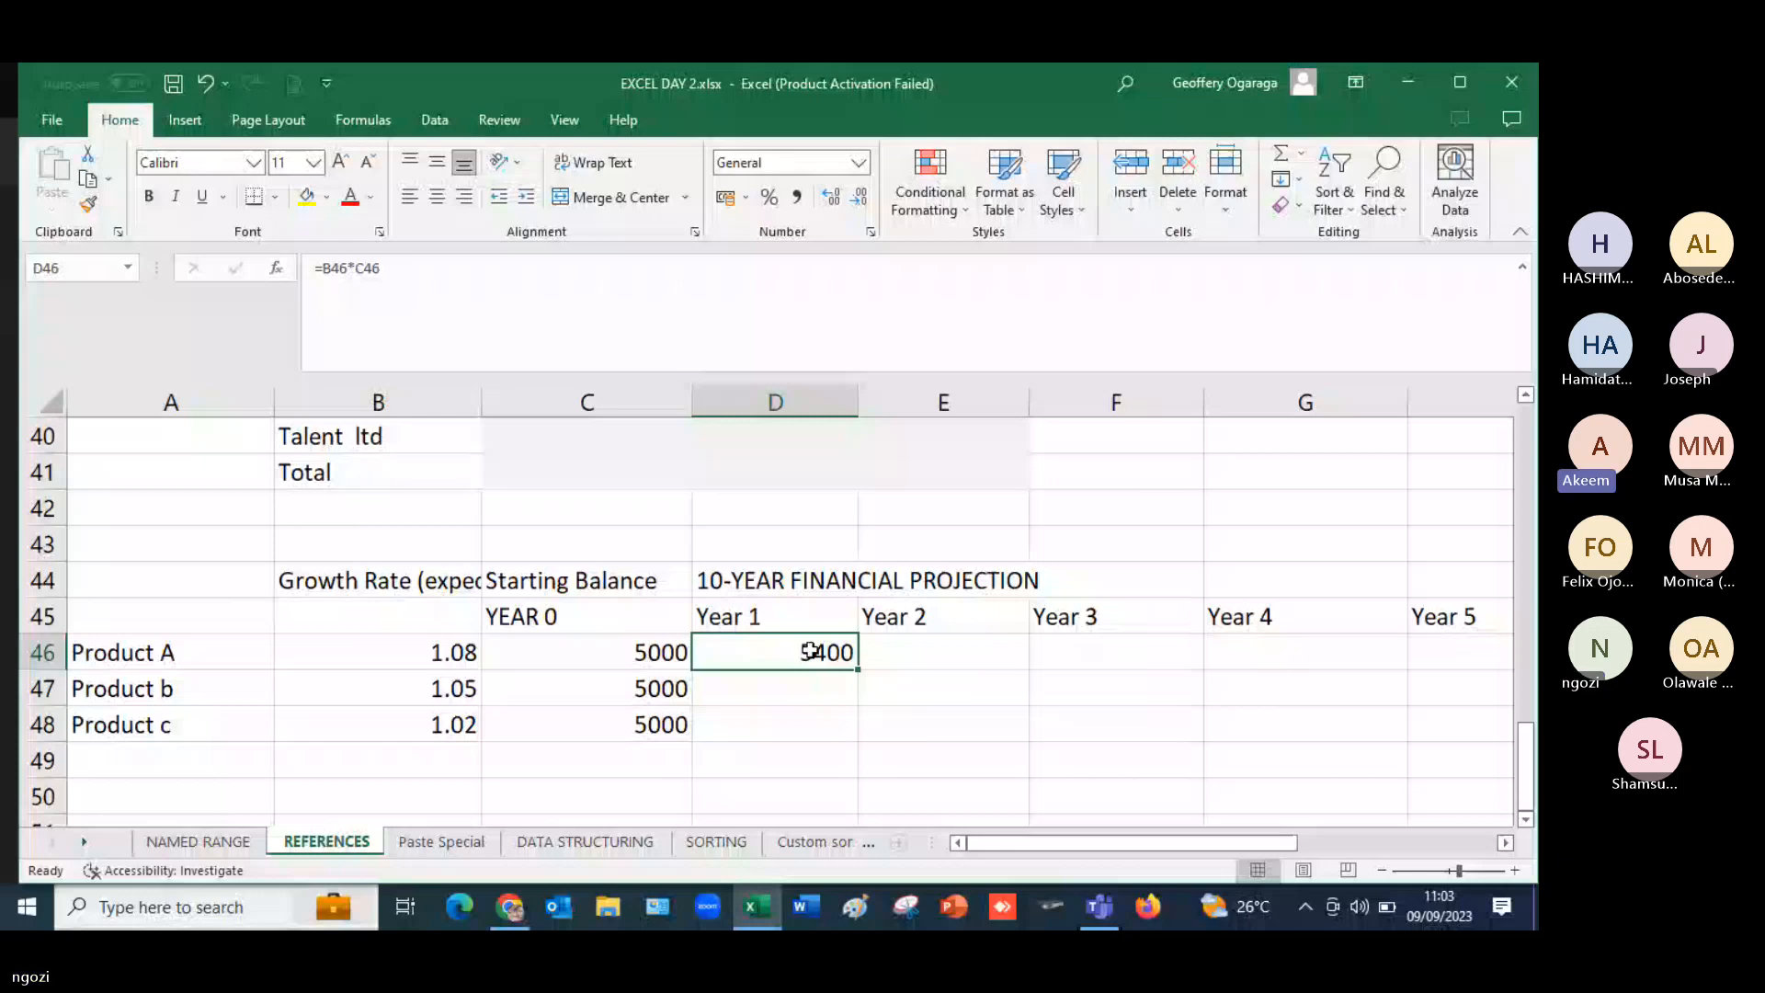
double_click(839, 653)
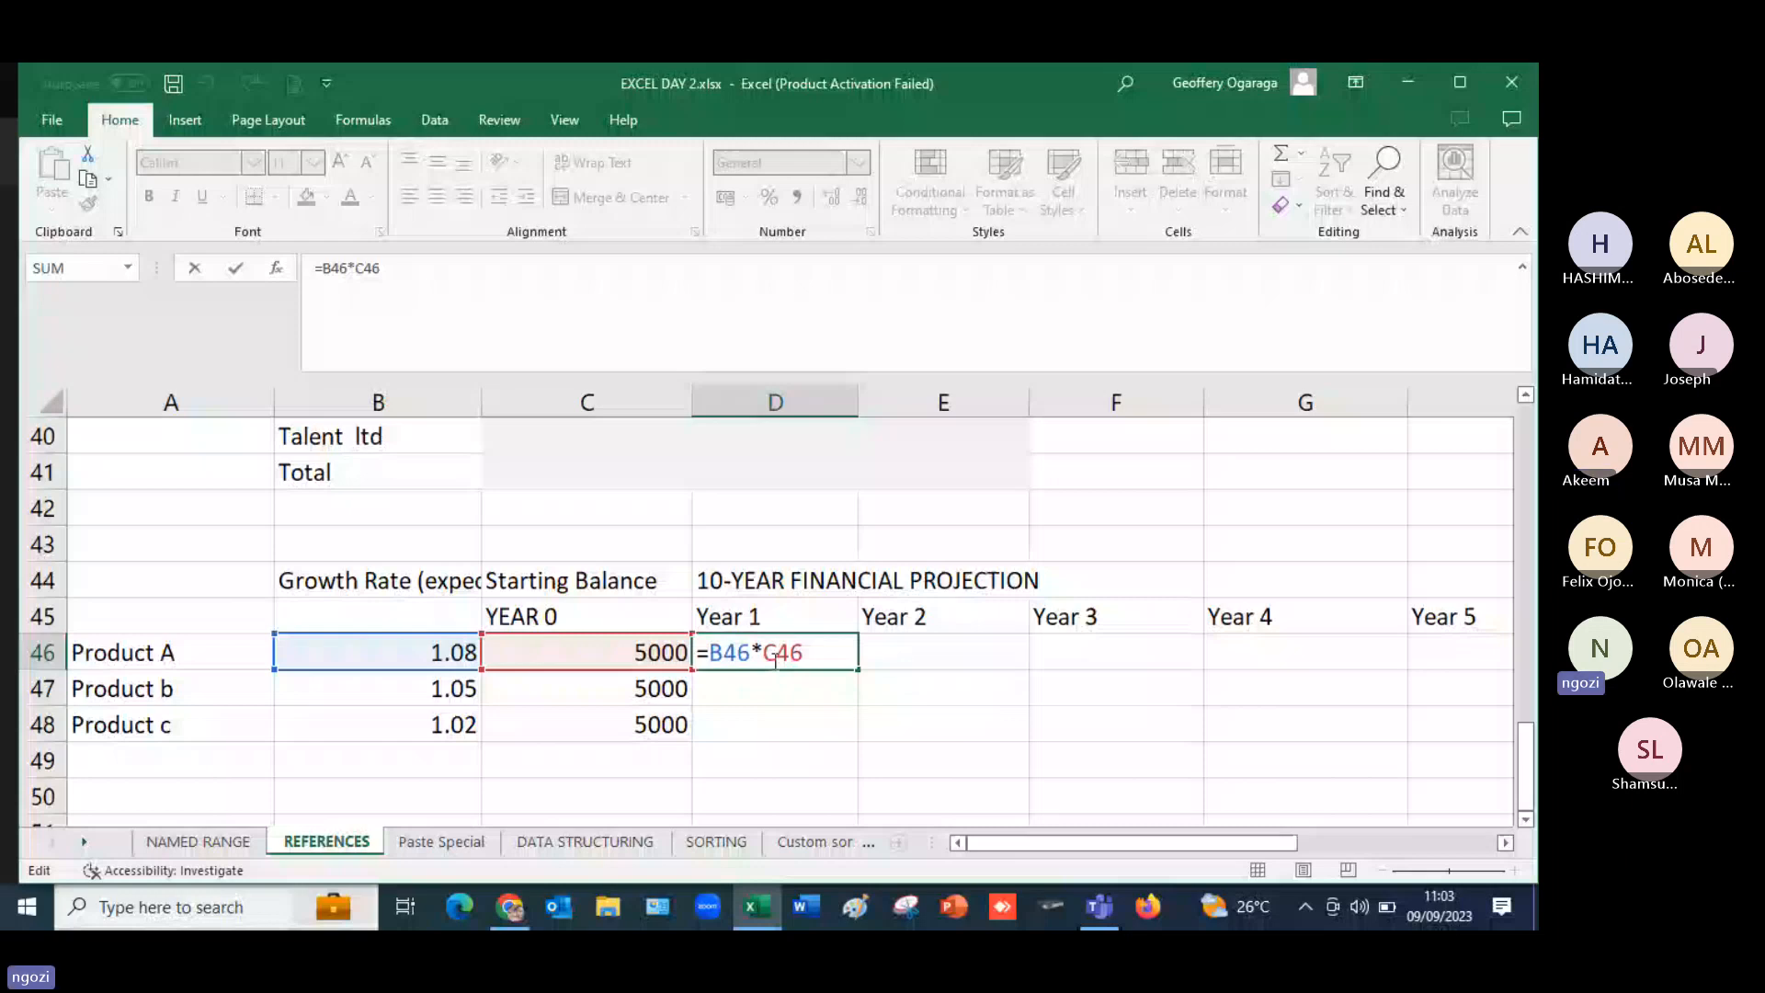
left_click(457, 658)
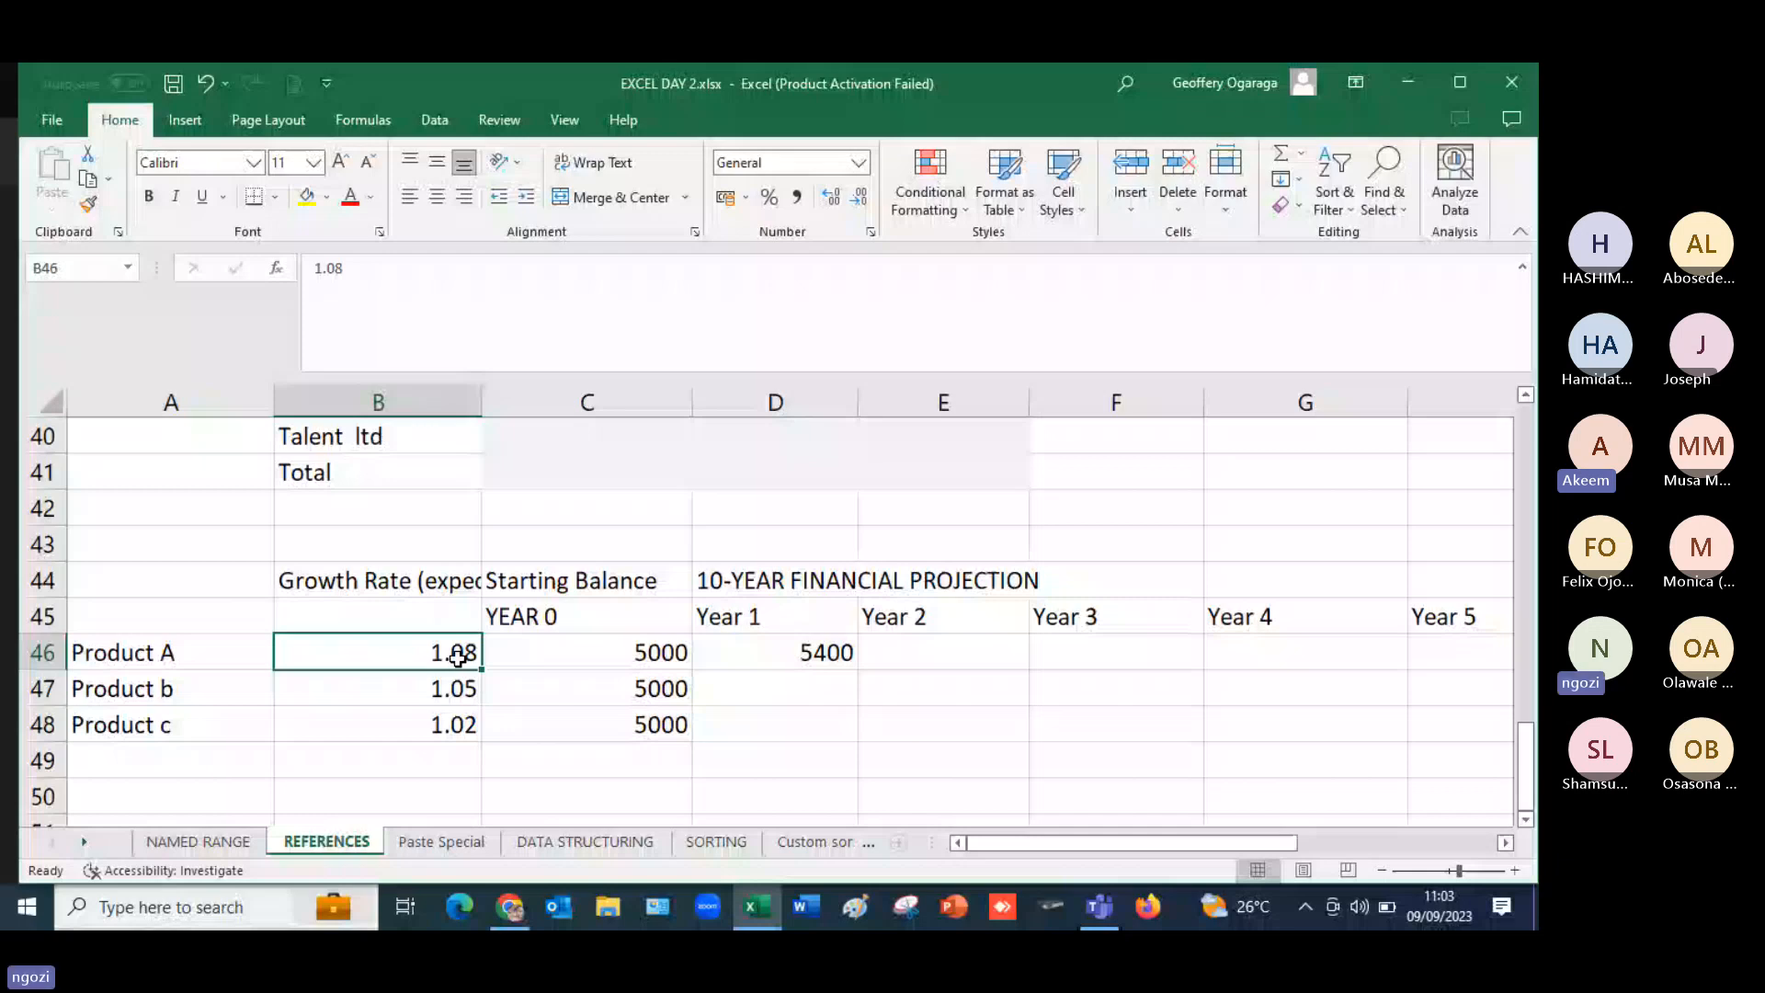
left_click(802, 660)
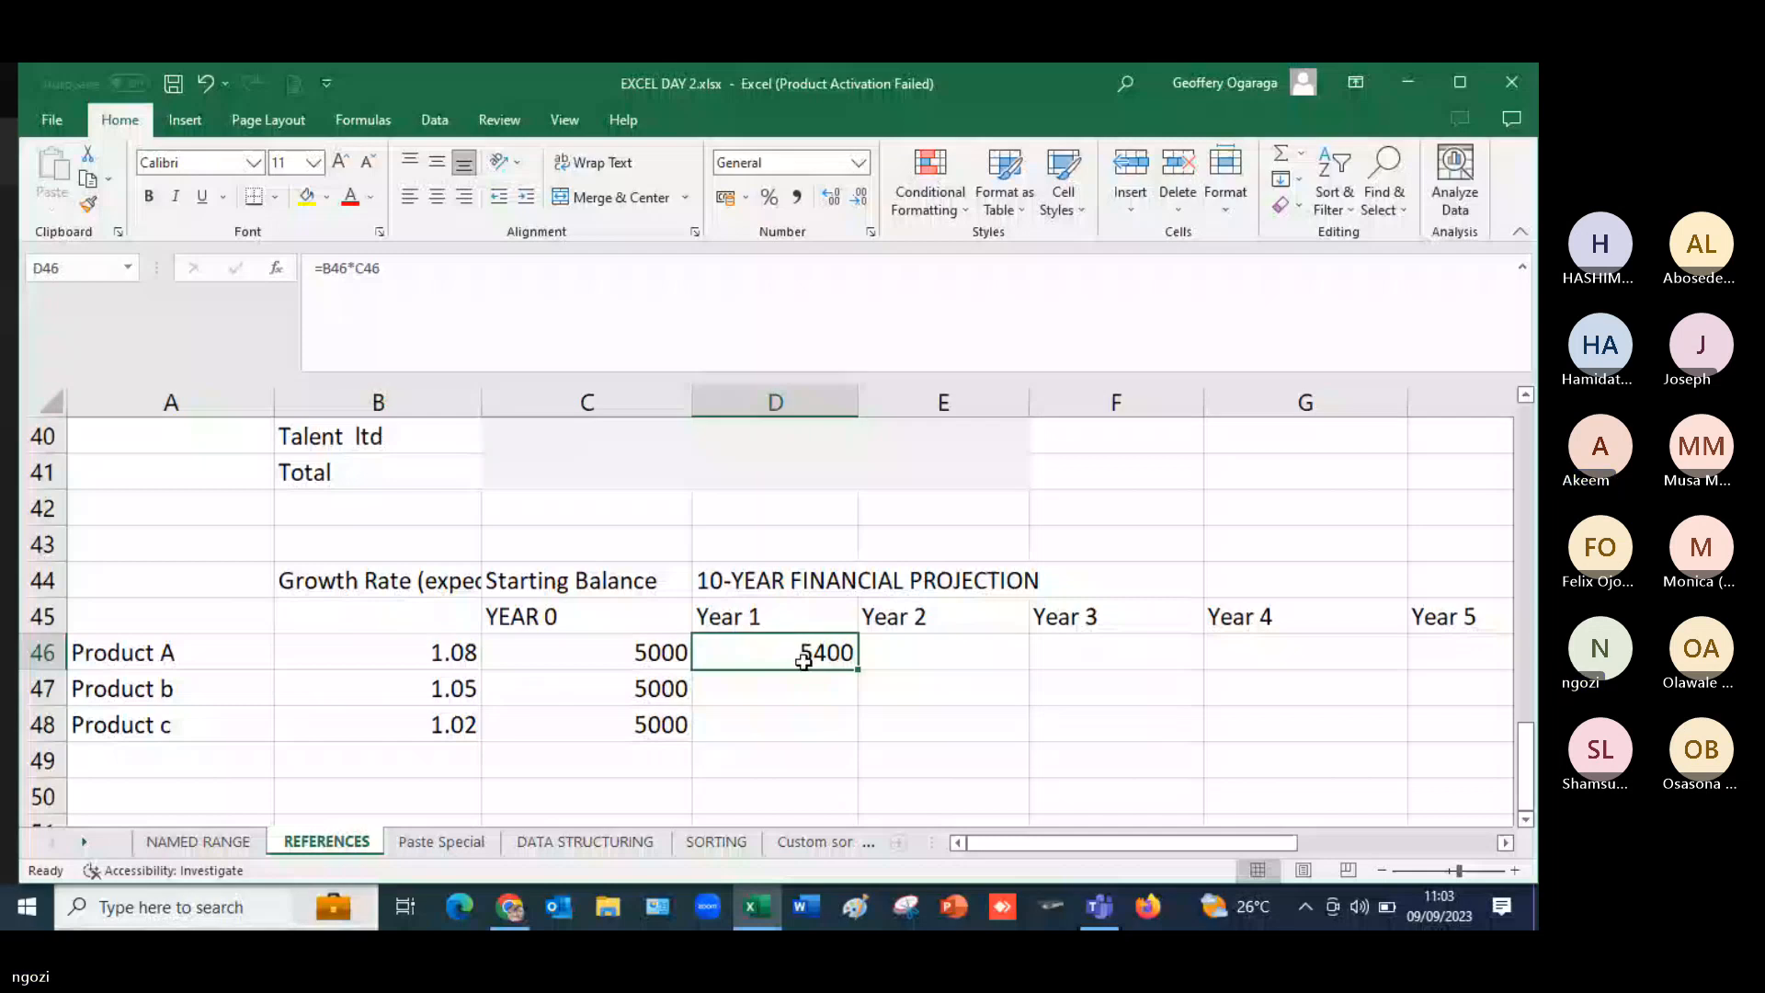
- Lock only the column of the growth-rate reference in D46 so the formula reads =$B46*C46
double_click(847, 660)
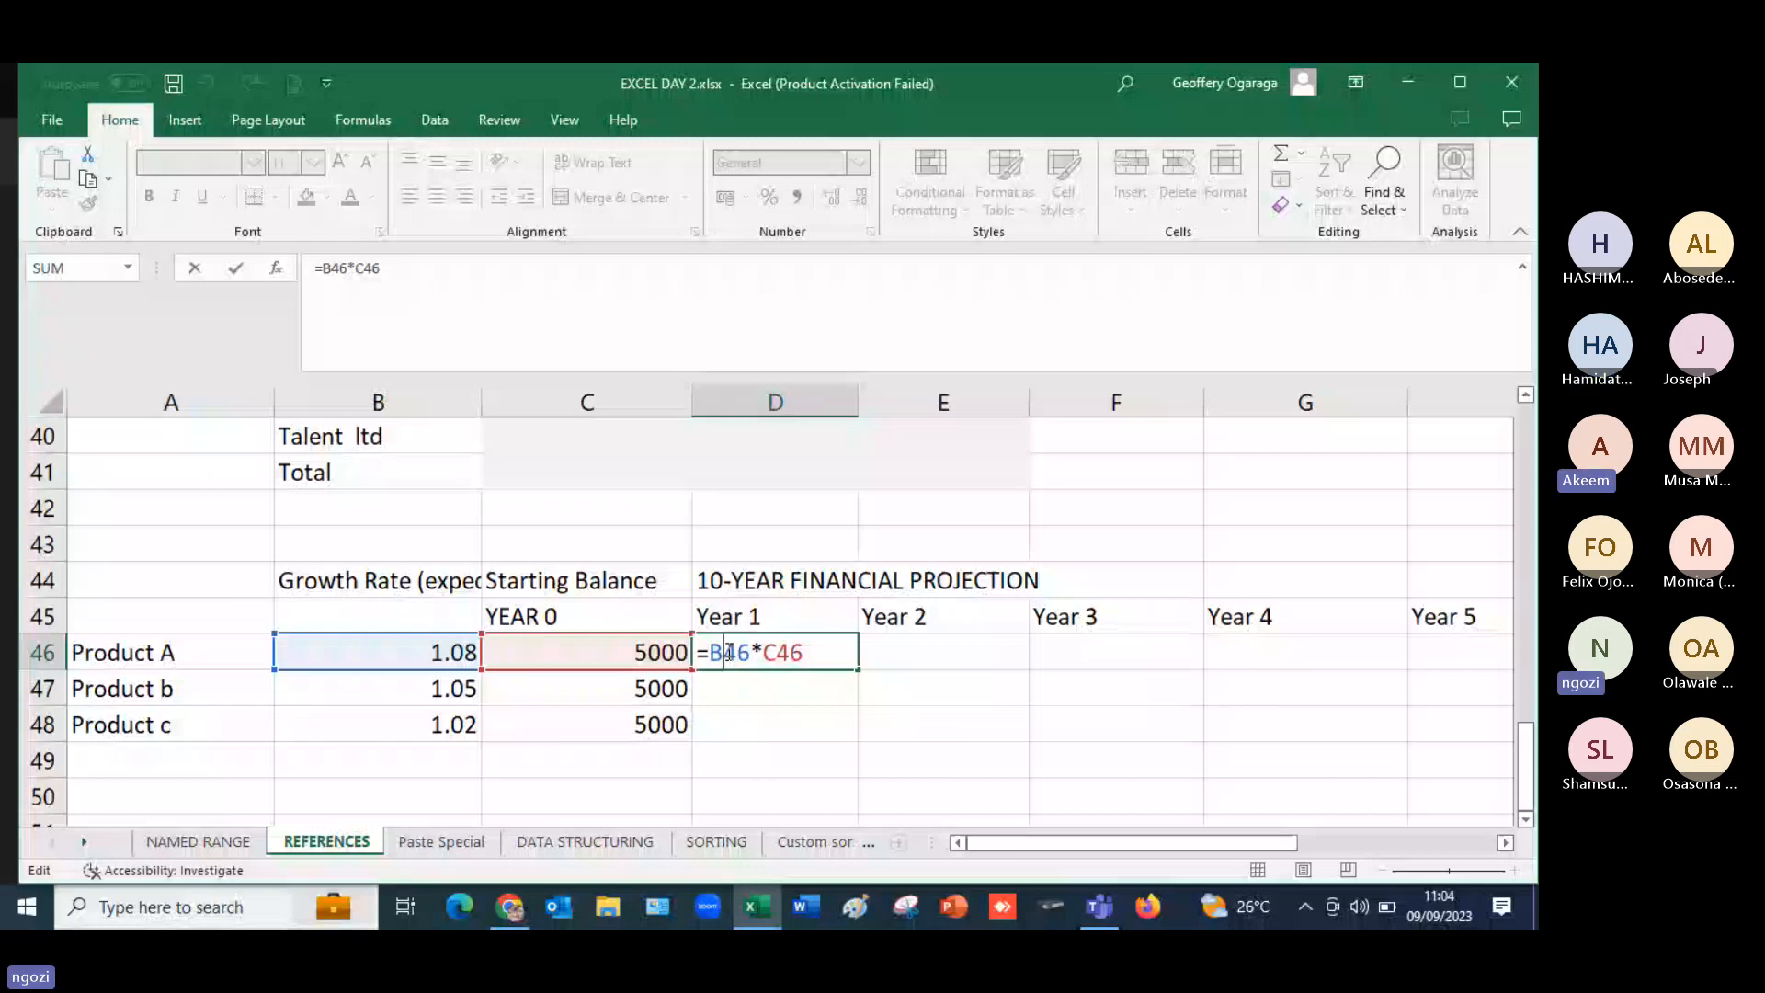
key("F4")
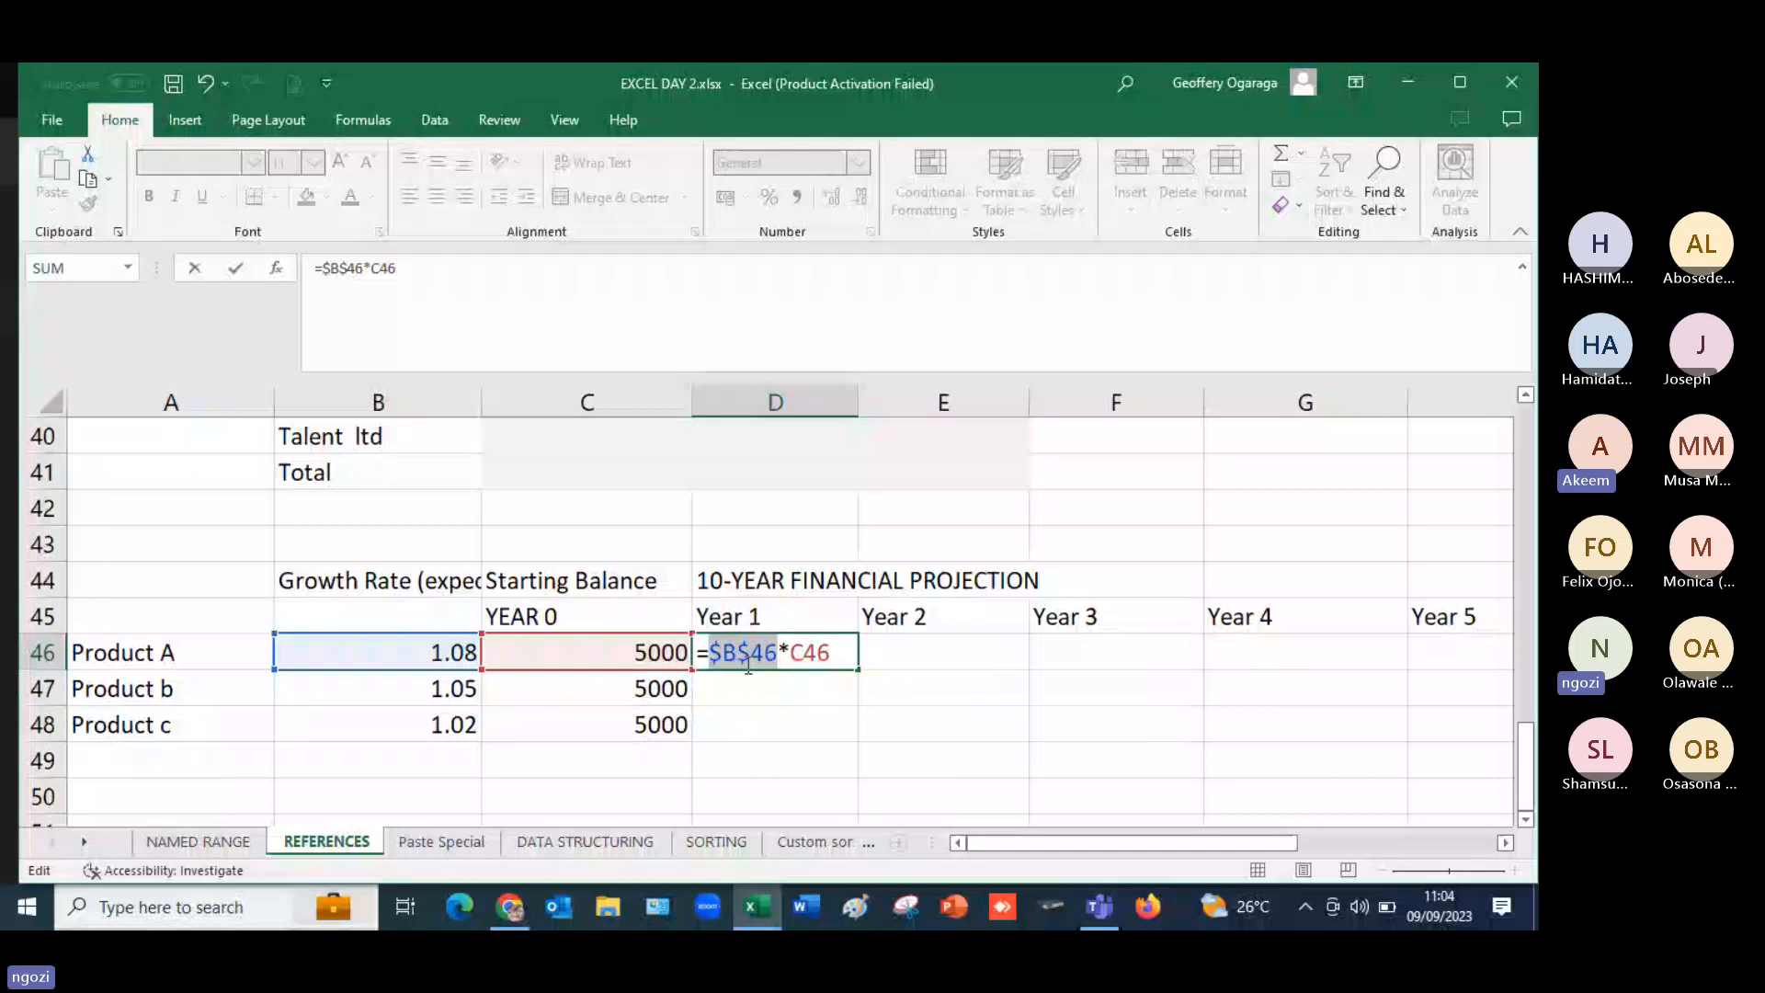
left_click(744, 655)
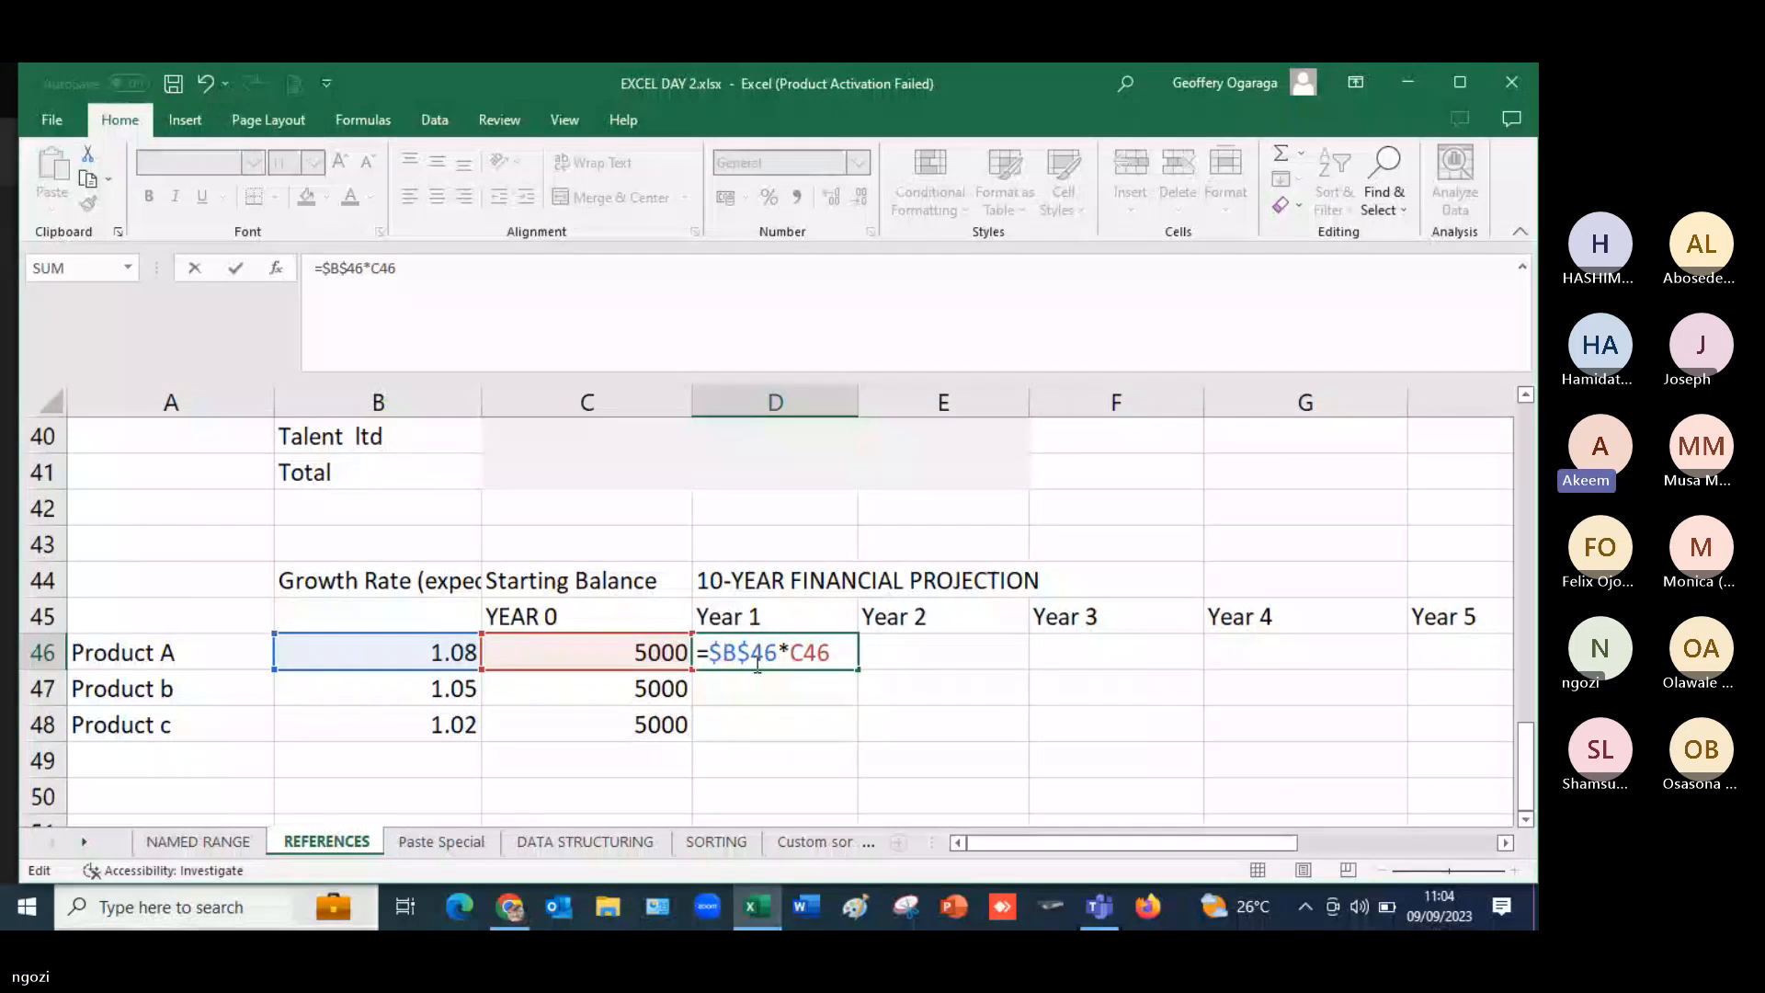
key("F4")
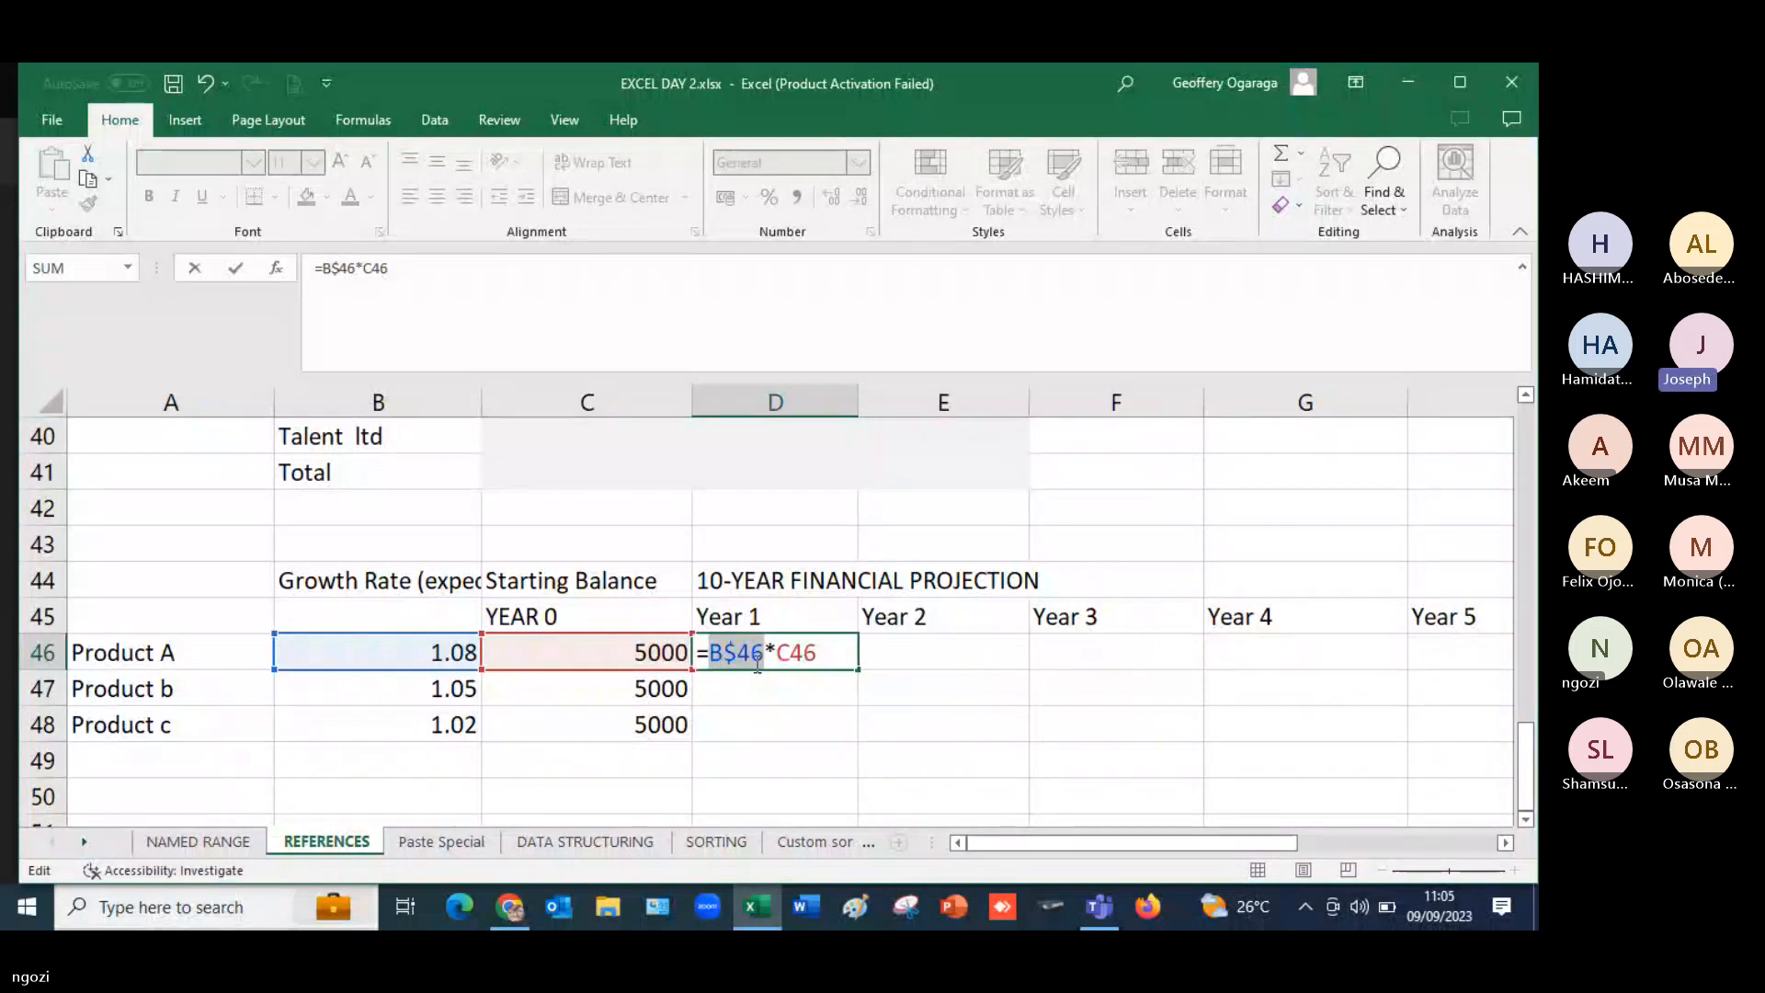
key("F4")
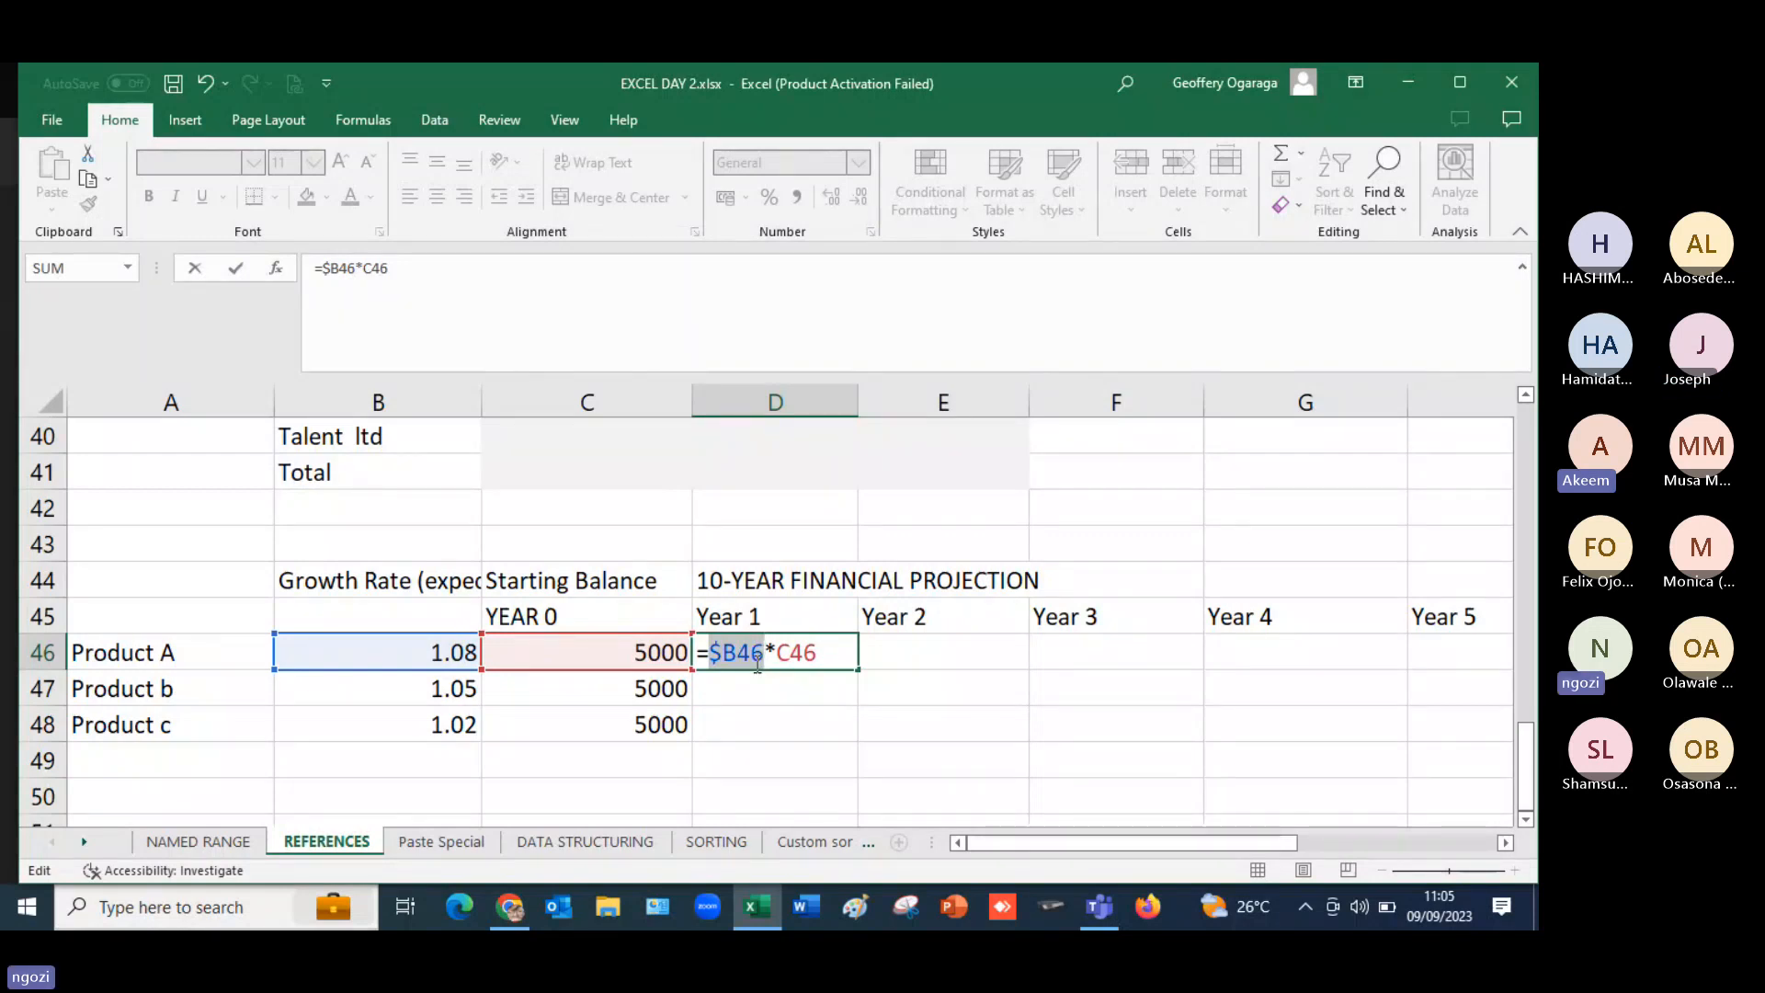
key("Return")
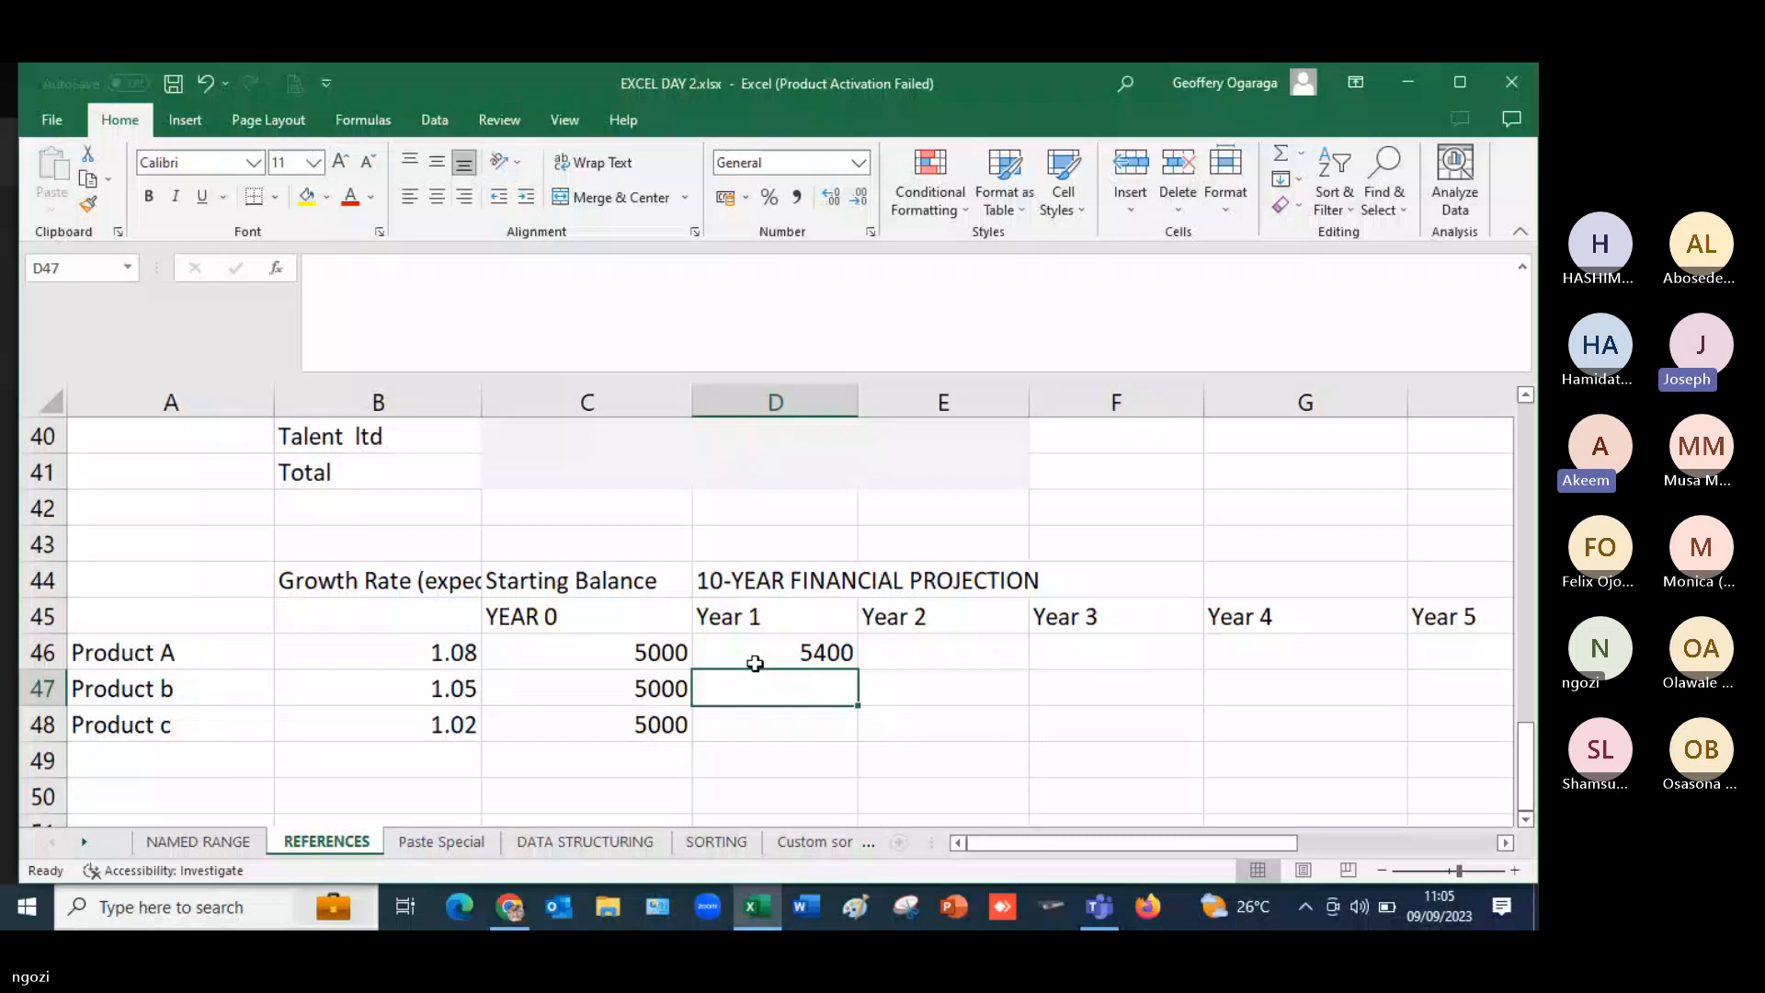
- Fill Product A's Year 1 formula from D46 down to D48 for Product b and Product c
left_click_drag(856, 705, 902, 736)
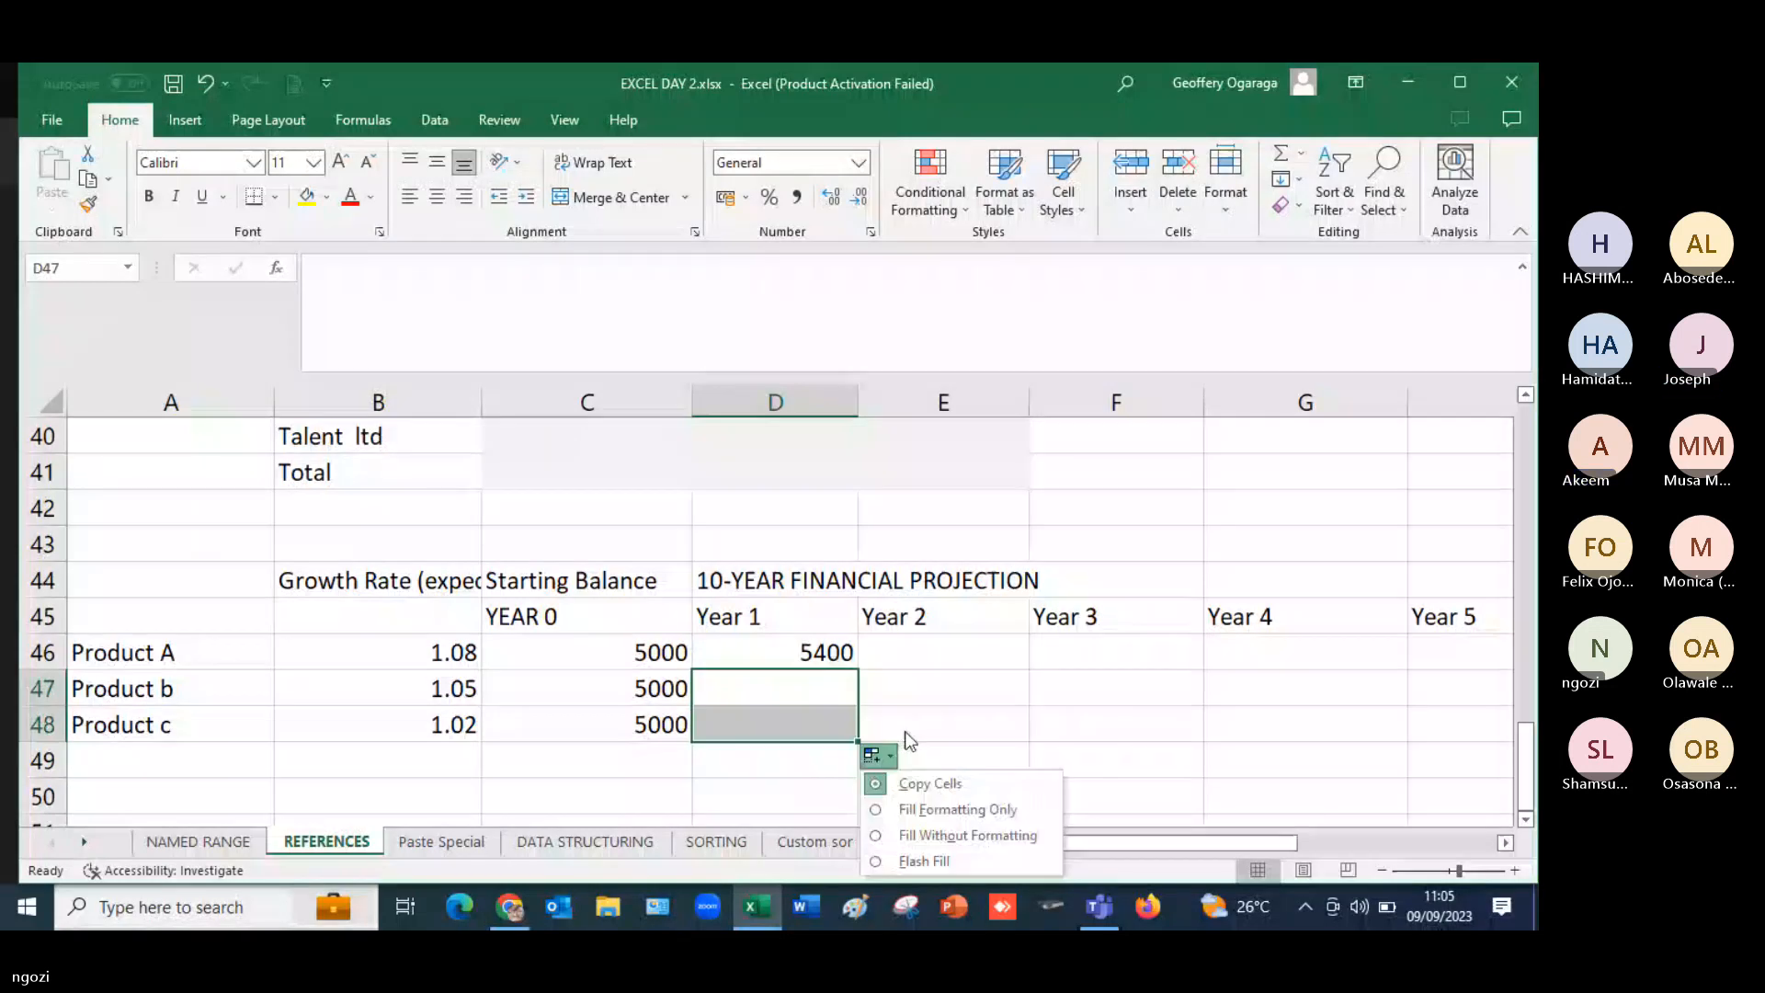
key("ctrl+z")
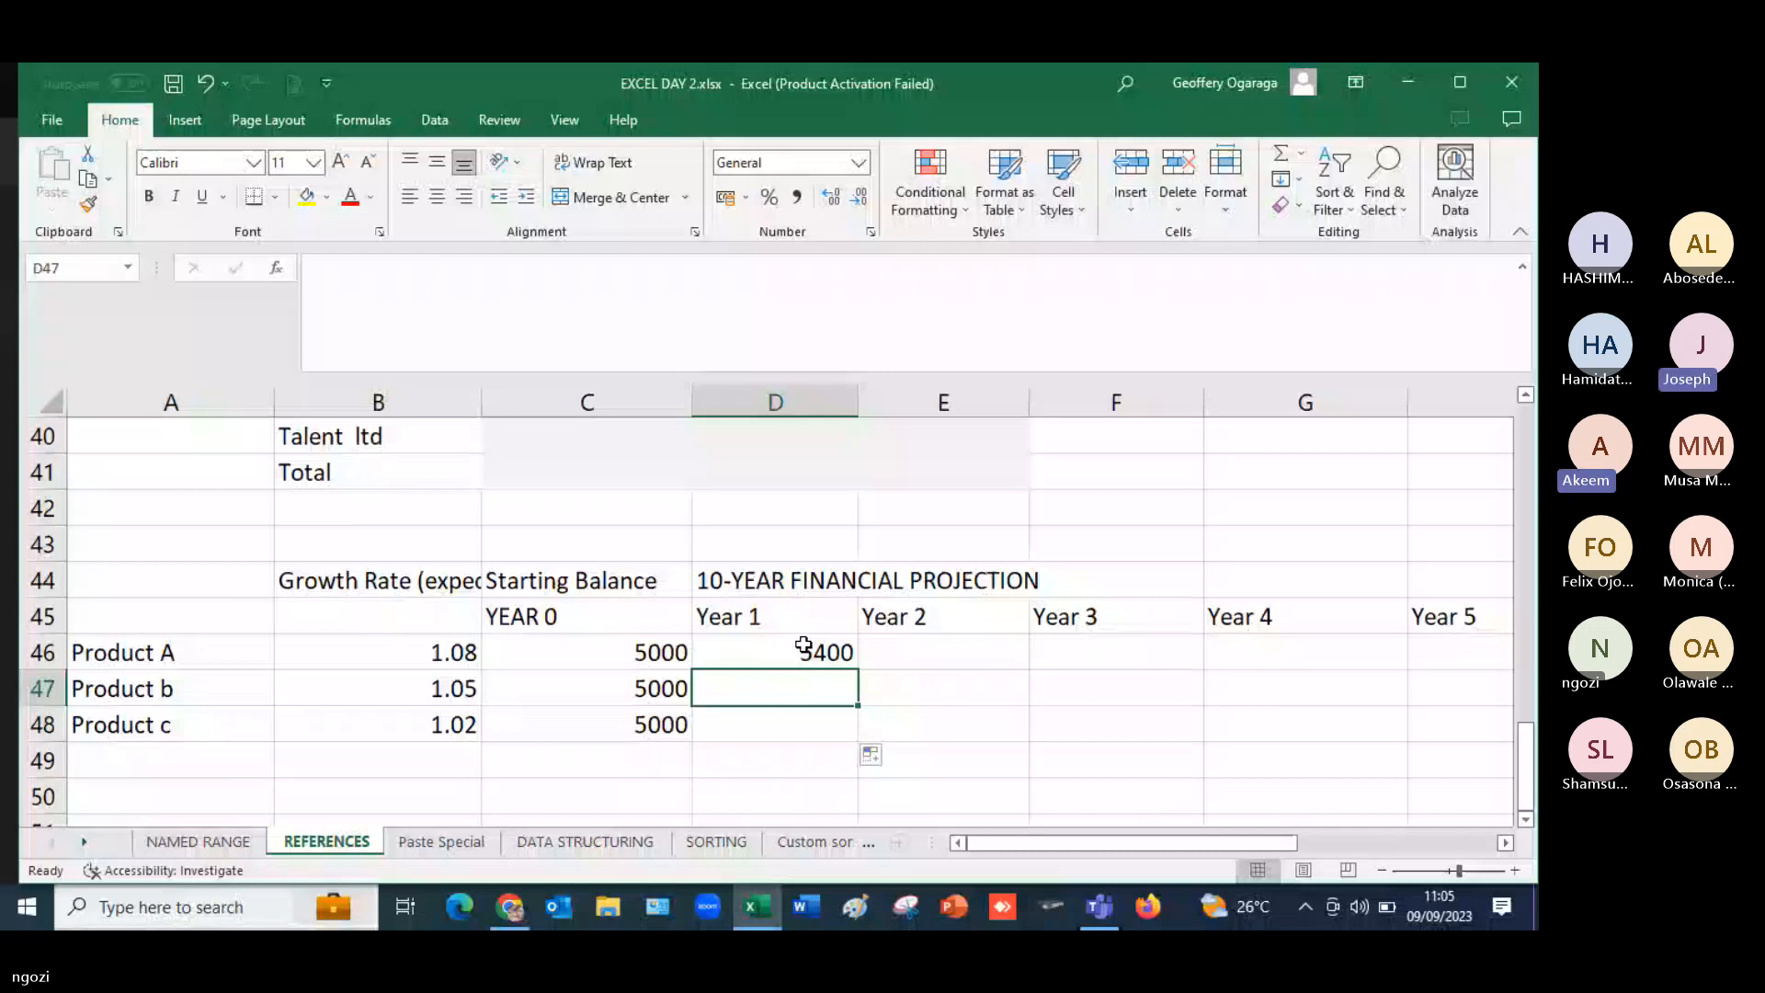
left_click_drag(804, 646, 850, 695)
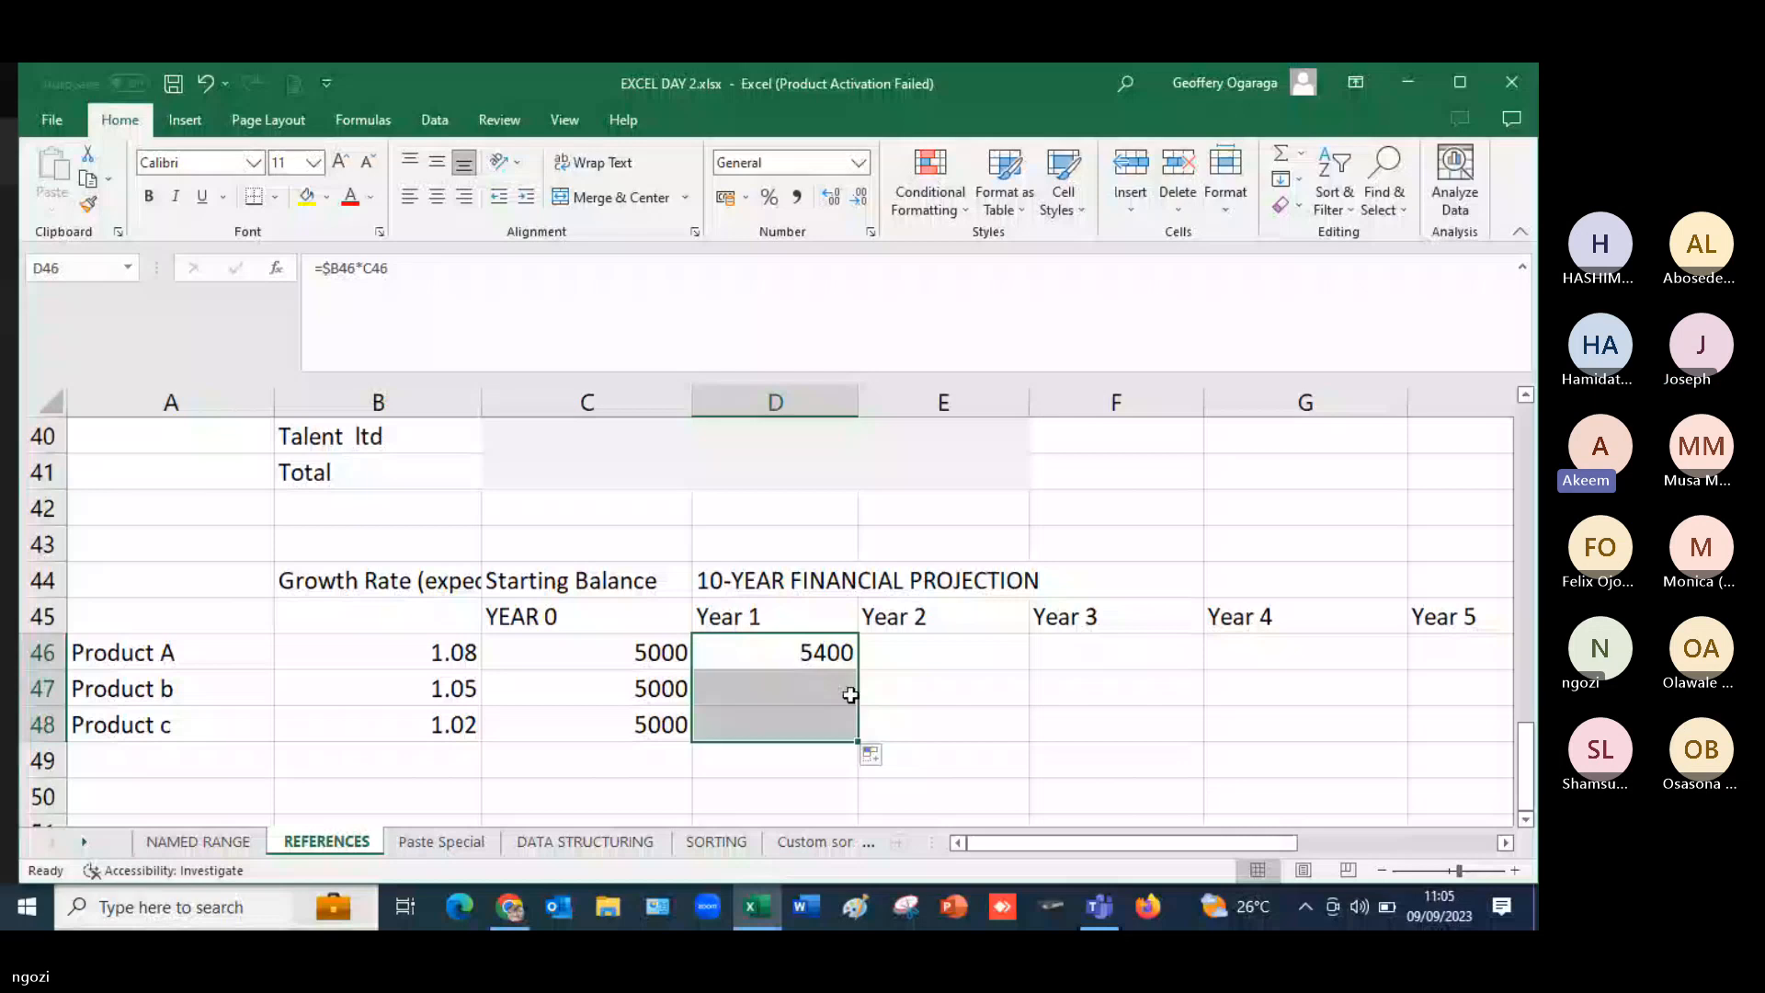
left_click_drag(832, 653, 839, 733)
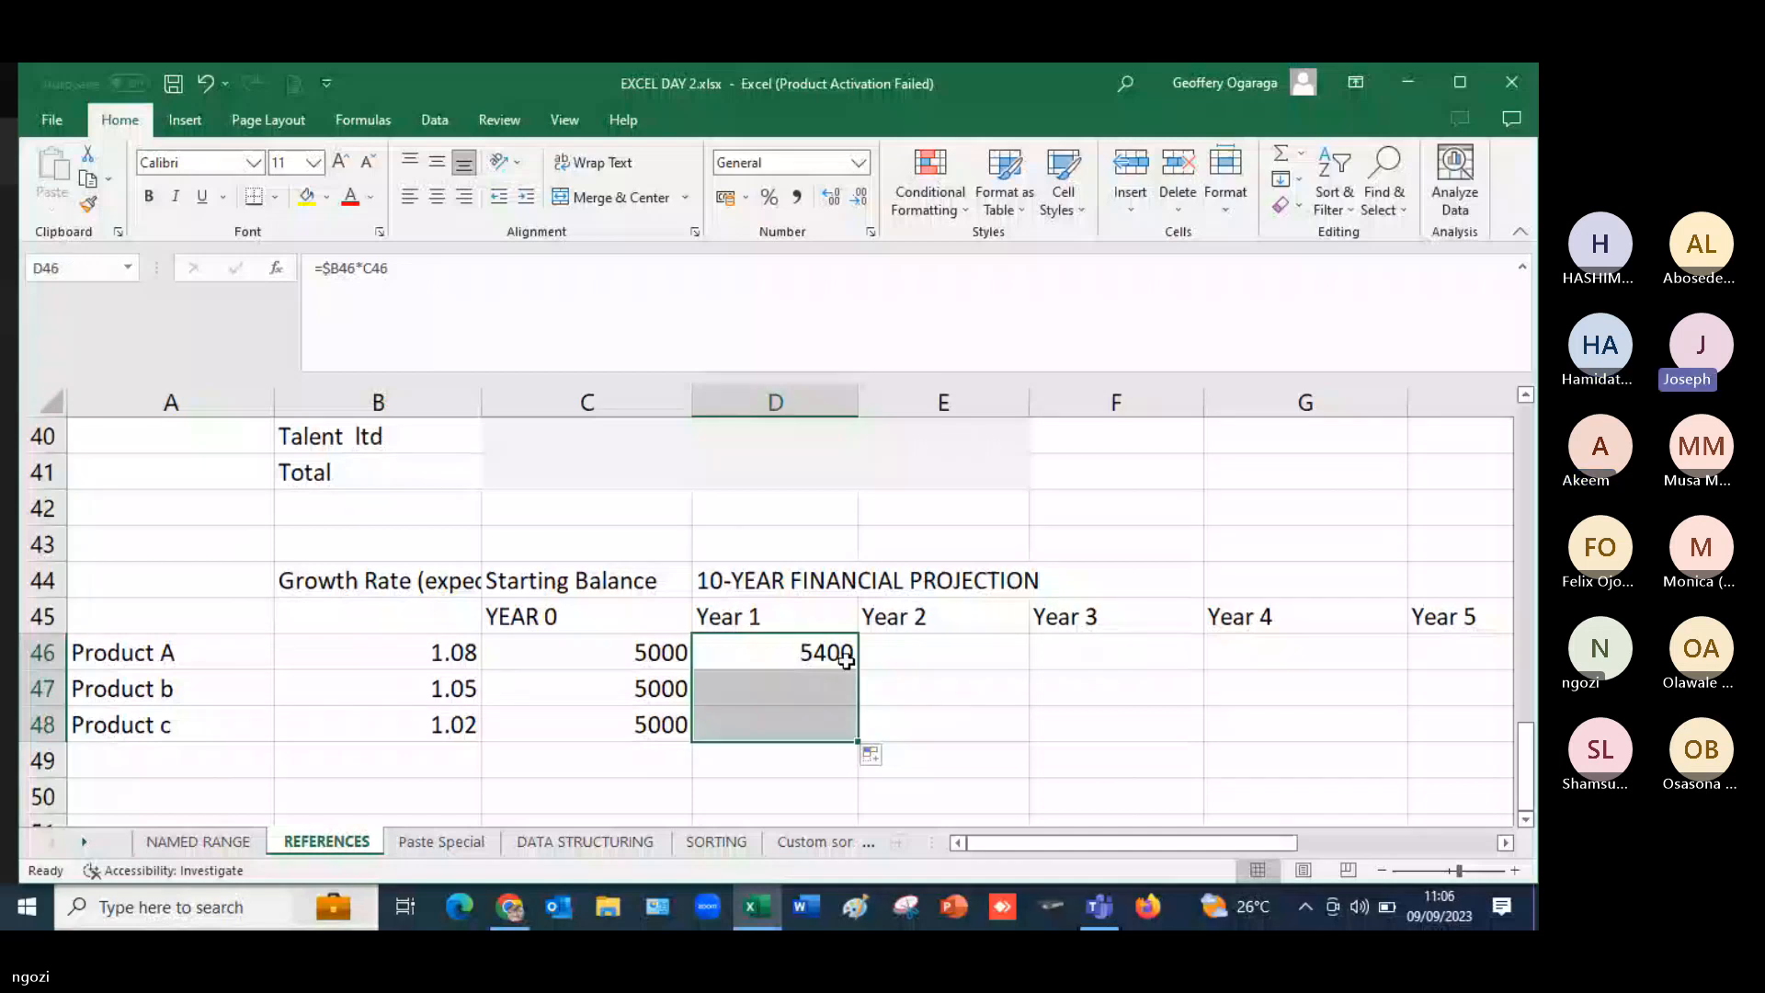
double_click(858, 742)
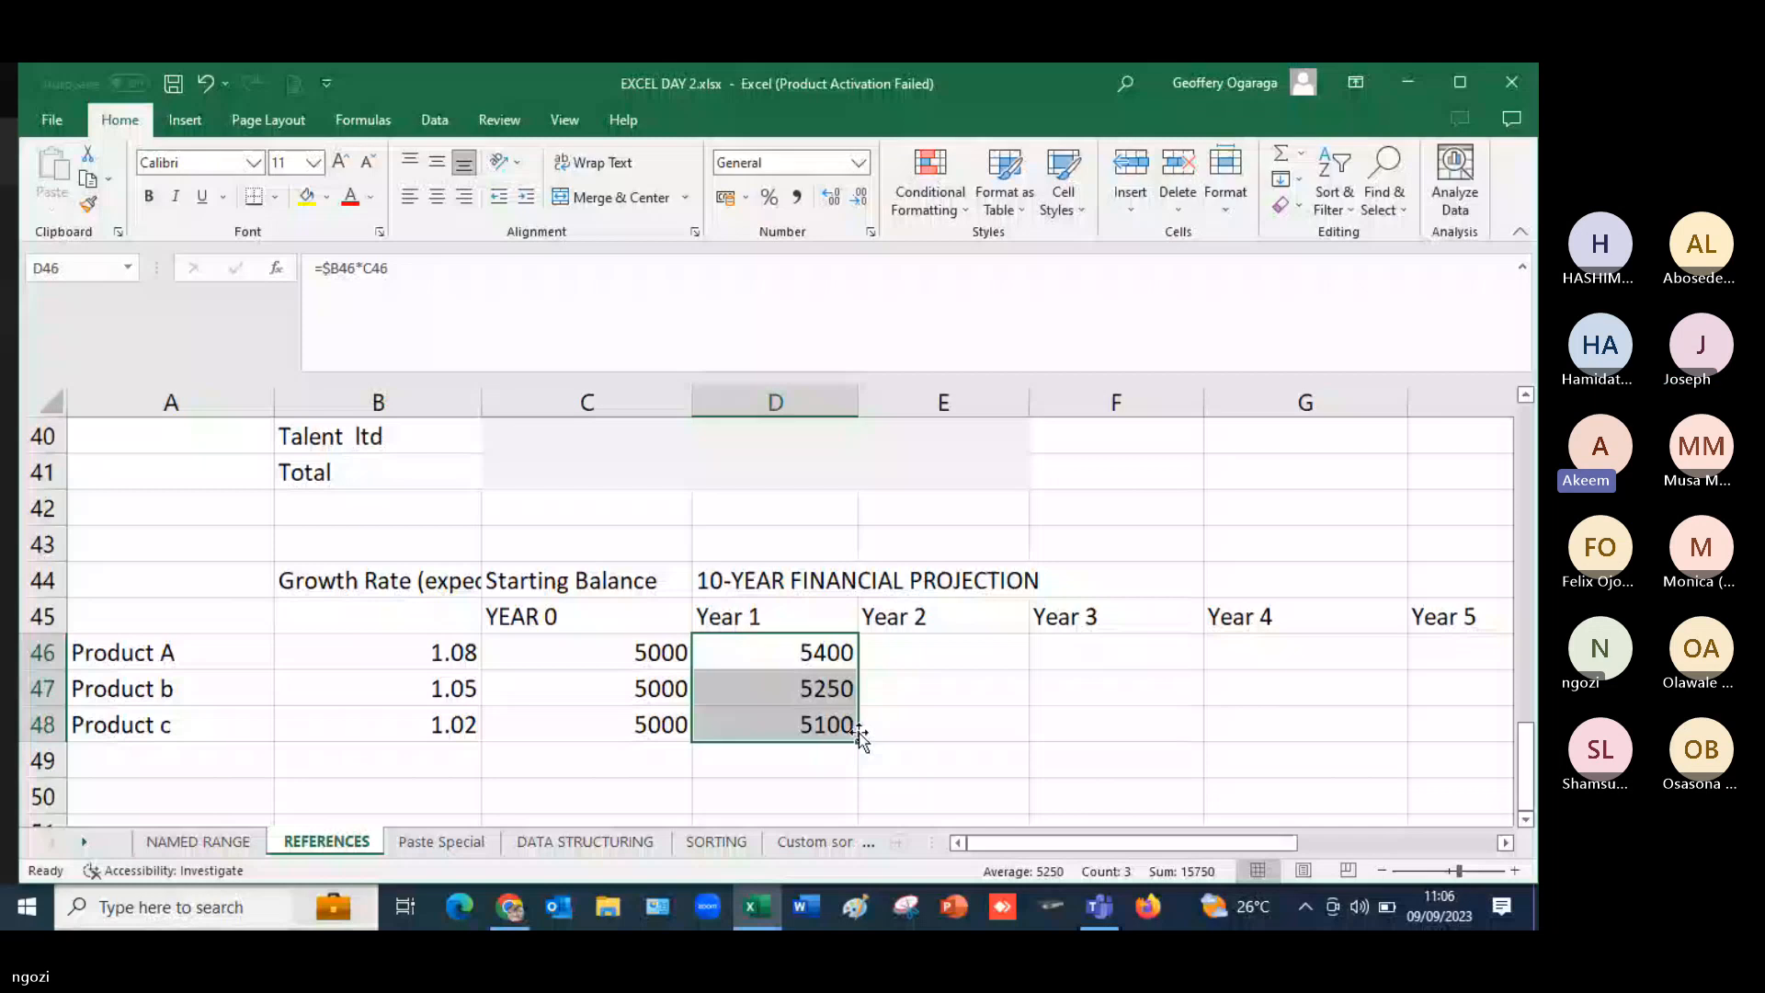
- Fill the Year 1 formulas in D46:D48 across through Year 4 in column G for all three products
left_click_drag(859, 732, 1006, 741)
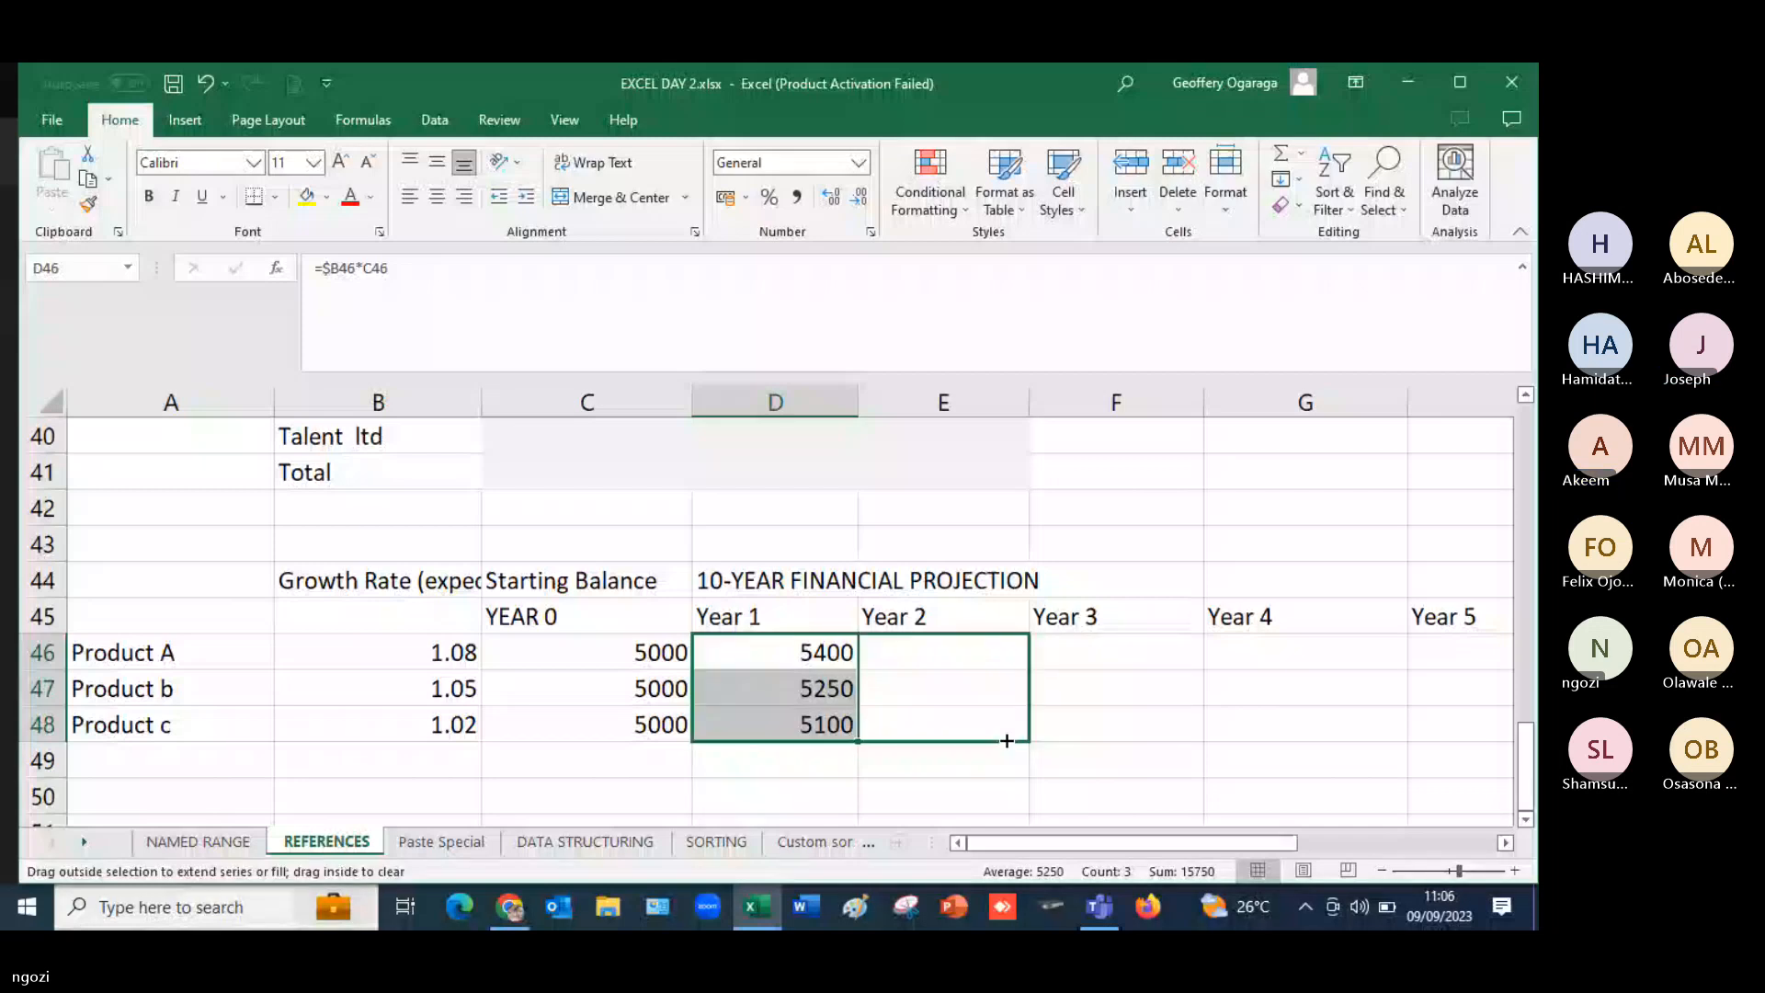
left_click_drag(1007, 741, 1186, 741)
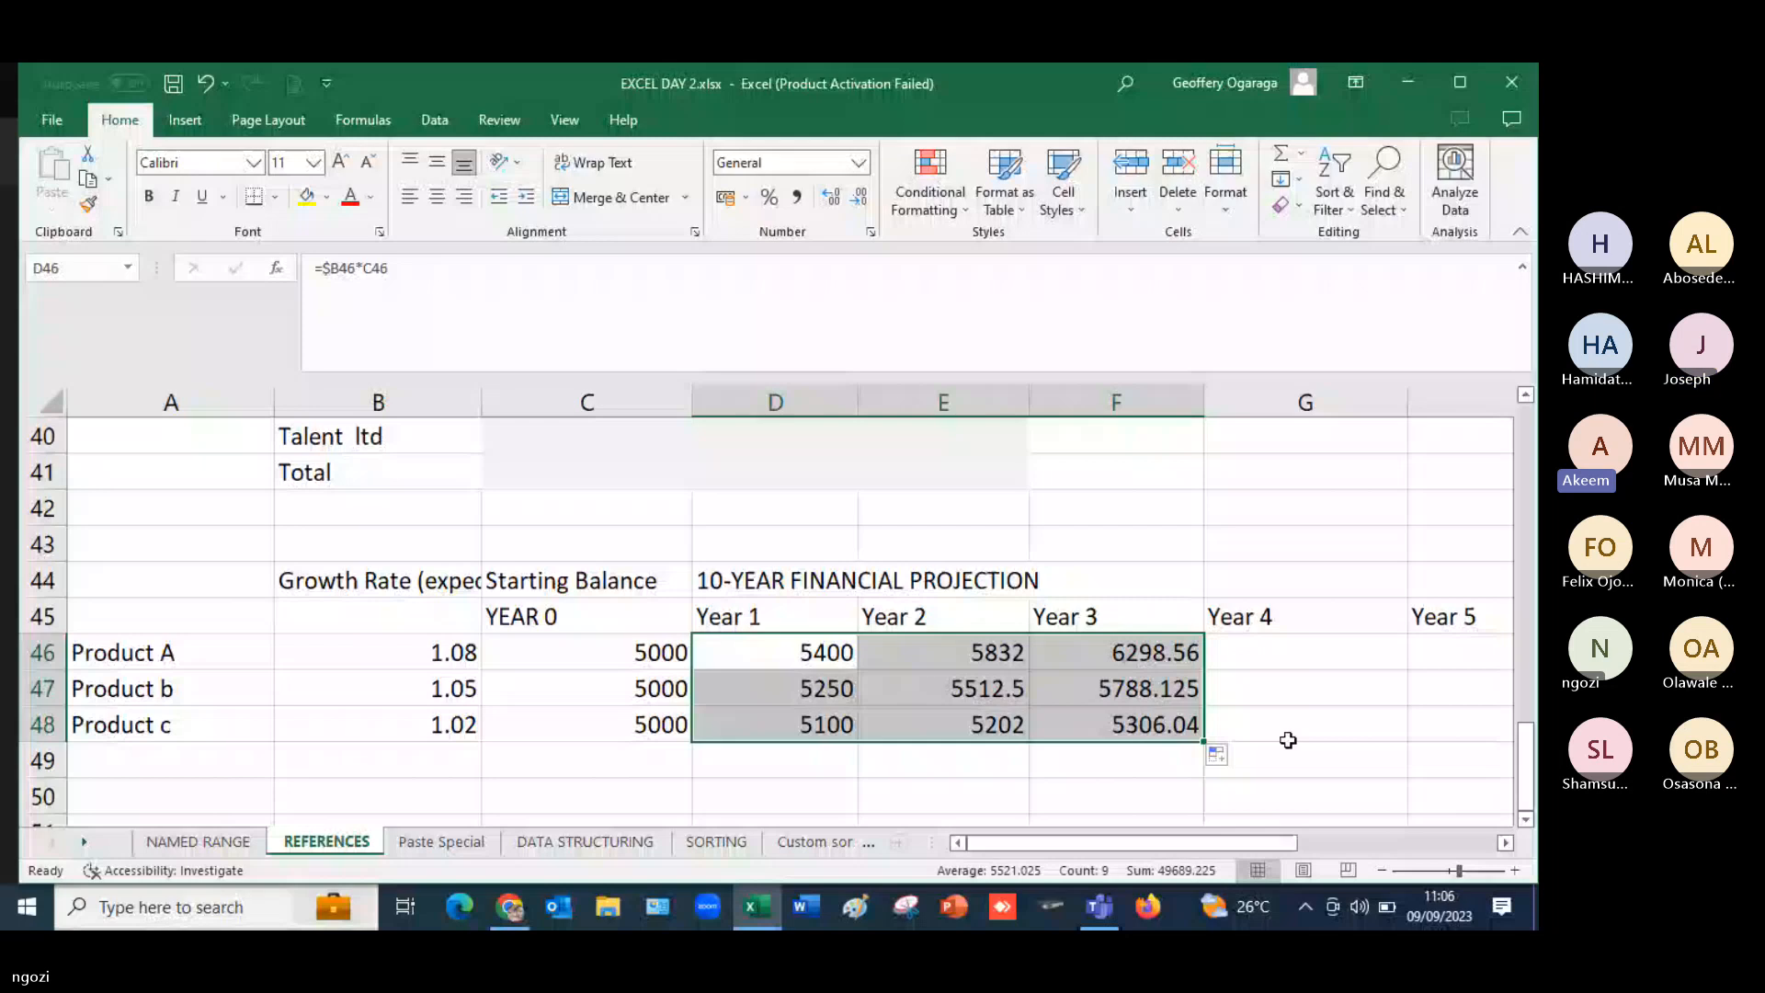
left_click_drag(1203, 741, 1405, 740)
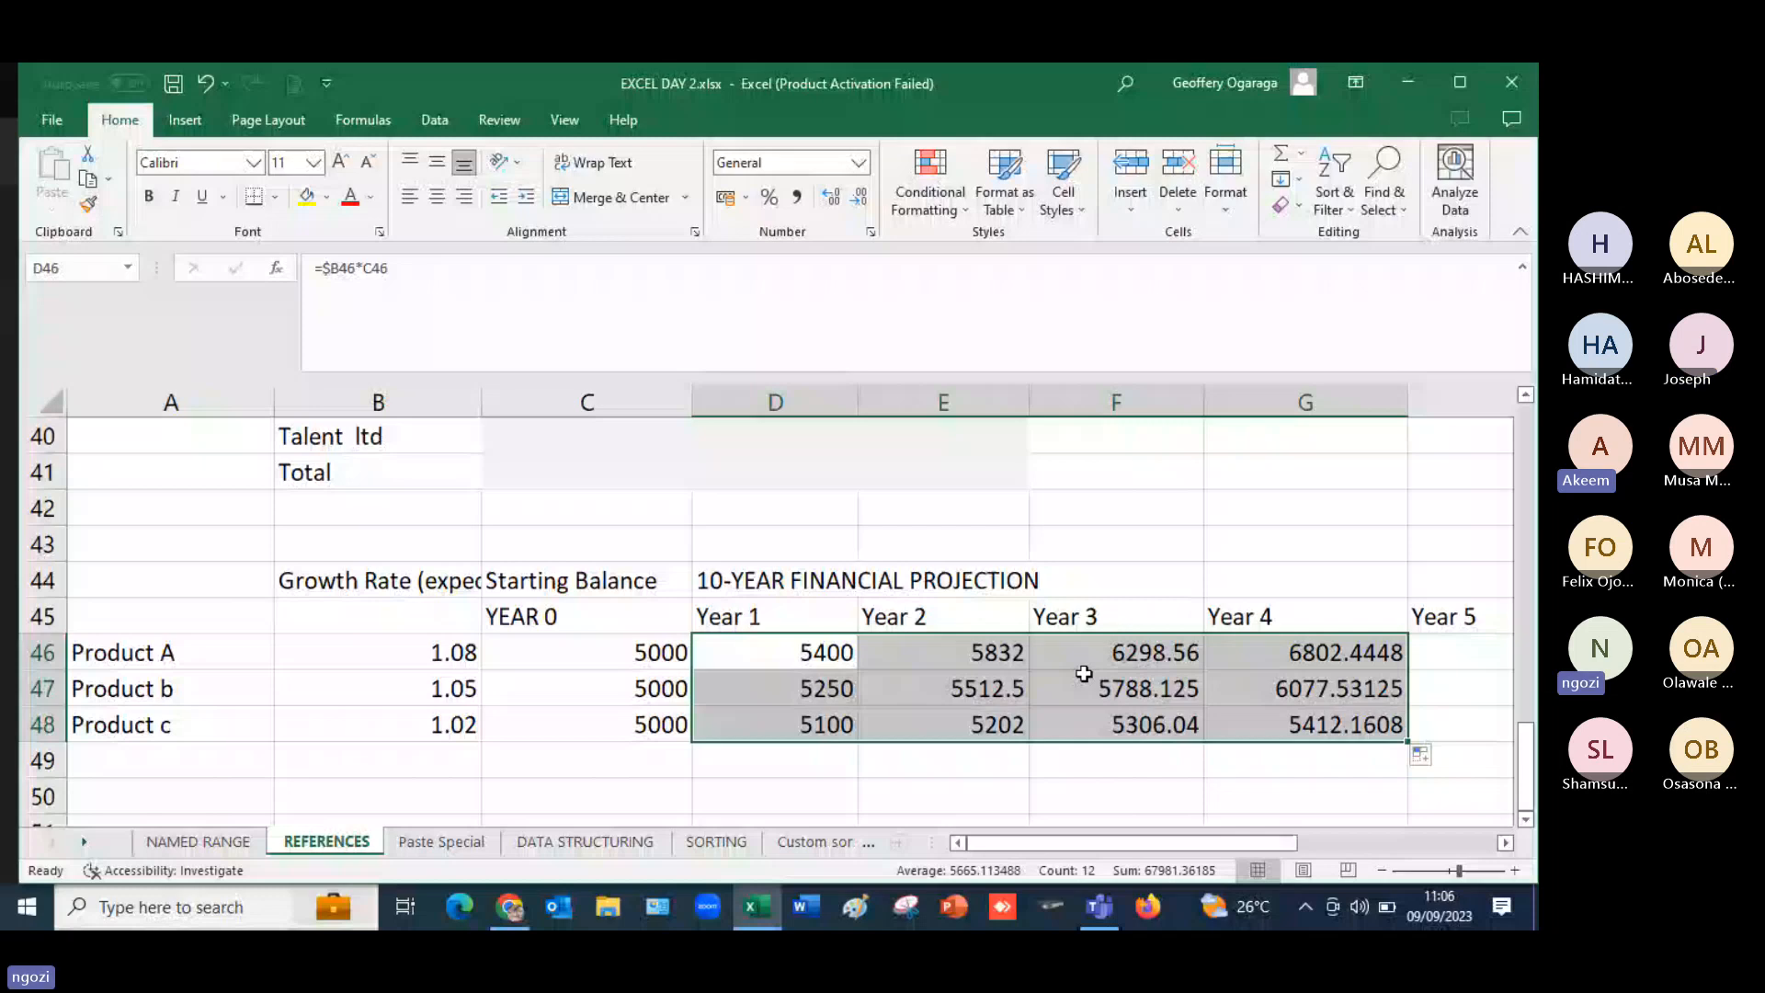
- Inspect Product A's Year 2 formula in E46 and Year 4 formula in G46
left_click(1014, 657)
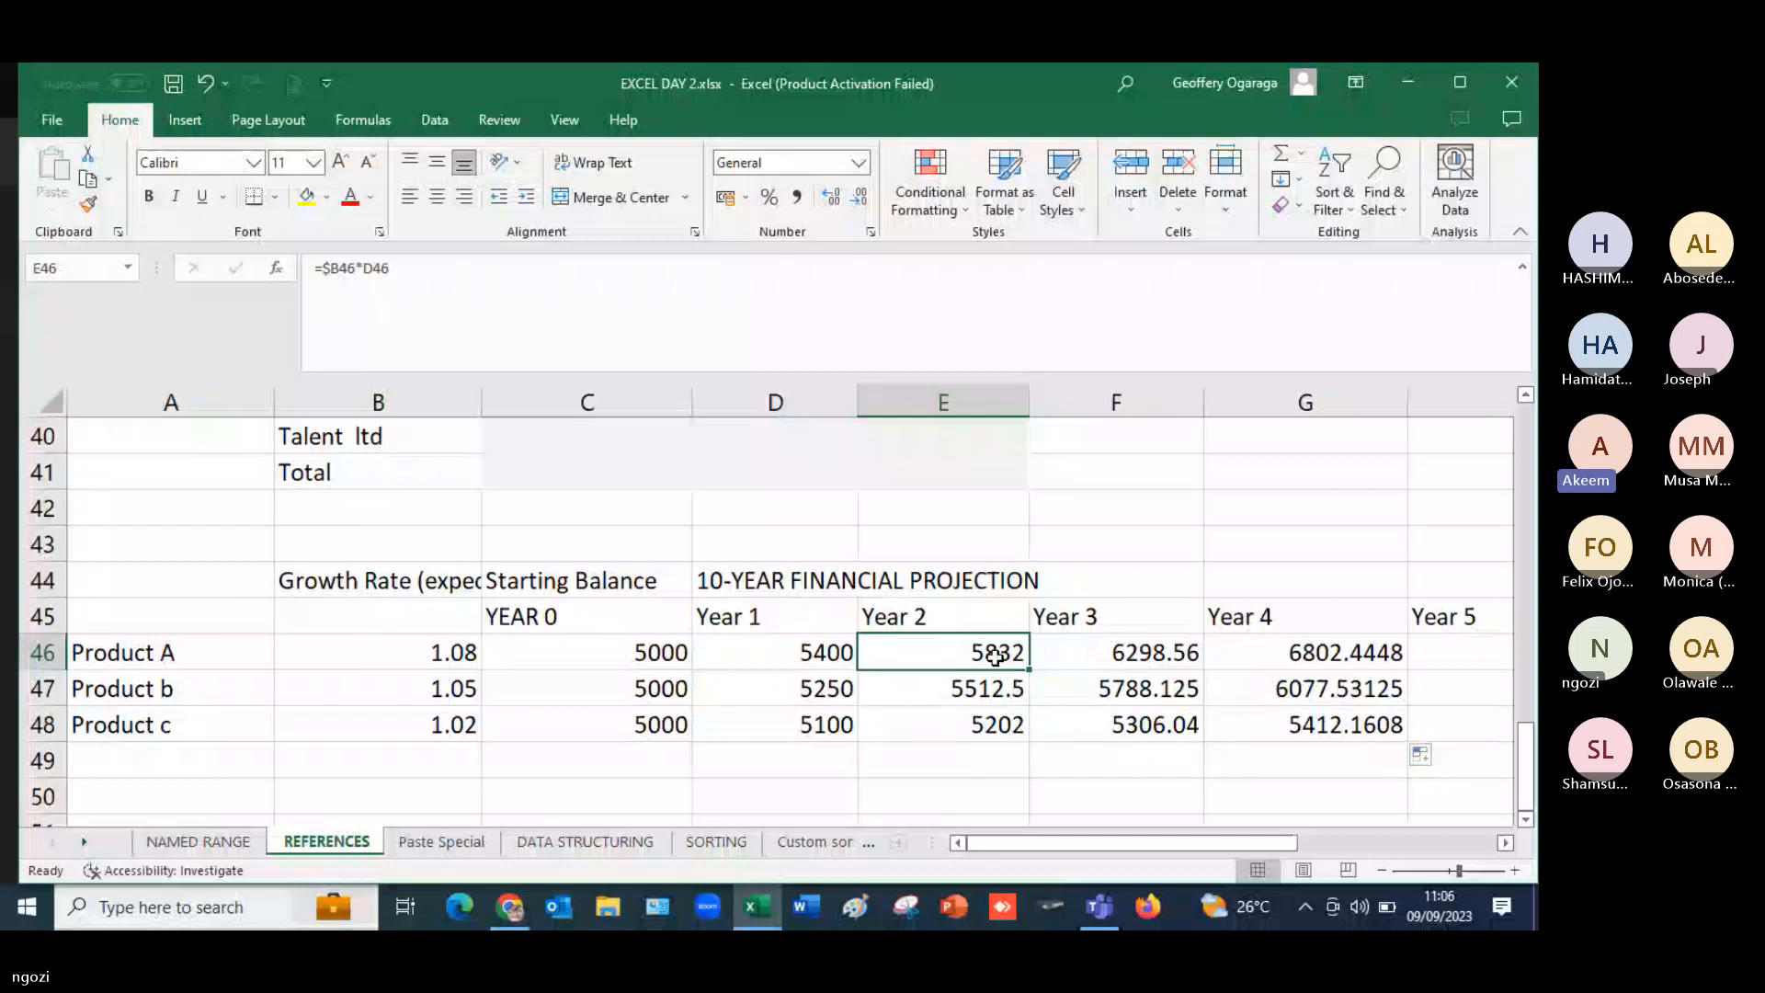
double_click(995, 654)
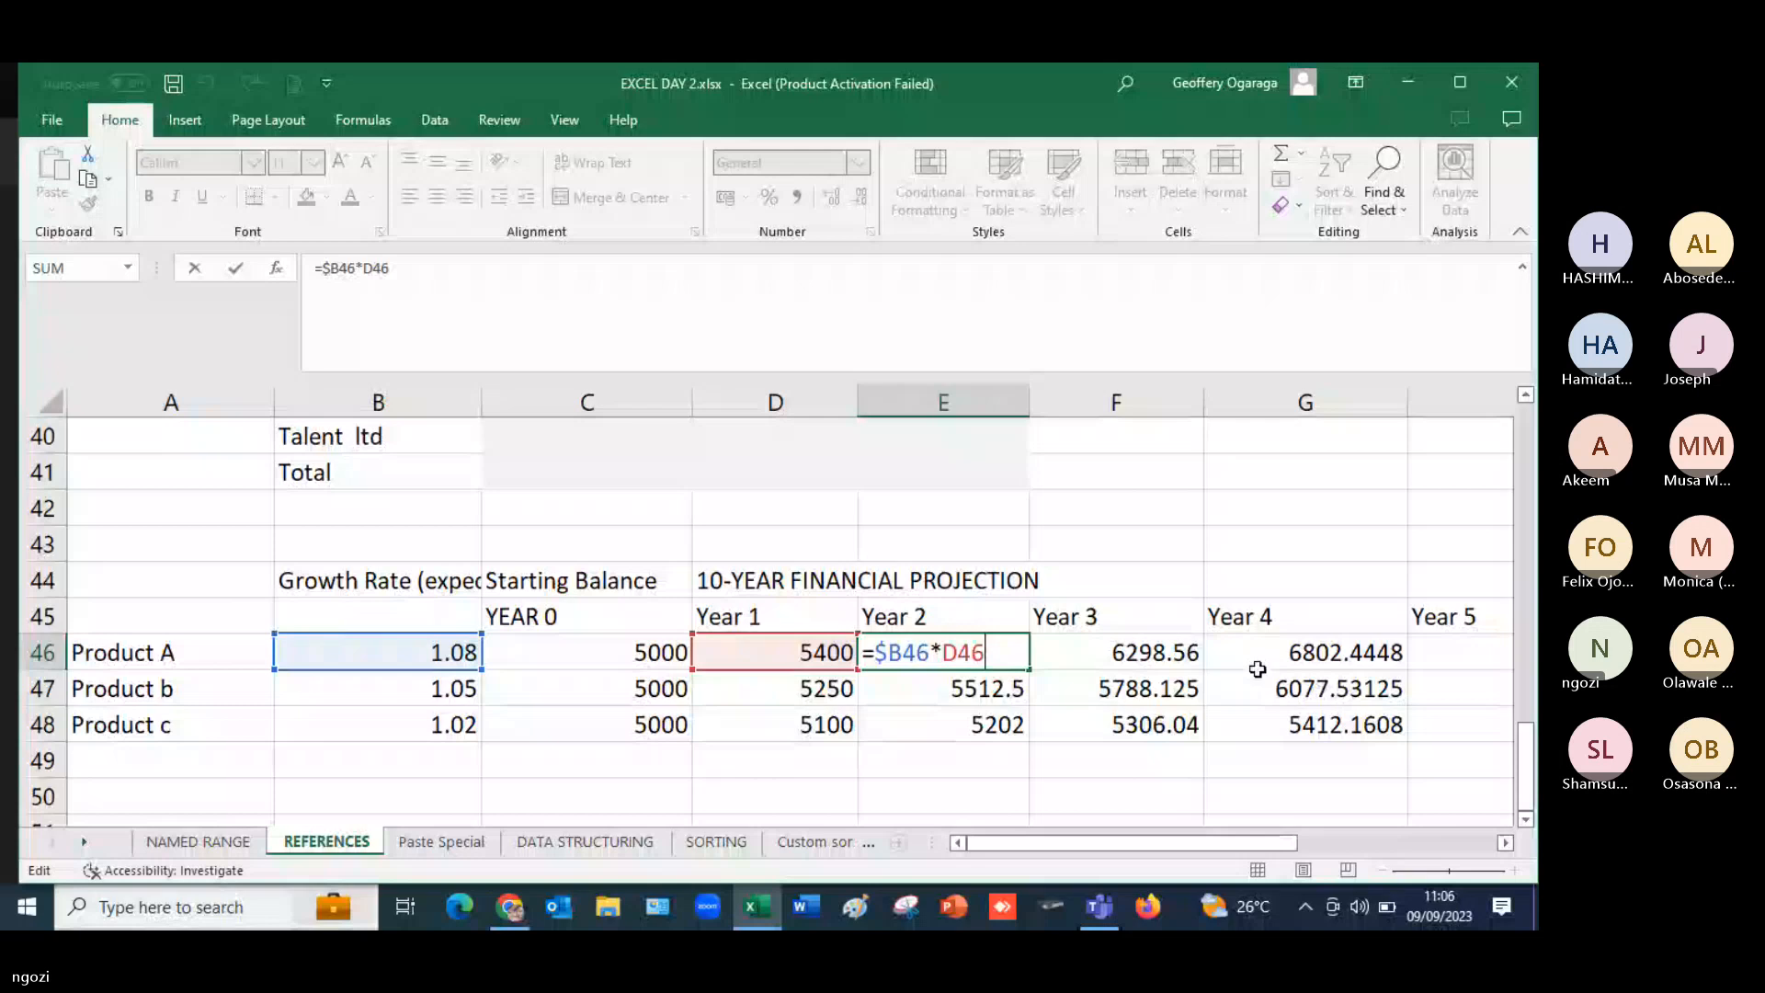
double_click(1302, 654)
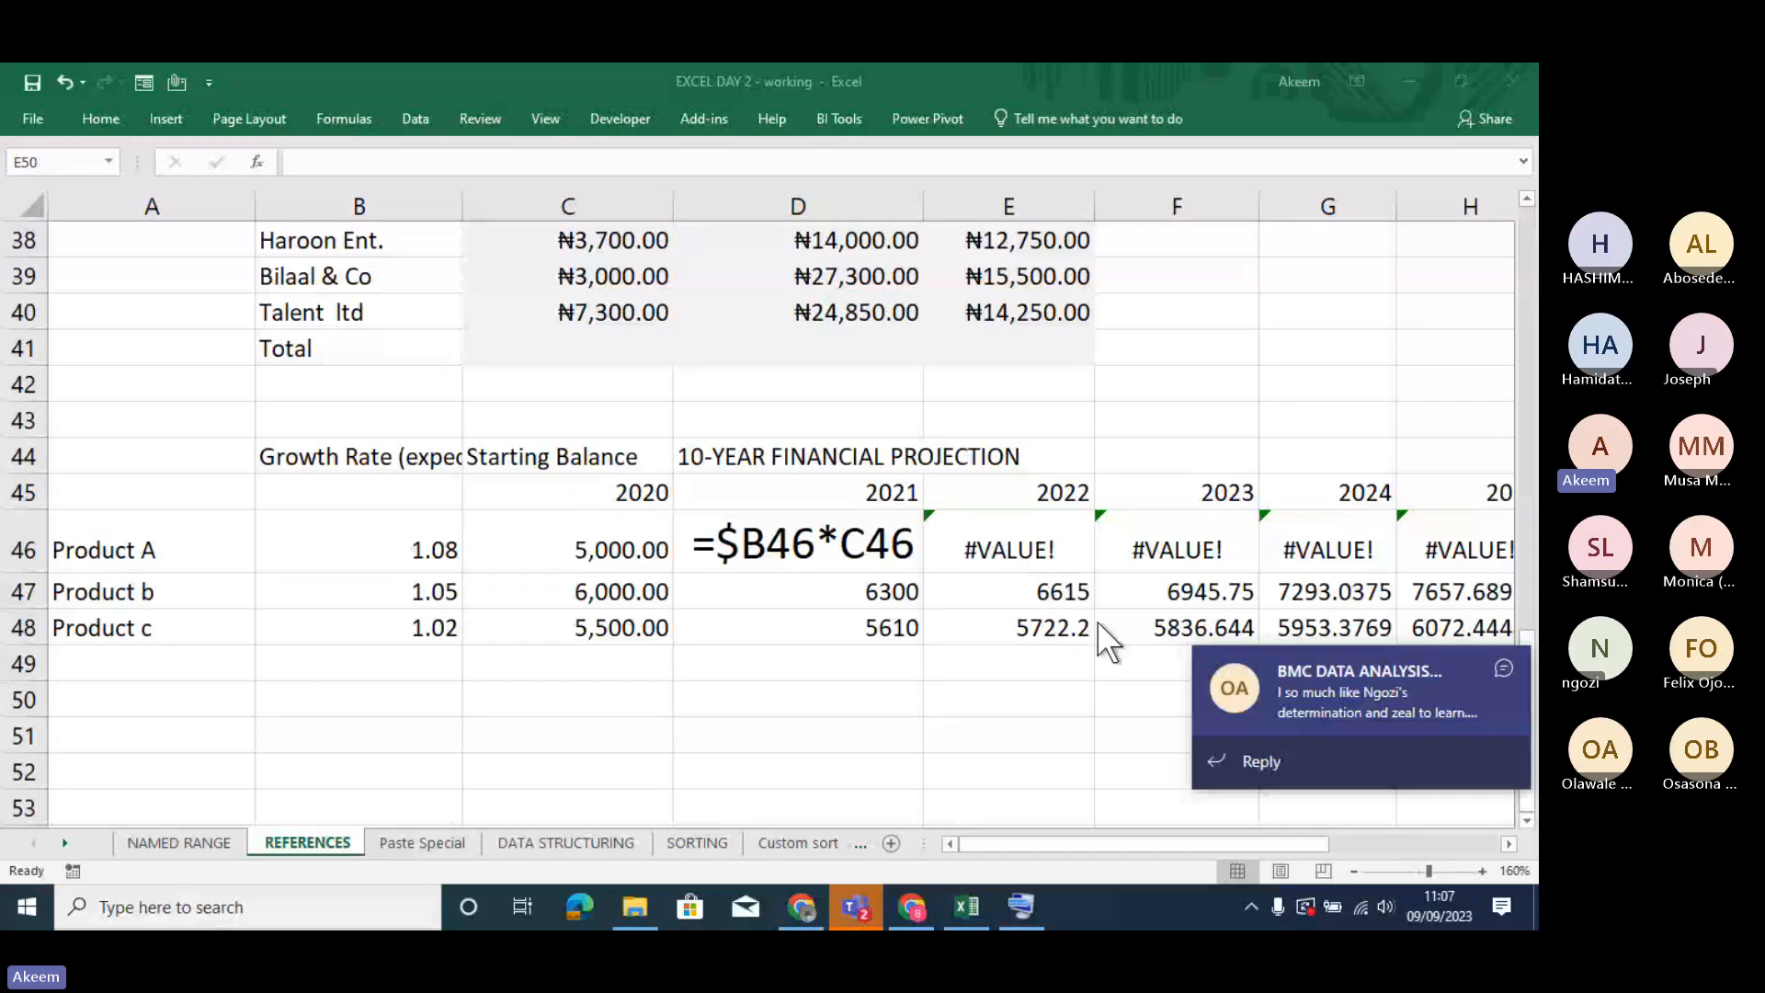
- Dismiss the chat notification covering the worksheet and return to the projection table
left_click(1449, 579)
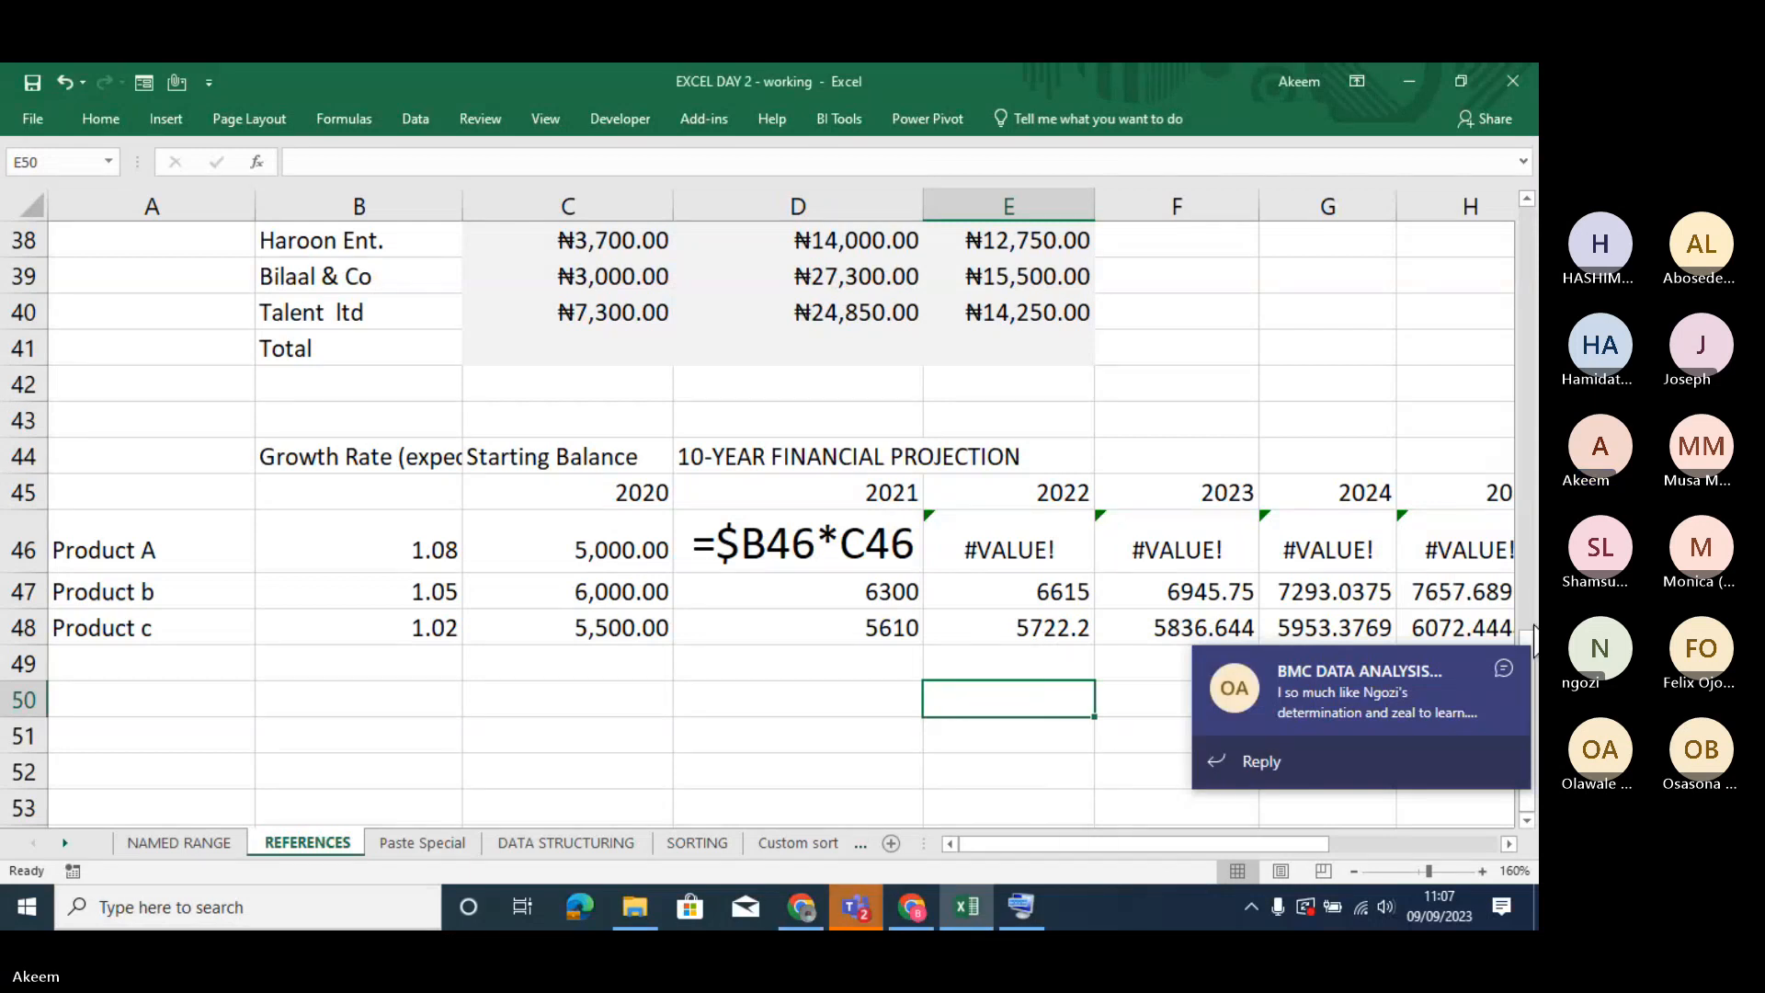
mouse_move(1494, 677)
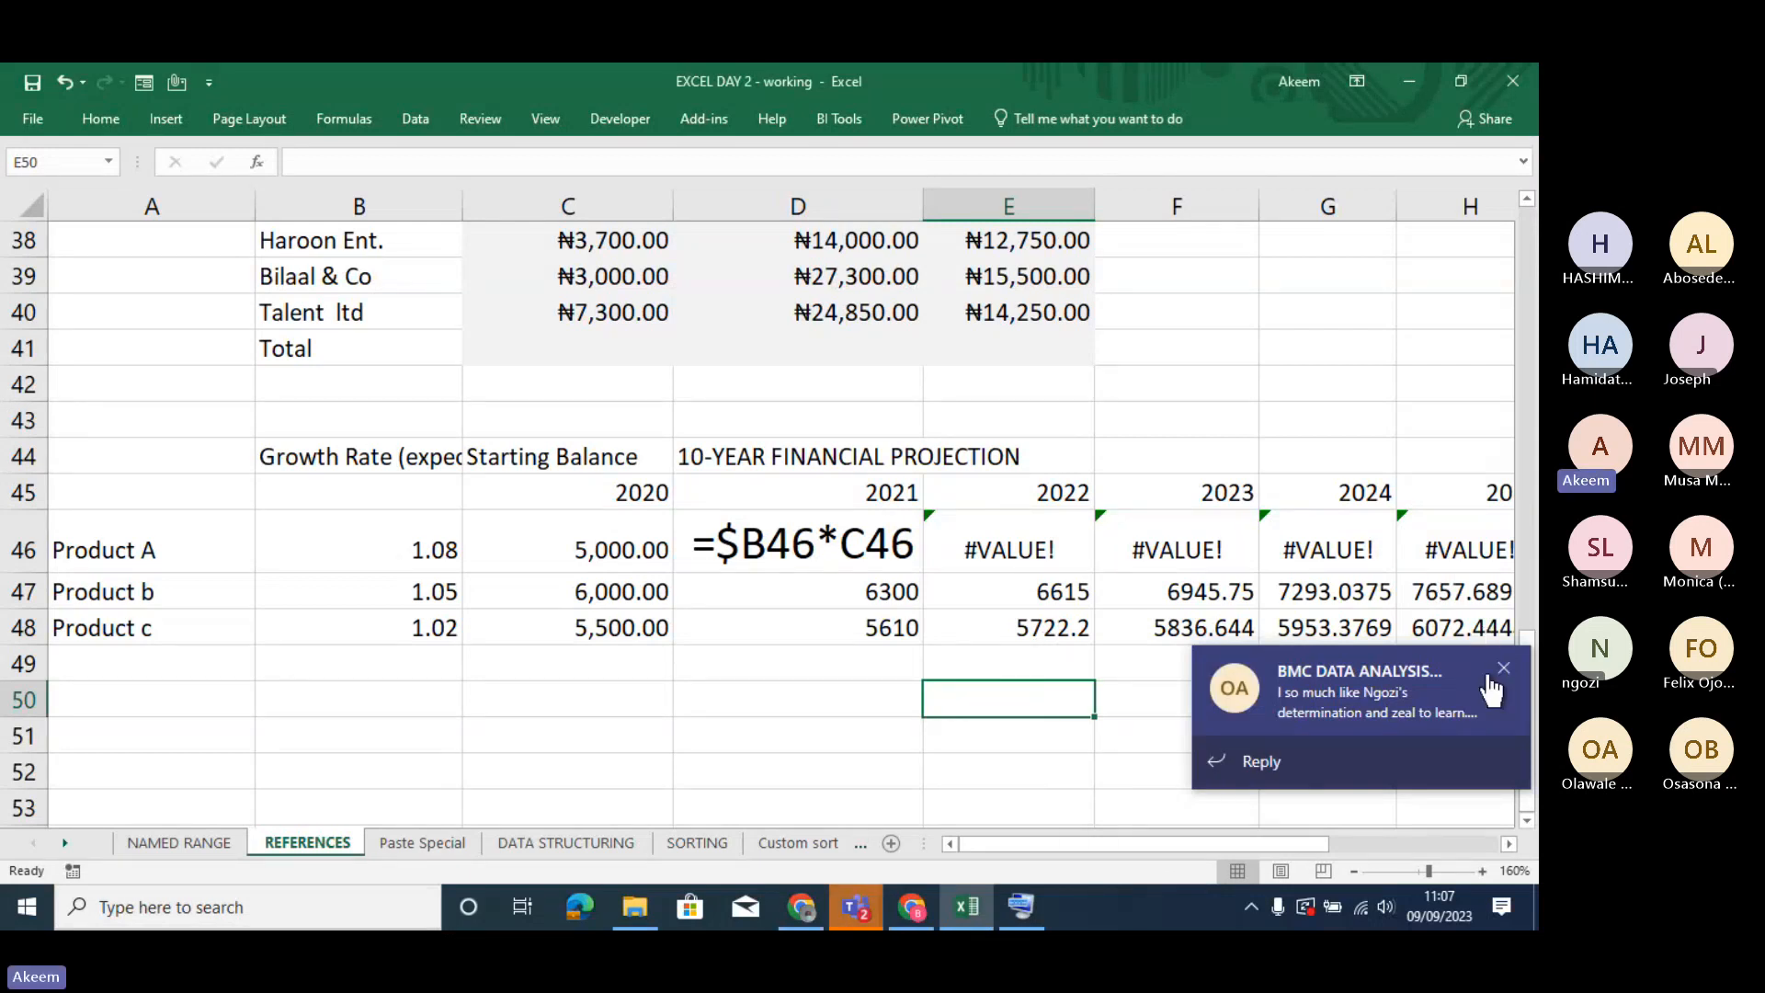
left_click(1502, 669)
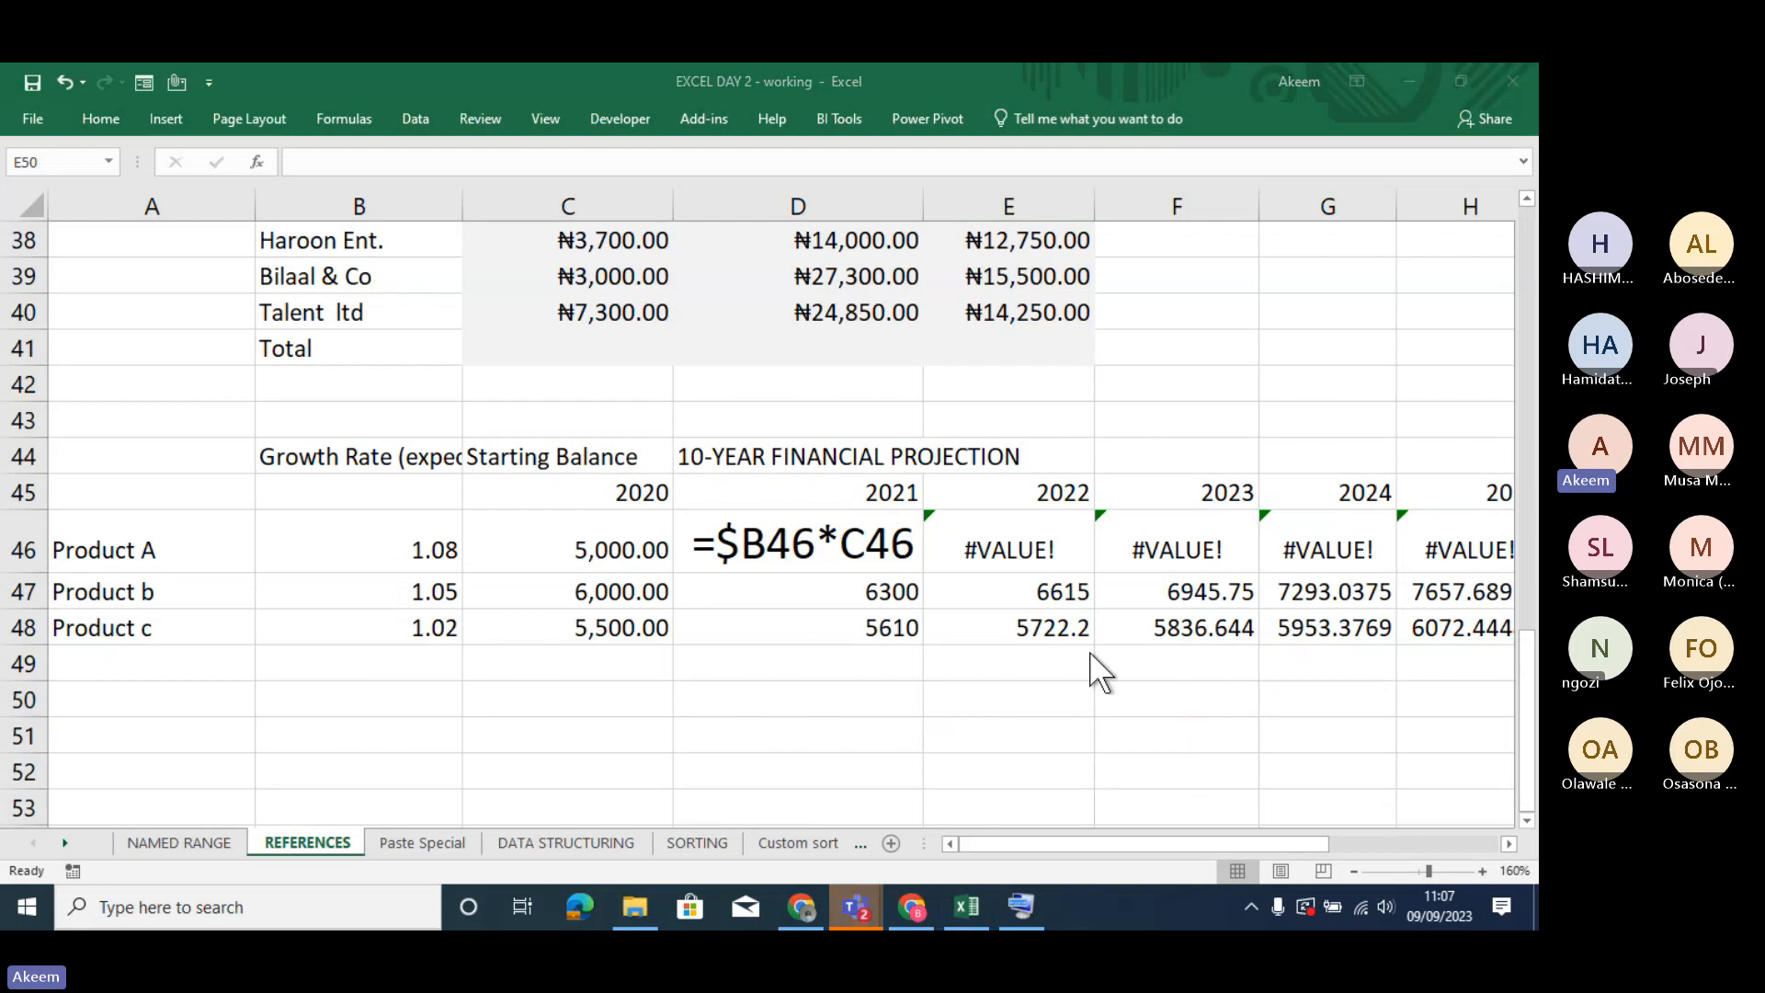
left_click(1090, 655)
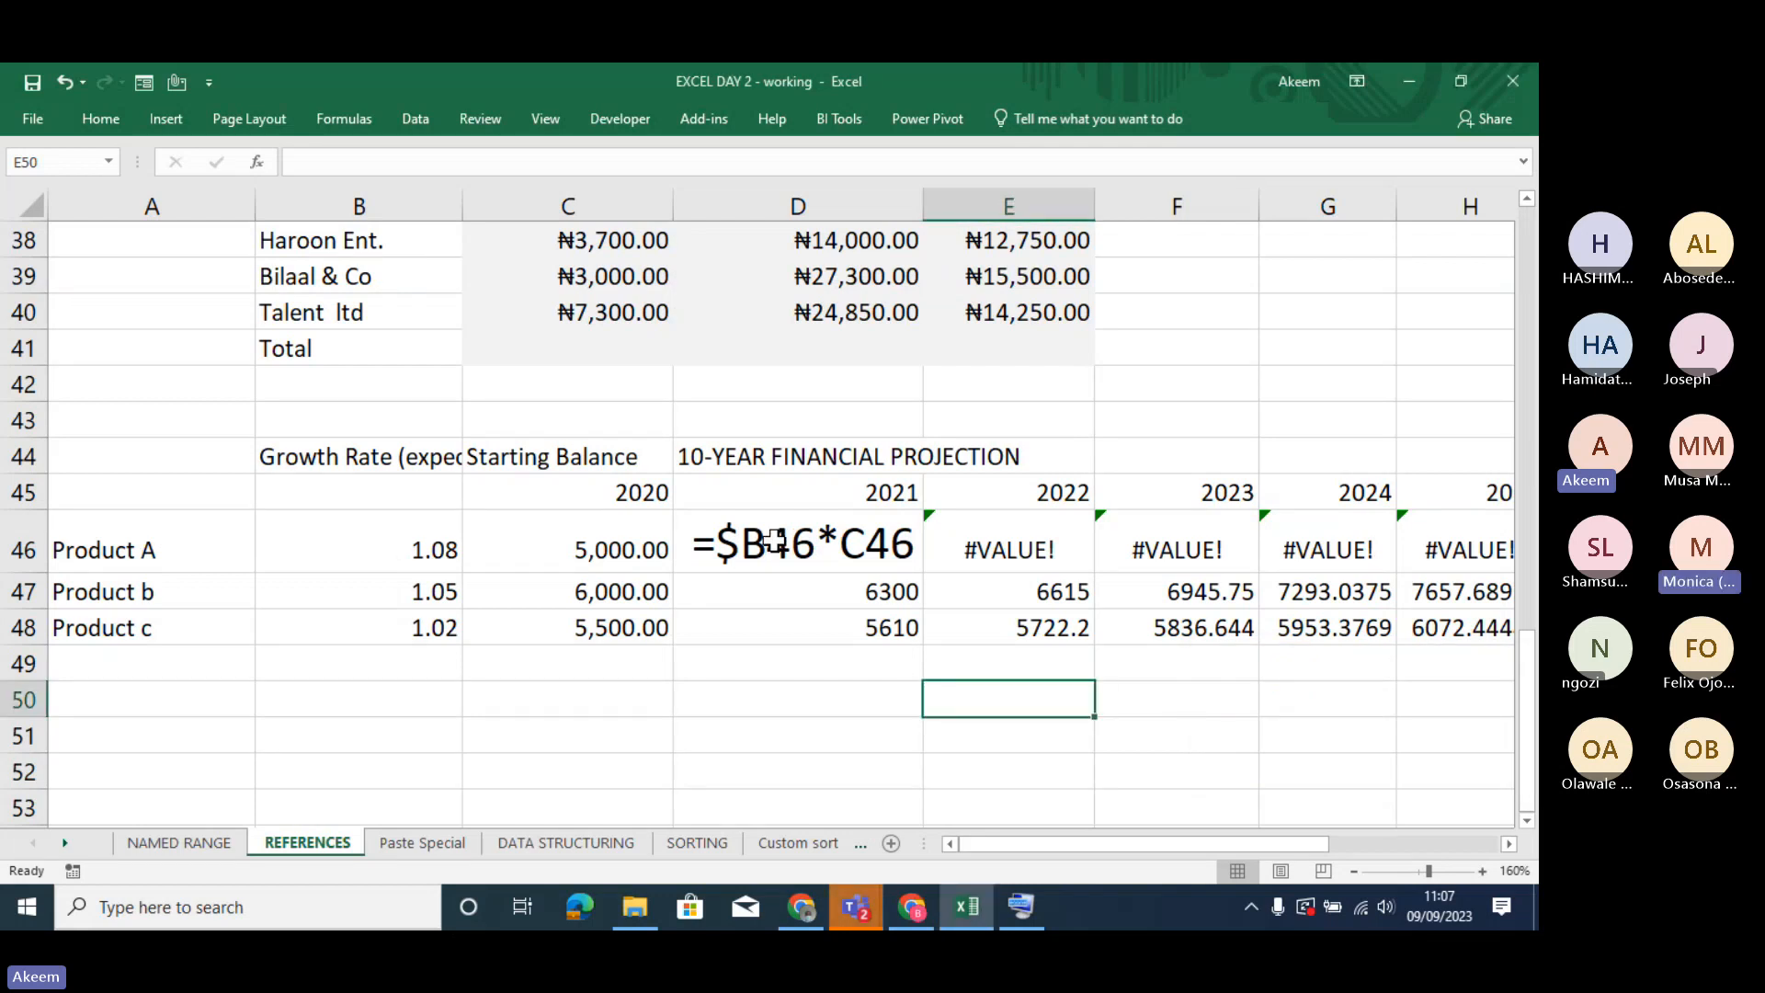
- Review the projection formula in D46, and revisit the absolute reference example's single Rate value in C6
left_click(775, 543)
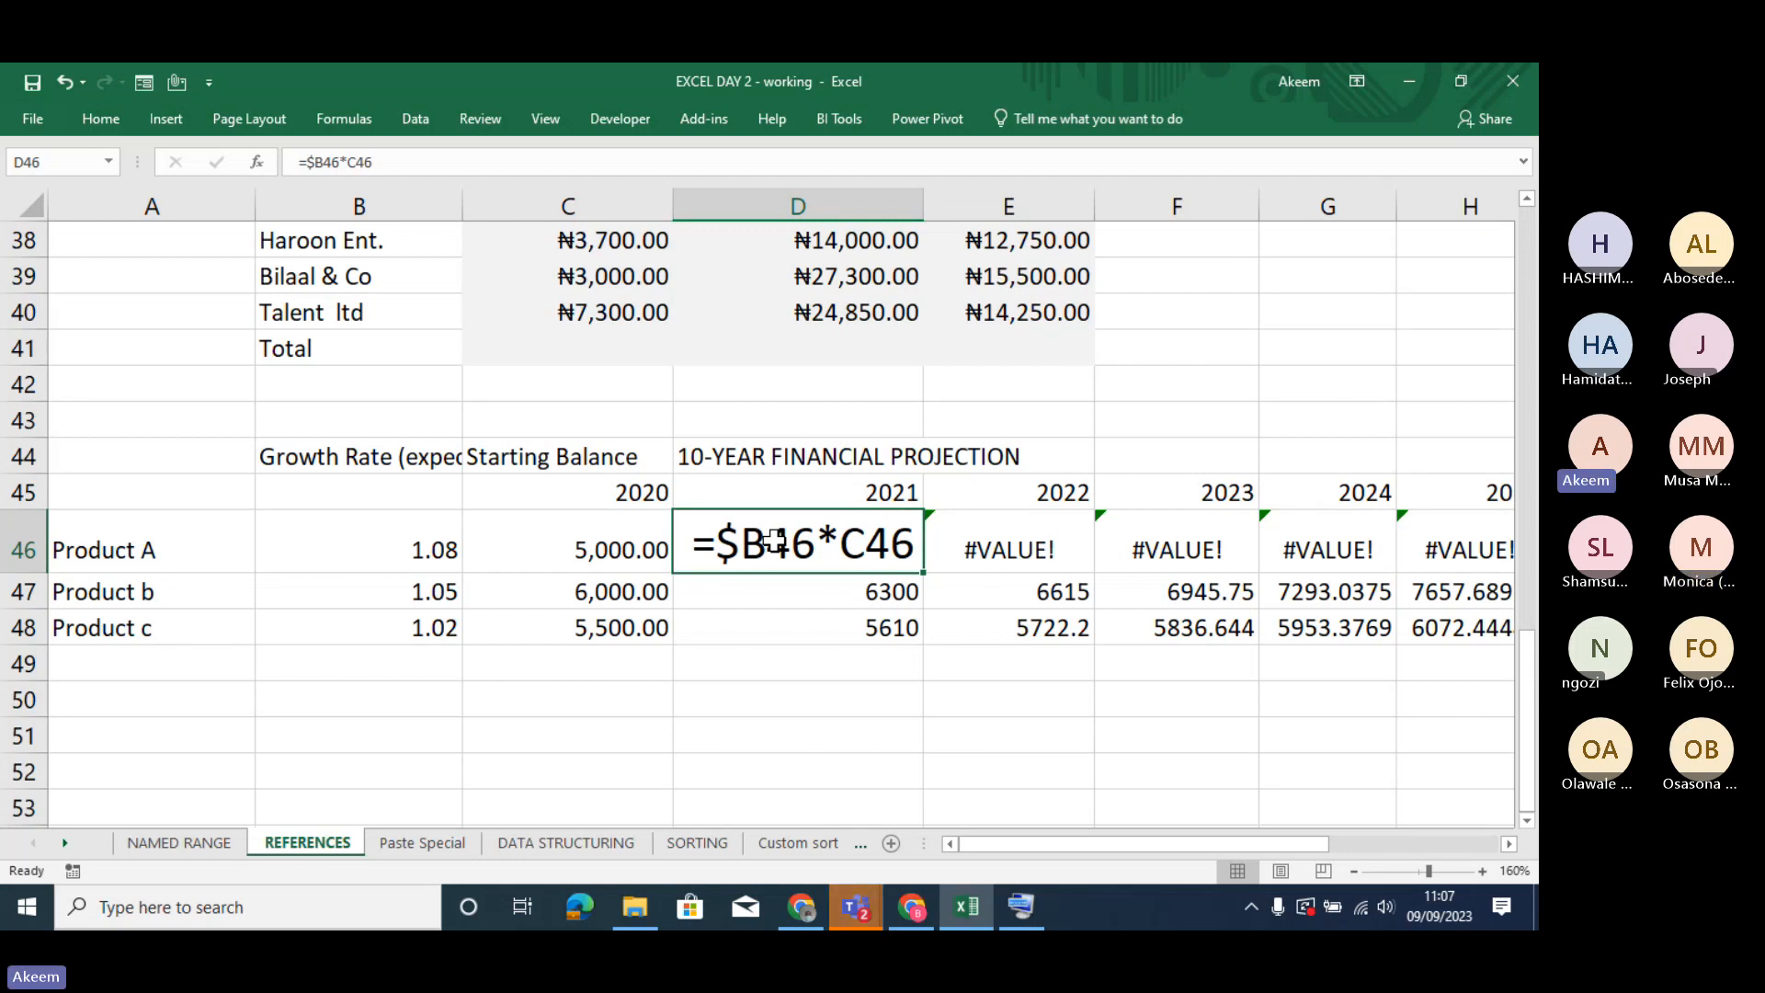
key("Up")
key("Up")
key("Up")
key("Up")
key("Up")
key("Up")
key("Up")
key("Up")
key("Up")
key("Up")
key("Up")
key("Up")
key("Up")
key("Up")
key("Up")
key("Up")
key("Up")
key("Up")
key("Up")
key("Up")
key("Up")
key("Up")
key("Up")
key("Up")
key("Up")
key("Up")
key("Up")
key("Up")
key("Up")
key("Up")
key("Up")
key("Up")
key("Up")
key("Up")
key("Up")
key("Up")
key("Up")
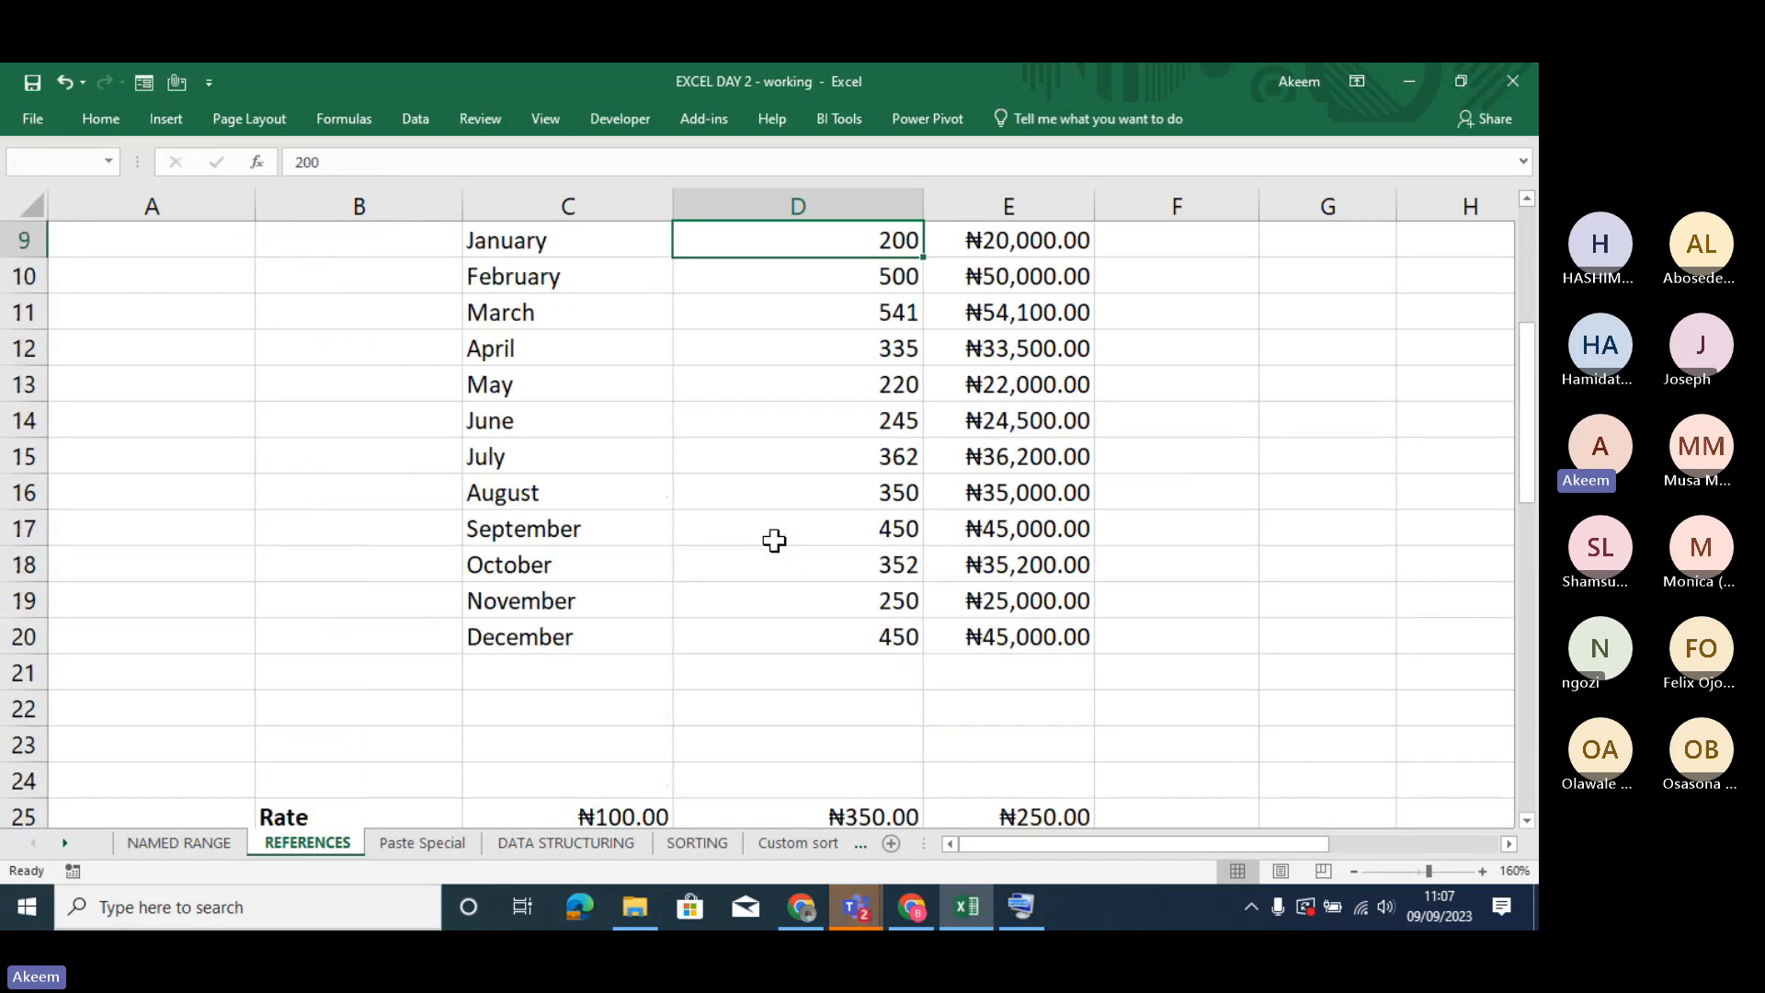
key("Up")
key("Up")
key("Up")
key("Up")
key("Up")
key("Up")
key("Up")
key("Up")
left_click(609, 416)
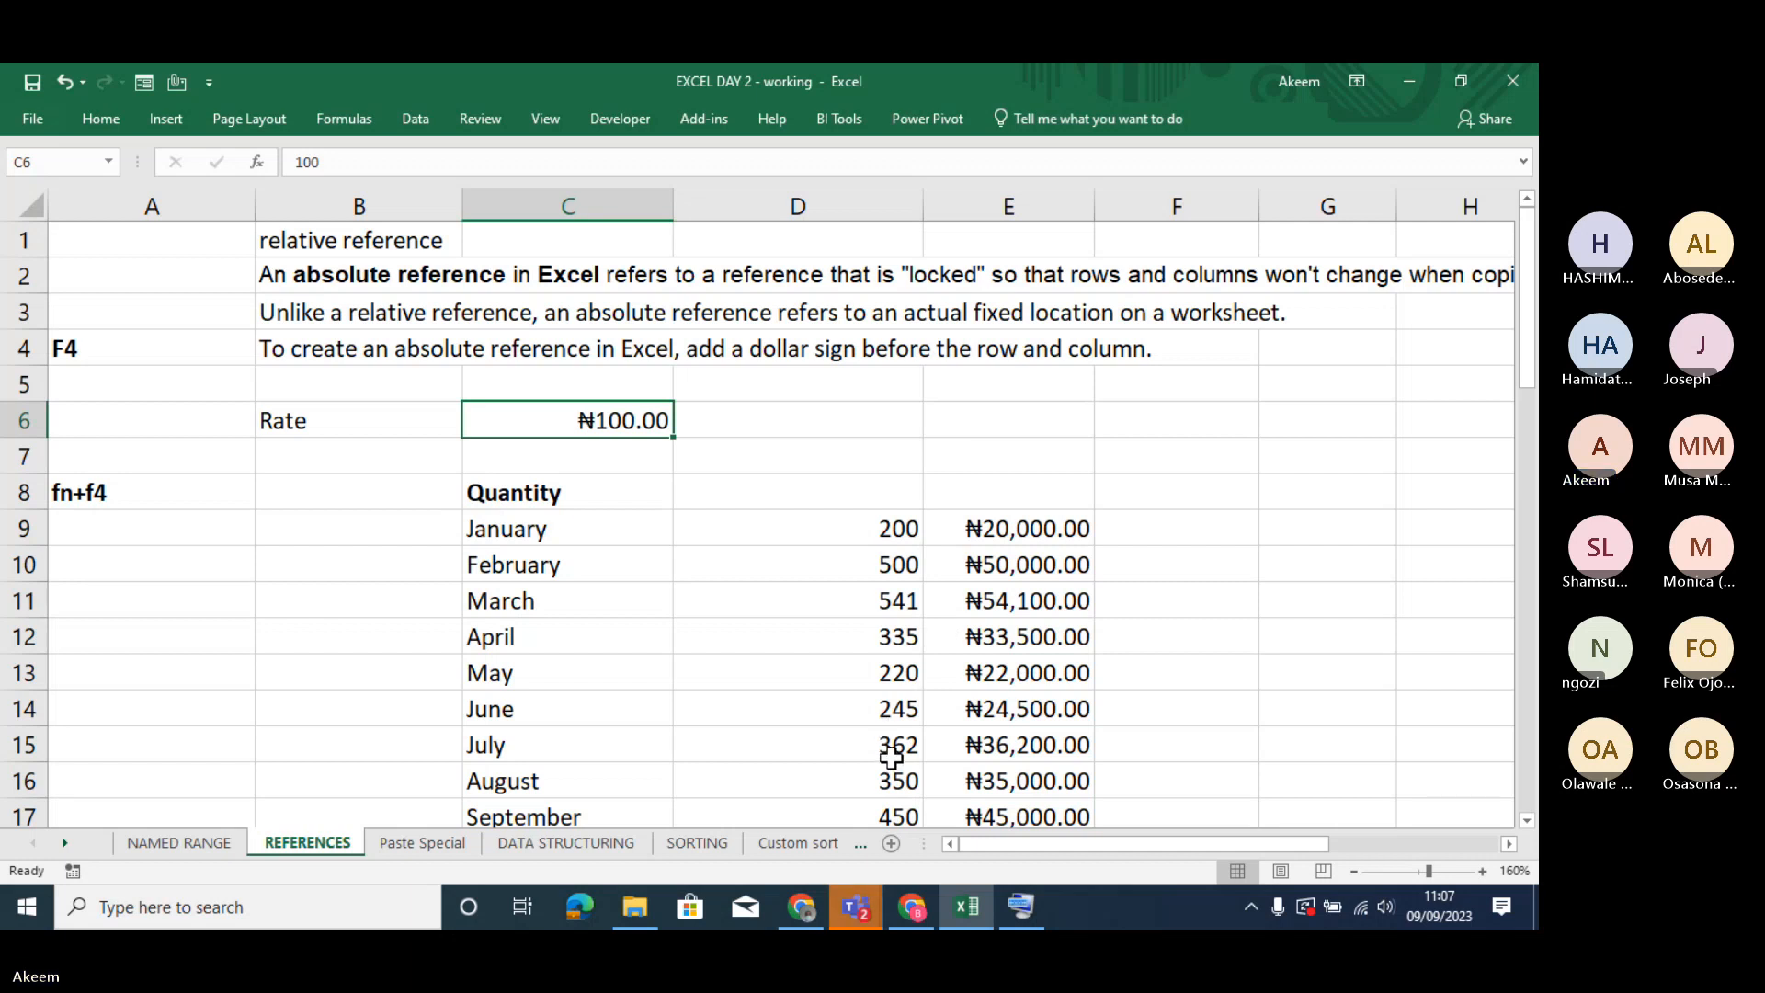
- Examine the mixed reference example's separate rates for Nose Mask, Dettol and Hand Sanitizer in C25:E25
left_click(880, 715)
key("Down")
key("Down")
key("Down")
key("Down")
key("Down")
key("Down")
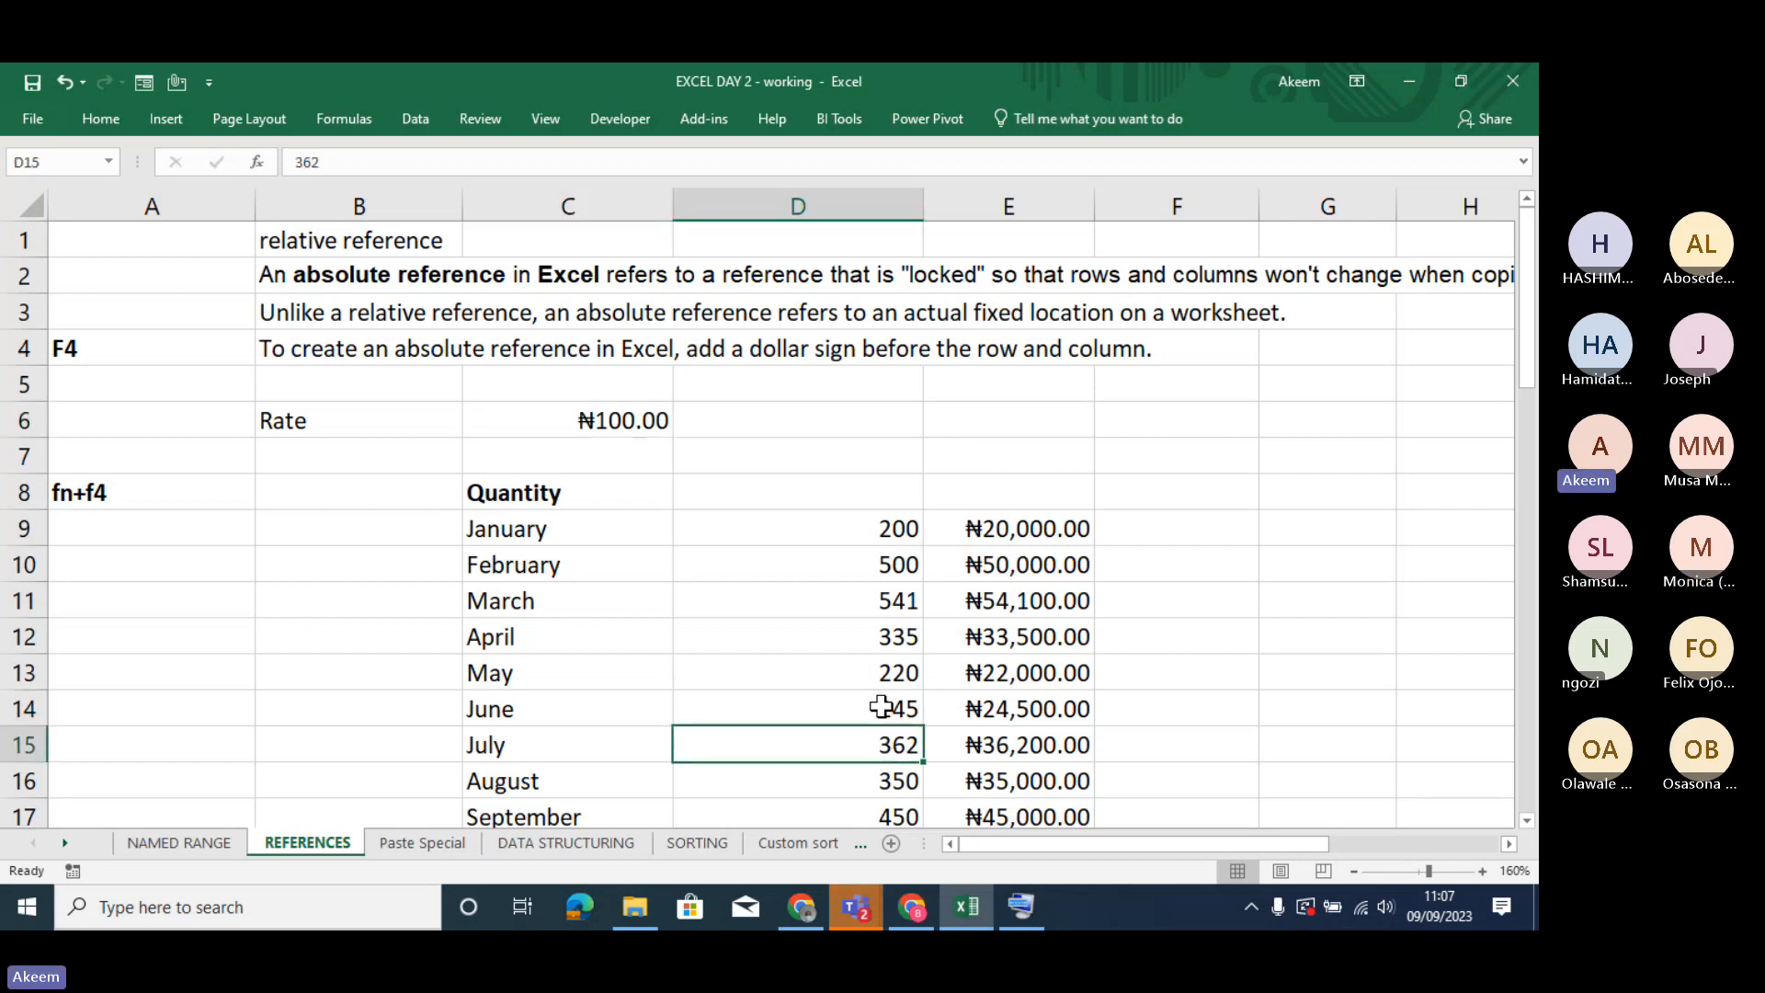
key("Down")
key("Down")
key("Down")
key("Down")
key("Down")
key("Down")
key("Down")
key("Down")
key("Down")
key("Down")
key("Down")
key("Down")
key("Down")
key("Down")
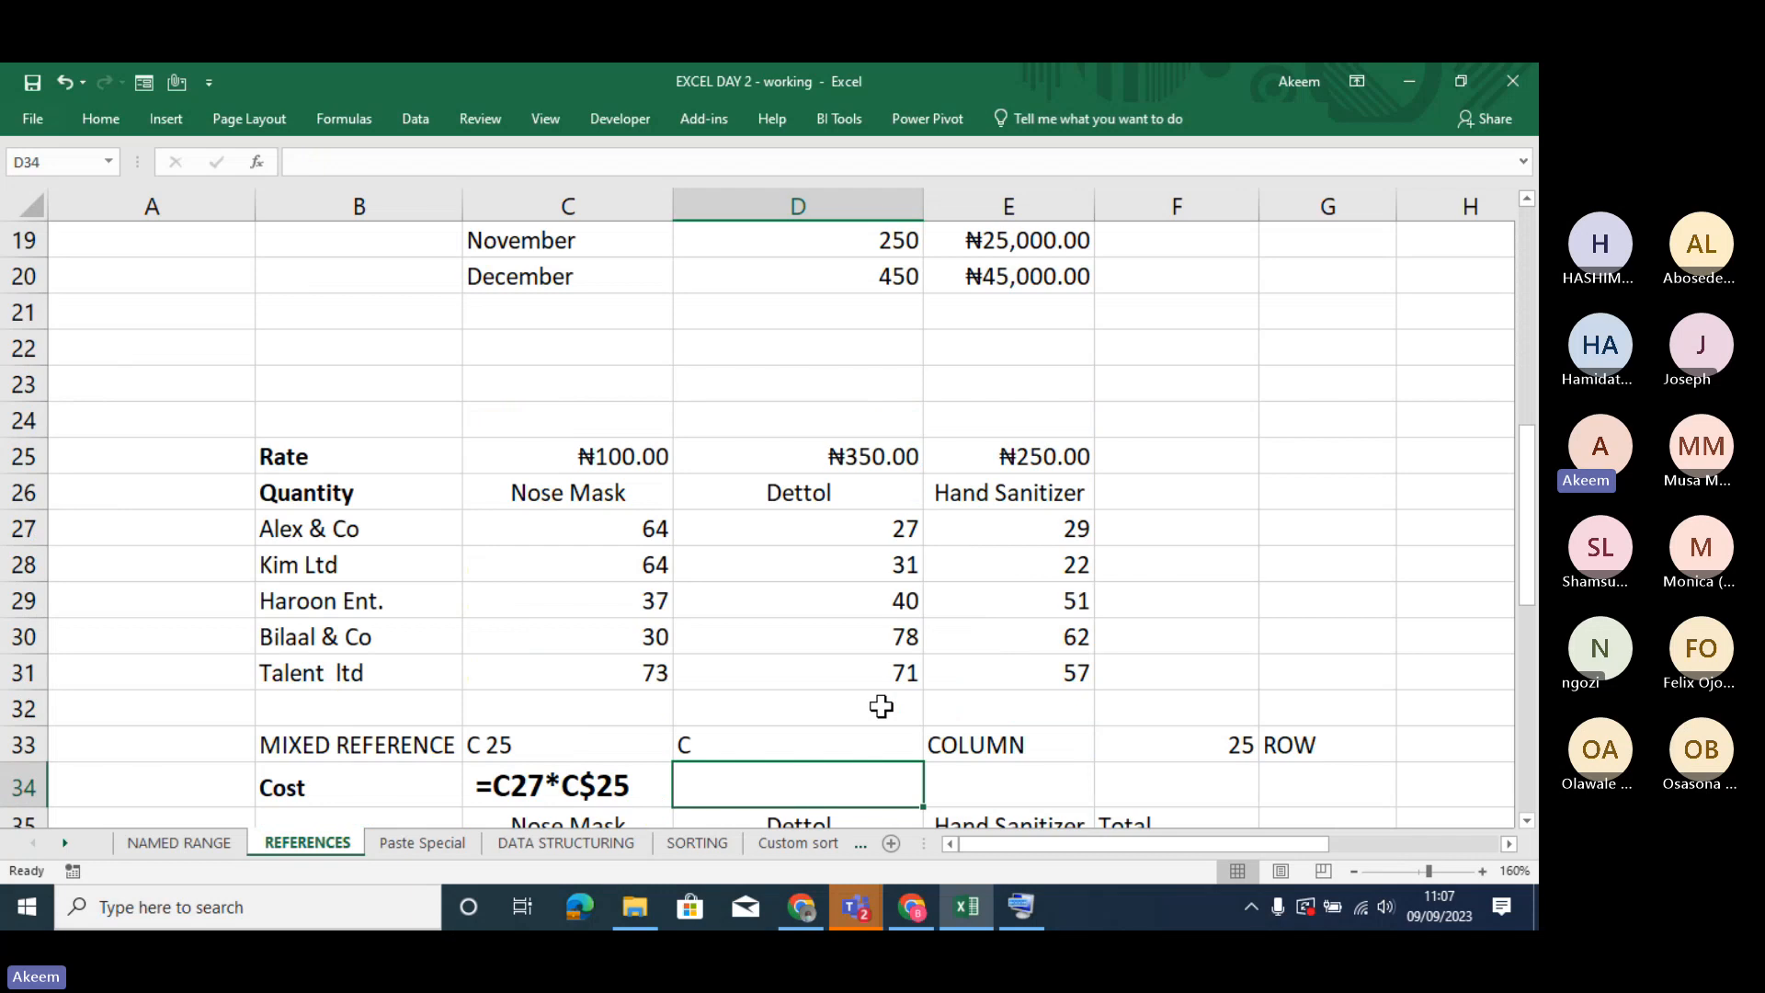
key("Down")
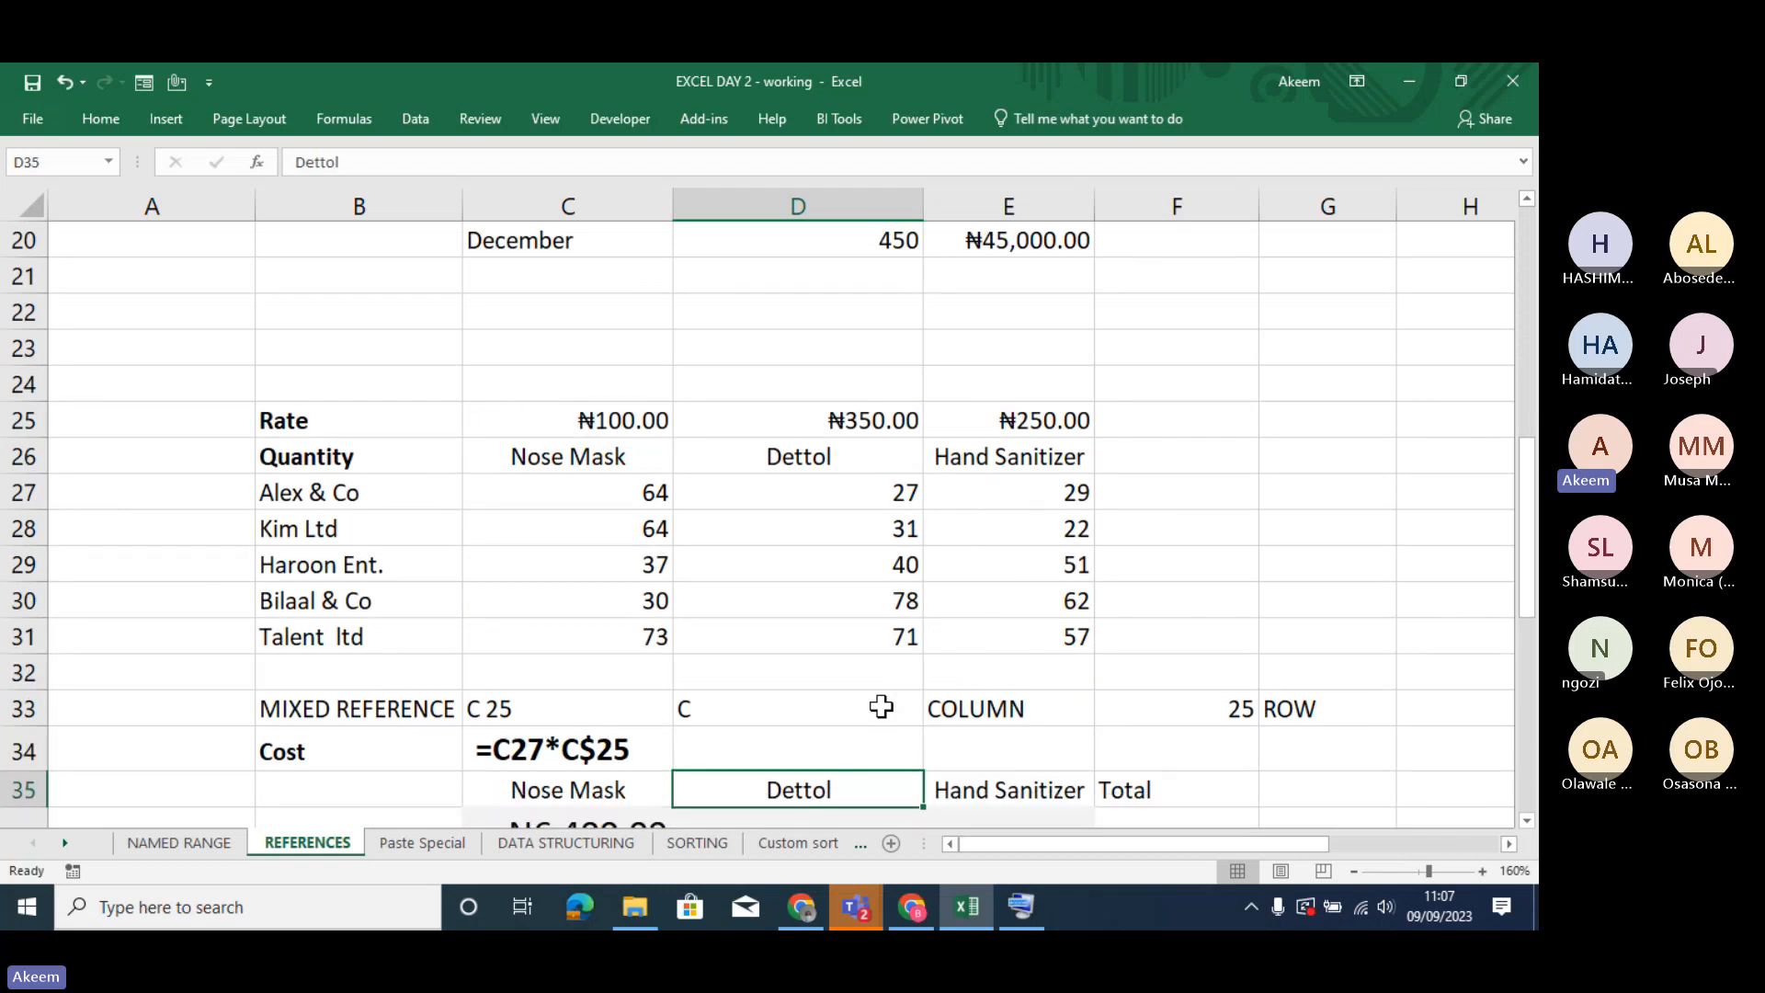
left_click(623, 421)
left_click(835, 421)
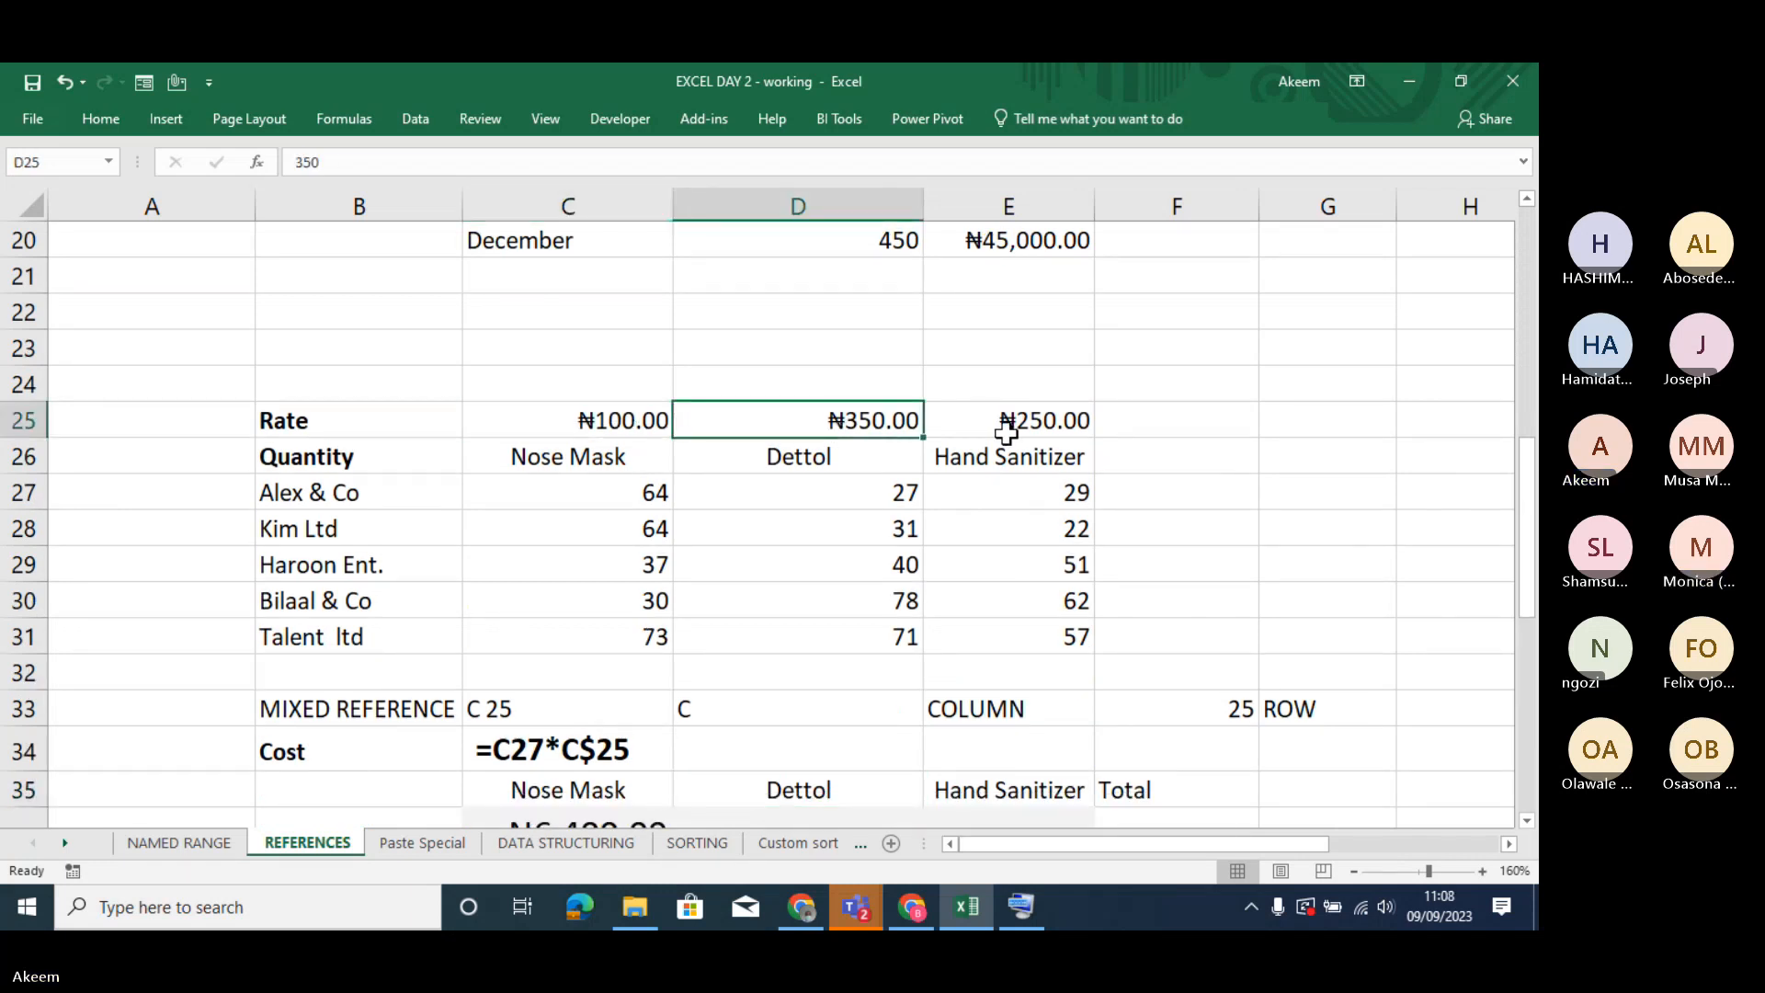
left_click(1006, 434)
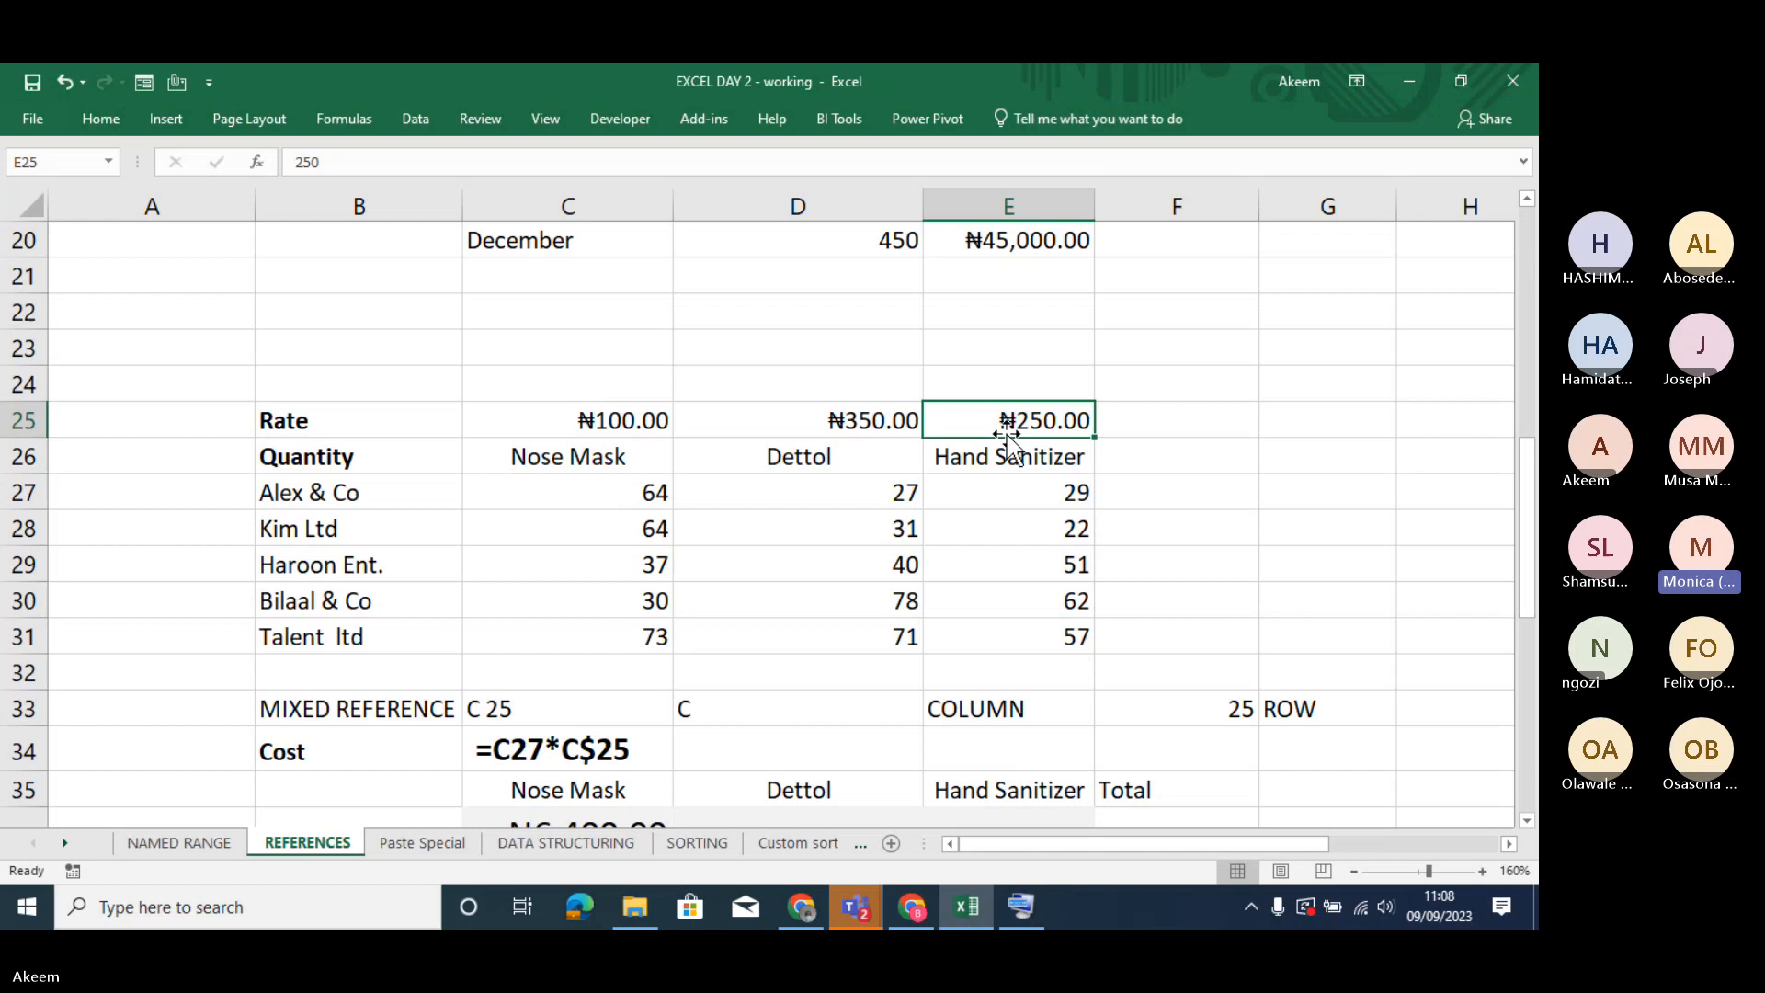
left_click(641, 414)
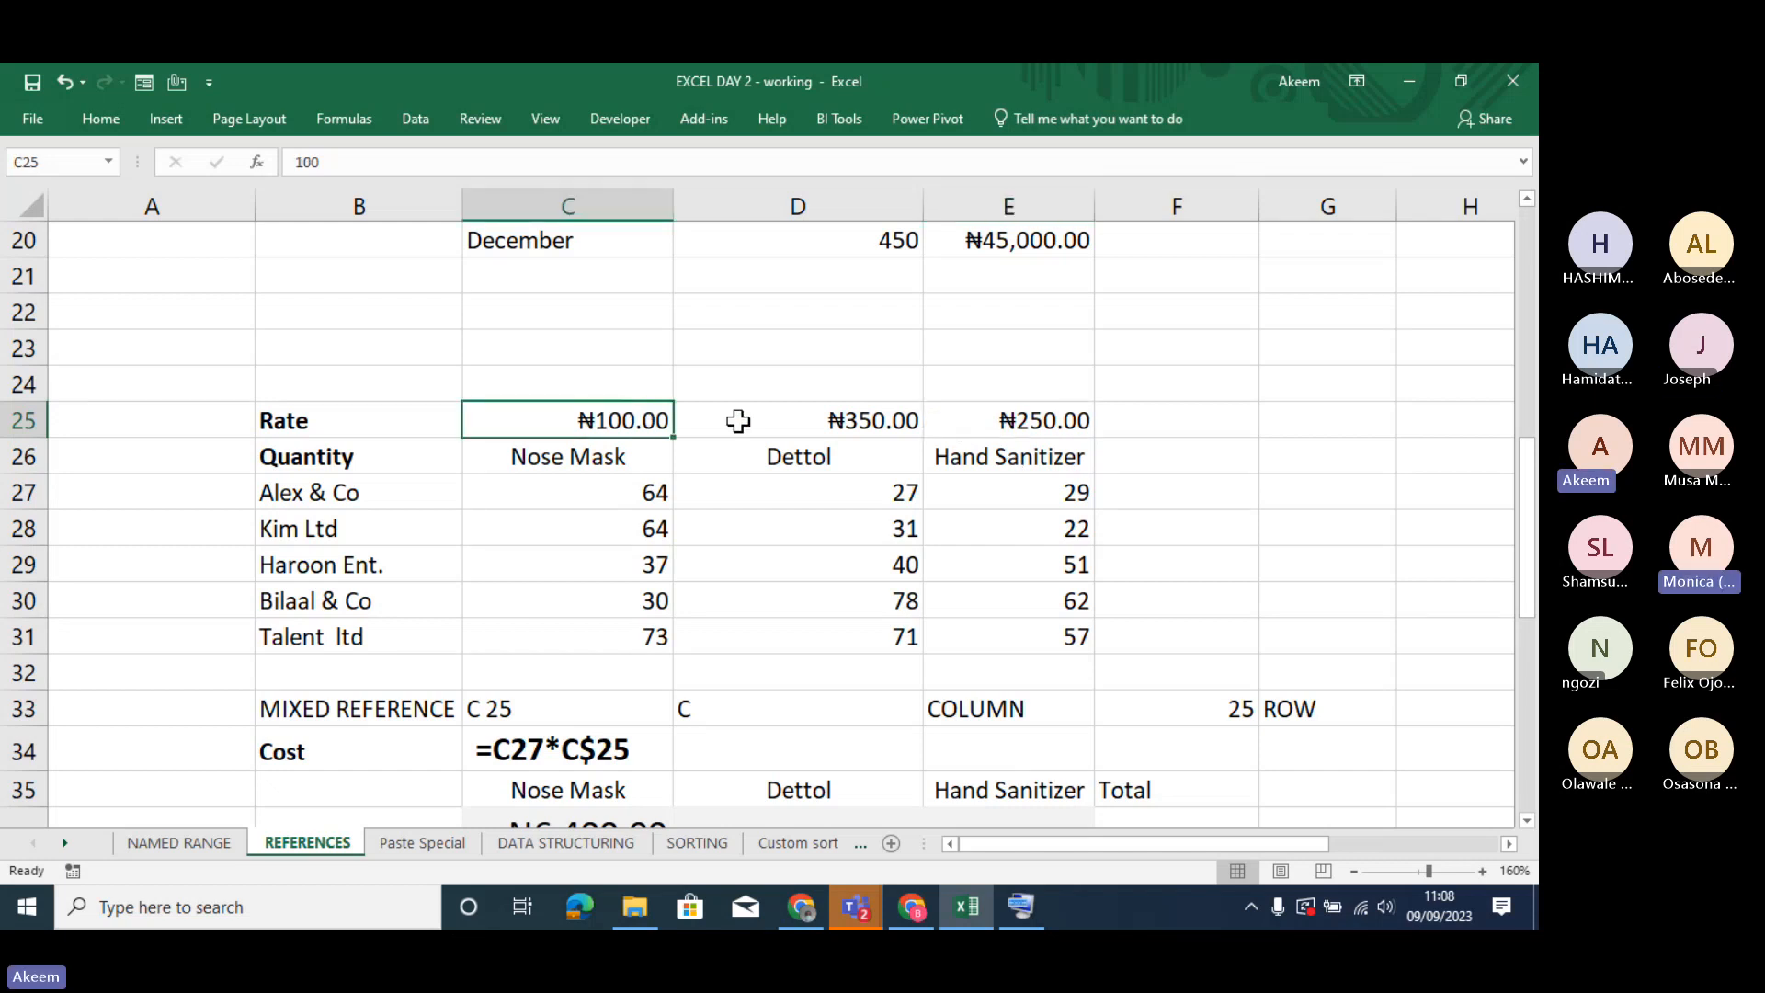
left_click(873, 421)
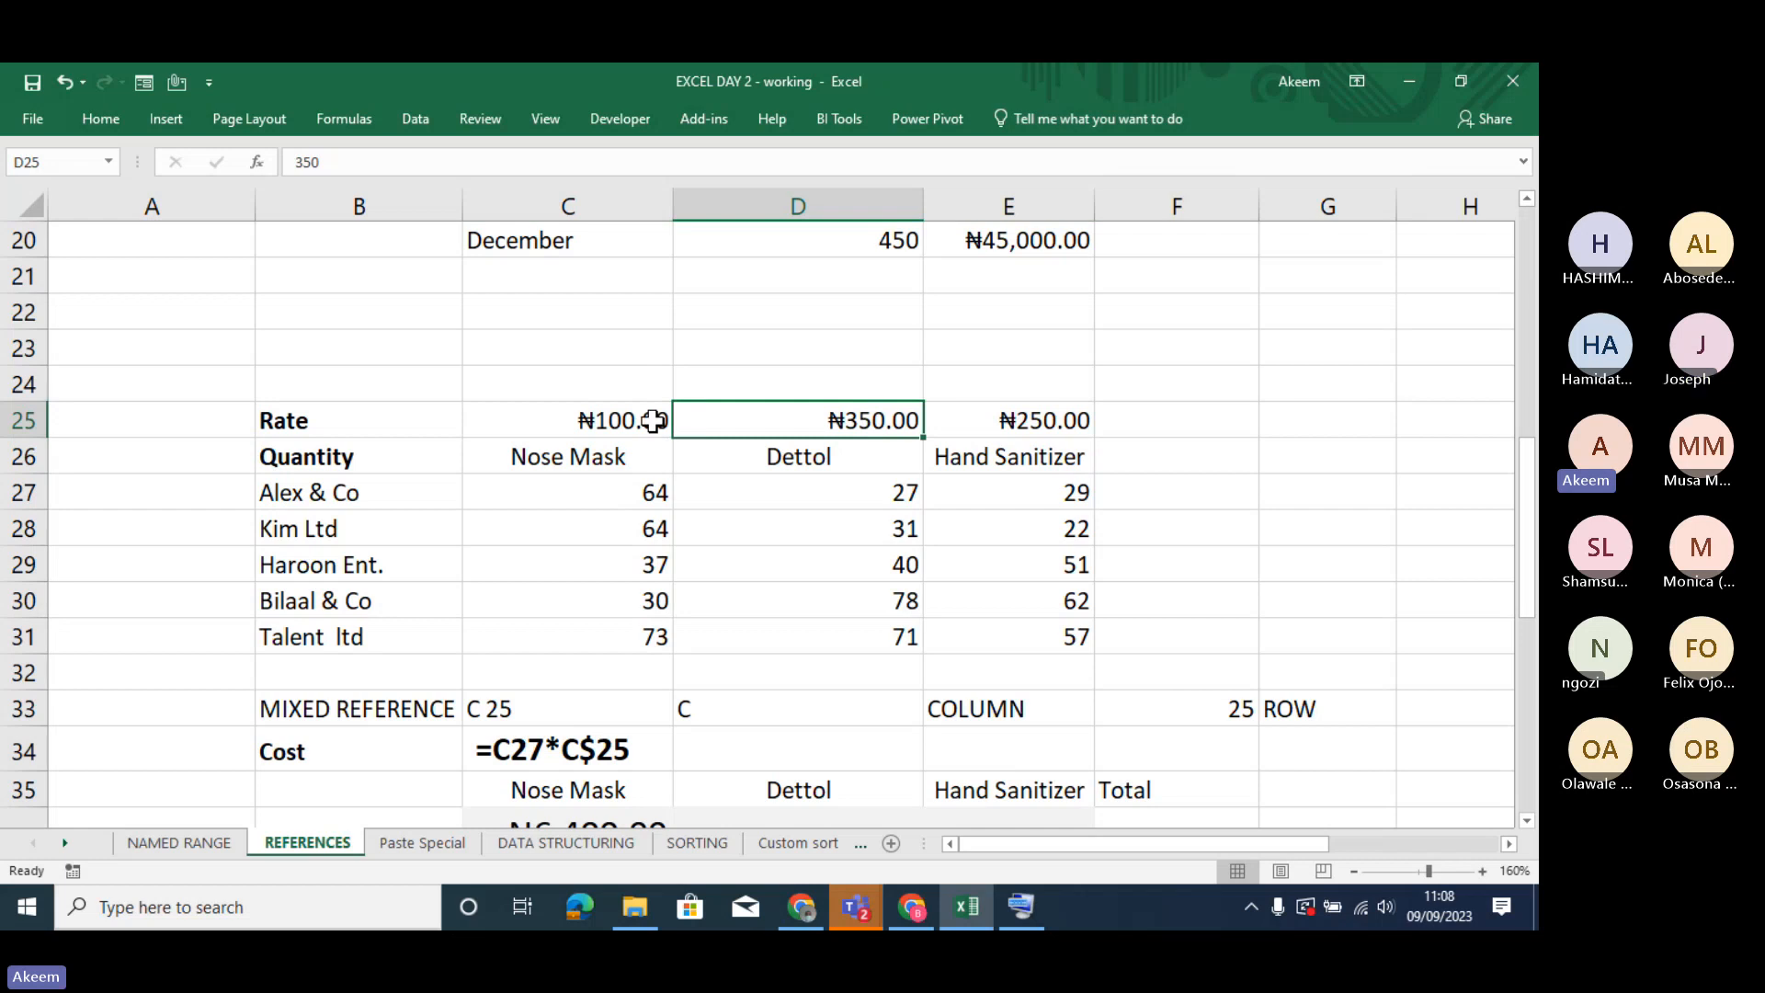
- Examine the row-locked cost formula in C34 along with the Nose Mask quantity in C27 and rate in C25 it uses
left_click(651, 492)
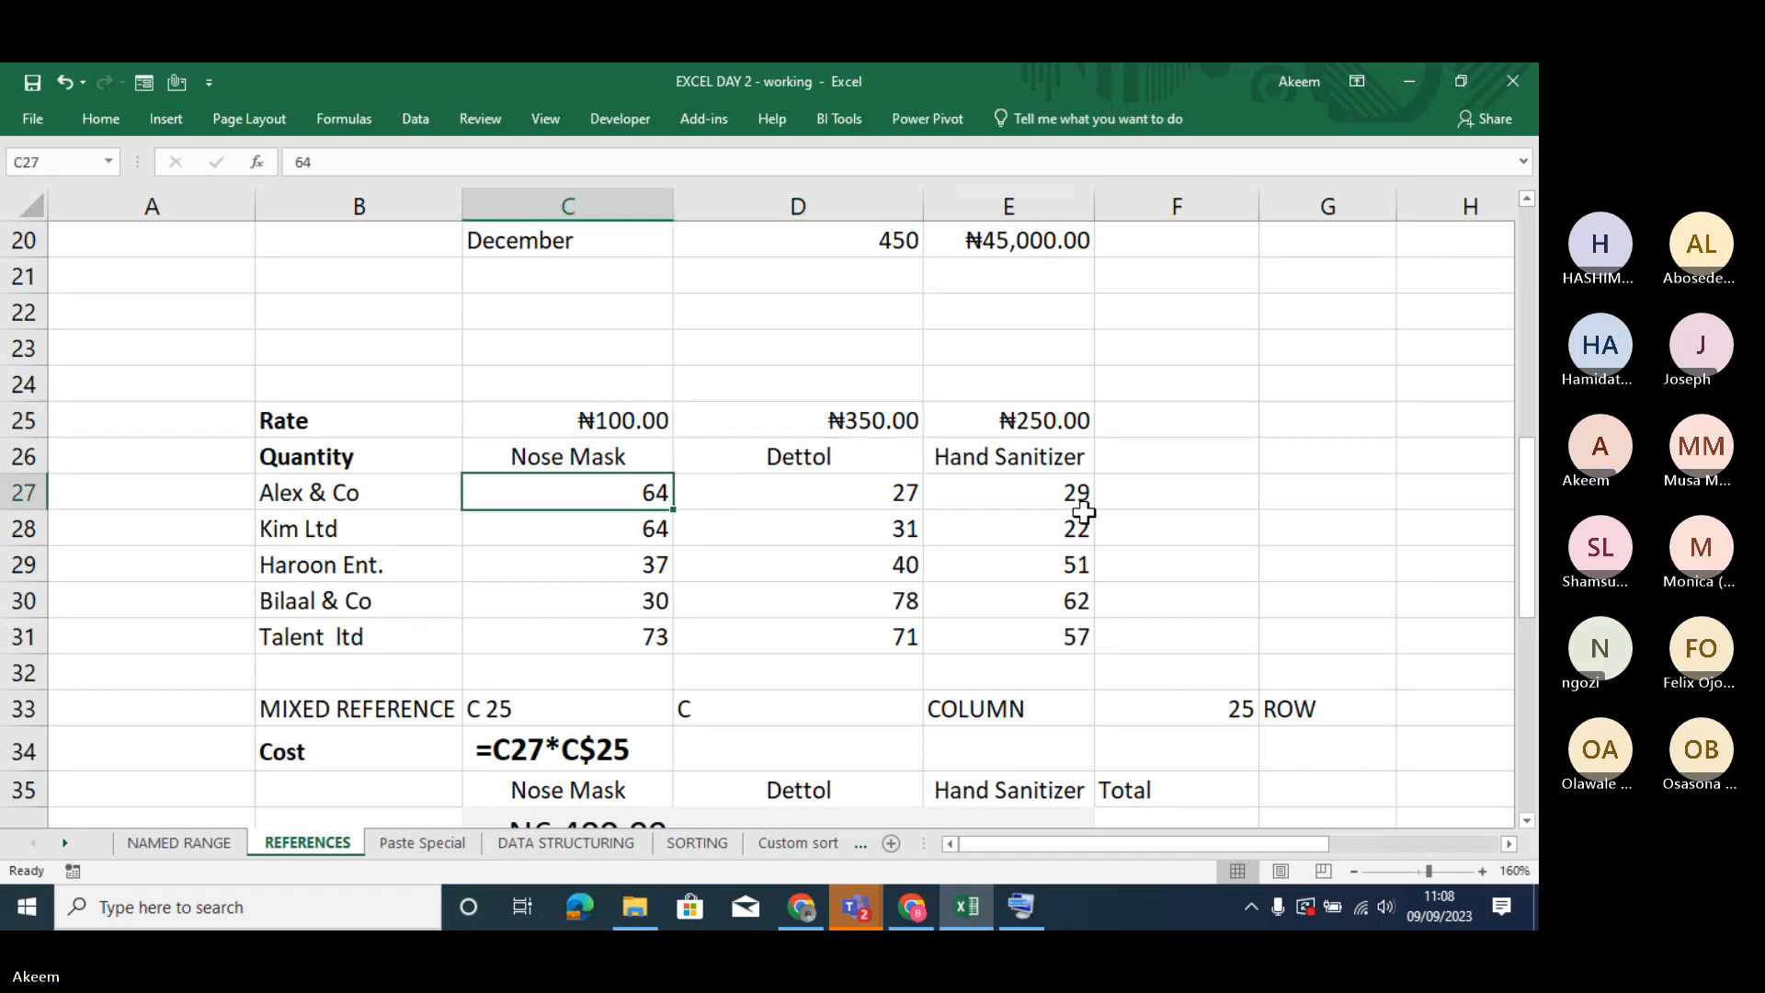
left_click(643, 415)
left_click(601, 755)
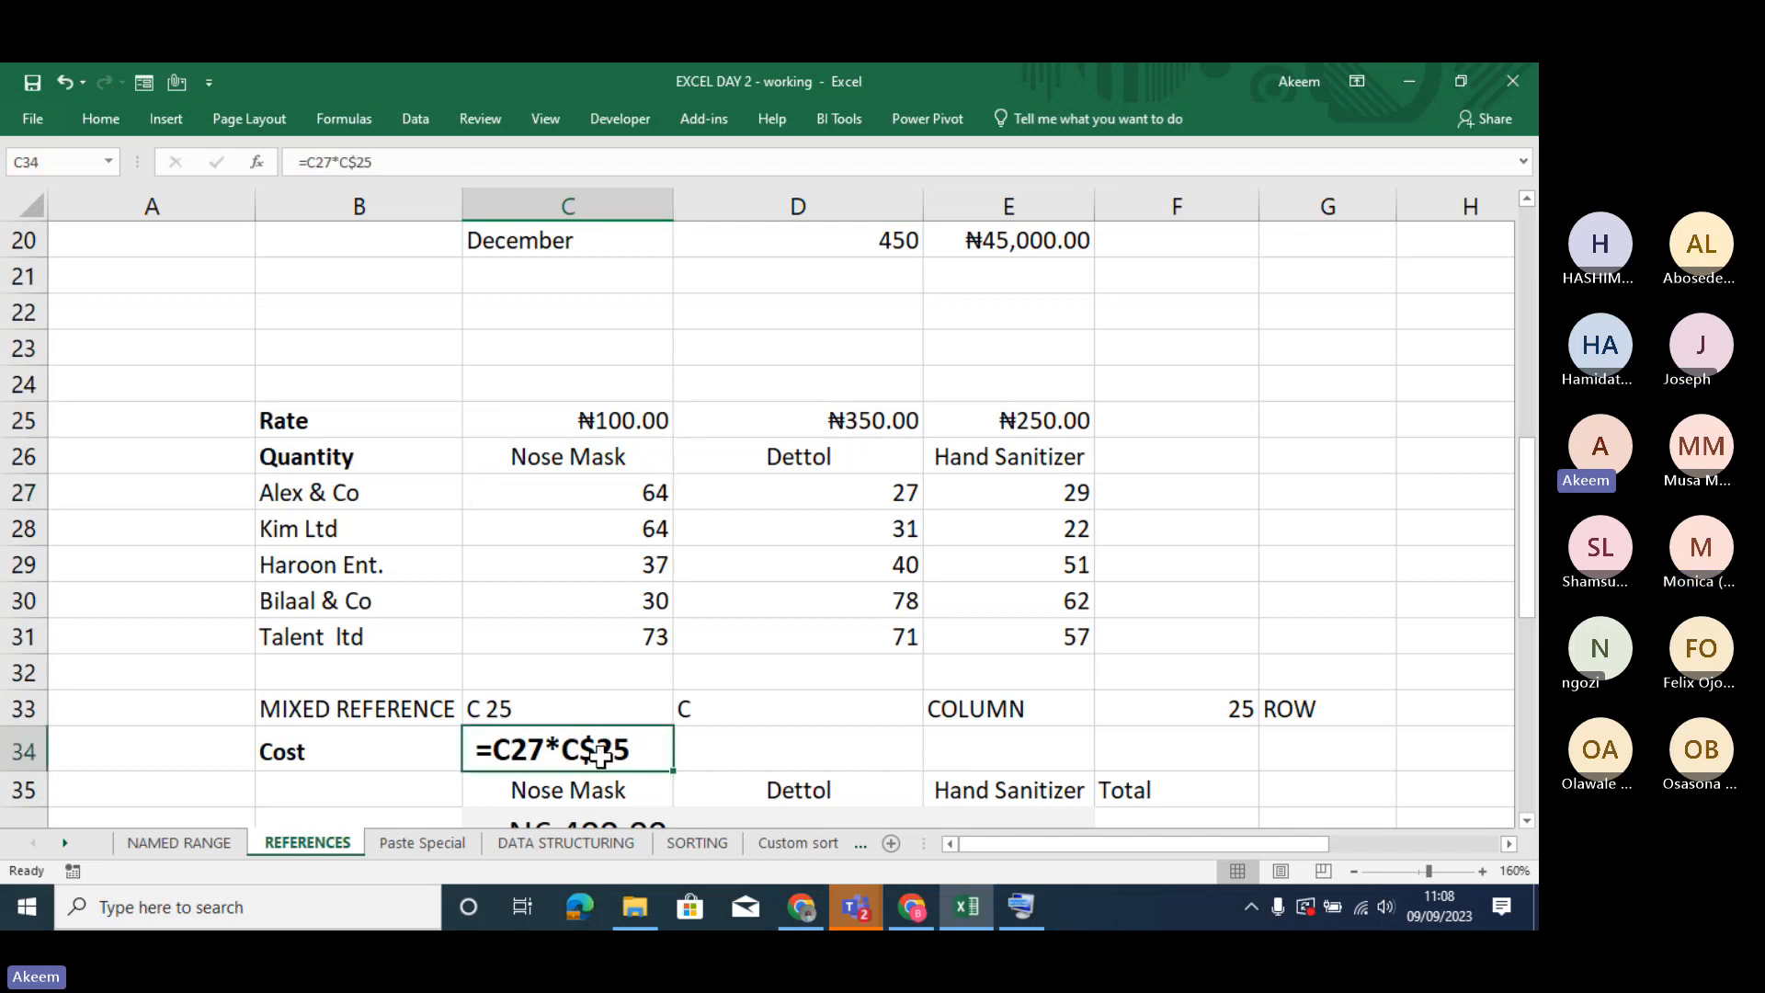
left_click(344, 161)
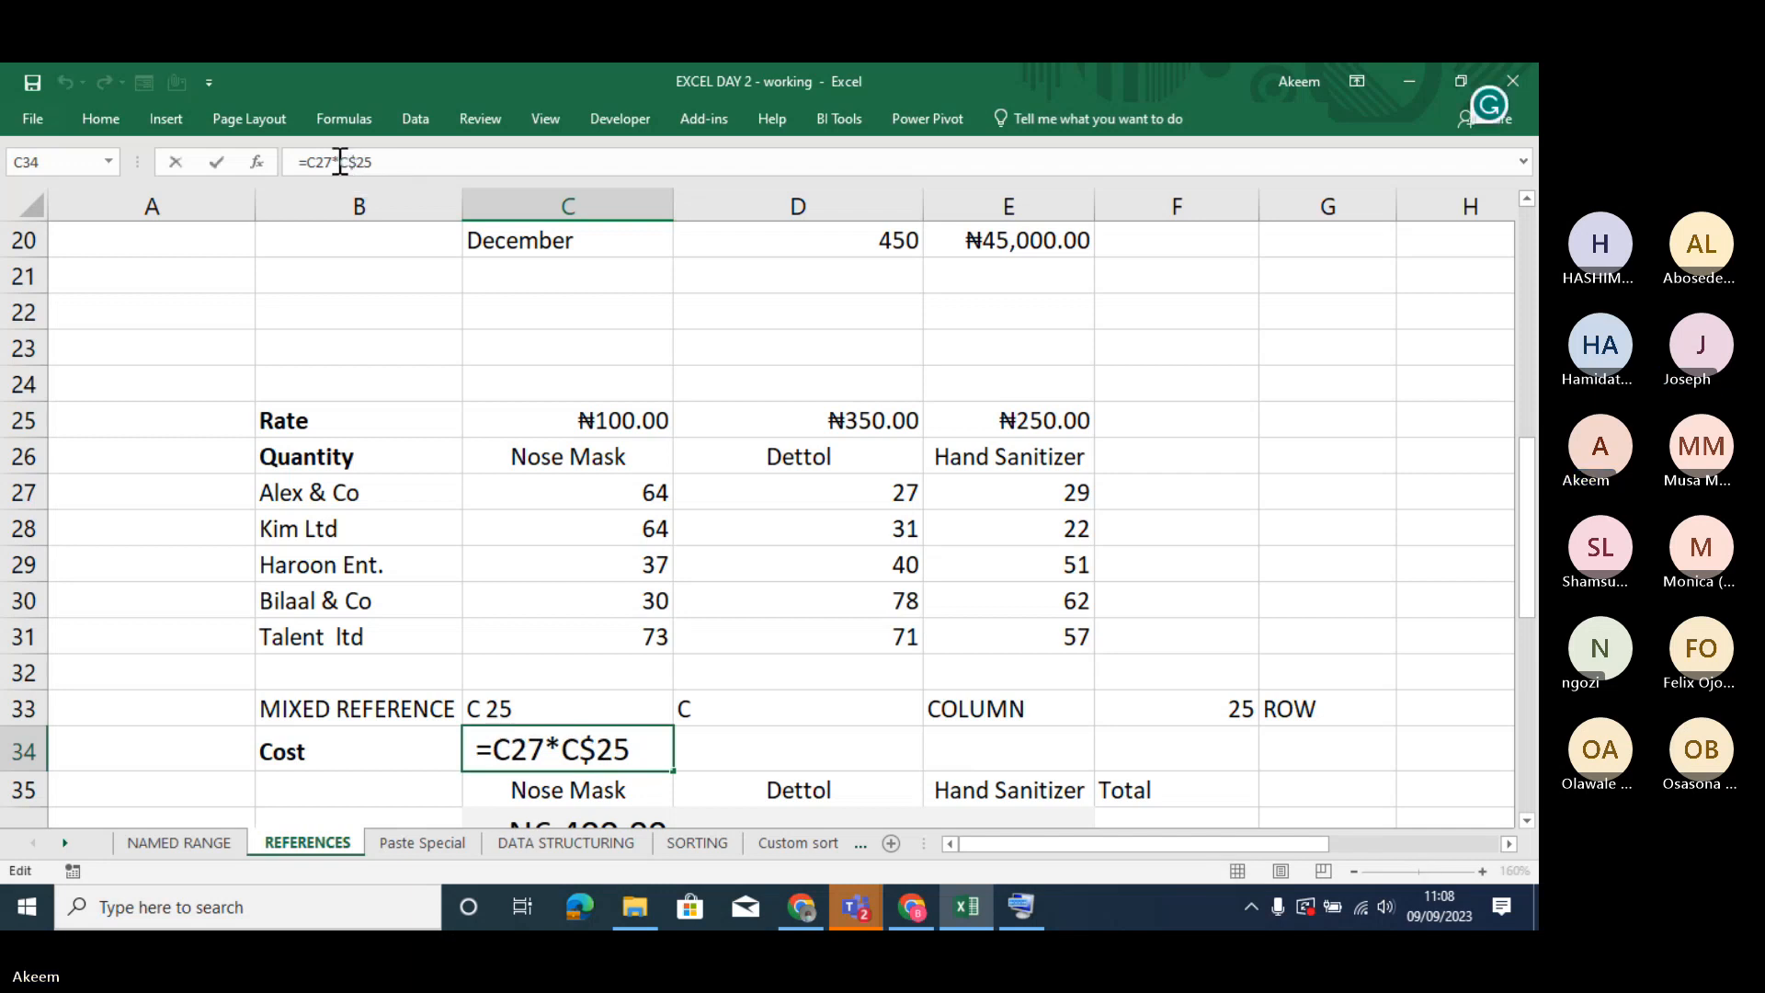
key("Return")
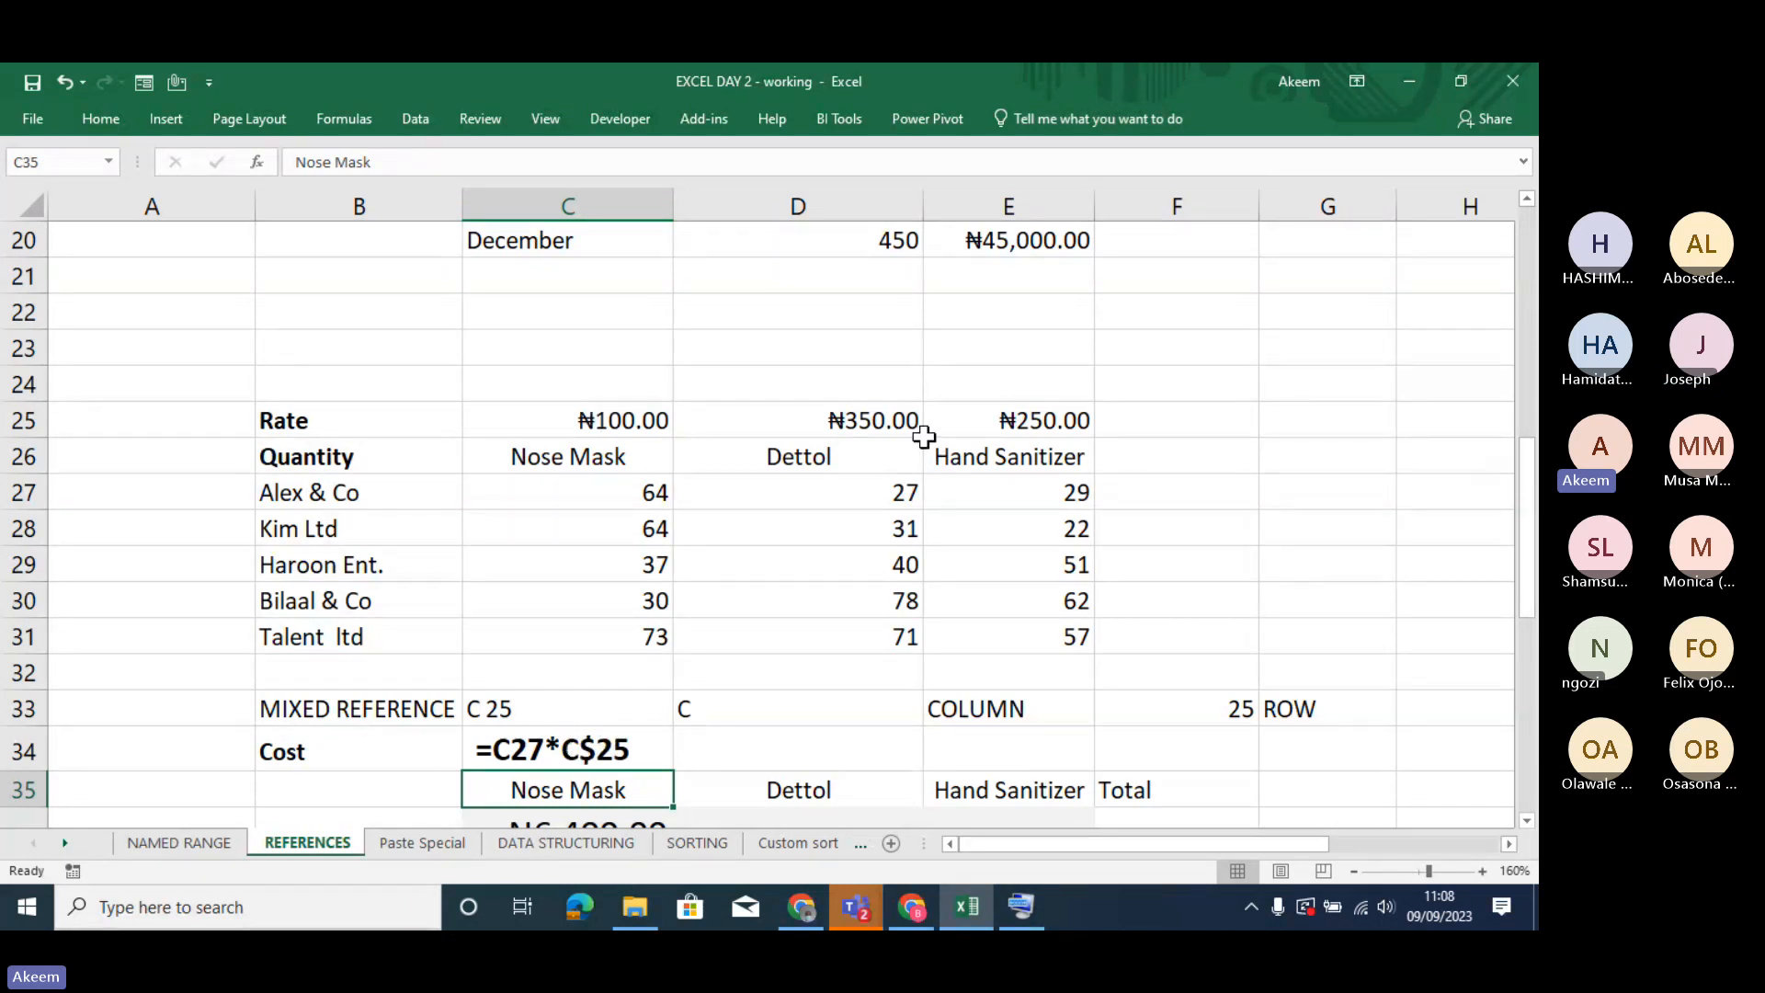
- Examine the column-locked formula in D46, the whole growth-rate column B and Product A's growth rate in B46
key("Down")
key("Down")
key("Down")
key("Down")
key("Down")
key("Down")
key("Down")
key("Down")
key("Down")
key("Down")
key("Down")
key("Down")
key("Down")
key("Down")
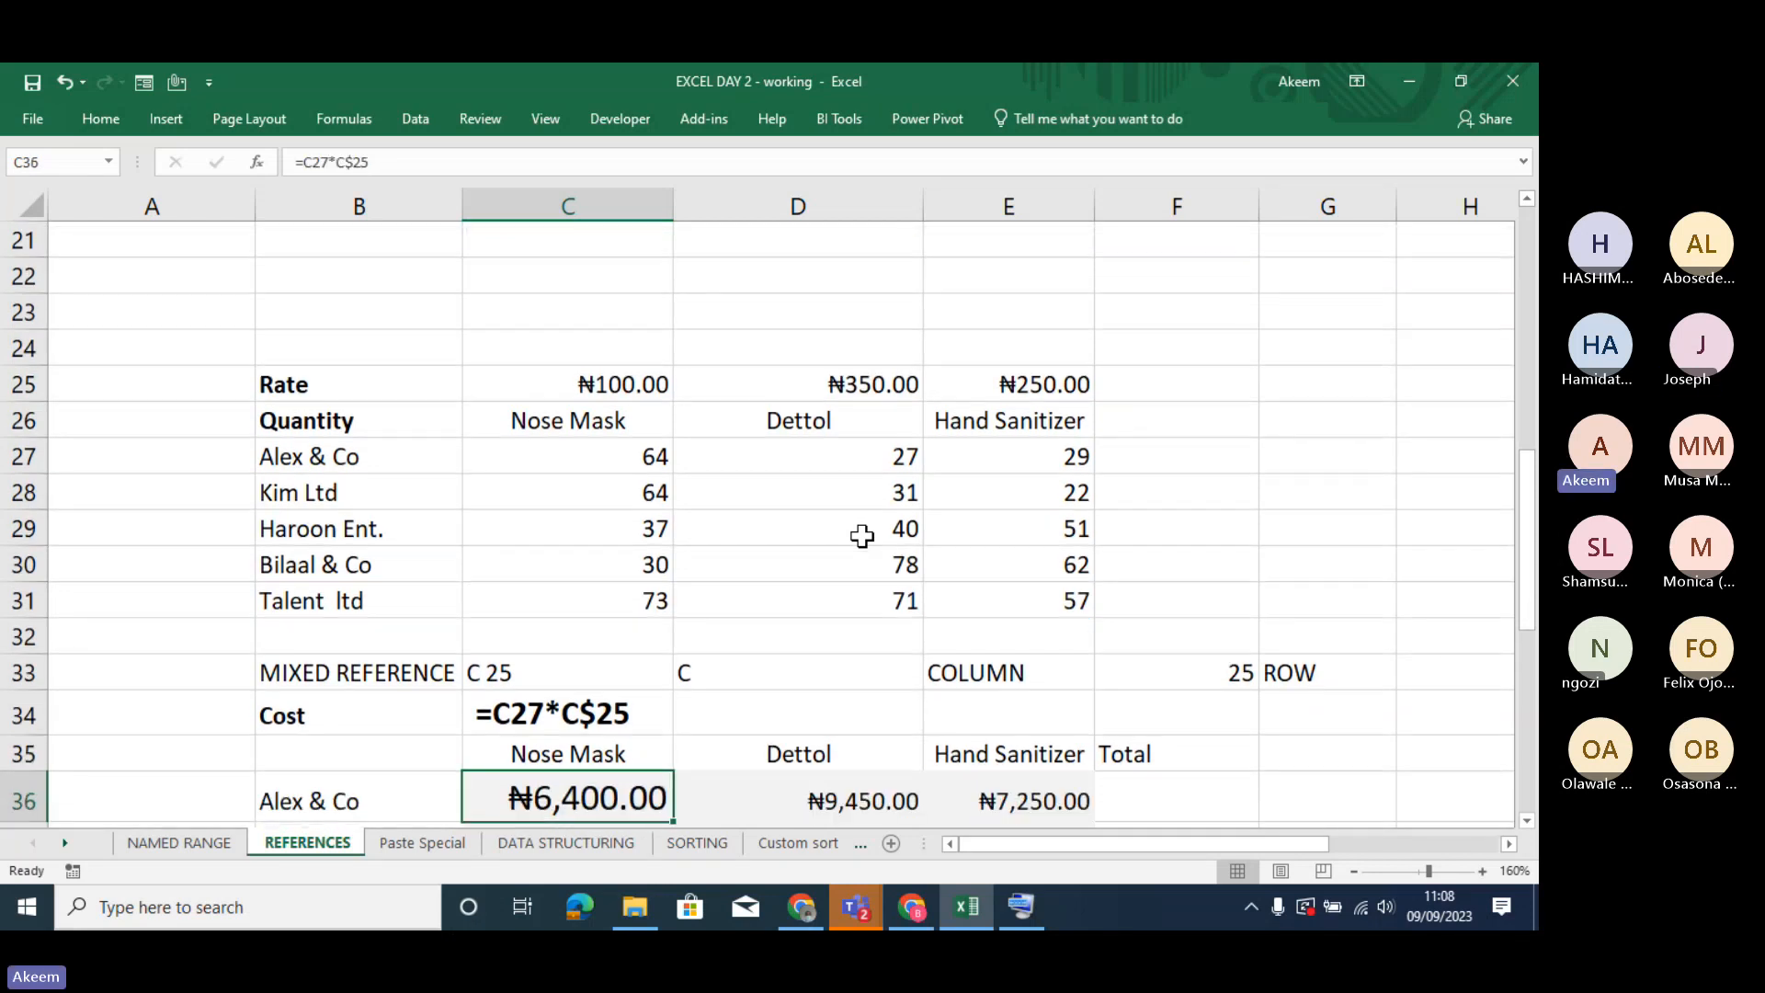
key("Down")
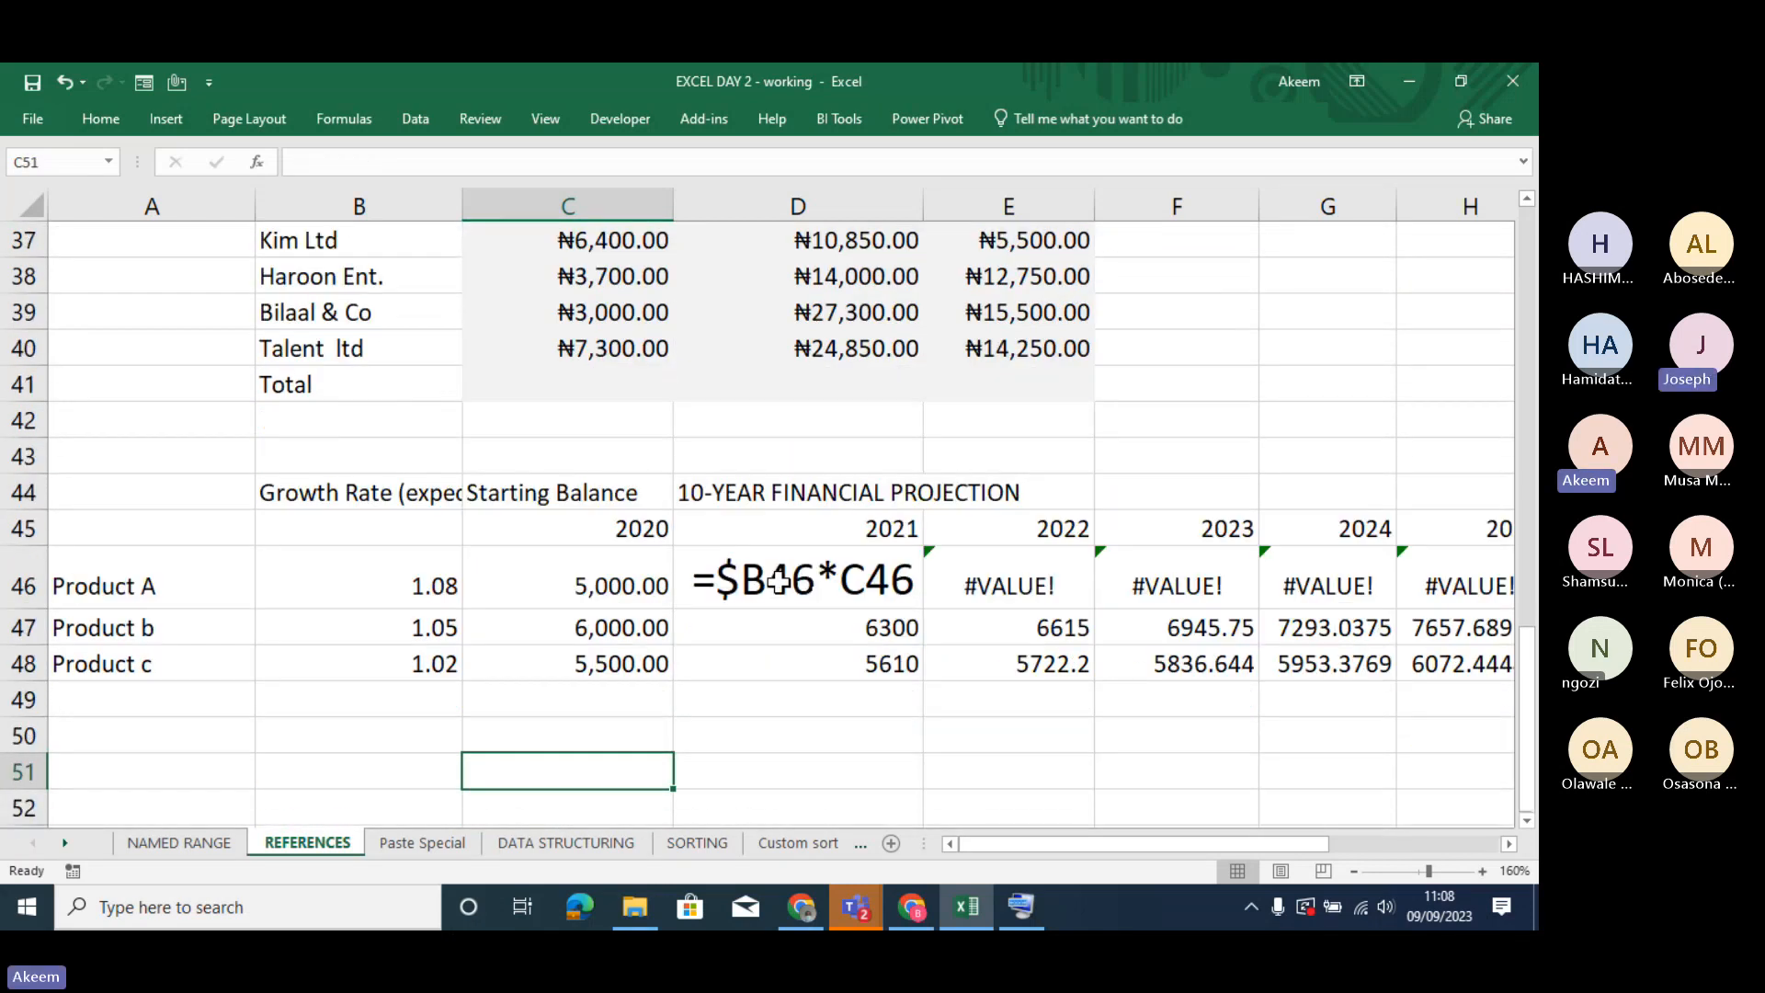
key("Up")
key("Up")
key("Up")
key("Up")
key("Right")
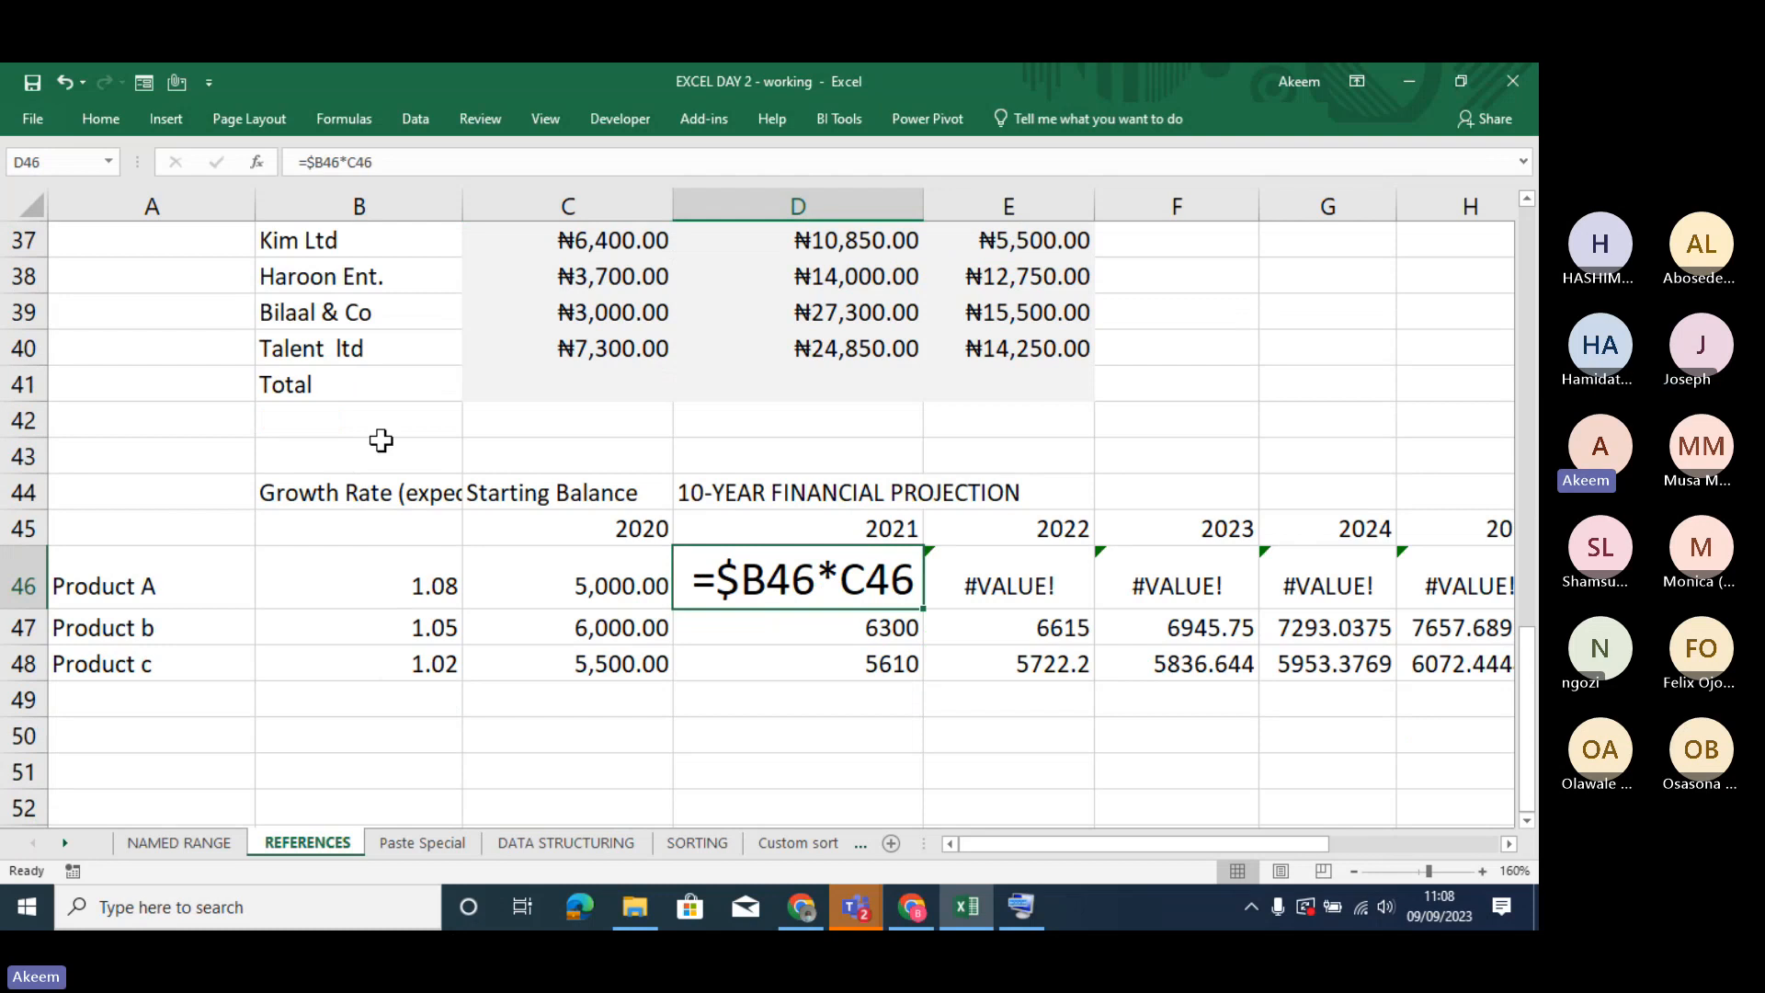
left_click(364, 204)
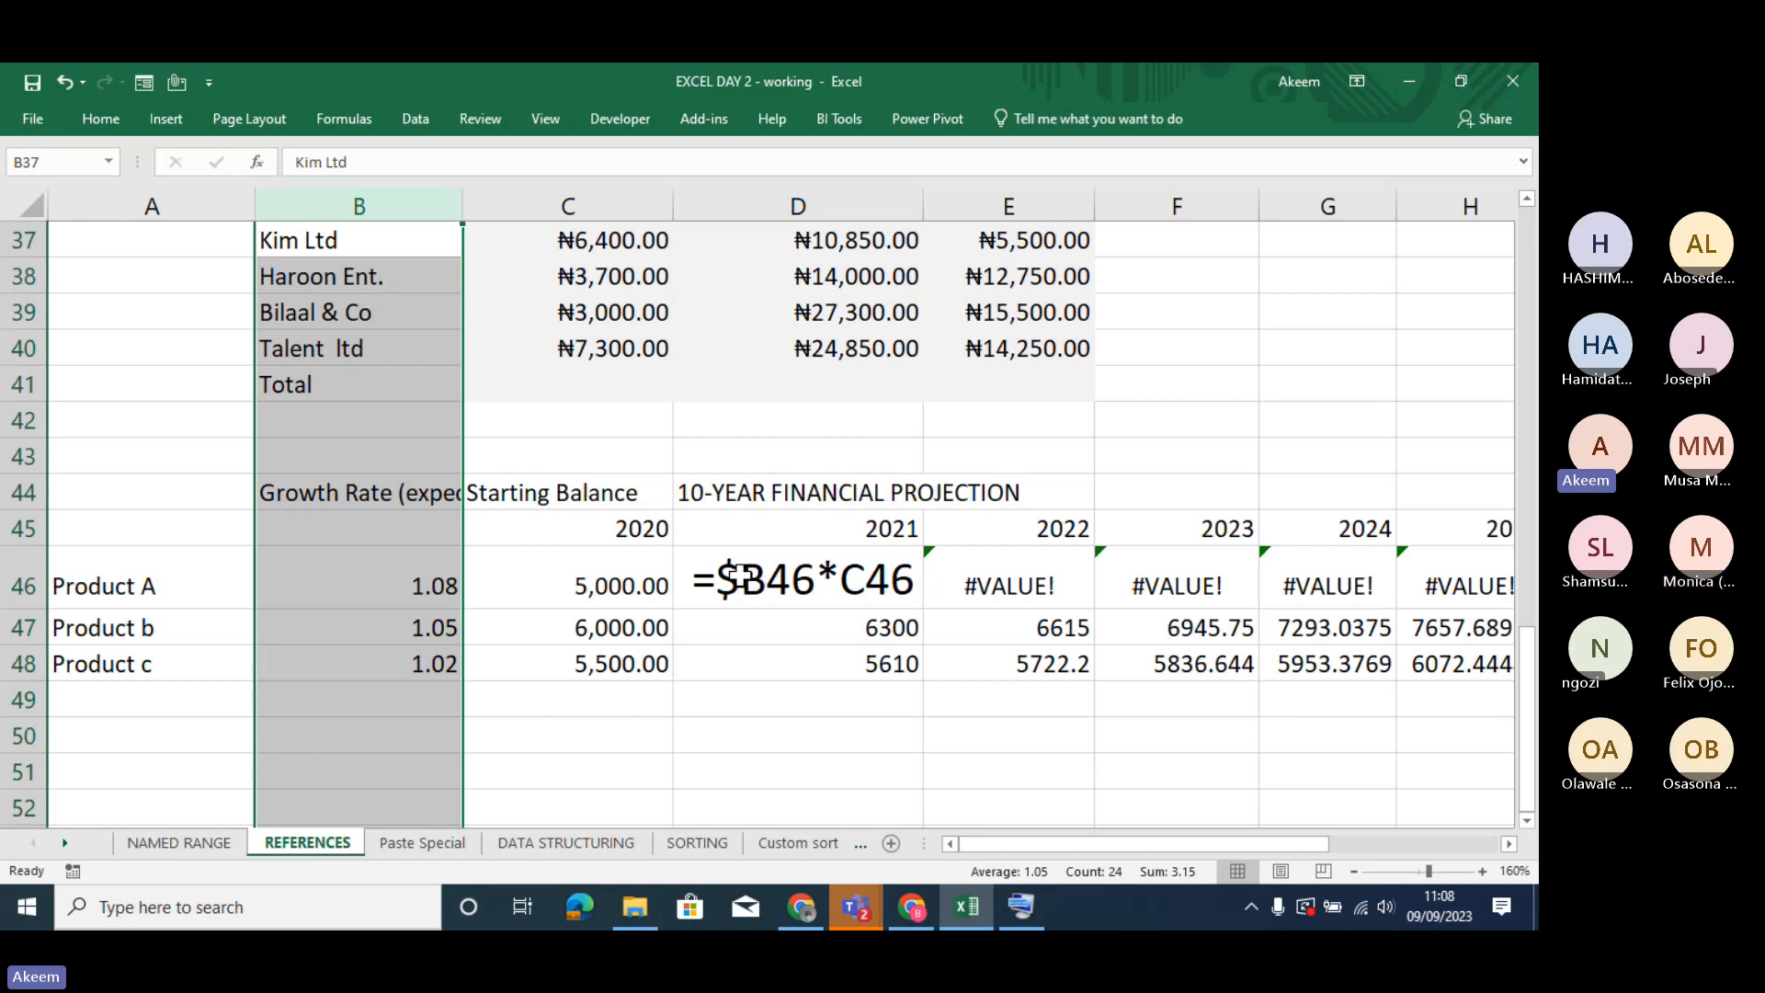
left_click(724, 701)
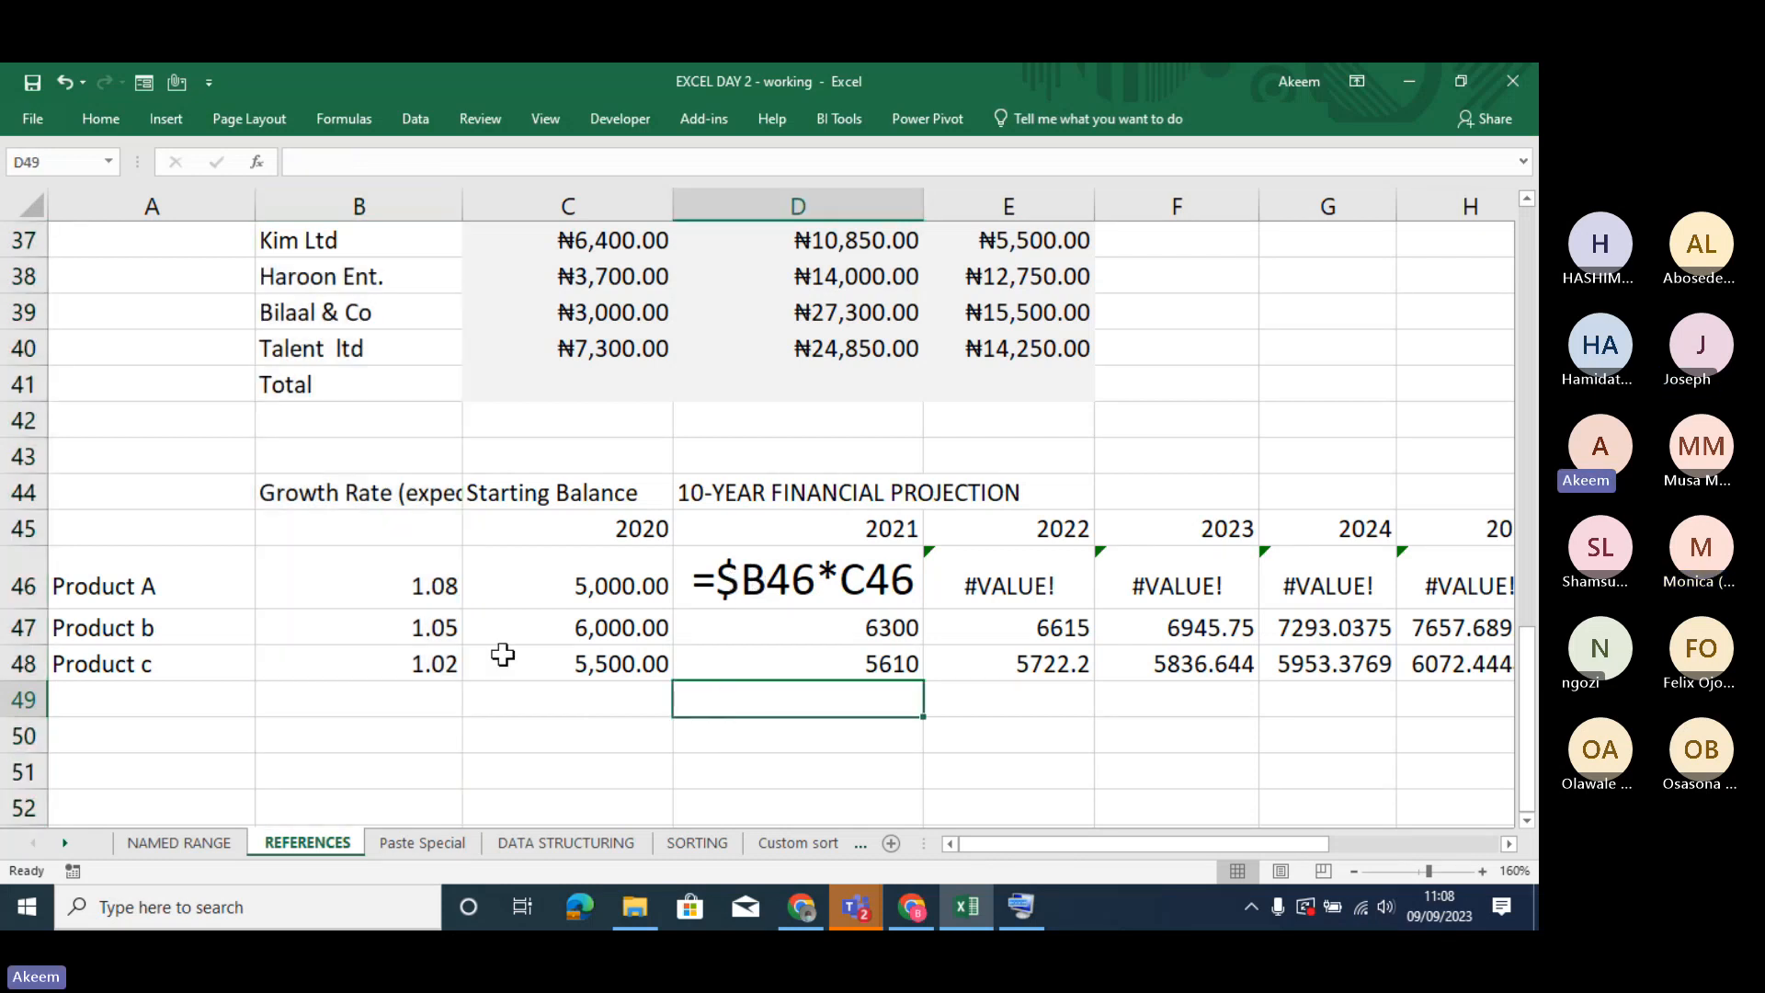
left_click(415, 589)
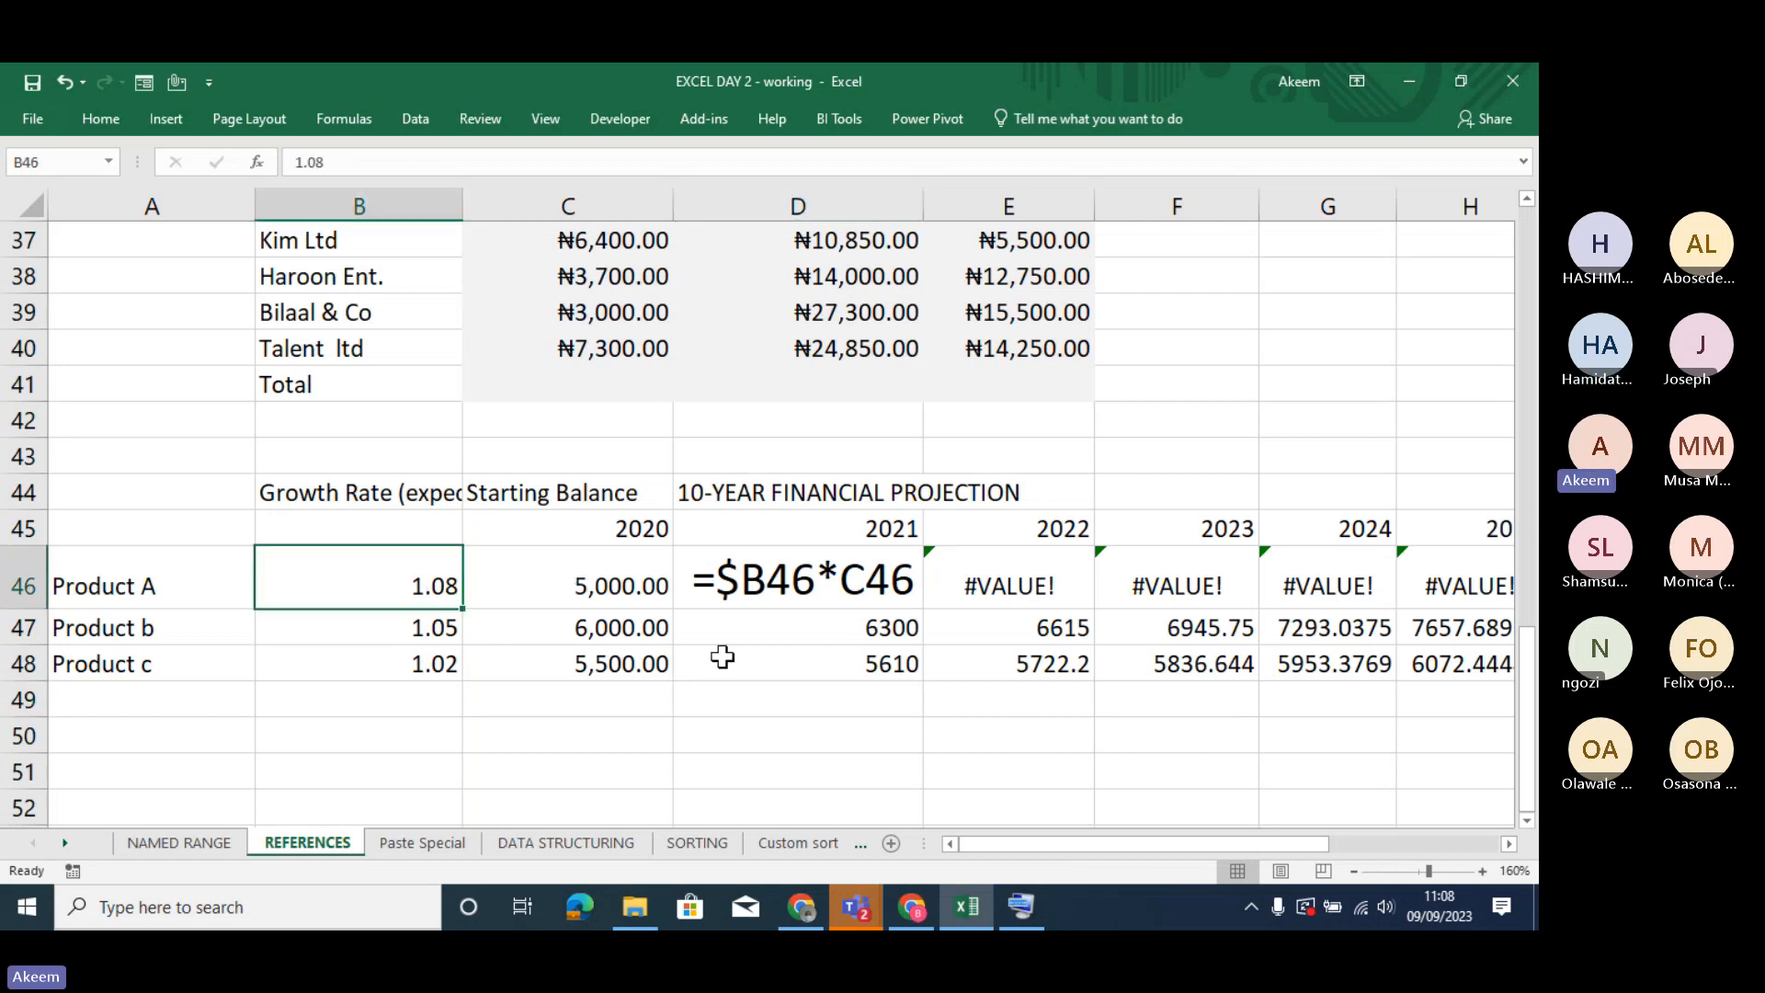
- Enter the label ABSOLUTE in C51 below the projection table
left_click(567, 769)
type("ABSO")
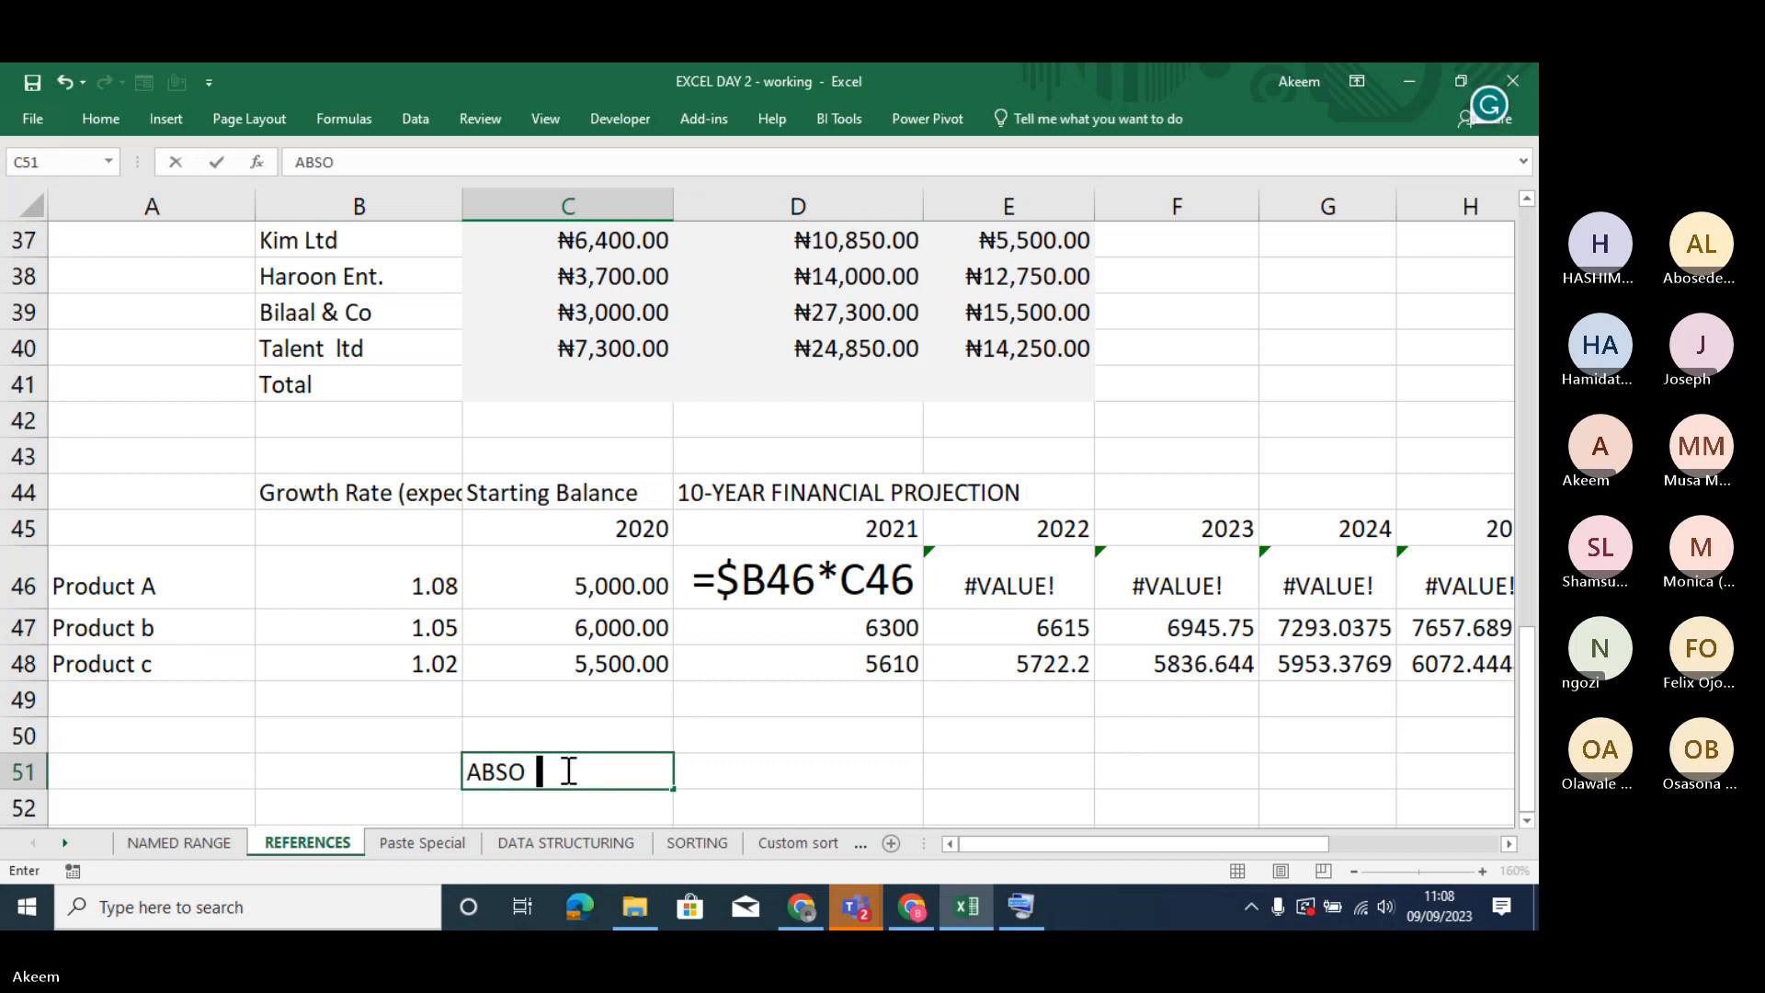
type("LUTE")
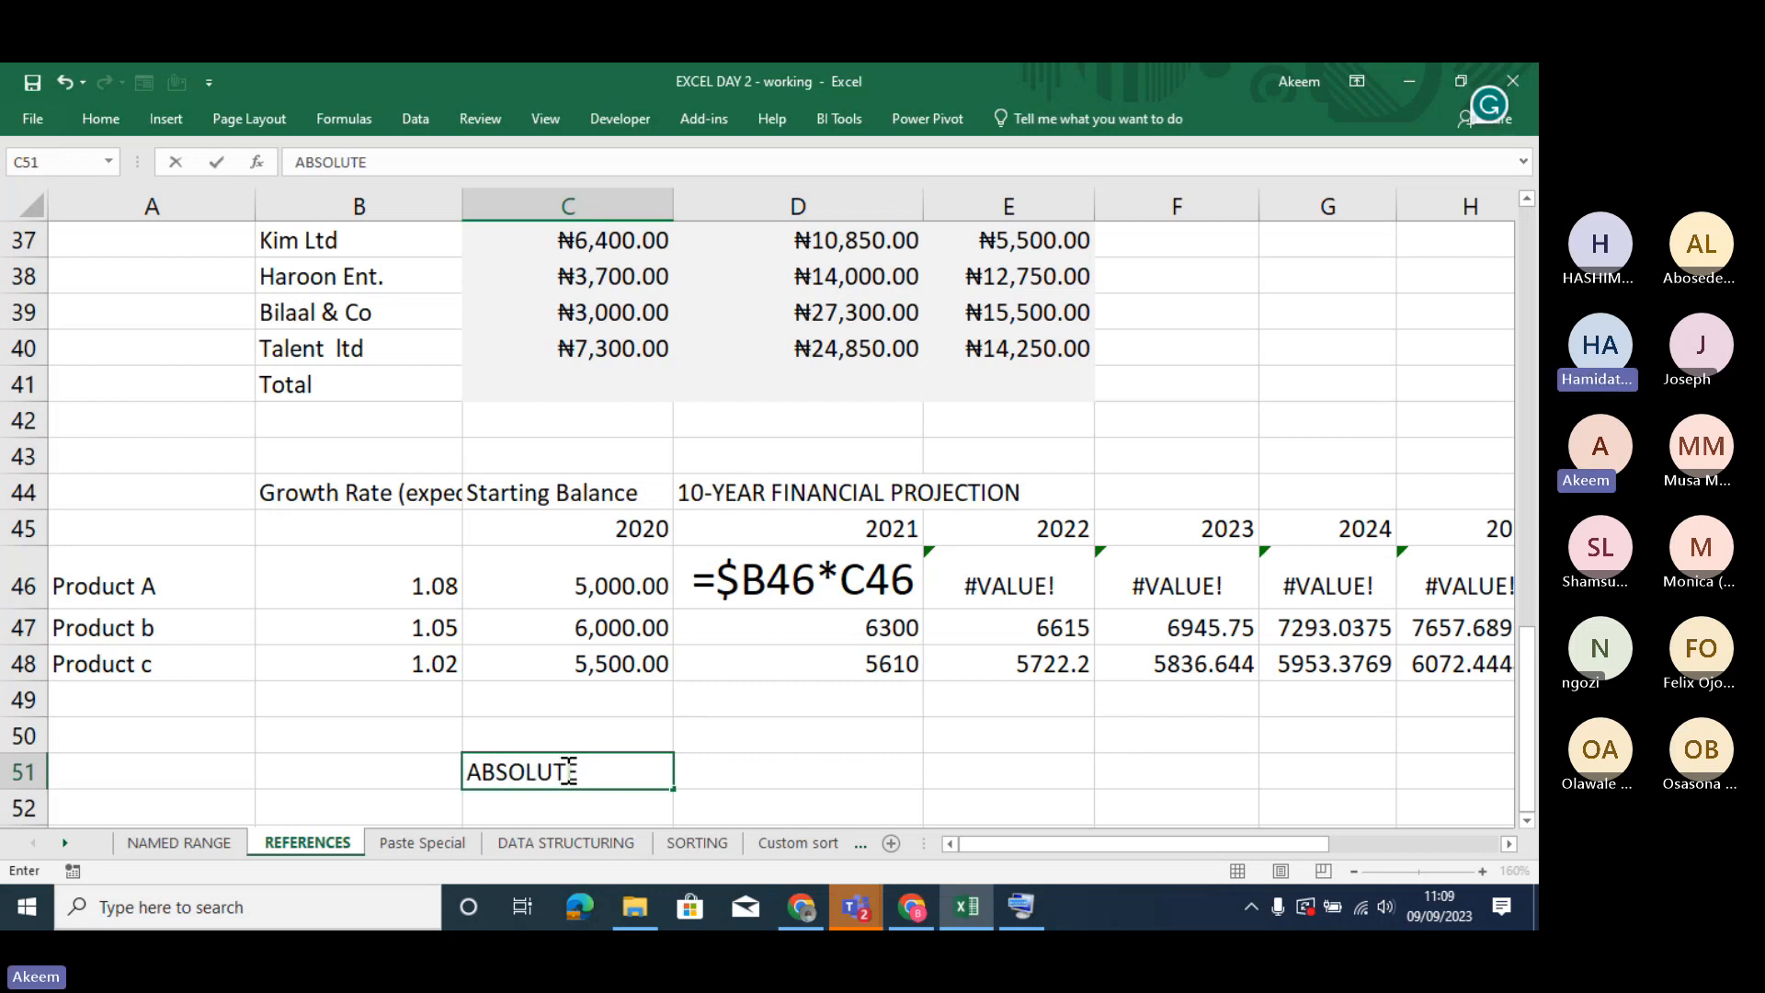
key("Tab")
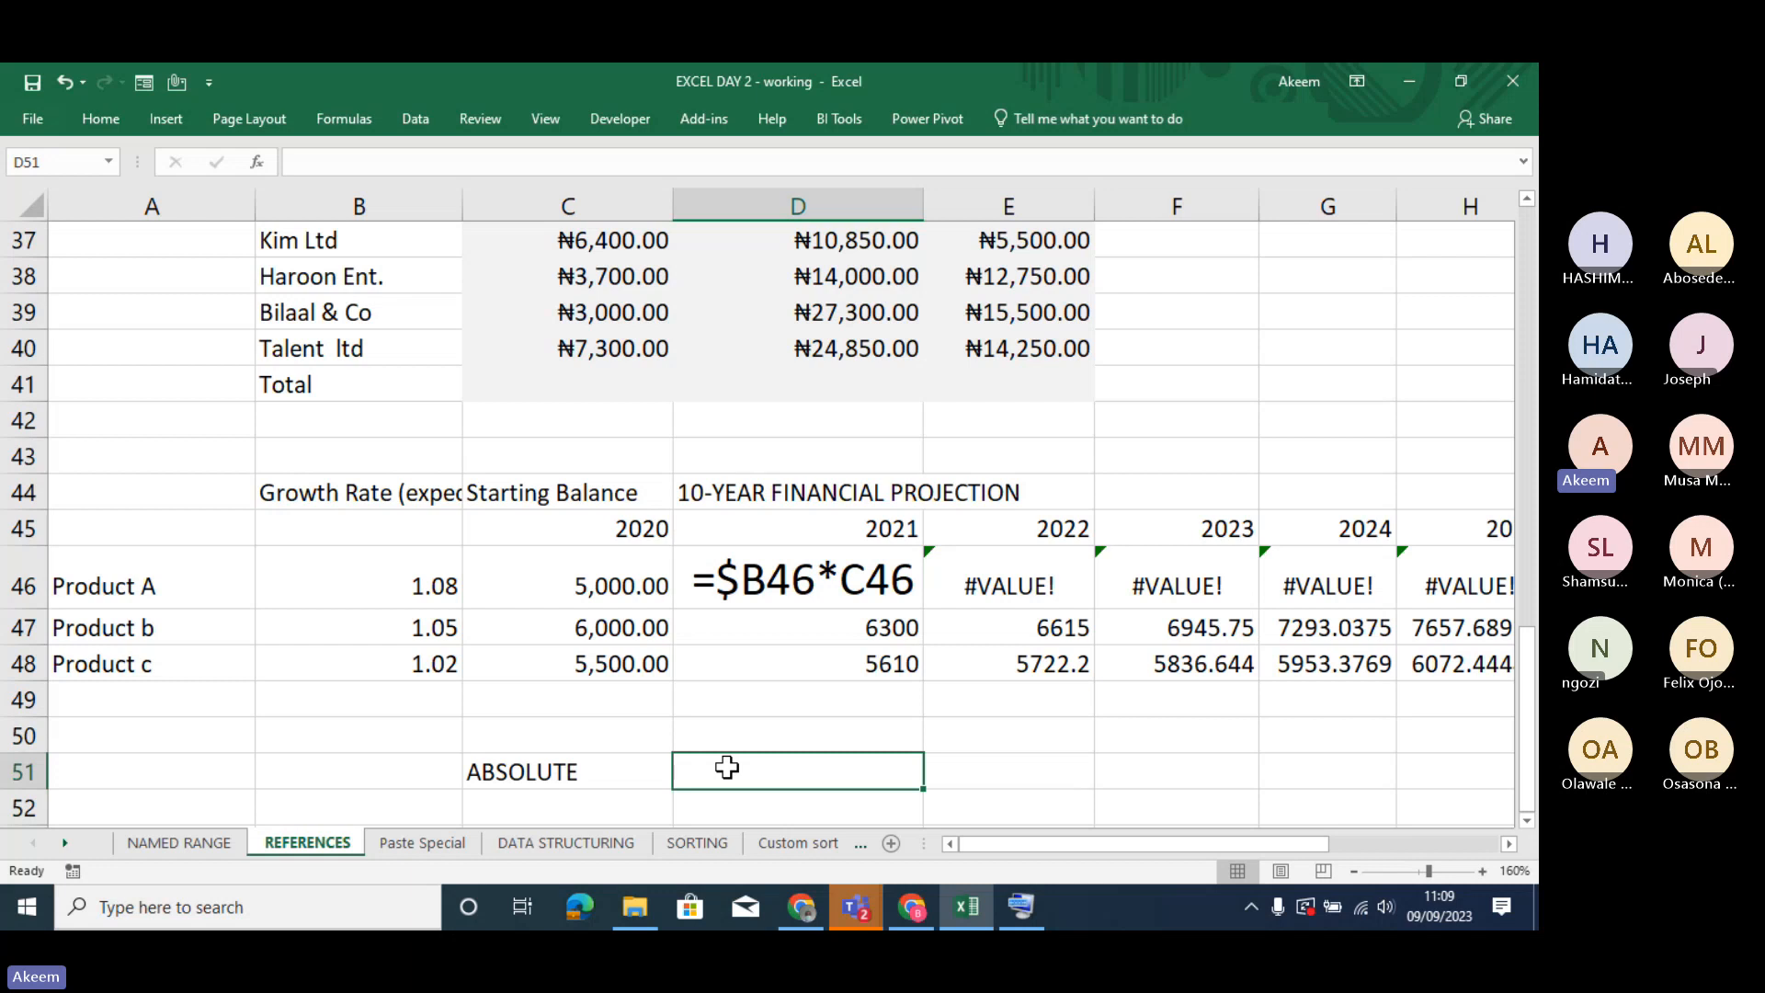
- Enter the absolute reference =$C$51 in D51, beside the ABSOLUTE label
type("=")
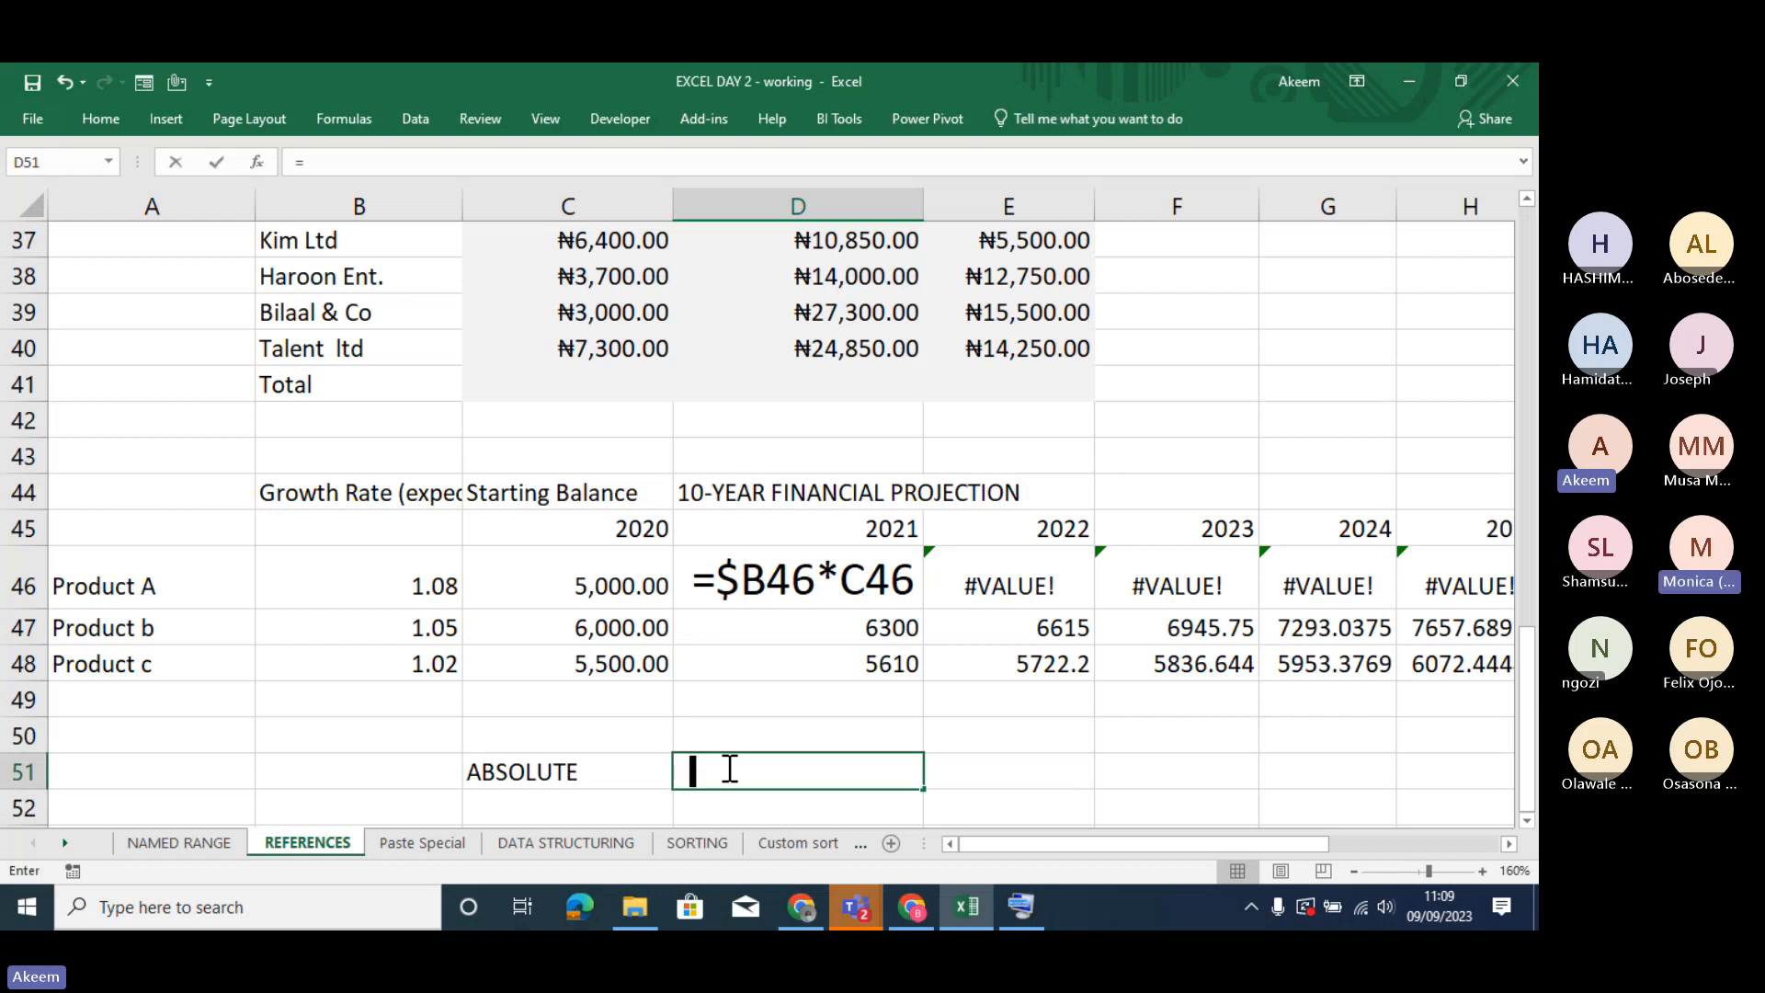
left_click(562, 770)
key("F4")
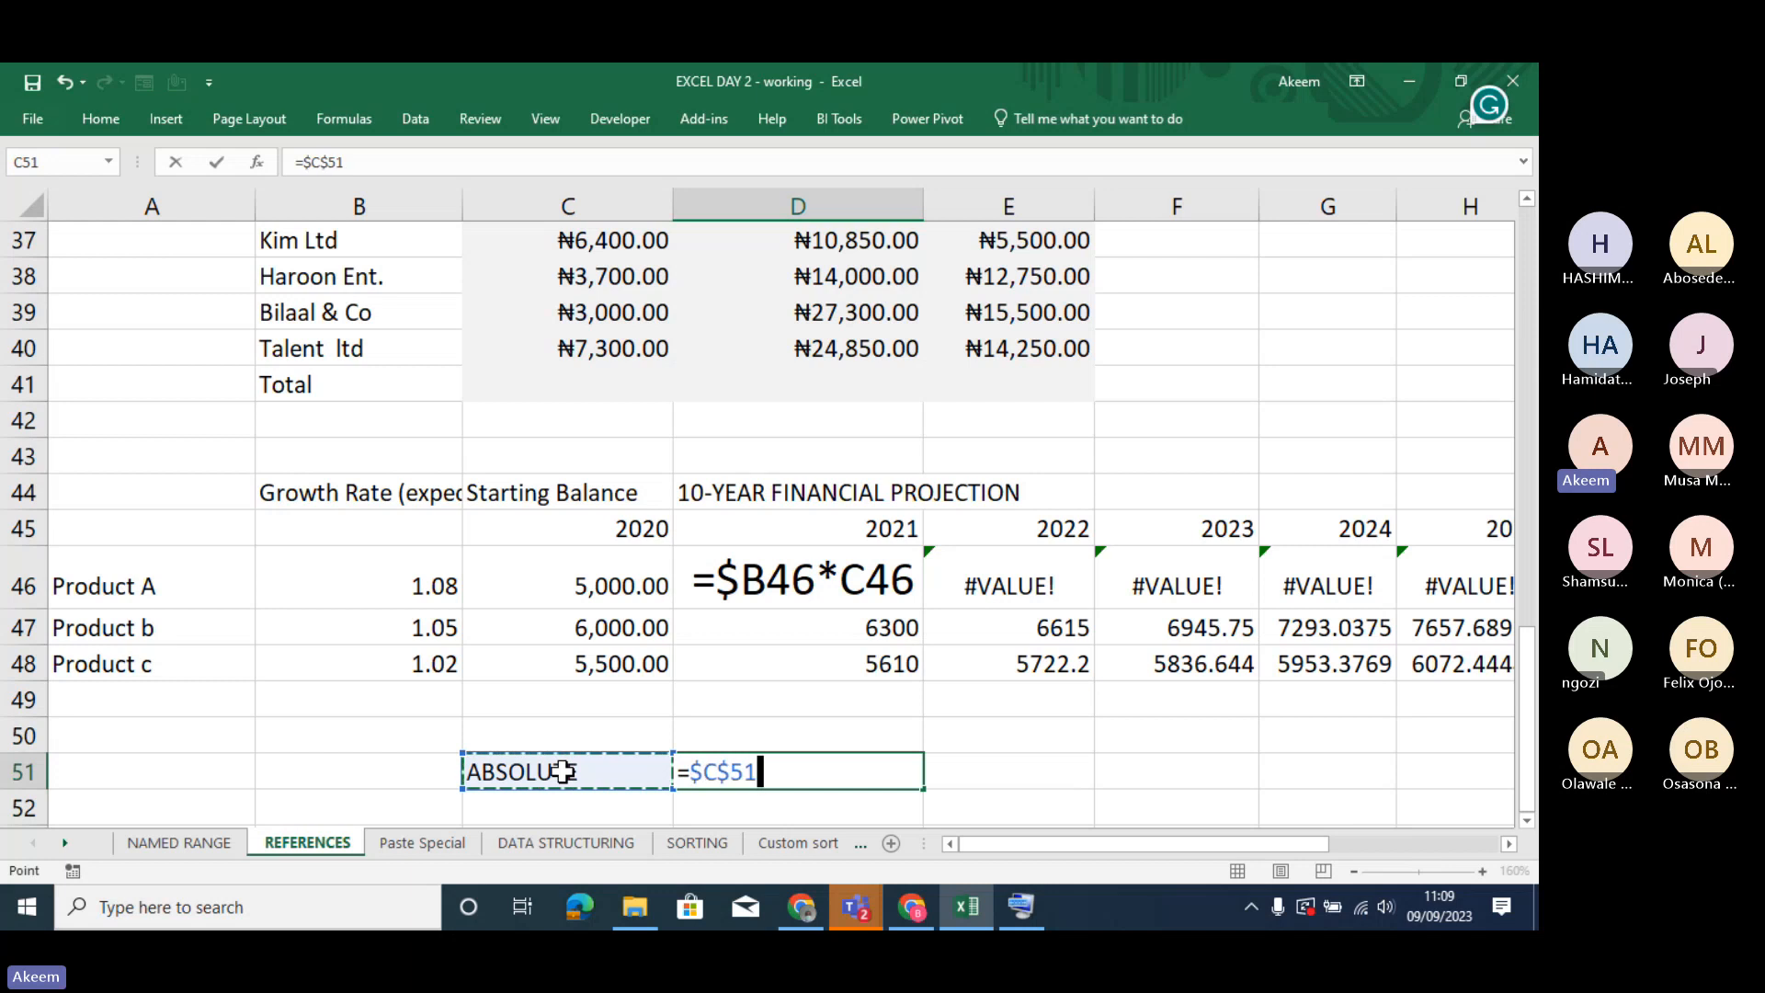
left_click(936, 805)
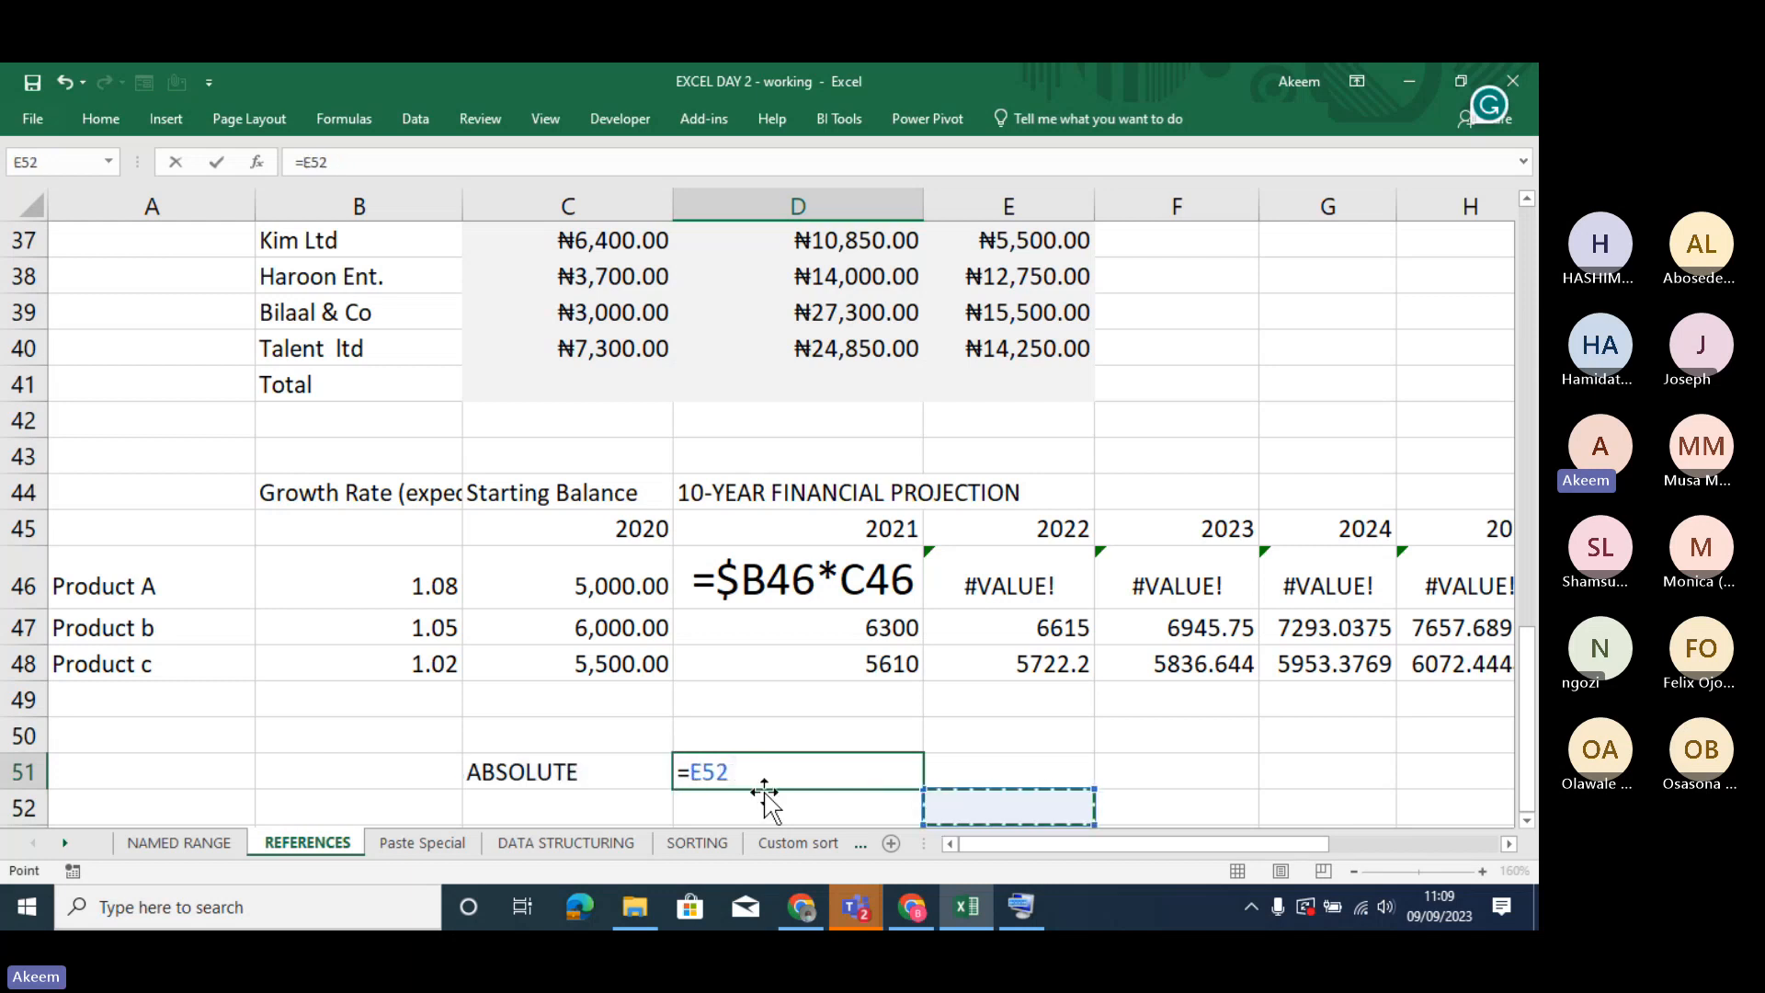
key("ctrl+z")
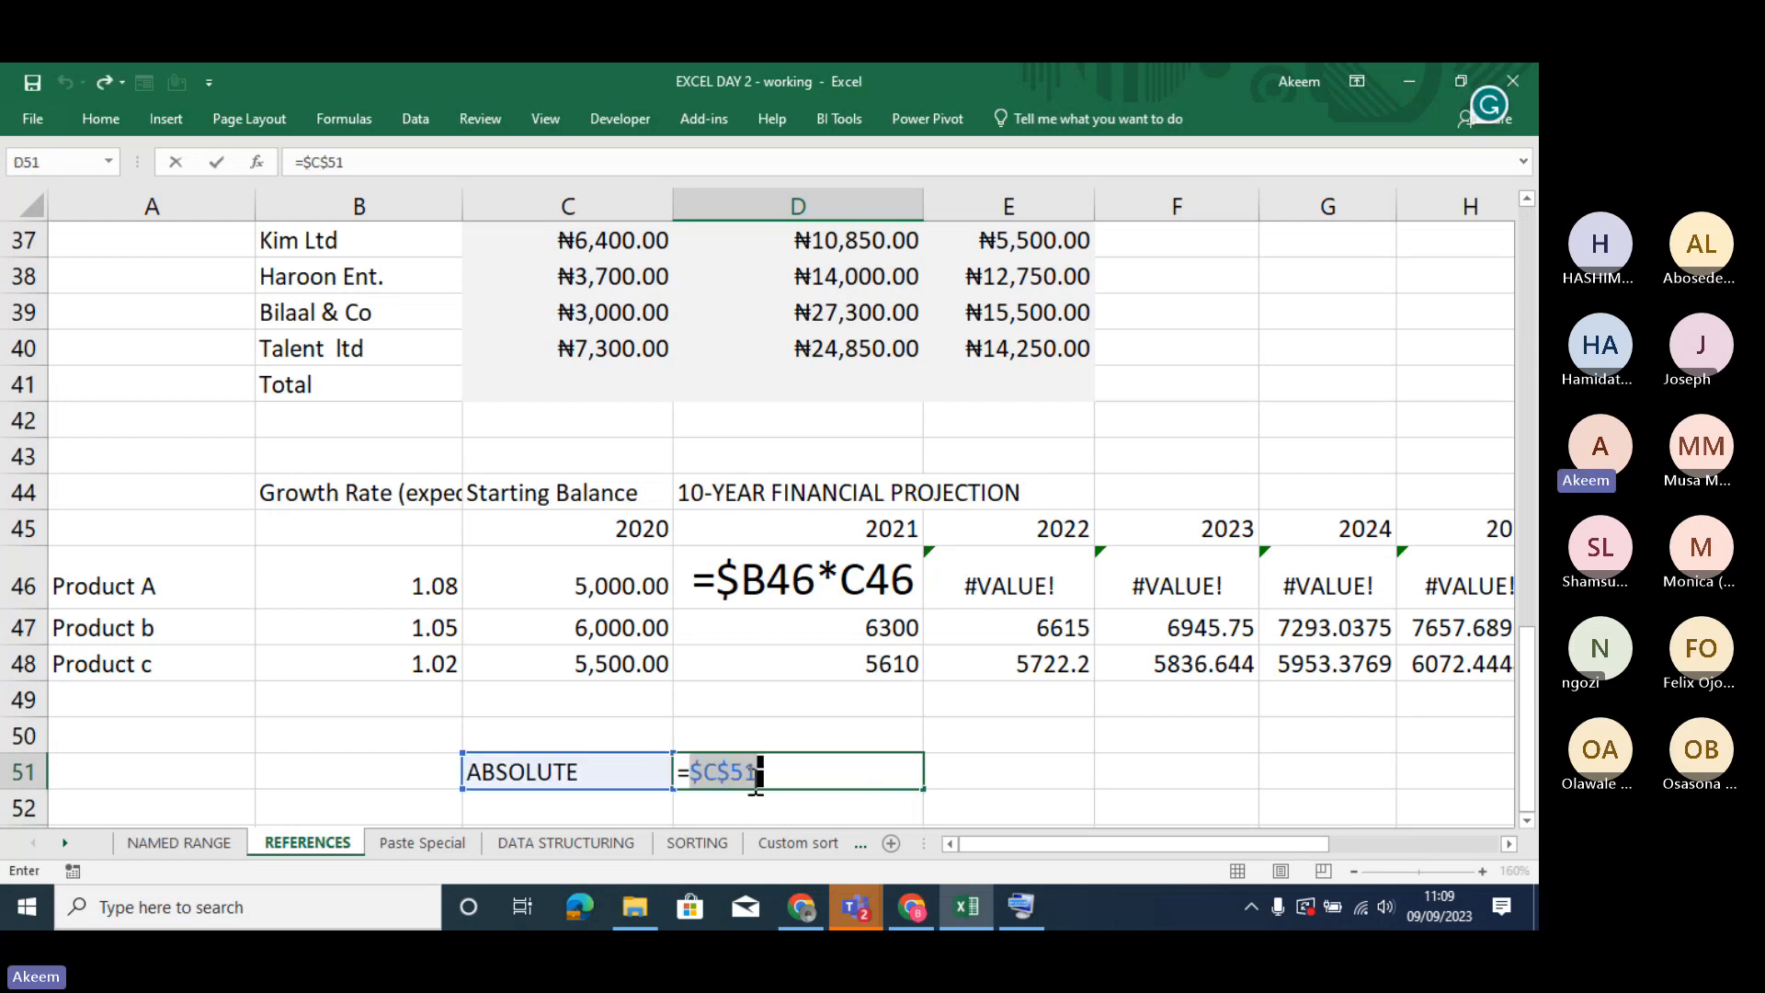
key("Return")
left_click(755, 772)
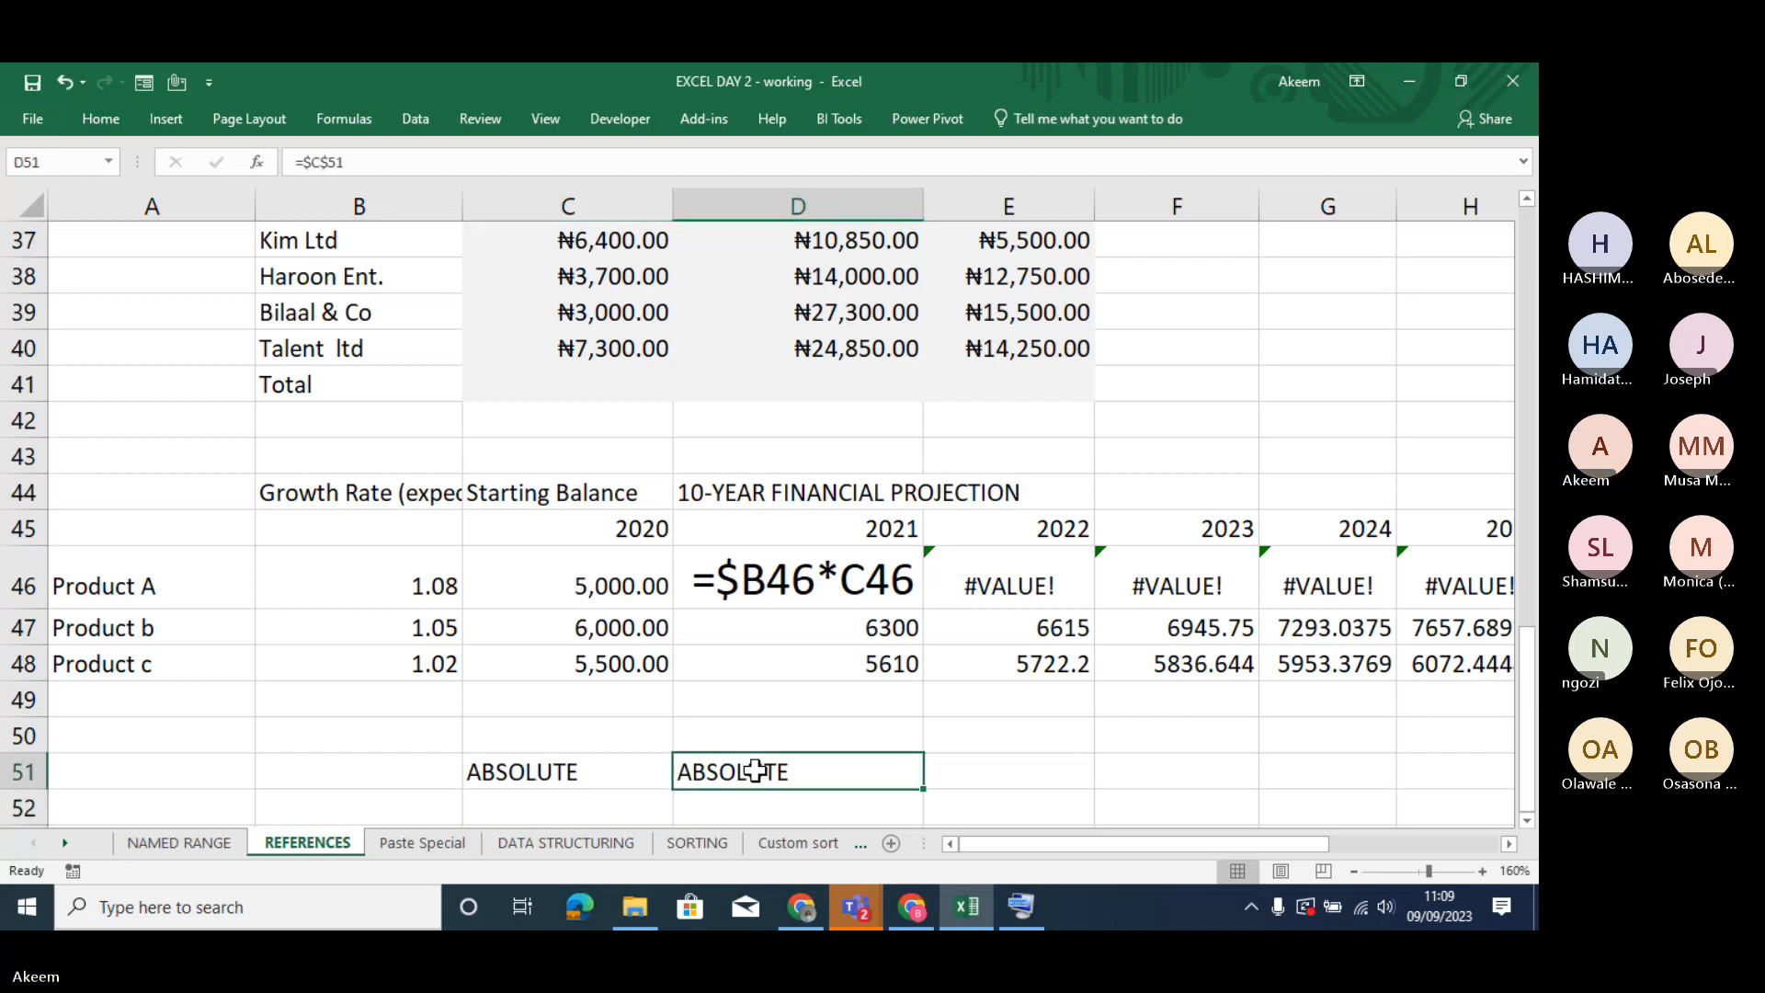
- Put a space before the formula in D51 so the cell shows =$C$51 as text
left_click(290, 163)
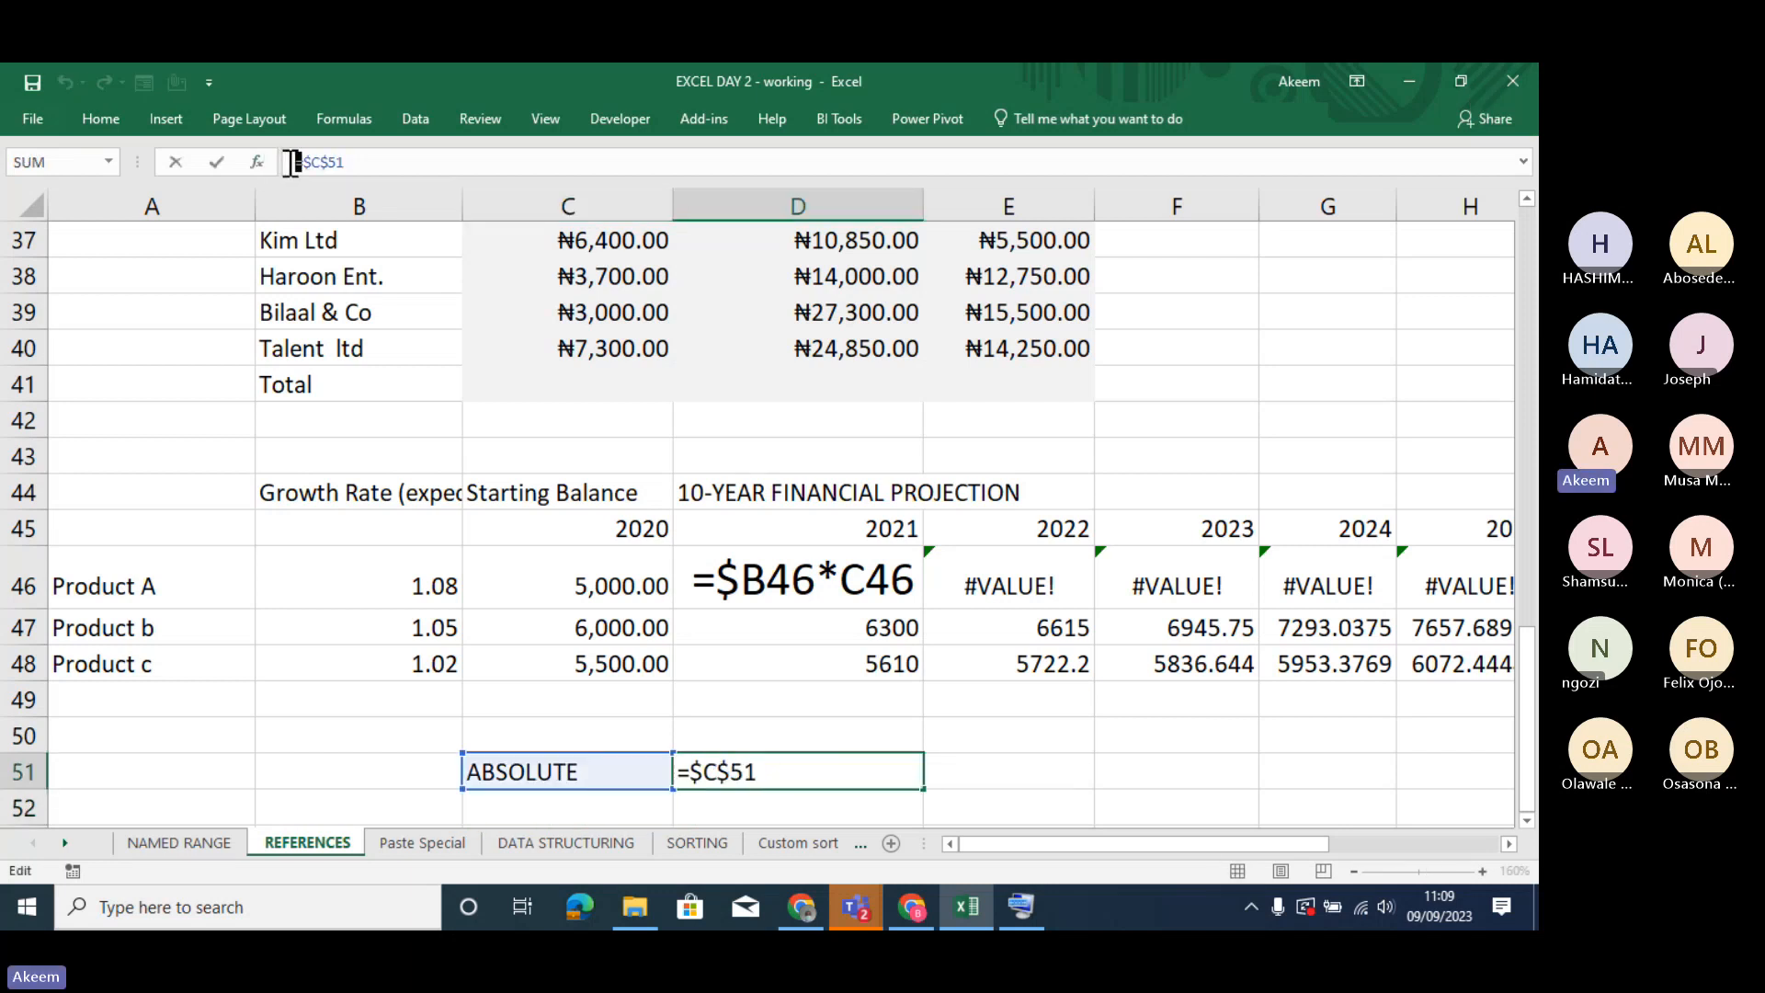
key("Return")
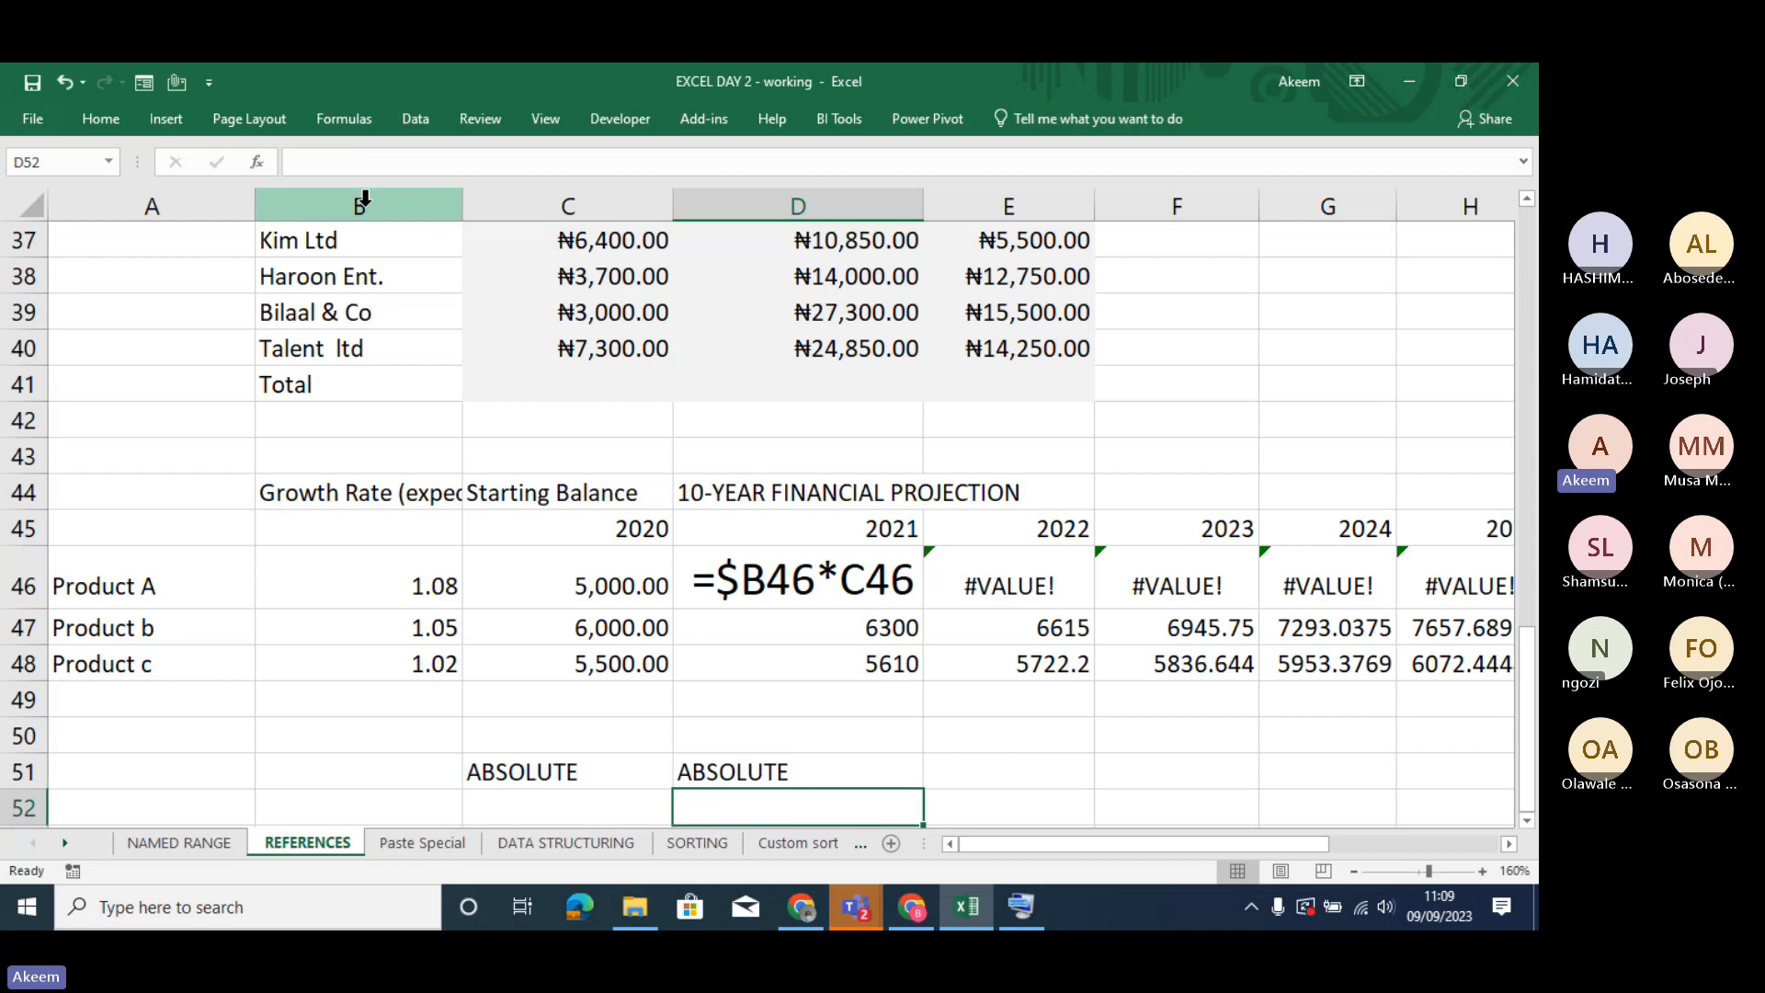
left_click(754, 763)
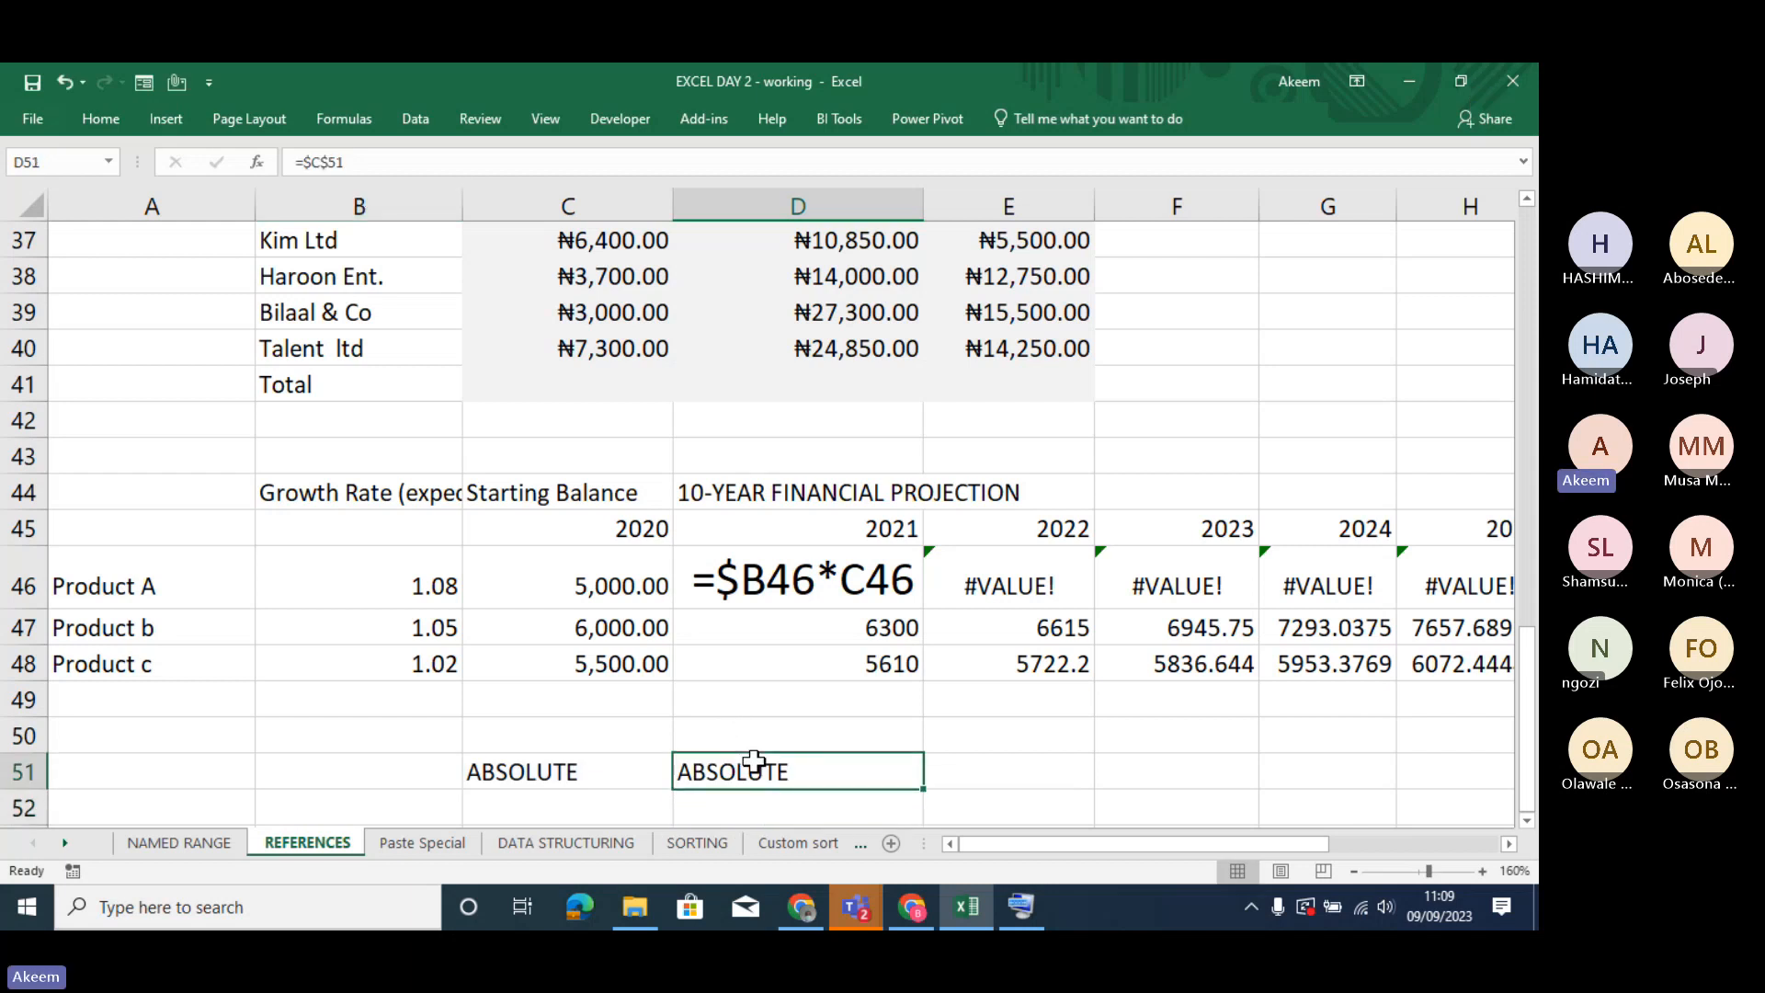
left_click(294, 161)
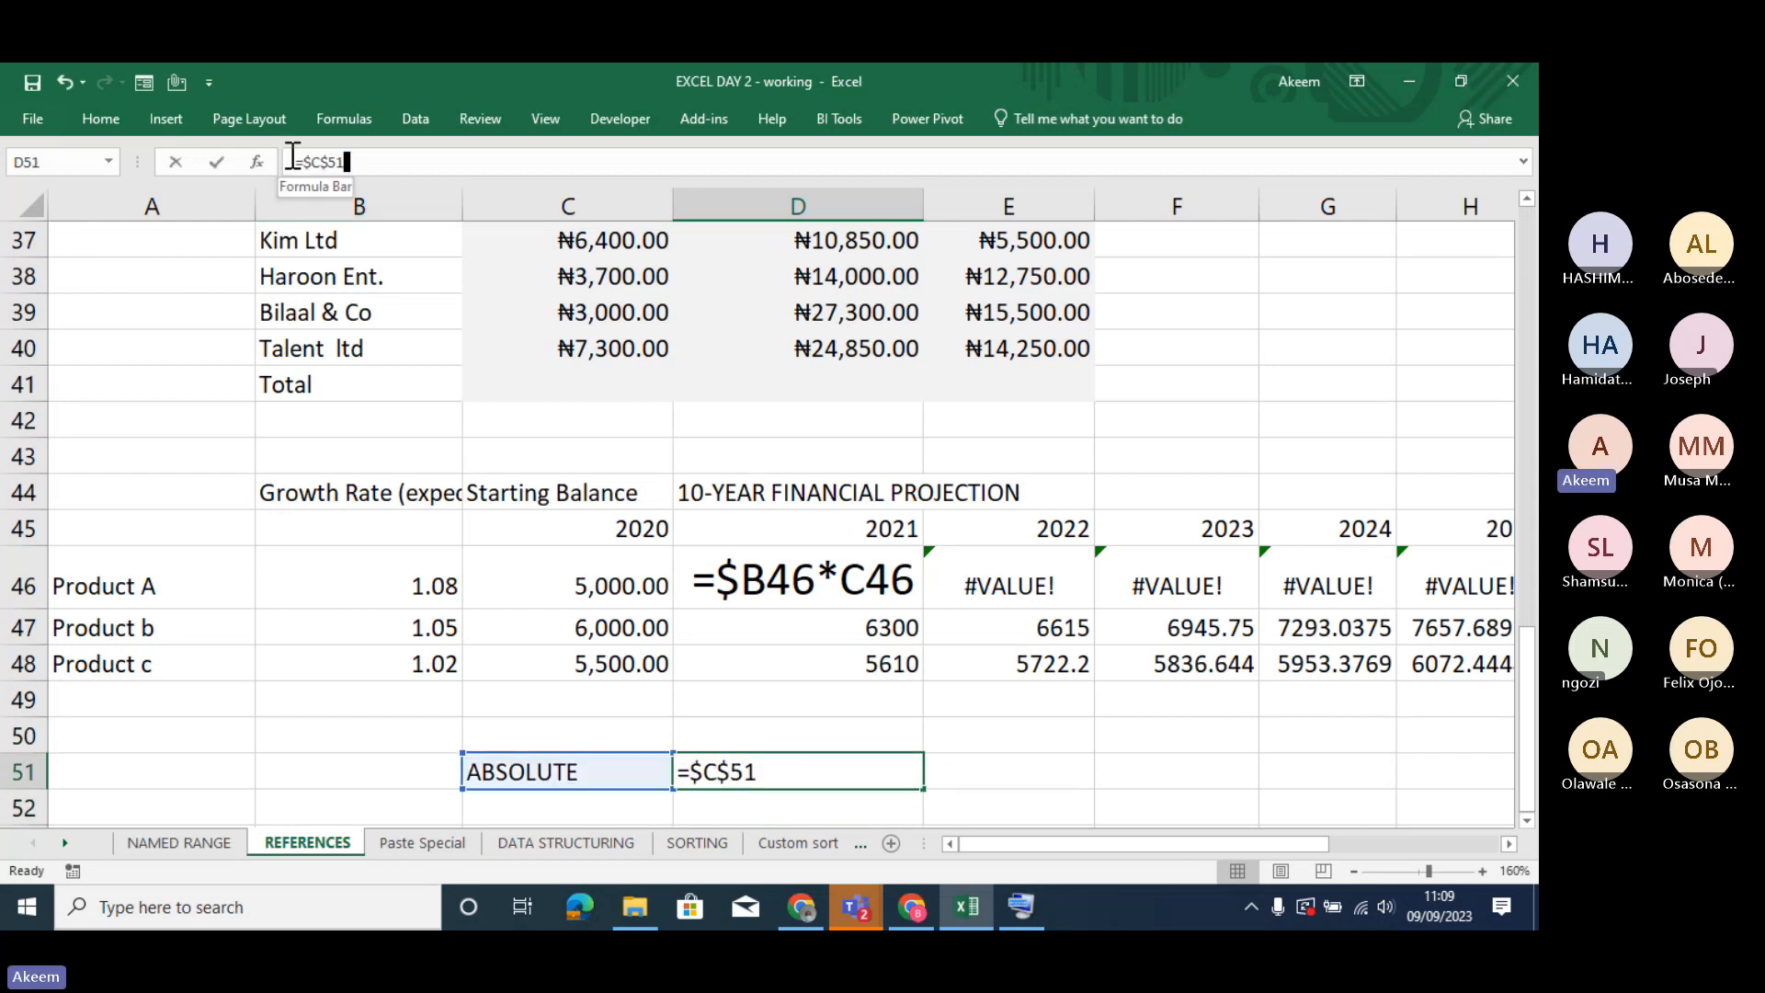
key("Return")
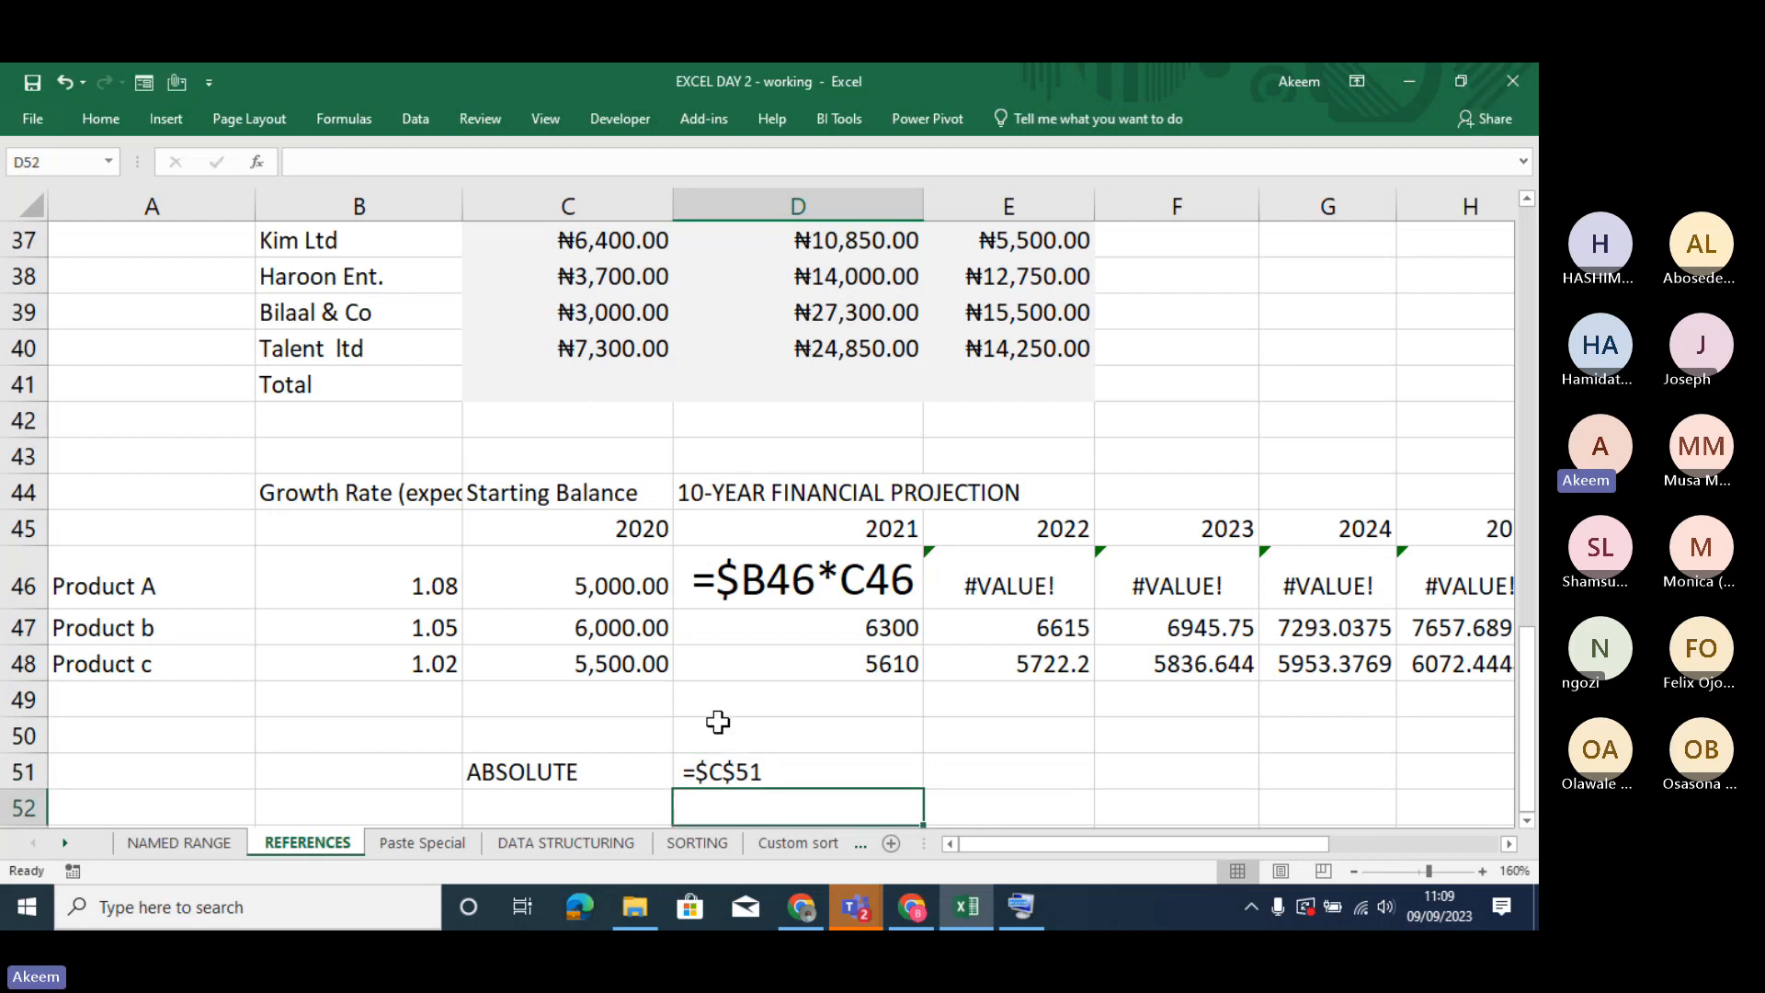
left_click(742, 772)
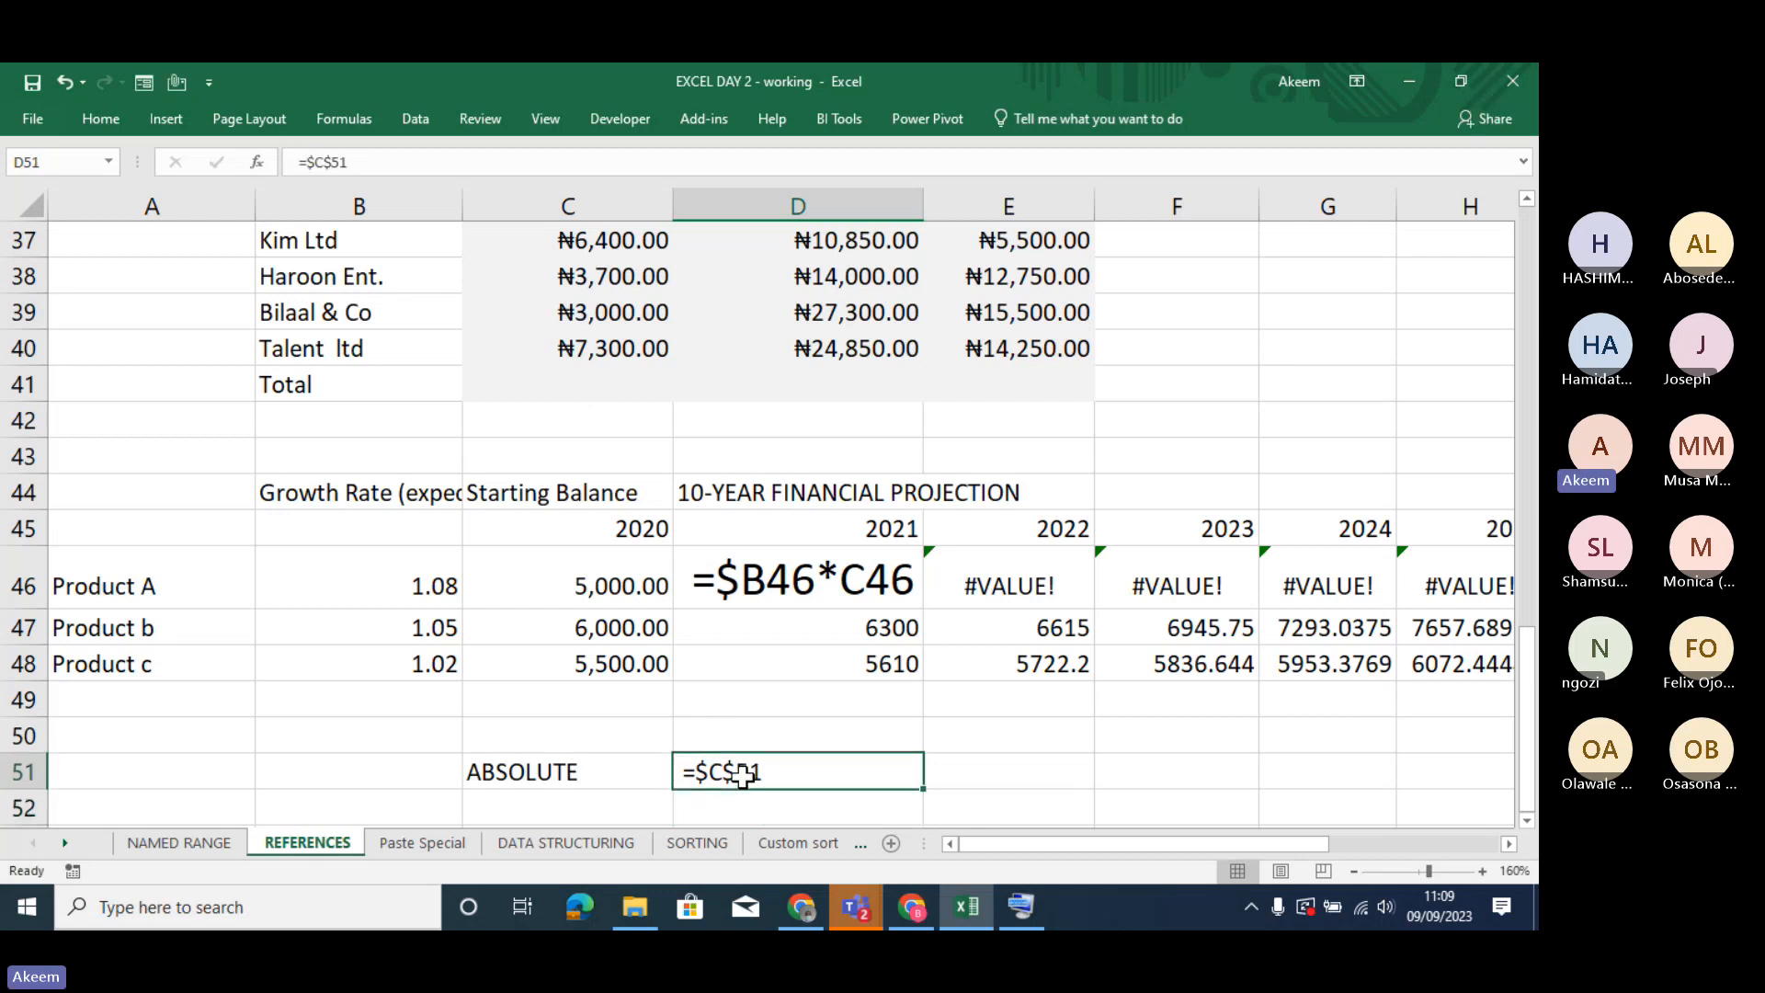
- Enter the label MIXED in C52 and the row-locked reference =C$52 in D52
left_click(580, 815)
type("M")
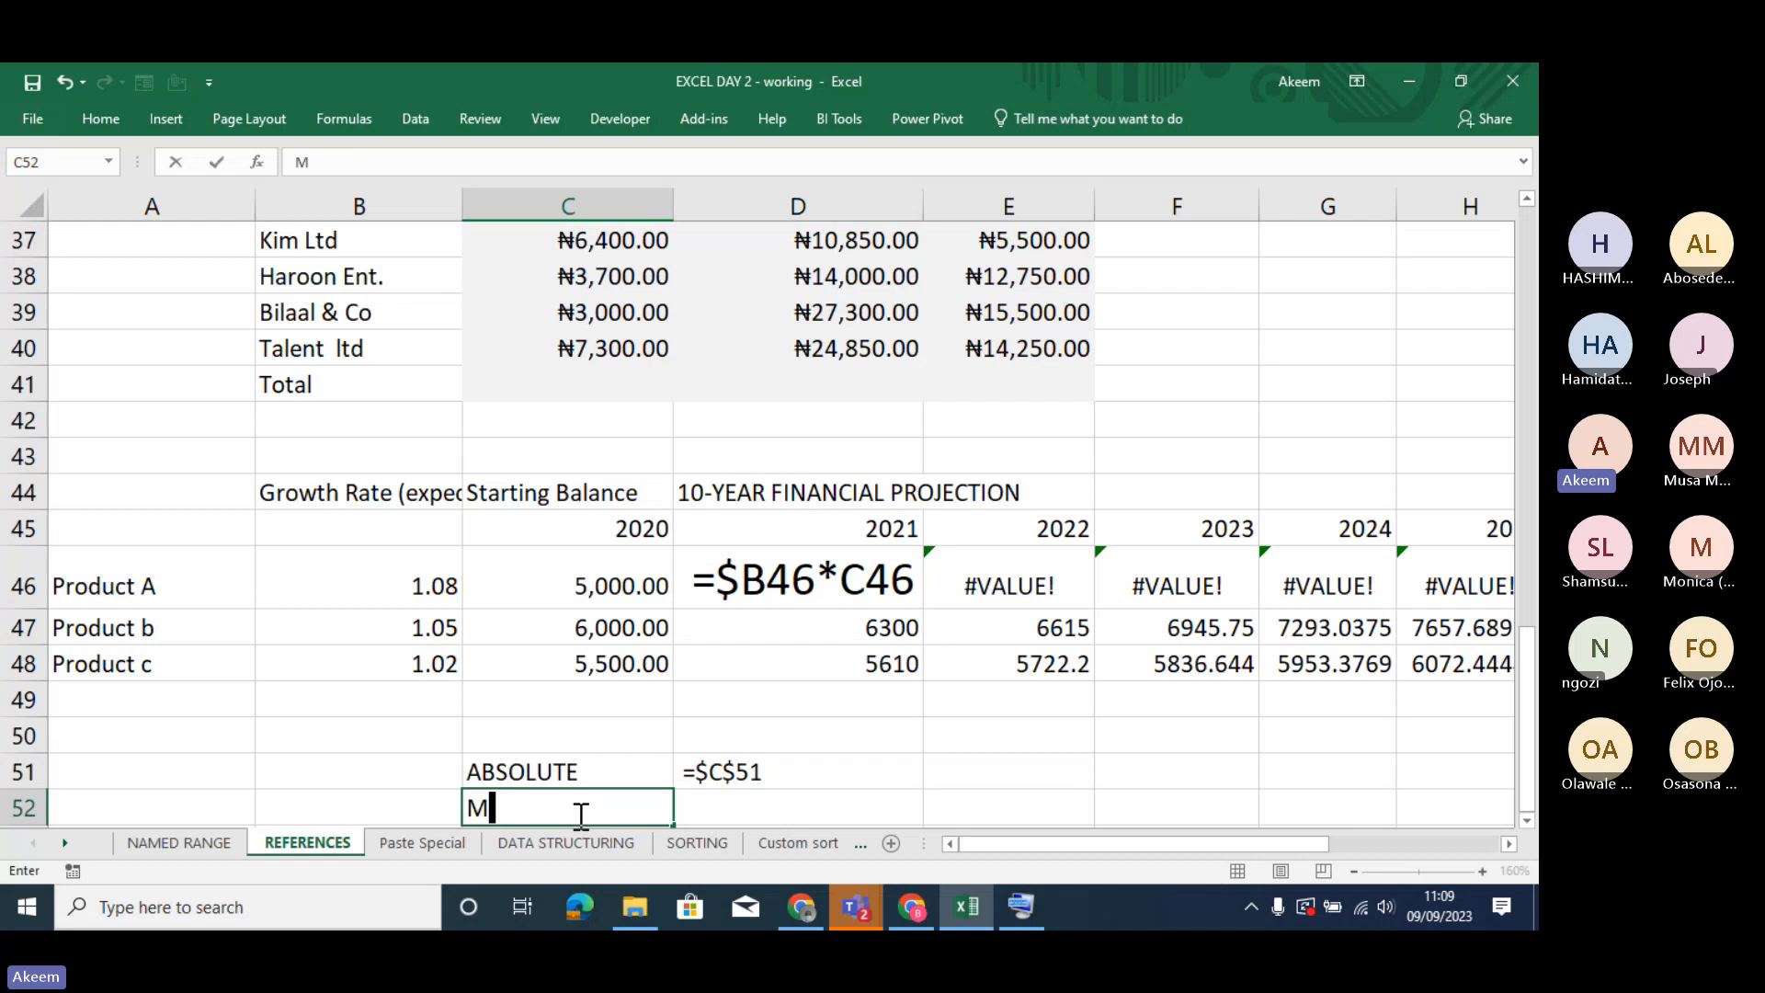
type("IXED")
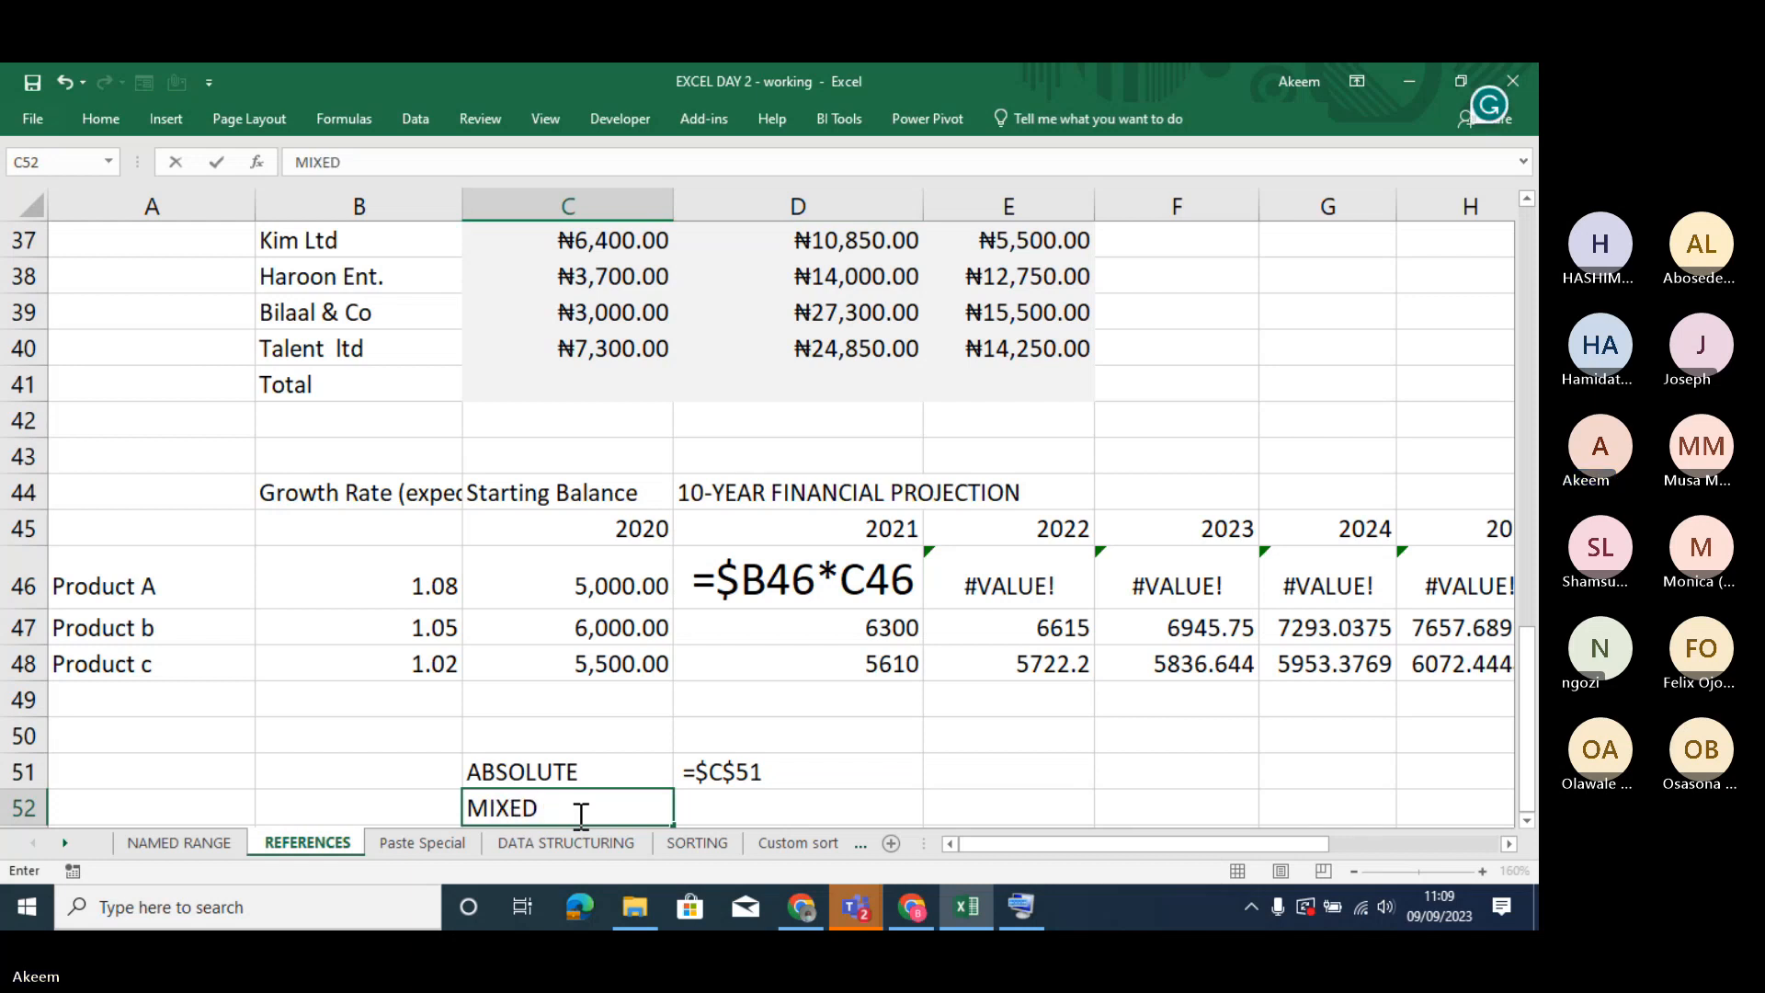
key("Tab")
type("=")
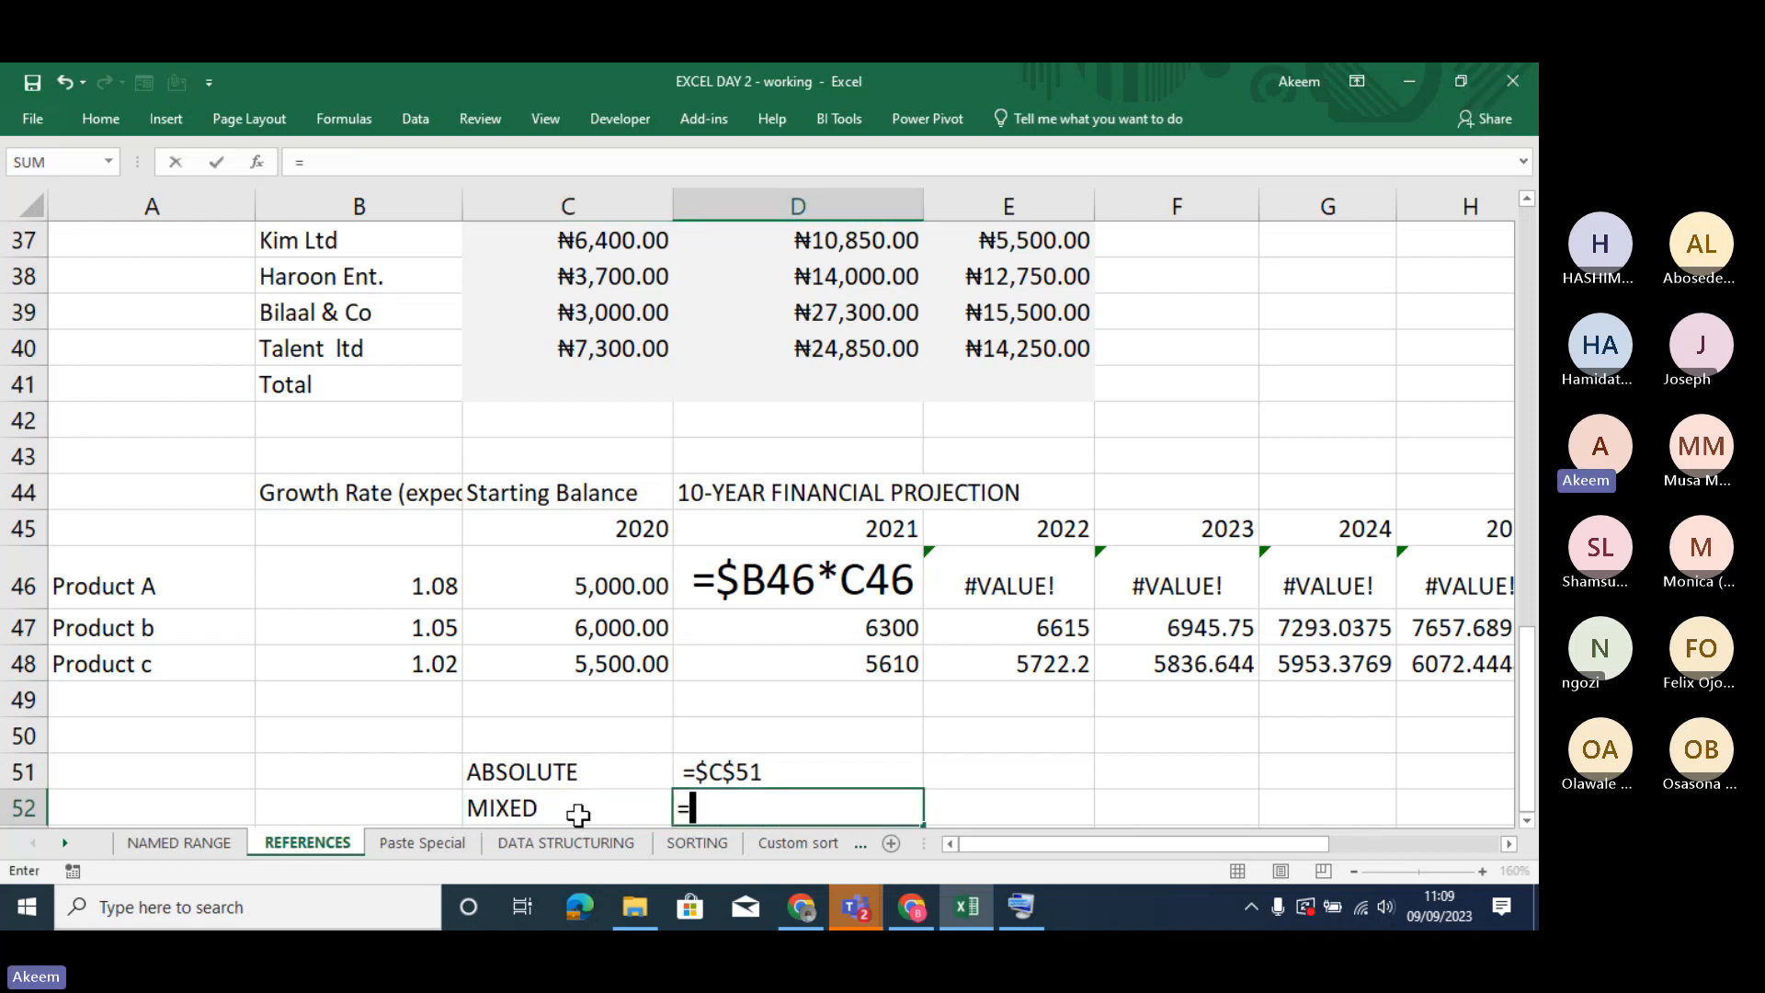
left_click(515, 815)
key("F4")
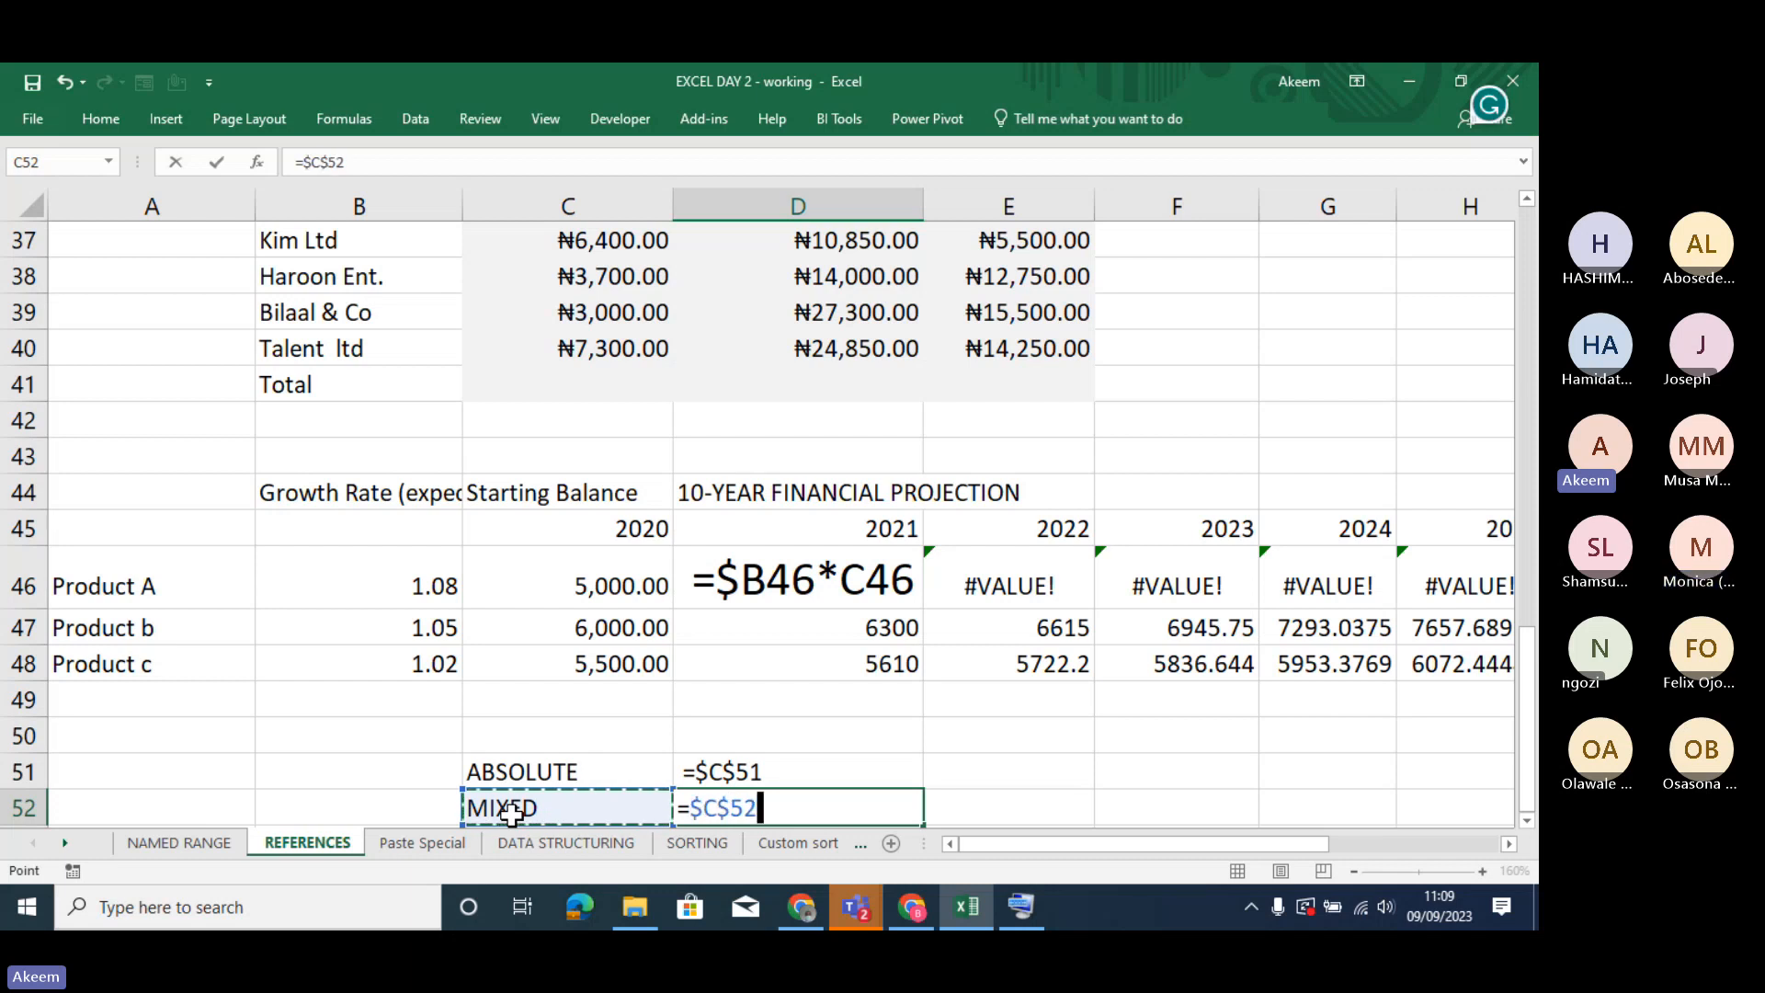
key("F4")
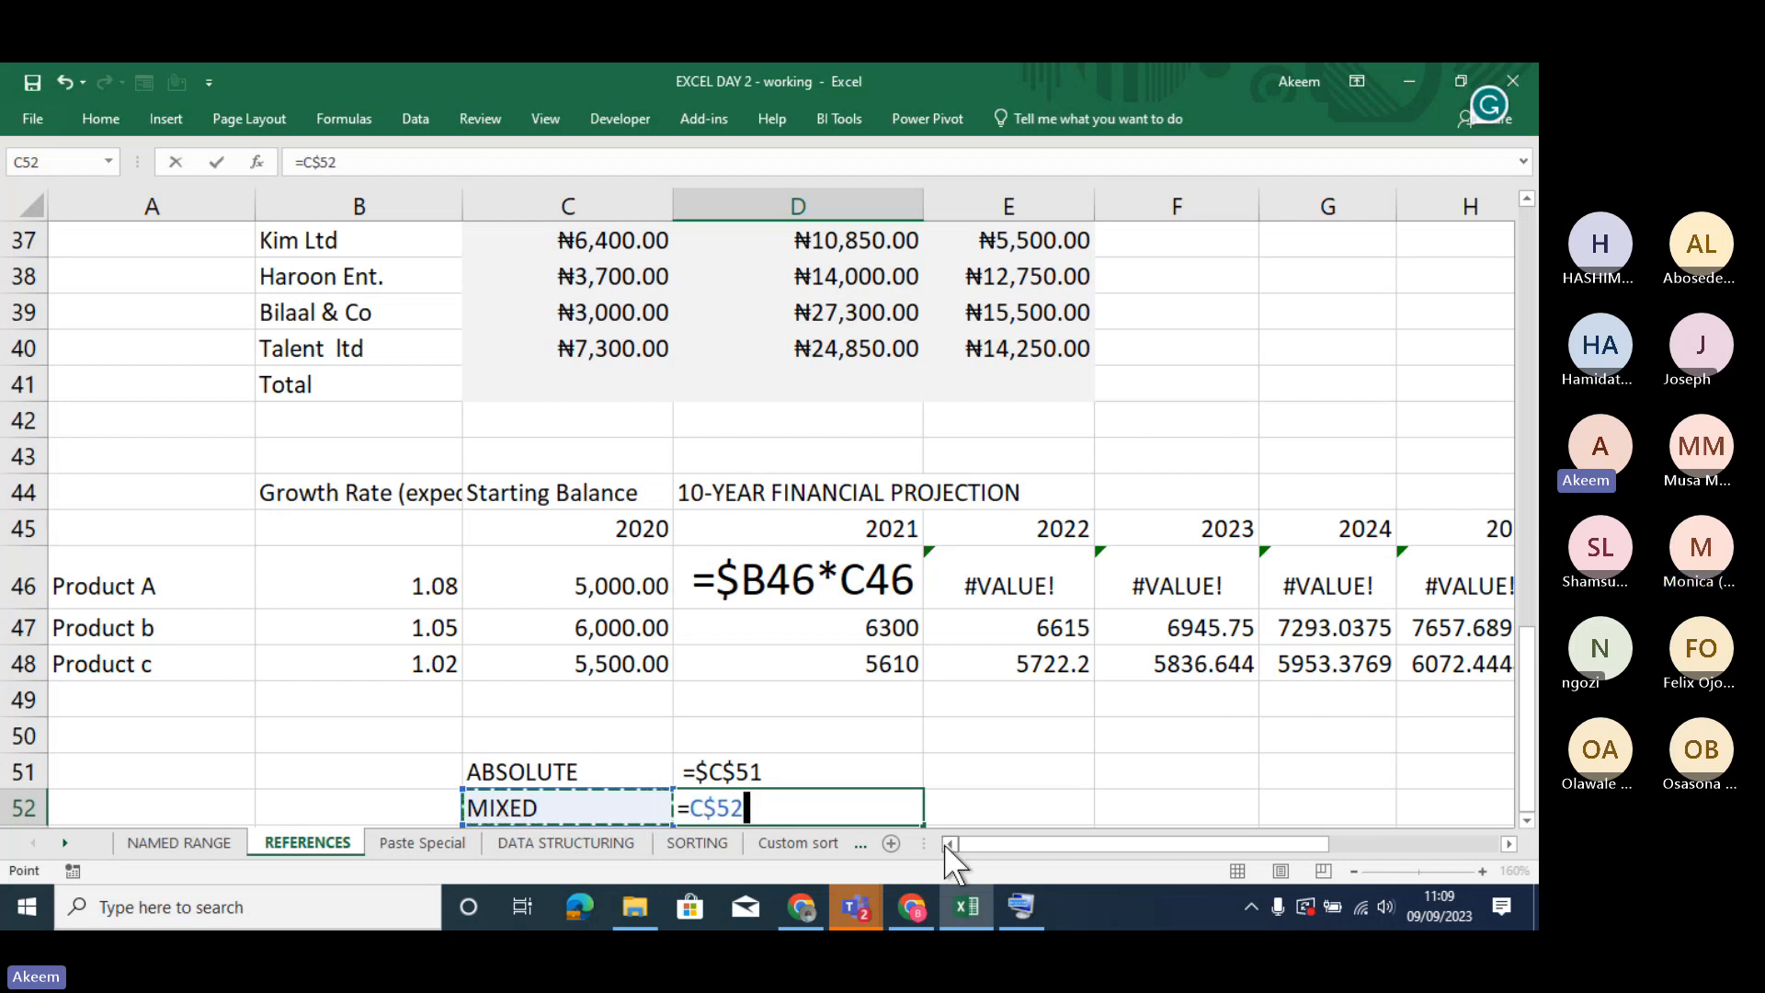
key("Return")
- Put a space before the formula in D52 so the cell shows =C$52 as text
left_click(874, 782)
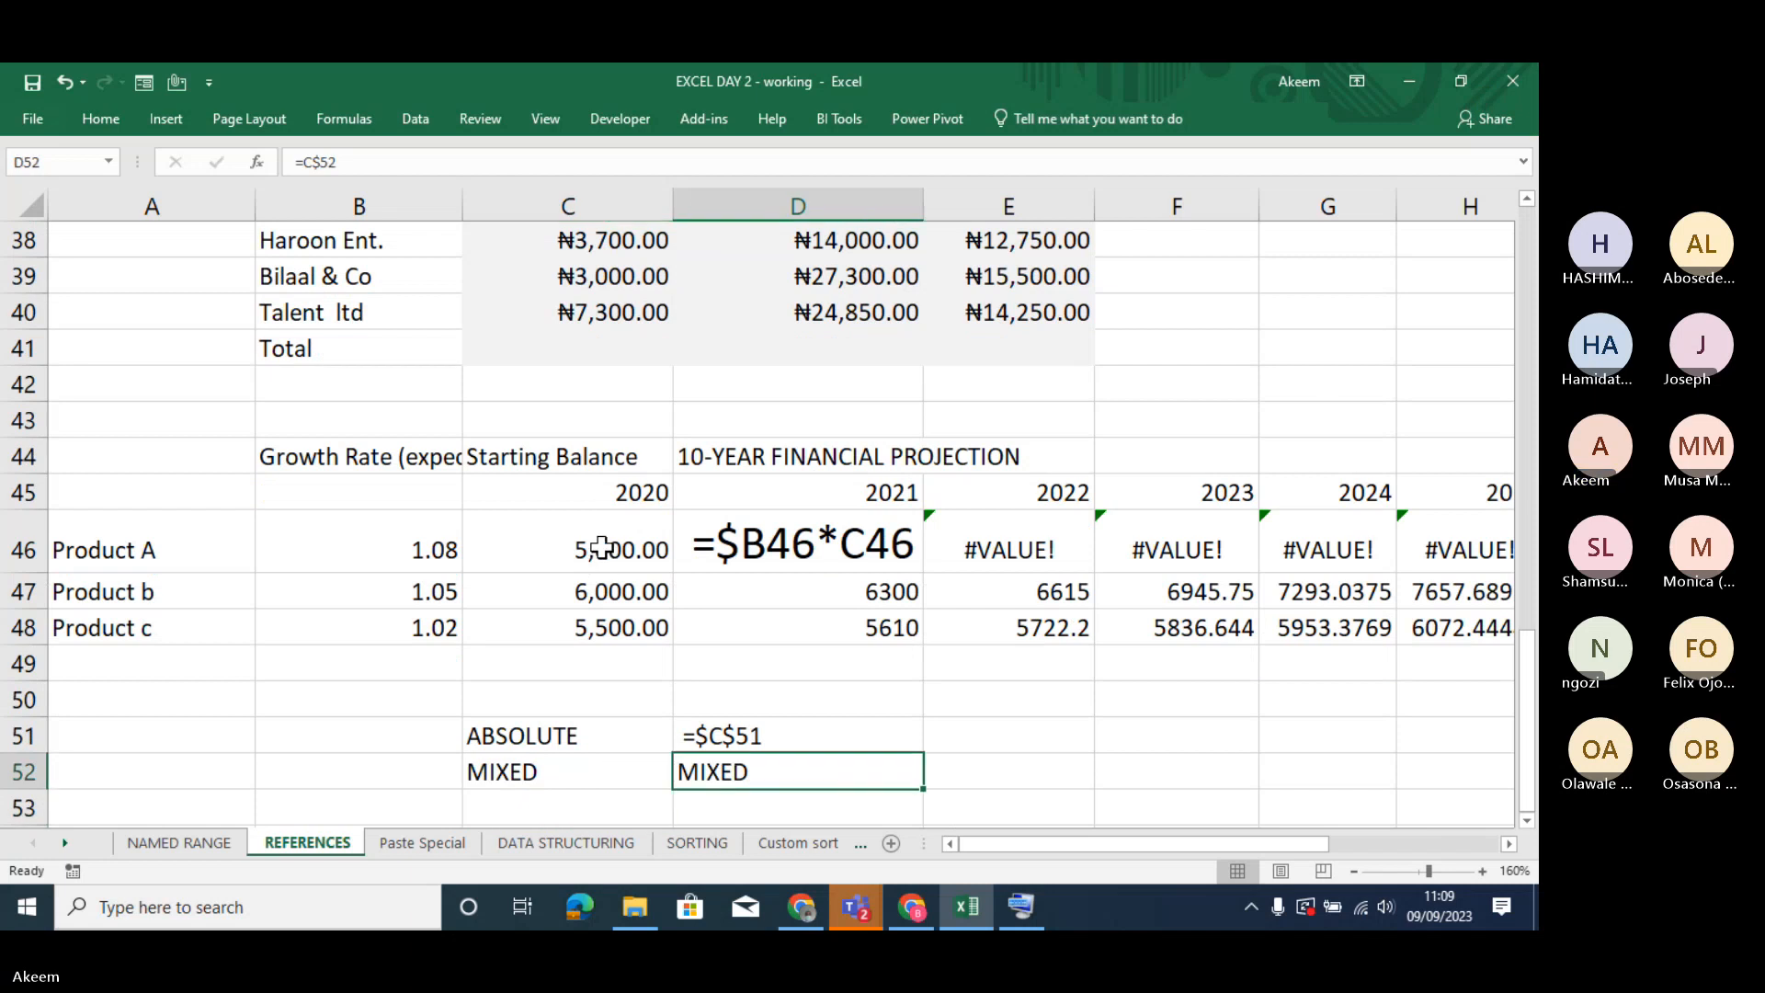
left_click(288, 160)
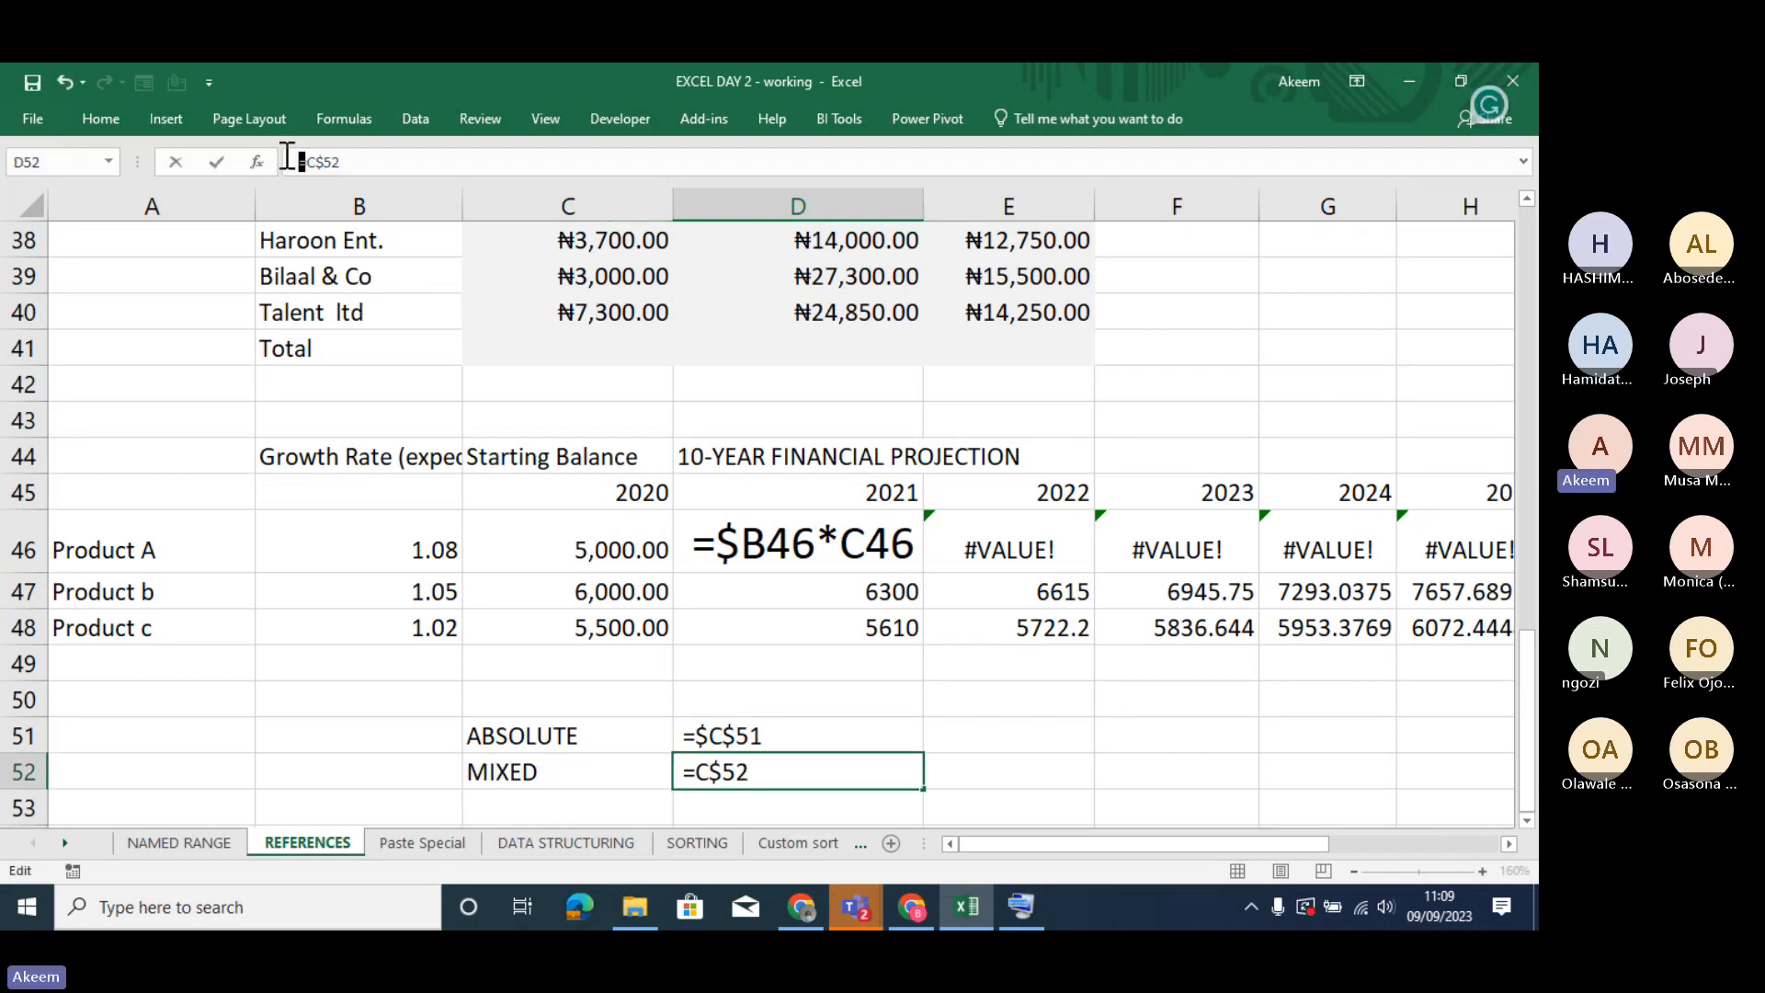
key("Return")
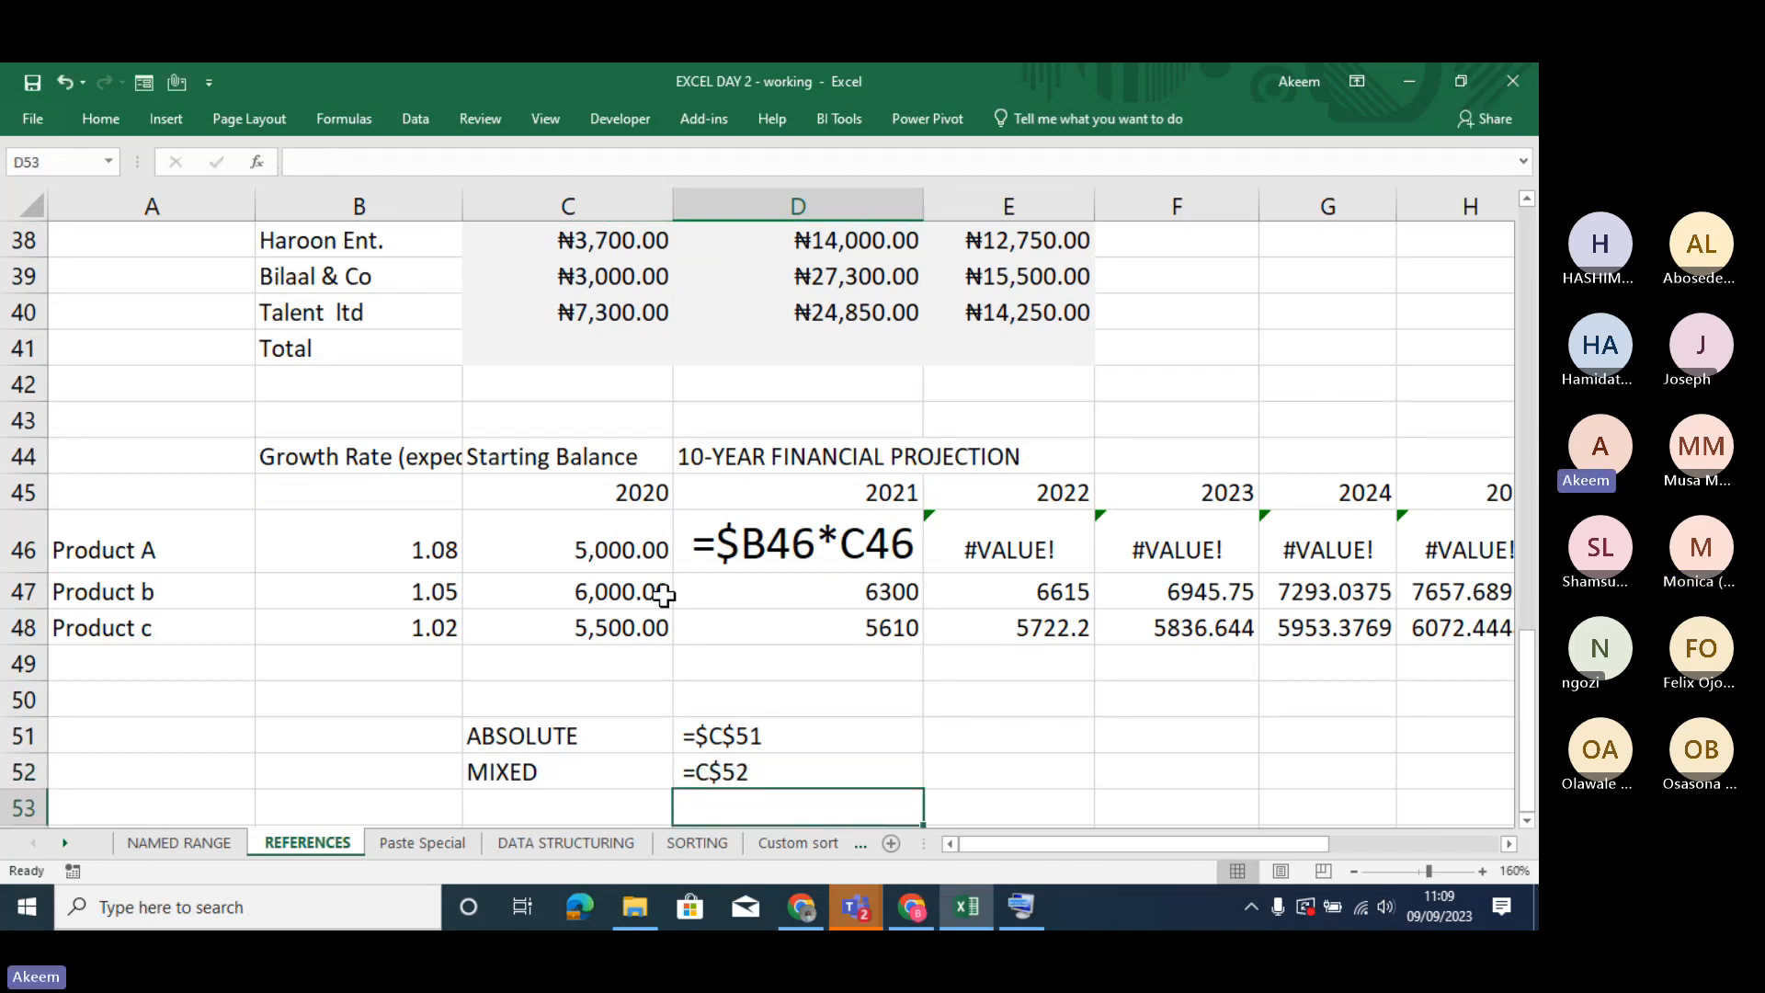
- Enlarge the font of the reference examples in D51:D52 to 14 points
left_click_drag(768, 733, 774, 770)
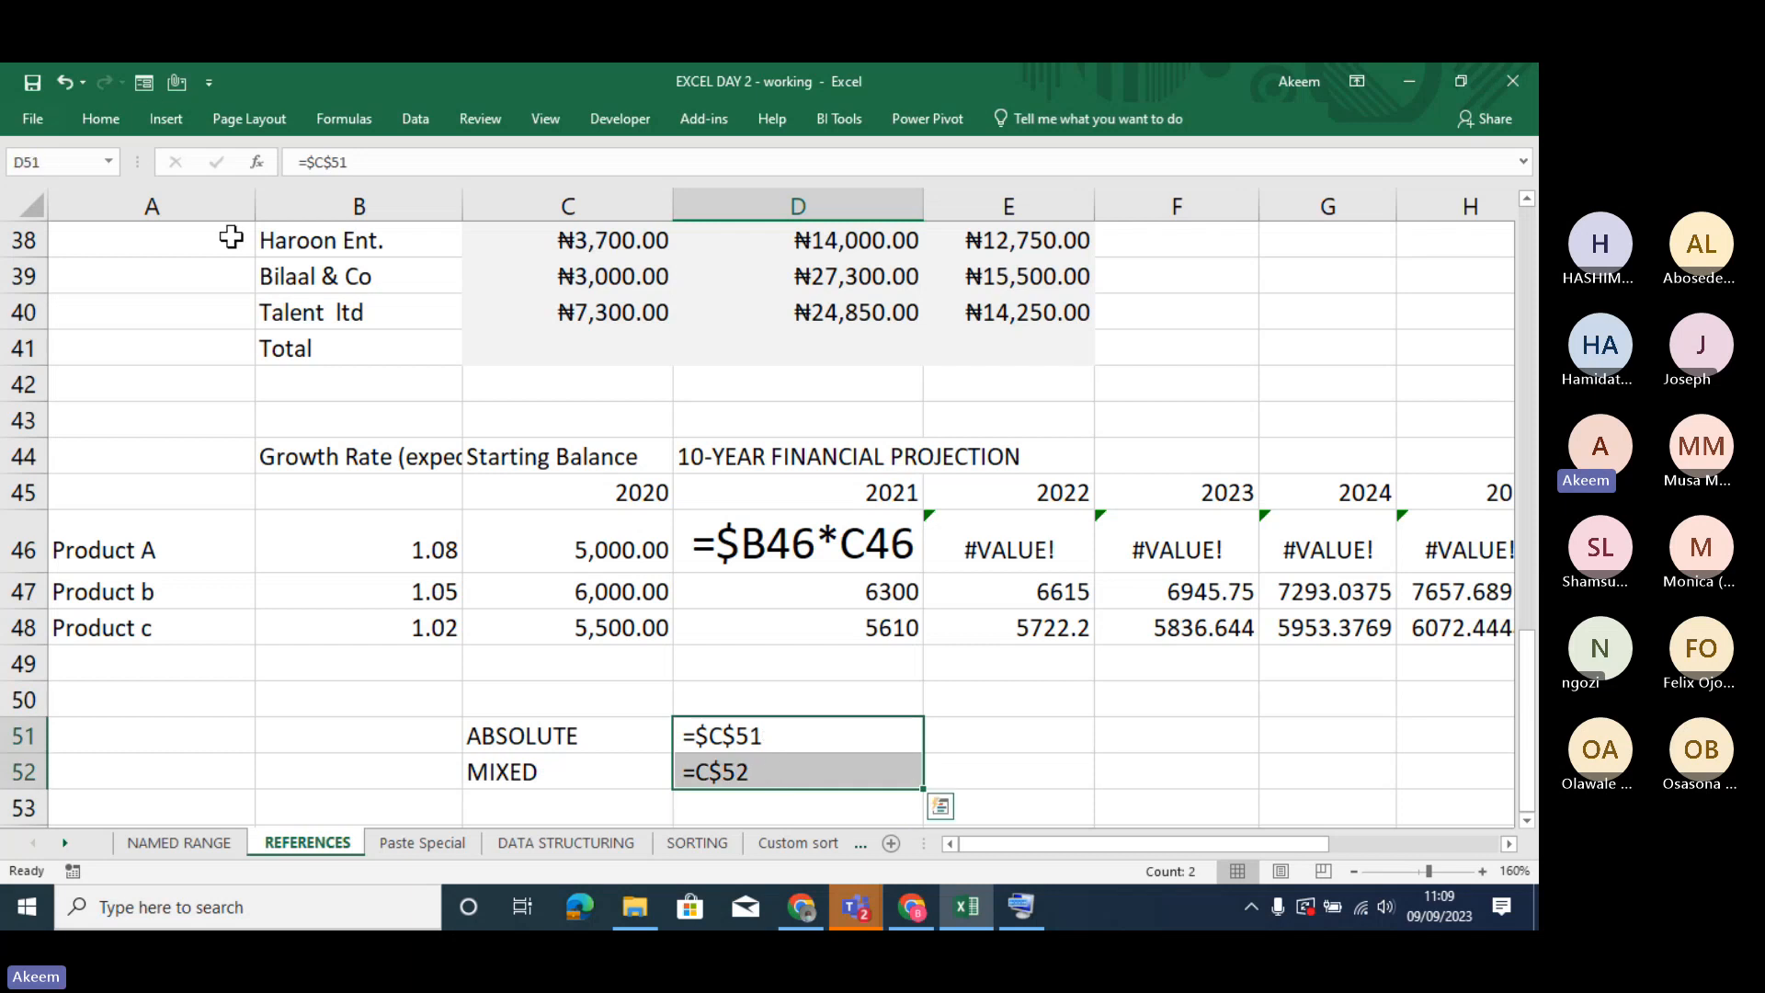
left_click(100, 119)
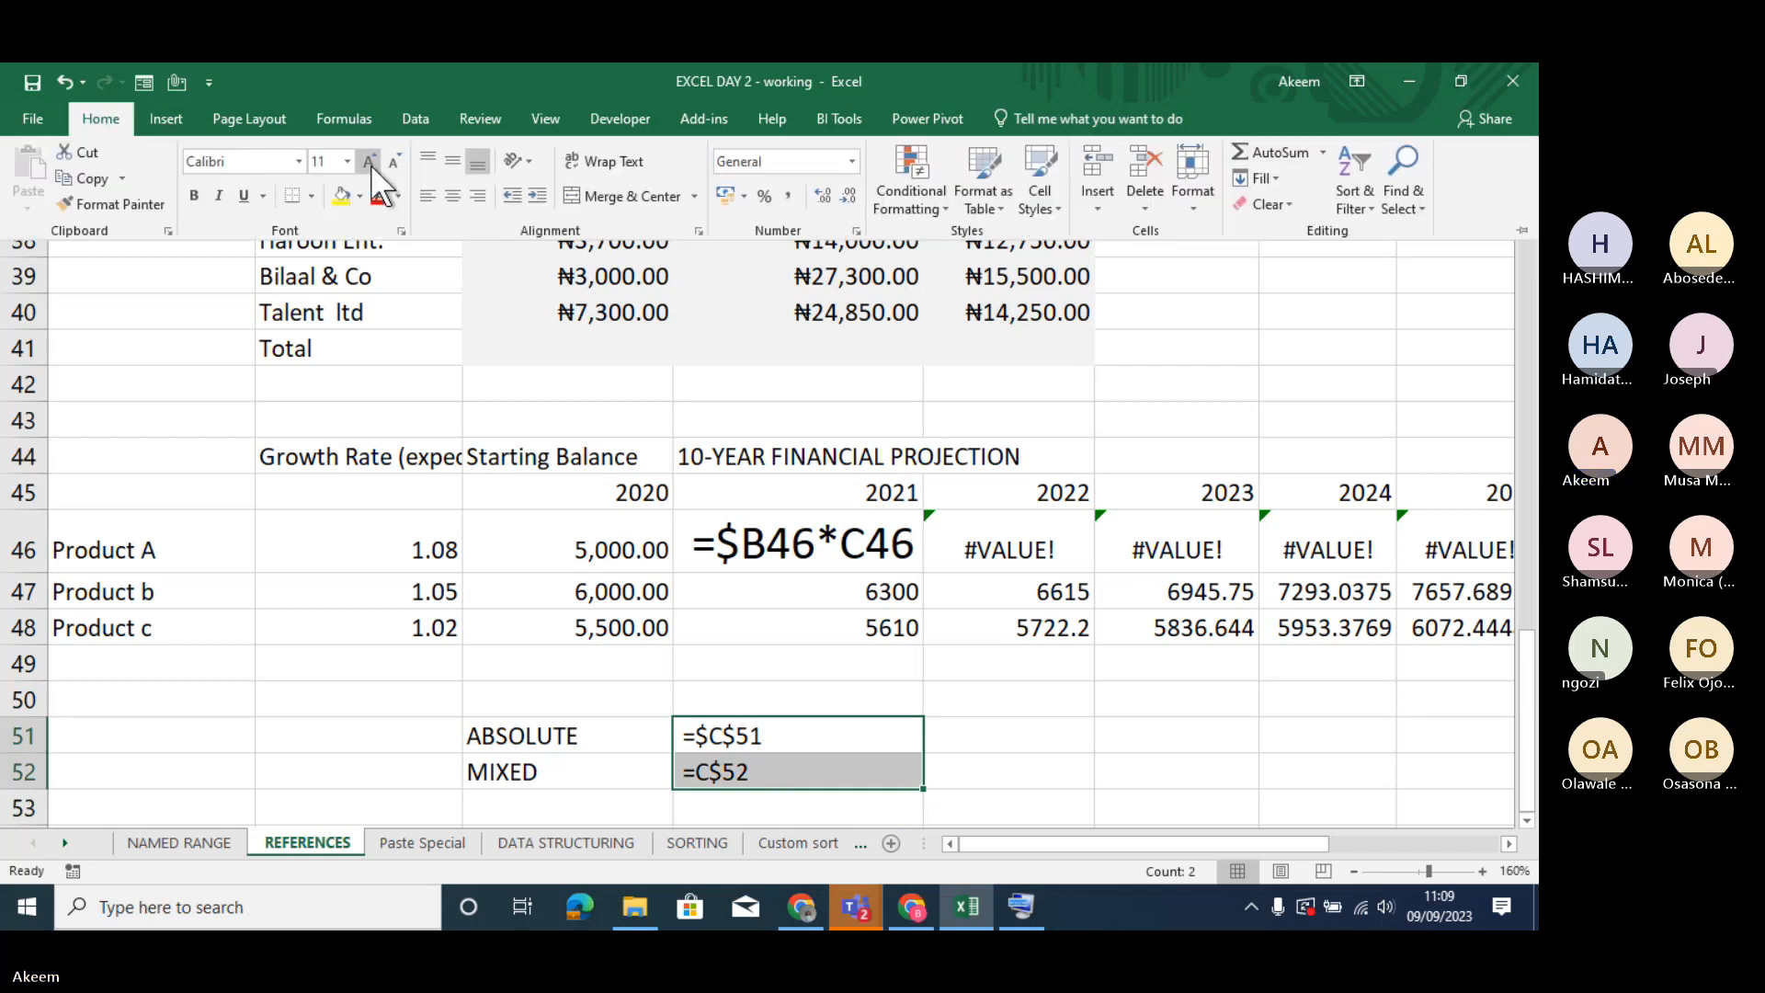
left_click(371, 164)
left_click(371, 163)
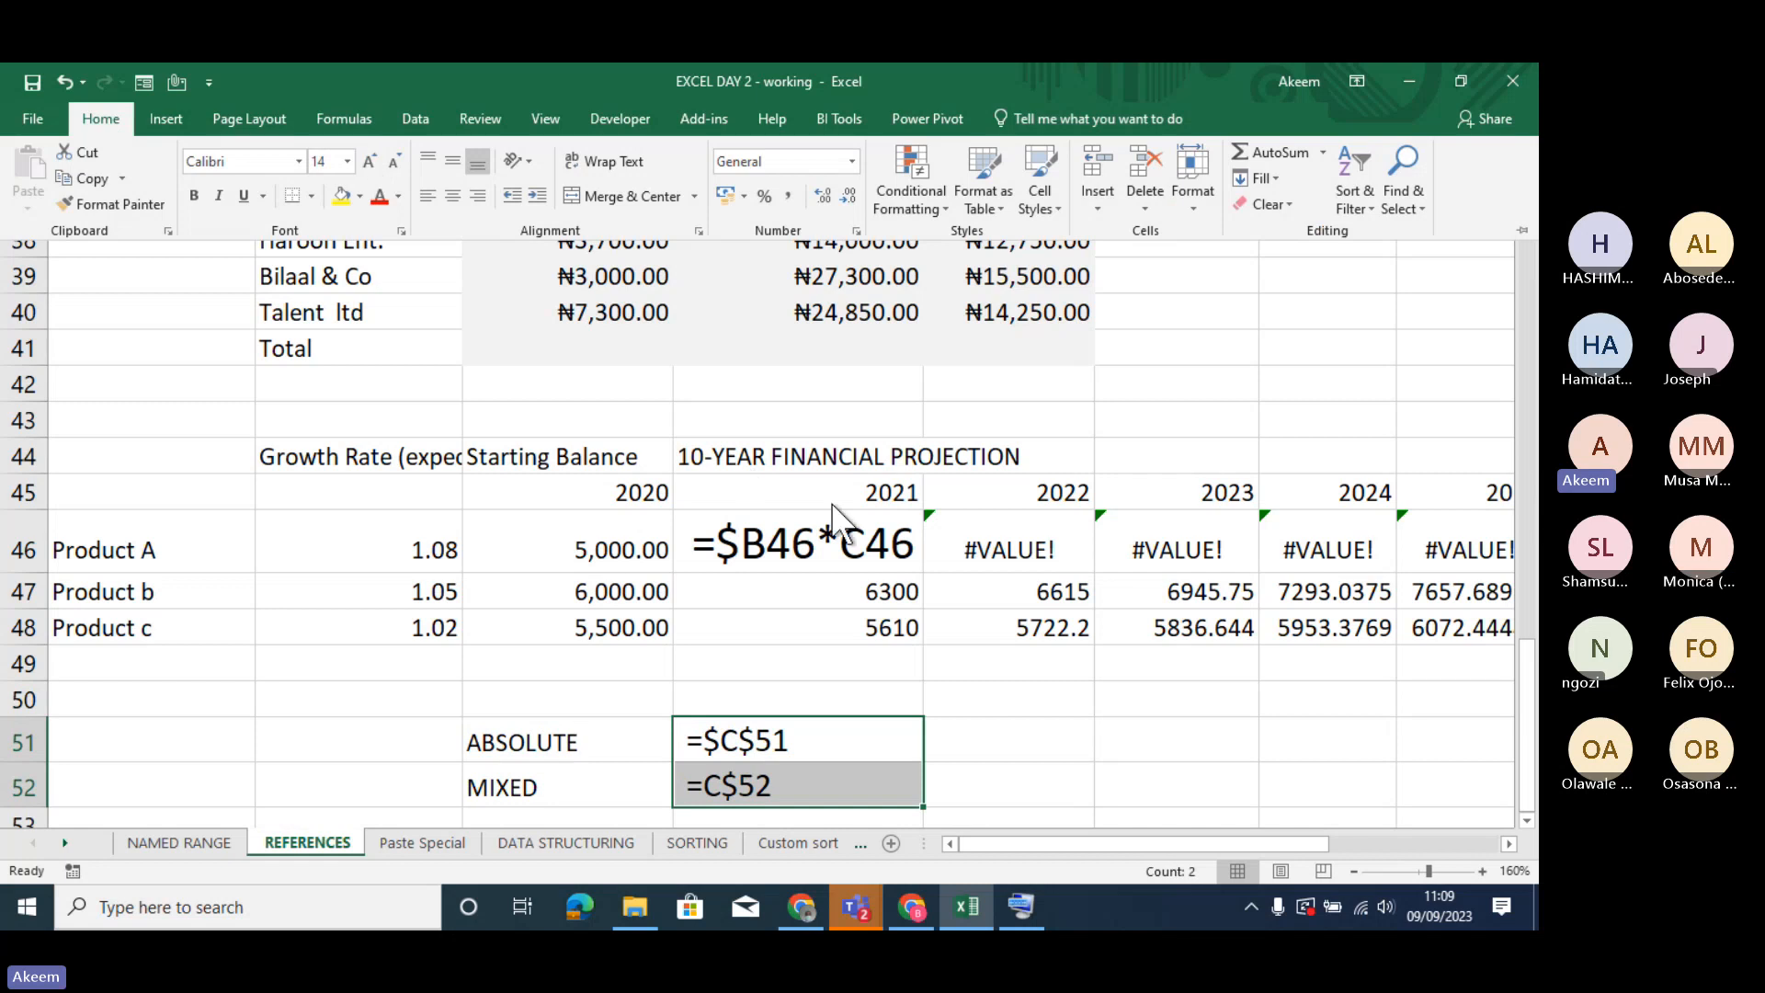
left_click(882, 741)
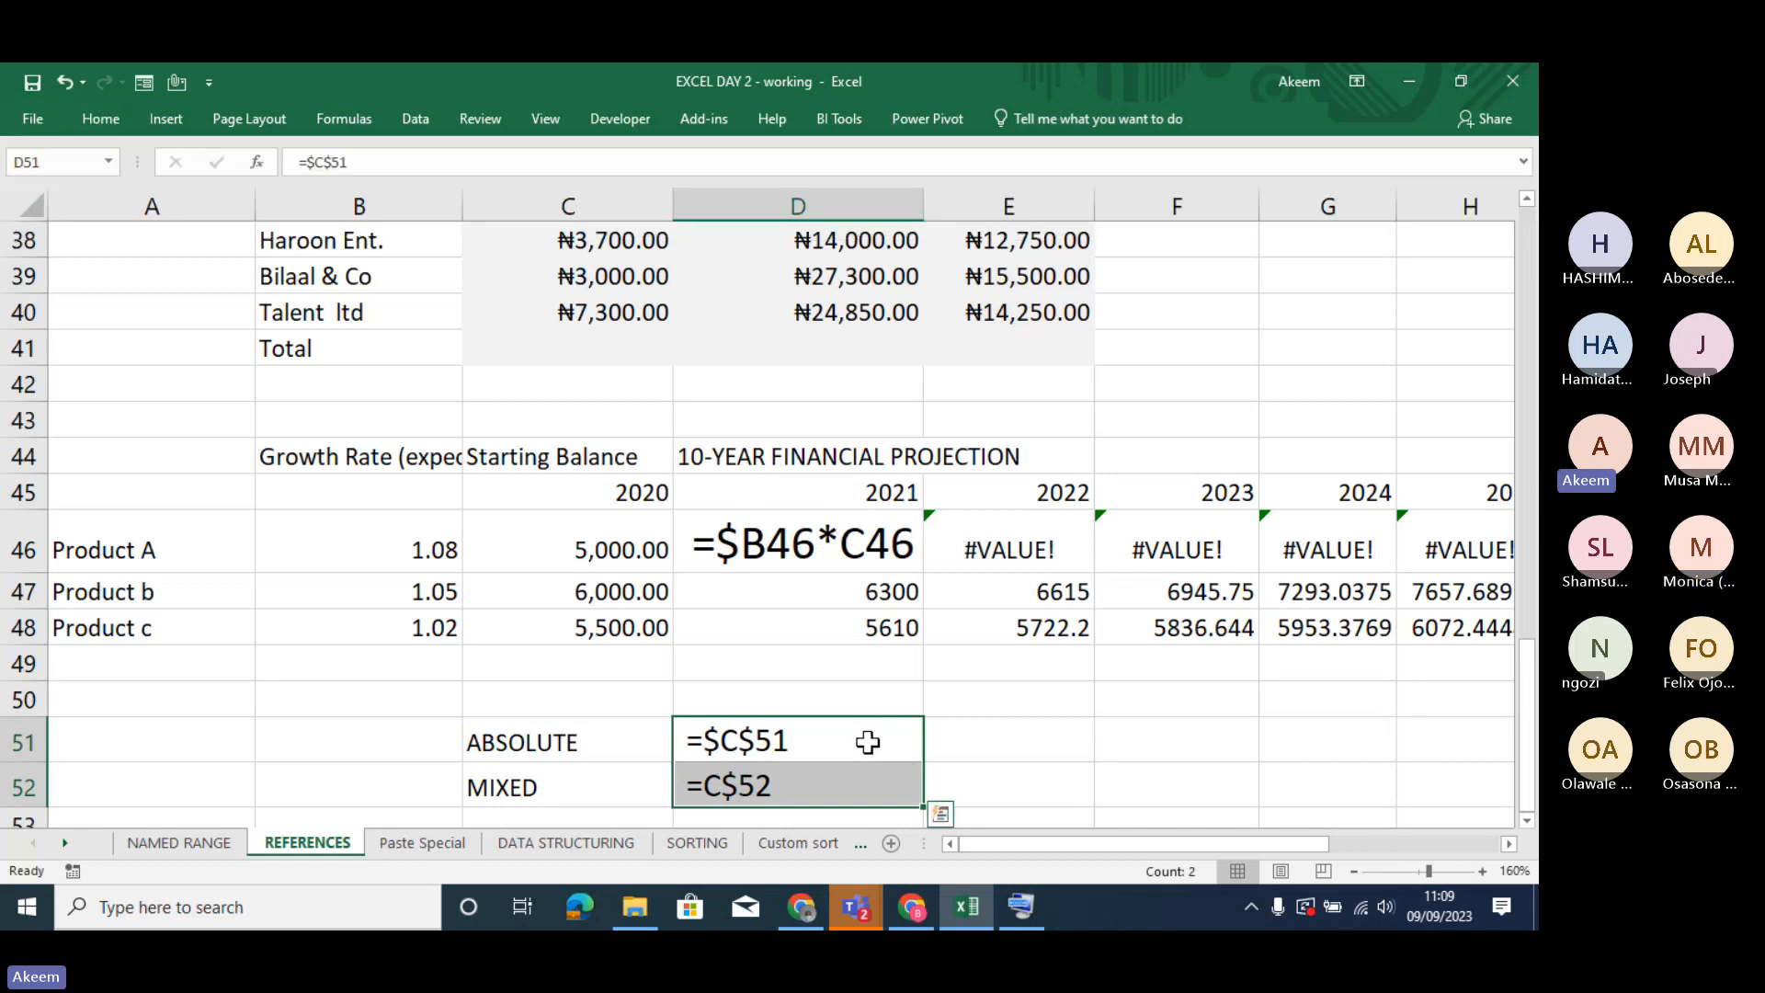
- Examine the absolute reference example in D51 against the mixed reference example in D52
left_click(839, 749)
key("Down")
key("Down")
key("Up")
key("Up")
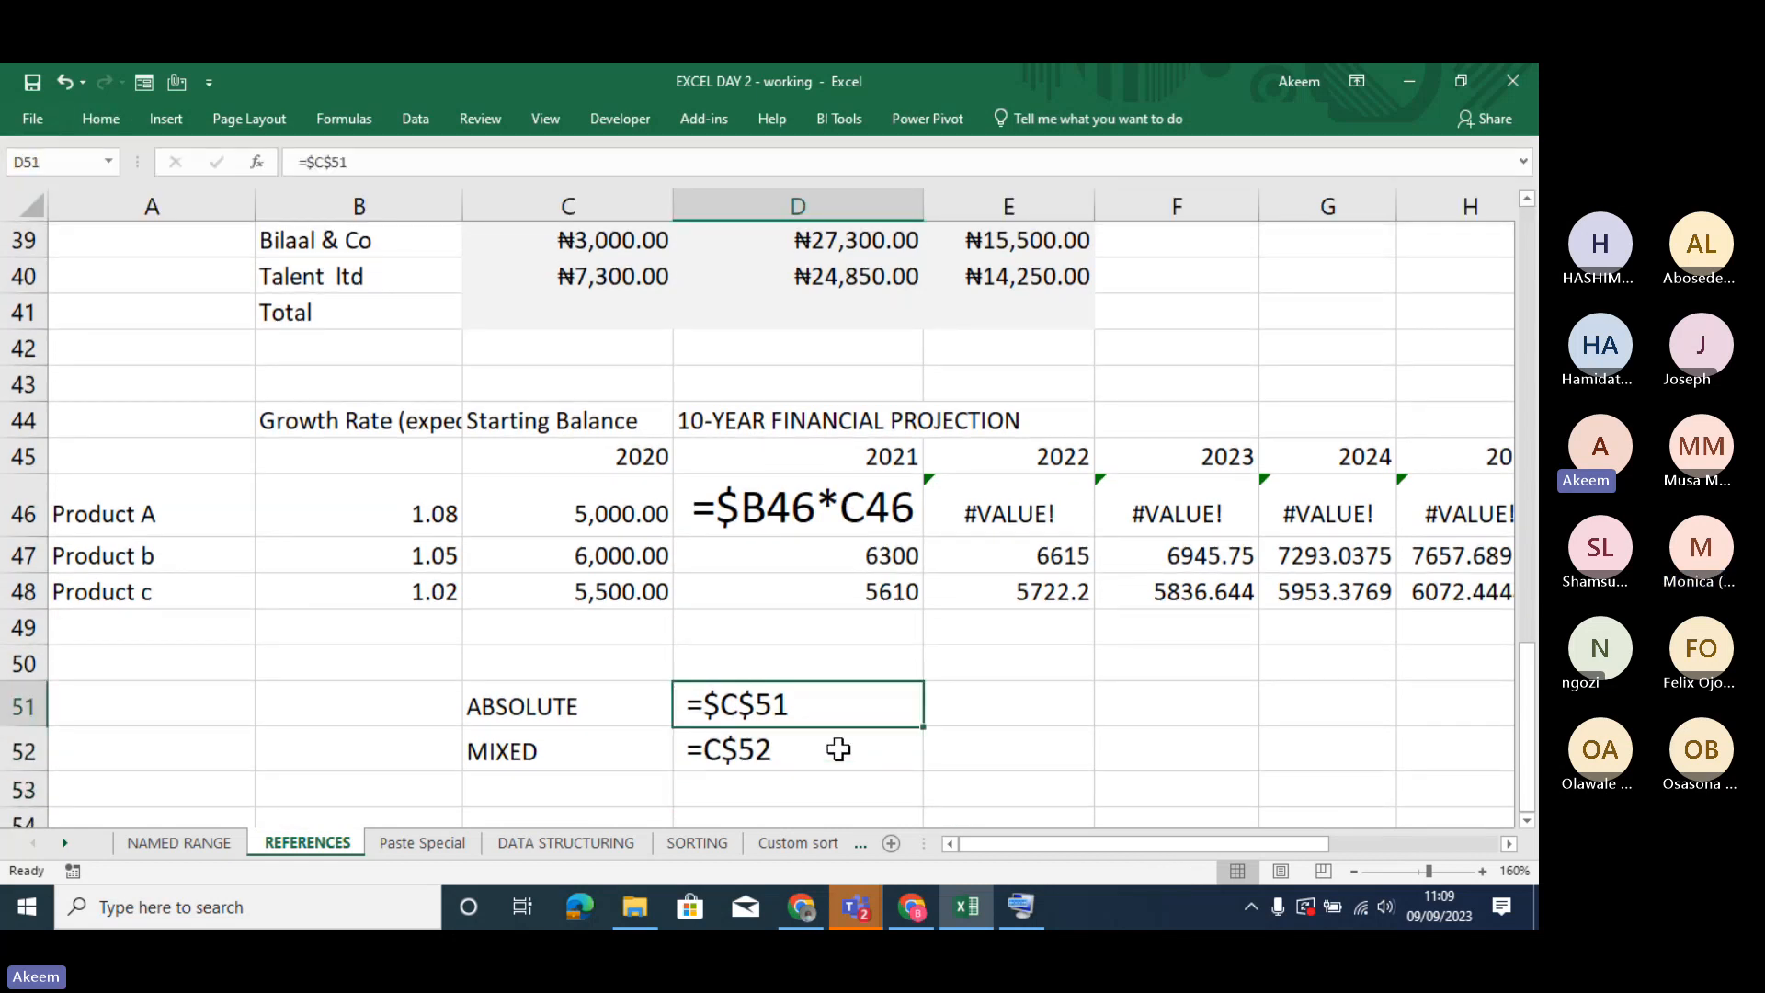
key("Down")
key("Up")
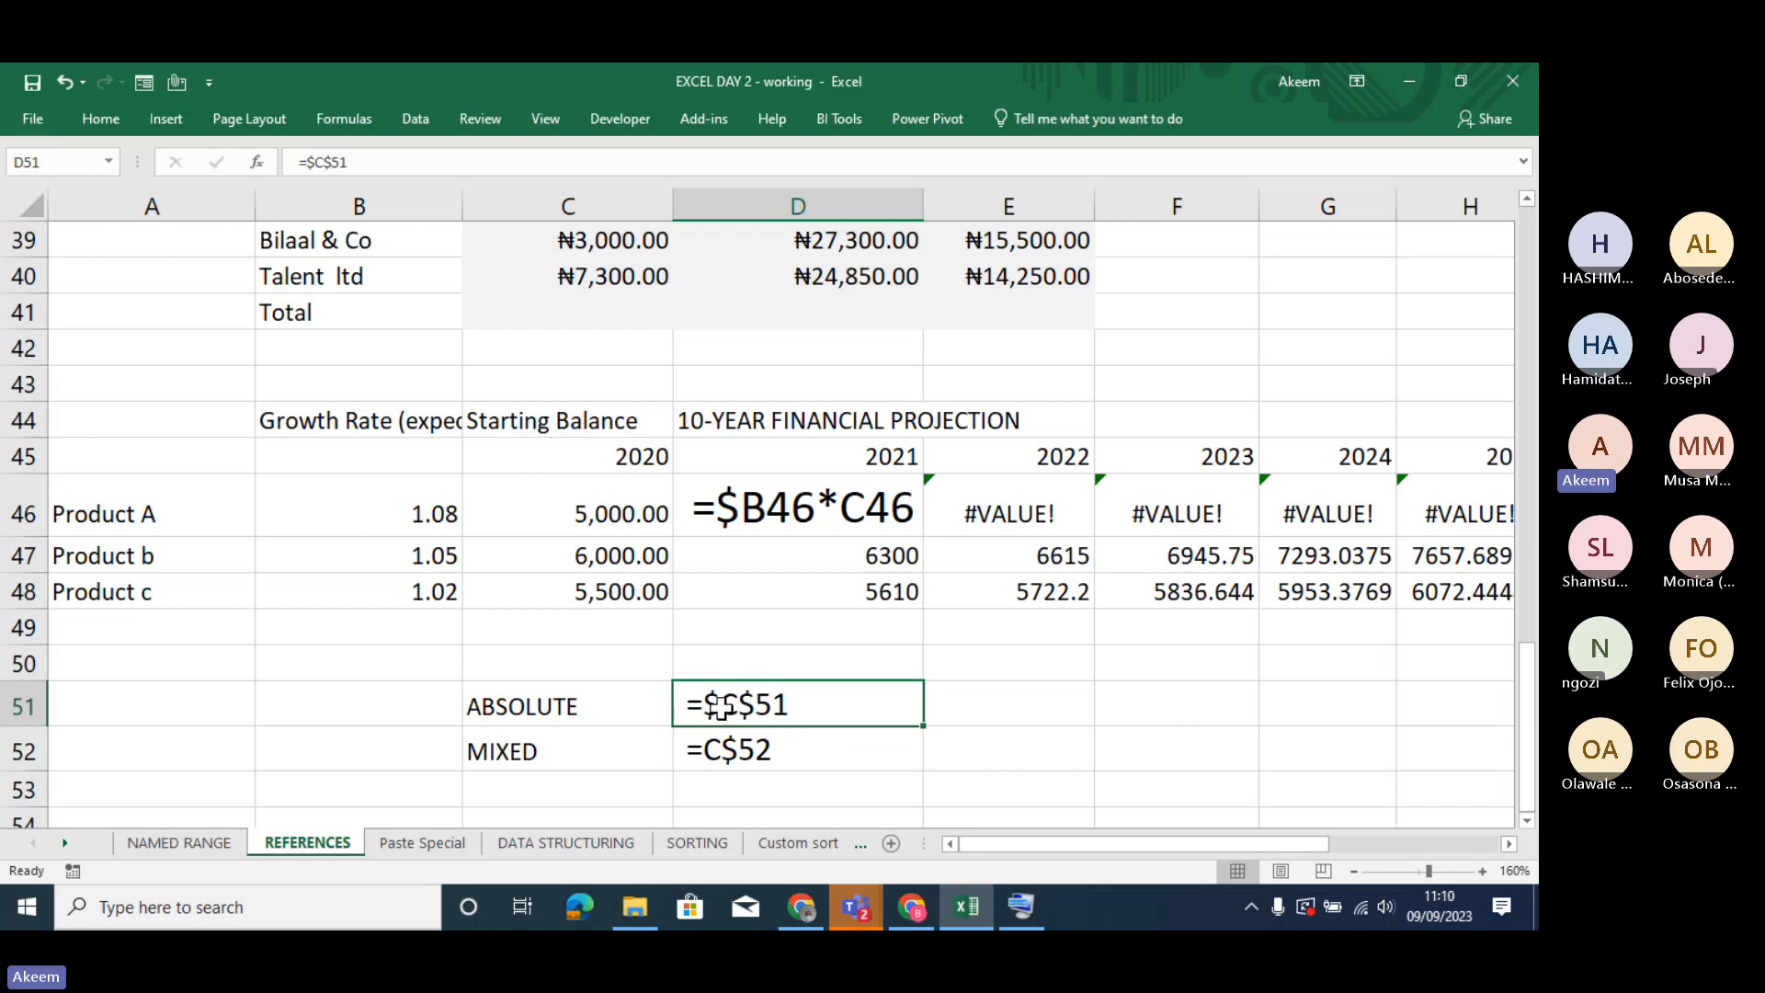
- Enter the column-locked mixed reference =$C52 in E52, beside the row-locked example
left_click(1002, 754)
type("=")
left_click(556, 745)
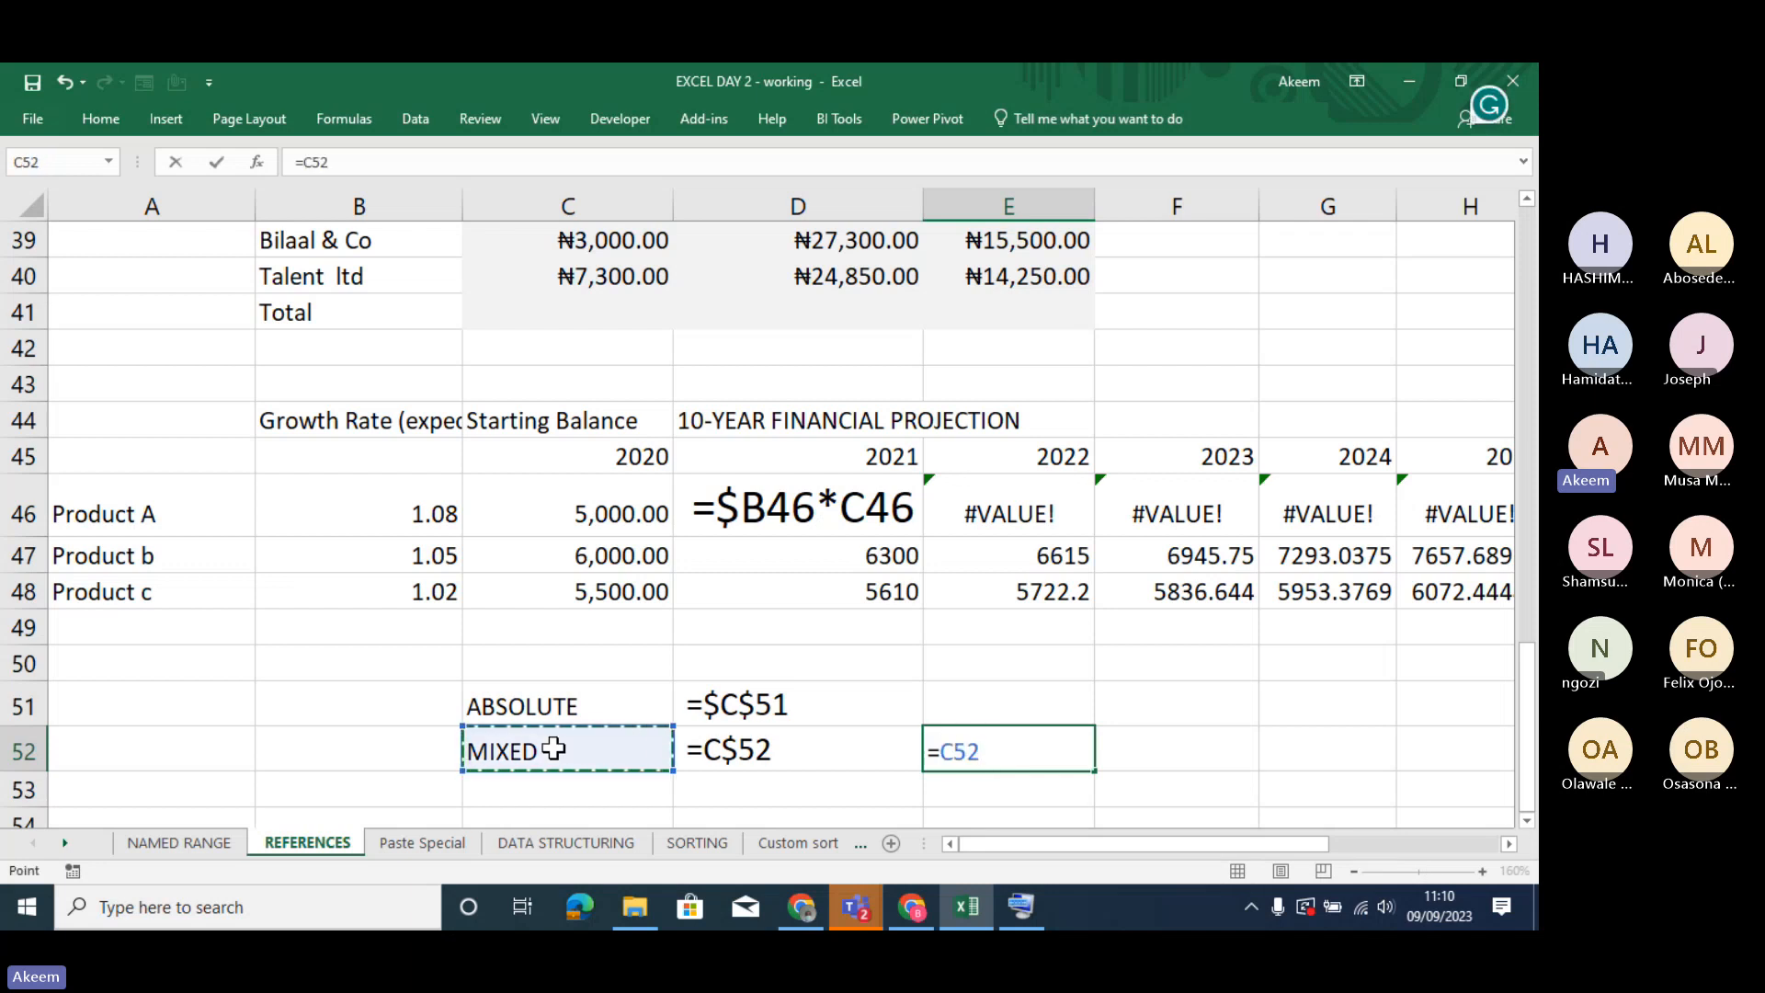
key("F3")
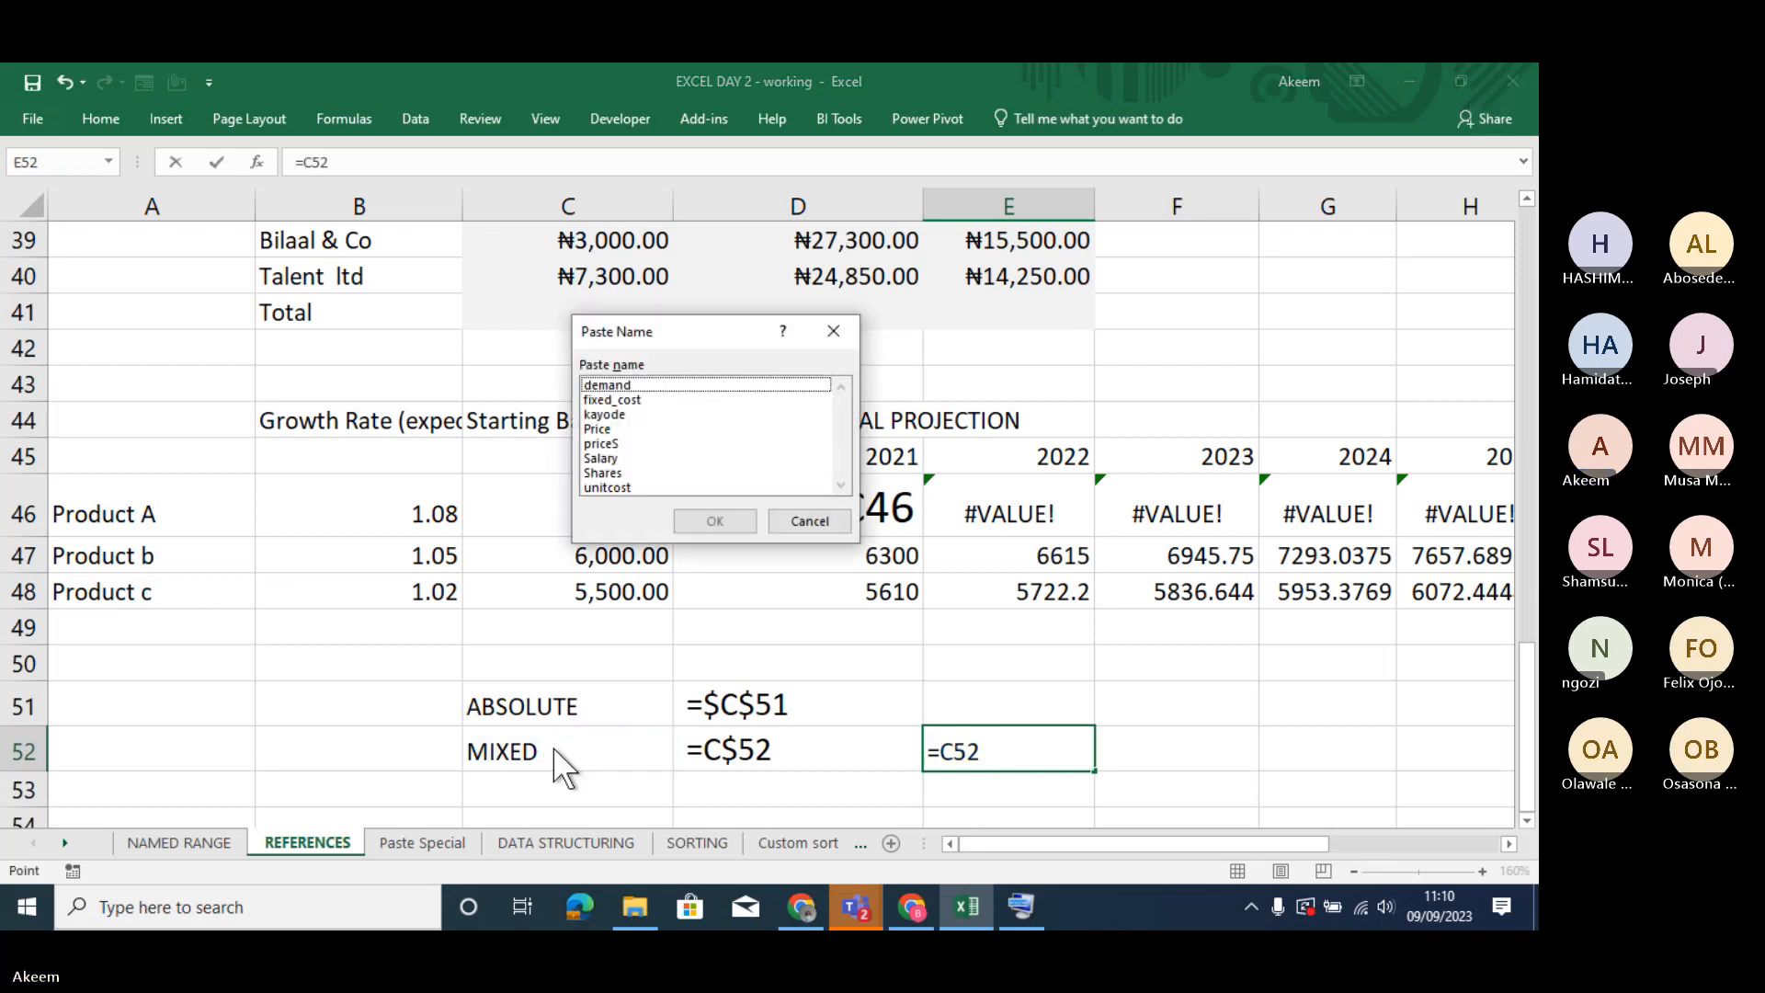
left_click(833, 332)
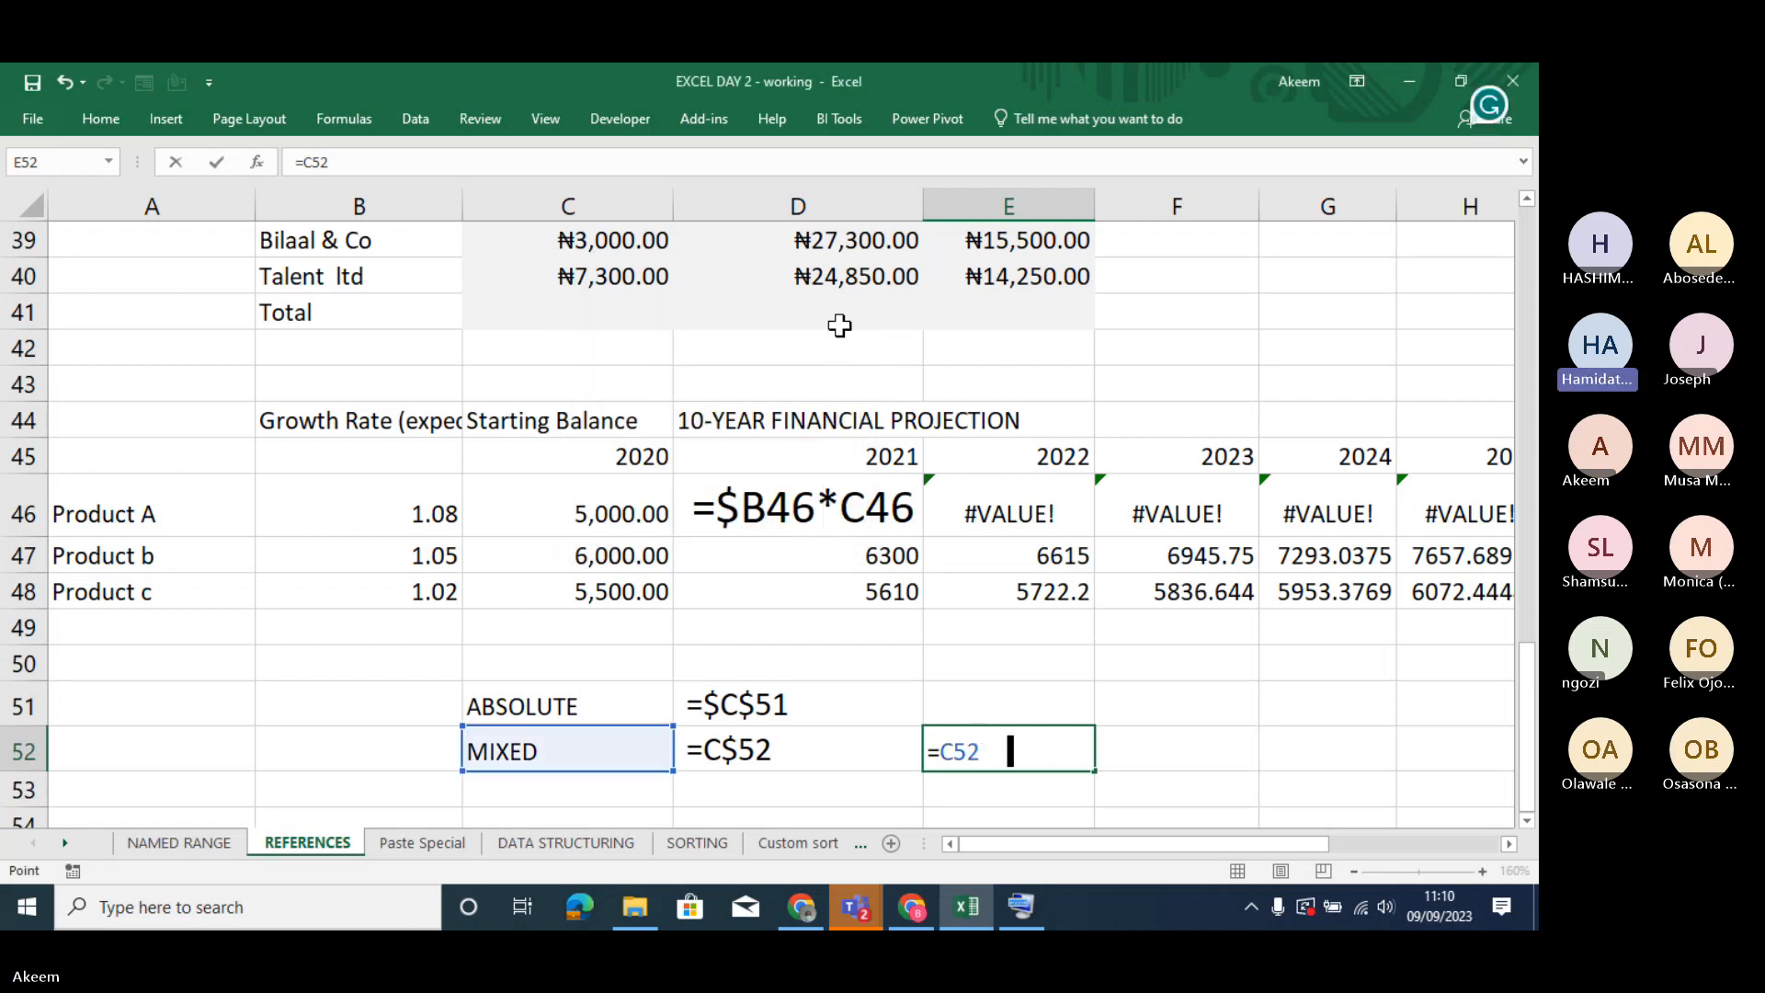
key("F4")
key("F4")
key("F4")
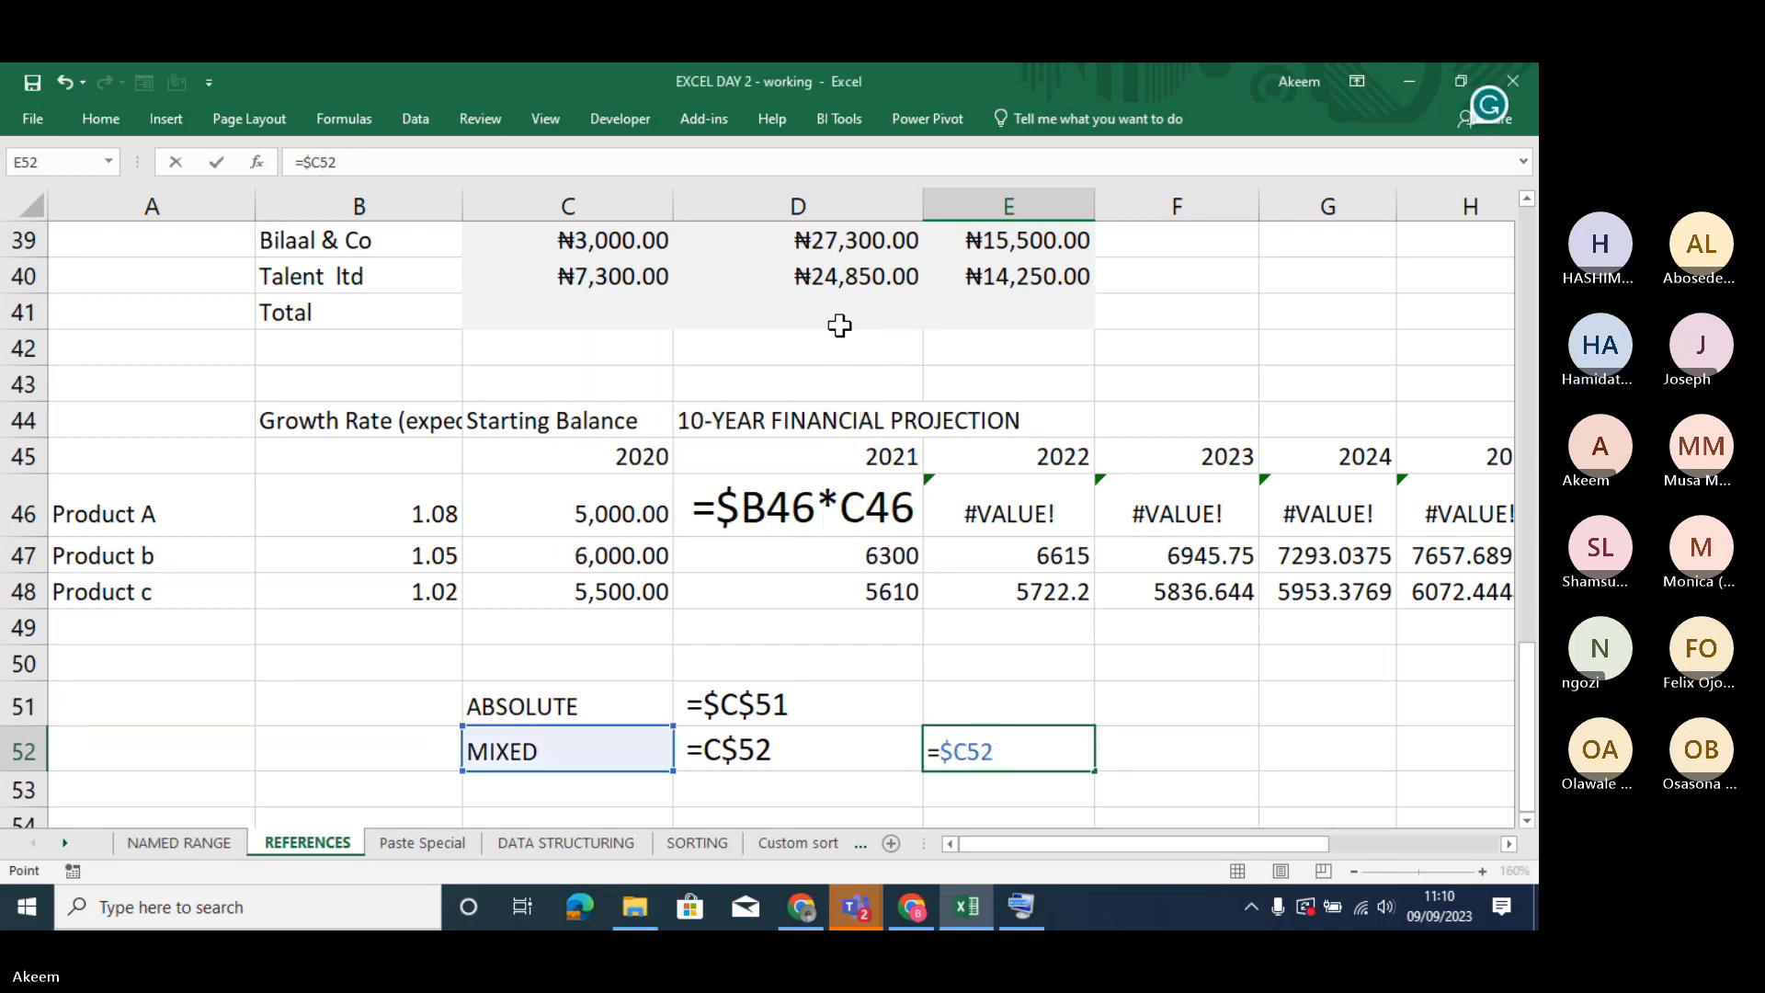
key("Return")
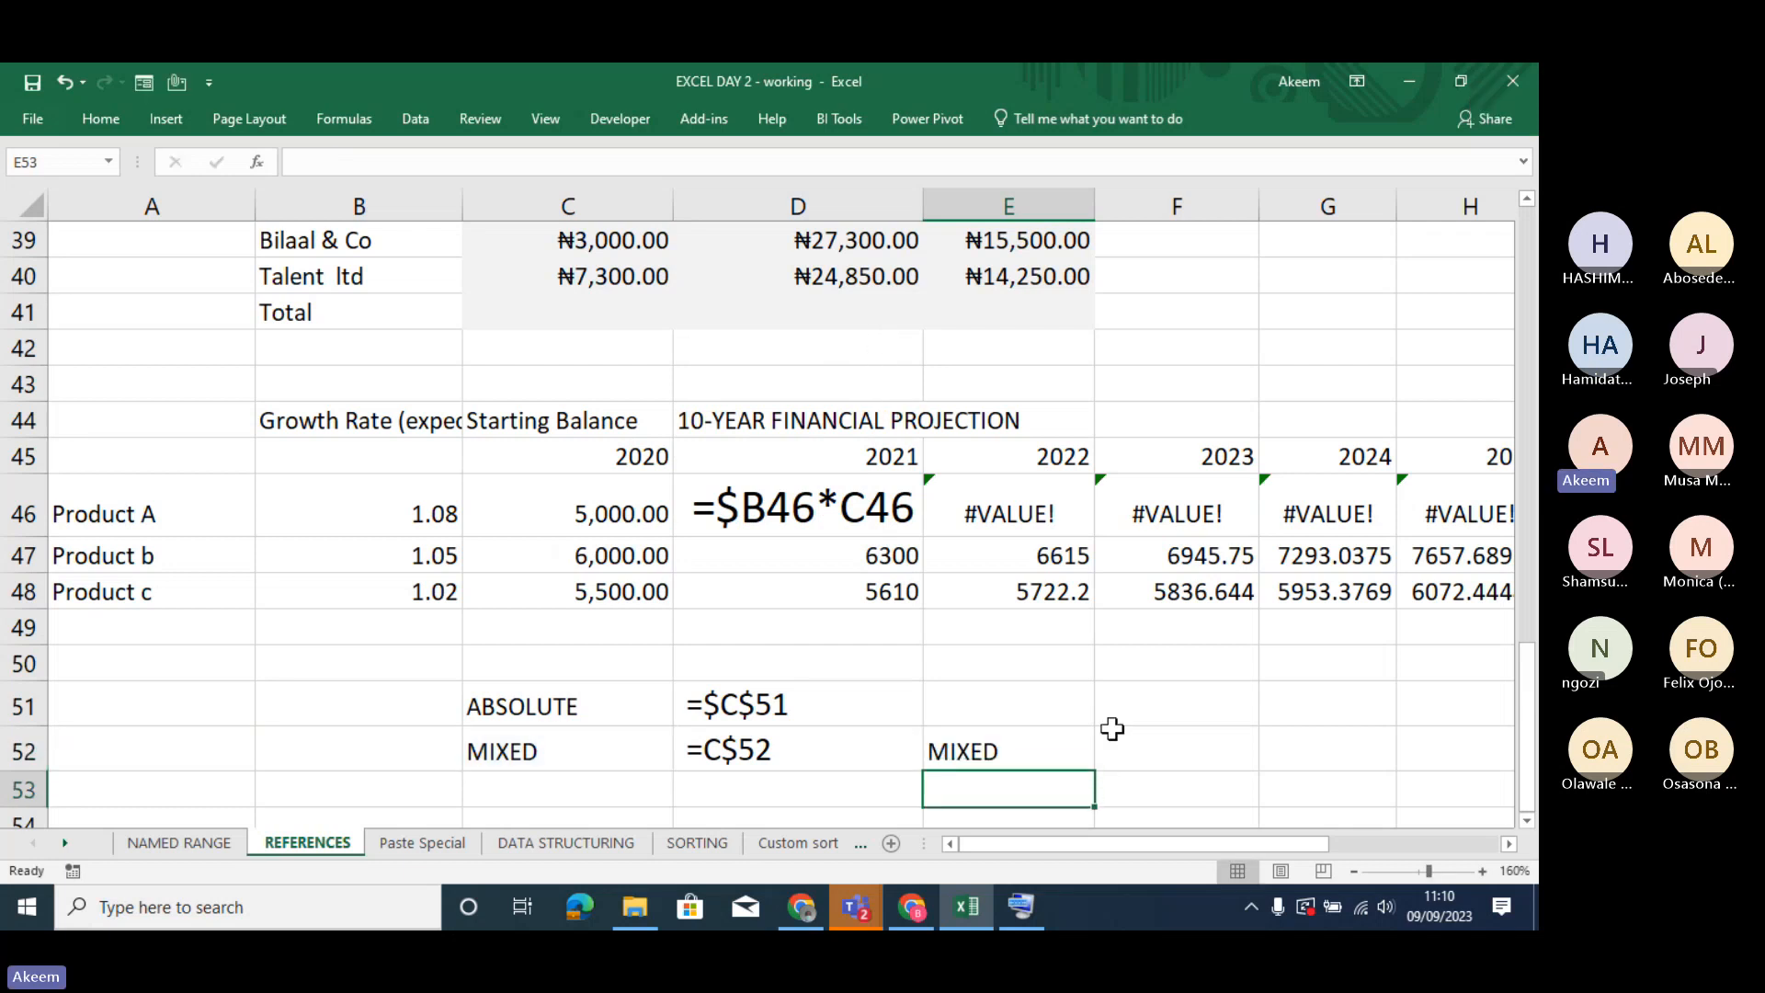
- Put a space before the formula in E52 so the cell shows =$C52 as text
left_click(1047, 748)
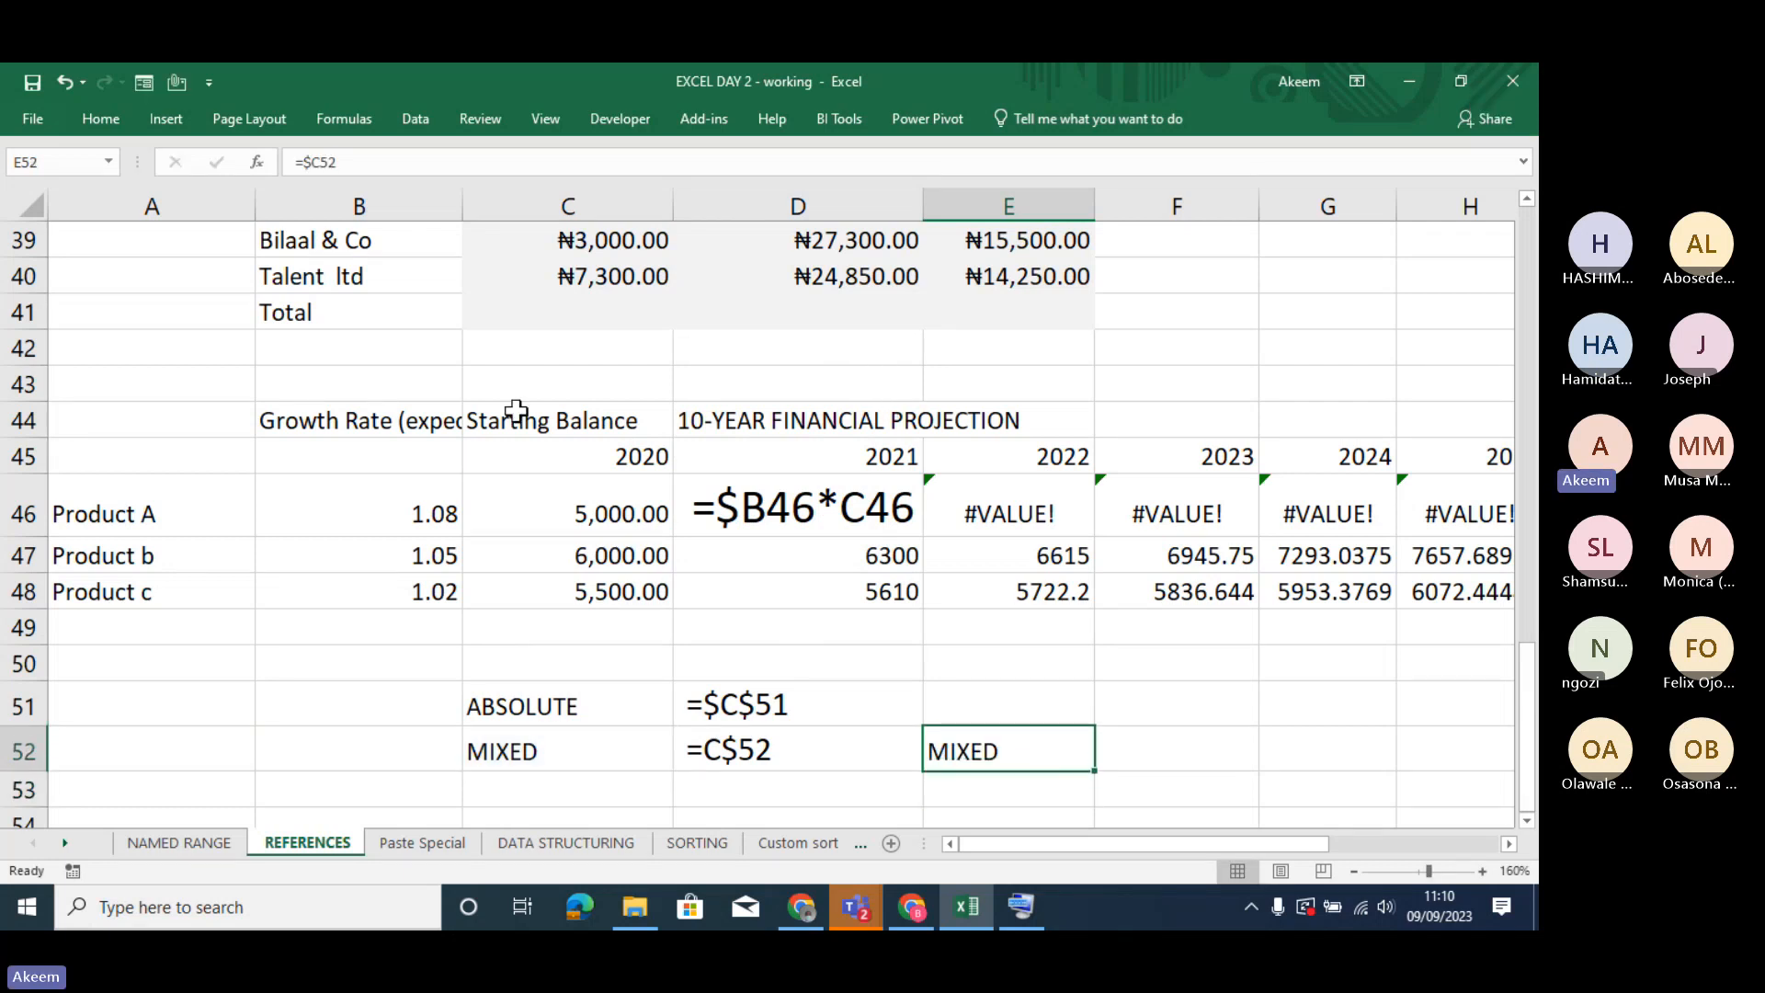
left_click(296, 161)
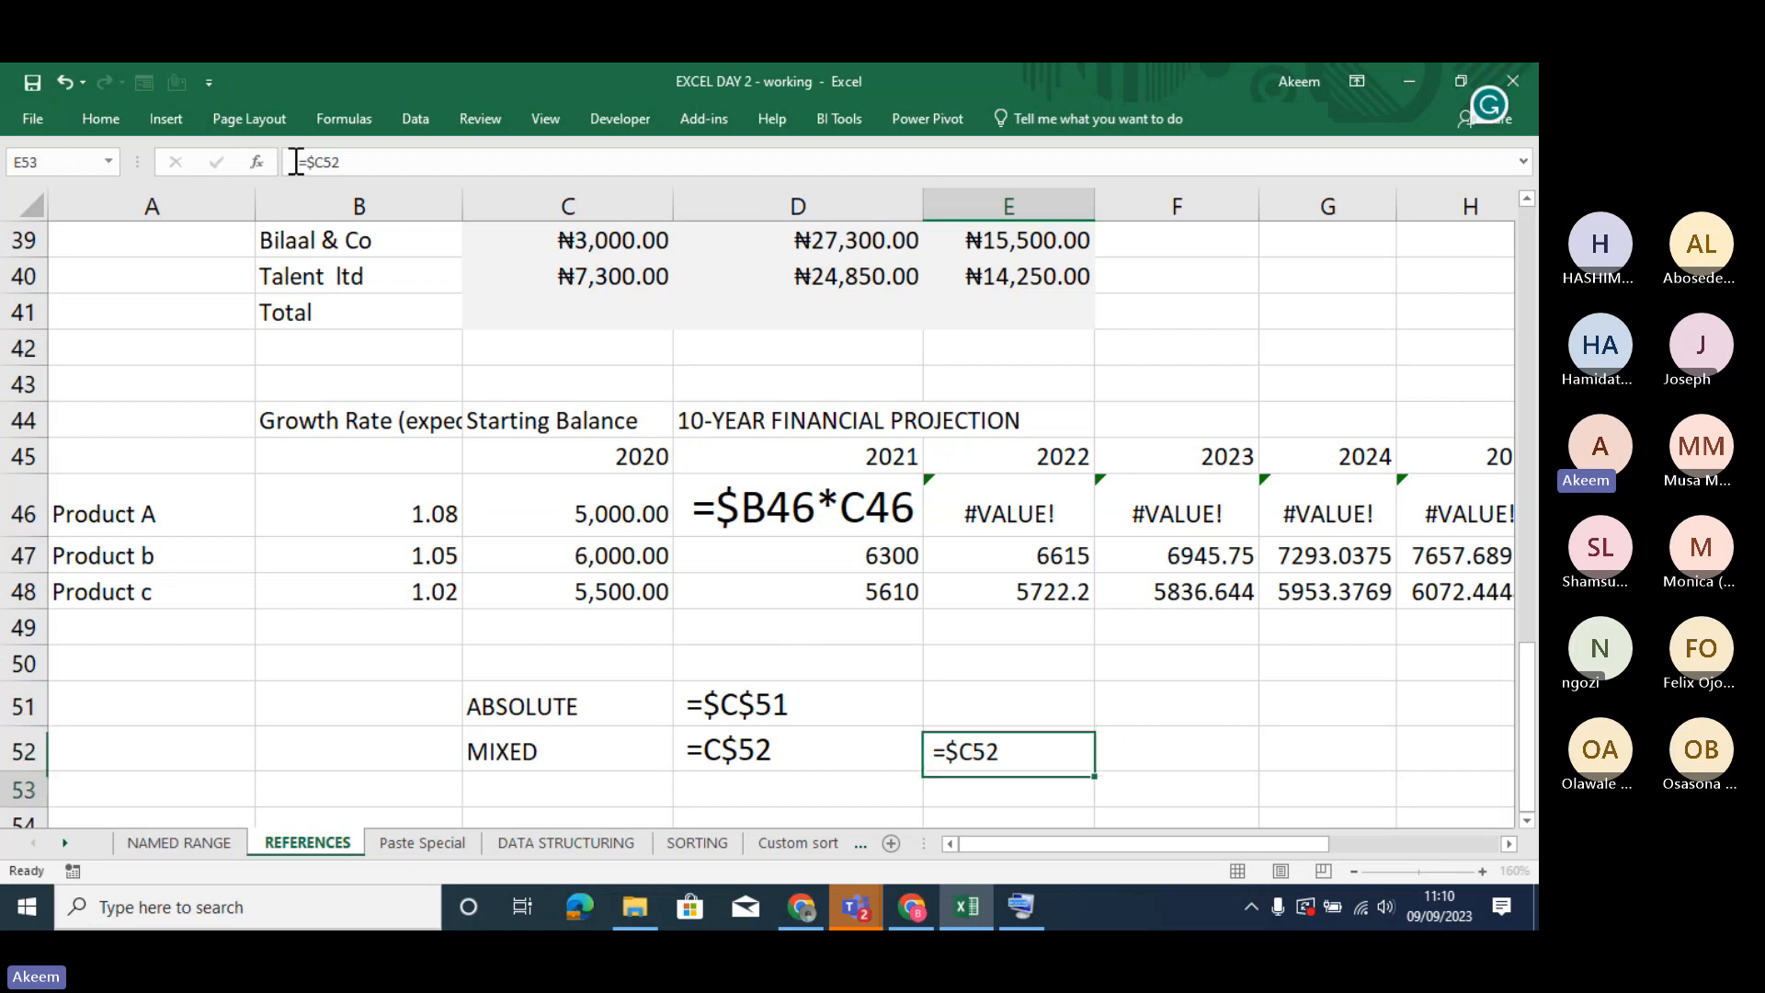
key("Escape")
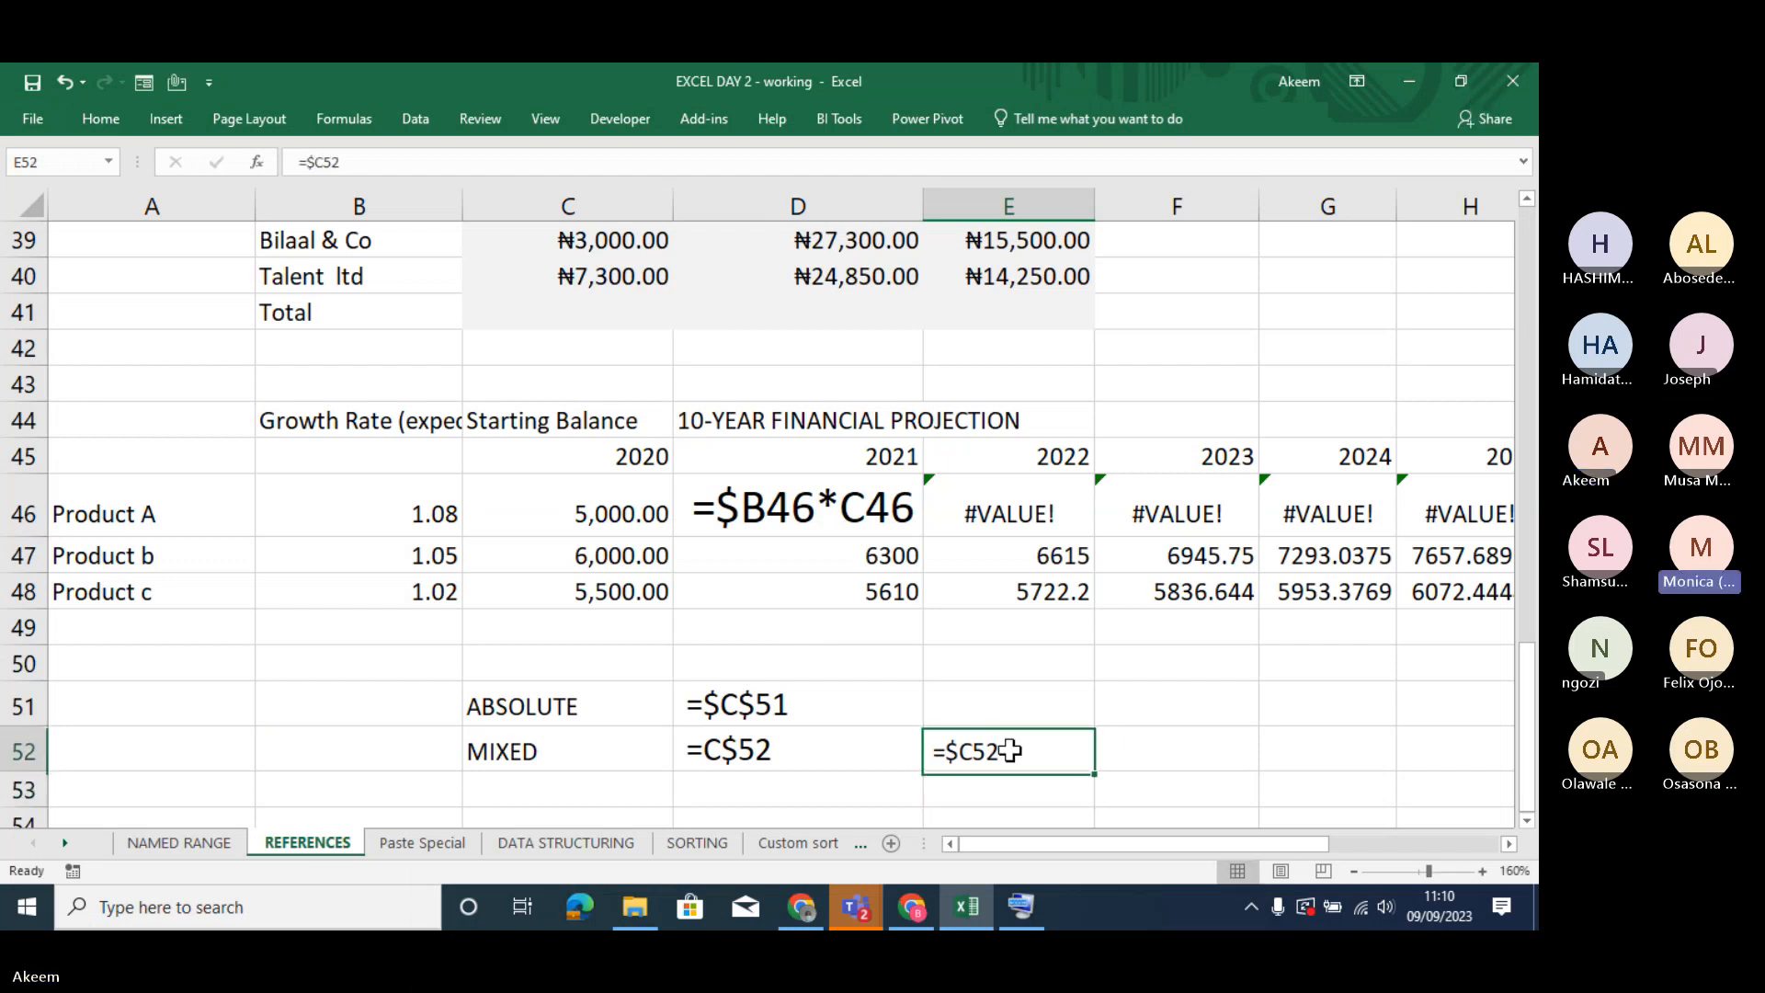
- Enlarge the font of the column-locked example in E52 to 16 points
left_click(107, 123)
left_click(364, 161)
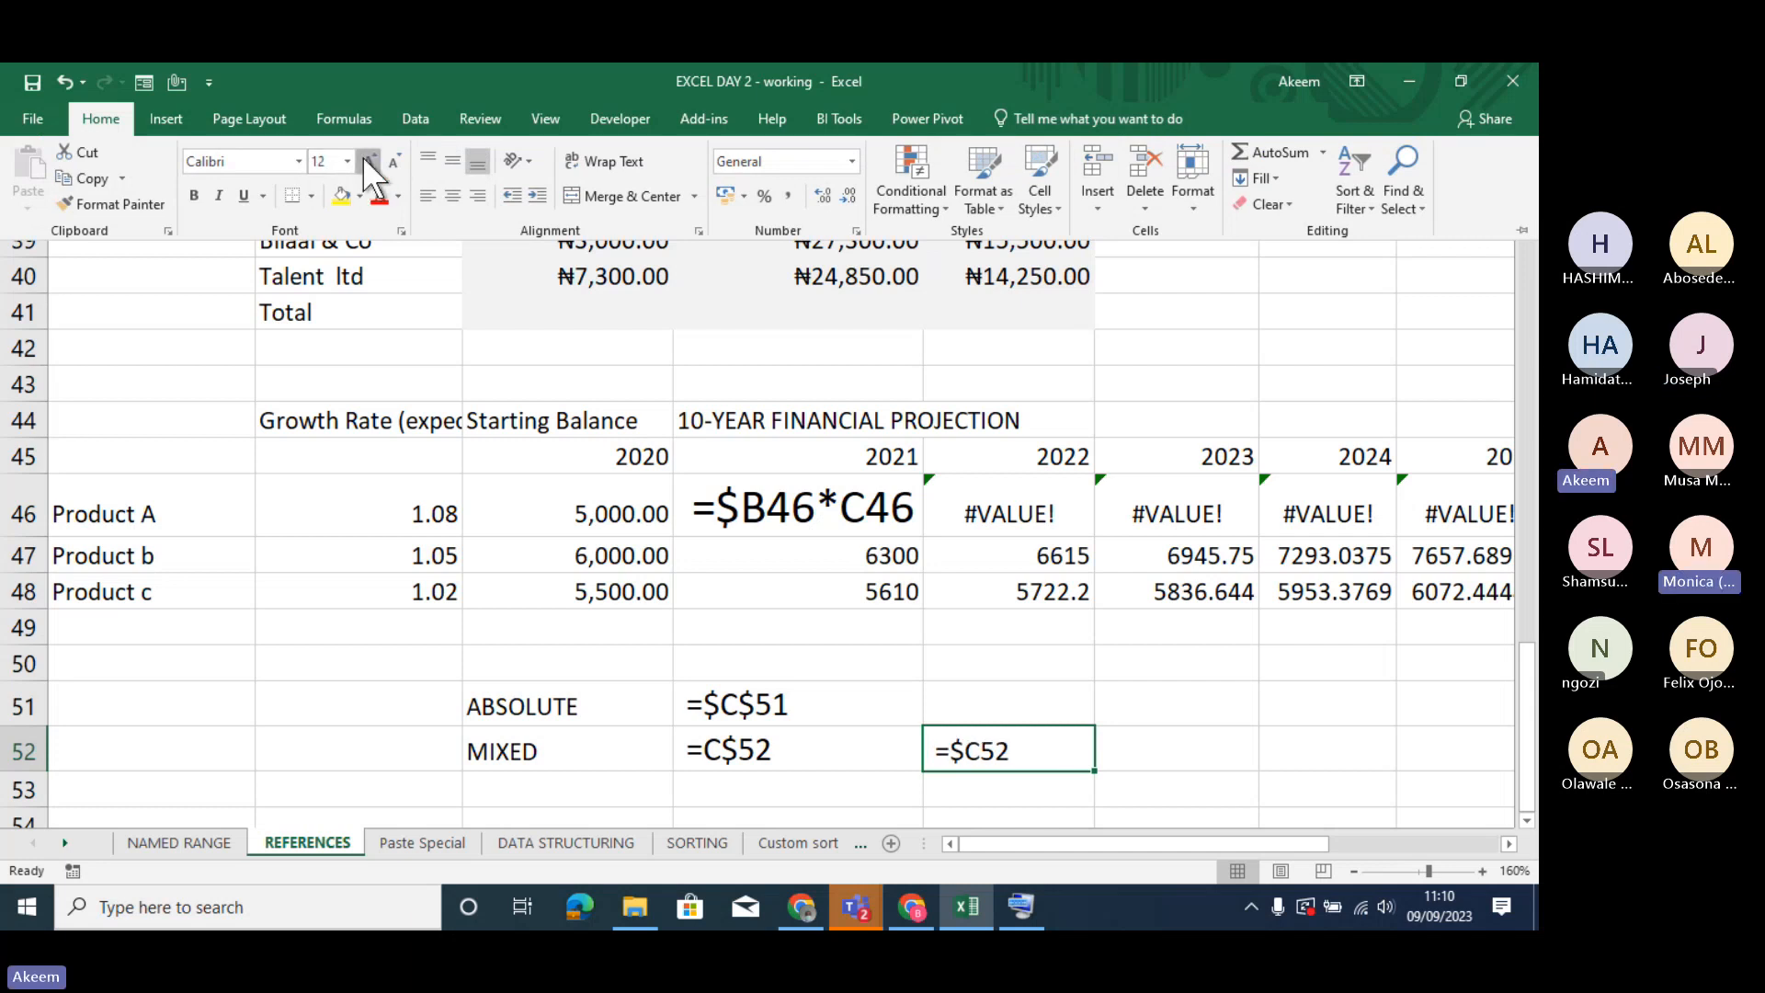
left_click(363, 161)
left_click(363, 161)
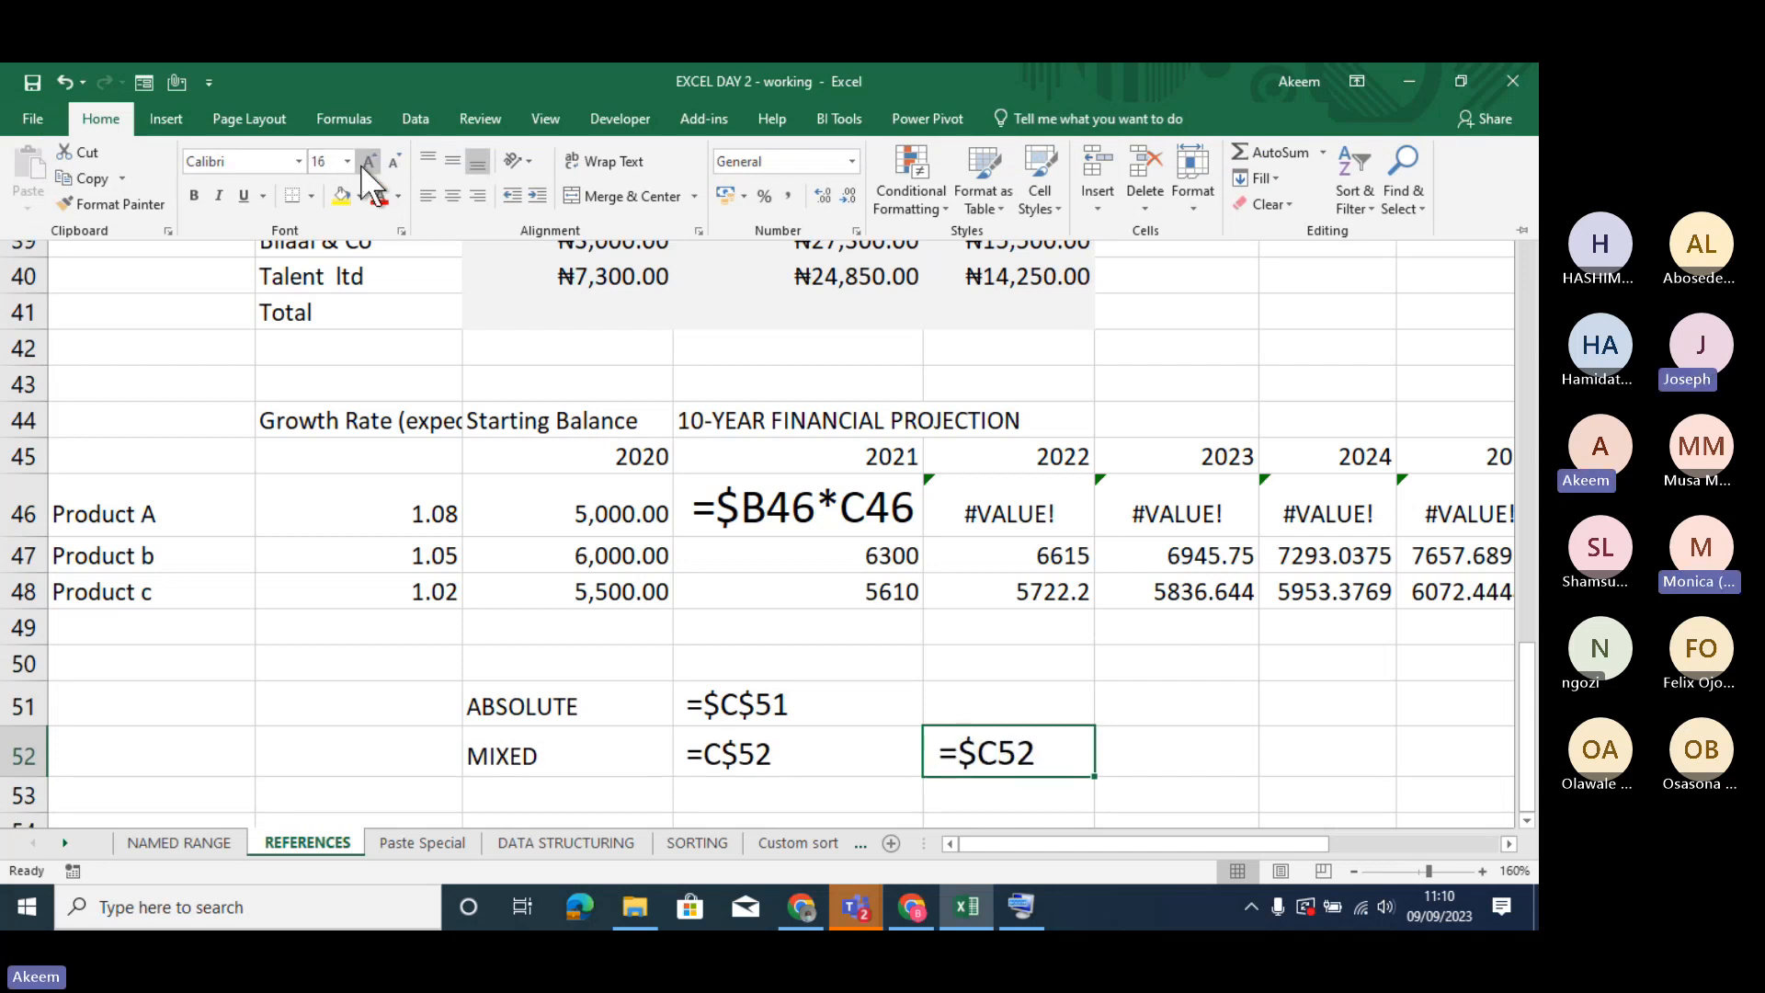
- Enlarge the font of the row-locked mixed reference example in D52 to 16 points
left_click(770, 755)
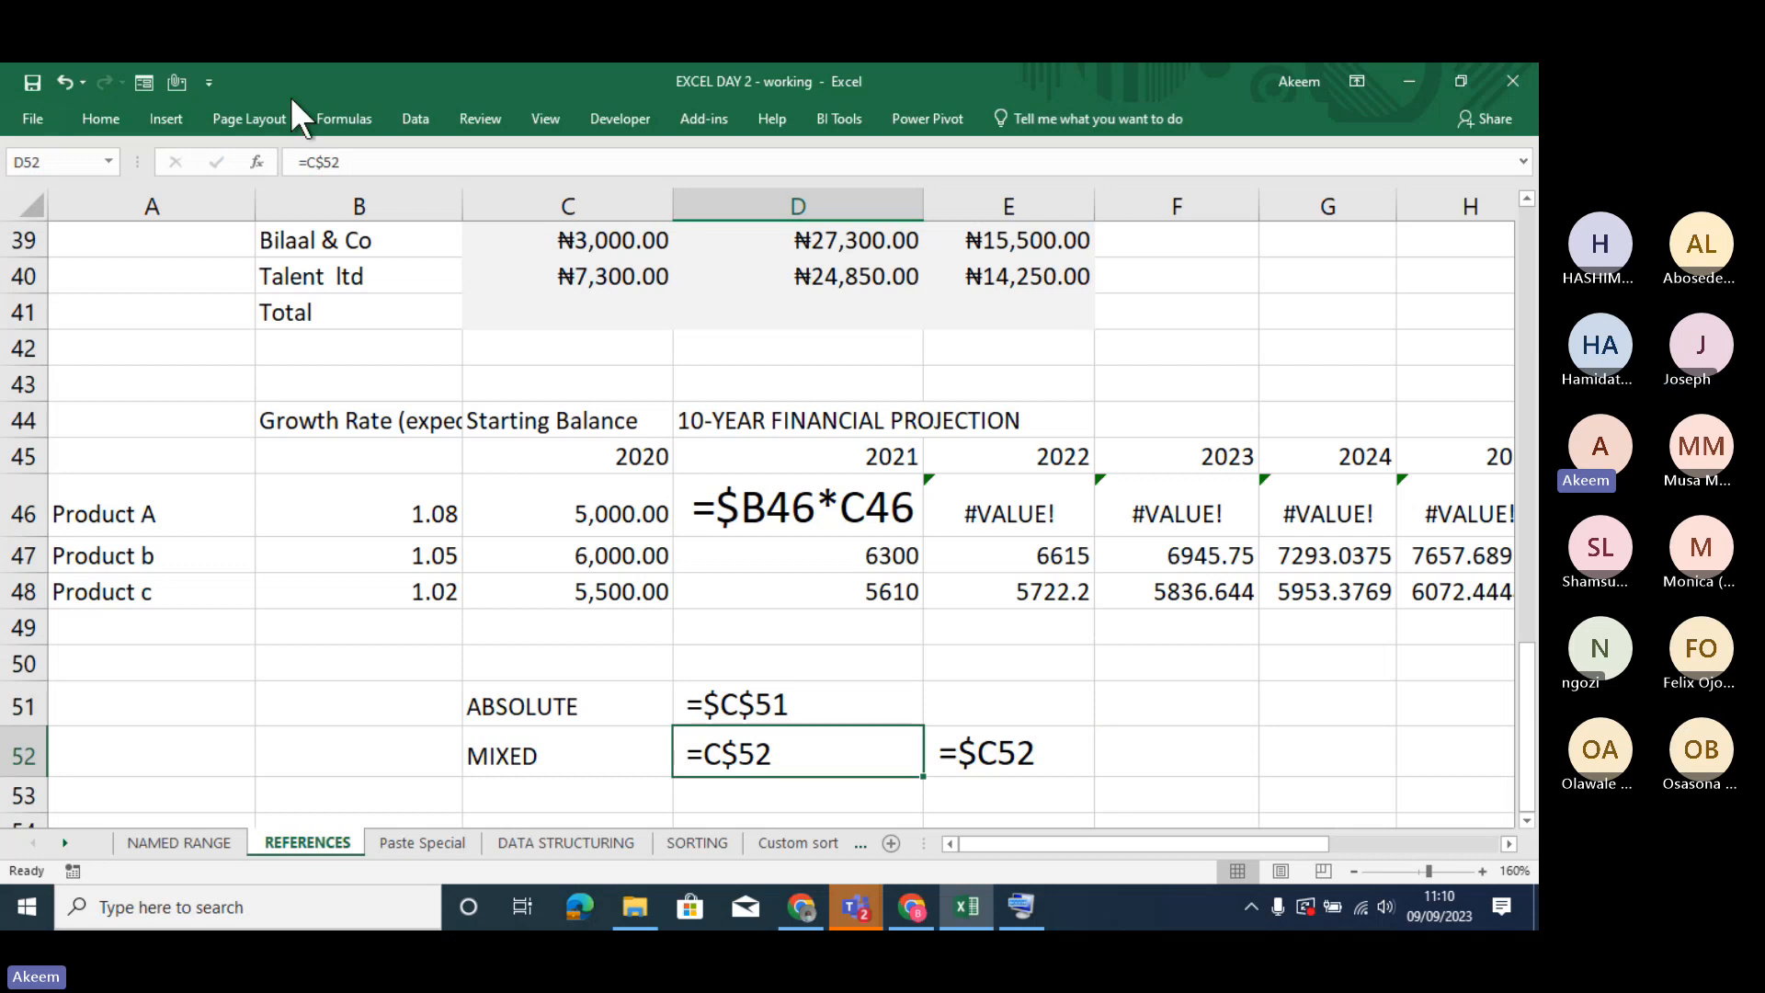
left_click(106, 120)
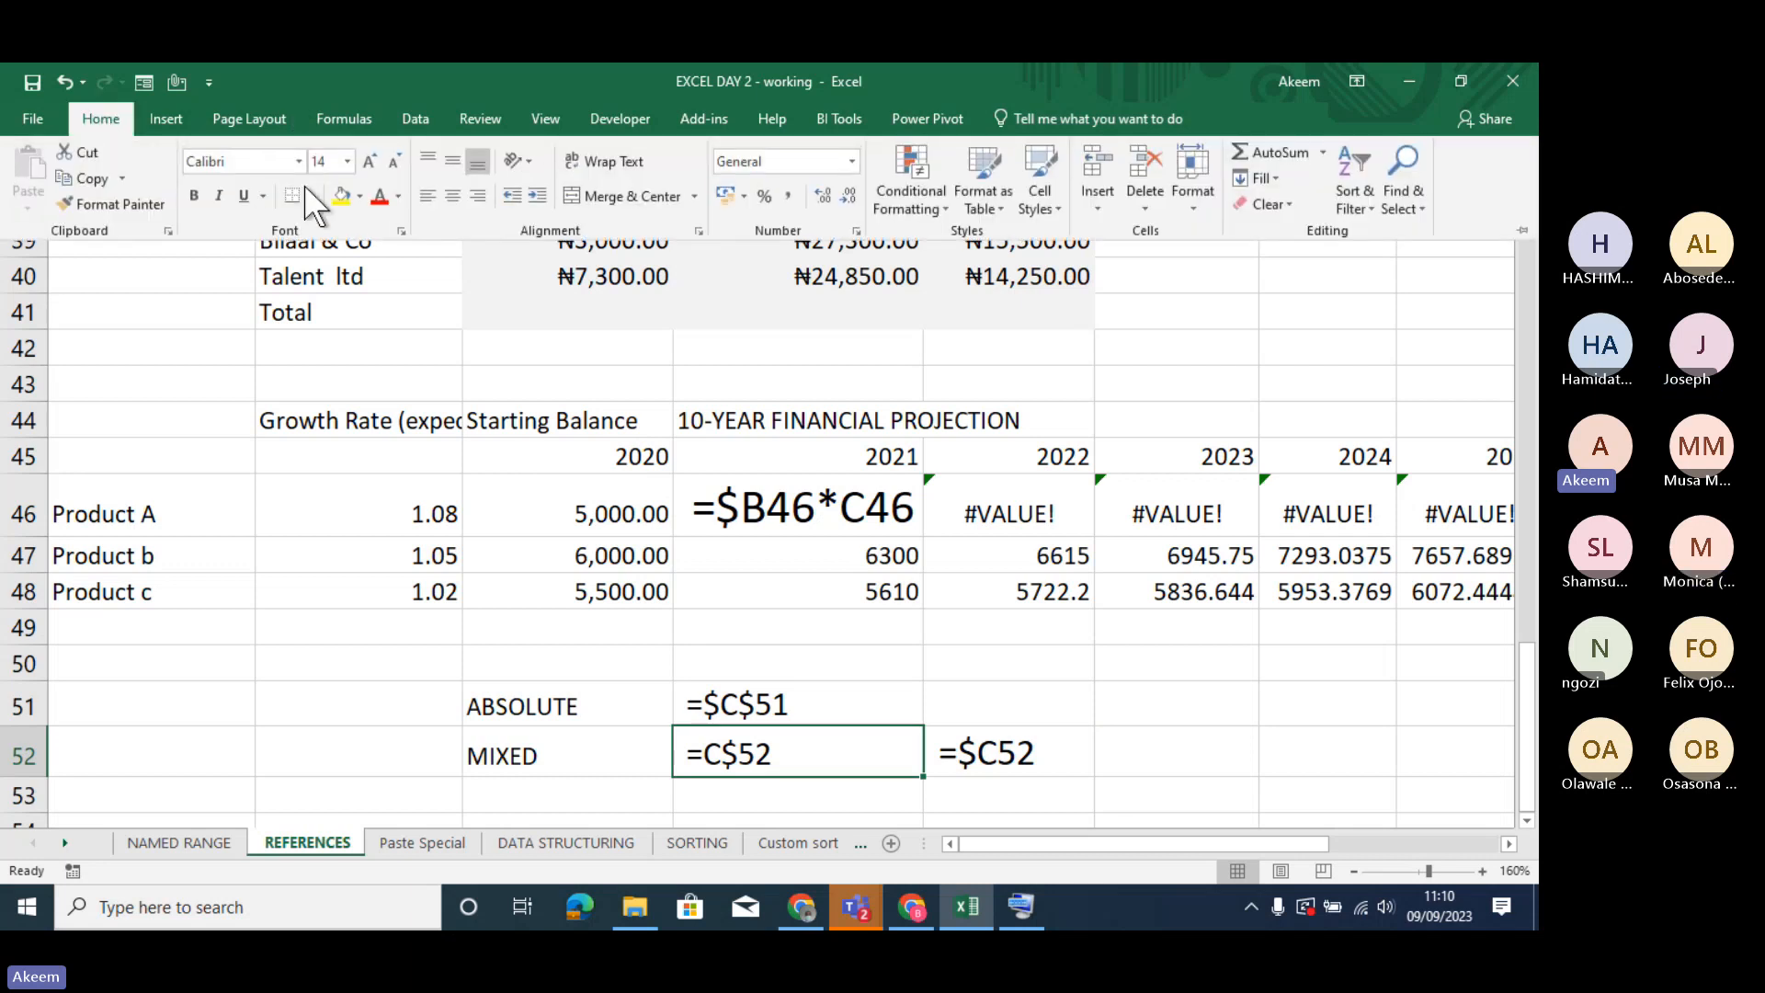
left_click(368, 158)
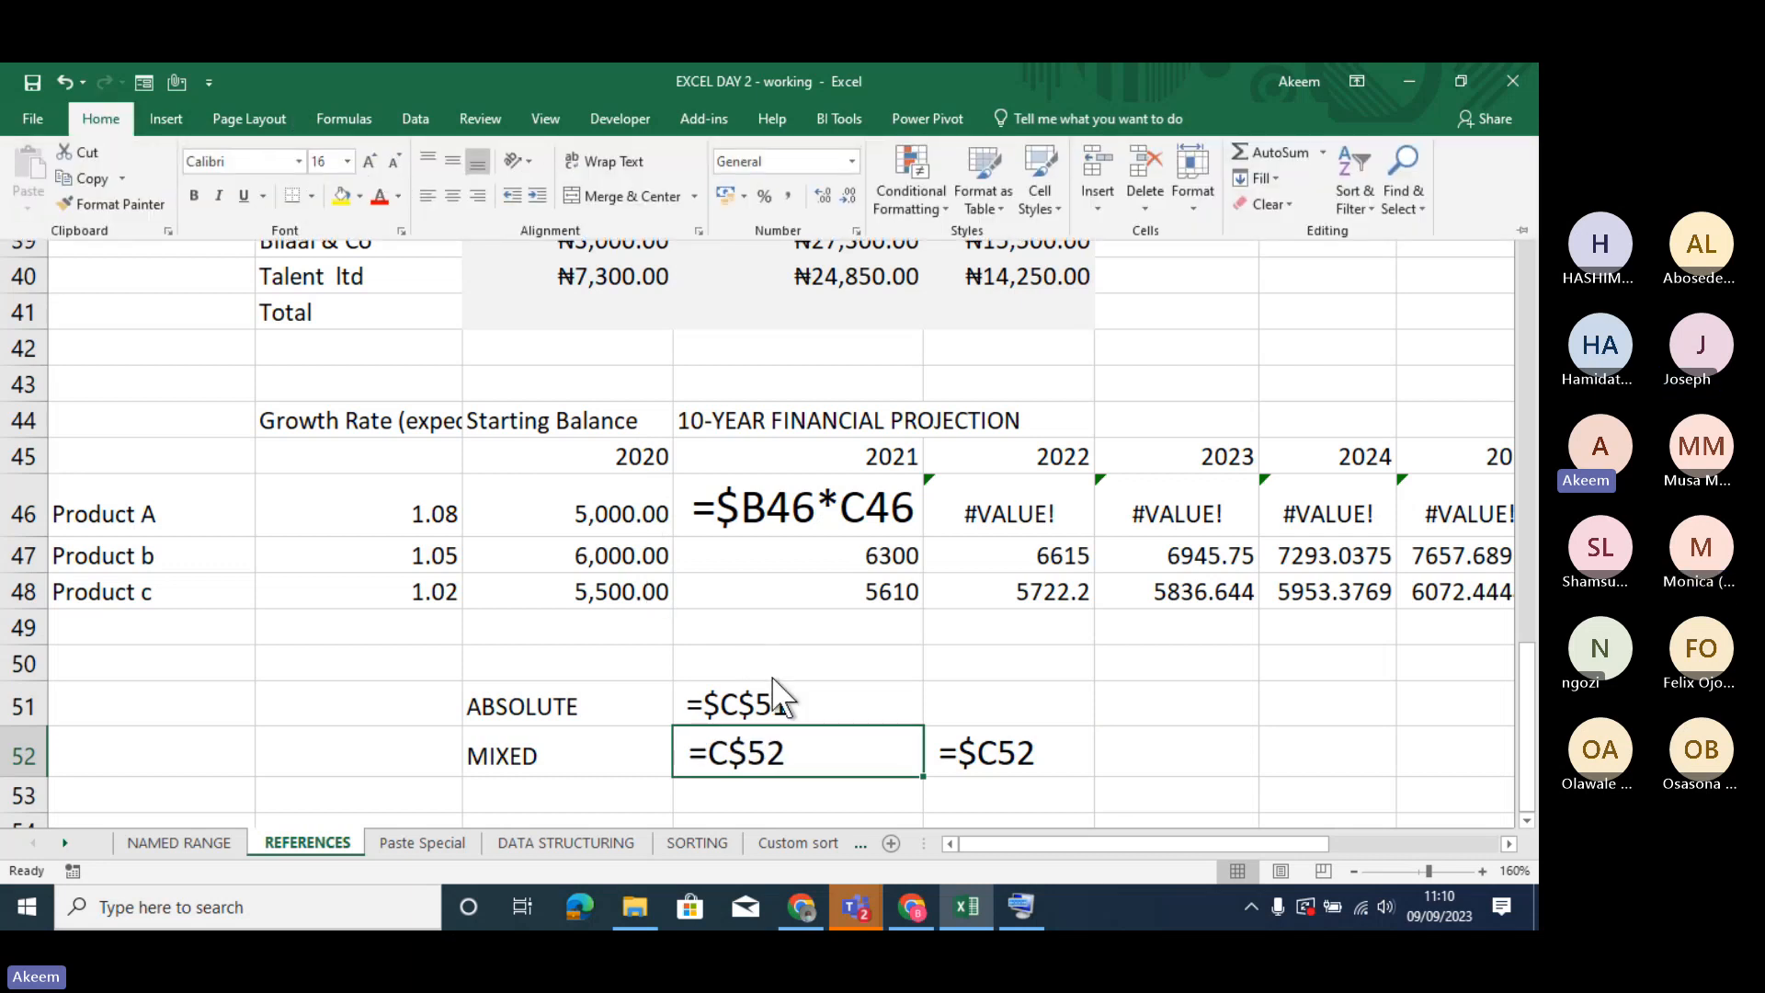
- Compare the absolute example in D51 and mixed example in D52 with the projection formula in D46, and glance at the Paste Special sheet
left_click(782, 704)
left_click(782, 705)
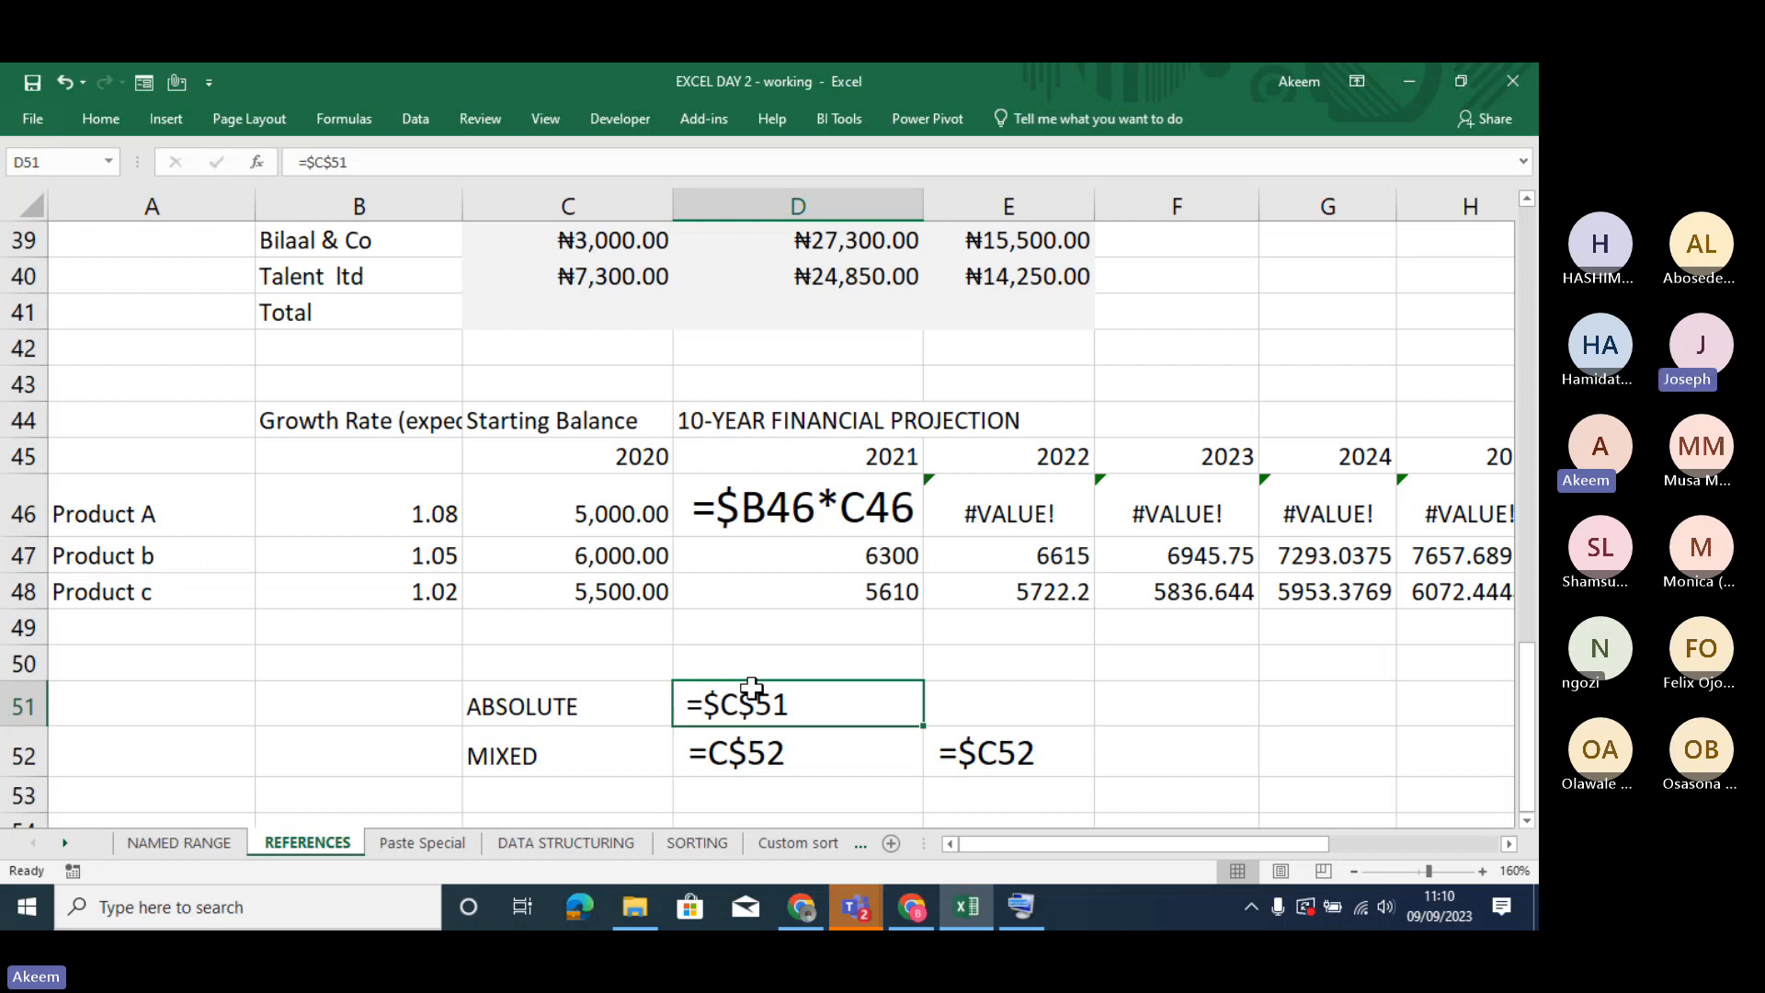
key("Down")
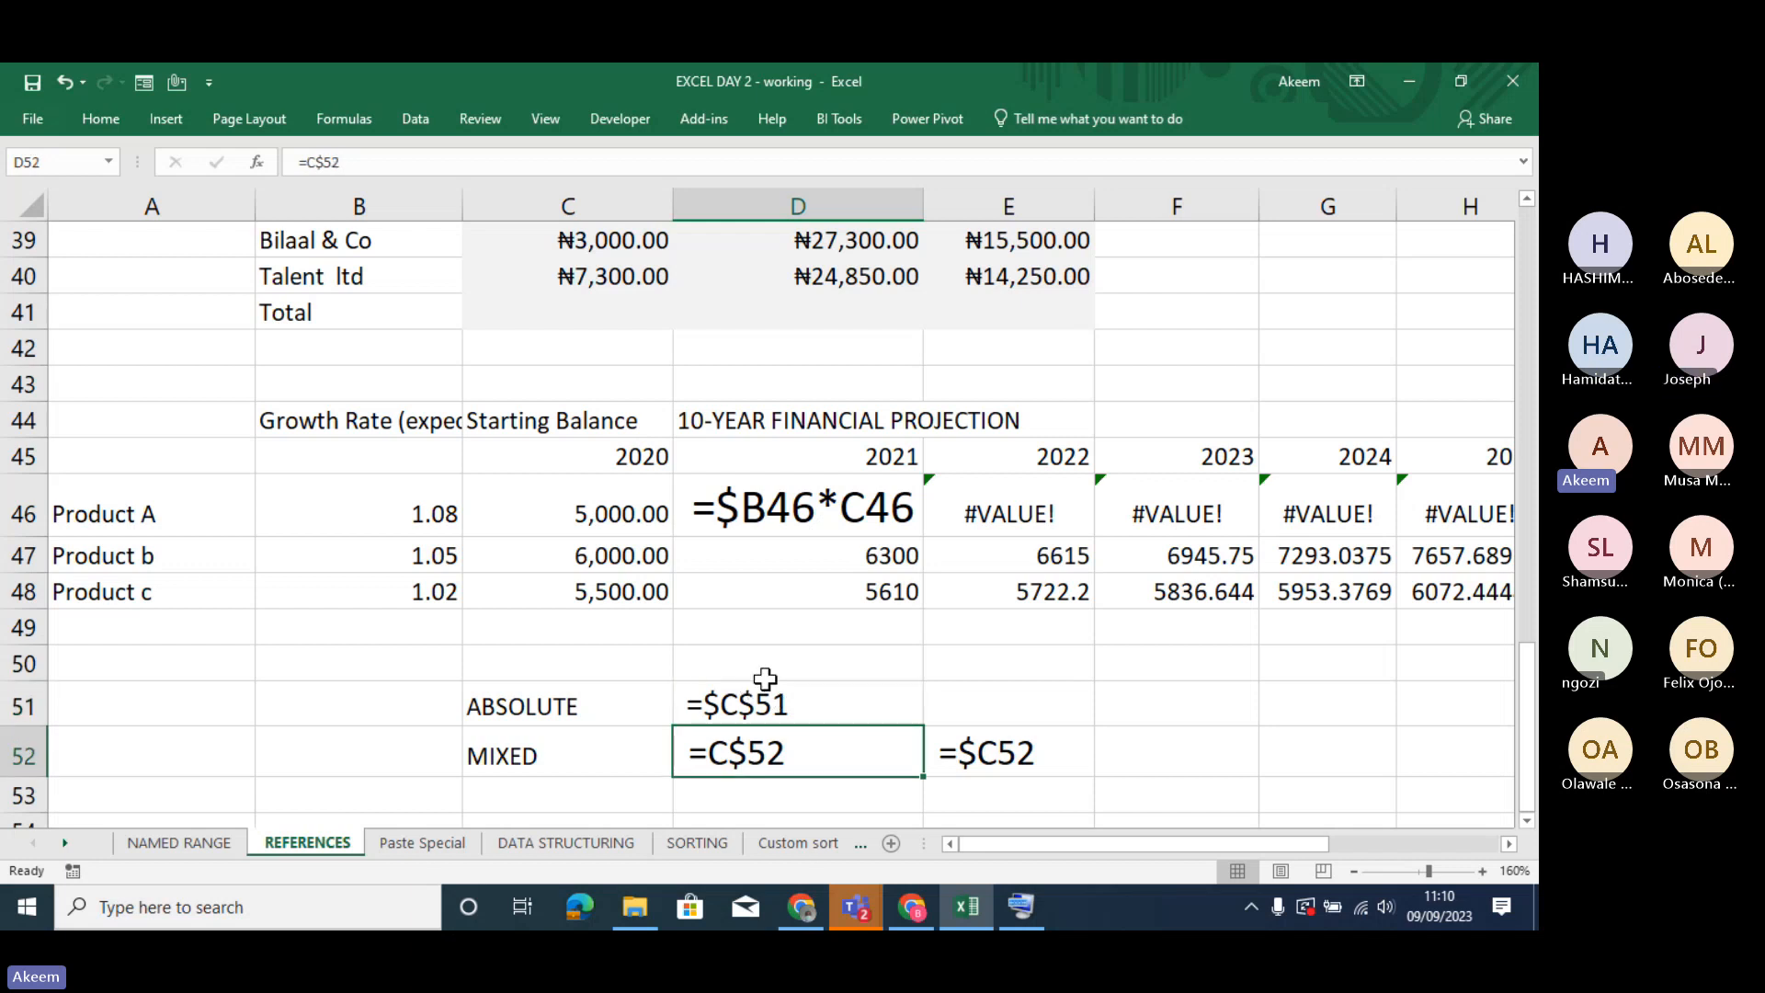
left_click(695, 578)
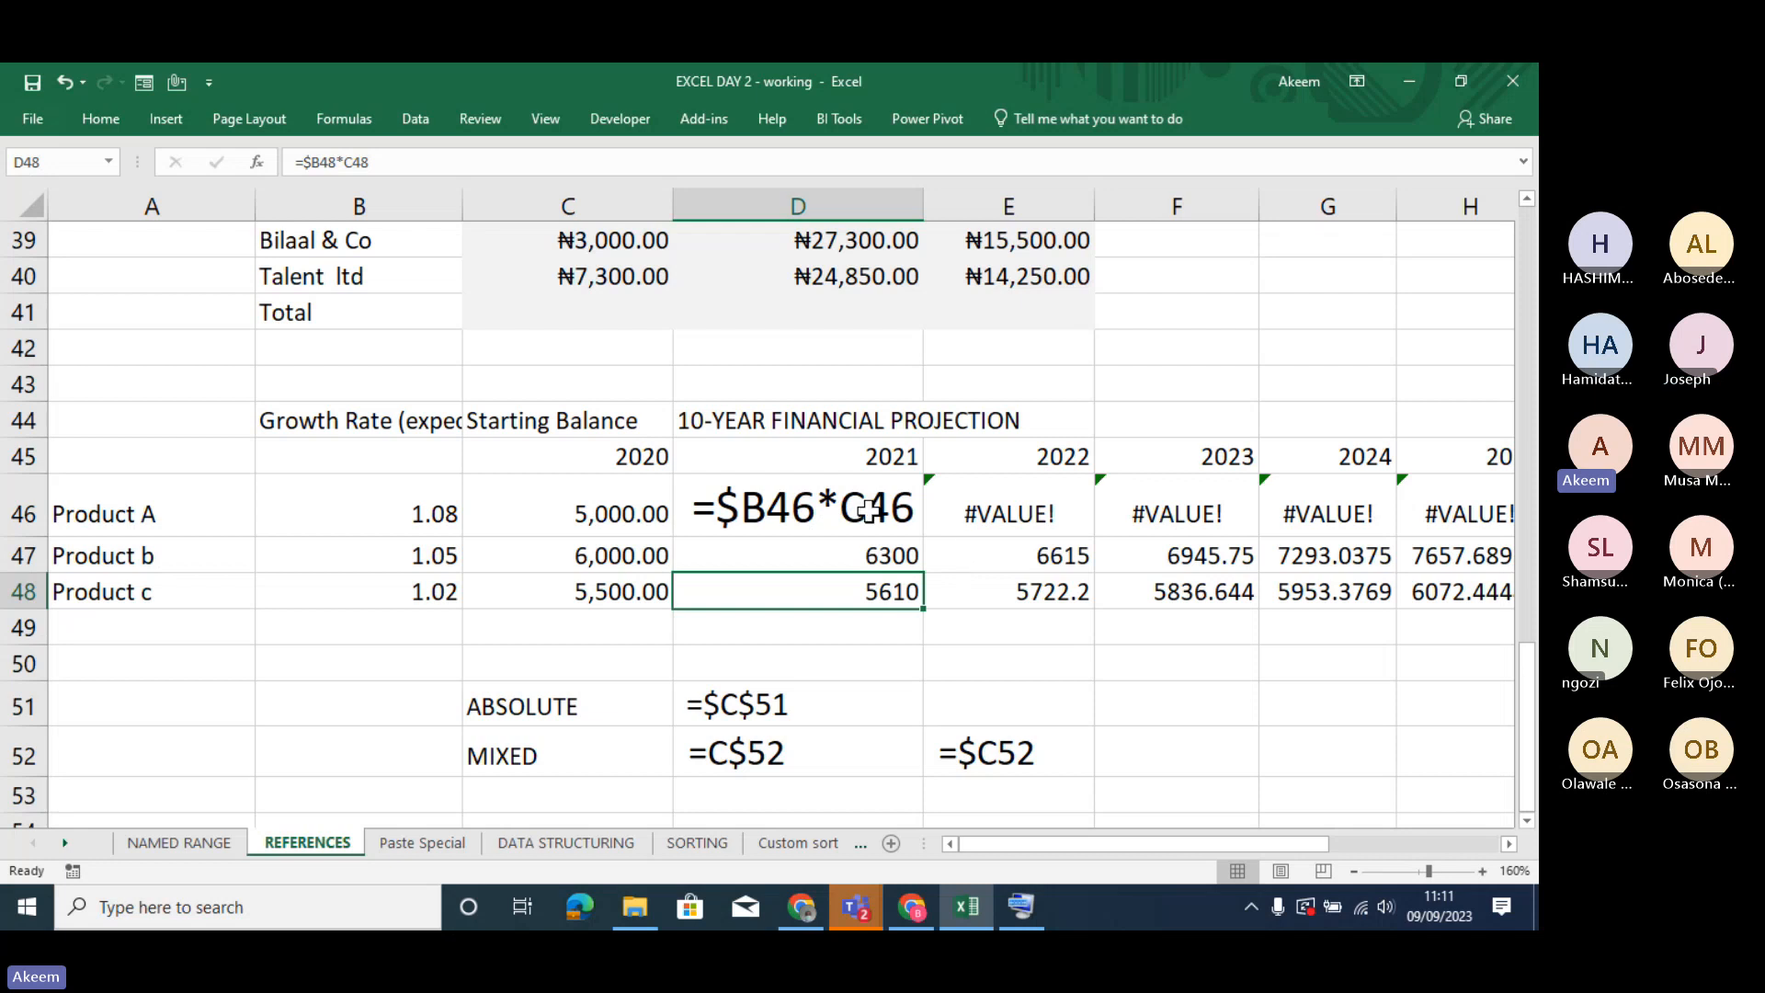
left_click(827, 504)
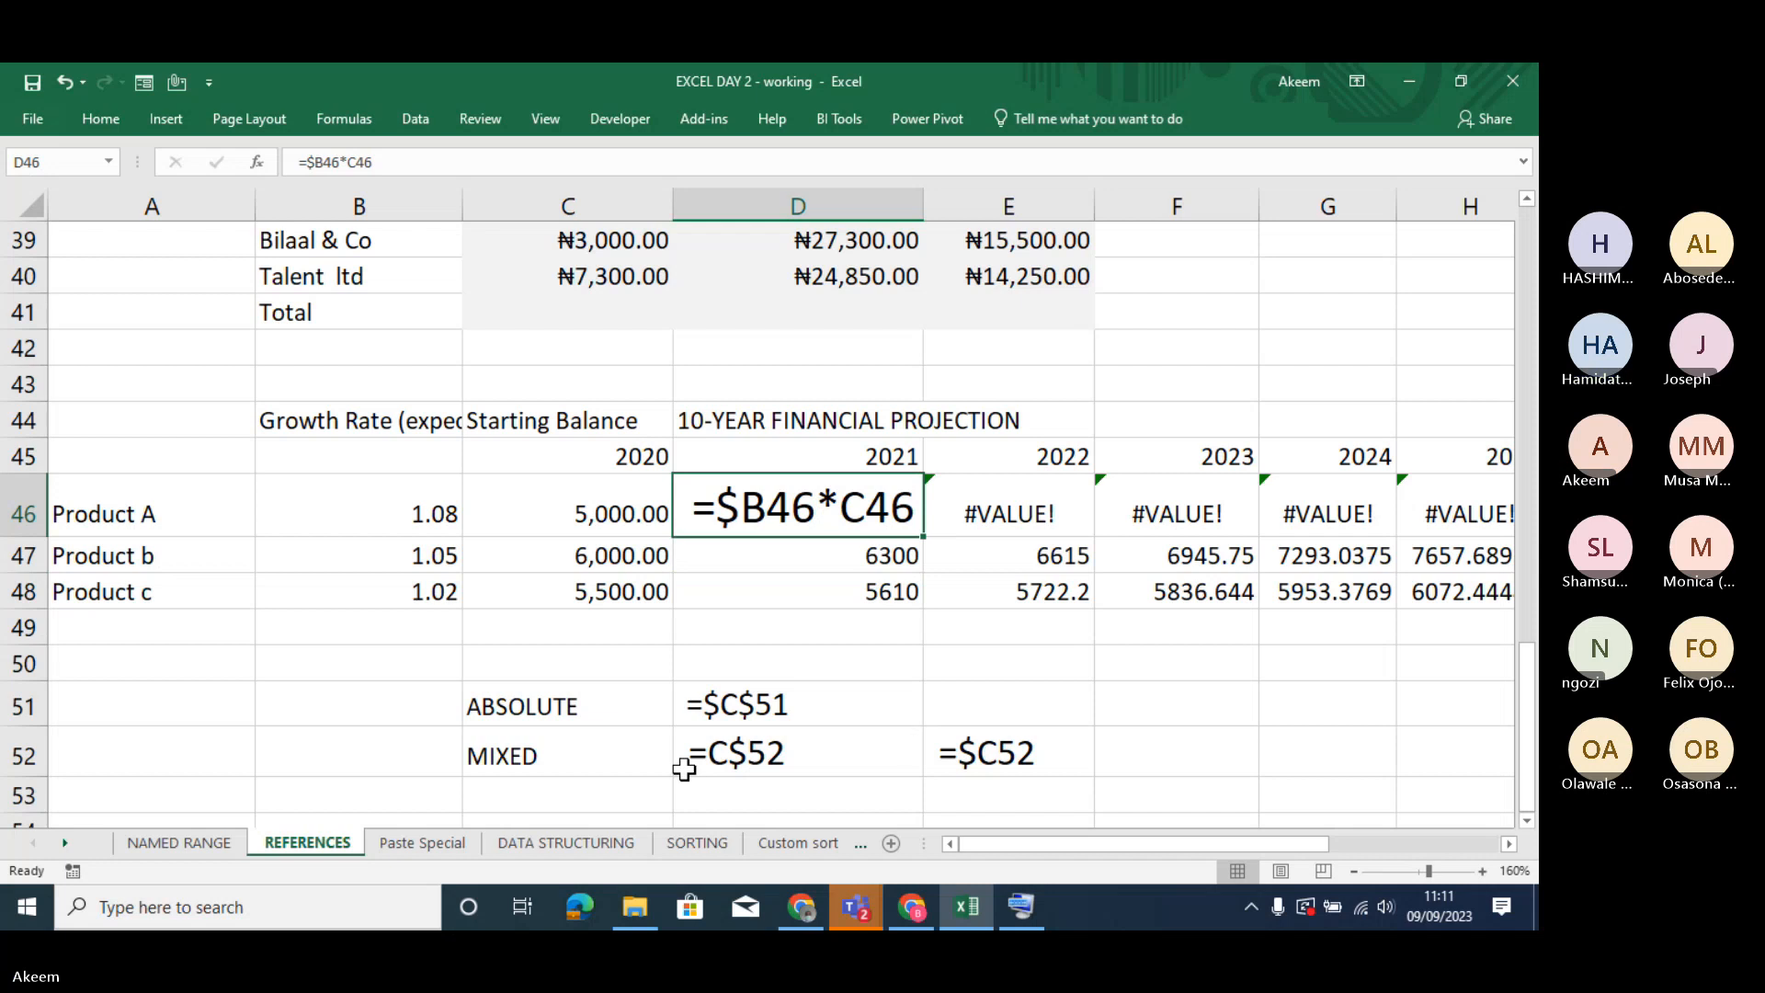
left_click(421, 840)
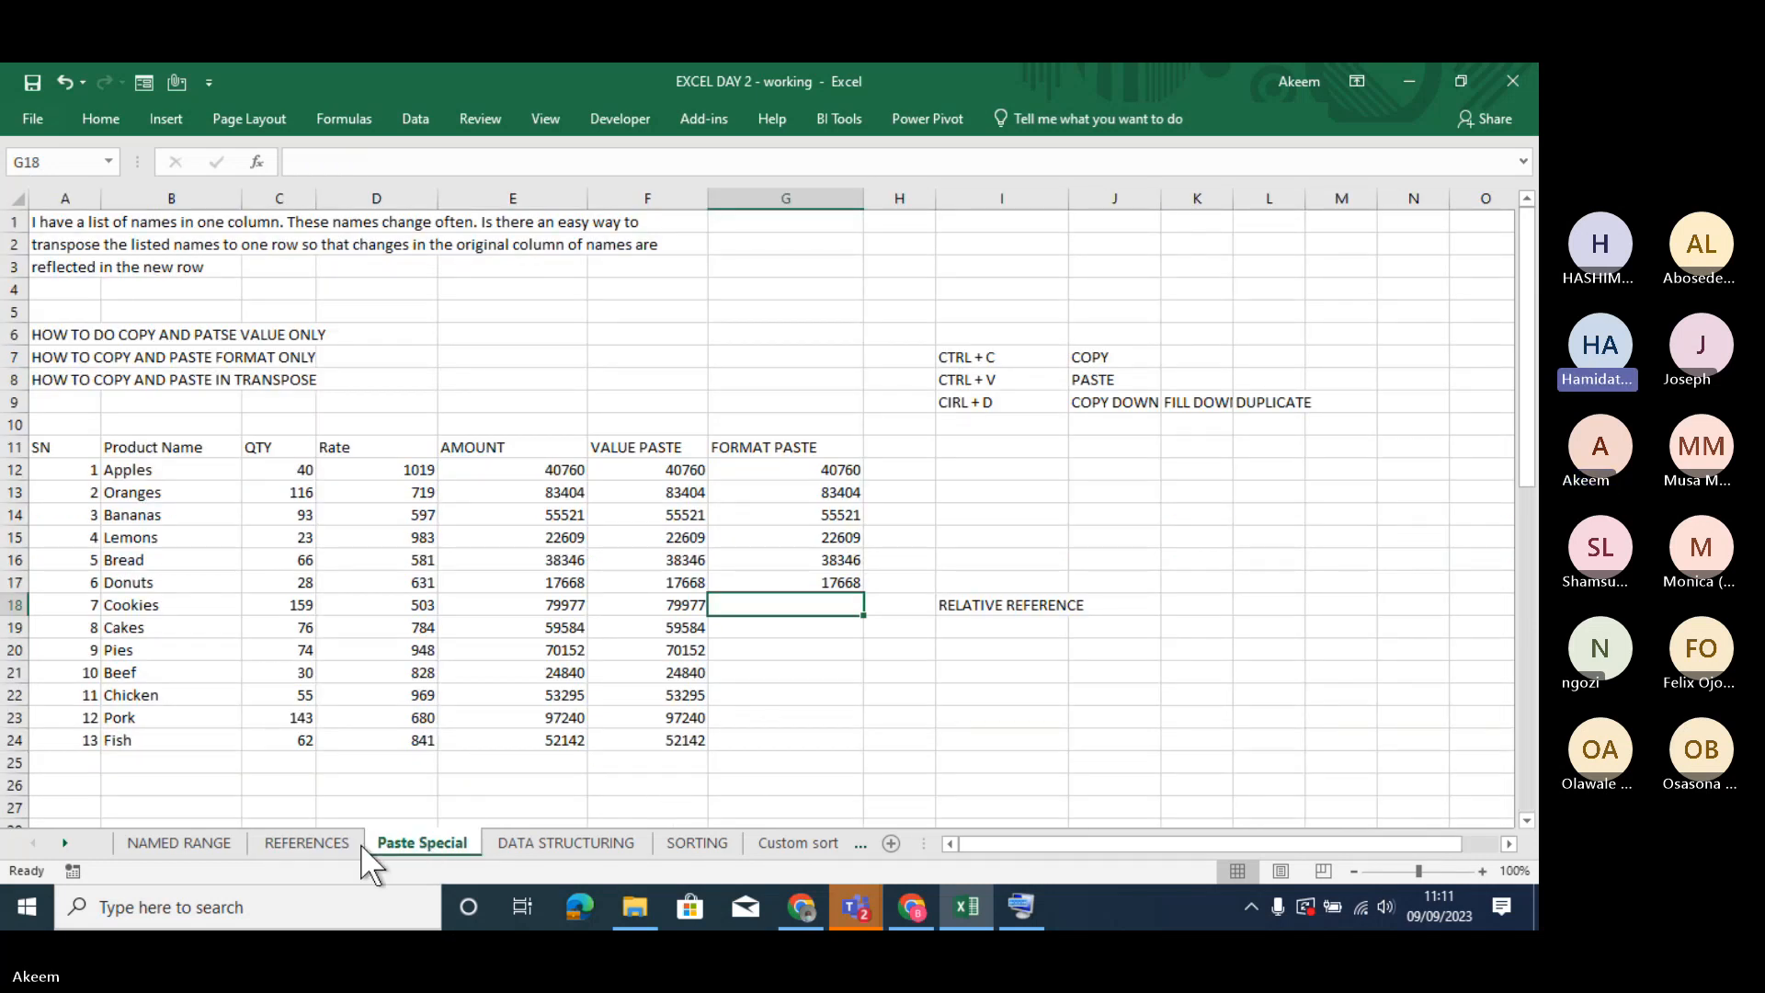
left_click(313, 844)
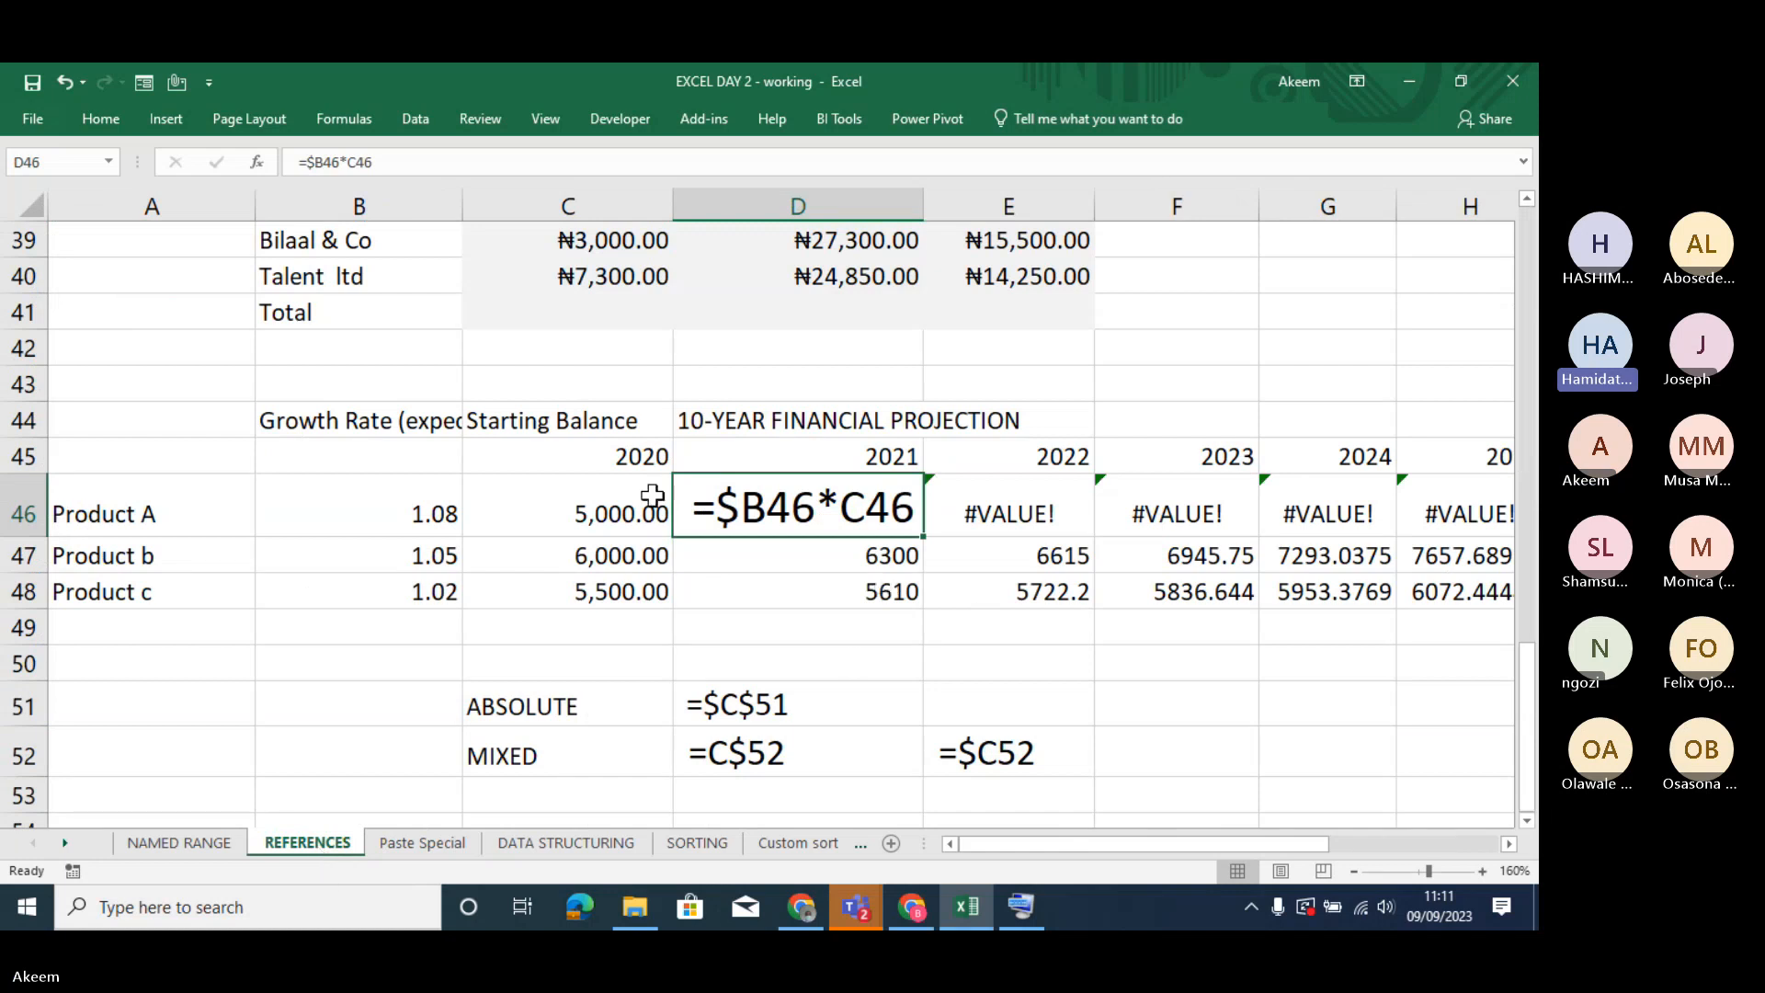
- Accept the Number format with 2 decimal places and the 1000 separator for the starting balances in C46:C48
left_click(622, 504)
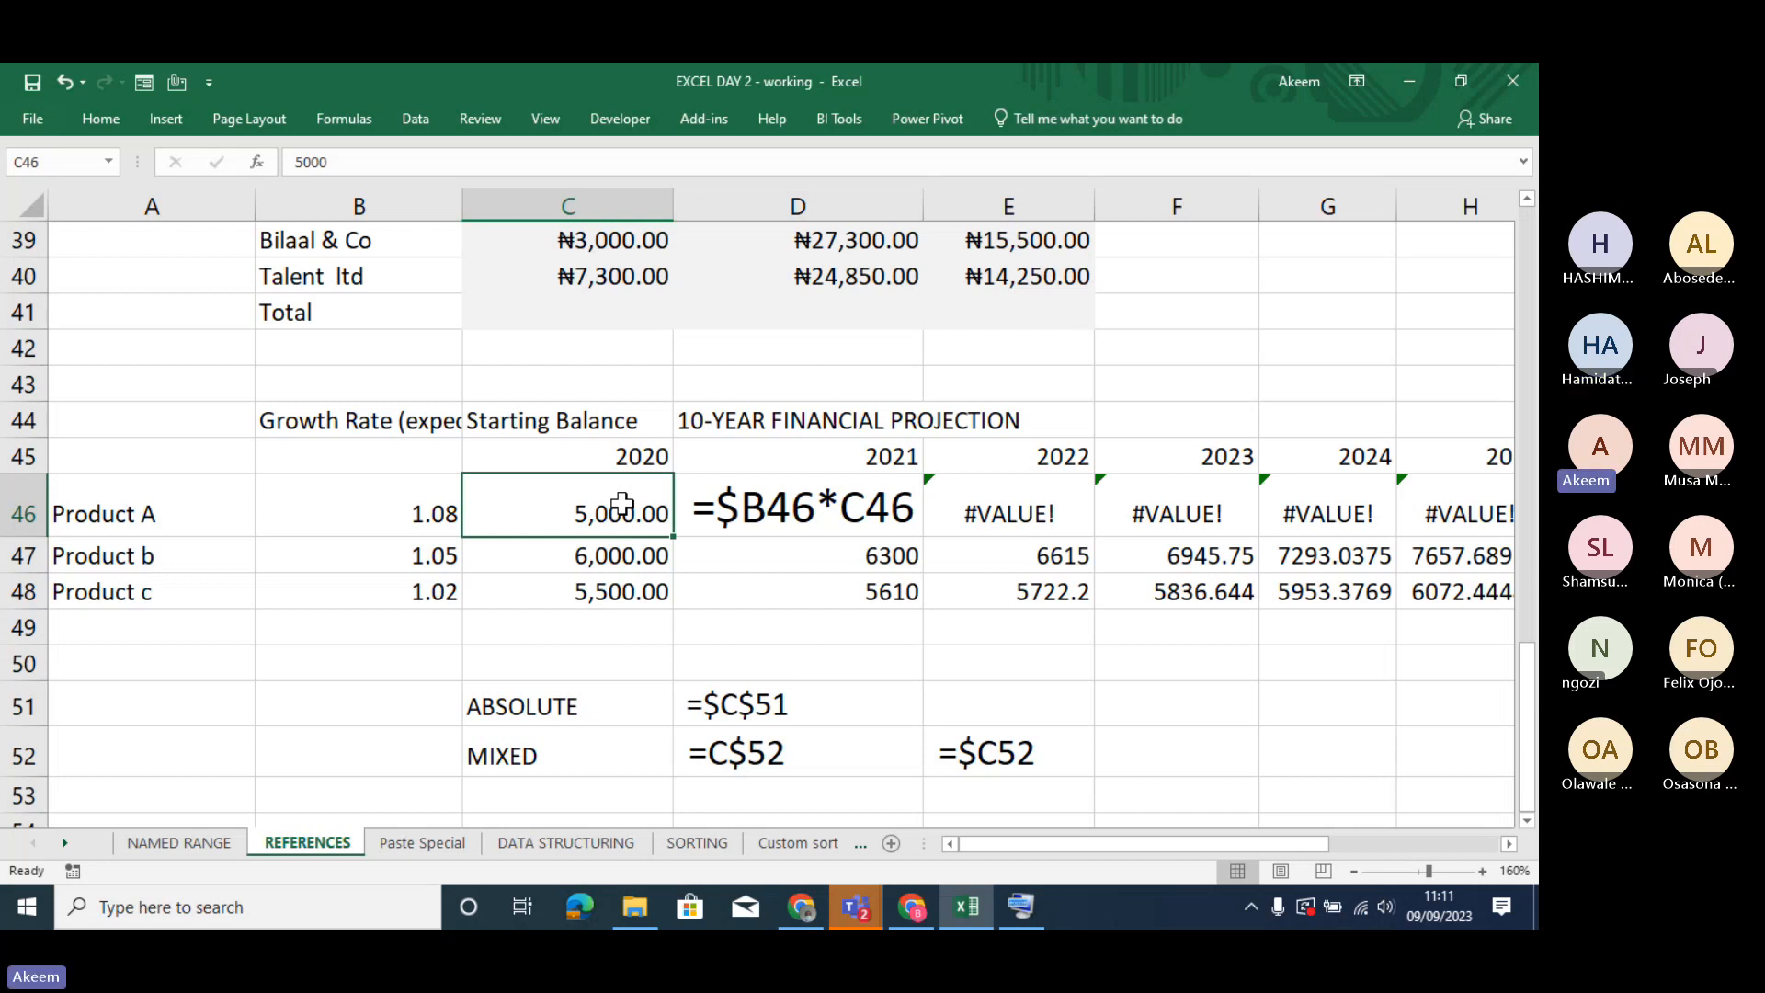
left_click_drag(622, 504, 621, 589)
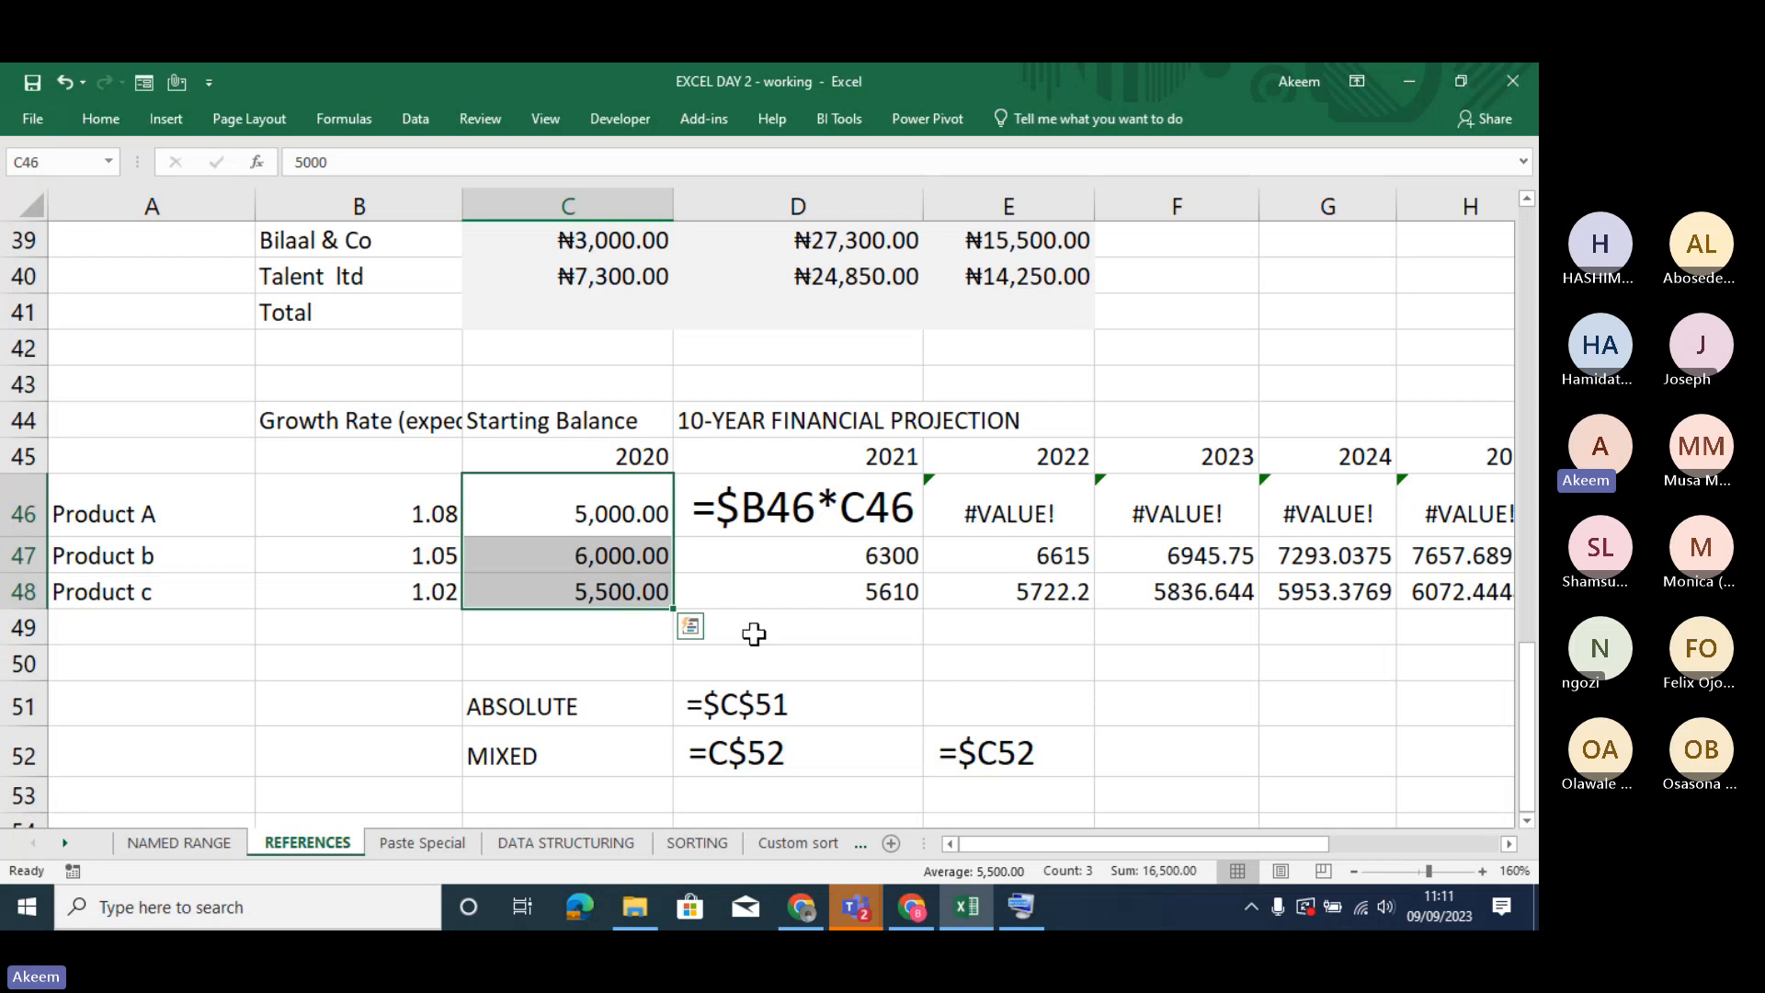
key("ctrl+1")
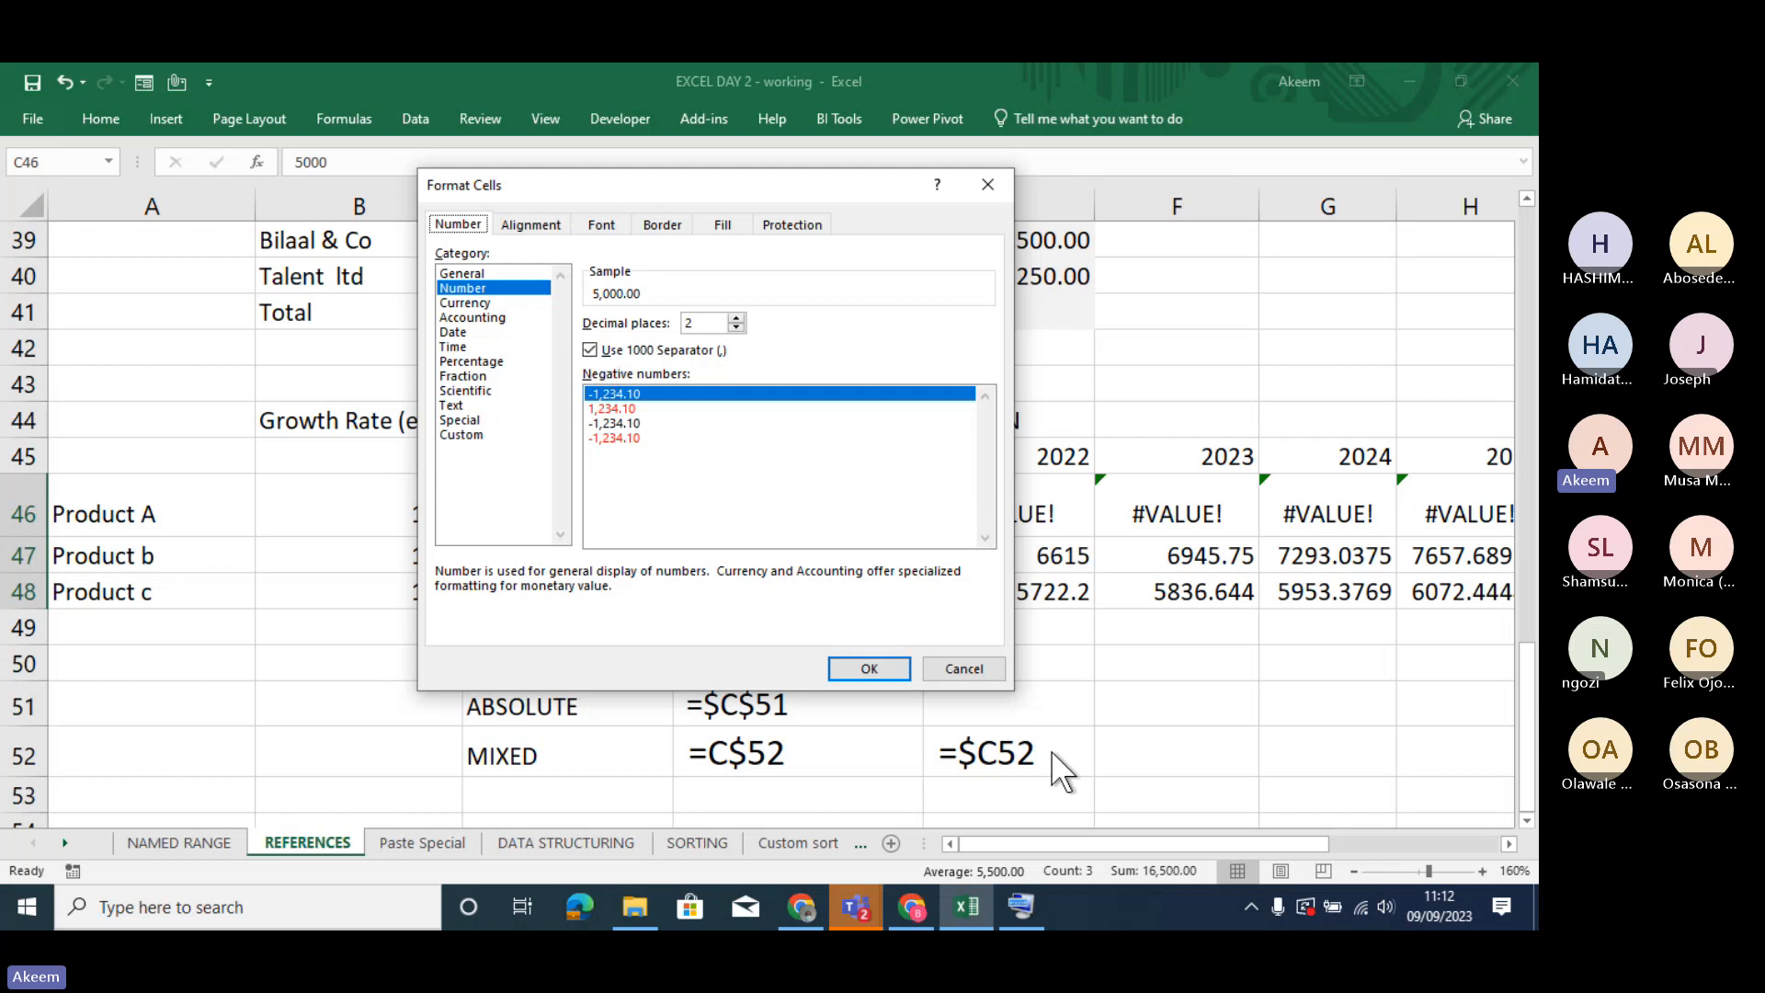
left_click(869, 668)
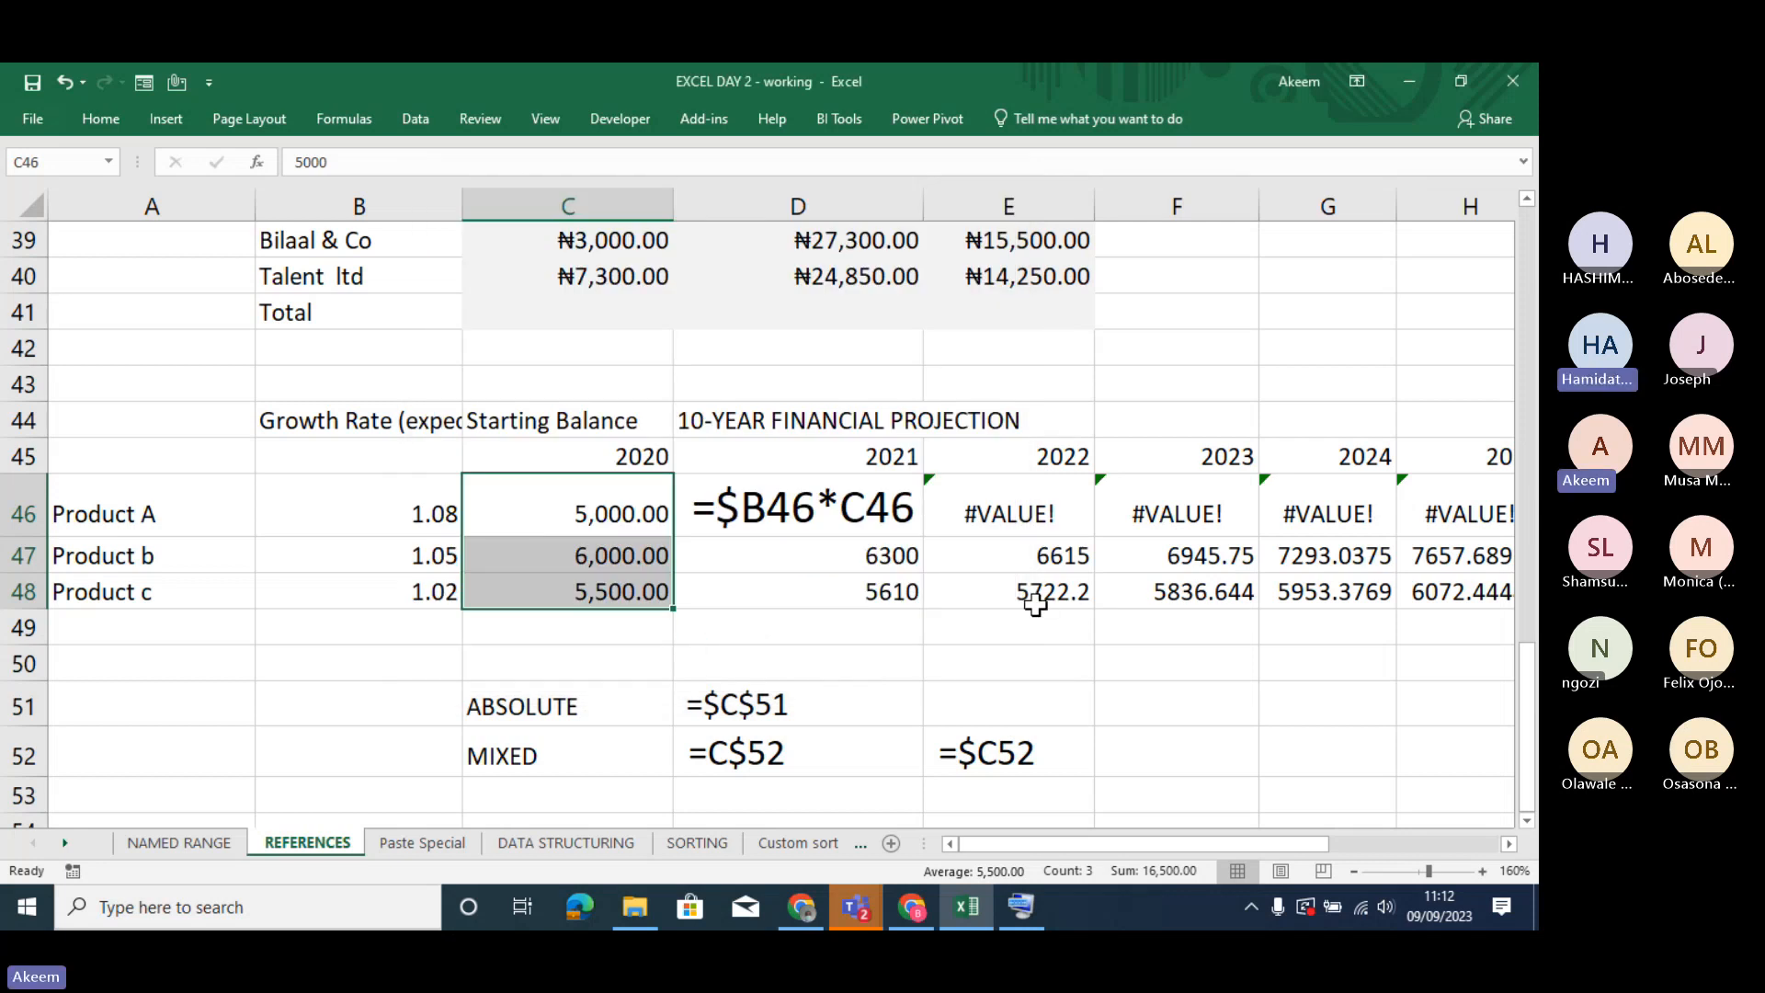
- Apply Comma Style to the AMOUNT values in E12:E24 on the Paste Special sheet
left_click(426, 838)
left_click(622, 544)
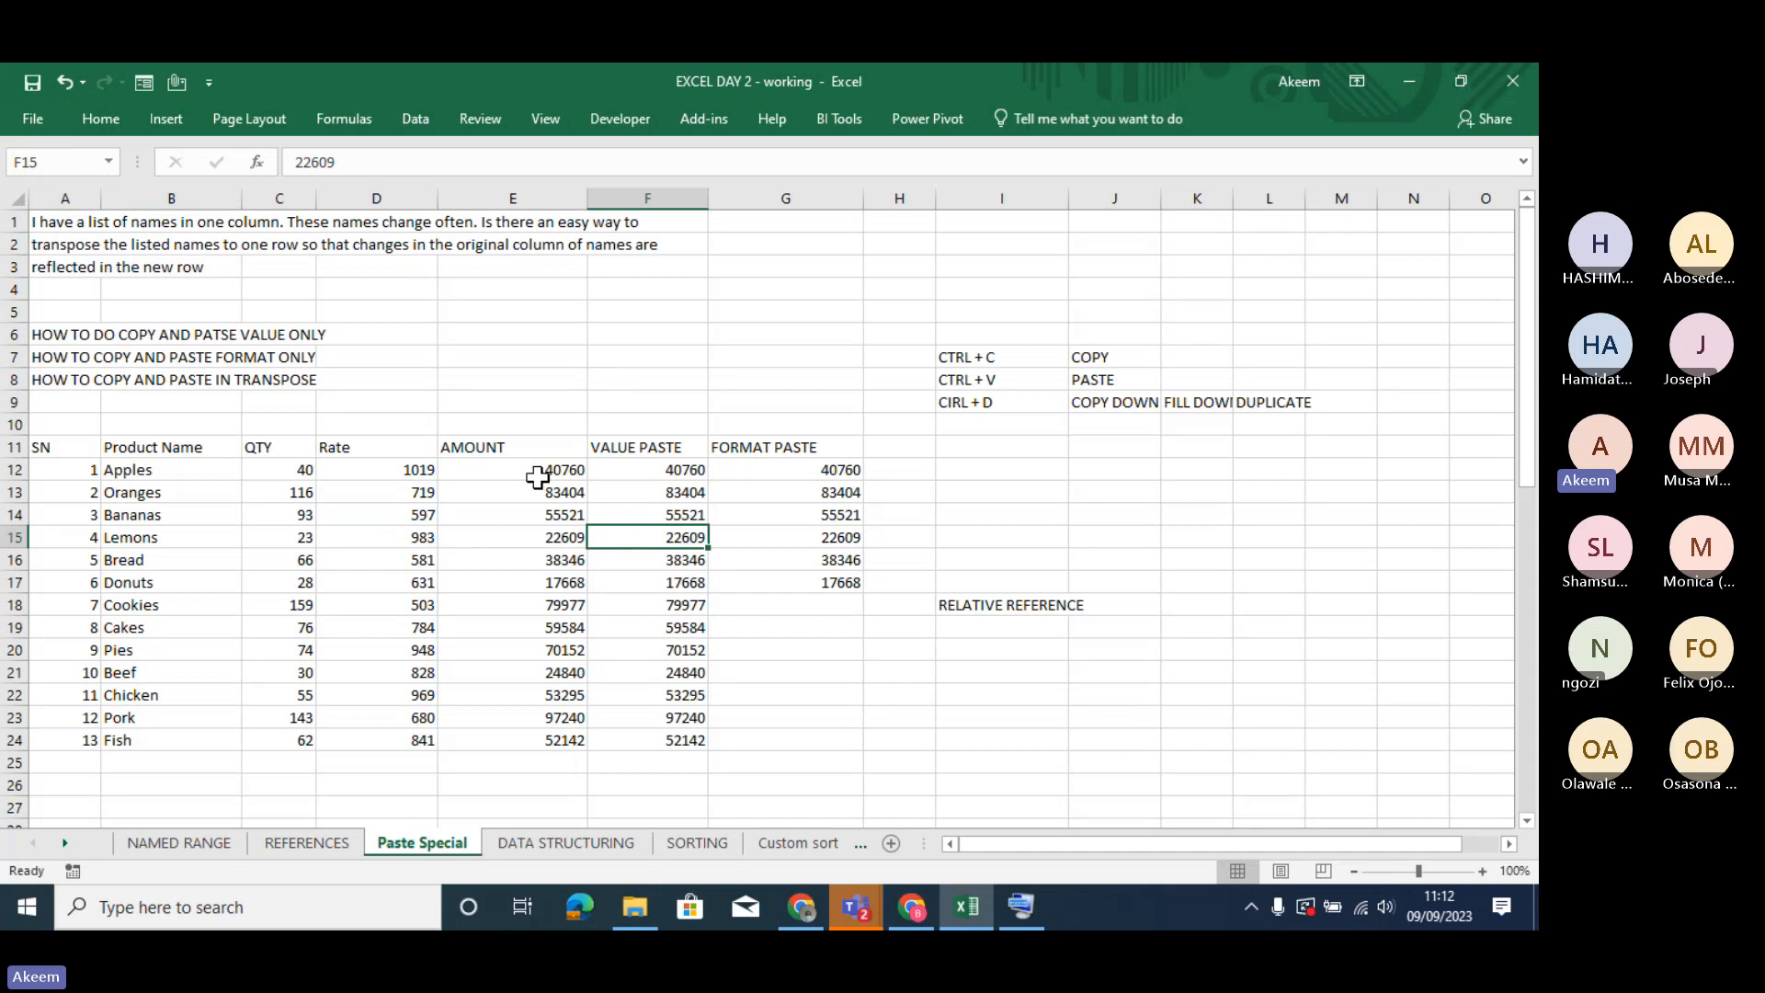
left_click_drag(538, 470, 557, 733)
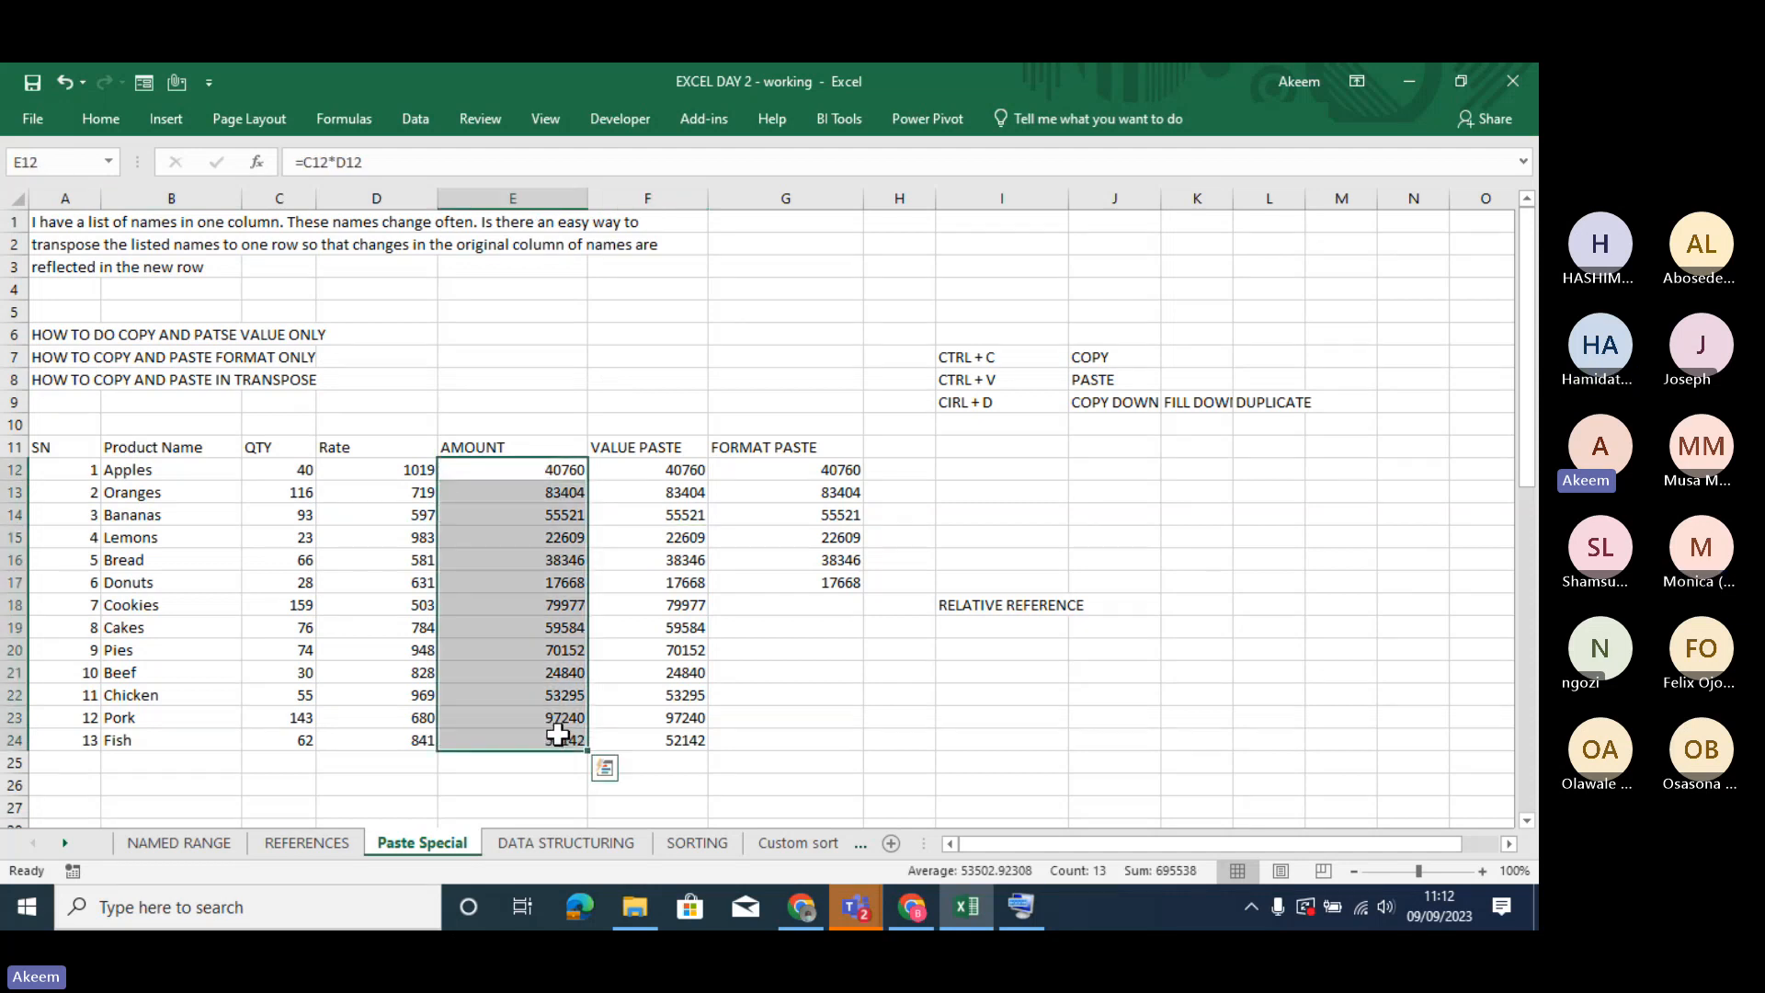
left_click(101, 119)
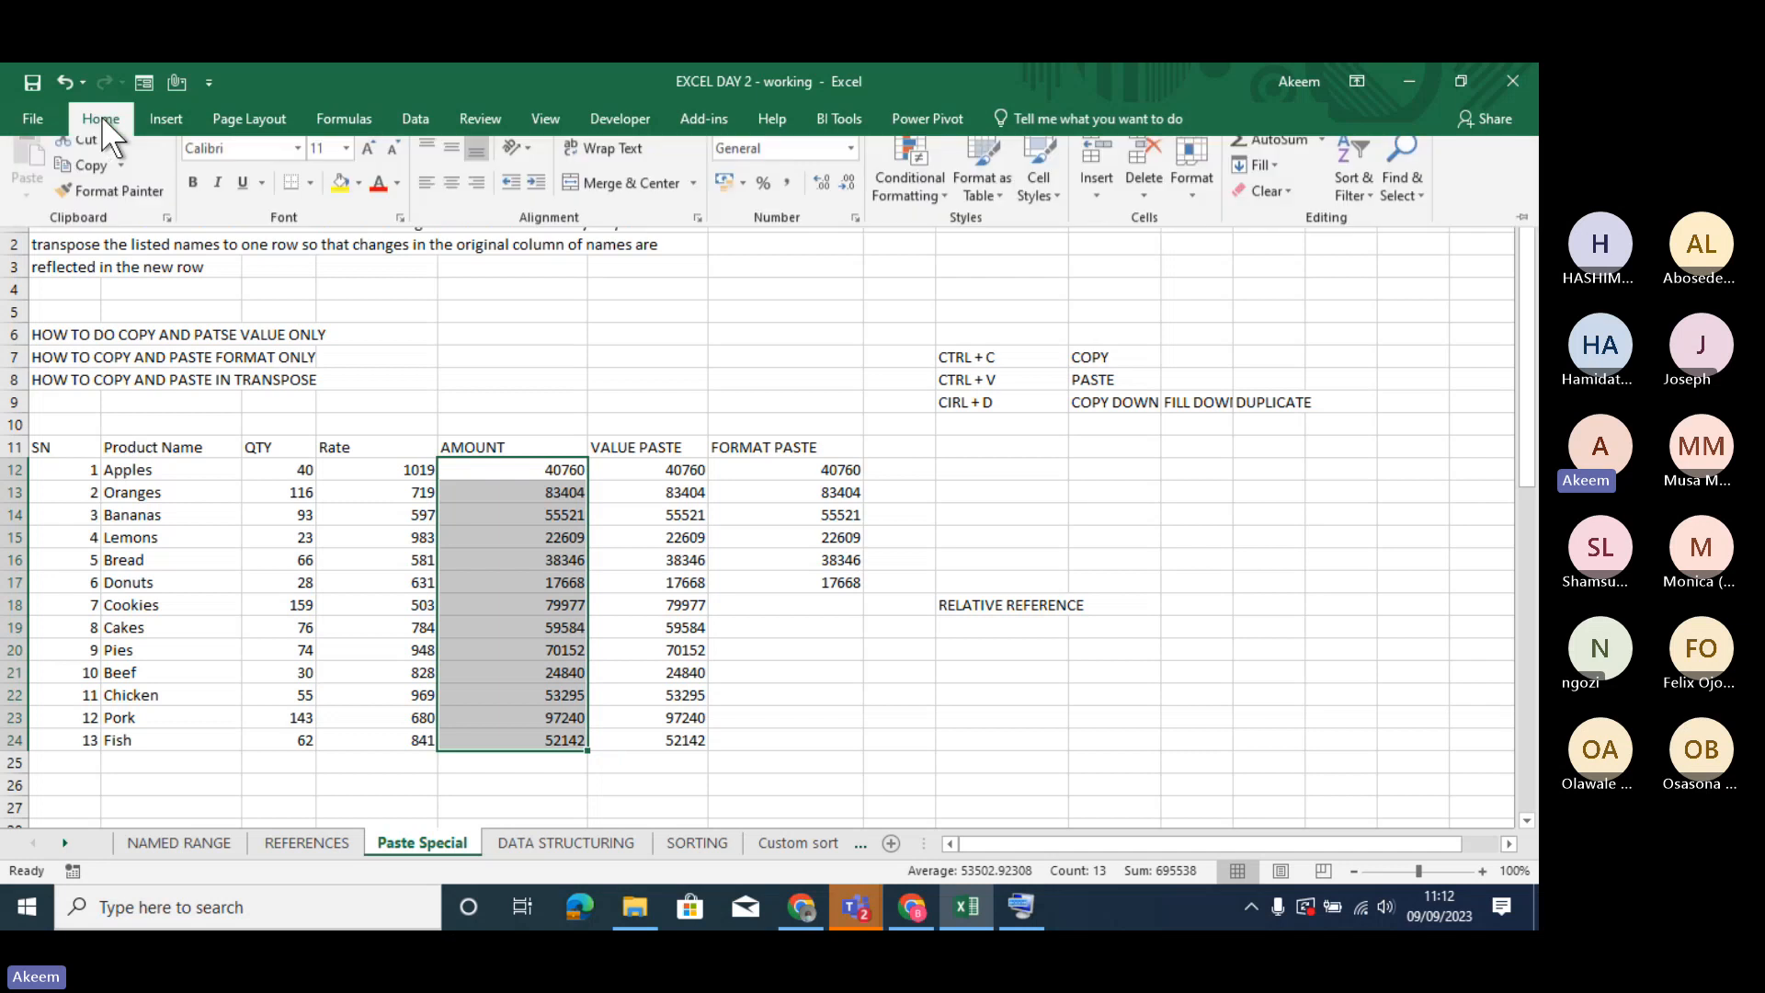
left_click(787, 195)
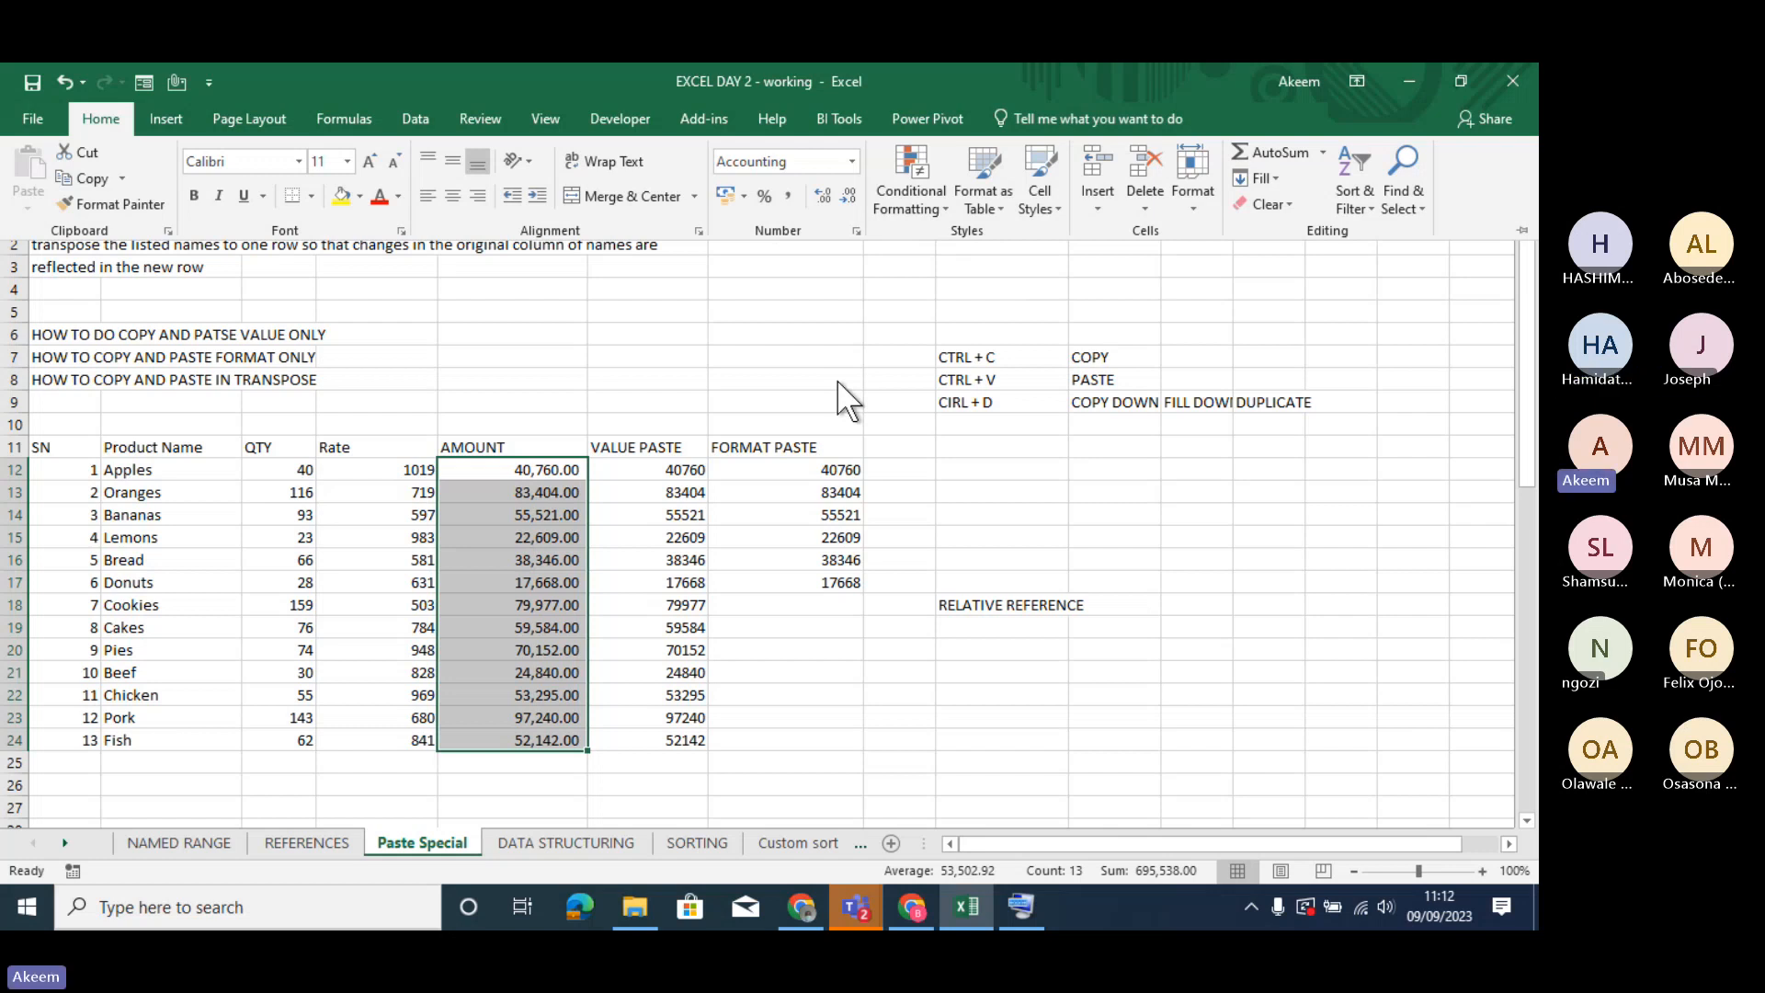
left_click(1000, 452)
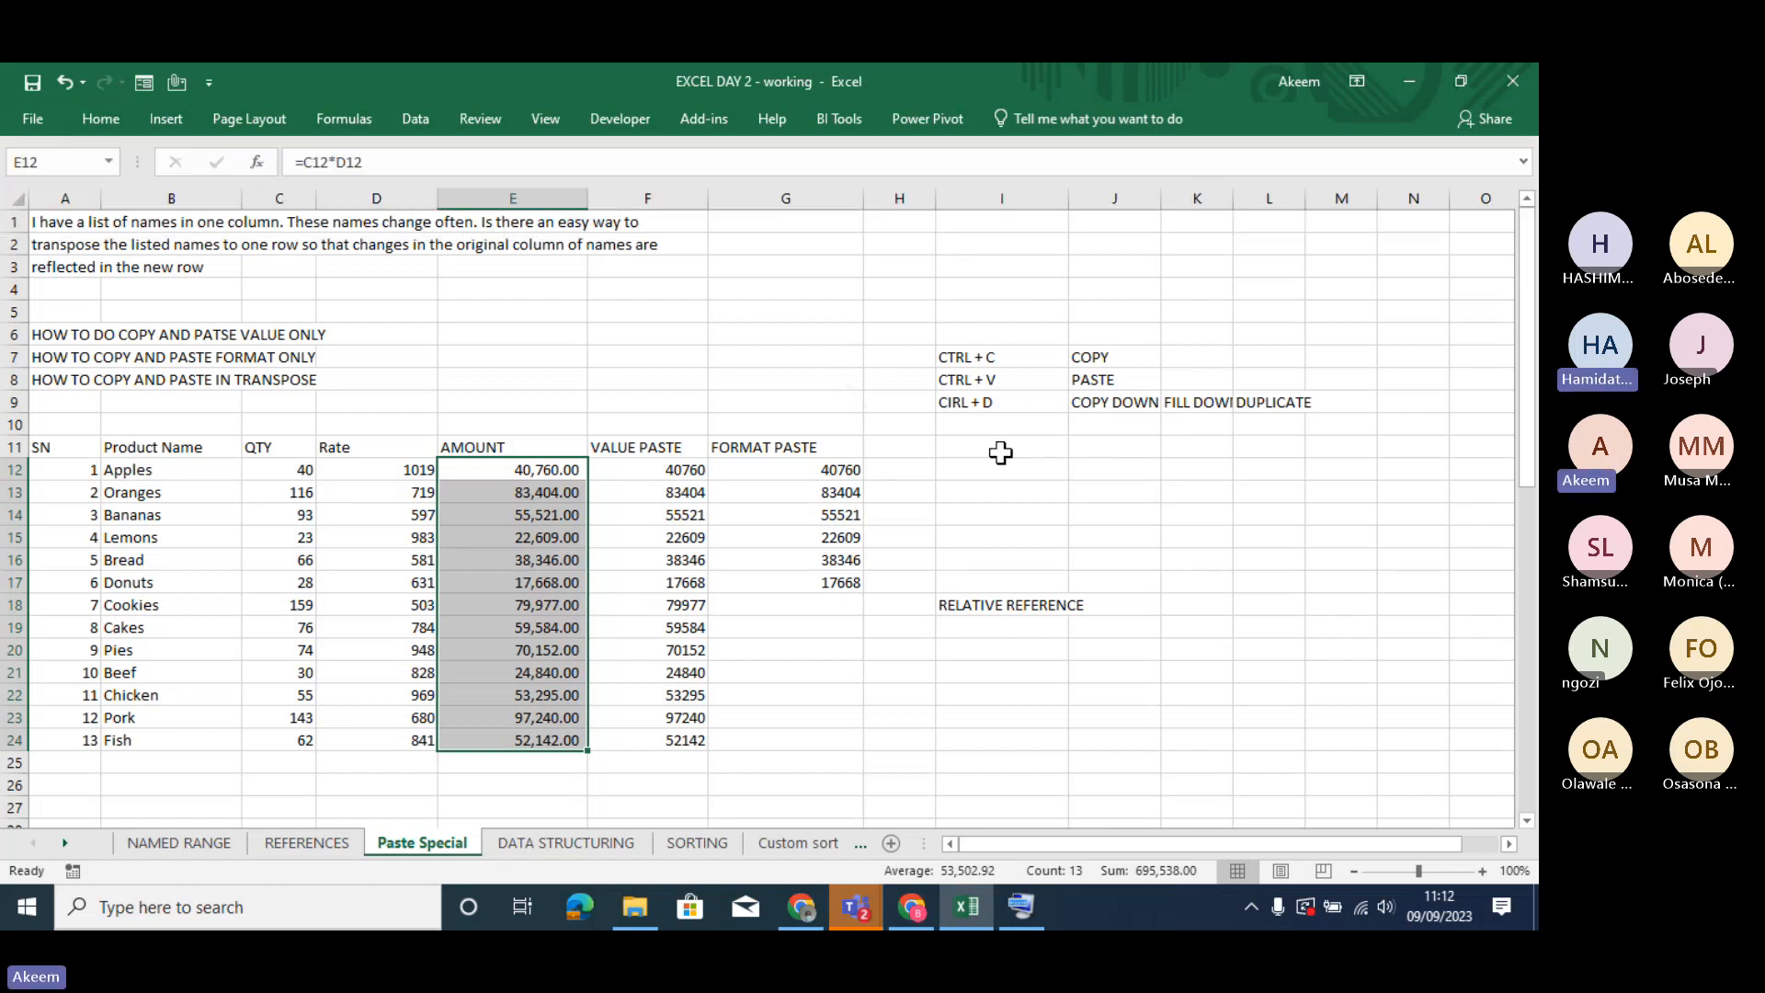
key("ctrl+Up")
key("ctrl+Up")
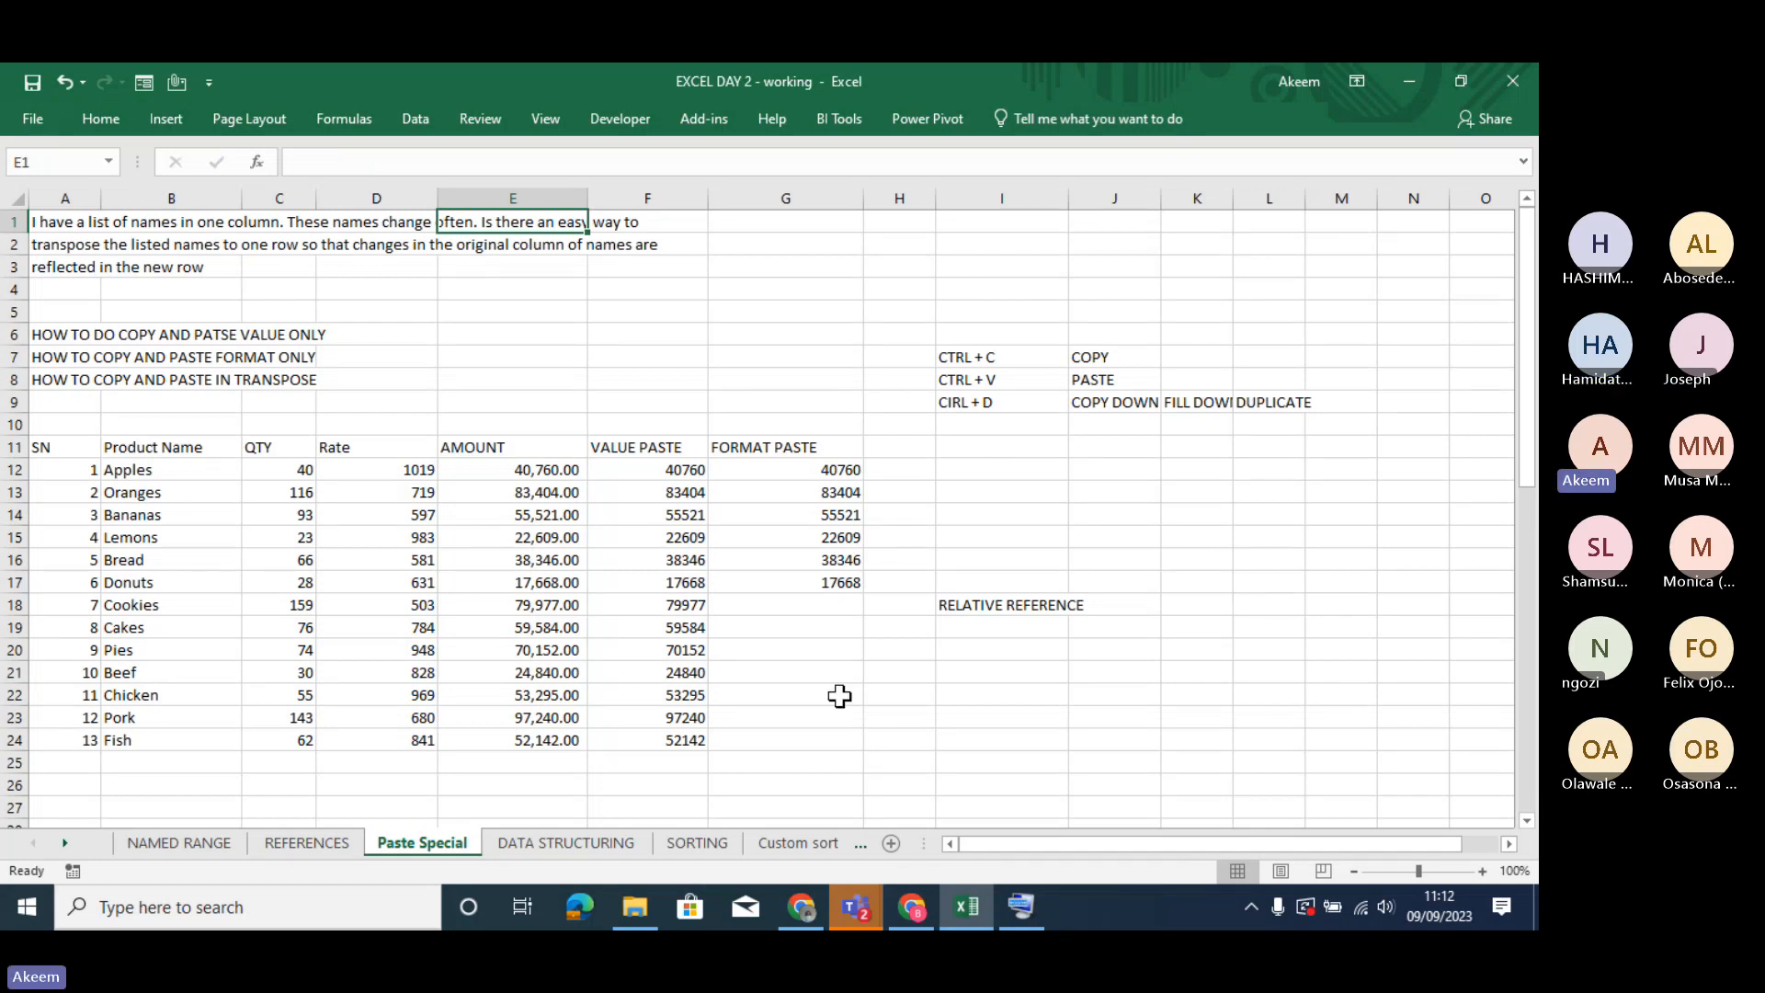
left_click_drag(552, 470, 582, 746)
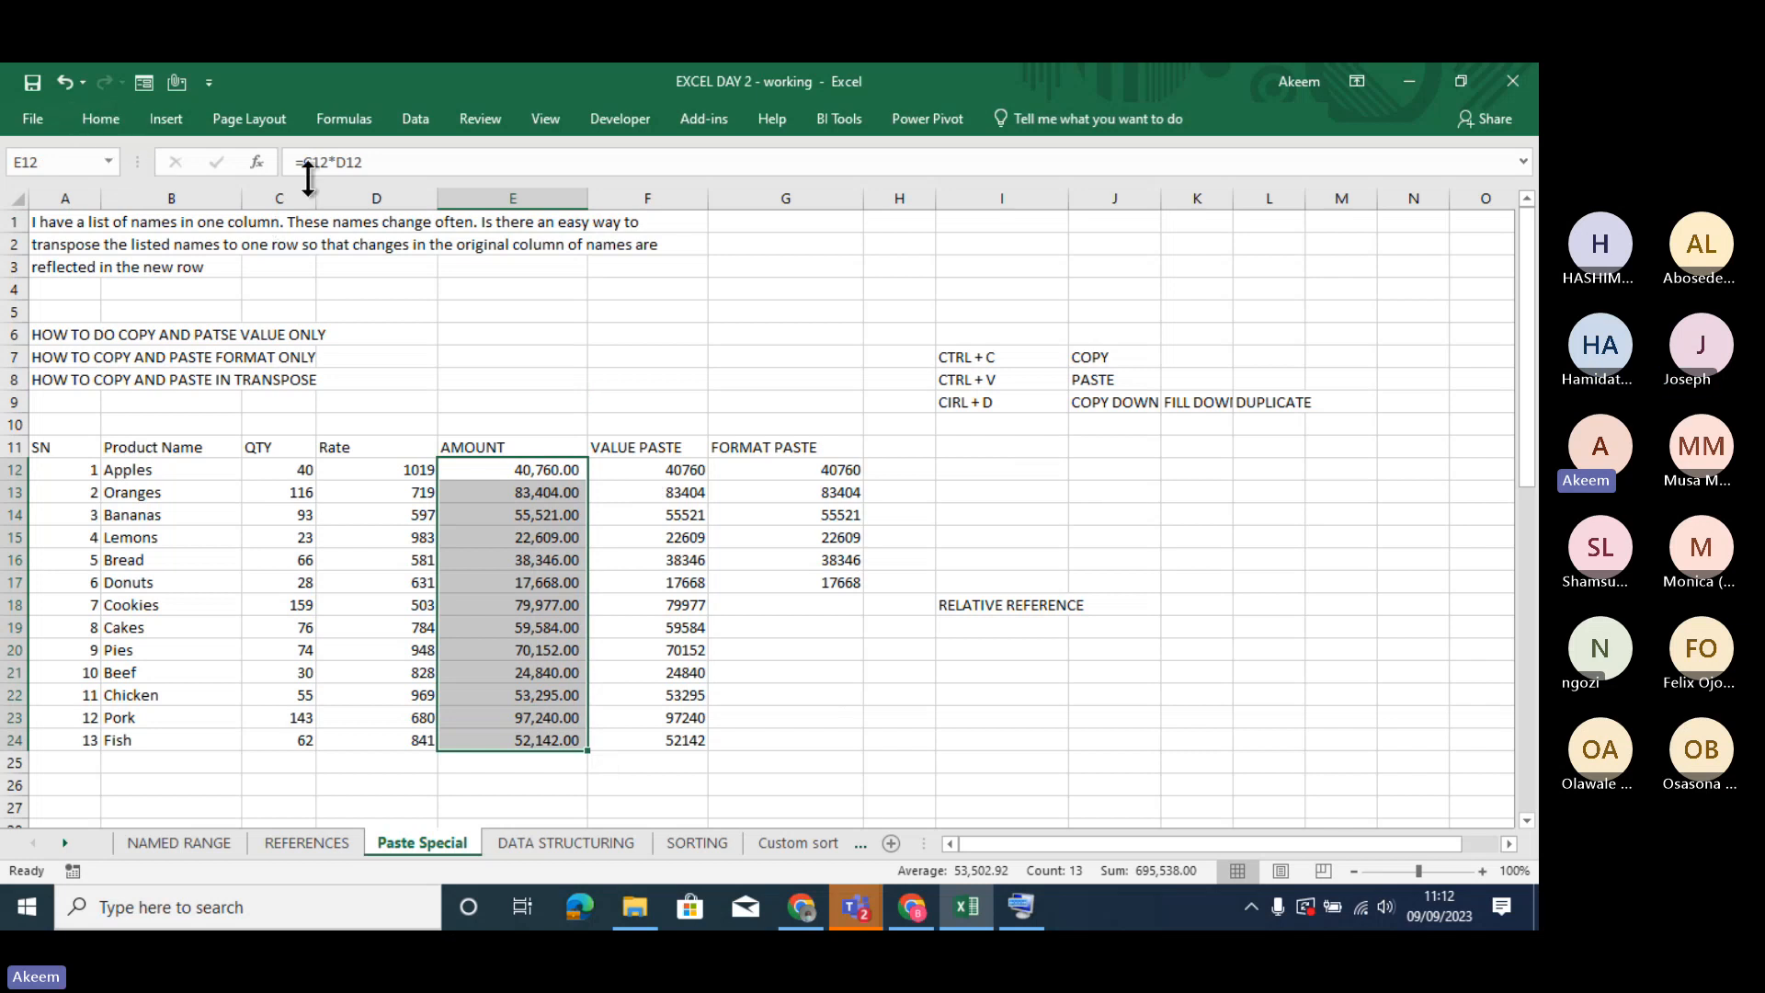
left_click(116, 116)
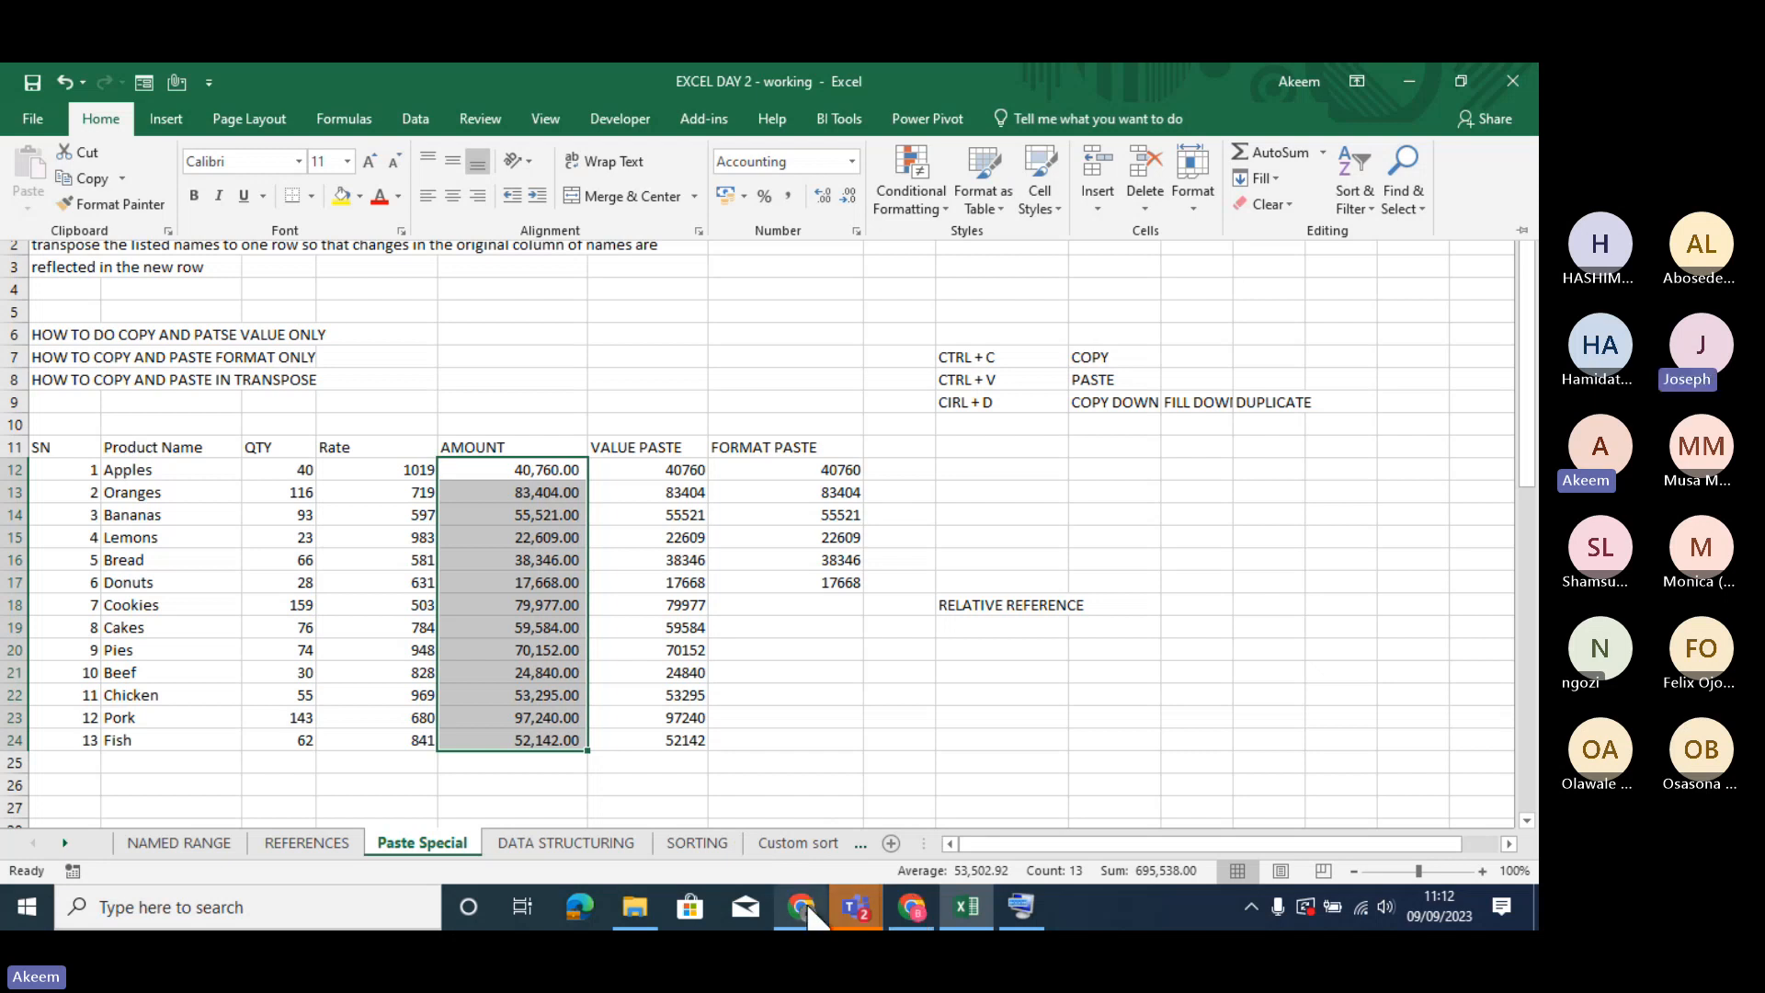
- Switch to the Chrome window showing WhatsApp Web and open a new browser tab
mouse_move(810, 897)
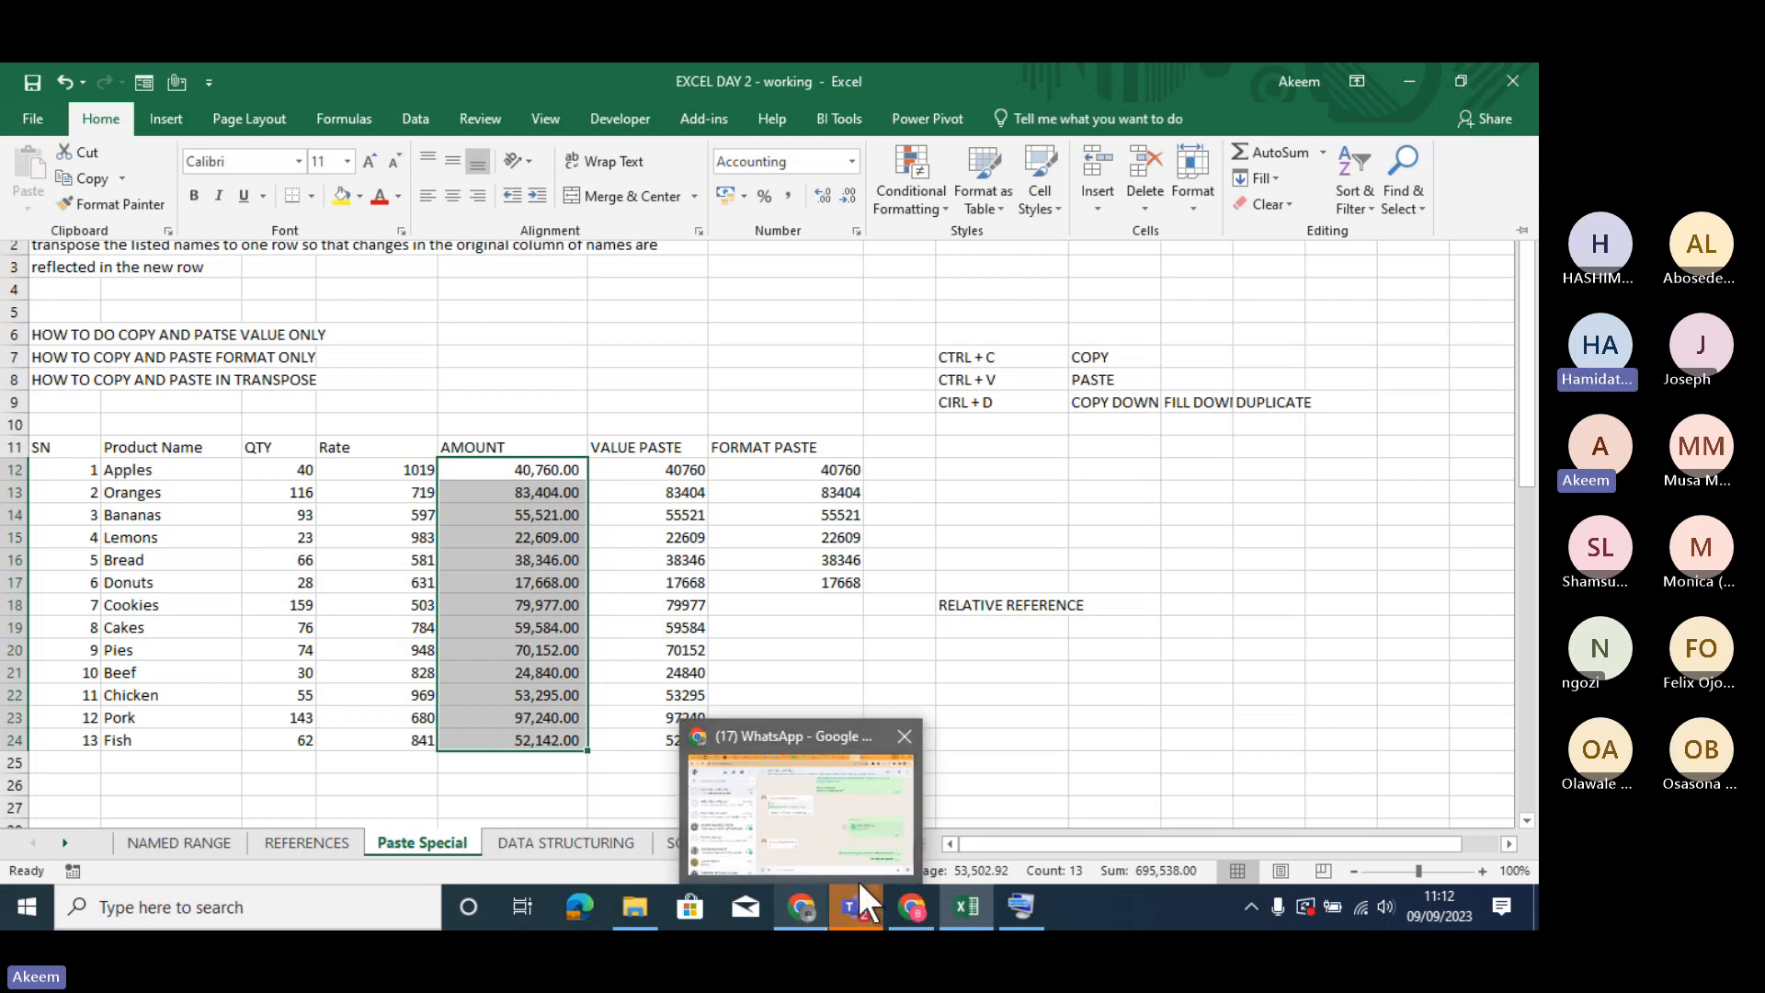
left_click(895, 811)
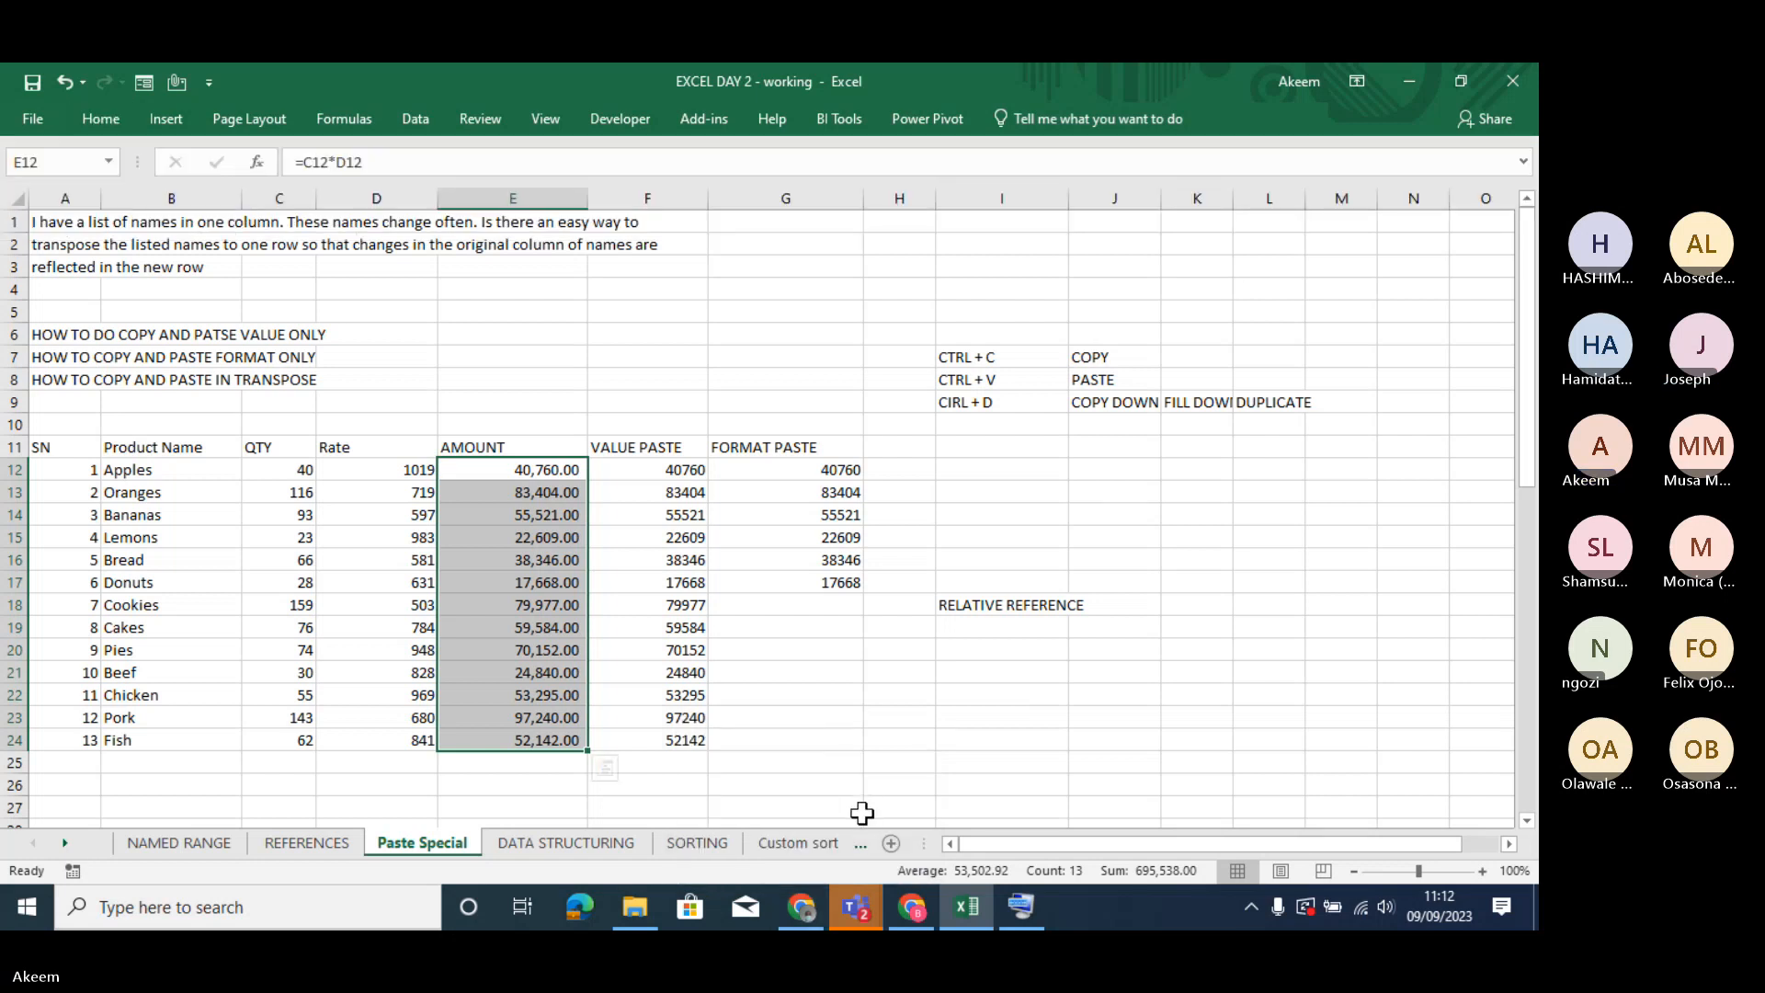
left_click(827, 893)
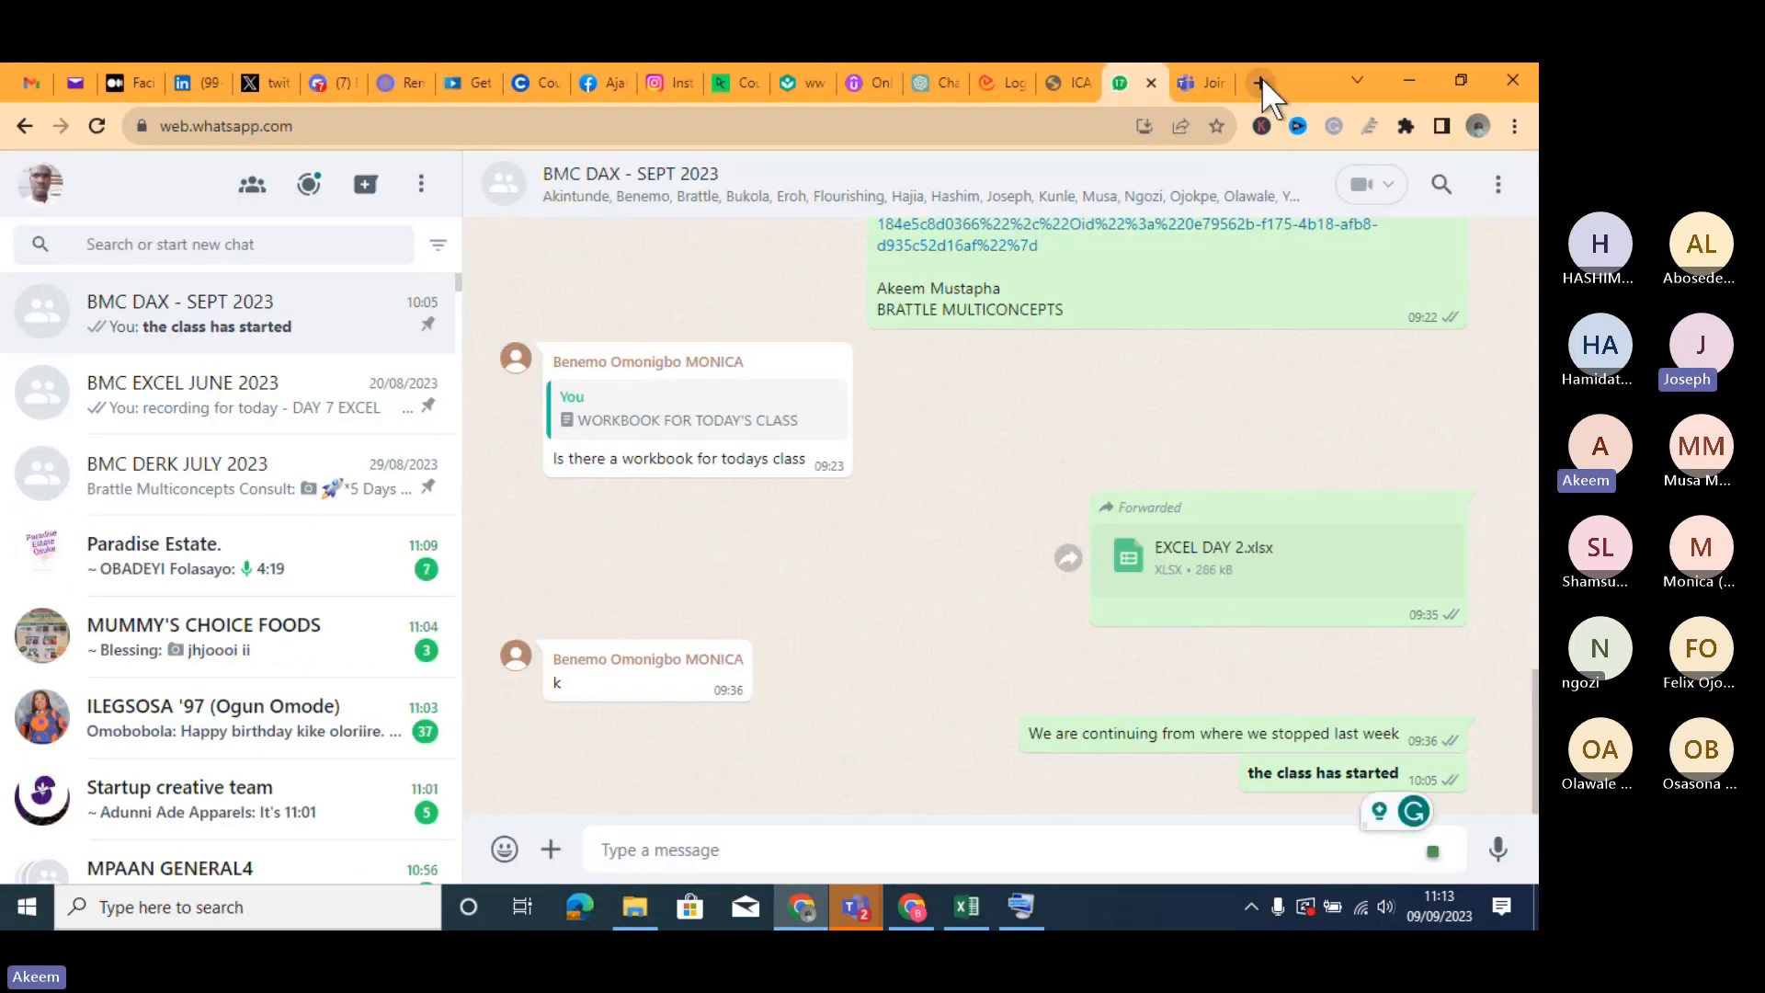
left_click(1260, 81)
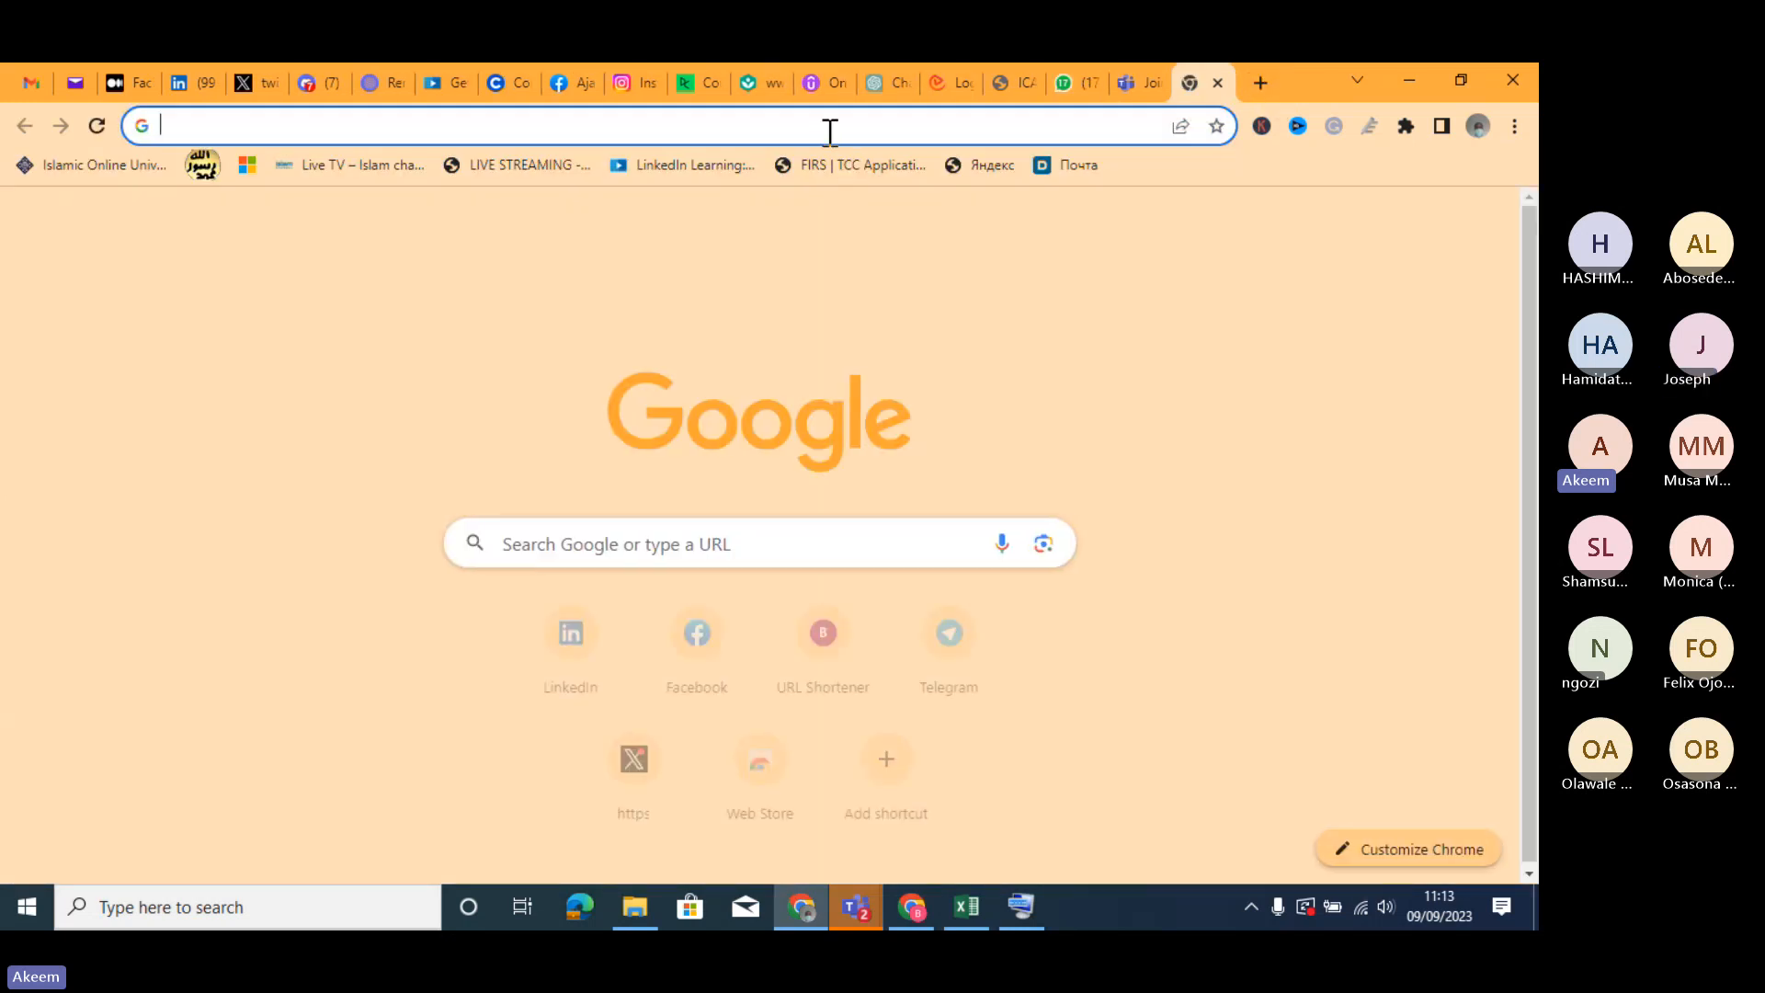
left_click(830, 130)
type("GOOGLE")
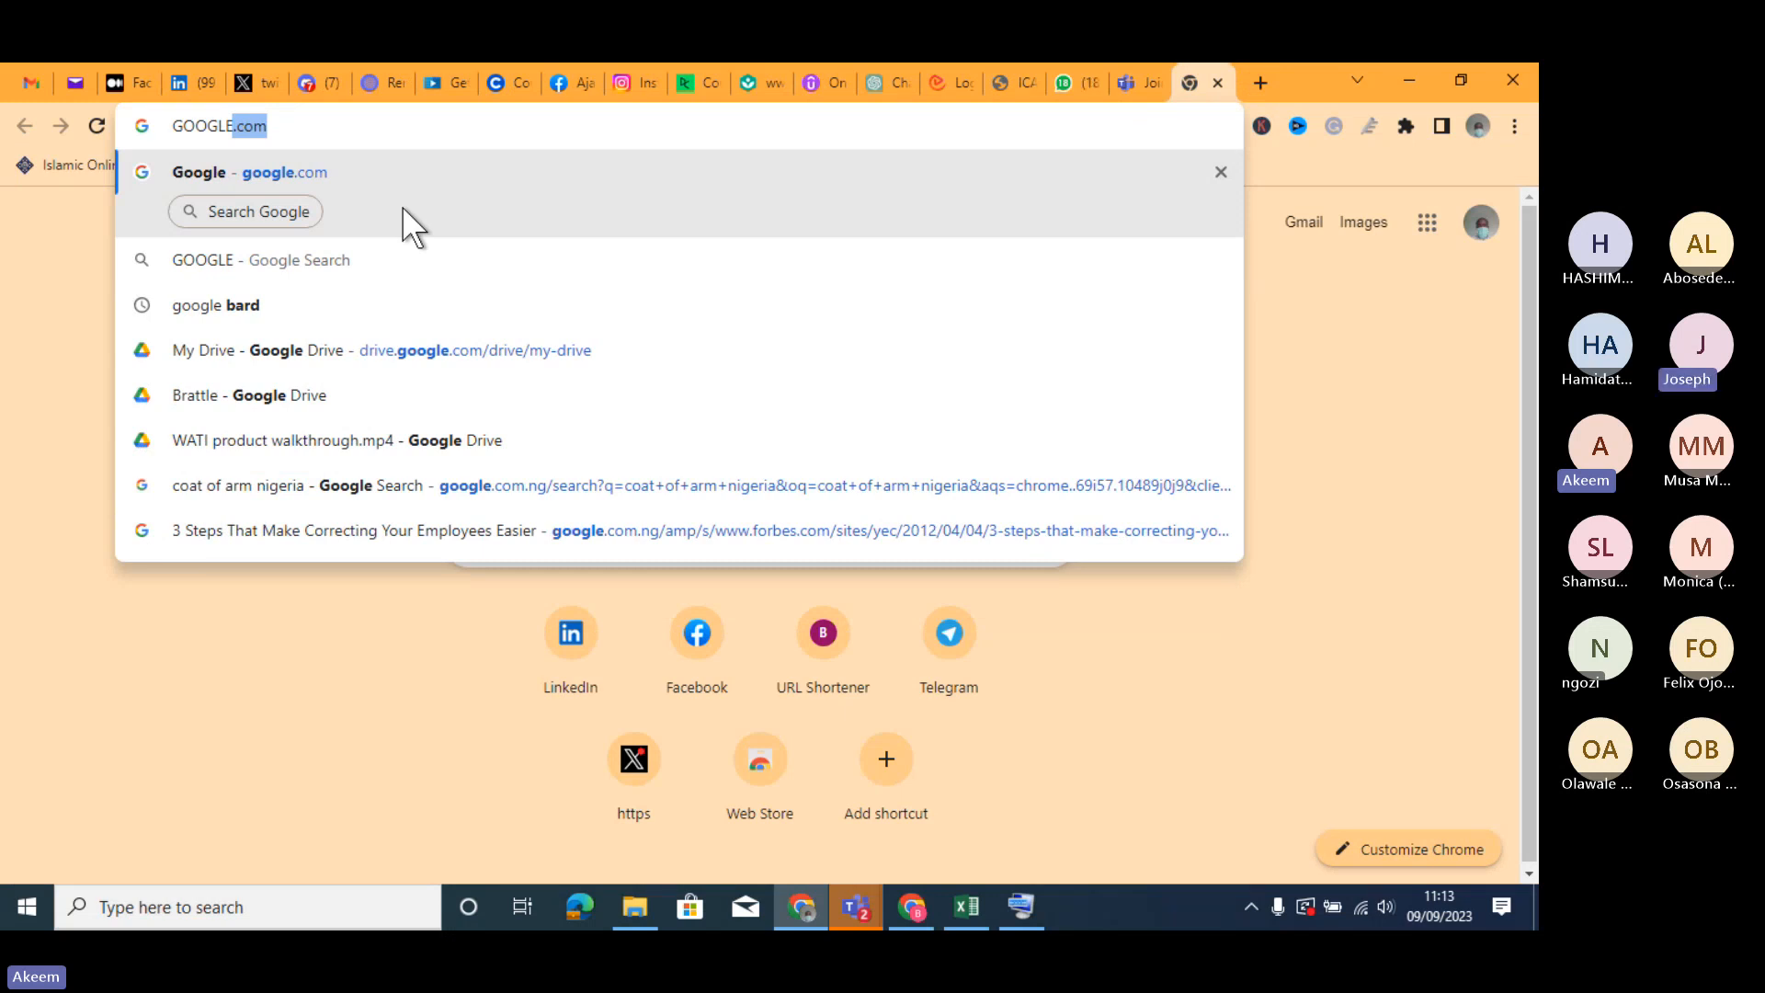
key("BackSpace")
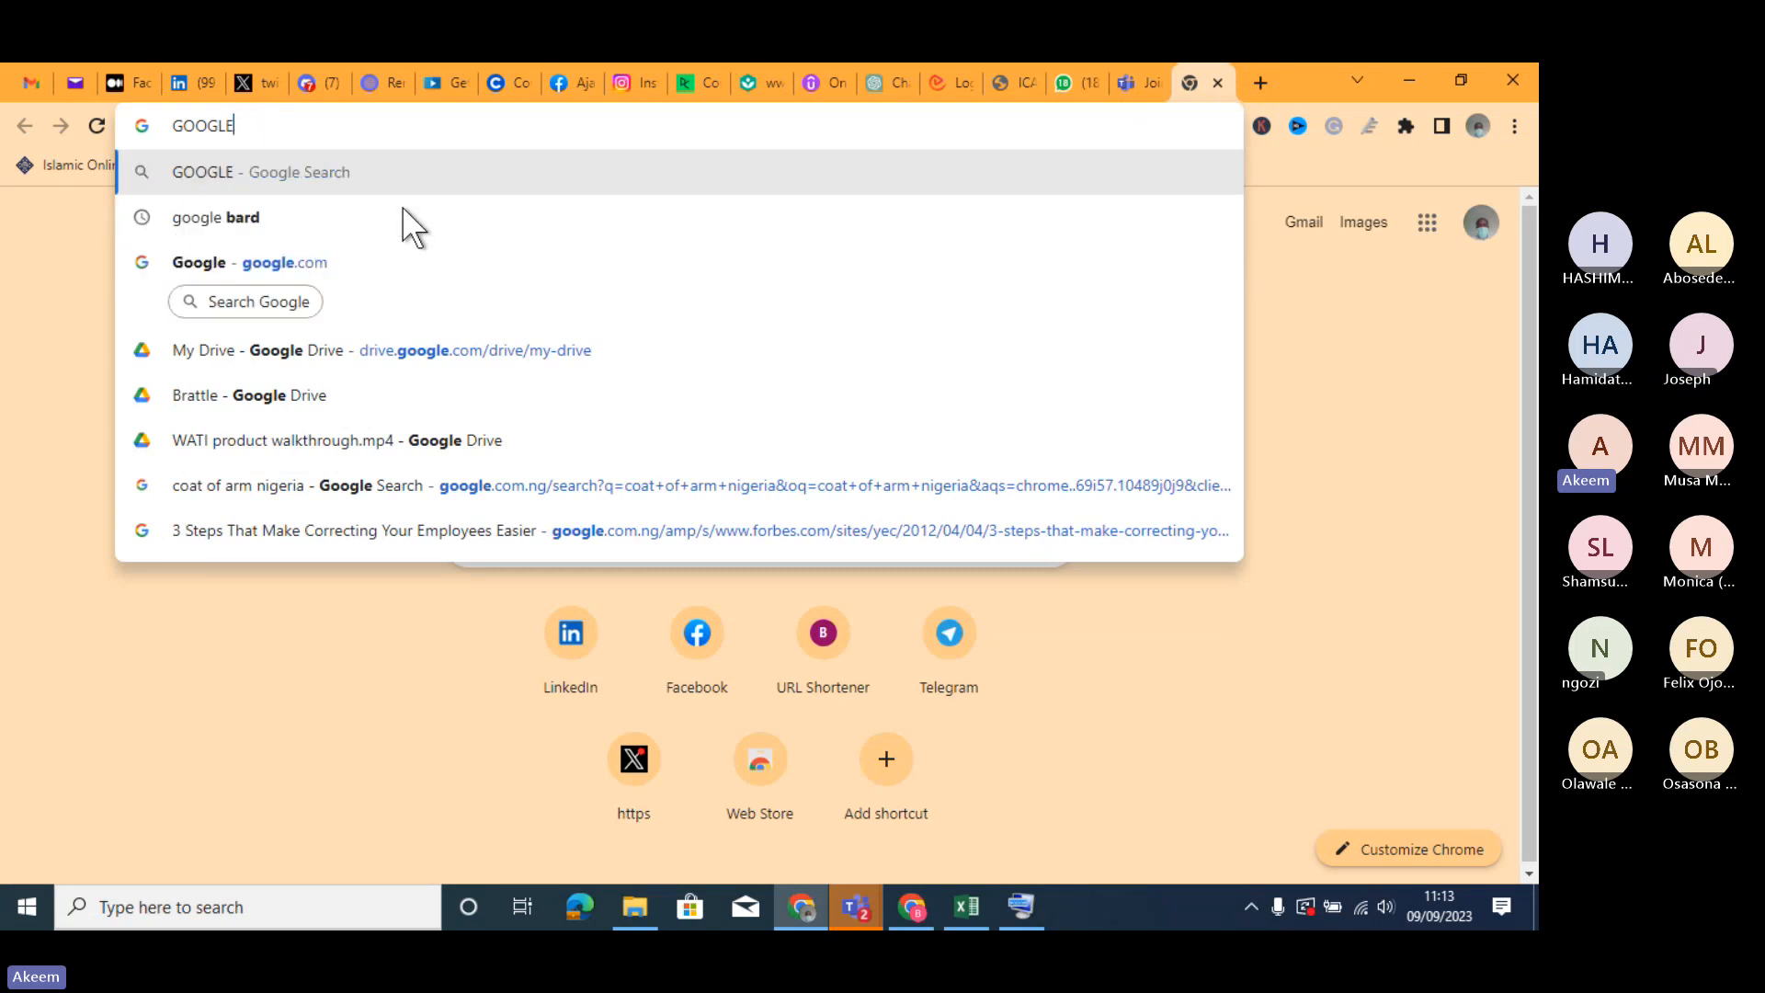
key("Escape")
- Search Google for "classroom.google.com sign in" using the suggestion for CLASS
type("CLASS")
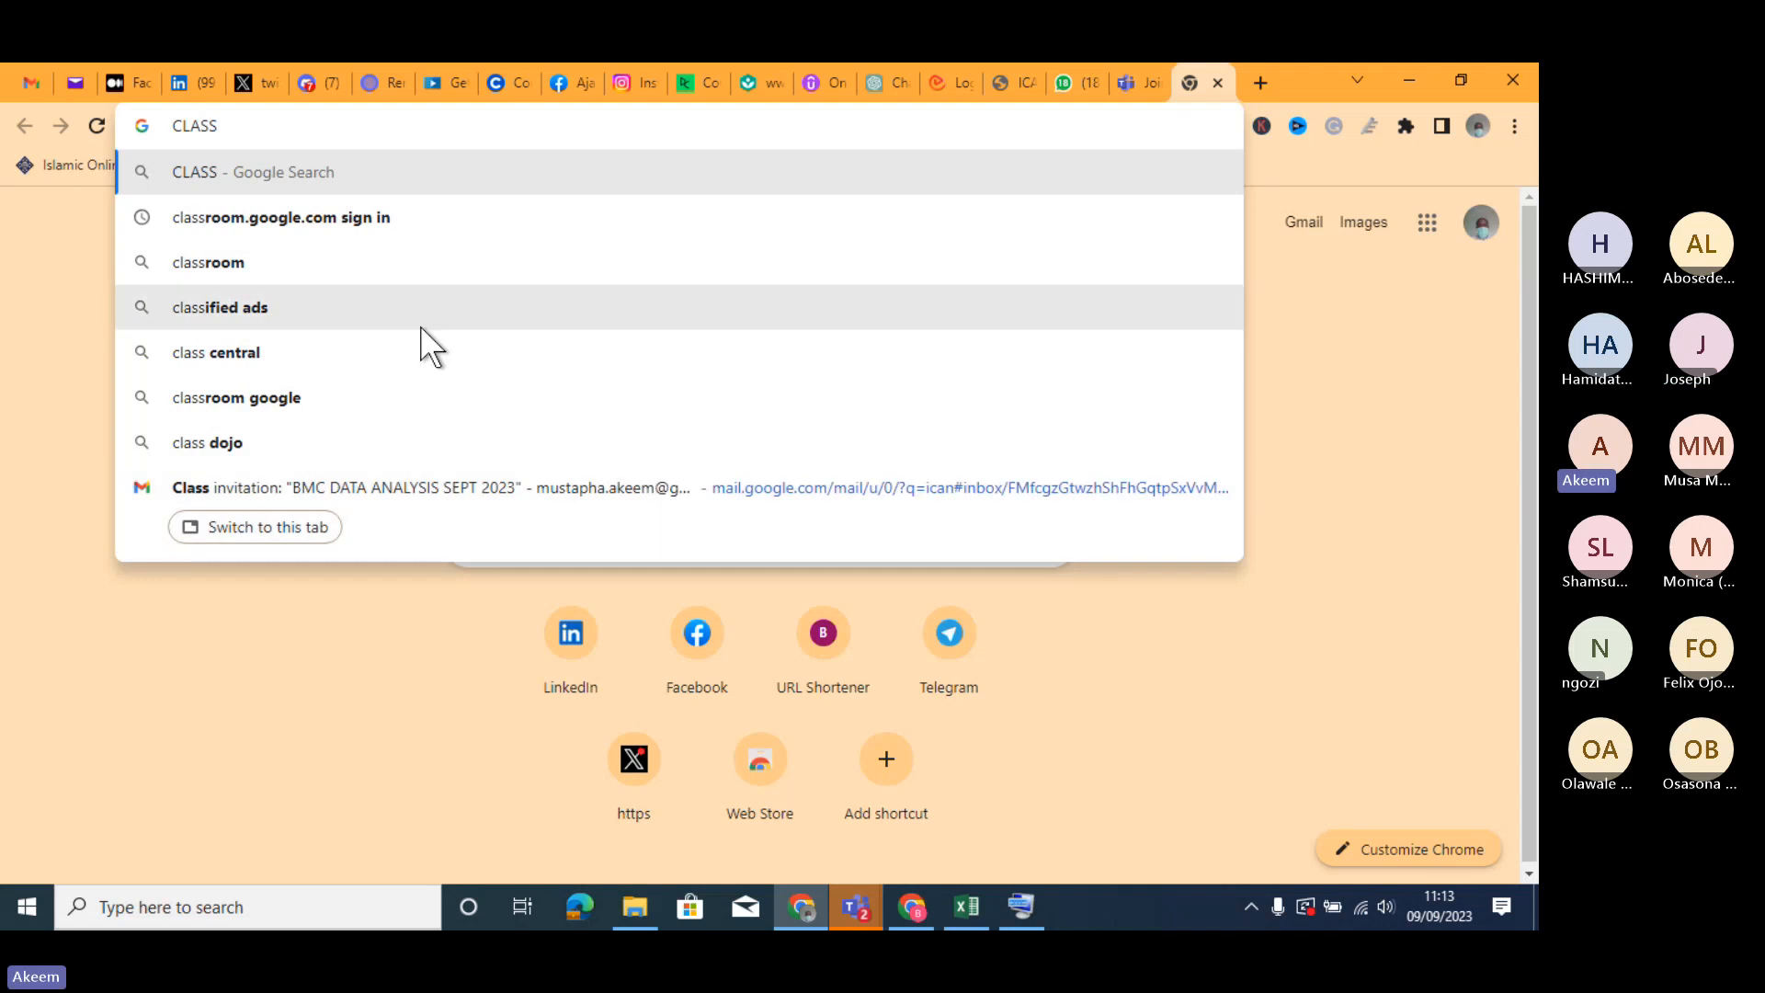
left_click(323, 220)
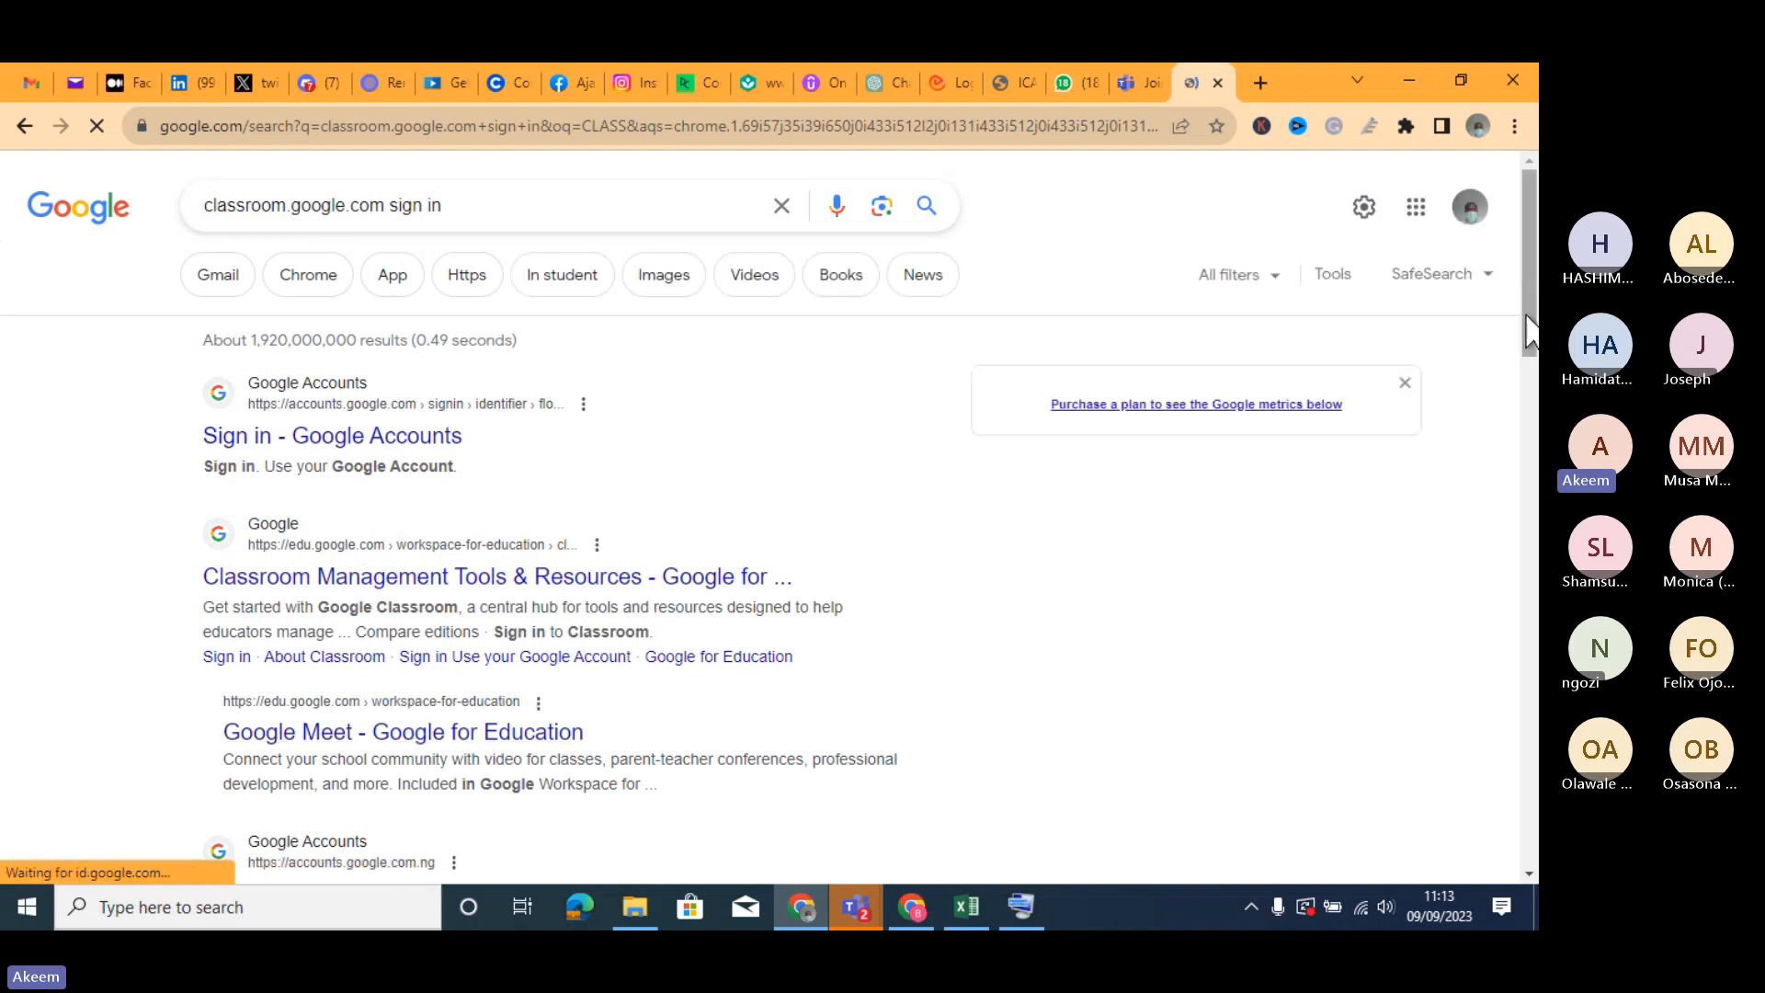
- Shorten the search query to classroom.google.com, rerun it and open the Google Classroom result
left_click(433, 206)
key("BackSpace")
key("BackSpace")
key("BackSpace")
key("BackSpace")
key("BackSpace")
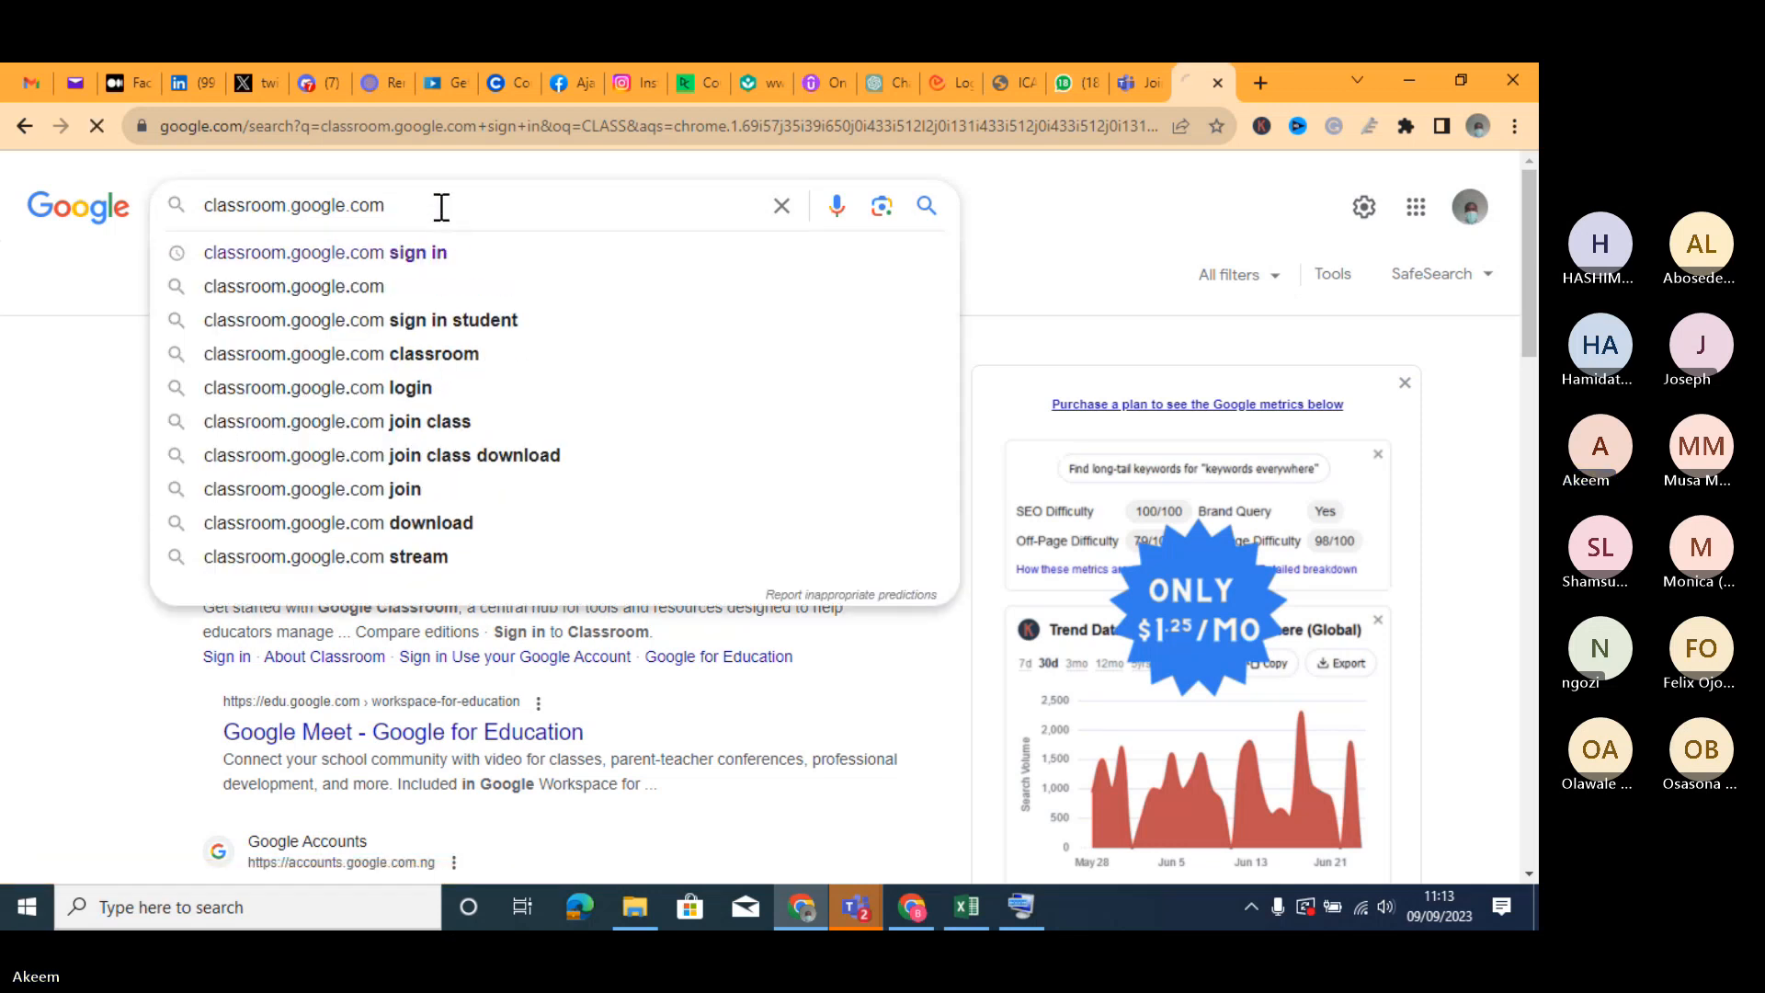
key("Return")
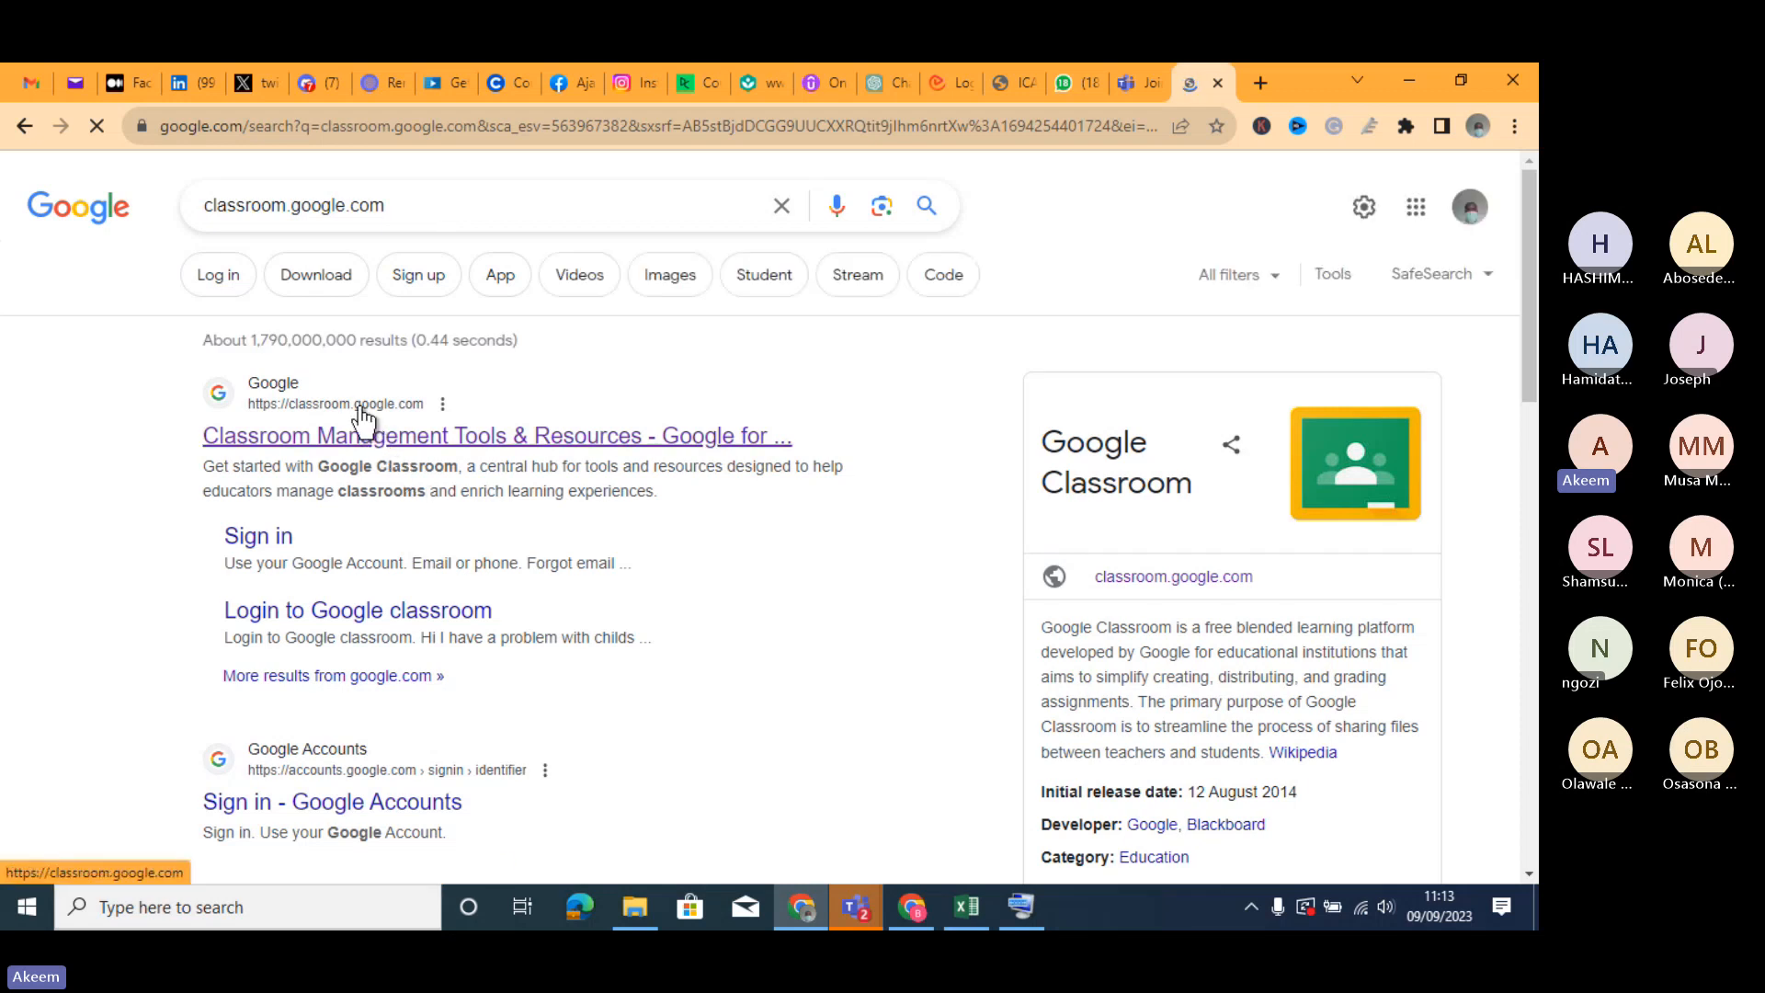
left_click(360, 425)
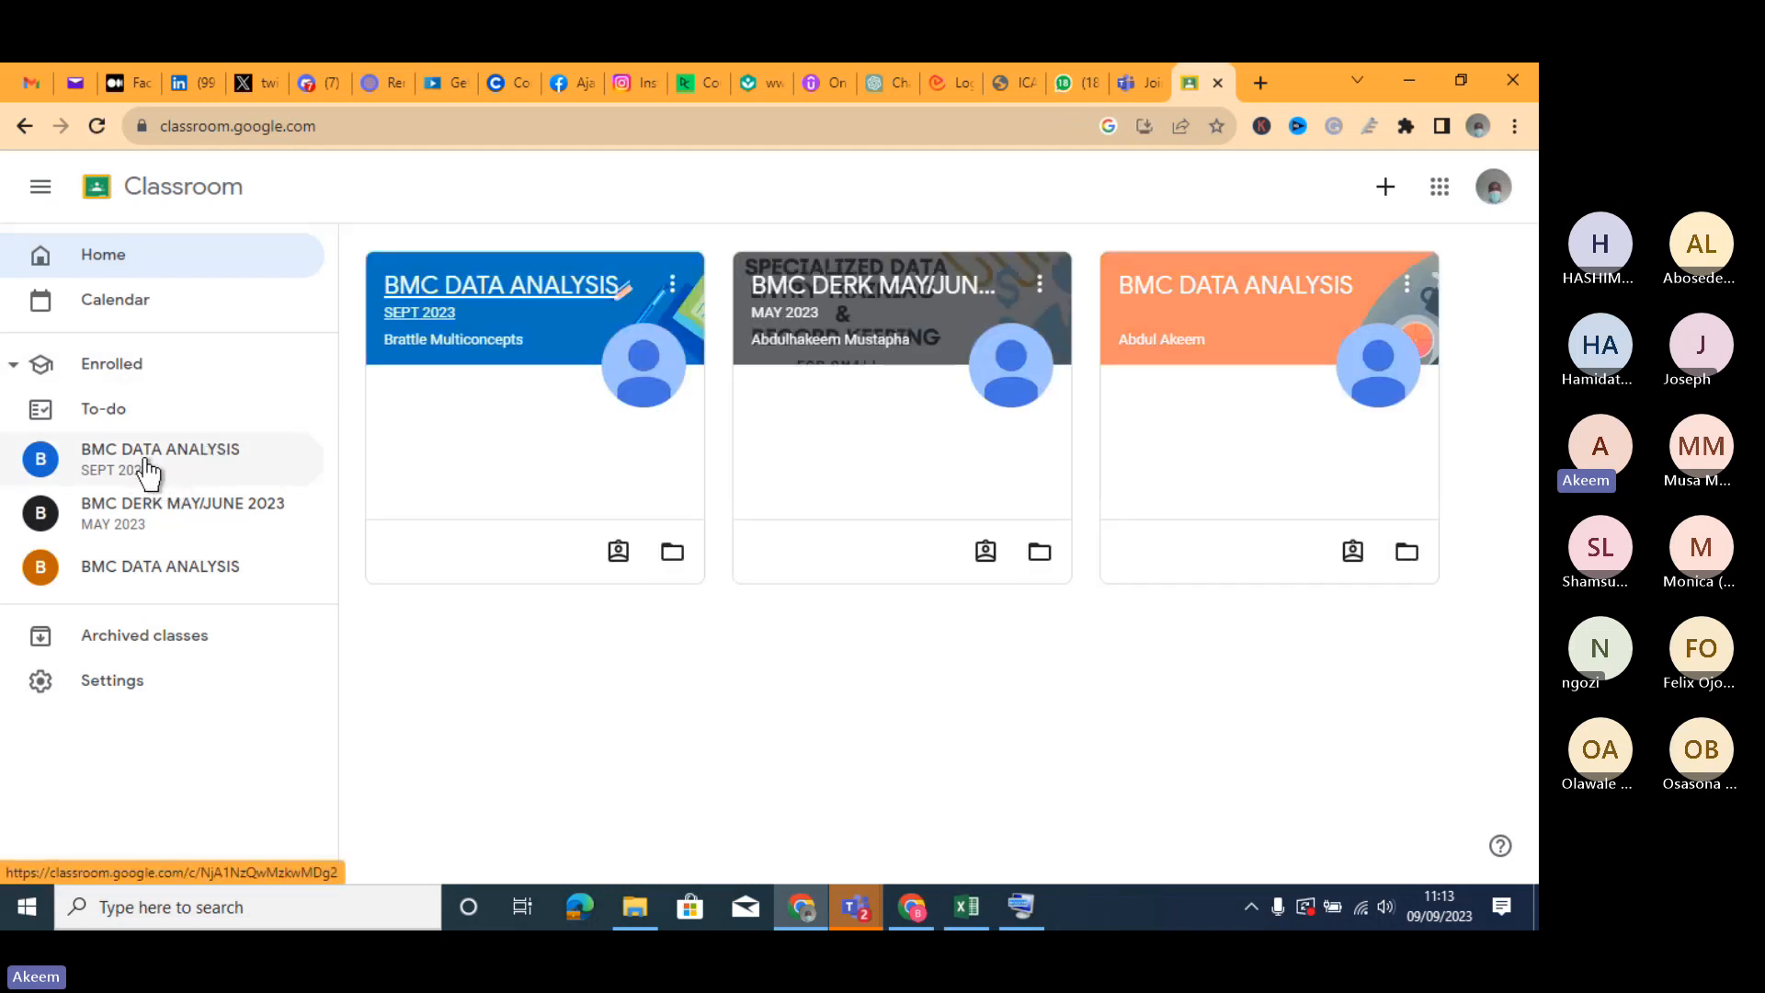
- Open the BMC DATA ANALYSIS SEPT 2023 class and display its Classwork page
left_click(151, 474)
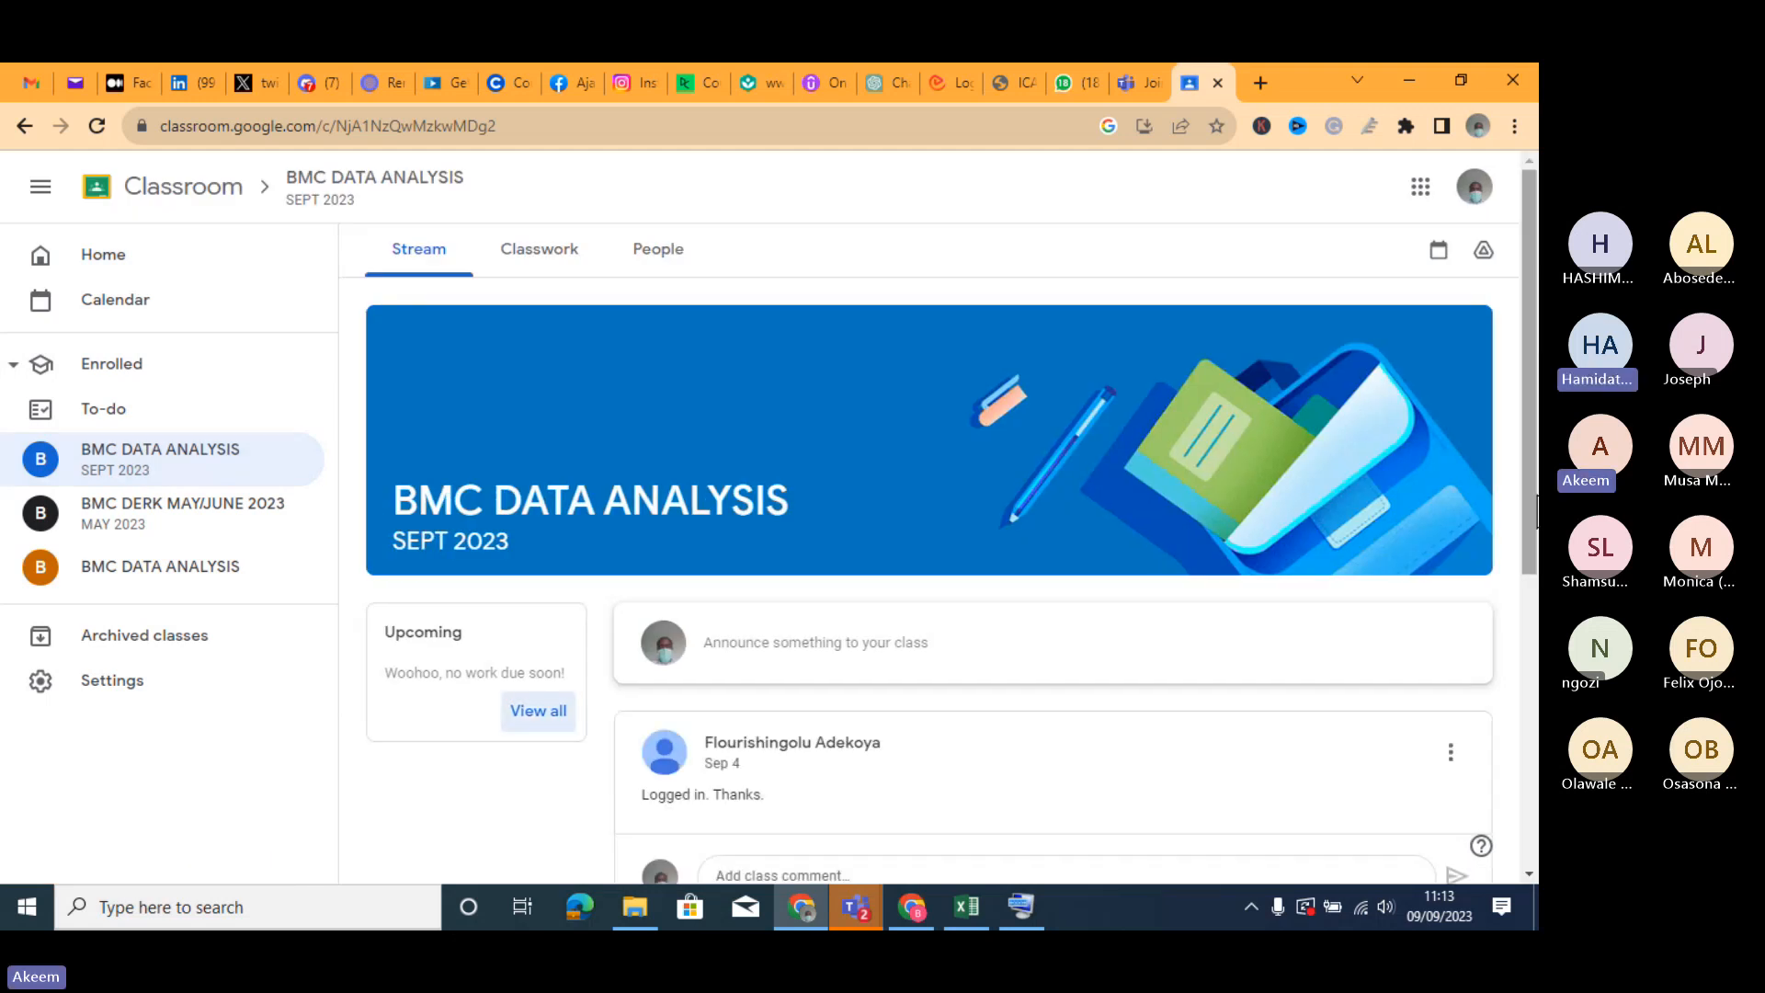
scroll(1537, 510, "down", 2)
scroll(1535, 487, "up", 2)
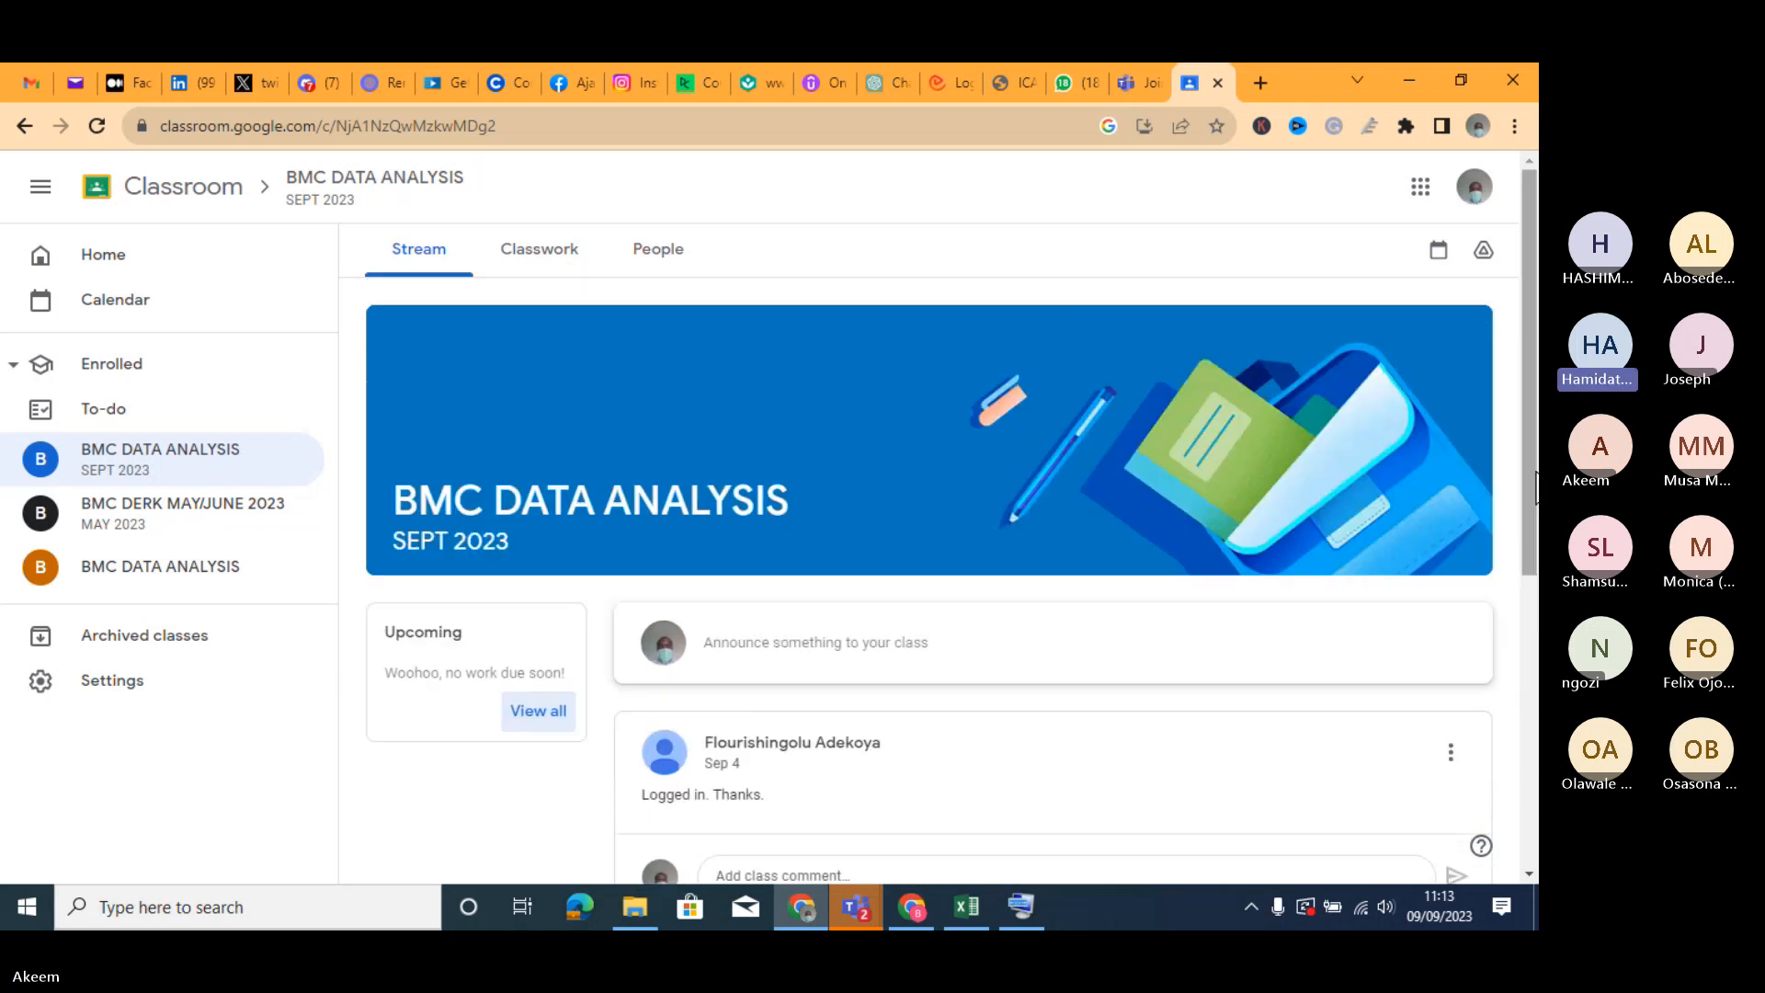
left_click(557, 248)
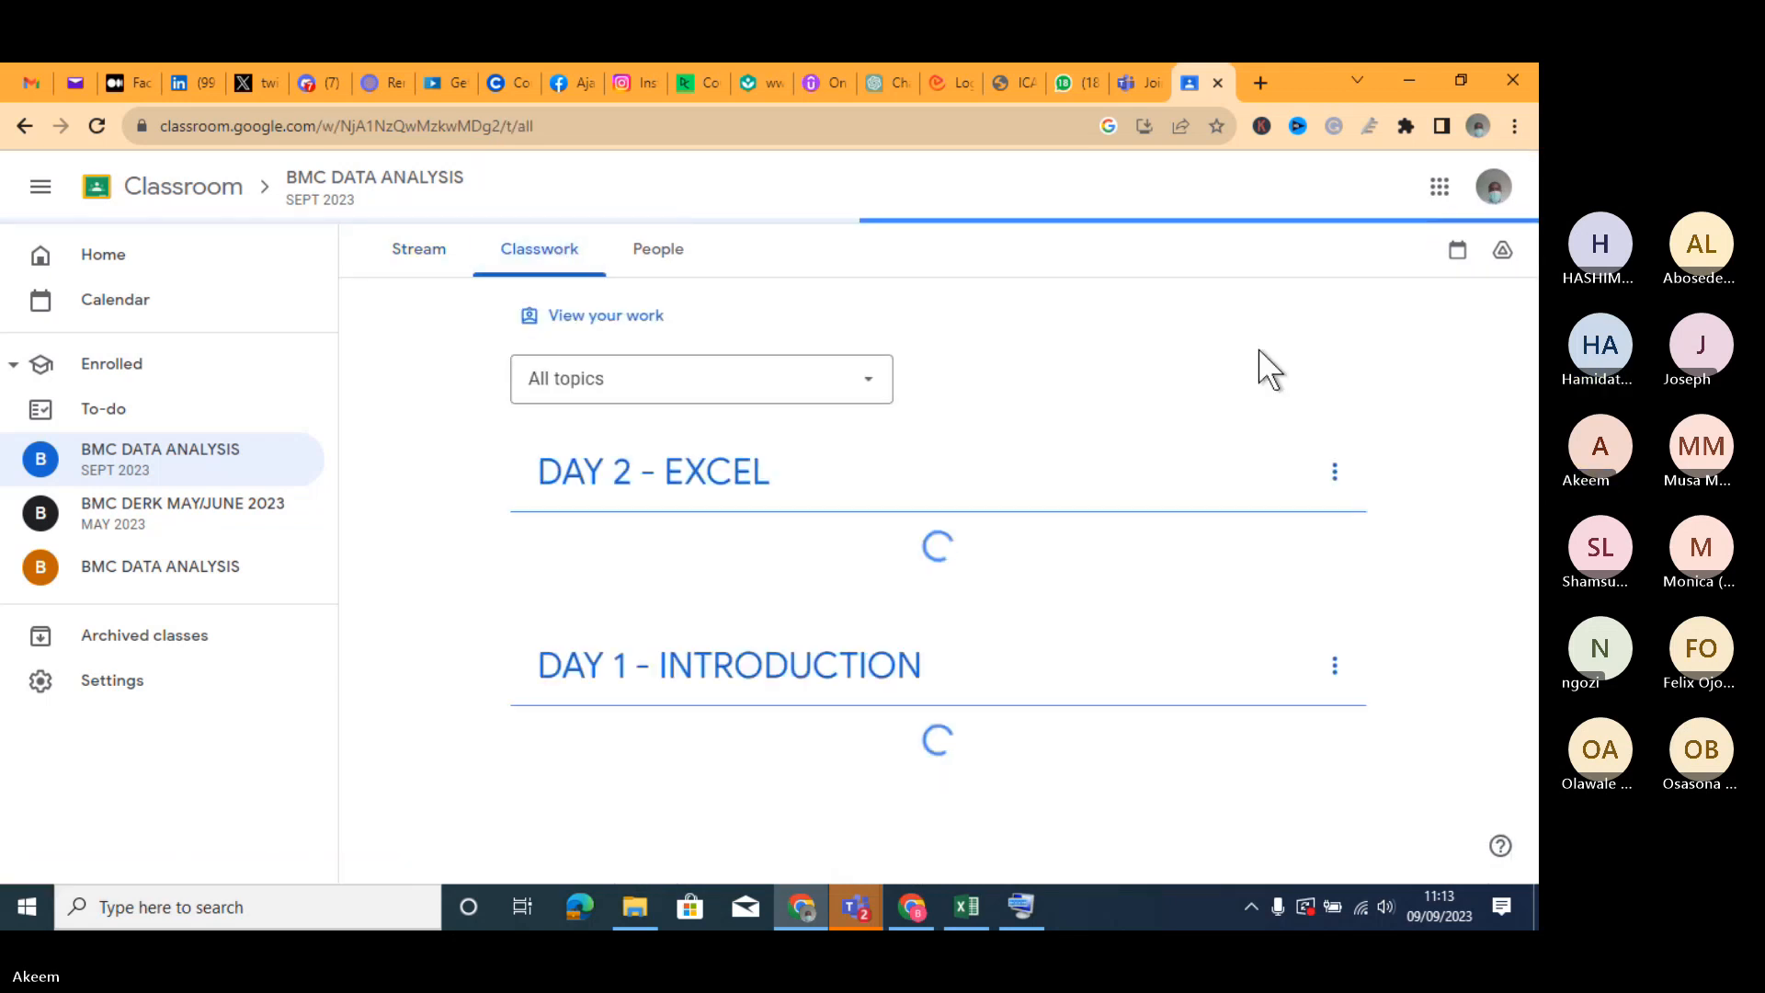
- Expand the EXCEL DAY 1 CLASS RECORDING and EXCEL DAY 1 WORKBOOK materials to show their topics and attachments
left_click_drag(1536, 401, 1537, 494)
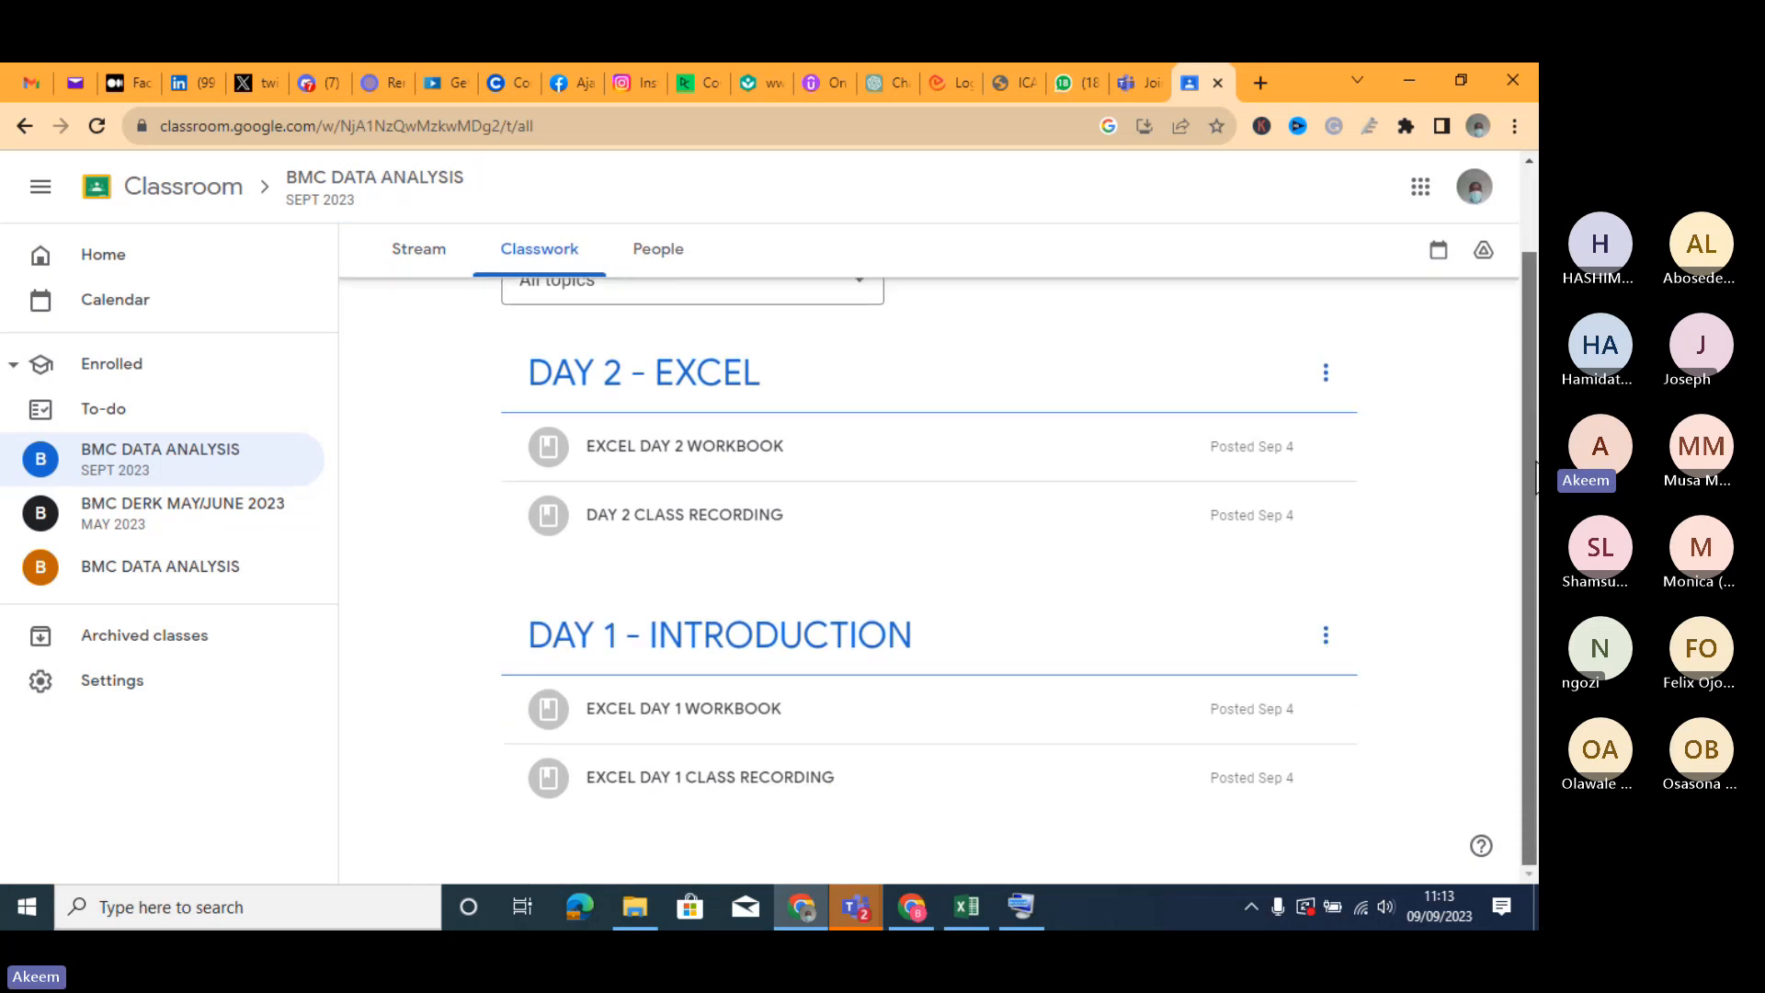
left_click(752, 796)
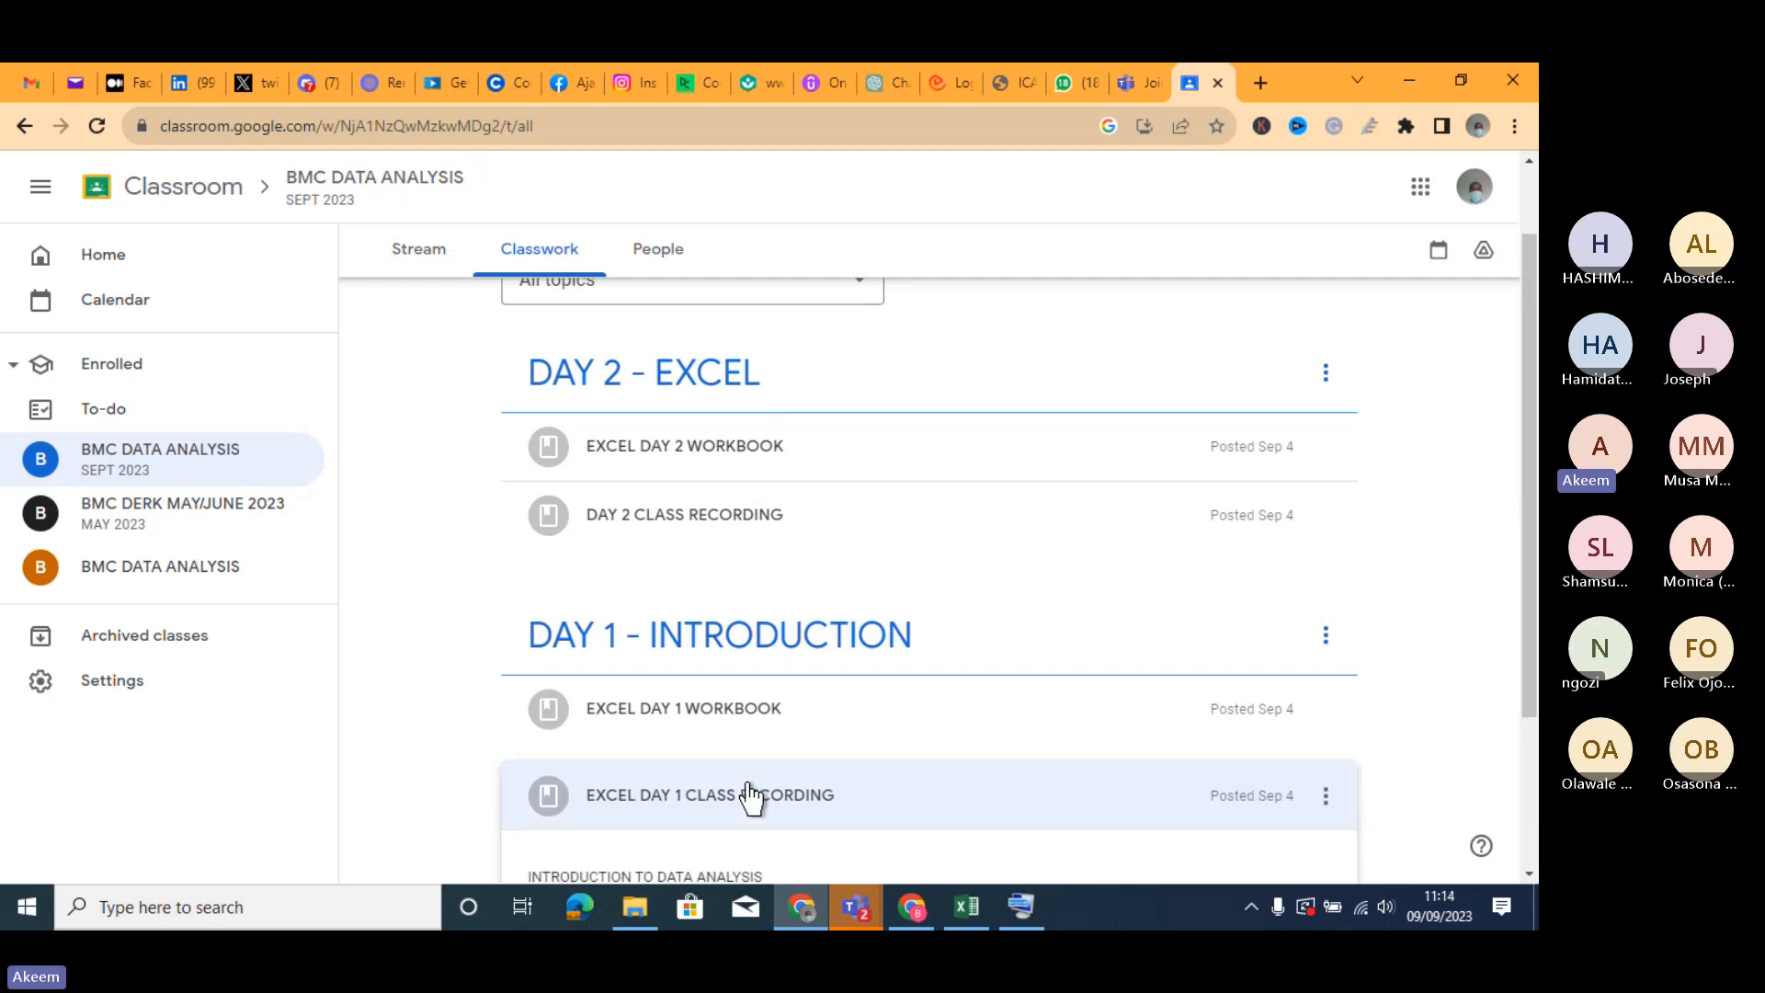
left_click_drag(1526, 465, 1526, 590)
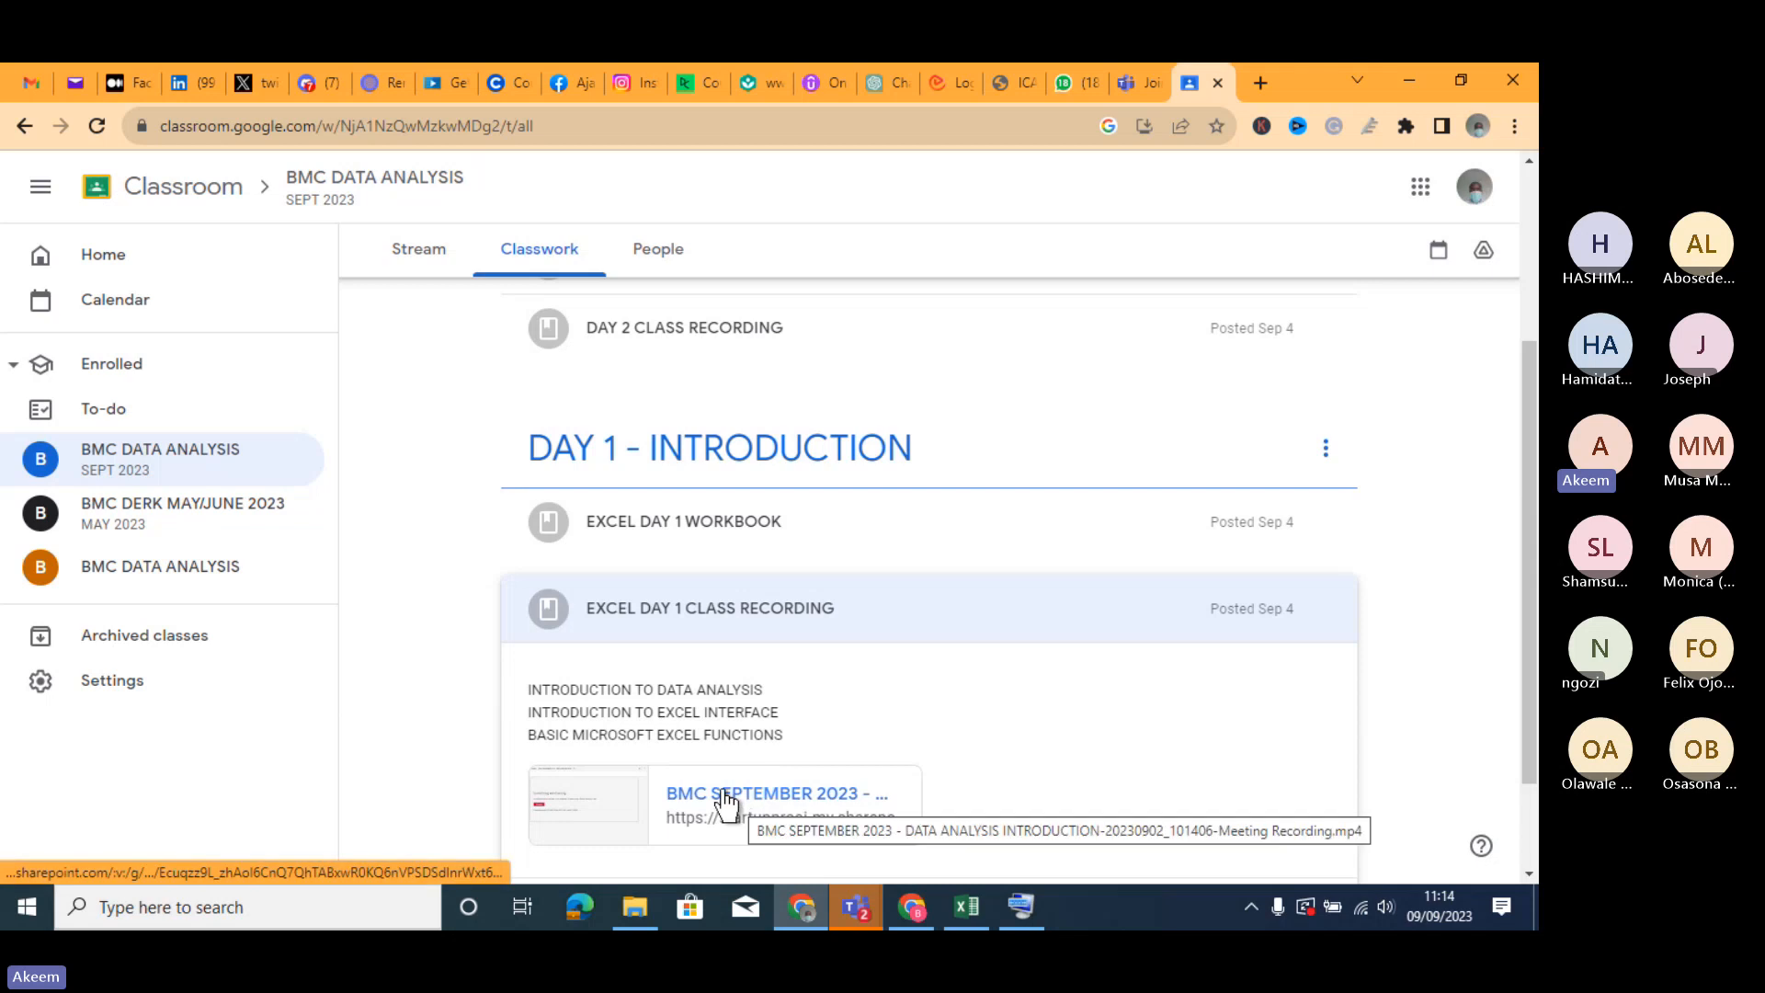
left_click(753, 540)
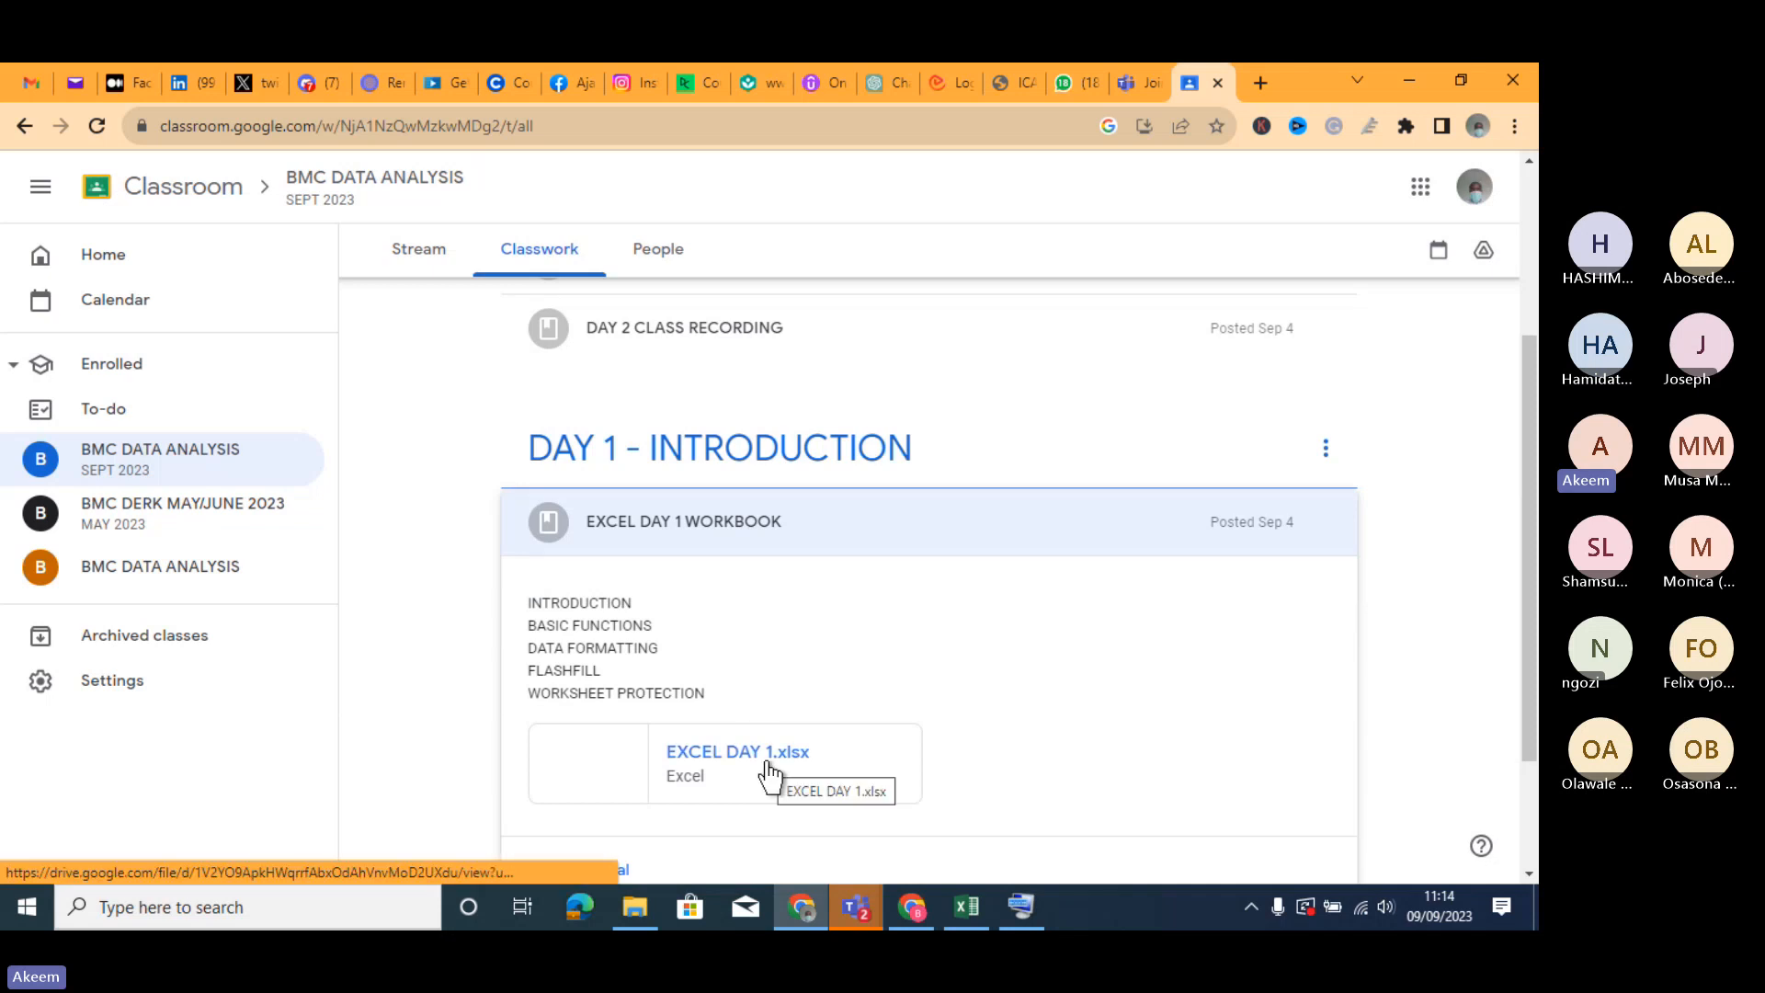
- Expand the DAY 2 CLASS RECORDING and EXCEL DAY 2 WORKBOOK materials to show their topics and attachments
scroll(1530, 551, "up", 3)
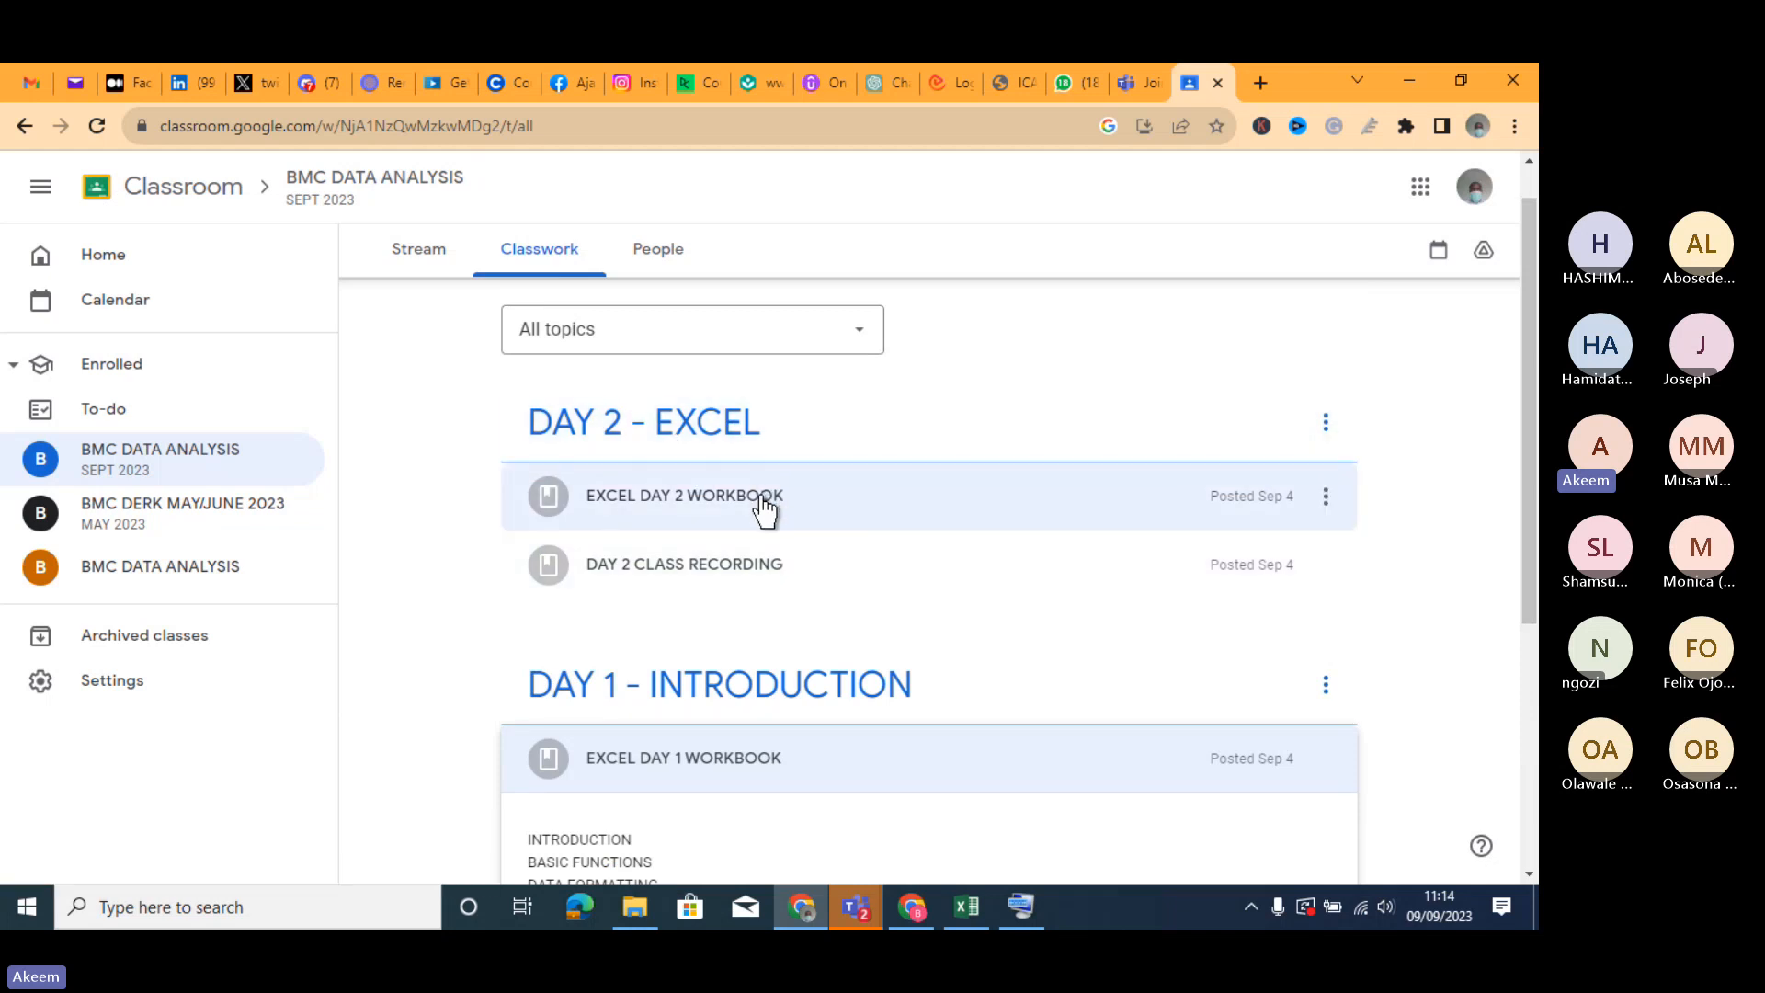
left_click(755, 564)
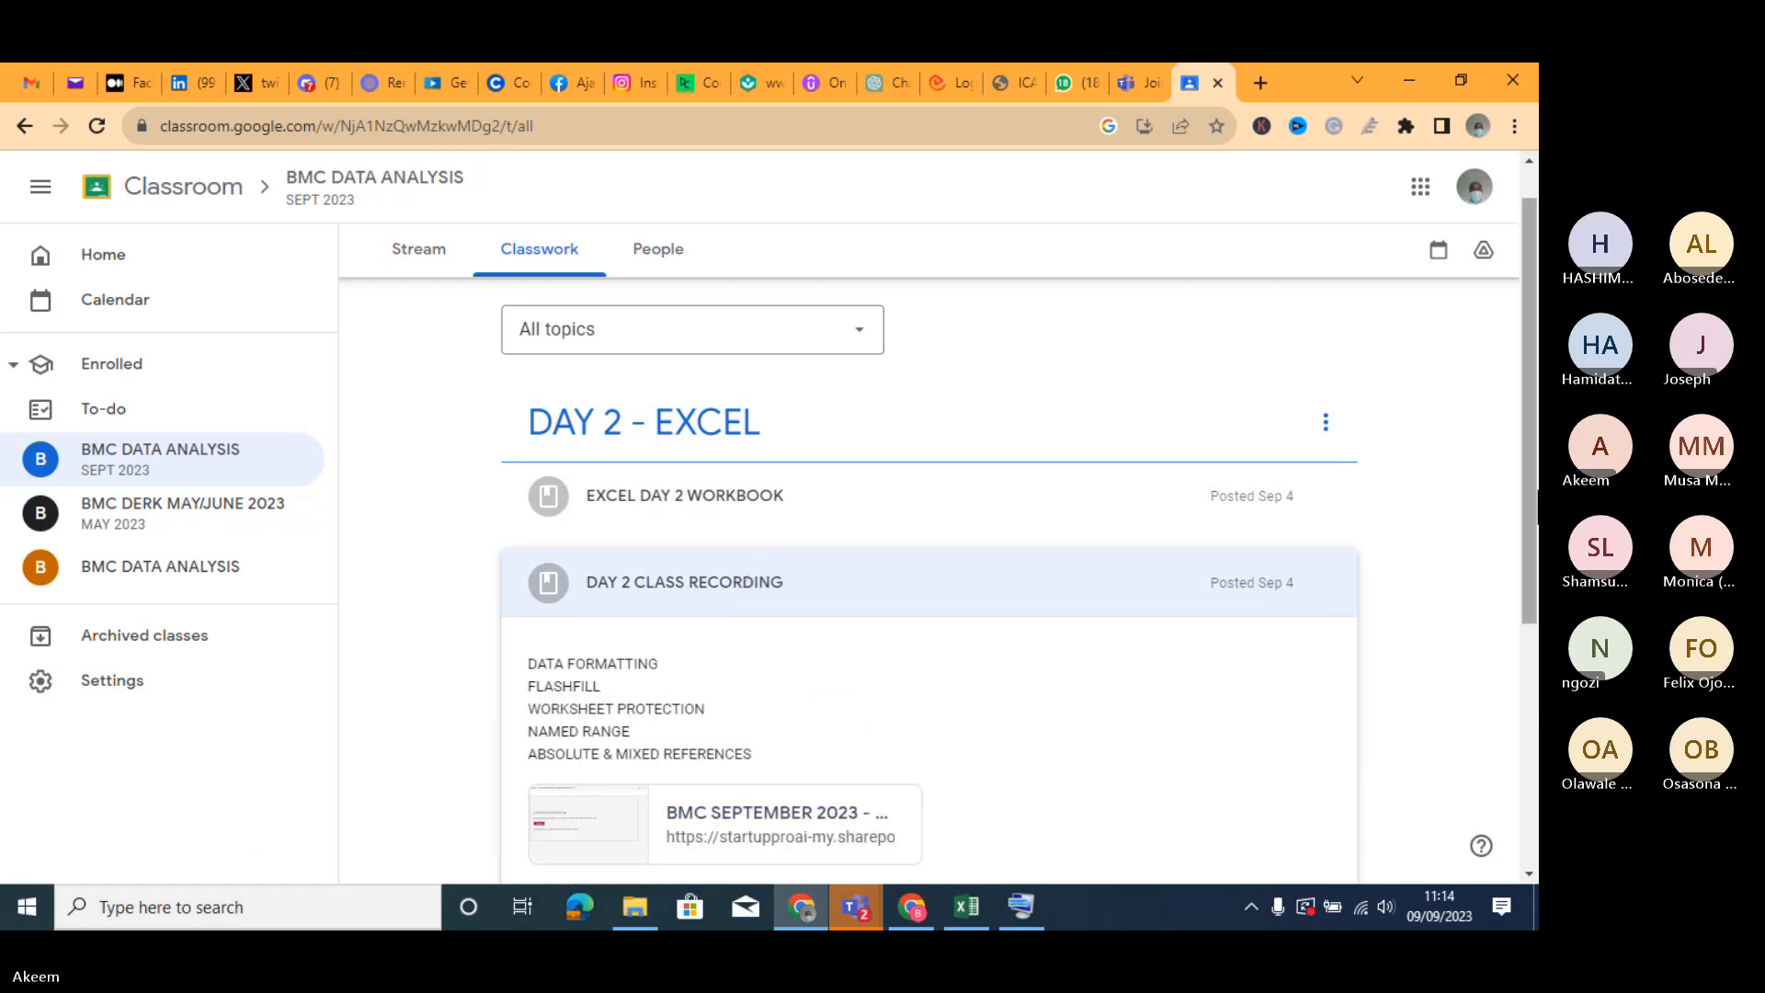
left_click_drag(1536, 547, 1537, 658)
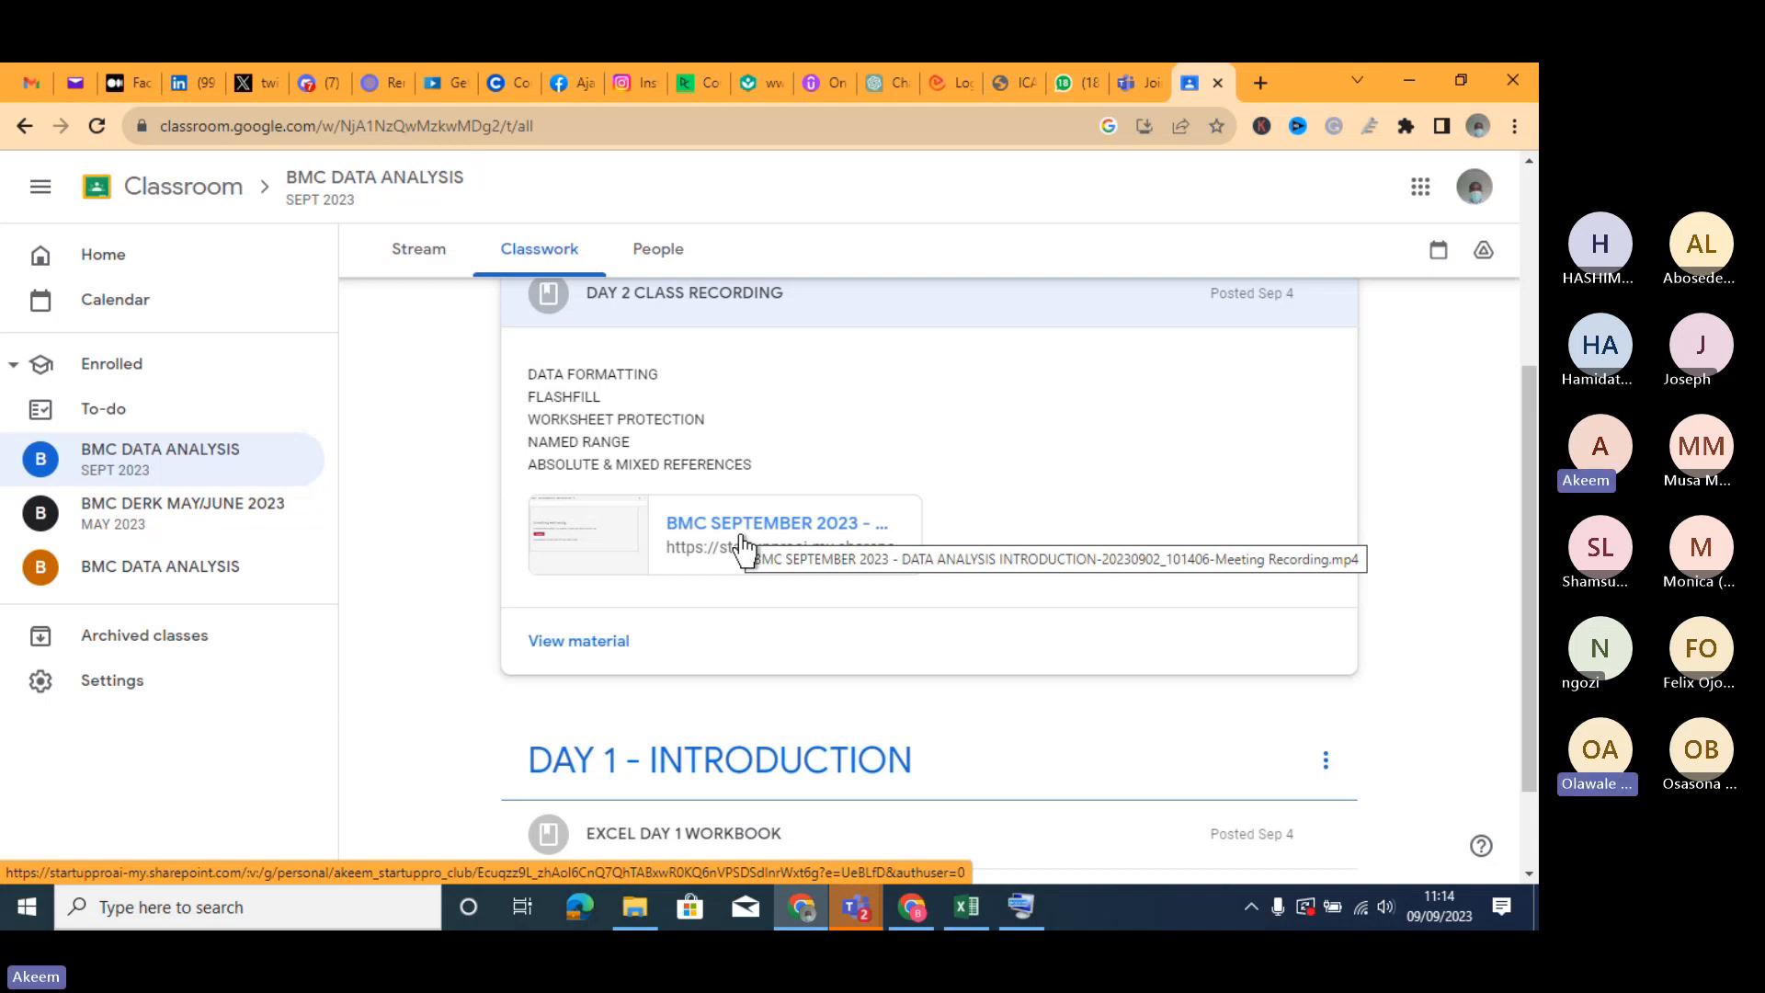
scroll(1518, 372, "up", 2)
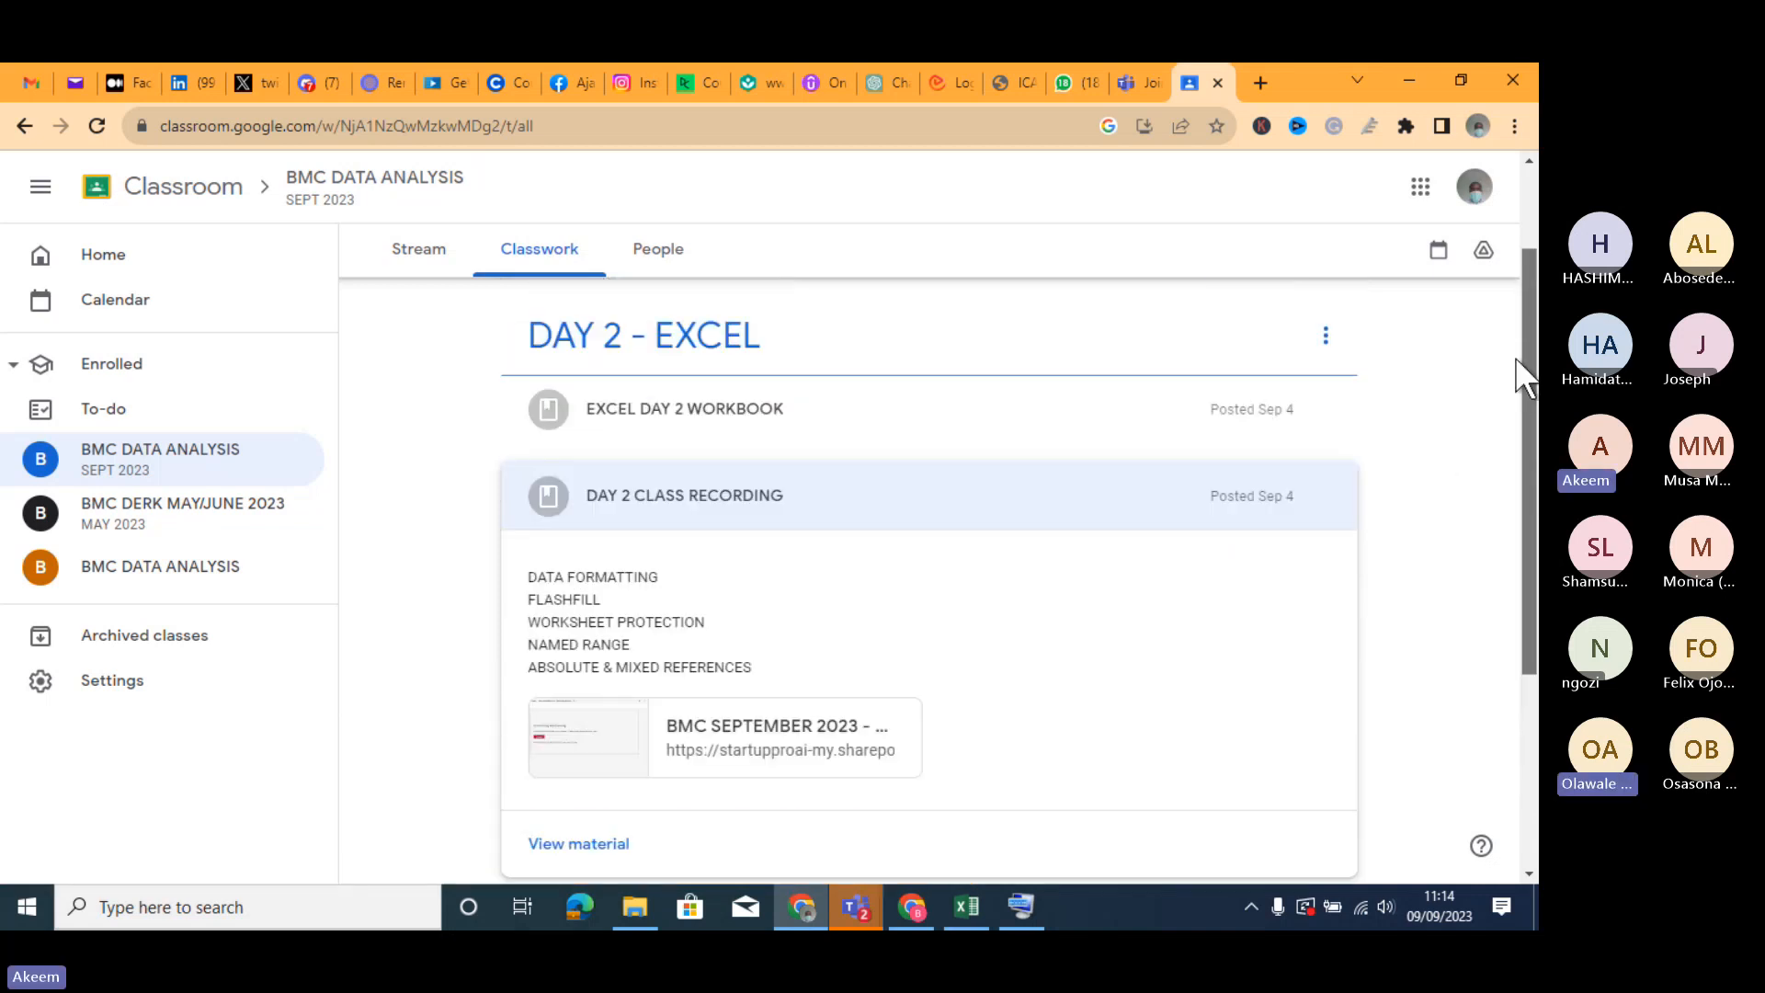
left_click(757, 430)
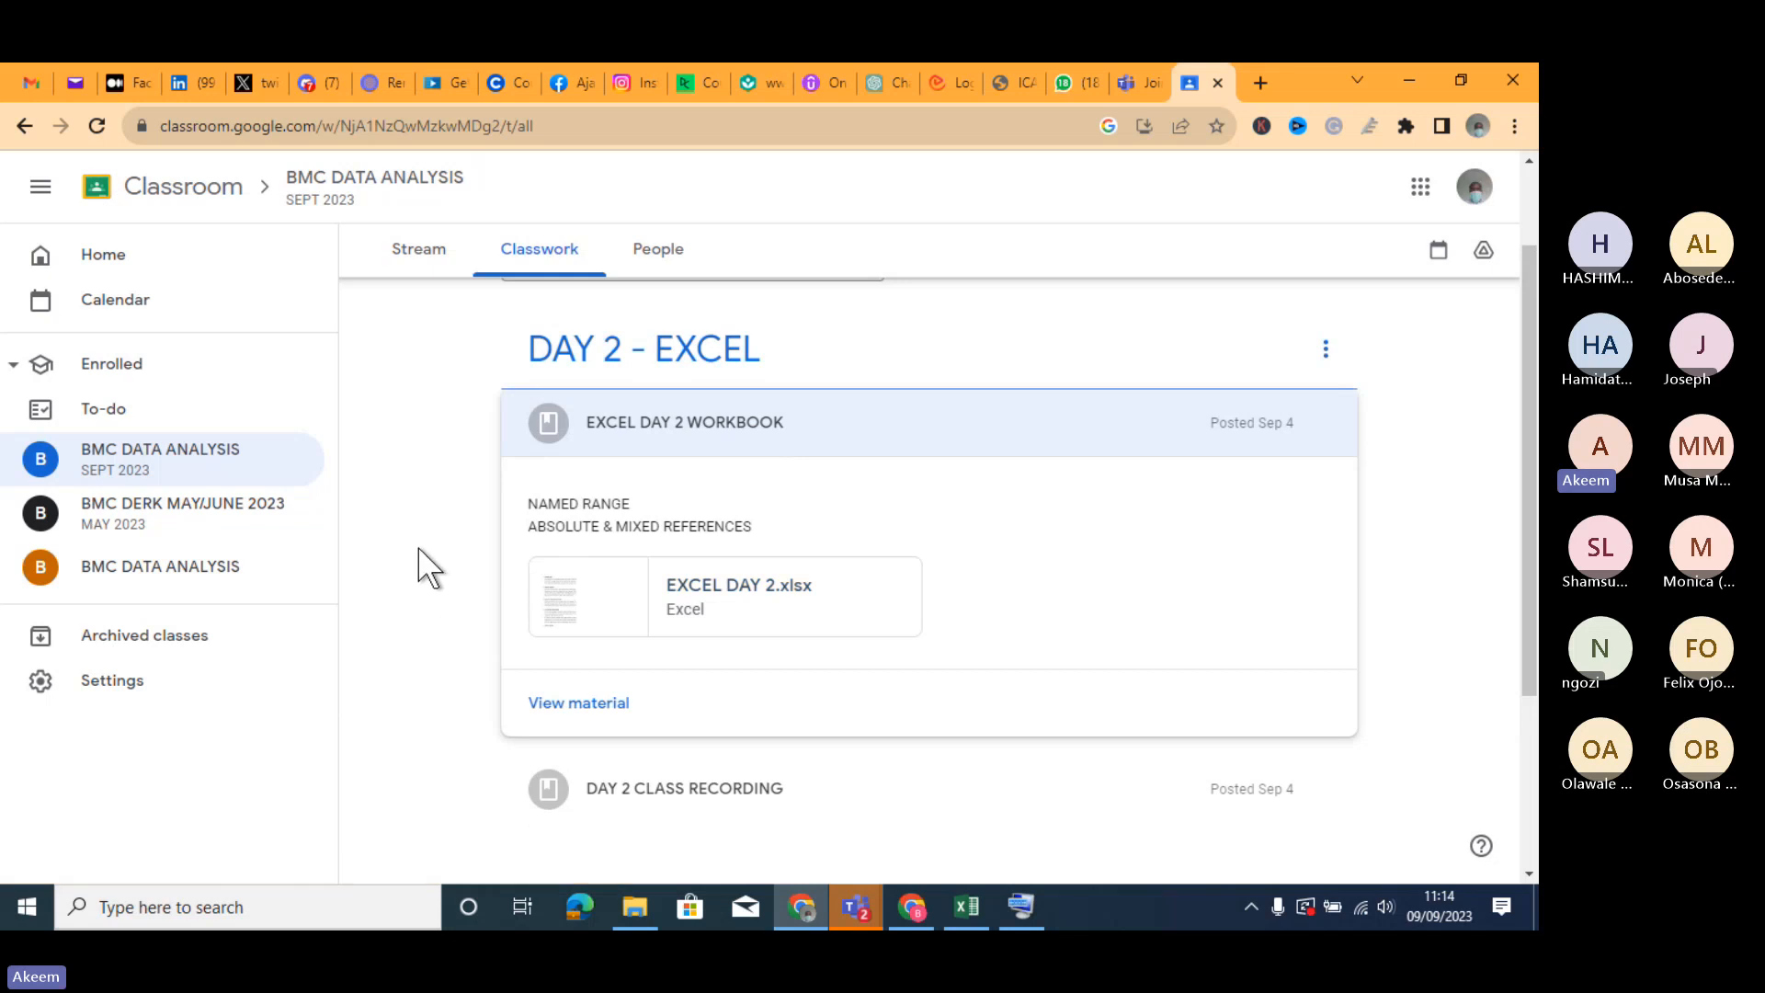
- Highlight the class page's web address and return to the beginning of the Classwork list
left_click(322, 125)
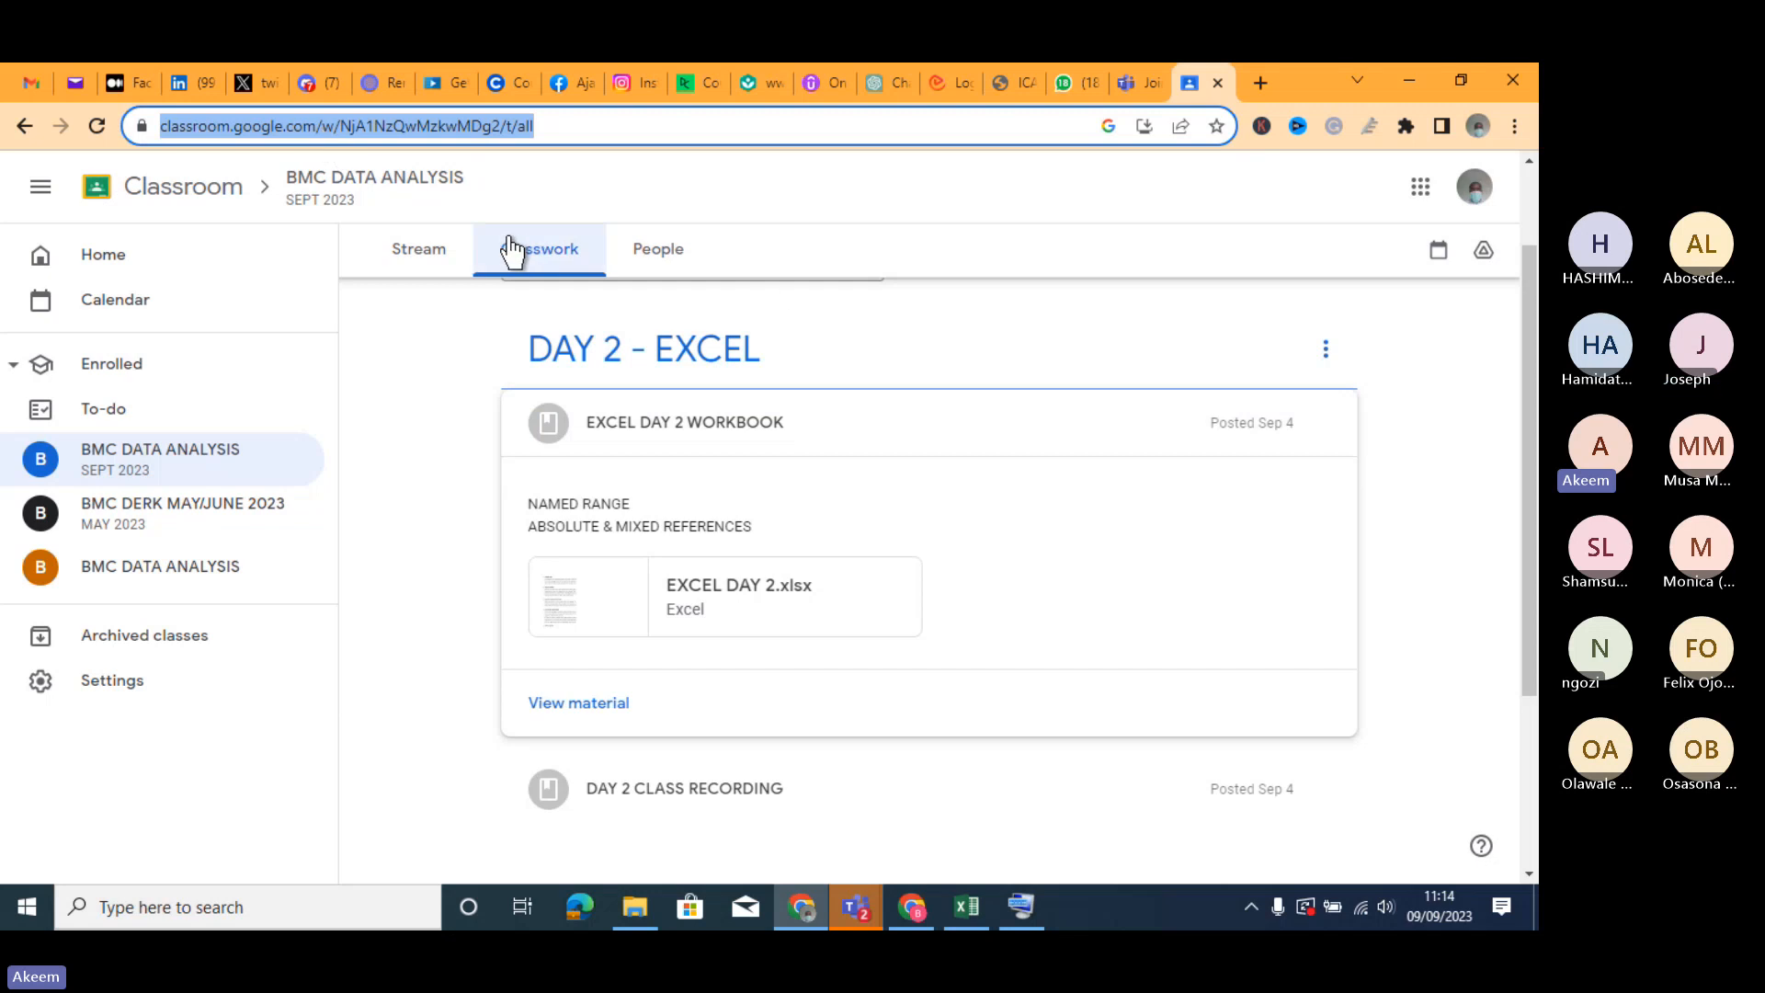
left_click(532, 270)
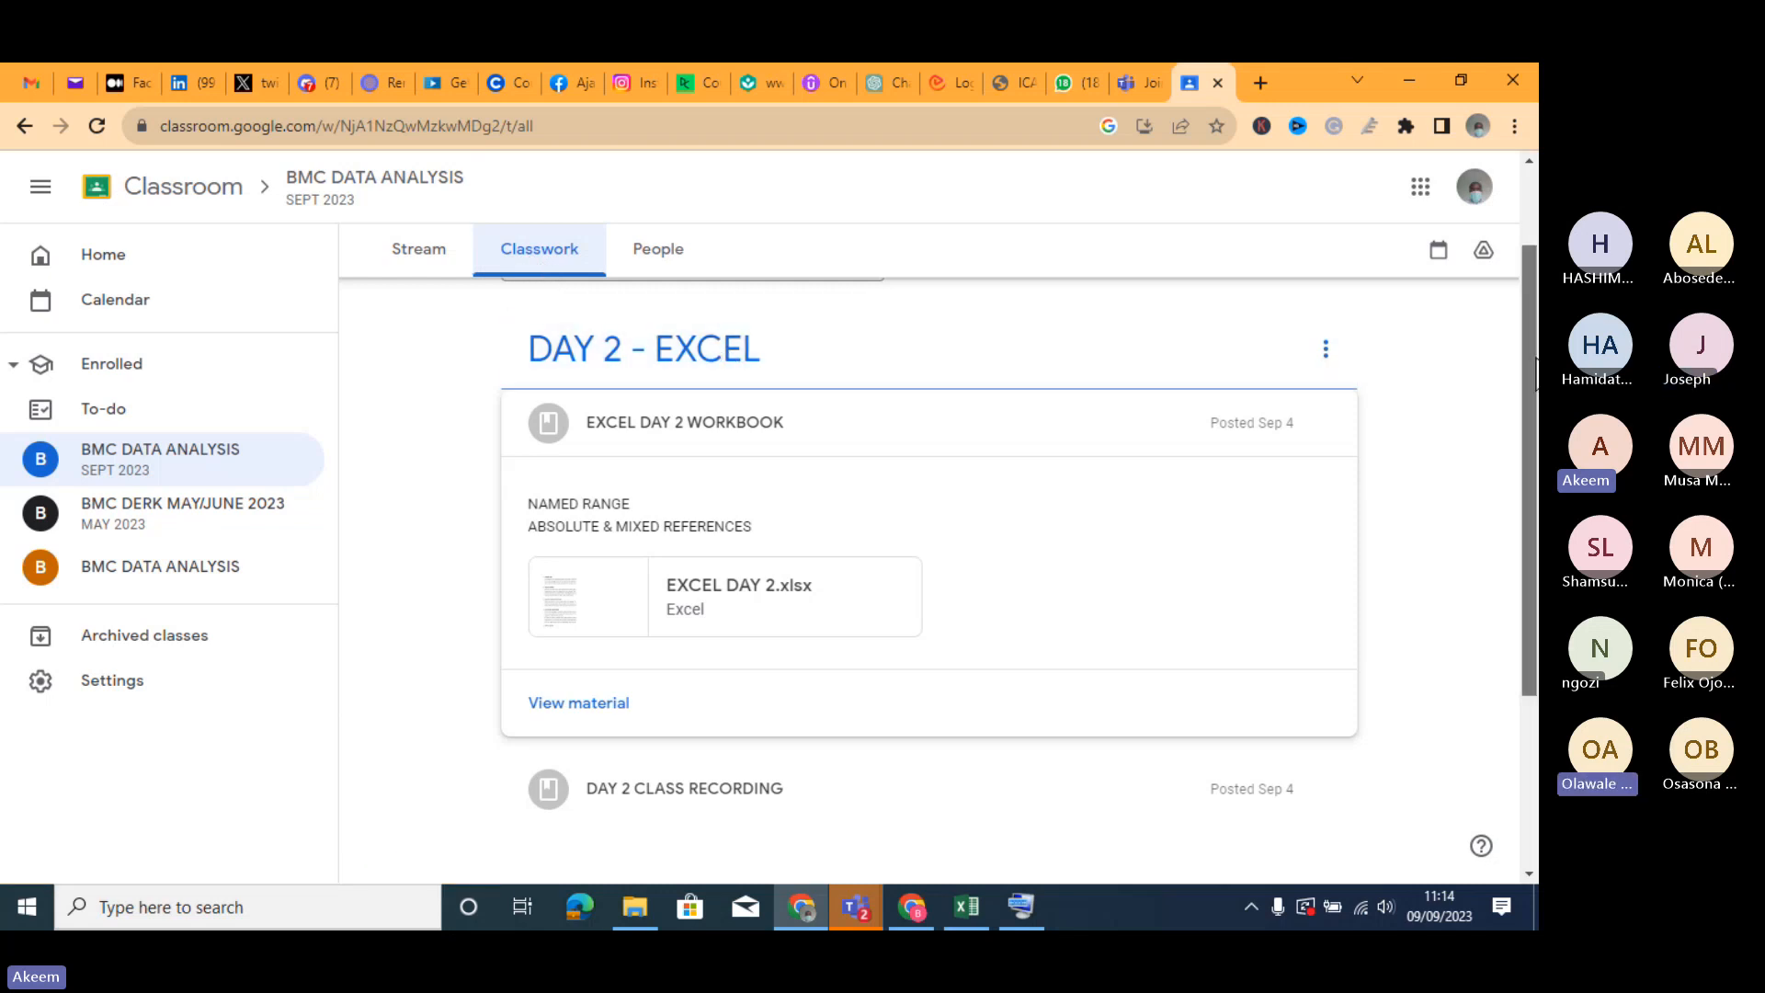
scroll(851, 355, "up", 1)
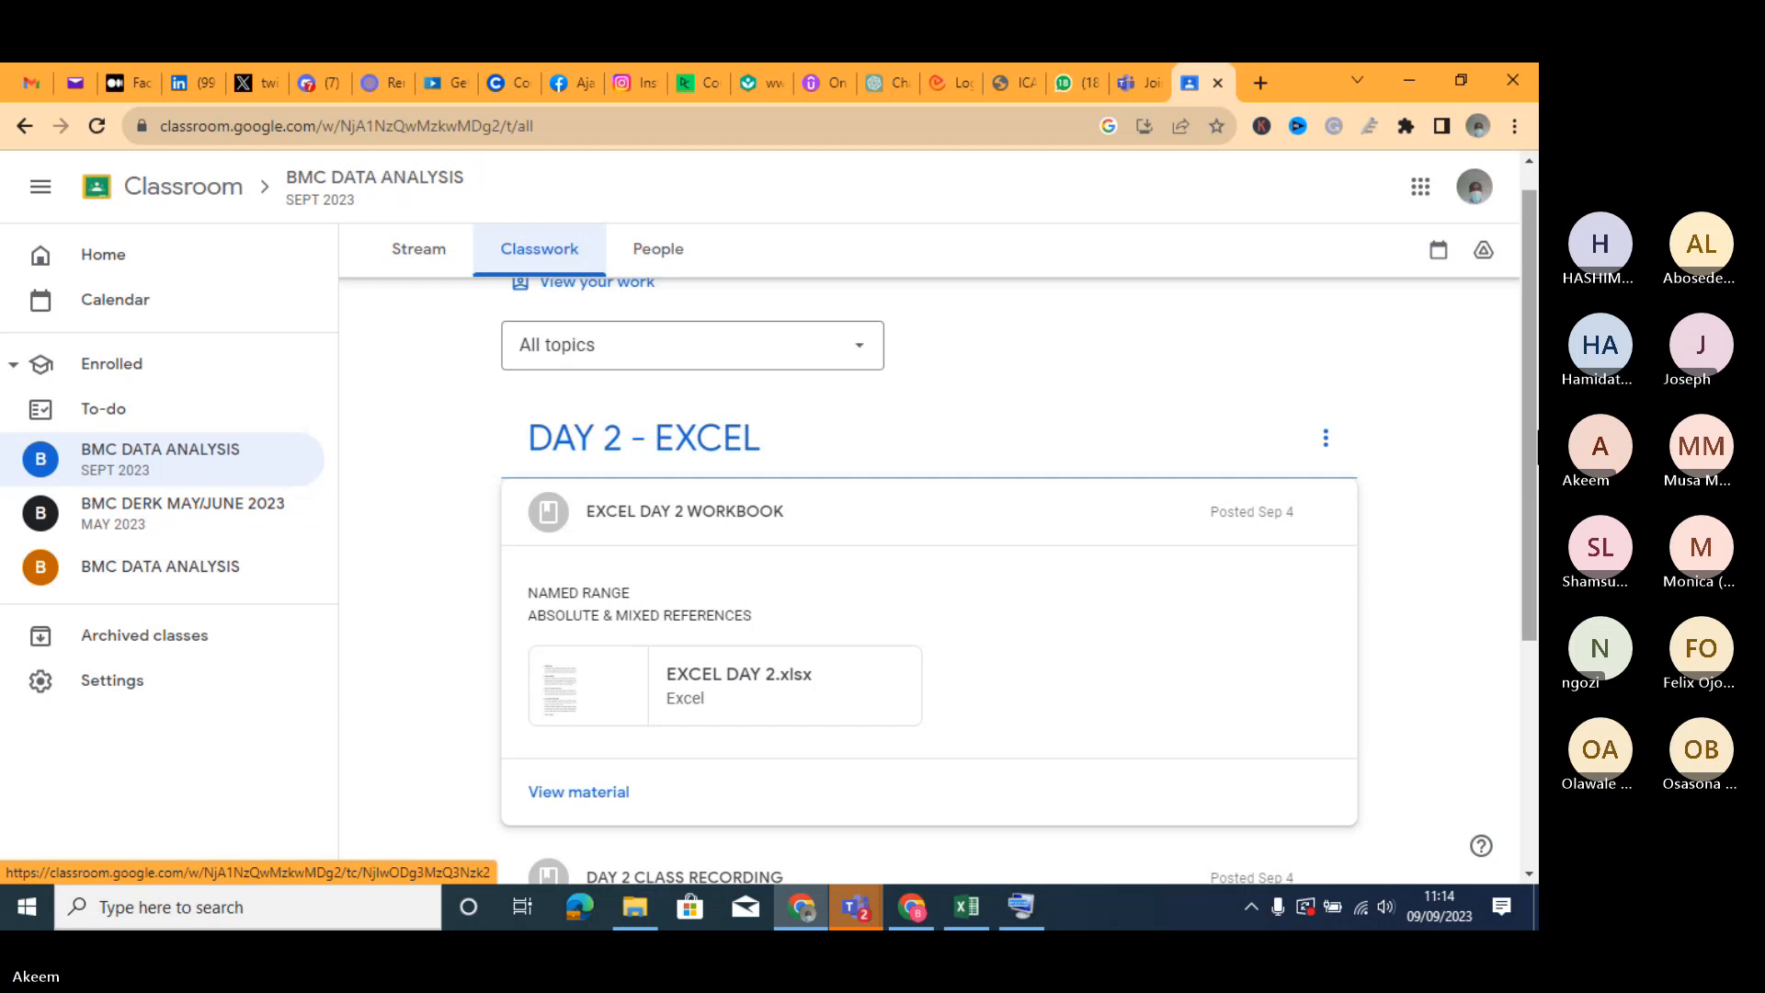
scroll(928, 579, "up", 1)
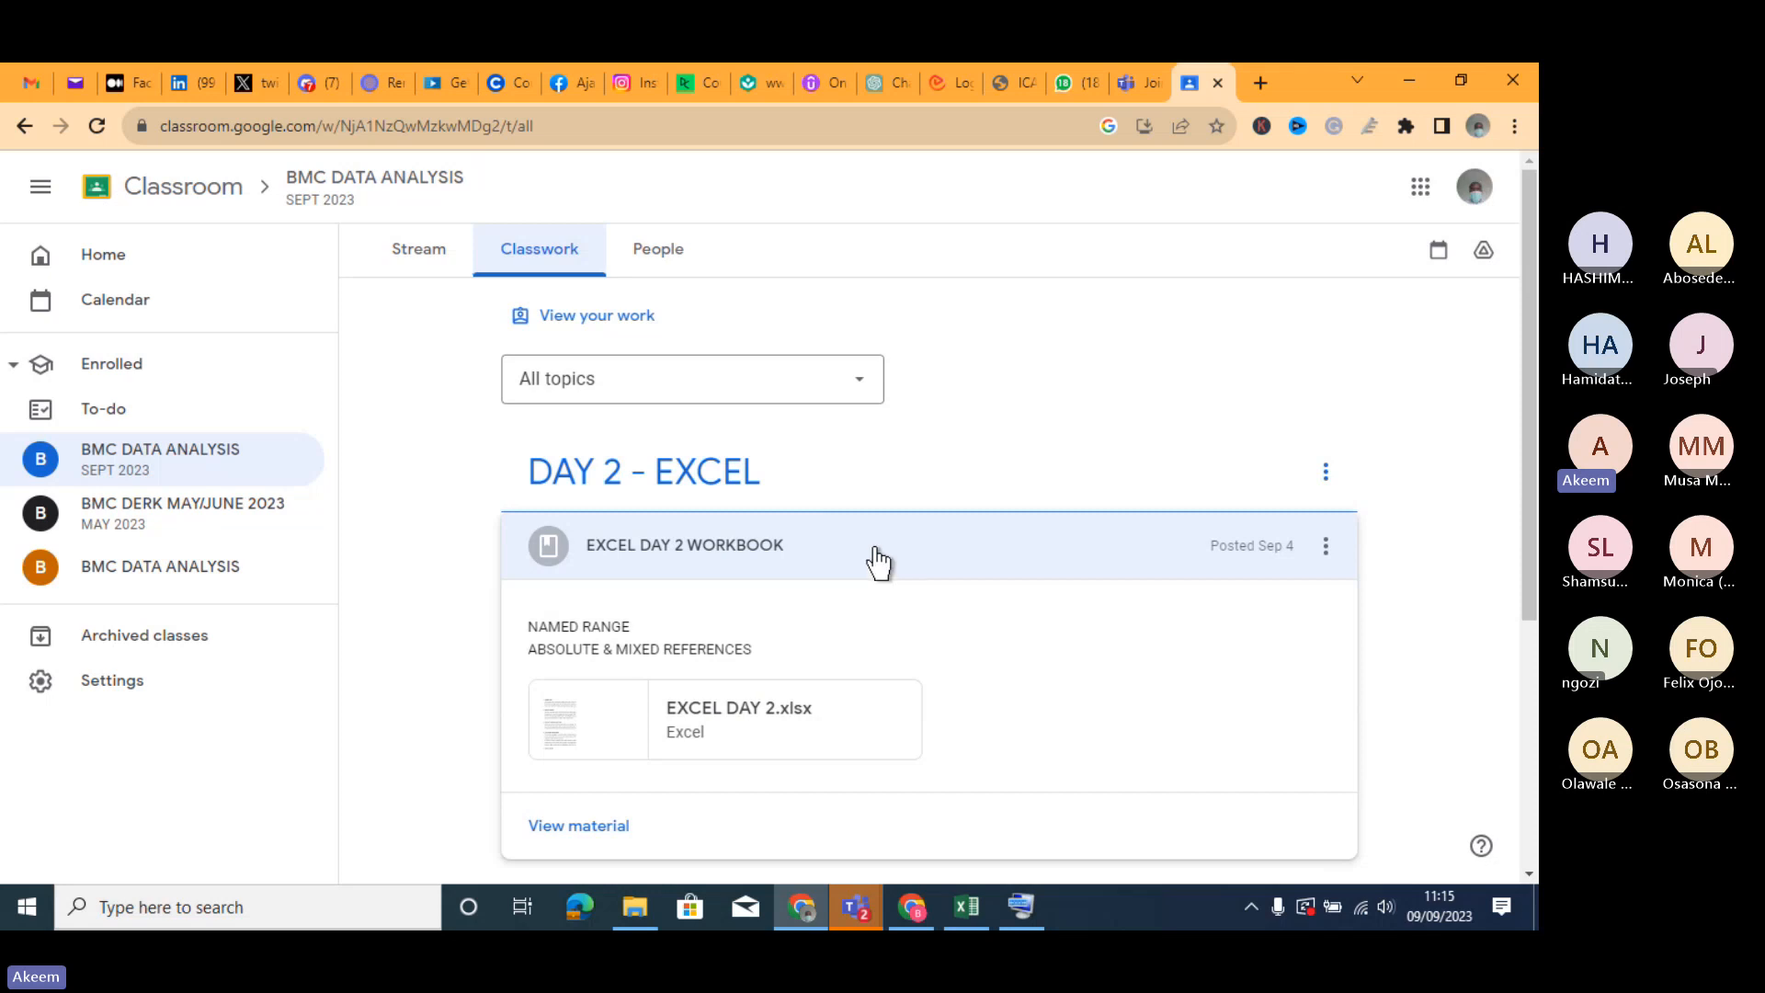
- Switch back to the EXCEL DAY 2 - working workbook in Excel and select the AMOUNT values in E12:E24
left_click(1406, 84)
left_click(745, 650)
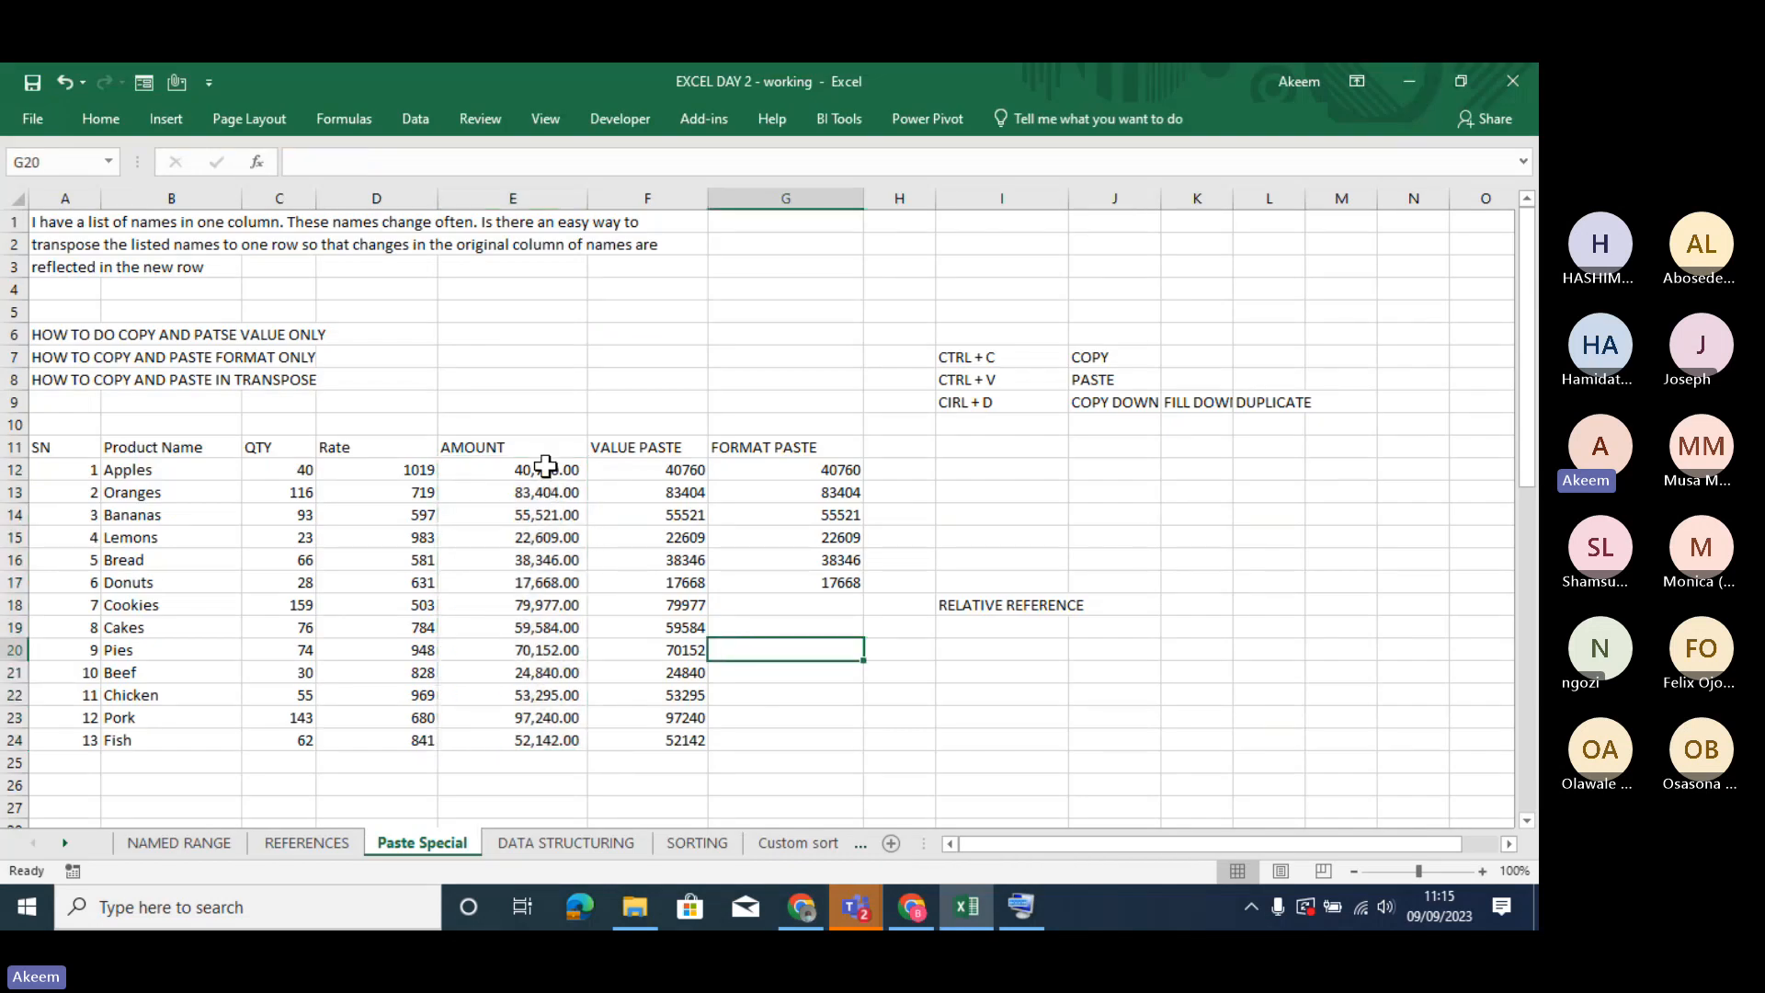
left_click_drag(546, 467, 554, 740)
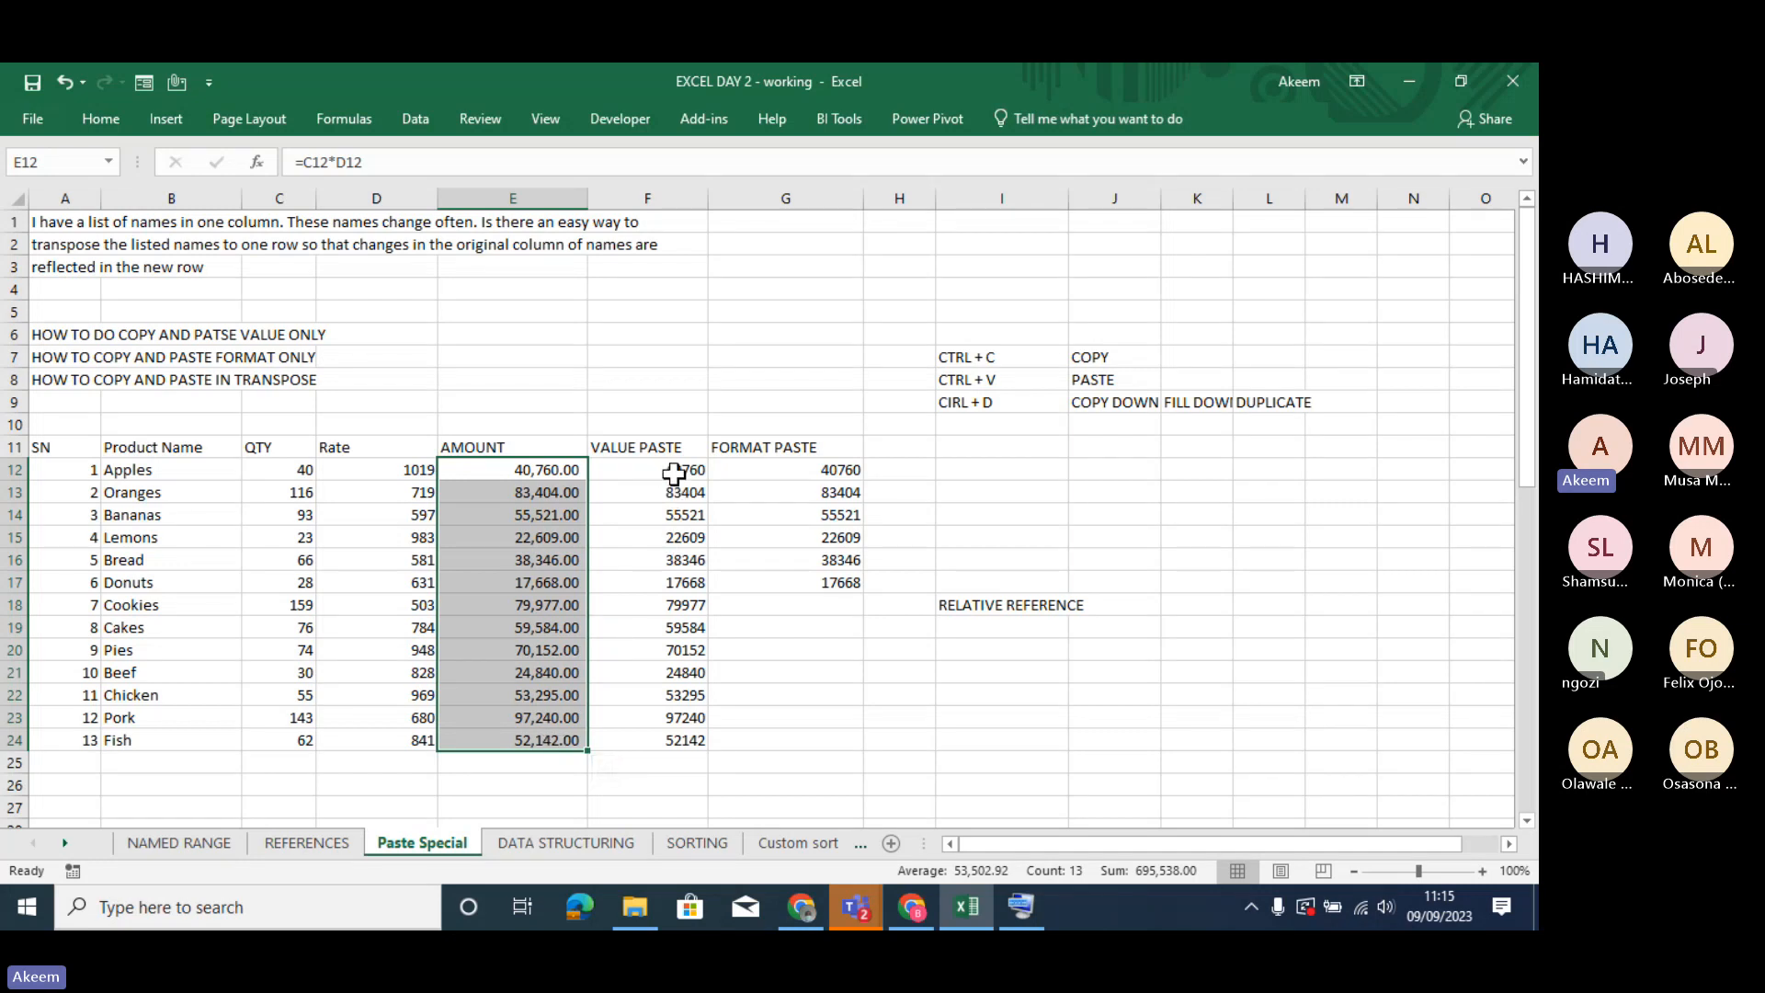
left_click(485, 542)
key("Left")
key("Left")
key("Left")
key("Left")
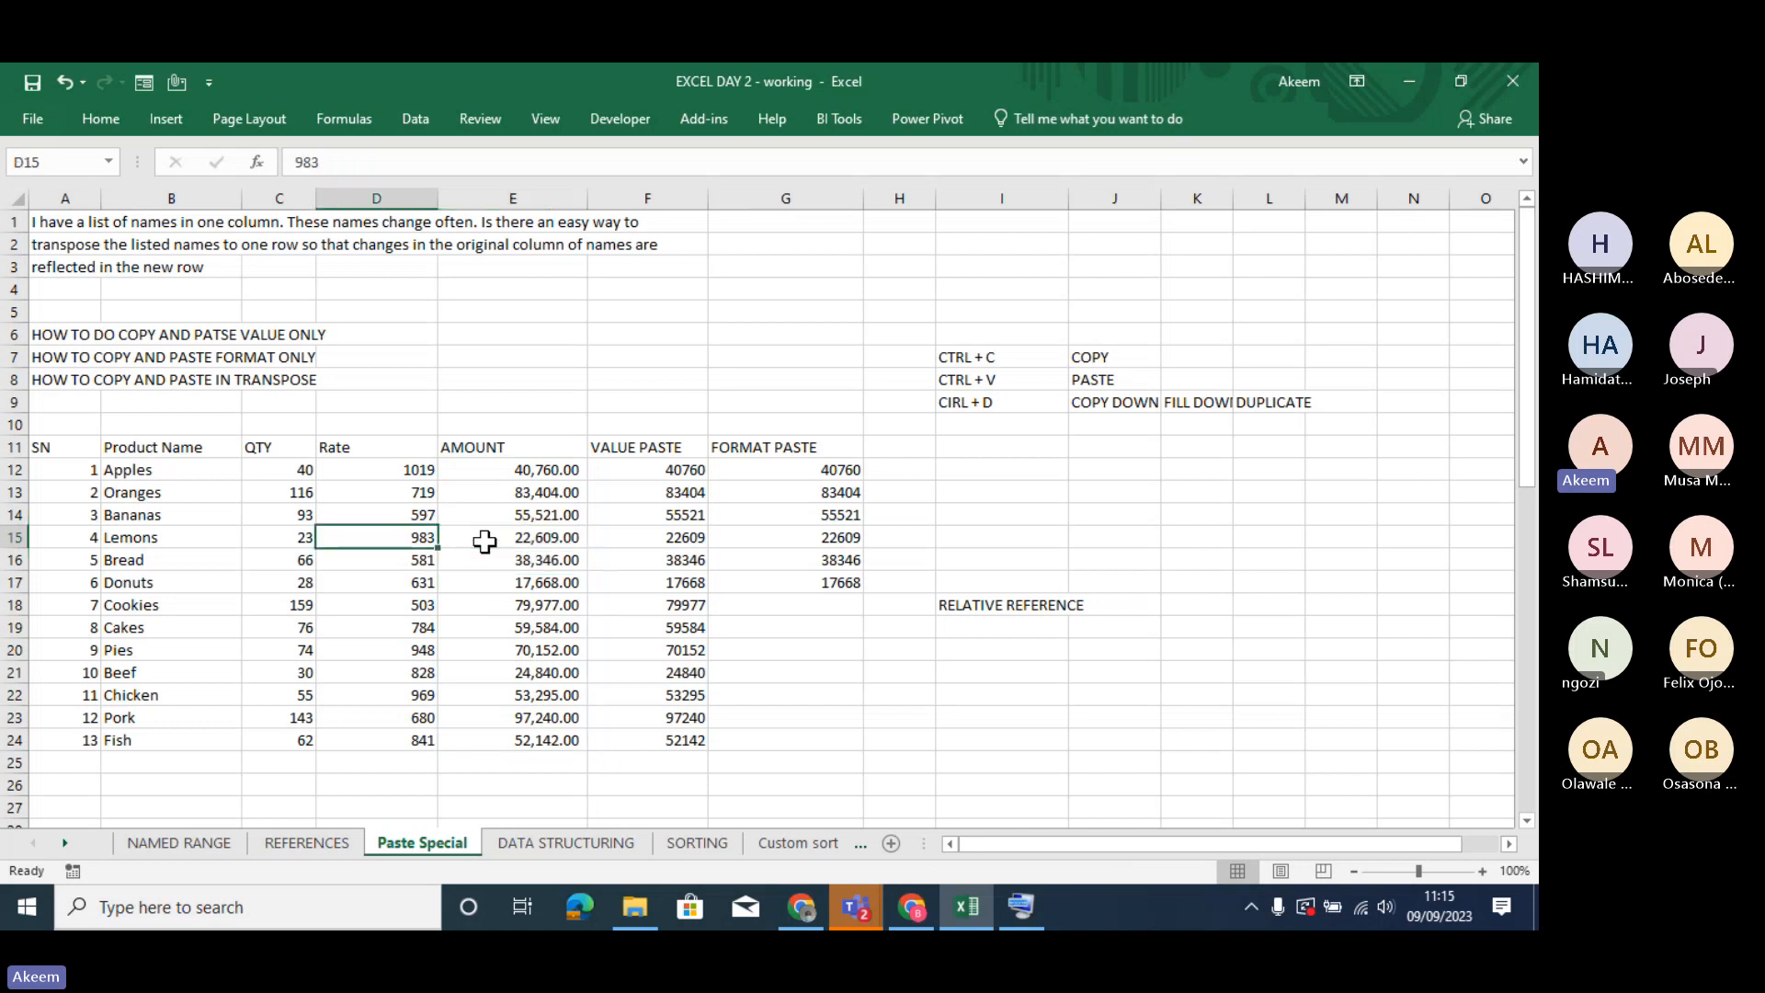
key("Up")
key("Up")
key("Up")
key("Up")
key("Up")
key("Up")
key("Up")
key("Up")
key("Up")
key("Up")
key("Up")
key("Up")
key("Up")
key("Up")
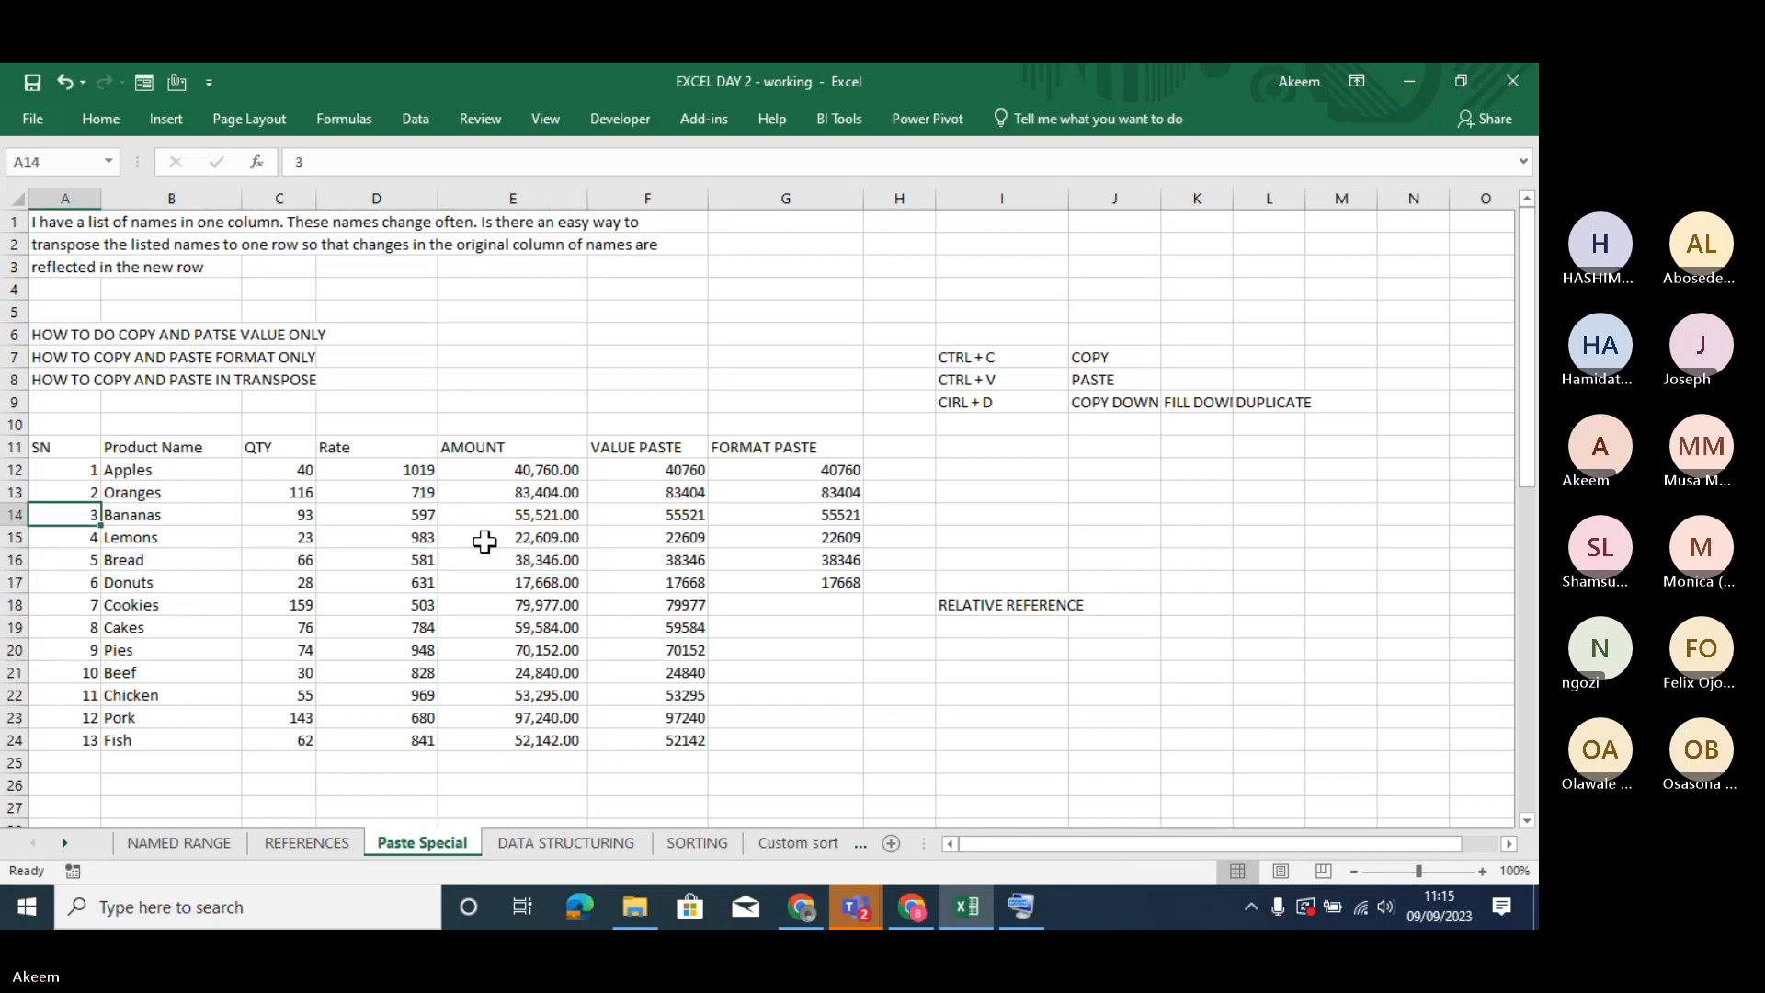
key("Down")
key("Down")
key("Down")
key("Down")
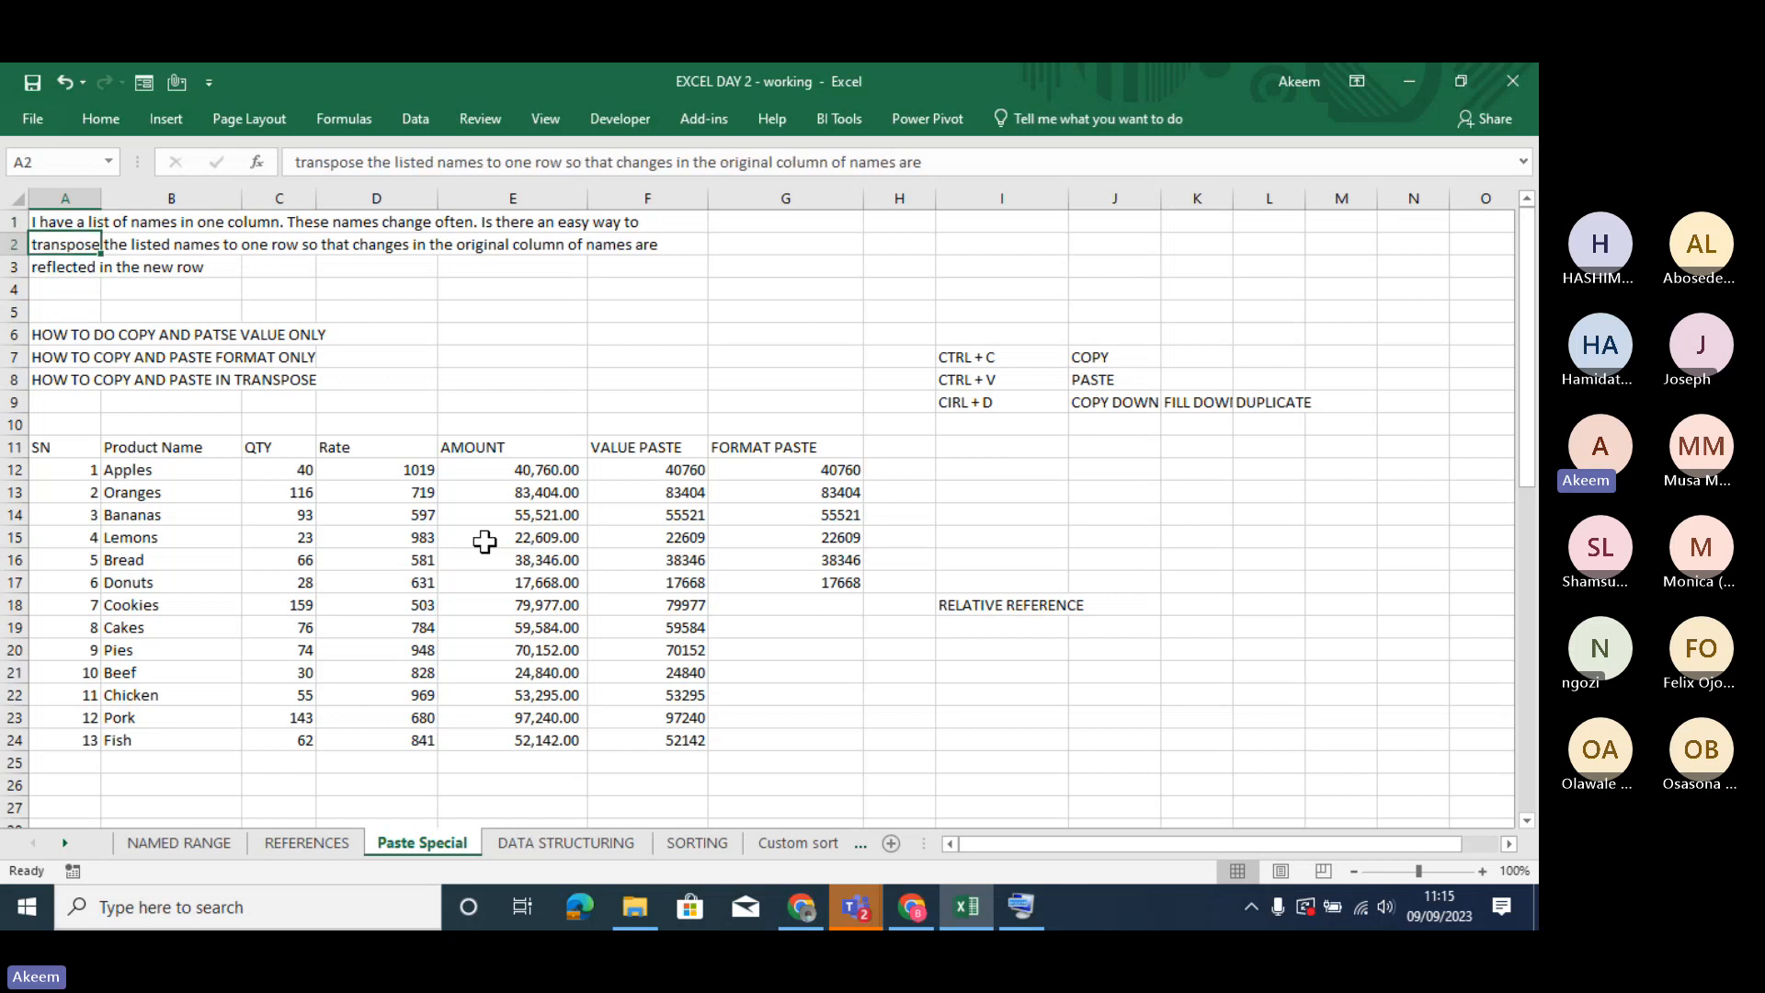
key("Down")
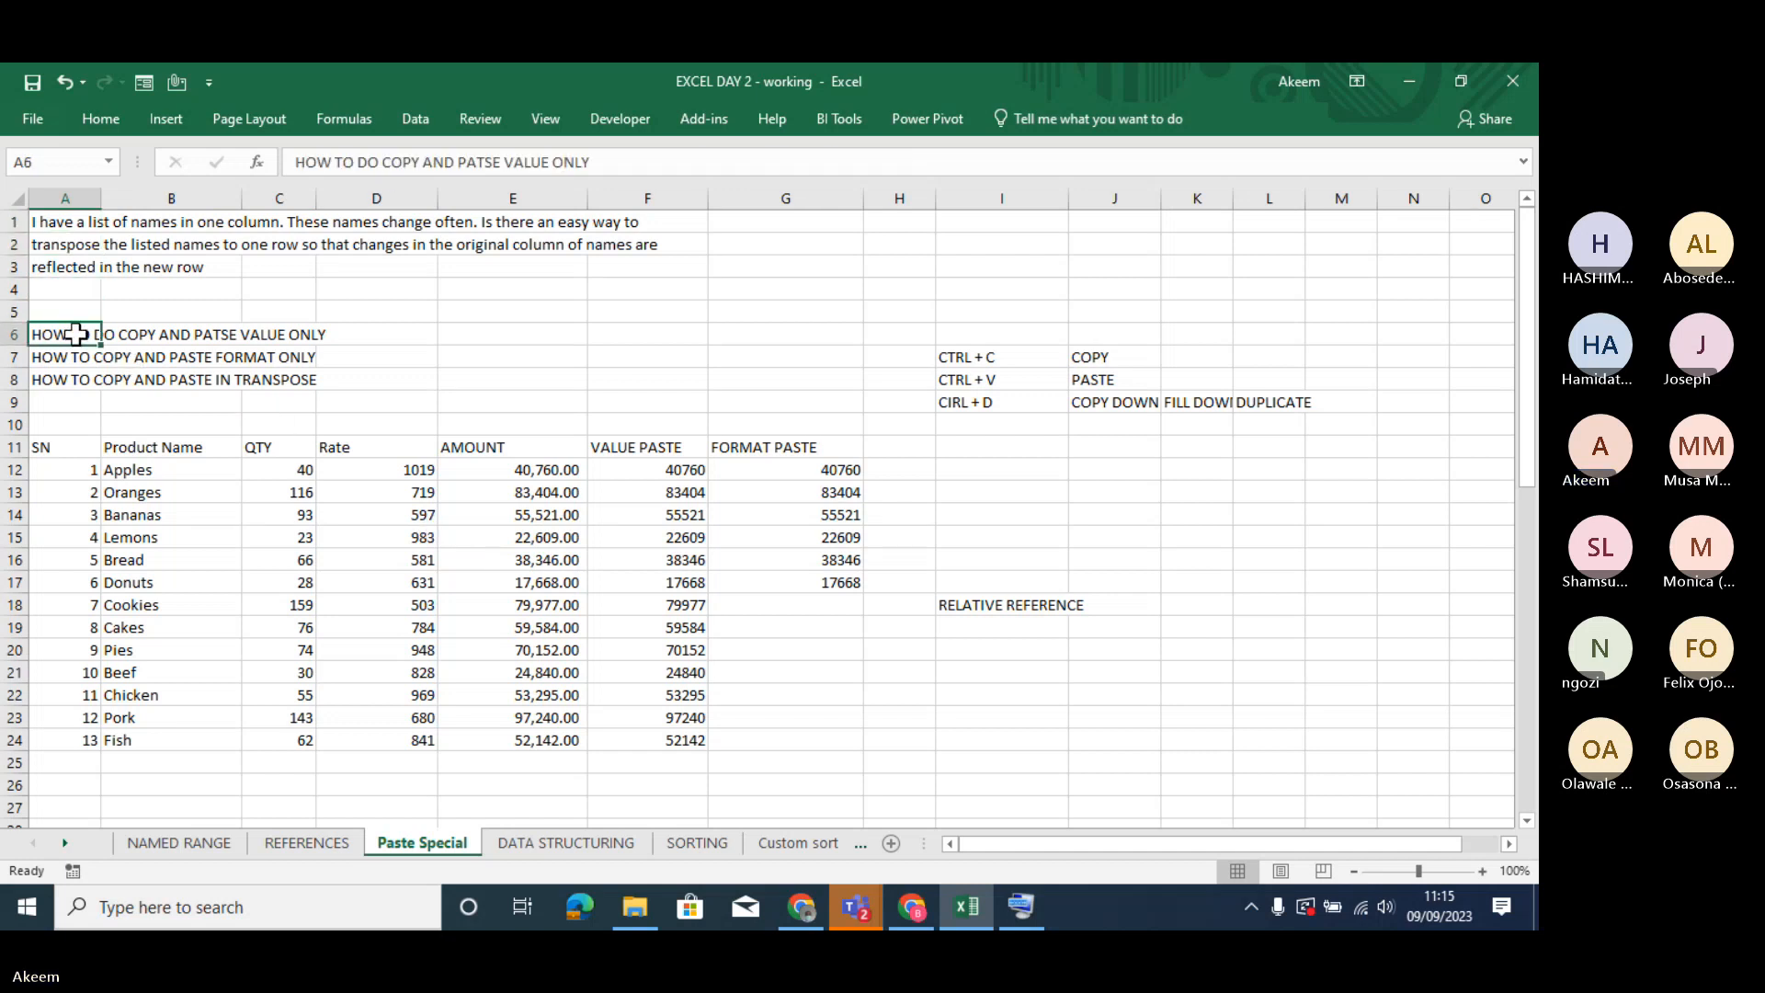
- Enlarge the font of the three HOW TO headings in A6:A8 by several sizes
left_click_drag(76, 333, 79, 380)
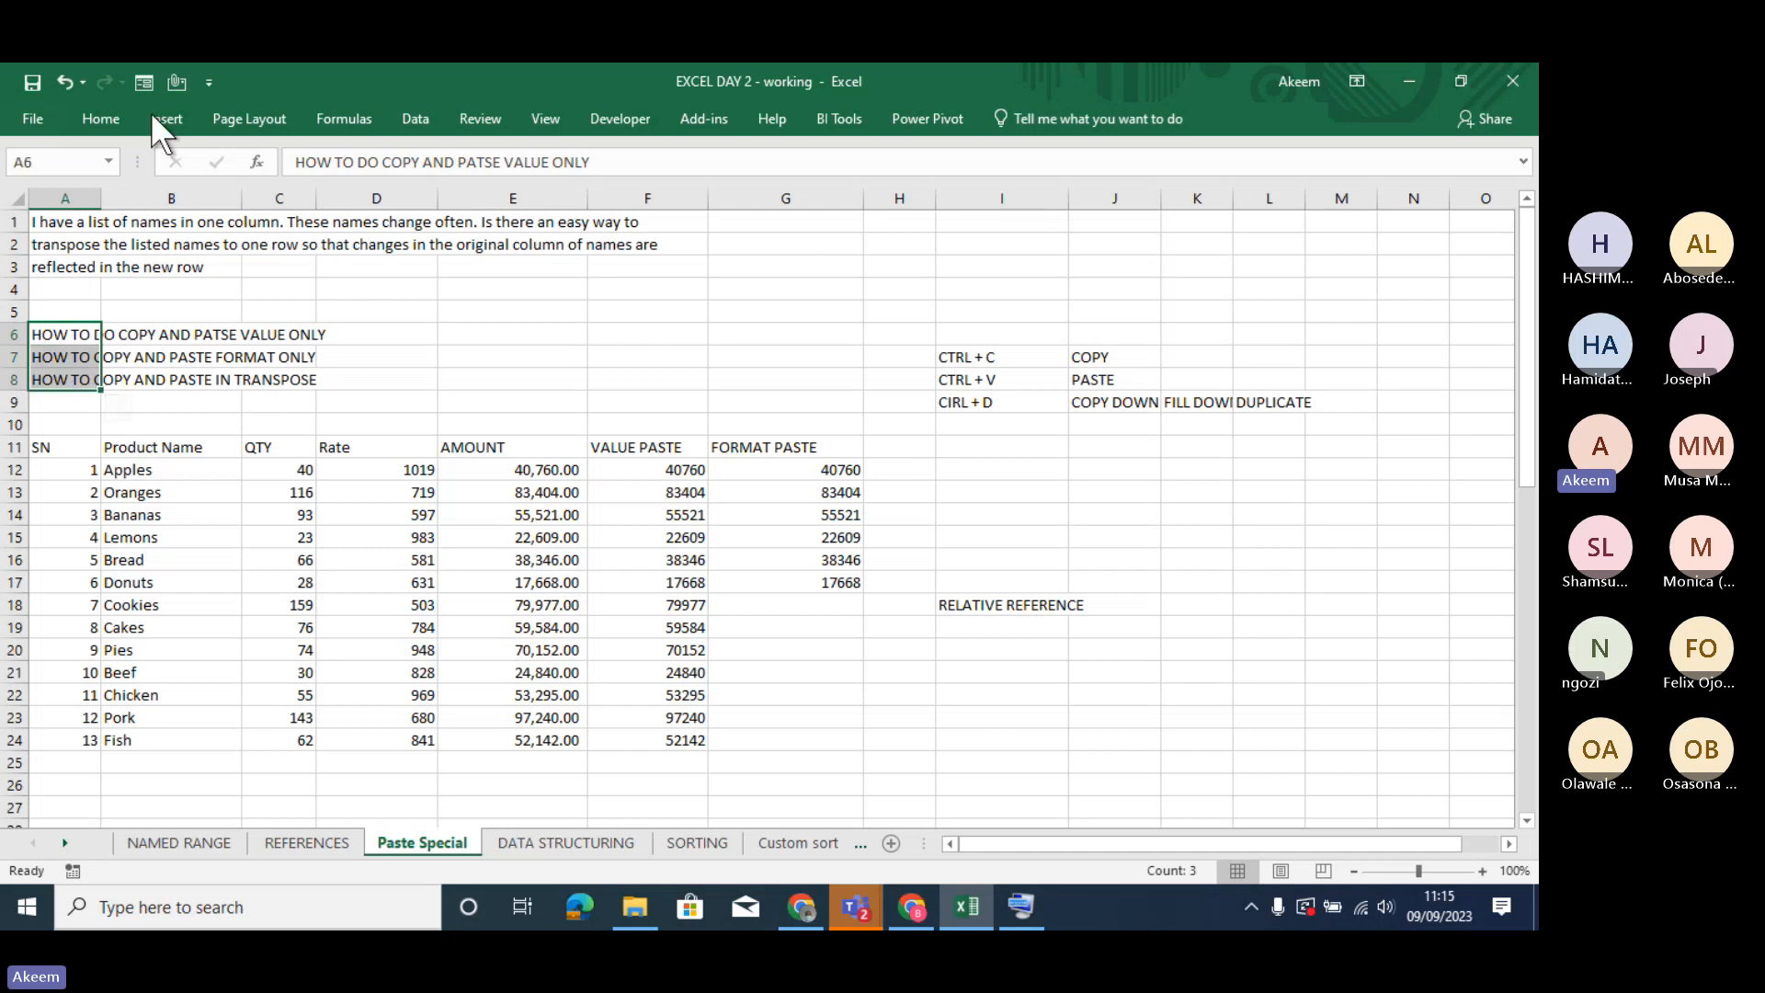
left_click(117, 114)
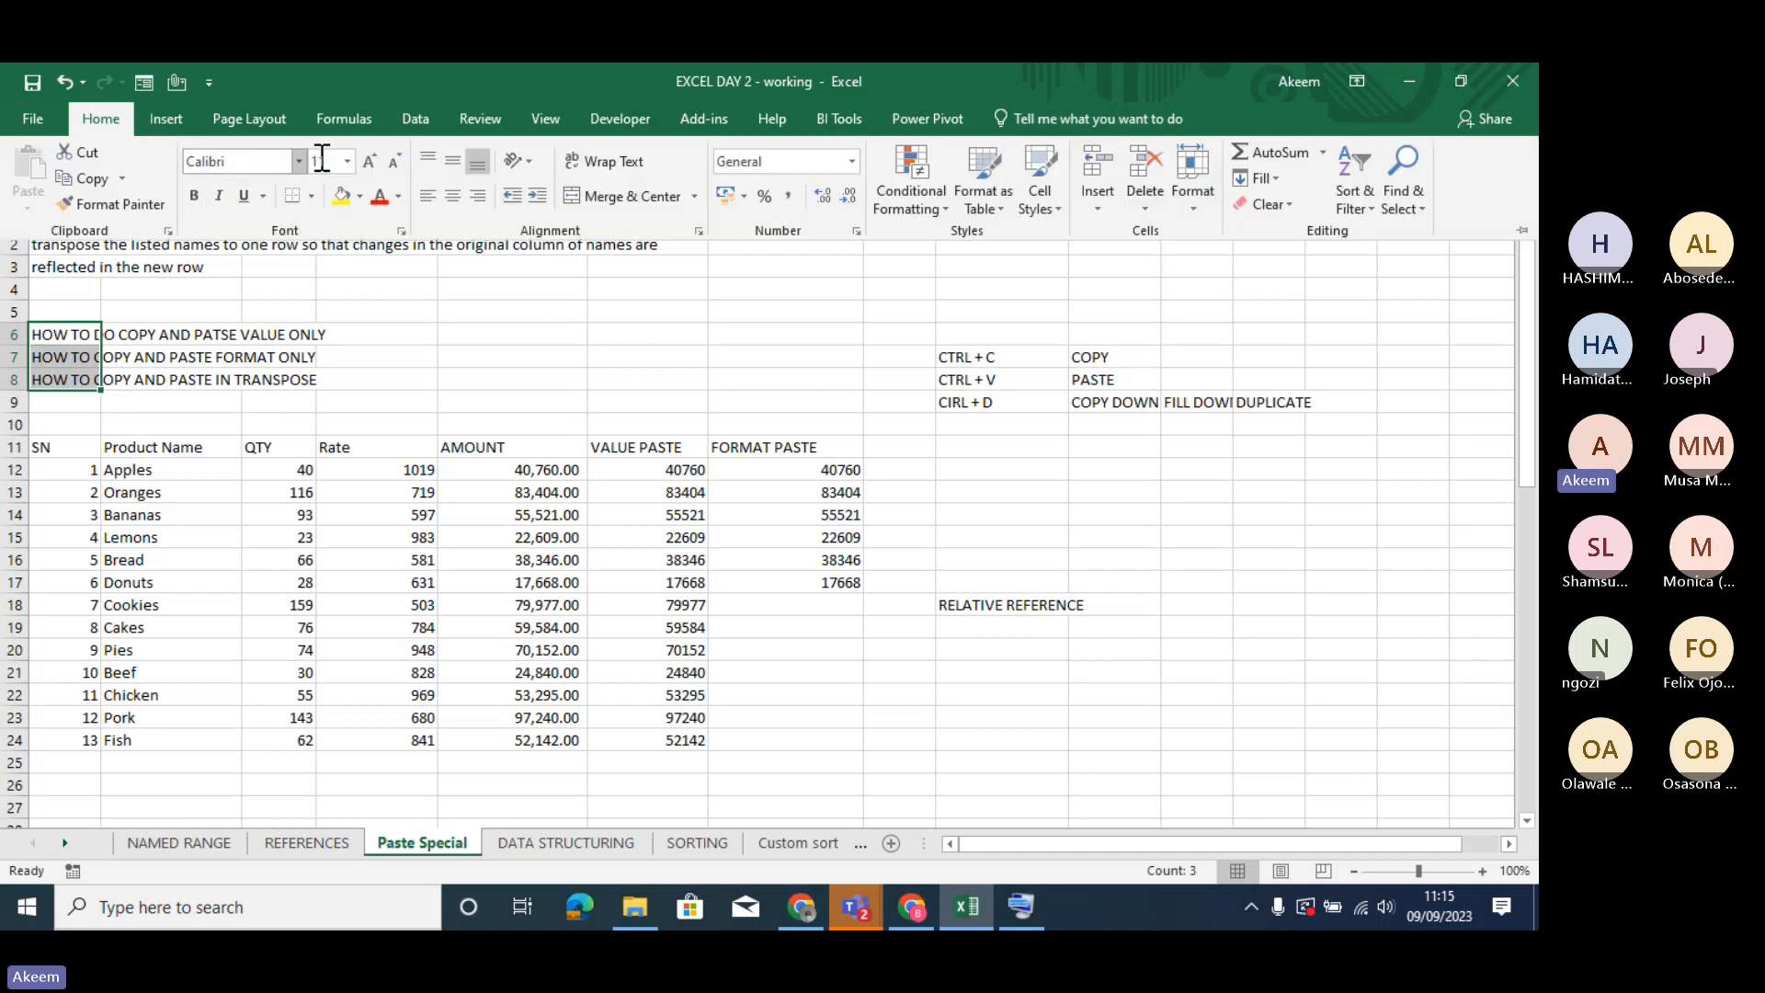
left_click(368, 160)
left_click(368, 160)
left_click(368, 160)
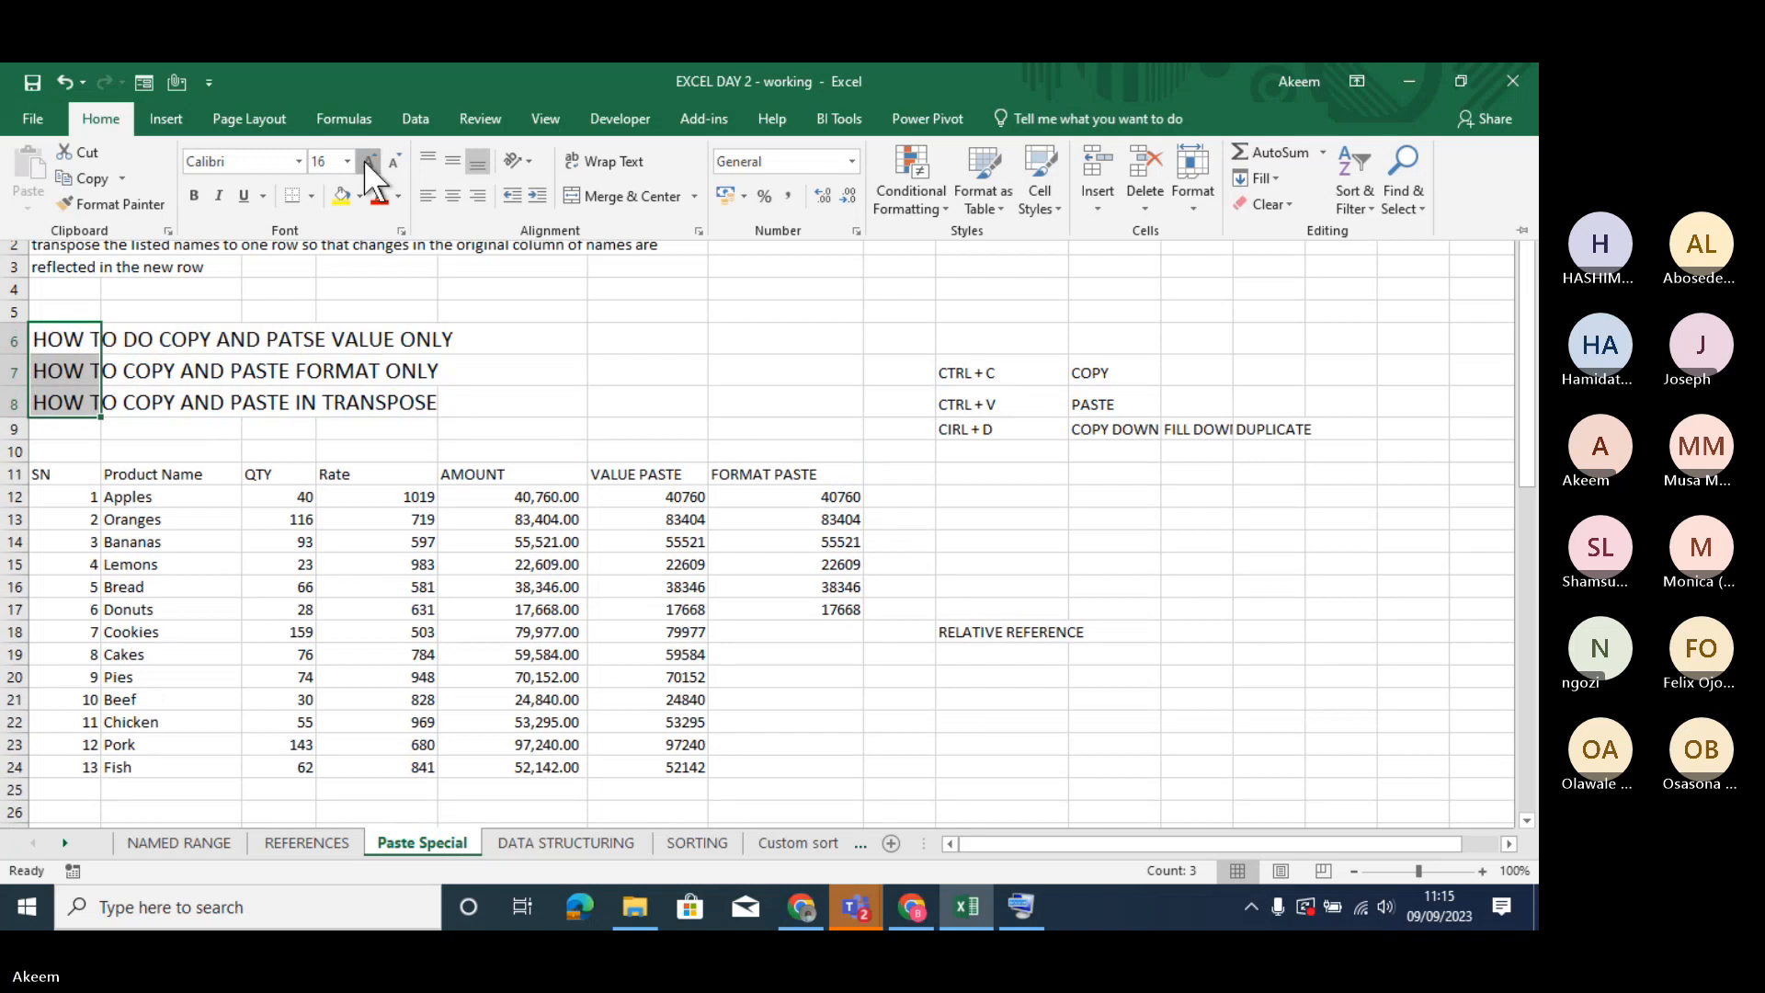
left_click(368, 160)
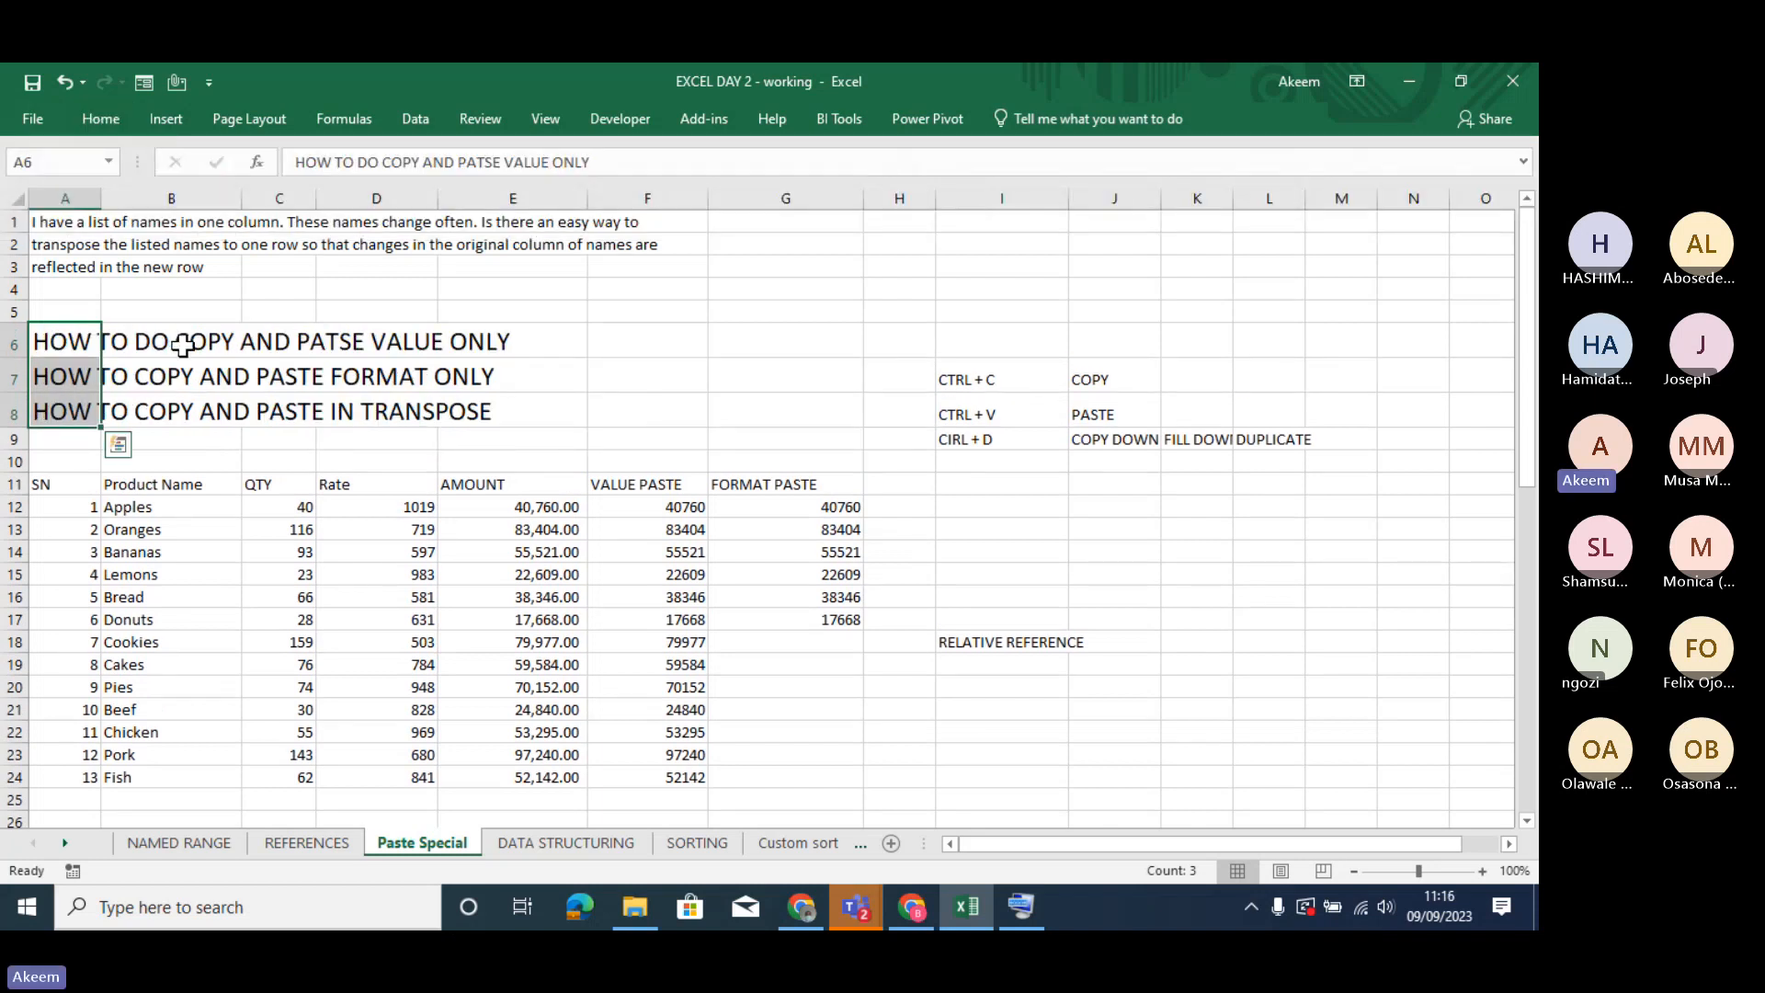
- Correct the misspelled word in the A6 heading so it reads HOW TO DO COPY AND PASTE VALUE ONLY
left_click(183, 344)
left_click(72, 341)
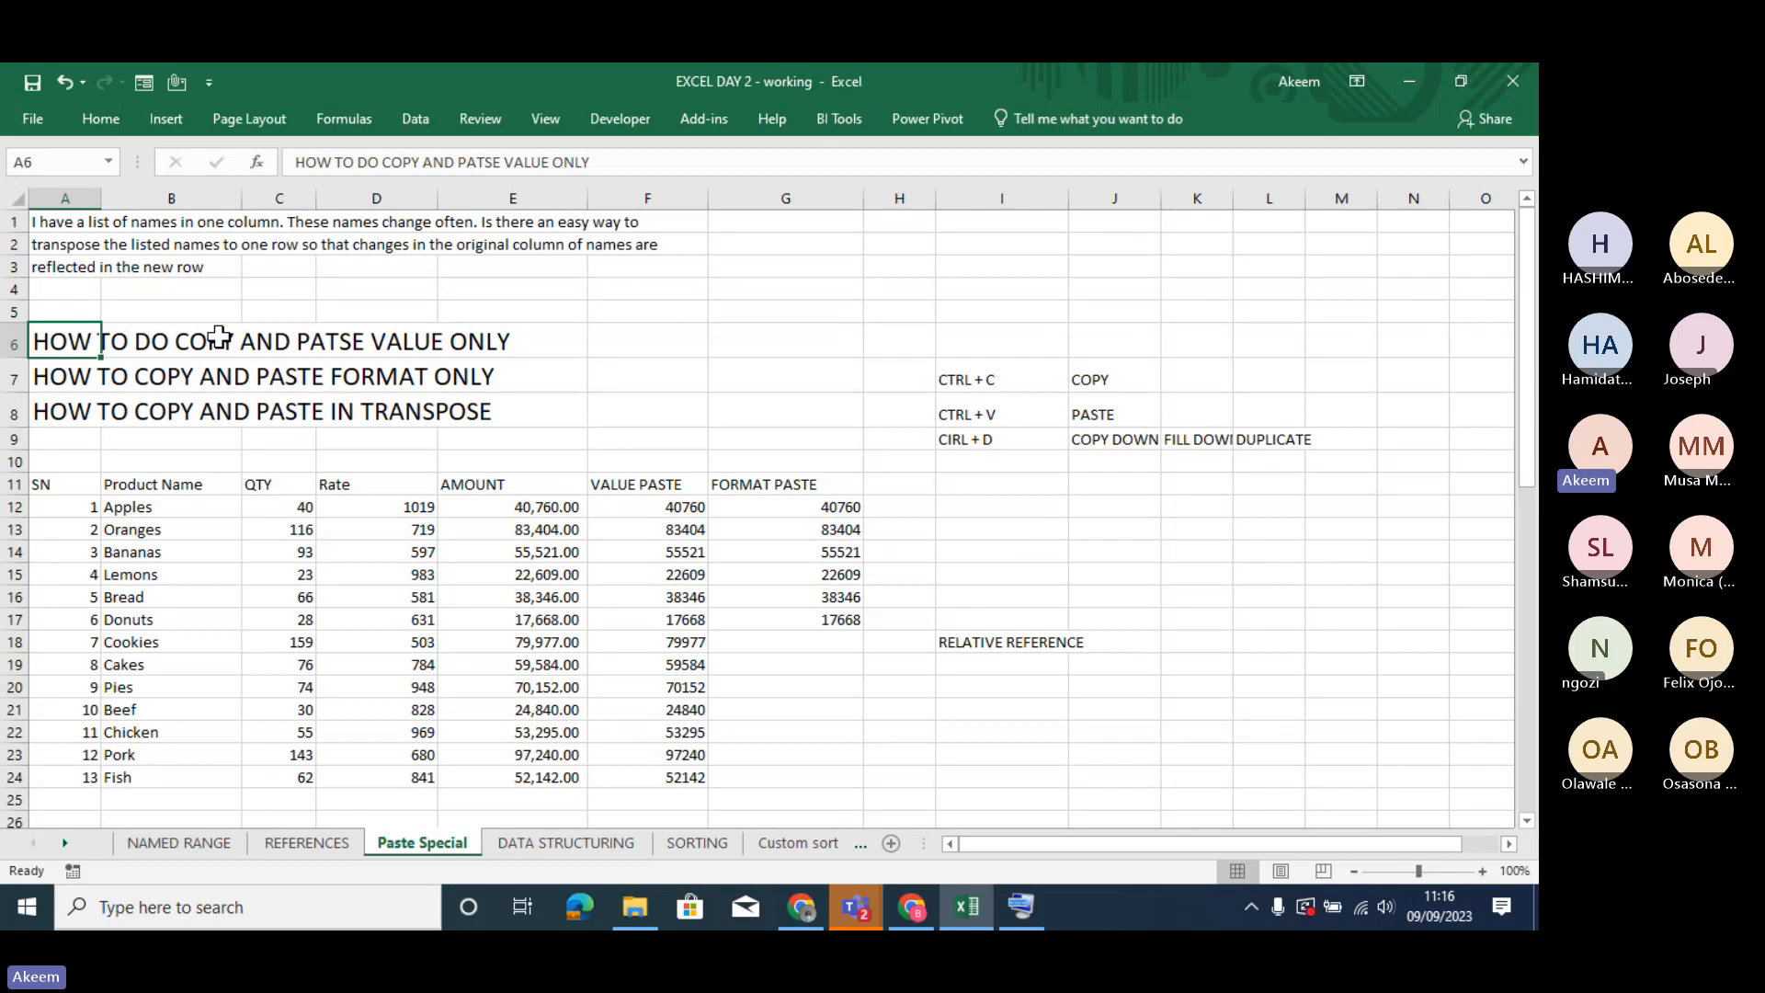
left_click(495, 166)
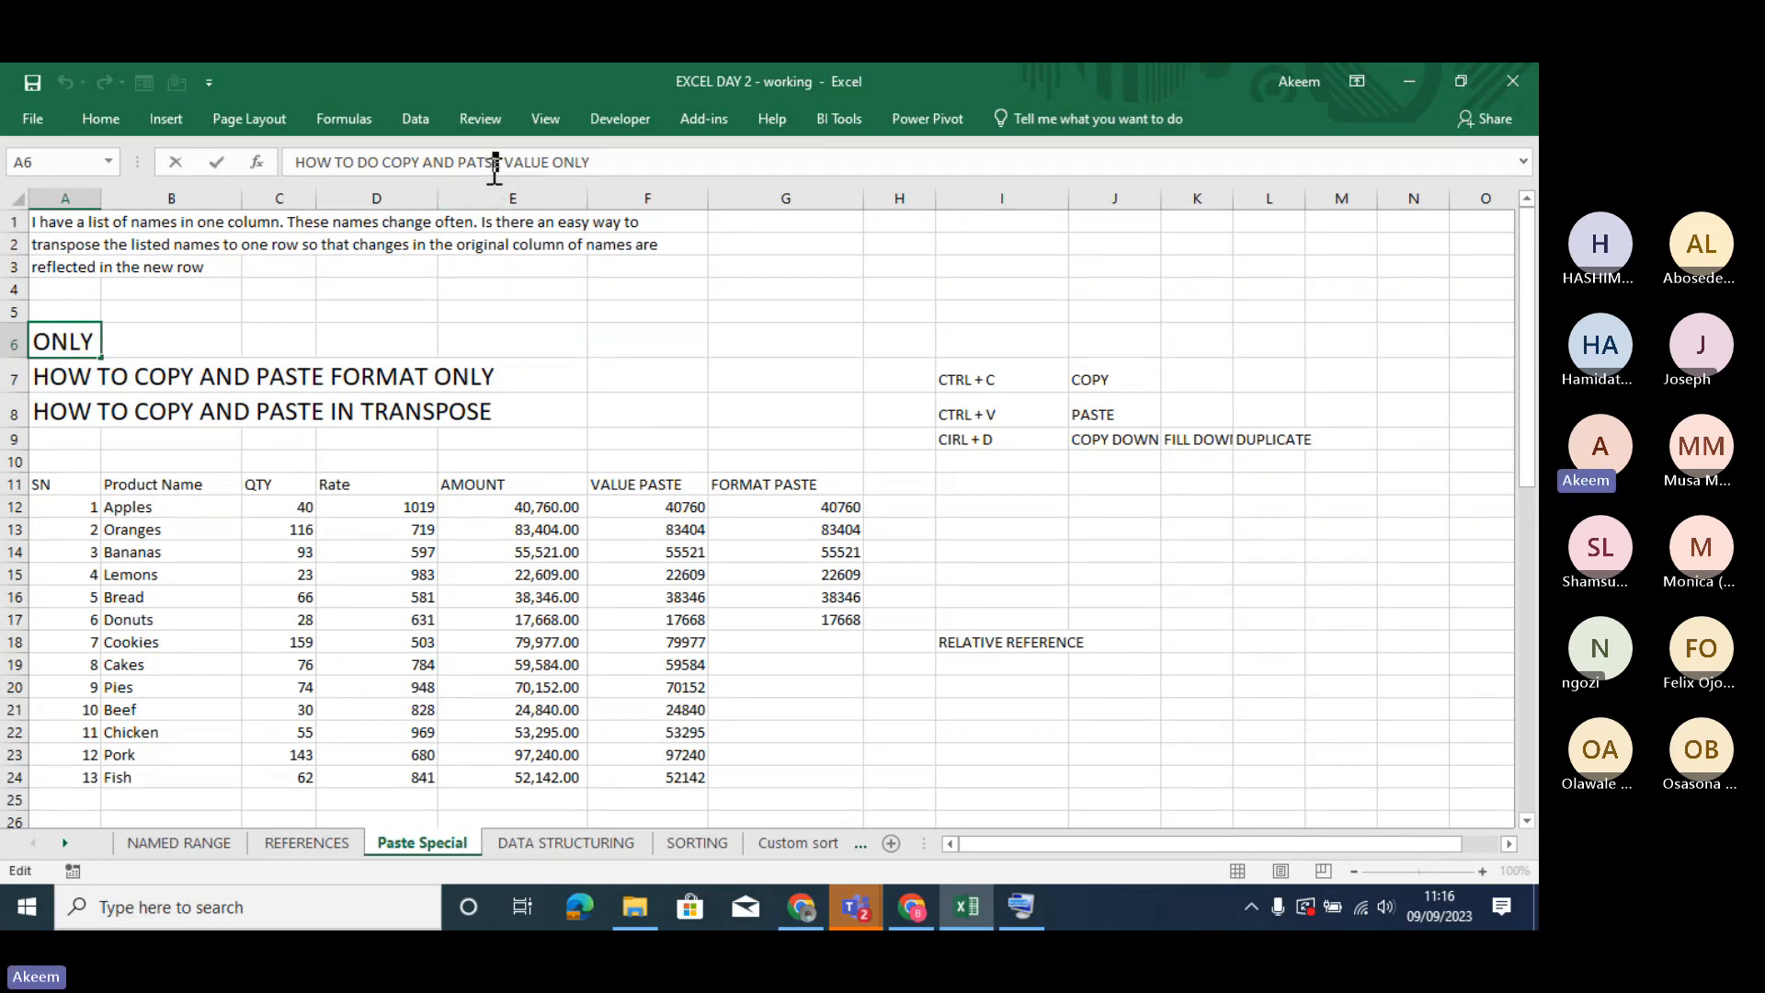
key("BackSpace")
key("BackSpace")
type("ST")
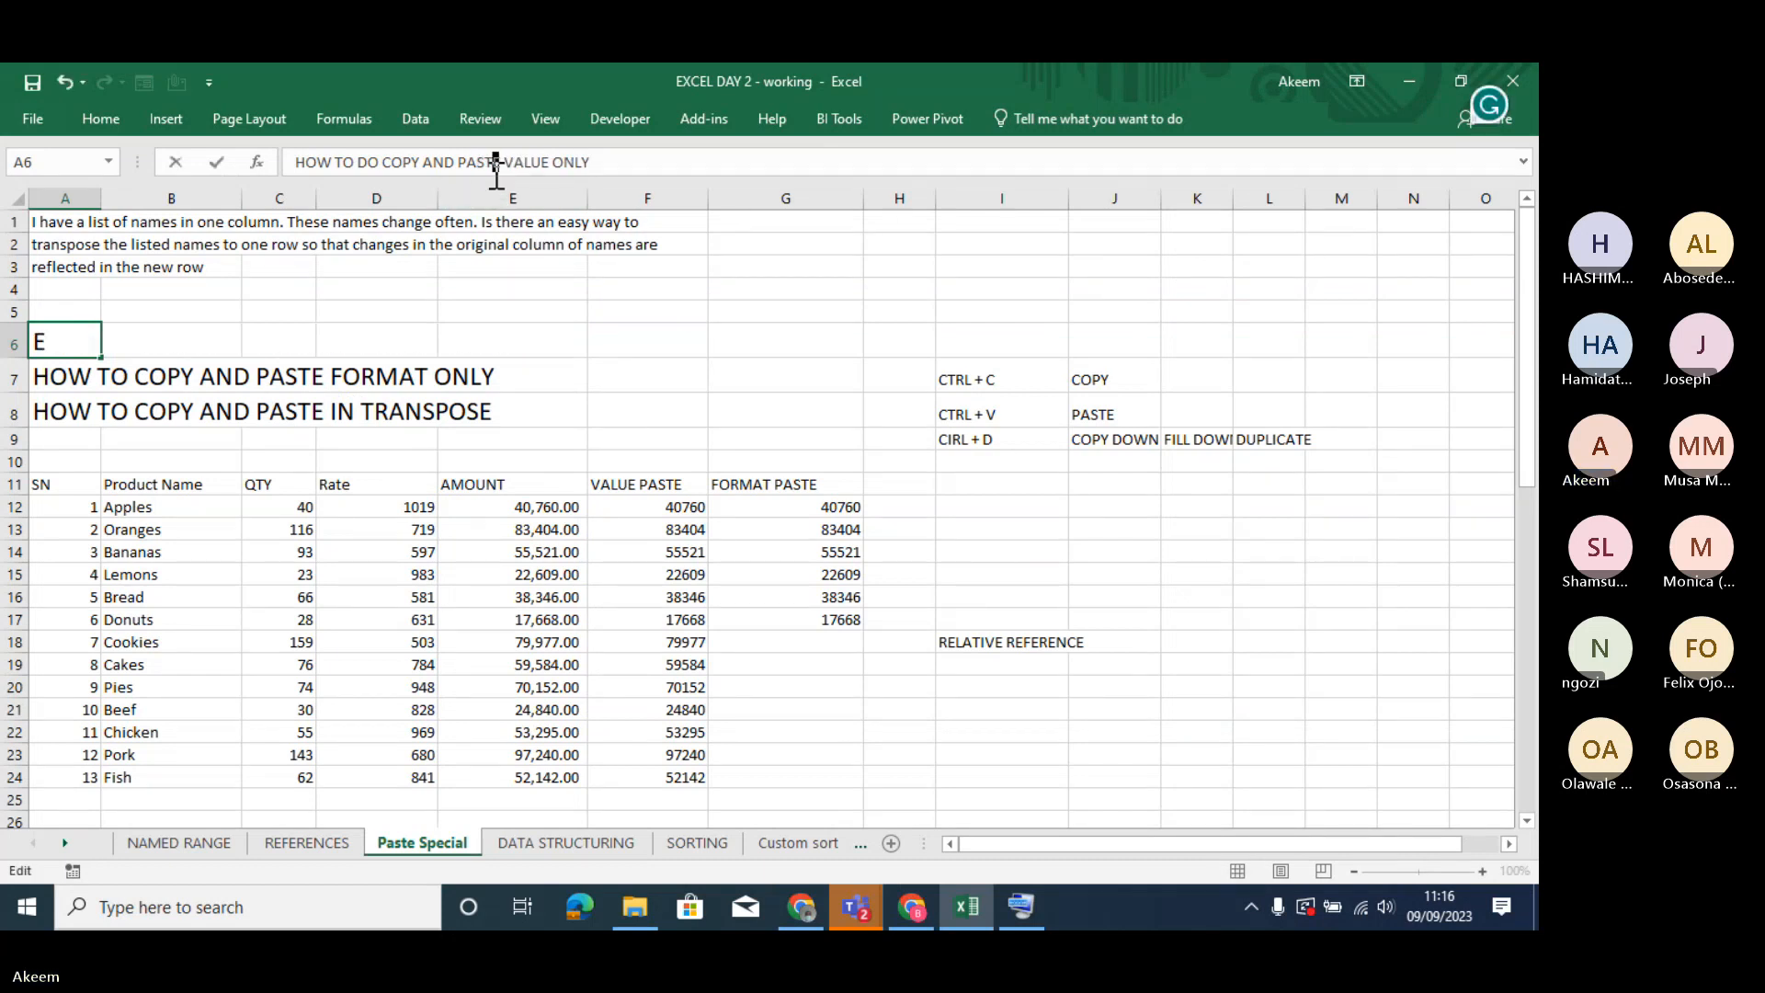
key("Return")
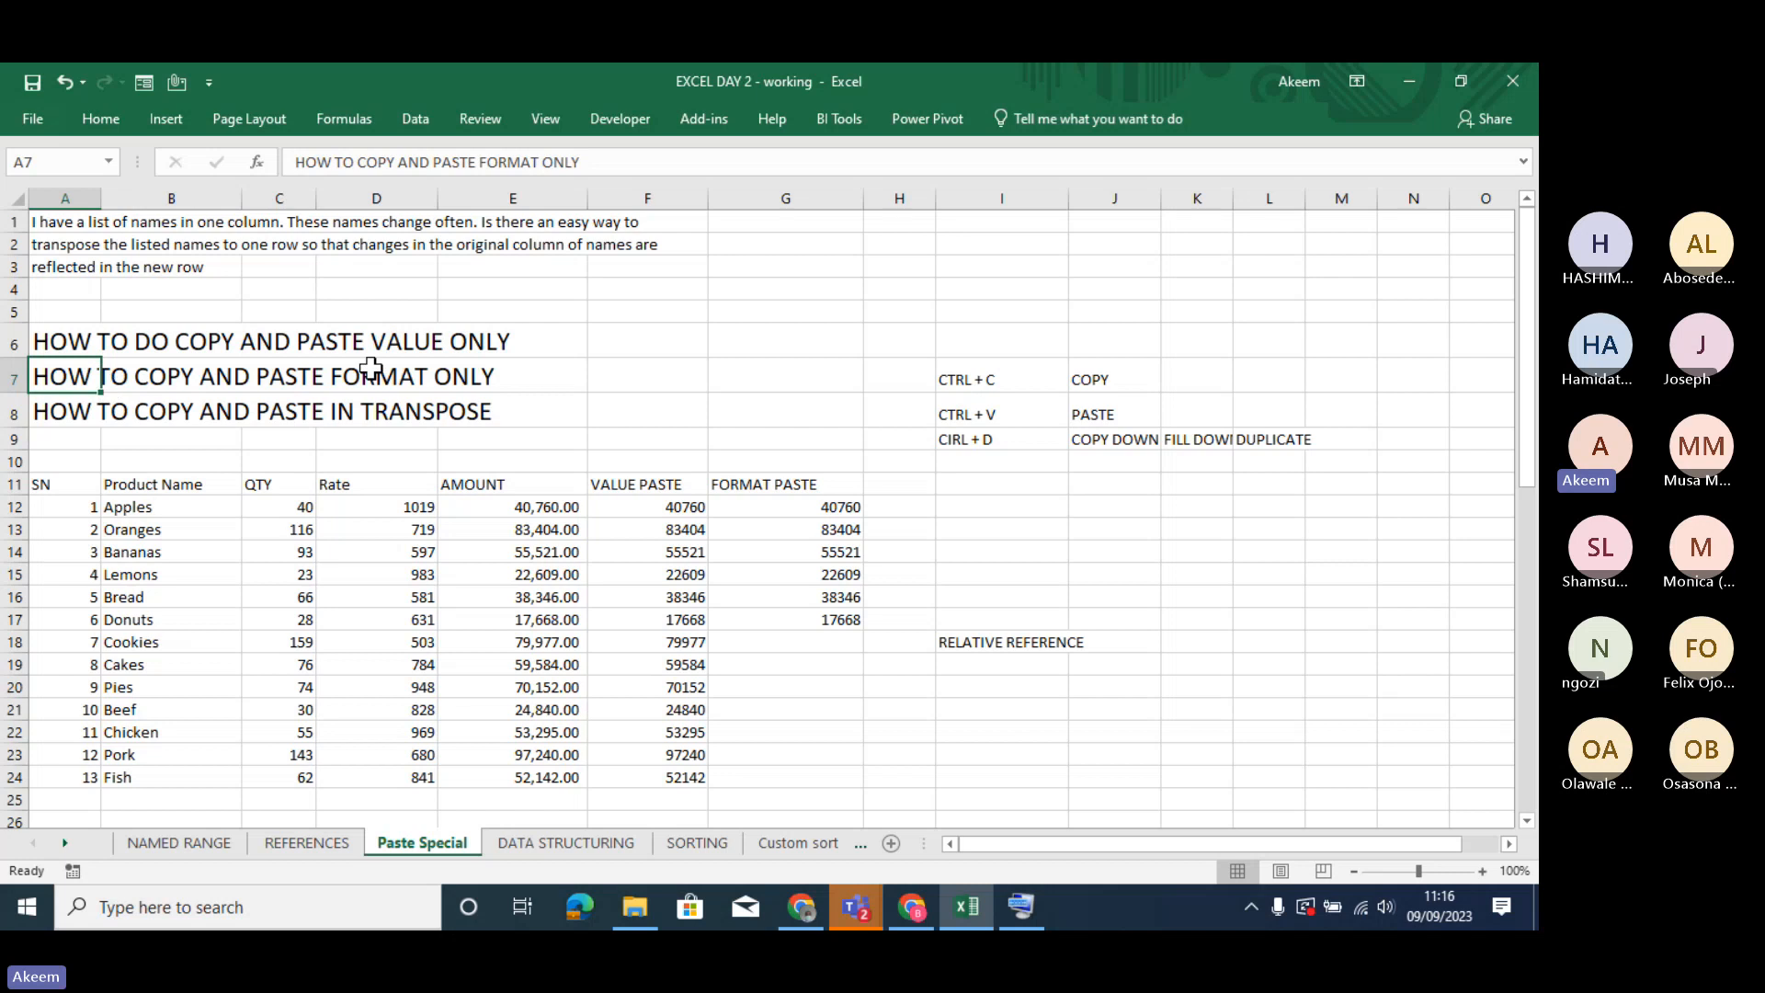
- Point out the paste-format and transpose headings in rows 7 and 8 by selecting cells across them
left_click(417, 376)
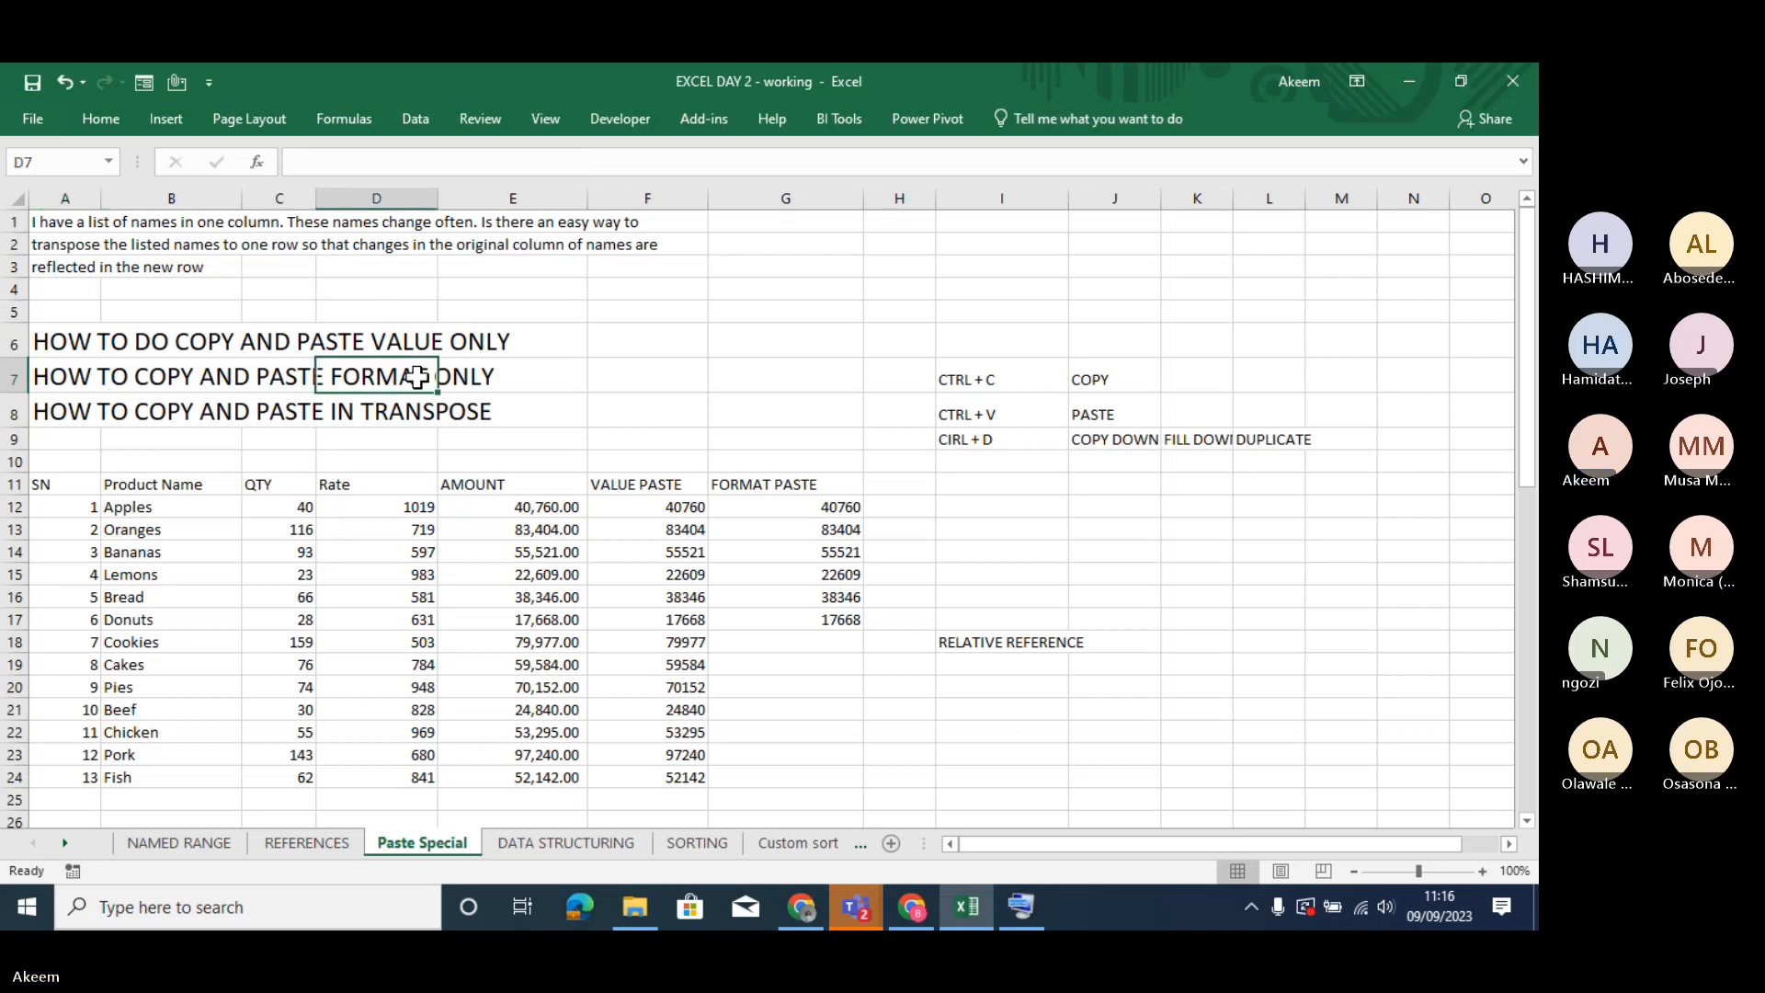
left_click(75, 417)
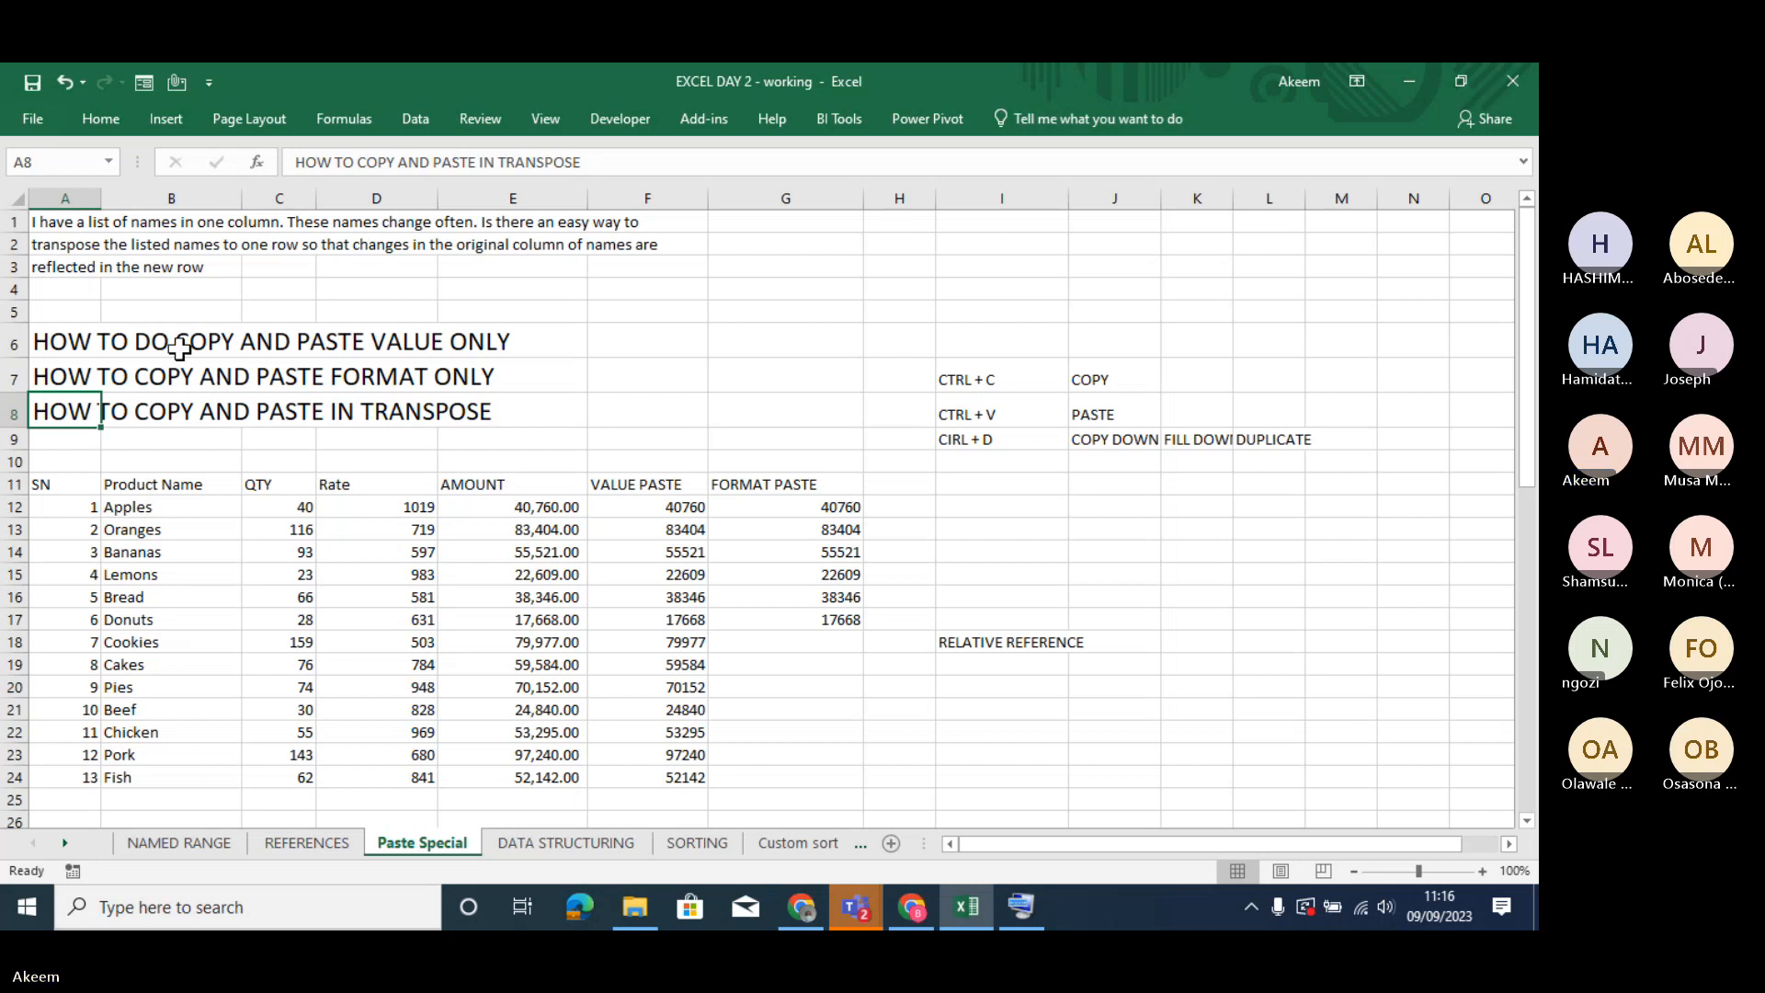
left_click(356, 370)
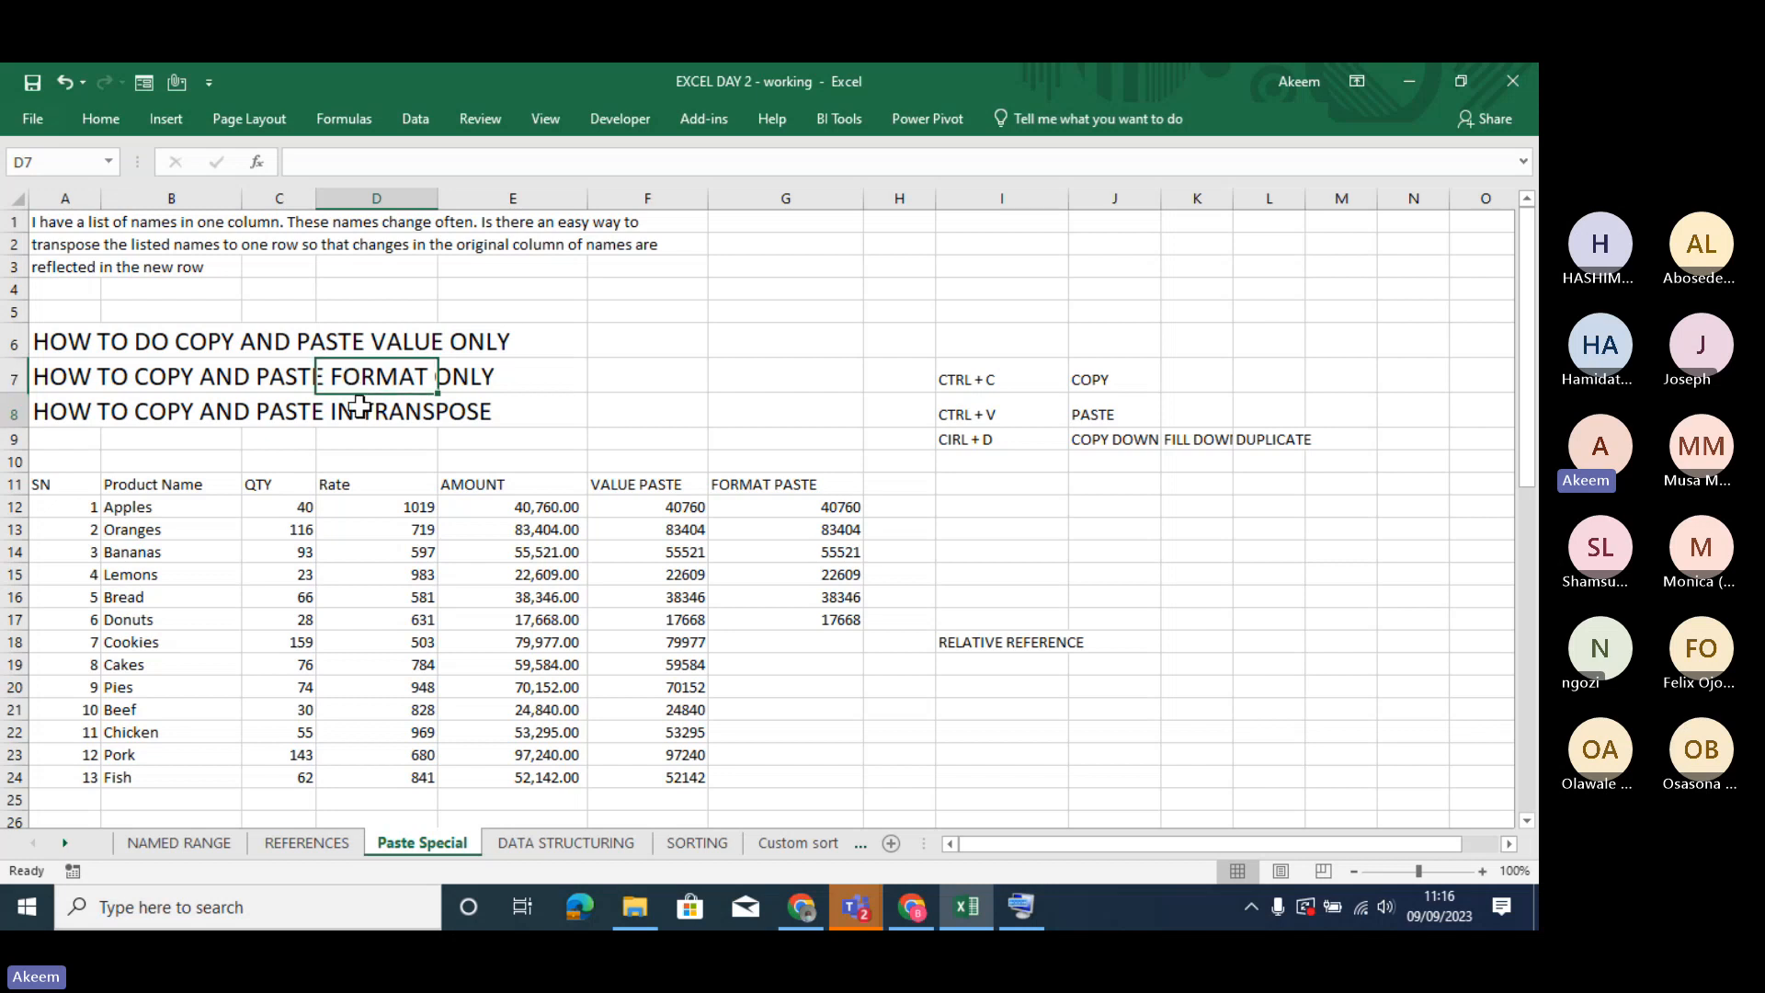
left_click(358, 407)
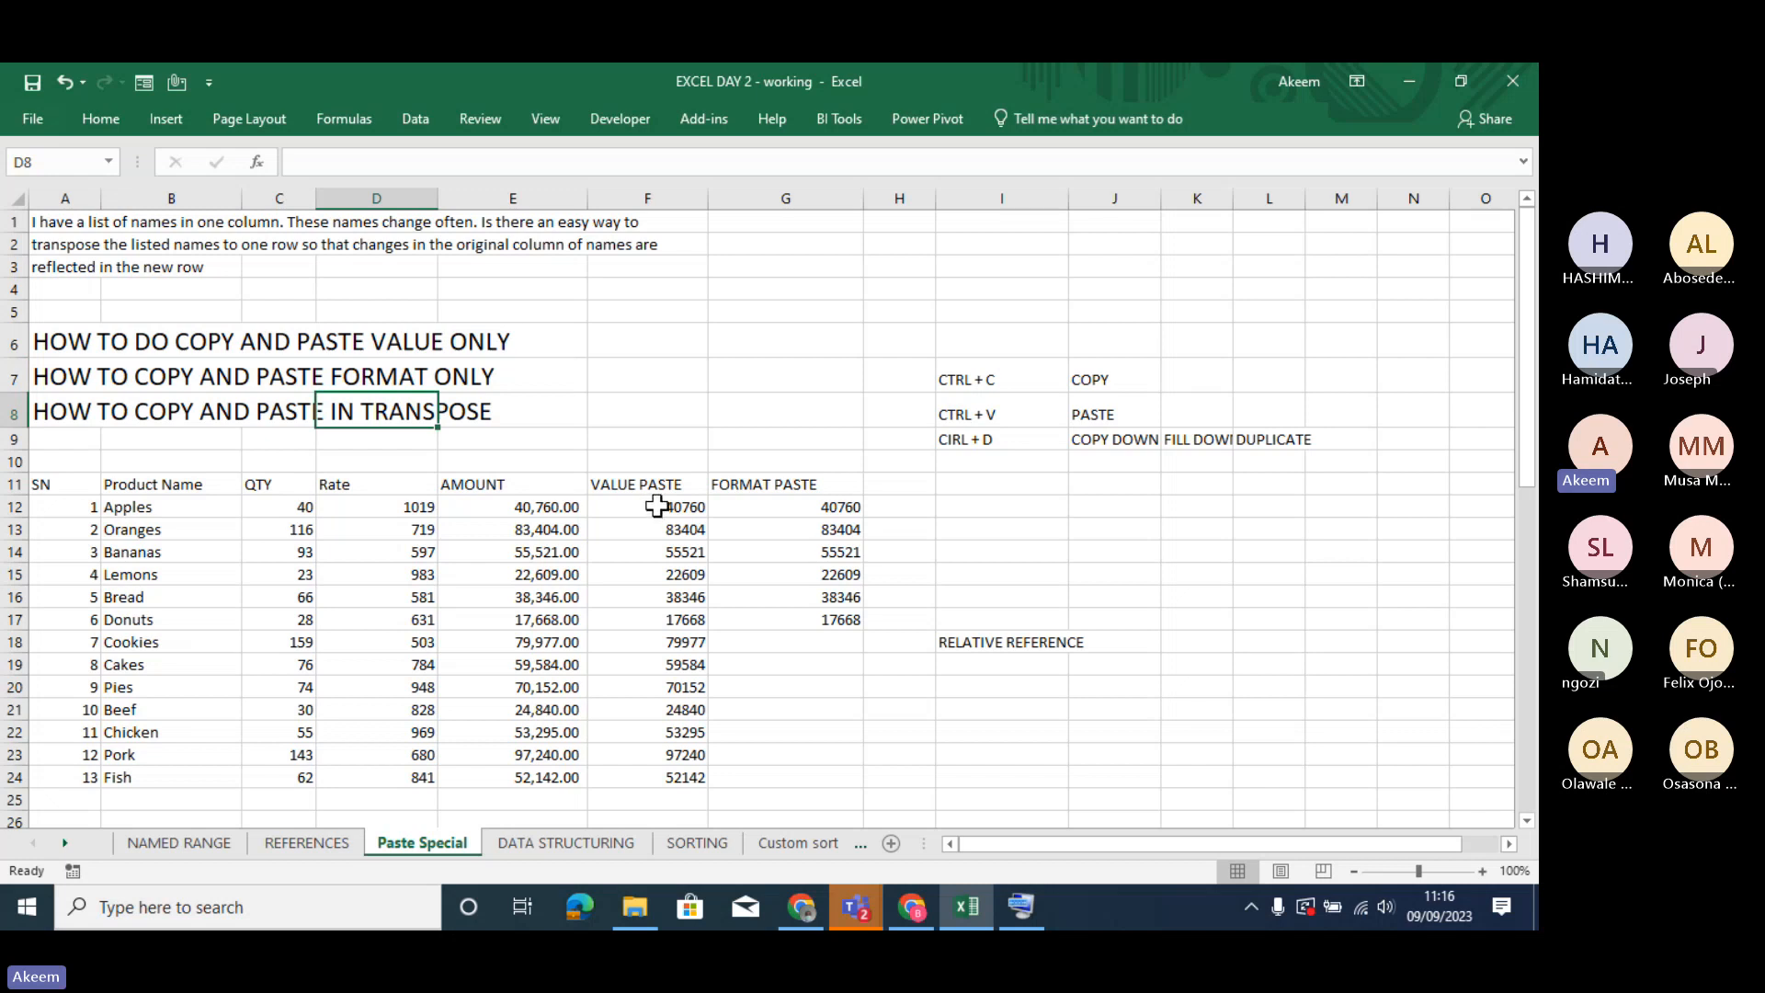
- Clear F12:G25 under the VALUE PASTE and FORMAT PASTE headers and select the emptied range F12:G24
left_click_drag(657, 505, 857, 790)
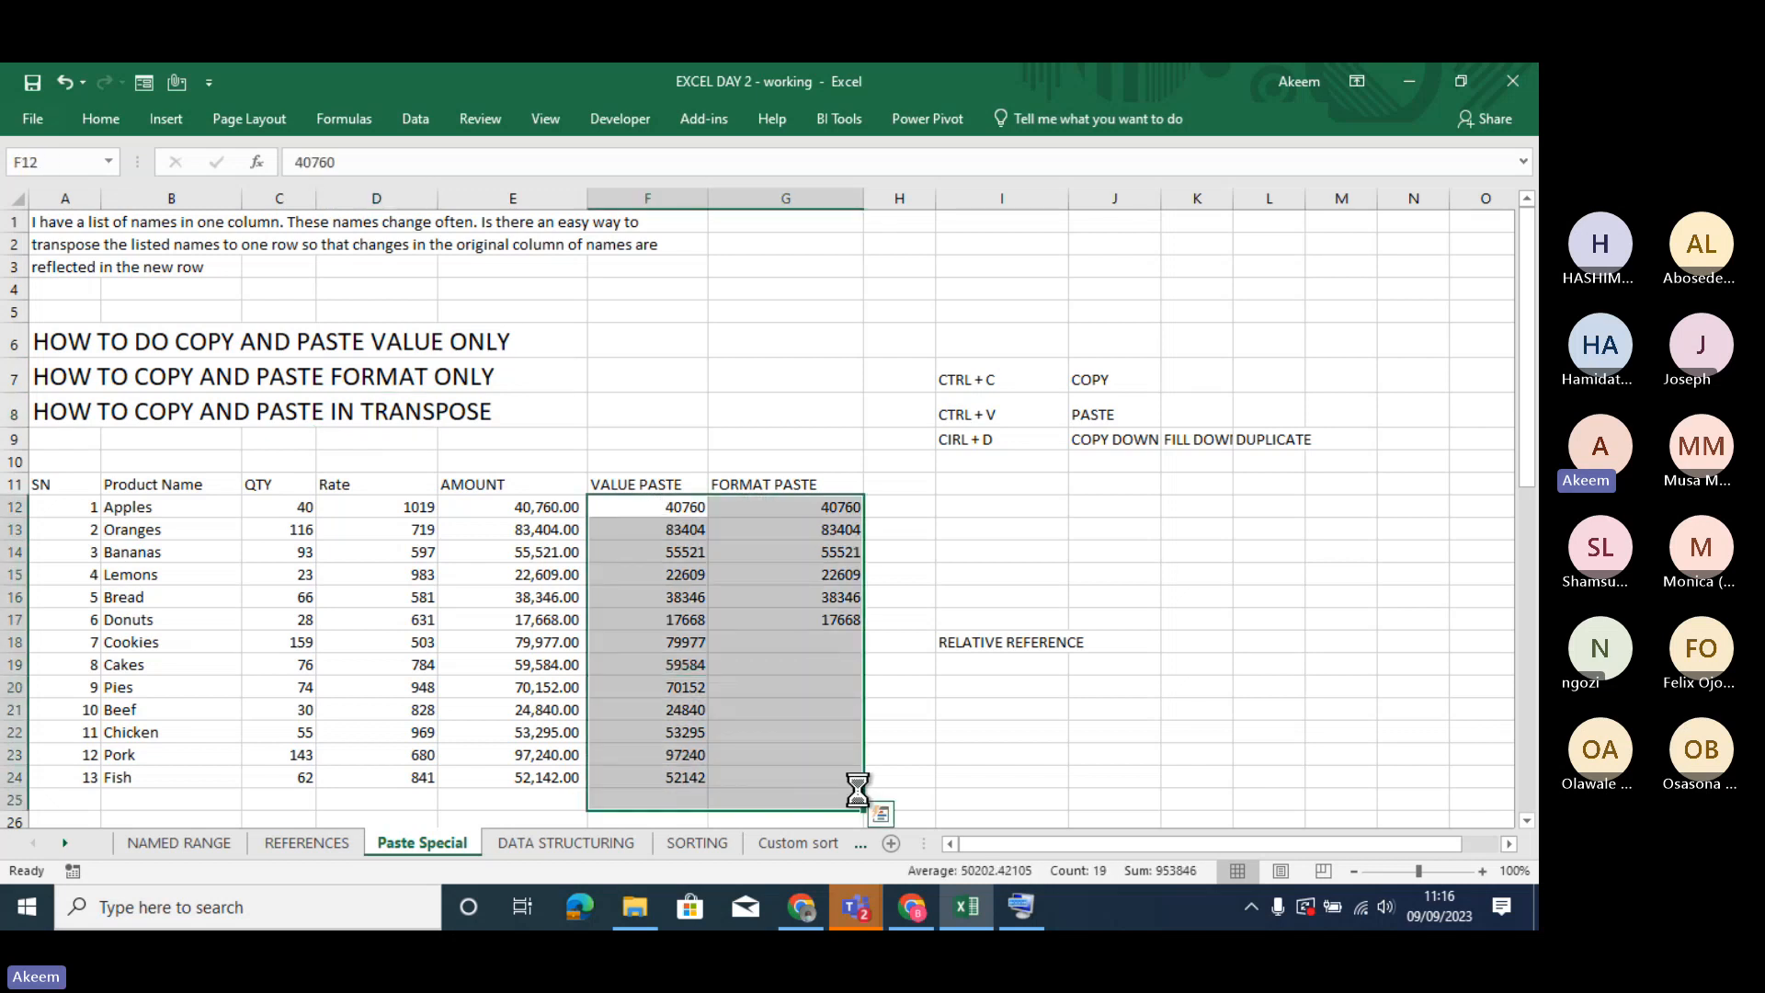
key("Delete")
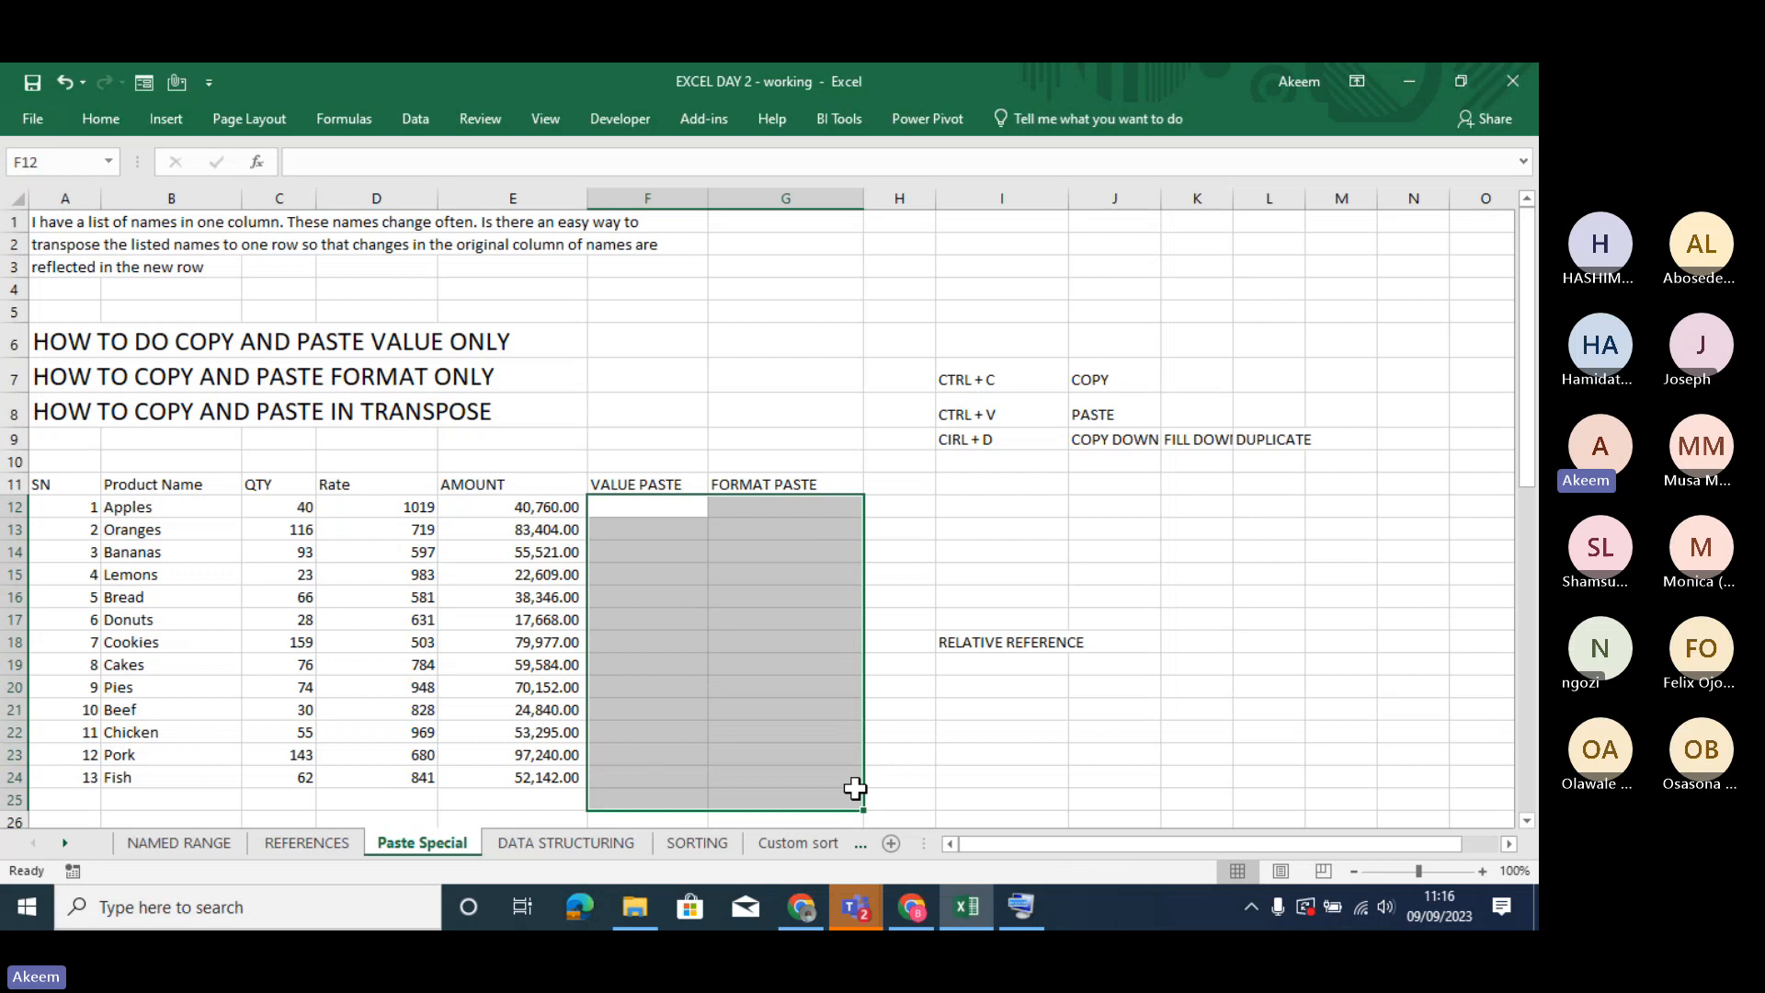
left_click(559, 508)
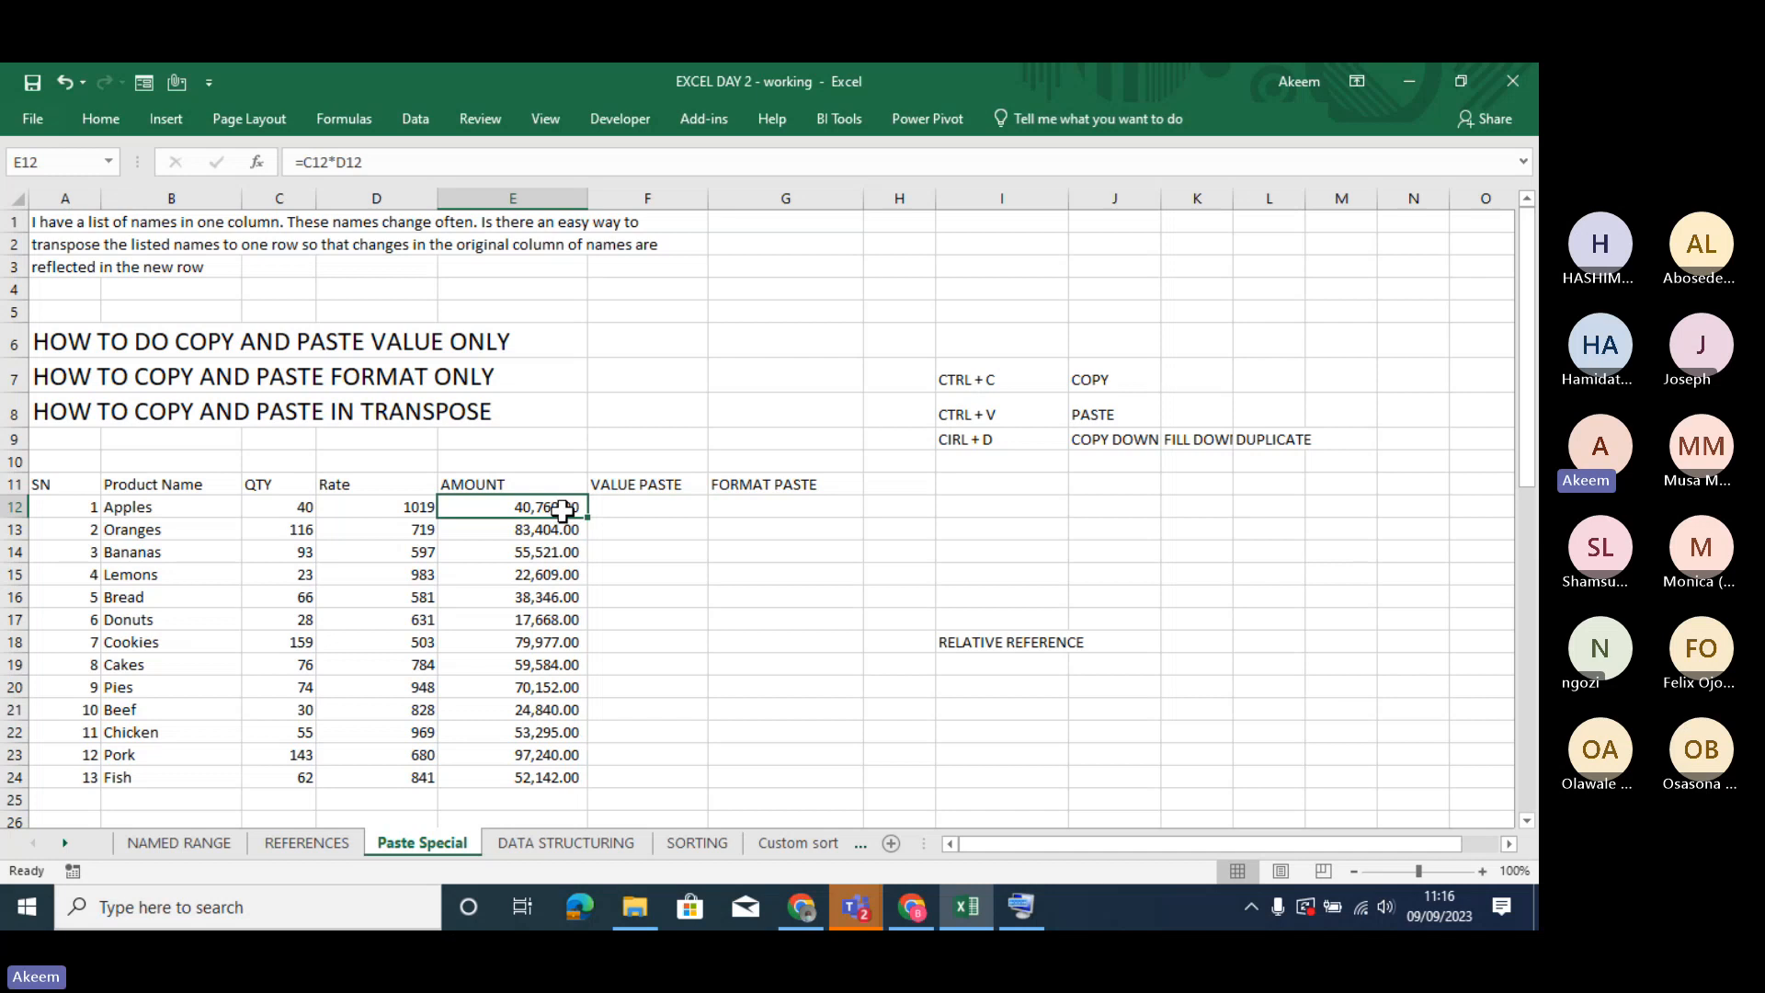
left_click_drag(639, 508, 830, 769)
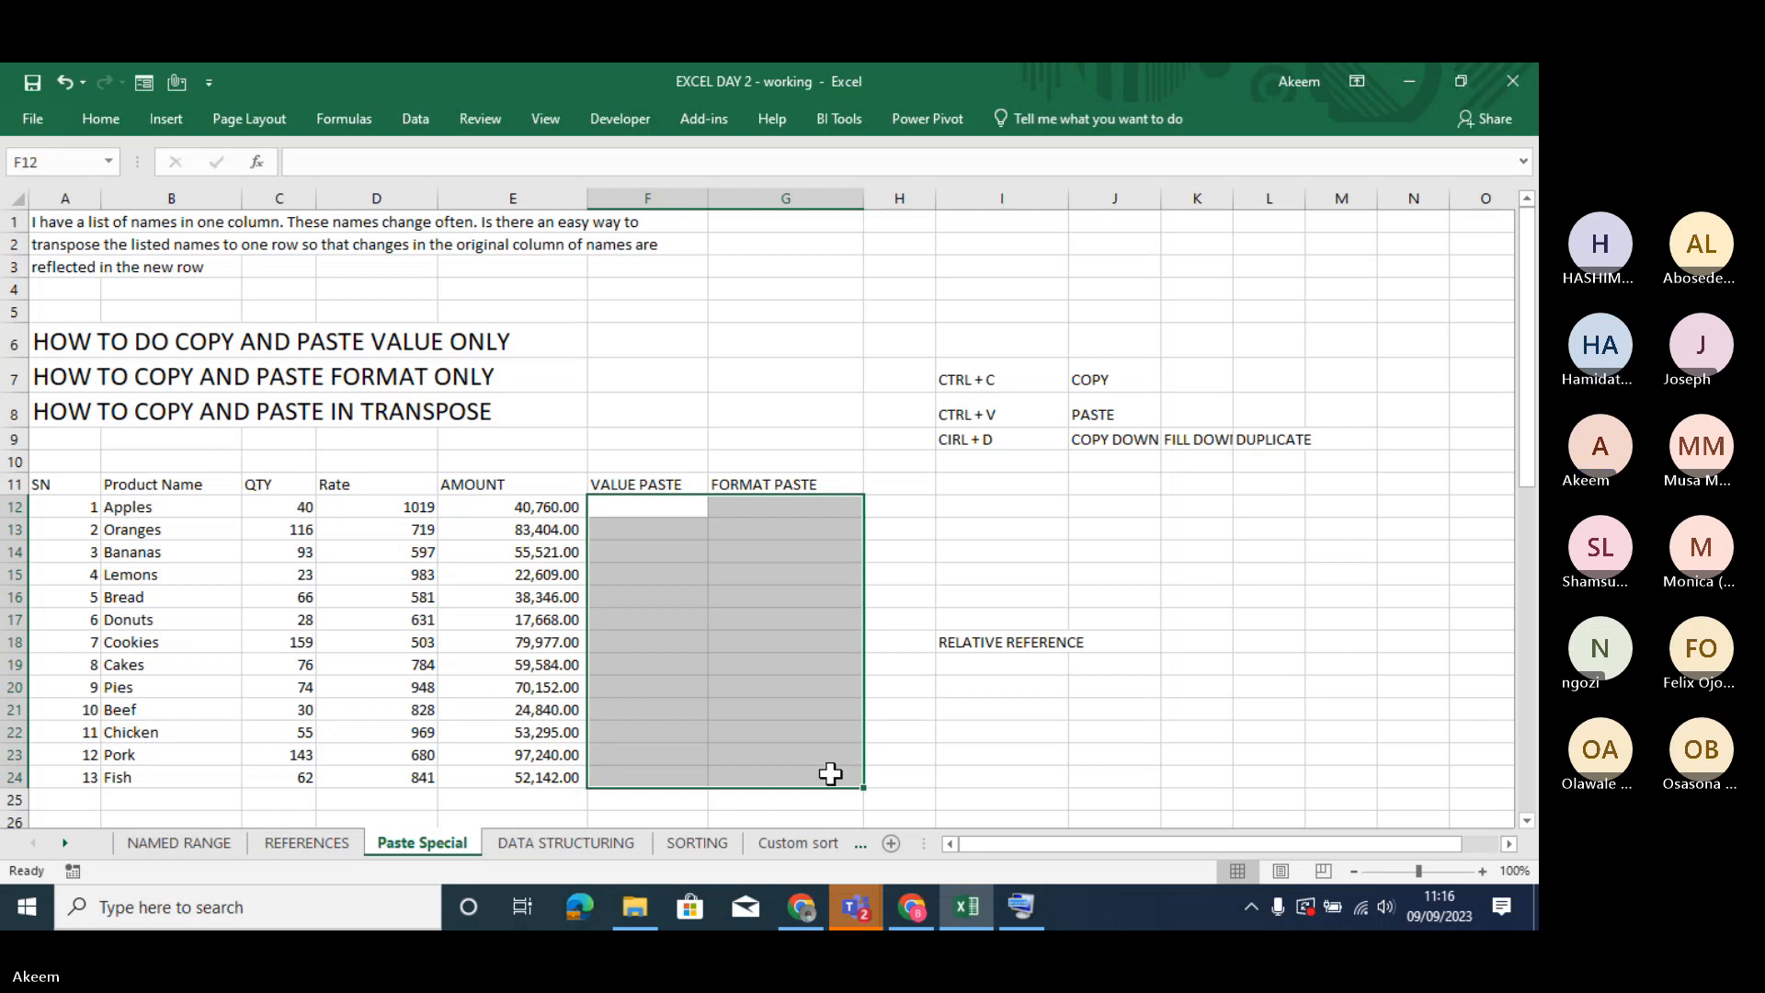
- Examine the formula behind the first AMOUNT value in E12, opening the cell several times and leaving it unchanged
left_click(502, 507)
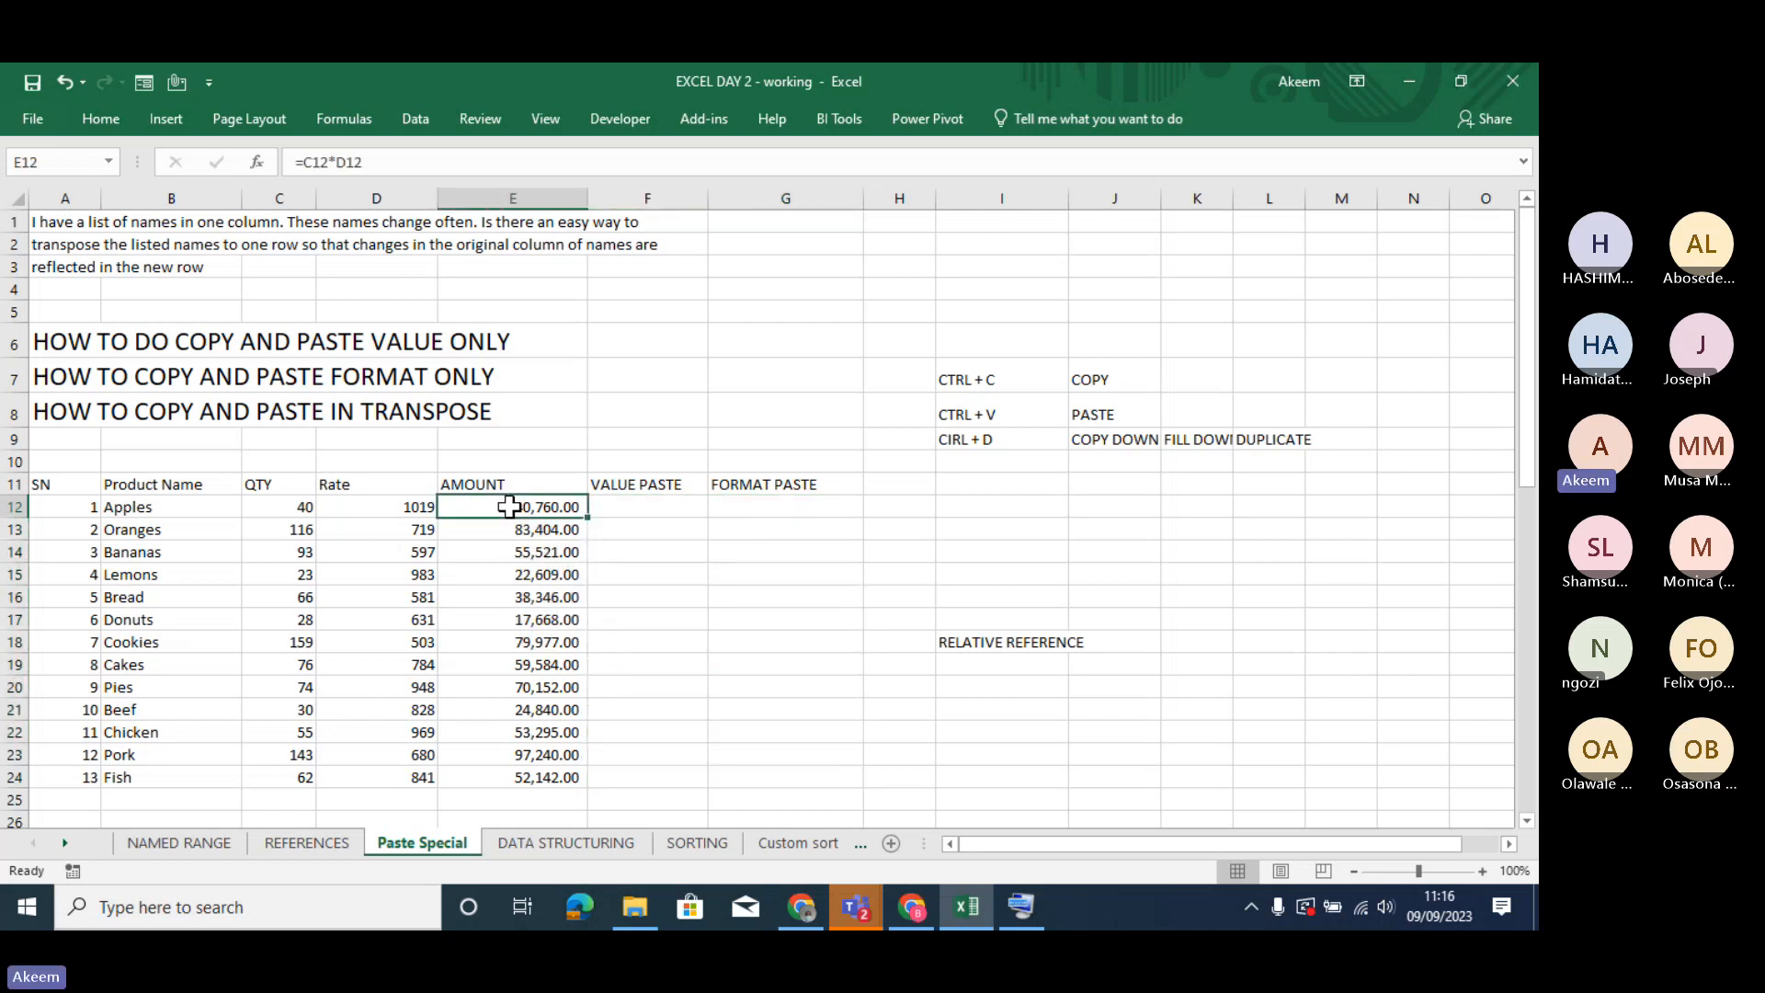
double_click(511, 507)
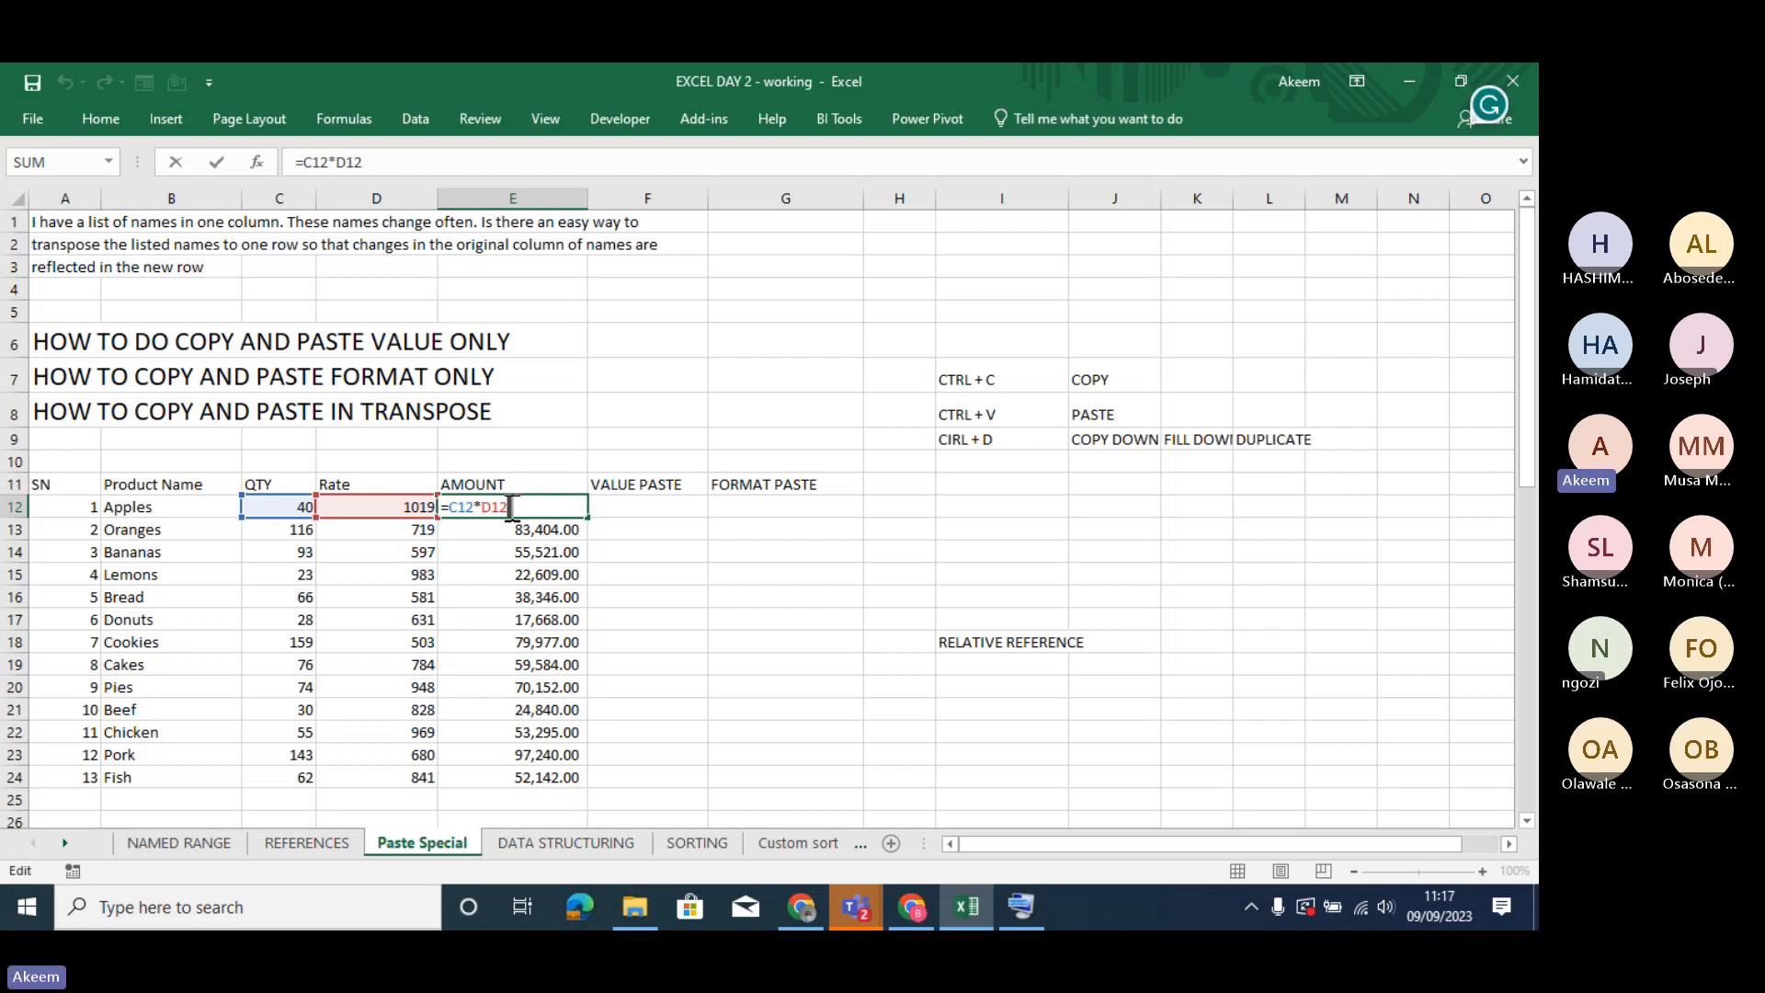
key("Return")
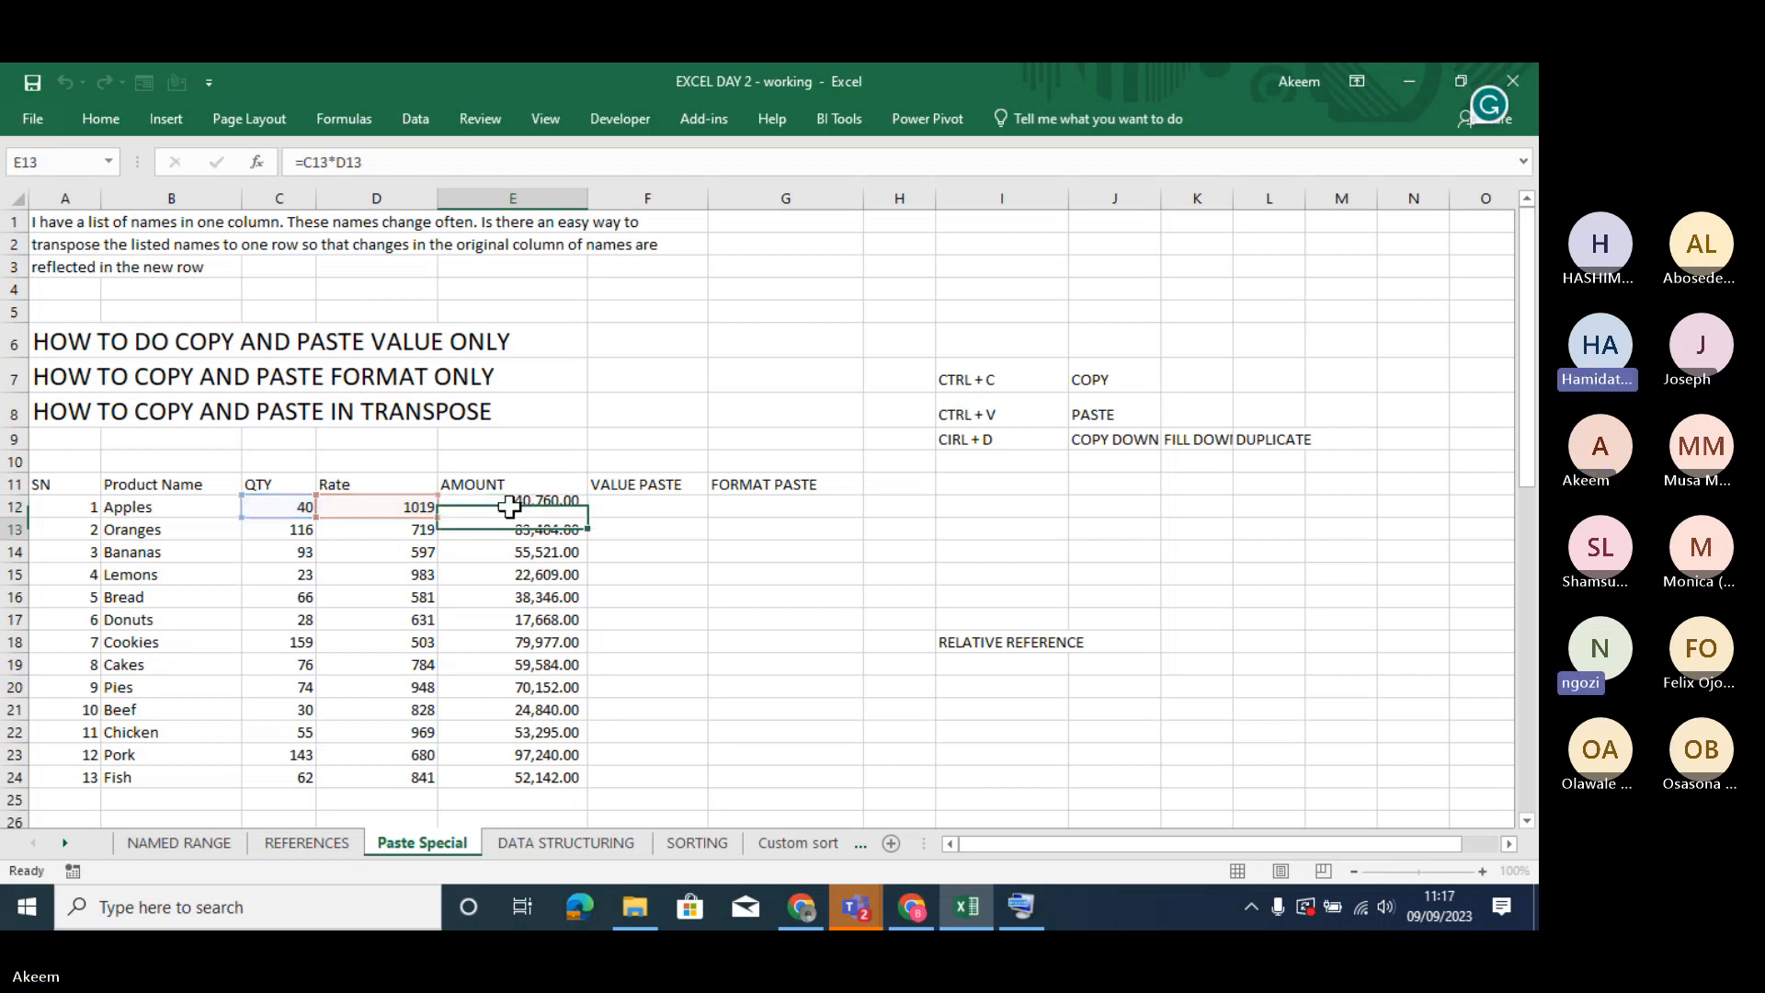
left_click(545, 506)
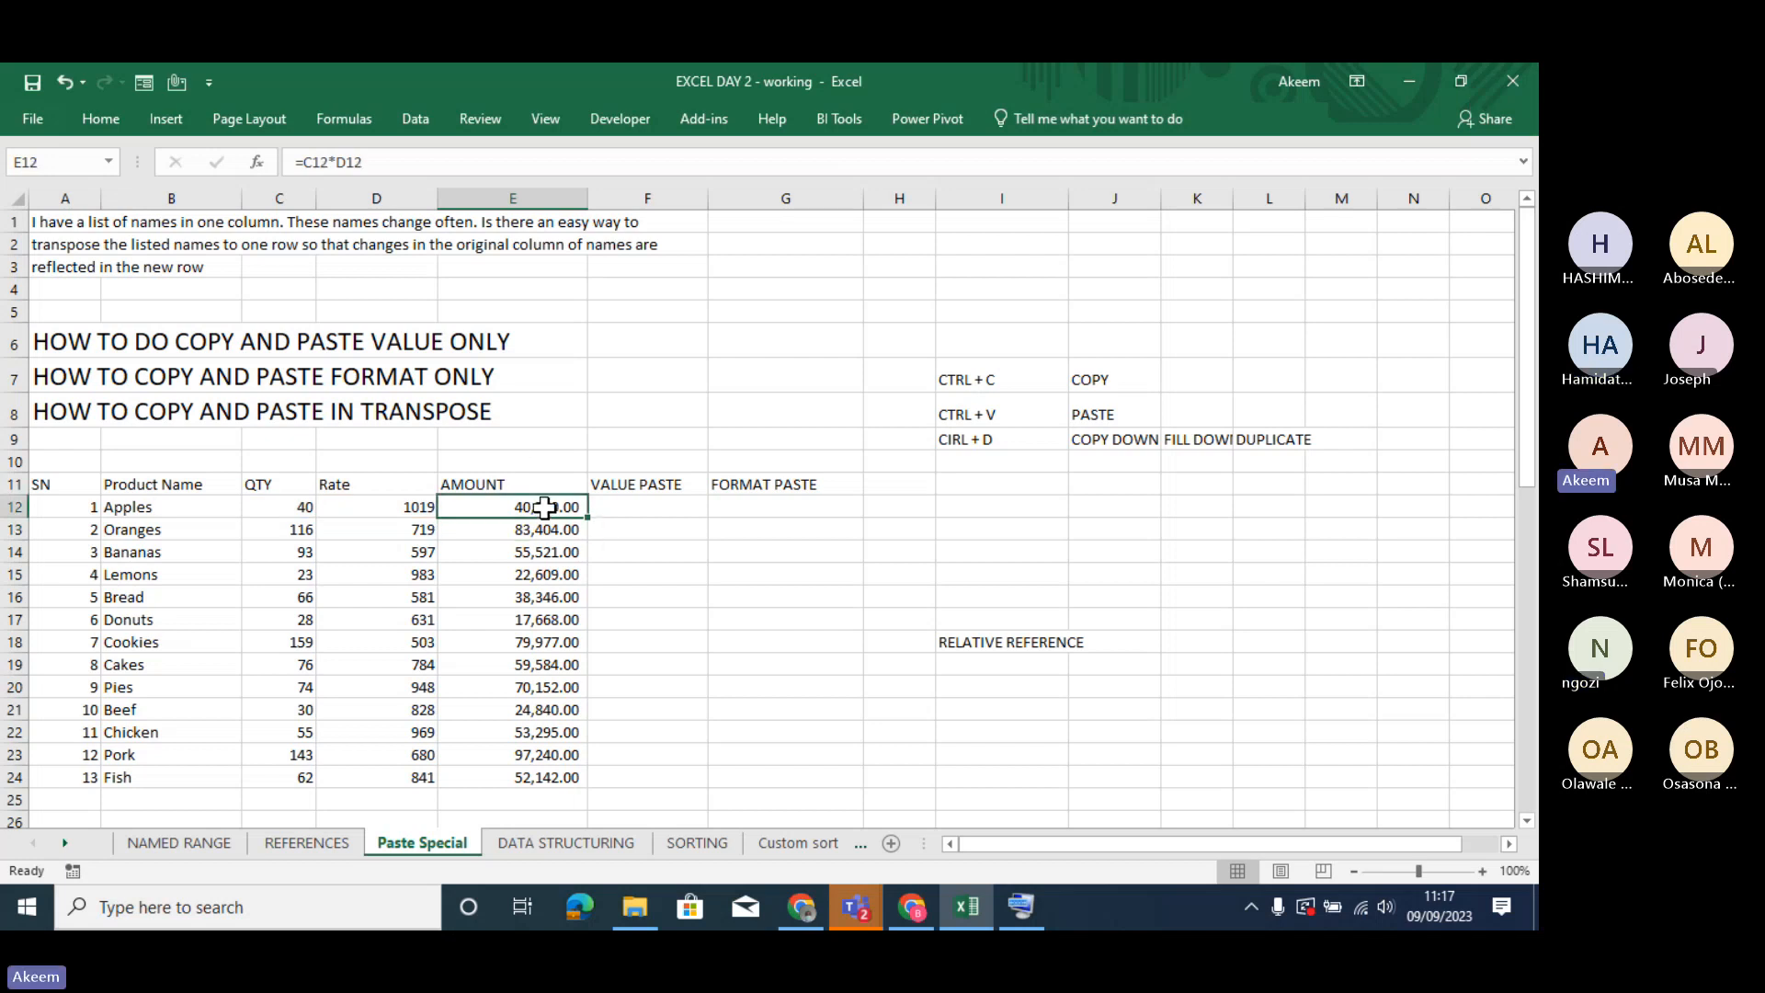
double_click(545, 507)
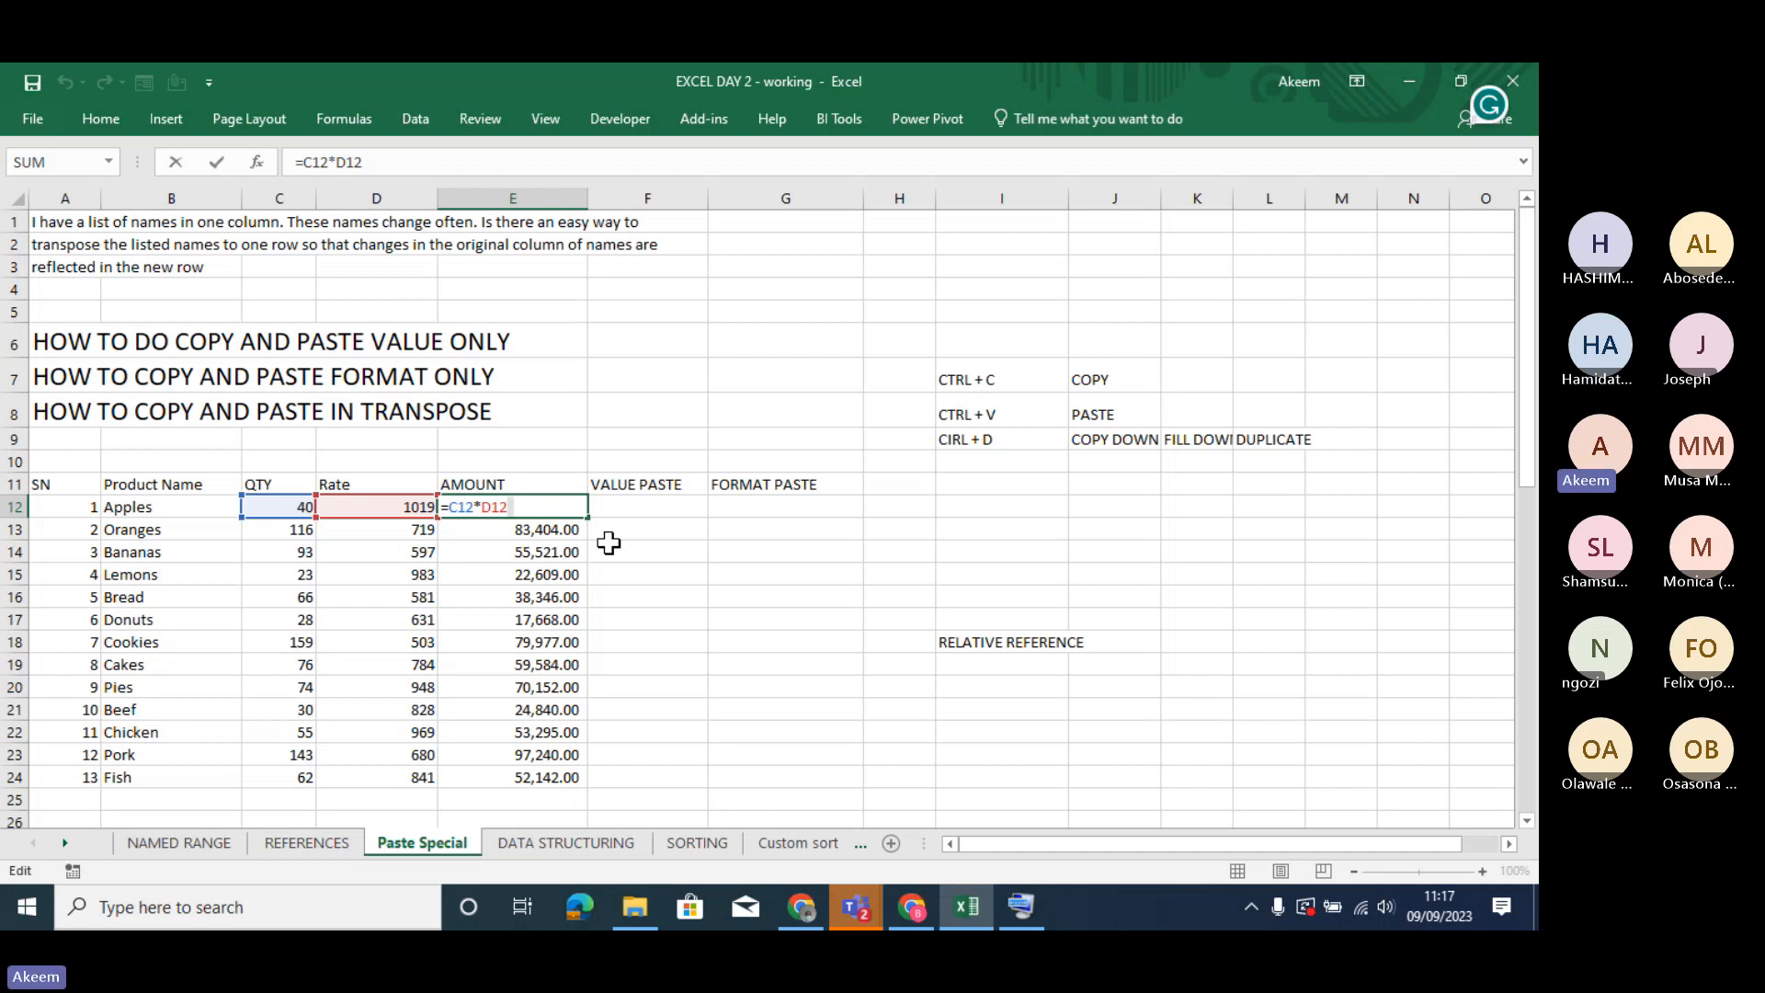
key("Return")
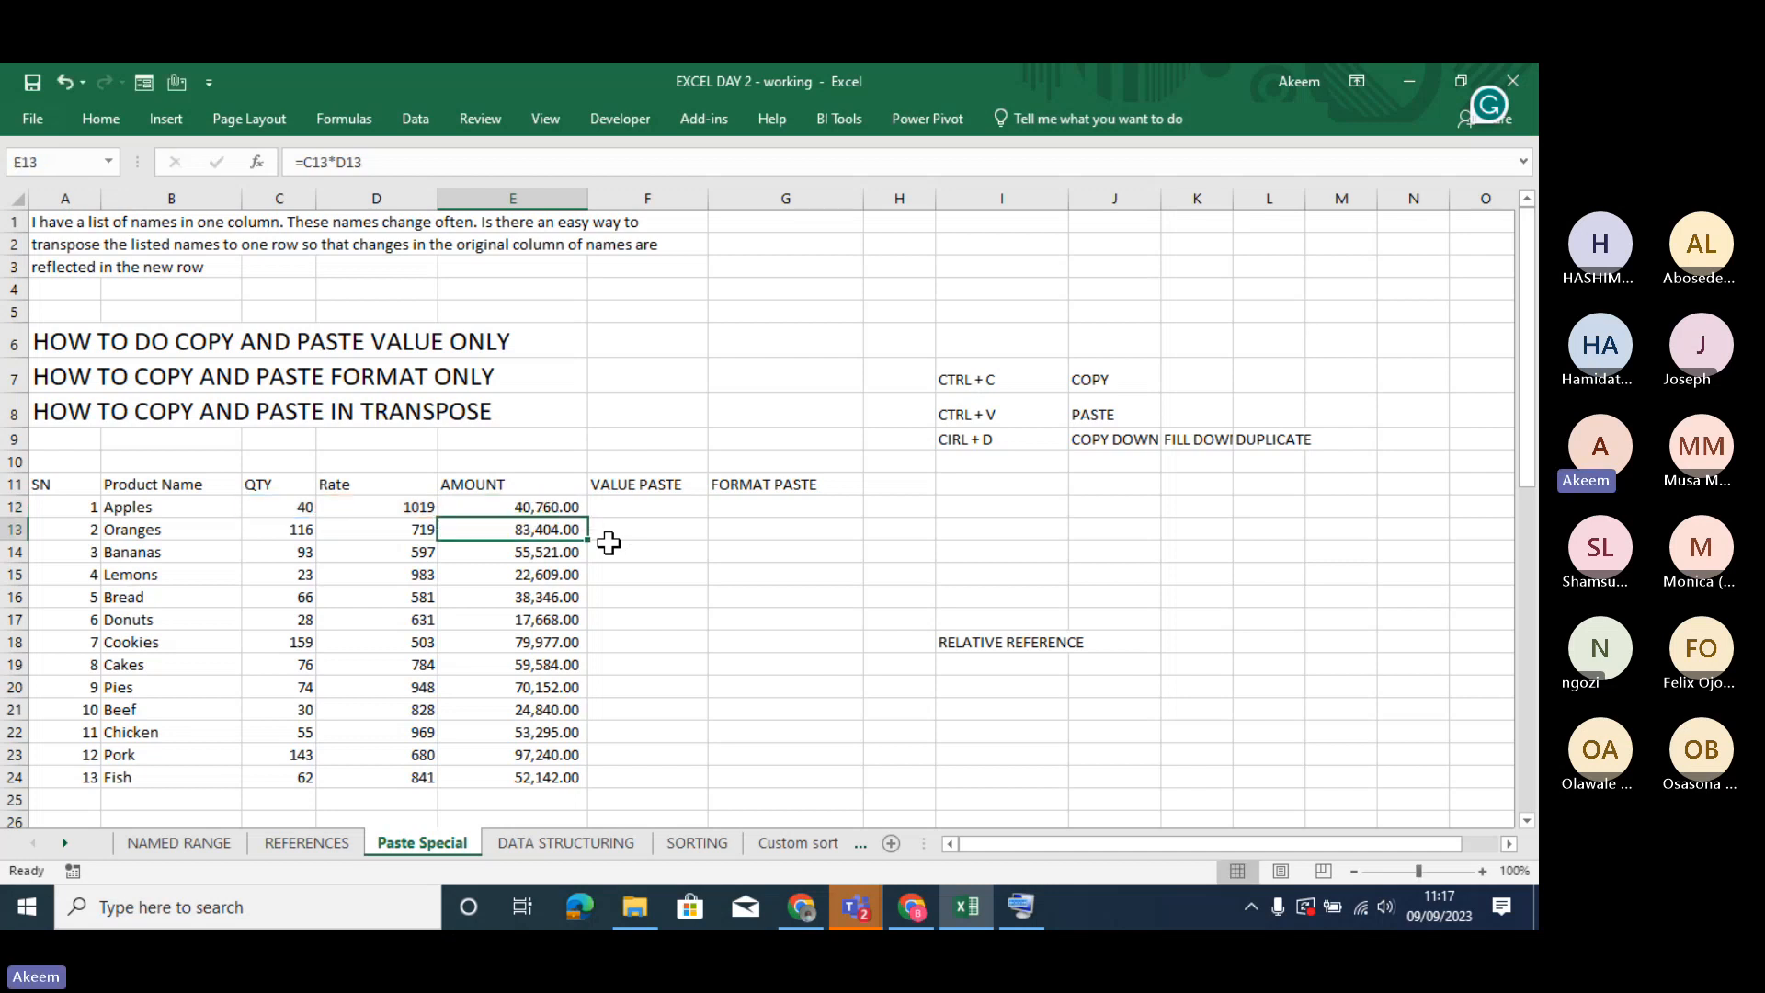
left_click(537, 507)
double_click(538, 507)
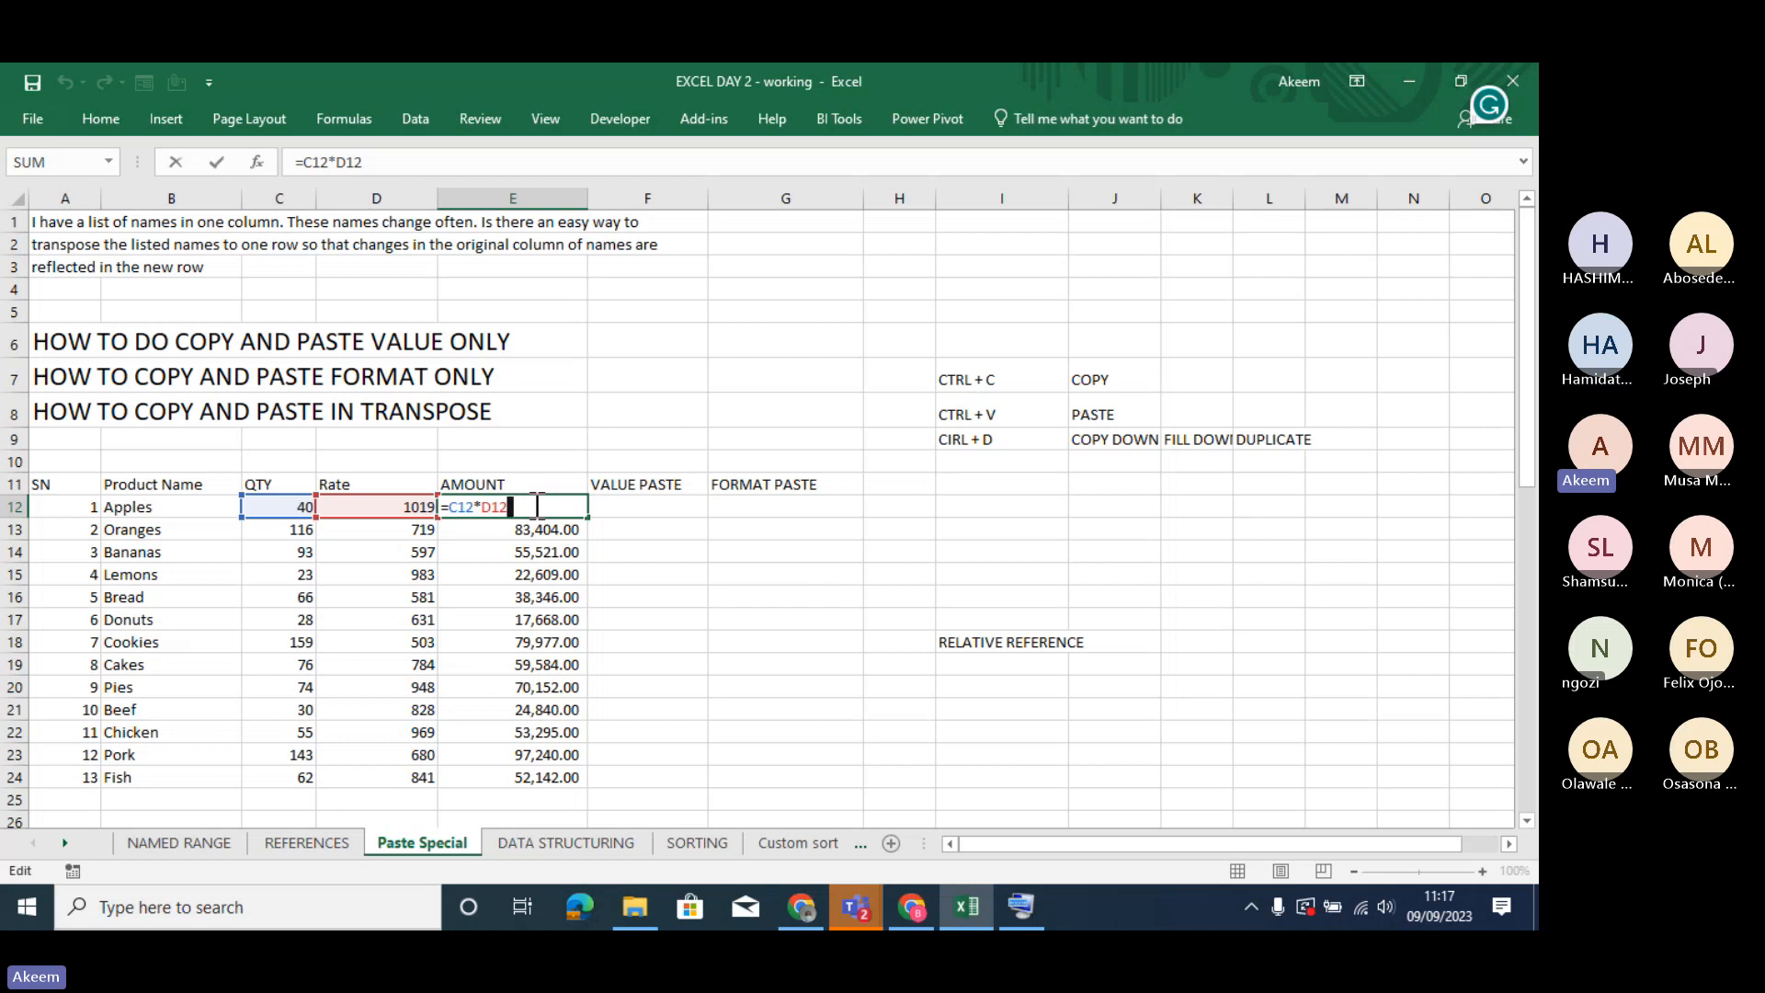
key("Return")
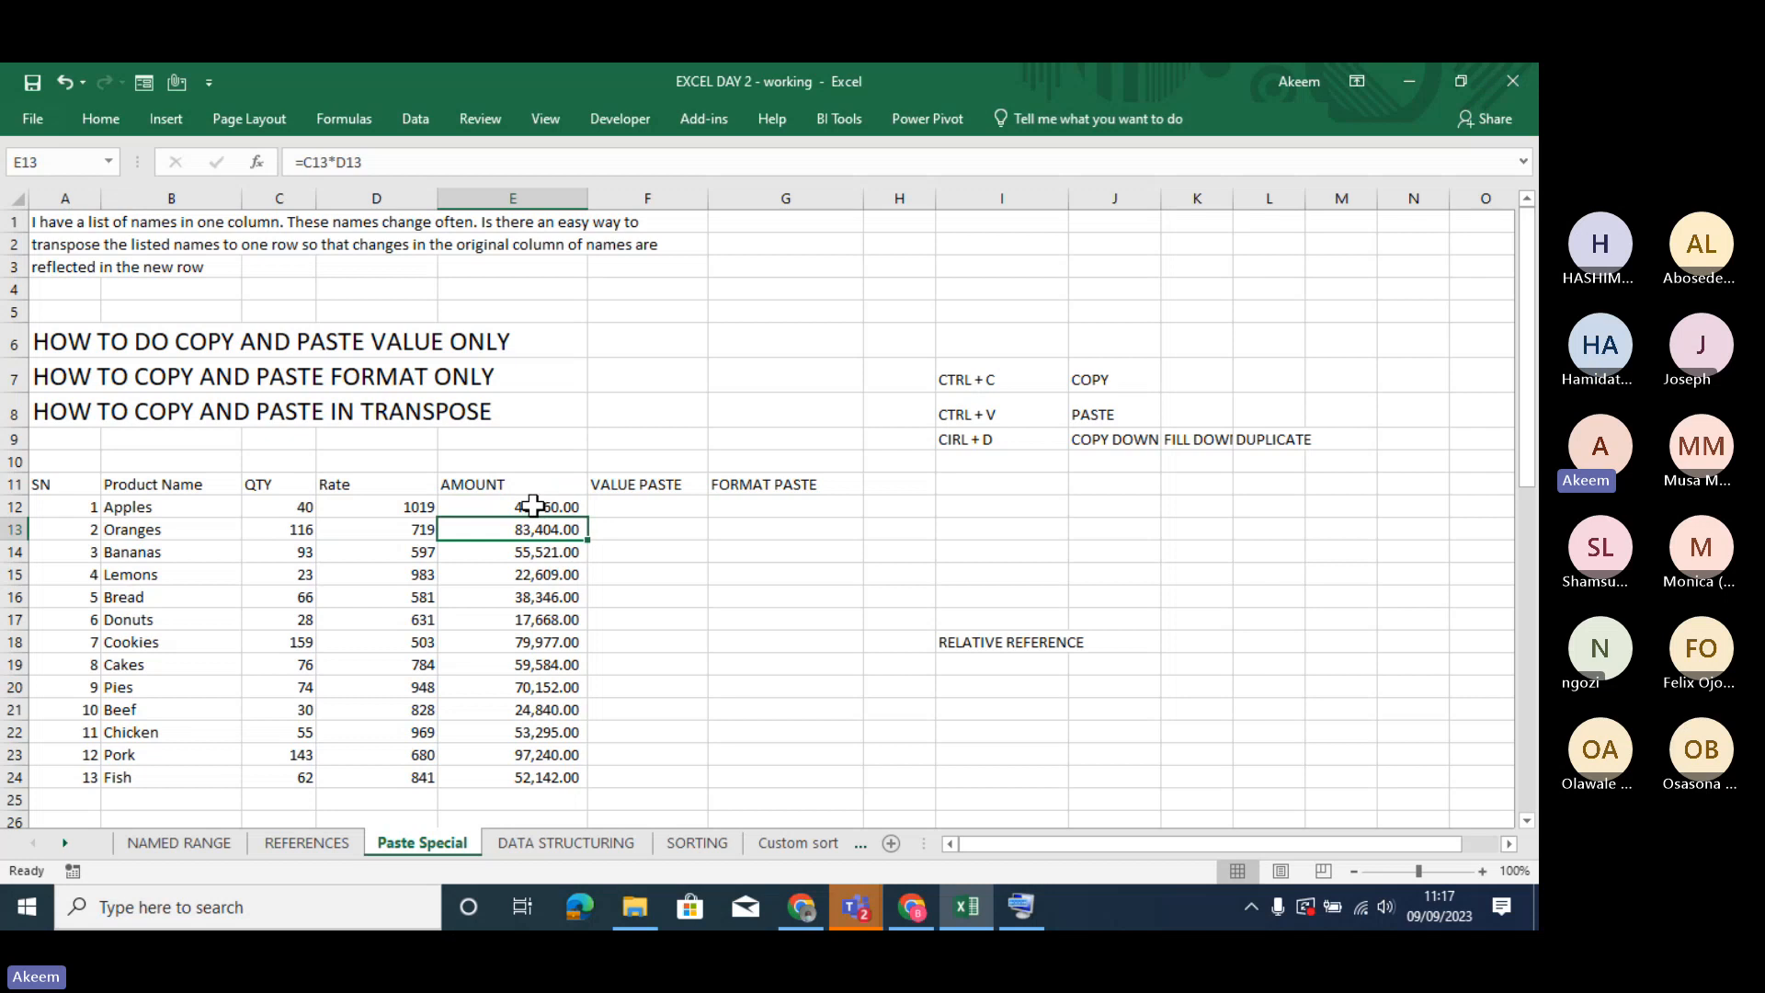
- Copy the AMOUNT range E12:E24, paste it normally at N49 of the NAMED RANGE sheet, and widen column N
left_click_drag(533, 505, 553, 775)
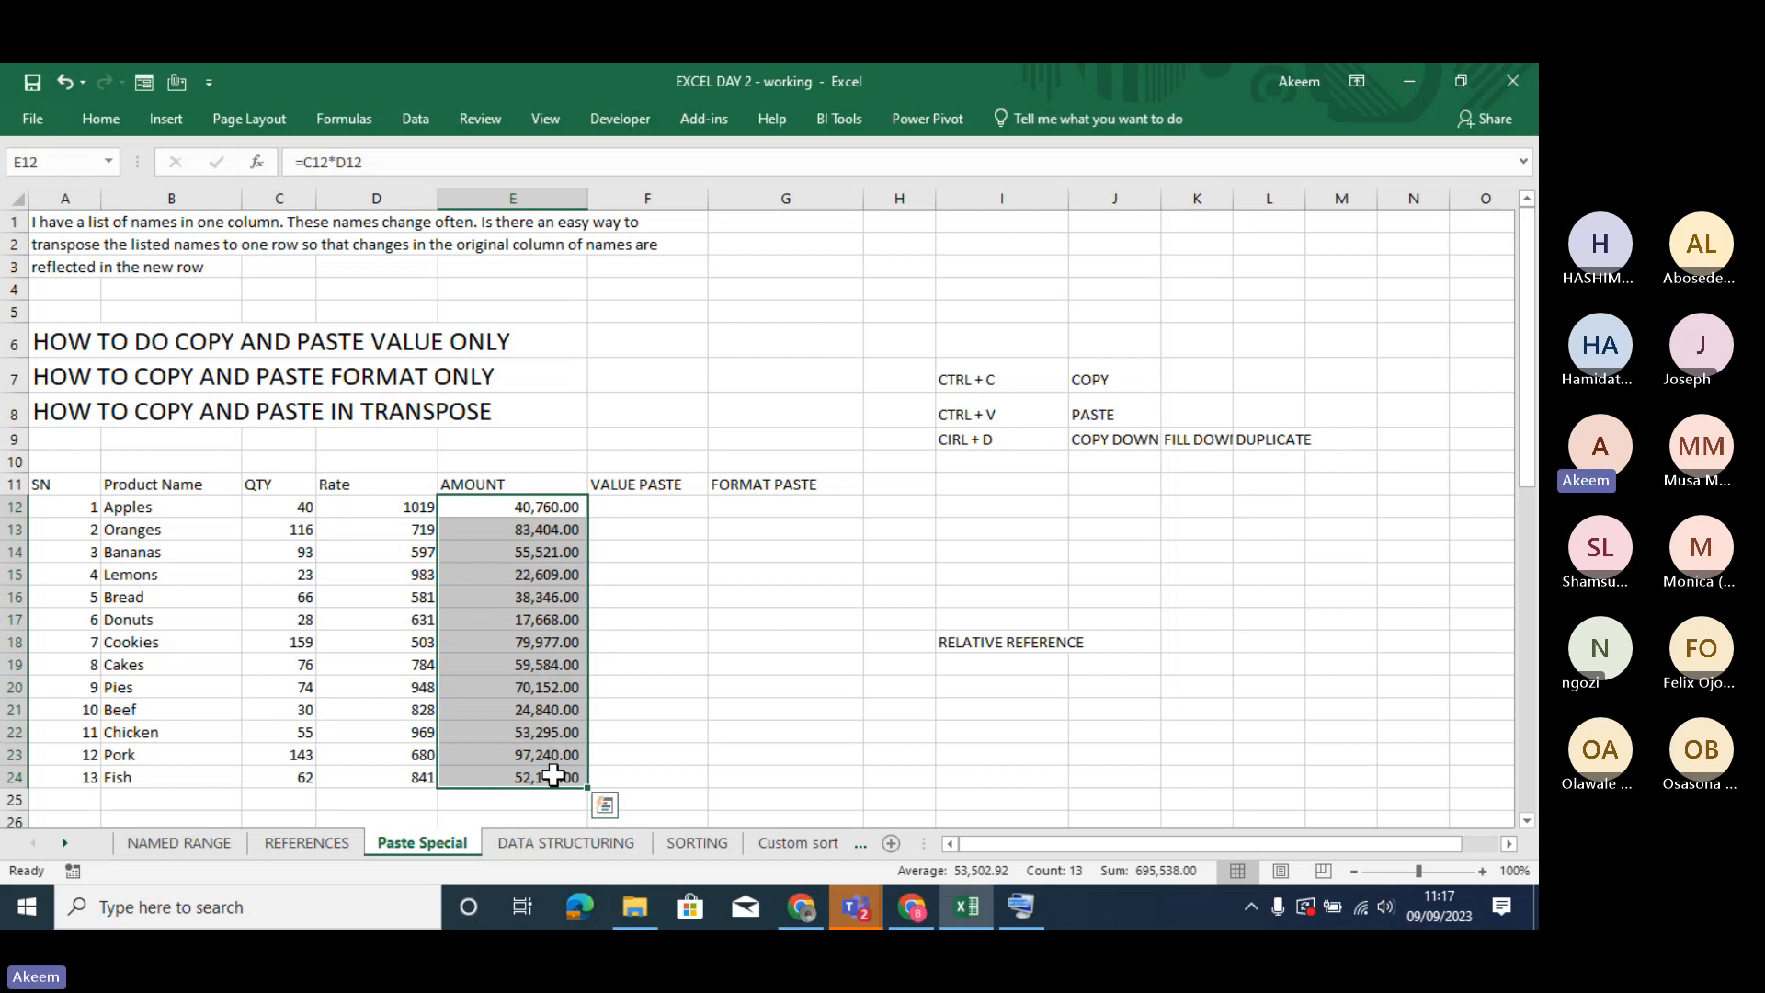
key("ctrl+c")
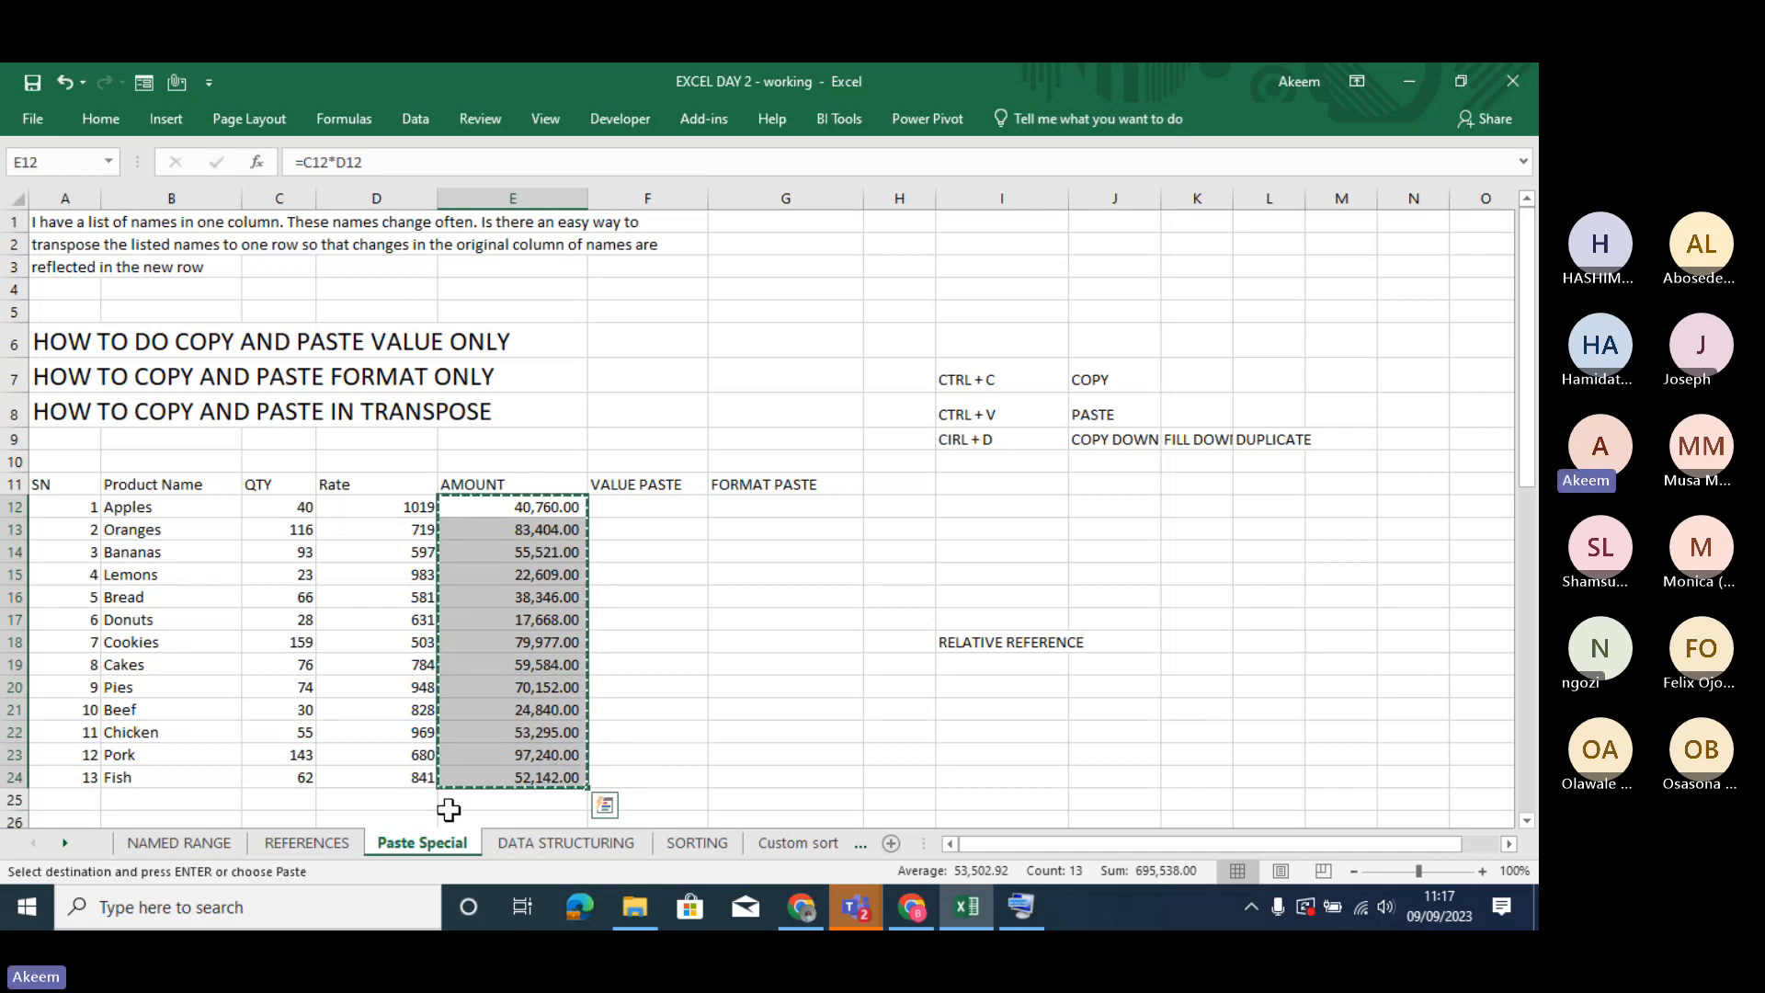
left_click(314, 842)
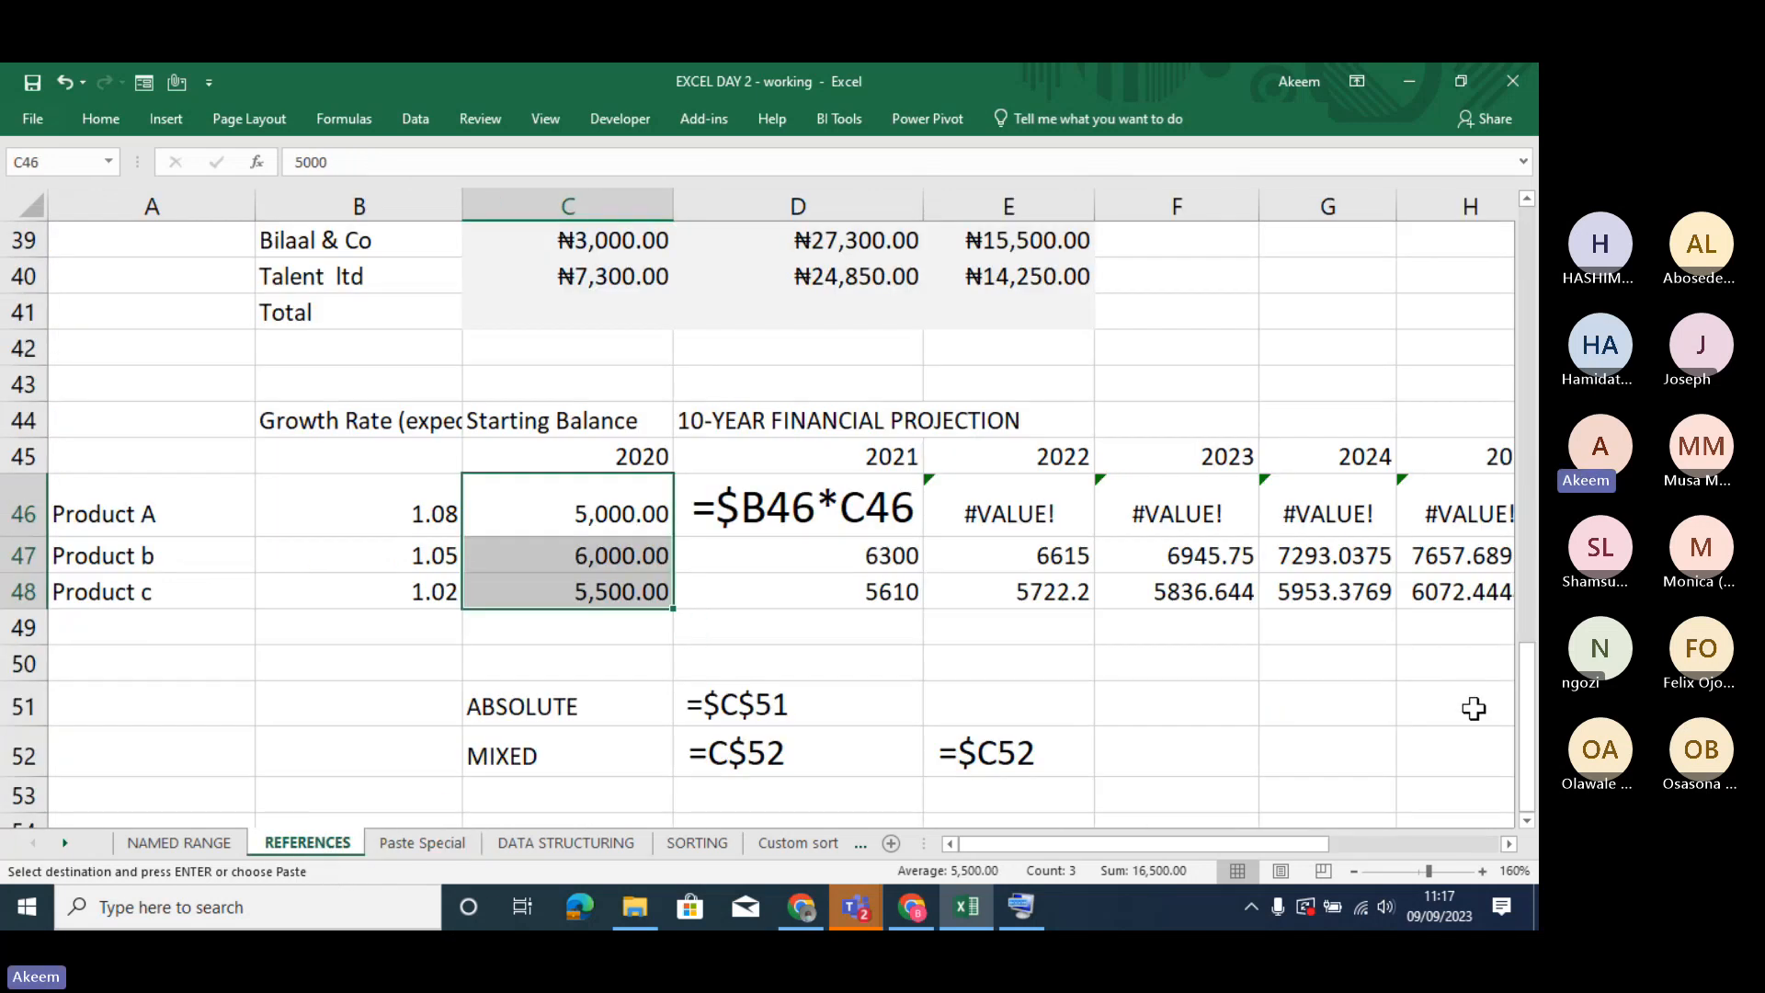
left_click(202, 847)
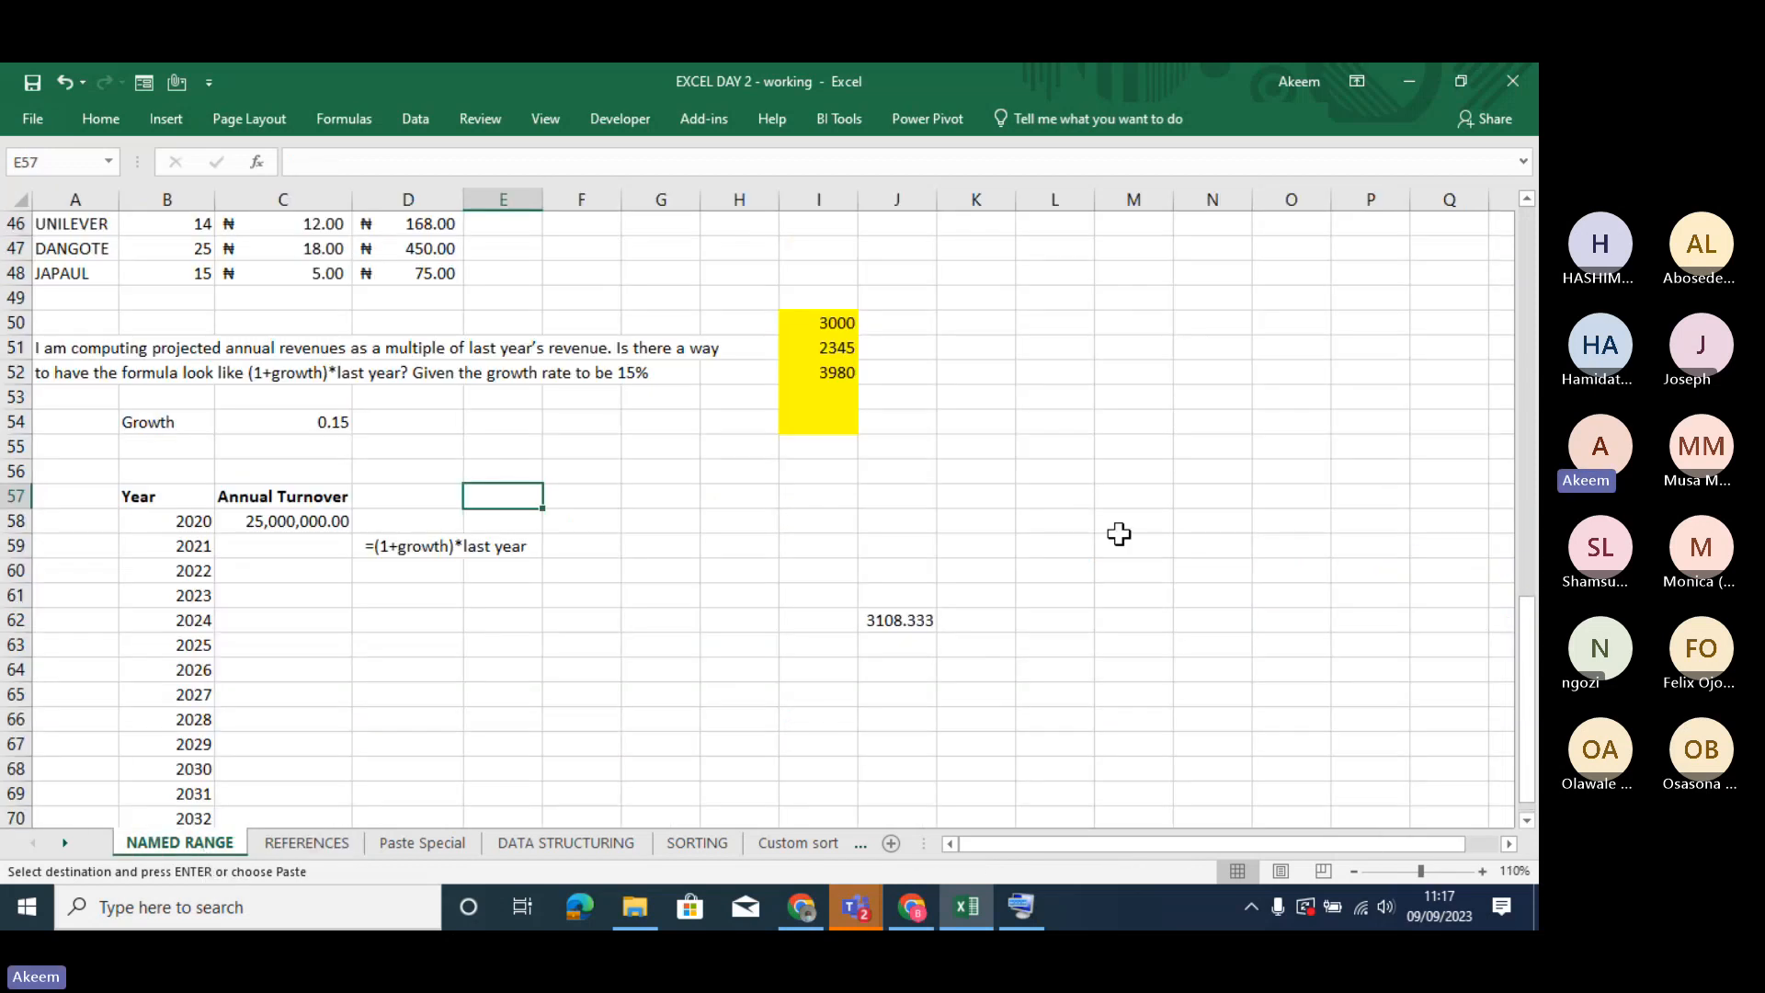
left_click(1218, 295)
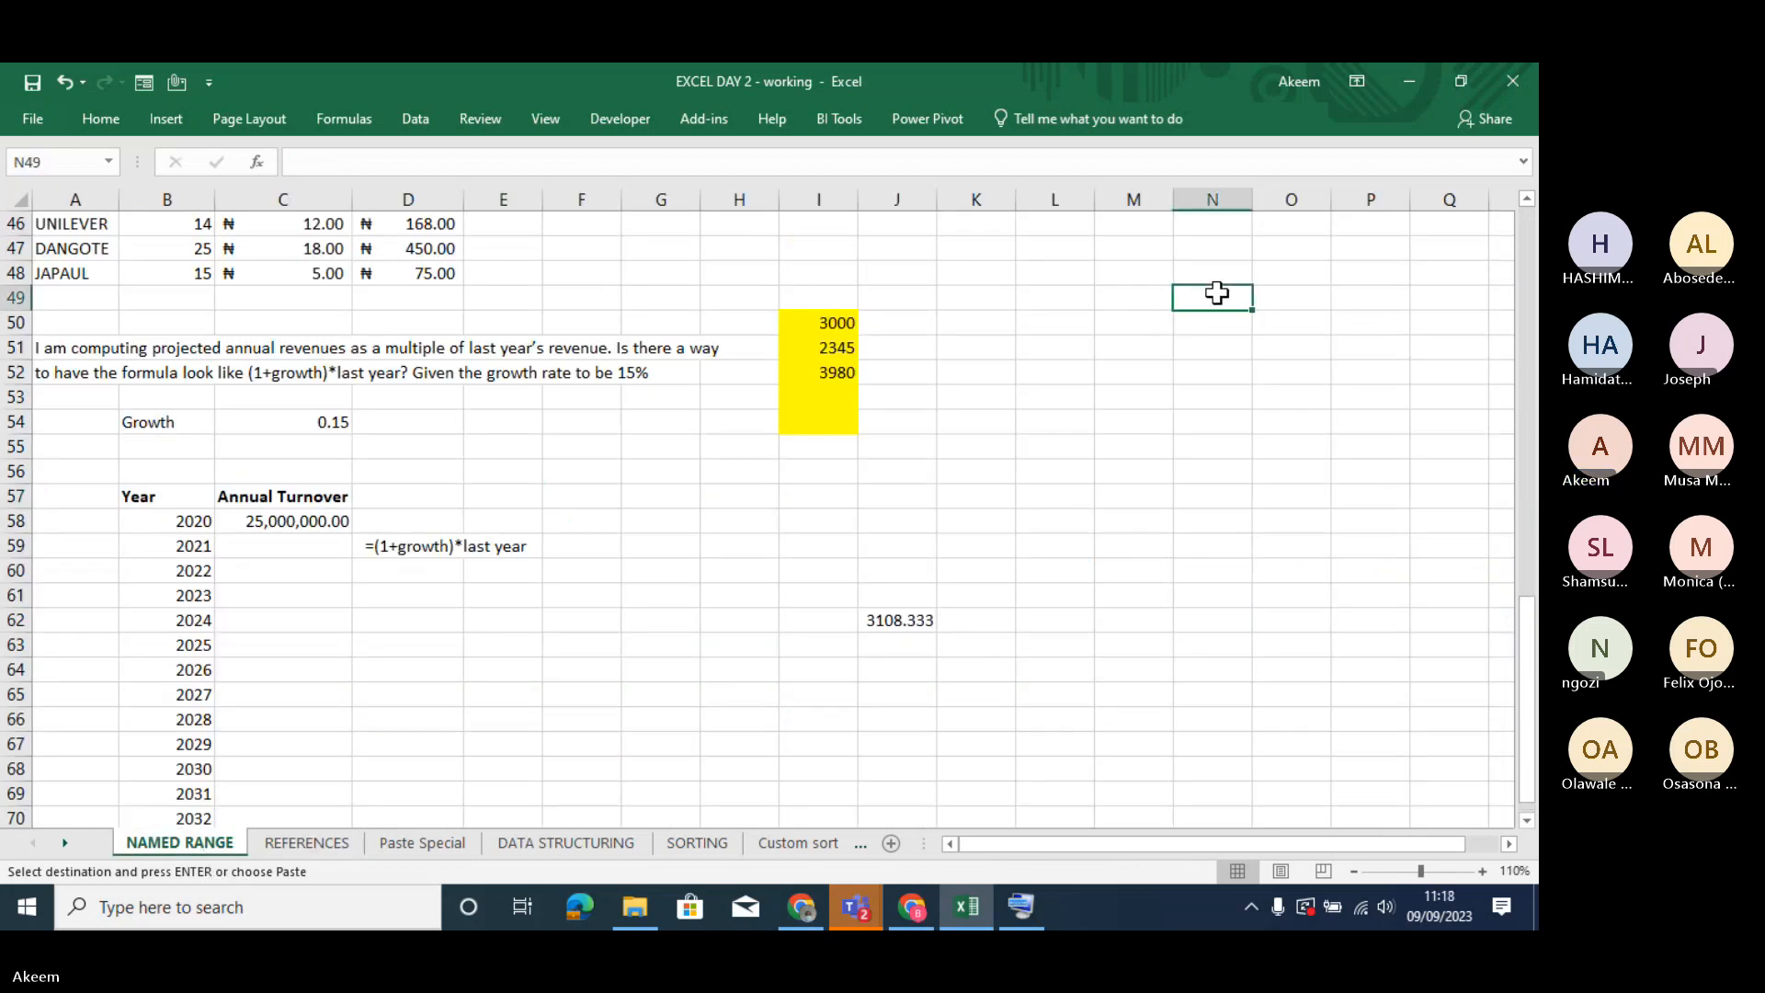
key("ctrl+v")
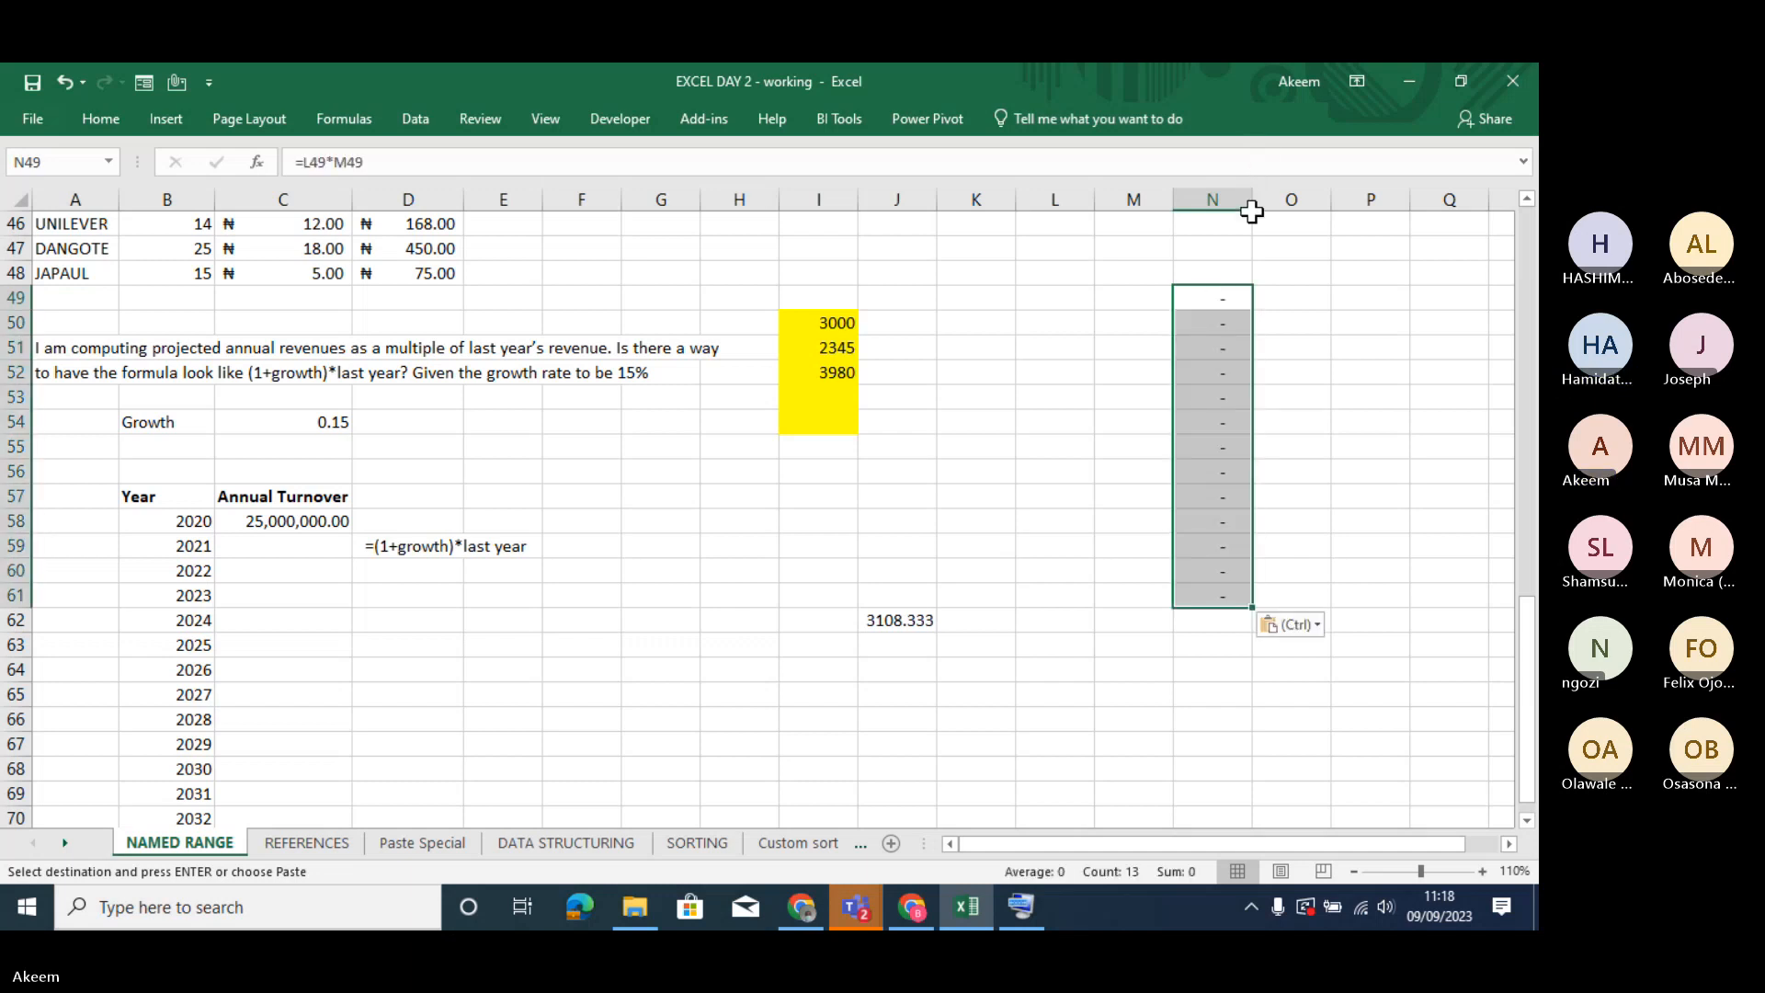
left_click_drag(1250, 199, 1300, 200)
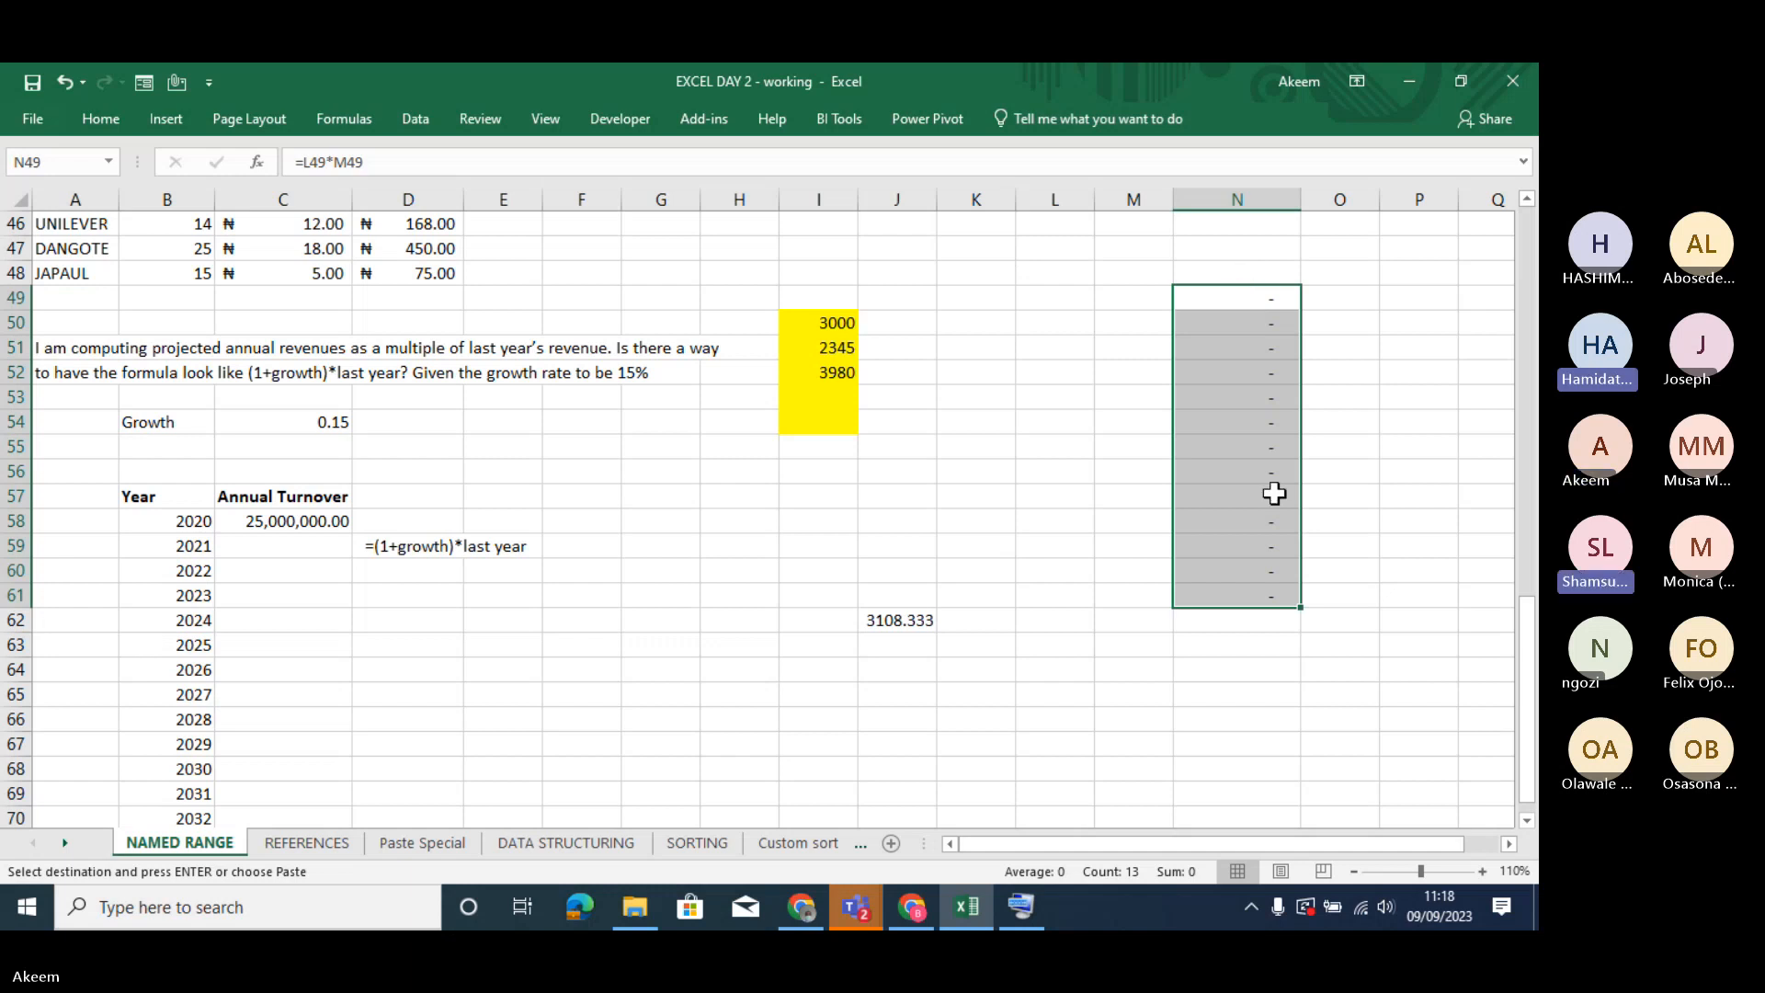
- Compare the source amounts on Paste Special with the pasted cells N49:N51 on NAMED RANGE by inspecting their formulas
left_click(416, 848)
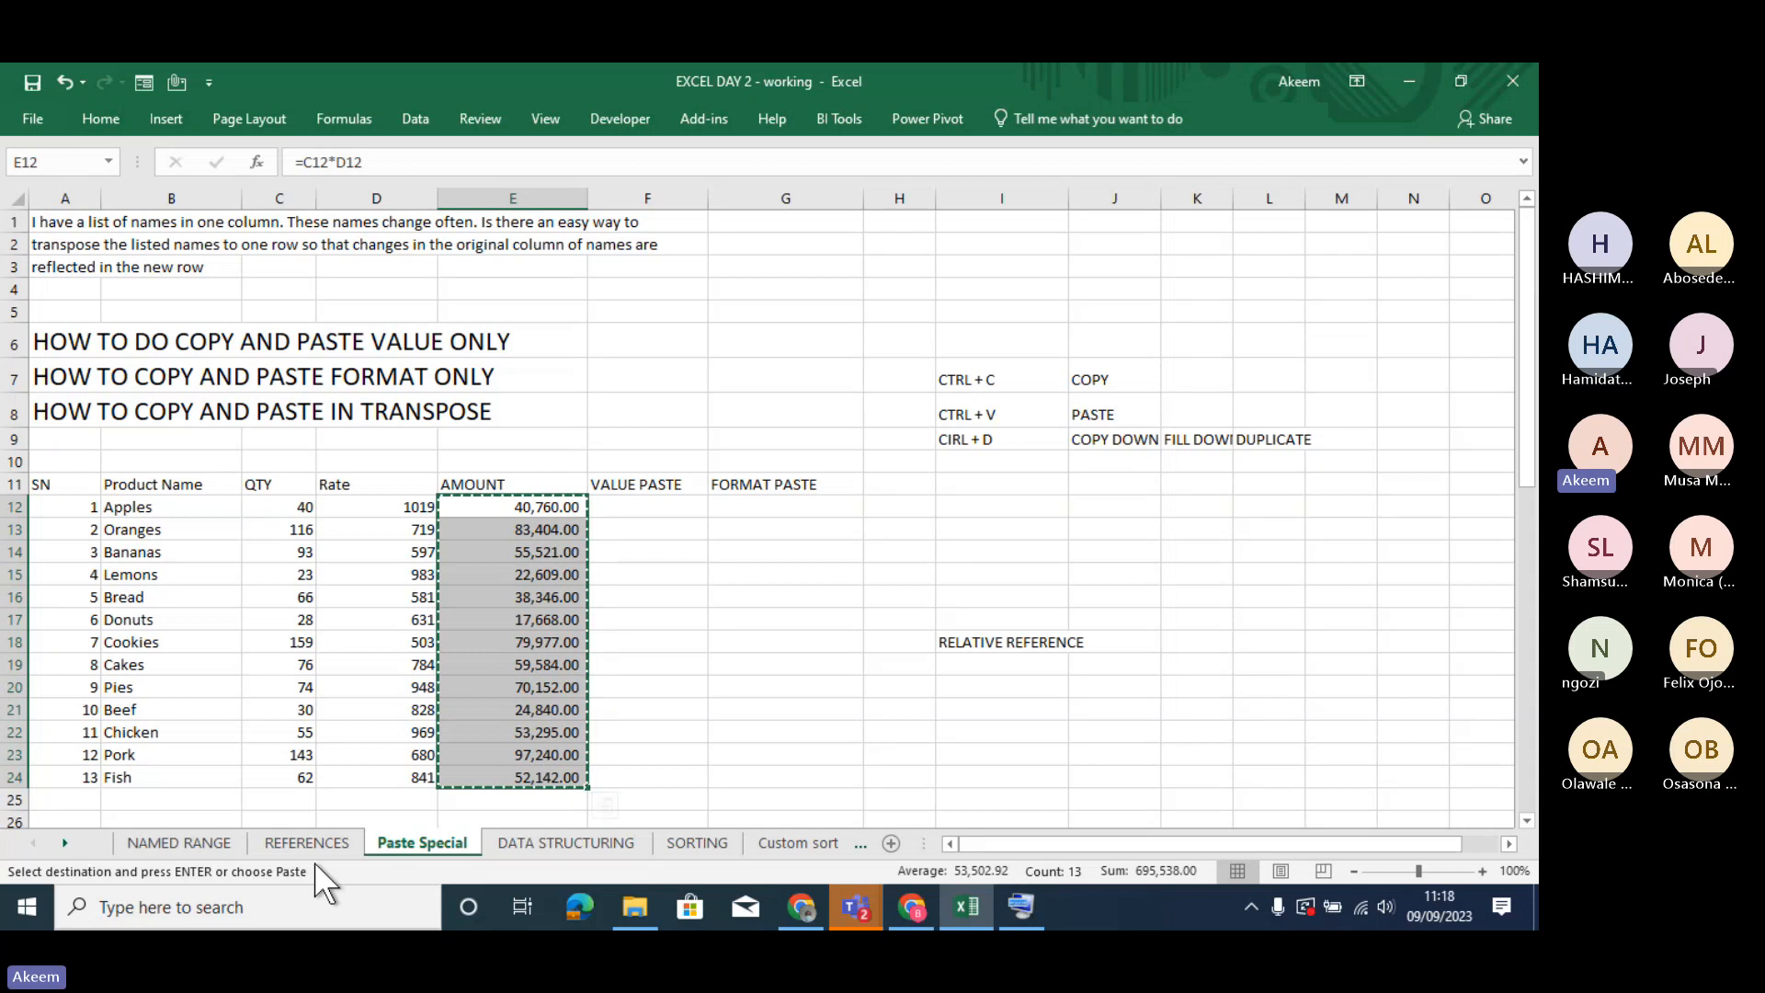
left_click(166, 844)
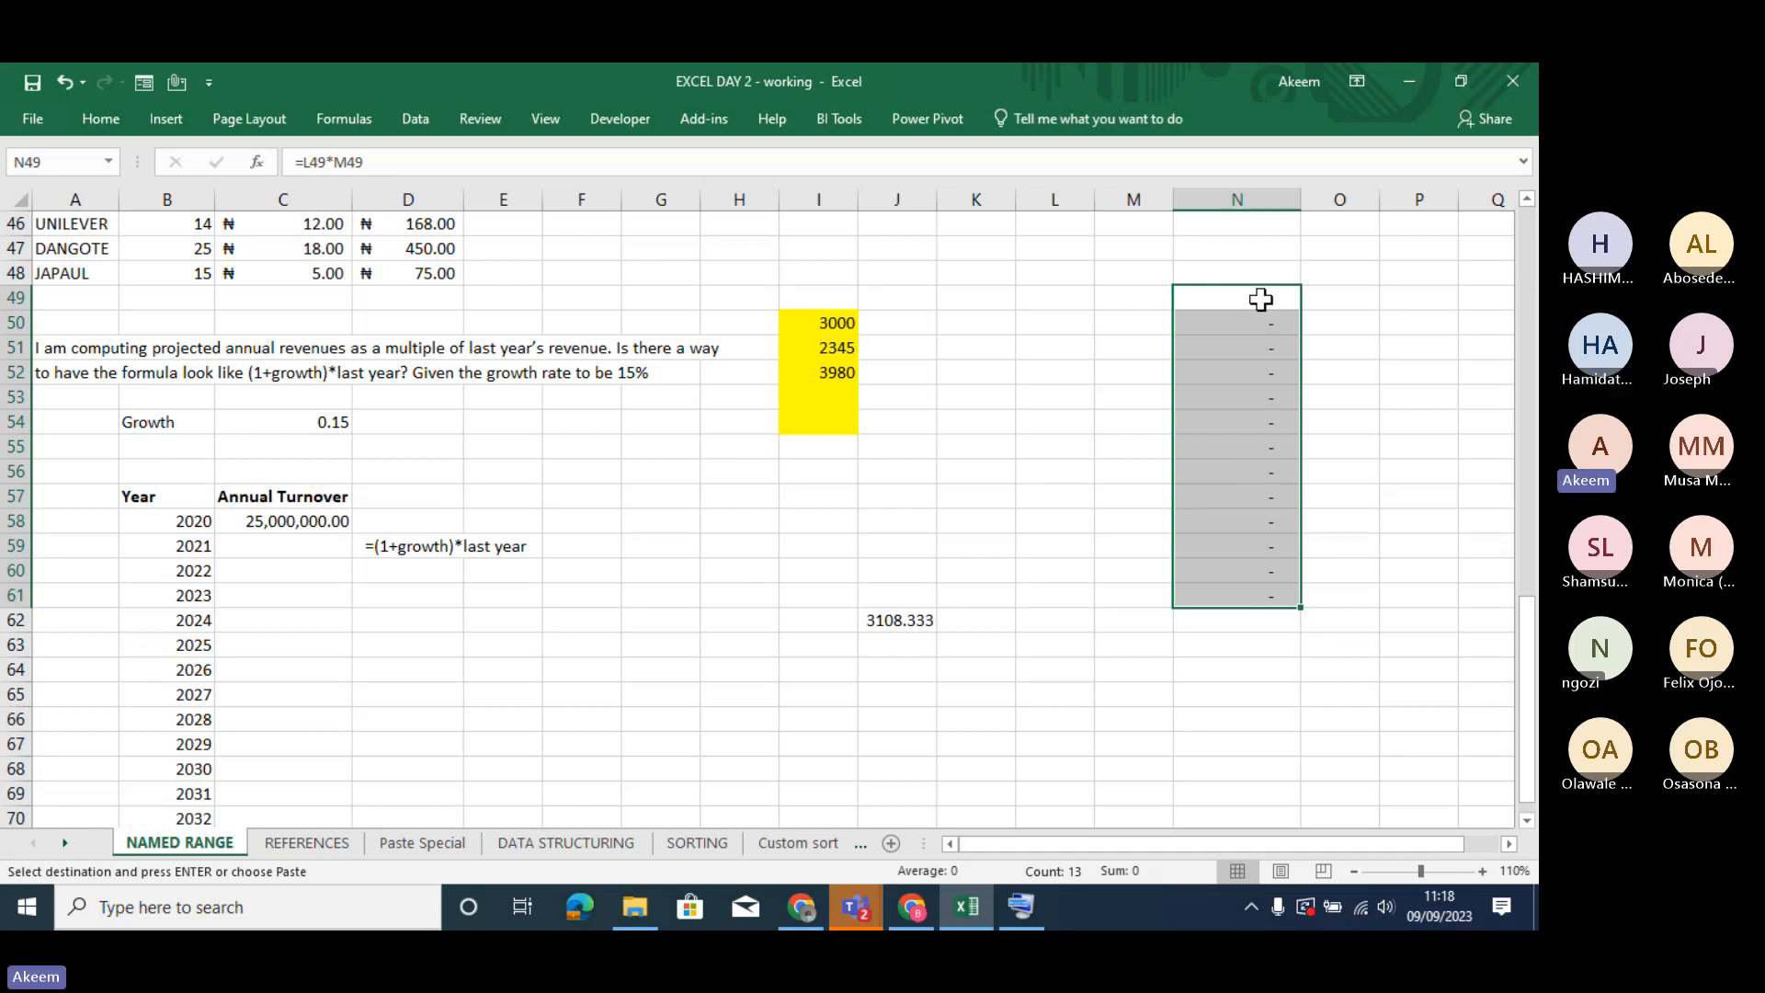
double_click(1260, 298)
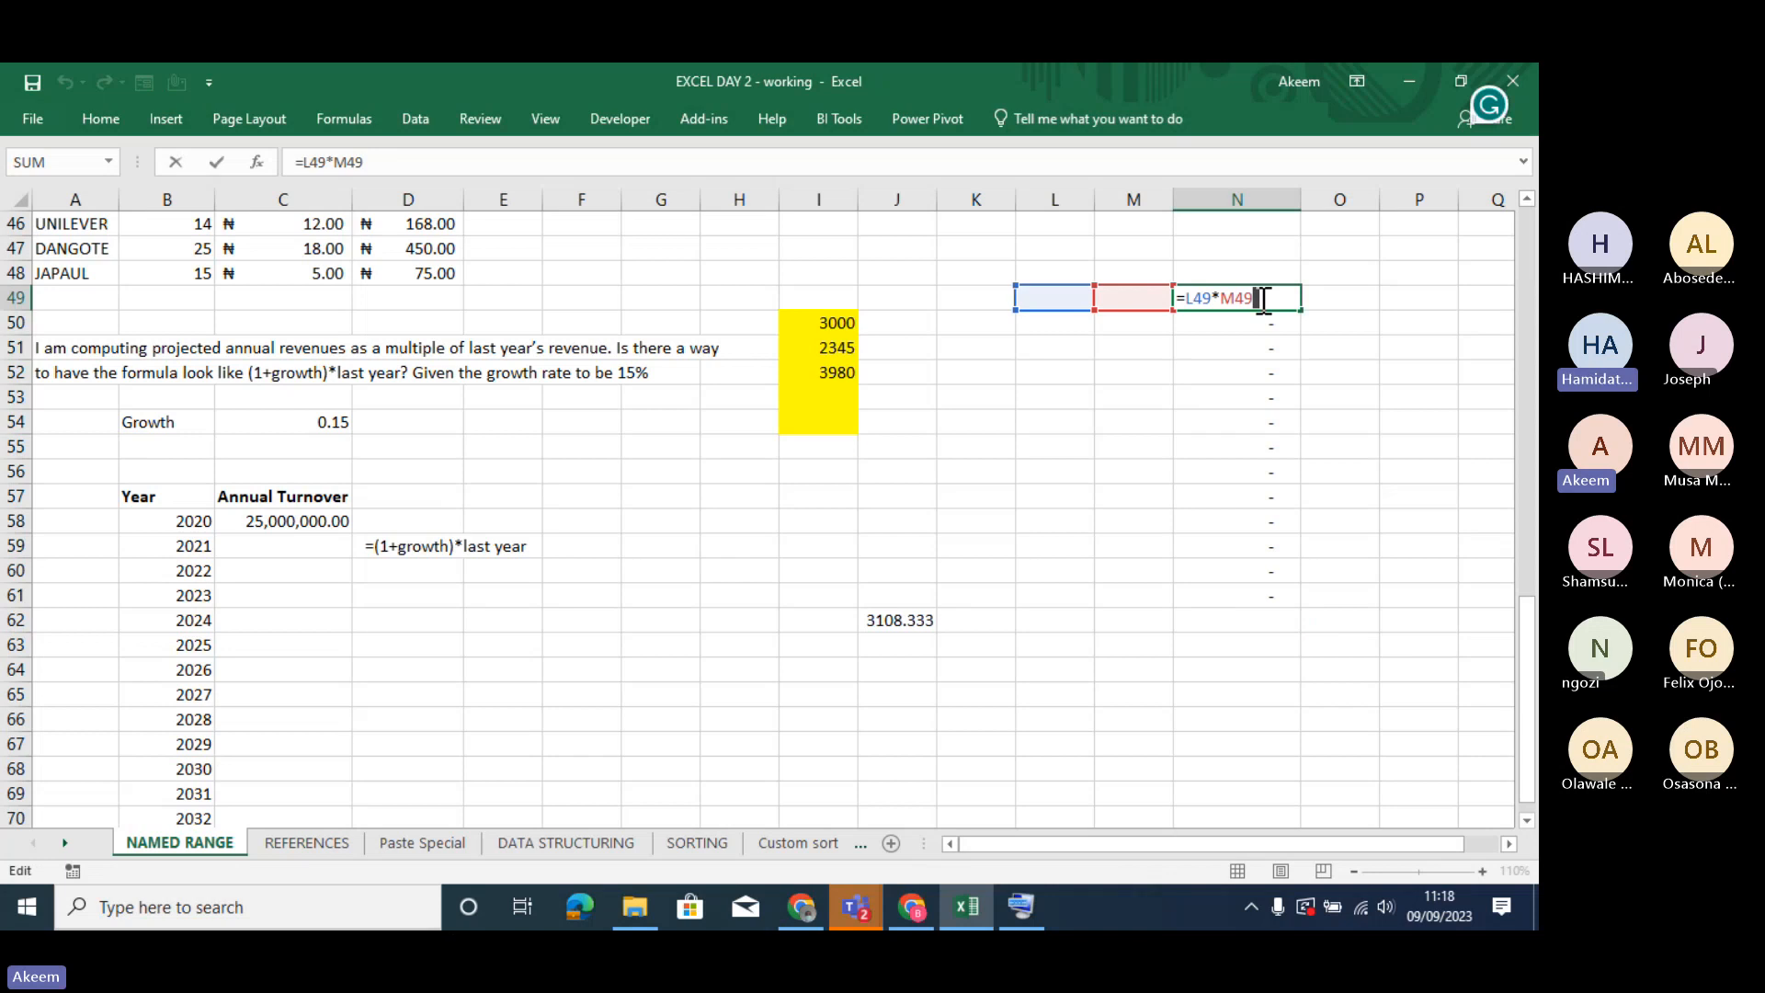
key("Return")
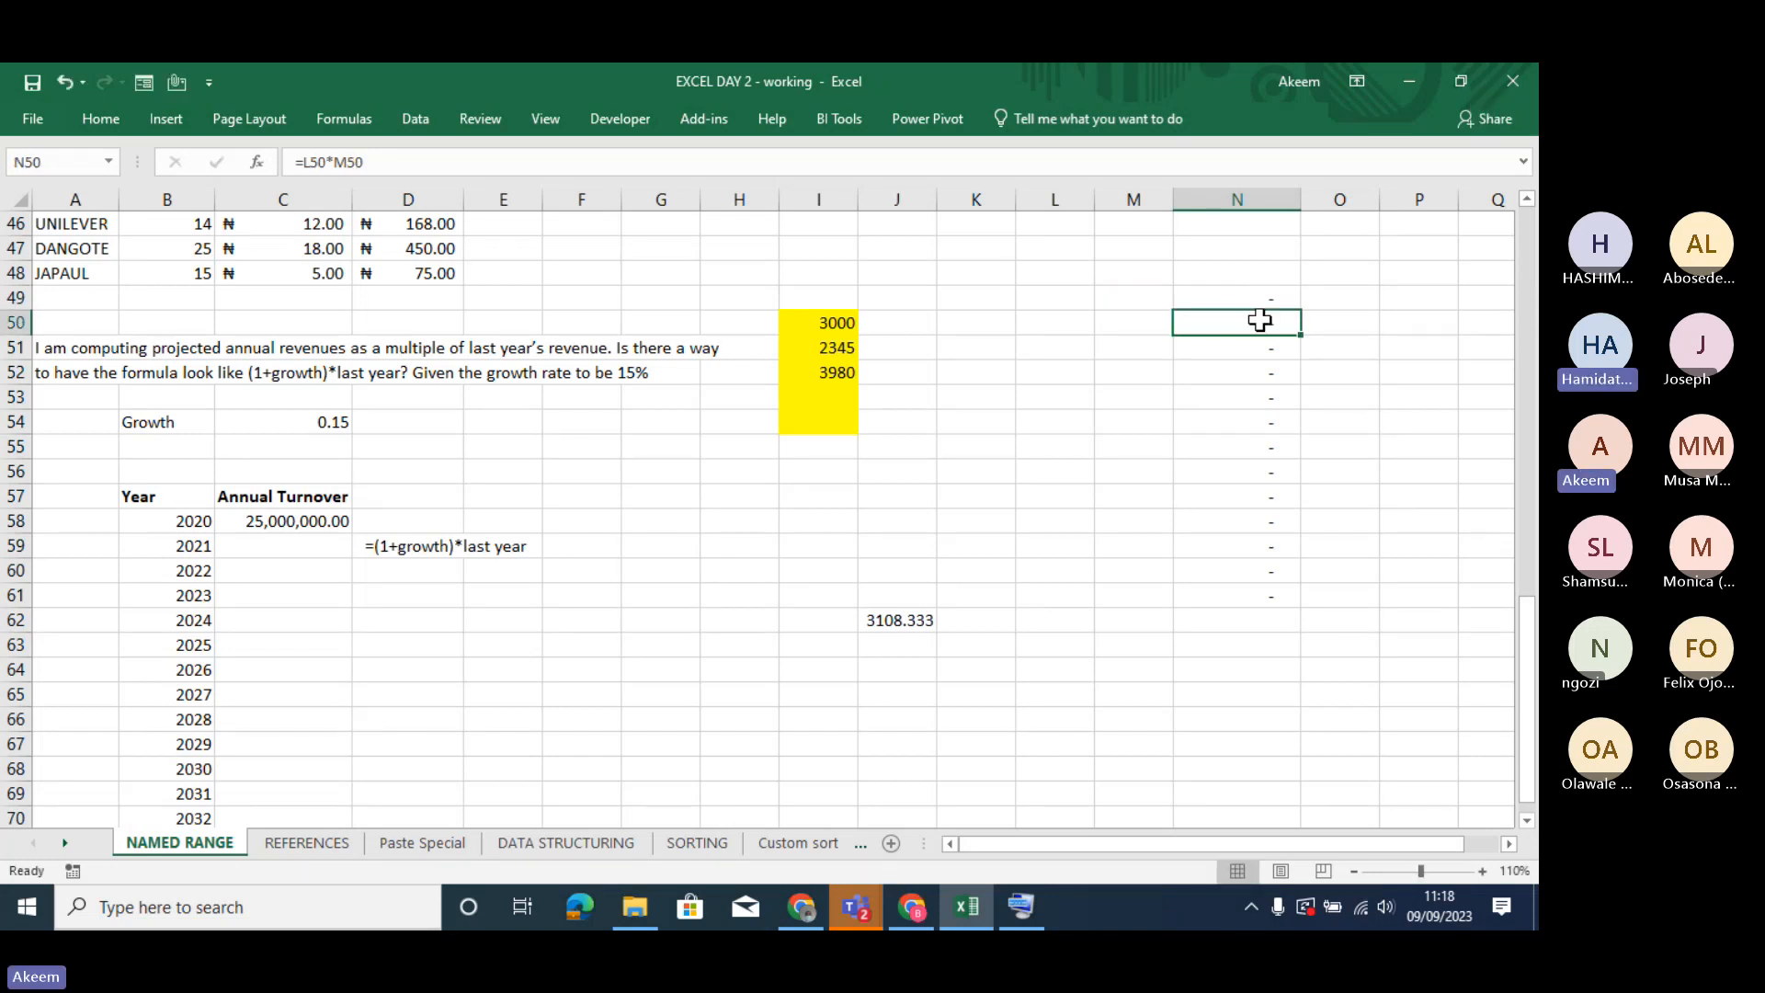
double_click(1261, 322)
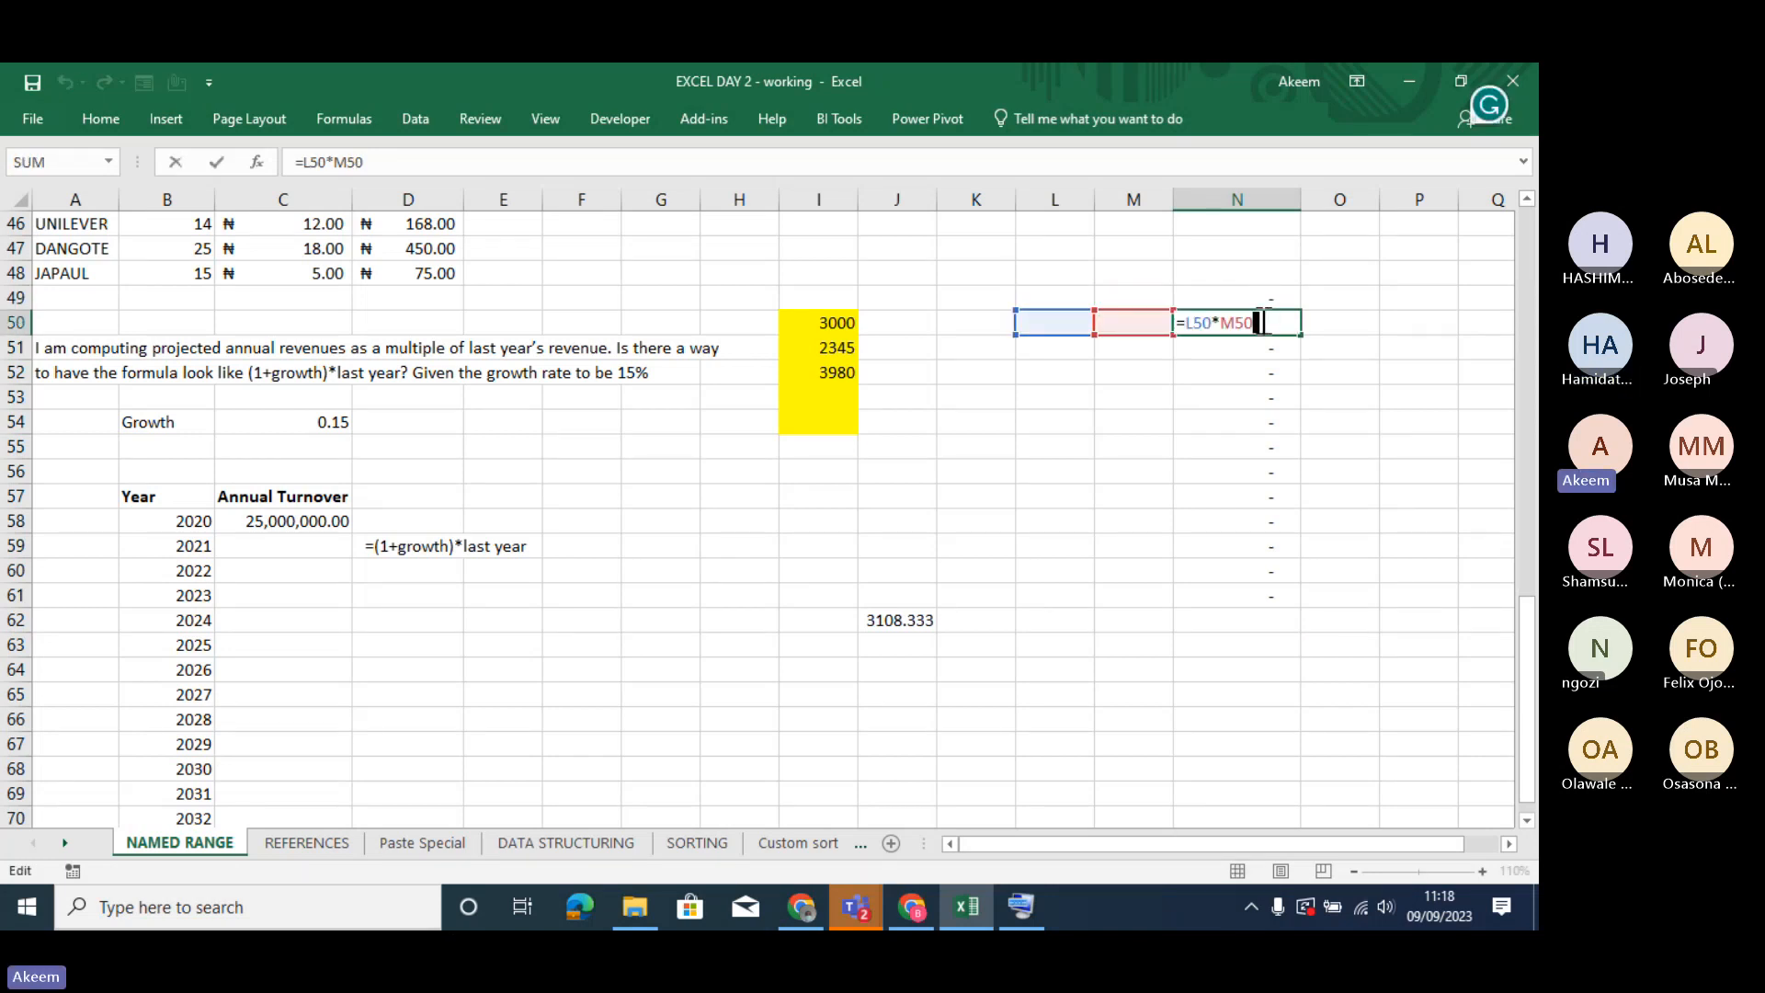
key("Return")
double_click(1260, 348)
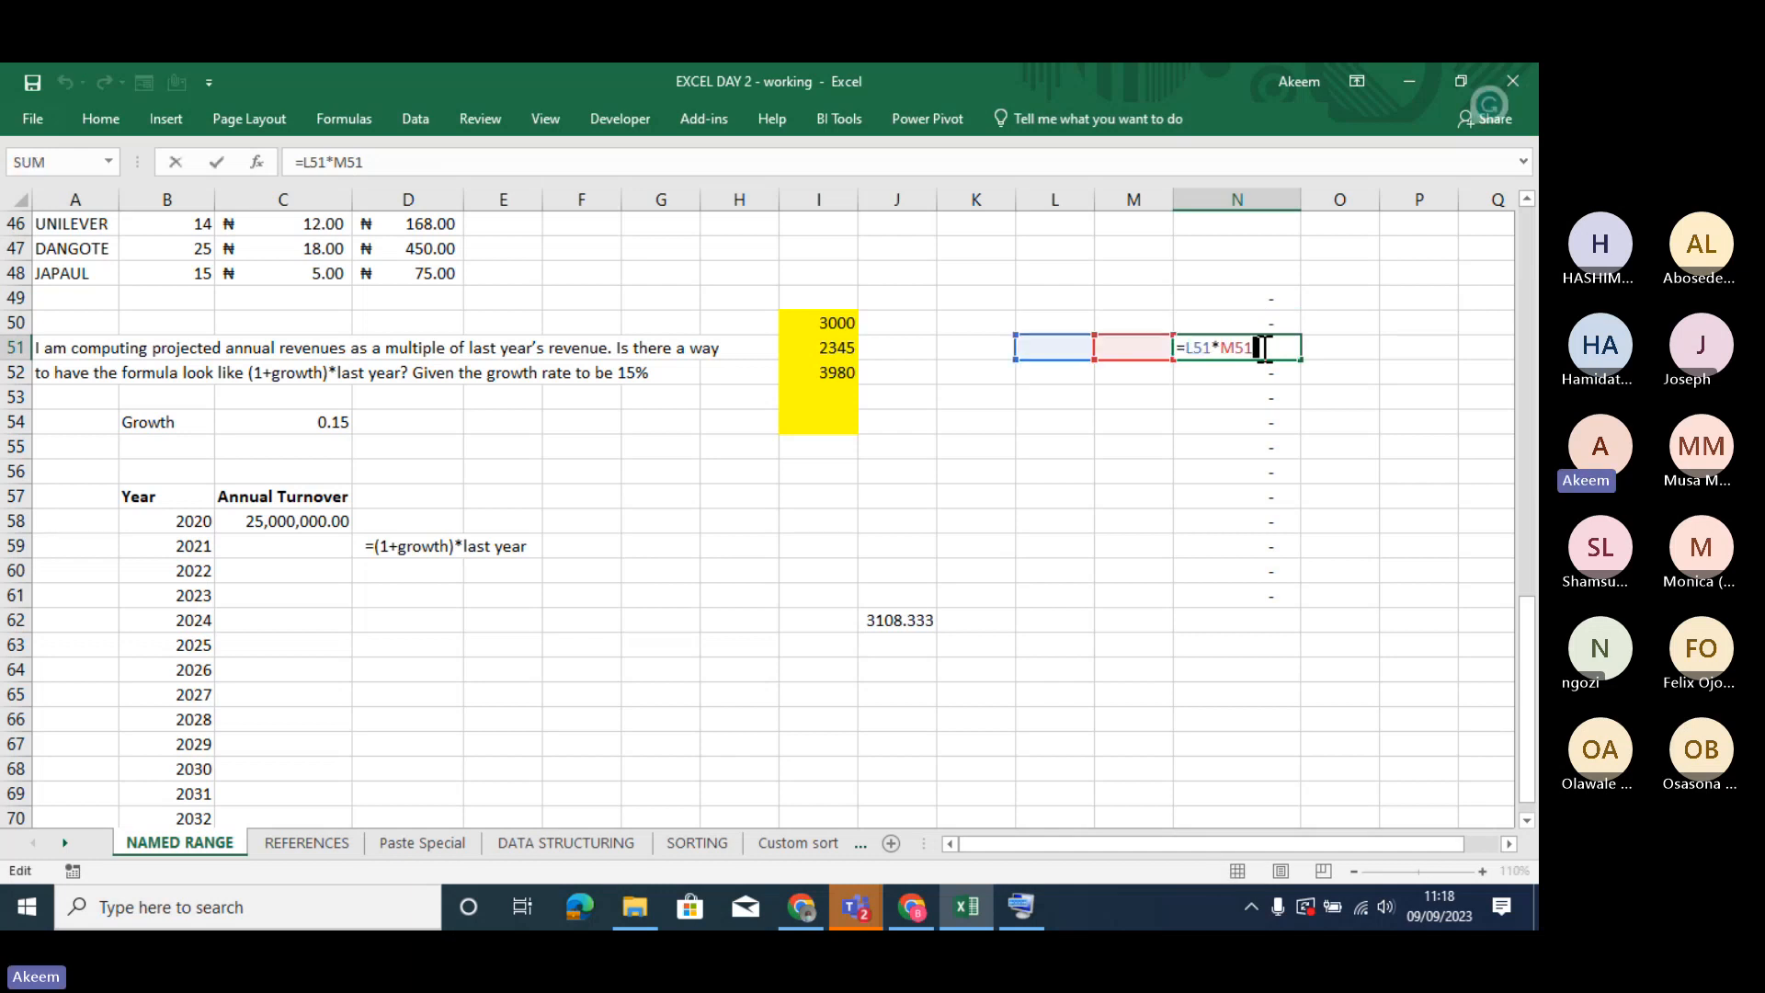
key("Return")
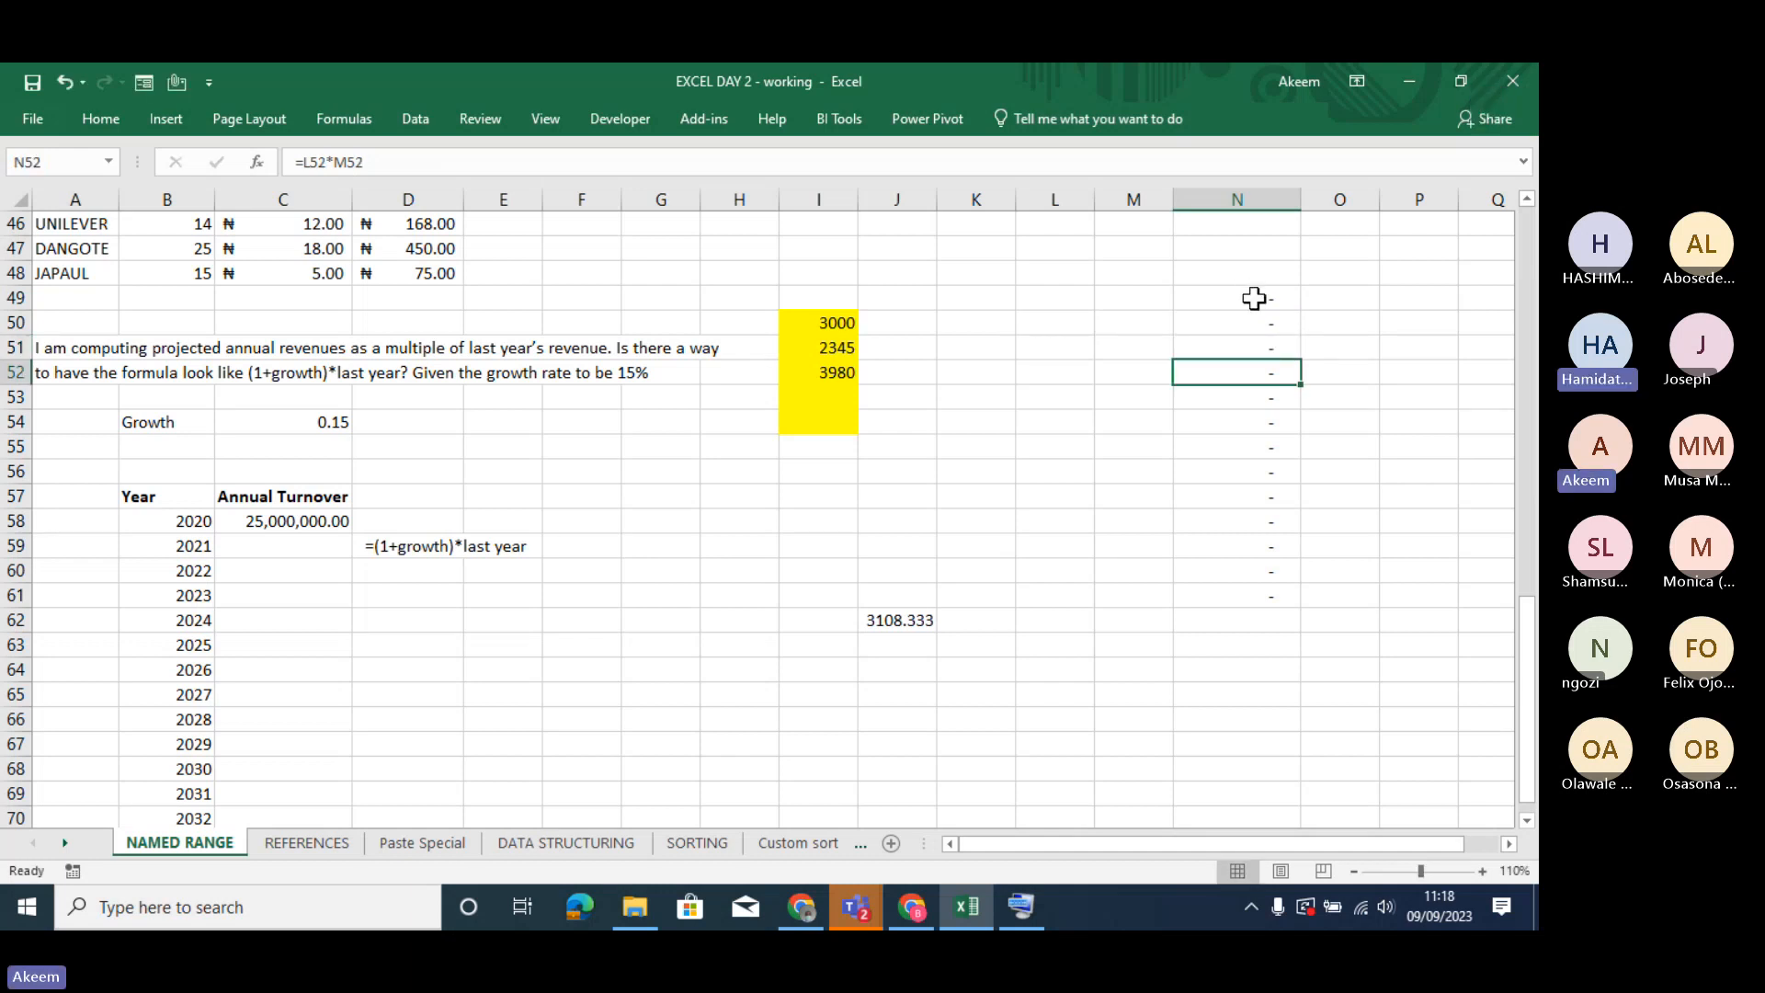
- Replace the pasted formulas in N49:N61 of NAMED RANGE with the Paste Special amounts E12:E24, pasted as values only
left_click_drag(1251, 296, 1280, 597)
key("Delete")
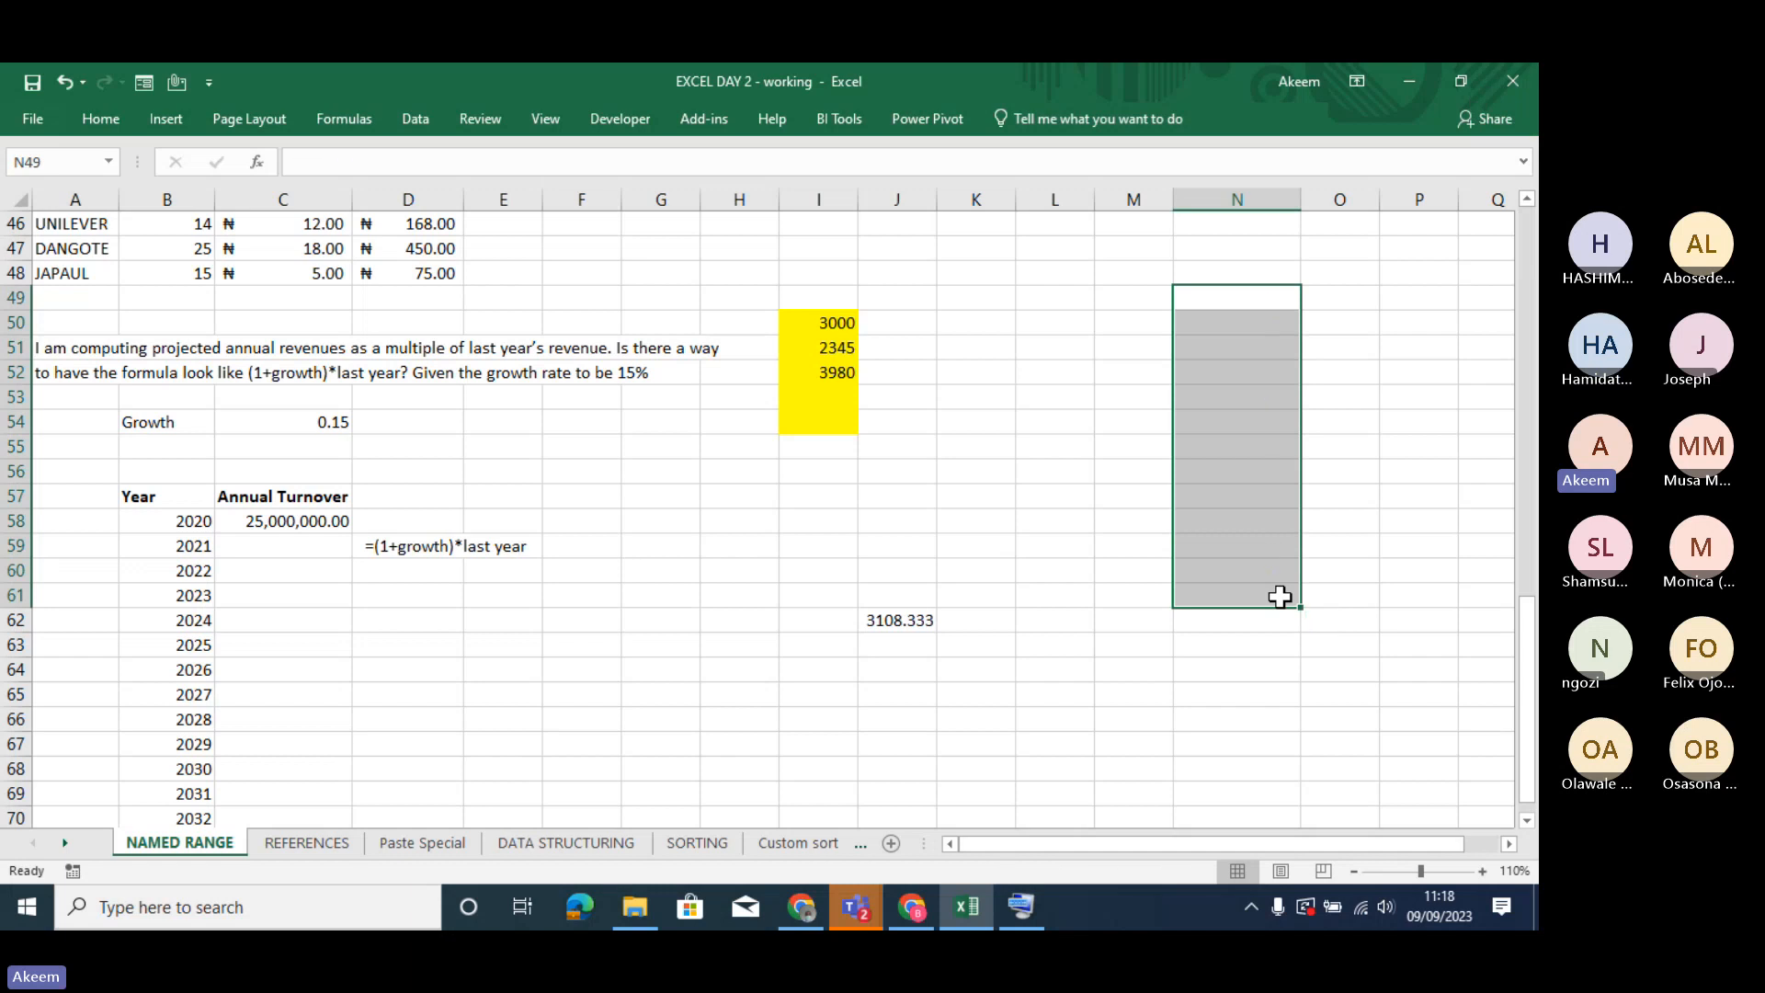
left_click(410, 846)
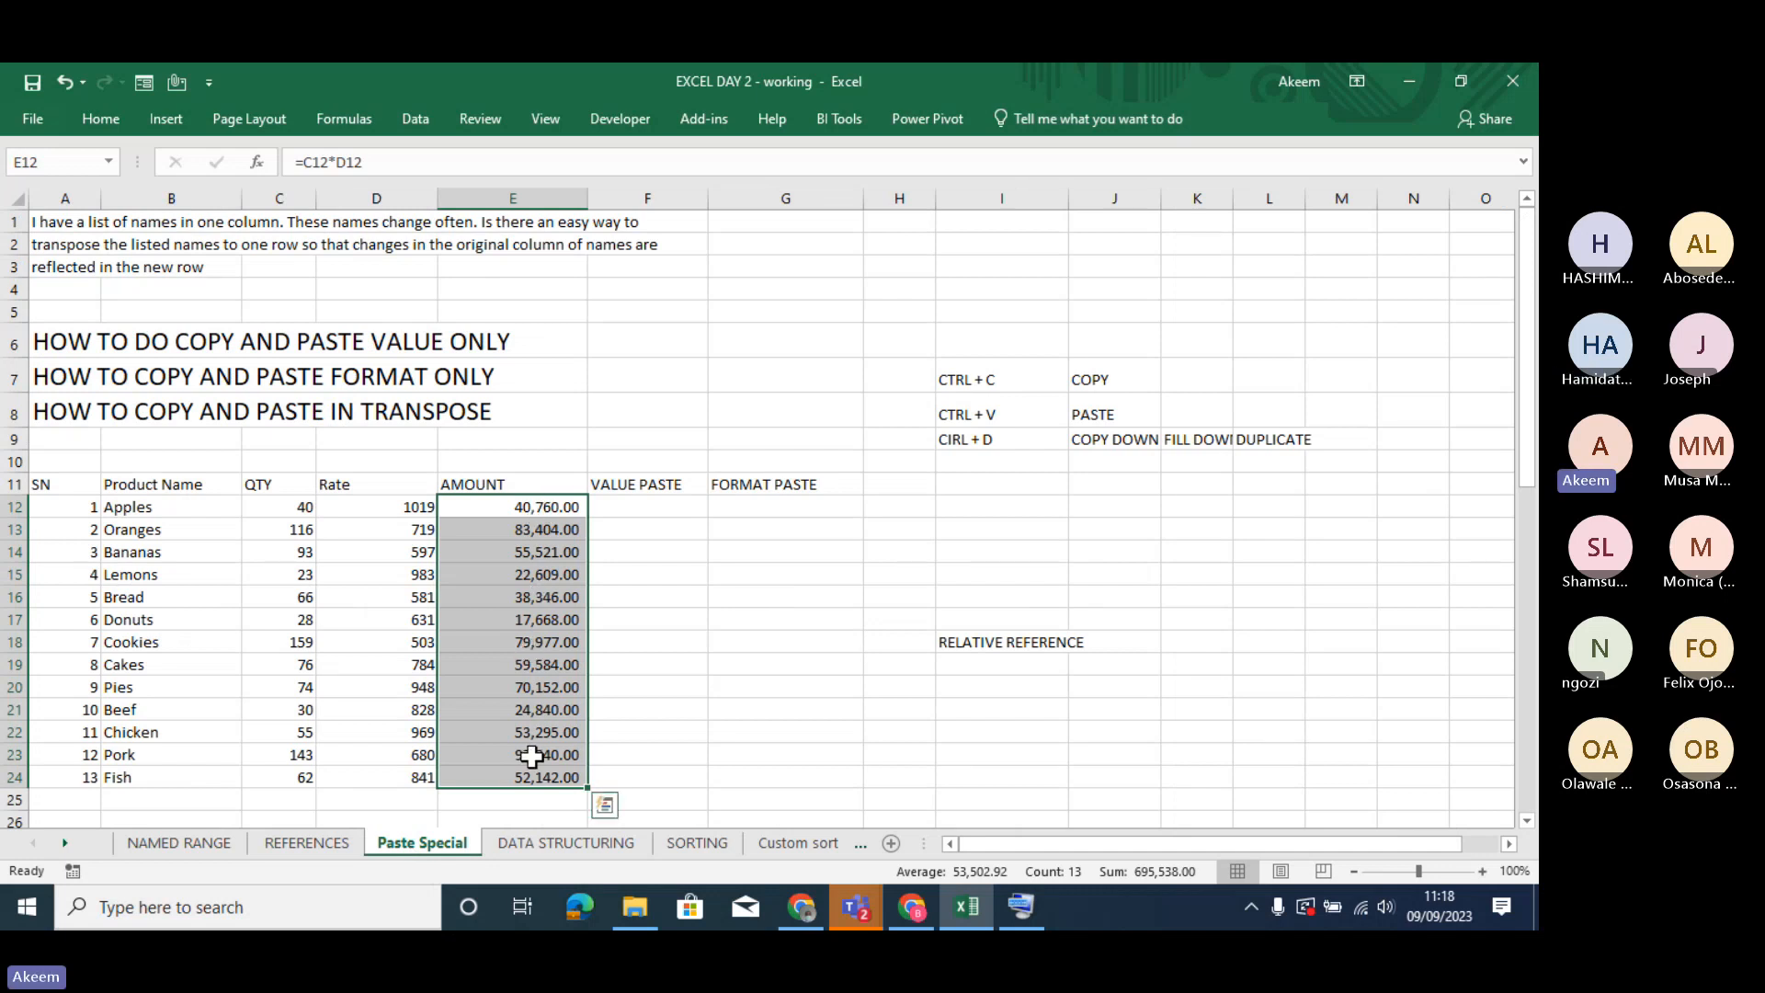
right_click(534, 513)
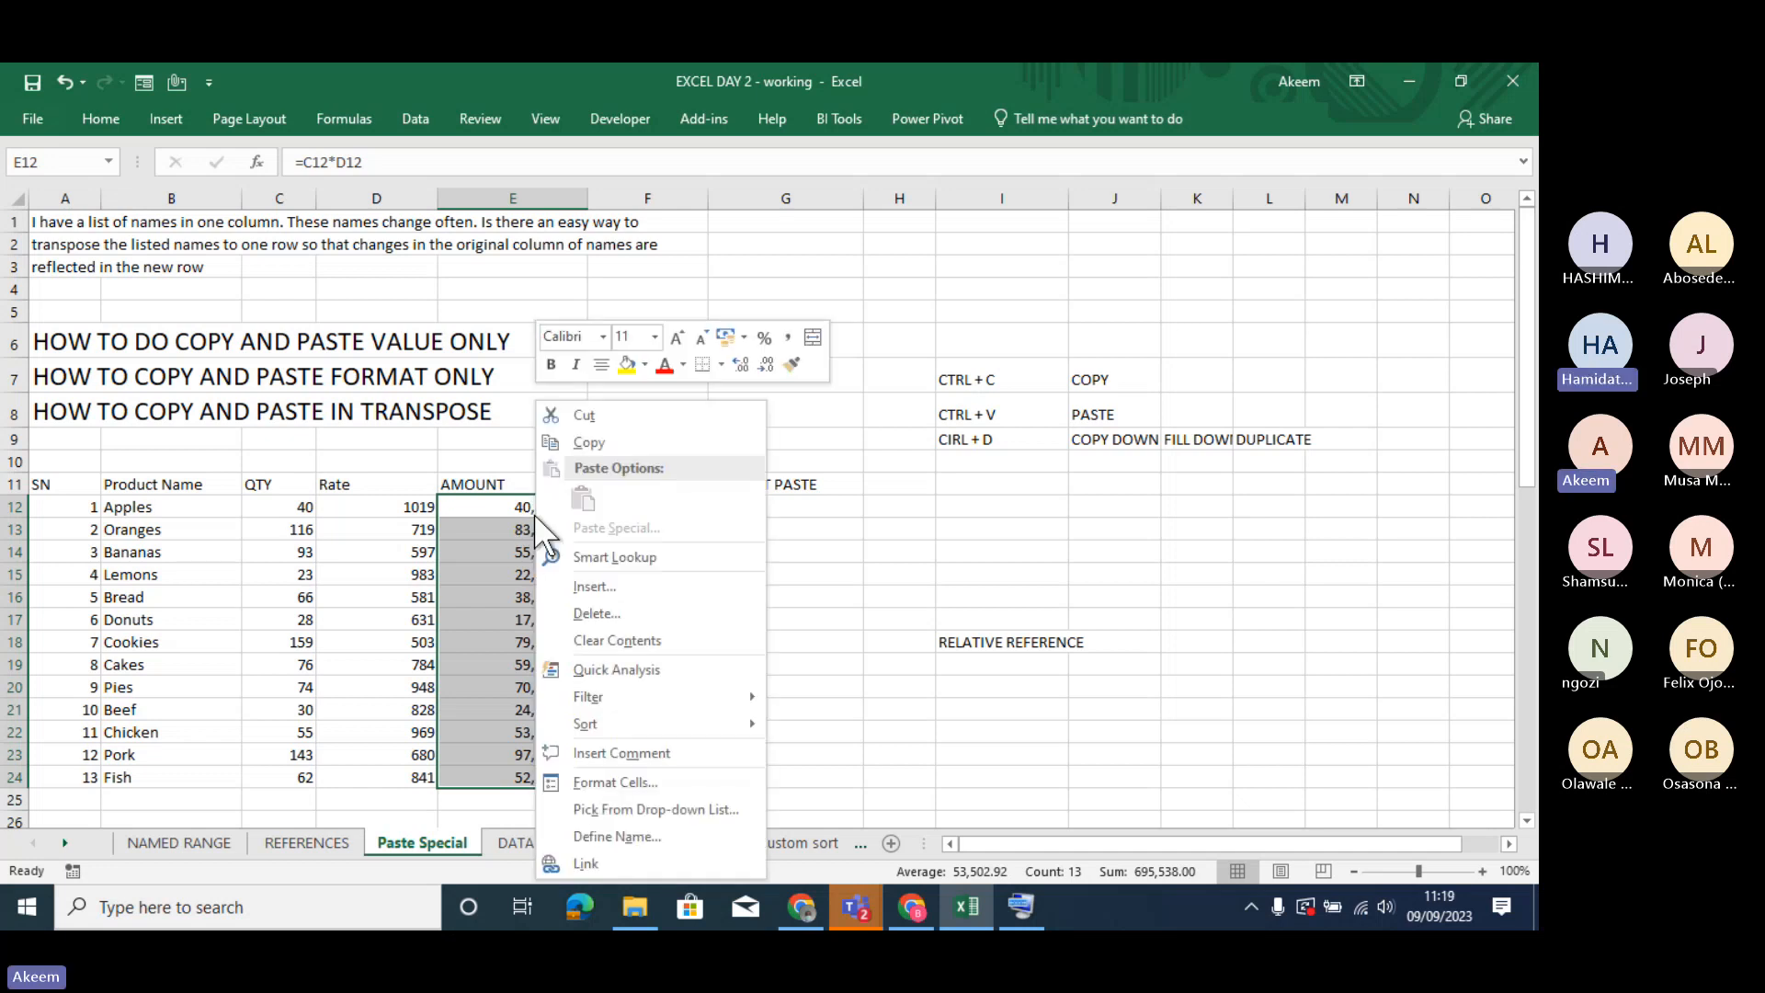
left_click(599, 448)
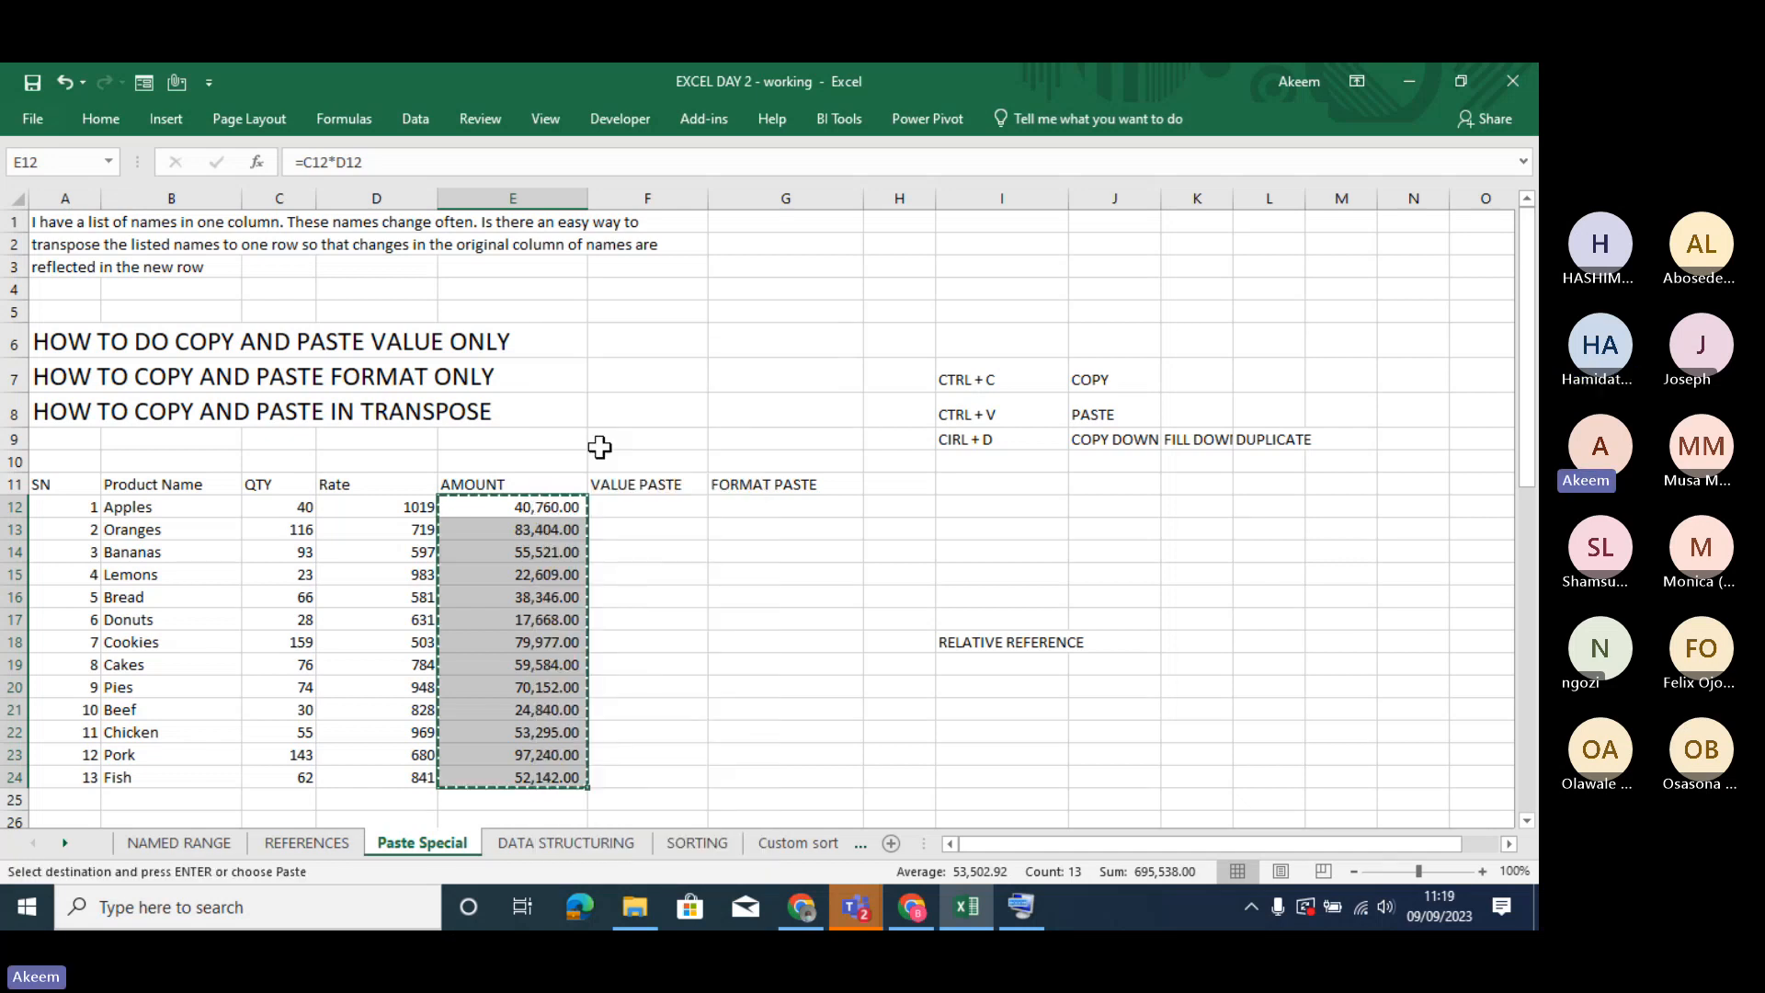
left_click(291, 848)
left_click(207, 842)
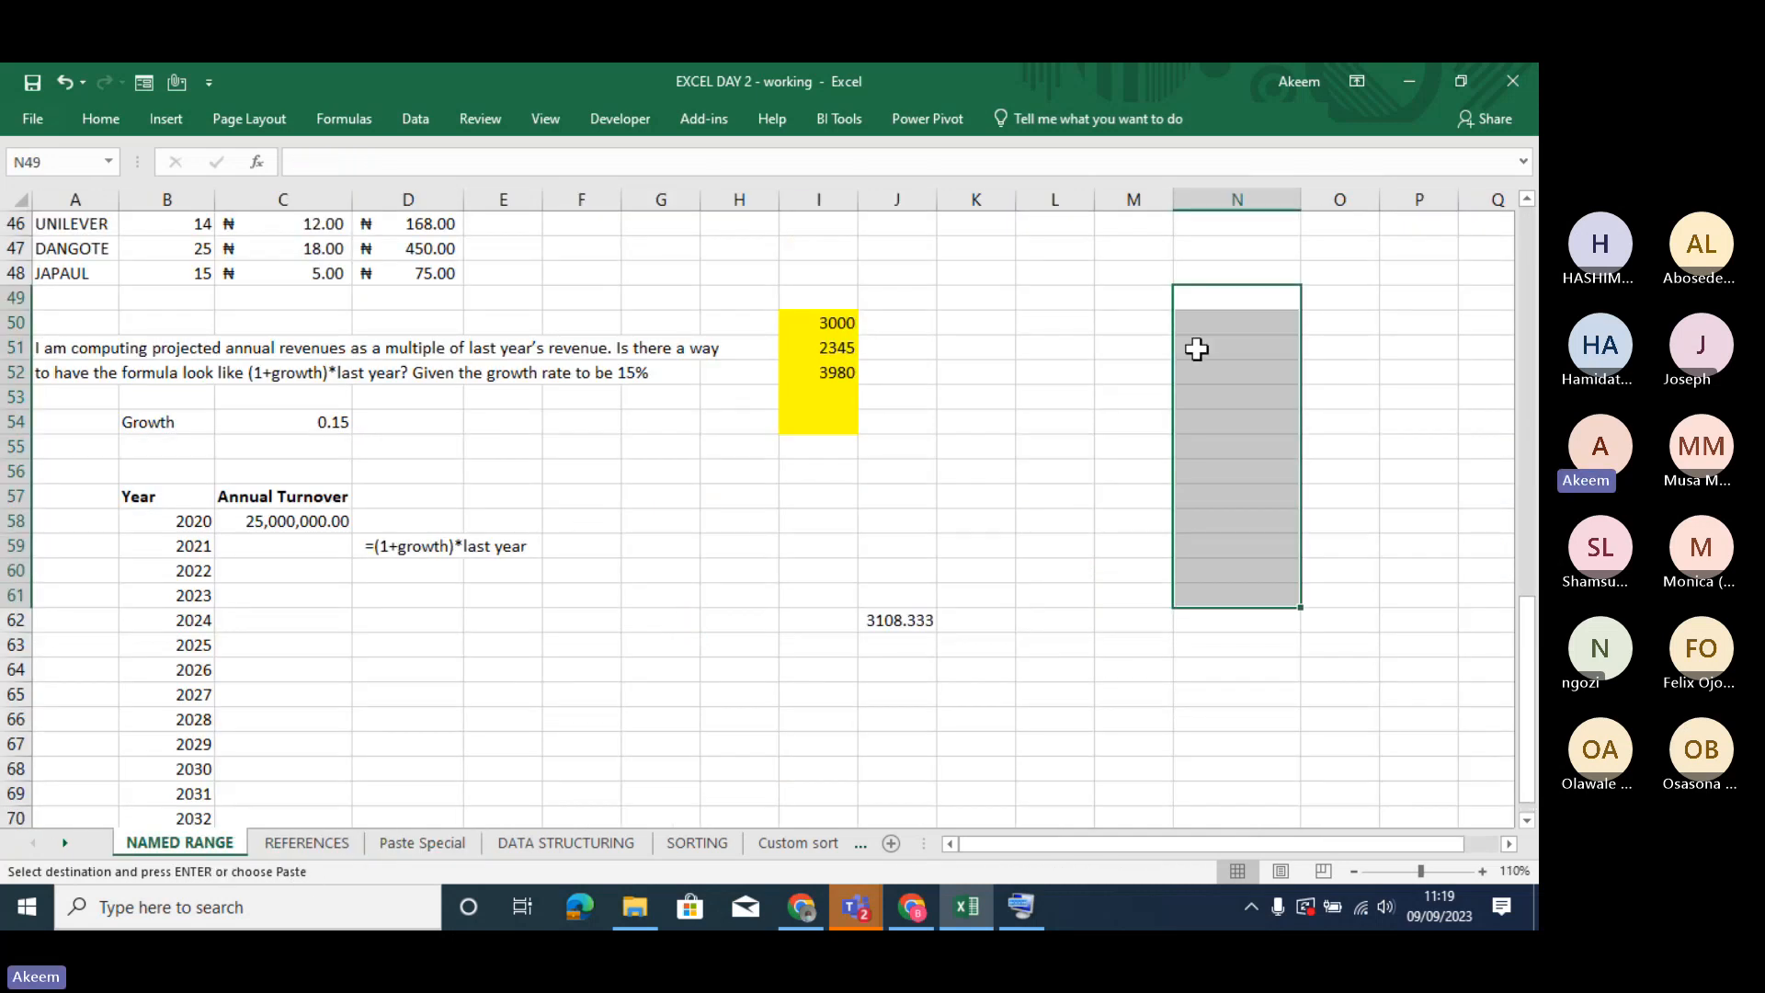
right_click(1245, 298)
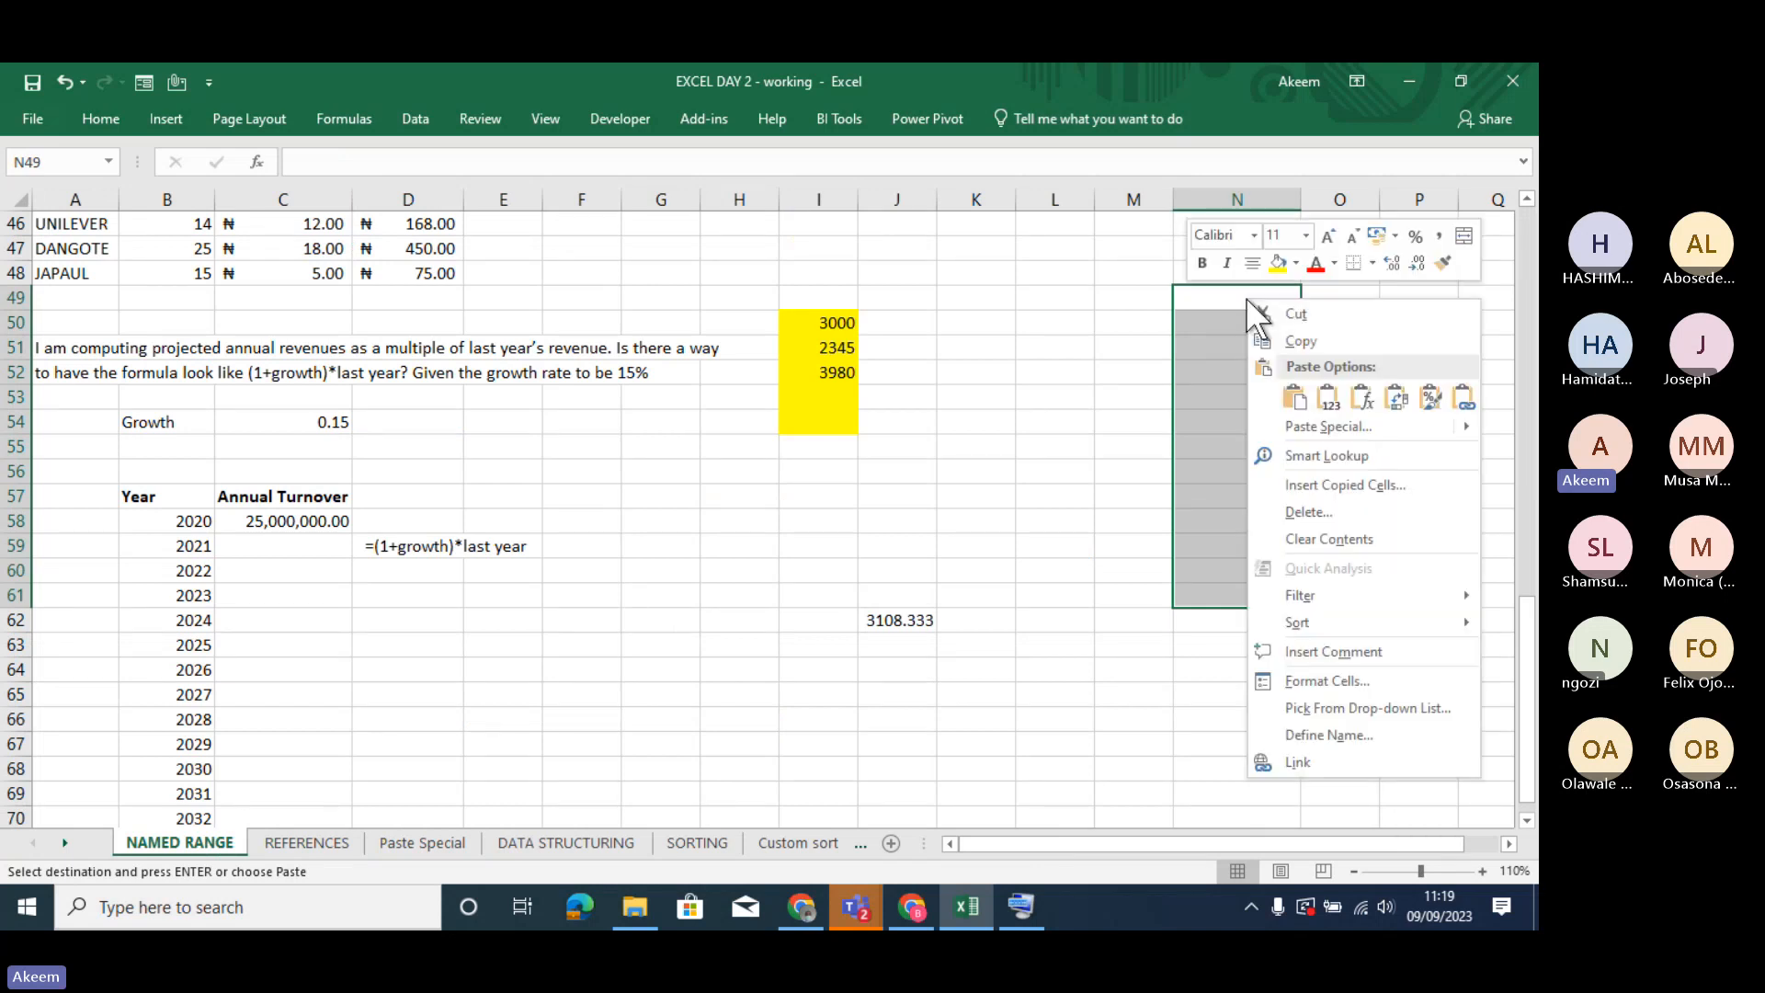
left_click(1328, 395)
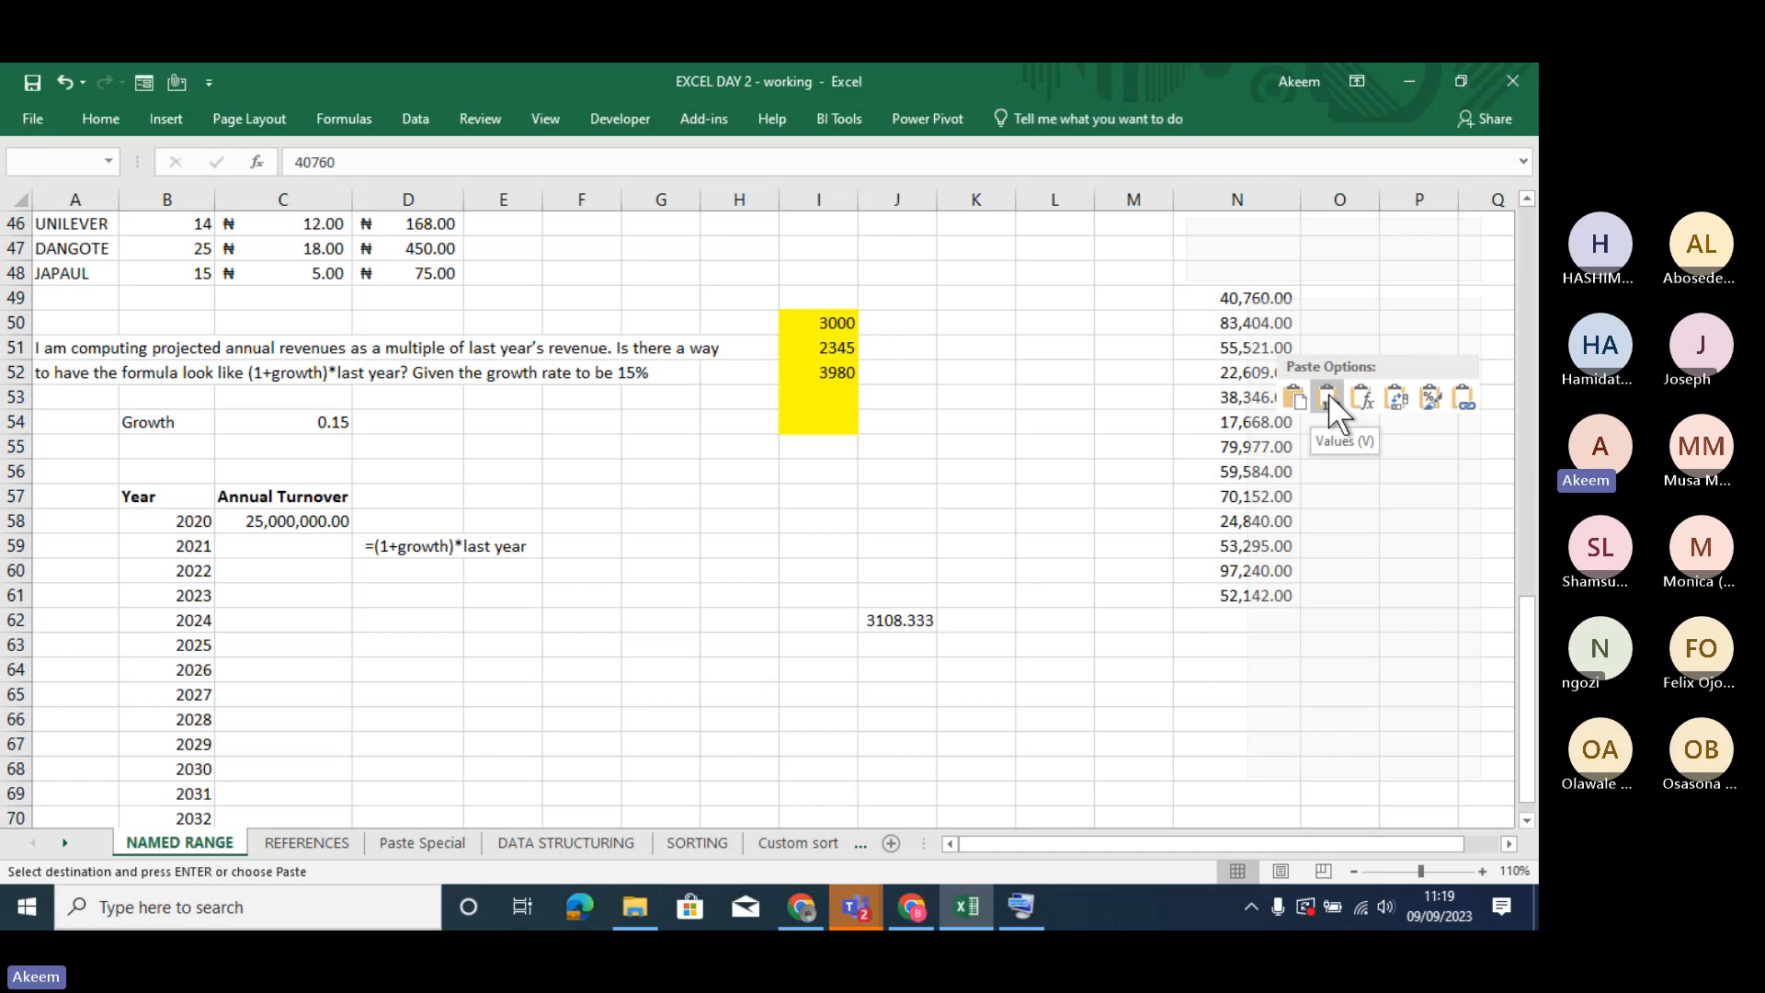
left_click(1326, 395)
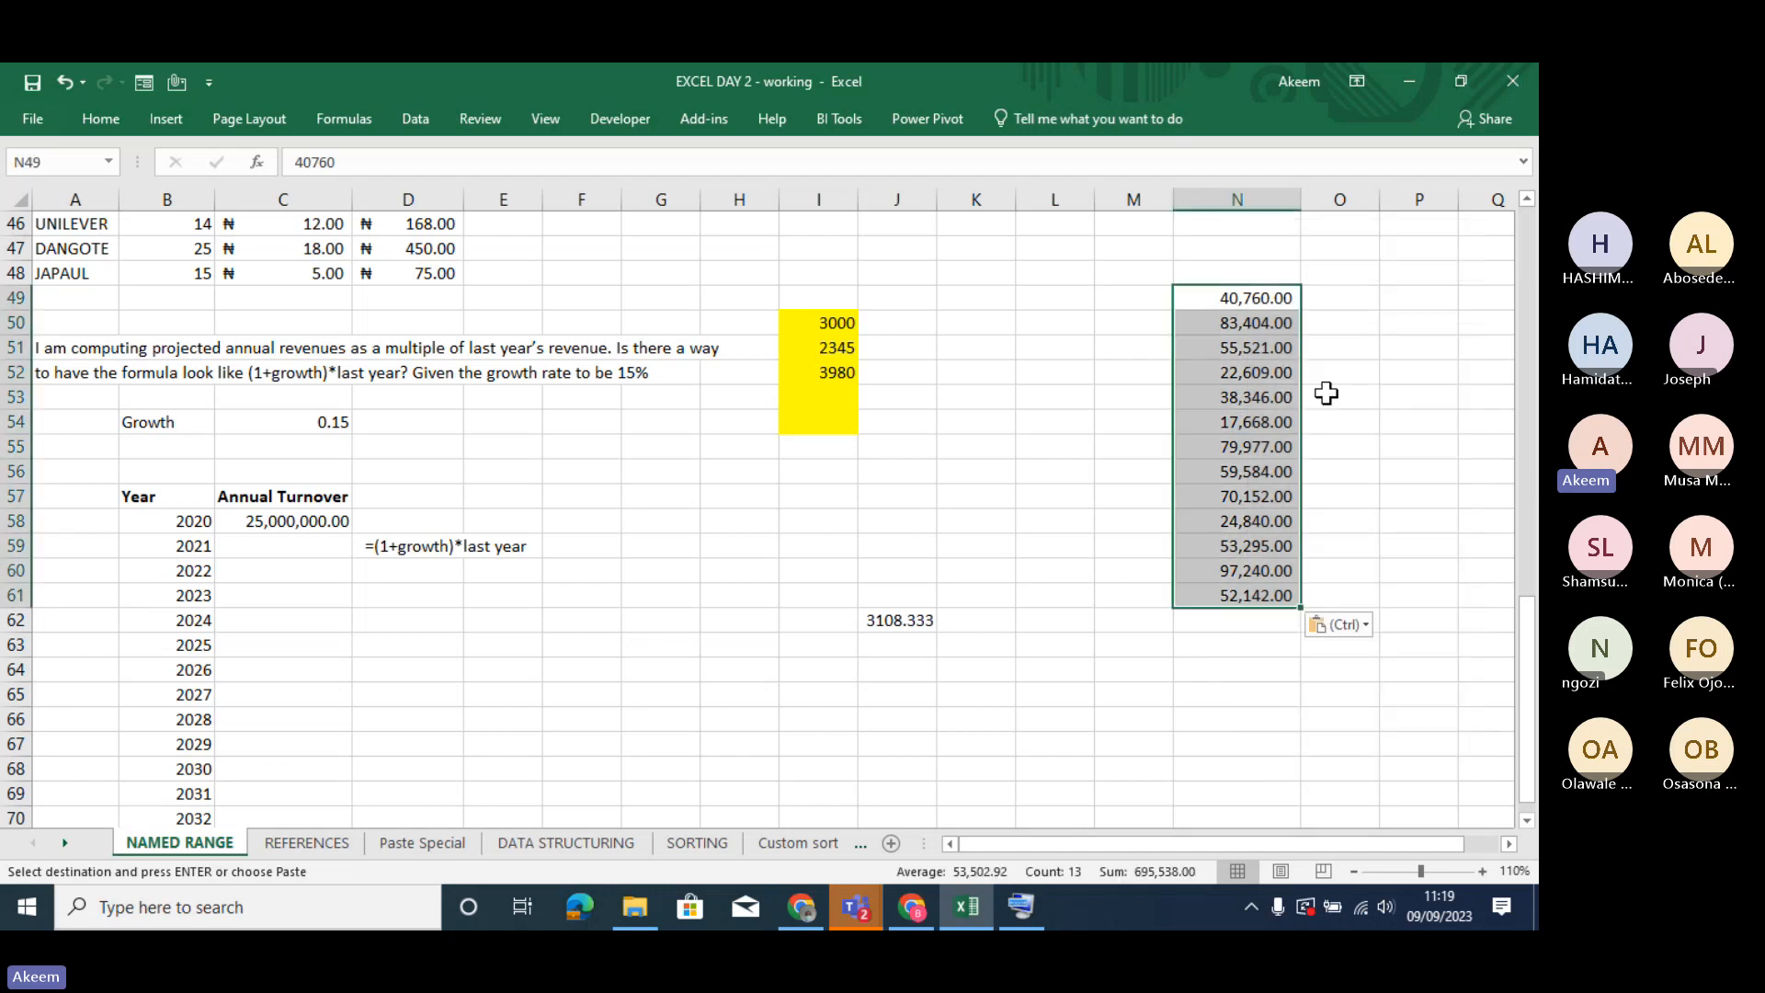
- Inspect the pasted values in N52 and N49, and undo the values-only paste and the clearing of N49:N61
left_click(1261, 367)
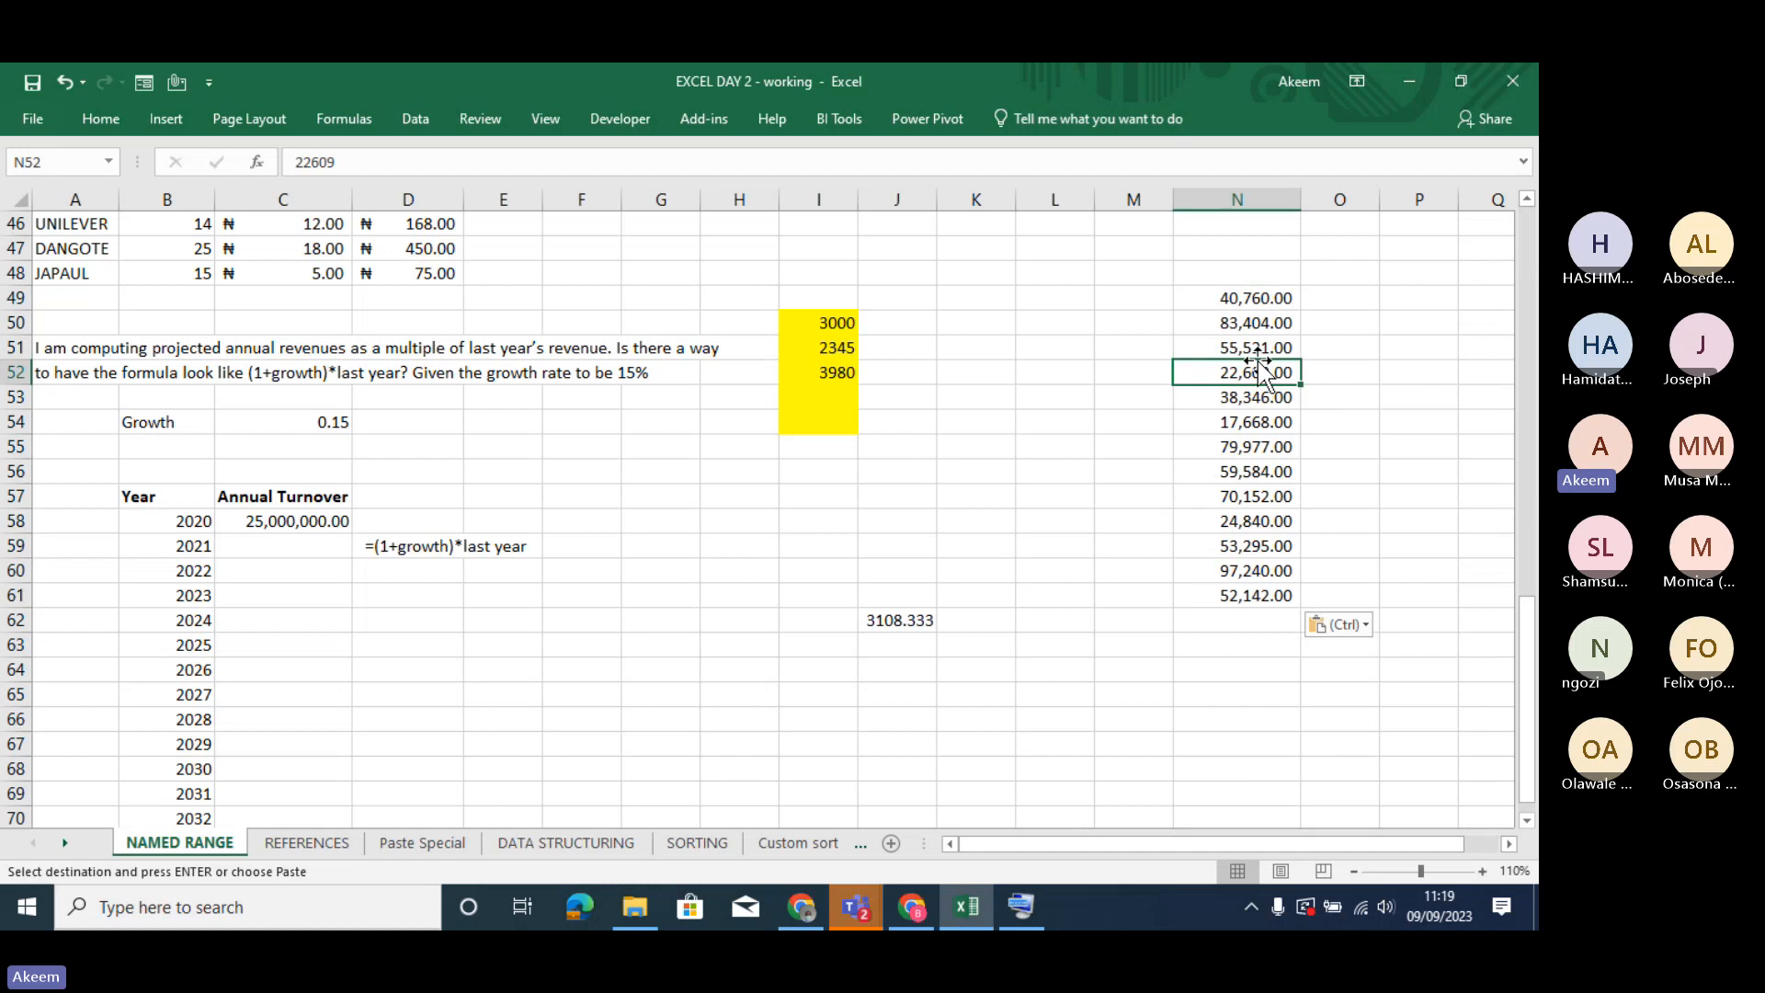
left_click(1252, 301)
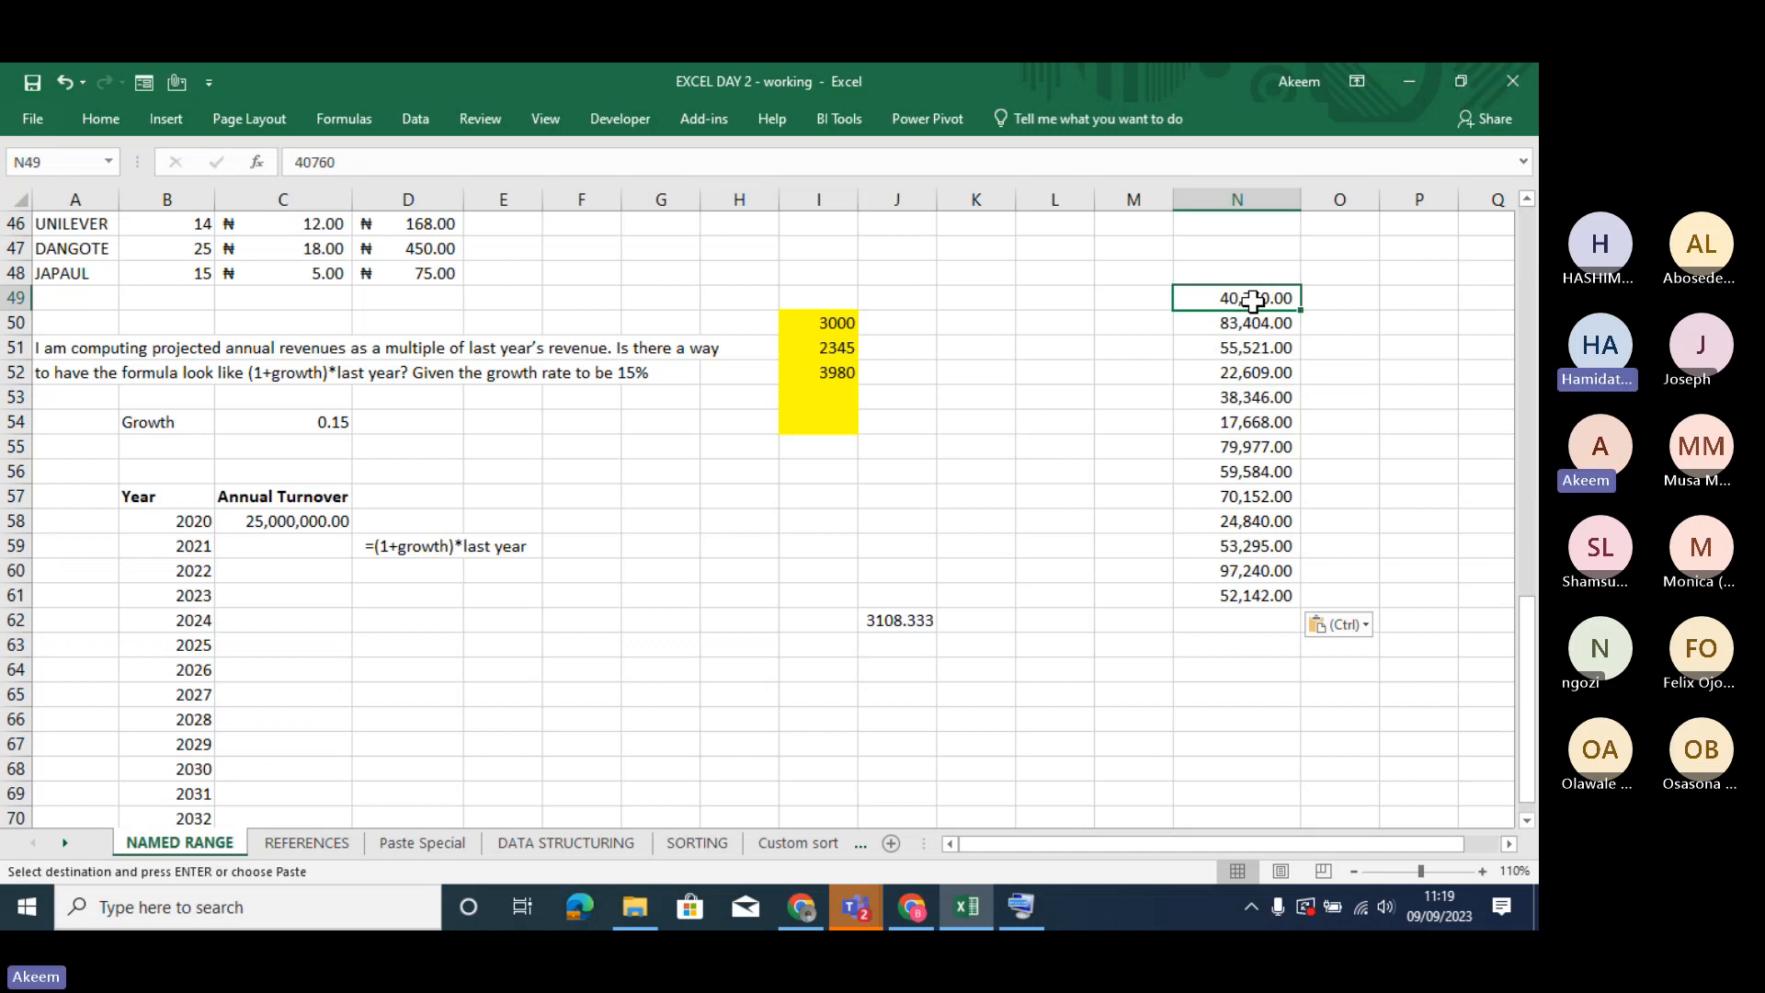
key("ctrl+z")
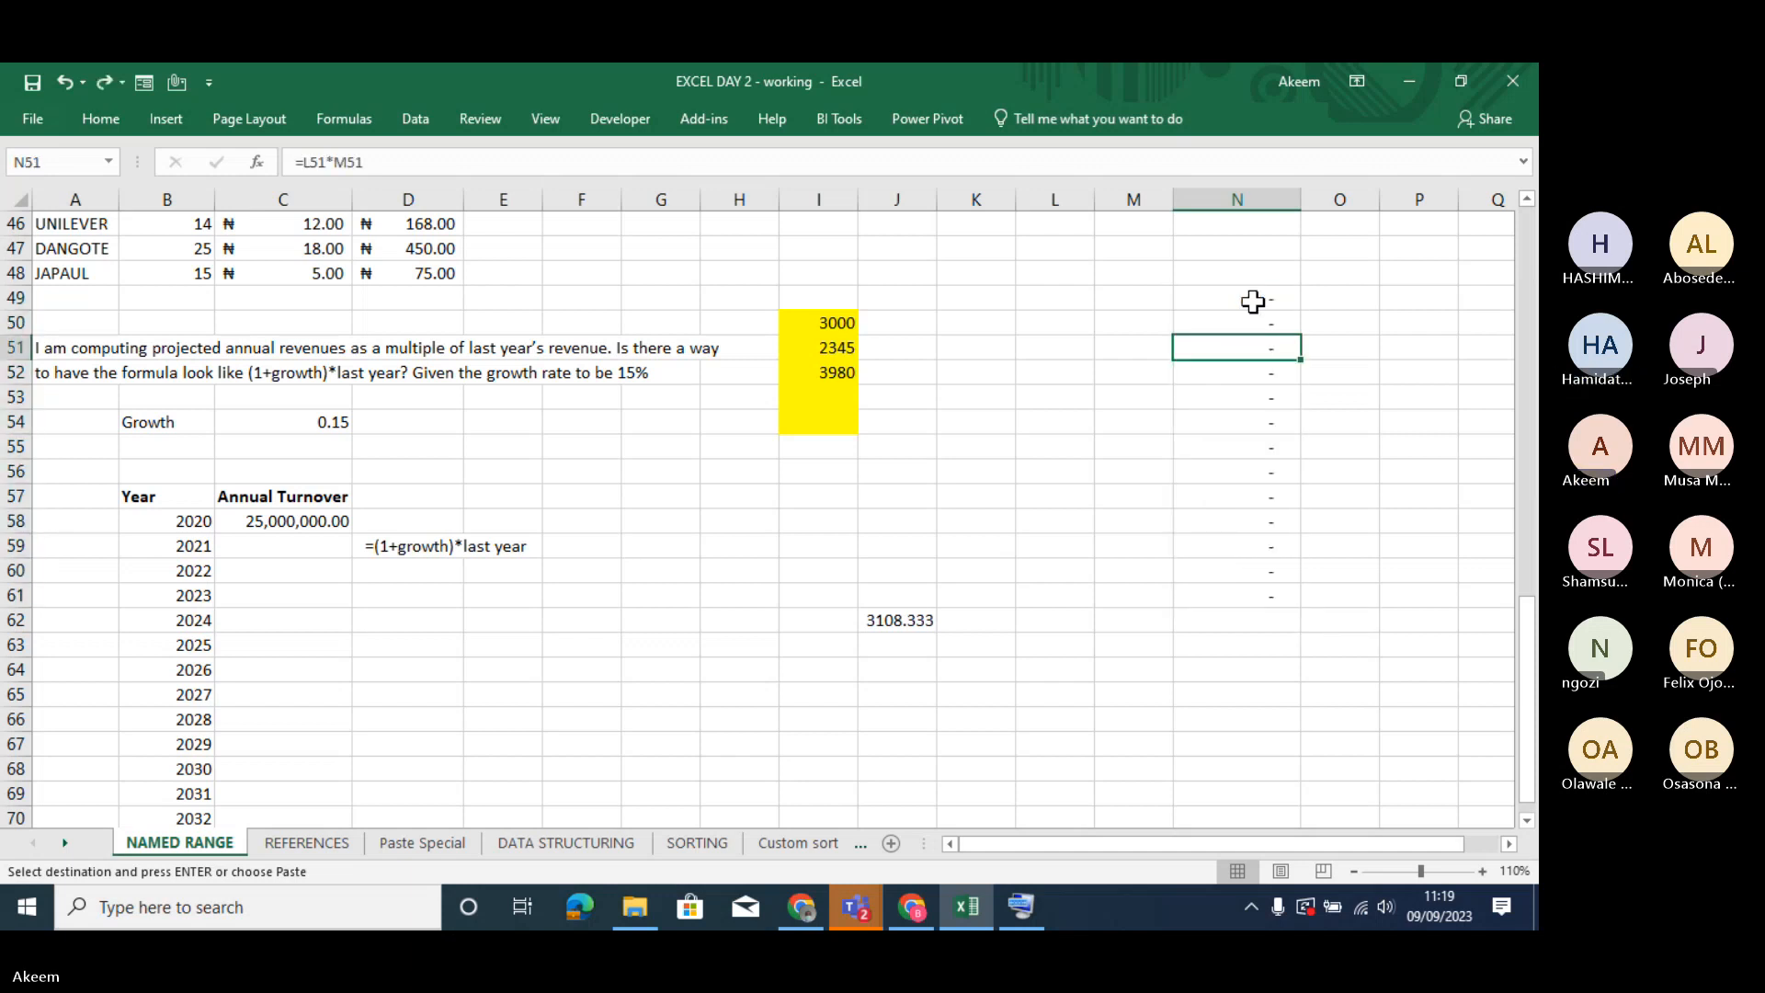
left_click(1252, 302)
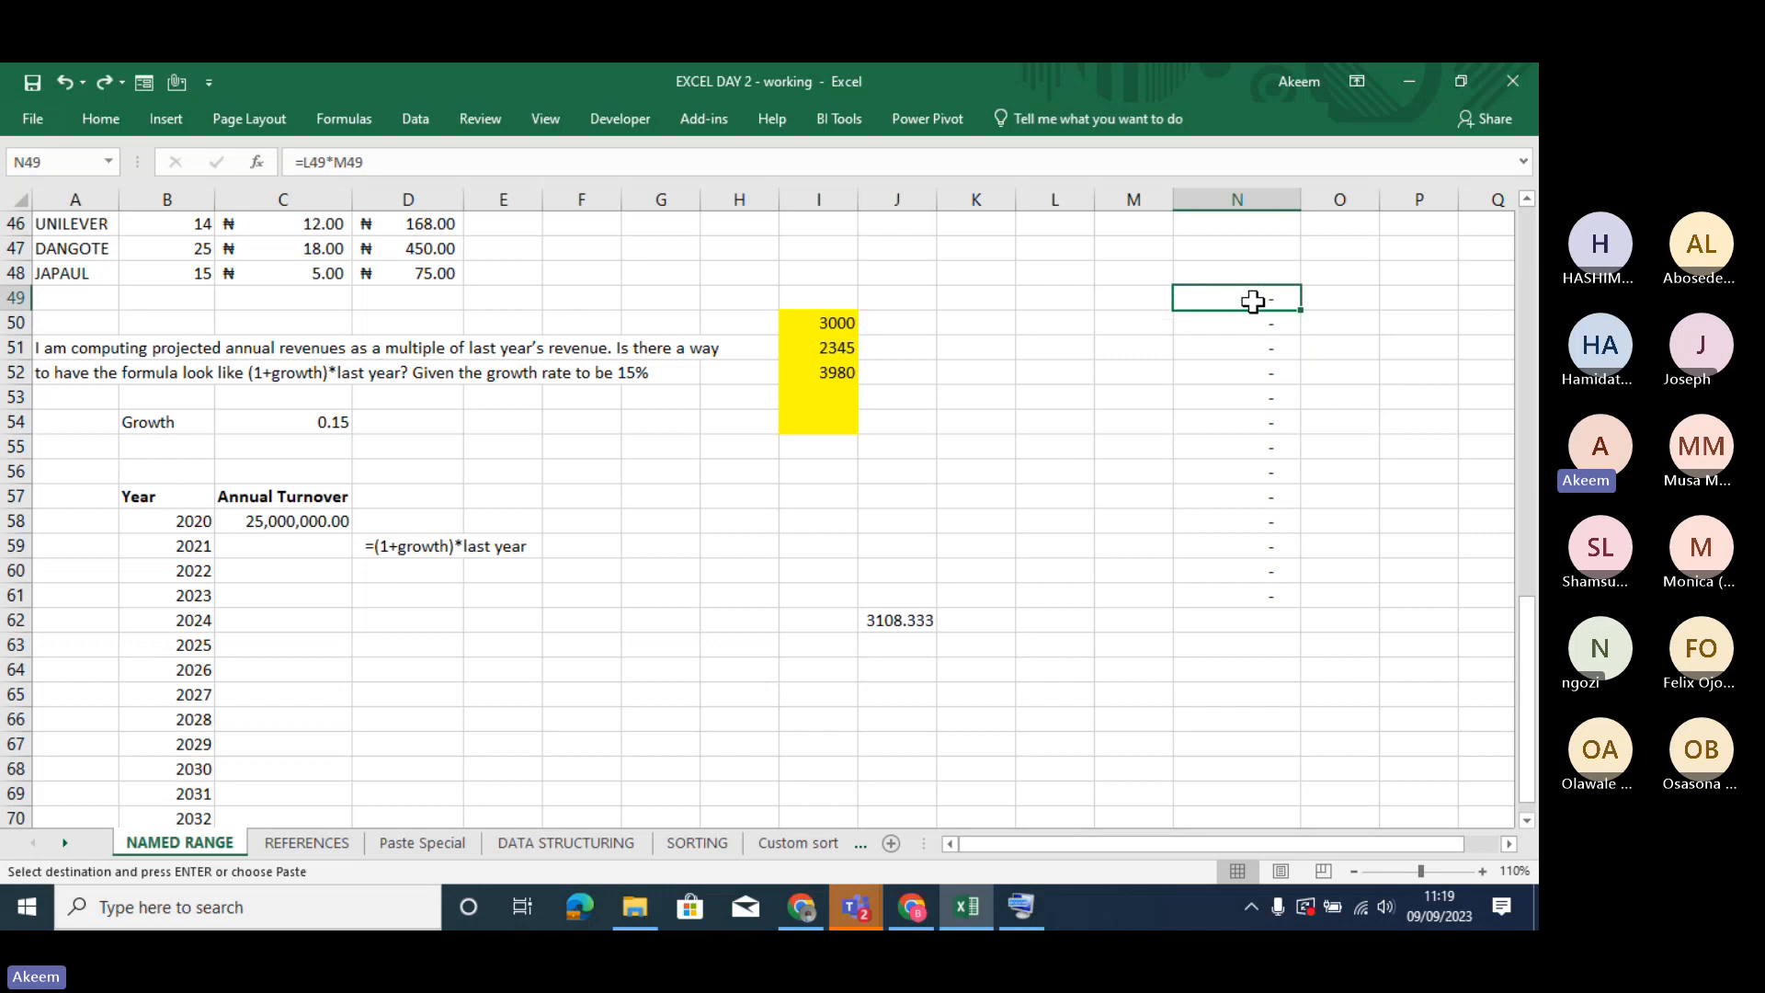
- Reselect the copied AMOUNT range E12:E24 on Paste Special and open the paste options for N49 on NAMED RANGE
left_click(423, 842)
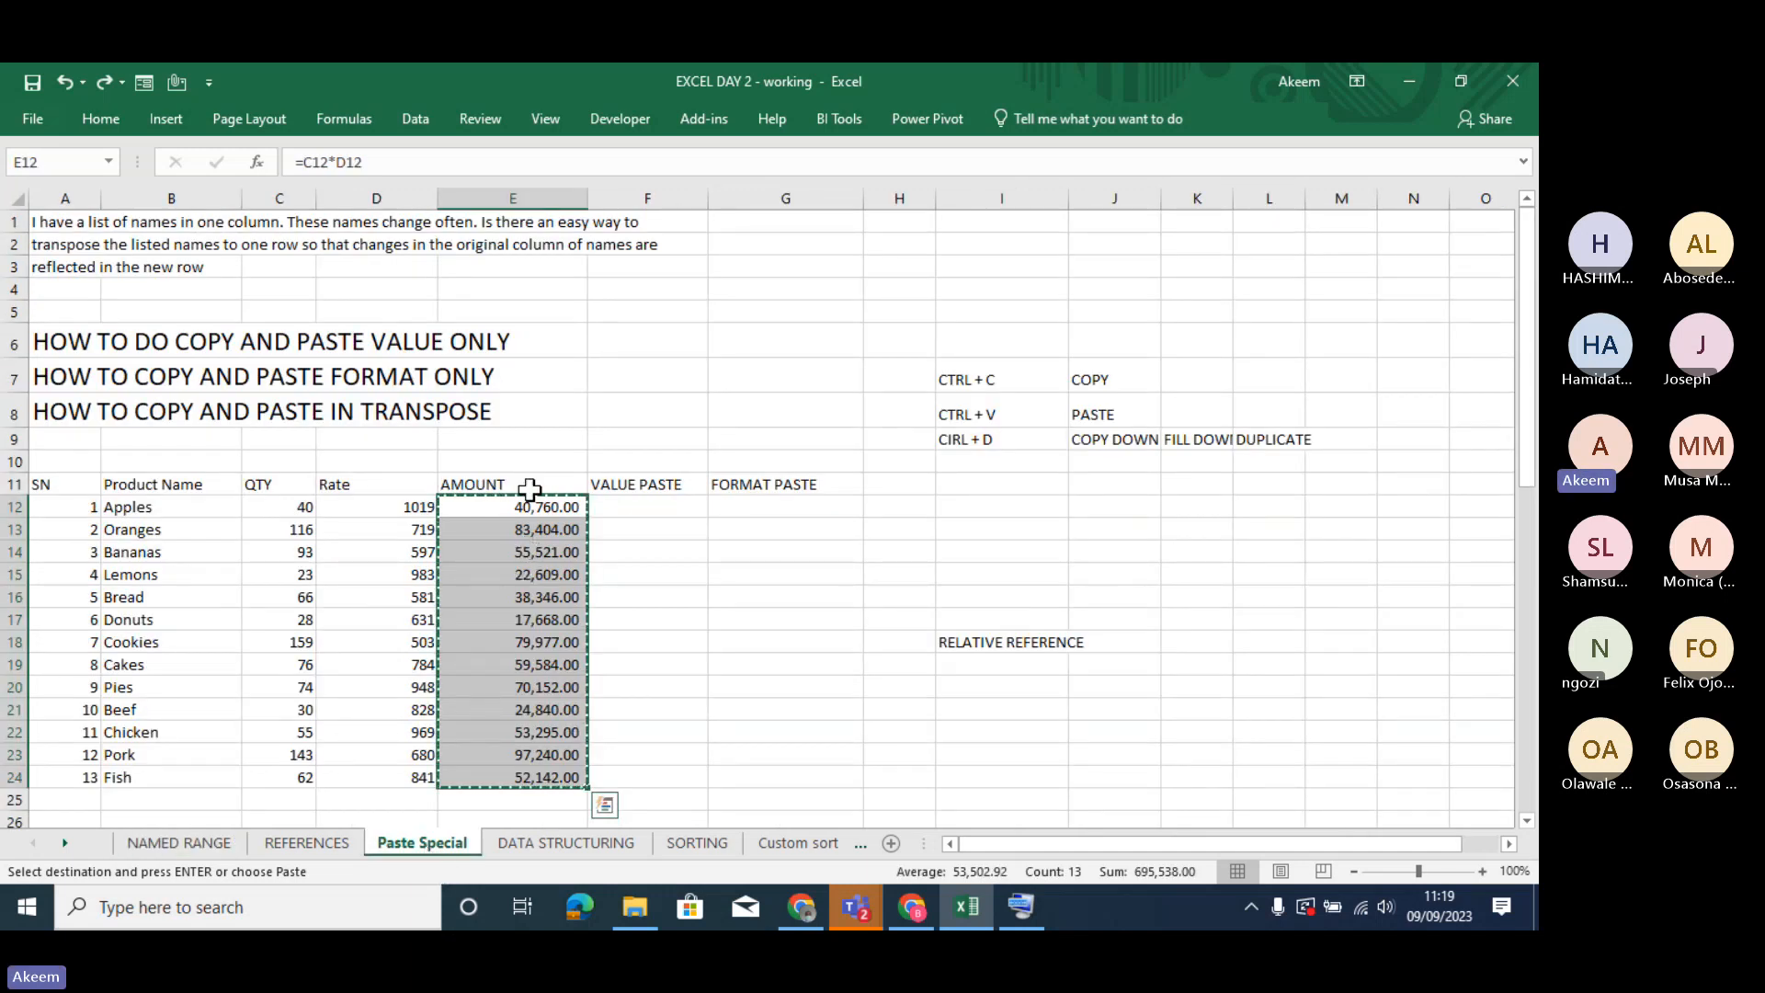
left_click_drag(528, 506, 559, 780)
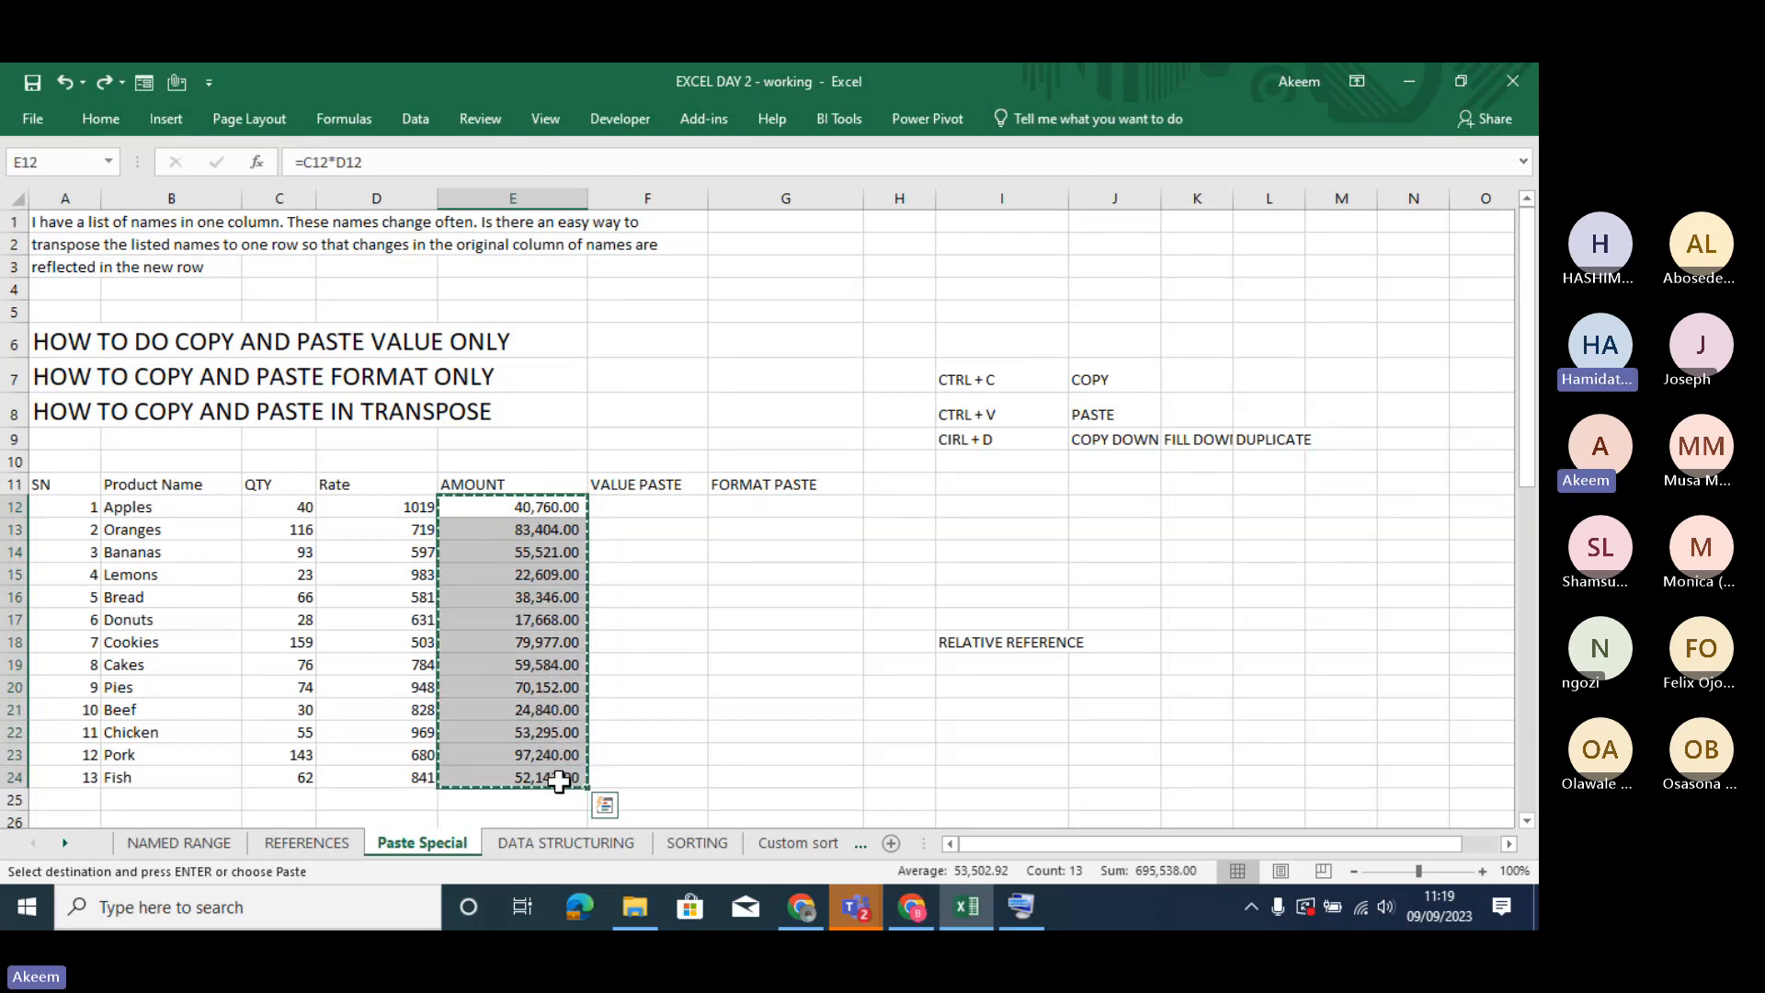
left_click(209, 841)
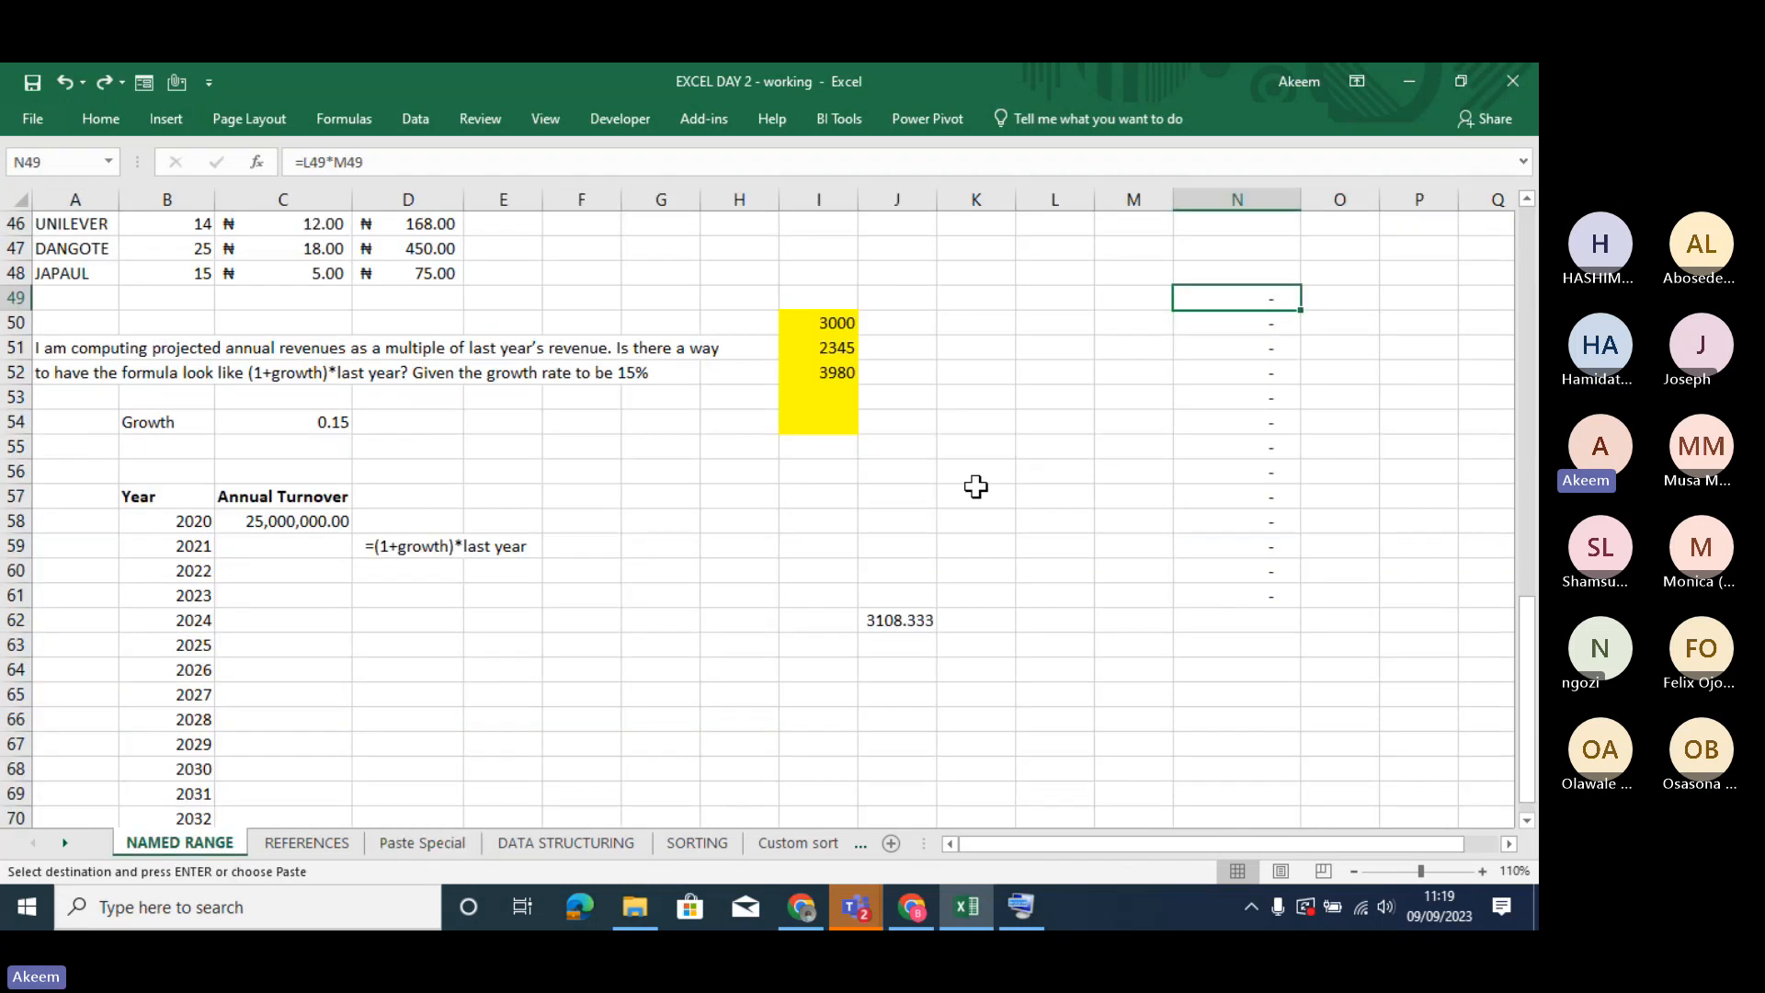
right_click(1226, 294)
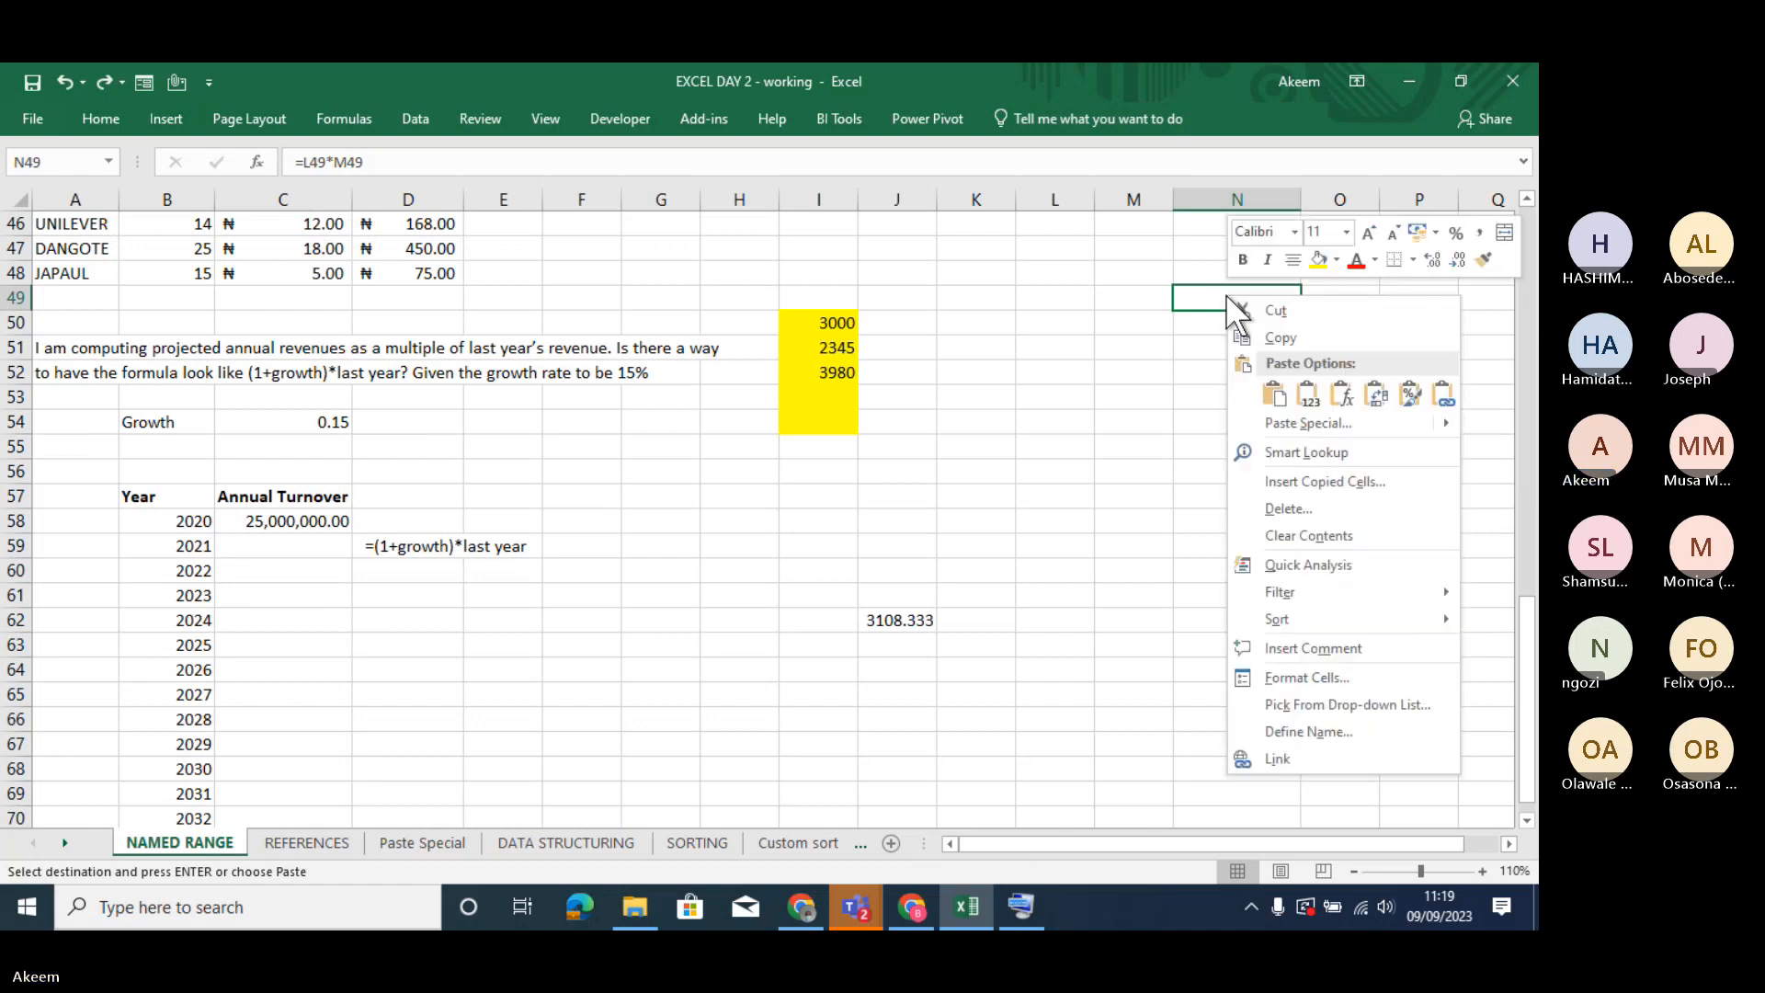
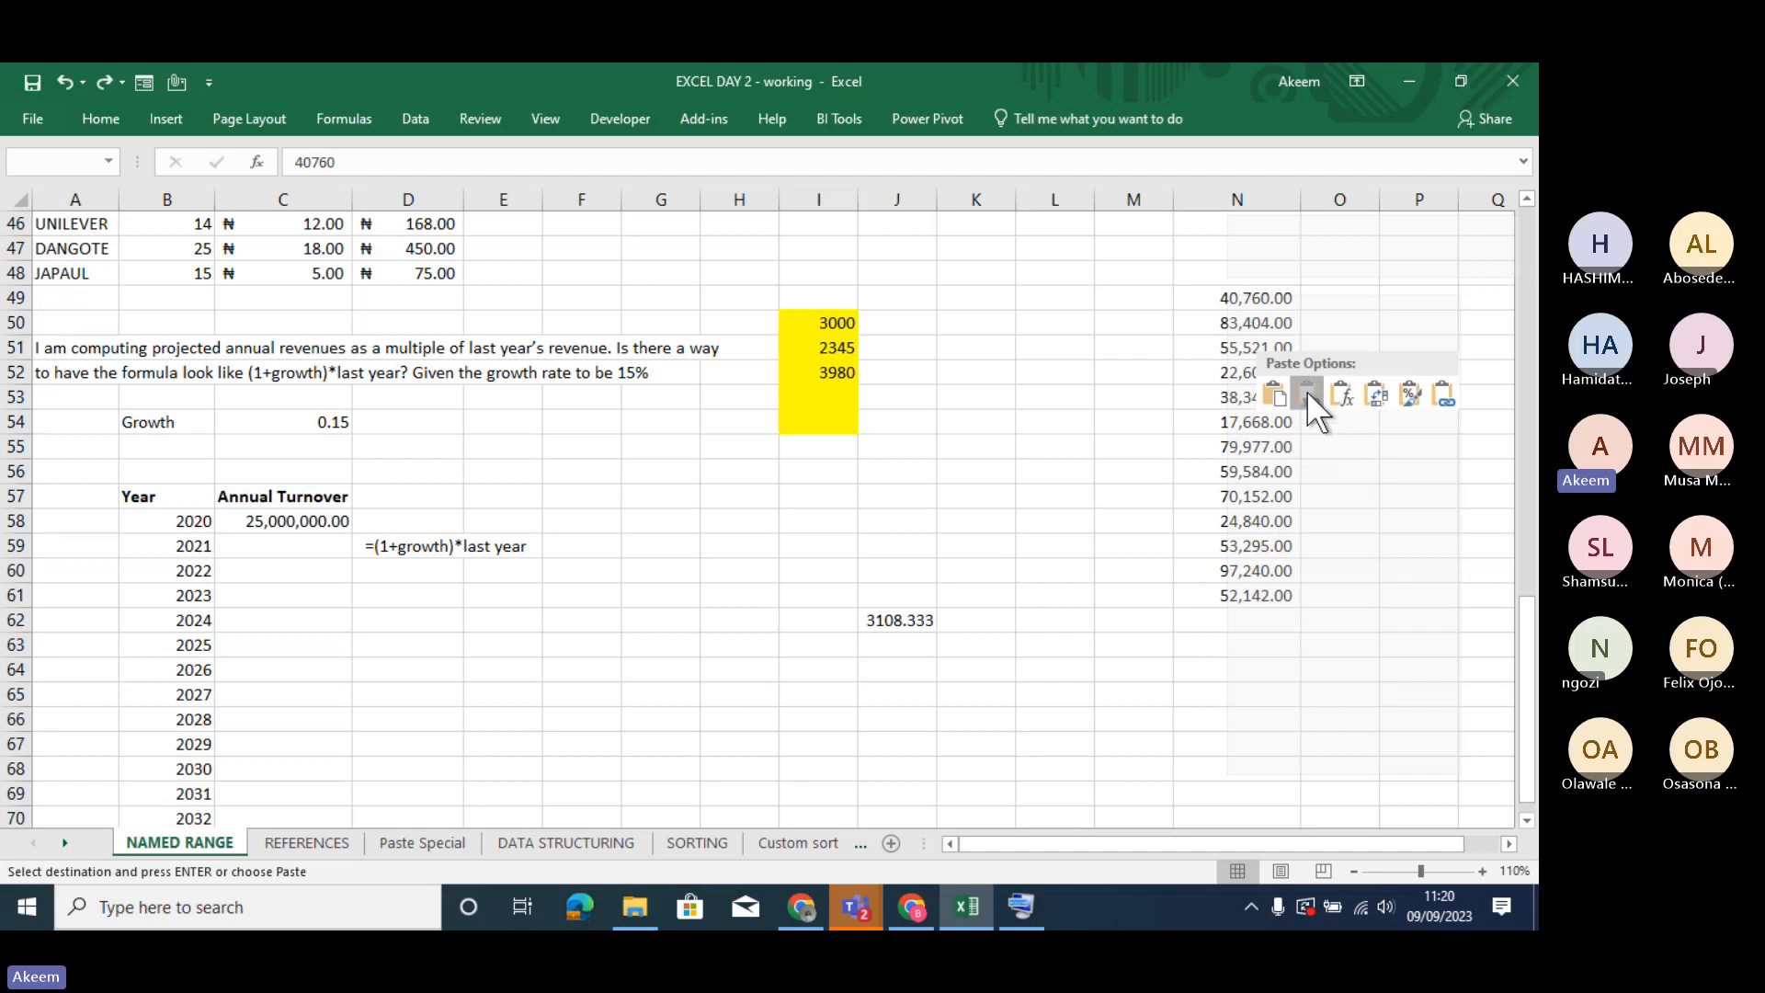
- Paste the copied AMOUNT range into N49:N61 of NAMED RANGE as values only and check the first pasted cells
left_click(1306, 390)
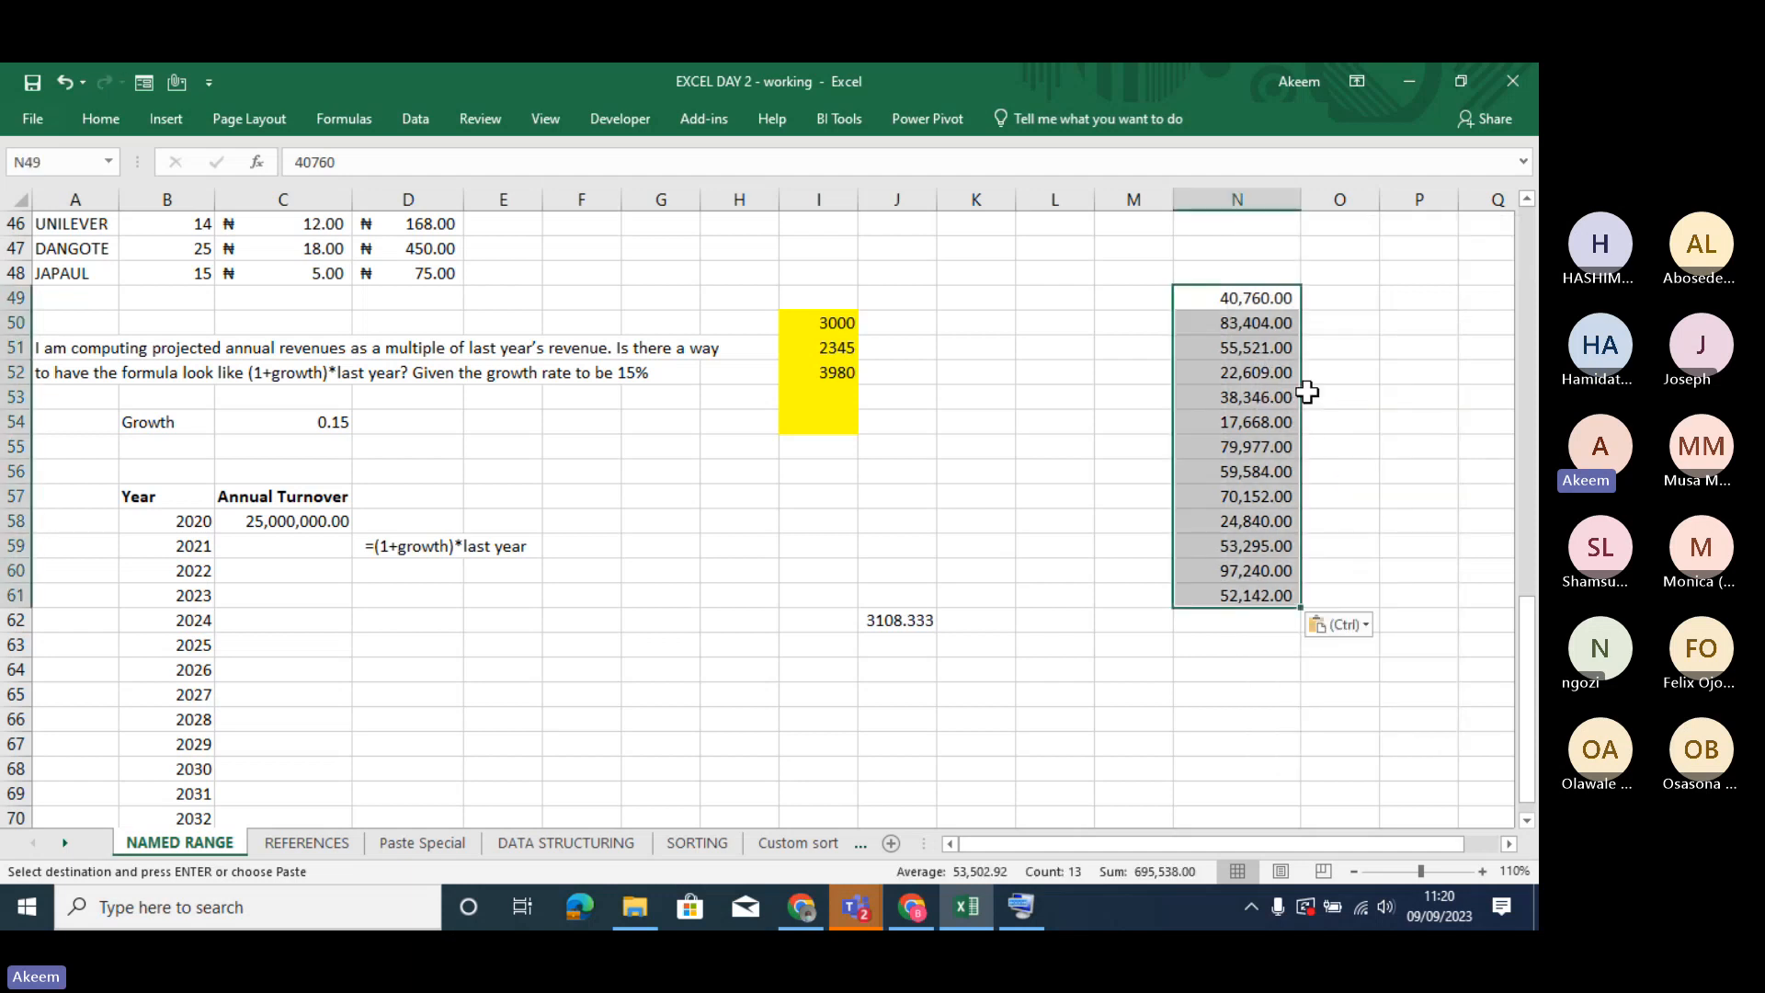
left_click(1257, 301)
key("Down")
key("Down")
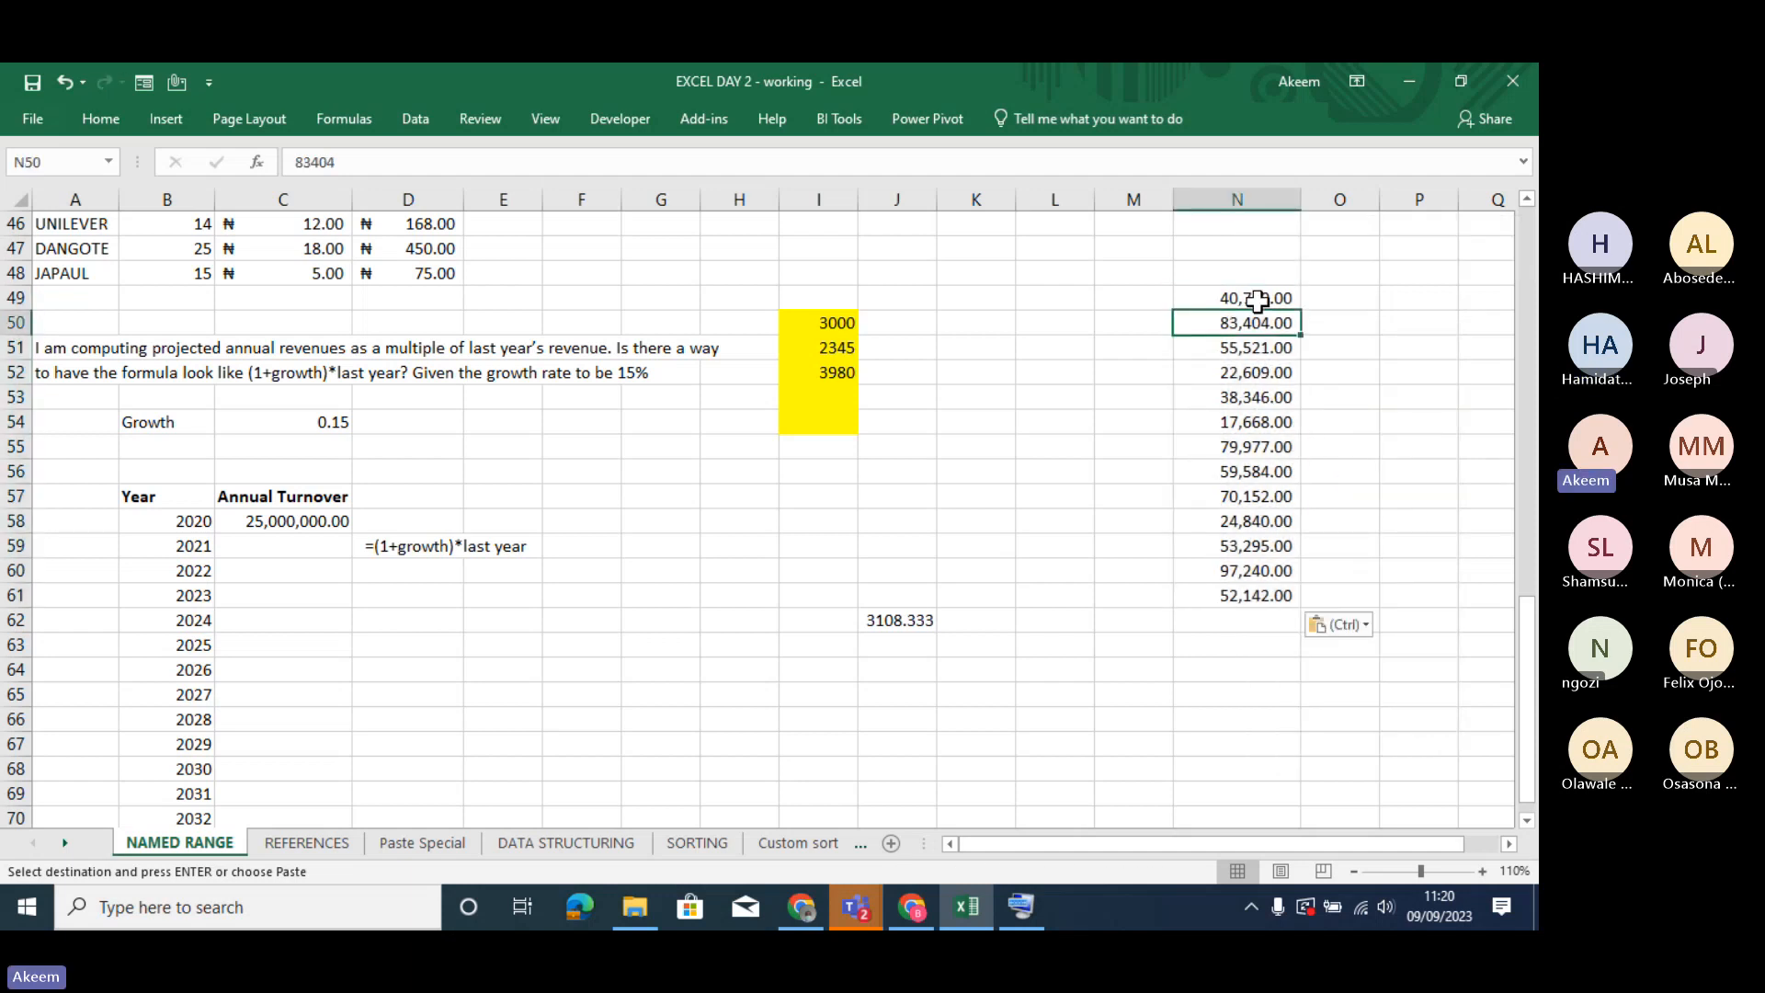
key("Down")
key("Down")
key("Down")
key("Down")
key("Down")
key("Down")
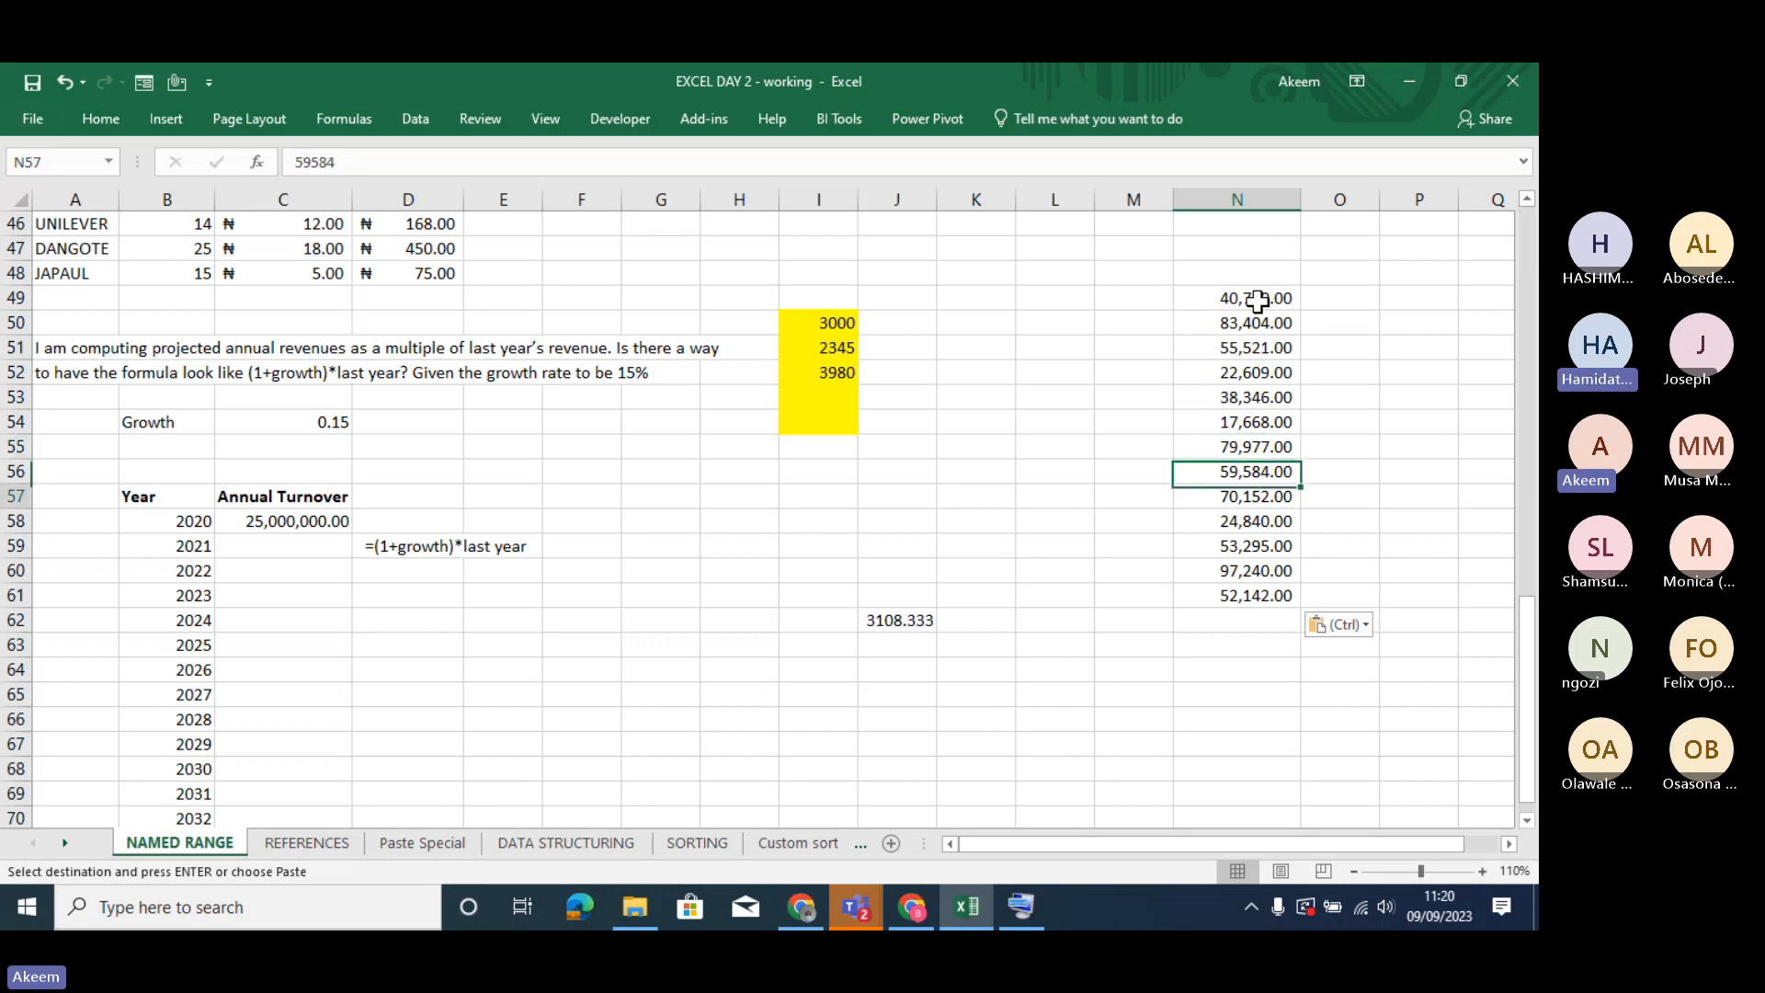
- Go through the pasted cells N49:N61 one by one, examining whether each holds a plain value or a formula
key("Down")
key("Down")
key("Down")
key("Down")
key("Up")
key("Up")
key("Up")
key("Up")
key("Up")
key("Up")
key("Up")
key("Up")
key("Up")
key("Up")
key("Up")
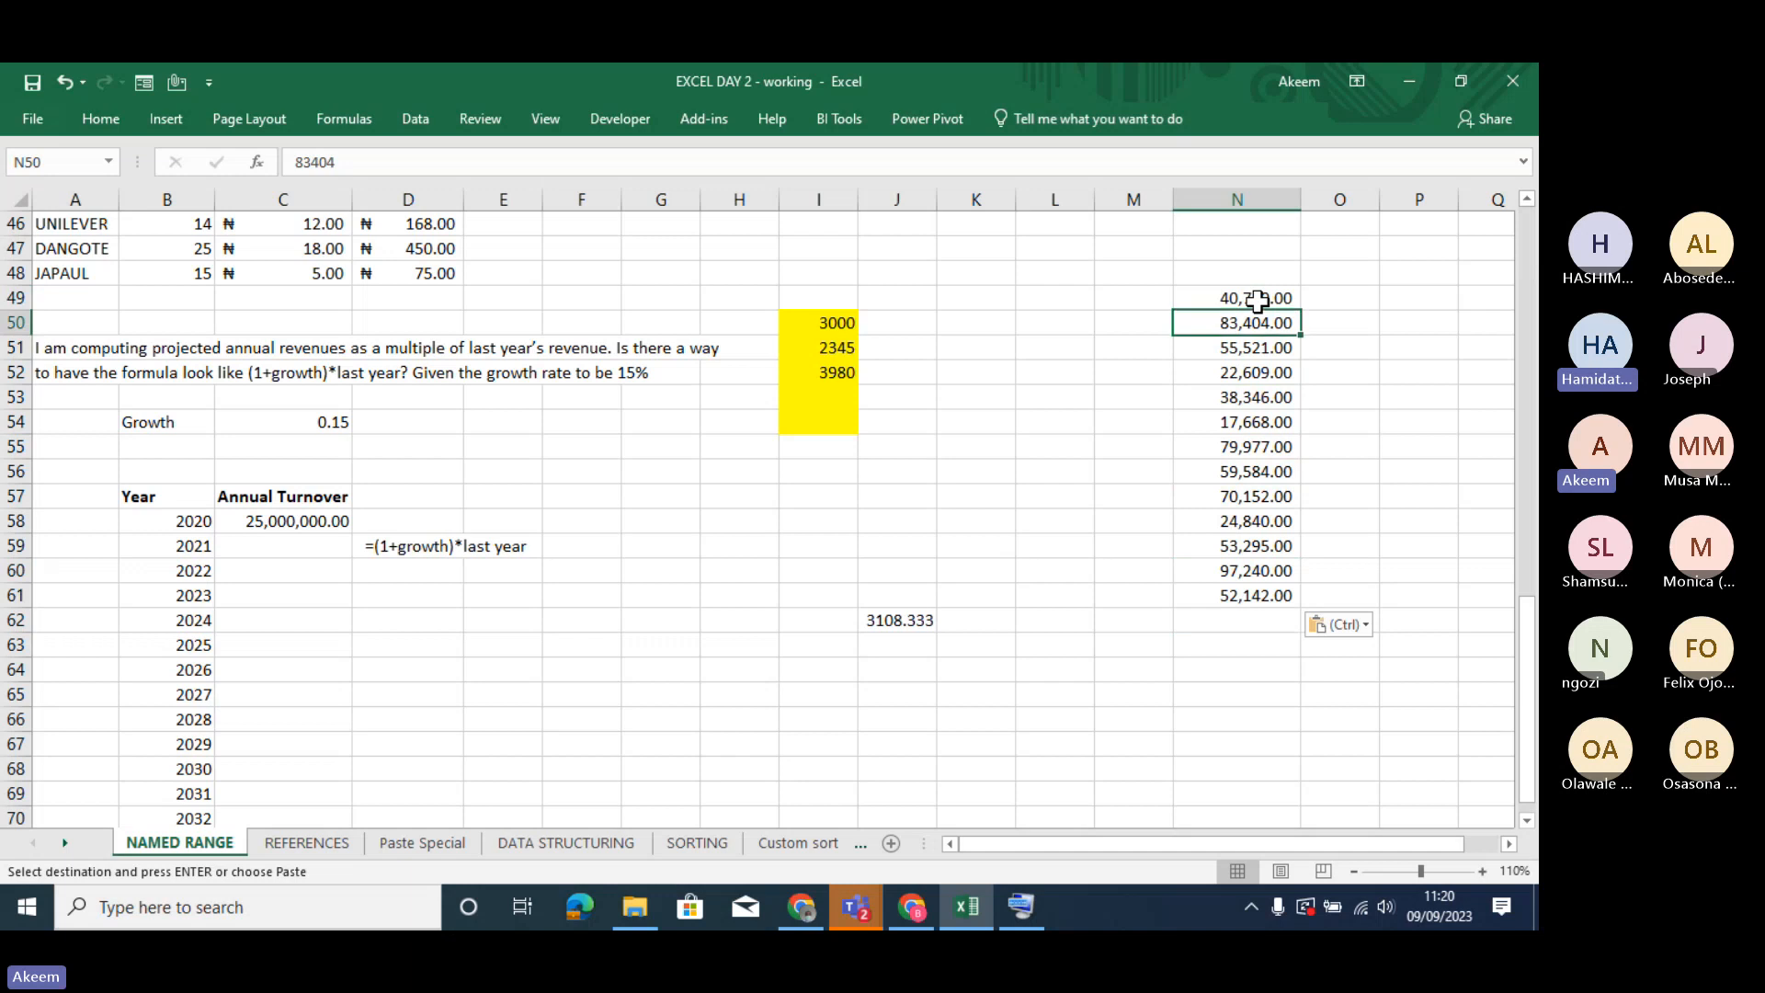
key("Down")
key("Down")
key("Down")
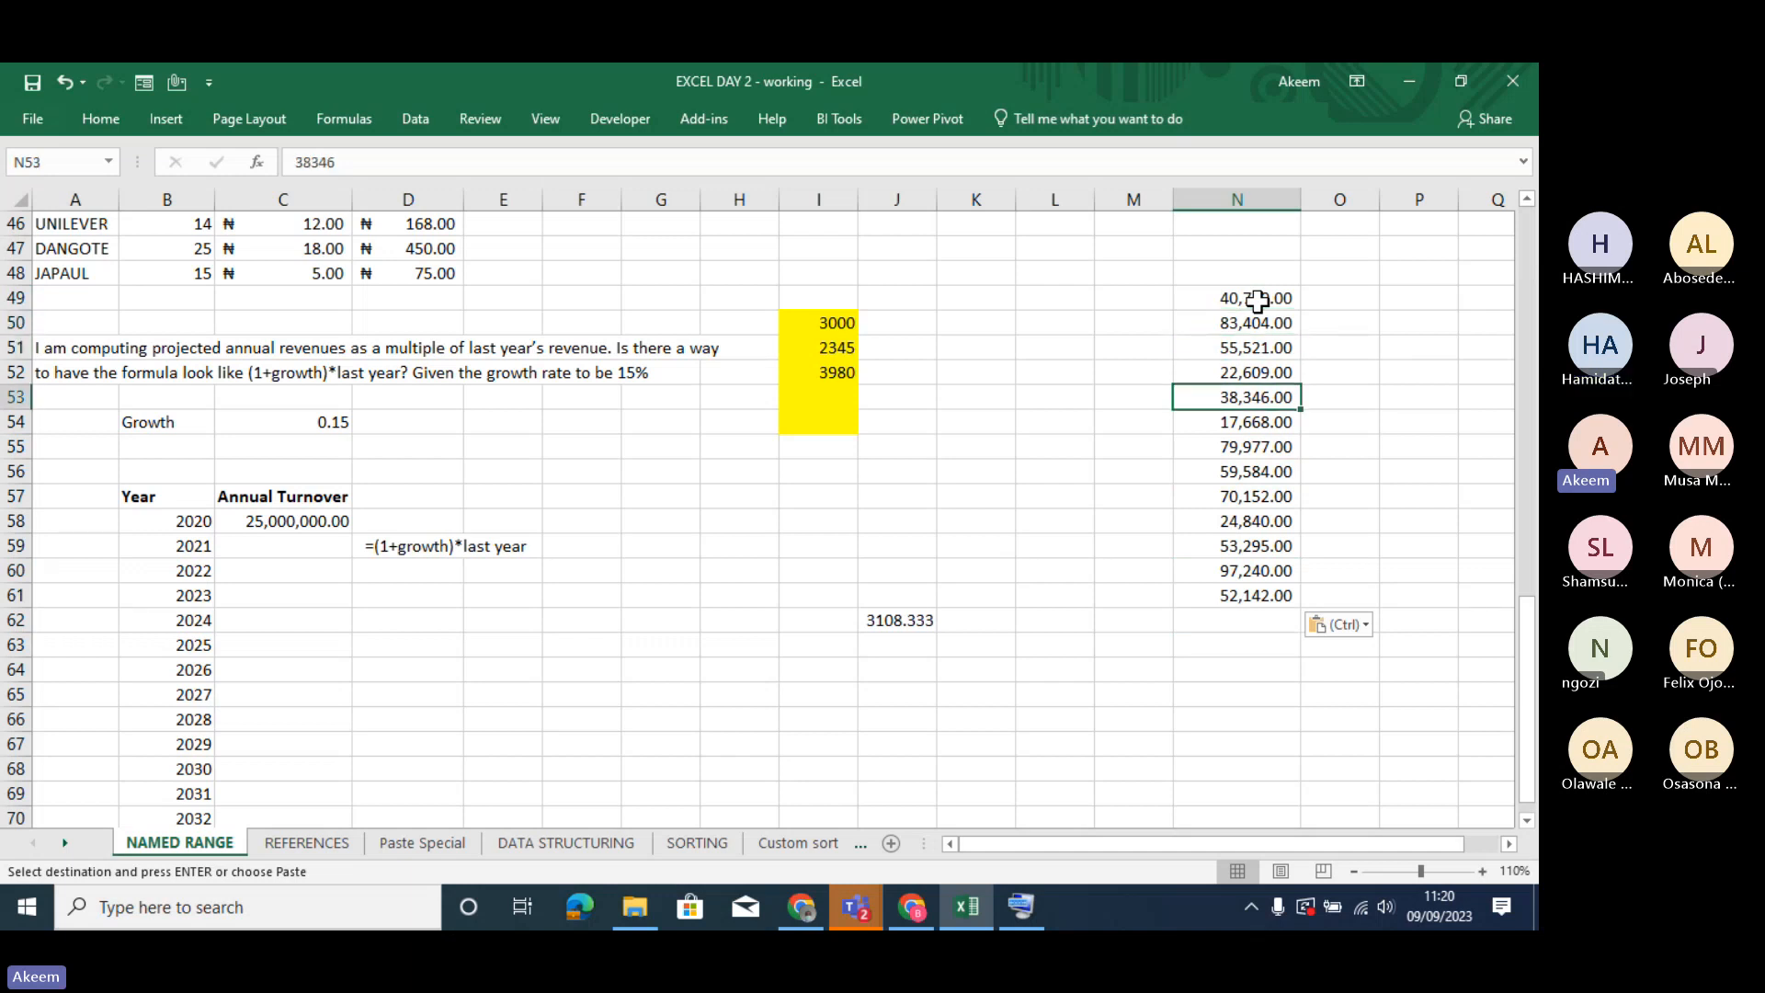
key("Down")
key("Down")
key("Down")
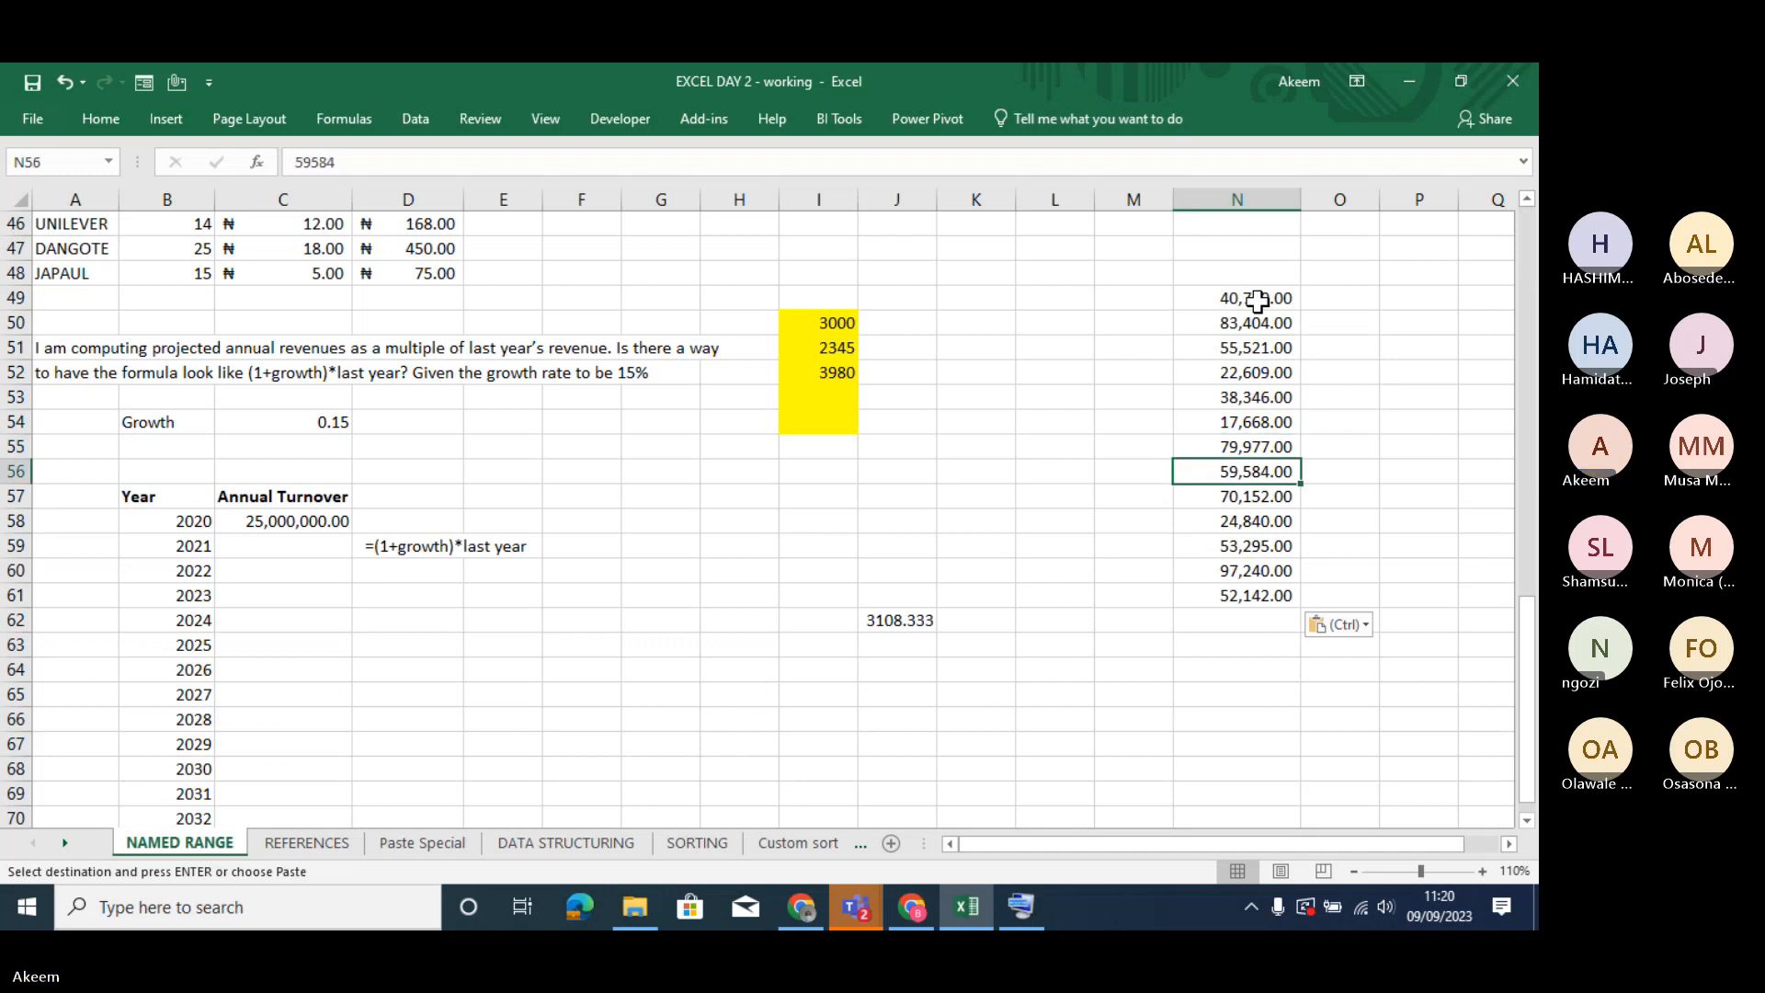
key("Down")
key("Down")
key("Down")
key("Down")
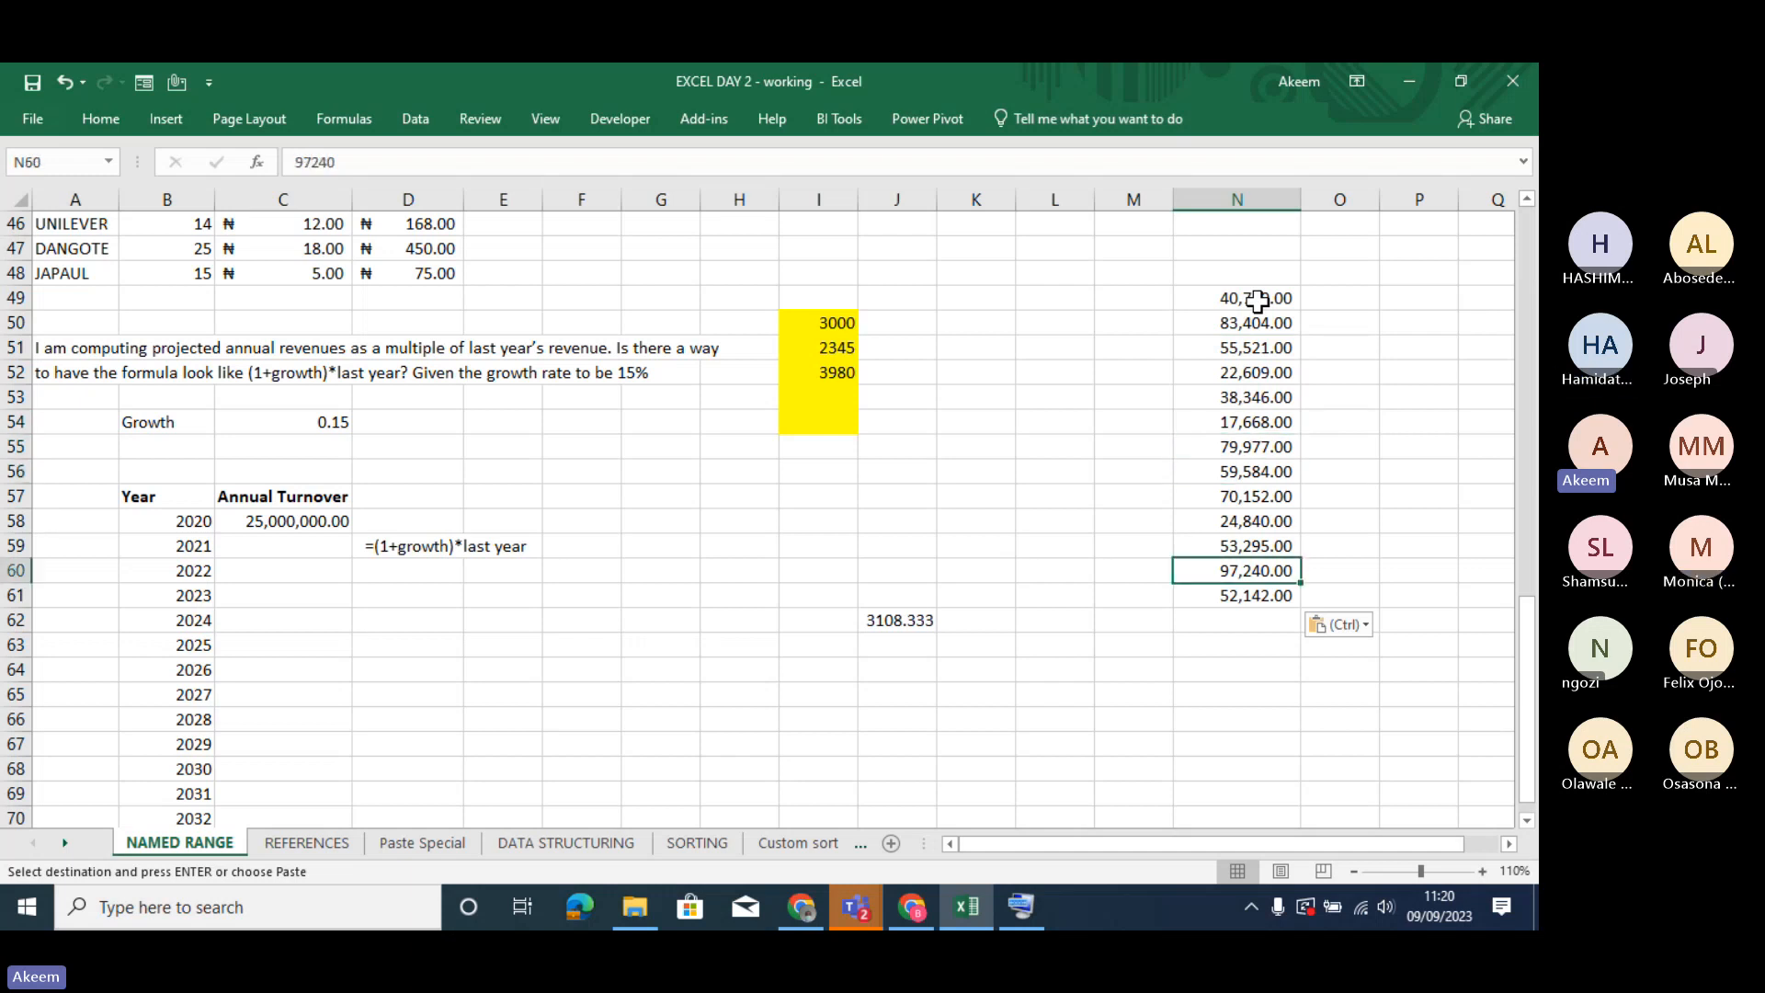
key("Up")
key("Up")
key("Up")
key("Up")
key("Up")
key("Up")
key("Up")
key("Up")
key("Up")
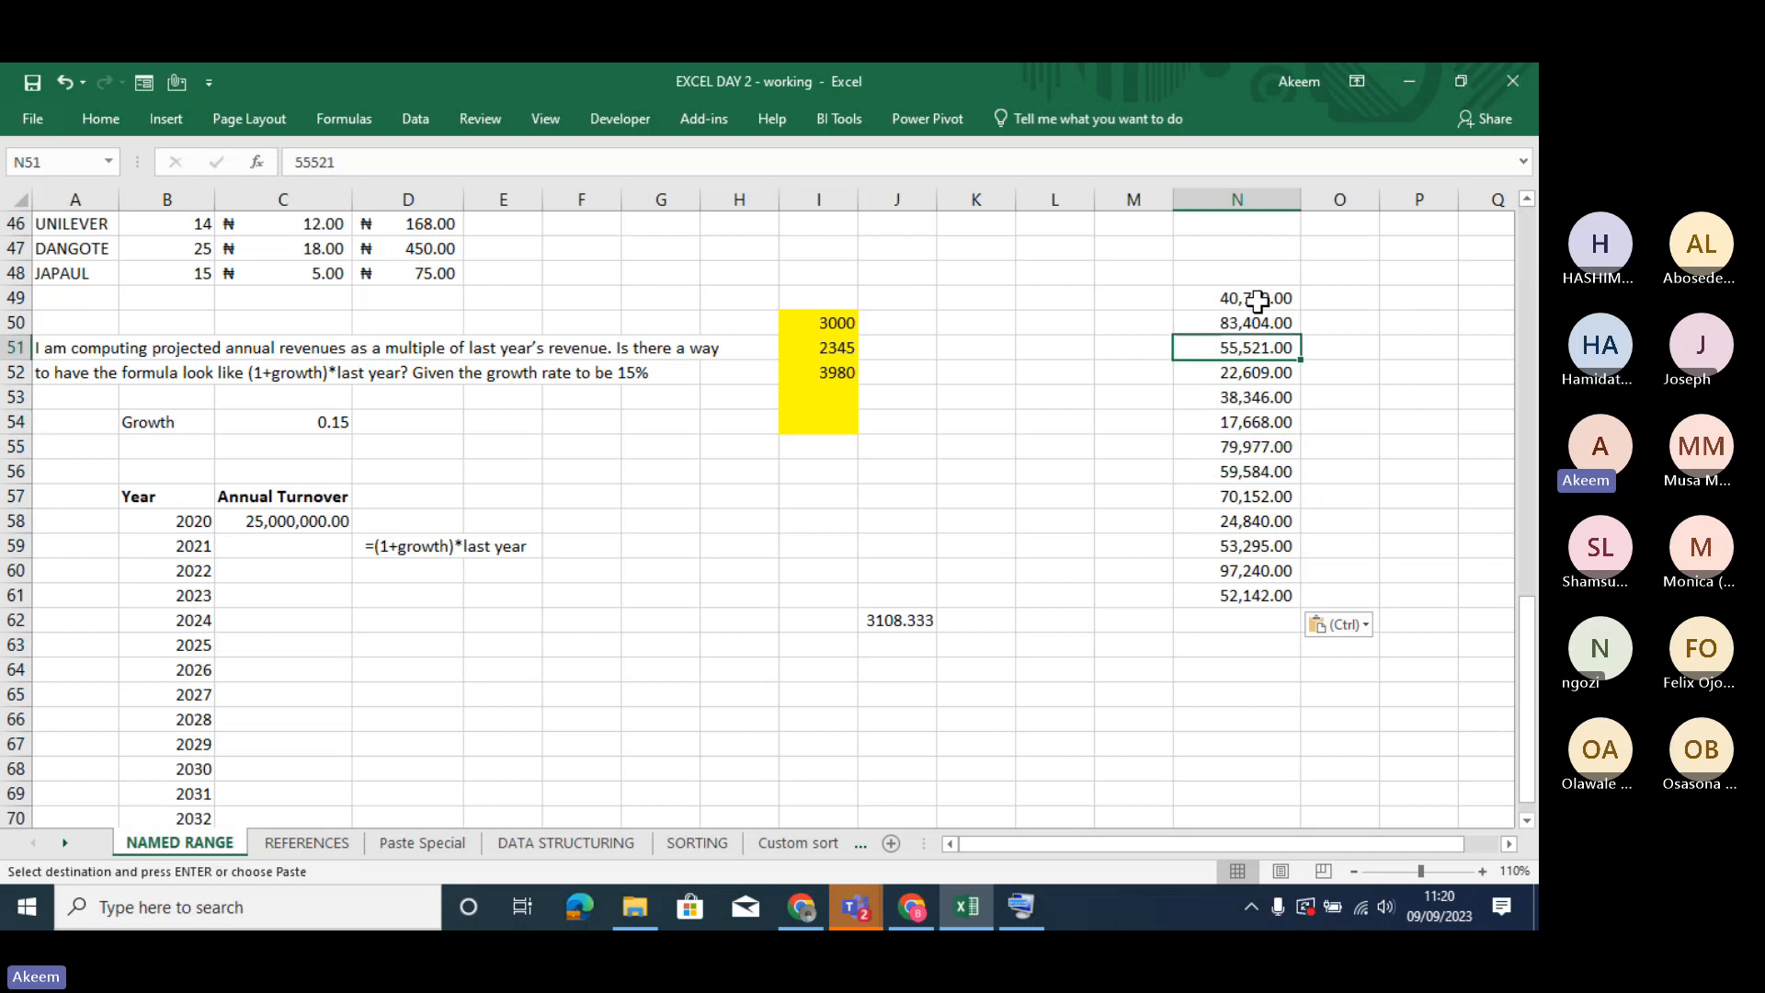
left_click(1257, 300)
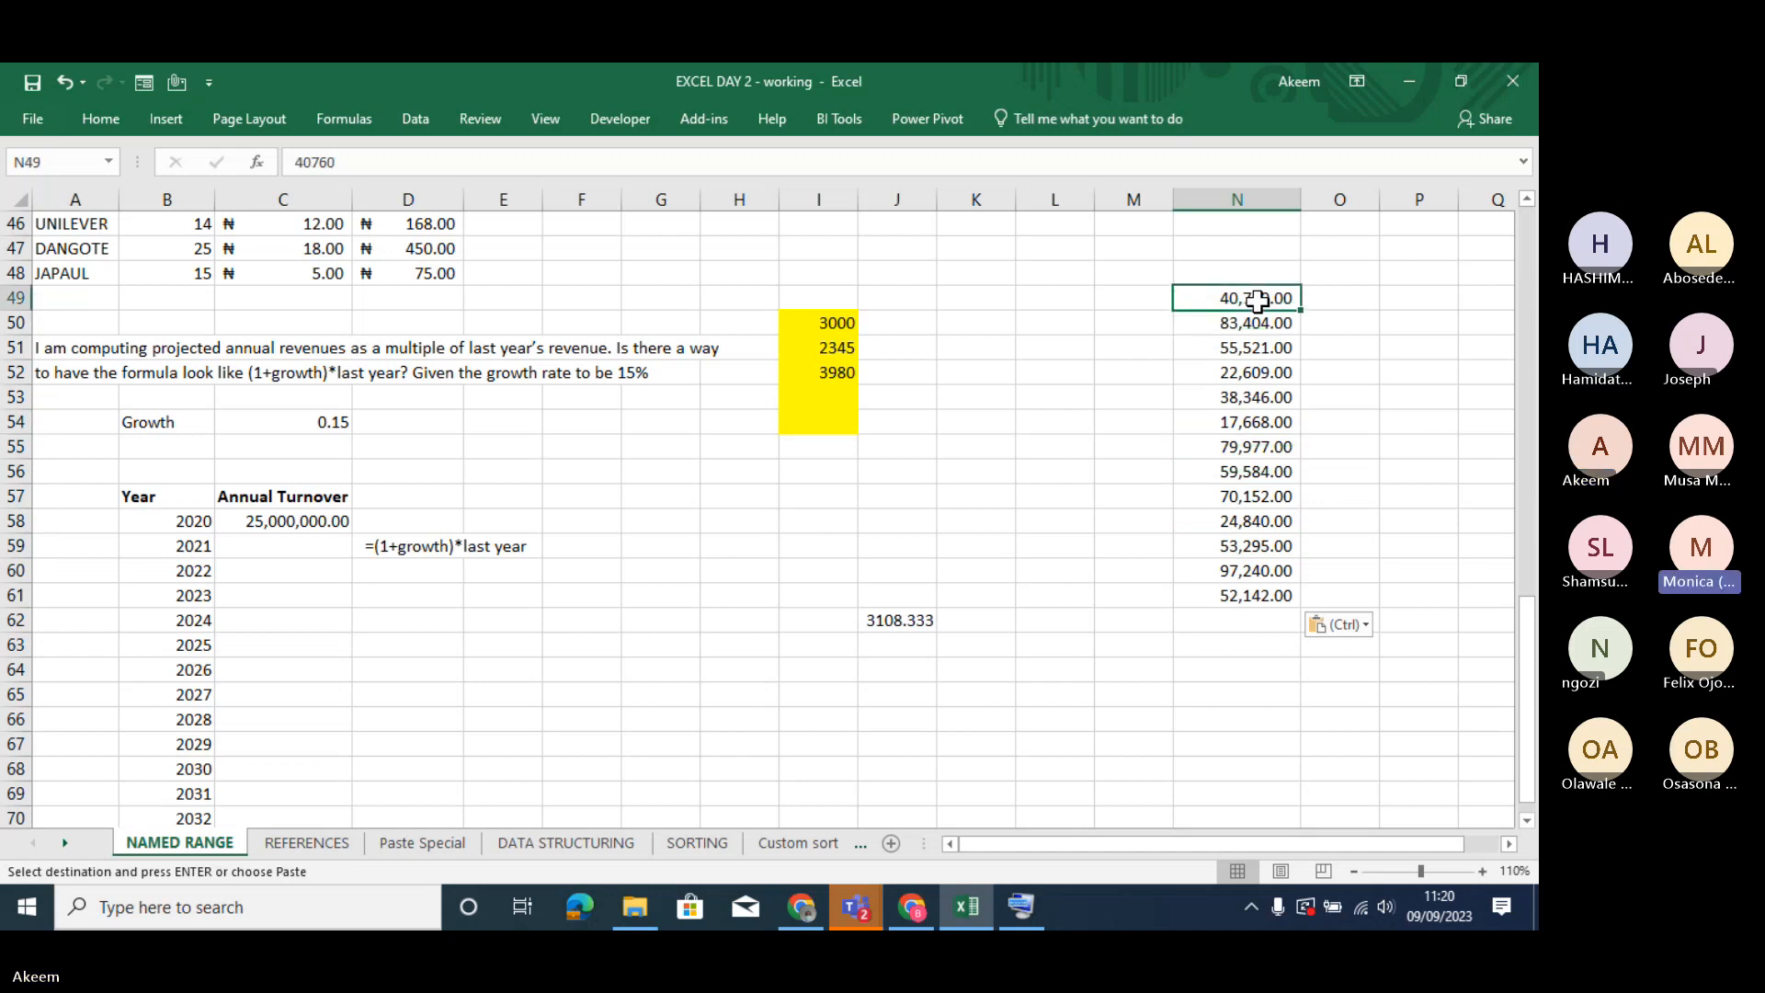
key("Down")
key("Down")
key("Down")
key("Down")
key("Down")
key("Down")
key("Down")
key("Down")
key("Down")
key("Down")
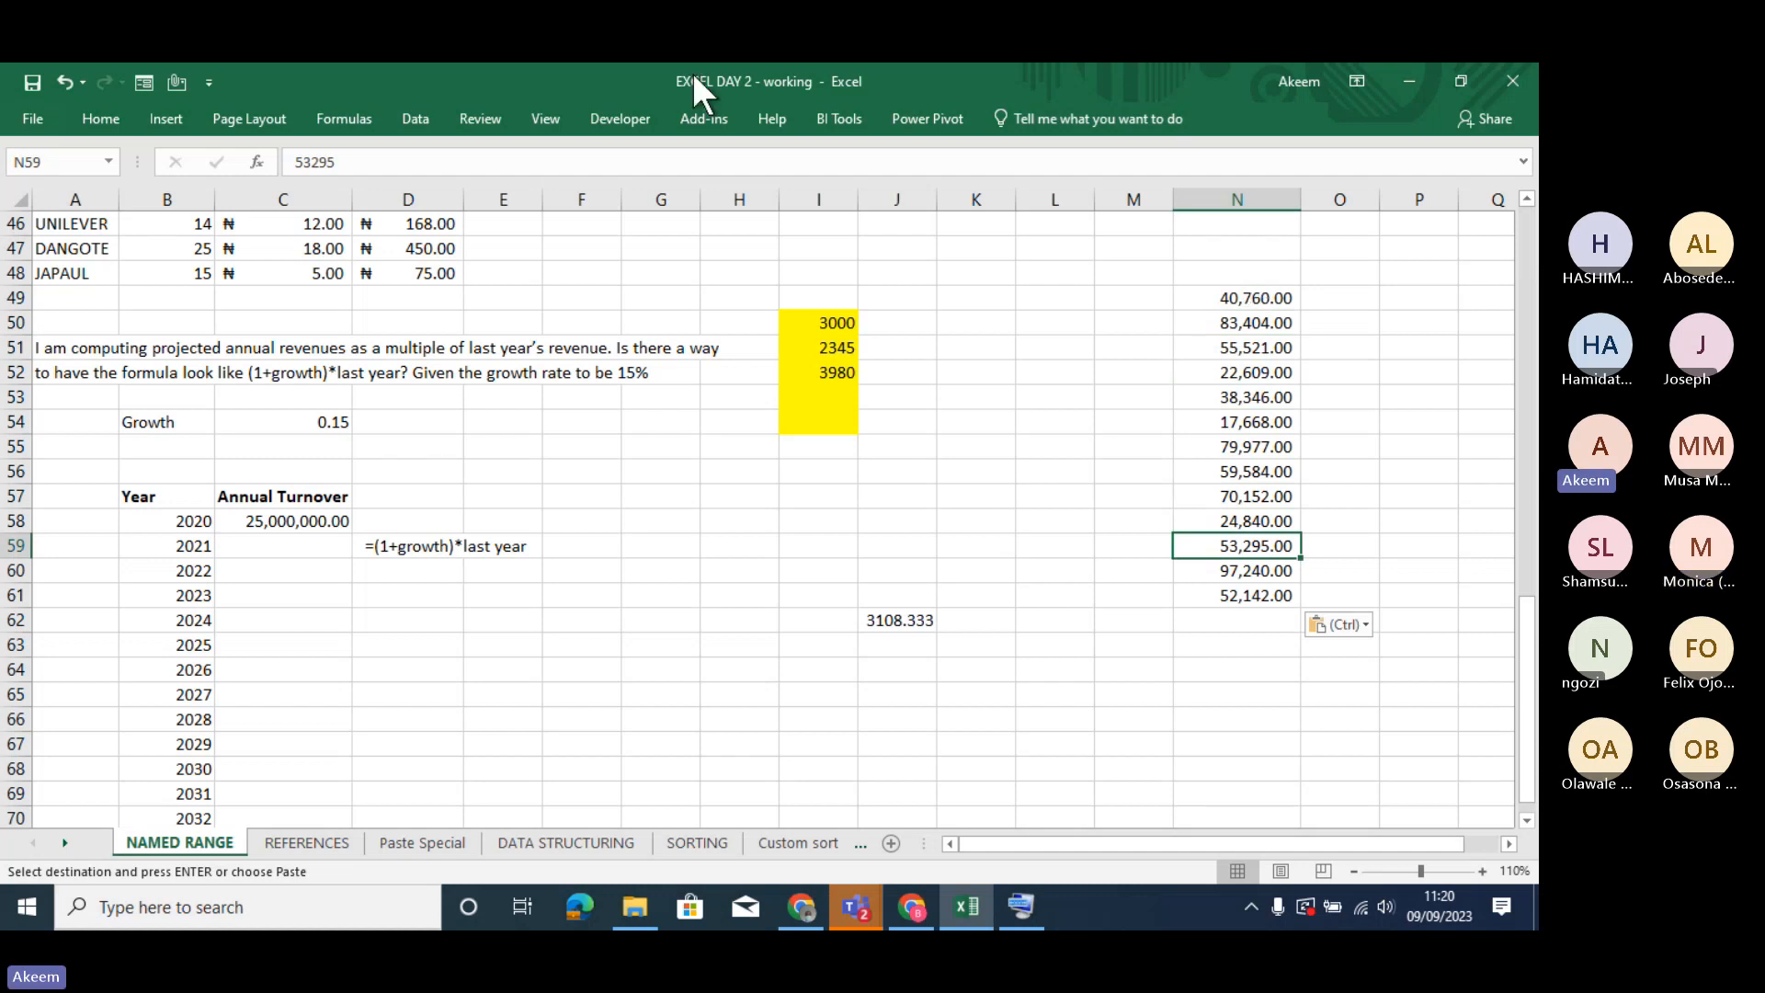
- Open N56 to inspect its content, leave it as is, and recheck the contents of the cells in N49:N61
left_click(1253, 462)
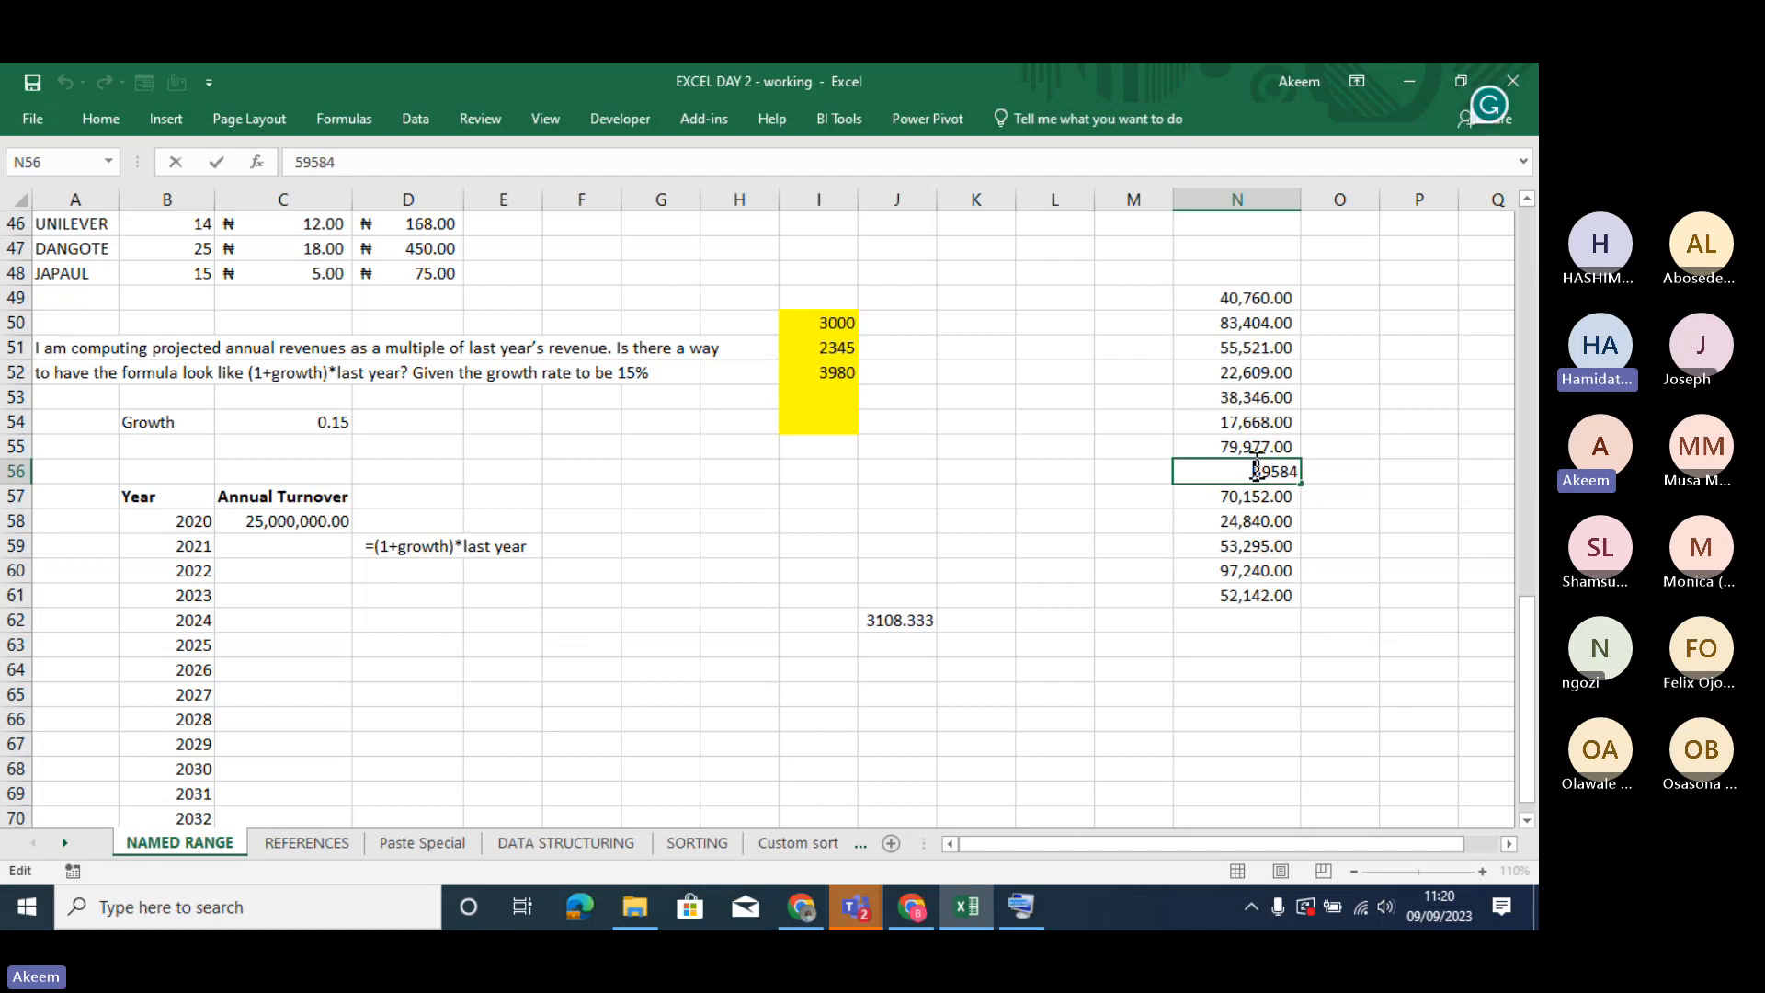
key("Return")
key("Down")
key("Down")
key("Down")
key("Down")
key("Down")
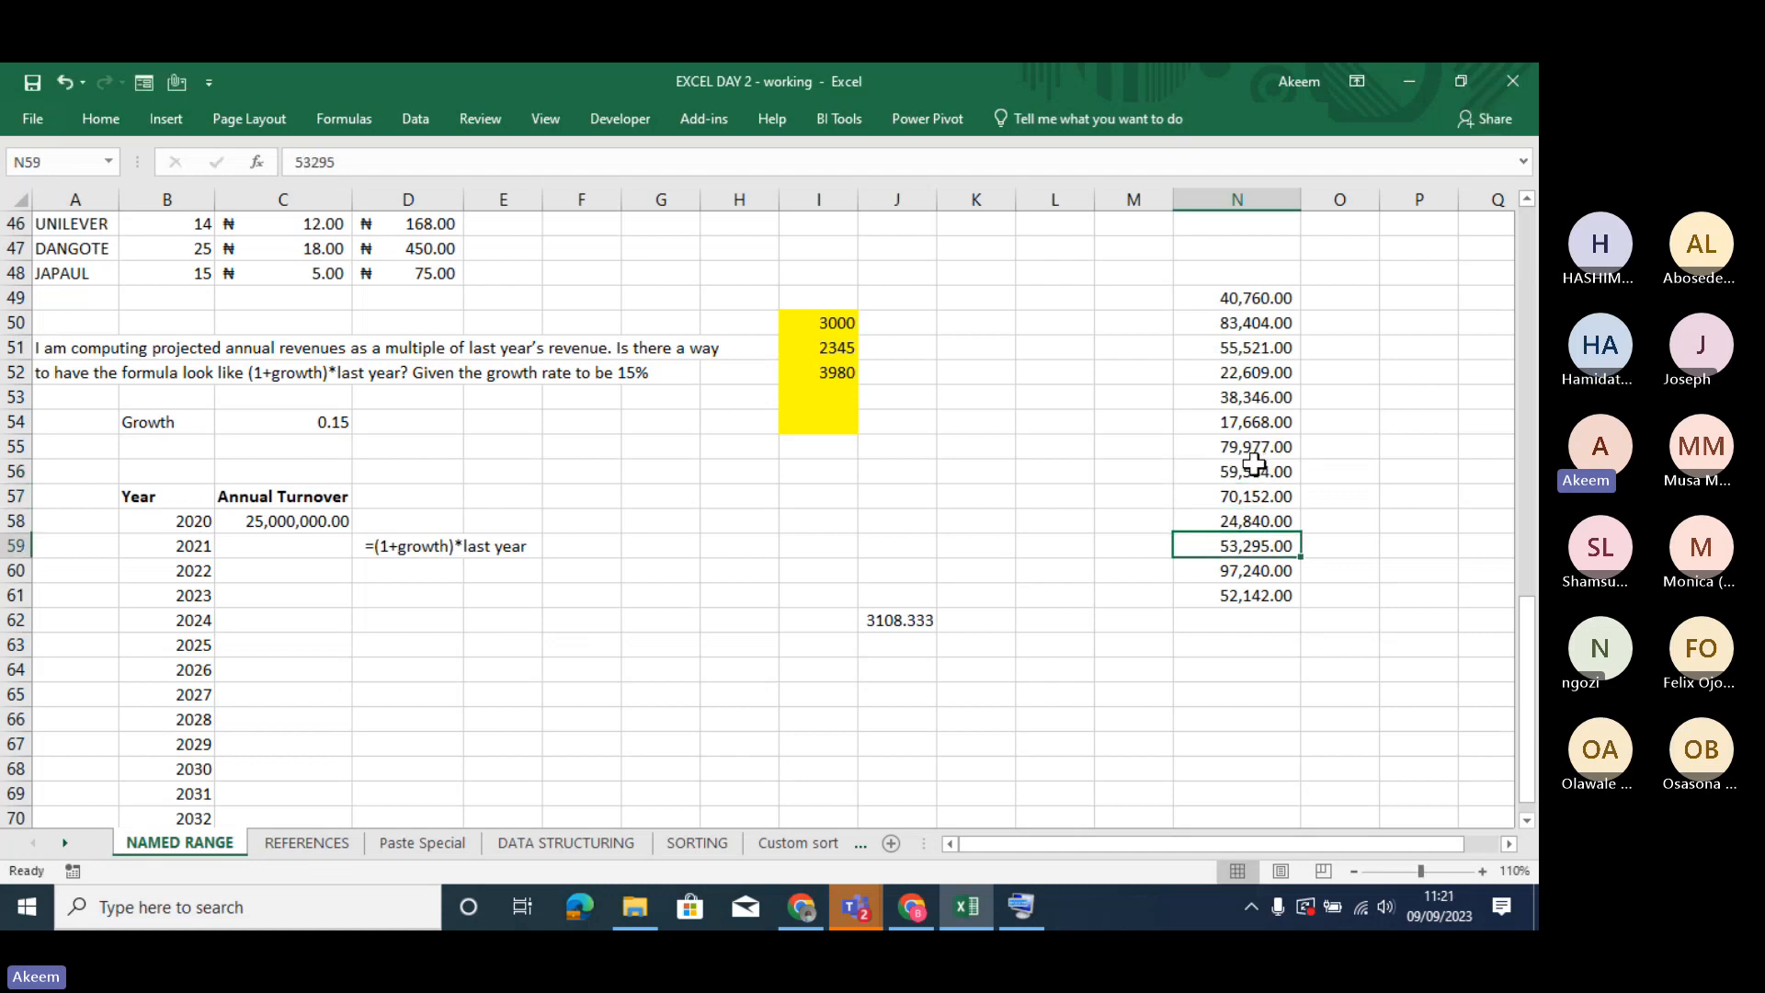
key("Up")
key("Up")
key("Up")
key("Up")
key("Up")
key("Up")
key("Up")
key("Up")
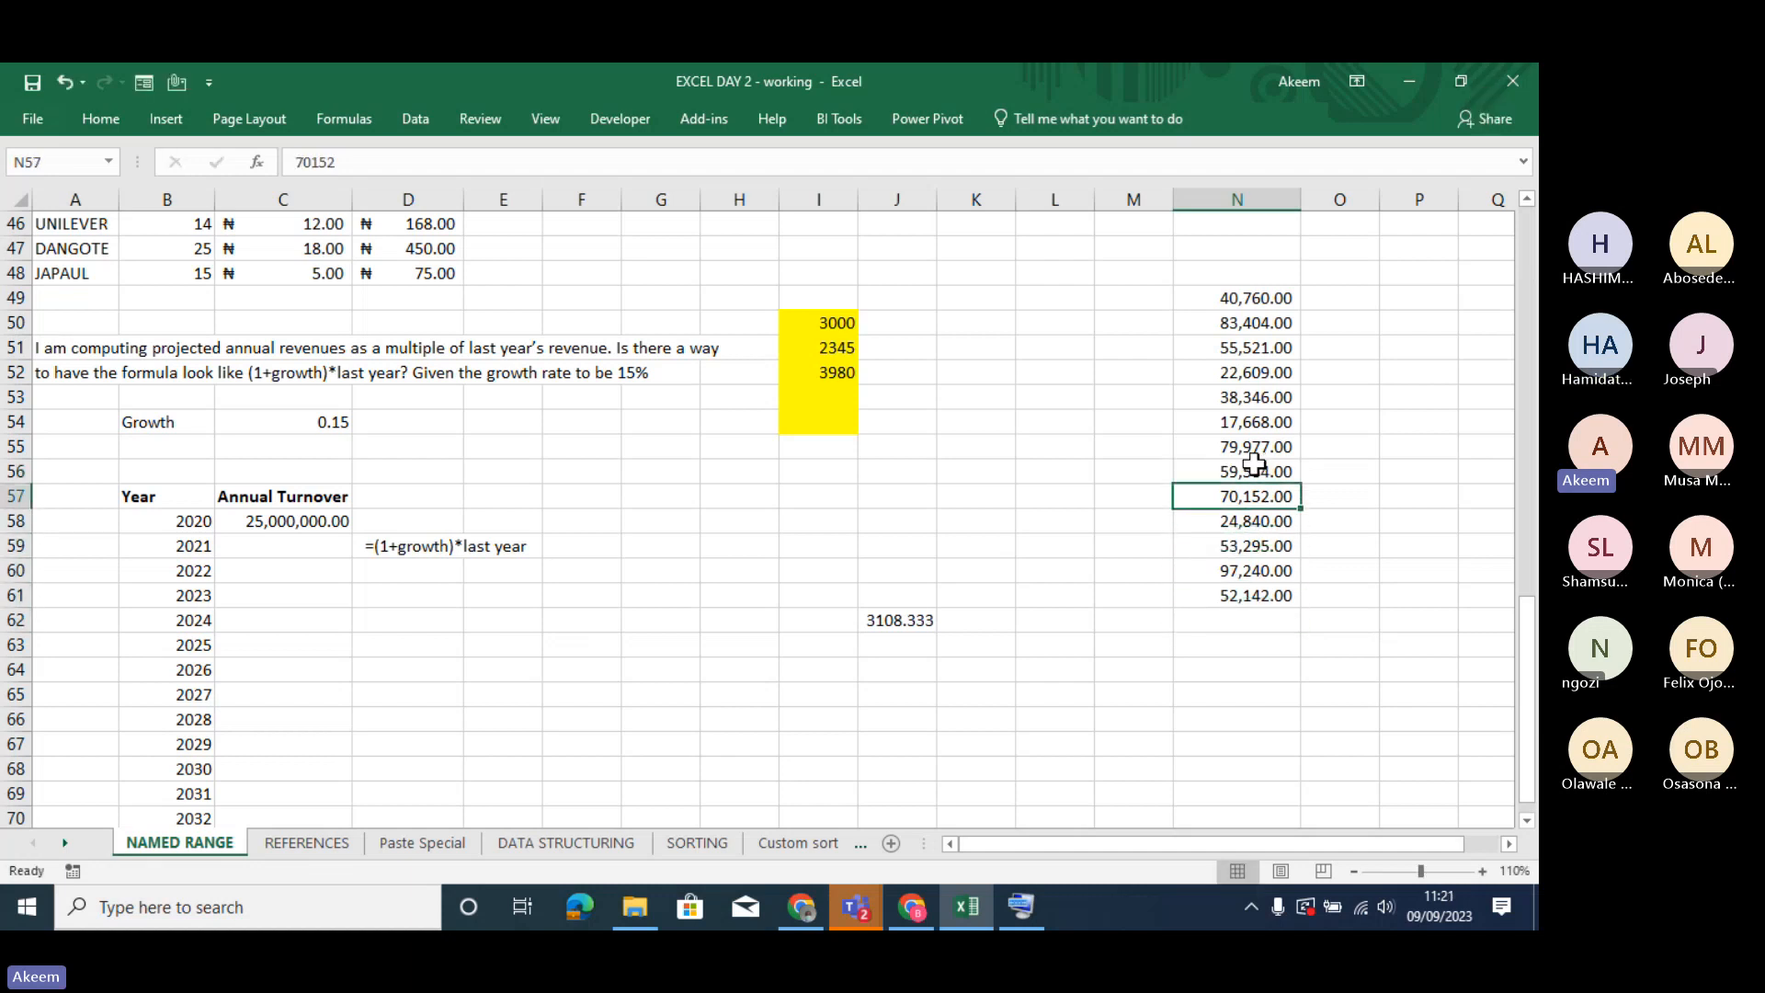
key("Up")
key("Up")
key("Up")
key("Up")
key("Up")
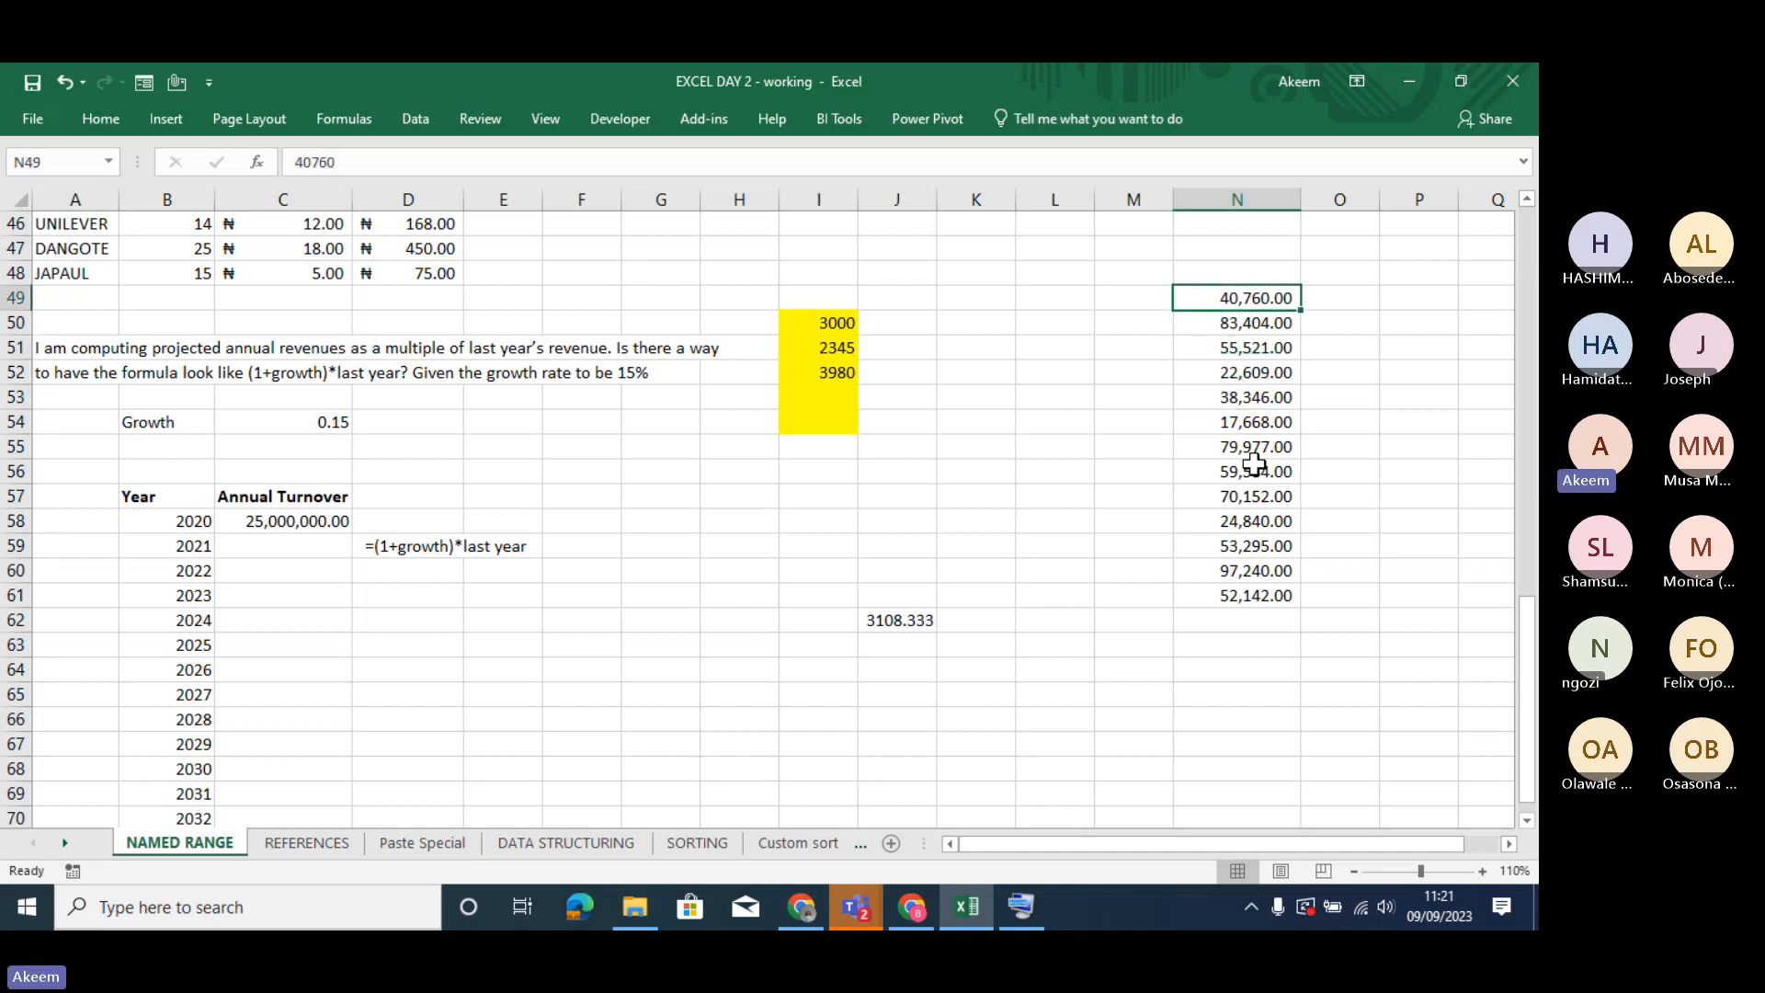
key("Down")
key("Down")
key("Down")
key("Down")
key("Down")
key("Down")
key("Down")
key("Down")
key("Down")
key("Down")
key("Down")
key("Down")
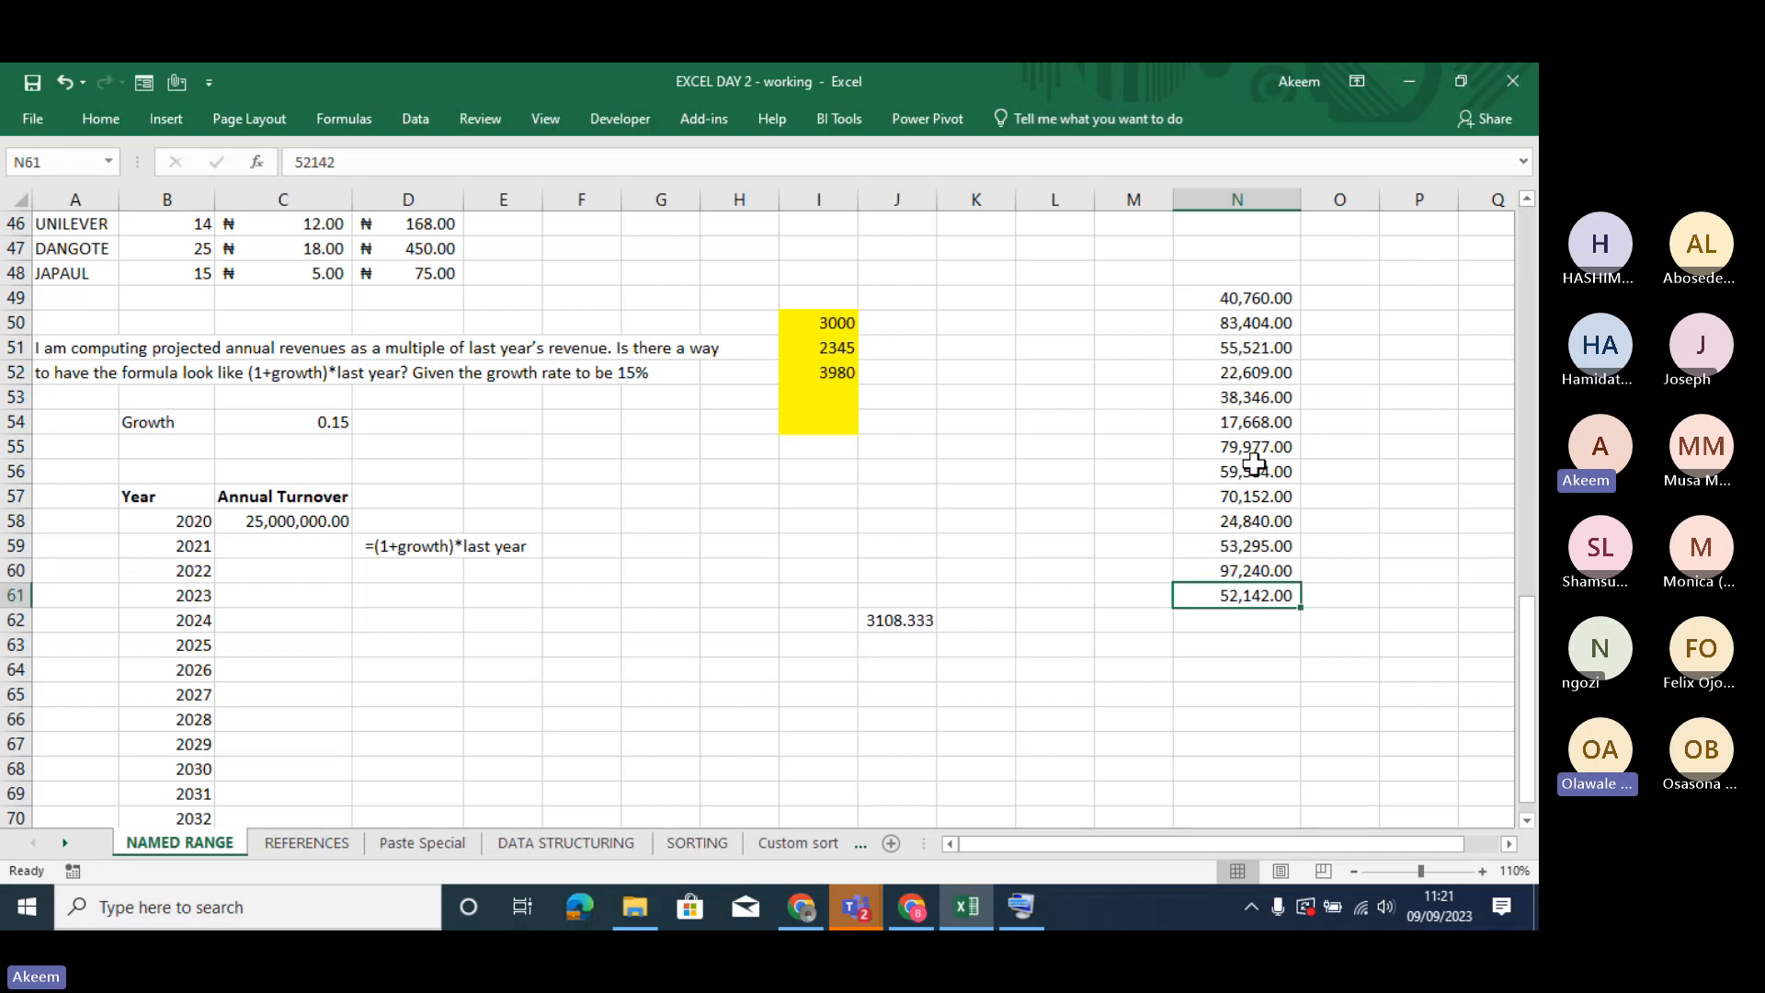
- Clear the pasted amounts from N49:N61 on NAMED RANGE
left_click(1255, 464)
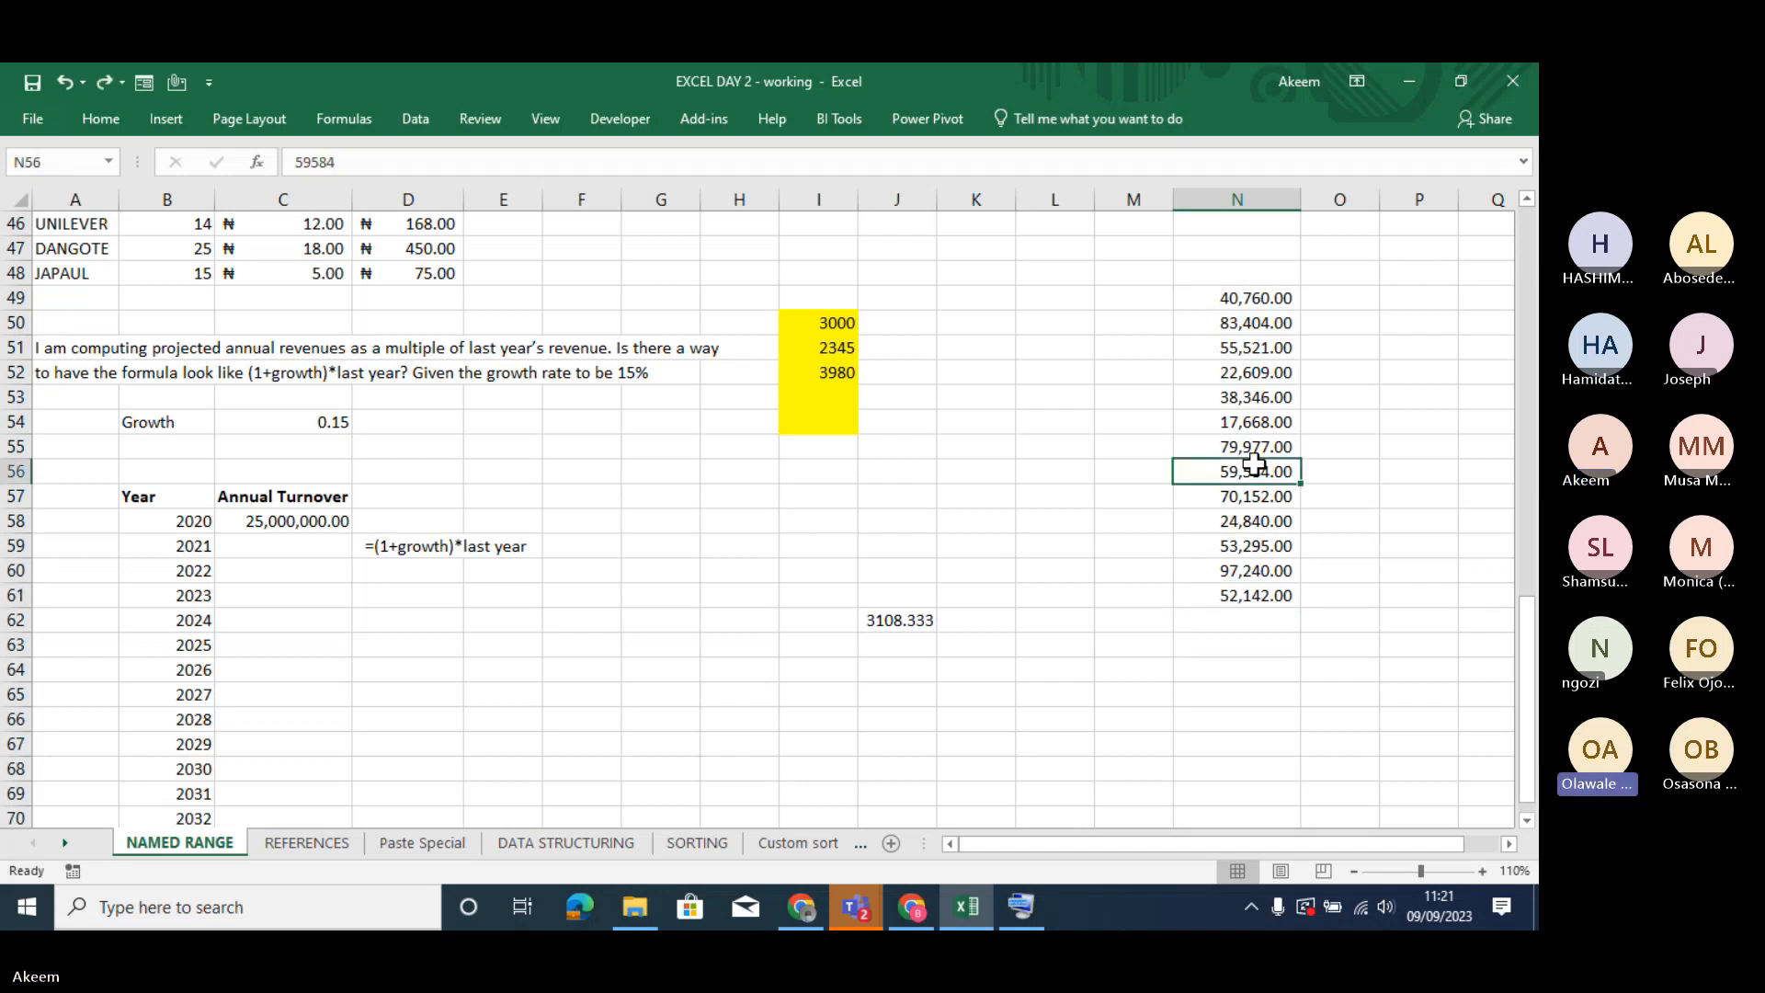
left_click_drag(1237, 300, 1267, 598)
key("Delete")
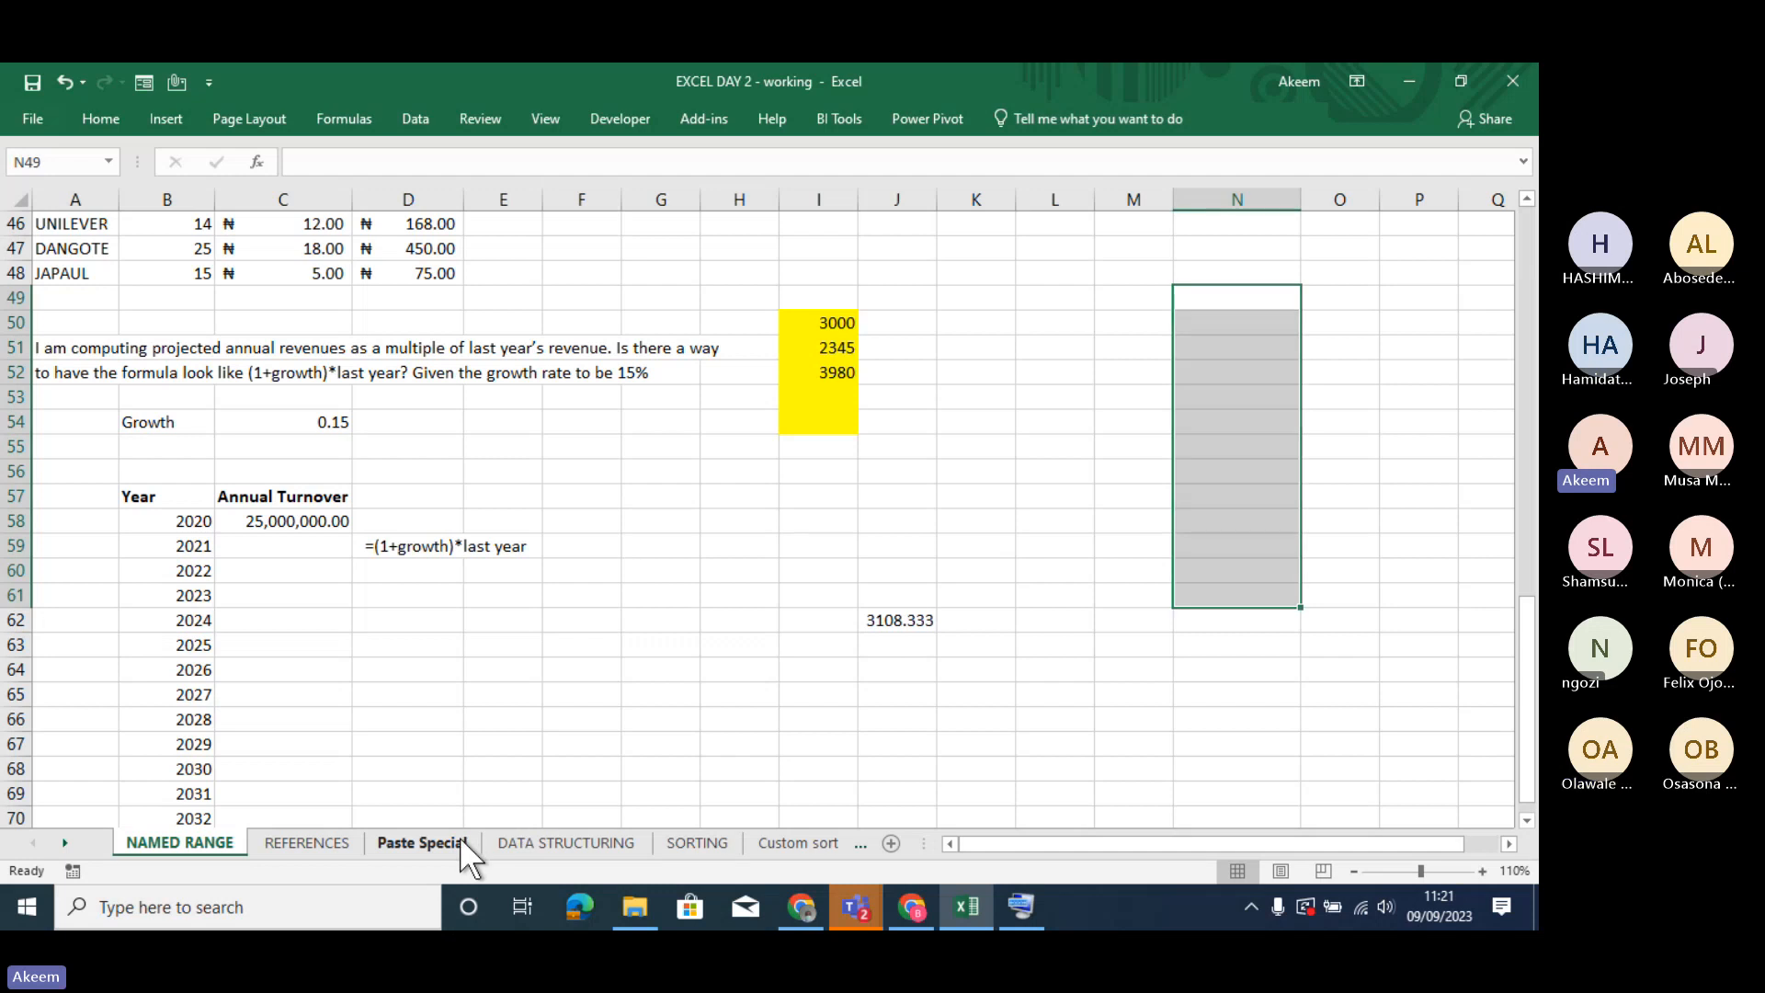
- Copy the AMOUNT range E12:E24 on the Paste Special sheet and paste it as values only into the VALUE PASTE column from F12
left_click(422, 842)
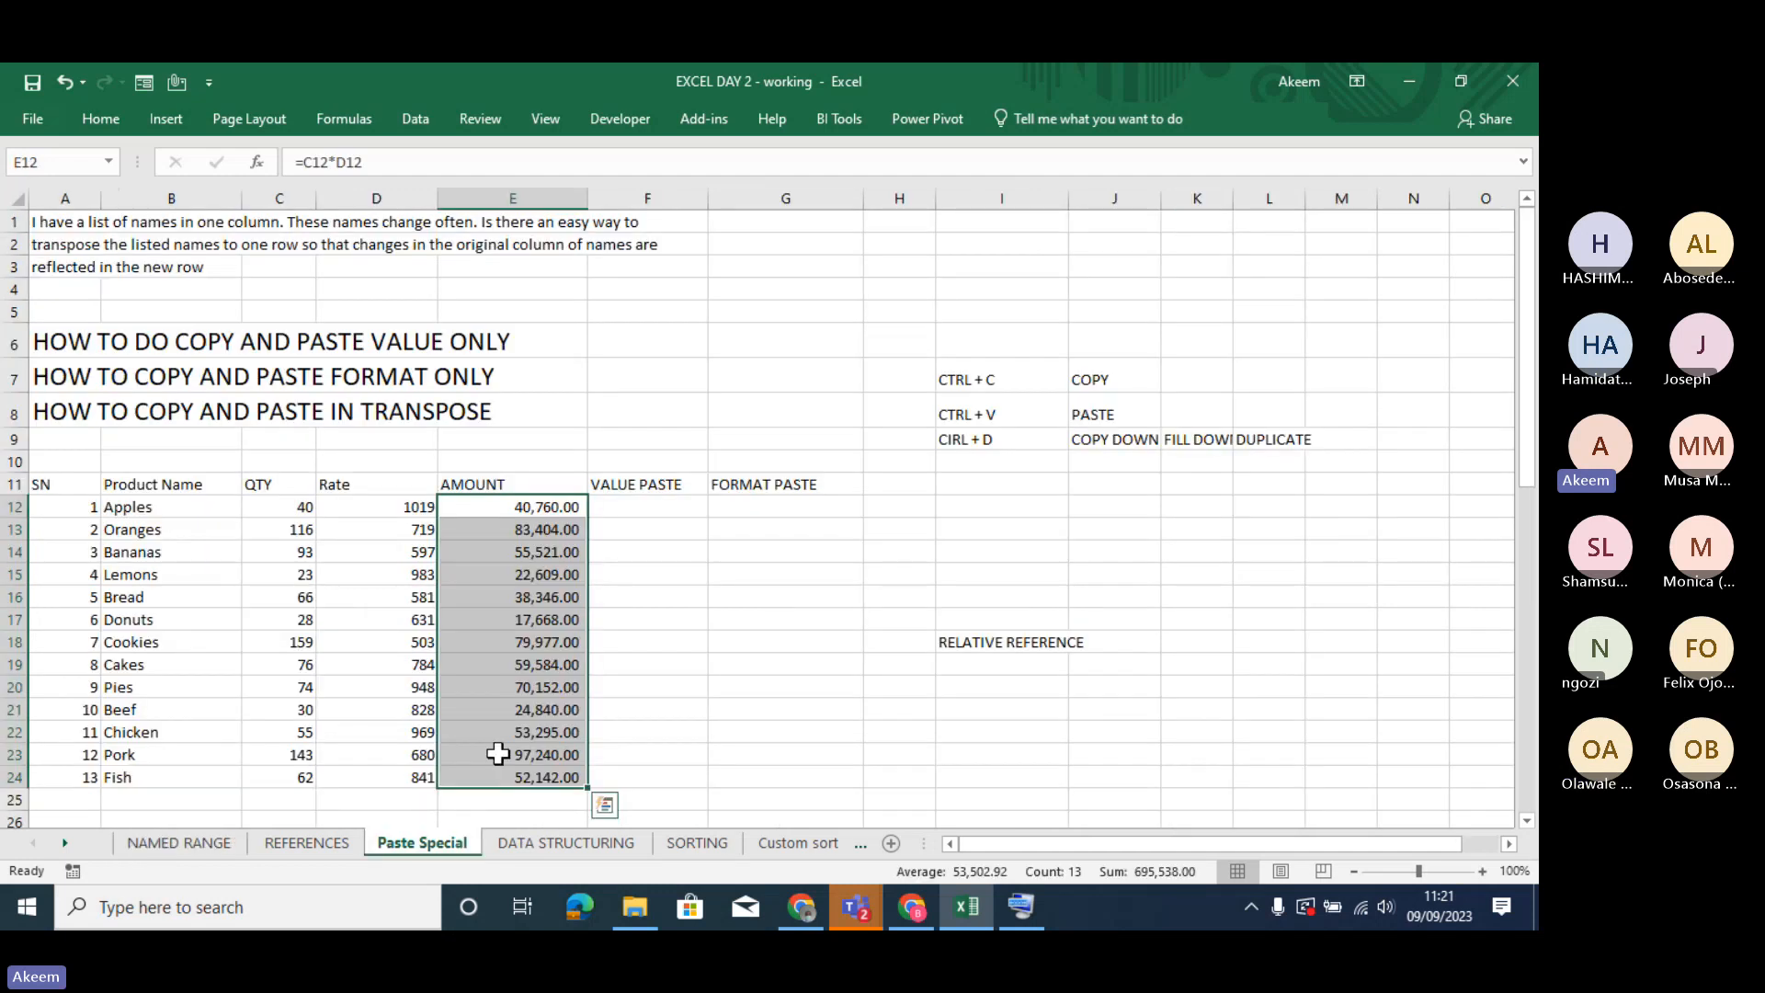
right_click(526, 622)
left_click(587, 189)
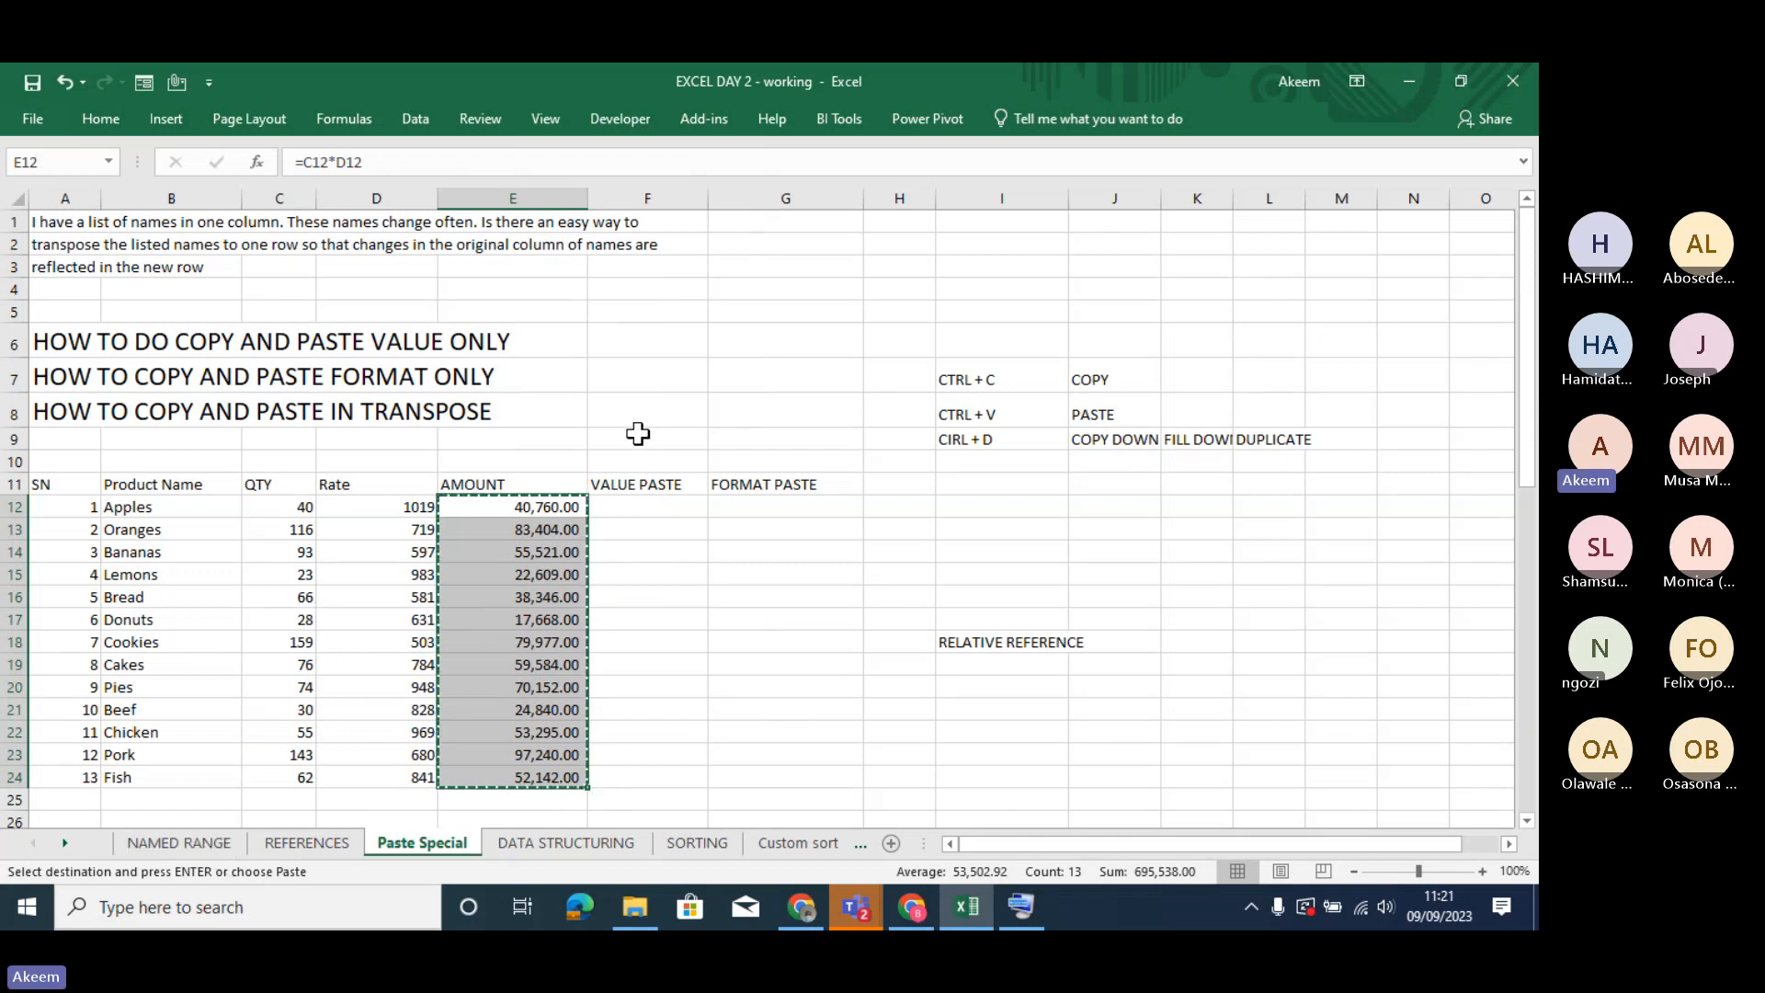
left_click(654, 505)
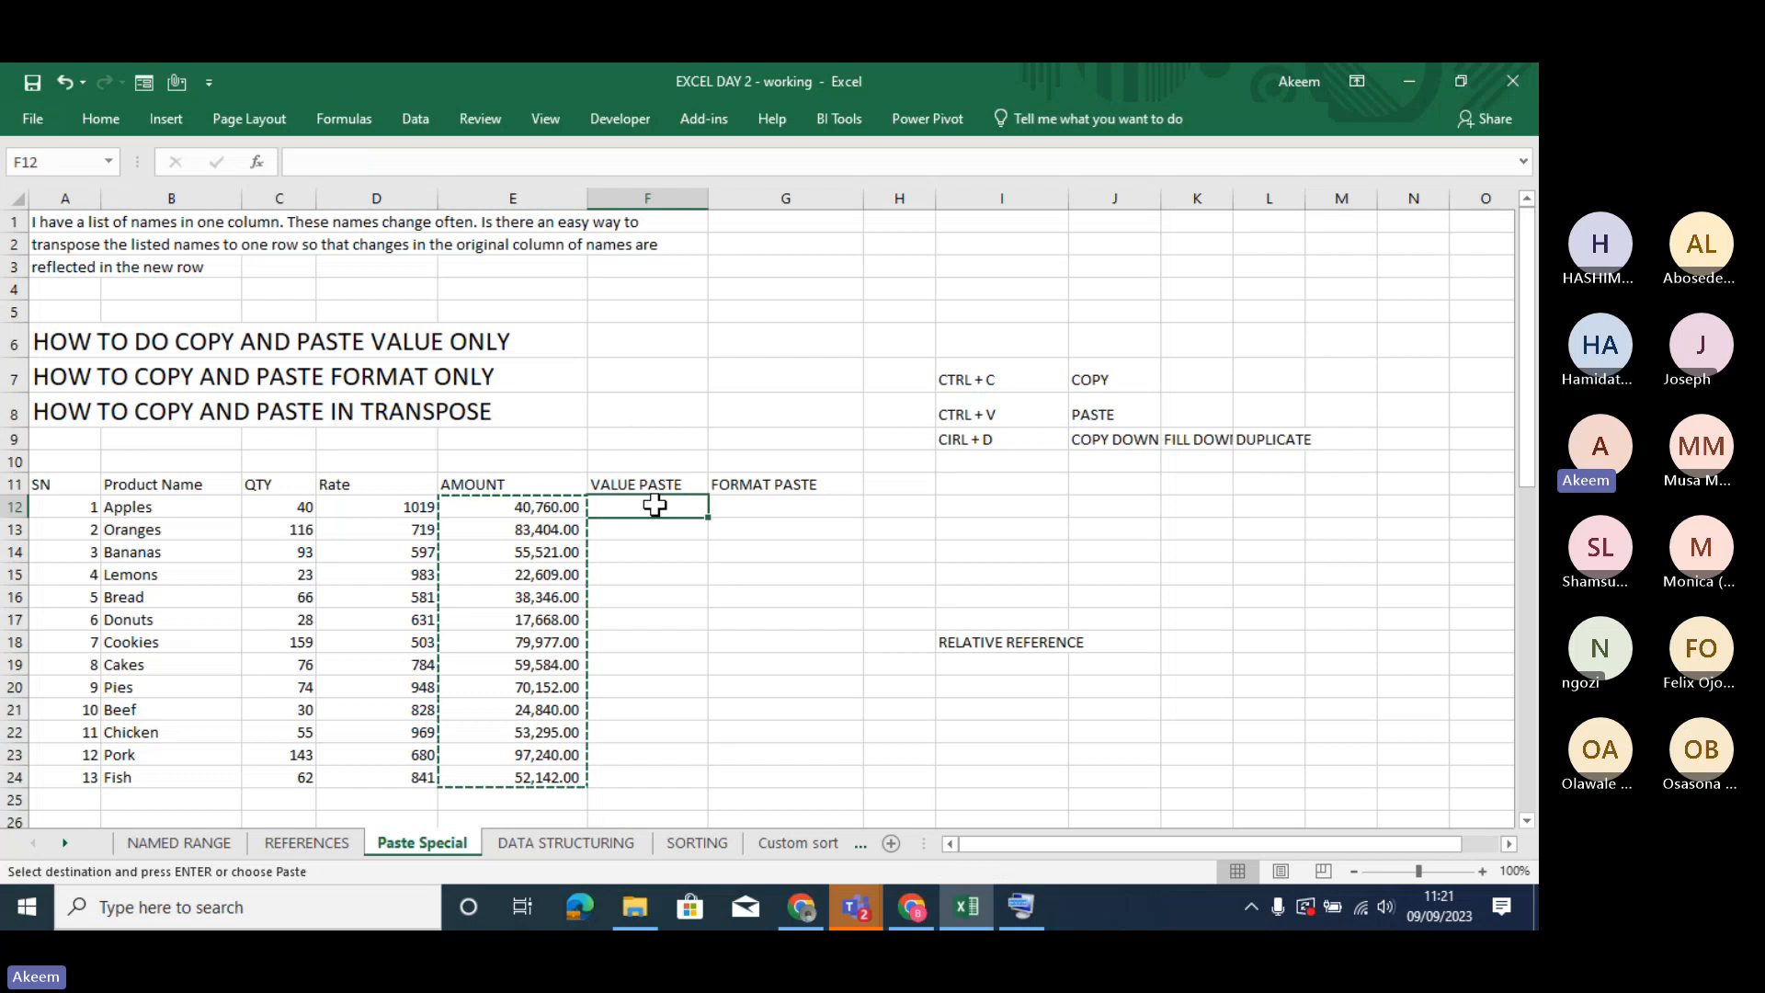
right_click(655, 506)
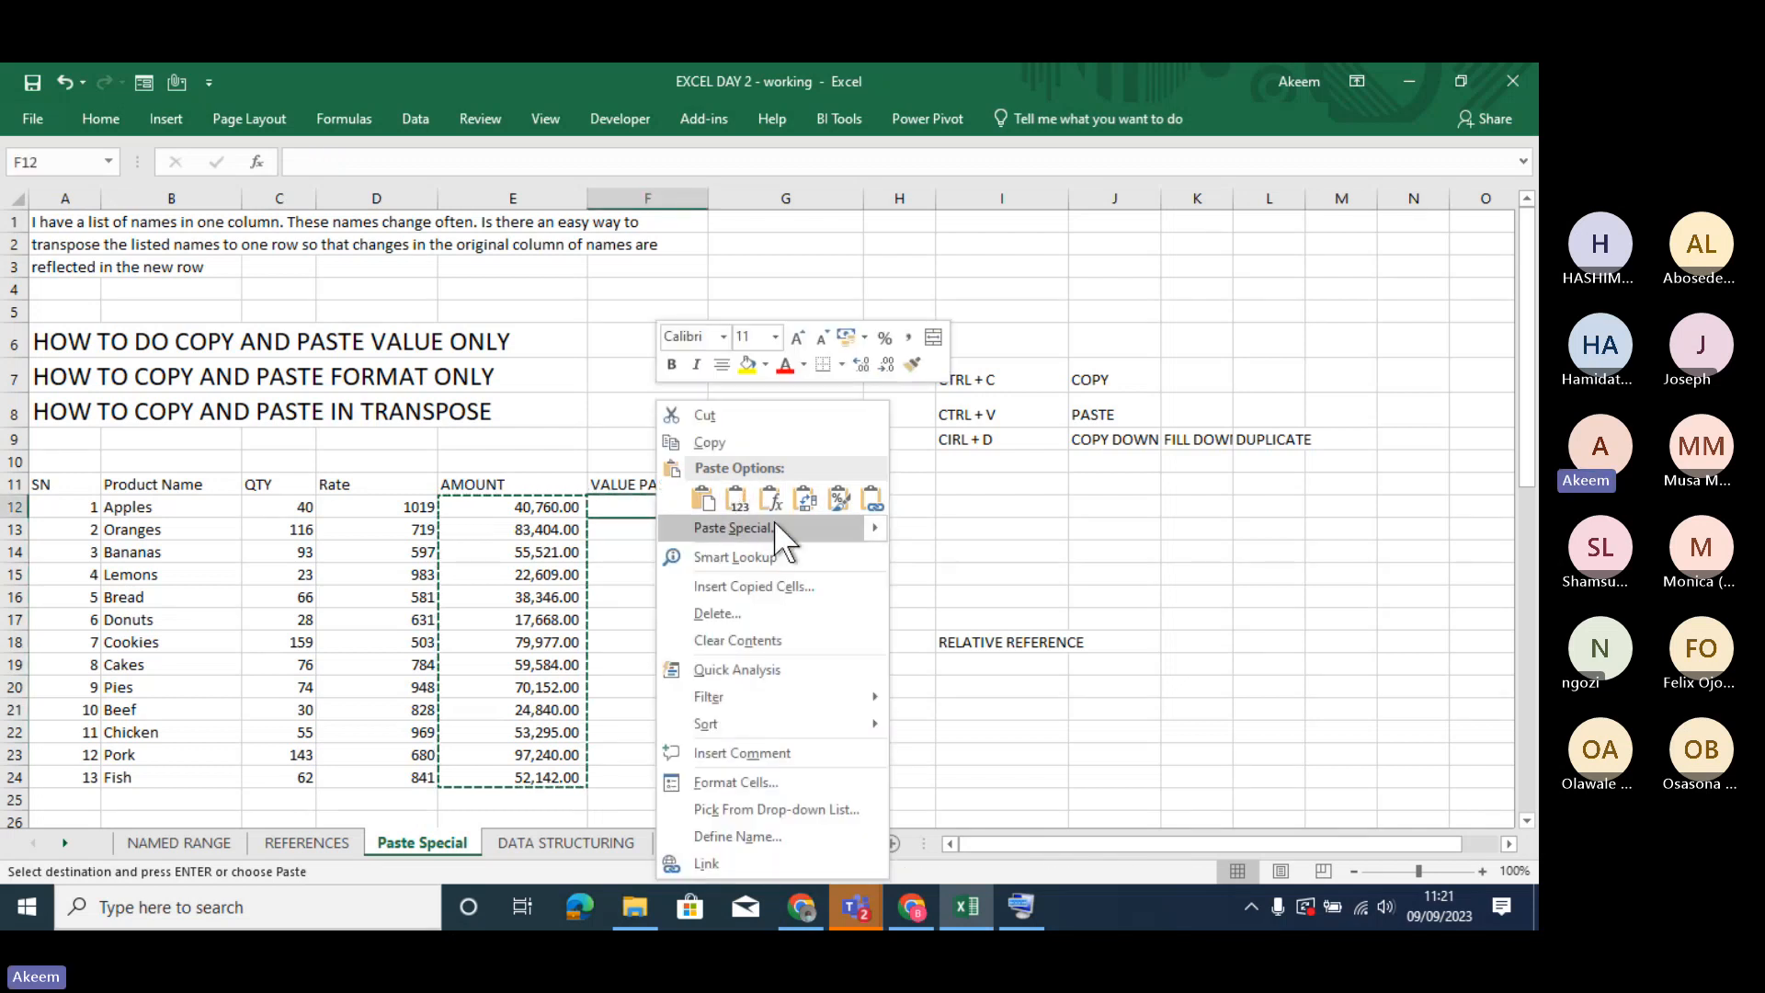
mouse_move(868, 520)
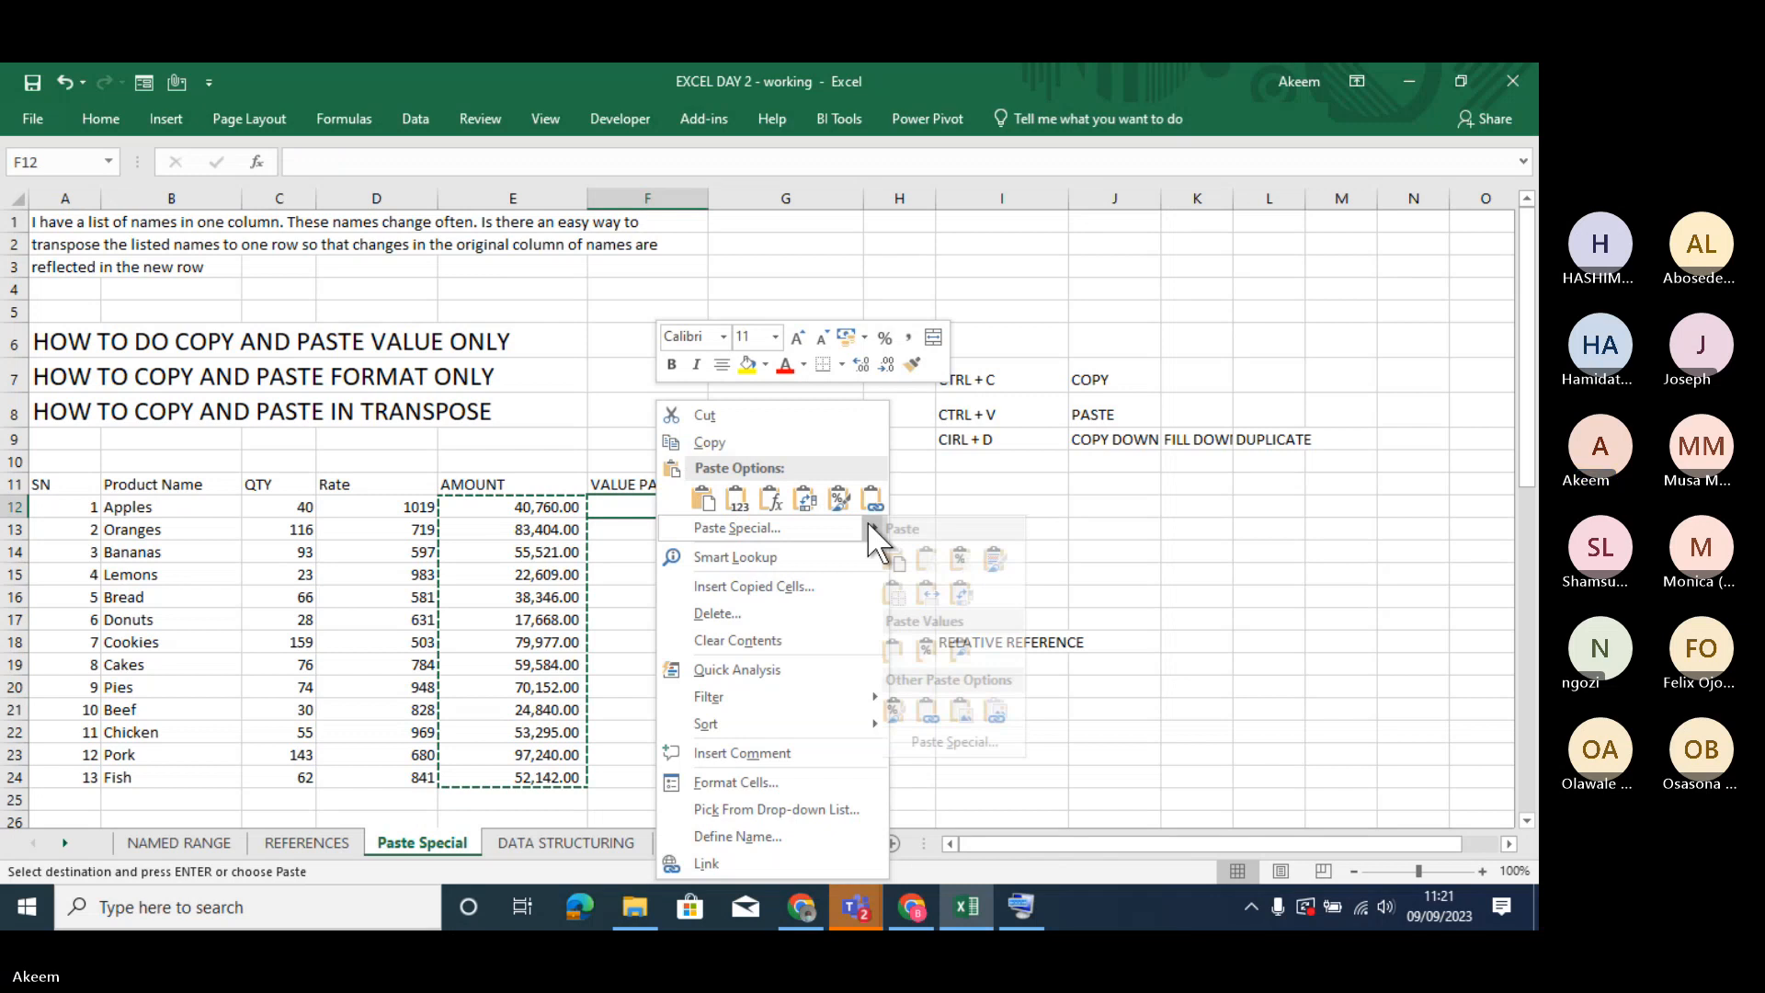
left_click(907, 655)
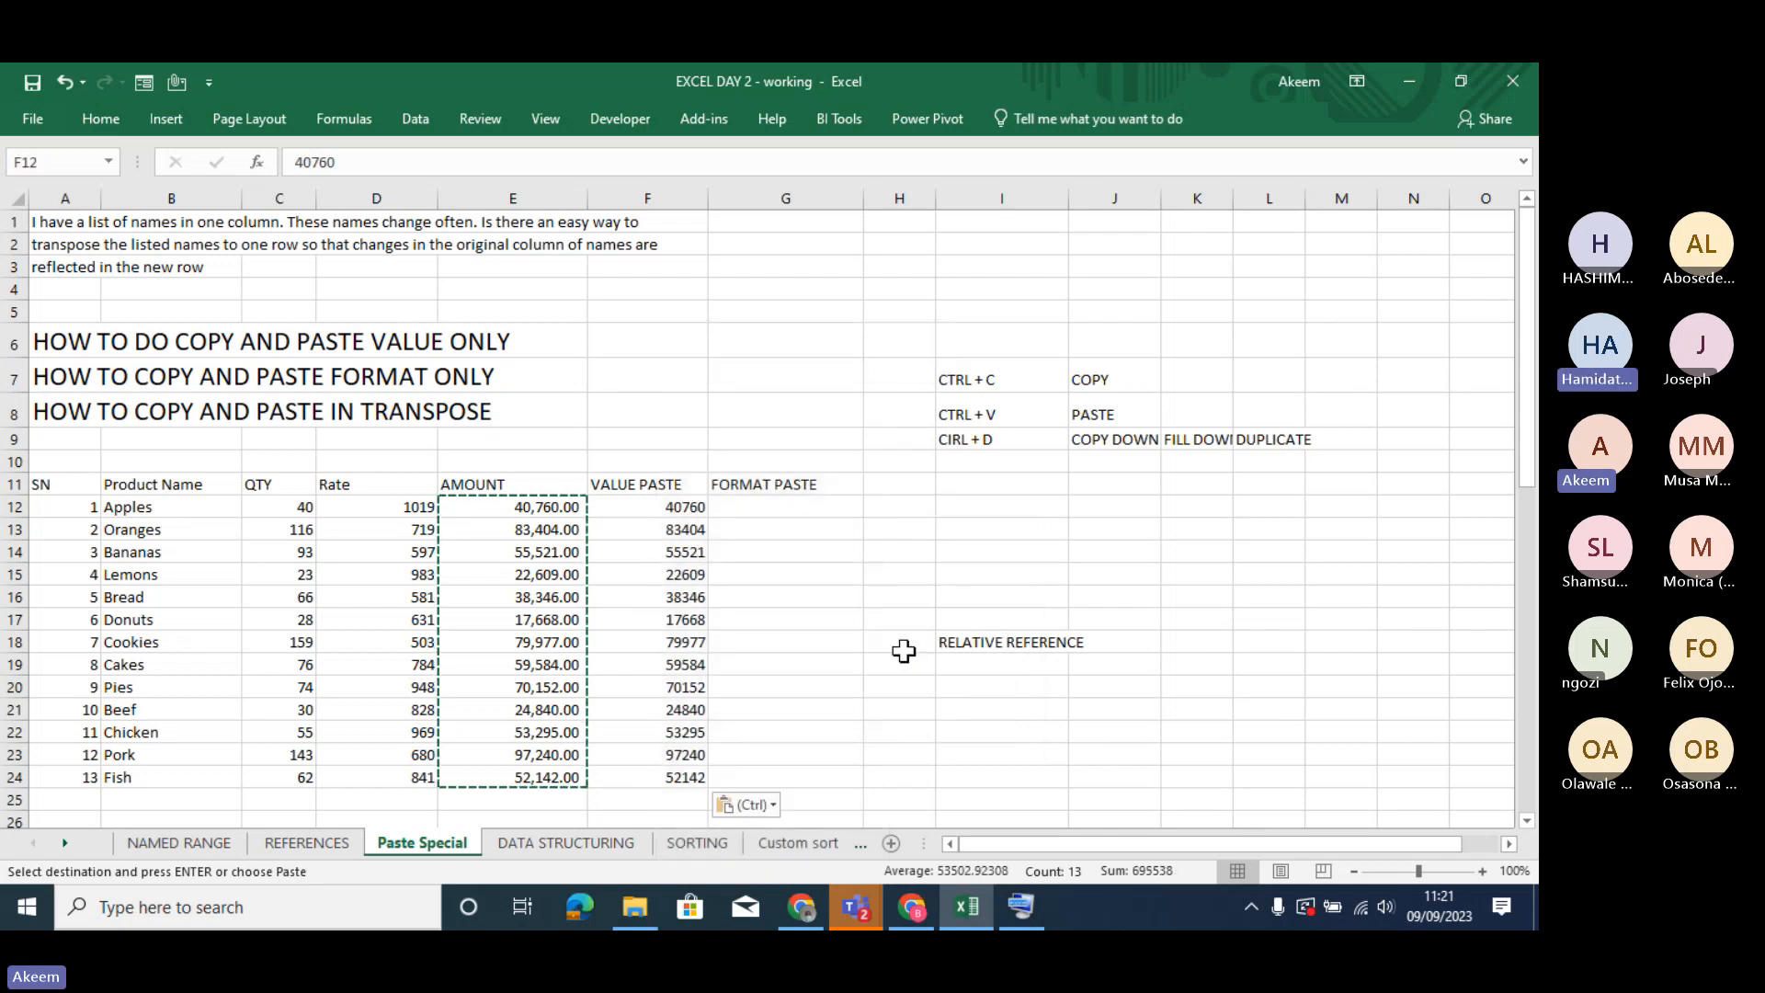
- Go through the VALUE PASTE cells F12:F24, examining whether they hold plain values or formulas
left_click(645, 502)
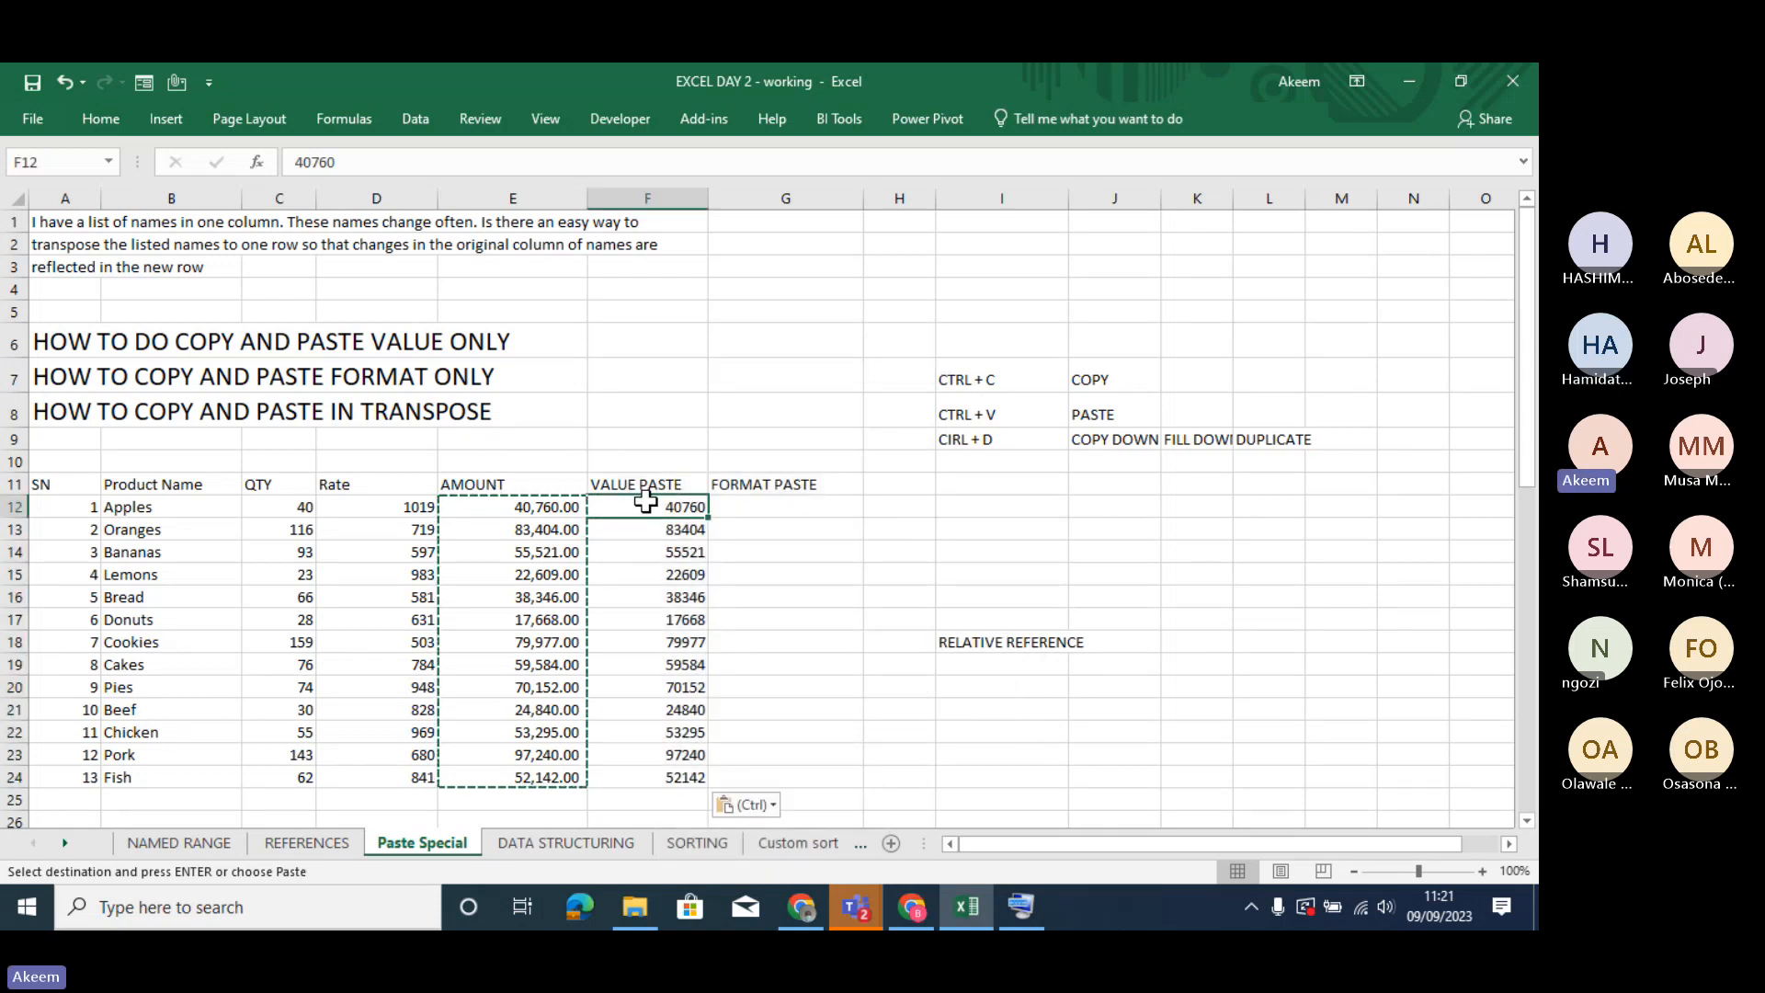
key("Down")
key("Down")
key("Down")
key("Down")
key("Down")
key("Down")
key("Down")
key("Down")
key("Down")
key("Down")
key("Down")
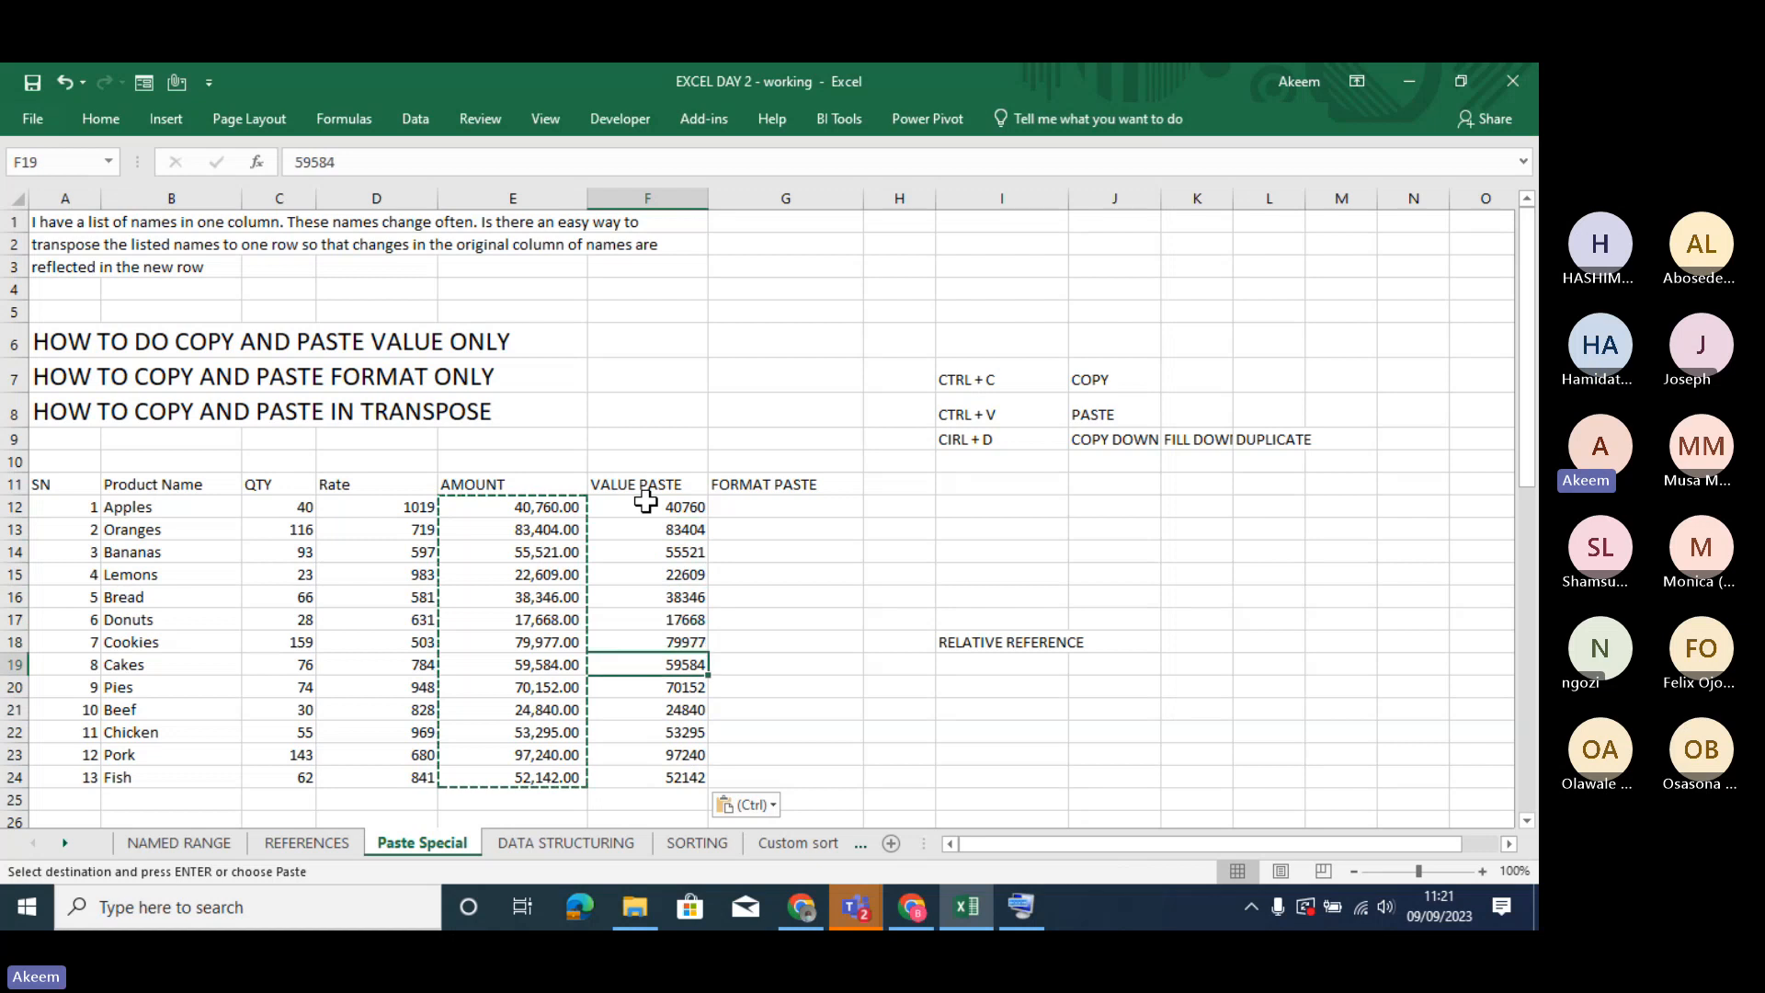
key("Down")
key("Up")
key("Up")
key("Up")
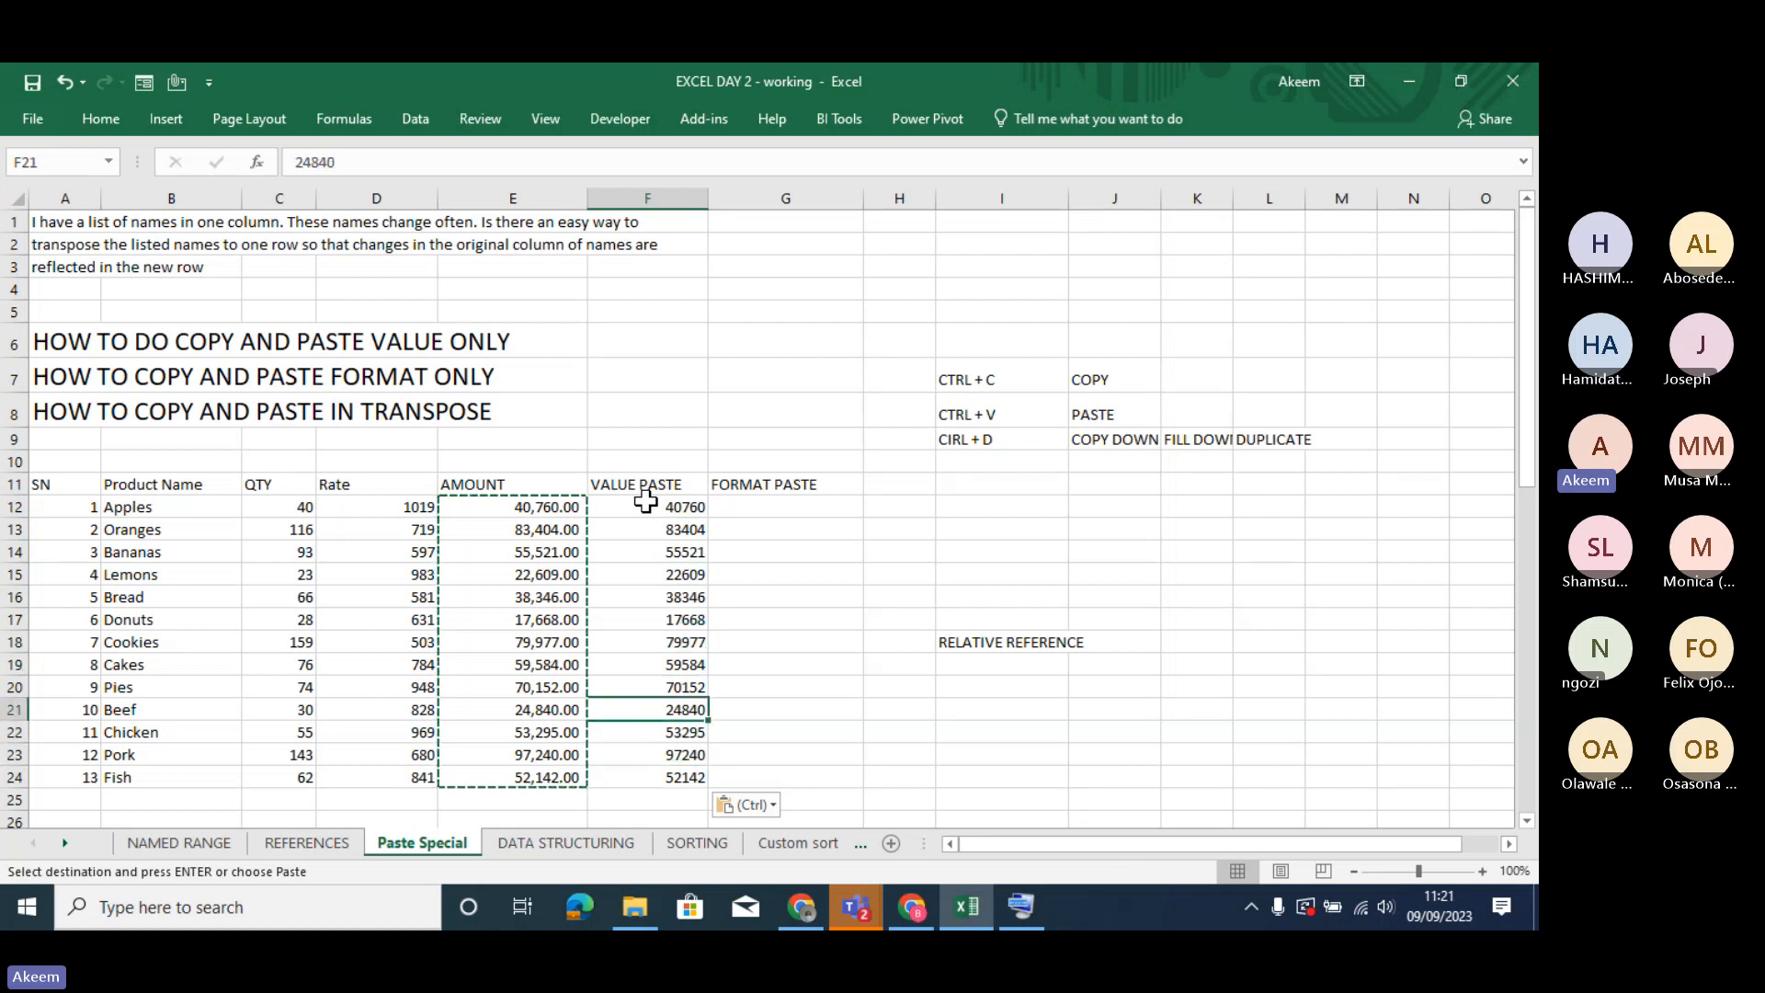
key("Up")
key("Up")
key("Up")
key("Up")
key("Up")
key("Up")
key("Up")
key("Up")
key("Up")
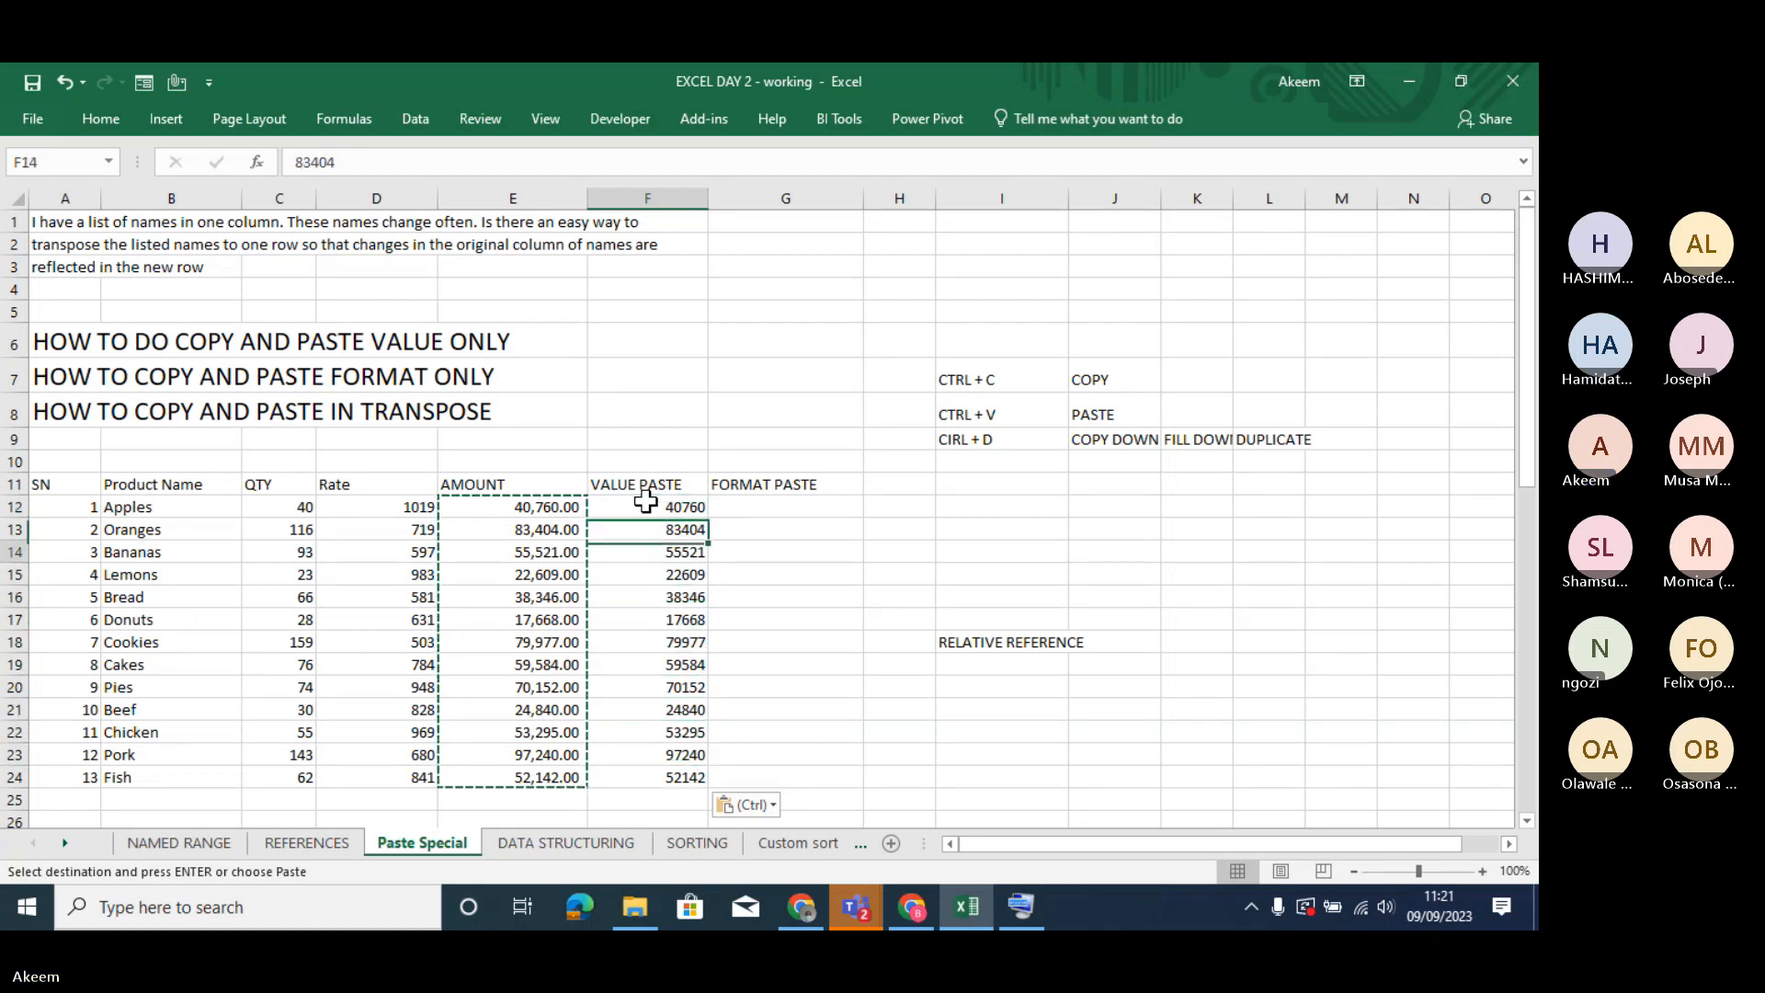
key("Down")
key("Down")
key("Down")
key("Down")
key("Down")
key("Down")
key("Down")
key("Down")
key("Down")
key("Down")
key("Down")
key("Down")
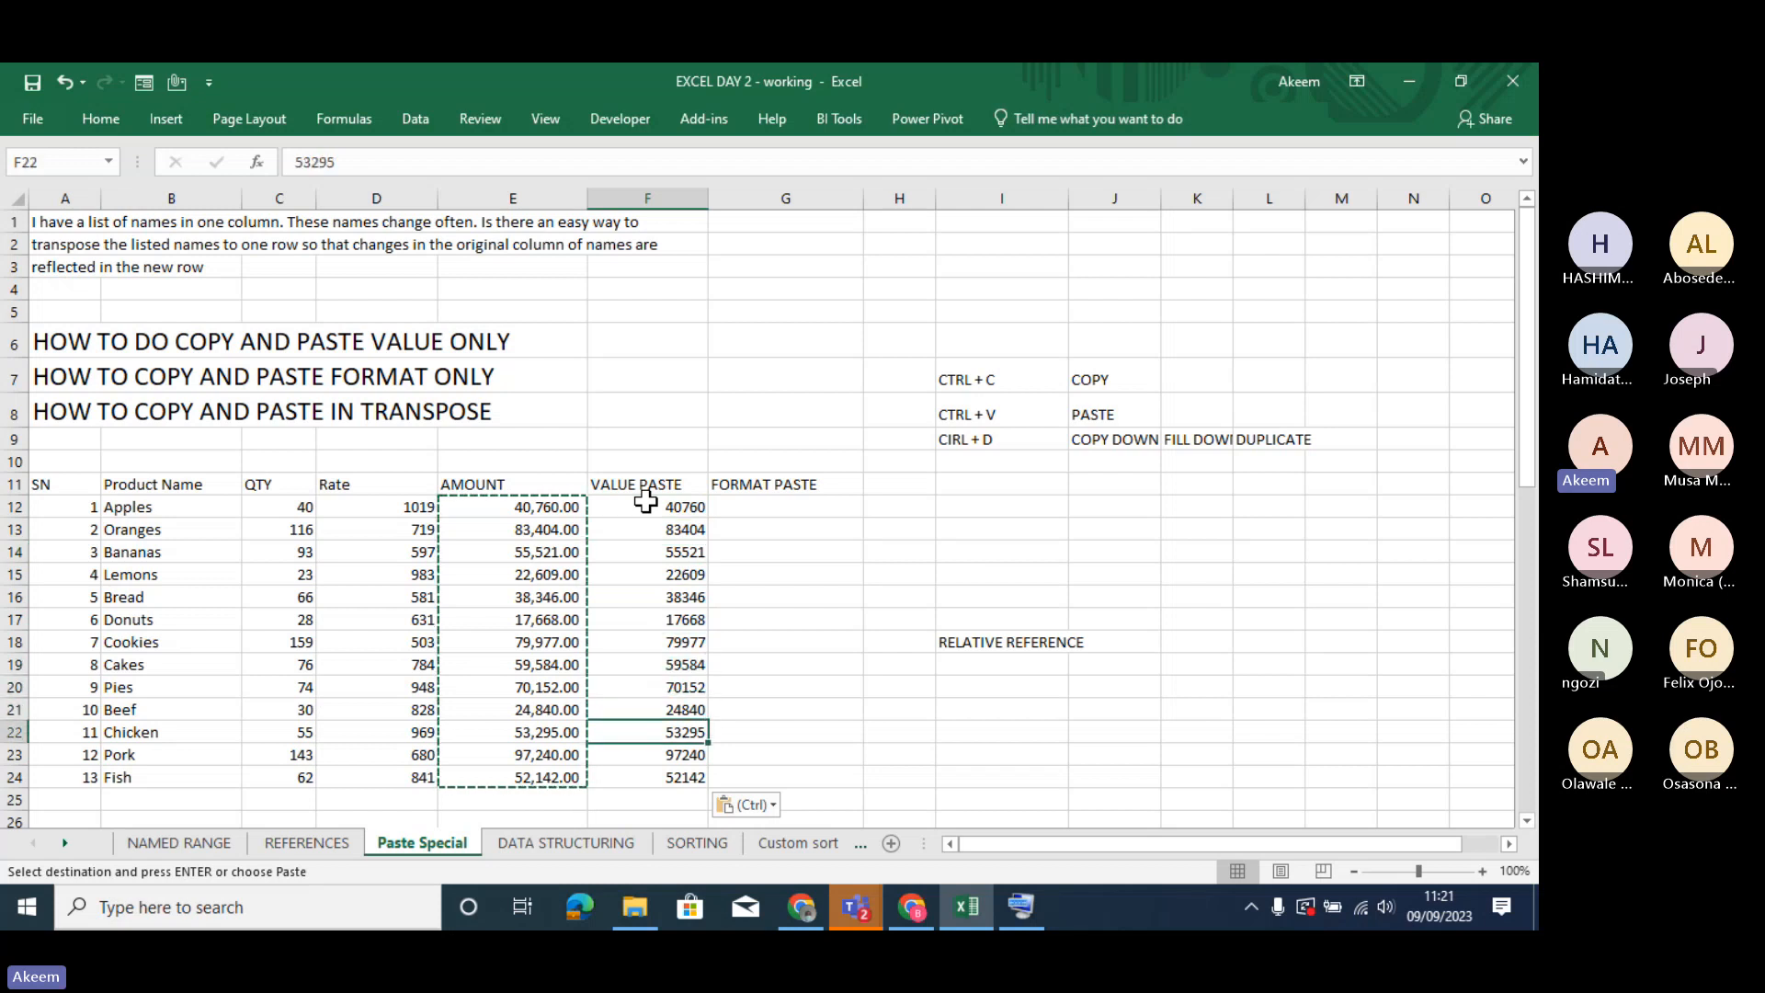
key("Up")
key("Up")
key("Up")
key("Up")
key("Up")
key("Up")
key("Up")
key("Up")
key("Up")
key("Up")
key("Up")
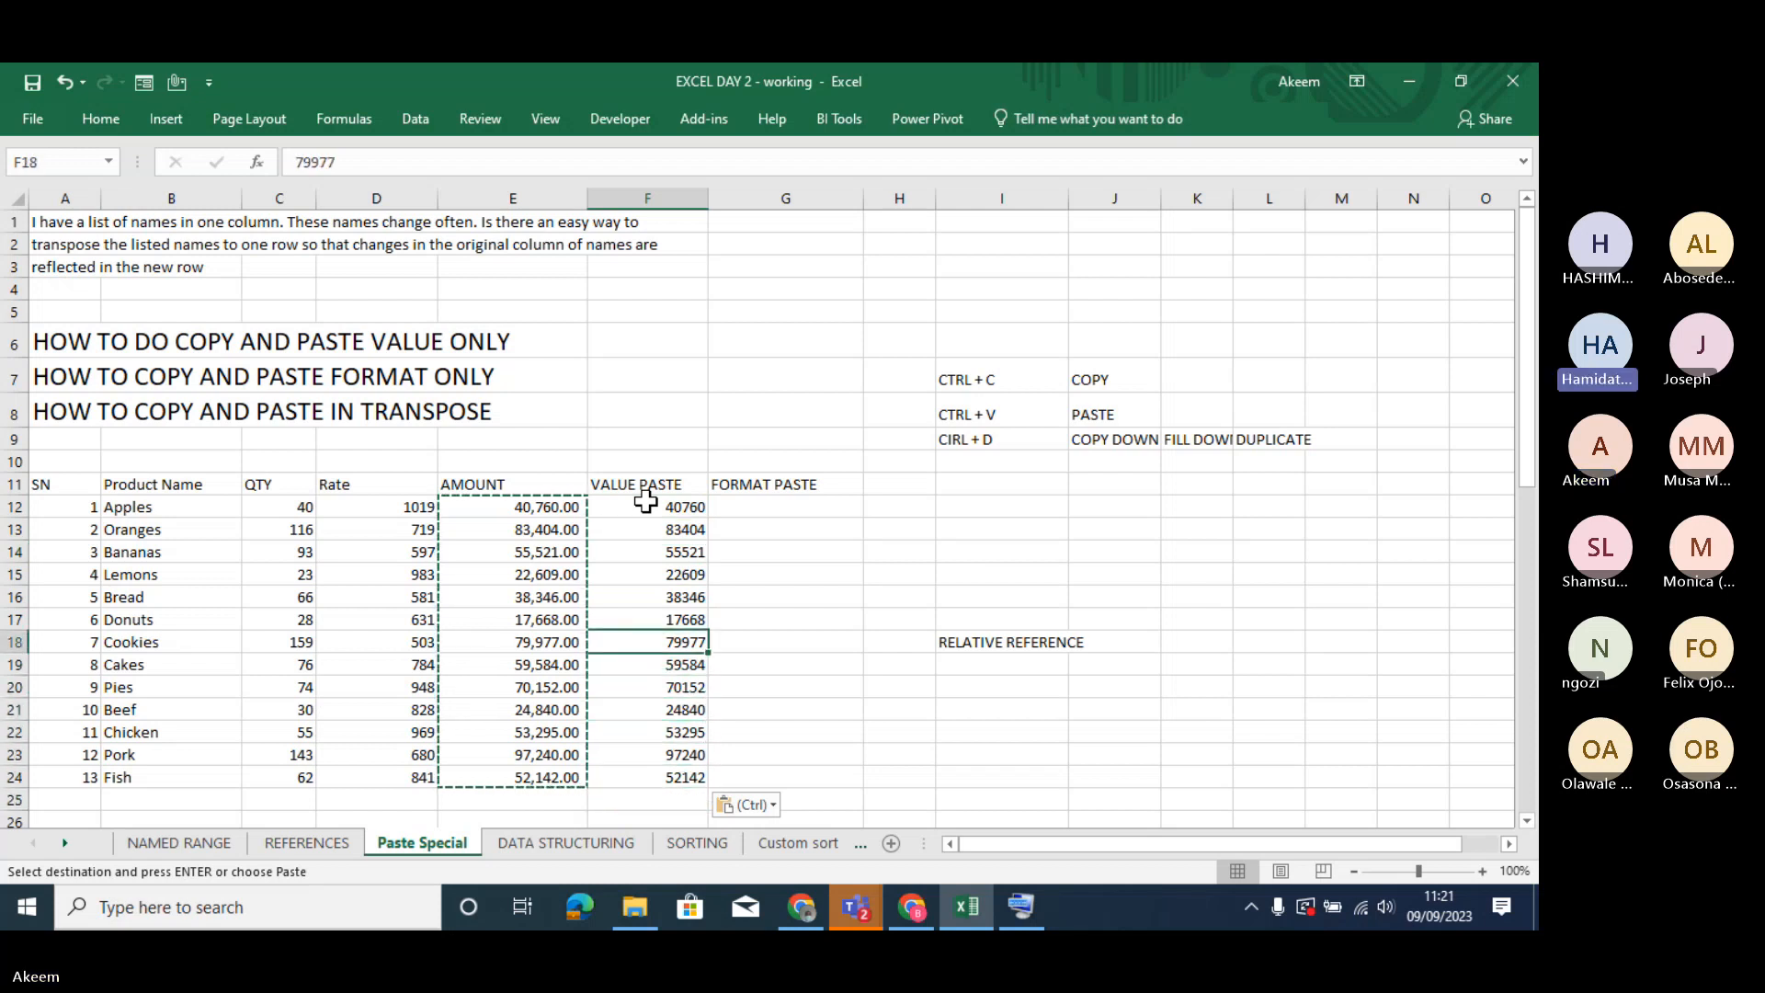
key("Up")
key("Up")
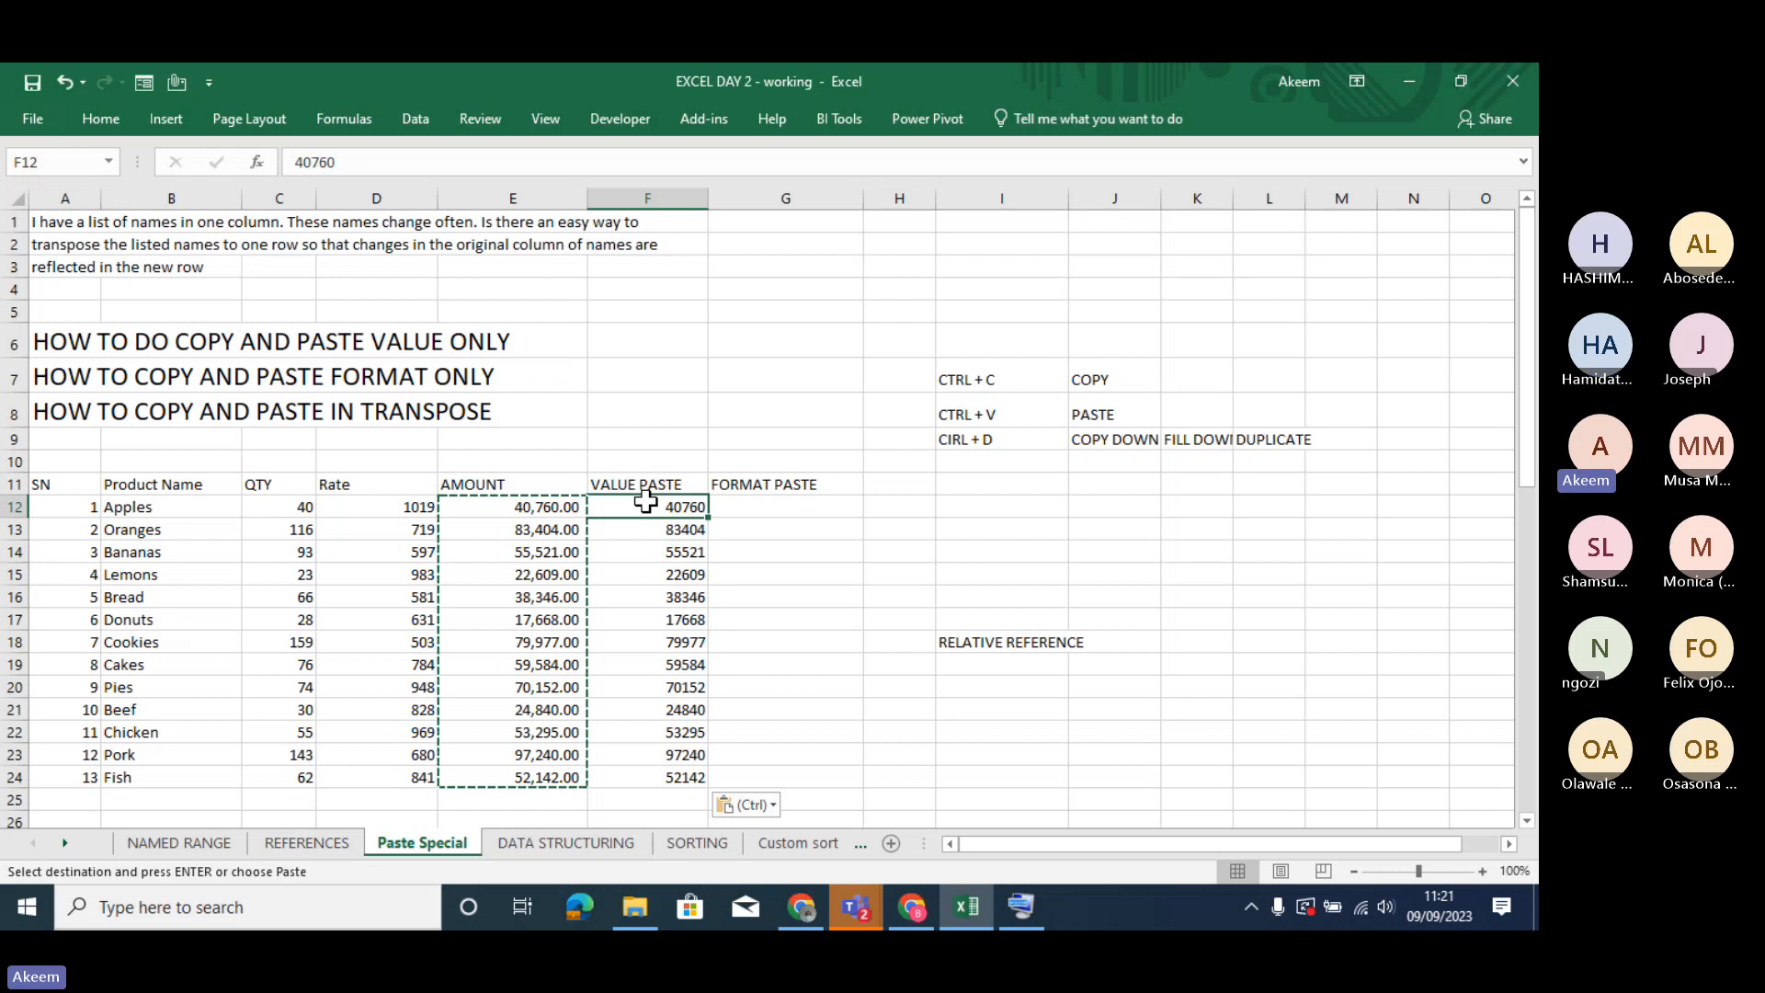
key("Down")
key("Down")
key("Down")
key("Down")
key("Down")
key("Down")
key("Down")
key("Down")
key("Down")
key("Down")
key("Down")
key("Down")
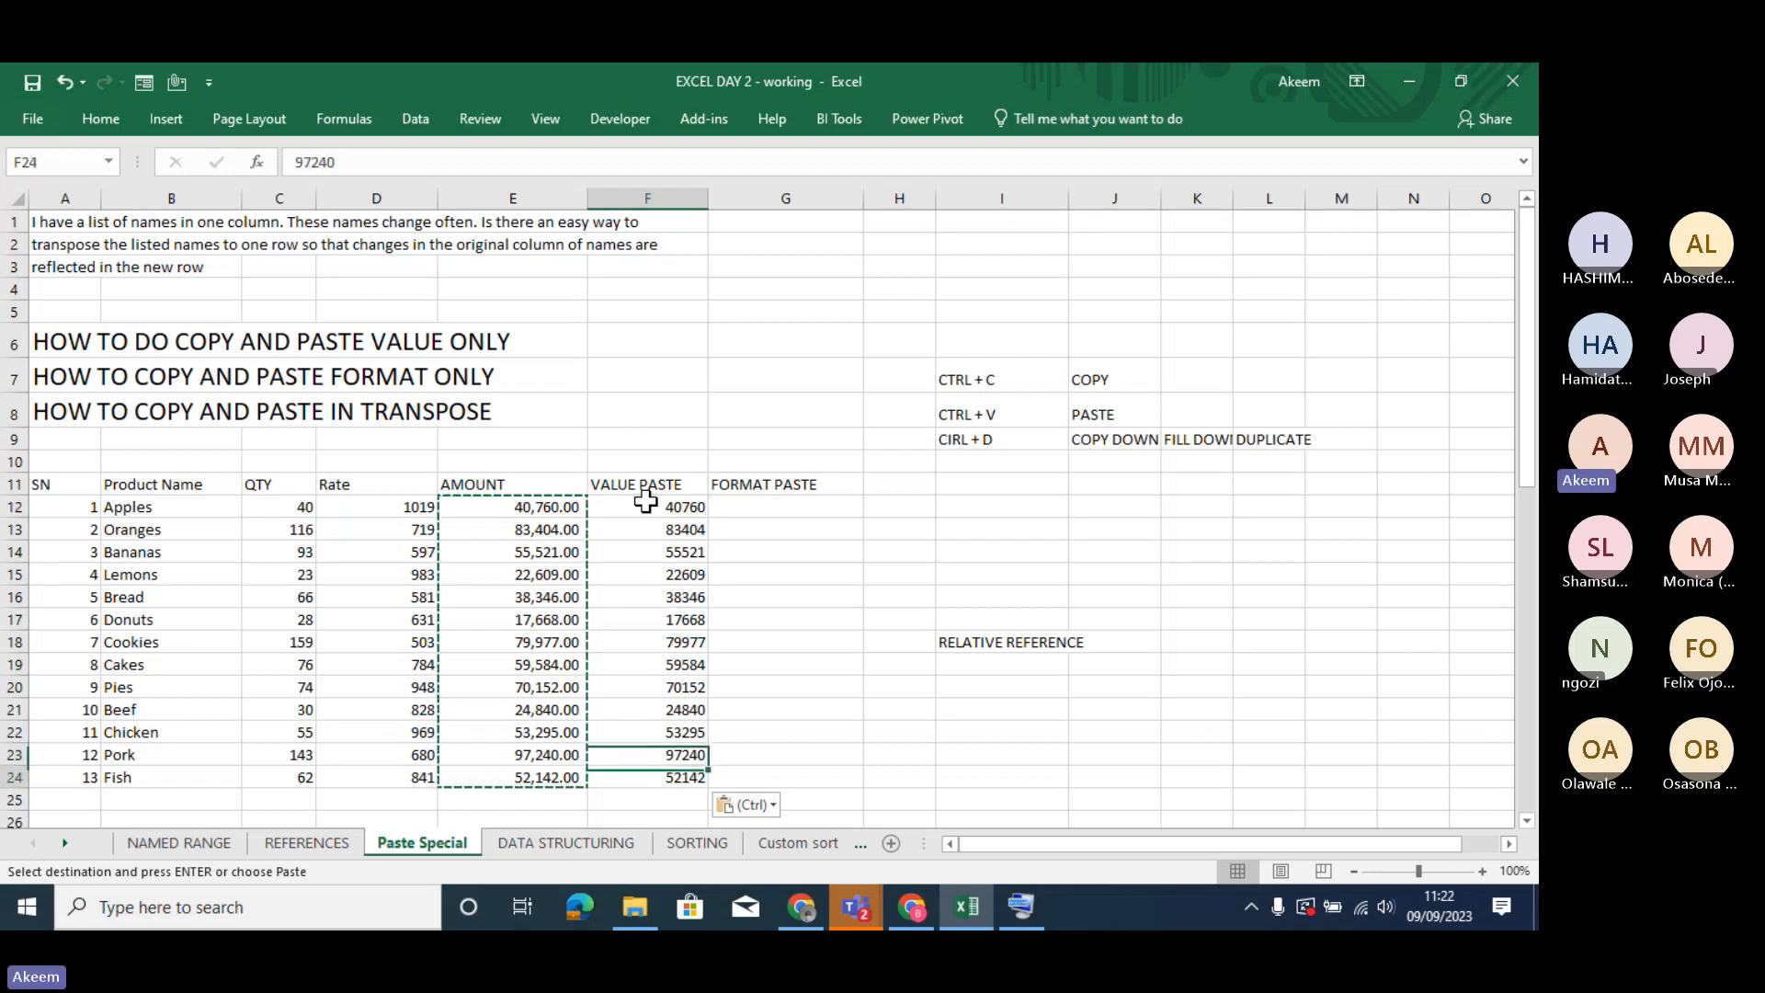
key("Up")
key("Up")
key("Up")
key("Up")
key("Up")
key("Up")
key("Up")
key("Up")
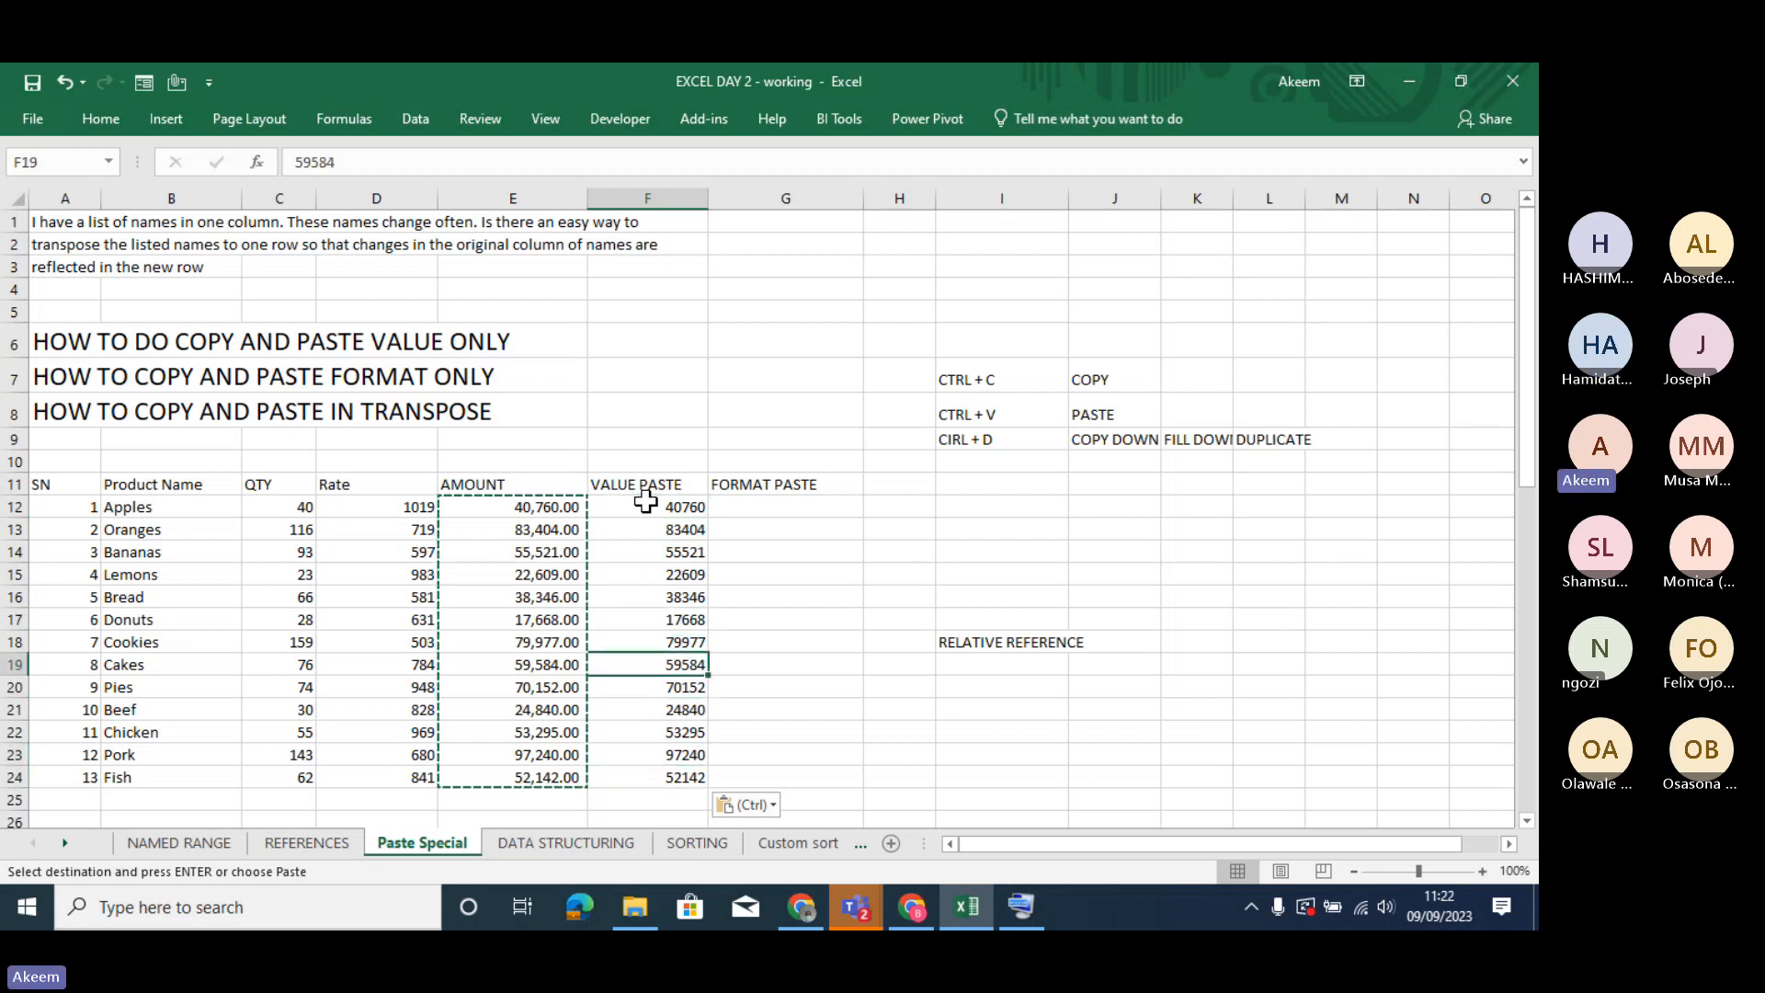
- Inspect the AMOUNT formula in E12 for comparison with the VALUE PASTE column, and select F12:F24
left_click(563, 508)
double_click(563, 508)
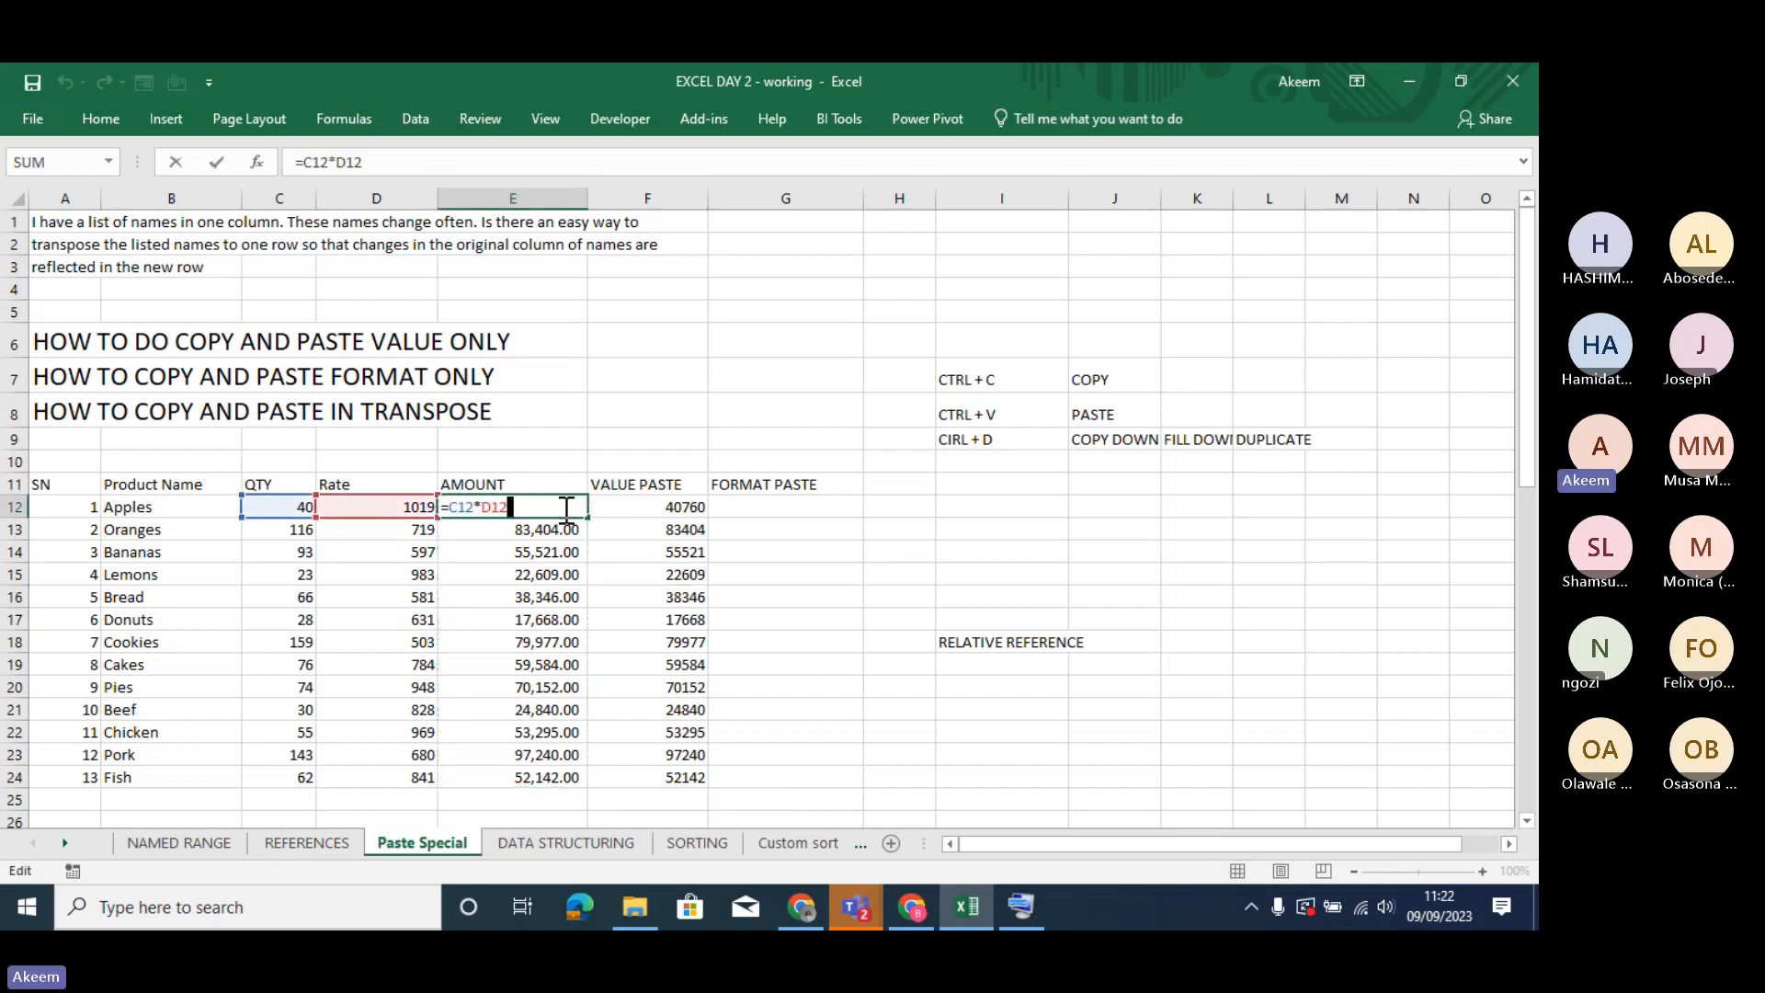
key("Return")
key("Right")
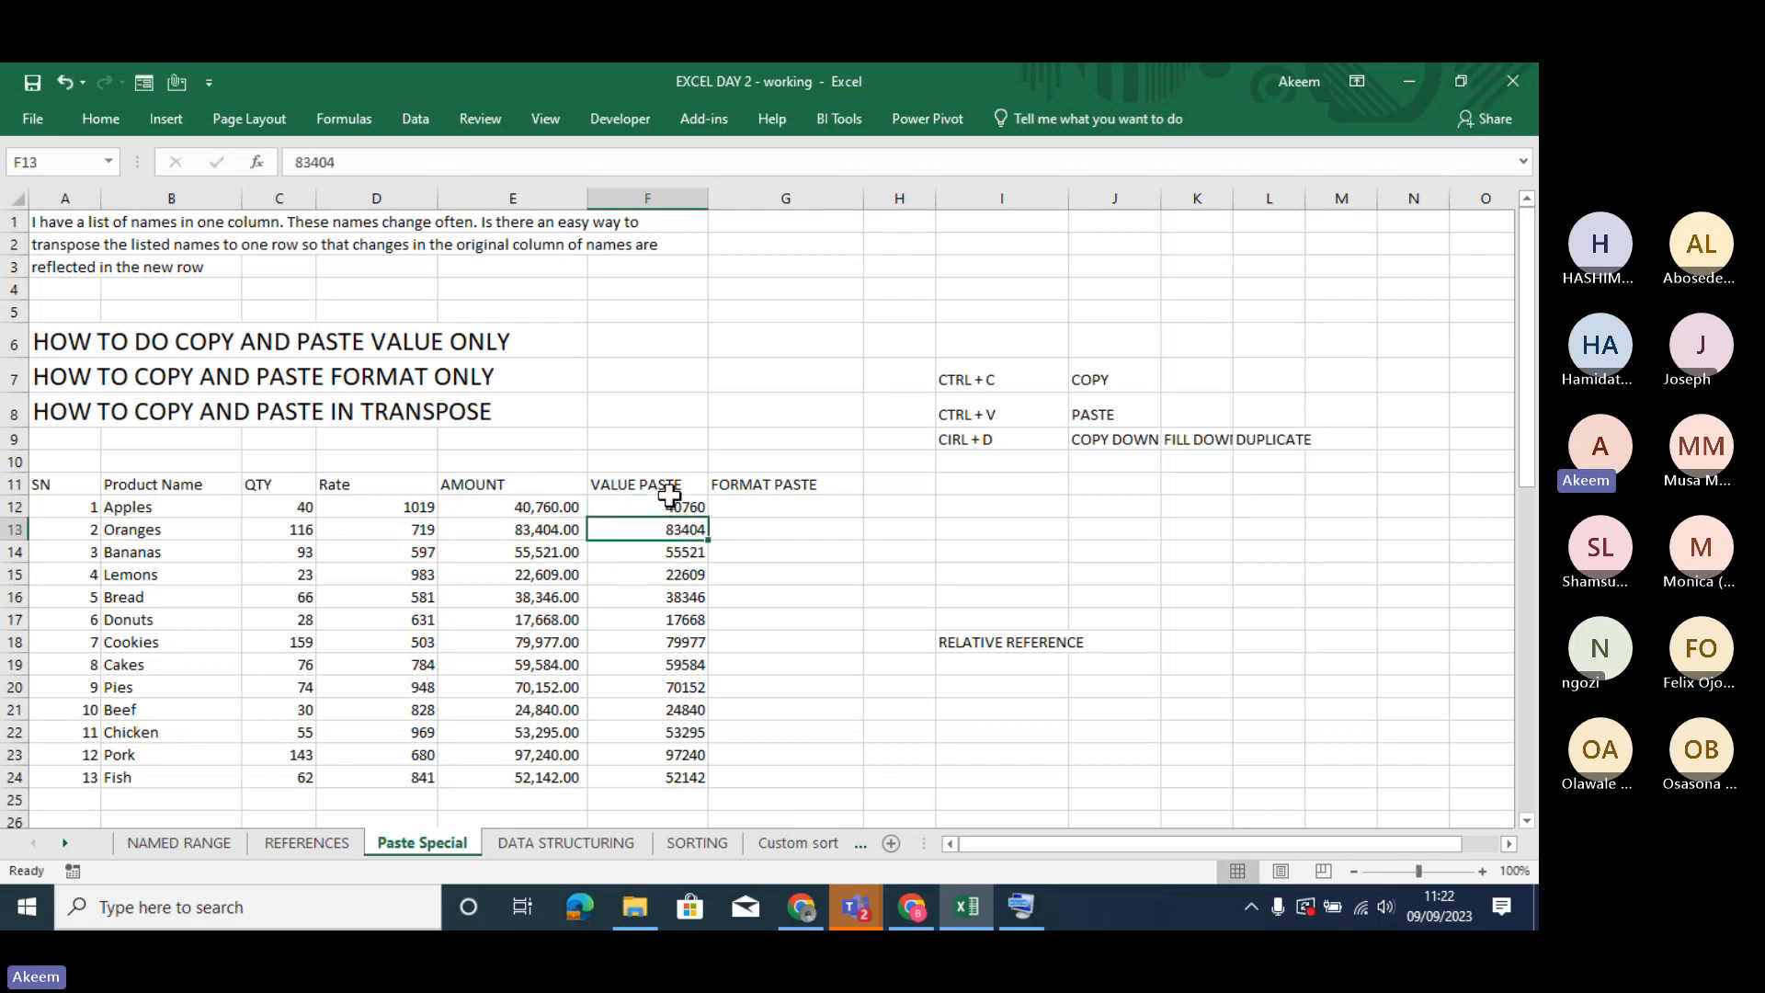
left_click_drag(669, 497, 634, 784)
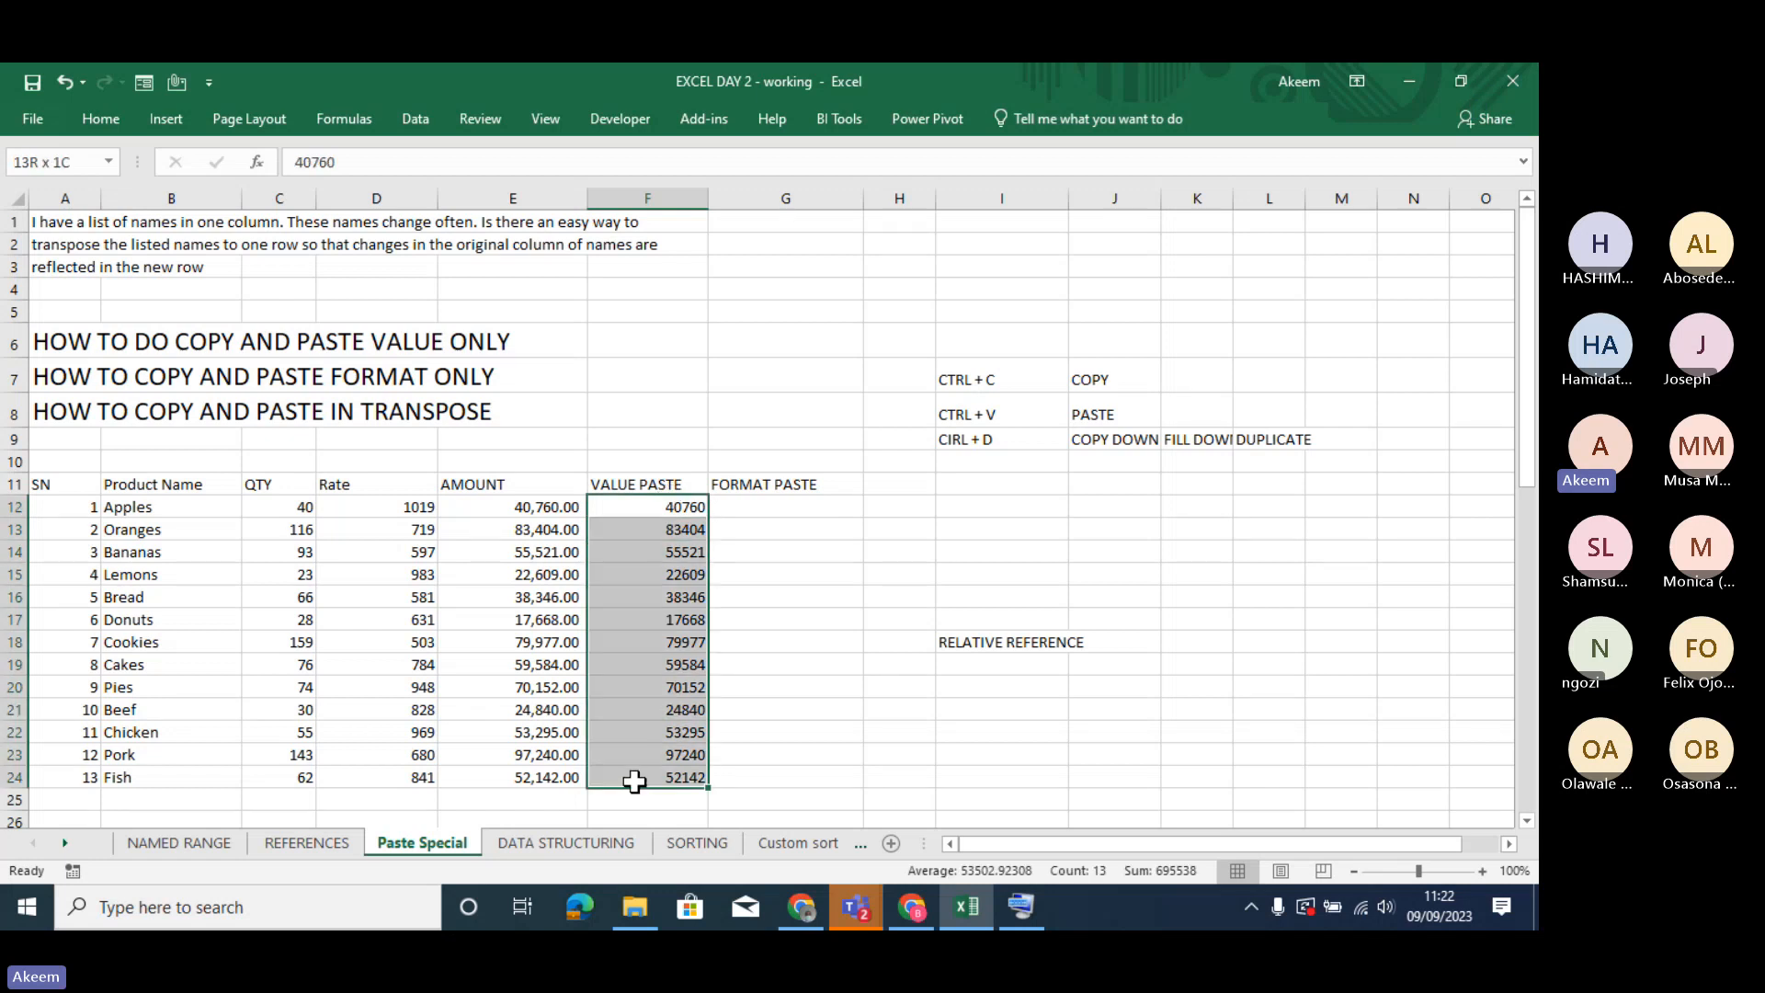
- Set the Apples quantity in C12 to 100 and compare the AMOUNT in E12 with the pasted value in F12
left_click_drag(634, 782, 634, 782)
left_click(522, 522)
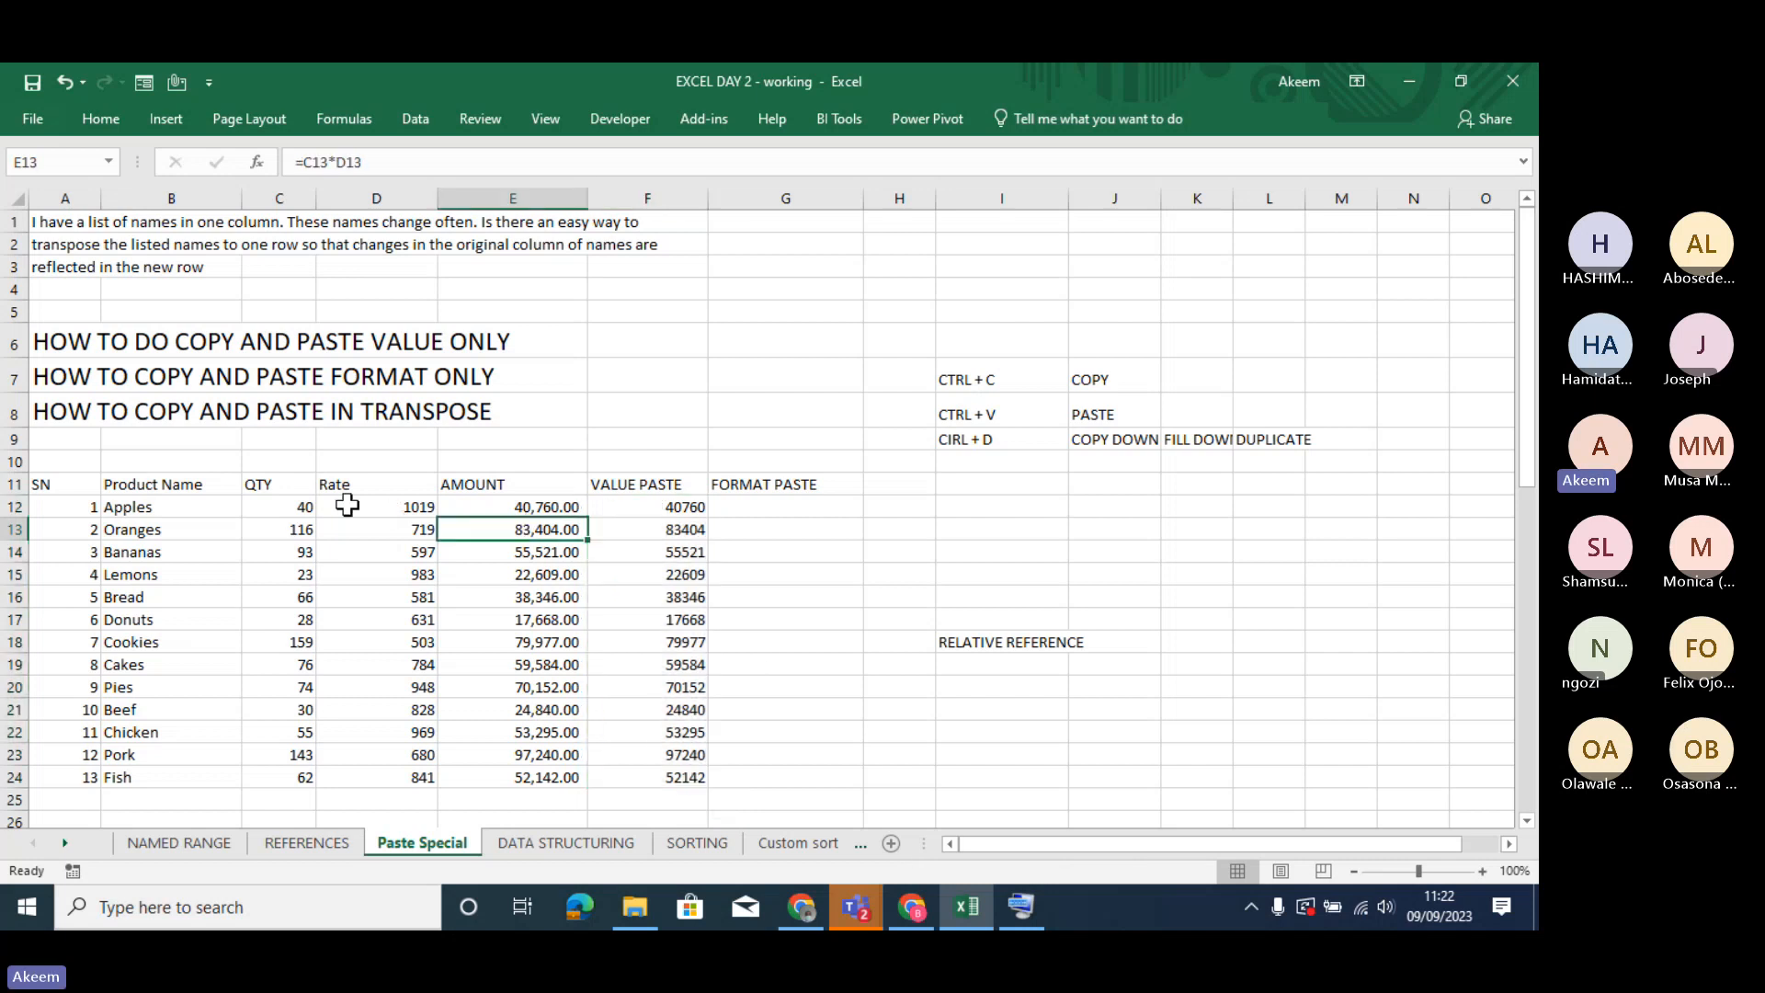
left_click(285, 505)
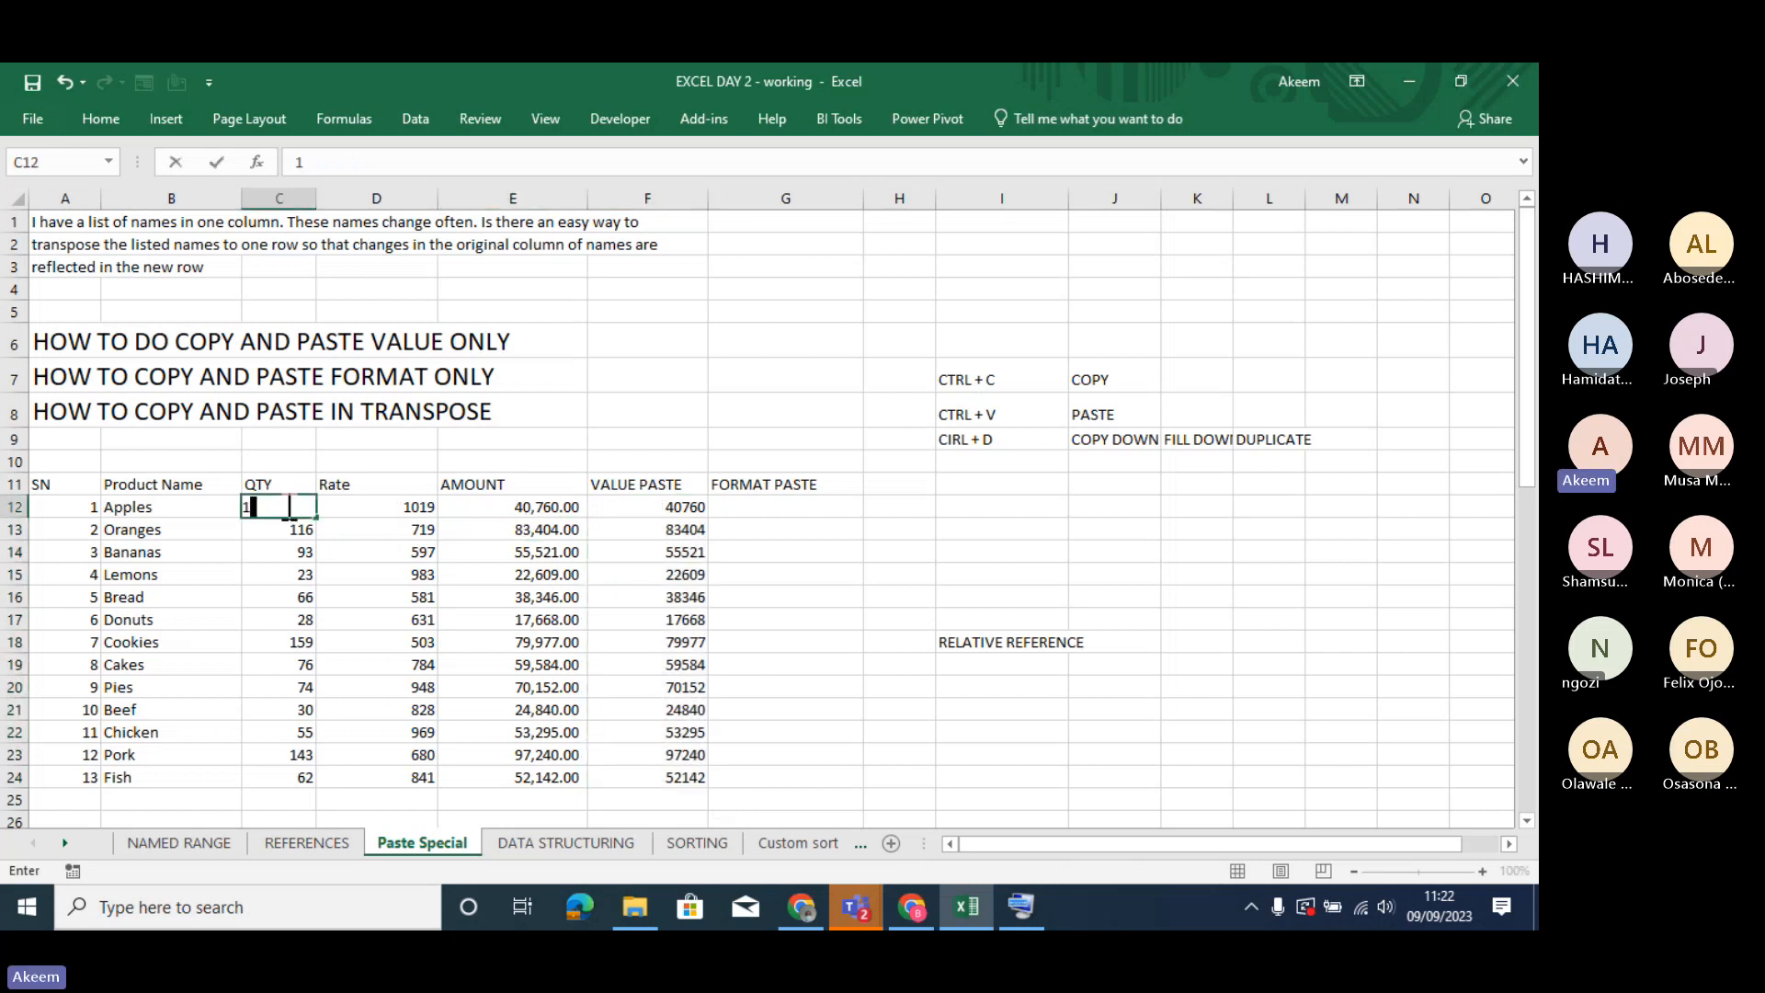
type("100")
key("Return")
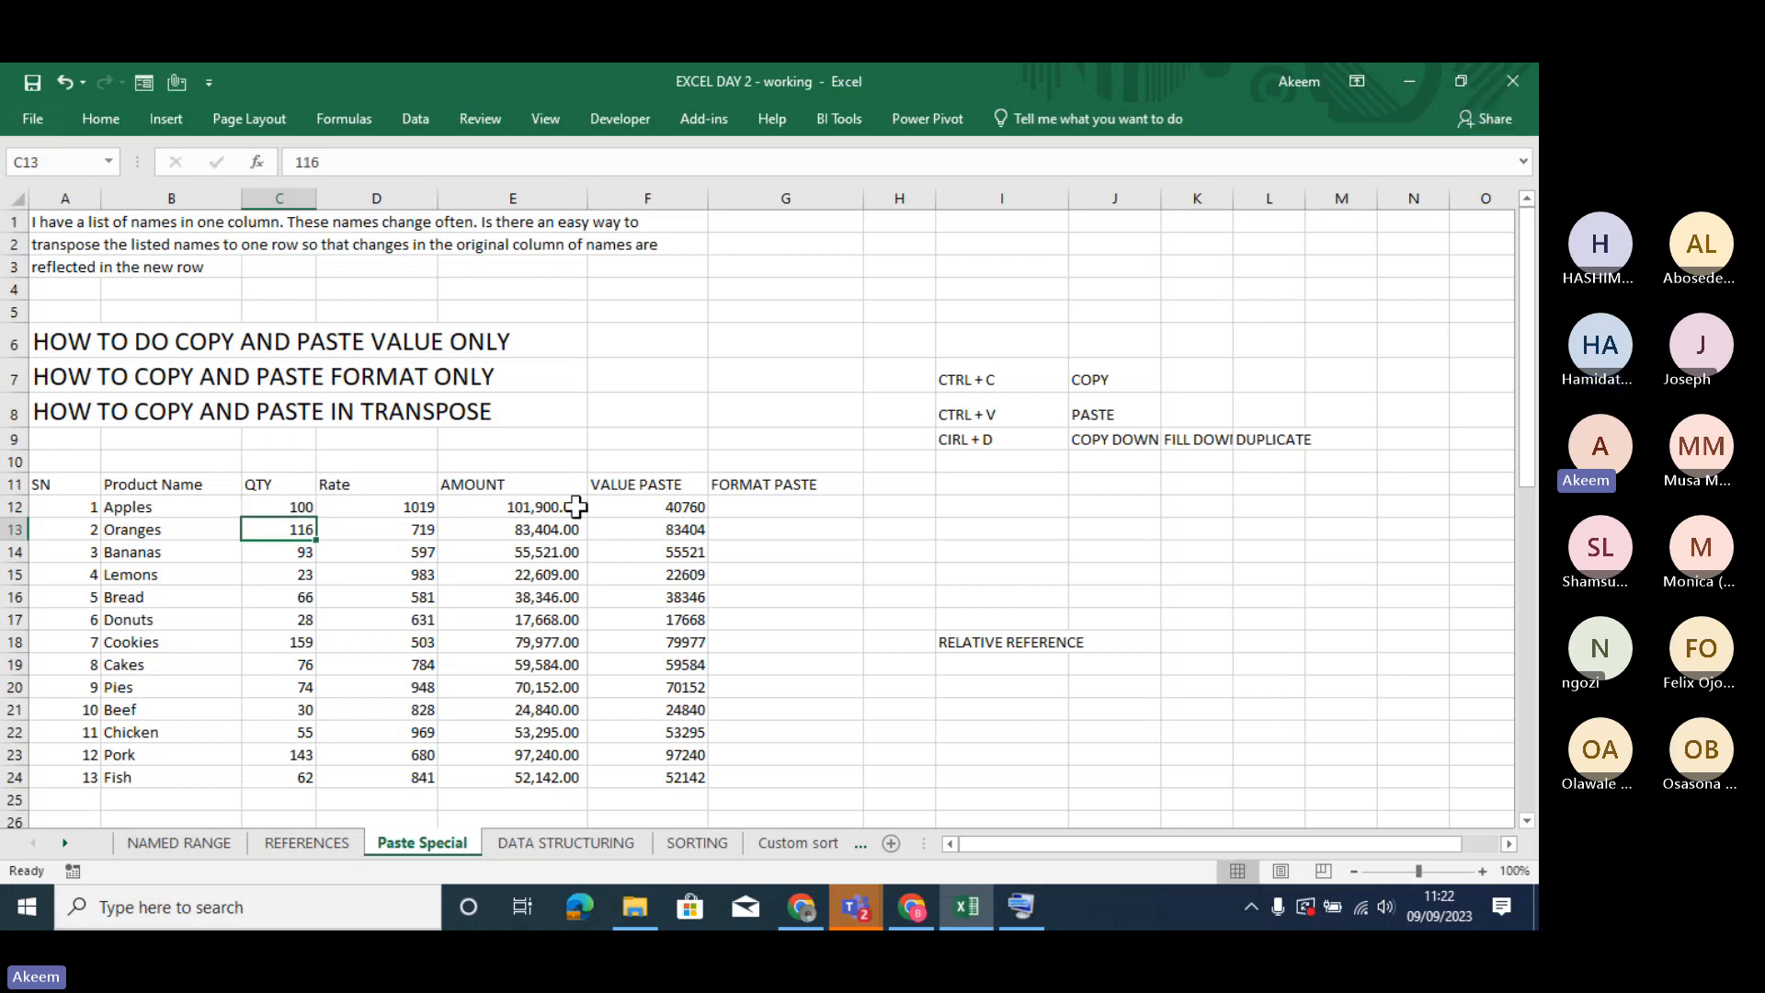
left_click(678, 505)
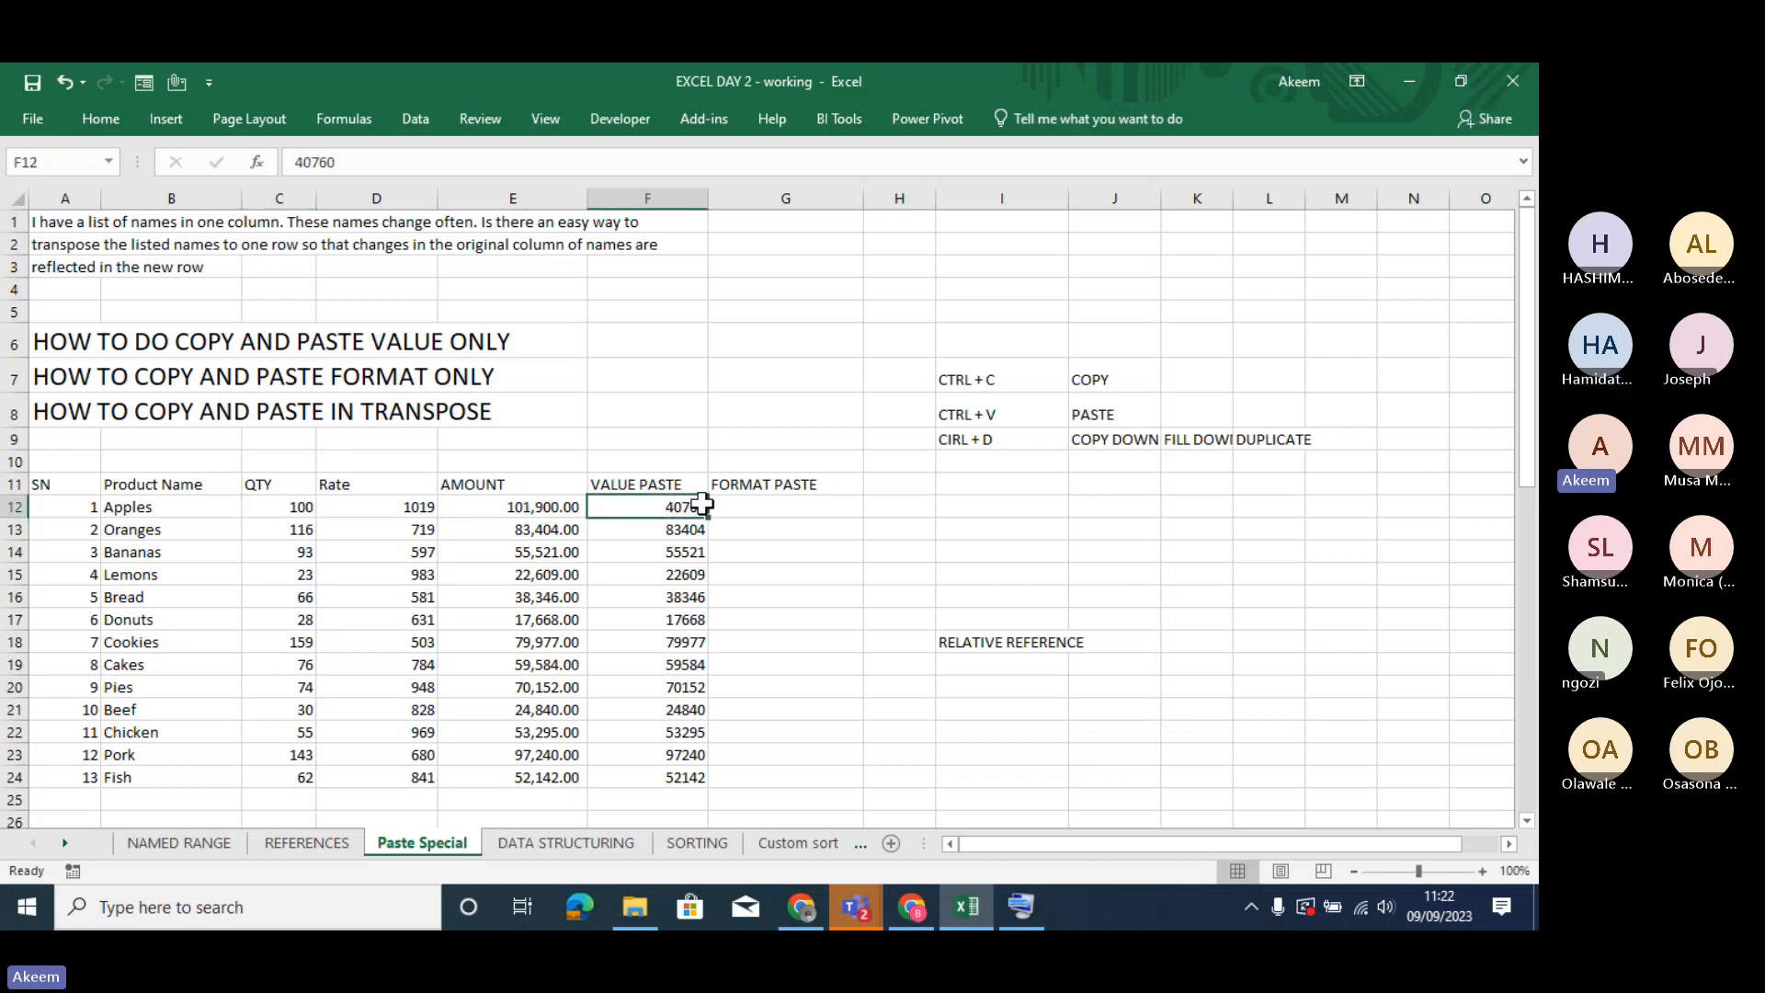
- Apply the comma number style to the VALUE PASTE cells F12:F24 and increase their font size to 12
left_click_drag(688, 505, 703, 775)
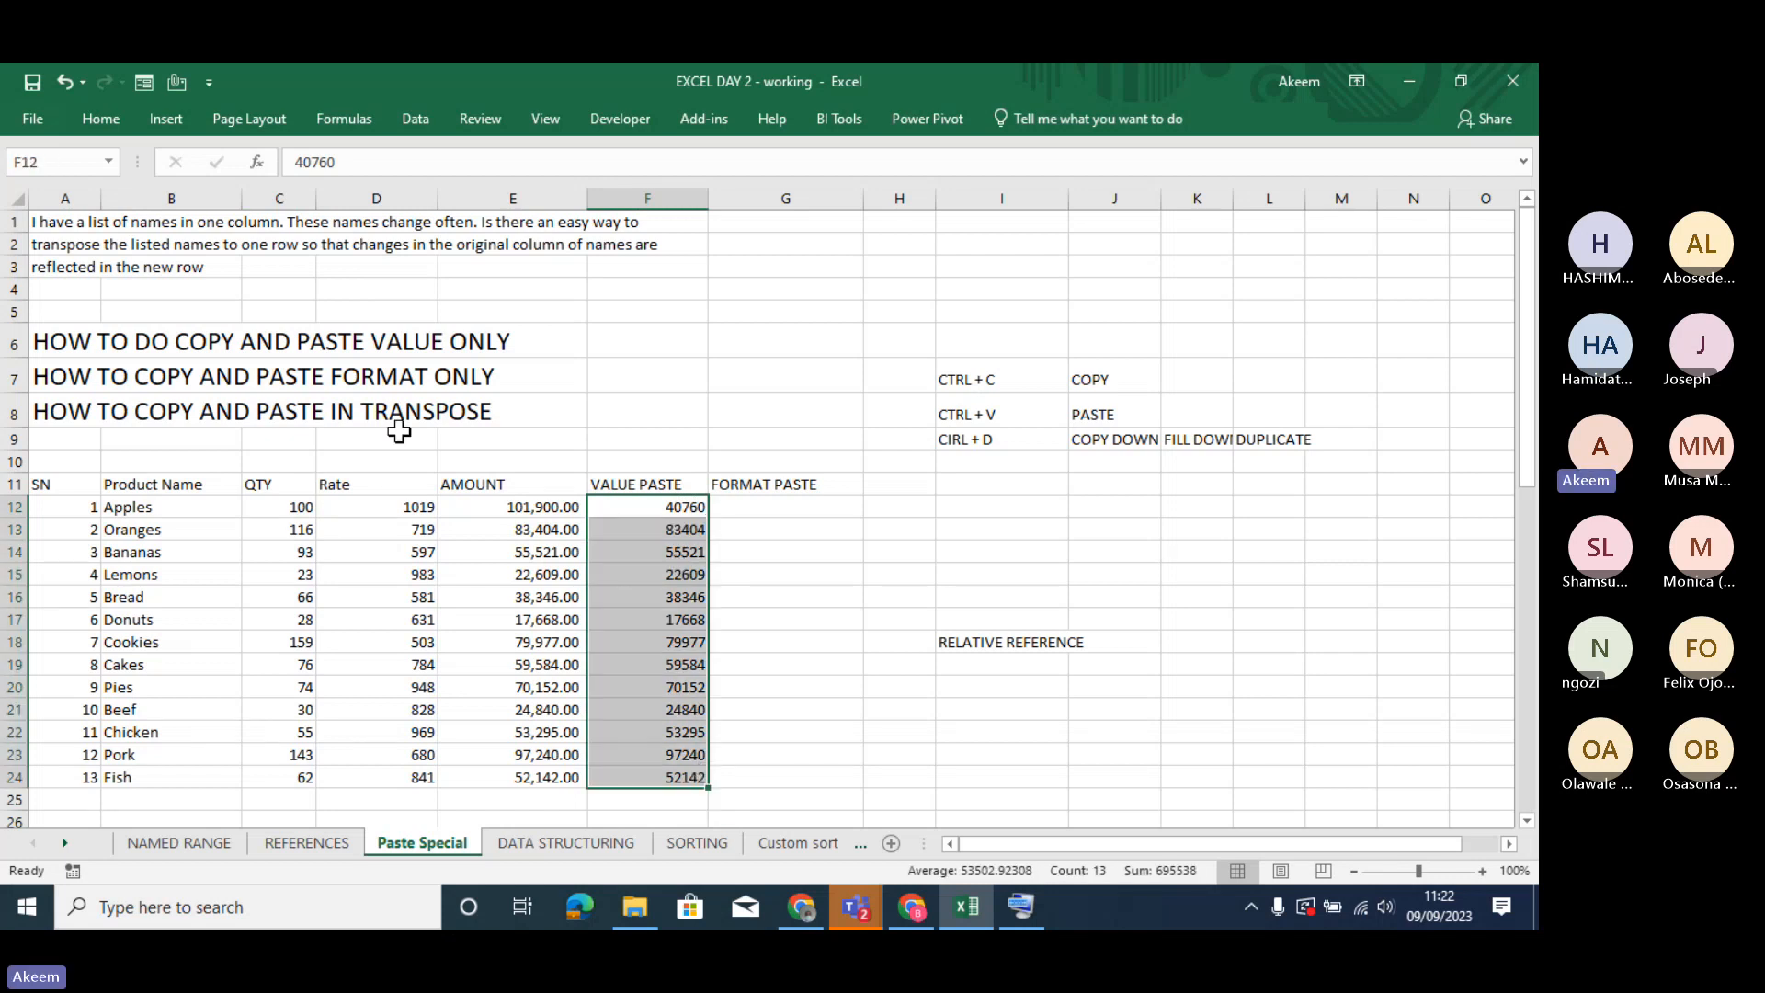
left_click(107, 124)
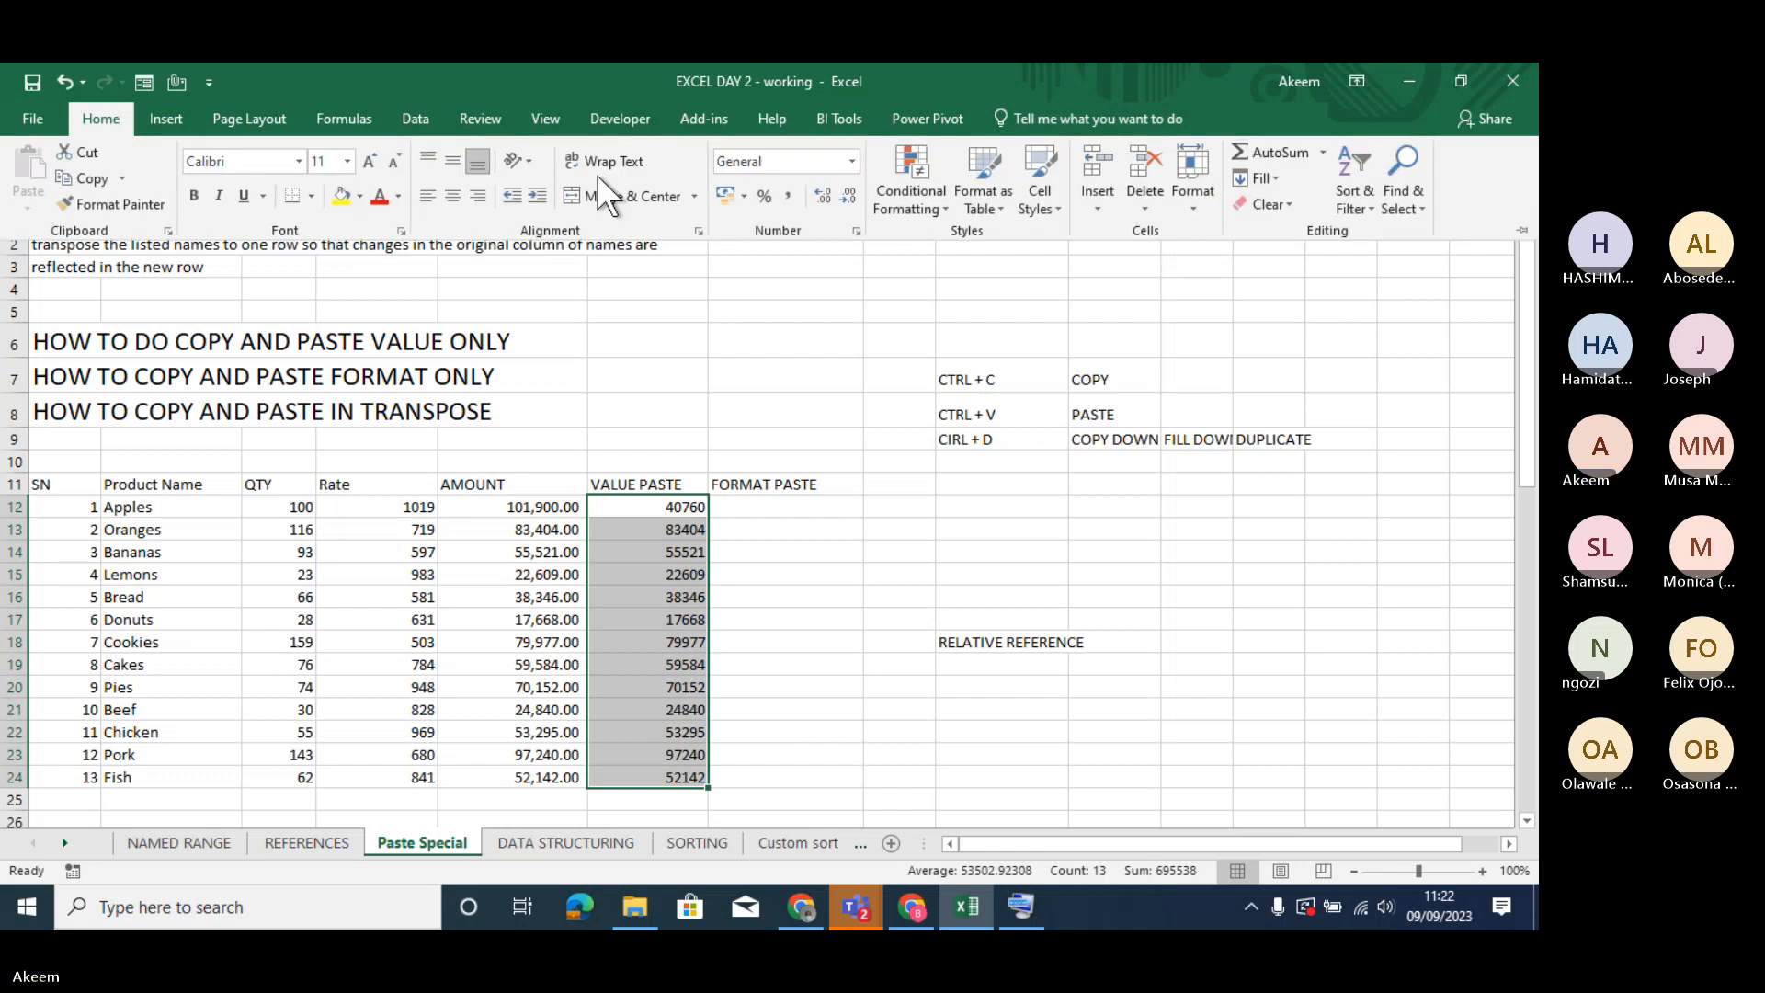
left_click(790, 193)
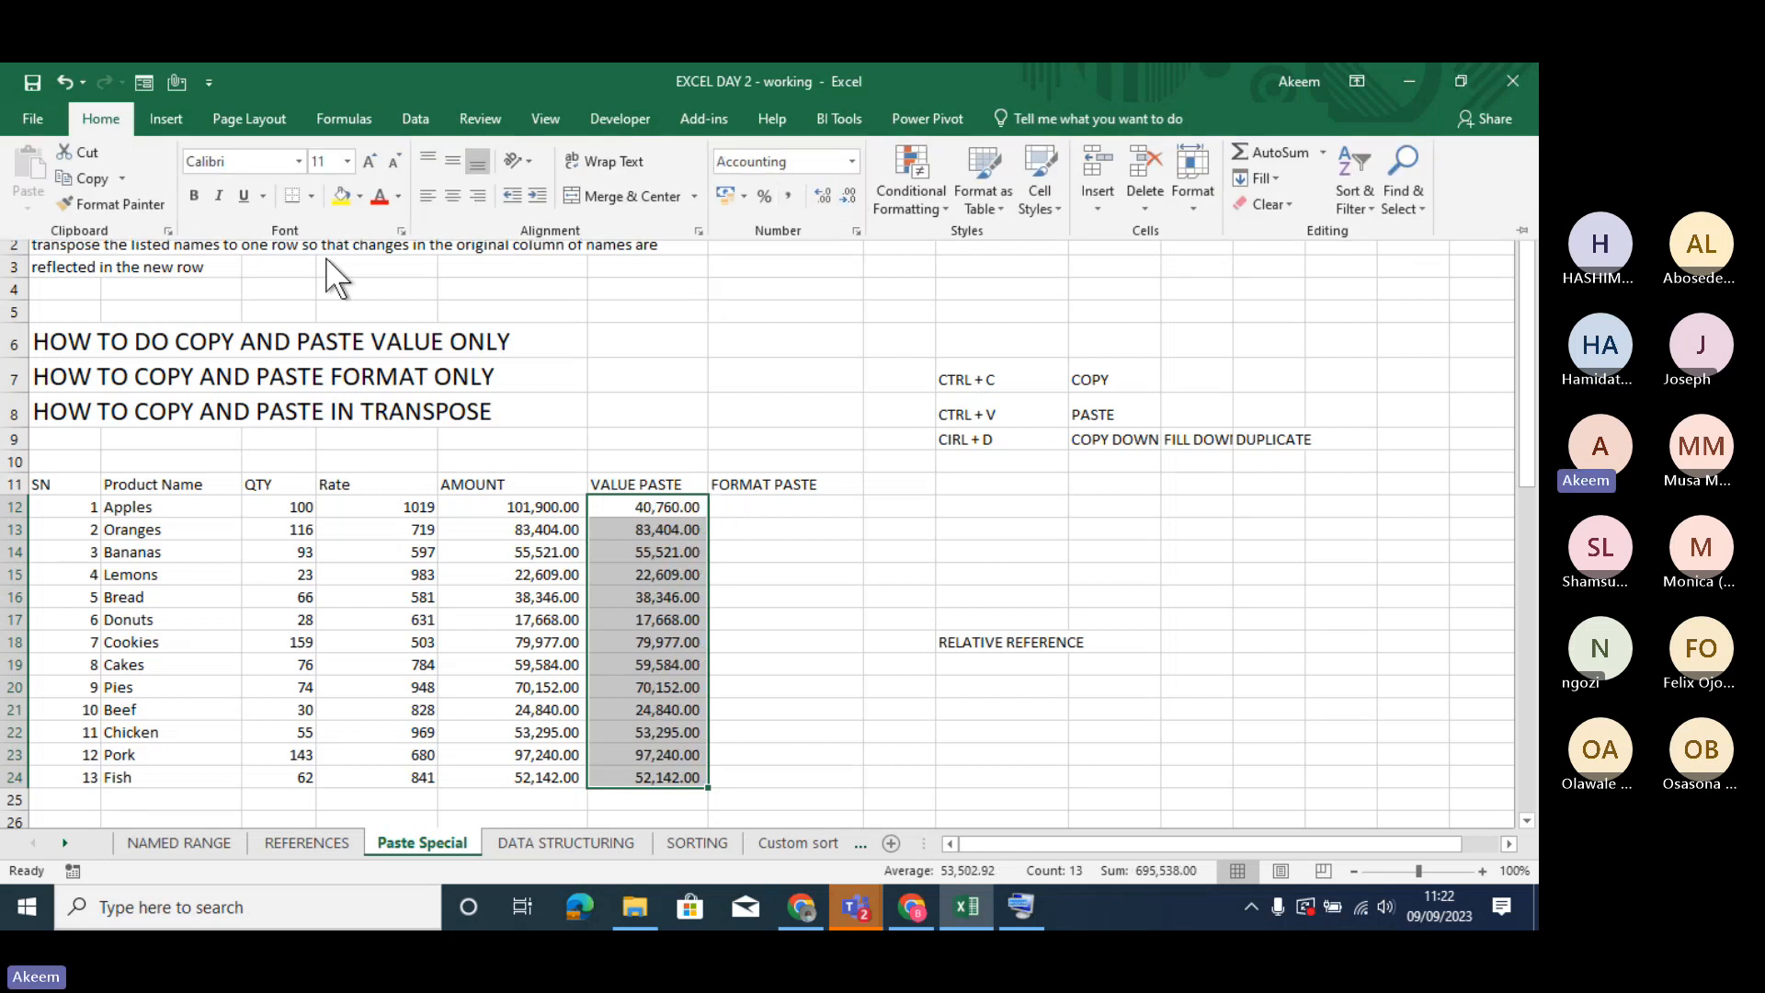
left_click(371, 153)
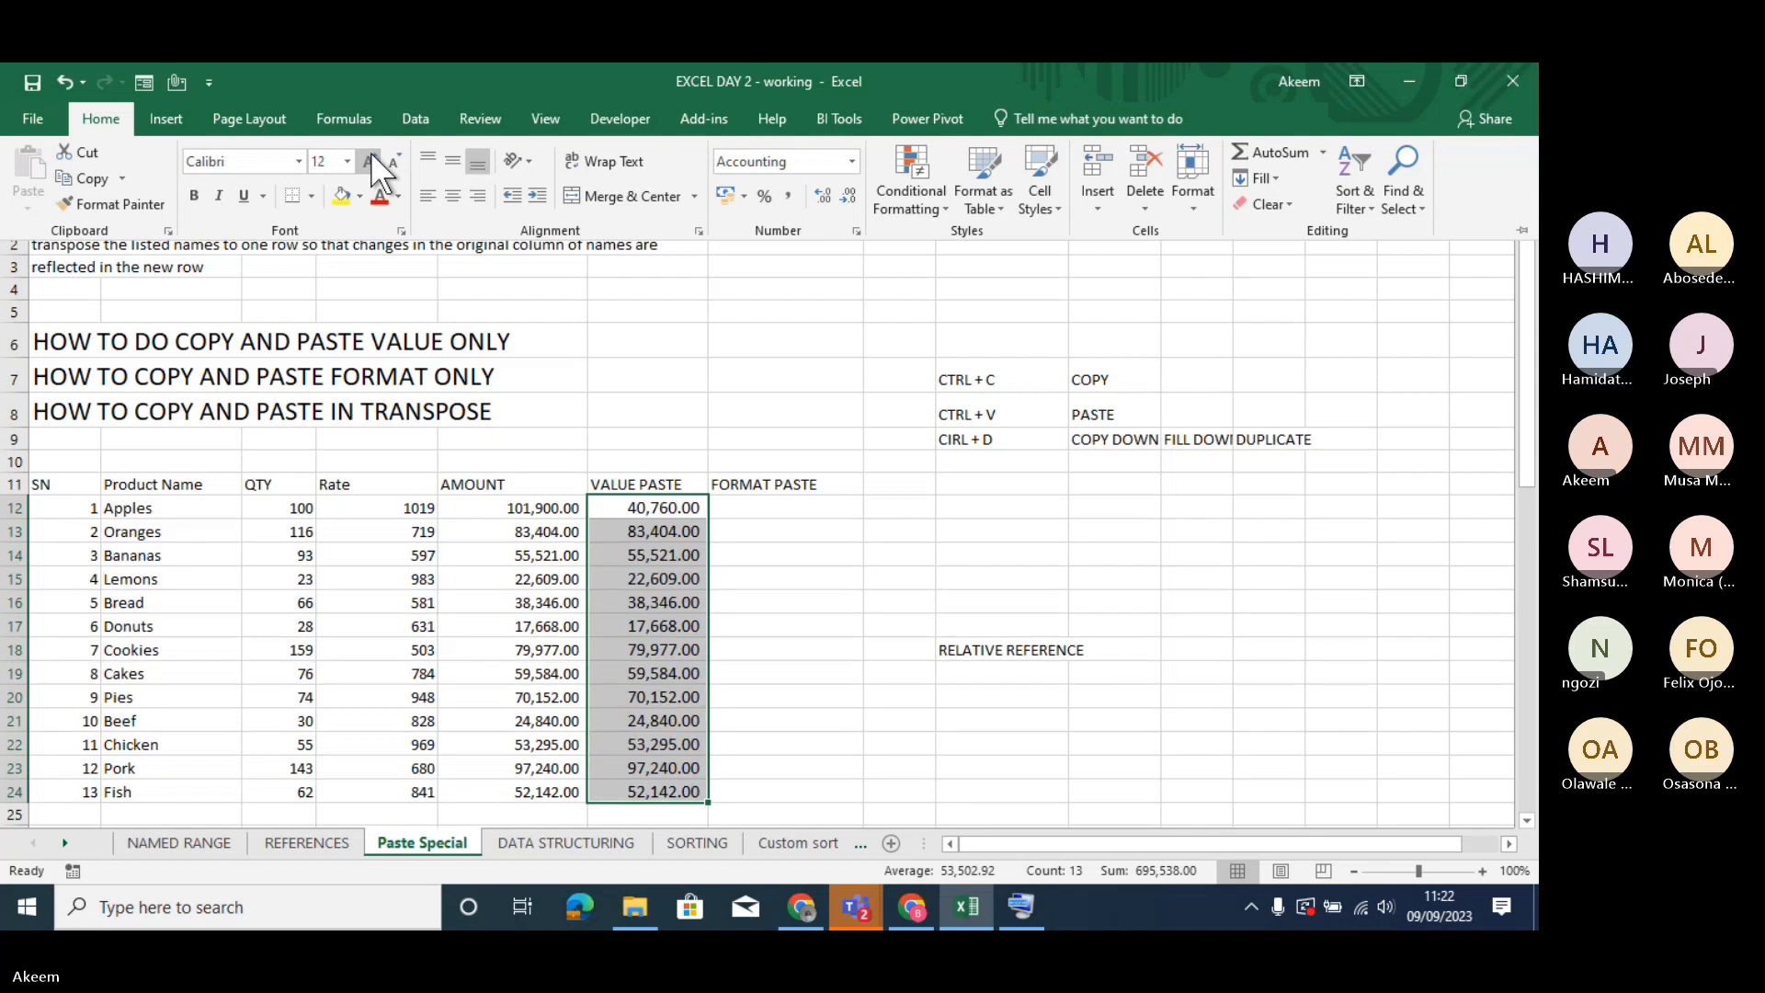
left_click(776, 595)
left_click(725, 594)
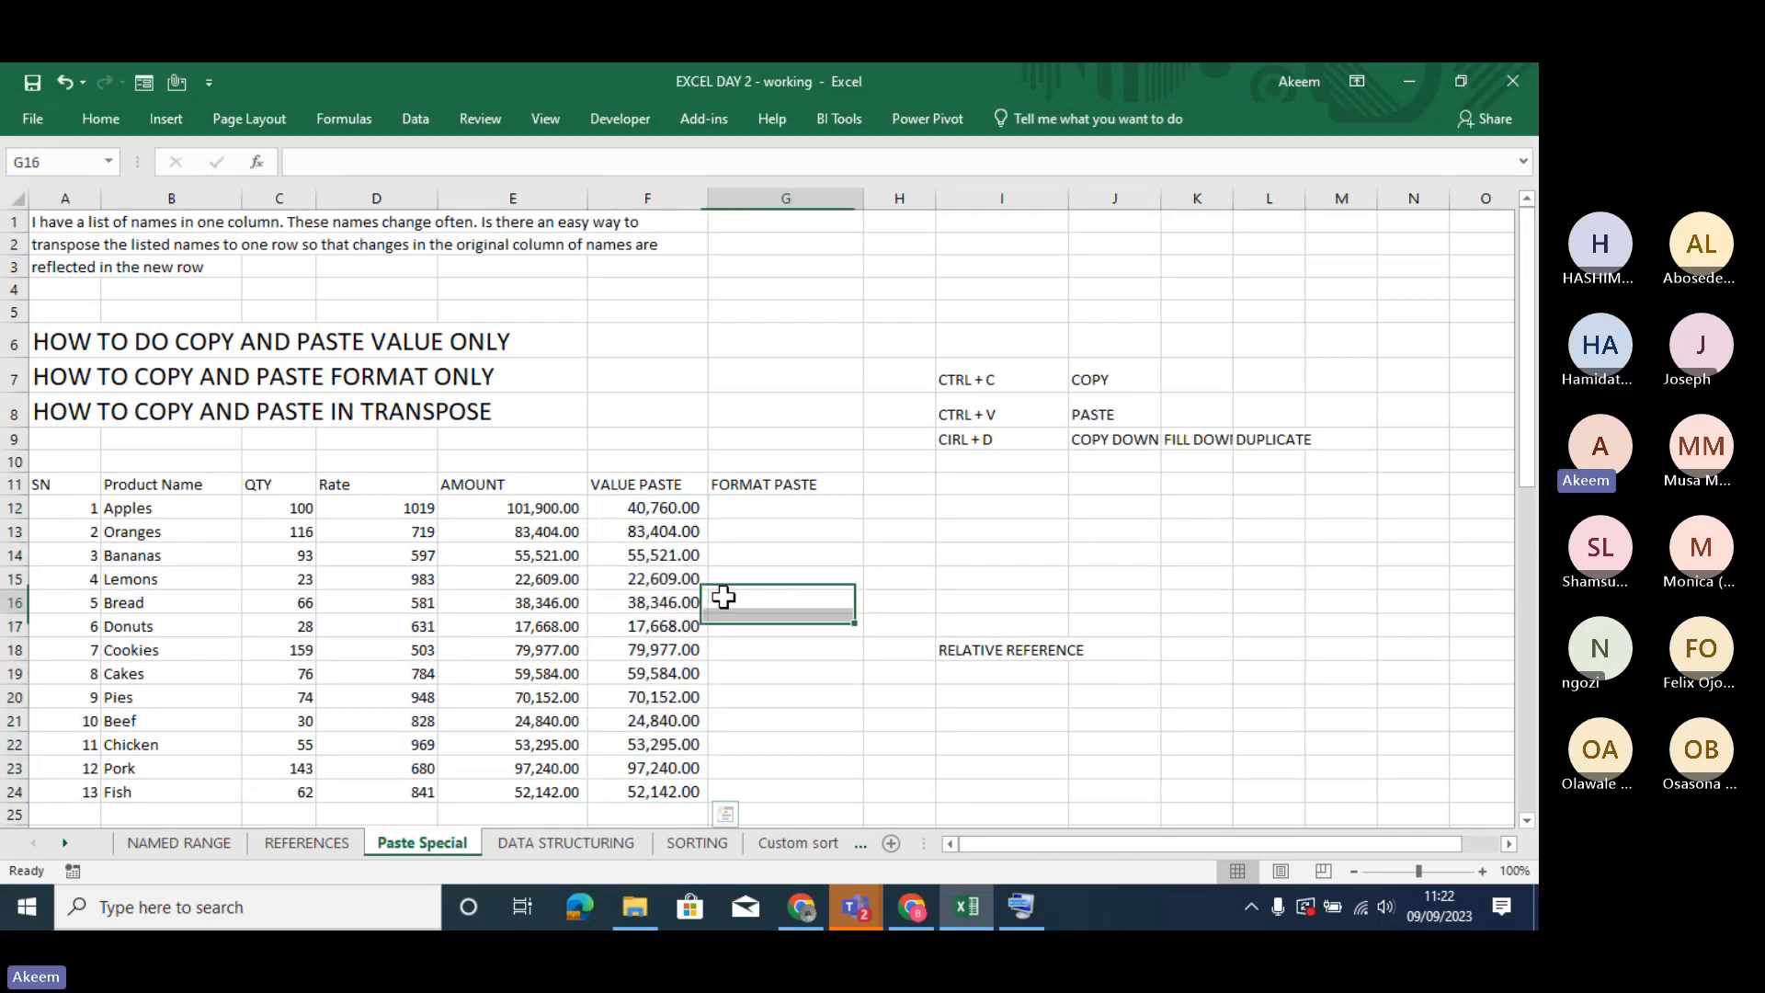
- Set the Apples quantity in C12 back to 40
left_click(643, 503)
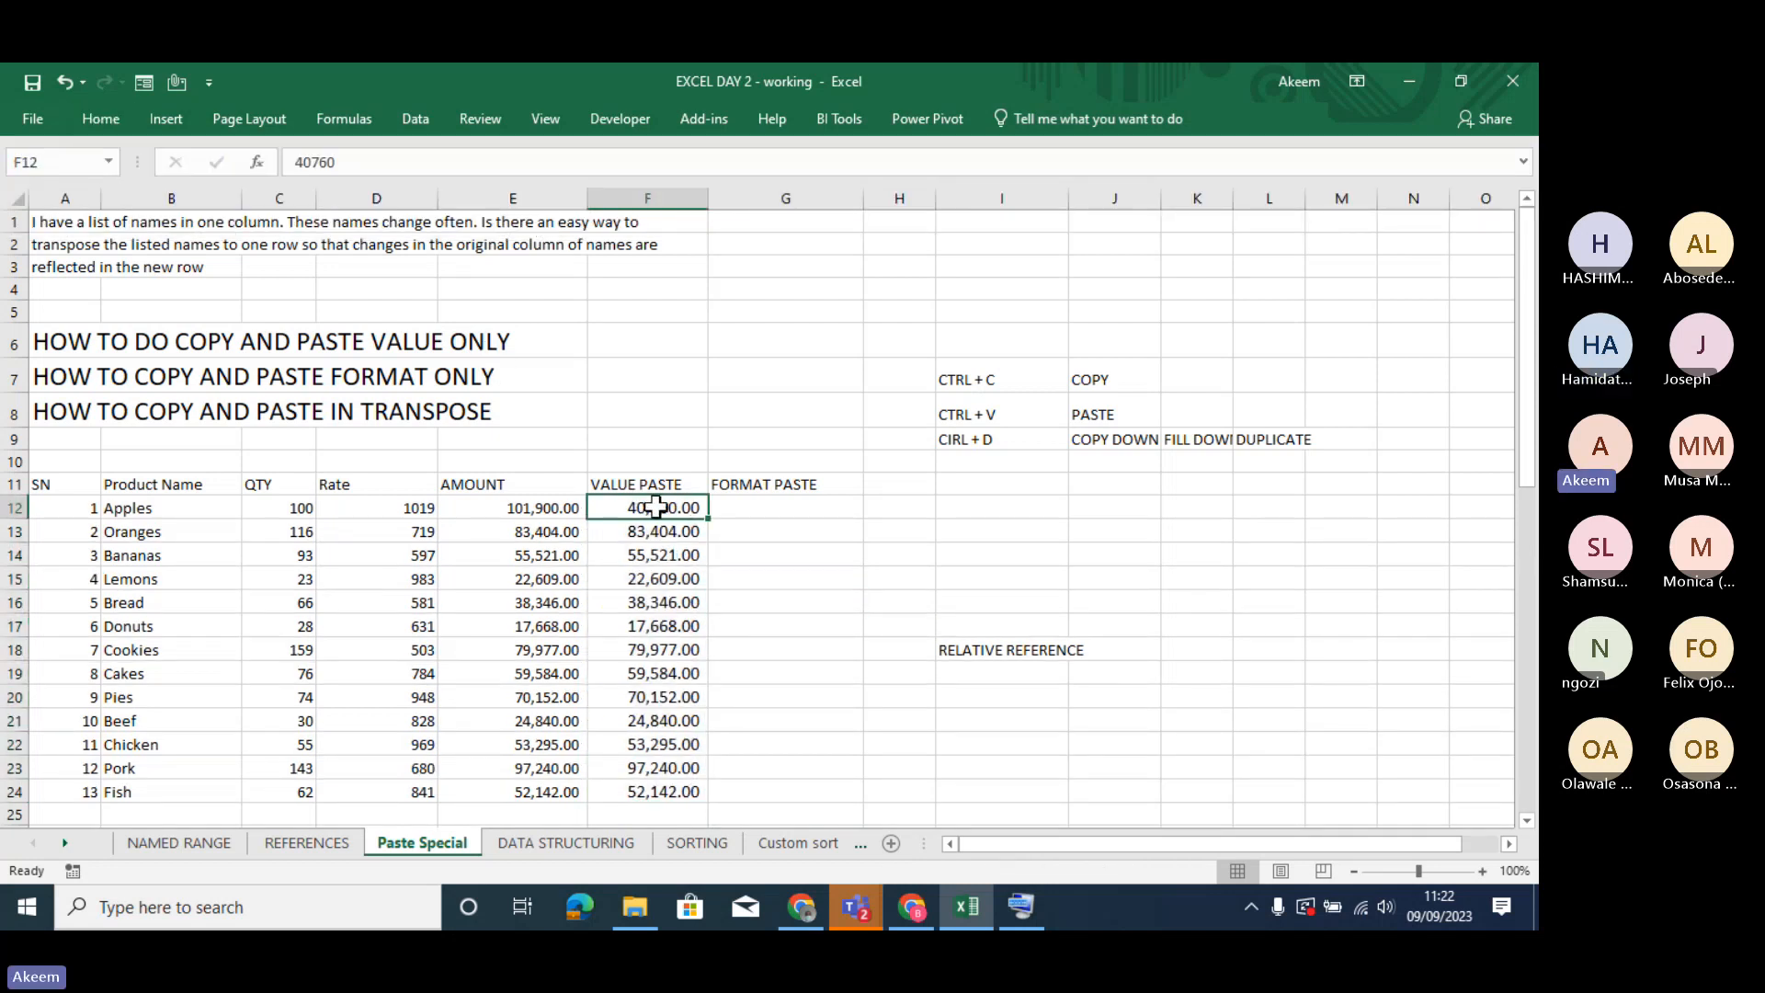
left_click(303, 511)
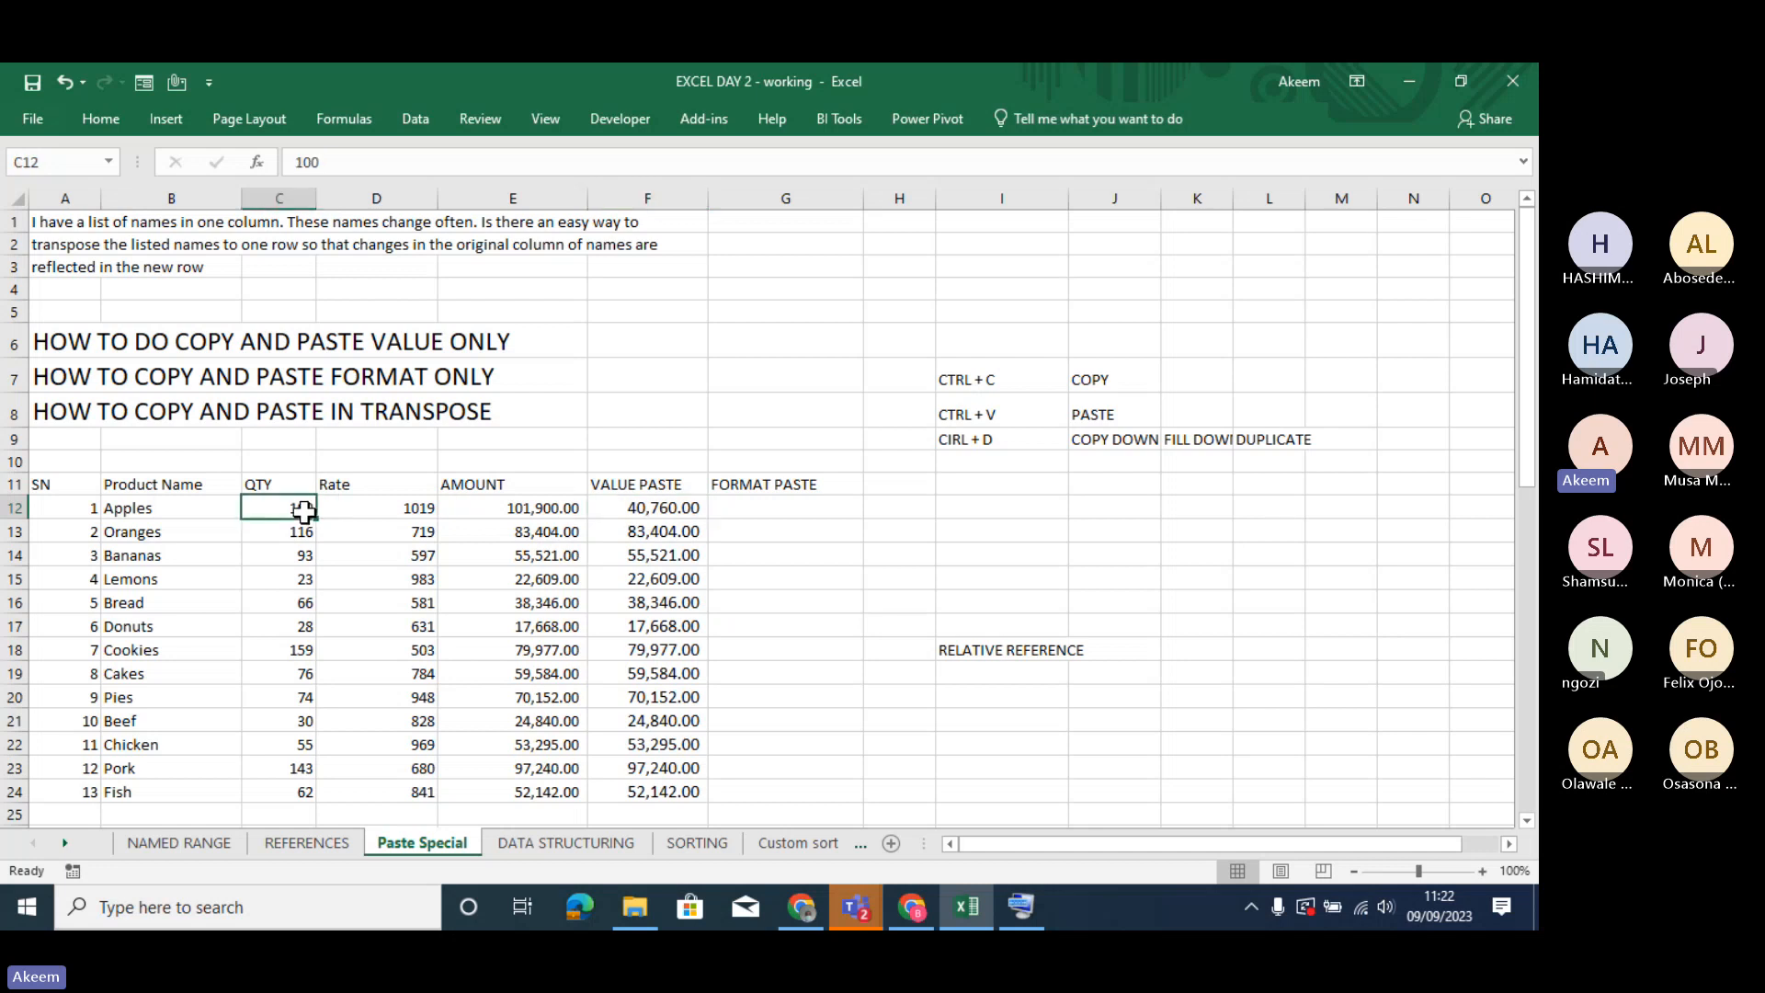
double_click(307, 508)
type("40")
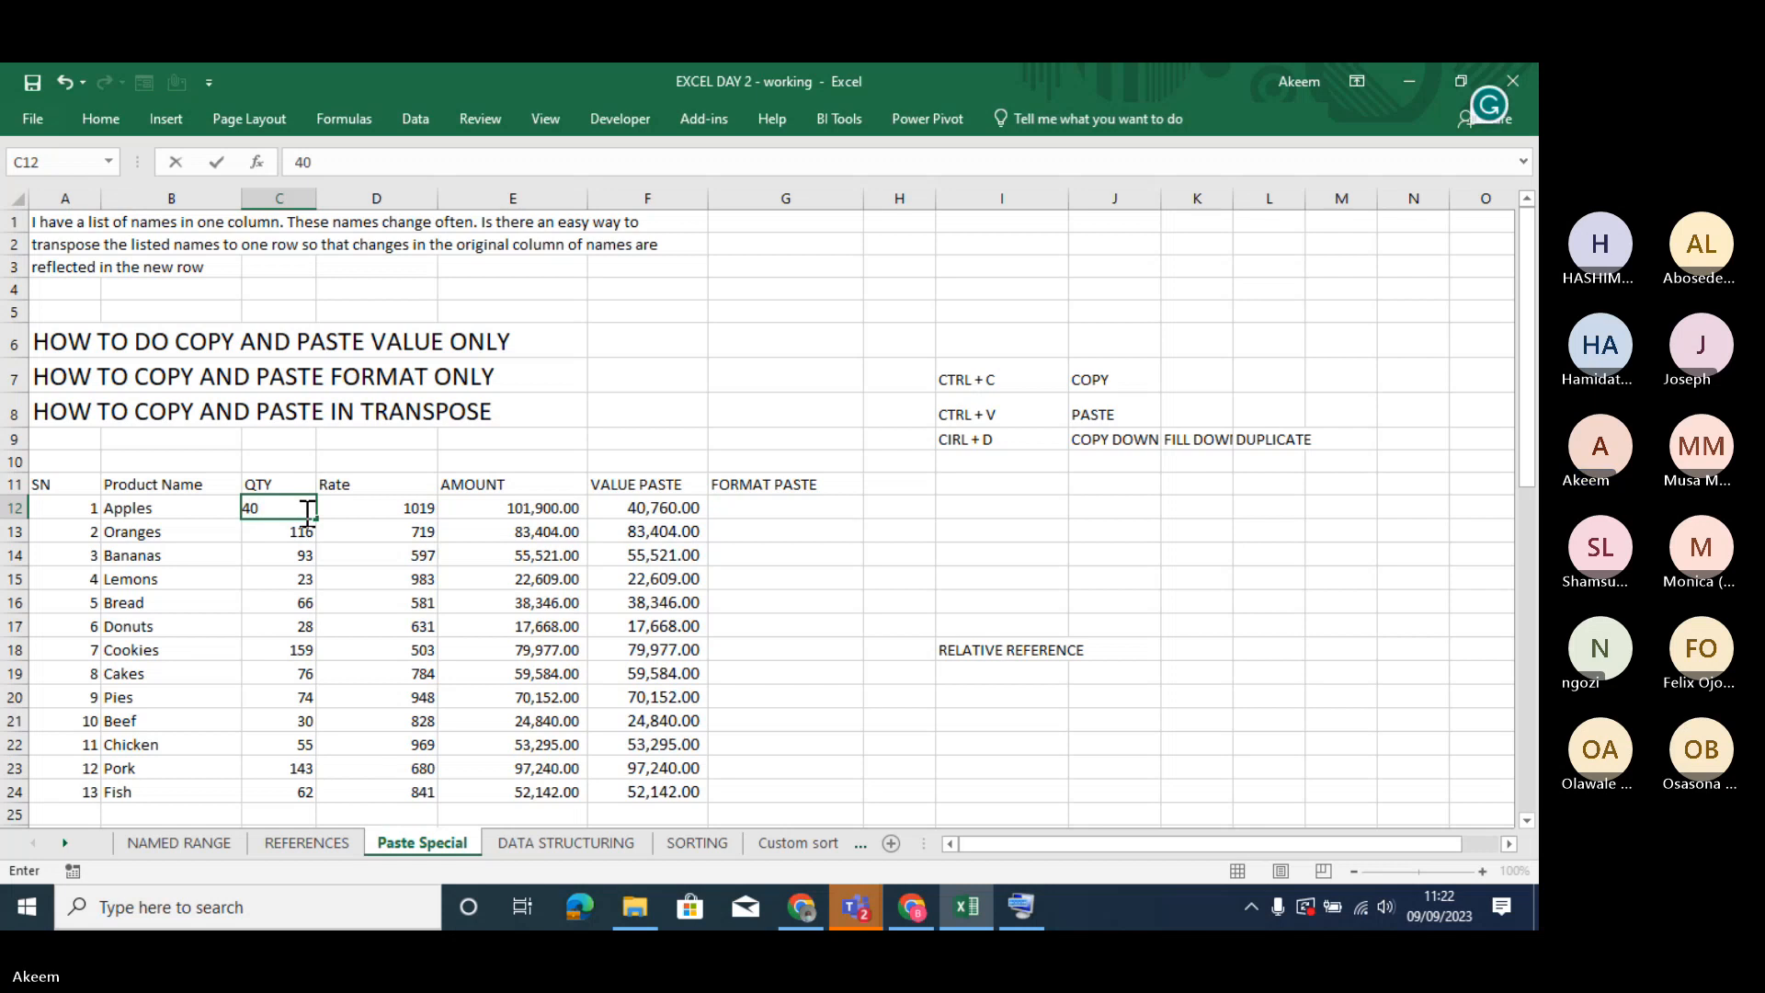
key("Return")
left_click(772, 597)
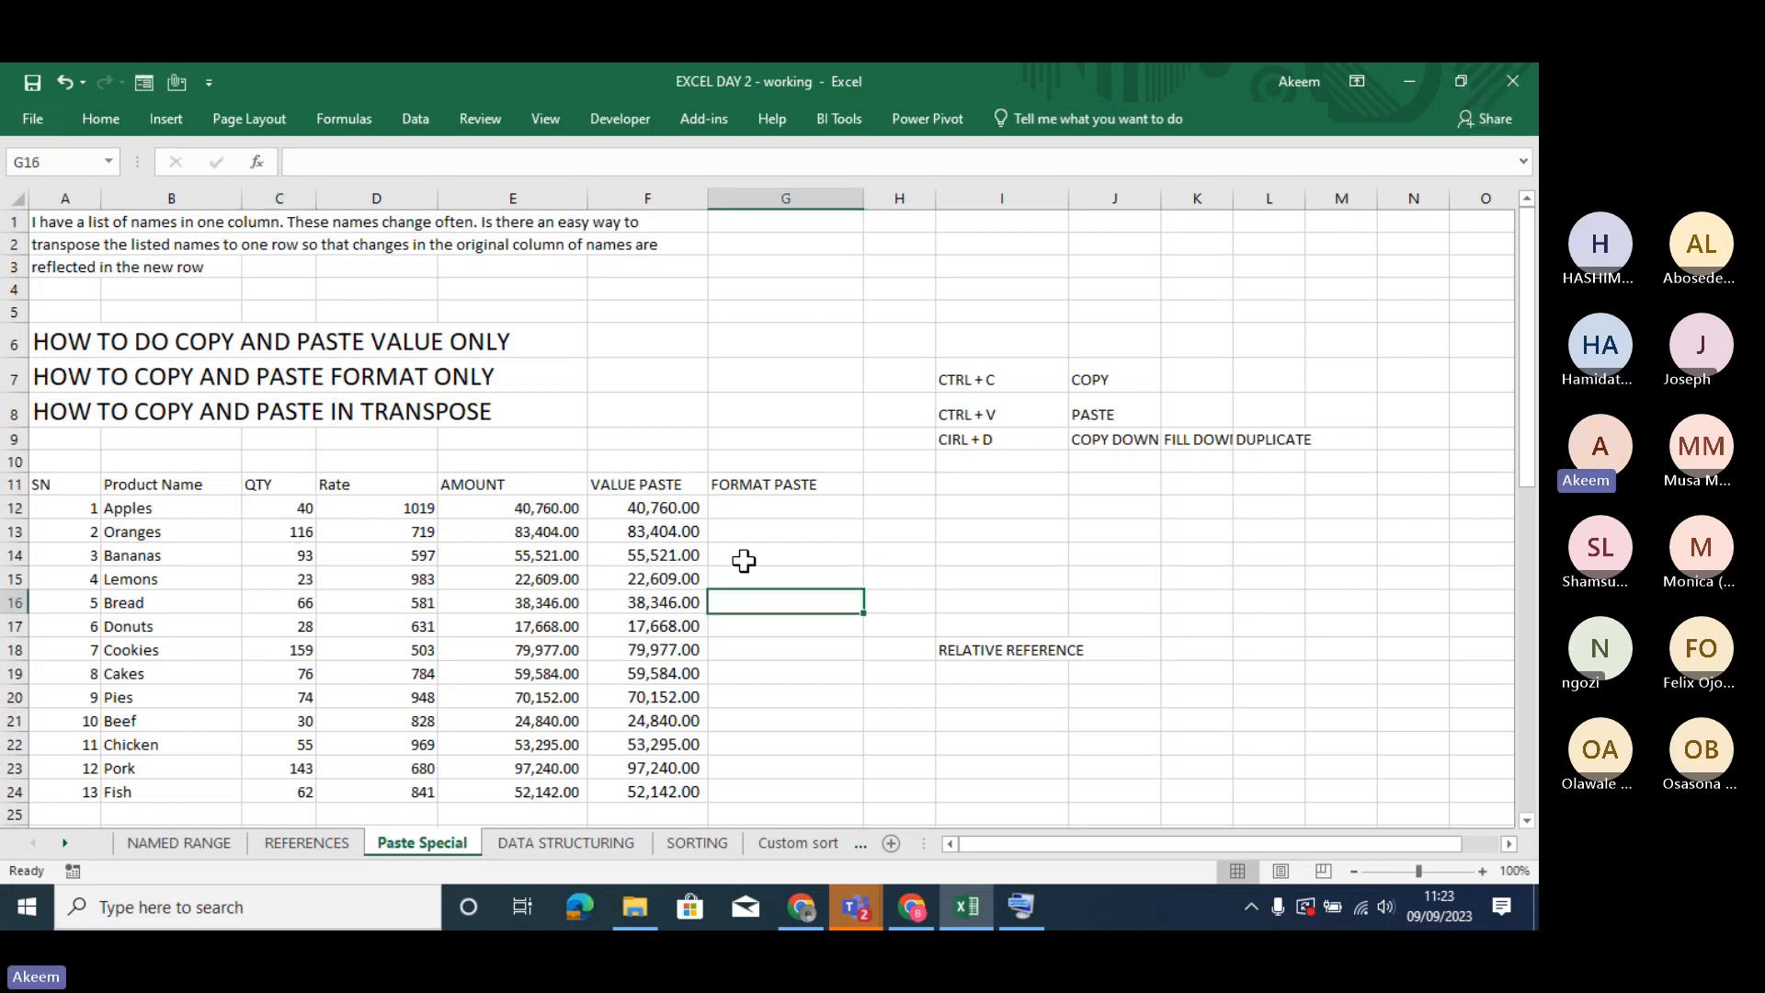
left_click(86, 379)
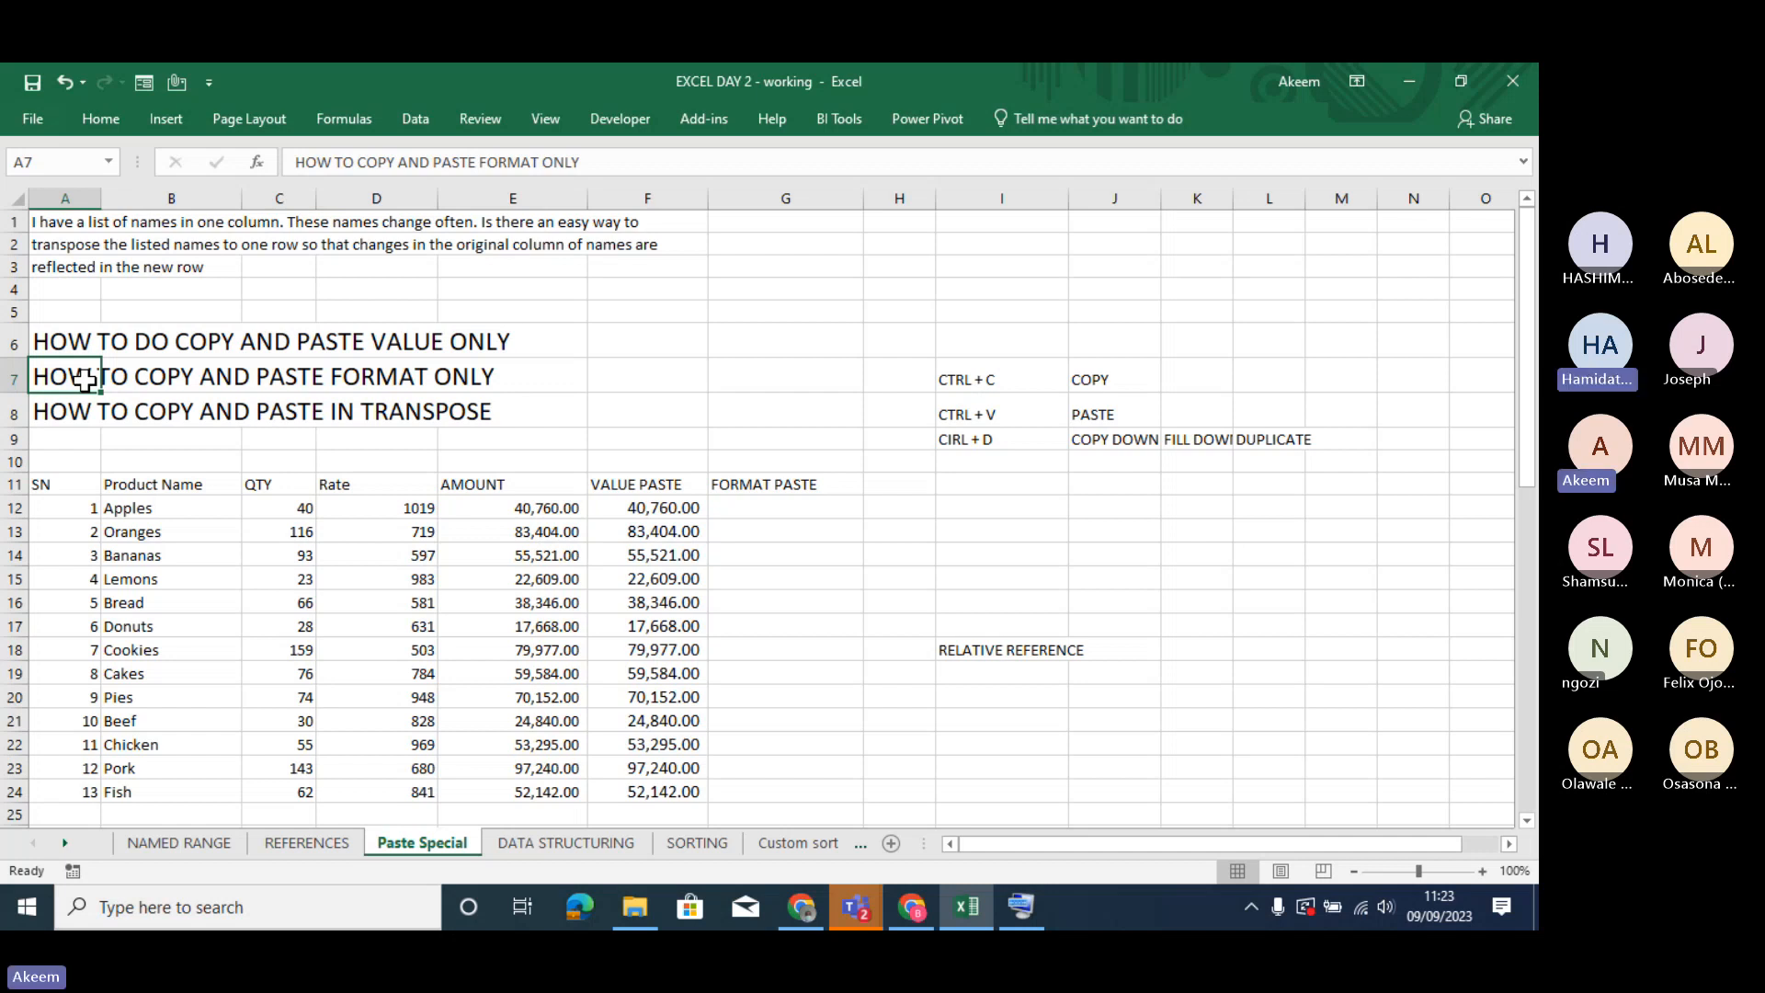
left_click(660, 556)
left_click(501, 537)
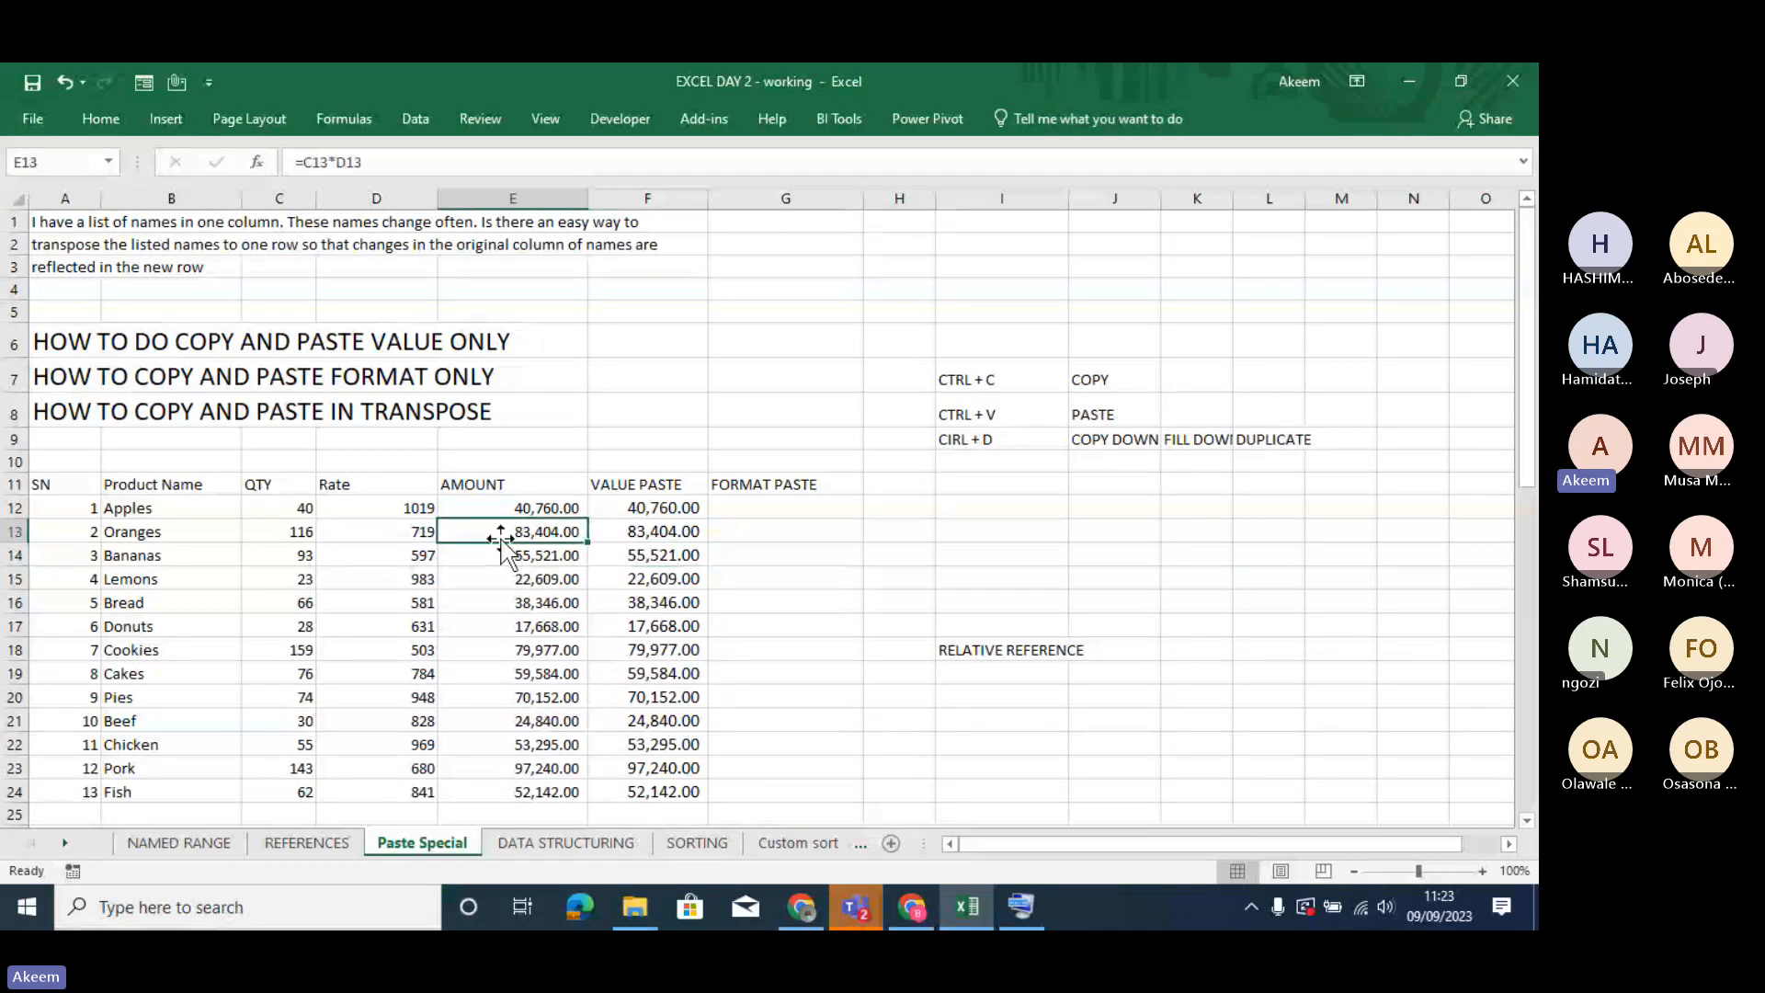
key("Down")
key("Down")
key("Down")
key("Down")
key("Down")
key("Down")
key("Down")
key("Down")
key("Down")
key("Down")
key("Down")
key("Down")
key("Down")
key("Down")
key("Down")
key("Down")
key("Down")
key("Down")
key("Down")
key("Down")
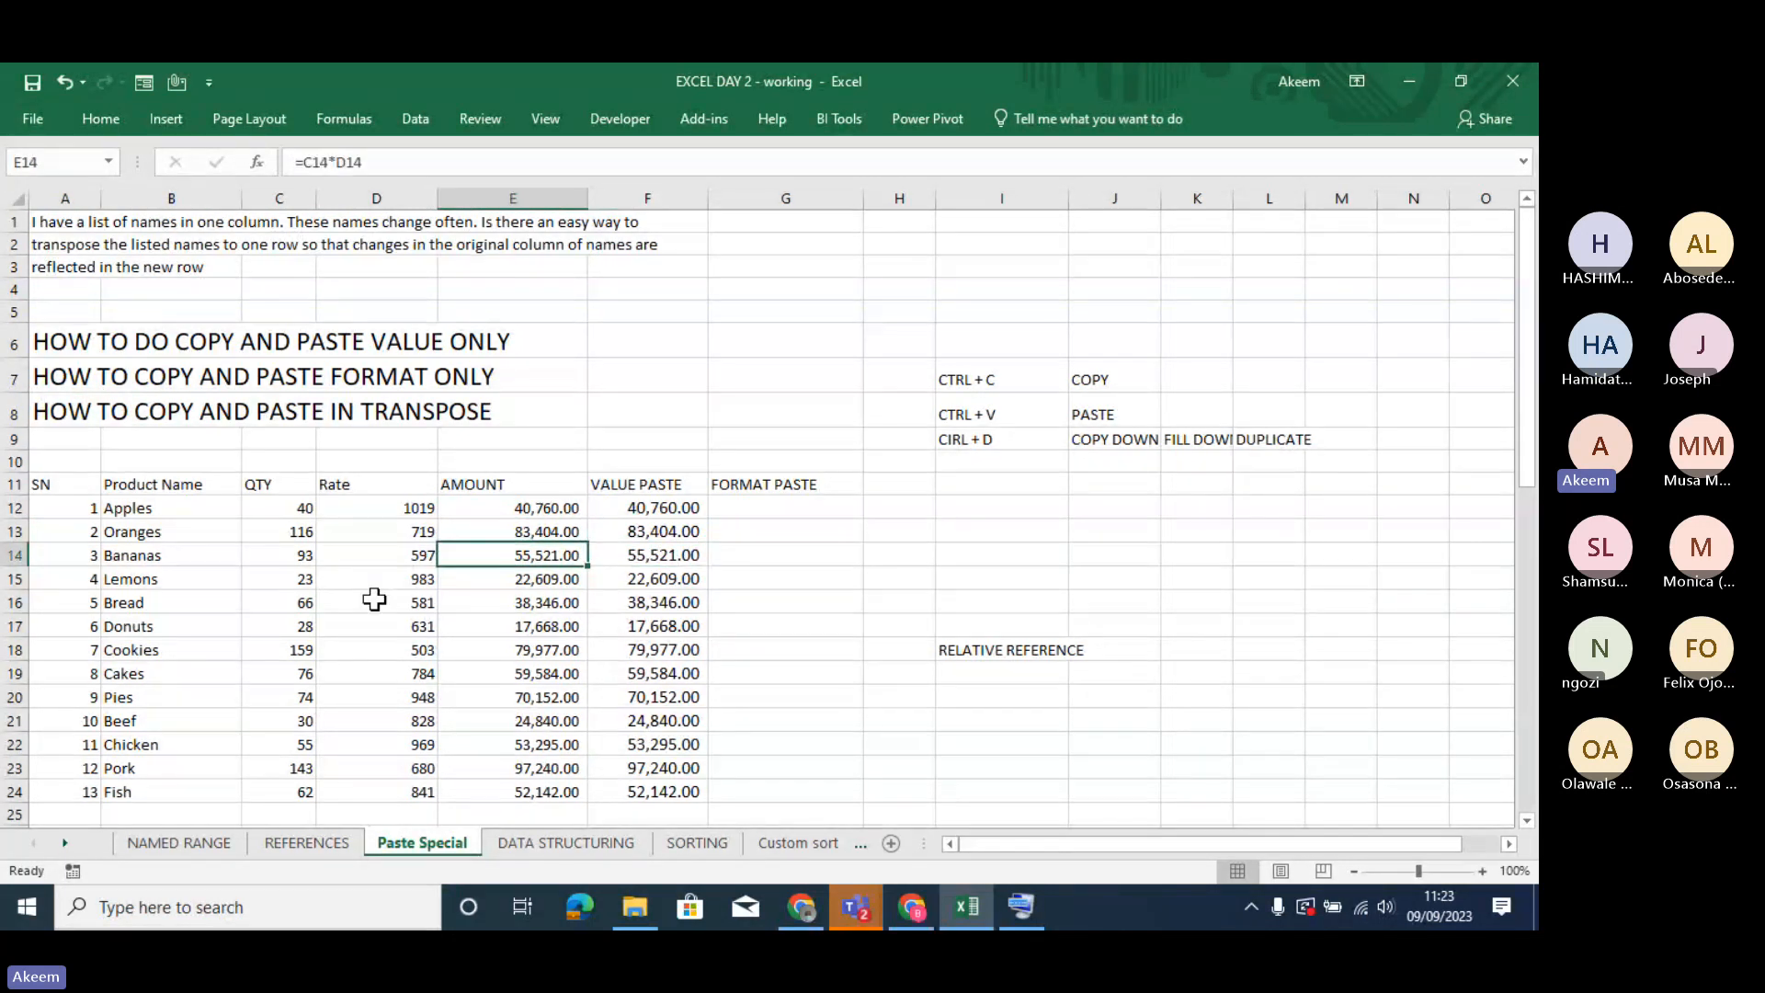
key("Up")
key("Up")
key("Up")
key("Up")
key("Up")
key("Up")
key("Up")
key("Up")
key("Up")
key("Up")
key("Up")
key("Up")
key("Up")
key("Up")
key("Up")
key("Up")
key("Up")
key("Up")
key("Up")
key("Up")
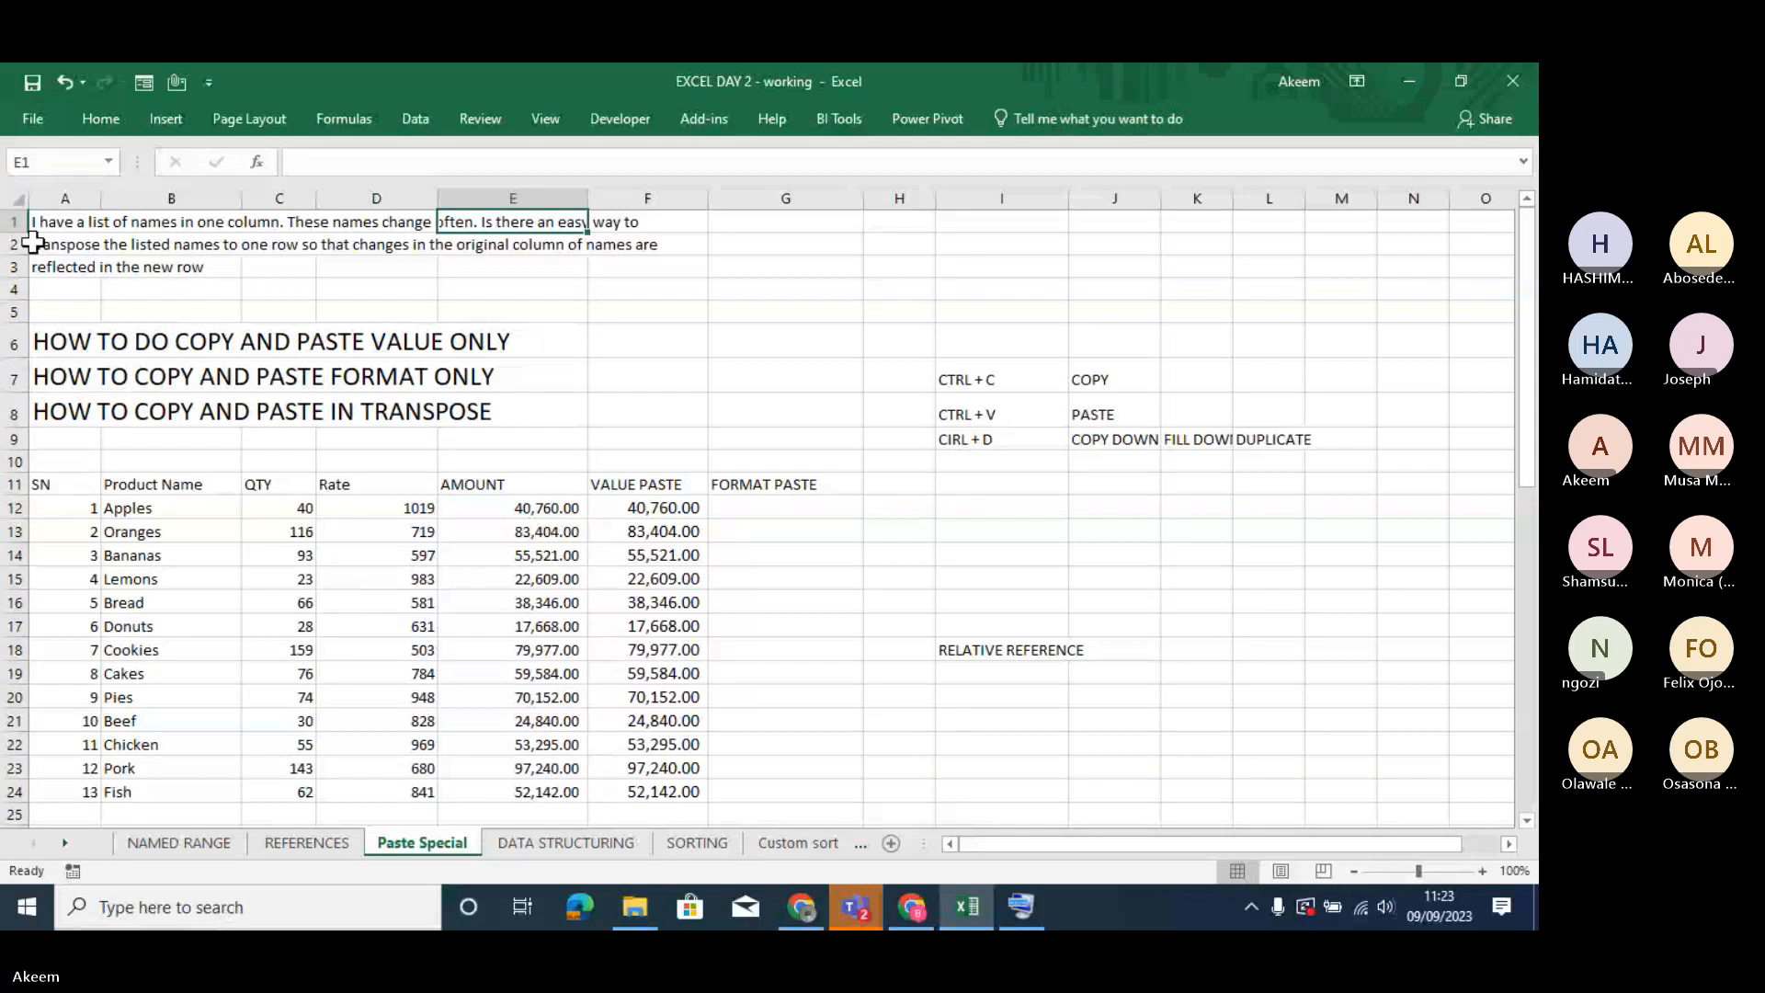
- Widen column A slightly and make the introductory text in A1:A3 bold
left_click(50, 221)
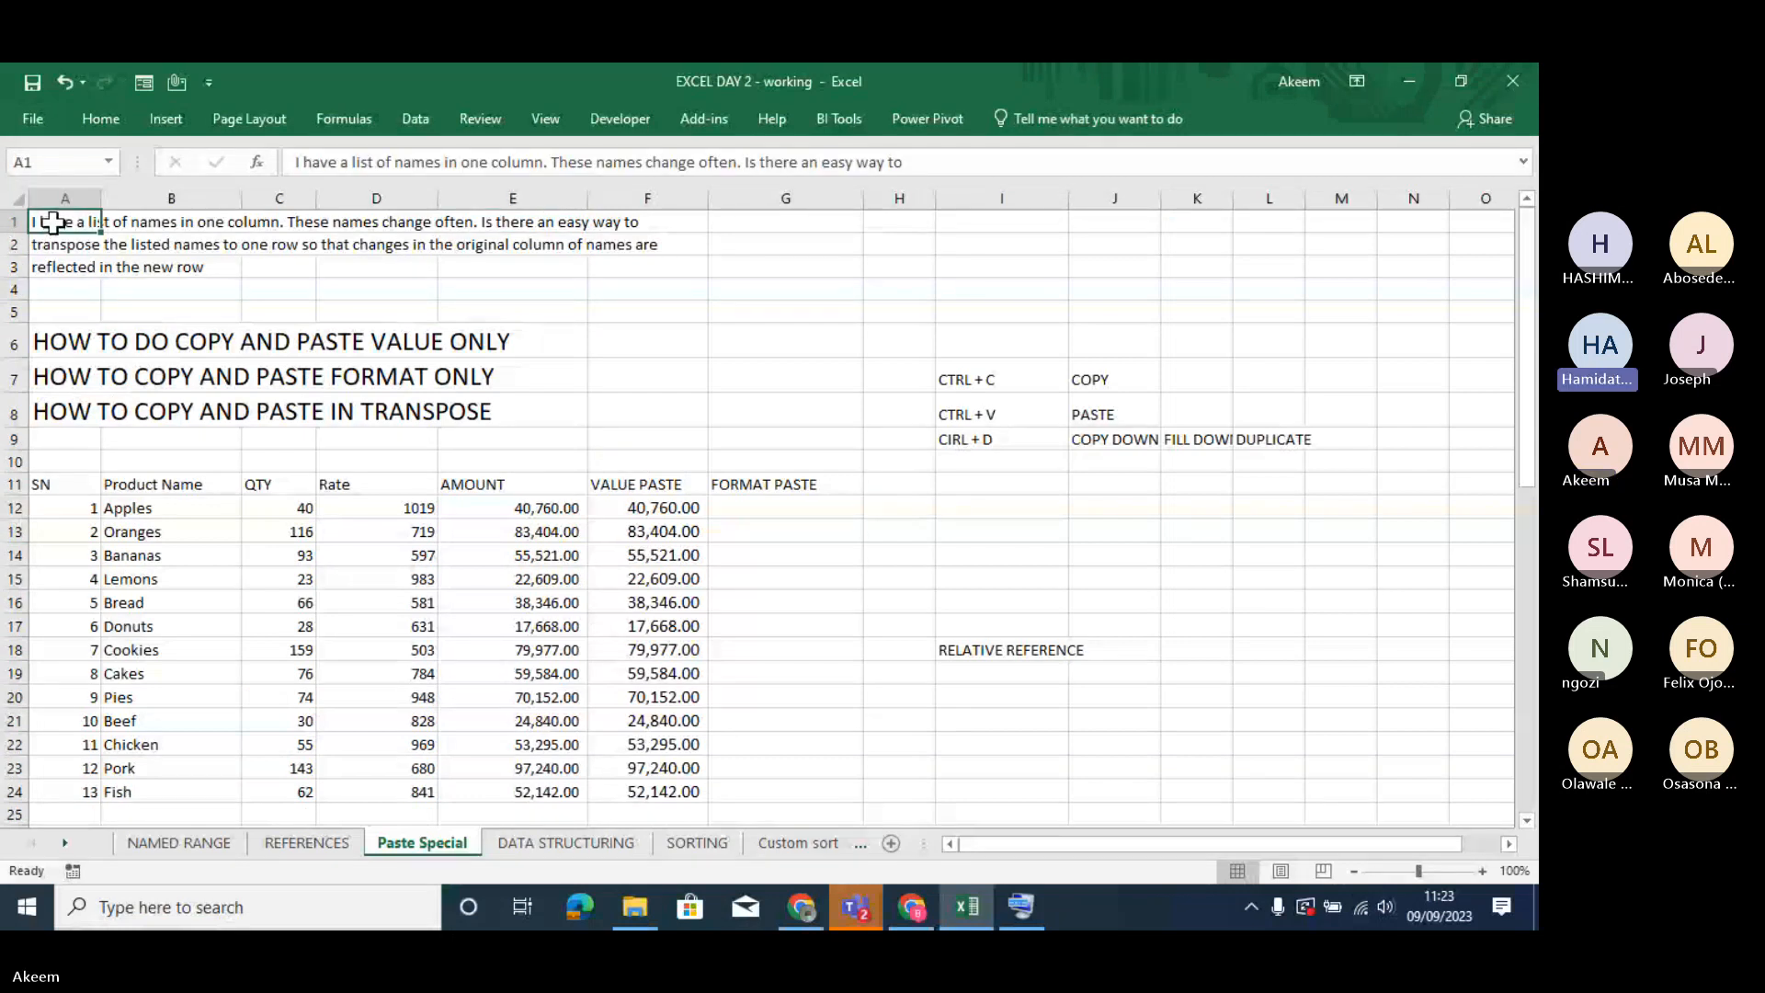
left_click_drag(51, 222, 67, 265)
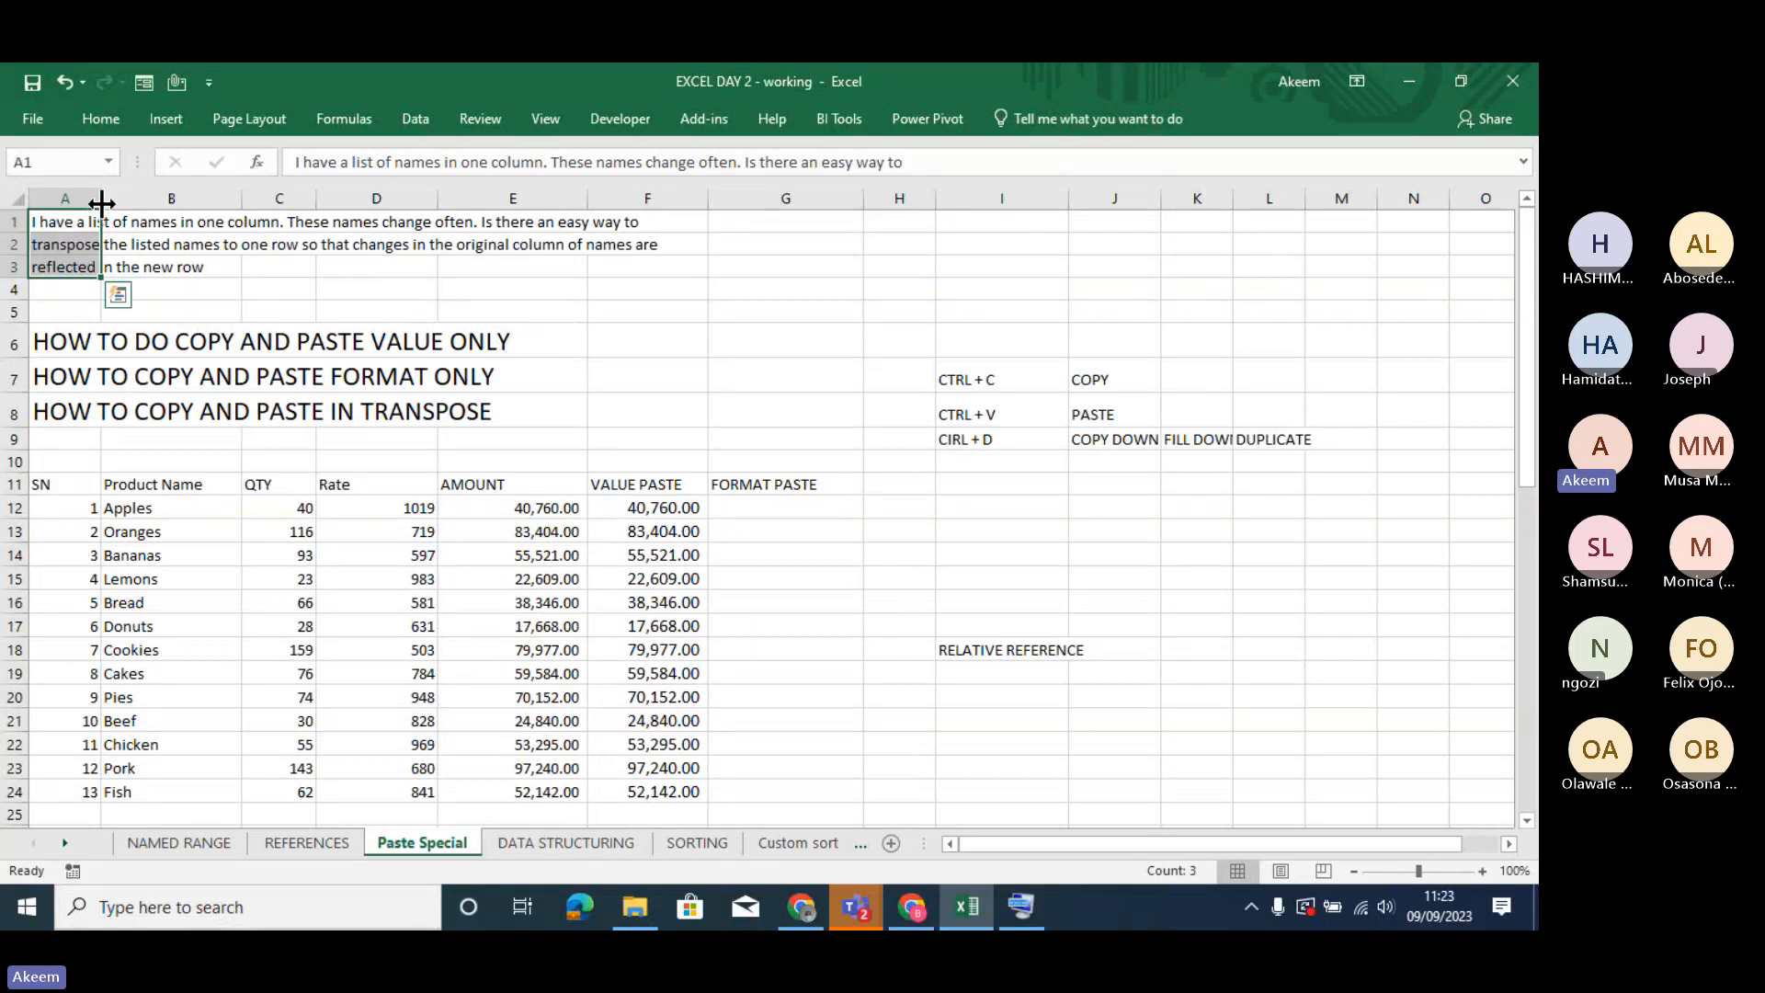
left_click_drag(101, 200, 111, 273)
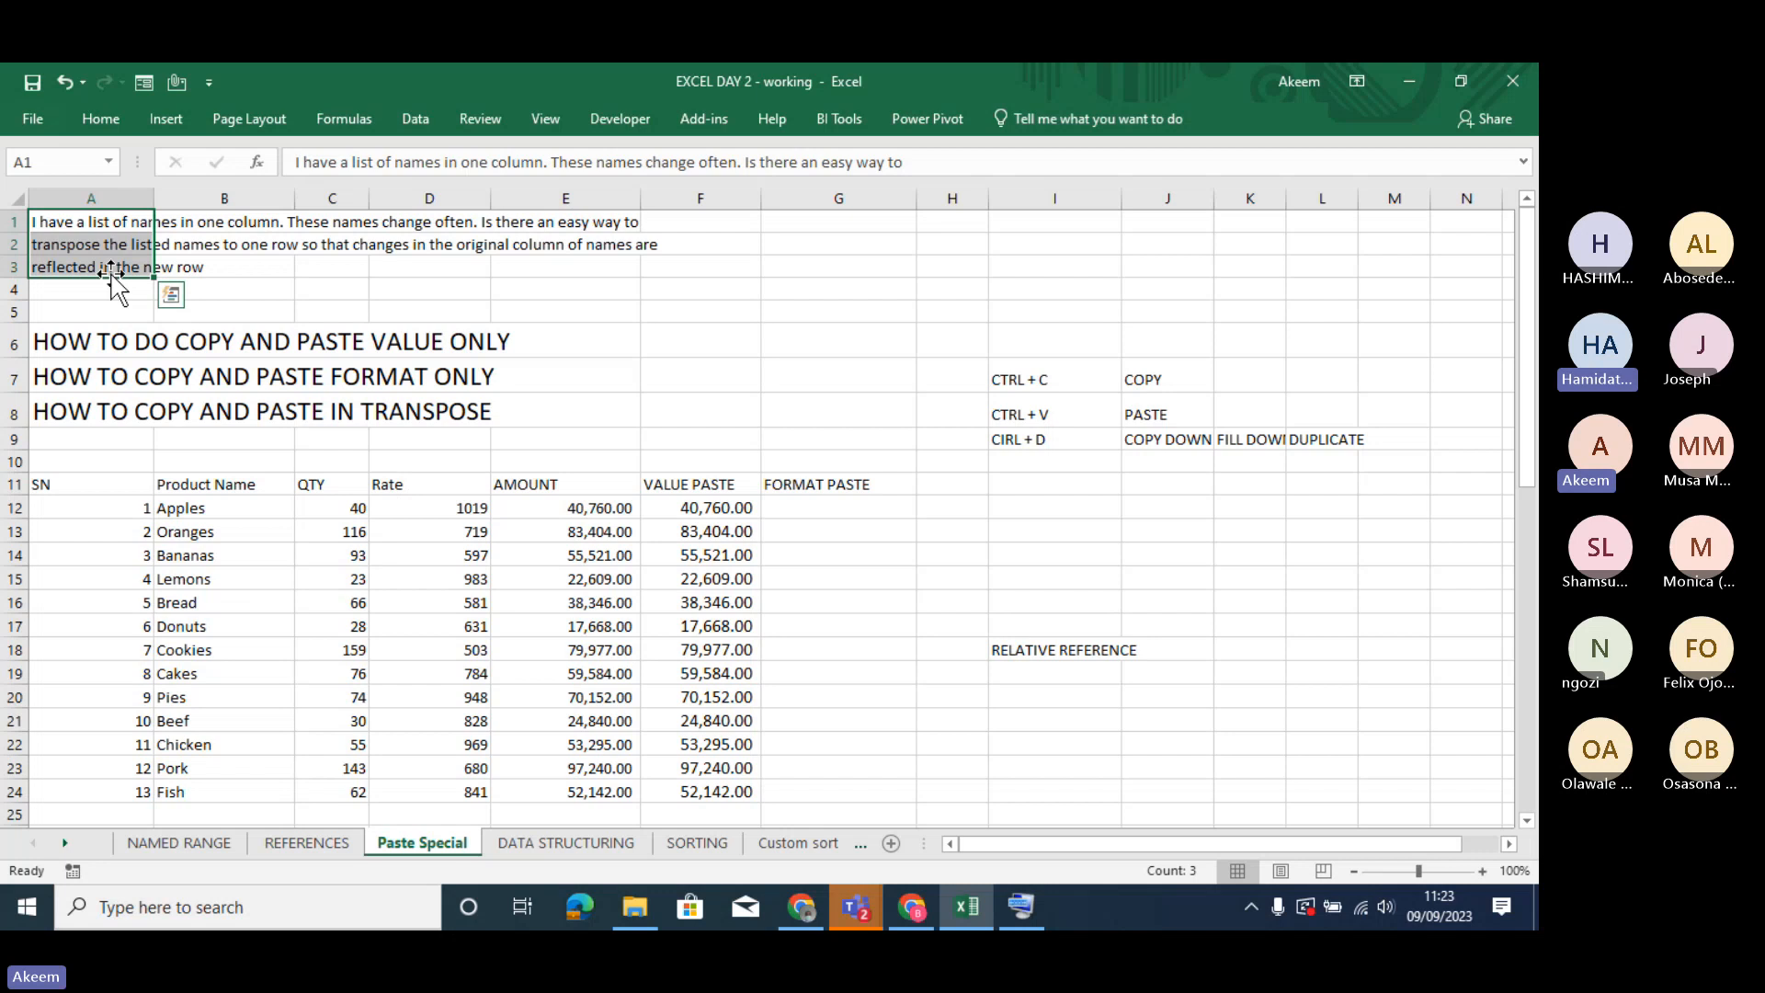
left_click(109, 114)
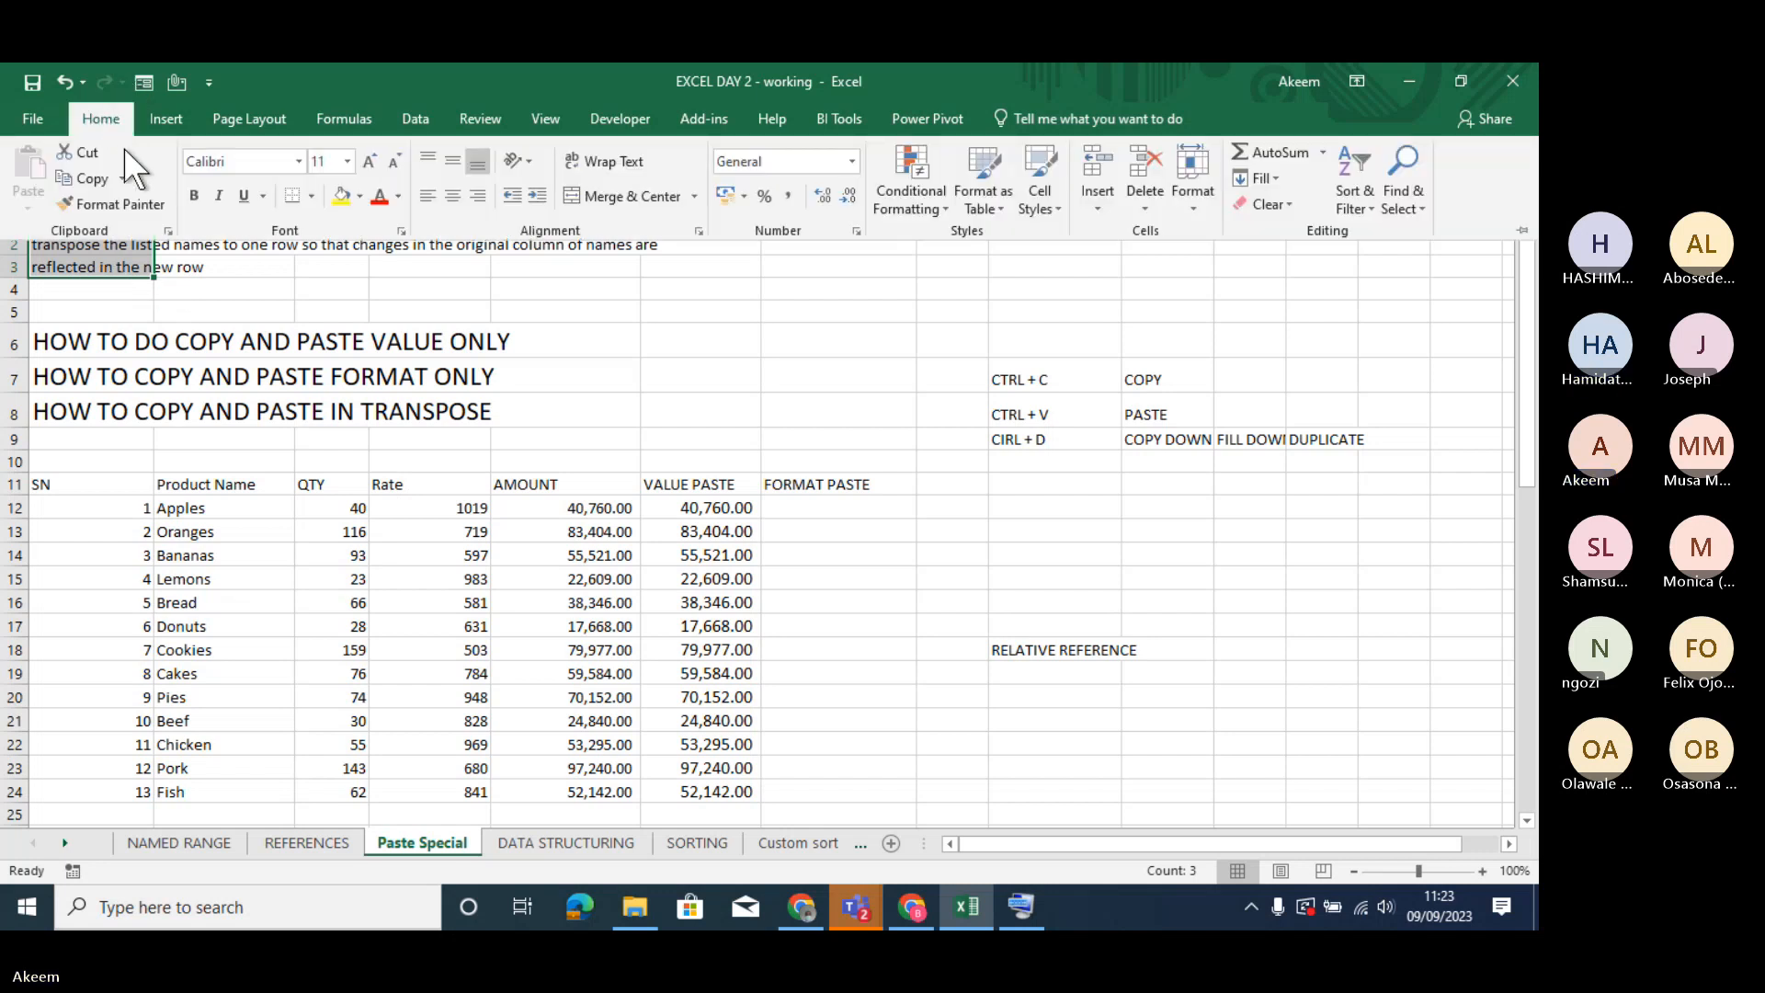
left_click(192, 195)
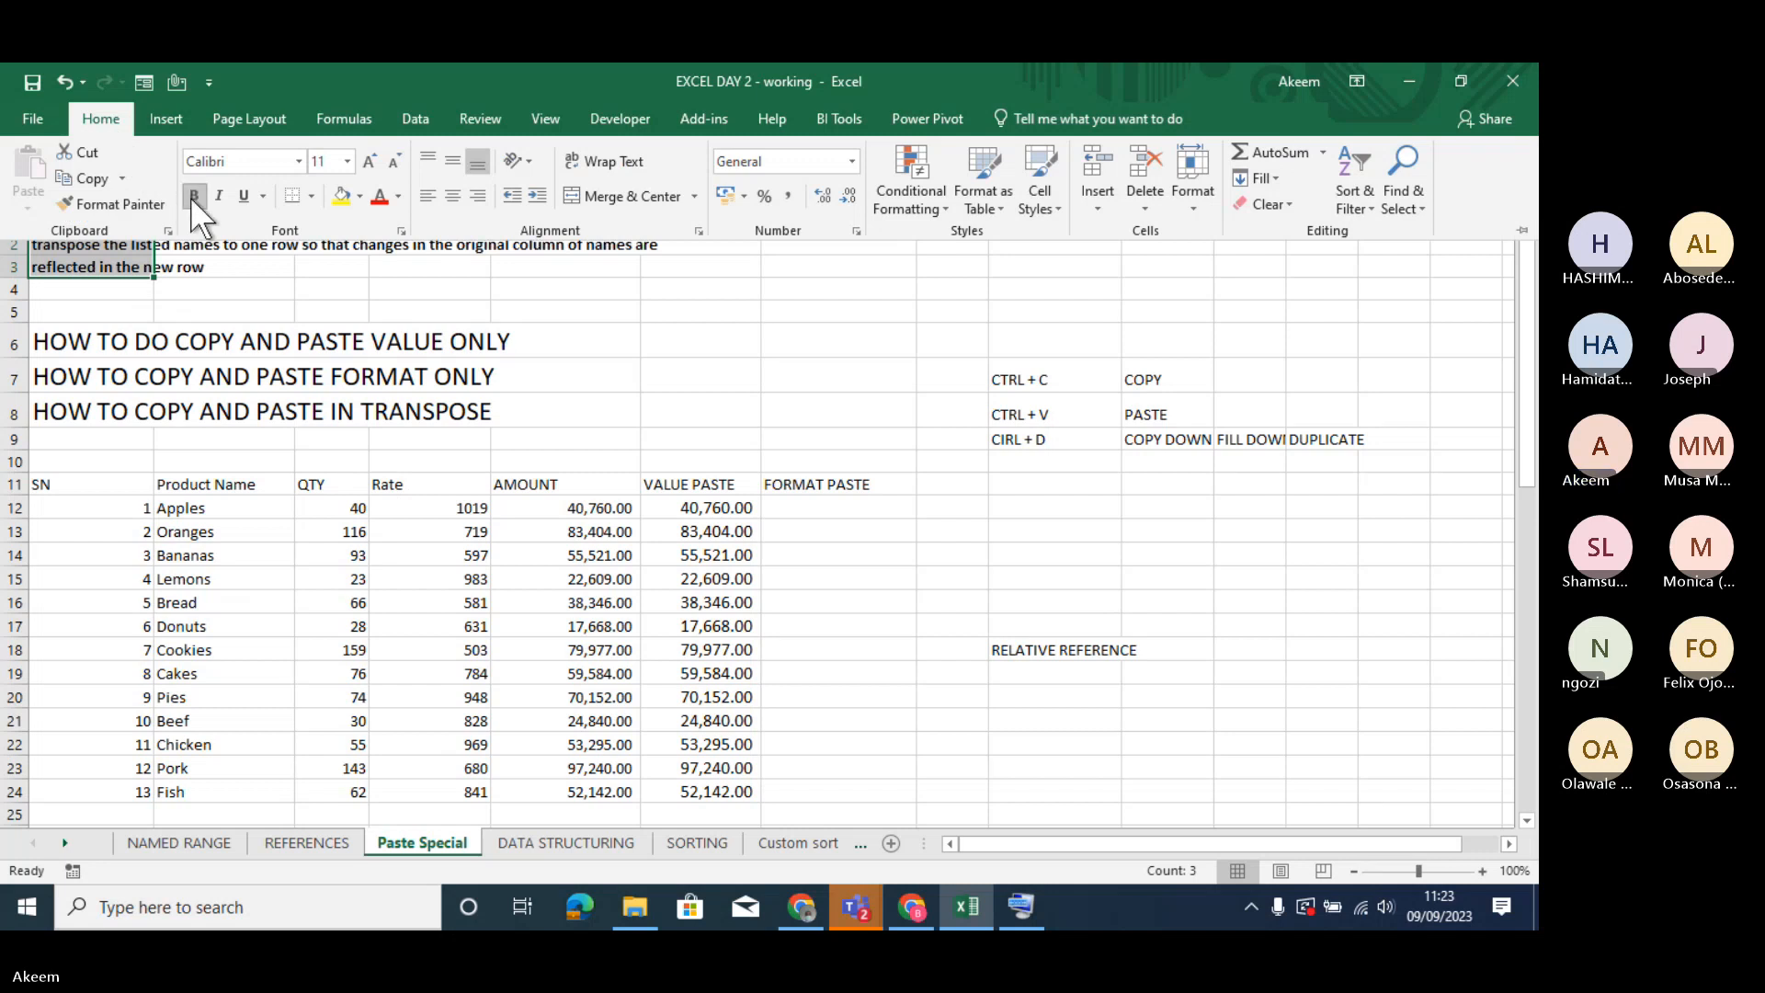
- Change the font of the text in A1:A3 to Algerian at size 16
left_click(297, 161)
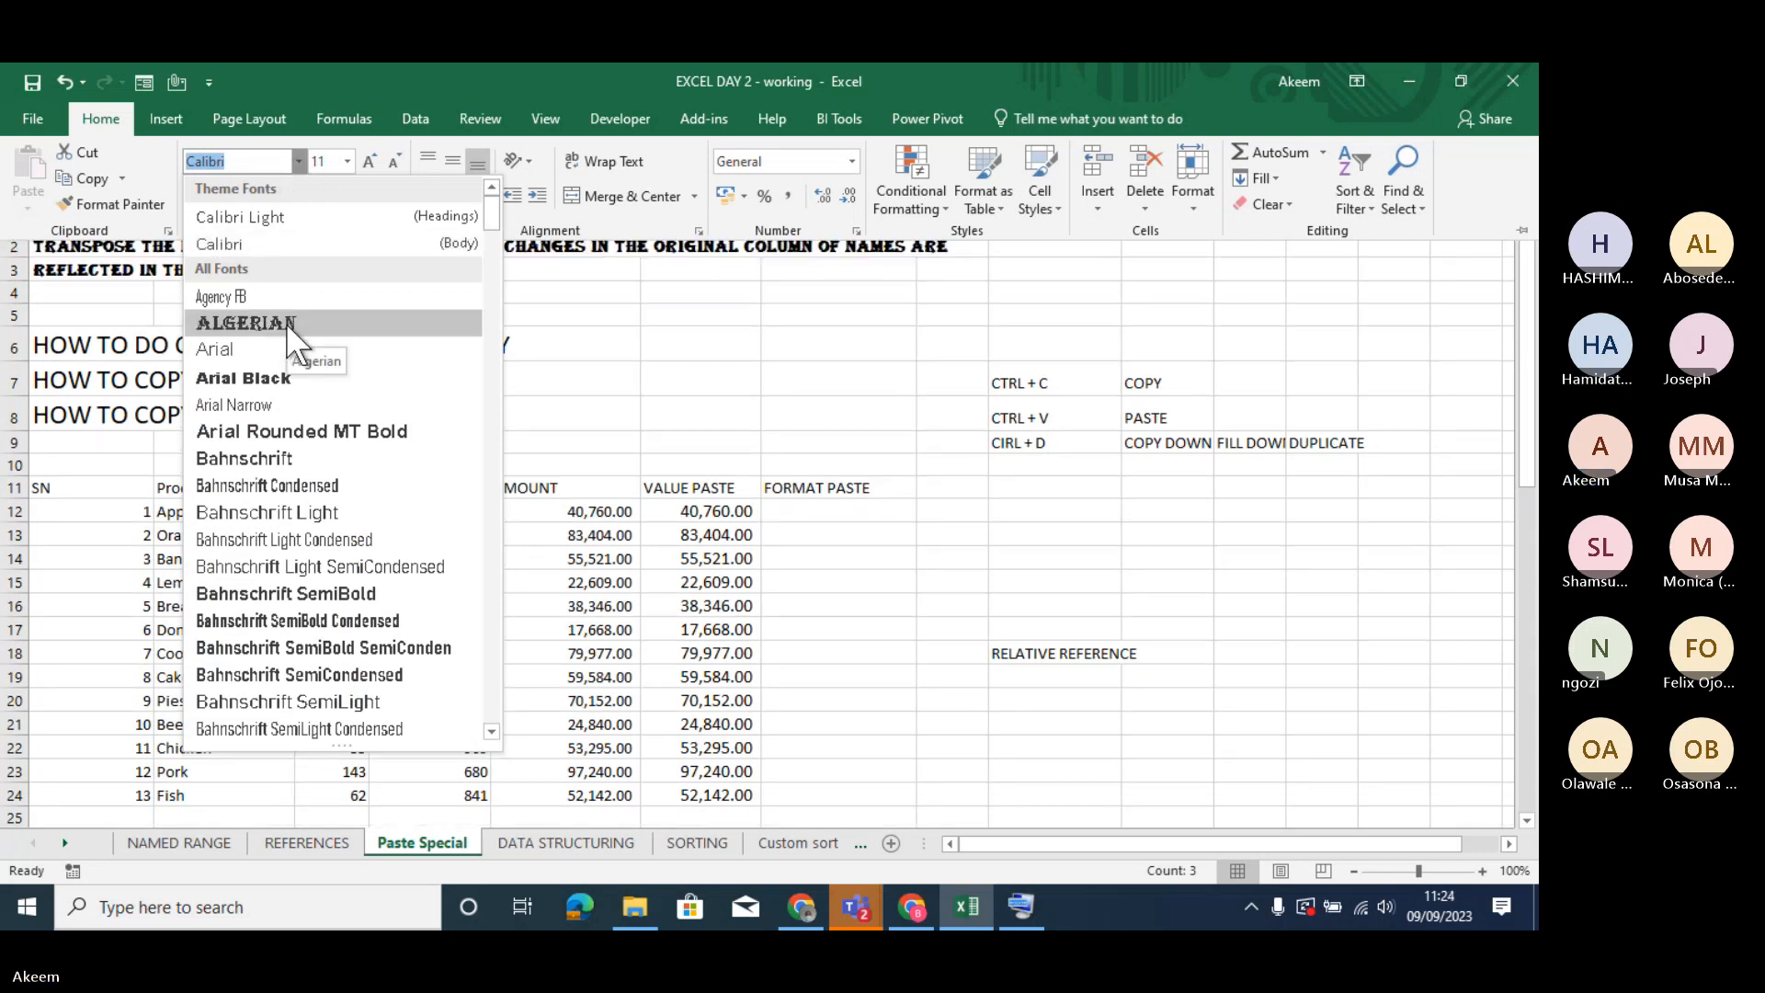
left_click(285, 322)
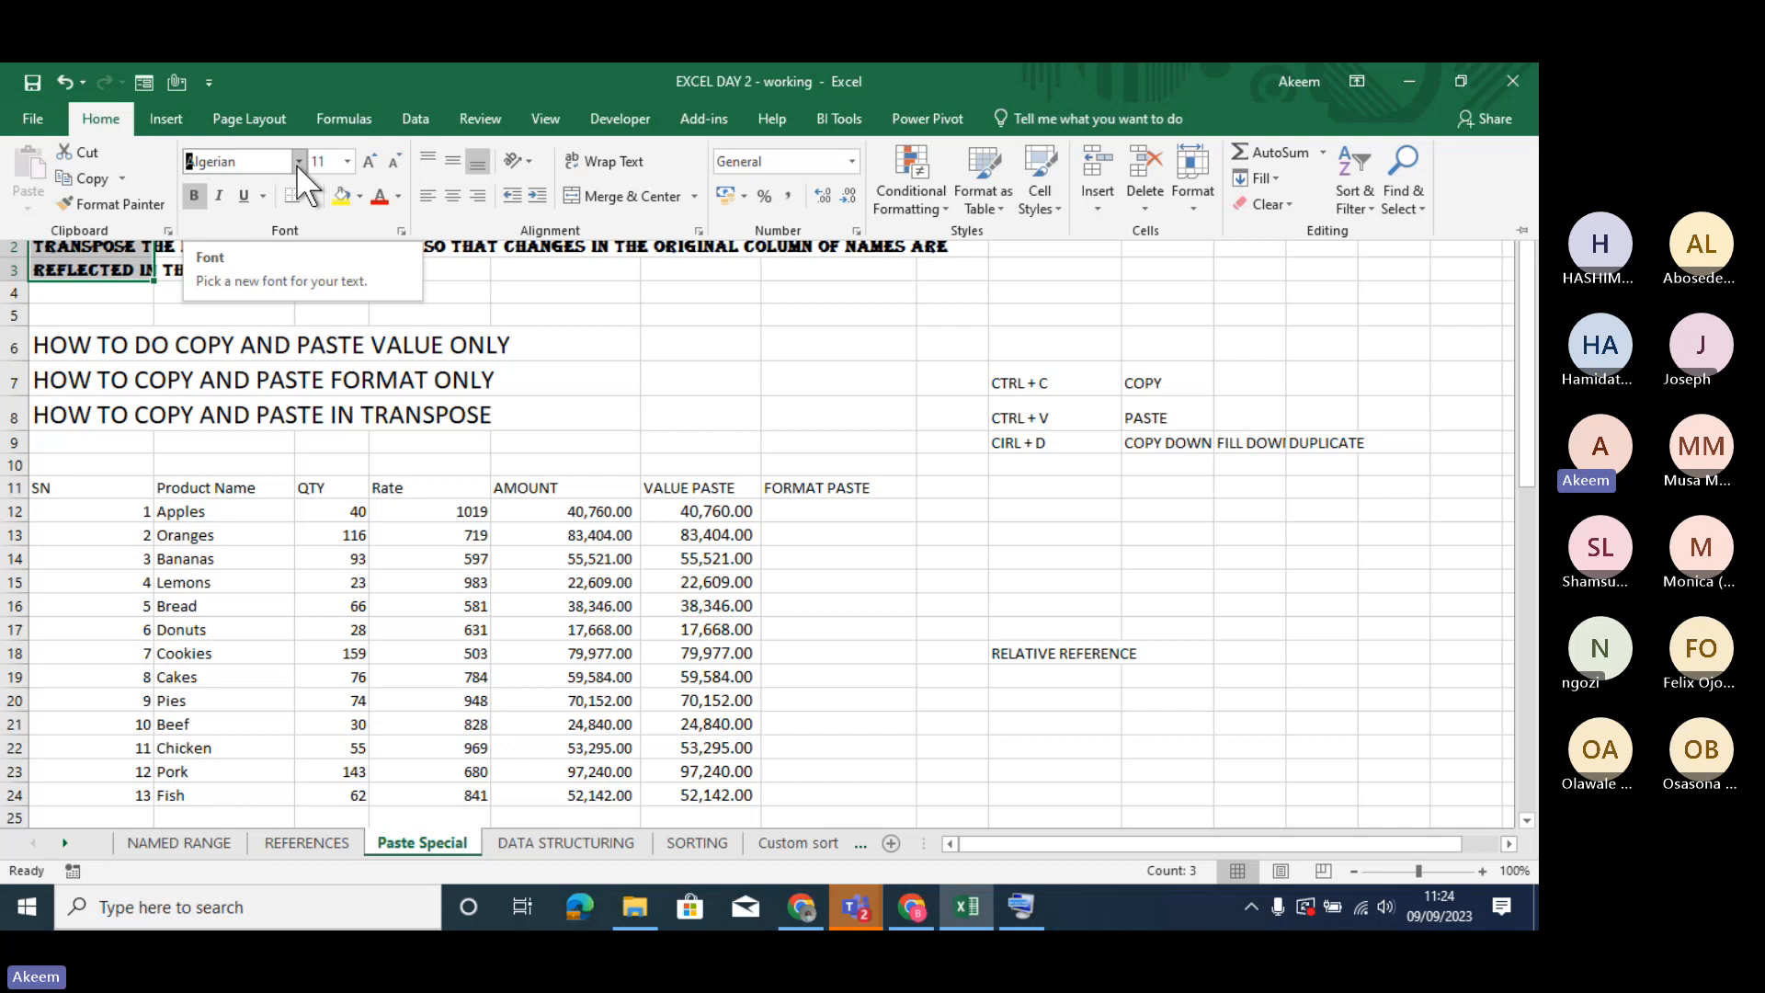
left_click(346, 157)
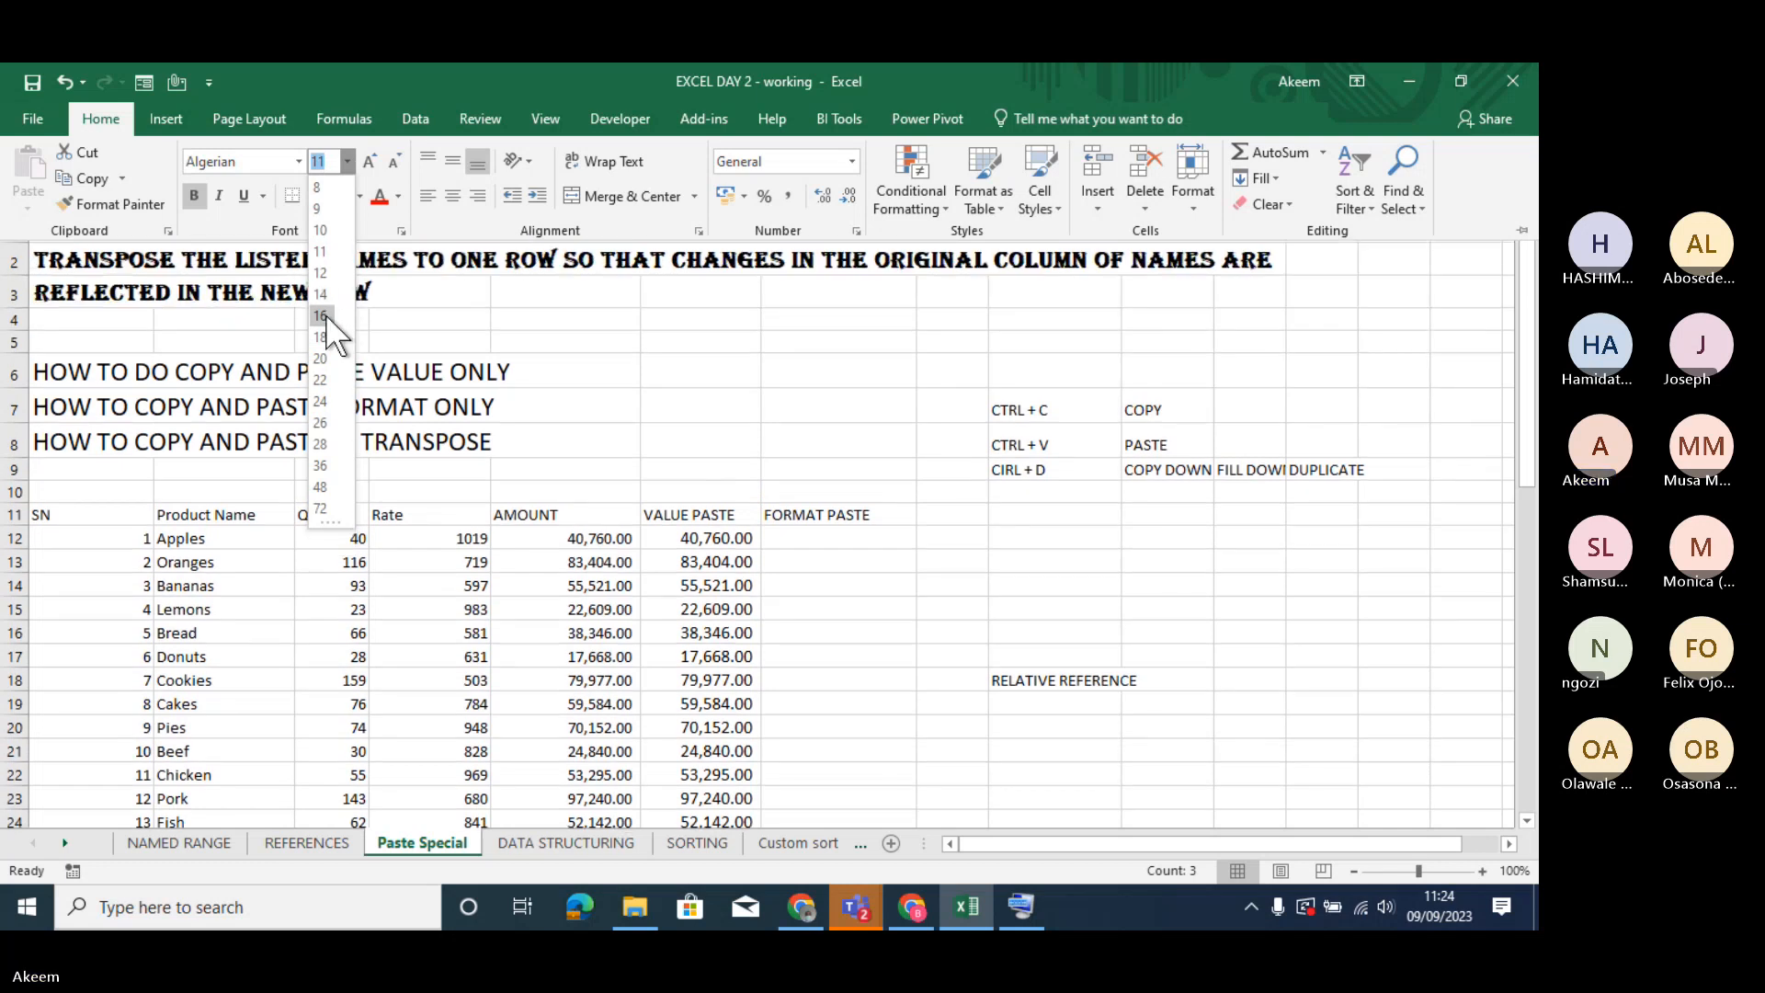
left_click(326, 315)
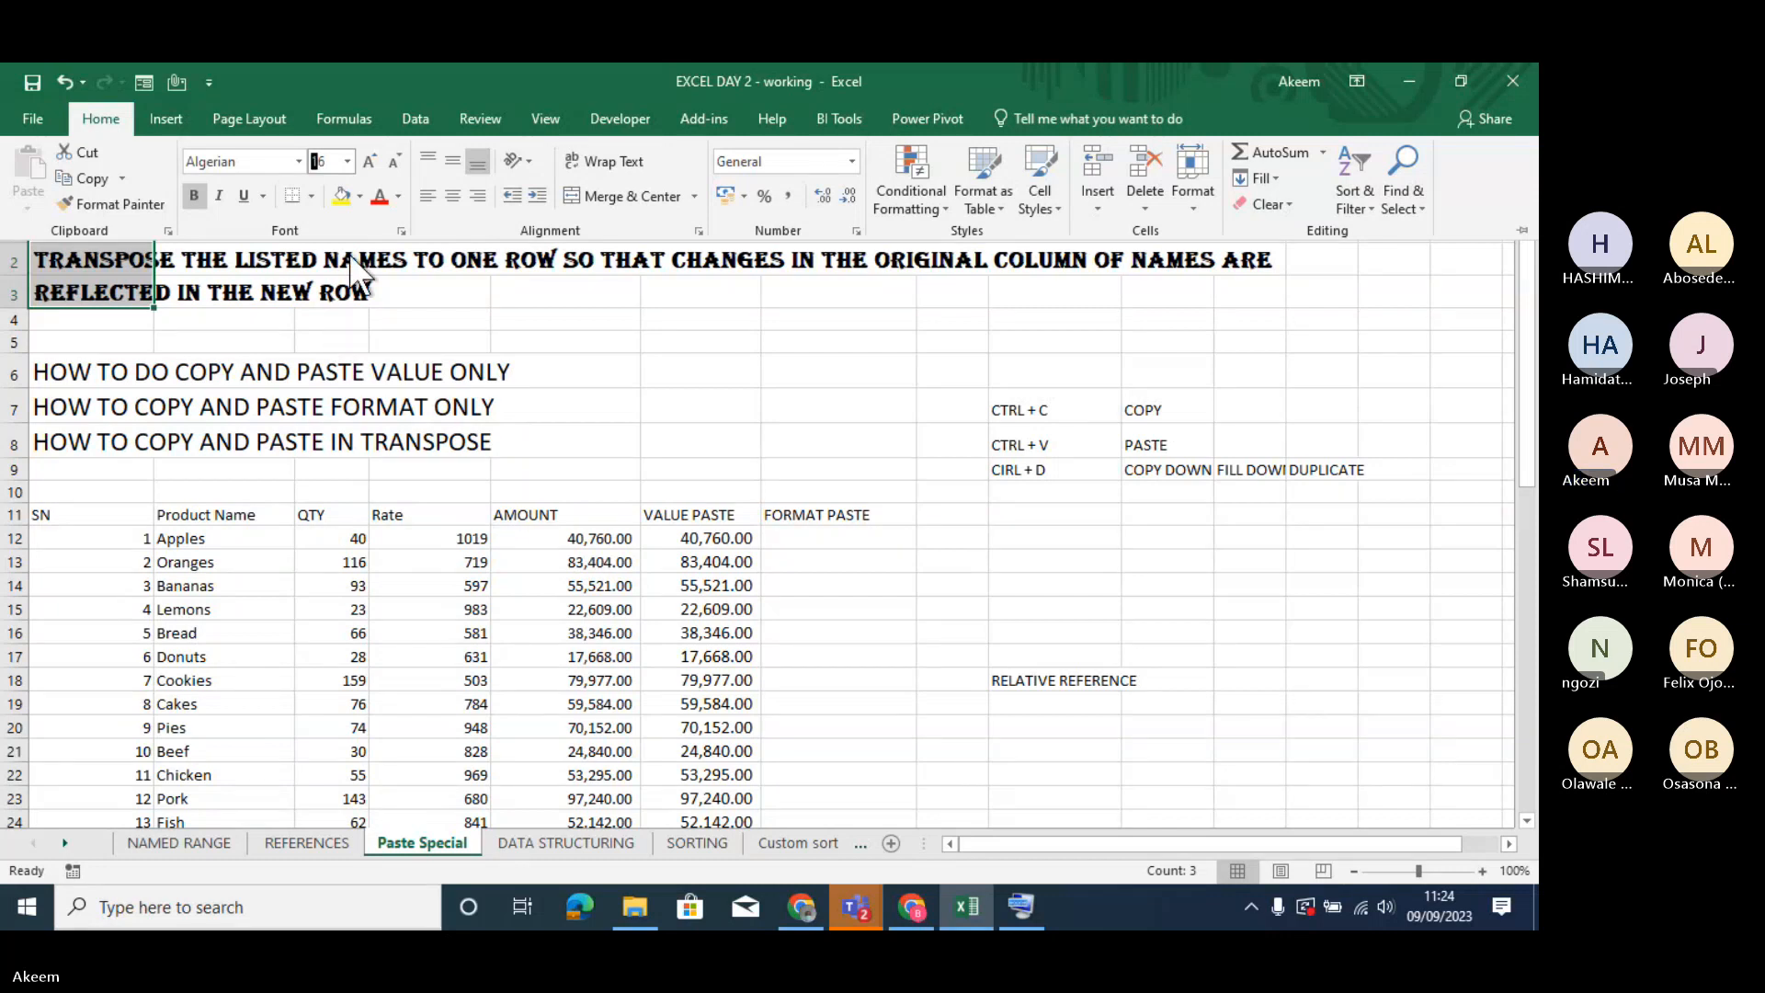
- Give A1:A3 a white font colour and a dark blue-gray fill
left_click(399, 195)
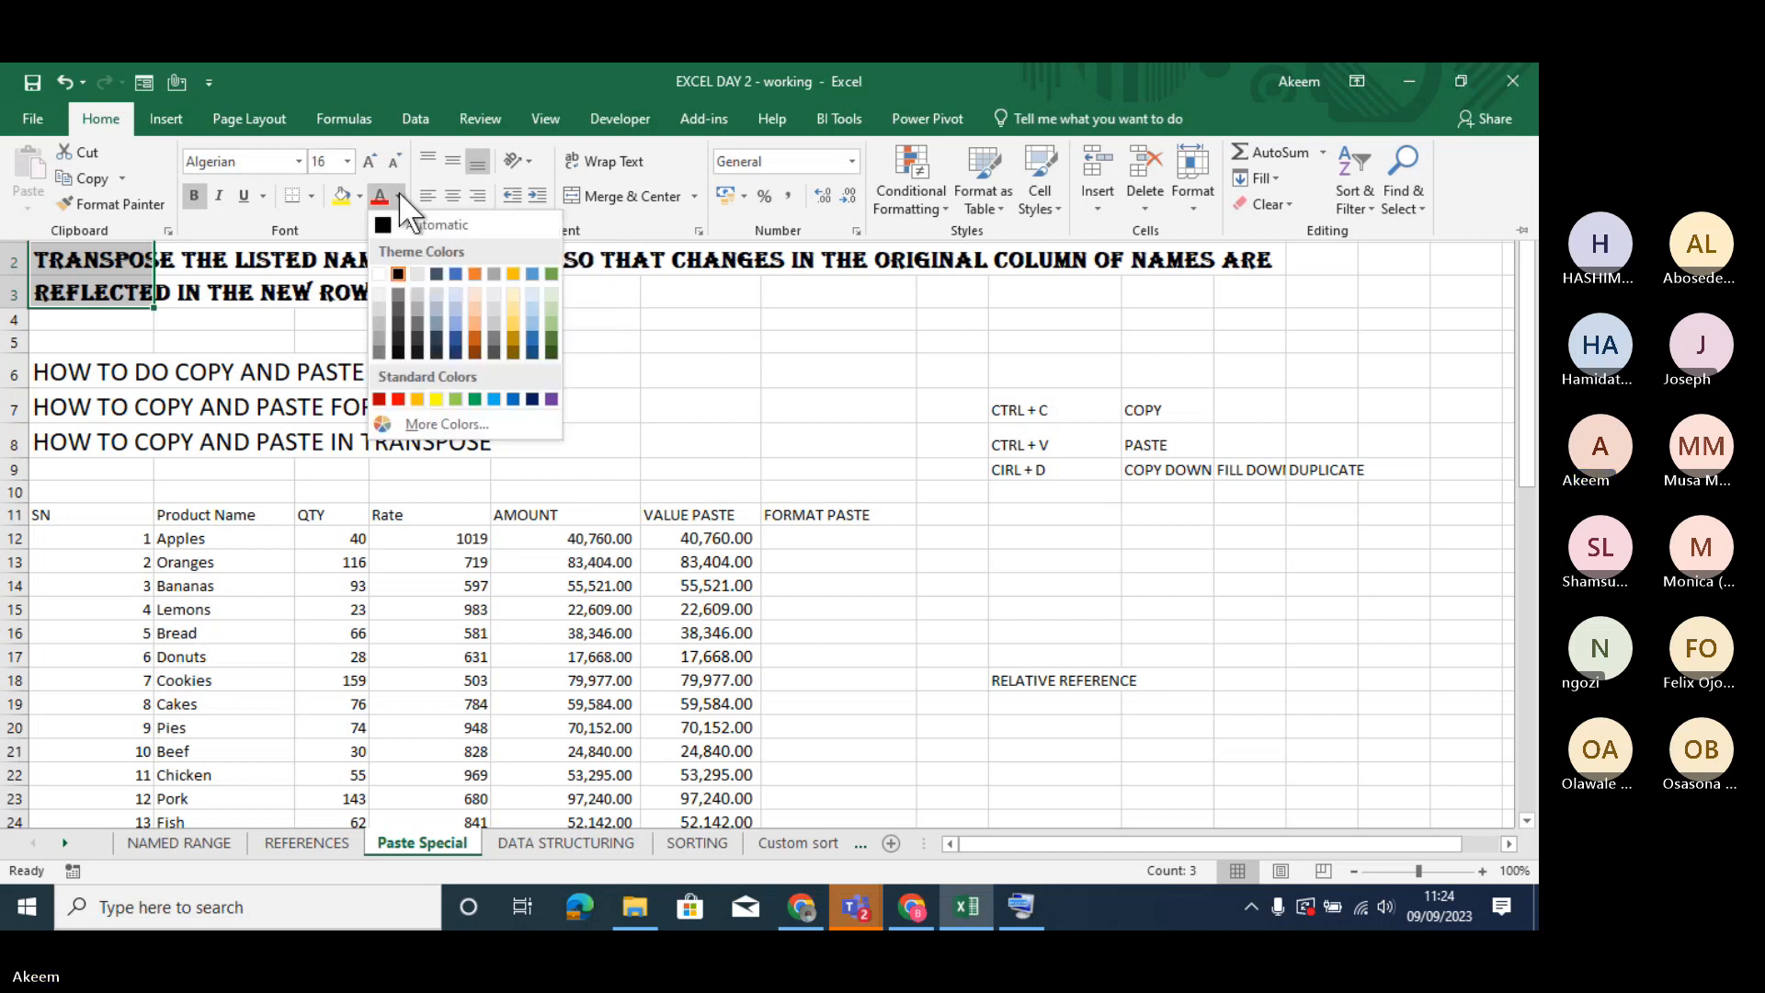
left_click(381, 274)
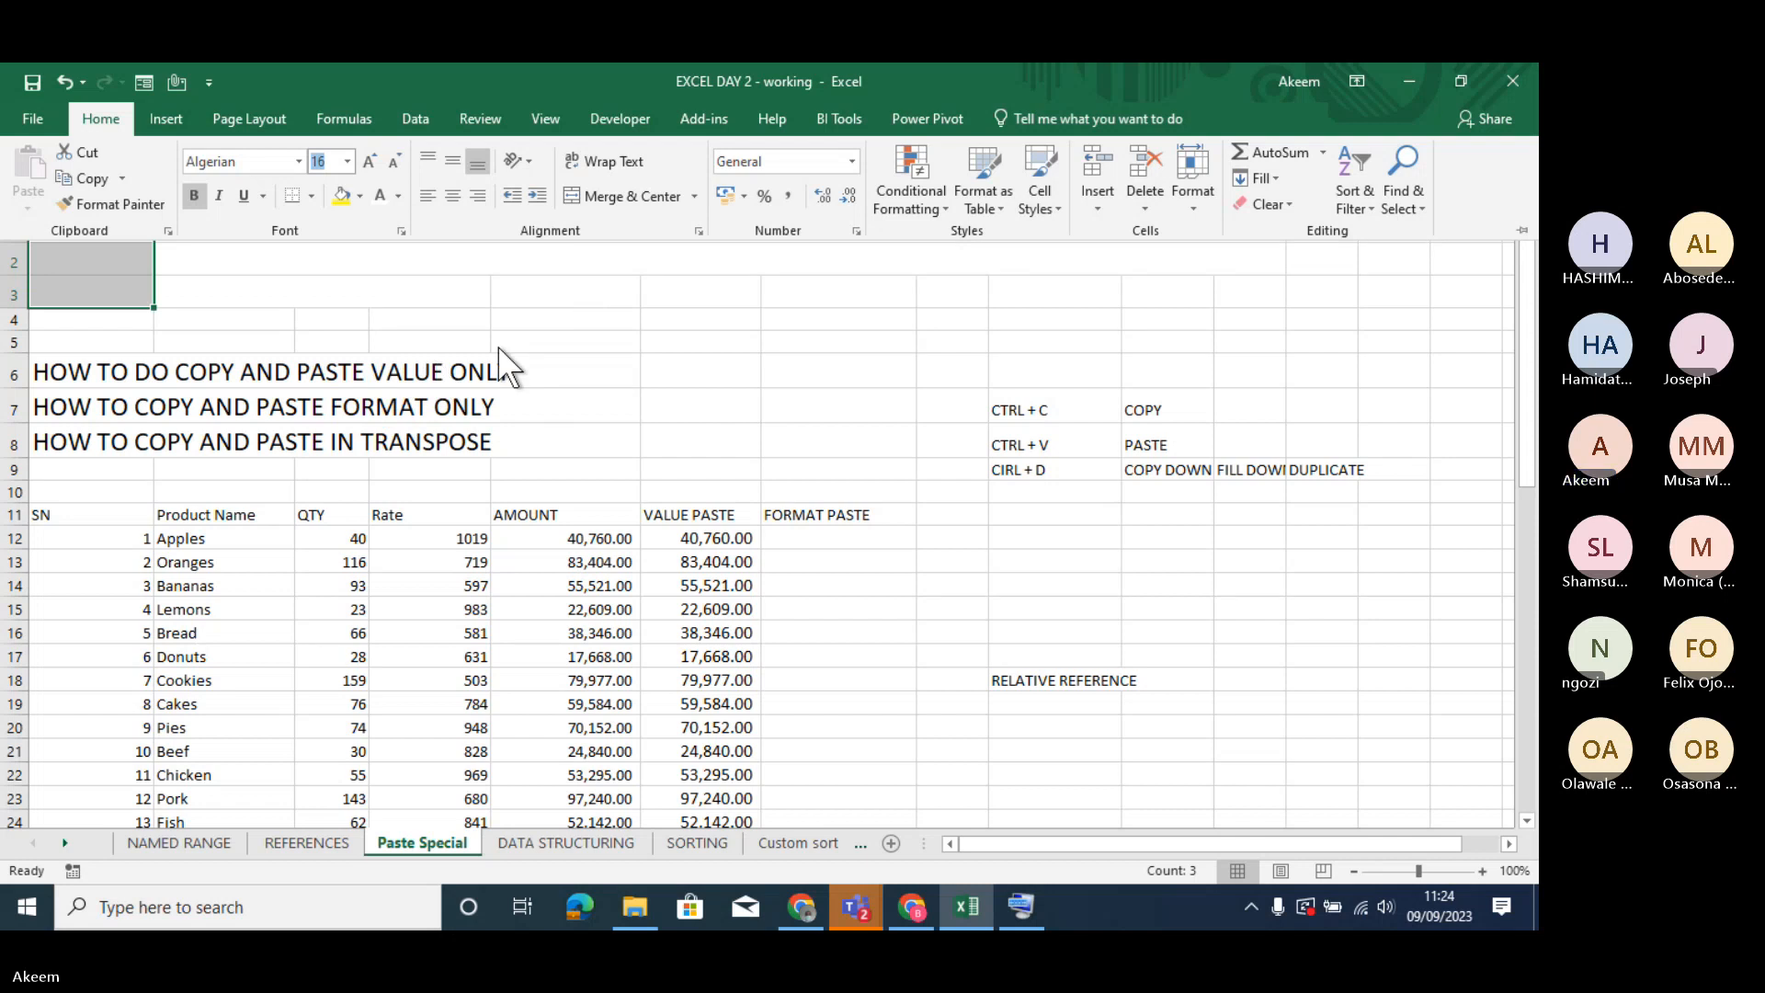
left_click(361, 195)
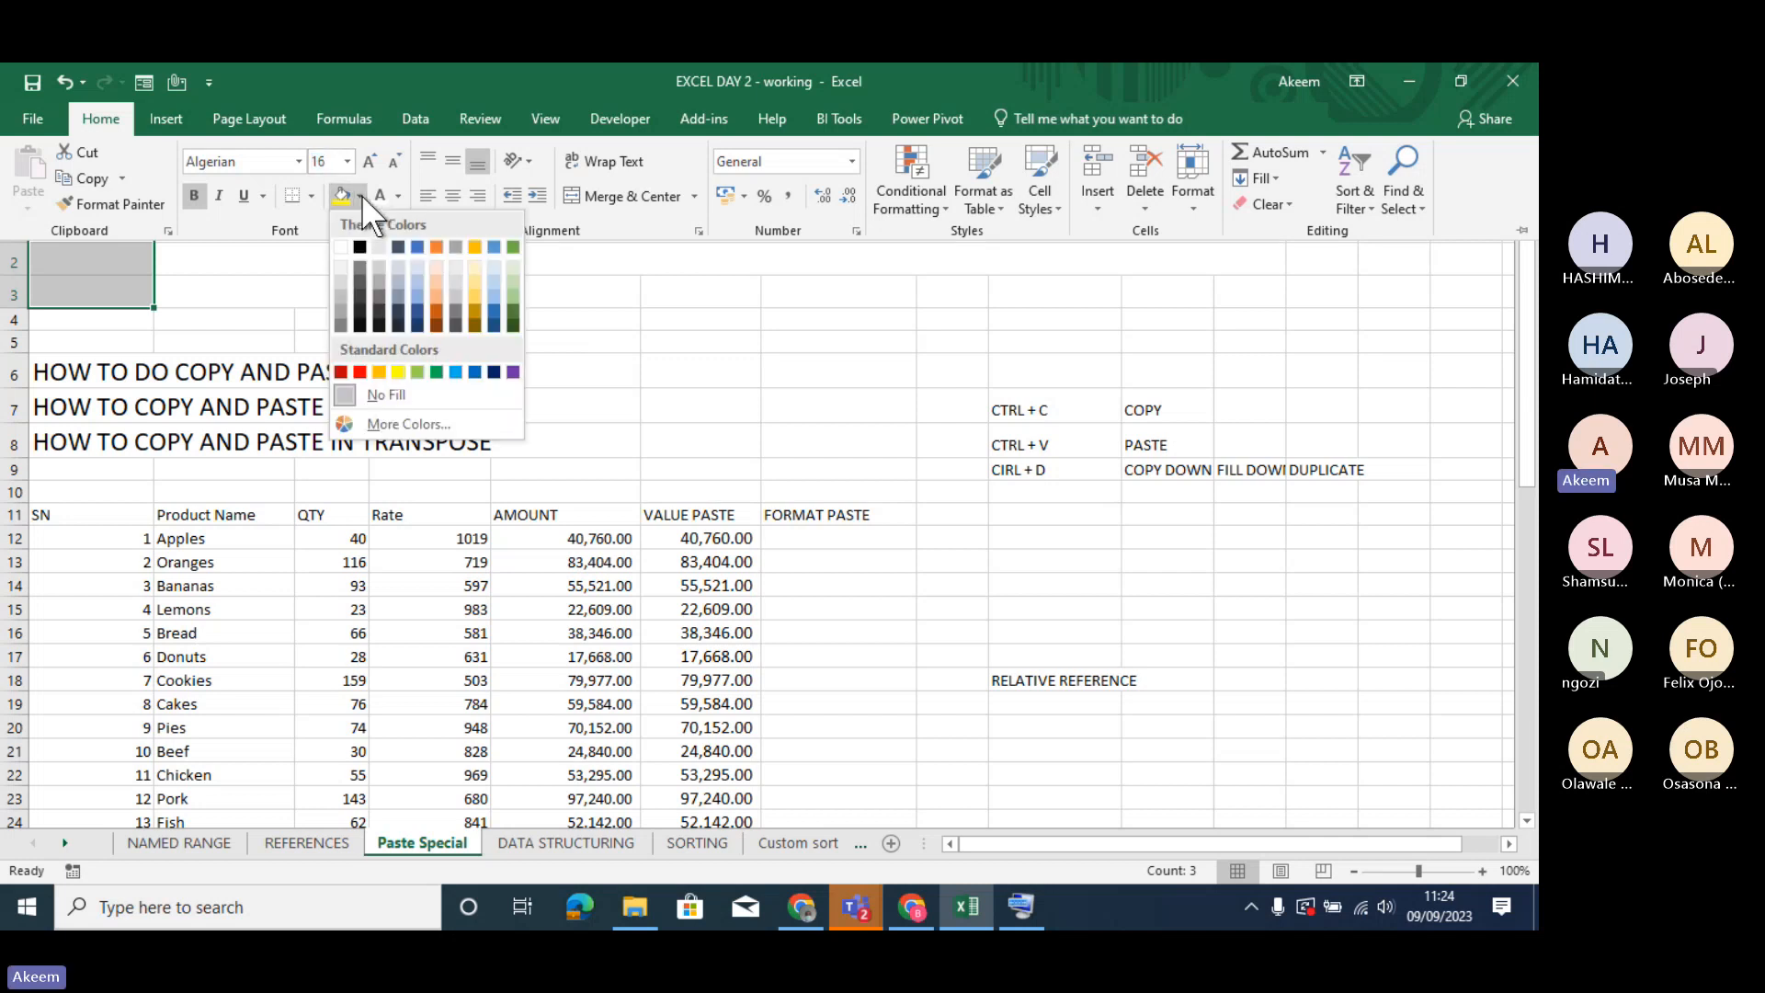
left_click(395, 243)
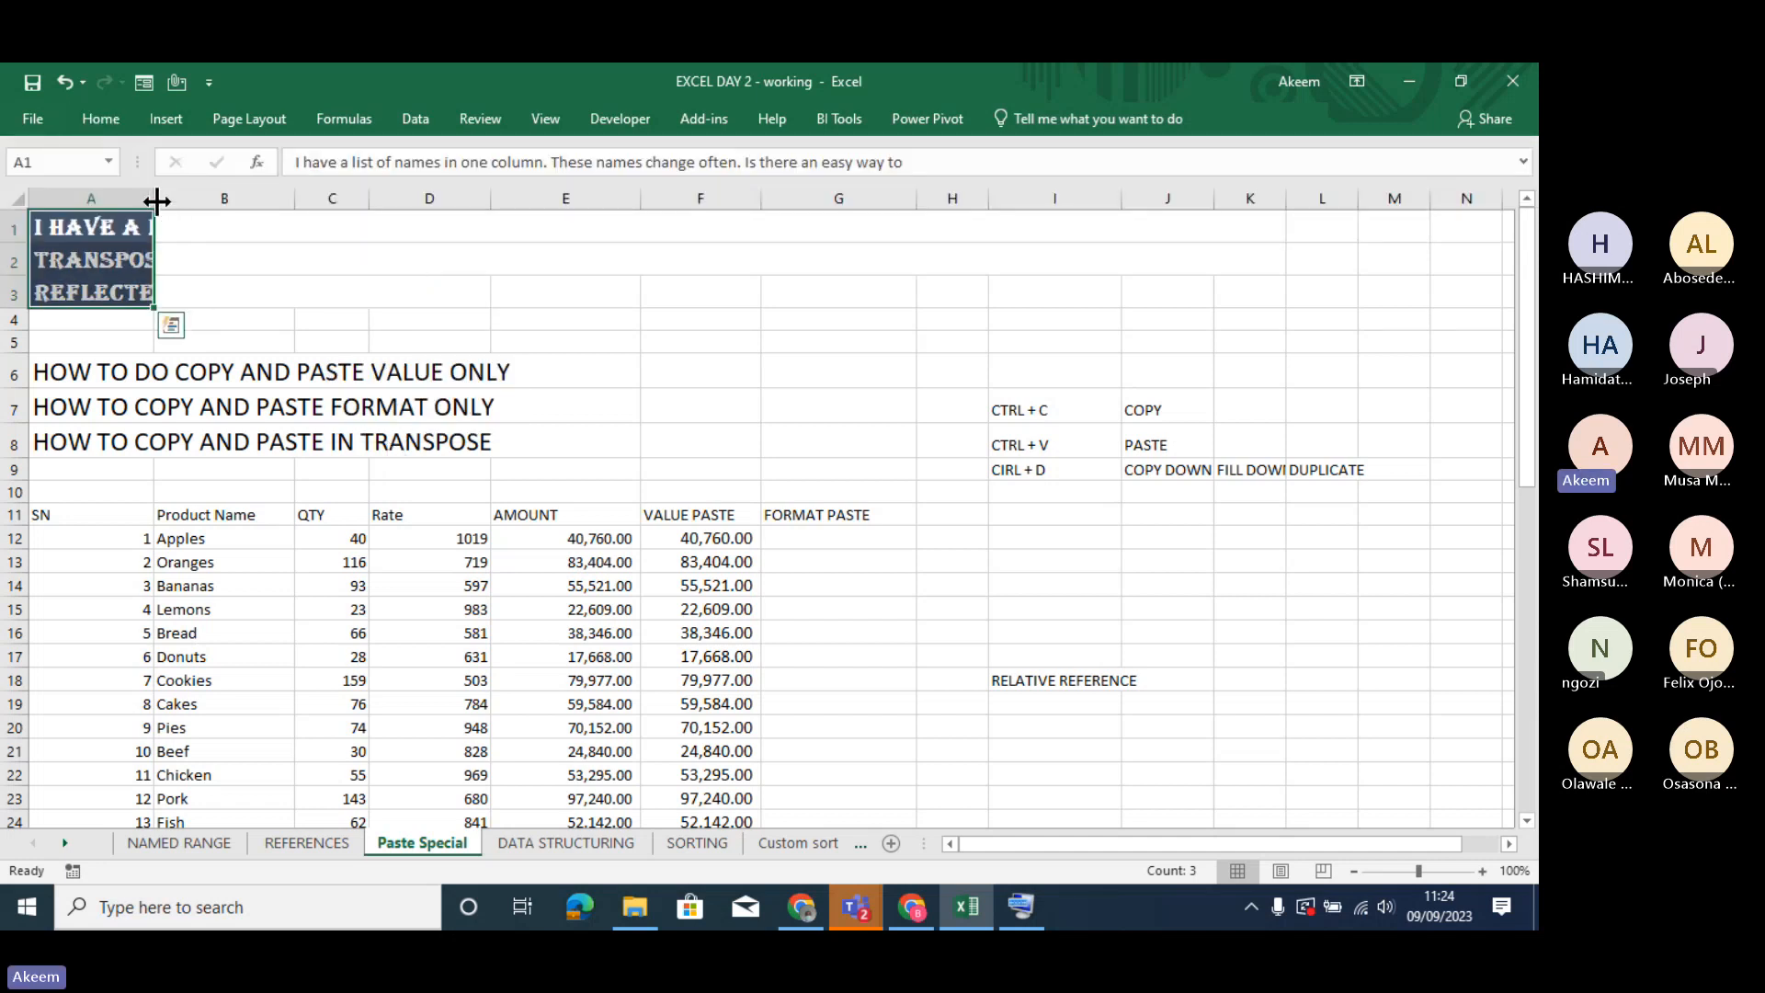
- Widen column A considerably to show more of the formatted text in A1:A3
left_click_drag(156, 200, 750, 191)
left_click(571, 400)
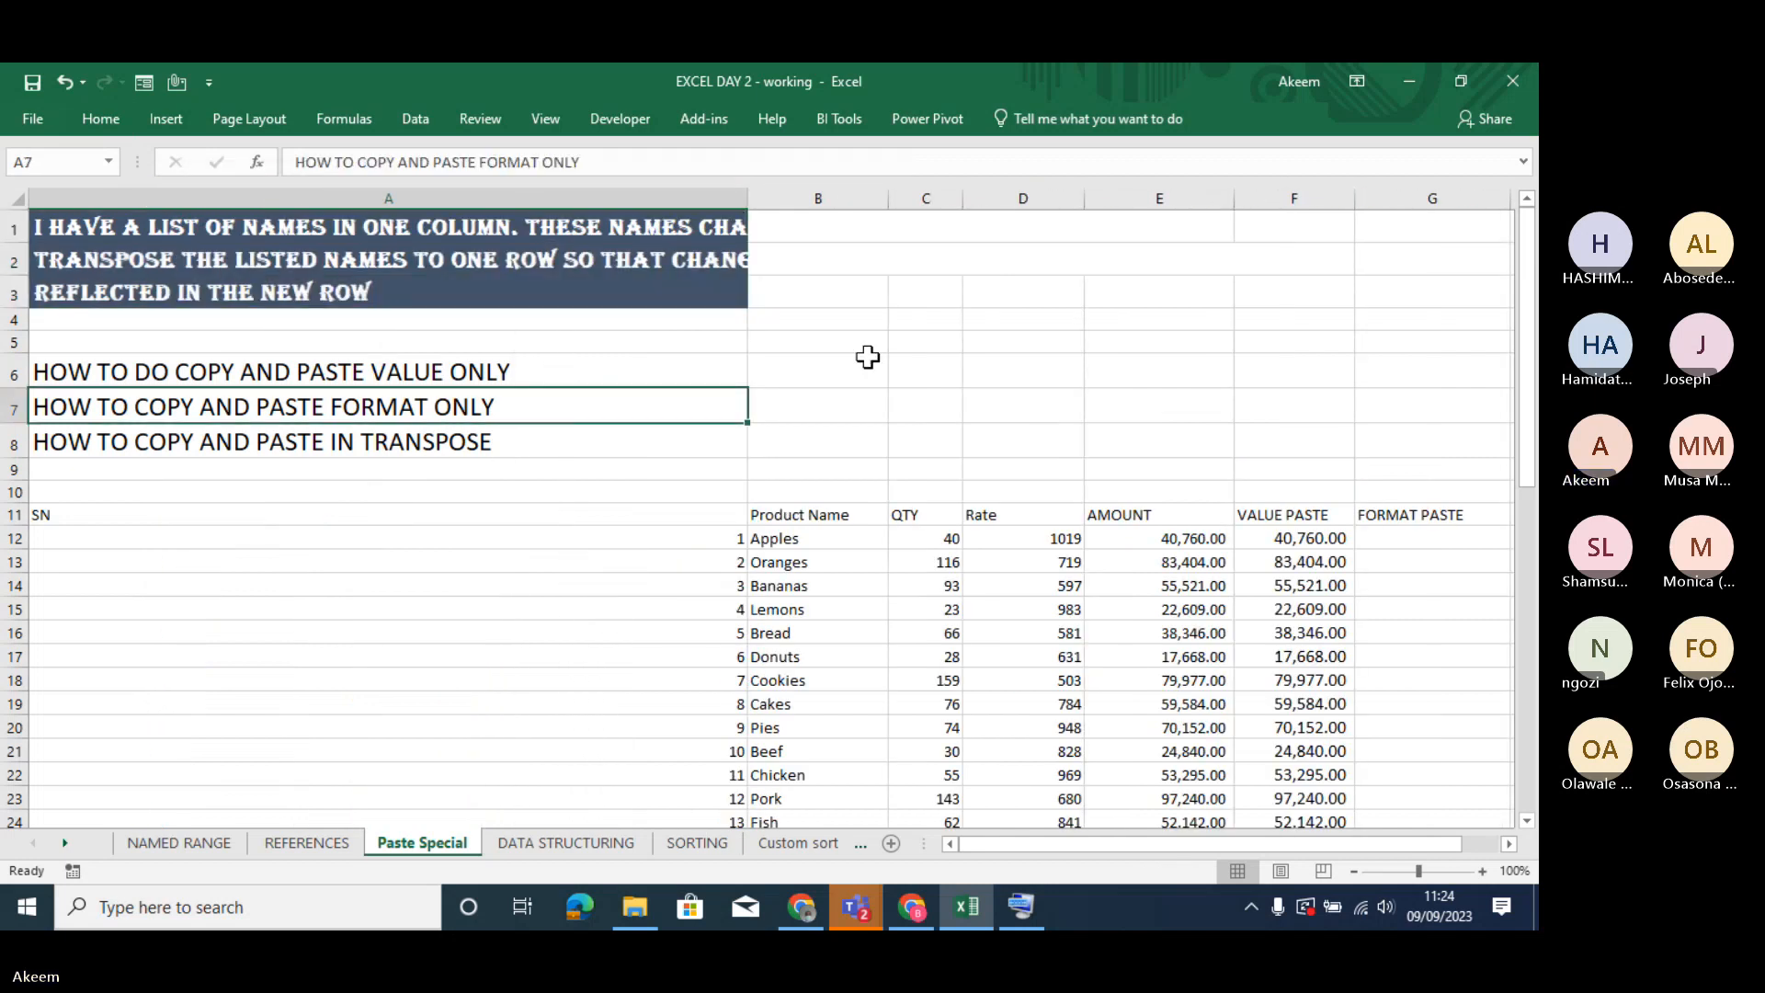
left_click(951, 341)
left_click_drag(748, 197, 961, 199)
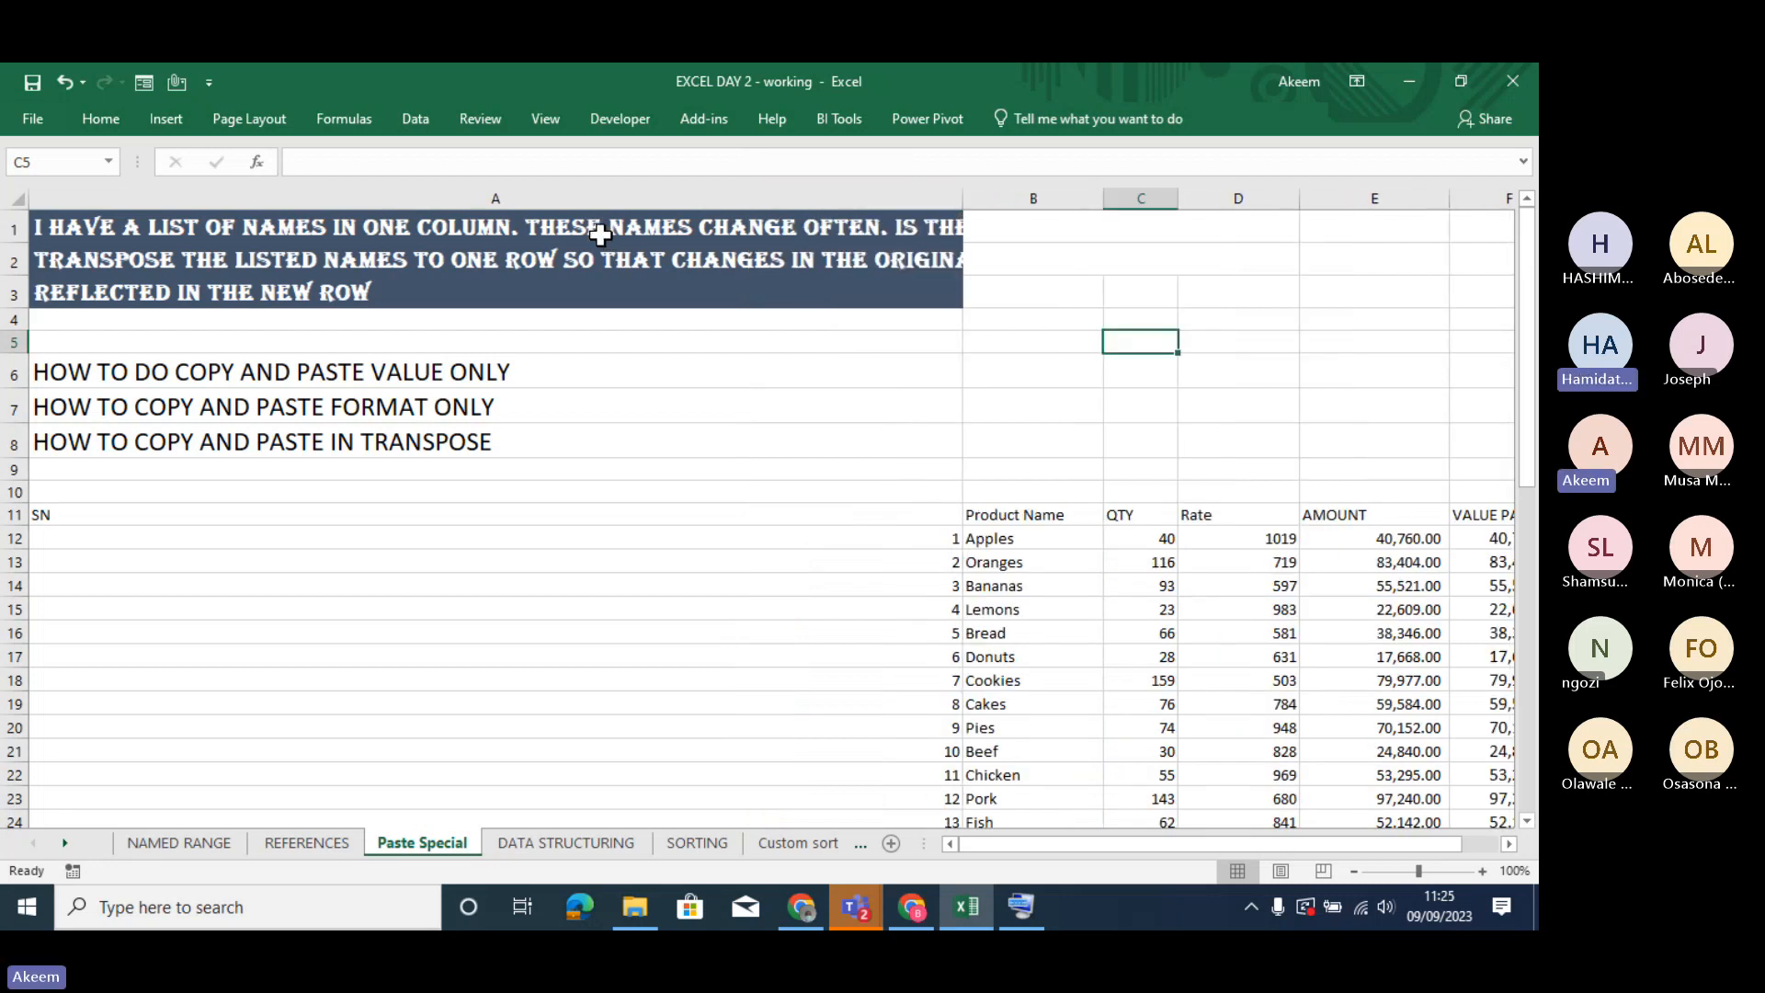
- Turn bold off and back on for the text in A1:A3
left_click(602, 236)
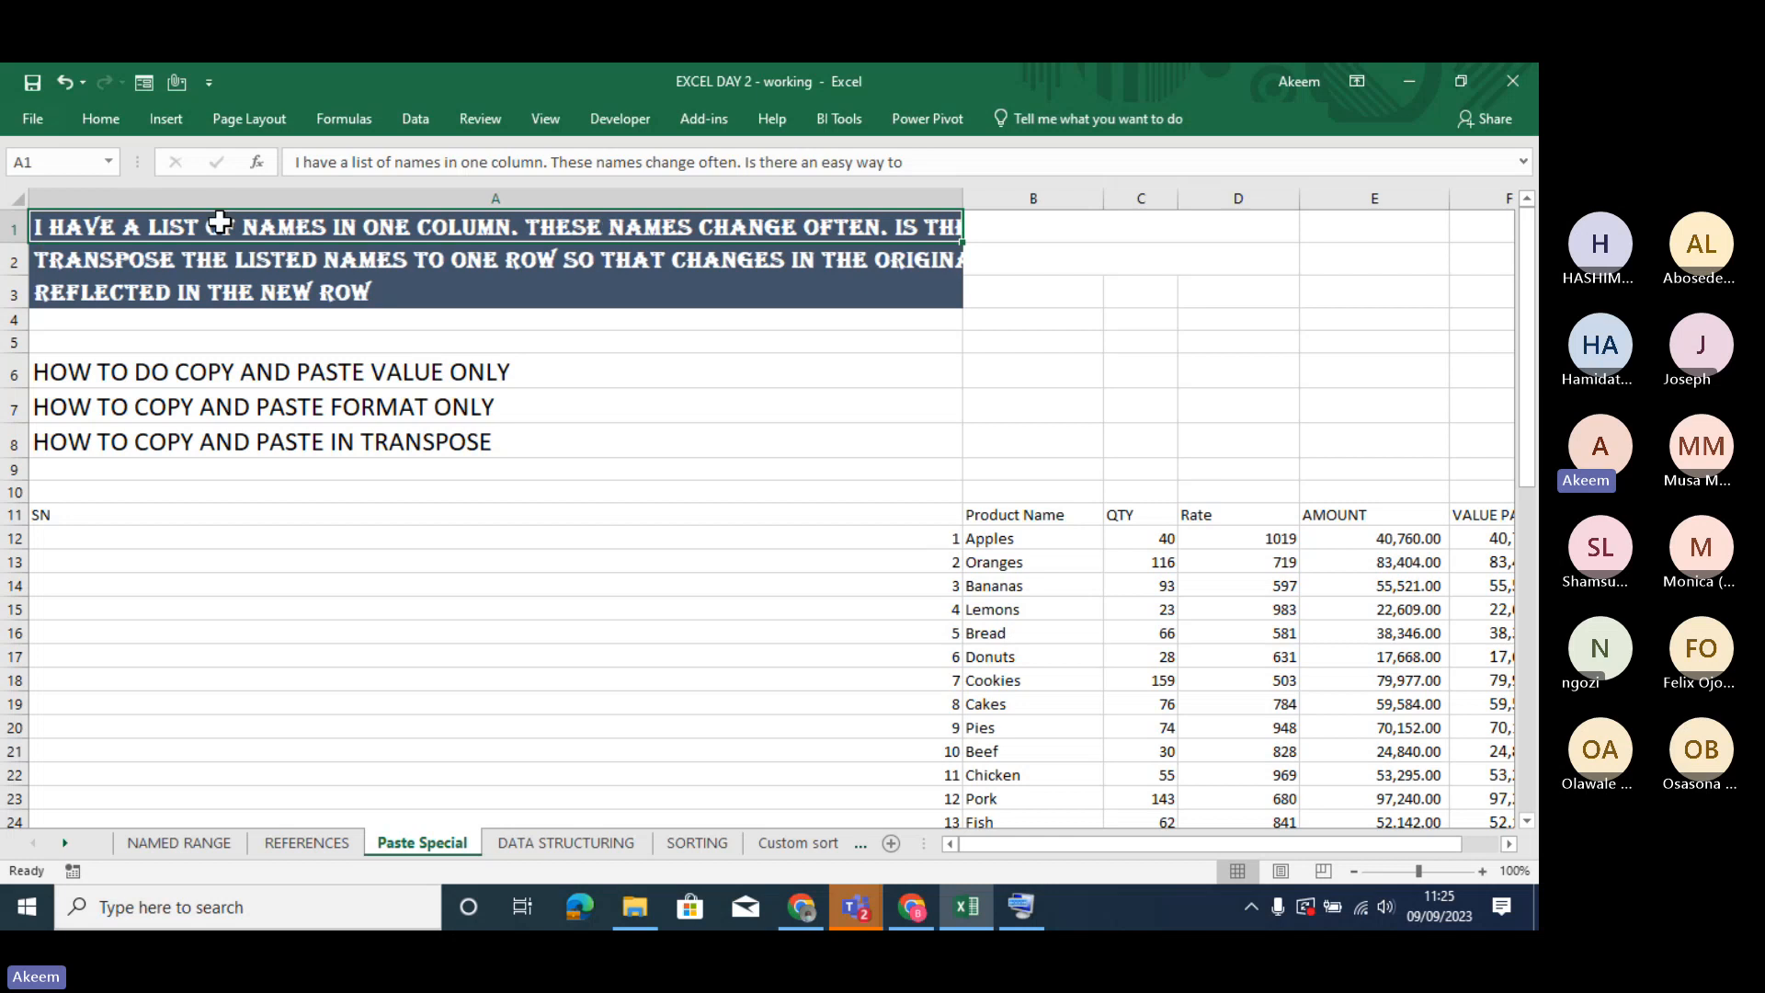
left_click_drag(220, 217, 236, 301)
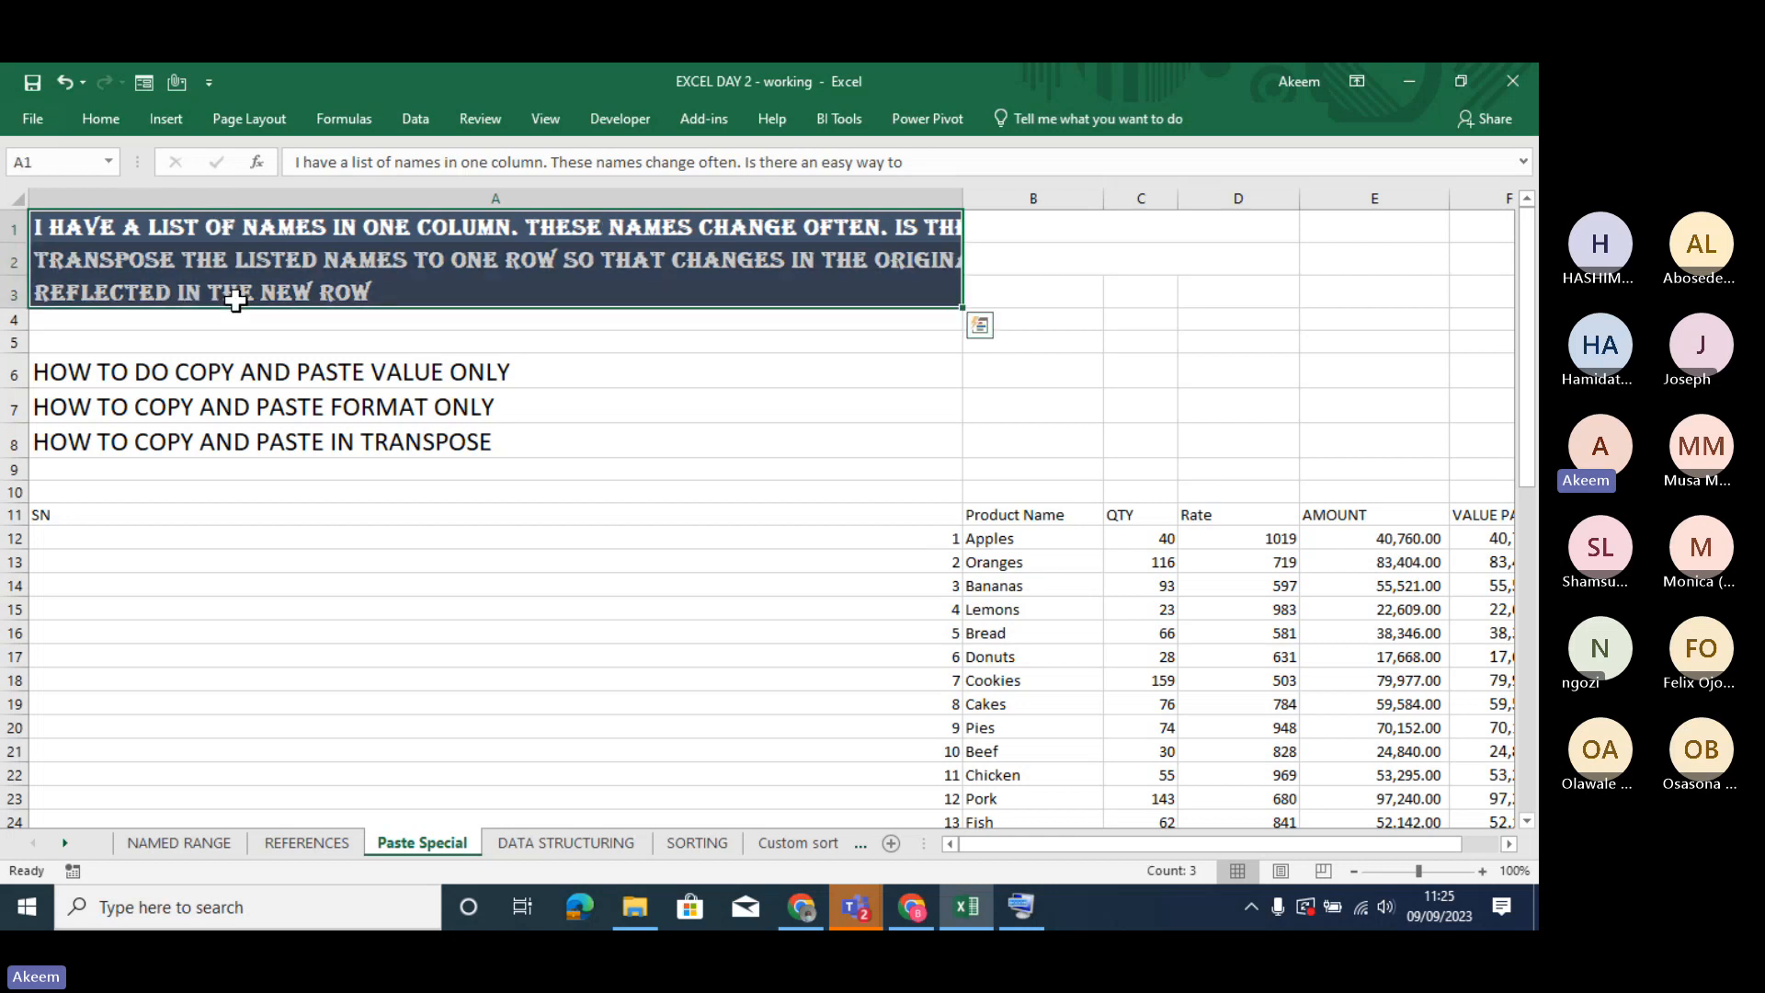
left_click(113, 119)
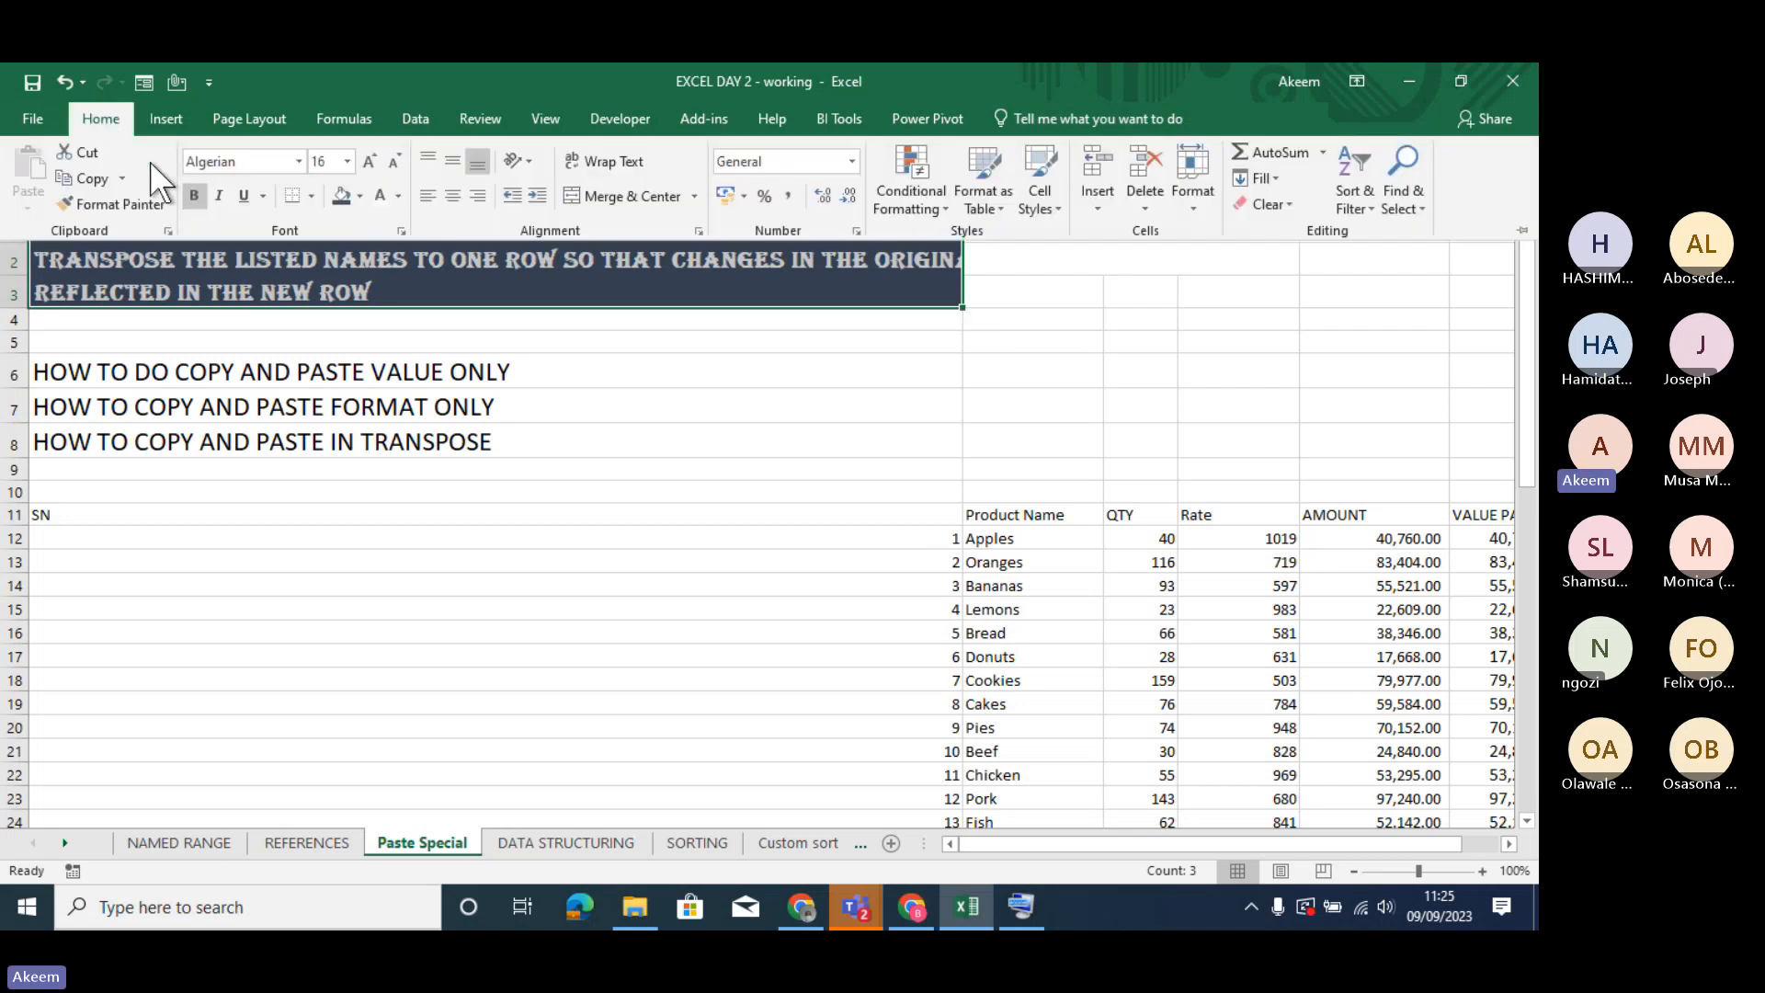
left_click(192, 191)
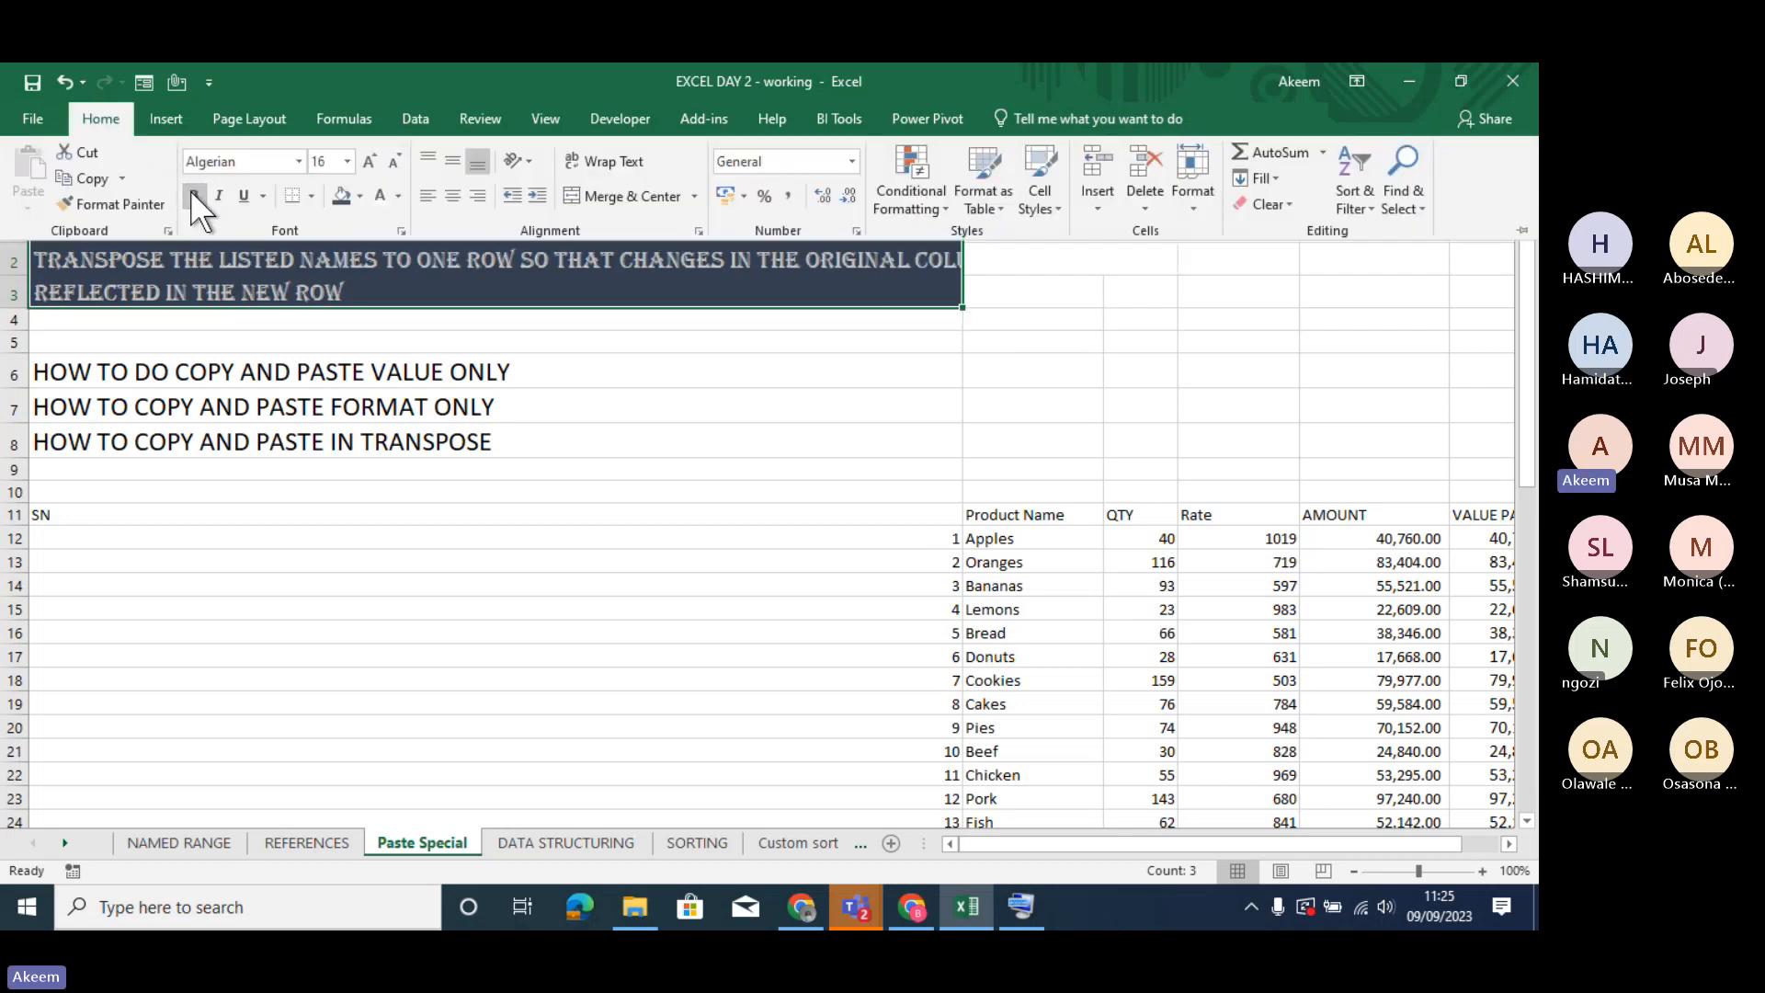
left_click(193, 194)
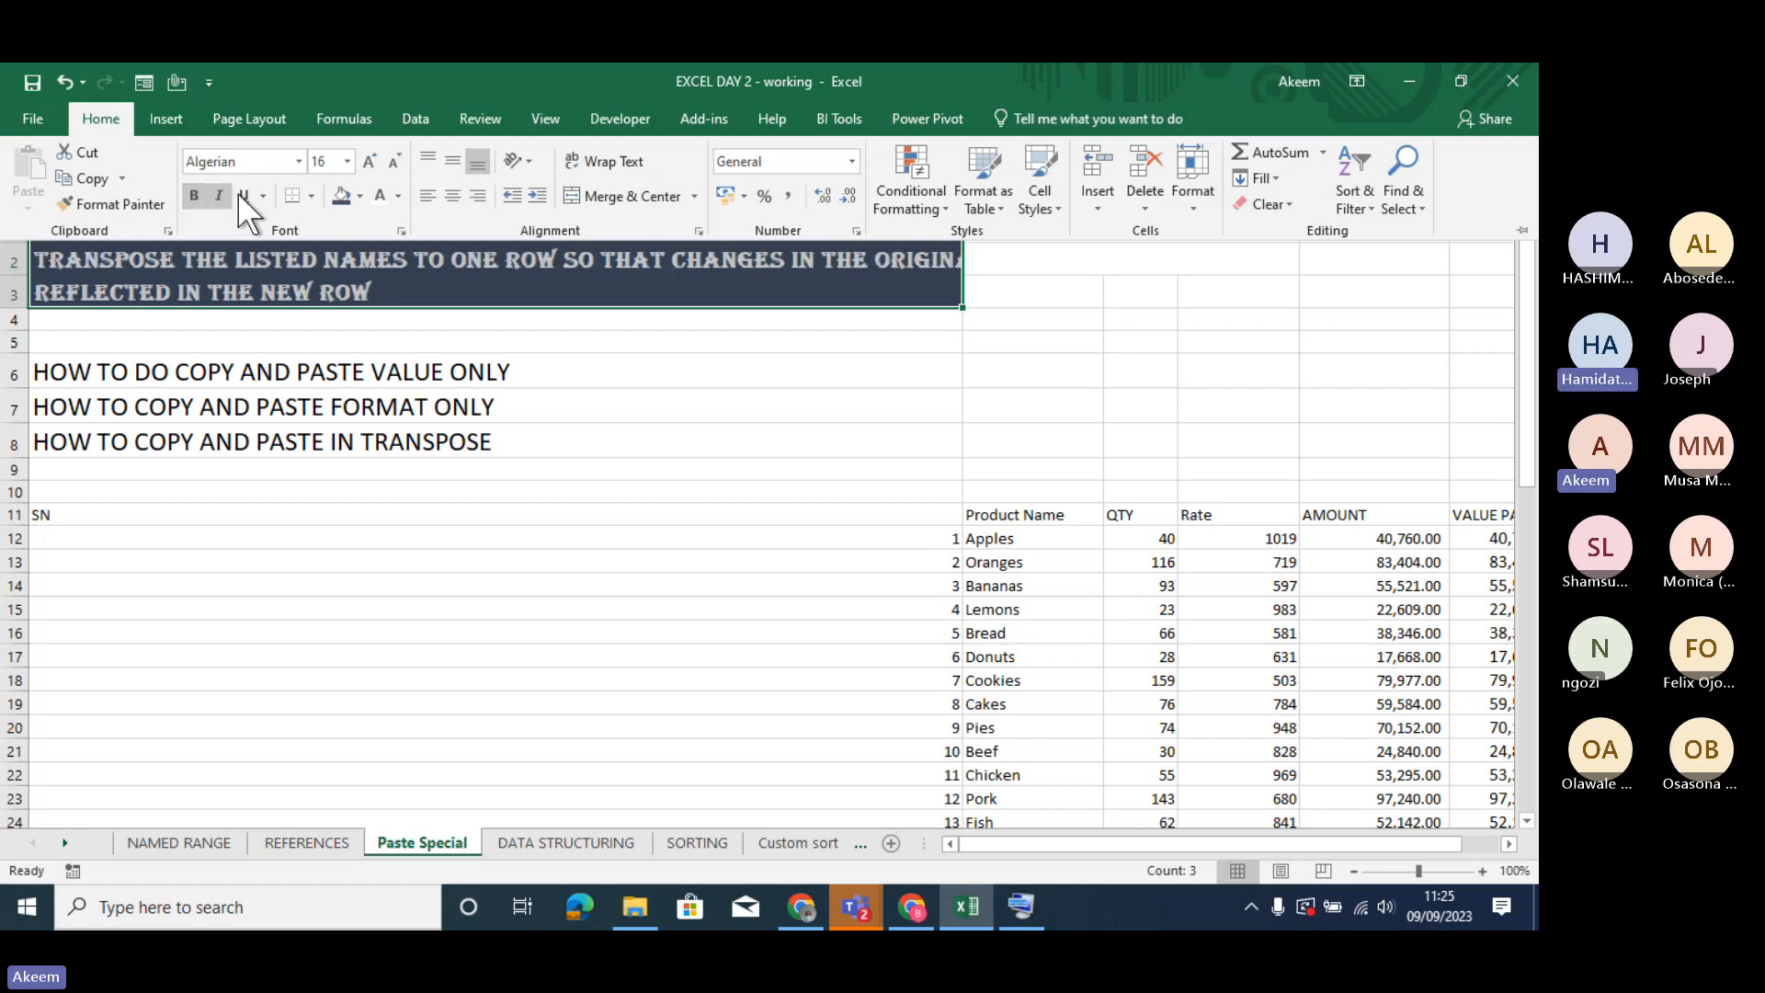
- Reapply the Algerian font at size 16 to the text in A1:A3
left_click(292, 164)
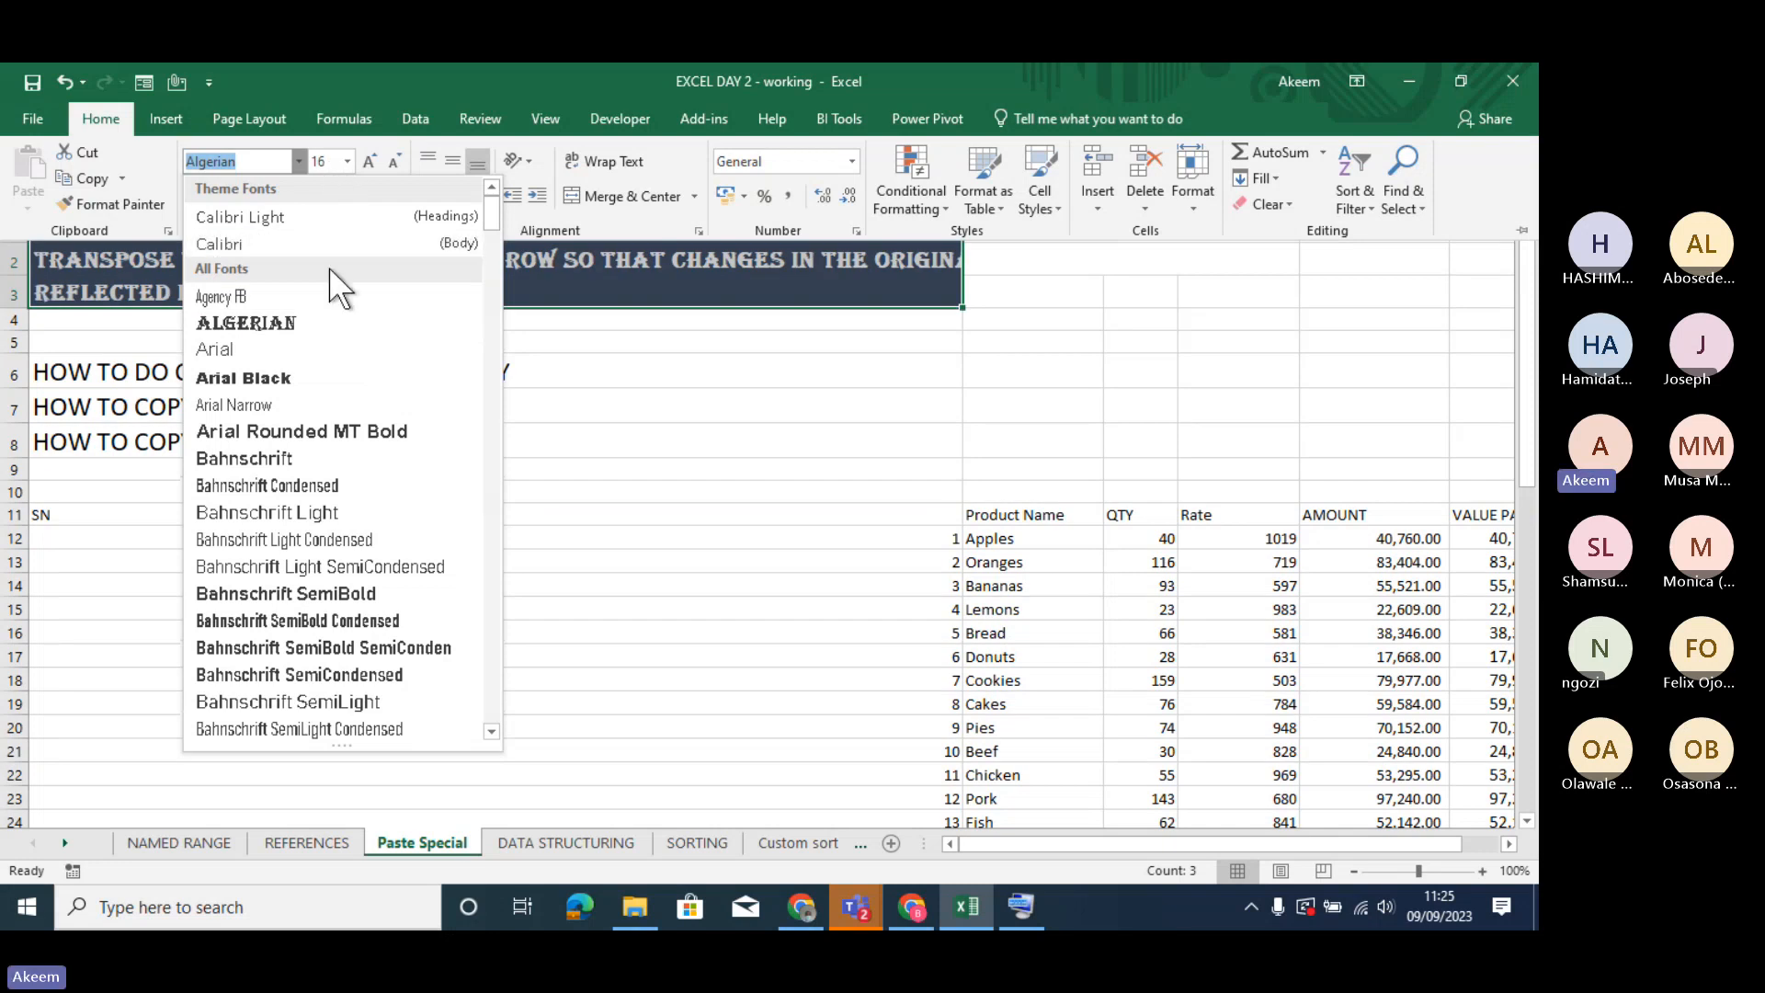
left_click(311, 325)
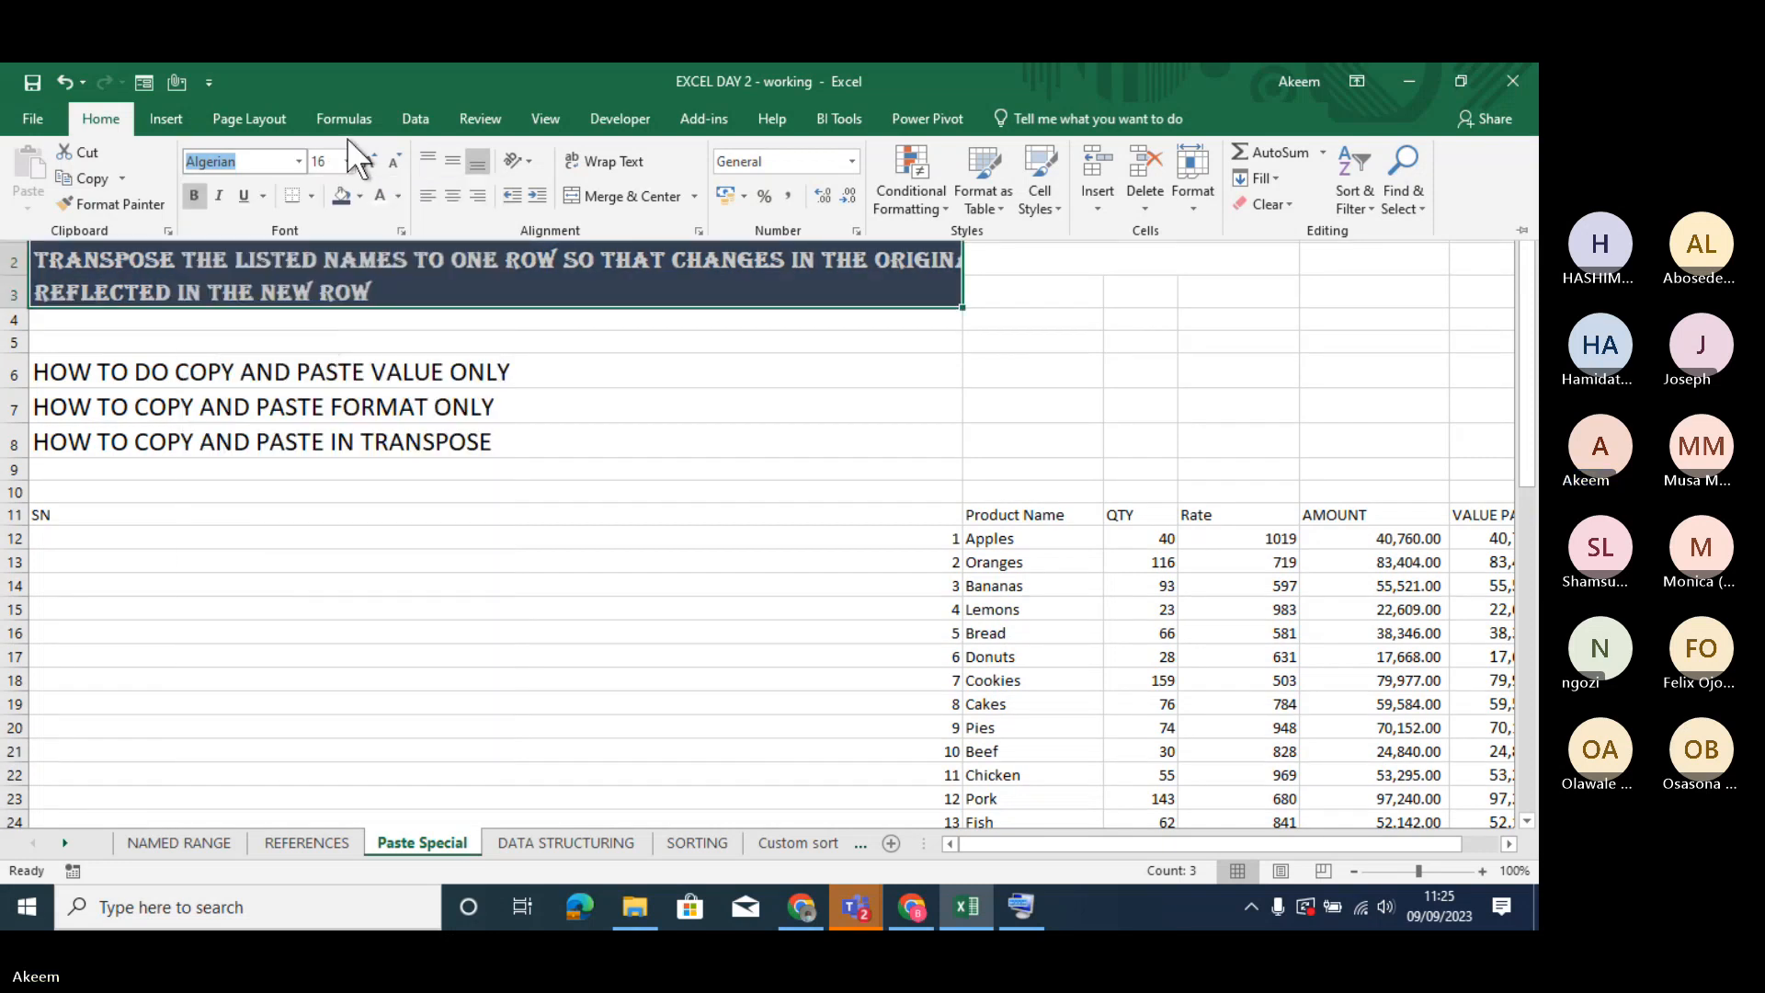
left_click(347, 161)
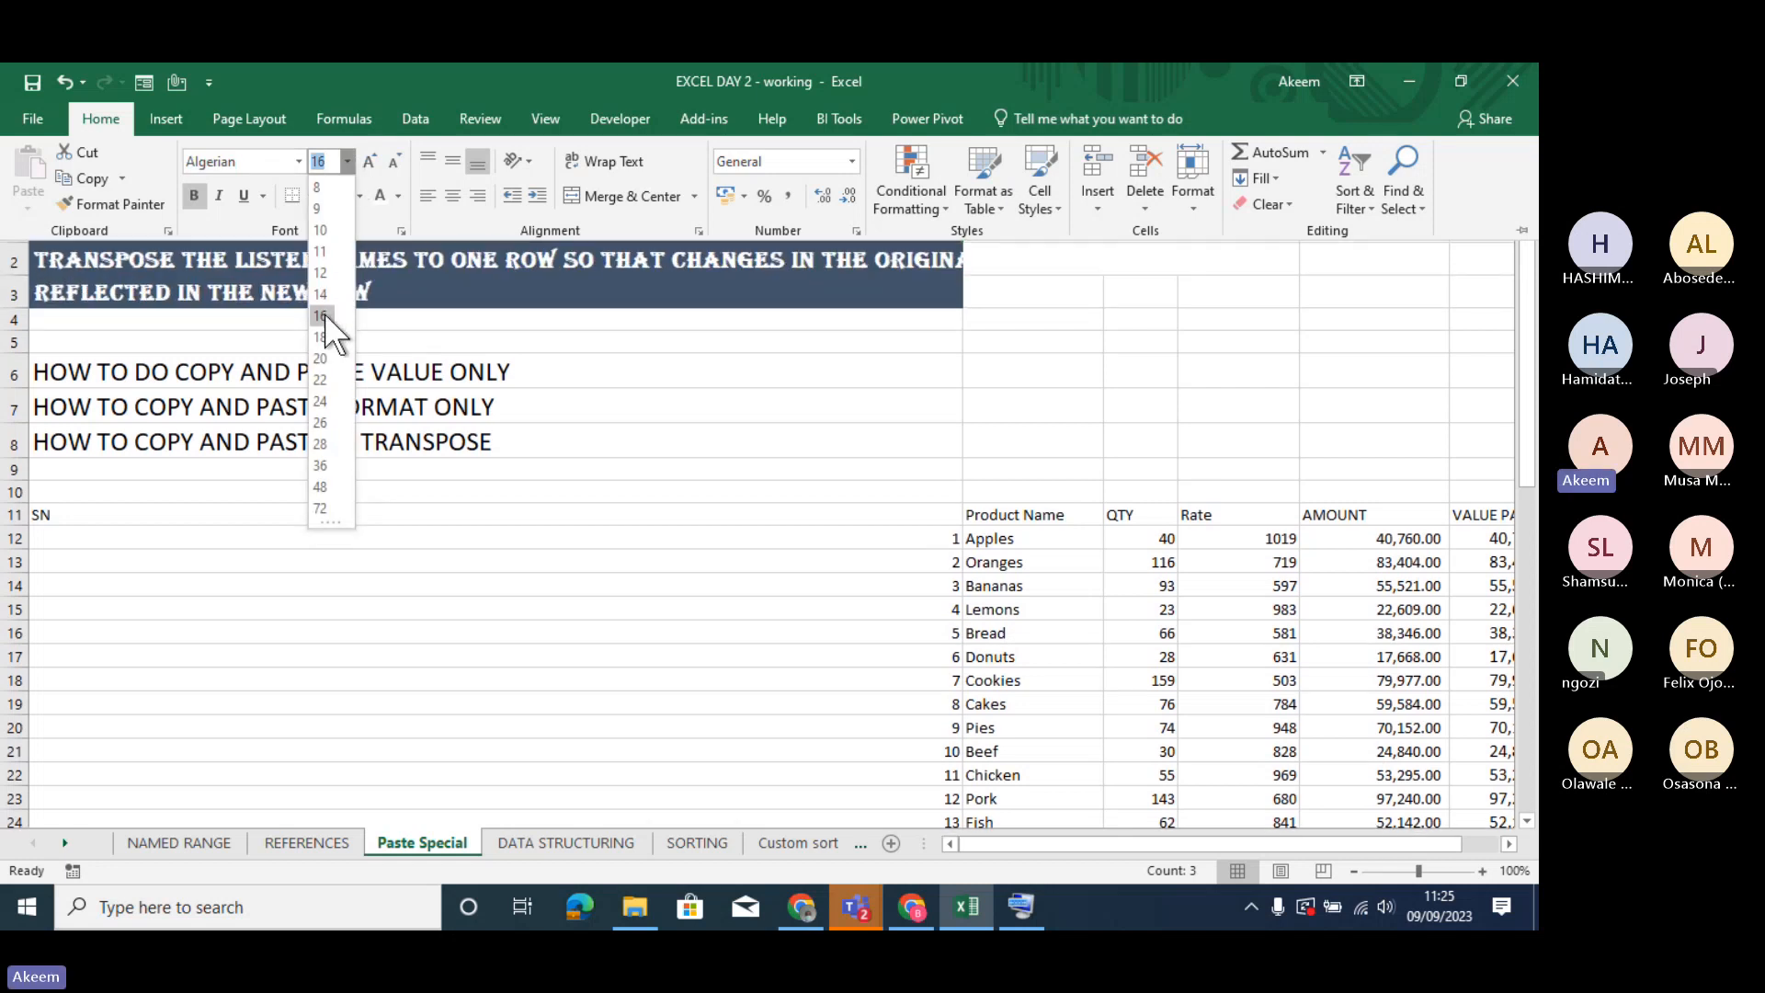
left_click(324, 314)
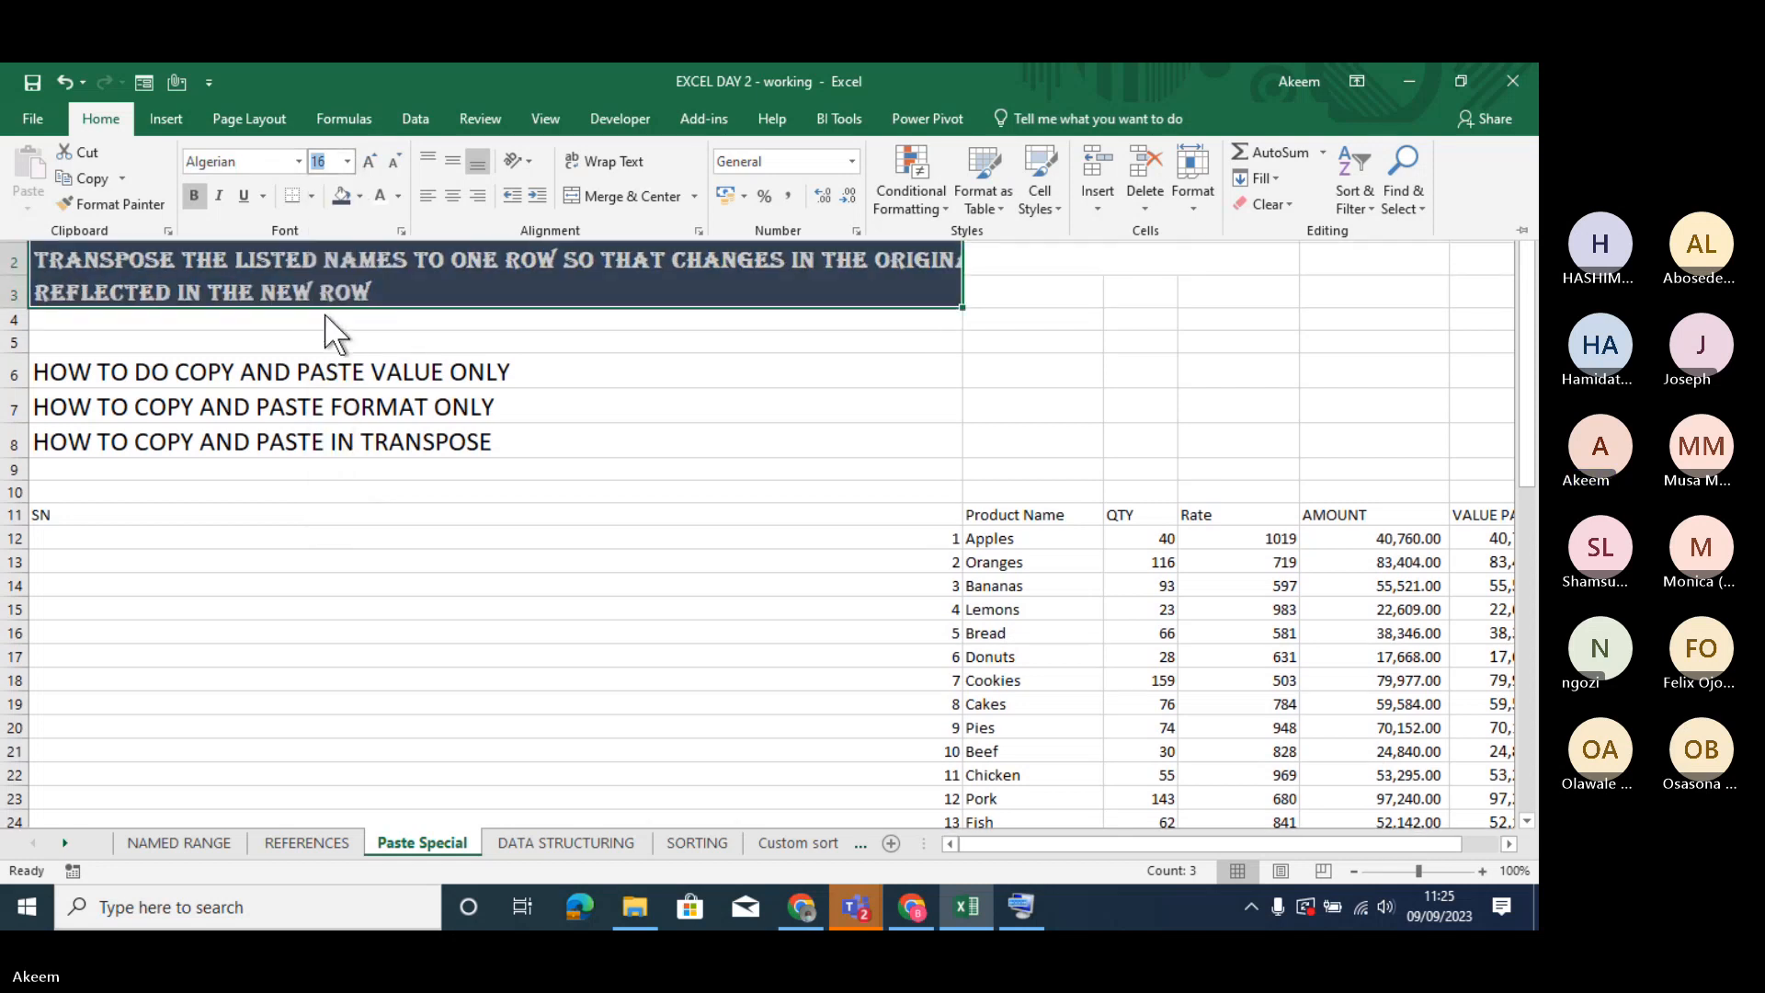
- Reapply the white font colour to A1:A3 and give the cells a black fill
left_click(397, 196)
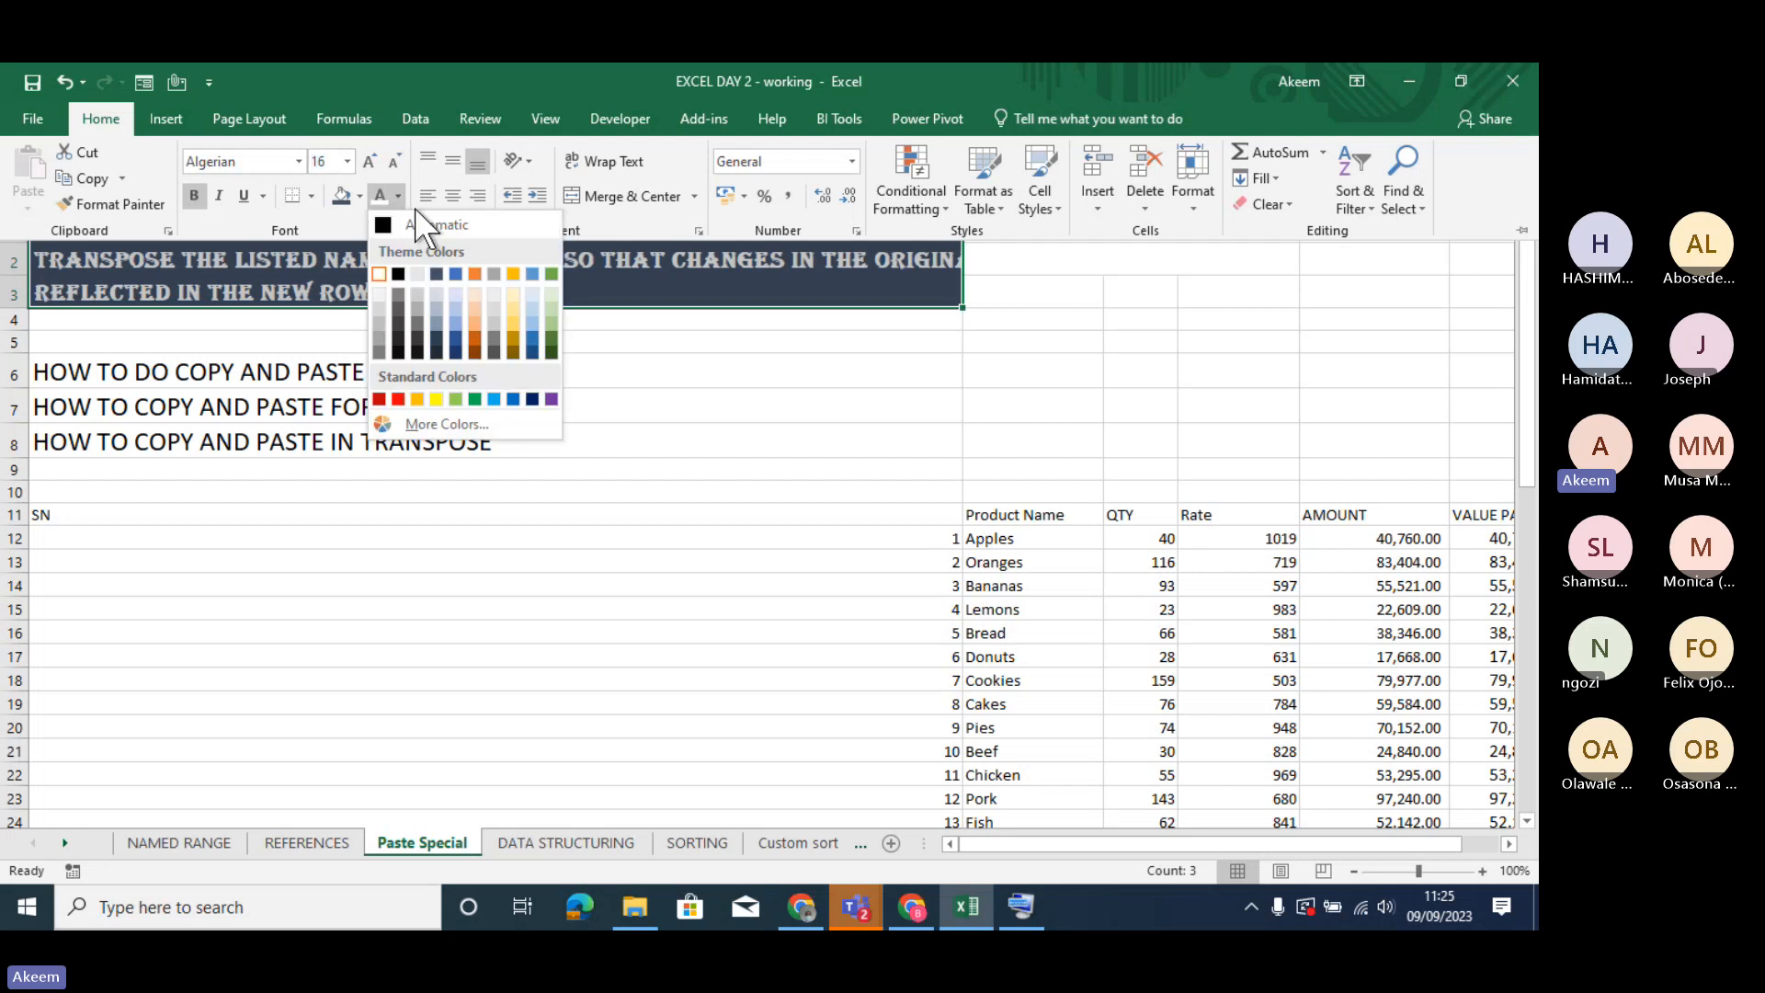
left_click(377, 274)
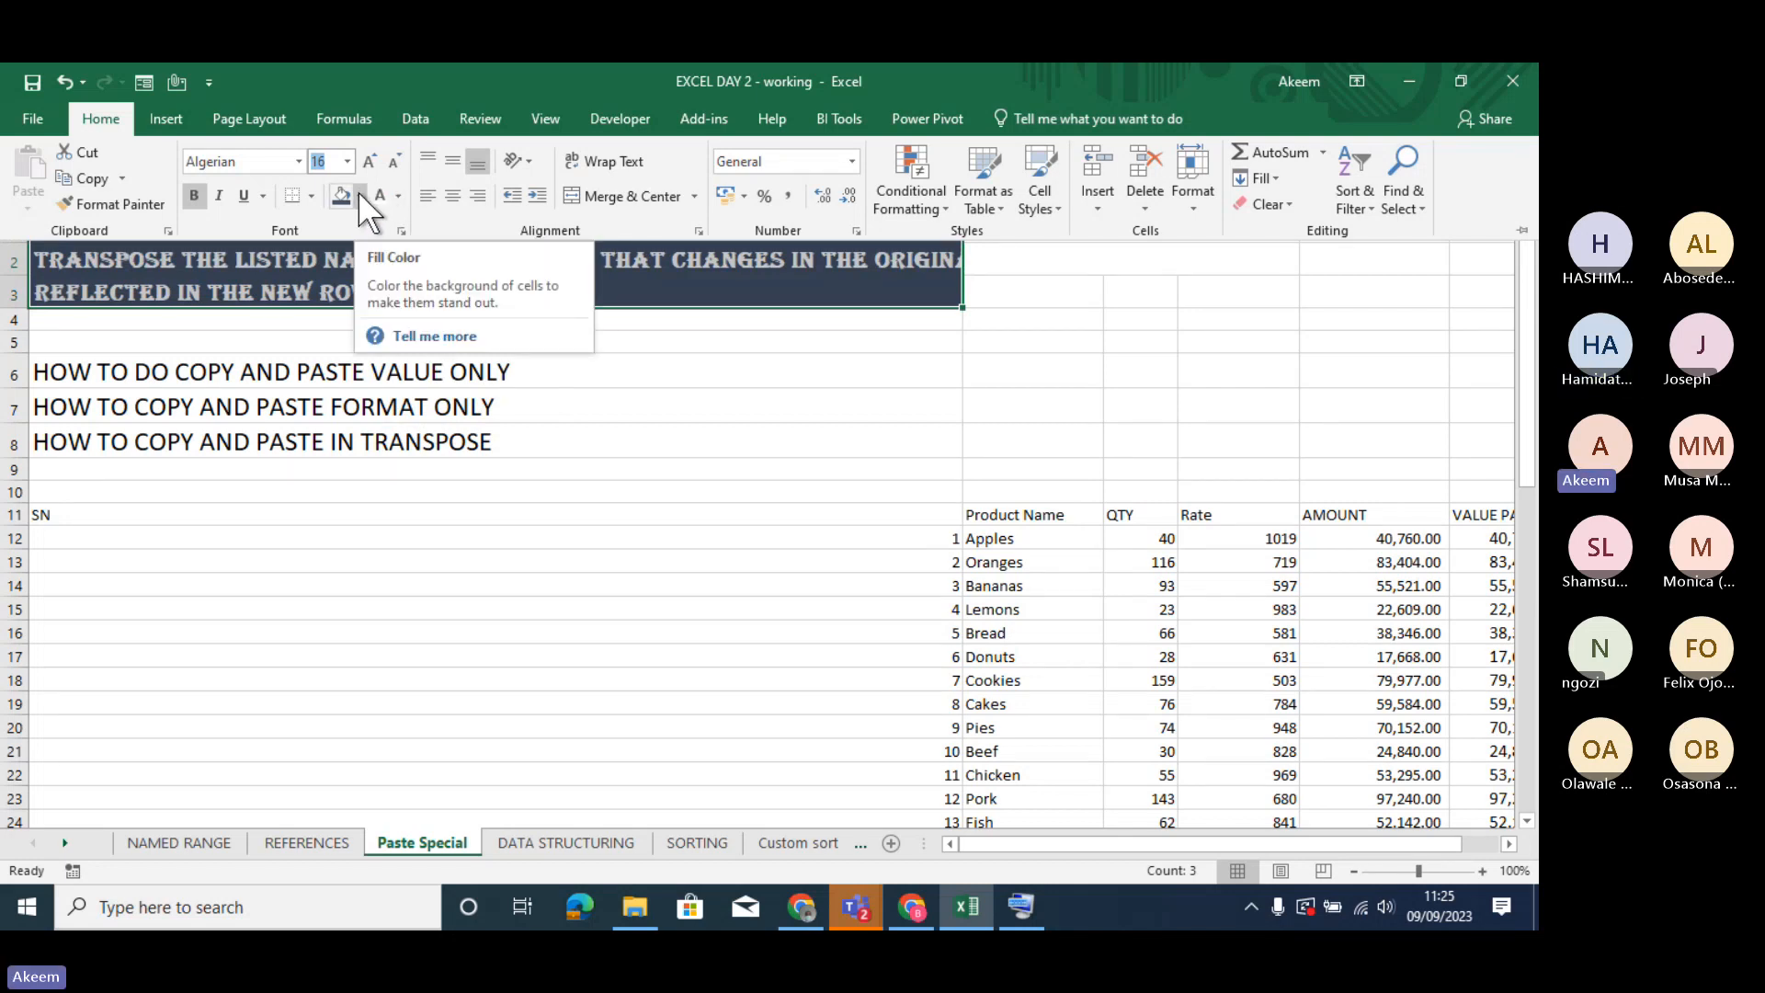
left_click(397, 196)
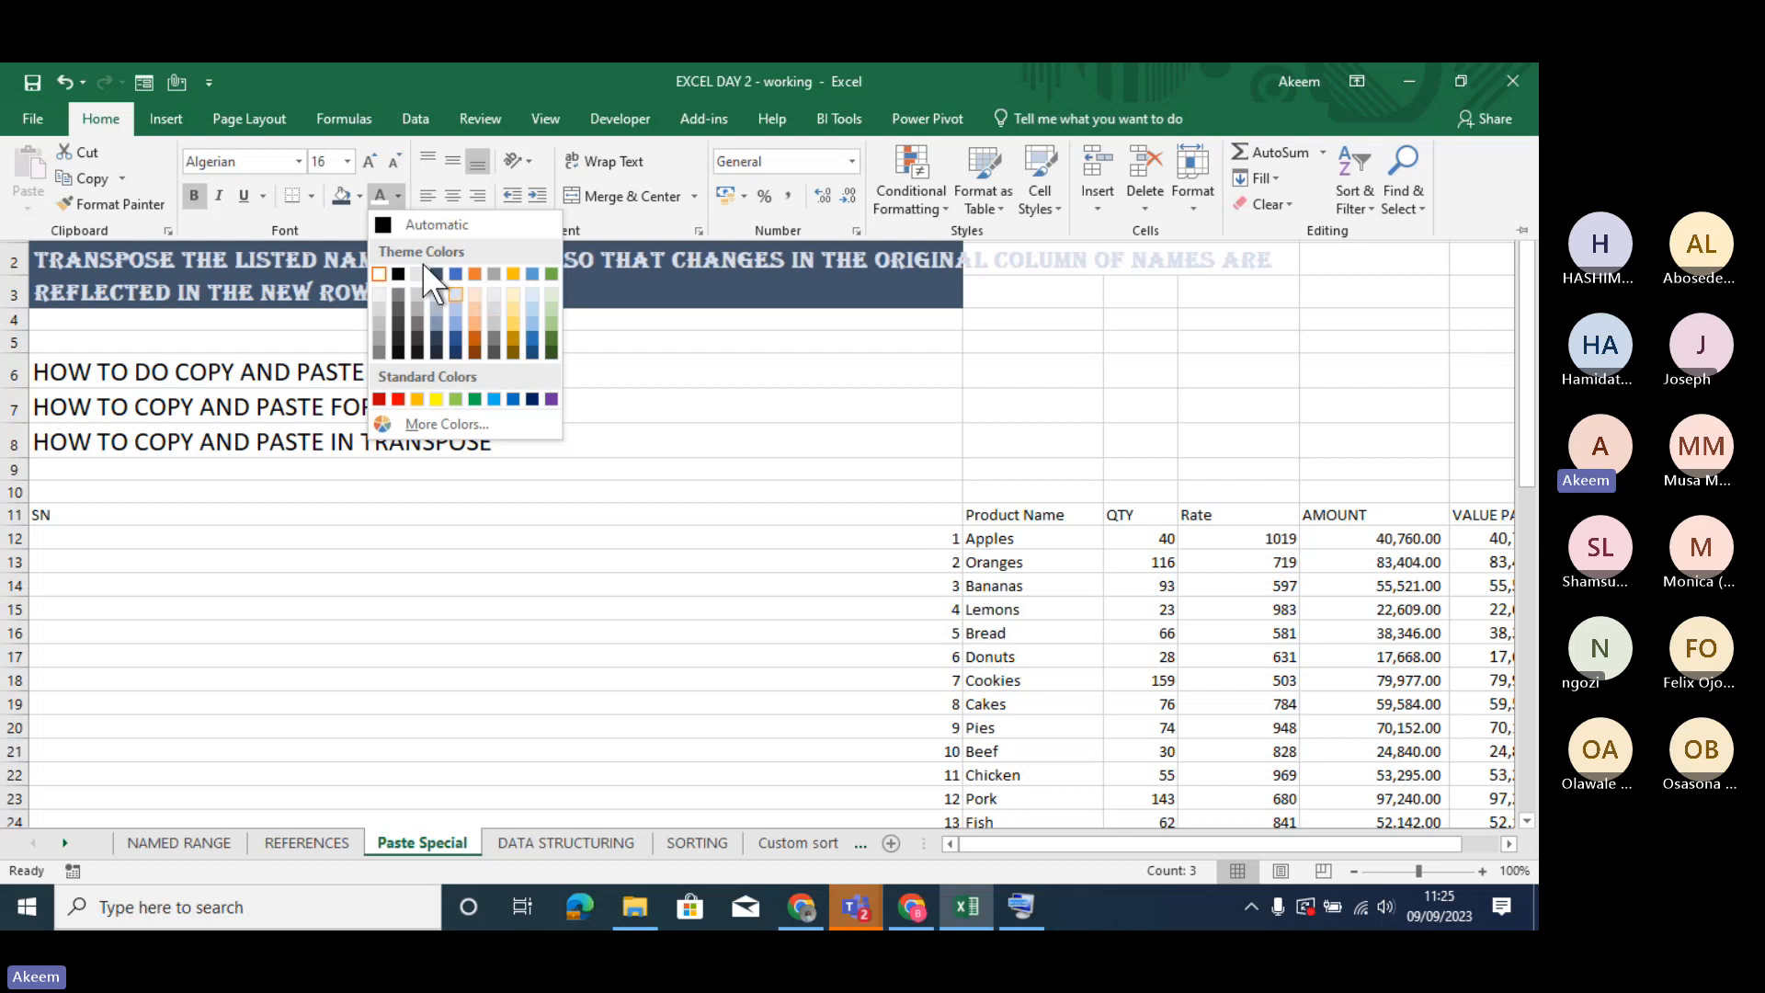
left_click(358, 195)
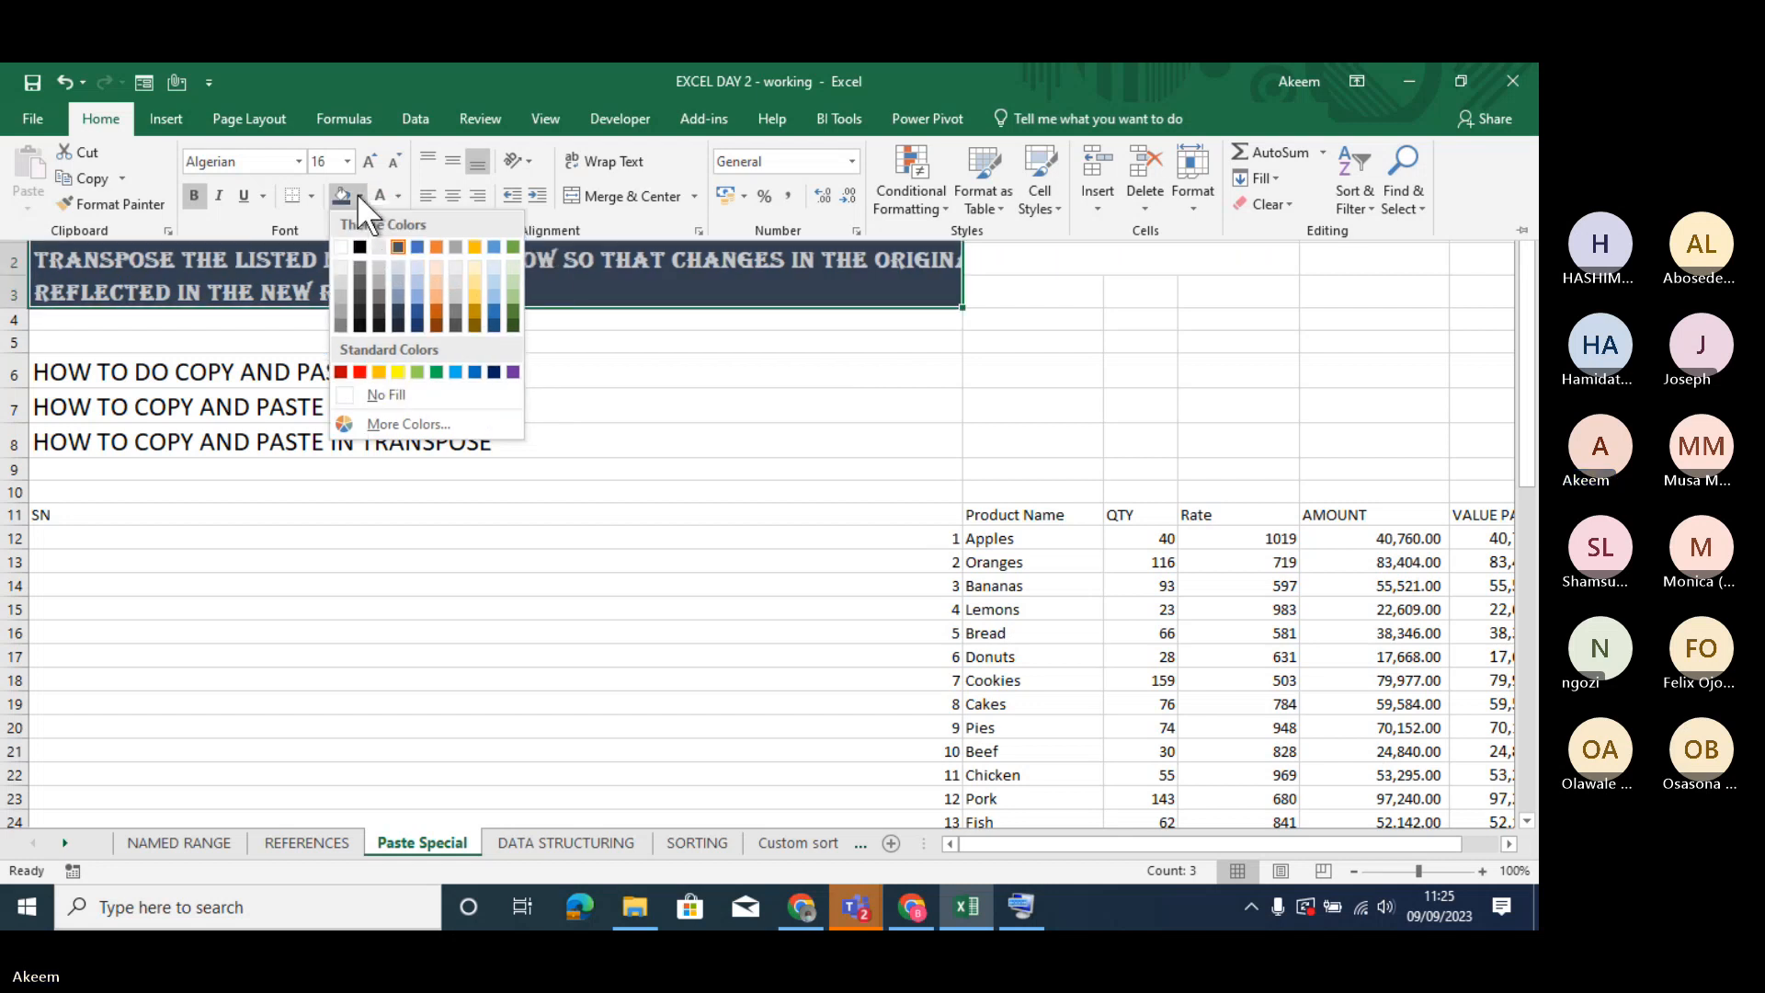
left_click(357, 245)
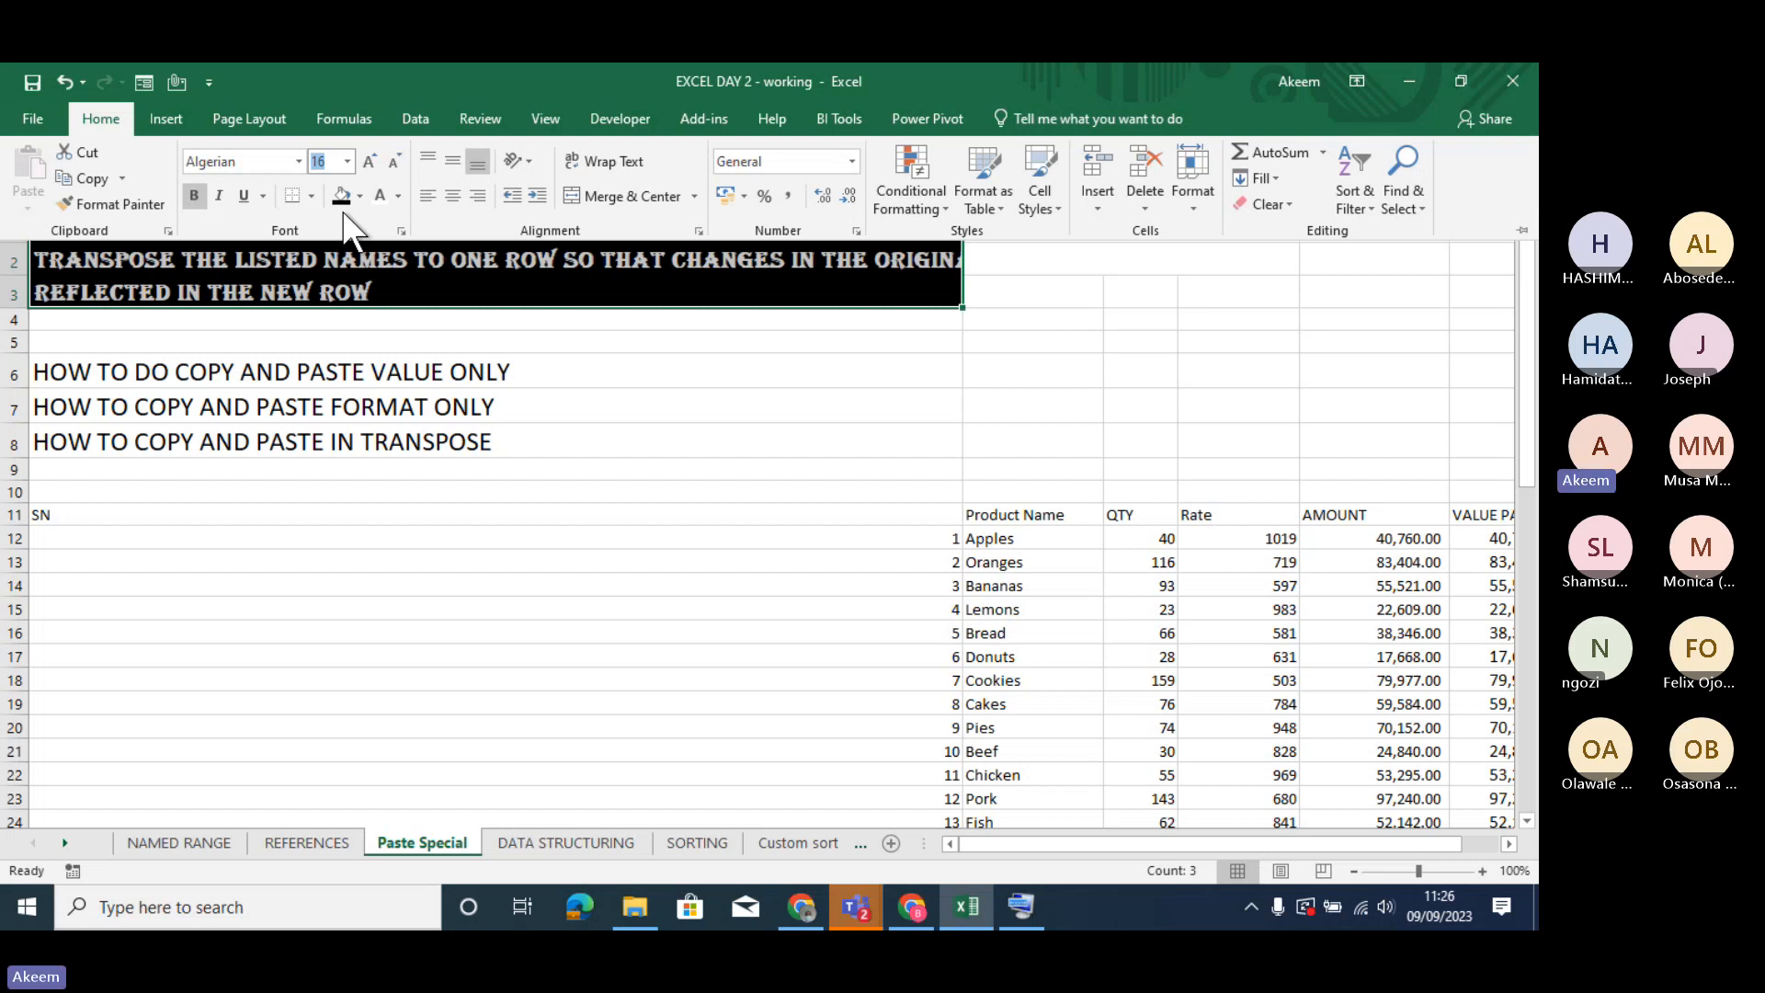
left_click(589, 430)
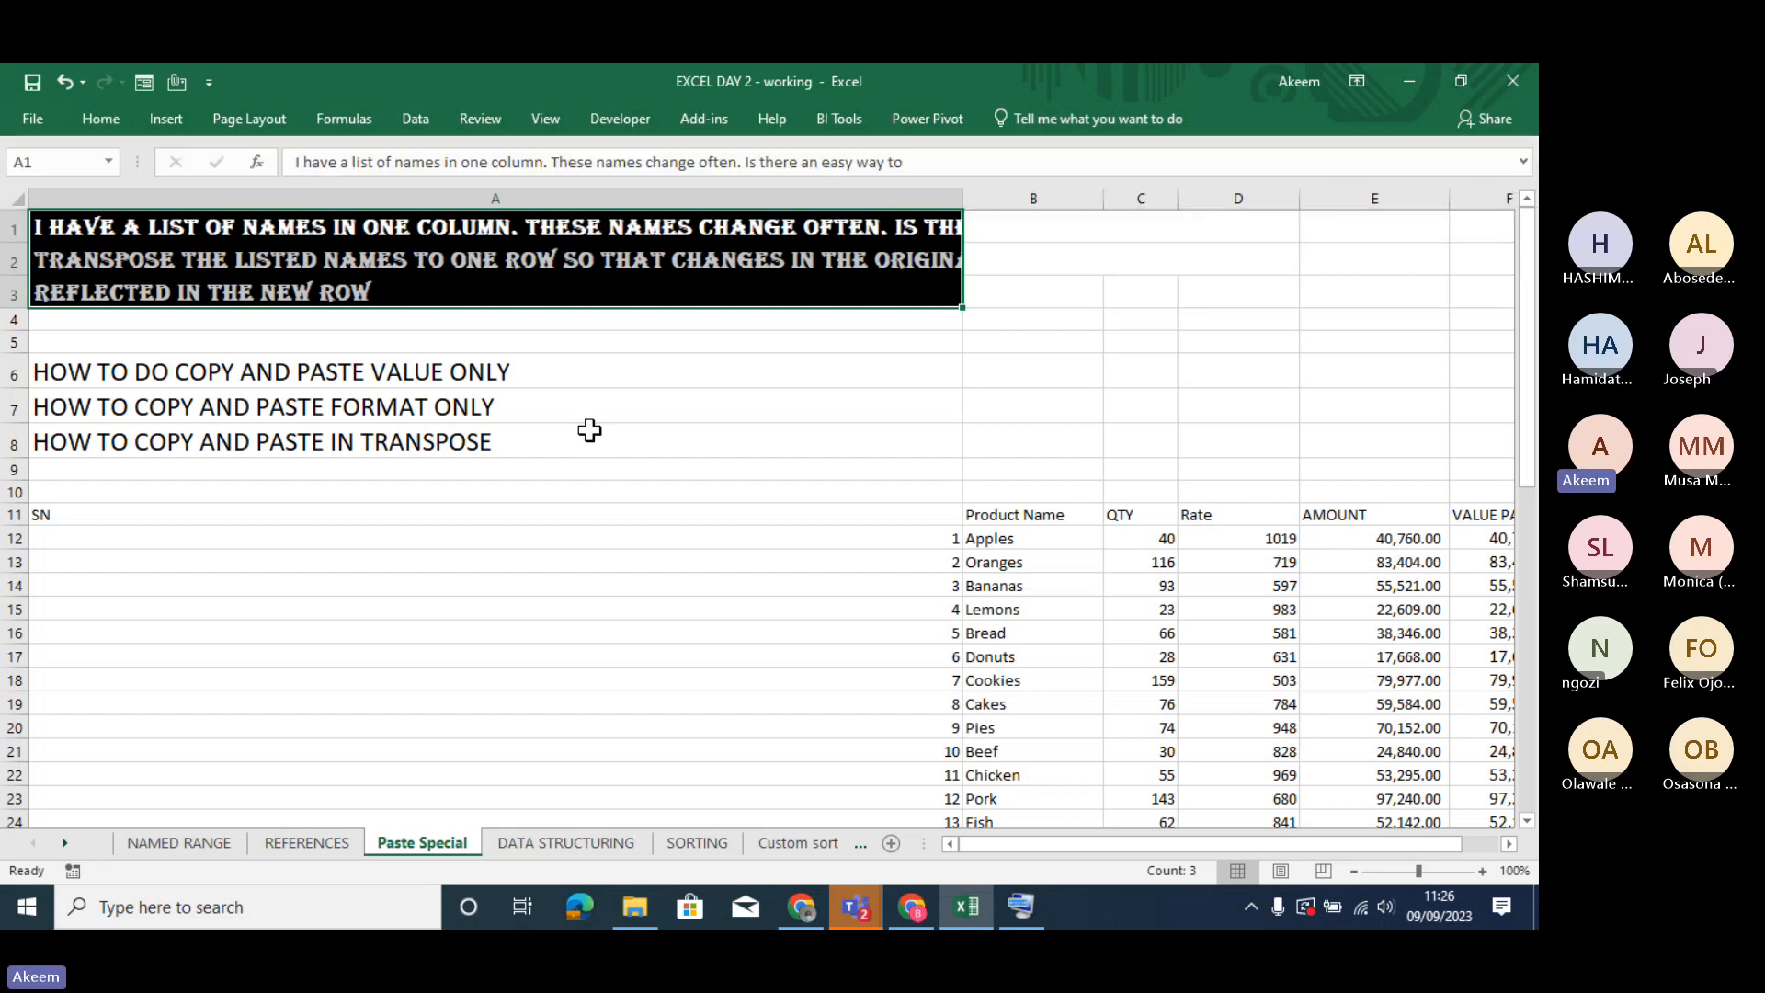
left_click(589, 430)
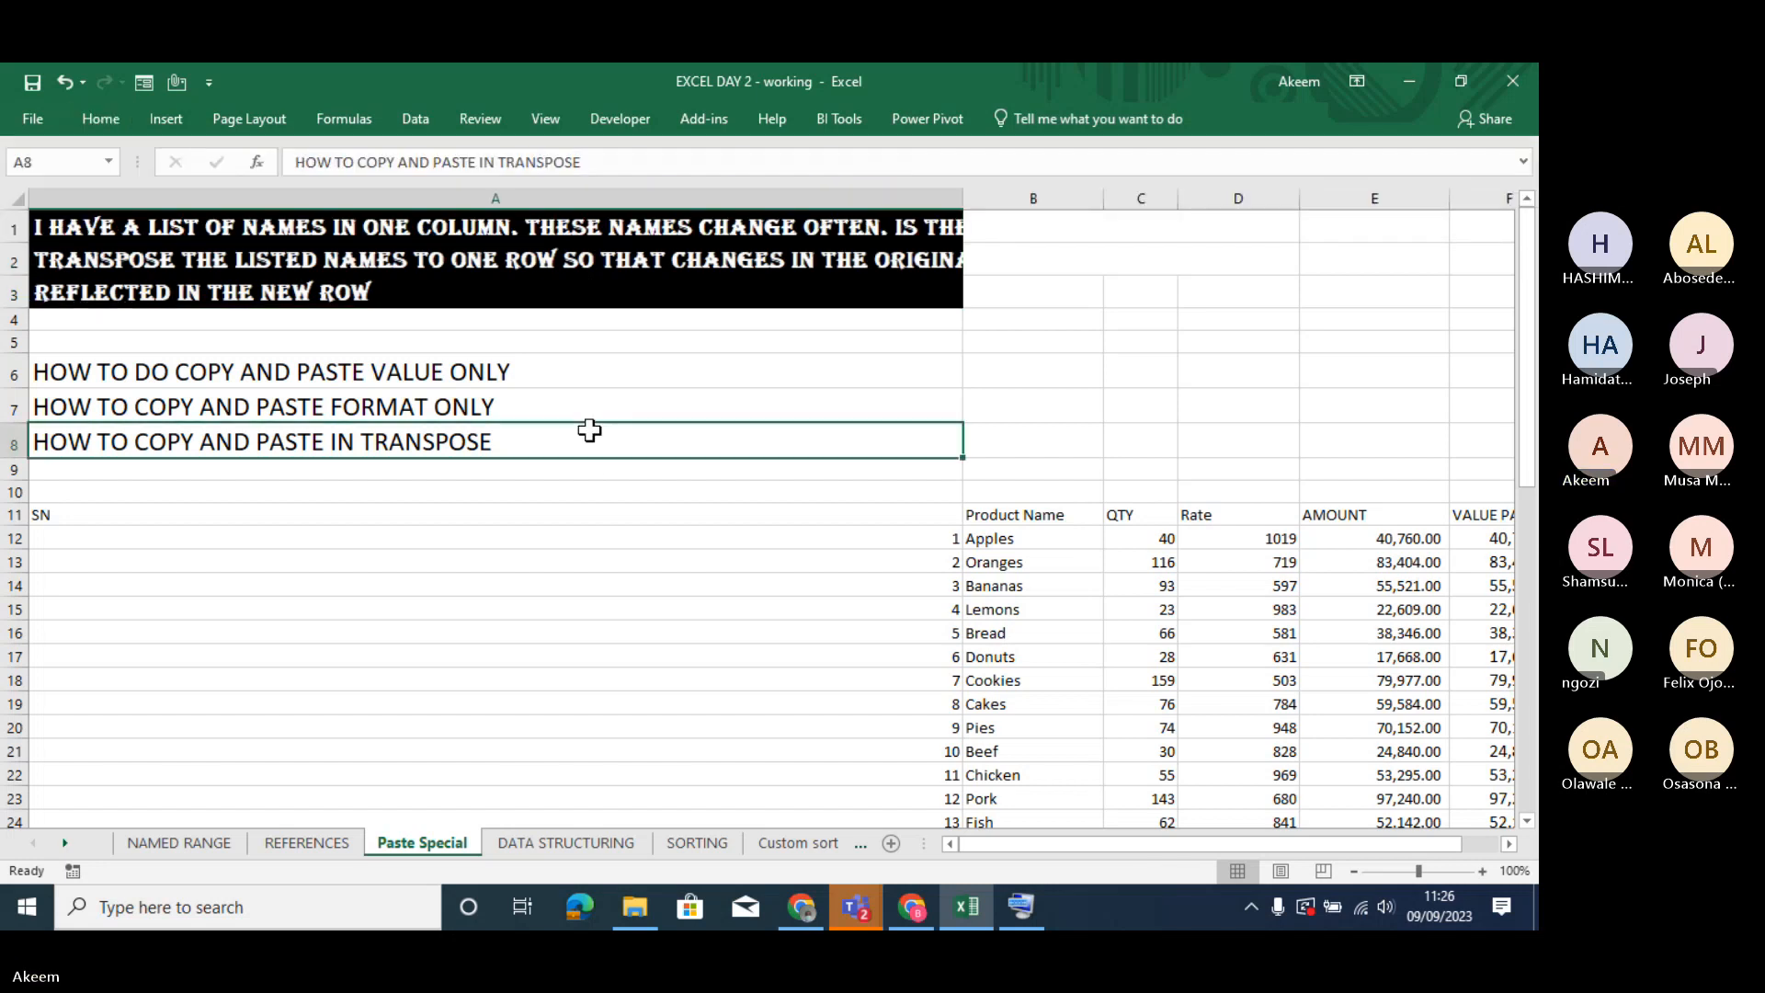
- Narrow column A until it cuts off the heading text, and try toggling Wrap Text on A6
left_click(576, 381)
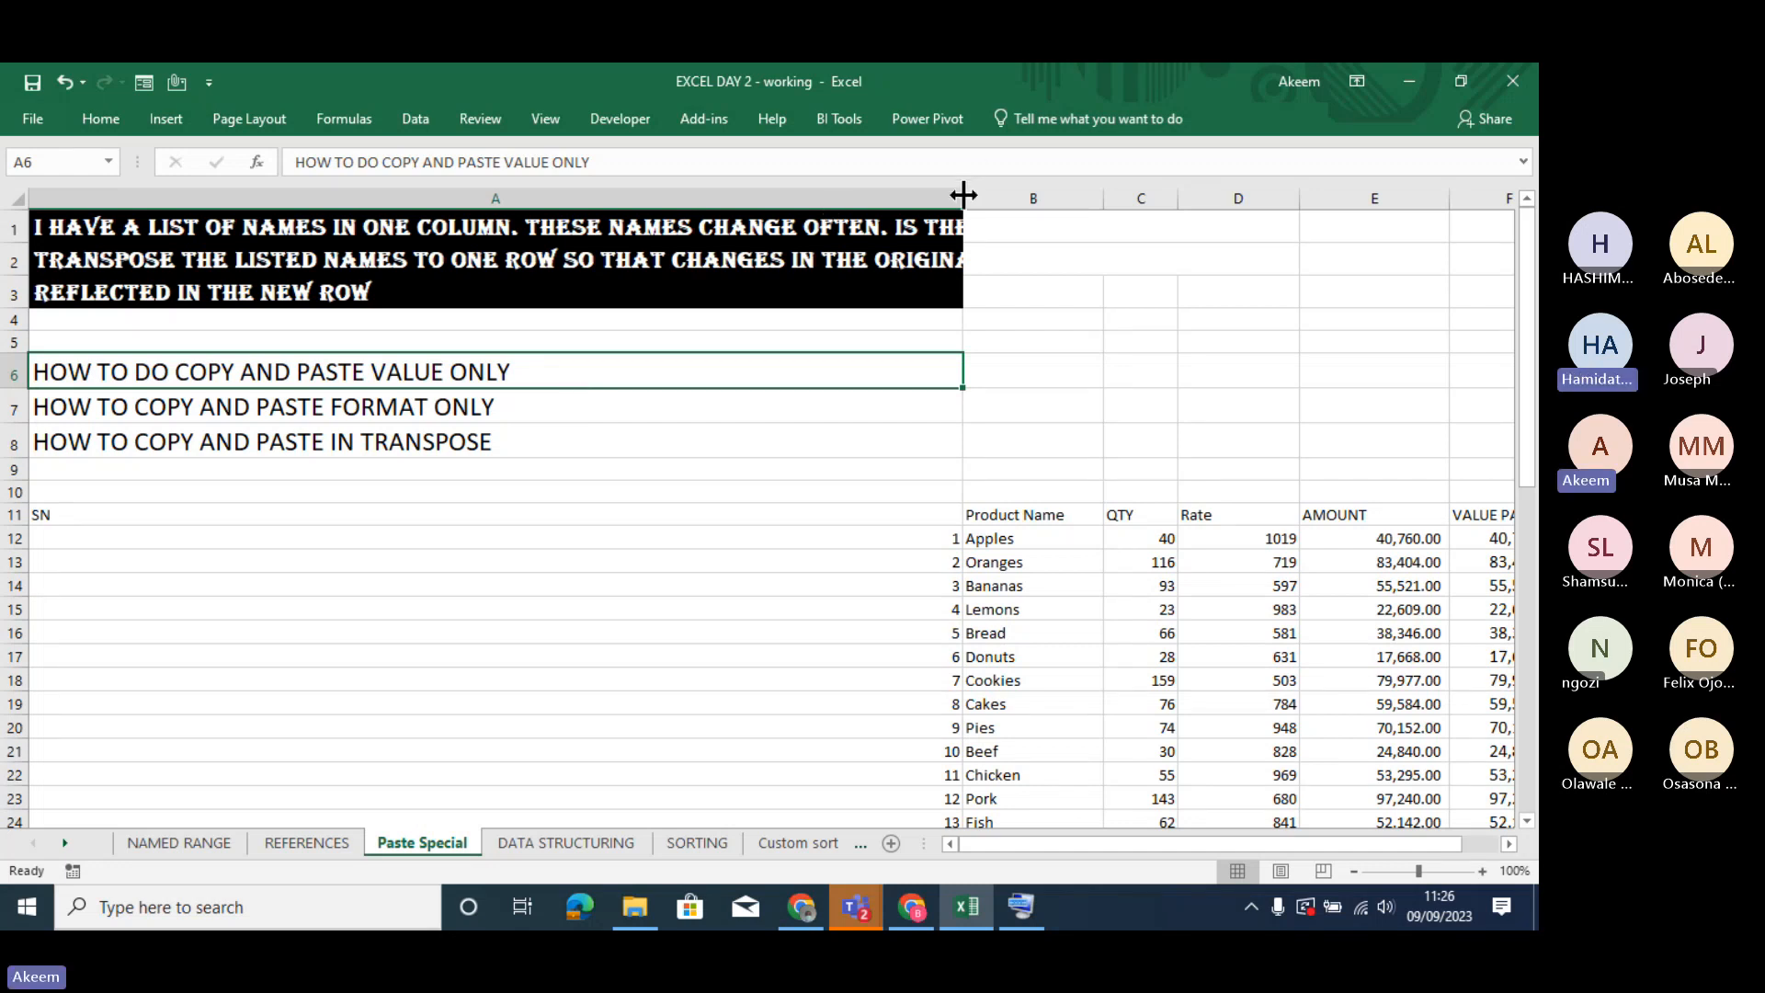
left_click_drag(963, 194, 253, 253)
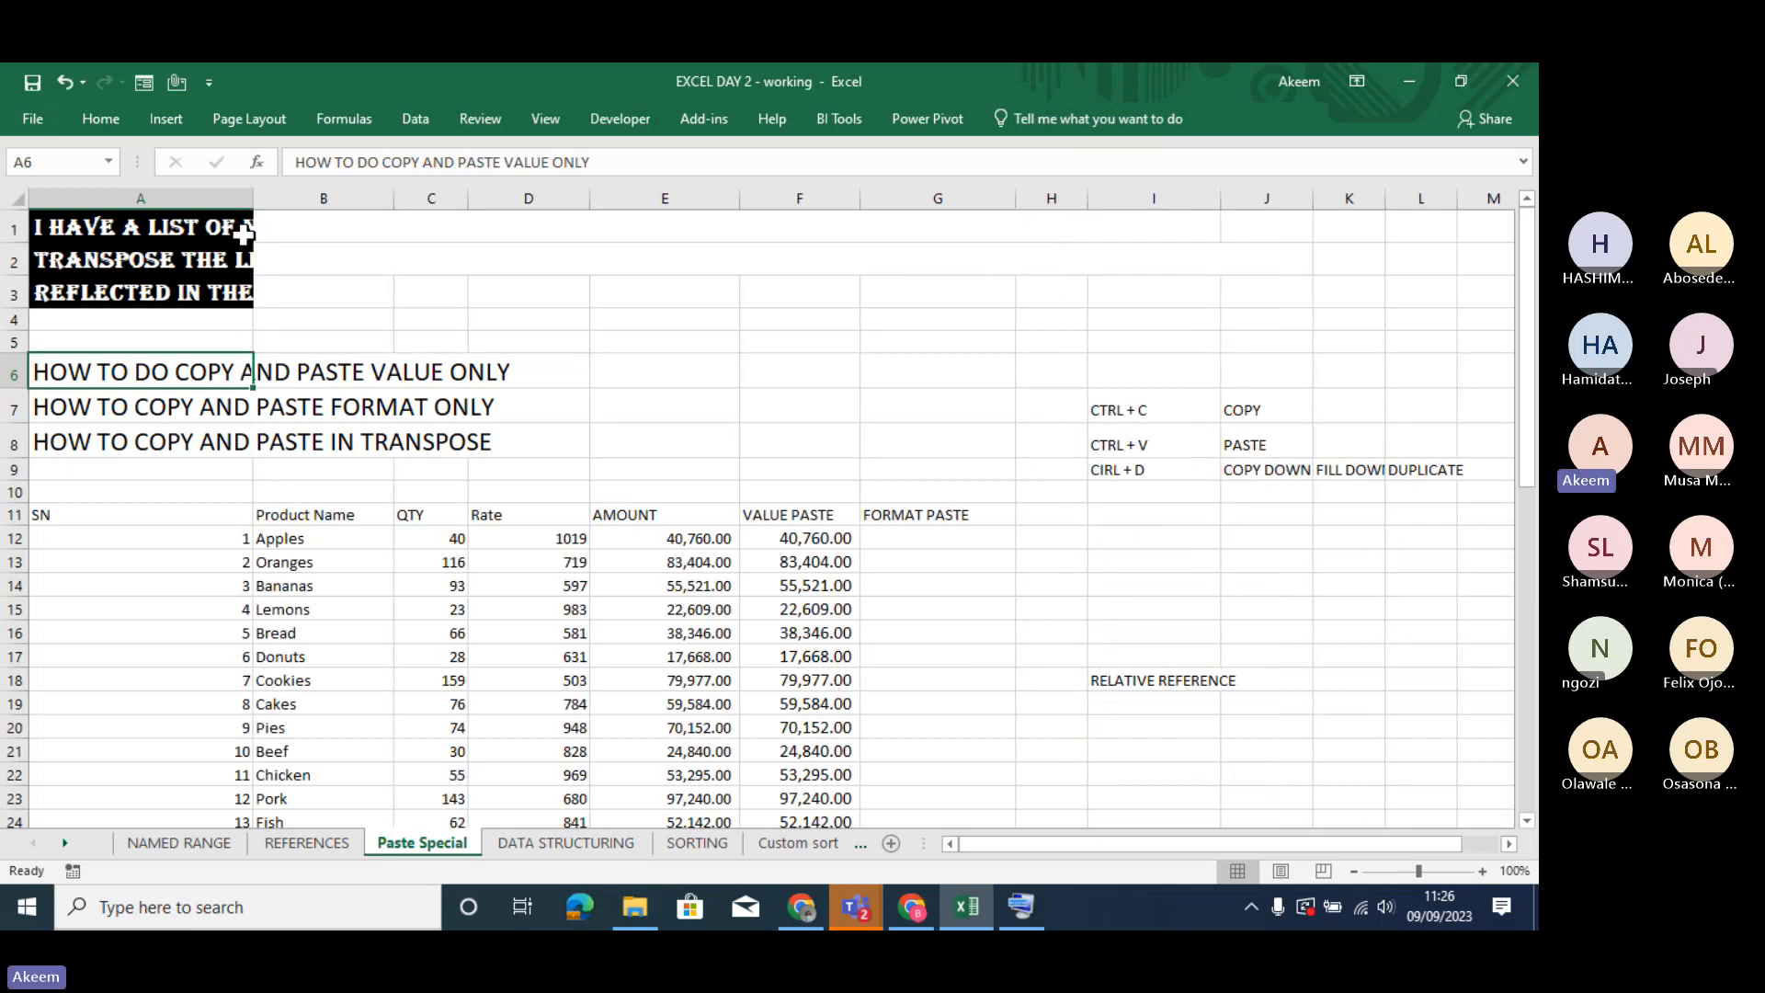
left_click(94, 118)
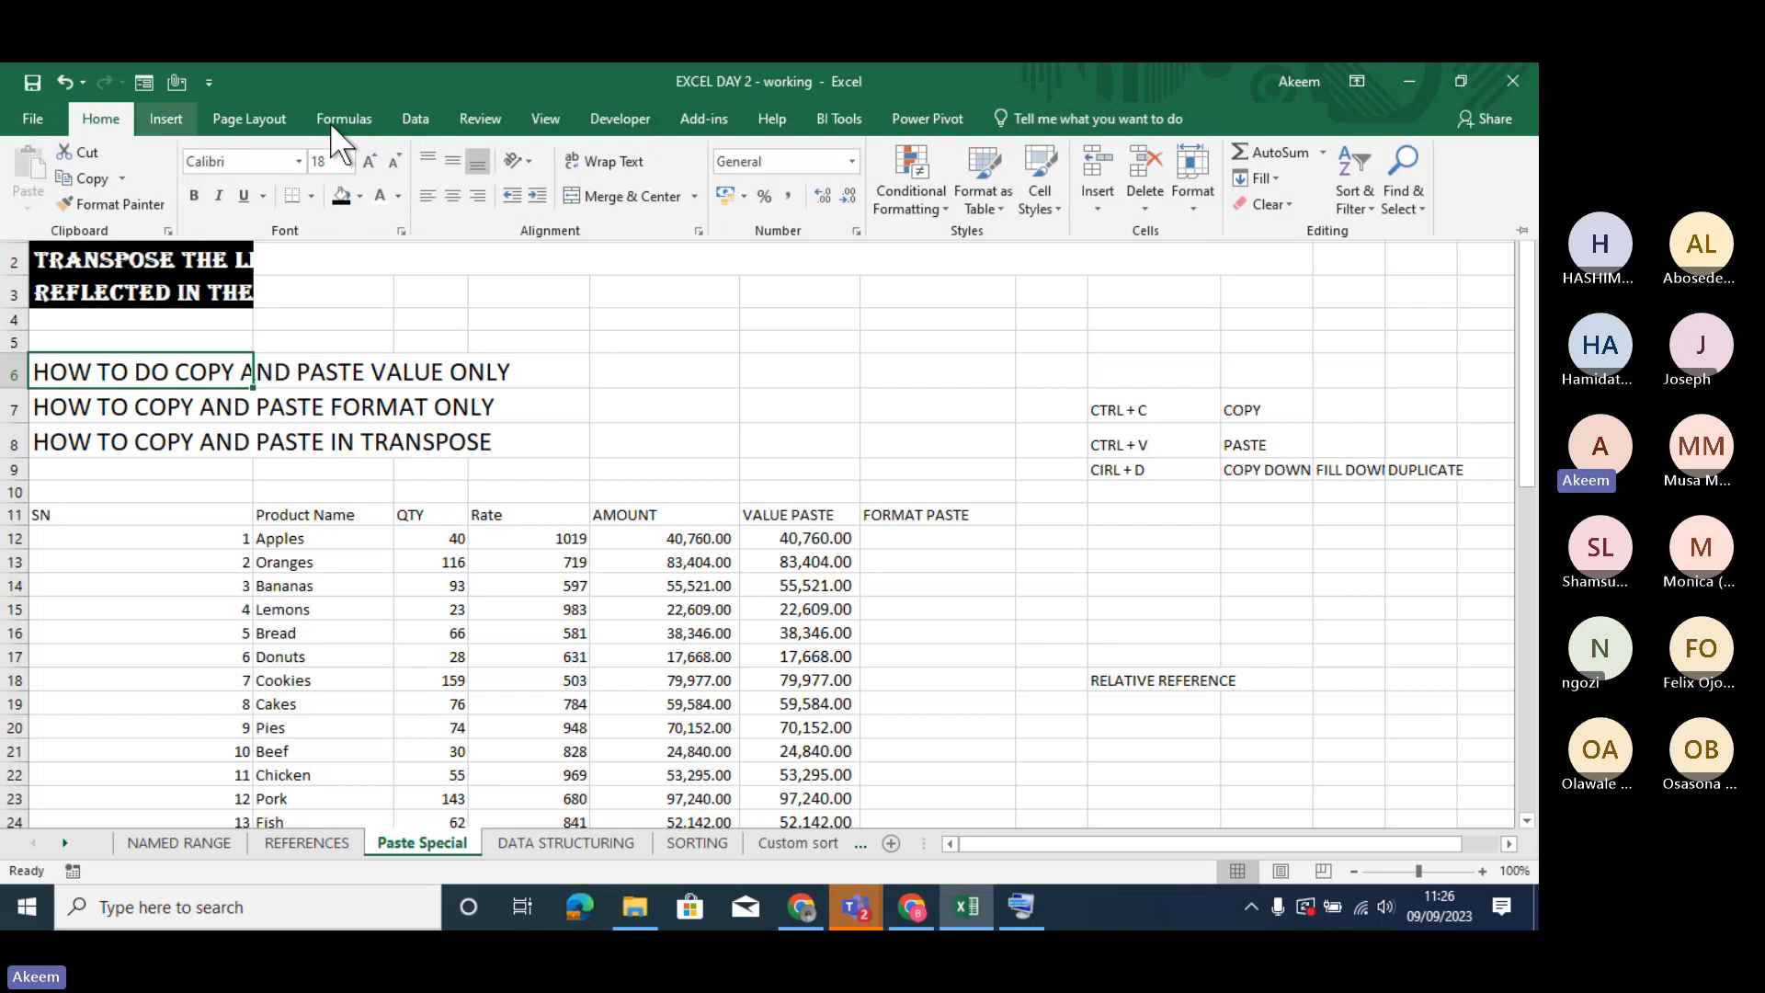
left_click(611, 162)
left_click(611, 162)
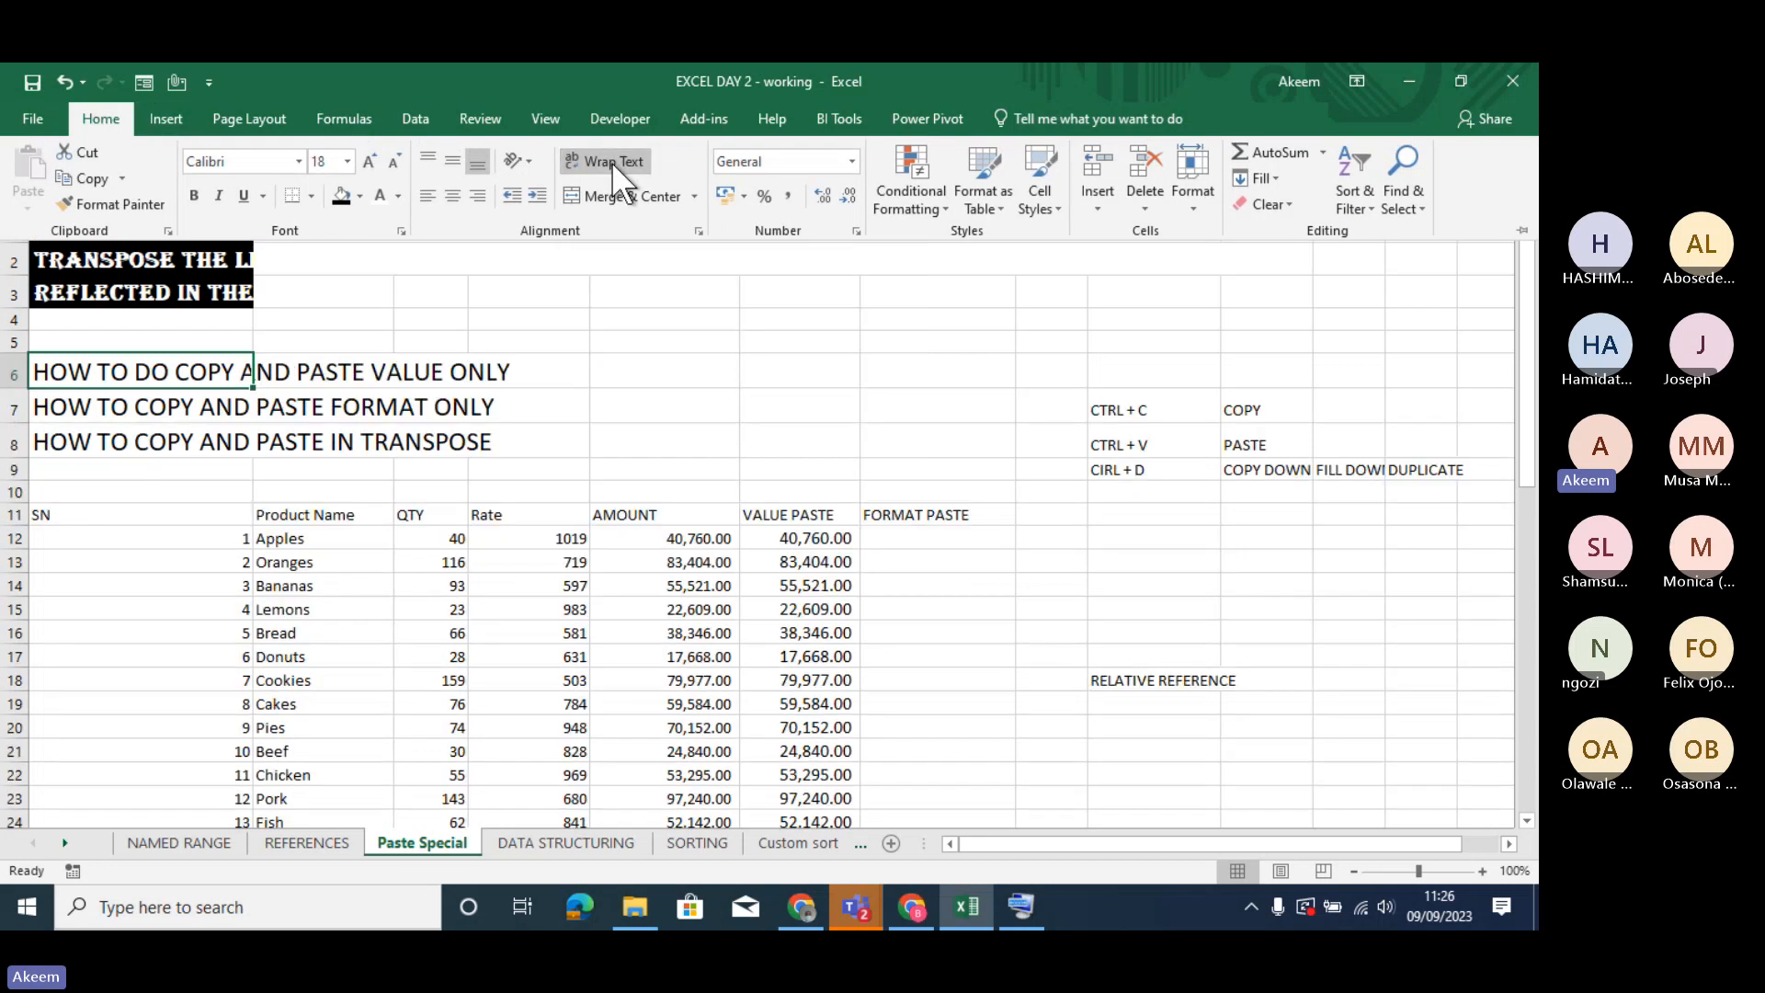
- Wrap the text in A1:A3 within the narrow column, then remove the wrapping
left_click(72, 261)
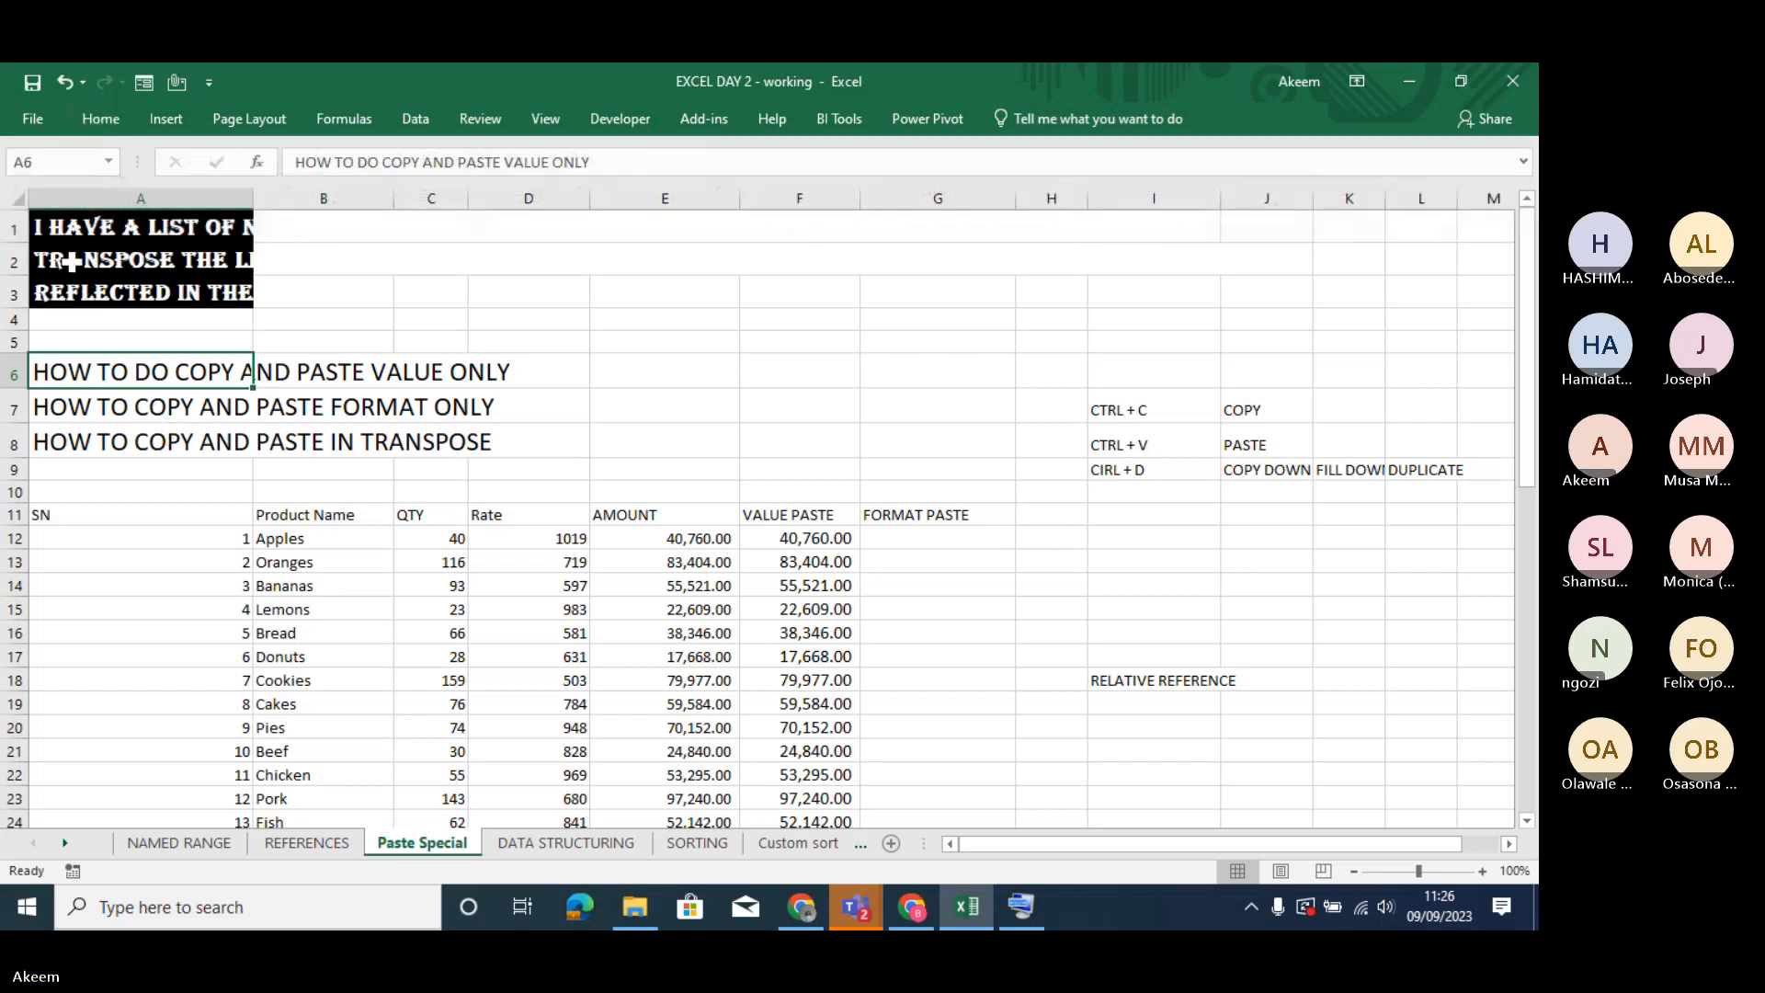
left_click_drag(85, 228, 99, 279)
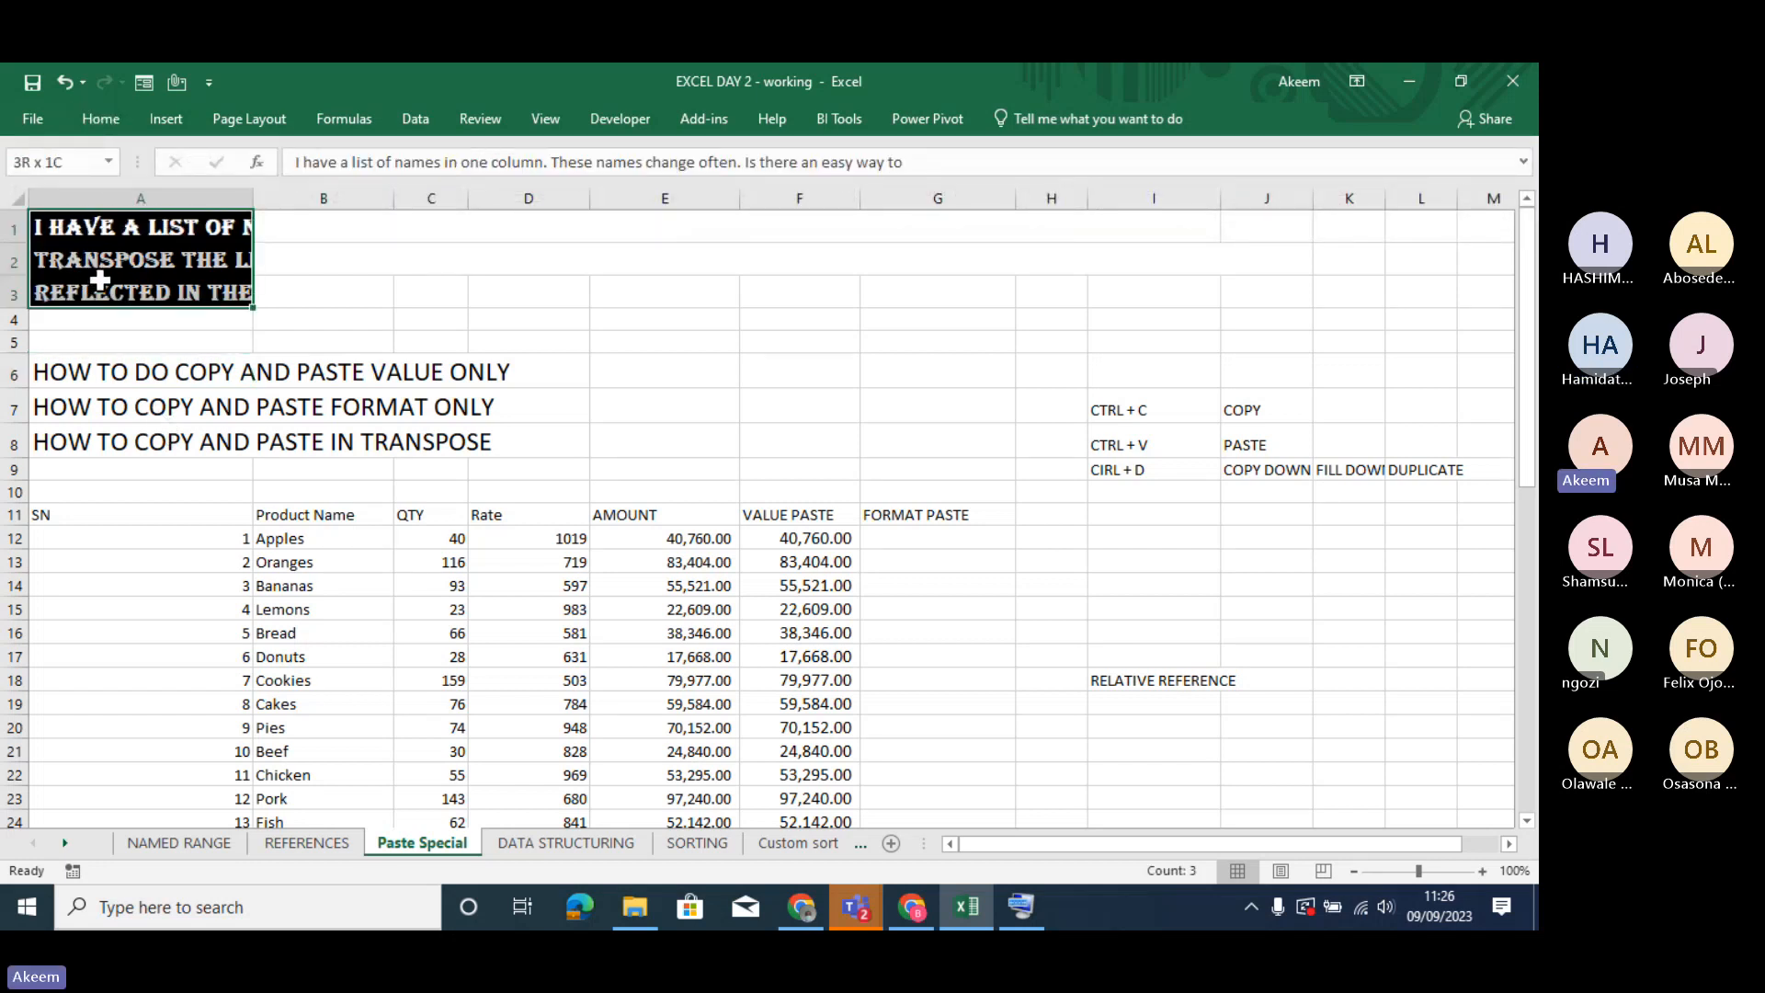
key("ctrl+v")
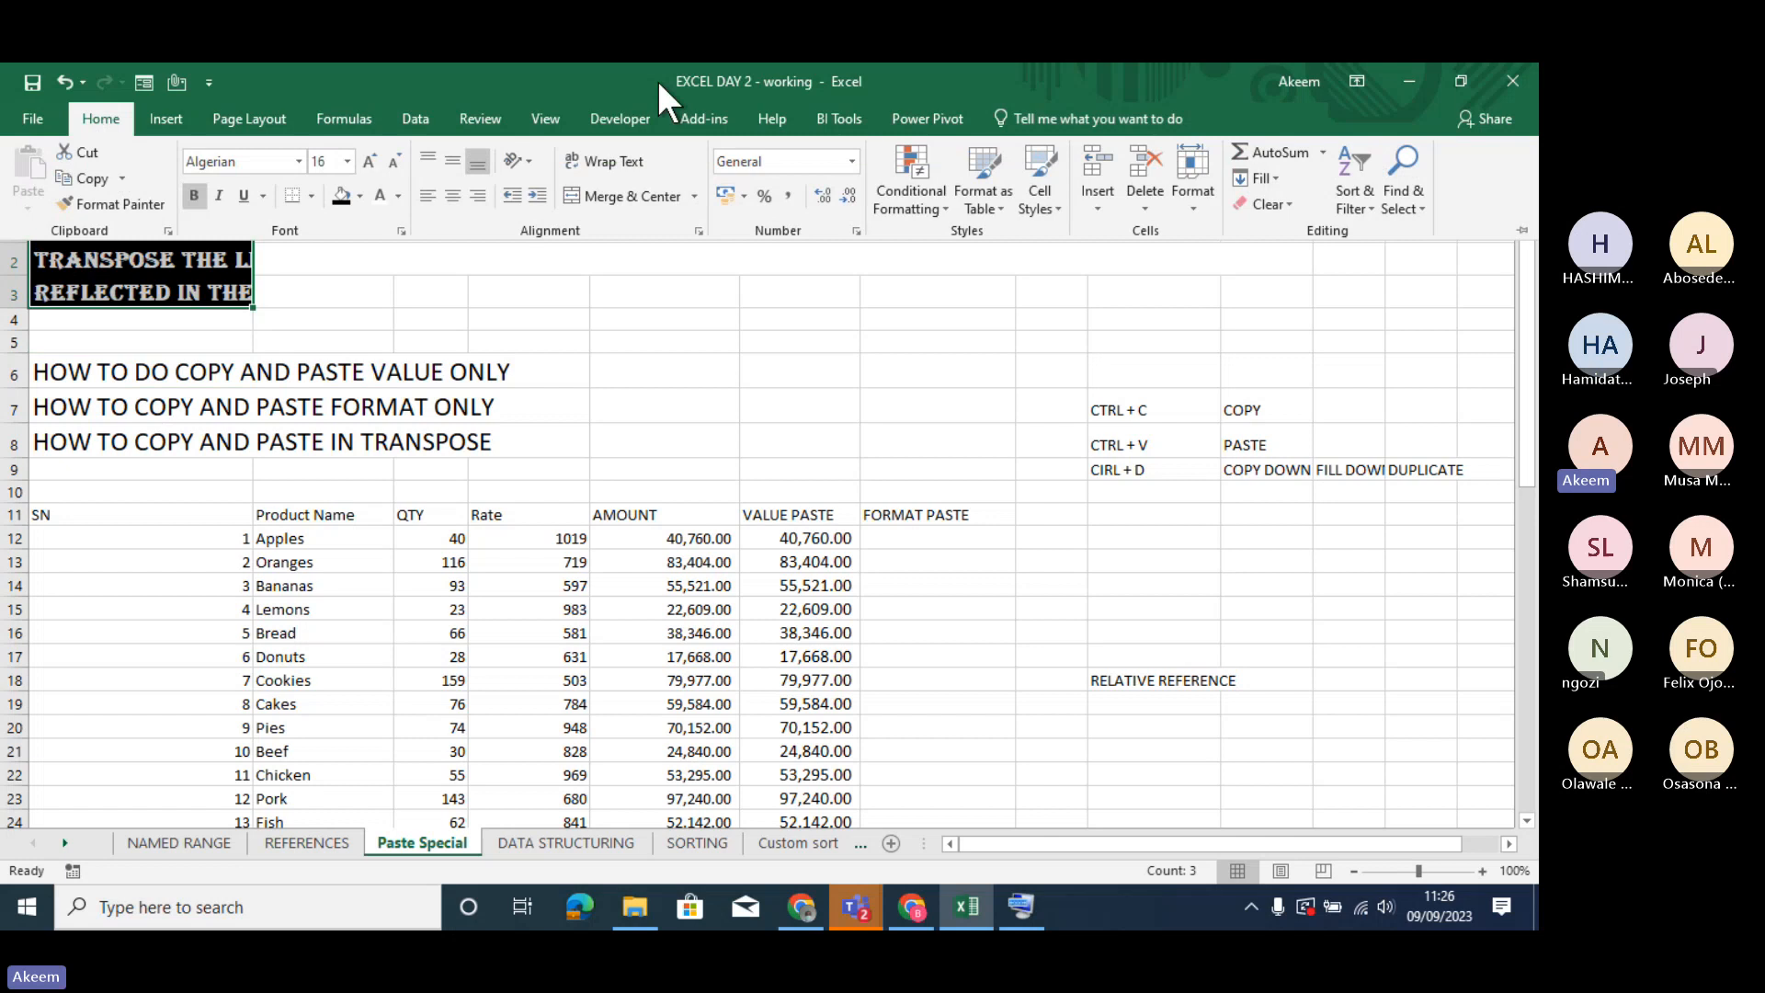
left_click(632, 155)
left_click(631, 152)
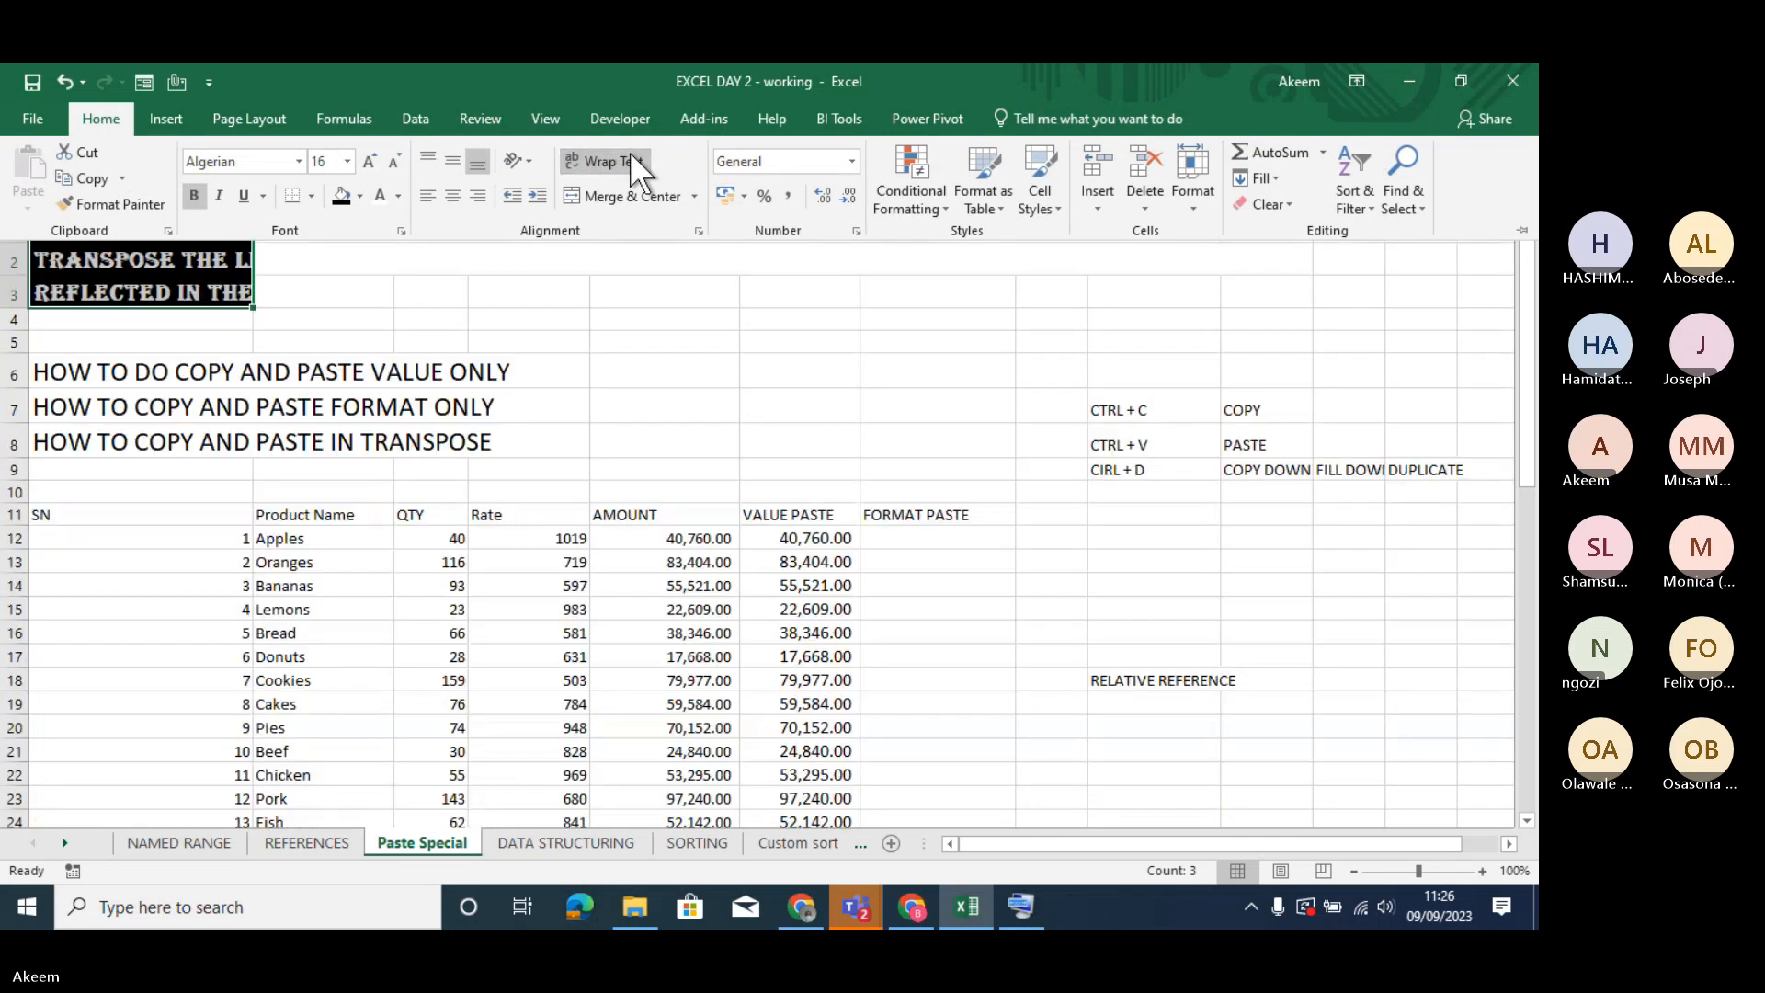
left_click(631, 153)
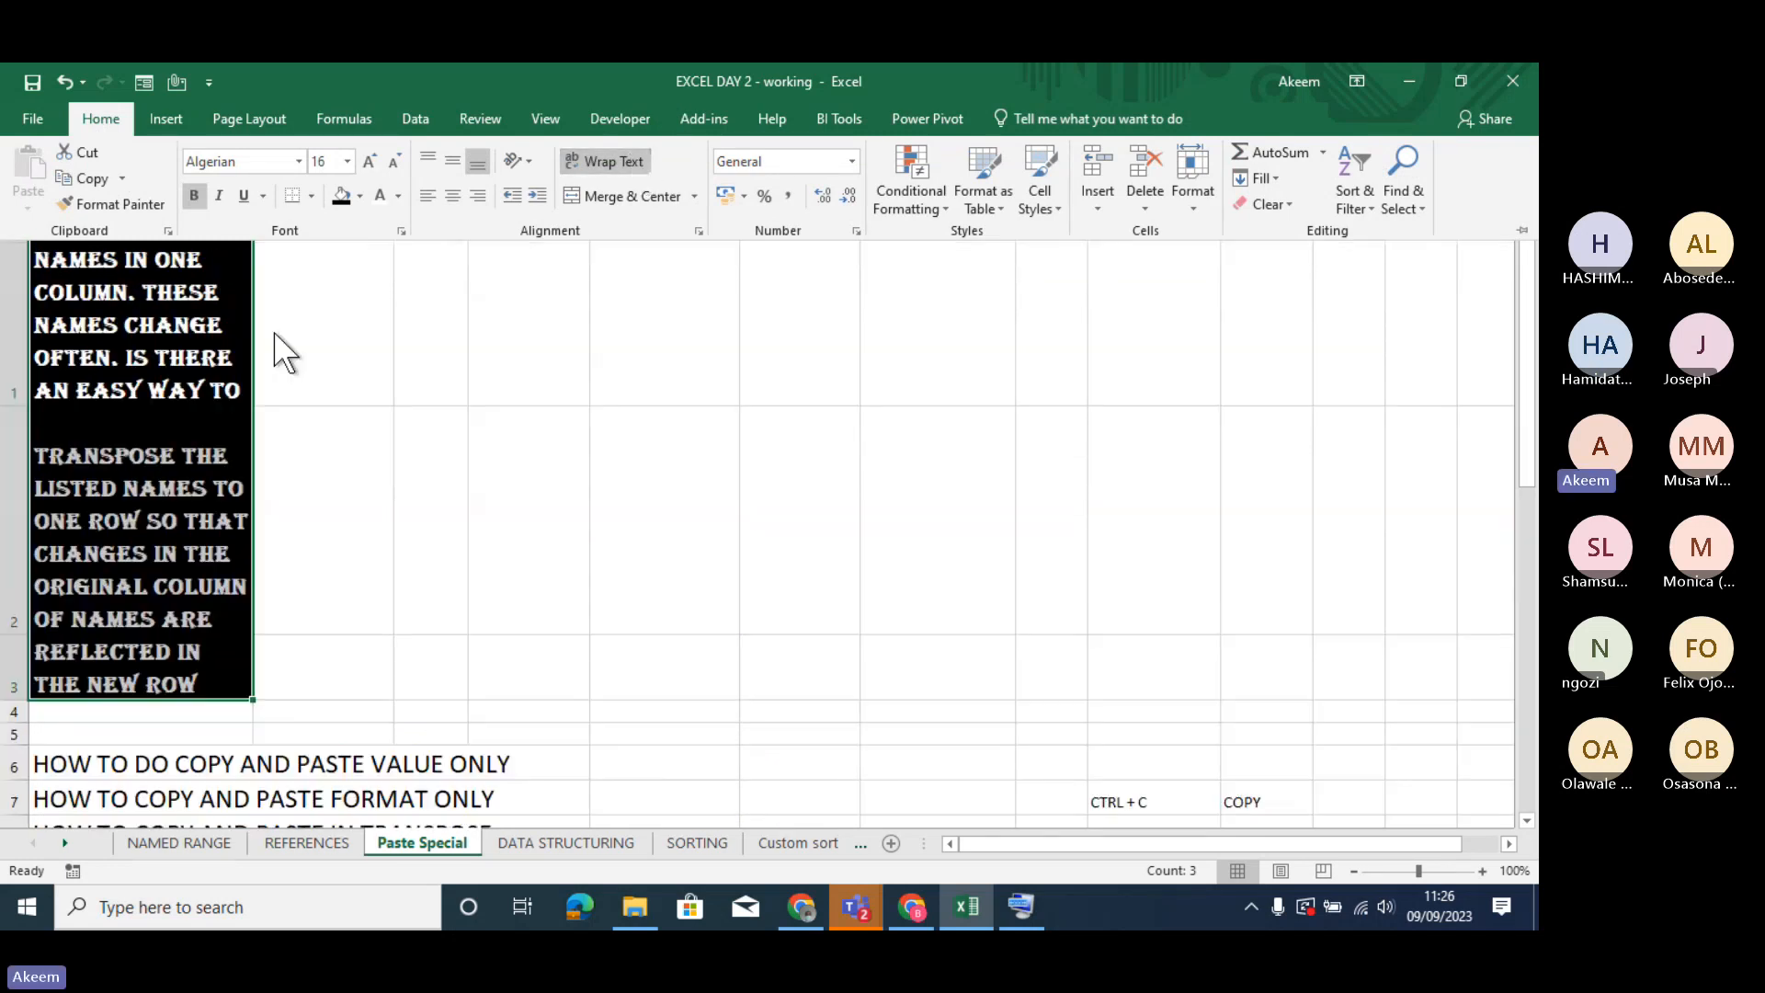
left_click(598, 160)
key("ctrl+F1")
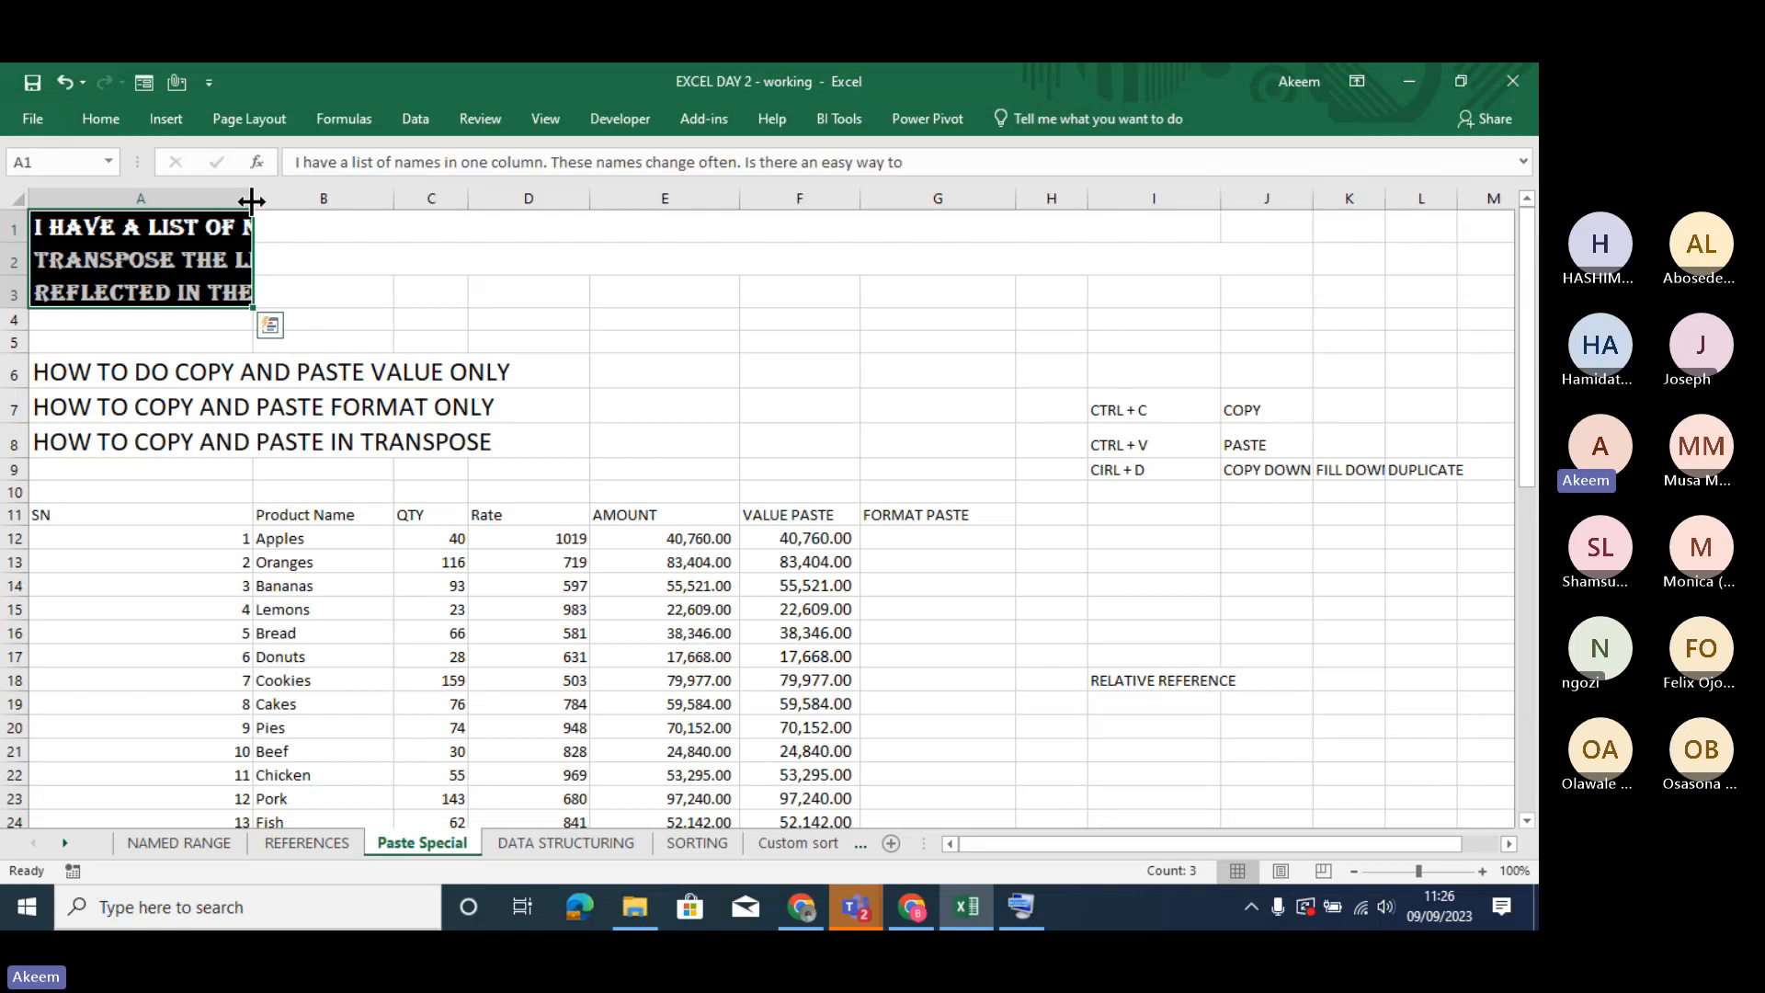
- Widen column A considerably so that most of the text in A1:A3 fits inside it
left_click_drag(253, 197, 1057, 192)
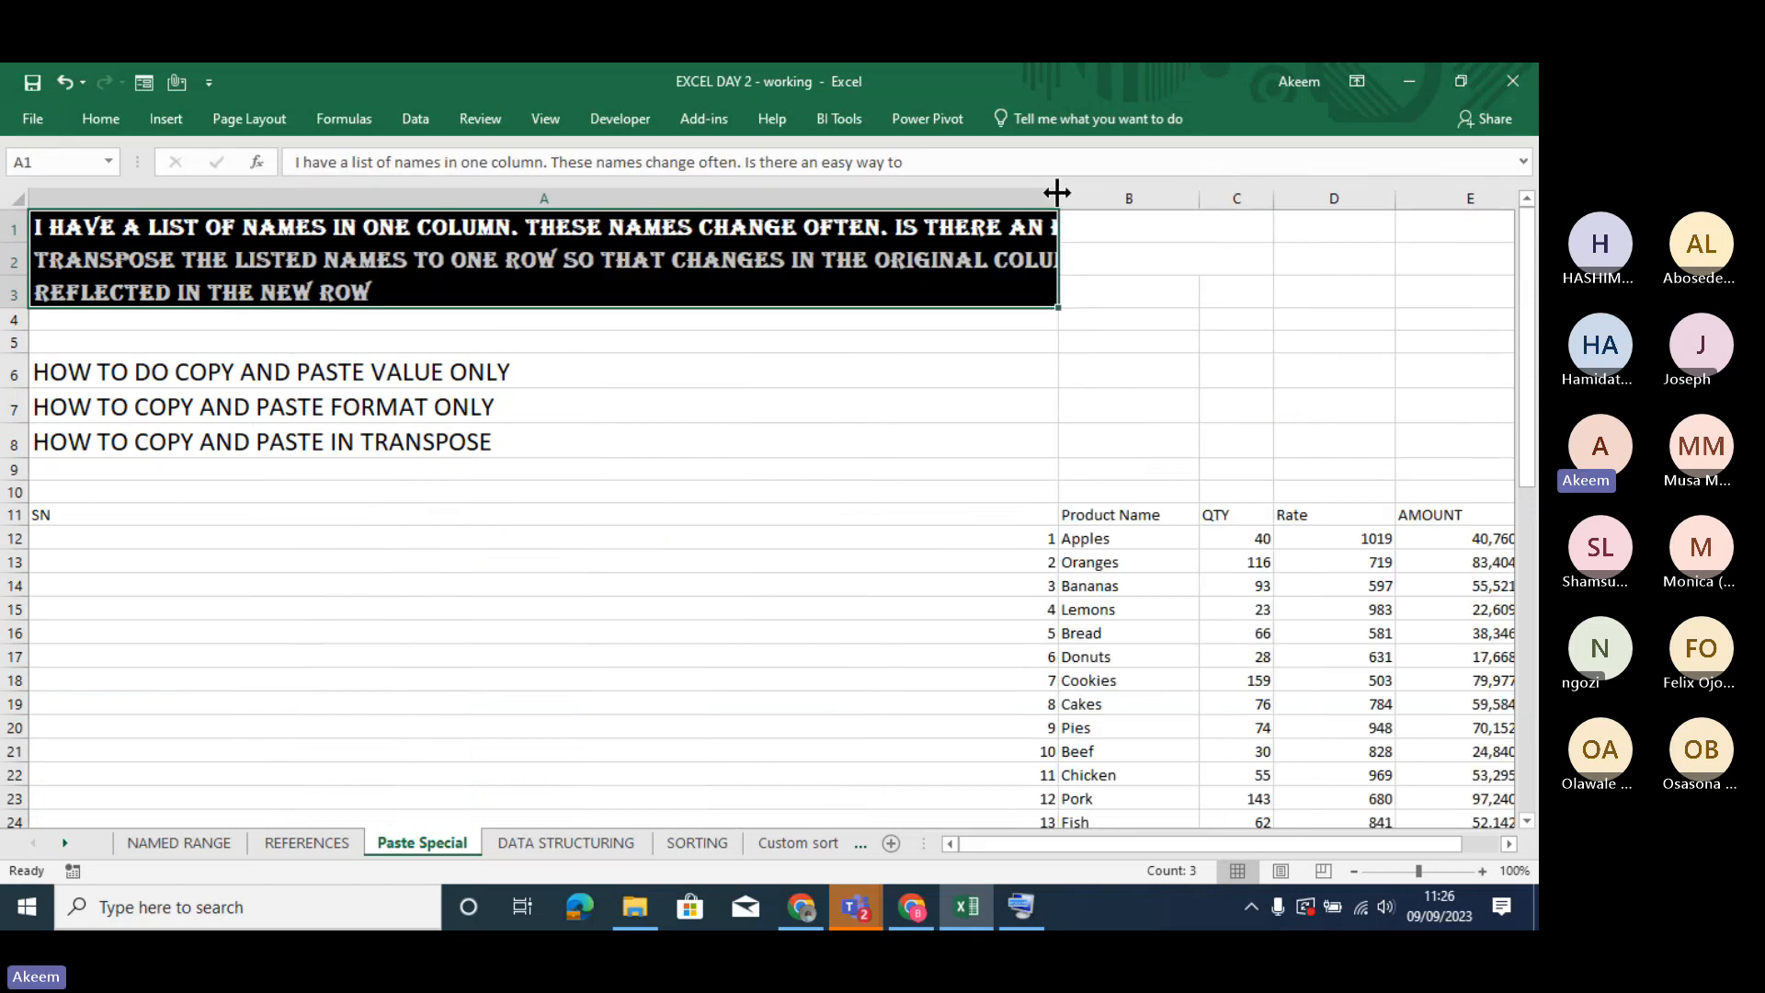
left_click(992, 344)
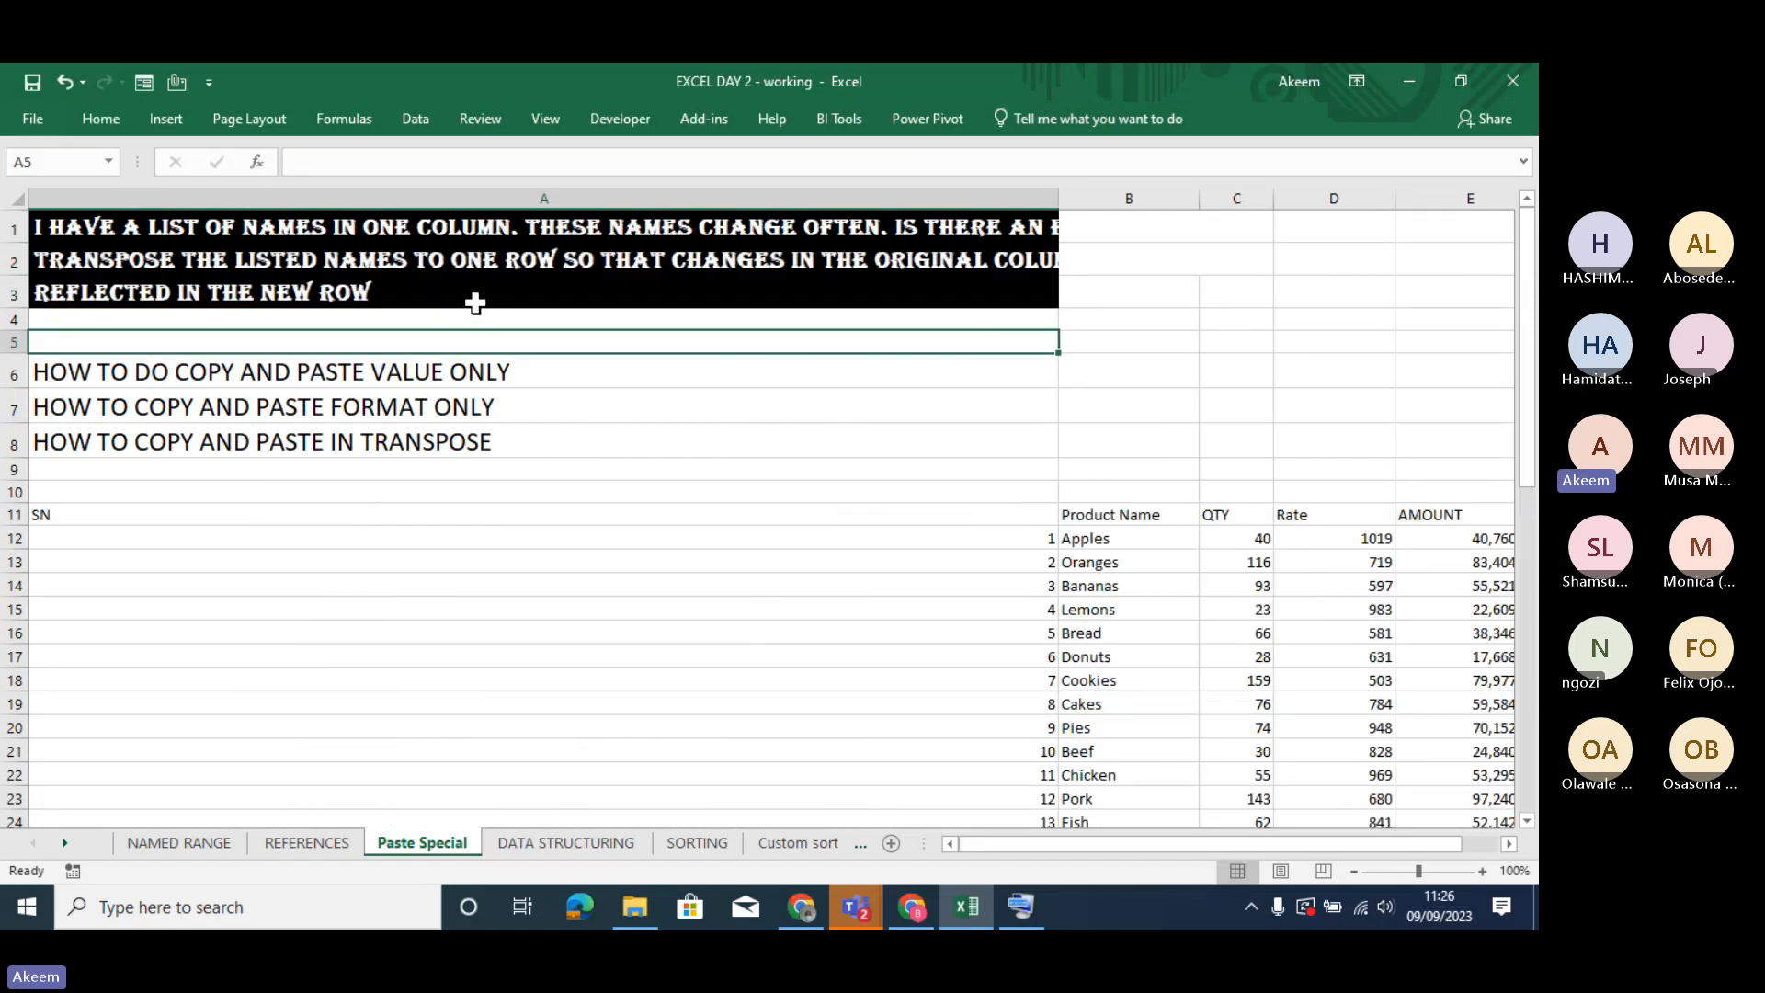
left_click(254, 279)
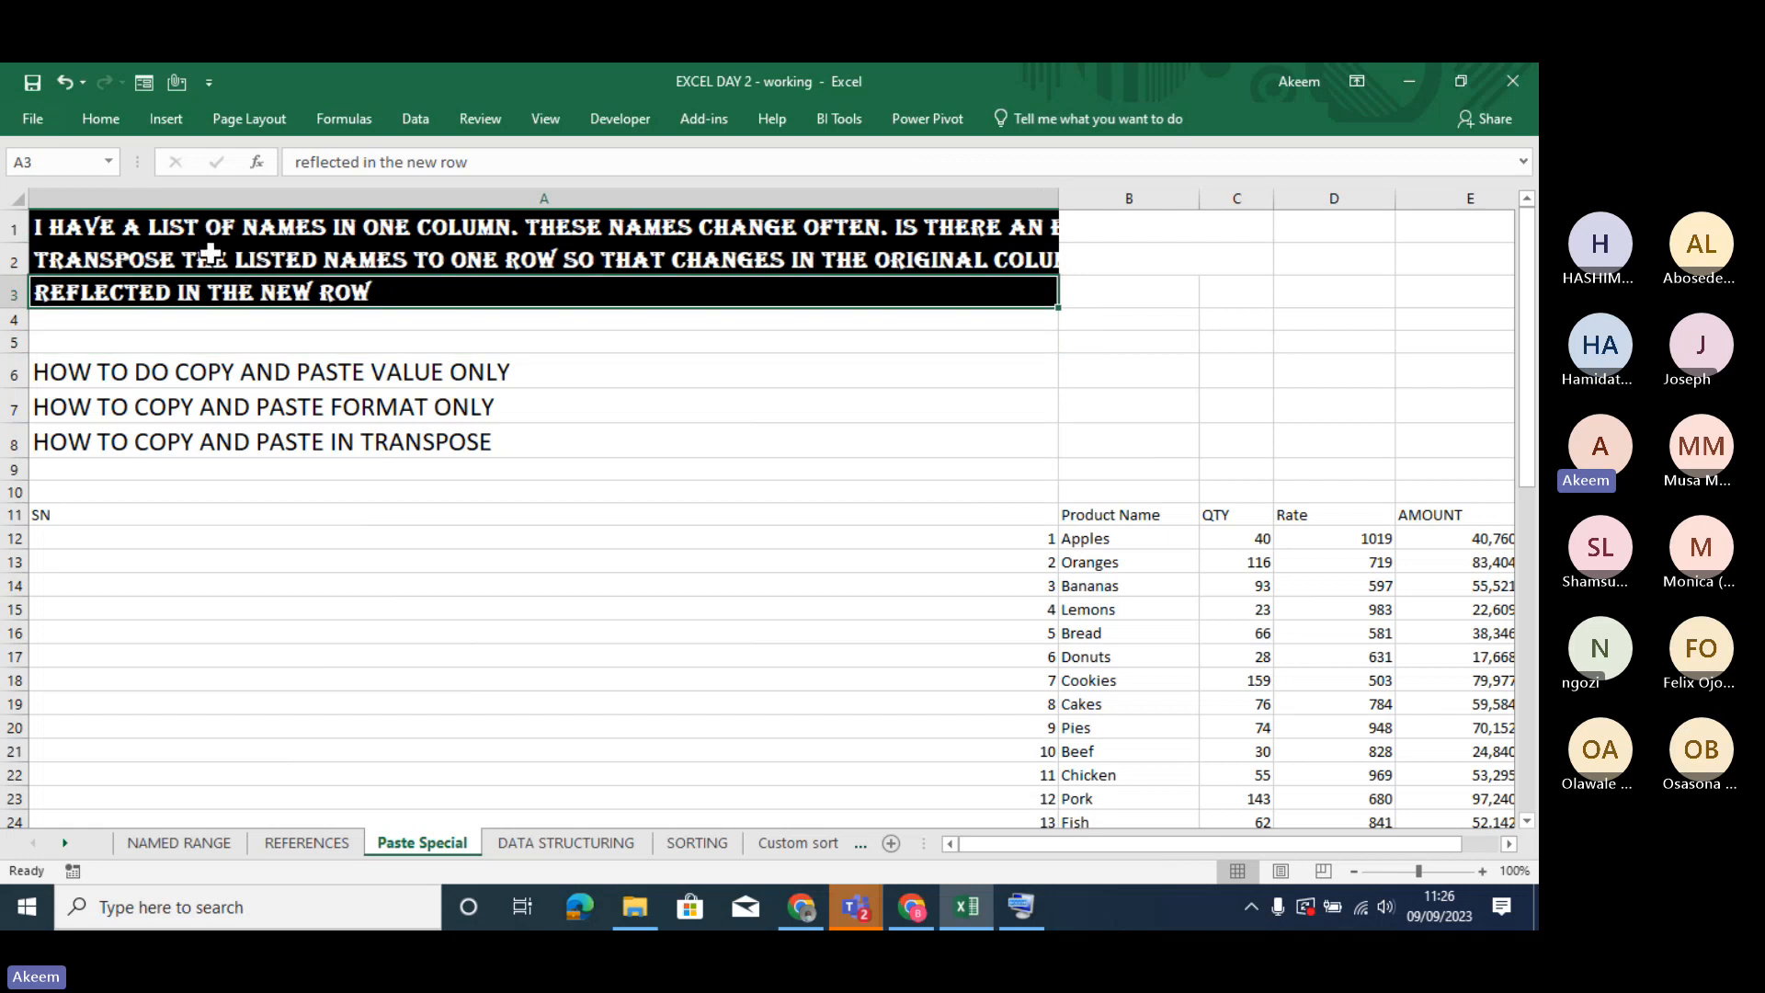
- Copy the formatting of A1 onto the product names in B12:B16 with Format Painter
left_click(162, 229)
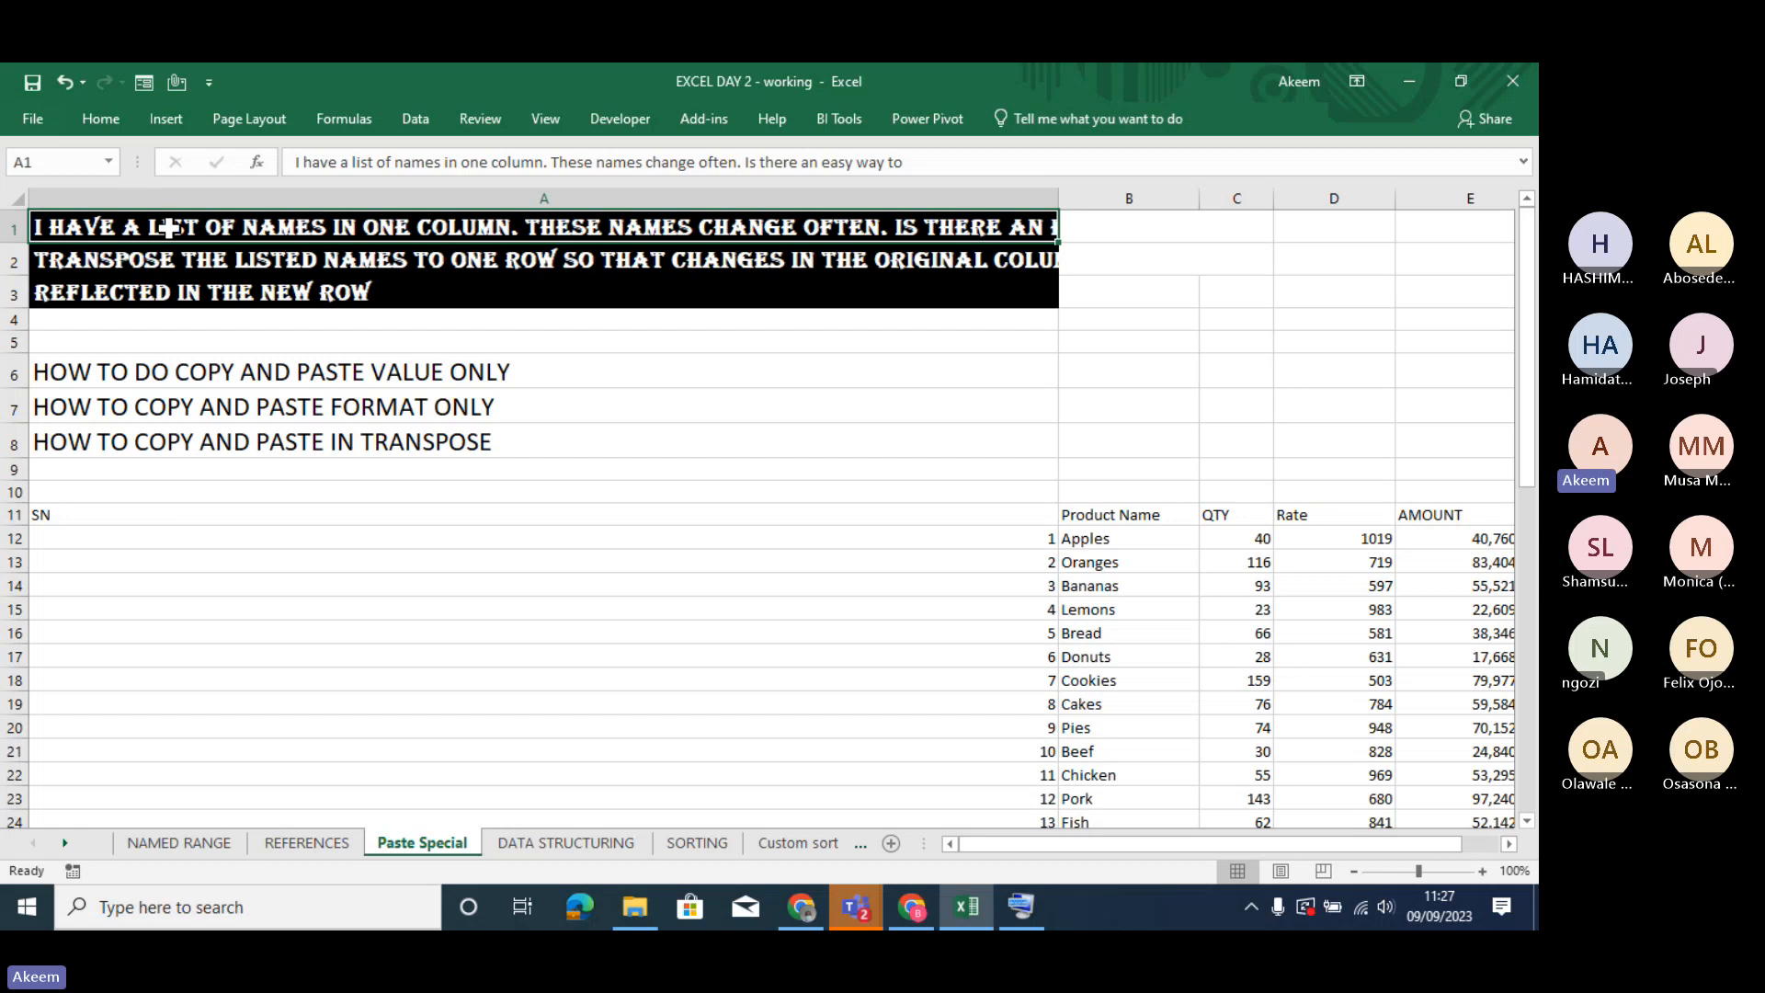
left_click(100, 118)
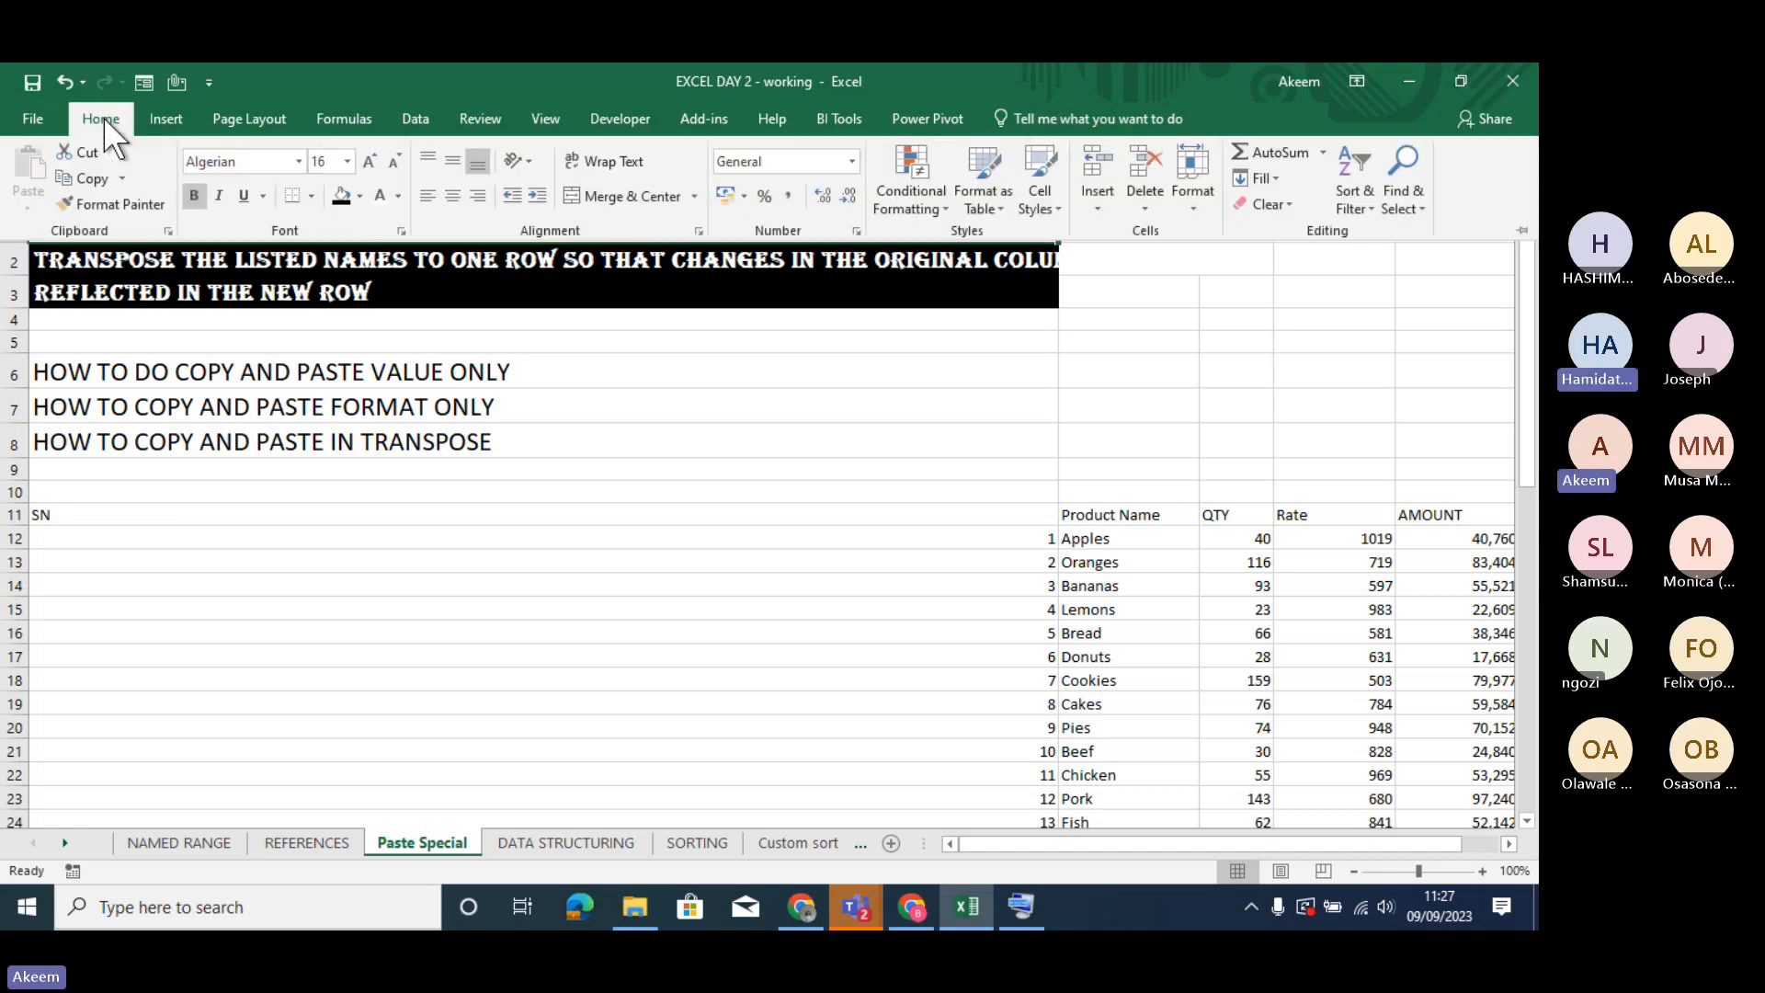
left_click(90, 201)
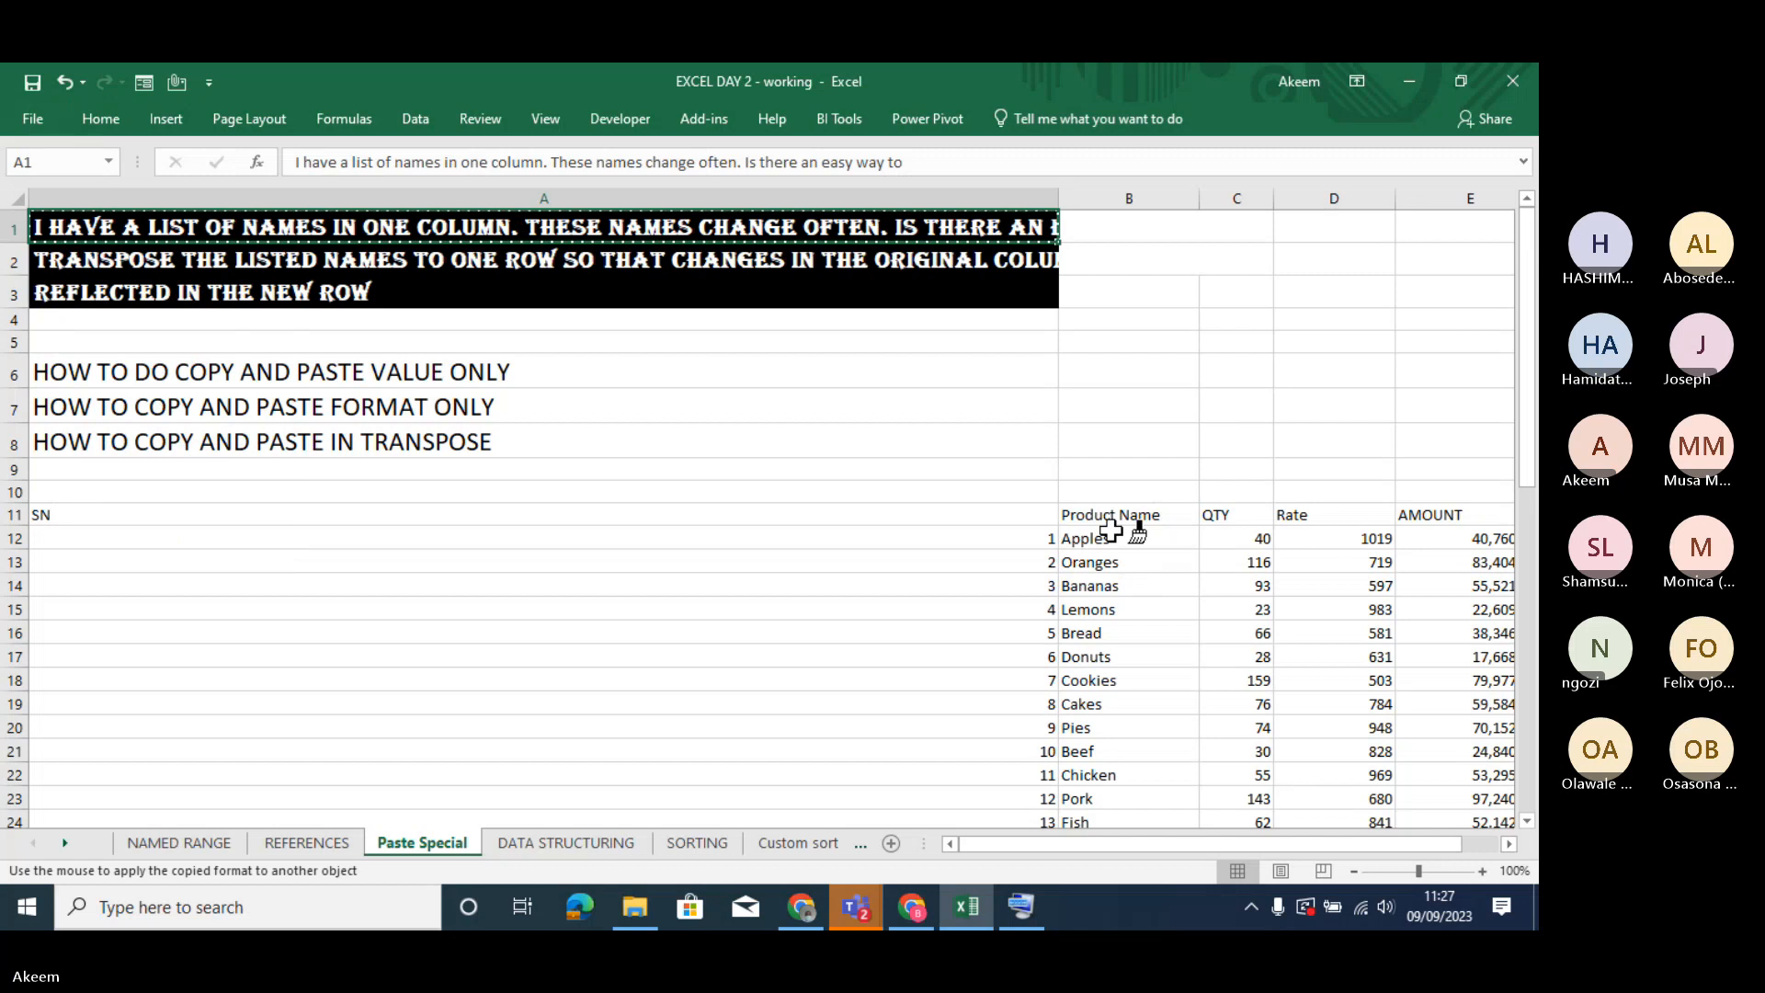
left_click_drag(1110, 530, 1127, 637)
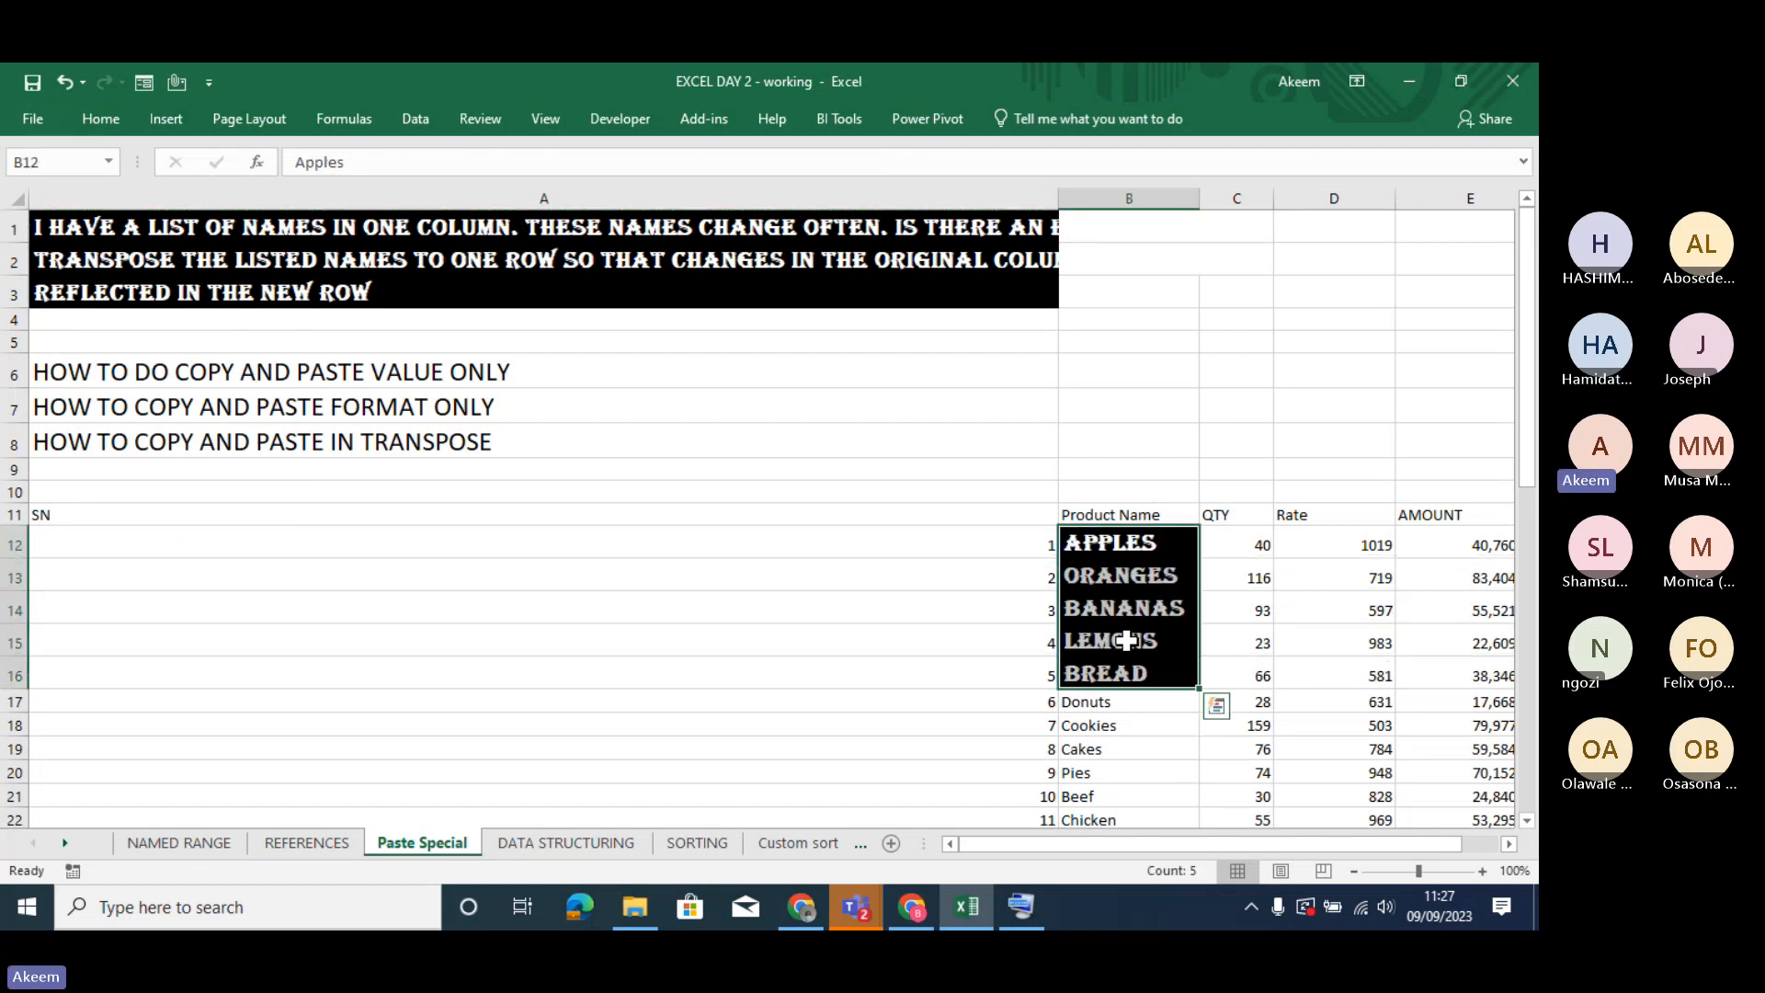
- Undo the formatting painted onto the product names in B12:B16
left_click(935, 639)
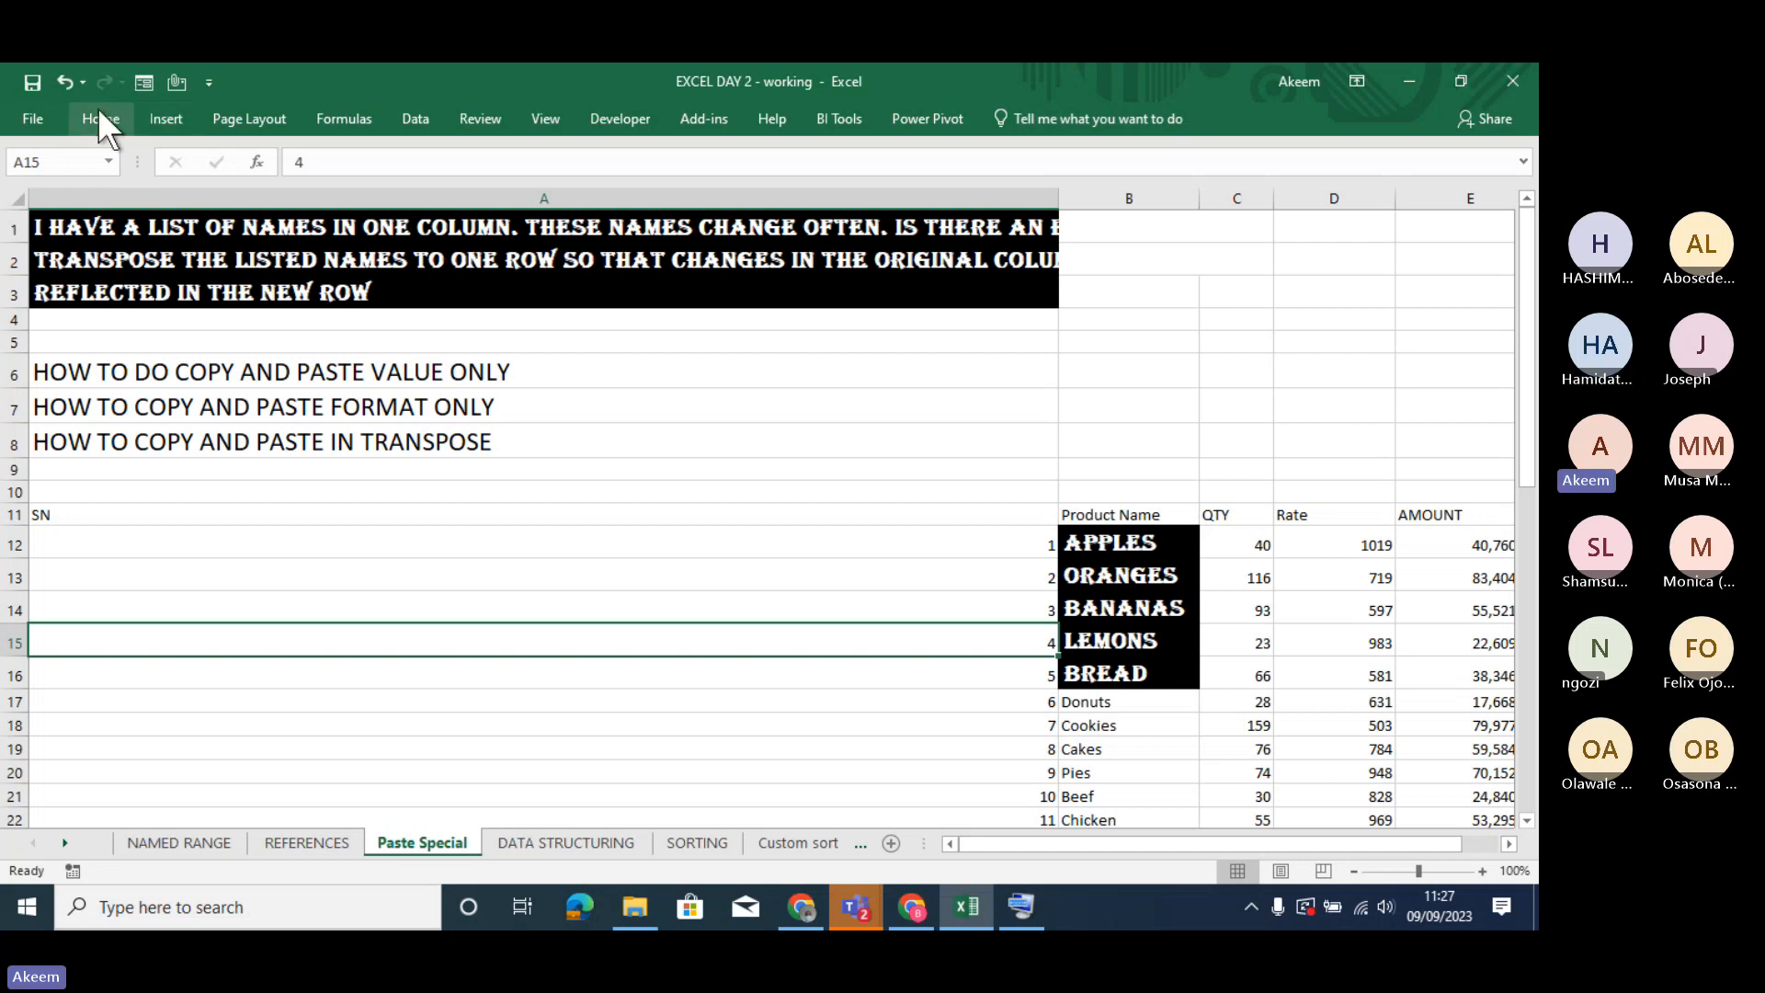
key("ctrl+z")
key("ctrl+c")
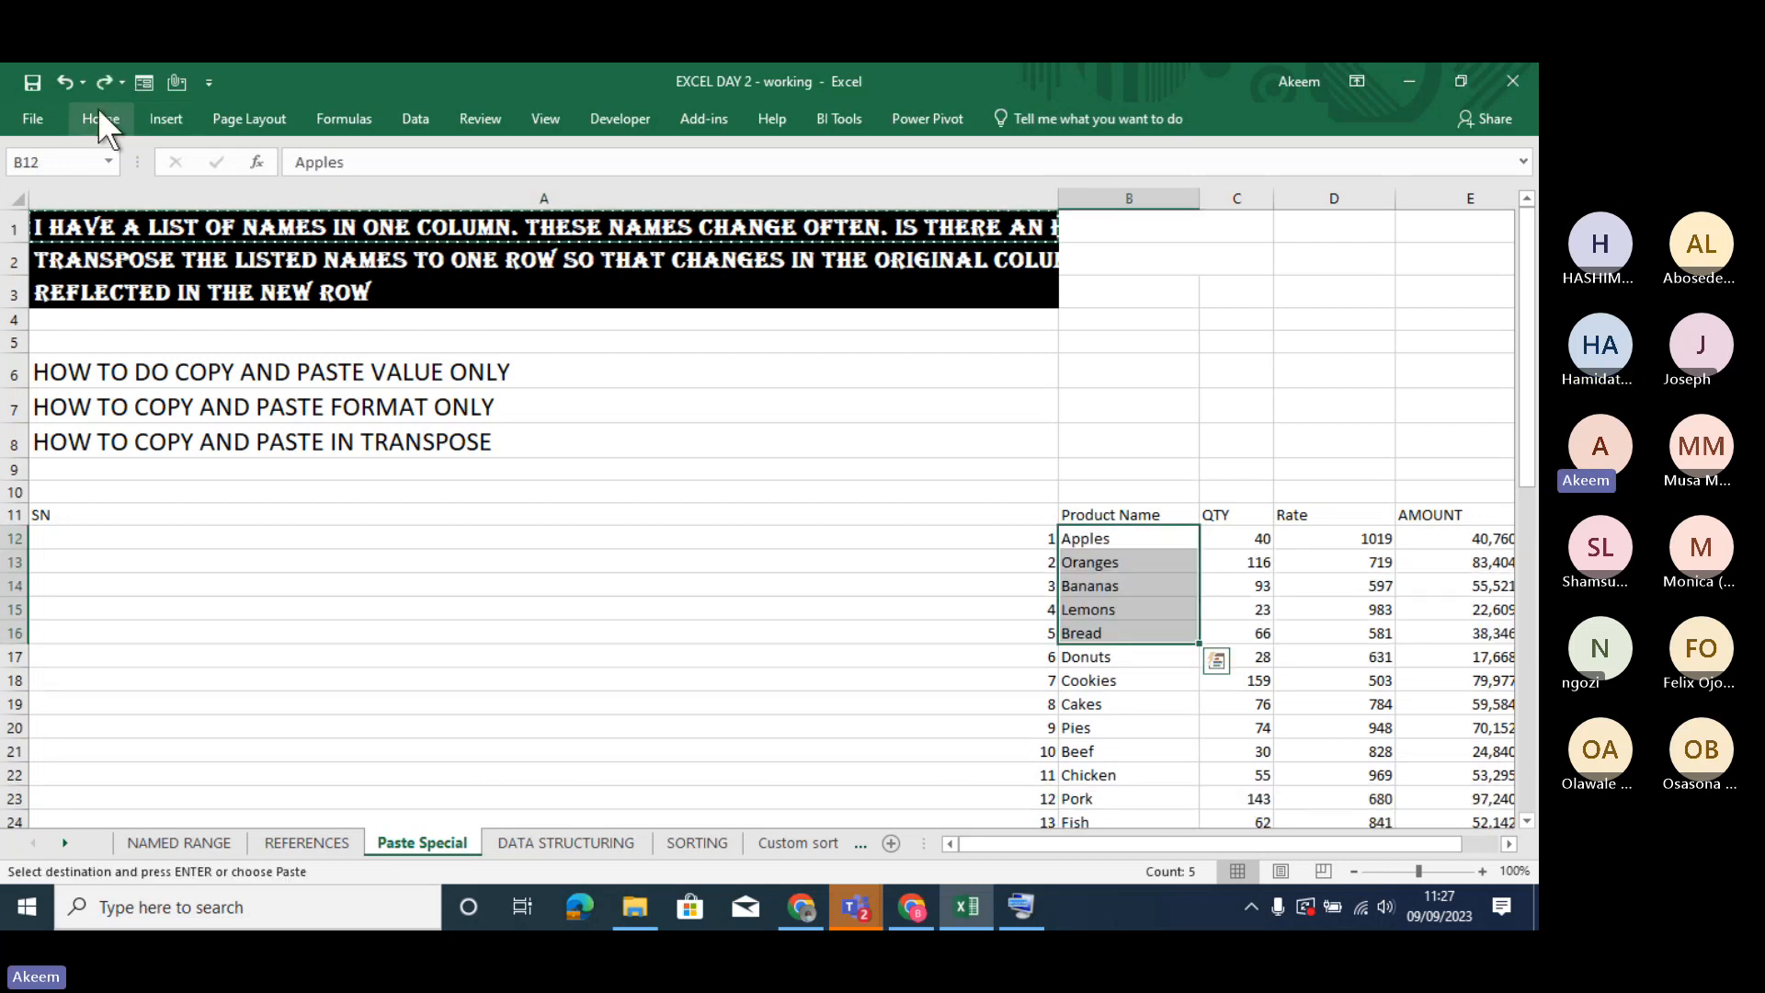
- Copy the formatting of A2 onto the product name Apples in B12 with Format Painter
left_click(119, 237)
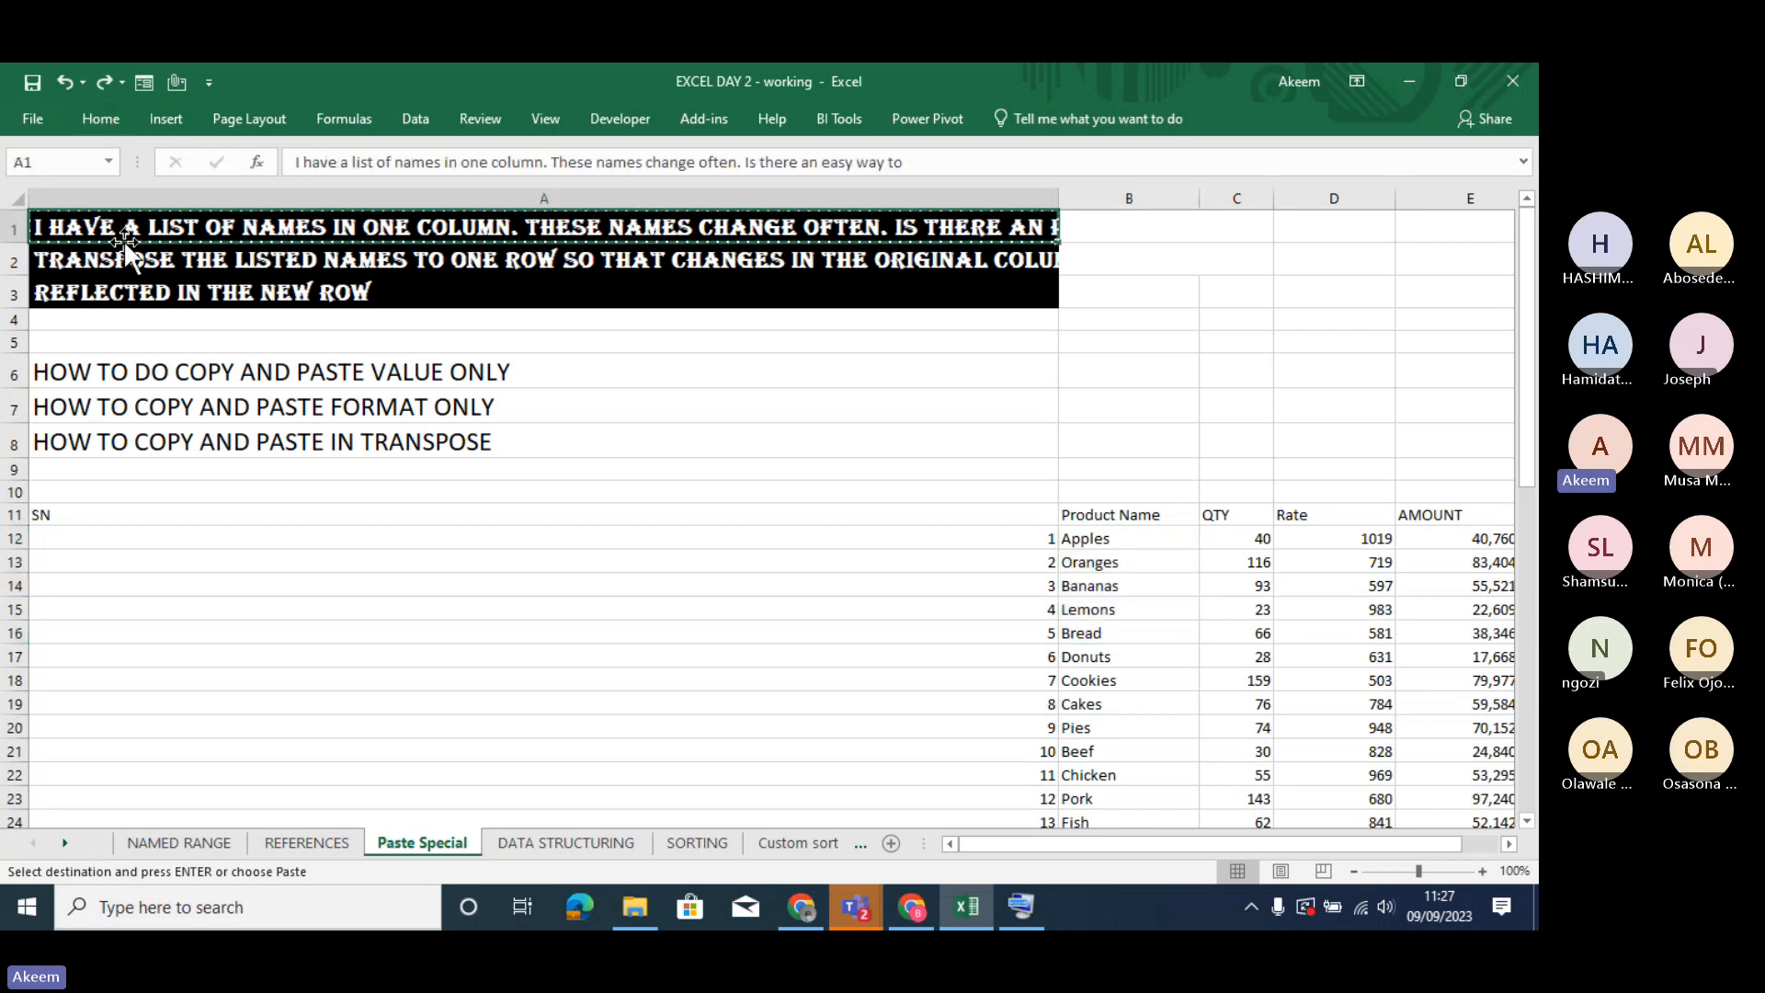
key("ctrl+c")
left_click(136, 259)
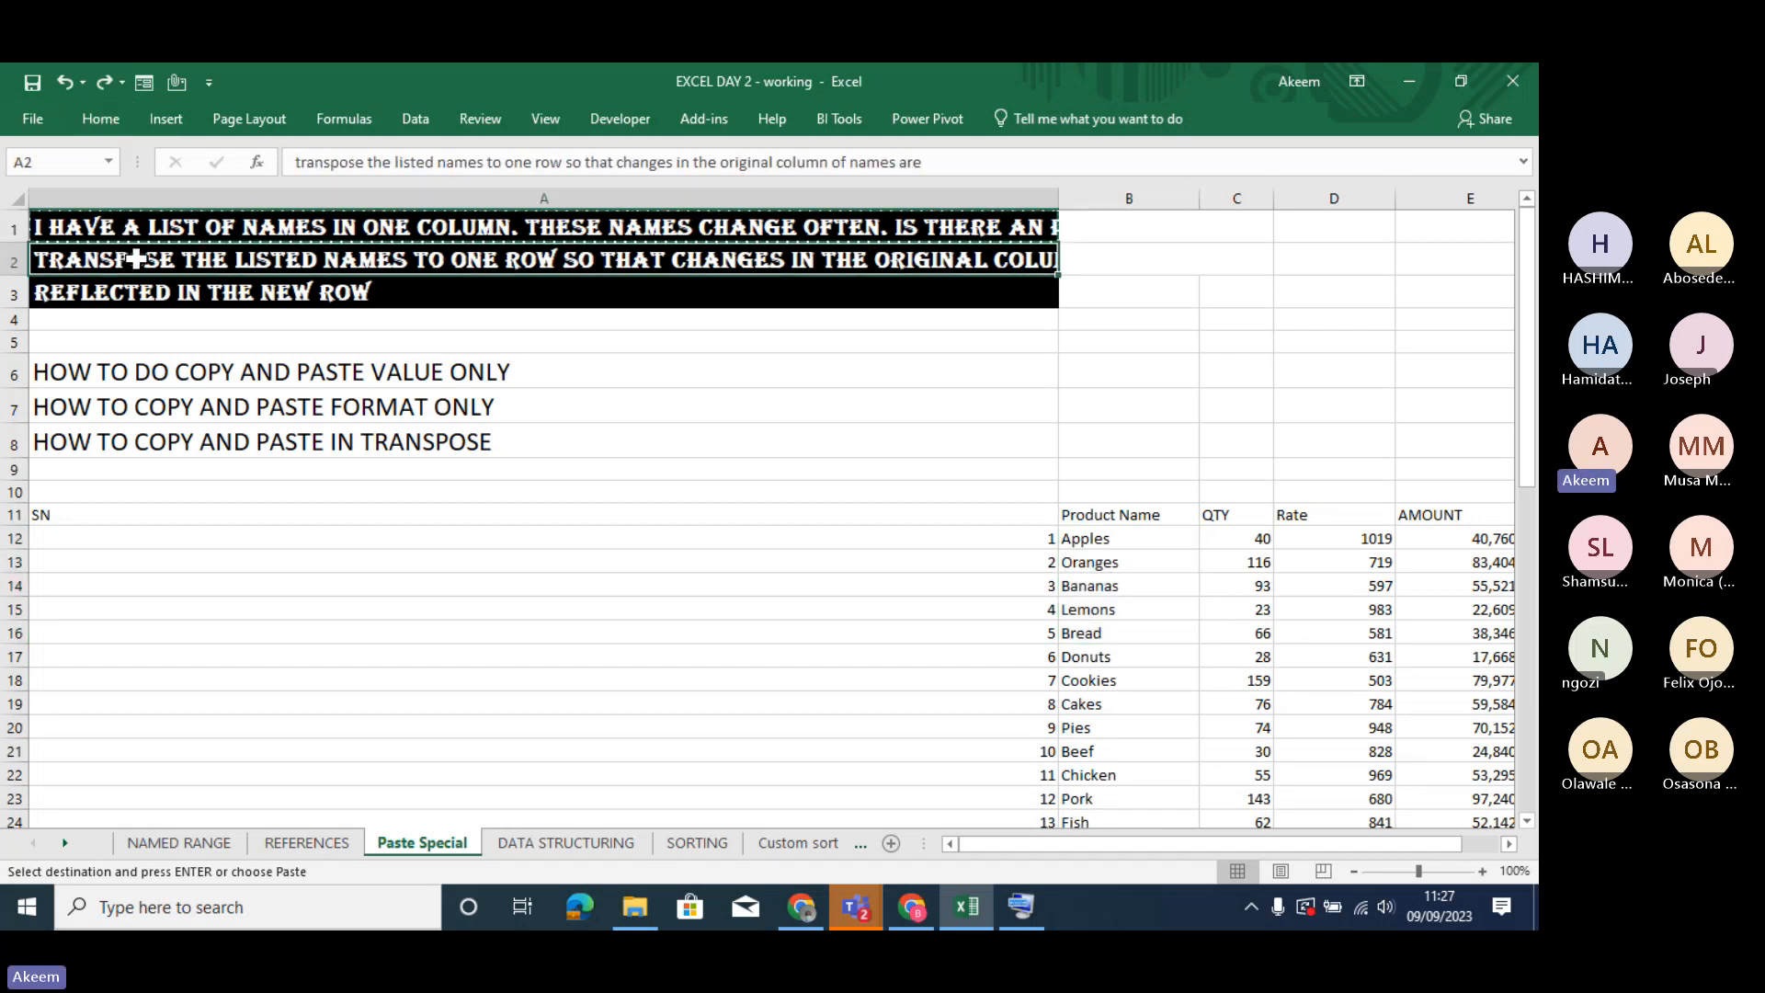
left_click(98, 118)
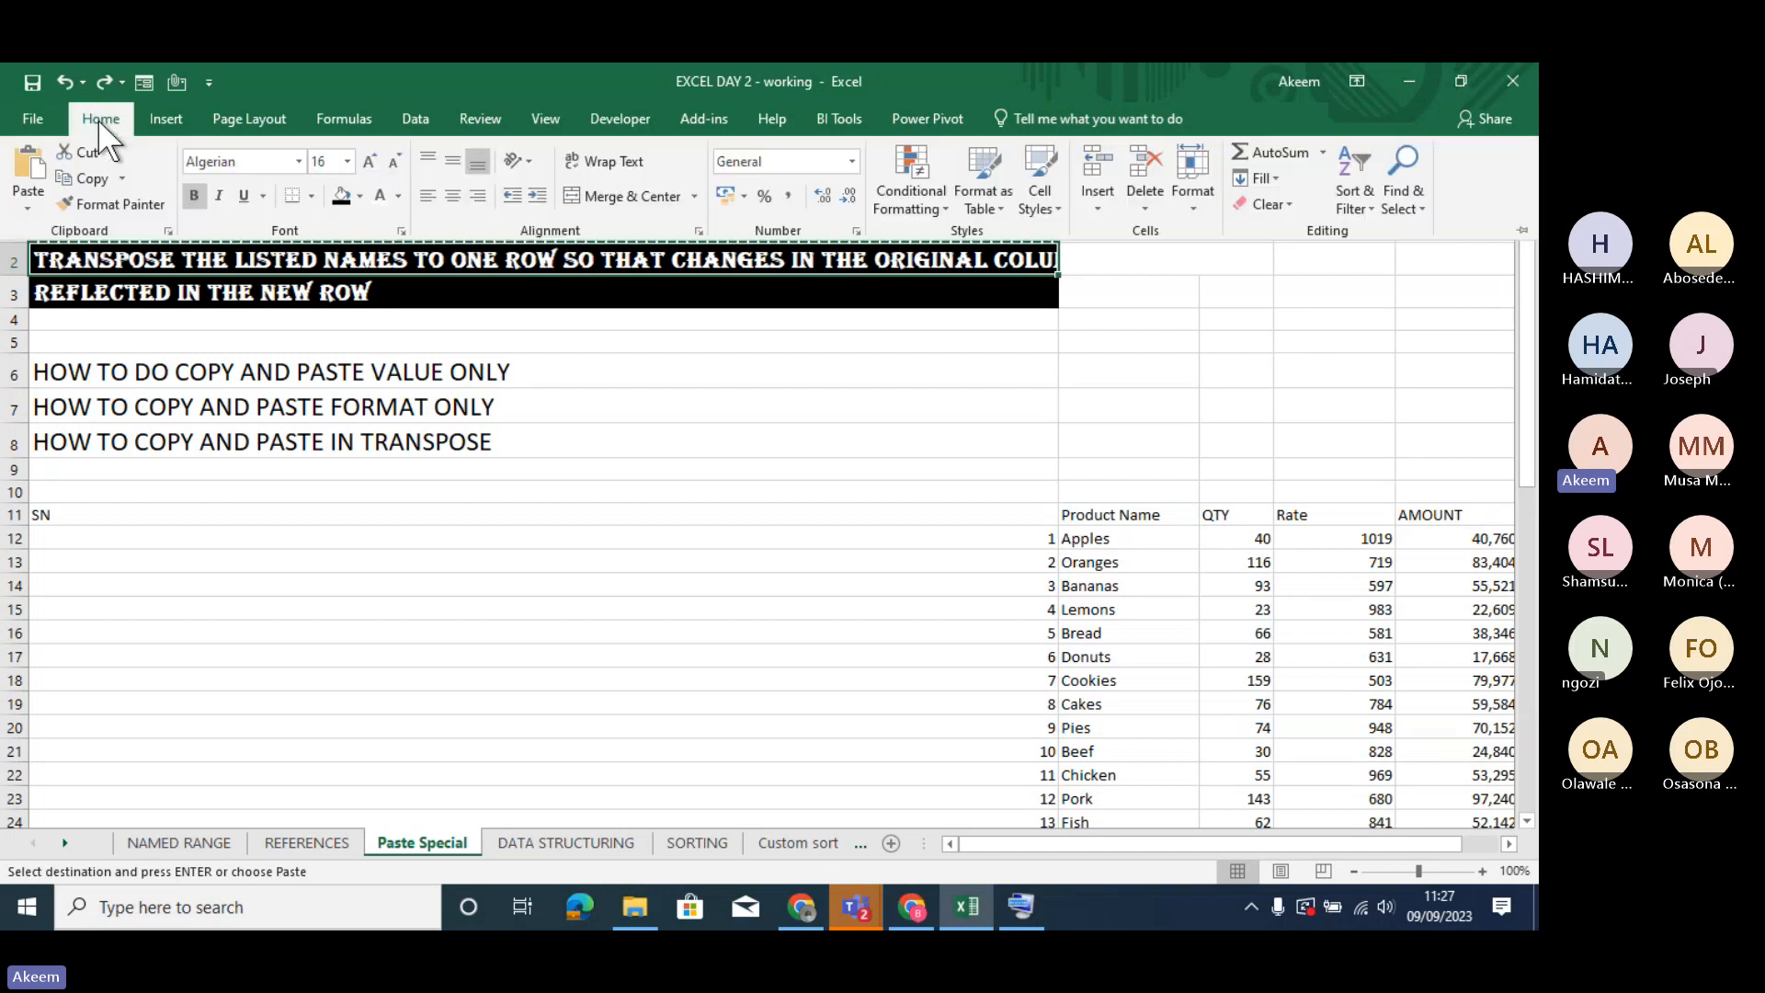
left_click(112, 200)
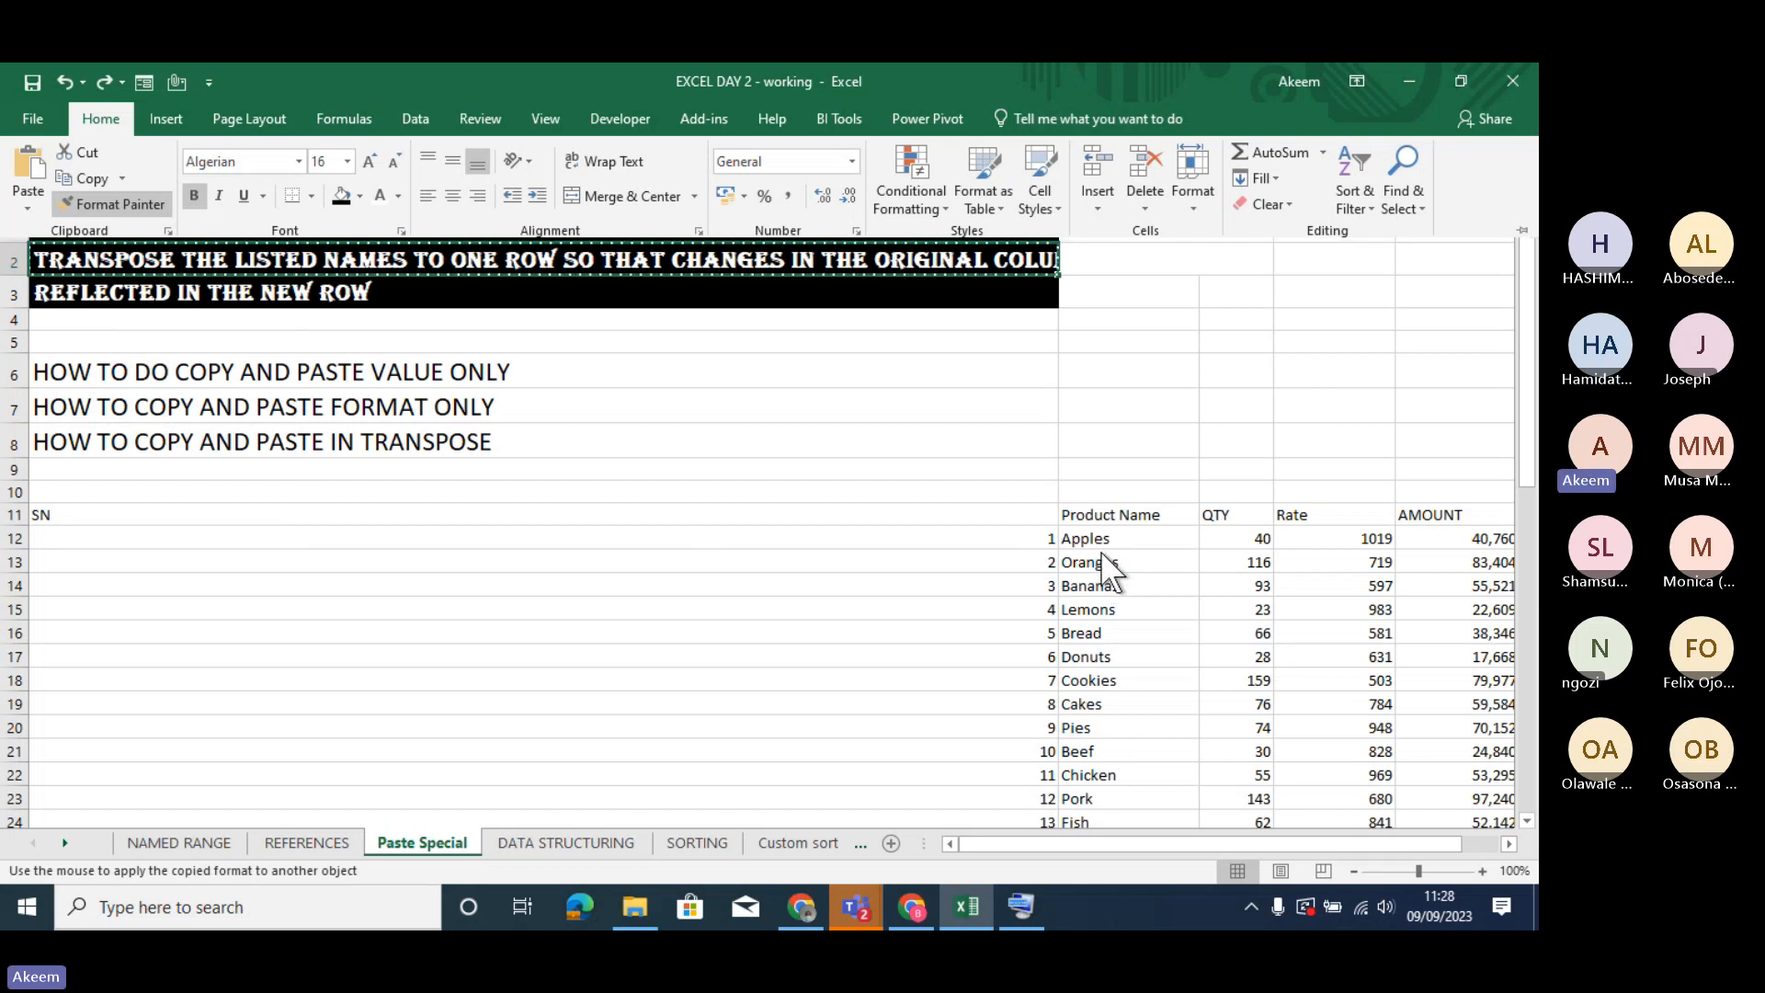
key("ctrl+F1")
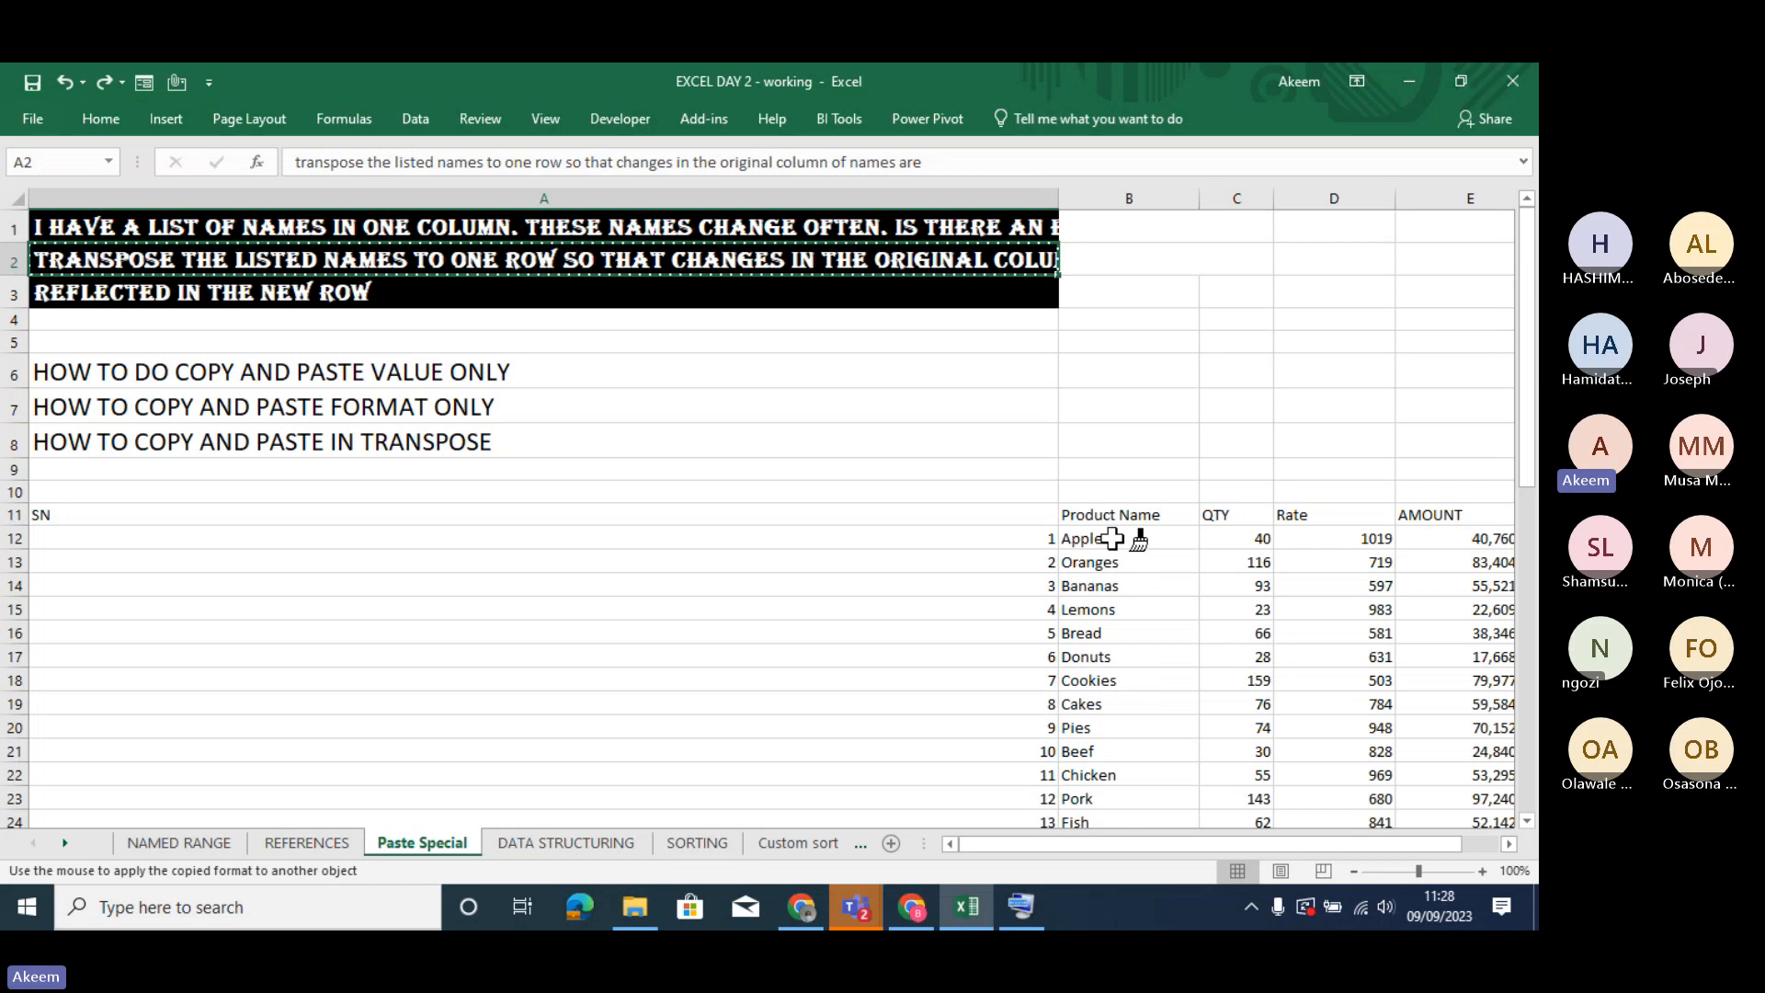
left_click(1113, 538)
left_click(1159, 622)
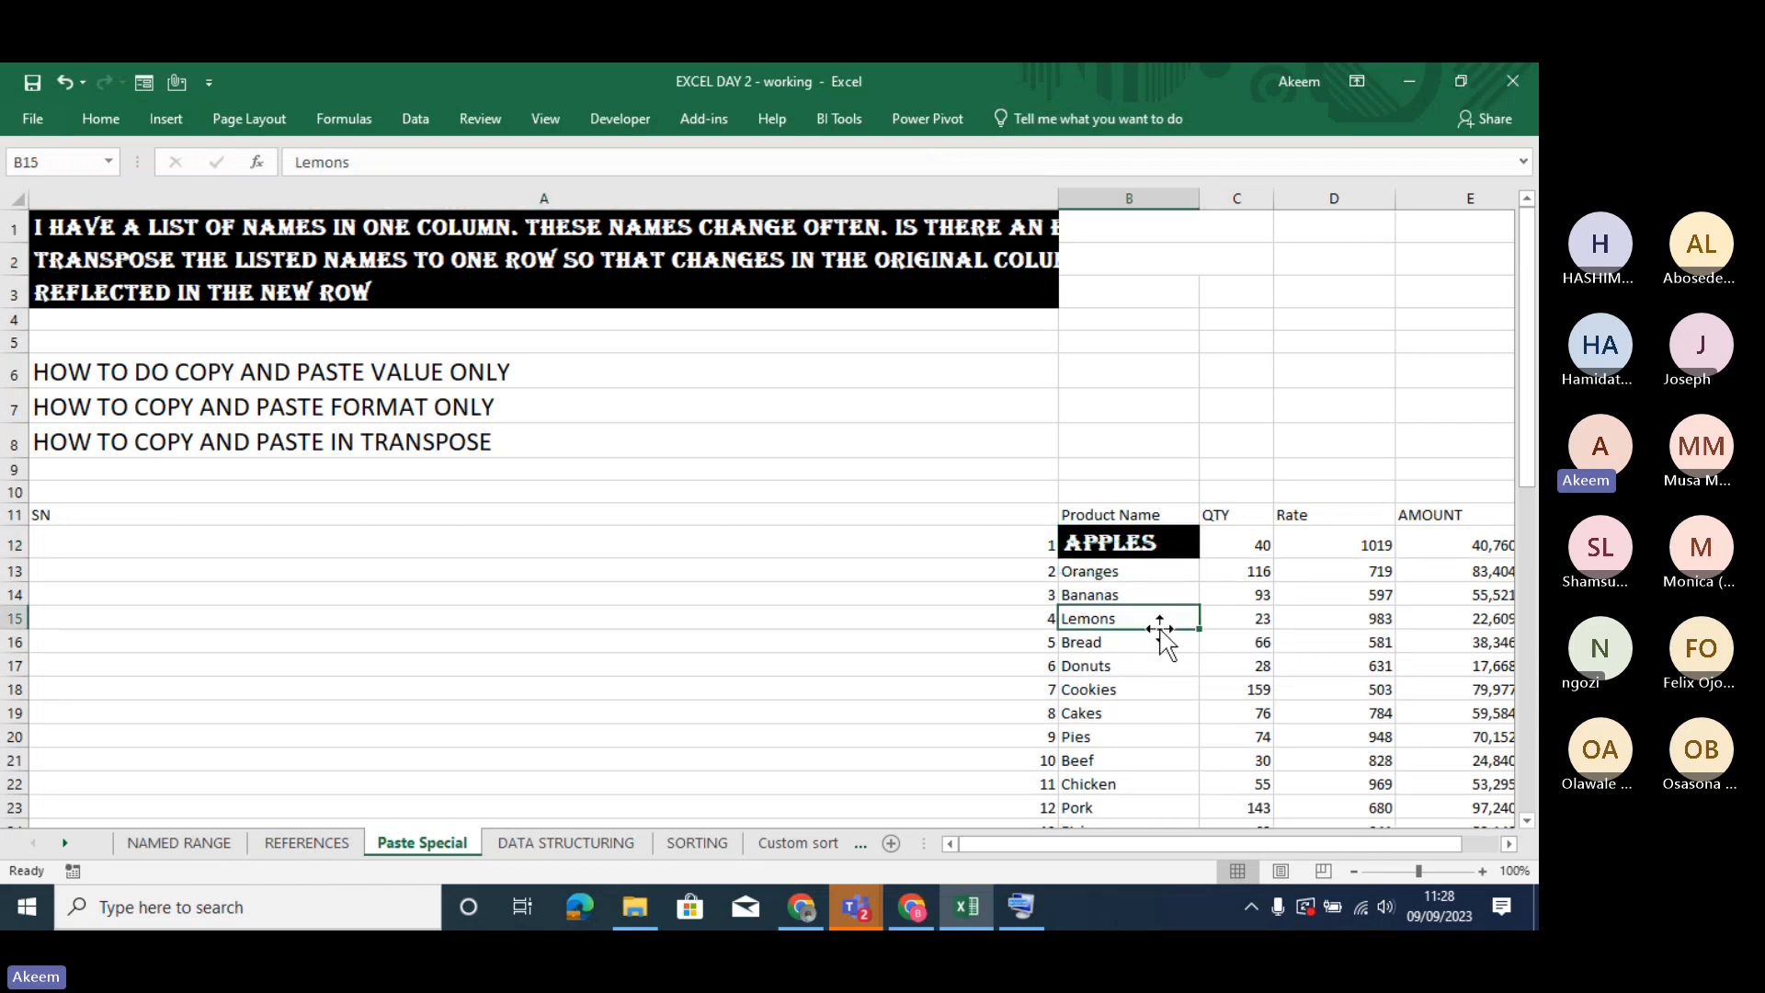
left_click(1149, 545)
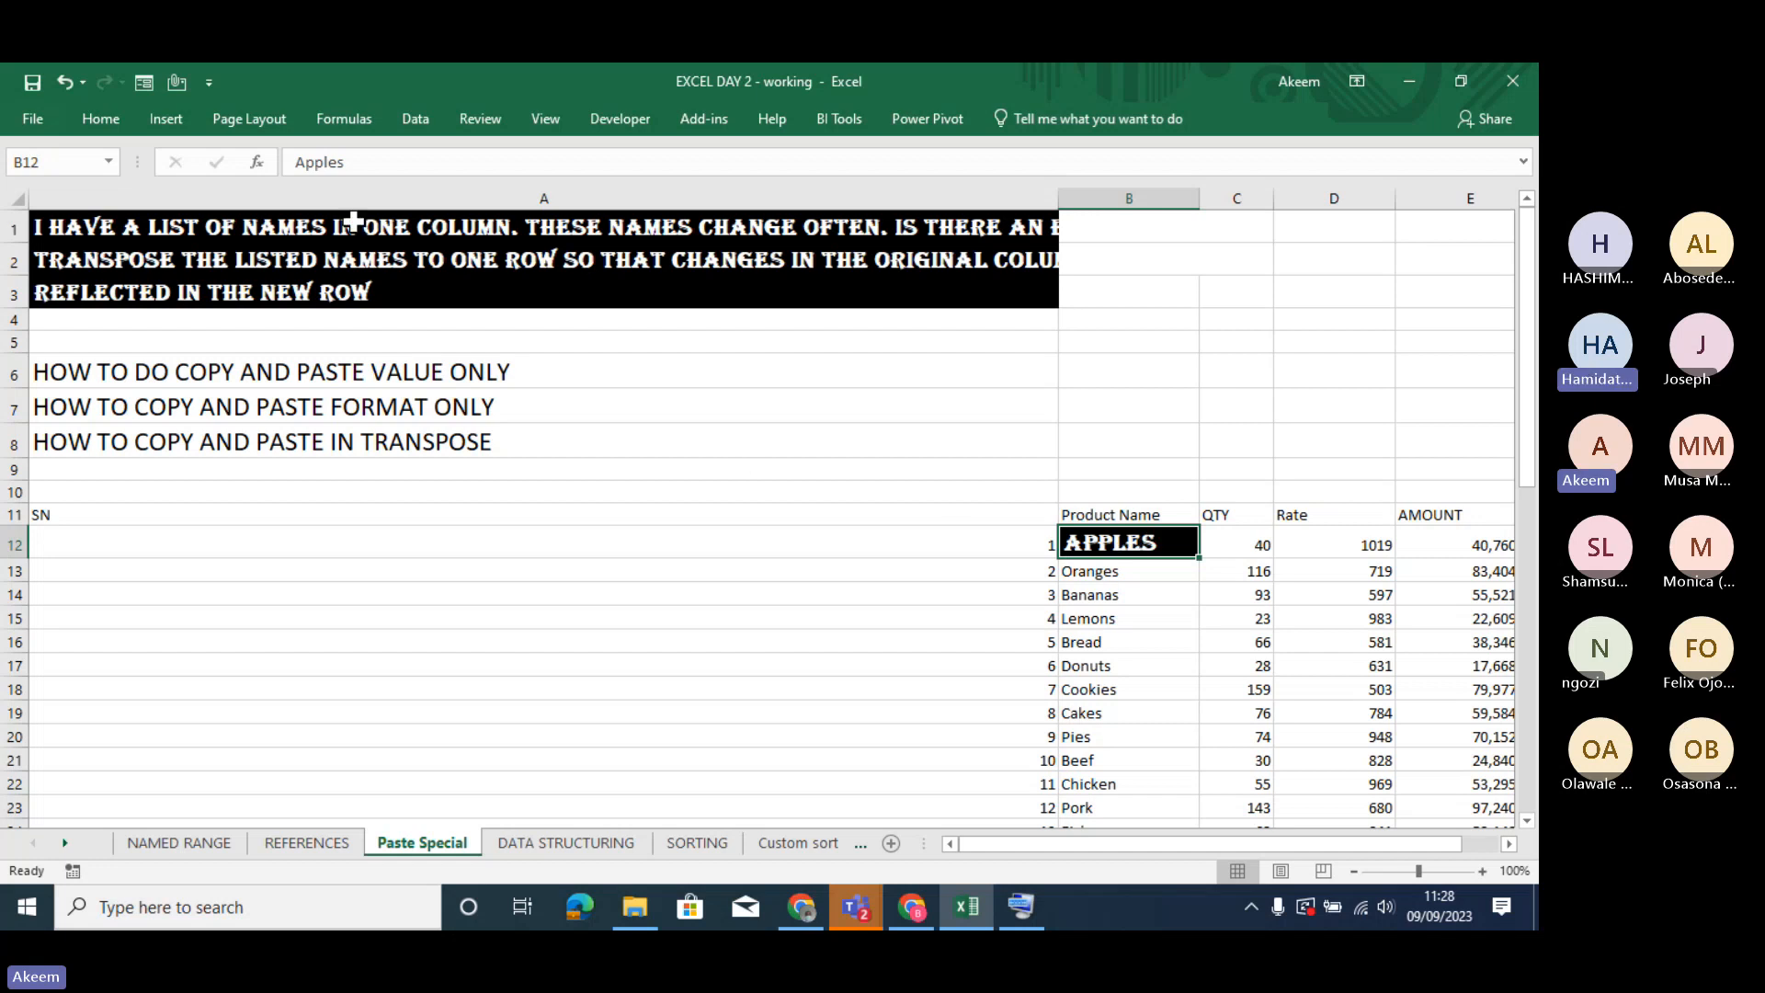
- Copy the formatting of A3 onto the product name Bread in B16 with Format Painter
left_click(492, 292)
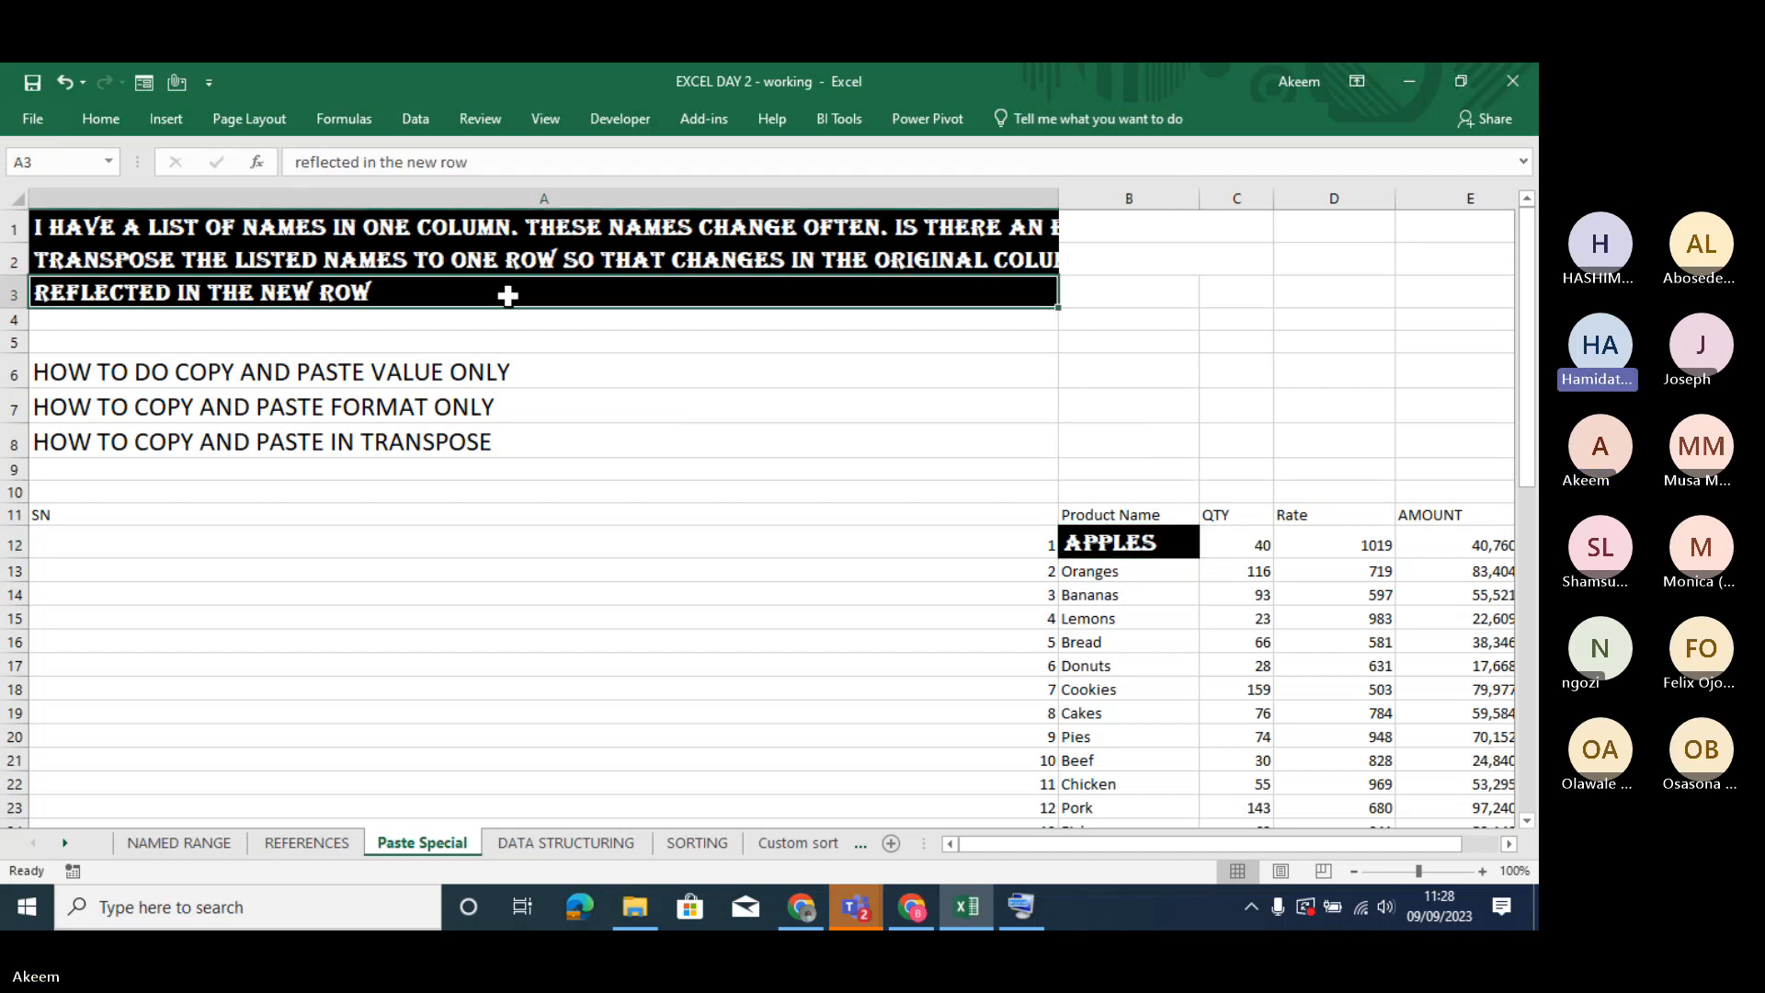
left_click(1094, 646)
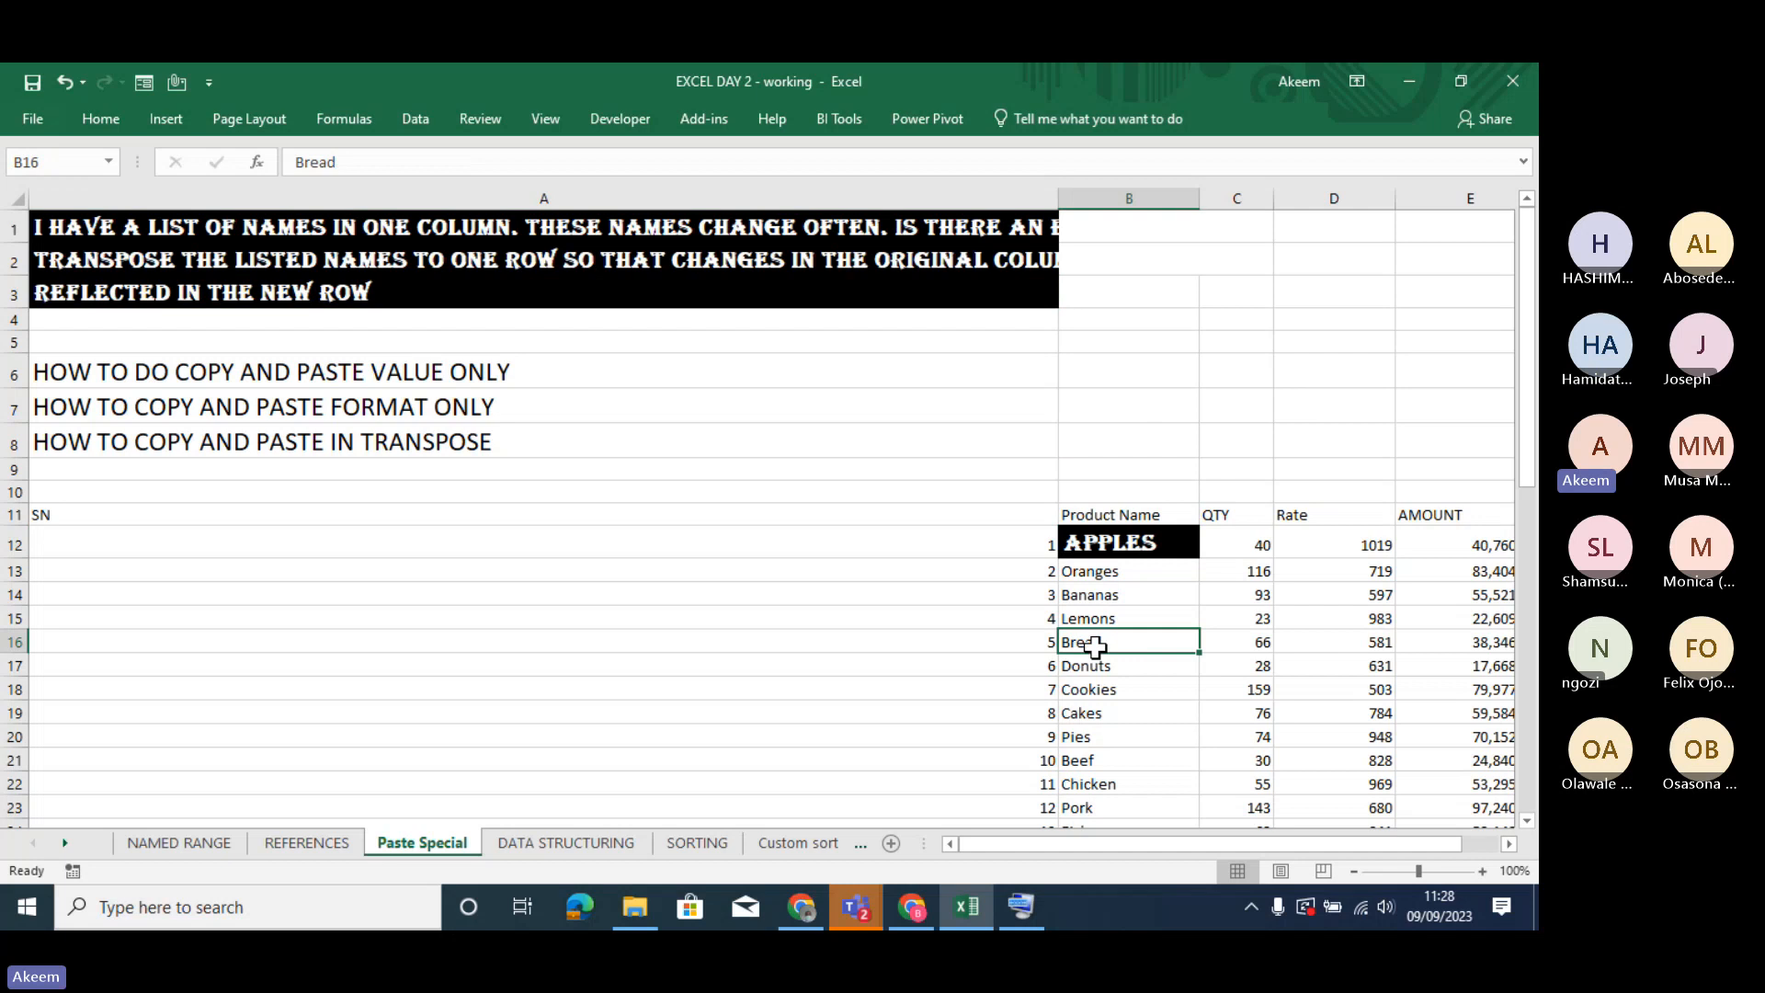
left_click(379, 292)
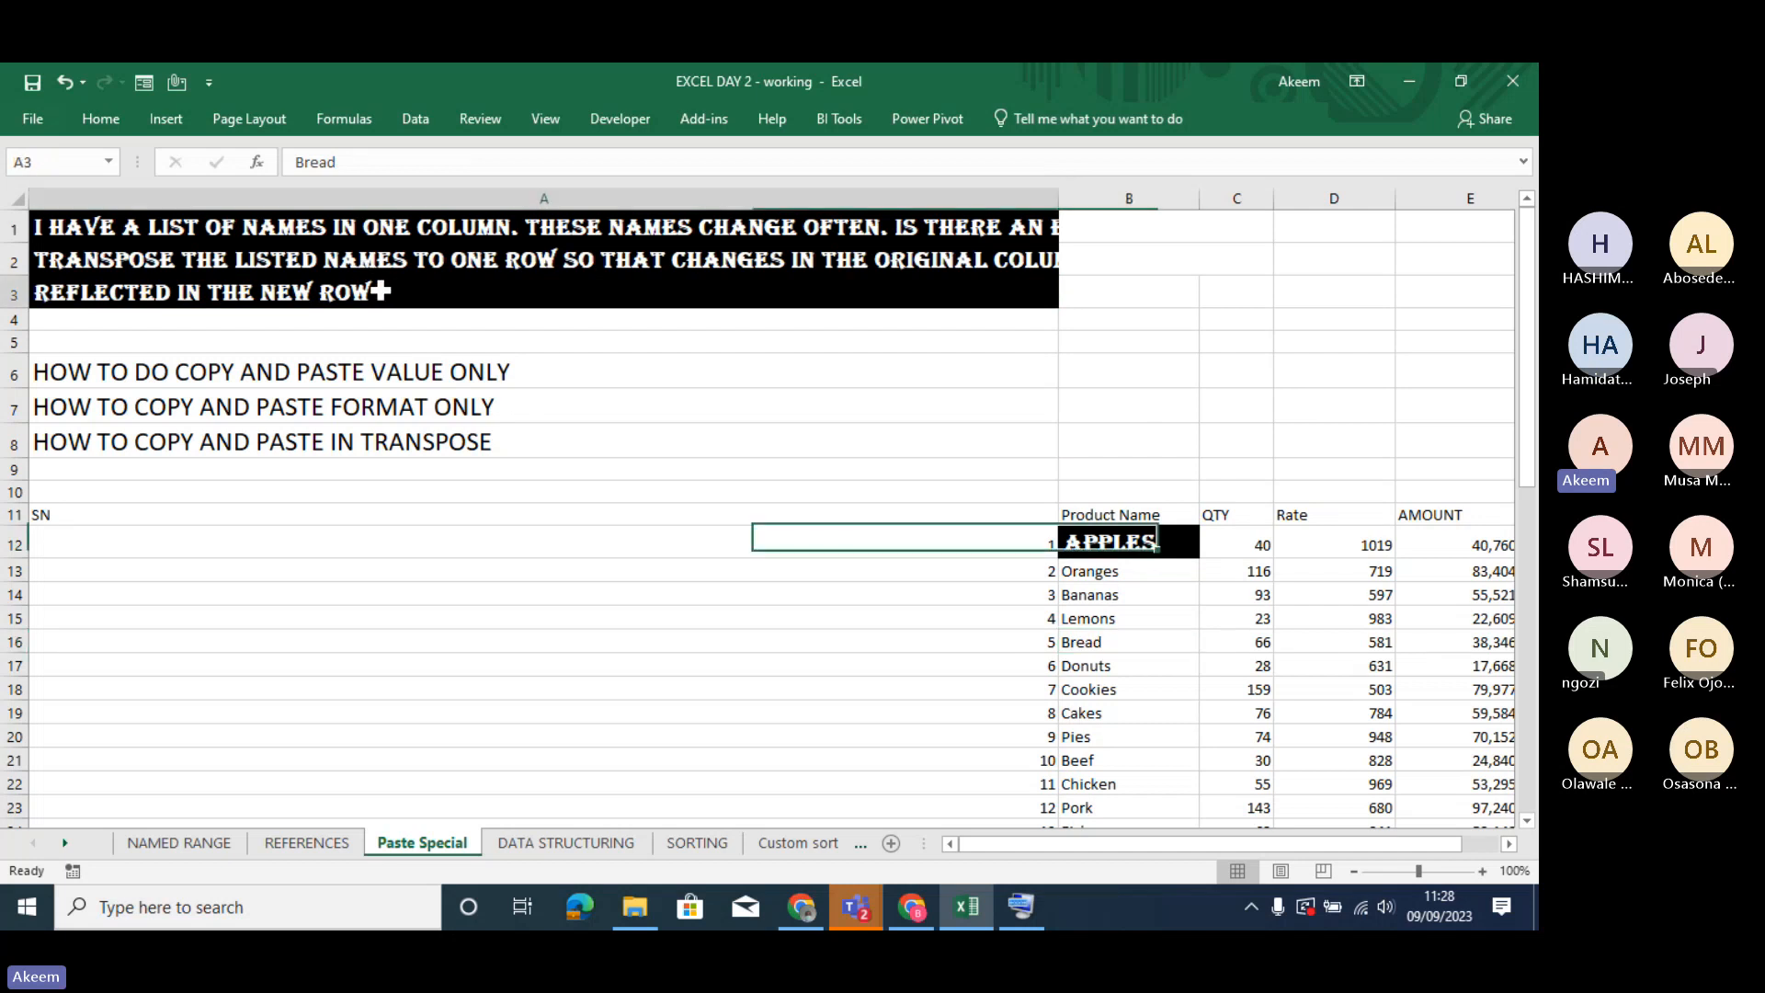
left_click(98, 119)
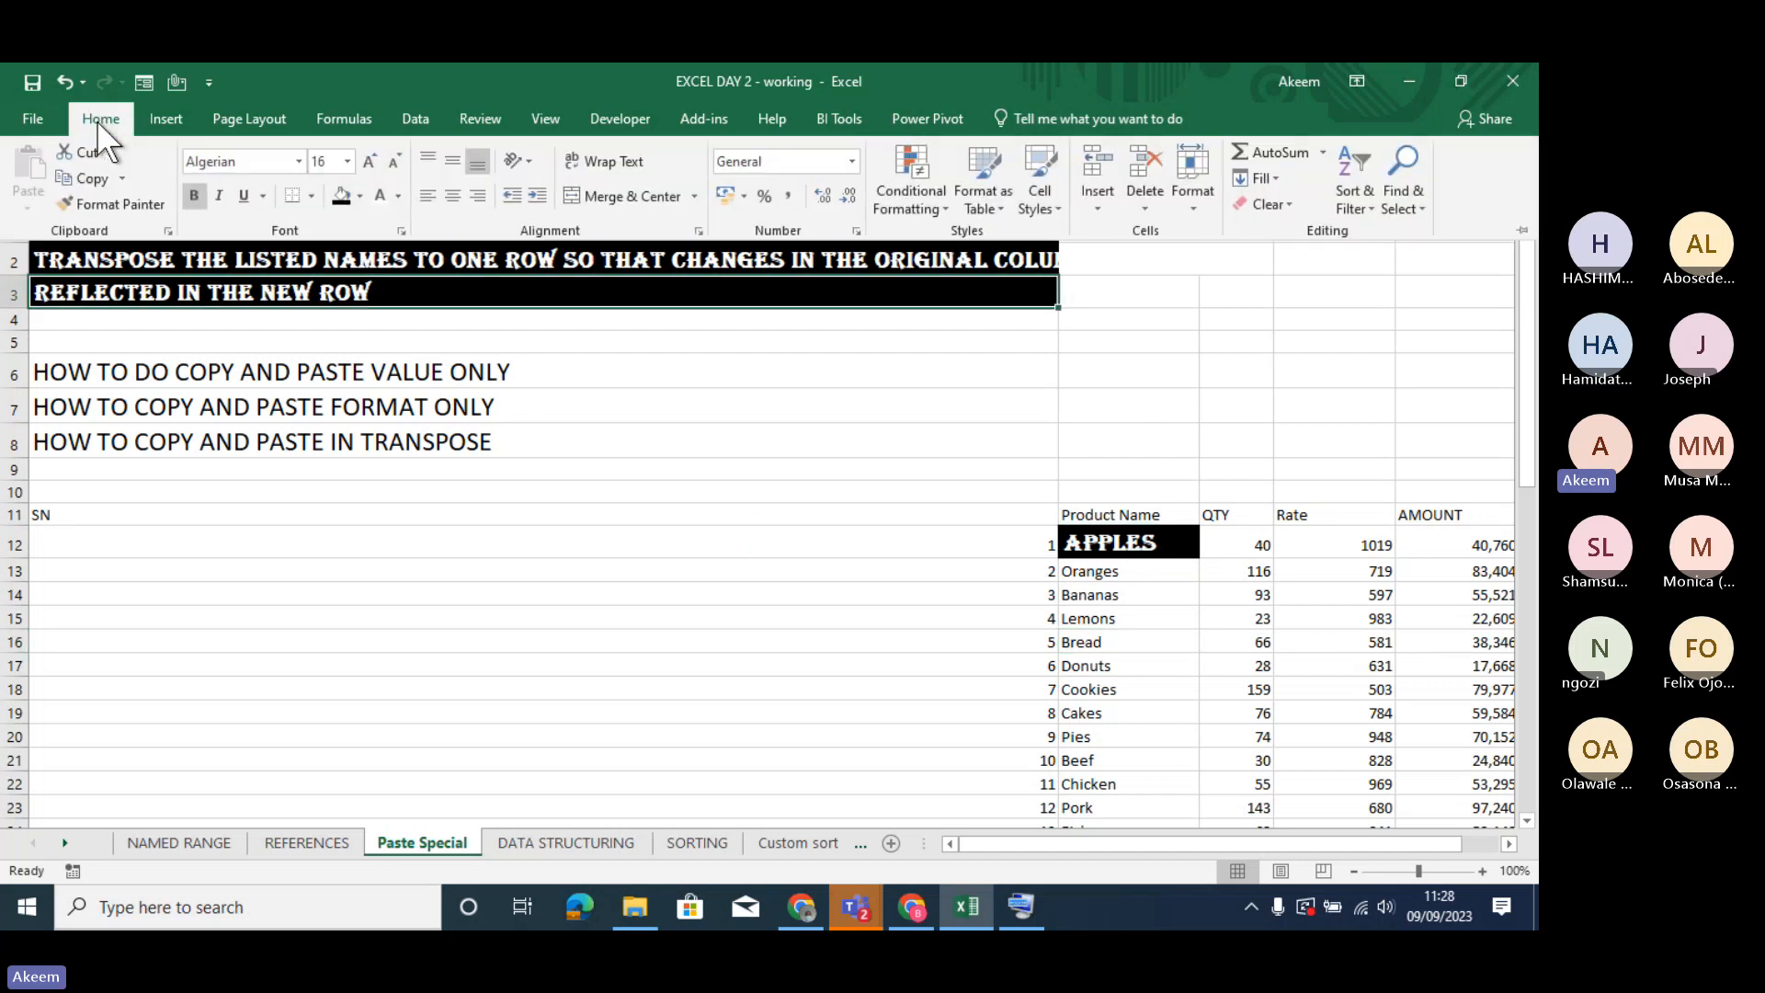
left_click(121, 204)
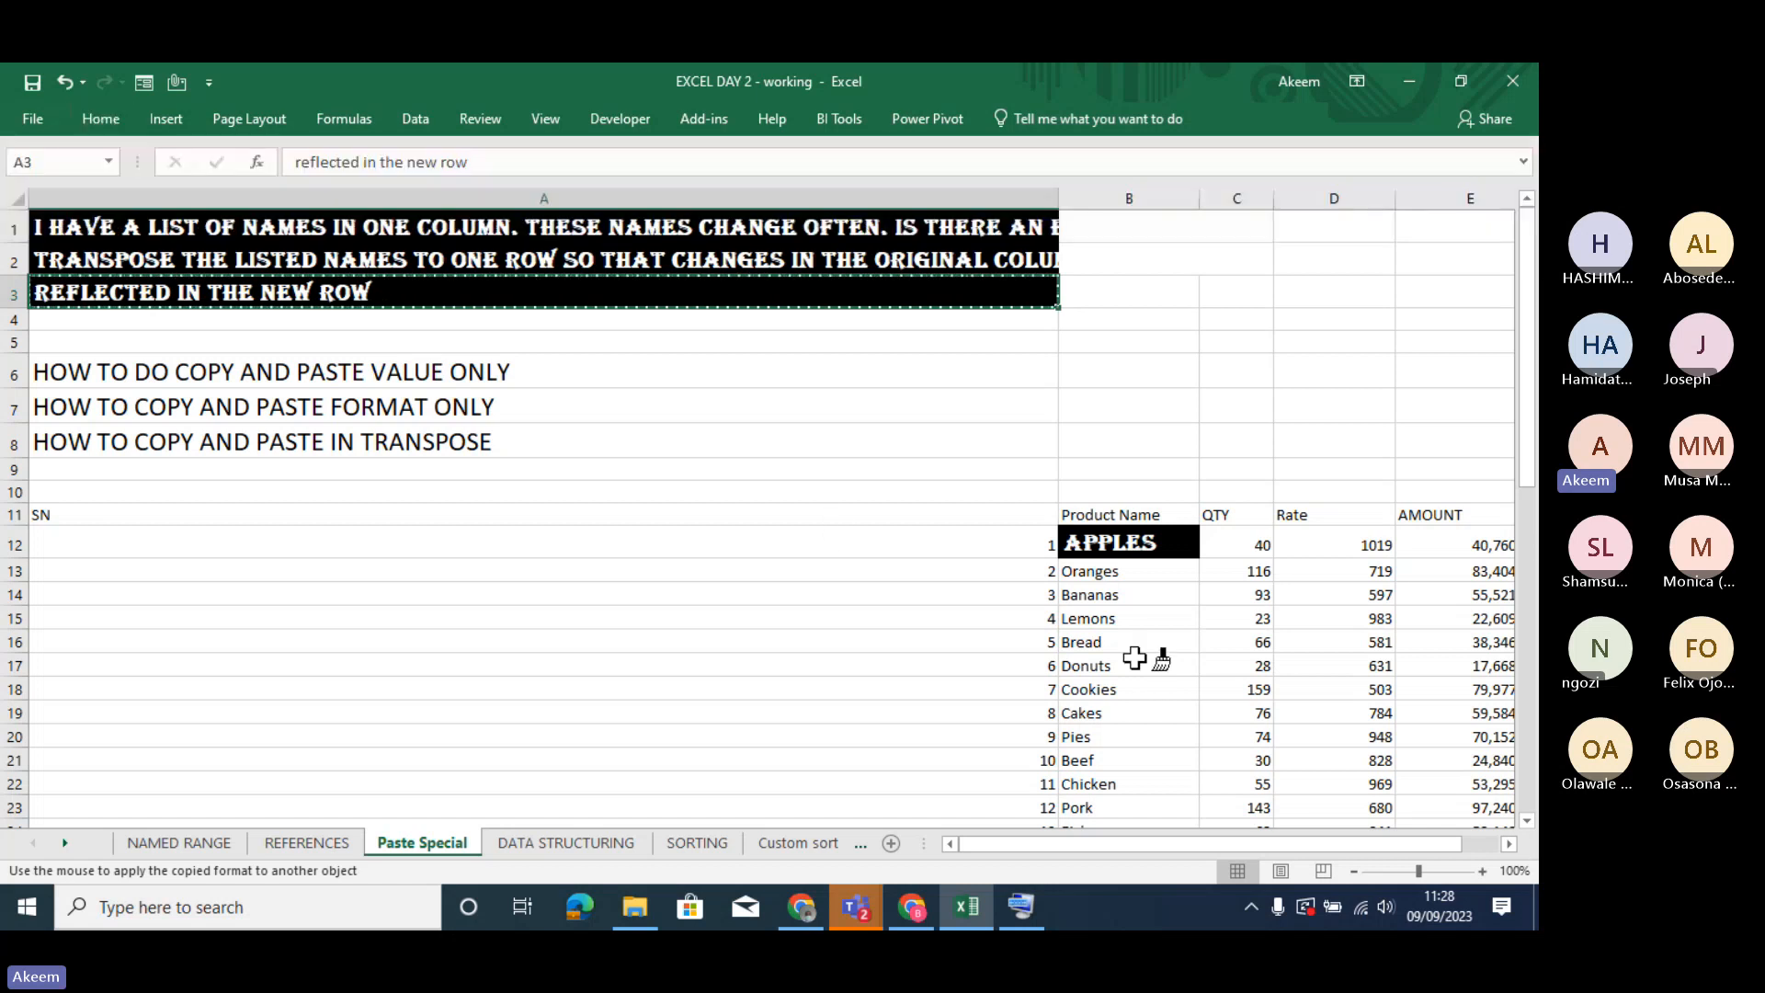
left_click(1125, 642)
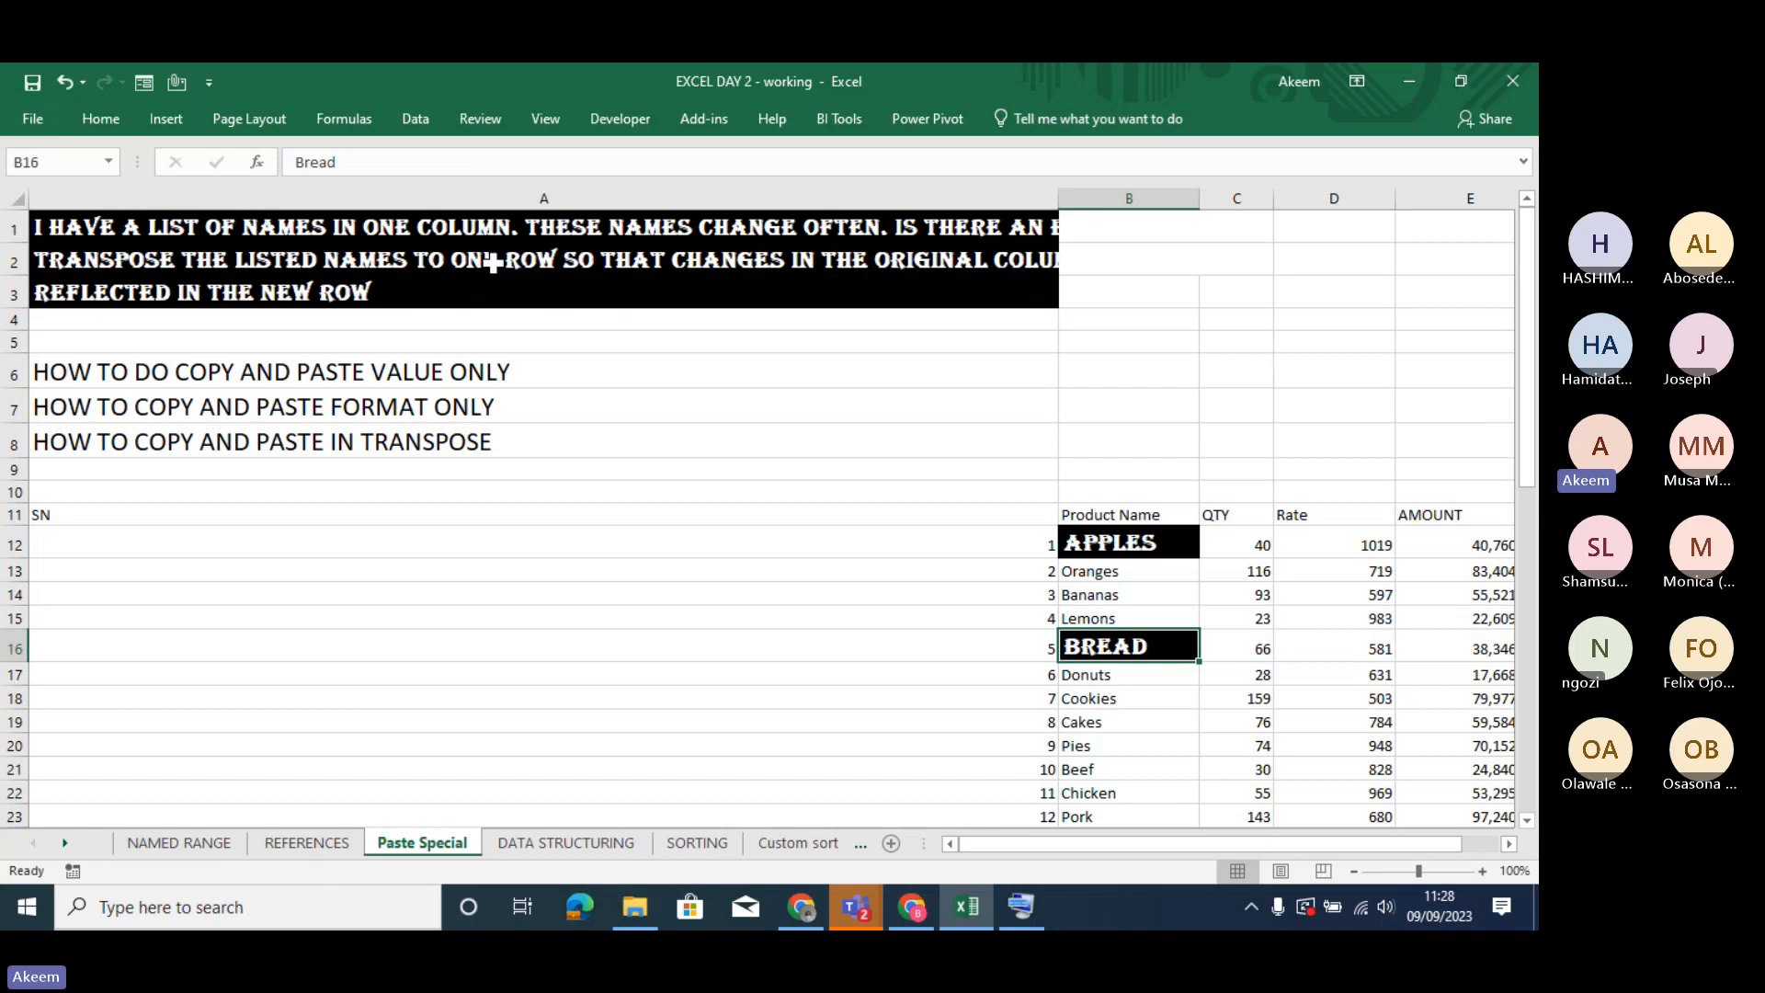
- Lock Format Painter on with the formatting of A2 and apply it to C17, D17, D15, B18, B20 and D20
left_click(242, 261)
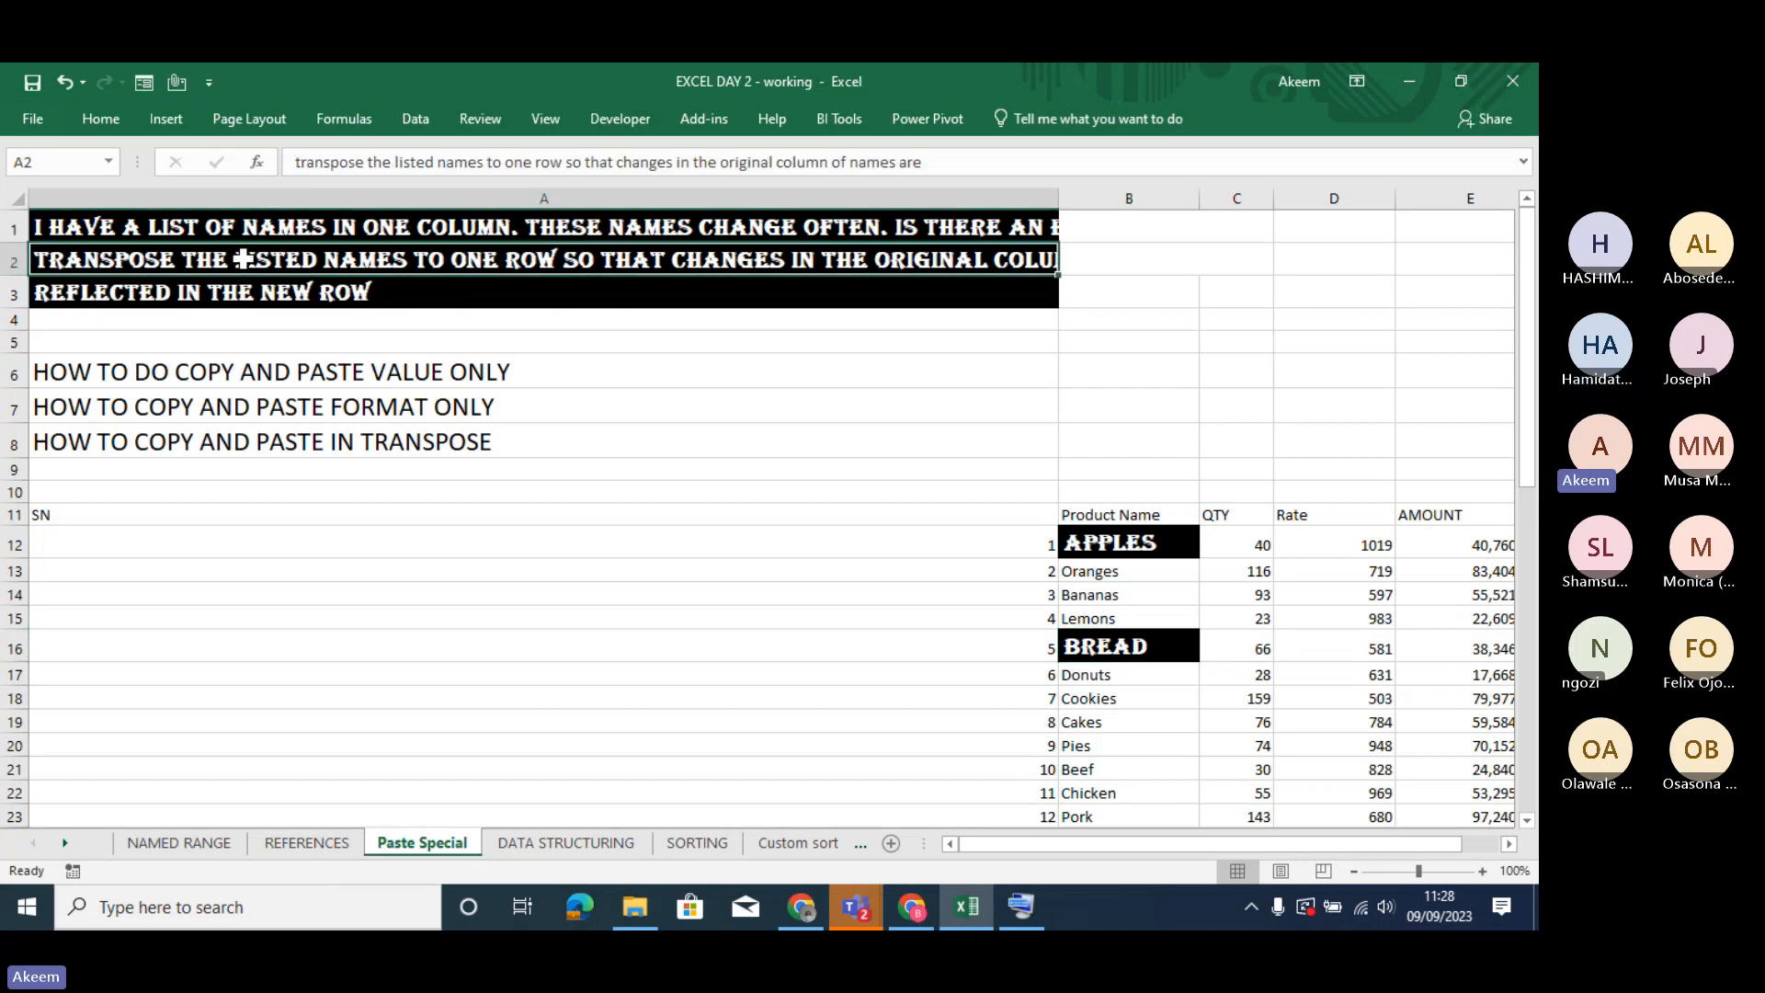
left_click(102, 120)
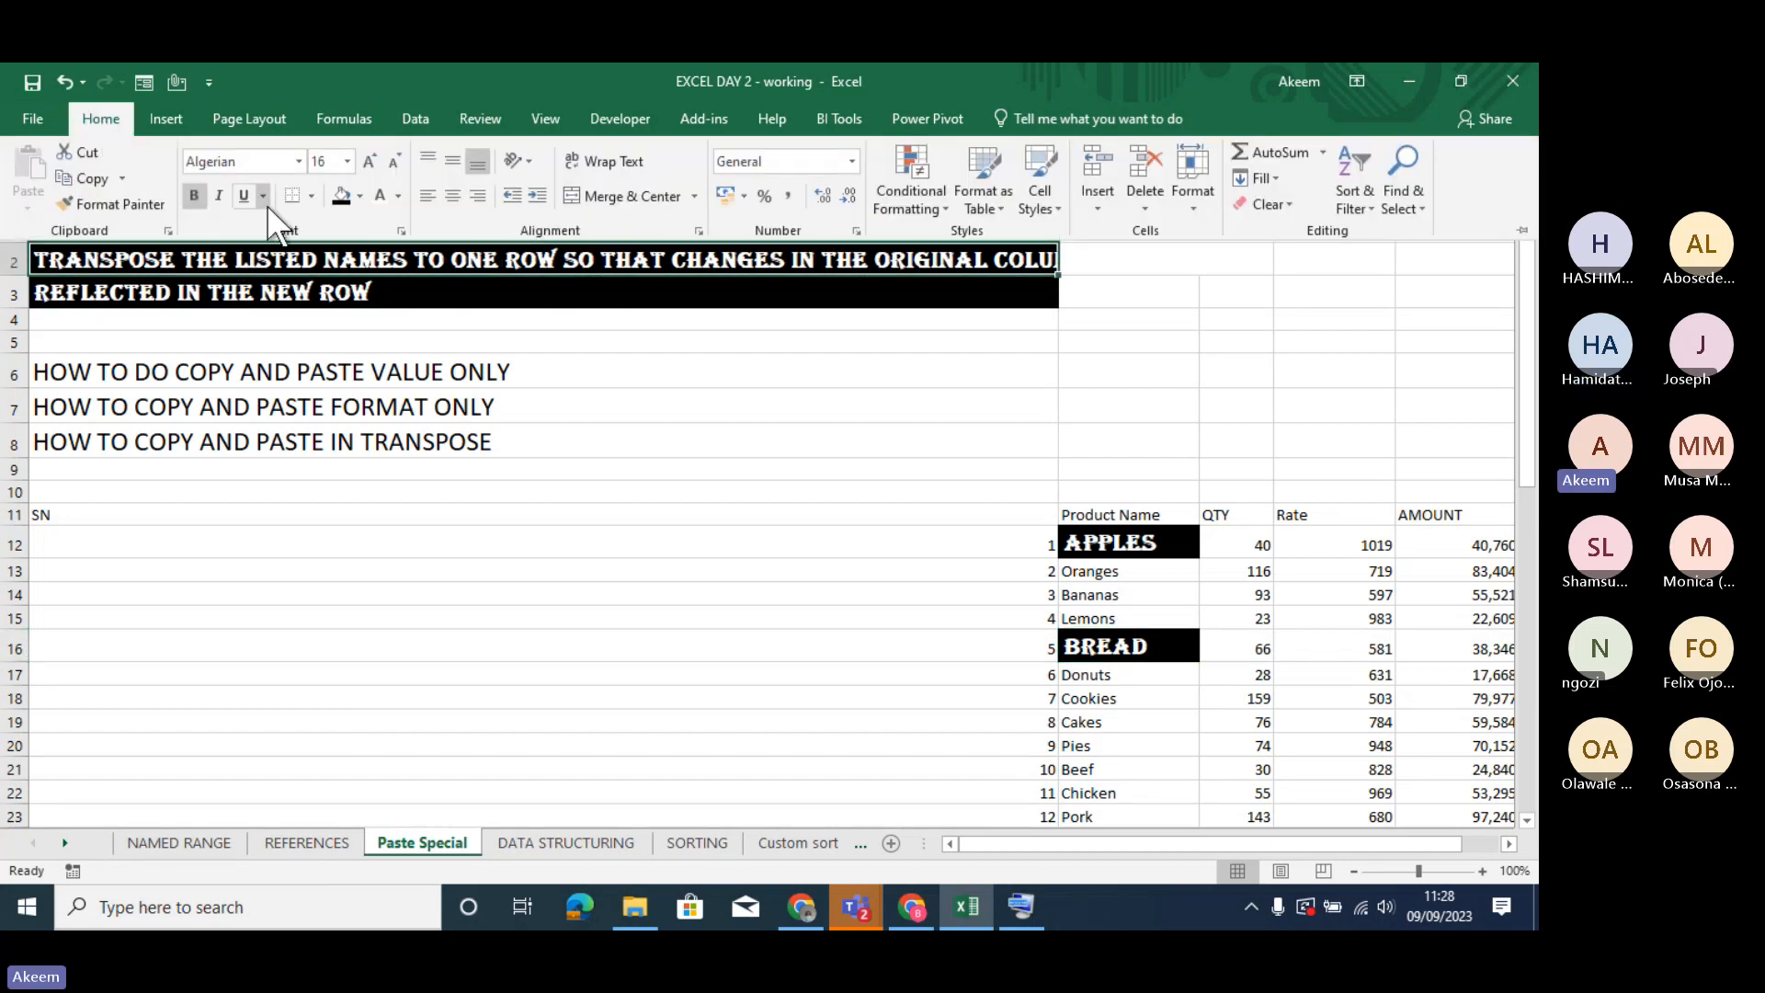
left_click(119, 204)
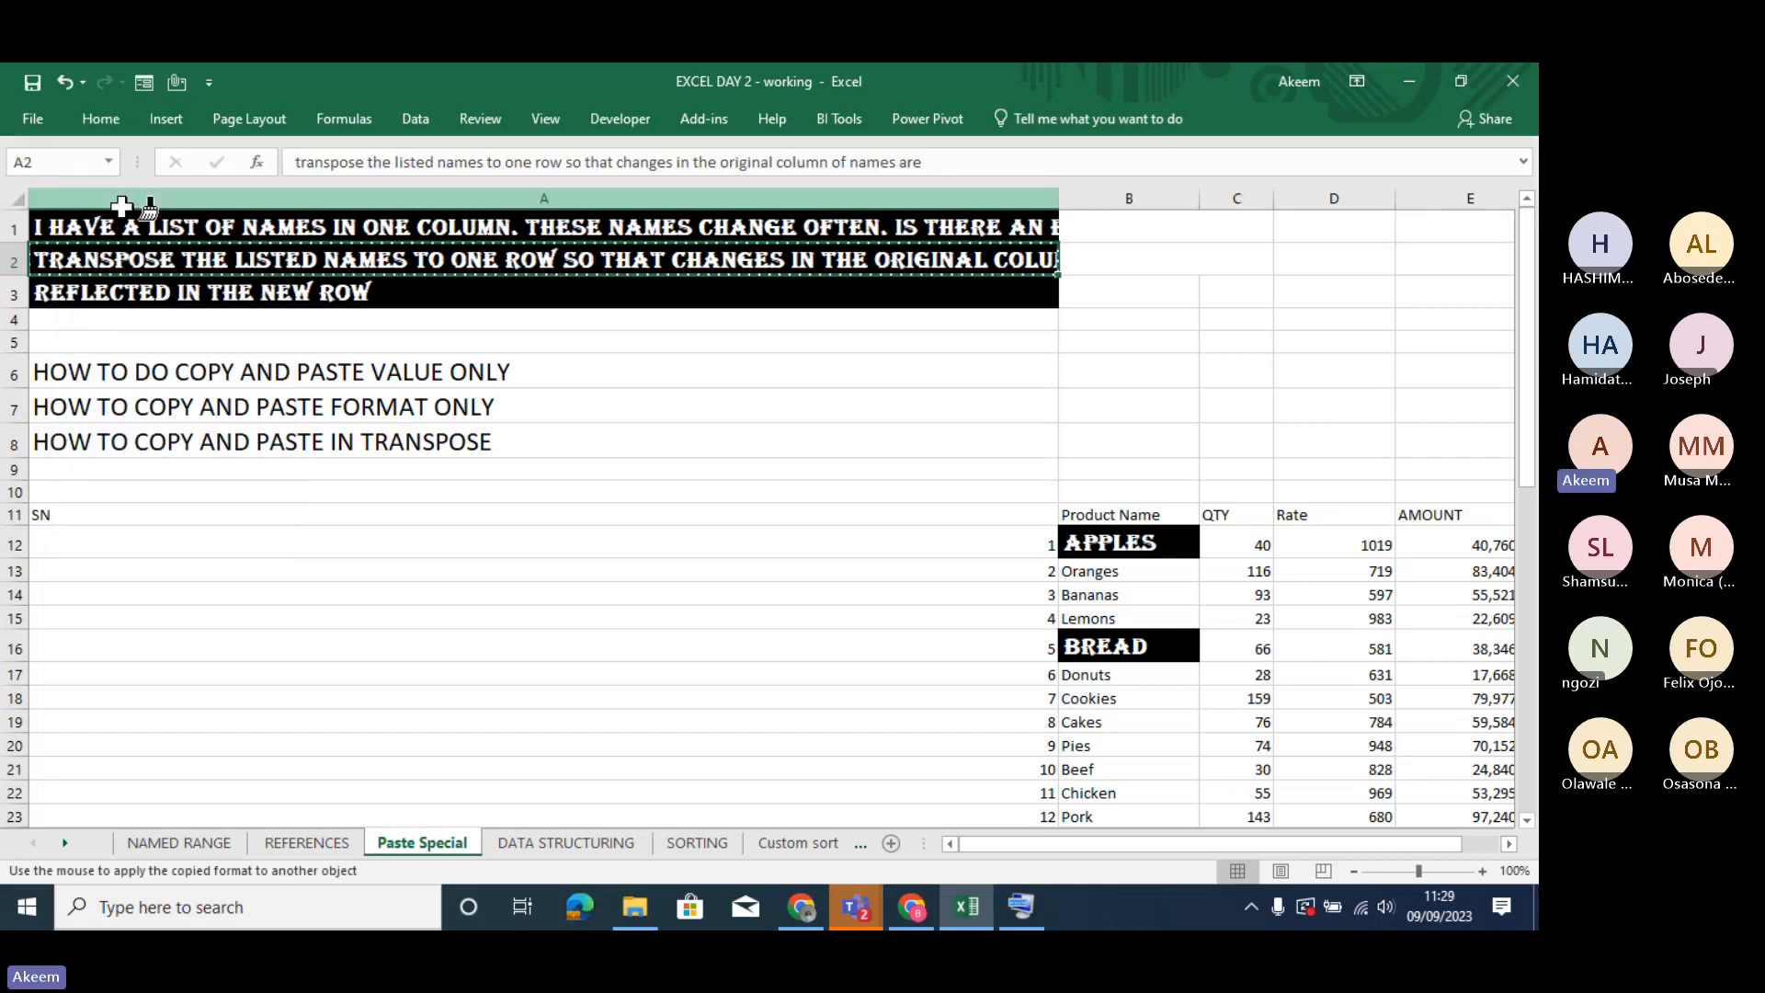
left_click(1250, 676)
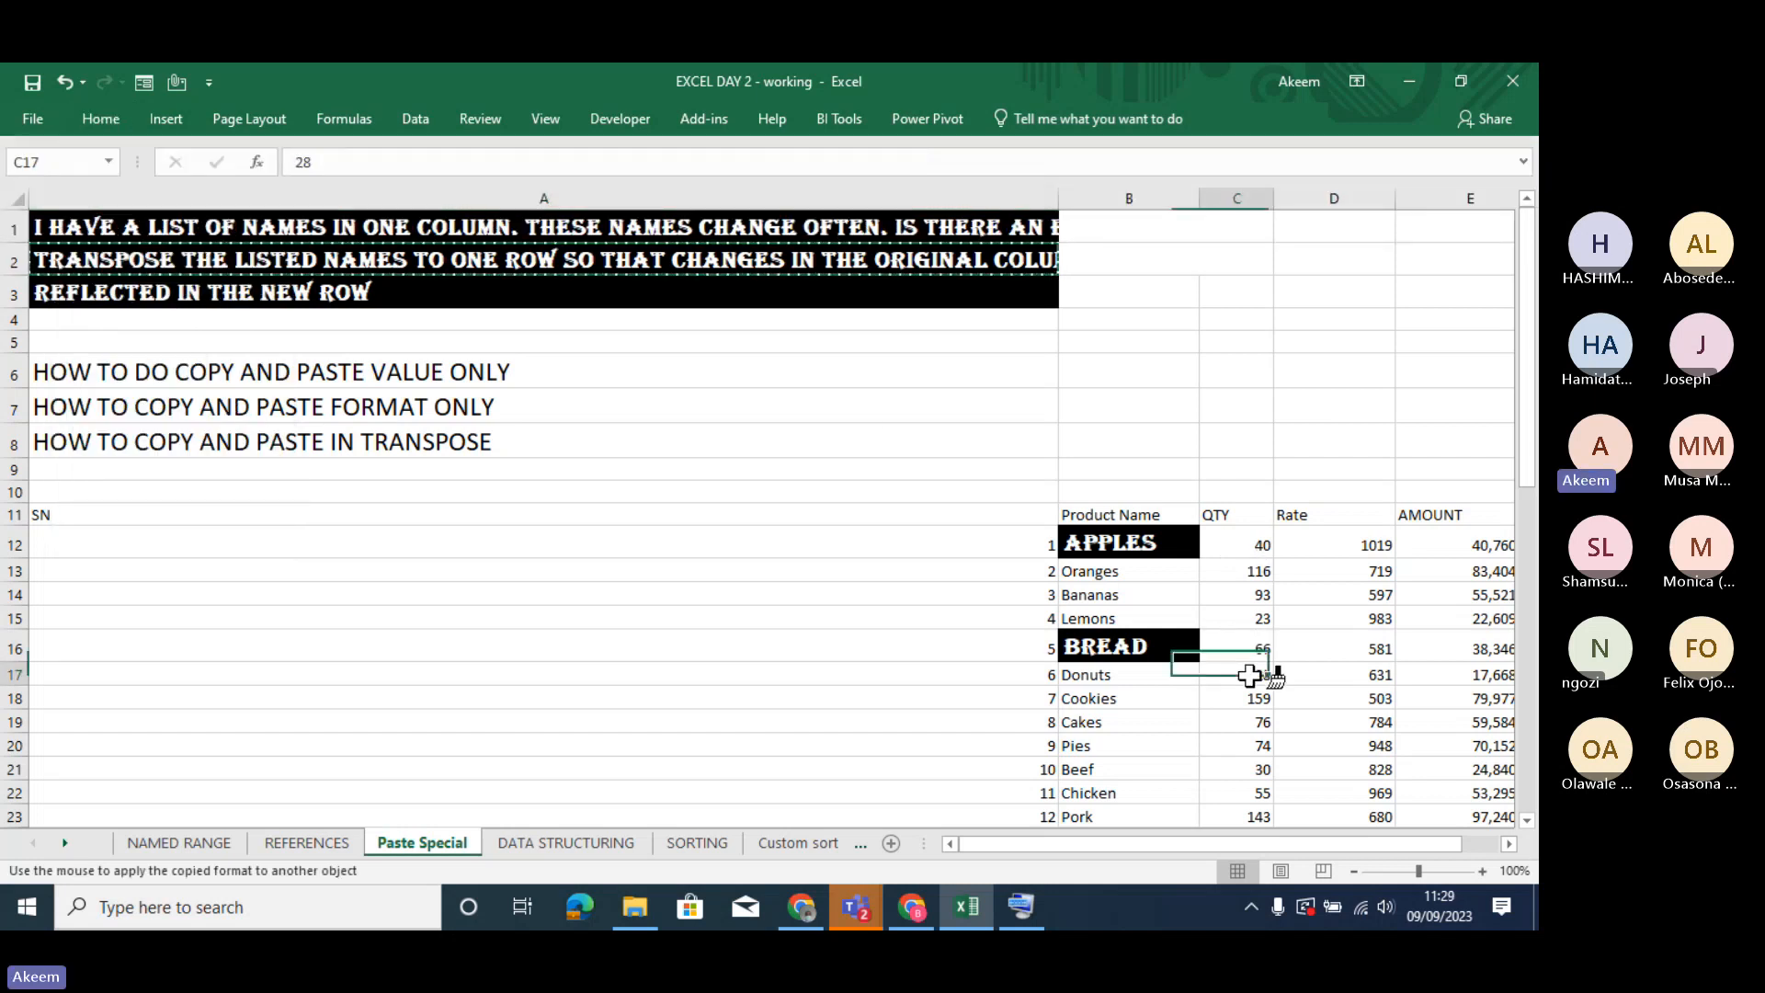
left_click(1353, 678)
left_click(1320, 616)
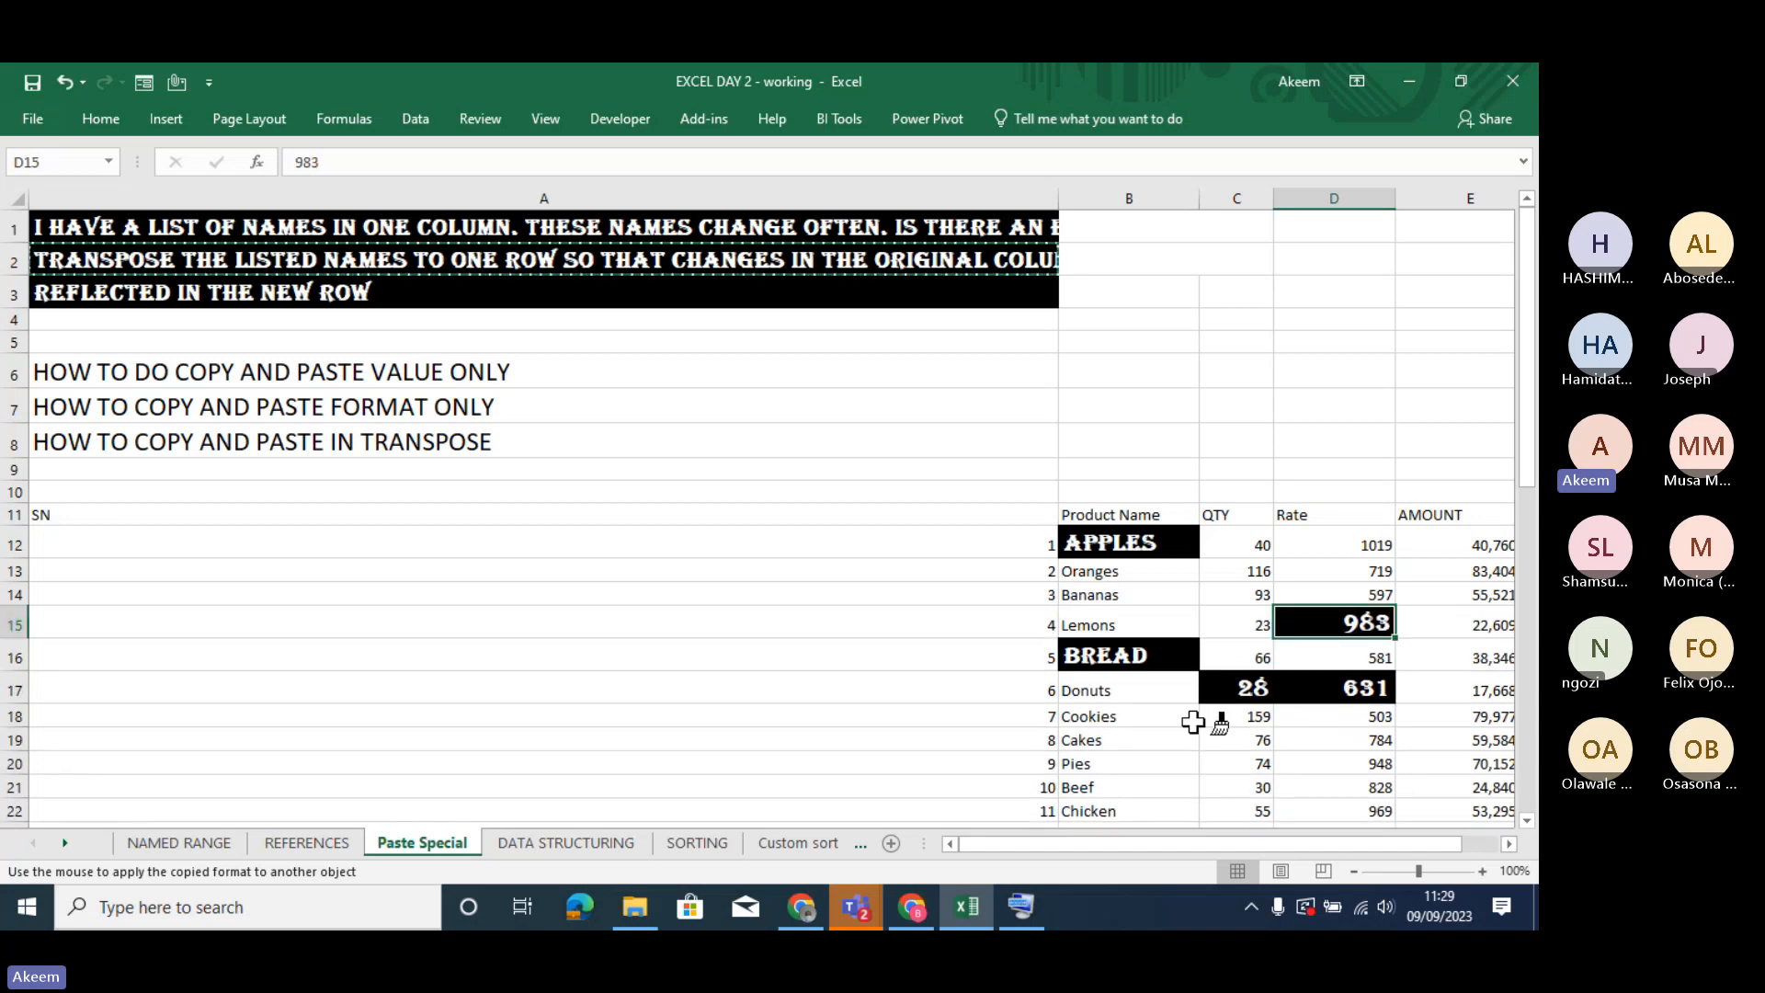
left_click(1190, 720)
left_click(1185, 773)
left_click(1360, 774)
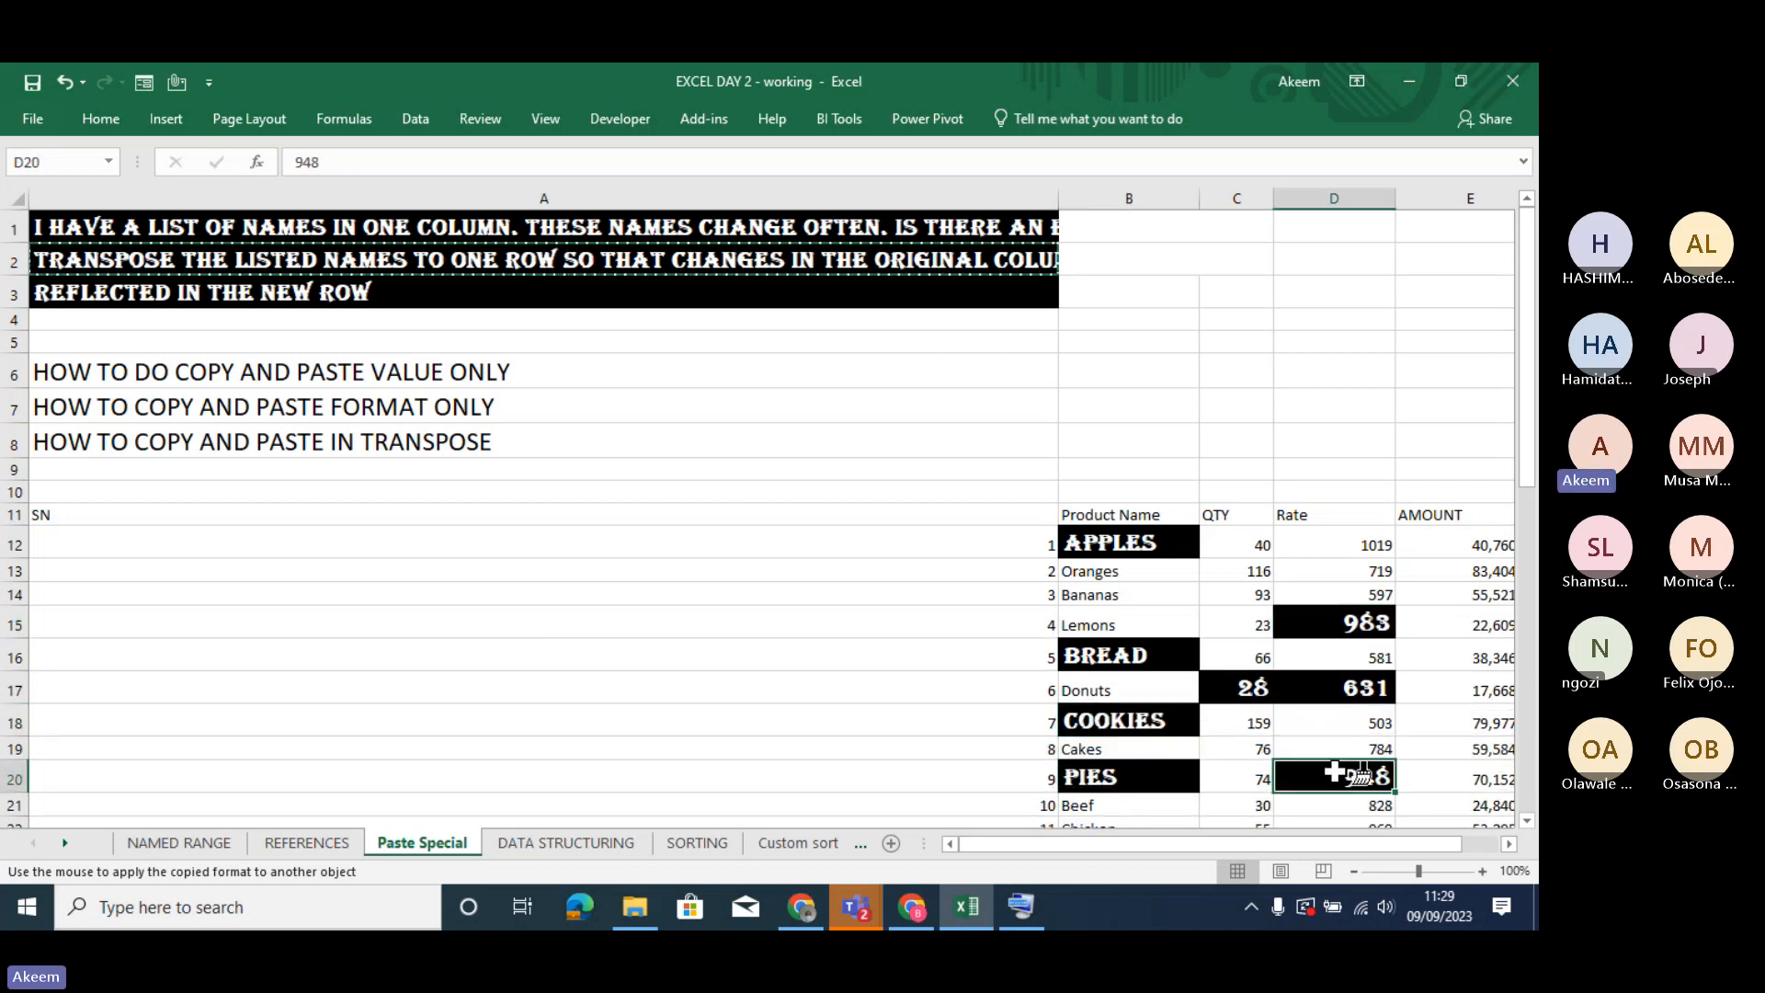
- Paint the same formatting onto the amount in E18 and the AMOUNT header in E11, and end Format Painter
left_click(1450, 726)
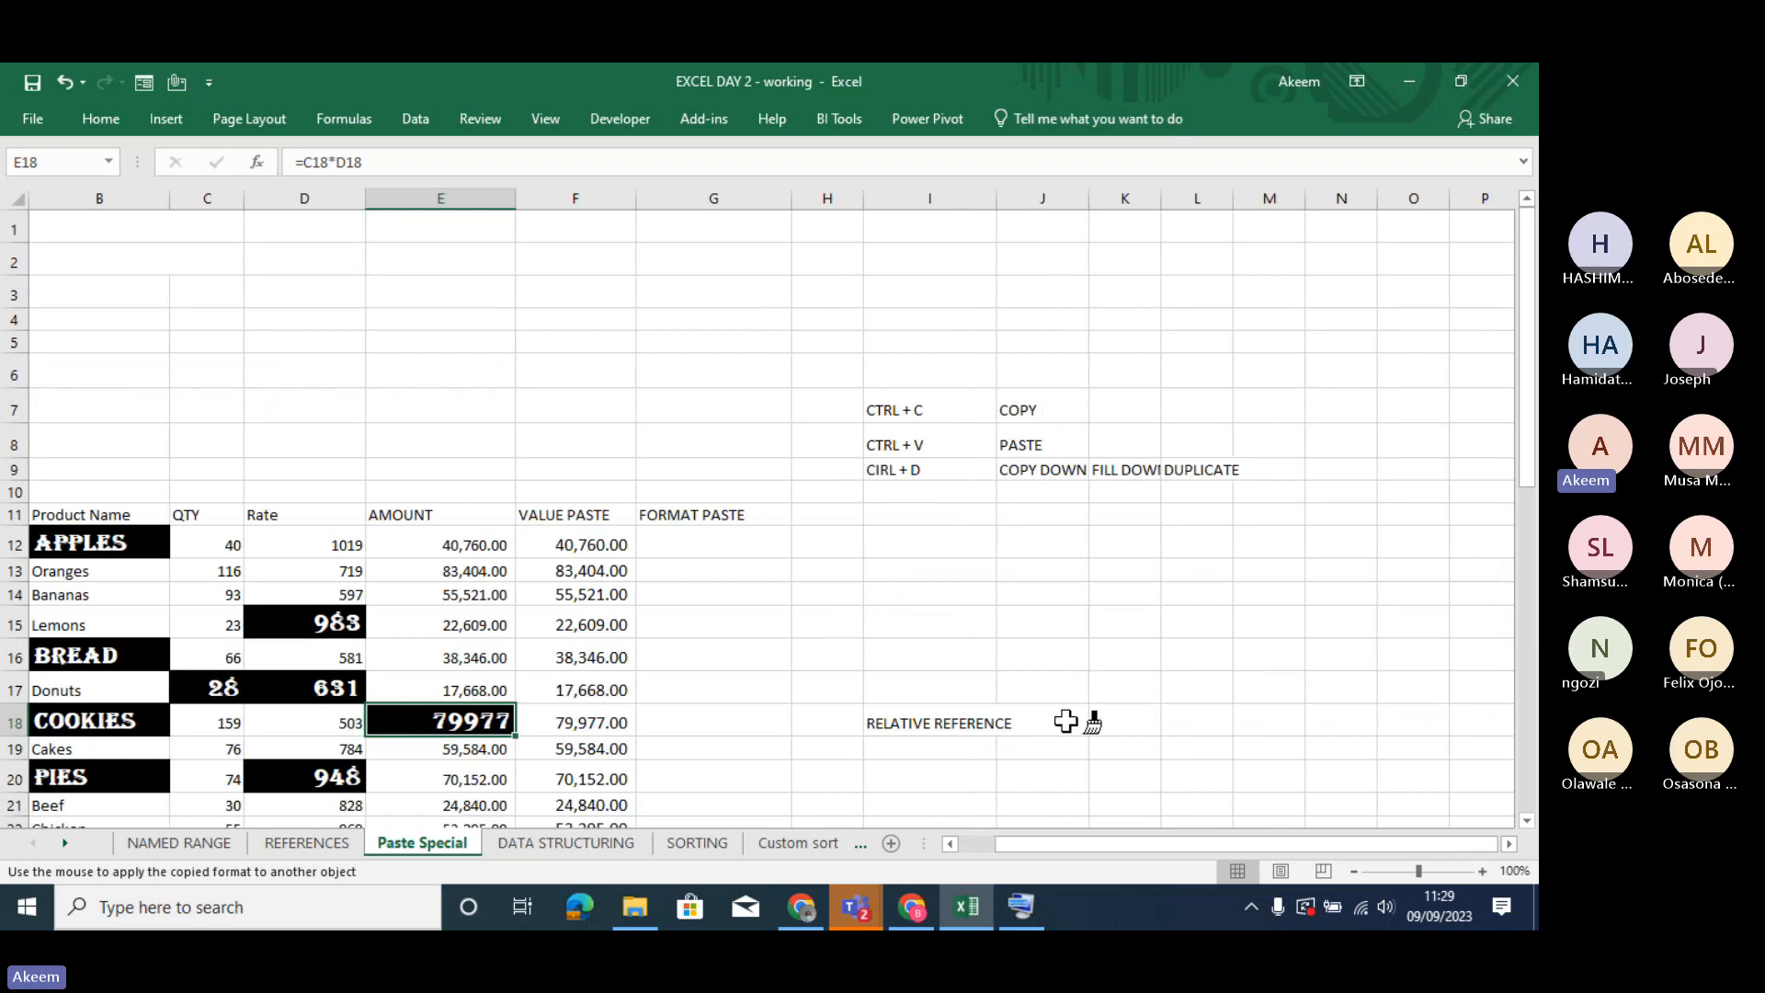
left_click(495, 518)
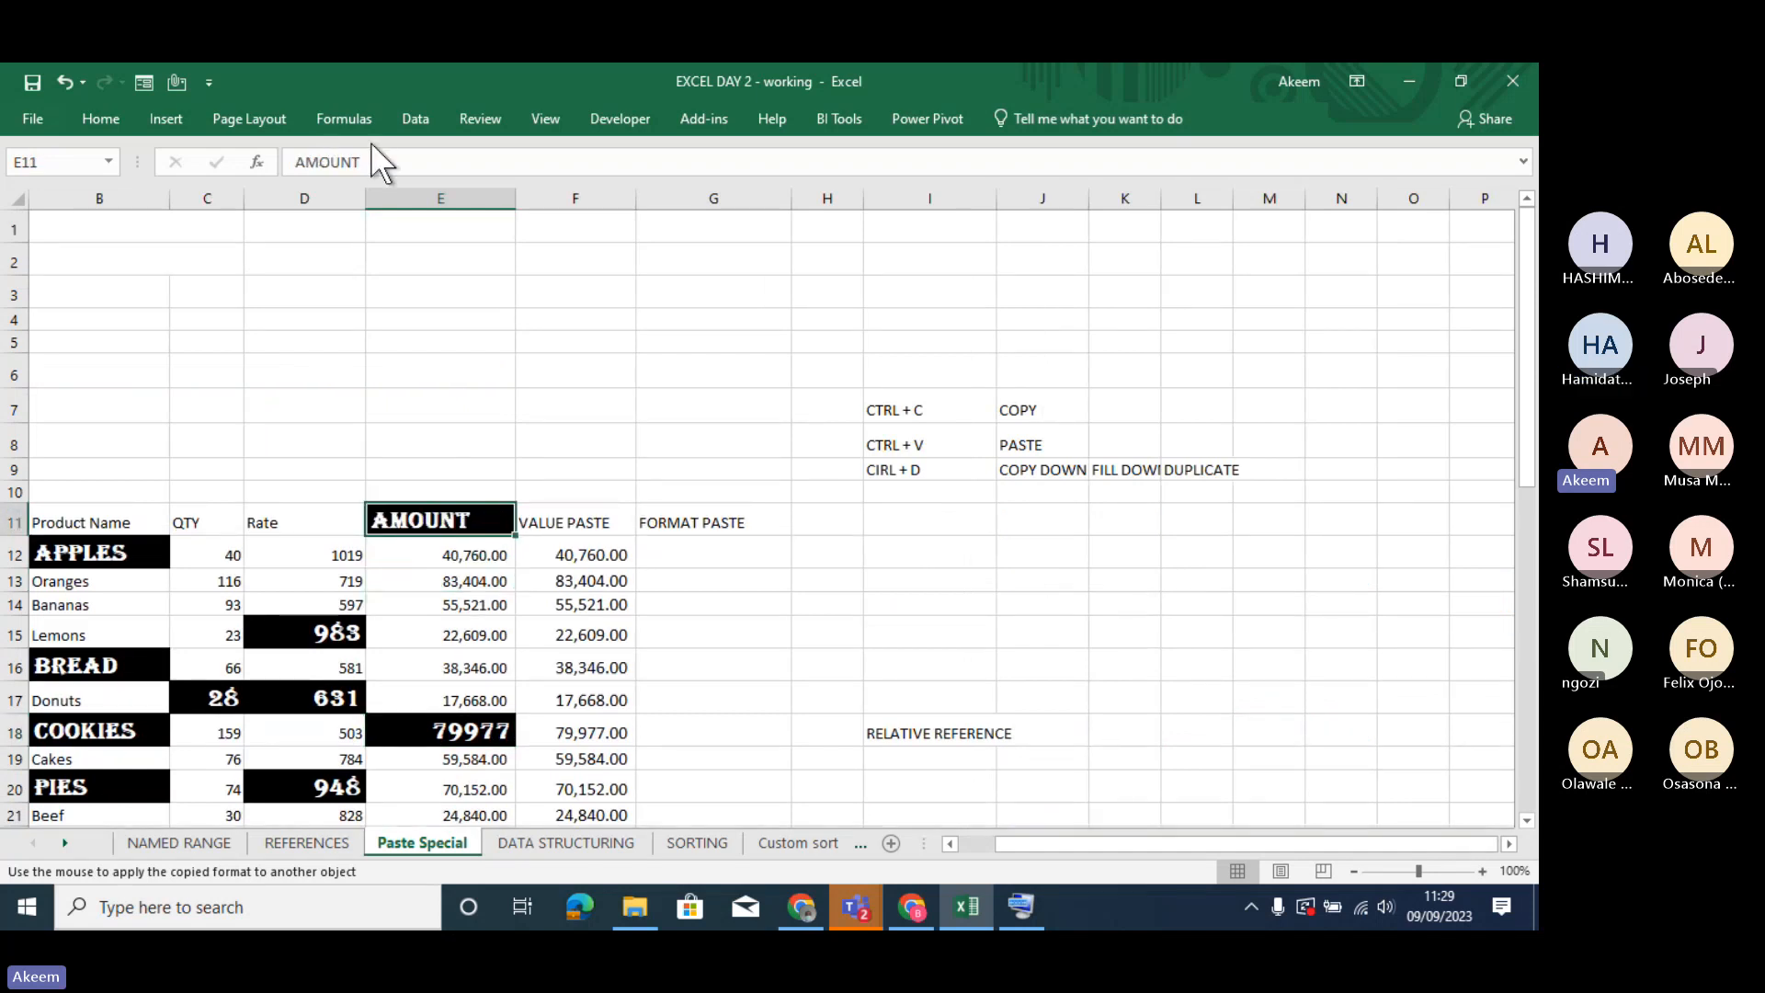
double_click(397, 165)
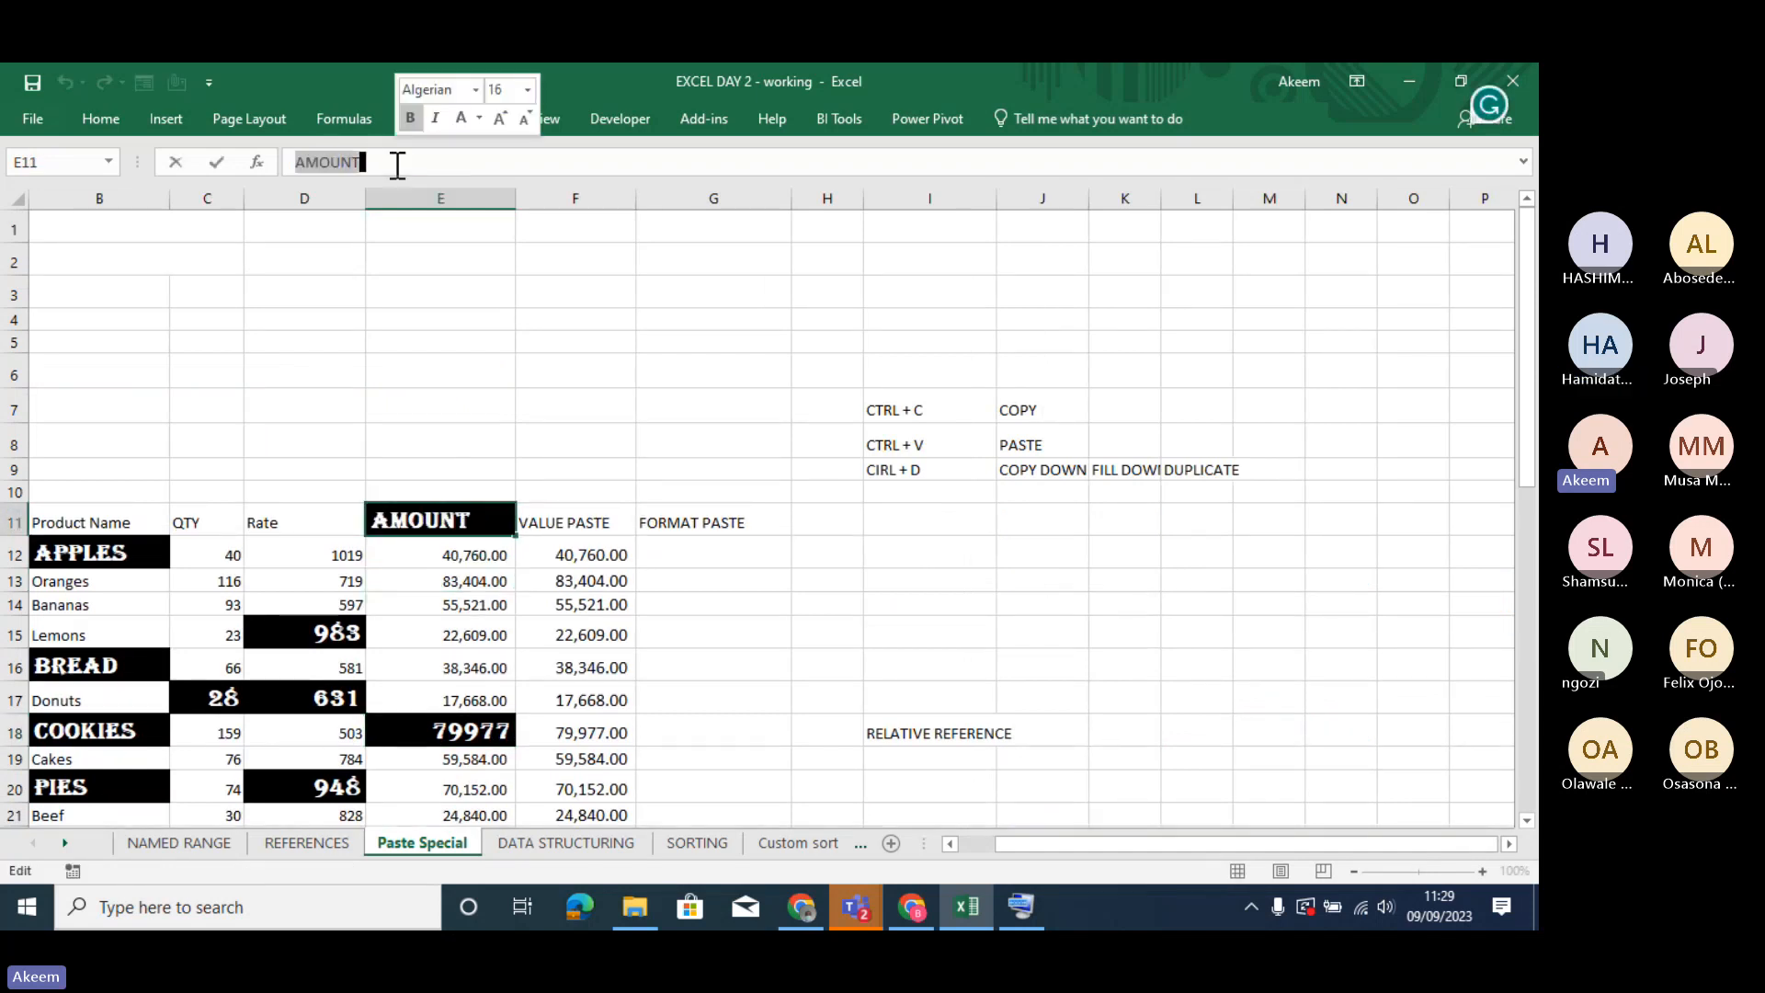
key("Return")
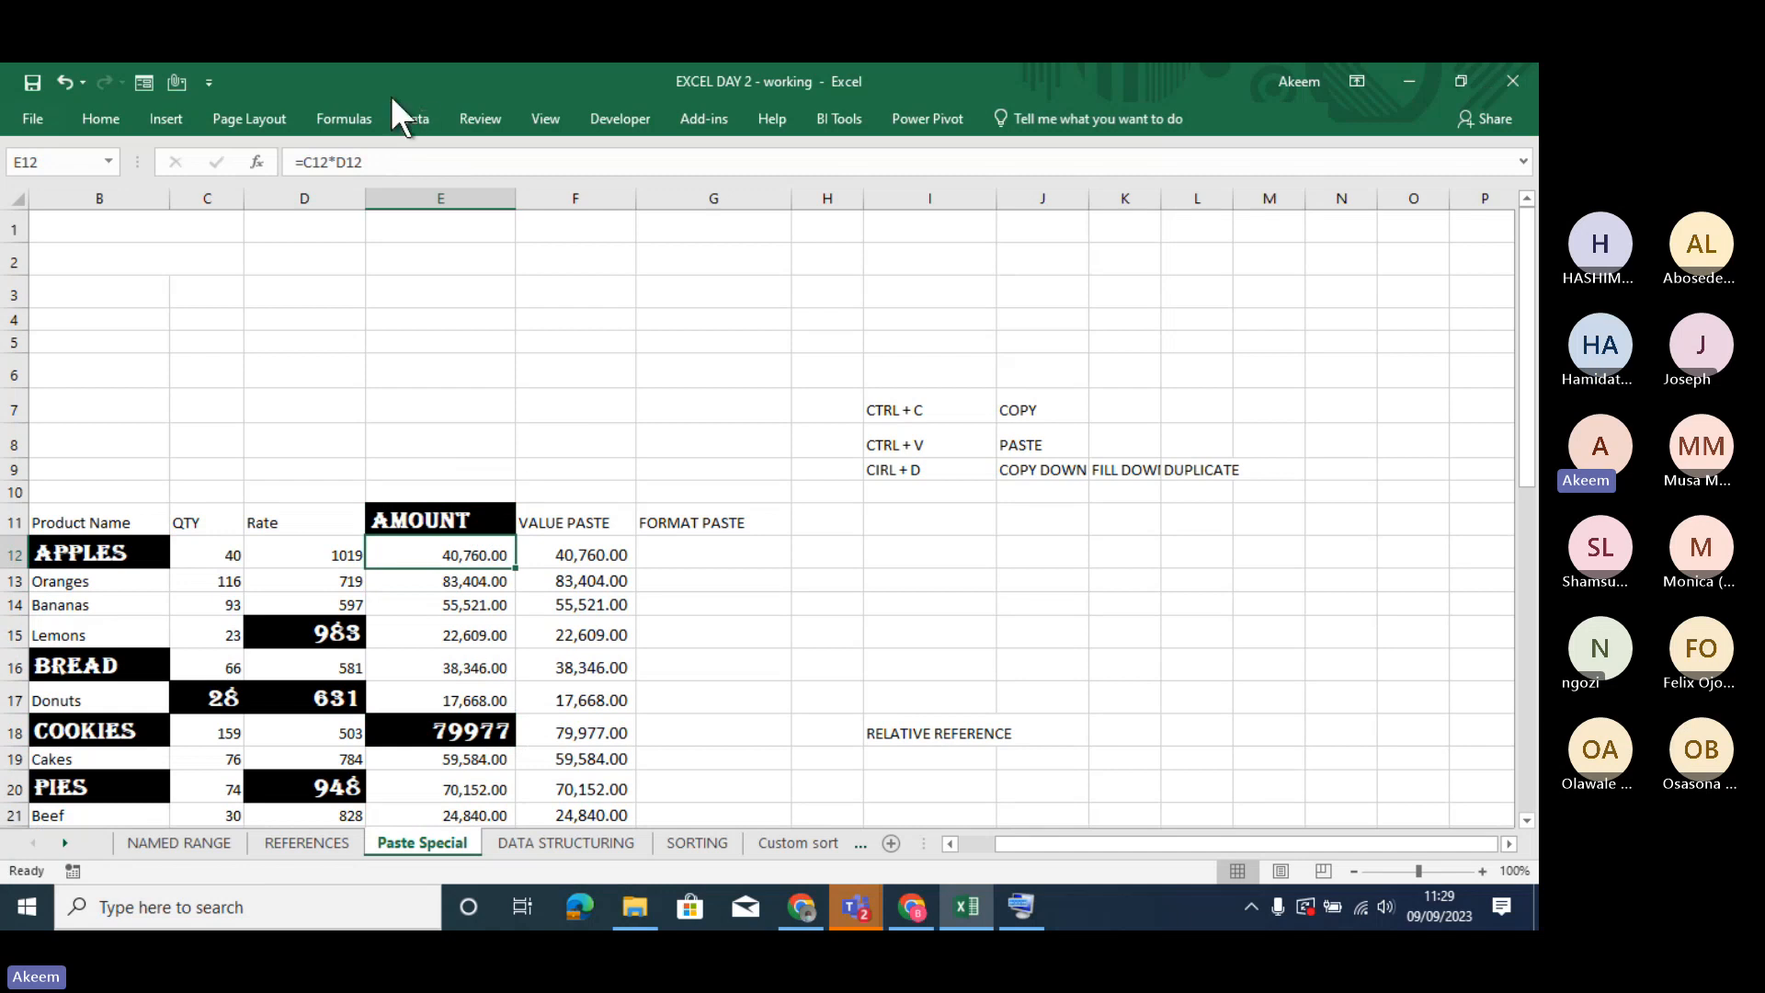
left_click(383, 162)
key("Return")
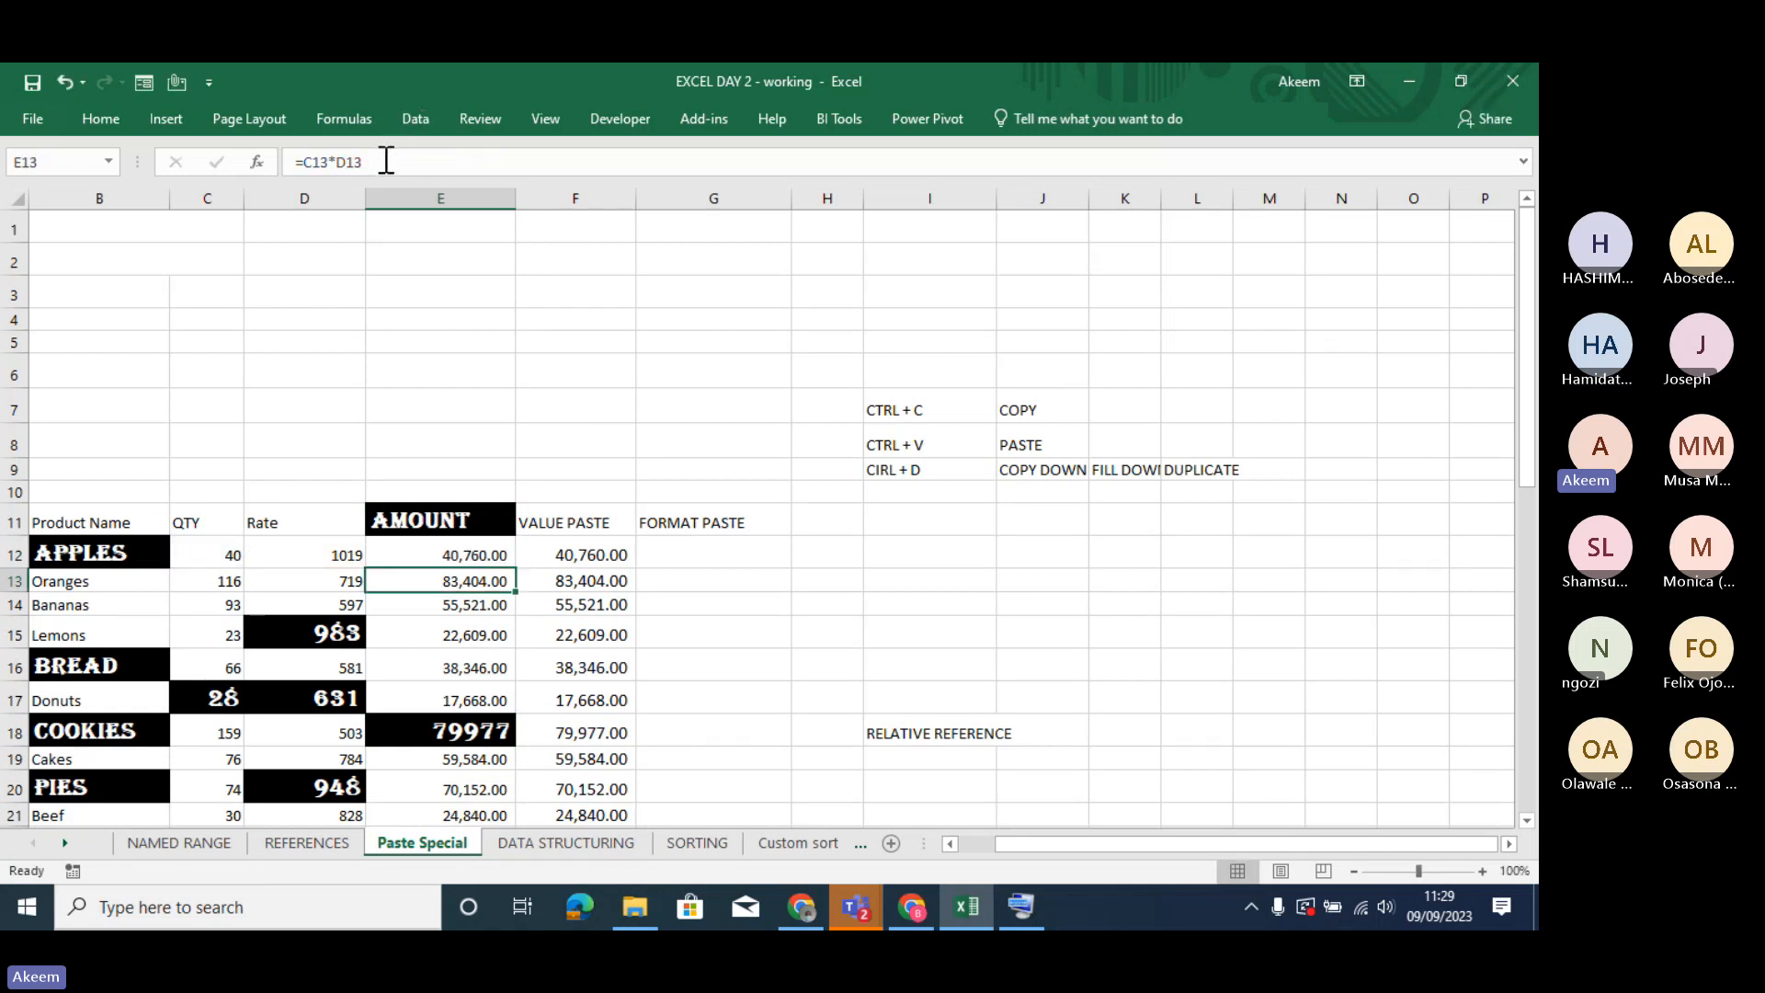
left_click(468, 730)
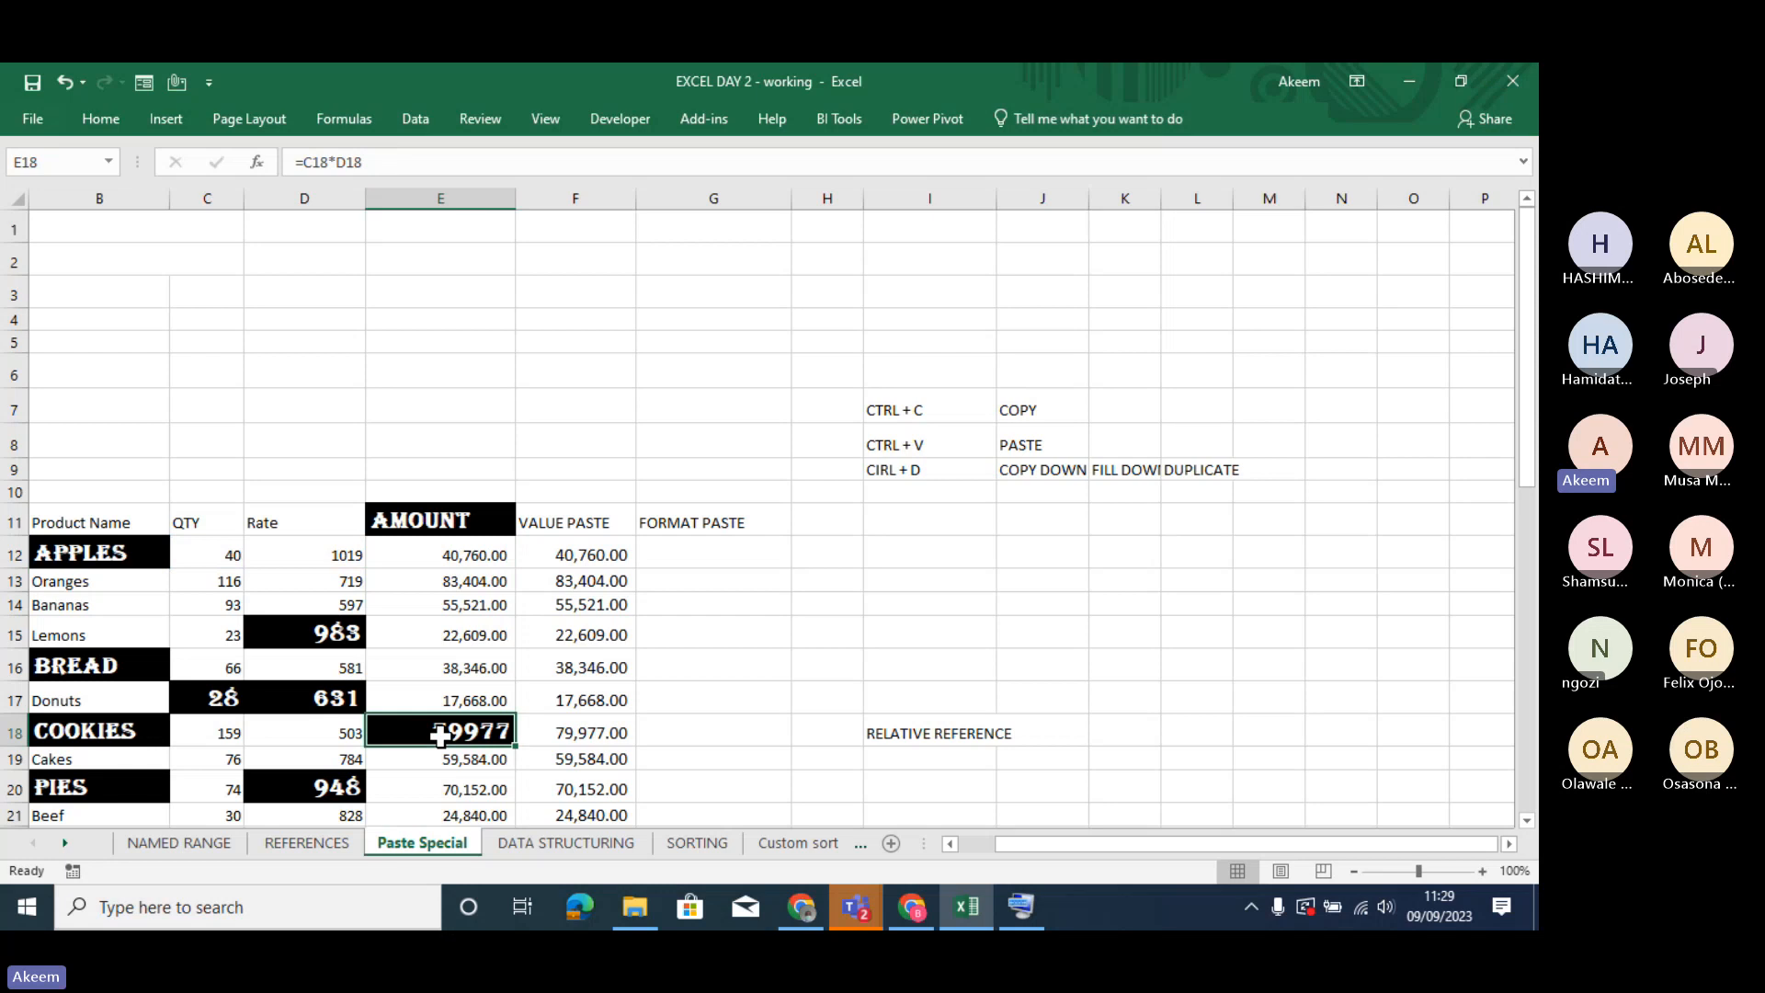
key("Home")
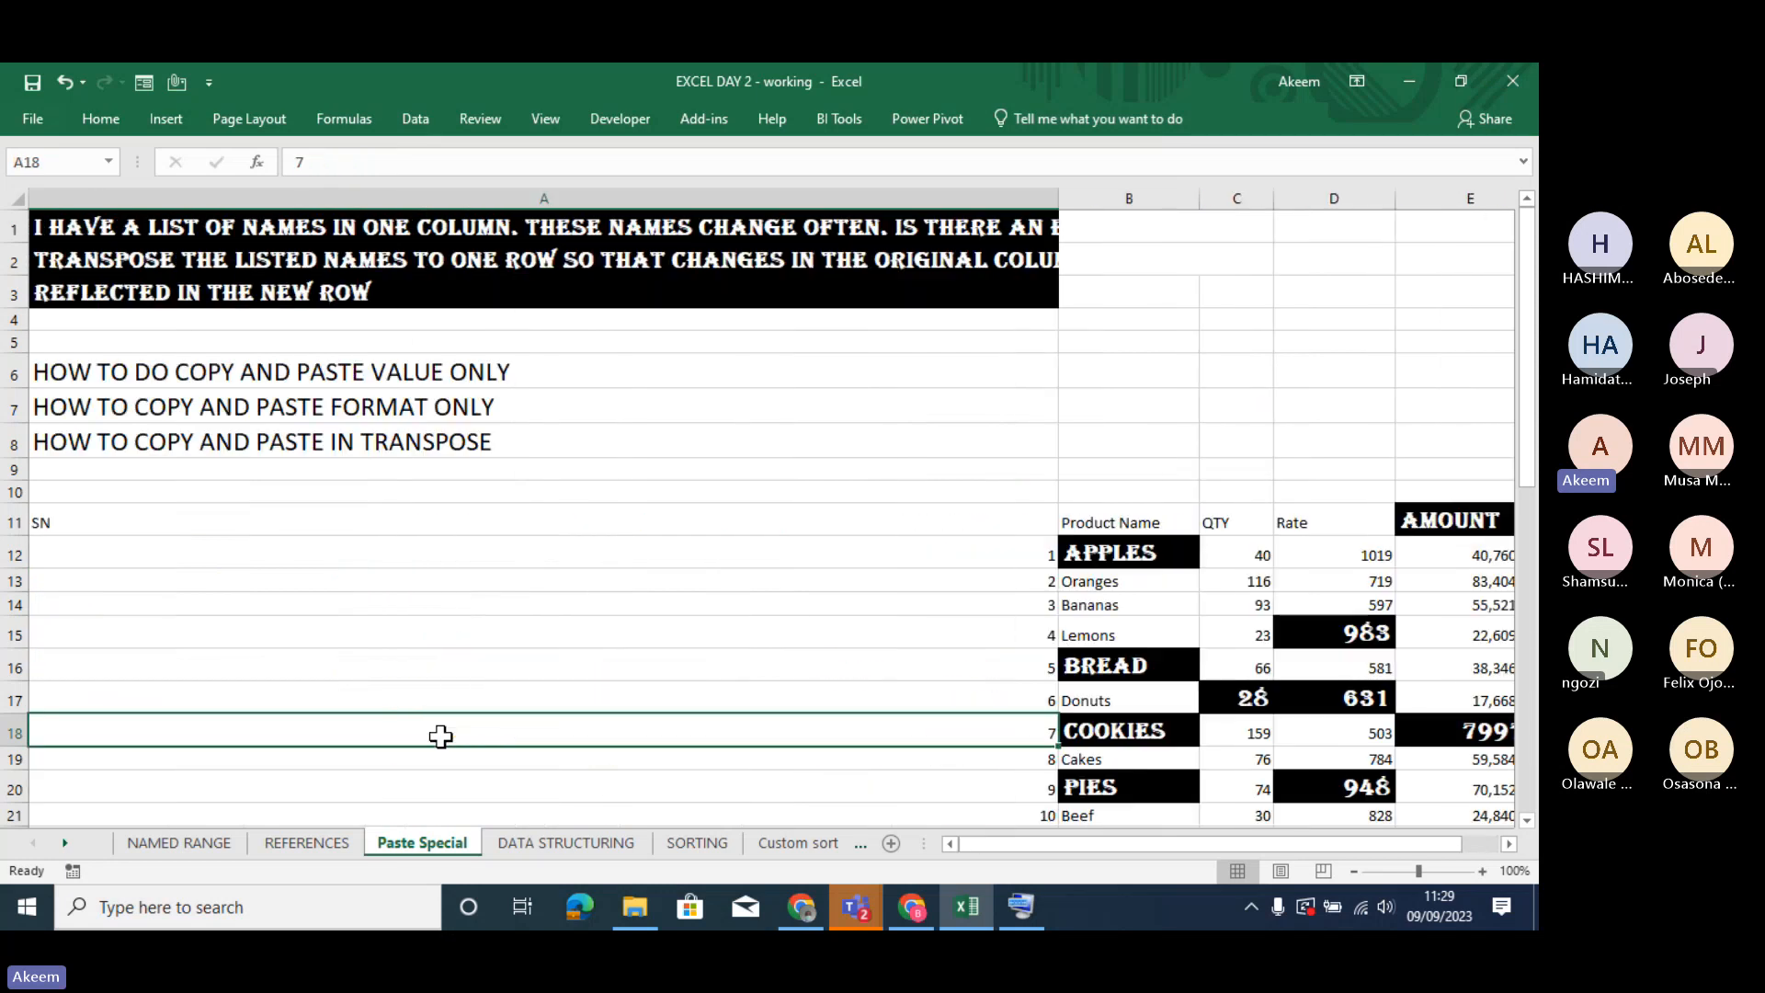
key("Up")
key("Up")
key("Up")
key("Up")
key("Up")
key("Up")
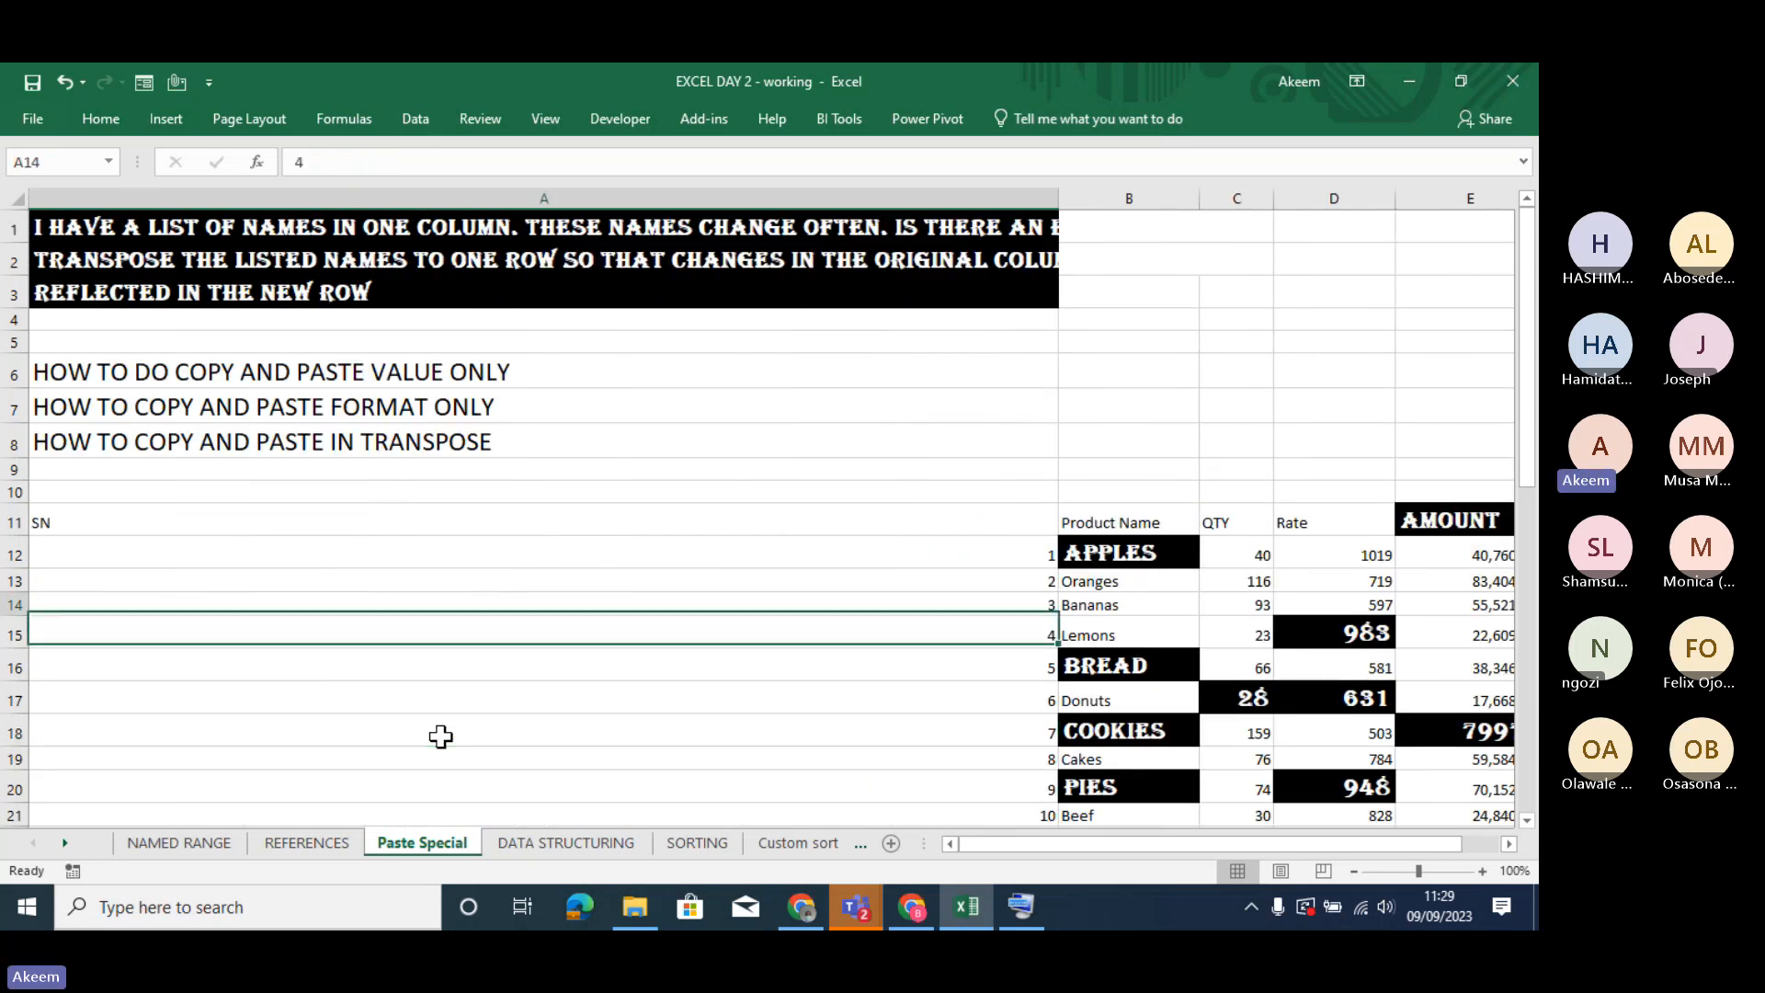
key("Up")
key("Up")
key("Up")
key("Up")
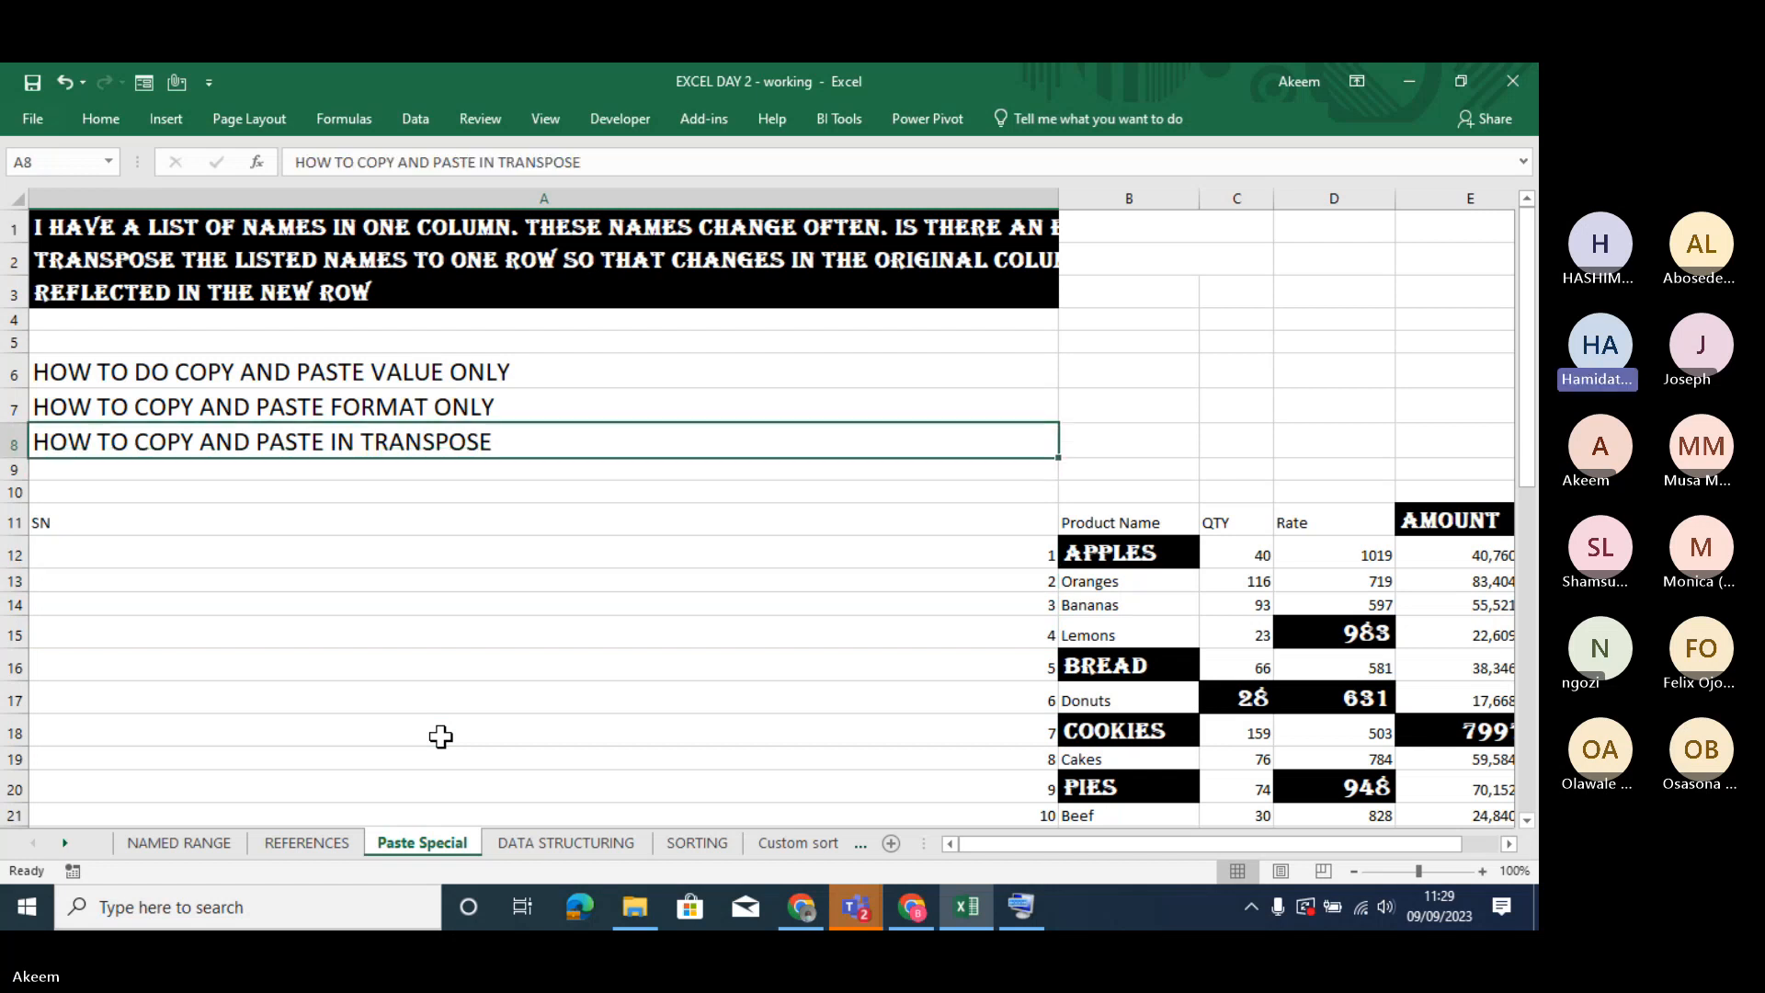
key("Down")
key("Down")
key("Down")
key("Down")
key("Down")
key("Down")
key("Down")
key("Down")
key("Down")
key("Down")
key("Down")
key("Down")
key("Down")
key("Down")
key("Down")
key("Down")
key("Down")
key("Down")
key("Down")
key("Down")
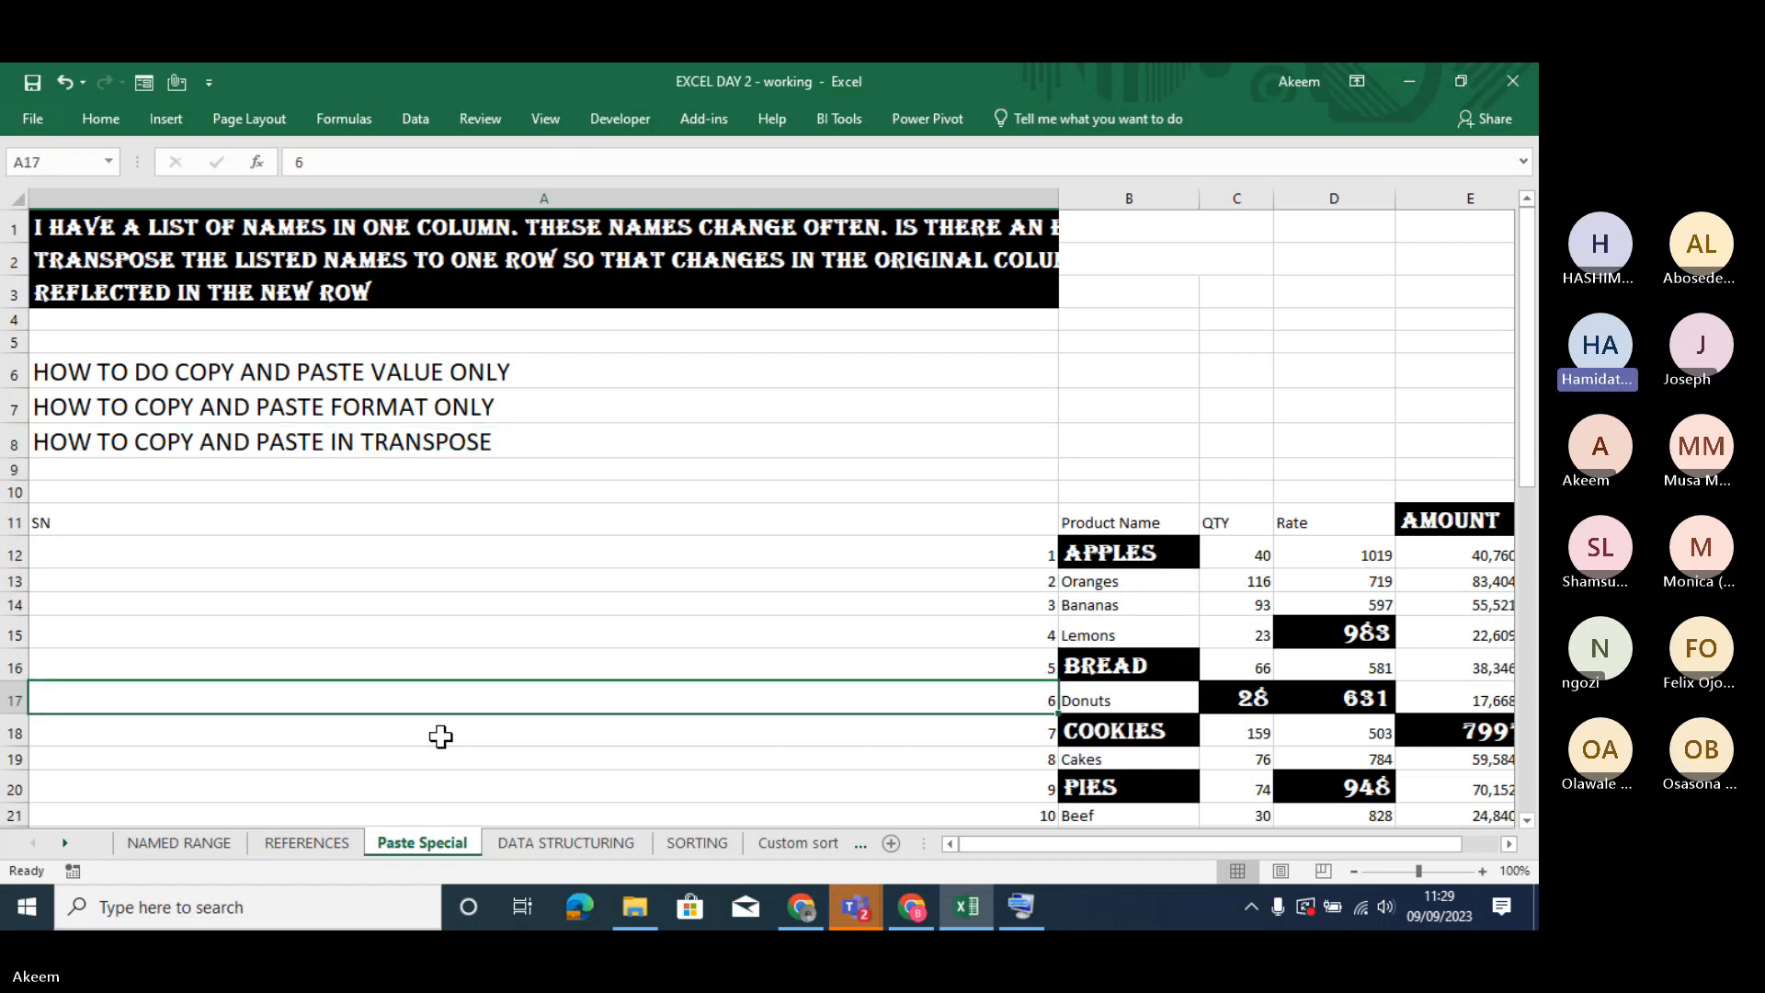
key("Up")
key("Up")
key("Up")
key("Up")
key("Up")
key("Up")
key("Up")
key("Up")
key("Up")
key("Up")
key("Up")
key("Up")
key("Up")
key("Up")
key("Up")
key("Up")
key("Up")
key("Up")
key("Up")
key("Up")
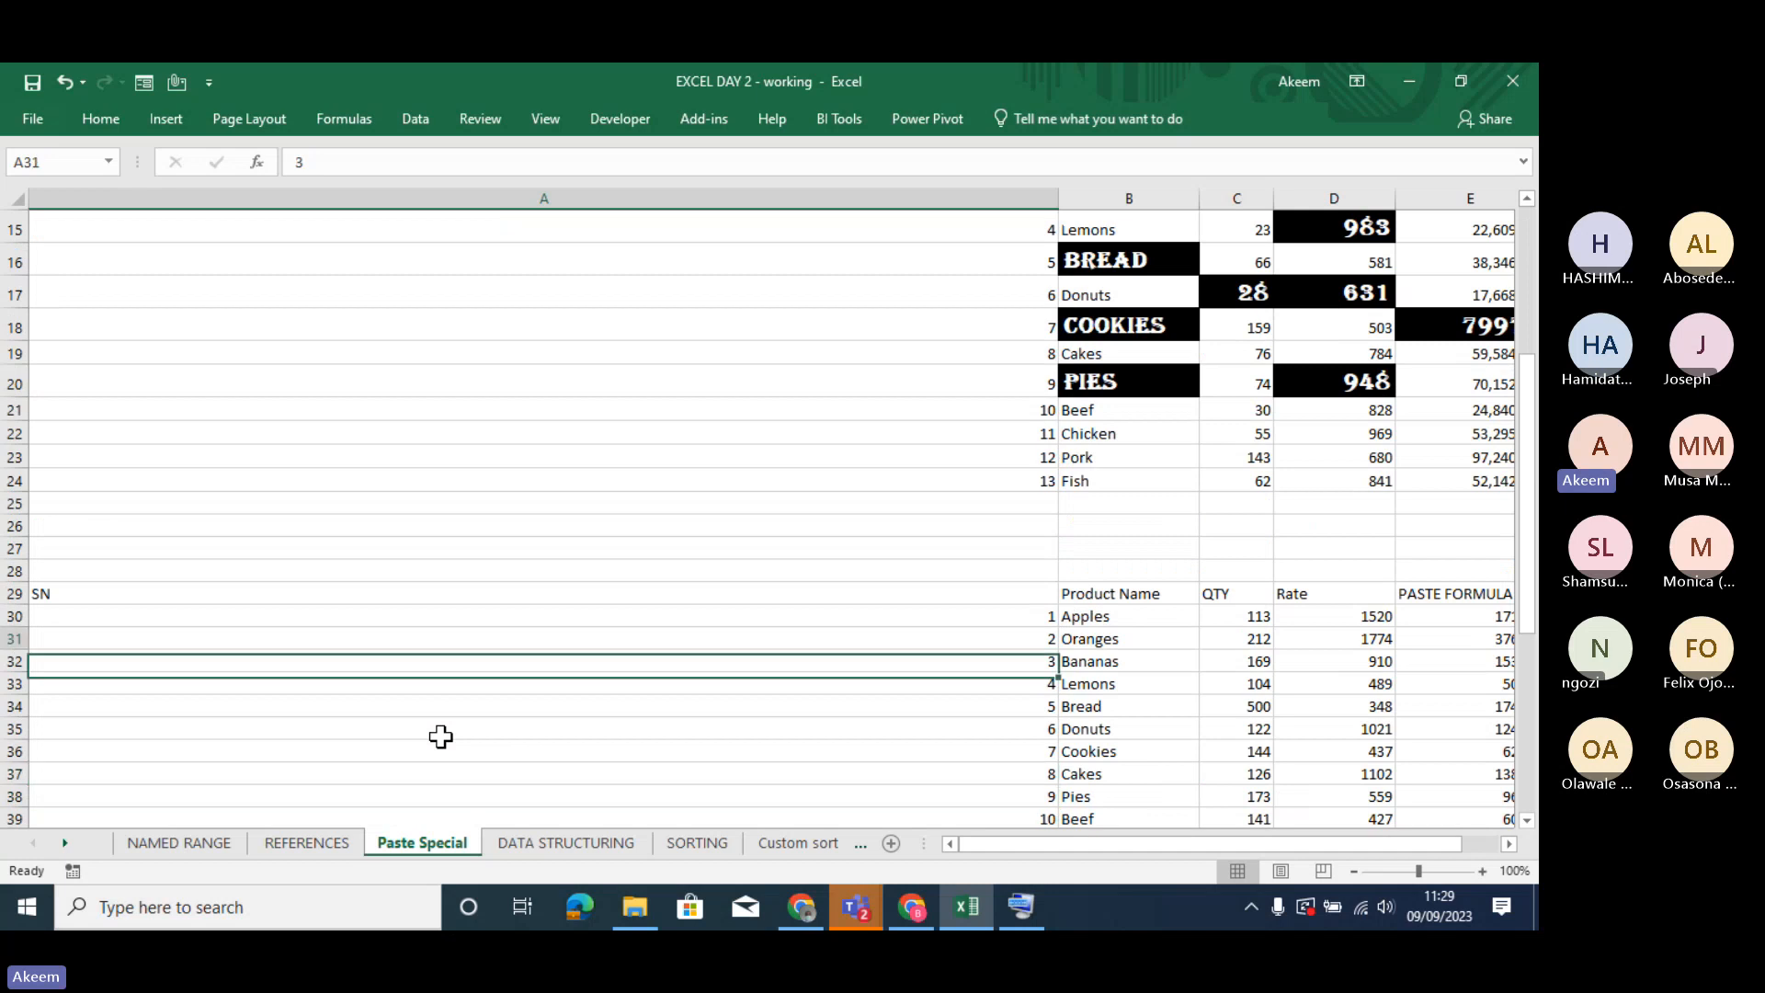
key("Down")
key("Down")
key("Down")
key("Down")
key("Down")
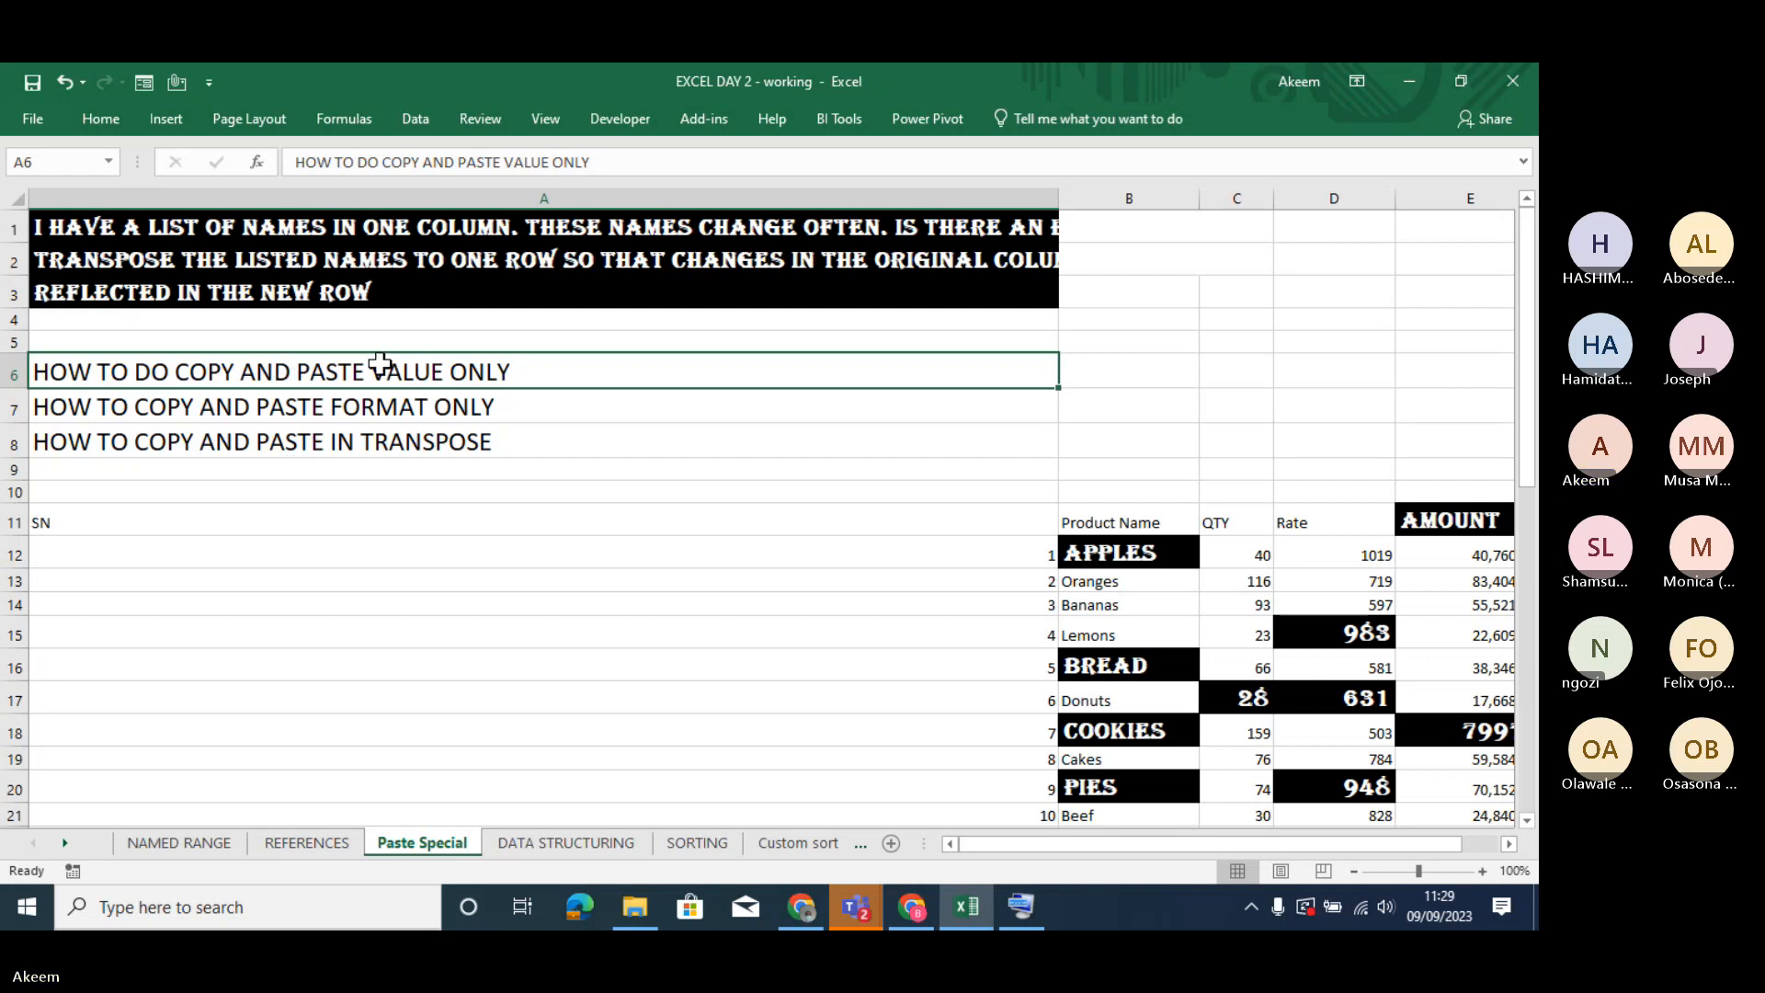
- Fill the three how-to lines in A6:A8 with yellow
left_click_drag(381, 365, 397, 441)
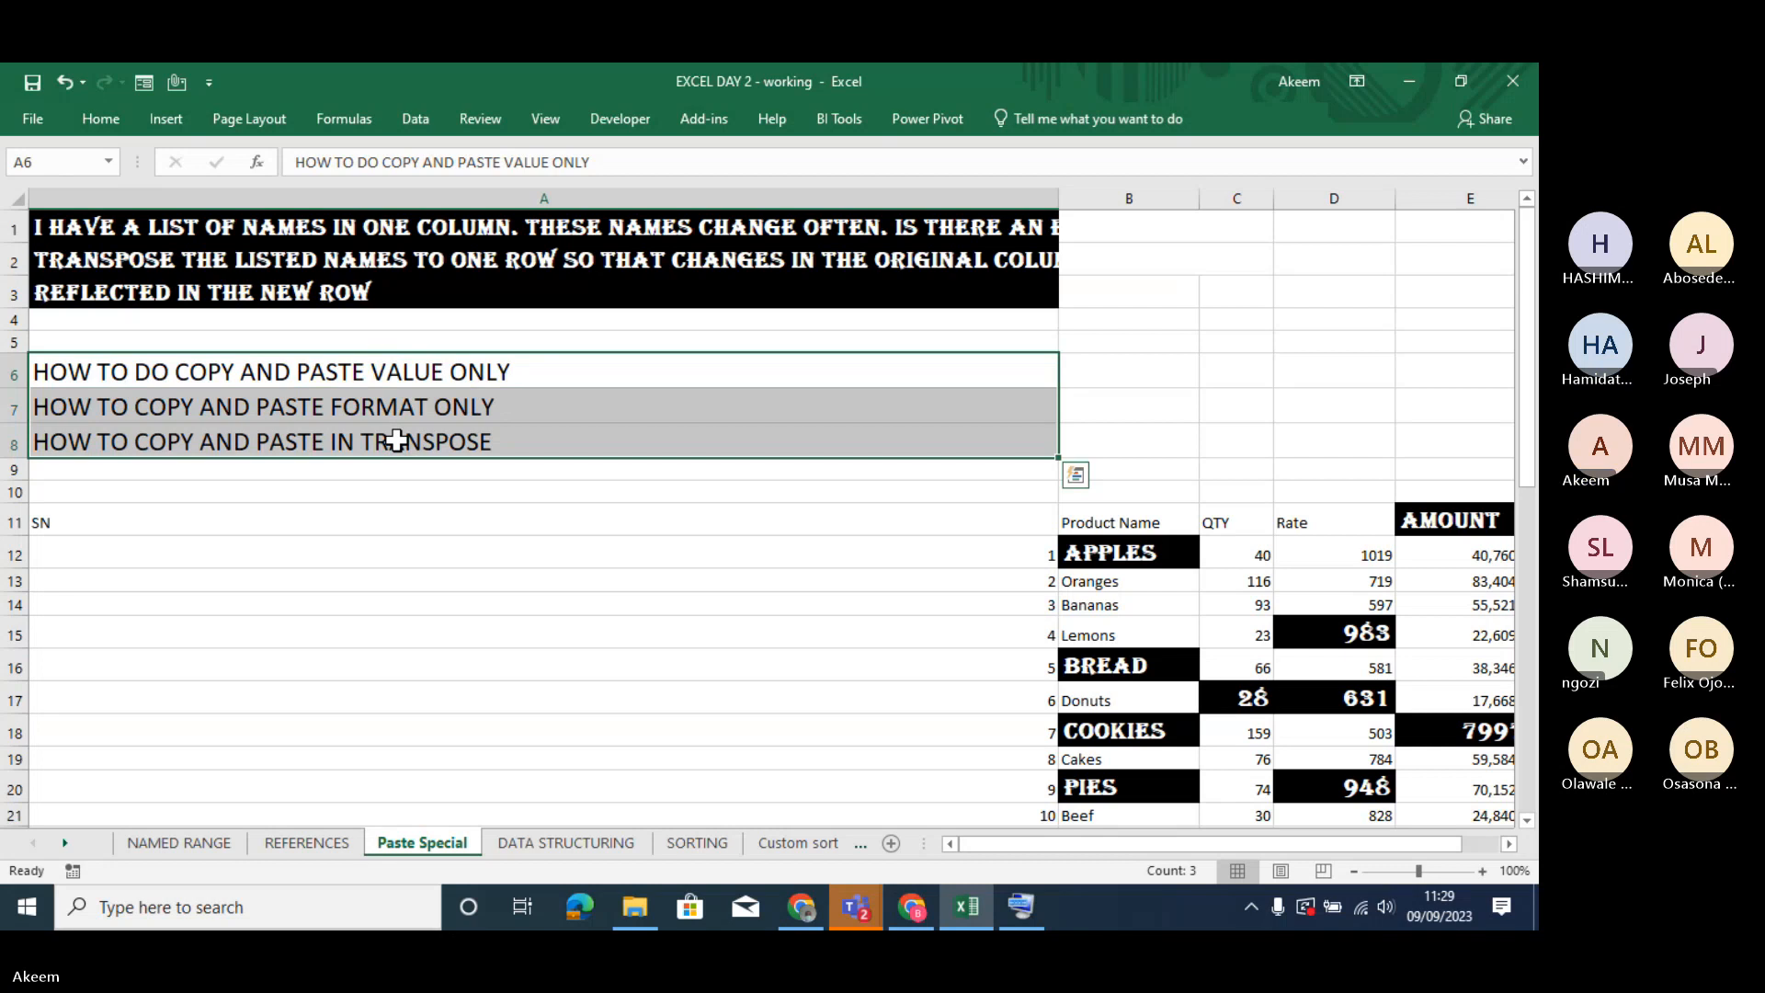
left_click(122, 118)
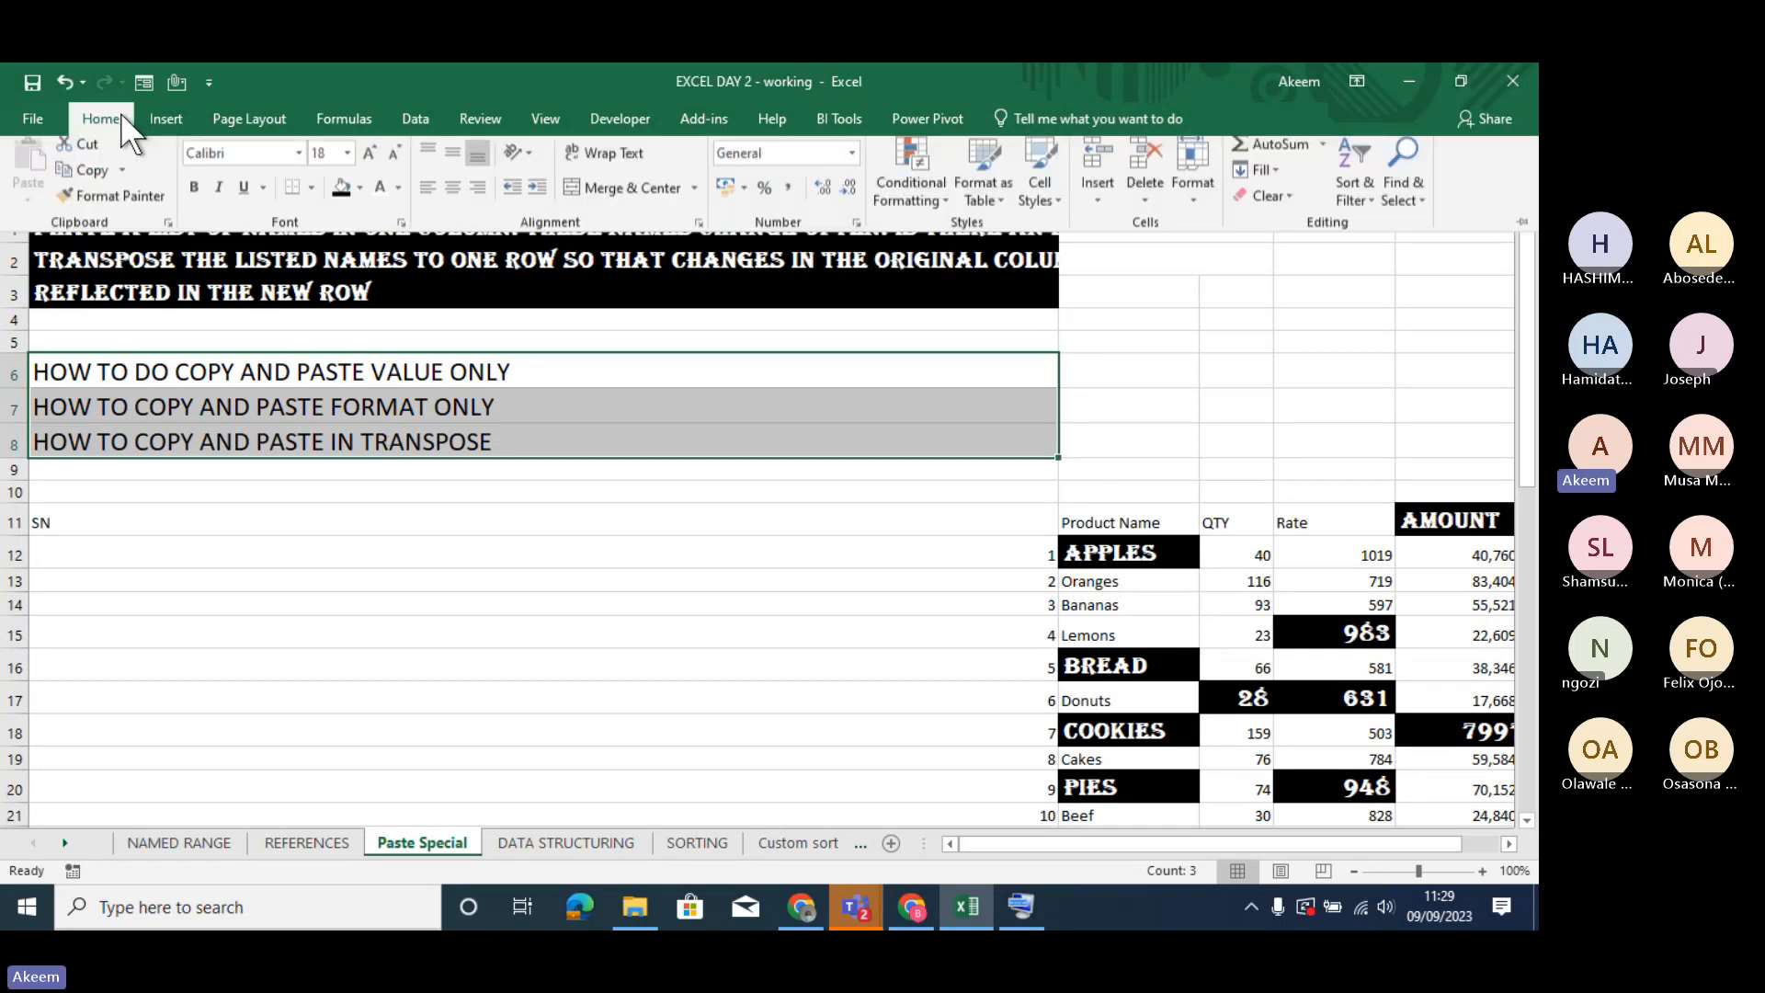
left_click(356, 198)
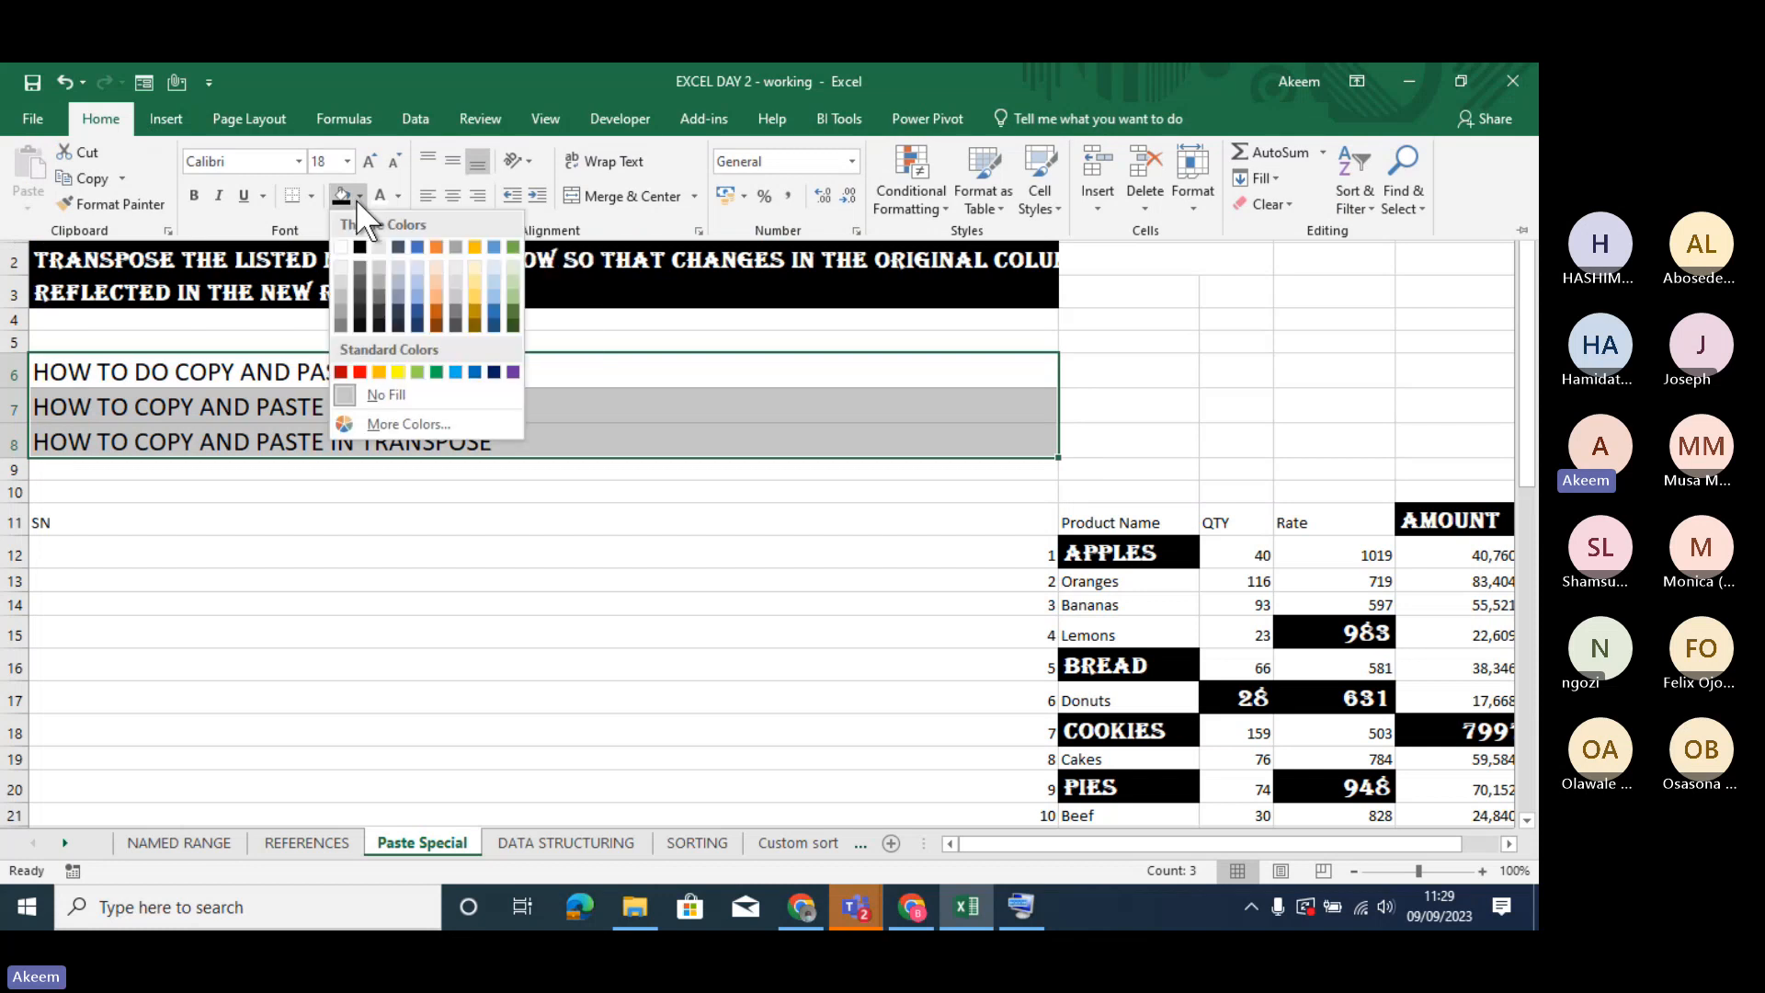
left_click(399, 372)
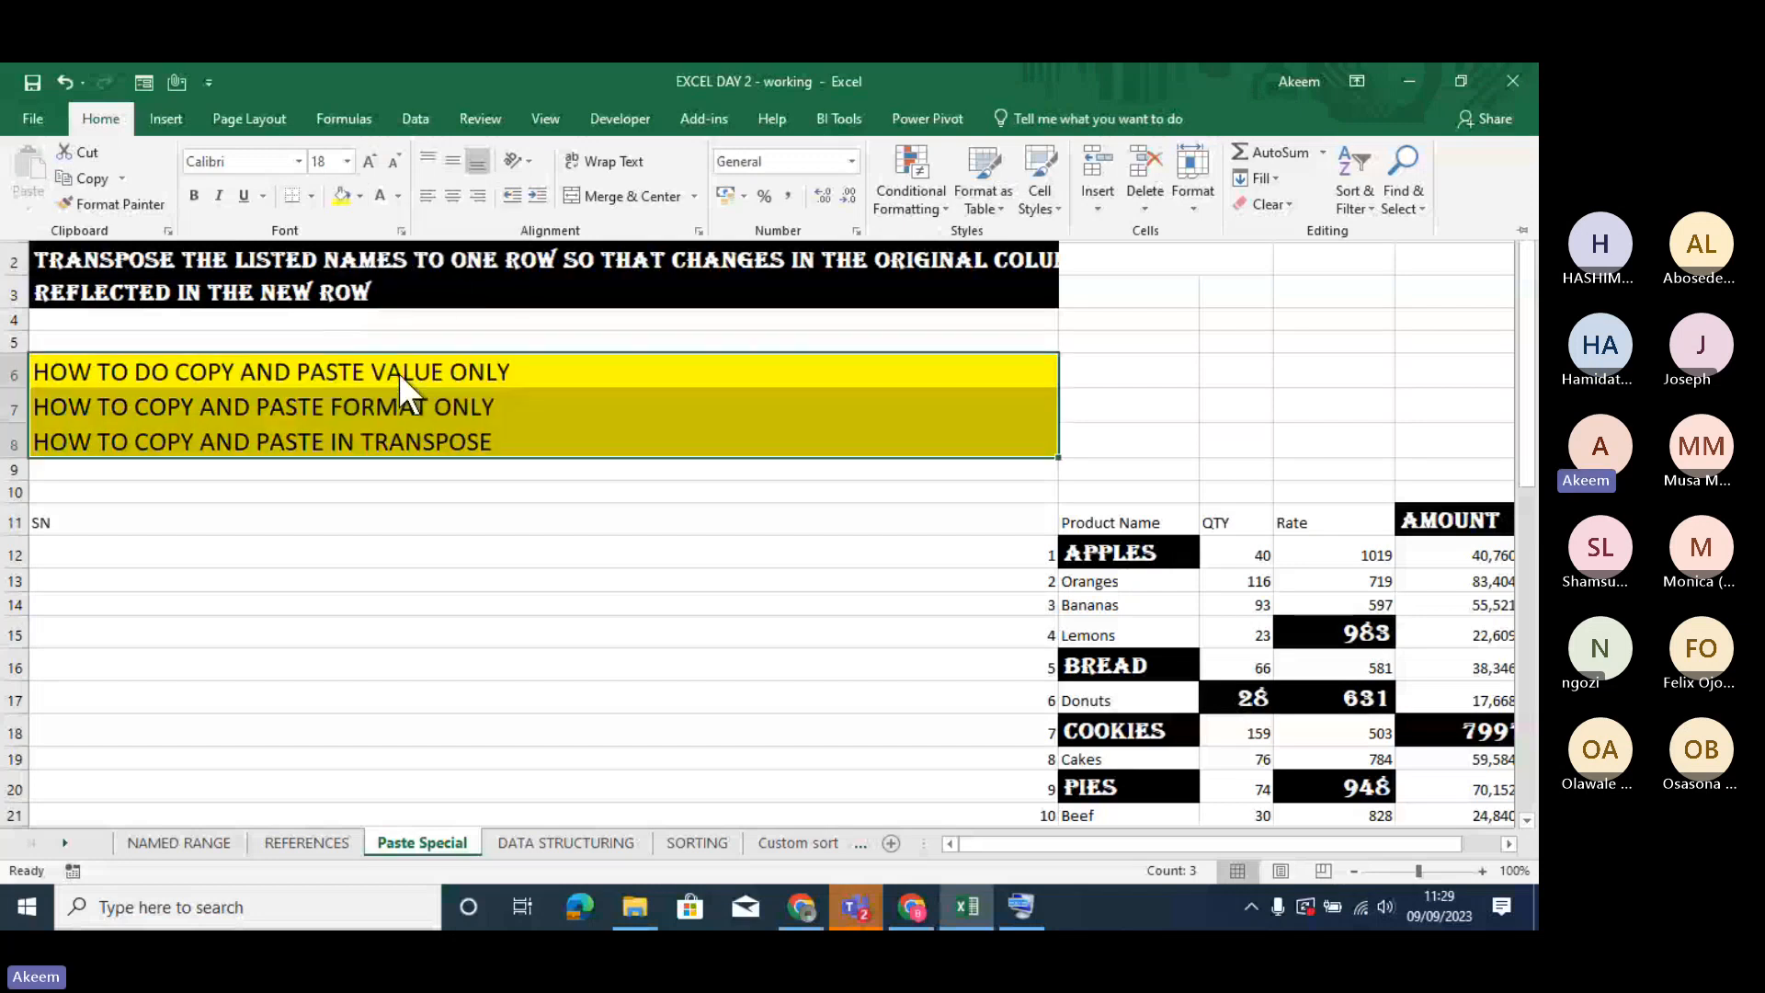
- Apply All Borders to the three how-to lines in A6:A8
left_click(309, 195)
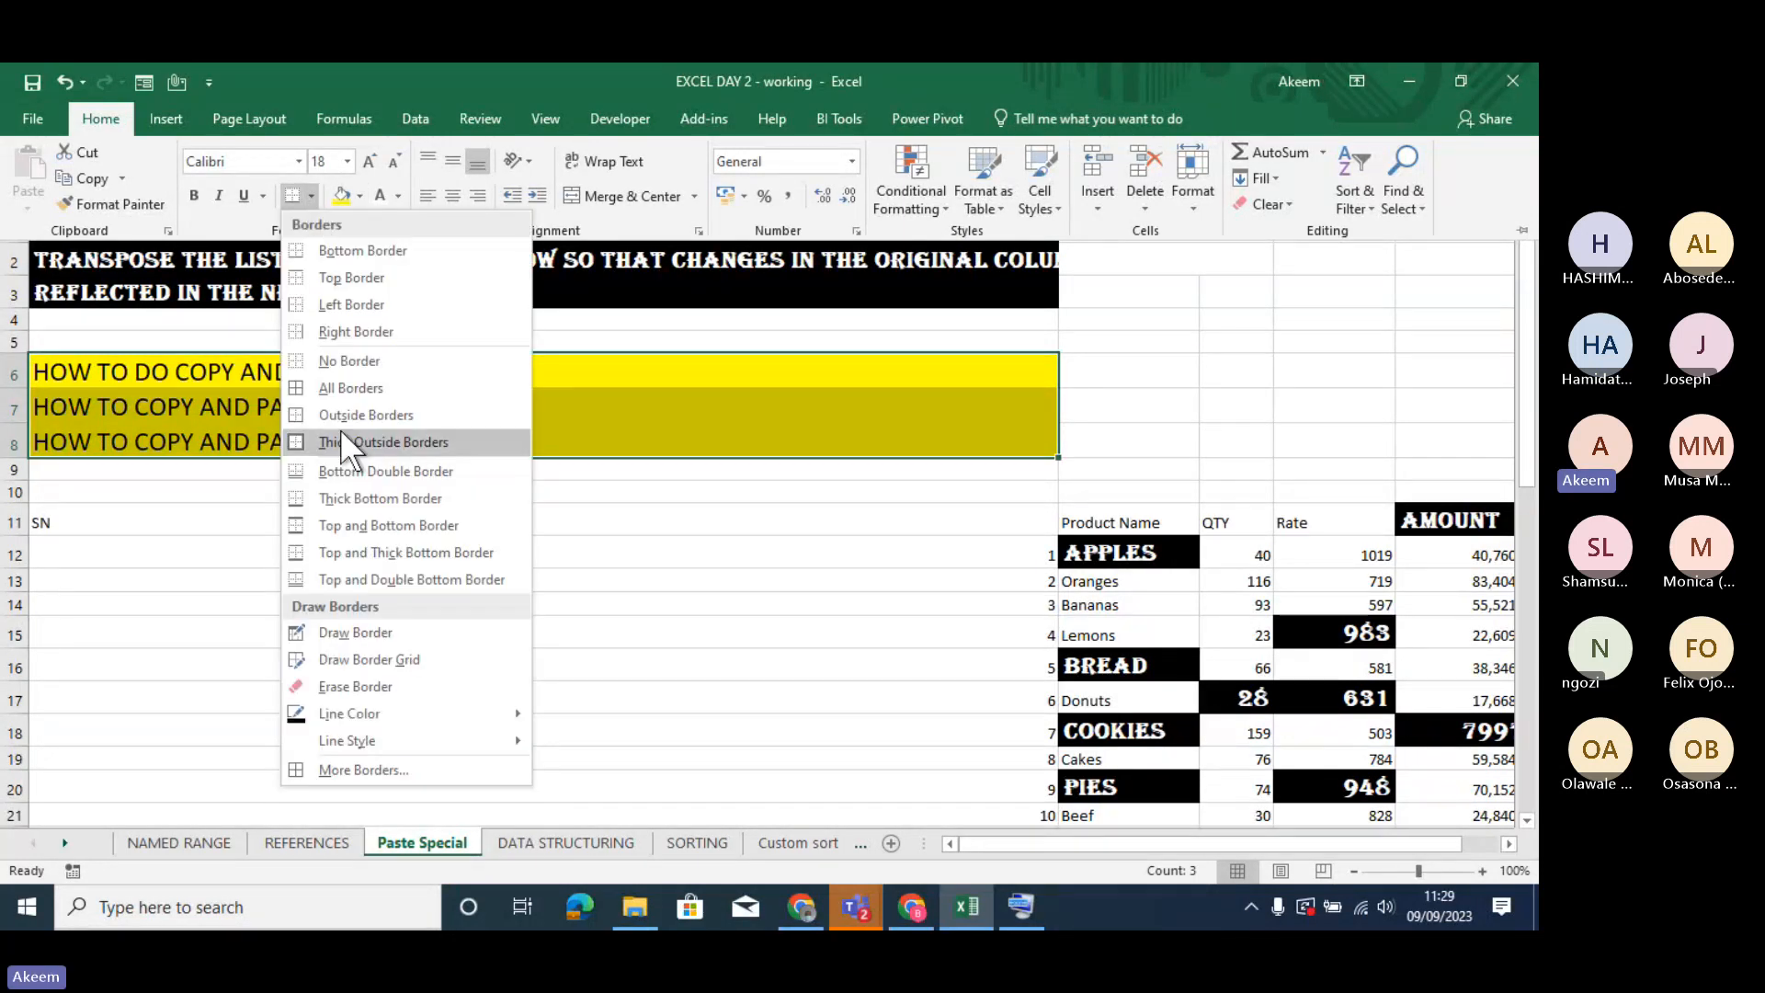
left_click(344, 387)
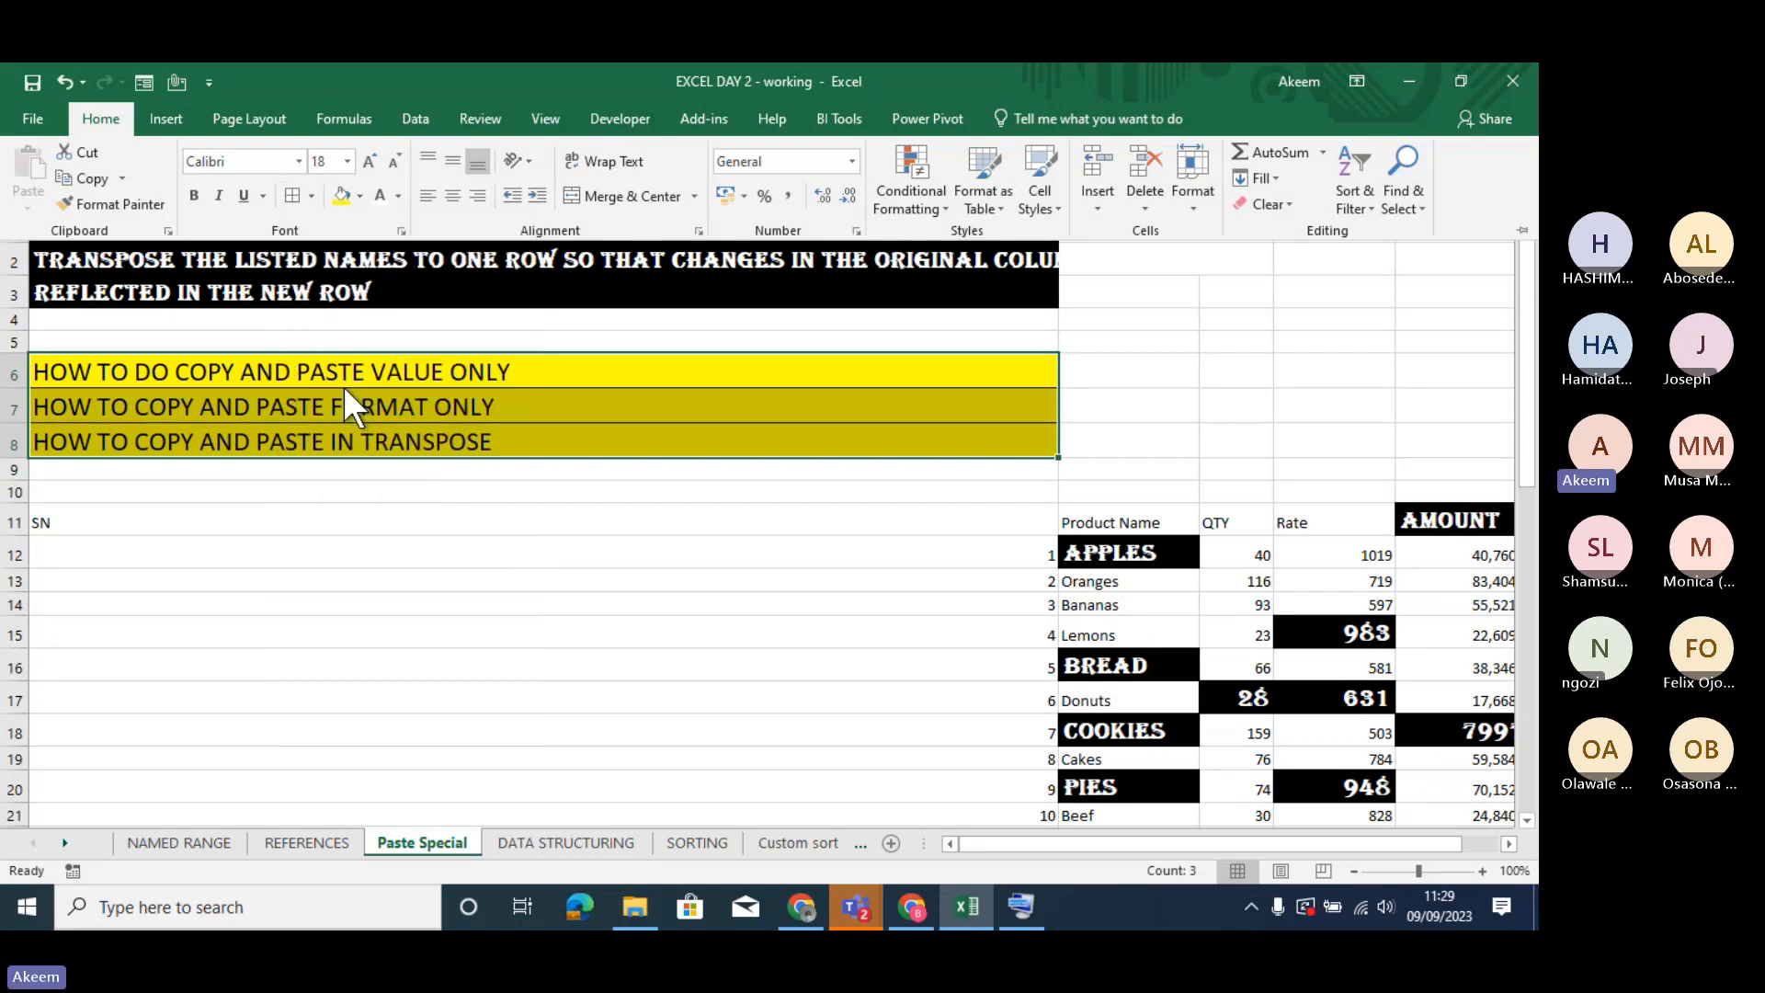
key("ctrl+F1")
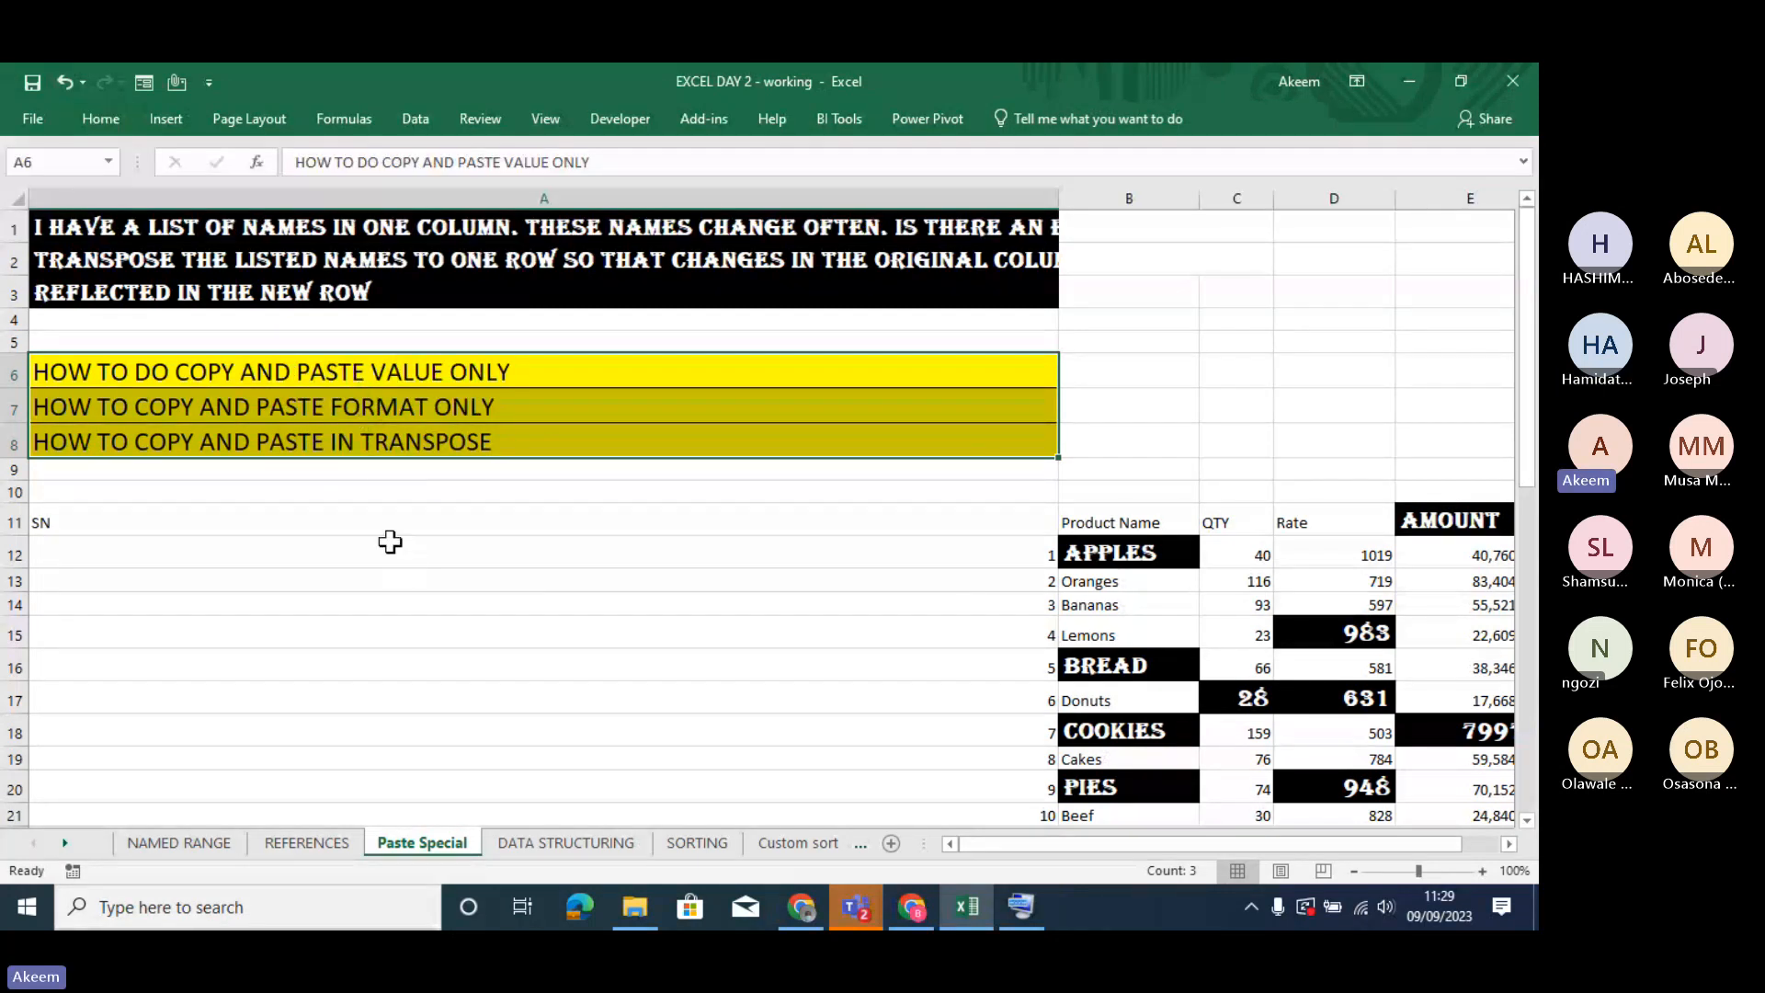
left_click(366, 519)
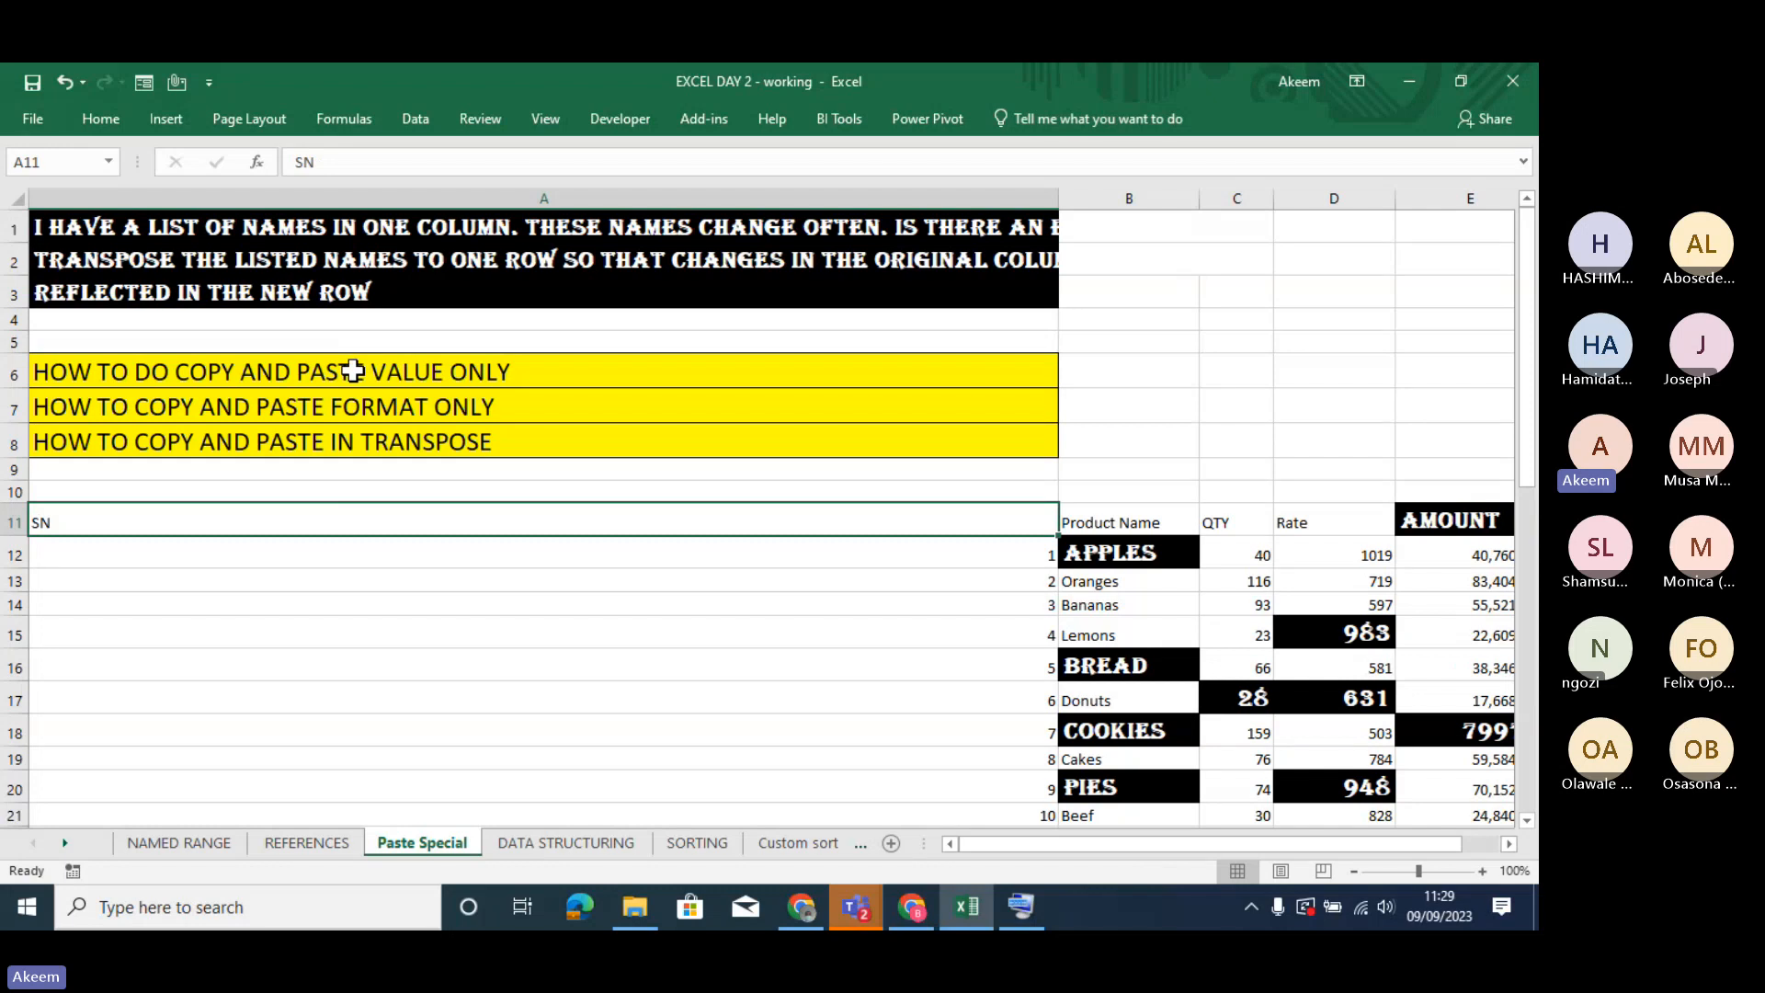
- Select the how-to lines in A6:A8 again and reapply All Borders to them
left_click_drag(351, 370, 363, 440)
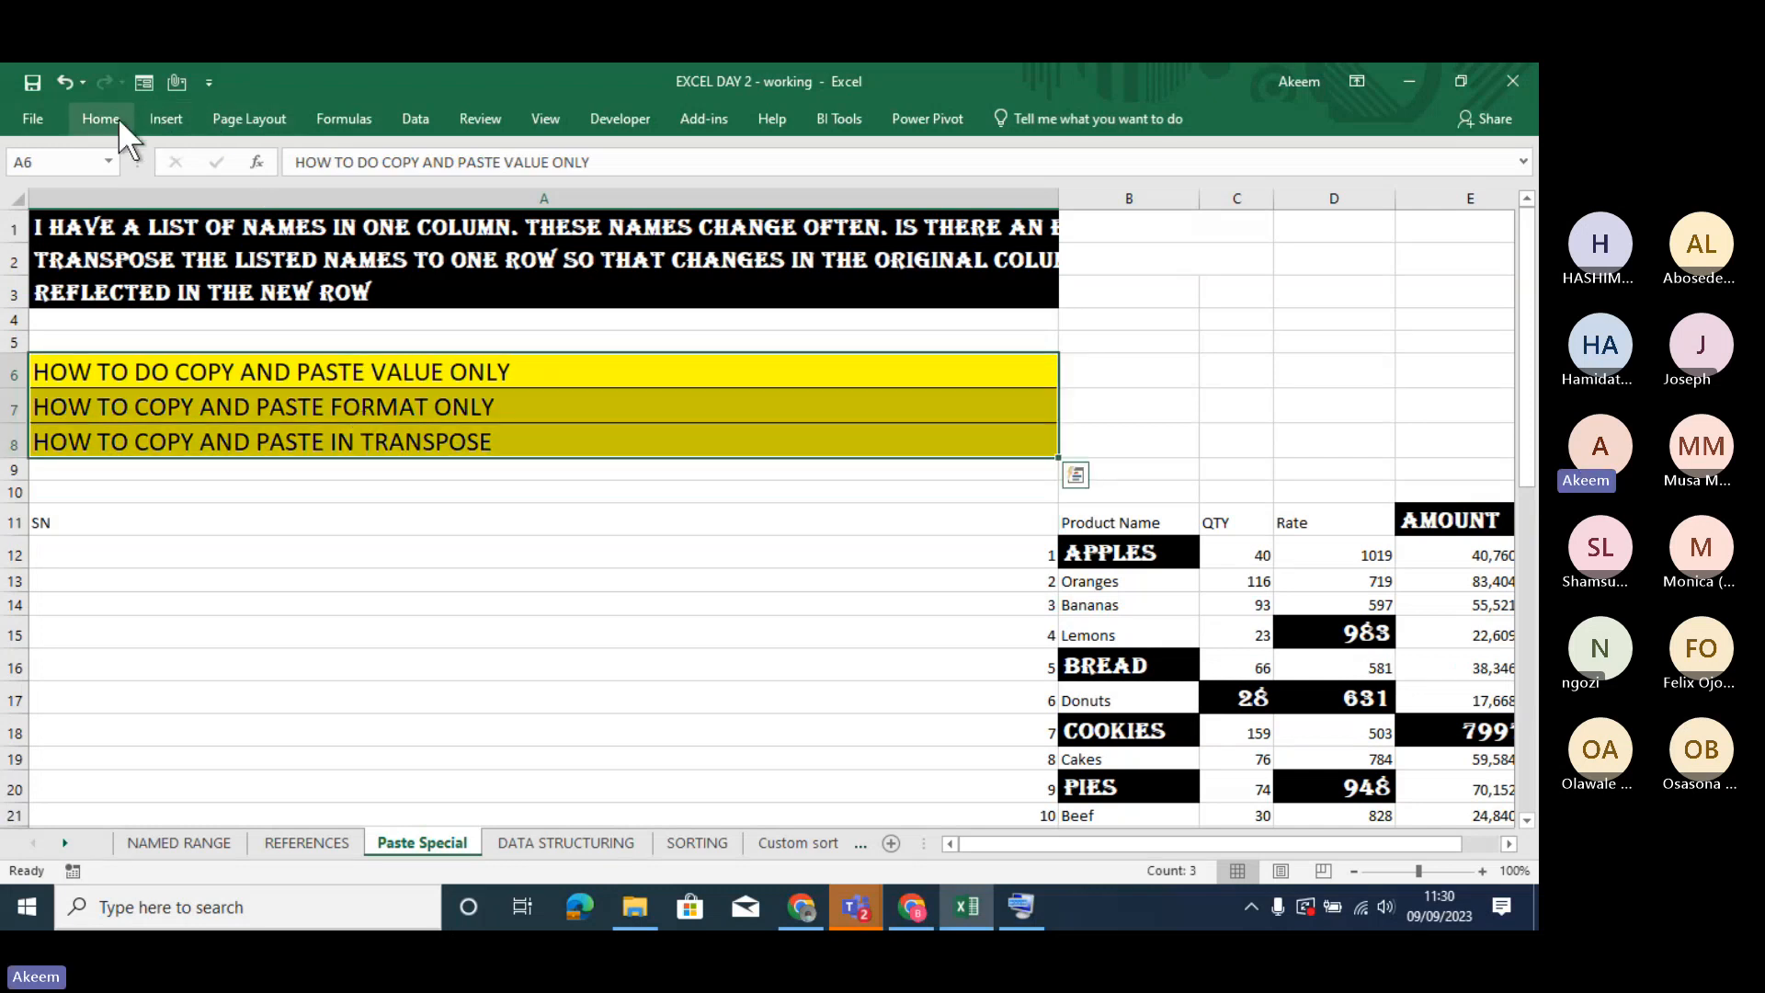
left_click(118, 118)
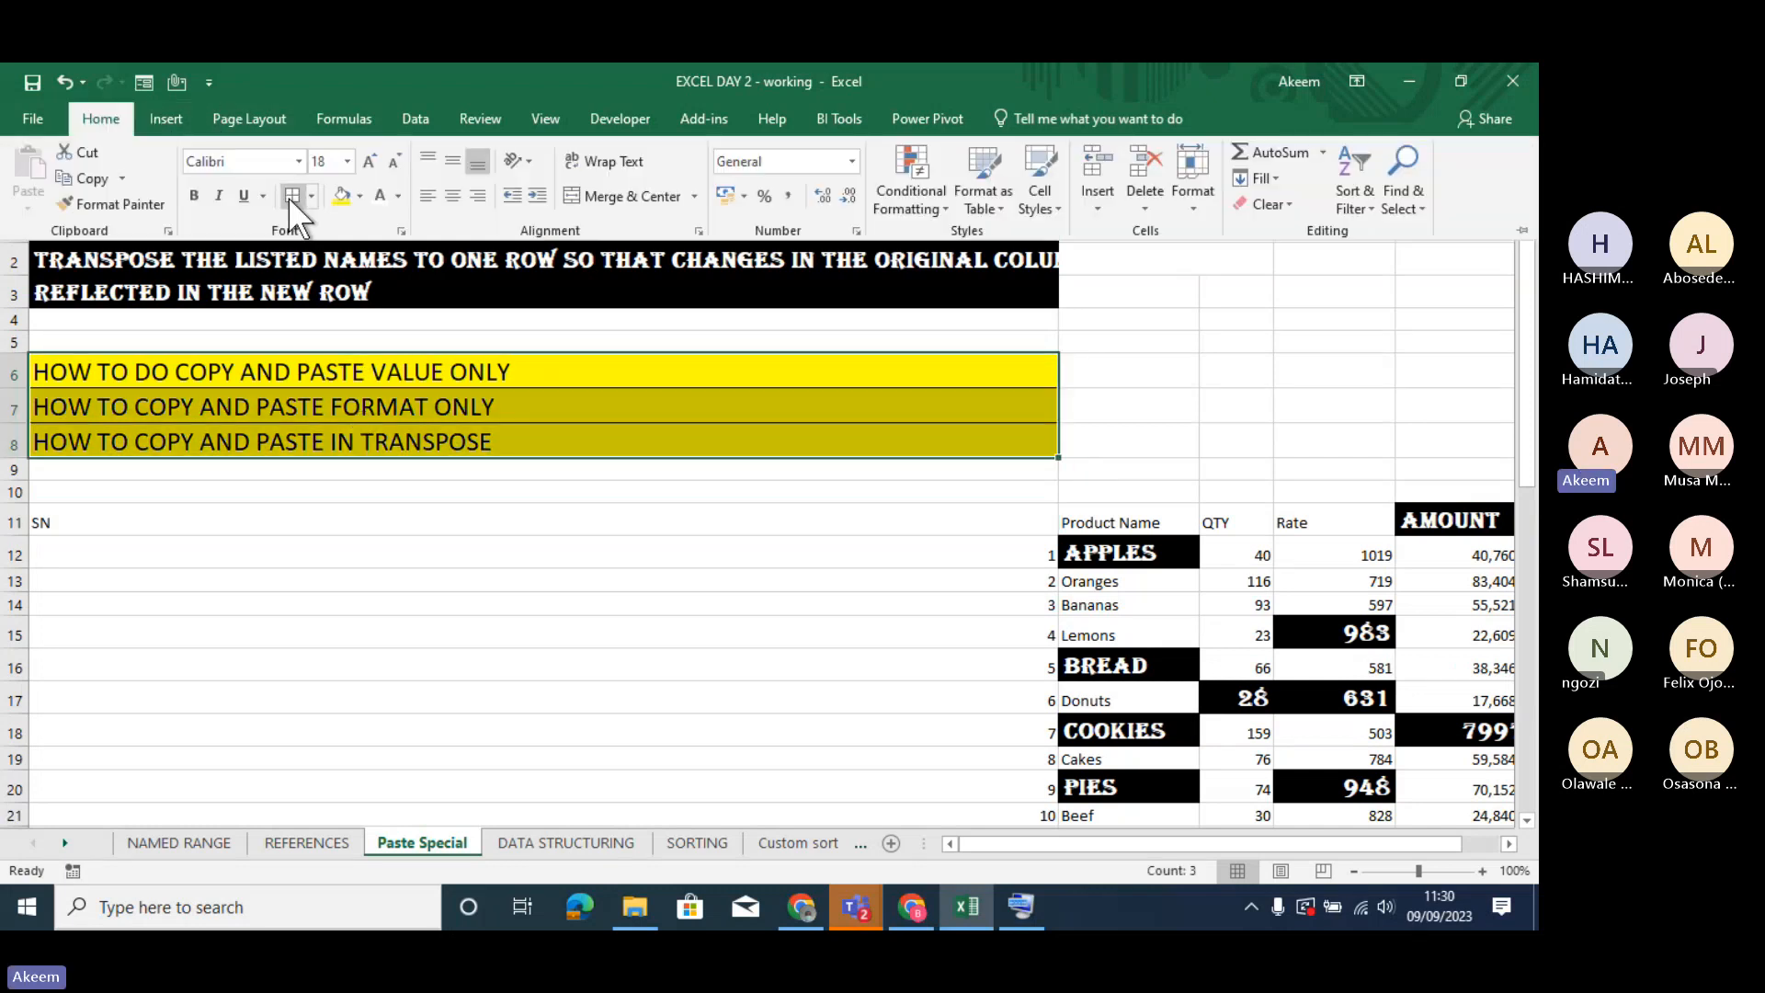
left_click(312, 197)
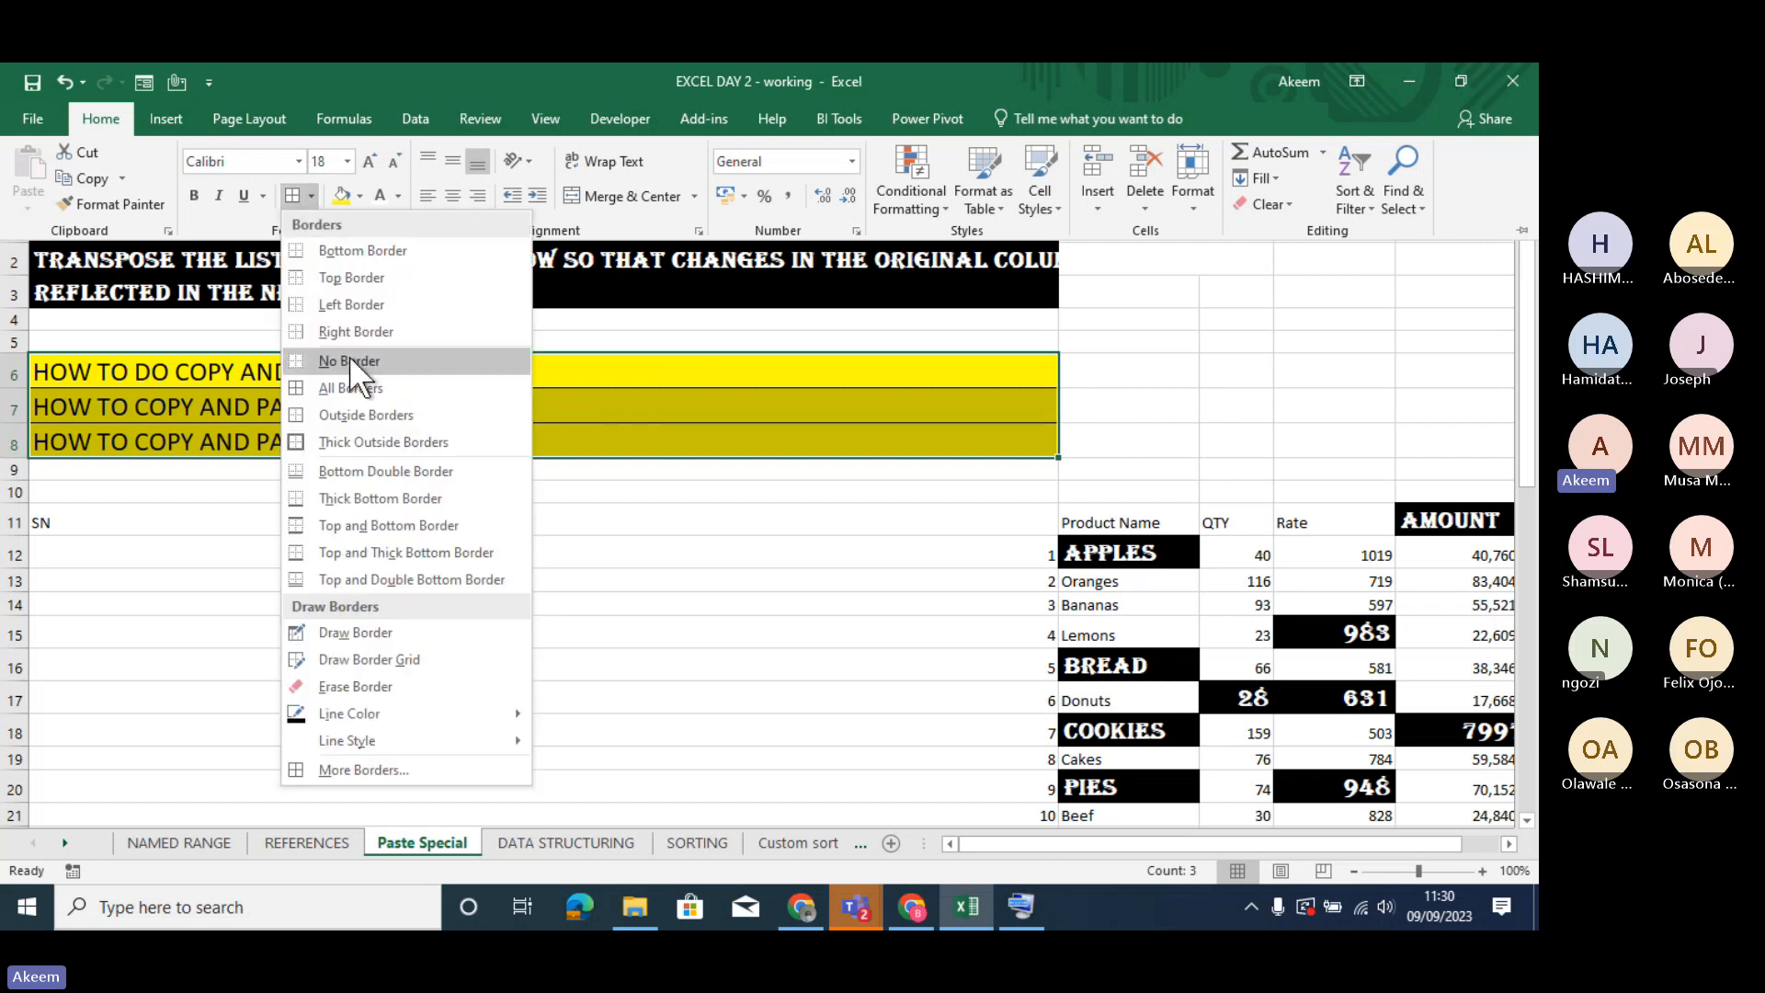
left_click(361, 388)
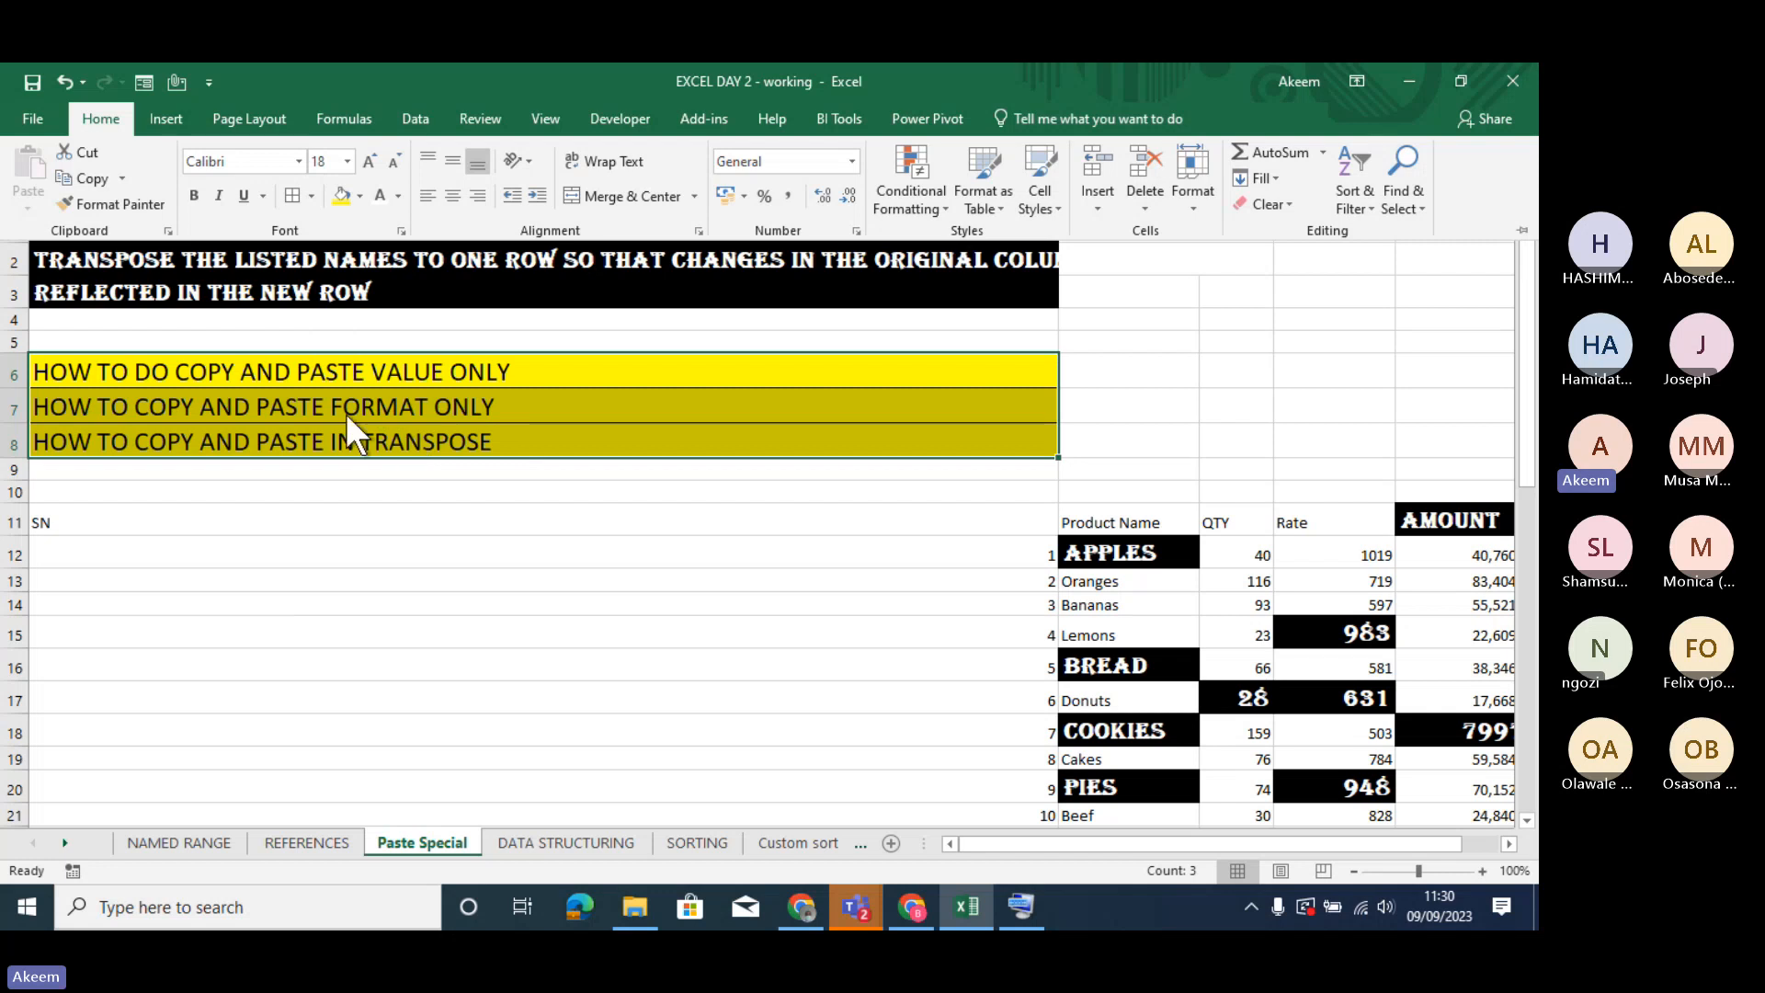
key("ctrl+F1")
left_click(340, 405)
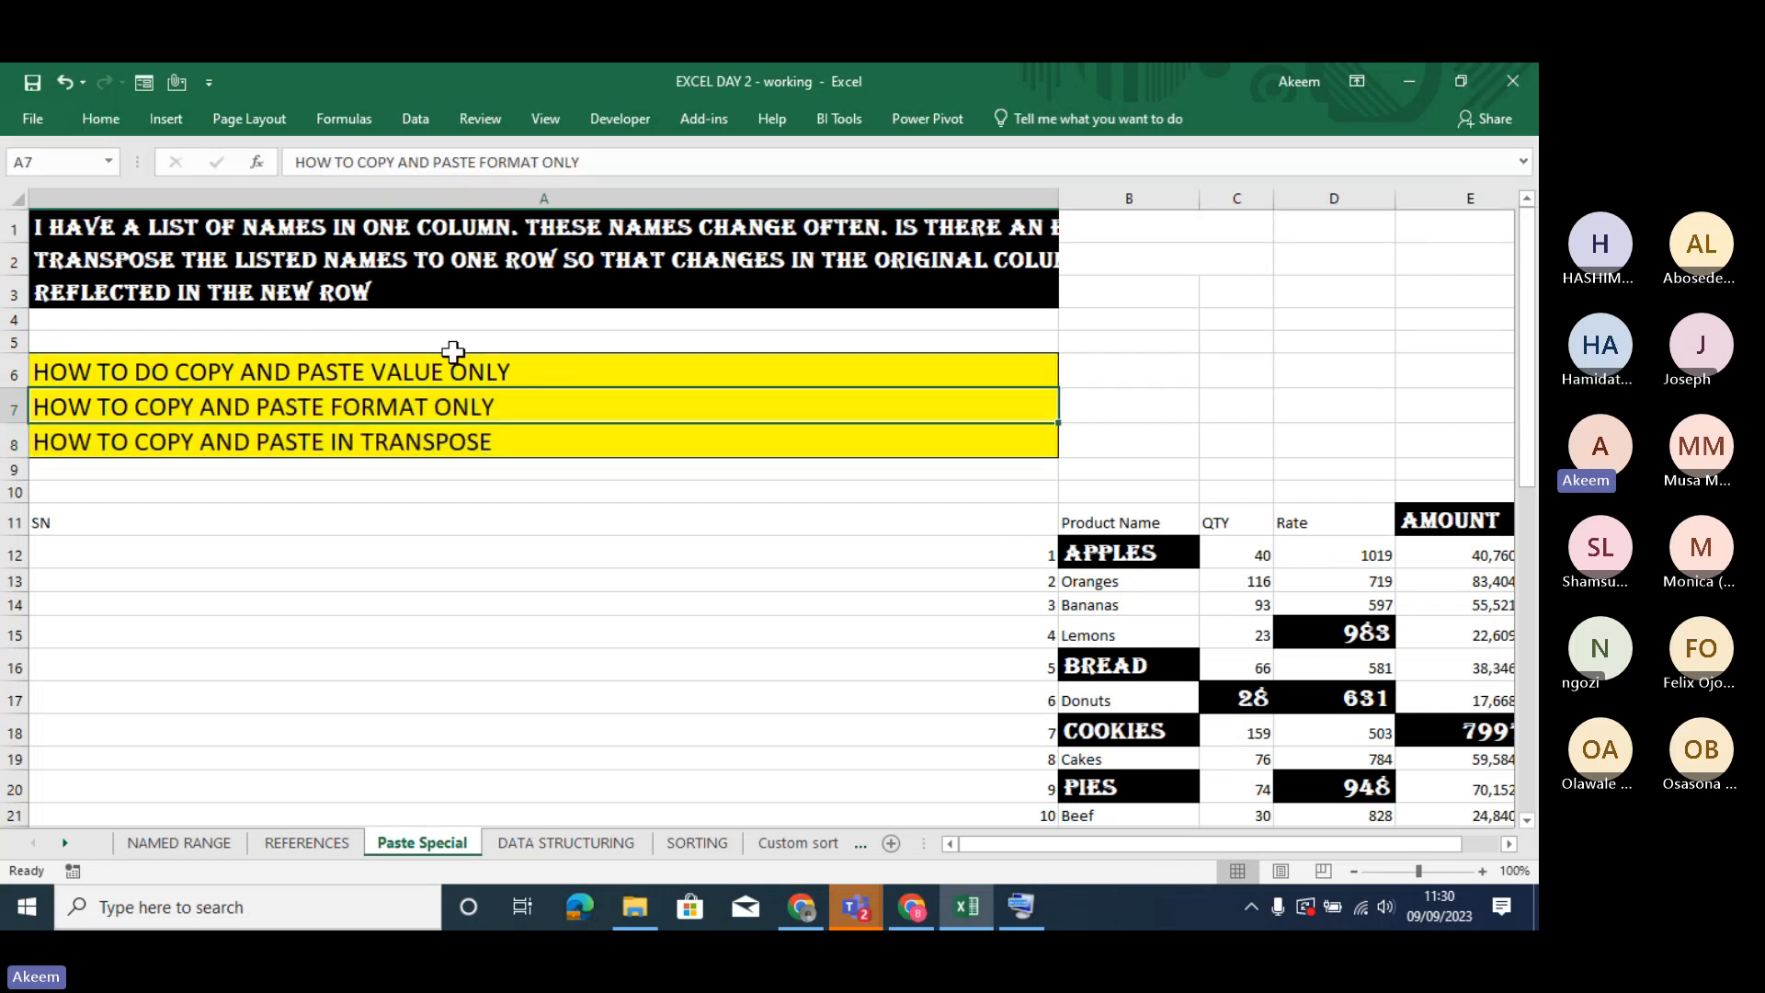
- Lock Format Painter on with the formatting of A6 and paint the product table from the Product Name header across to the AMOUNT column
left_click(430, 368)
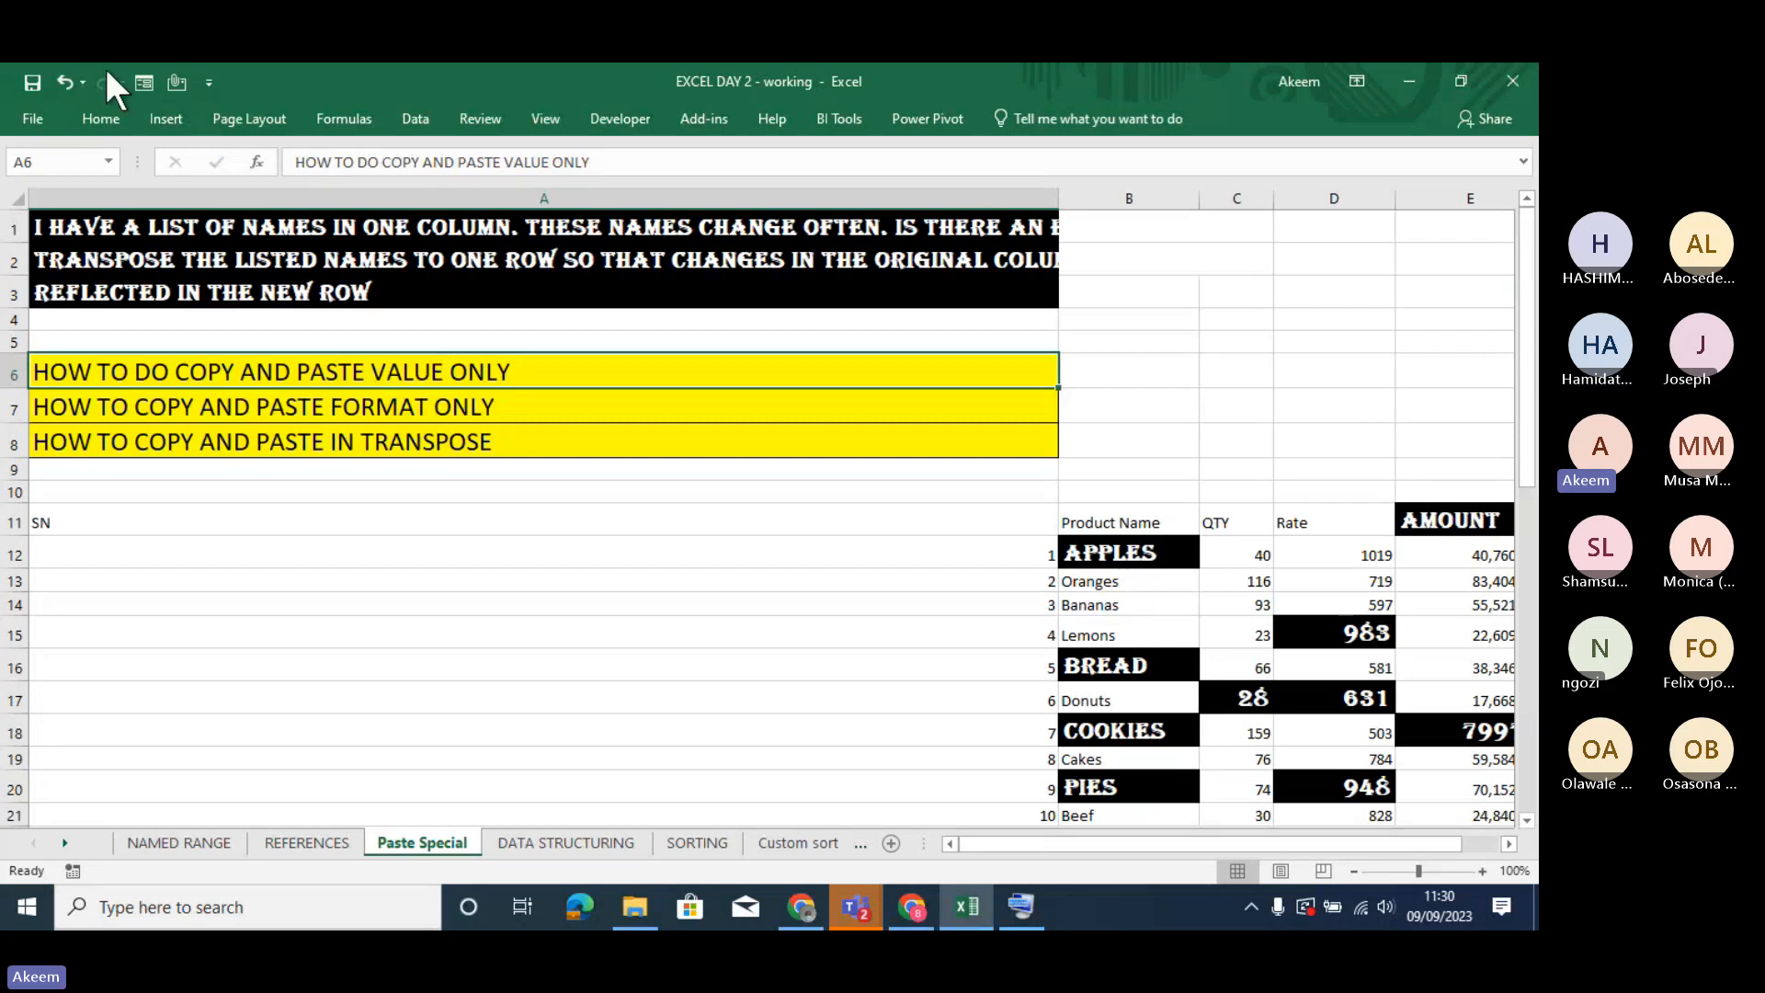
left_click(101, 117)
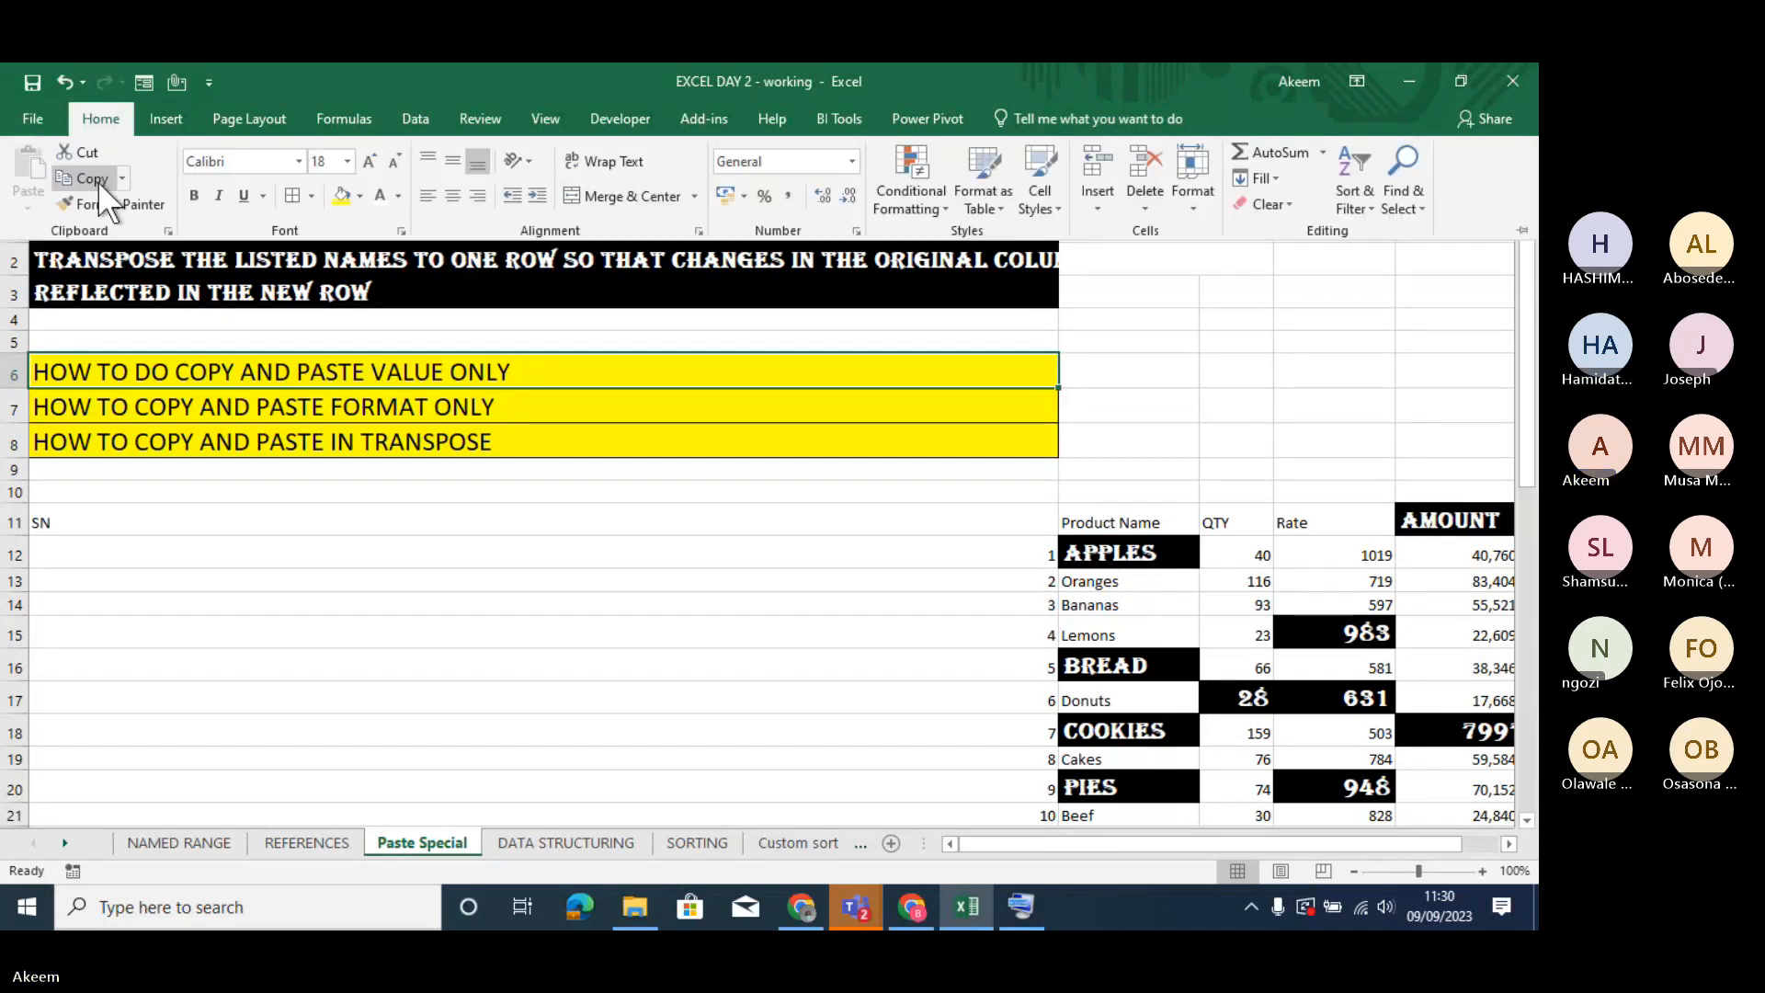
left_click(110, 198)
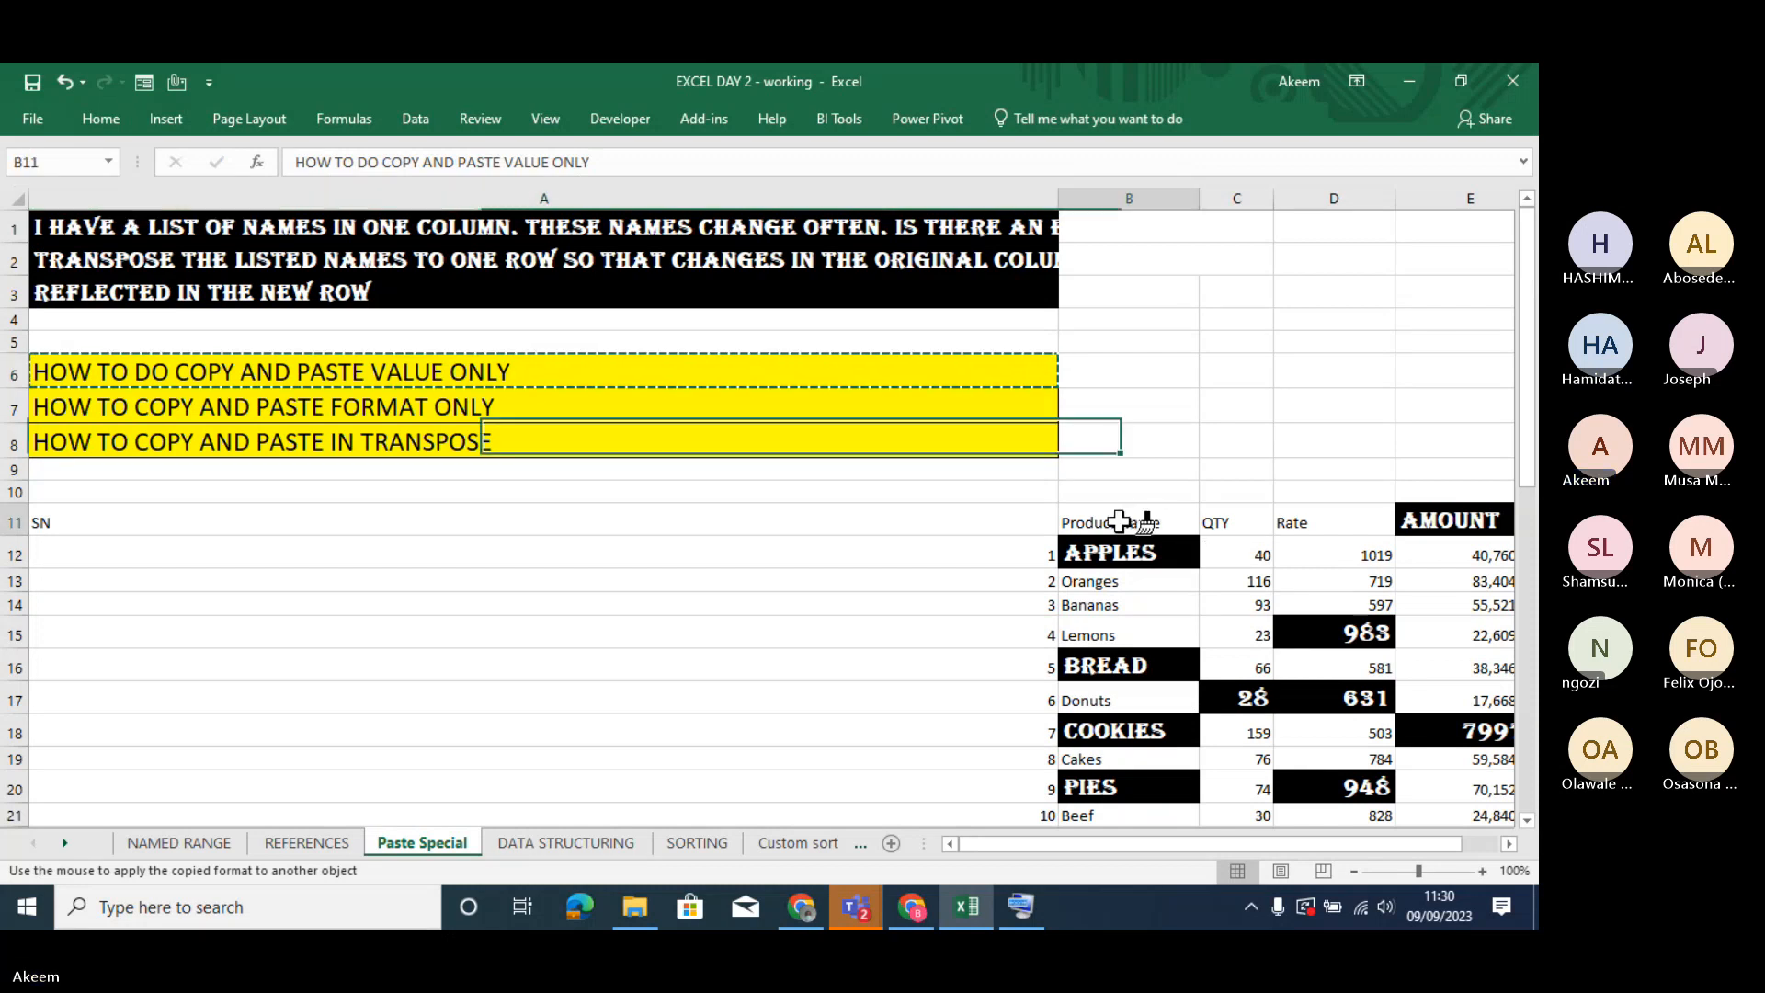
mouse_move(1116, 521)
left_mouse_down()
mouse_move(1404, 727)
mouse_move(1445, 841)
mouse_move(1443, 774)
left_mouse_up()
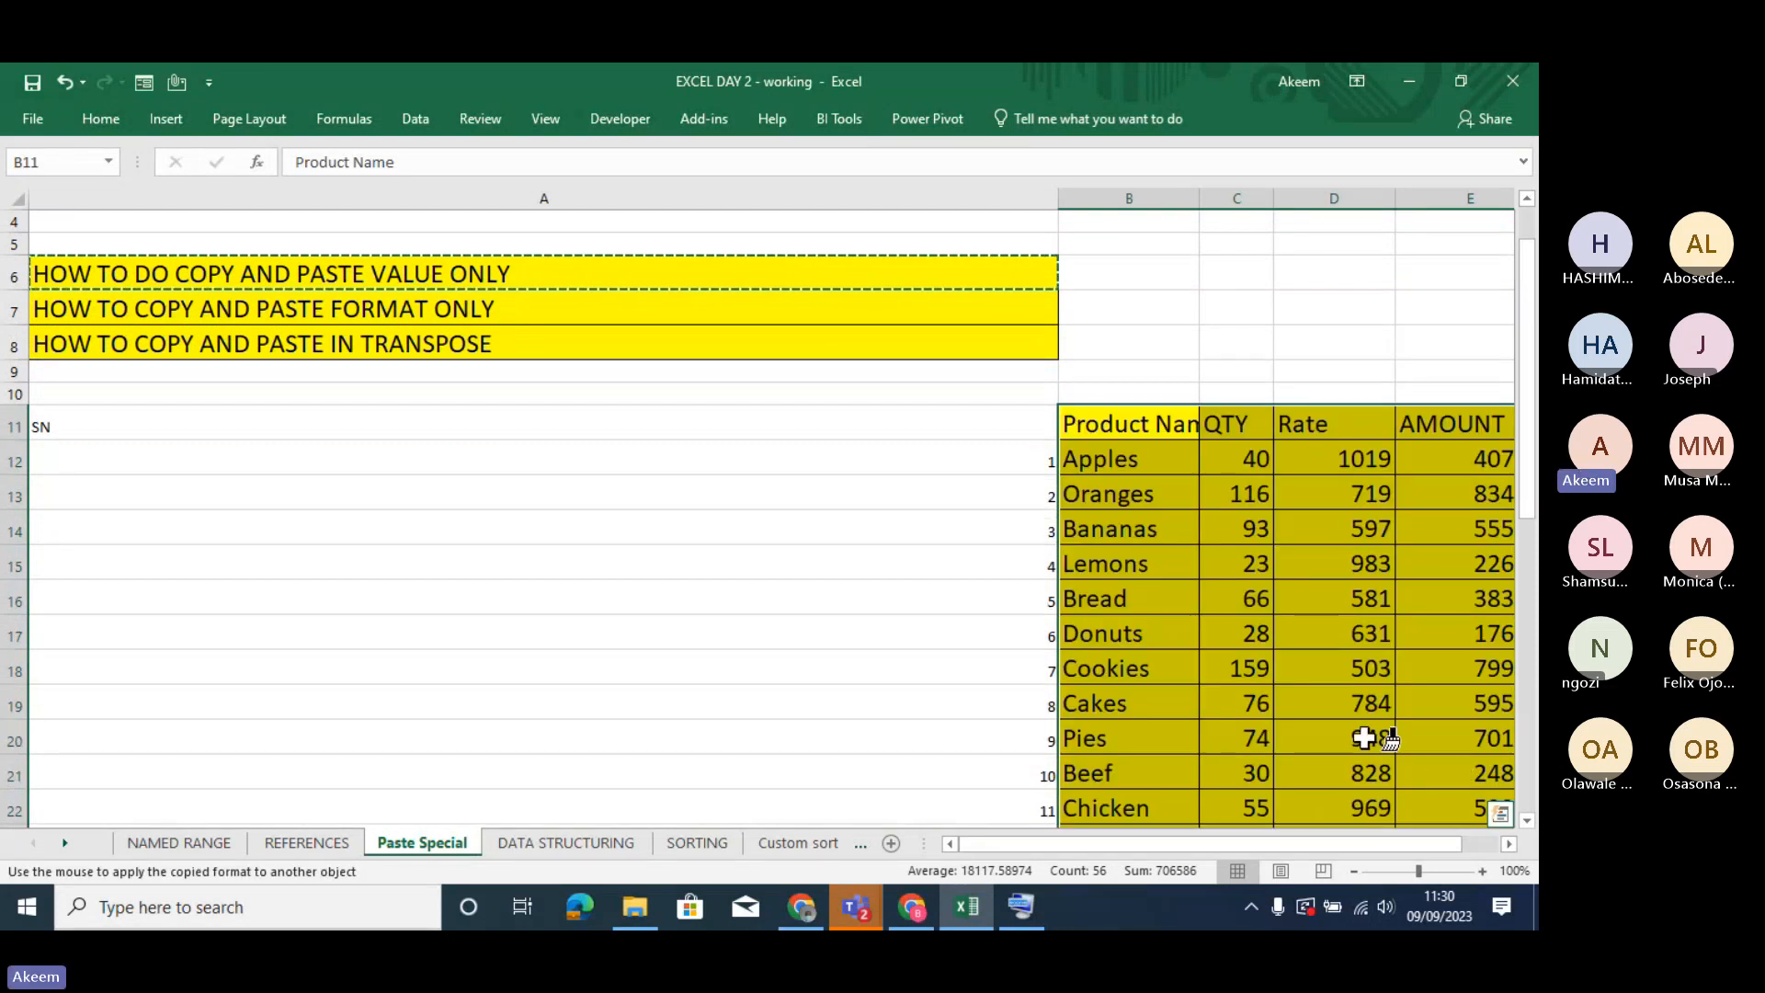
left_click(1151, 663)
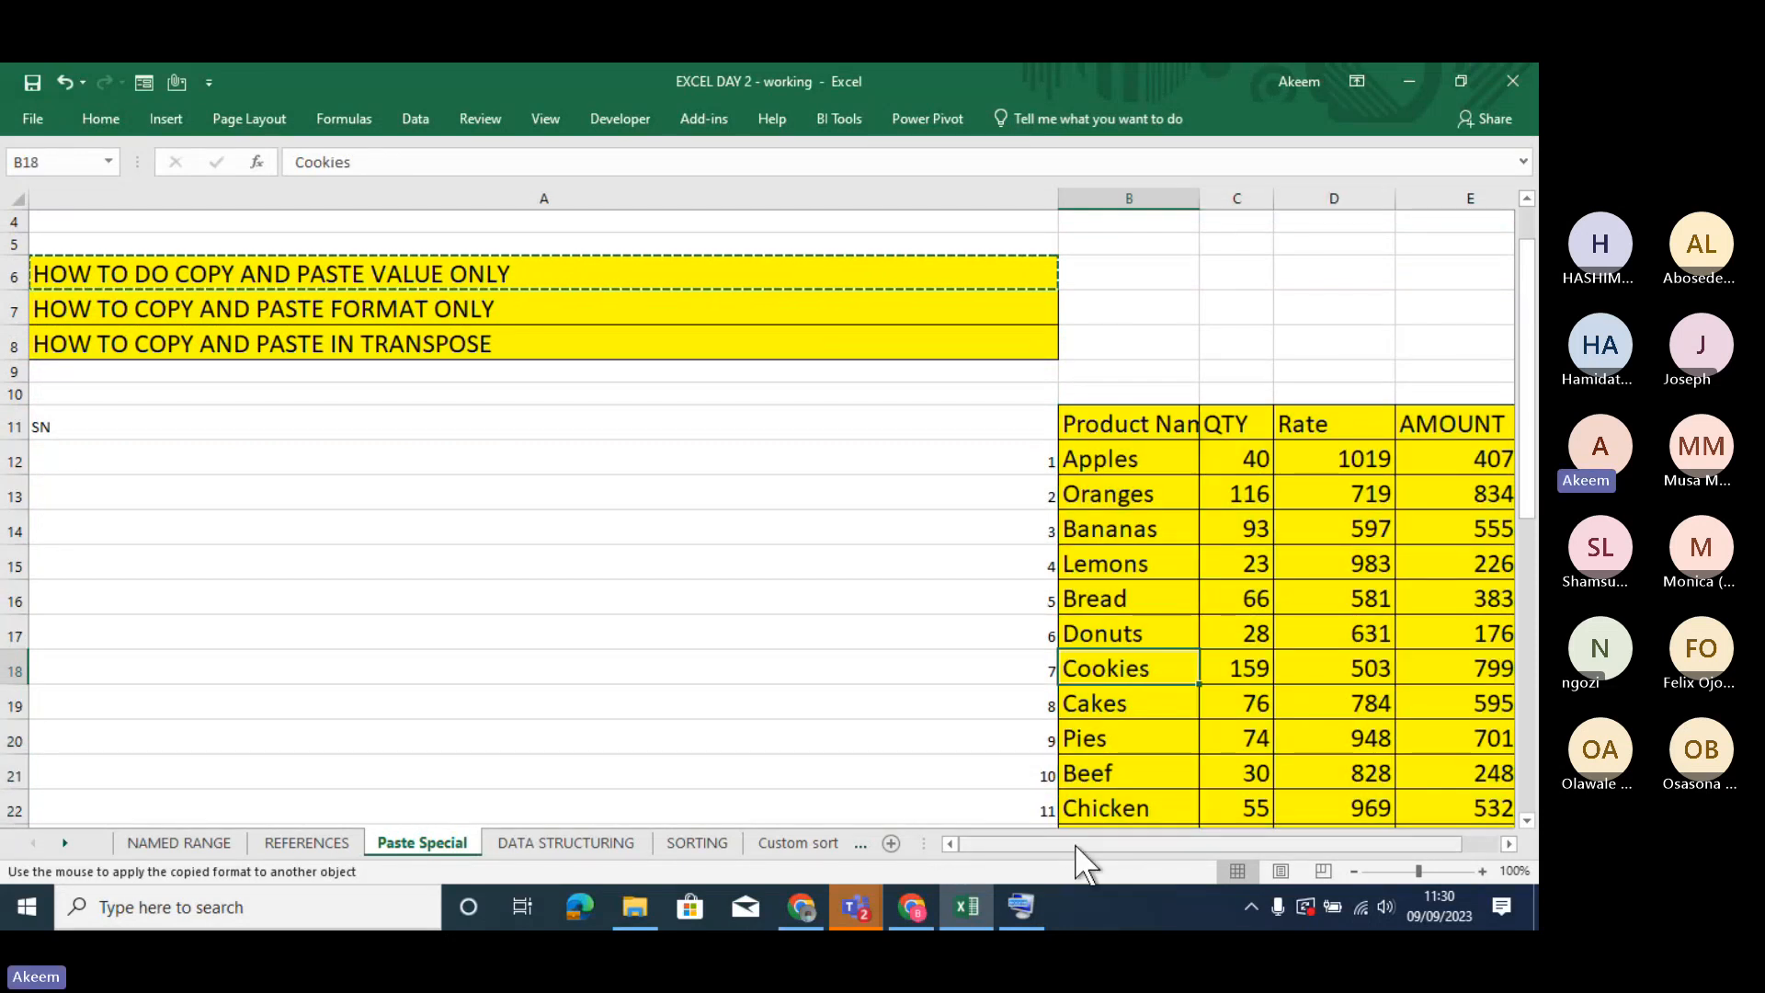
left_click(1136, 838)
mouse_move(1136, 837)
left_mouse_down()
mouse_move(1035, 824)
mouse_move(1111, 828)
mouse_move(1040, 829)
mouse_move(1061, 829)
left_mouse_up()
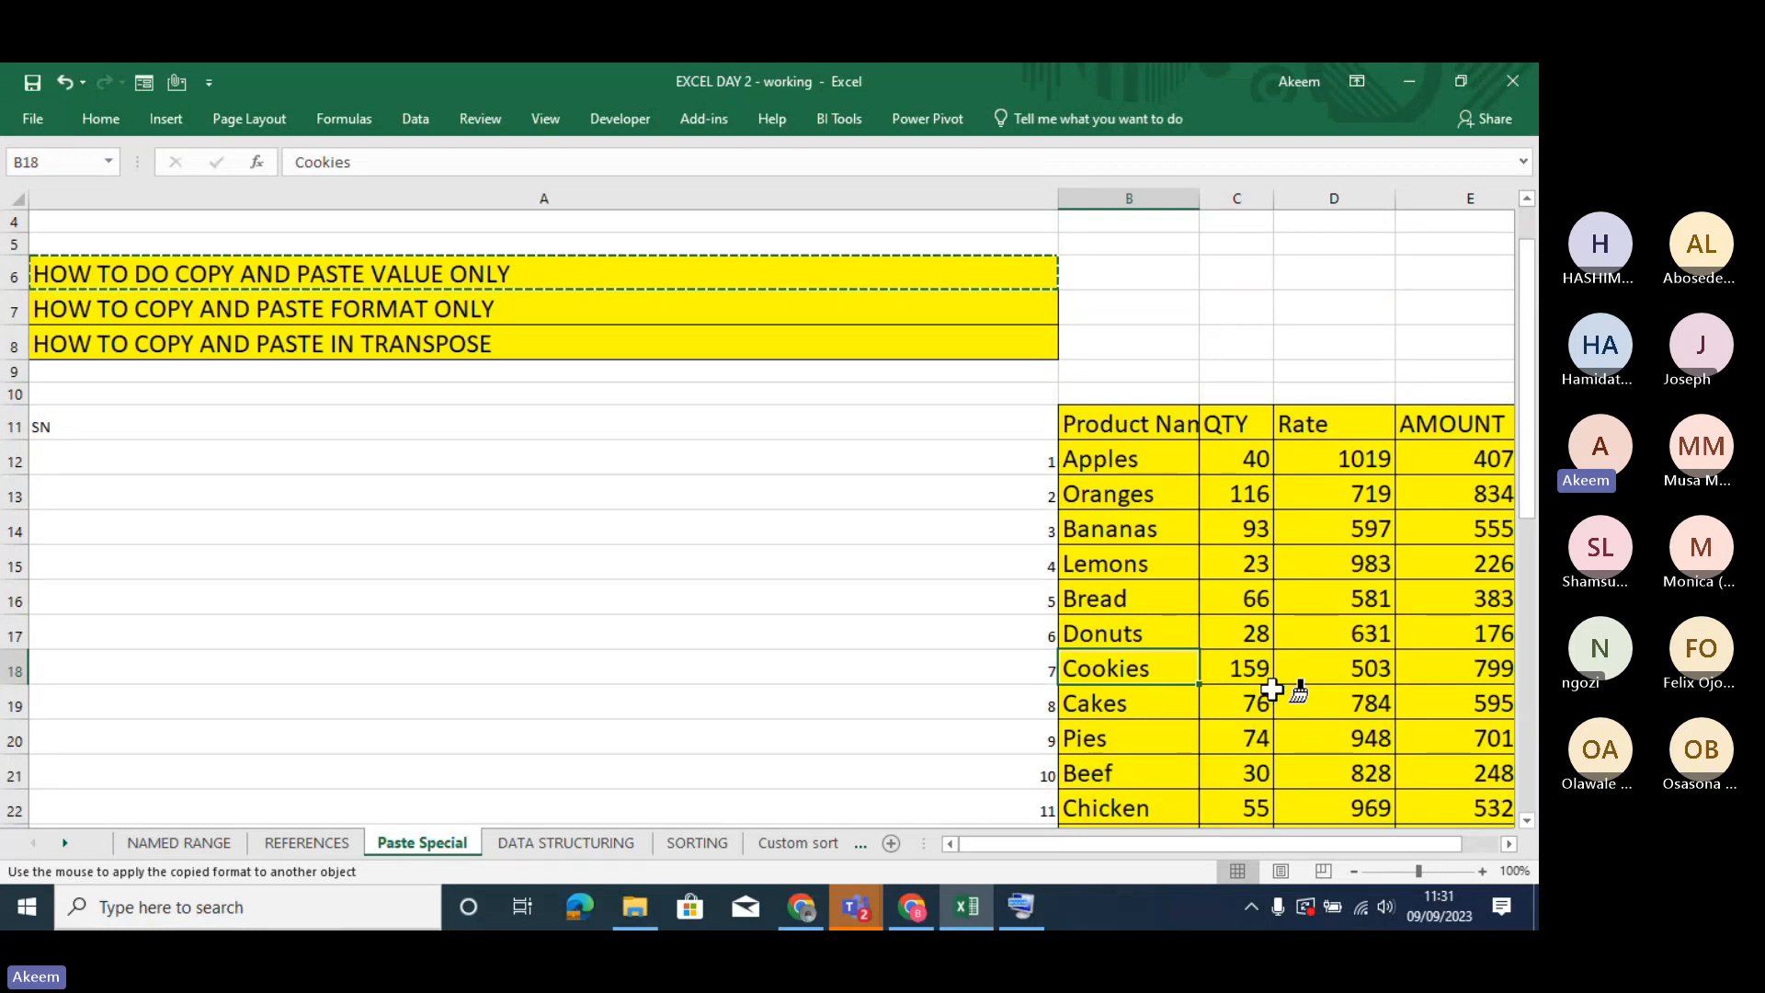
- Paint the same formatting onto the serial number in A21 and end Format Painter
left_click(862, 773)
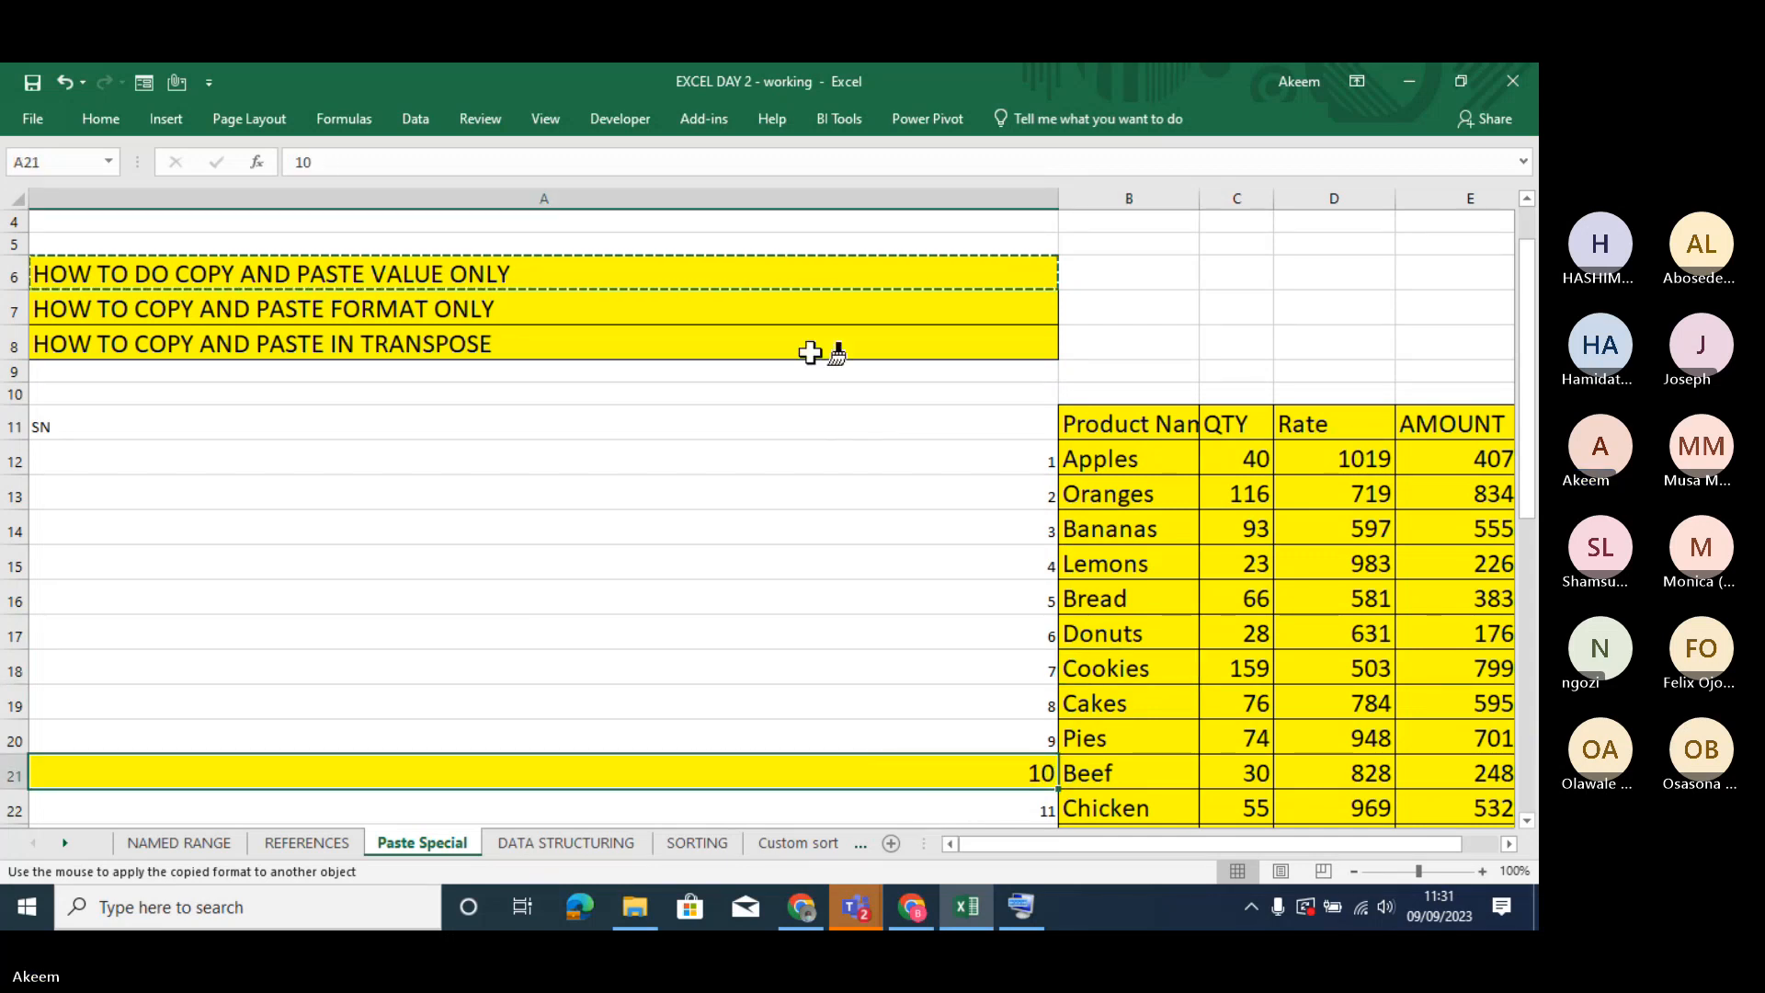
left_click(524, 157)
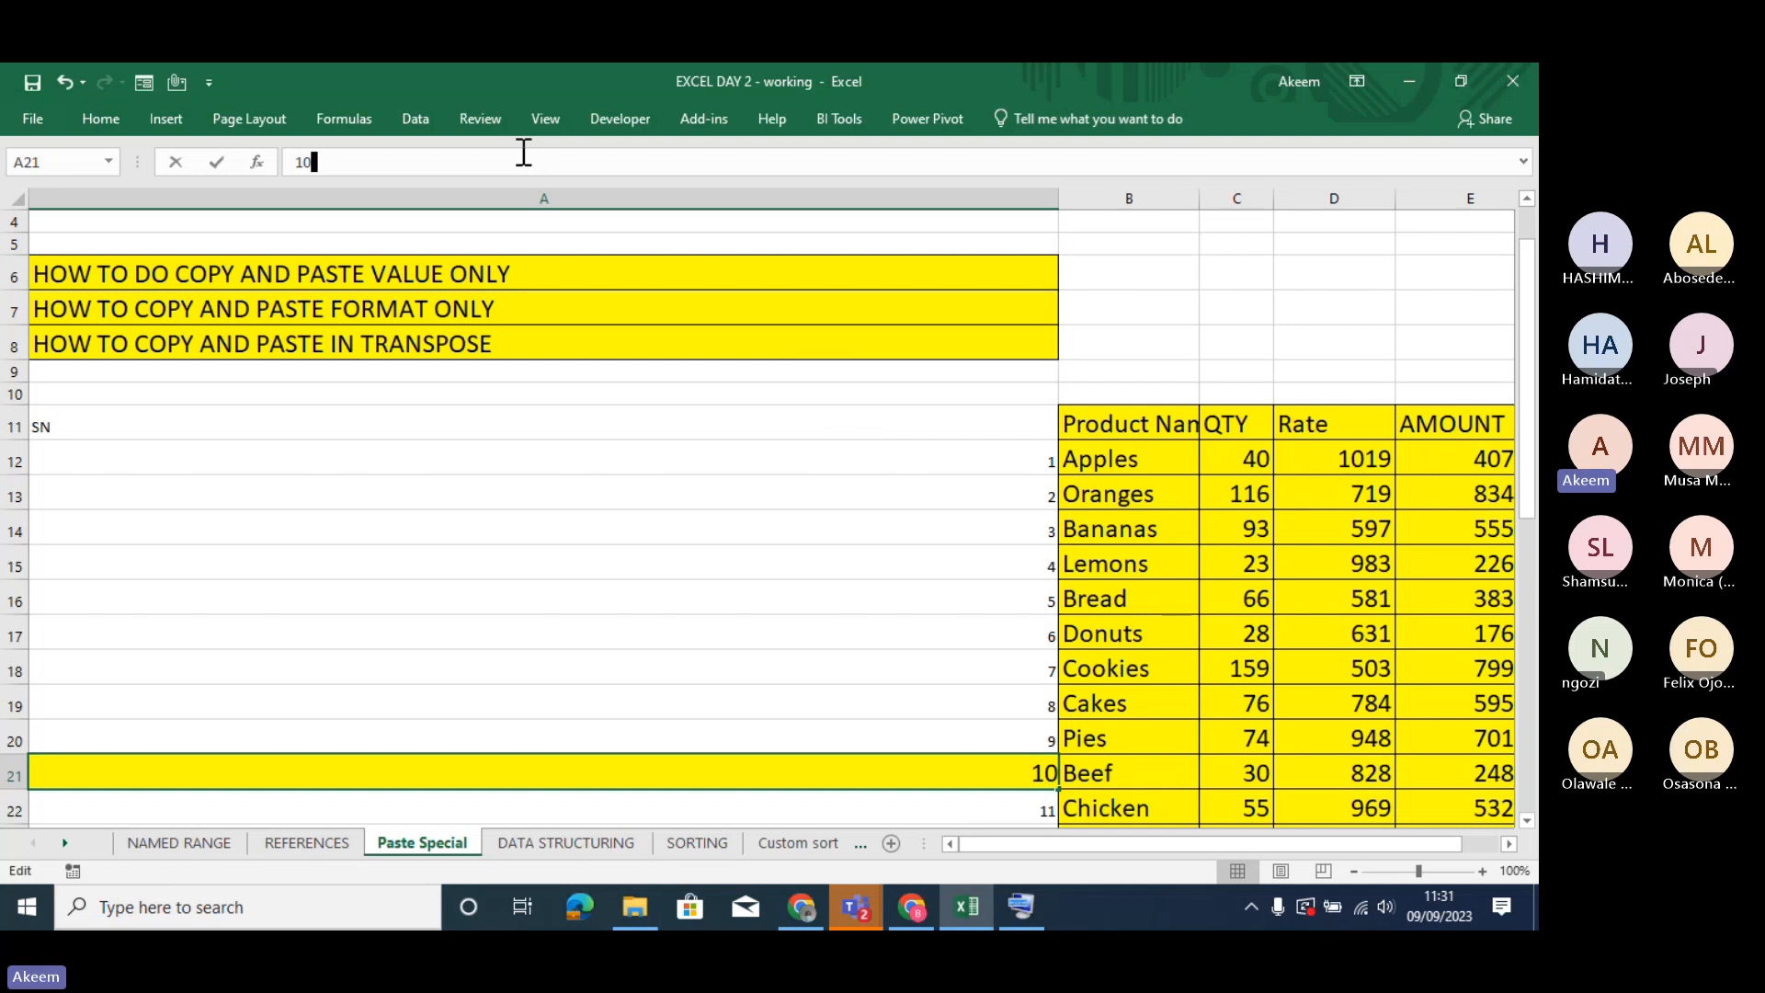
key("Return")
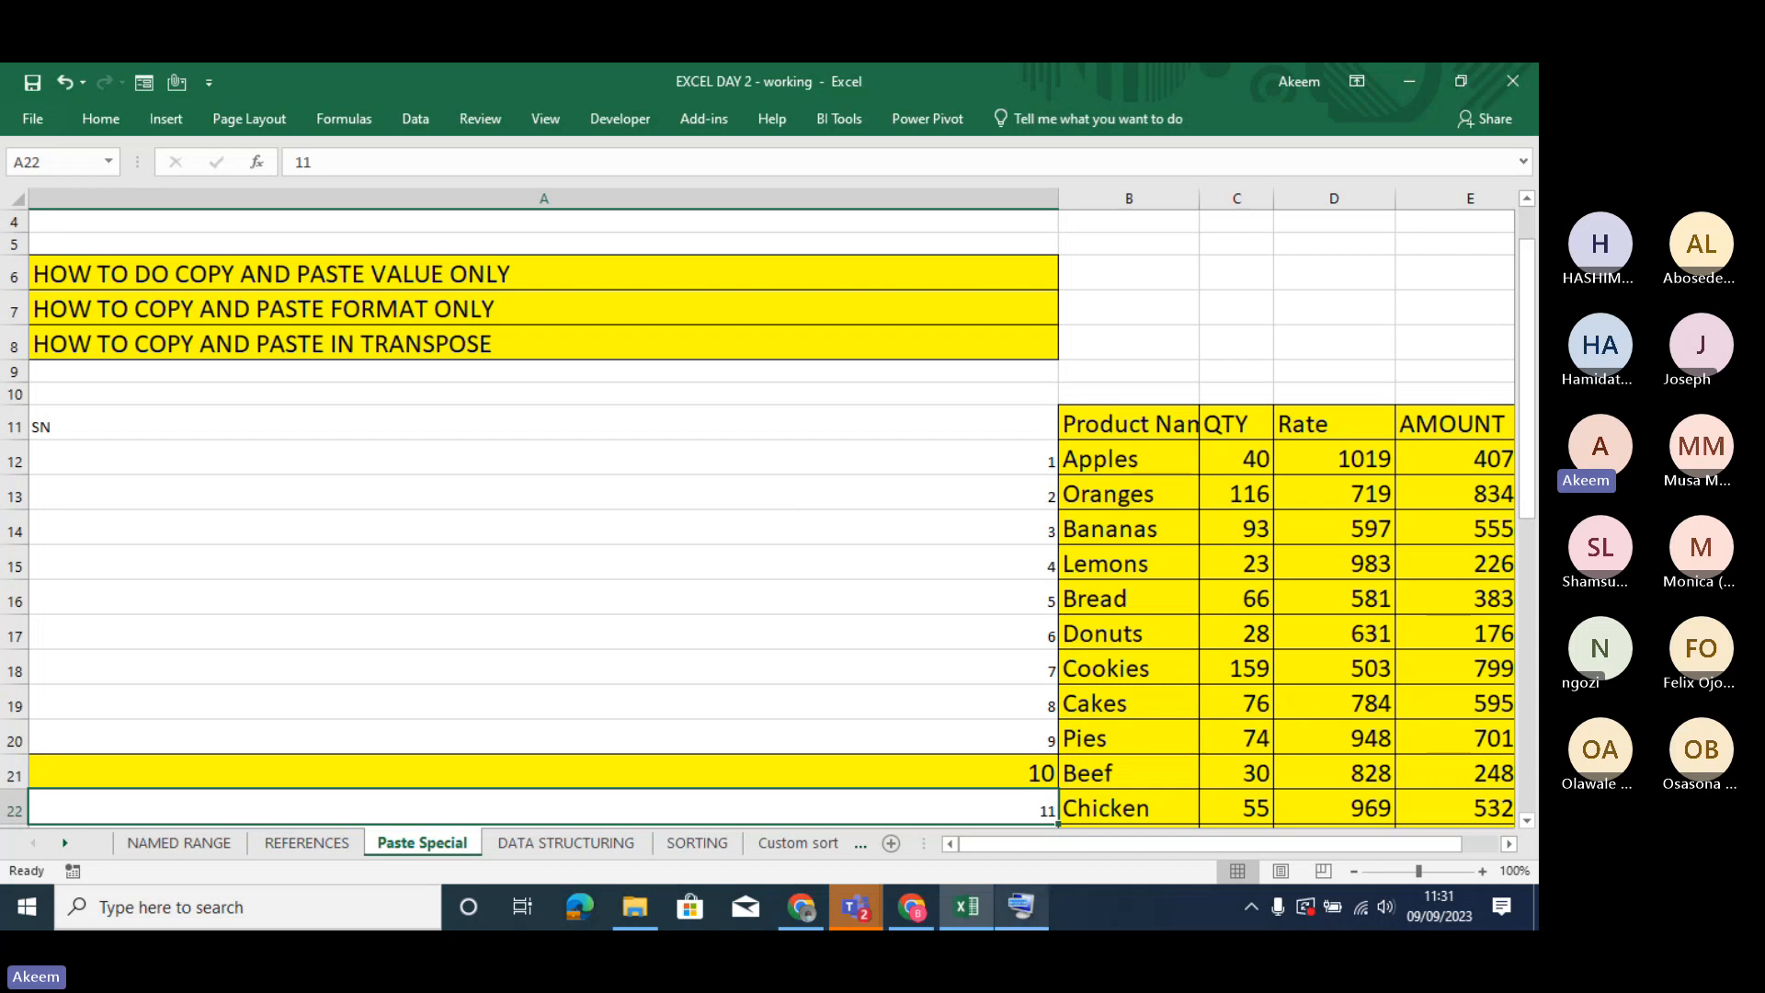
- Switch to the Teams meeting, read the participants' replies in the meeting chat, and return to Excel
mouse_move(856, 905)
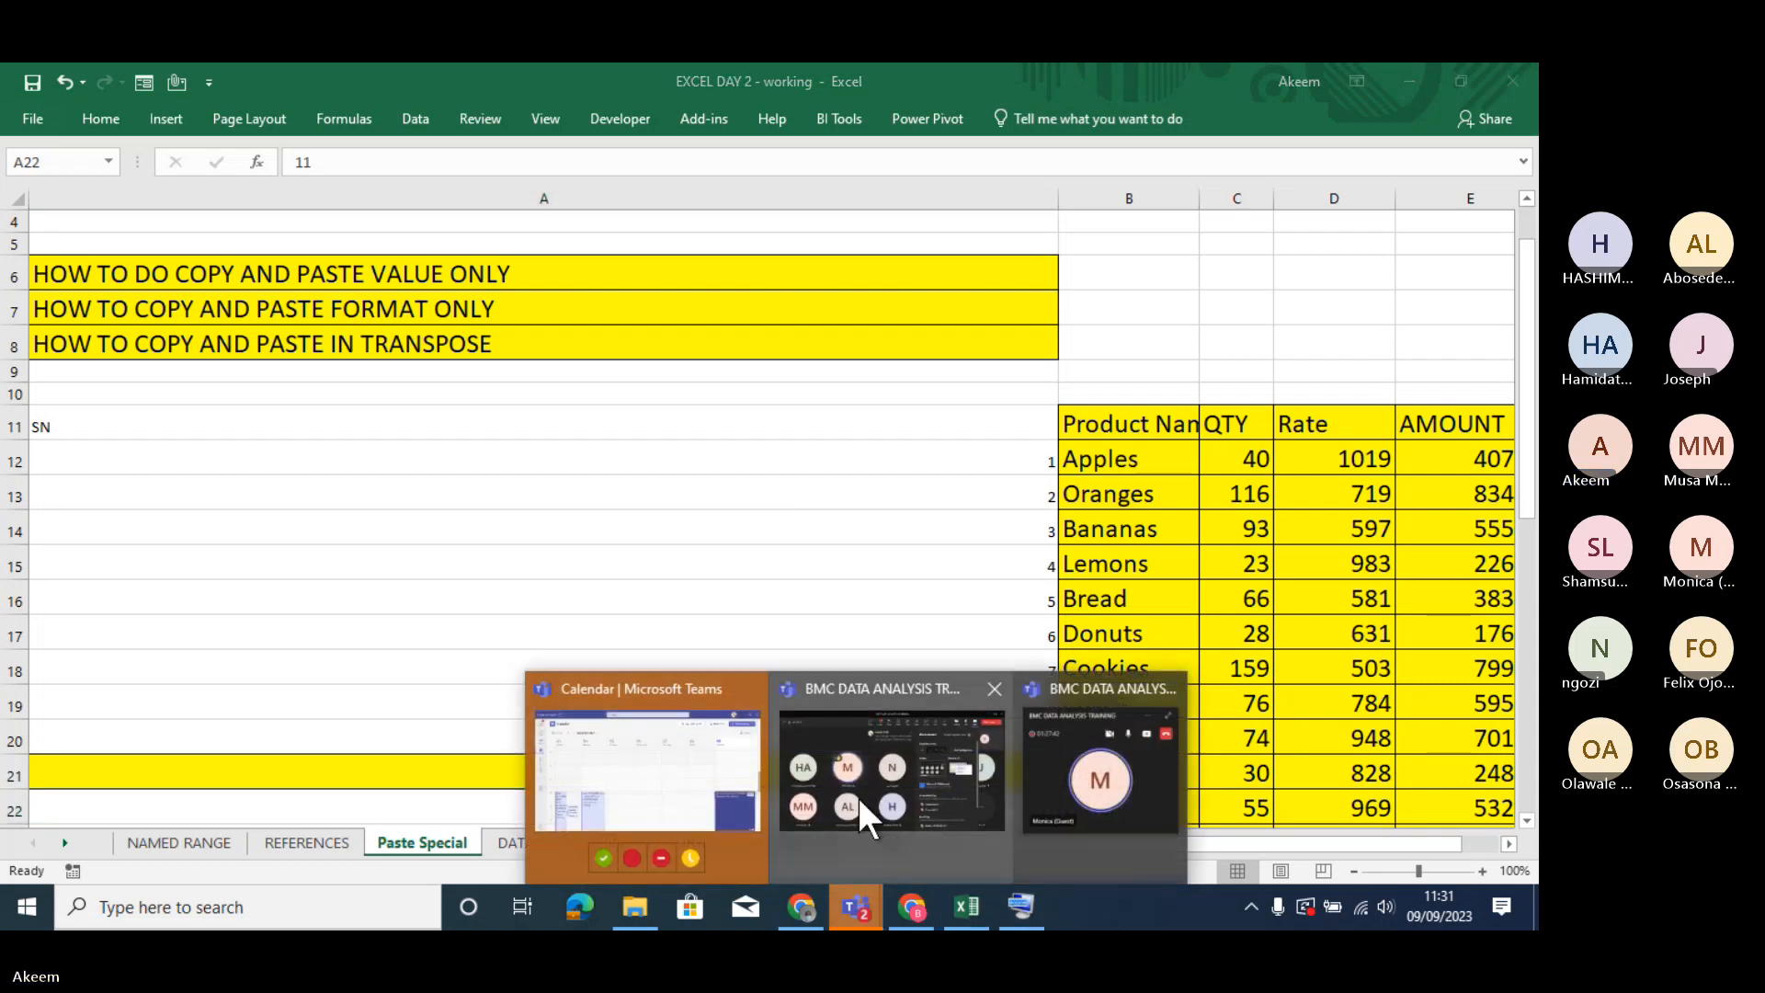
left_click(859, 797)
left_click(637, 262)
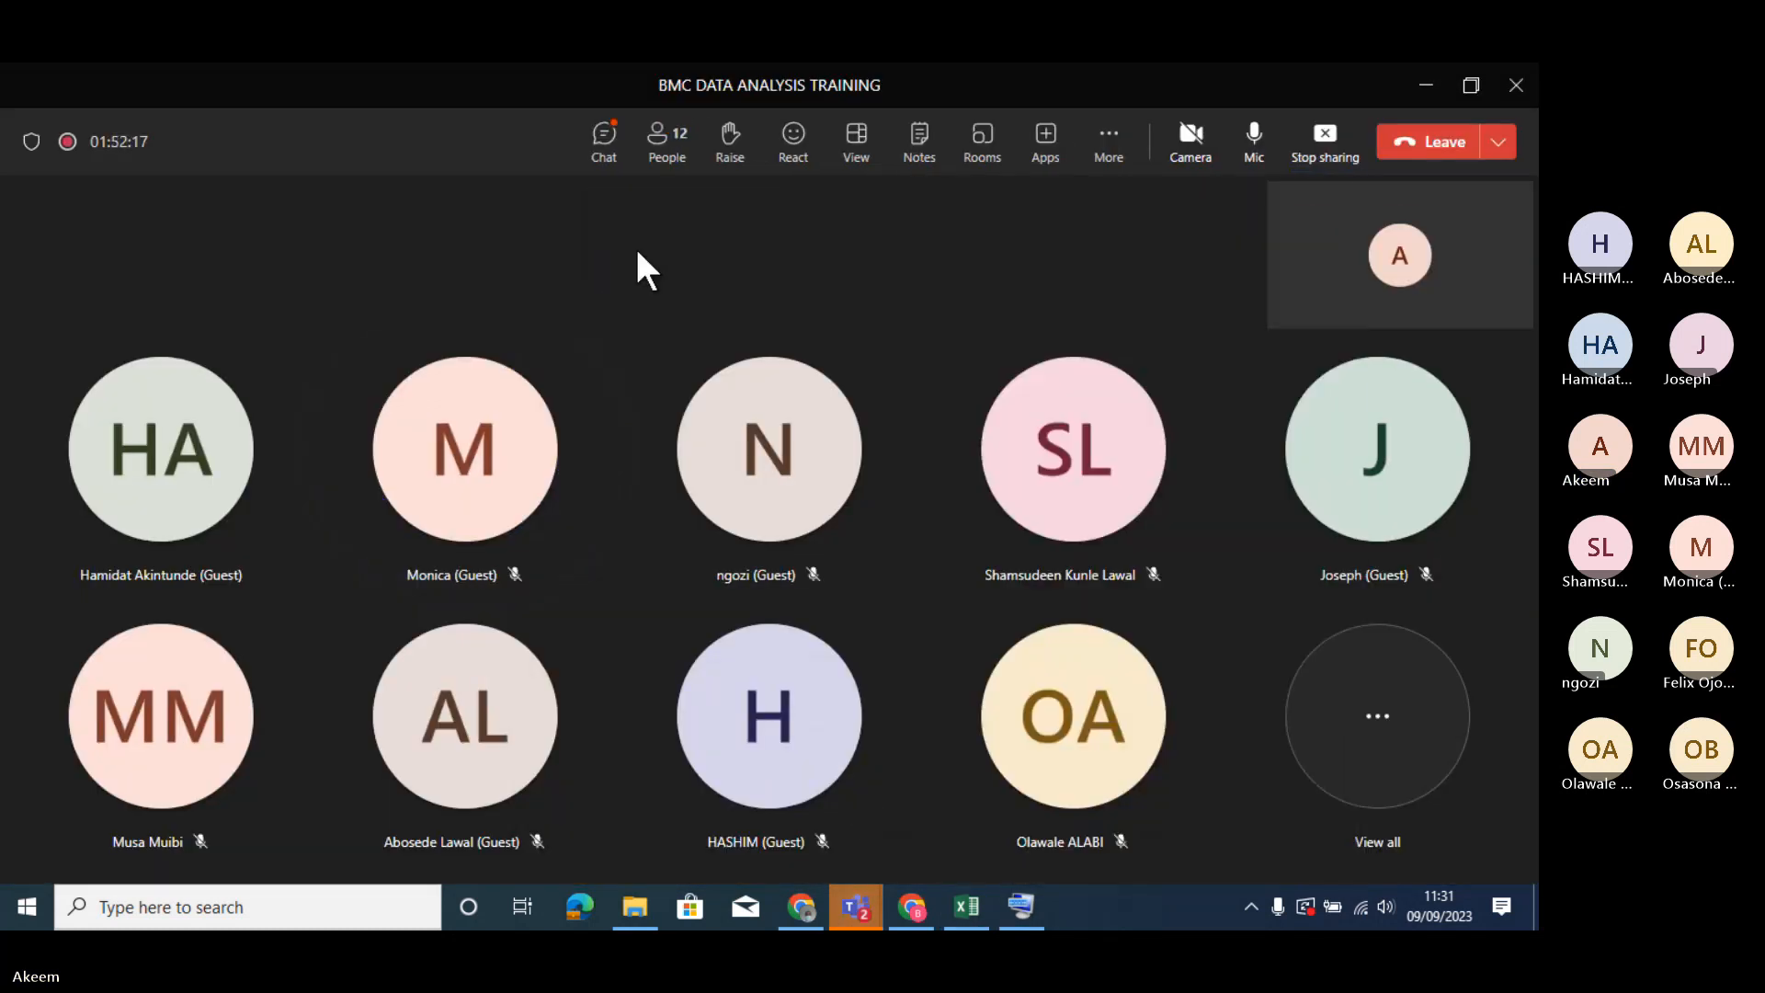
left_click(604, 147)
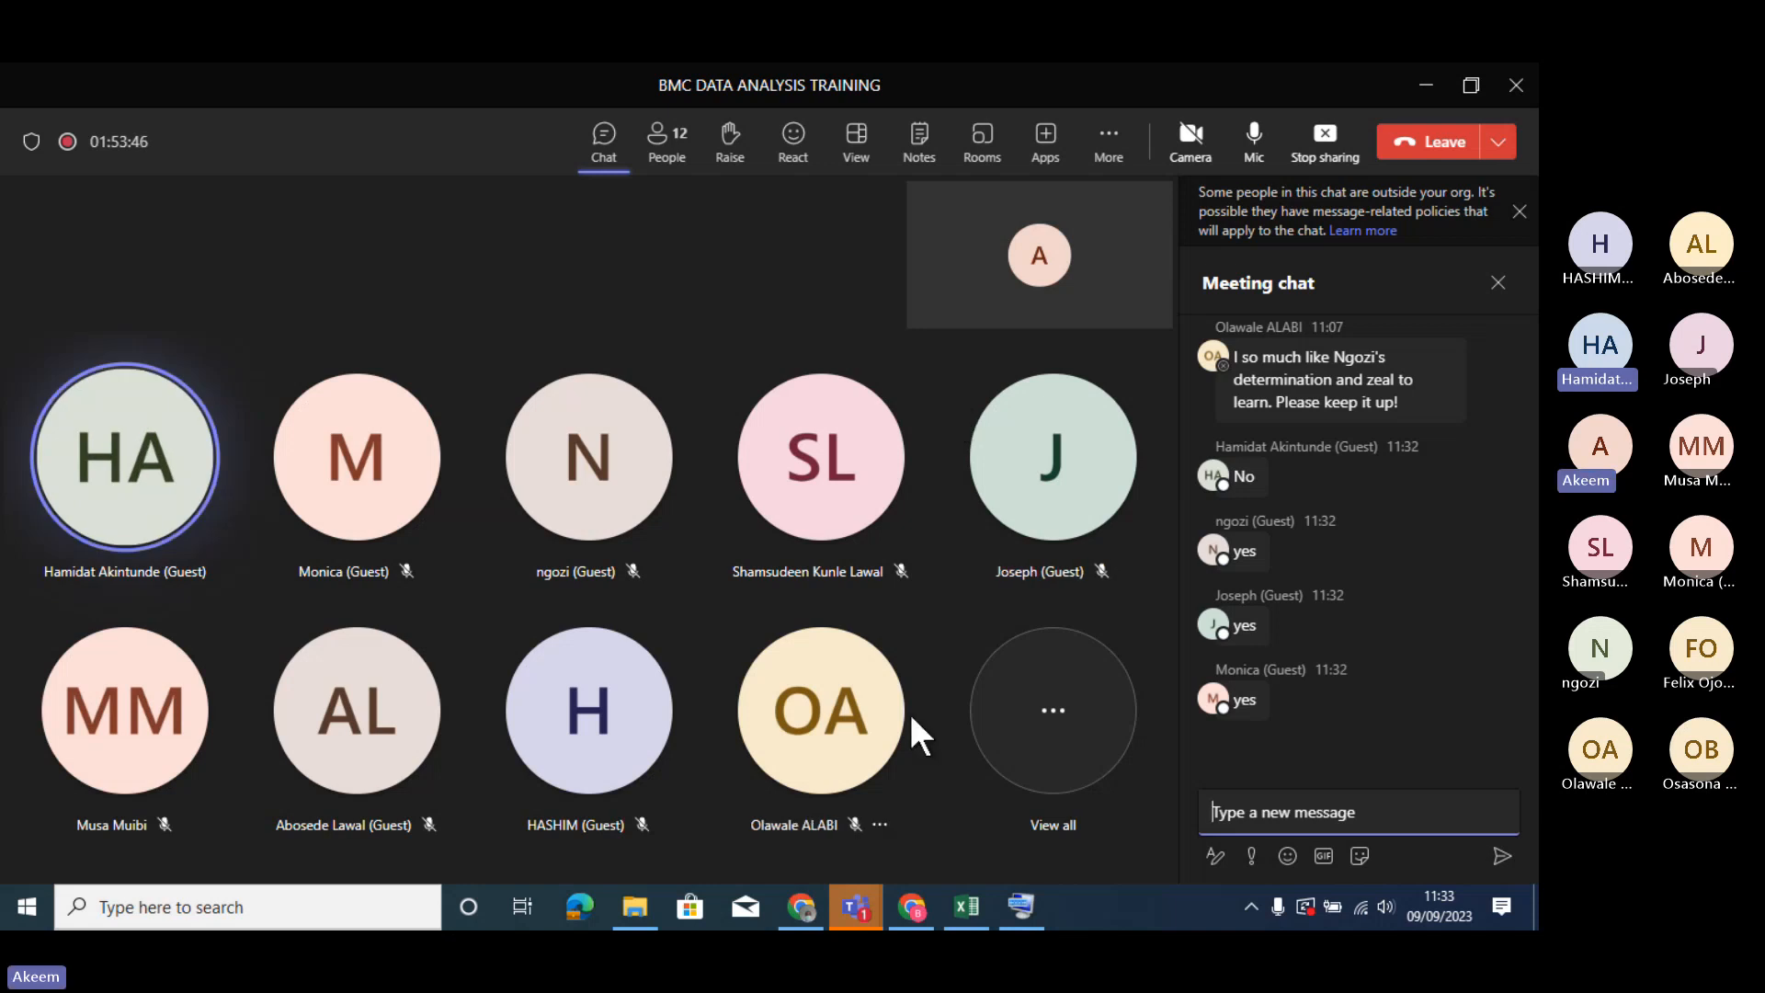
left_click(966, 905)
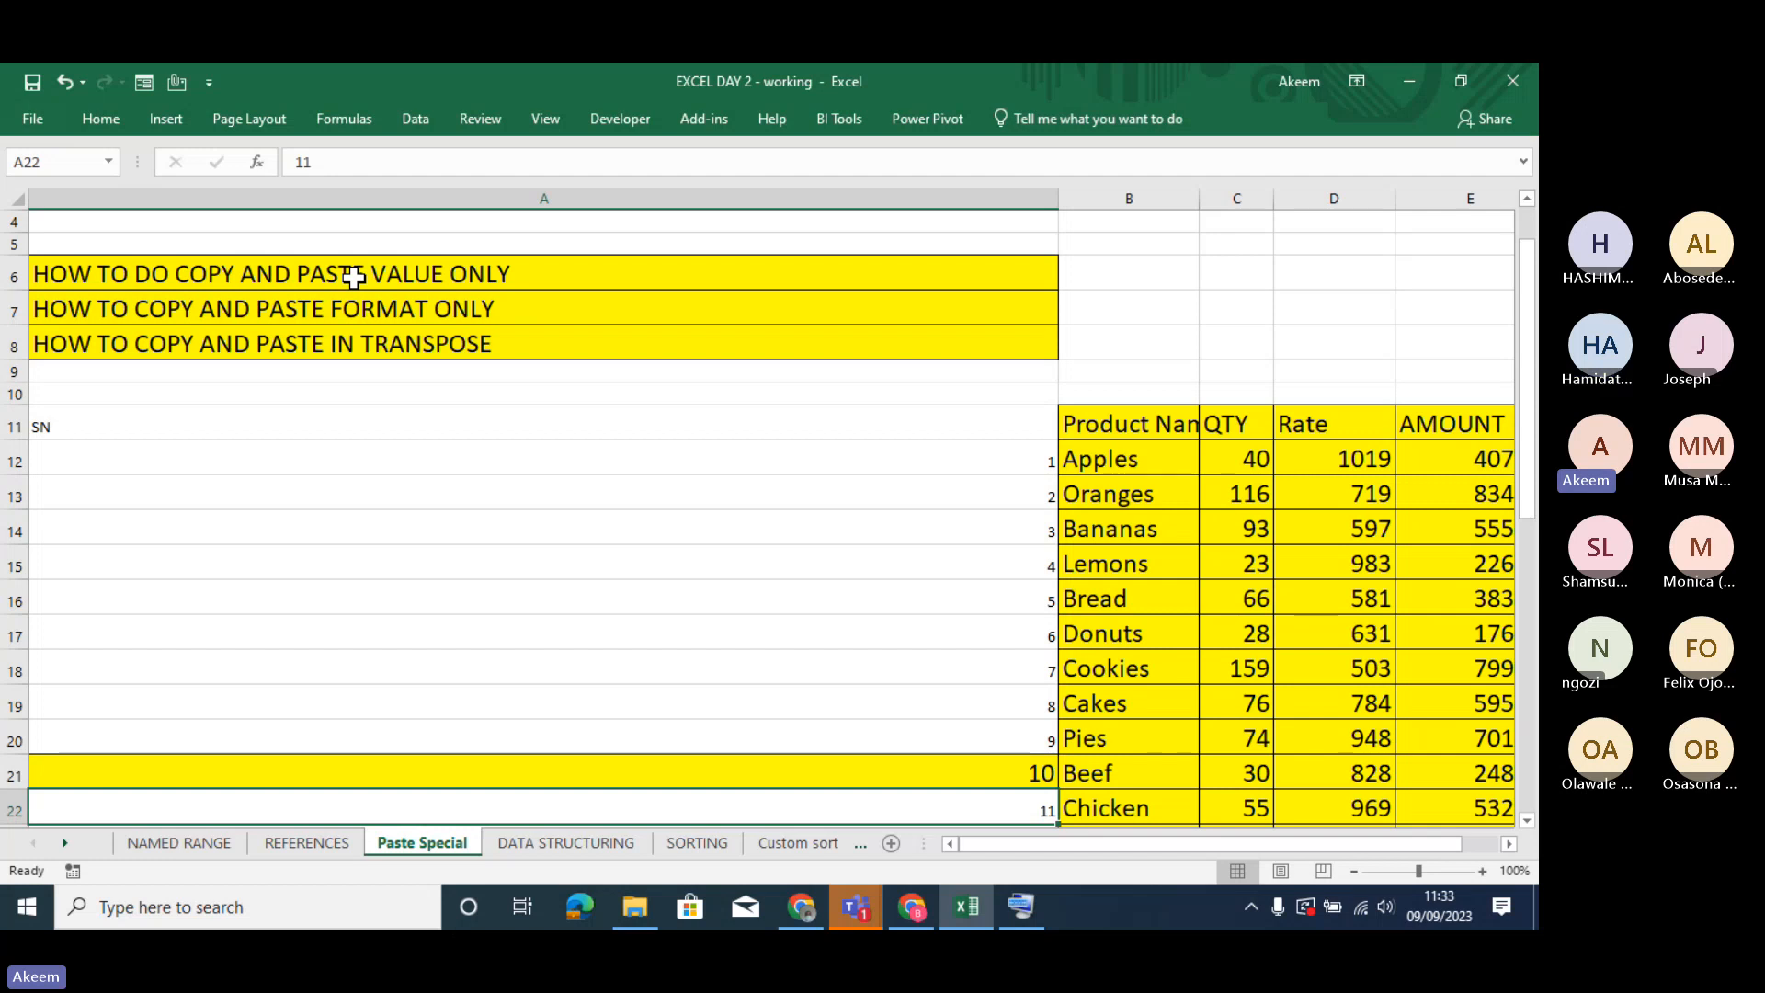
- Demonstrate the border options on A6:A8, including line color and line style, and apply All Borders once more
left_click(353, 277)
left_click_drag(353, 277, 349, 342)
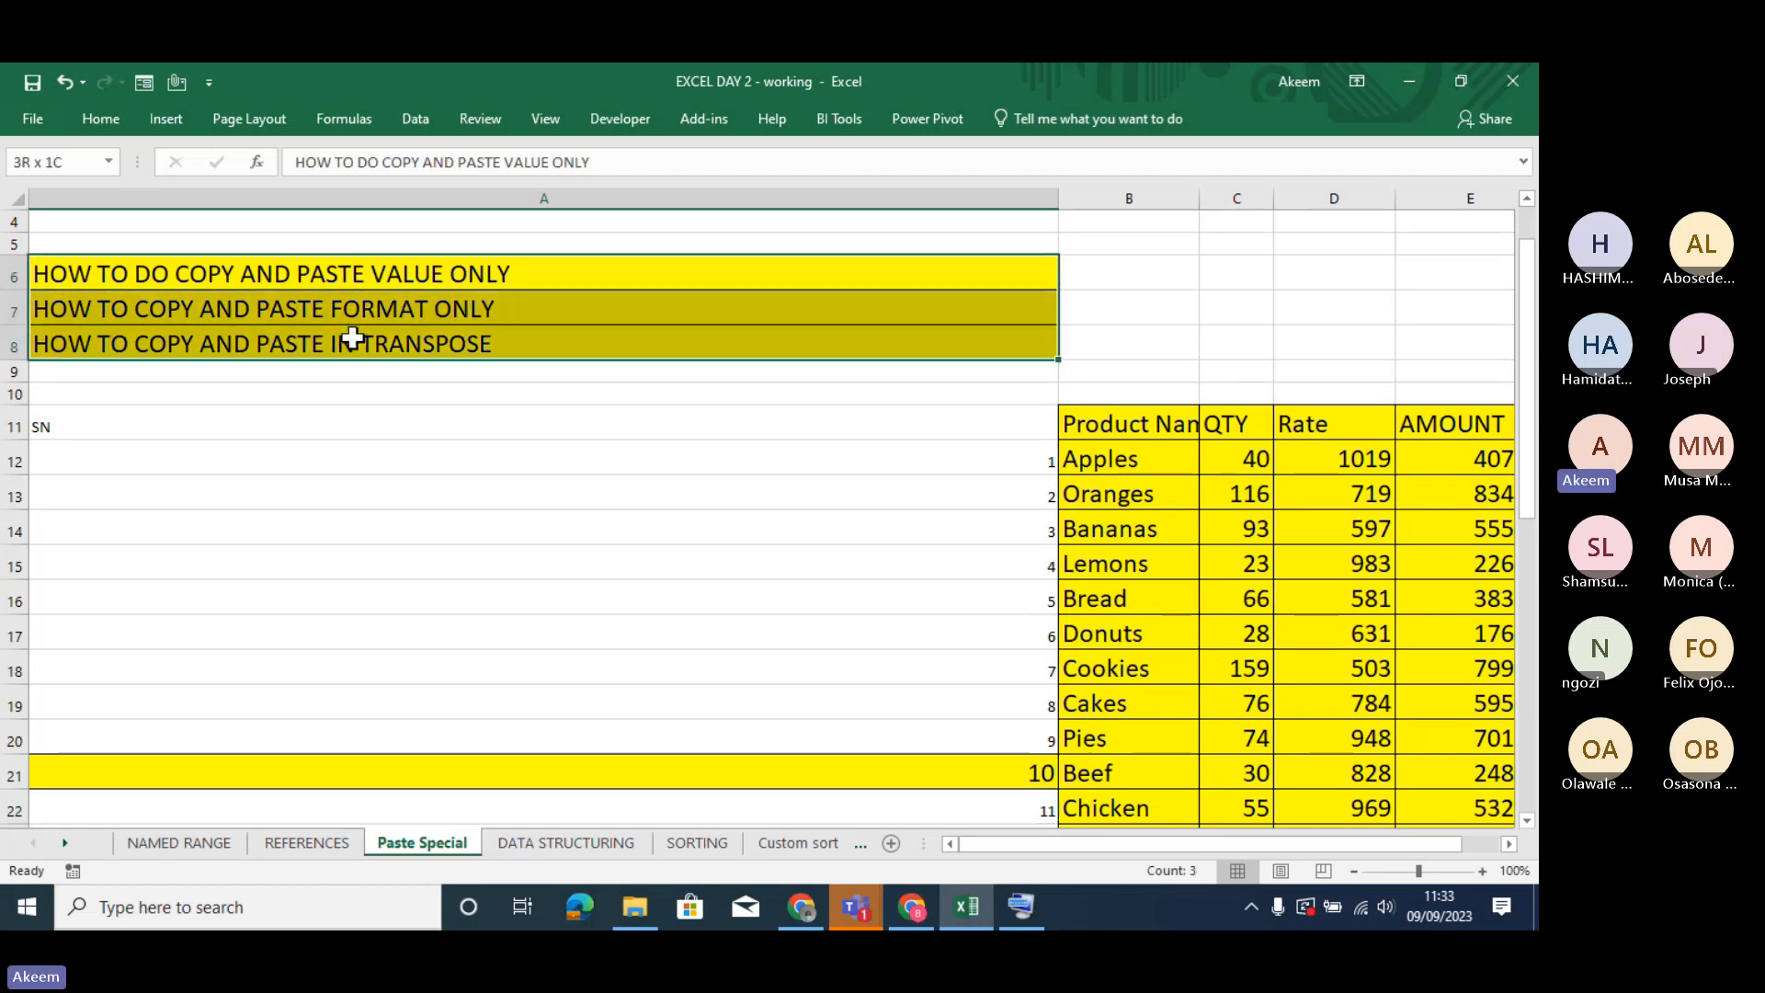
left_click(101, 118)
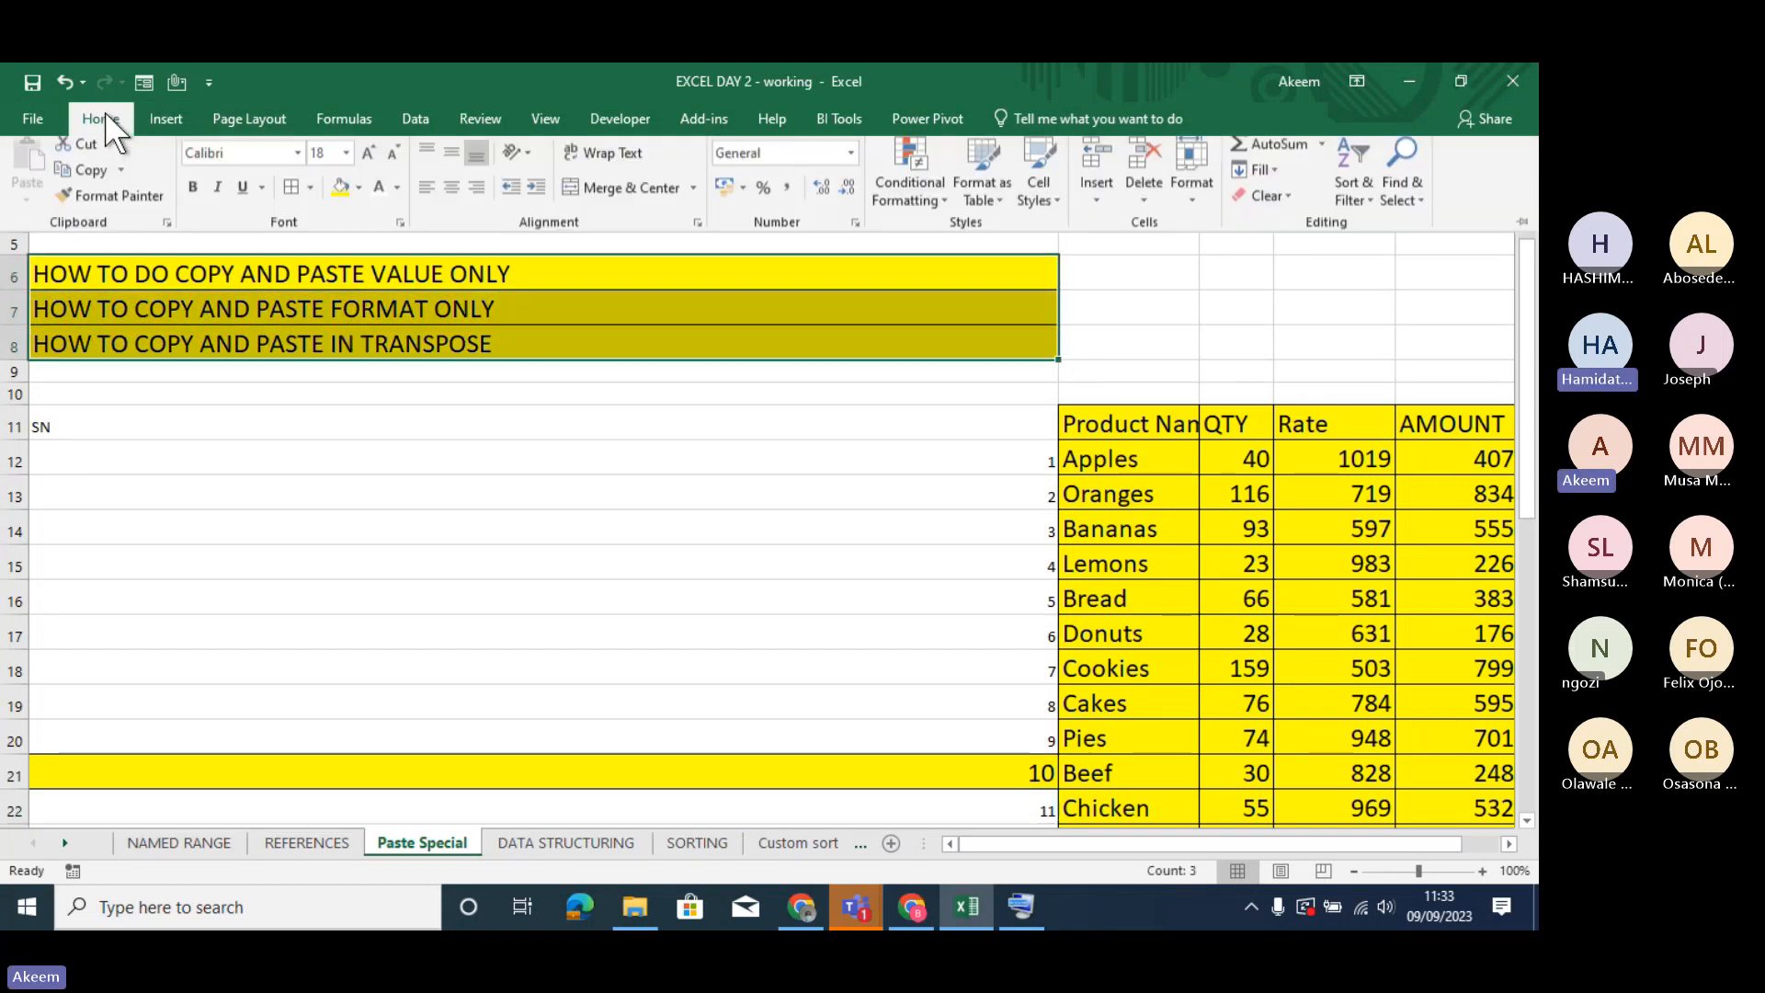
left_click(311, 196)
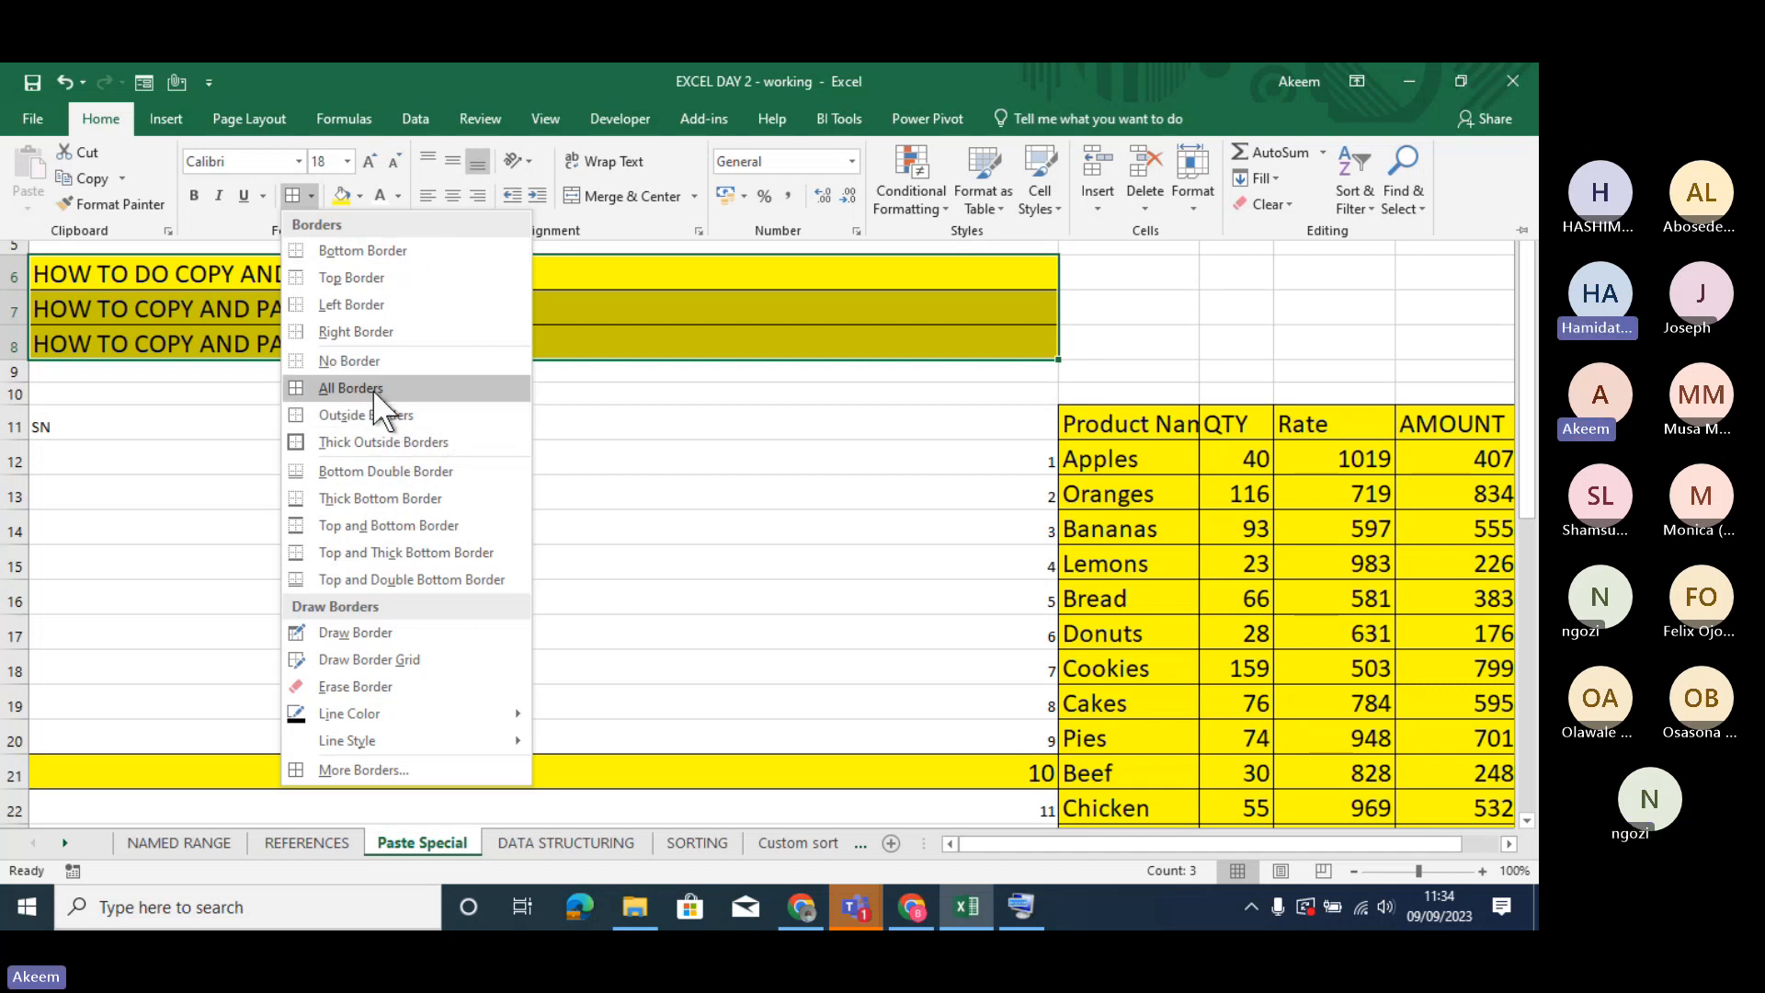
mouse_move(374, 704)
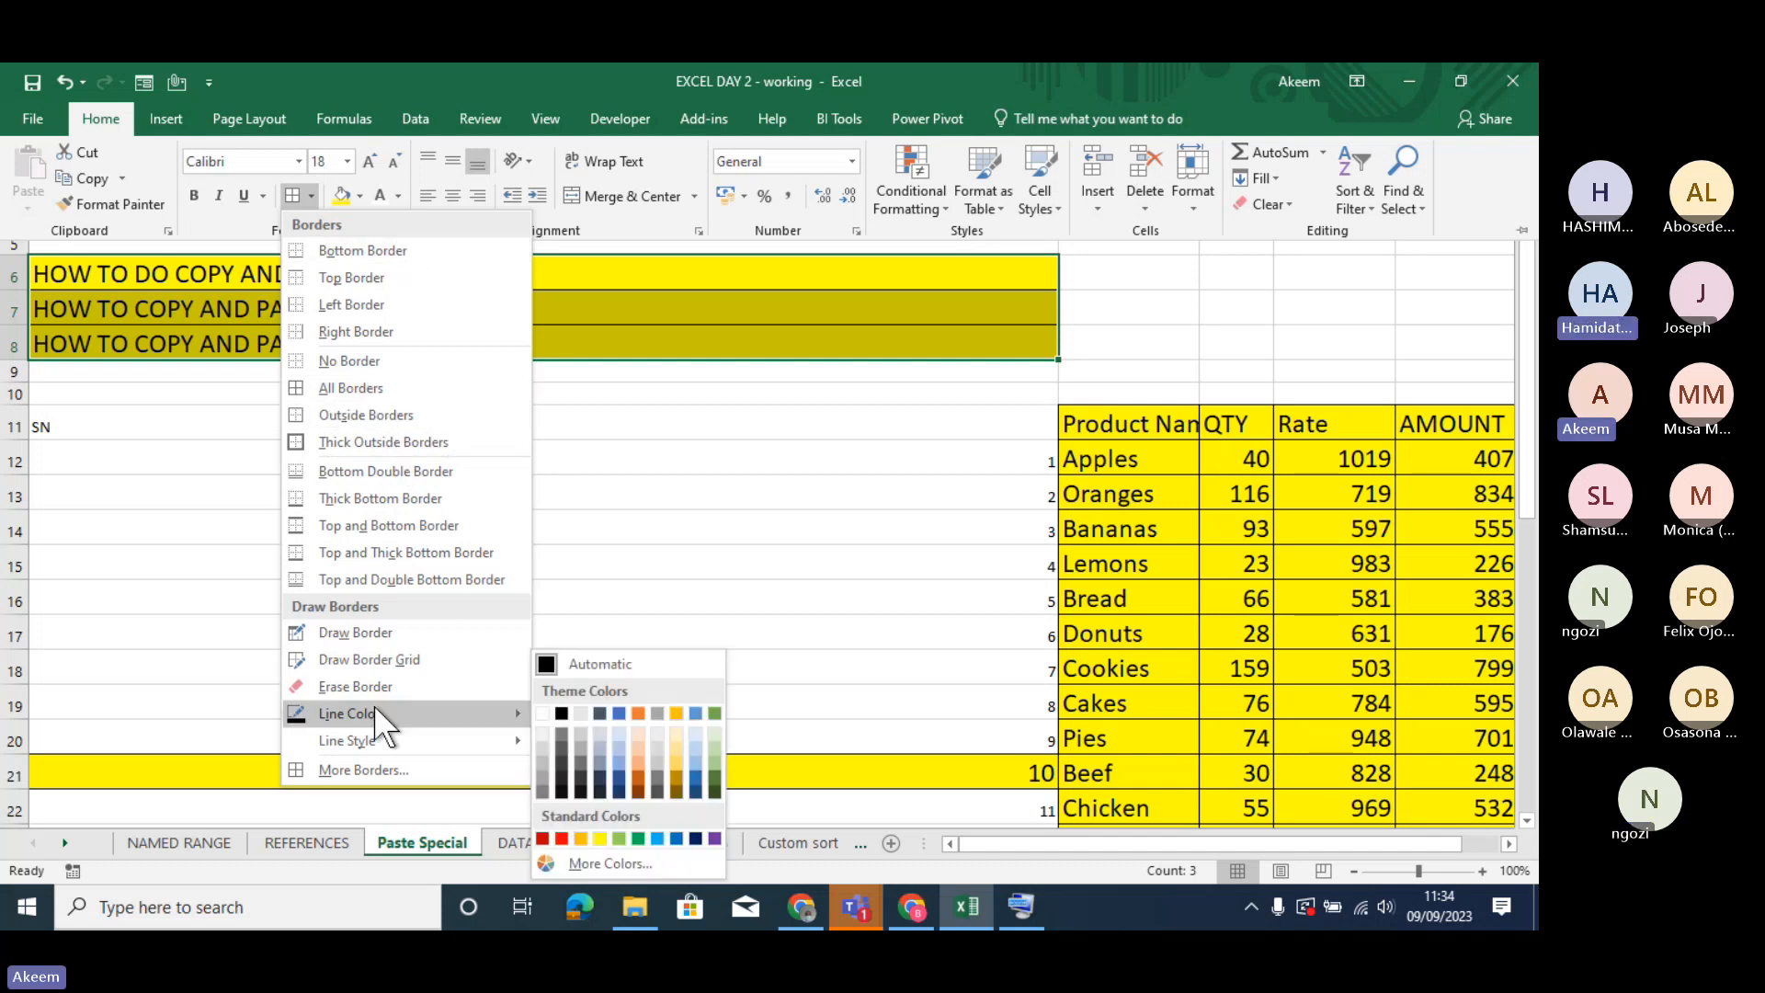
mouse_move(457, 740)
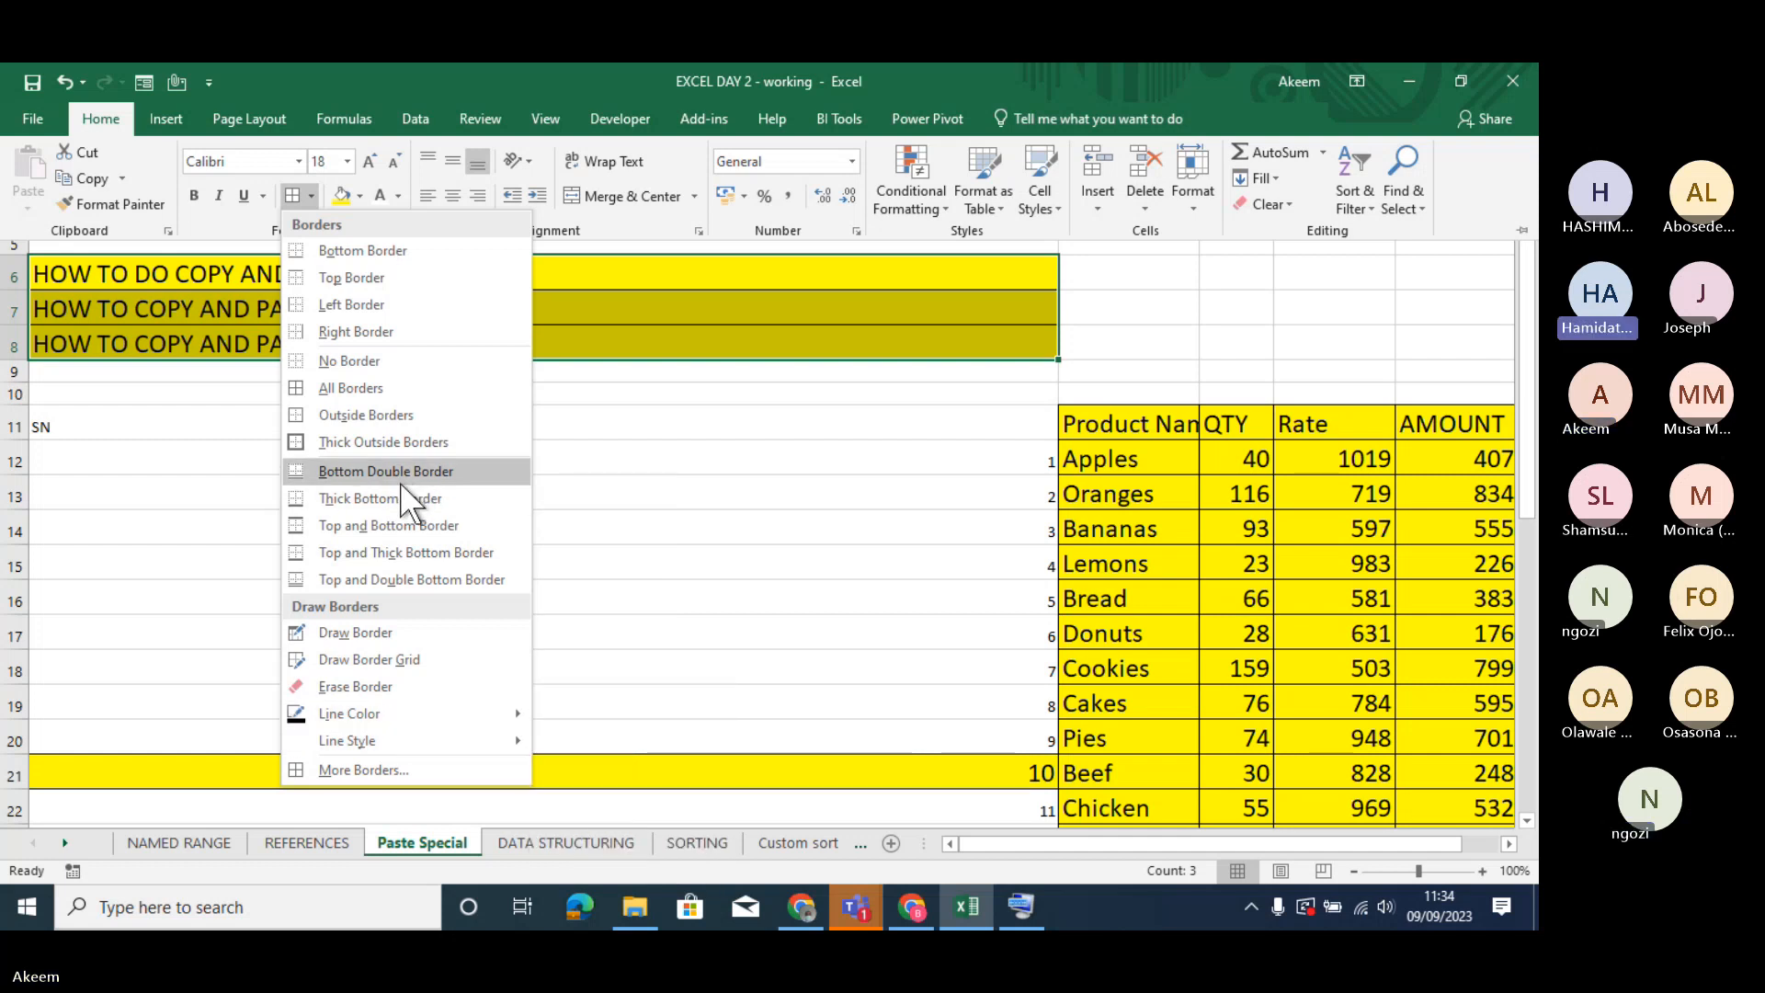
left_click(390, 394)
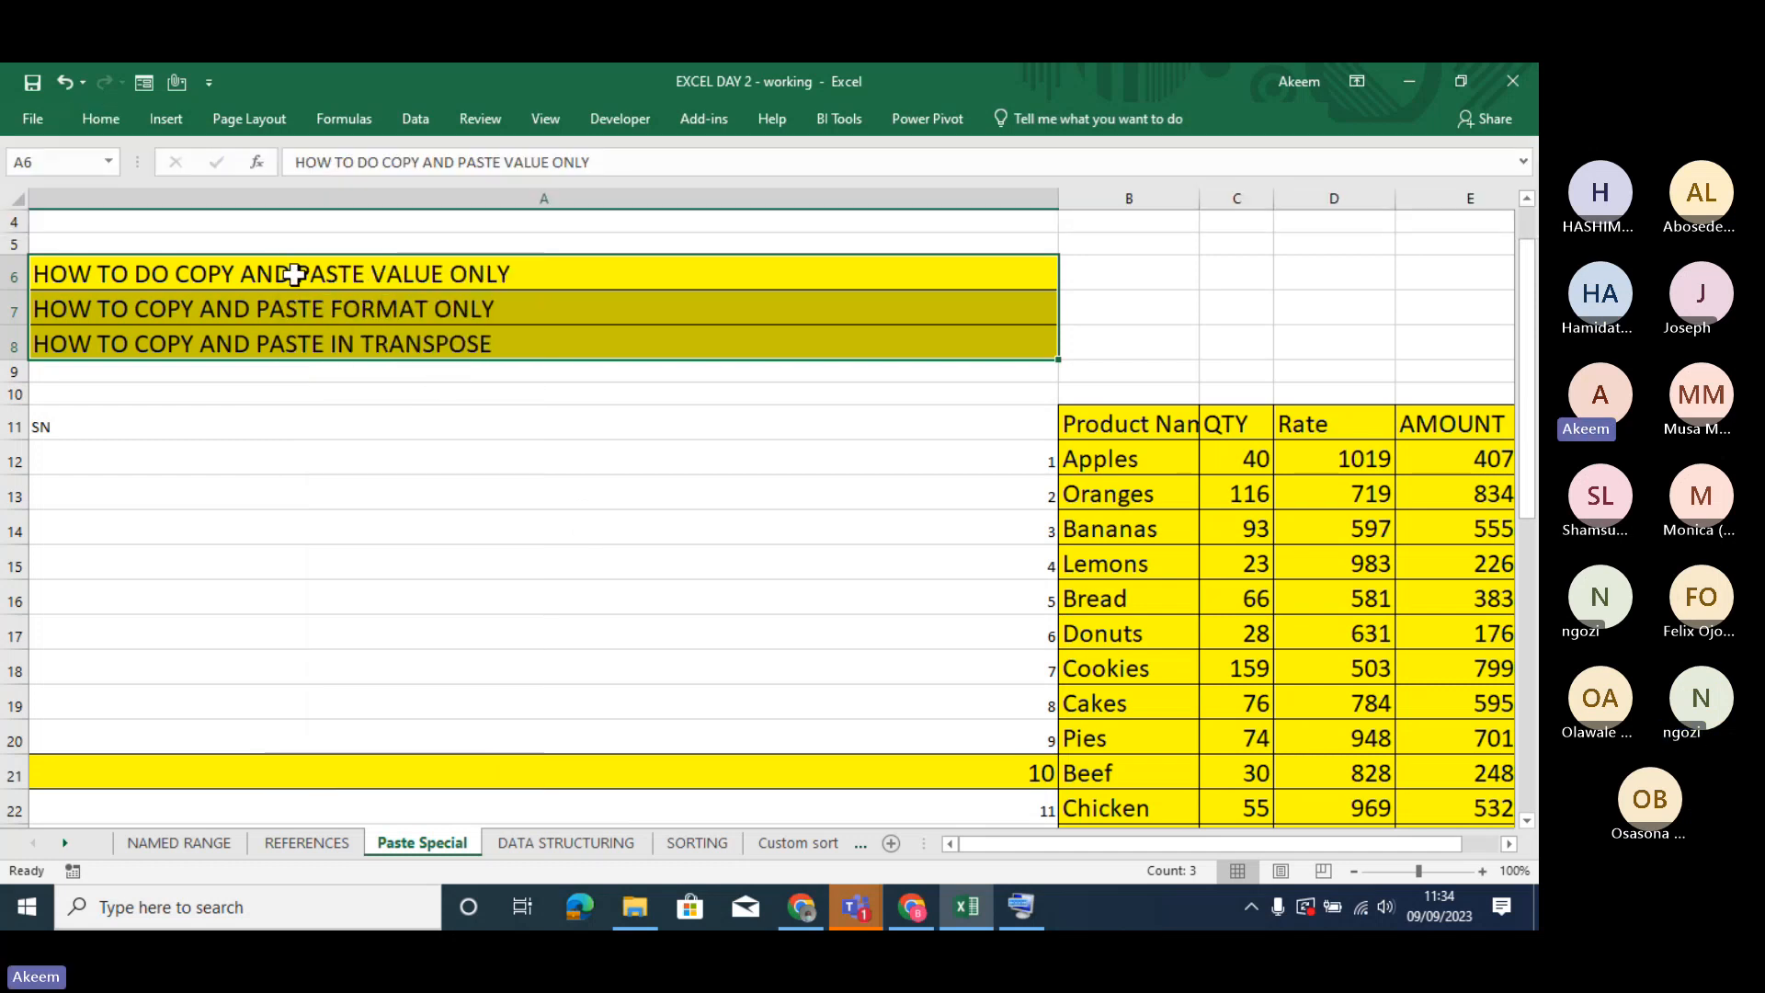
left_click(291, 269)
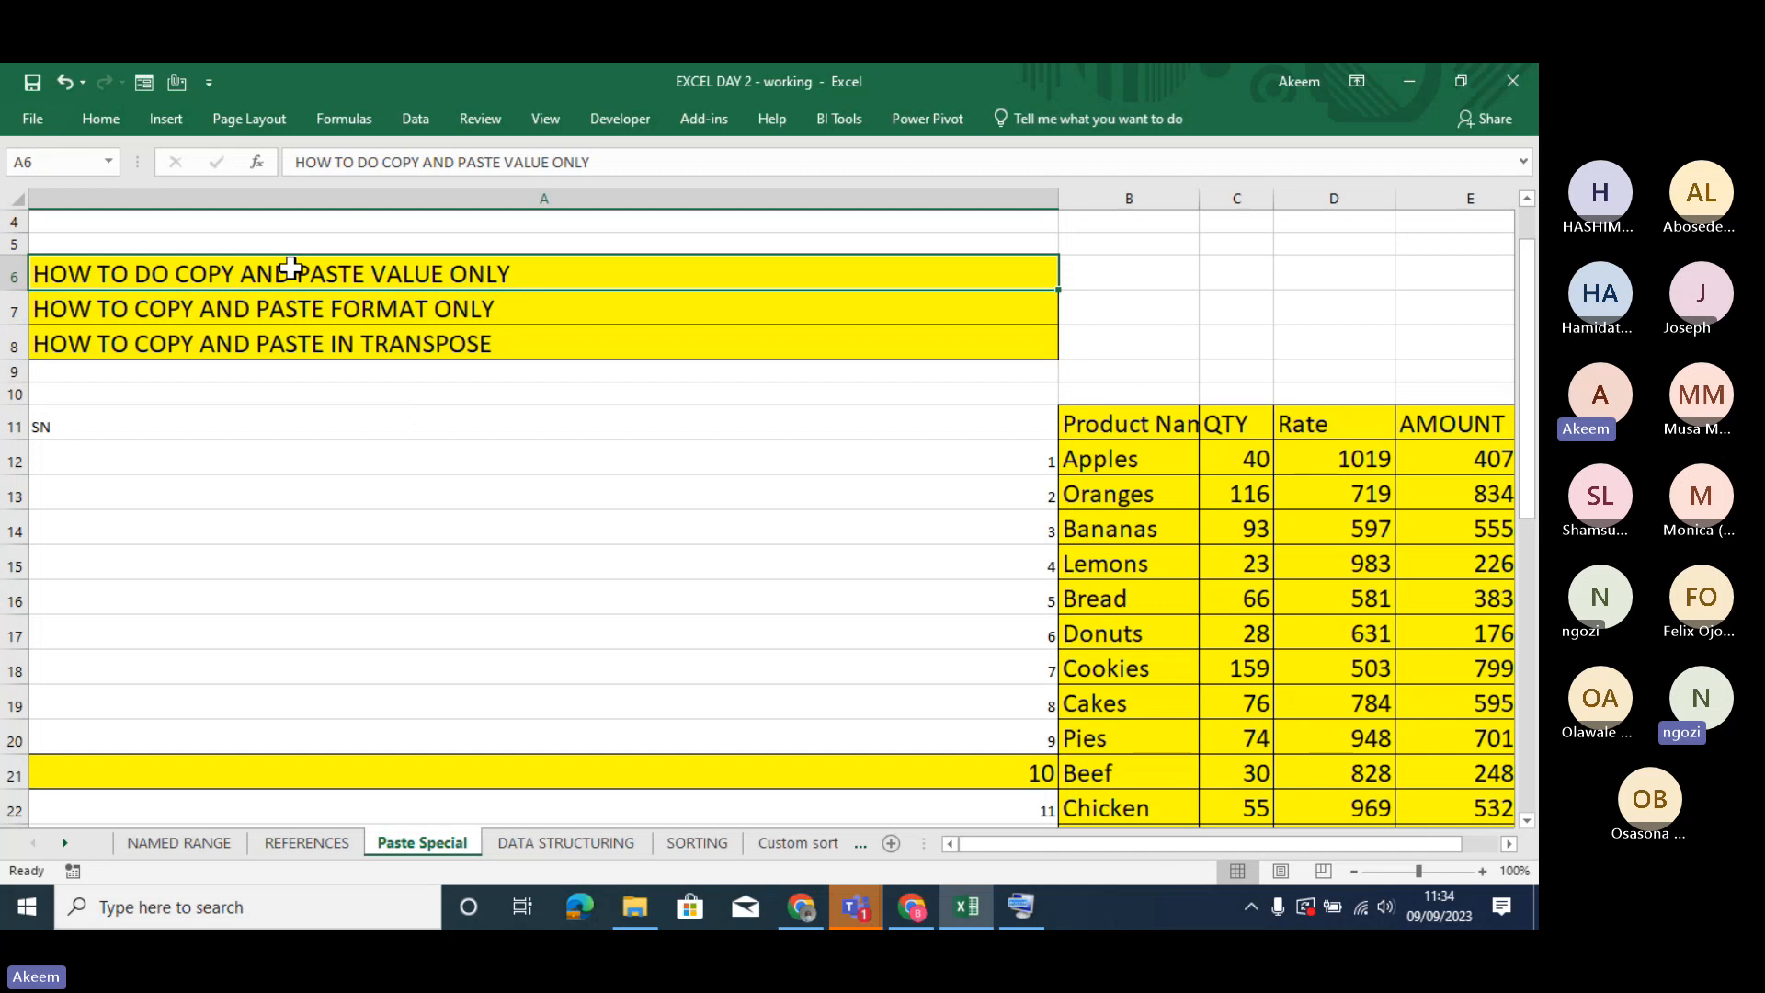
left_click_drag(292, 270, 288, 337)
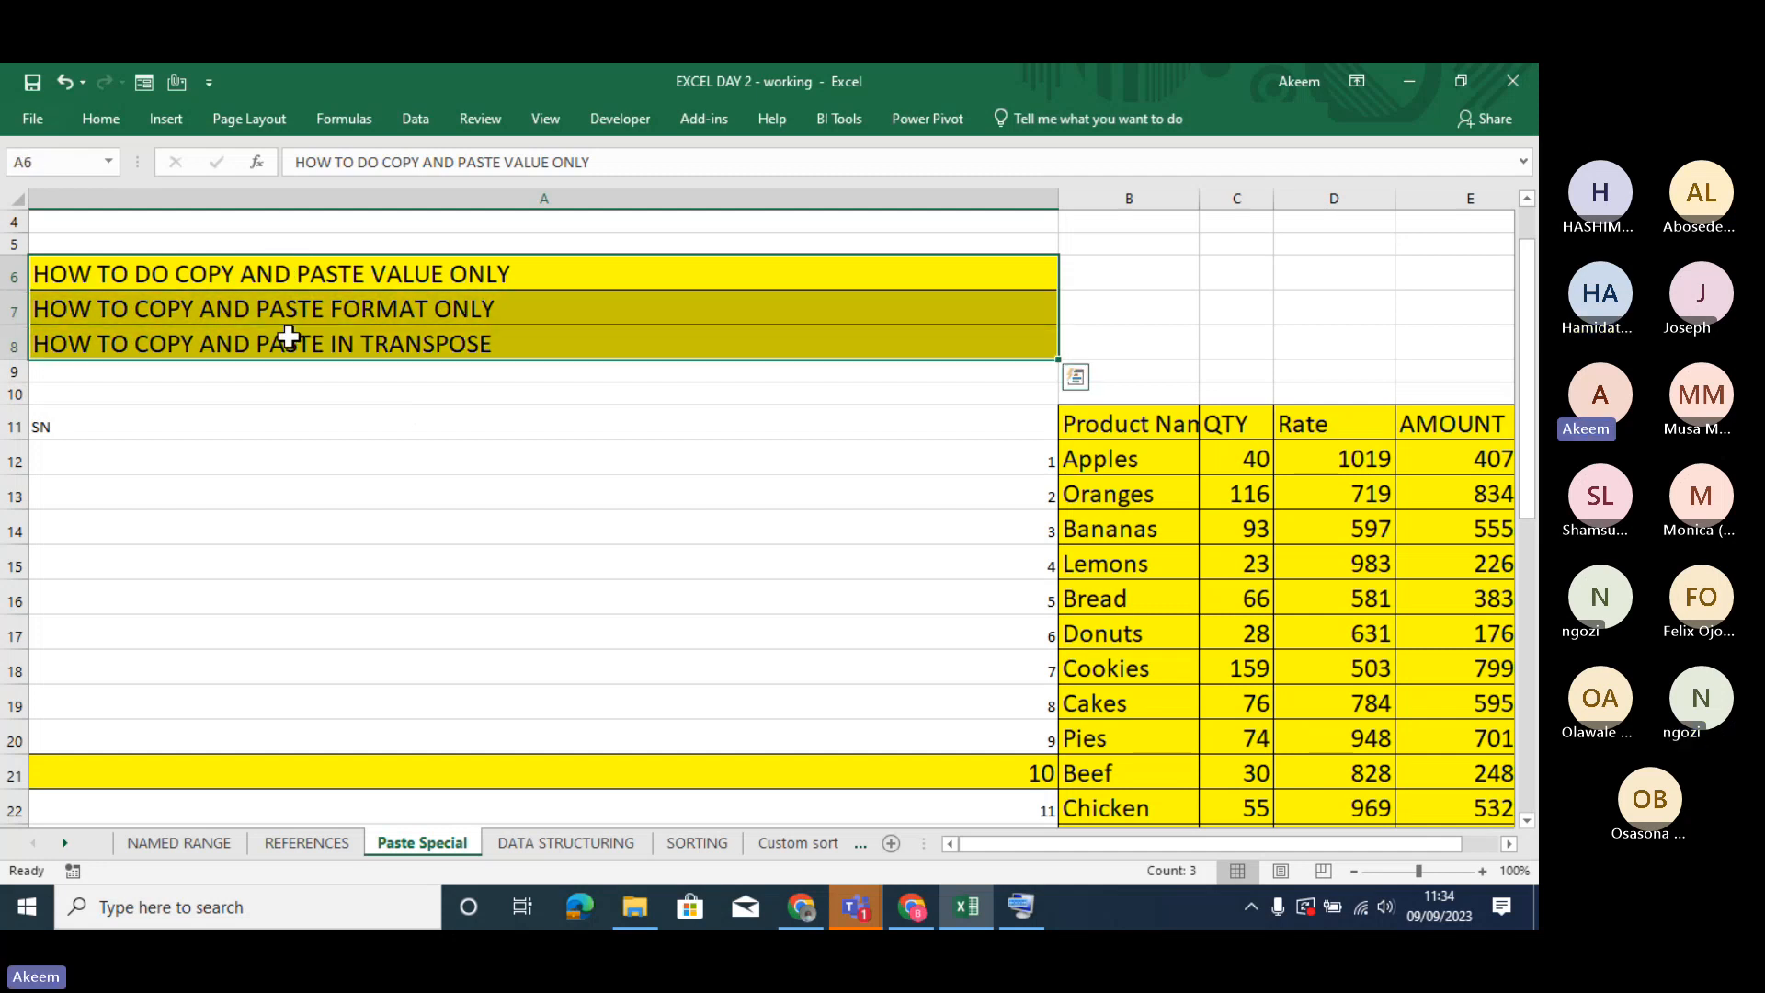
left_click(100, 118)
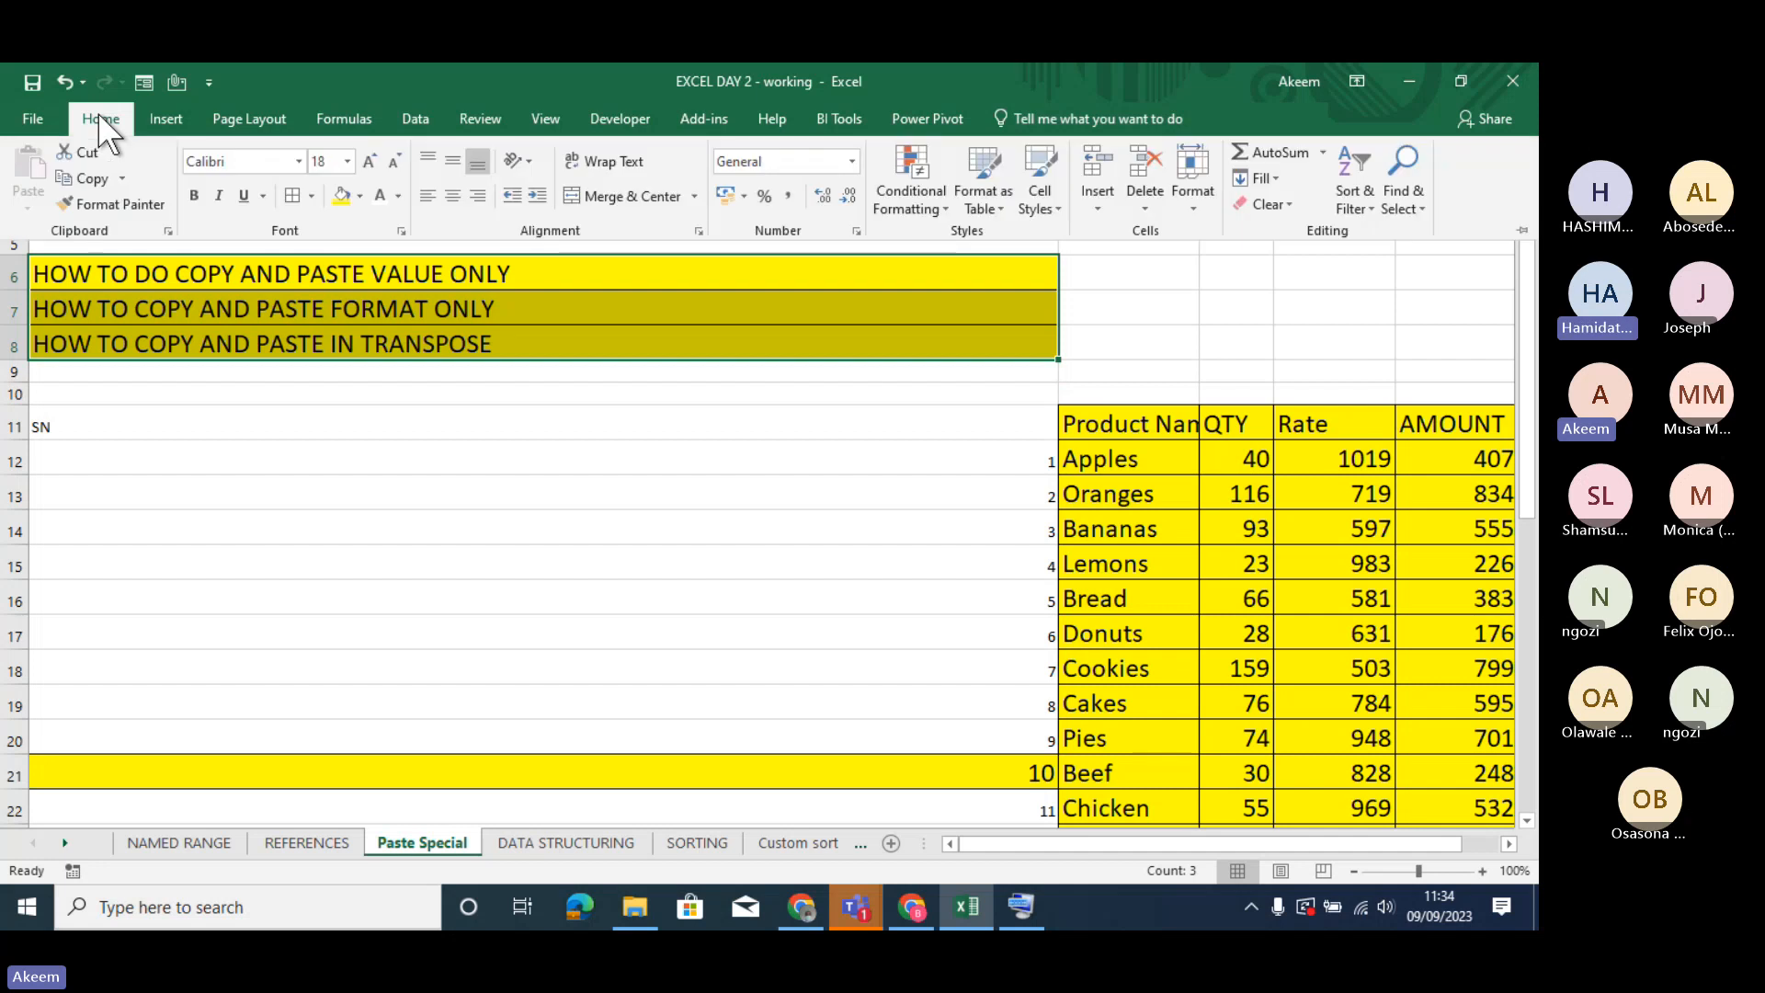
left_click(97, 202)
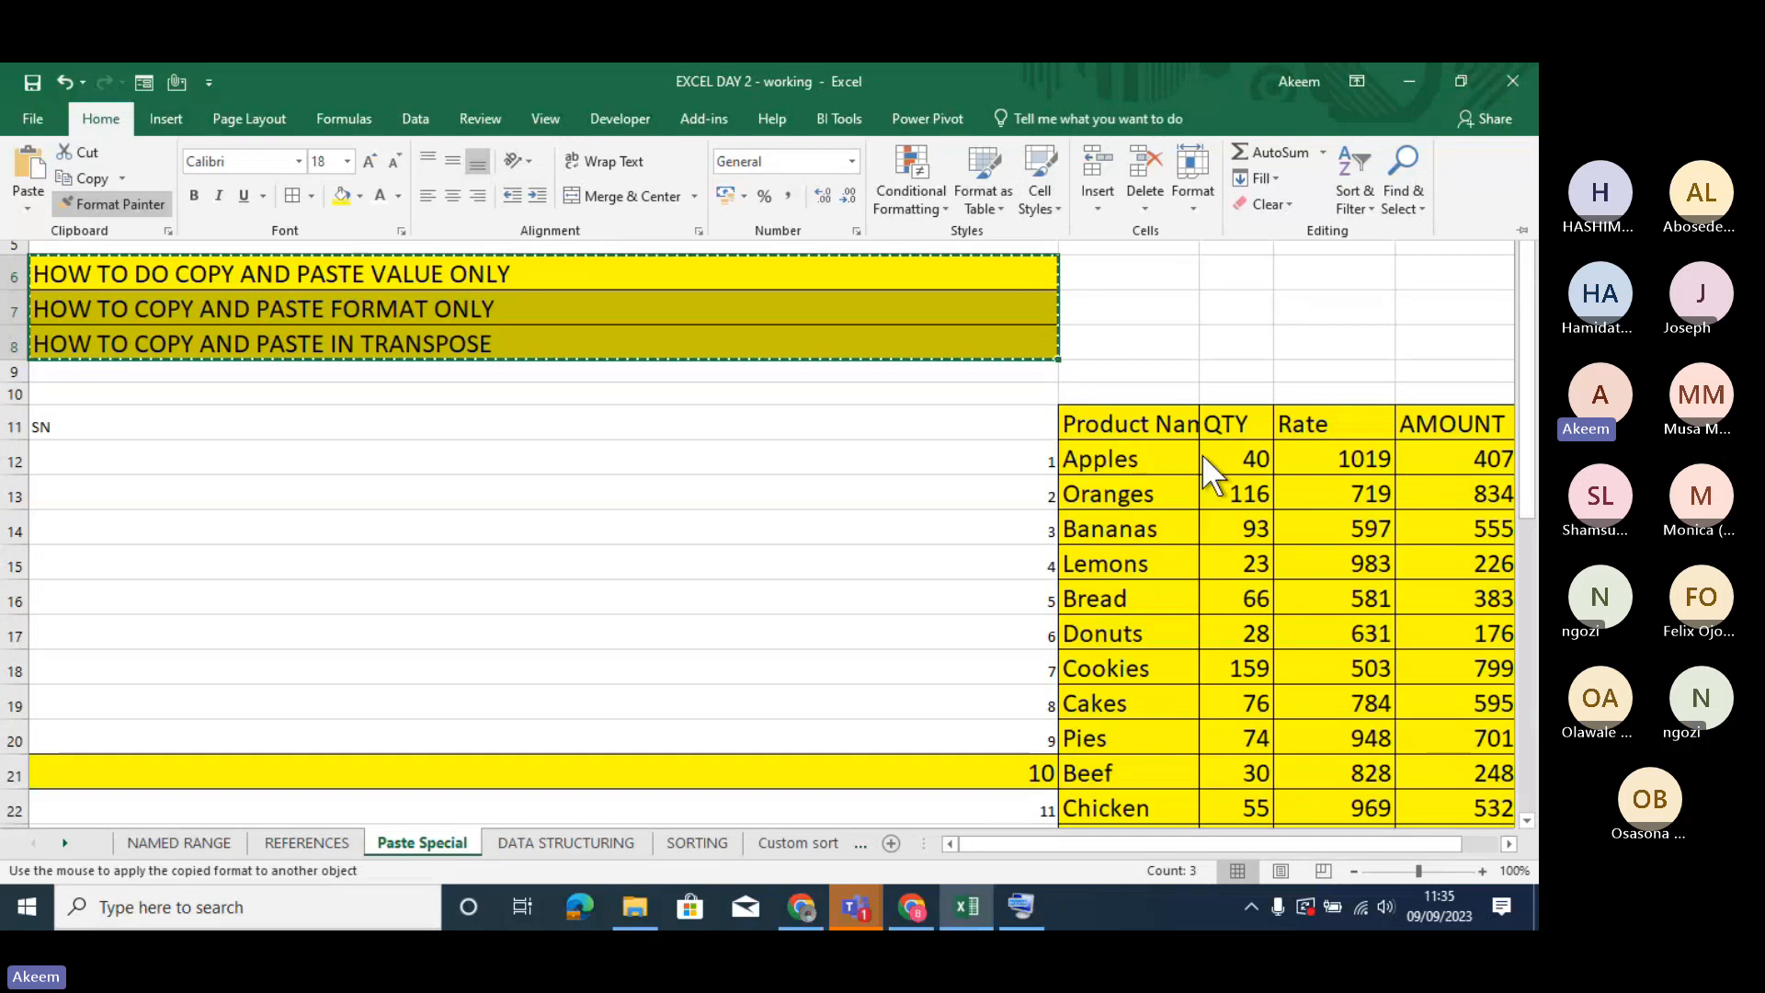
left_click(130, 195)
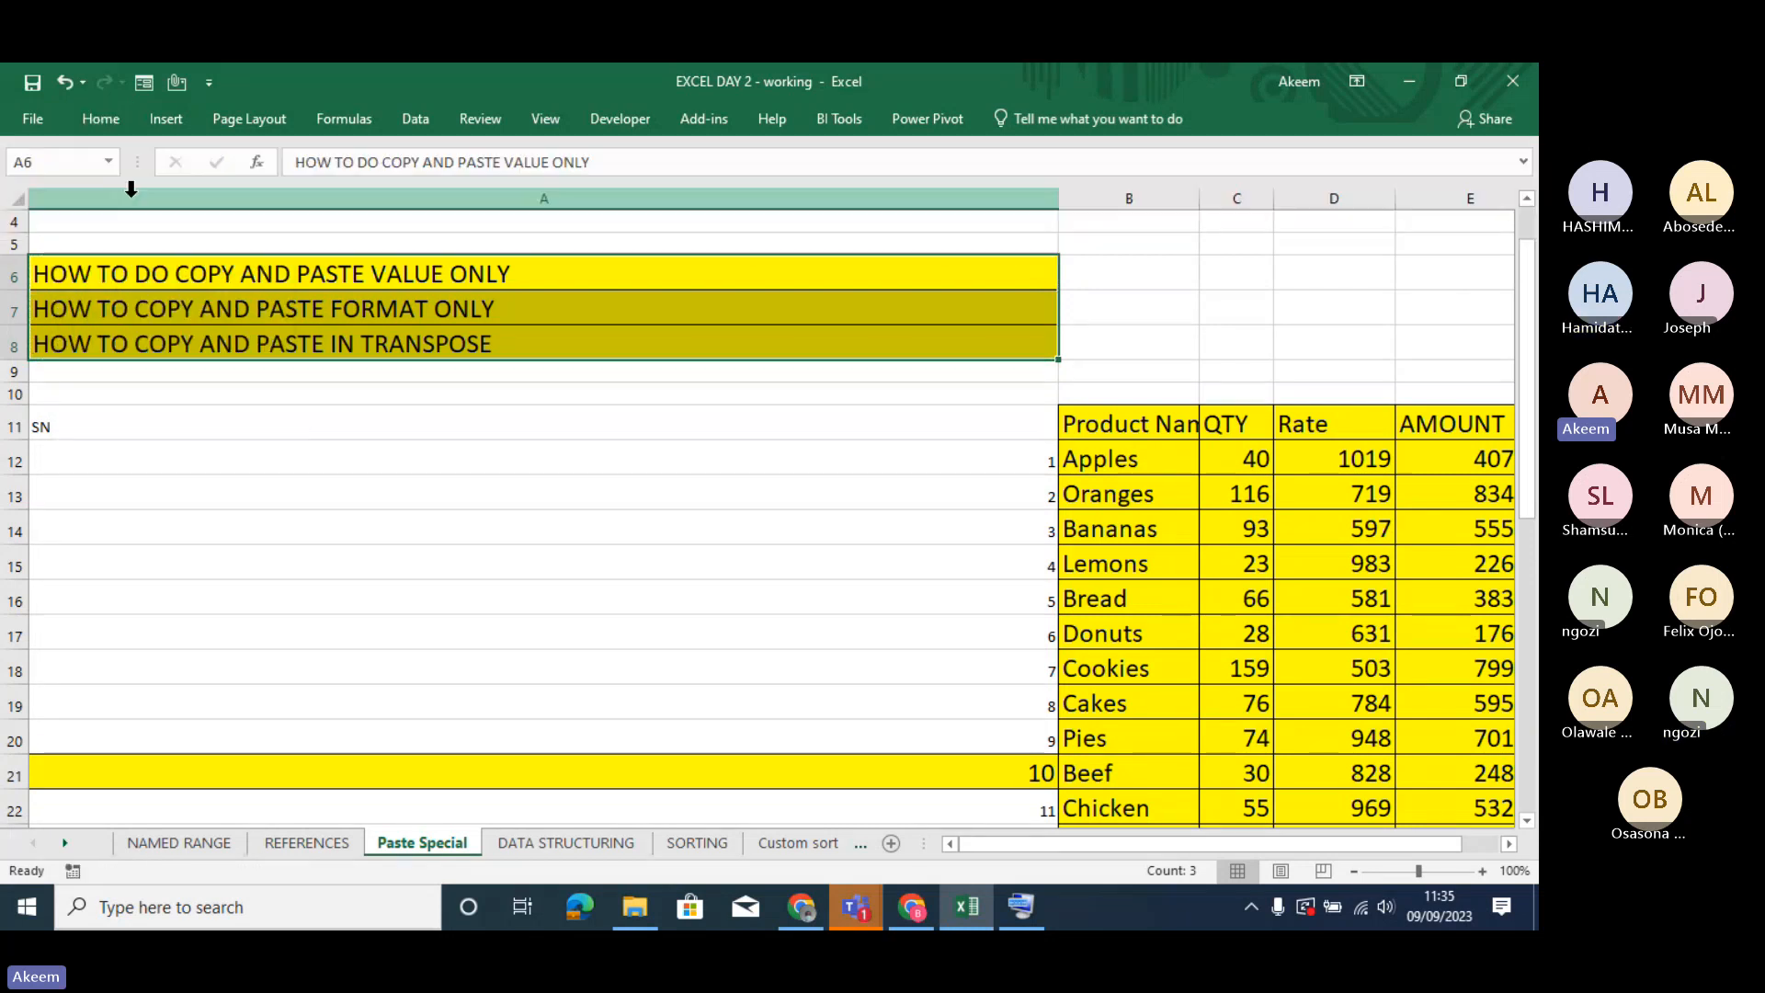
left_click(188, 298)
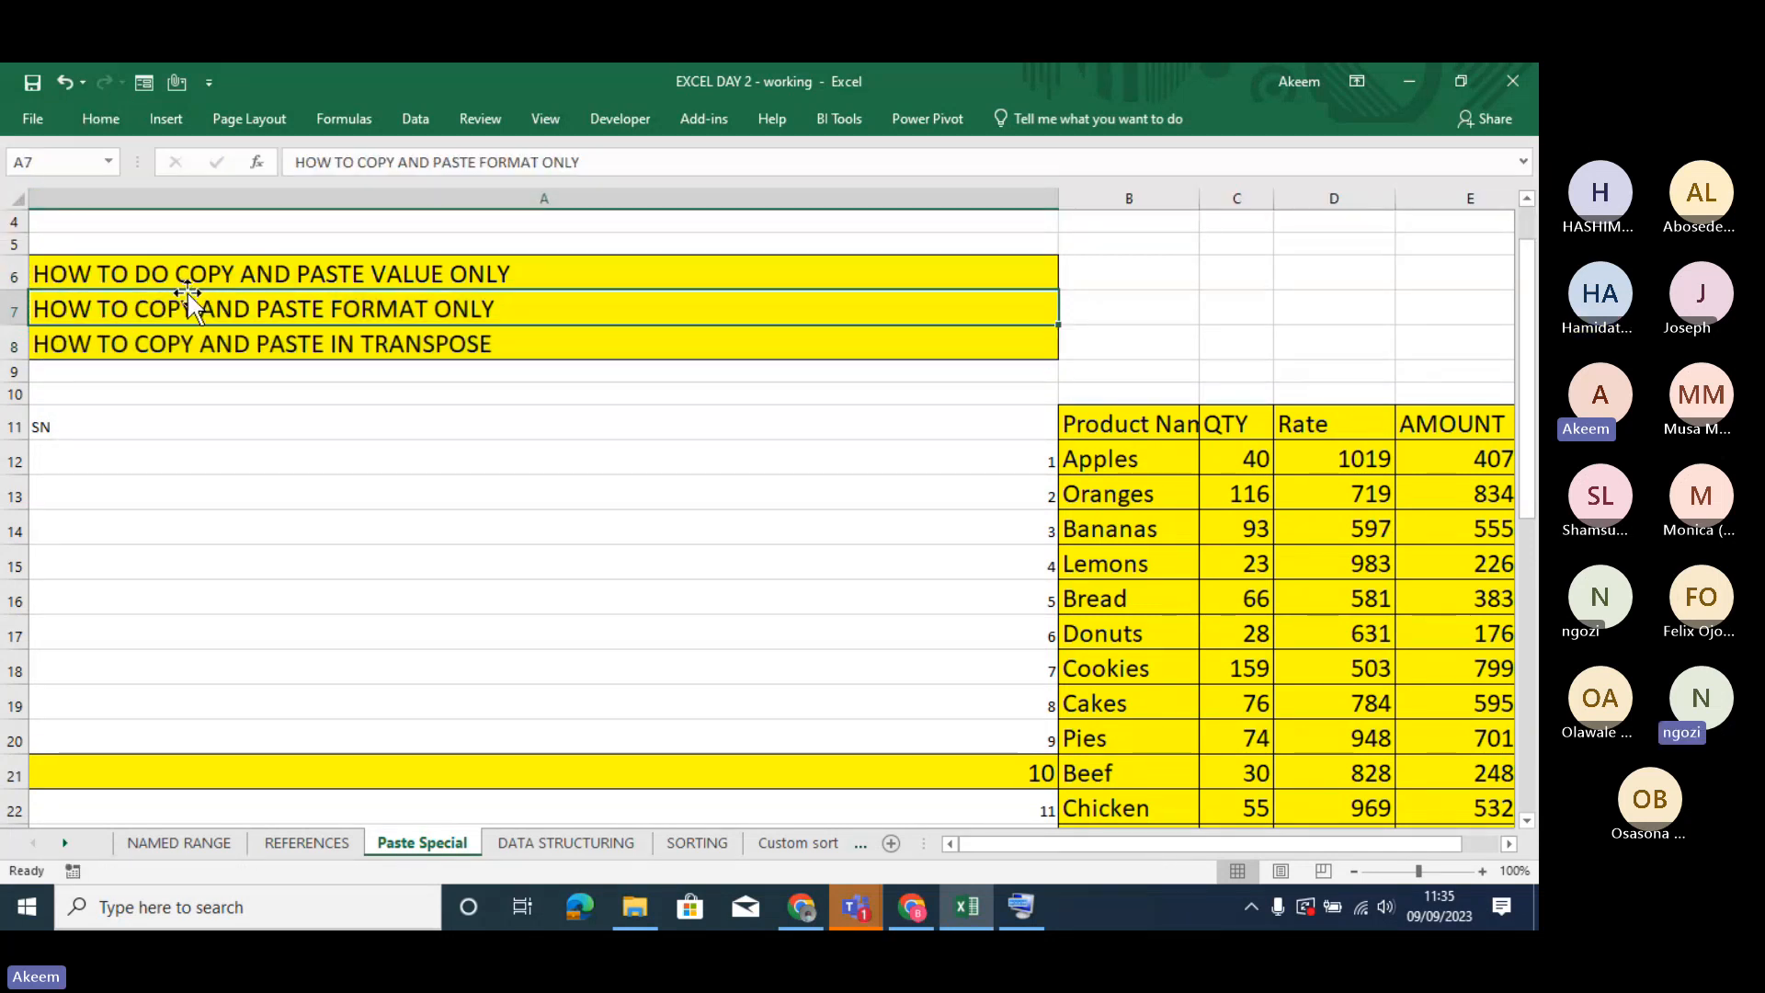
left_click(100, 116)
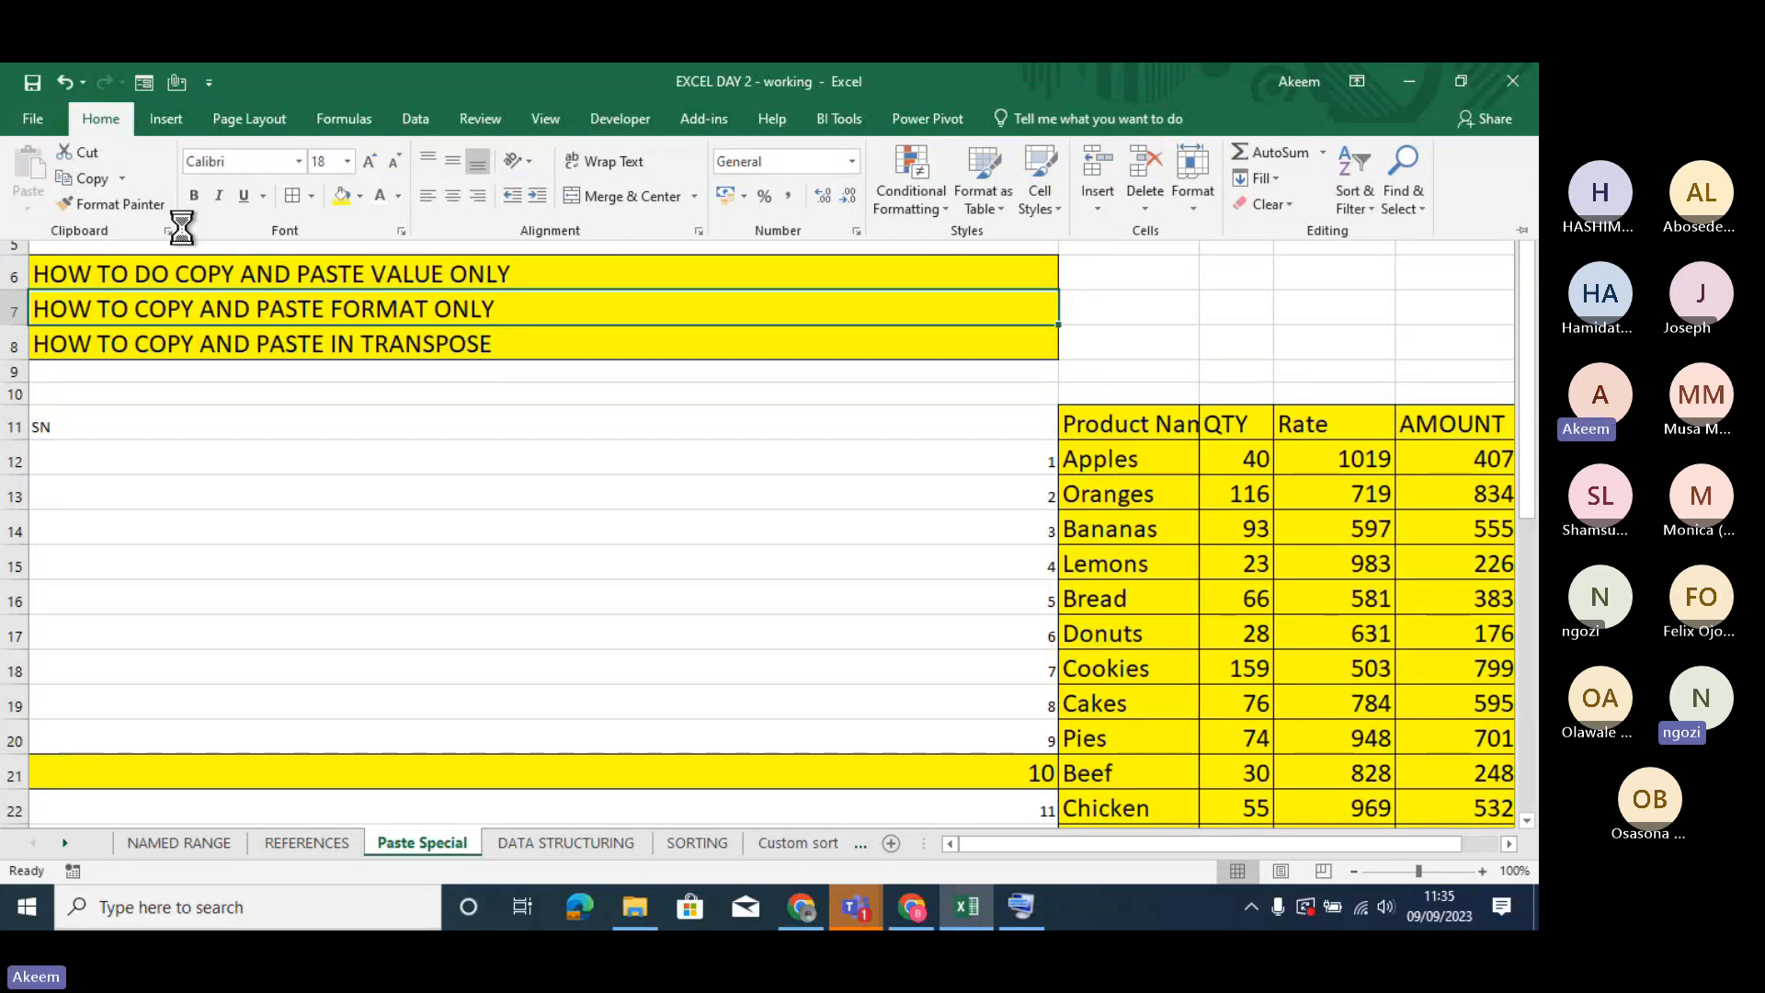
left_click(239, 324)
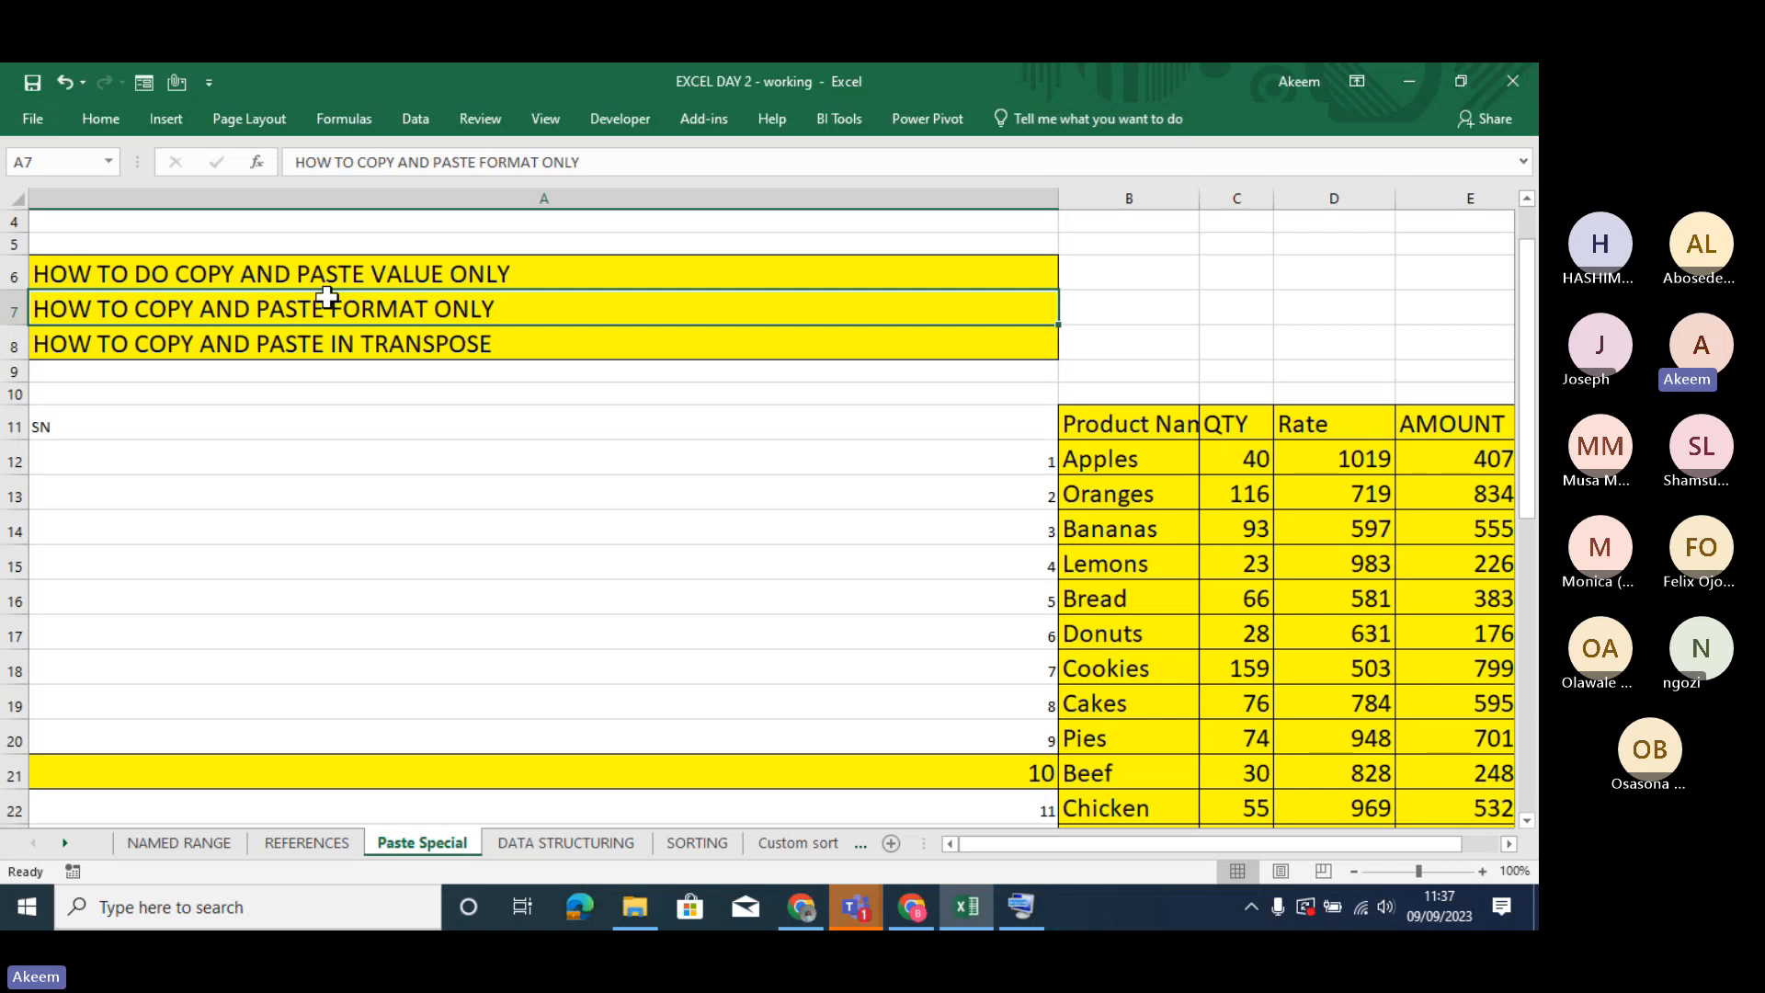
- Go down to the second product table starting in row 29 and narrow column A to about the width of its serial numbers
left_click(624, 682)
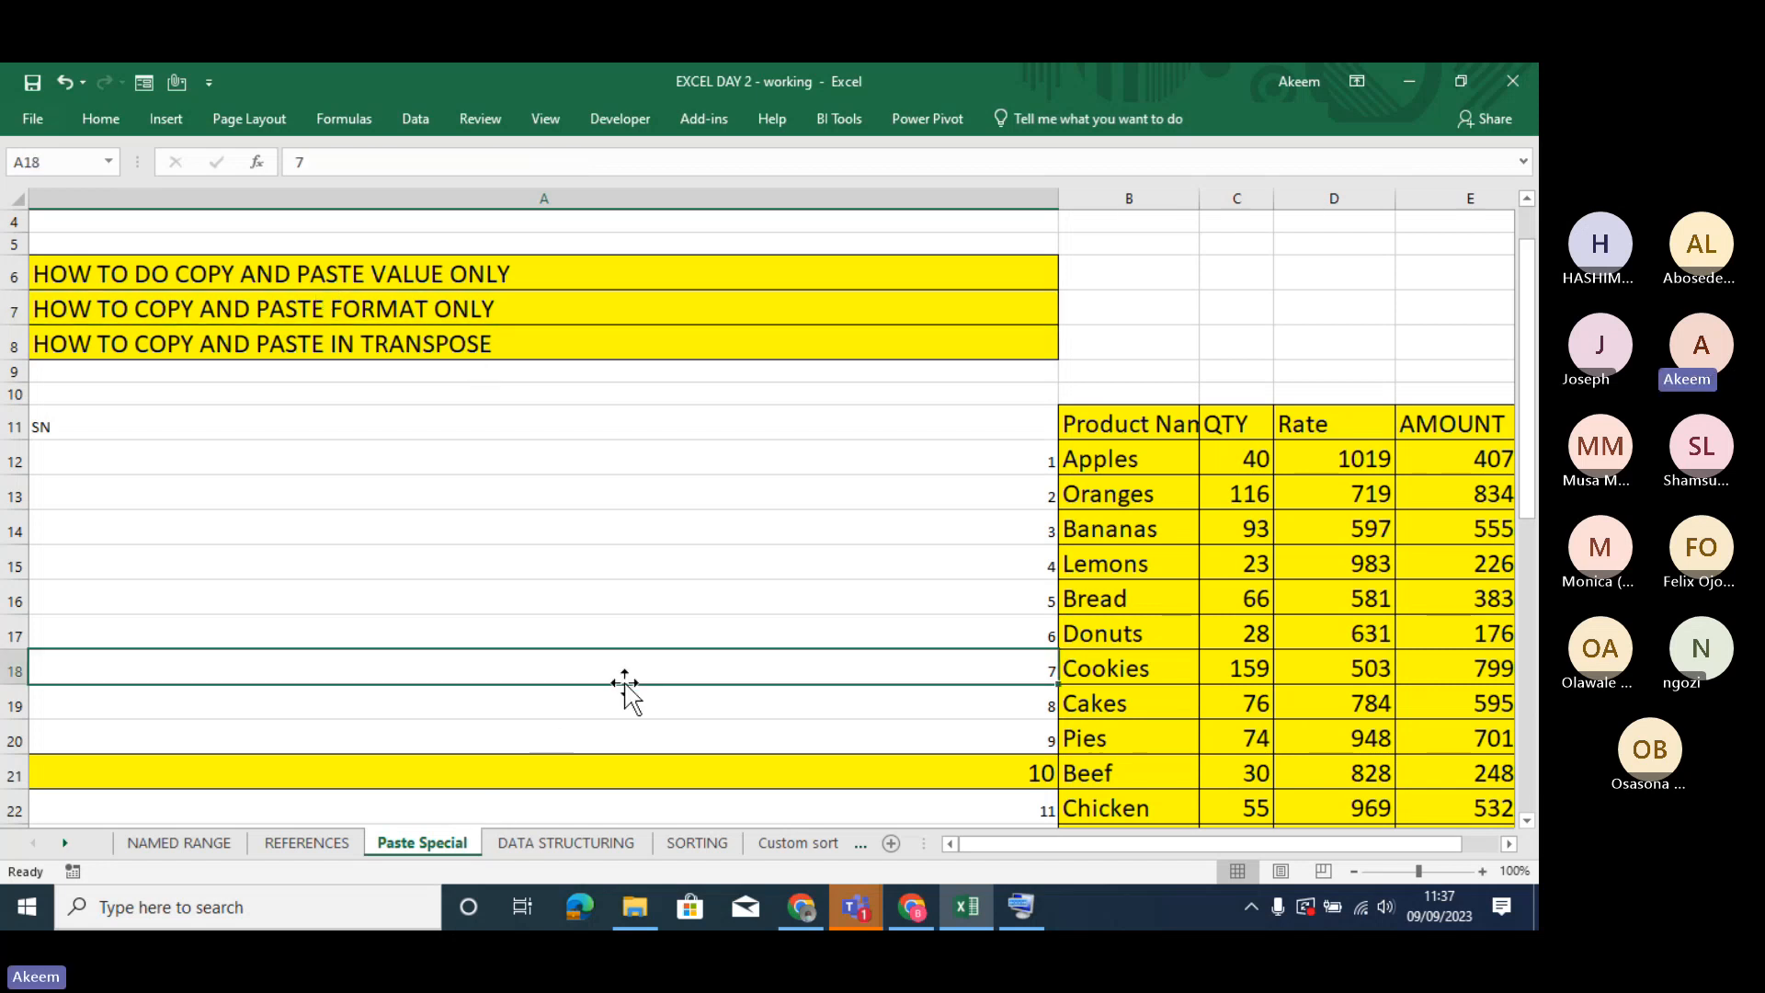
key("Down")
key("Down")
key("Down")
key("Down")
key("Down")
key("Down")
key("Down")
key("Down")
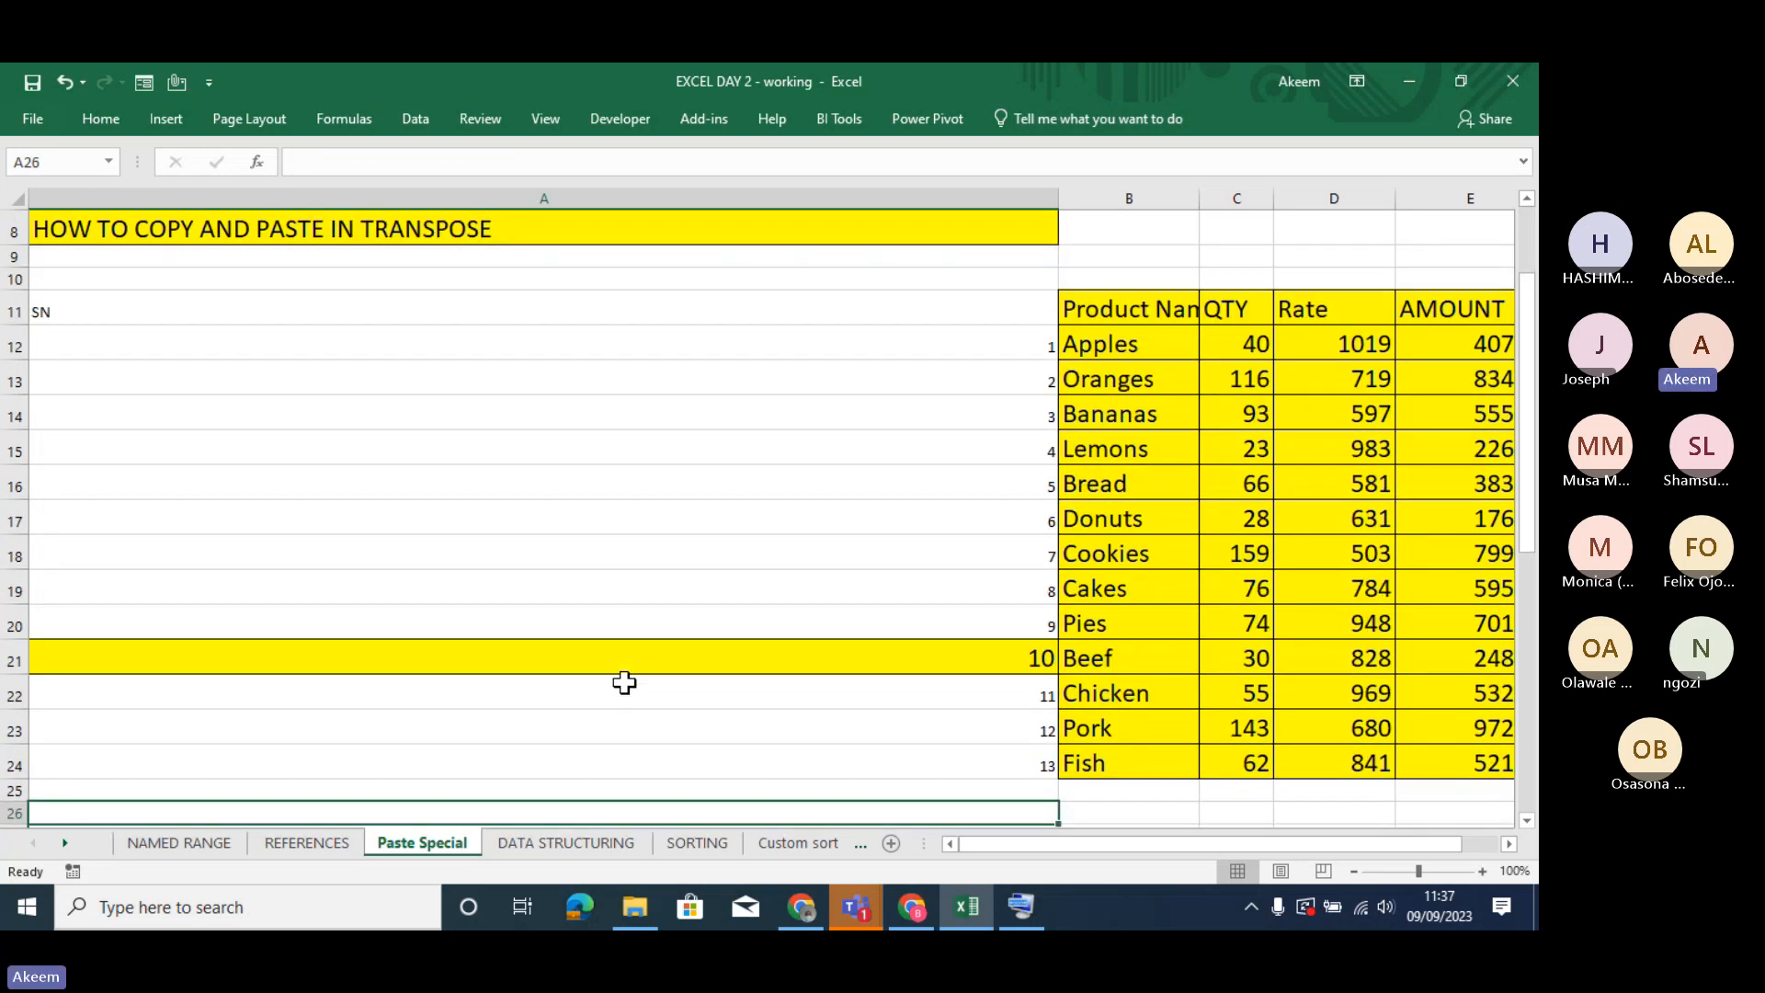
key("Down")
key("Down")
key("Down")
key("Down")
key("Down")
key("Down")
key("Down")
key("Down")
key("Down")
key("Down")
key("Down")
key("Down")
key("Down")
key("Down")
key("Down")
key("Down")
key("Down")
key("Down")
key("Down")
key("Down")
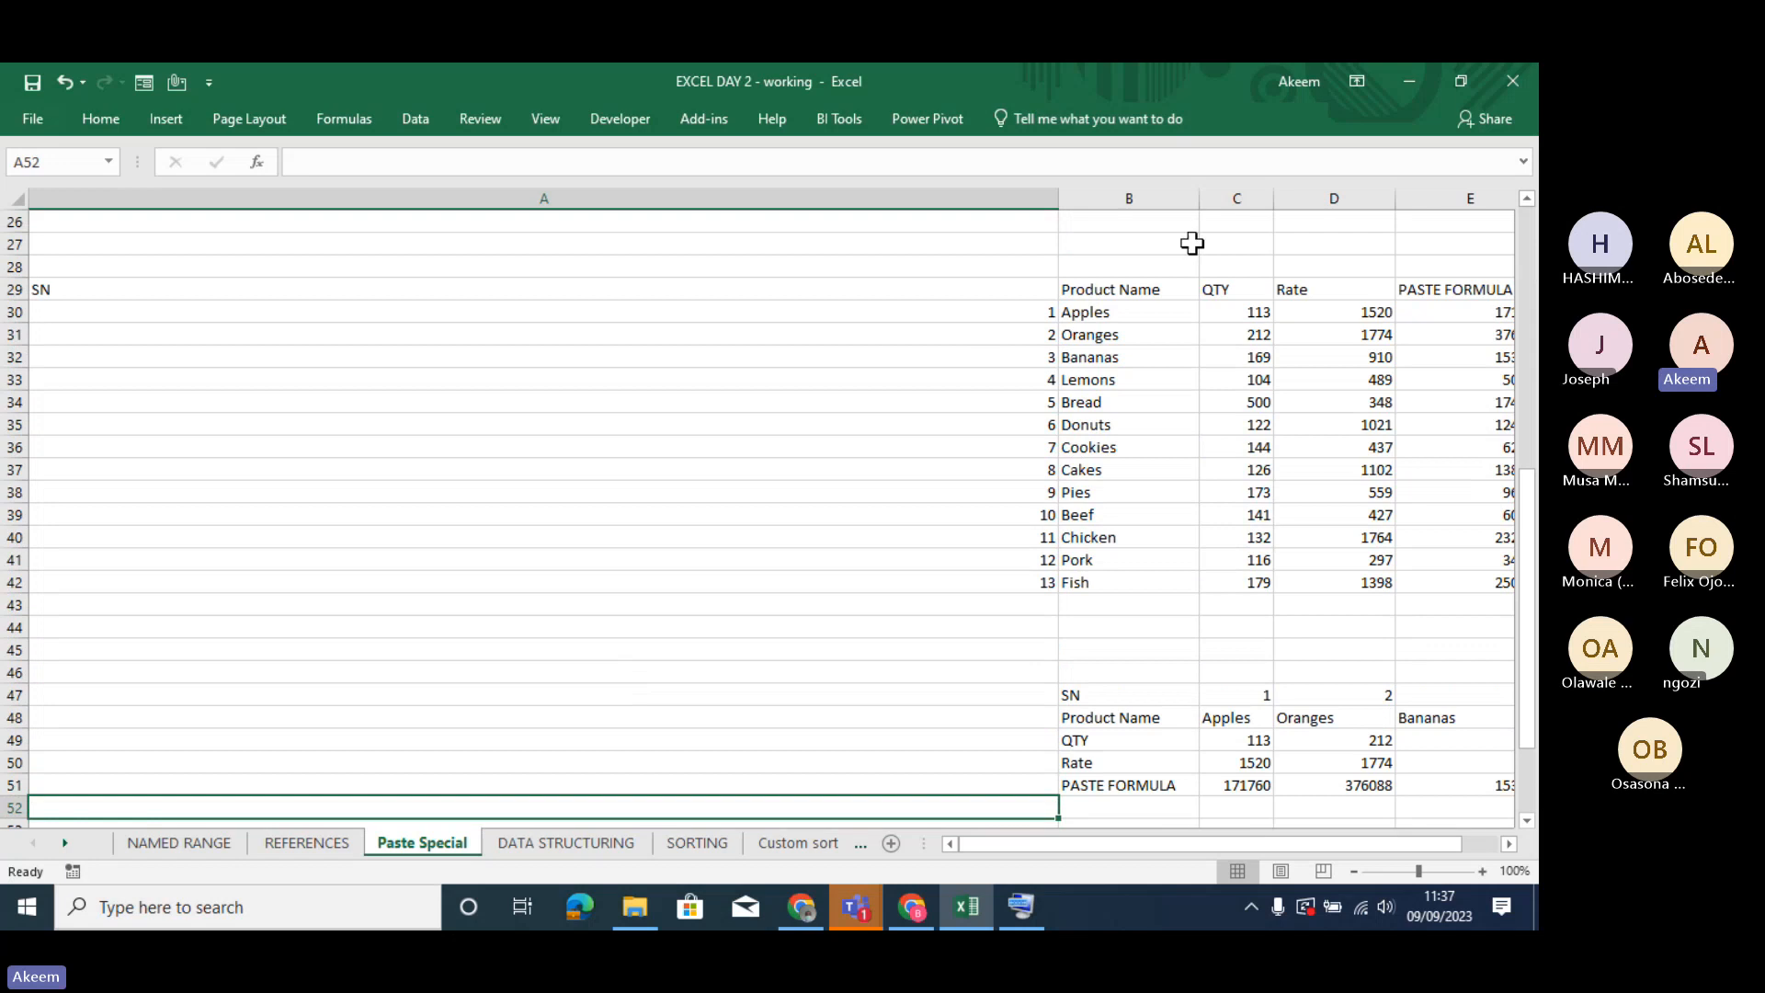
left_click_drag(1059, 198, 118, 210)
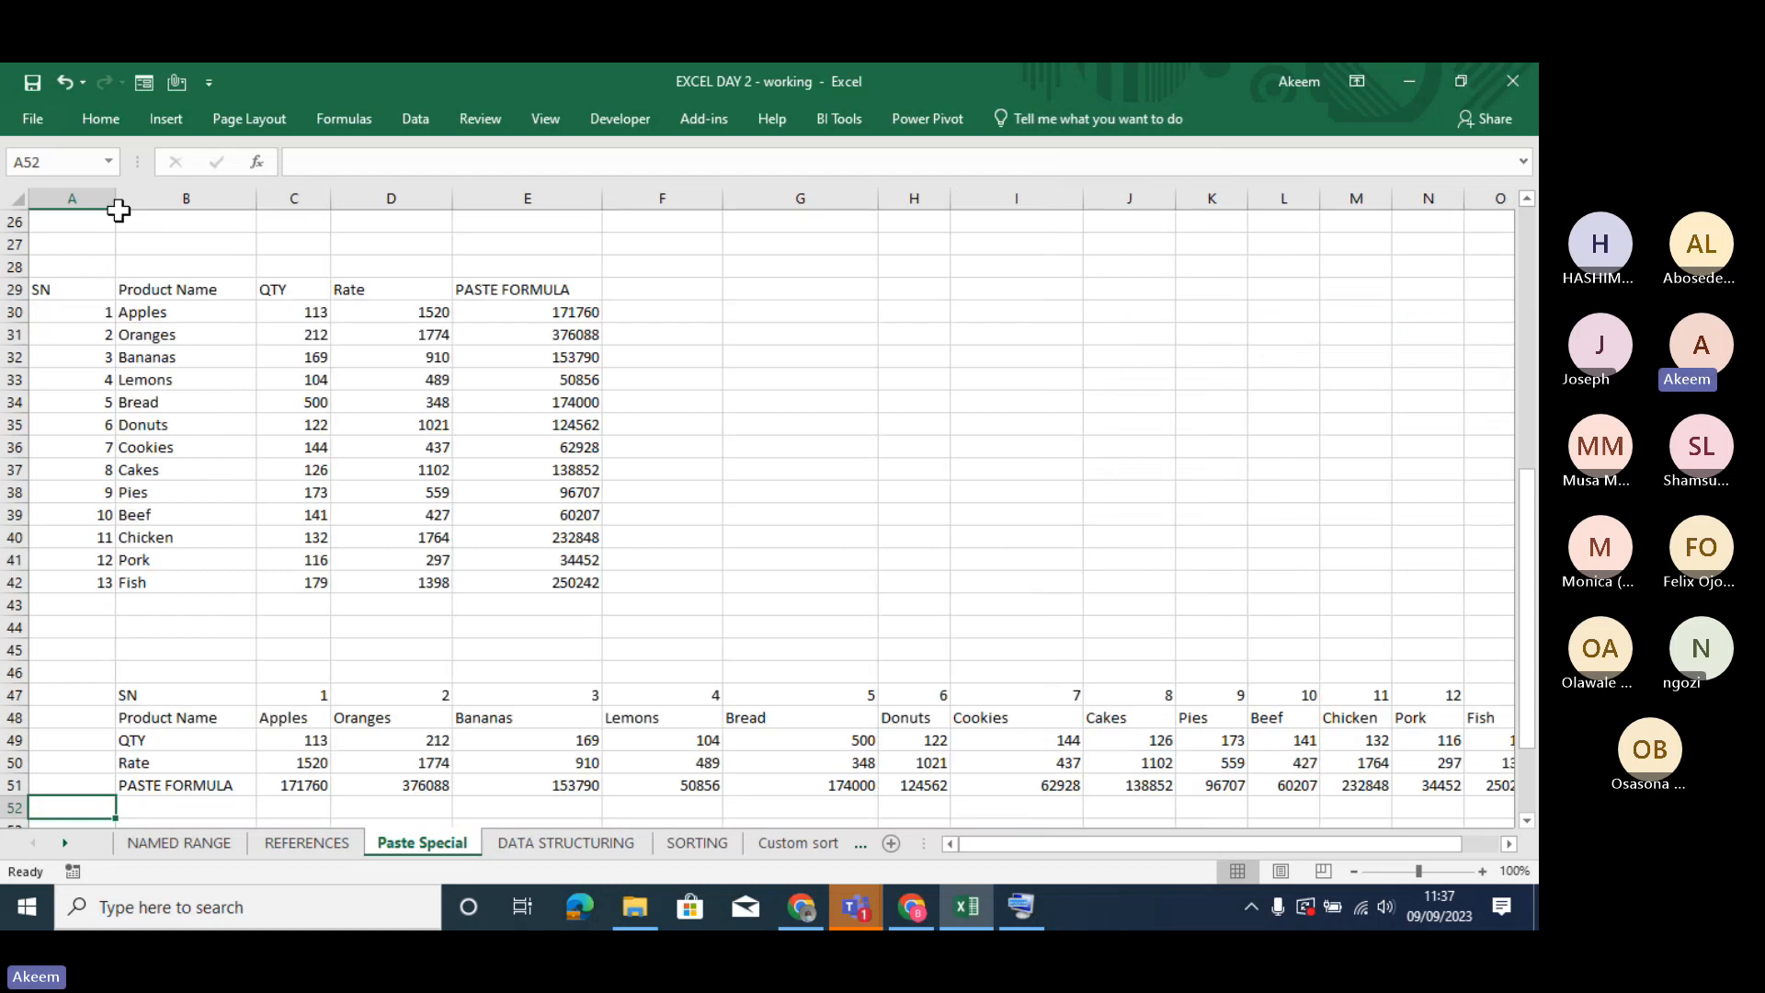
- Examine the product table in A29:E42 against its transposed copy starting at B47, highlighting the SN and Product Name columns
left_click(478, 343)
key("ctrl+Down")
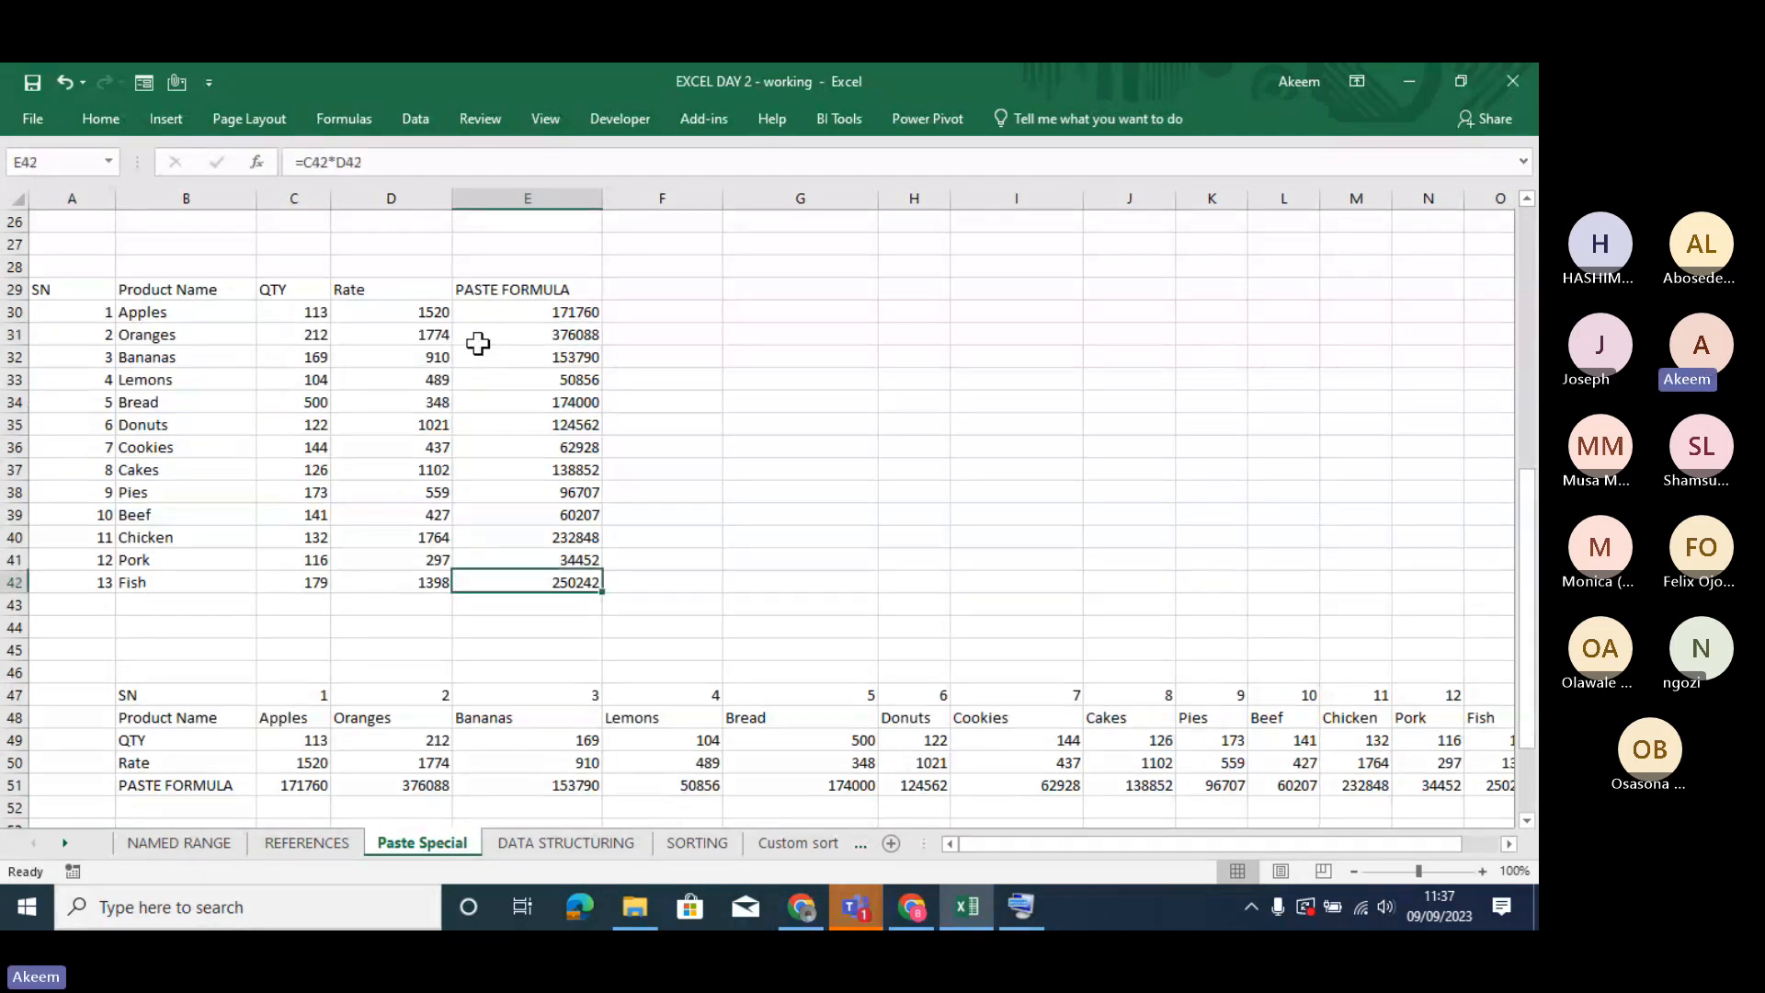
key("Down")
key("Down")
key("Down")
key("Down")
key("Down")
key("Down")
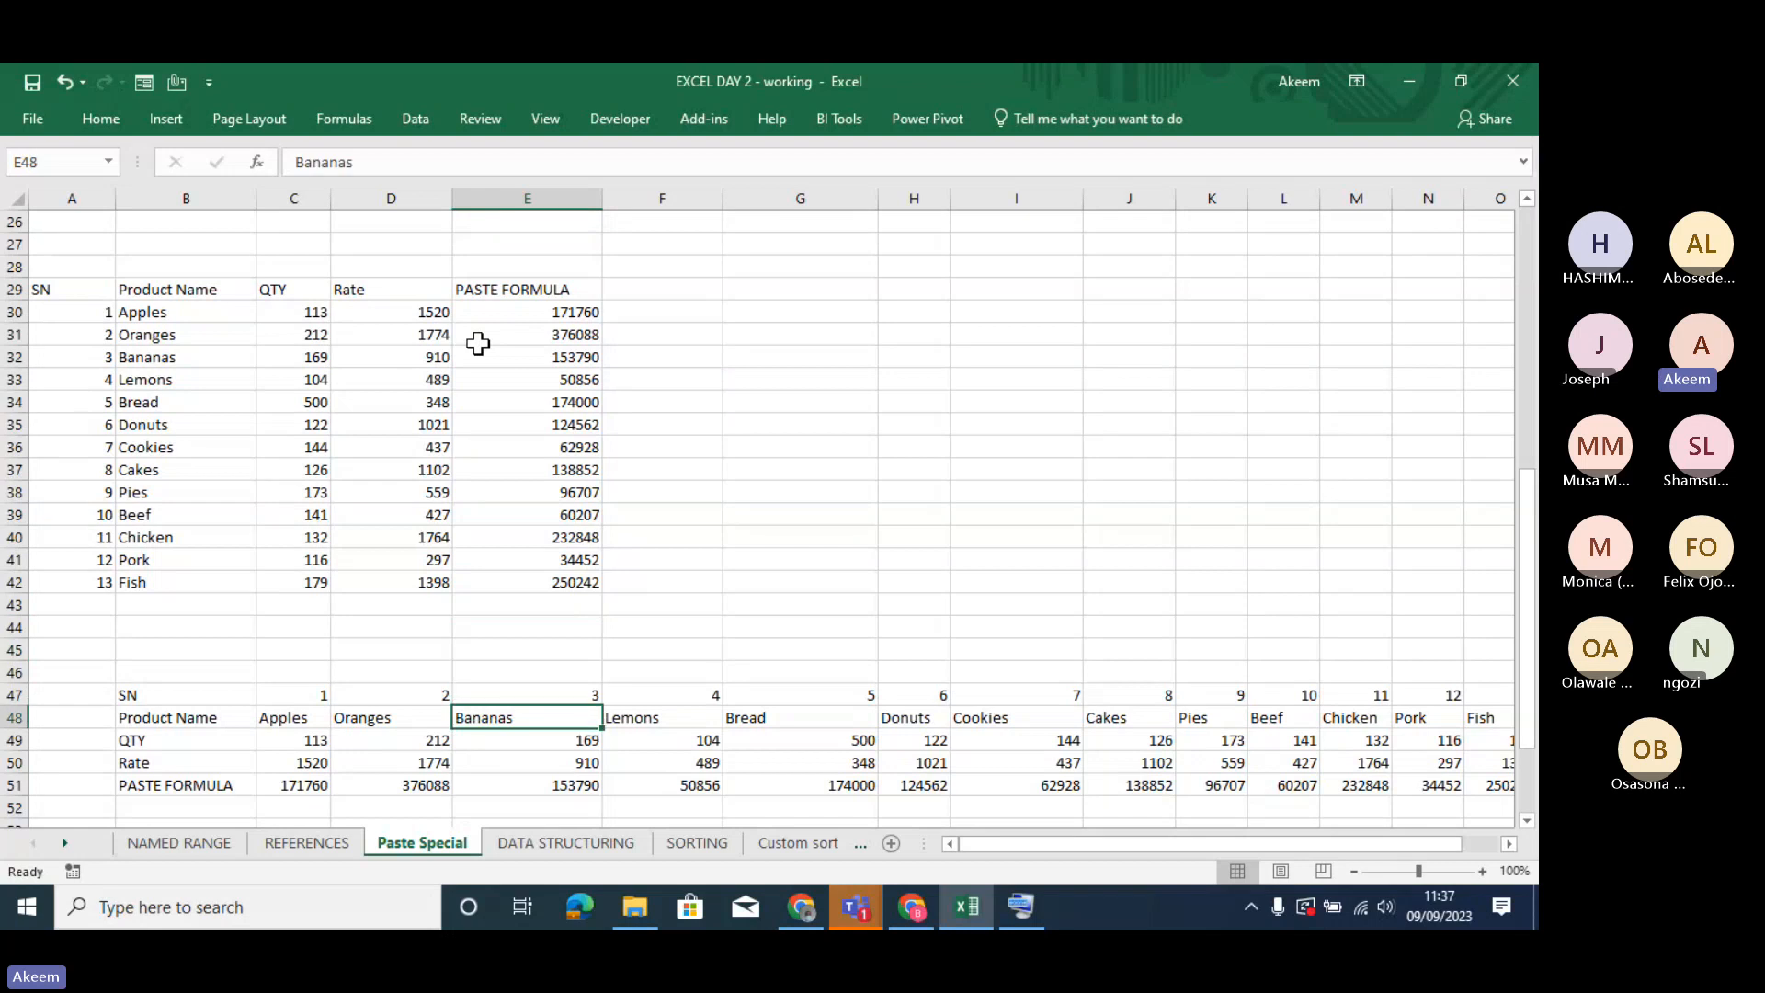
key("Down")
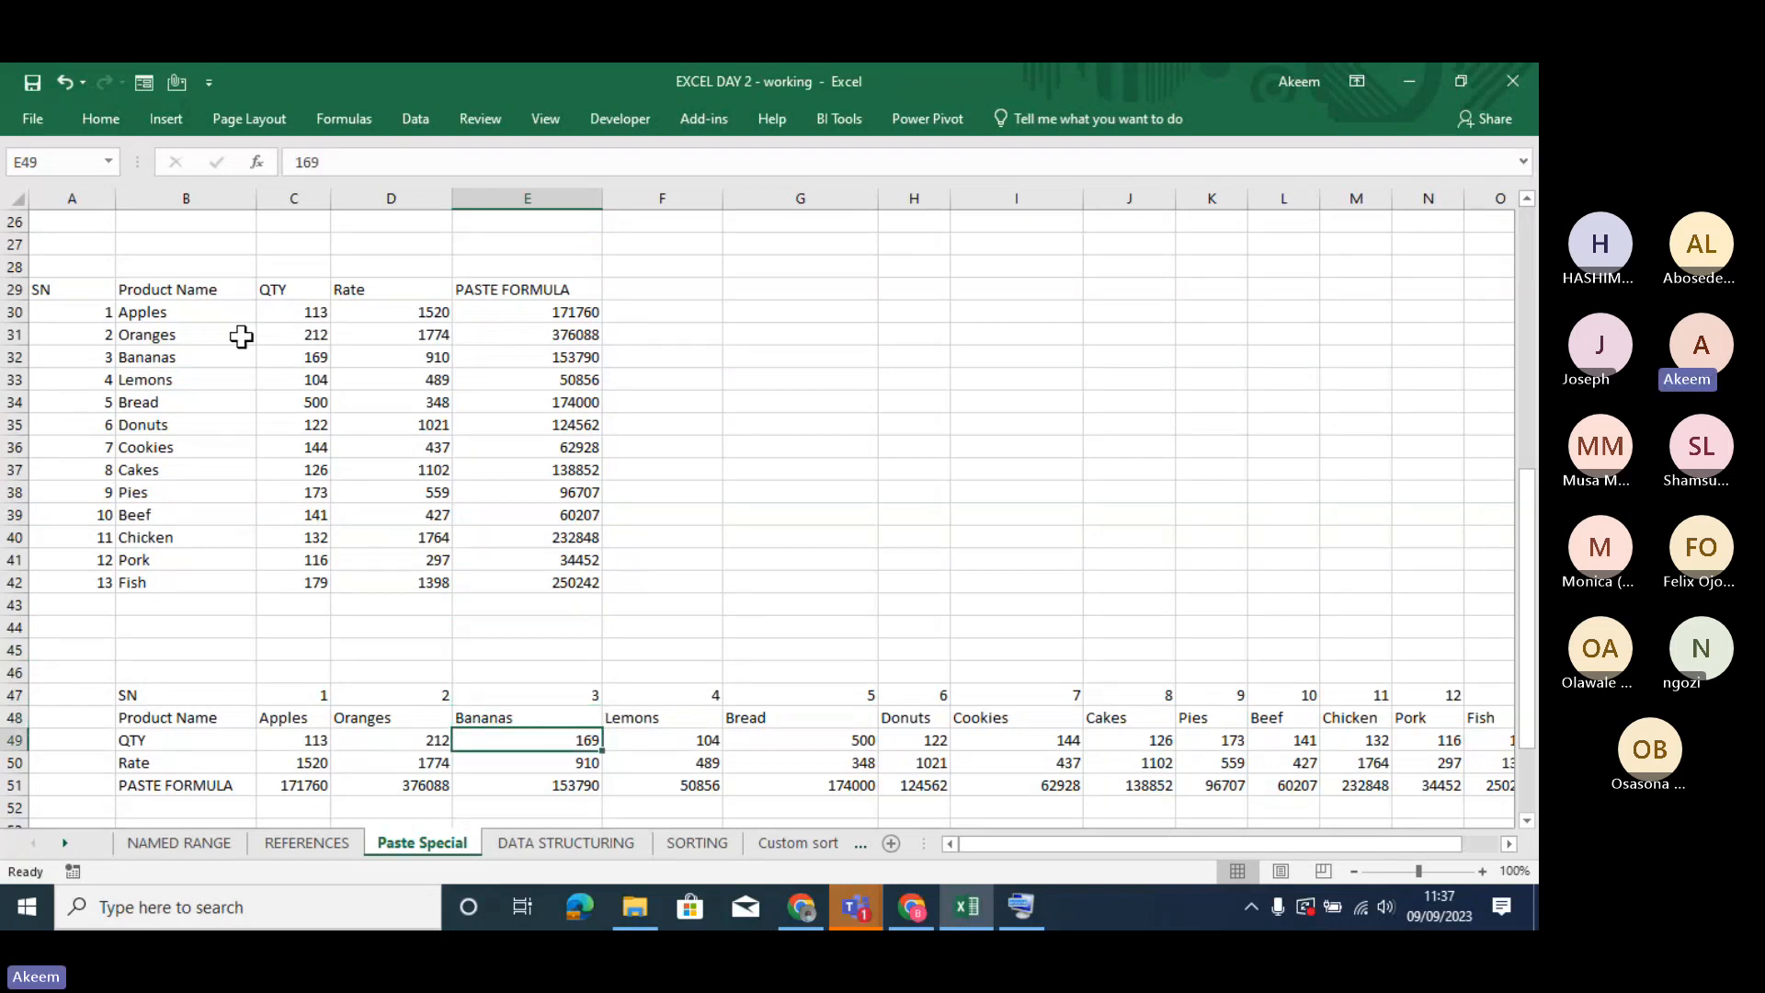
left_click_drag(74, 295, 272, 579)
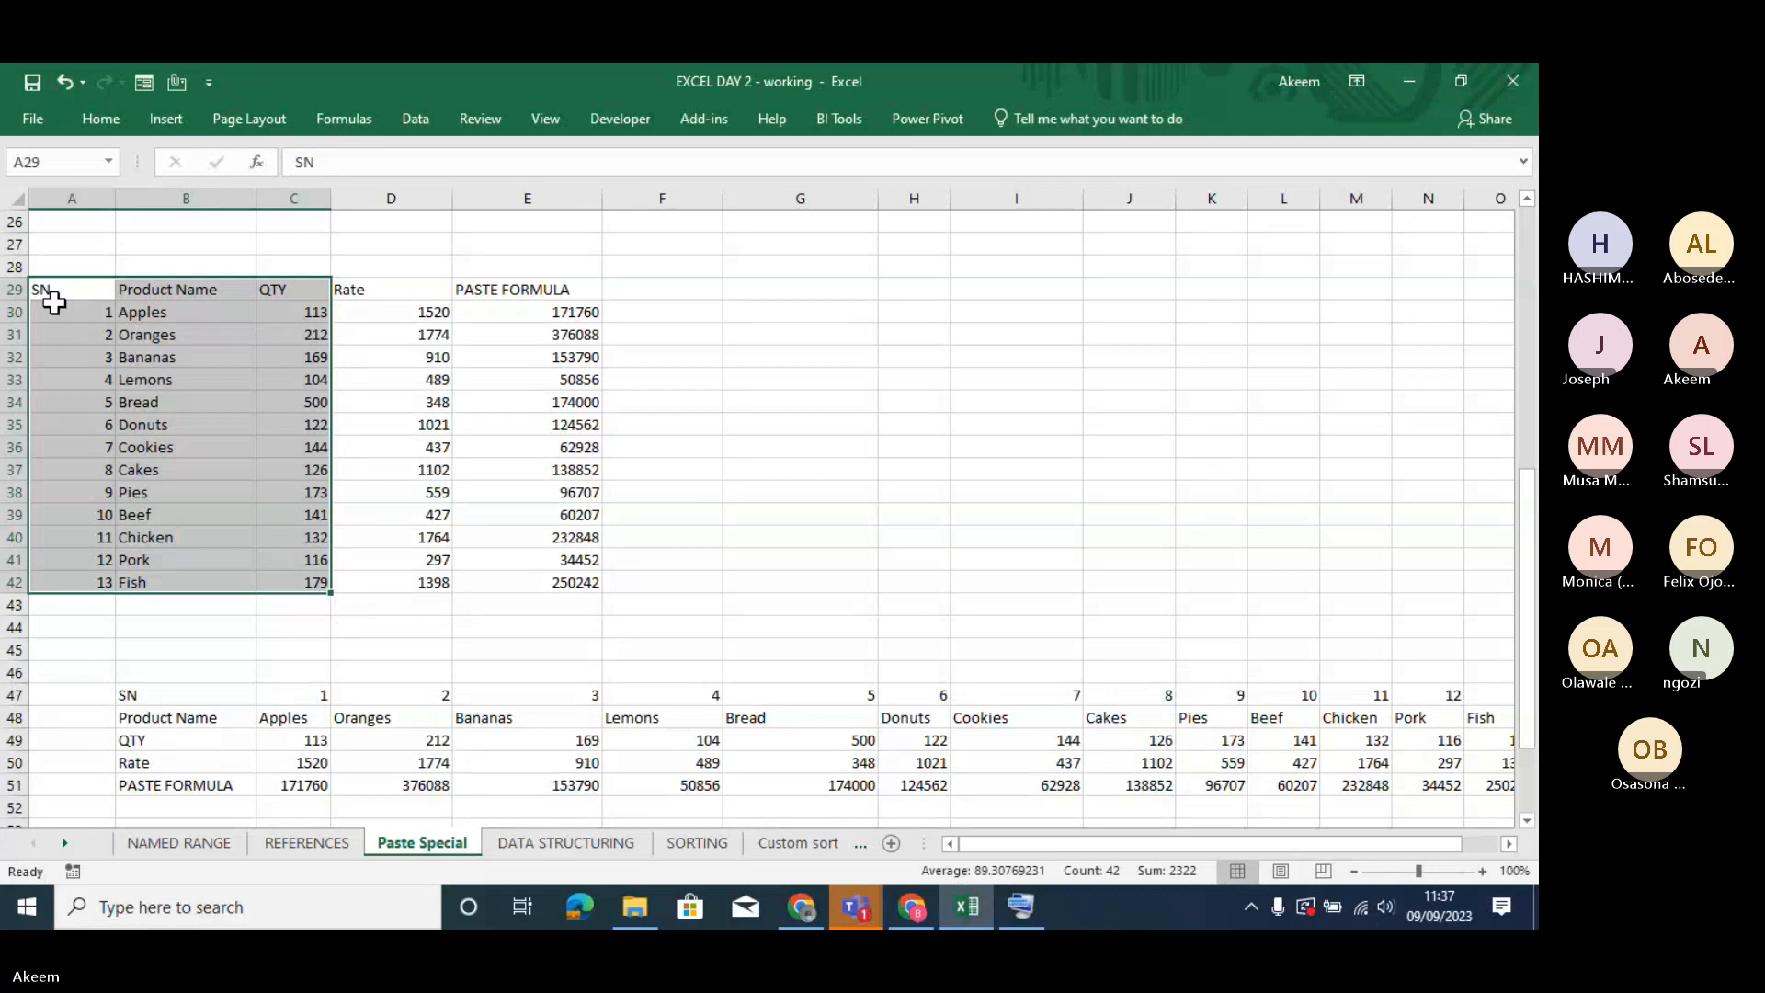
left_click_drag(49, 291, 203, 602)
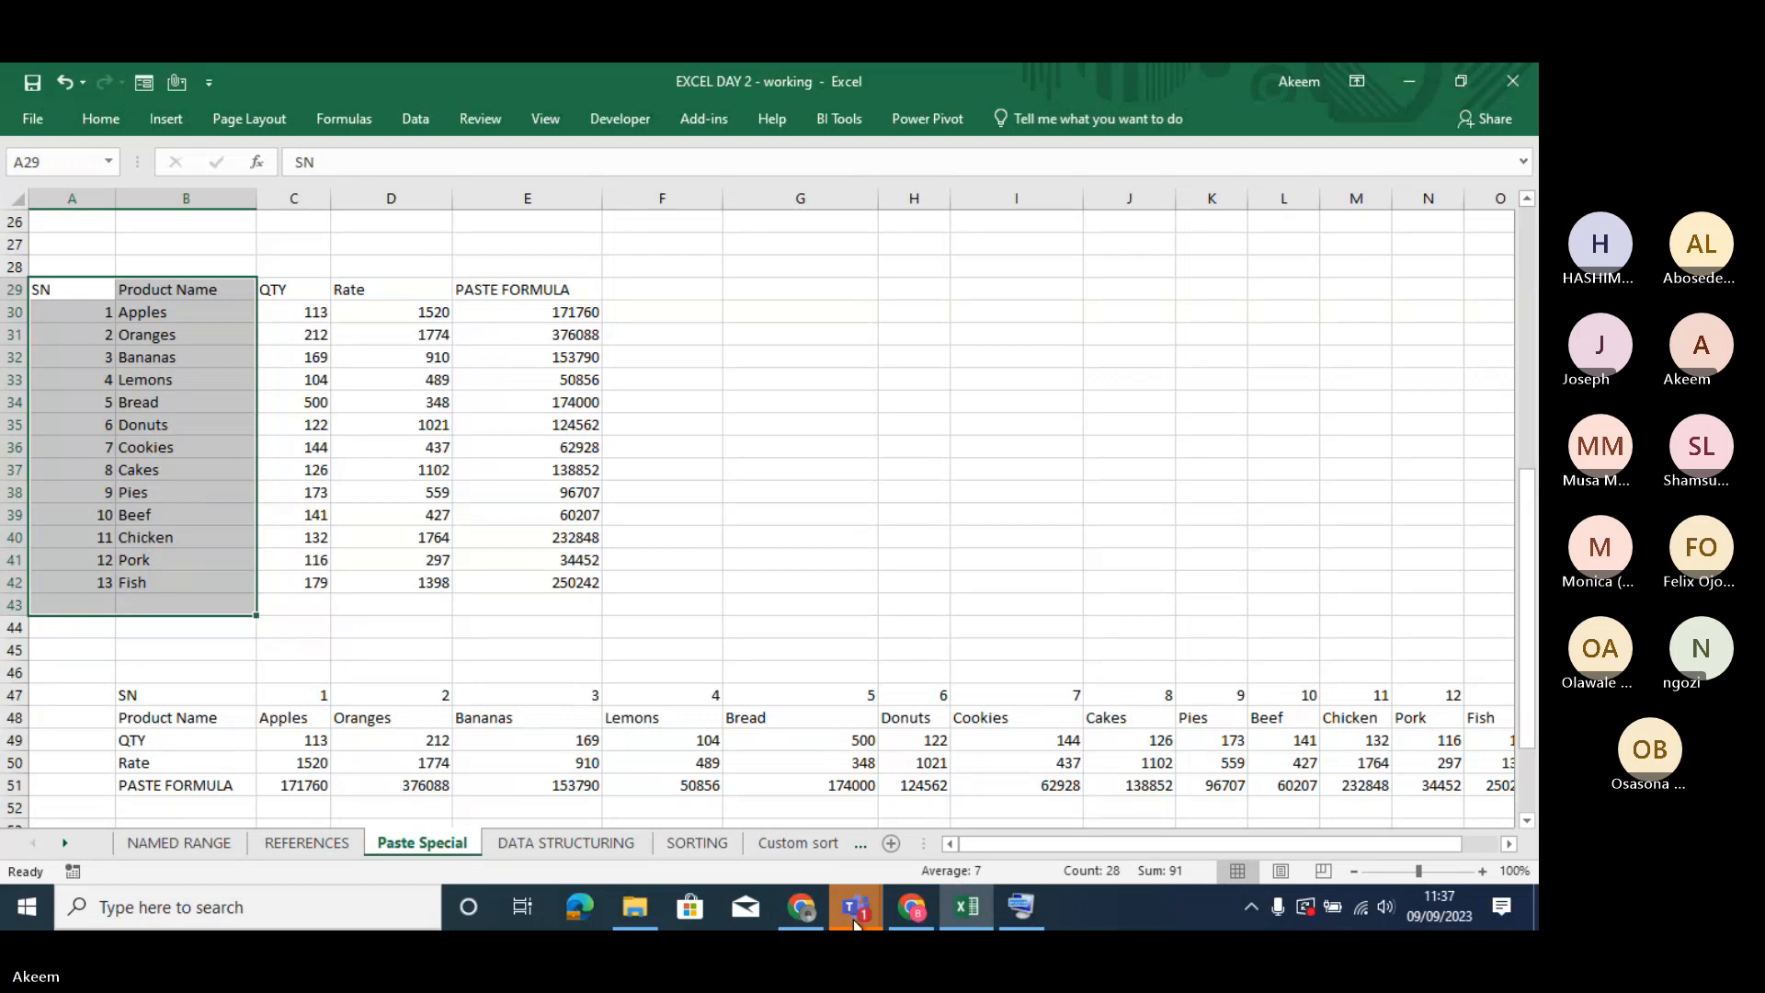
- Switch to the Teams meeting, admit the guest waiting in the lobby, and return to Excel
mouse_move(852, 906)
left_click(941, 823)
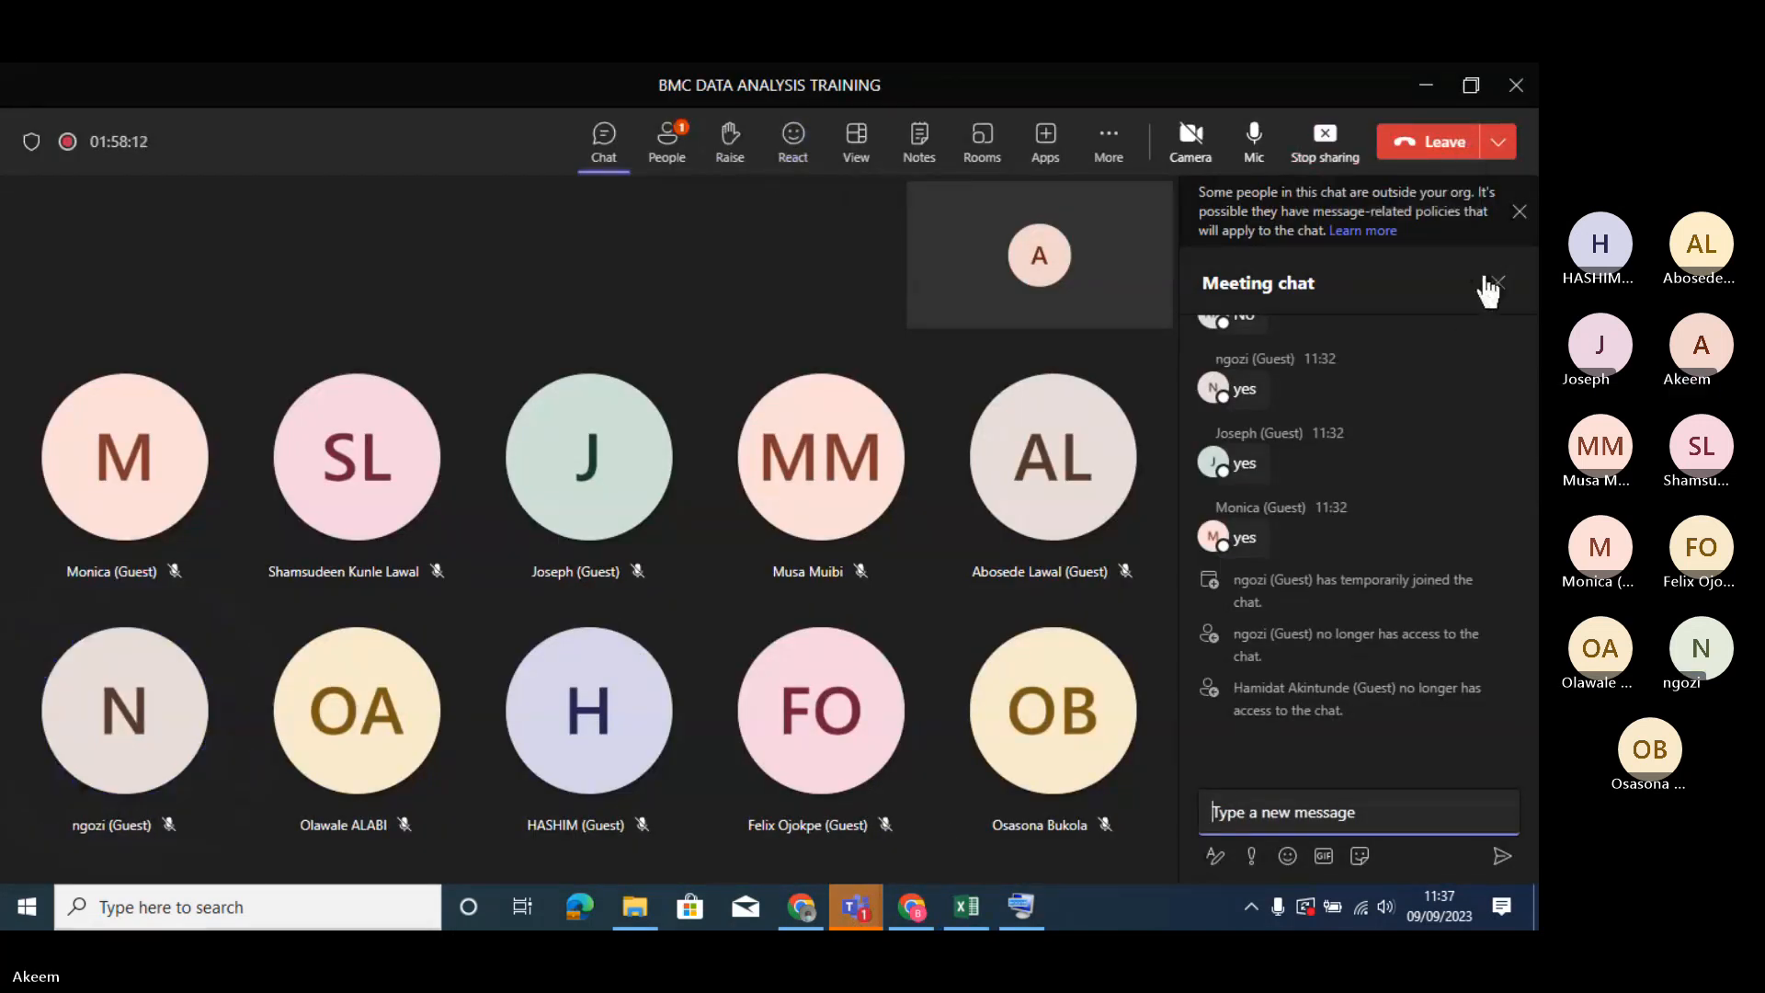
left_click(1517, 212)
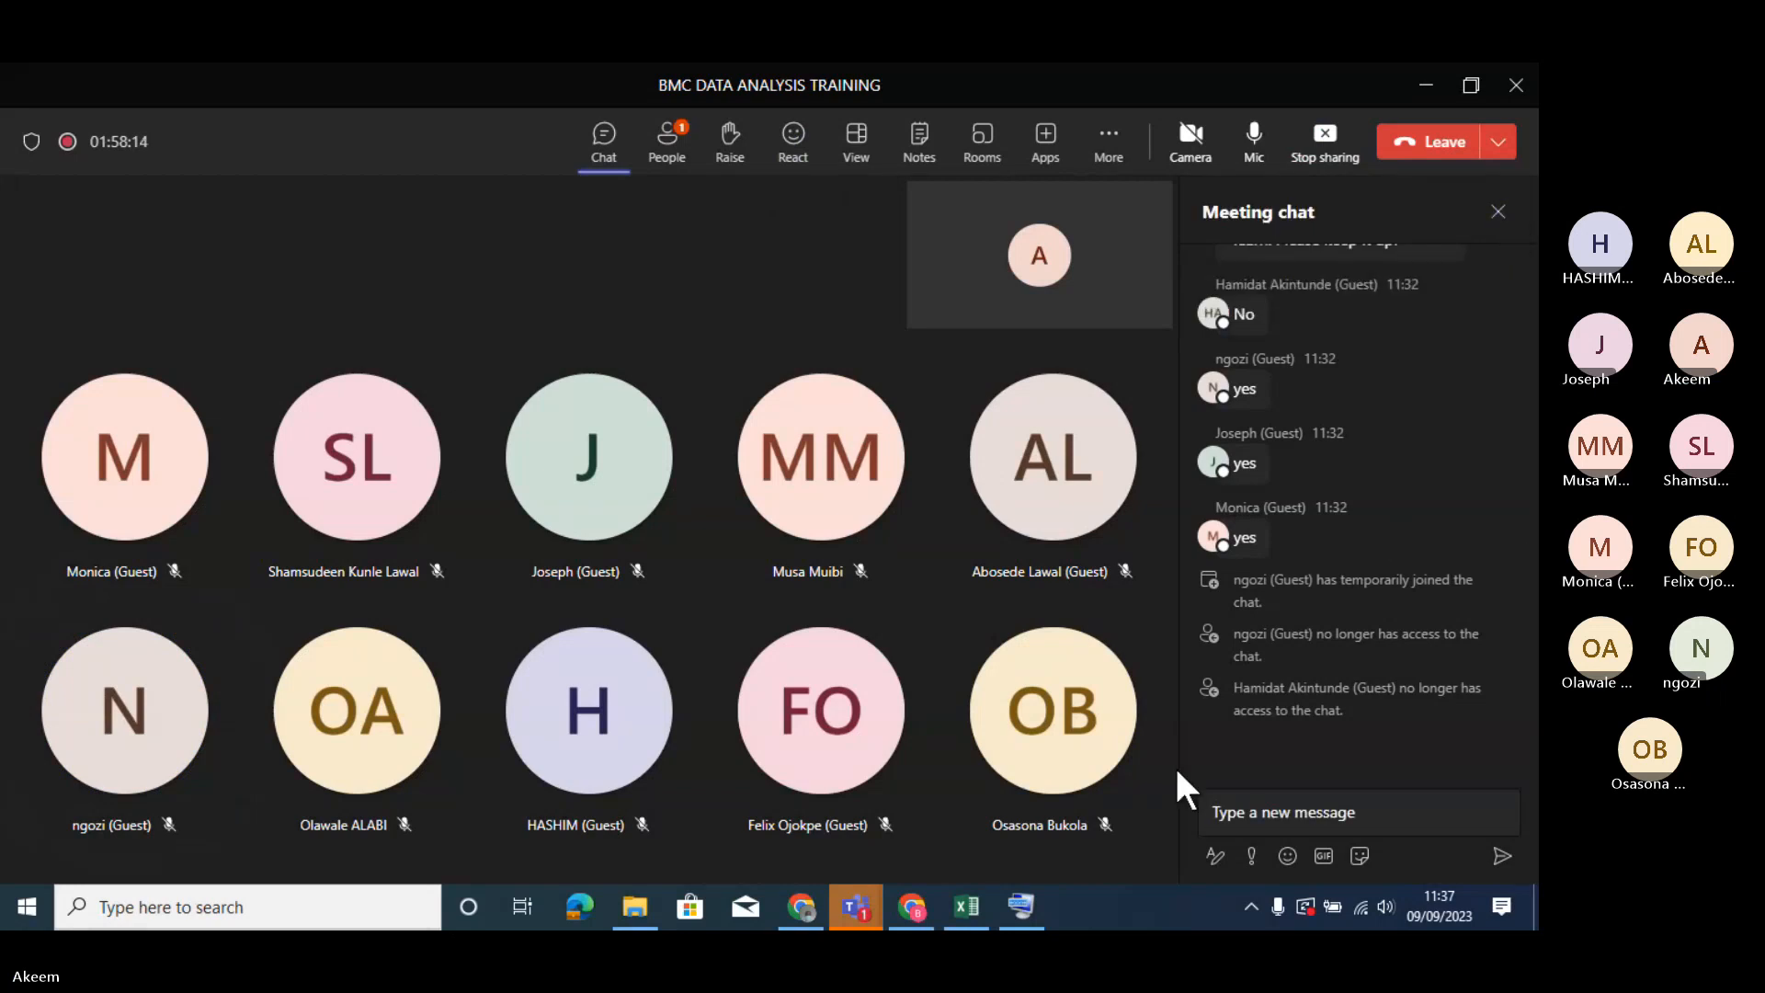
left_click(672, 145)
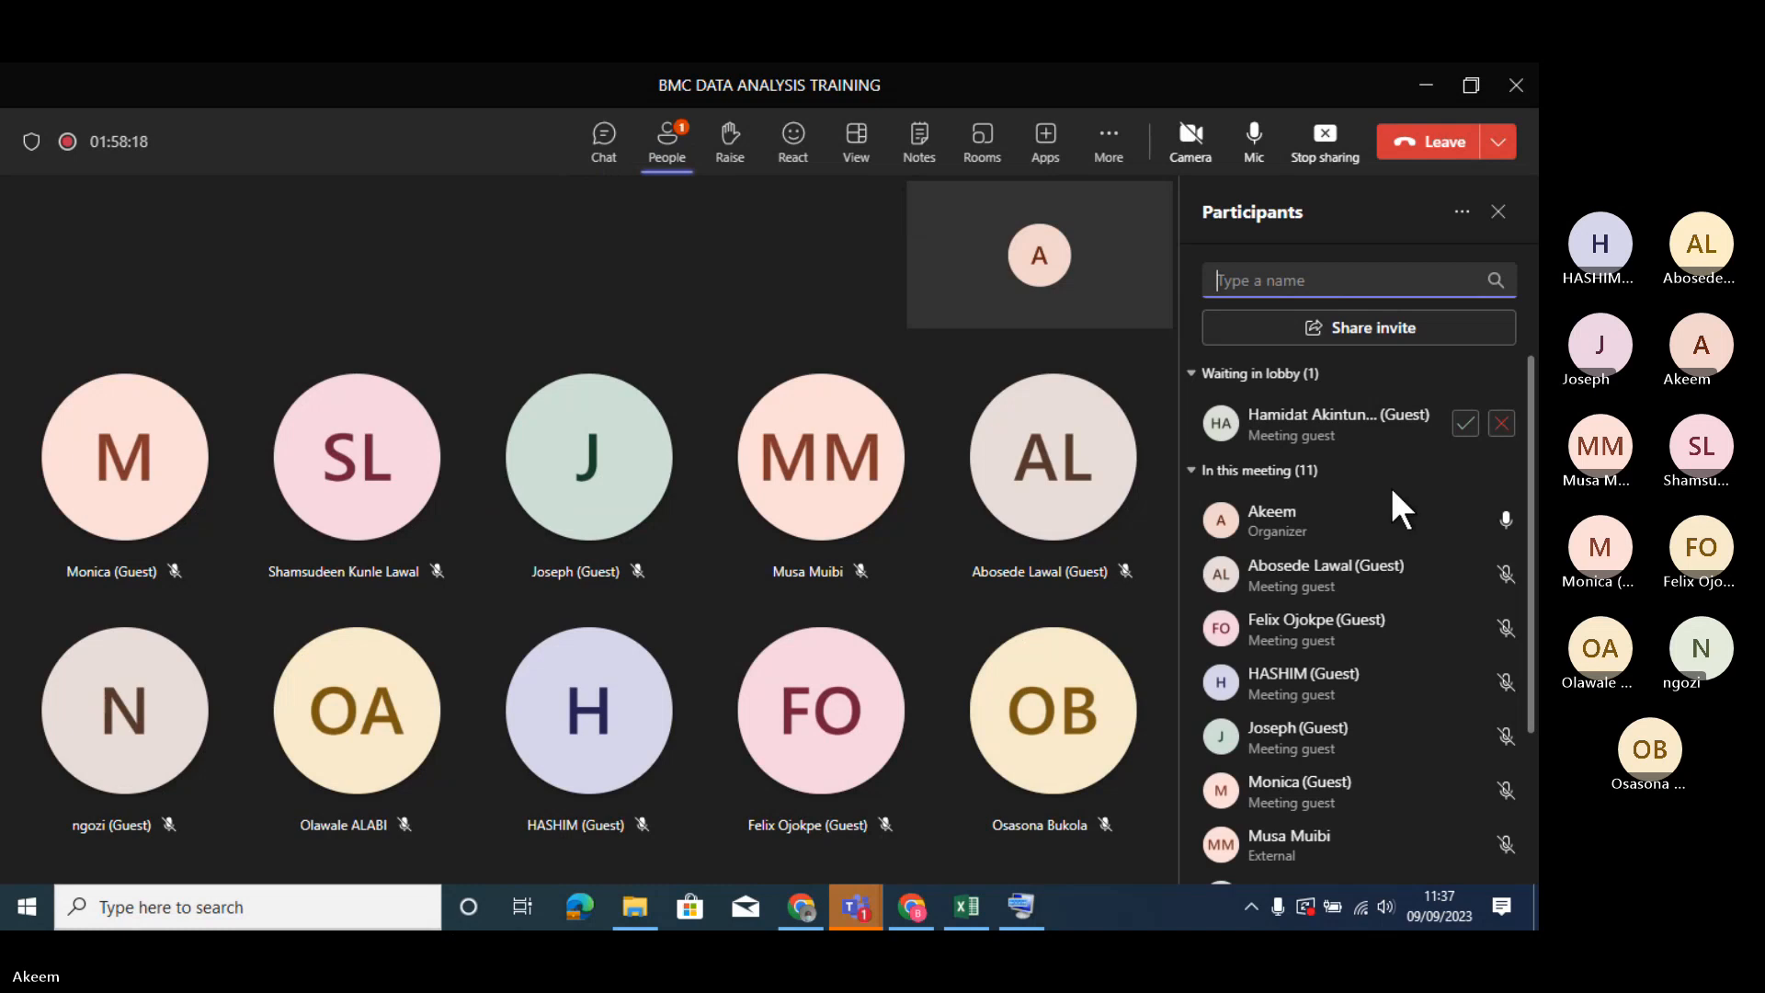
left_click(1465, 424)
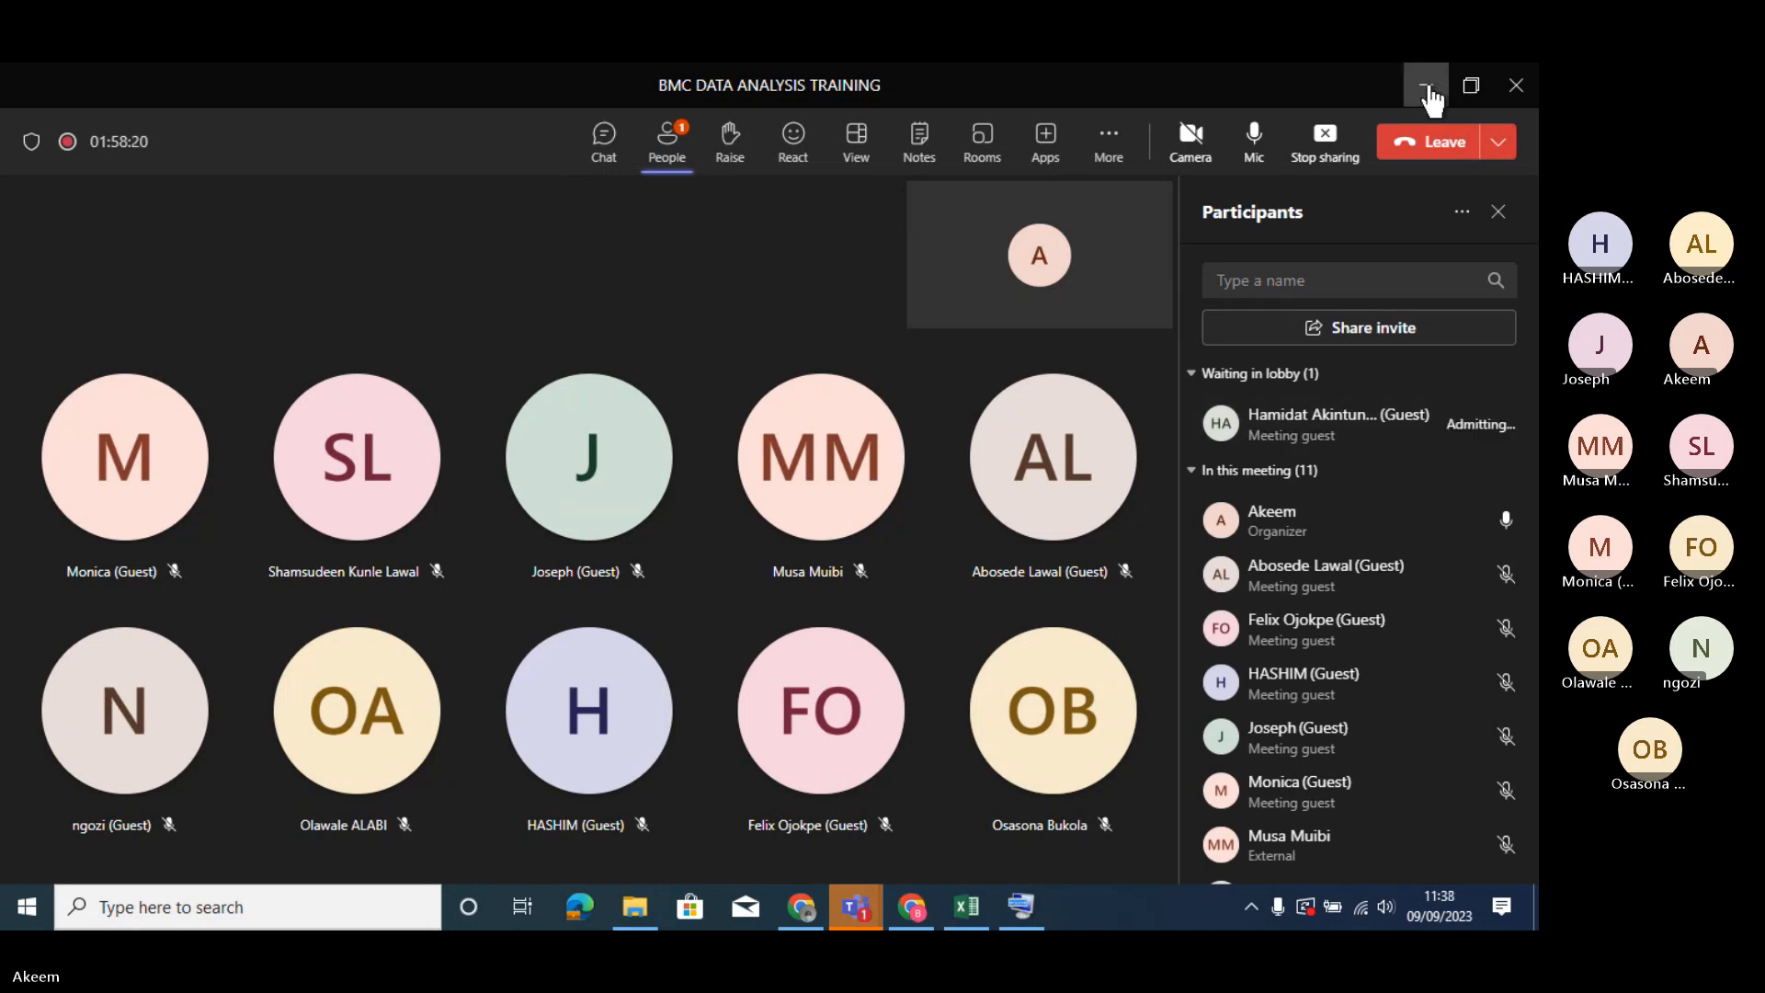
left_click(1427, 89)
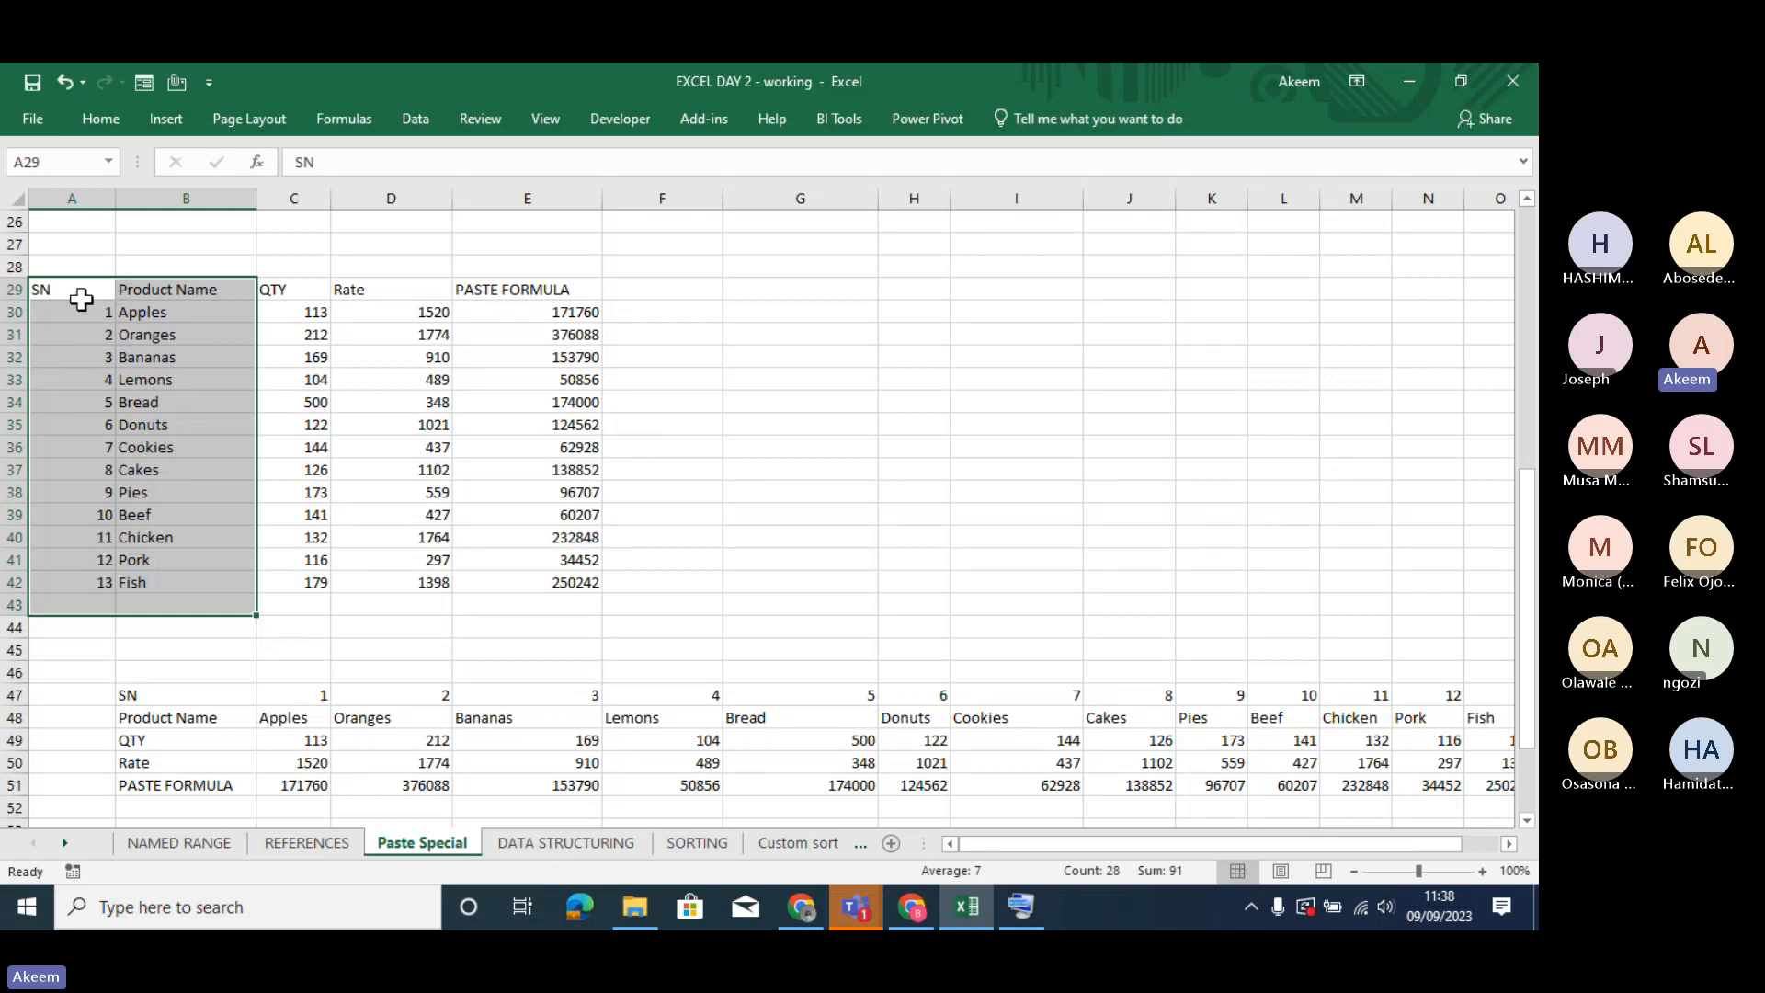
- Highlight the SN column, the Product Name column, and both together in A29:B42 to show the data for transposing
left_click_drag(79, 289, 84, 576)
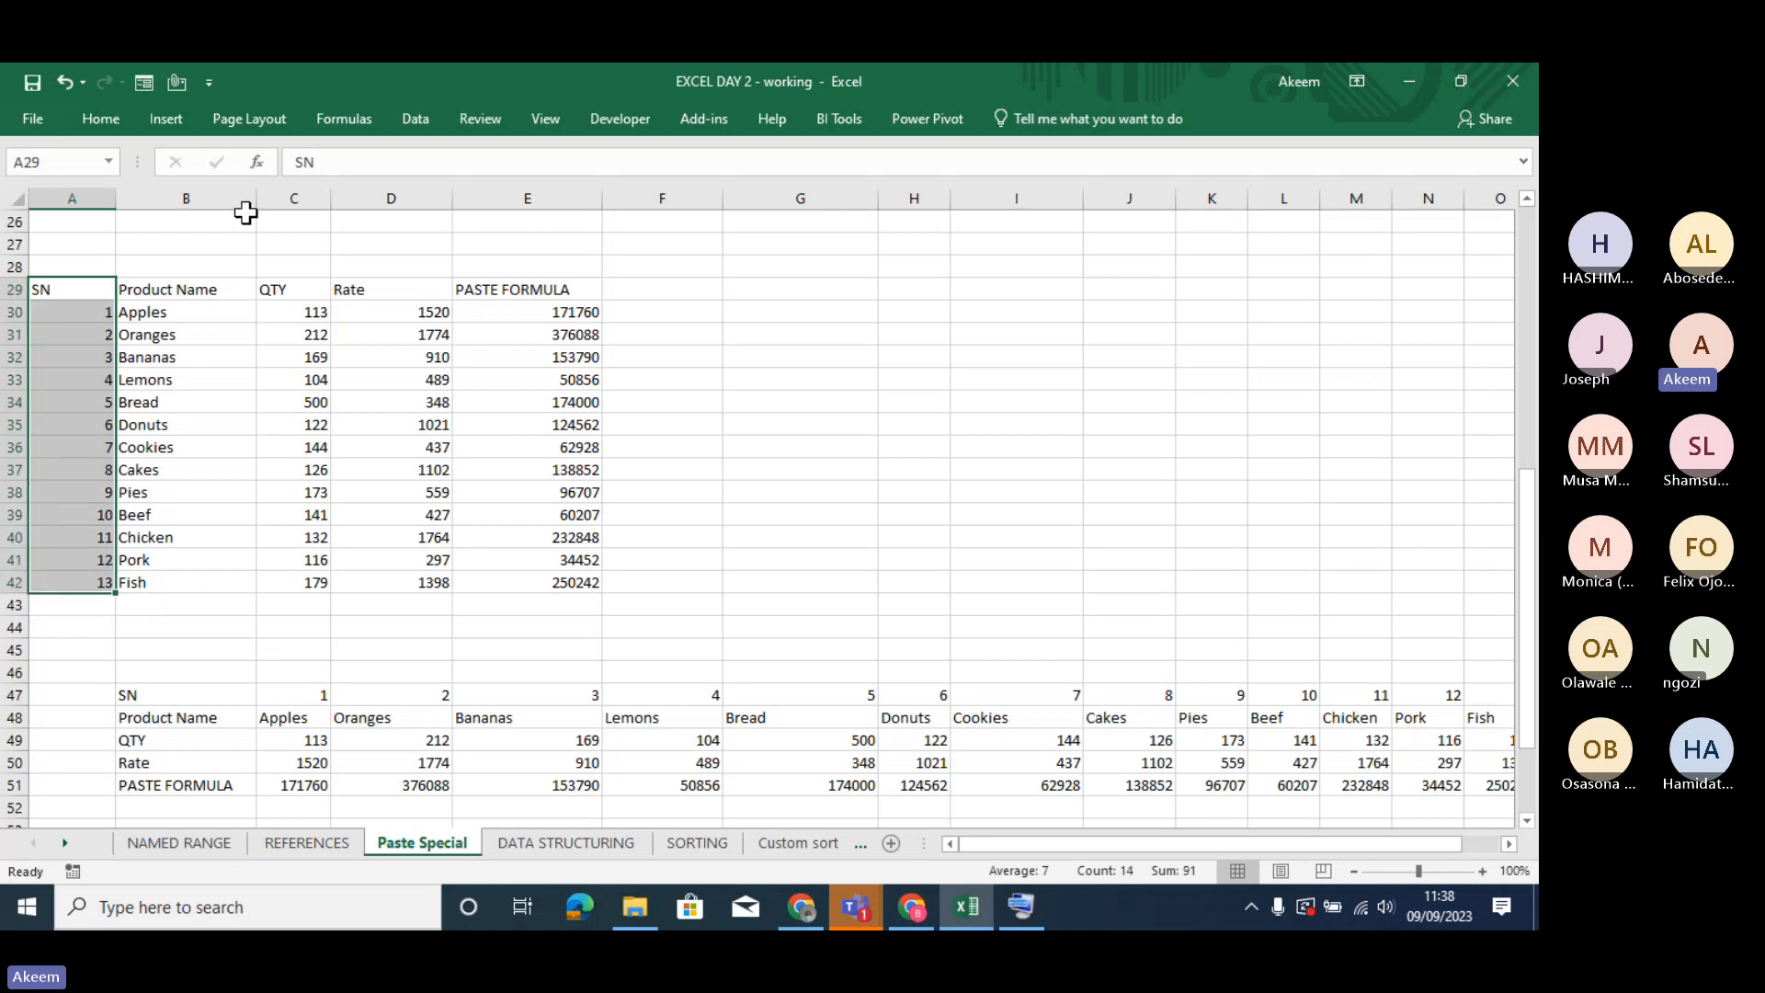
left_click_drag(173, 289, 177, 579)
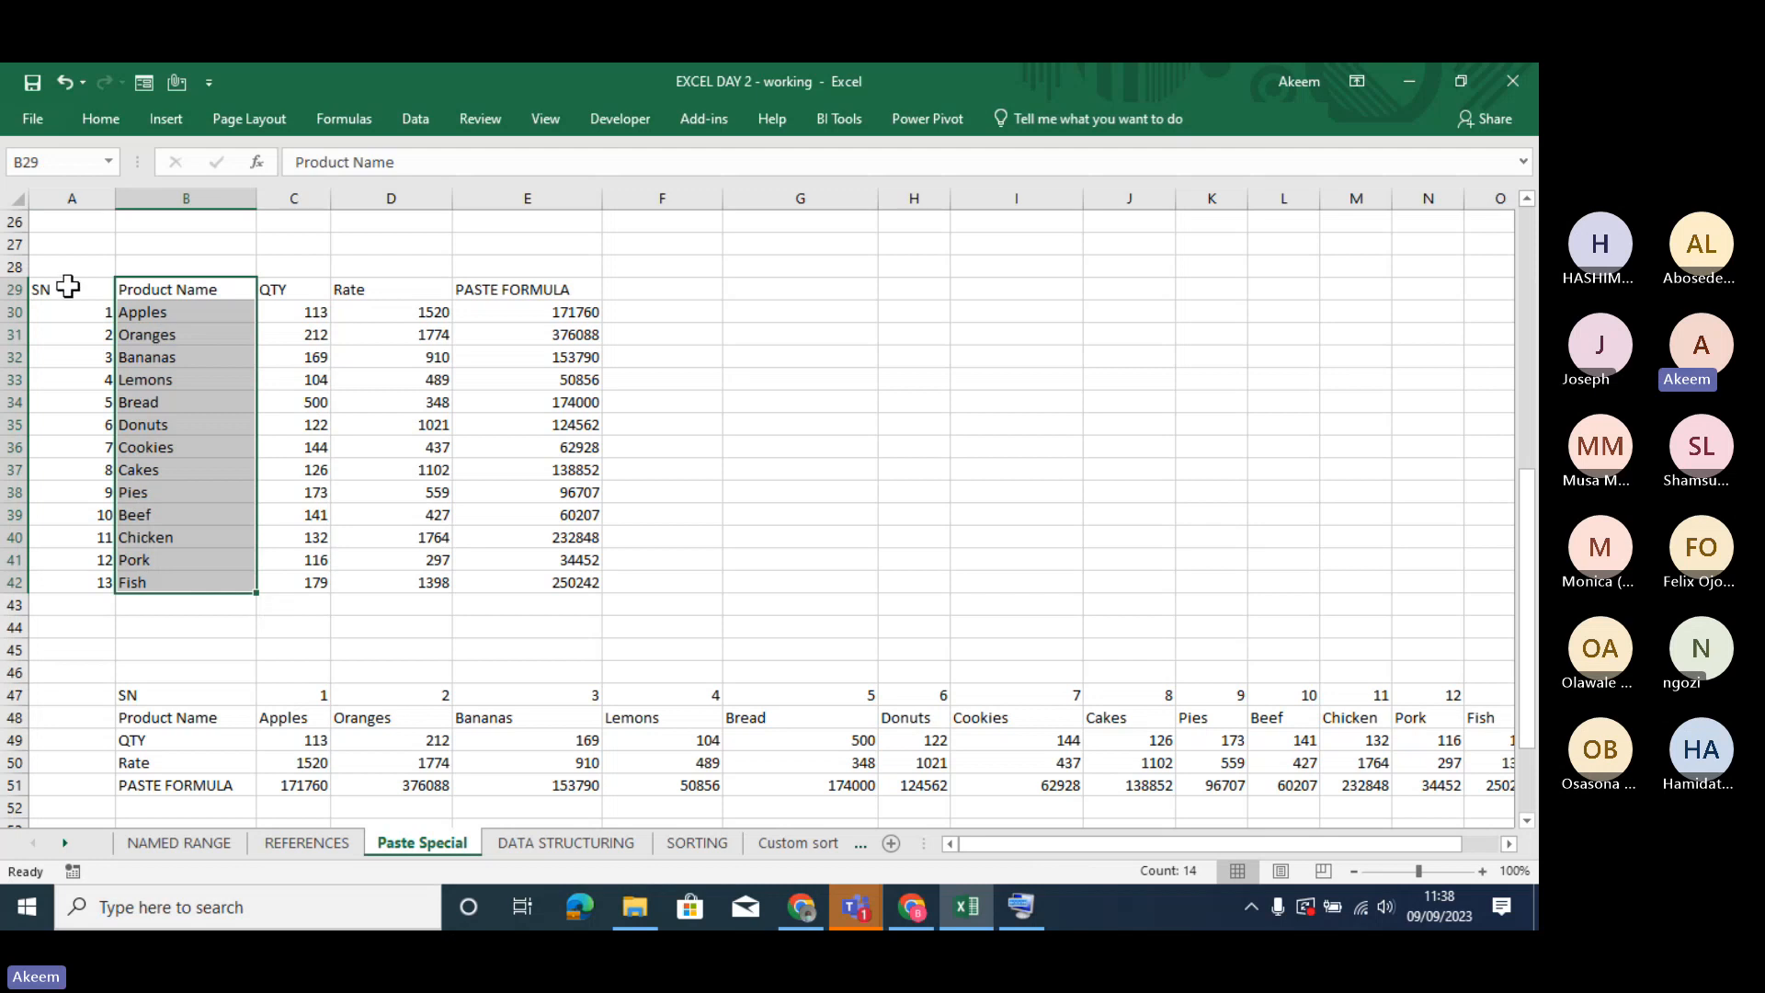
left_click_drag(68, 287, 240, 590)
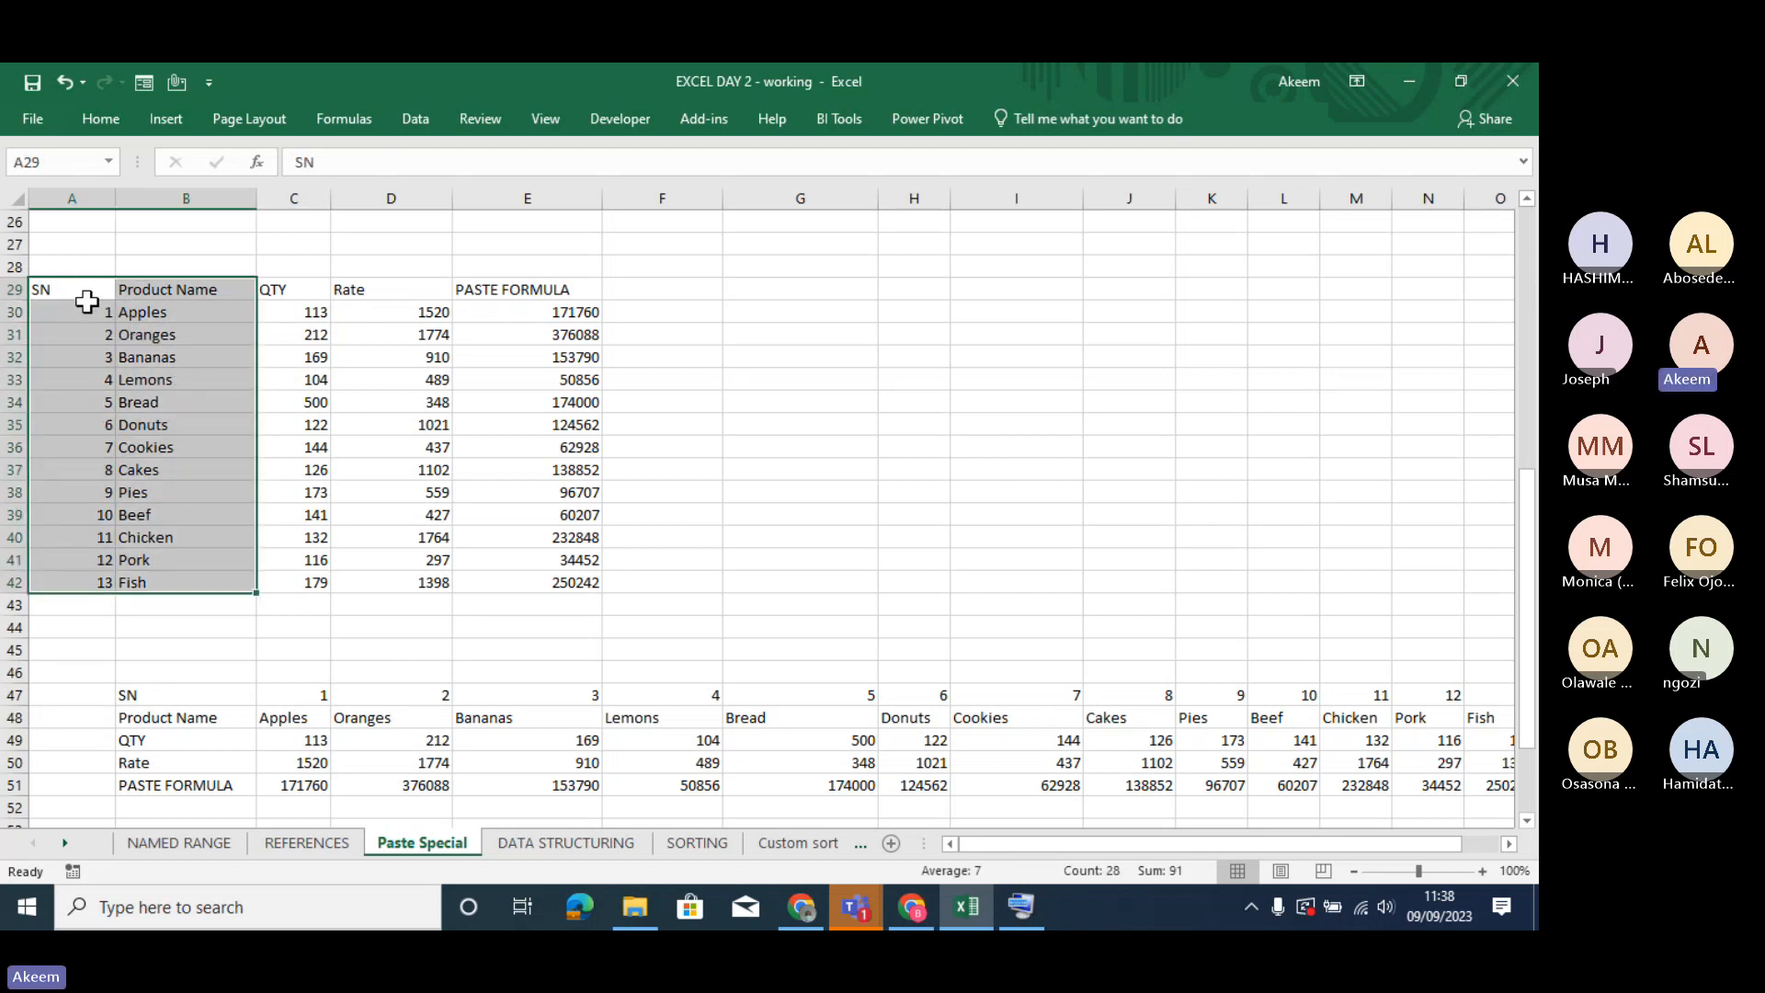
left_click(88, 296)
left_click_drag(87, 296, 127, 368)
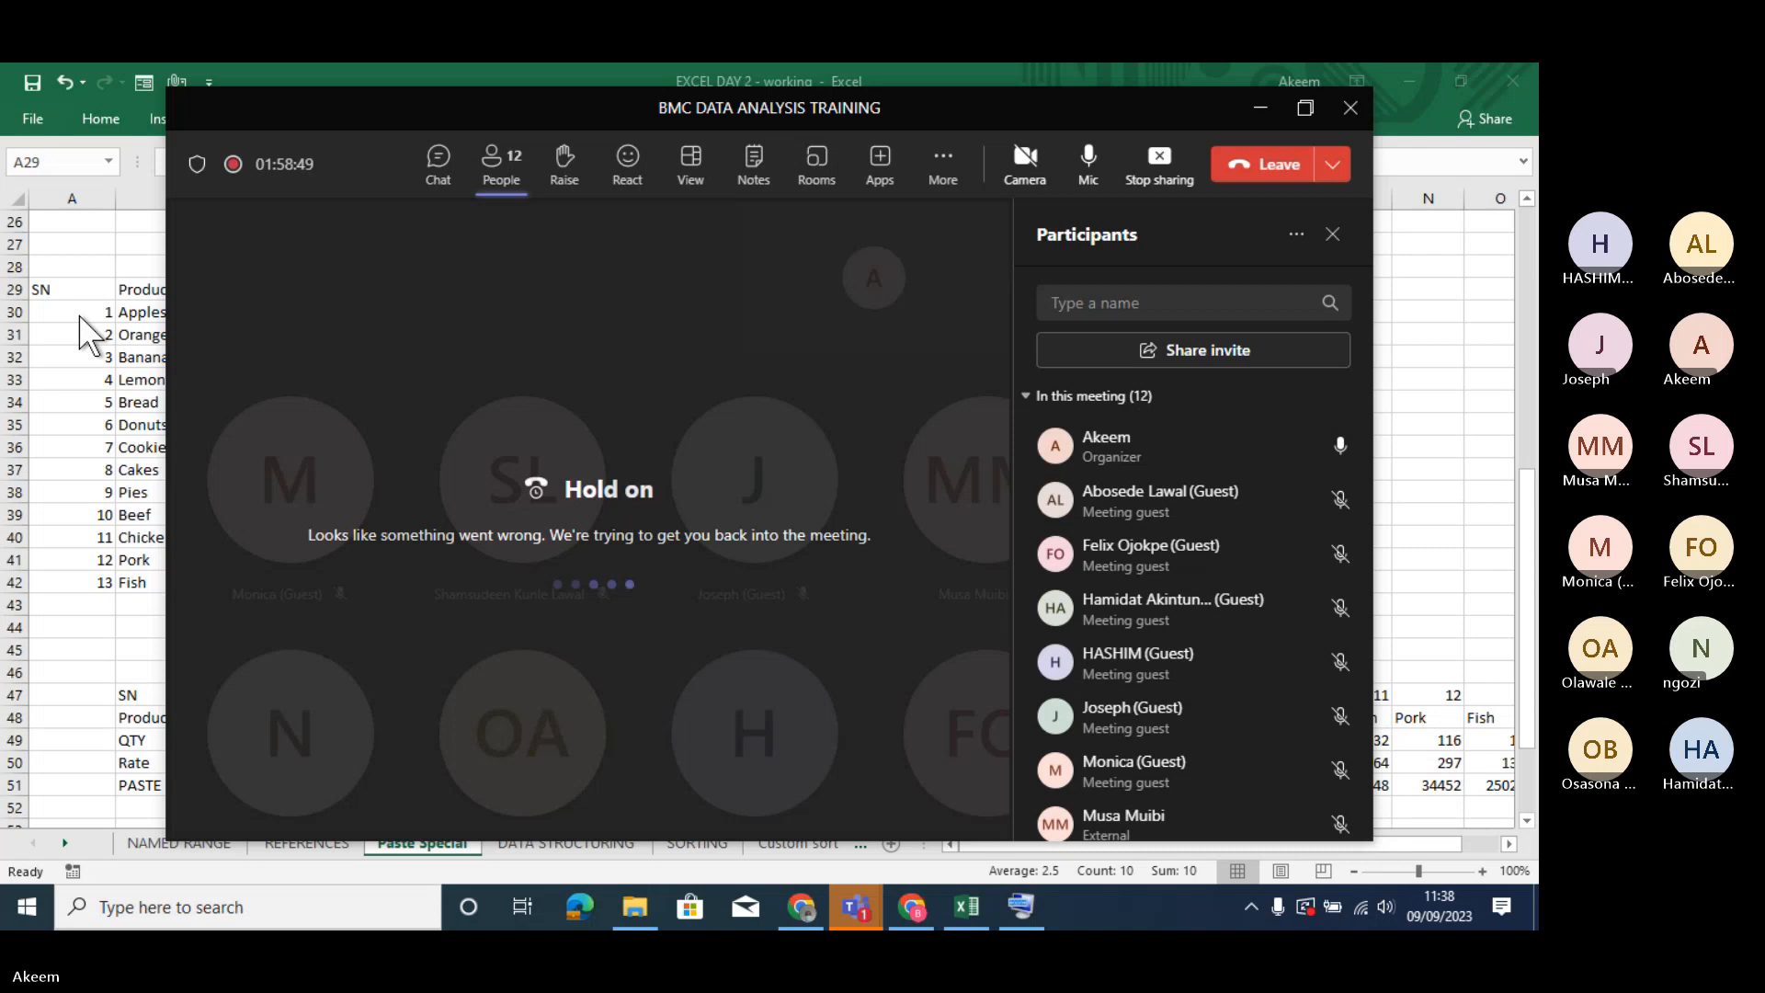
- Check the Wi-Fi connection during the meeting interruption and minimize the Teams window to return to Excel
left_click(1361, 908)
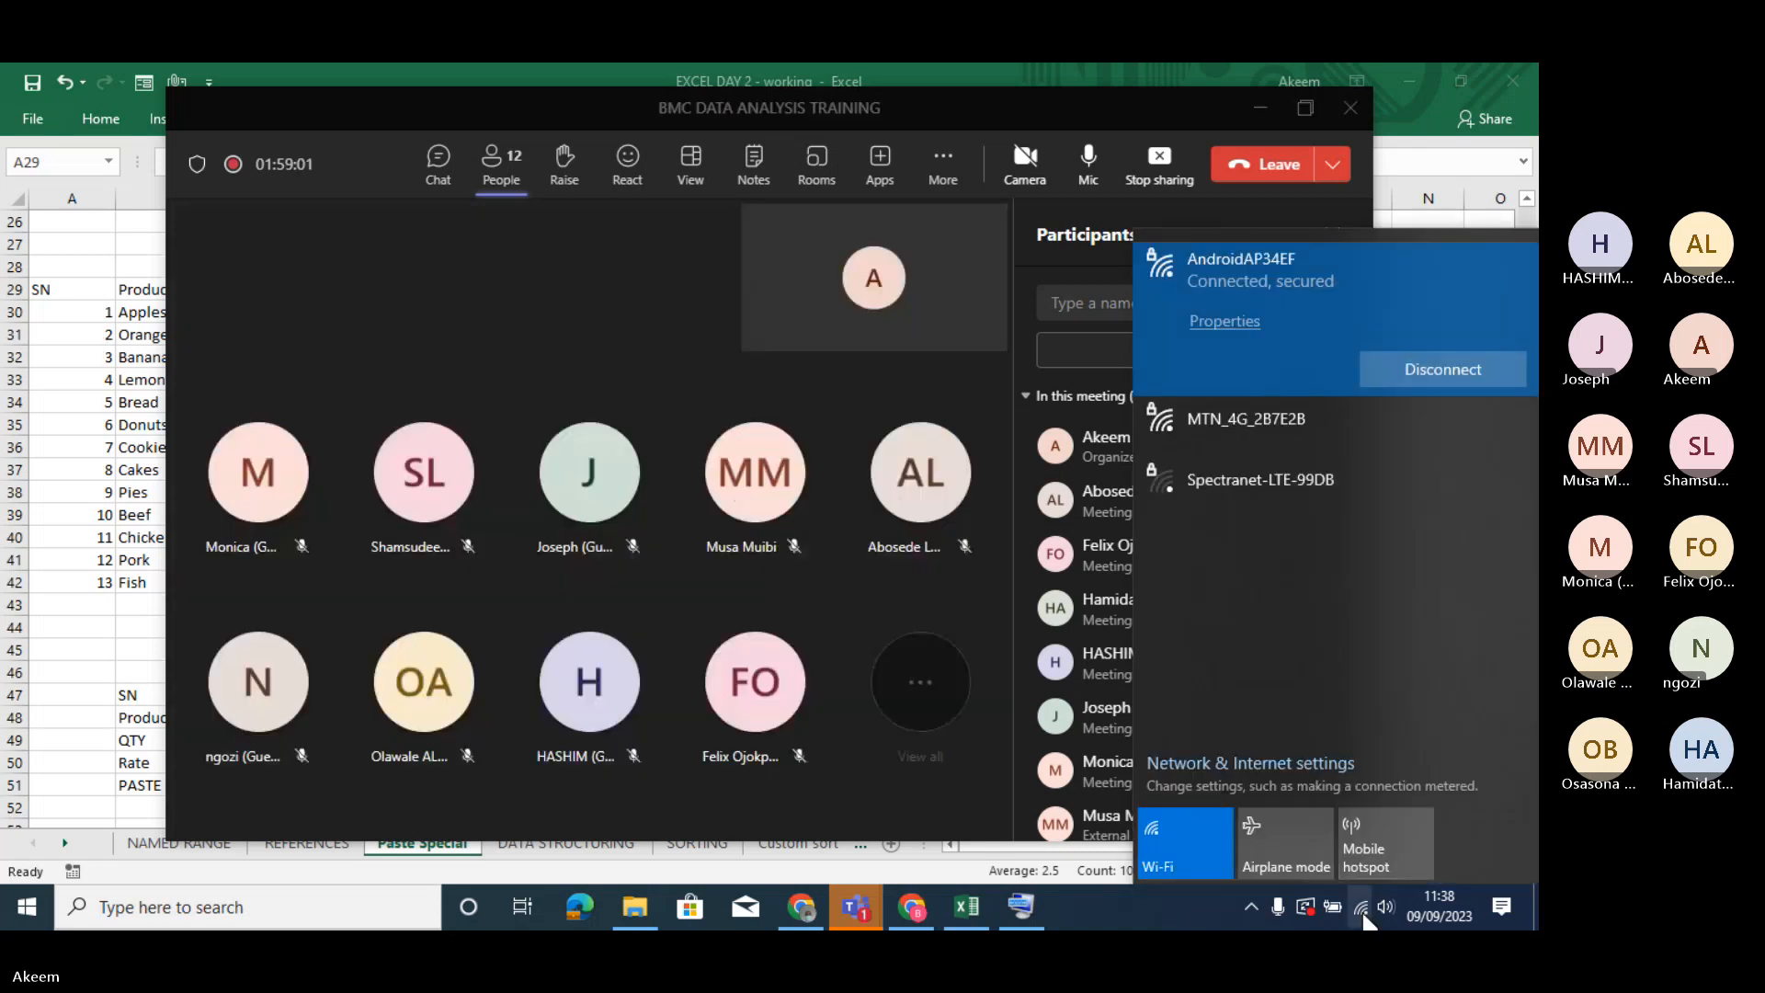
left_click(809, 322)
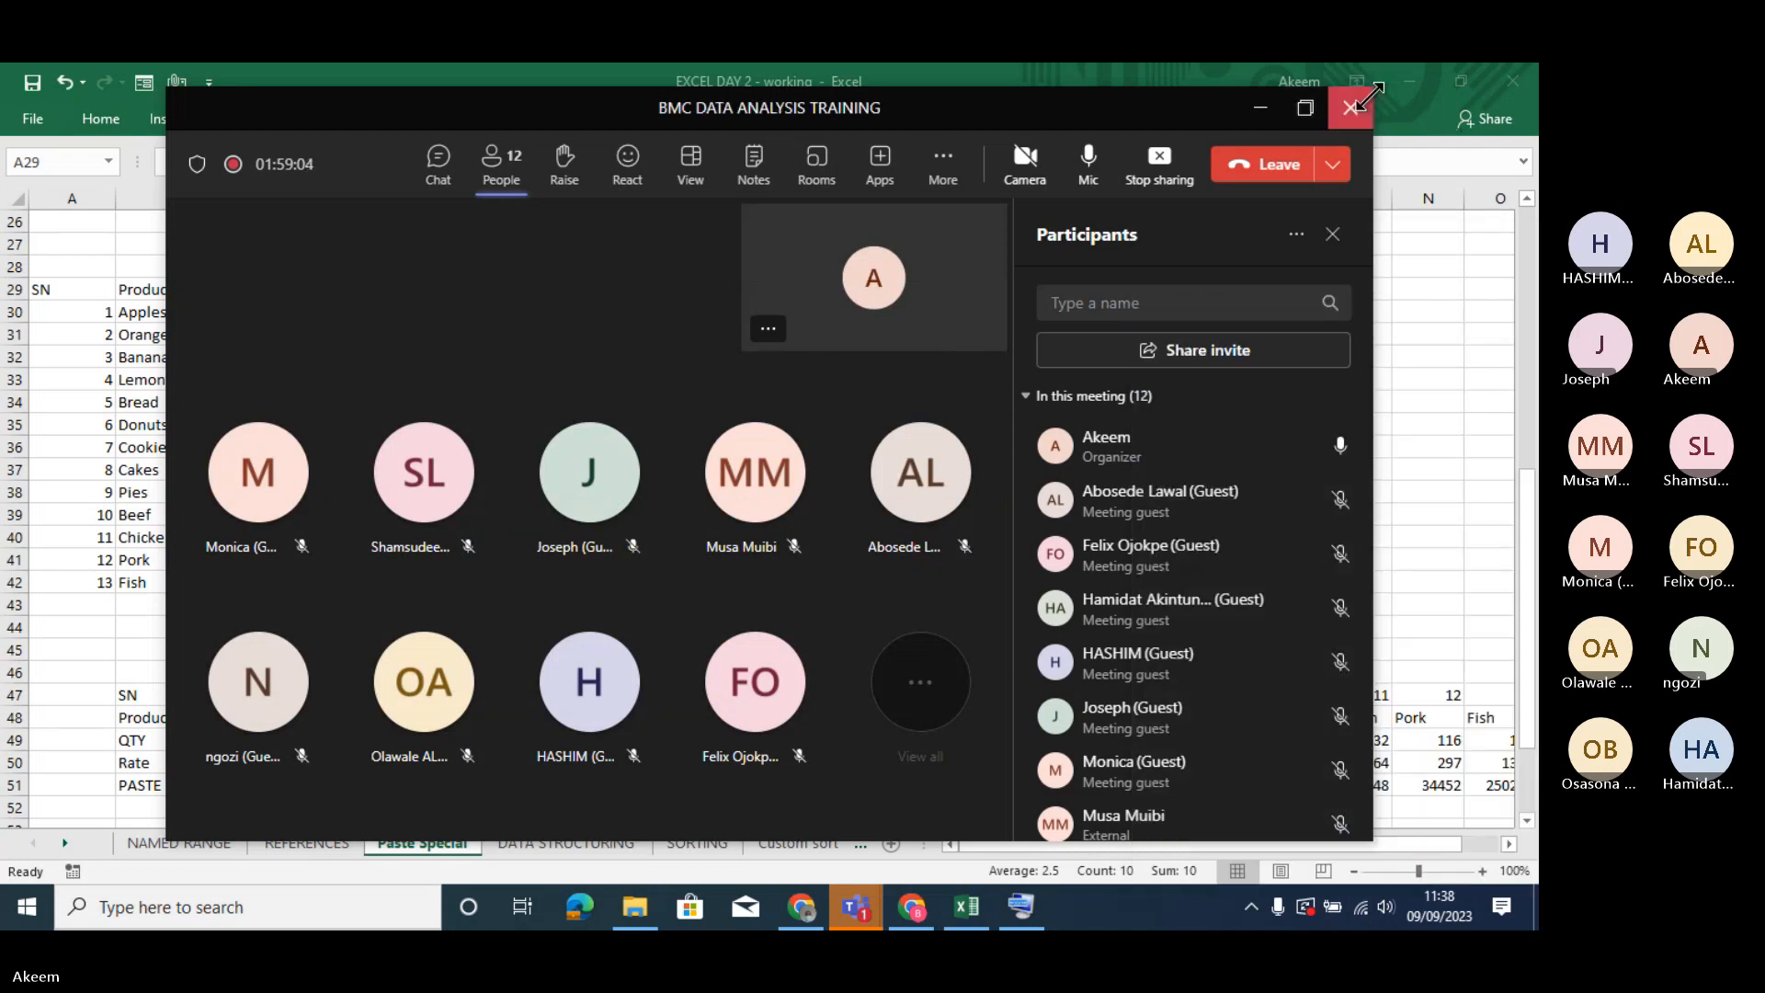
left_click(1260, 111)
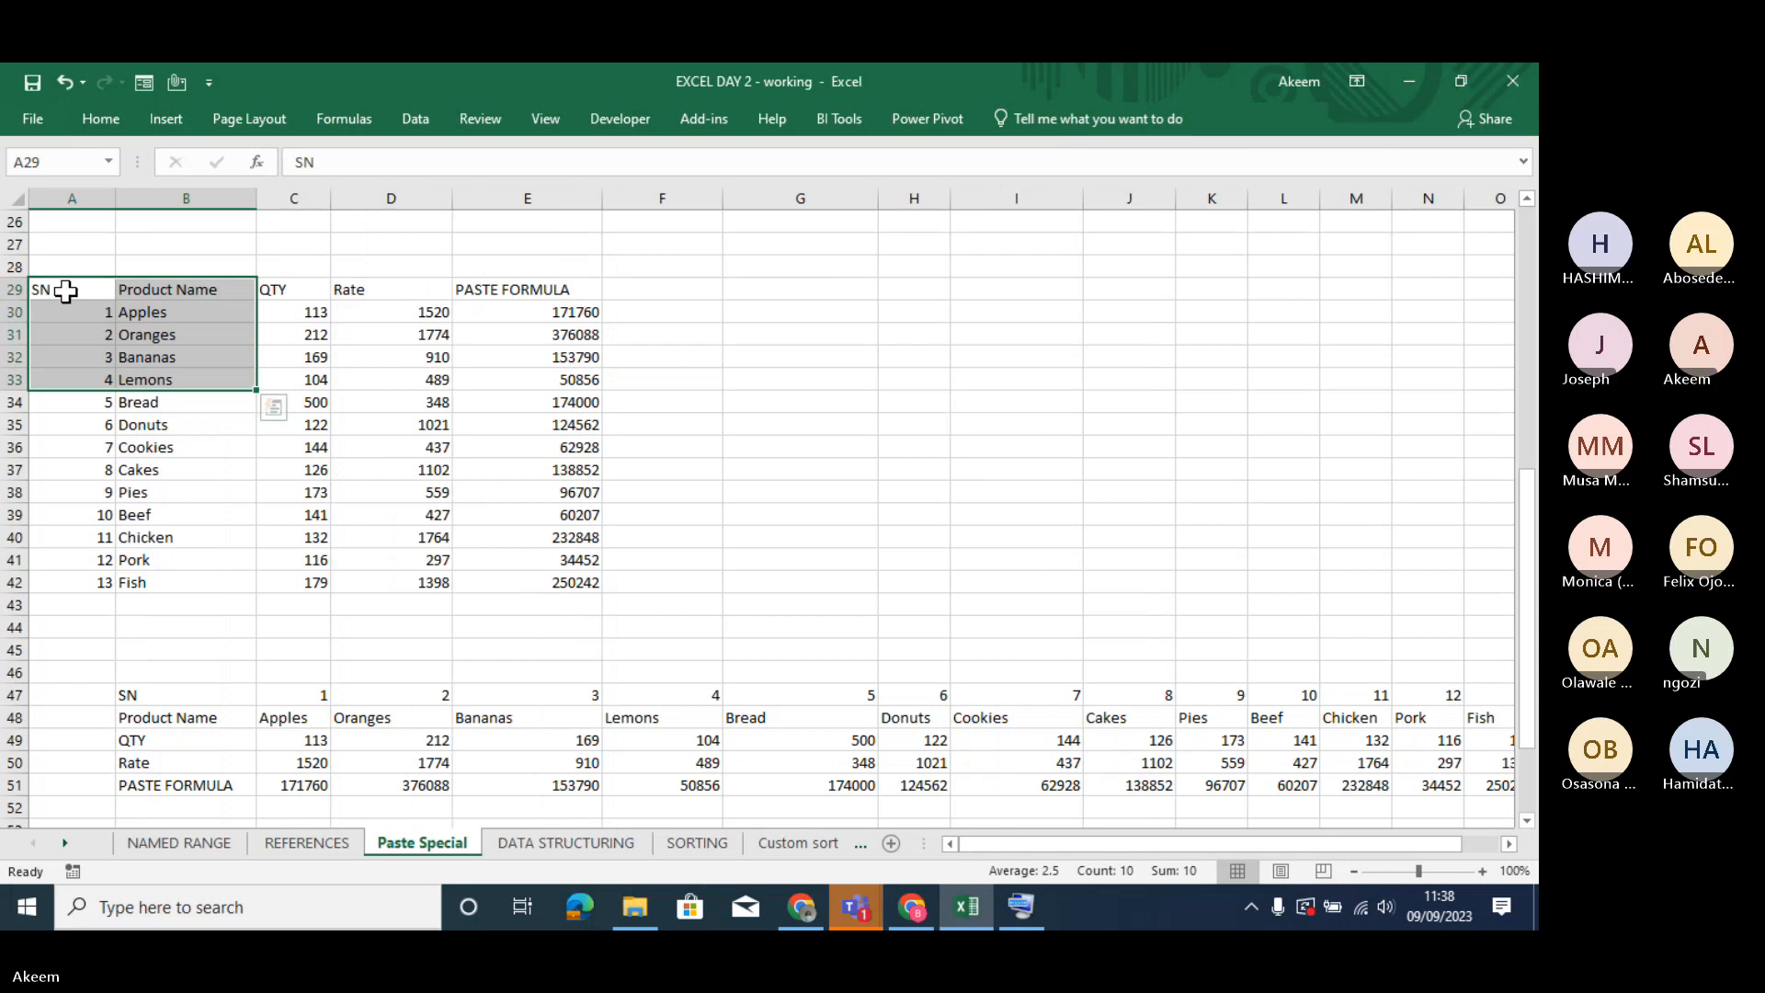
- Copy the SN and Product Name columns in A29:B42 and paste them transposed starting at I28
left_click_drag(66, 291, 165, 581)
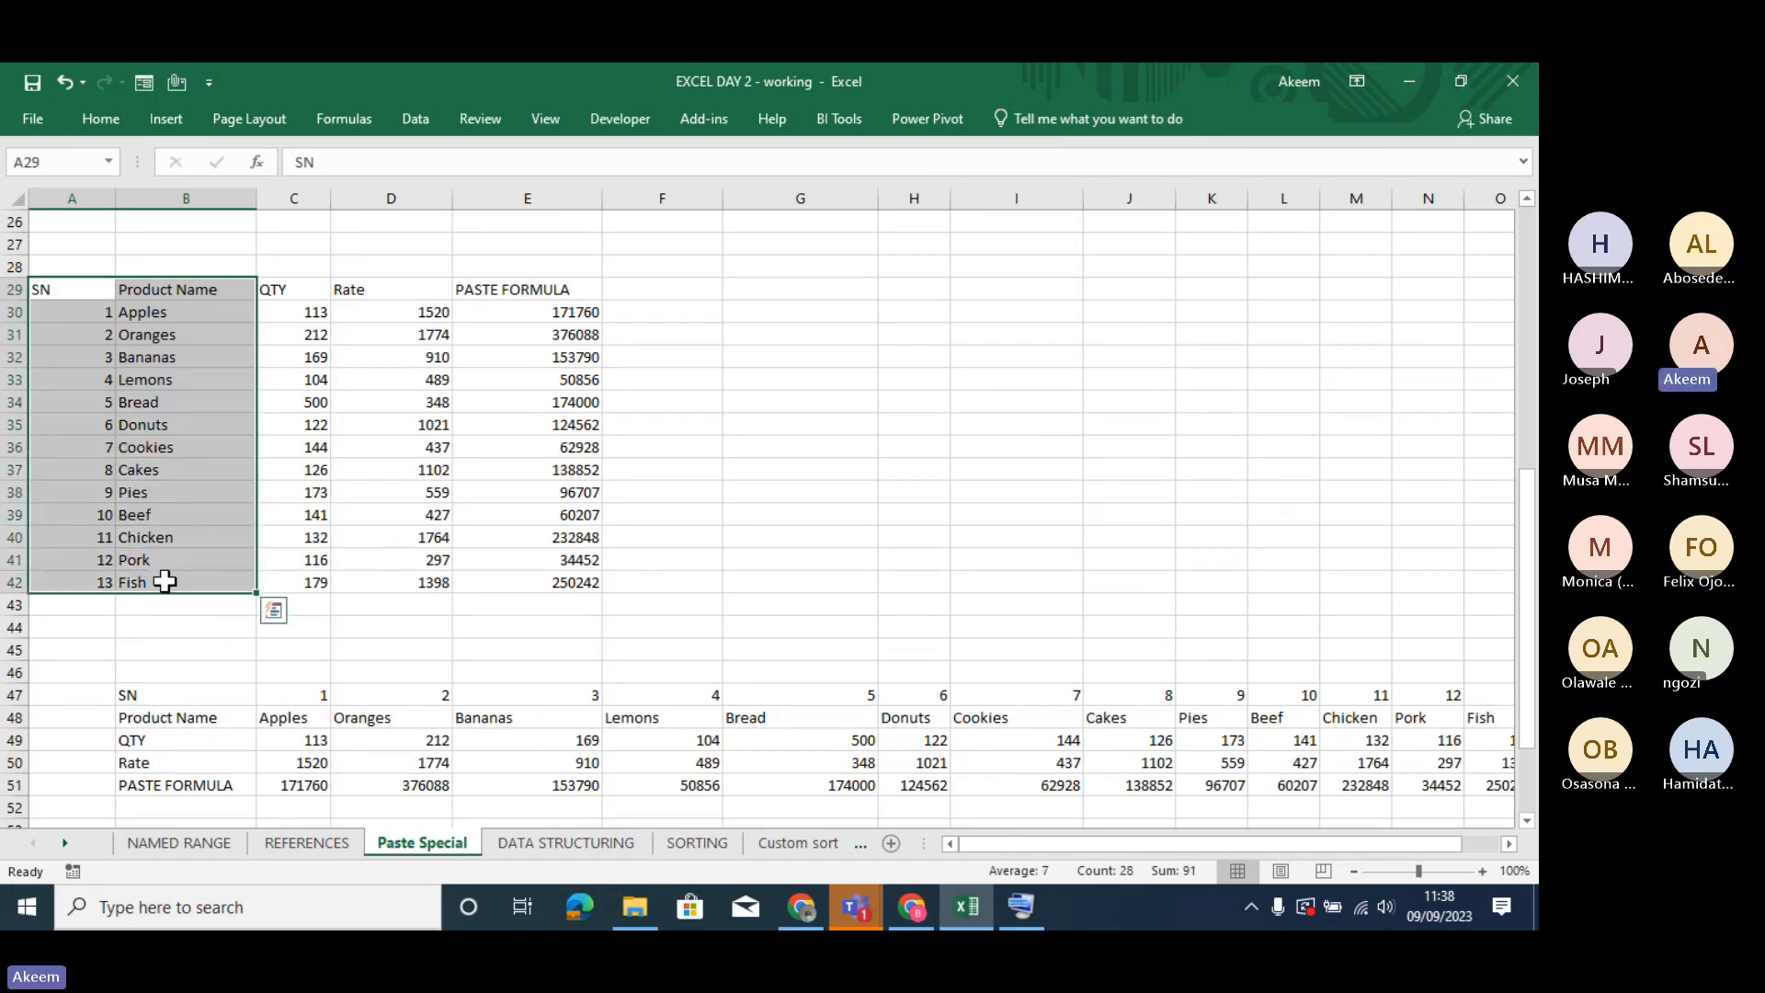
key("ctrl+c")
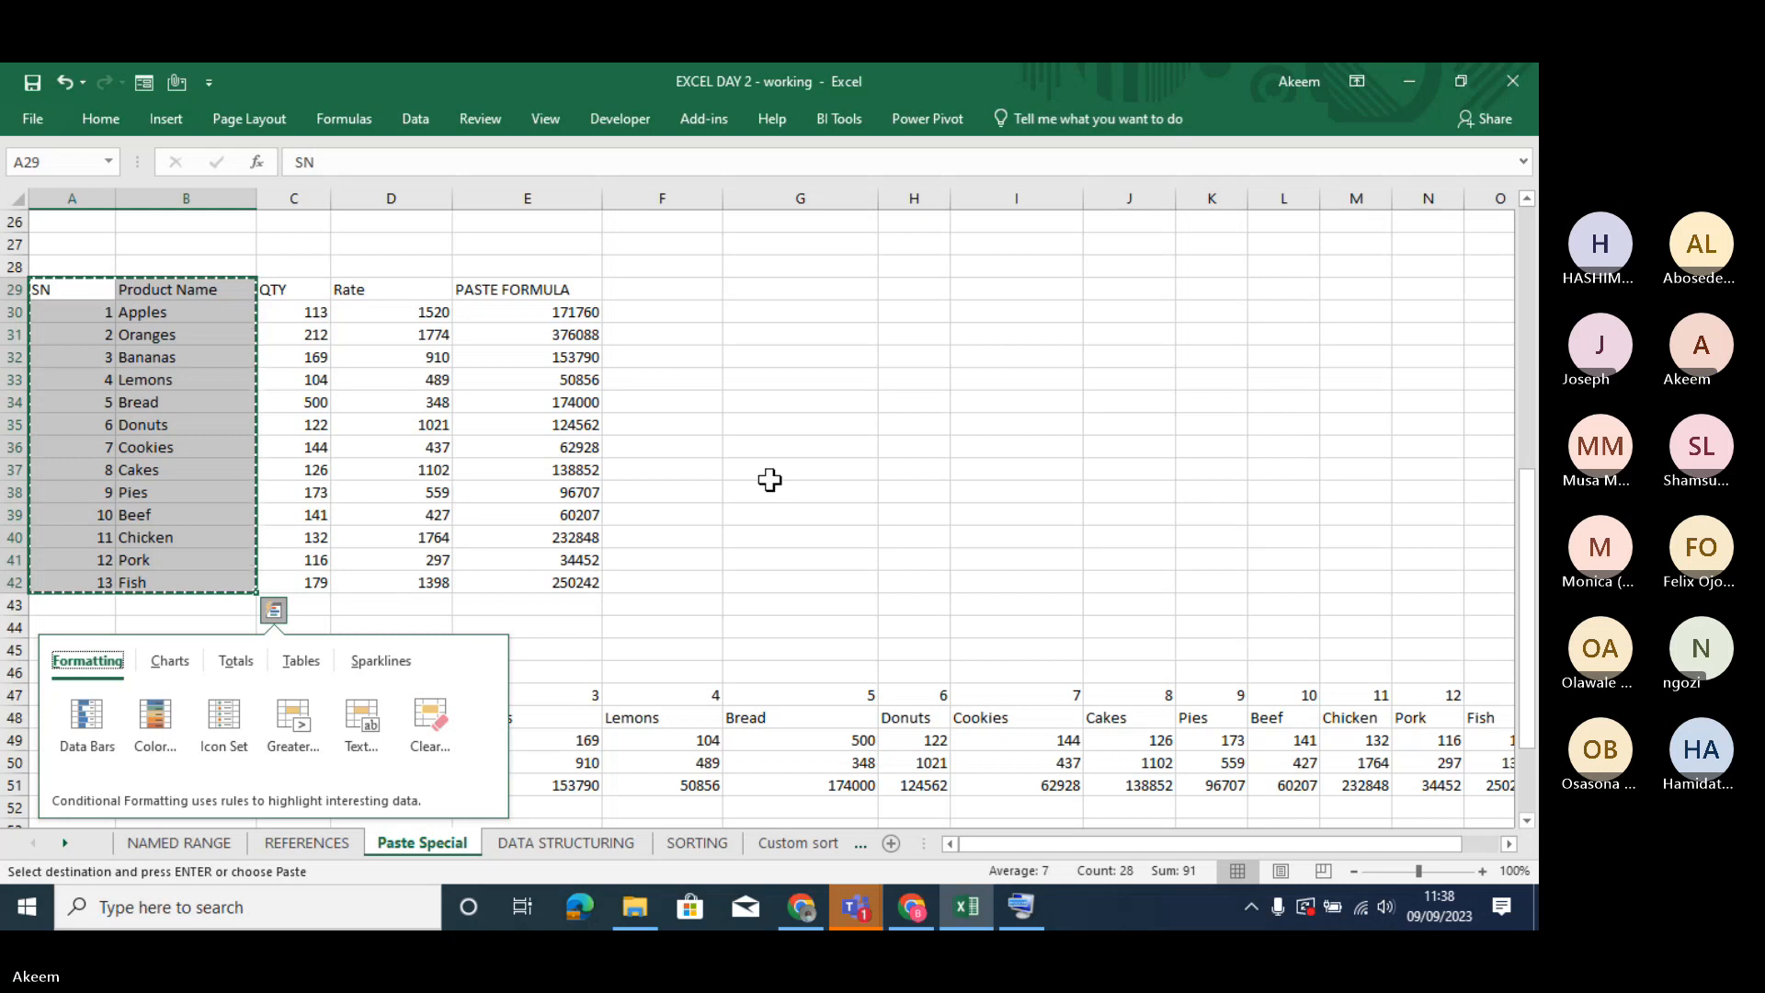
left_click(1000, 275)
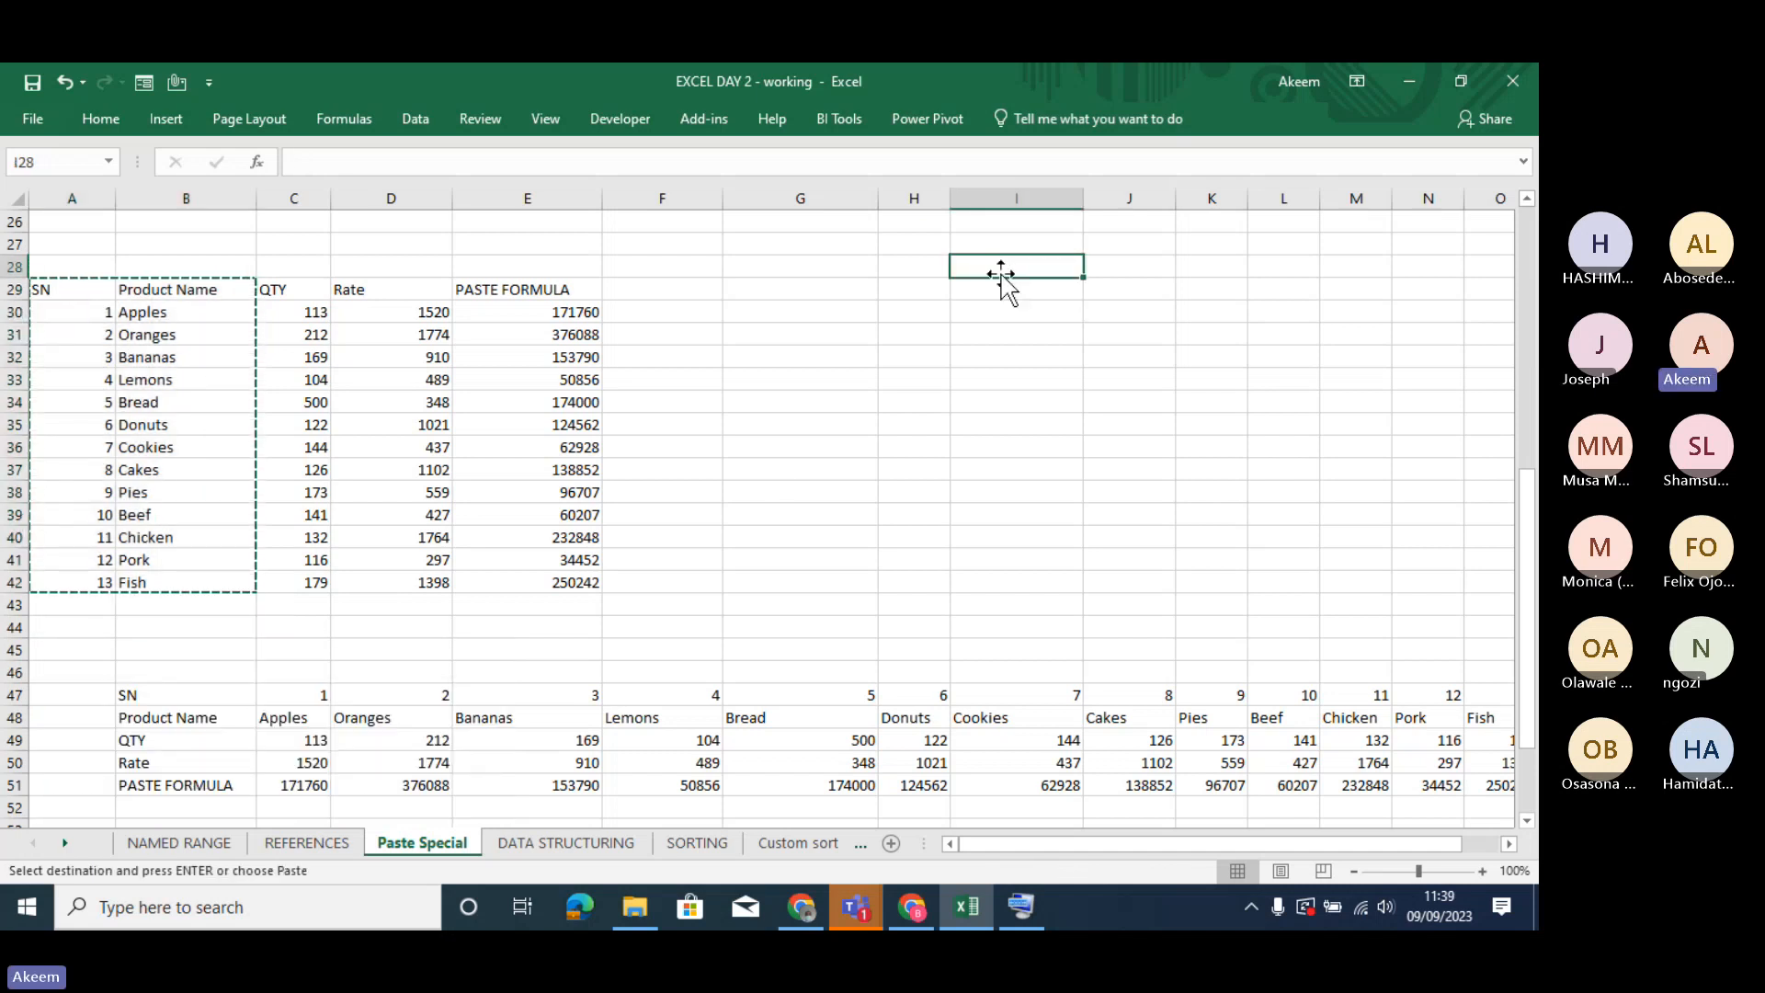
right_click(1000, 266)
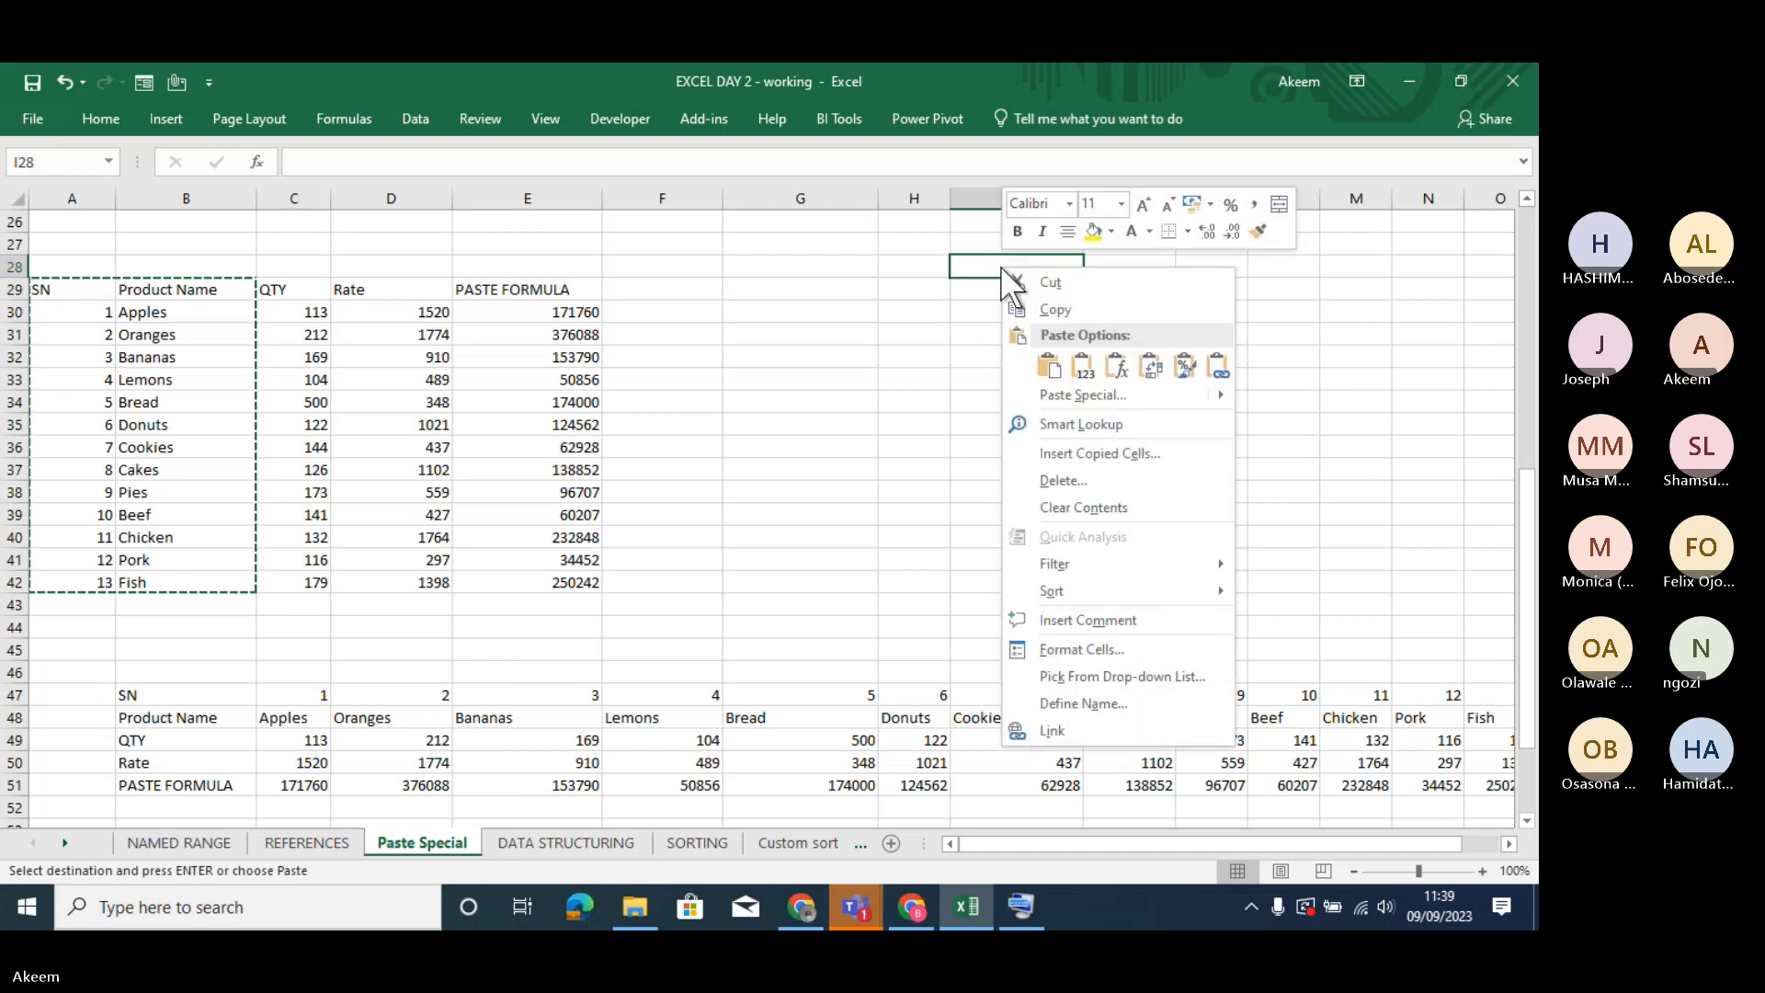
left_click(1149, 366)
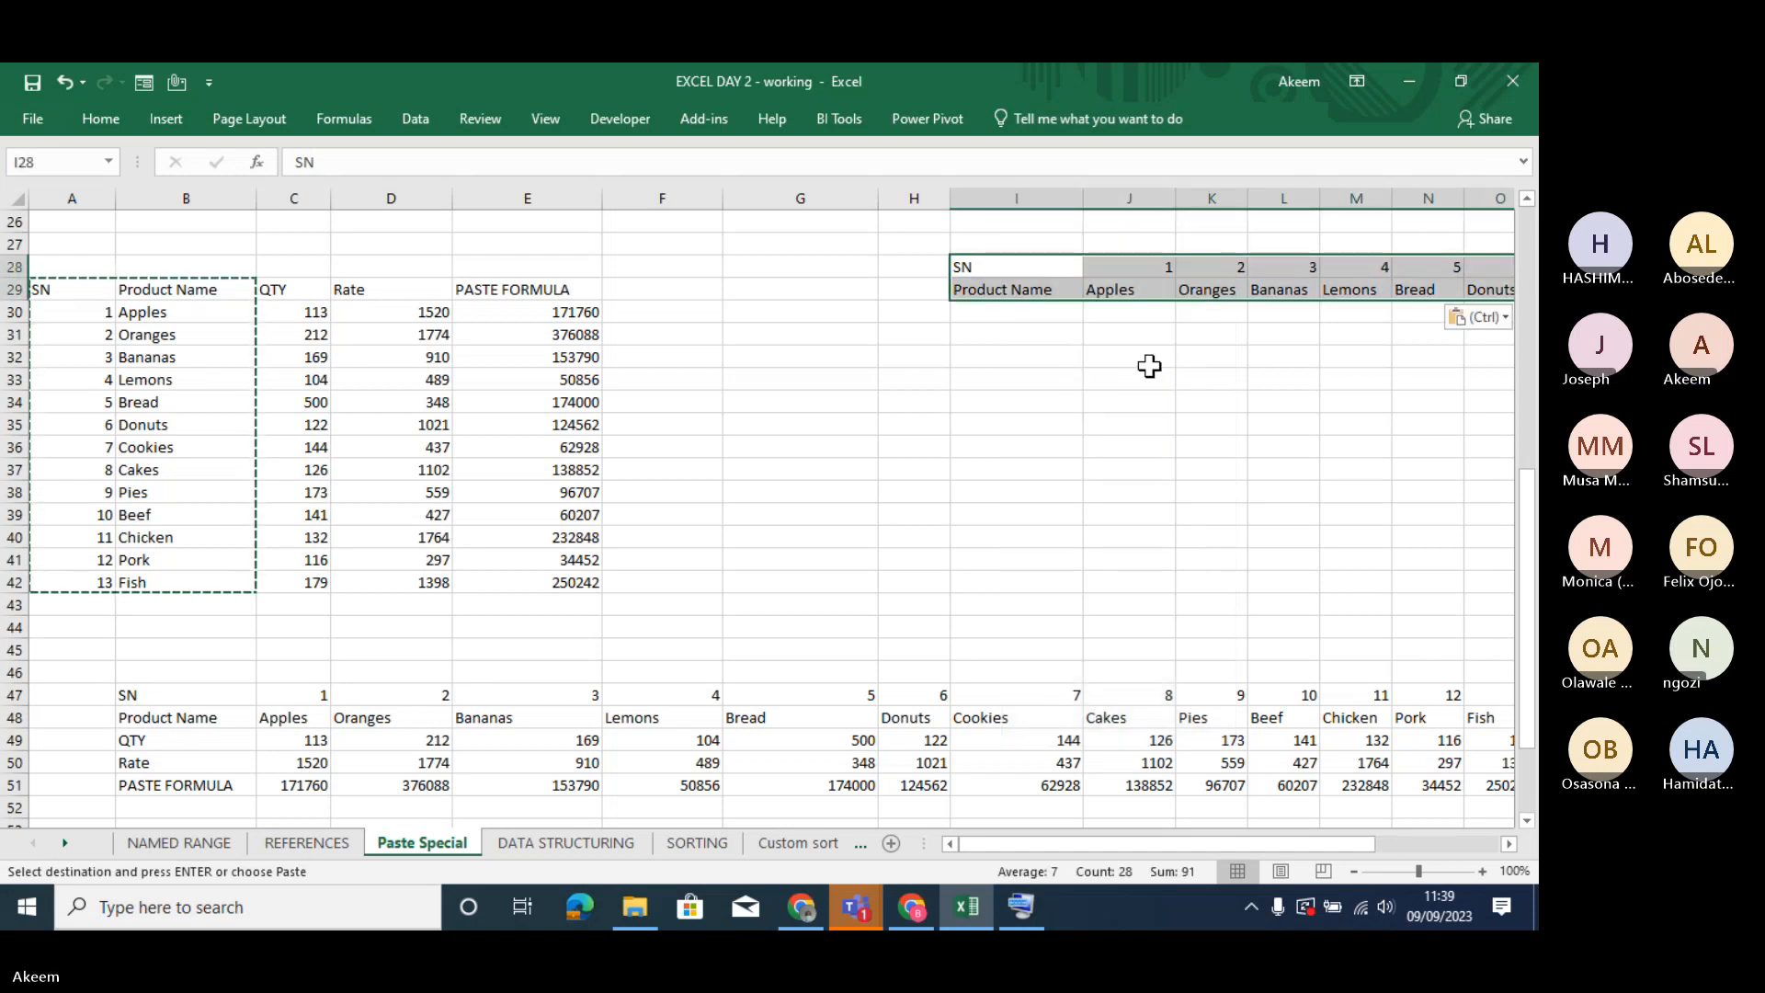
- Inspect the transposed SN and Product Name rows starting at I28 by moving along row 28, and return to column A
left_click(983, 279)
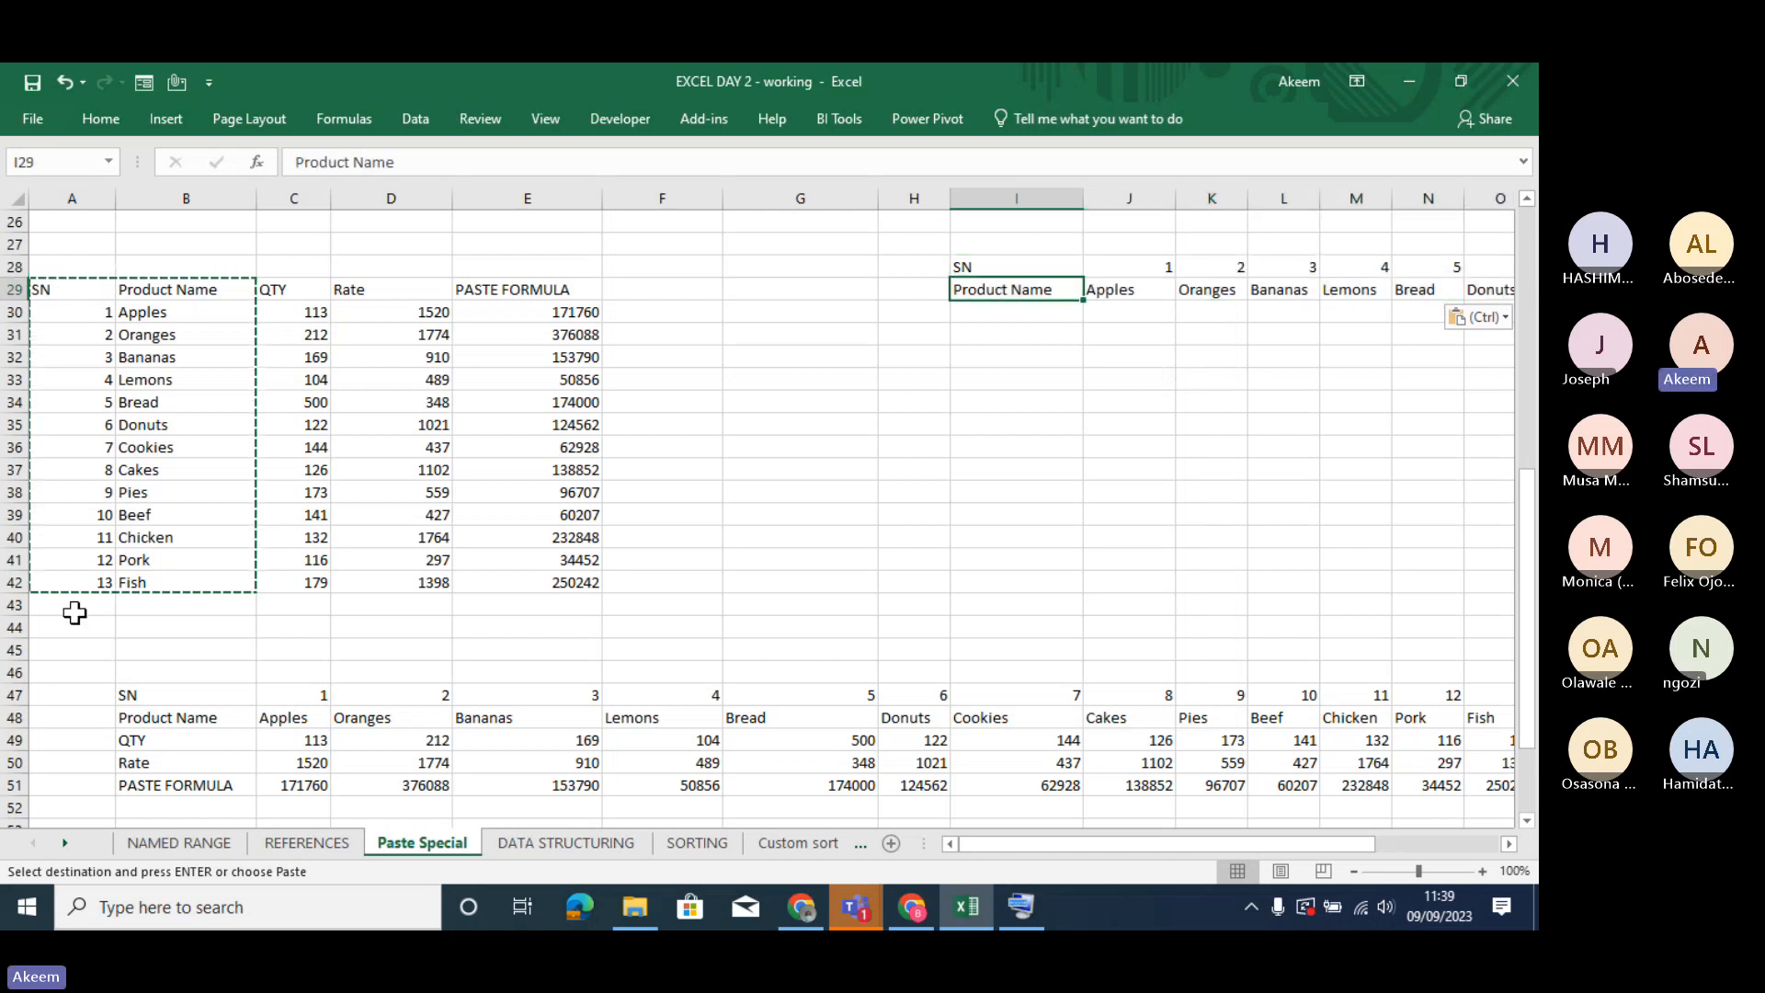
left_click(1041, 269)
key("Right")
key("Right")
key("Right")
key("Right")
key("Right")
key("Right")
key("Right")
key("Right")
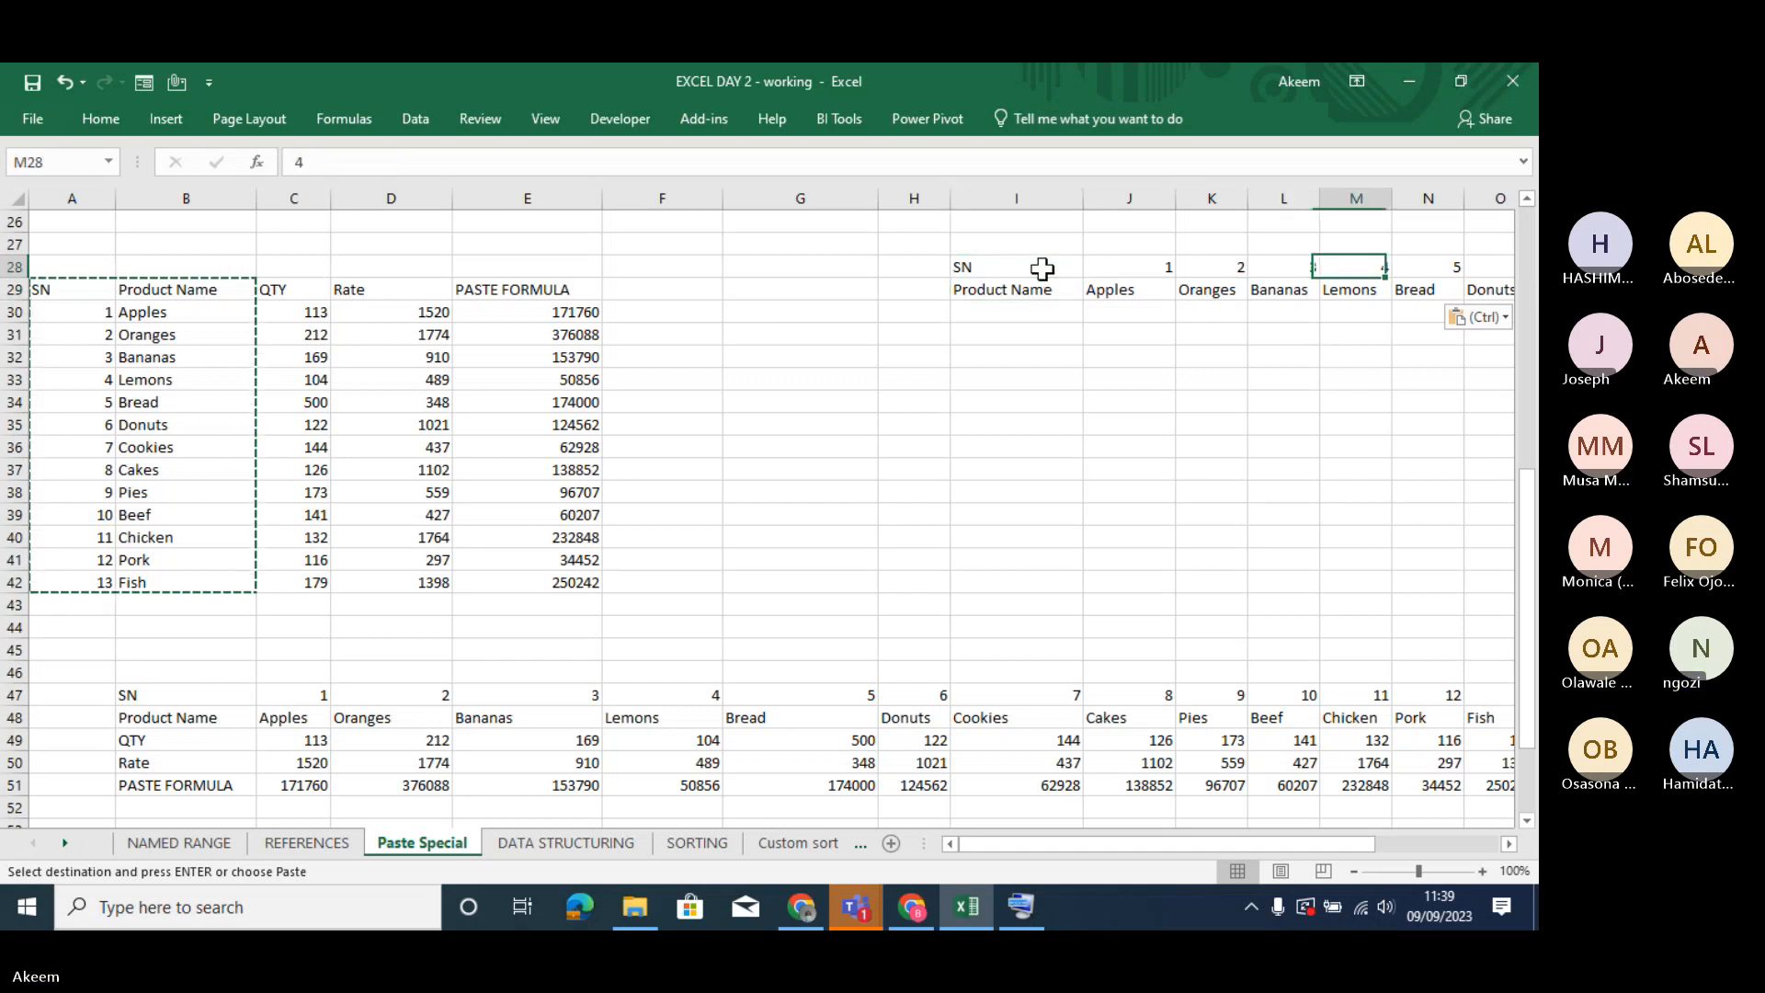
key("Right")
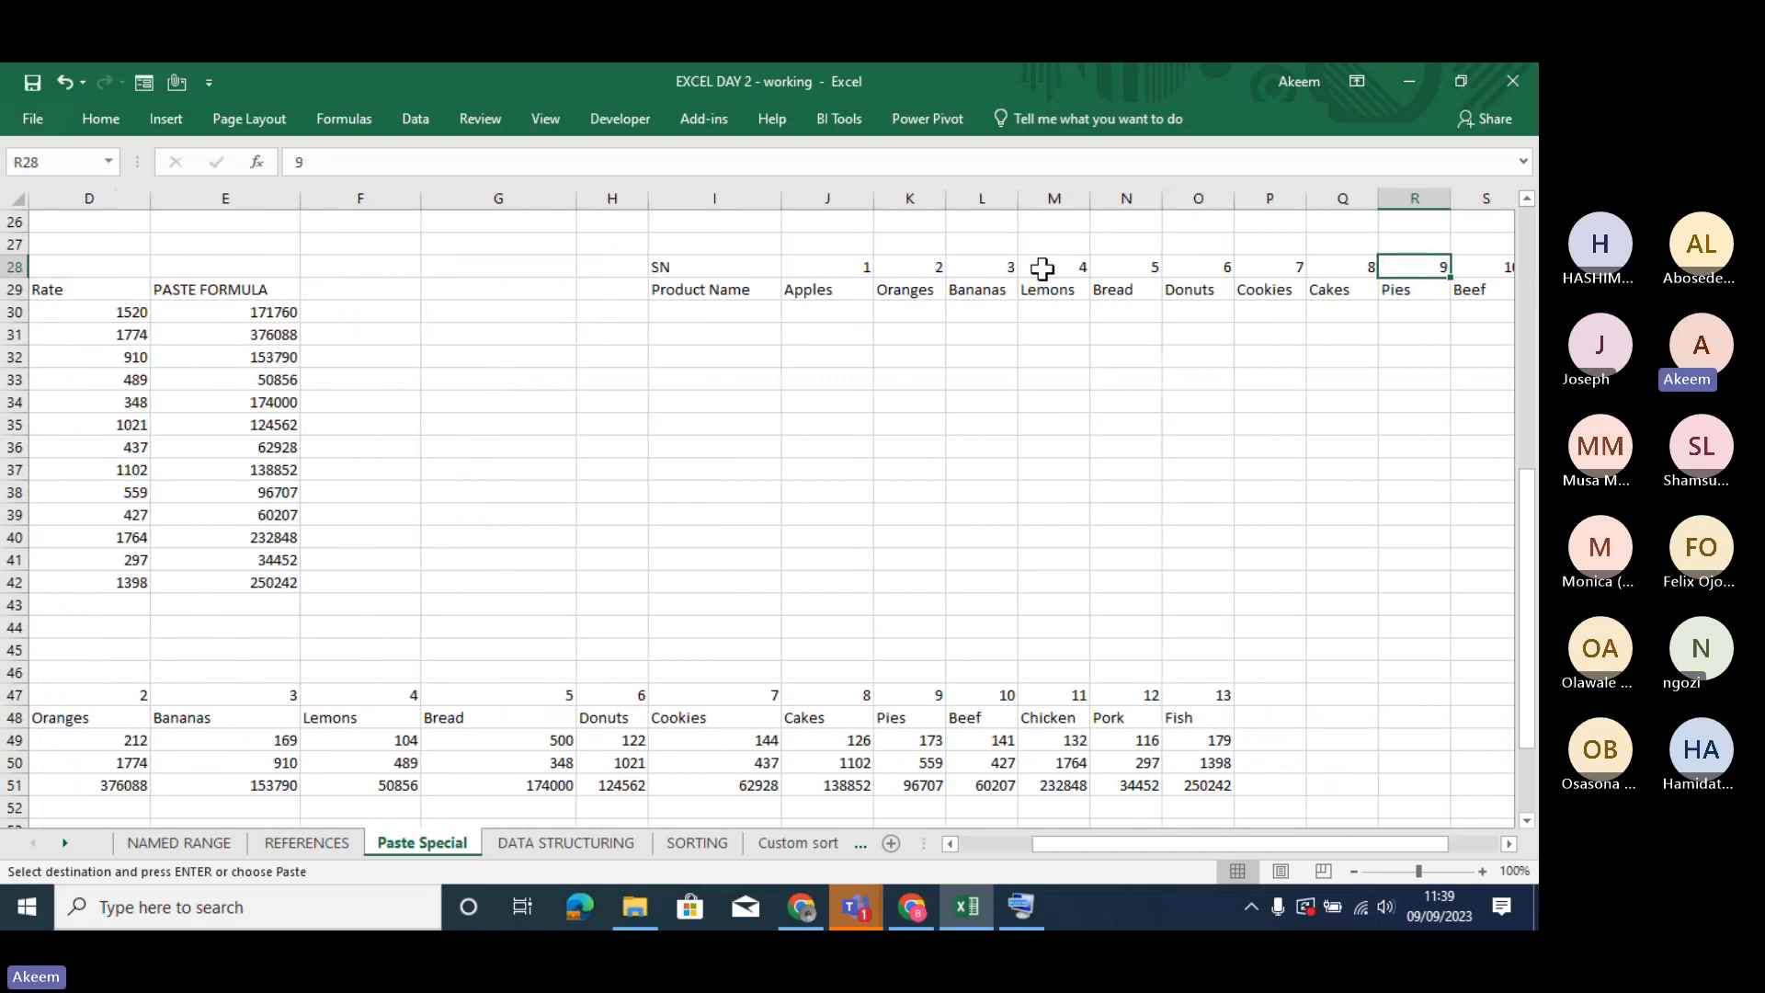
key("ctrl+v")
key("Left")
key("Left")
key("Left")
key("Left")
key("Left")
key("Left")
key("Left")
key("Left")
key("Left")
key("Left")
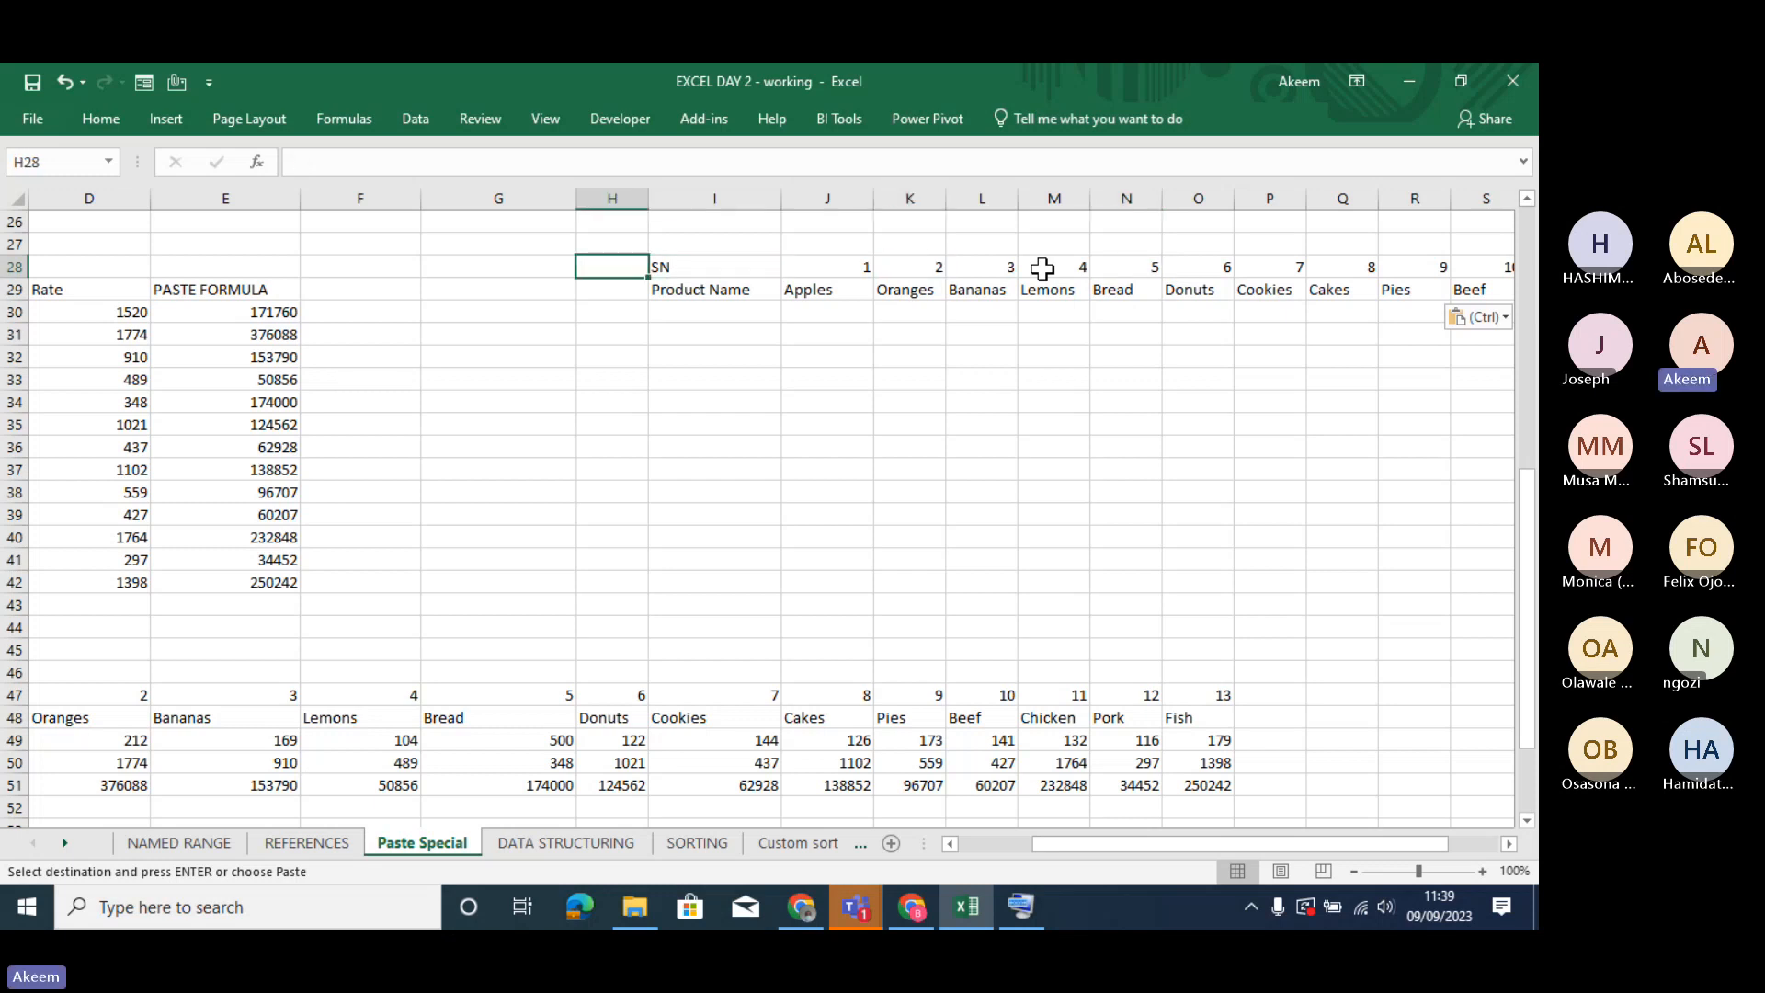
key("Right")
key("Right")
key("Left")
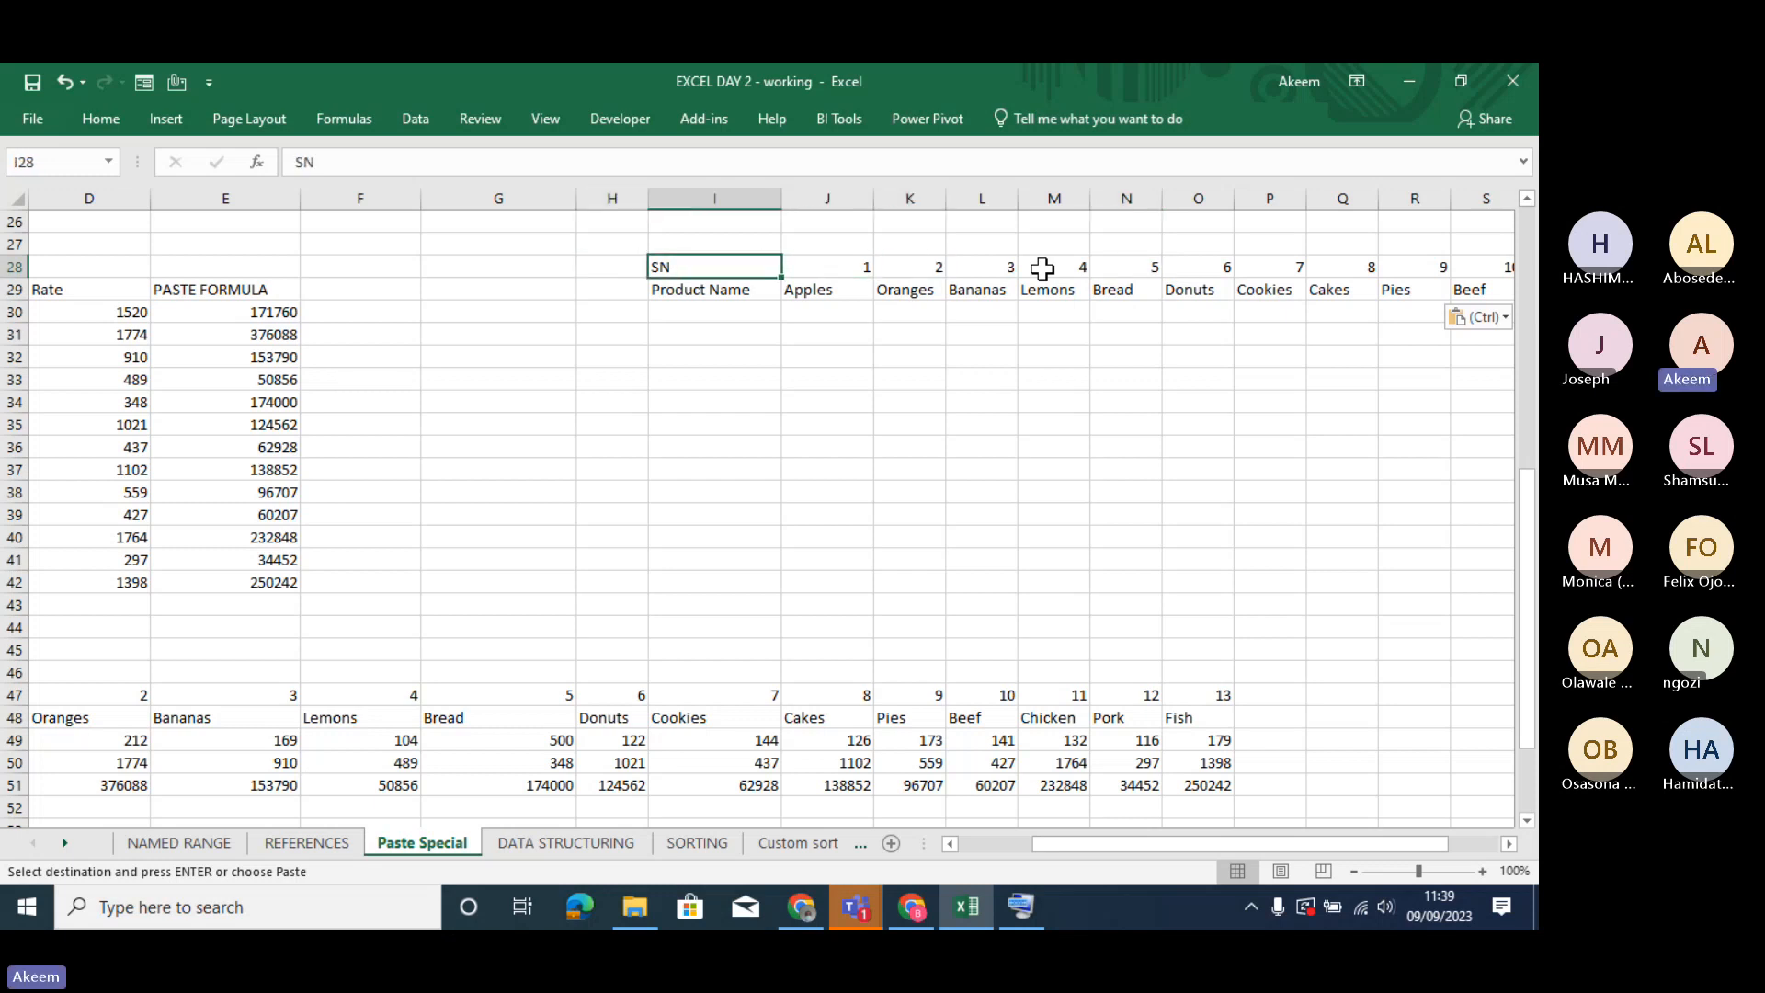
key("Home")
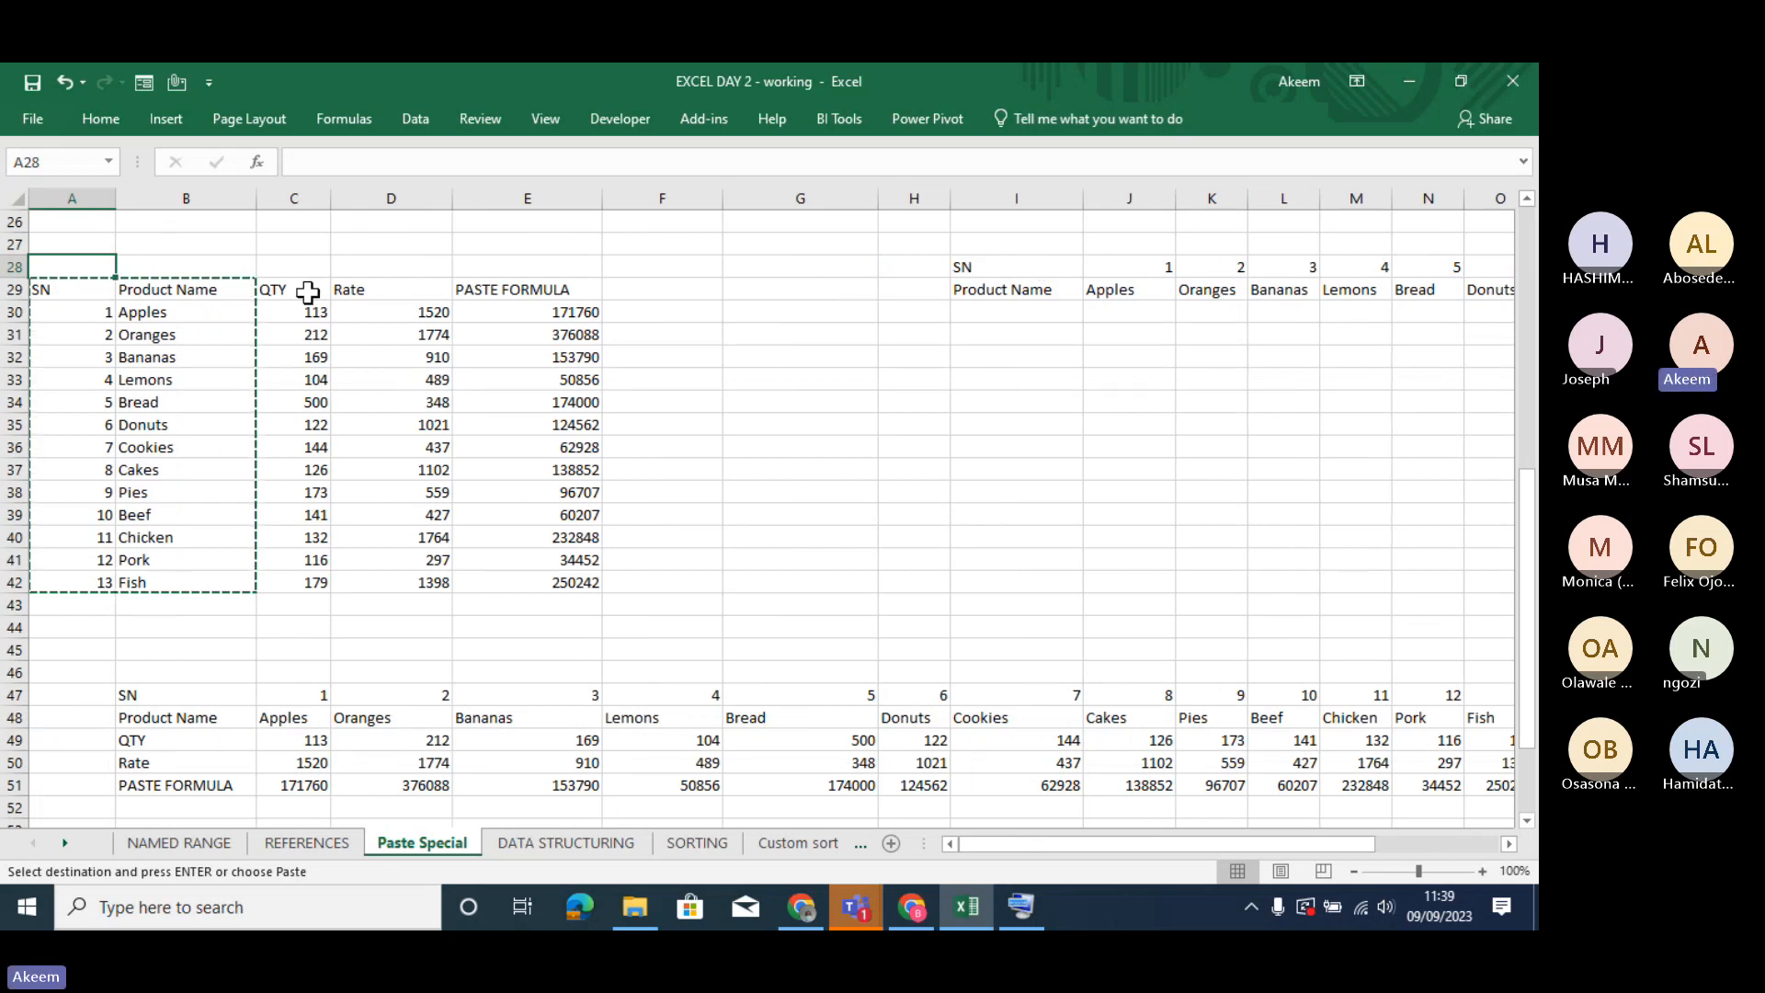
left_click_drag(102, 288, 318, 587)
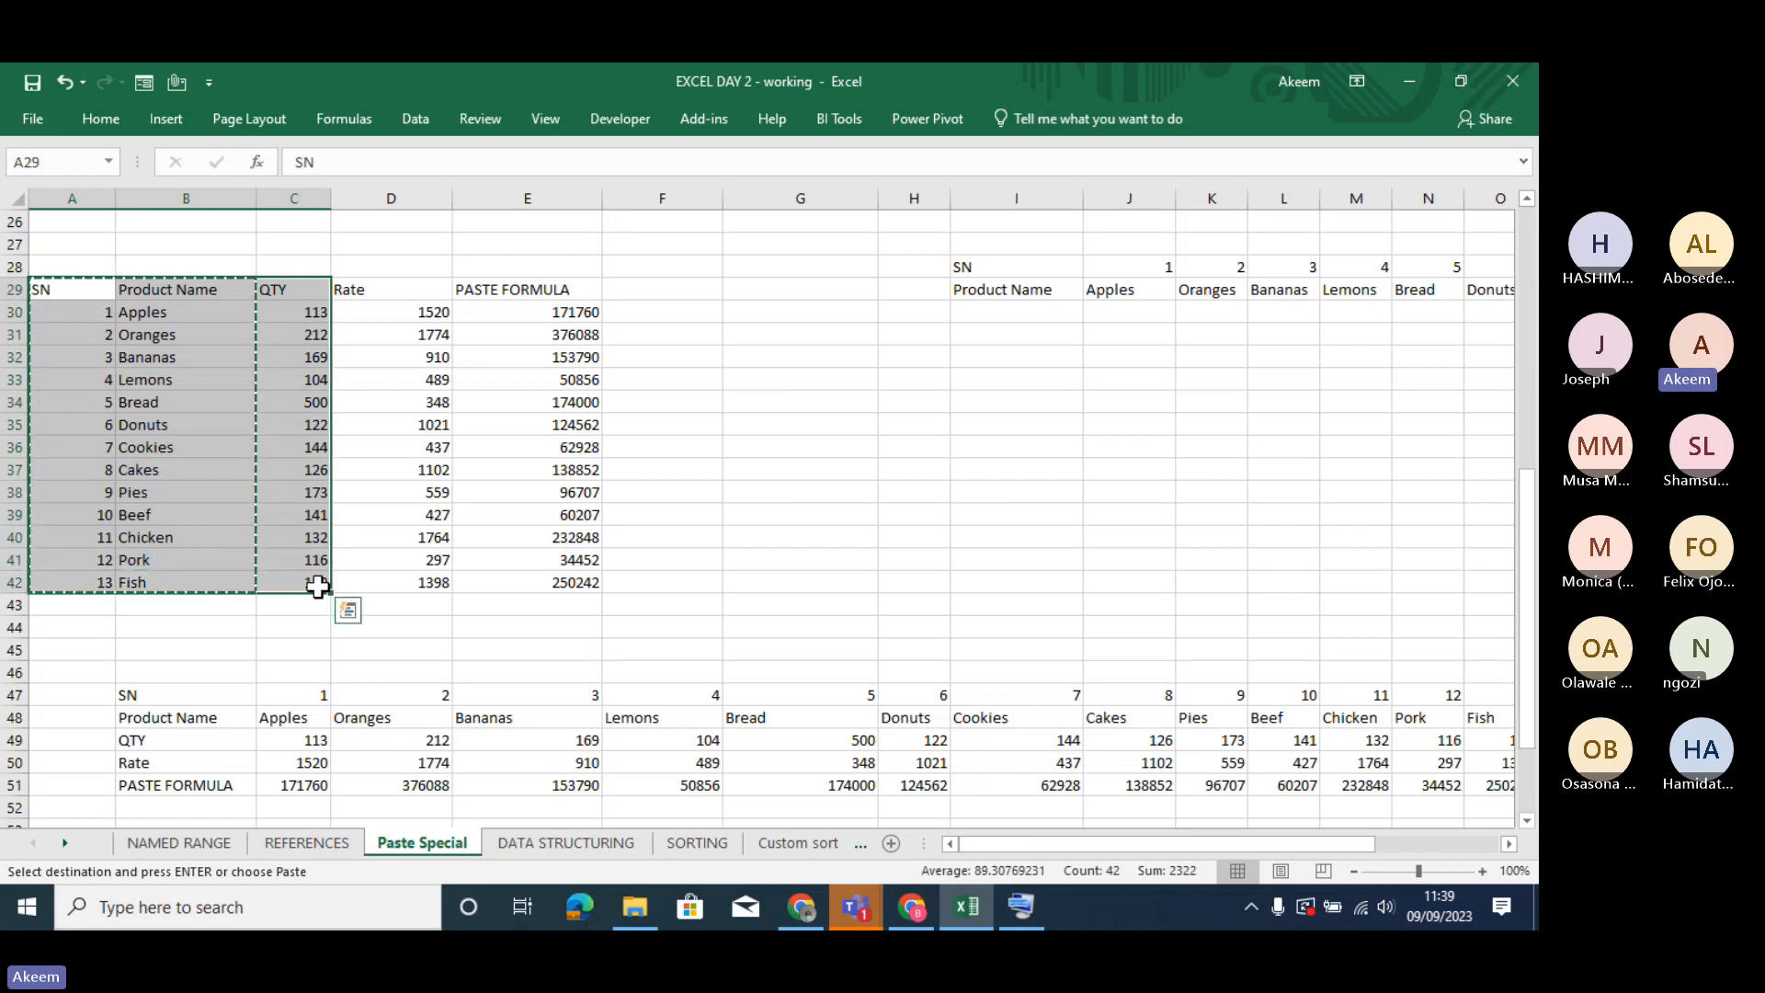
left_click(995, 273)
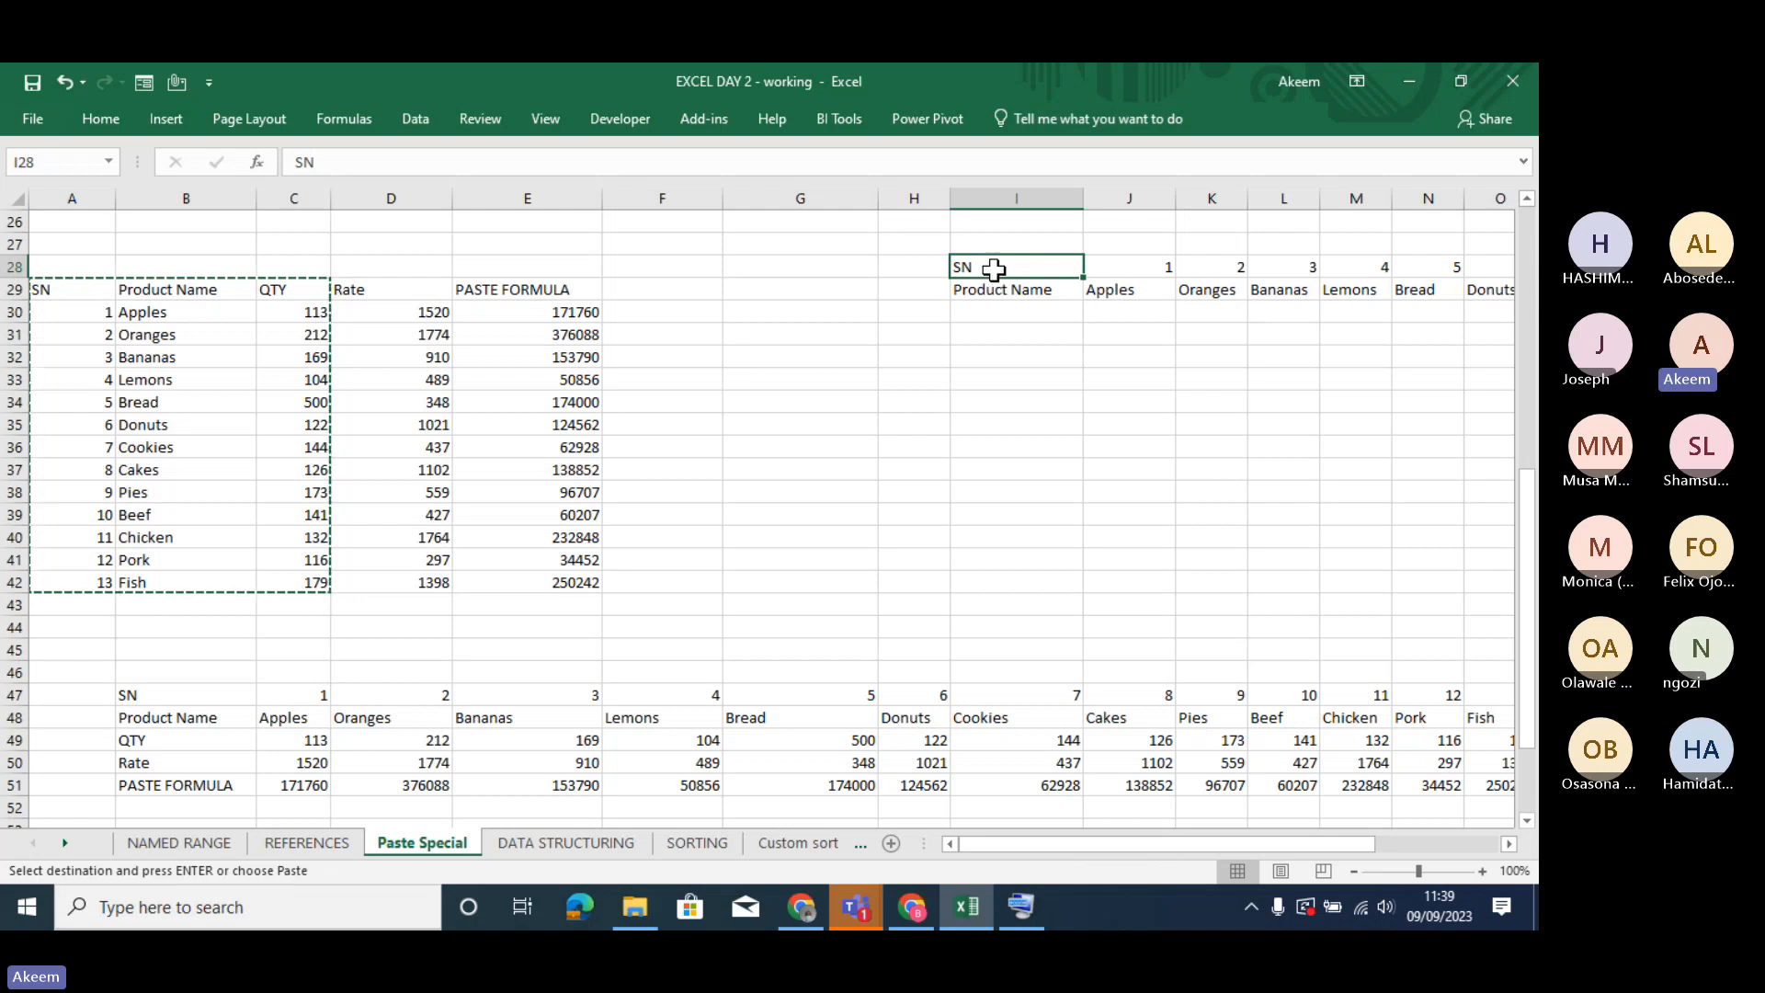
right_click(994, 271)
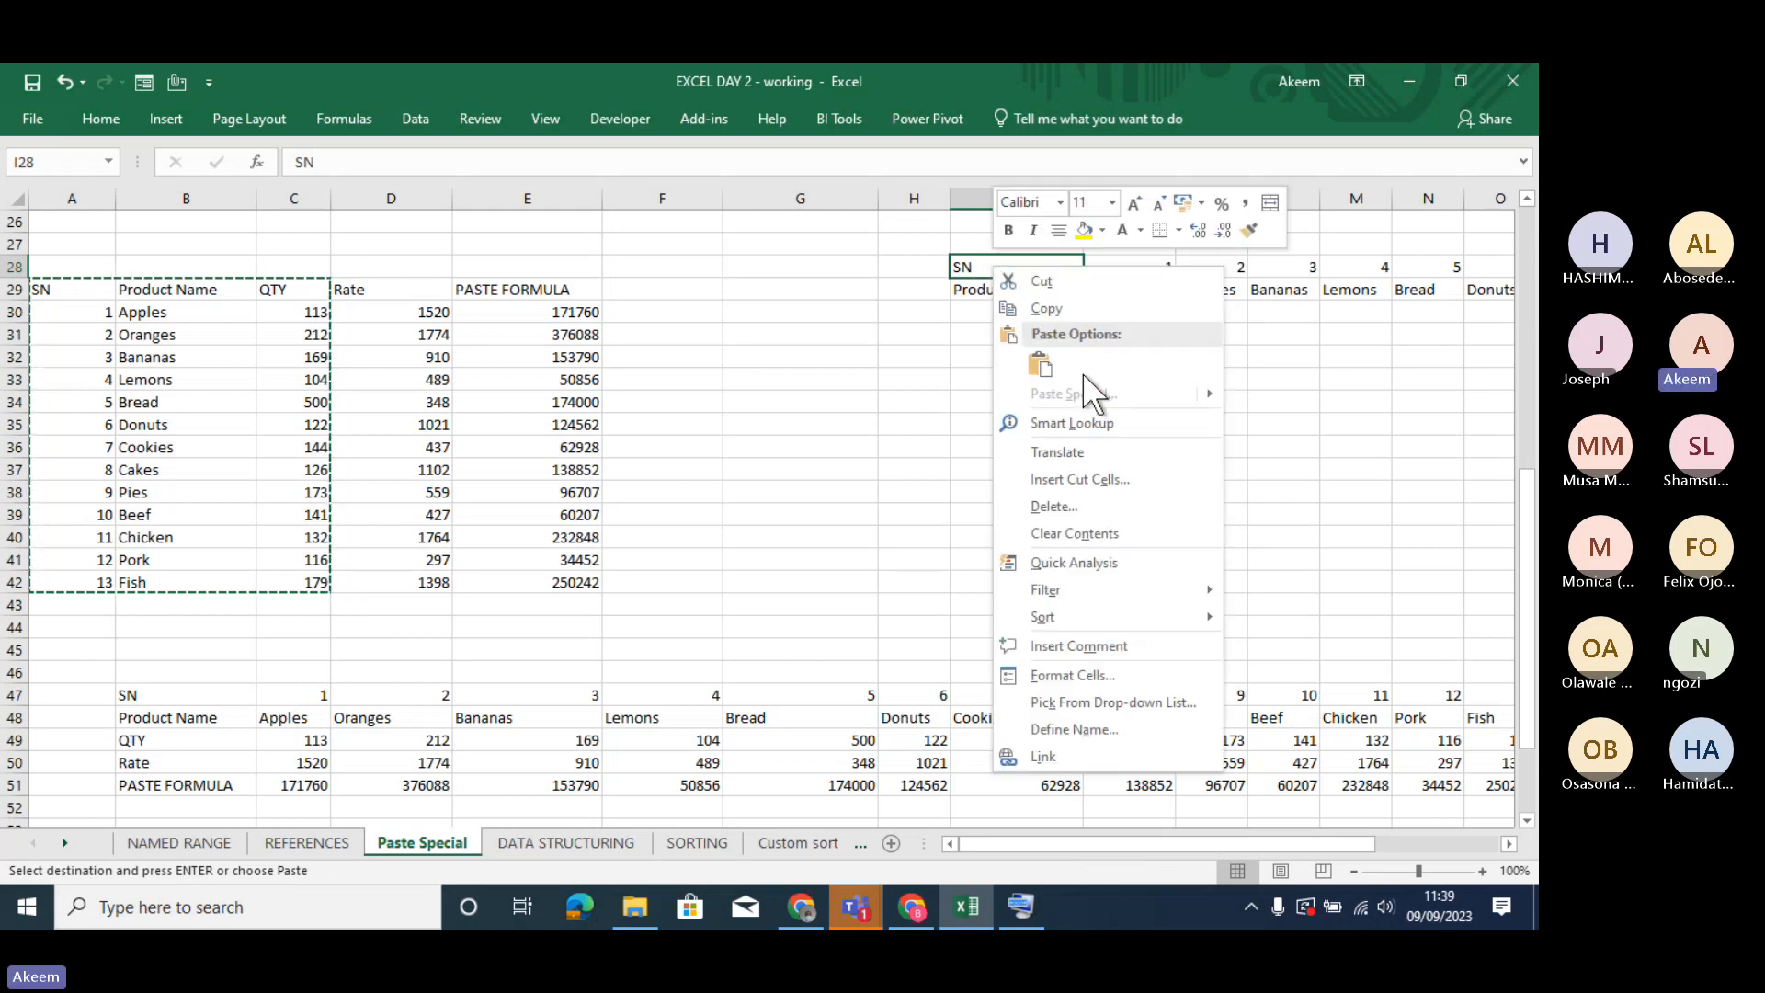
mouse_move(1207, 393)
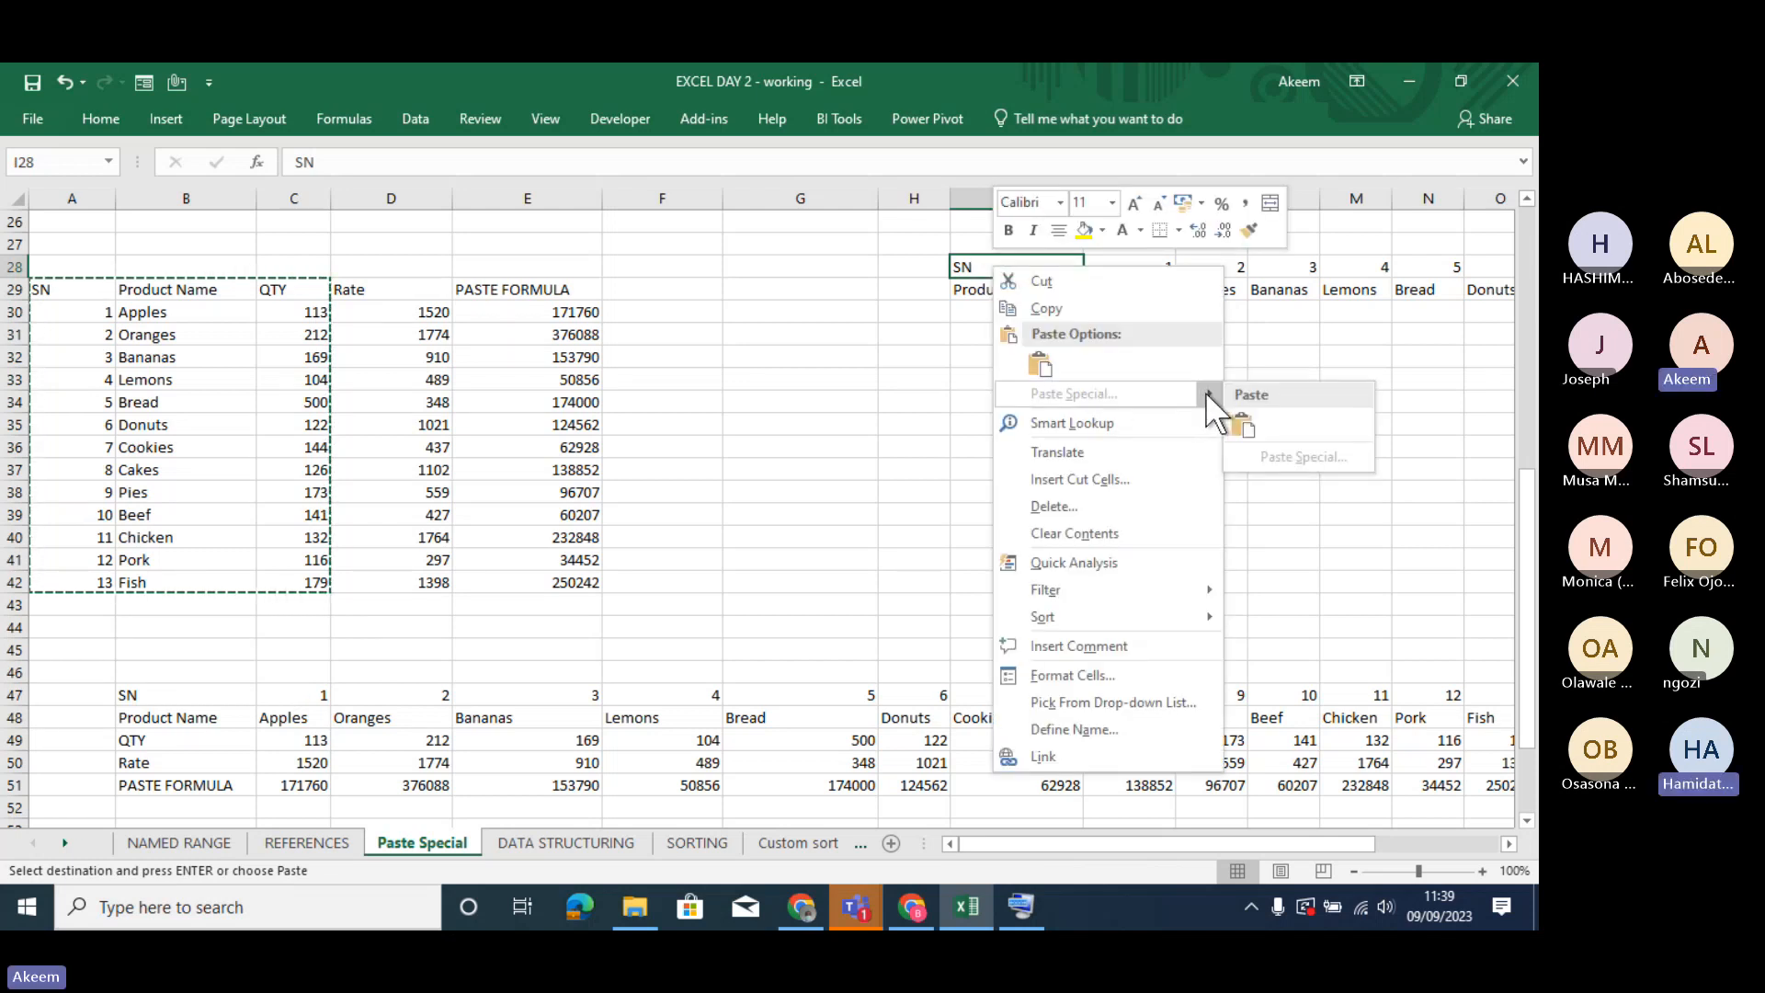
left_click(962, 254)
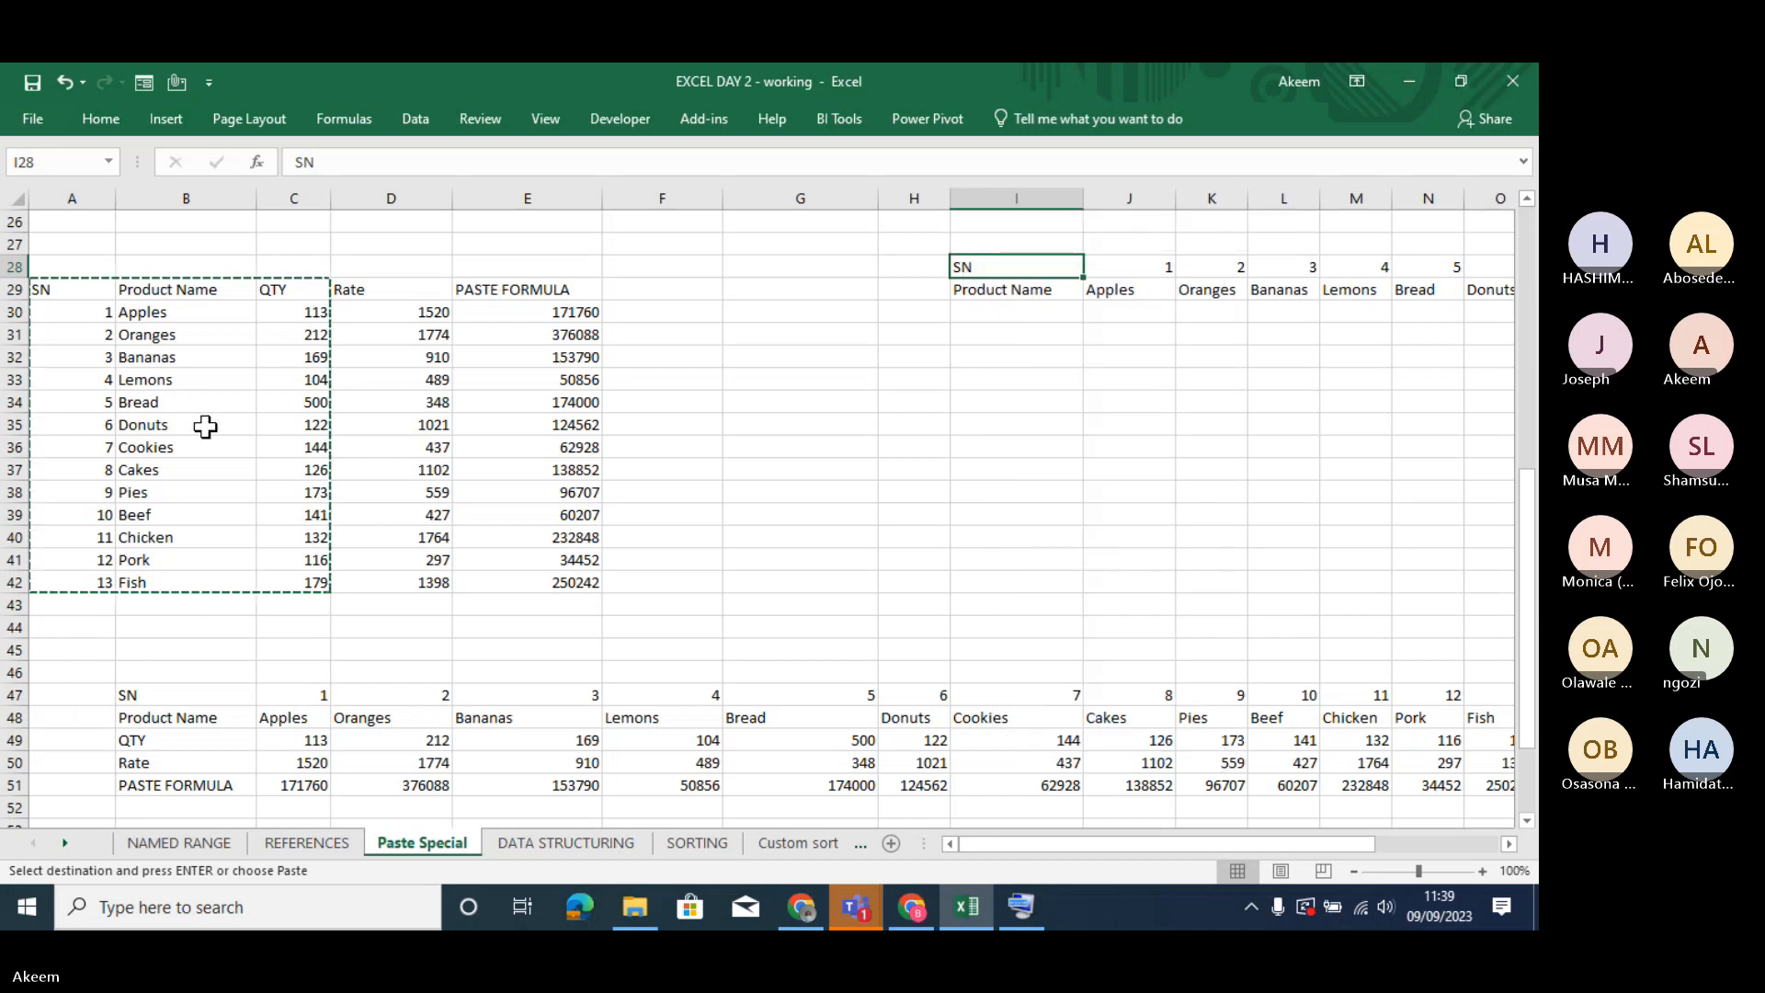
left_click(1022, 306)
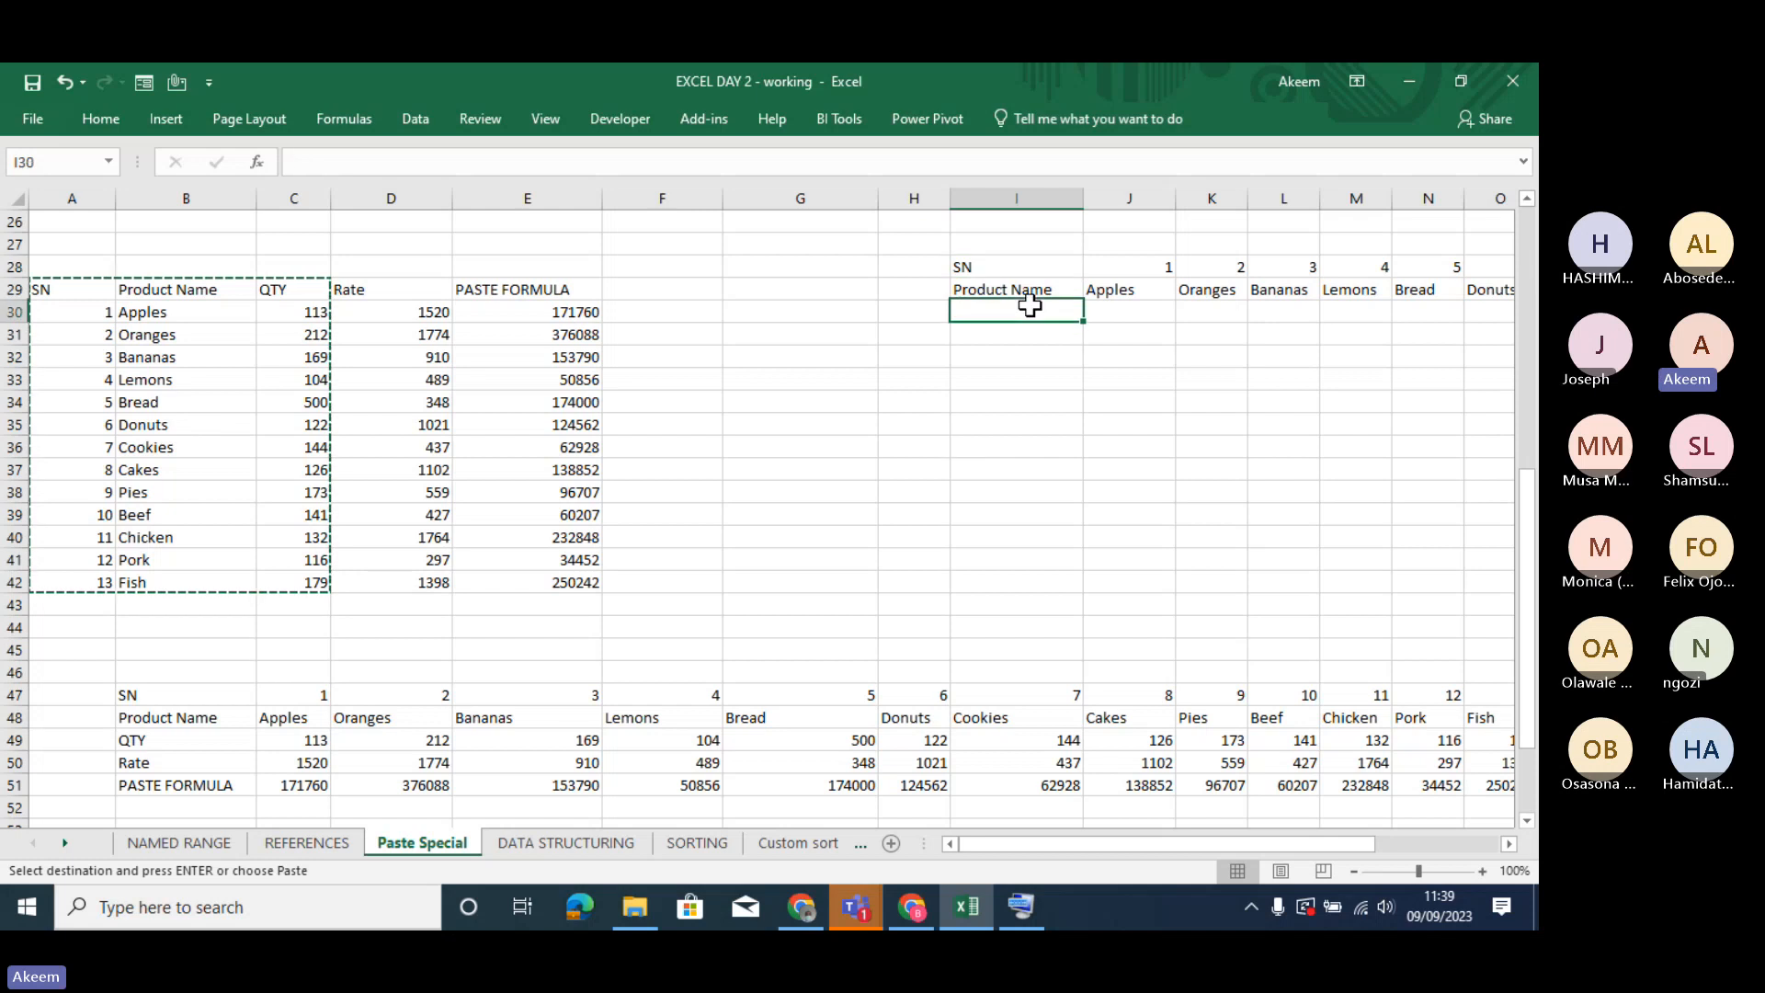
left_click(1015, 271)
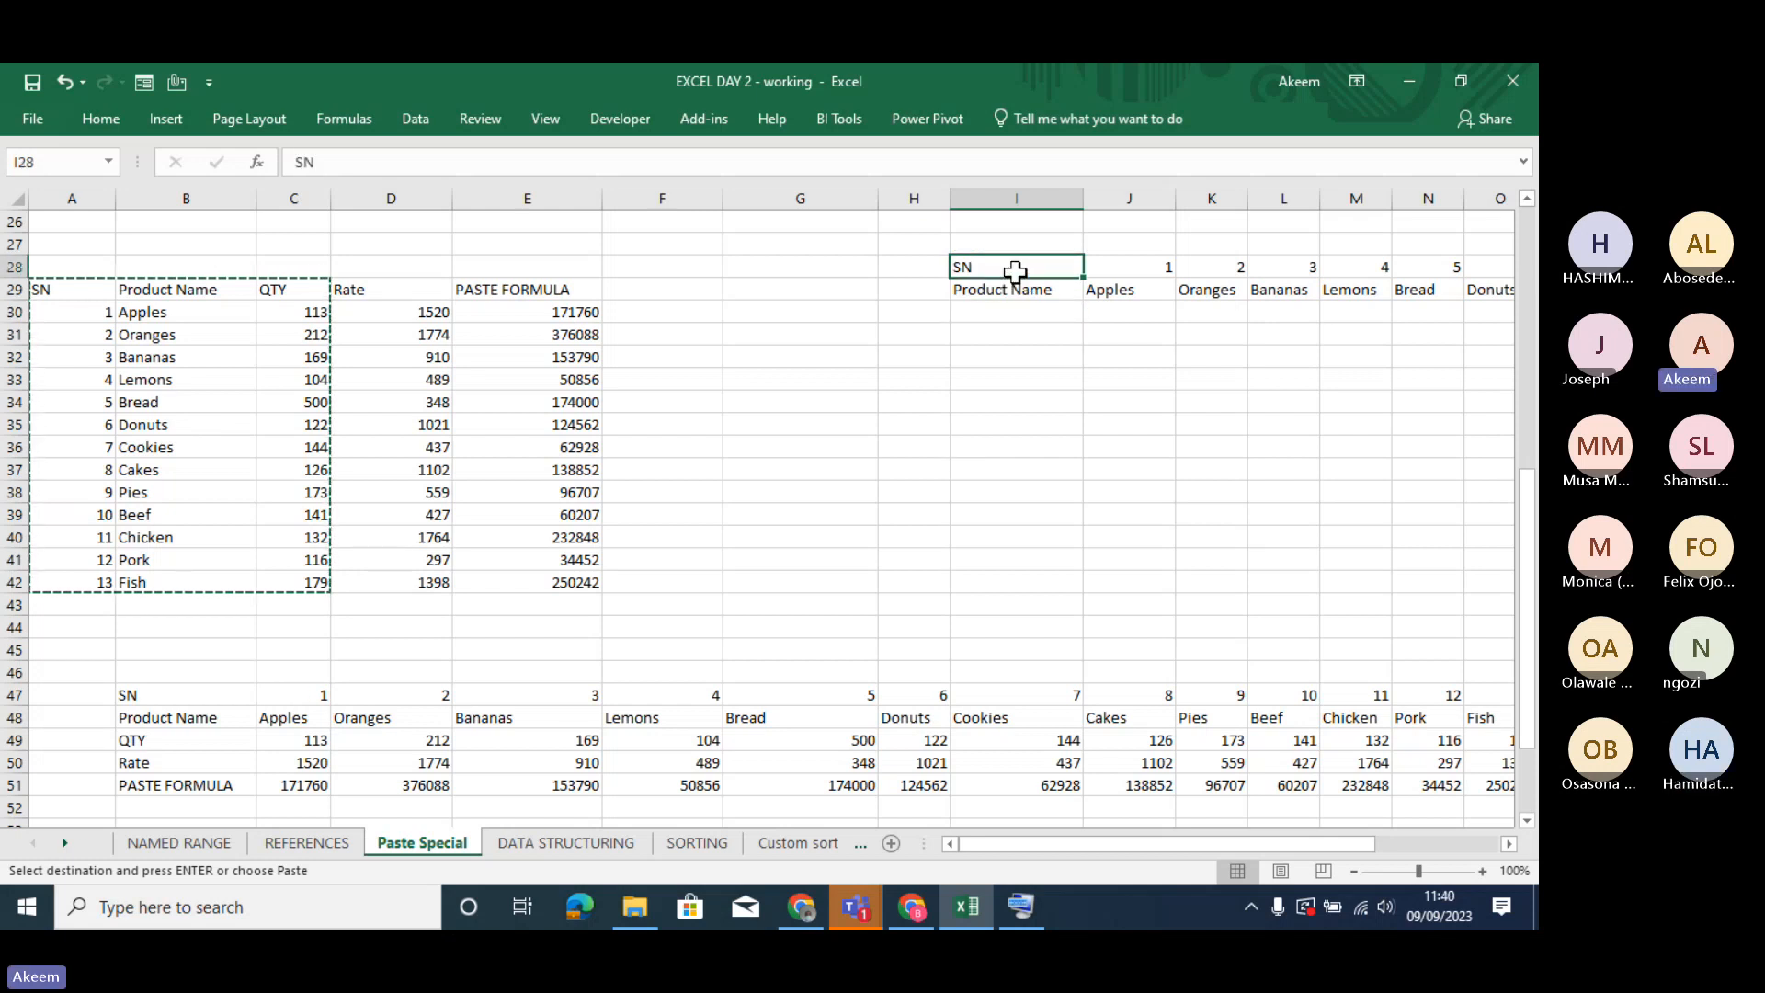
right_click(1016, 272)
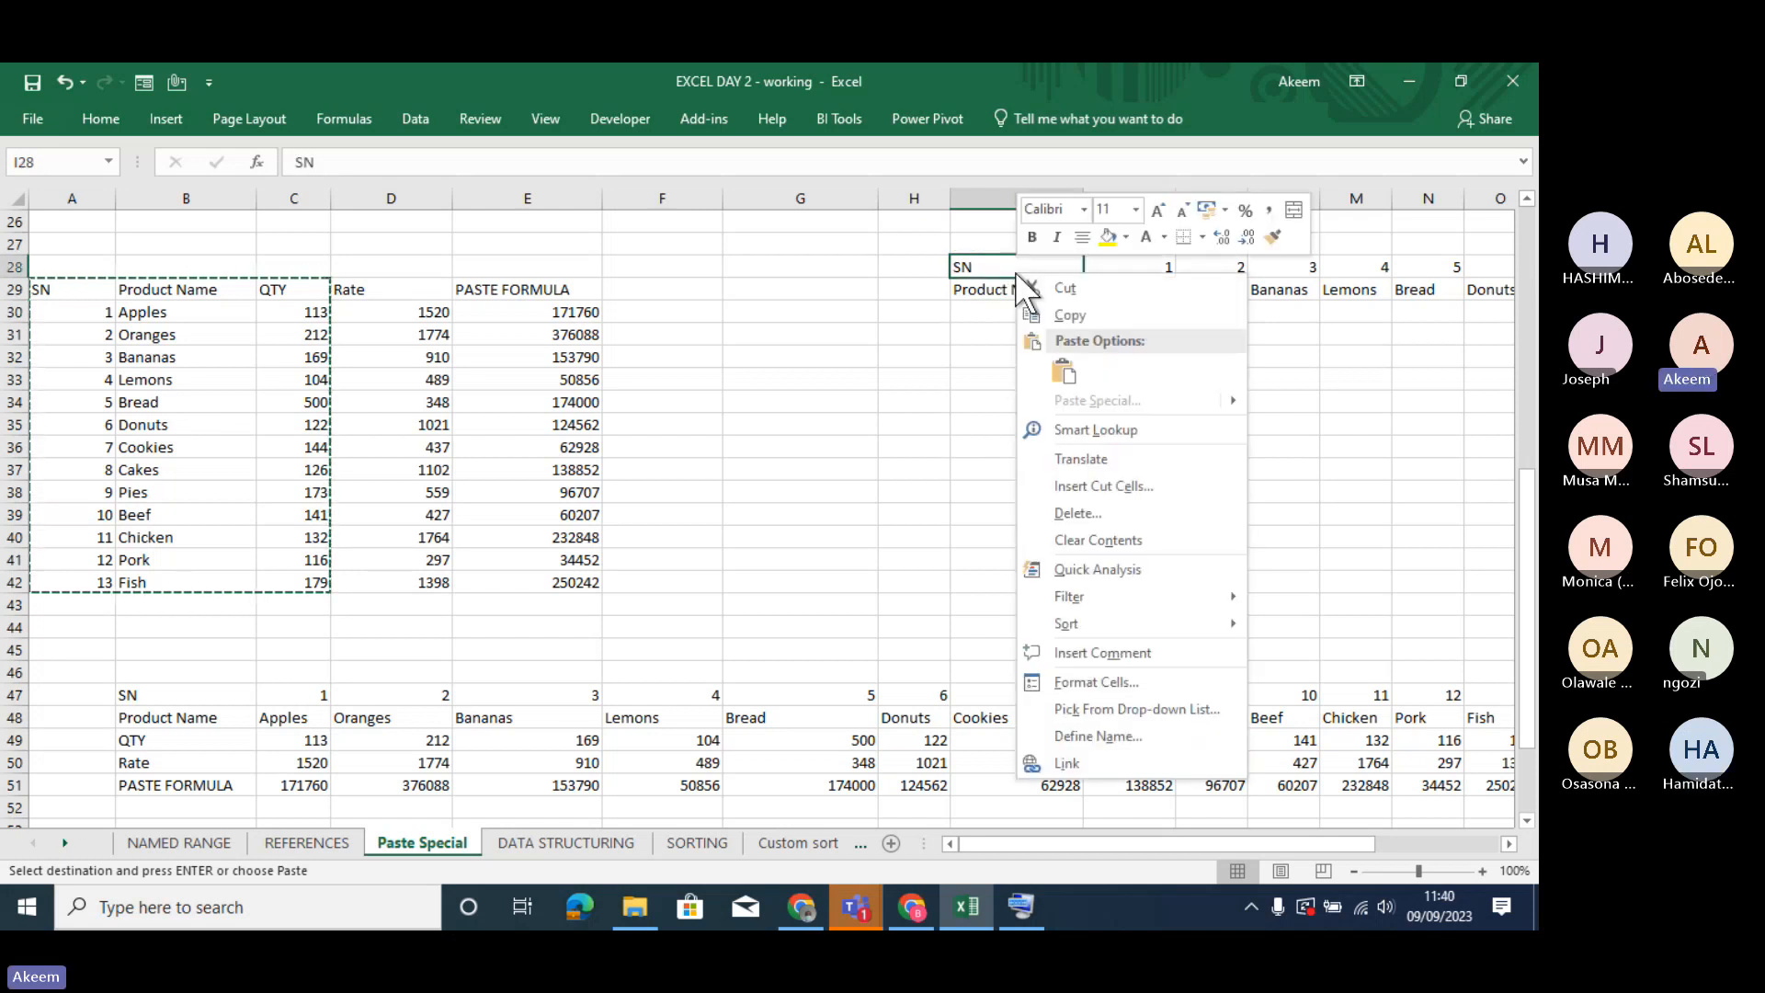
left_click(965, 262)
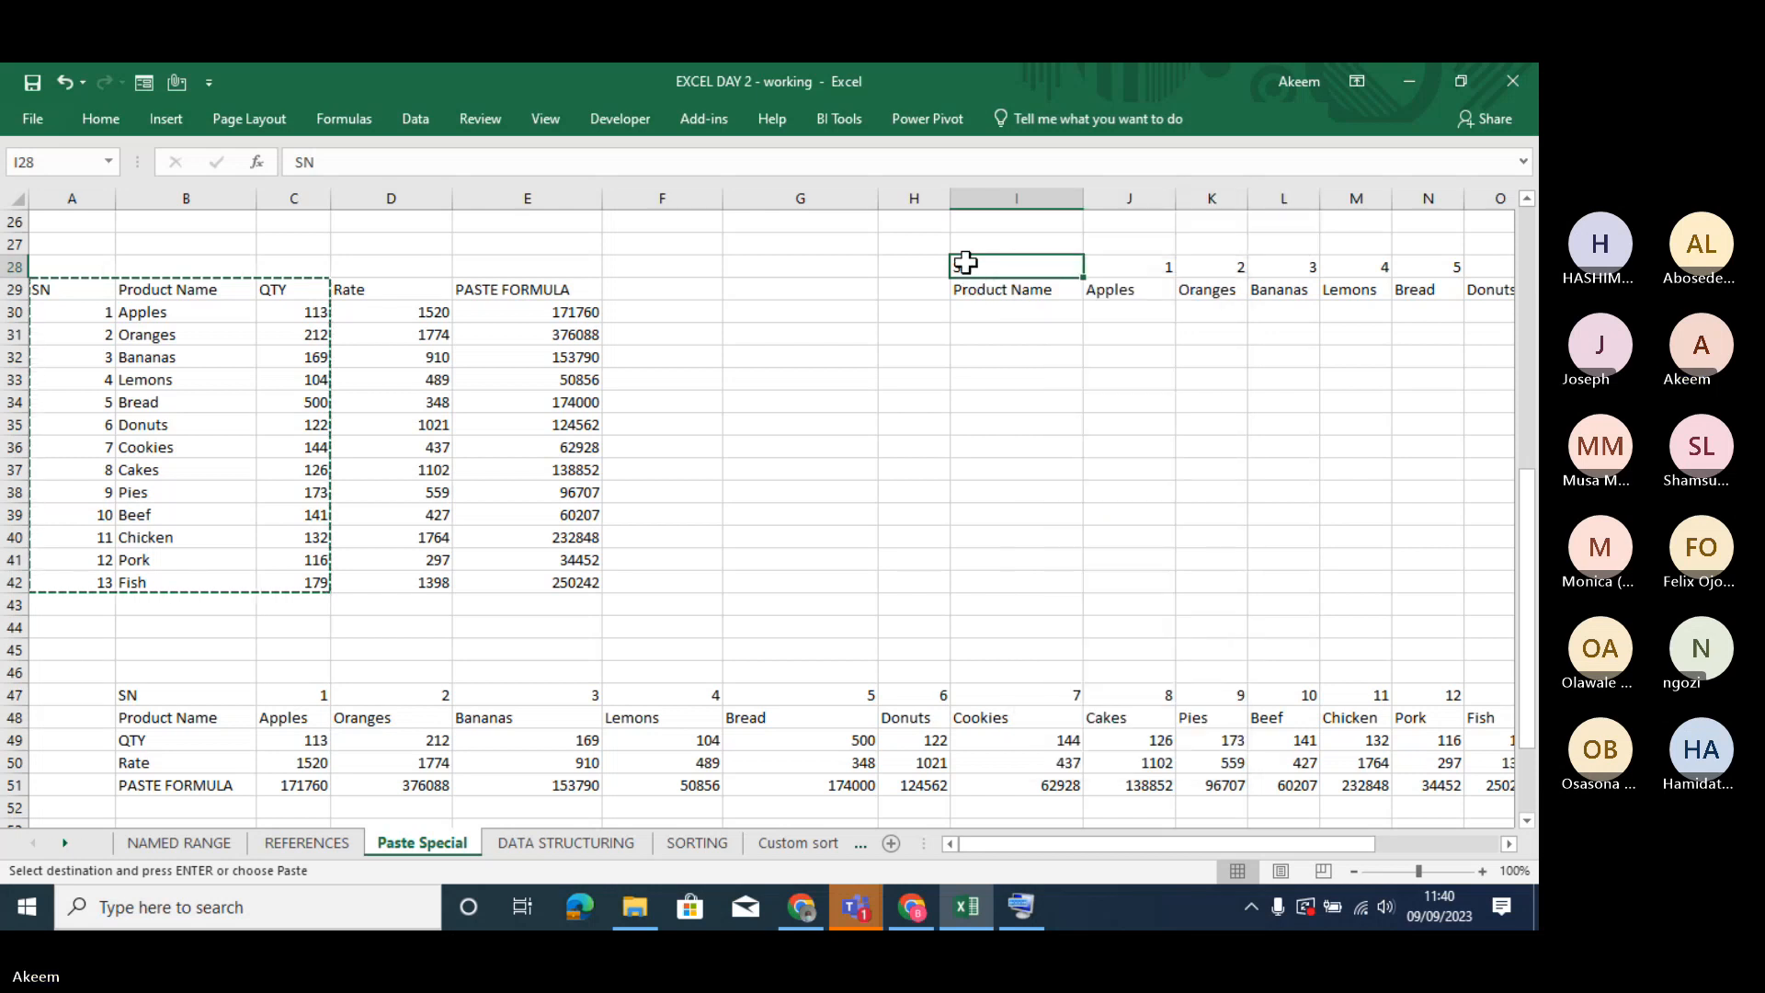
right_click(967, 263)
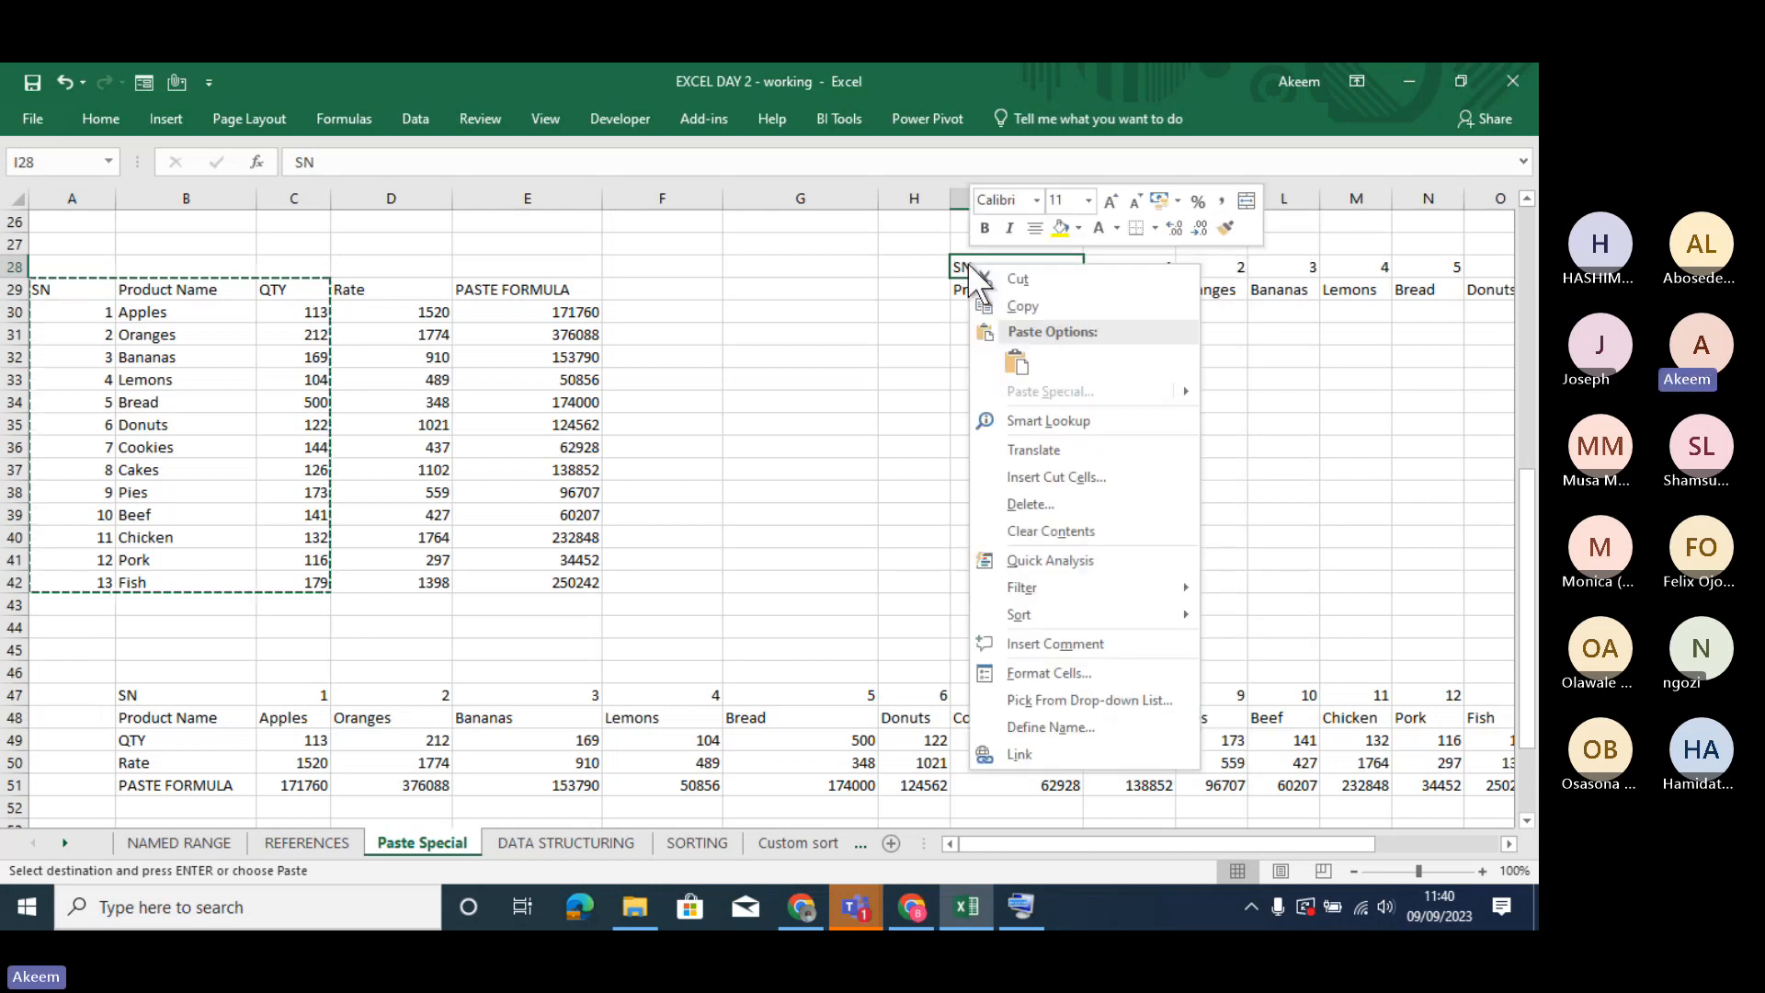
key("Escape")
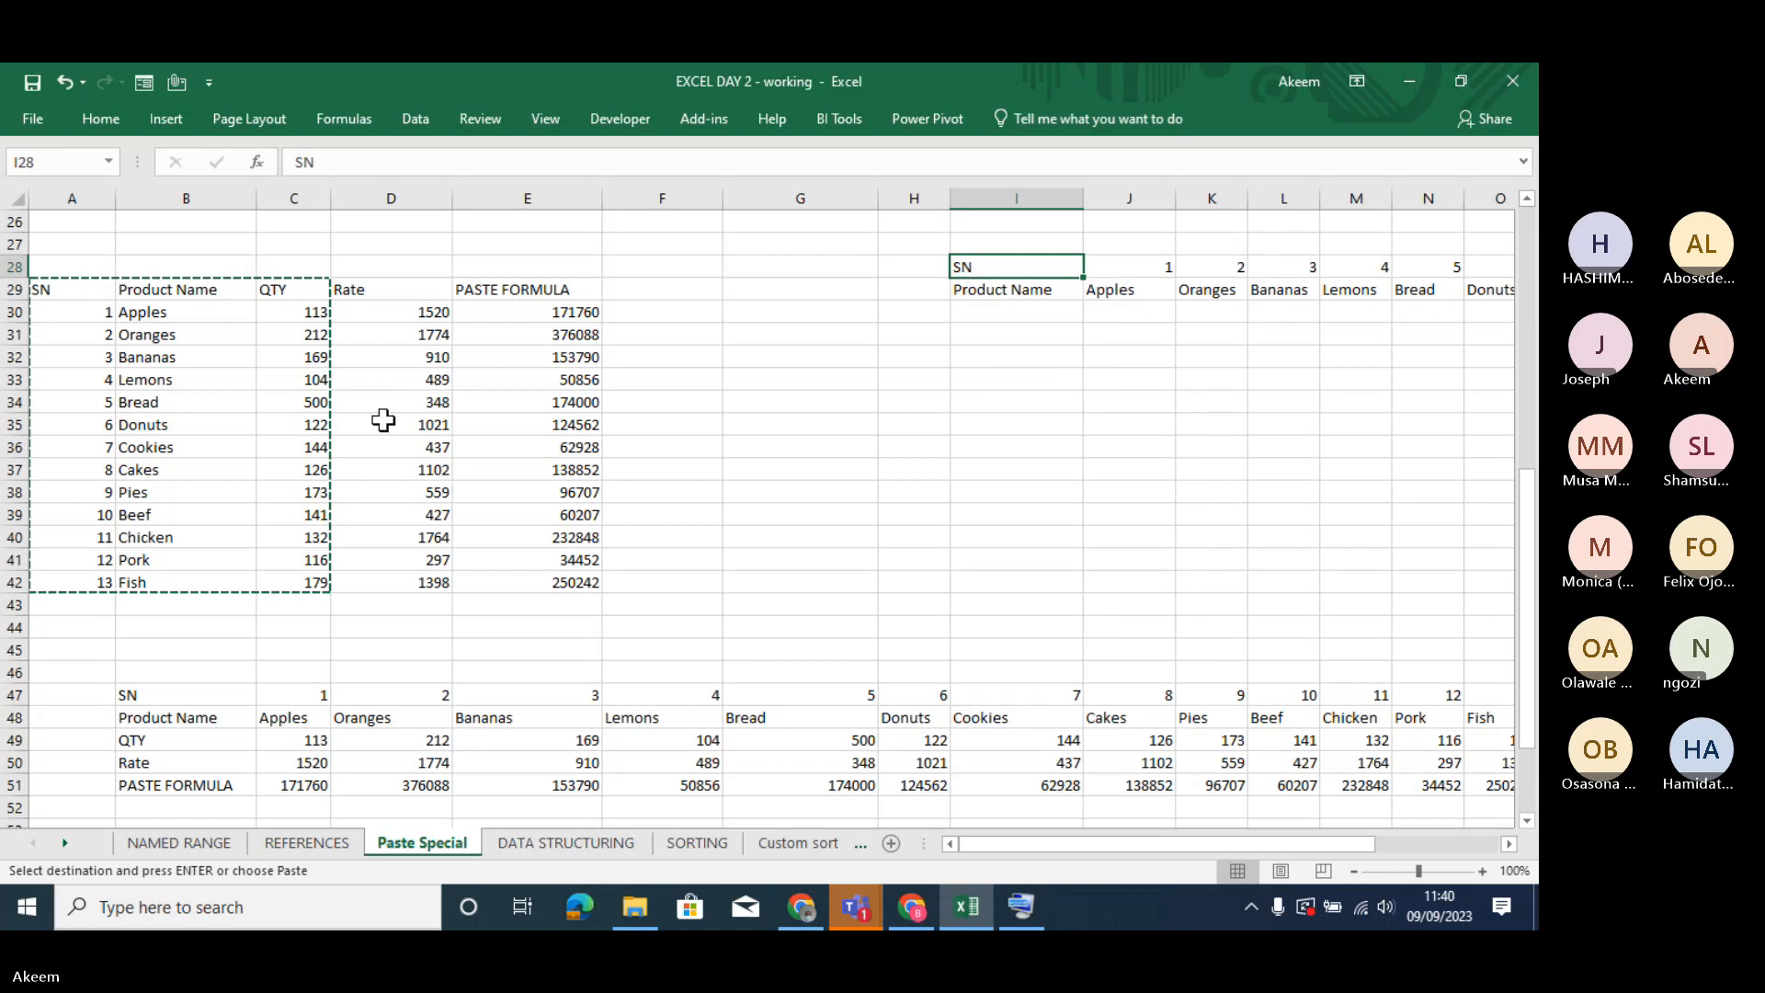
left_click(807, 398)
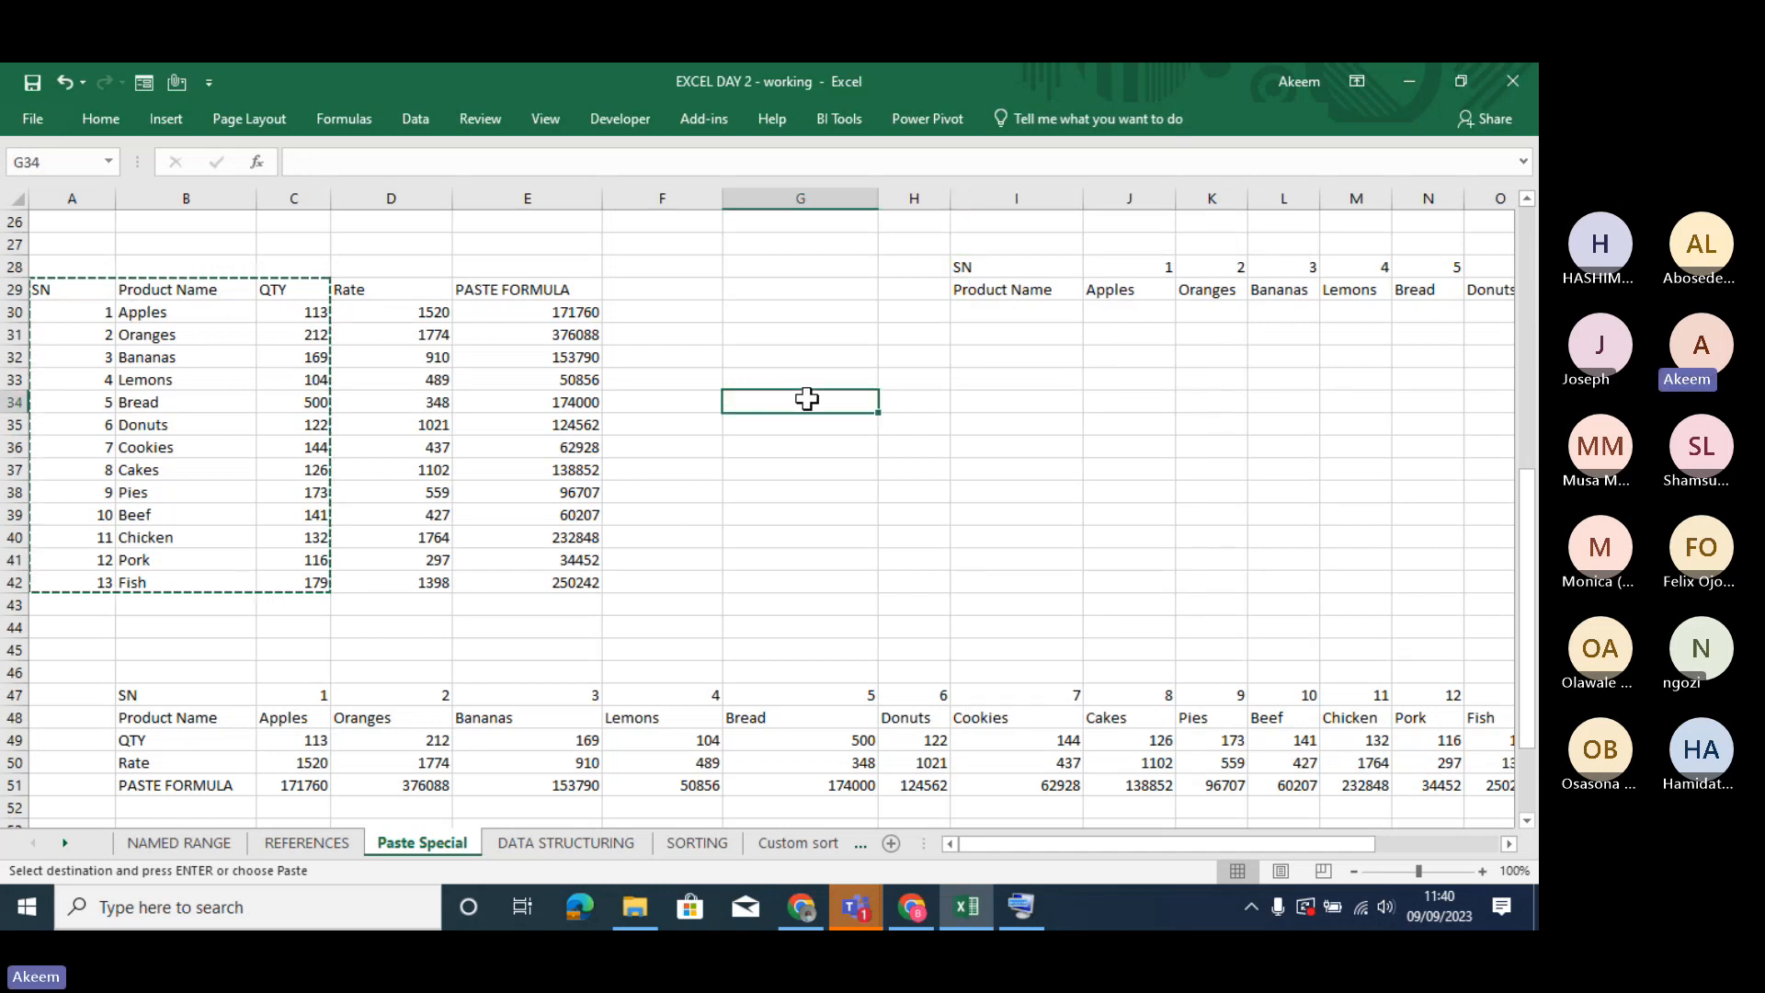
- Copy the SN, Product Name and QTY columns in A29:C42 and paste them transposed starting at I28
left_click_drag(74, 288, 283, 570)
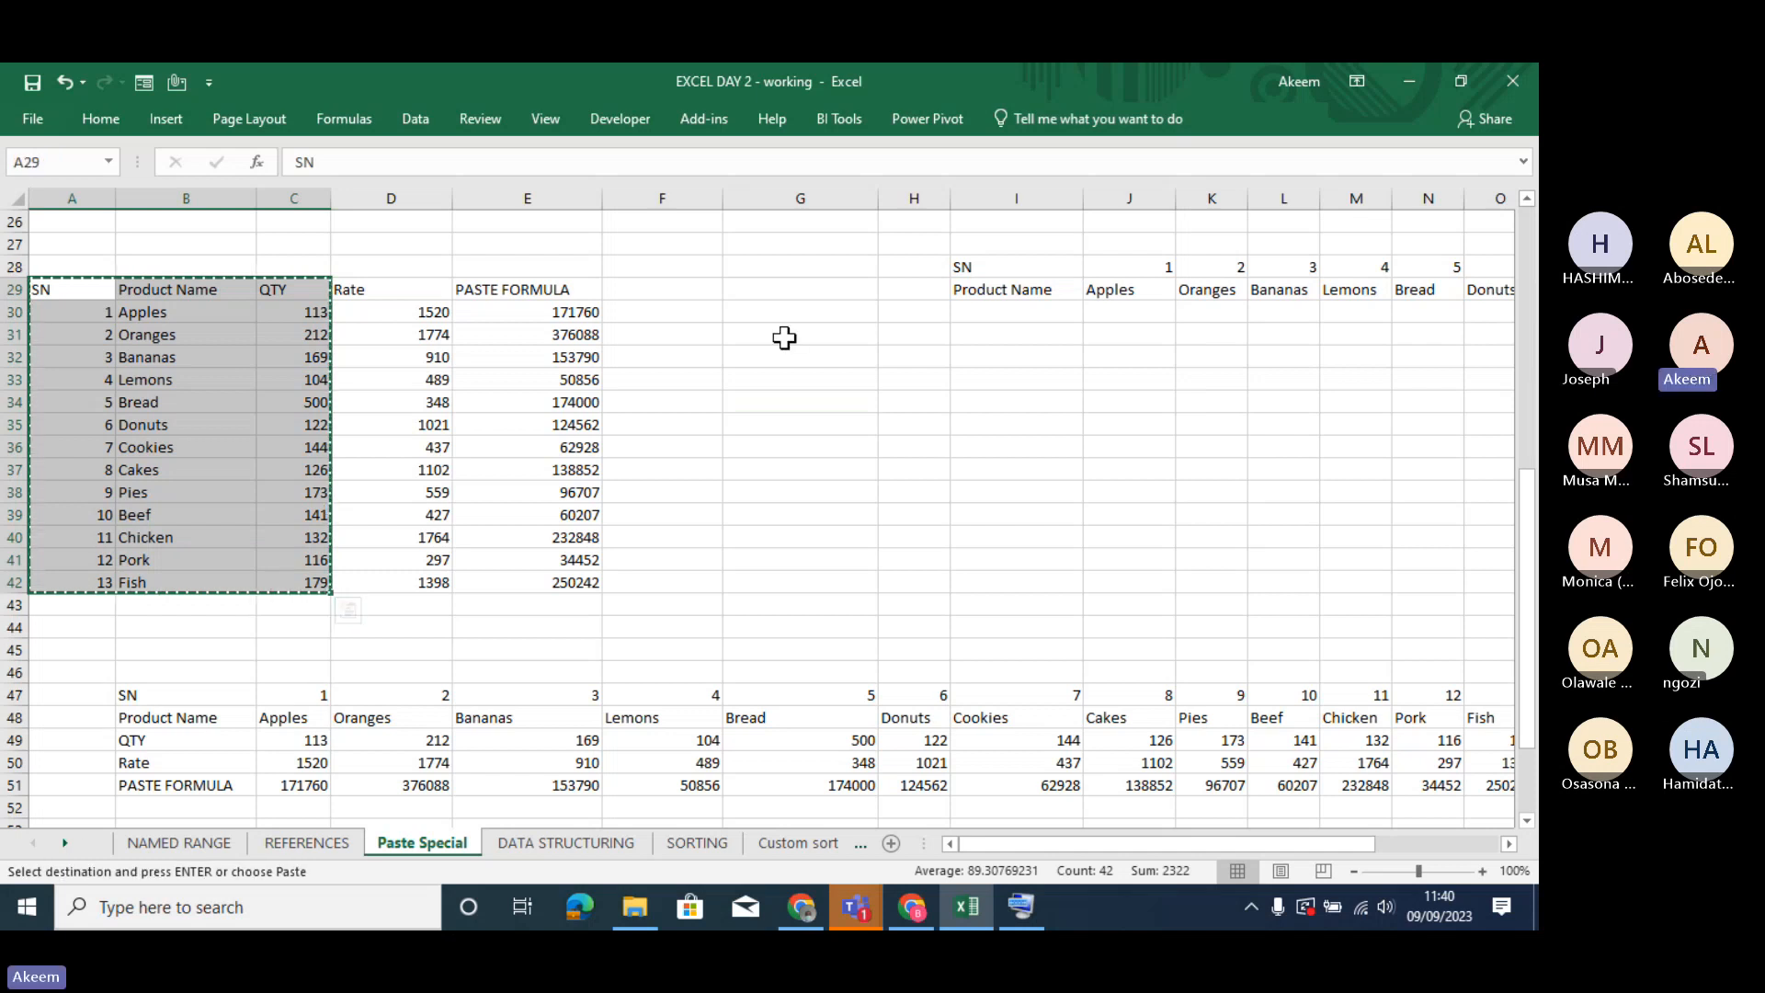
left_click(974, 267)
right_click(976, 267)
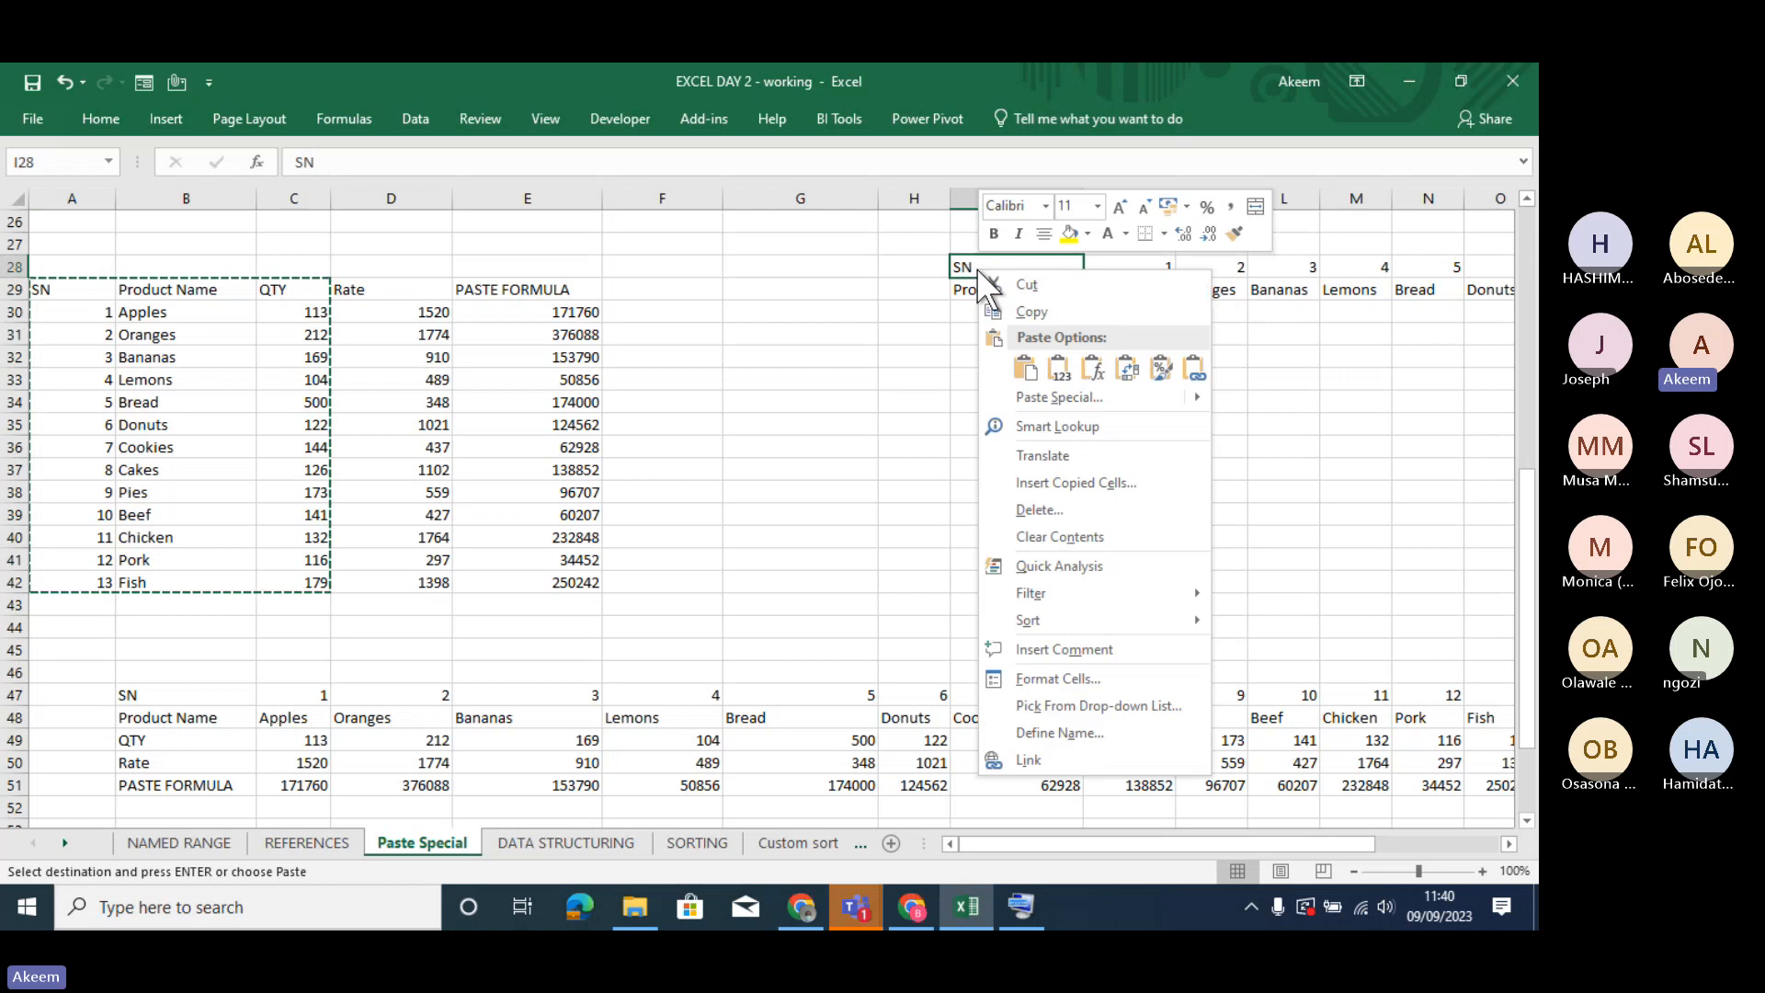
left_click(1121, 364)
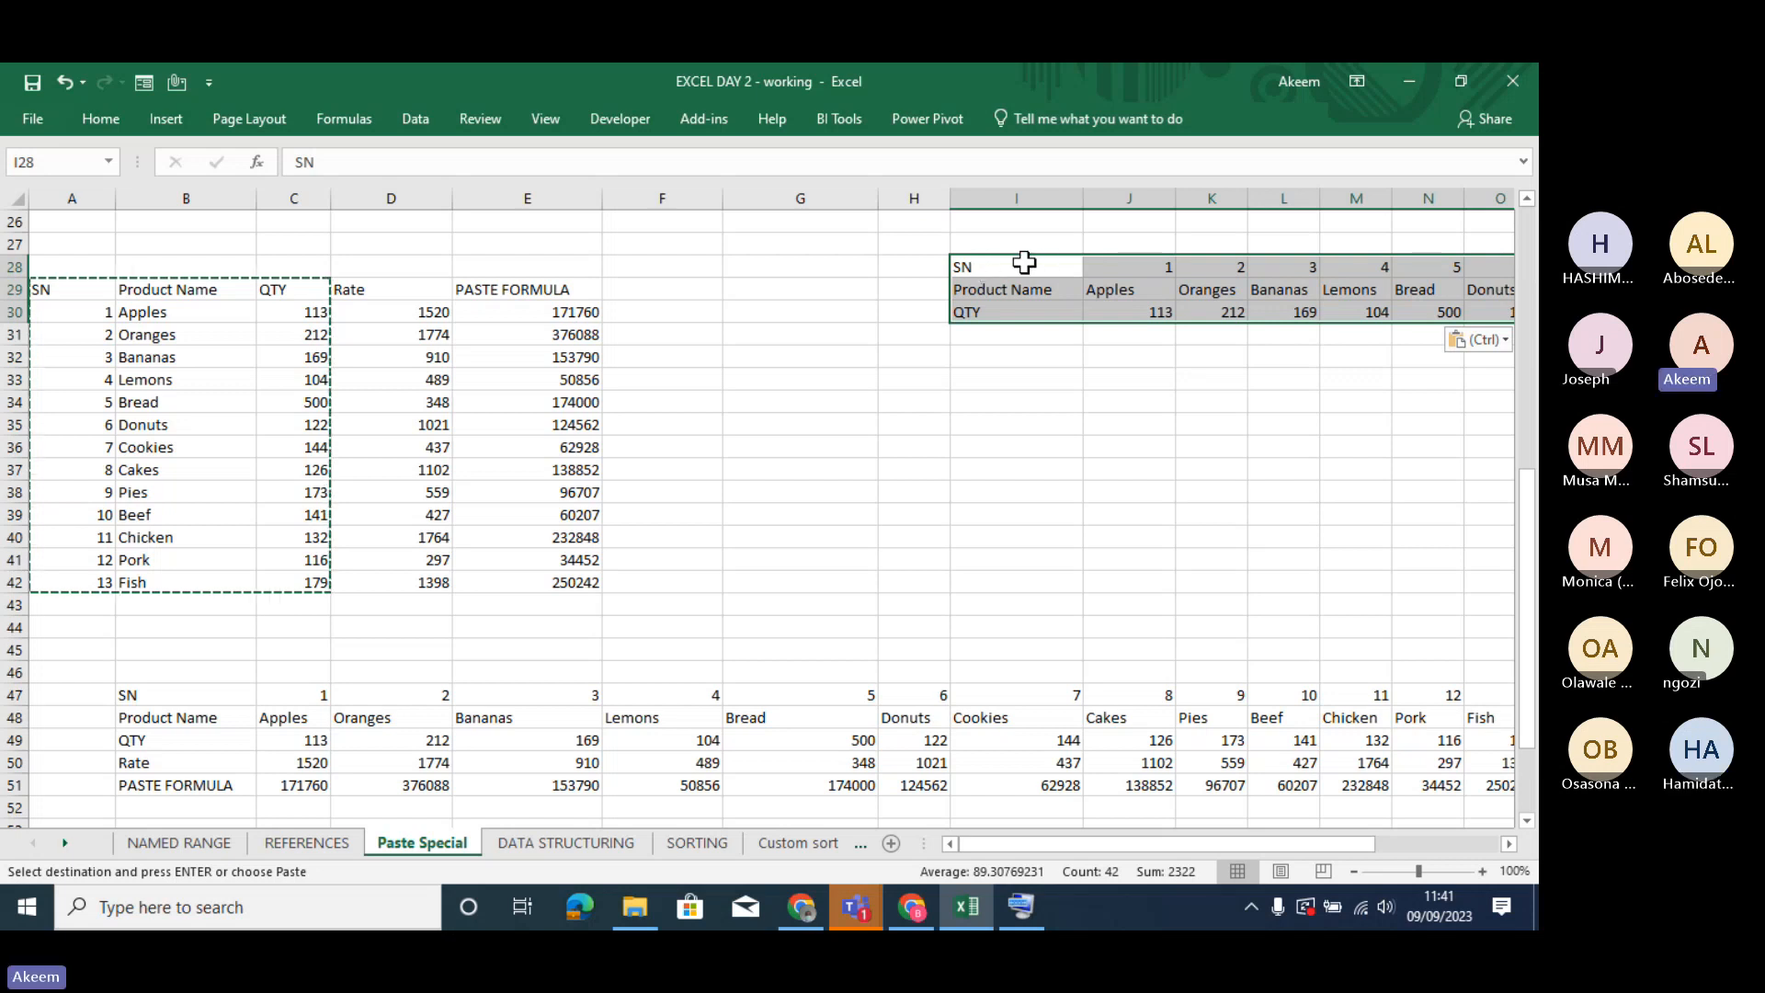
- Paste the copied A29:C42 range at I28 again through the Paste Special dialog with Transpose enabled, and end the copy mode
right_click(1022, 263)
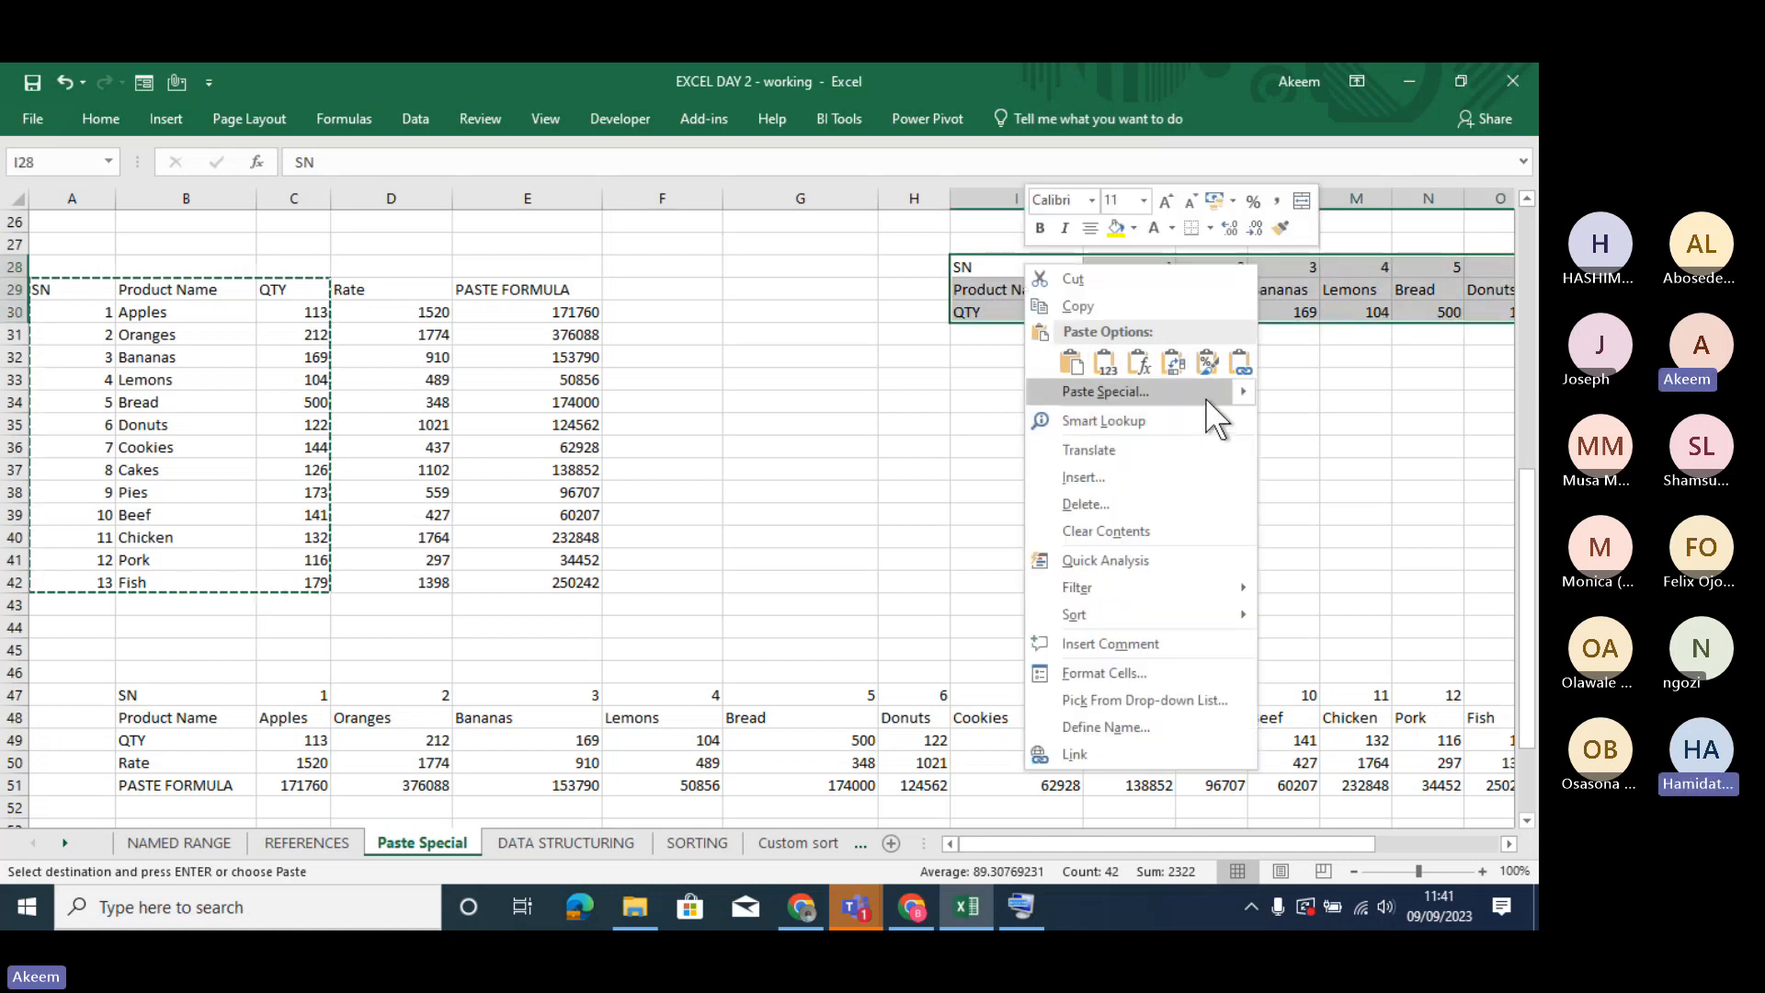
mouse_move(1244, 391)
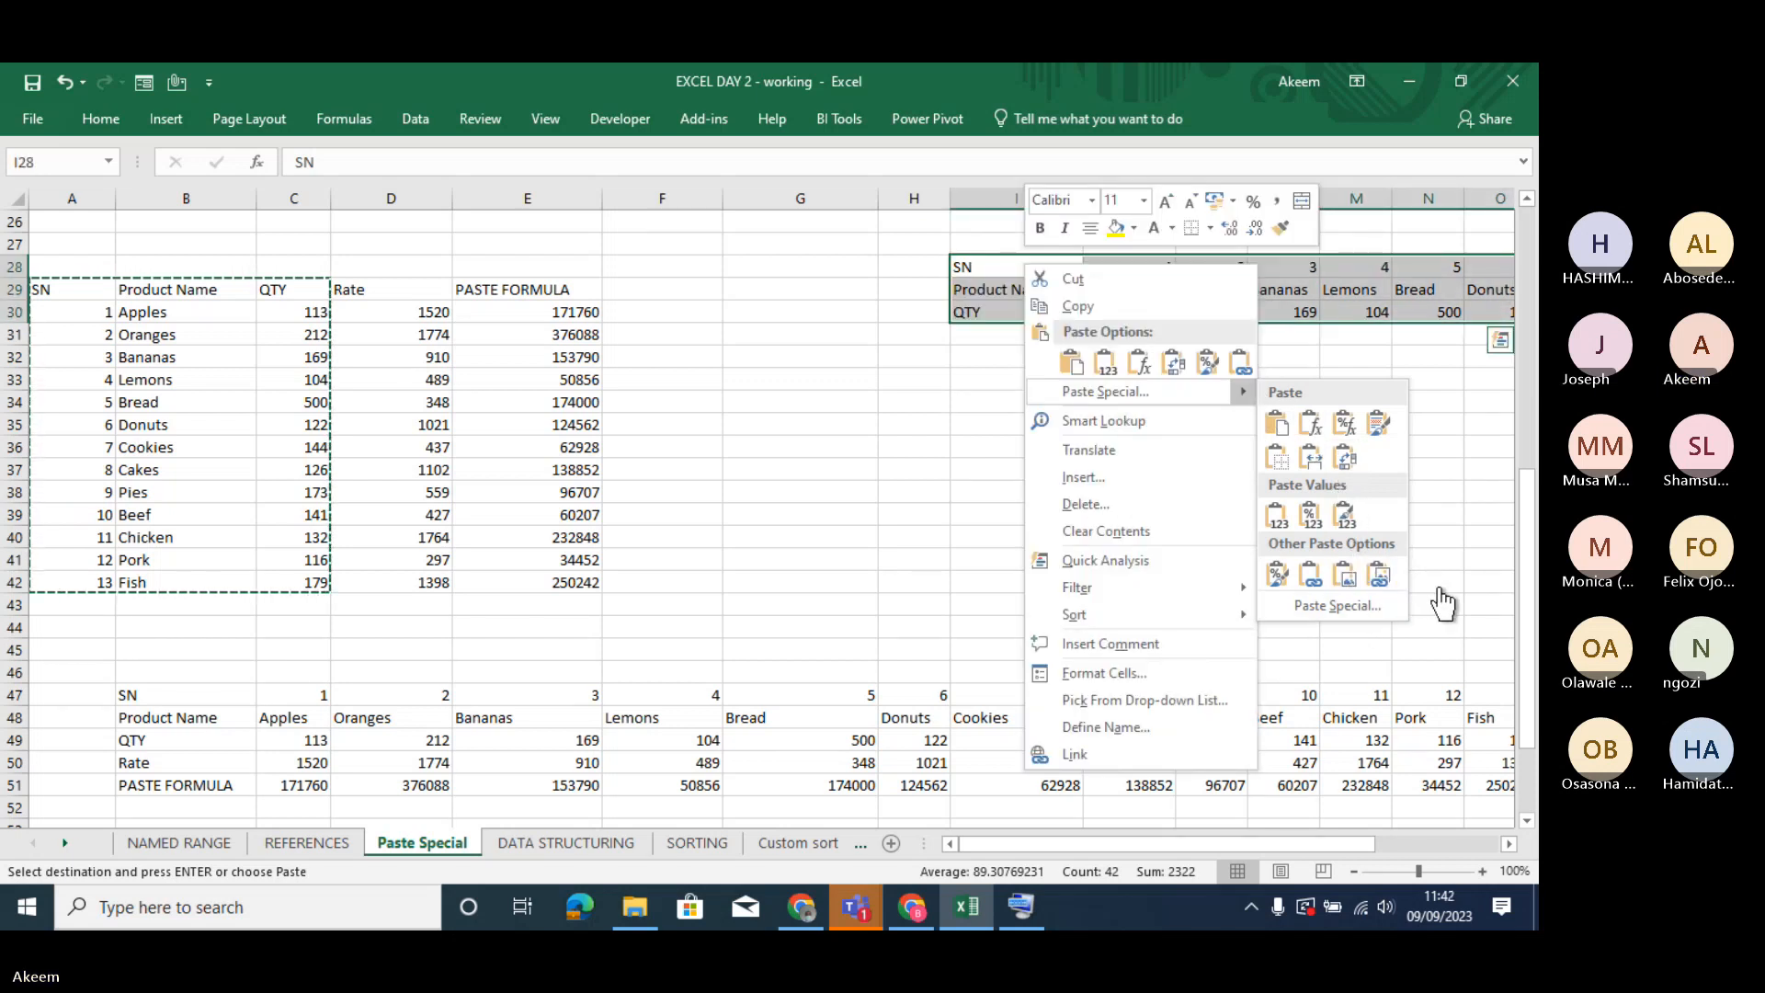
key("Escape")
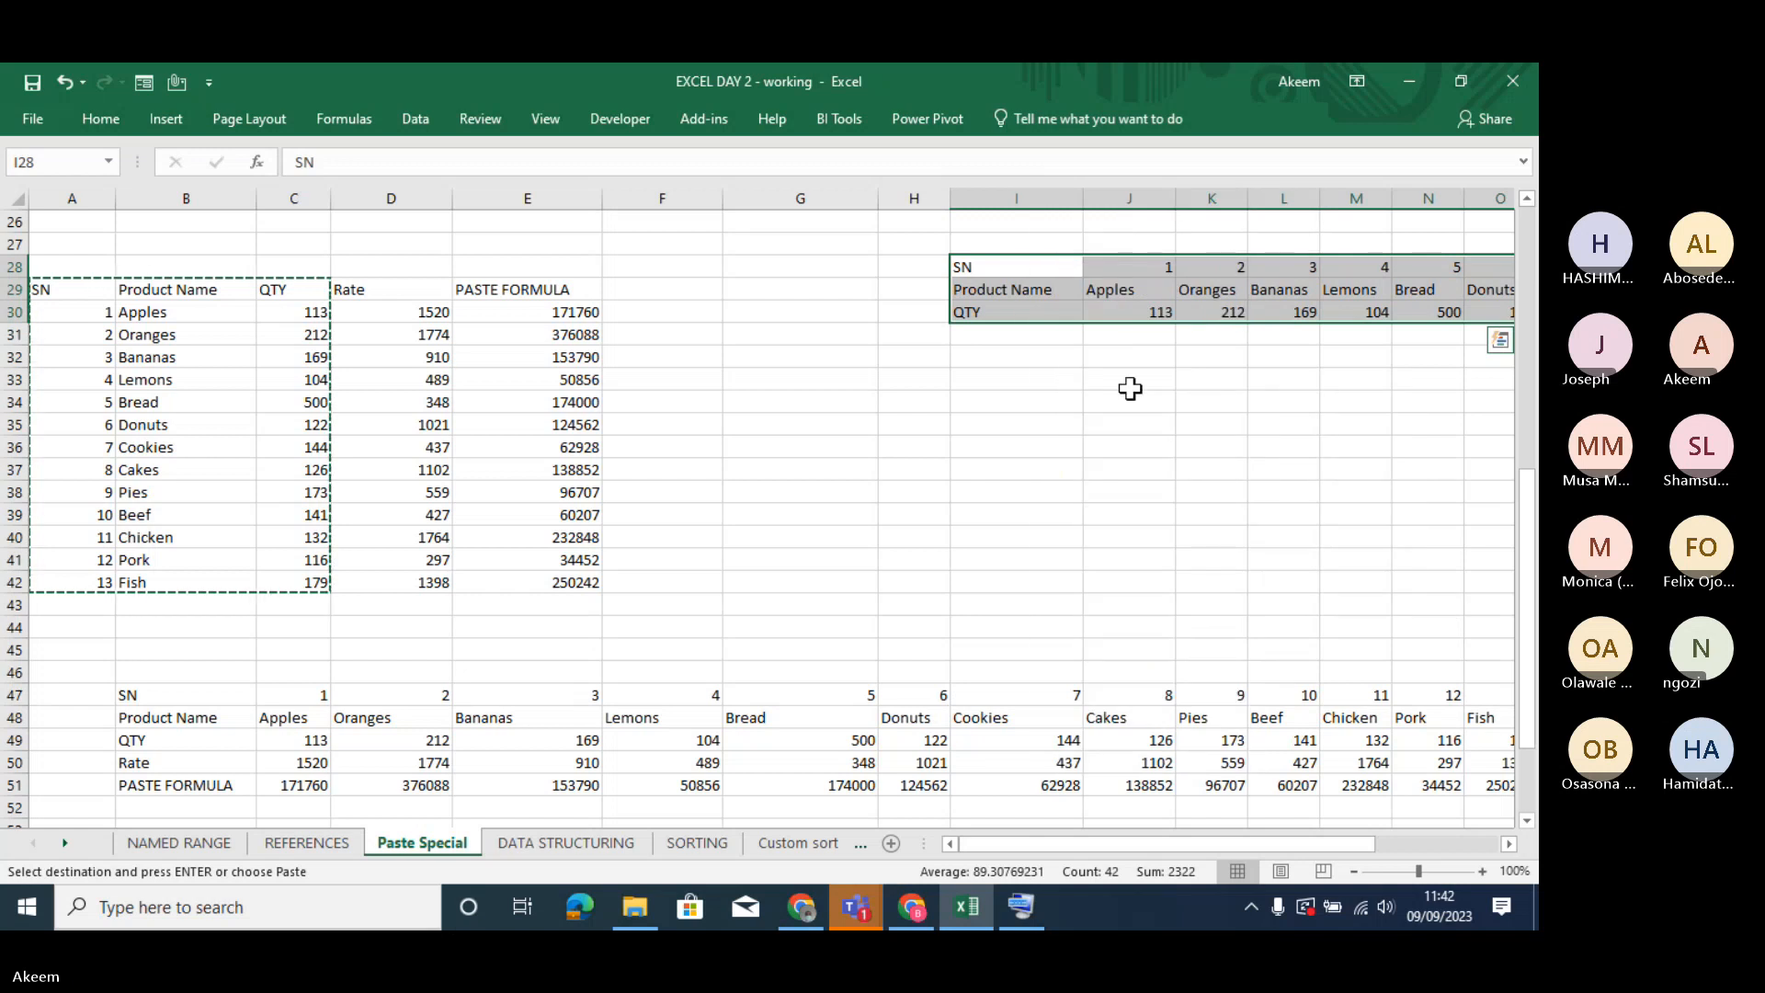
right_click(1007, 267)
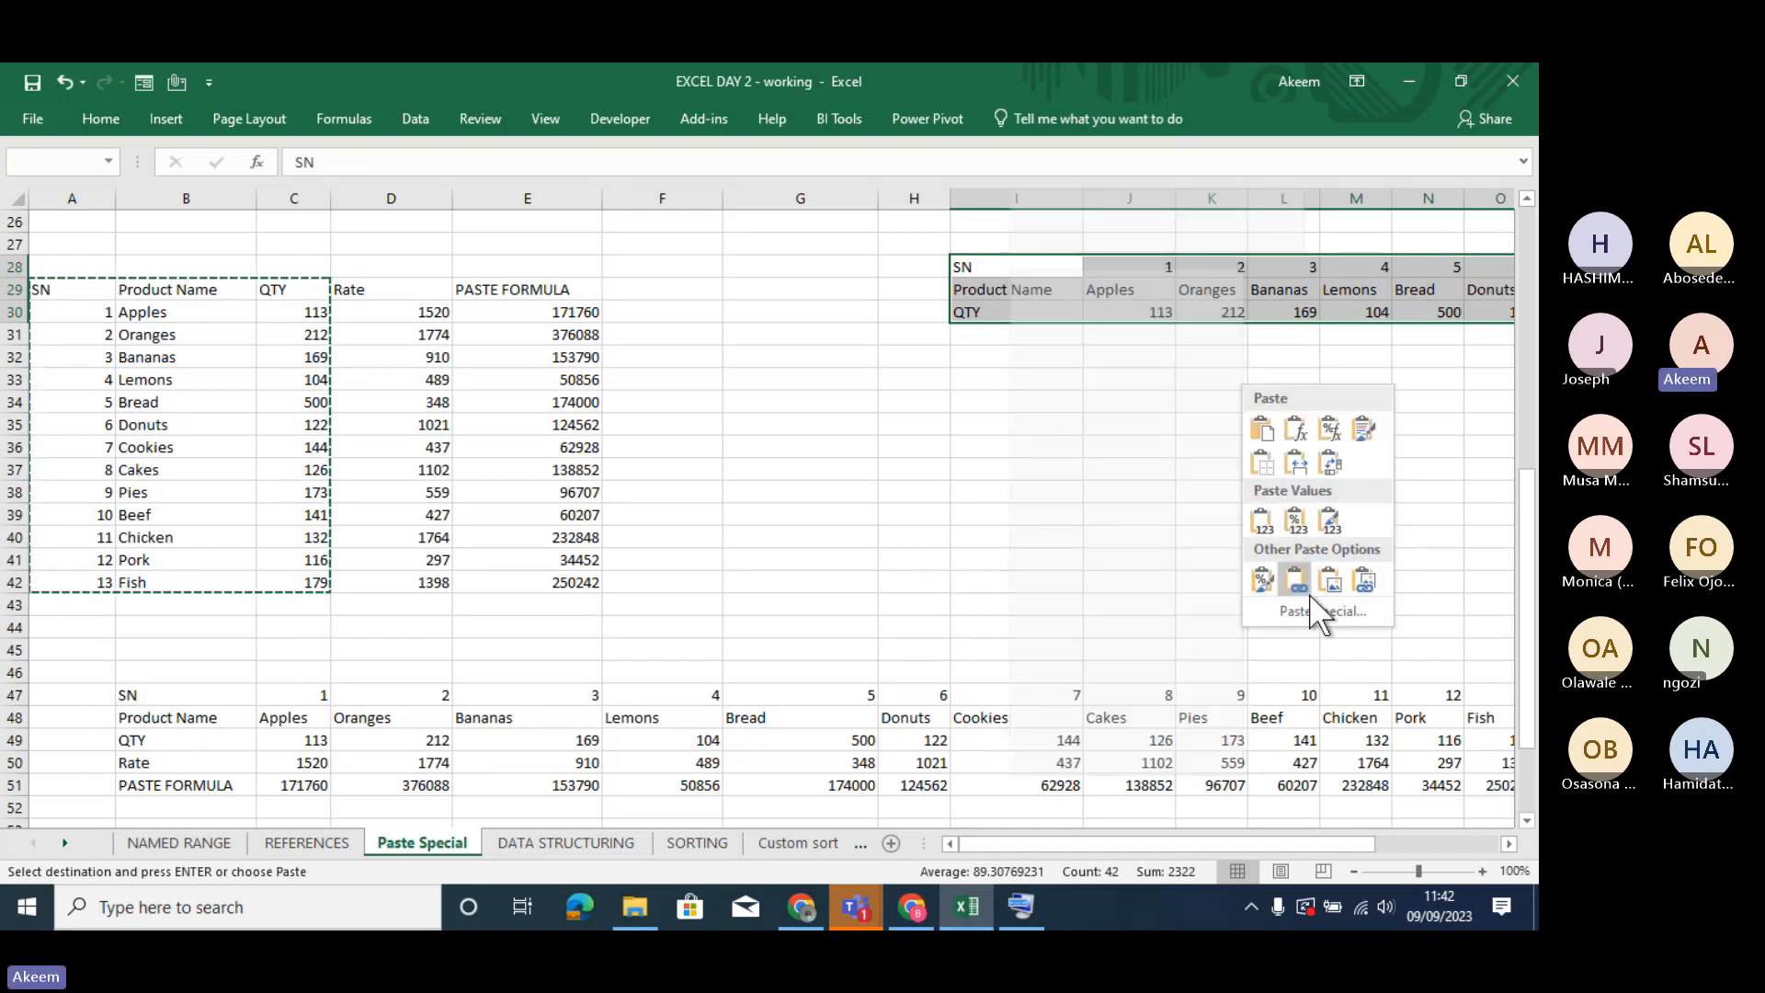
left_click(1309, 607)
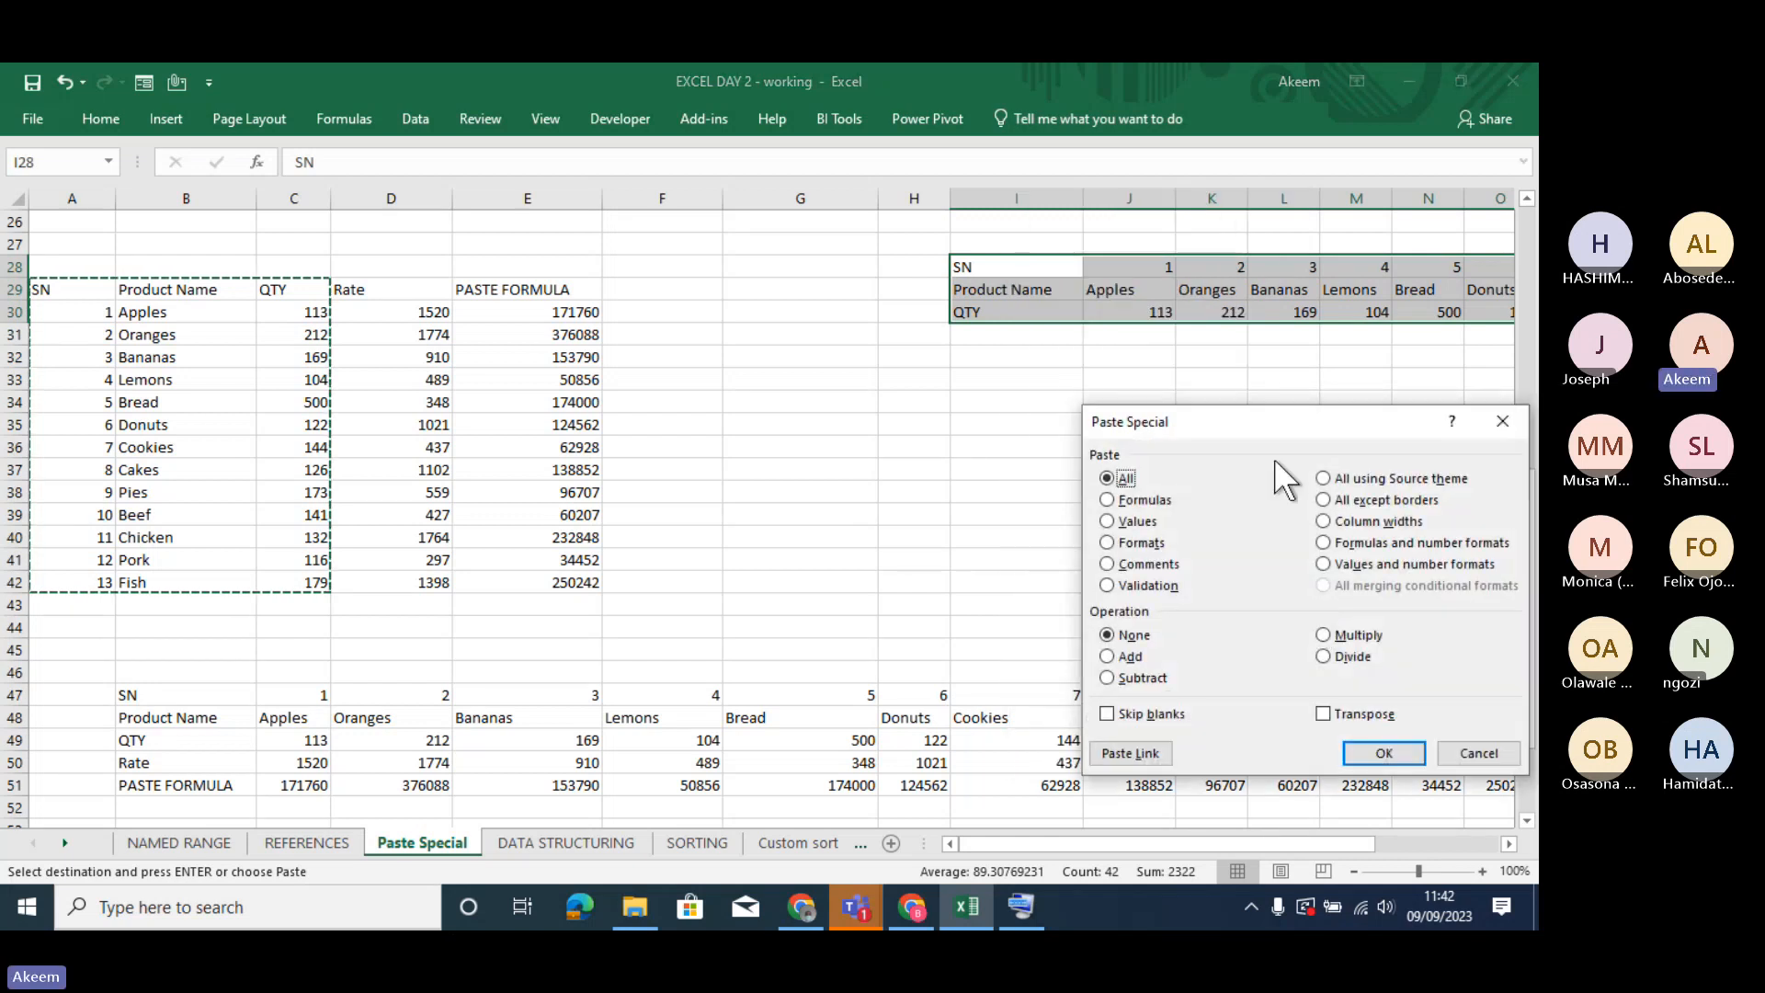
left_click_drag(1270, 423, 991, 269)
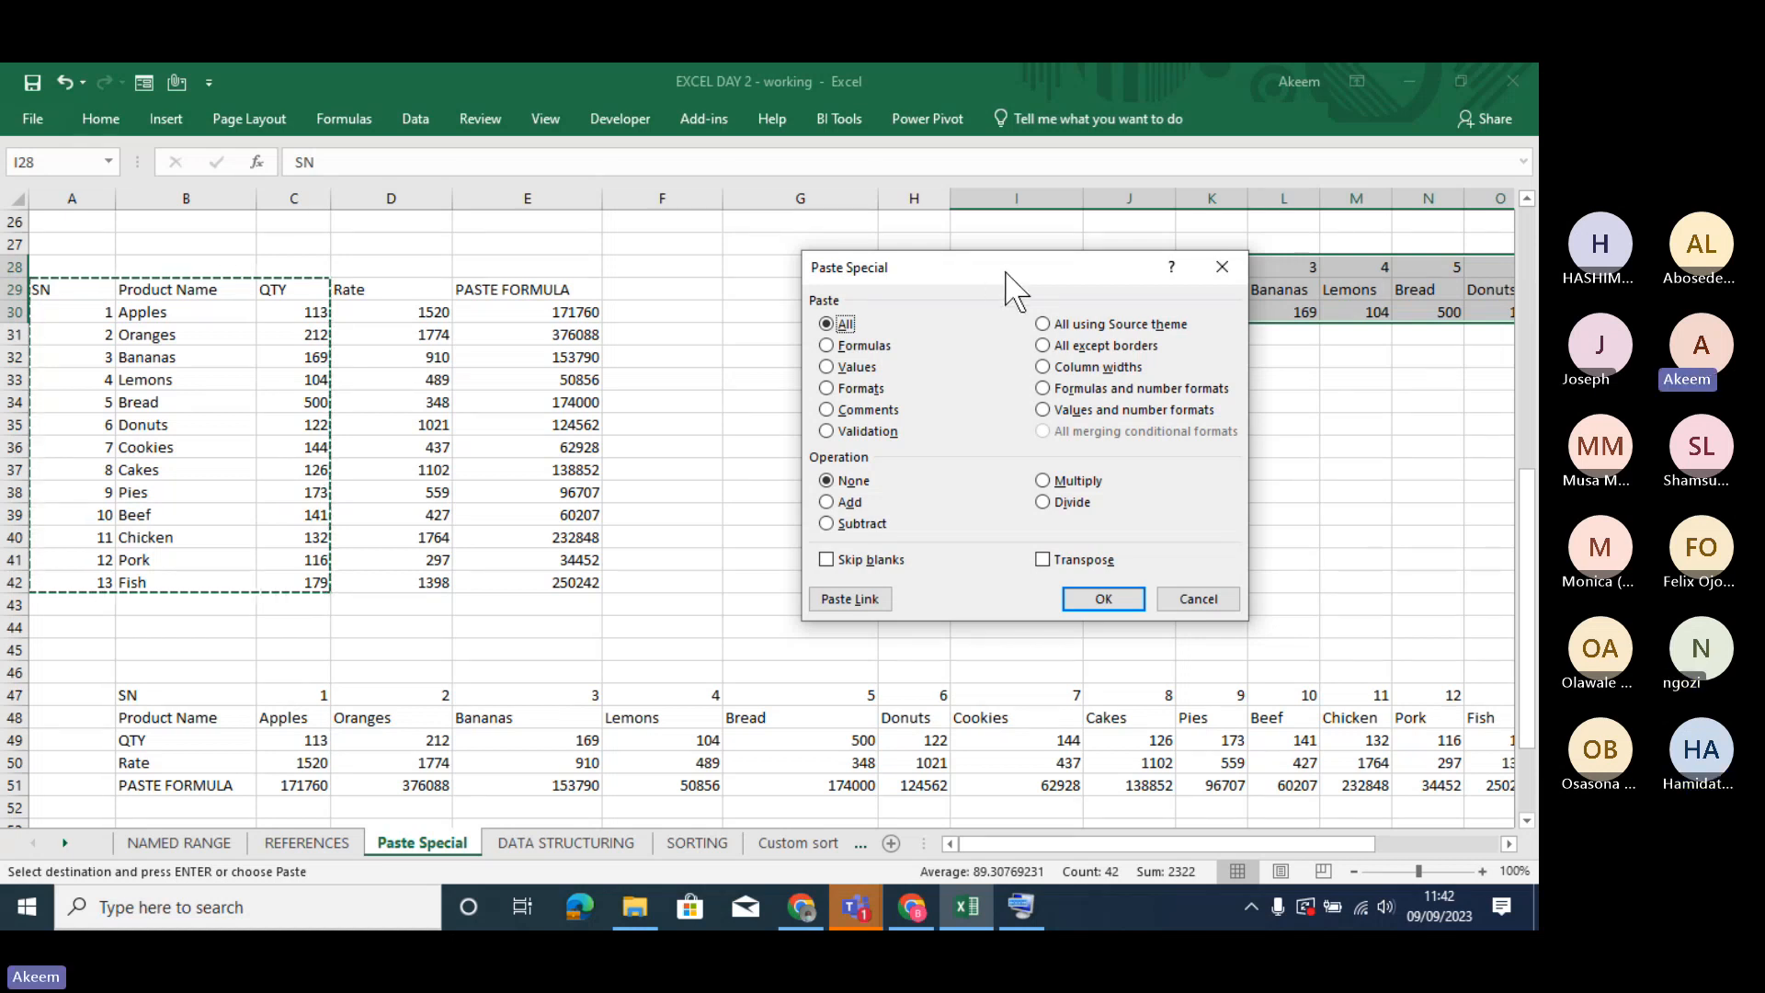
left_click(1042, 559)
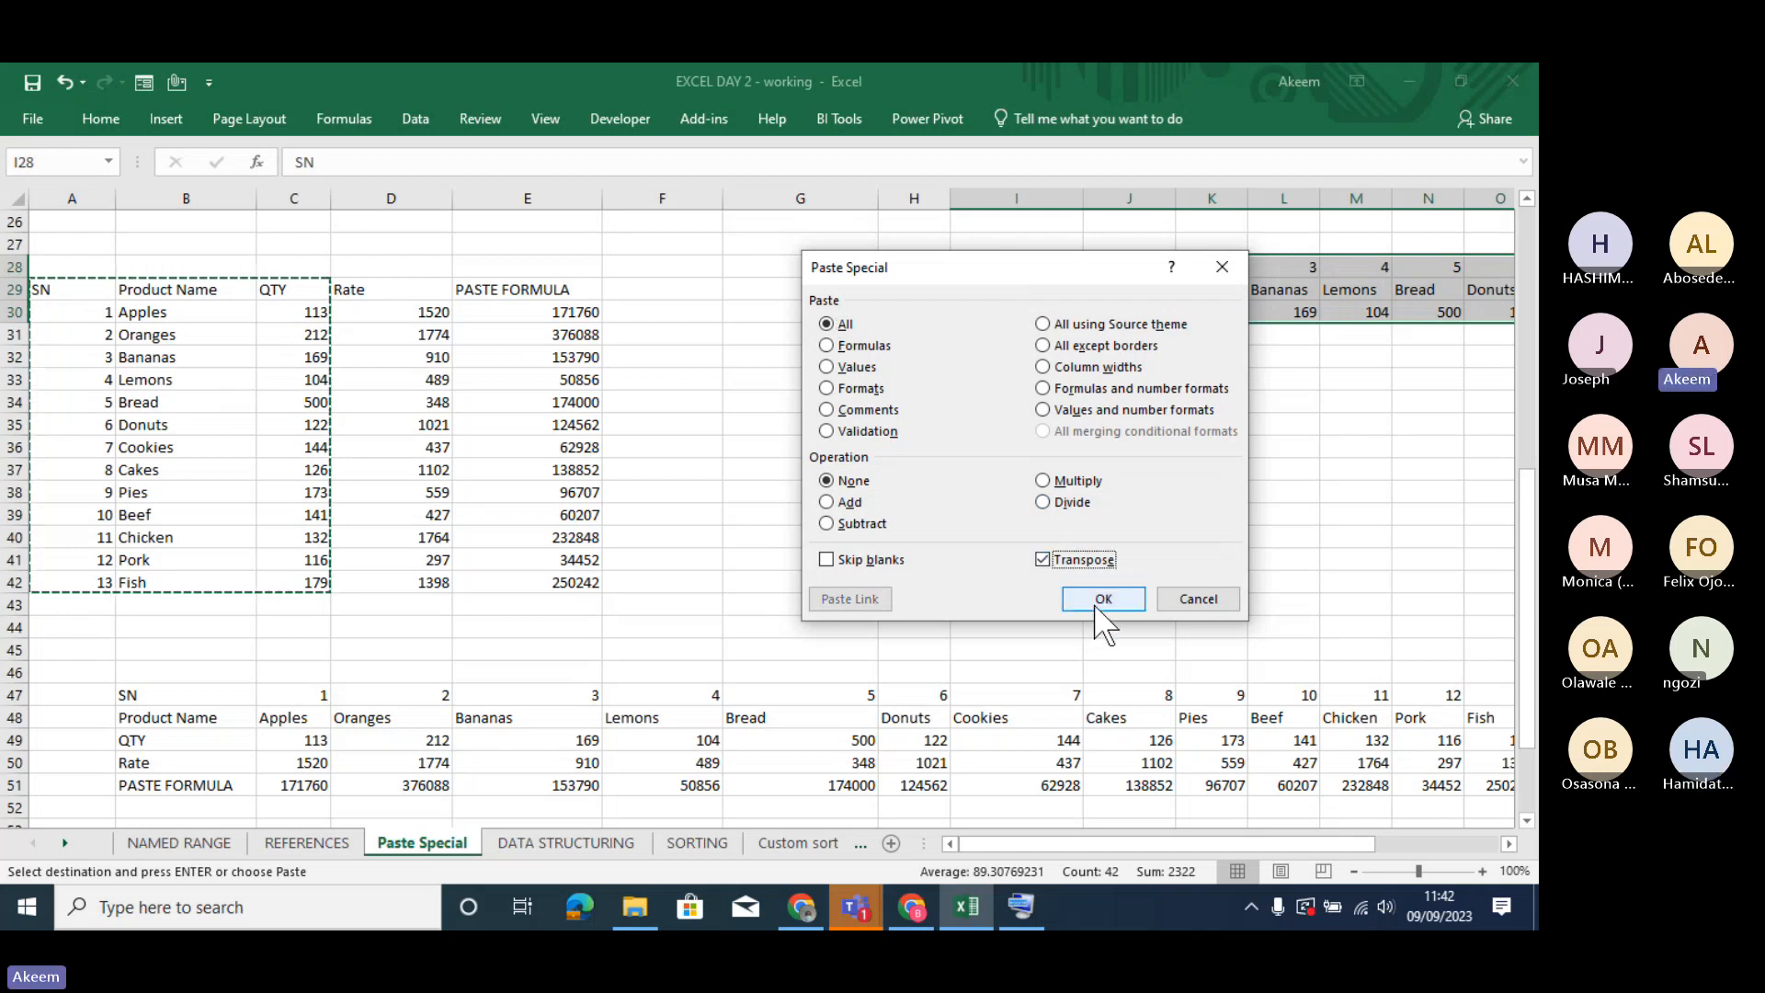
left_click(1042, 559)
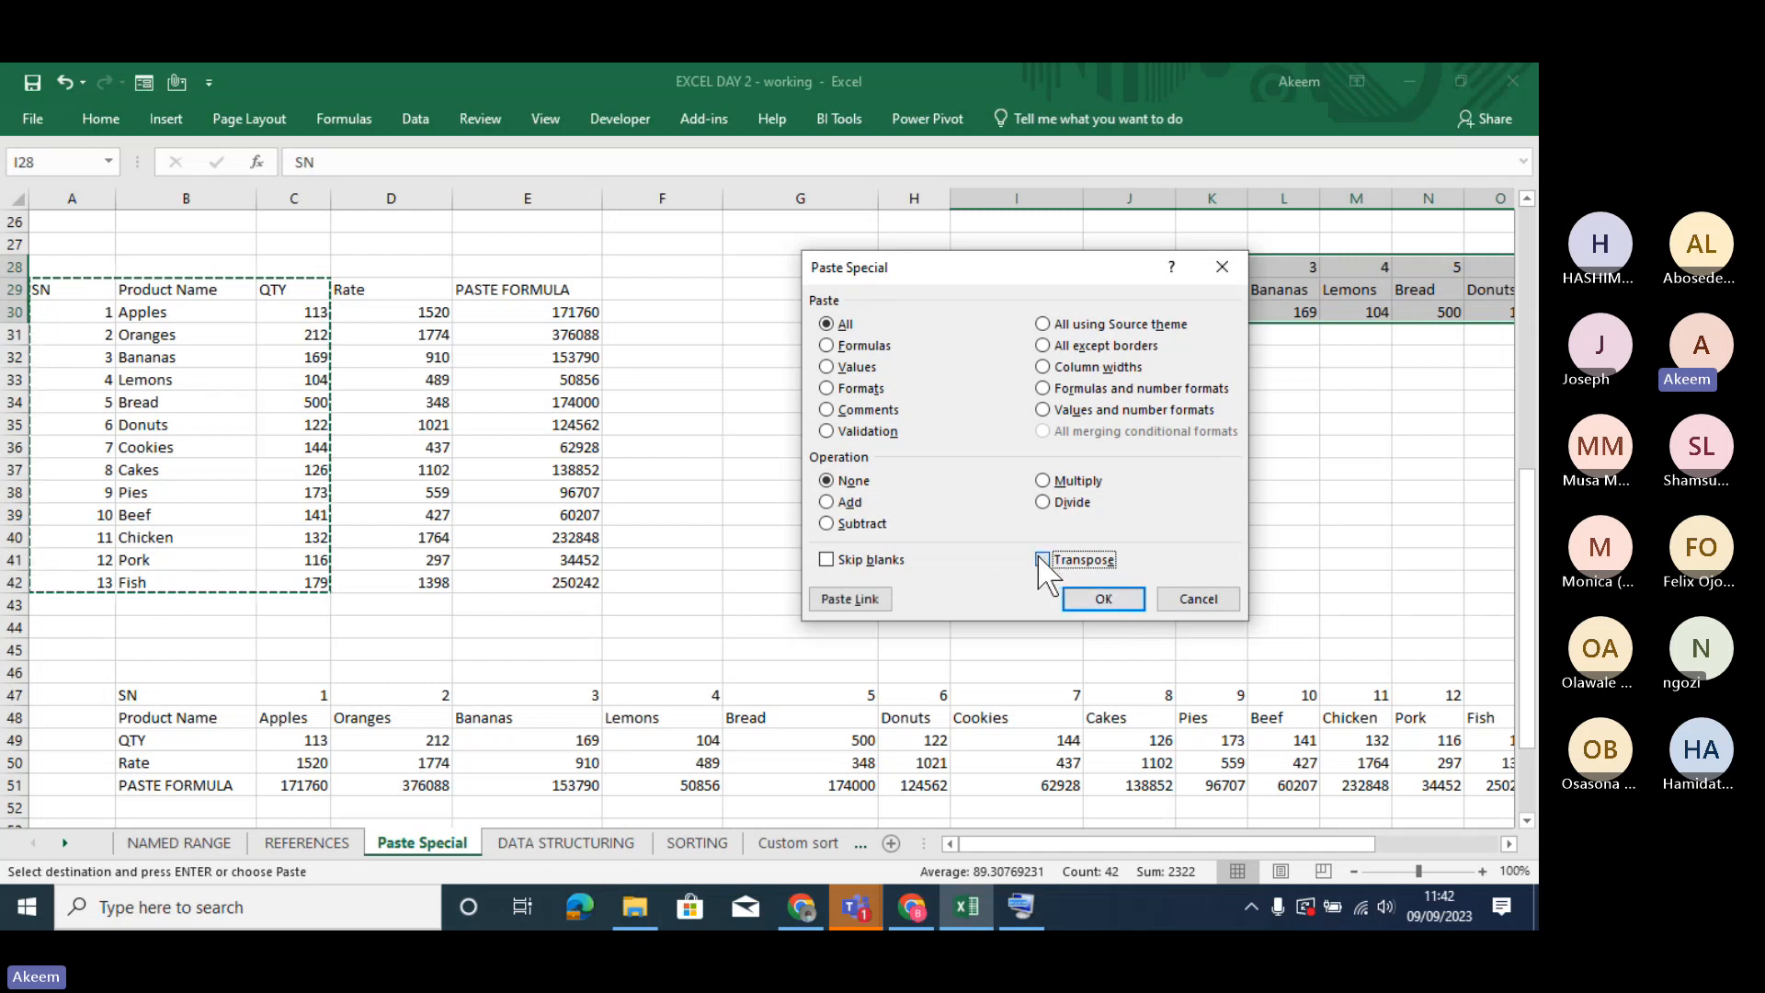
left_click(1042, 559)
left_click(1103, 598)
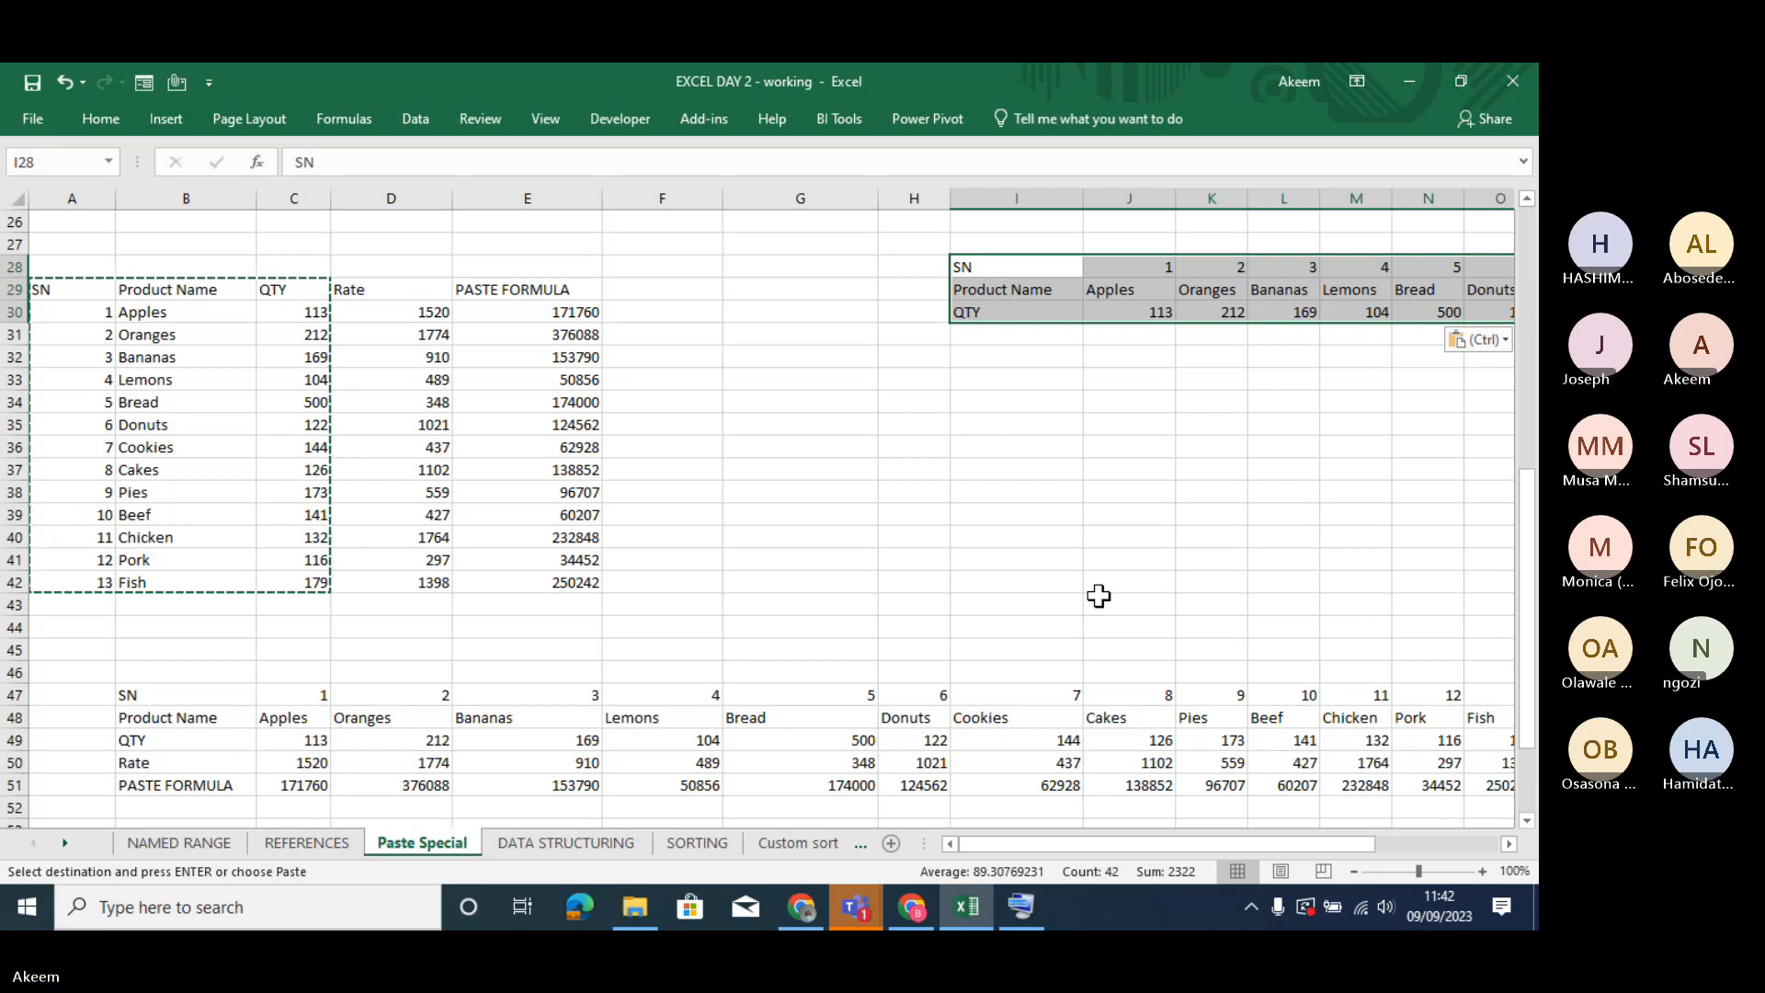
left_click(798, 559)
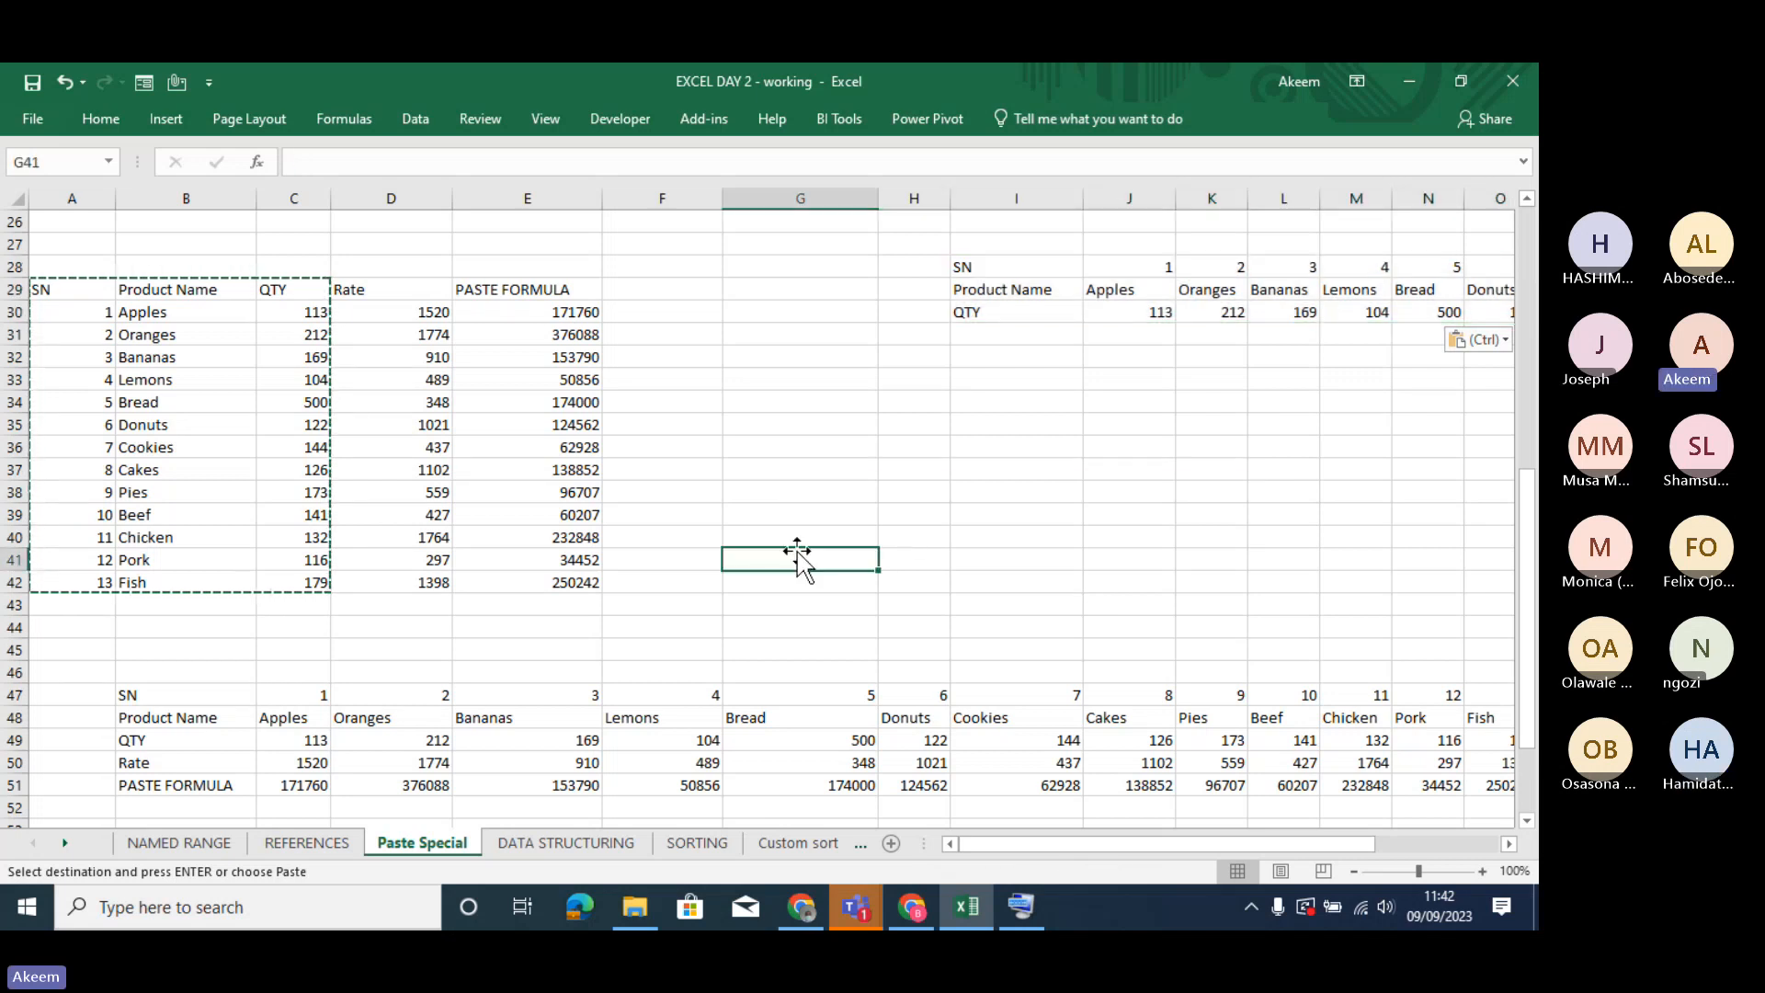
key("Escape")
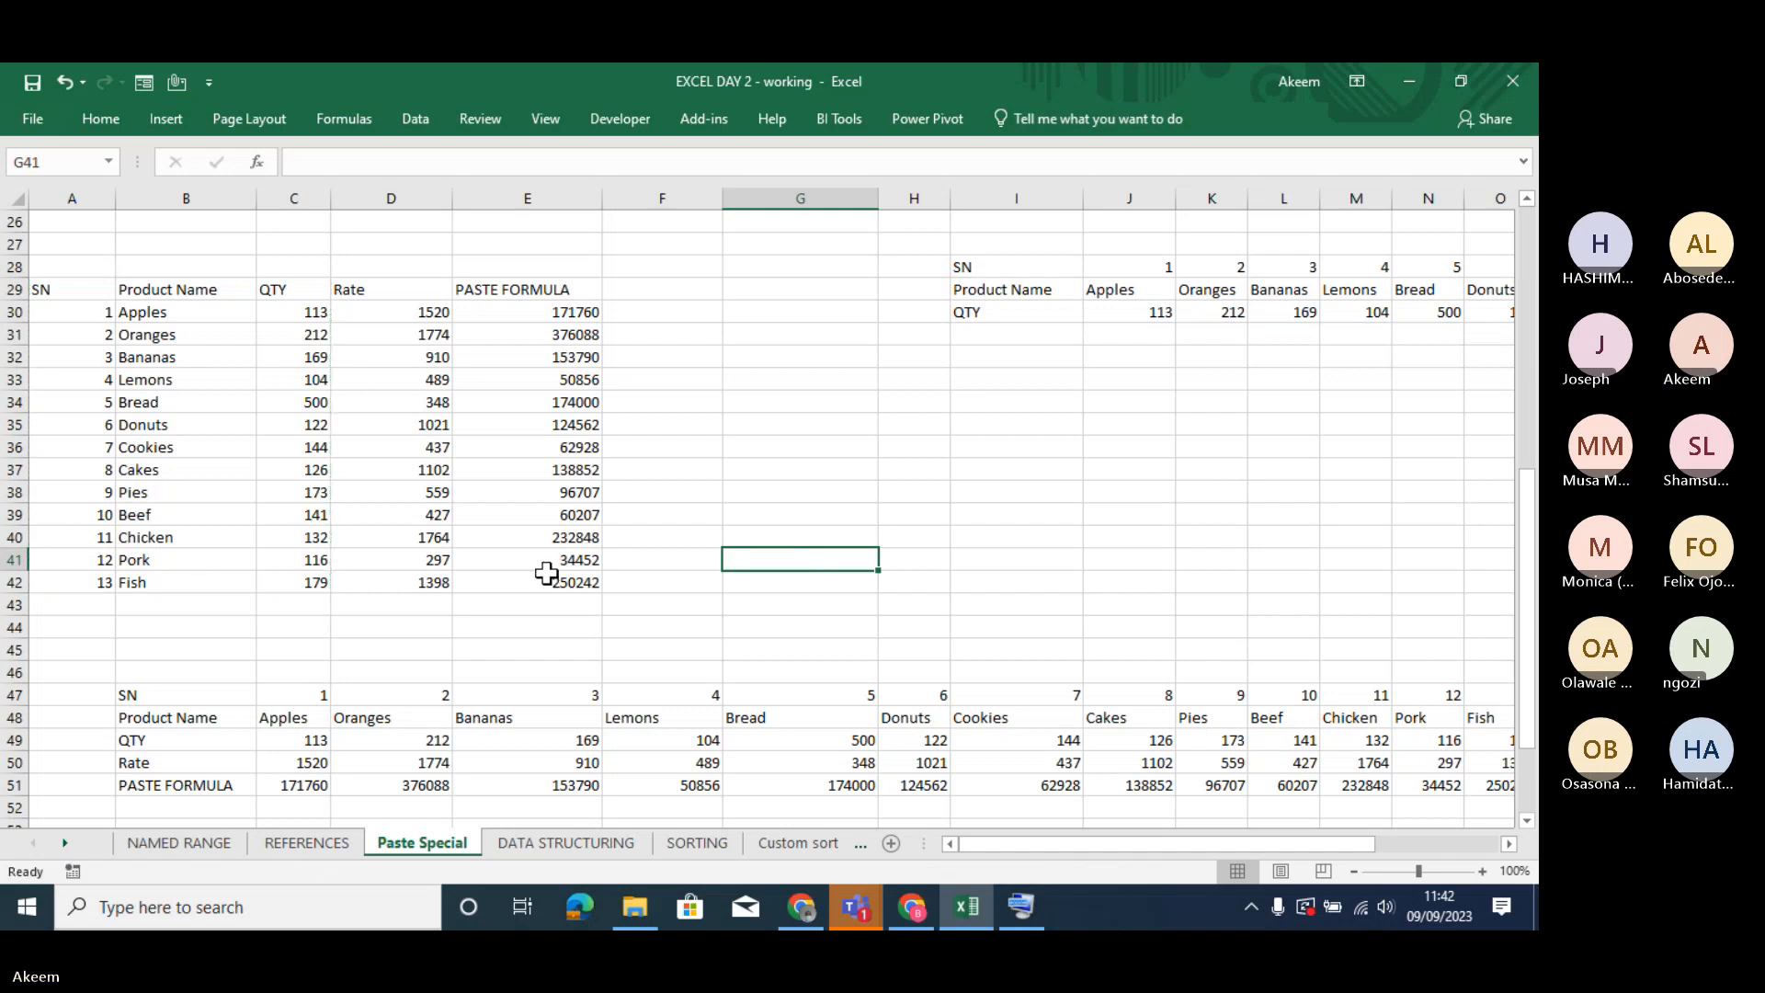
left_click(552, 582)
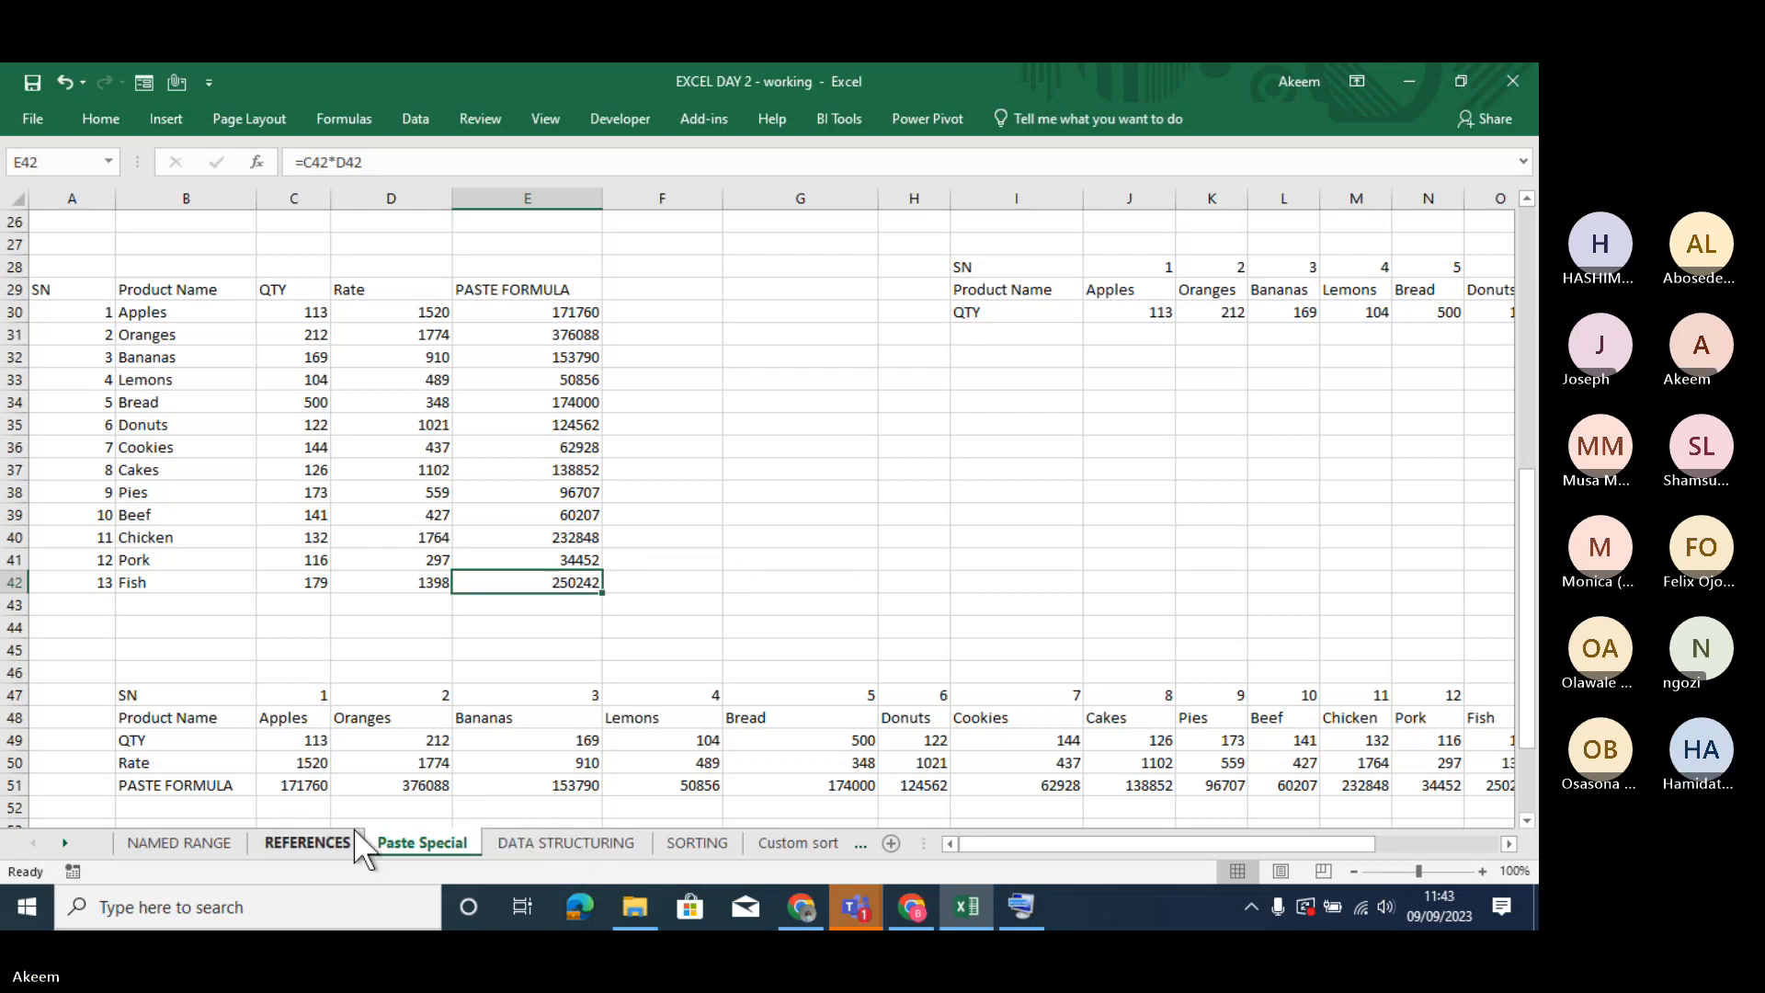
- Look over the table basics notes and the sales transaction data on the DATA STRUCTURING sheet
left_click(552, 844)
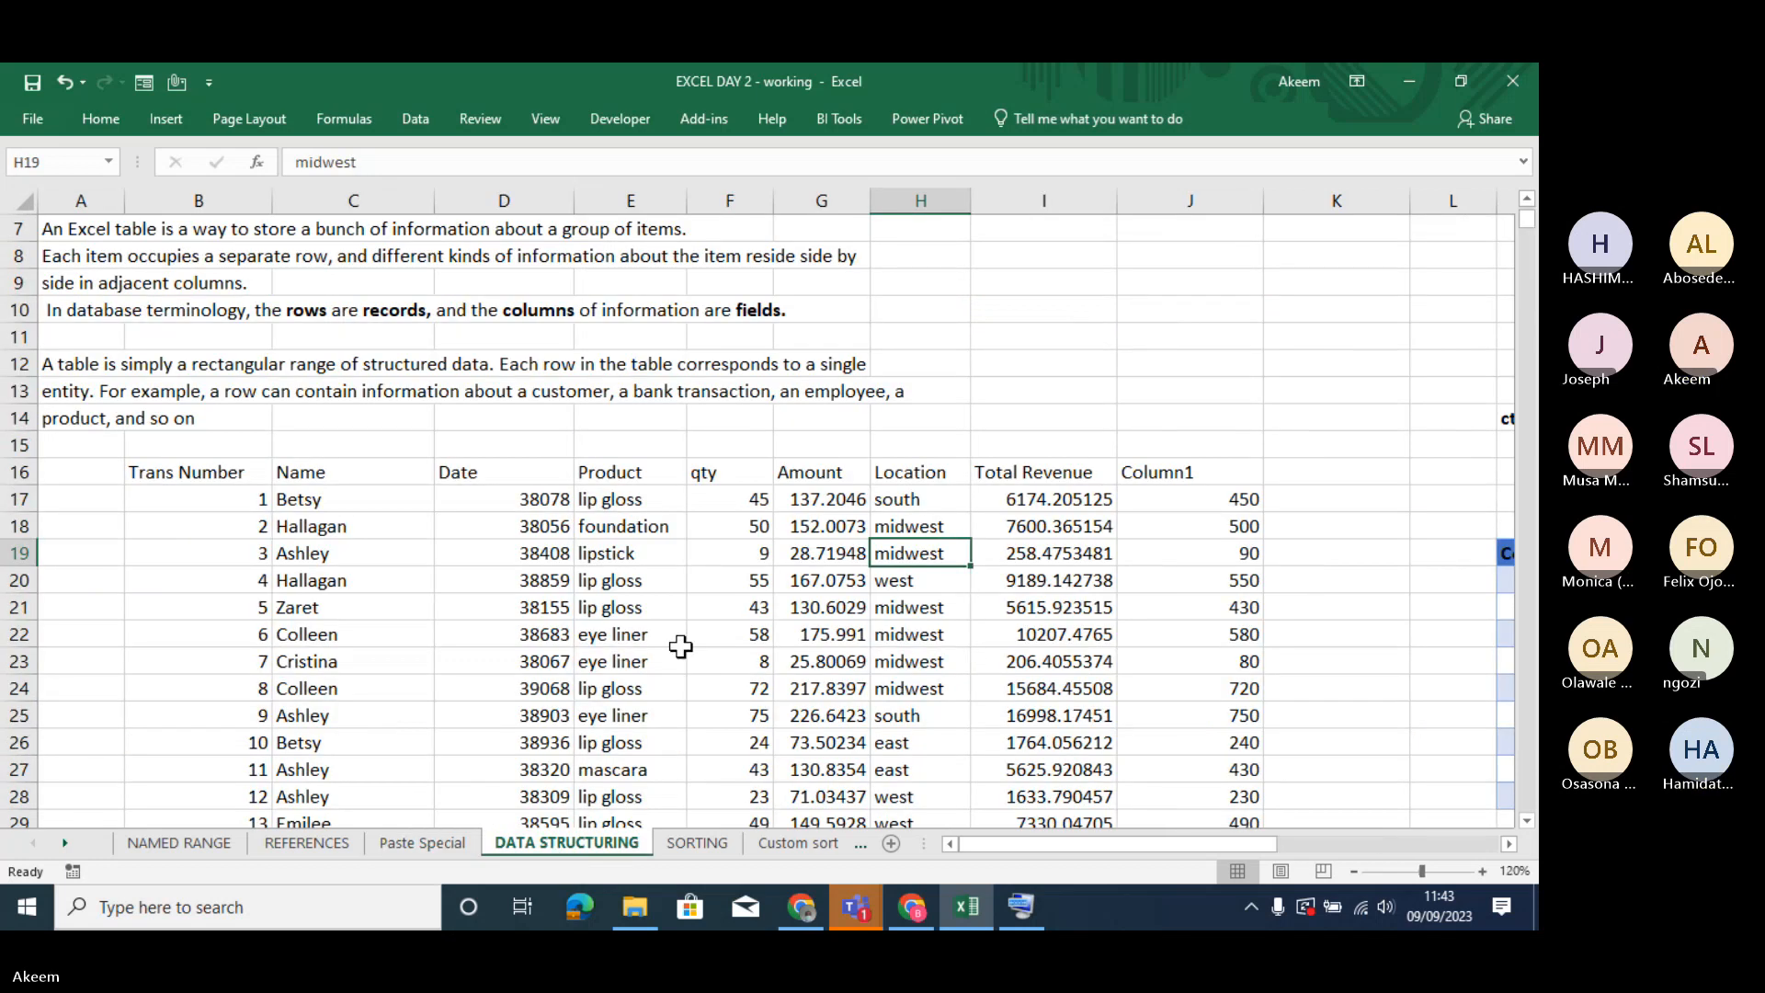
left_click(680, 646)
key("Up")
key("Up")
key("Up")
key("Up")
key("Up")
key("Up")
key("Up")
key("Up")
key("Up")
key("Up")
key("Up")
key("Up")
key("Up")
key("Up")
key("Up")
key("Up")
key("Up")
key("Up")
key("Up")
key("Up")
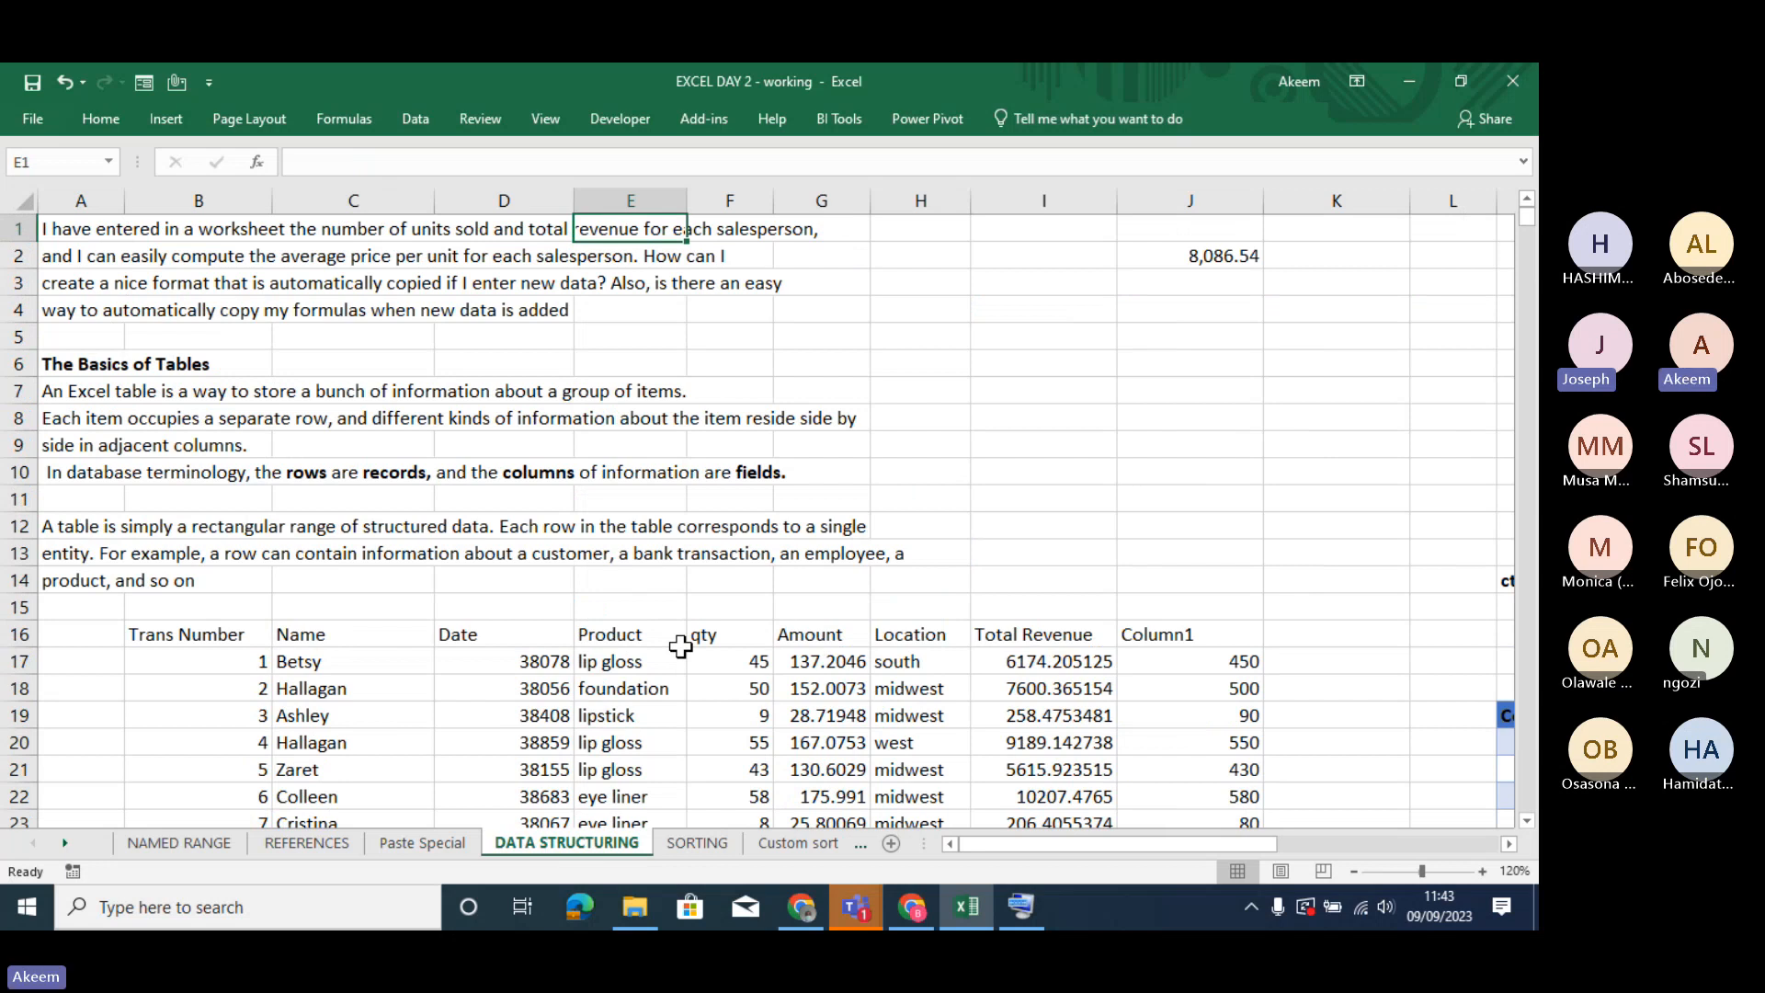
key("Down")
key("Down")
key("Down")
key("Down")
key("Down")
key("Down")
key("Down")
key("Down")
key("Down")
key("Down")
key("Down")
key("Down")
key("Down")
key("Down")
key("Down")
key("Down")
key("Down")
key("Down")
key("Down")
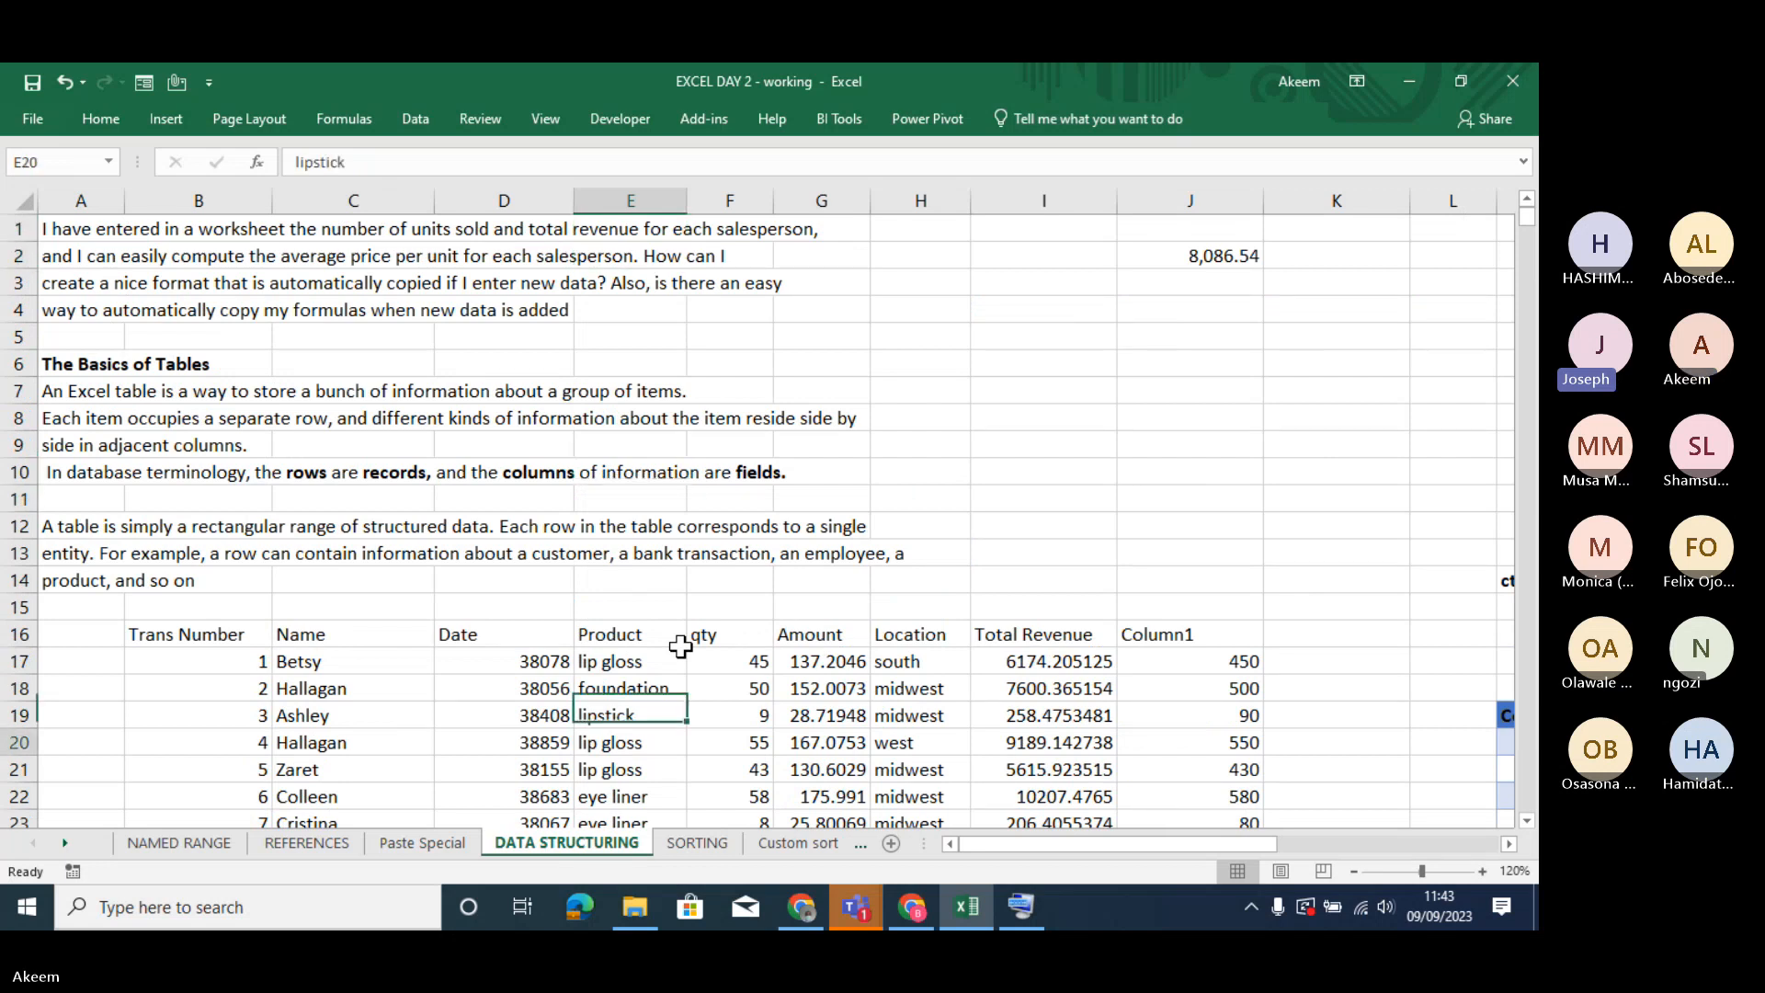
key("Down")
key("Down")
key("Down")
key("Down")
key("Down")
key("Down")
key("Down")
key("Down")
key("Down")
key("Down")
key("Down")
key("Down")
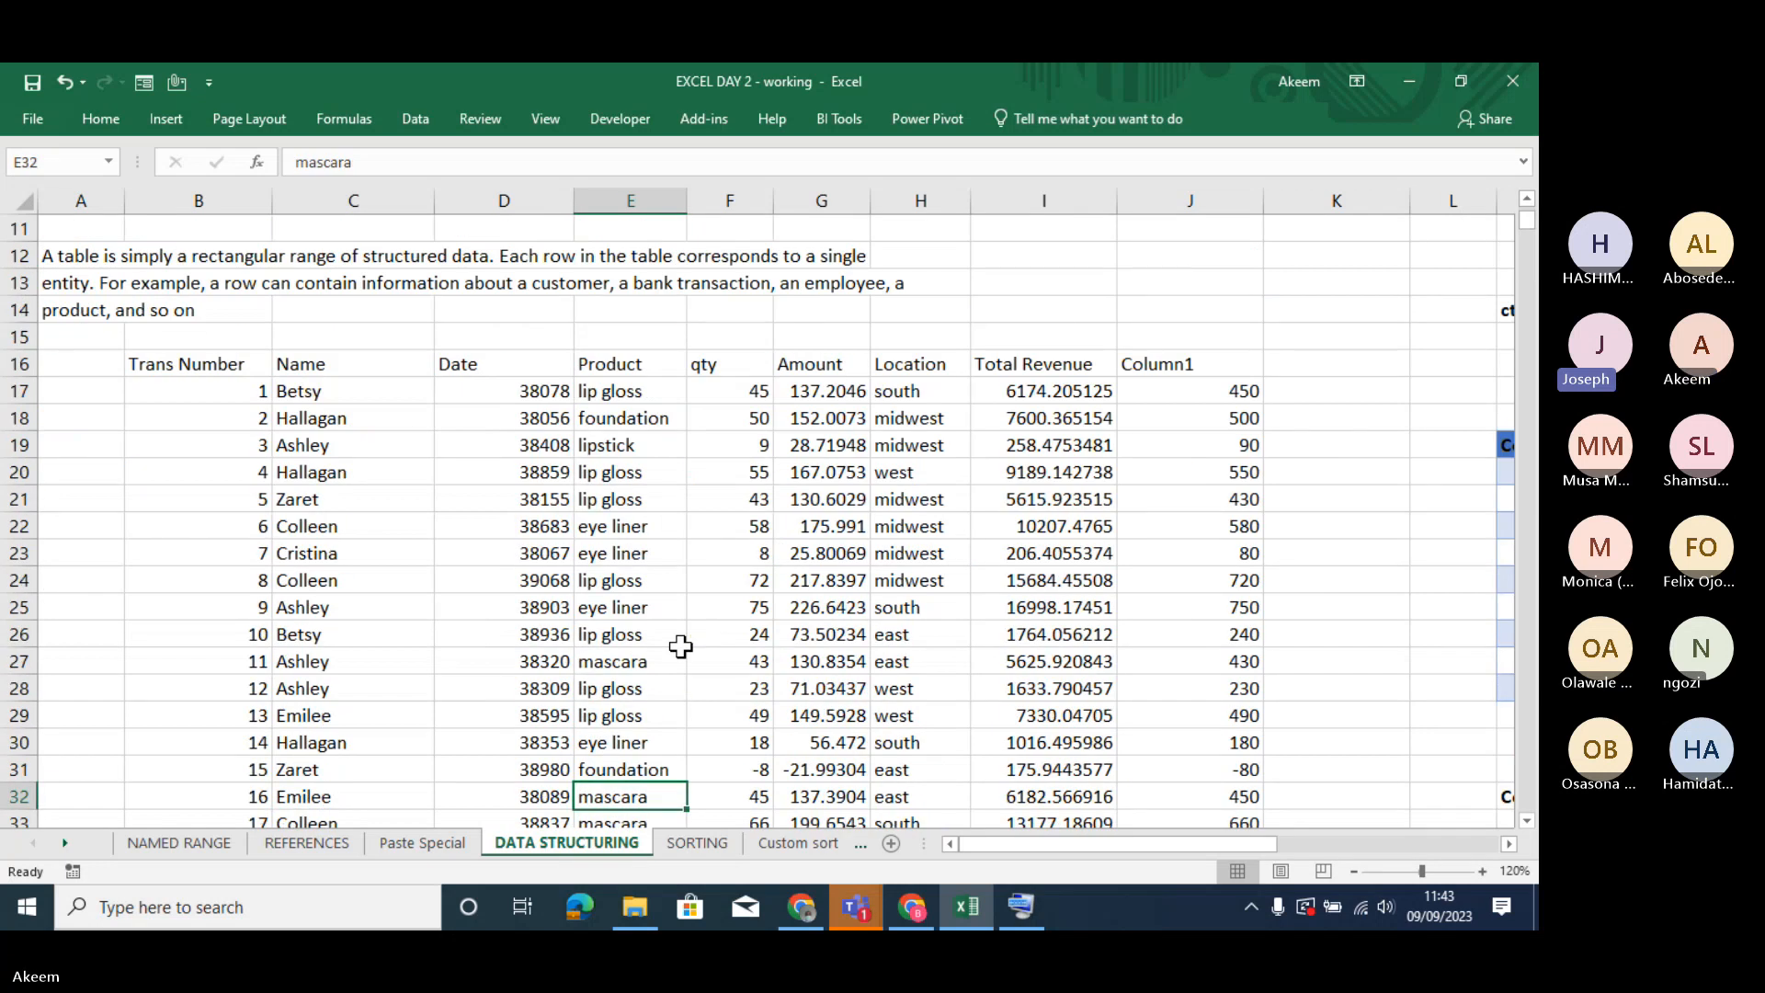
key("Down")
key("Down")
key("Down")
key("Down")
key("Down")
key("Down")
- Return to the Paste Special sheet and highlight the PASTE FORMULA column's formula cells E30:E42
left_click(427, 836)
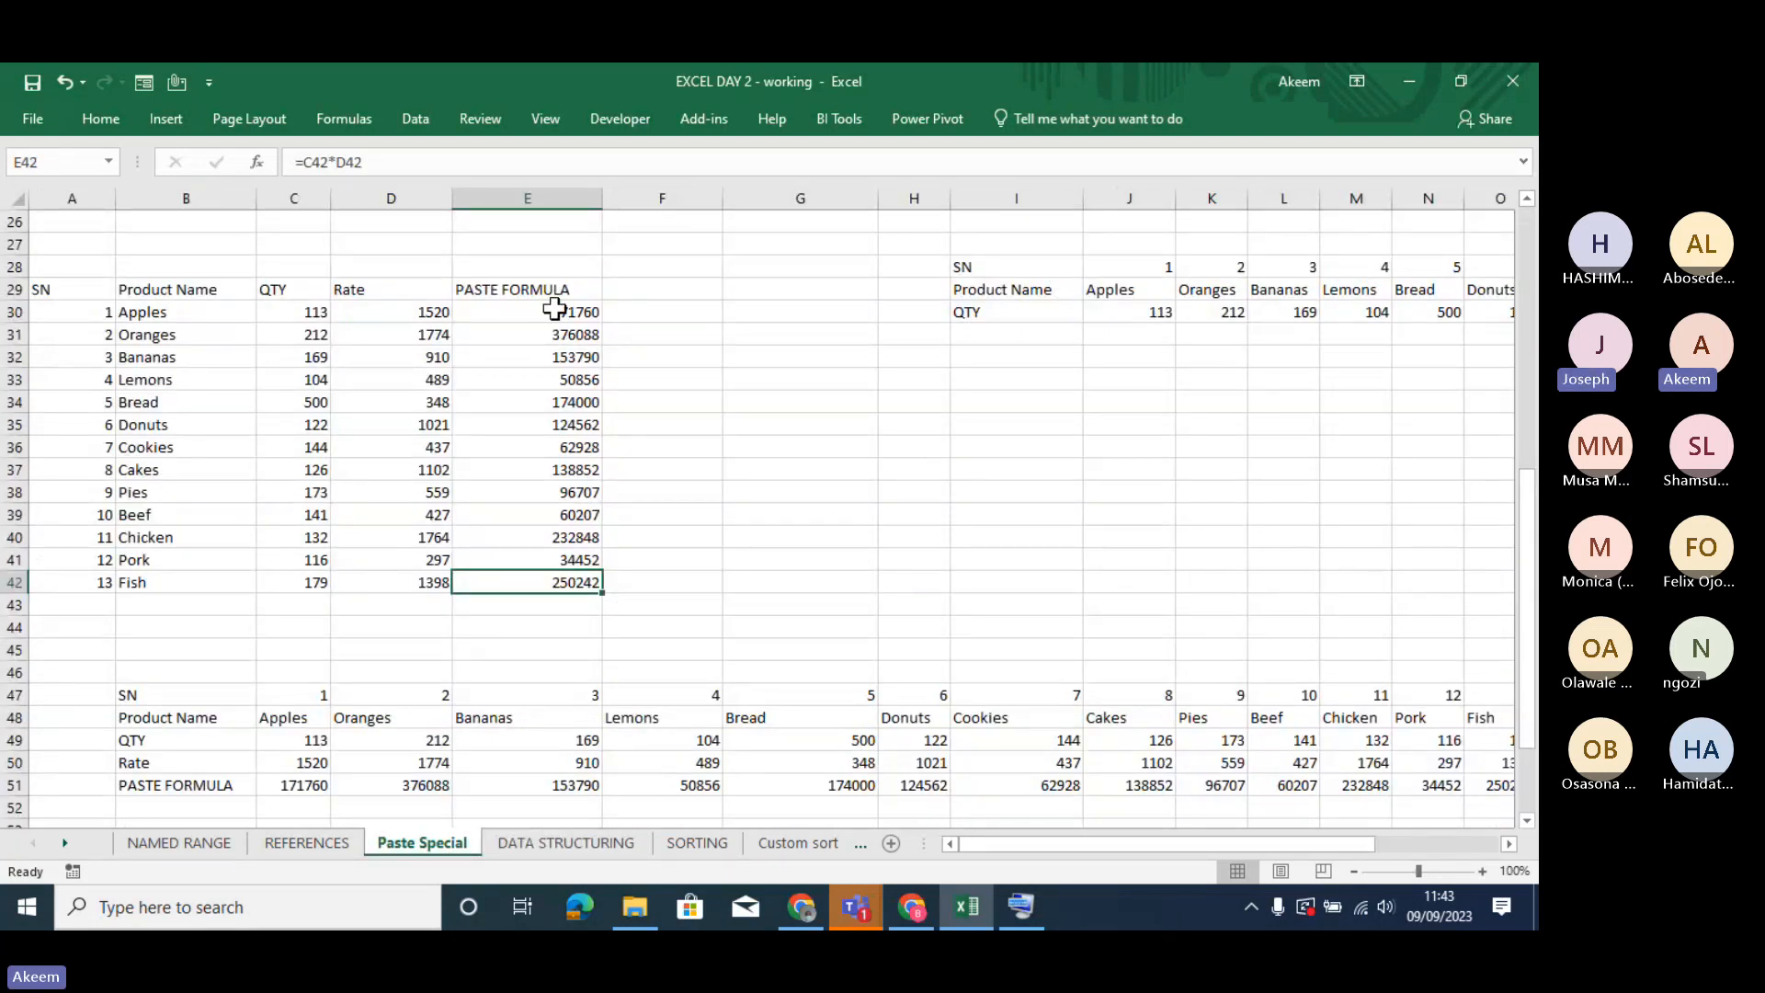
left_click_drag(554, 309, 571, 487)
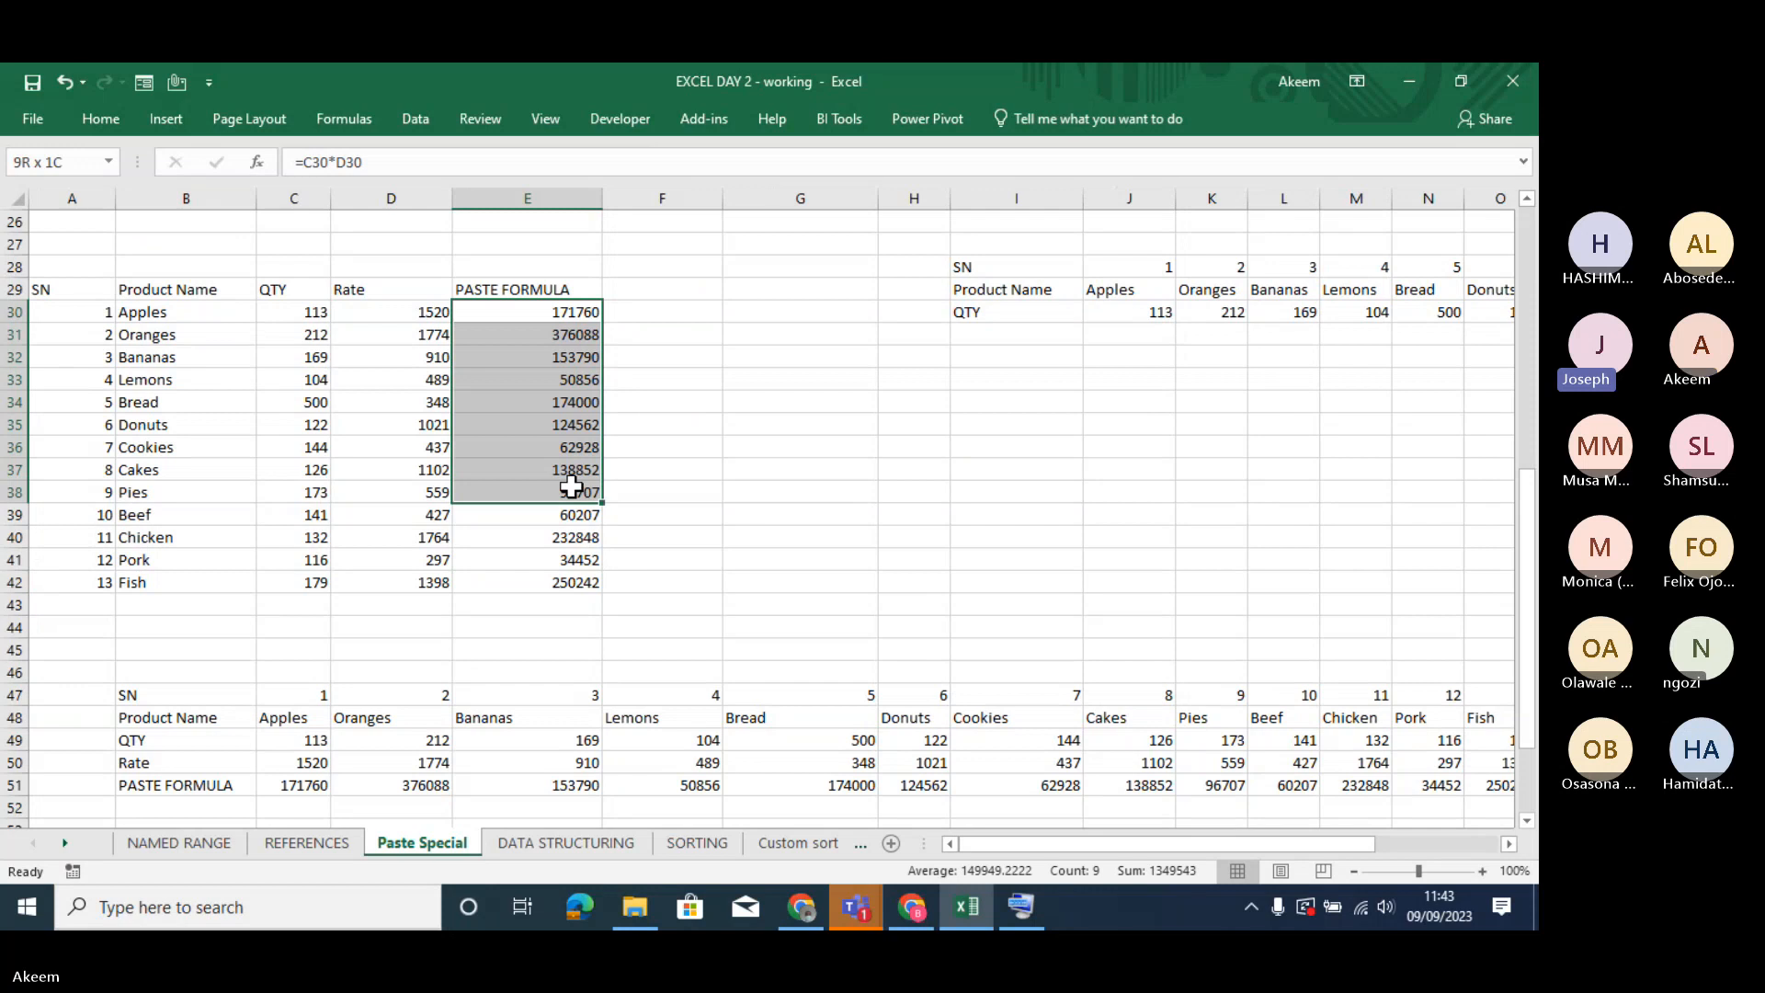
left_click(570, 312)
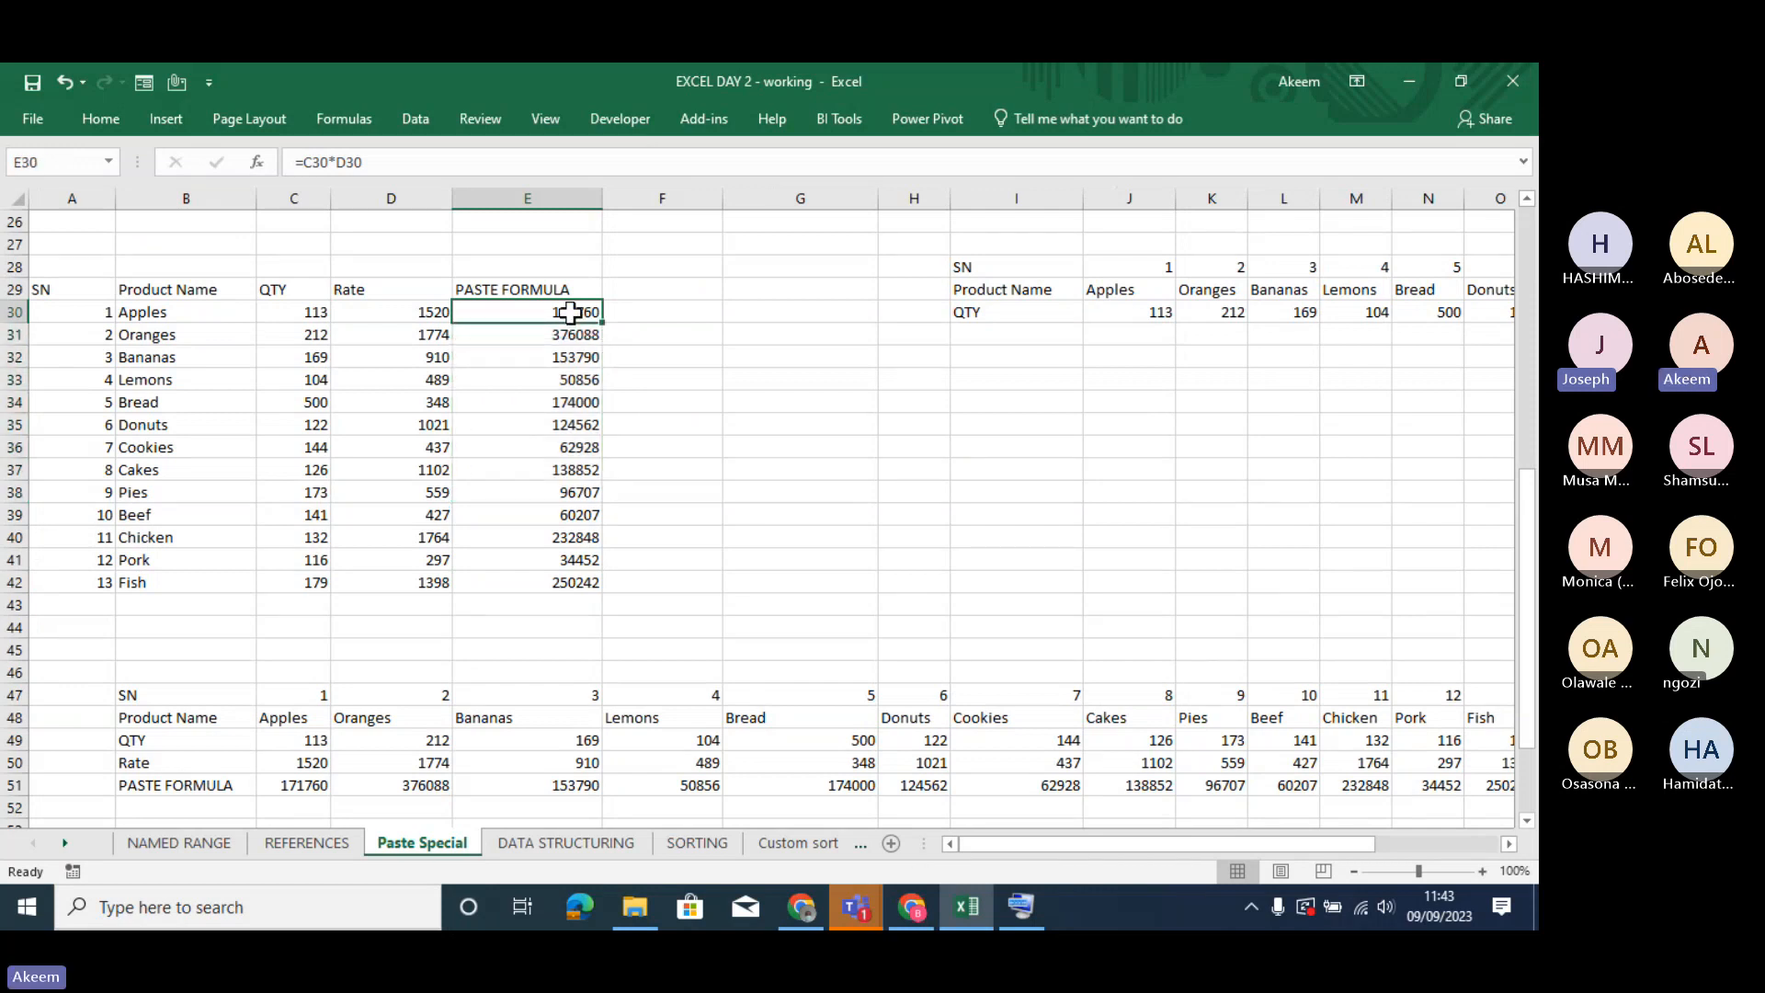
left_click_drag(571, 312, 560, 583)
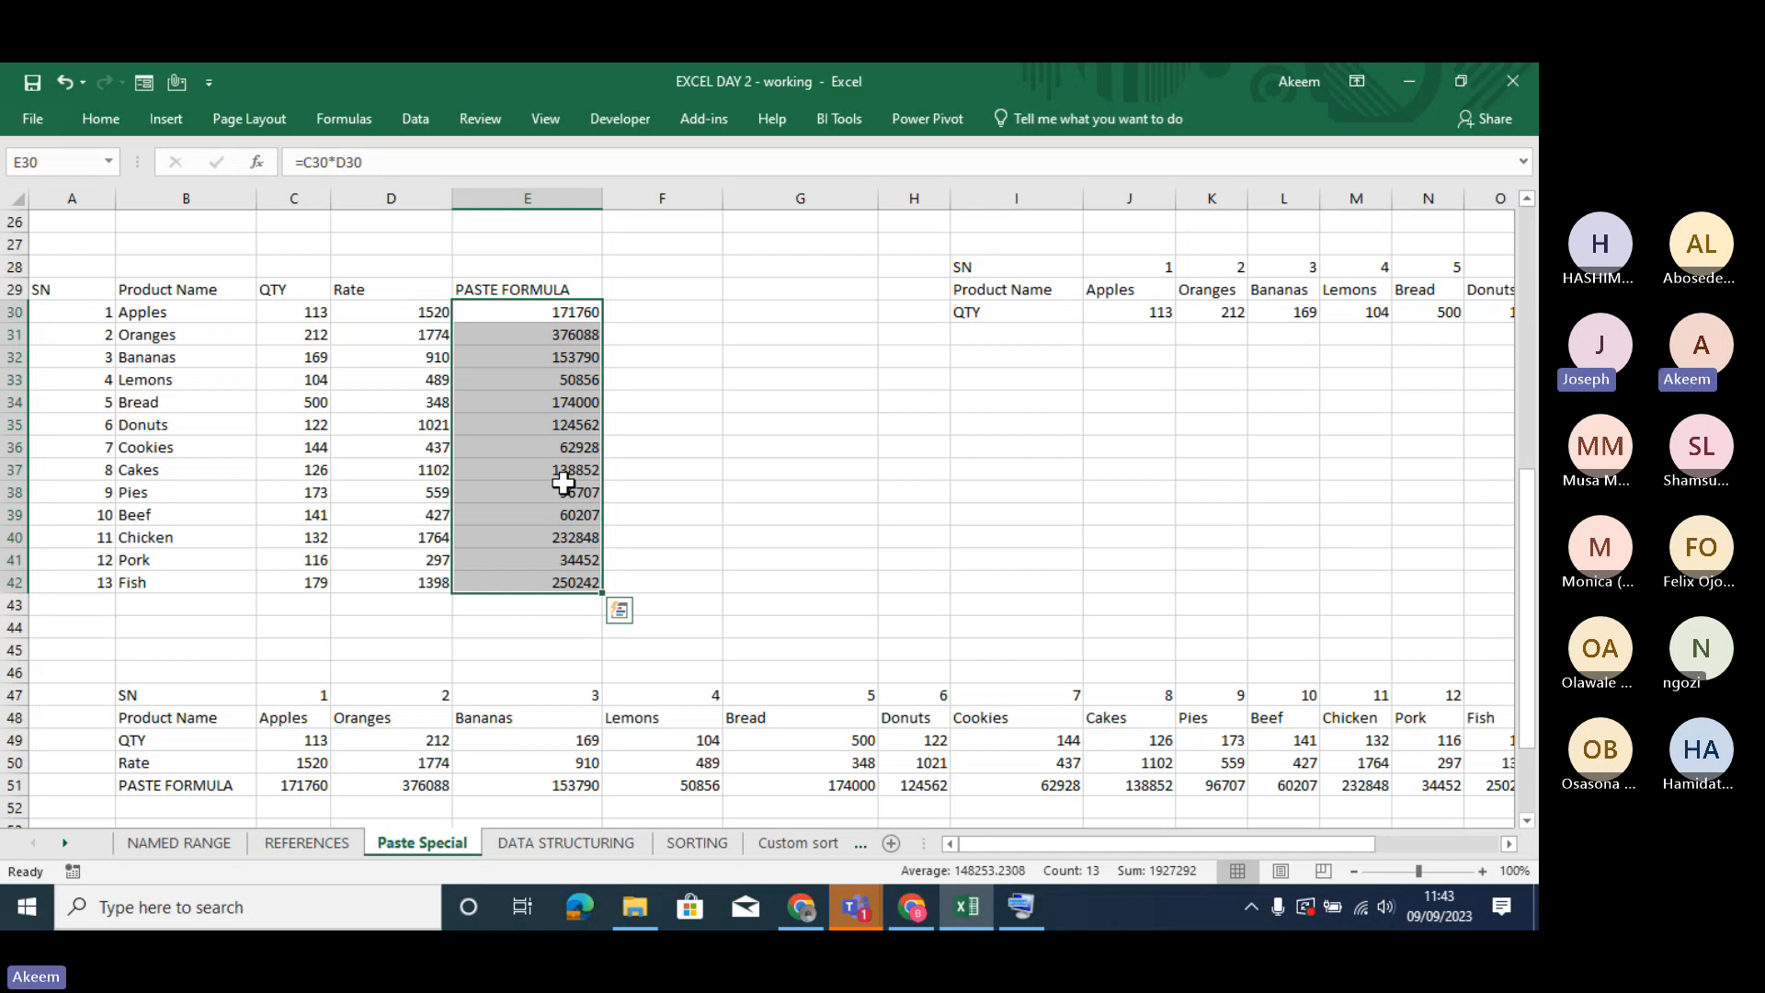
key("ctrl+q")
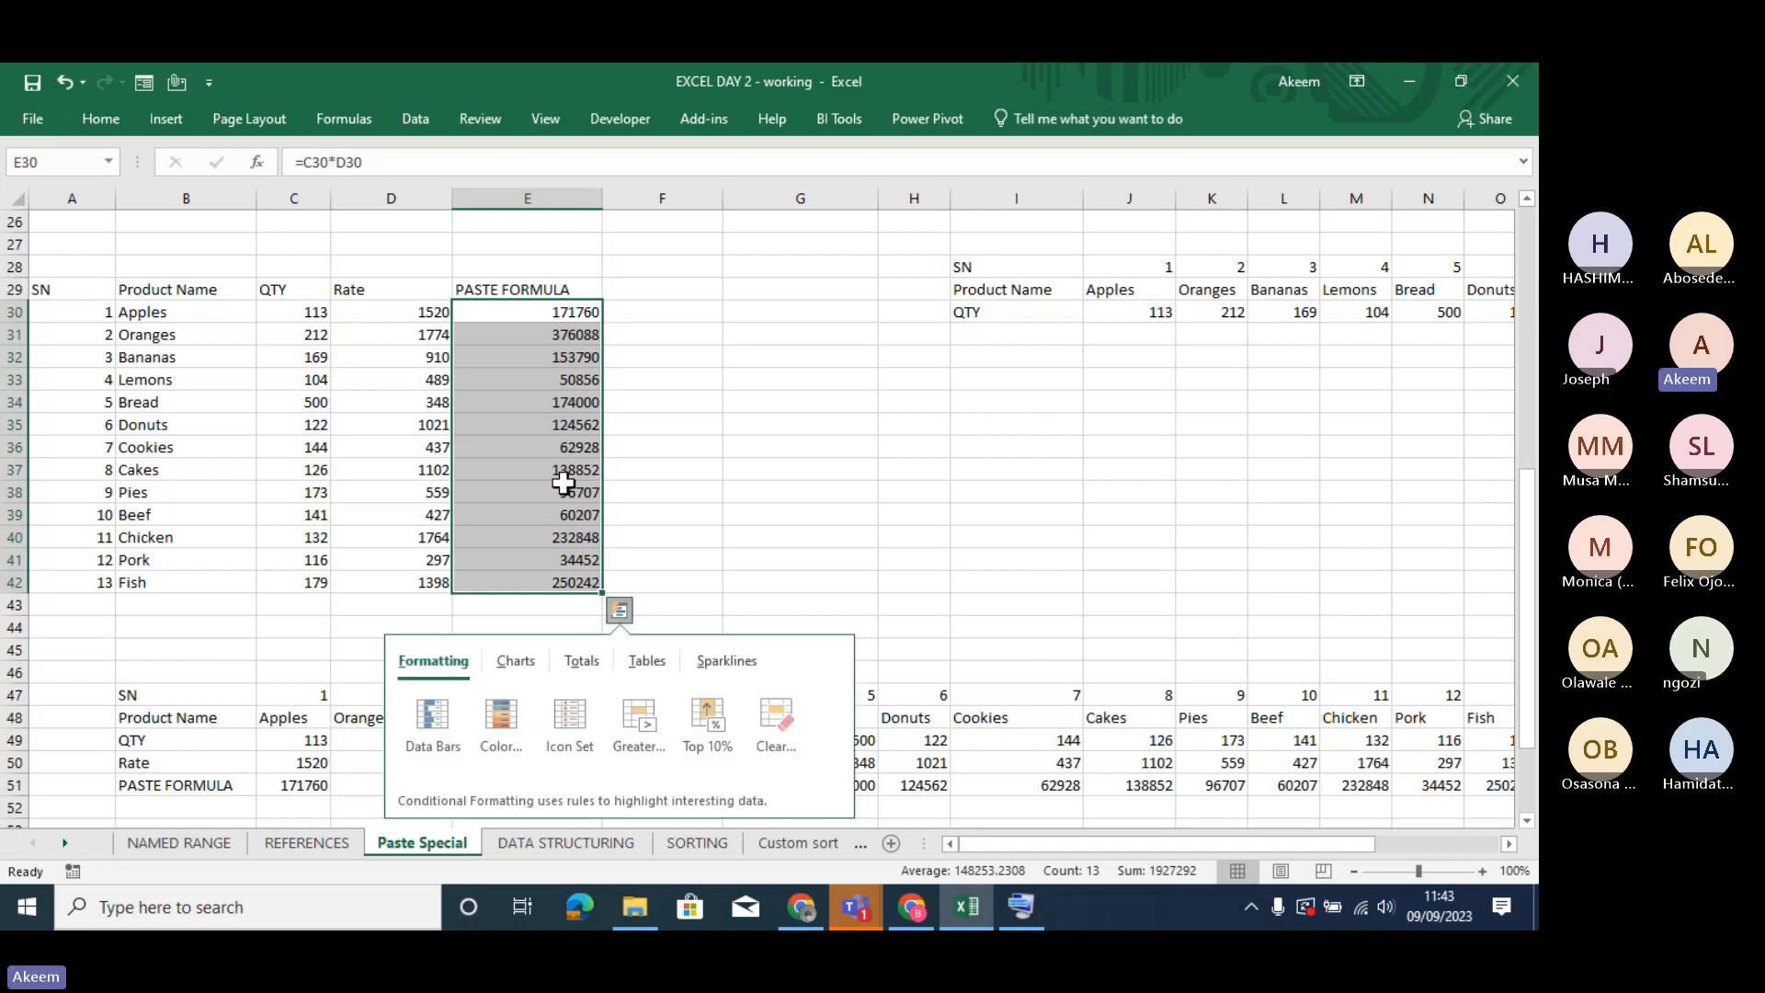
left_click(553, 315)
left_click_drag(553, 312, 564, 579)
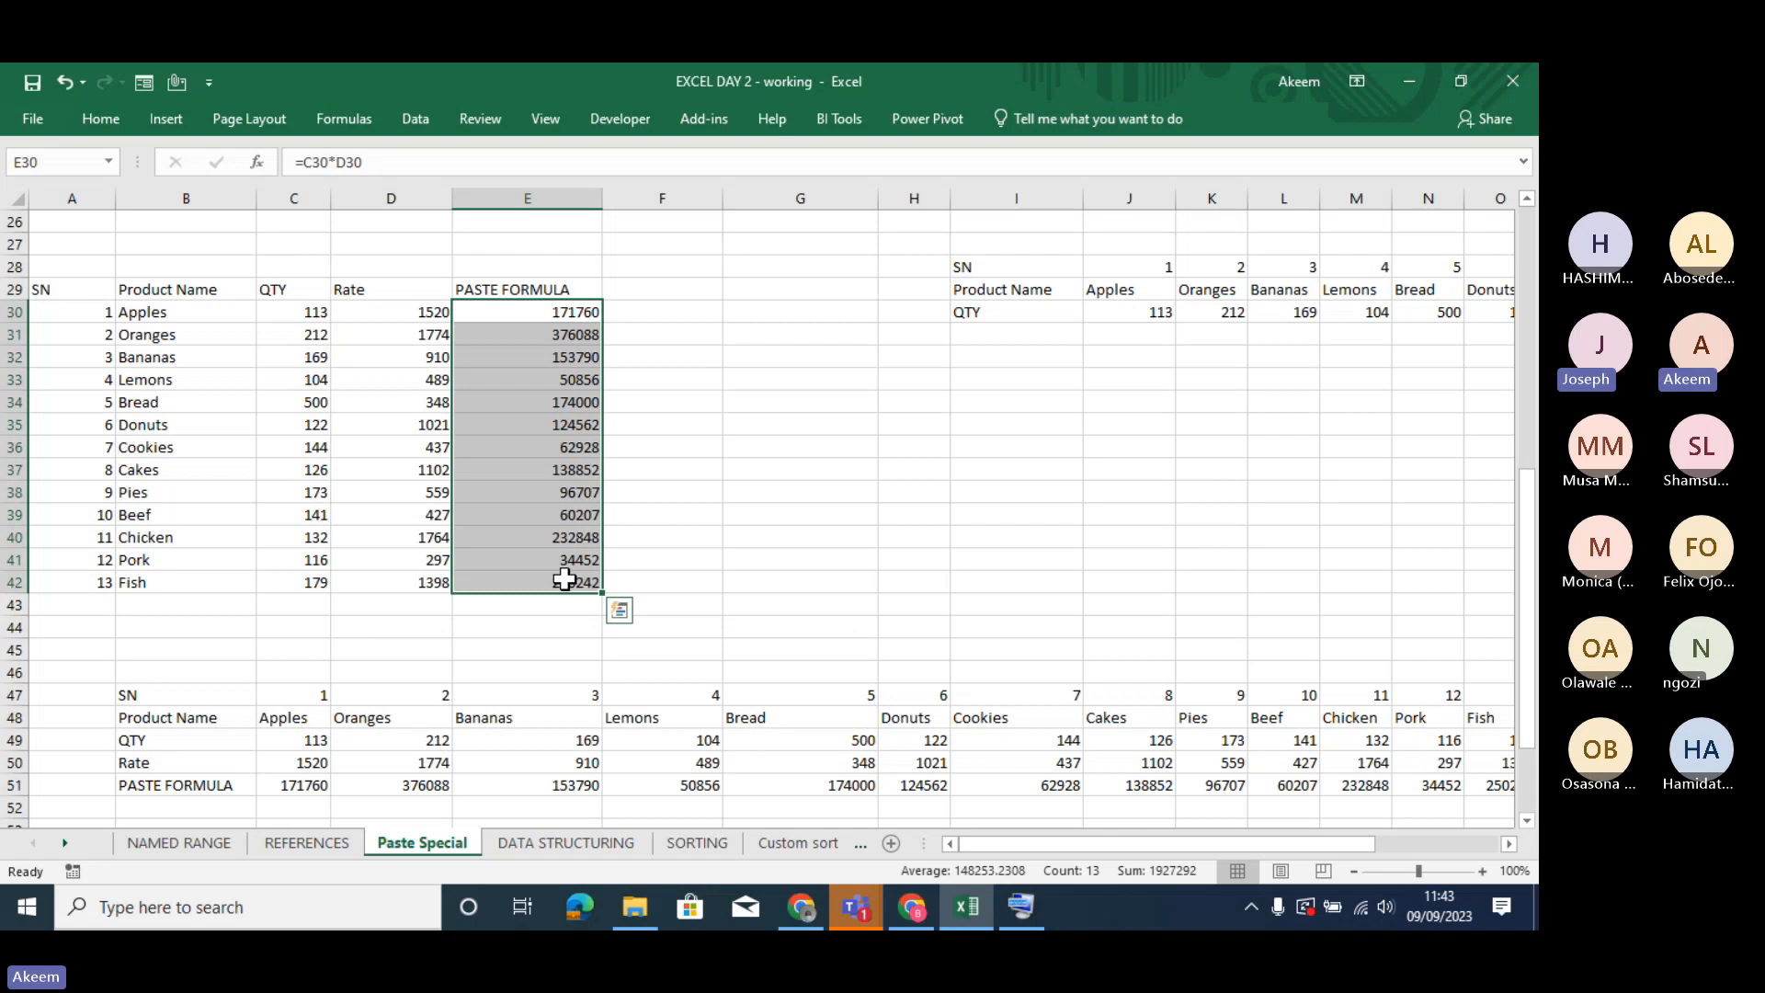
left_click(551, 404)
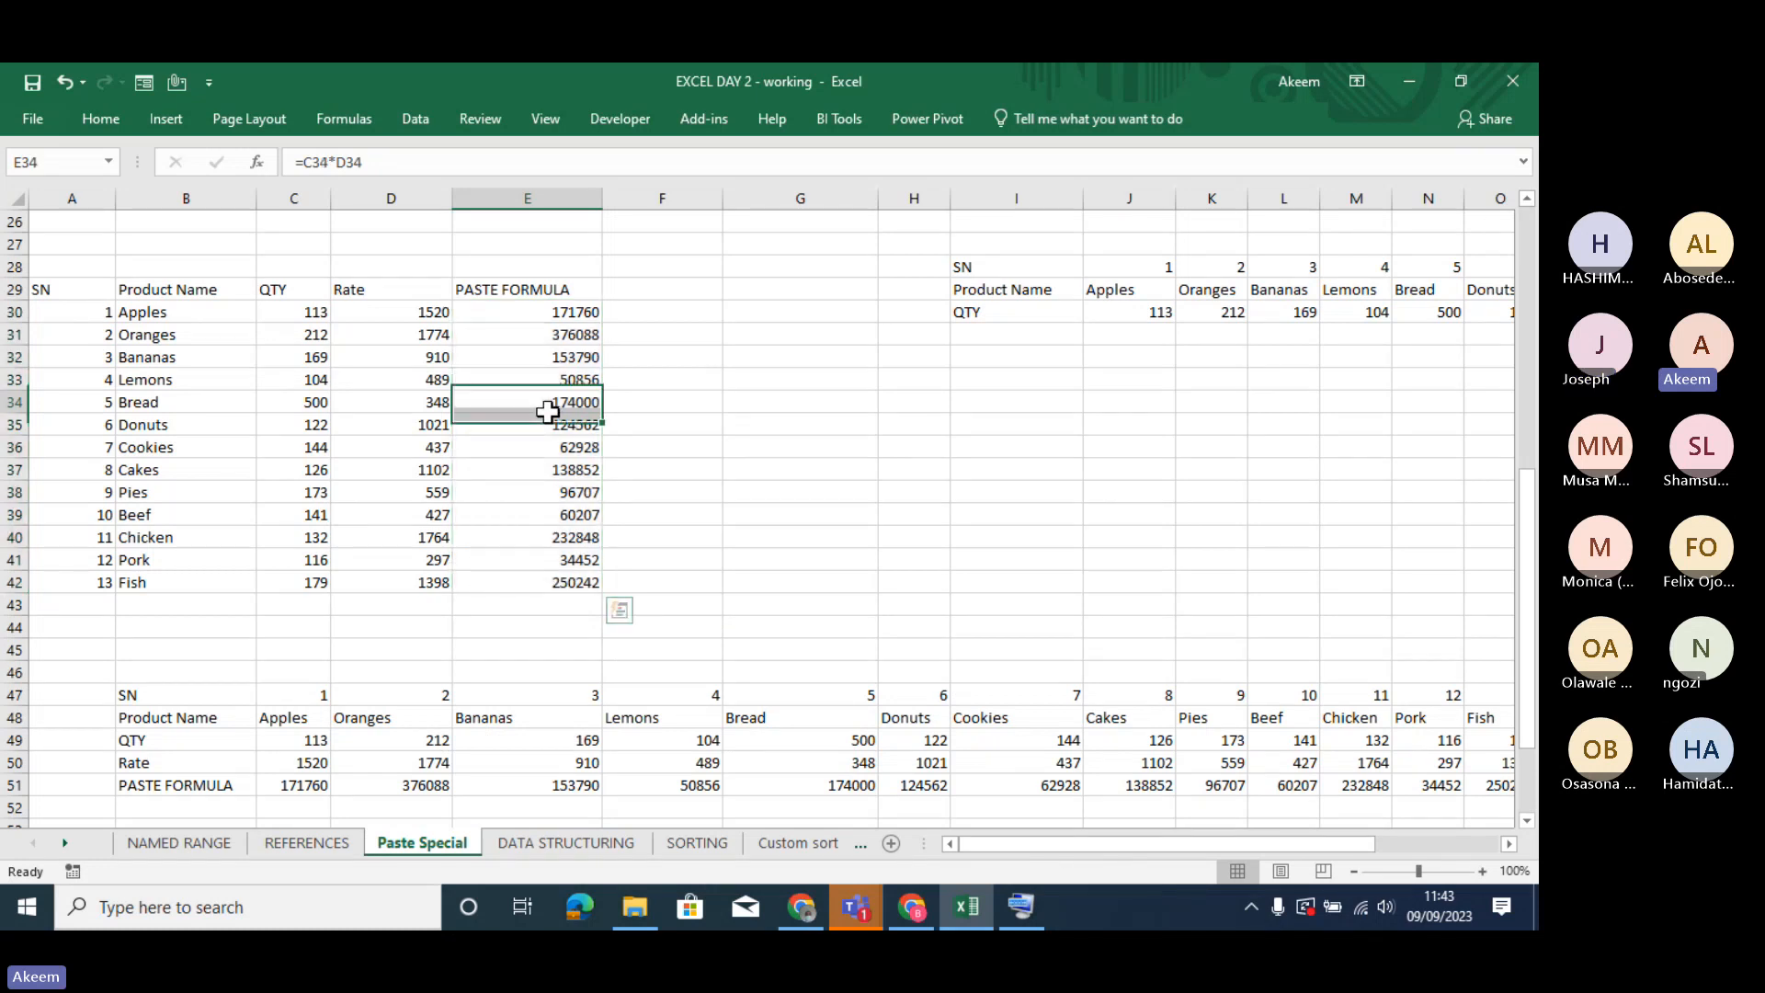
- Copy the PASTE FORMULA cells E30:E42 and paste them at D57 on the REFERENCES sheet
left_click_drag(555, 312, 572, 580)
key("ctrl+c")
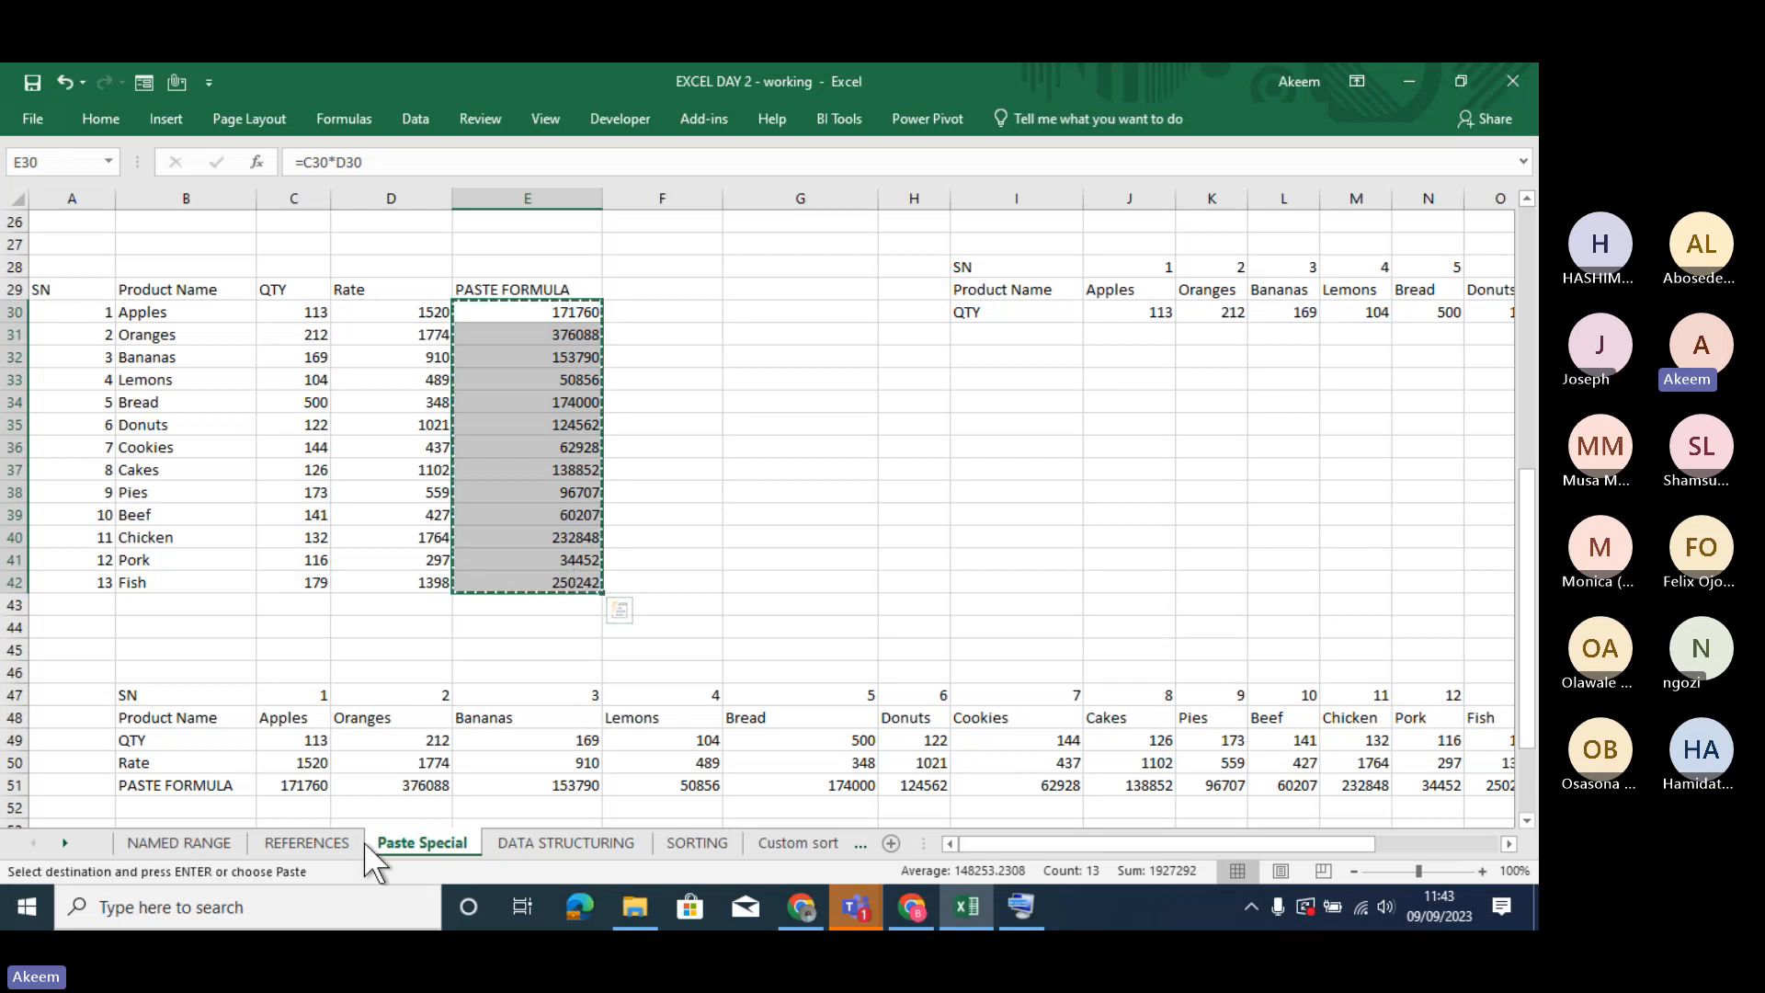
left_click(305, 841)
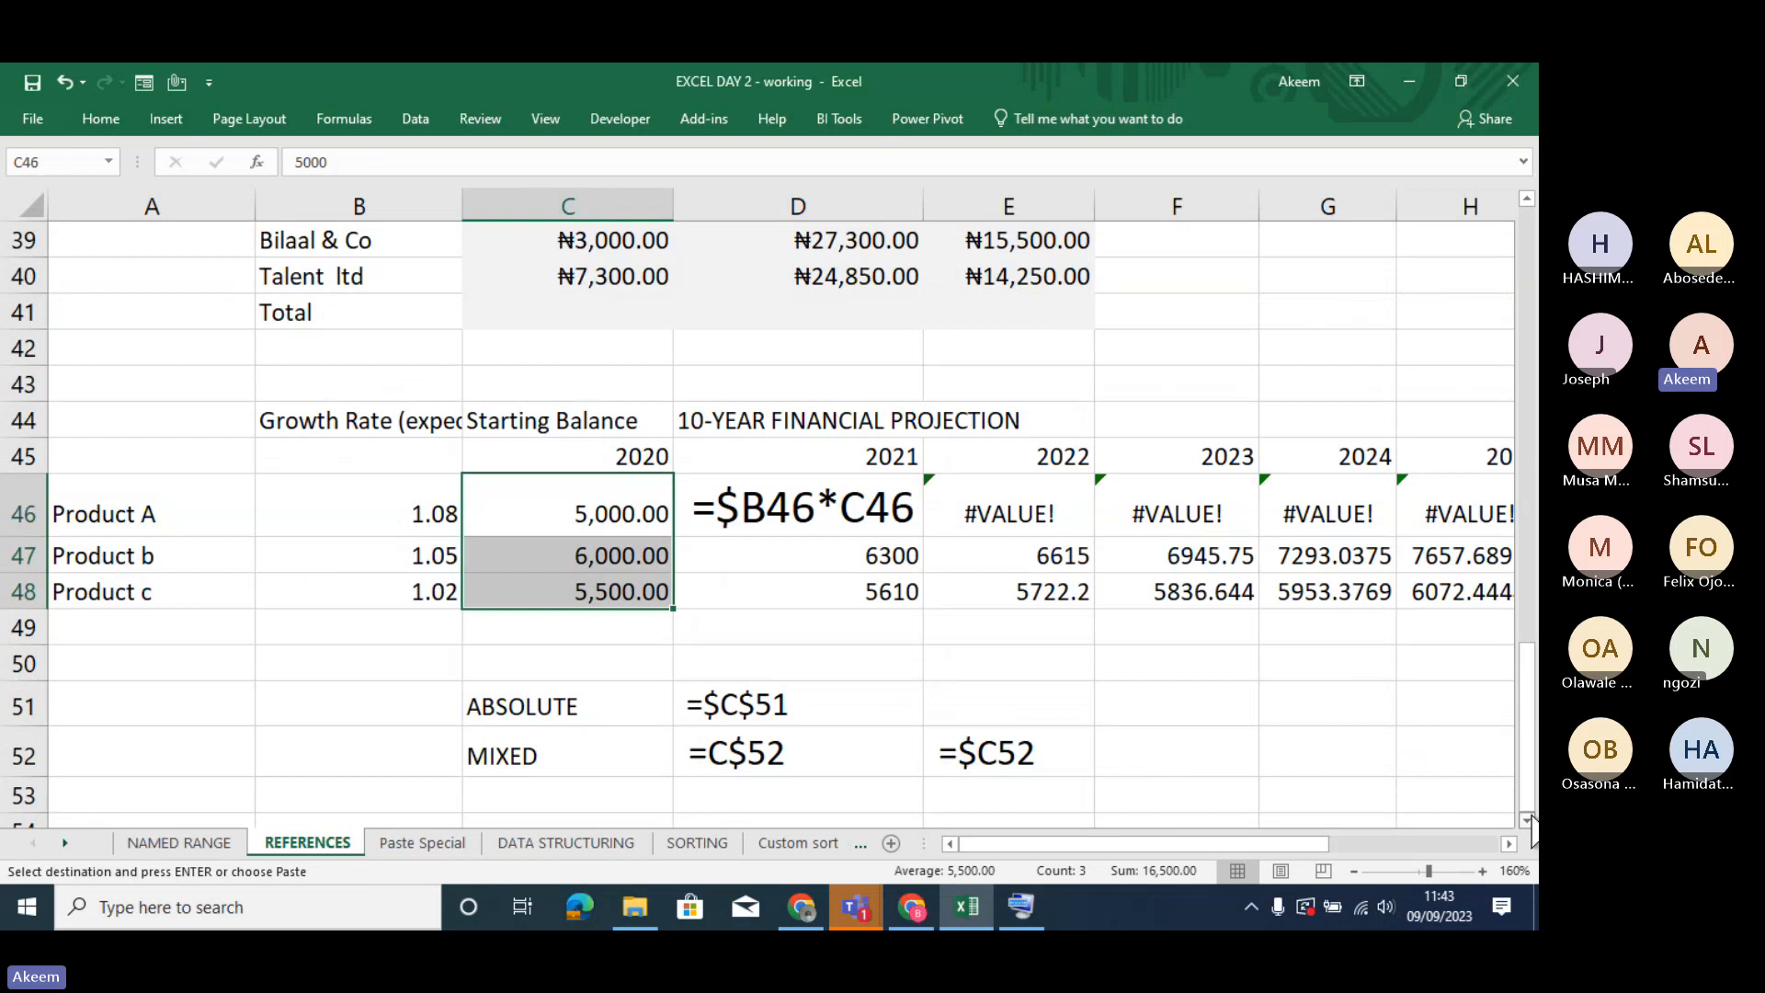
scroll(1526, 819, "down", 3)
scroll(1526, 819, "down", 2)
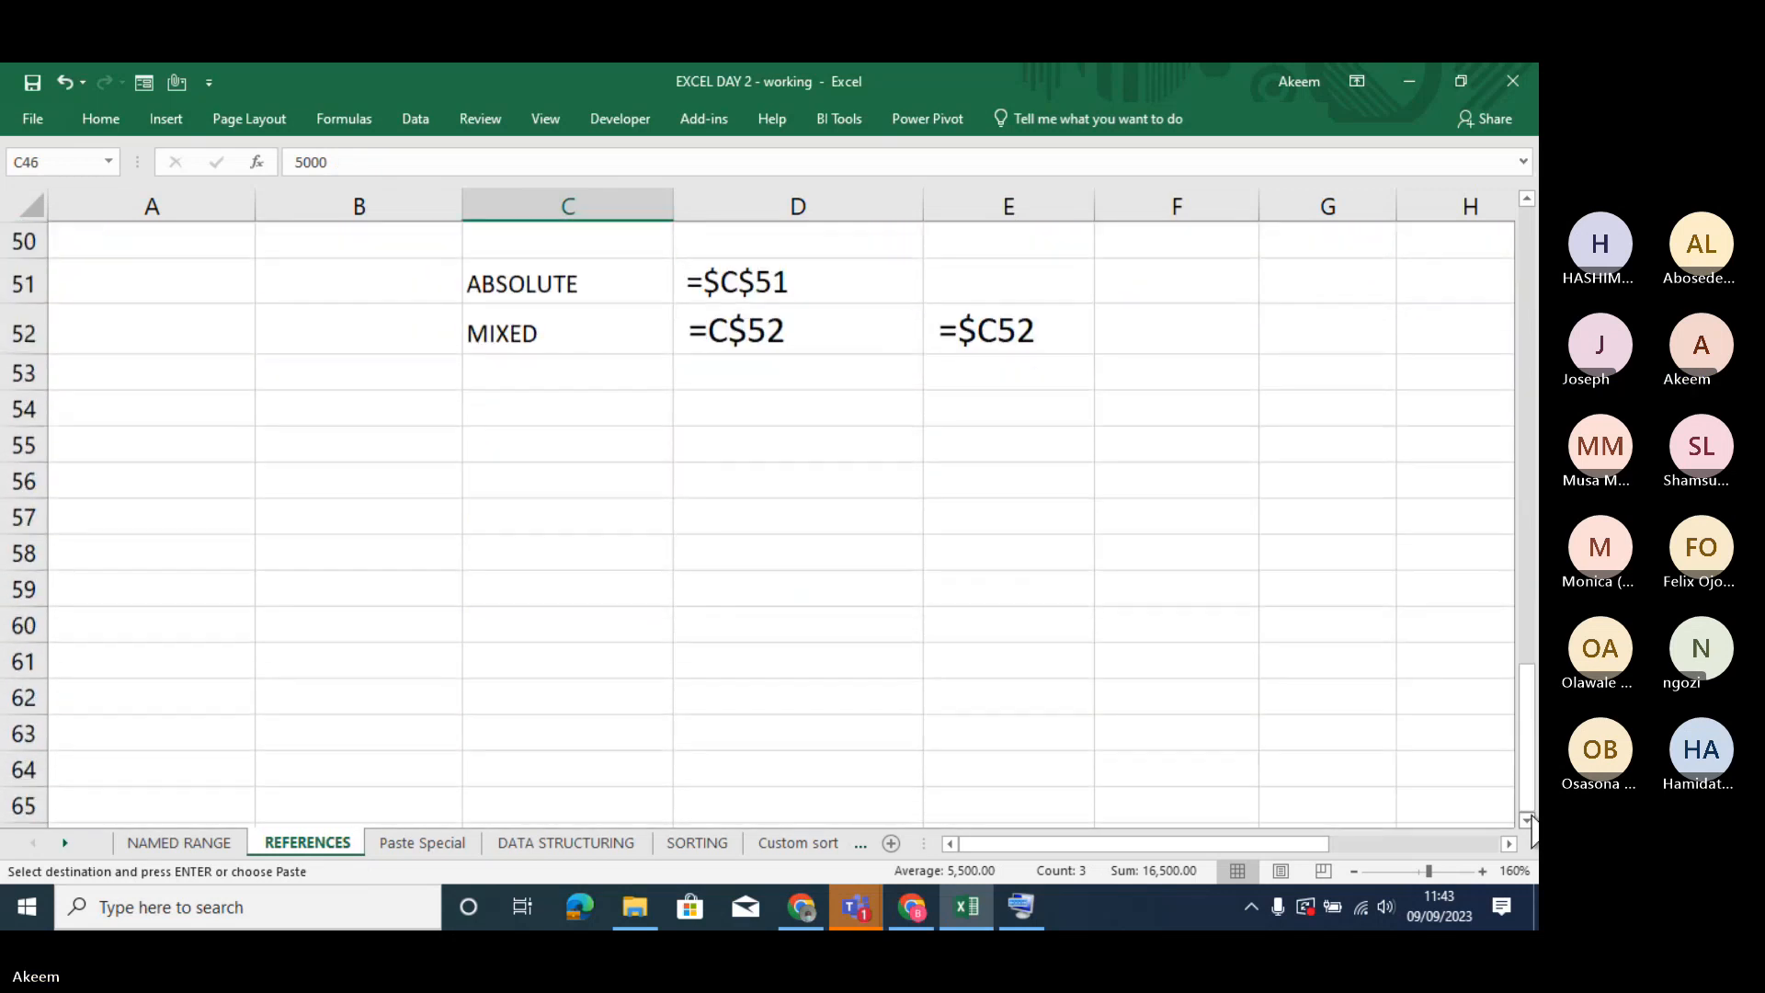
left_click(855, 488)
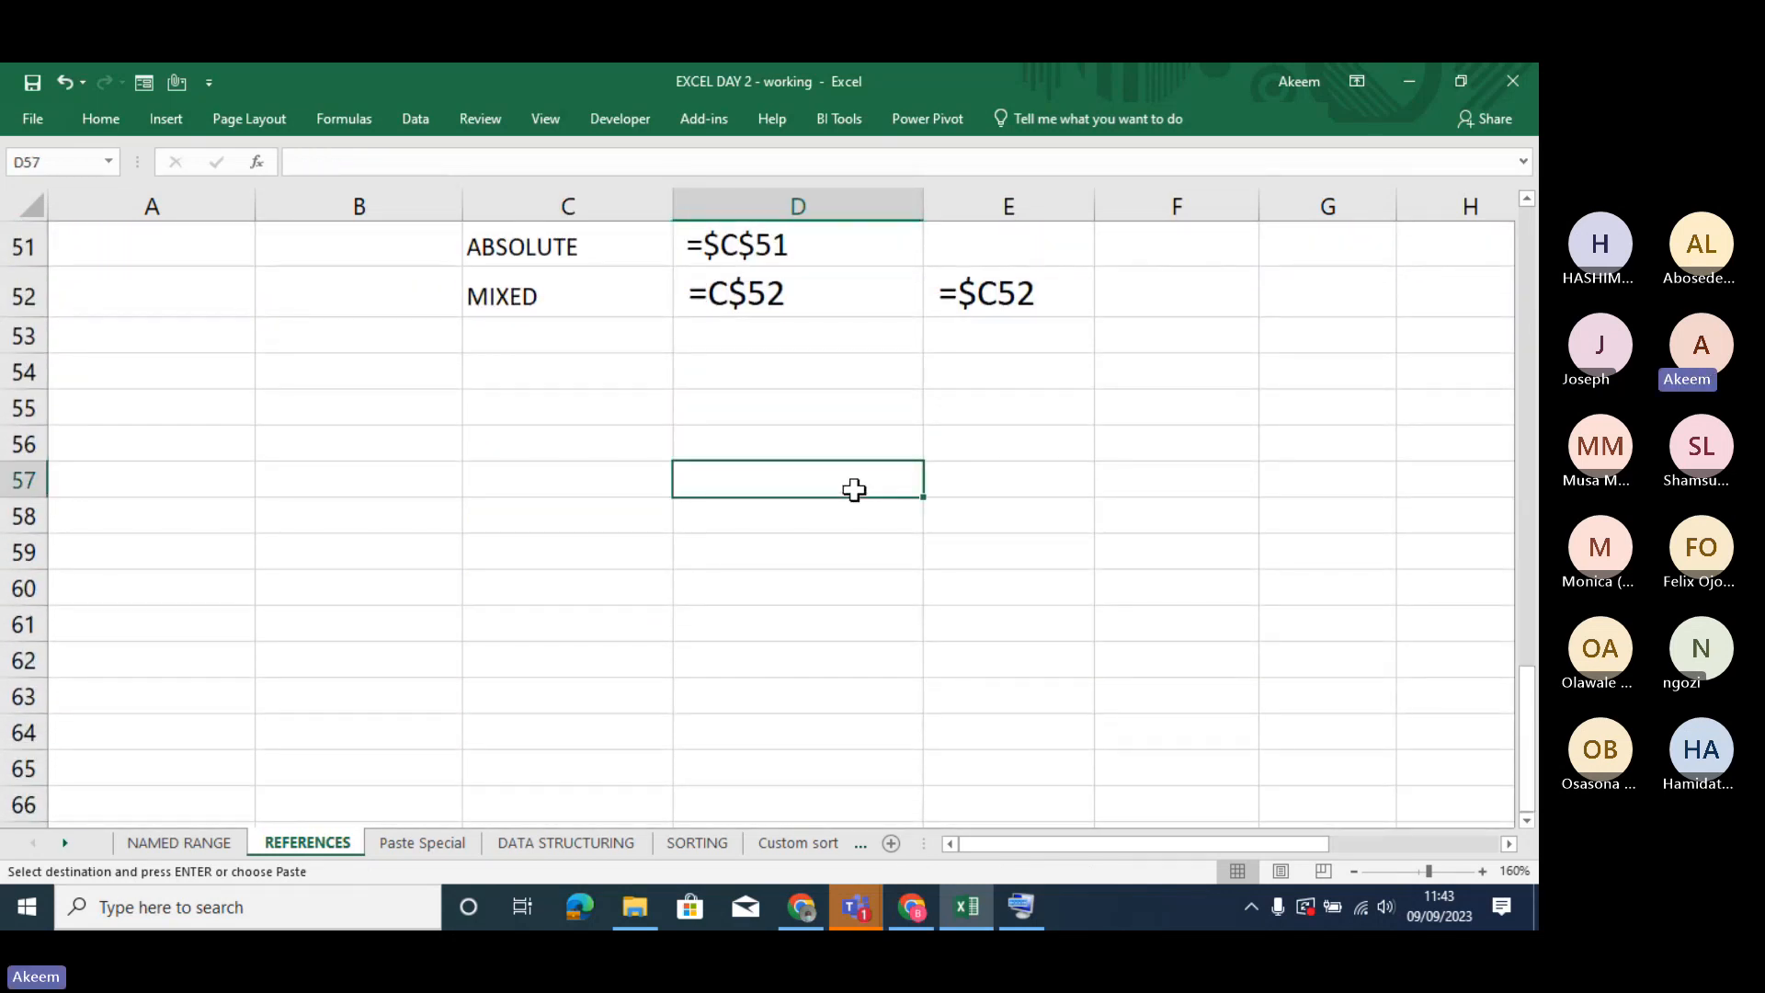
key("ctrl+v")
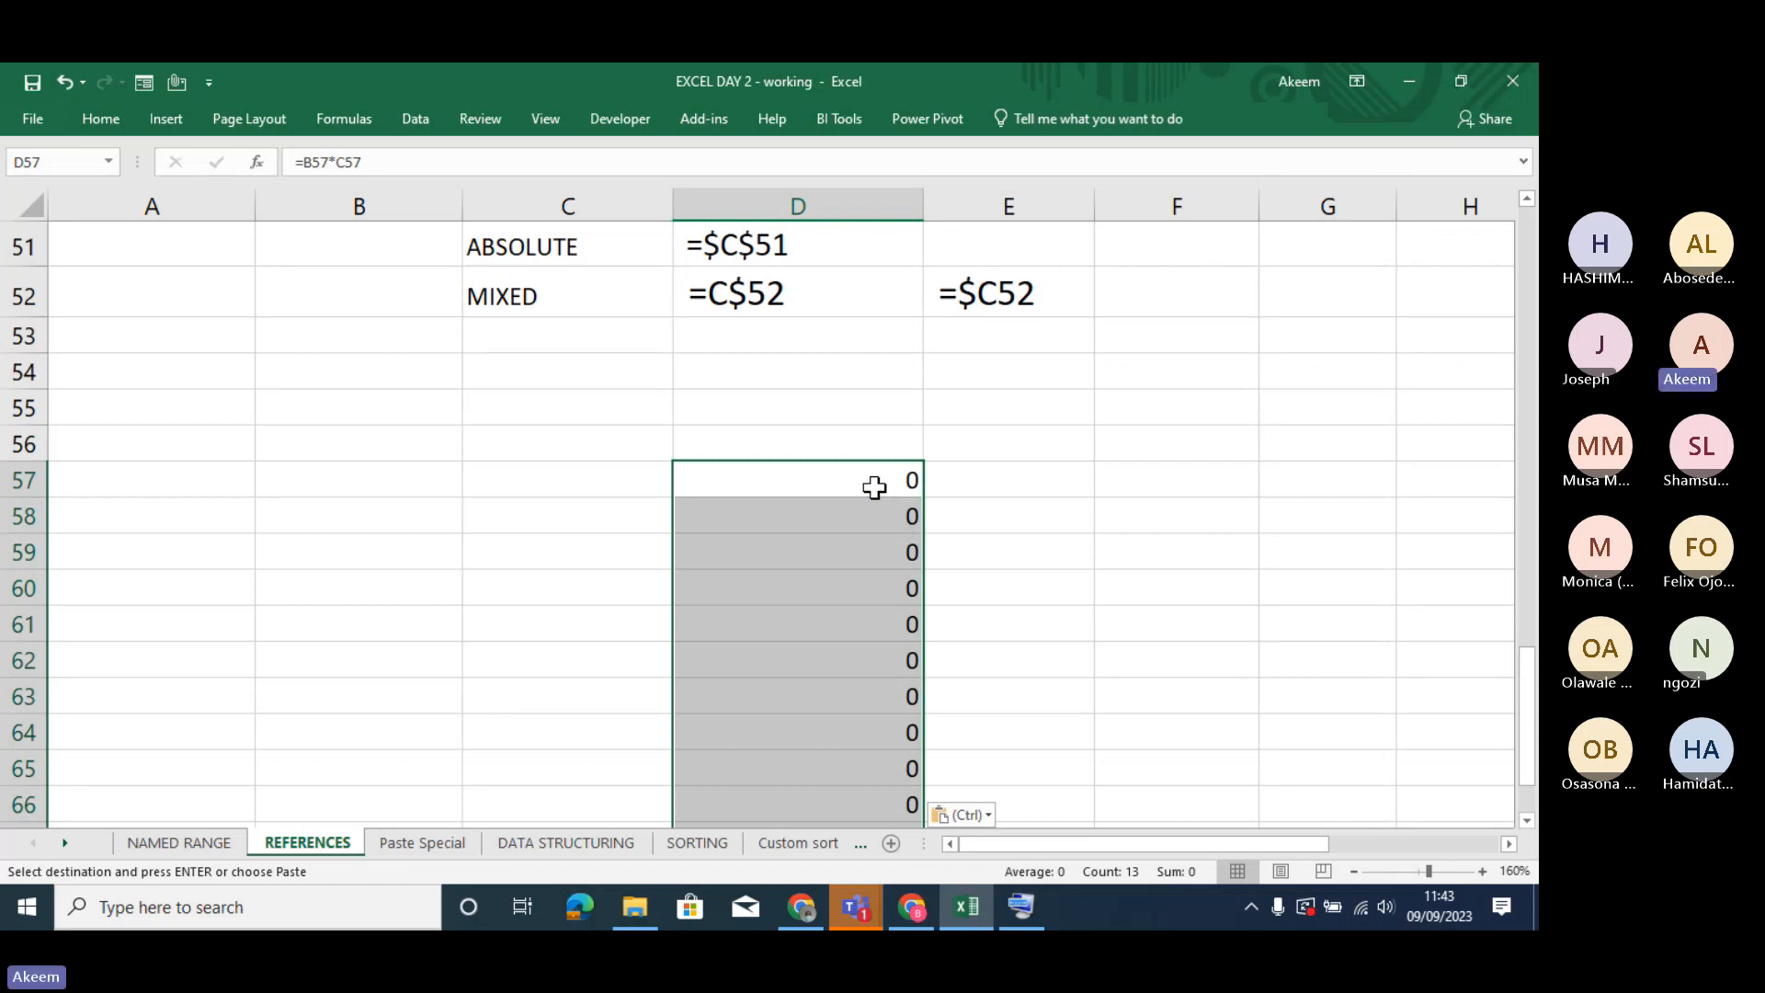
- Inspect the pasted formulas in D57:D61 and the referenced cell B57, and return to the Paste Special sheet
double_click(874, 487)
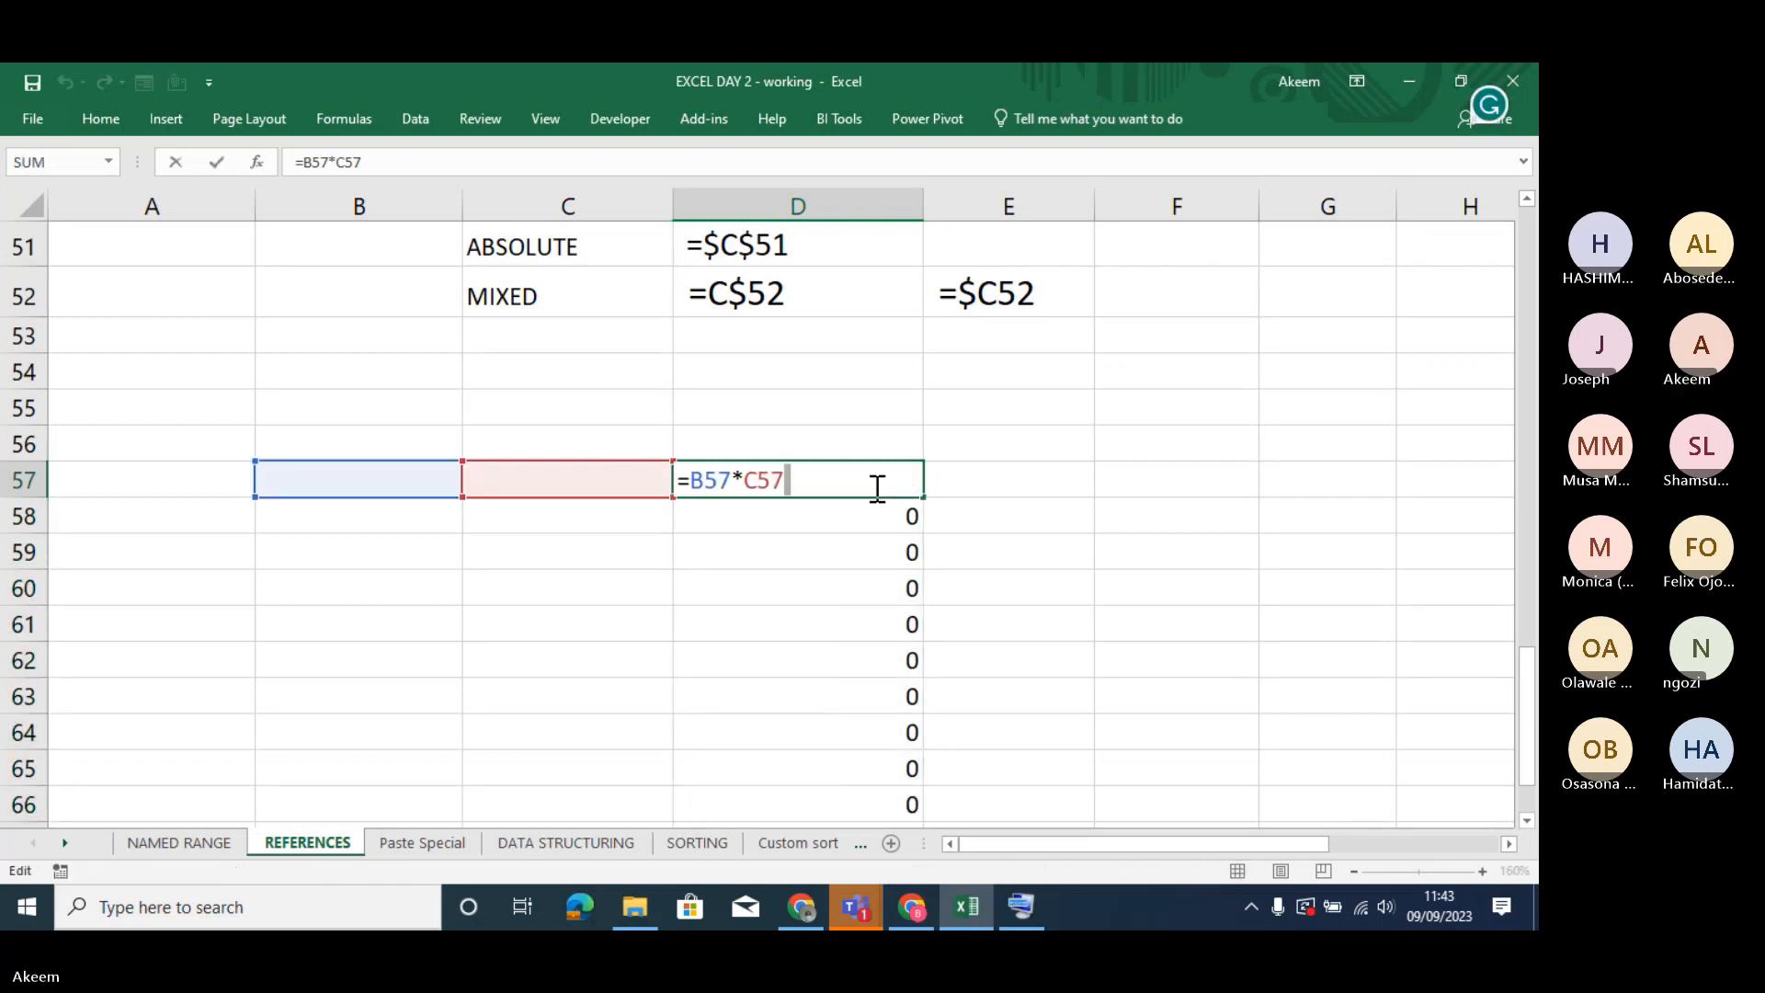
key("Return")
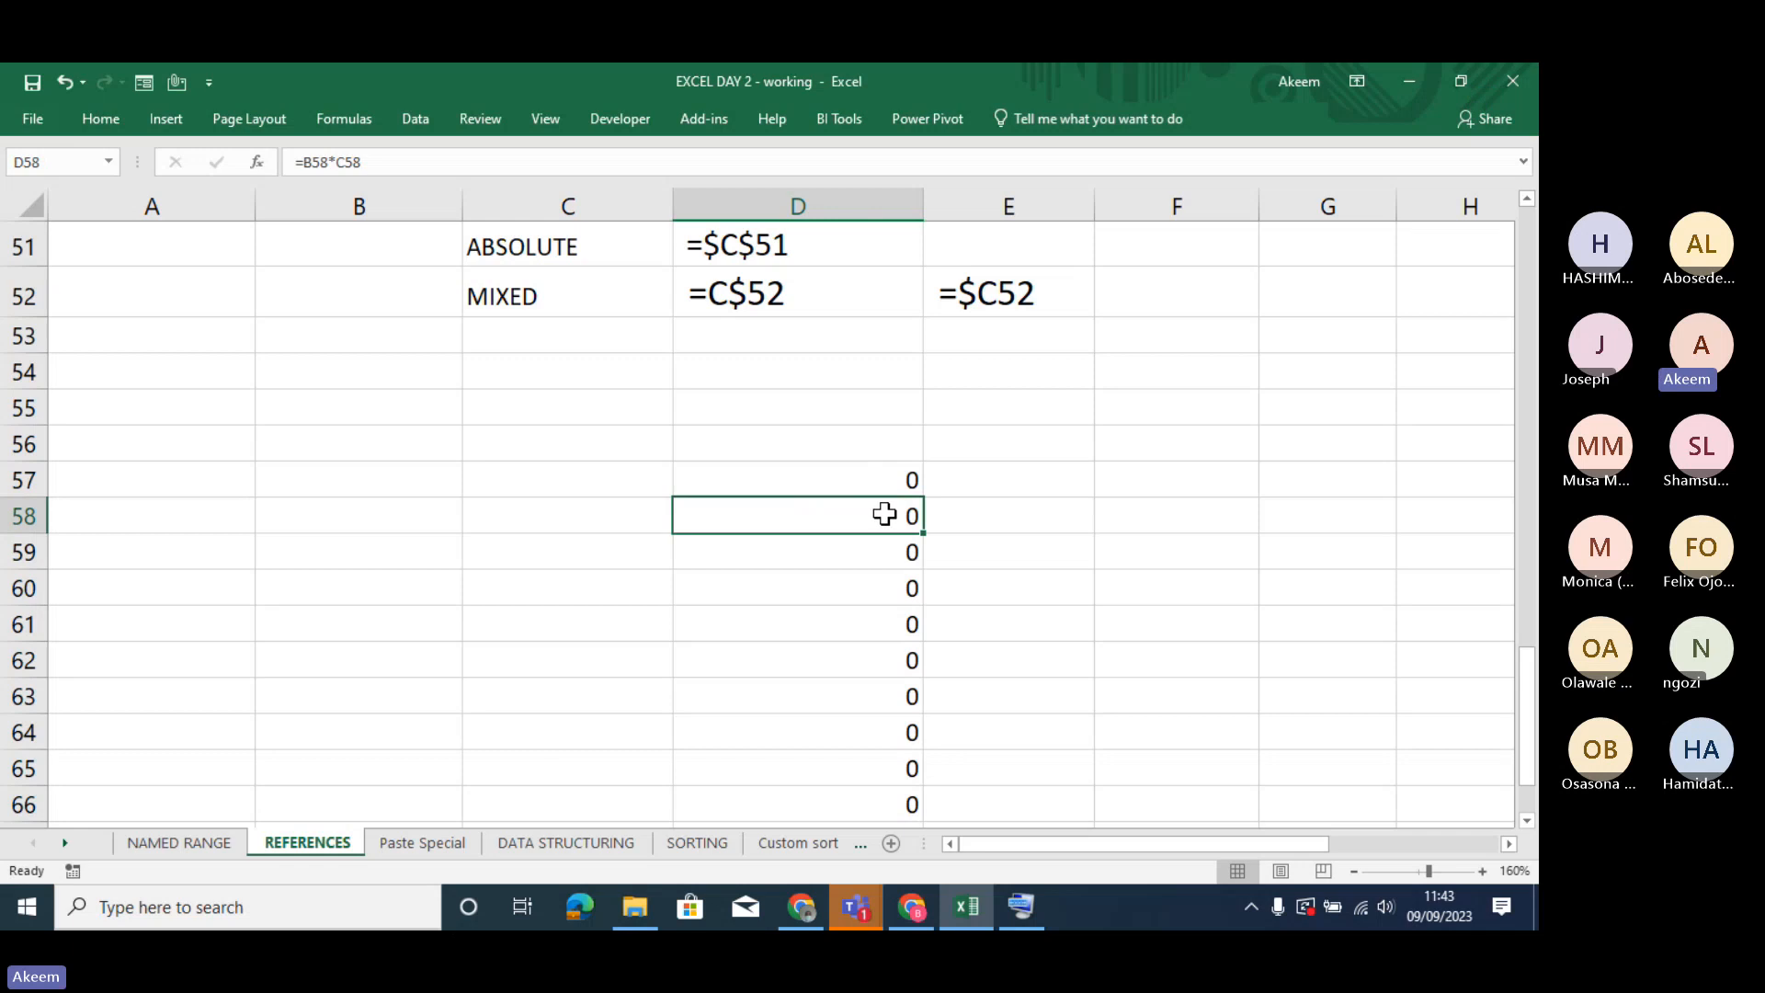
double_click(887, 516)
key("Return")
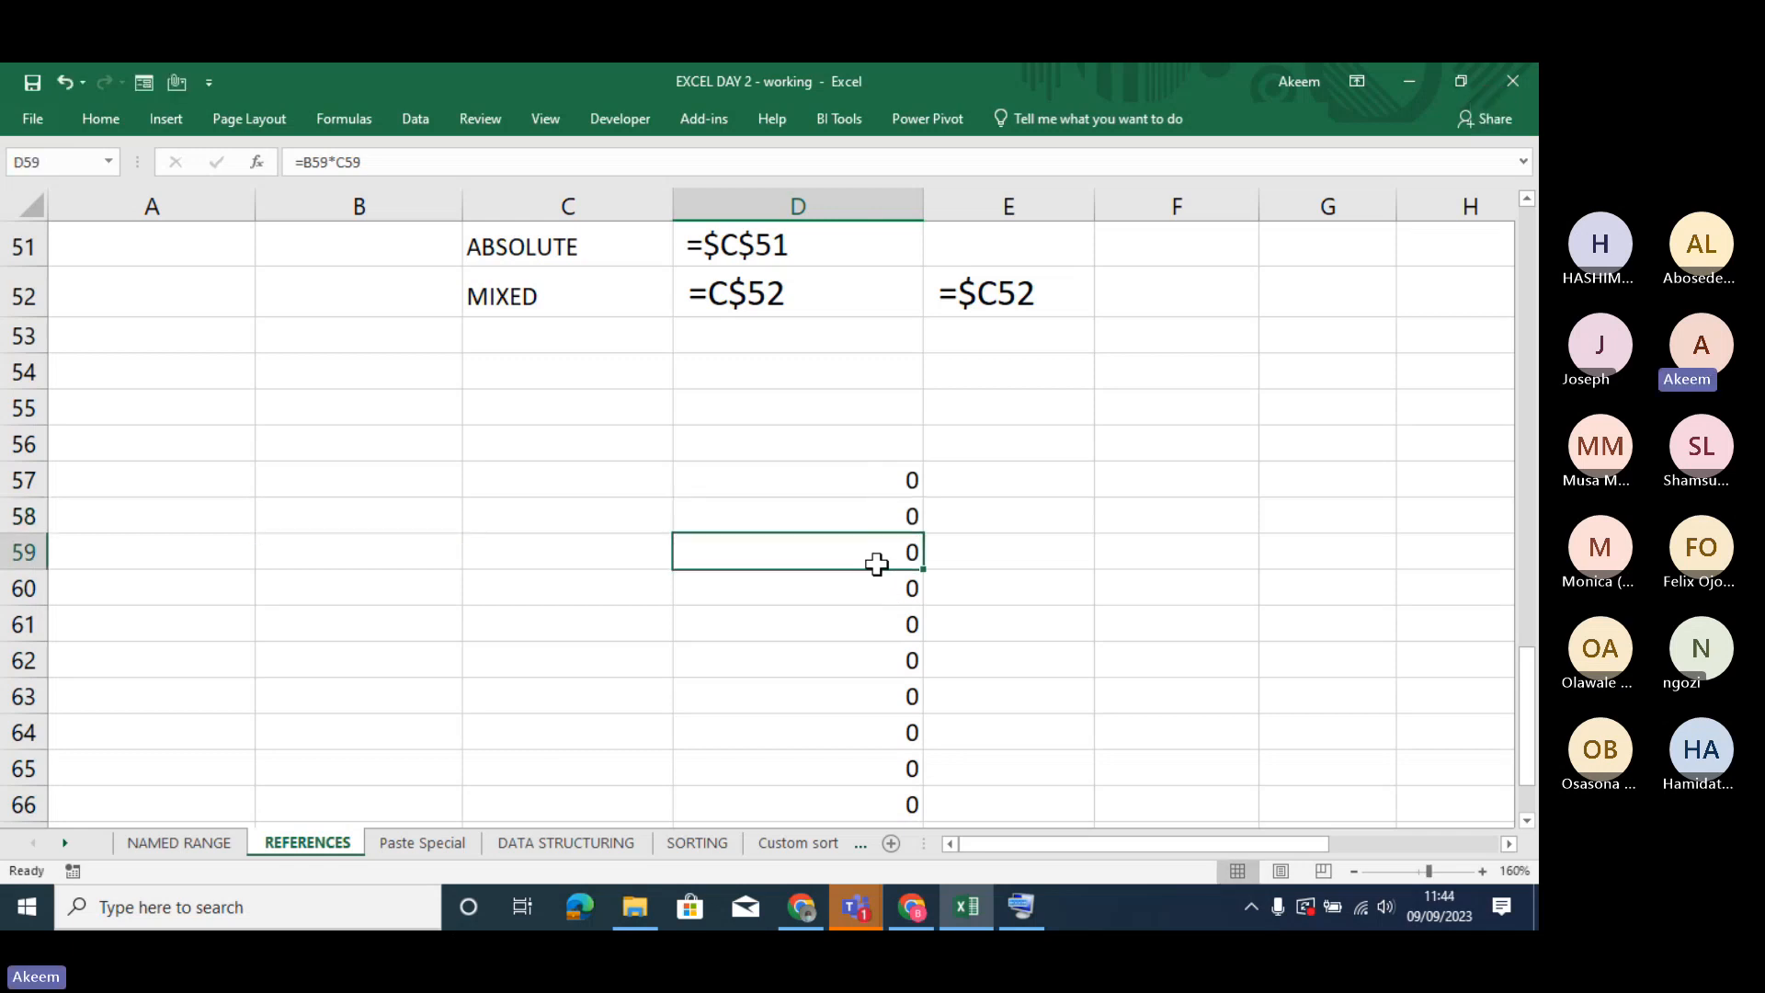
double_click(874, 554)
key("Return")
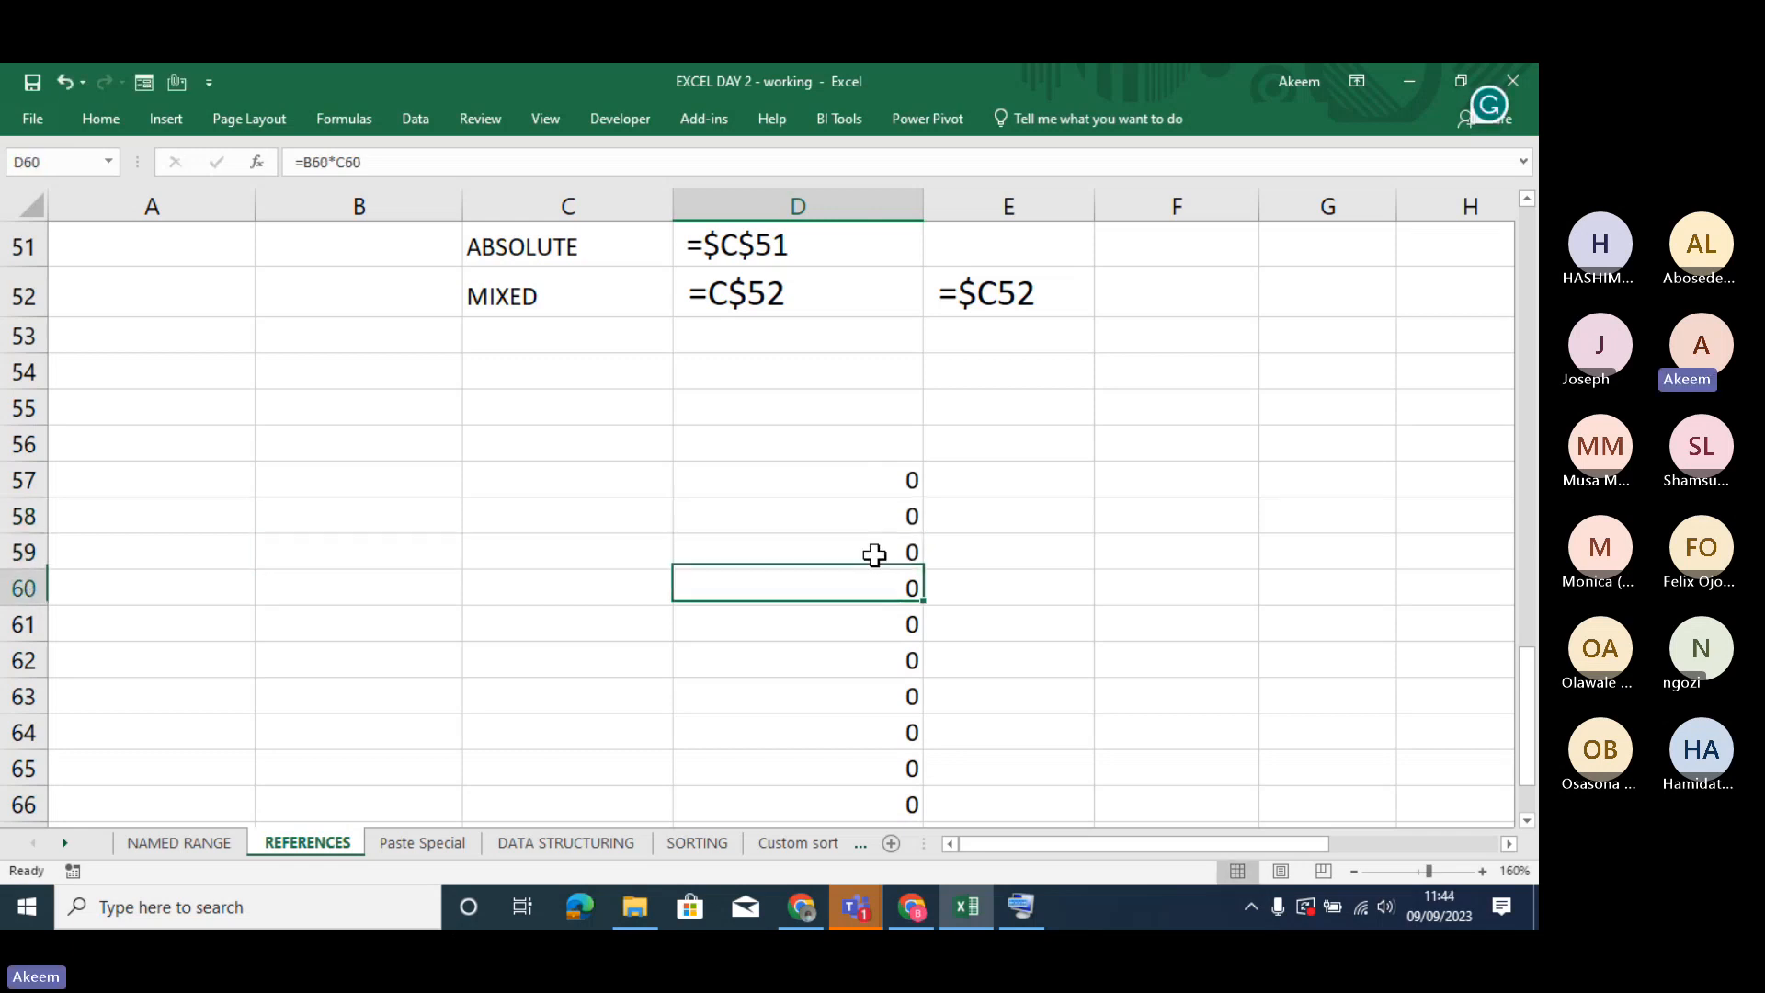
double_click(873, 586)
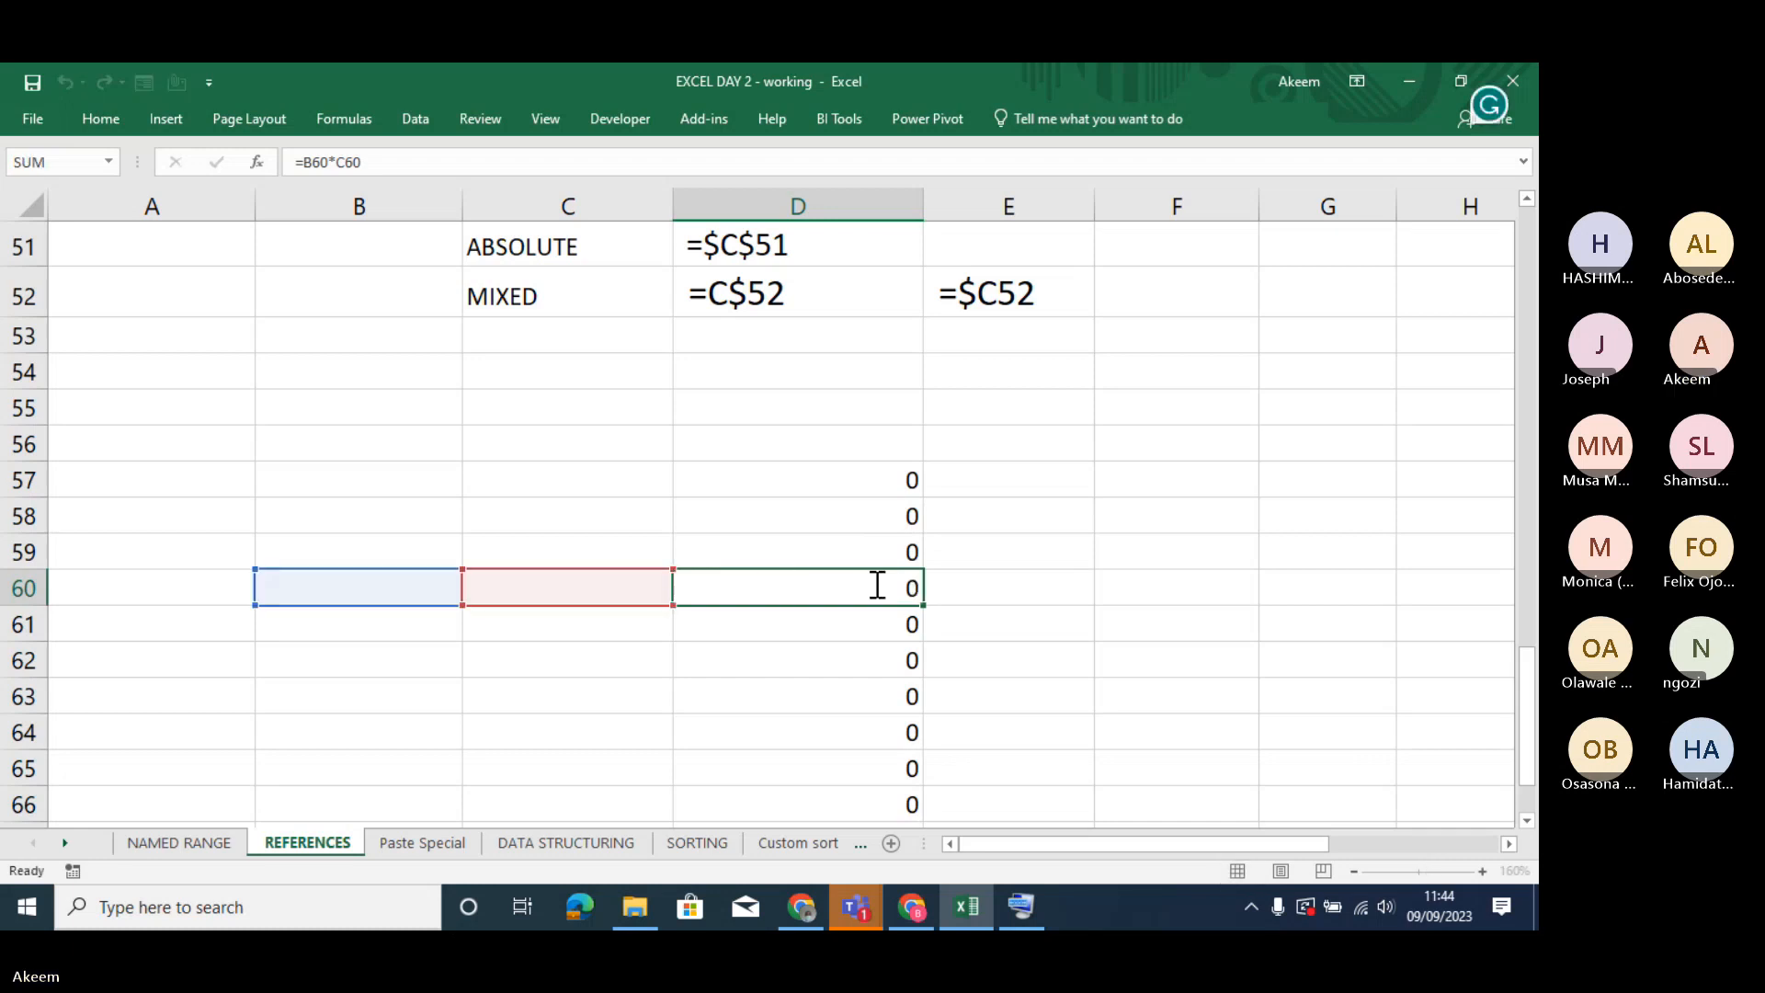
key("Return")
double_click(838, 634)
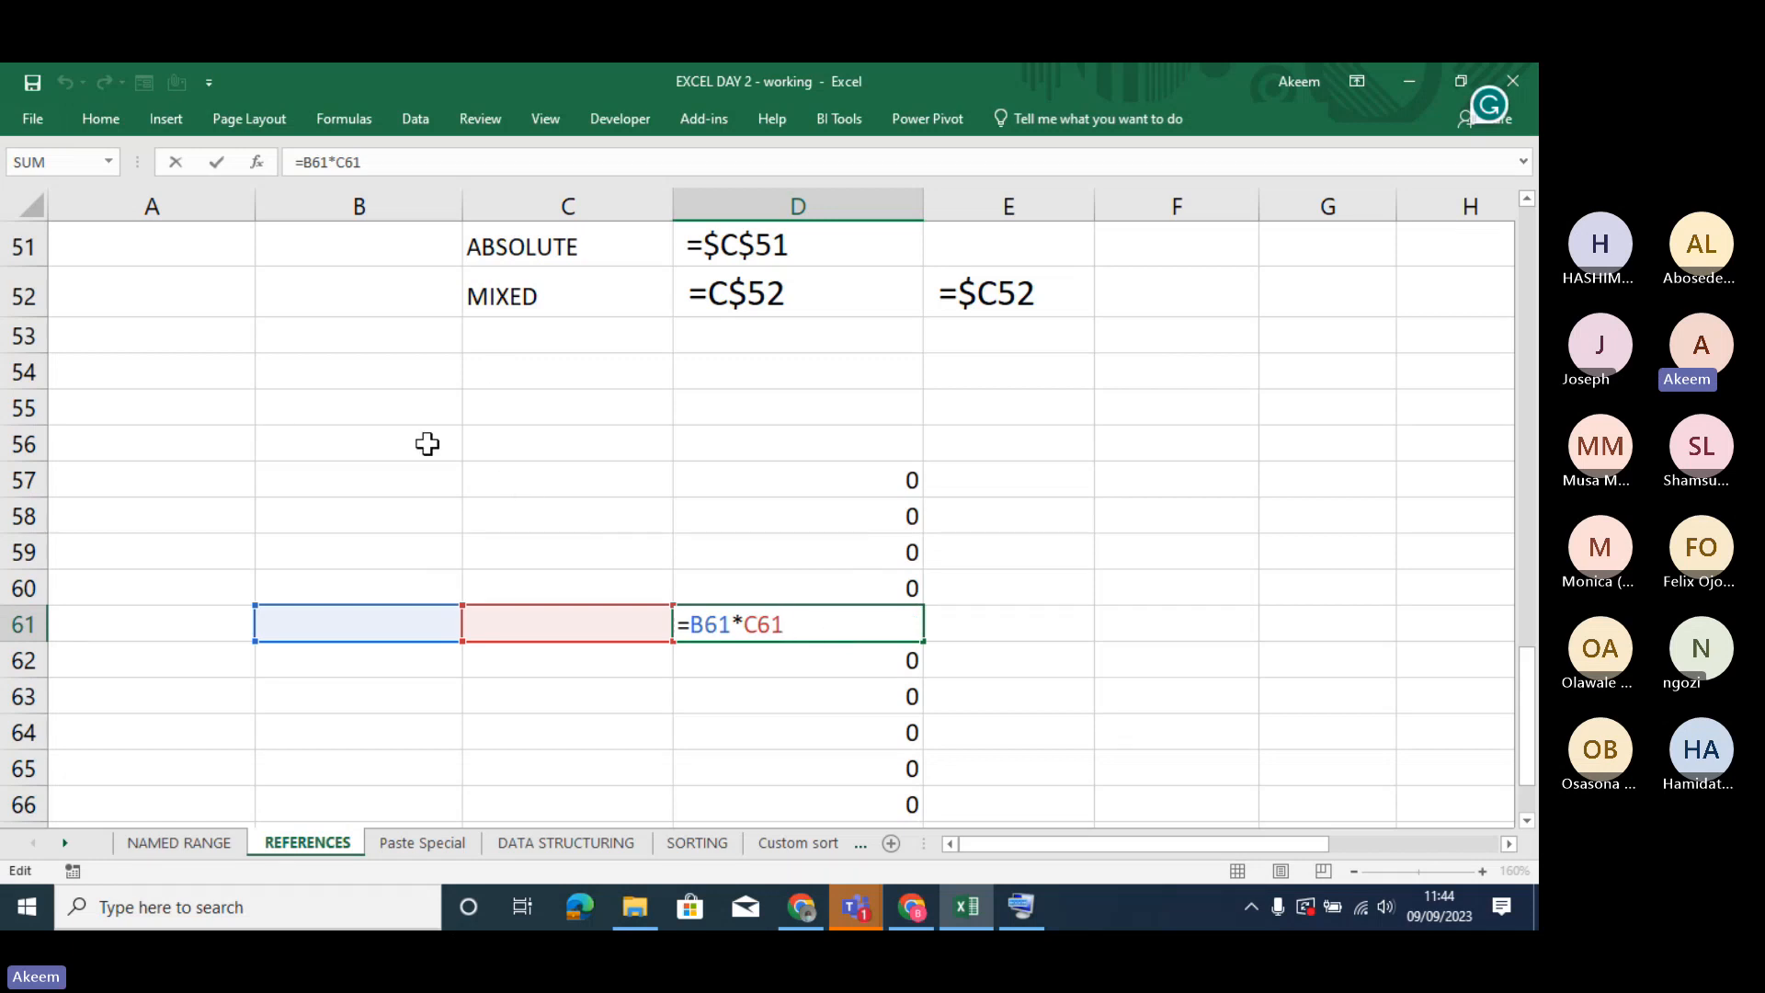
left_click(859, 480)
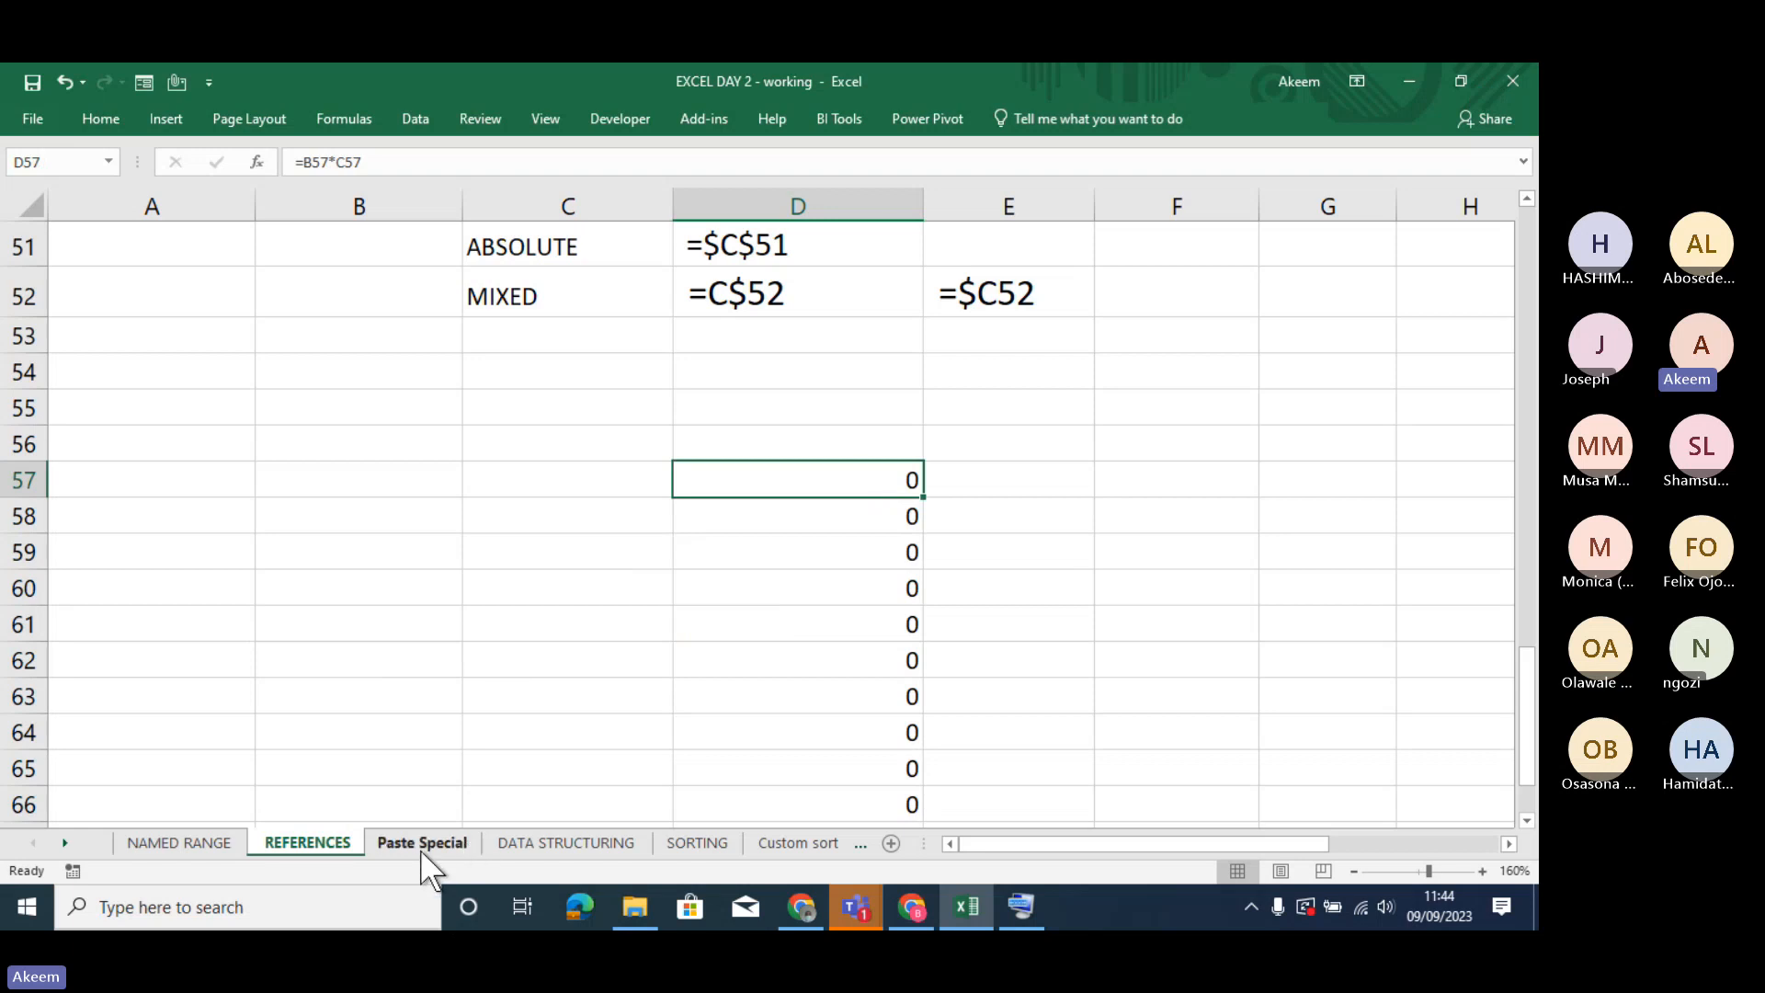
left_click(398, 472)
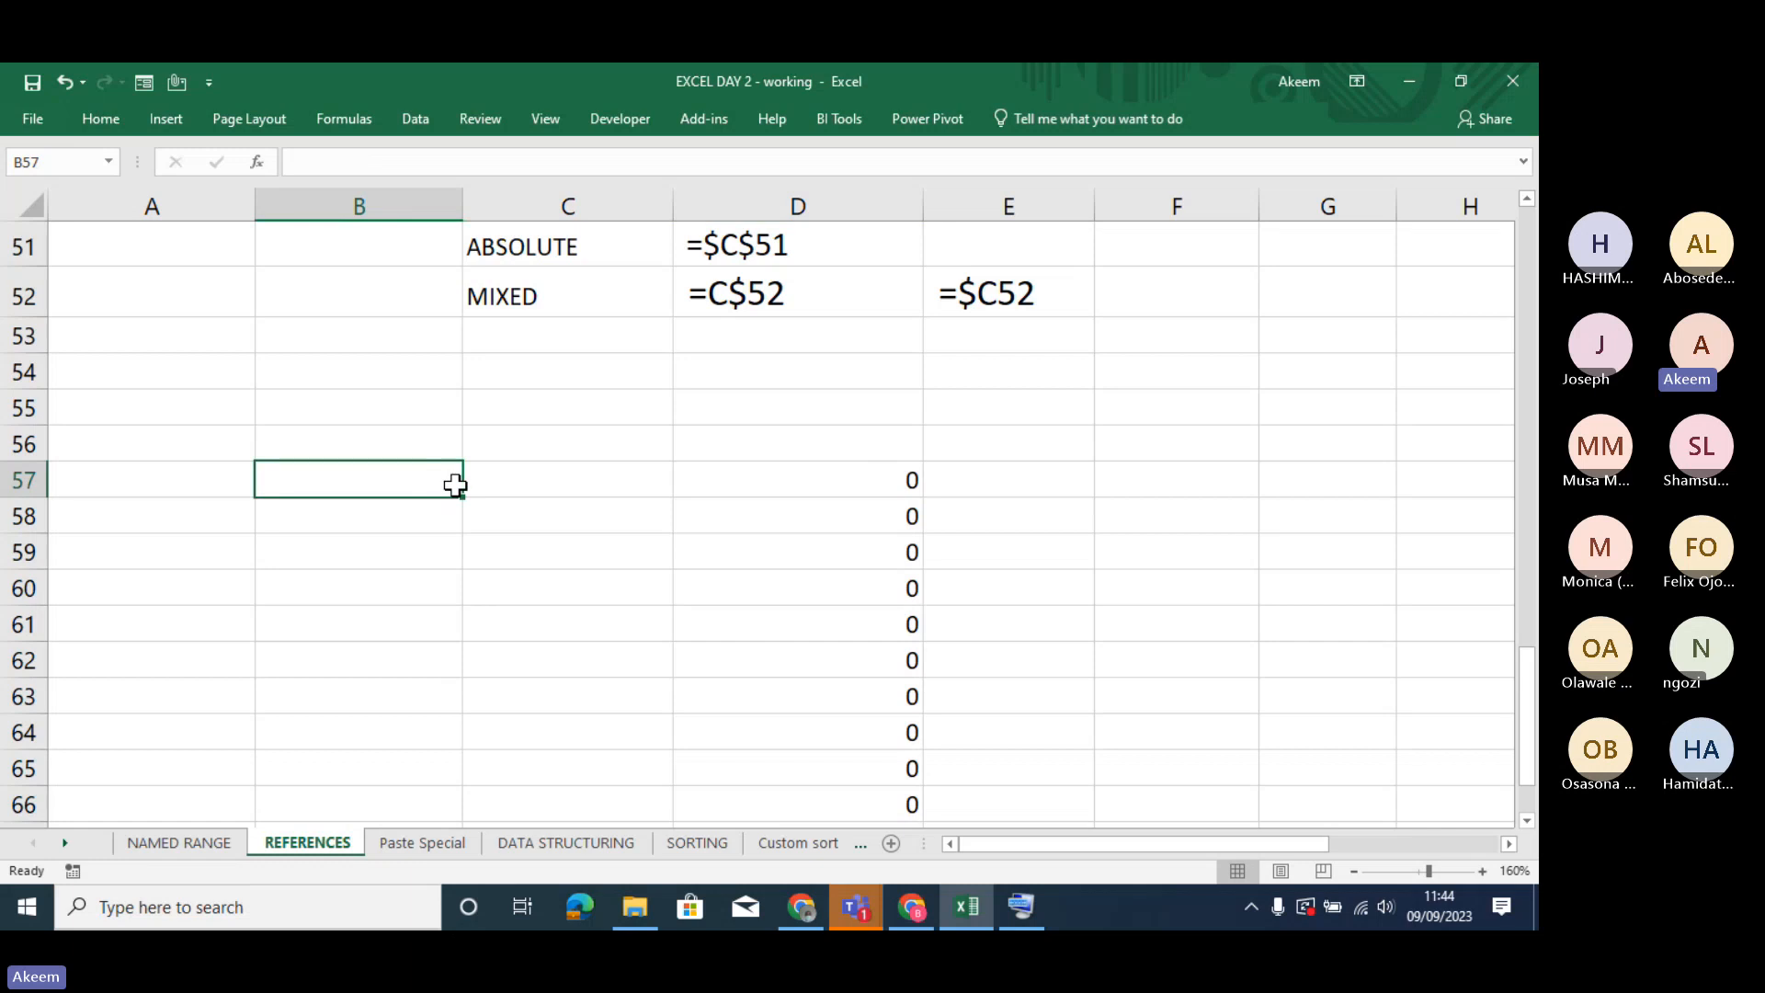
left_click(889, 481)
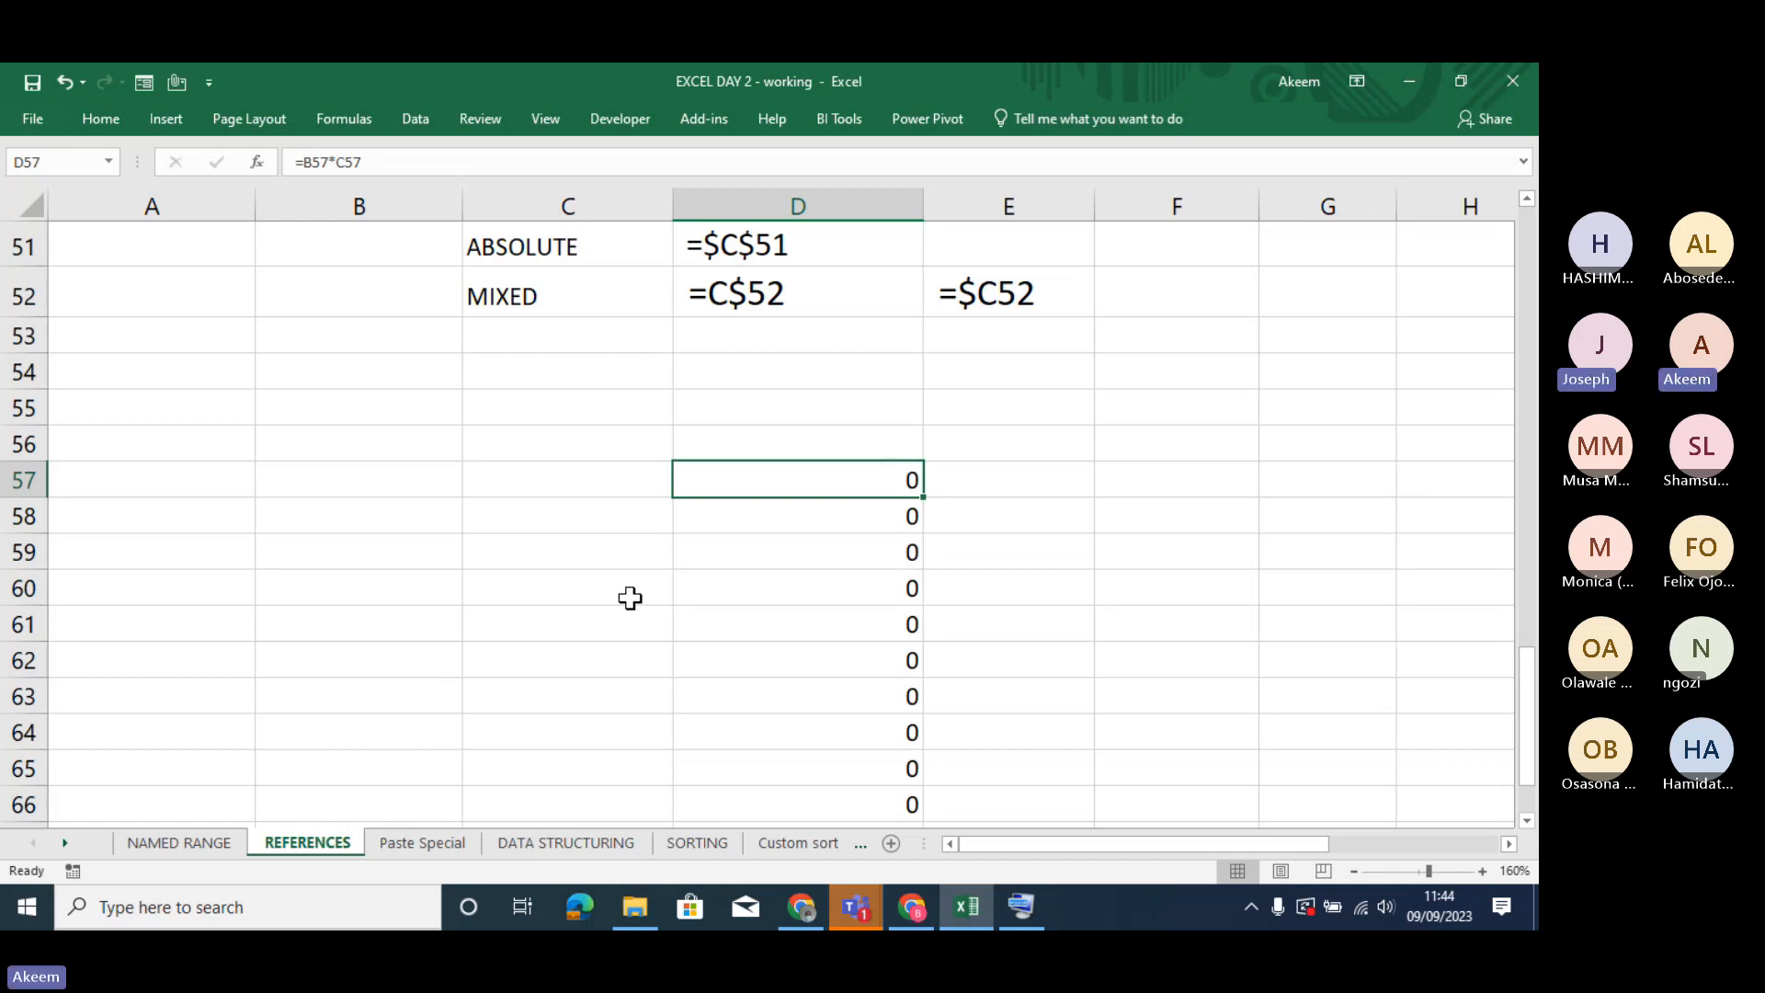
left_click(433, 844)
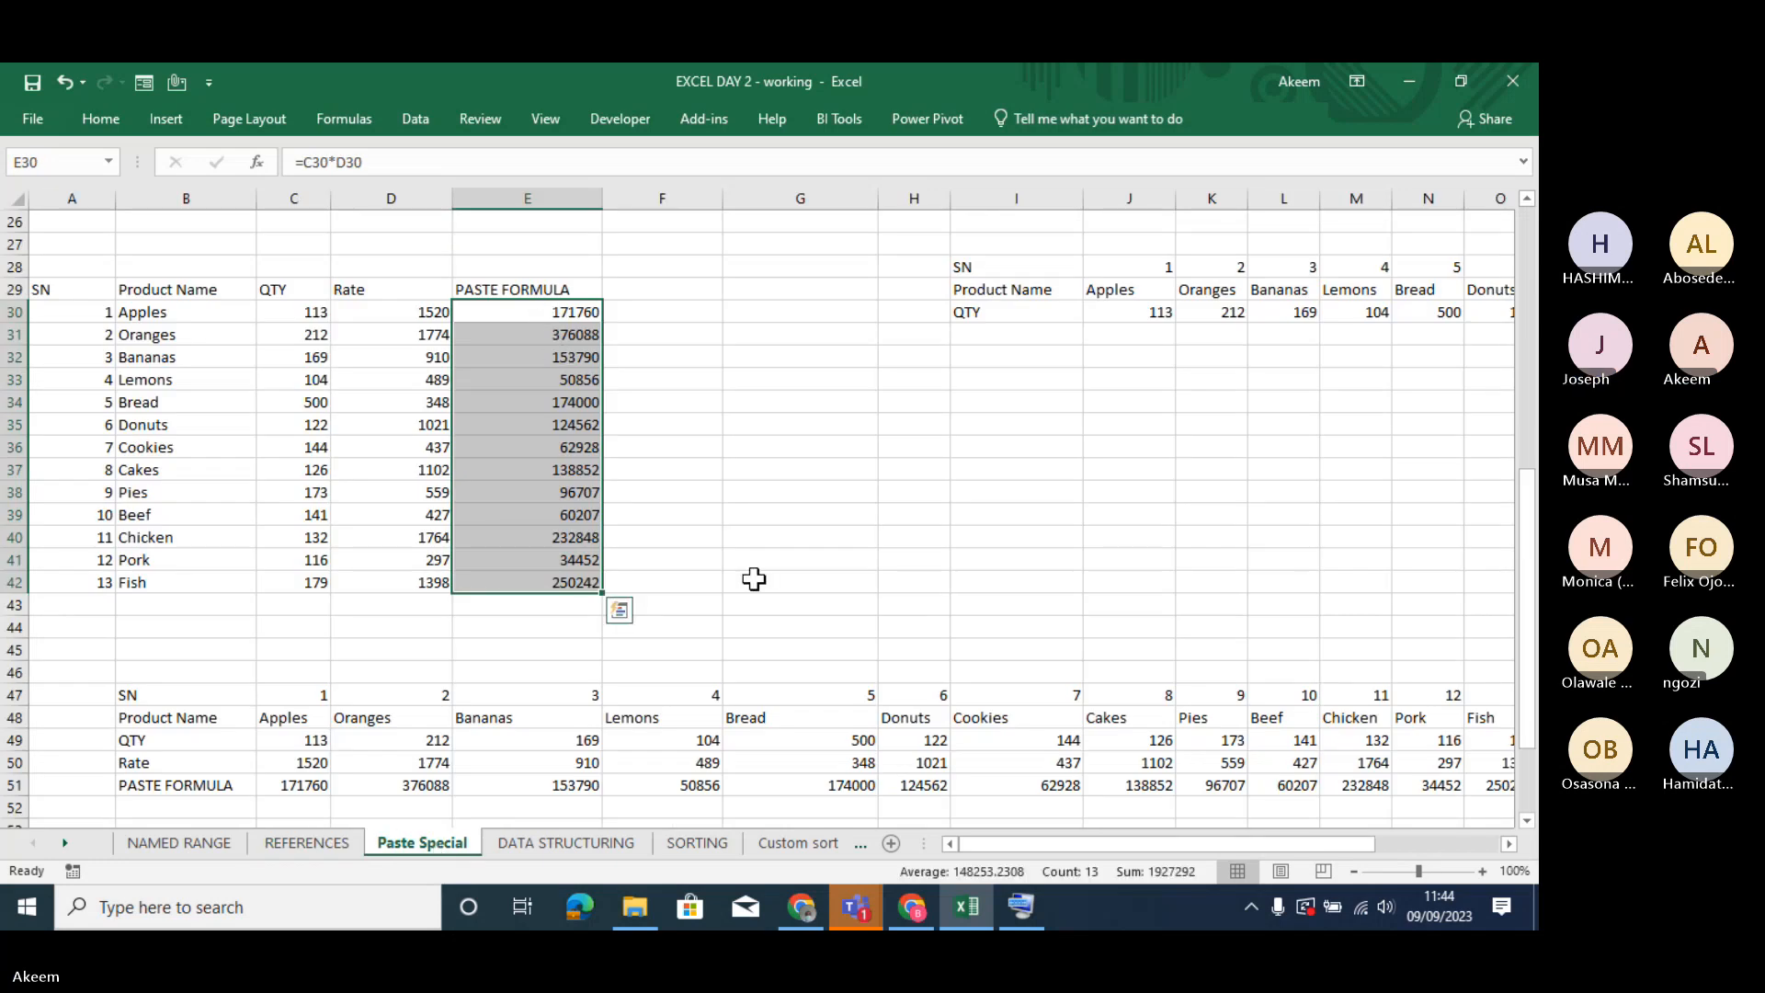
- Switch to the Microsoft Teams meeting window, mute all other participants, and minimize it to return to the workbook
left_click(855, 907)
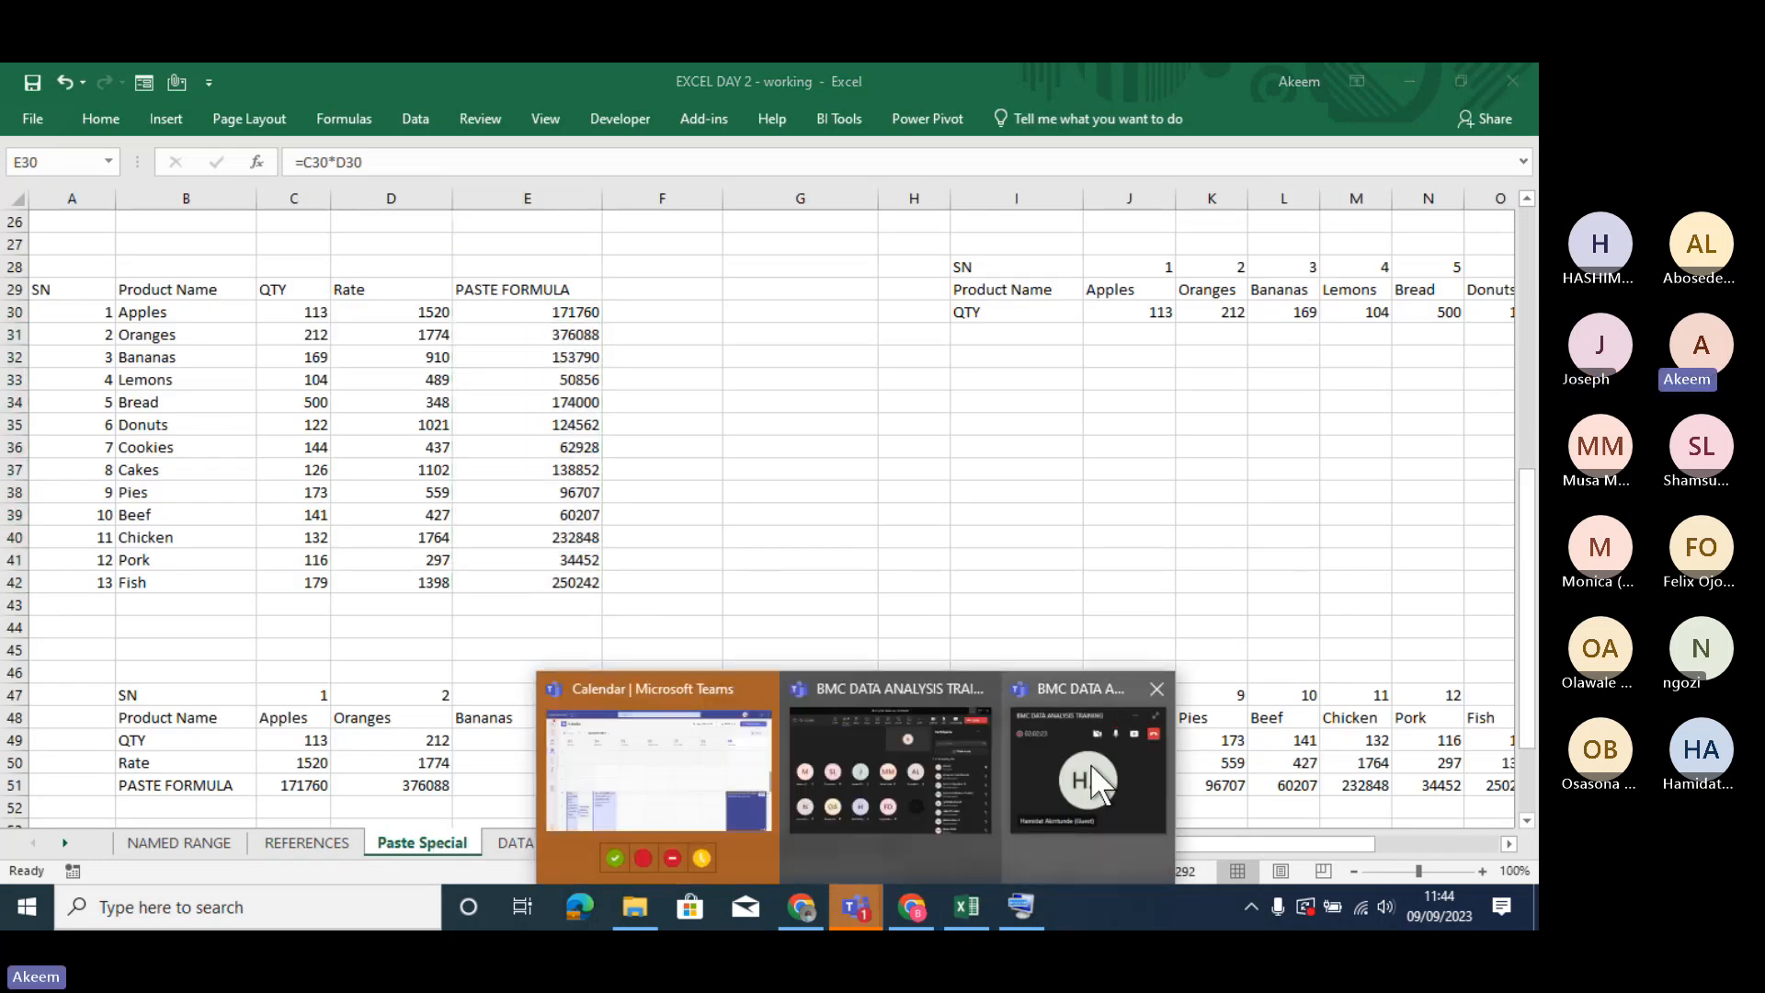
left_click(870, 764)
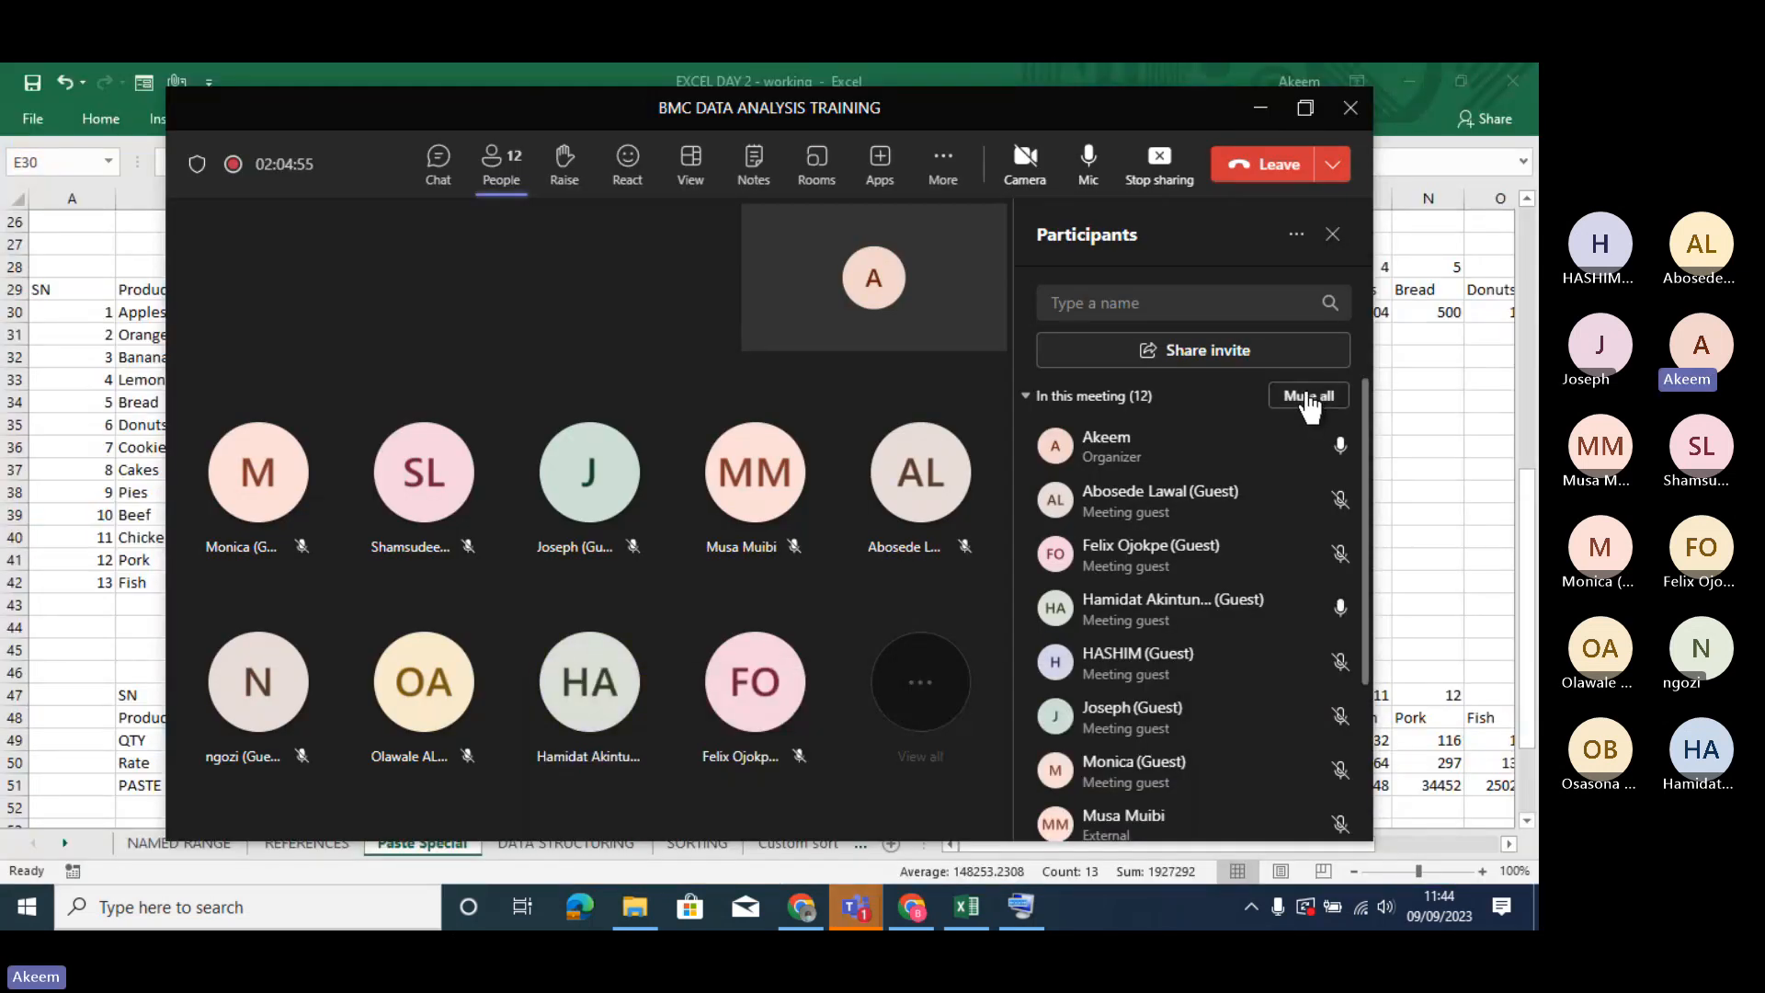
left_click(1309, 395)
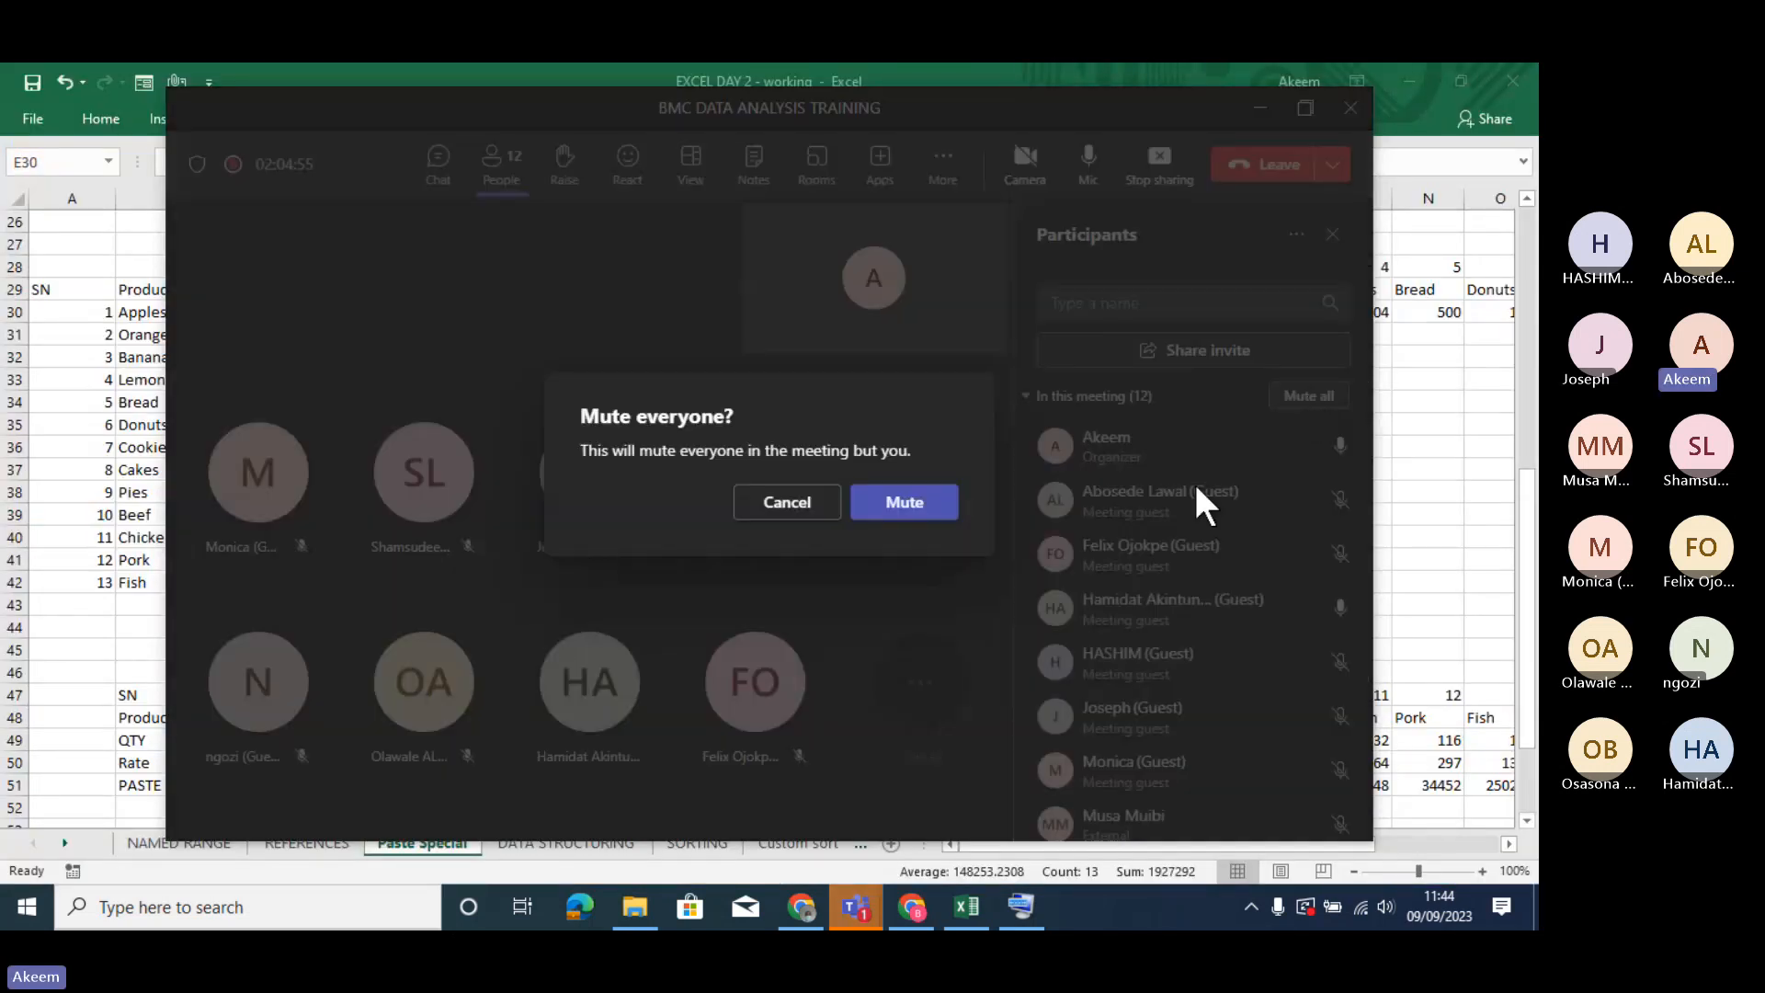
left_click(904, 507)
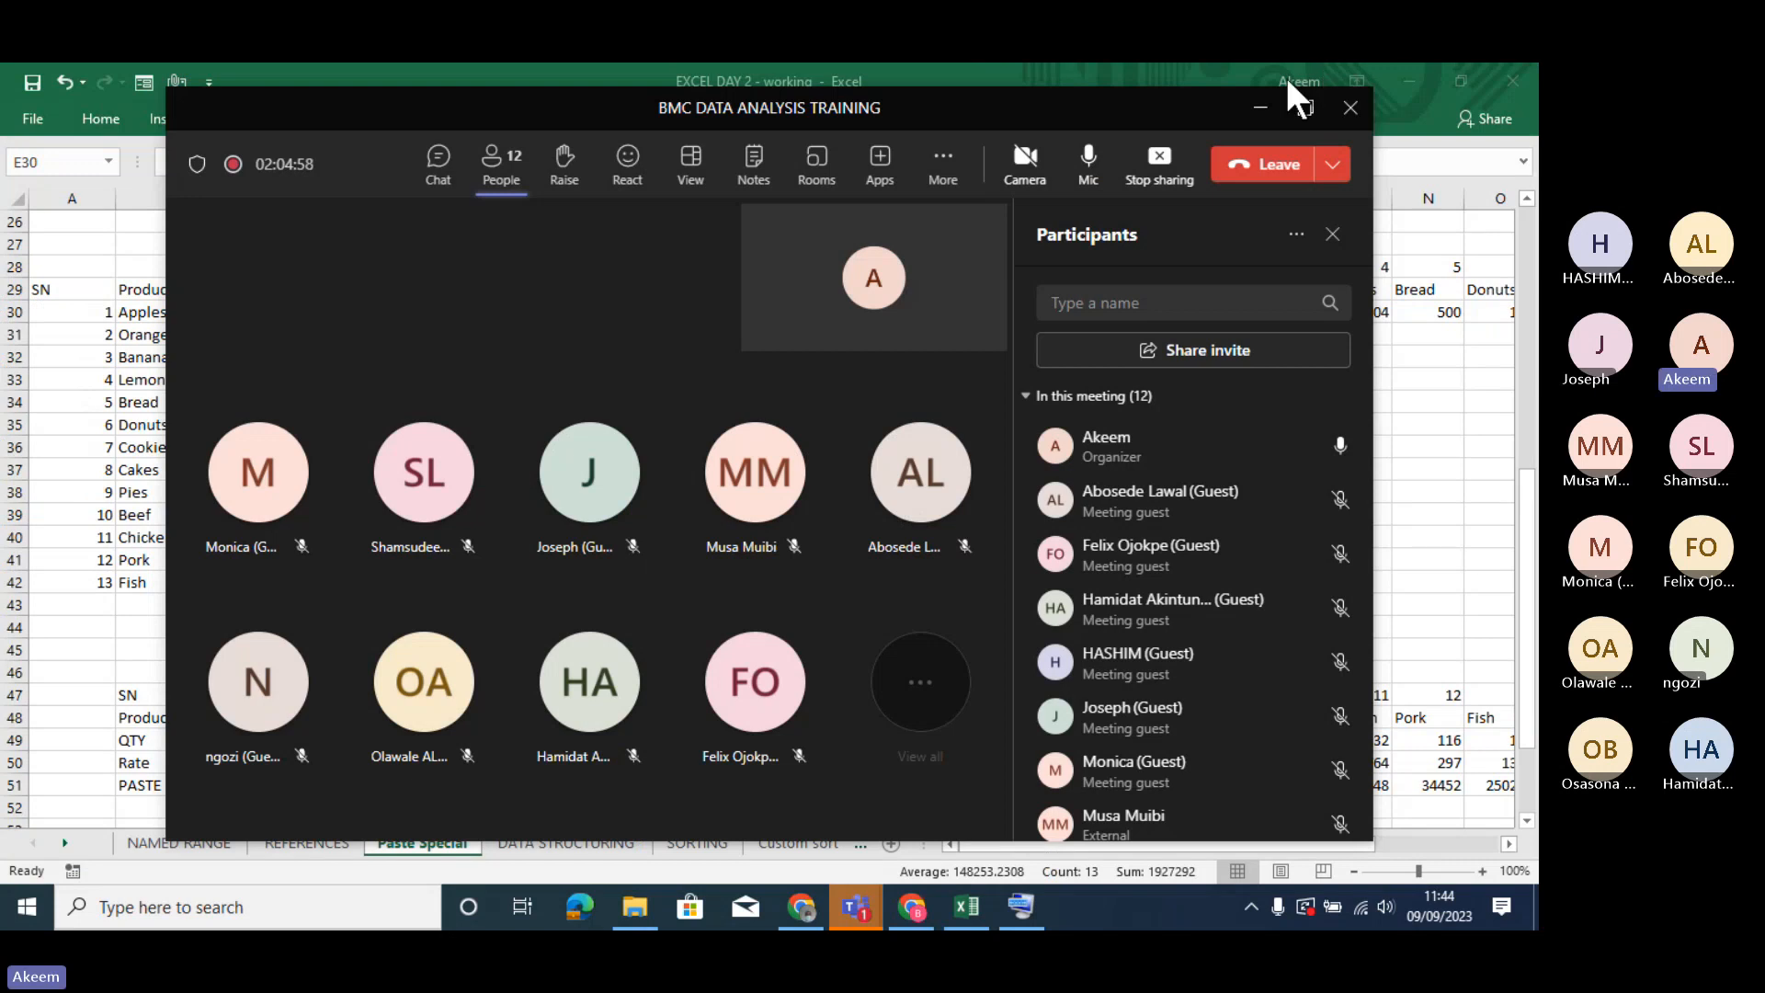
left_click(1260, 108)
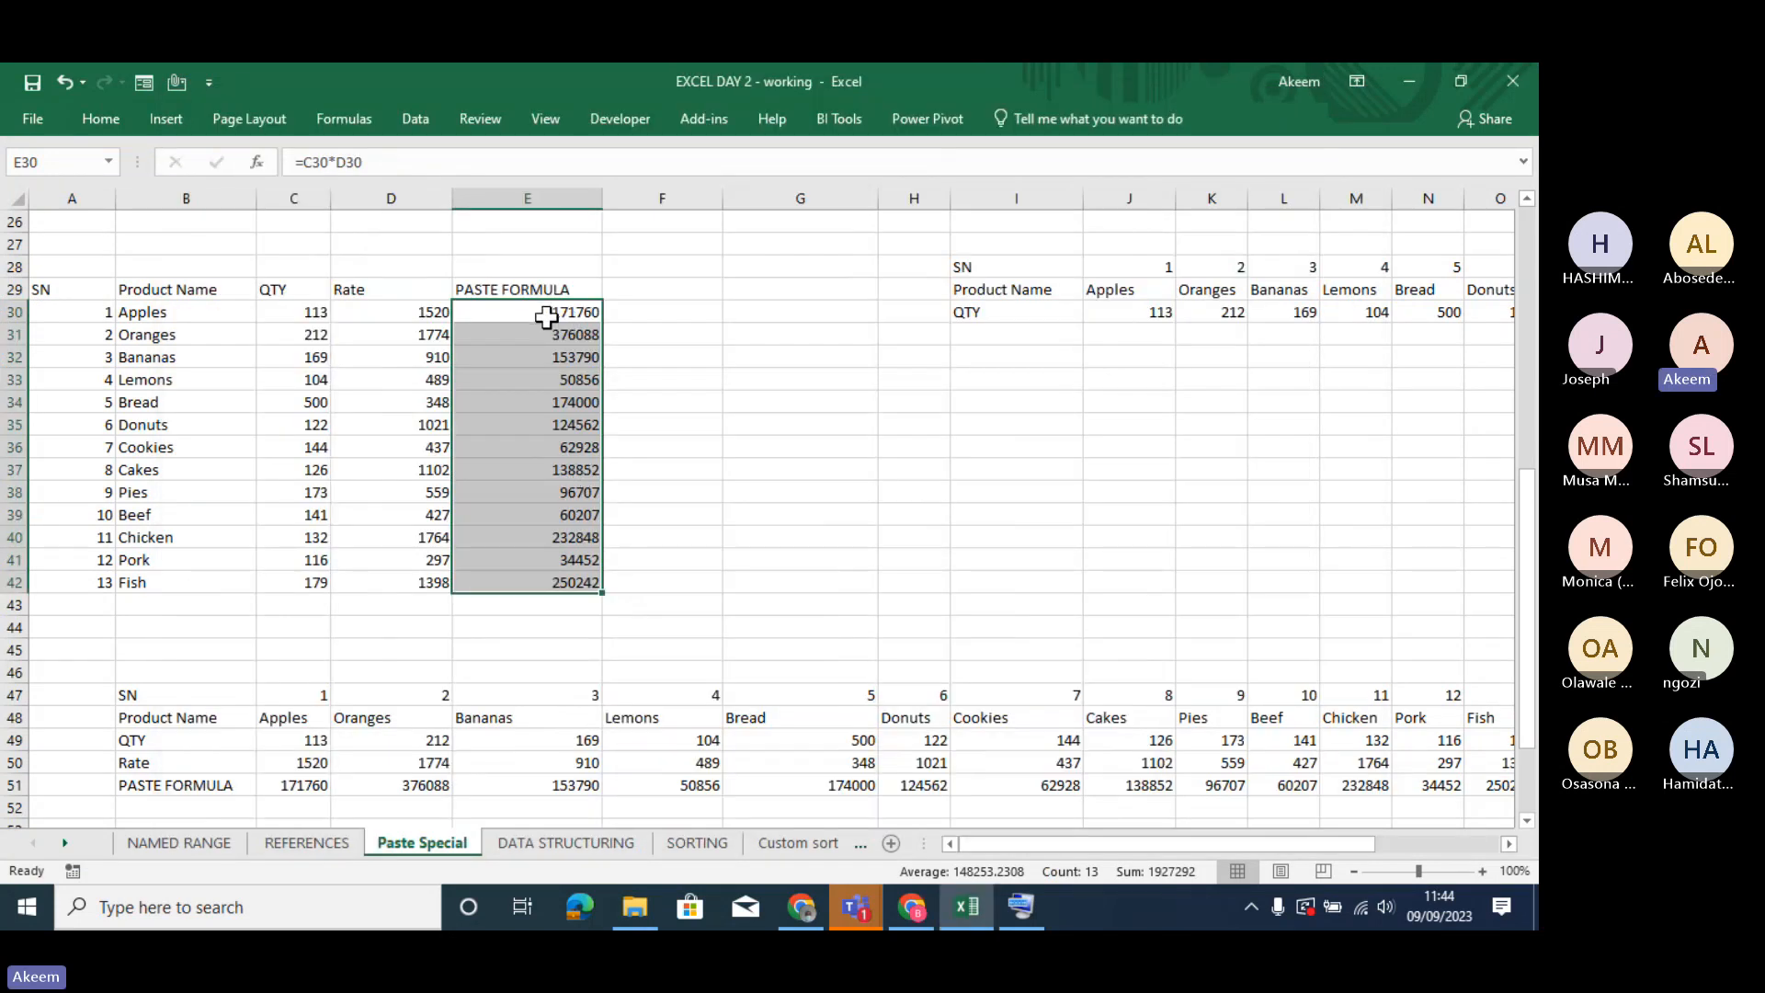
- Copy the PASTE FORMULA cells E30:E42 again and paste them over the cells starting at D57 on the REFERENCES sheet
left_click(547, 317)
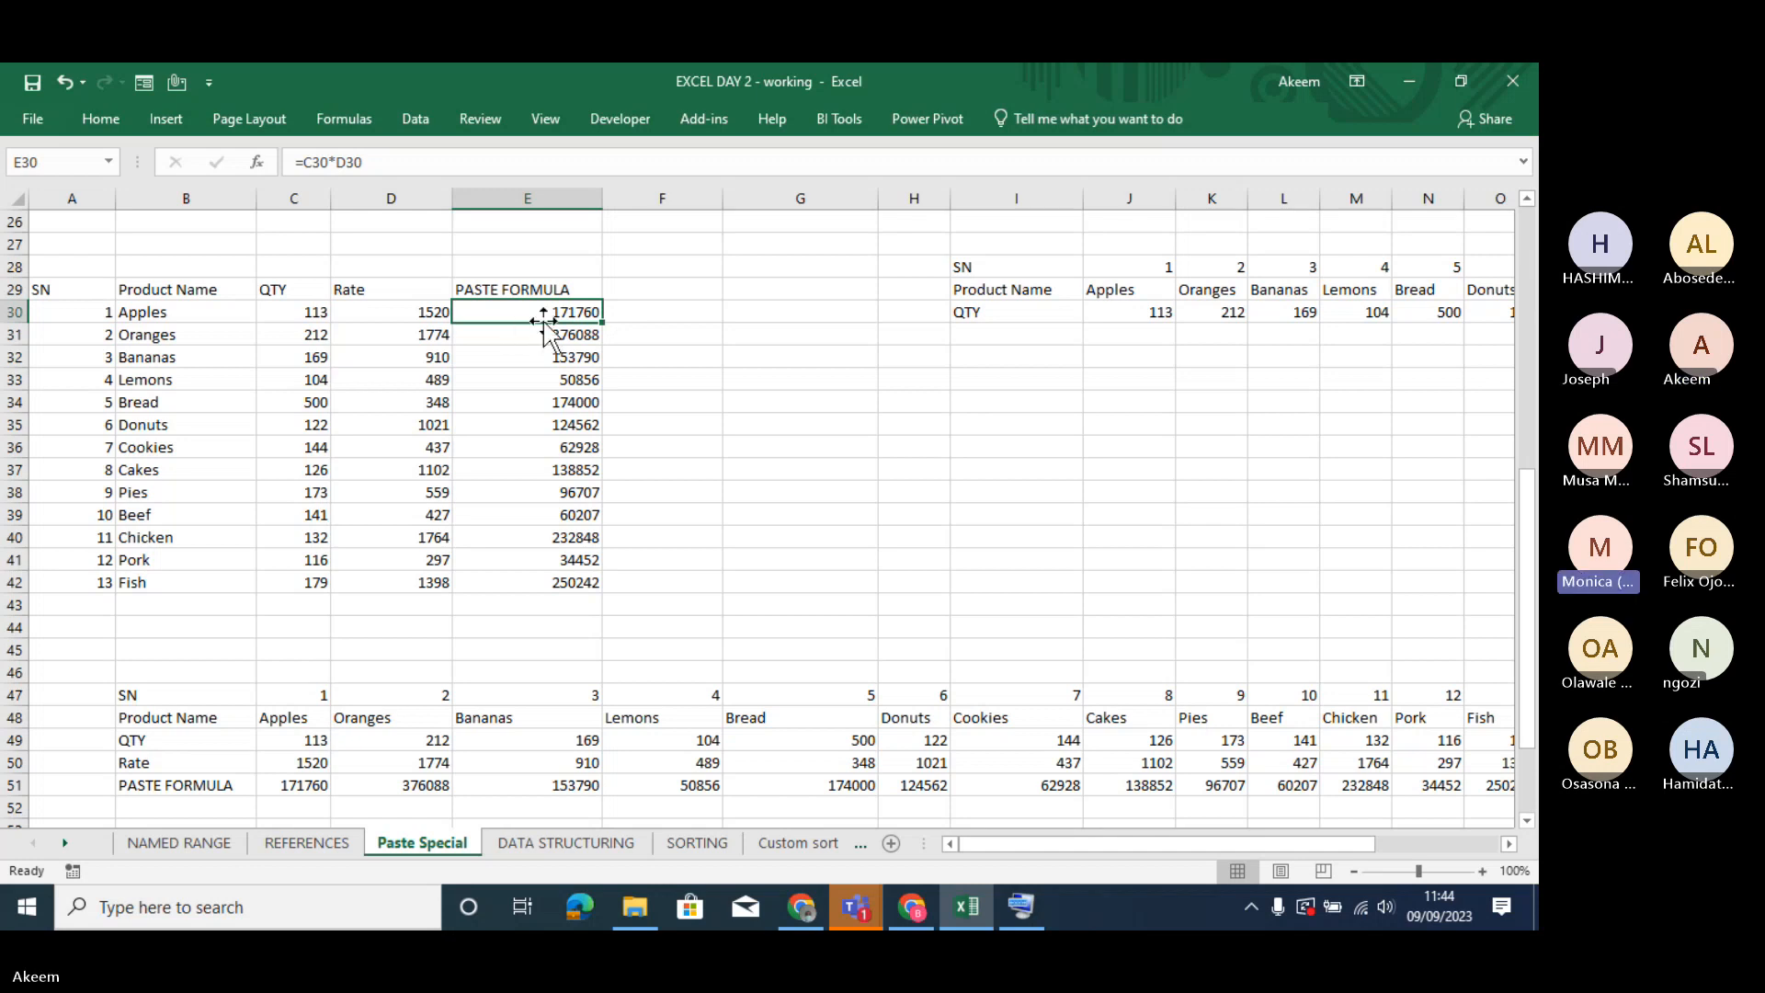
left_click_drag(539, 309, 547, 595)
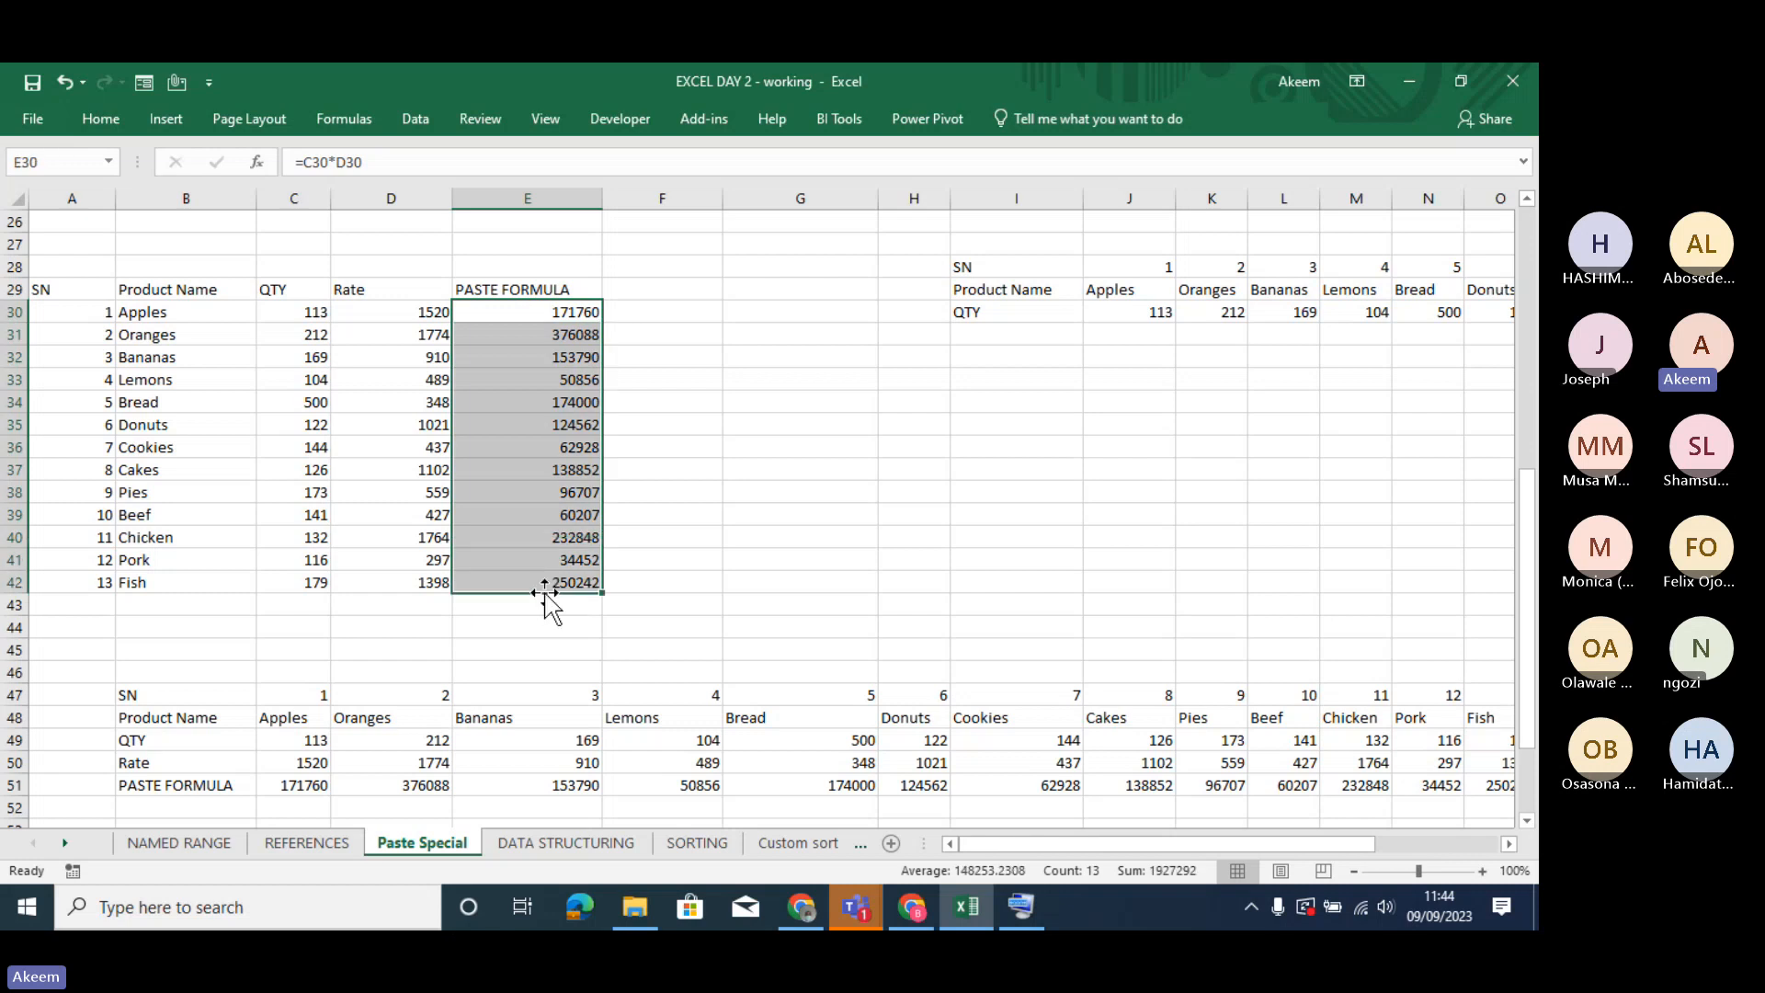
key("ctrl+c")
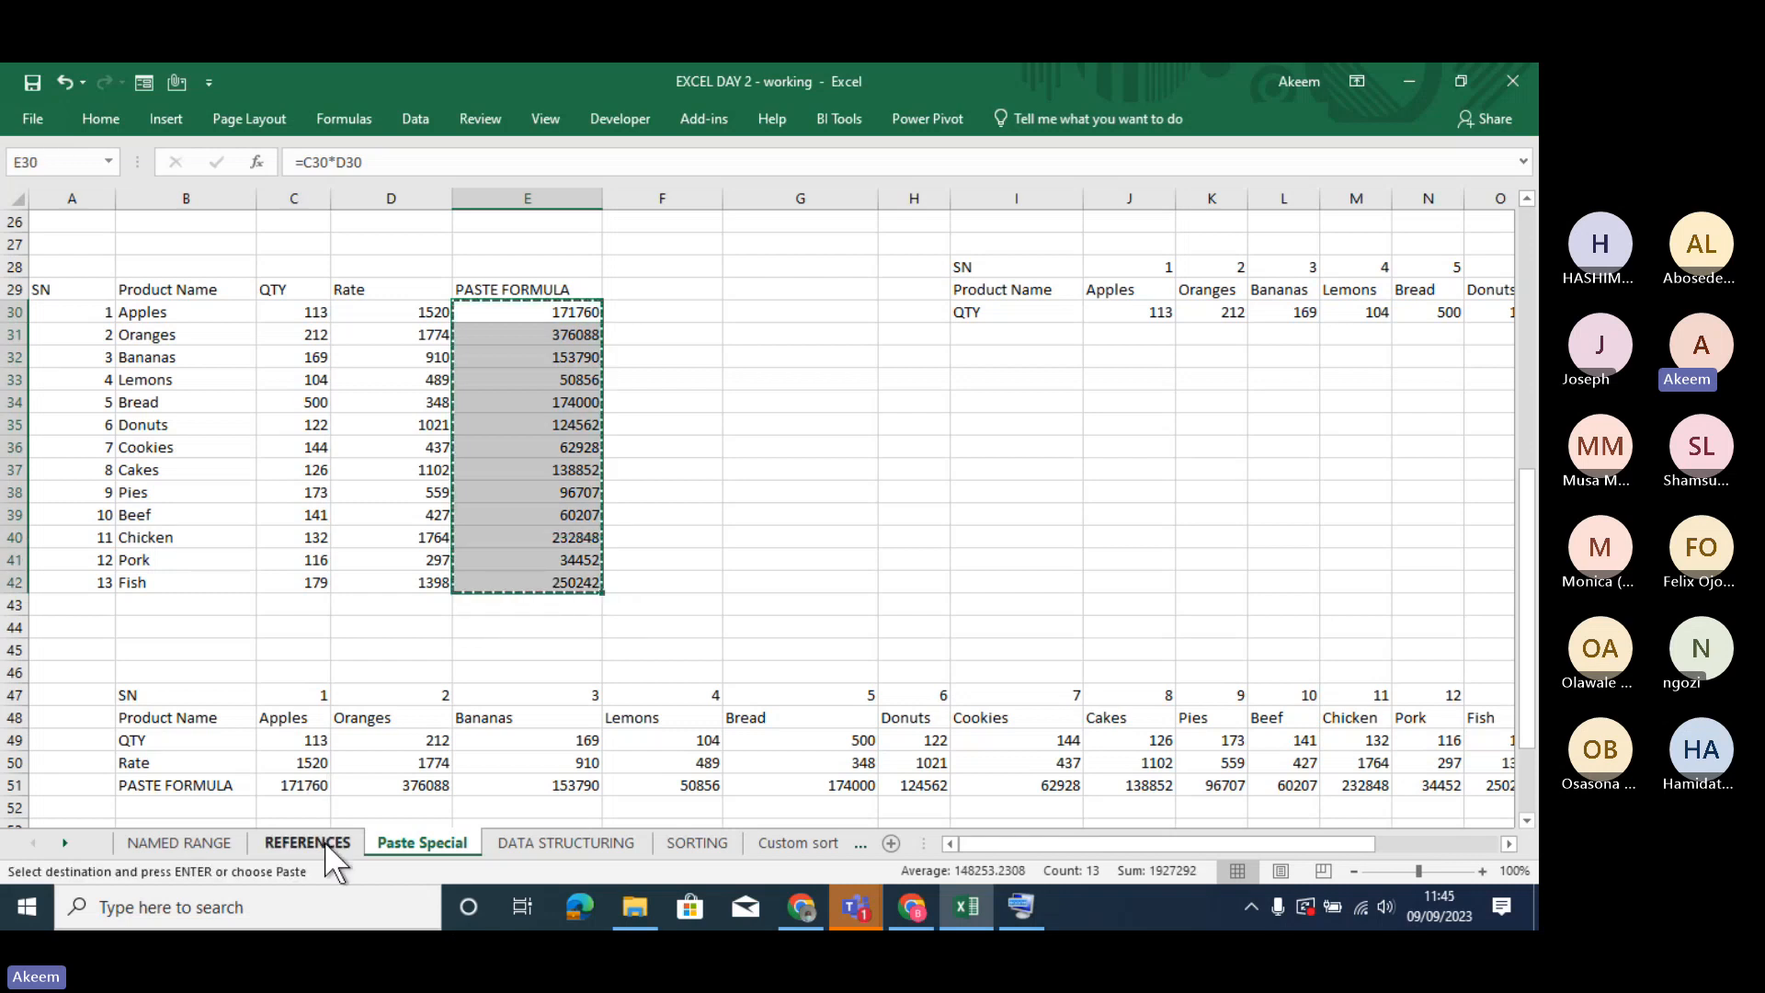
left_click(324, 841)
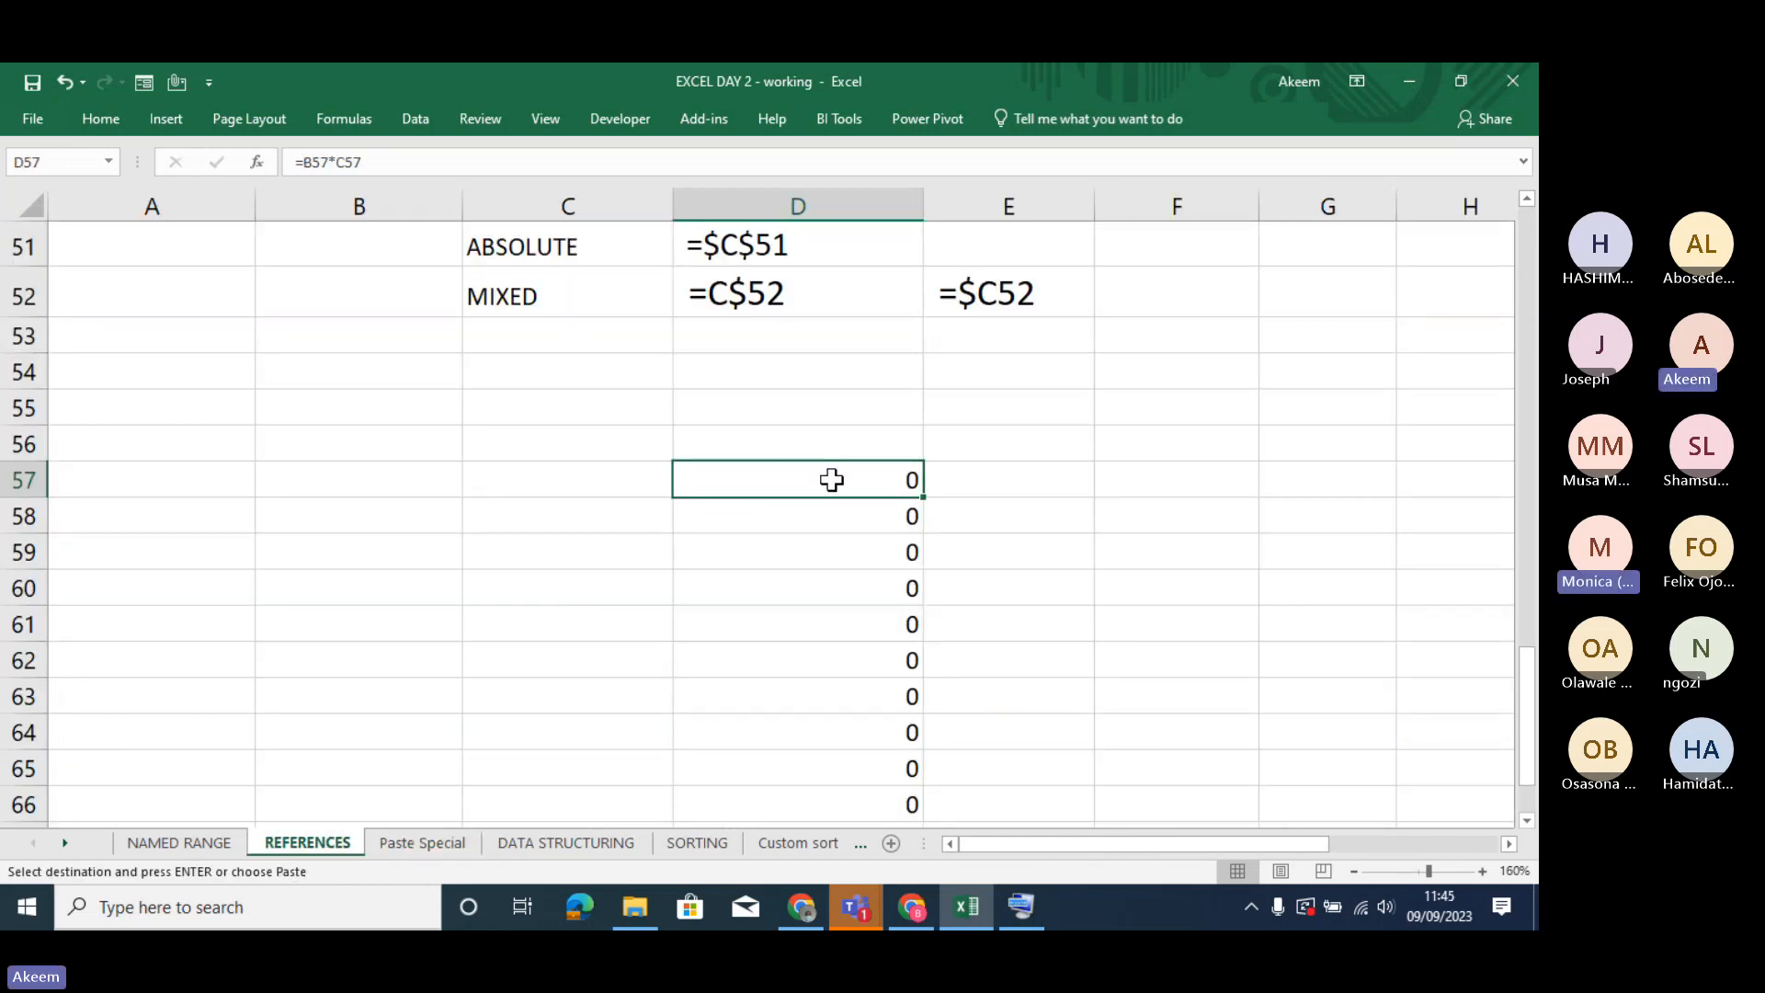
key("ctrl+v")
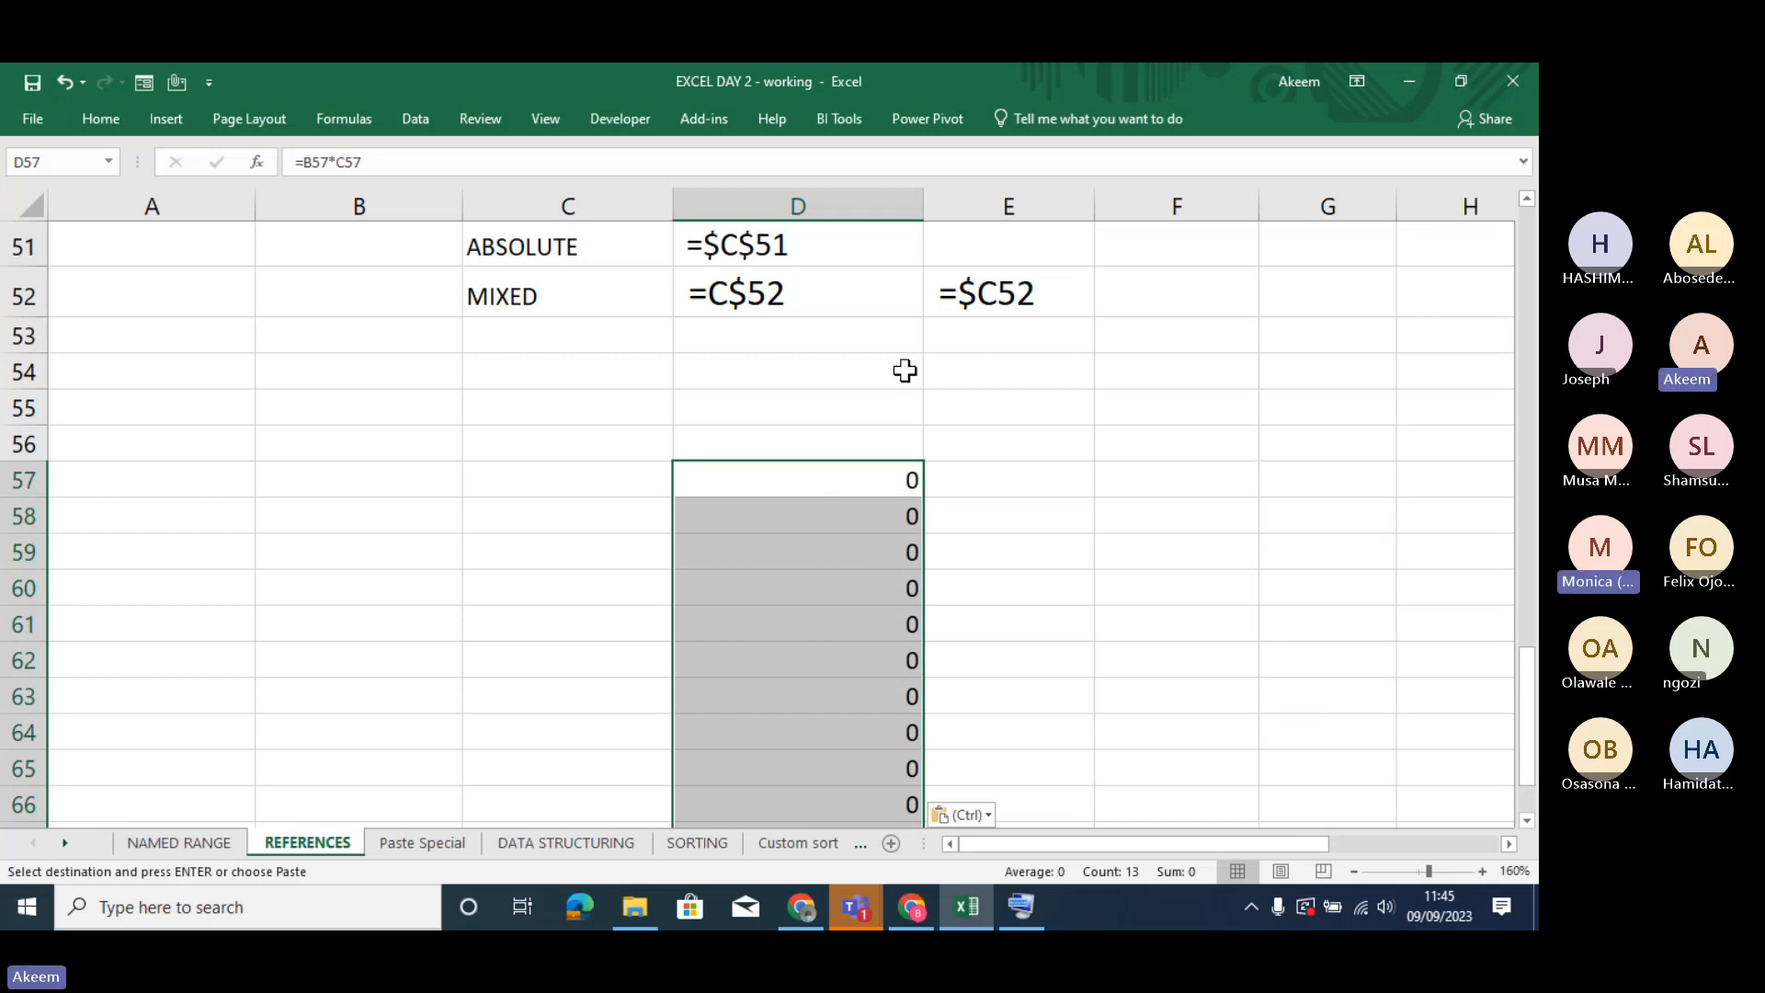
- Examine the formulas in the Total Revenue column of the transaction data on the DATA STRUCTURING sheet
left_click(551, 842)
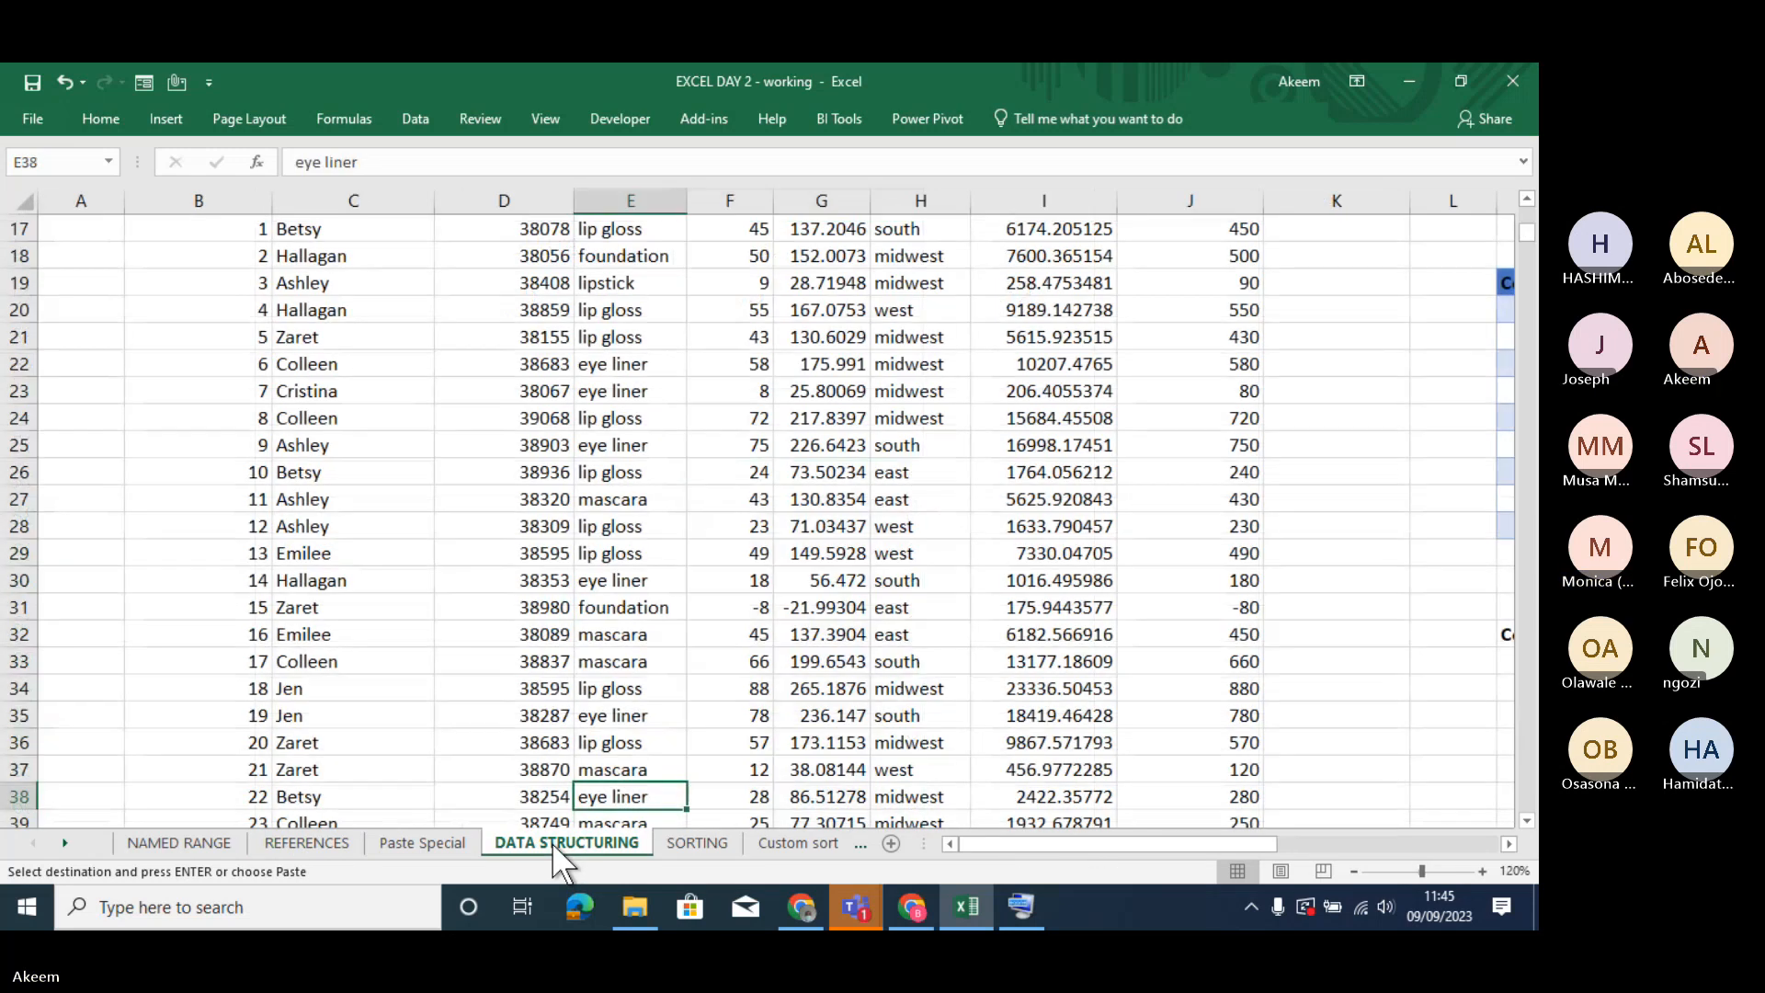
left_click(716, 629)
key("Right")
key("Right")
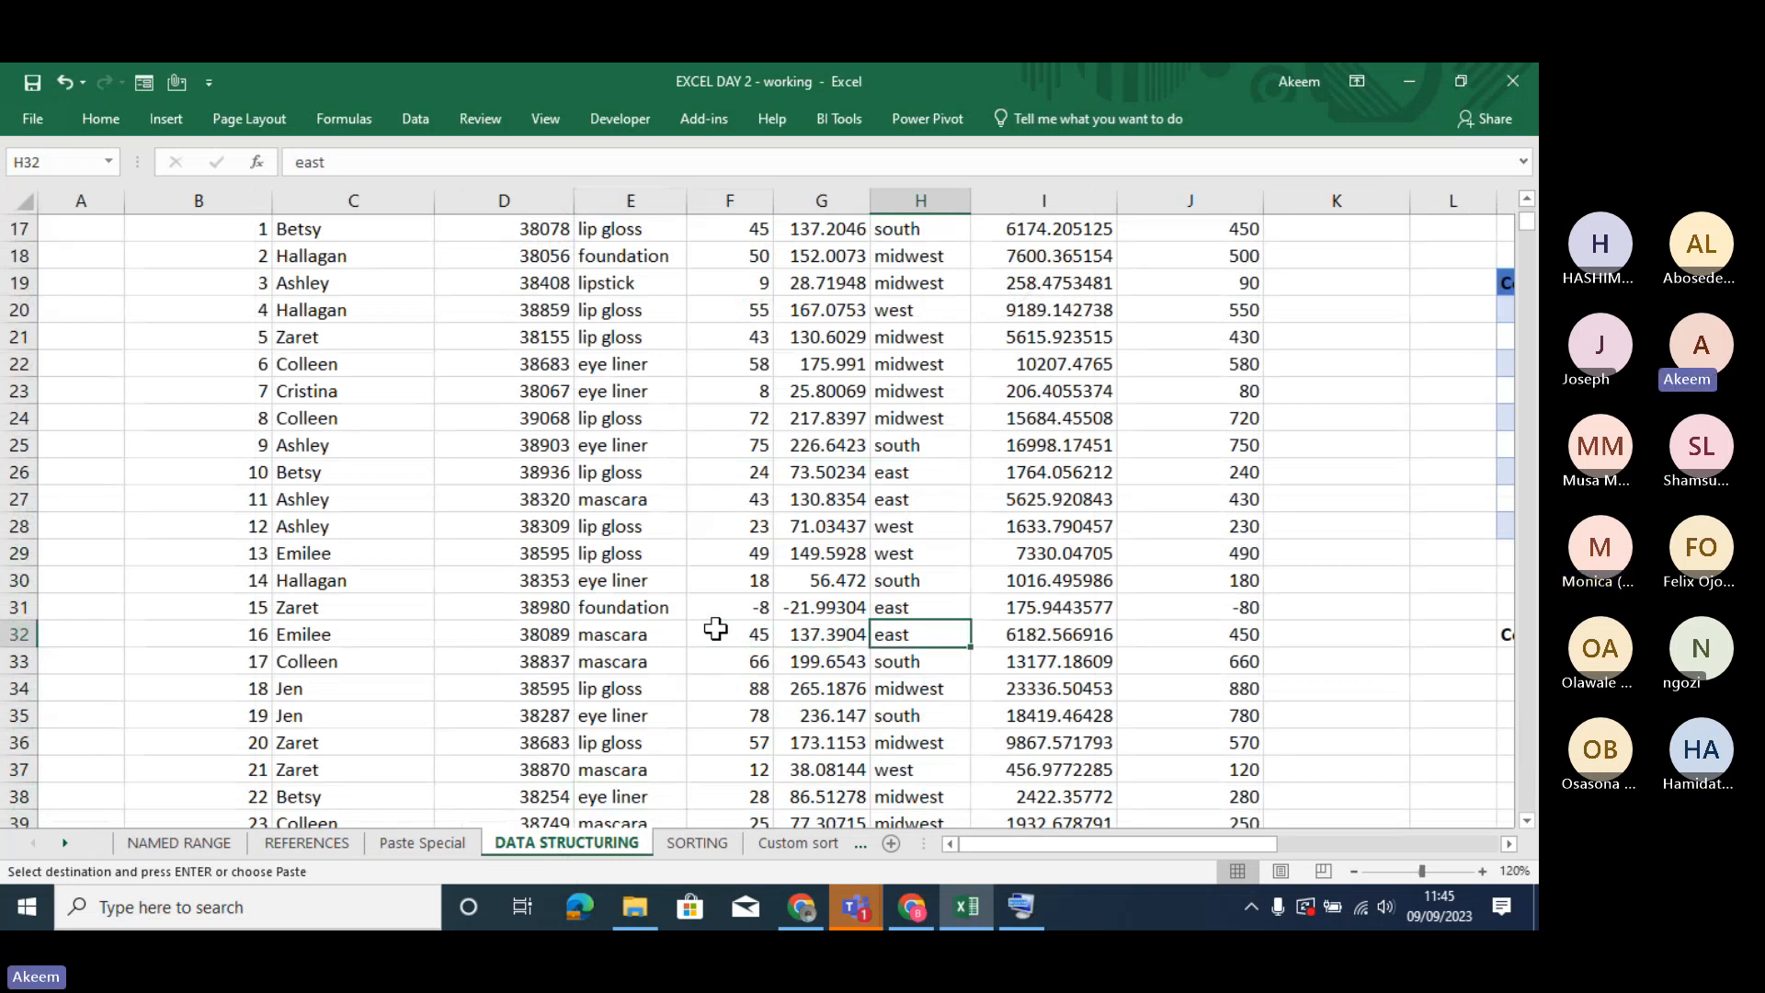
key("Right")
key("Up")
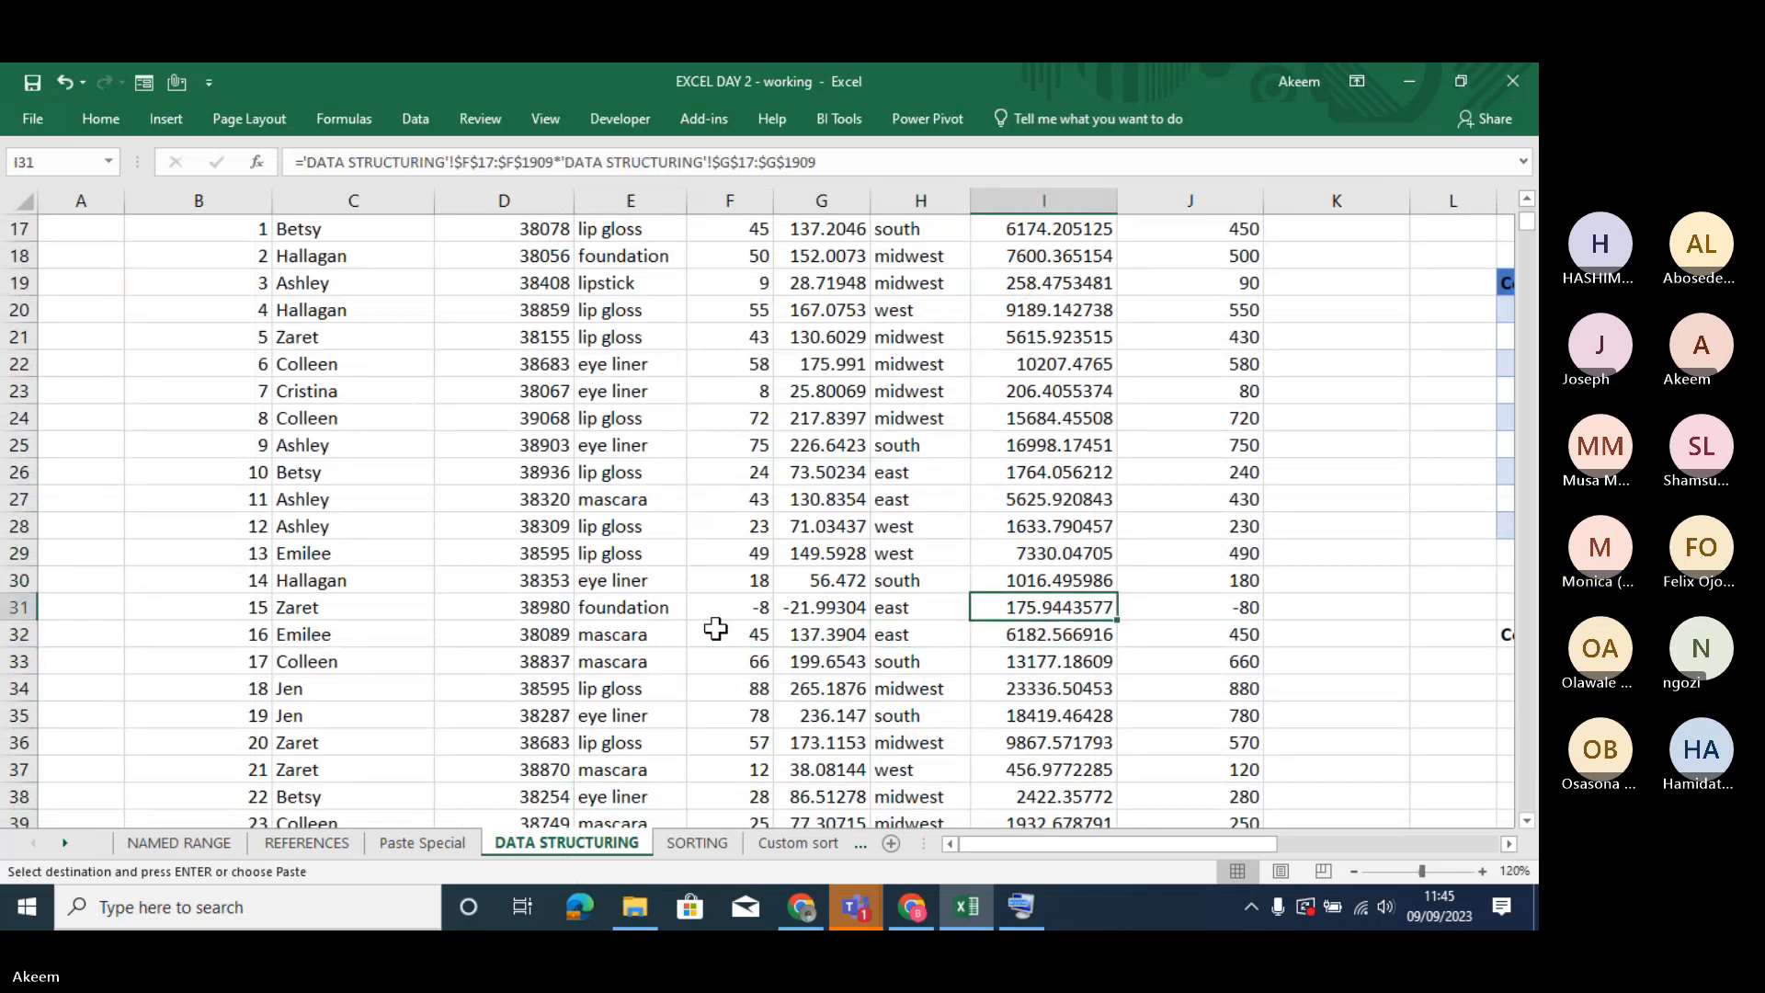
key("ctrl+Up")
key("ctrl+Up")
key("Down")
key("Down")
key("Down")
key("Down")
key("Down")
key("Down")
key("Down")
key("Down")
key("Down")
key("Down")
key("Down")
key("Down")
key("Down")
key("Down")
key("Down")
key("Down")
key("Down")
key("Down")
key("Down")
key("Down")
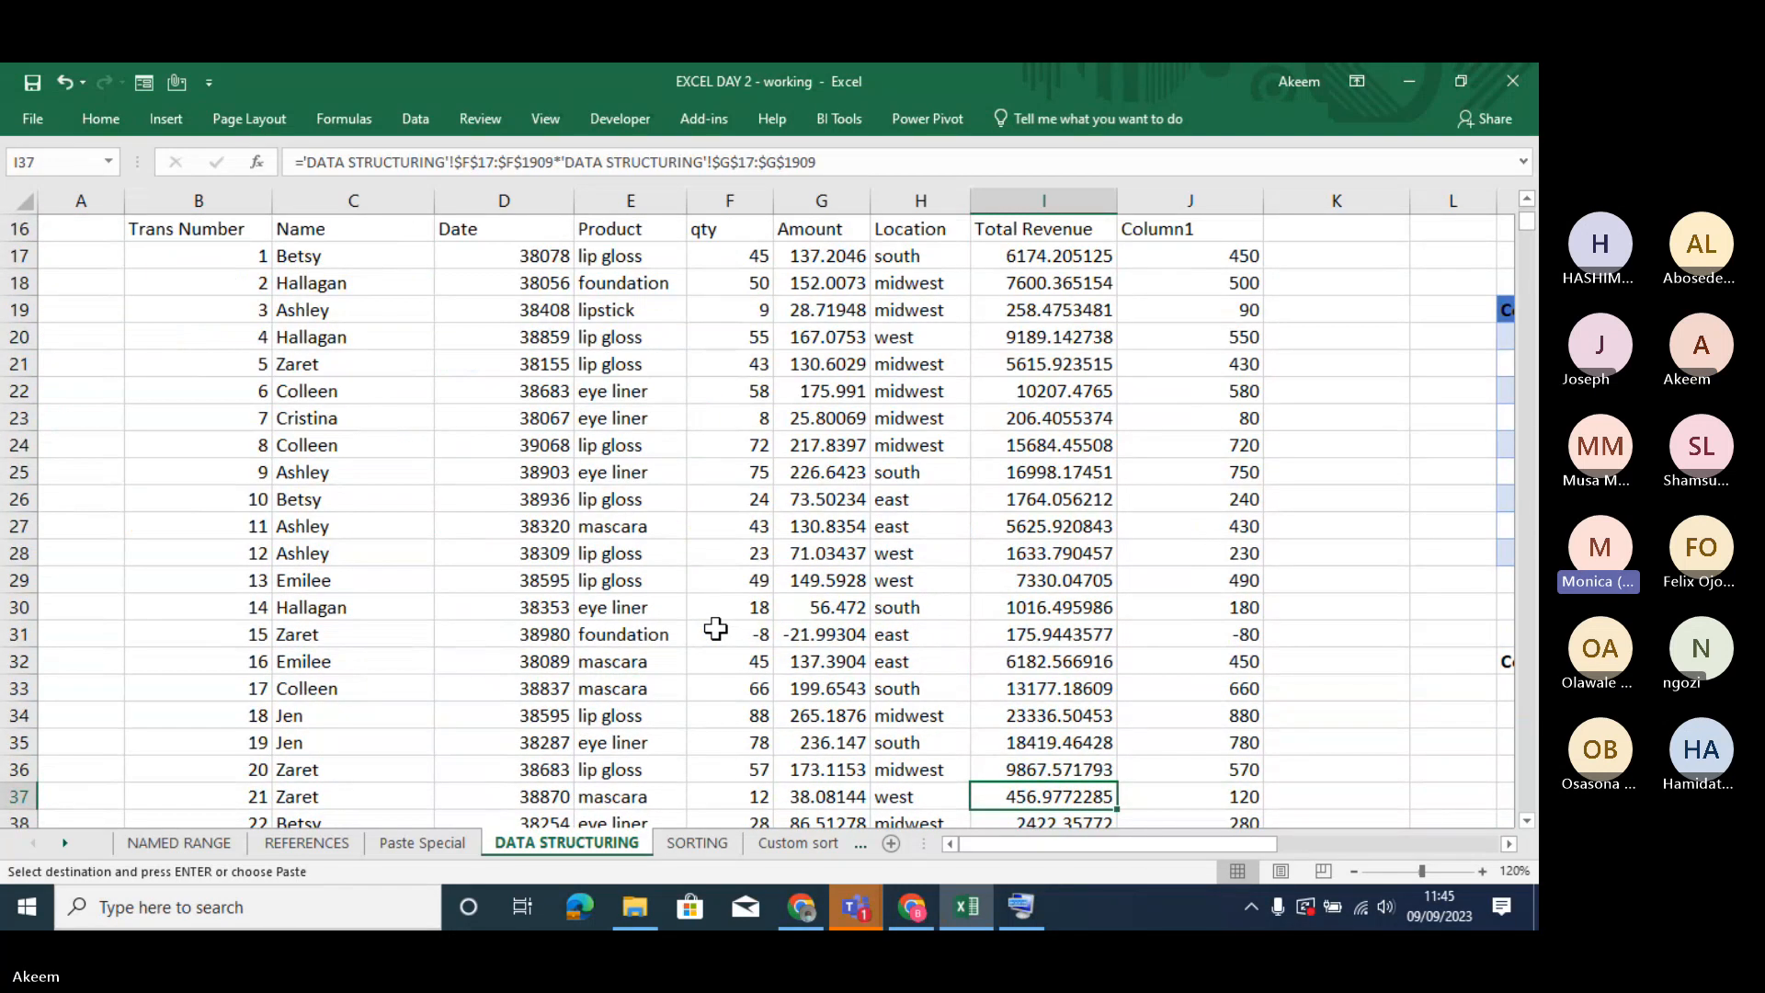
key("Down")
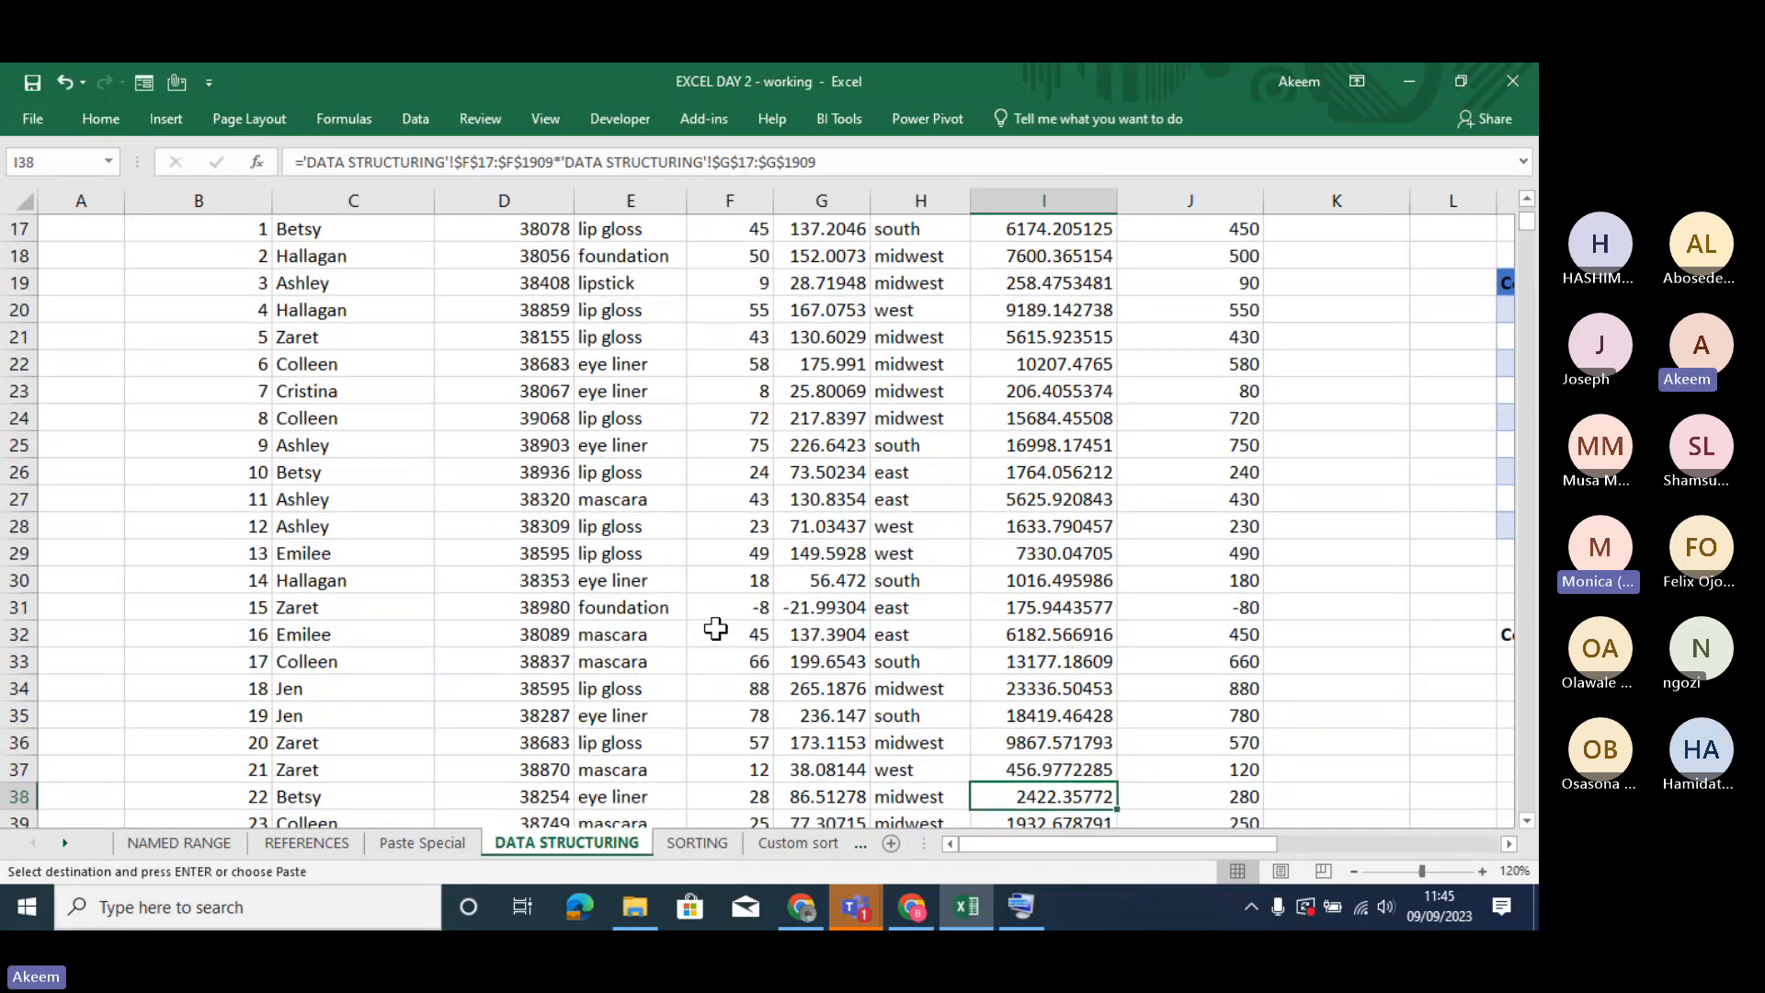
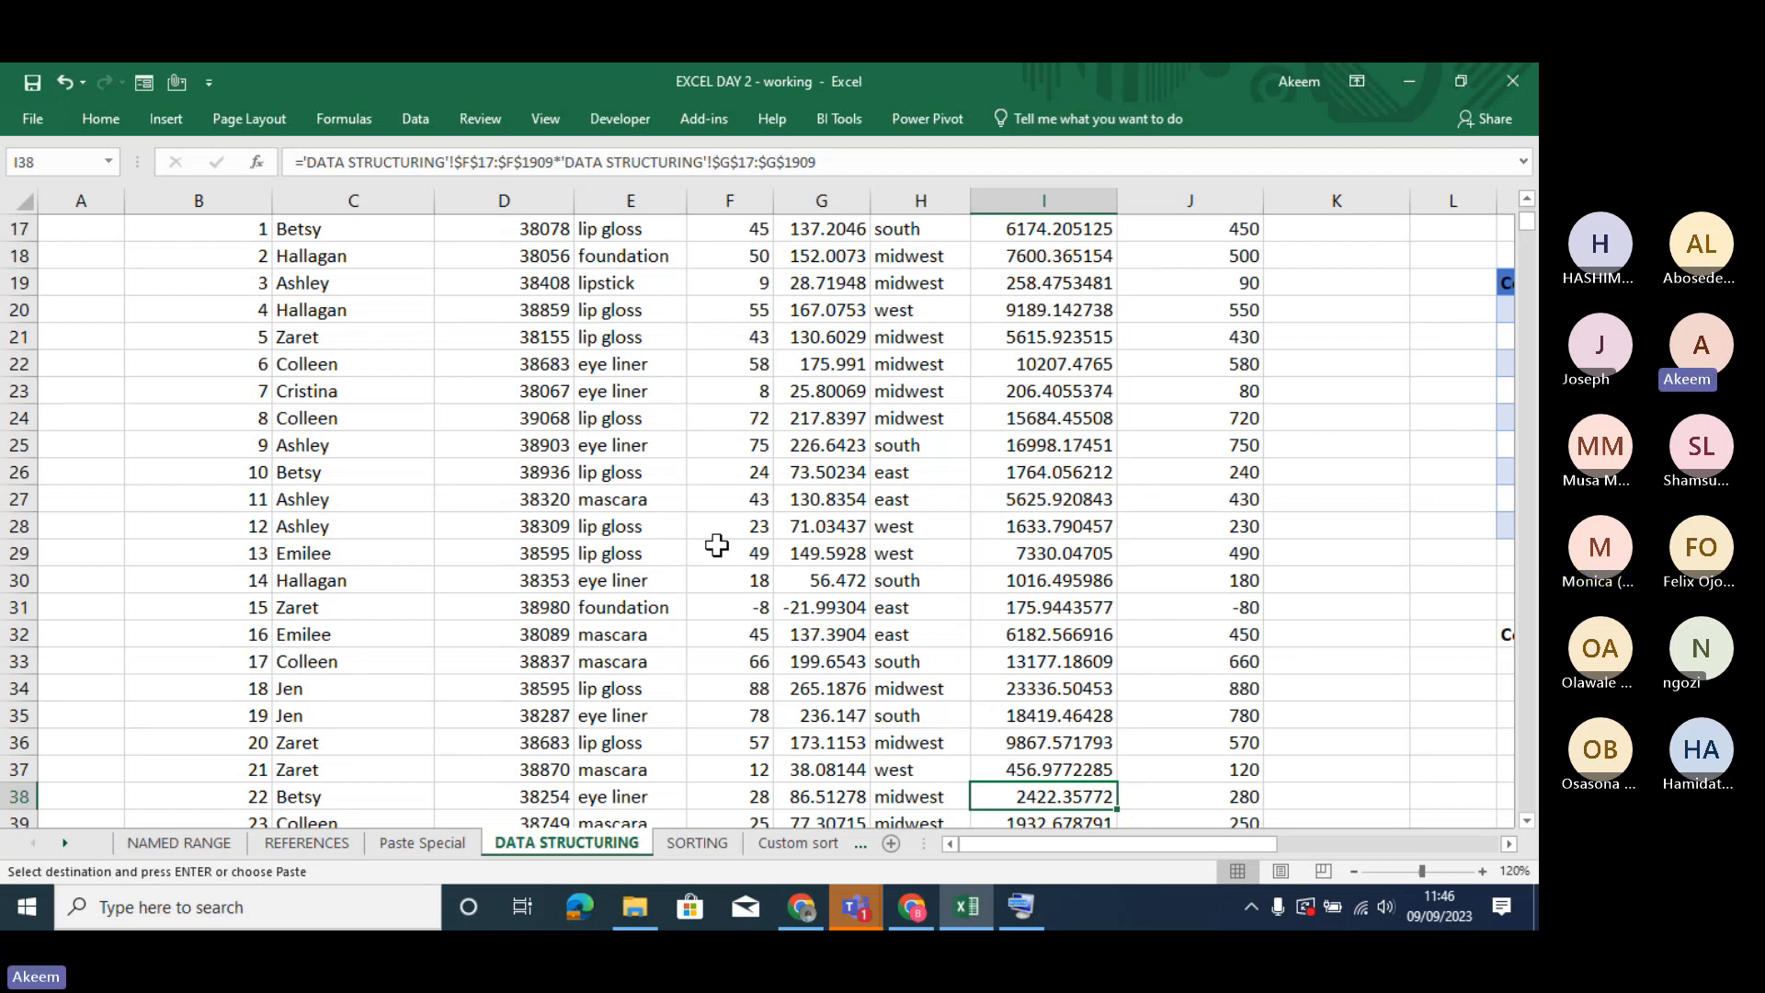
left_click(594, 586)
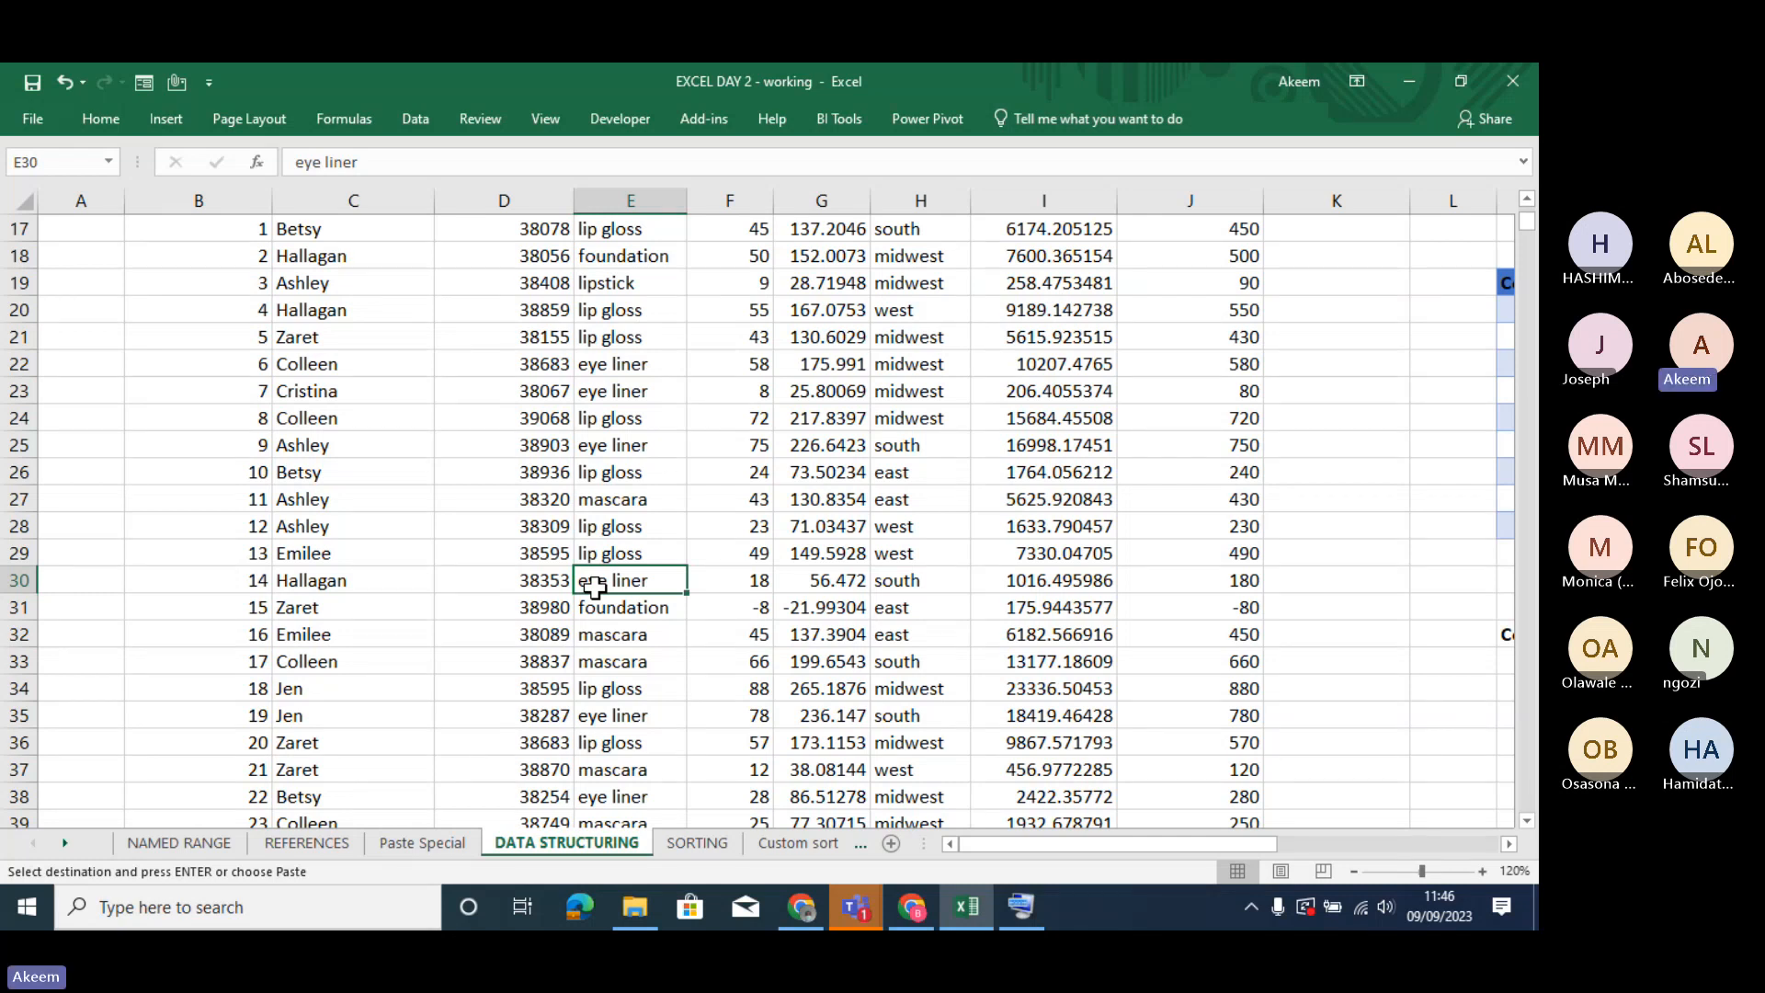
left_click(527, 588)
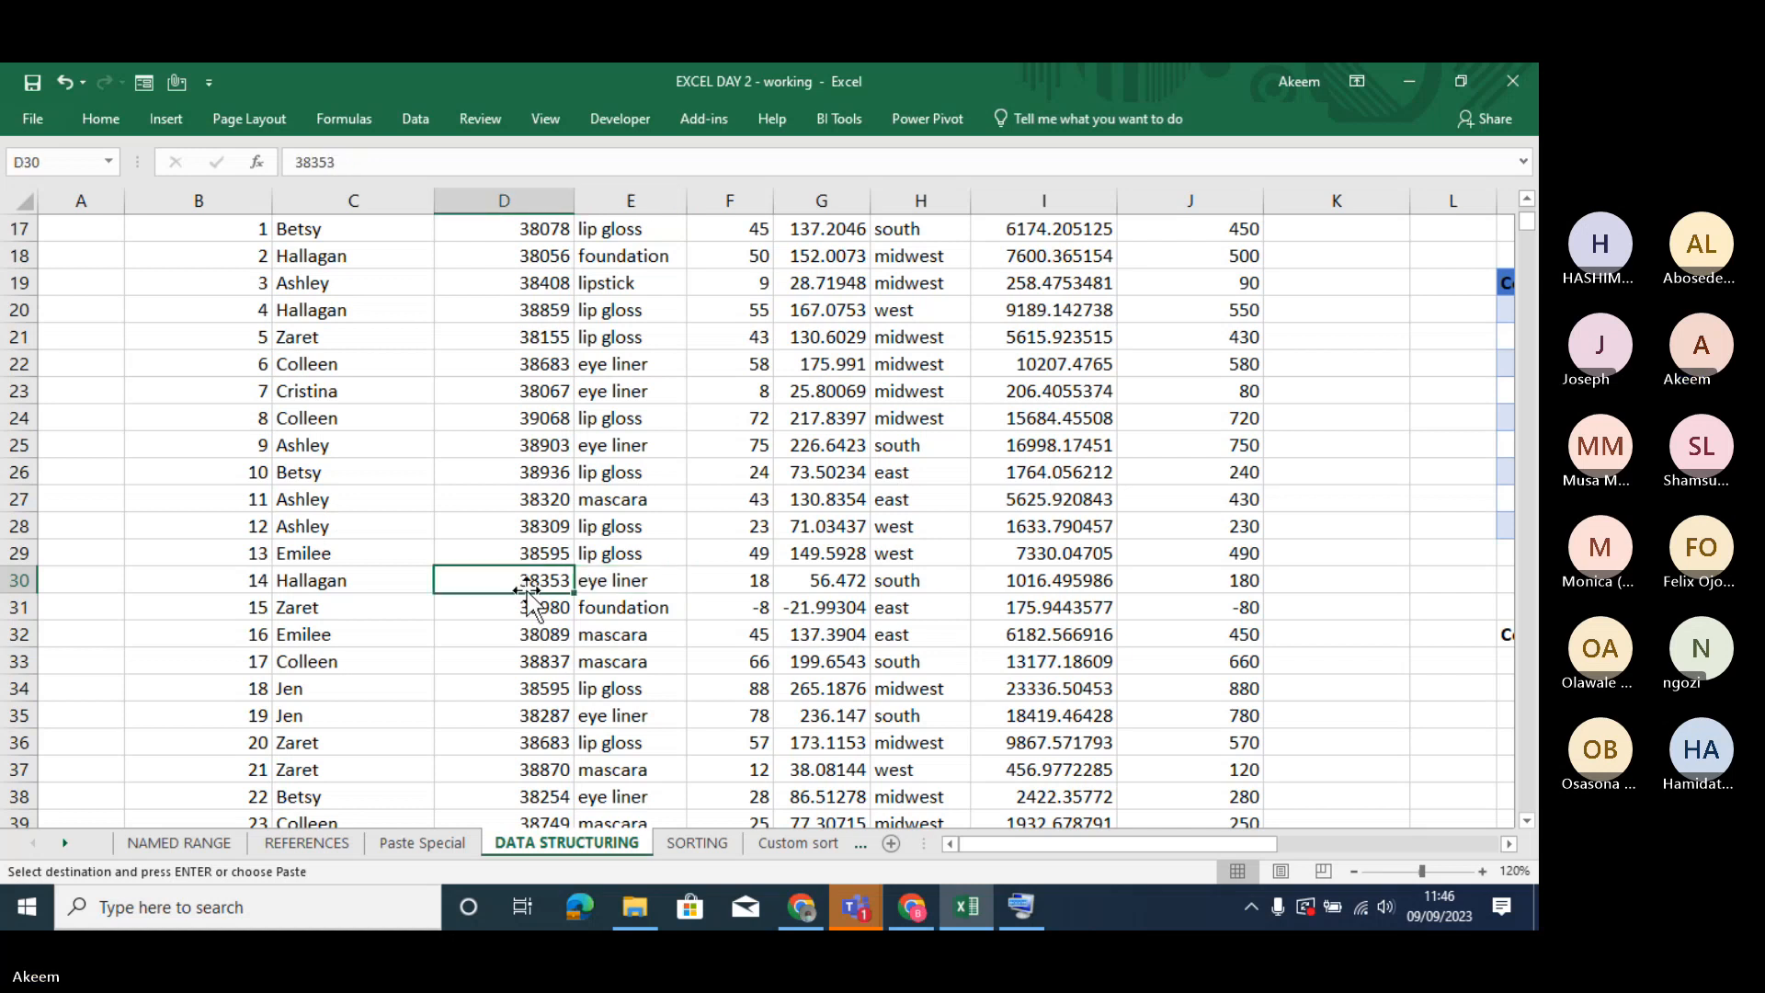
key("Right")
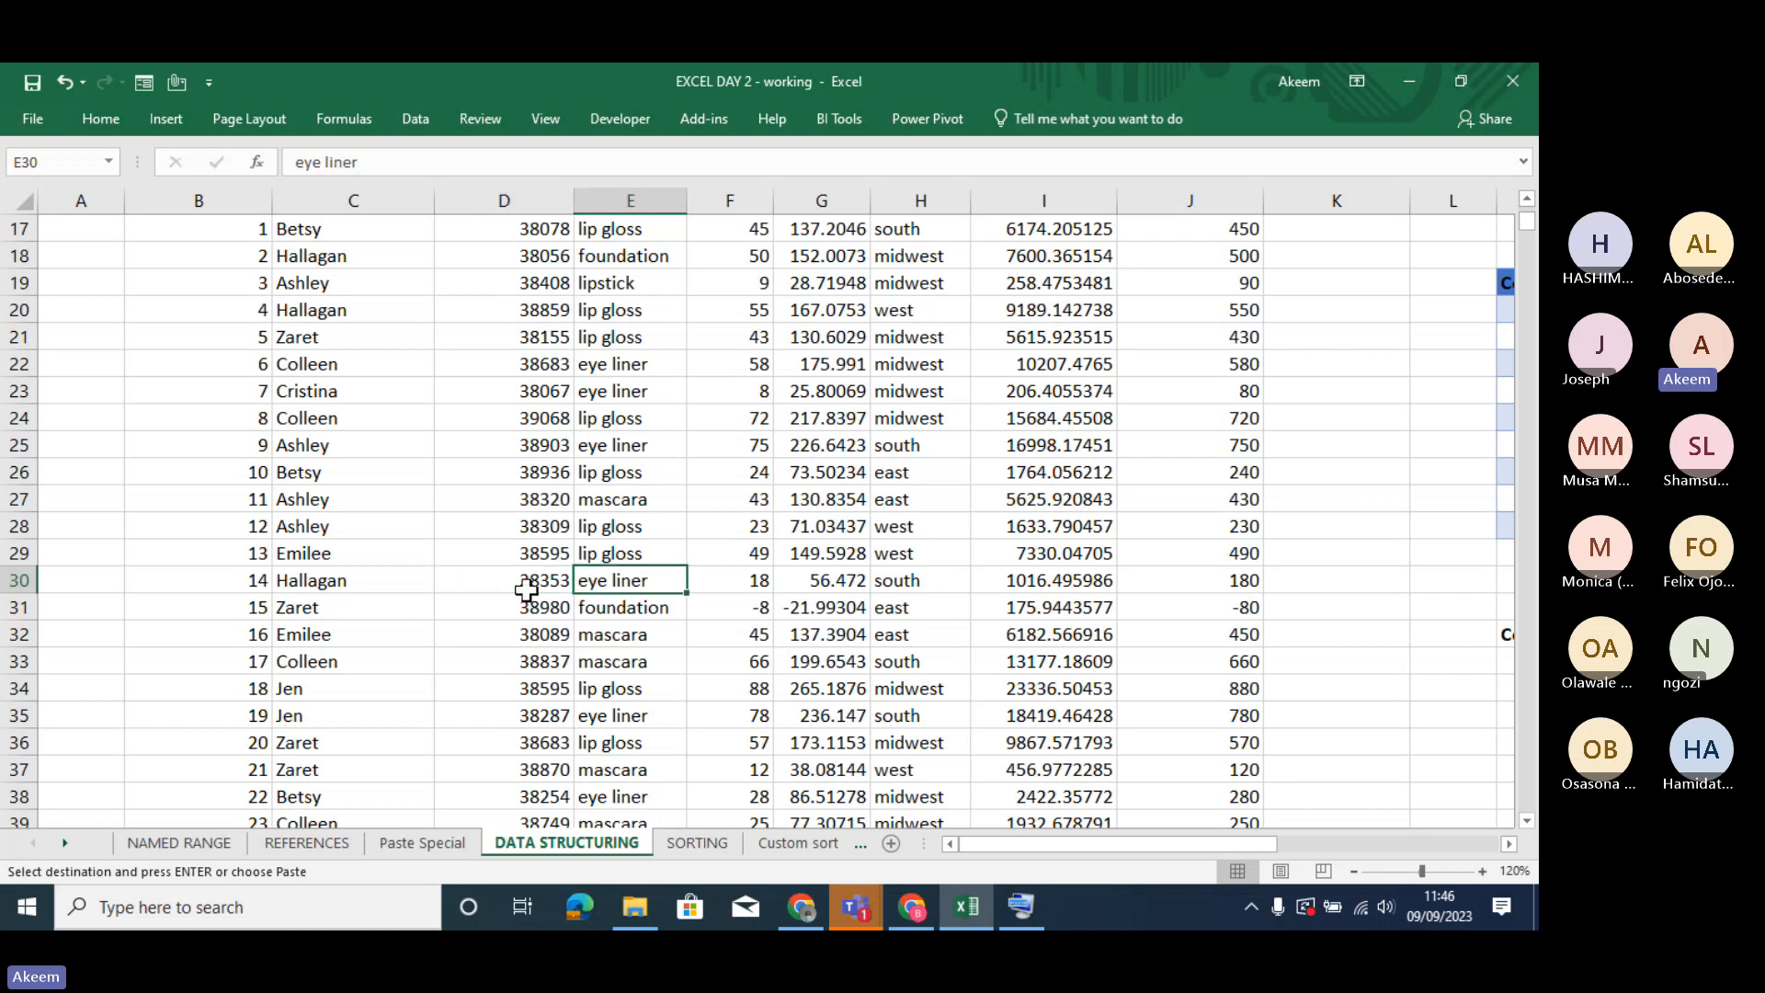
left_click(800, 499)
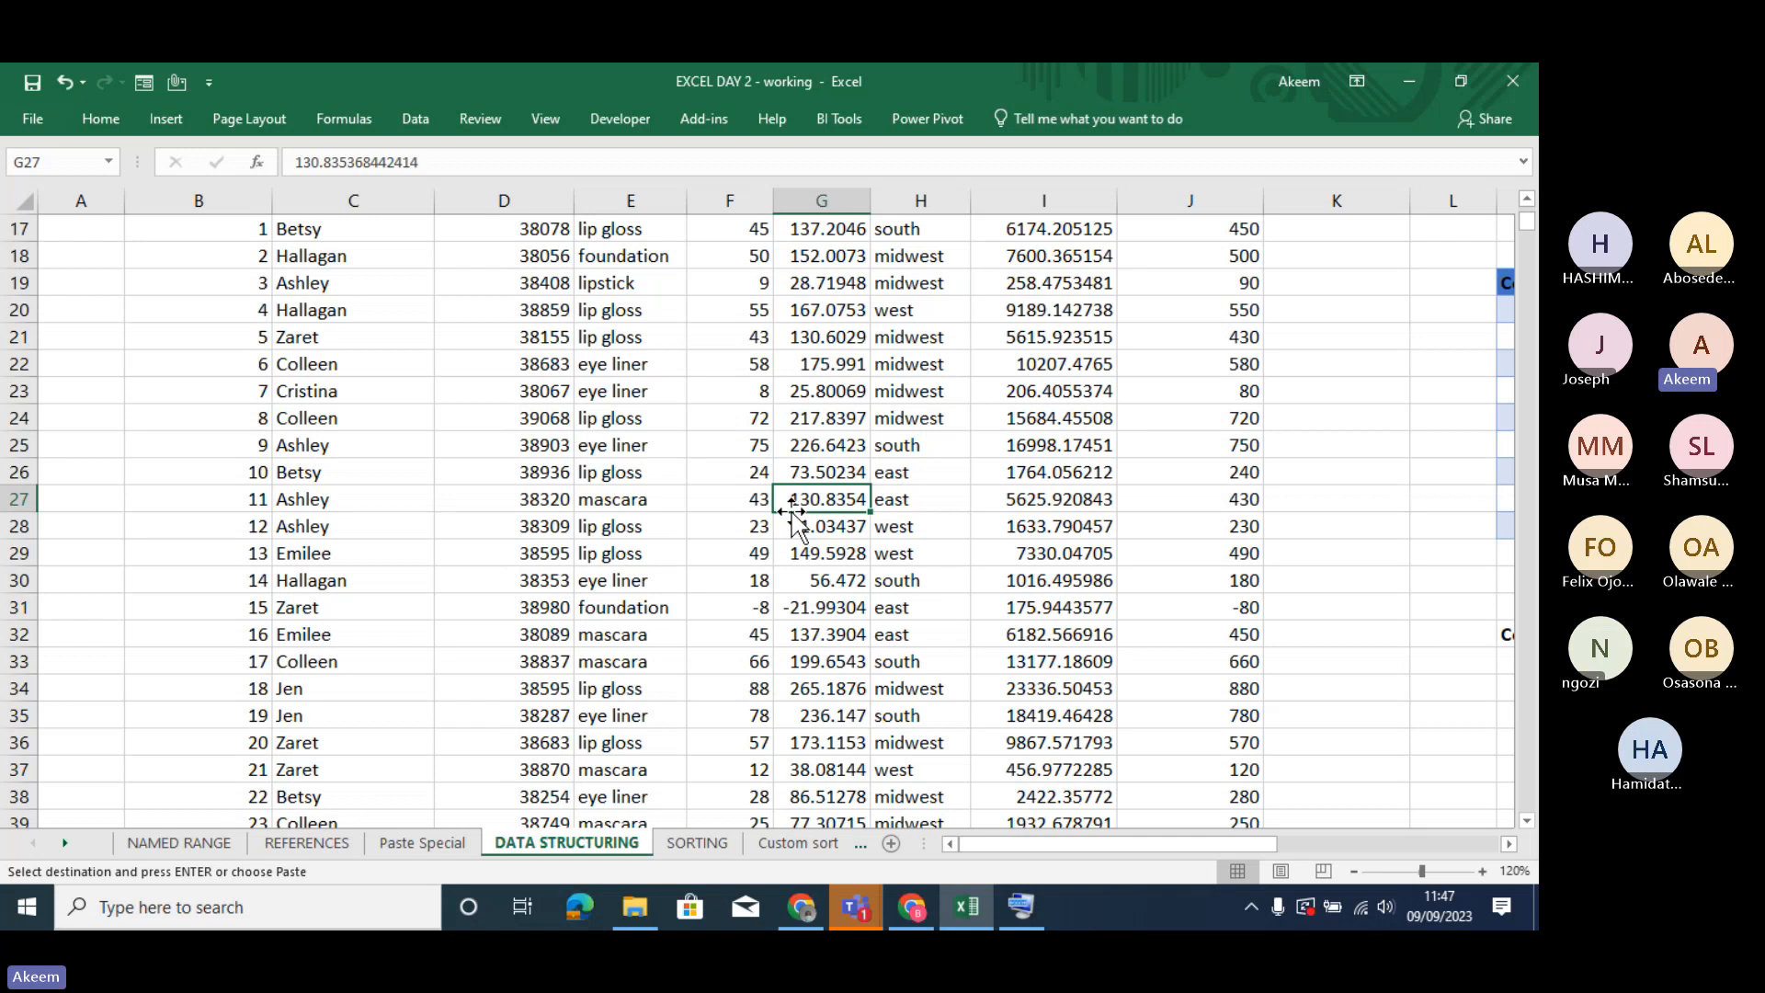
left_click(811, 471)
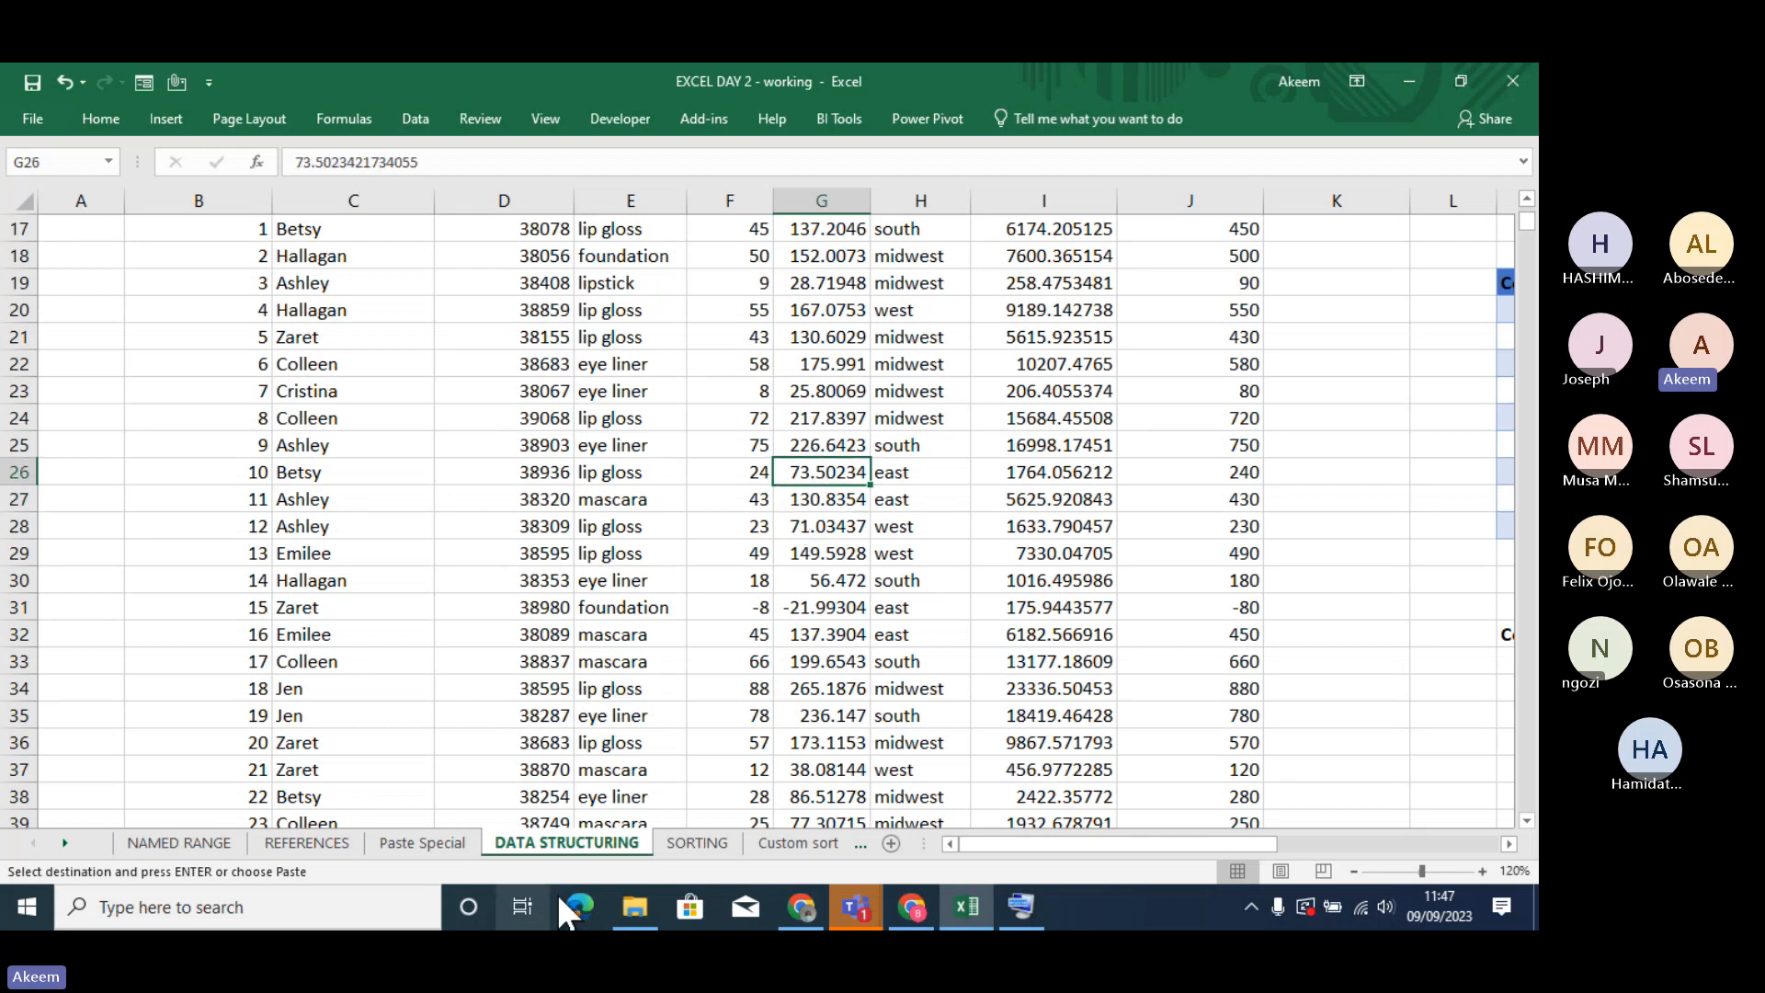
left_click(820, 633)
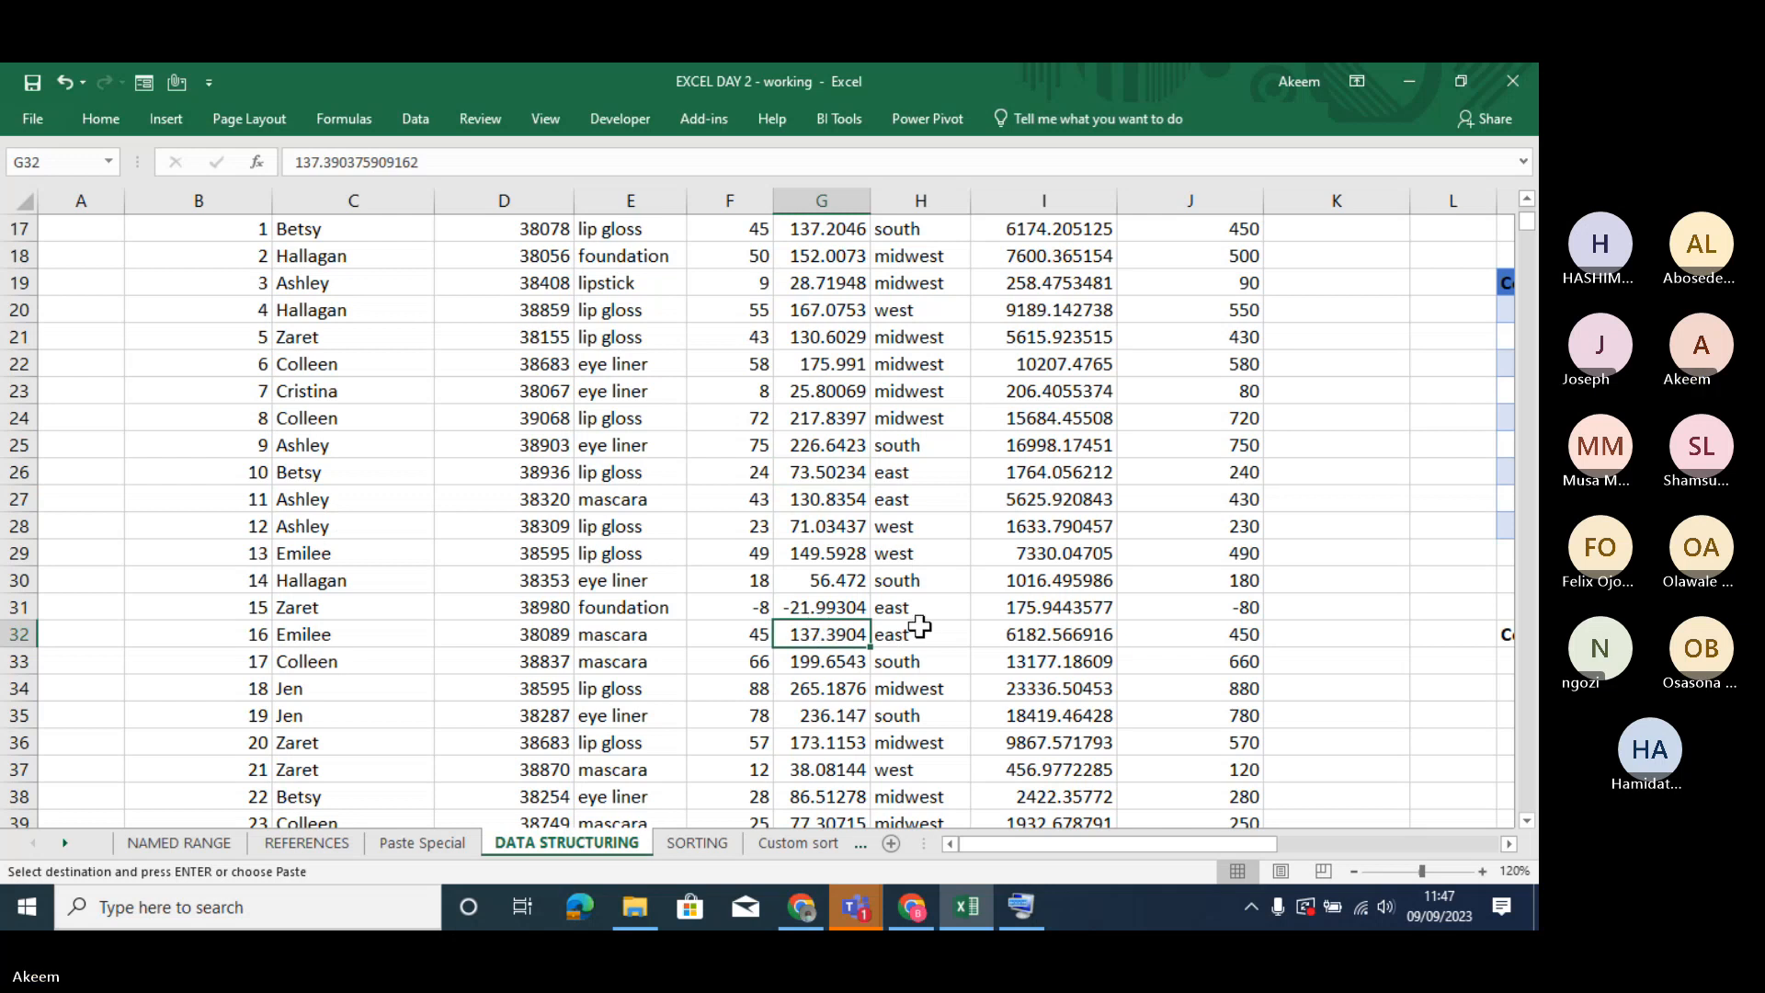
left_click(629, 516)
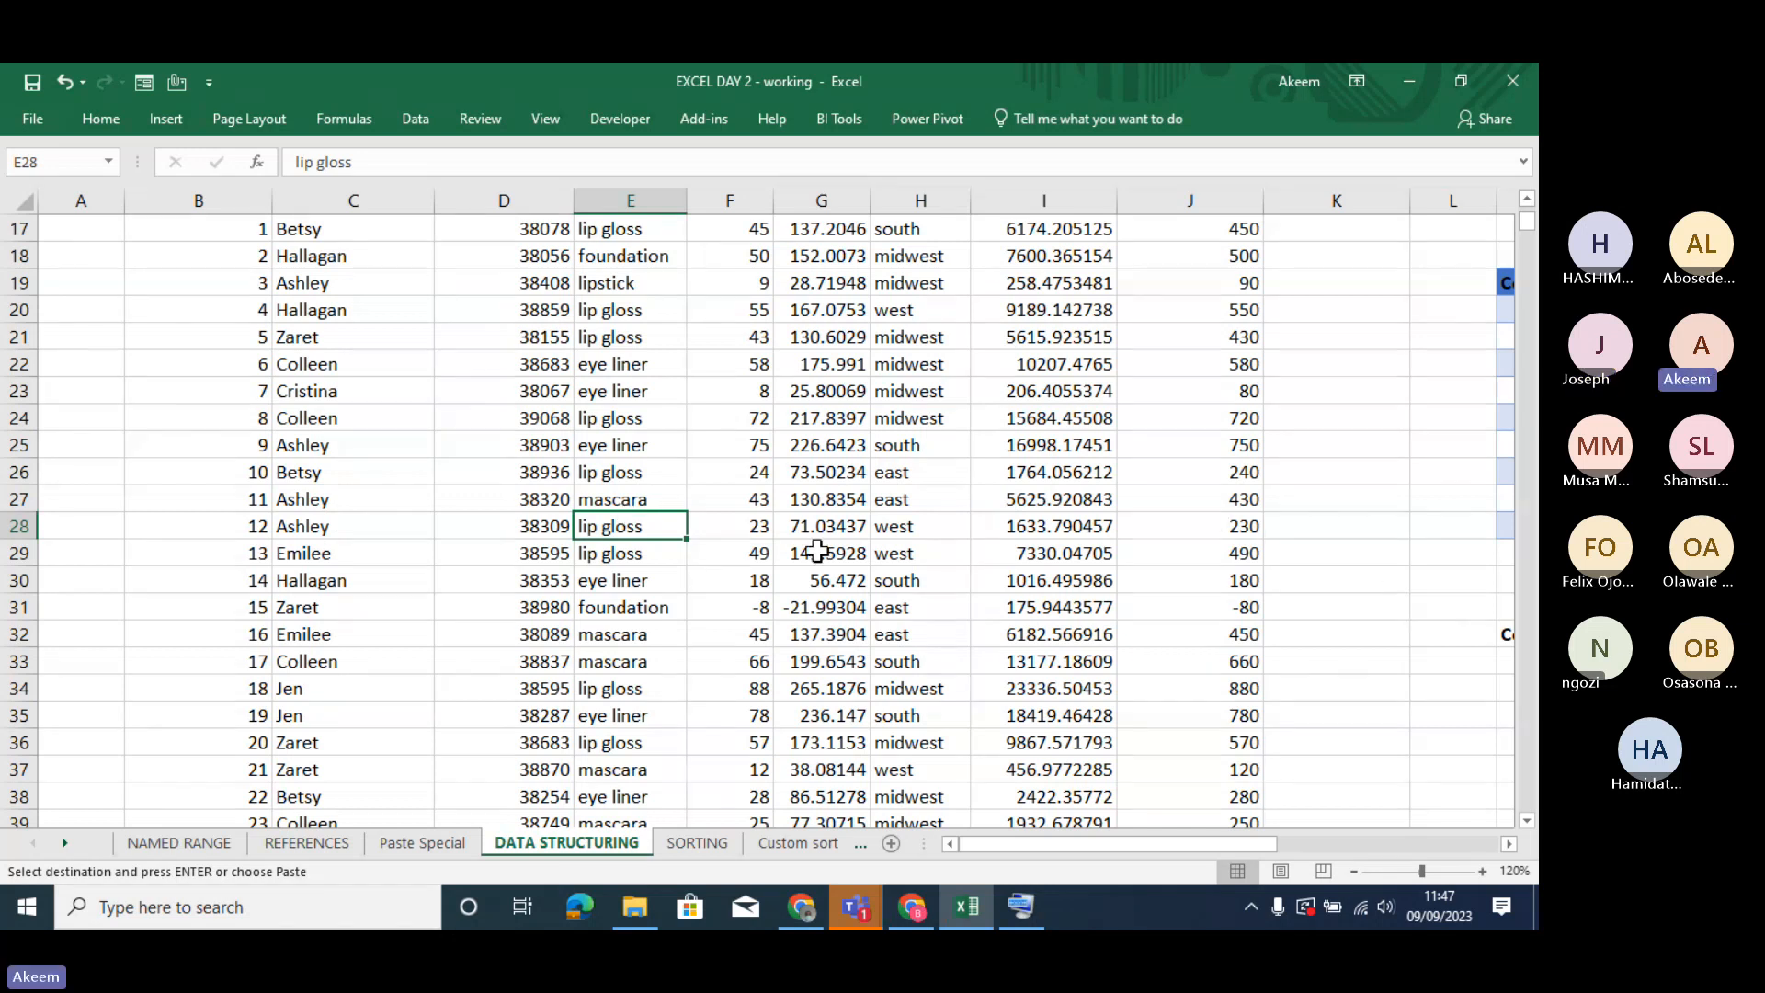
left_click(809, 549)
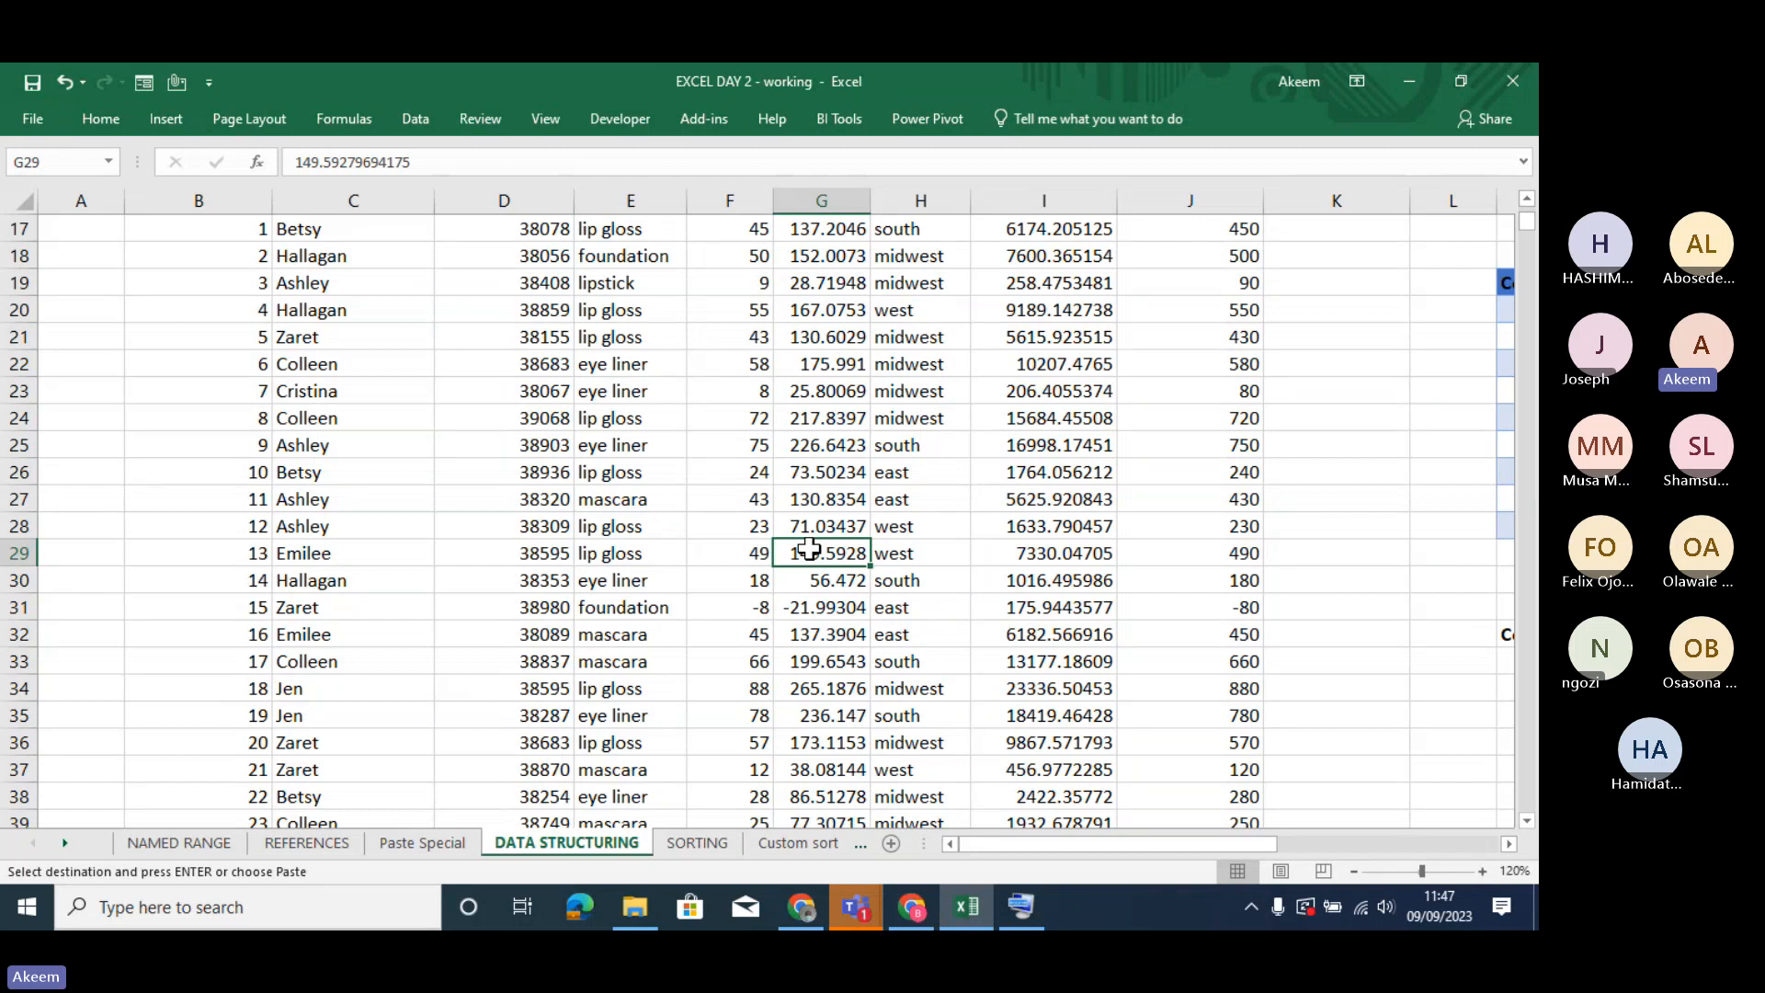
key("Up")
key("Up")
key("Up")
key("Up")
key("Up")
key("Up")
key("Up")
key("Up")
key("Up")
key("Up")
key("Up")
key("Up")
key("Up")
key("Up")
key("Up")
key("Up")
key("Up")
key("Up")
key("Up")
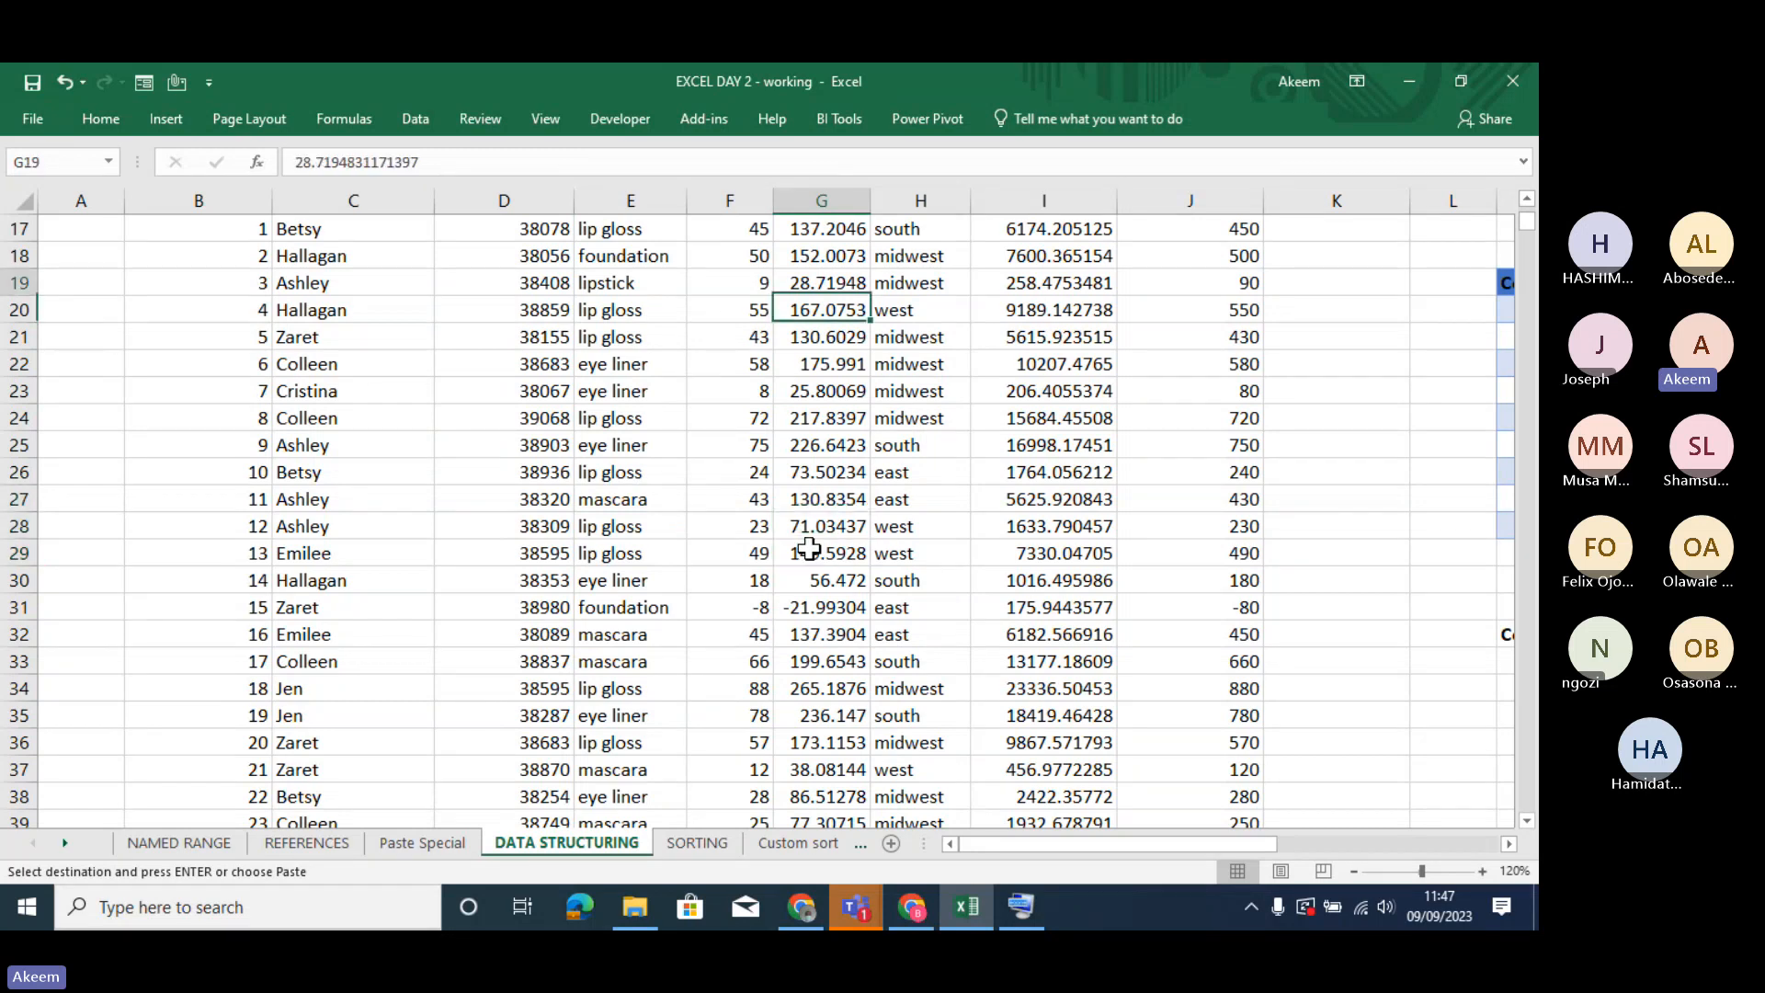
key("Up")
key("Down")
key("Down")
key("Down")
key("Down")
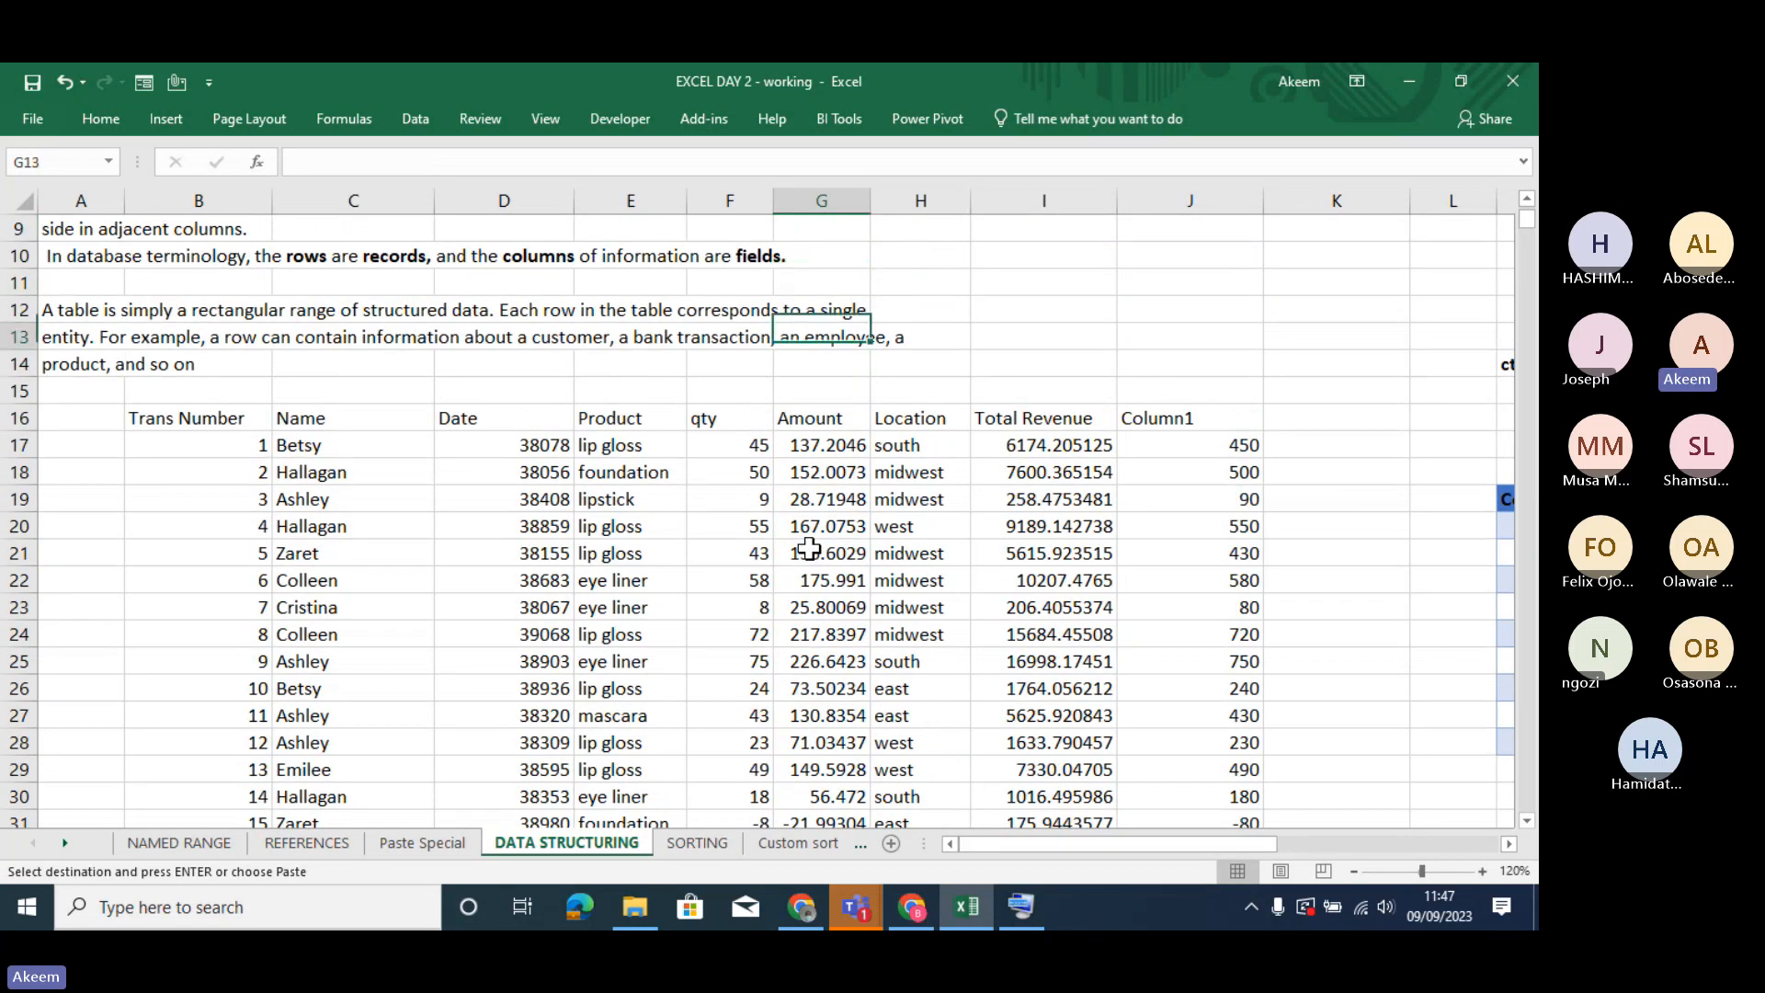
key("Down")
key("Down")
key("Down")
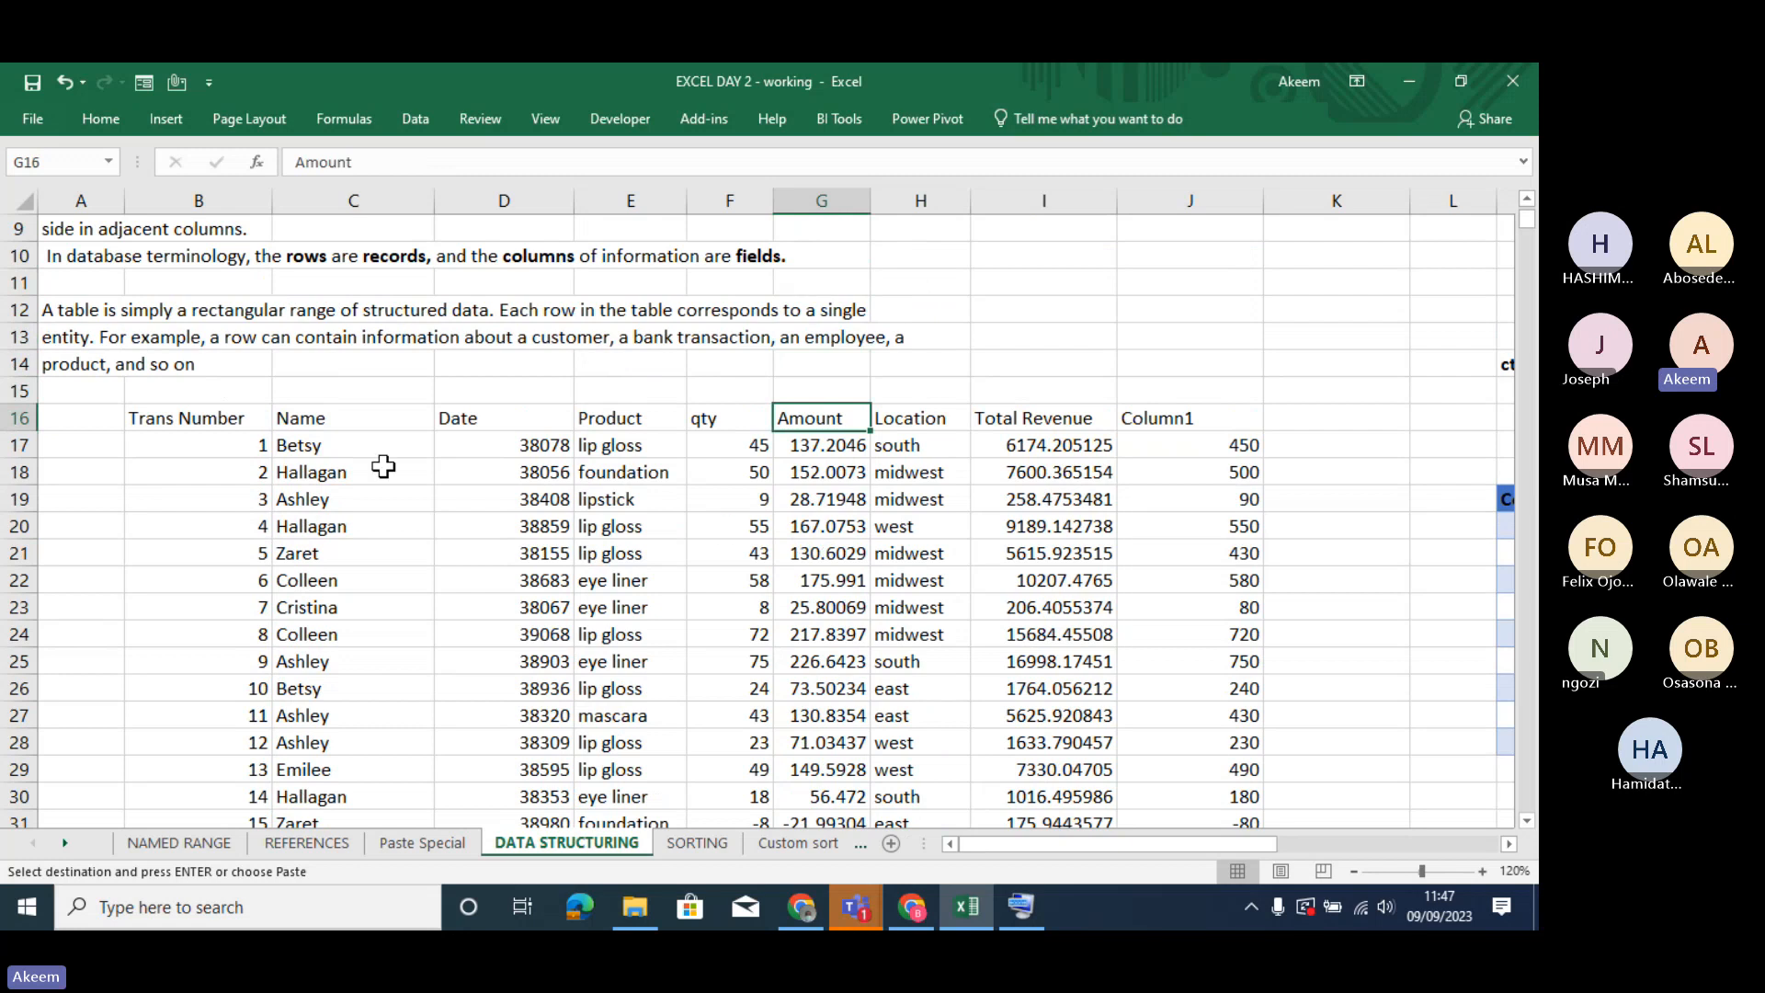
- Apply all borders to the transaction data, from the Trans Number header through the Column1 value of transaction 1900
left_click(217, 426)
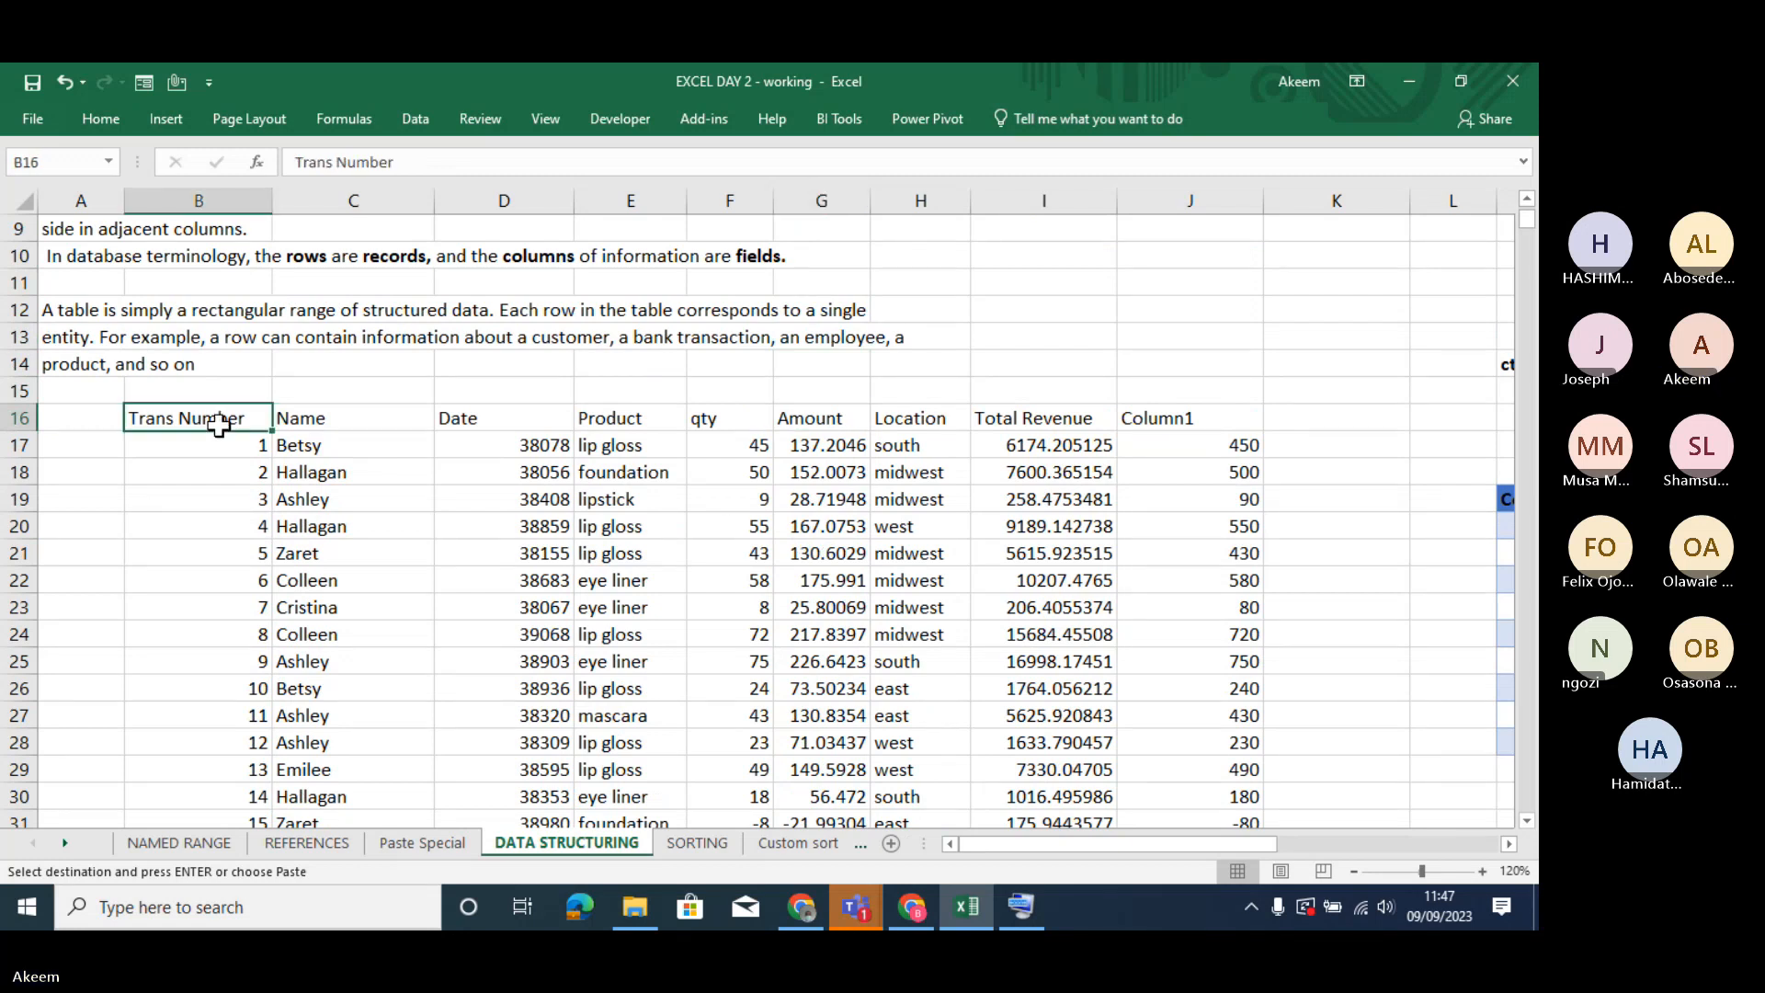
key("shift+Right")
key("shift+Right")
key("shift+Right")
key("shift+Right")
key("shift+Right")
key("shift+Right")
key("shift+Right")
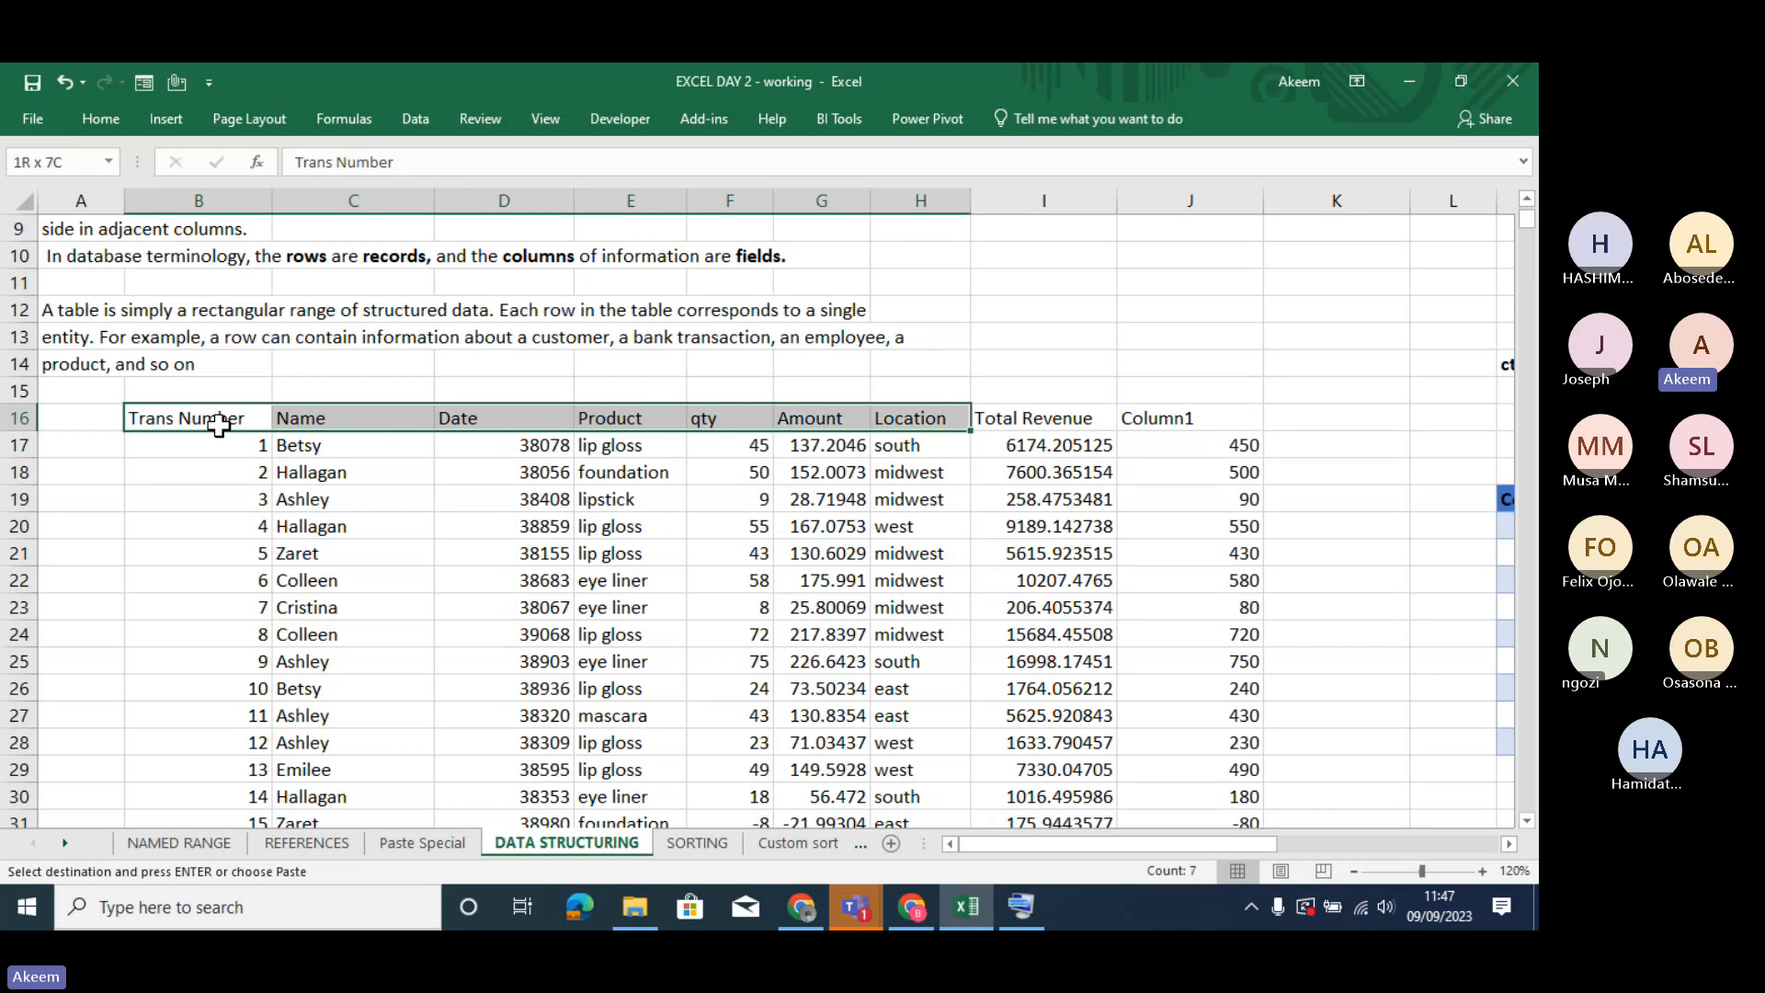
key("shift+Right")
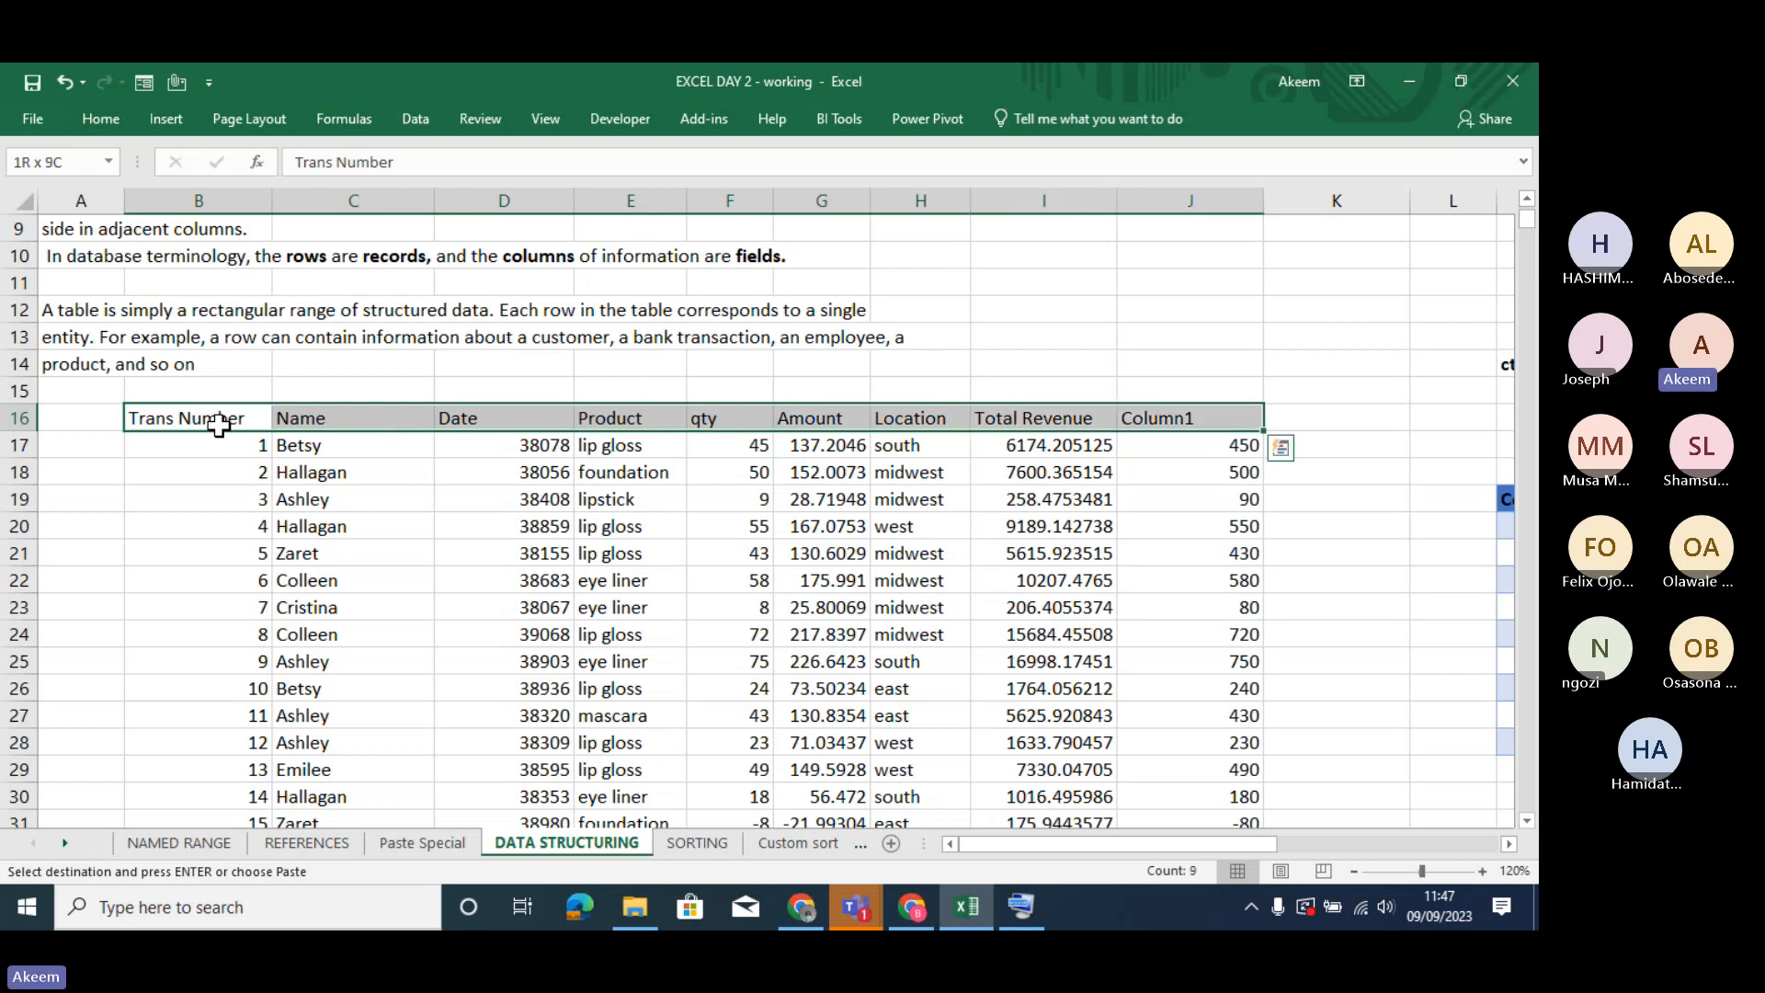
key("shift+Down")
key("shift+Down")
key("shift+Down")
key("shift+Down")
key("shift+Down")
key("shift+Down")
key("shift+Down")
key("shift+Down")
key("shift+Down")
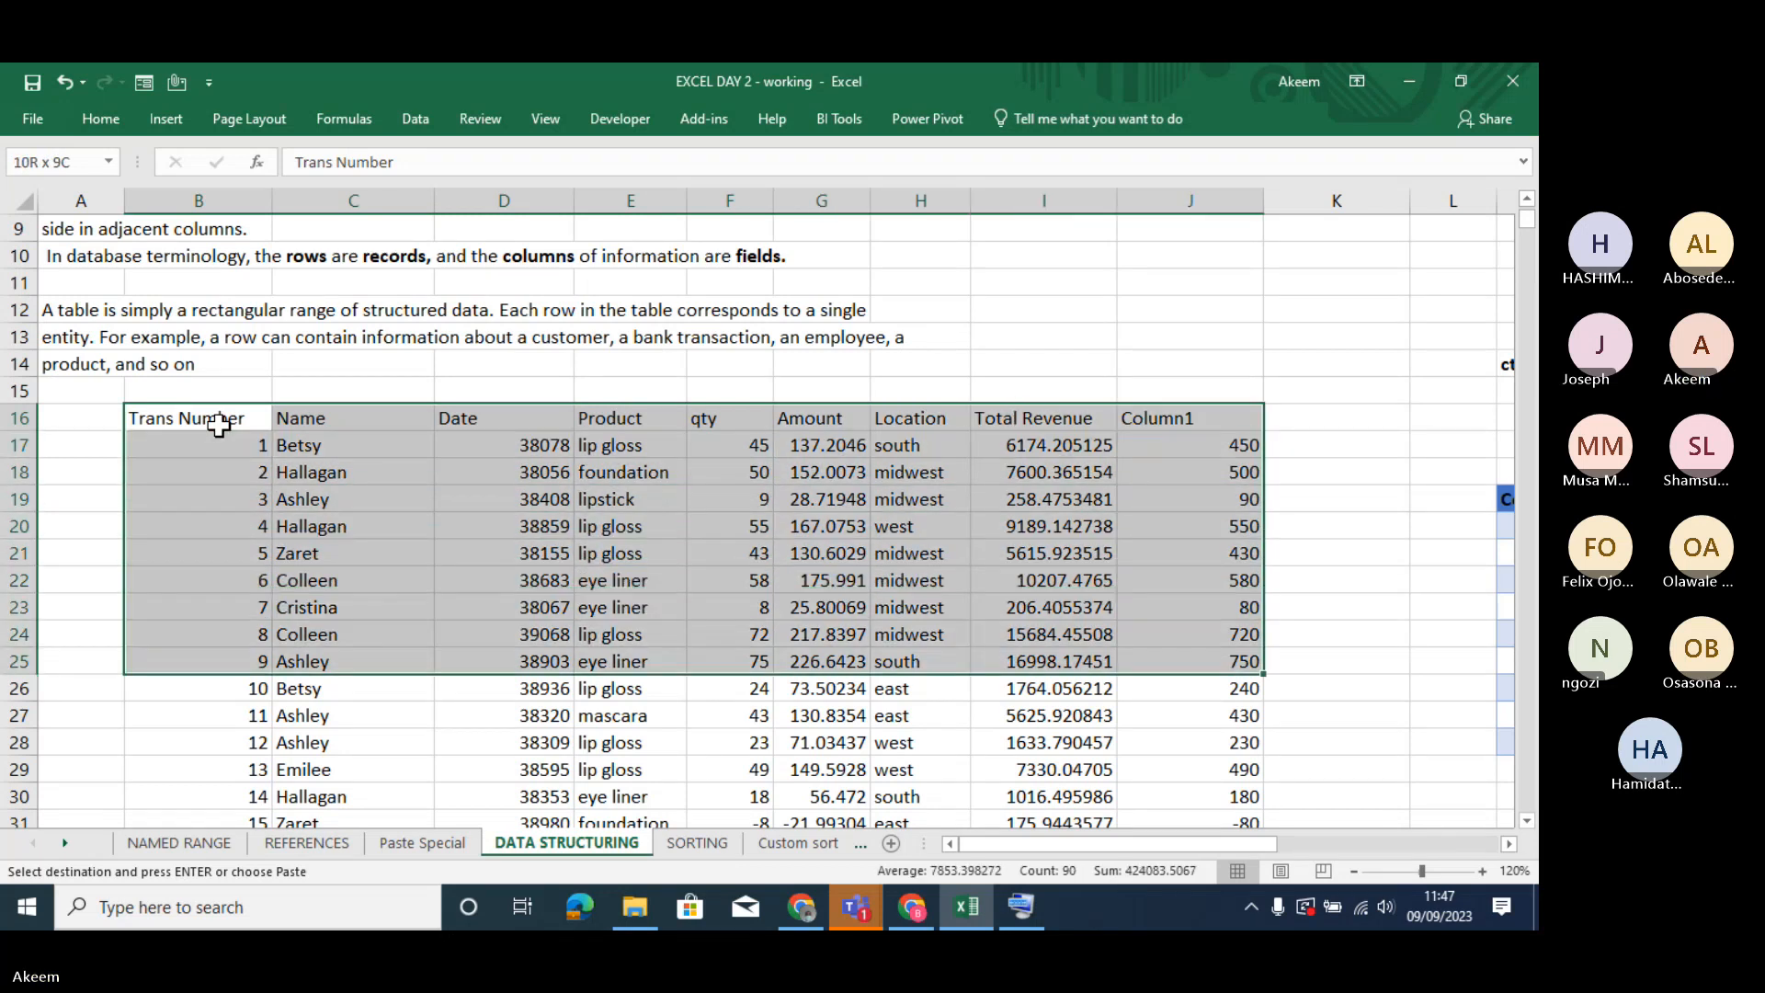
key("shift+Down")
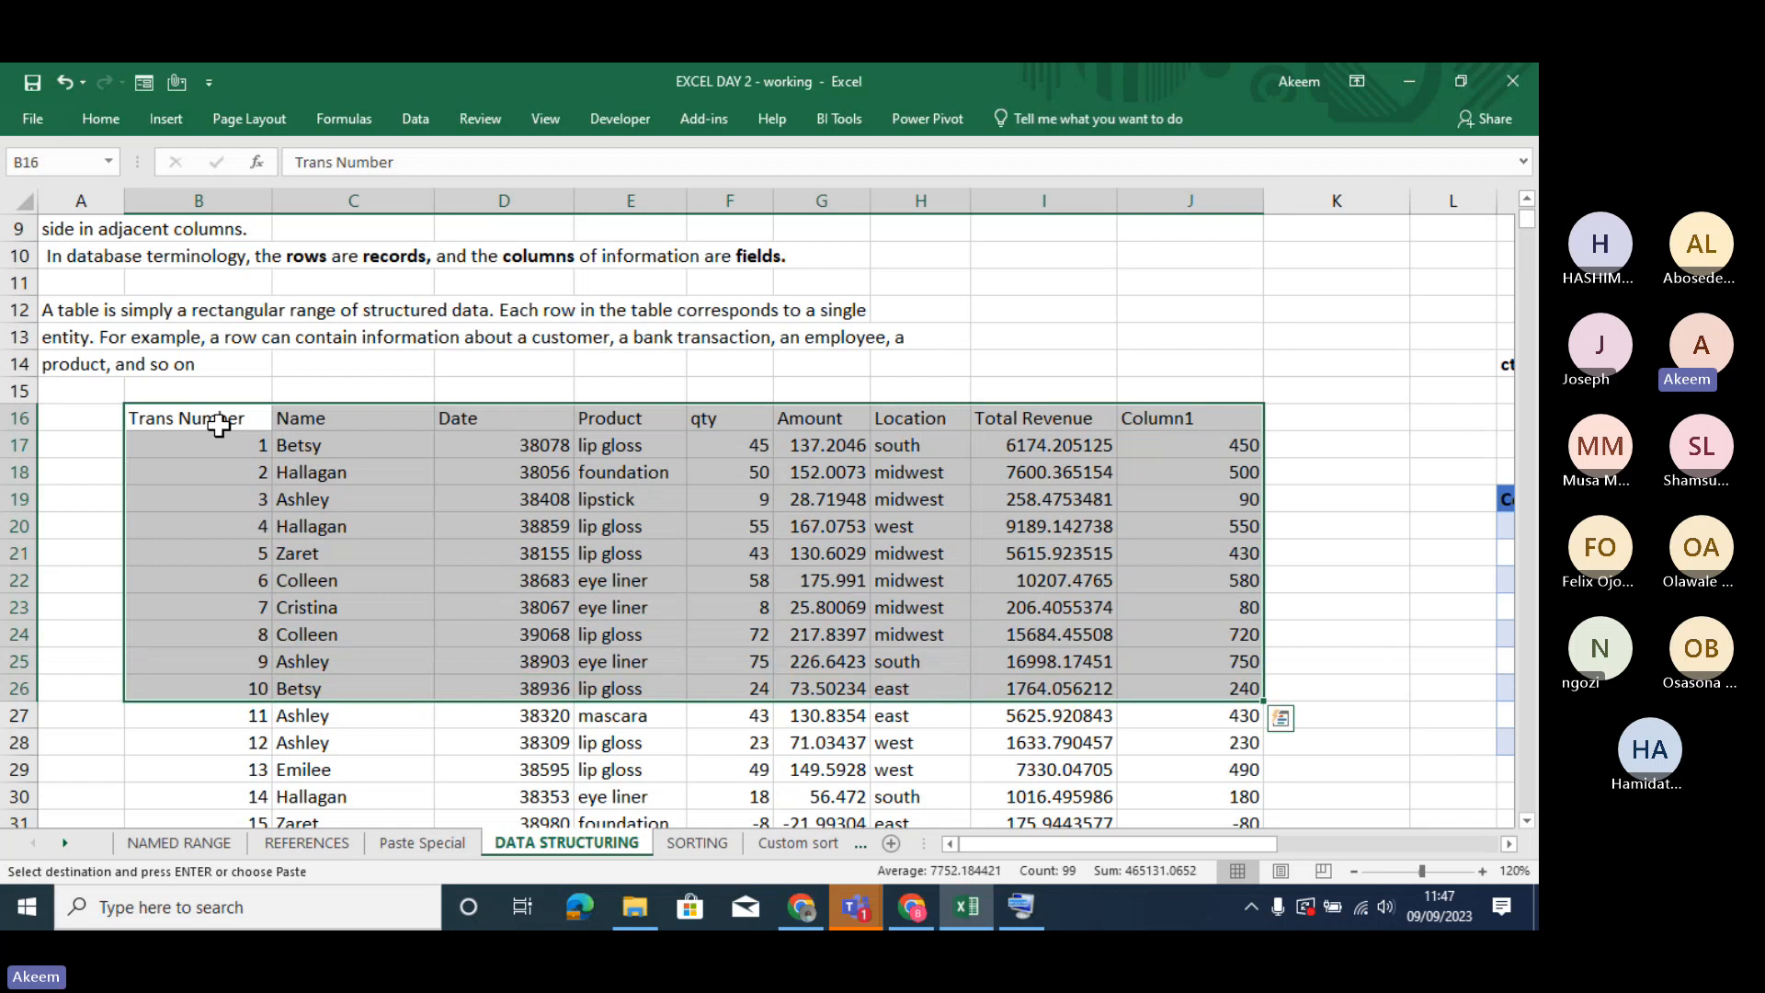
key("ctrl+shift+Down")
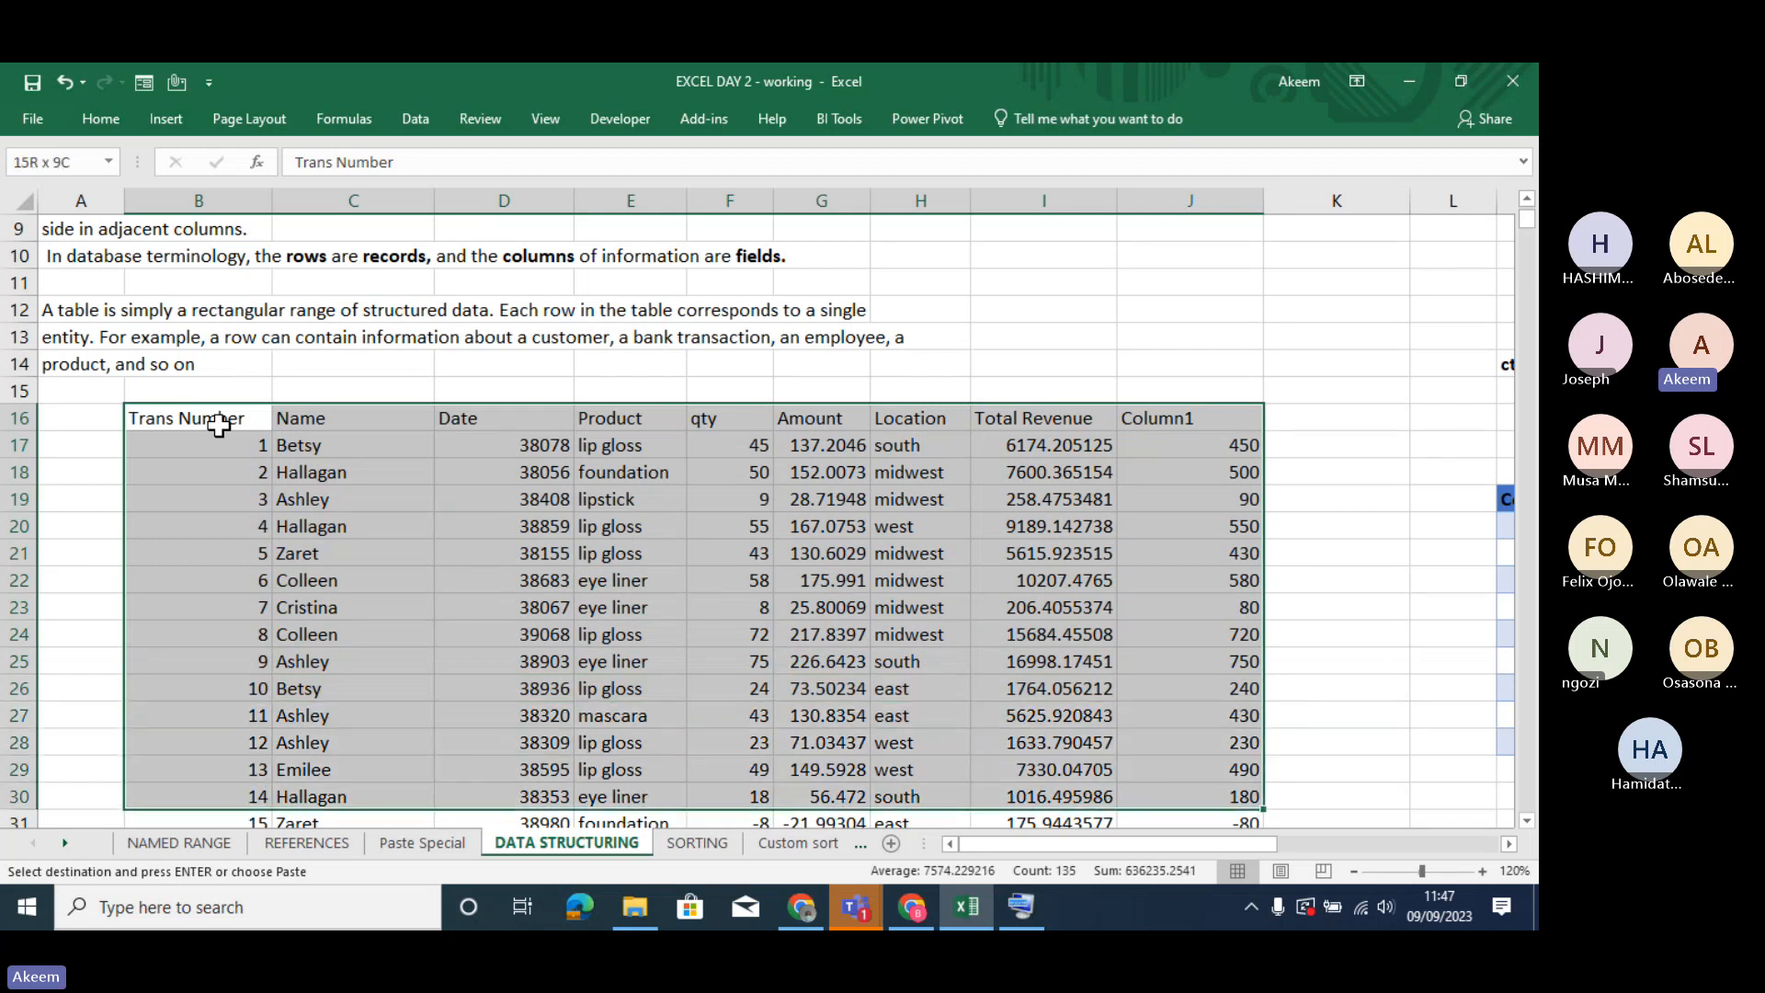
scroll(218, 424, "down", 6)
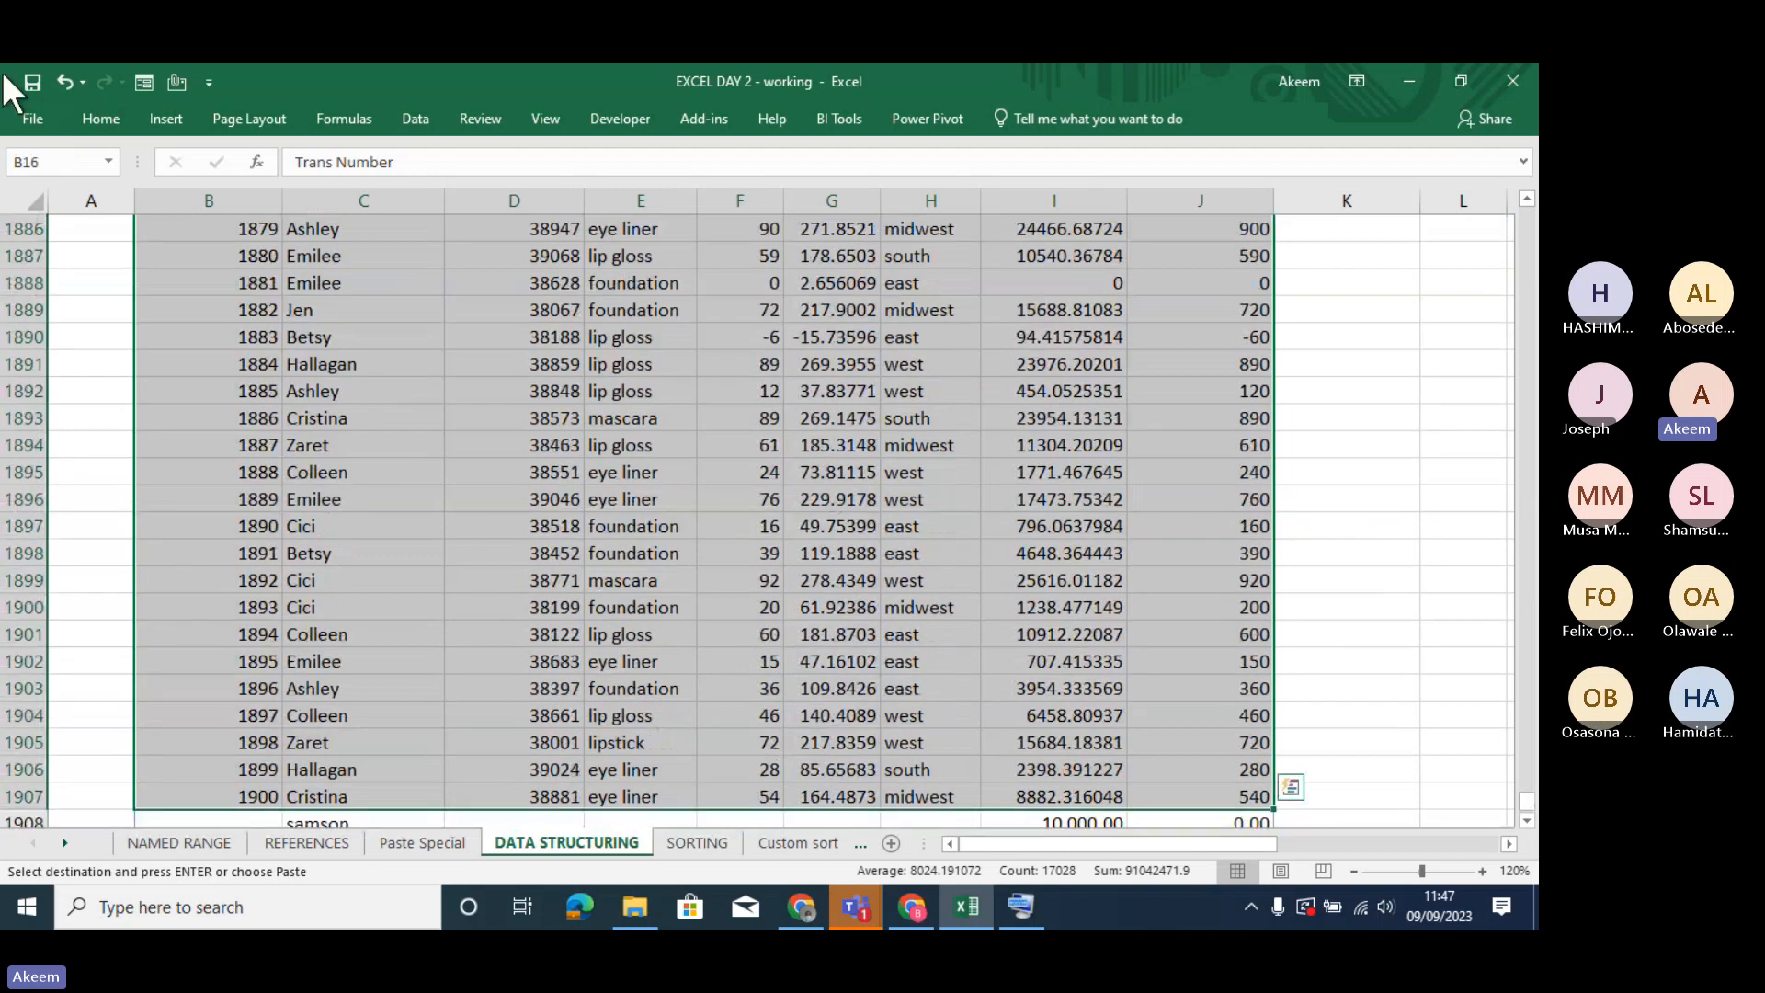
left_click(86, 113)
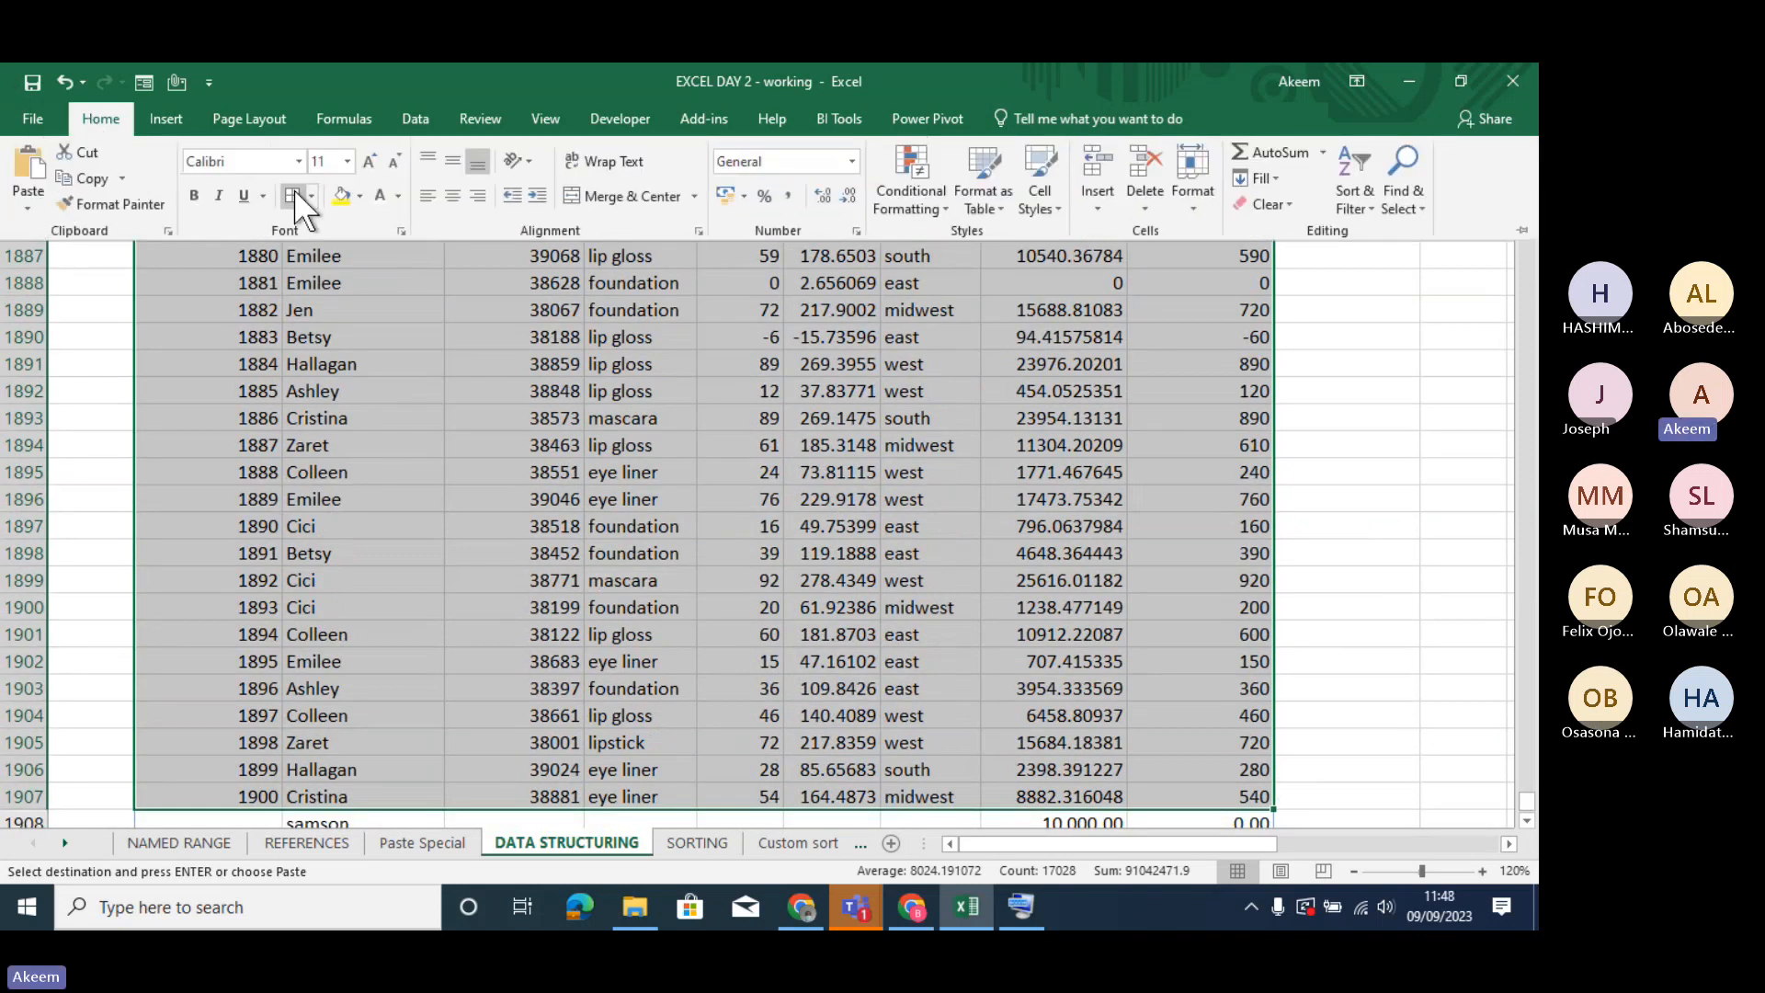
left_click(295, 191)
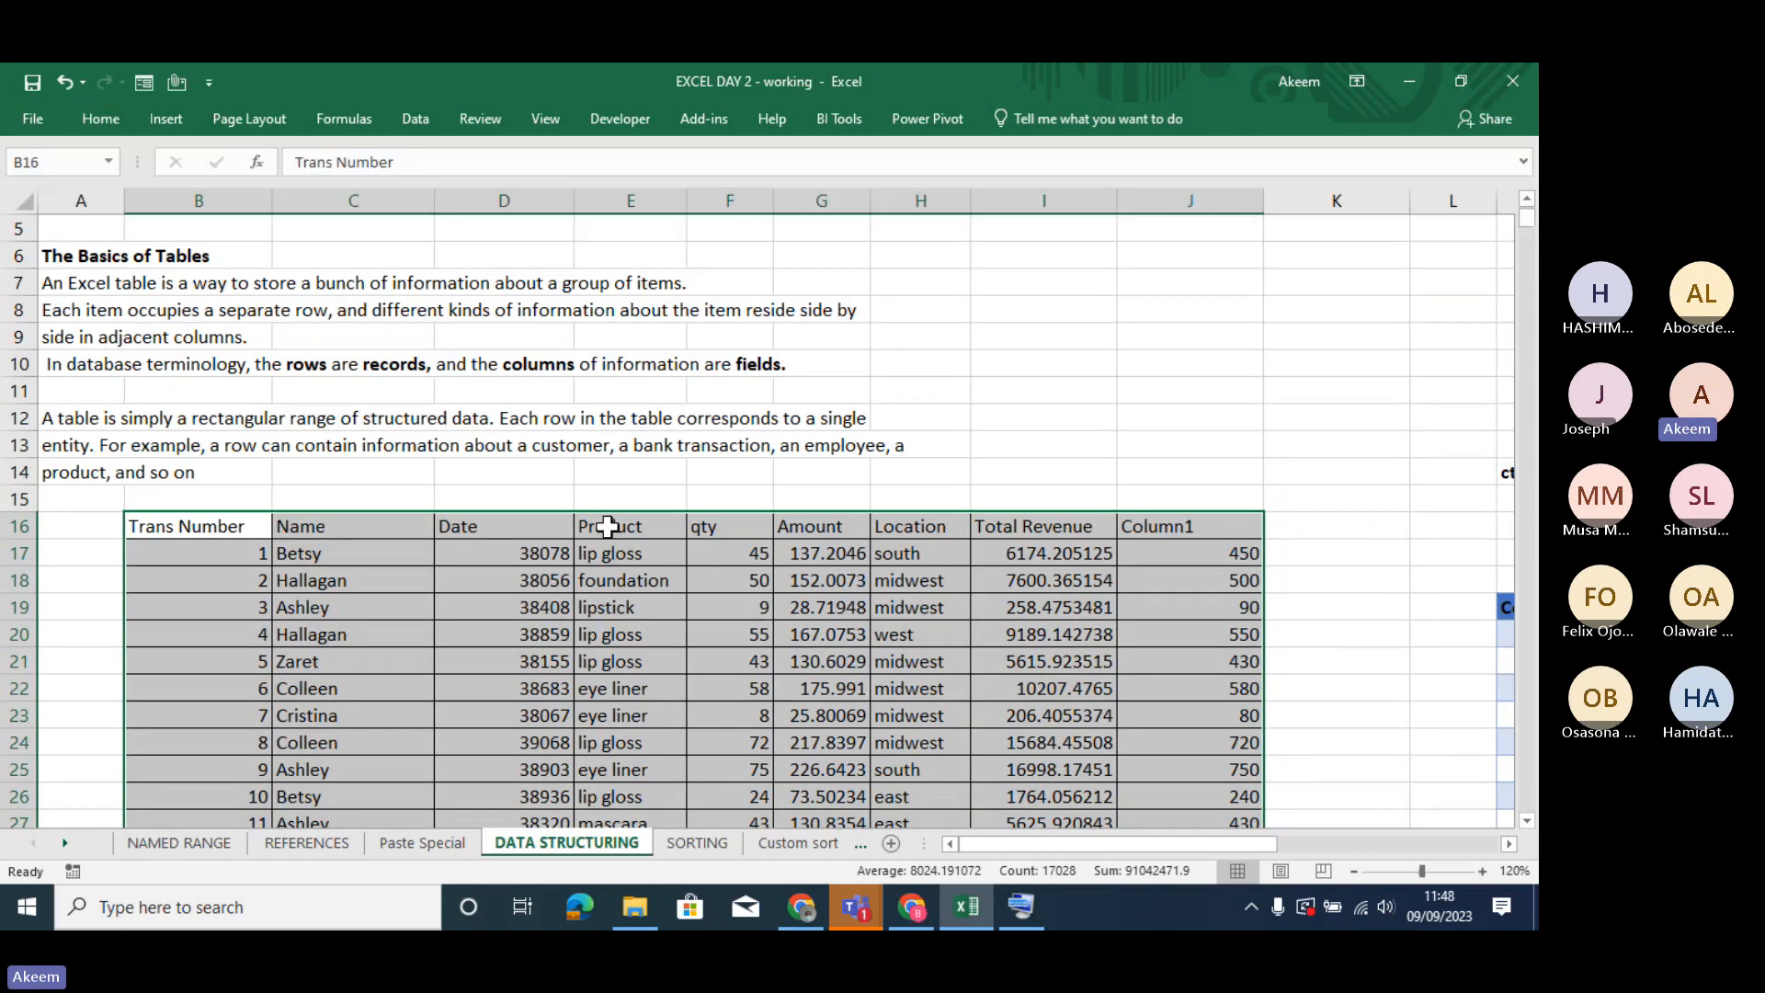
left_click(649, 617)
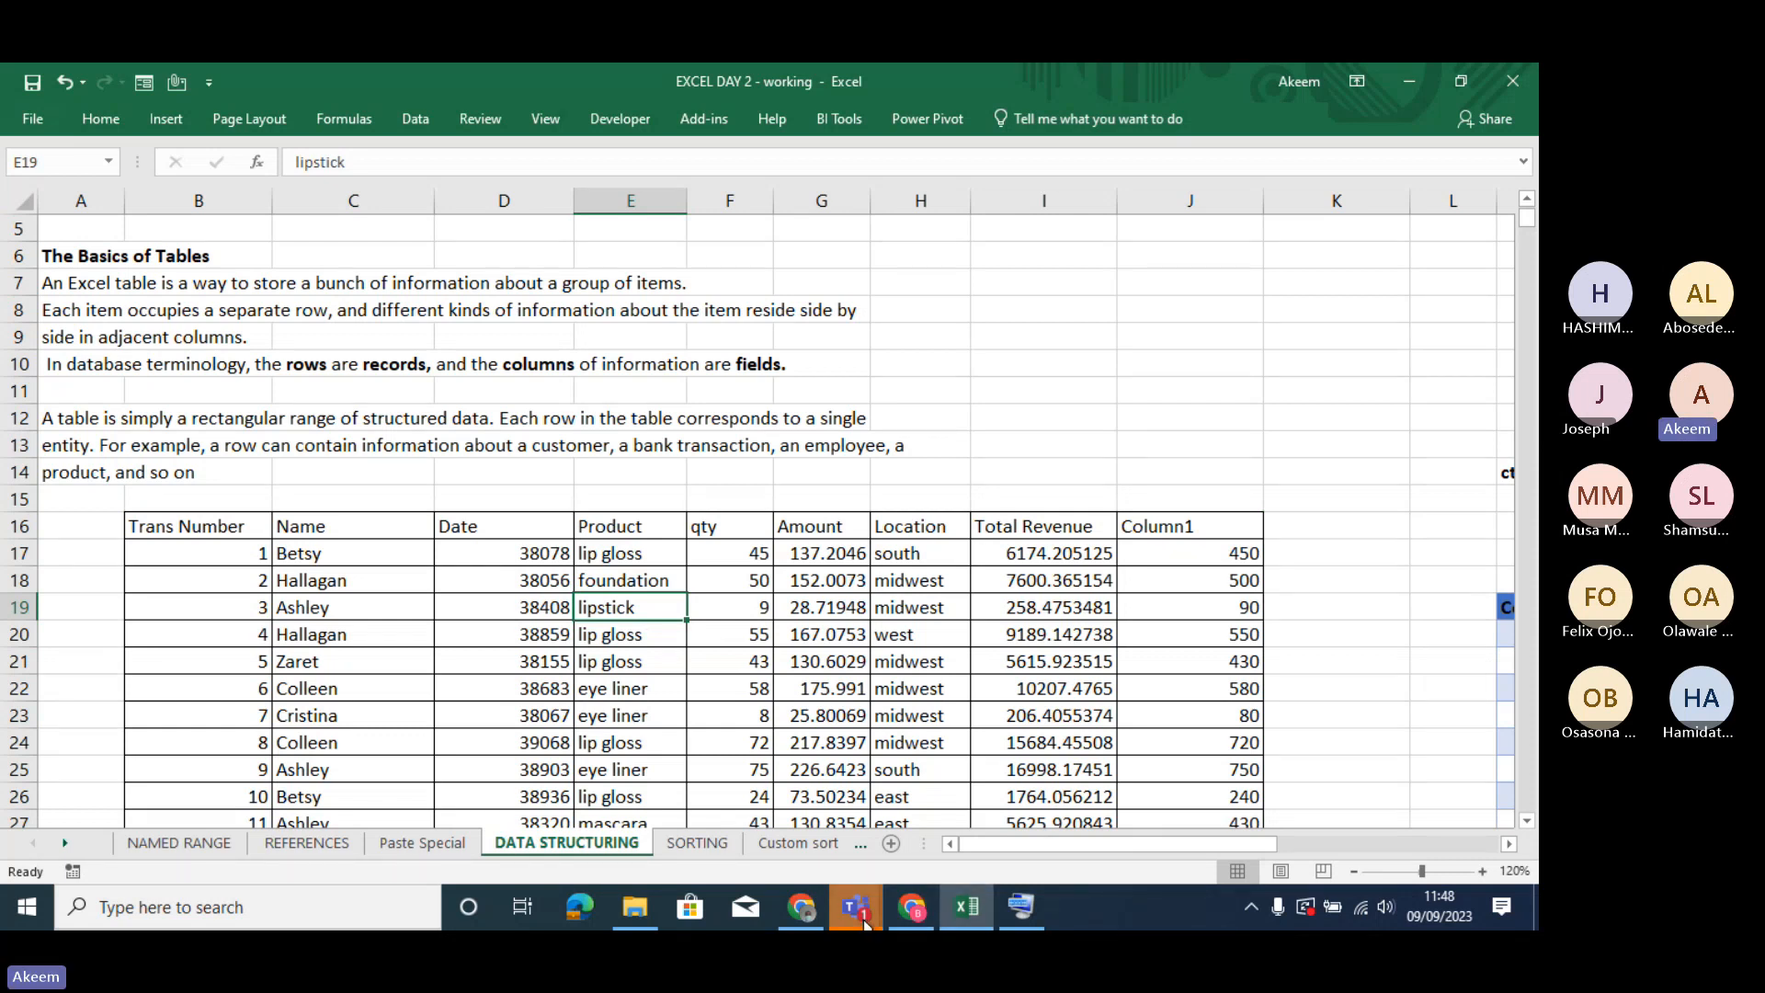
- Admit the guest waiting in the Teams meeting lobby and return to the workbook
mouse_move(866, 924)
left_click(890, 791)
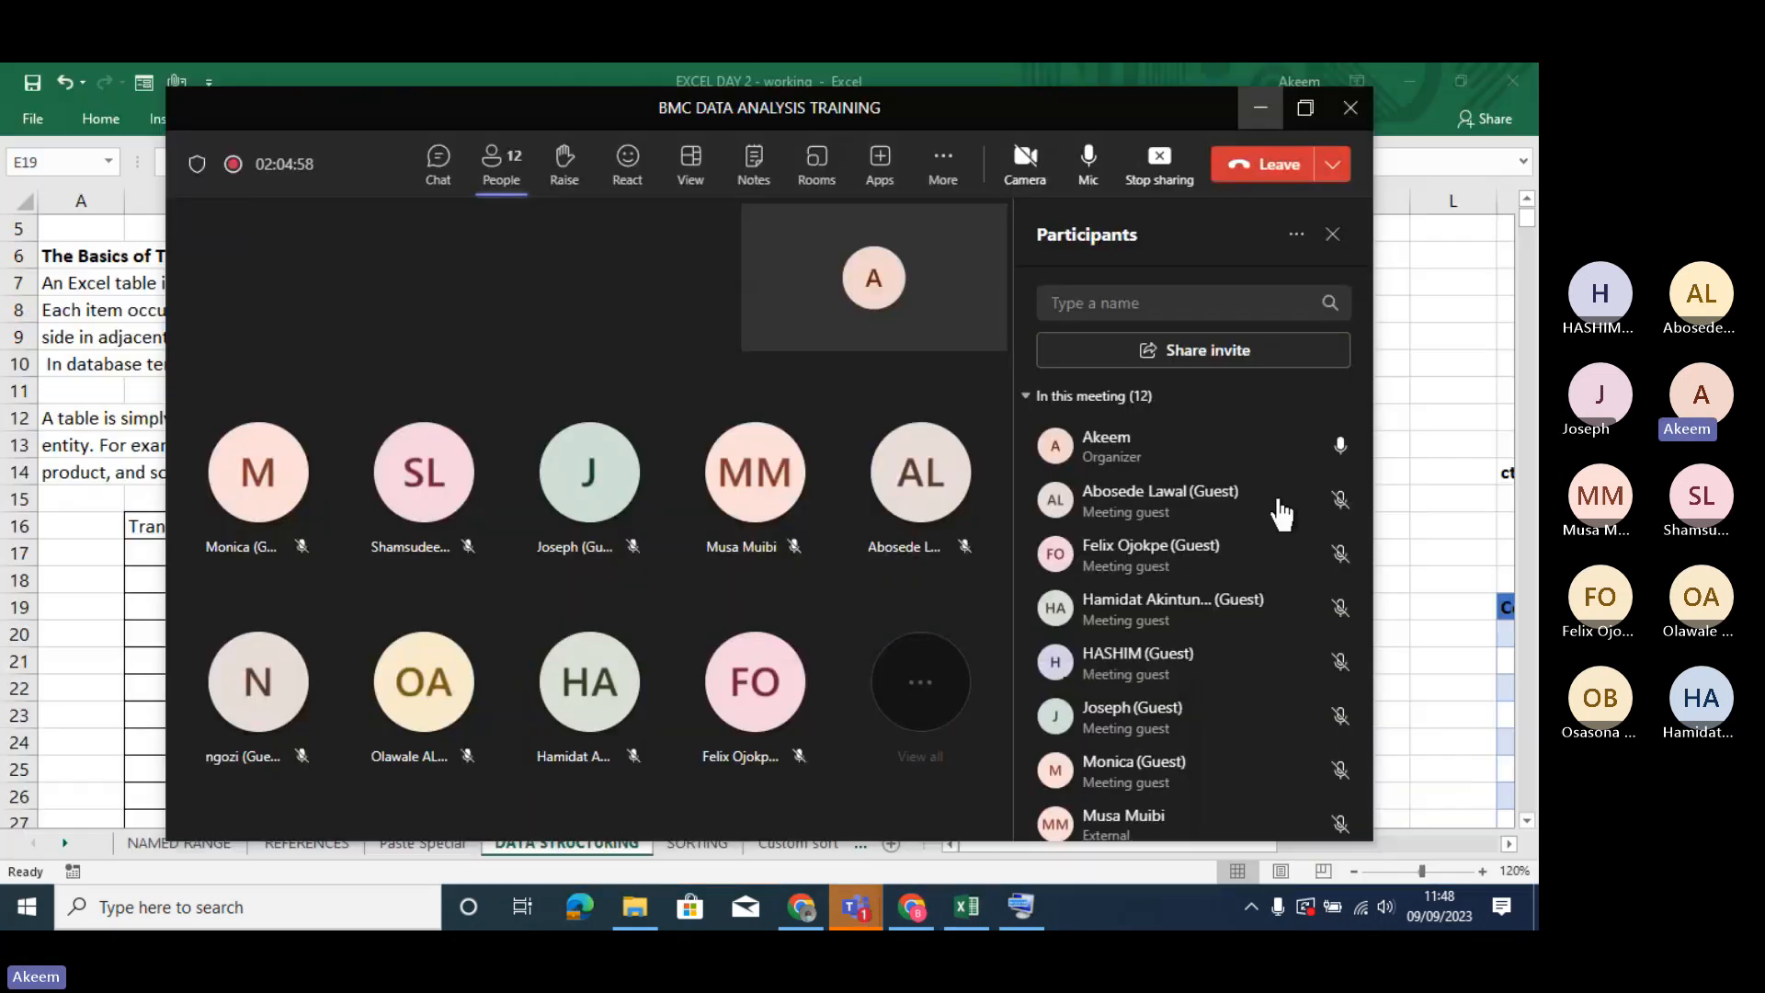
left_click(1296, 447)
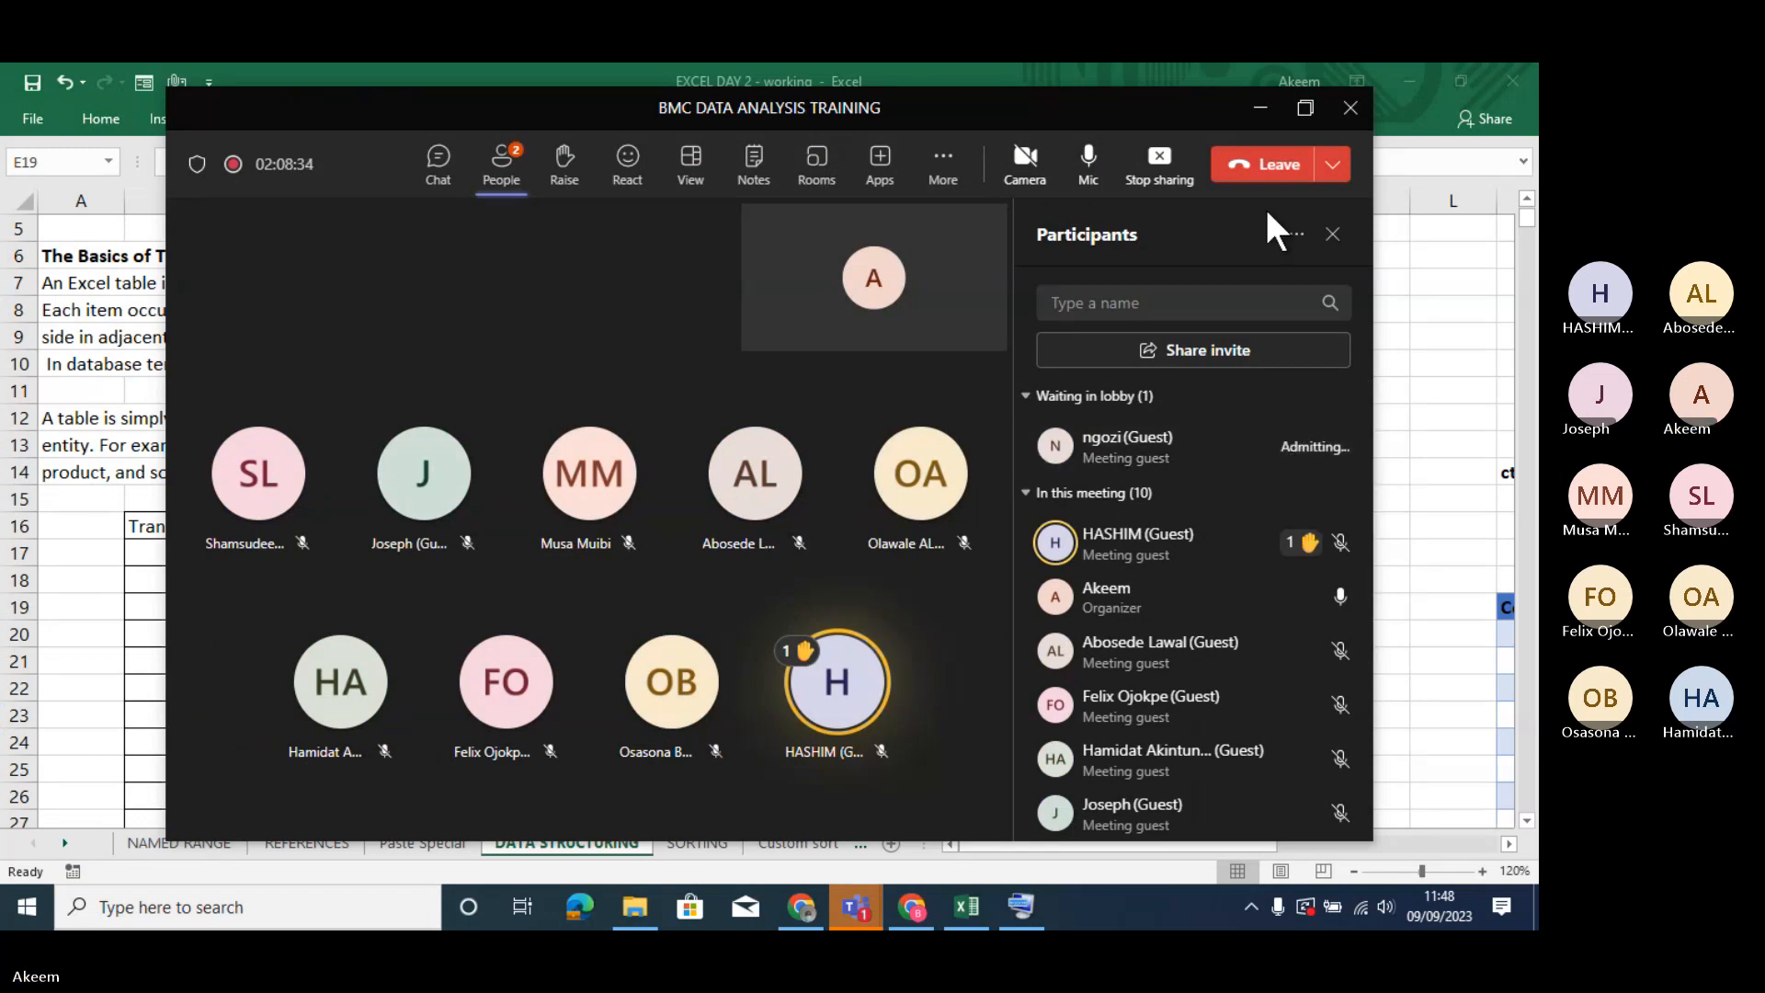
left_click(1258, 110)
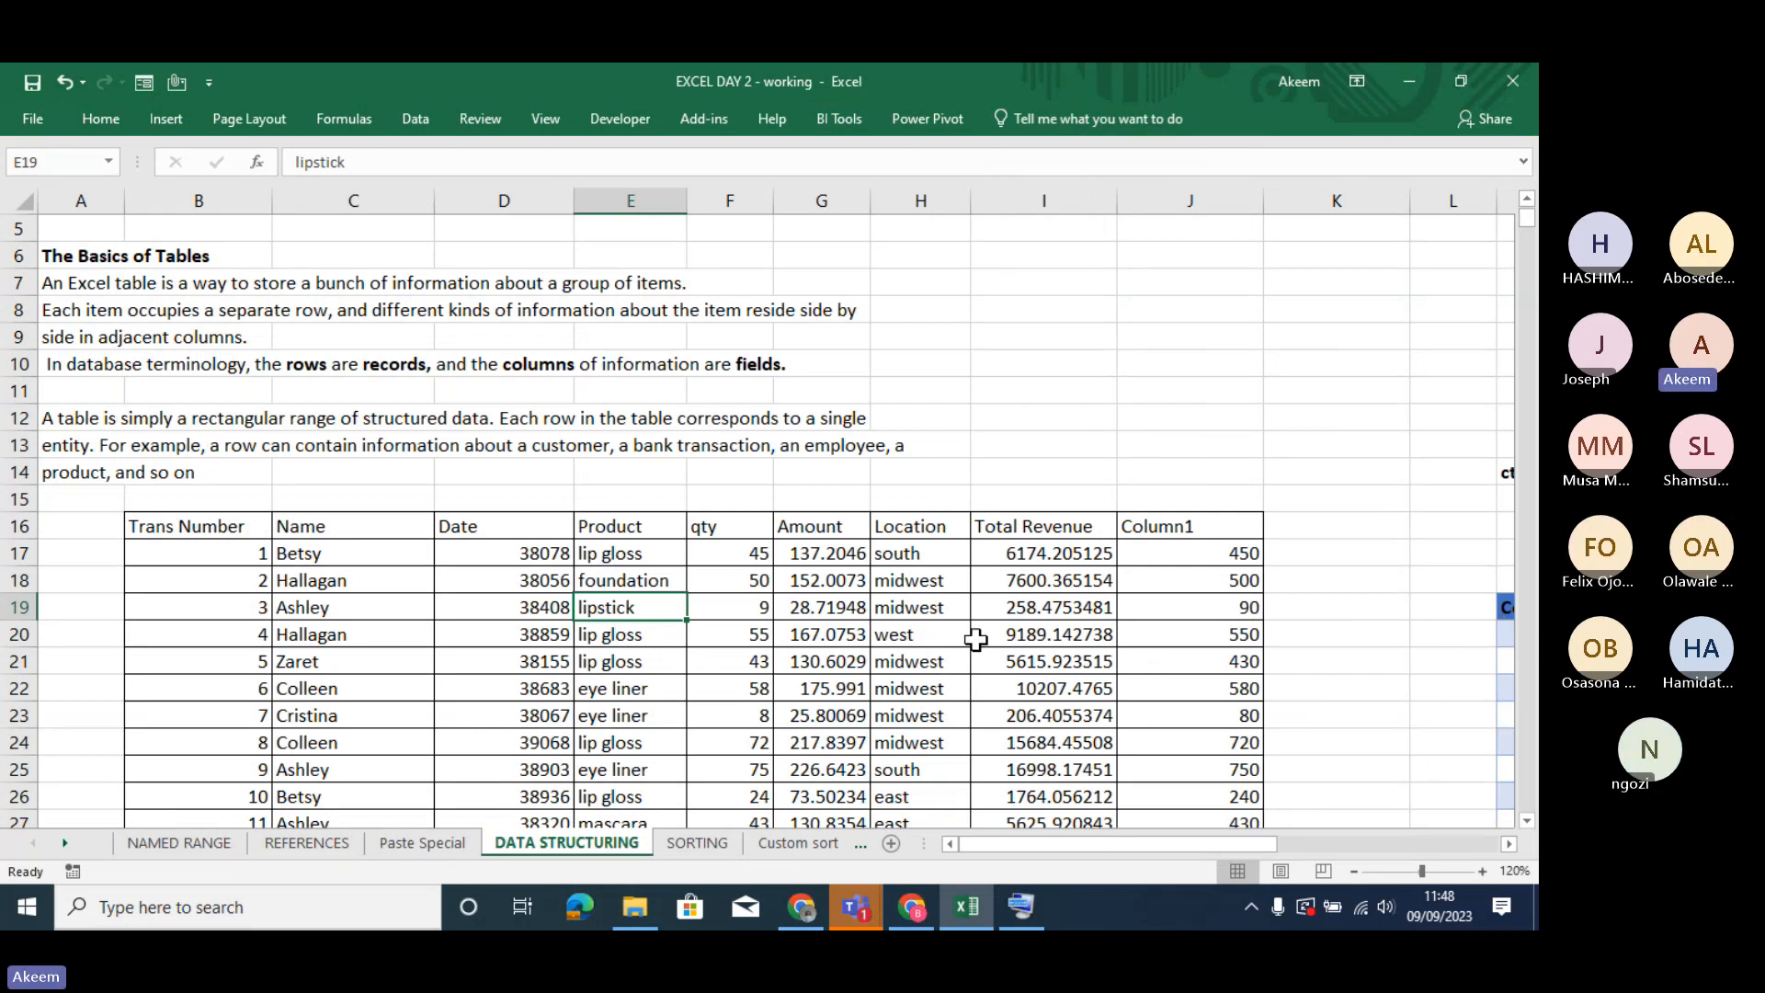
left_click(820, 631)
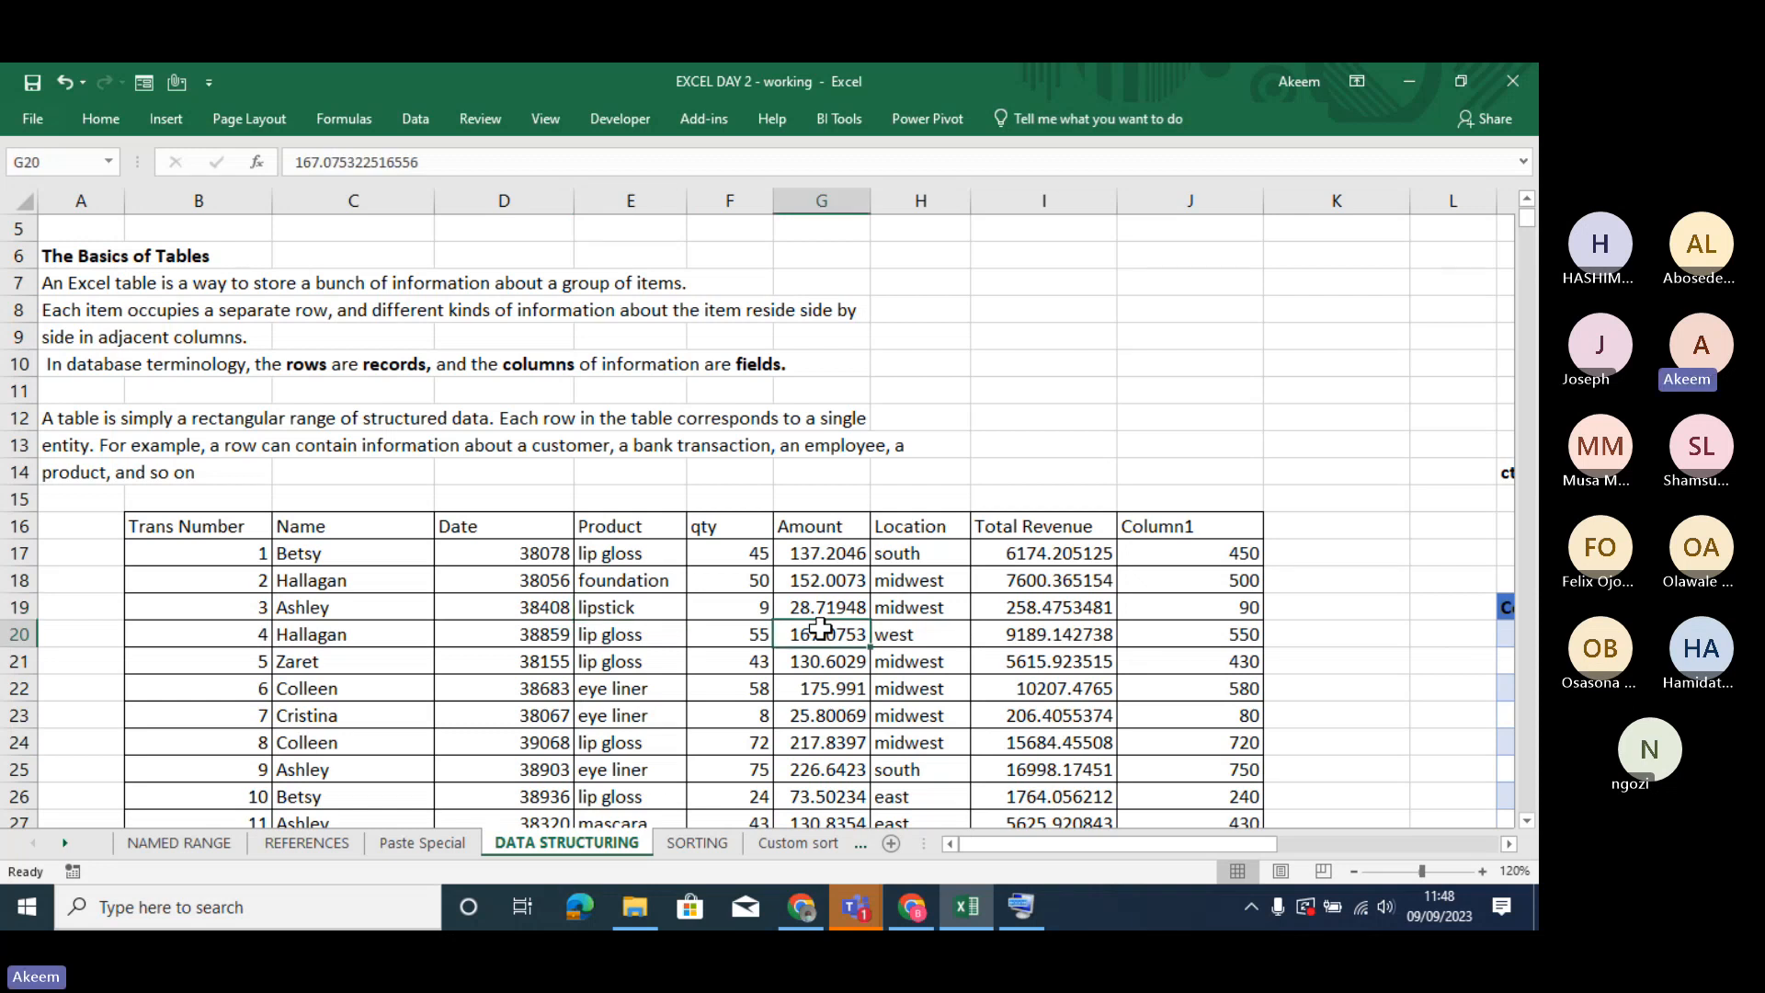
left_click(218, 530)
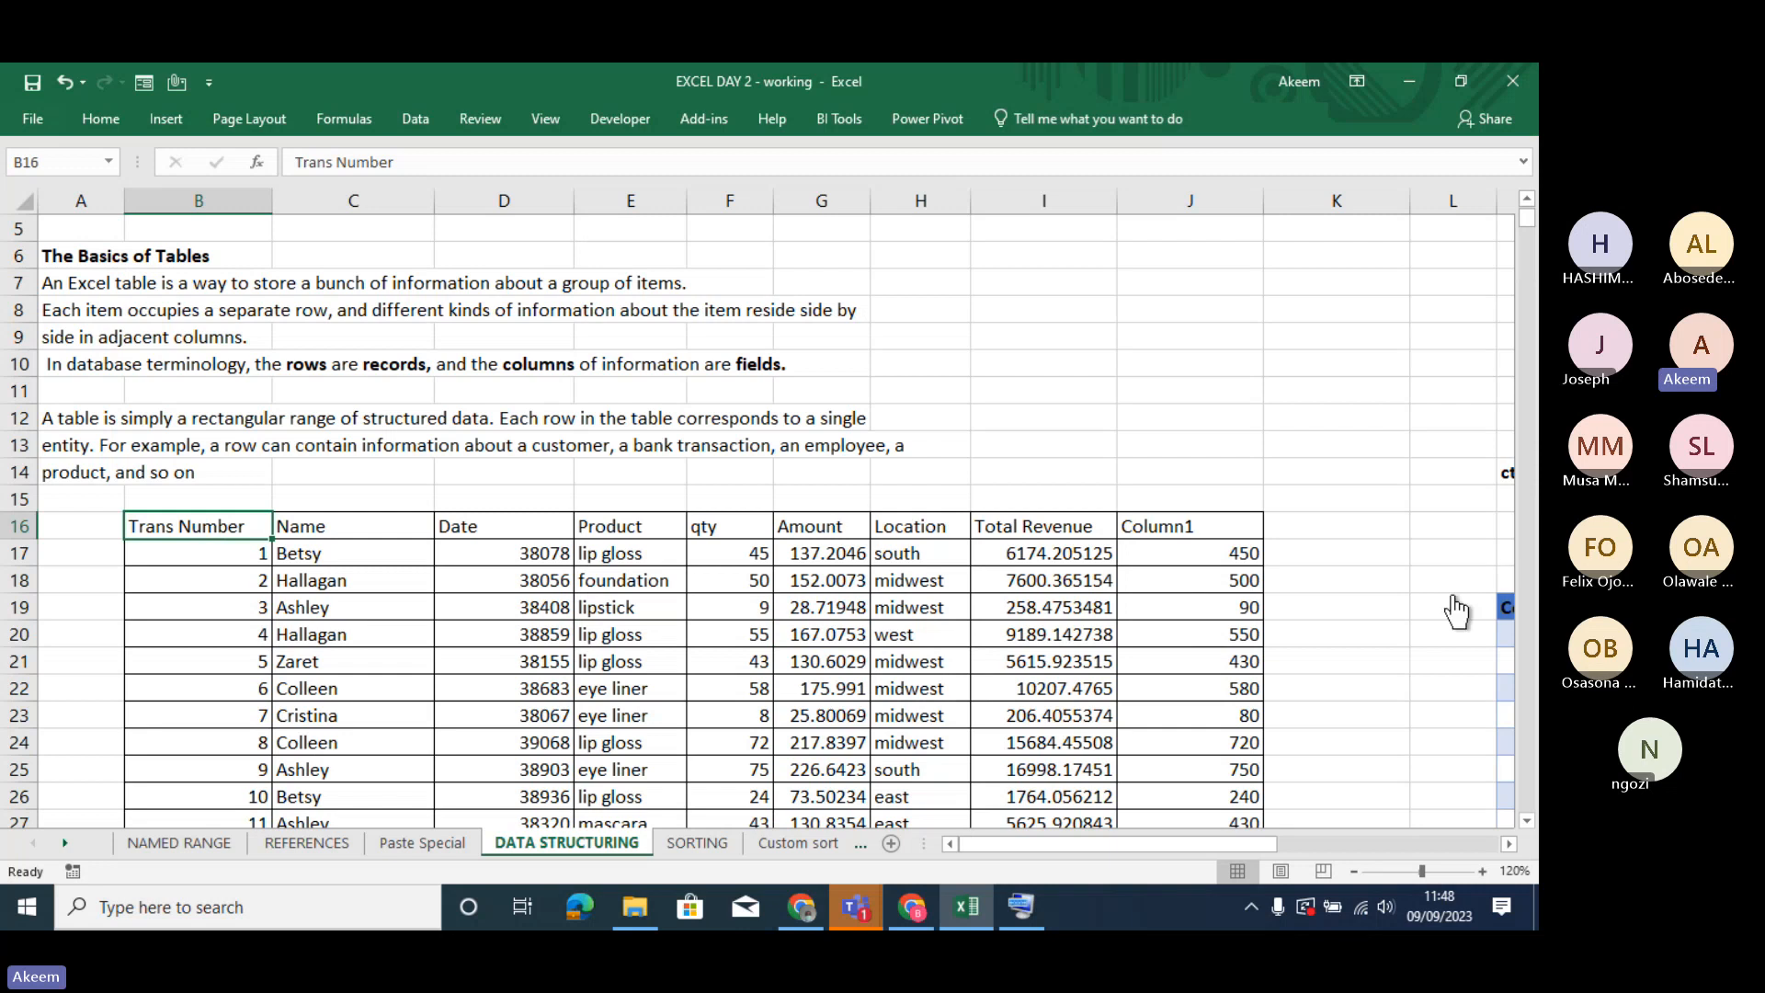
left_click(1452, 598)
left_click(878, 606)
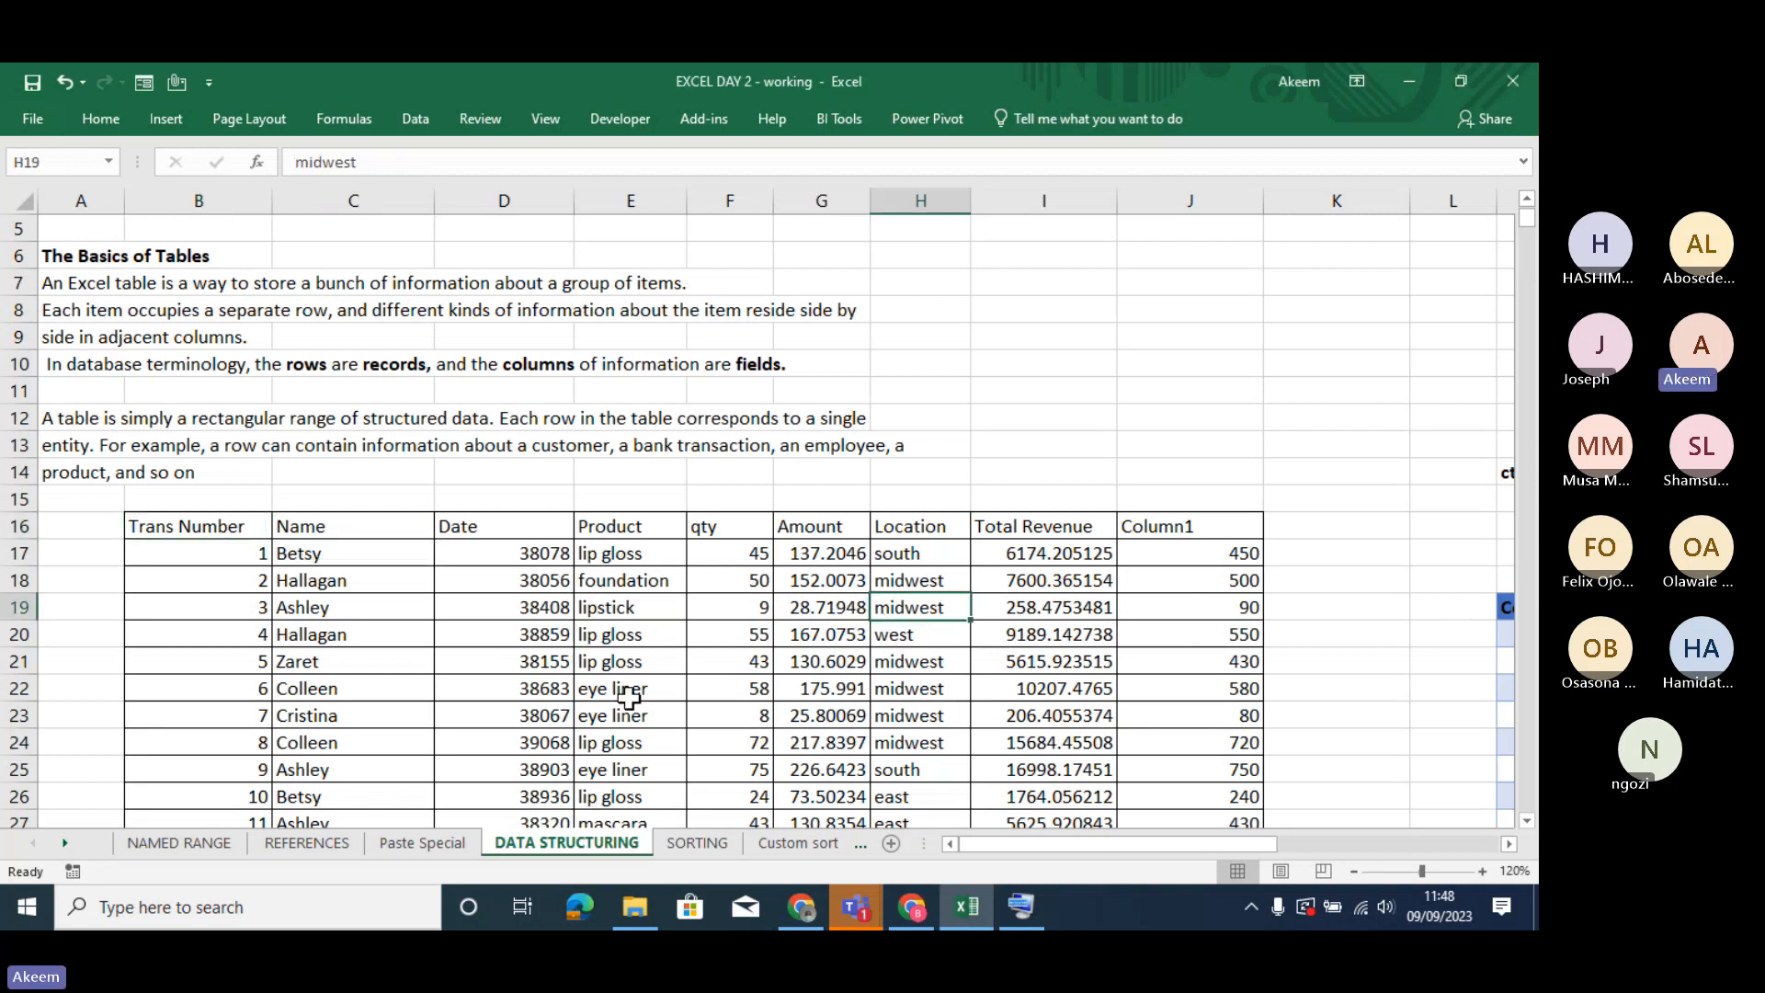
- Examine the proposed data range and header option for creating a table from the transaction data, without creating it
left_click(629, 691)
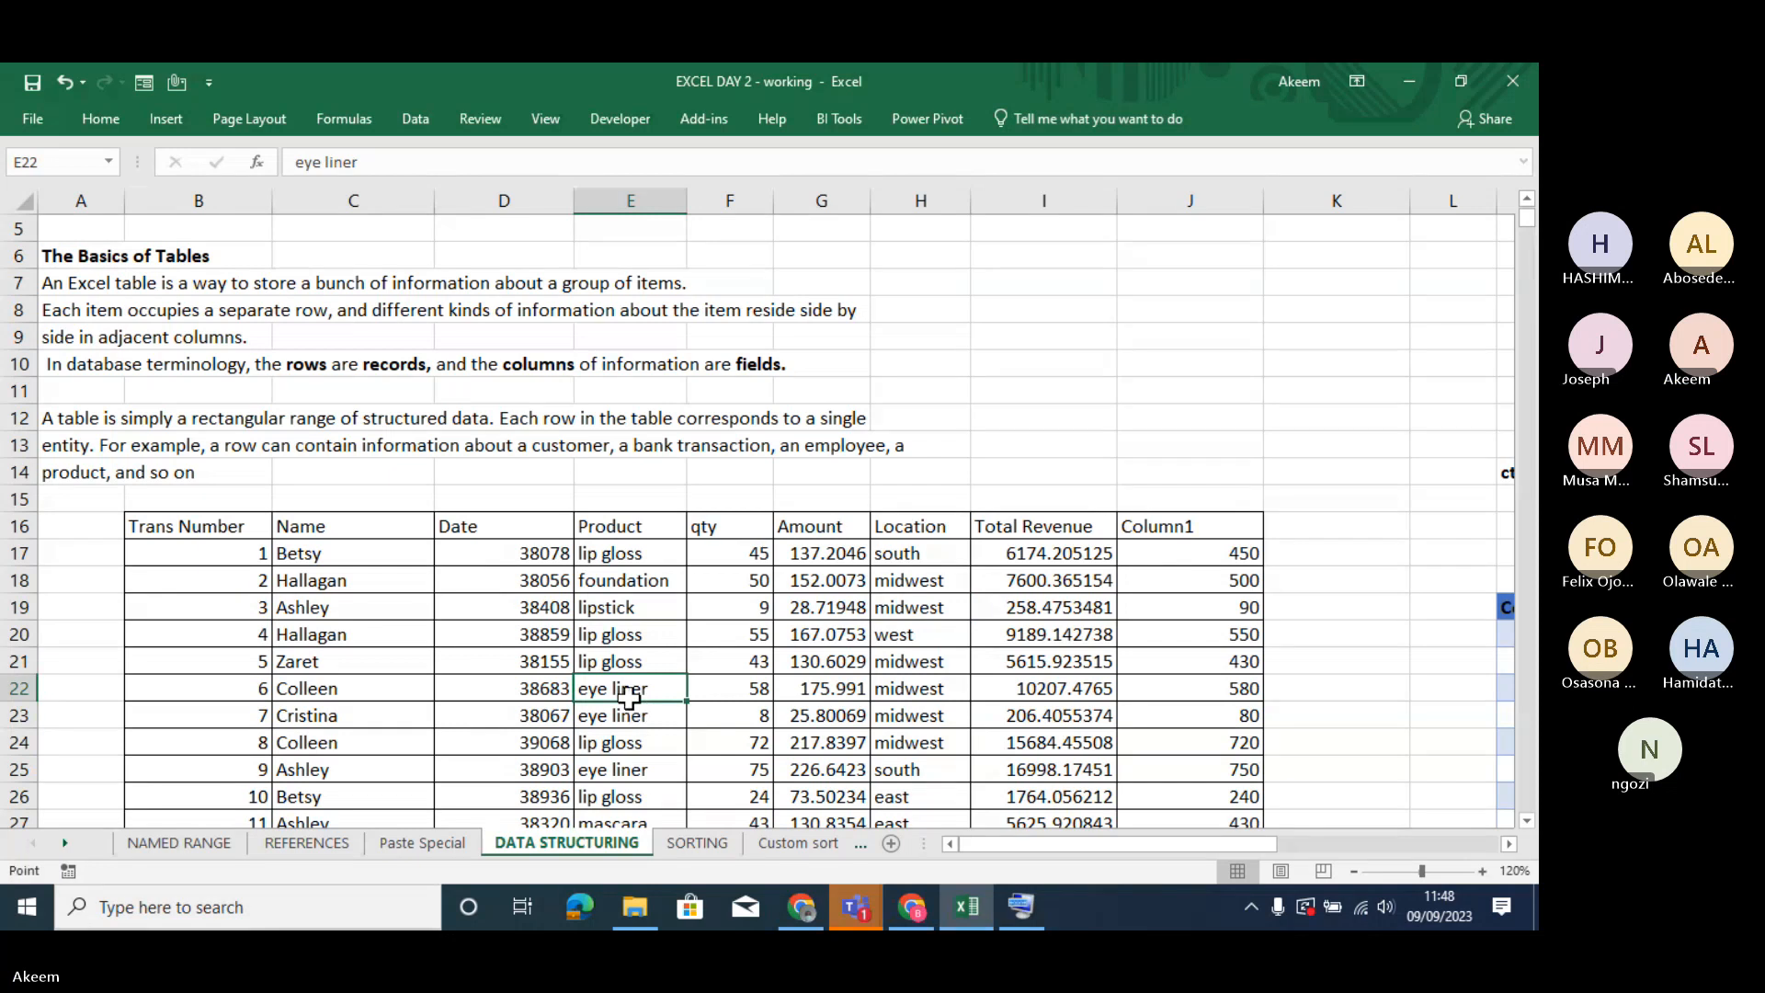
key("ctrl+t")
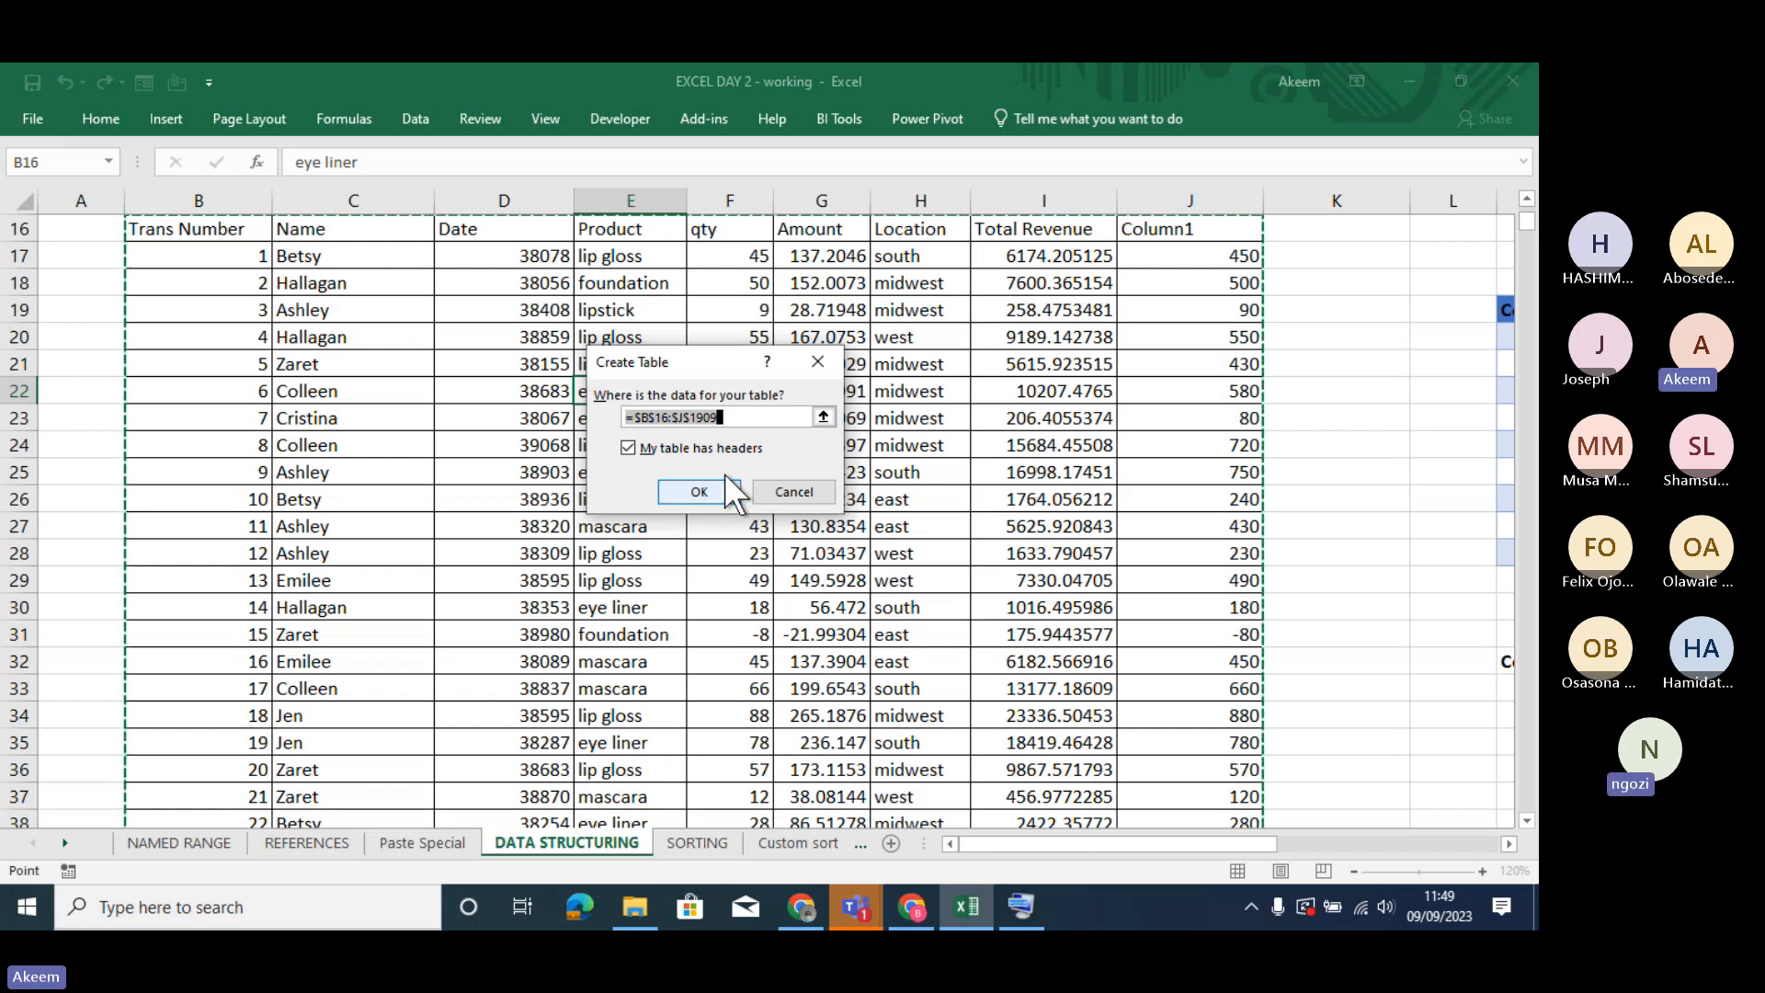
left_click(817, 365)
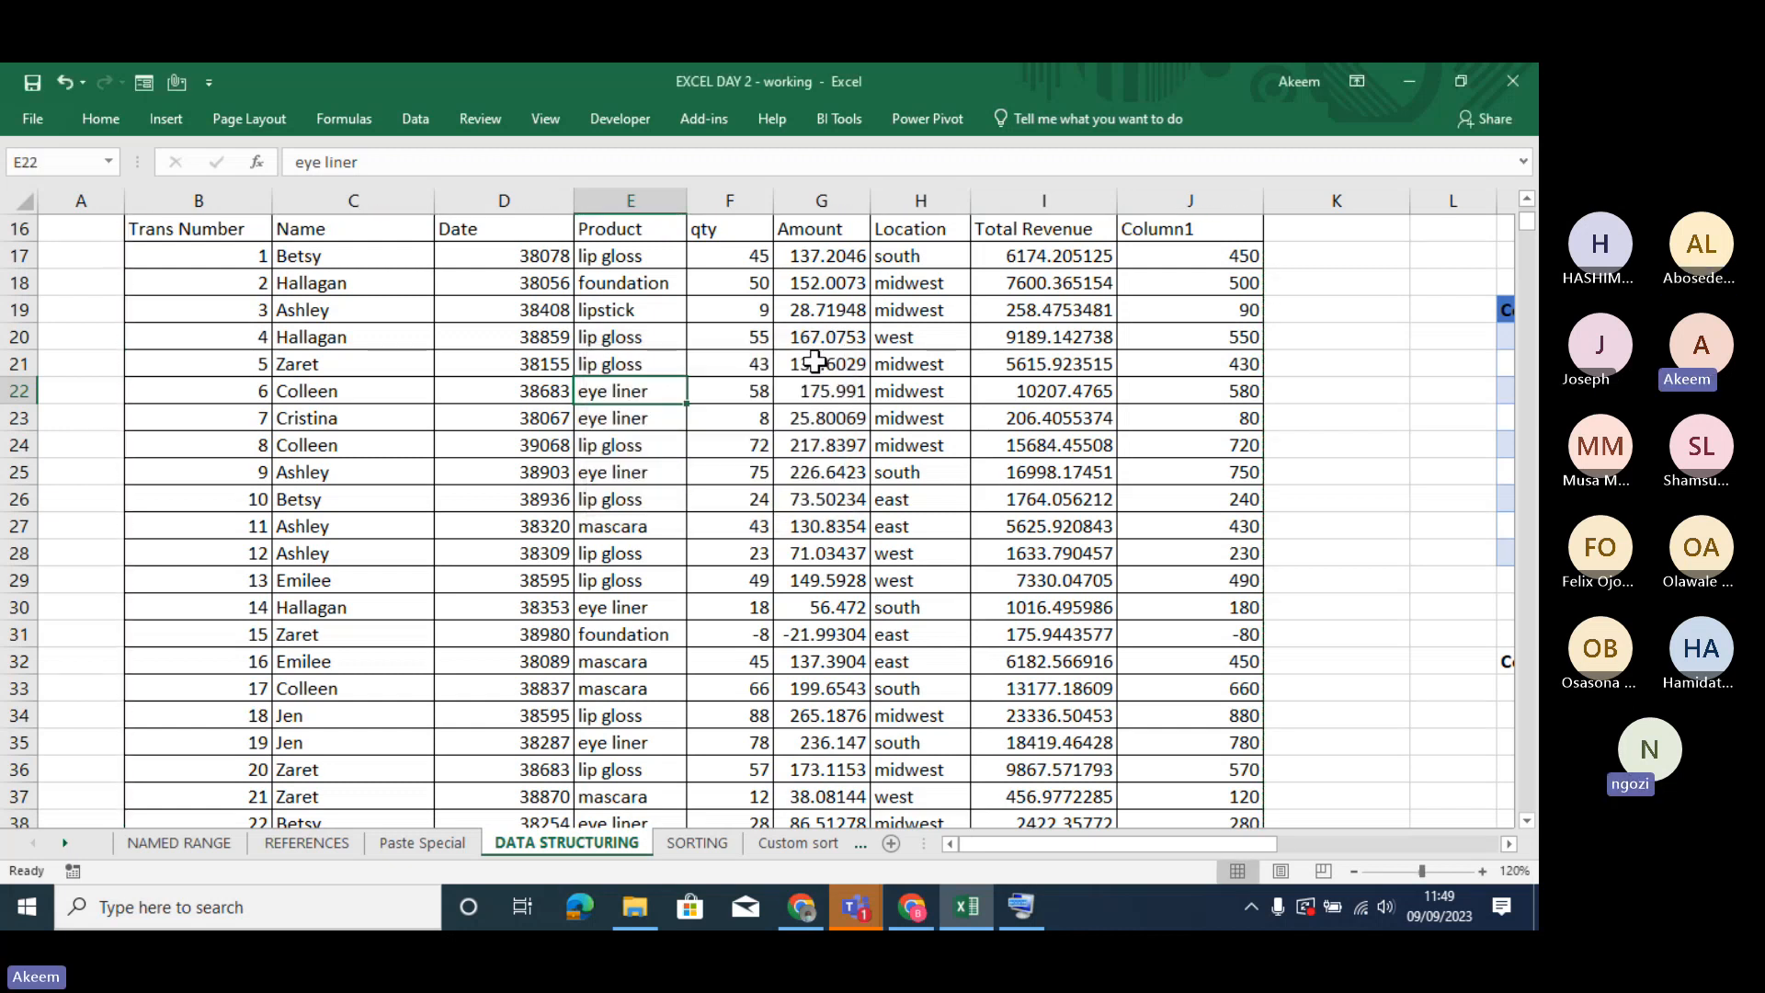
left_click(585, 498)
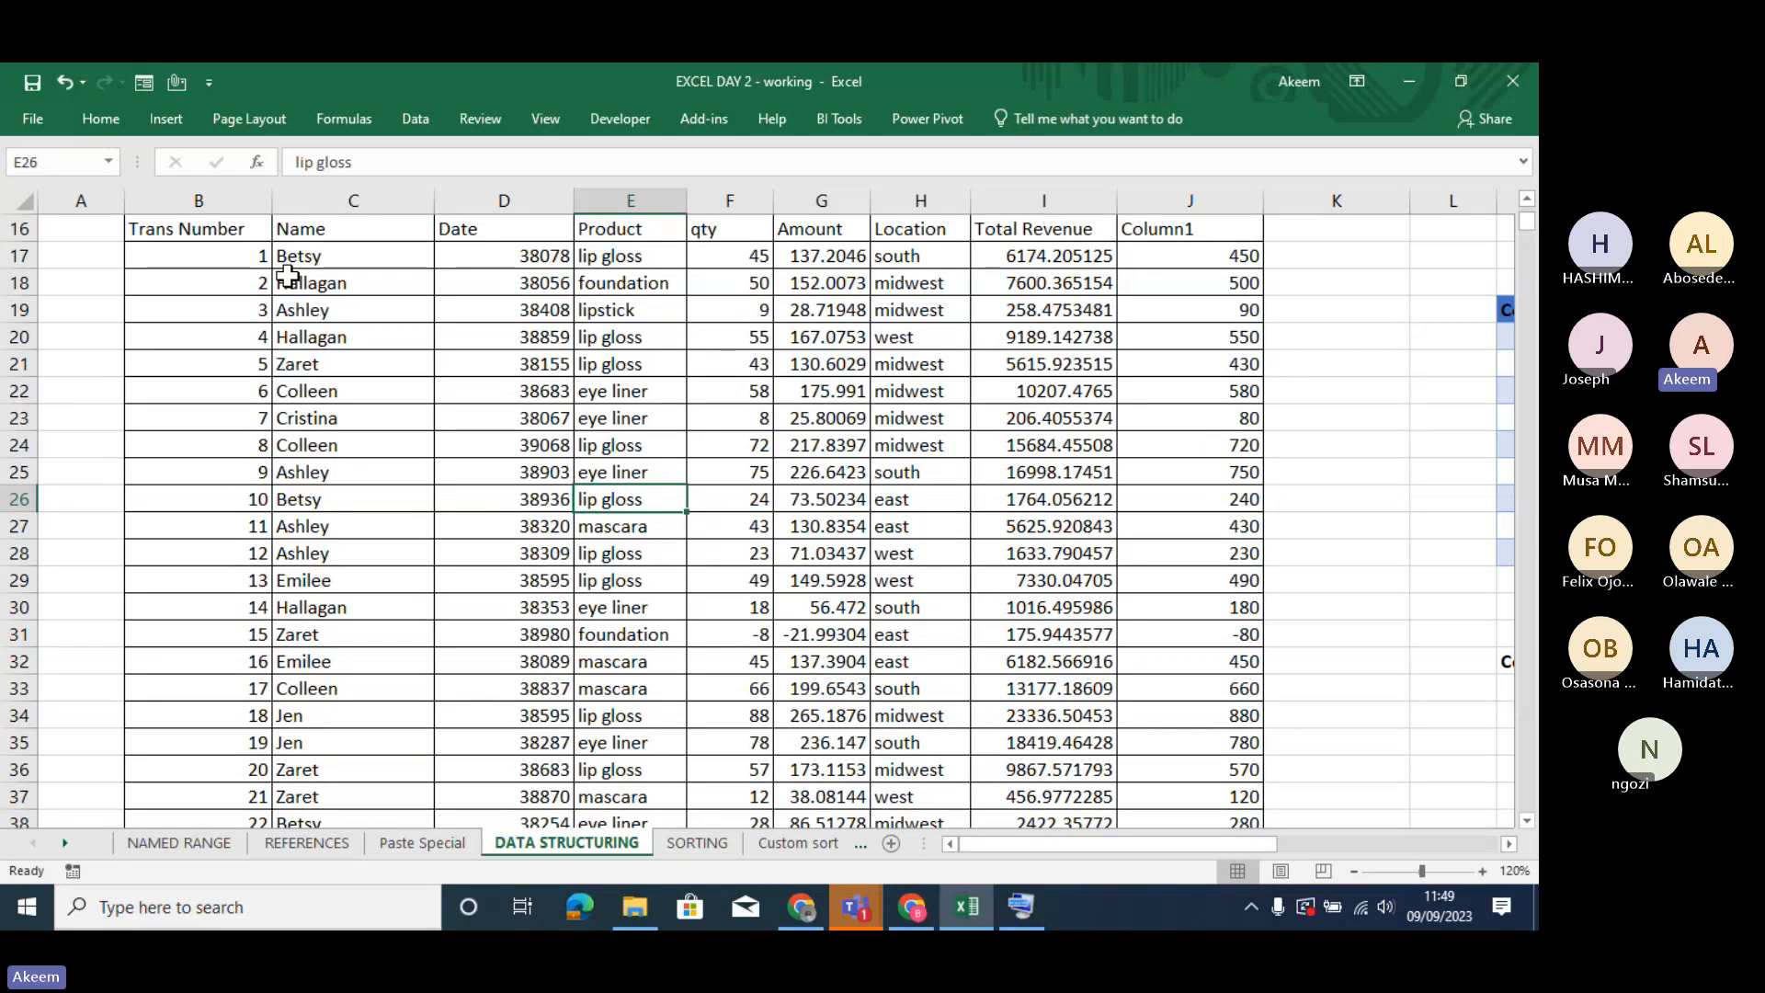
left_click(598, 602)
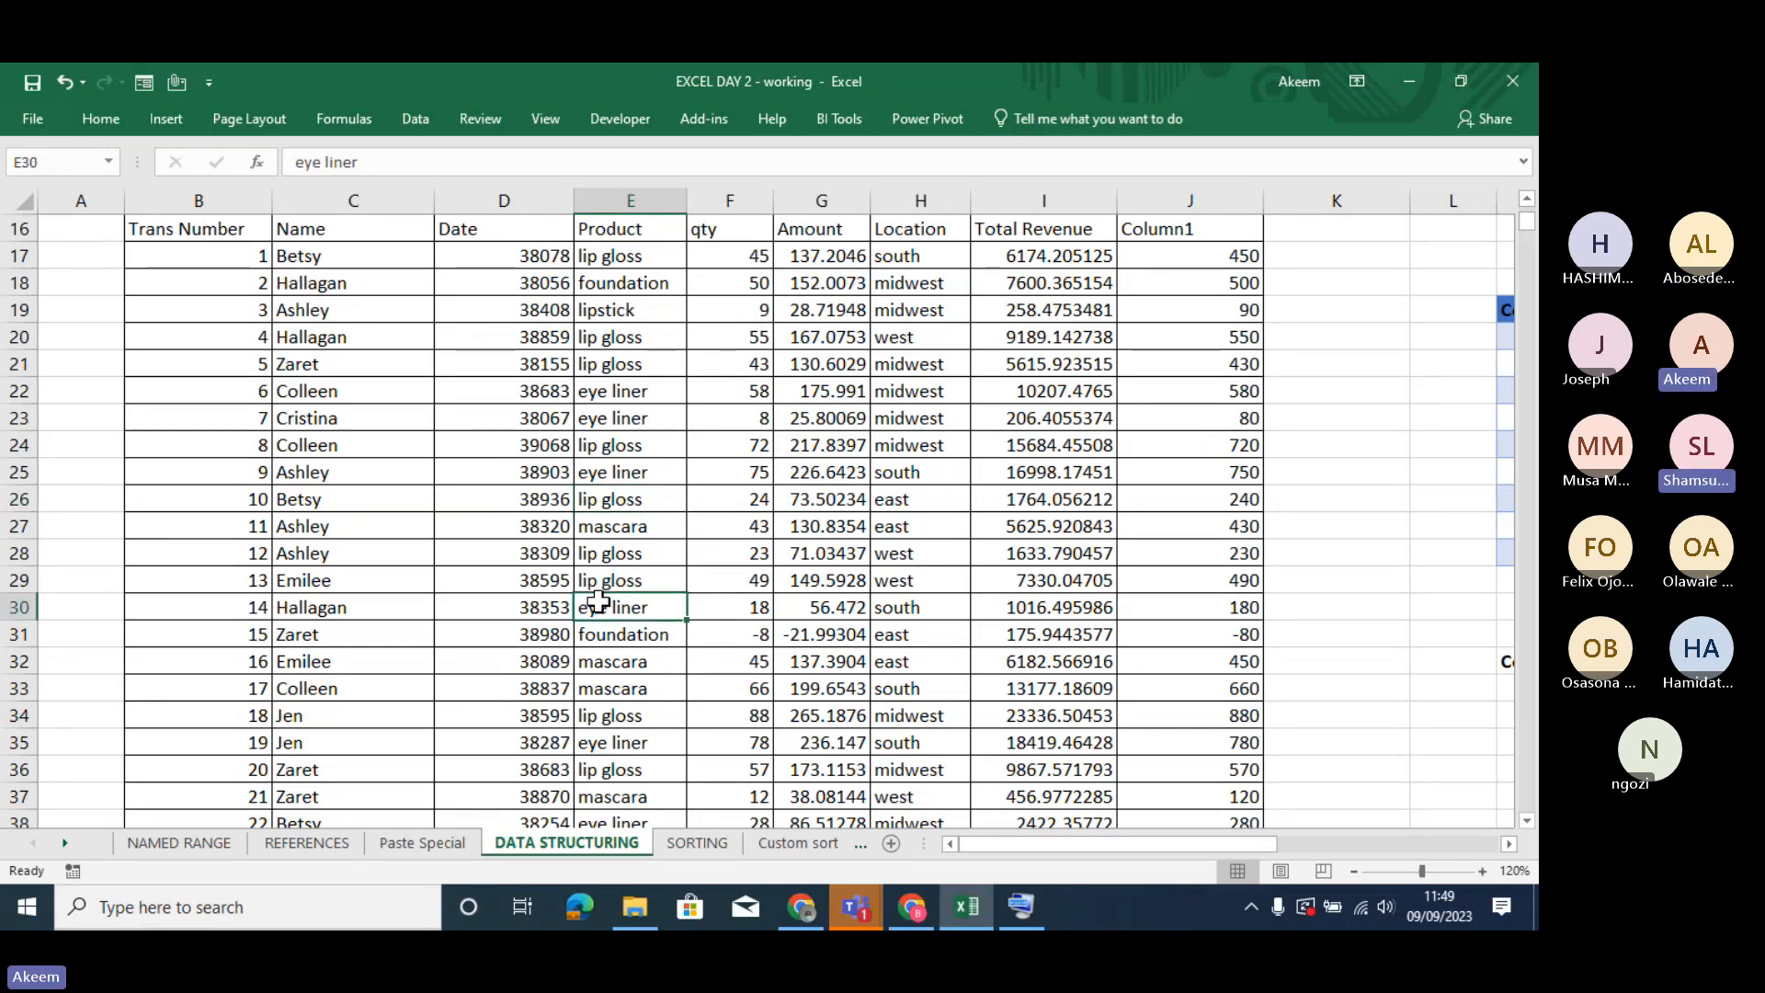
key("ctrl+t")
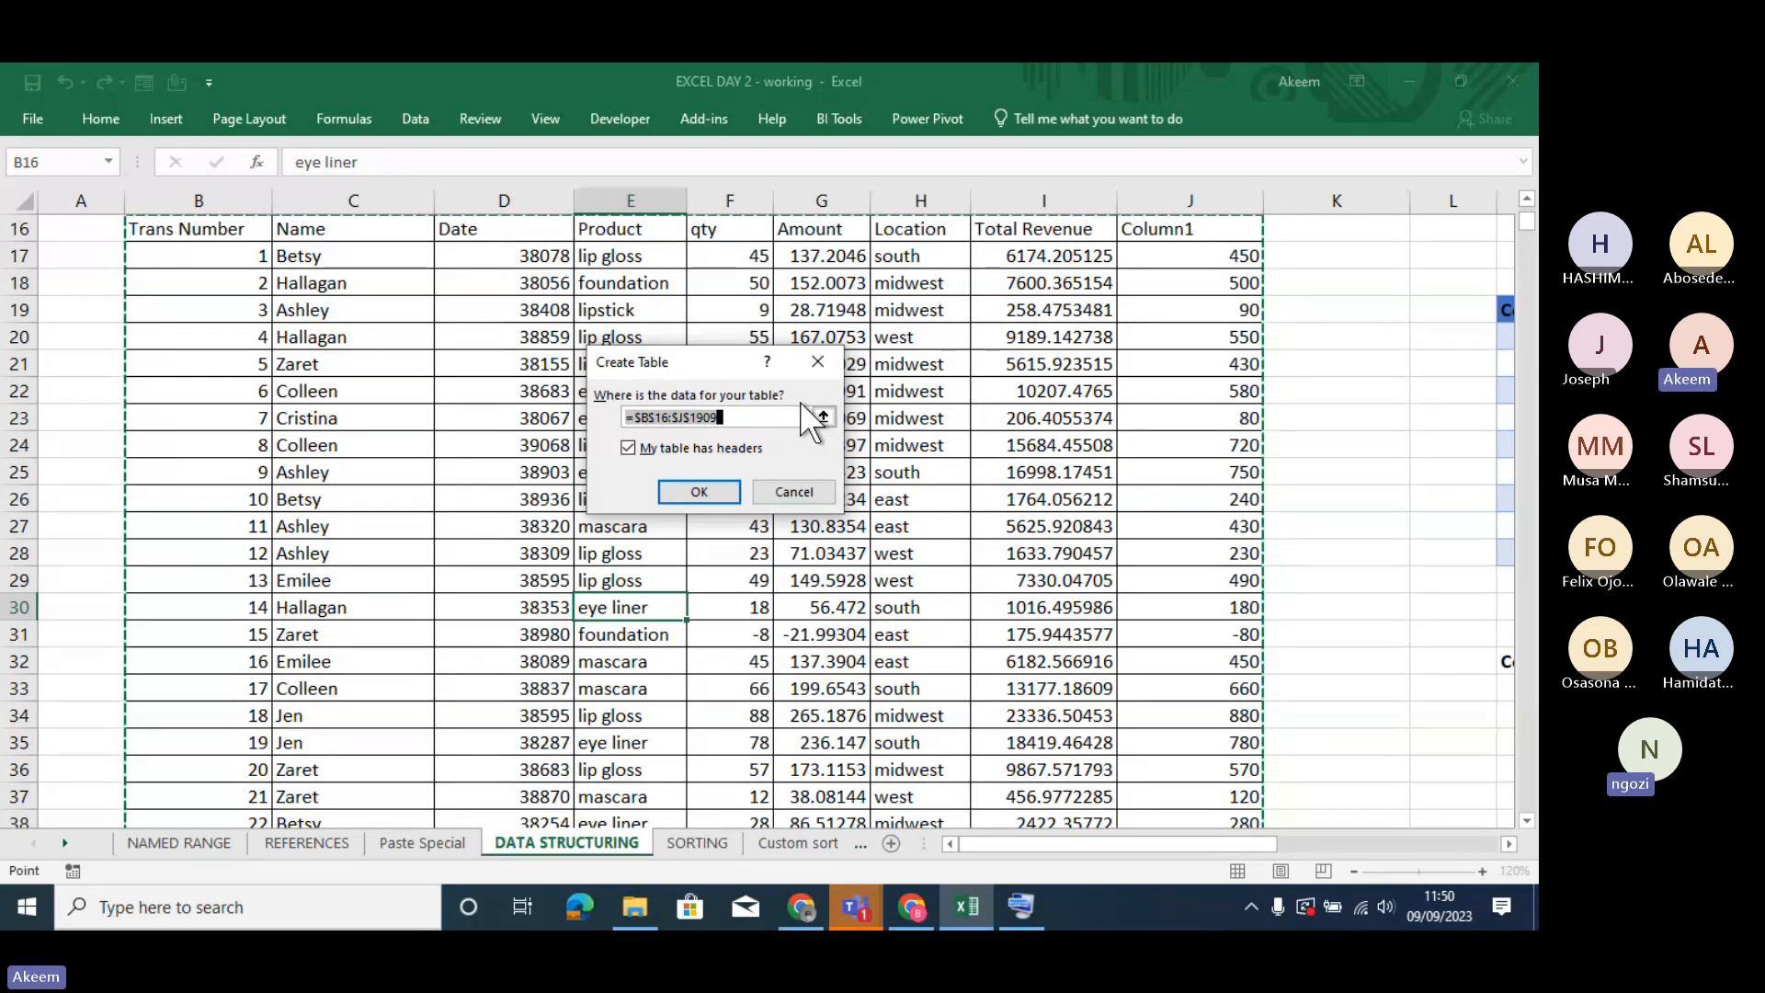
left_click(817, 361)
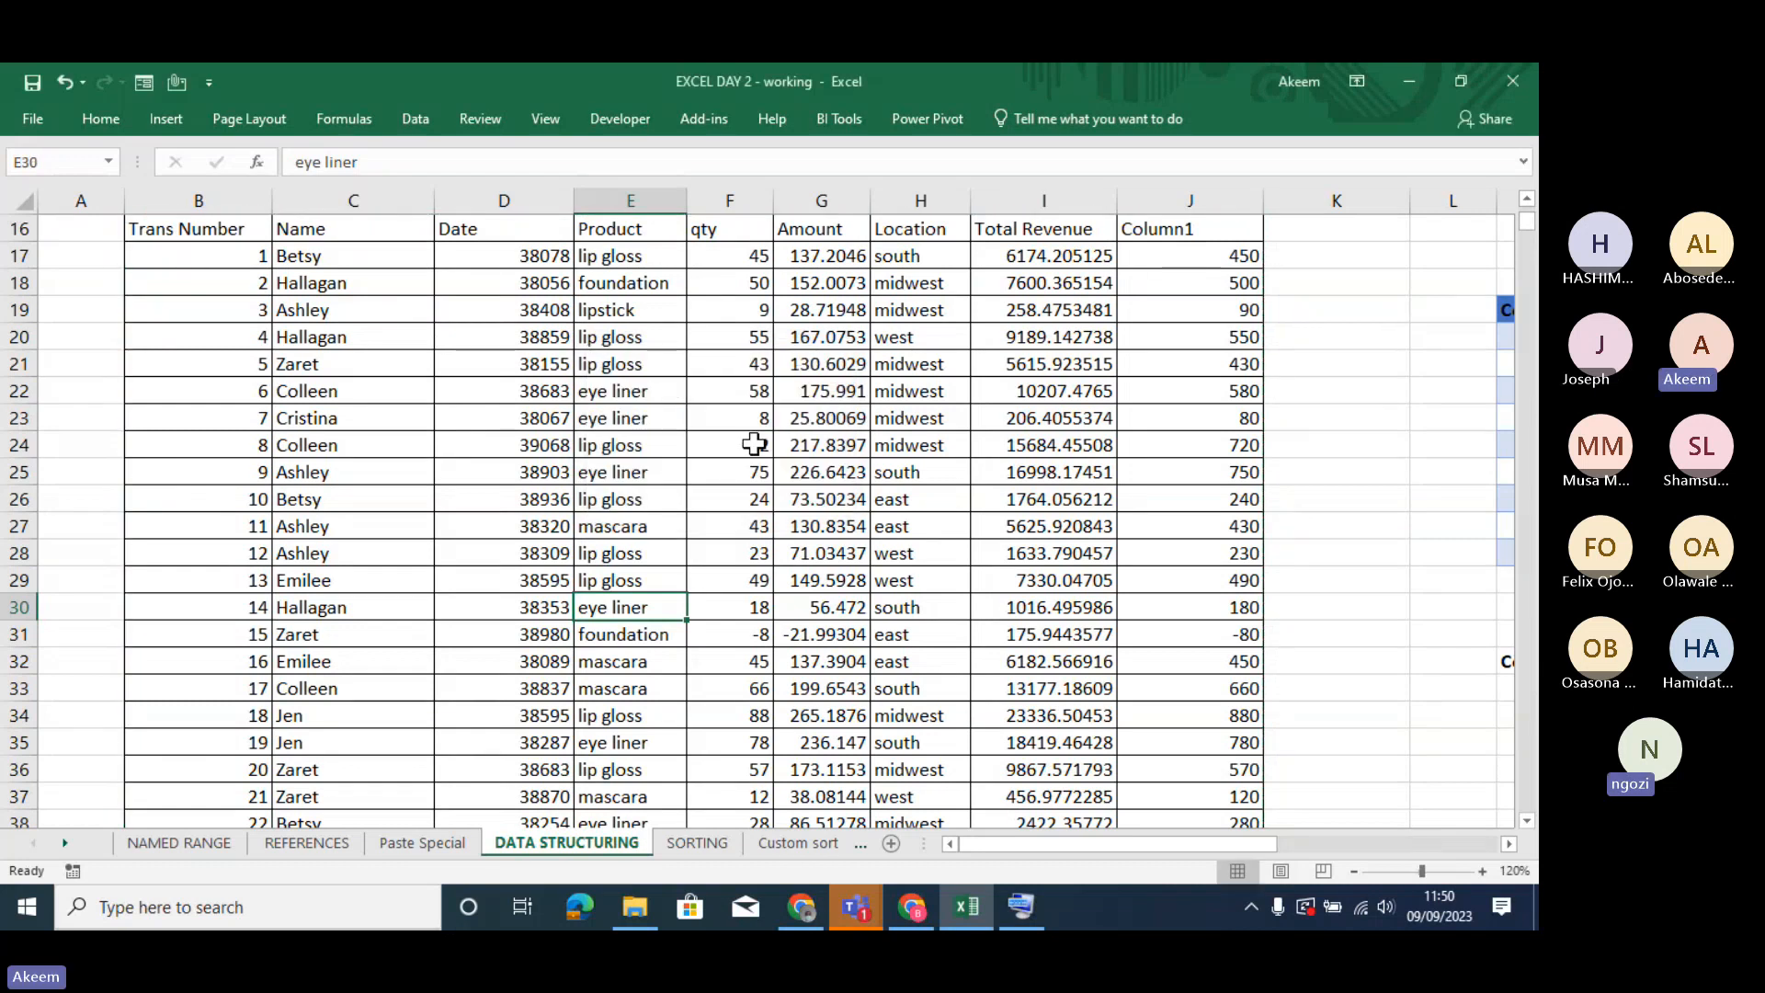
left_click(753, 445)
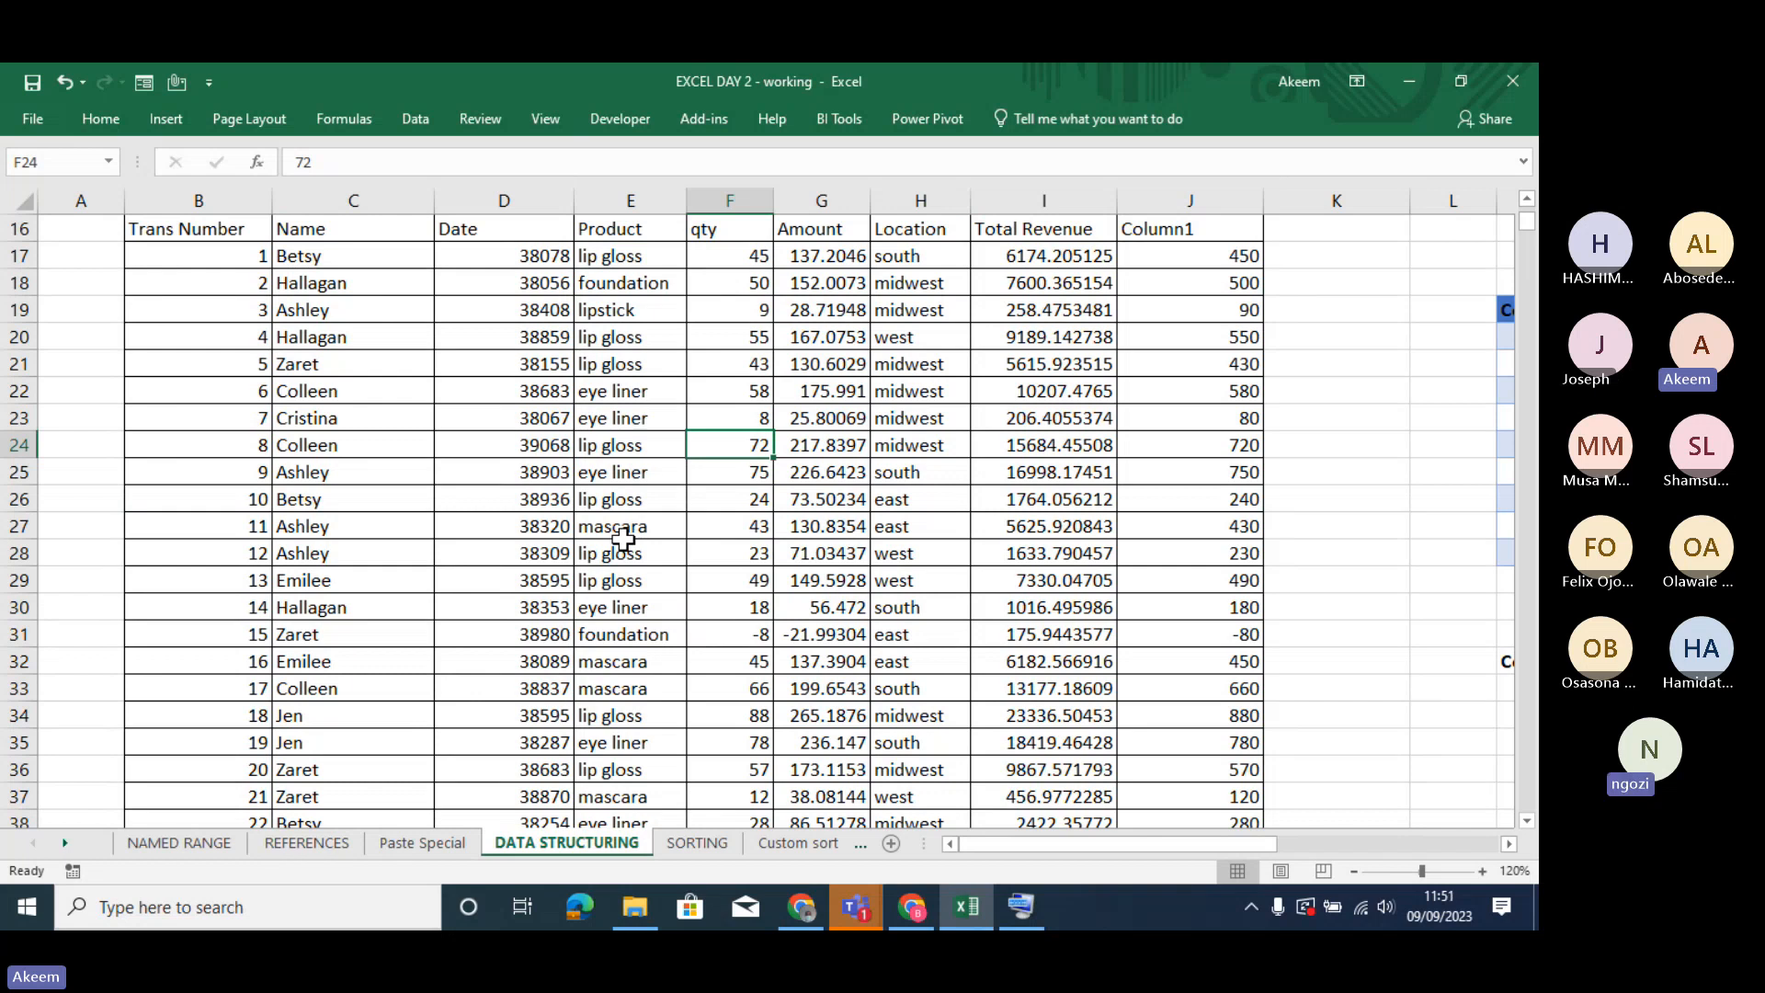
- Create a table with headers from the transaction data in $B$16:$J$1909
left_click(624, 542)
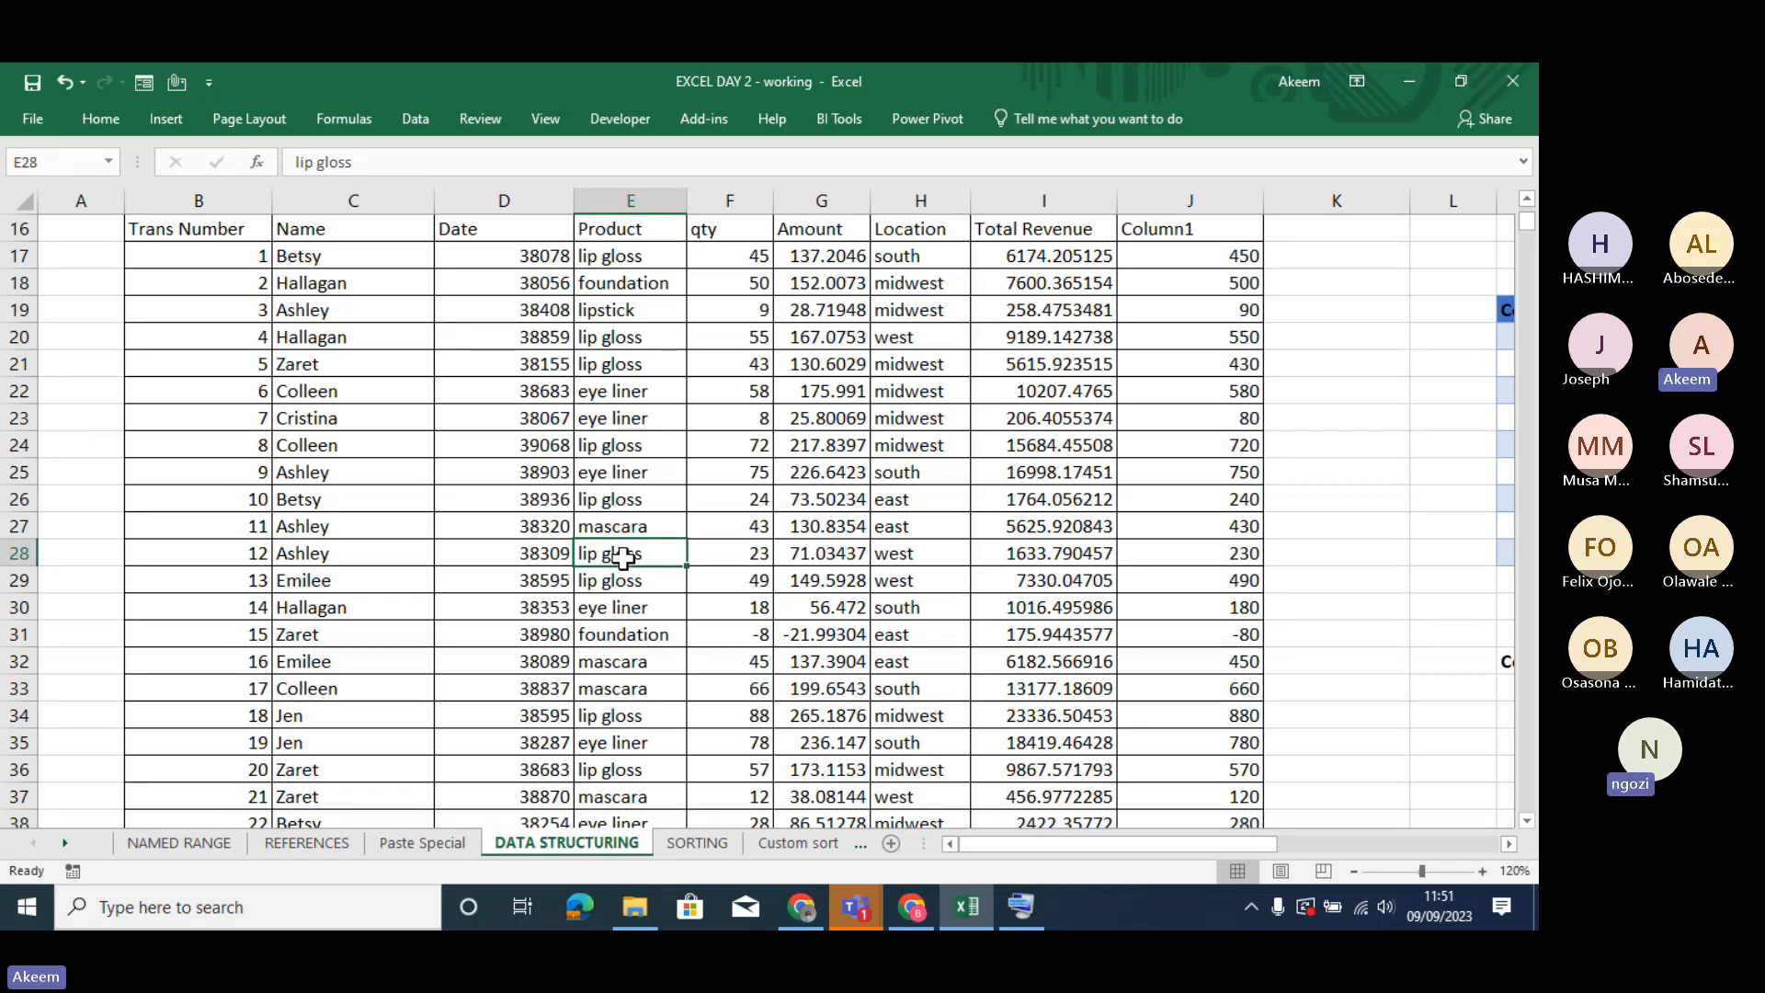
key("ctrl+t")
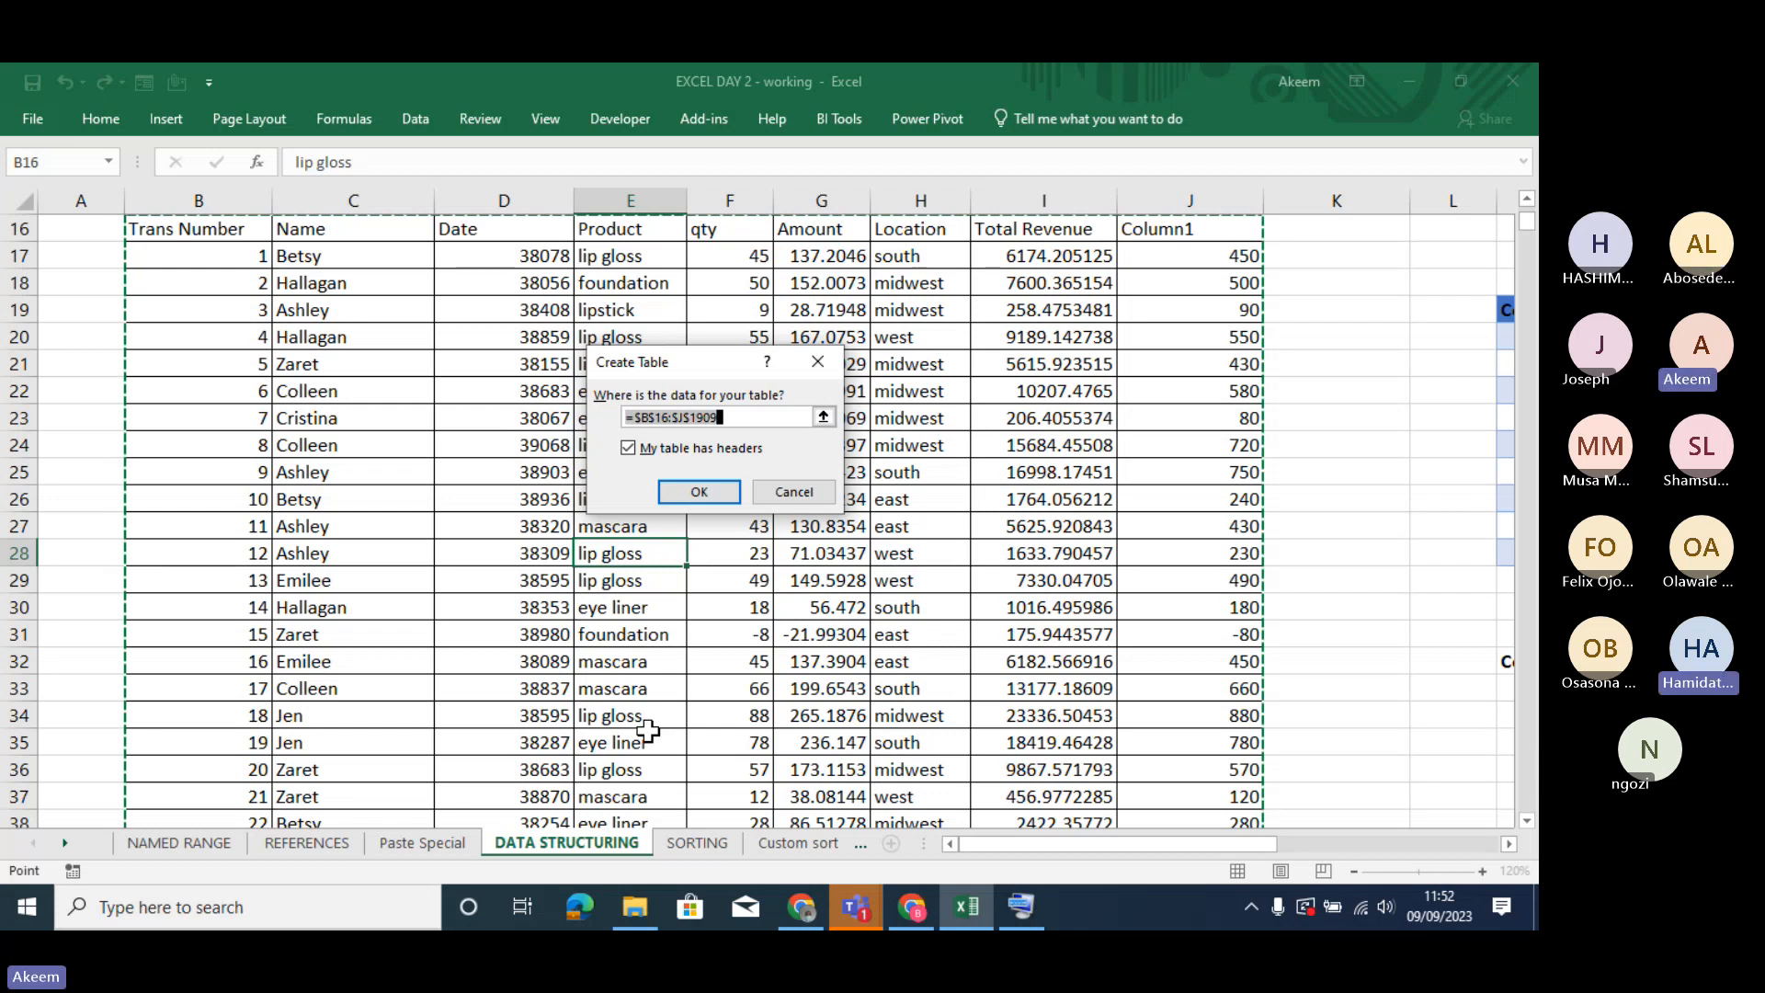
key("Return")
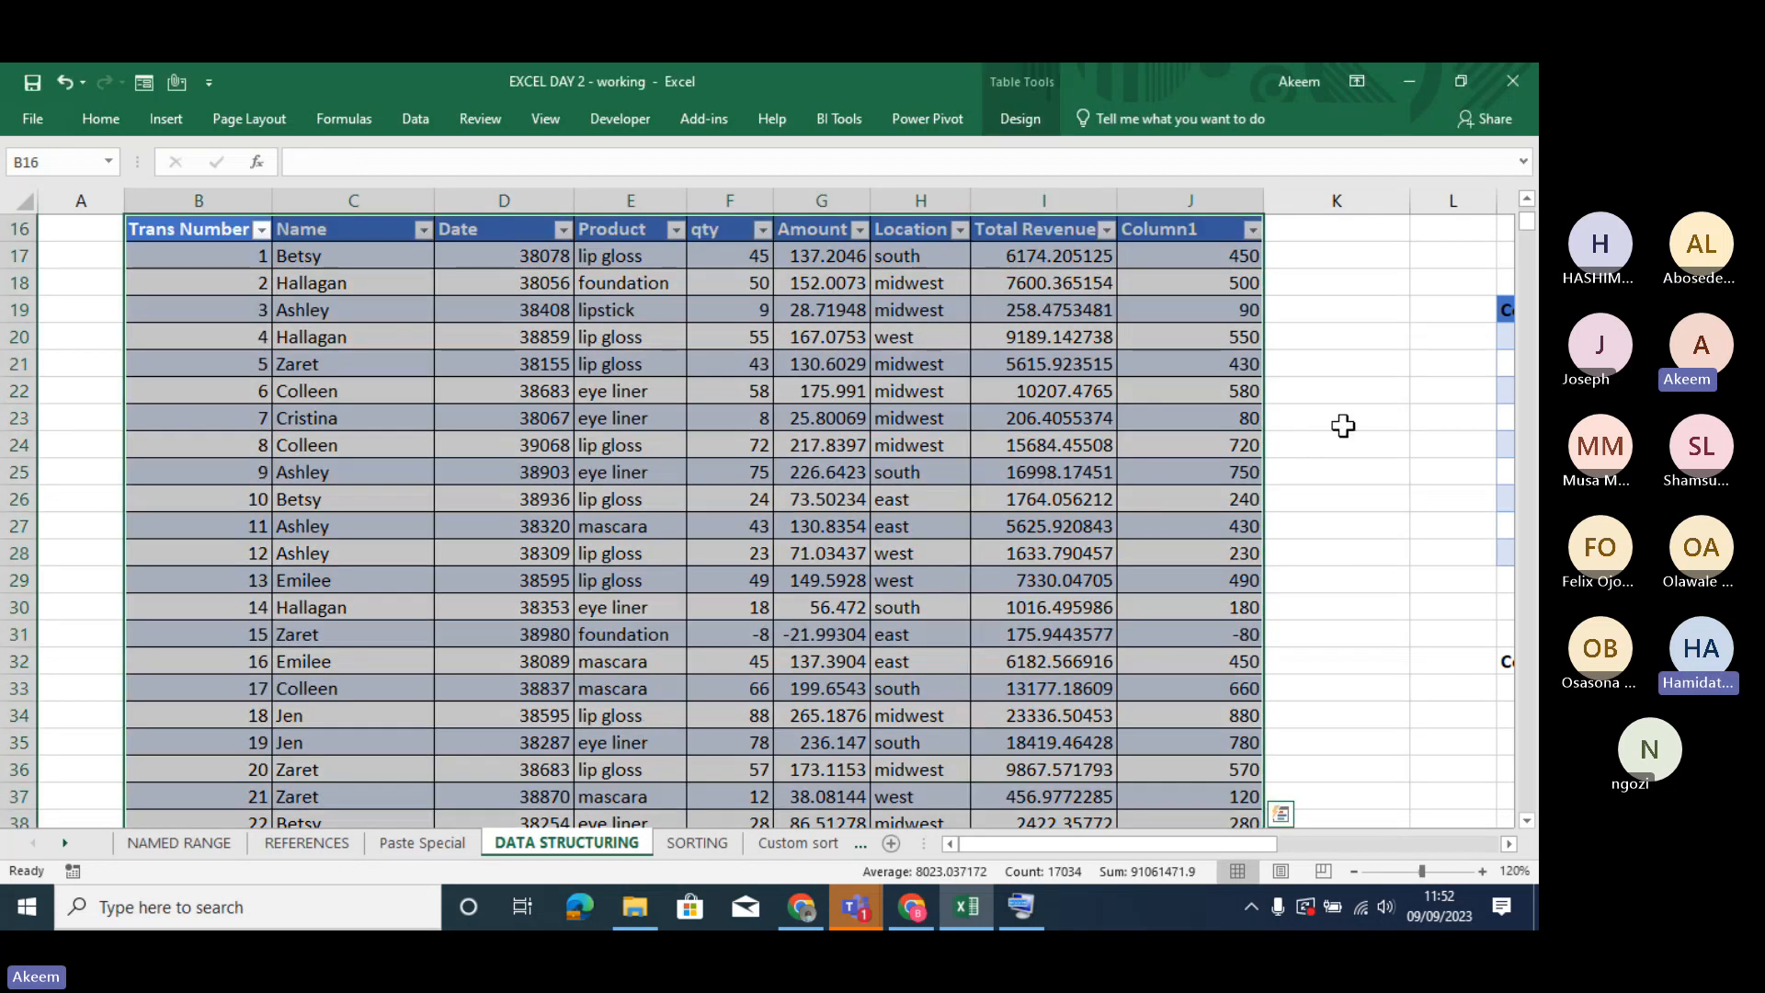
left_click(1342, 426)
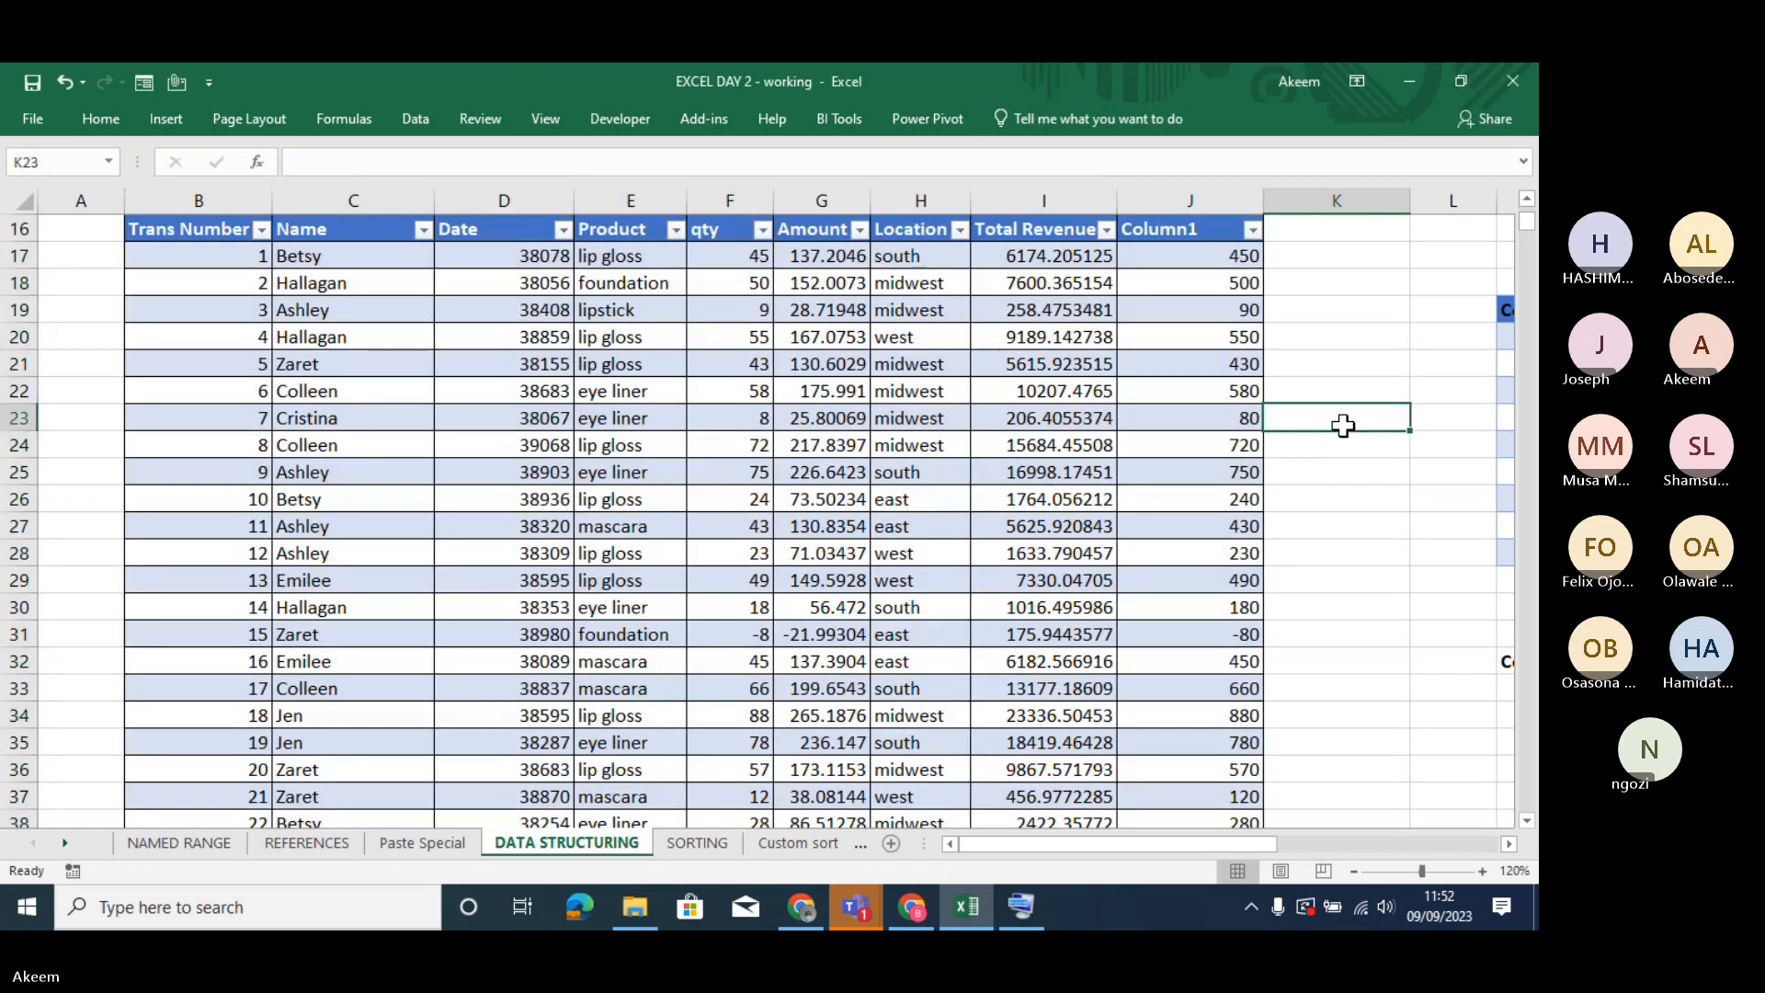
- Enter the note CONTROL in cell H11 above the transaction table
left_click(1451, 250)
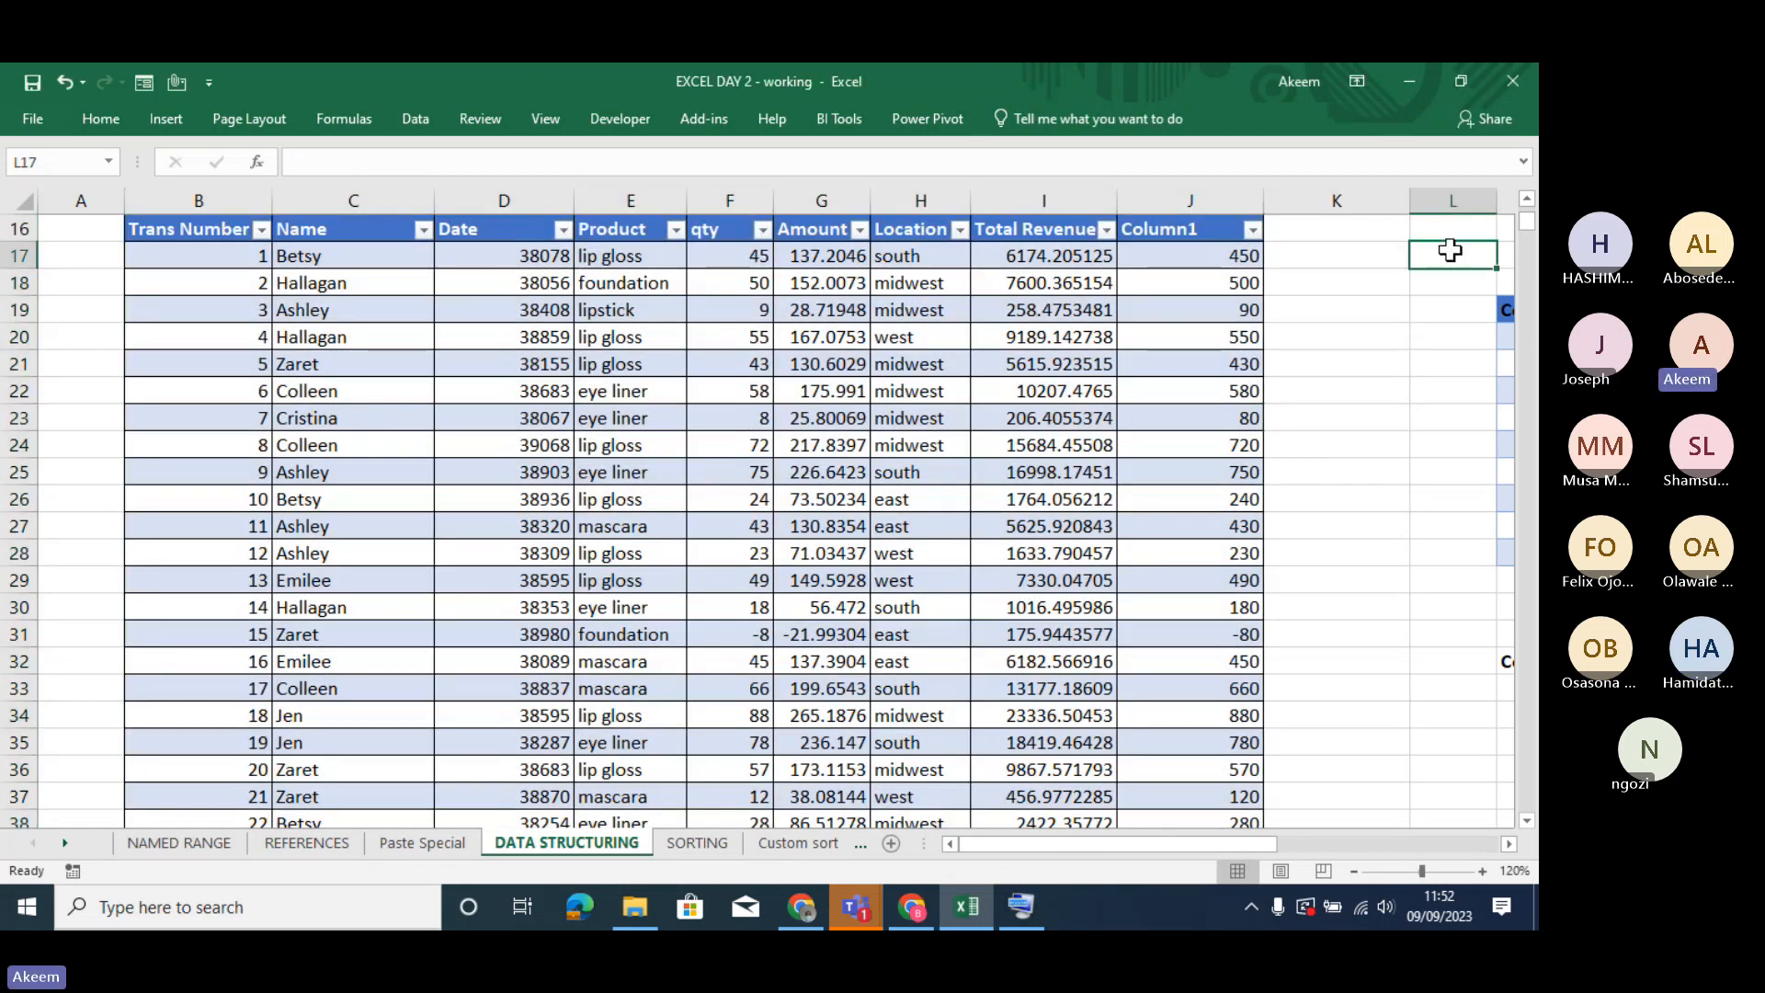
key("Up")
key("Up")
key("Up")
key("Up")
key("Up")
key("Up")
key("Up")
key("Up")
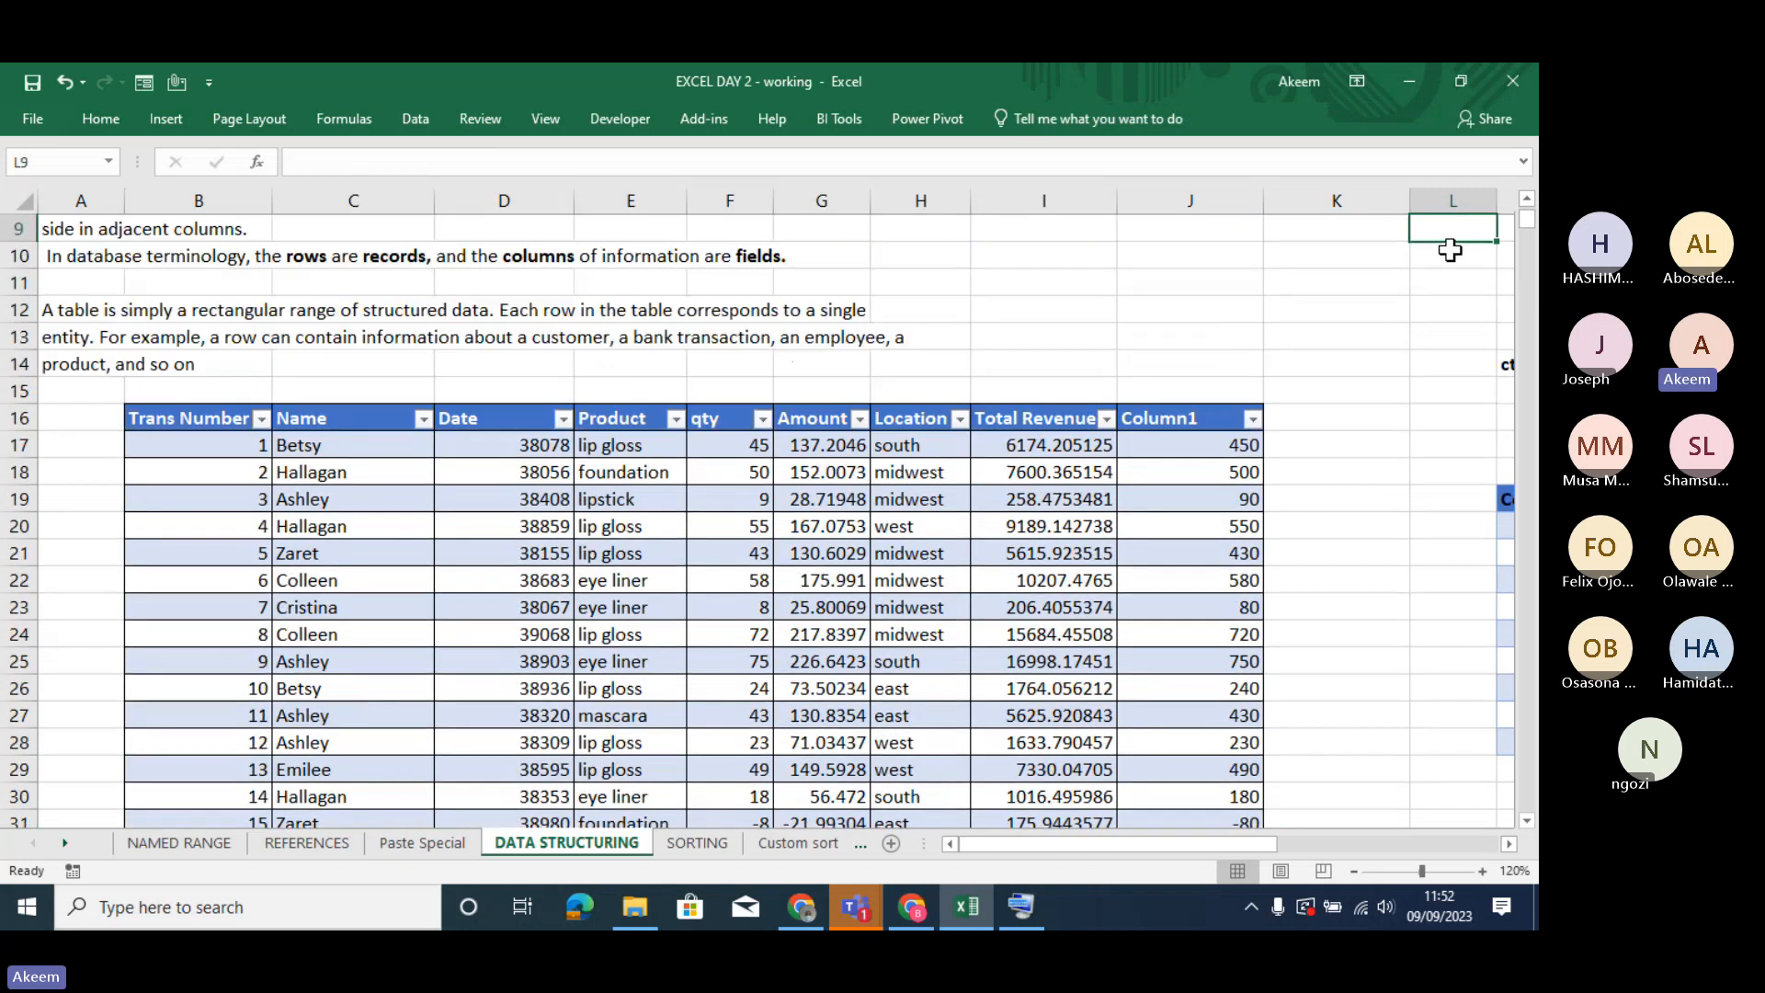
left_click(922, 277)
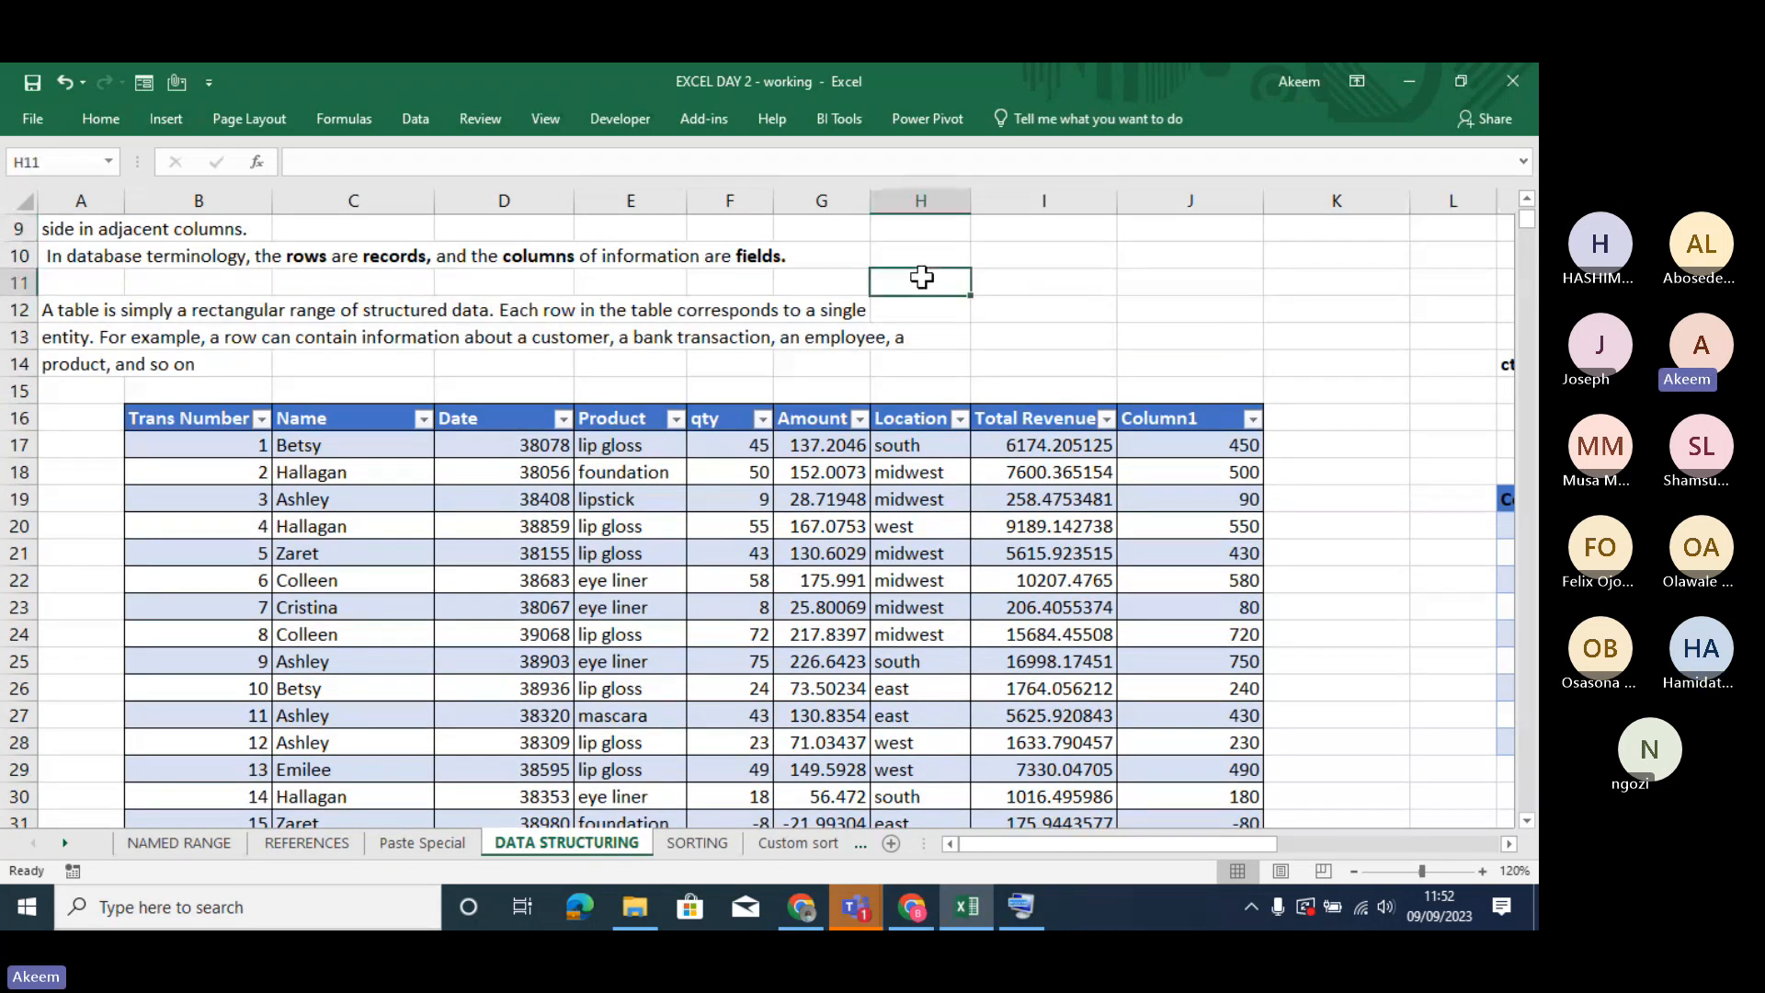
type("CON")
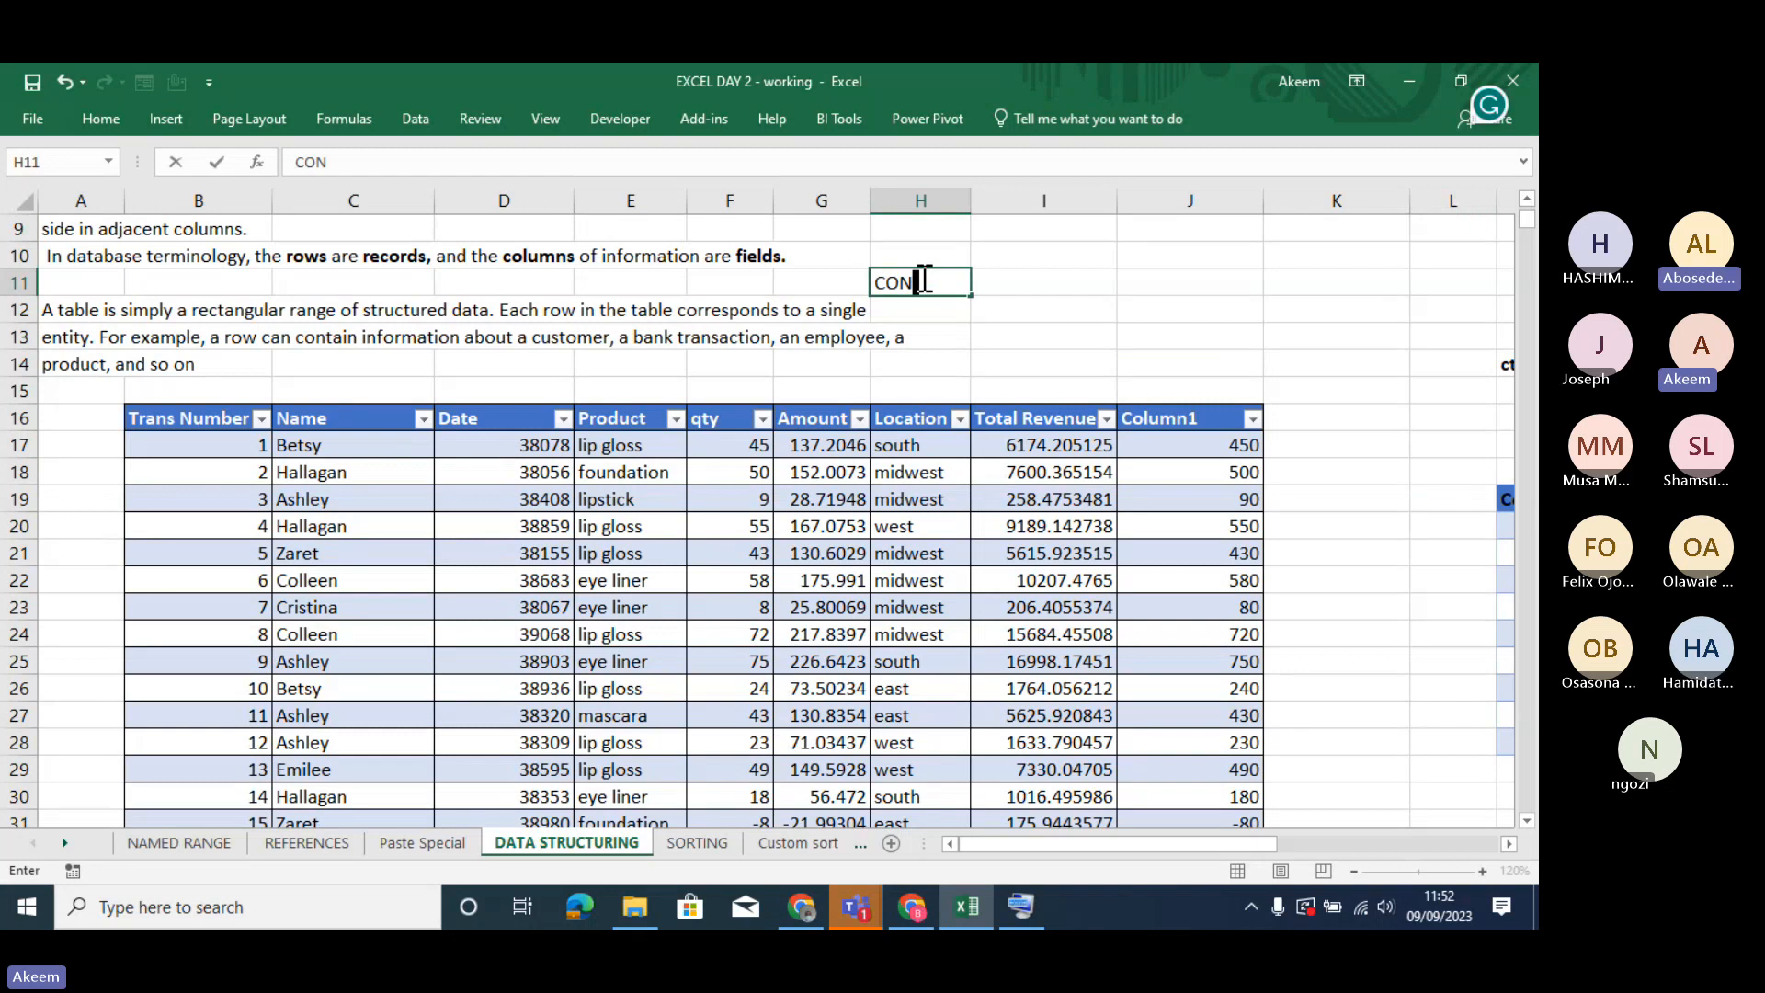
type("TROL")
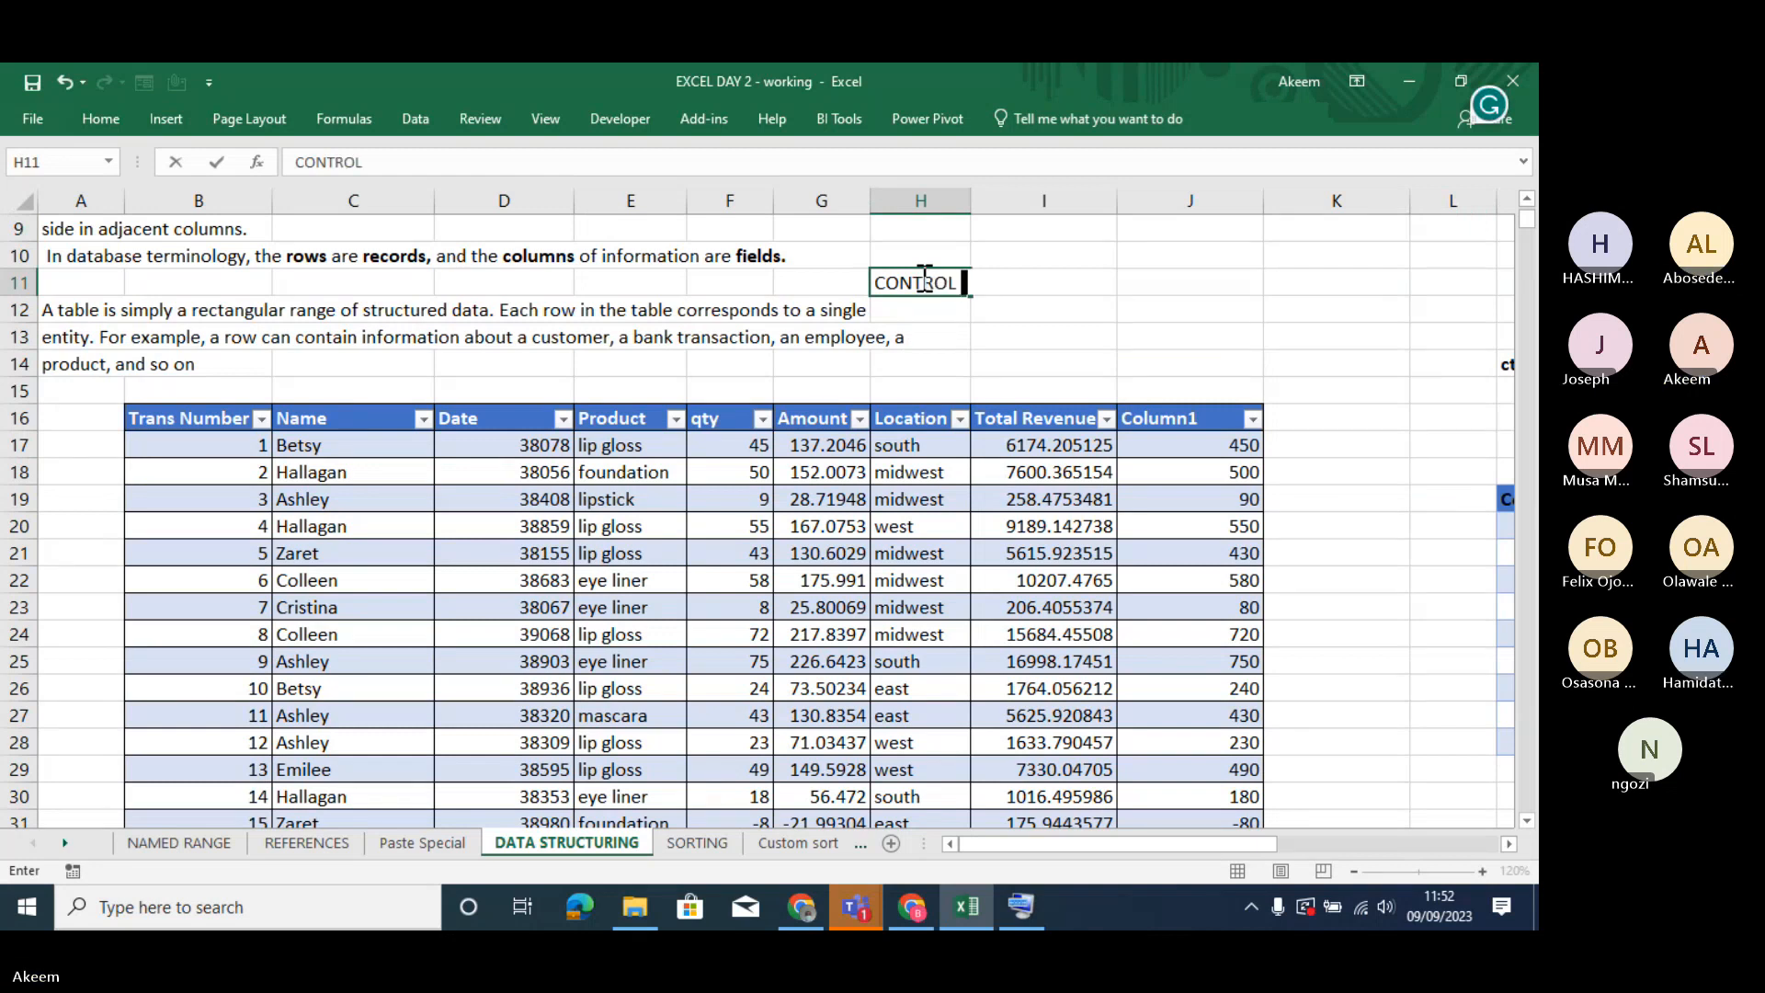
key("Return")
key("Down")
key("Down")
key("Down")
key("Down")
type("=")
left_click(923, 279)
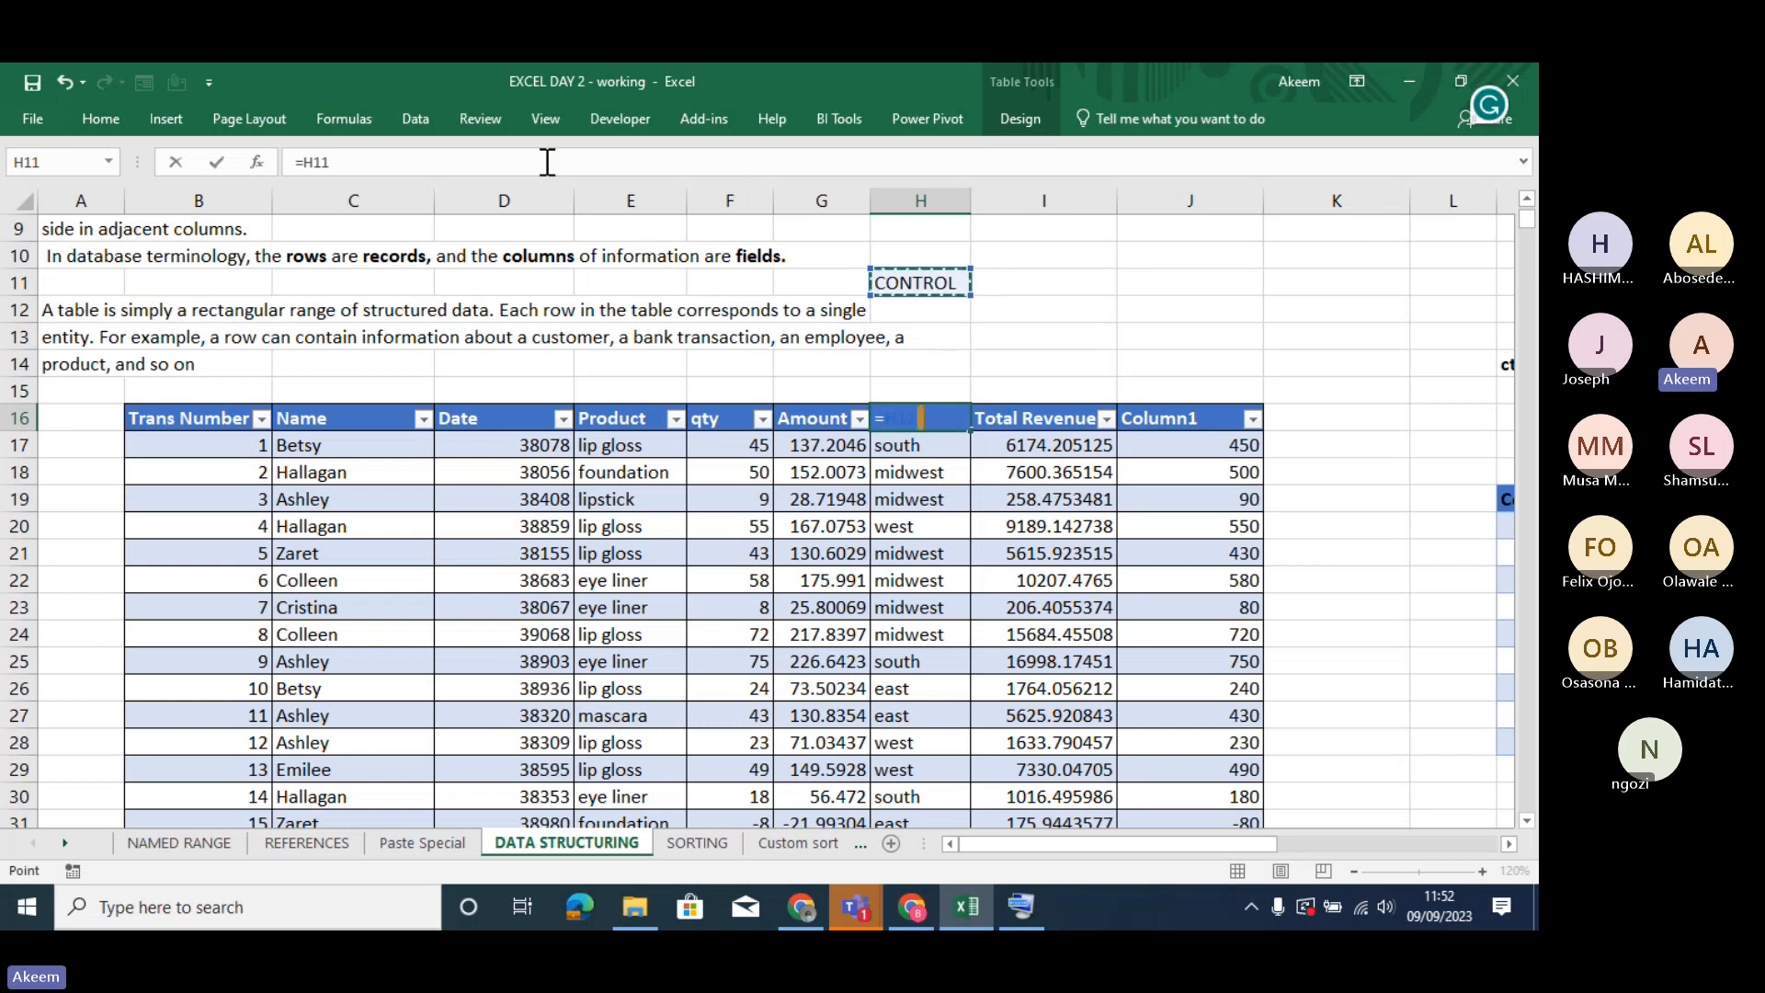
key("BackSpace")
key("BackSpace")
key("BackSpace")
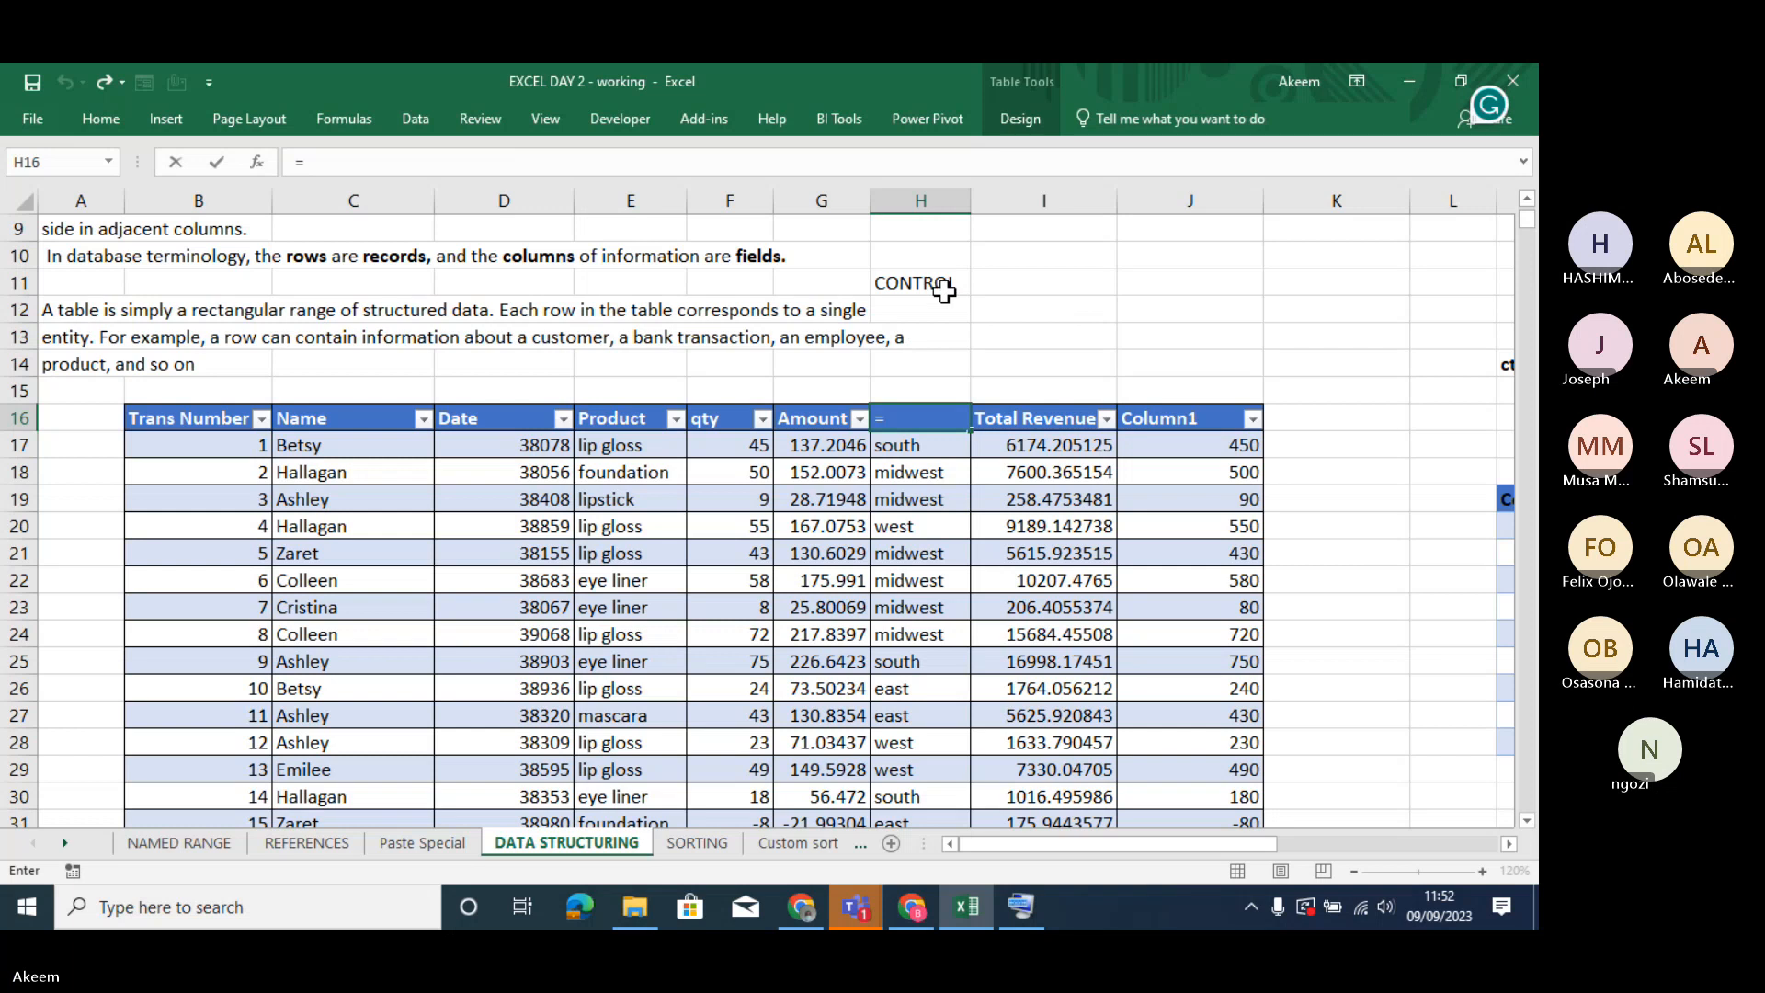
key("Escape")
left_click(952, 304)
key("Delete")
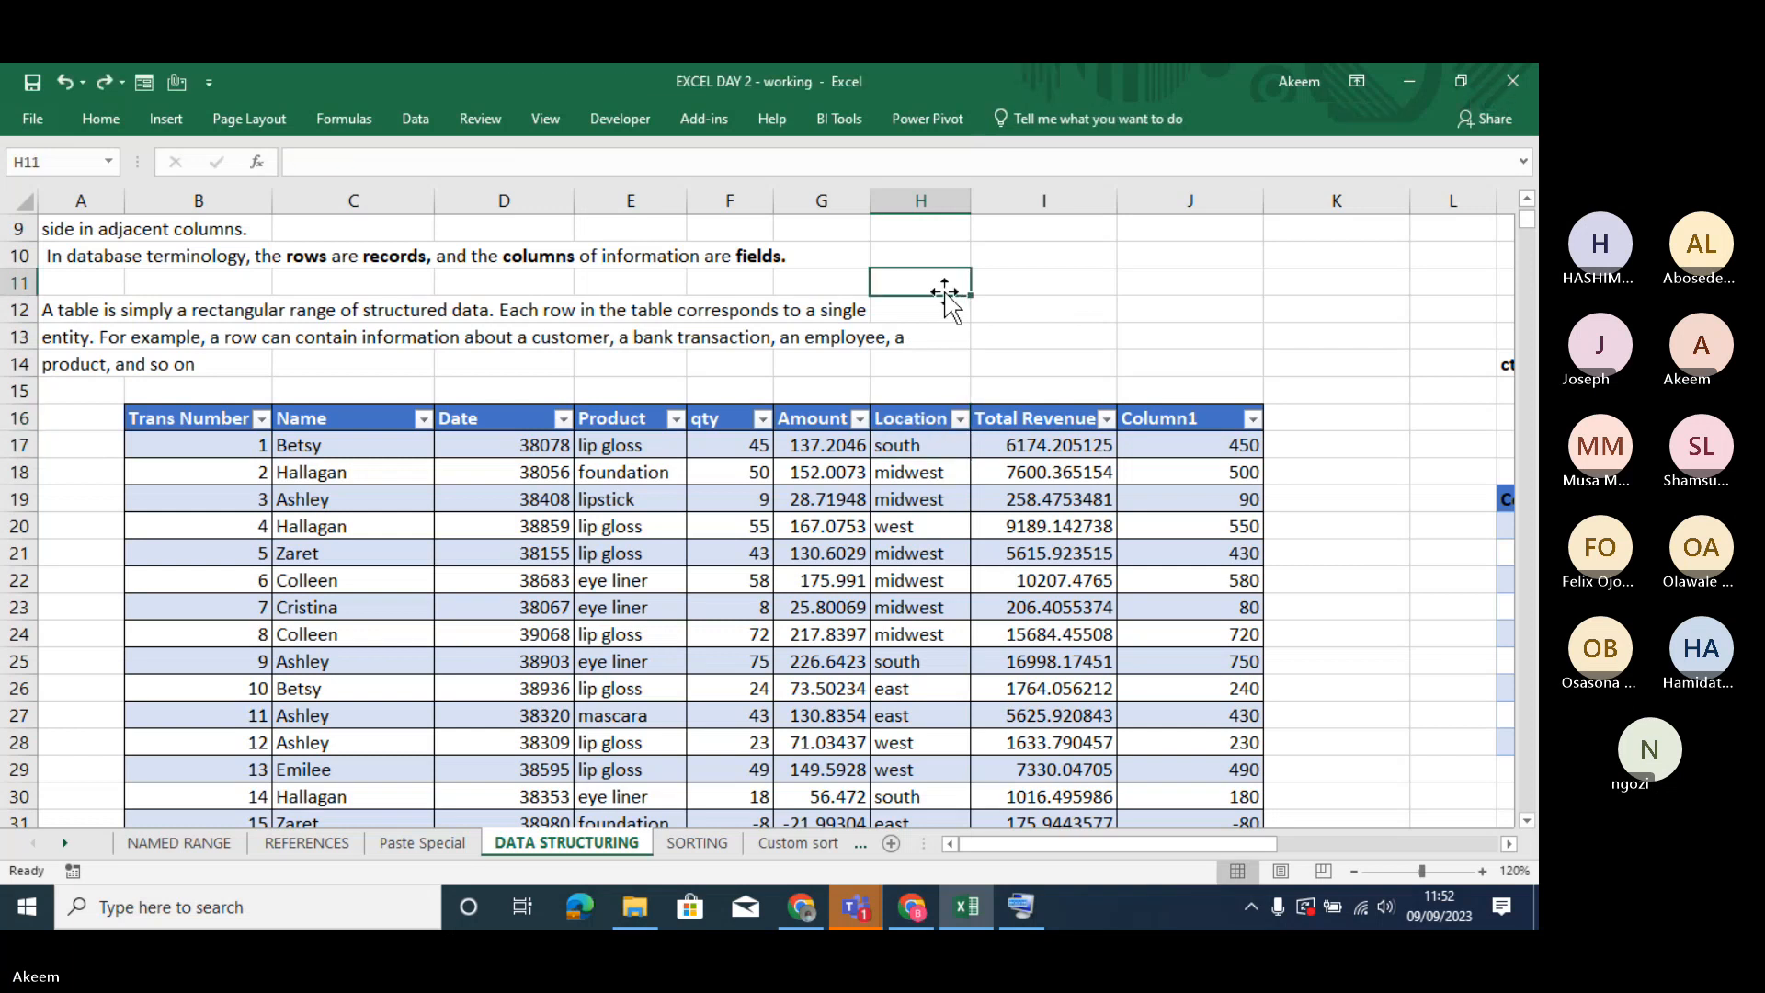
key("ctrl+z")
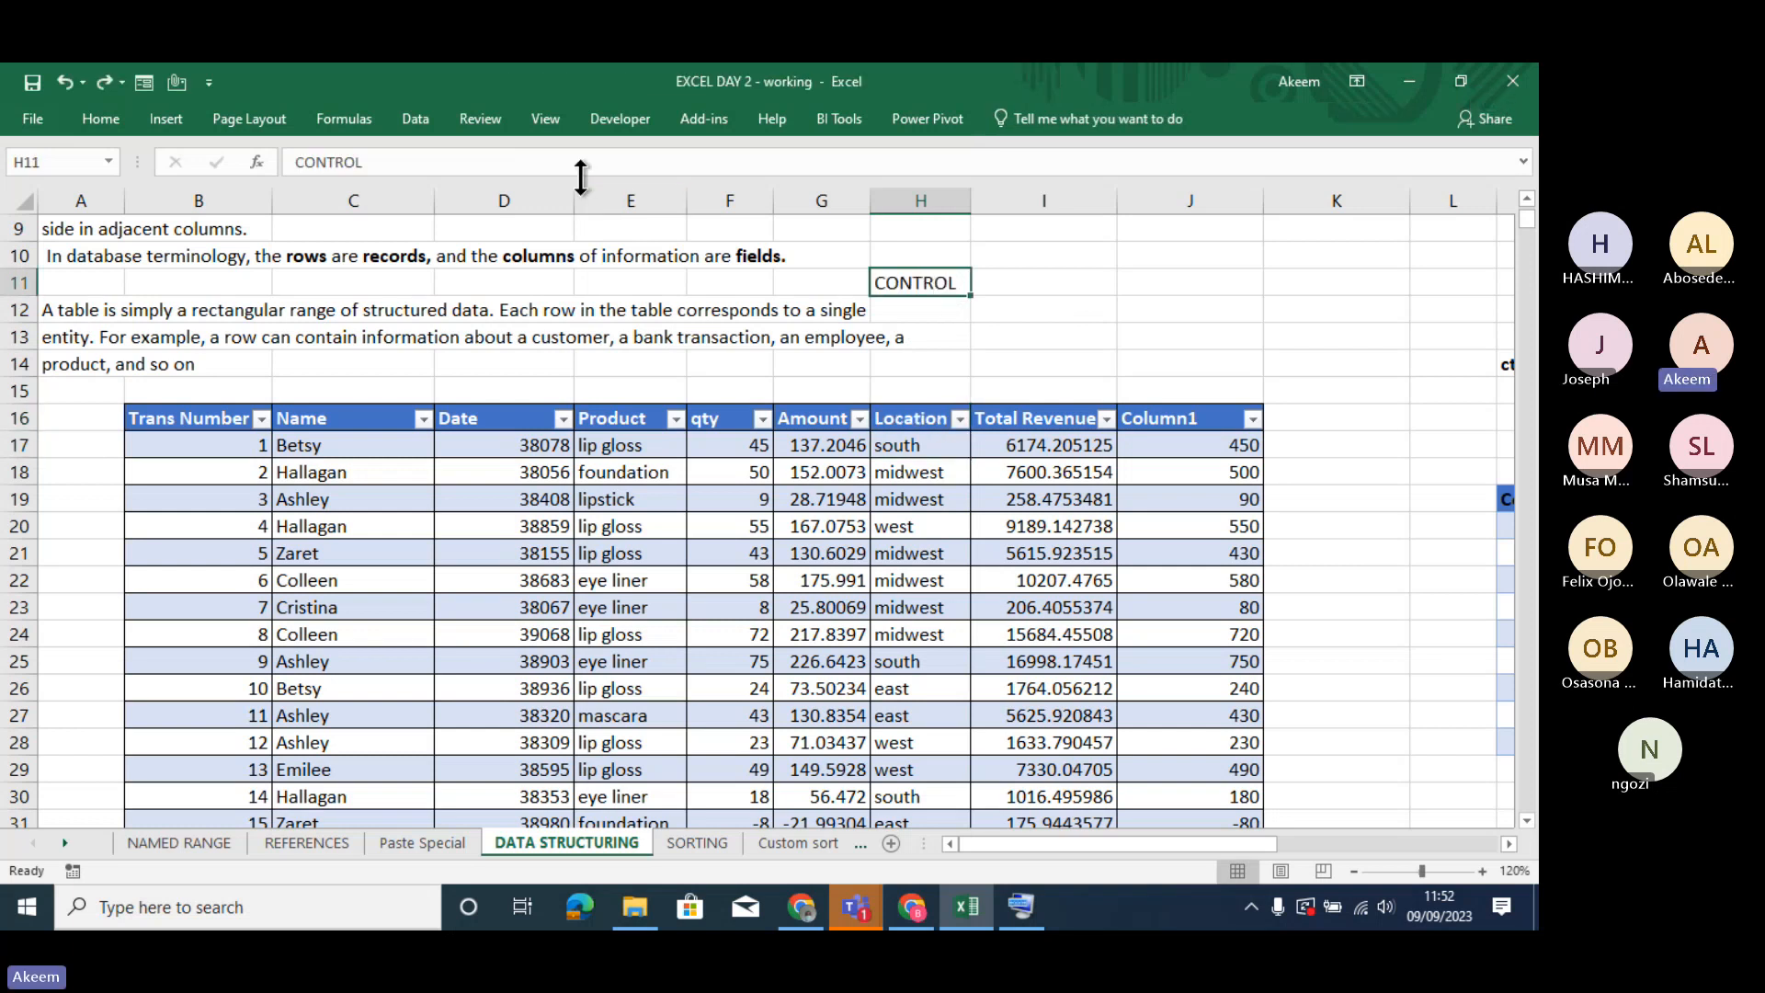
- Extend the note in cell H11 to read CONTROL + T
left_click(550, 163)
type("+ T")
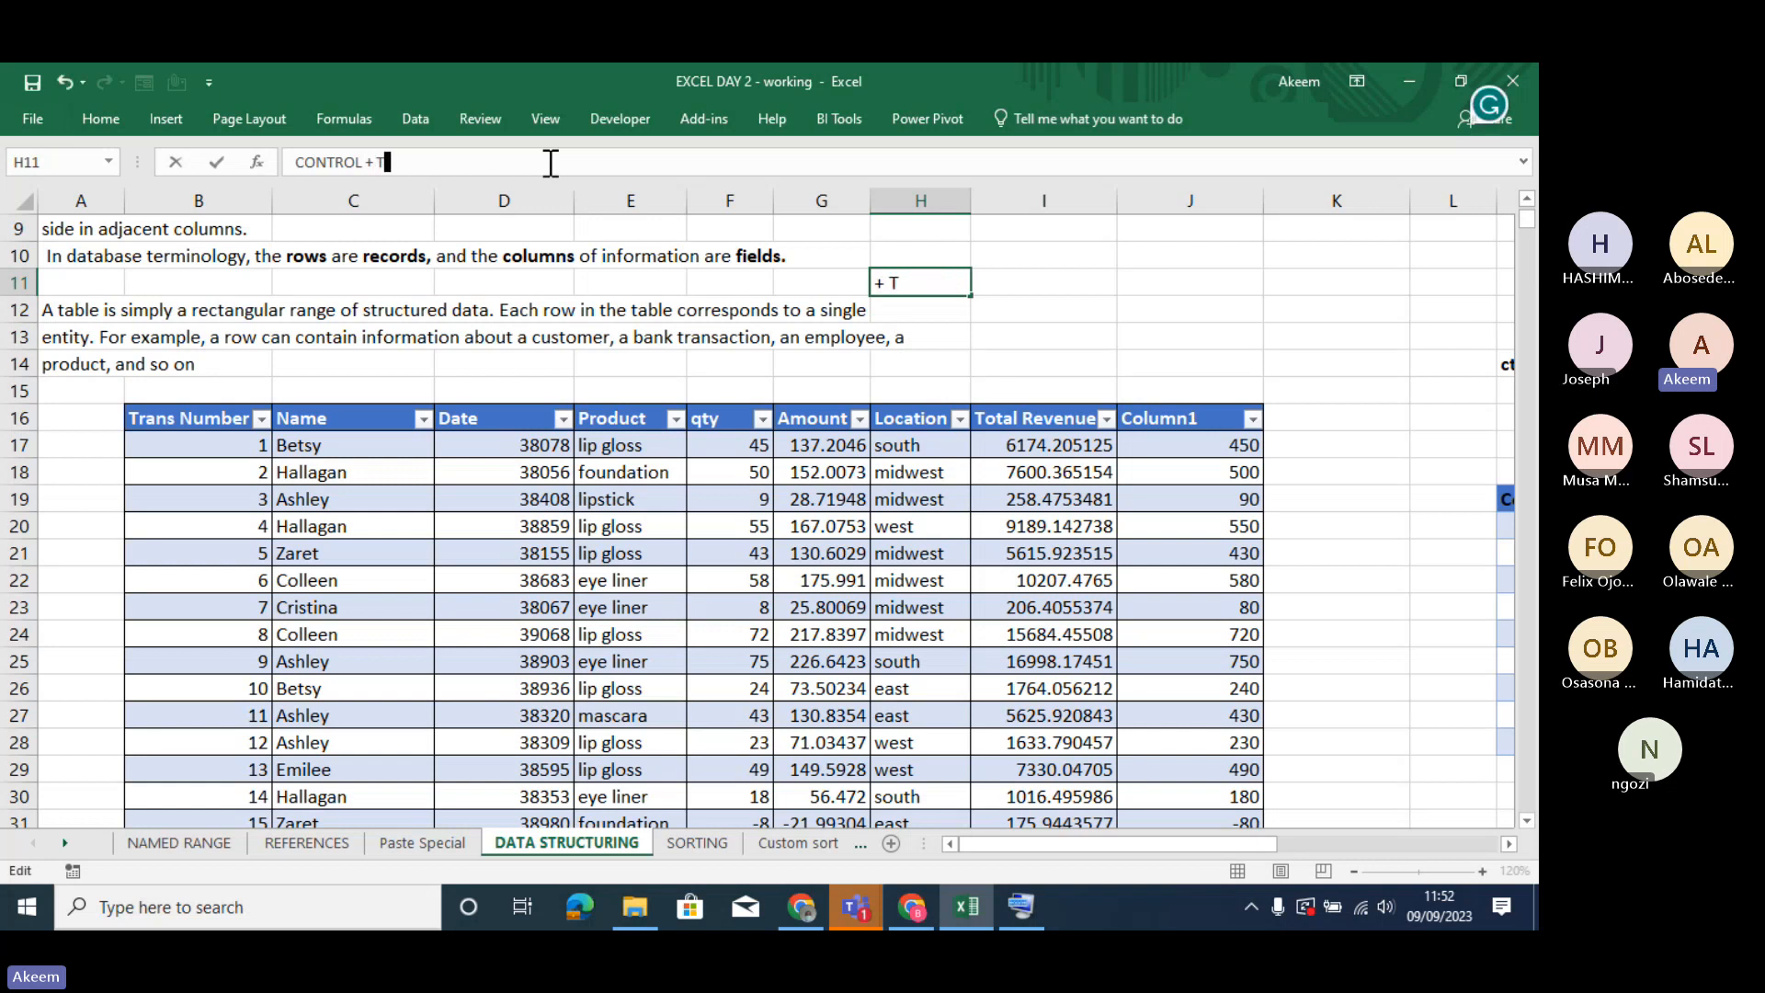
key("Return")
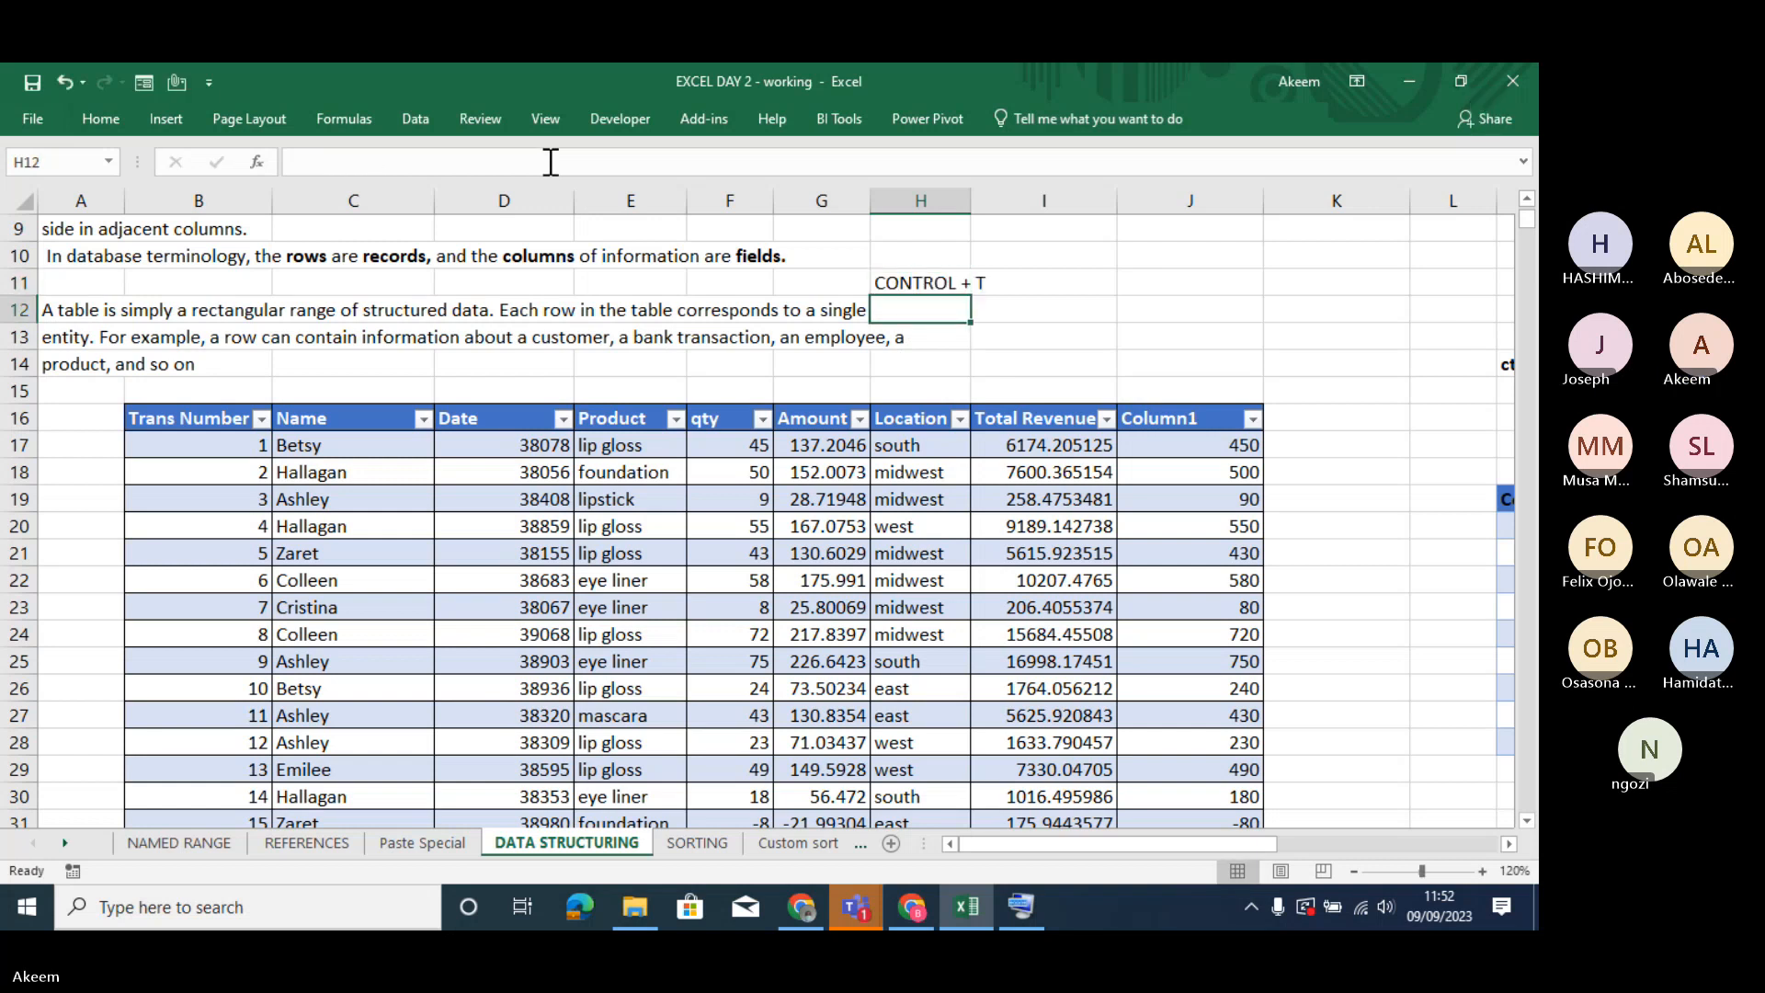
- Make the CONTROL + T note in H11 bold and enlarge its font size to 16
left_click(895, 285)
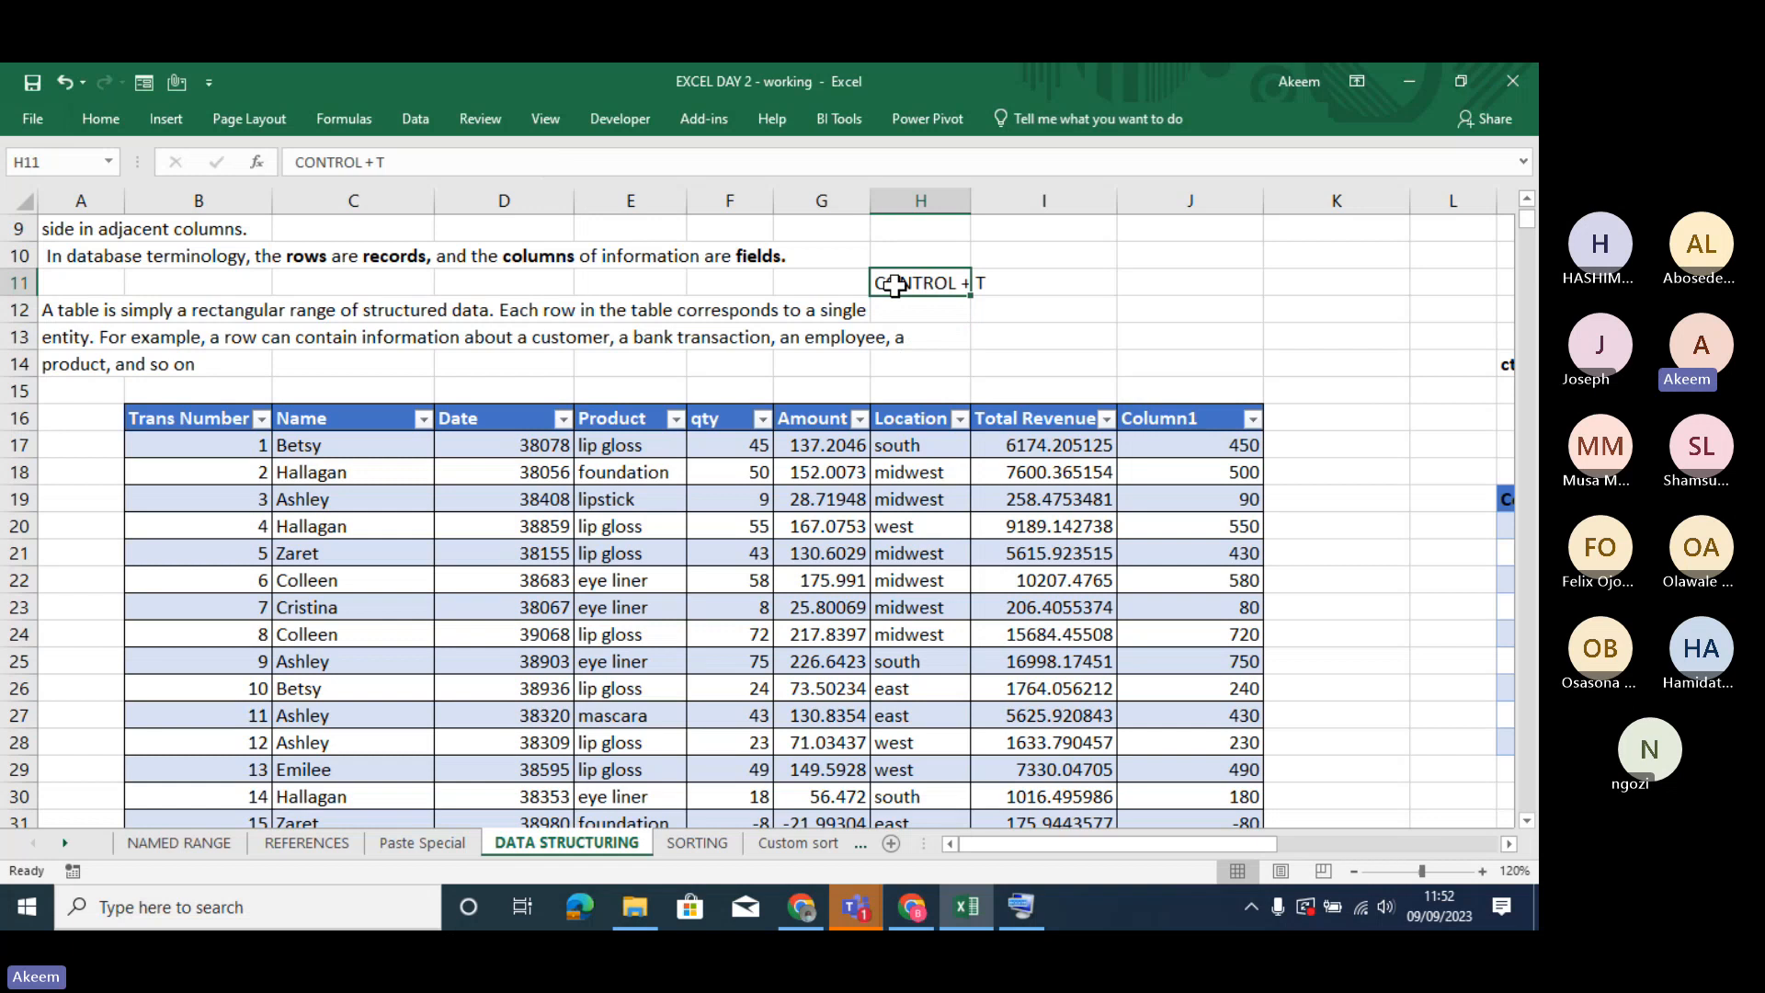
key("ctrl+b")
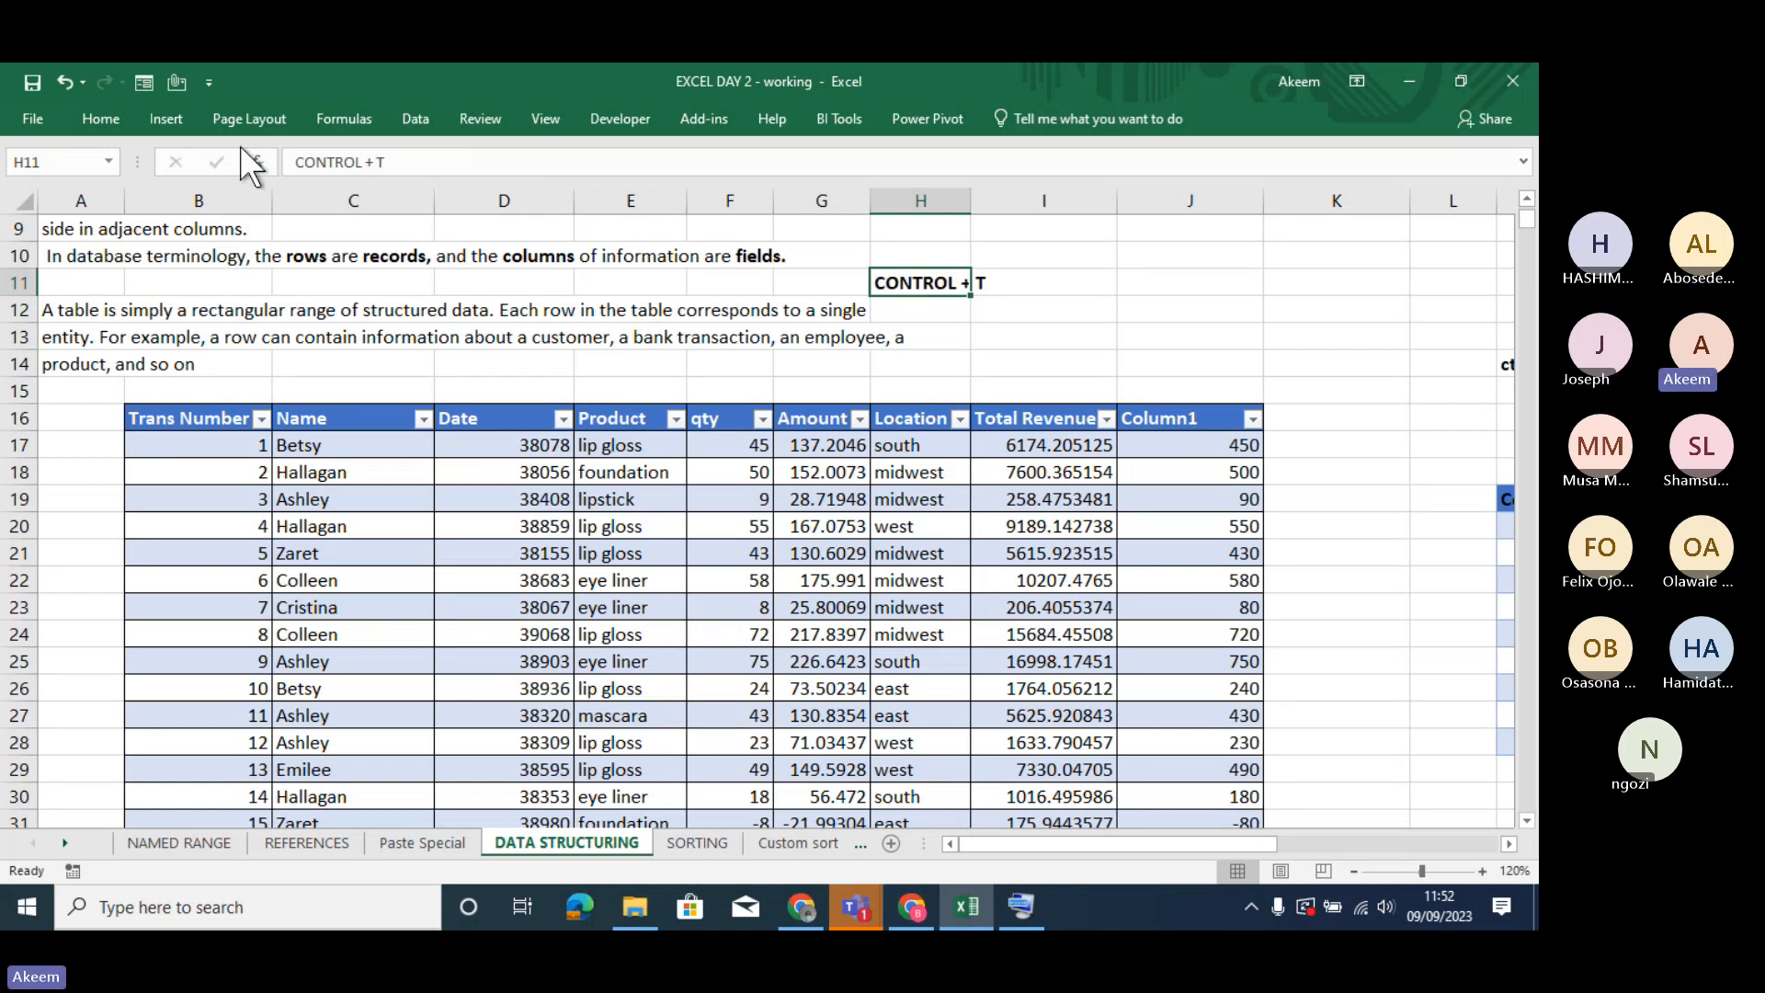
left_click(101, 120)
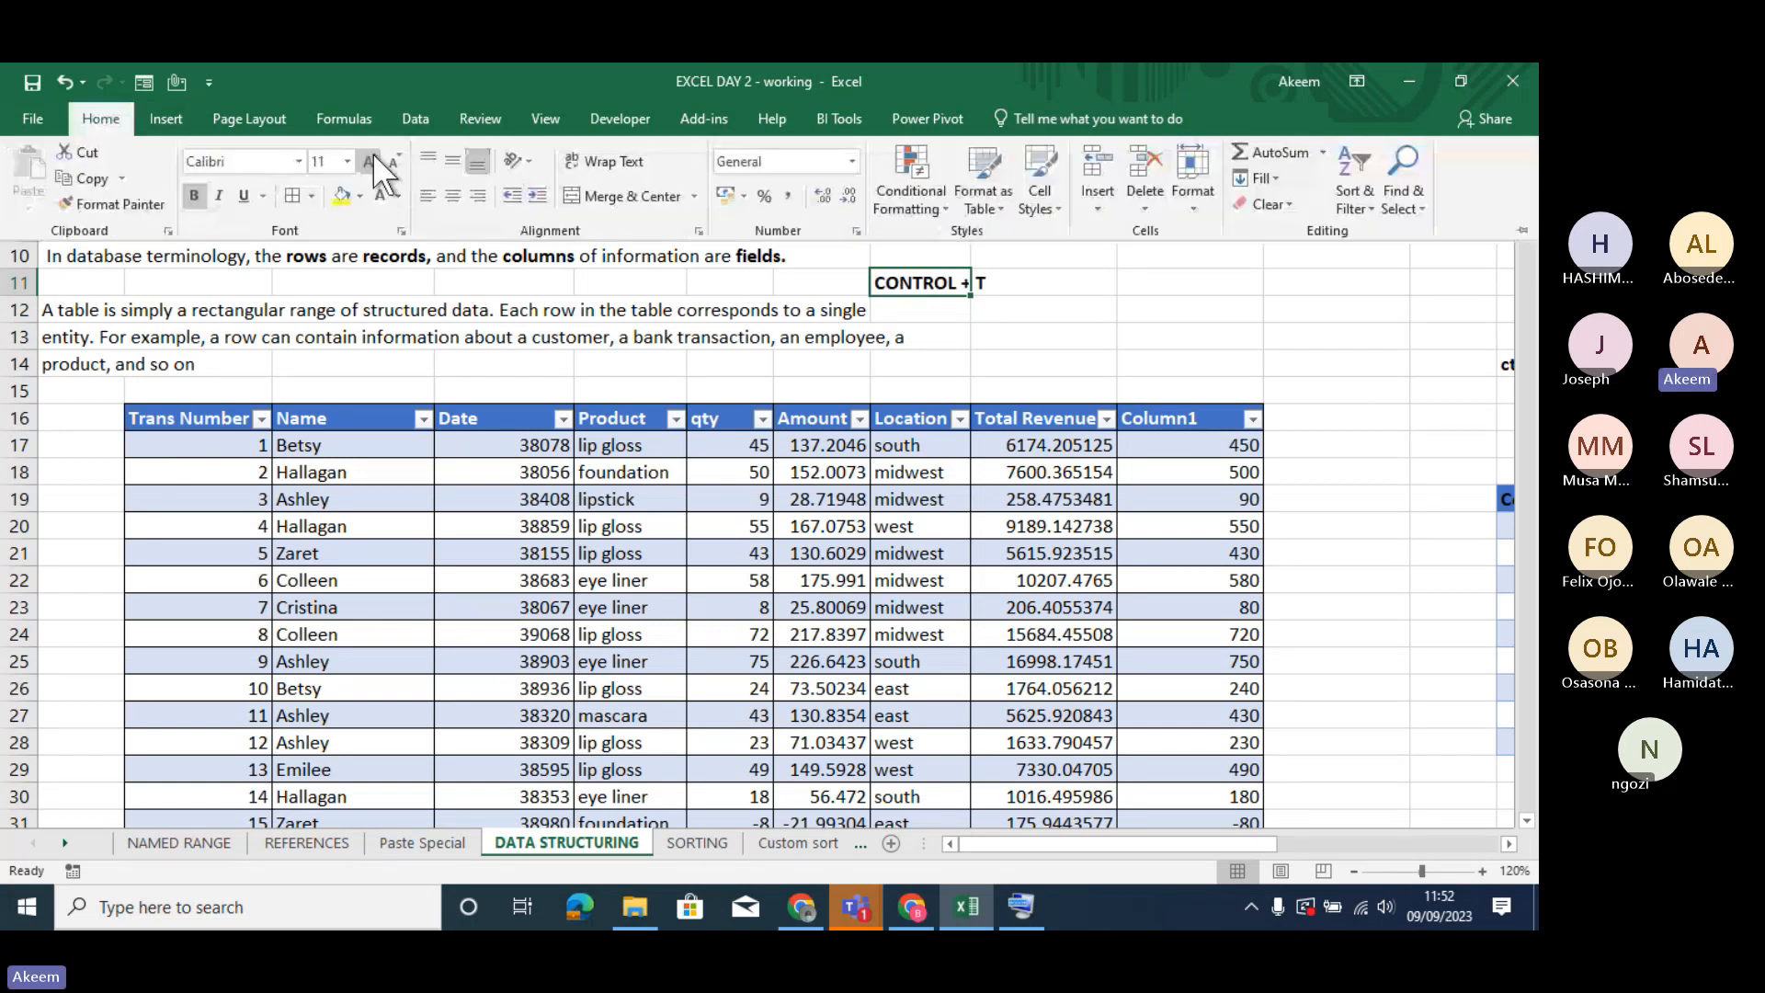
left_click(369, 162)
left_click(369, 162)
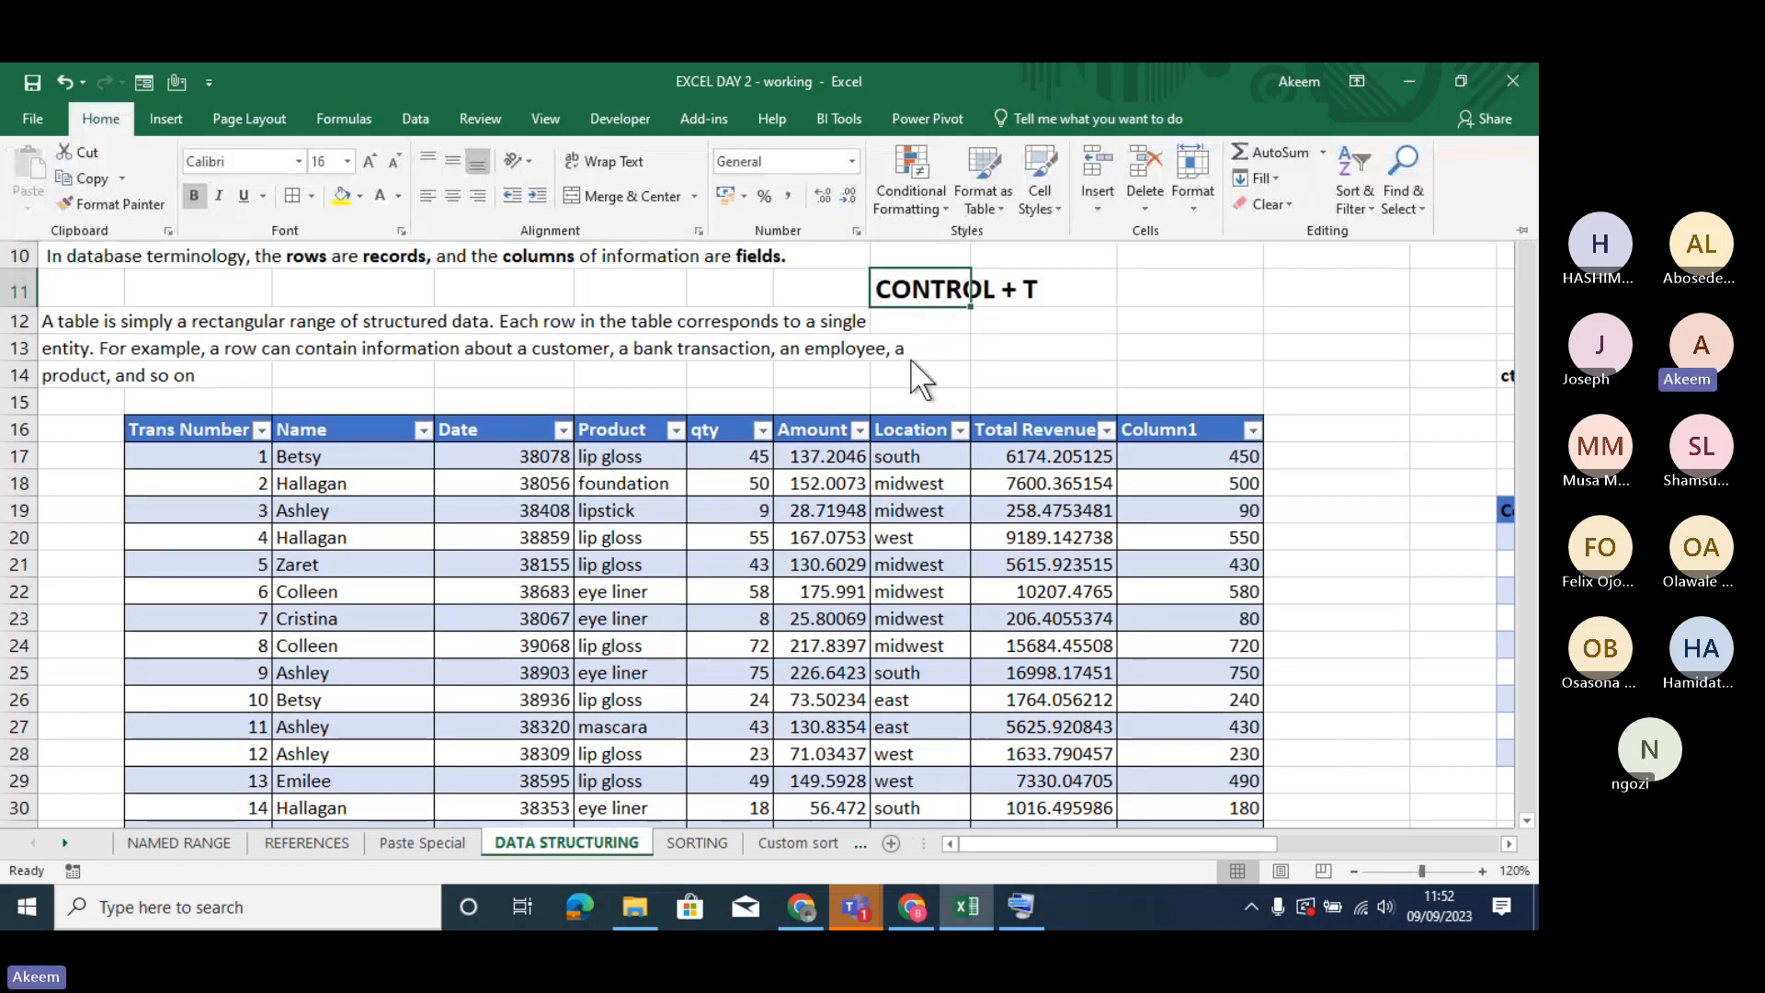
left_click(1048, 335)
- Convert the transaction table back to a normal range
left_click(934, 512)
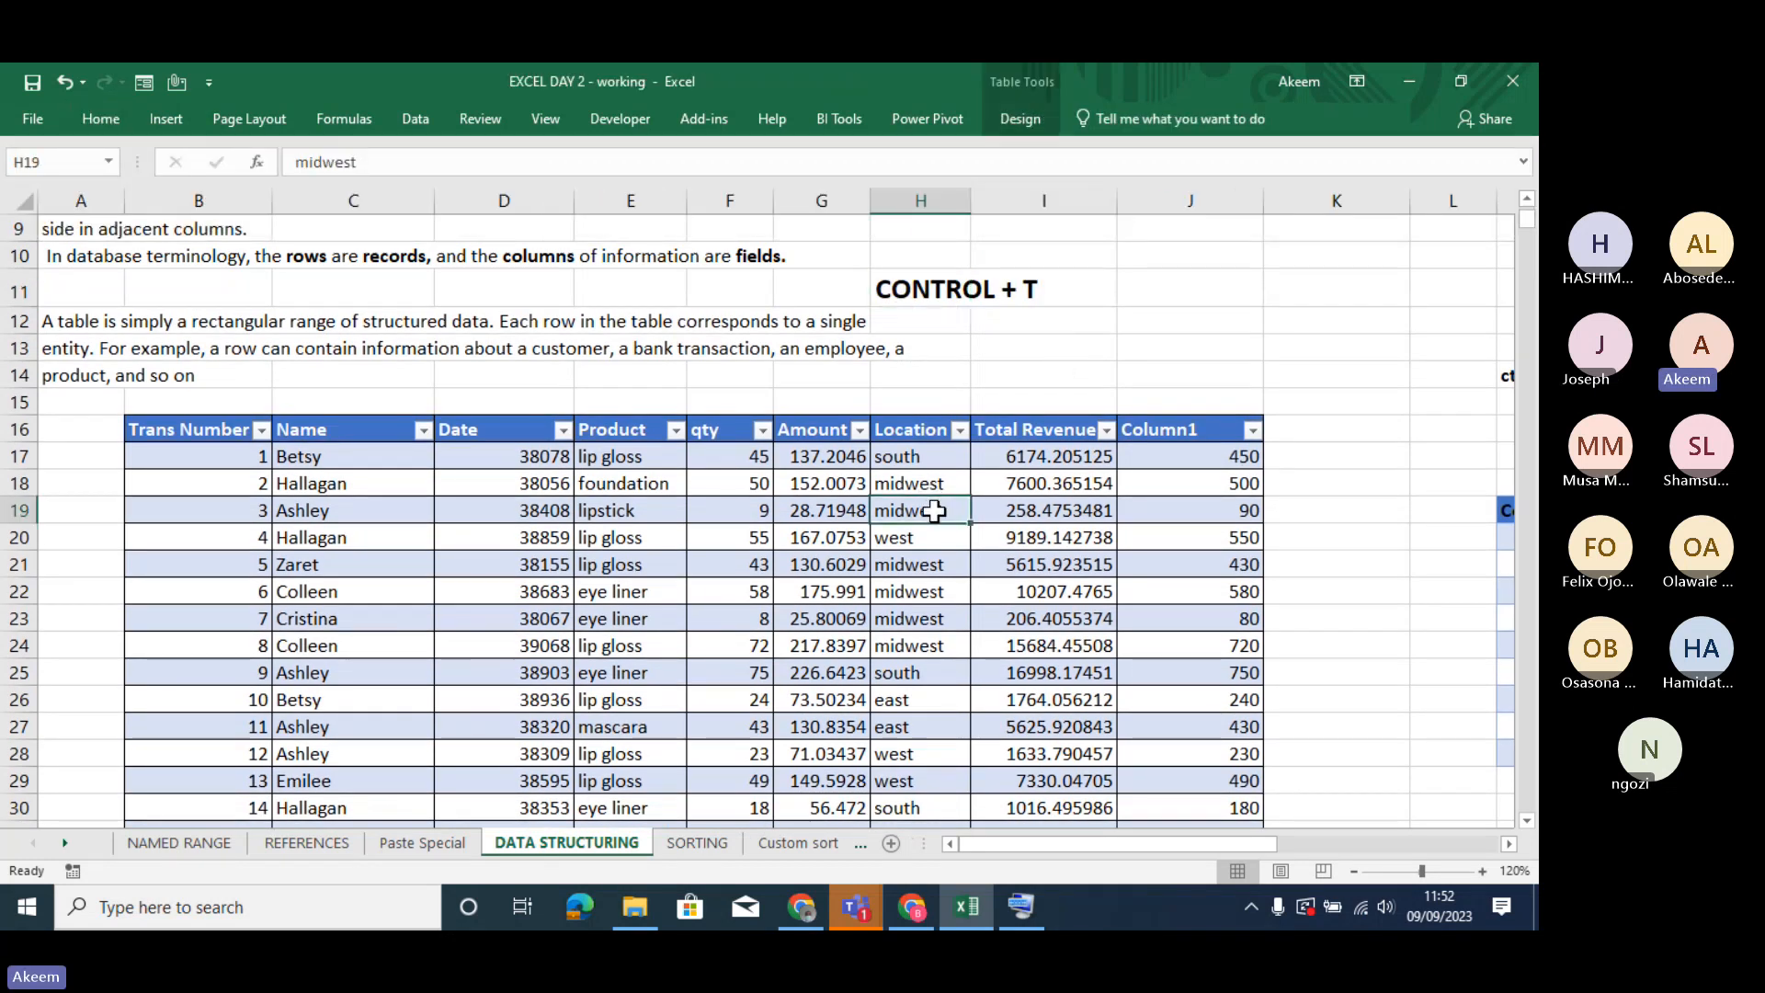
left_click(648, 598)
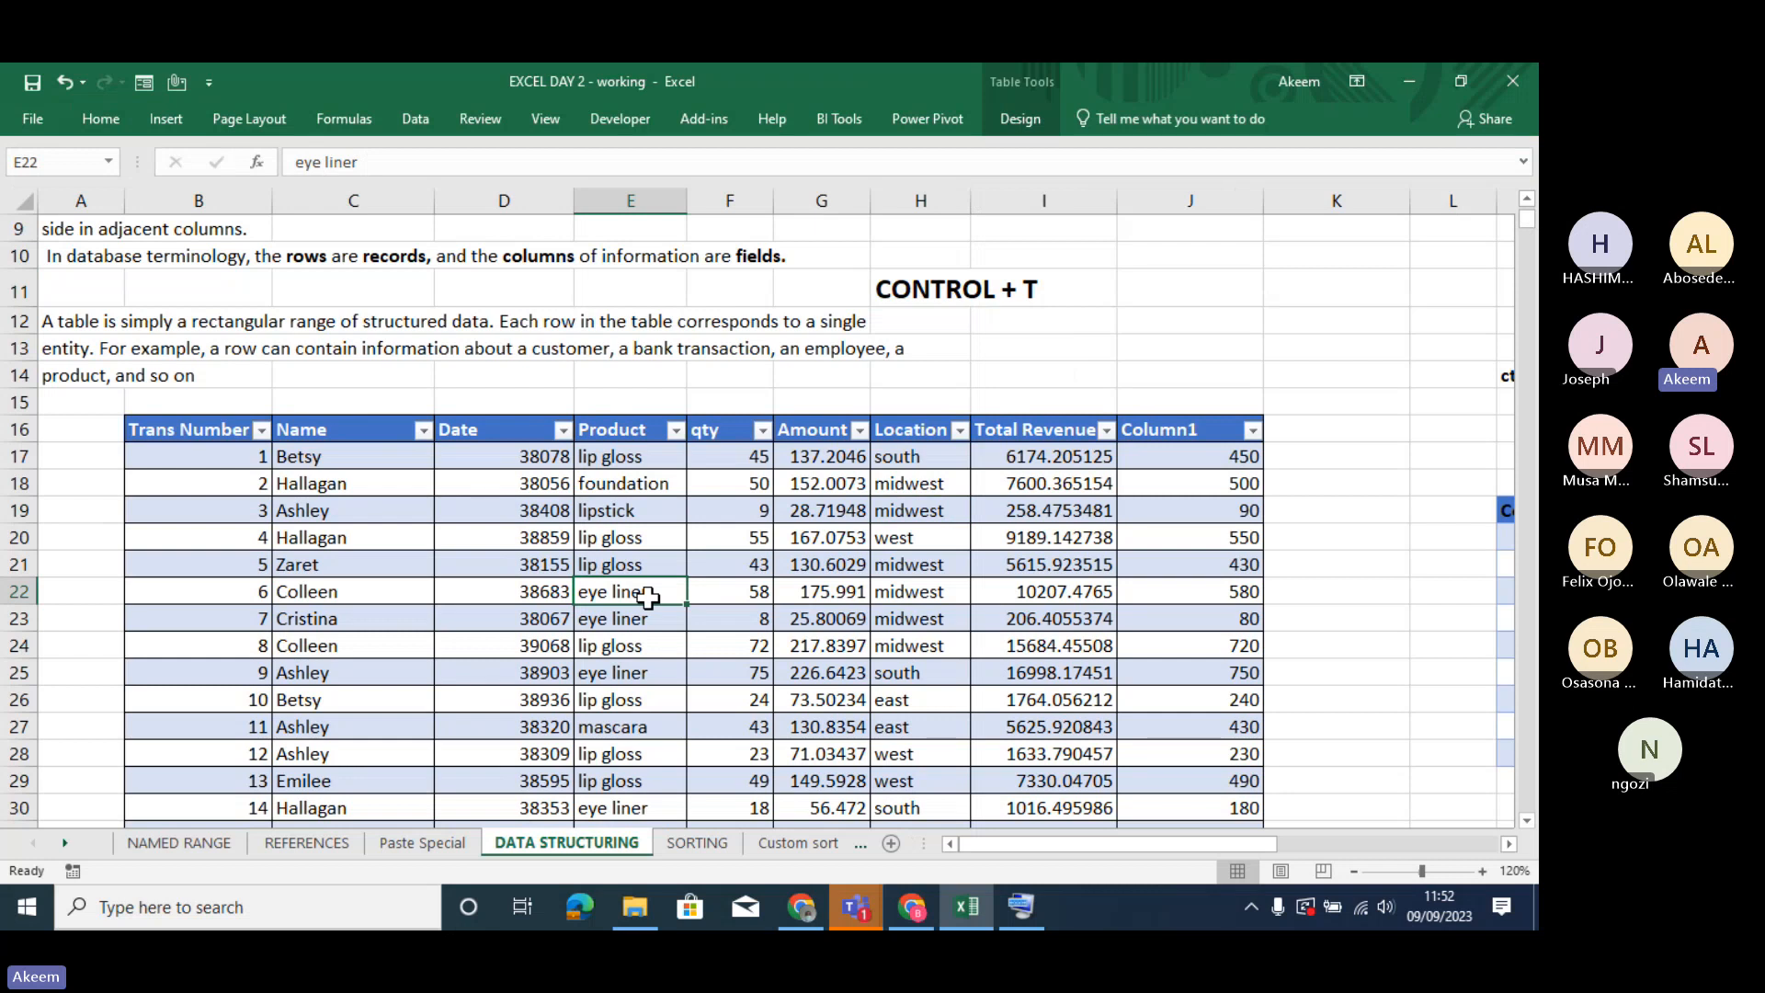
left_click(484, 570)
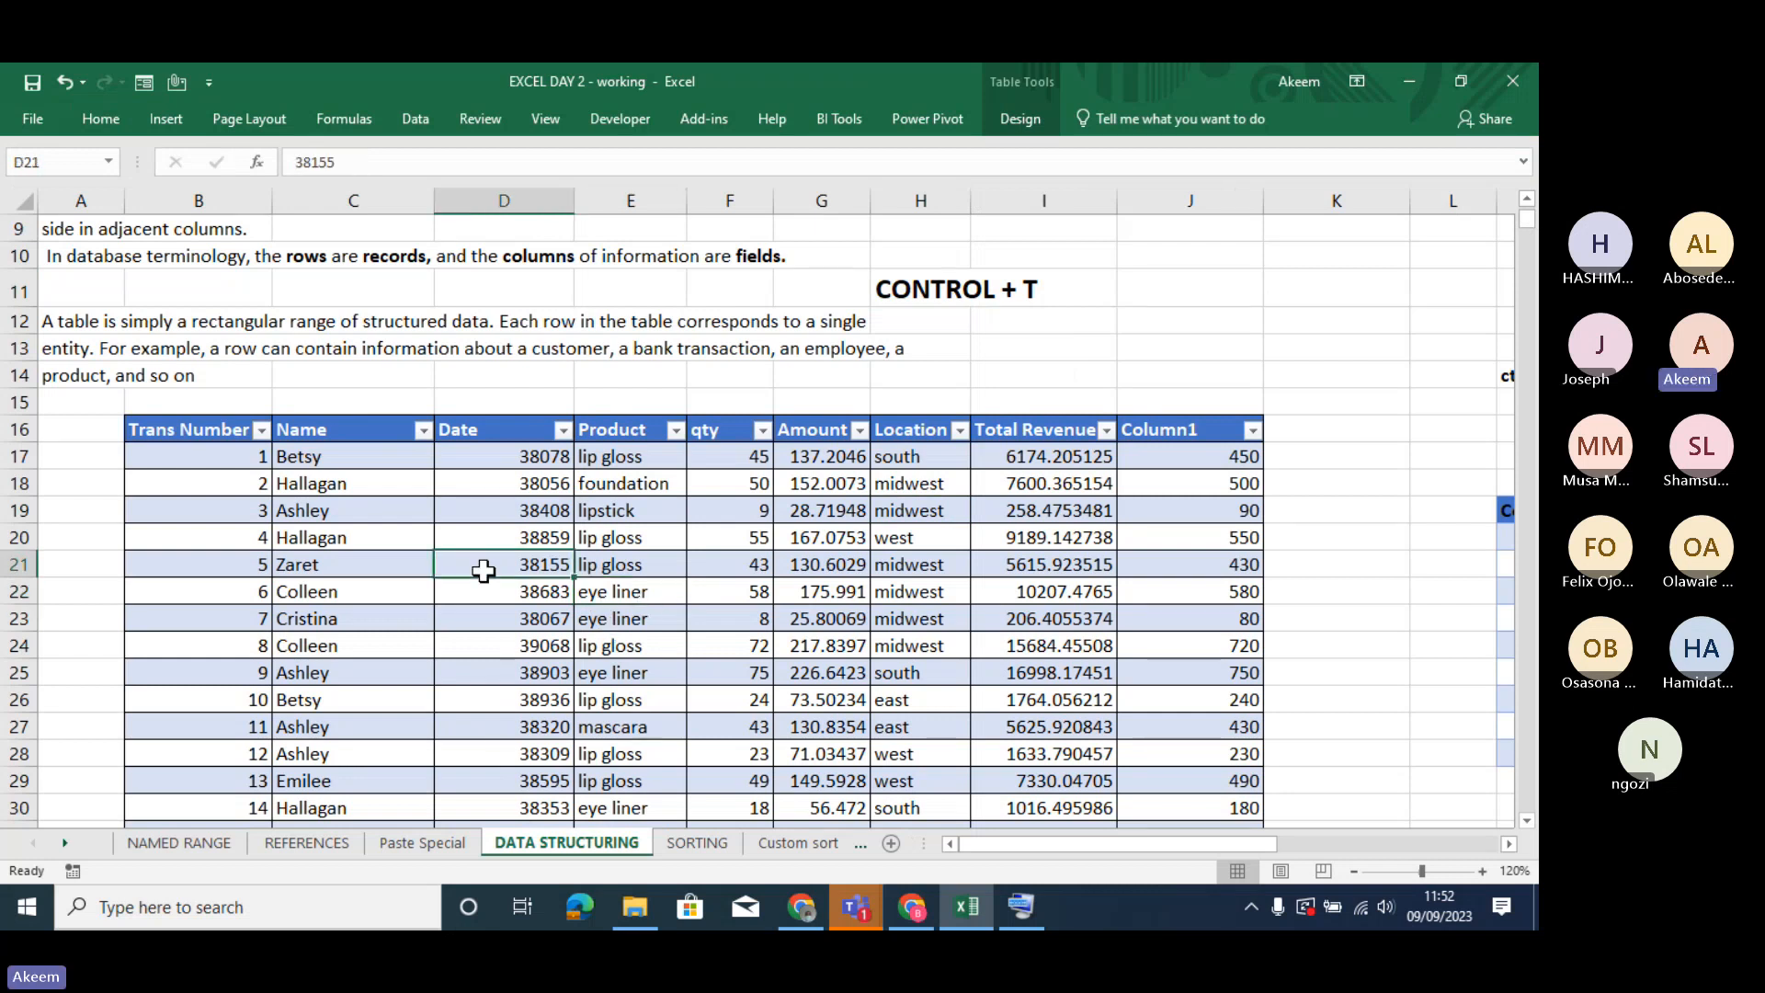
left_click(597, 648)
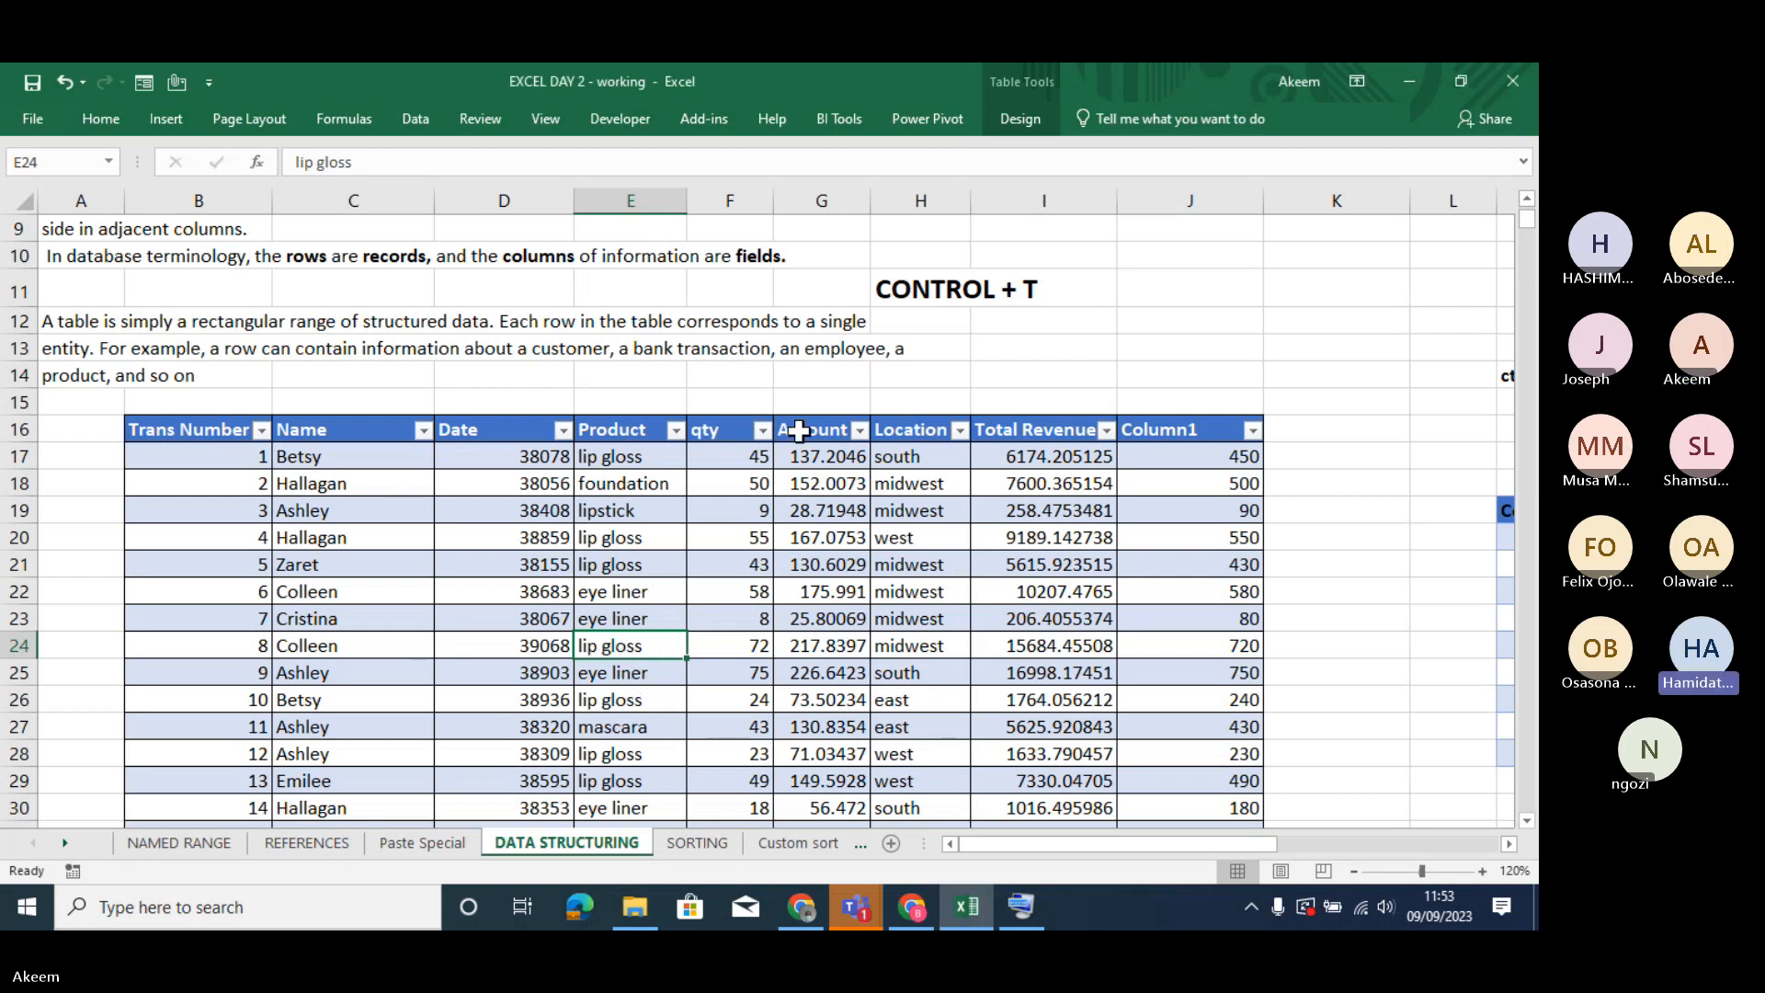
left_click(1020, 120)
left_click(147, 202)
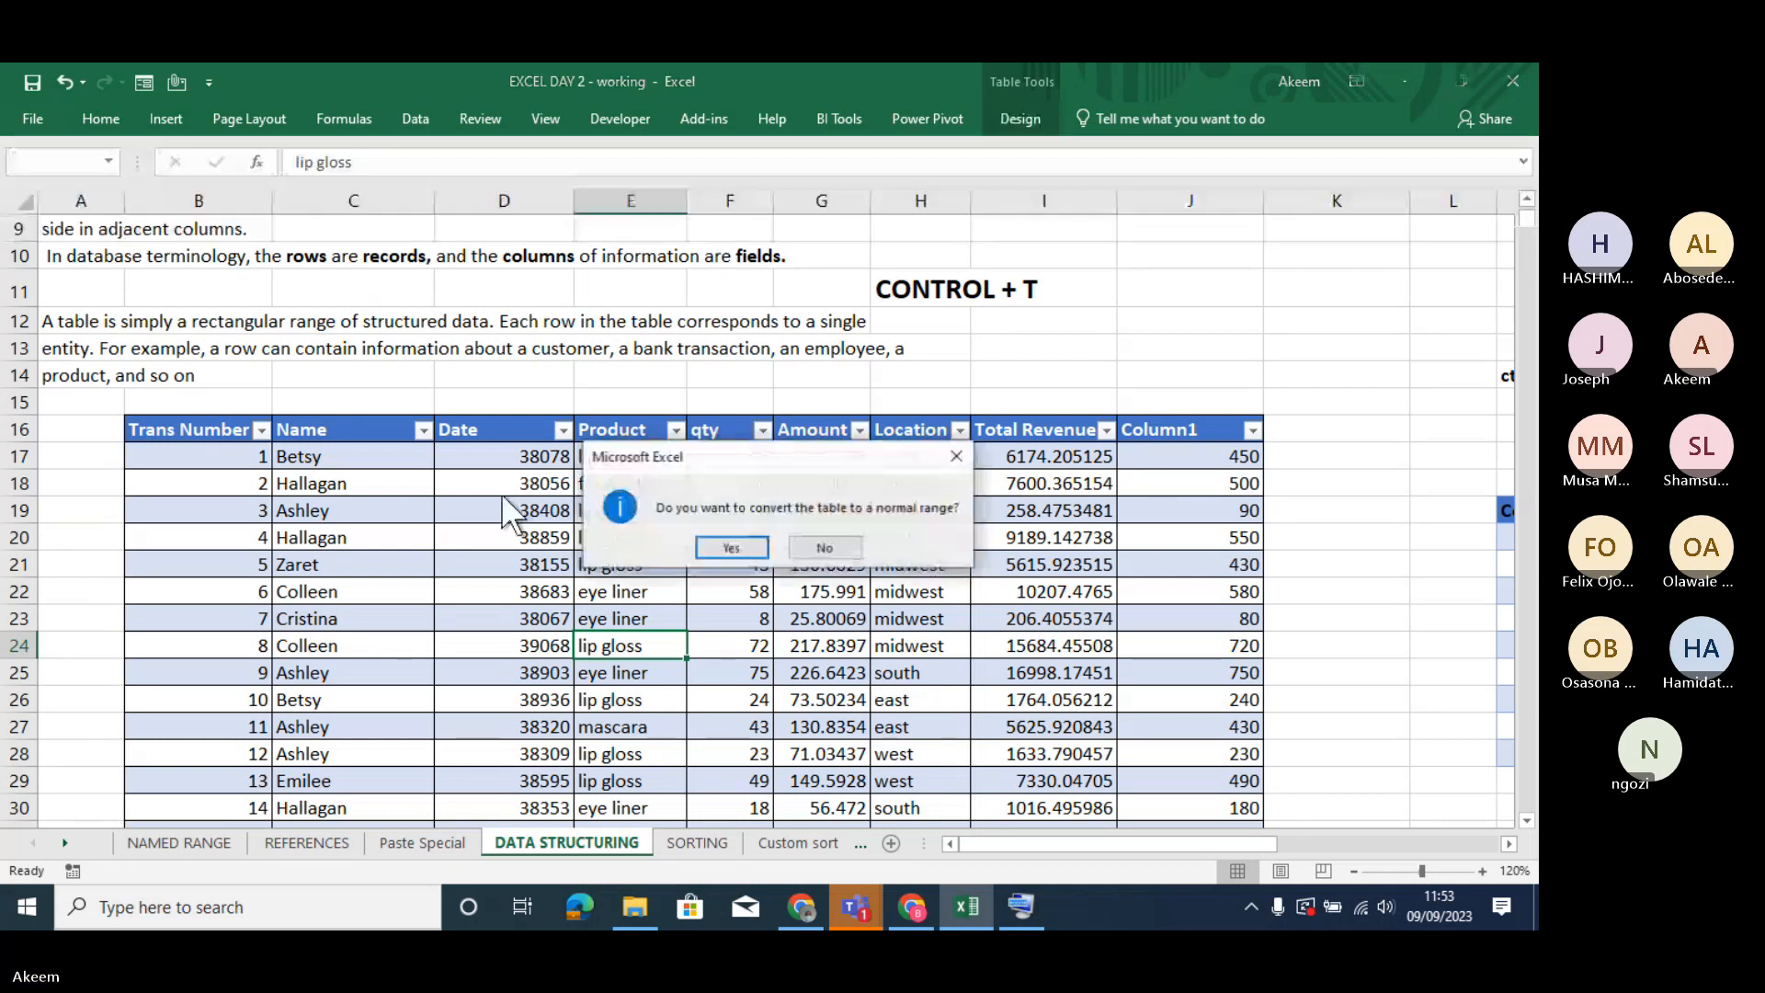
left_click(712, 549)
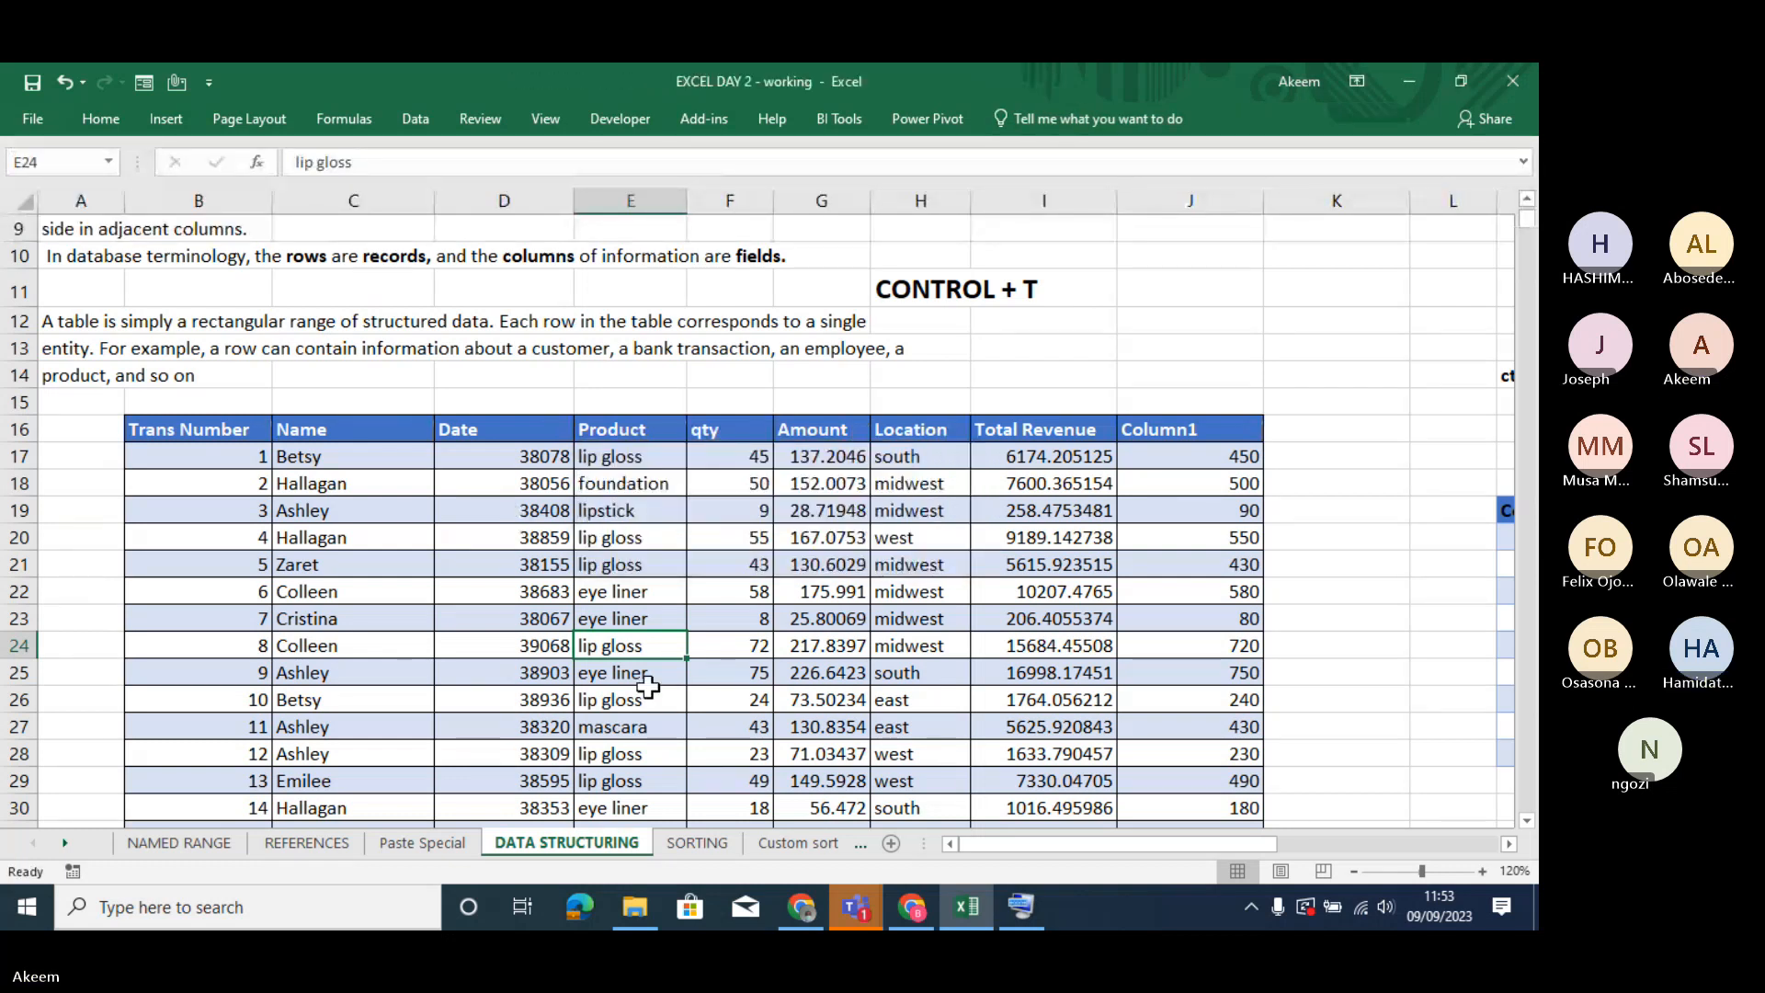
left_click(649, 691)
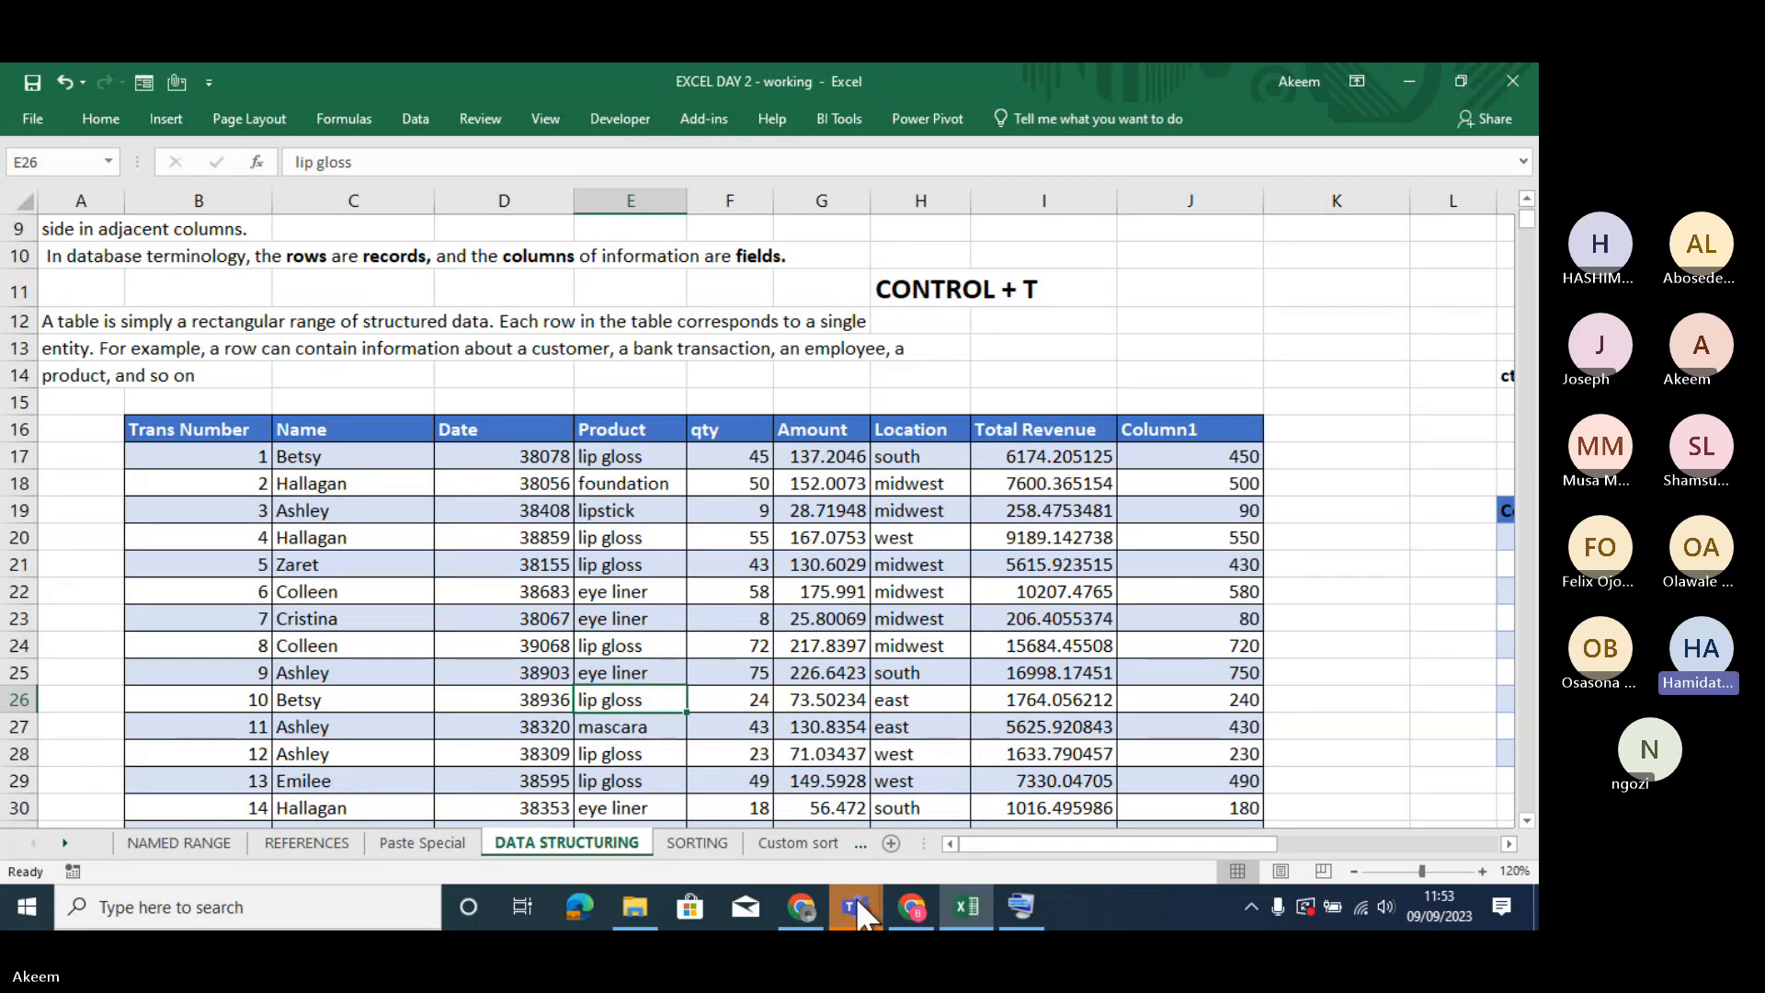
- Switch to the Teams meeting, admit the waiting guest, and return to the Excel workbook
mouse_move(856, 905)
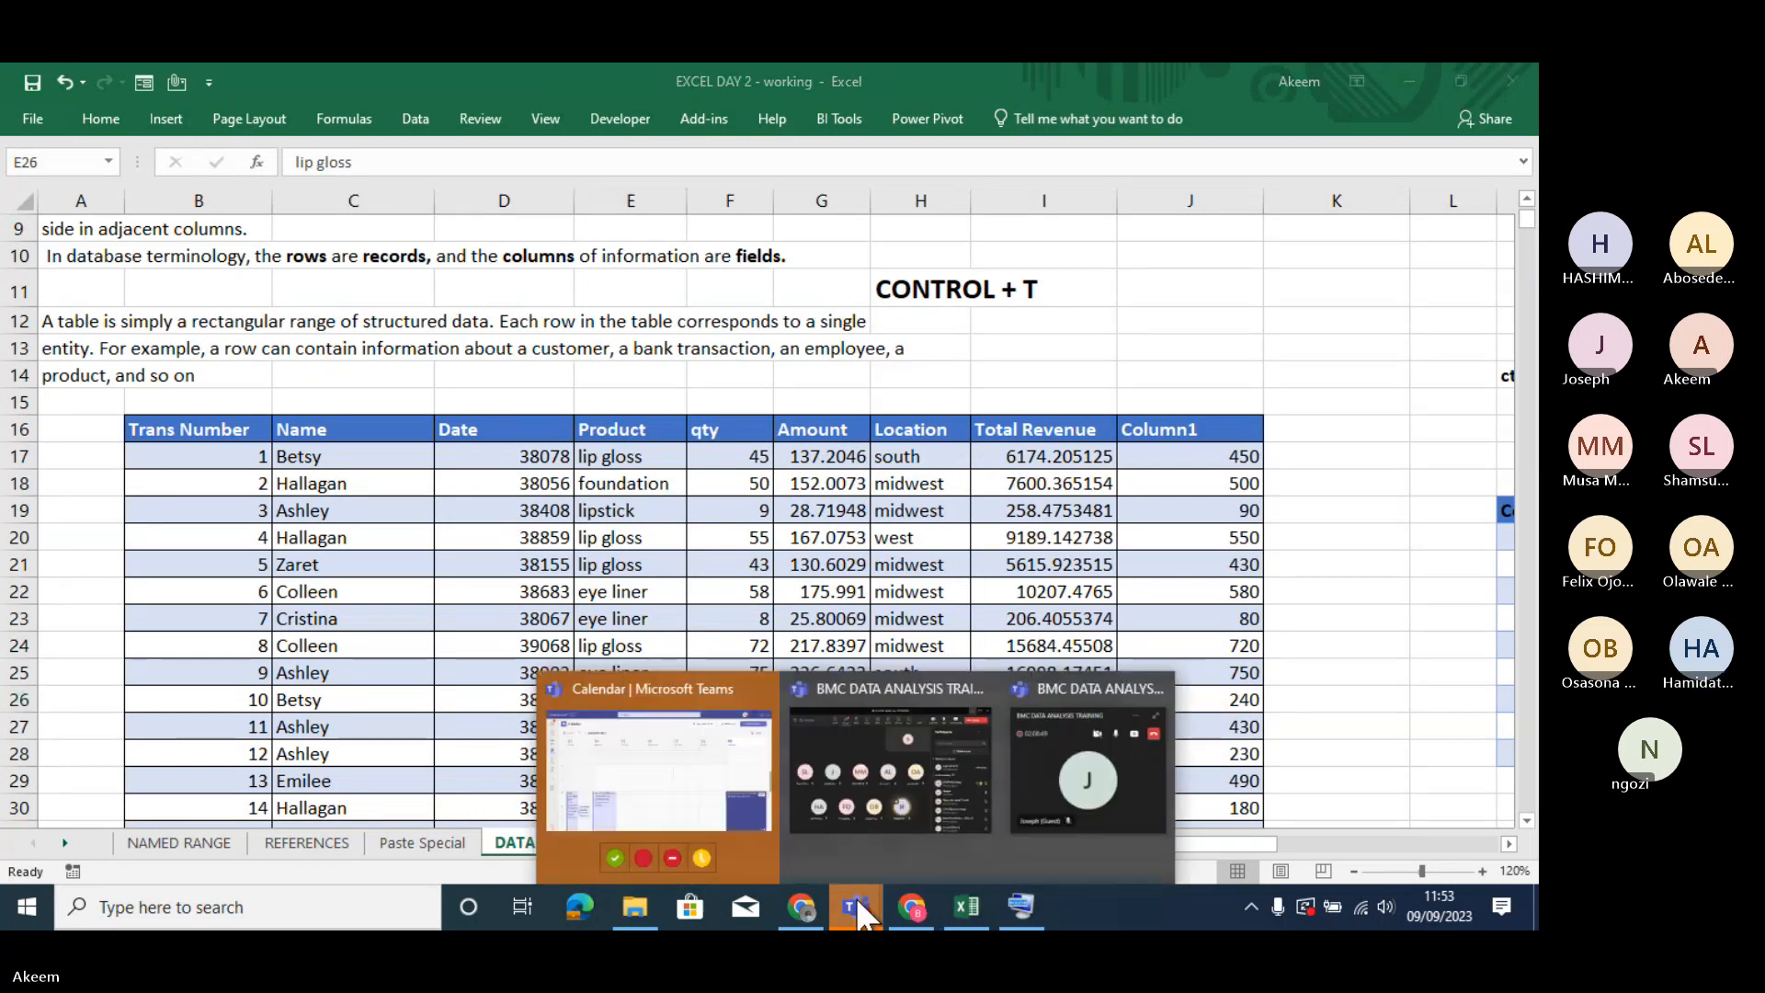
left_click(938, 786)
left_click(1299, 448)
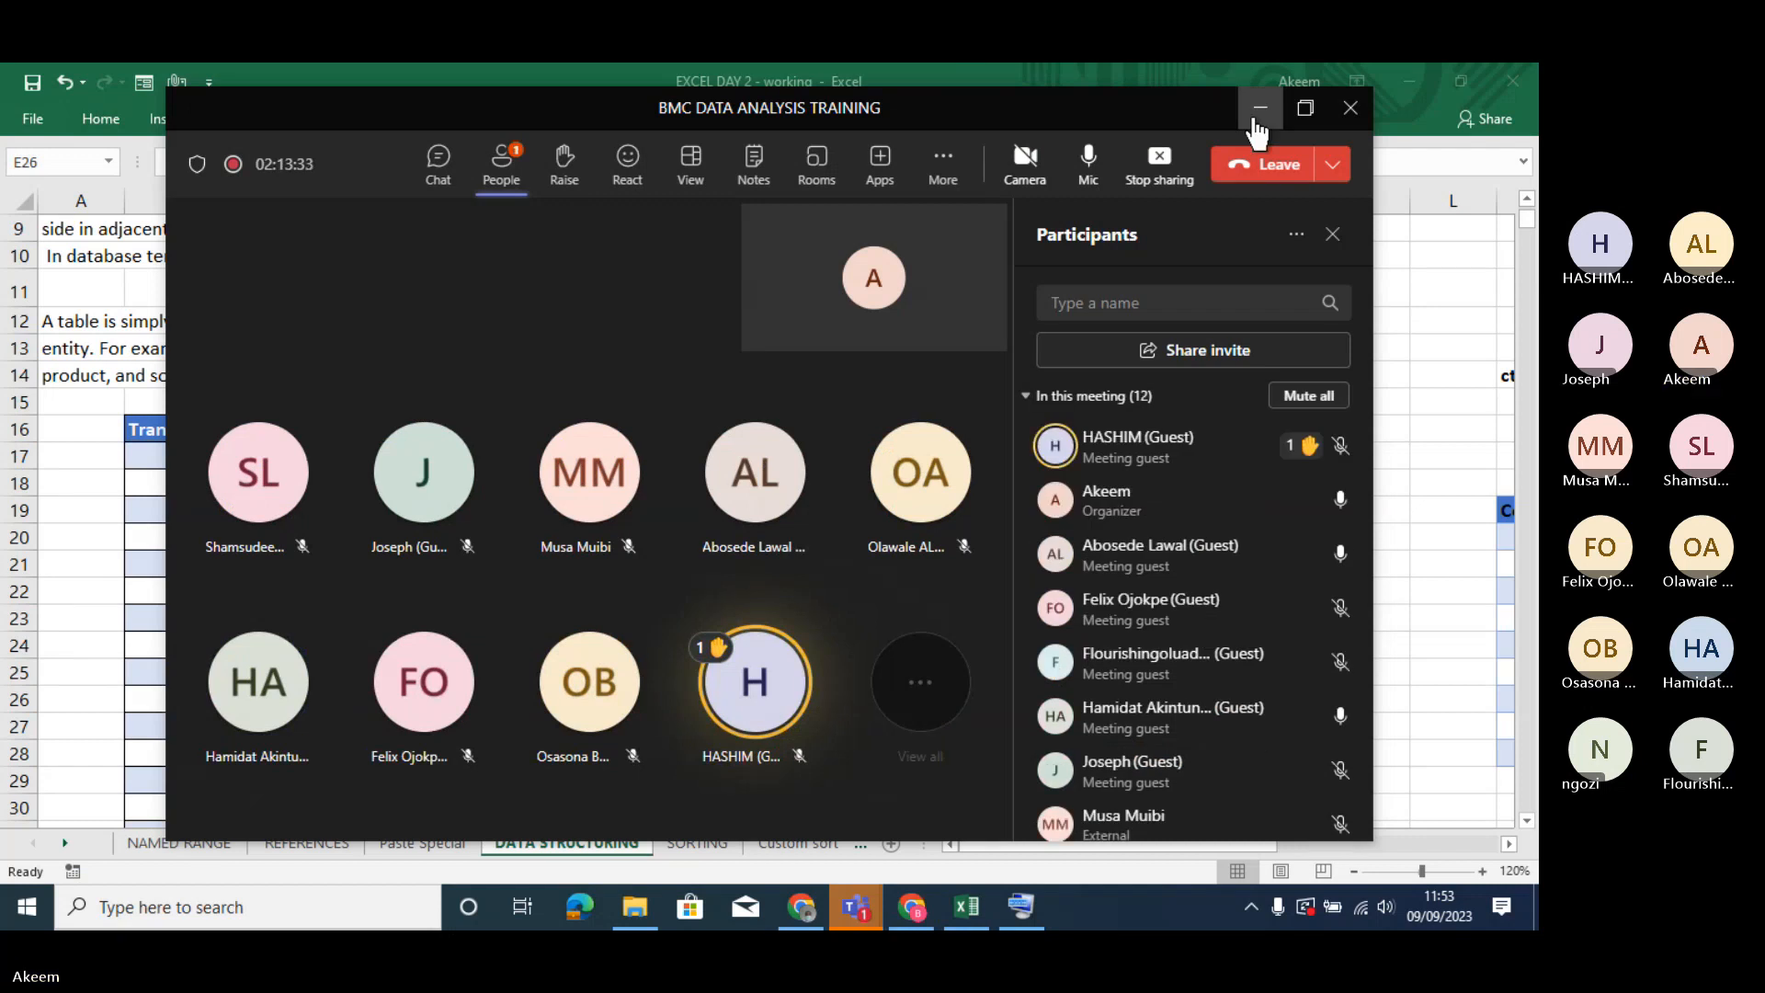
left_click(1257, 110)
- Try to create a table with the hand-picked range B16:I1907 as its data, including headers
left_click(609, 677)
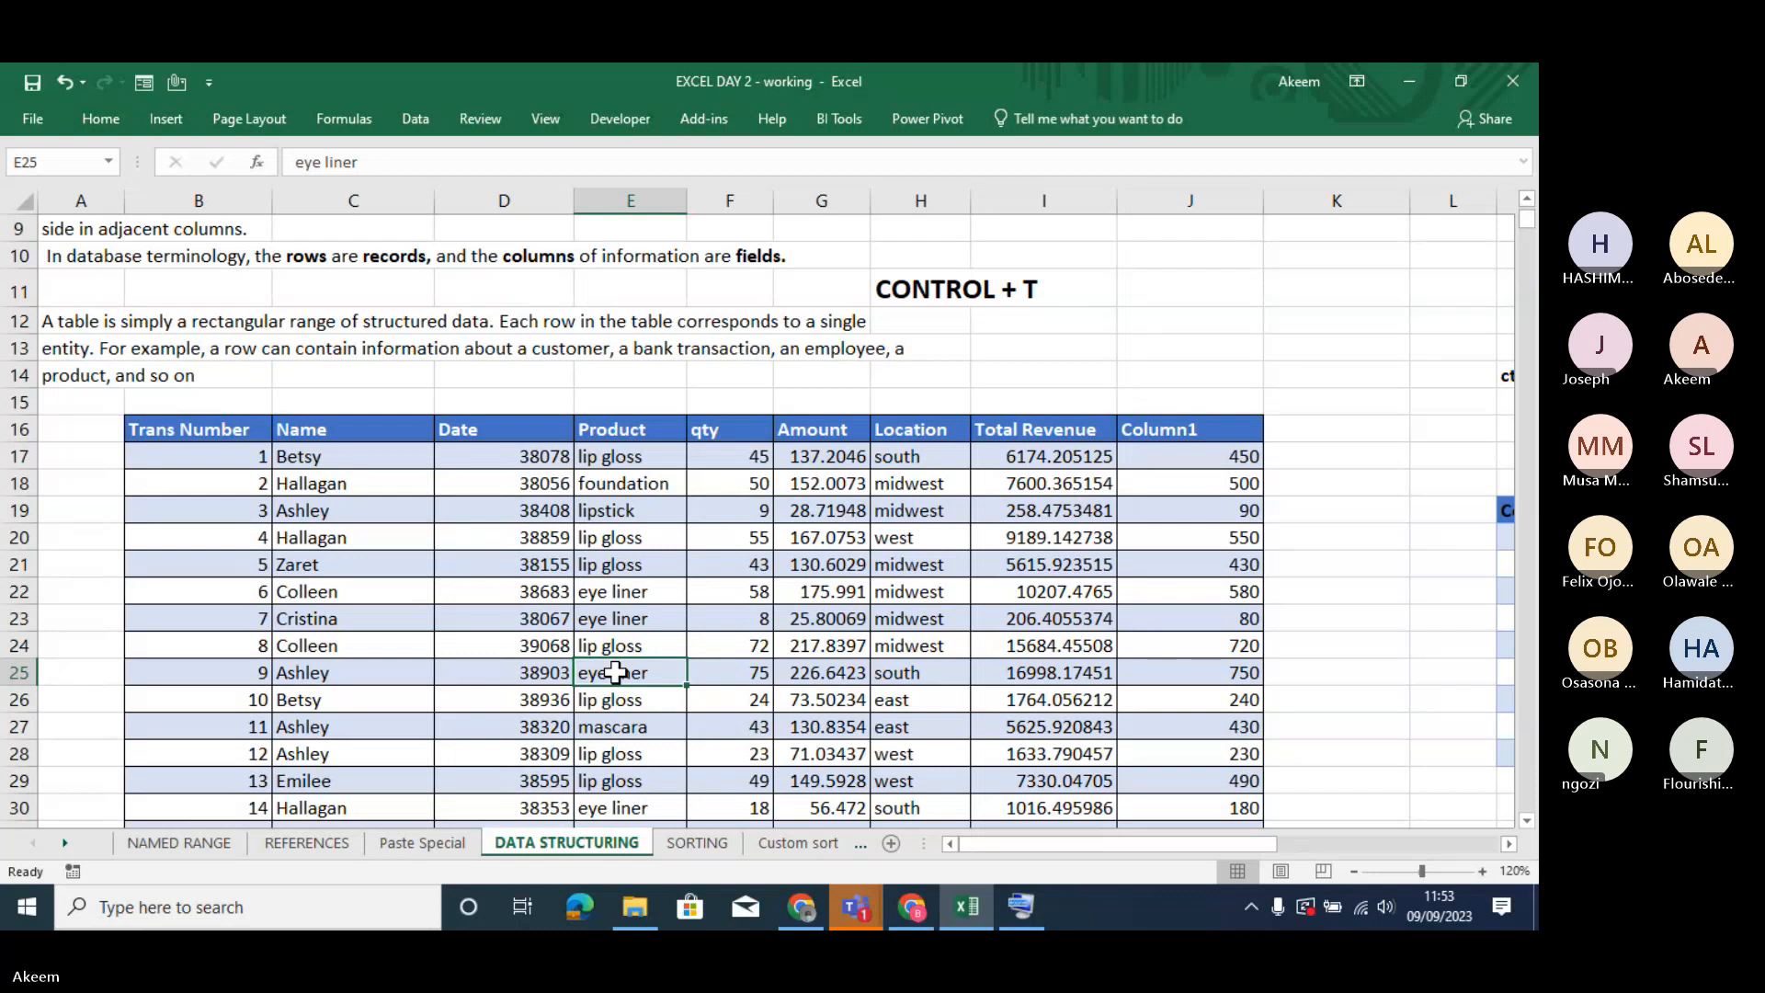
key("ctrl+t")
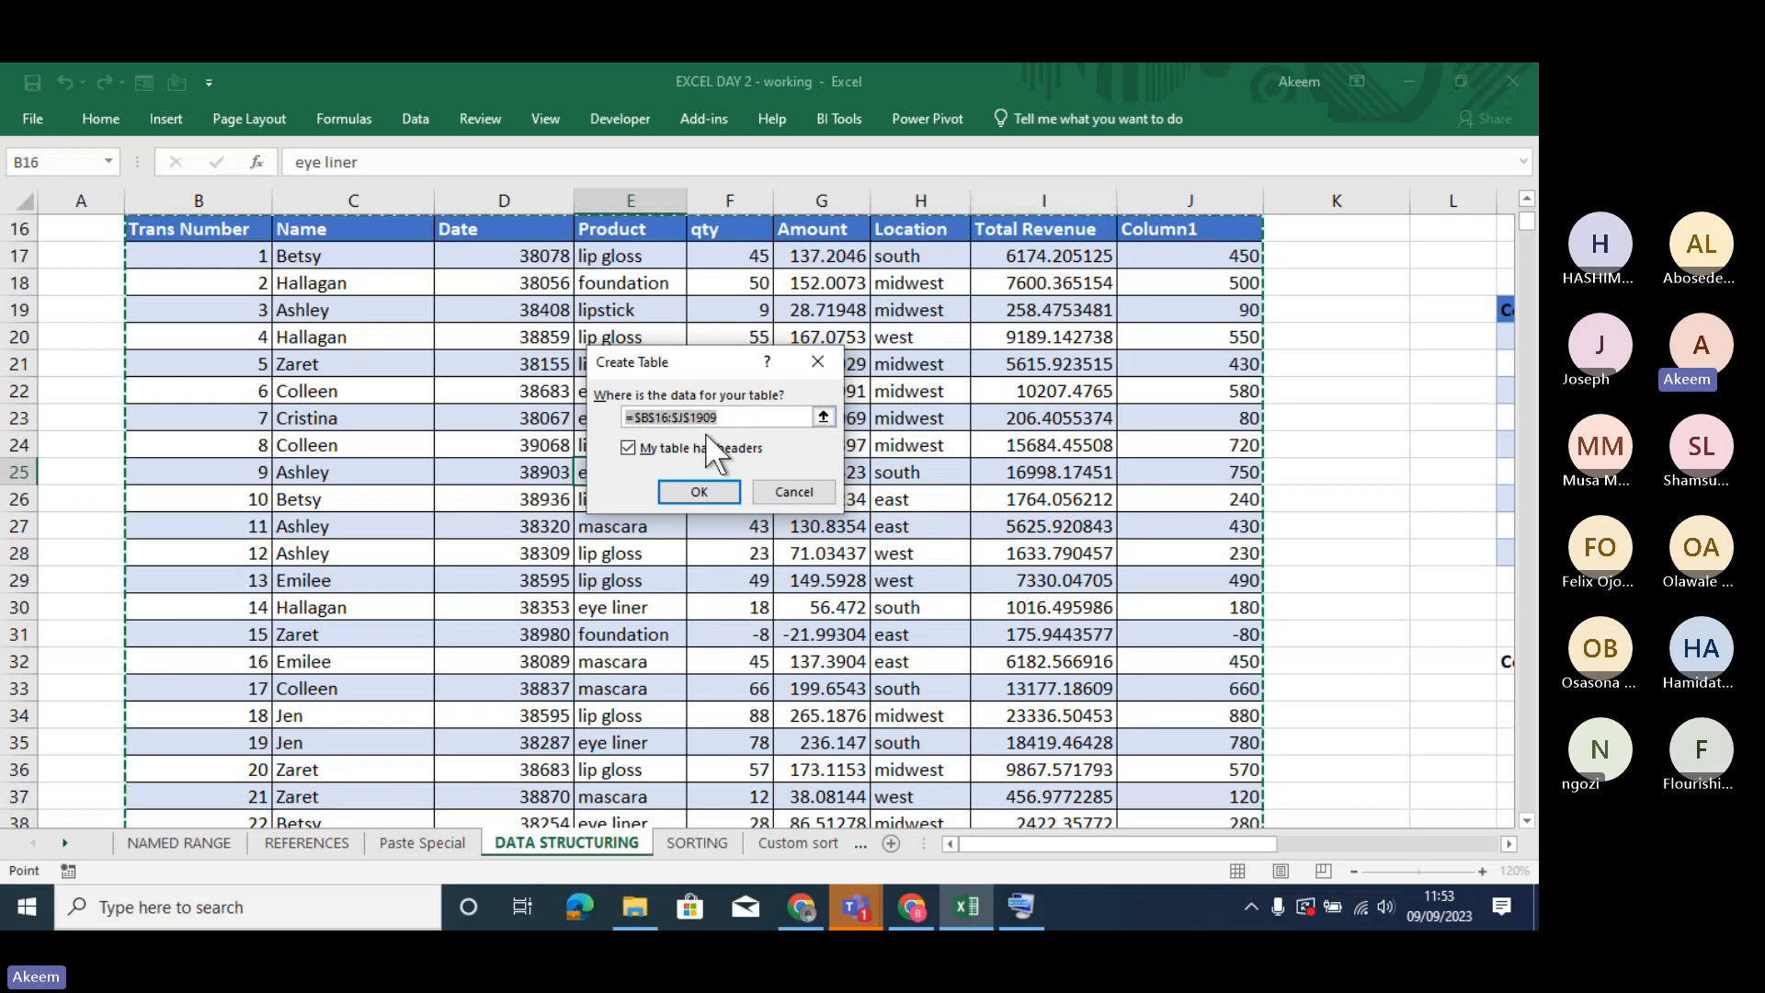
key("BackSpace")
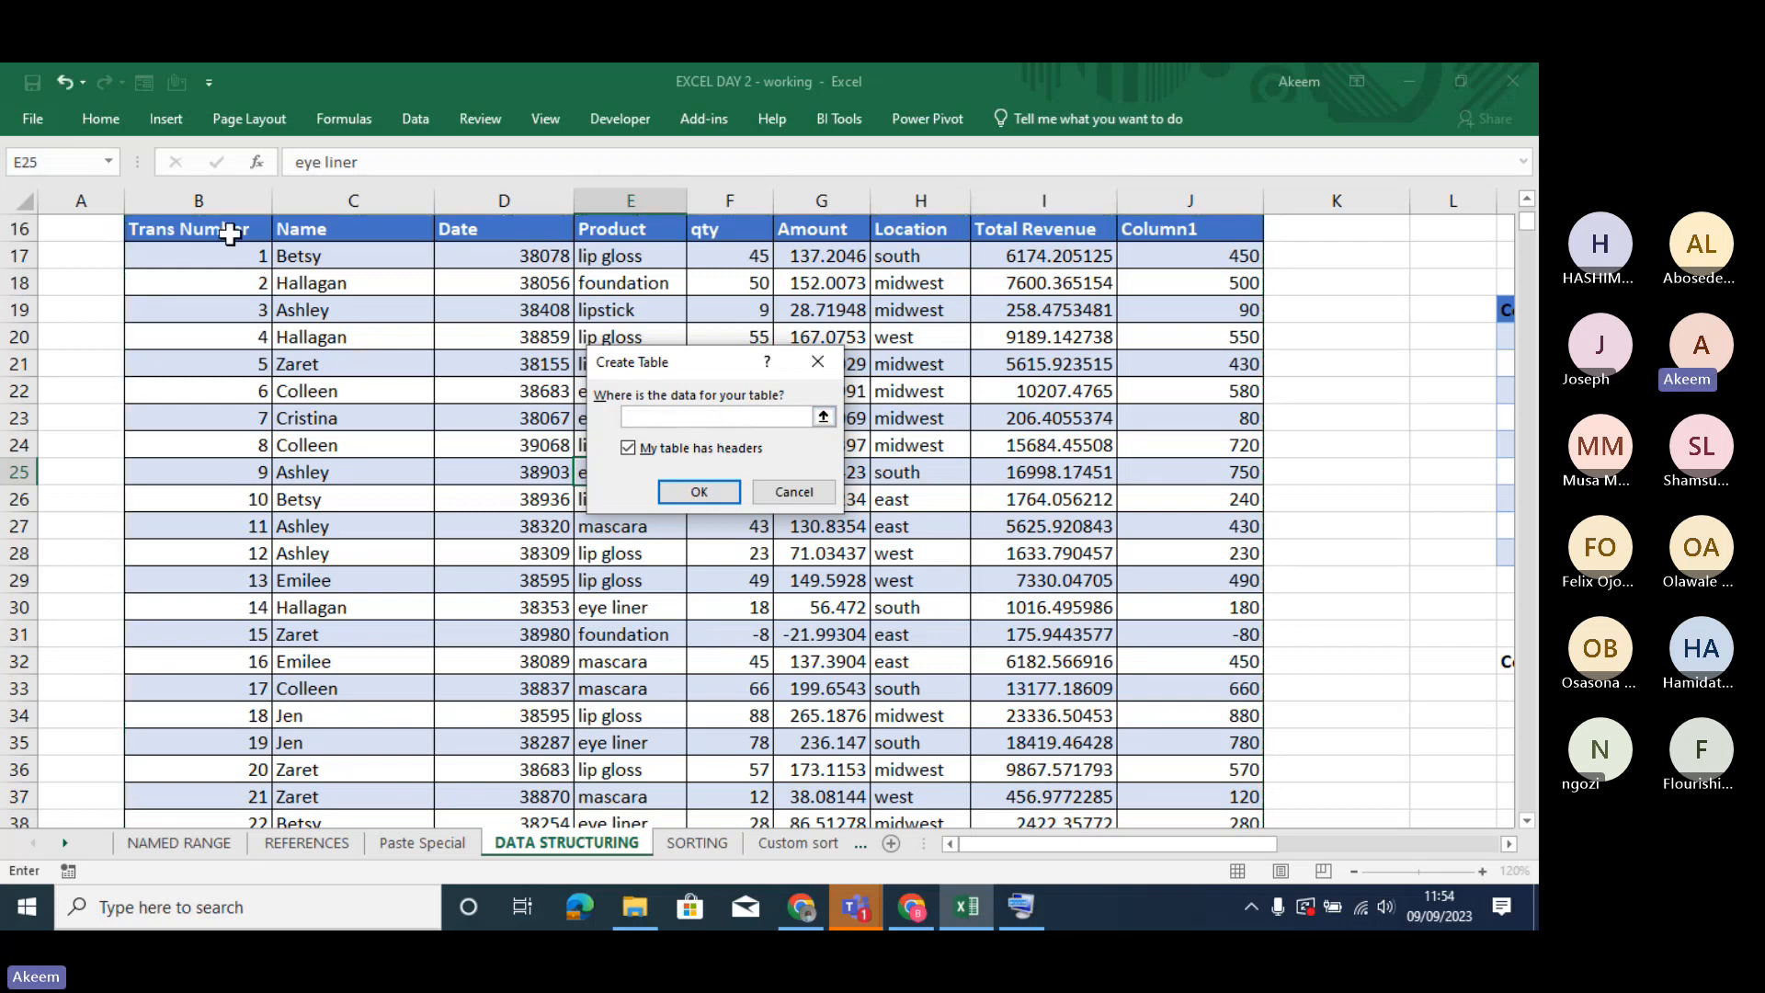
left_click(230, 234)
key("shift+Right")
key("shift+Right")
key("shift+Right")
key("shift+Right")
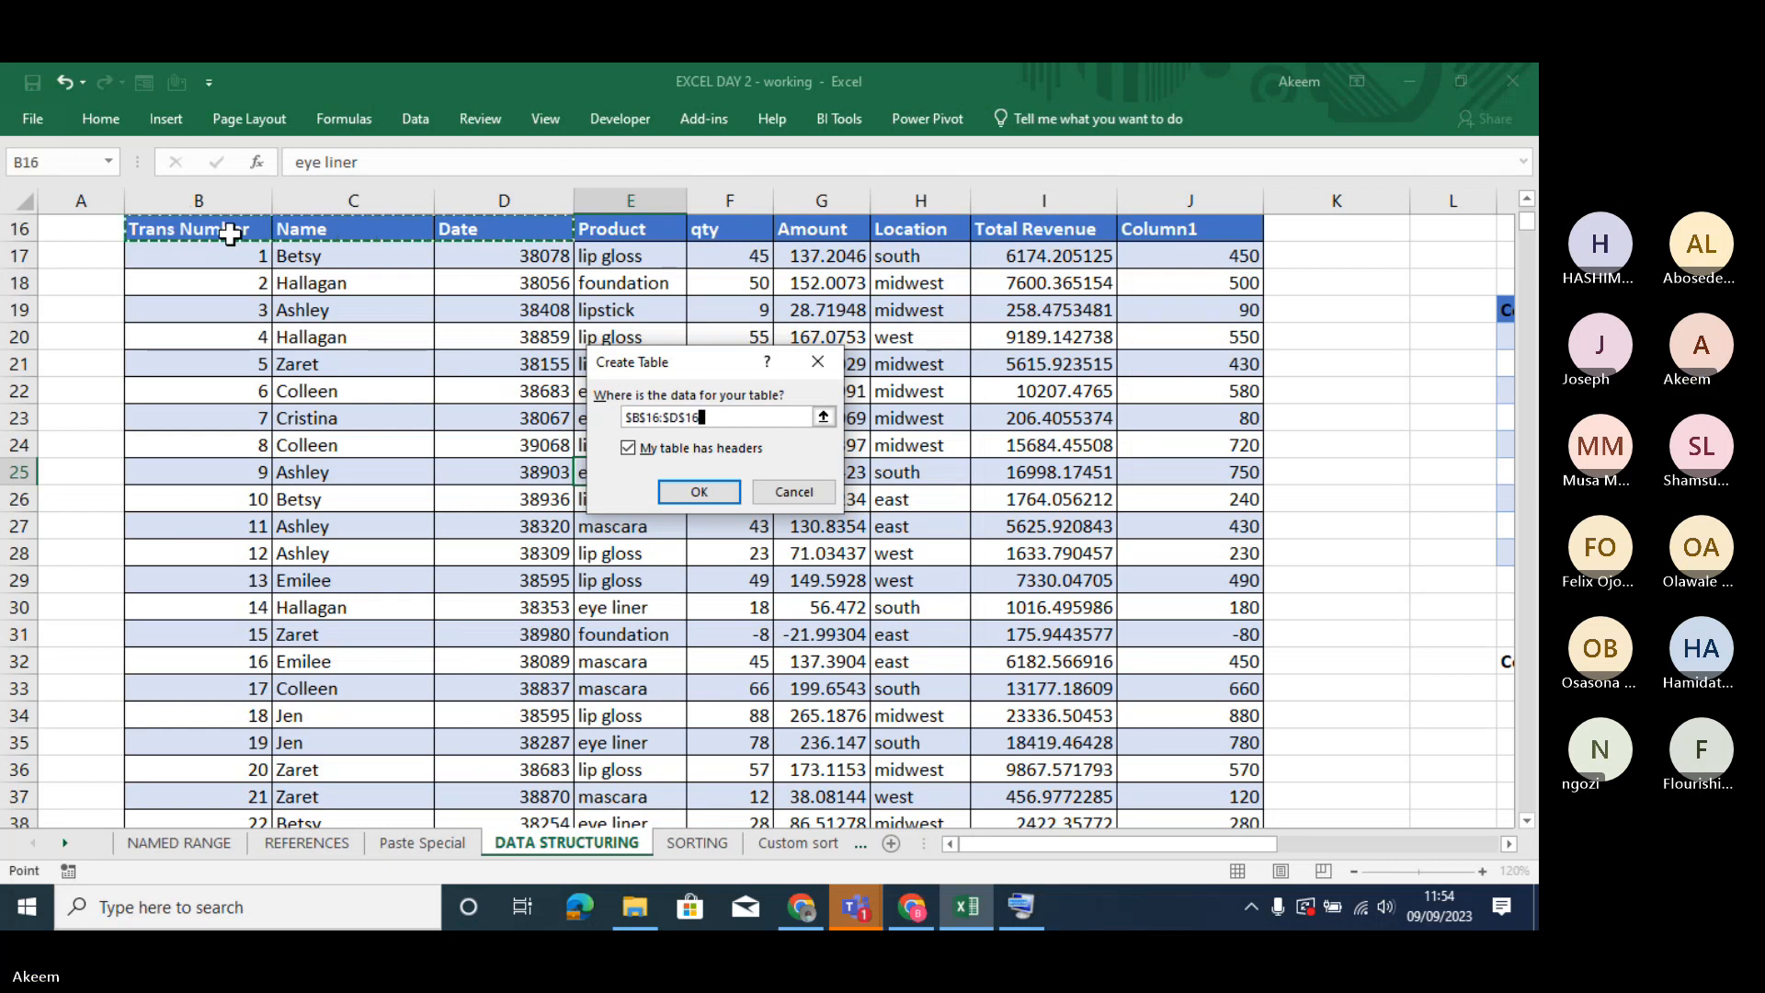
key("shift+Right")
key("shift+Right")
key("shift+Right")
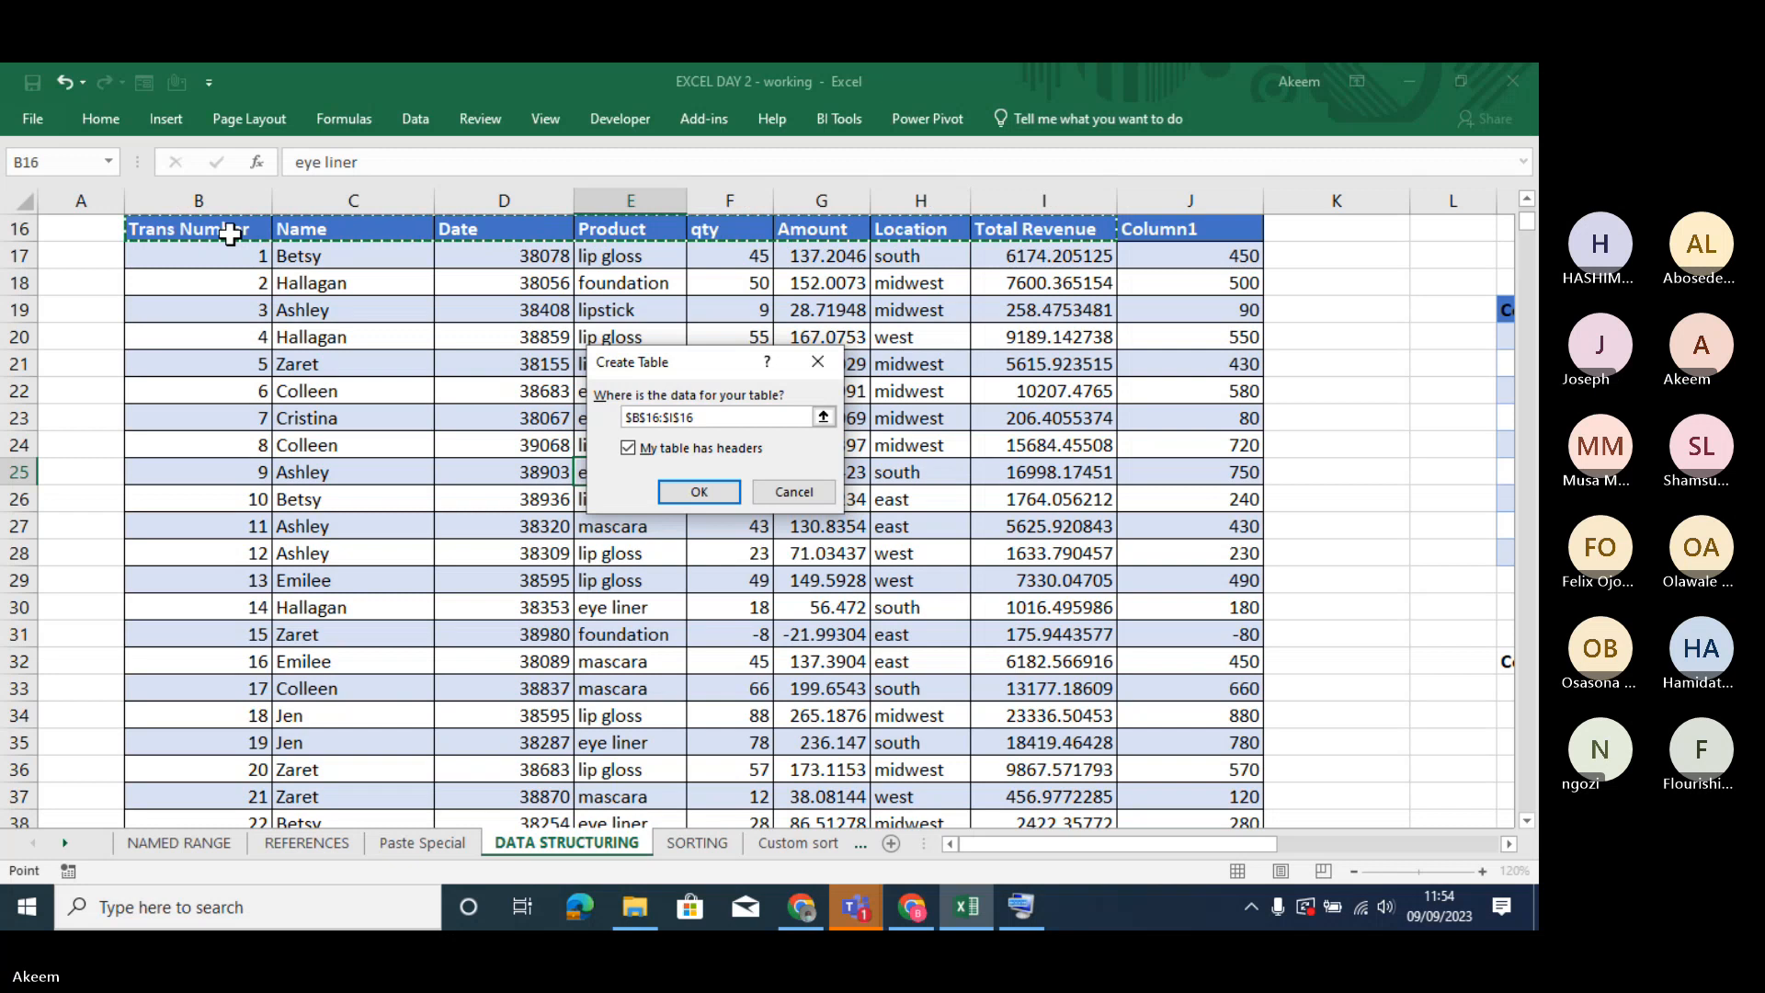
key("ctrl+shift+Down")
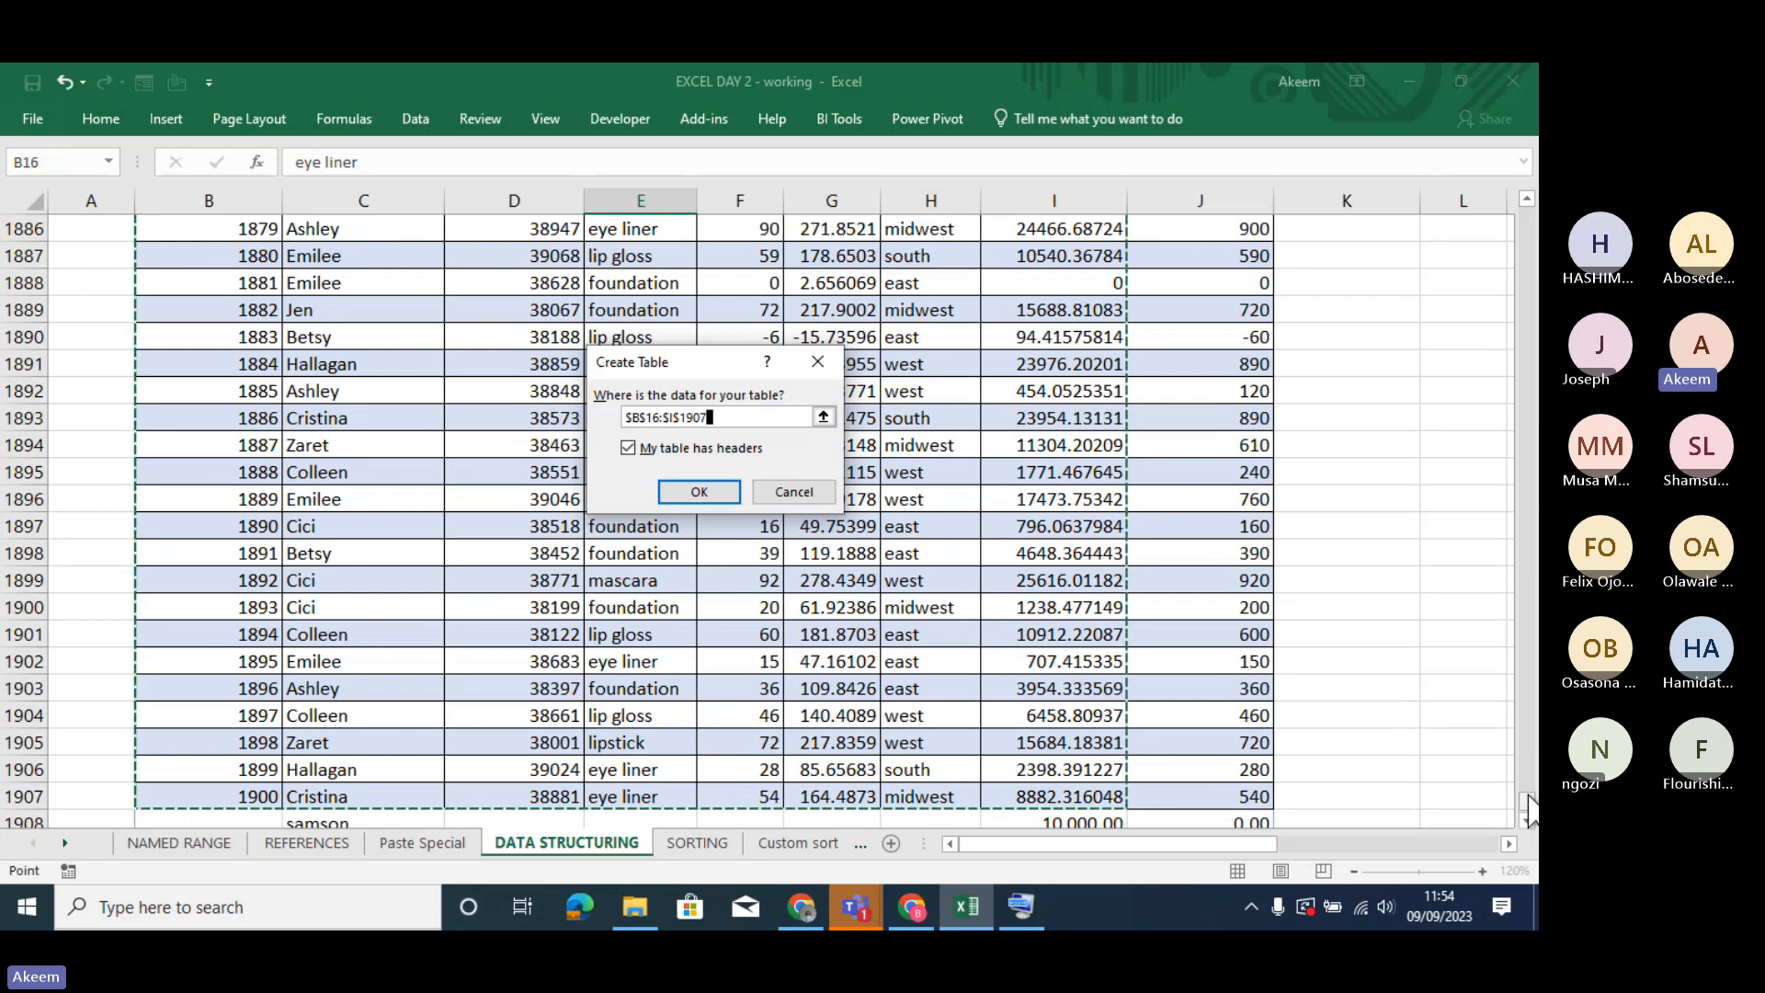
left_click_drag(1524, 800, 1521, 458)
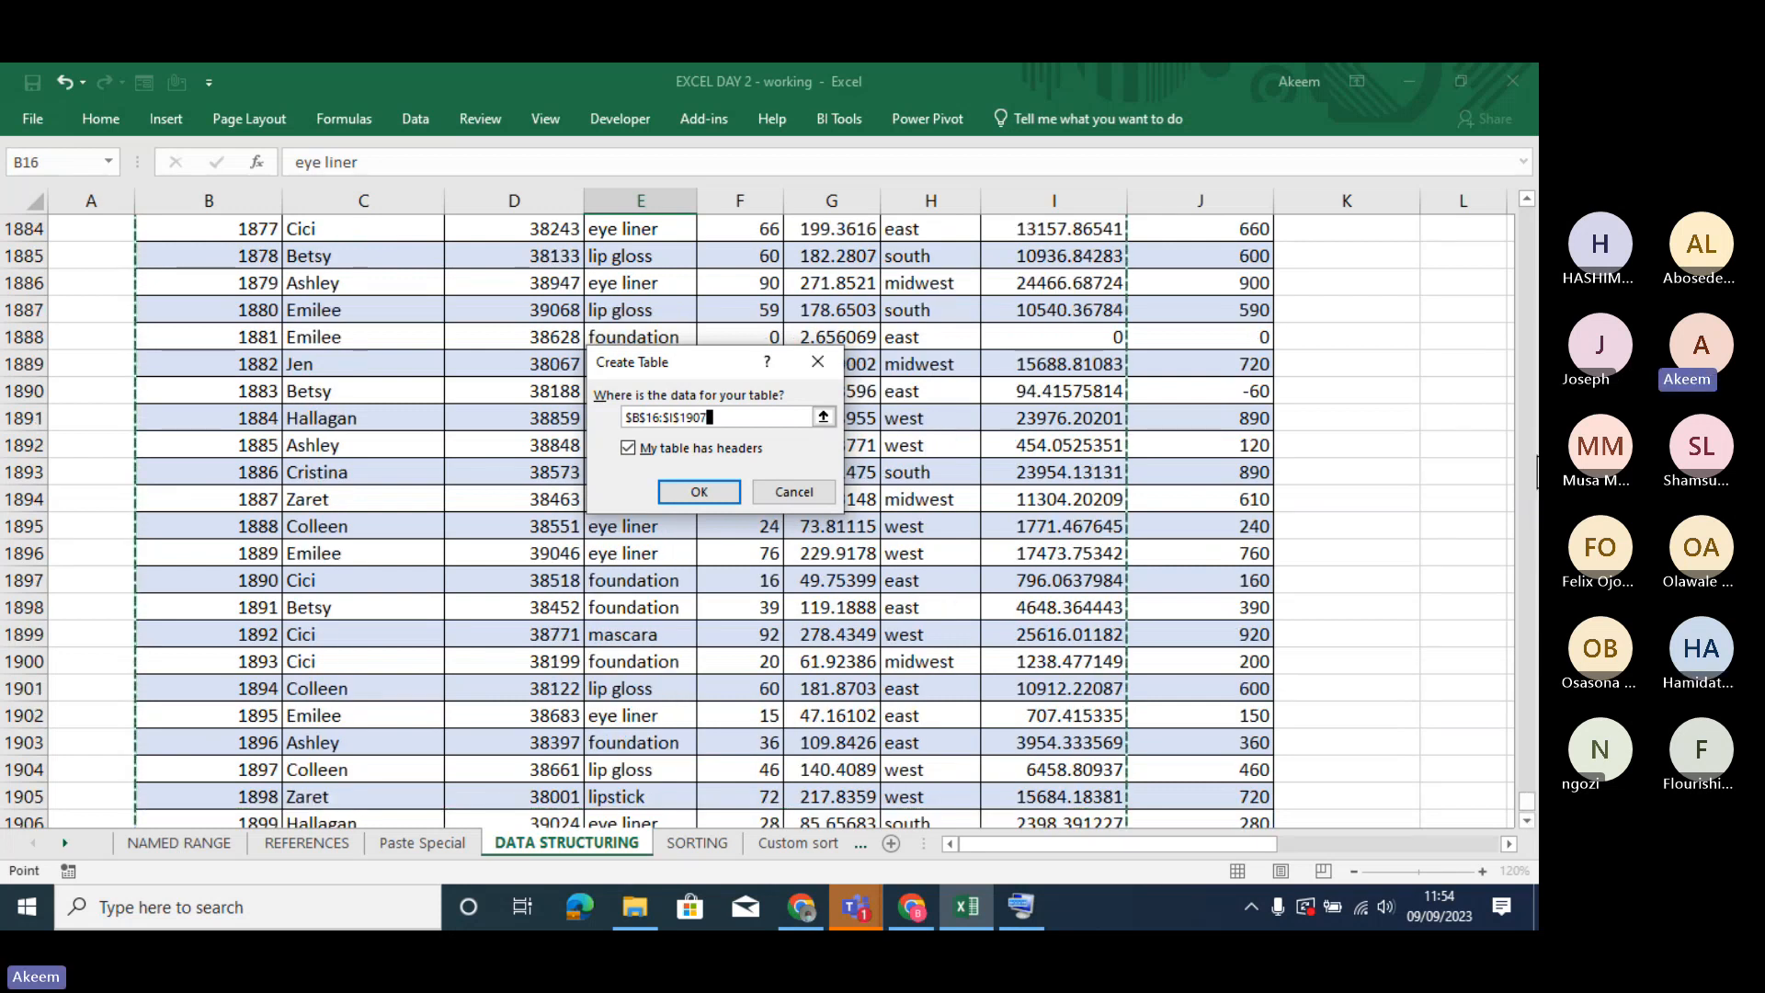
left_click(826, 359)
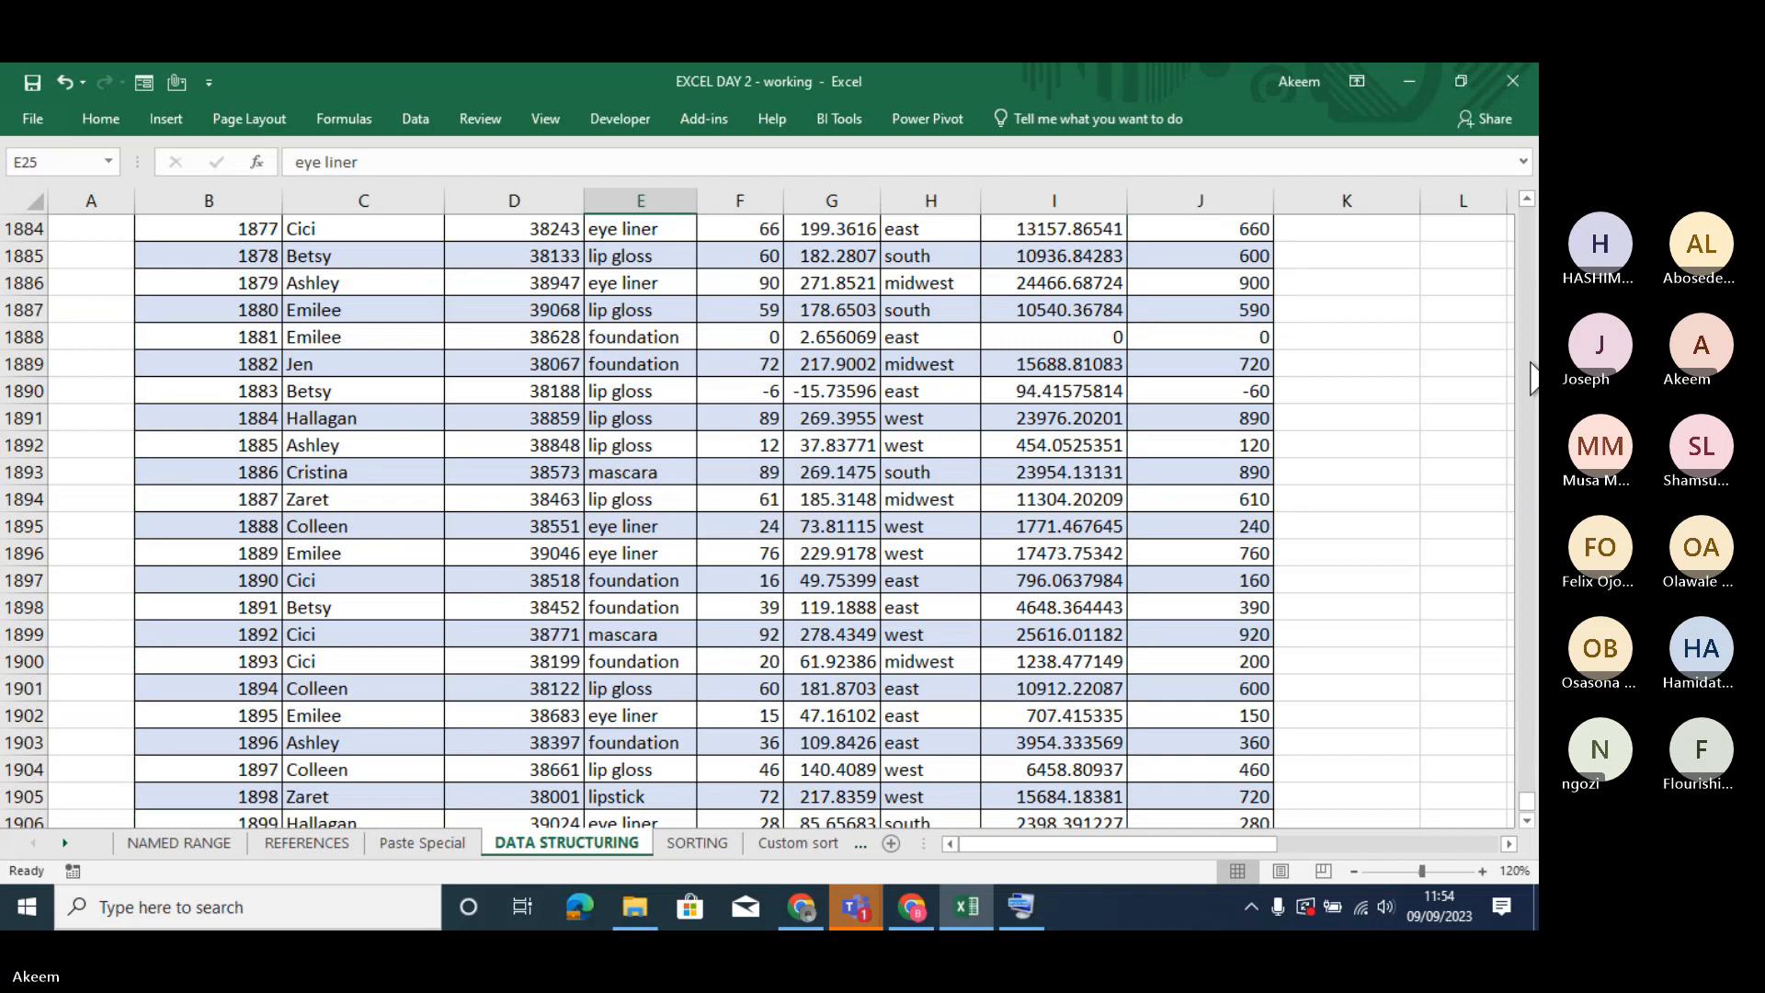
- Create a table from only the header row B16:J16, leaving the option that the table has headers off
scroll(1532, 377, "up", 20)
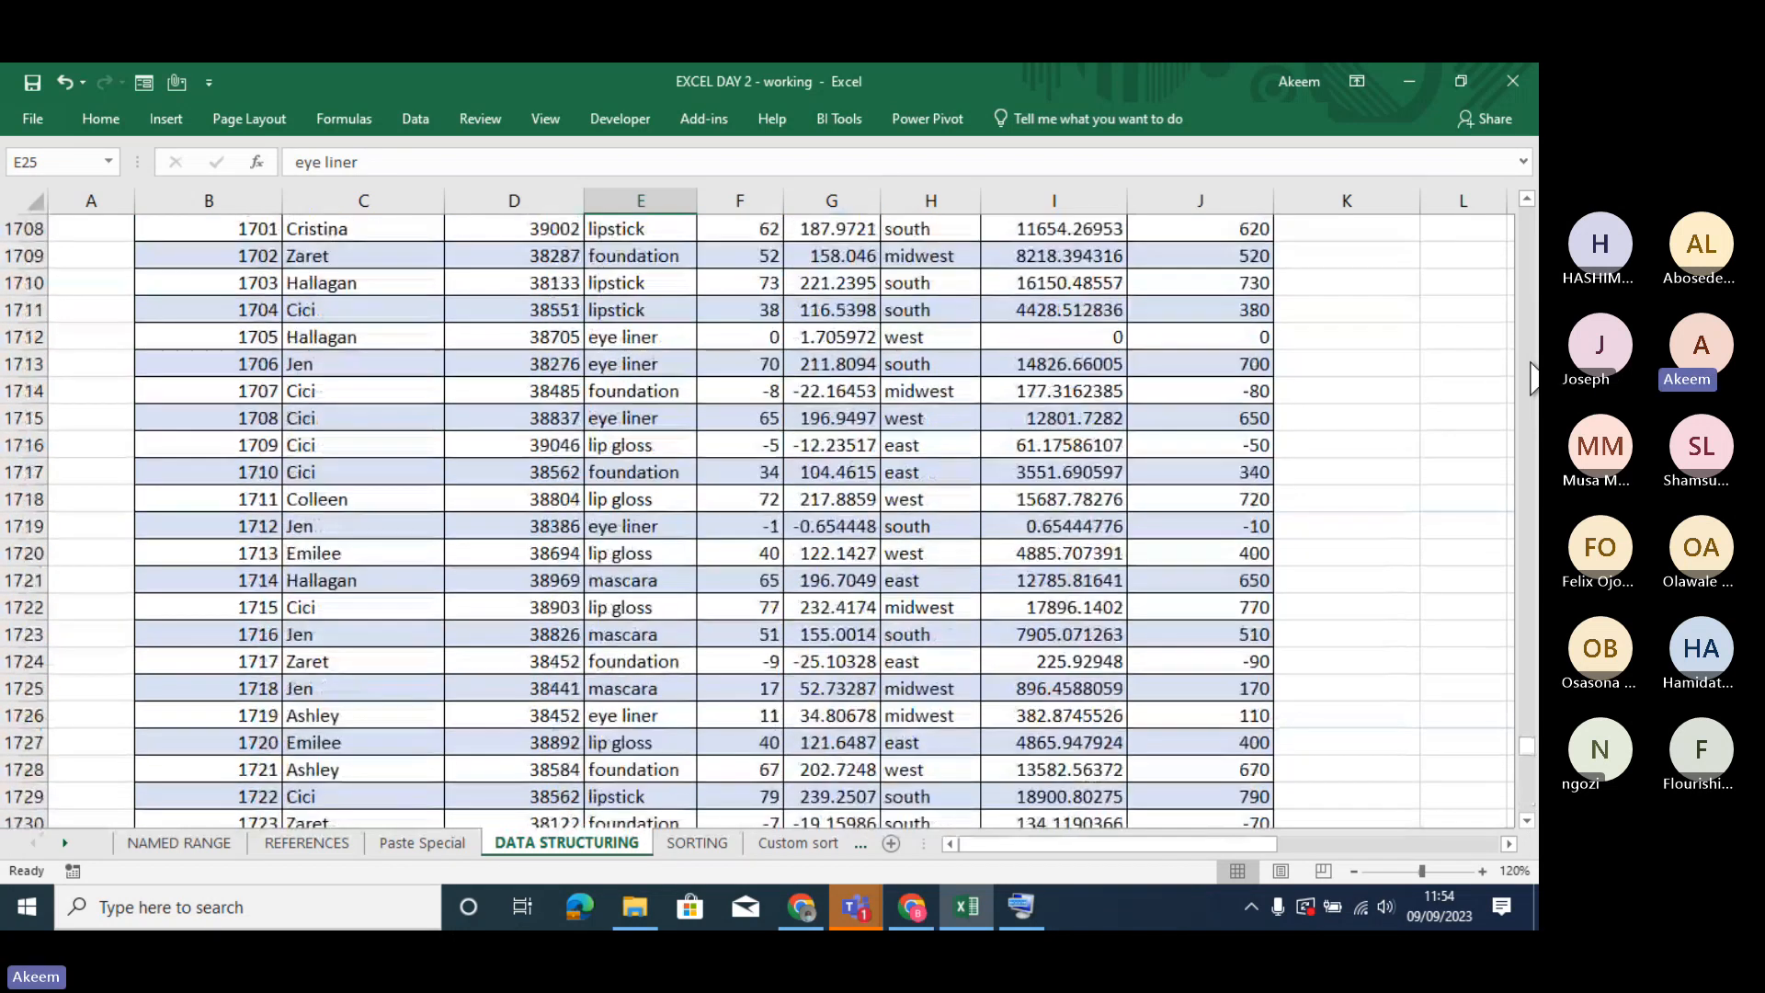
left_click(1084, 523)
key("XF86MonBrightnessDown")
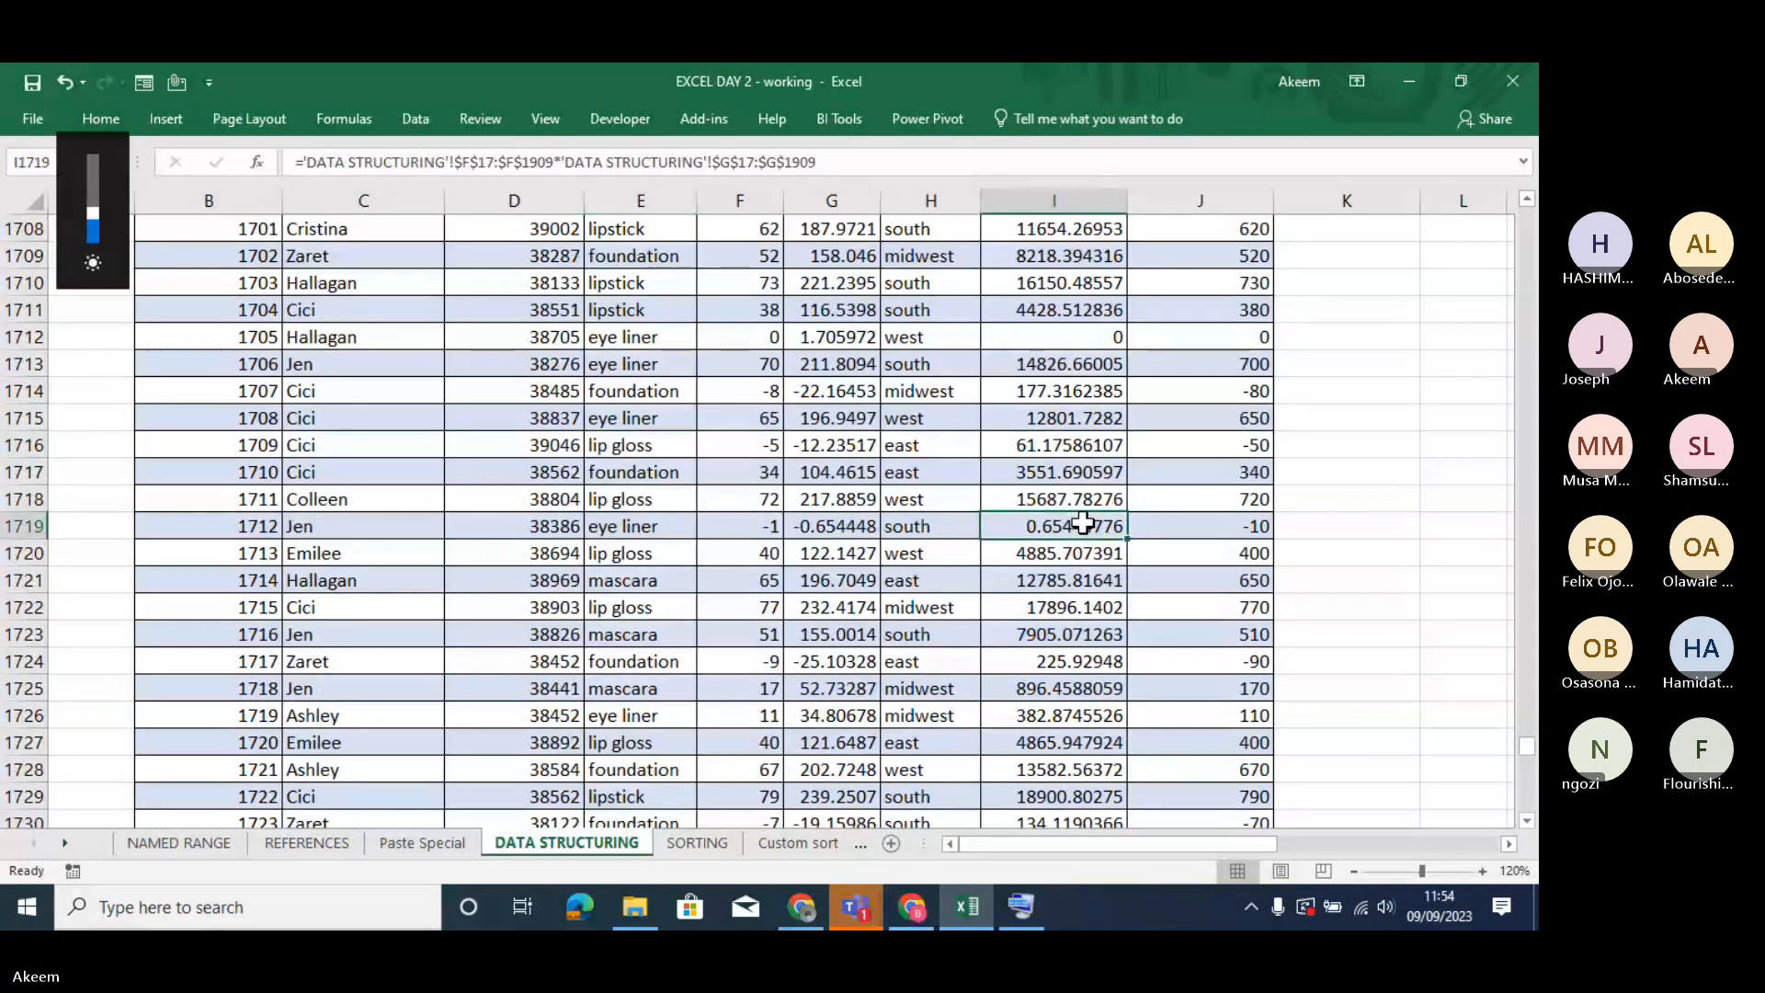
key("ctrl+Up")
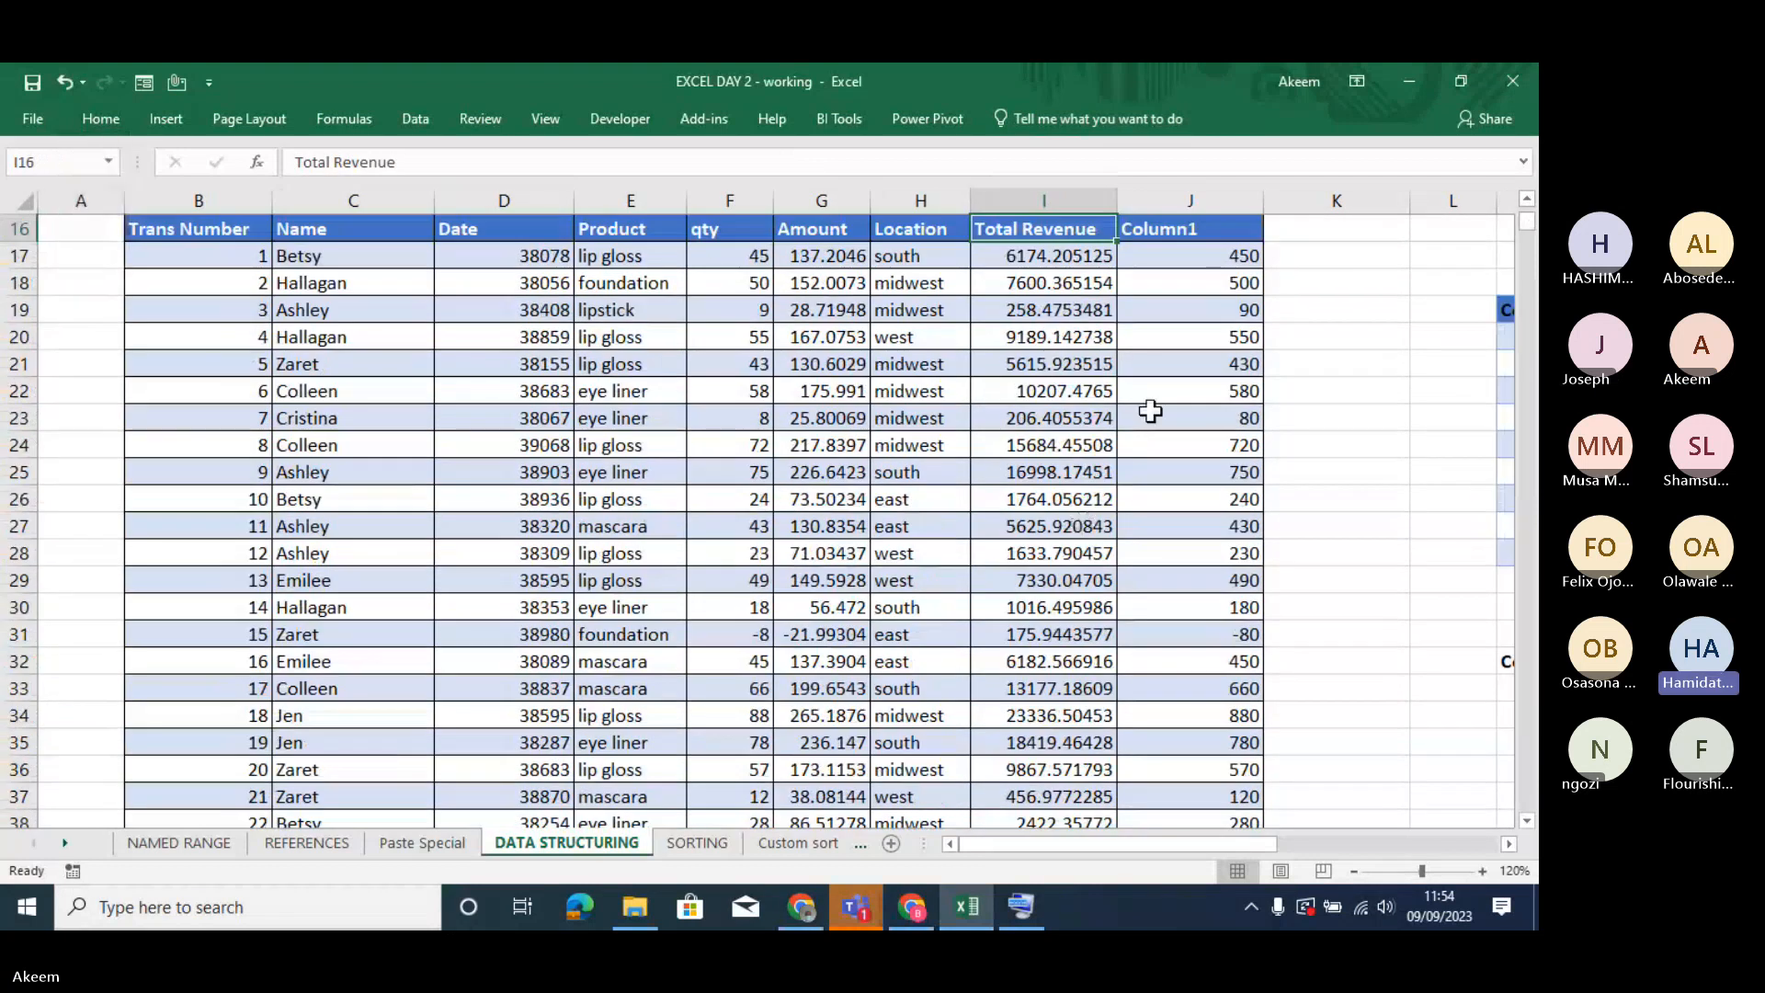
left_click_drag(189, 229, 828, 259)
left_click_drag(947, 221, 1172, 304)
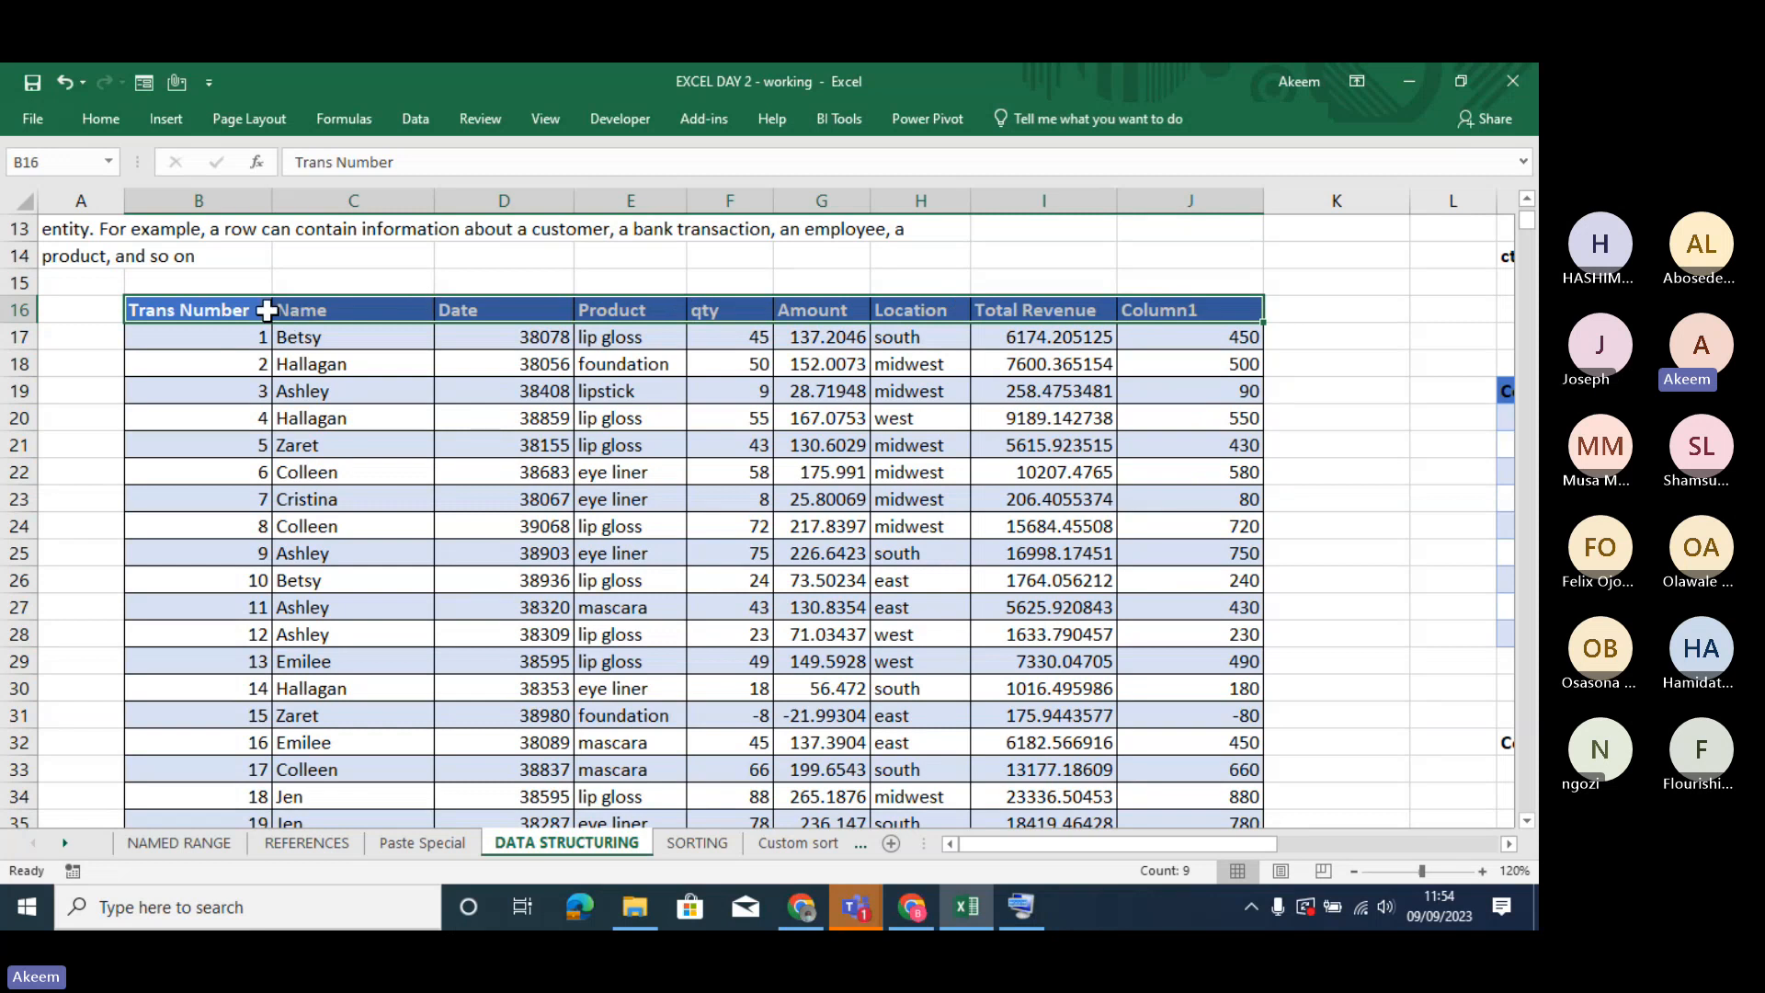
left_click_drag(253, 311, 1176, 305)
key("ctrl+t")
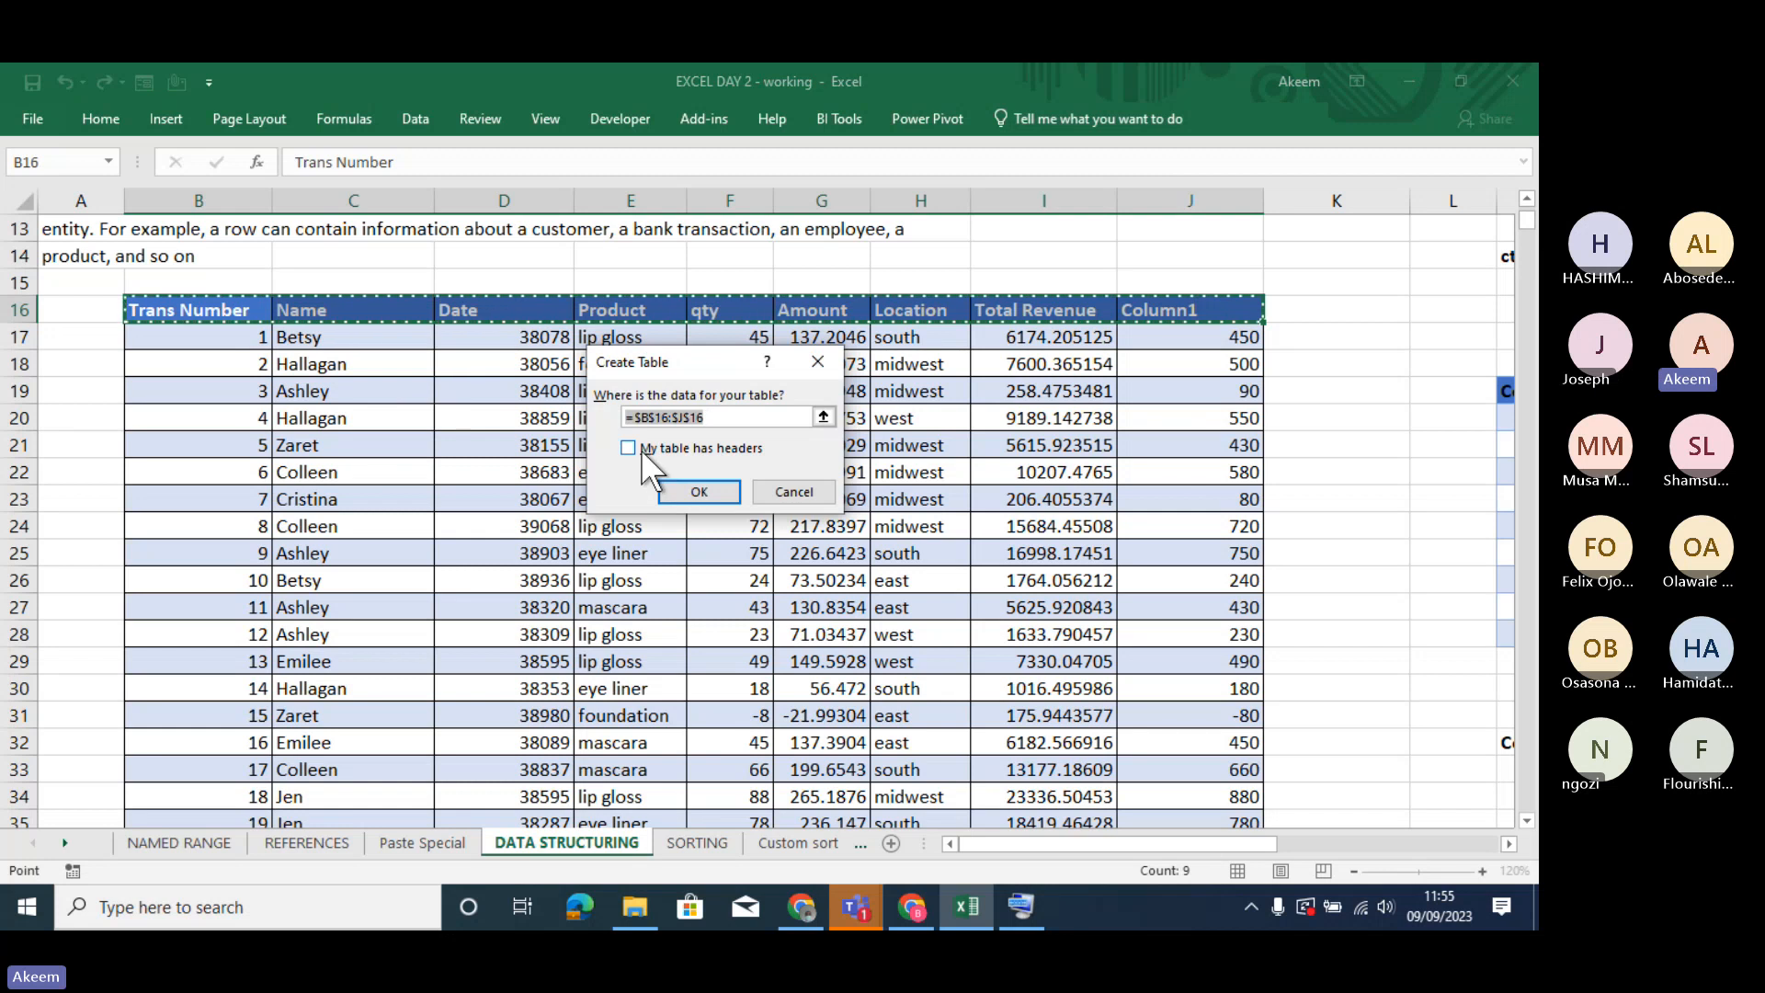
left_click(642, 448)
left_click(641, 449)
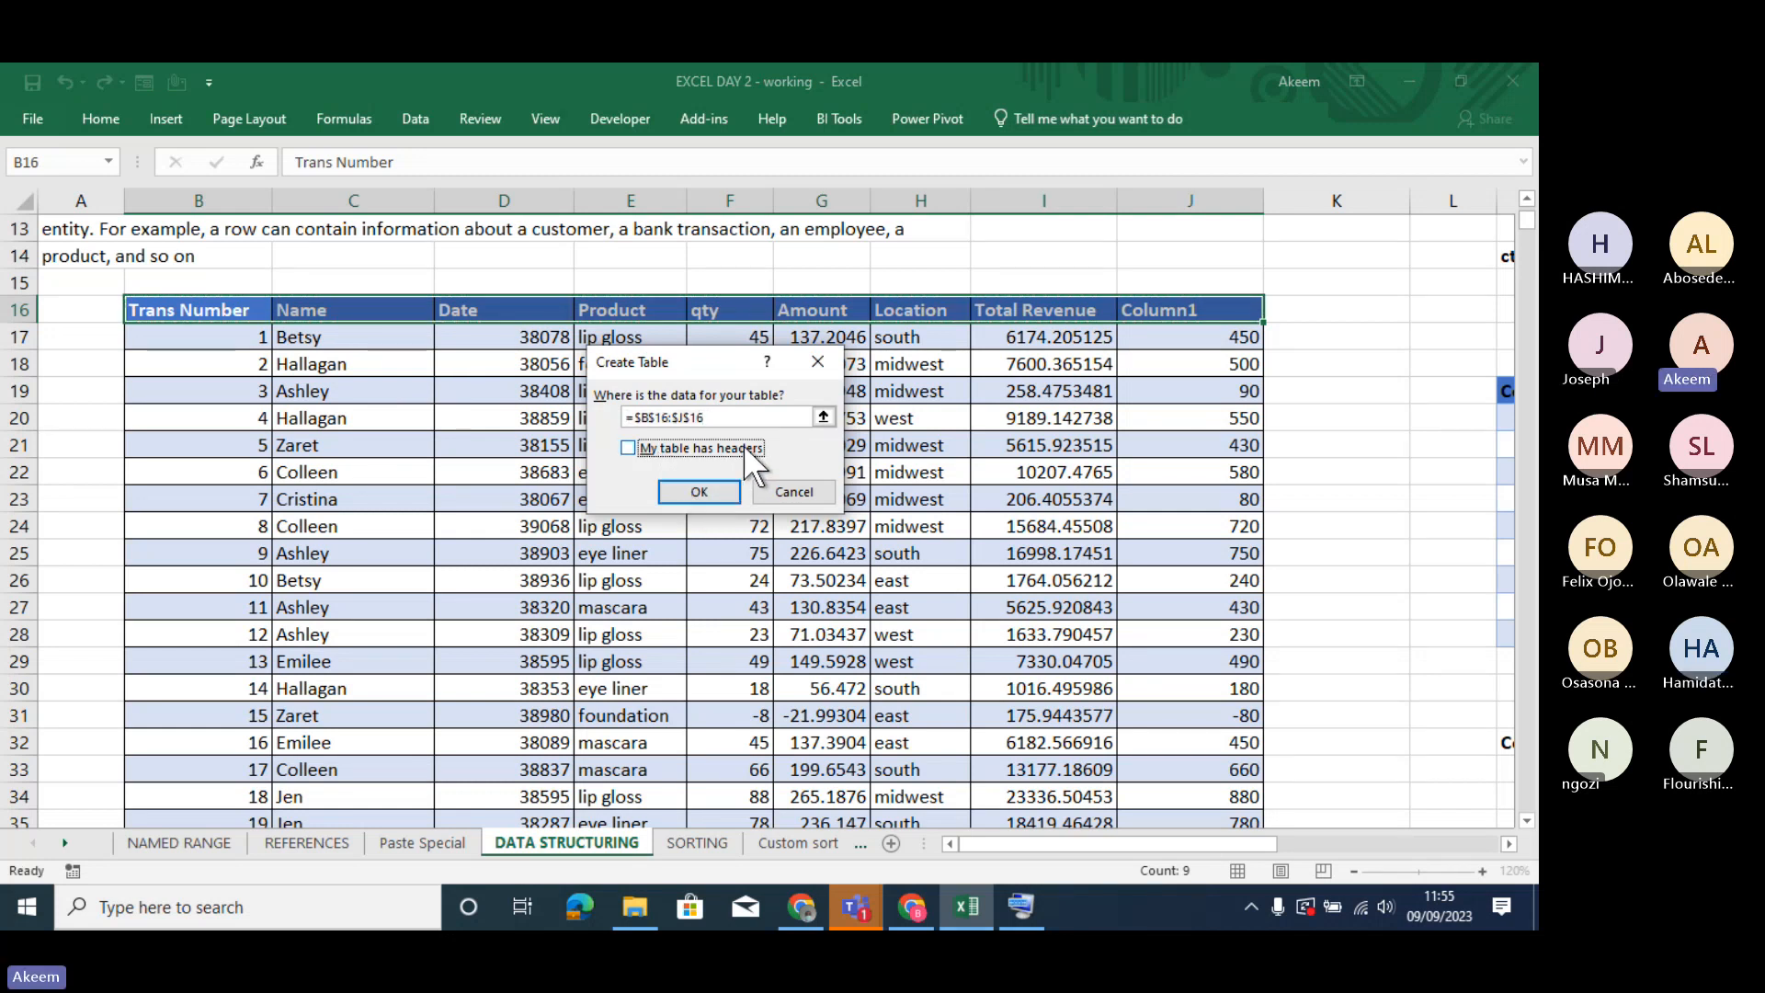
left_click(699, 490)
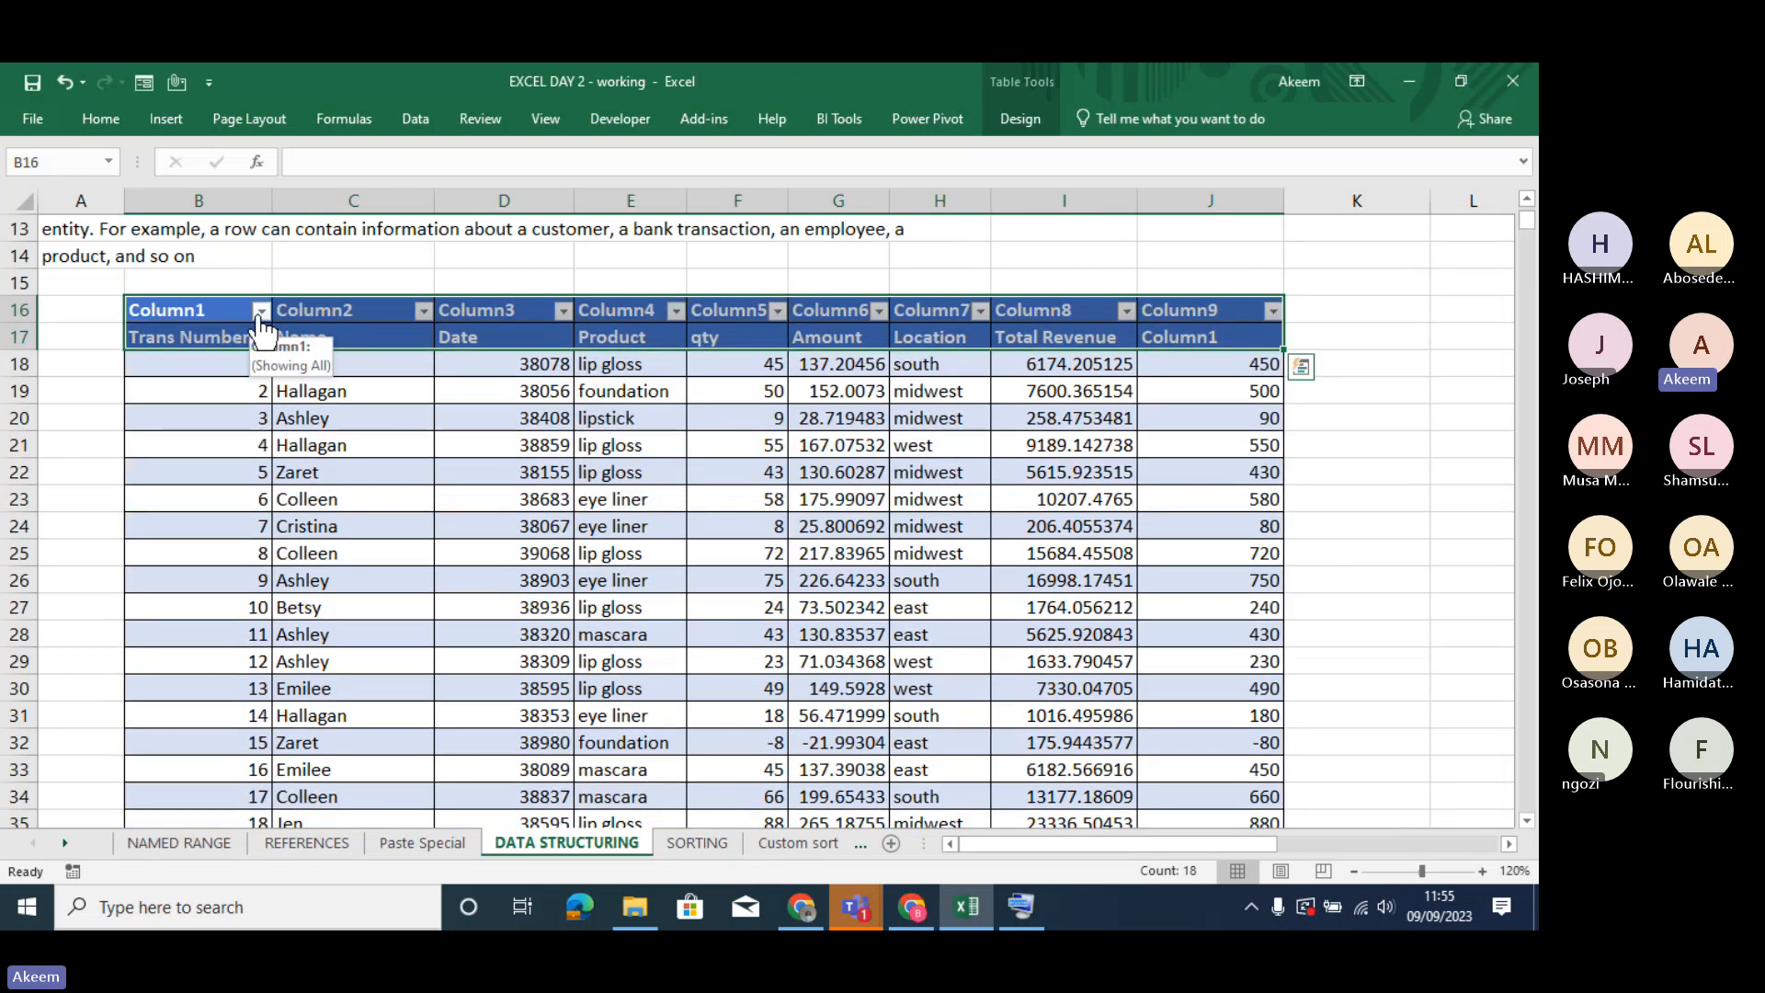
- Examine the generated column headings across row 16 cell by cell
left_click(1220, 313)
key("Left")
key("Left")
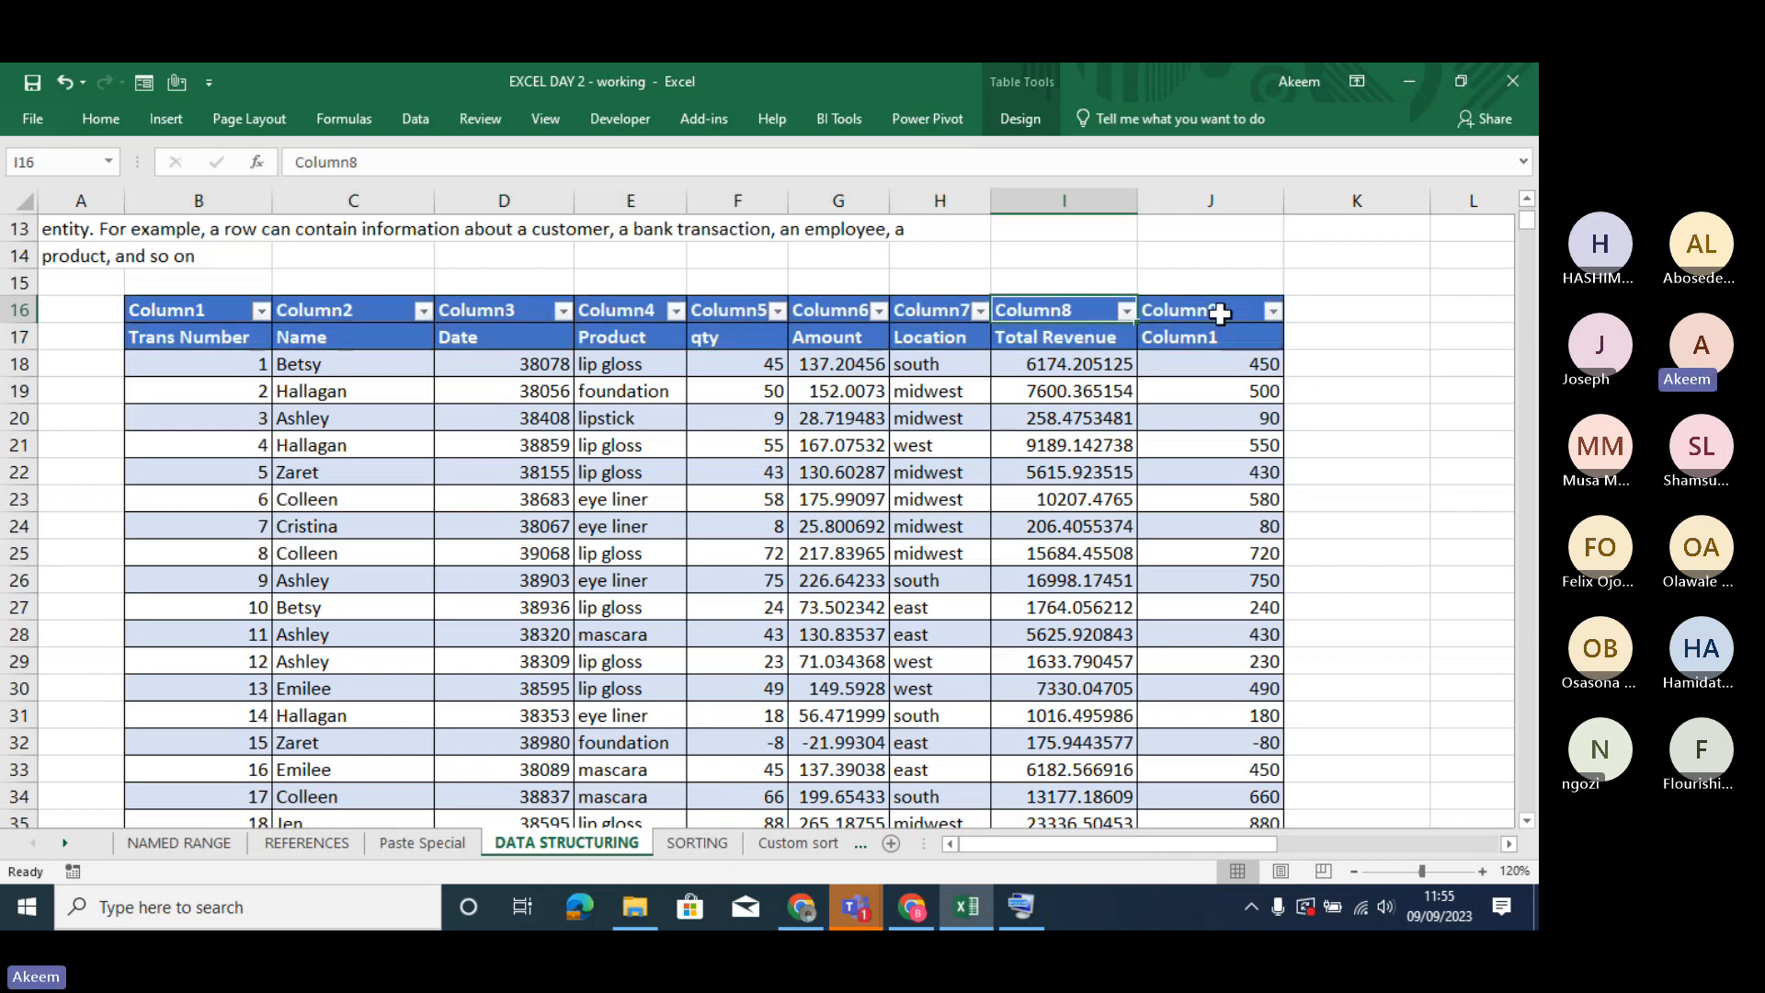
key("Left")
key("Left")
key("Left")
key("Left")
key("Left")
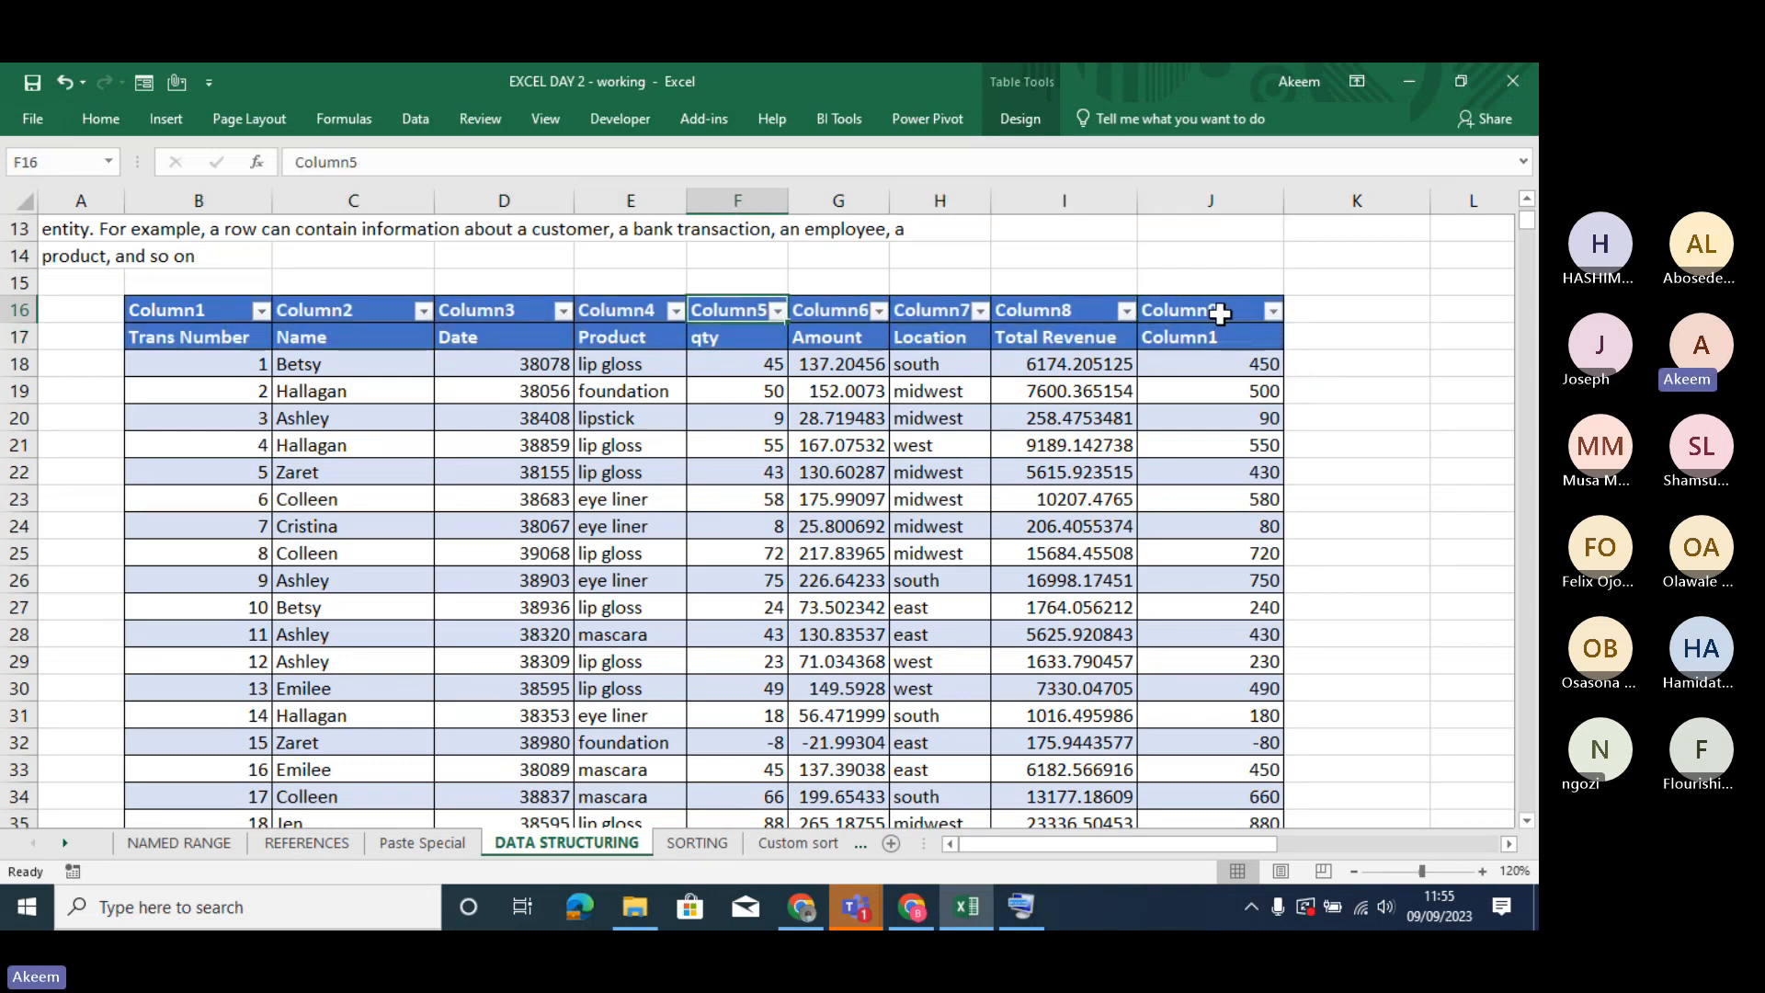
key("Left")
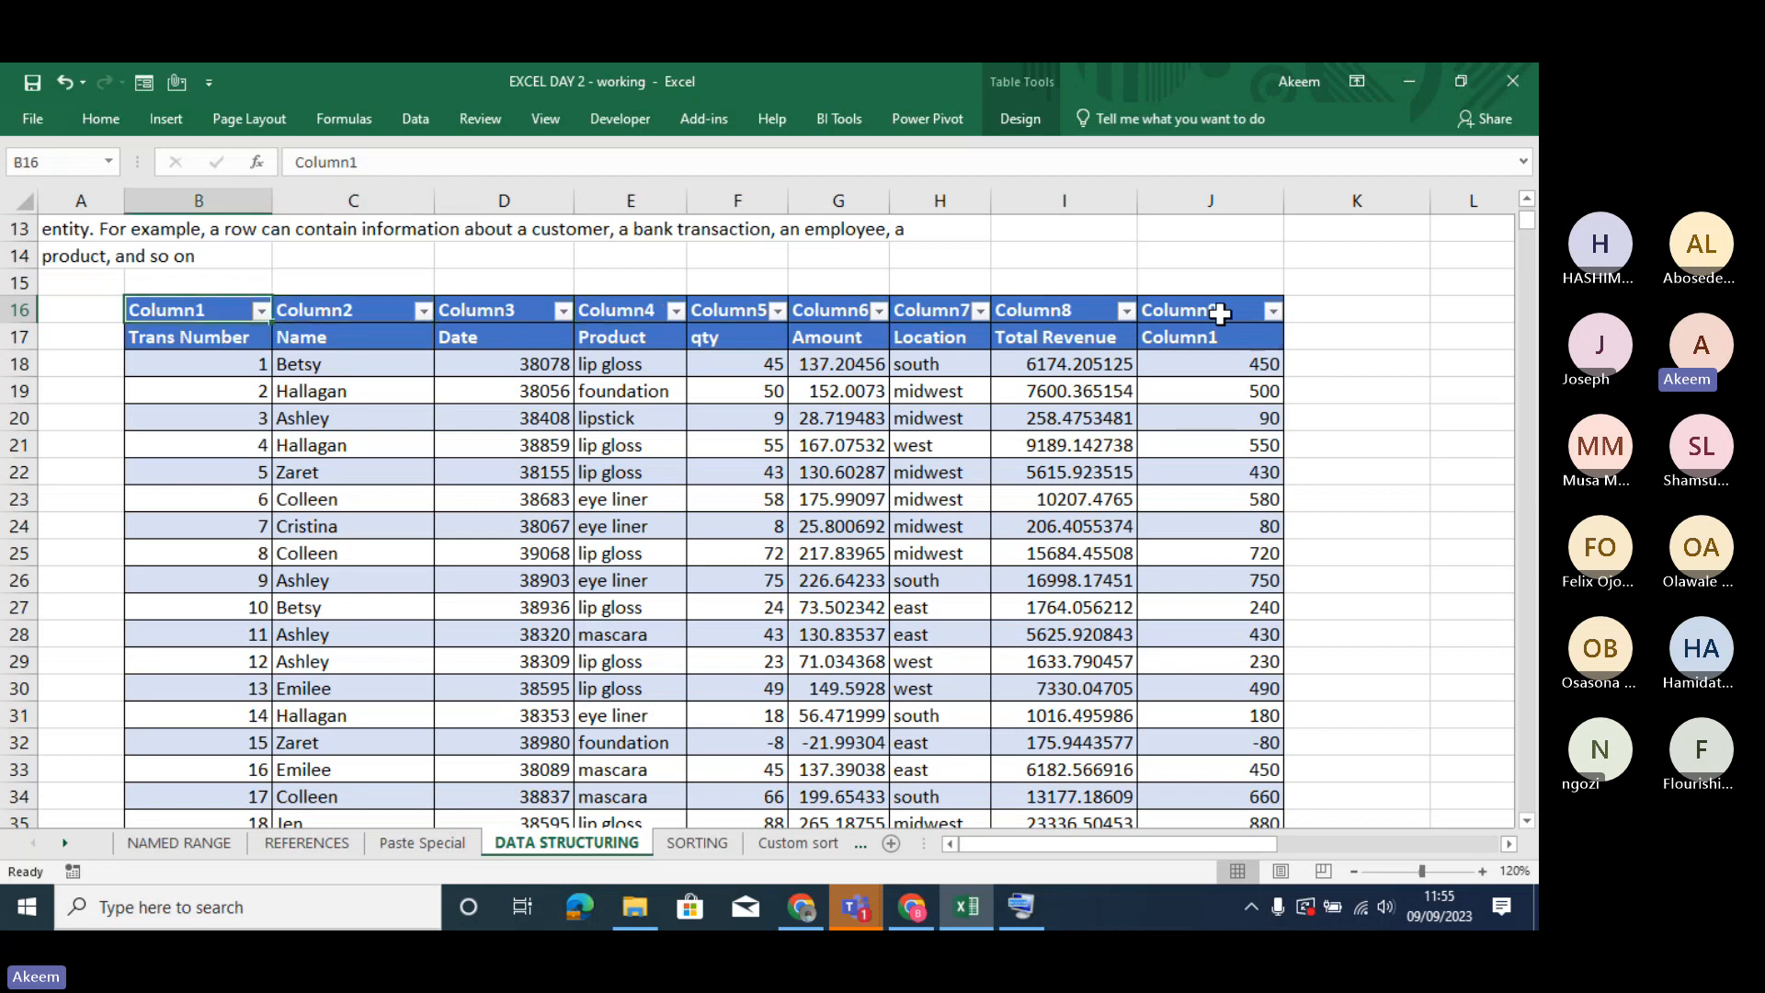
key("Right")
key("Right")
key("Right")
key("Right")
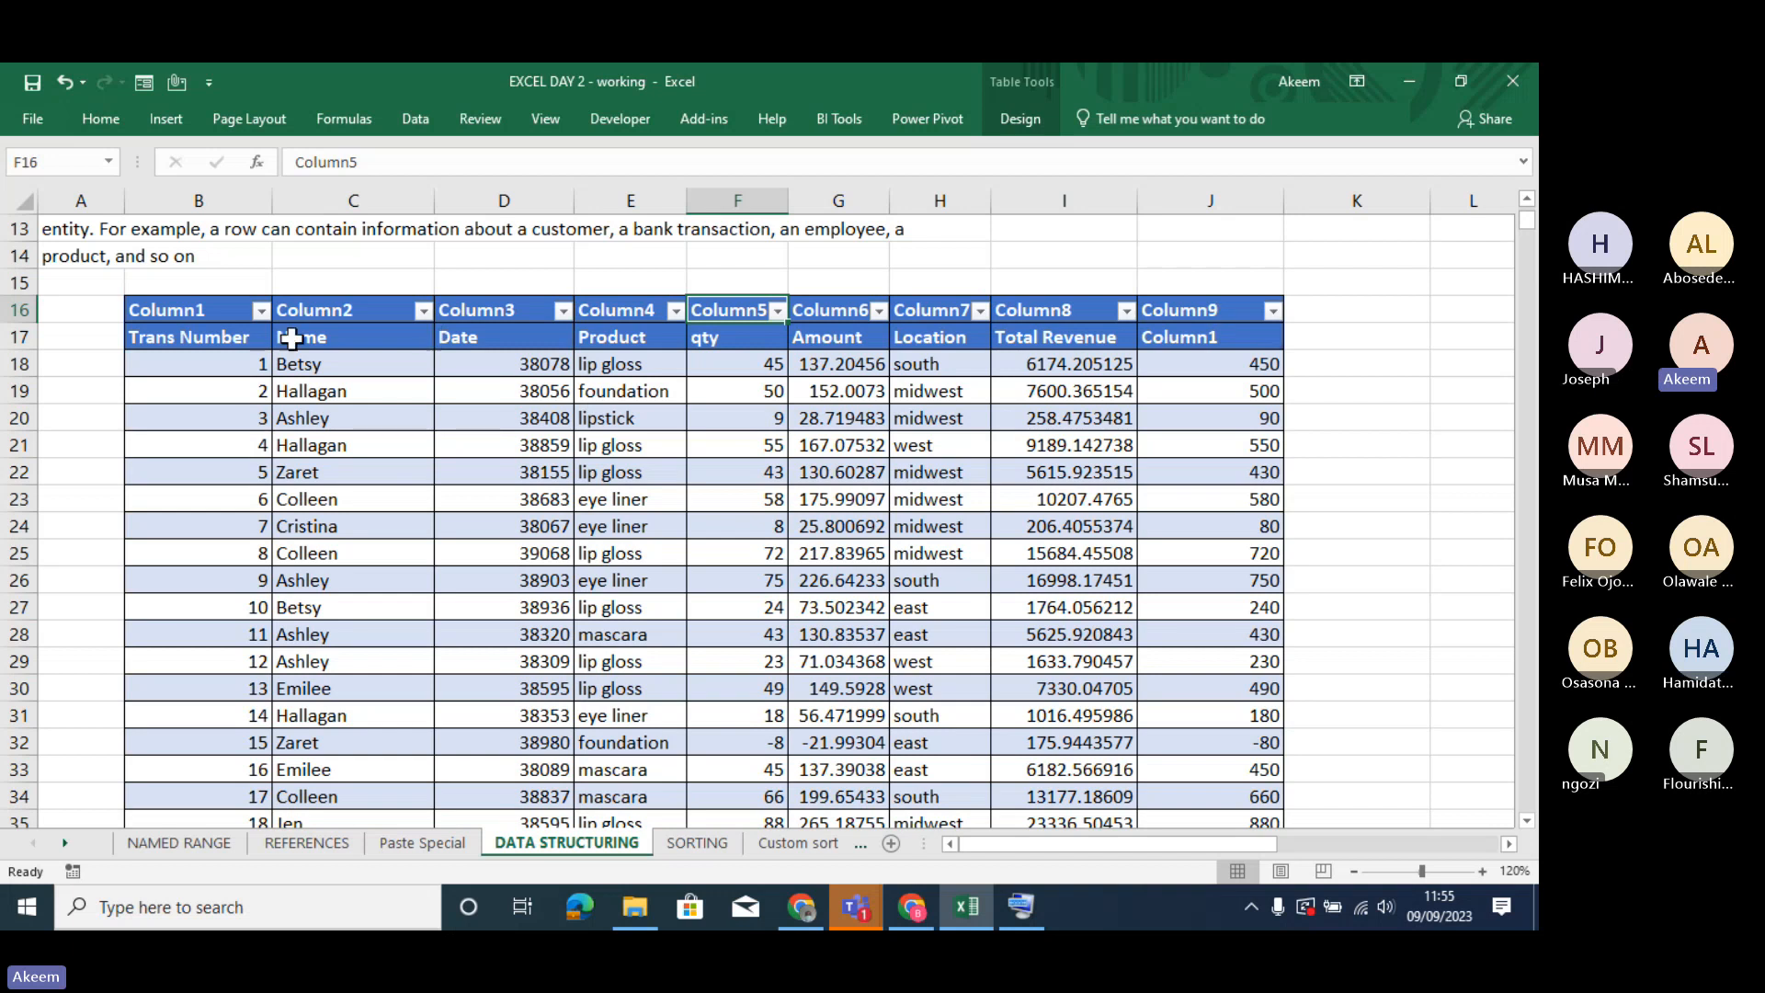
- Delete rows 16 and 17, which hold the generated headings and the original headings
left_click_drag(198, 310, 736, 338)
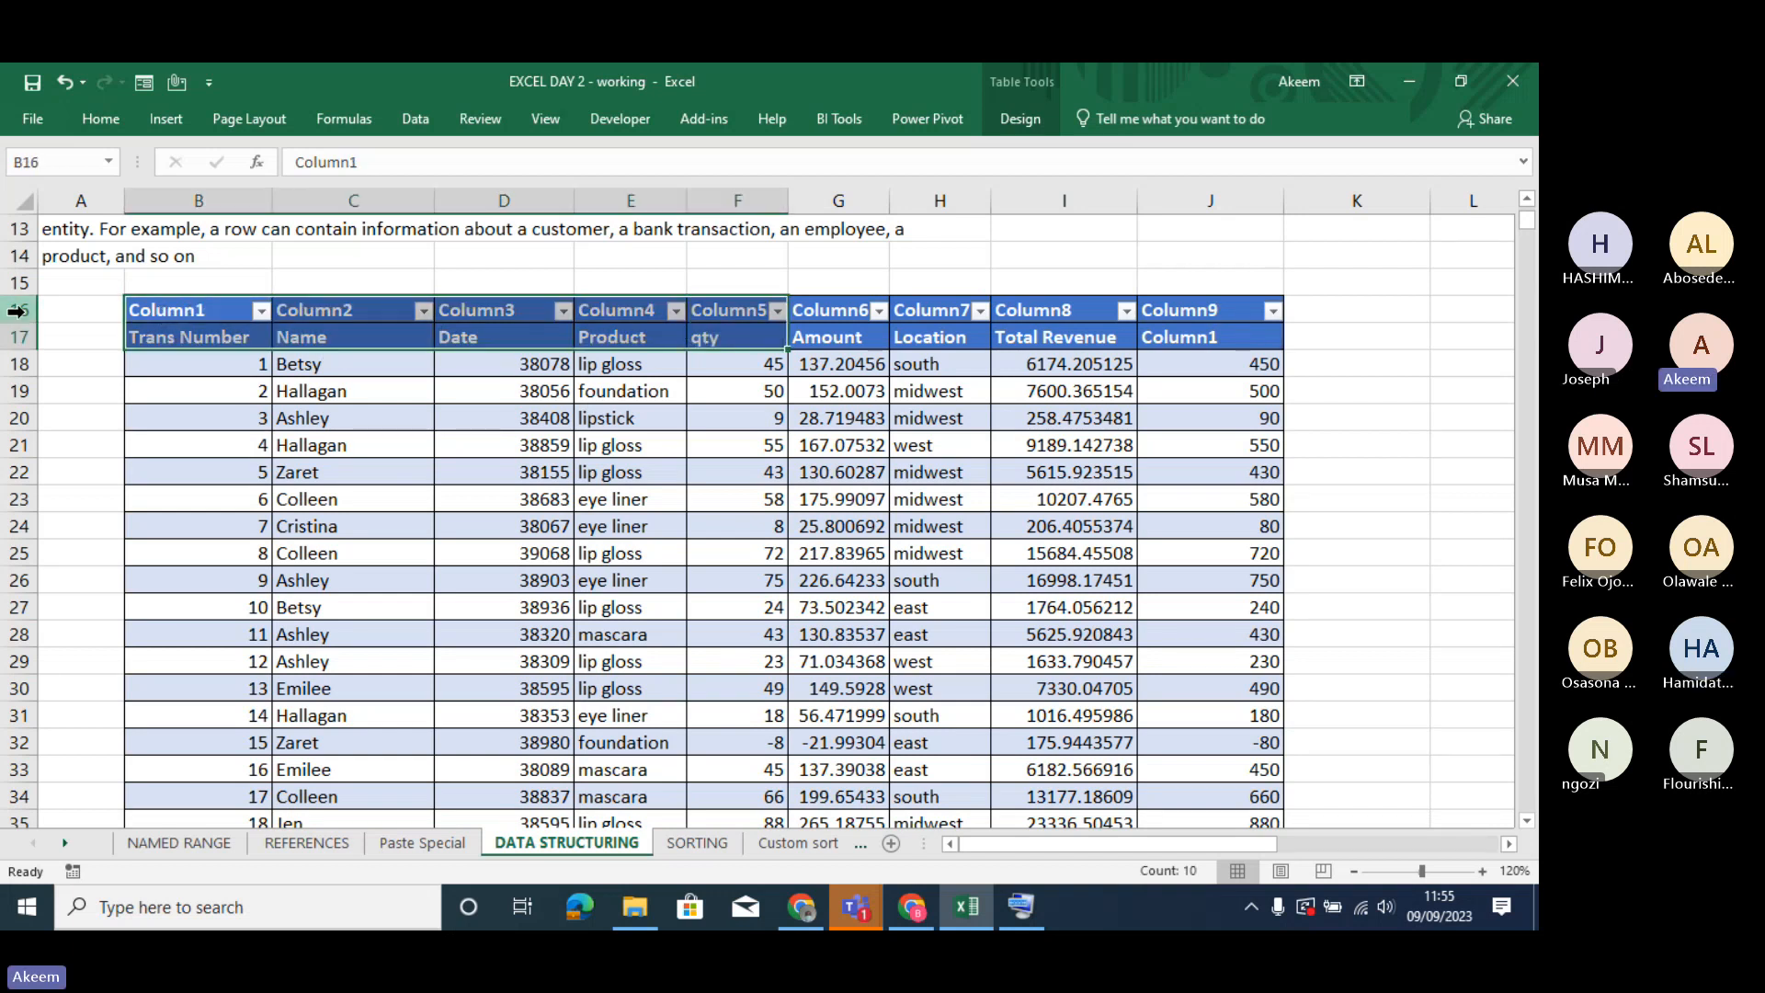
left_click_drag(16, 310, 37, 337)
right_click(36, 337)
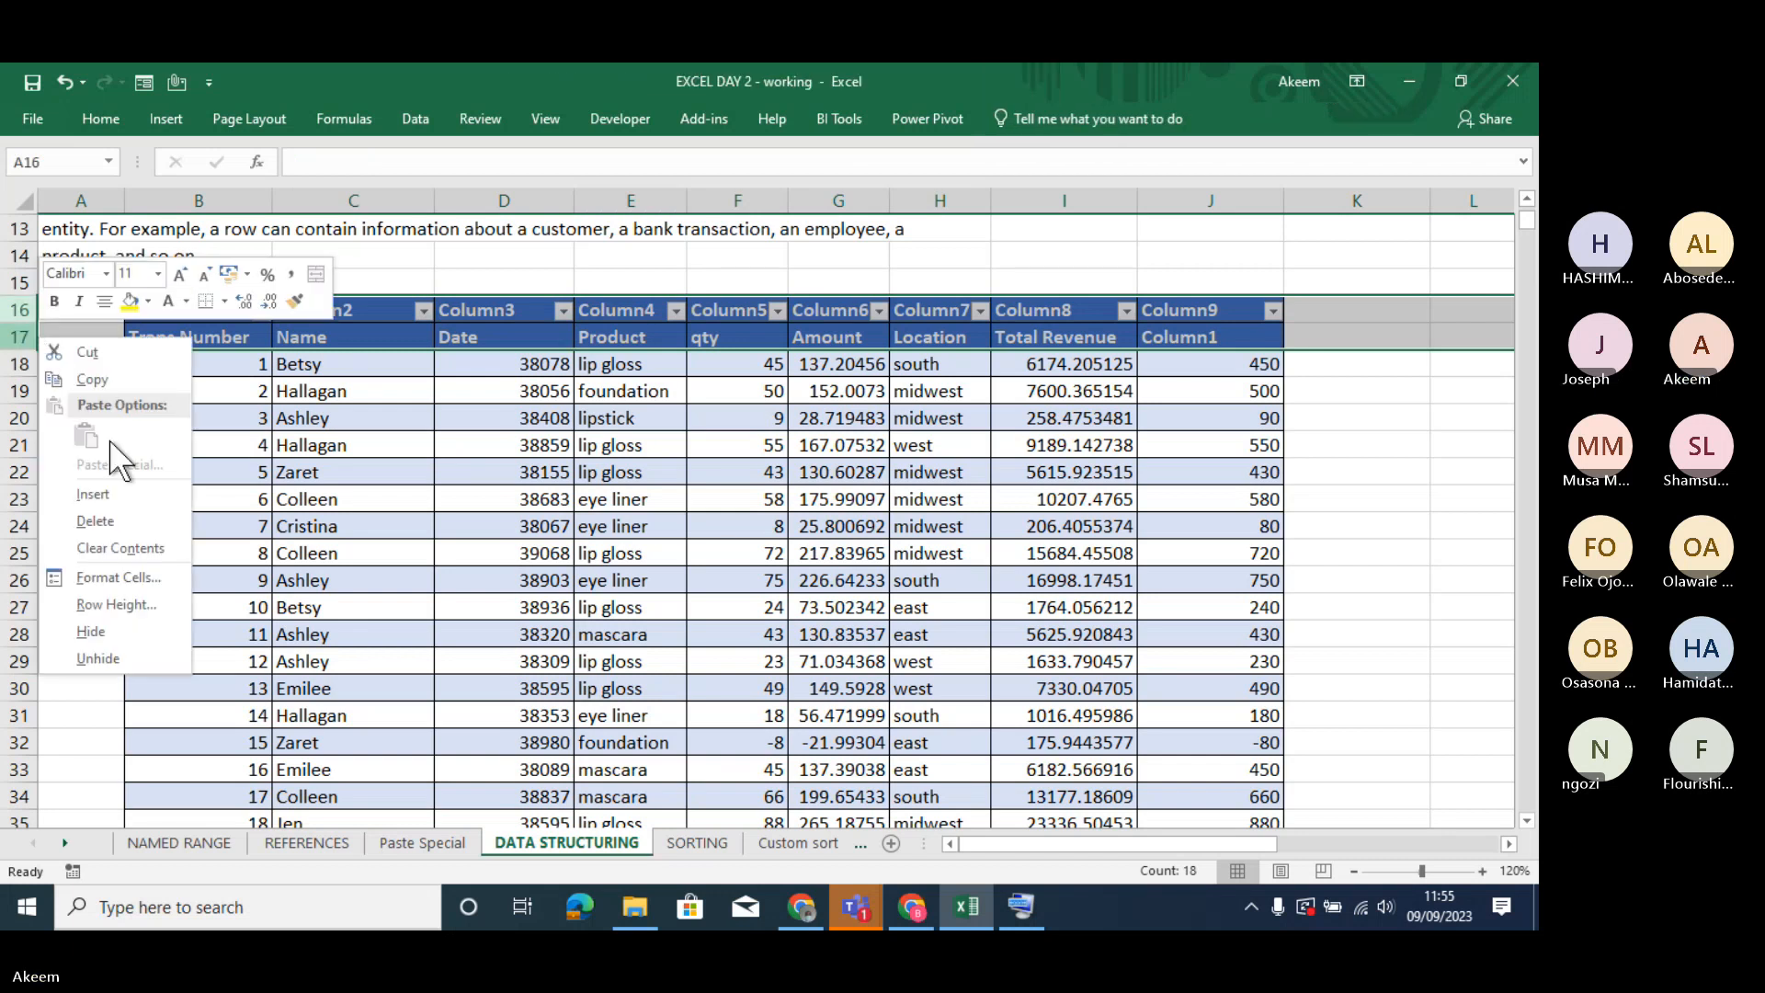
left_click(95, 521)
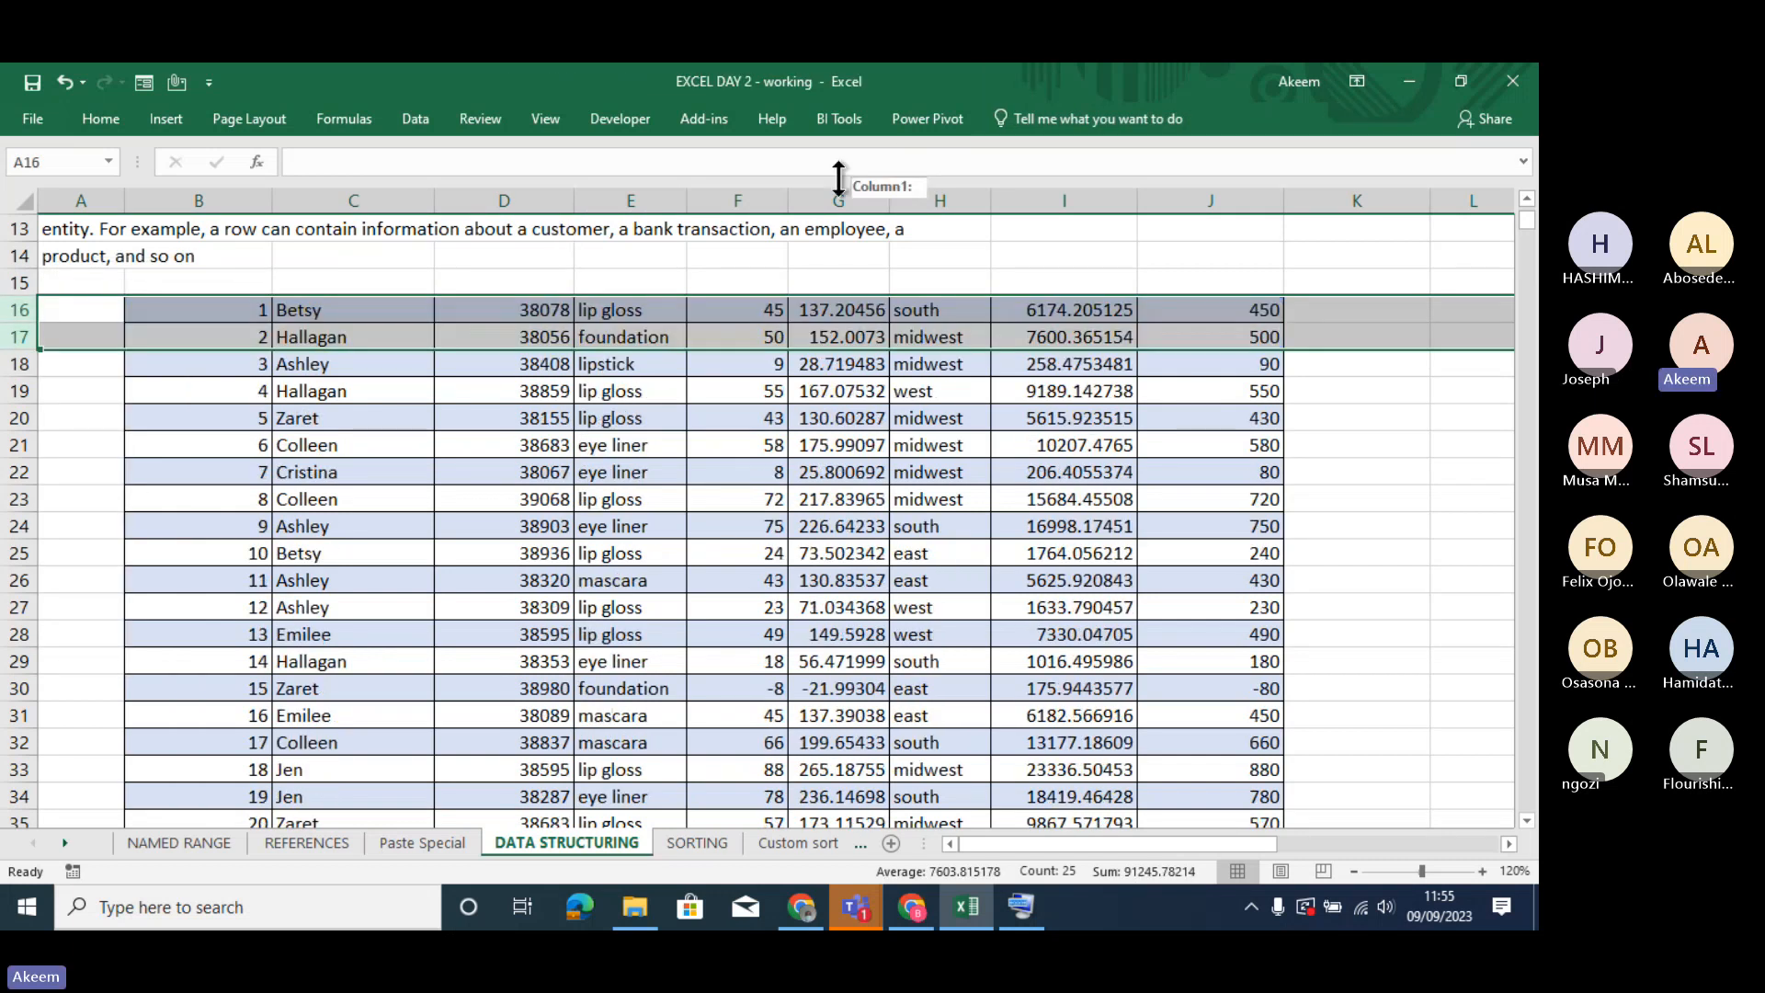
- Create a table from B16:J1908 with the headers option on, allowing formulas in the header row to become static text
left_click(735, 438)
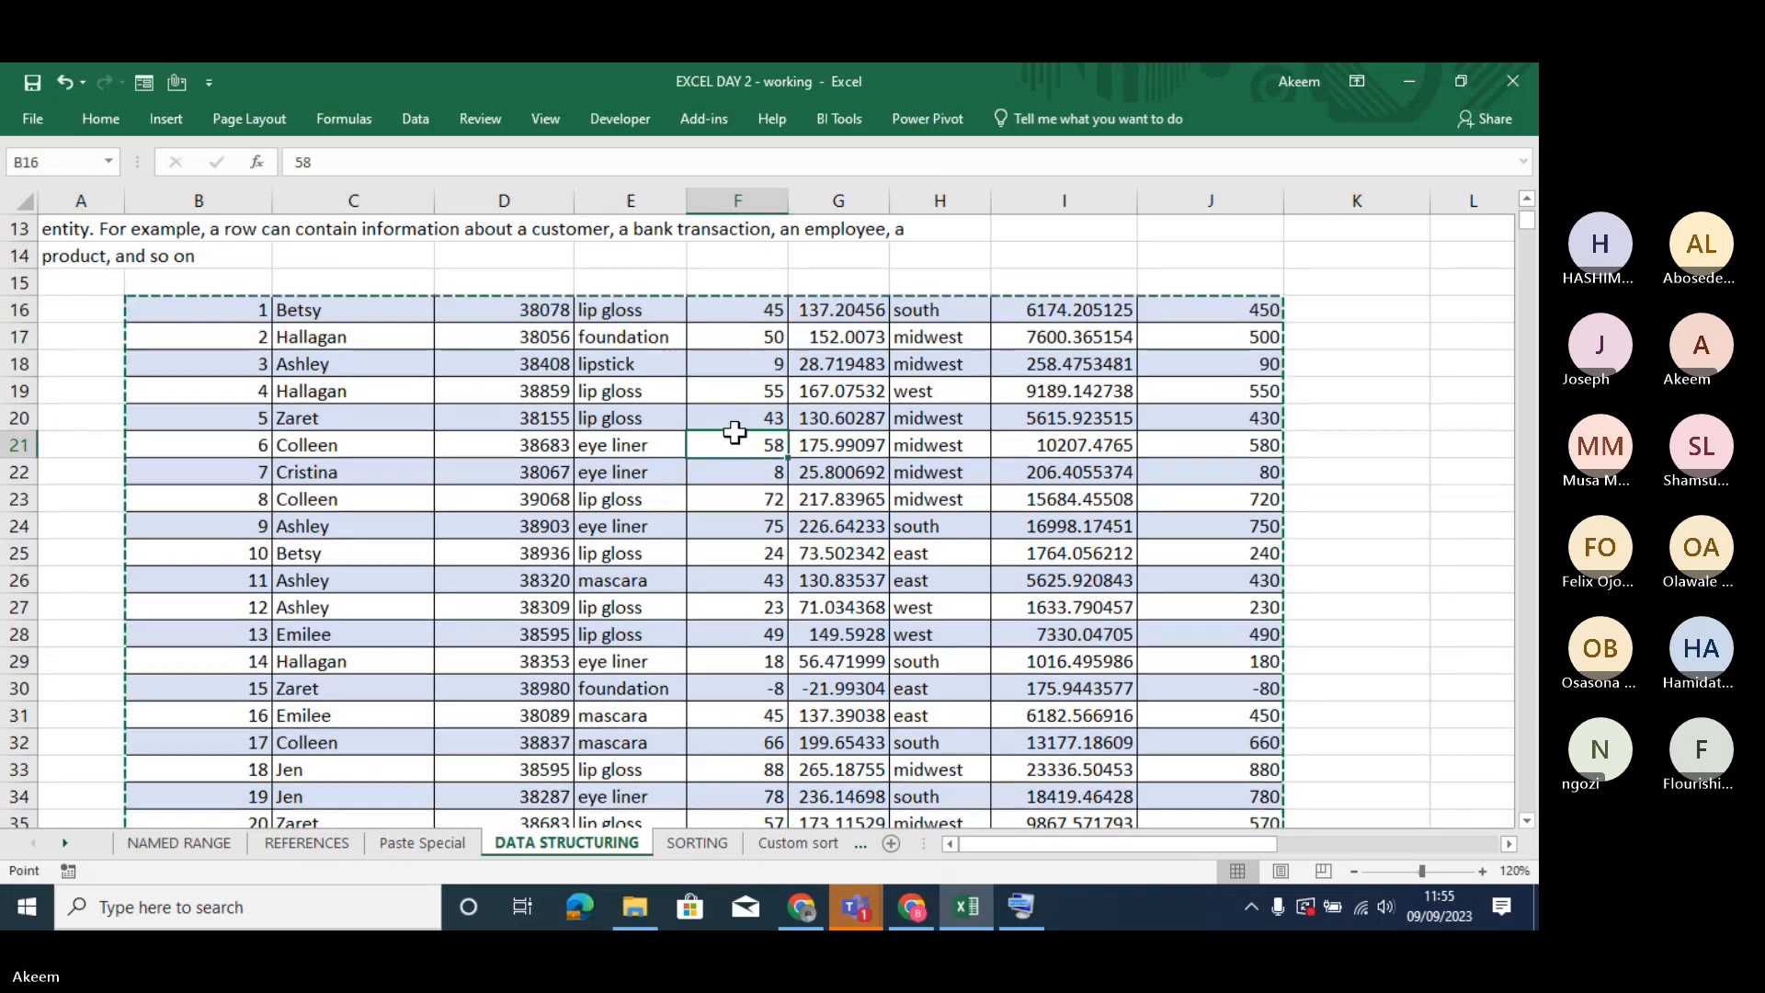
key("ctrl+t")
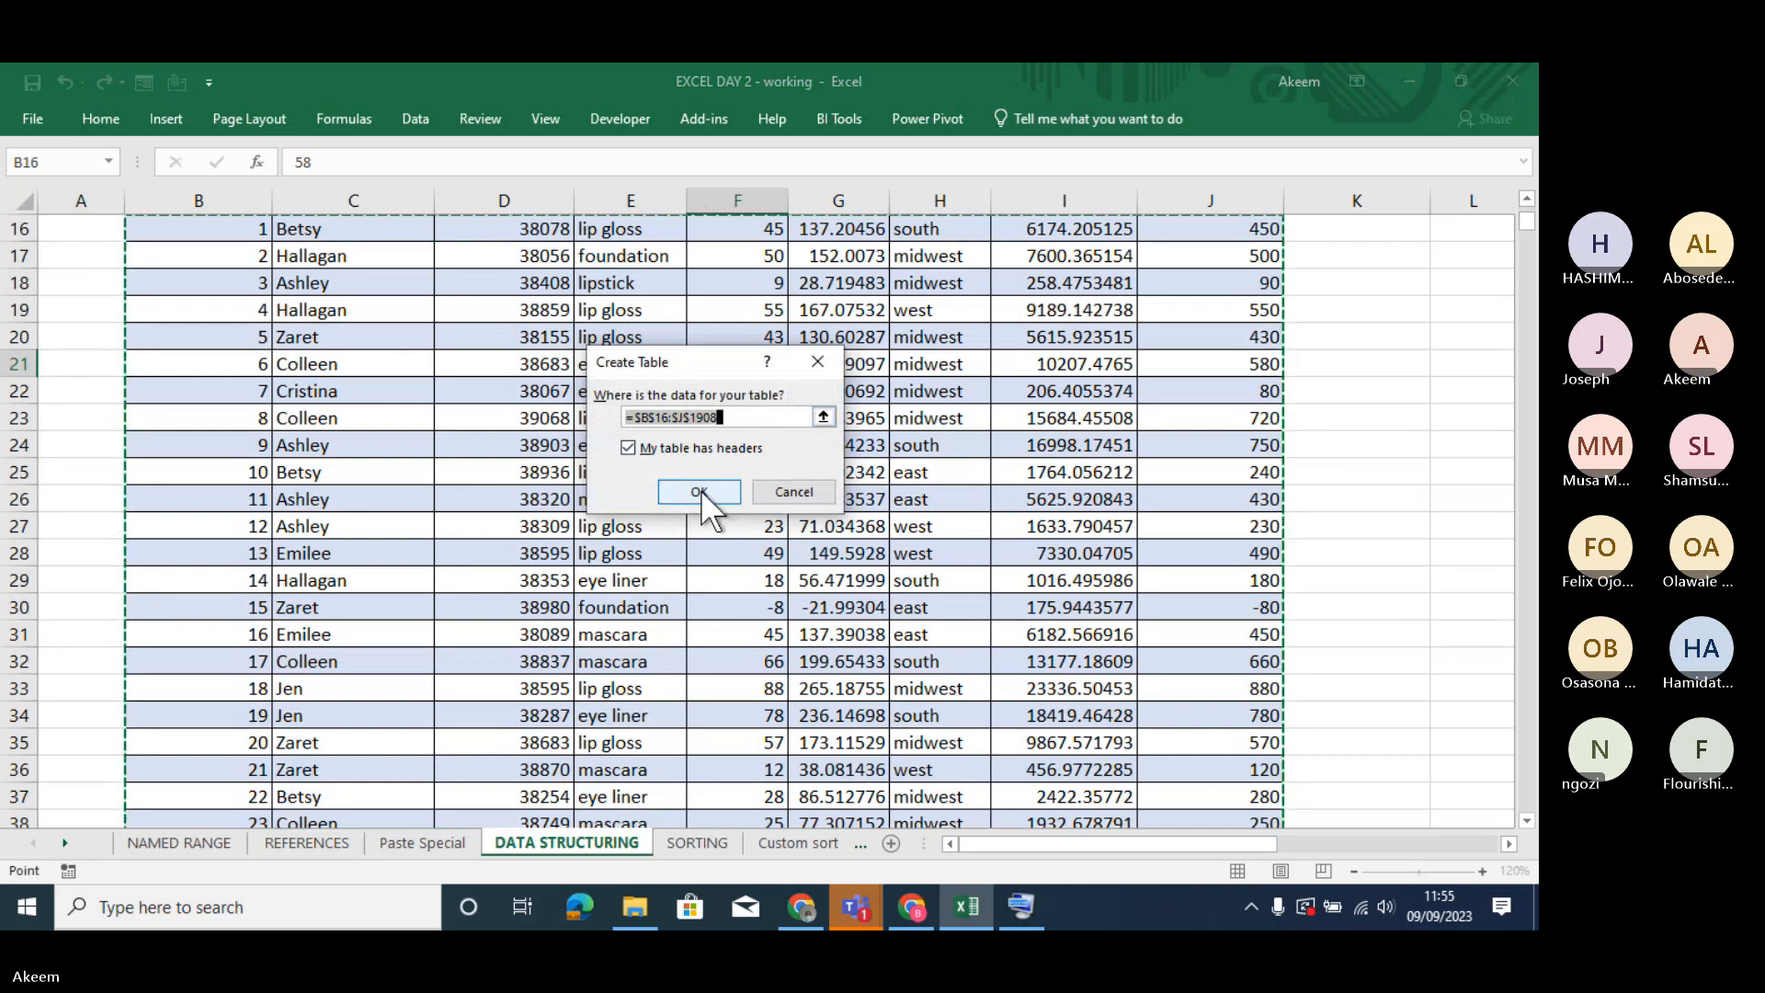
left_click(649, 447)
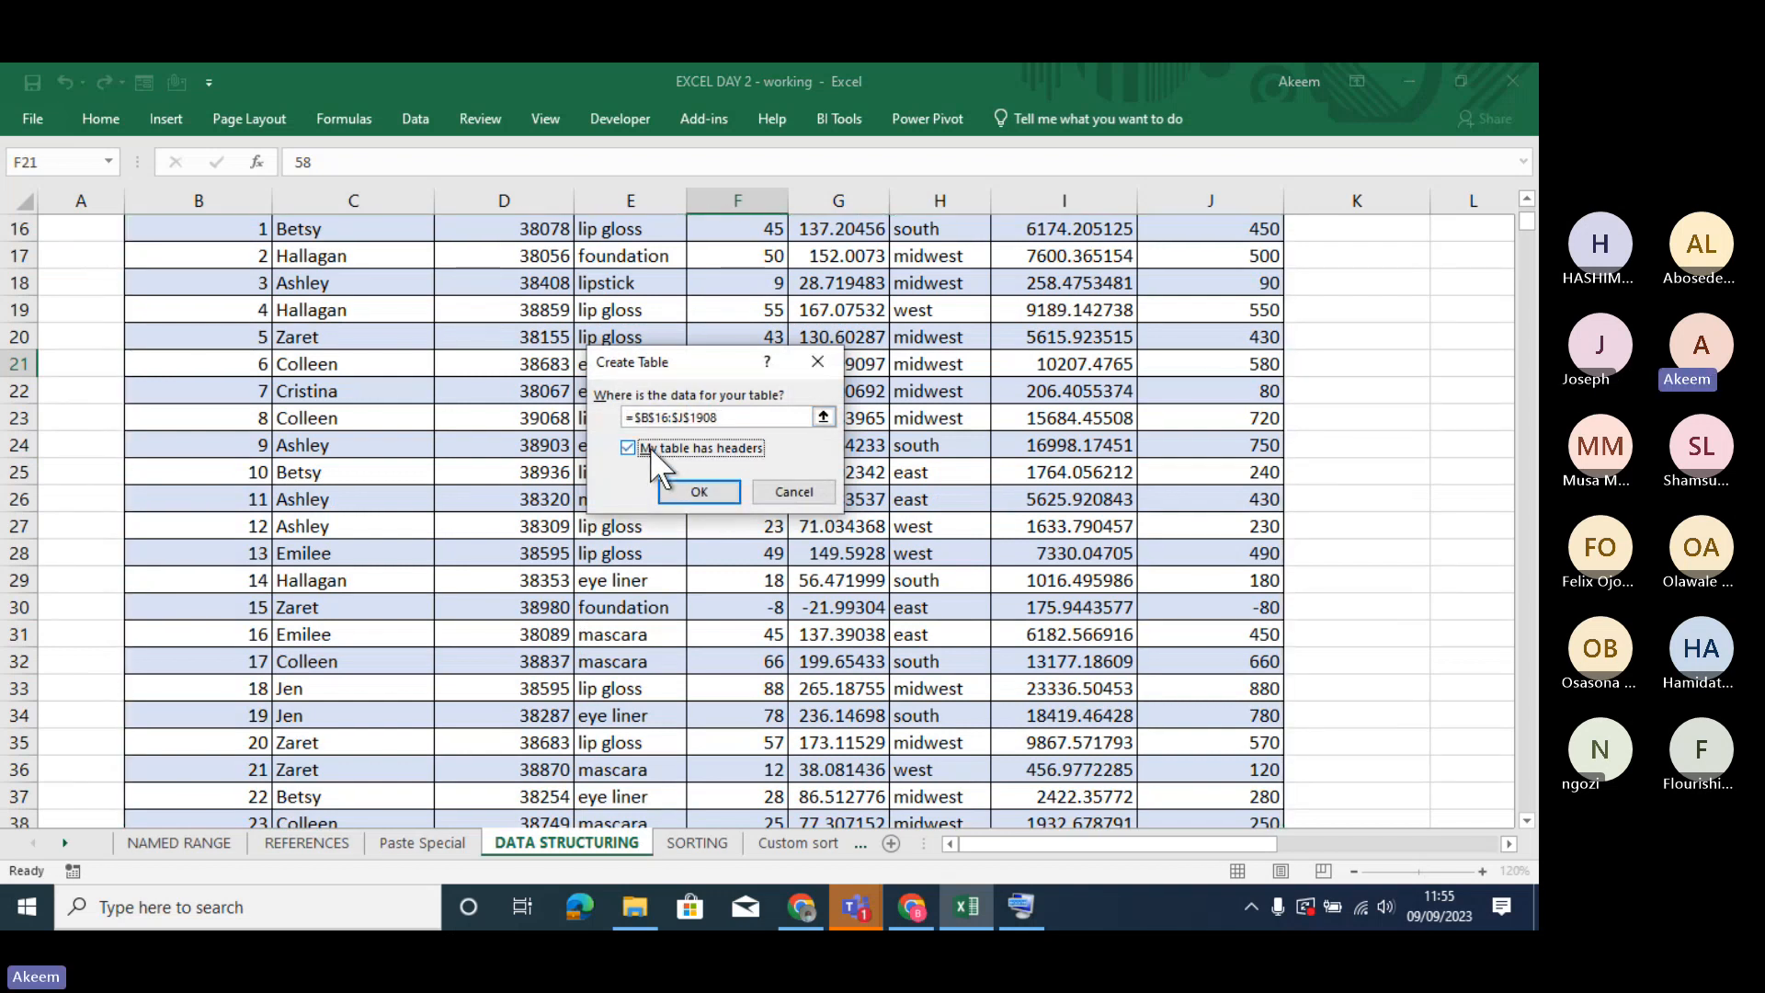
left_click(692, 489)
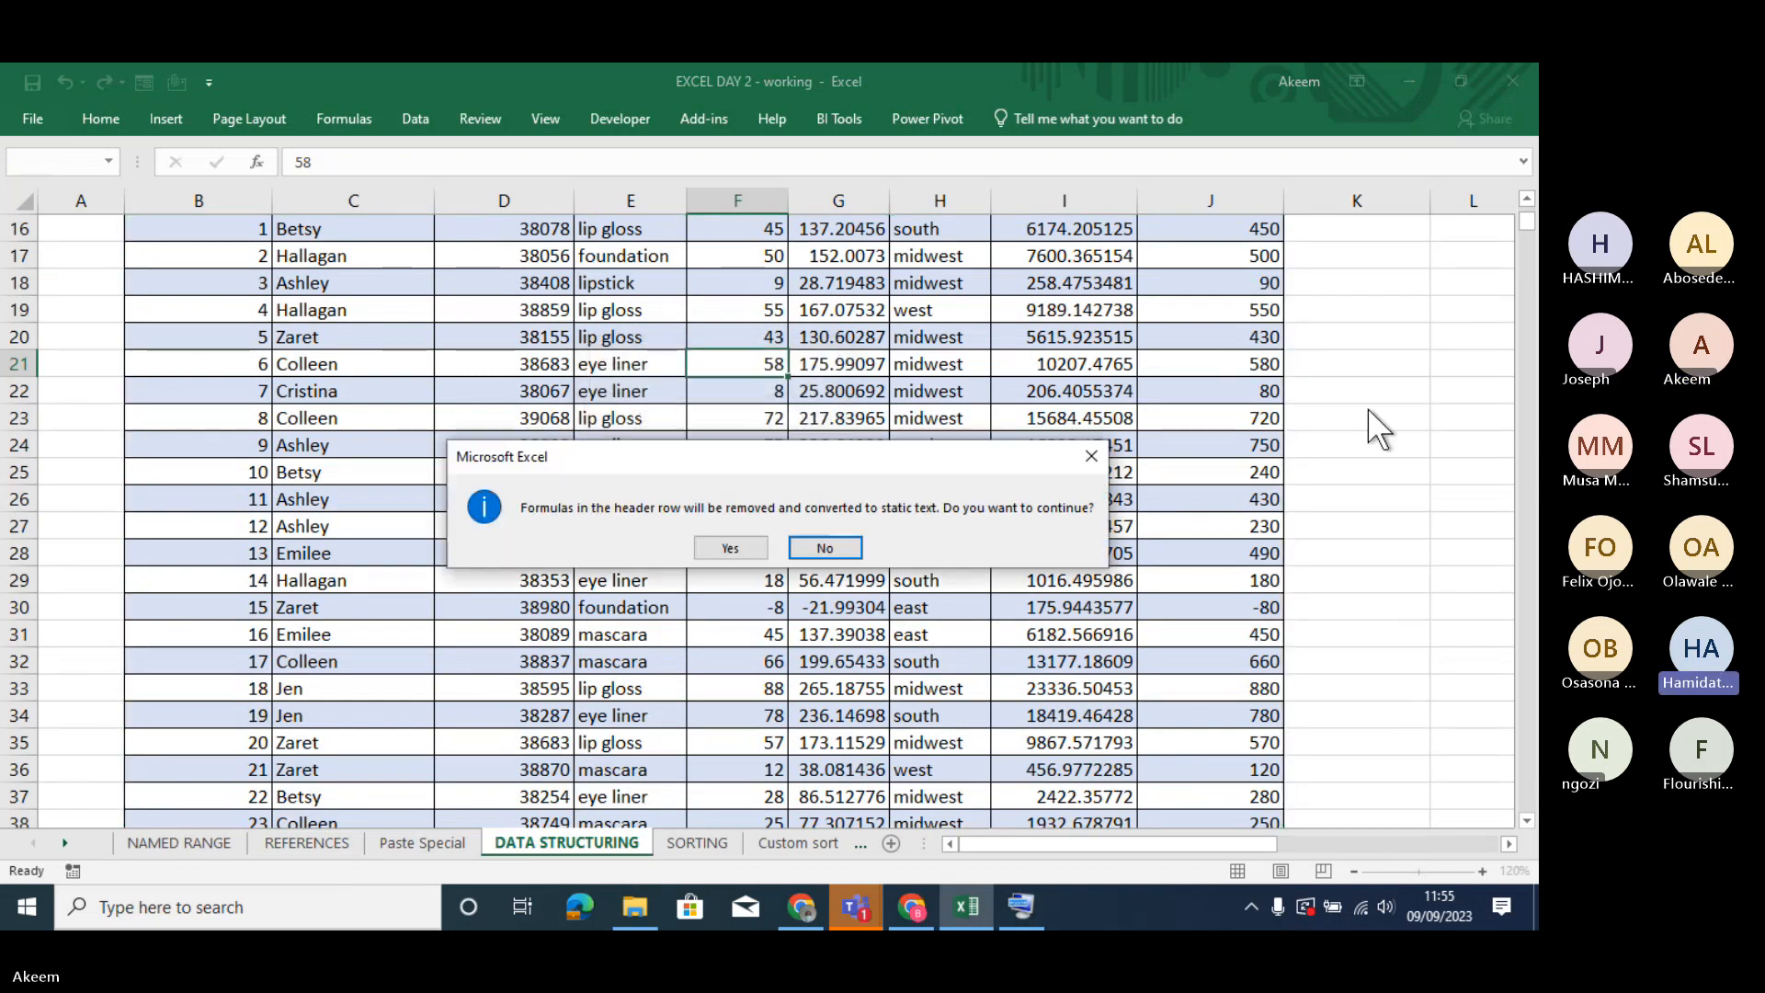
left_click(726, 547)
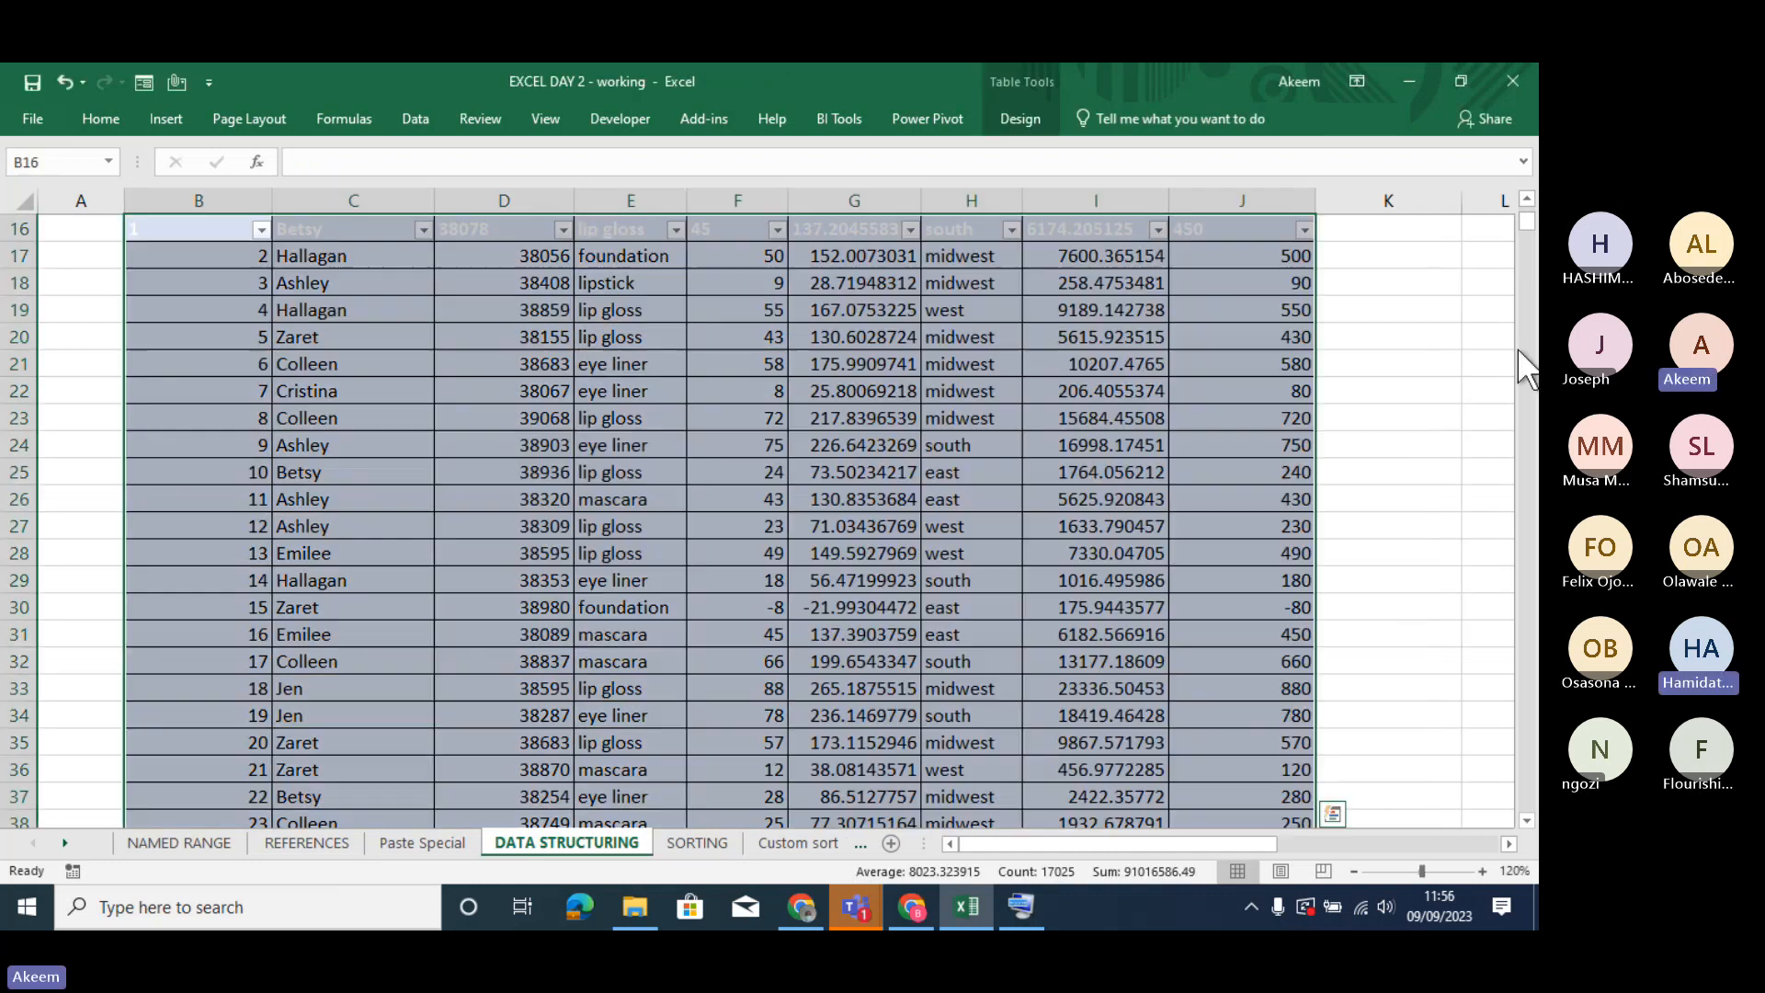
- Examine the first-row data values that now serve as headings in row 16
left_click(1055, 493)
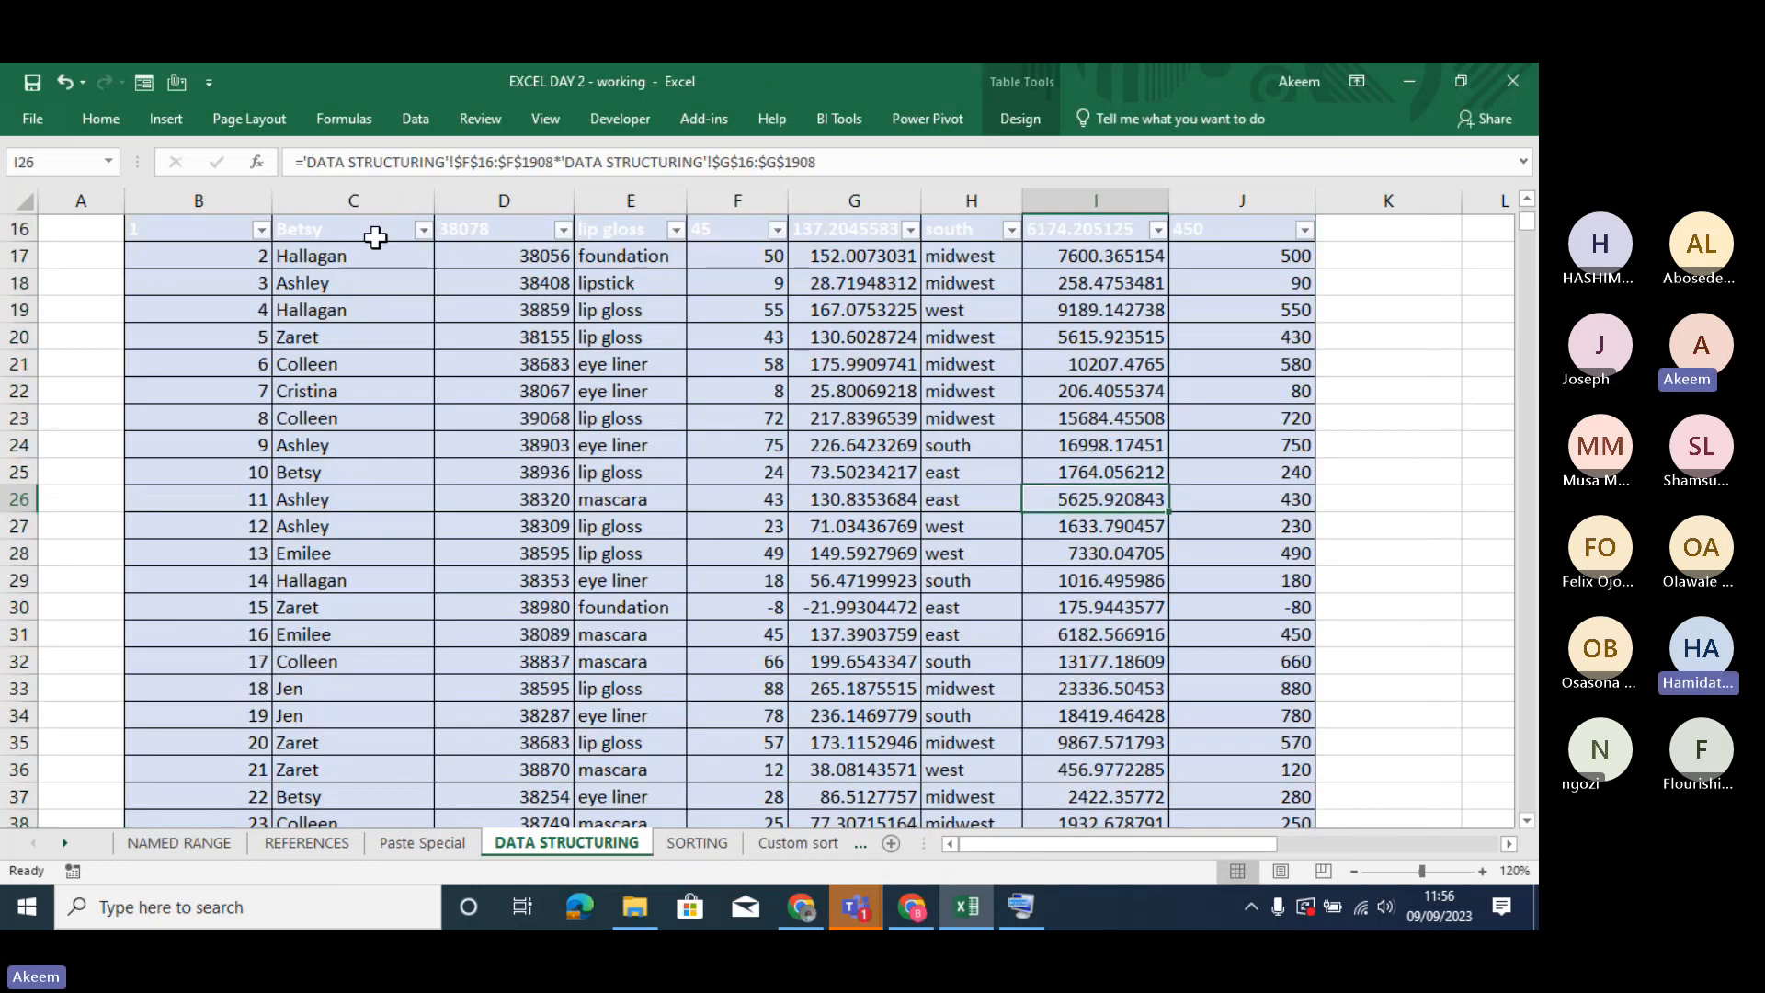
left_click(356, 230)
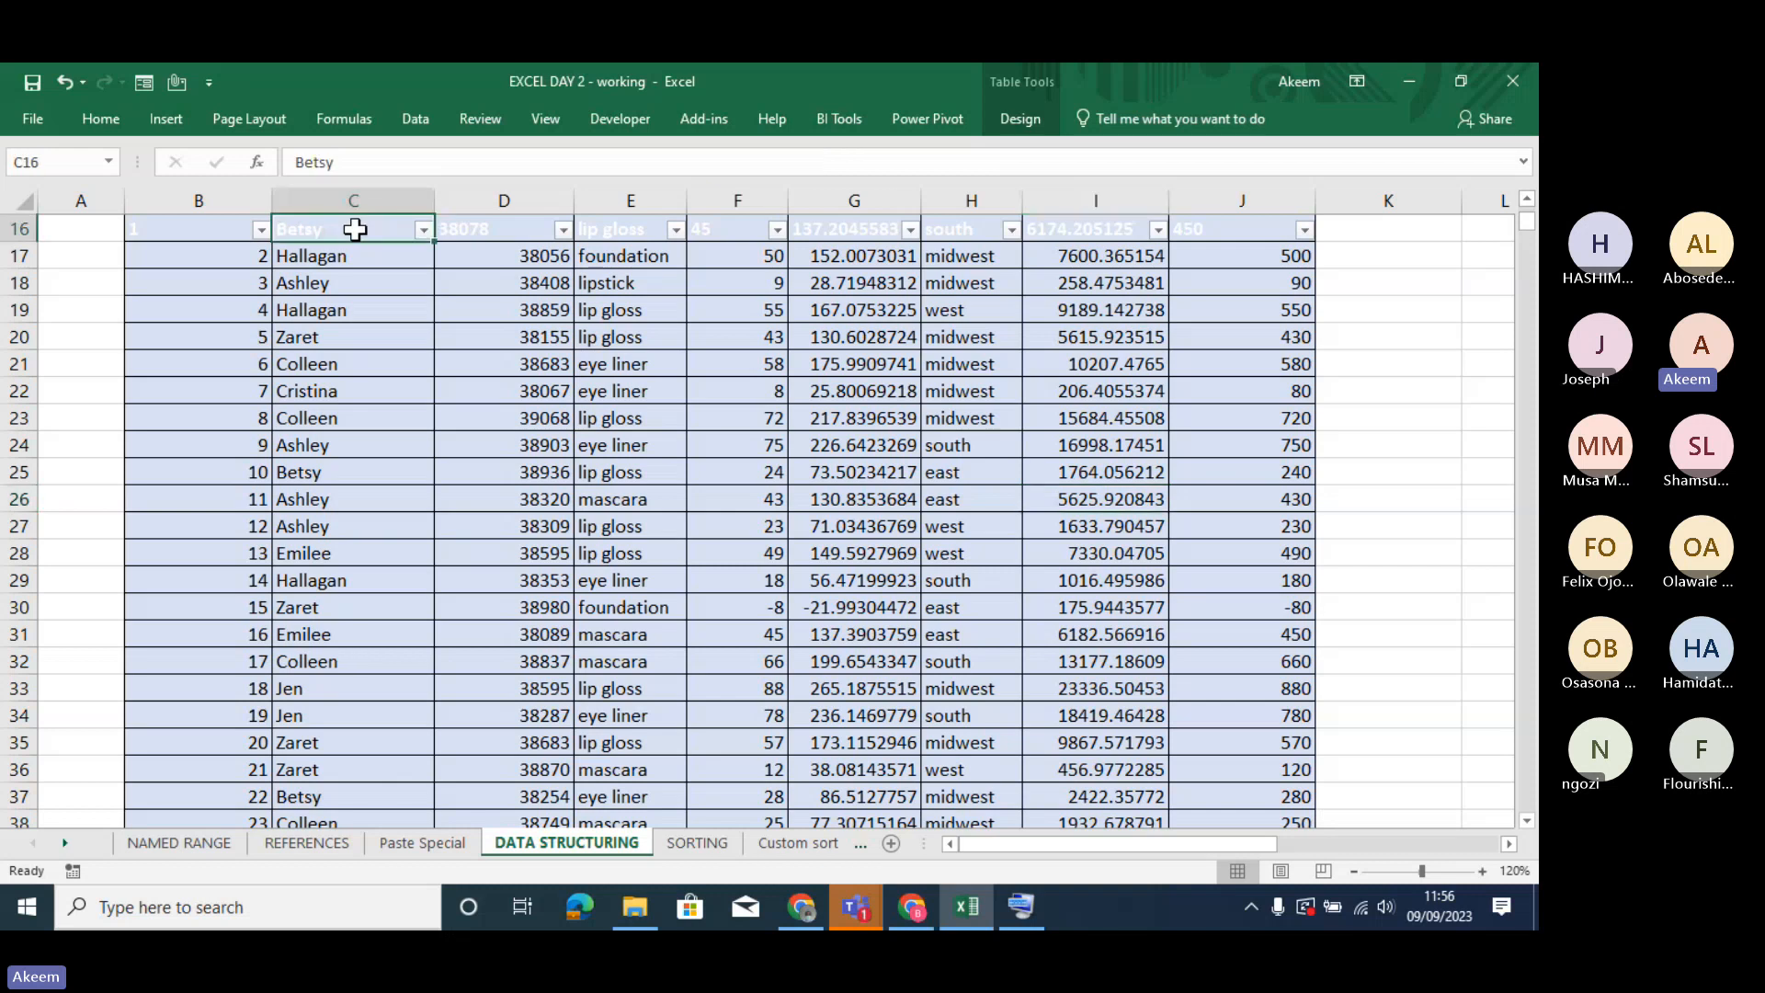
left_click(482, 229)
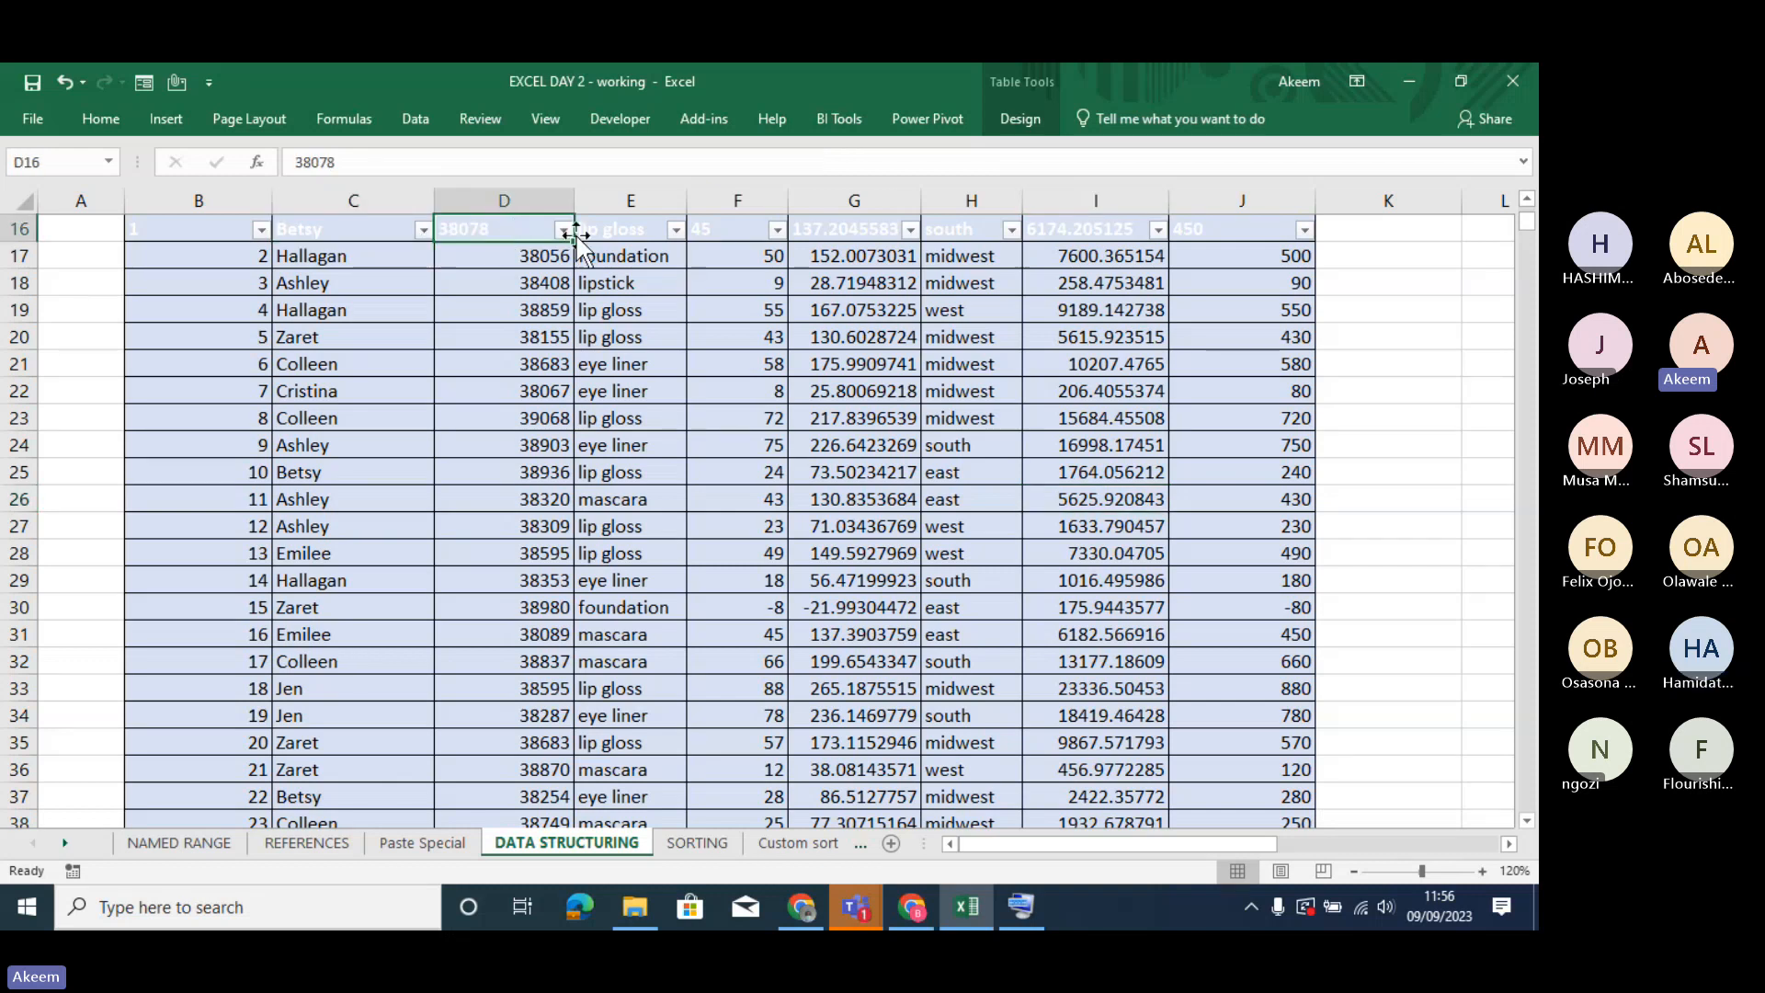
left_click(624, 230)
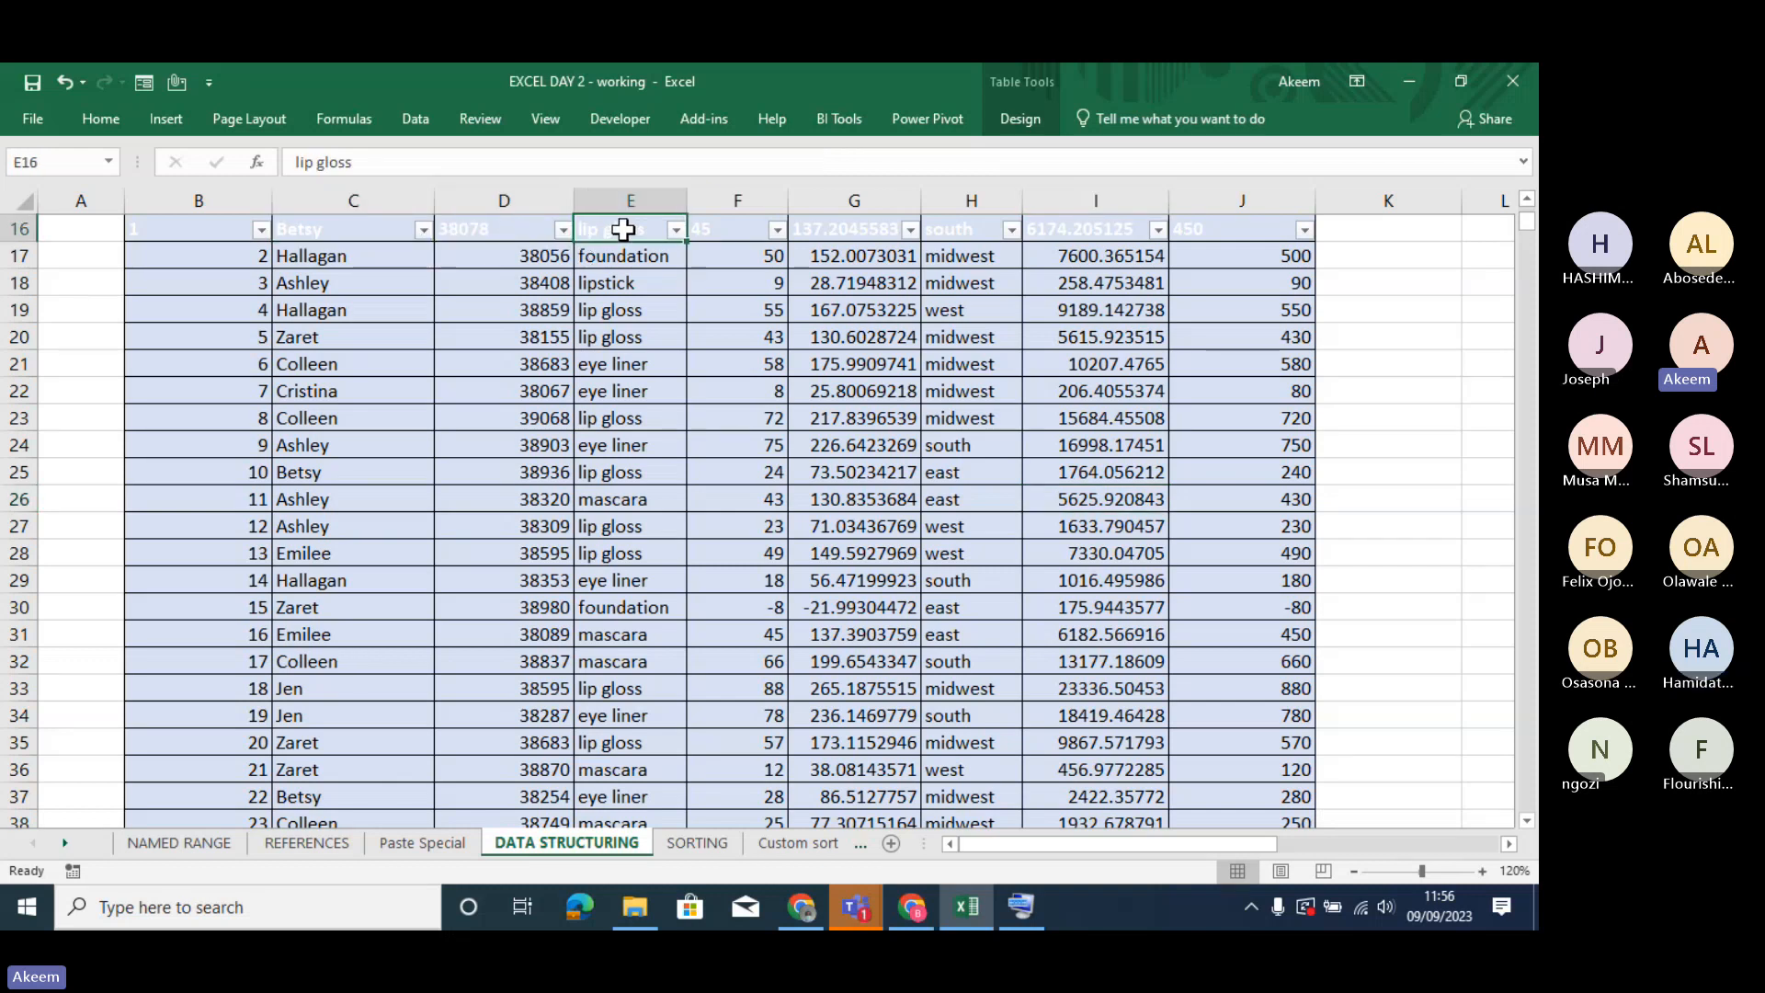
left_click(880, 230)
left_click(962, 230)
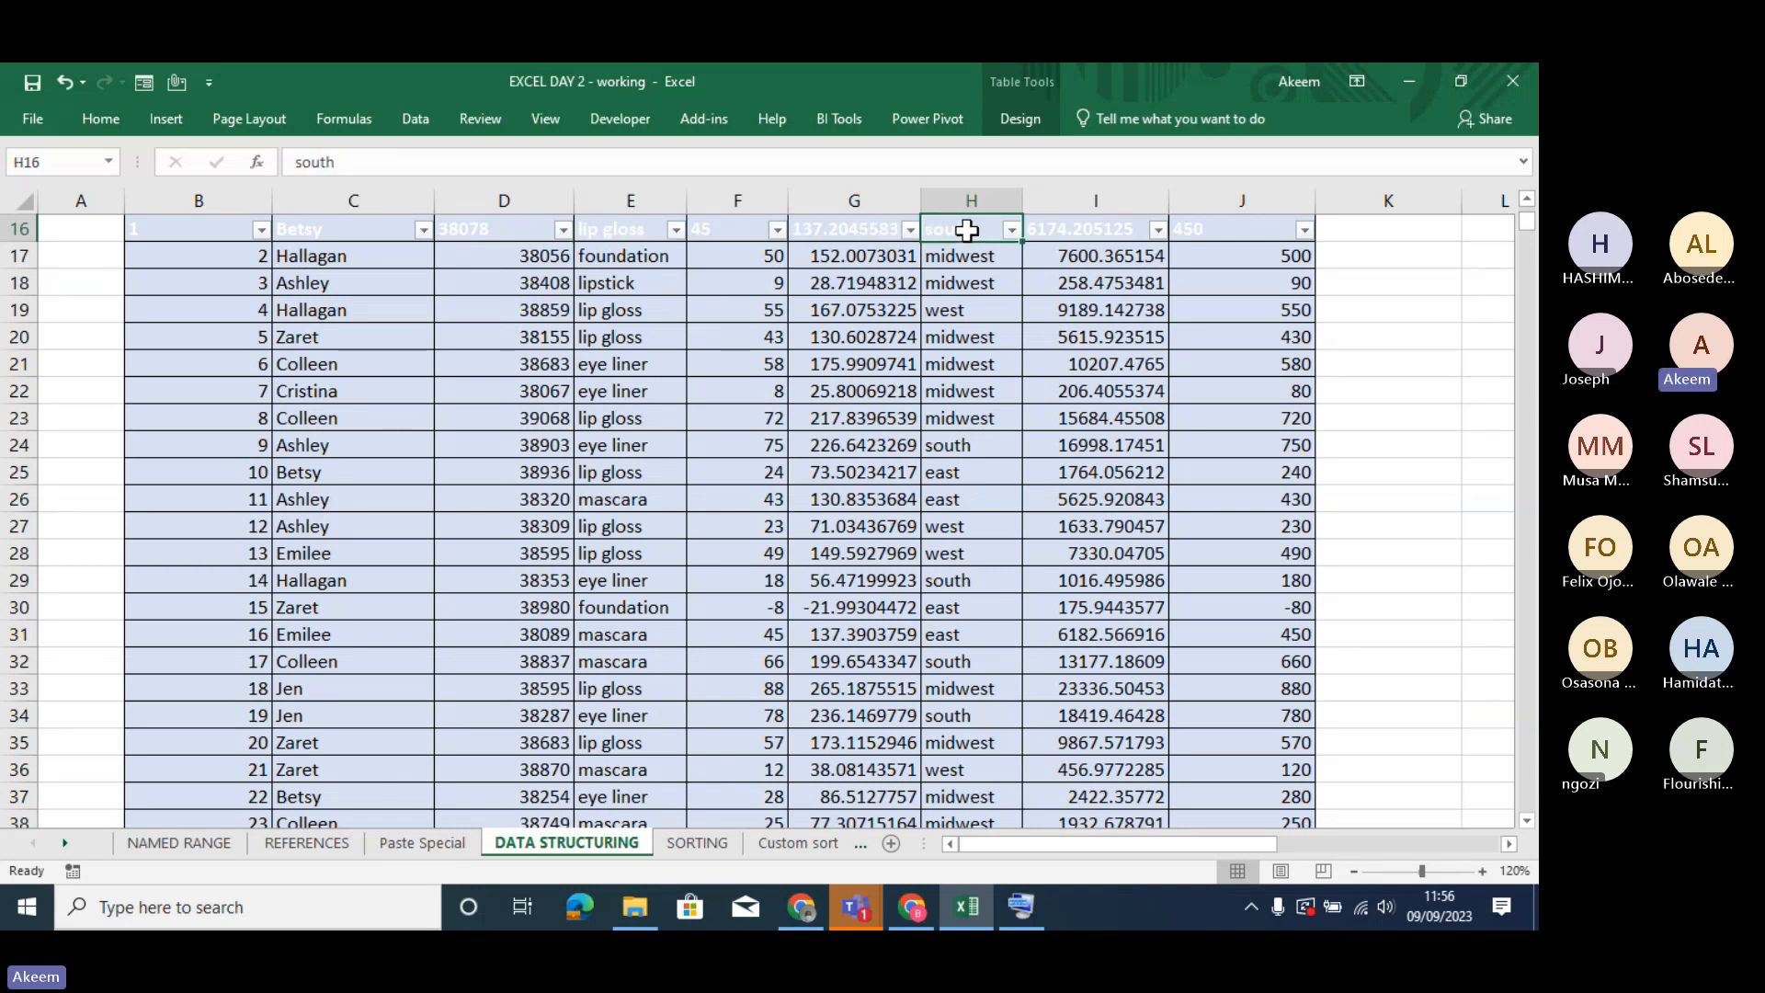
left_click(1067, 232)
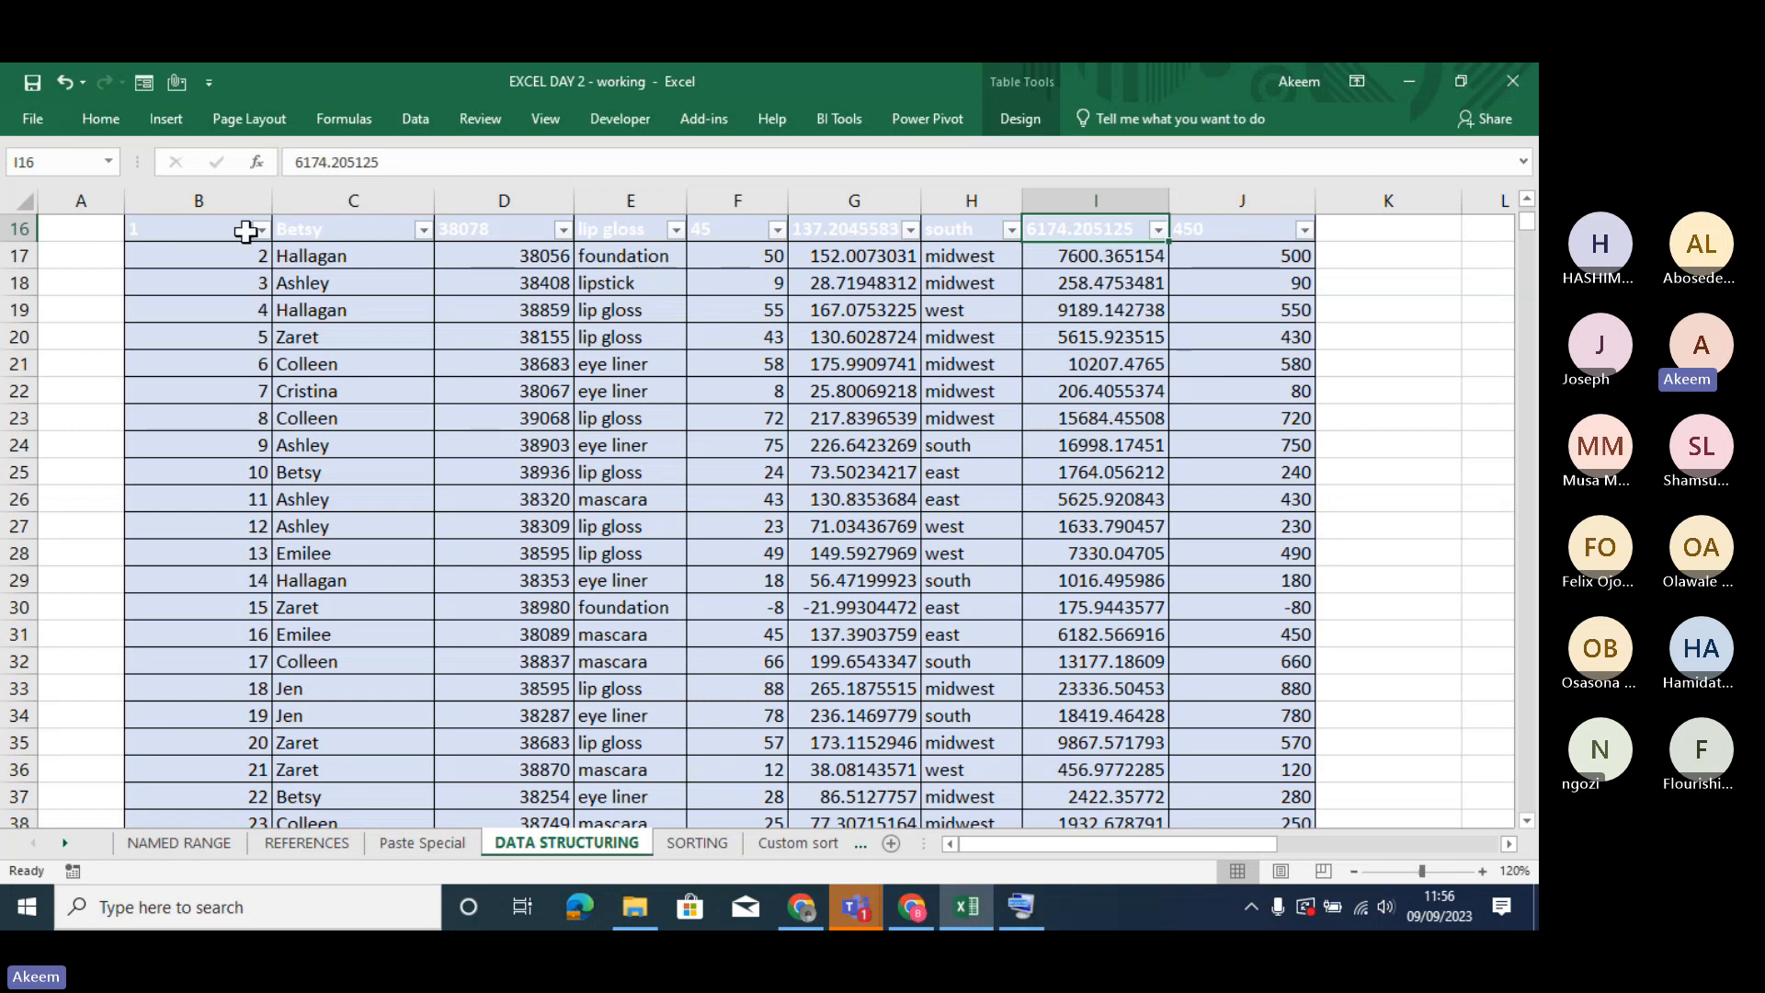
left_click(215, 226)
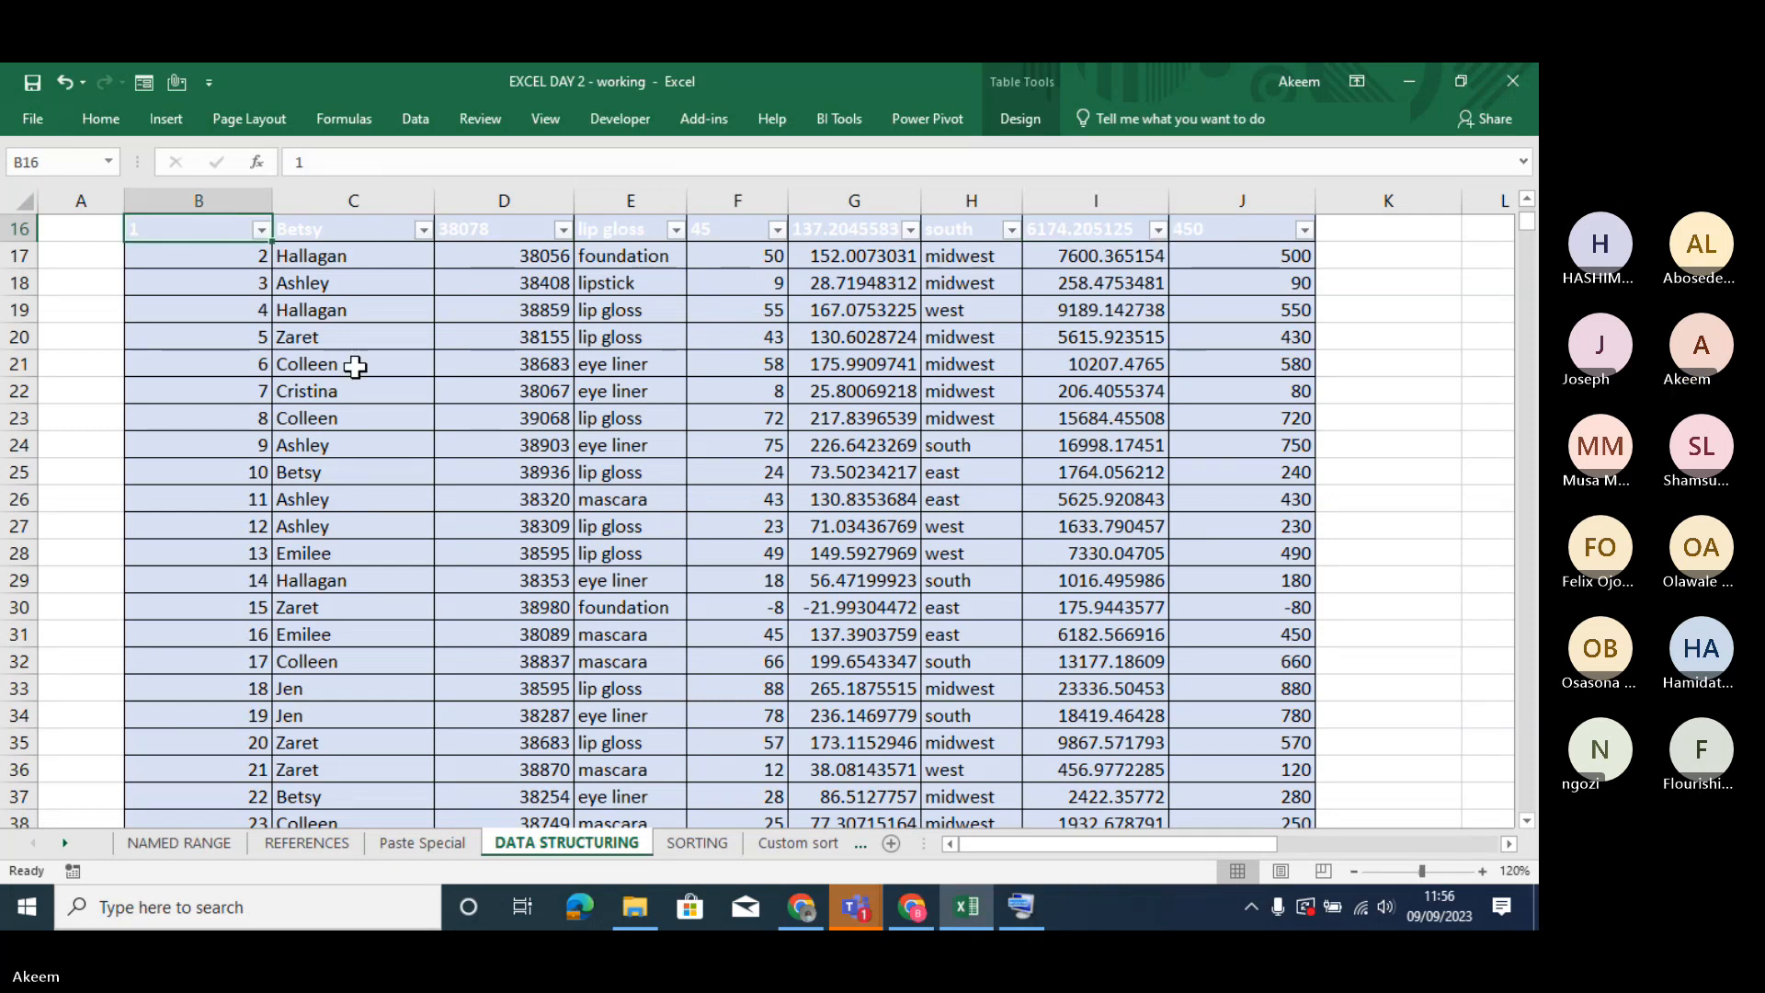
- Undo the table creation and the deletion of the two heading rows
key("ctrl+z")
key("ctrl+z")
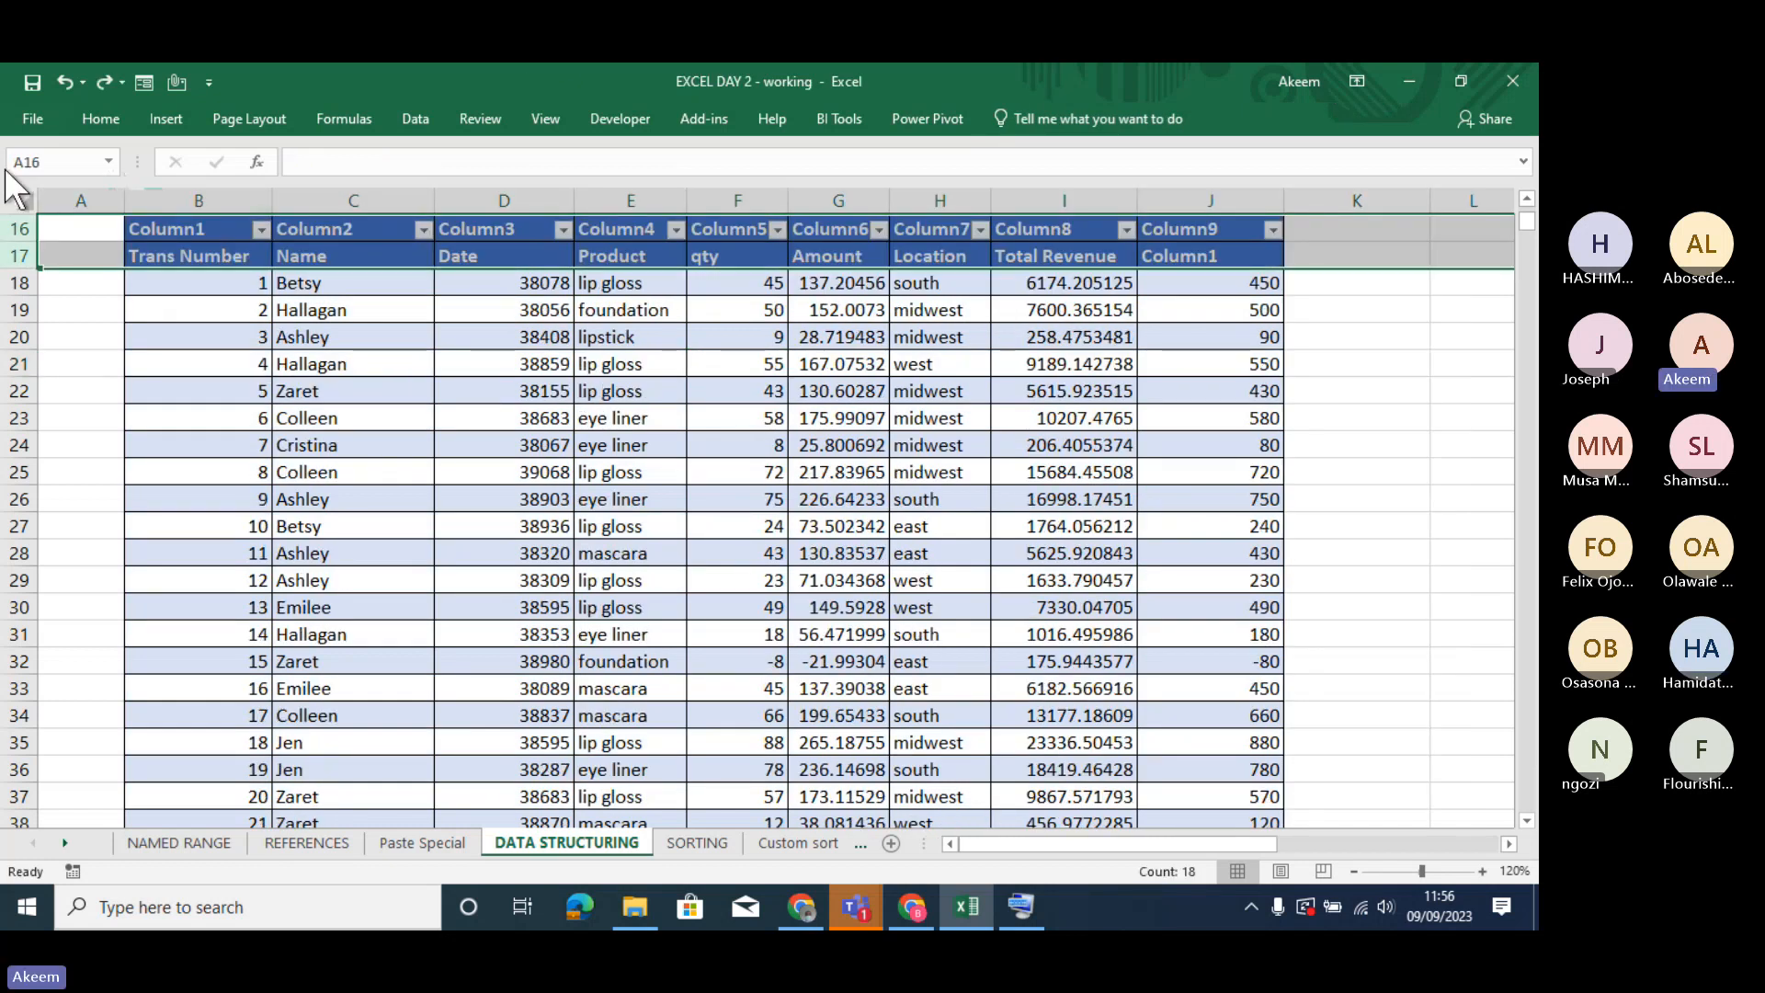
left_click(9, 227)
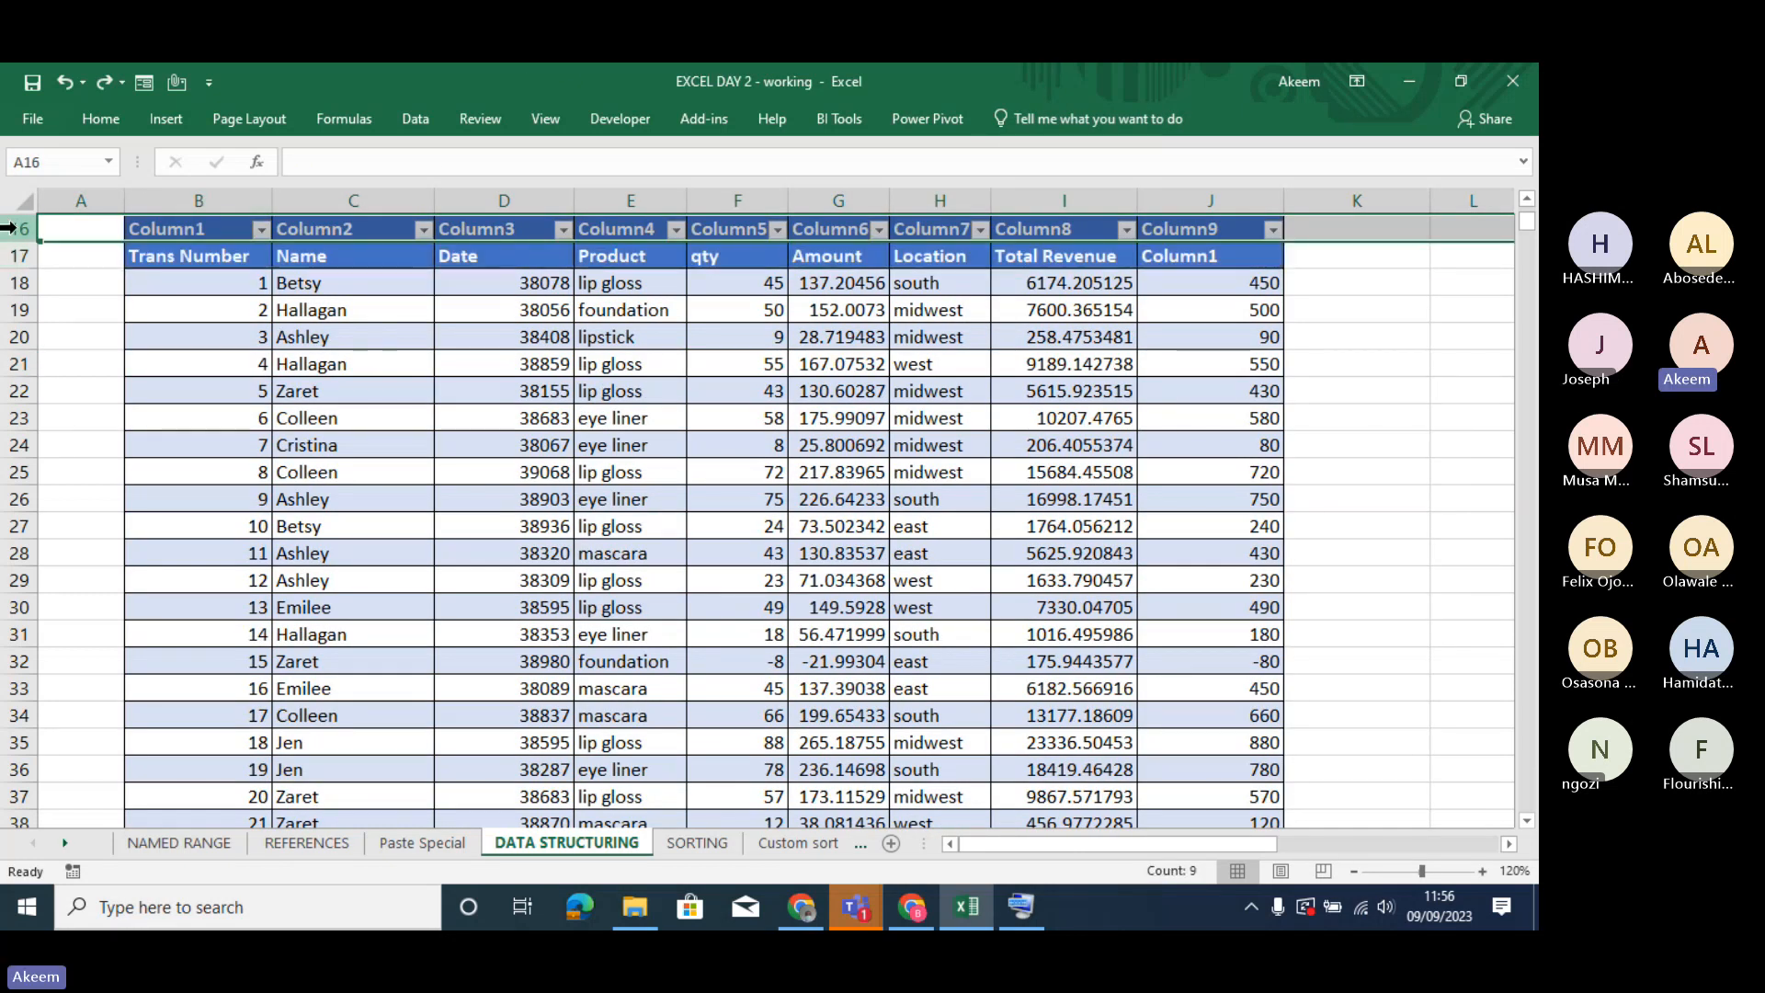
right_click(9, 227)
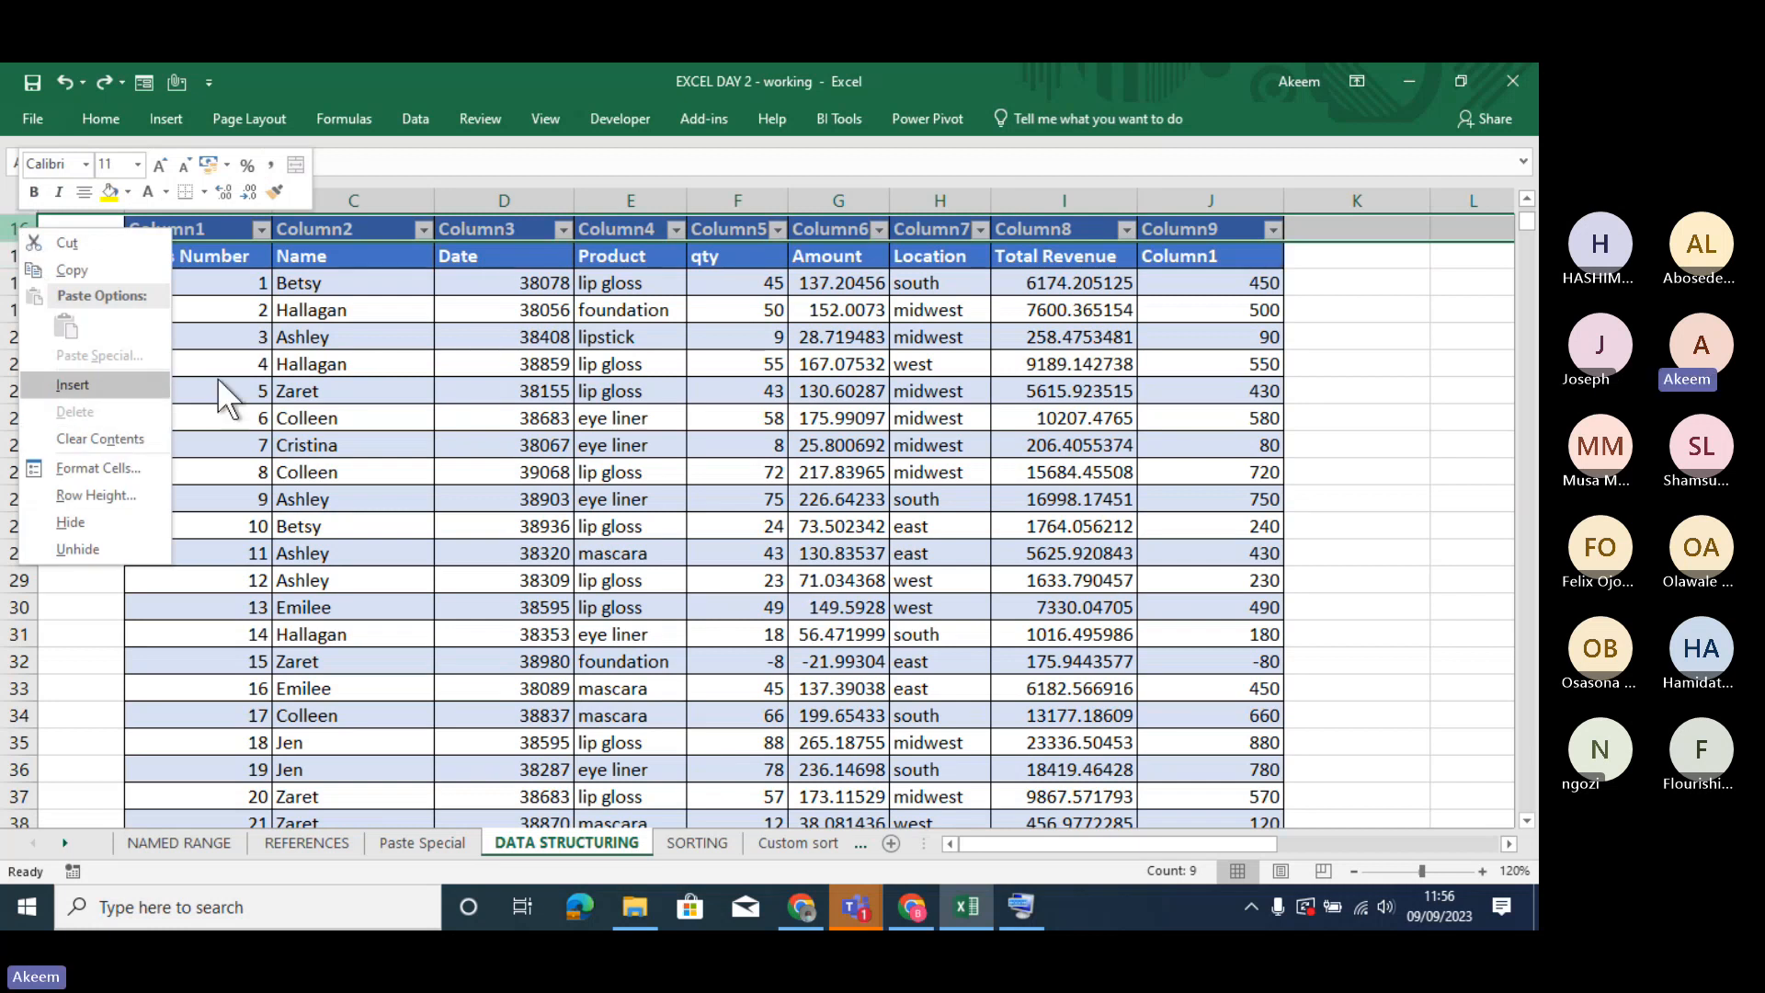
key("Escape")
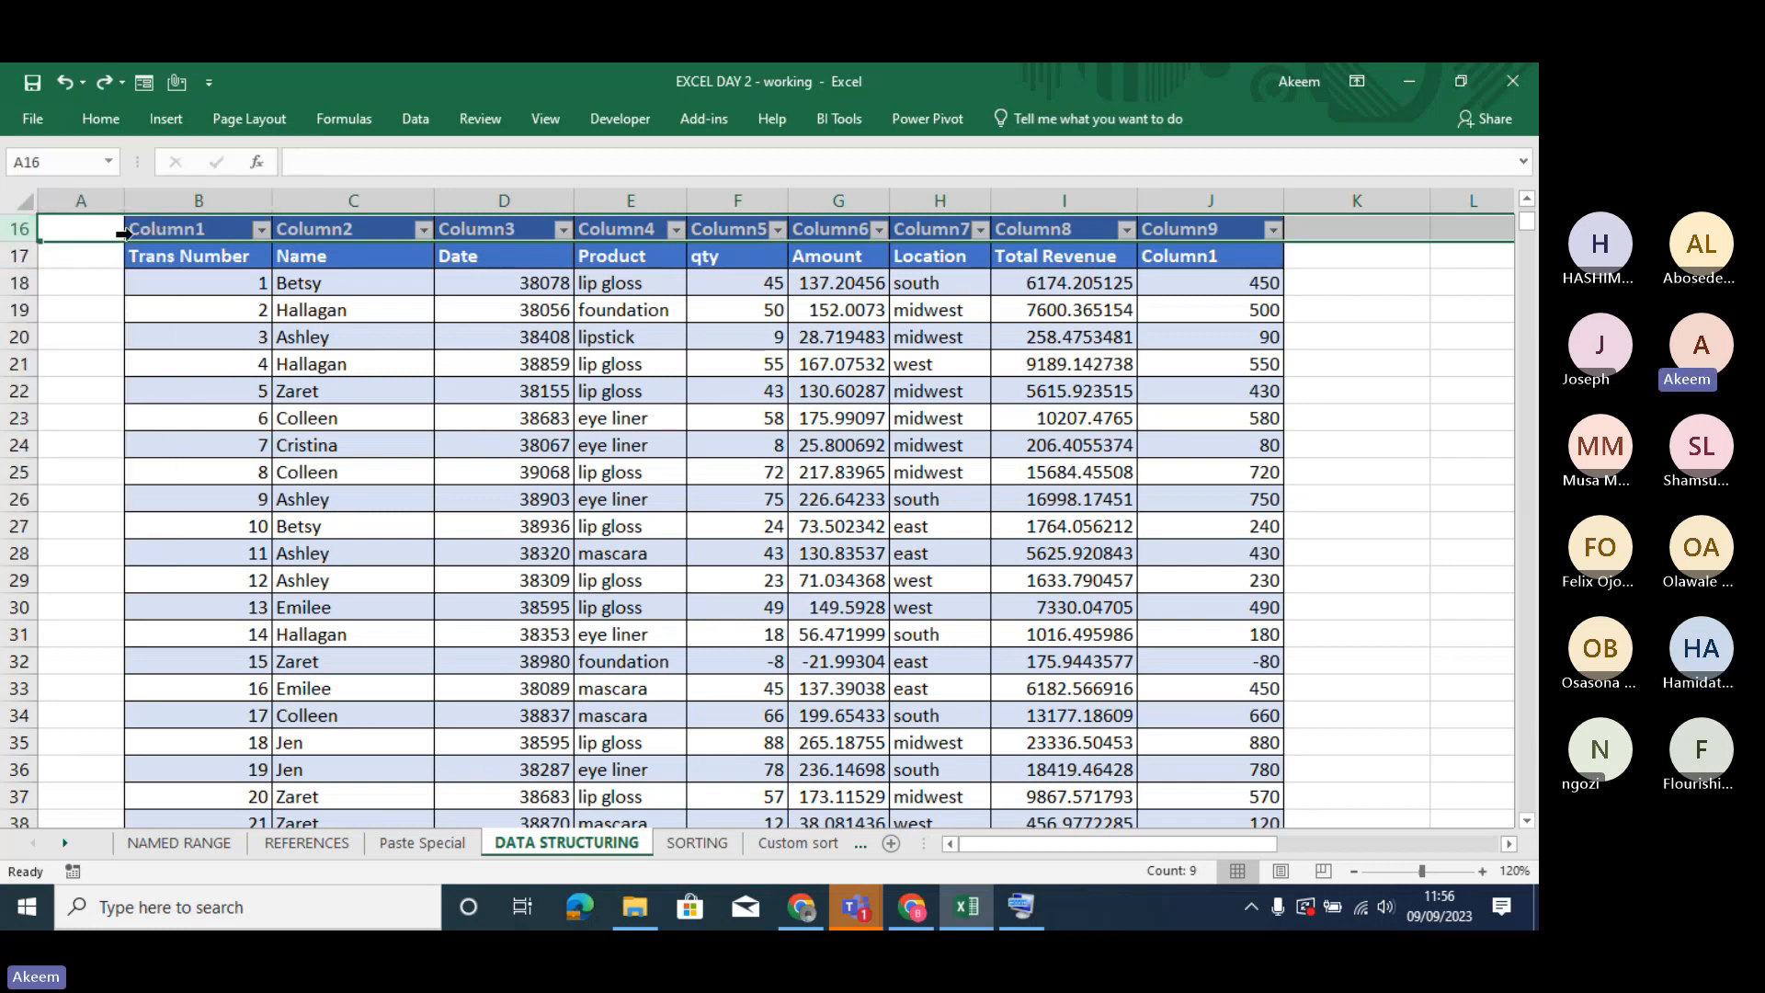
left_click(165, 230)
left_click(833, 361)
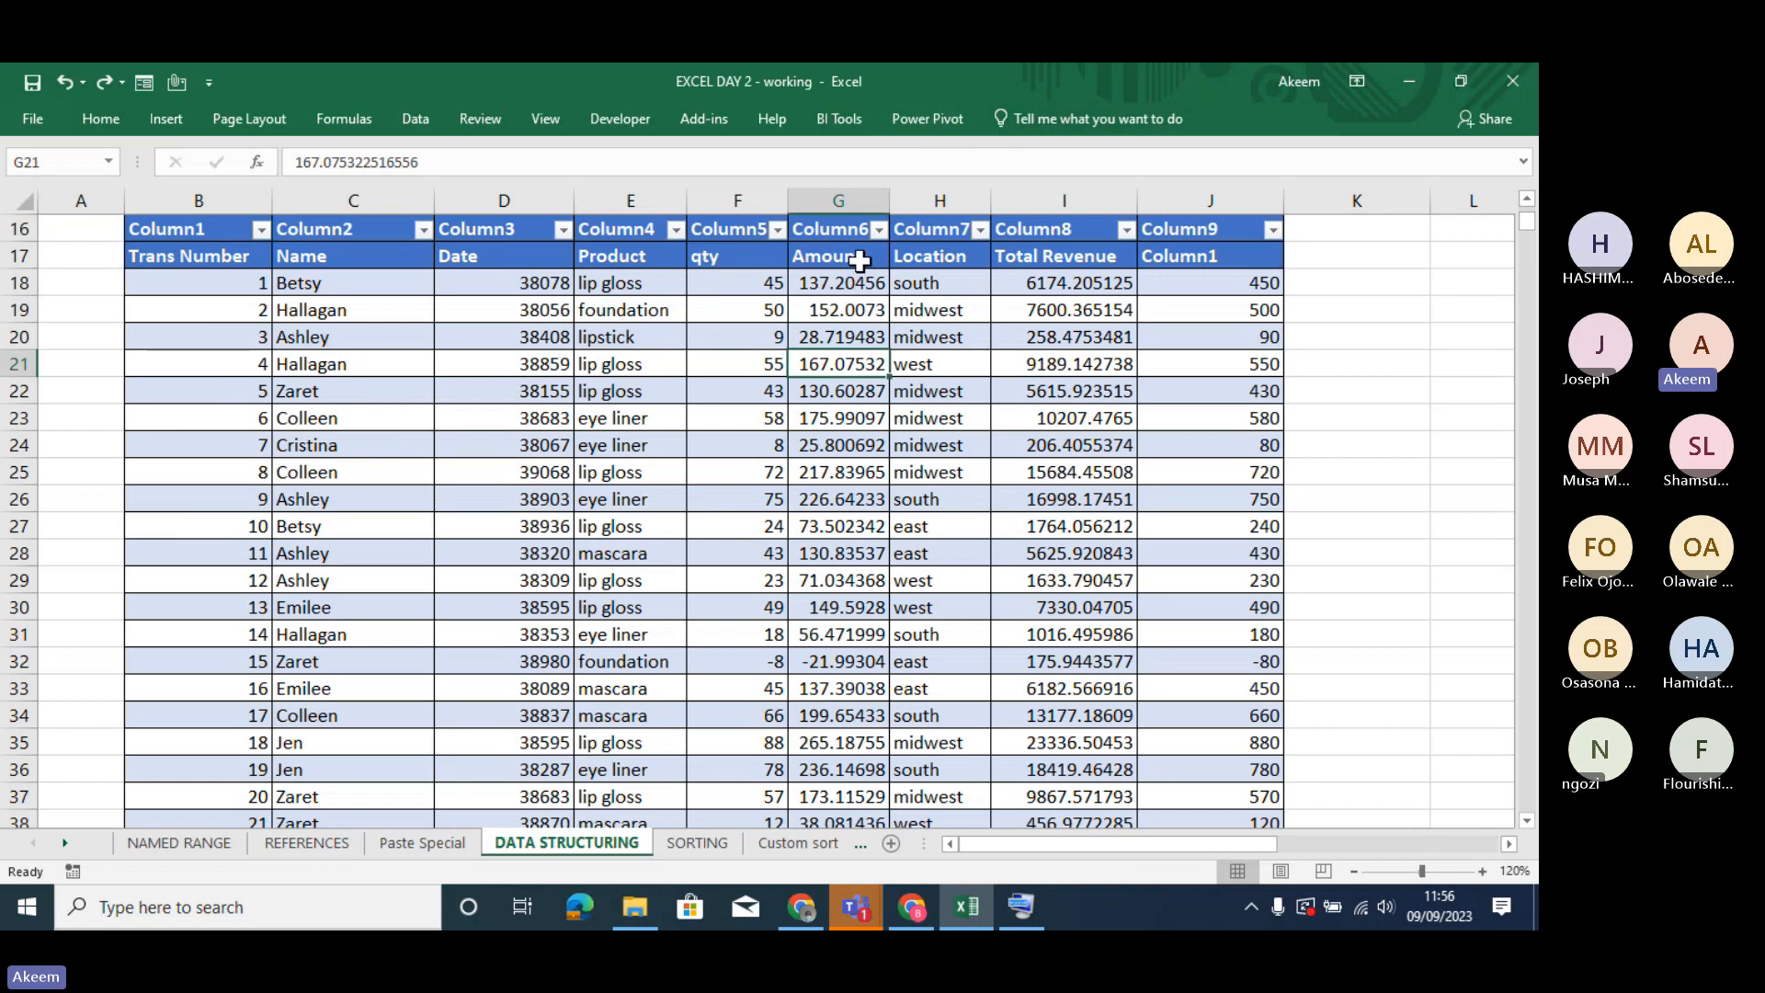
- Convert the table with the generated Column1 to Column9 headings back to a normal range
left_click(625, 229)
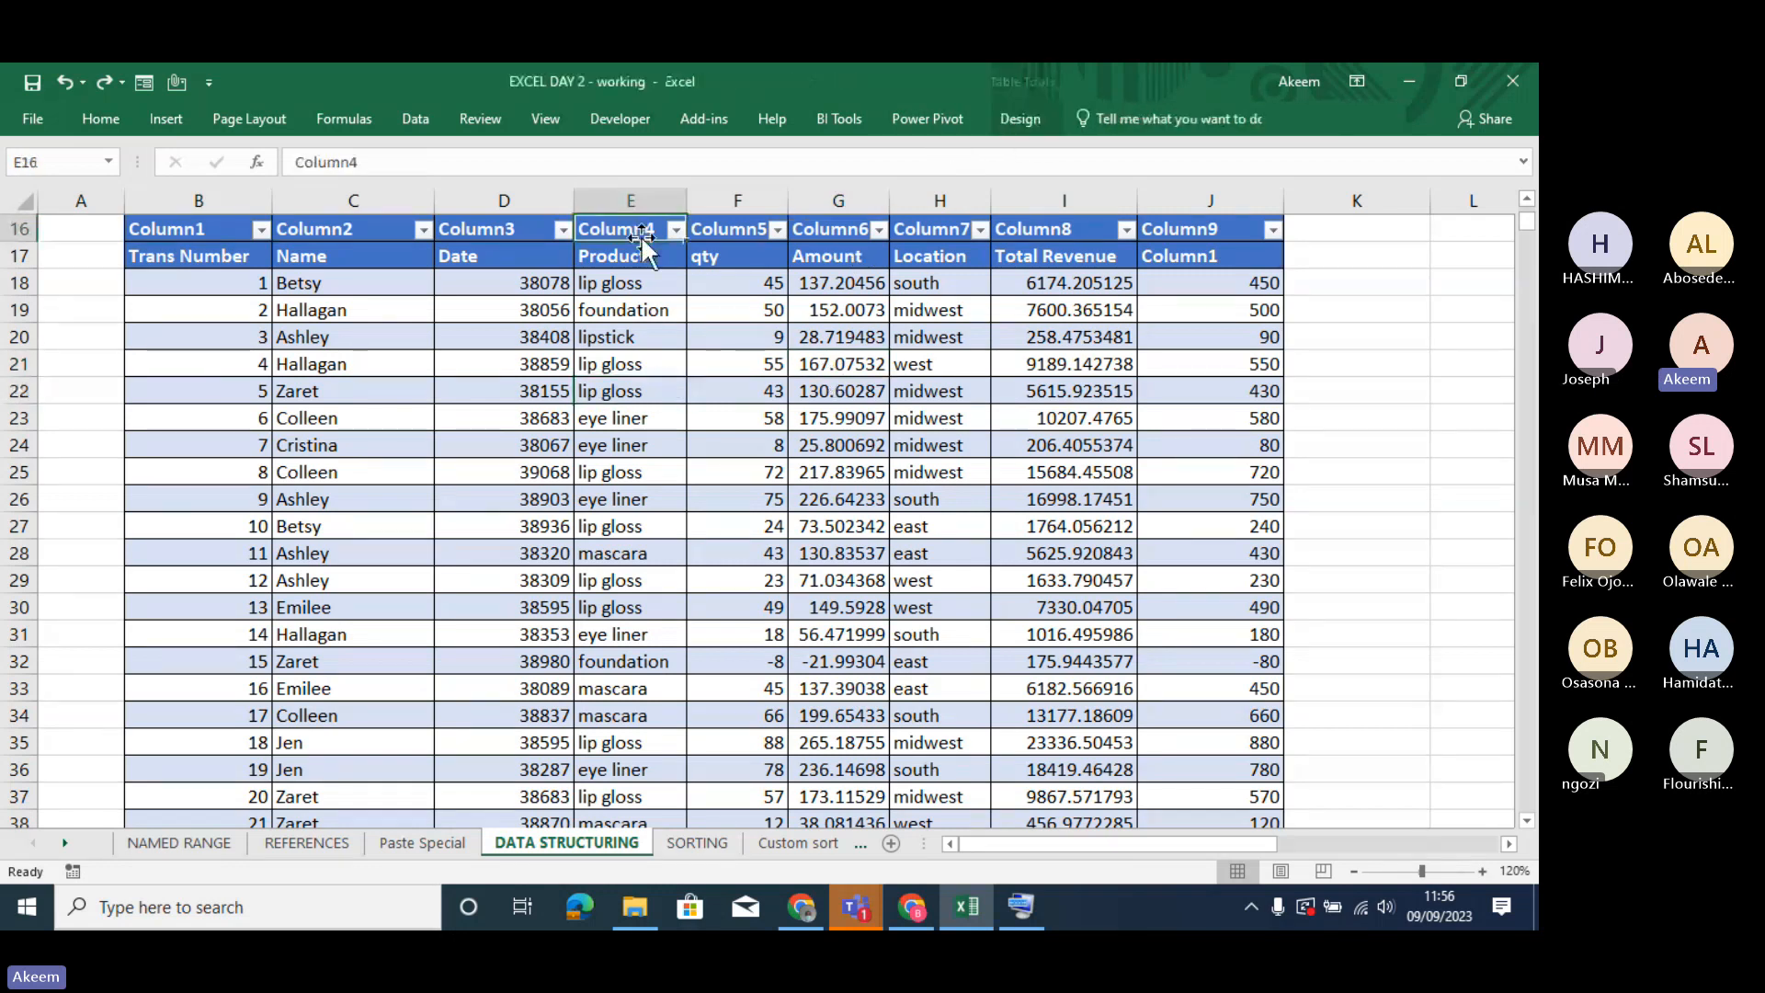
left_click(1014, 116)
left_click(225, 201)
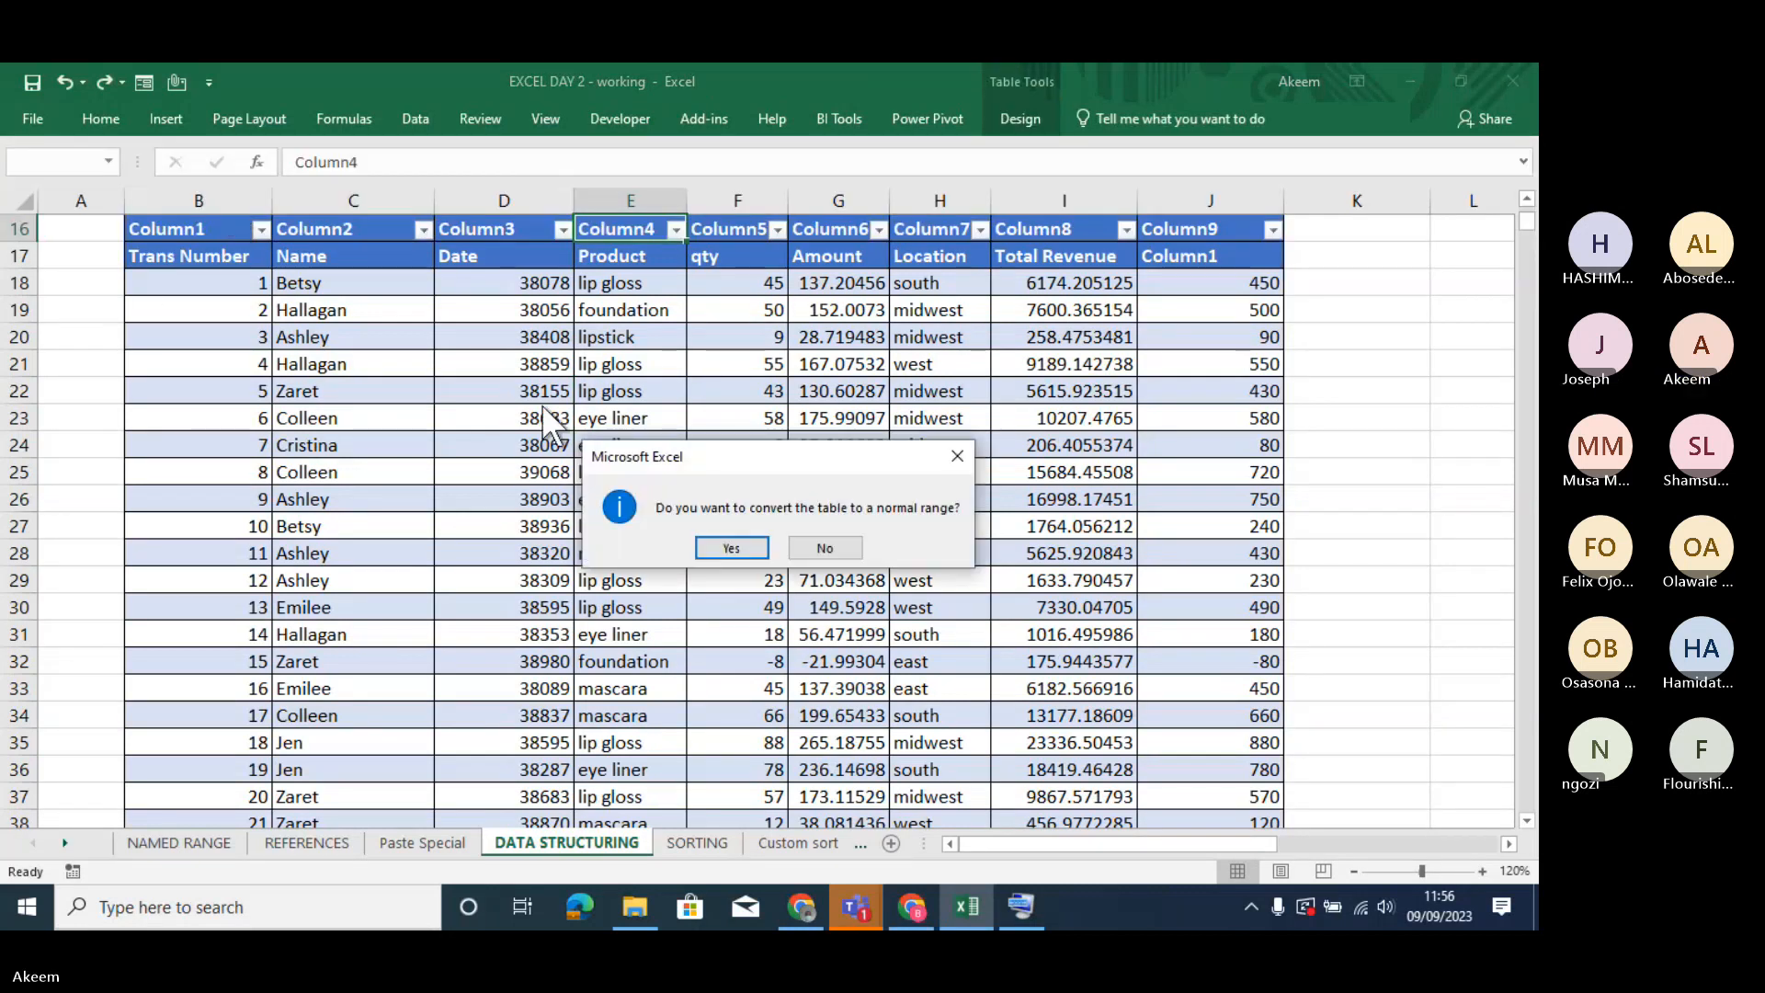
left_click(731, 548)
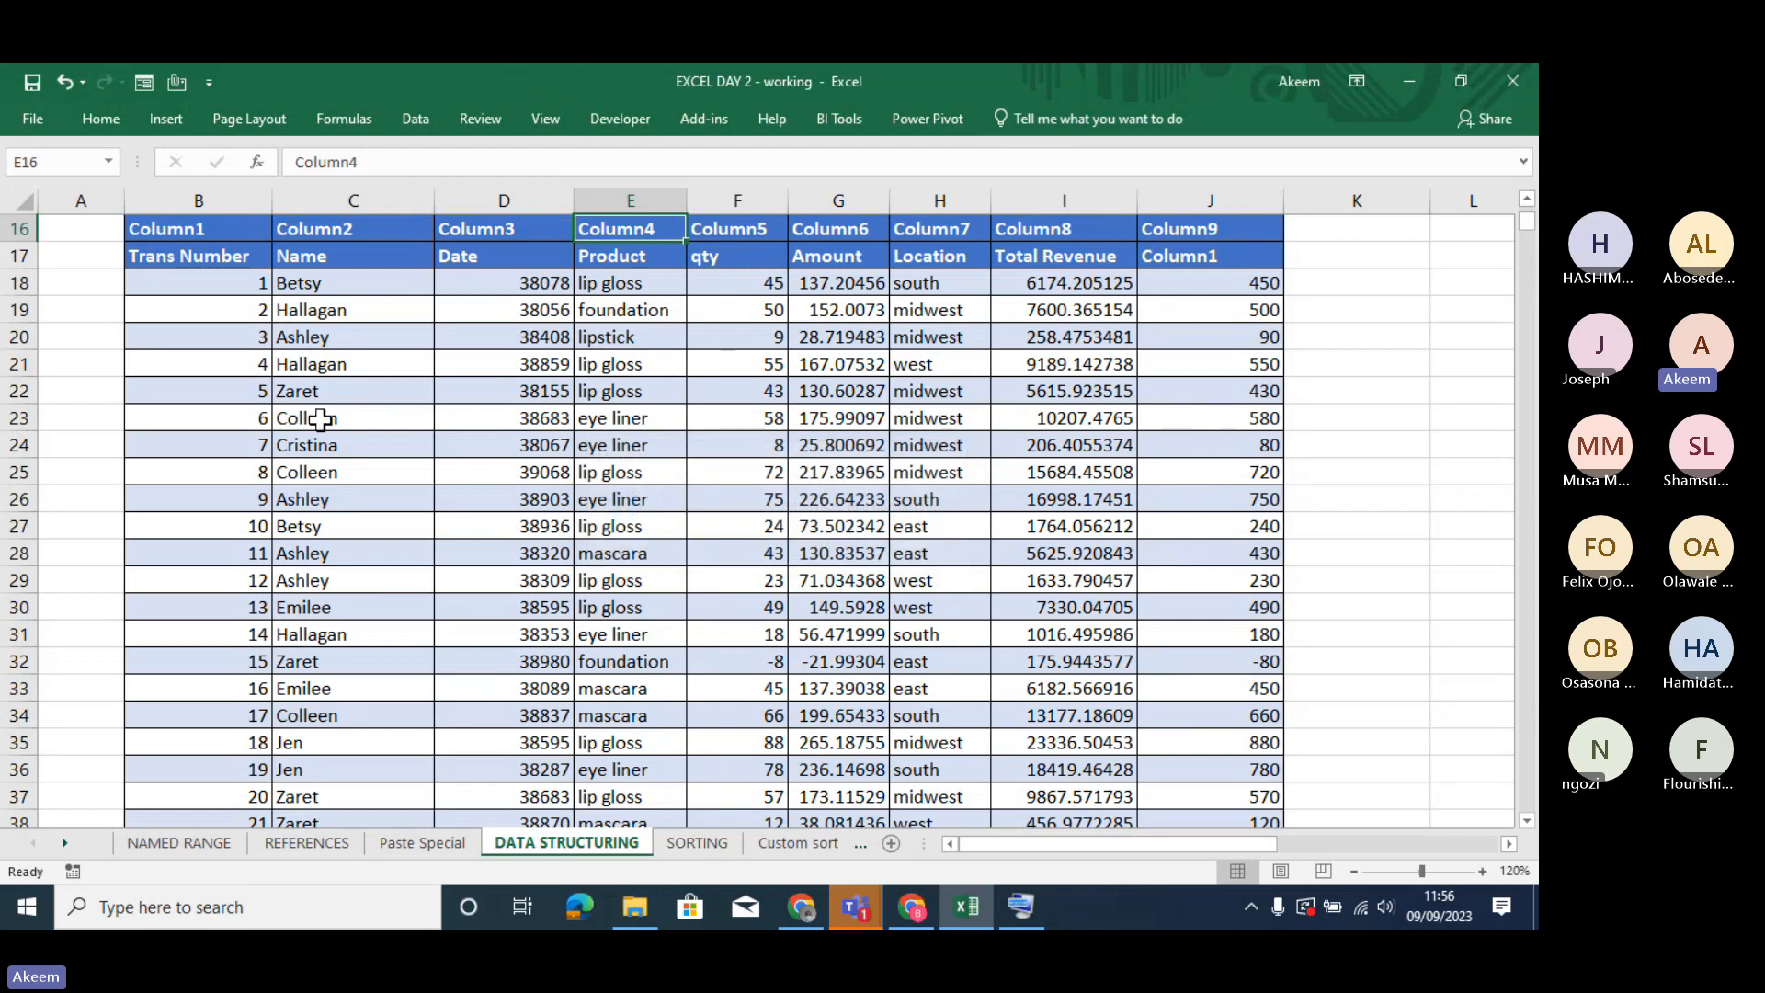
- Delete row 16, which holds the generated Column1 to Column9 headings
left_click(9, 227)
right_click(9, 227)
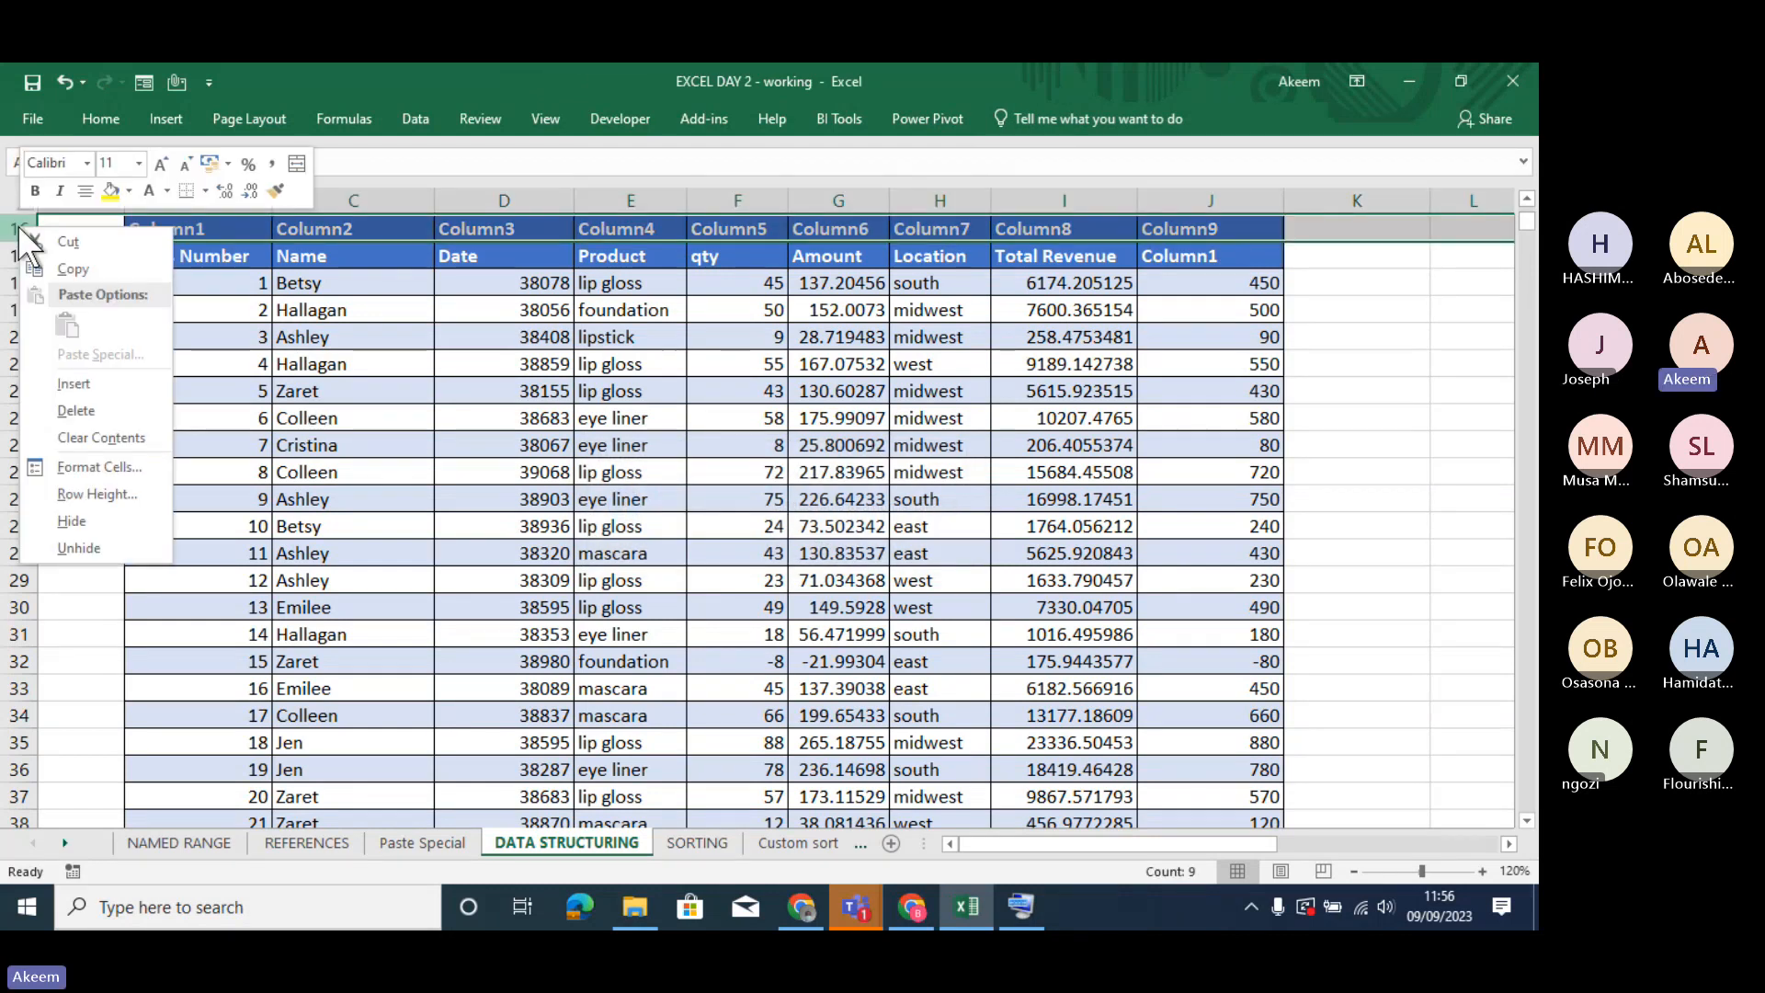
left_click(102, 410)
left_click(706, 434)
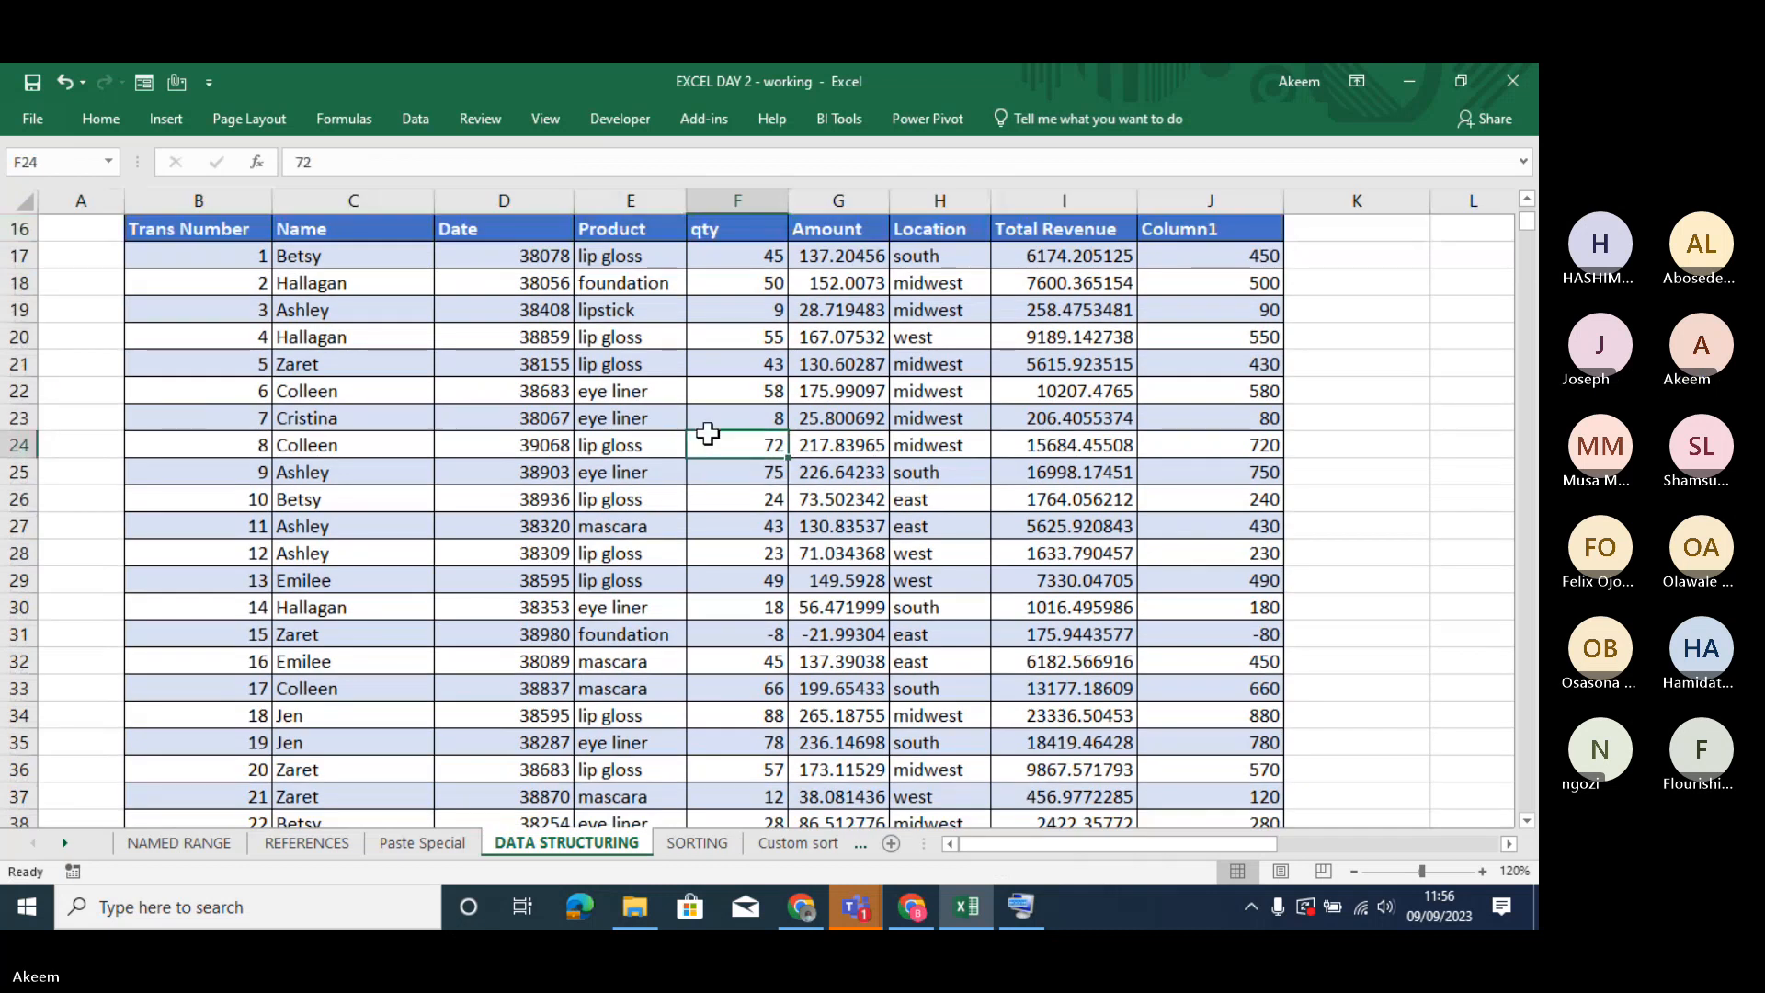
- Create a table from the transaction data range B16:J1909 with the headers option on
key("Up")
key("Up")
key("Up")
key("Up")
key("Up")
key("Up")
key("Up")
key("Up")
key("Up")
key("Up")
key("Up")
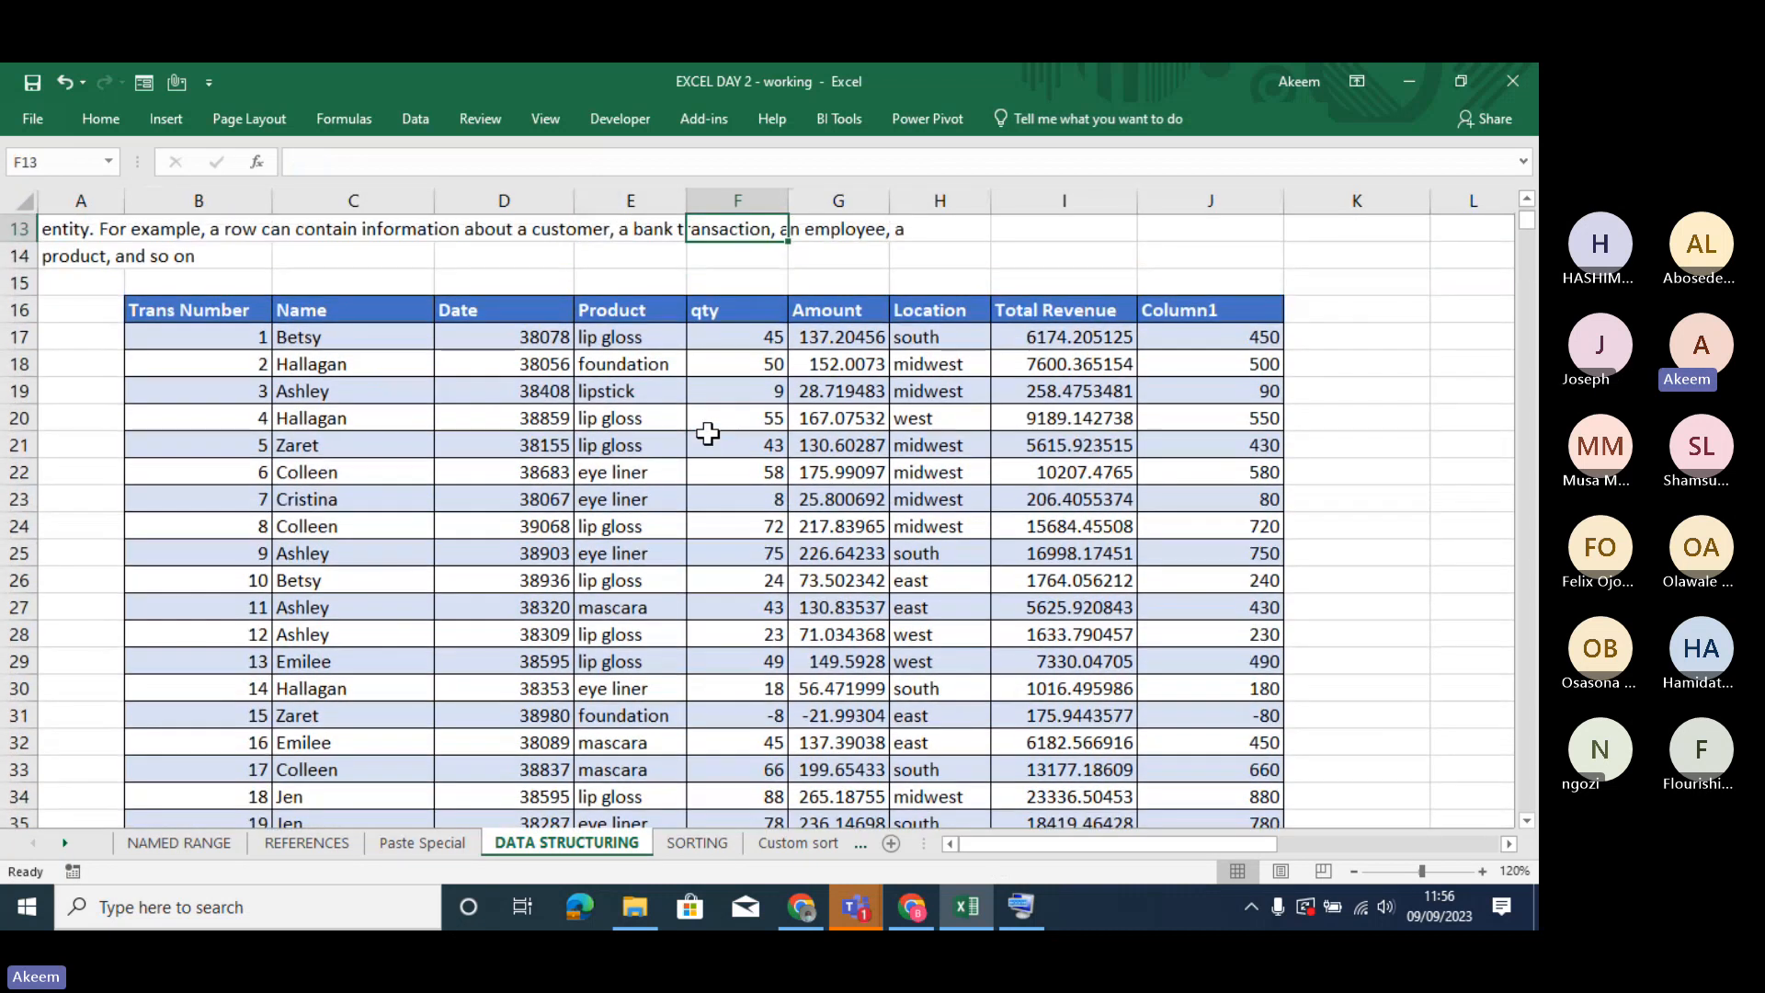
key("Down")
key("Down")
key("Down")
key("Down")
key("Down")
key("Down")
key("Down")
key("Down")
key("Down")
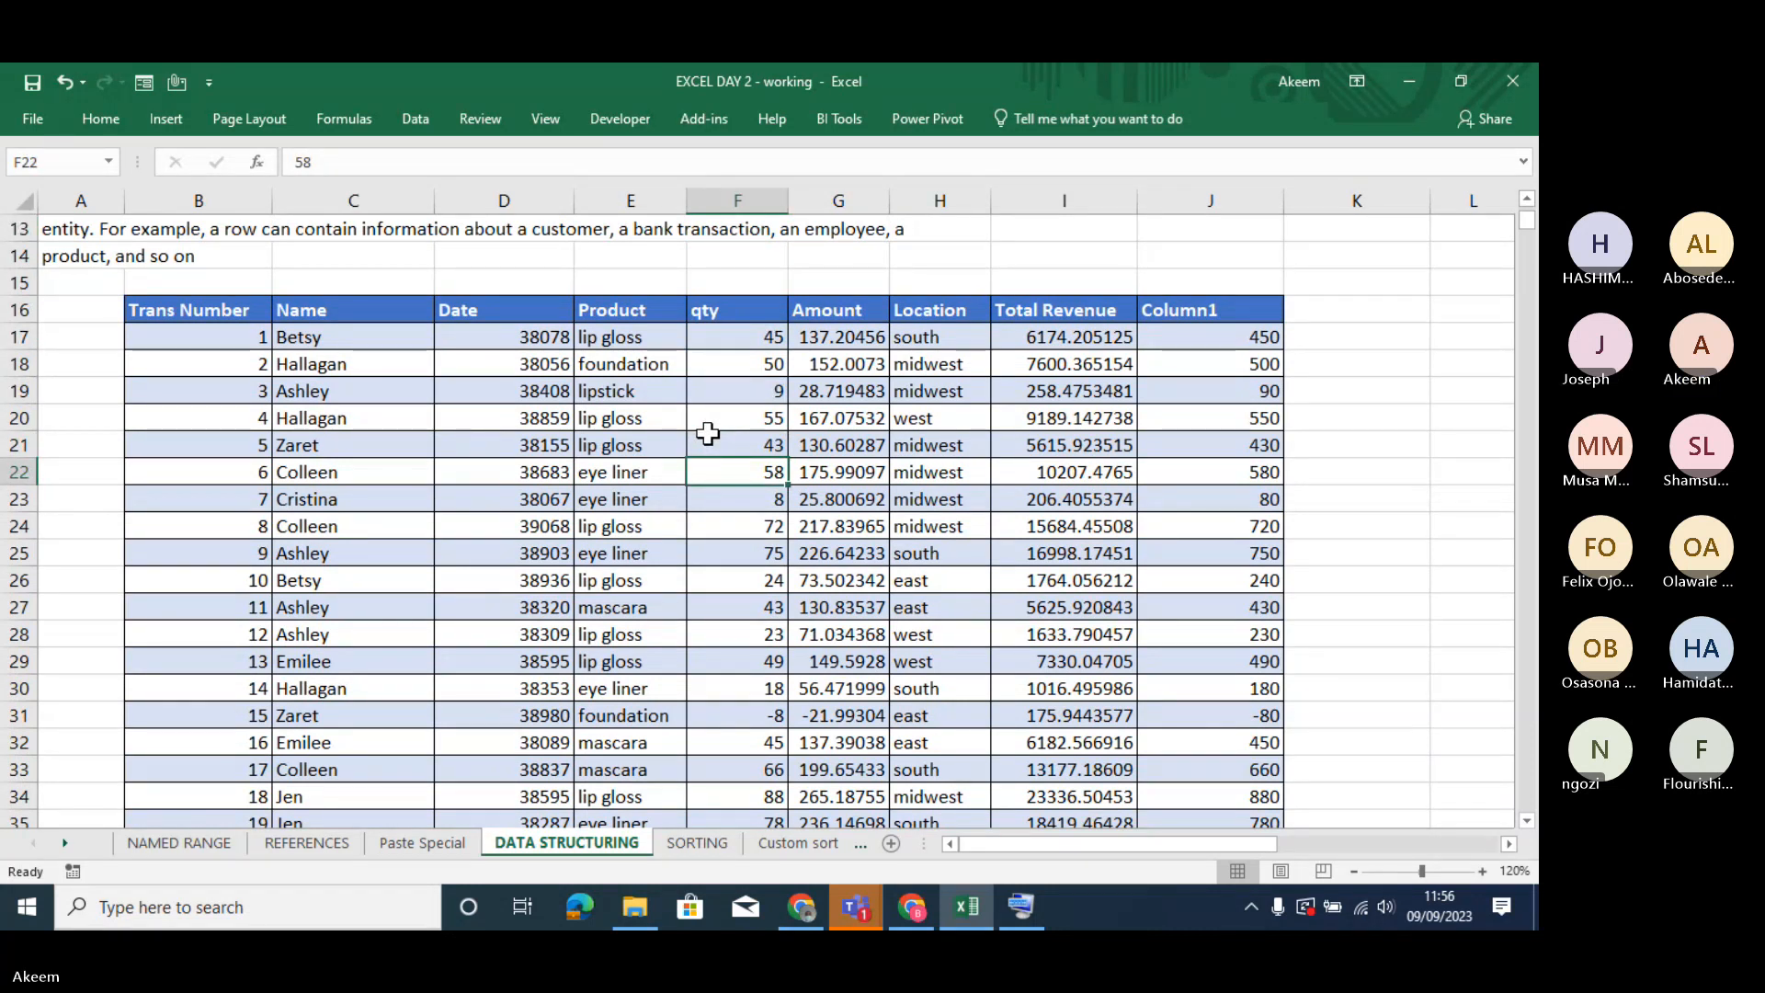
key("ctrl+t")
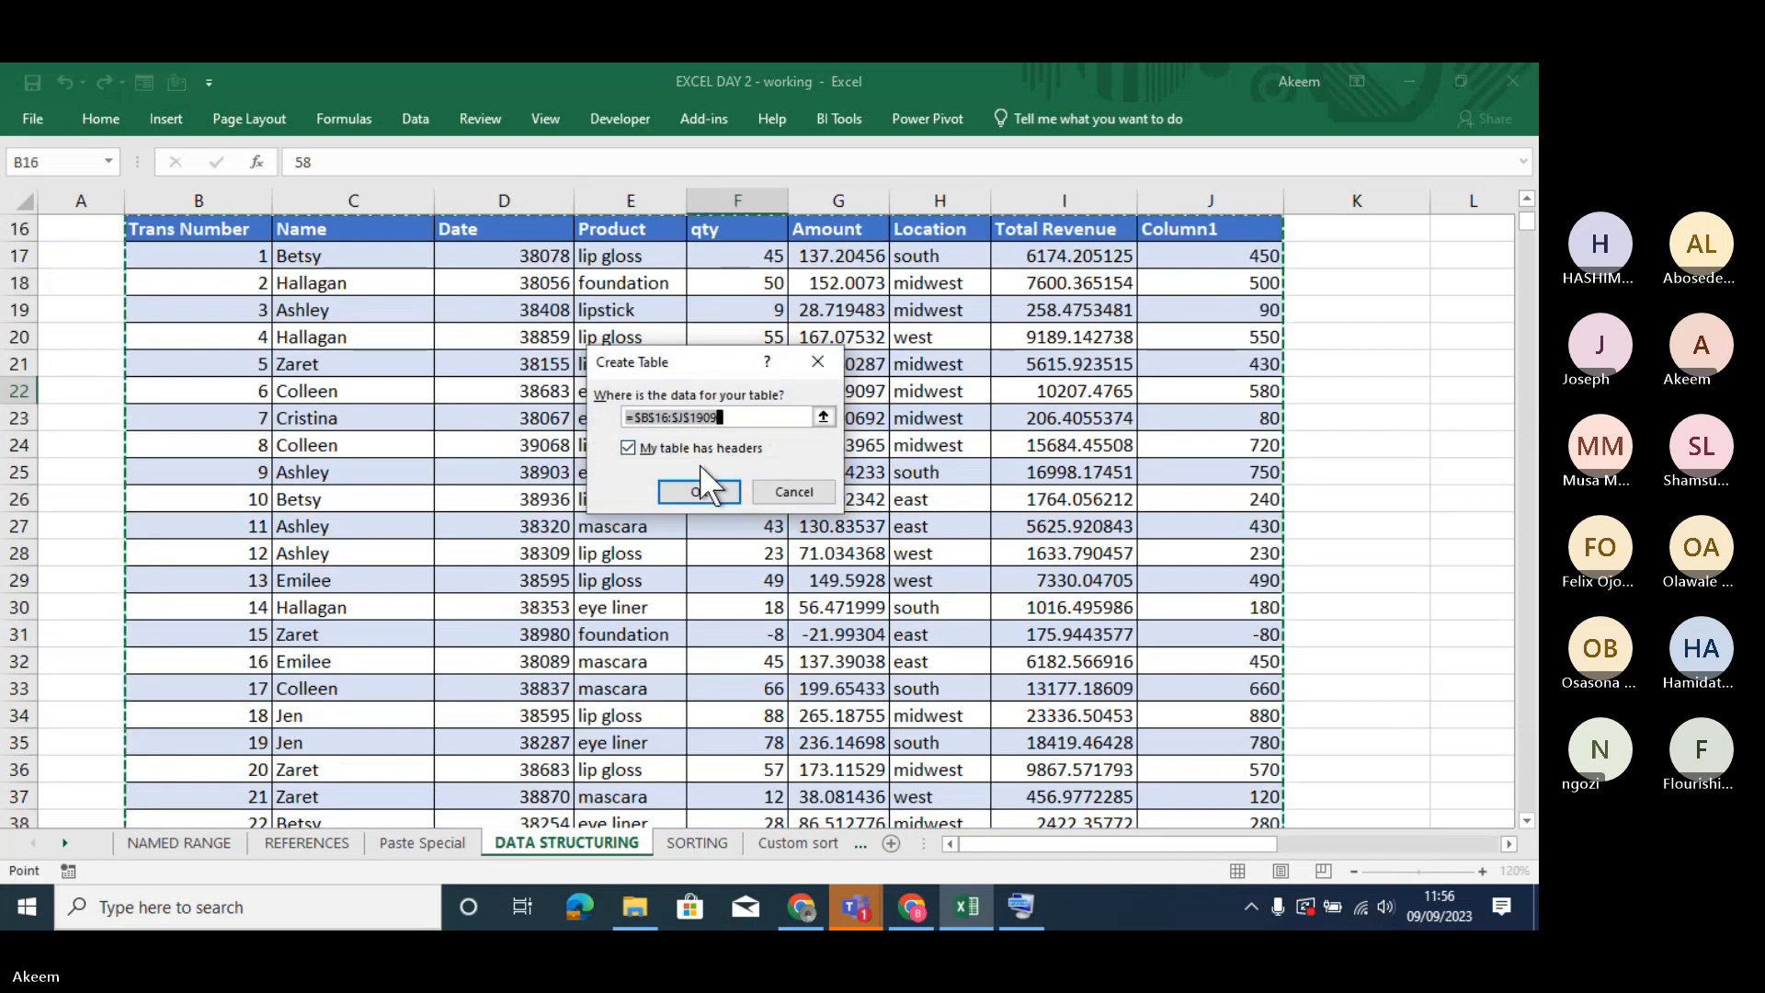
left_click(704, 485)
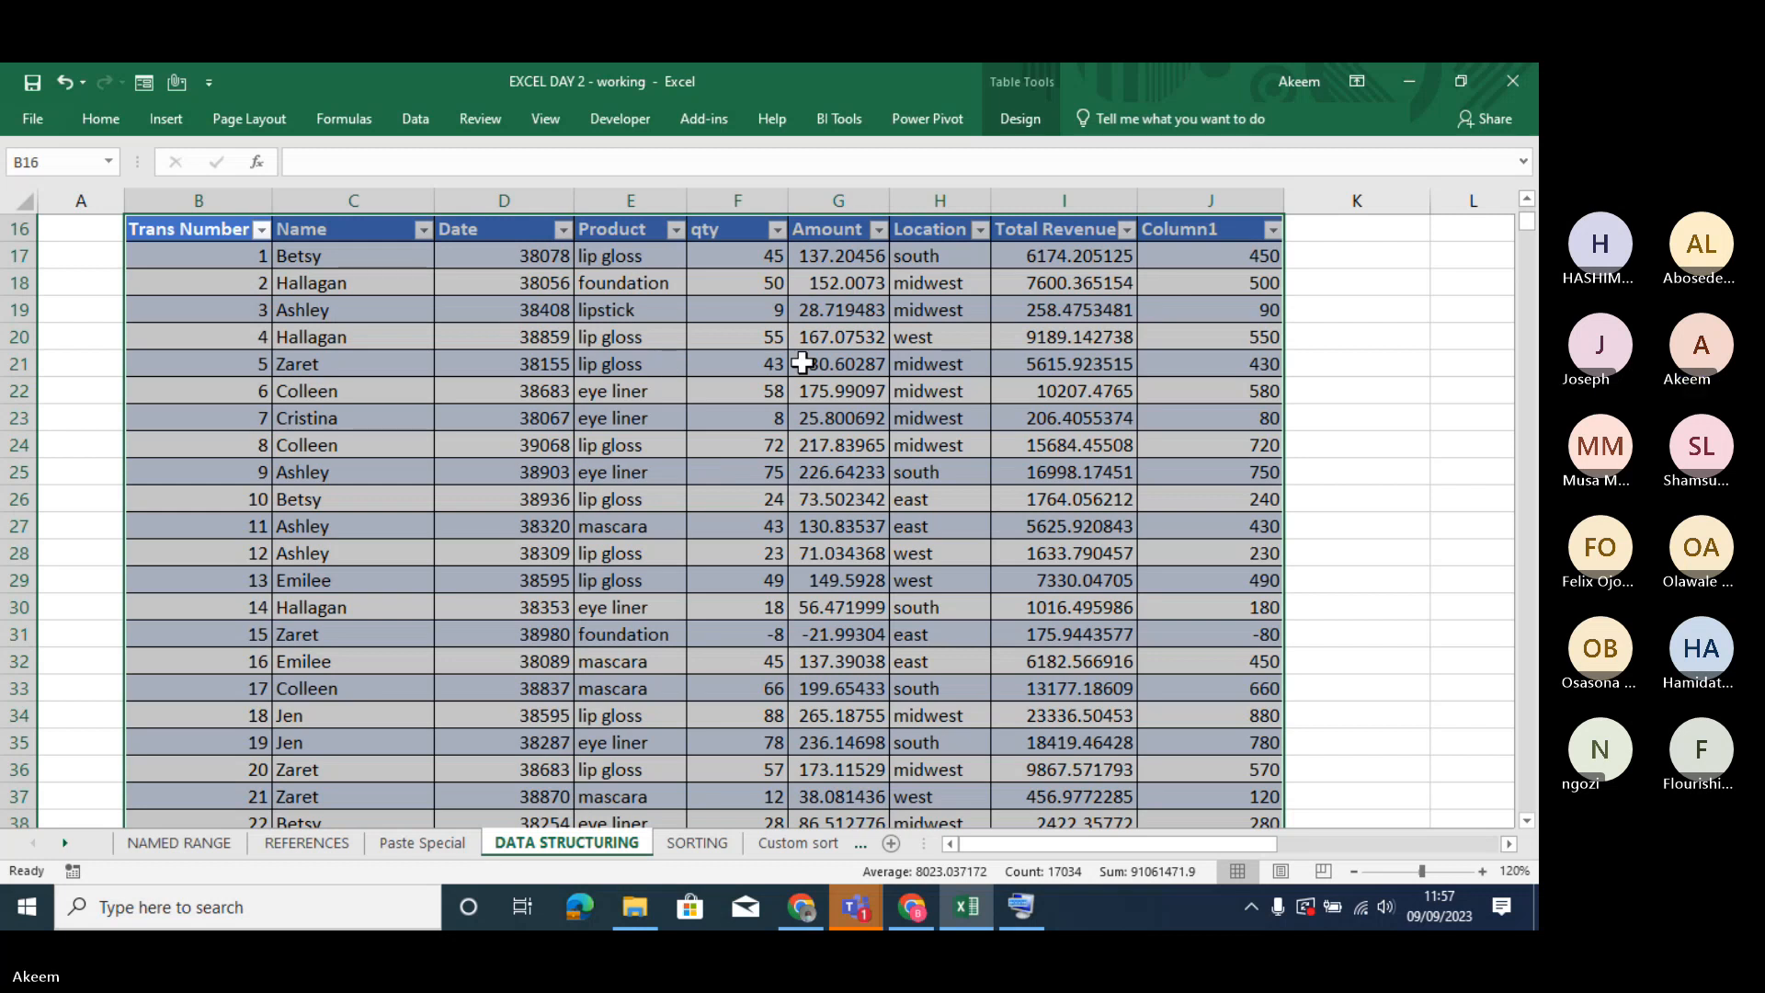
- Examine the new table's headings, data cells and table design options
left_click(931, 392)
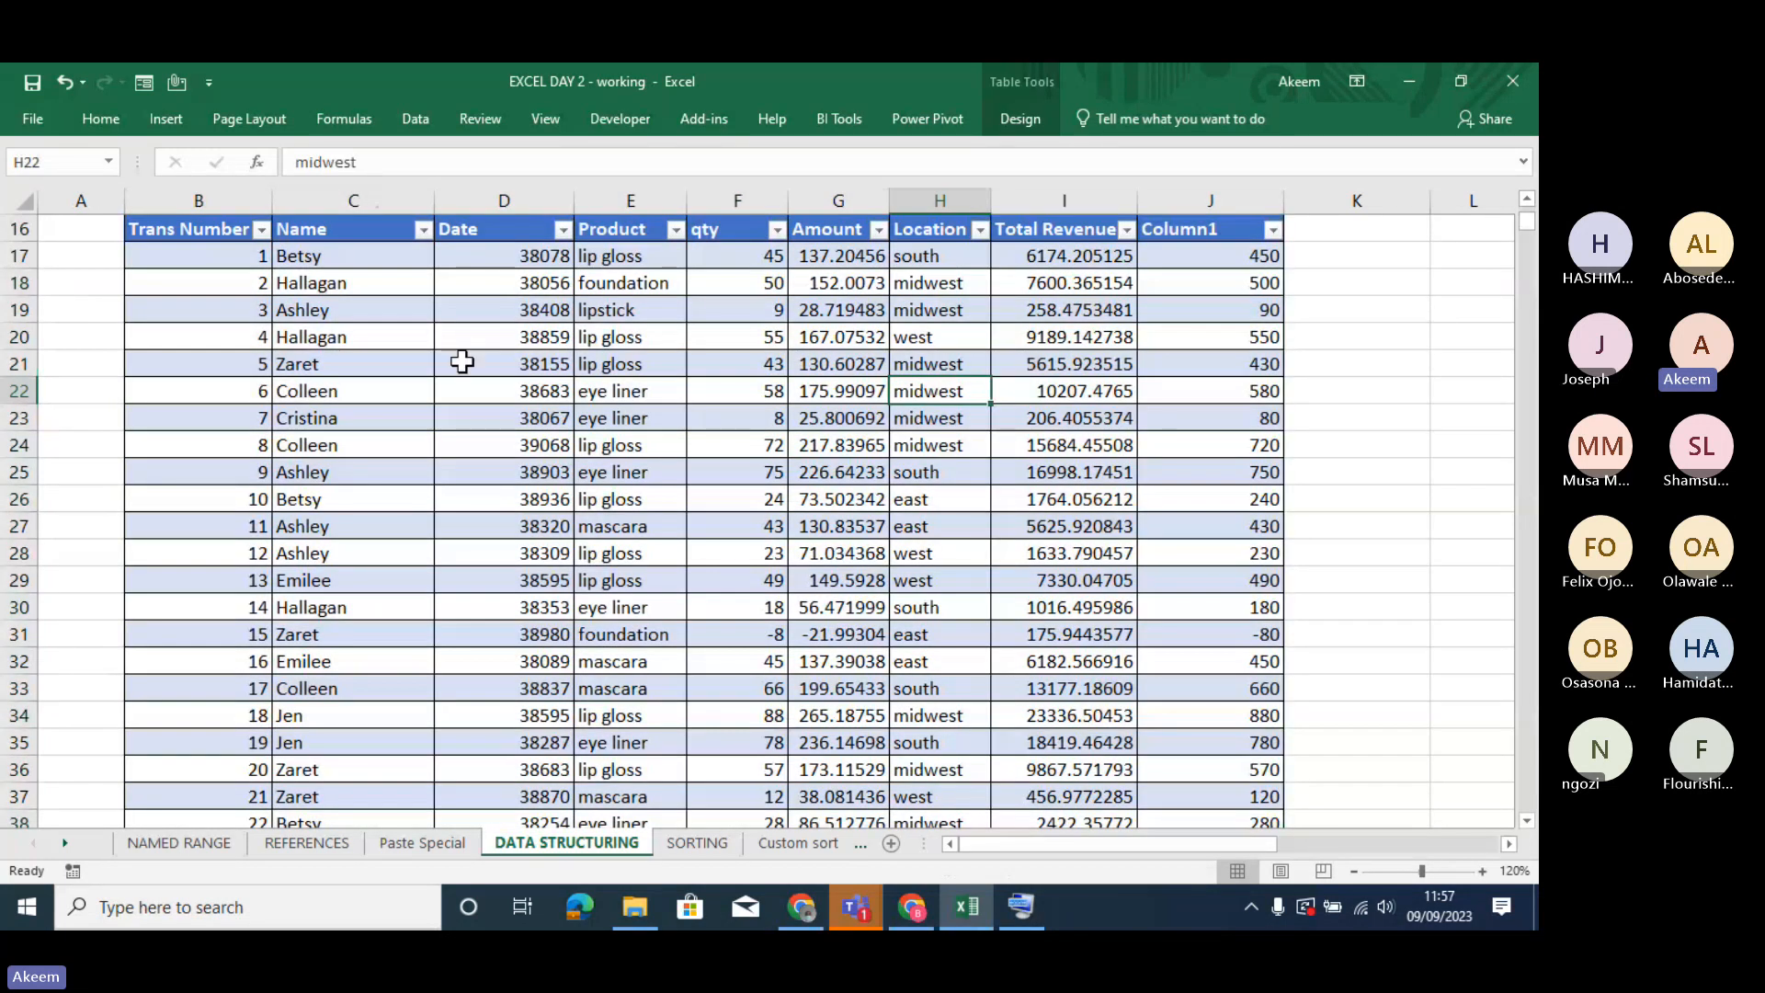
left_click(208, 231)
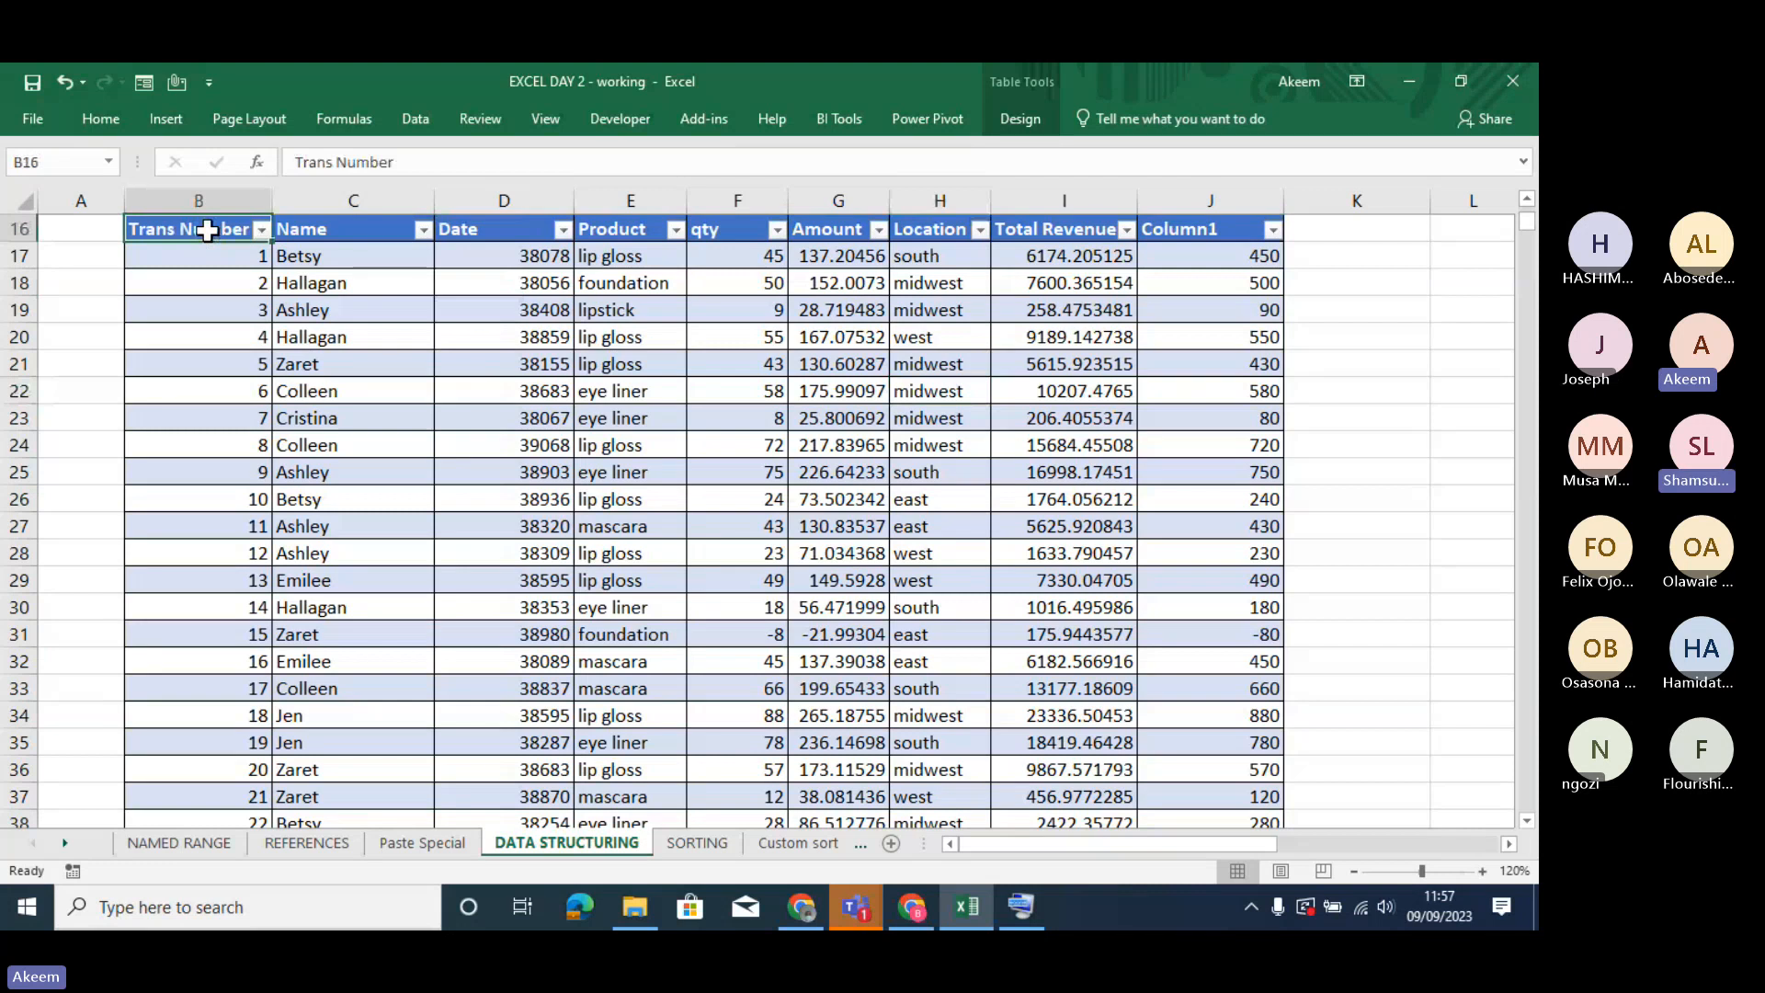
left_click(777, 443)
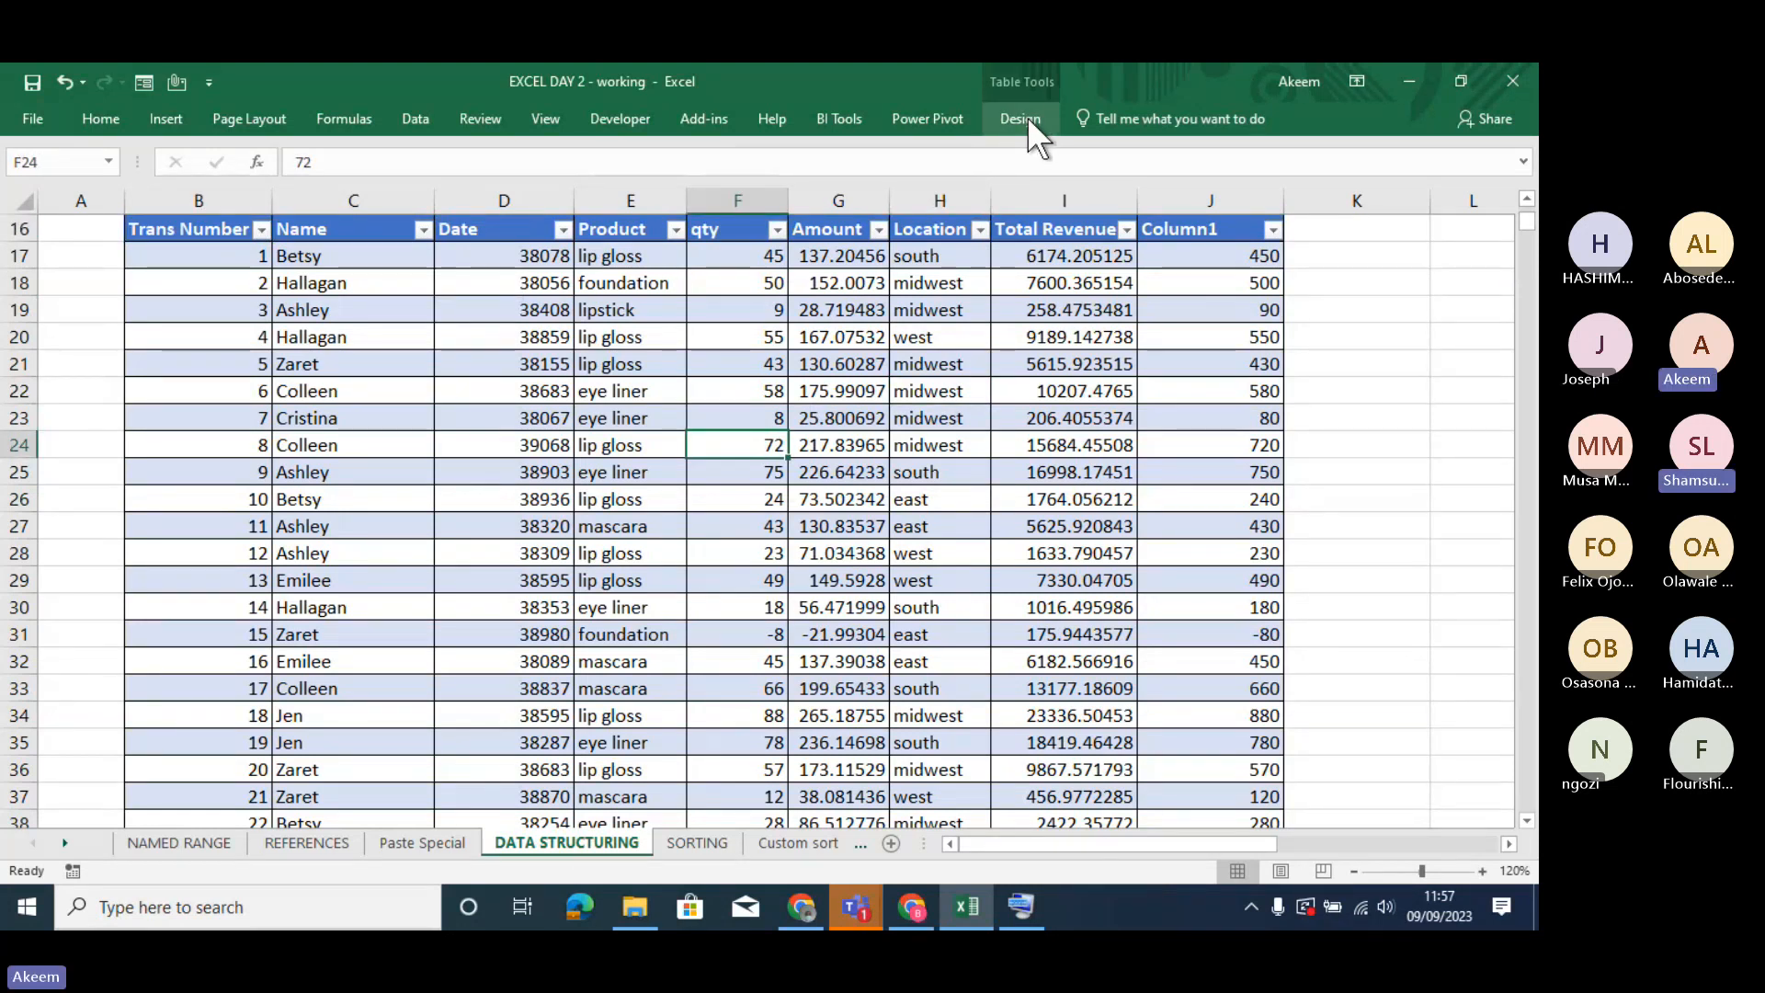
left_click(832, 504)
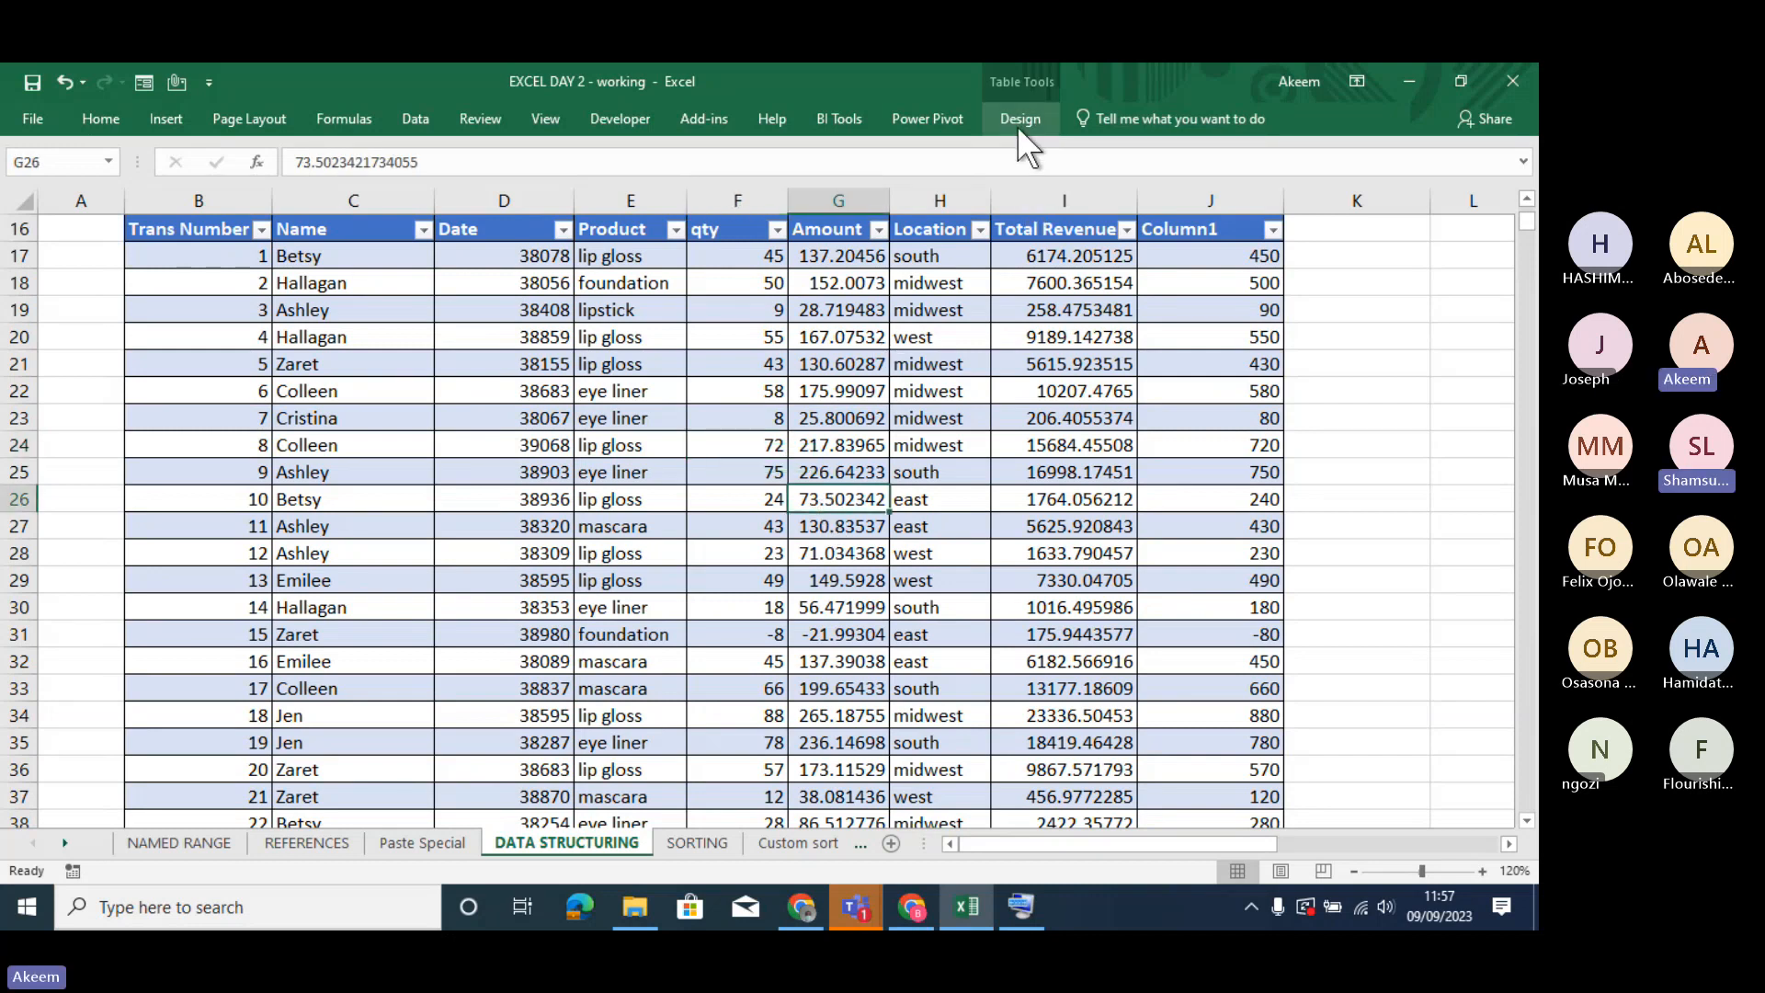
left_click(712, 631)
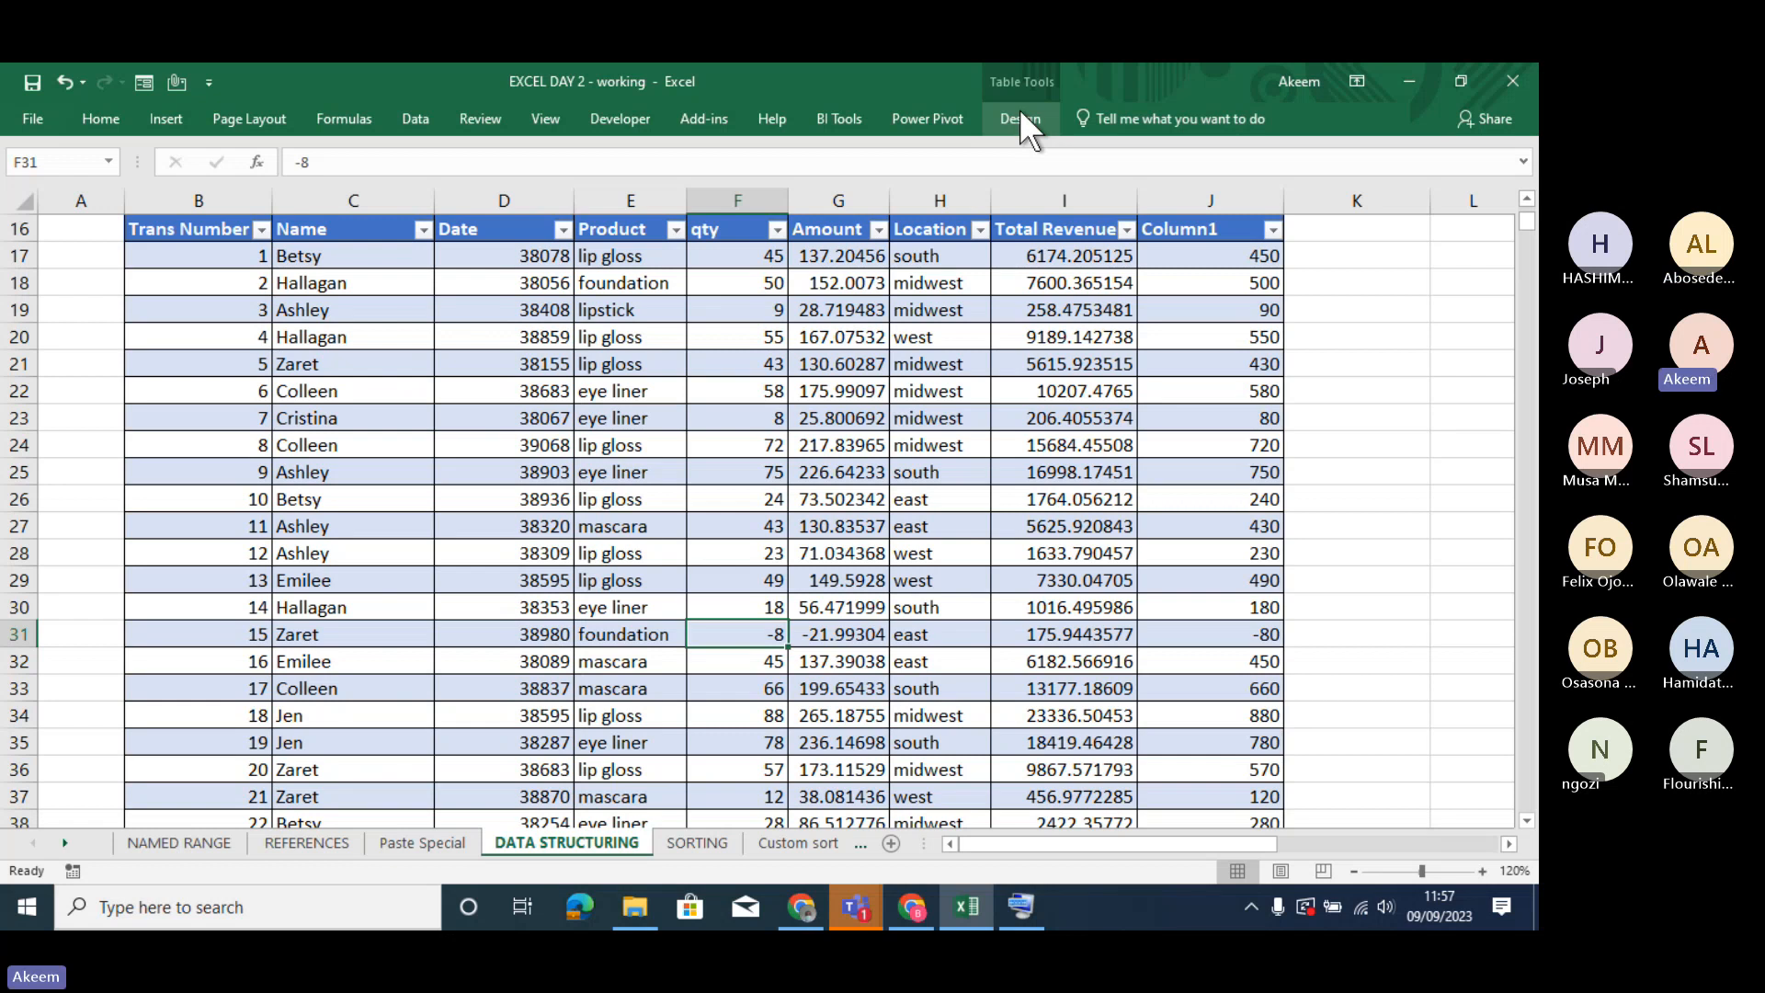
left_click(1018, 116)
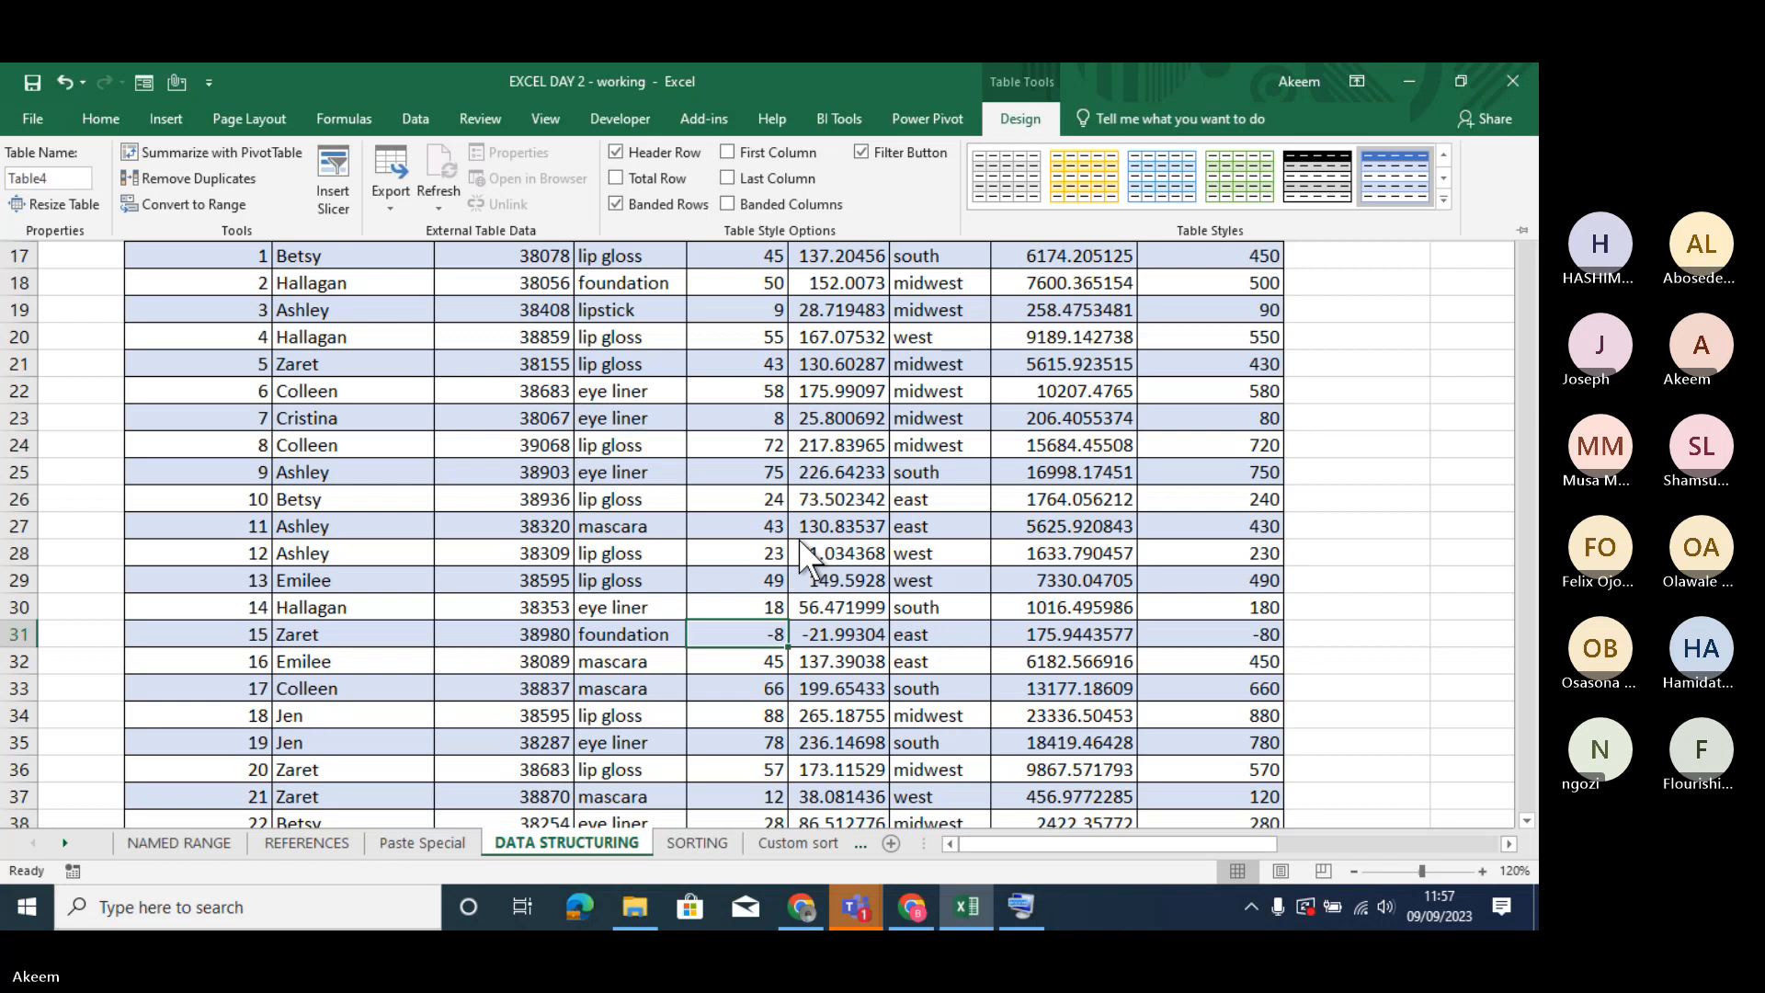
left_click(751, 637)
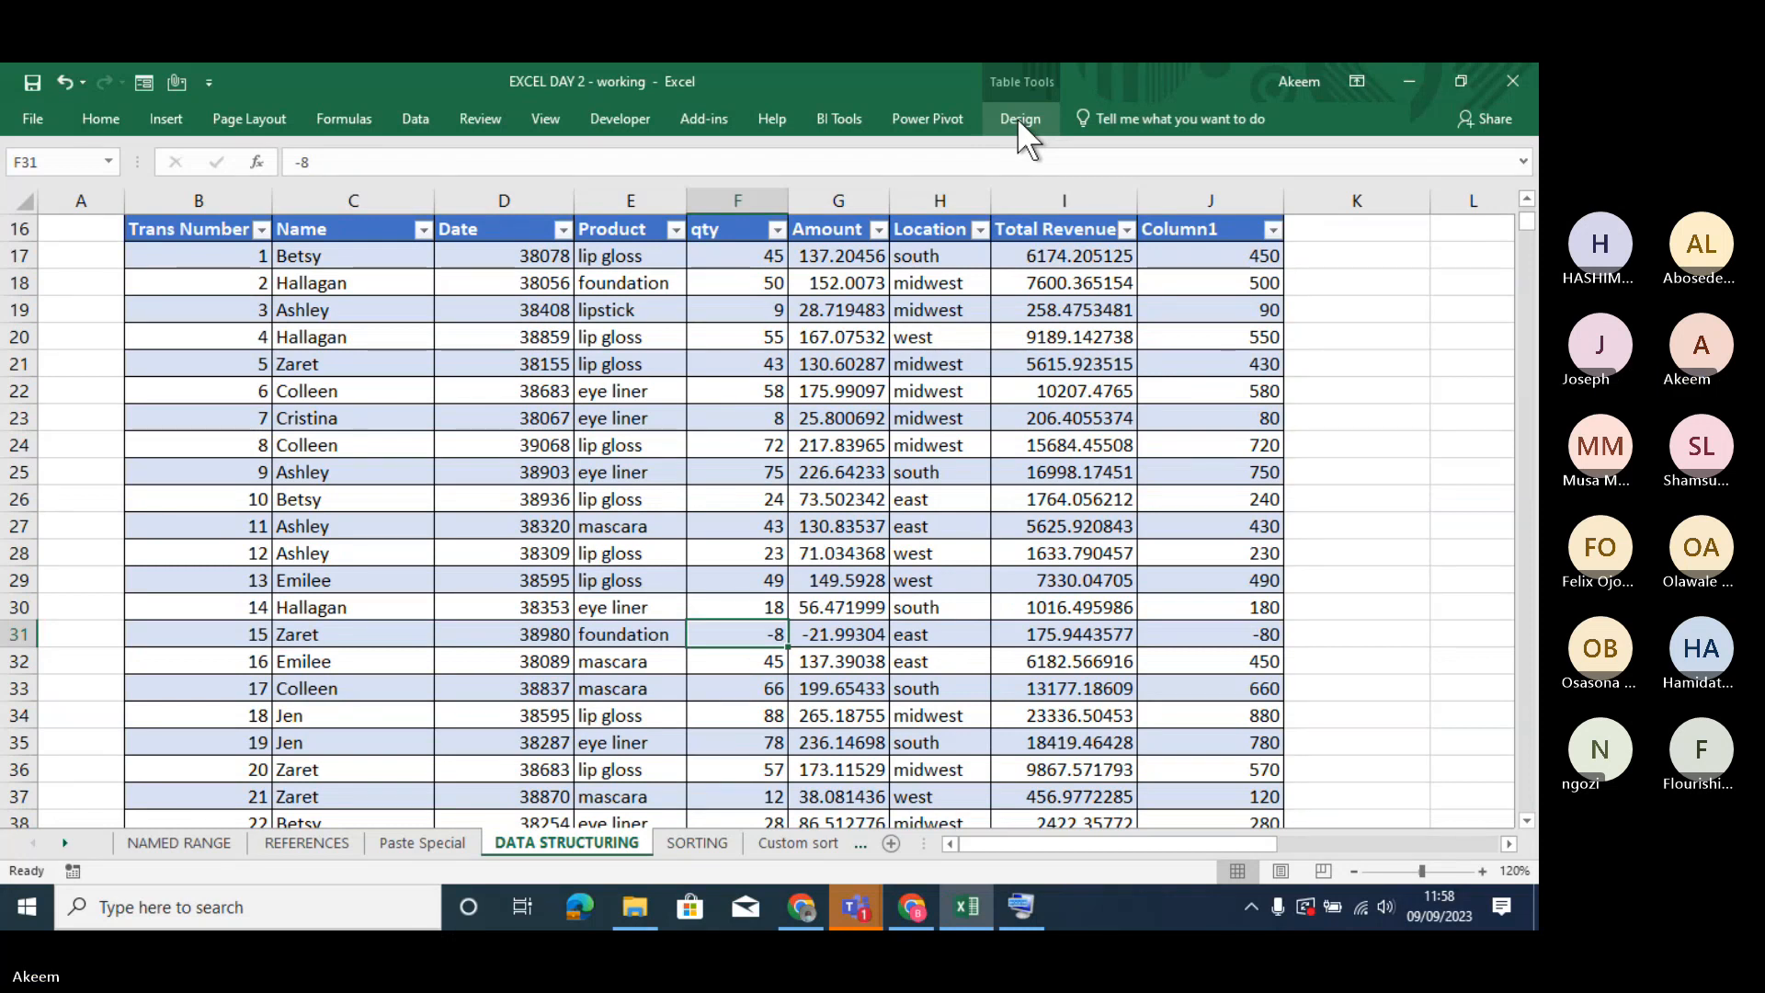
- Compare the available table tools with cells inside the table selected and with a cell outside it selected
left_click(814, 554)
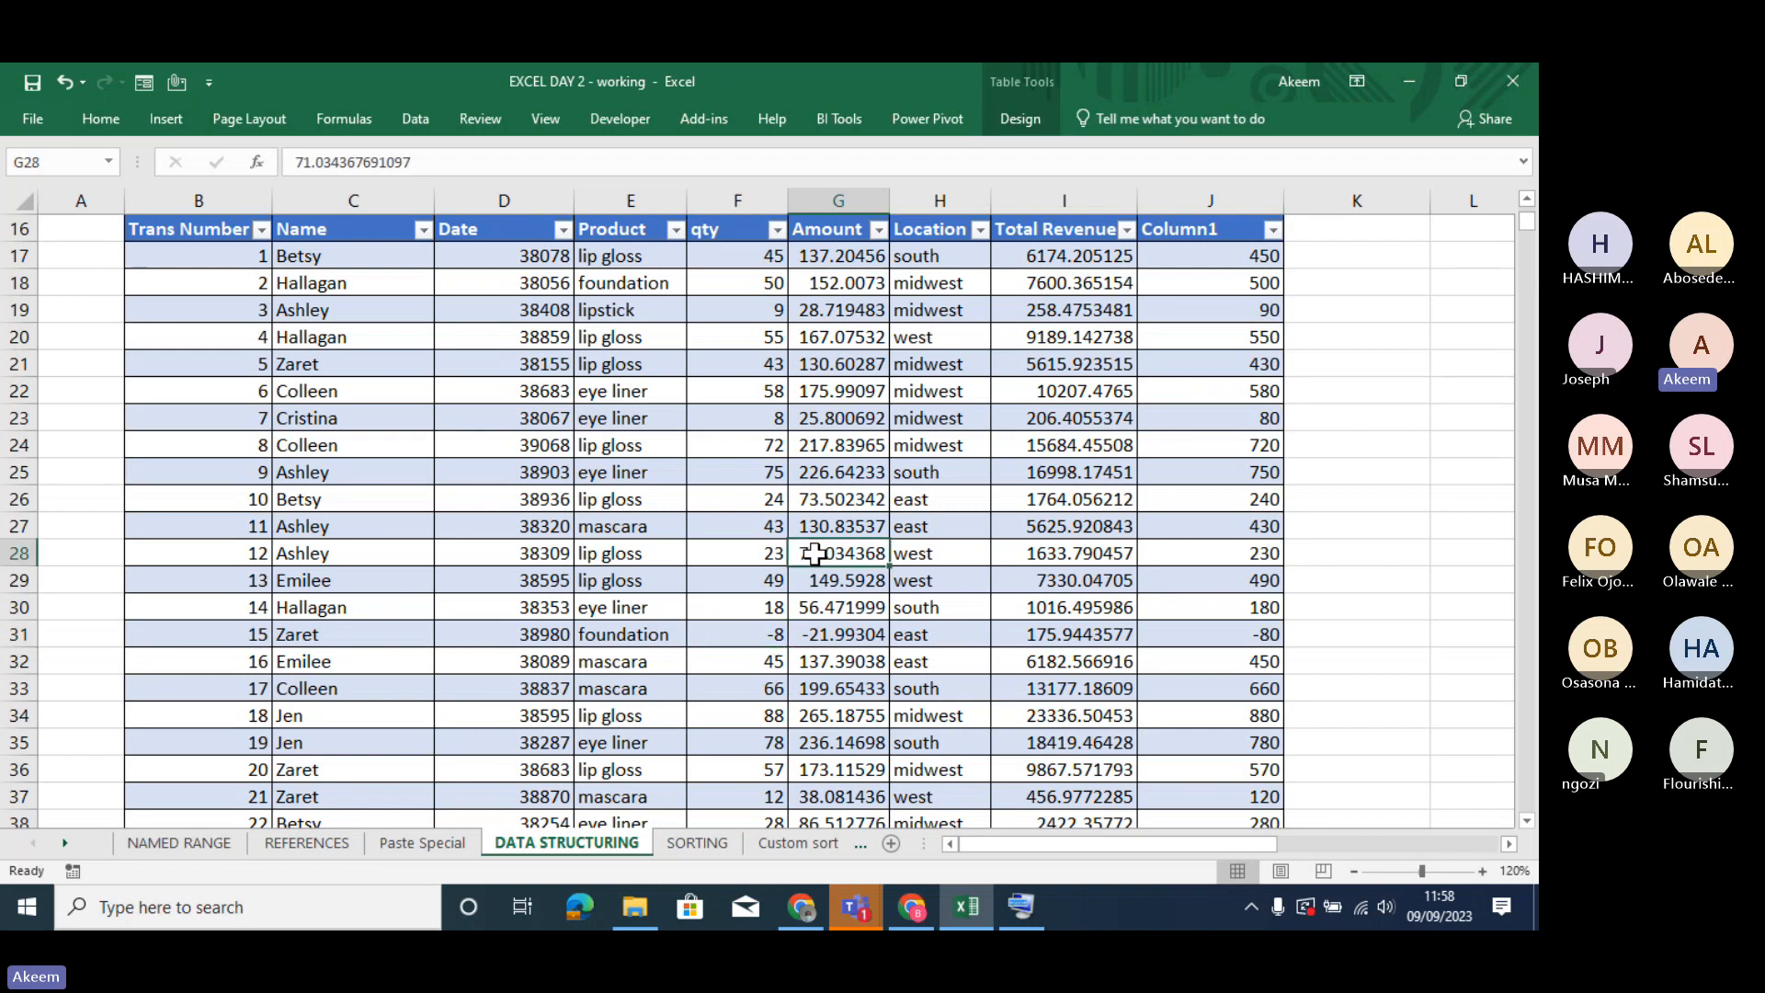
left_click(622, 630)
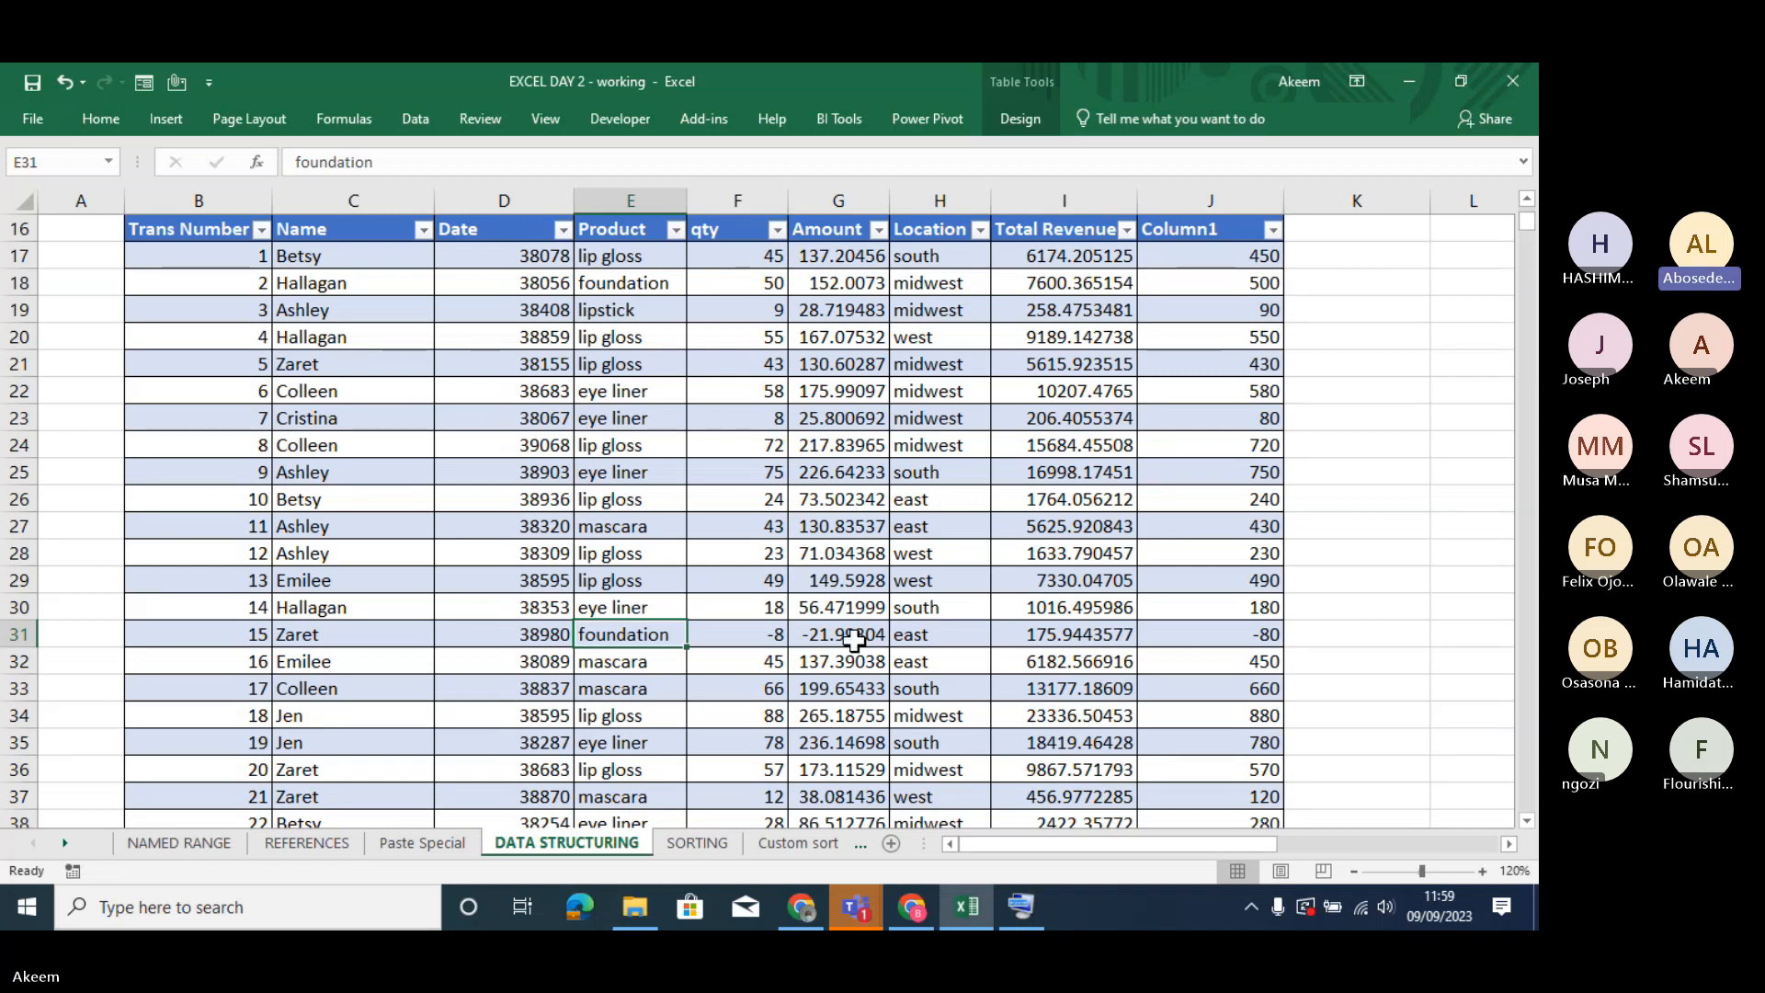
left_click(843, 609)
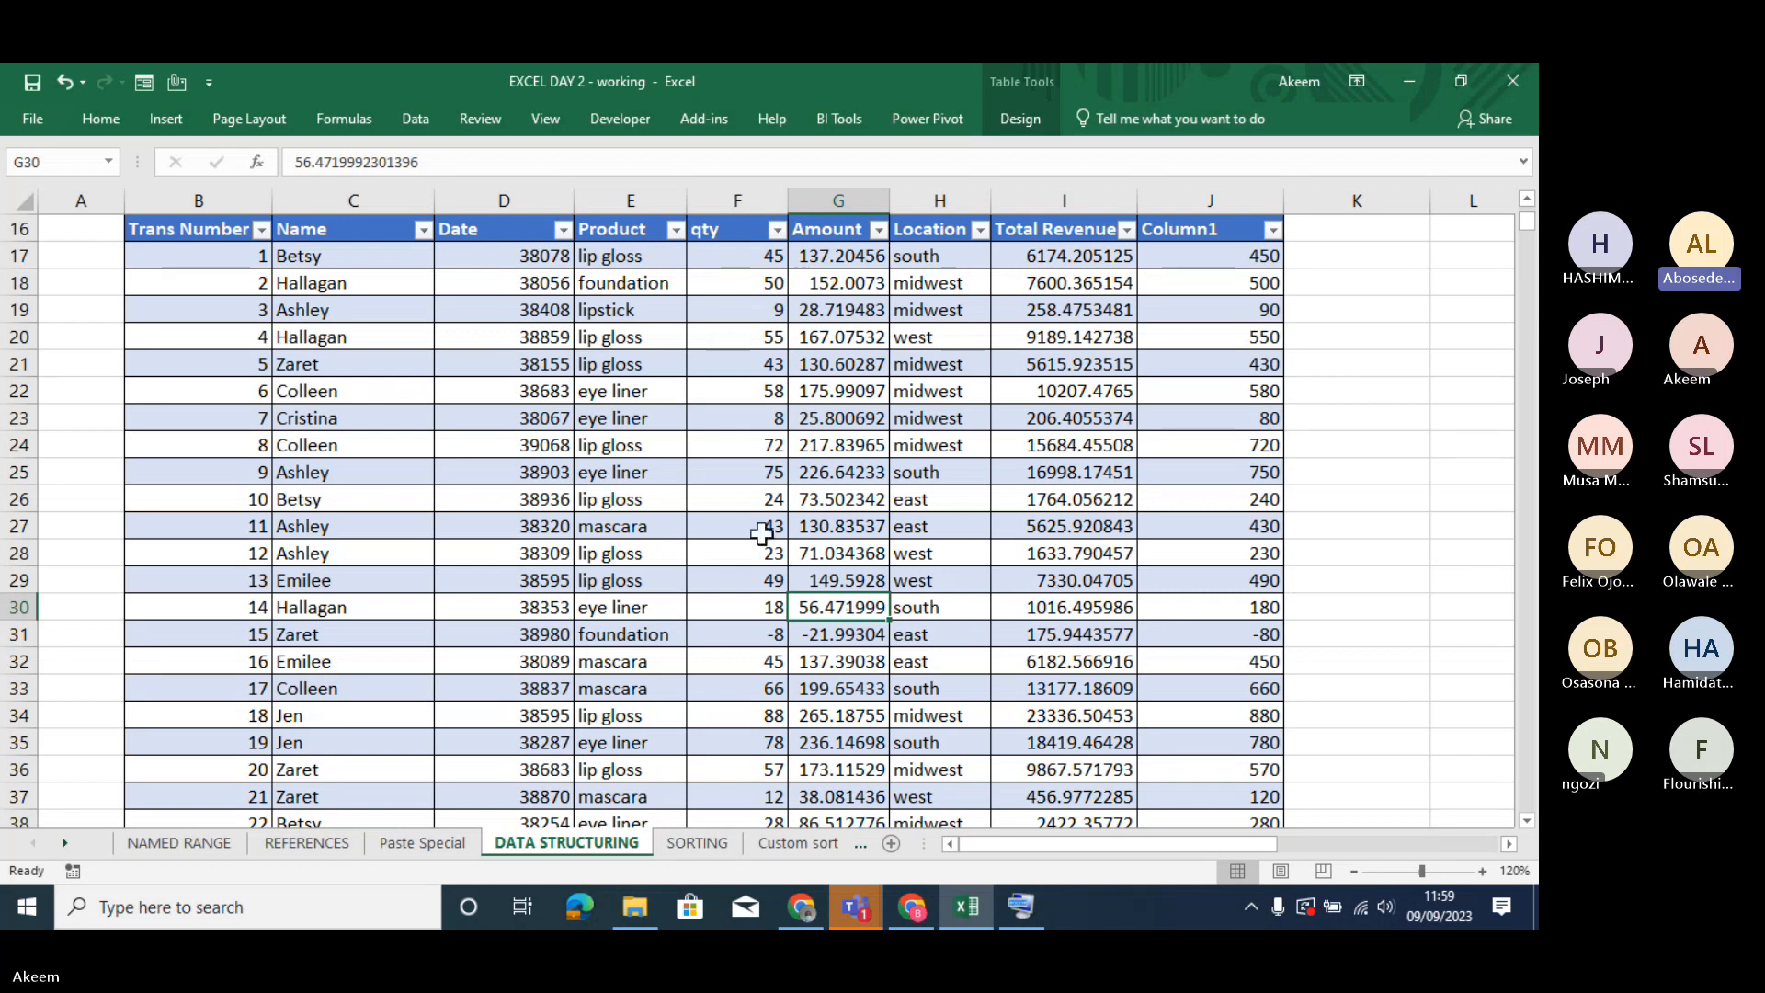
left_click(1407, 437)
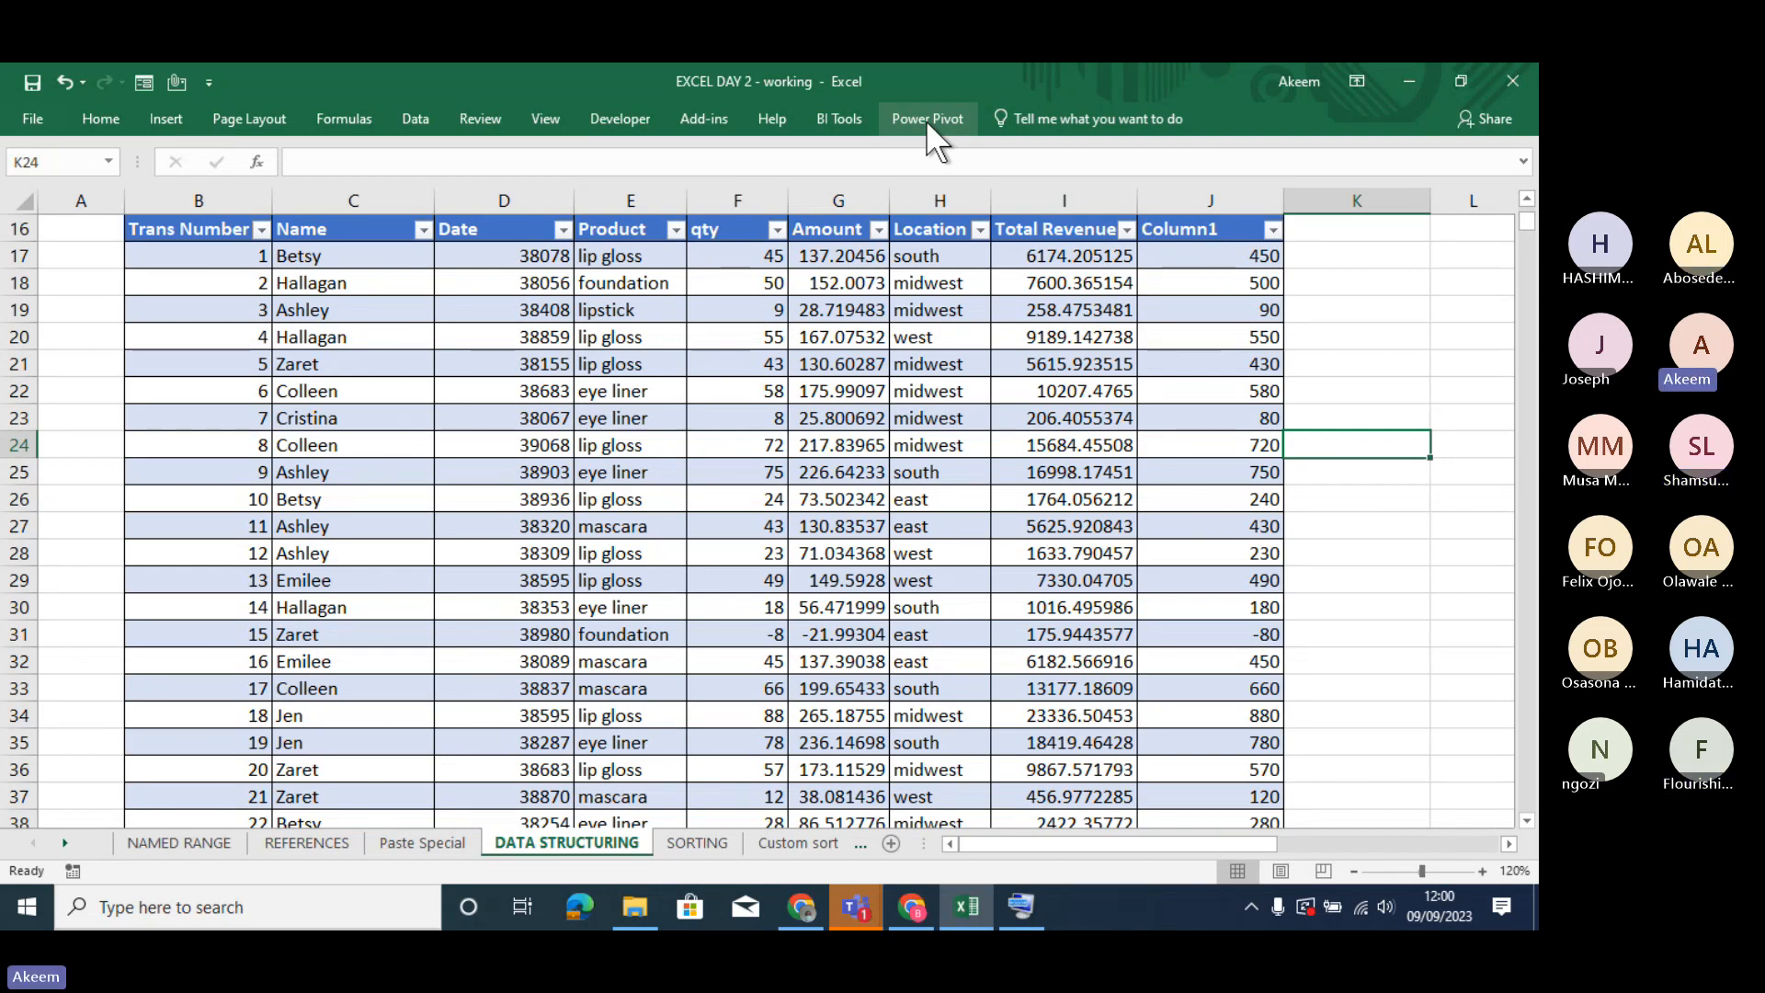
left_click(710, 533)
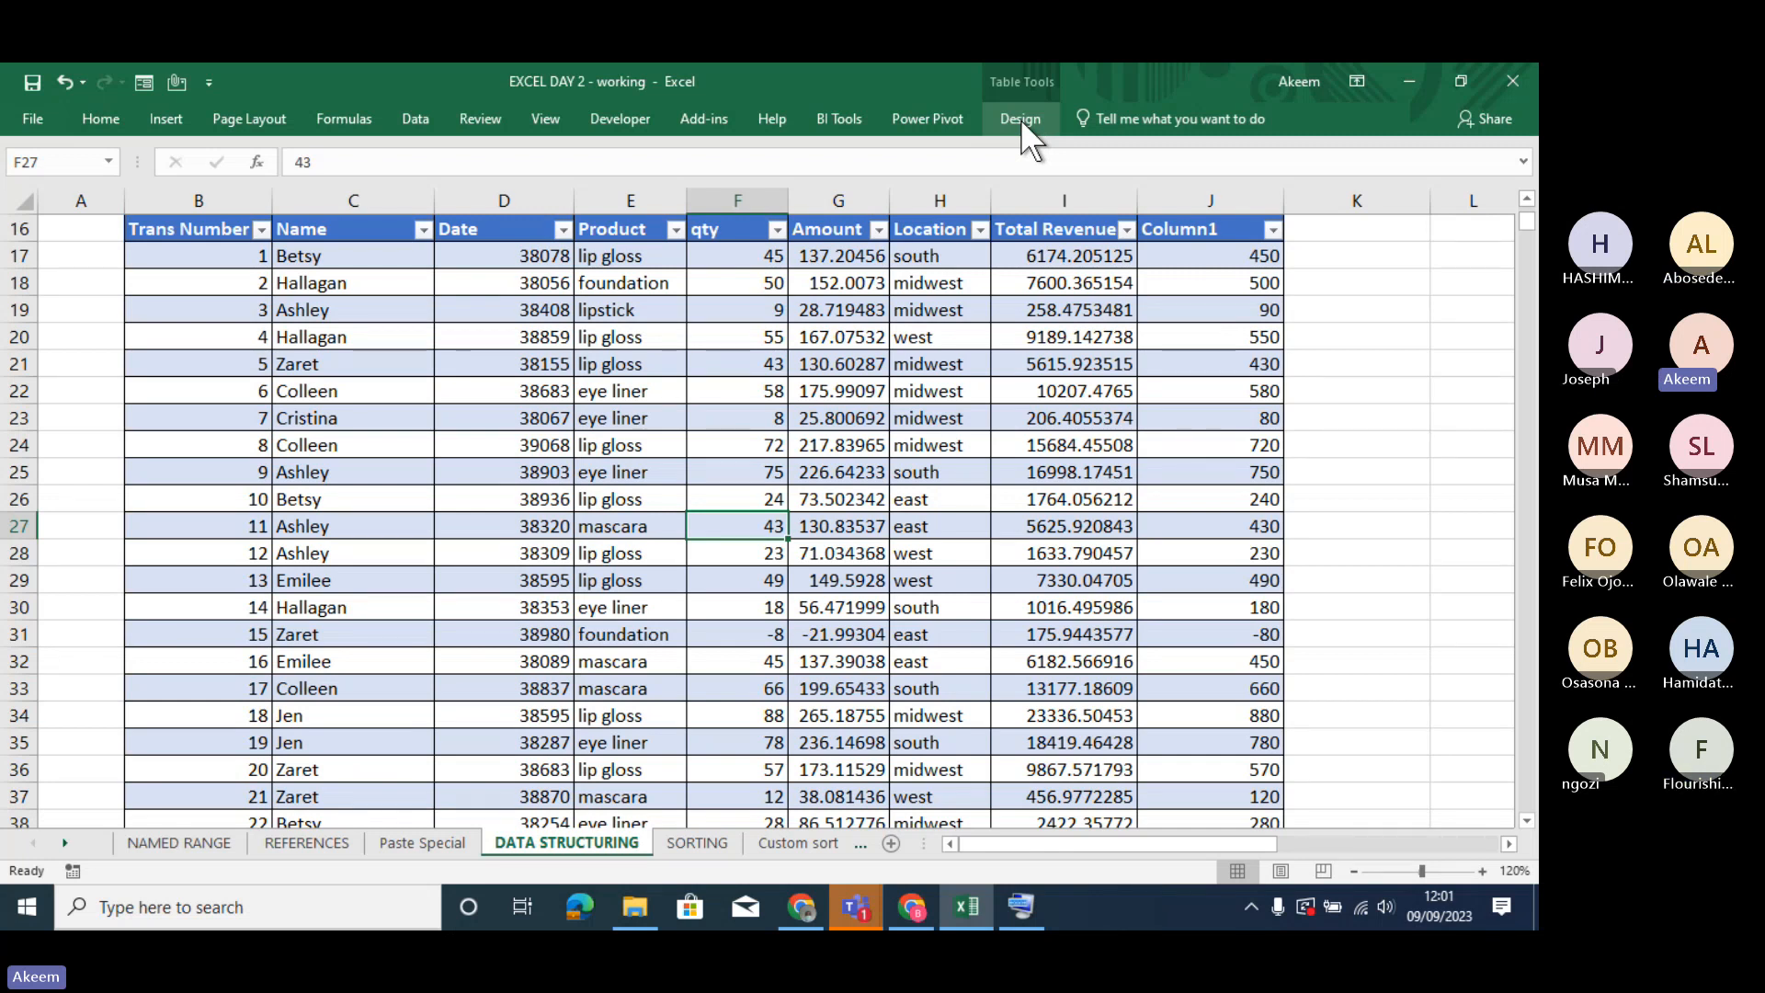
left_click(736, 634)
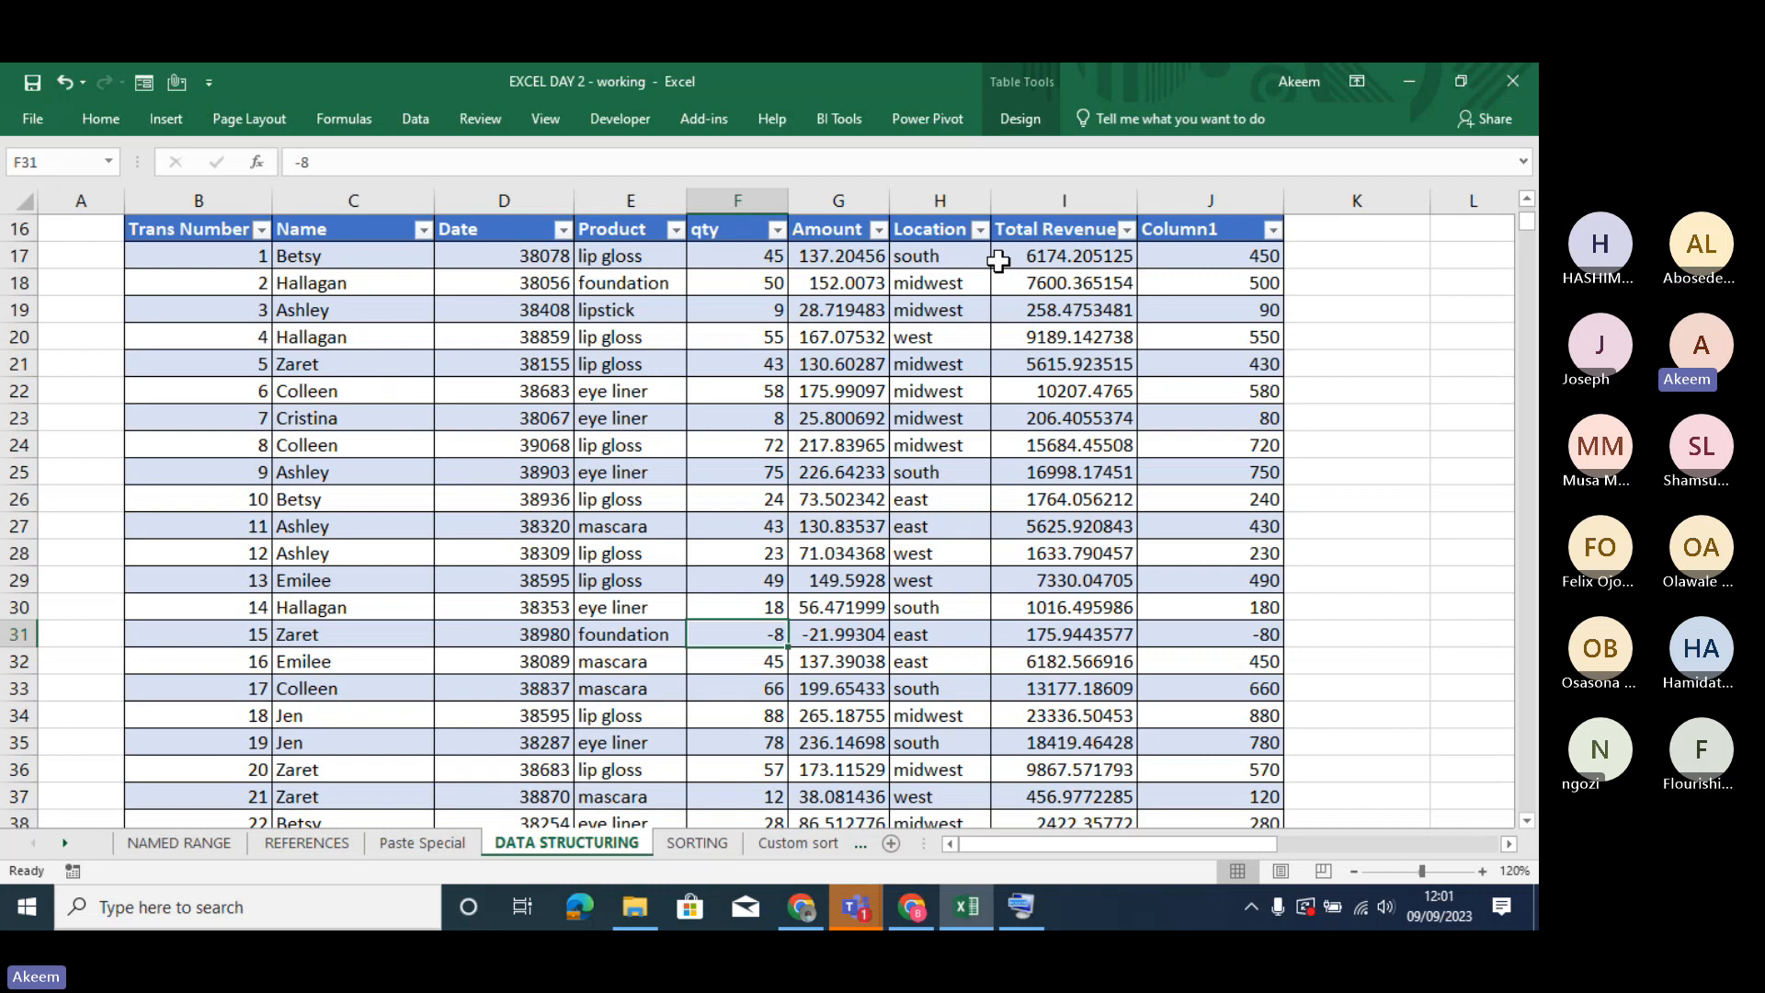
left_click(961, 366)
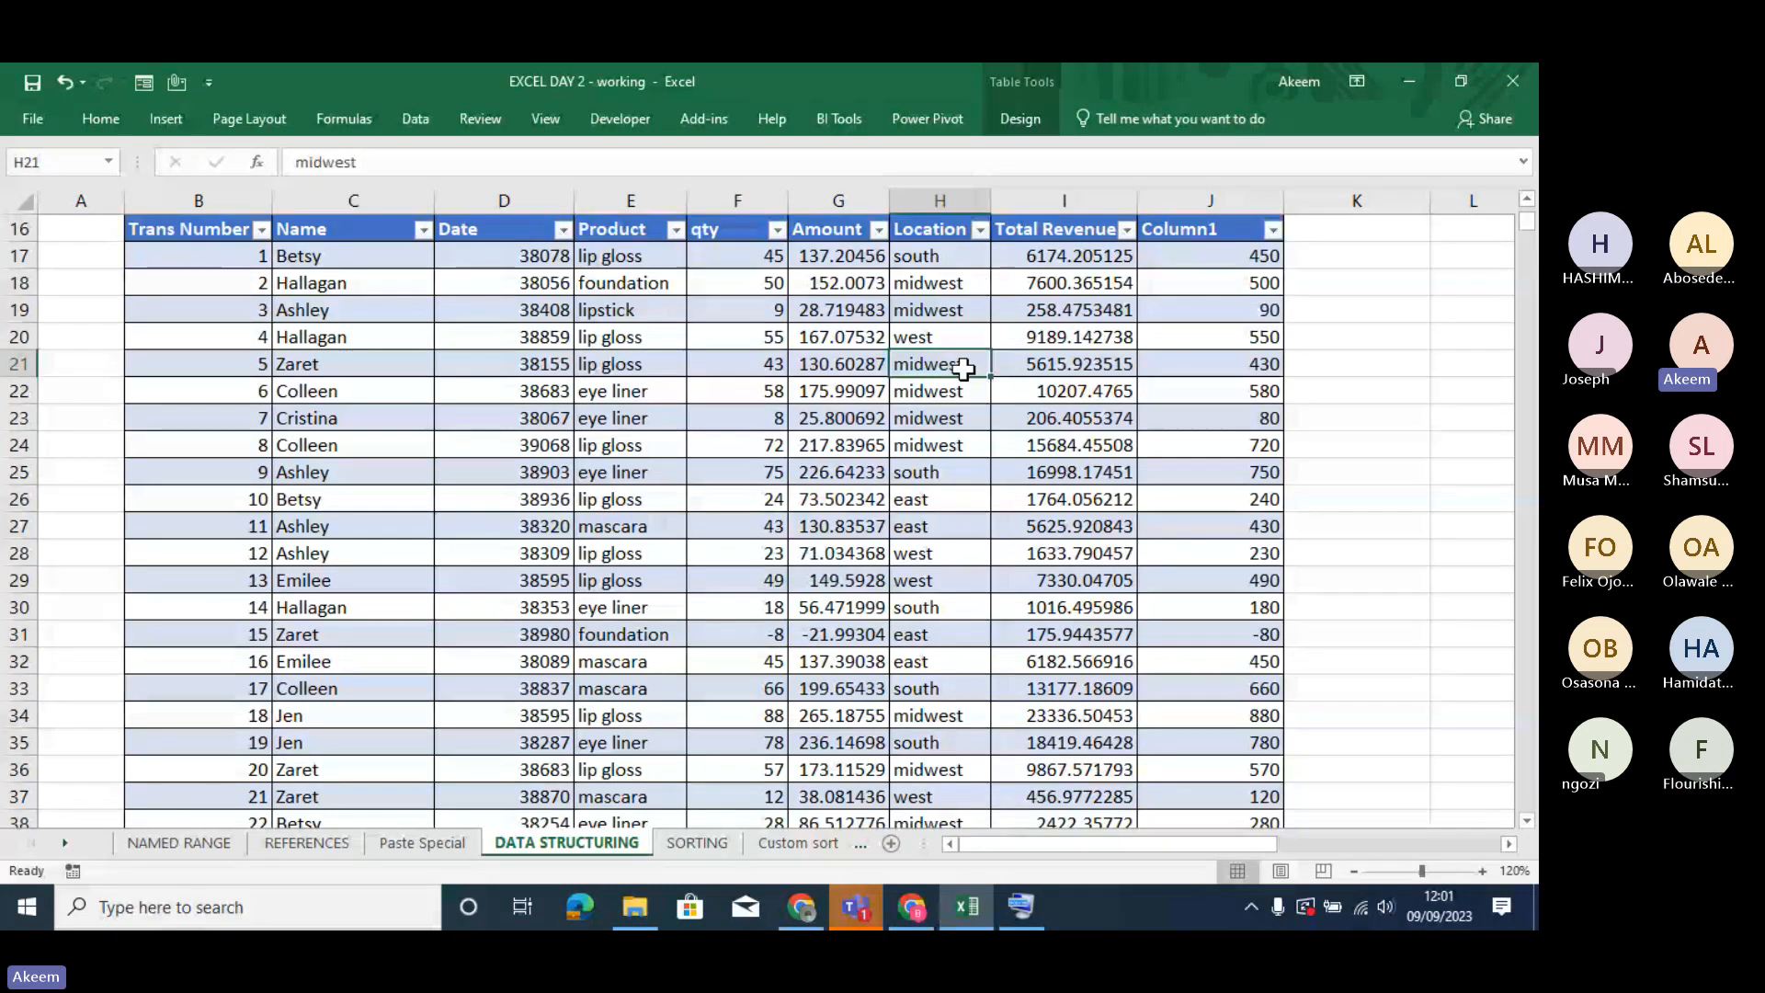
left_click(796, 393)
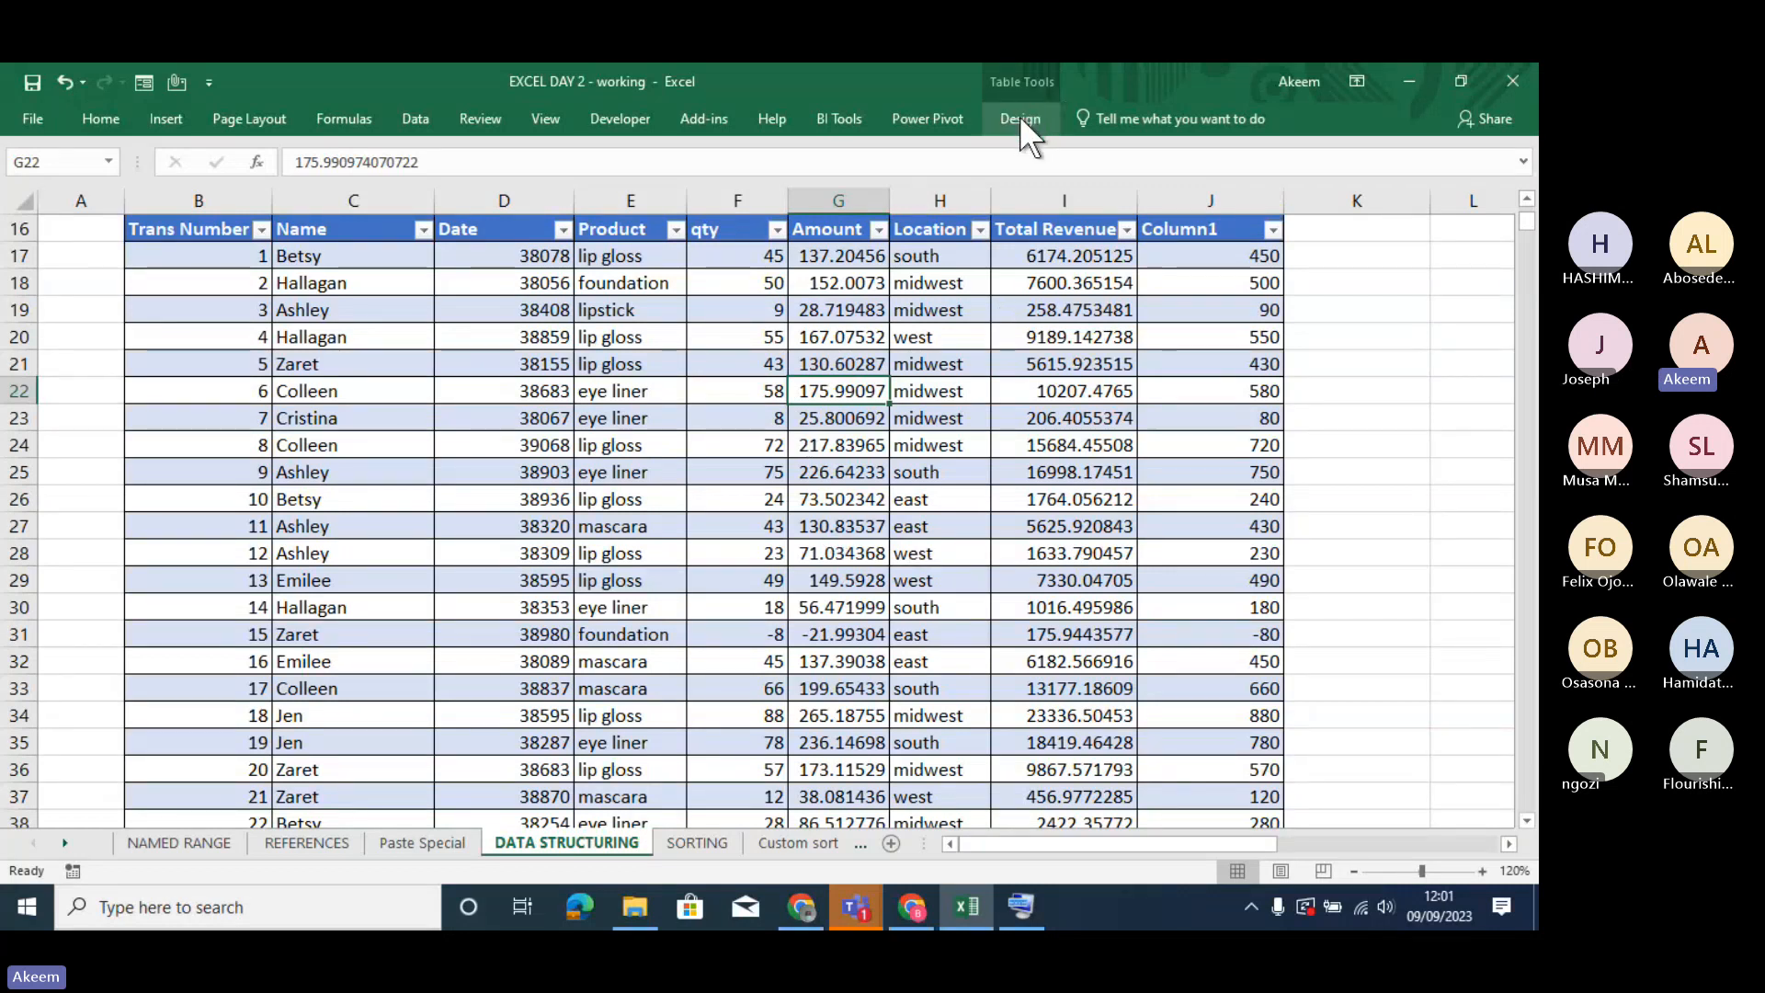
left_click(860, 447)
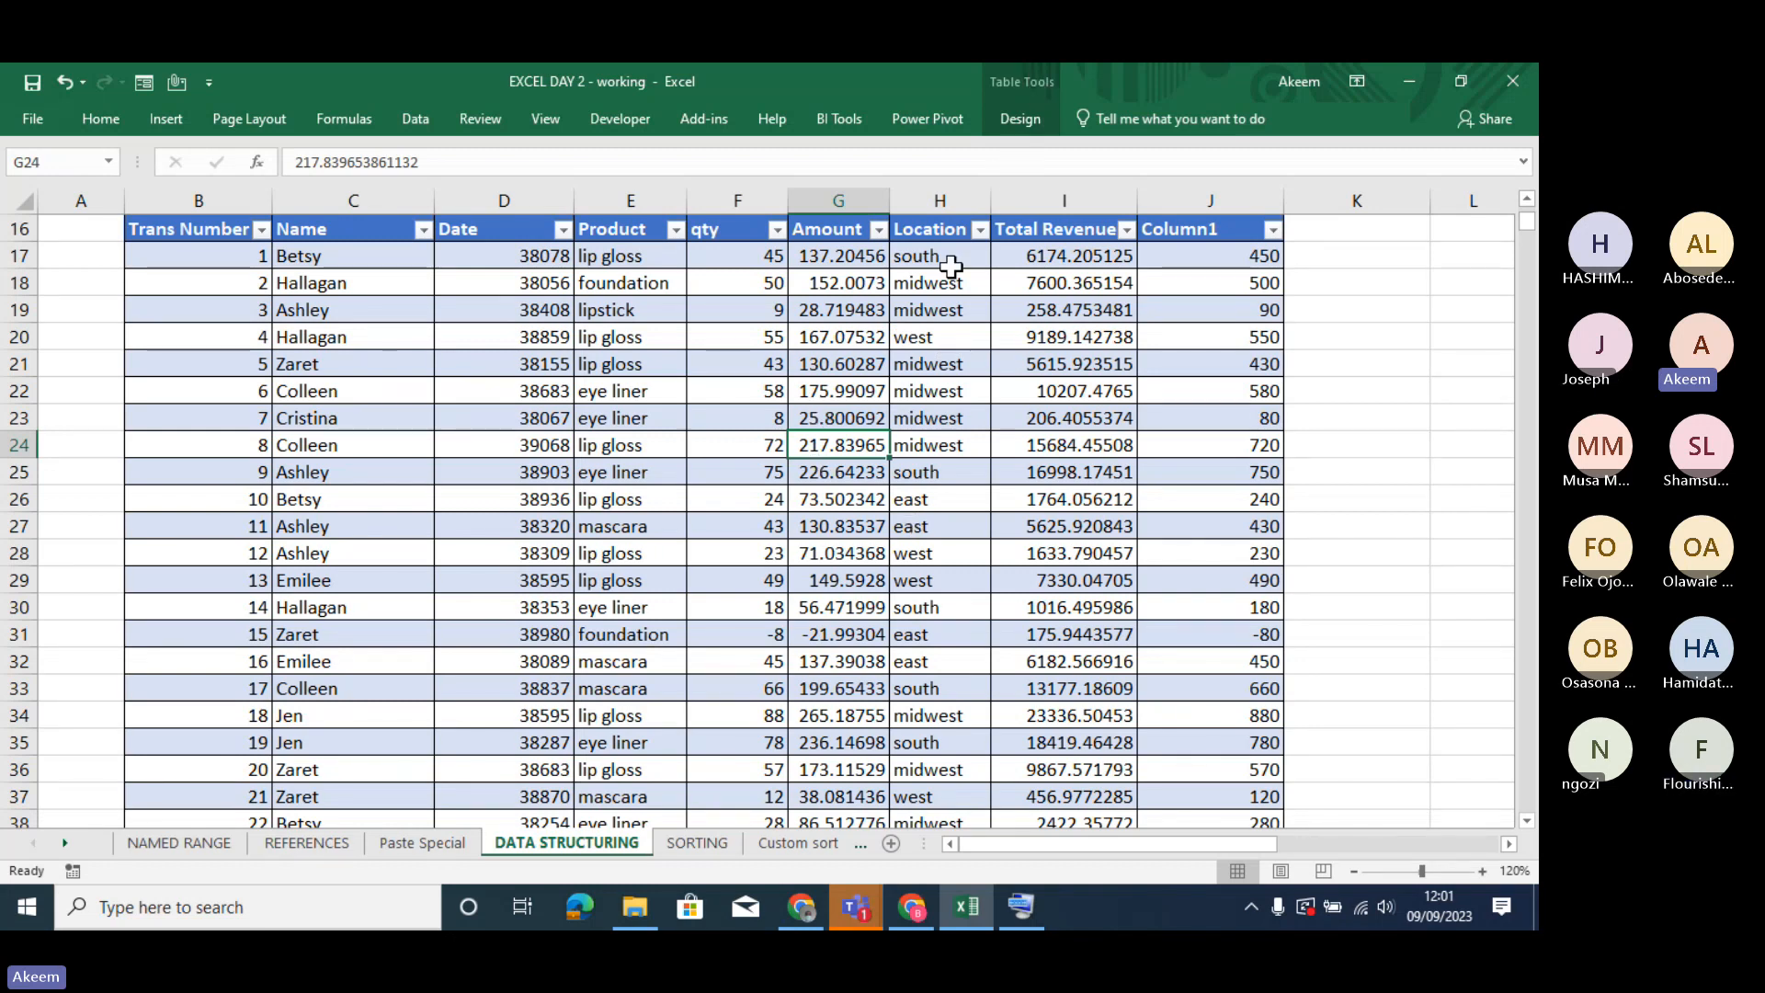
- Rename the transaction table as CUSMETIC_TABLE
left_click(1020, 120)
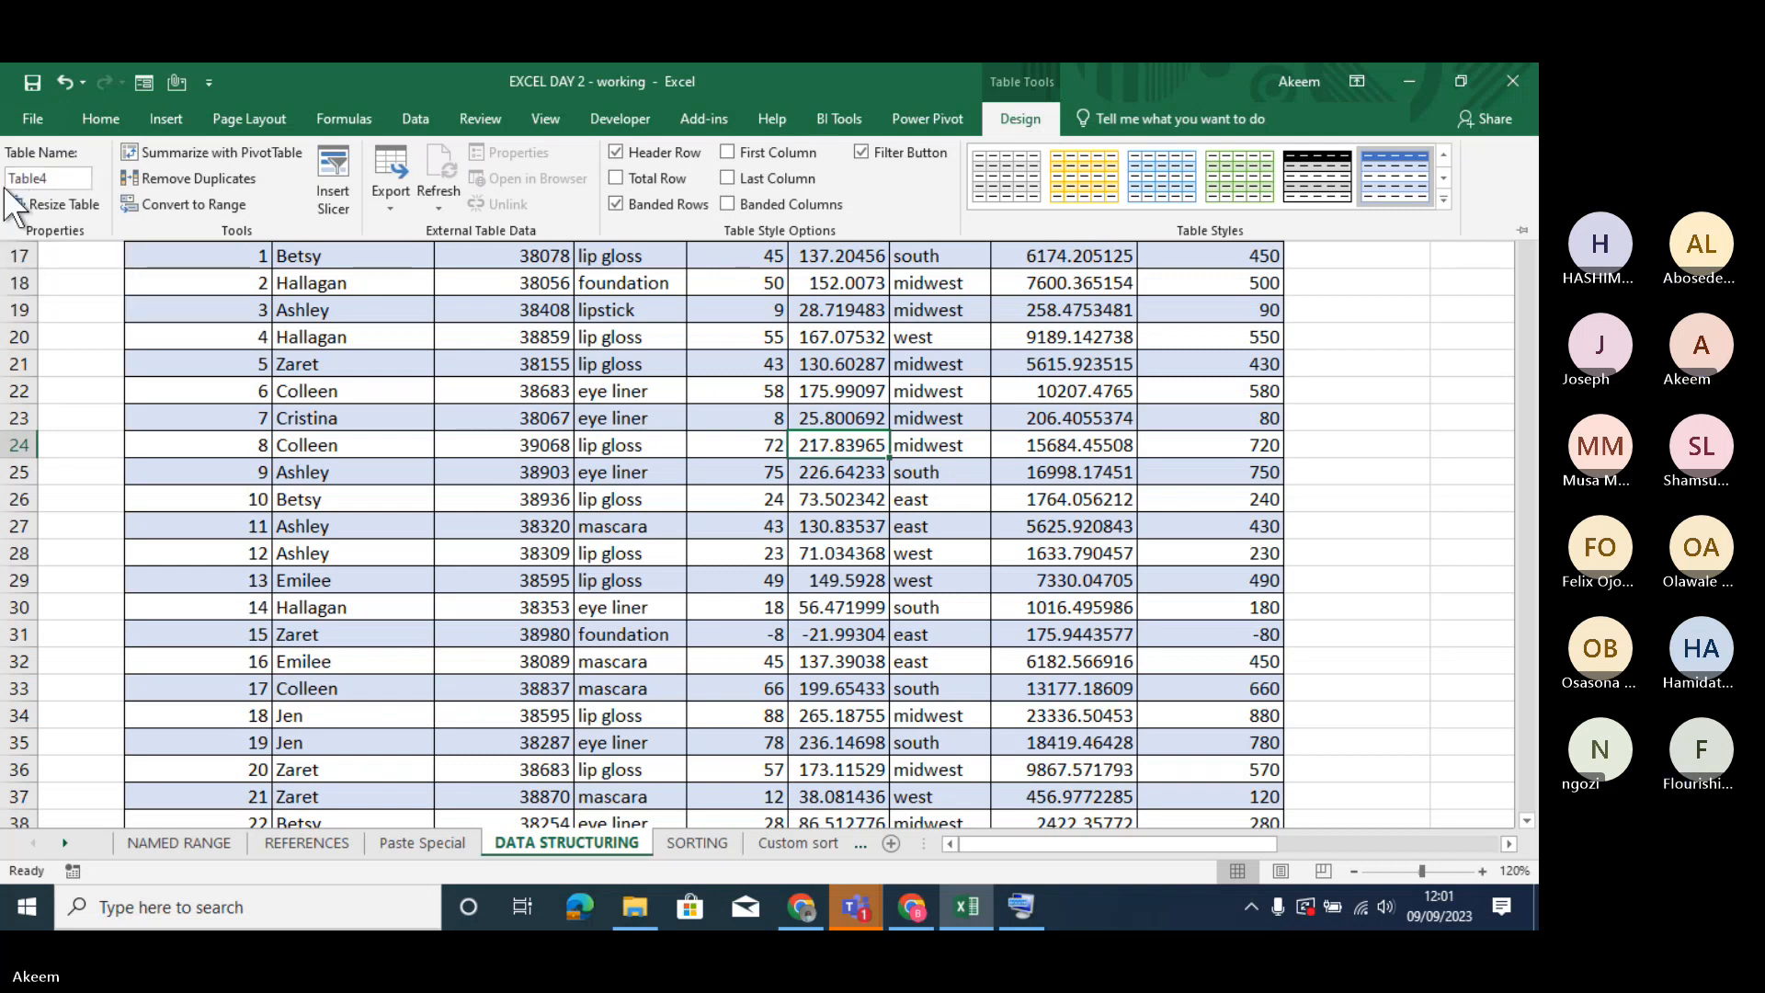
left_click(68, 178)
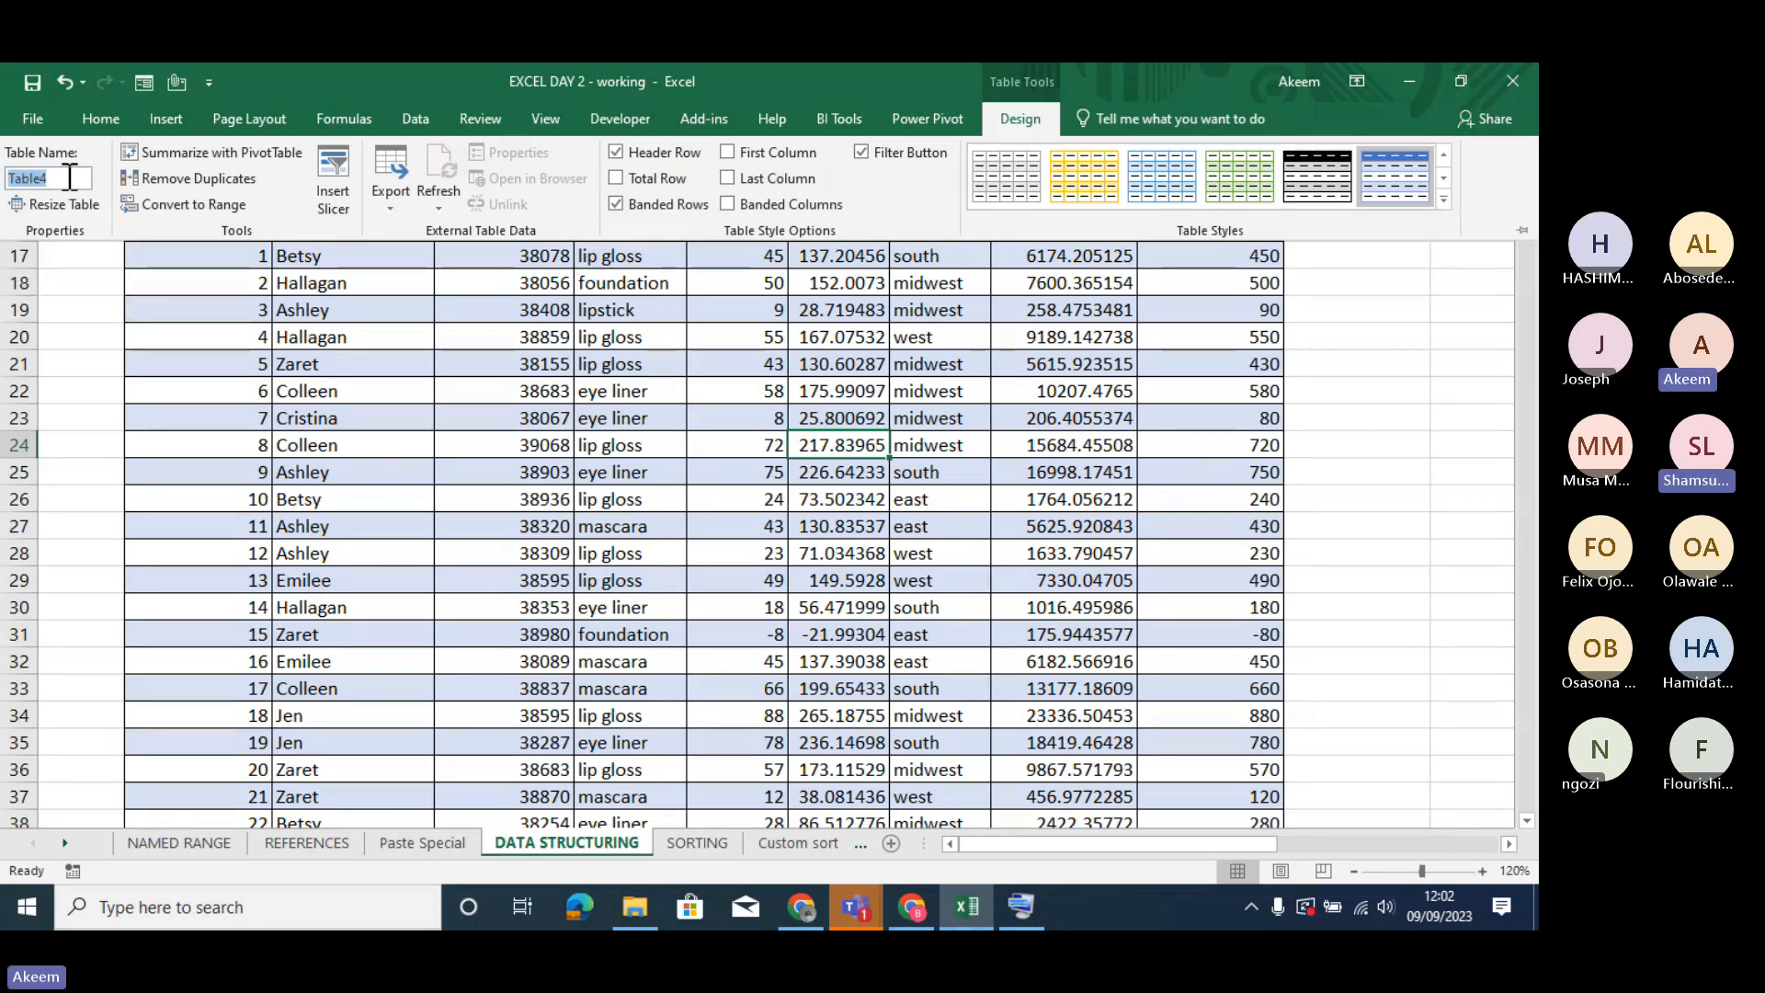
key("BackSpace")
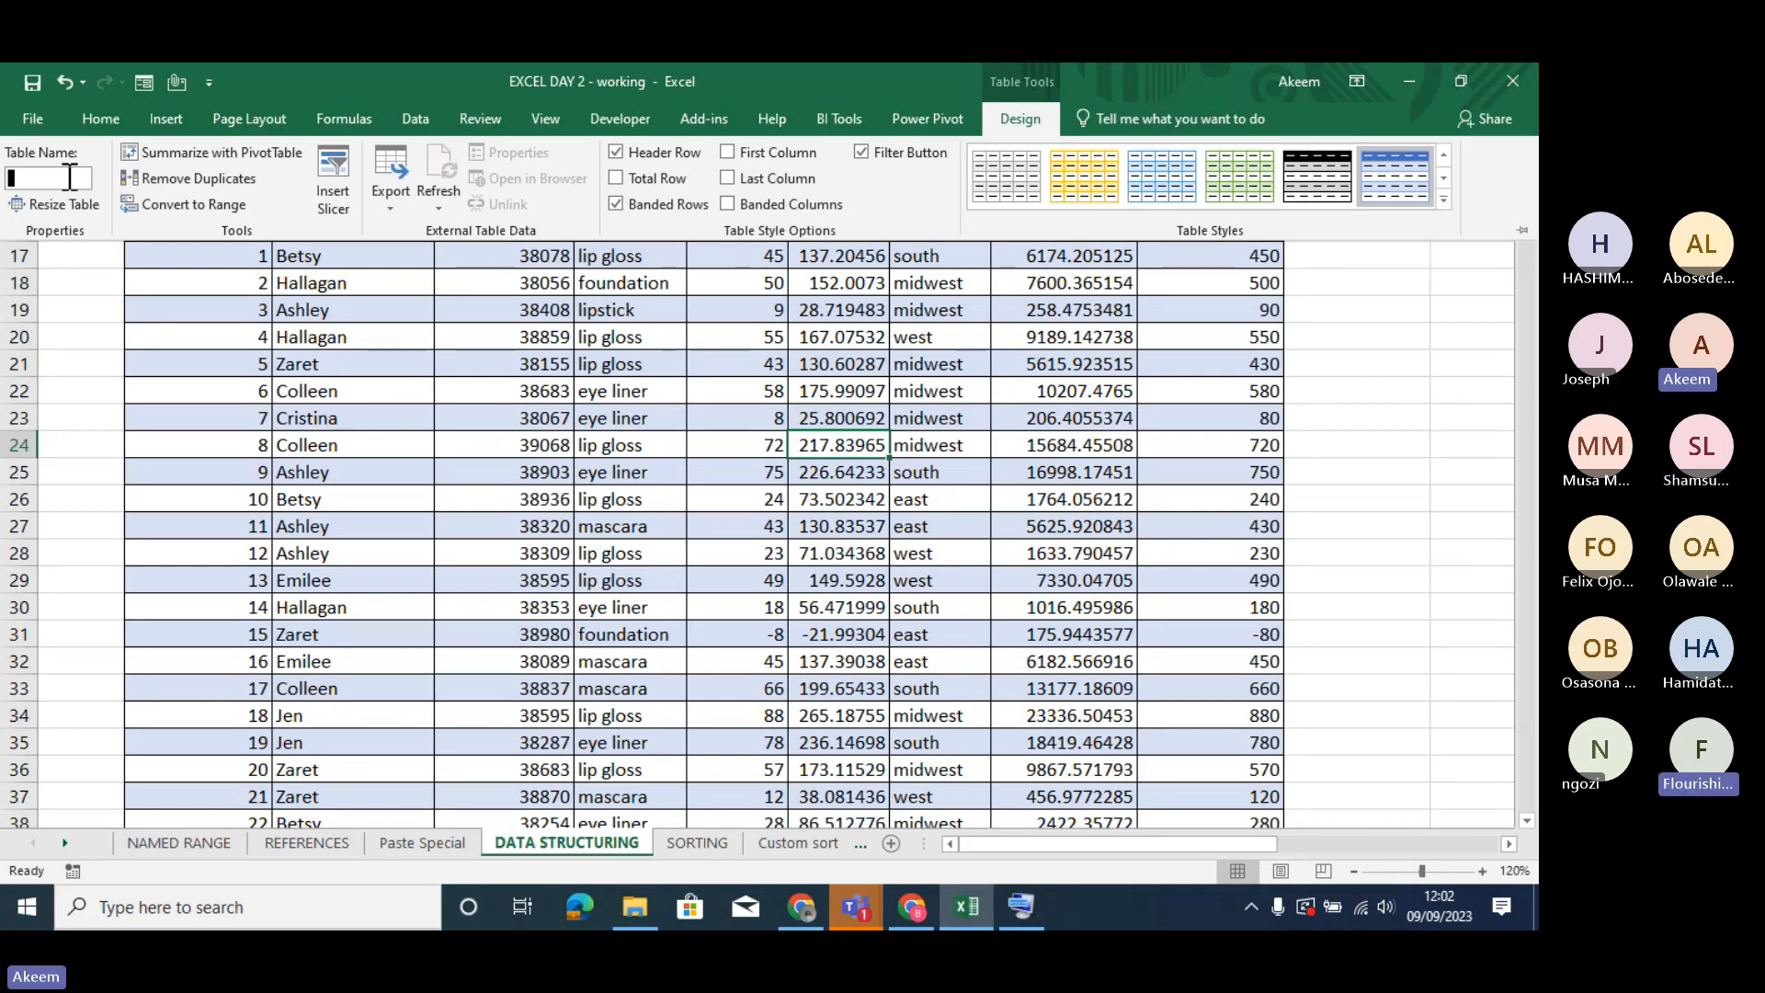
type("C")
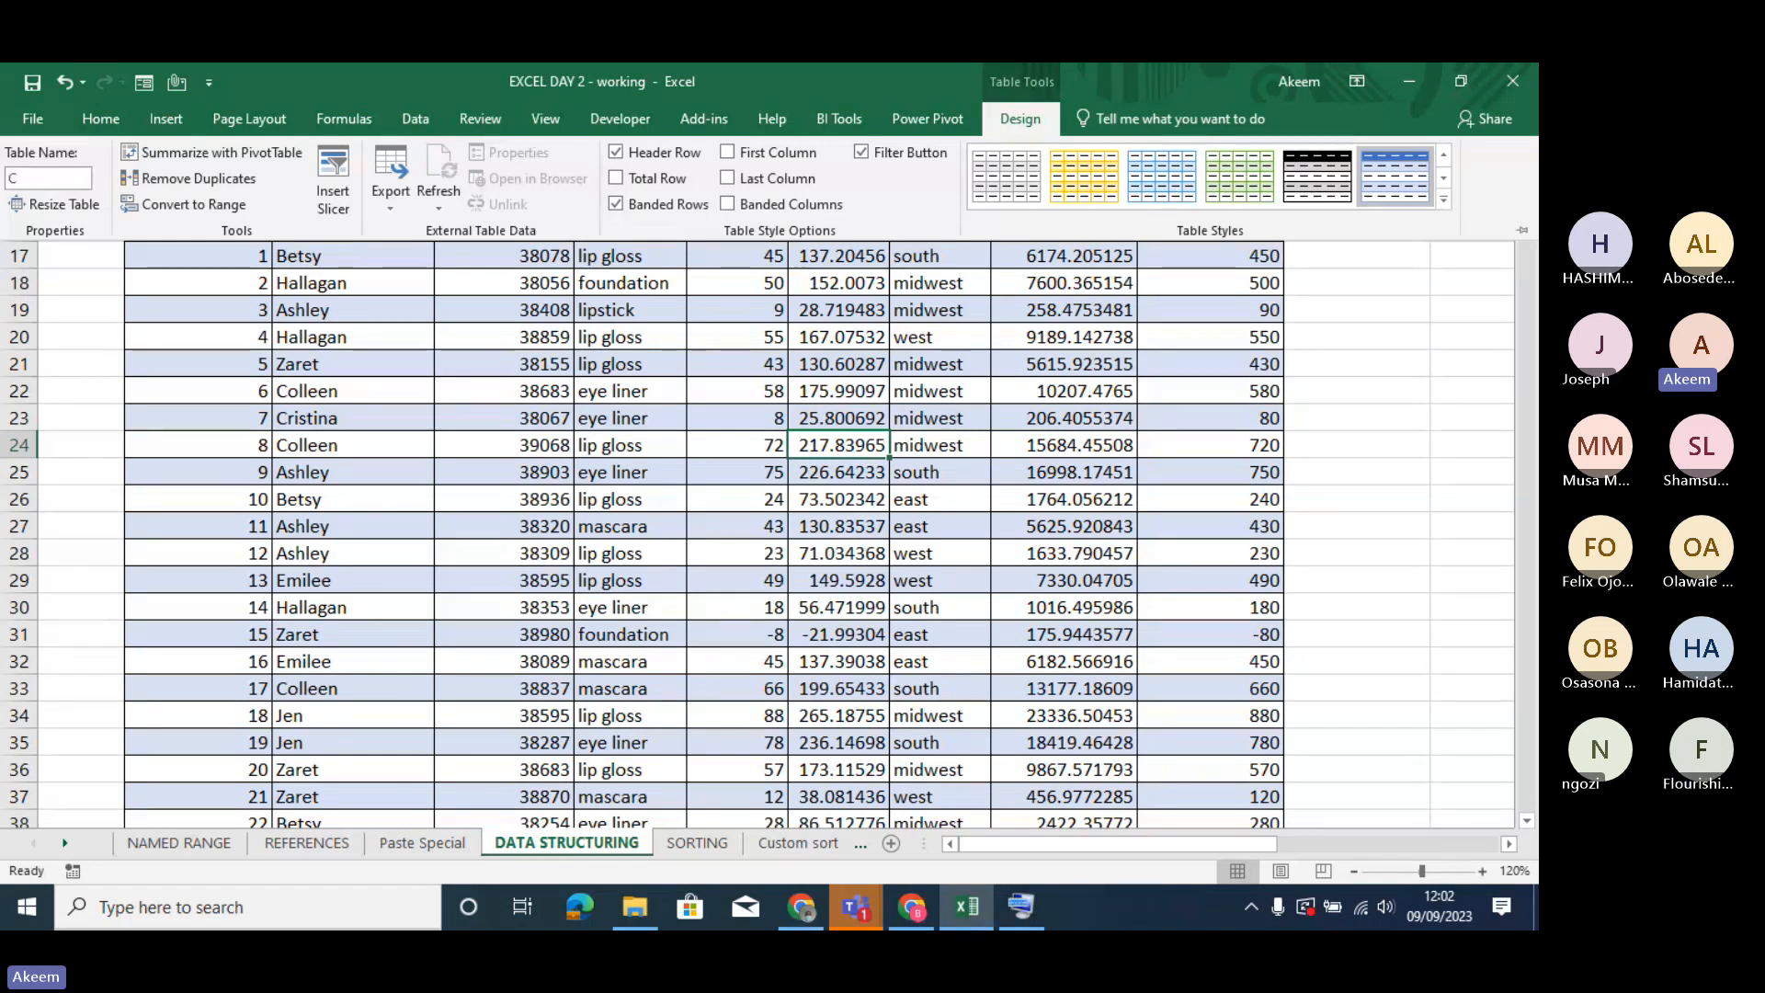
type("USMETIC")
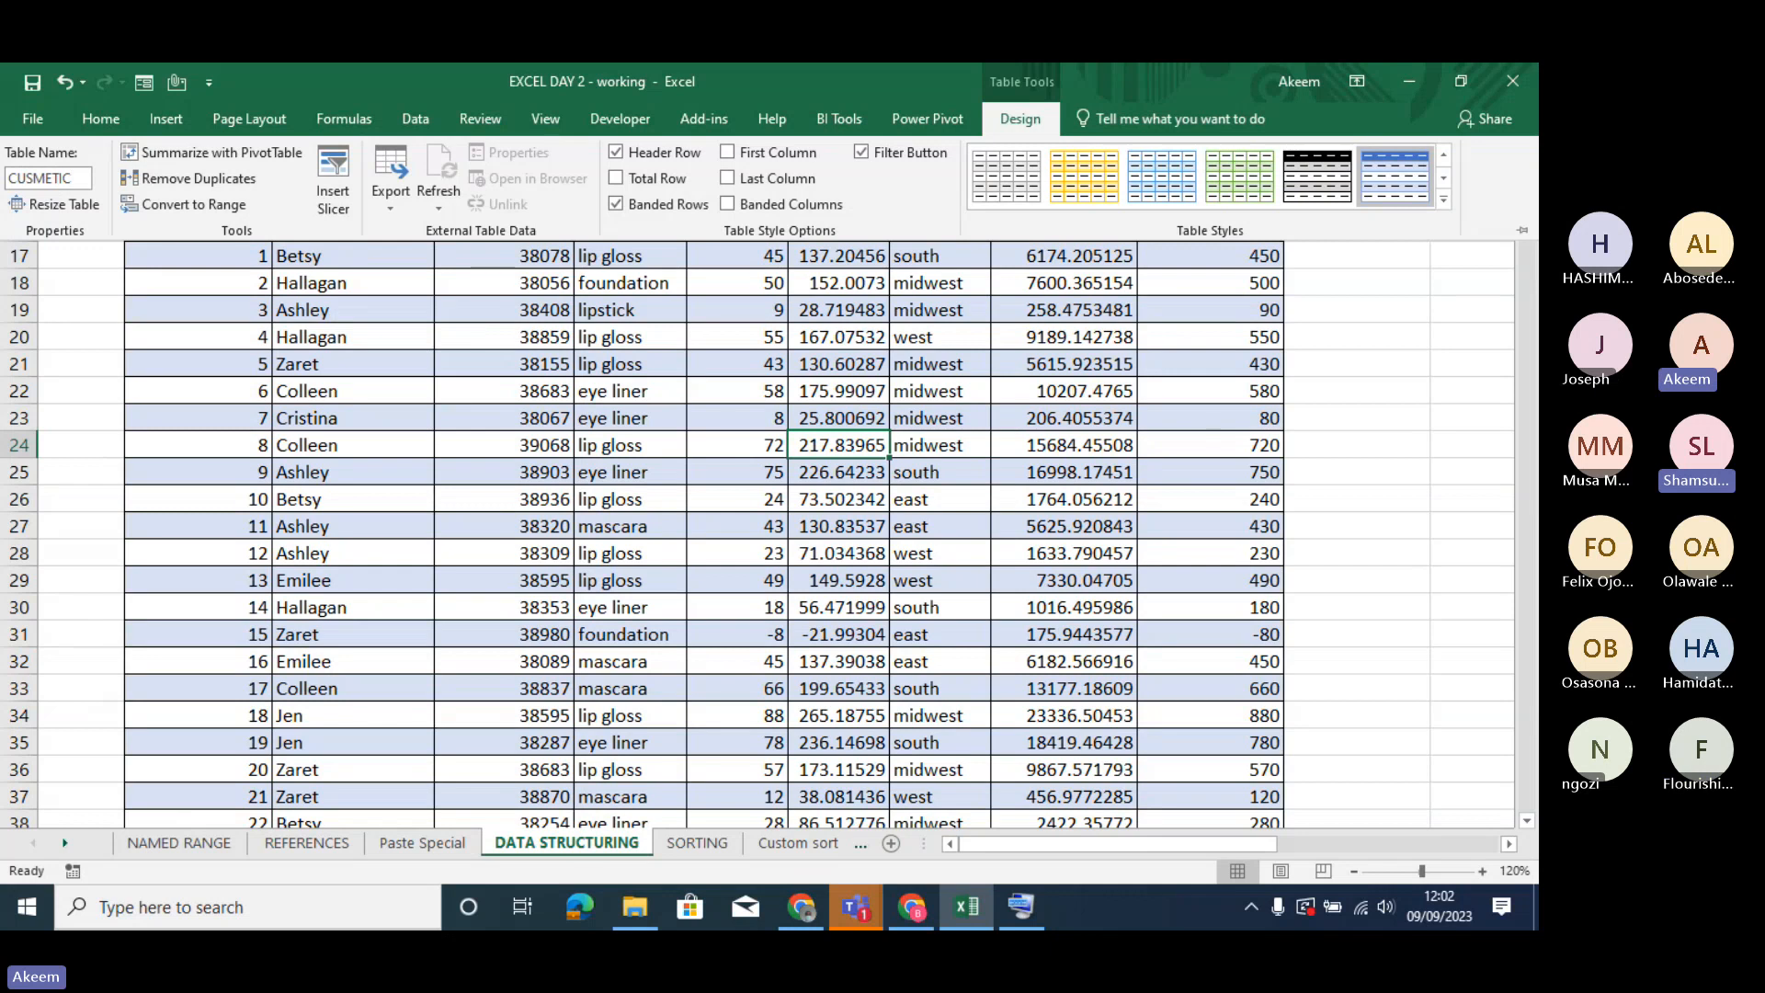
type("_")
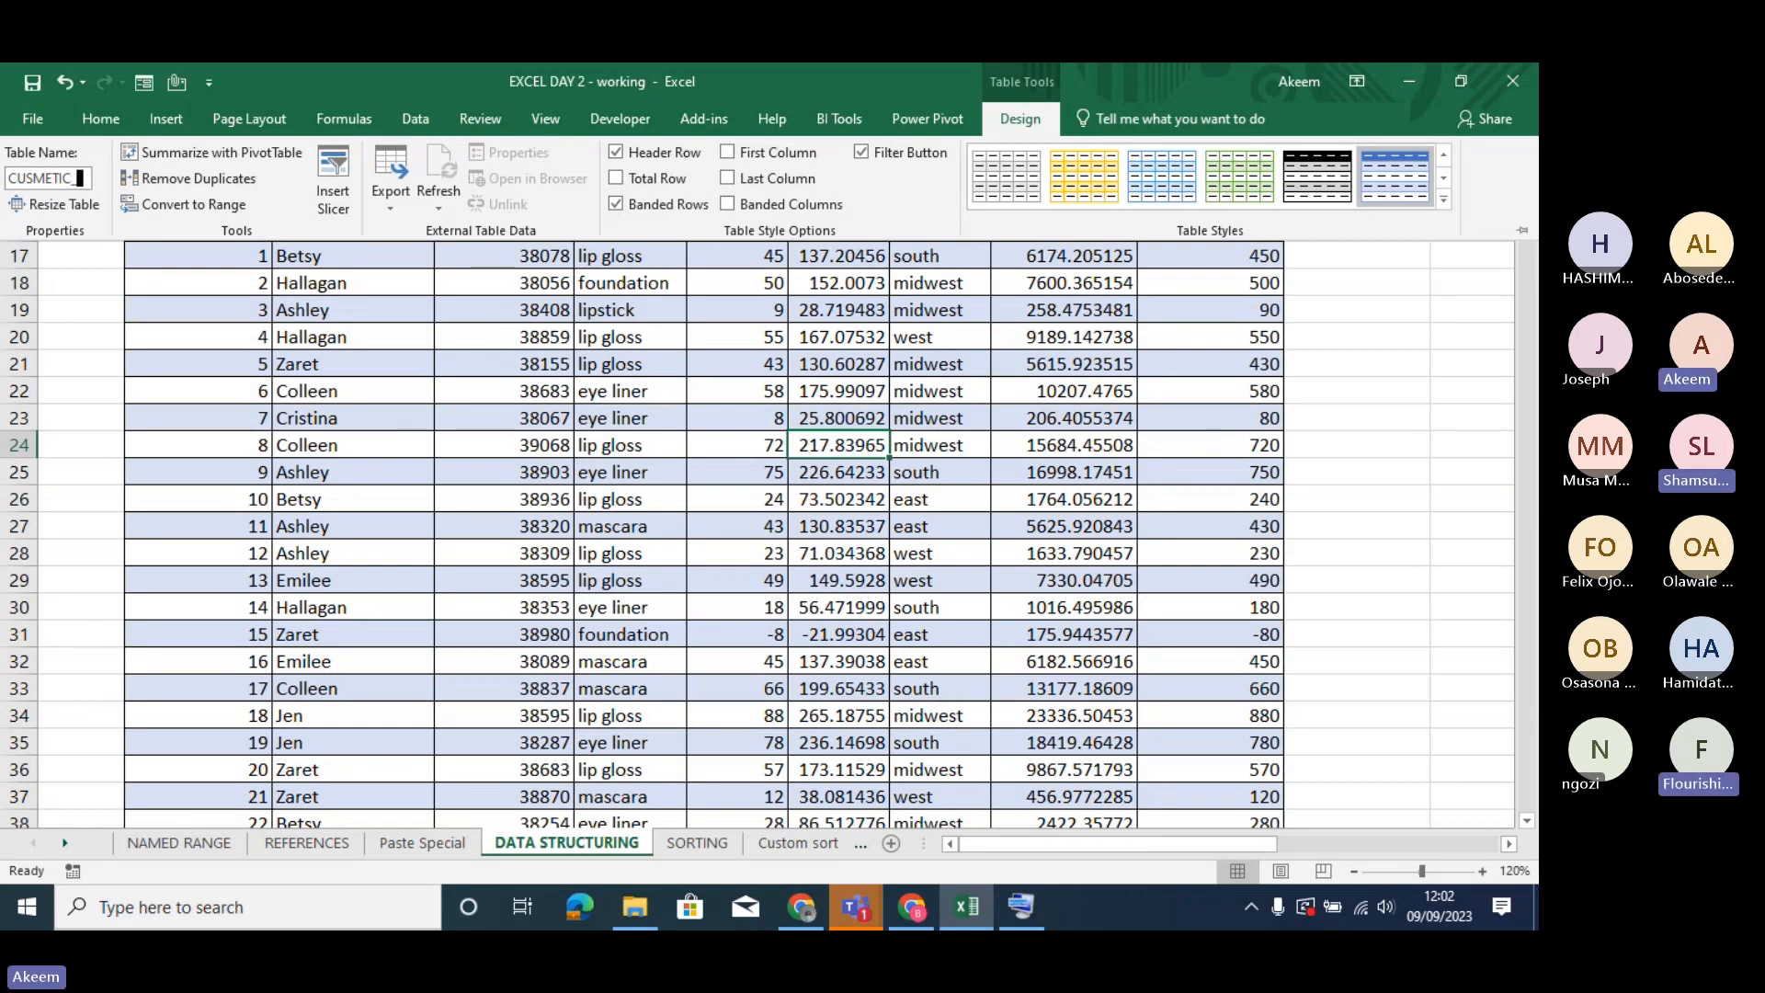
type("TABLE")
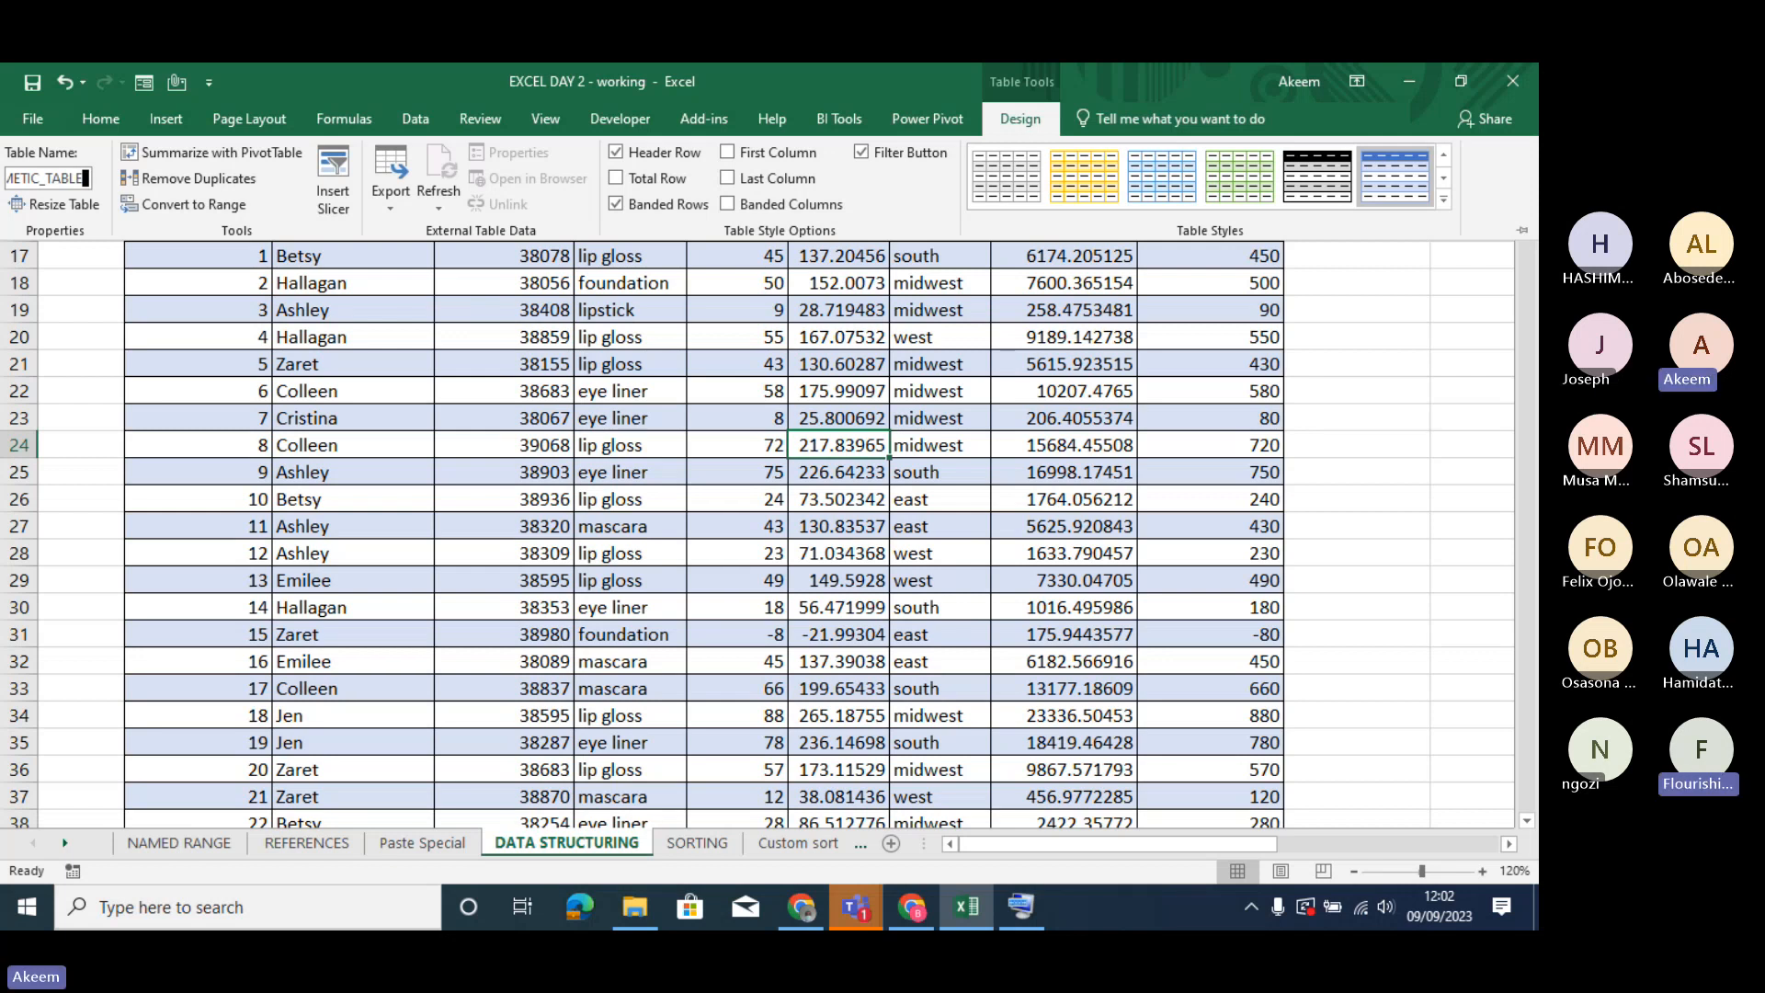
left_click(528, 456)
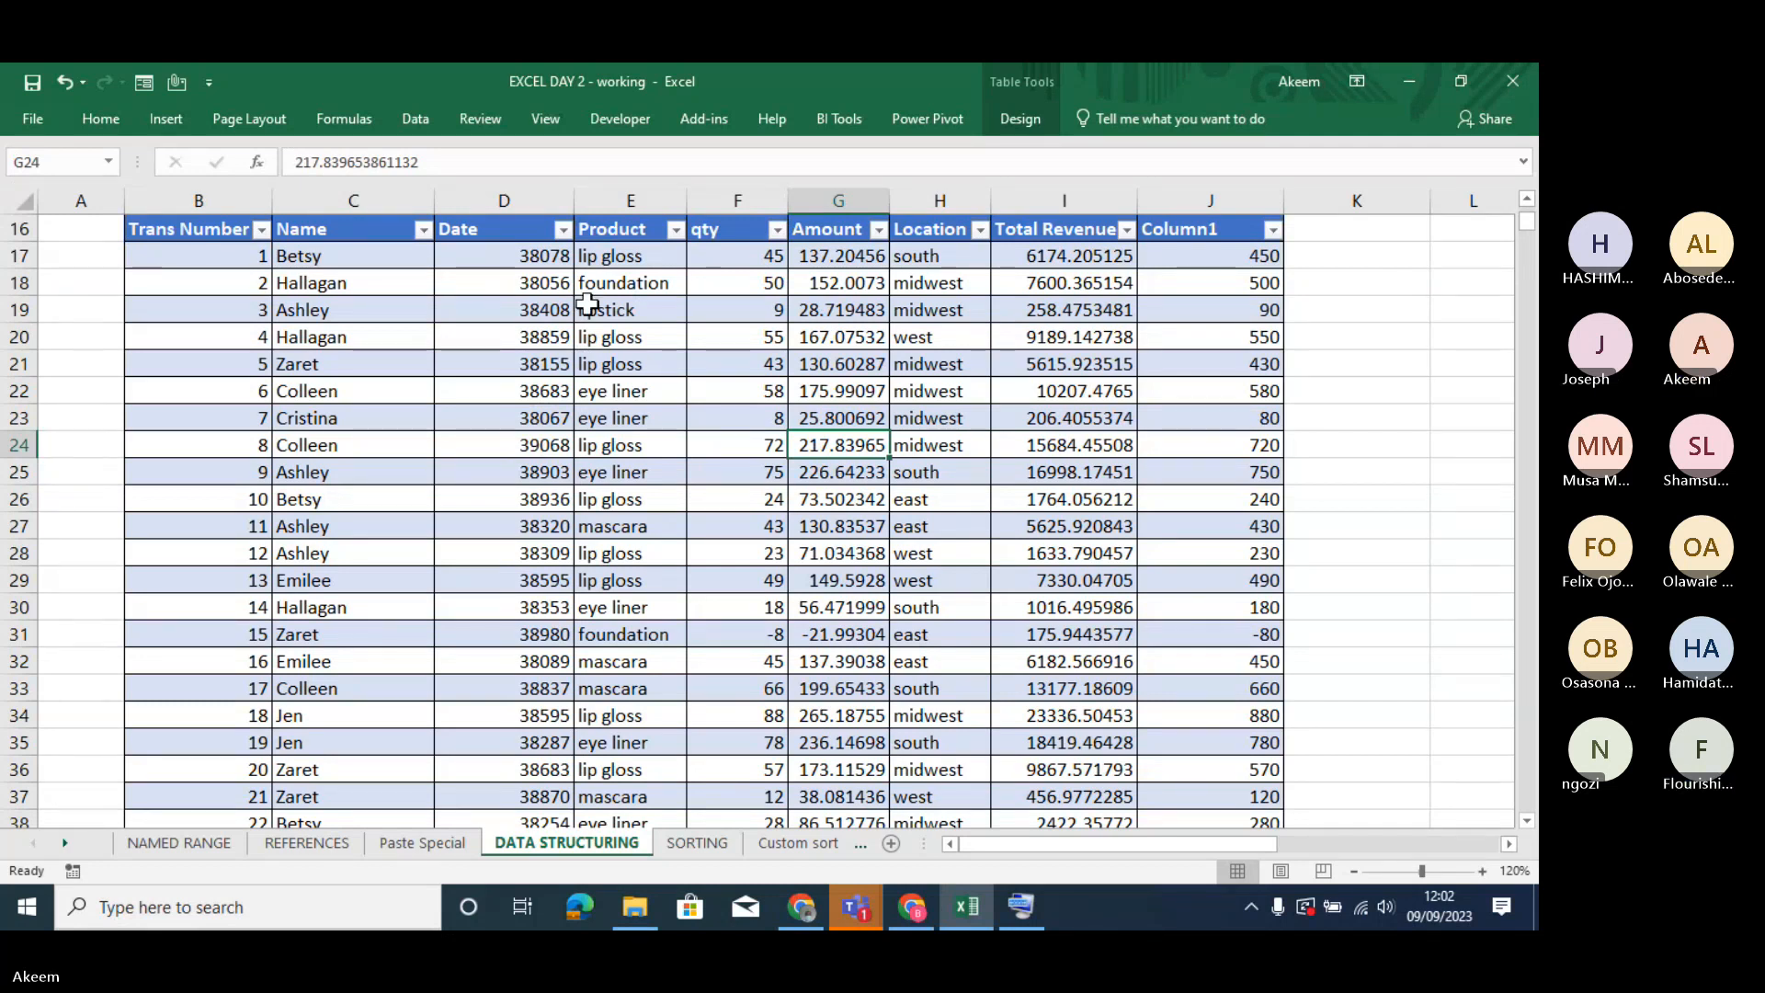
- Enter a formula in cell M14 that refers to the whole table by name, =CUSMETIC_TABLE
left_click(761, 332)
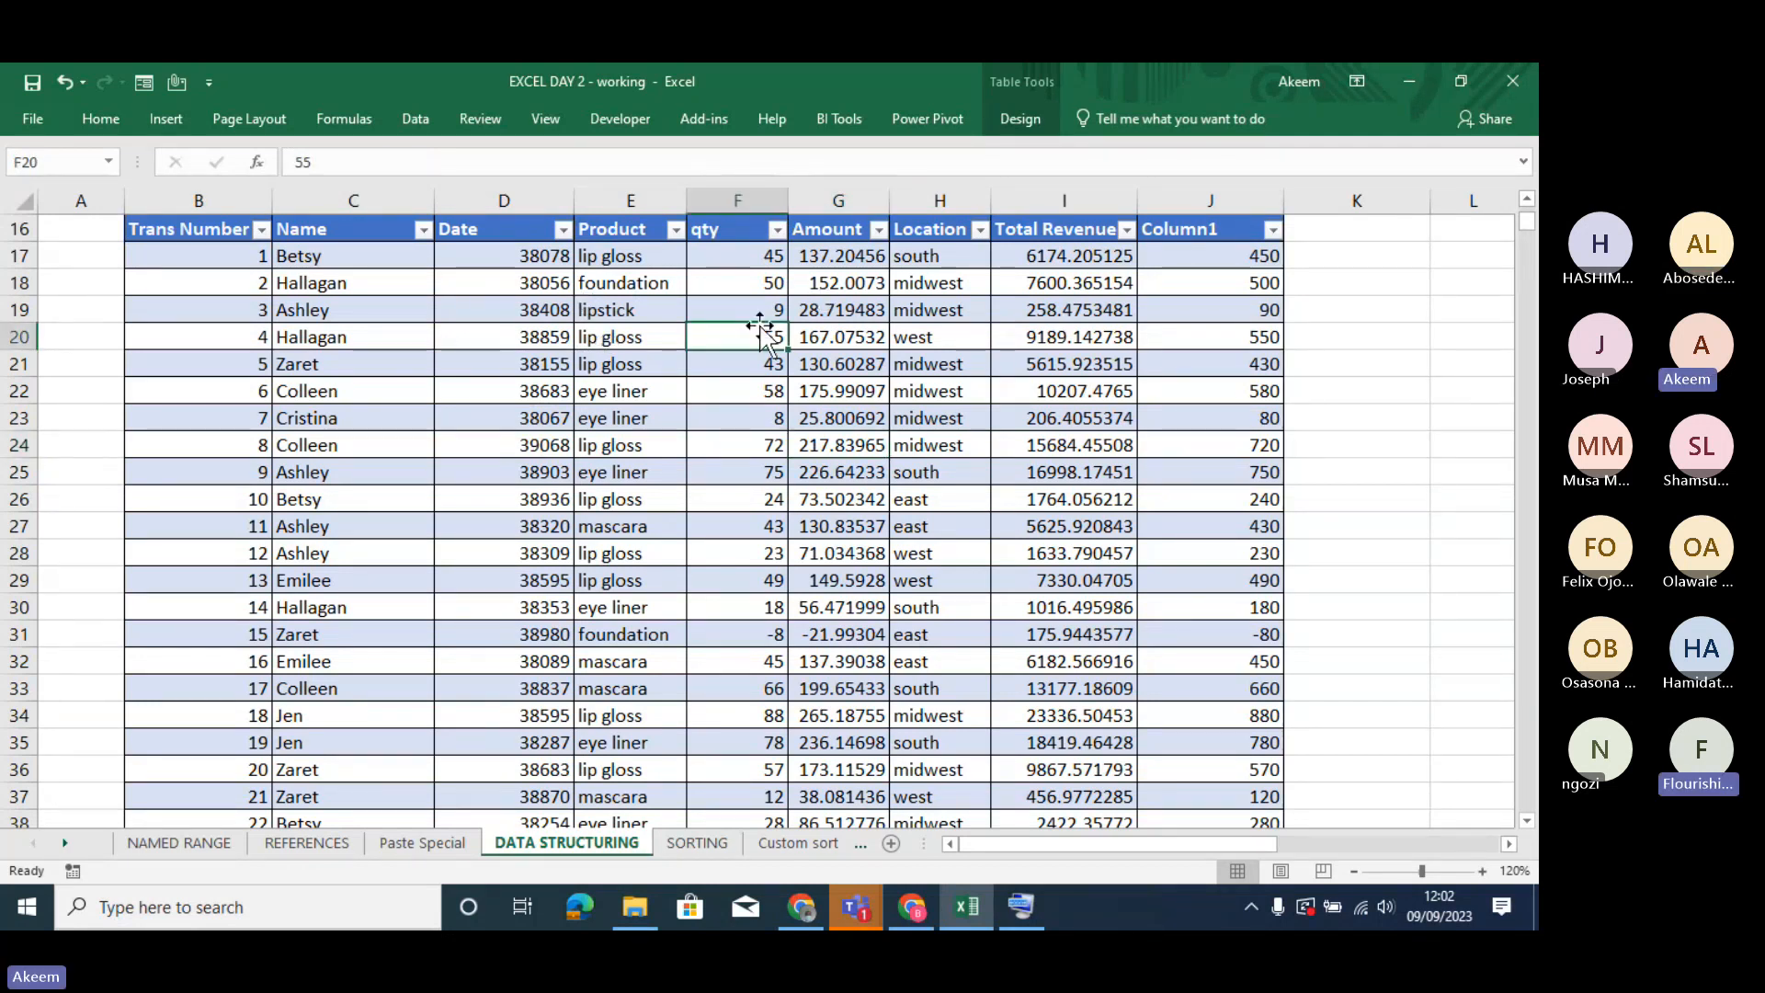
left_click(1436, 290)
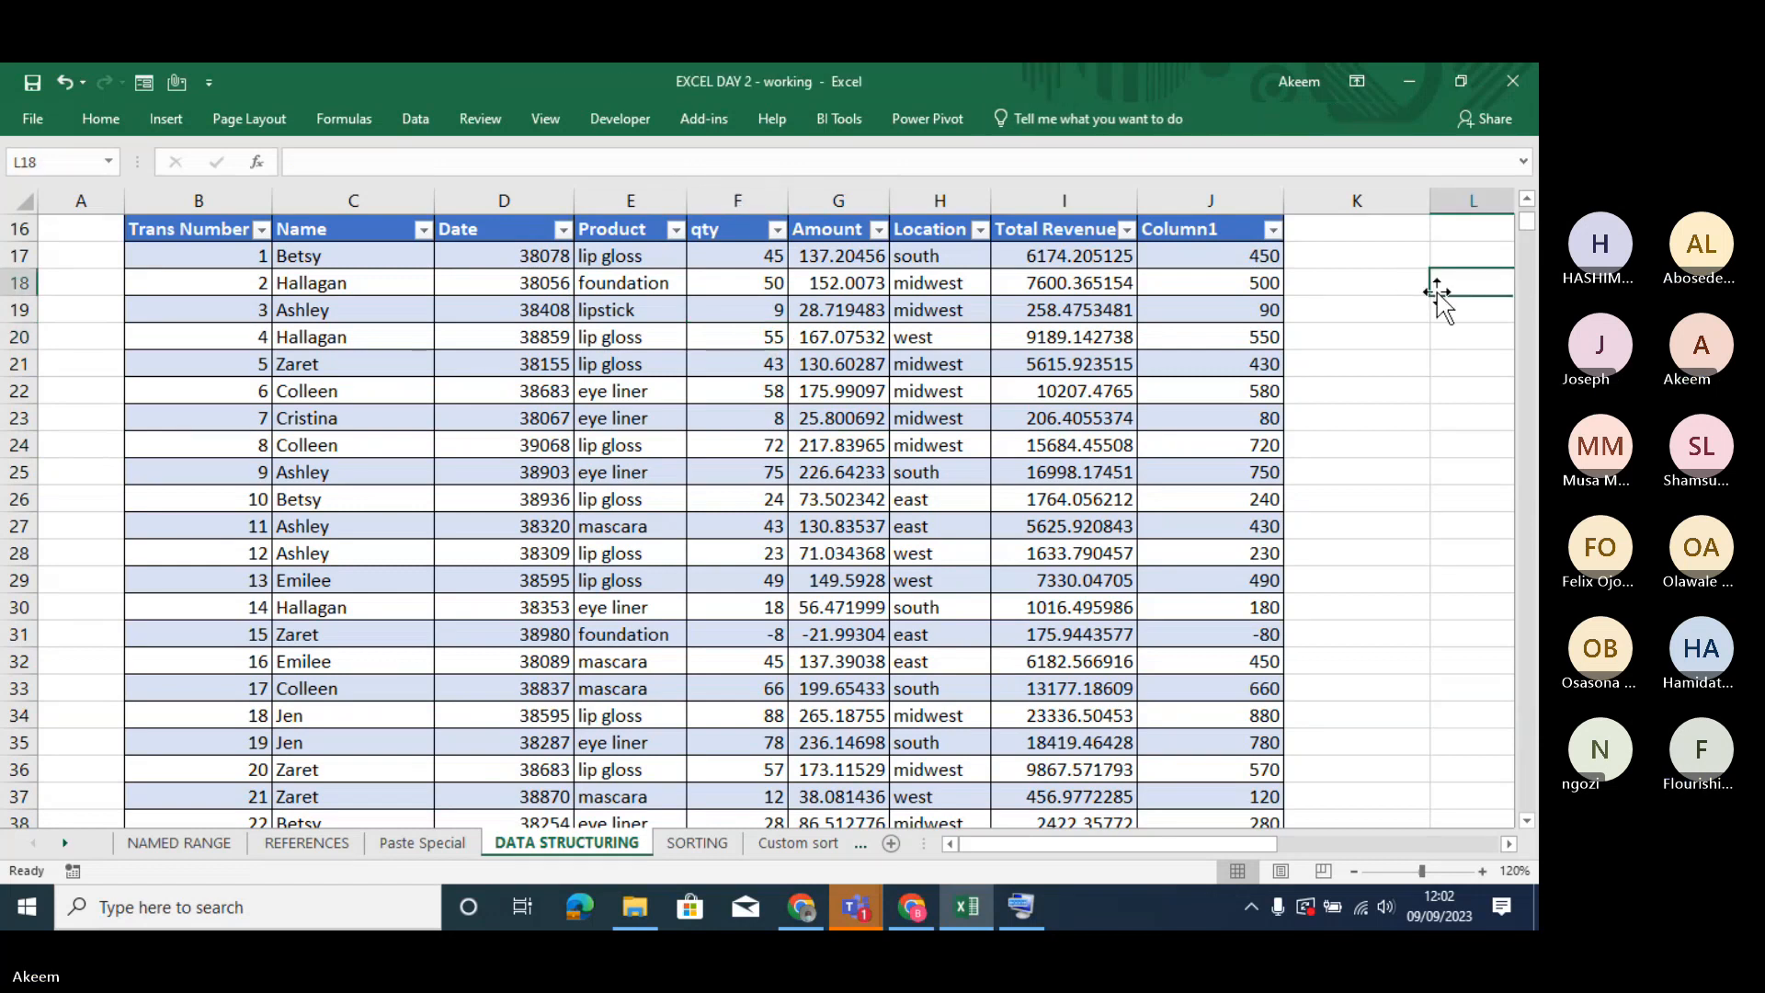
key("Right")
key("Right")
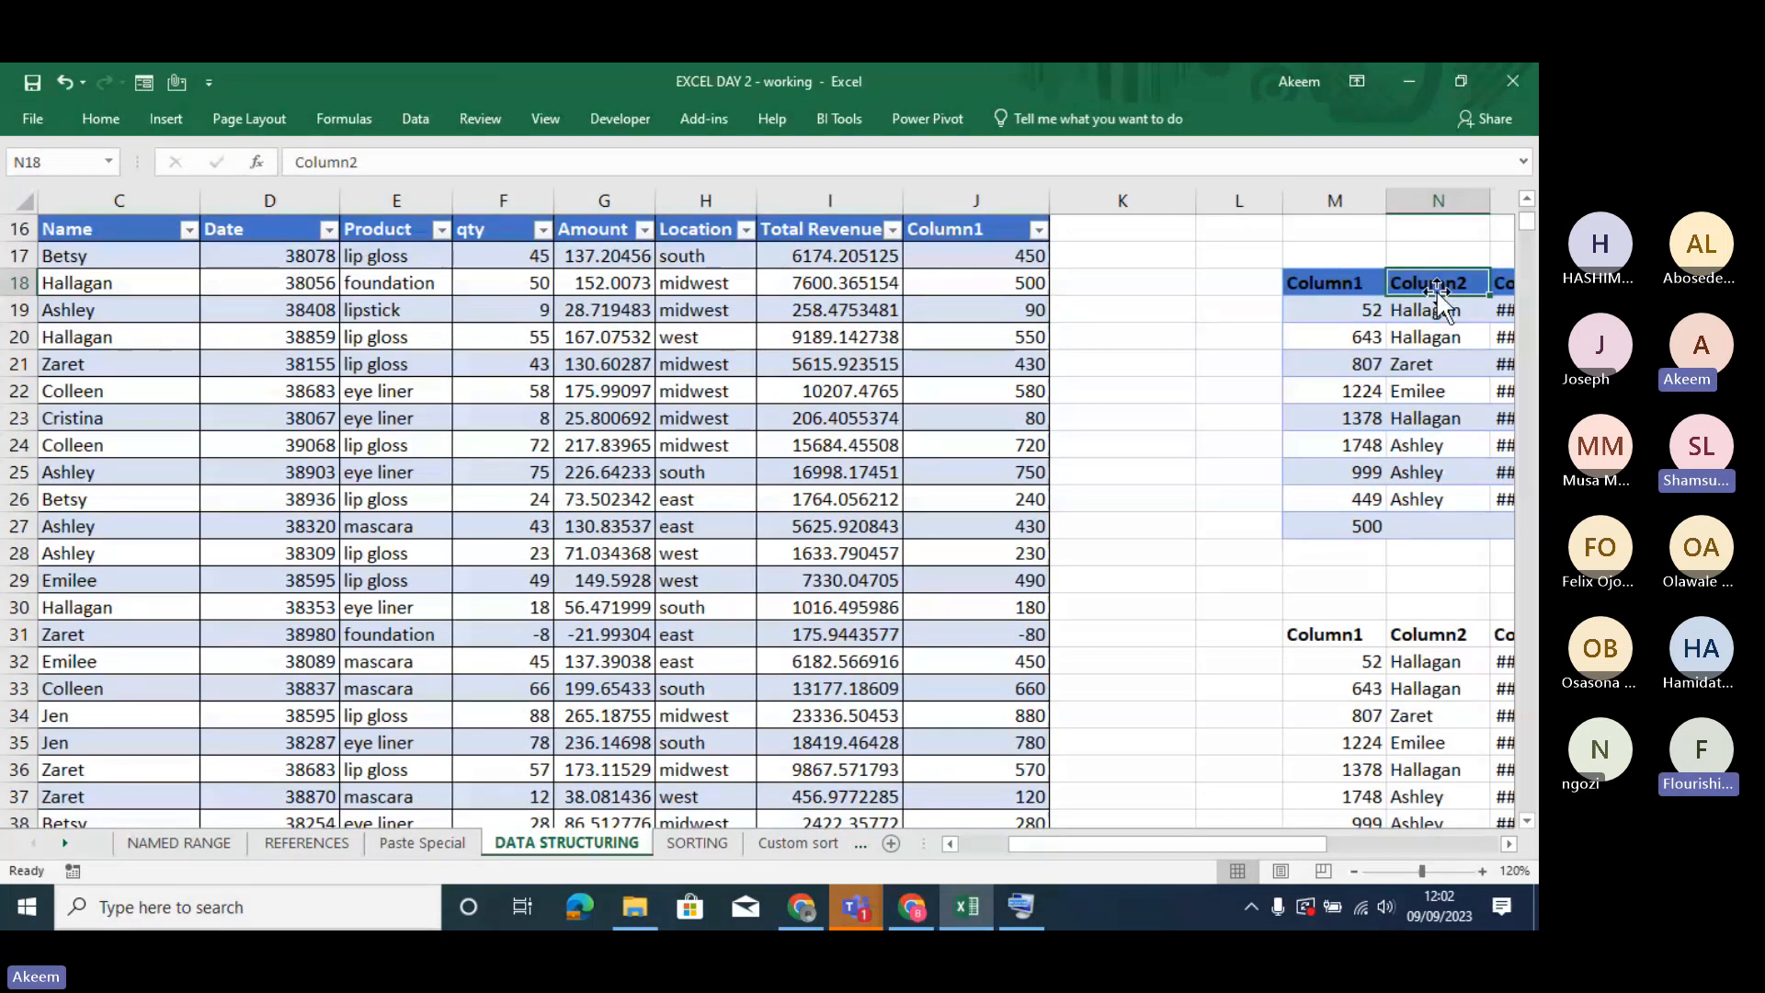
key("Right")
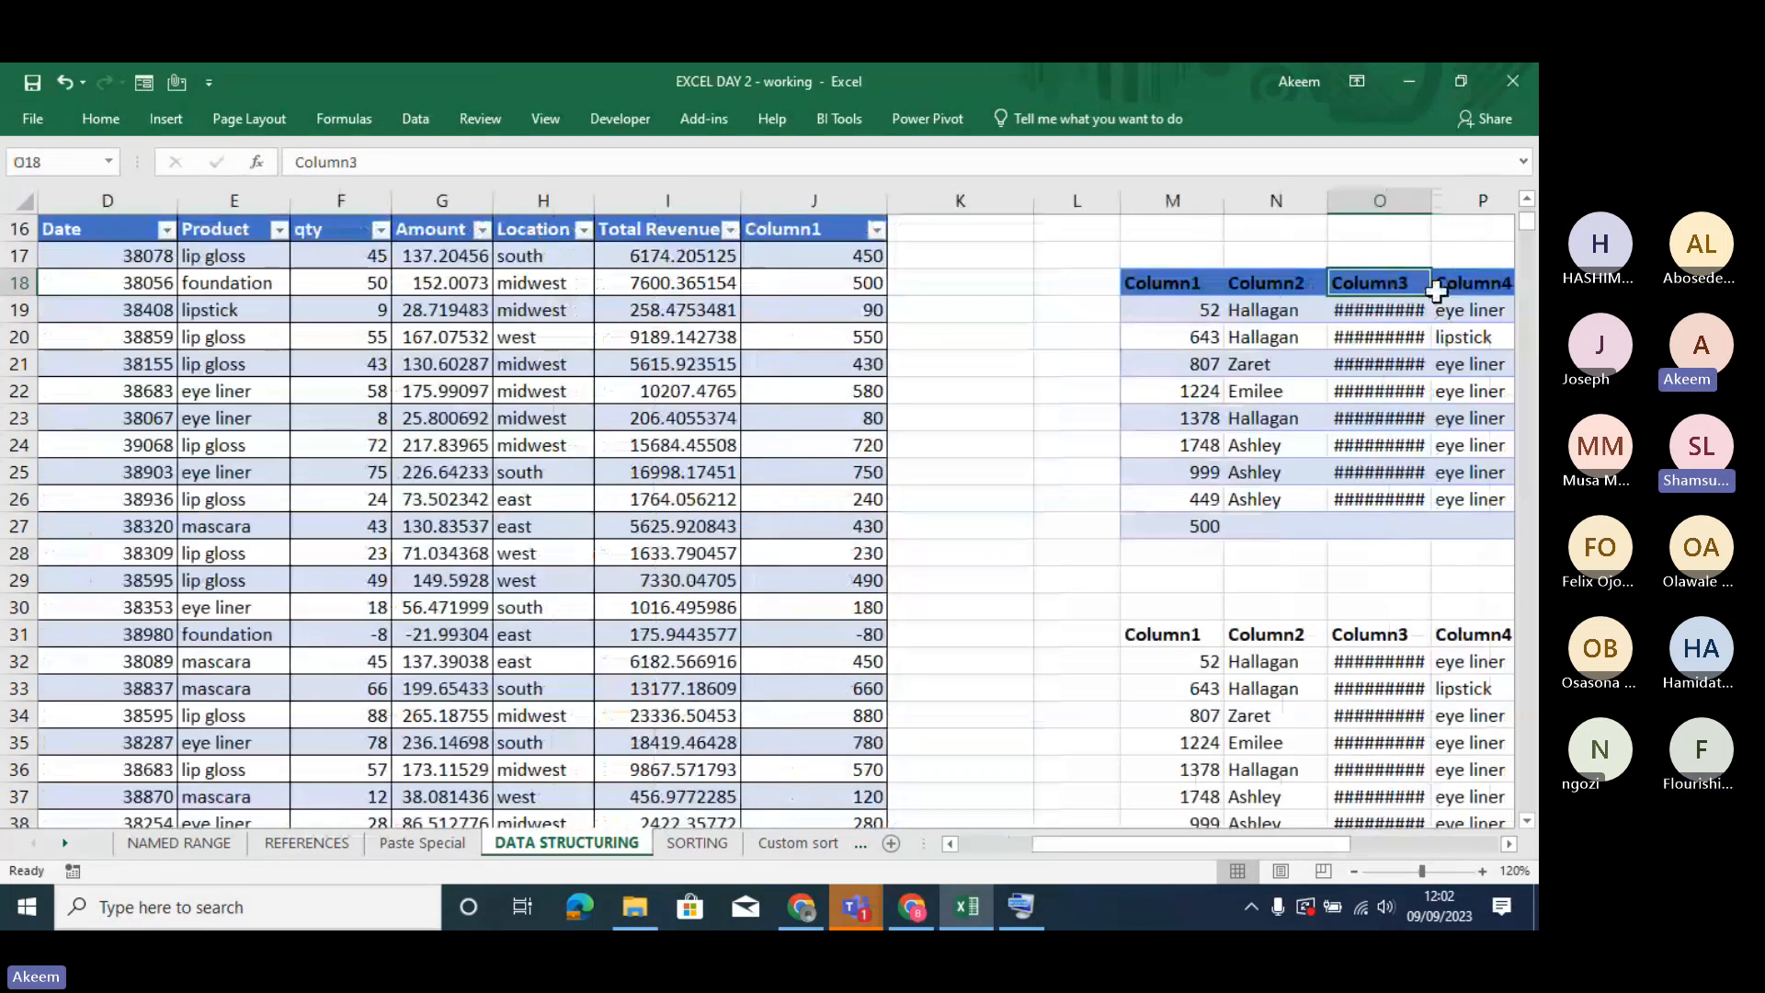
left_click(1190, 245)
key("Up")
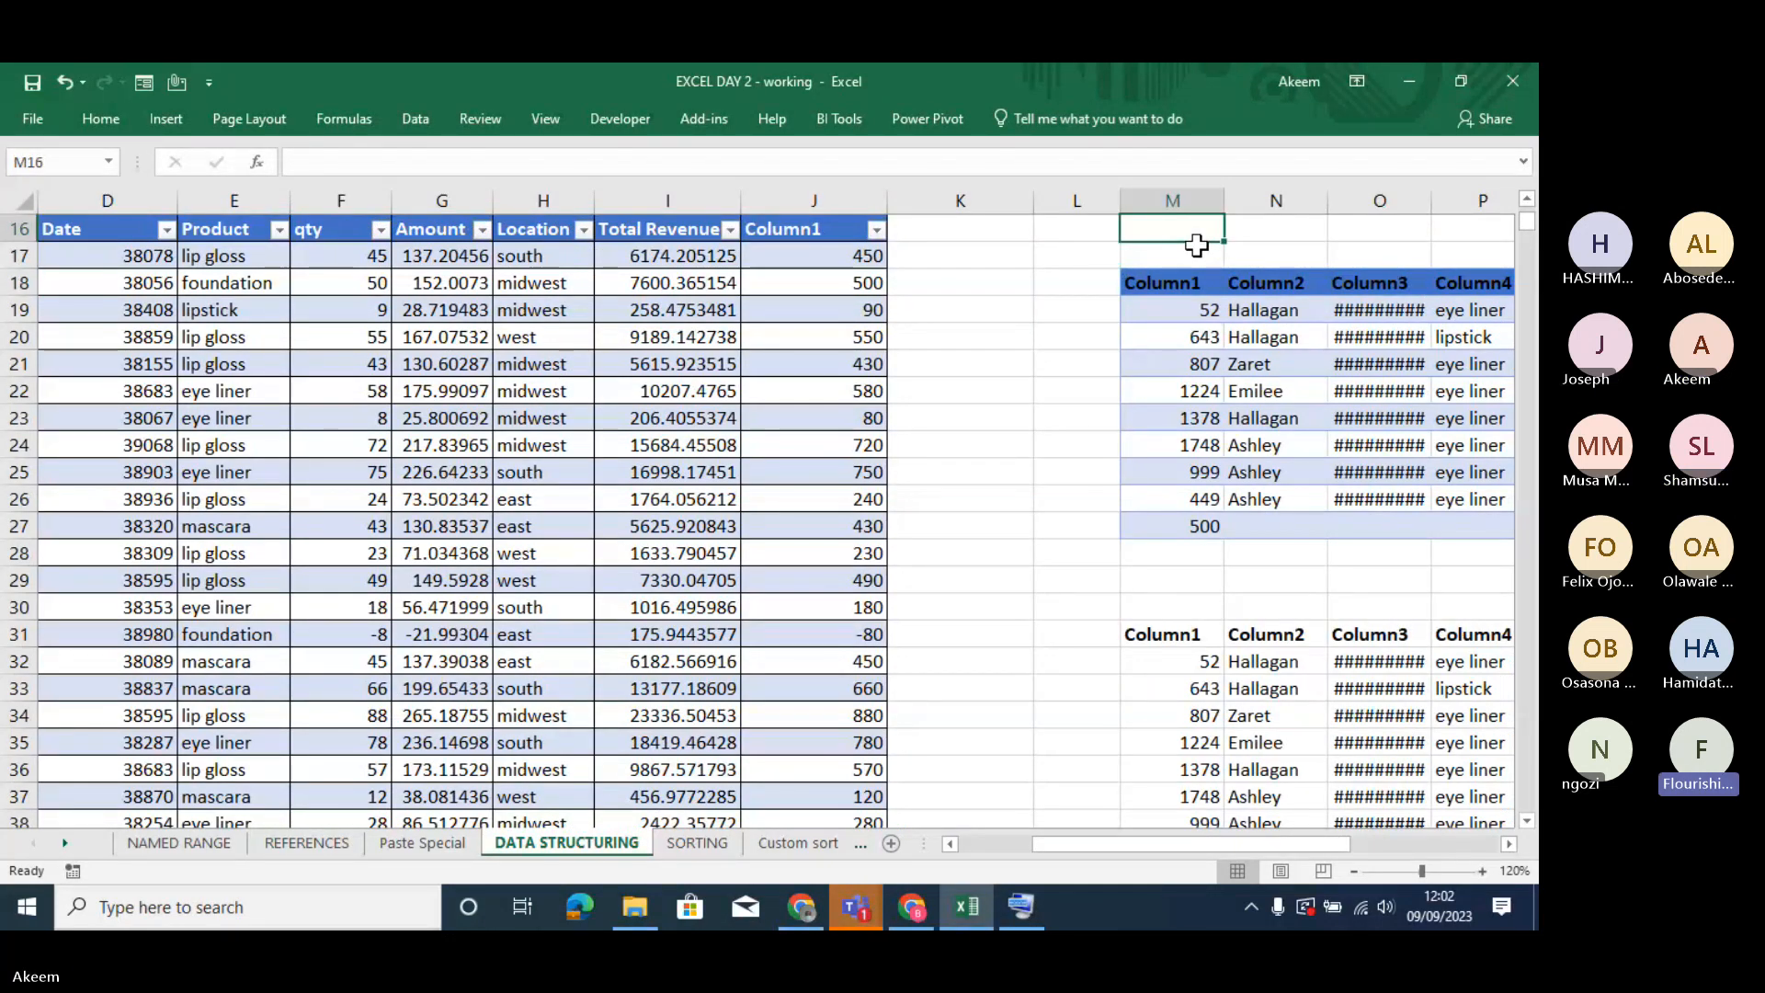
scroll(1195, 245, "up", 1)
left_click(1196, 245)
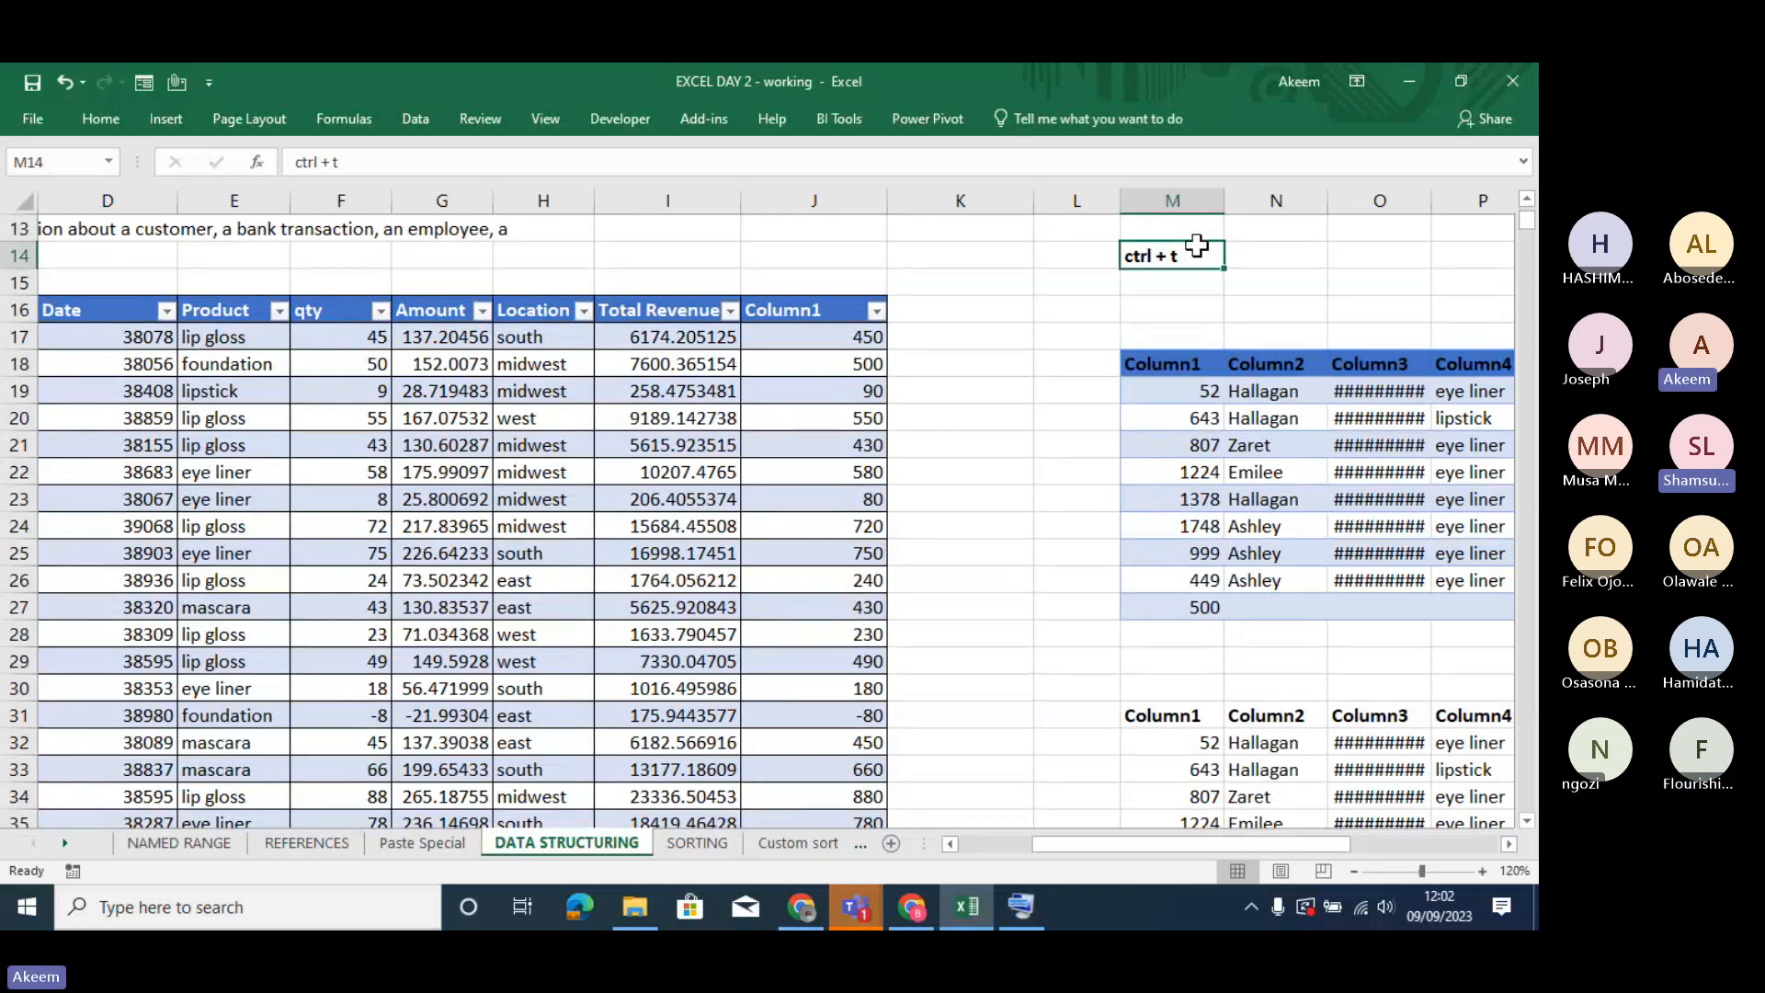
type("=")
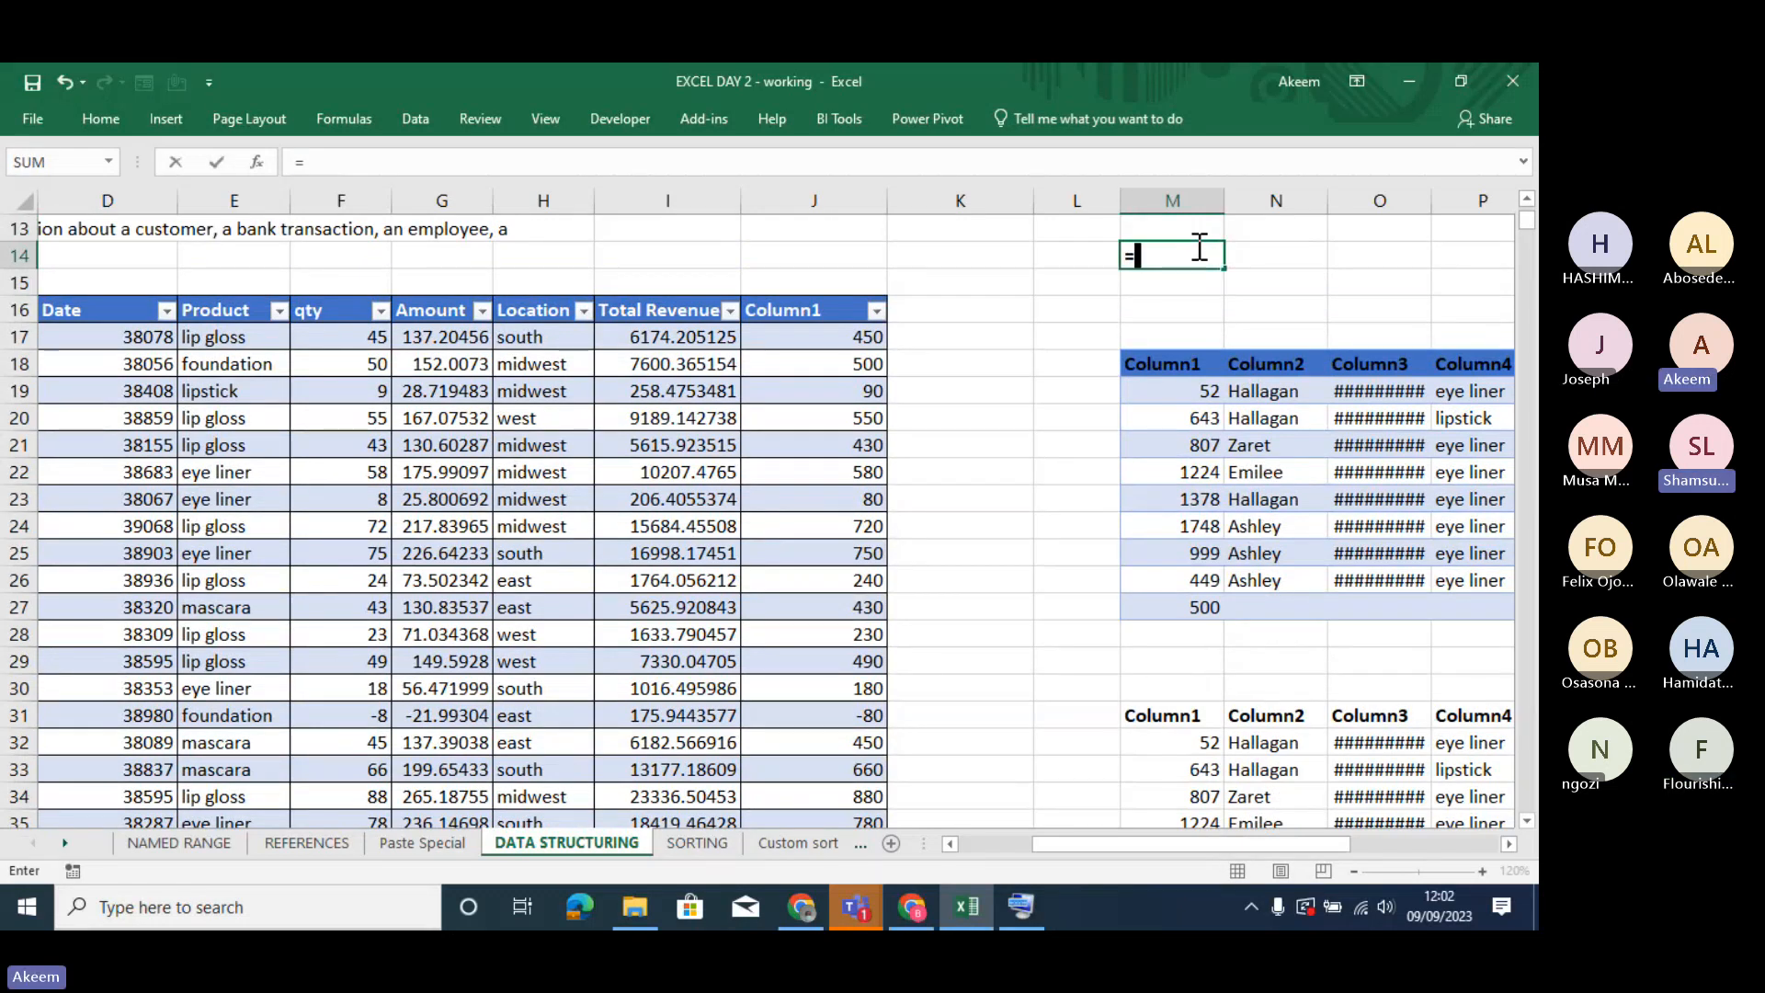
type("CUS")
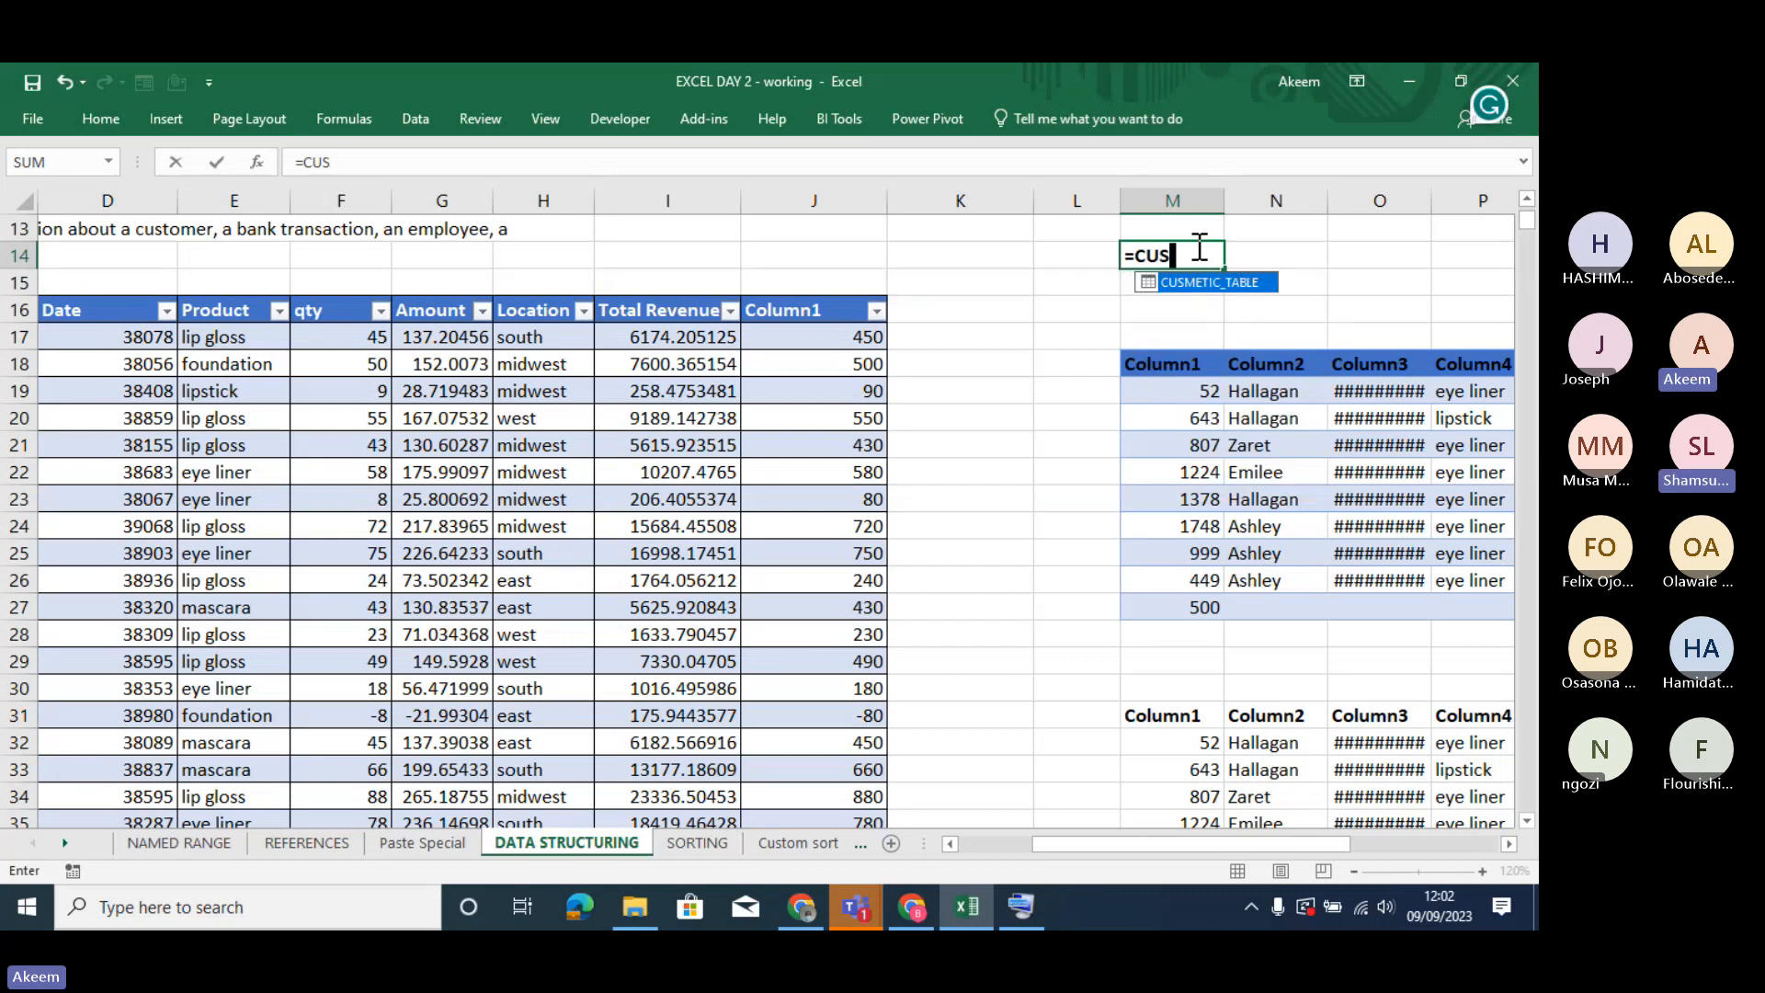
type("M")
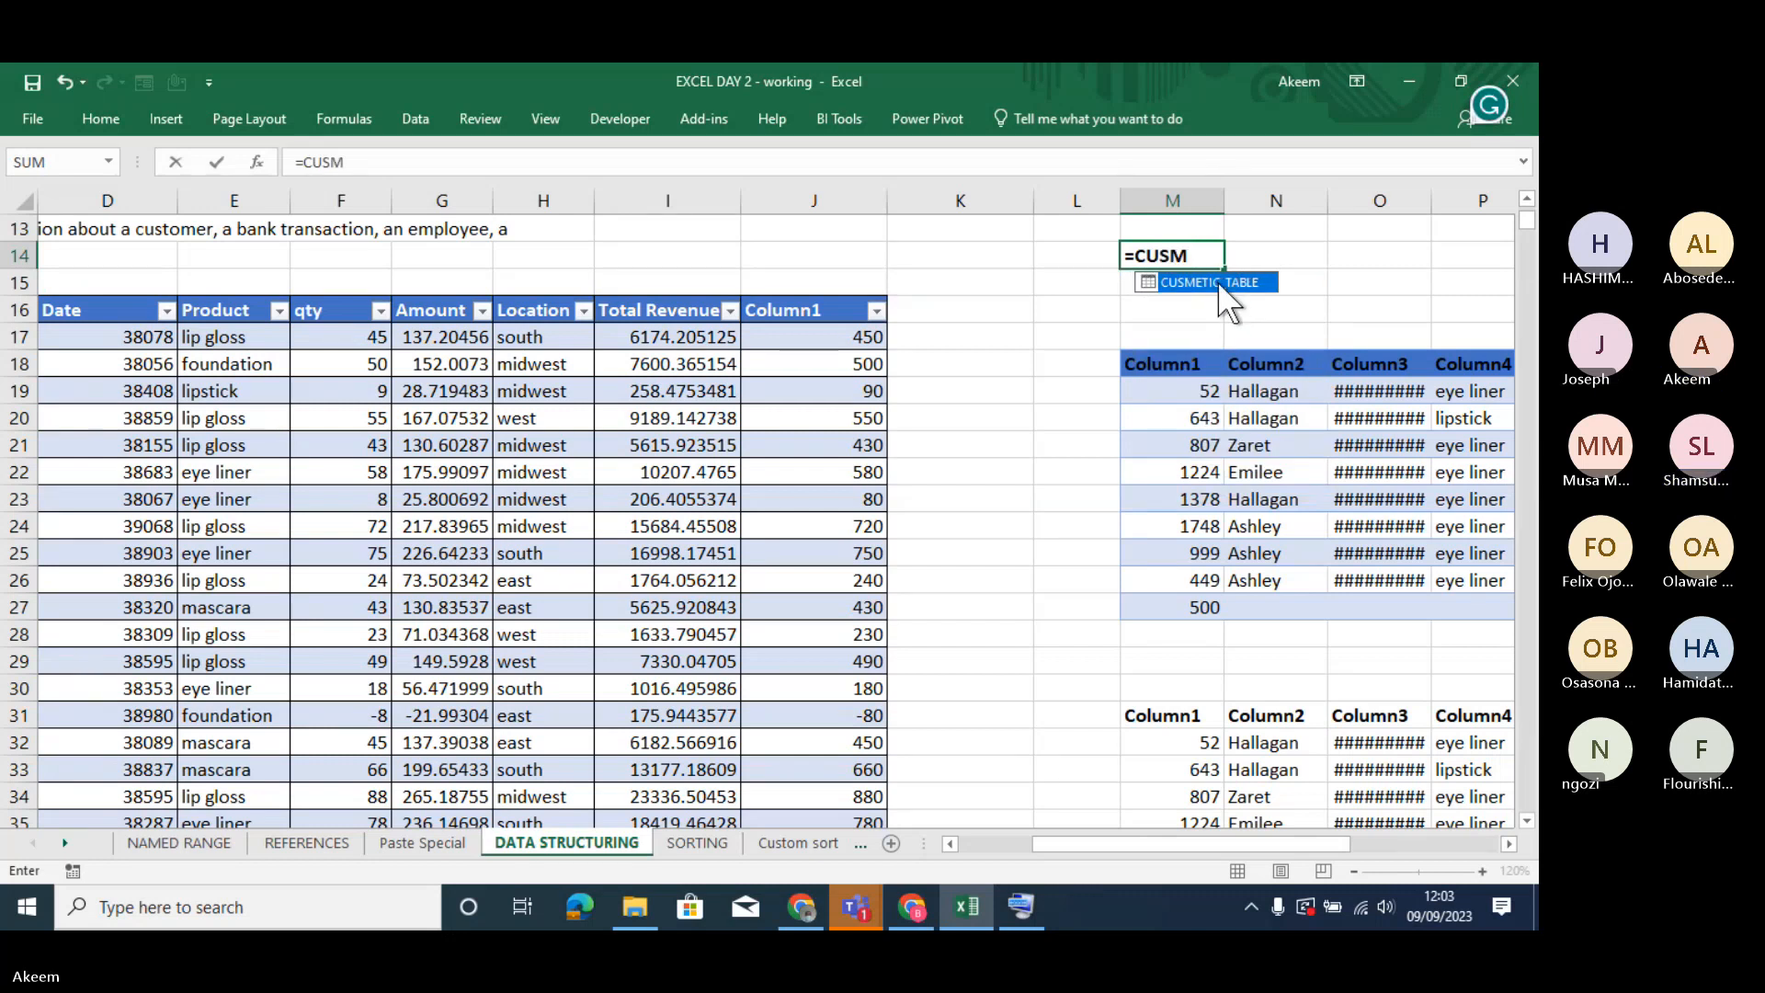
double_click(1217, 281)
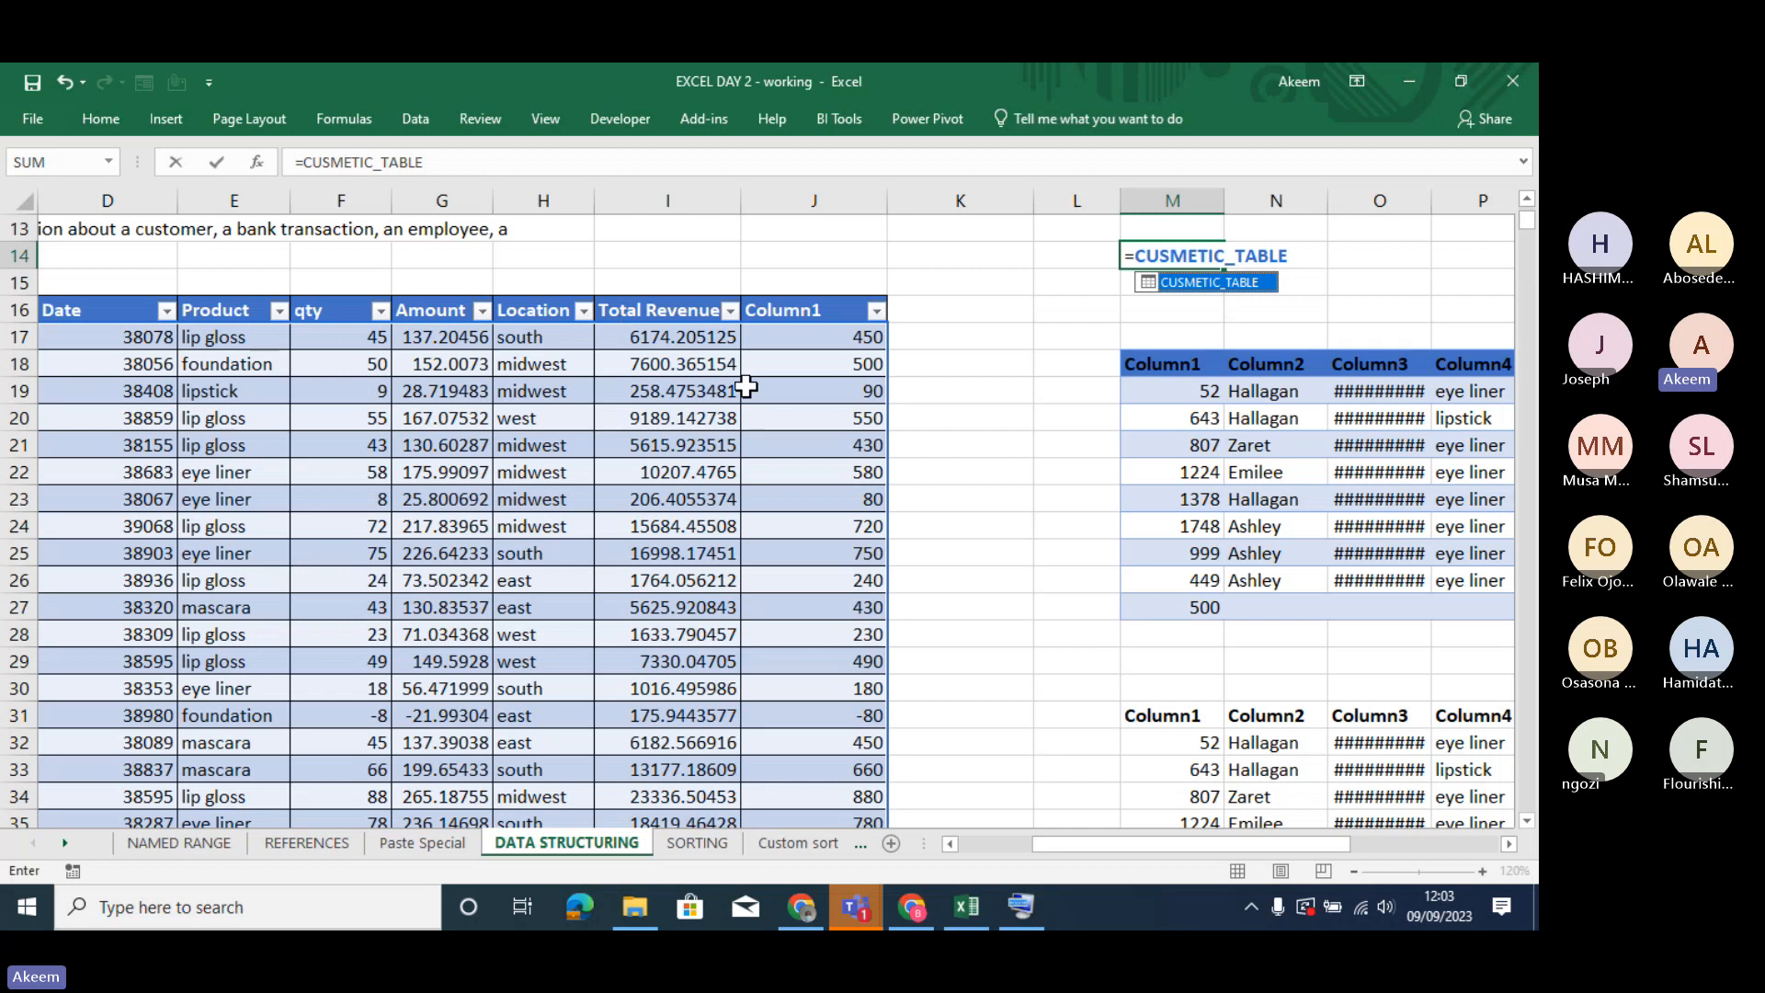
key("Return")
- Correct the spelling of the transaction table's name to COSMETIC_TABLE
left_click(634, 557)
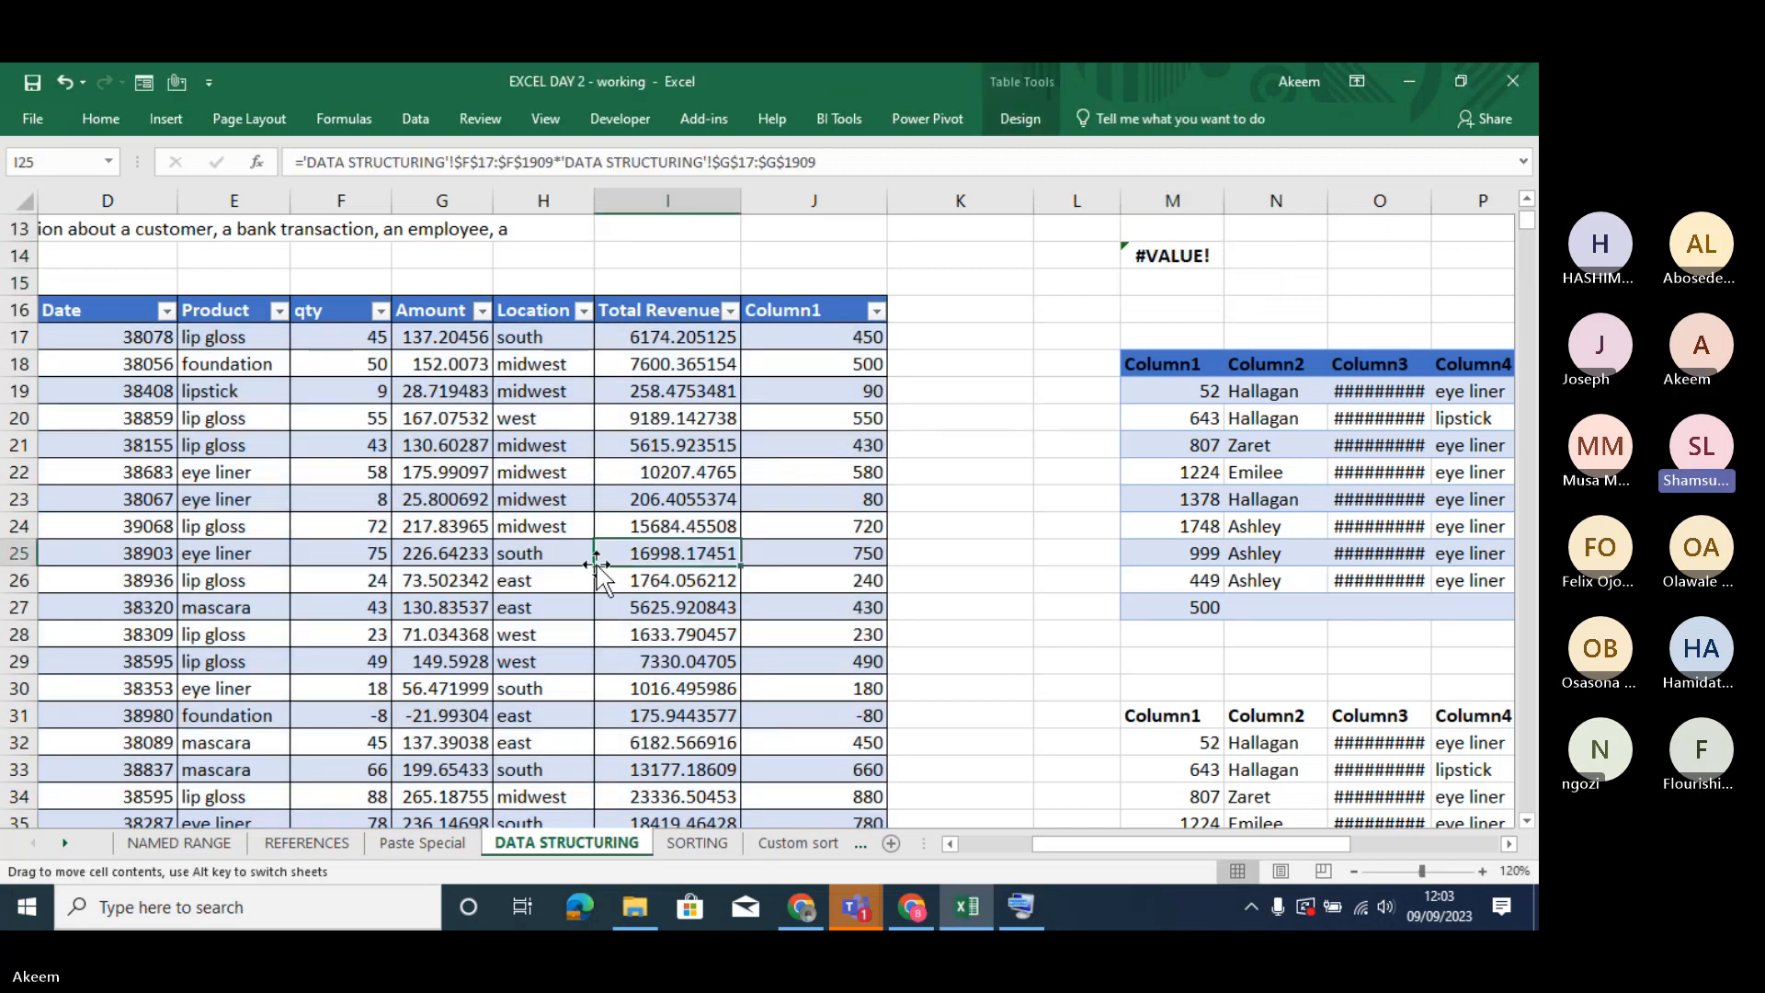
left_click(1020, 119)
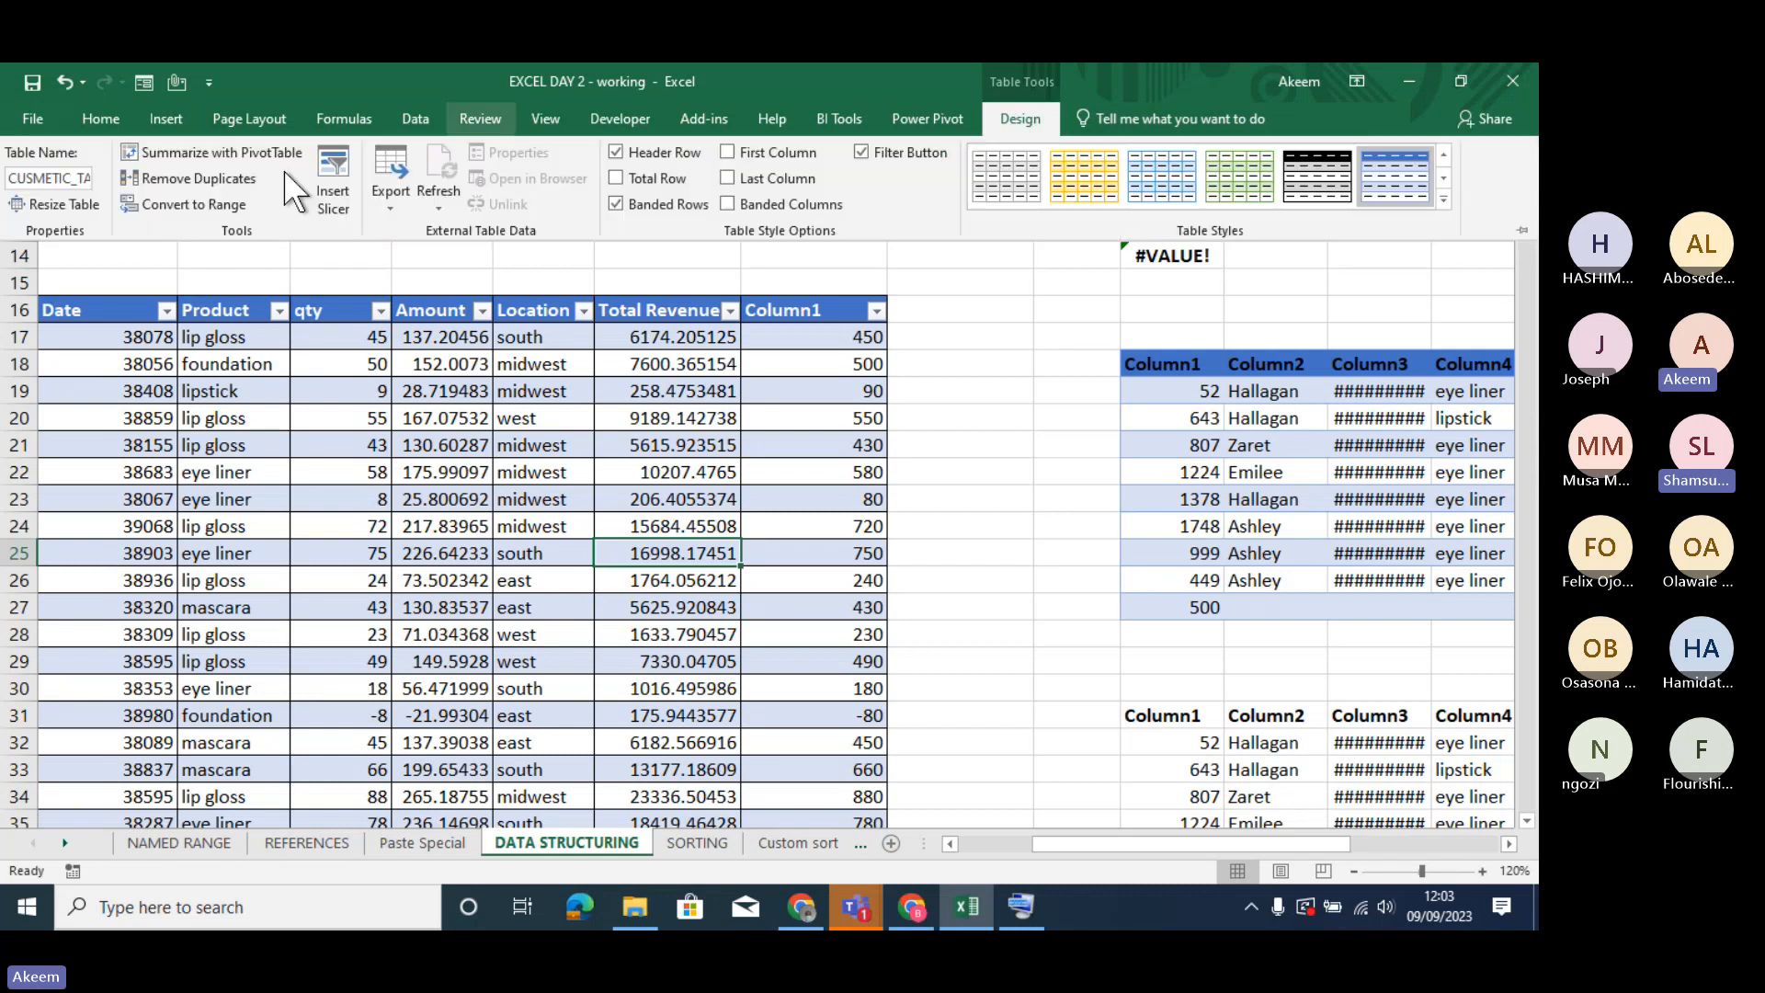
left_click(28, 177)
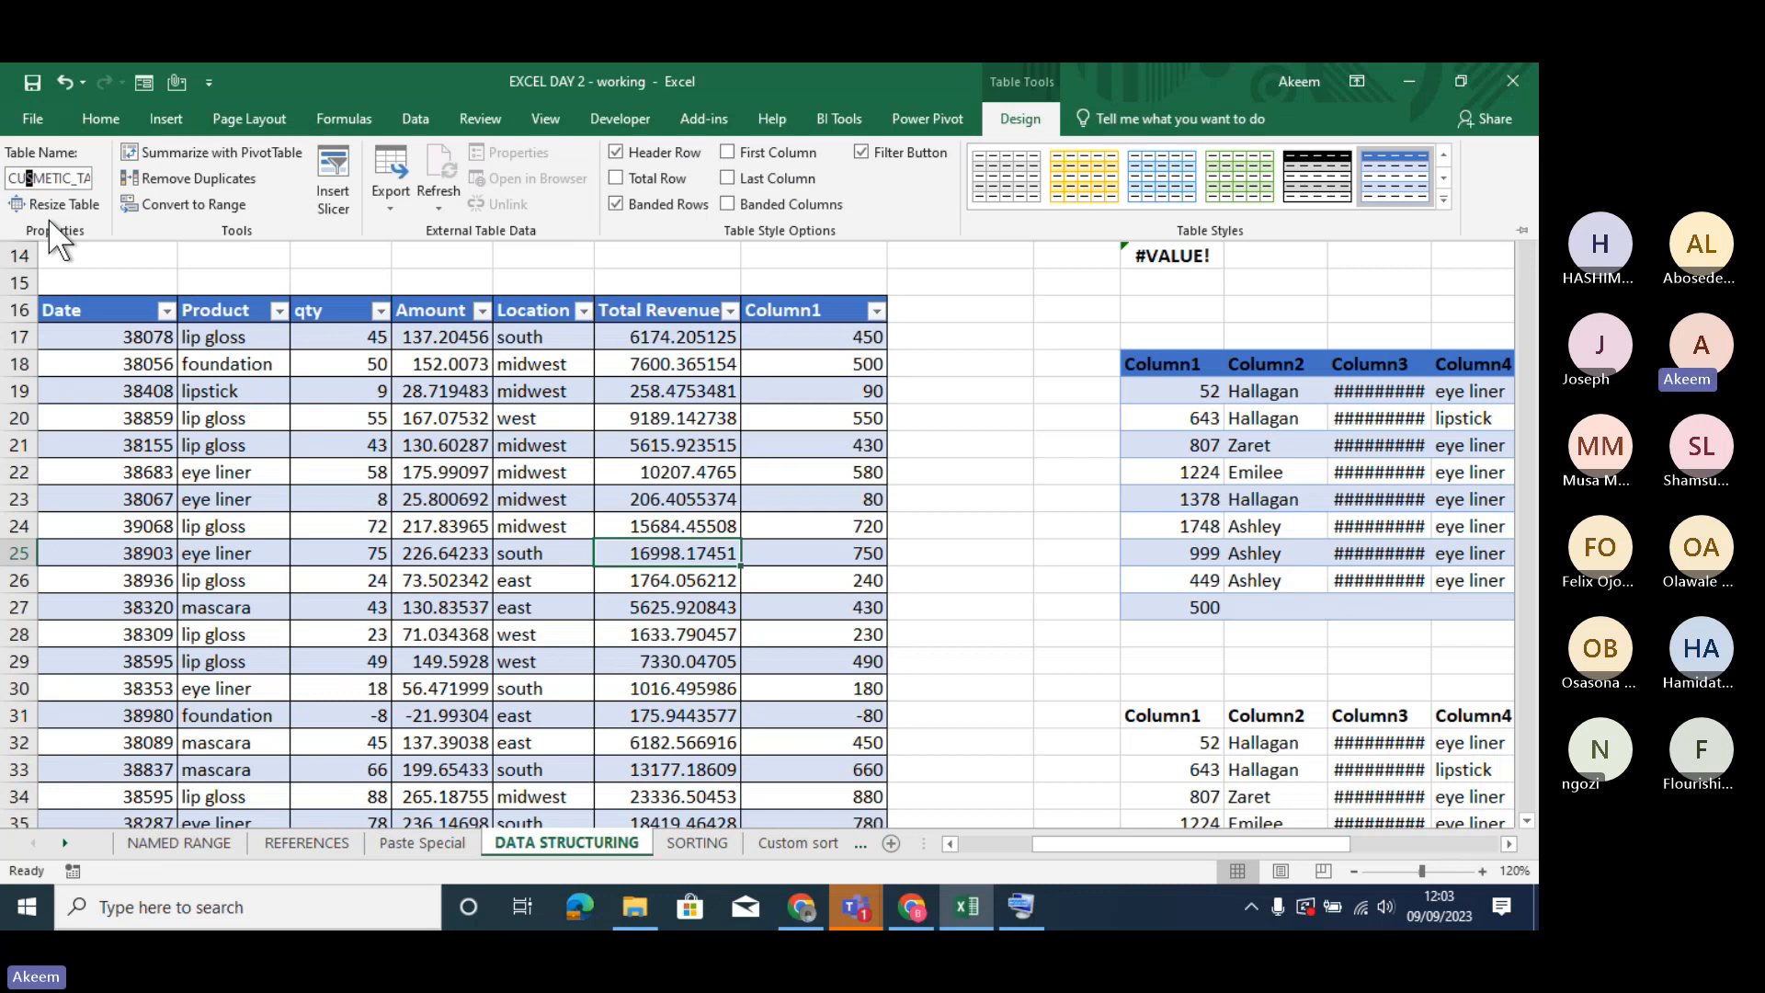
key("BackSpace")
type("O")
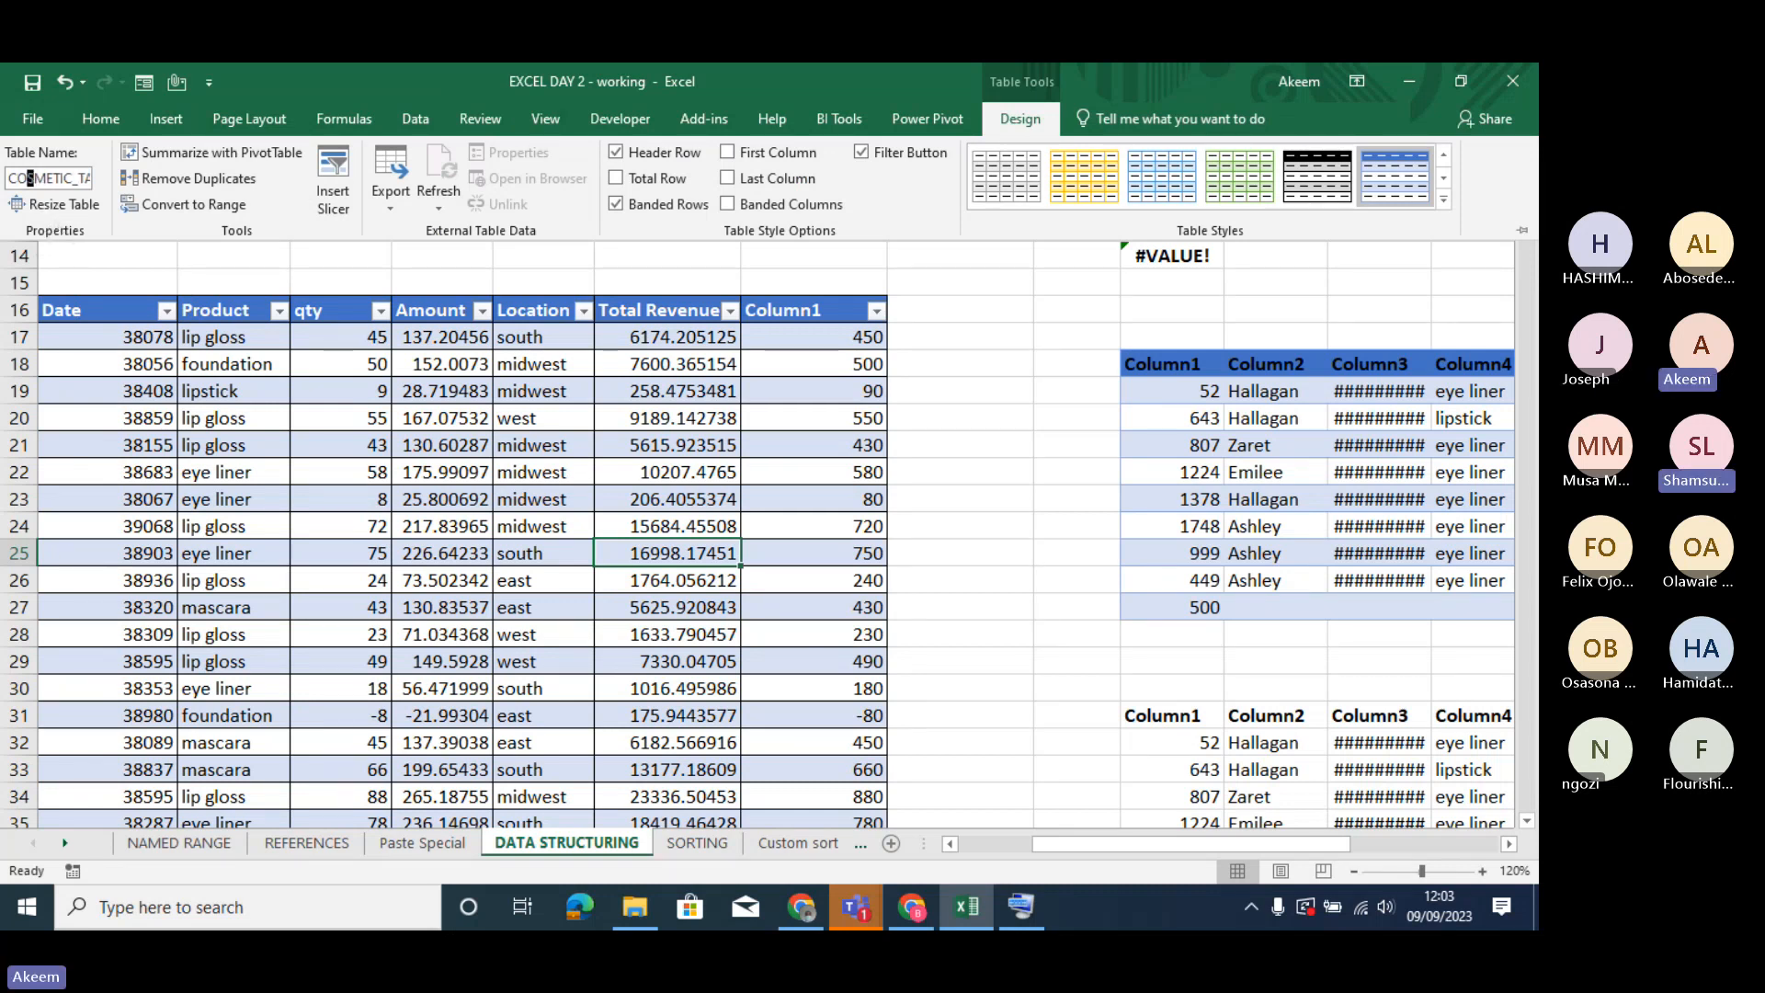
key("Return")
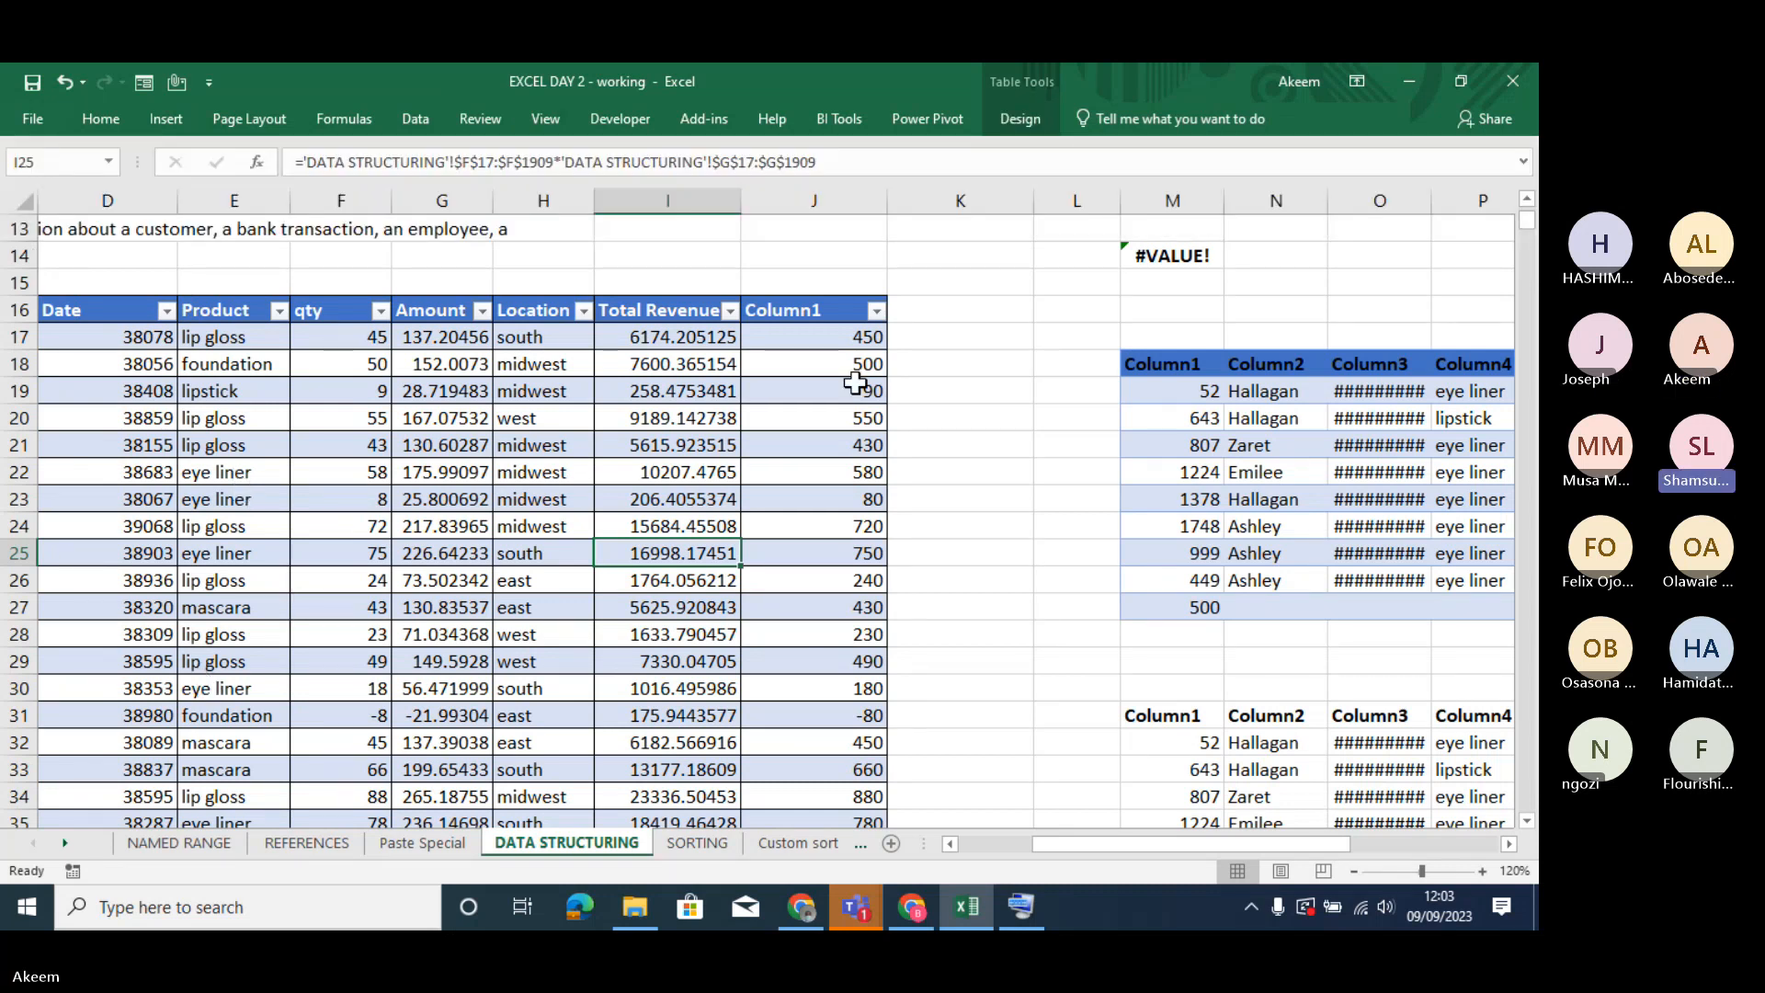
- Retype the formula in cell M14 as =COSMETIC_TABLE, choosing the table name from the suggestions
left_click(1181, 251)
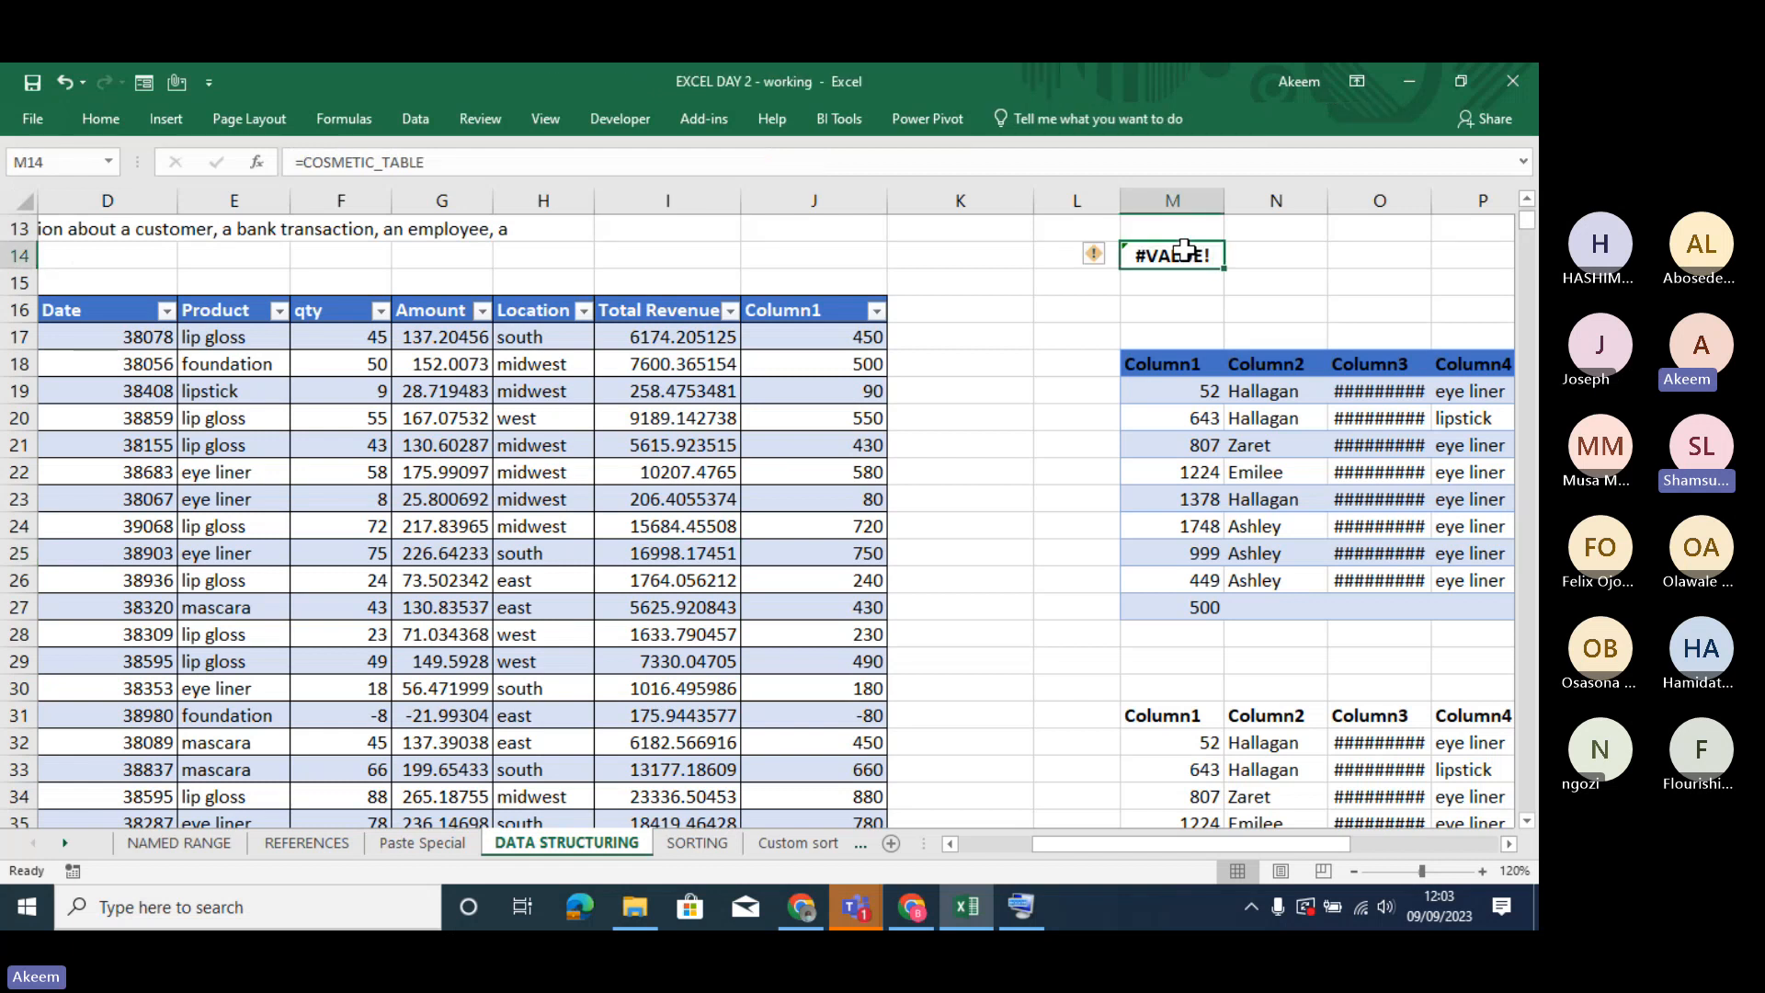
type("=CO")
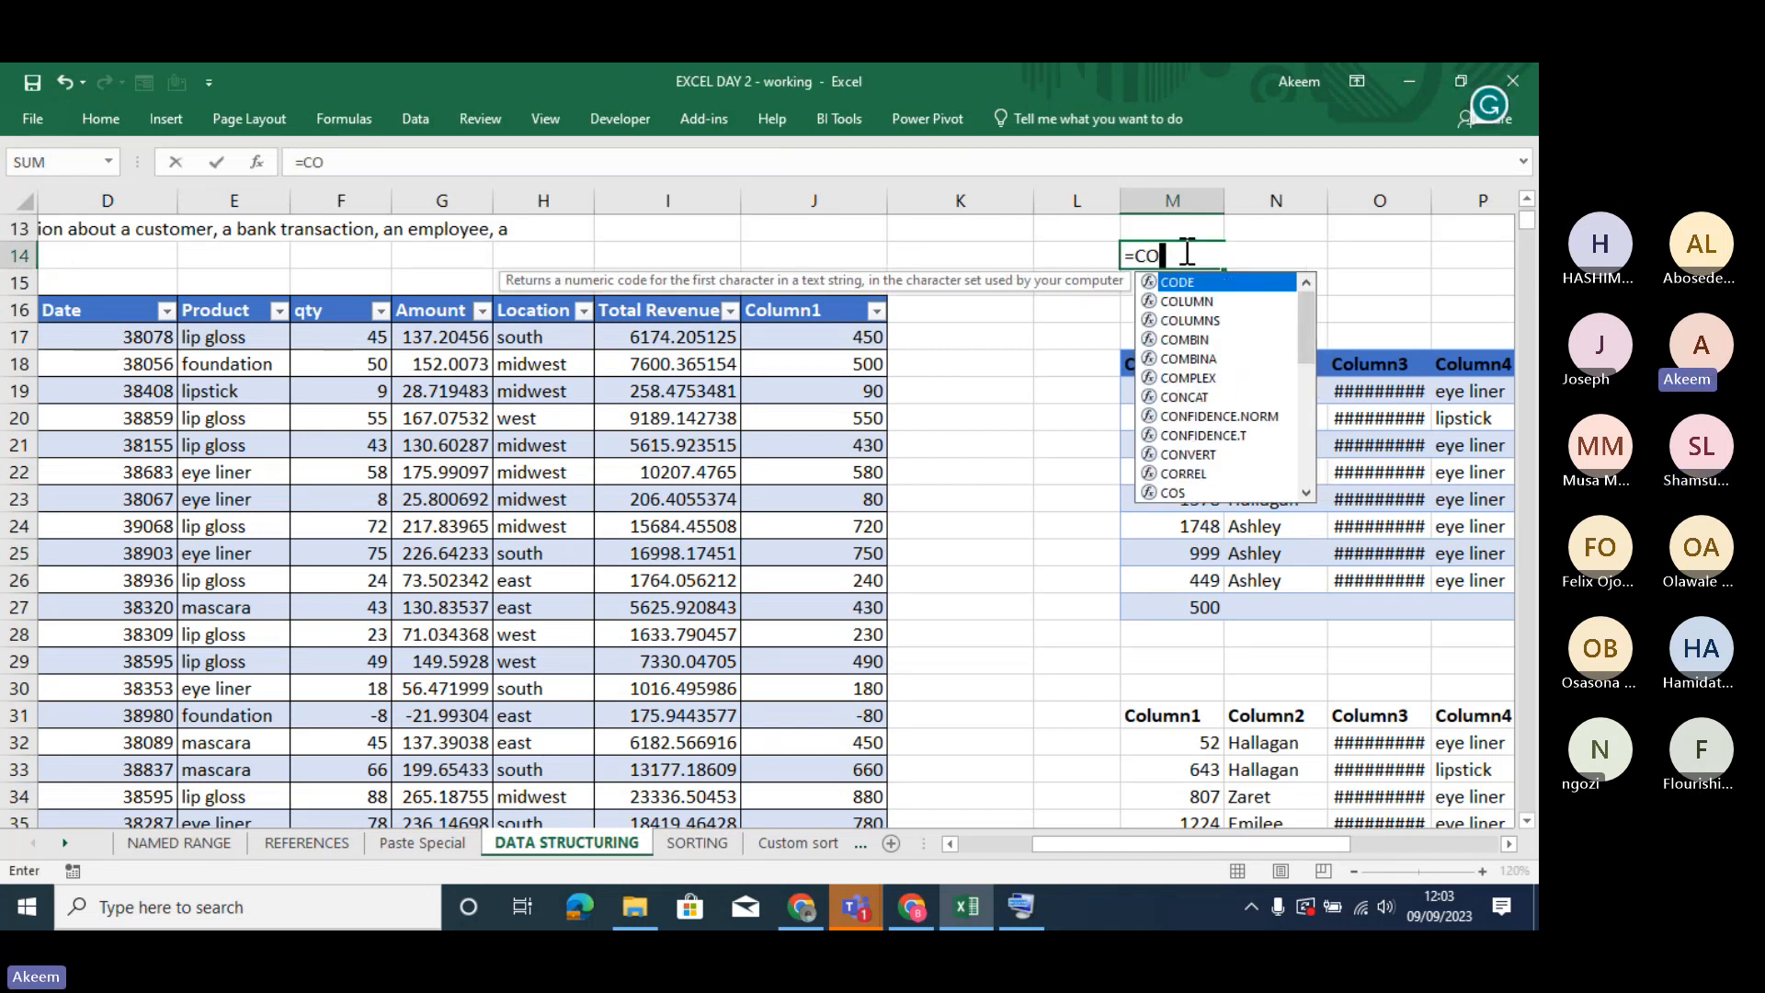
type("S")
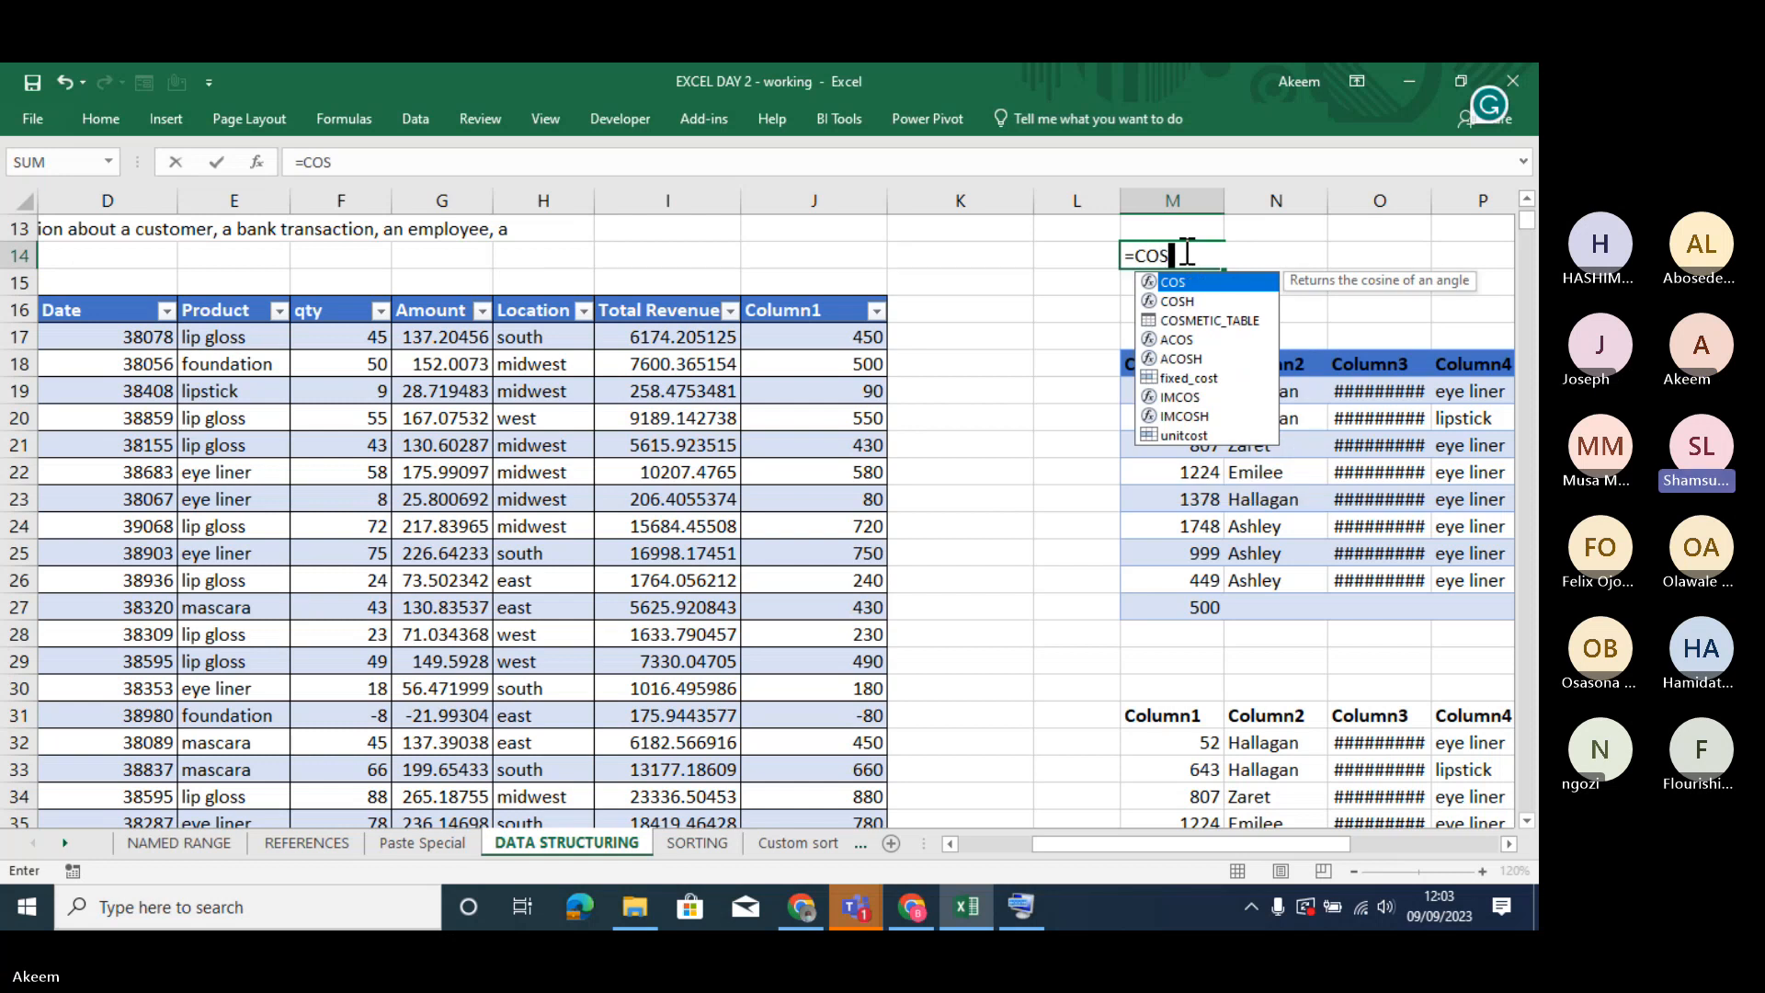
left_click(1193, 320)
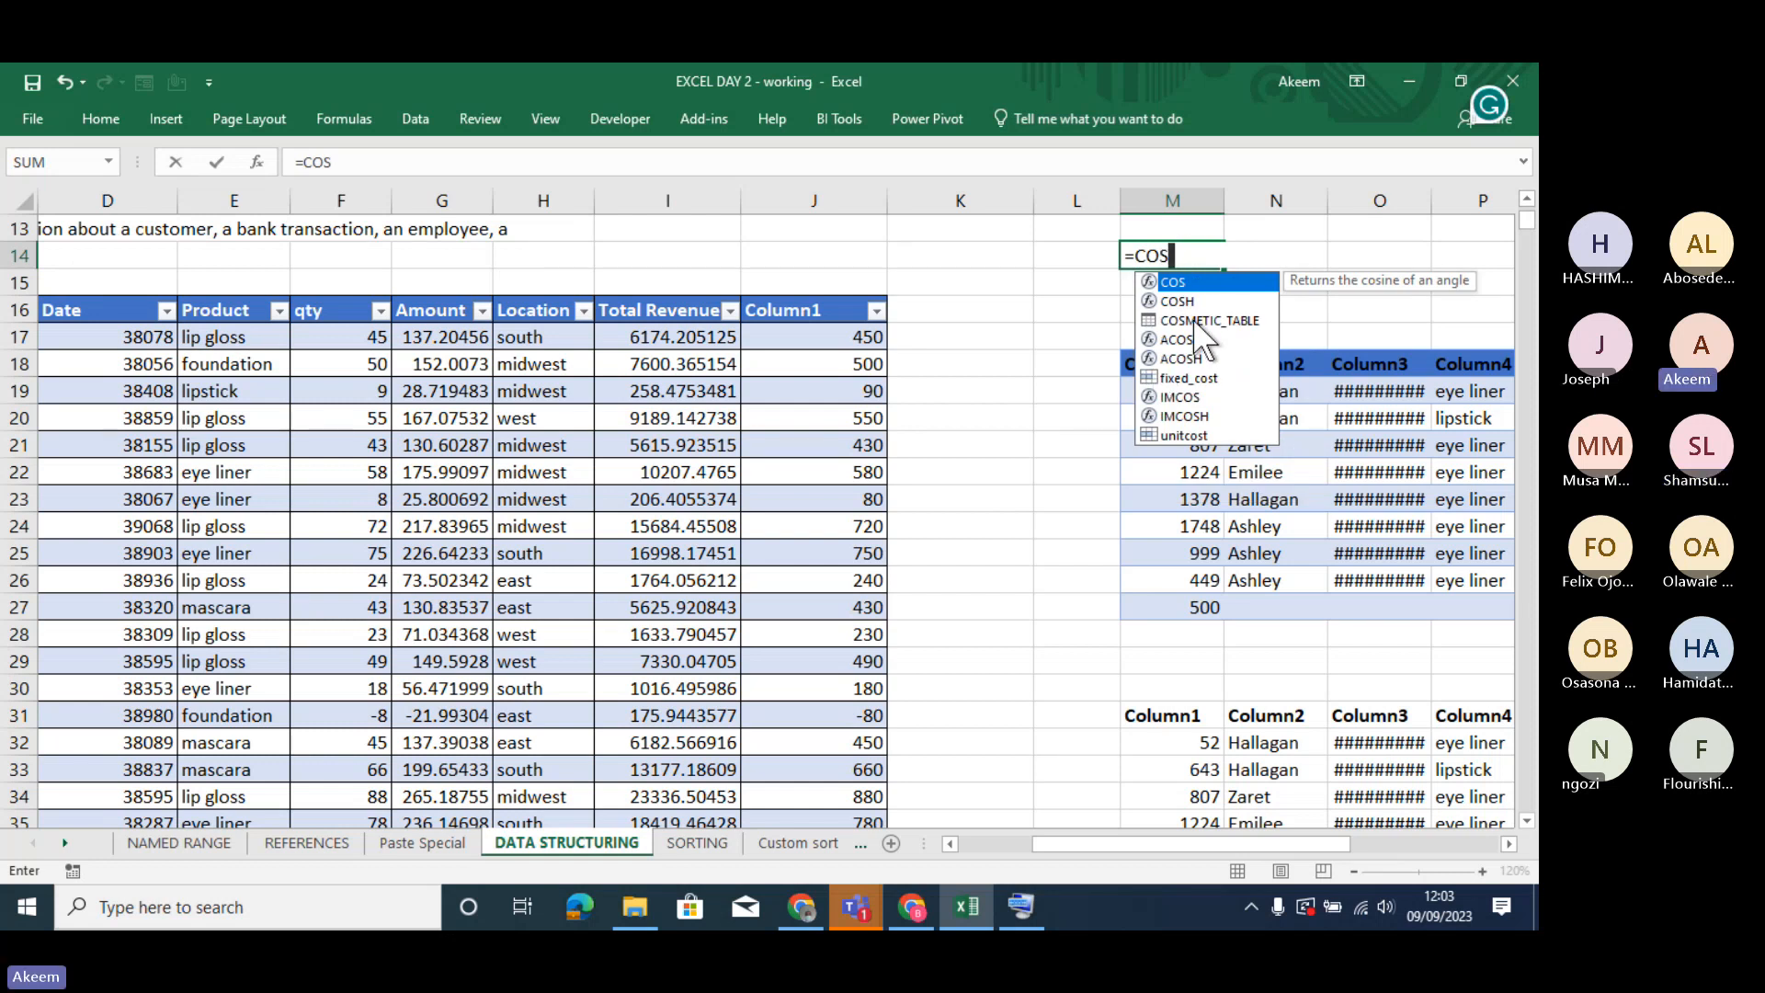
double_click(1193, 320)
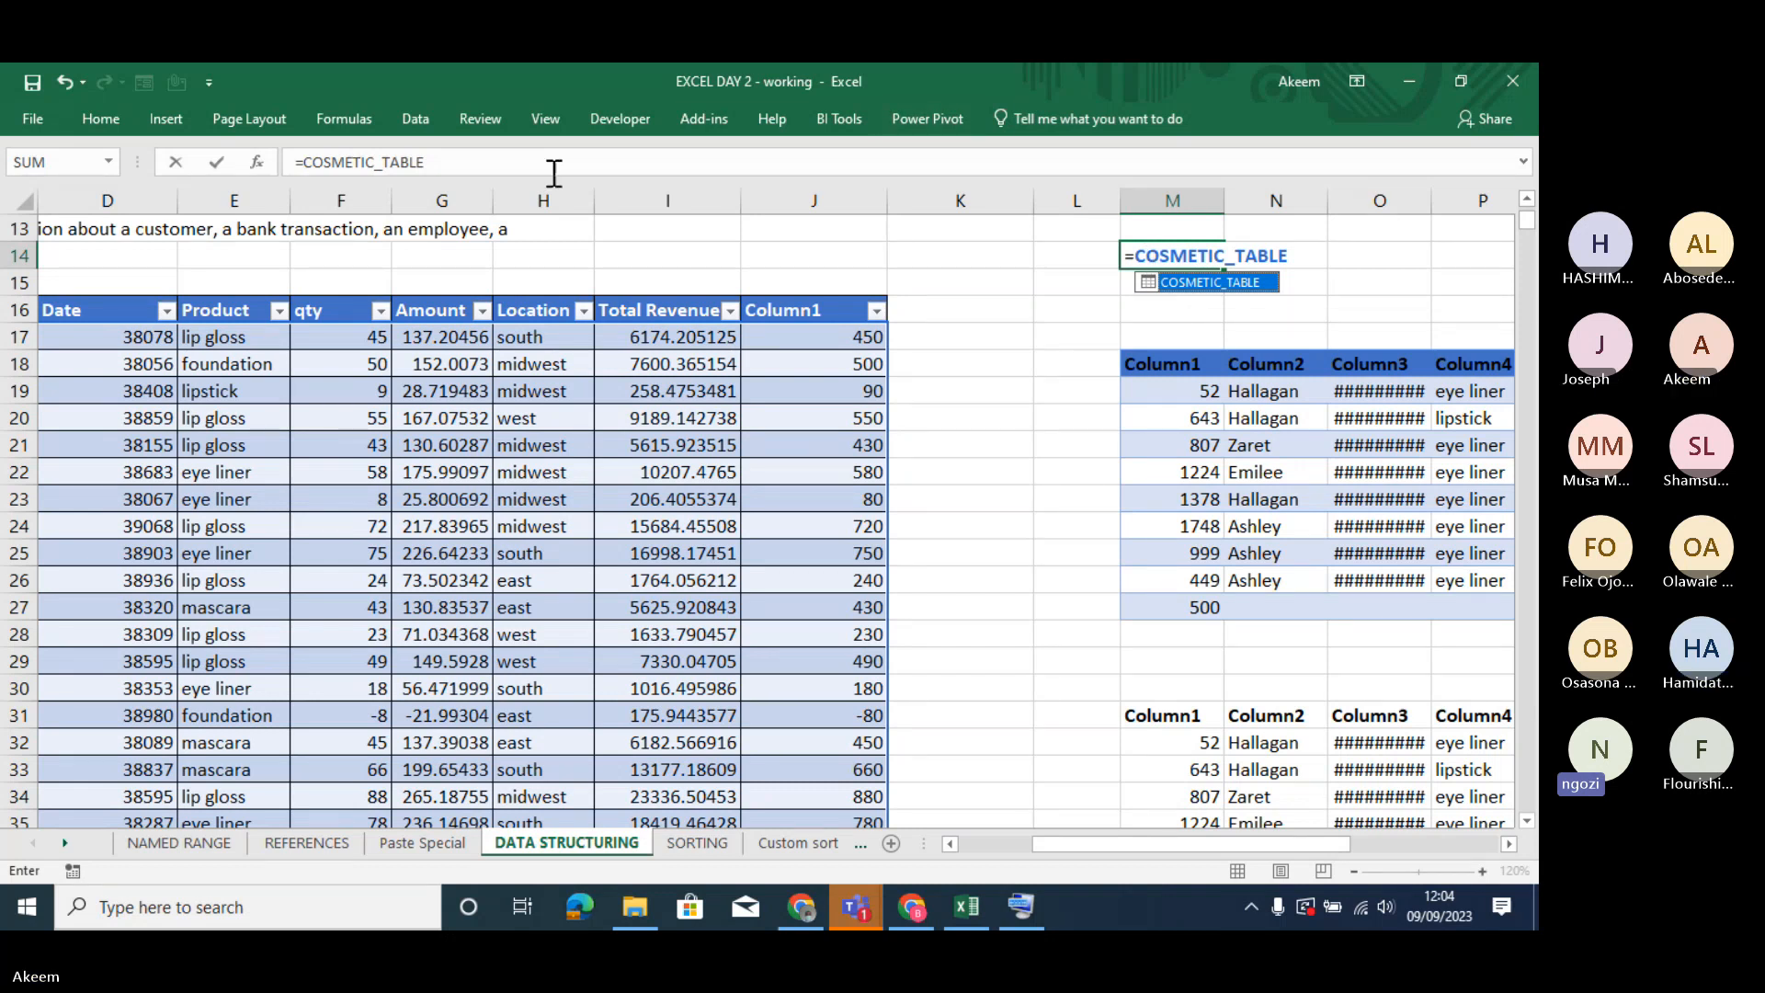
- Clear the table-name formula from cell M14
left_click(529, 164)
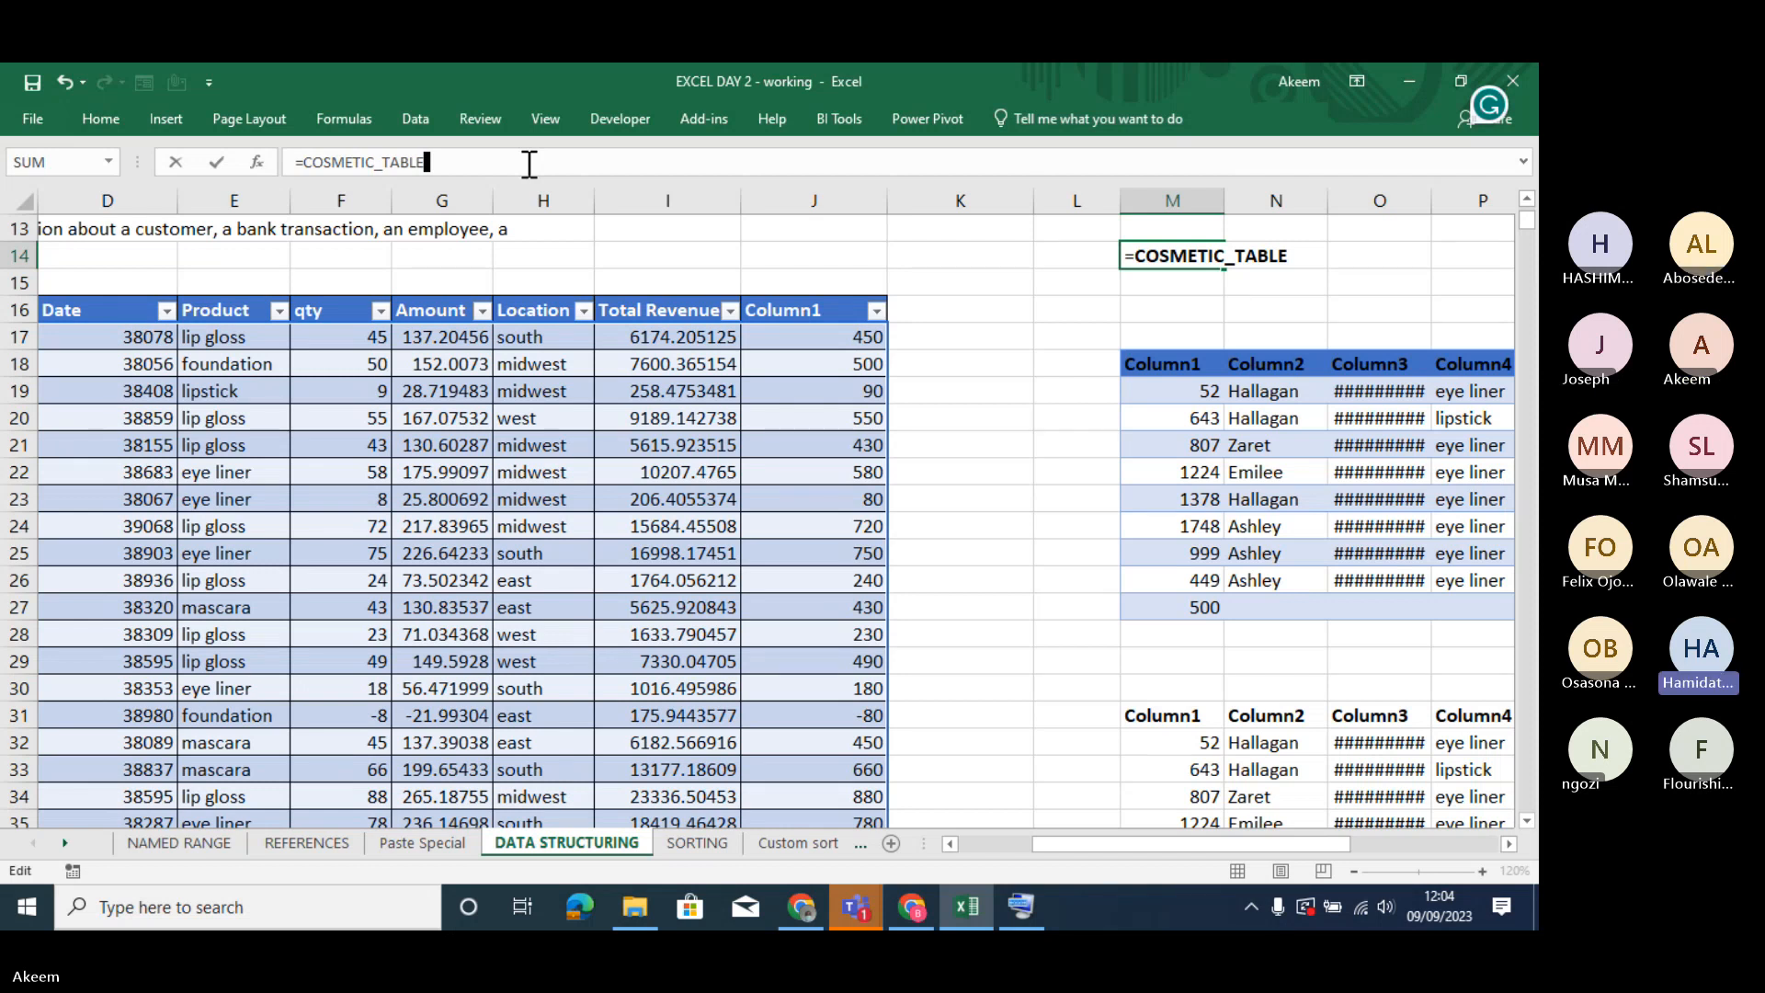
key("BackSpace")
key("BackSpace")
key("BackSpace")
key("BackSpace")
key("BackSpace")
key("BackSpace")
key("BackSpace")
key("BackSpace")
key("BackSpace")
key("BackSpace")
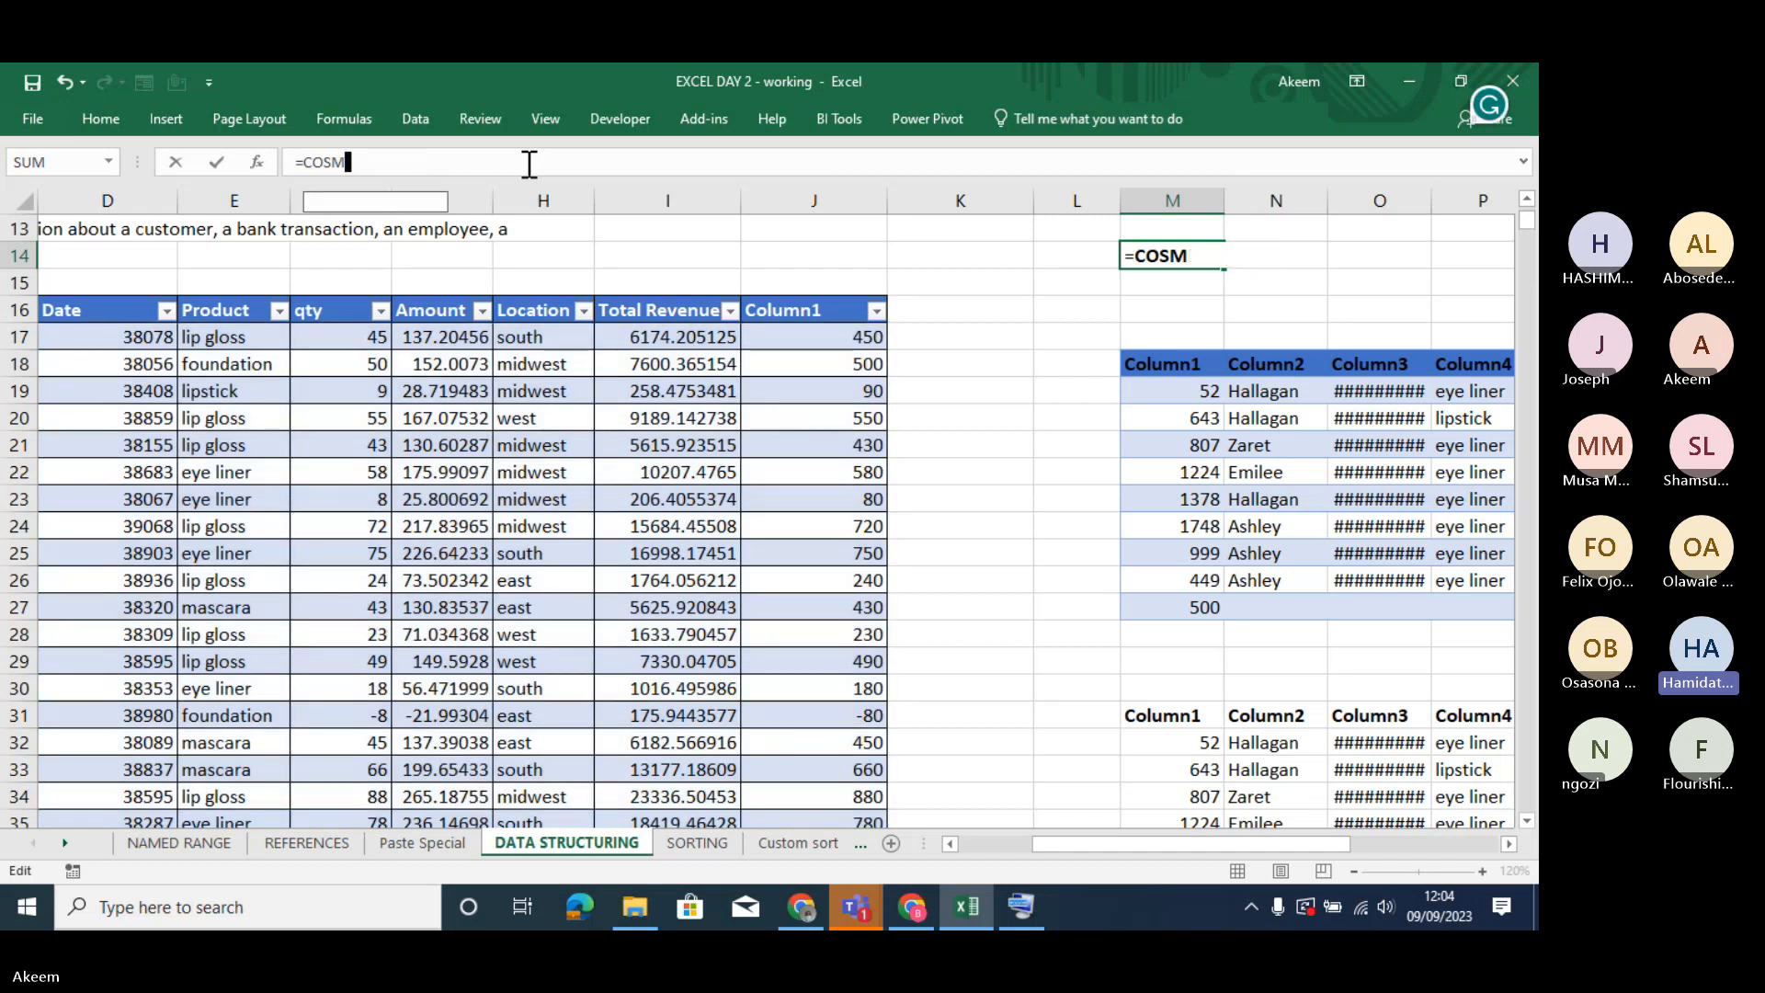
key("Escape")
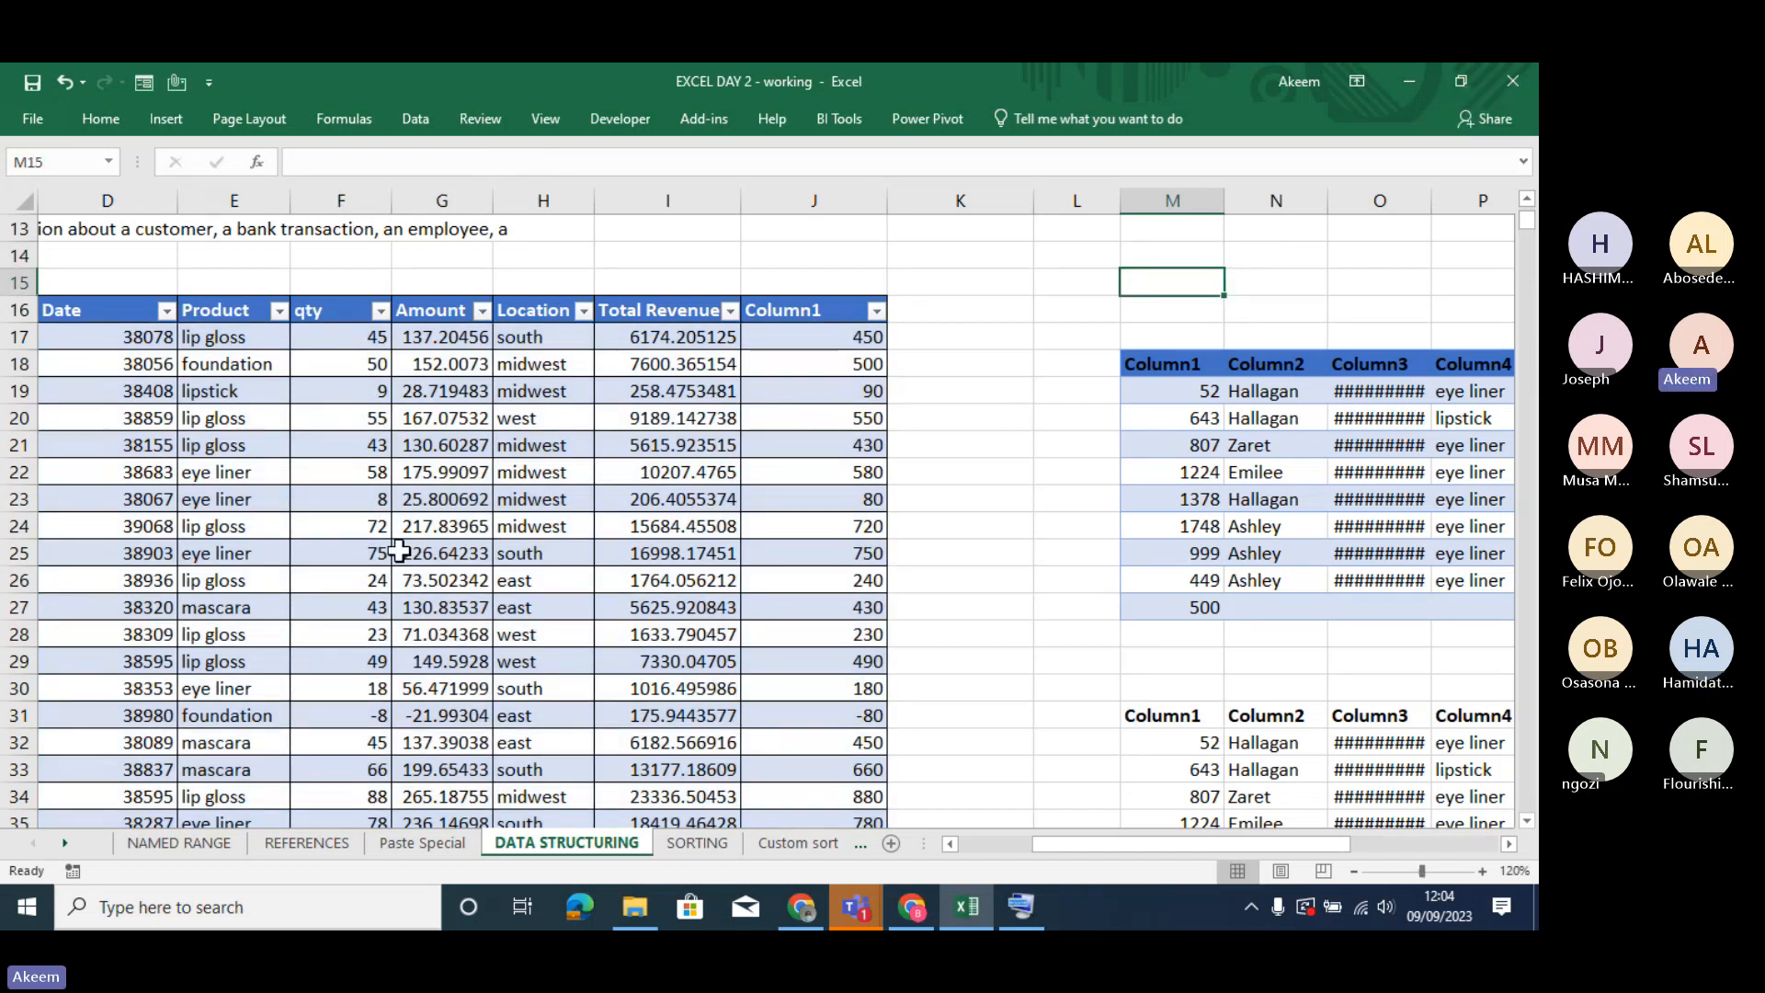
- Check the transaction table's name in its design properties
left_click(399, 552)
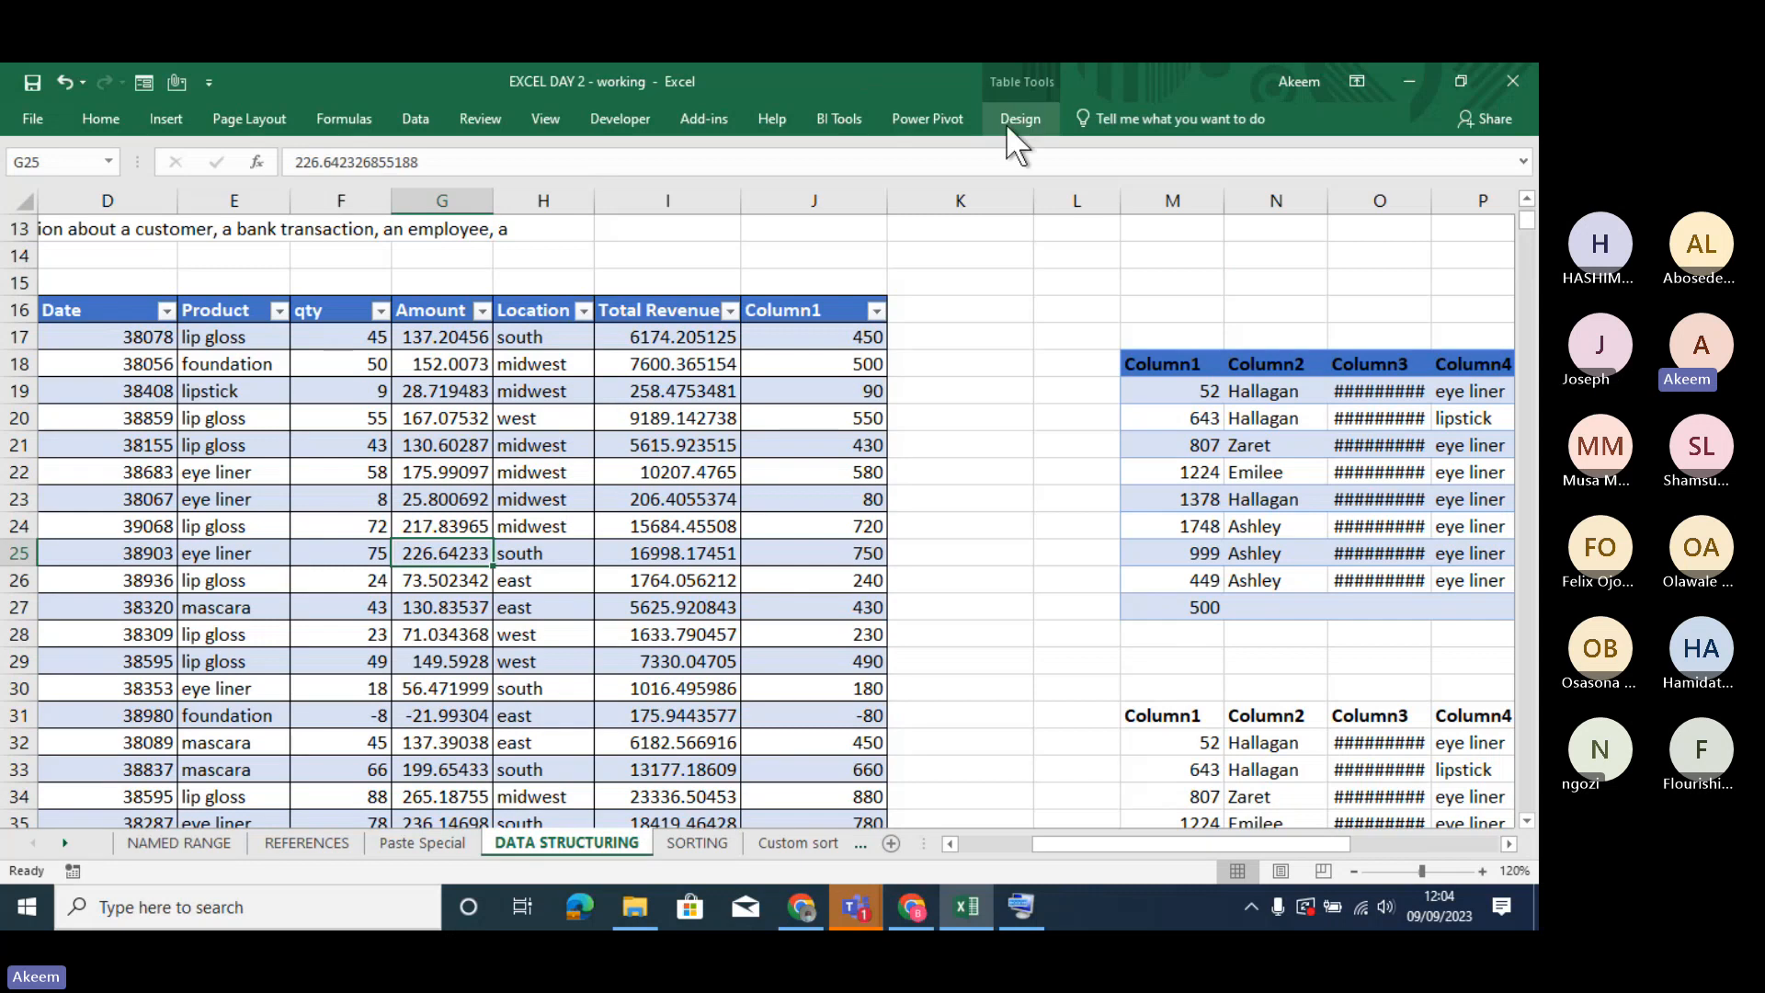
left_click(1011, 119)
left_click(41, 179)
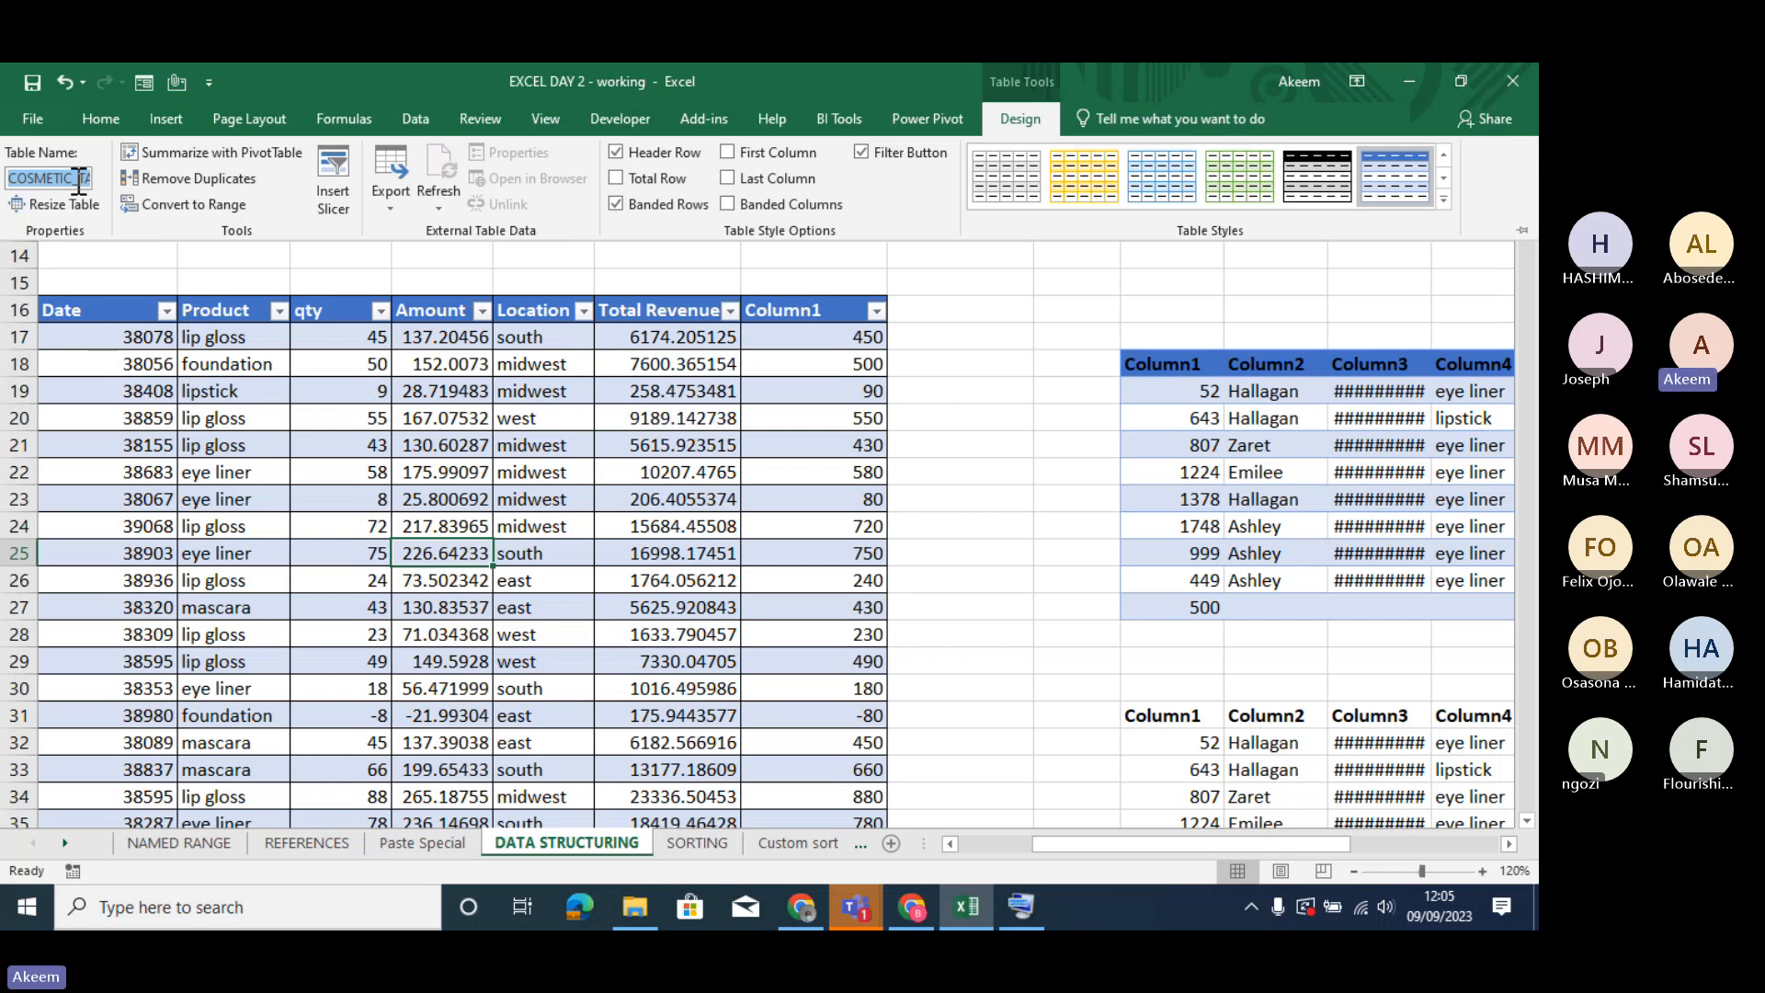
left_click(1051, 277)
- Start a formula in cell K9 with the table name COSMETIC_TABLE, chosen from the suggestions
left_click(1027, 275)
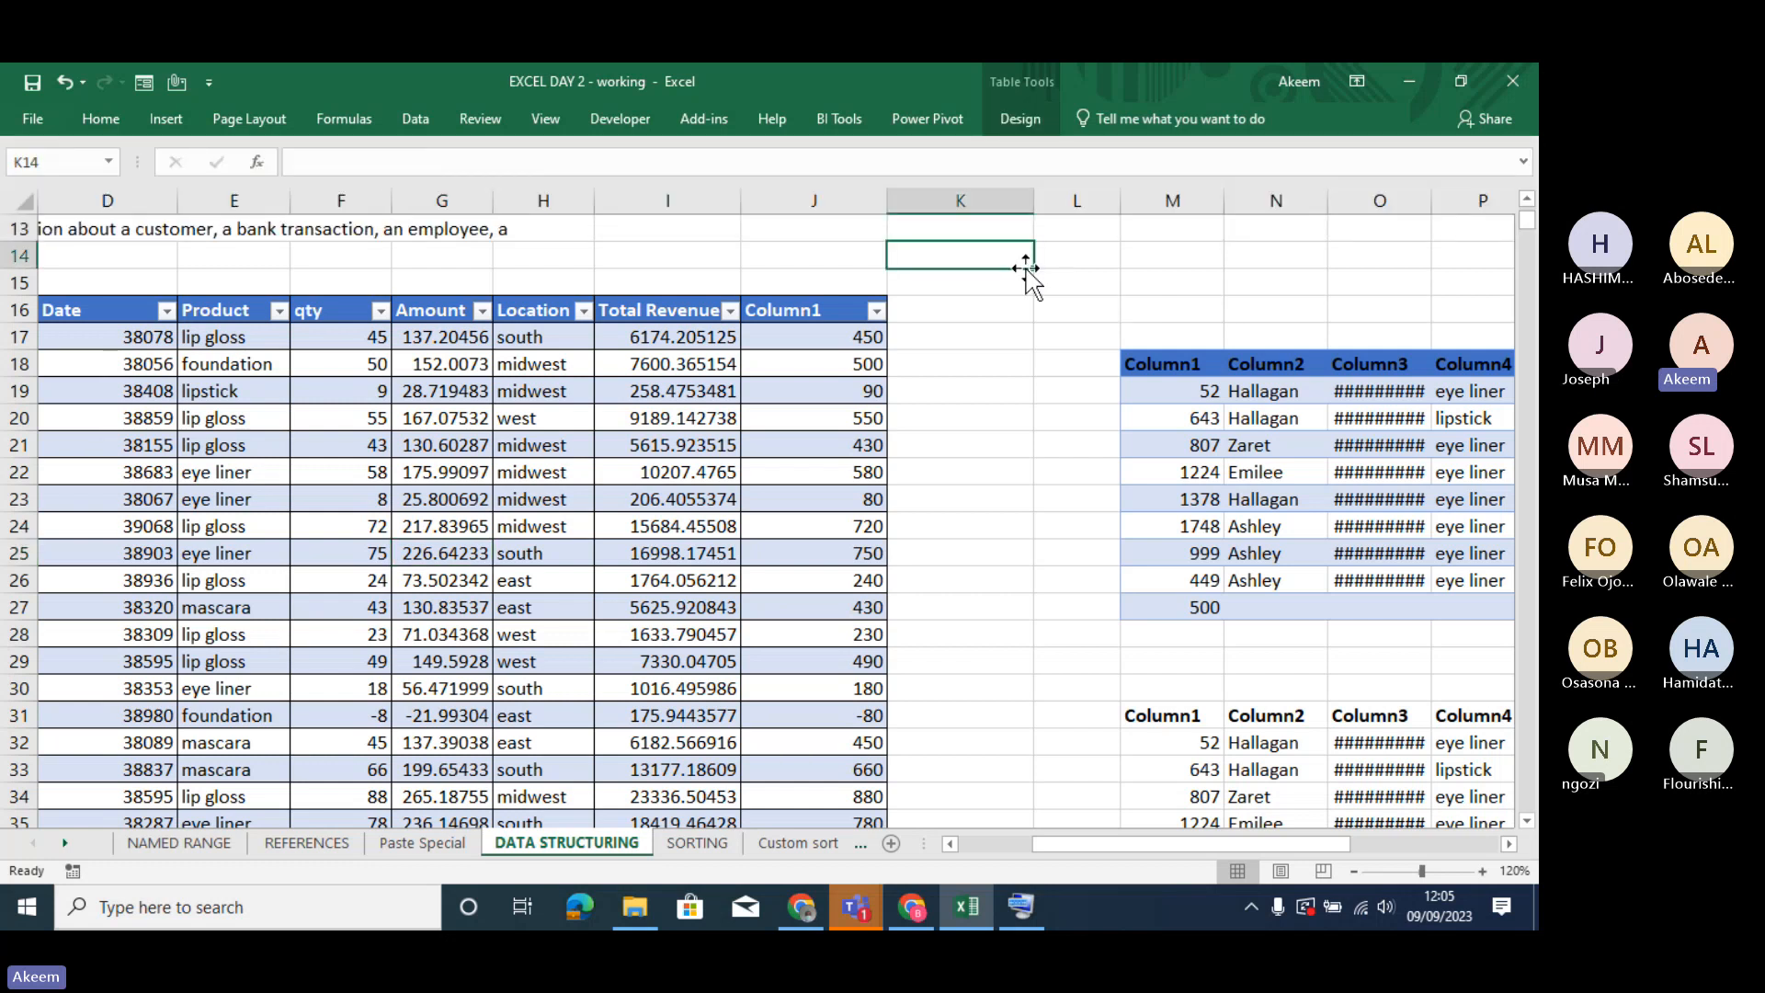
key("Up")
key("Up")
key("Up")
key("Up")
key("Up")
key("Up")
scroll(1026, 267, "up", 1)
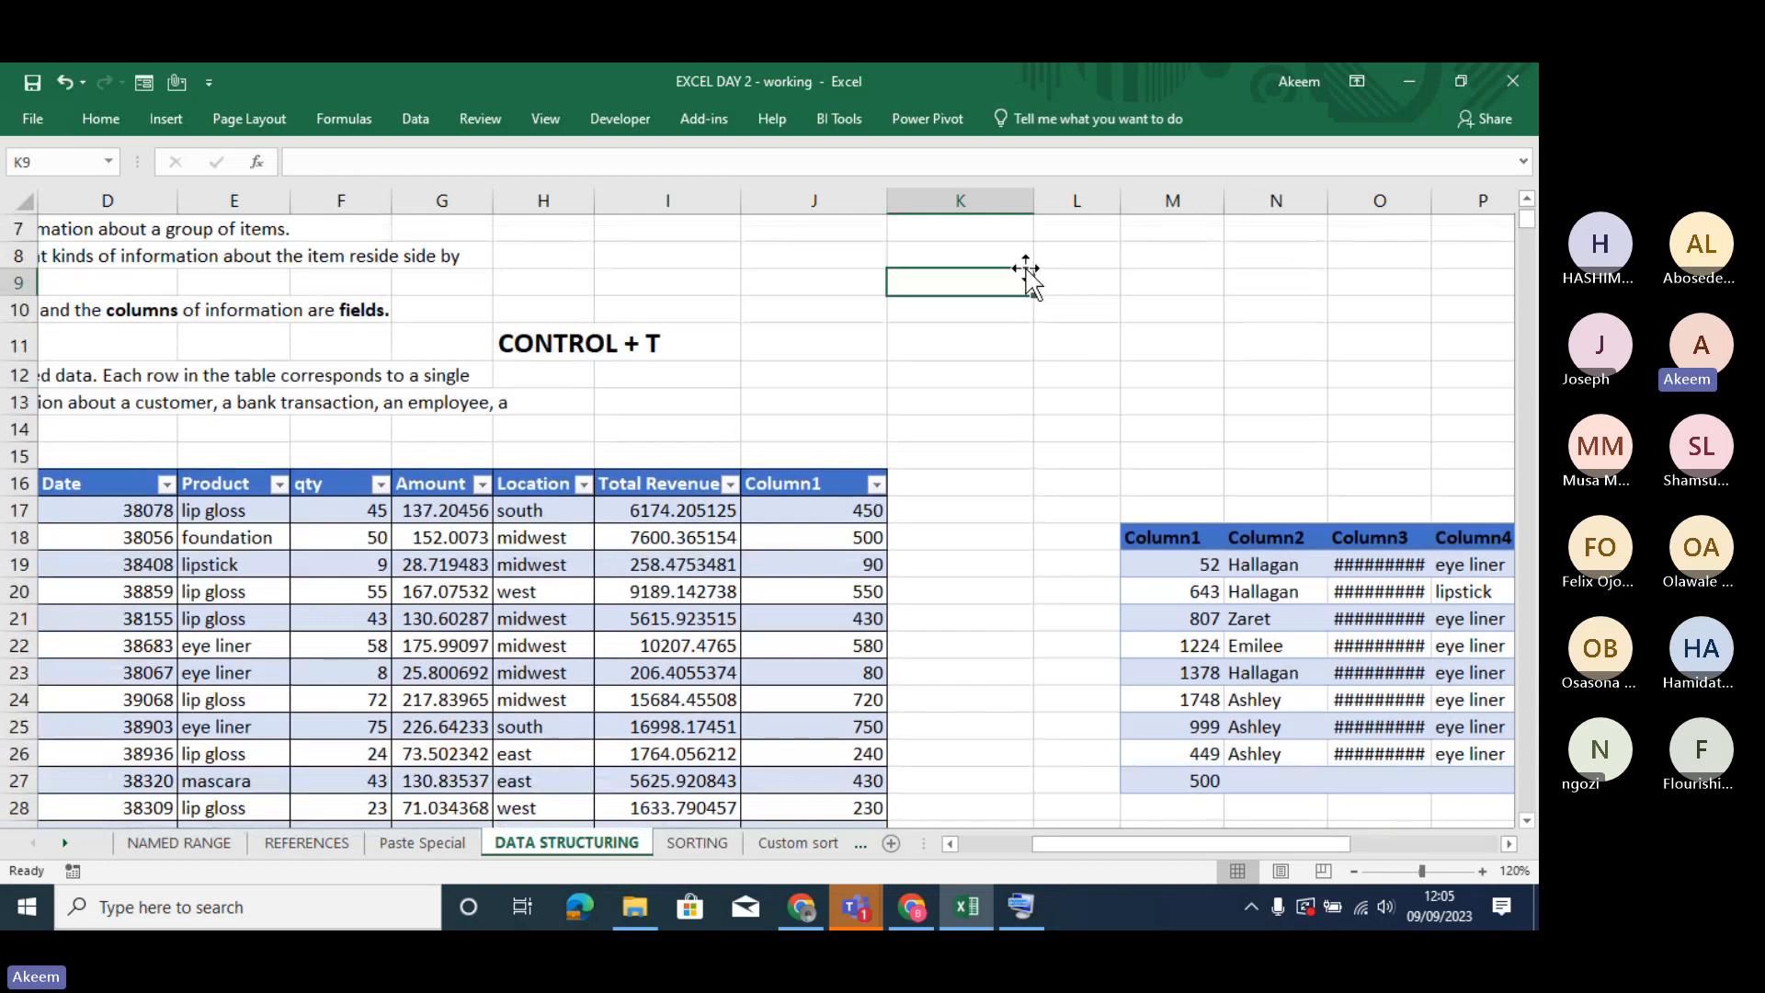
type("=CU")
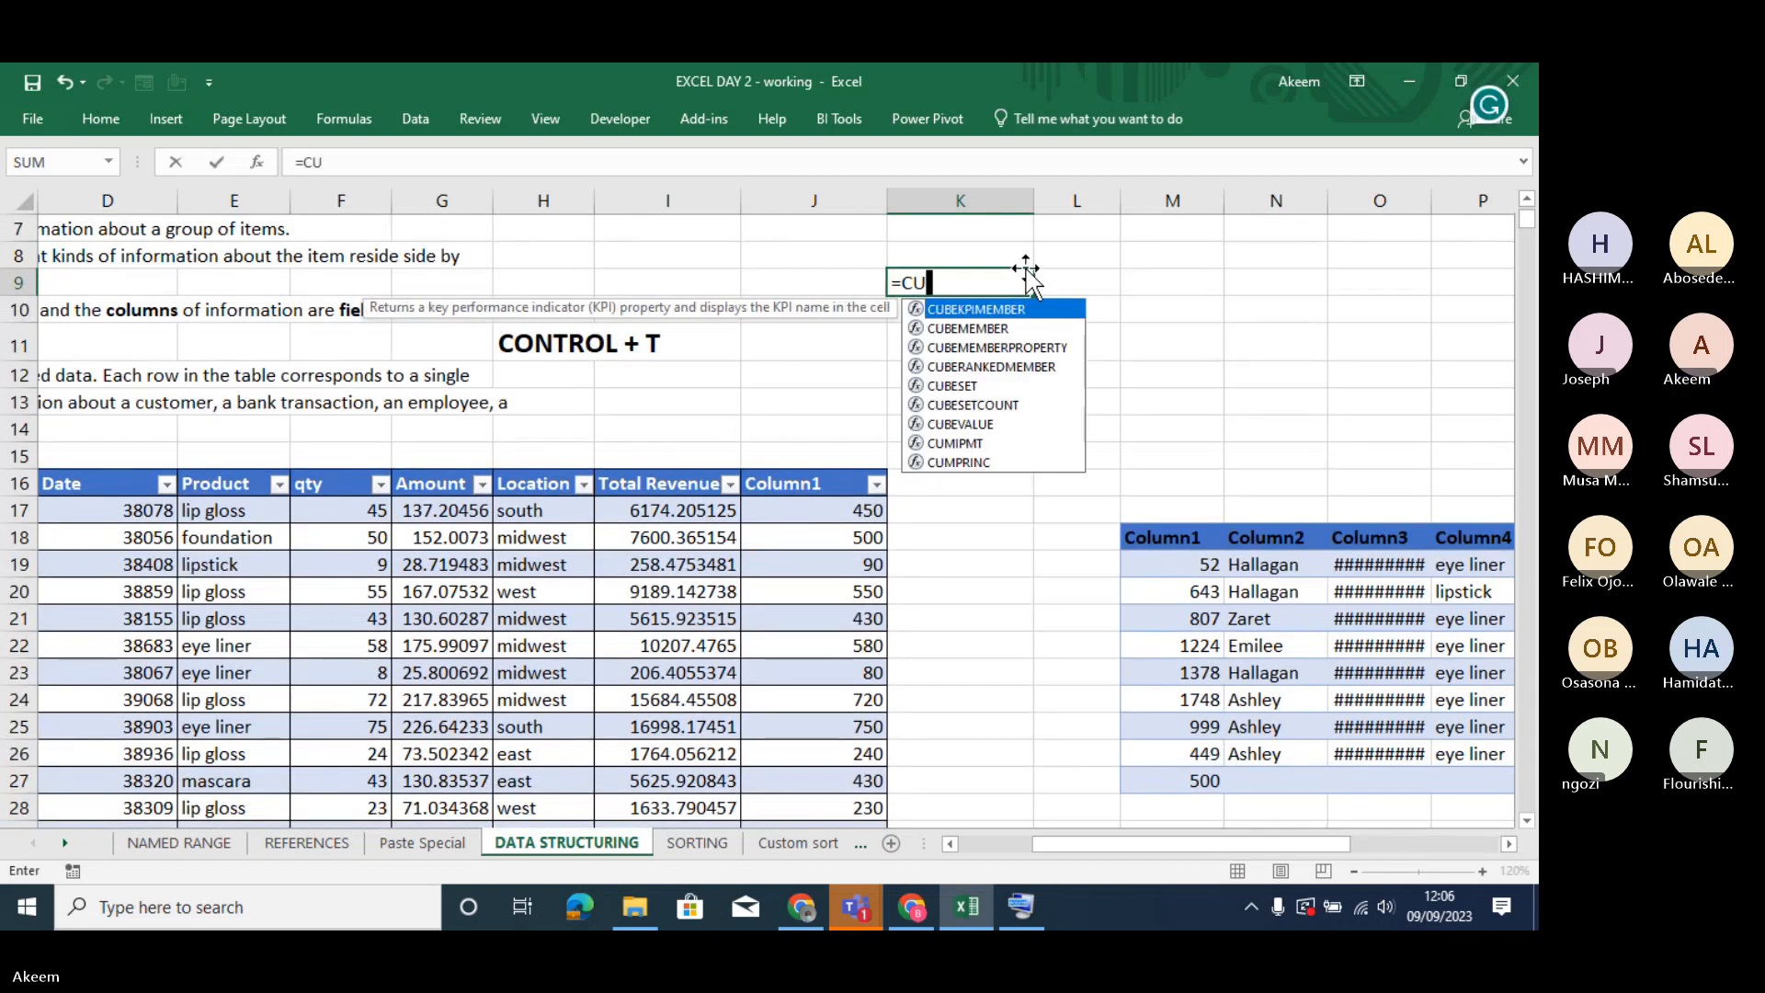
key("BackSpace")
type("OSM")
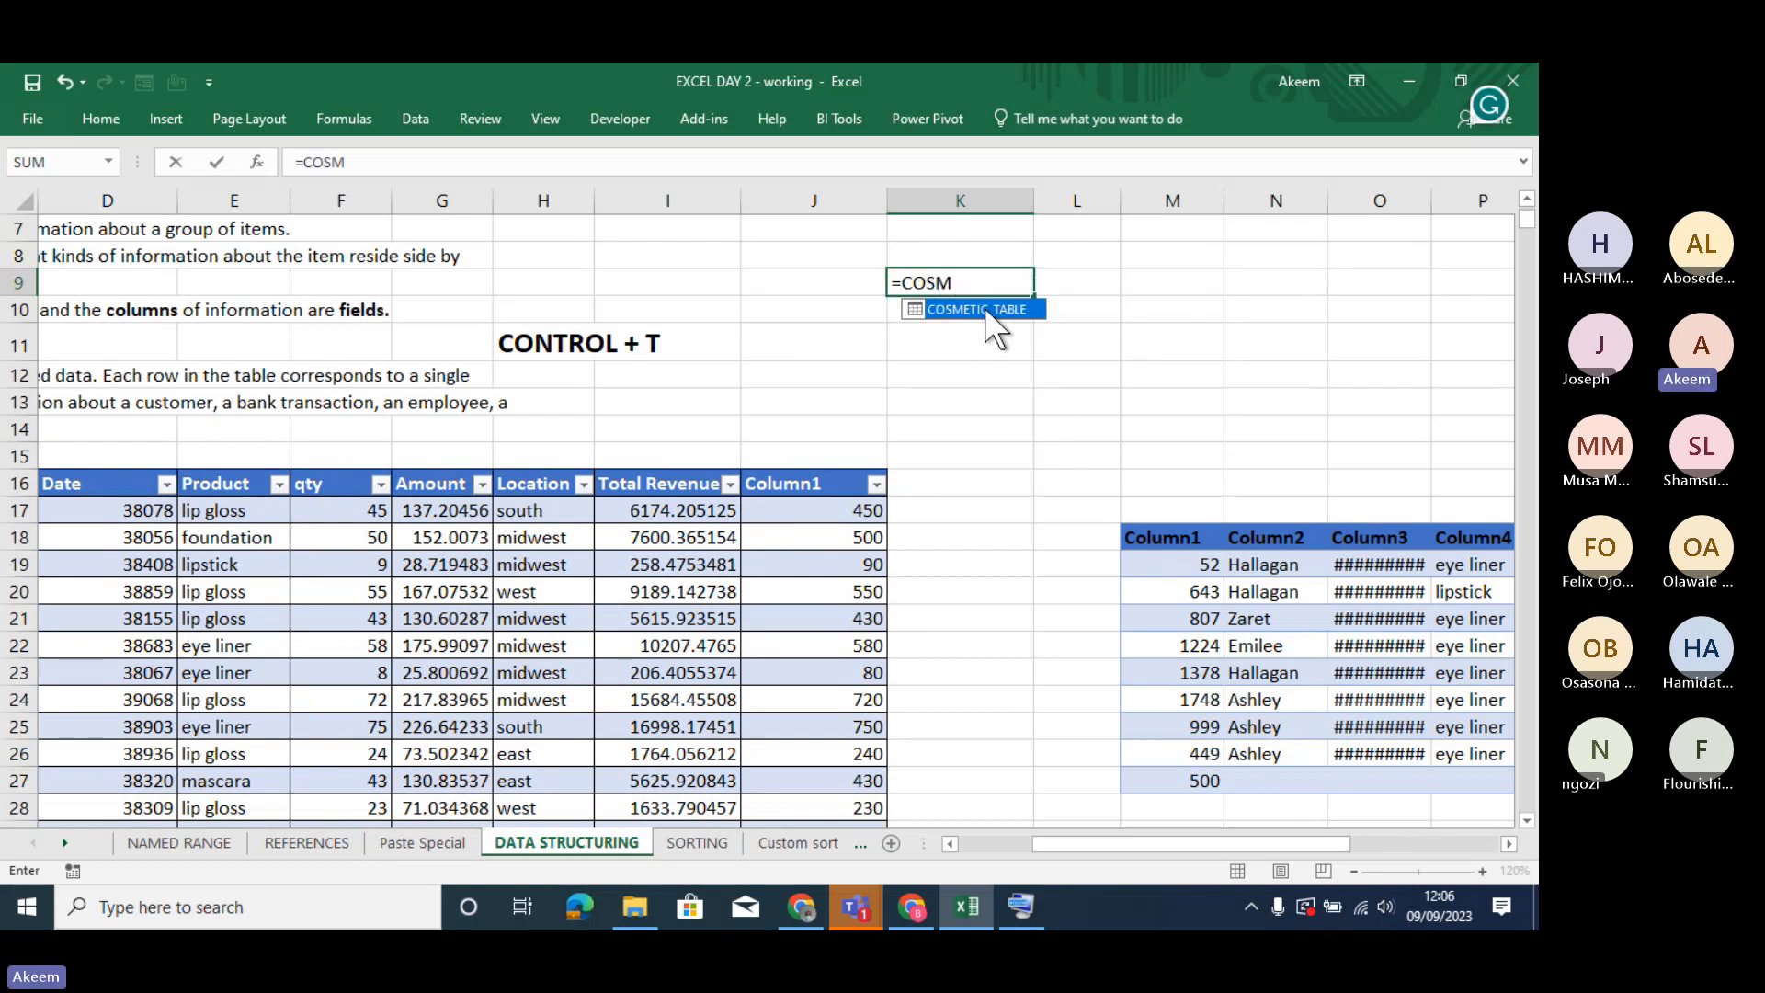
double_click(982, 307)
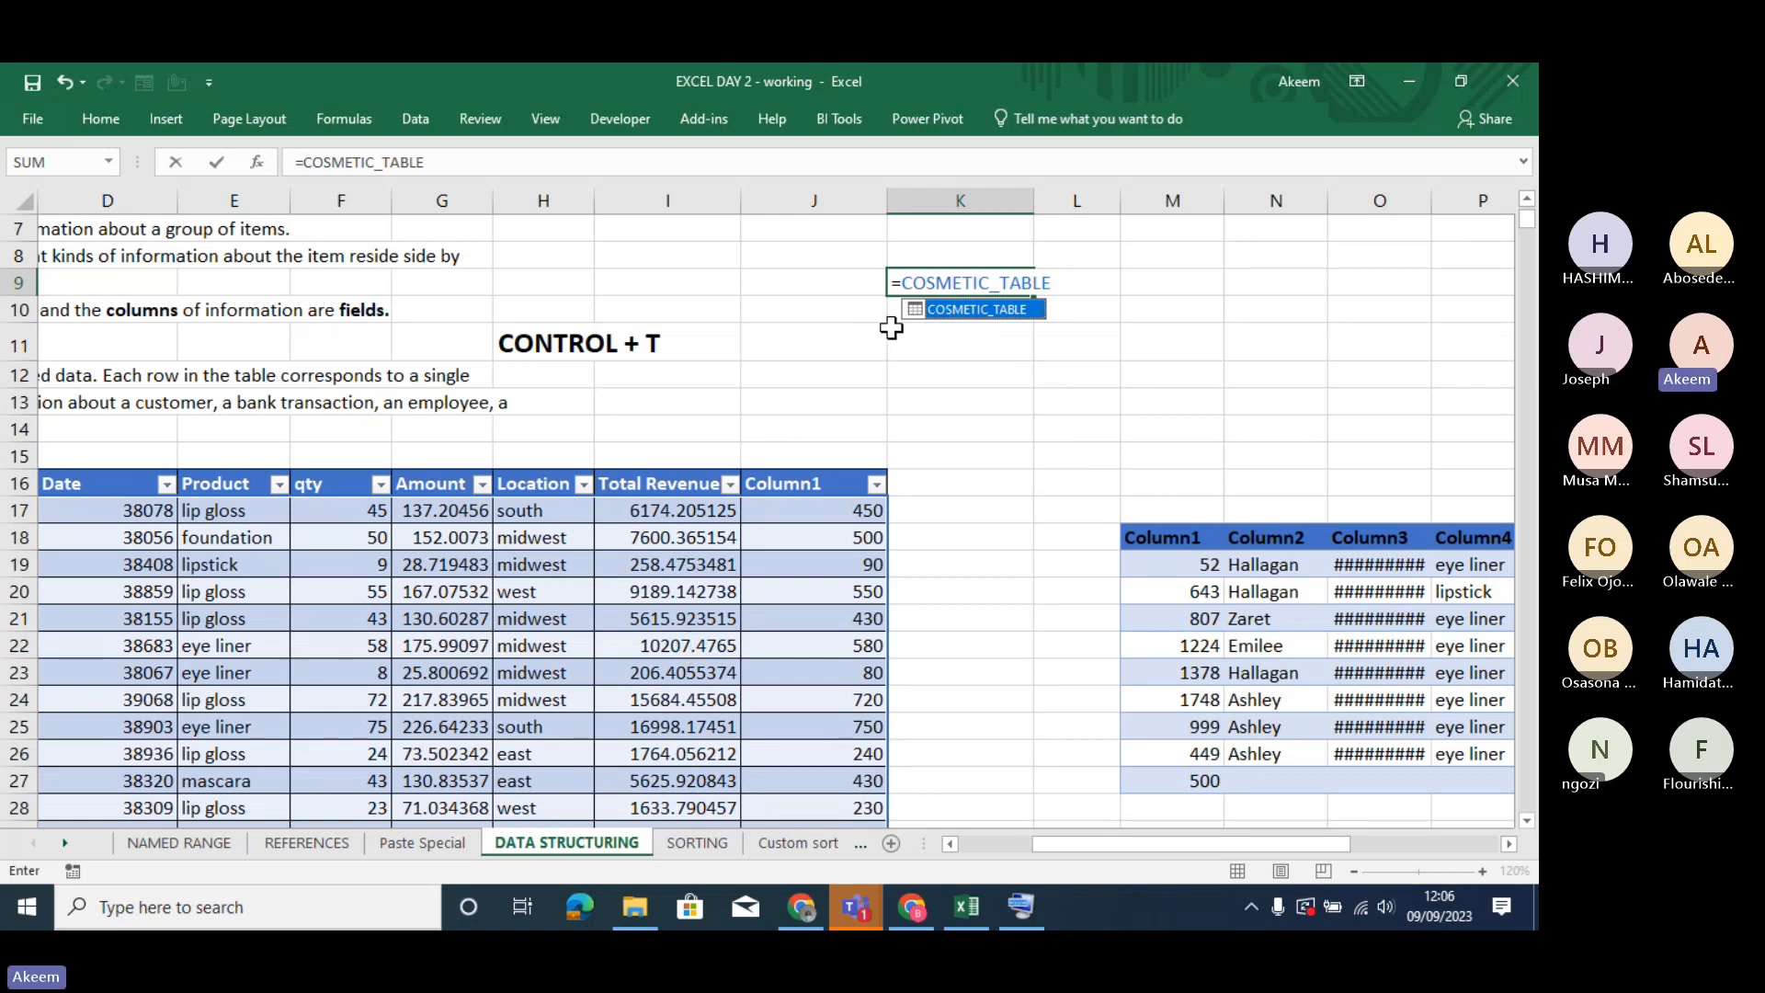
- Replace the table name in cell K9 with the start of a sum formula, =SUM(COSMETIC_TABLE[, to list the table's columns
key("BackSpace")
key("BackSpace")
key("BackSpace")
key("BackSpace")
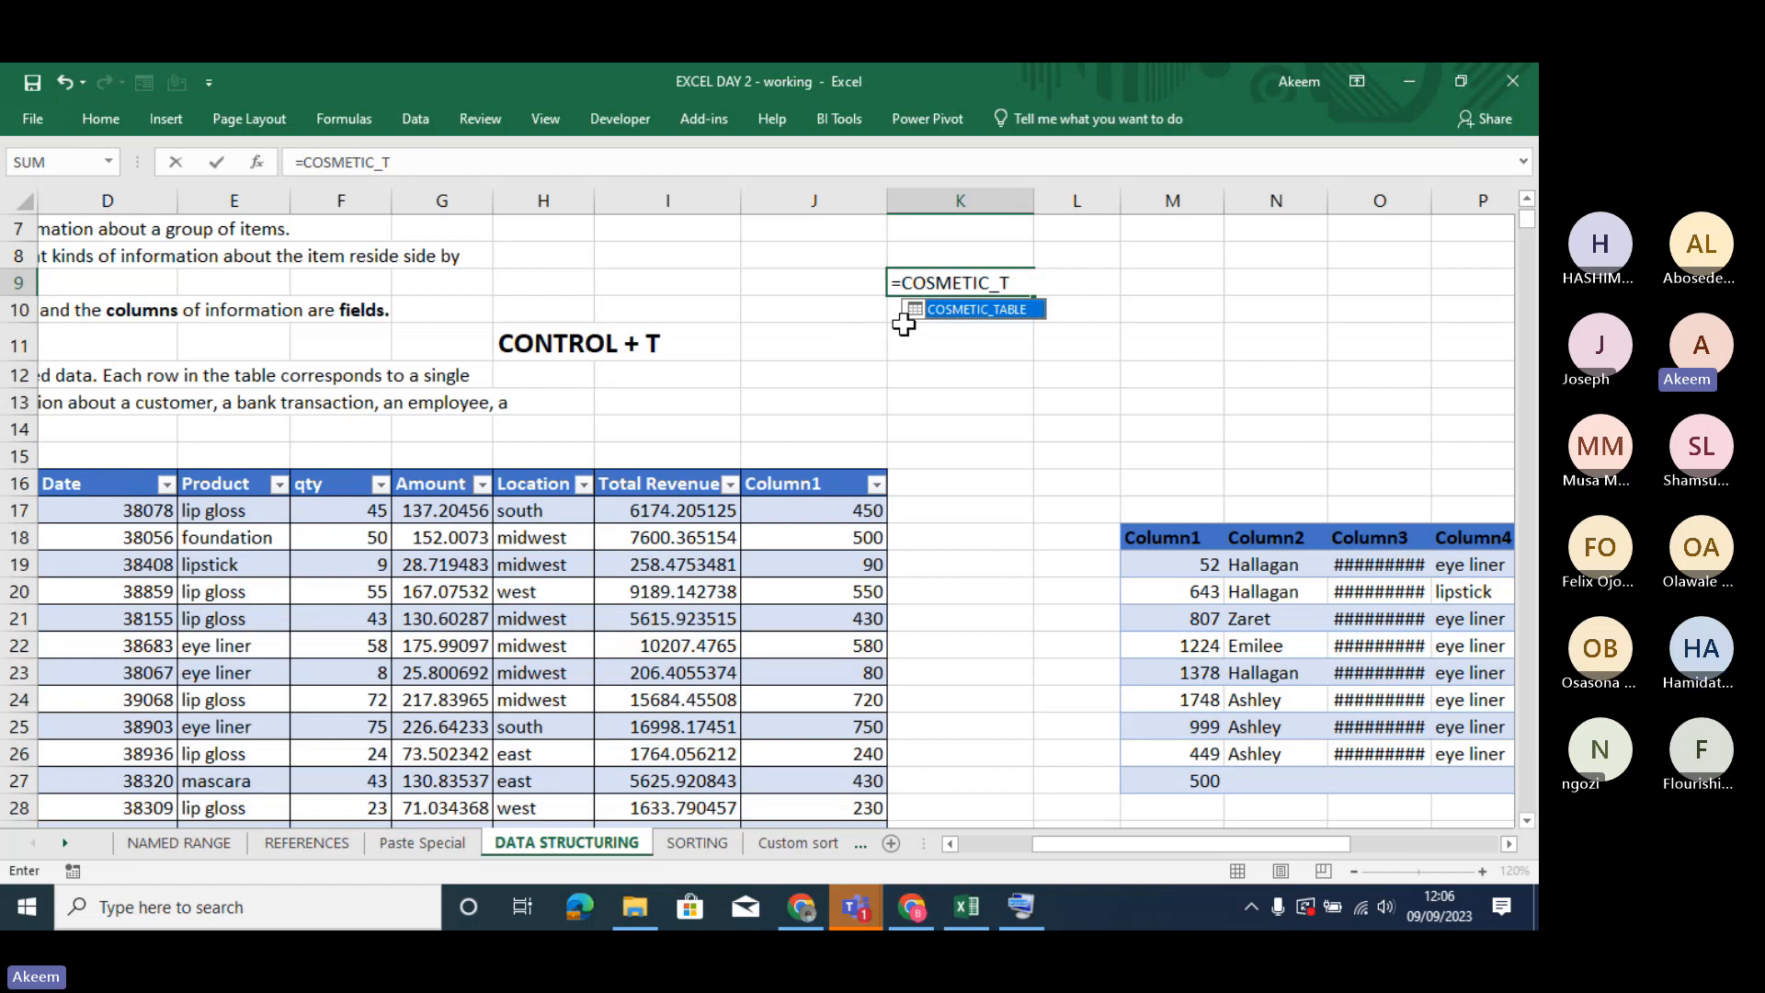
key("BackSpace")
key("BackSpace")
key("BackSpace")
key("BackSpace")
key("BackSpace")
key("BackSpace")
key("BackSpace")
key("BackSpace")
key("BackSpace")
key("BackSpace")
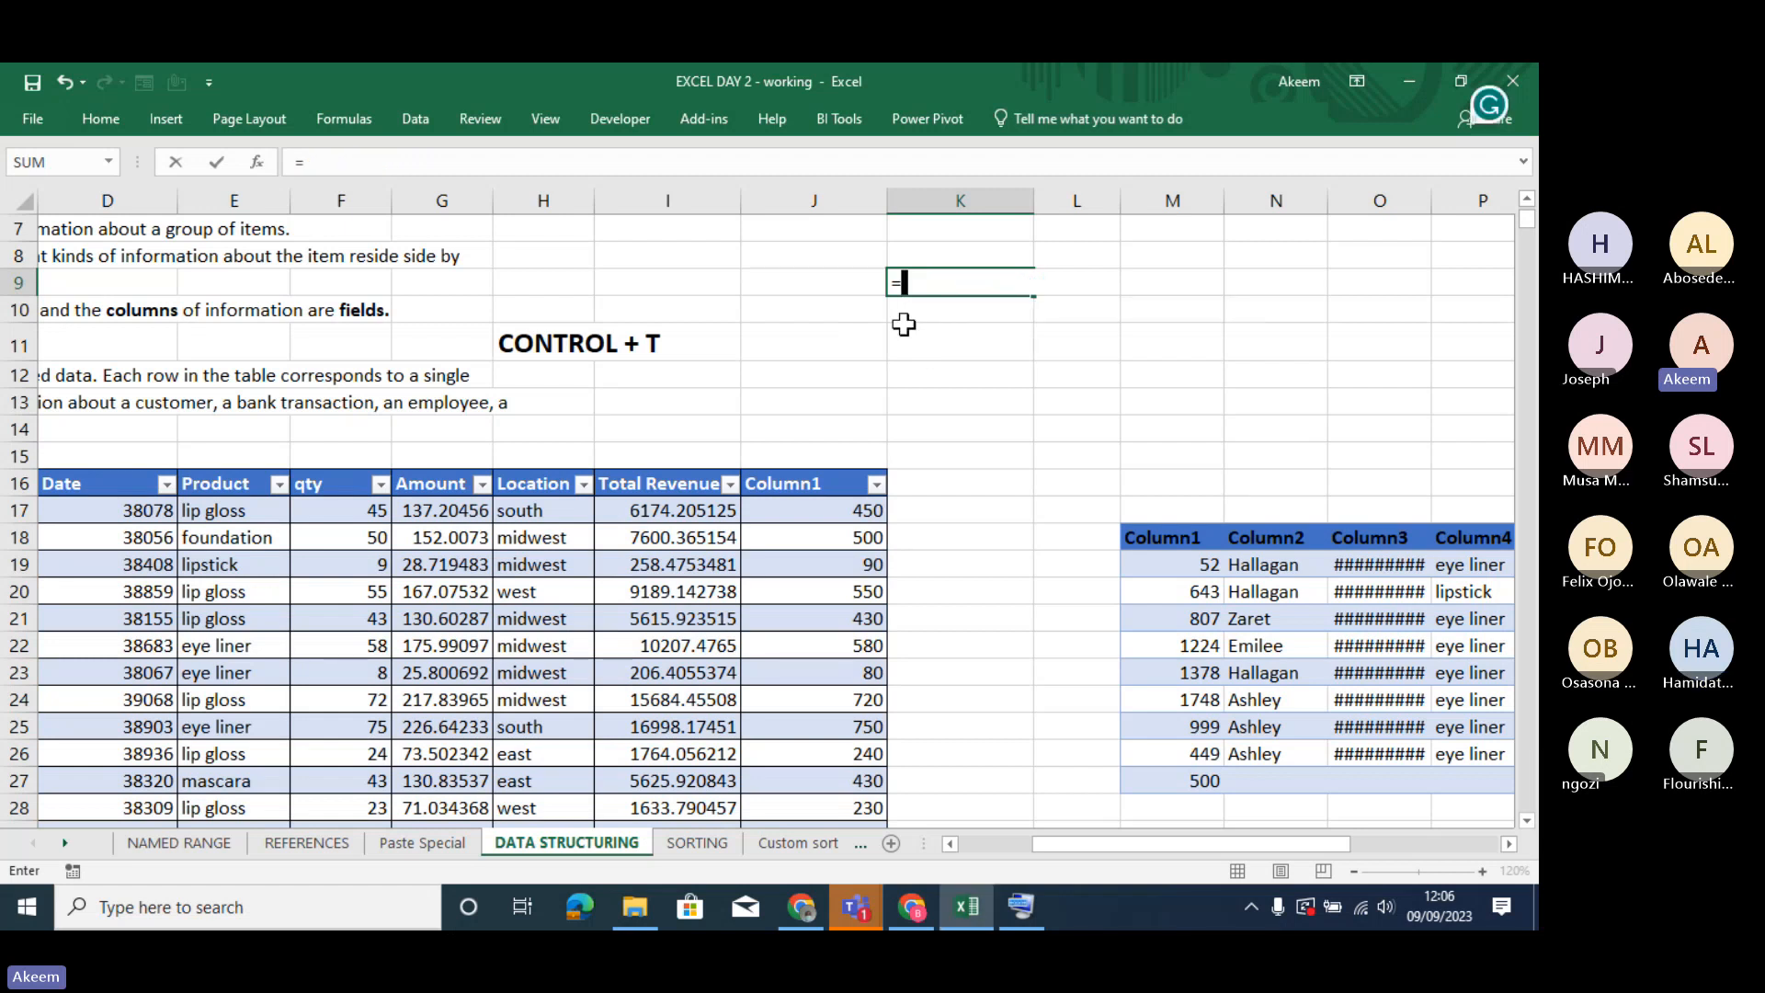
type("SUM")
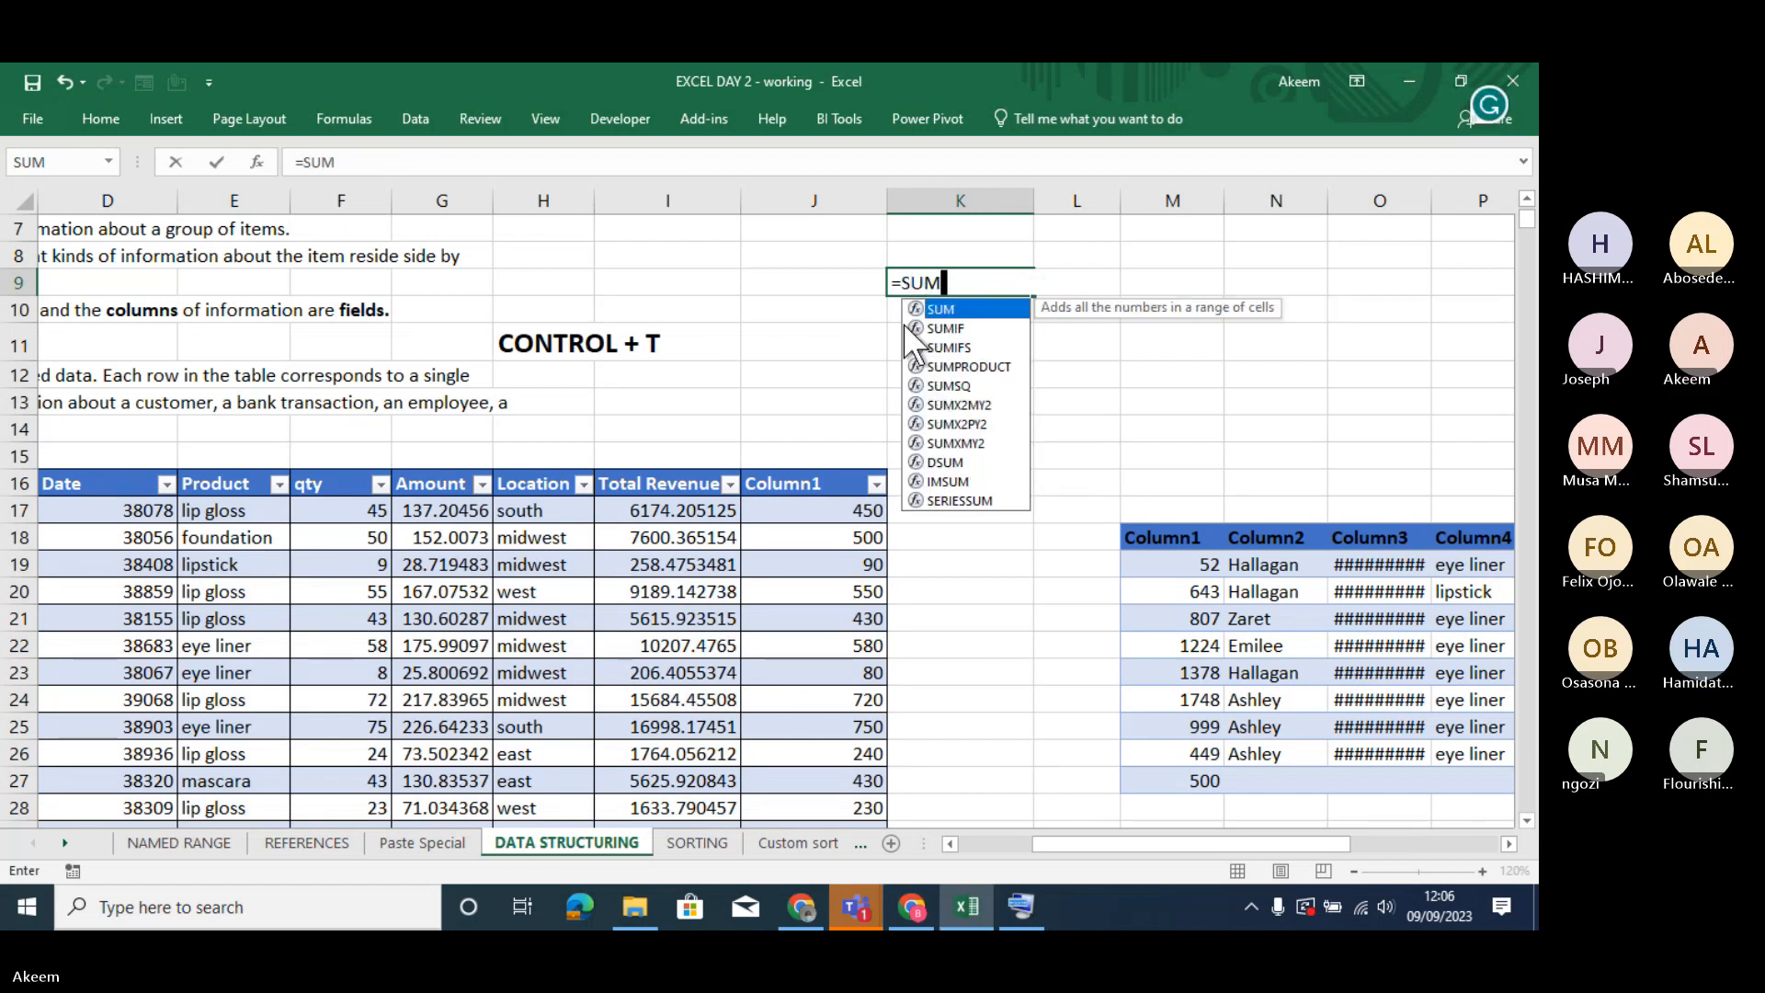
type("(")
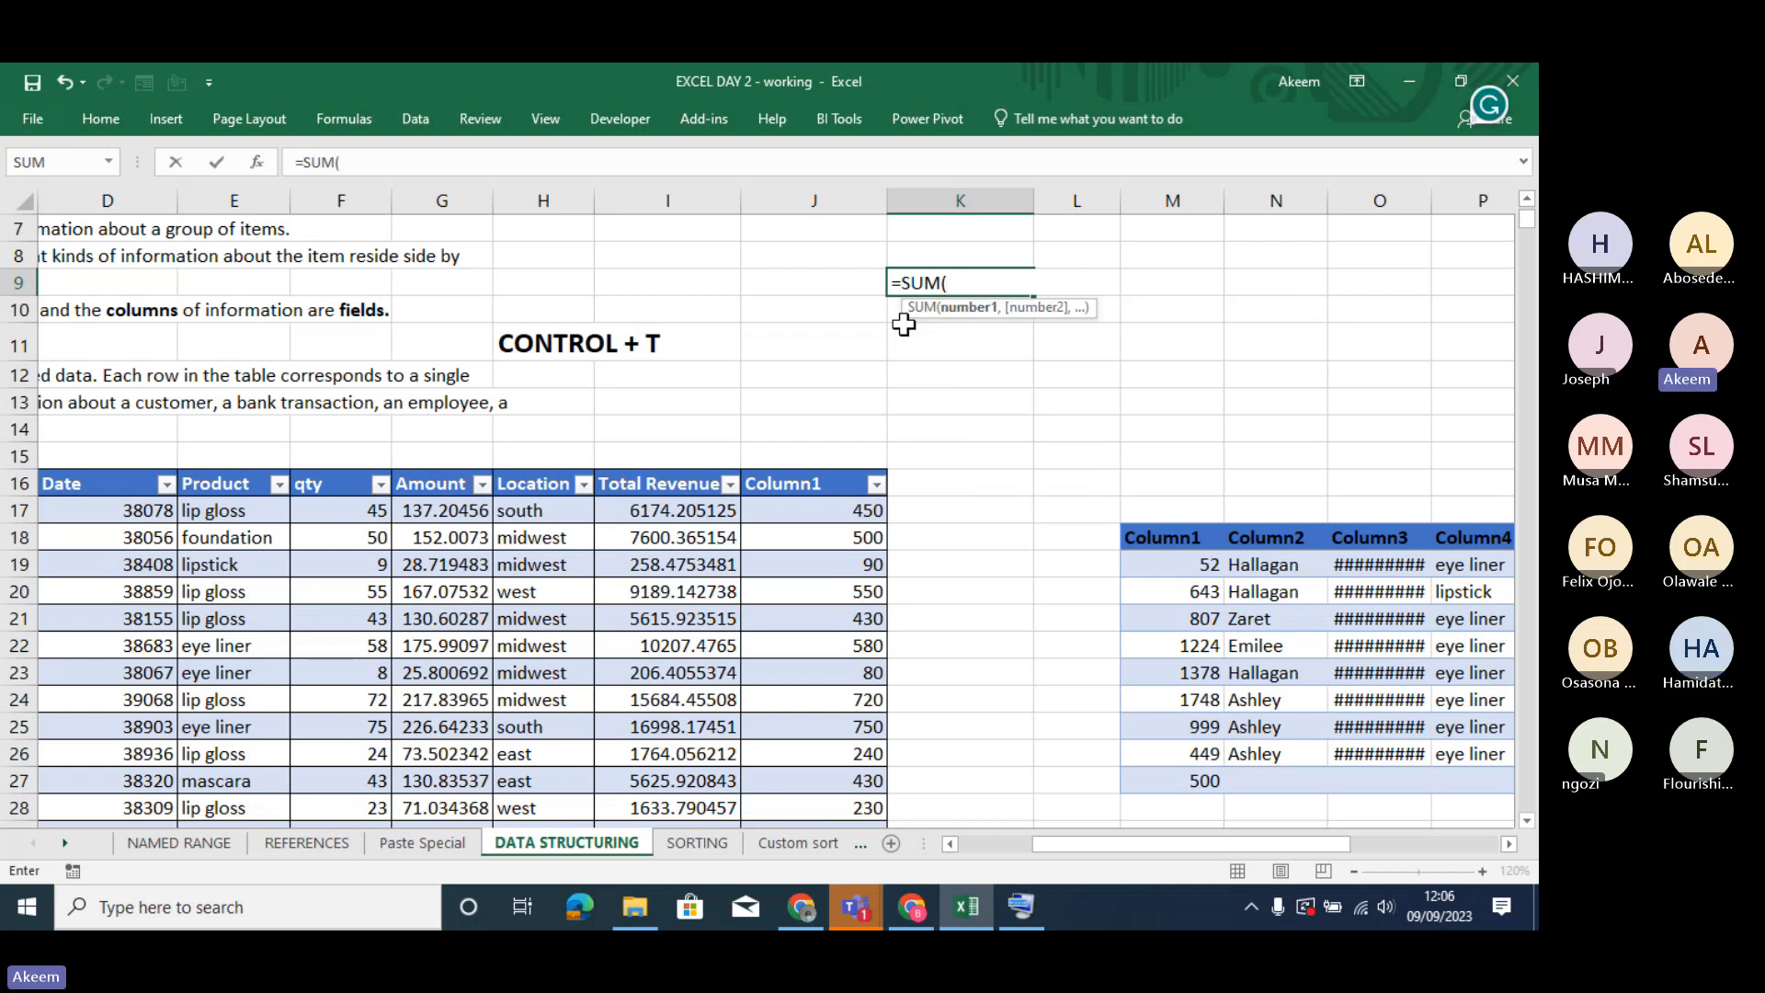
type("C")
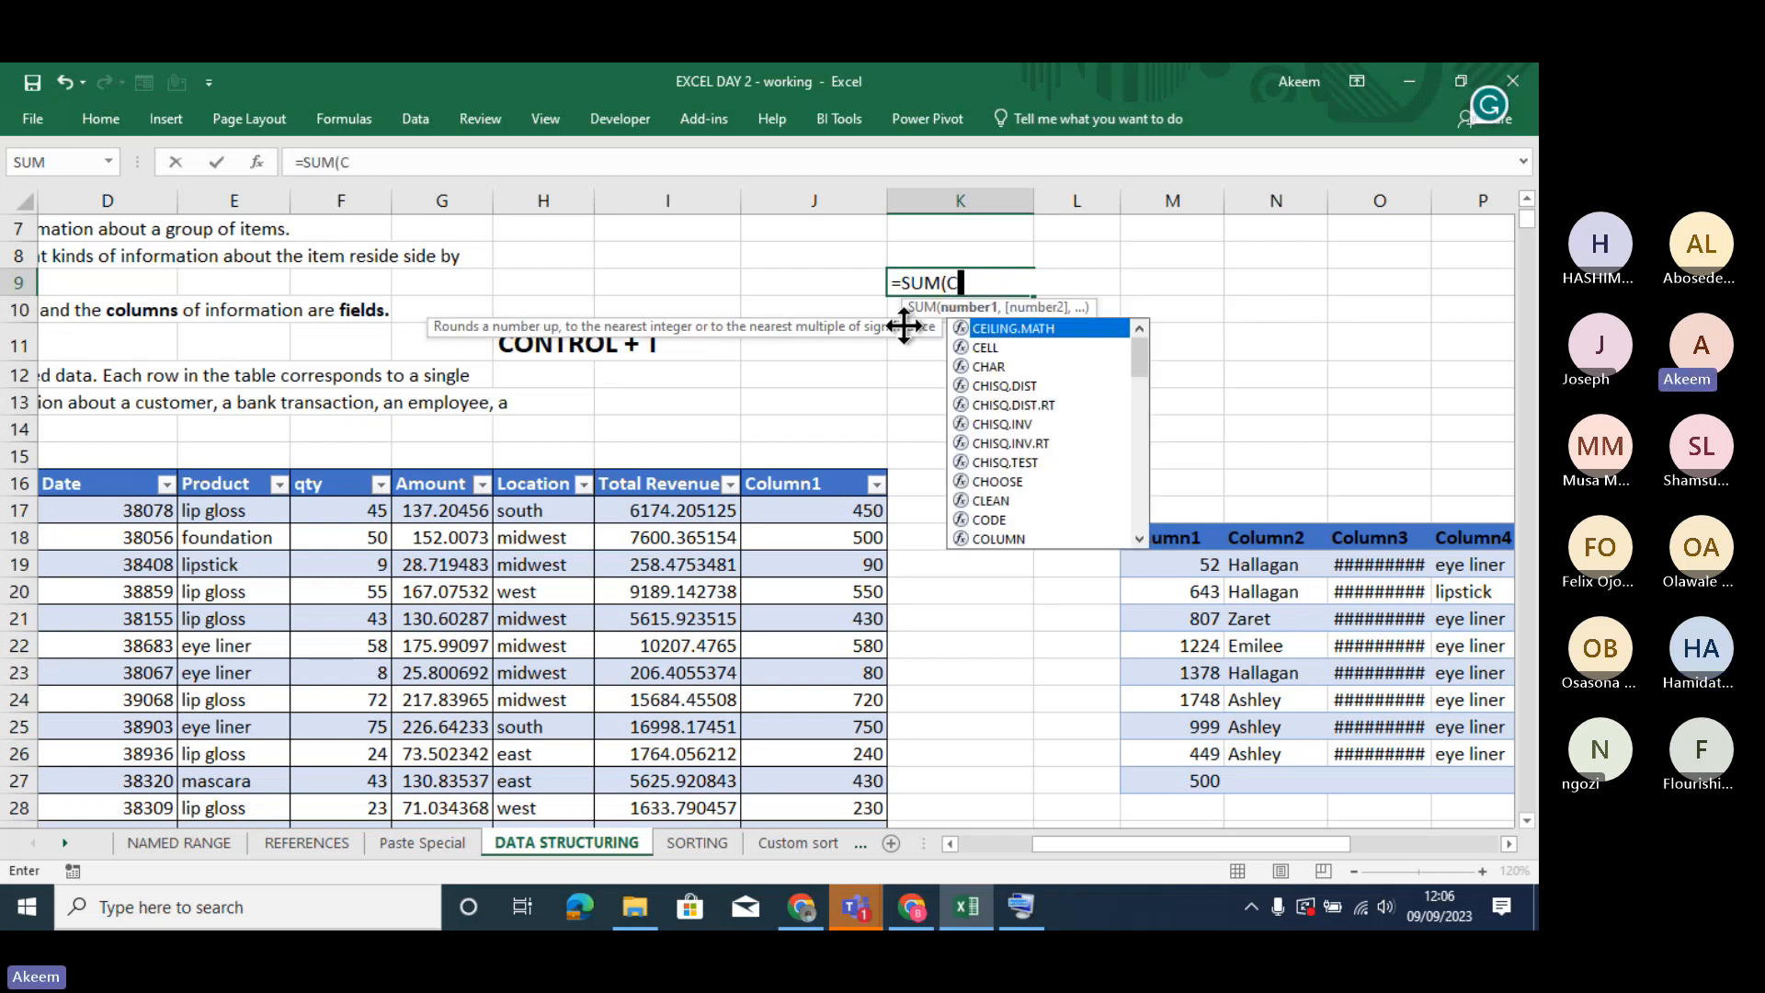
type("OS")
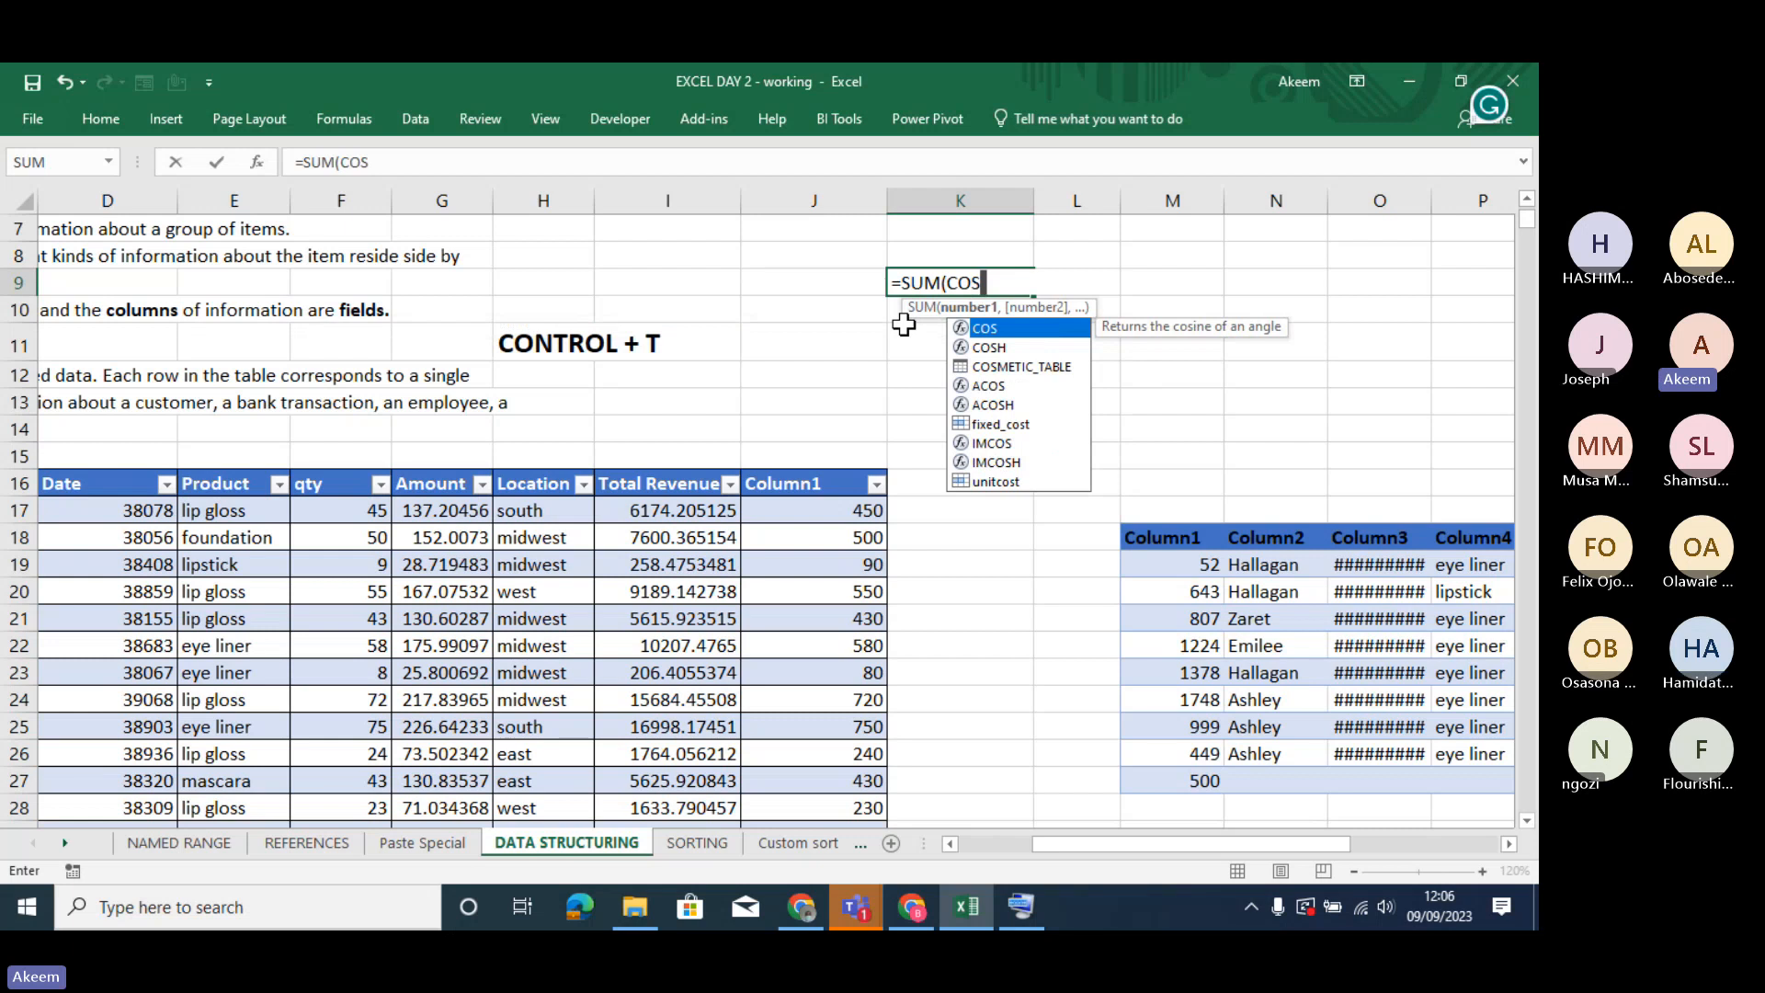
type("M")
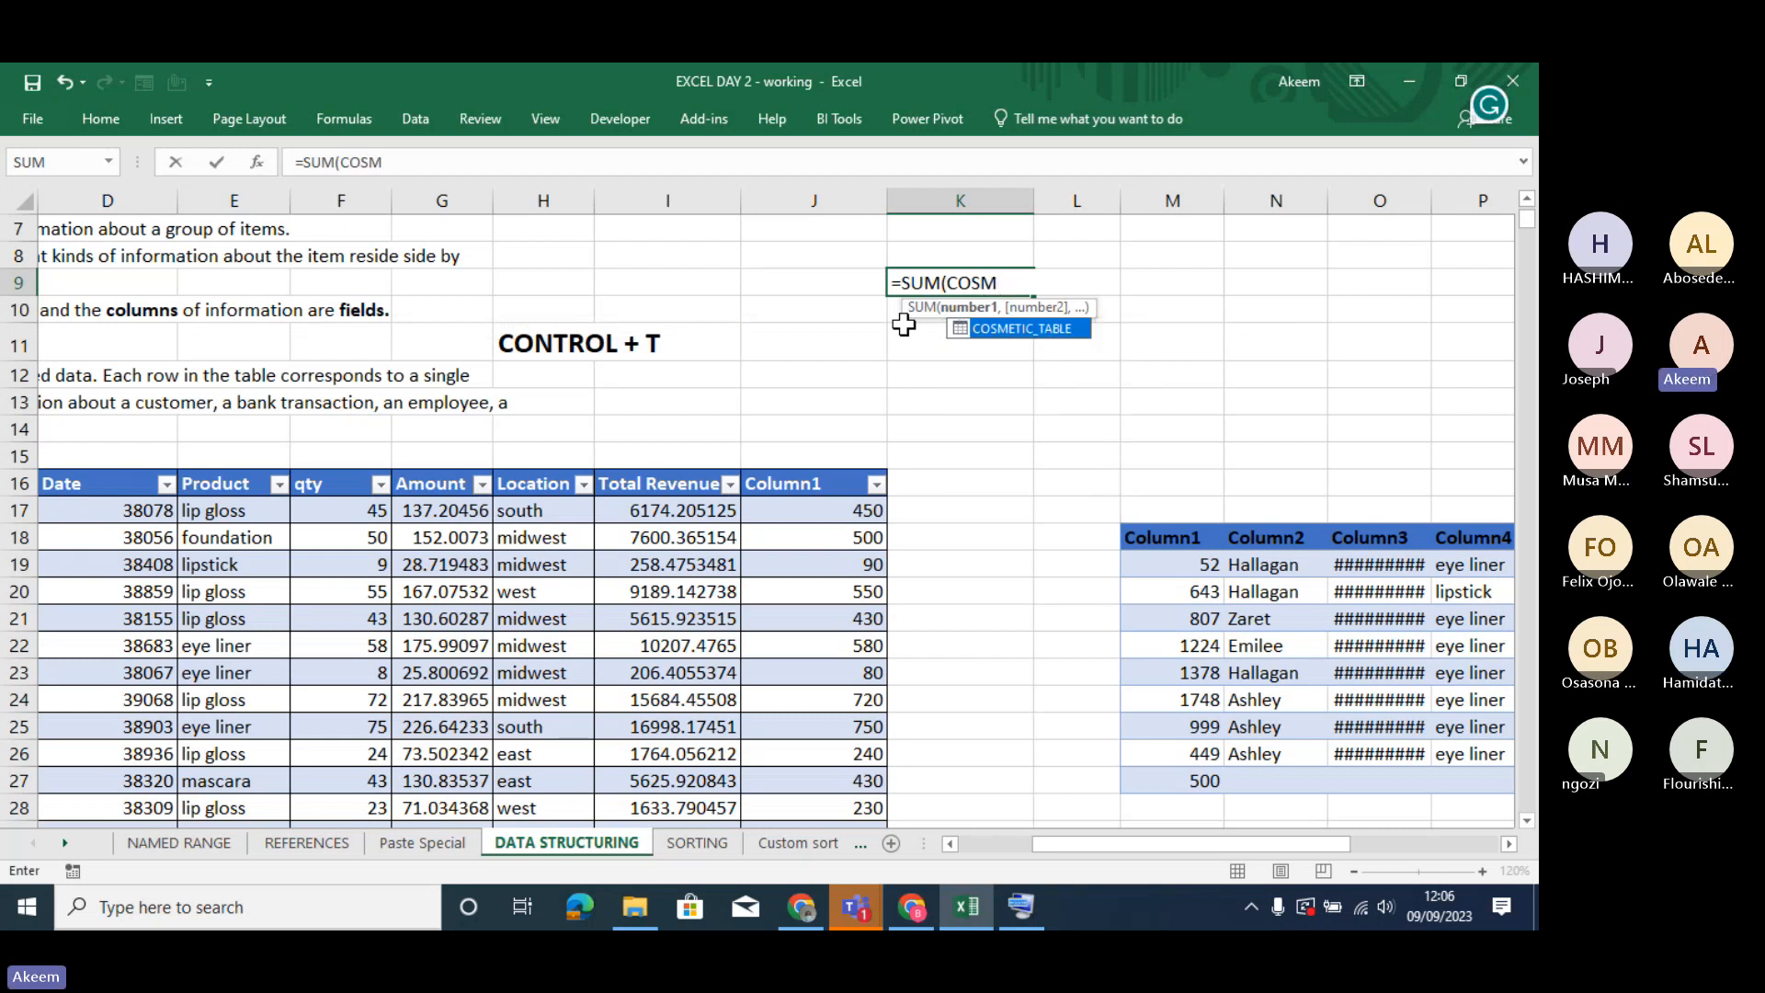
double_click(1014, 328)
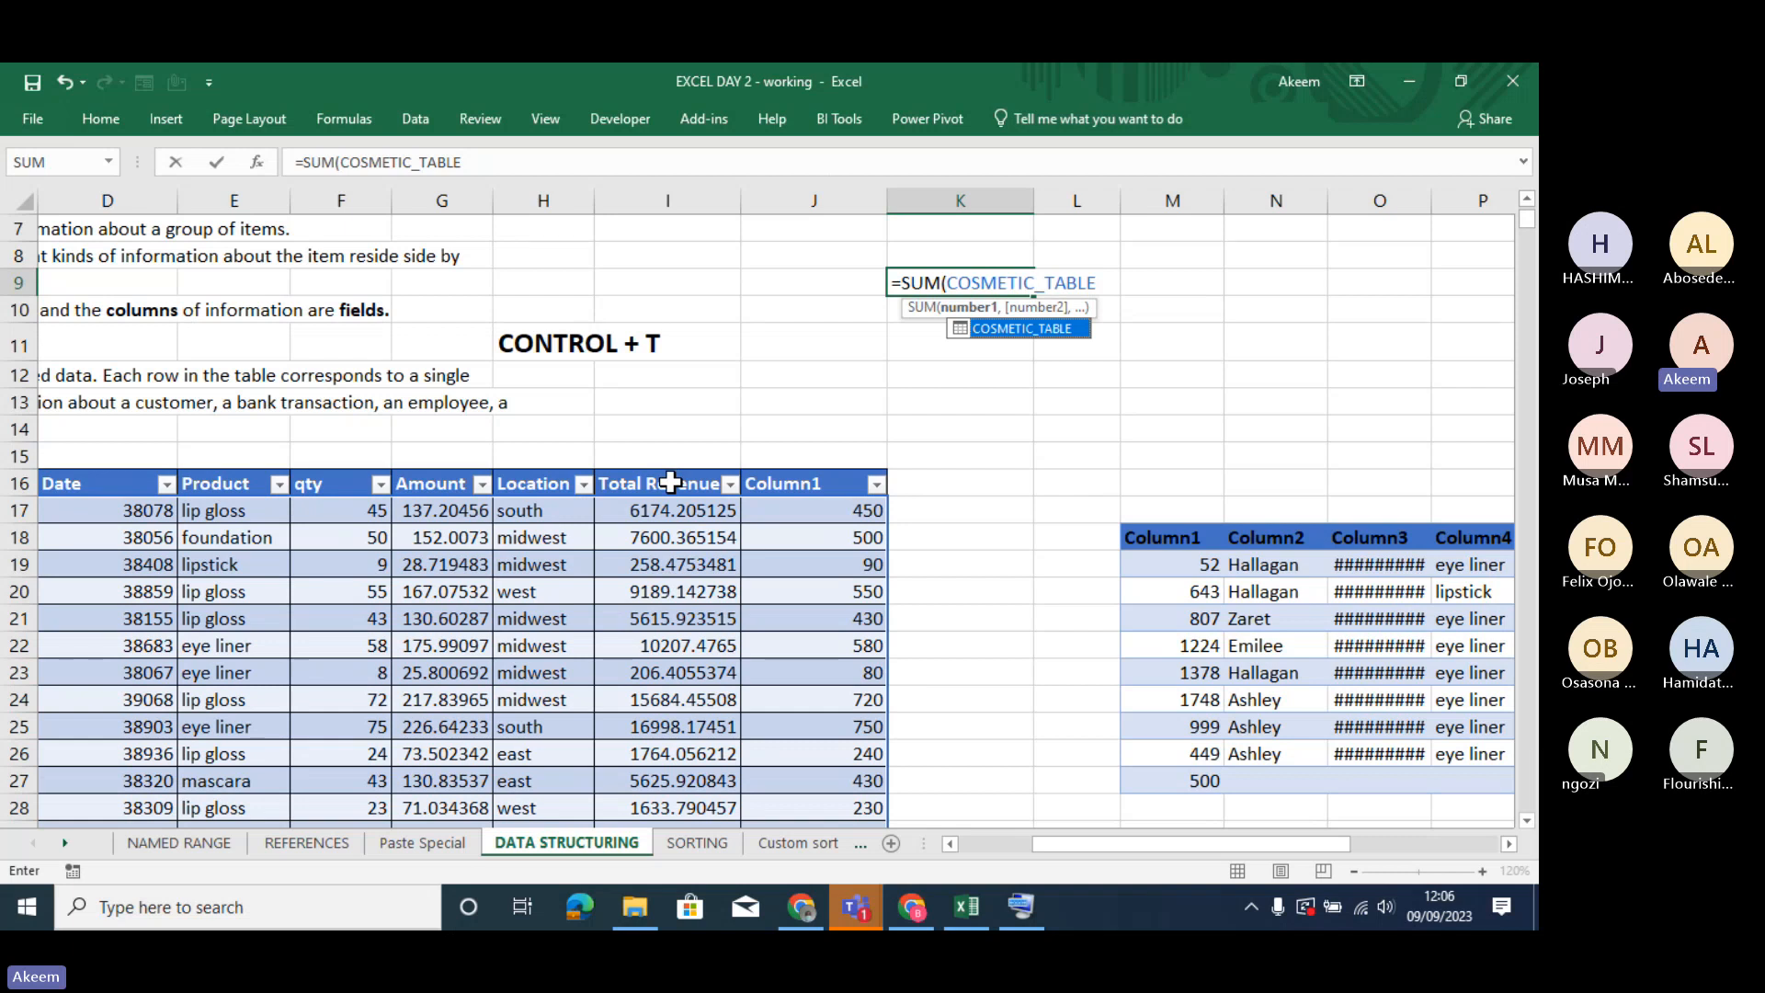
type("[")
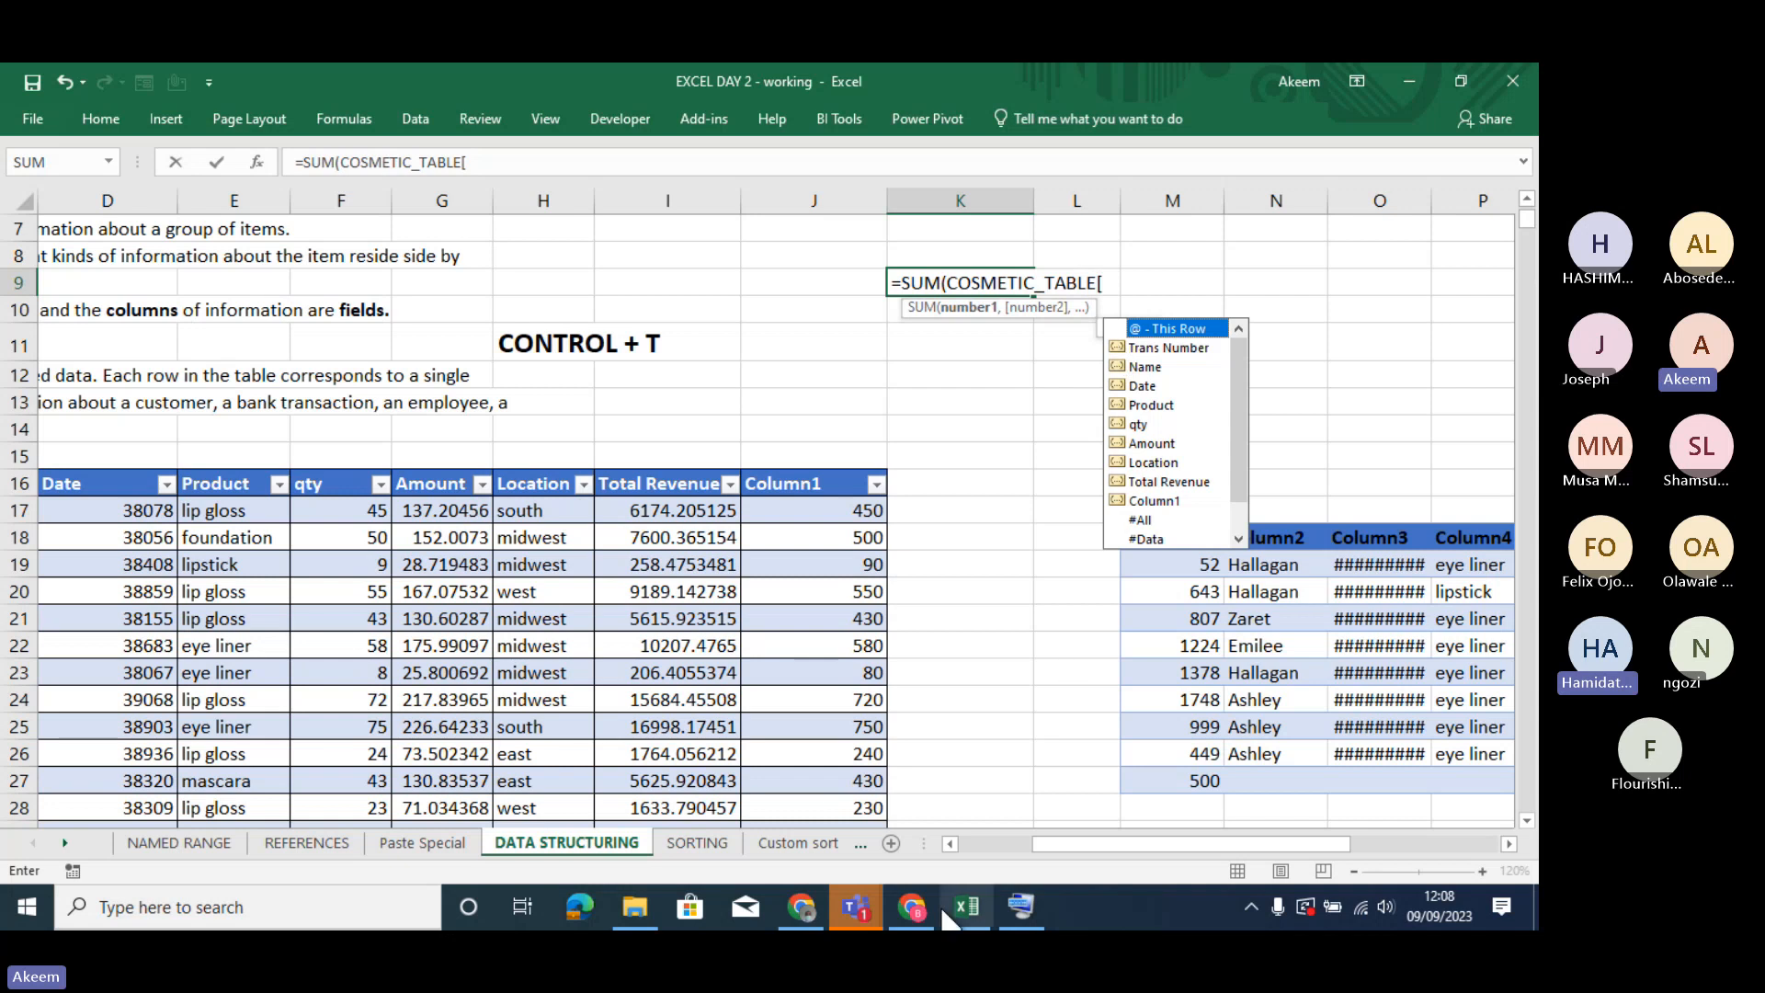
- Switch to the Teams meeting window, admit the participant waiting in the lobby, and minimize the meeting window
mouse_move(919, 915)
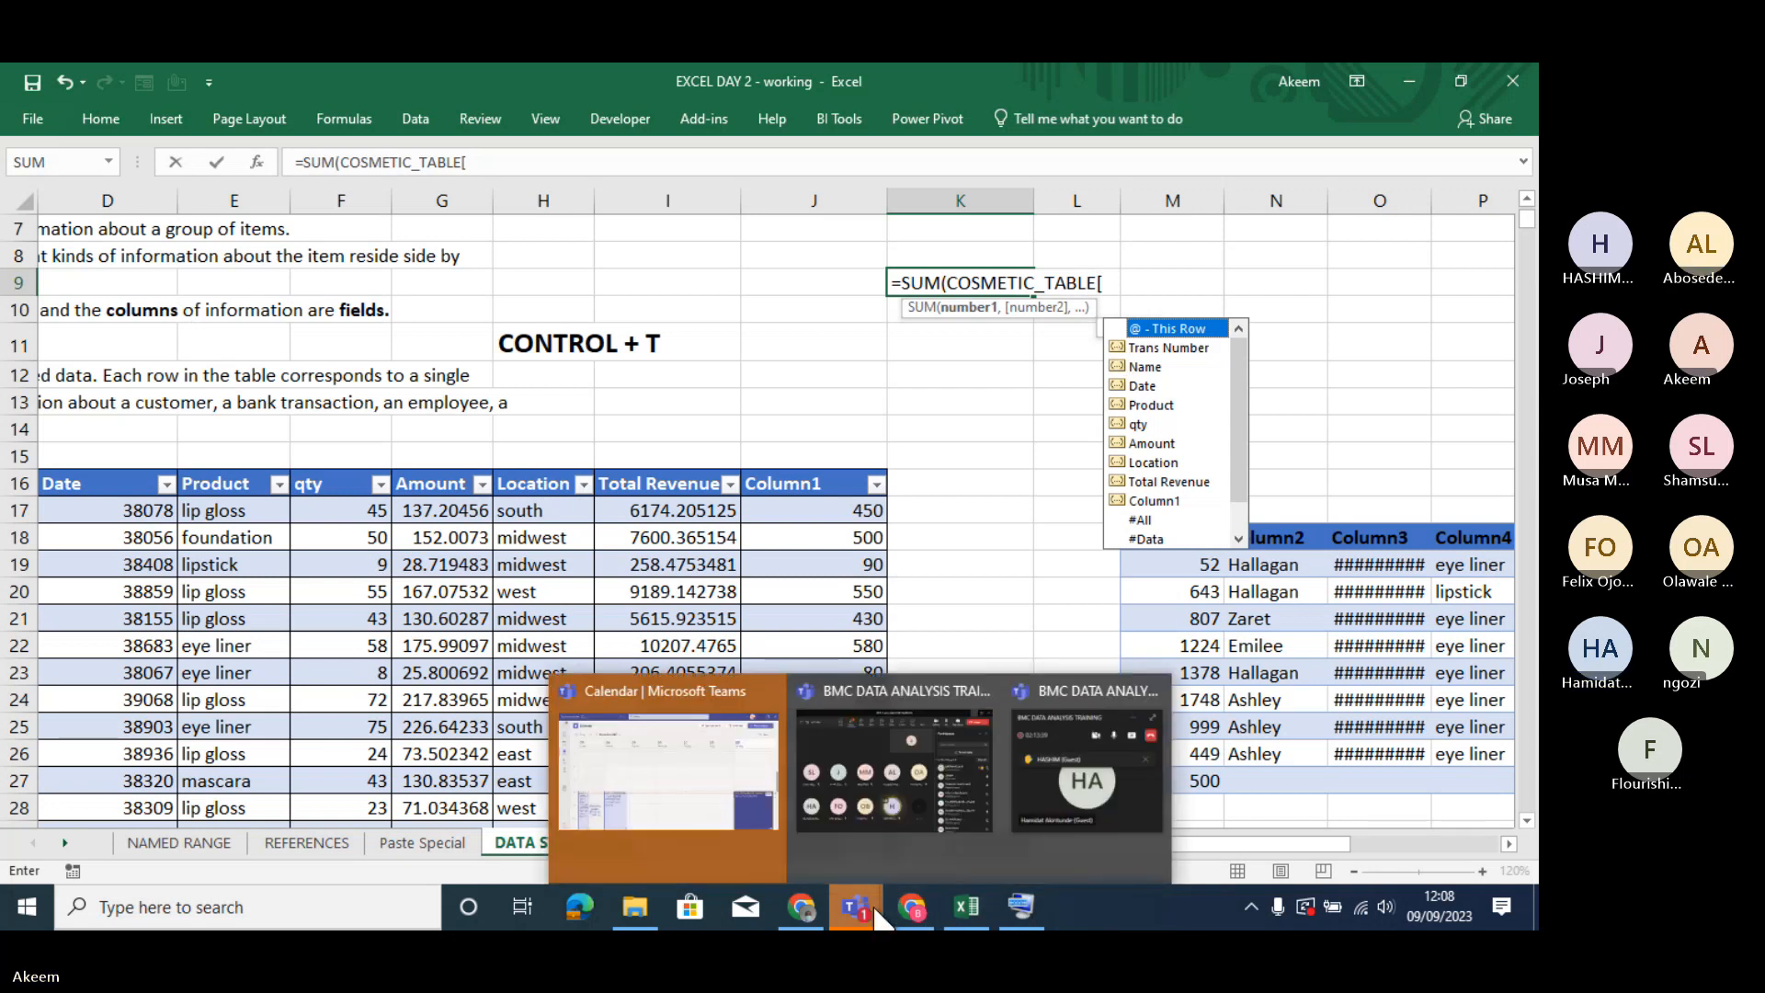
mouse_move(855, 907)
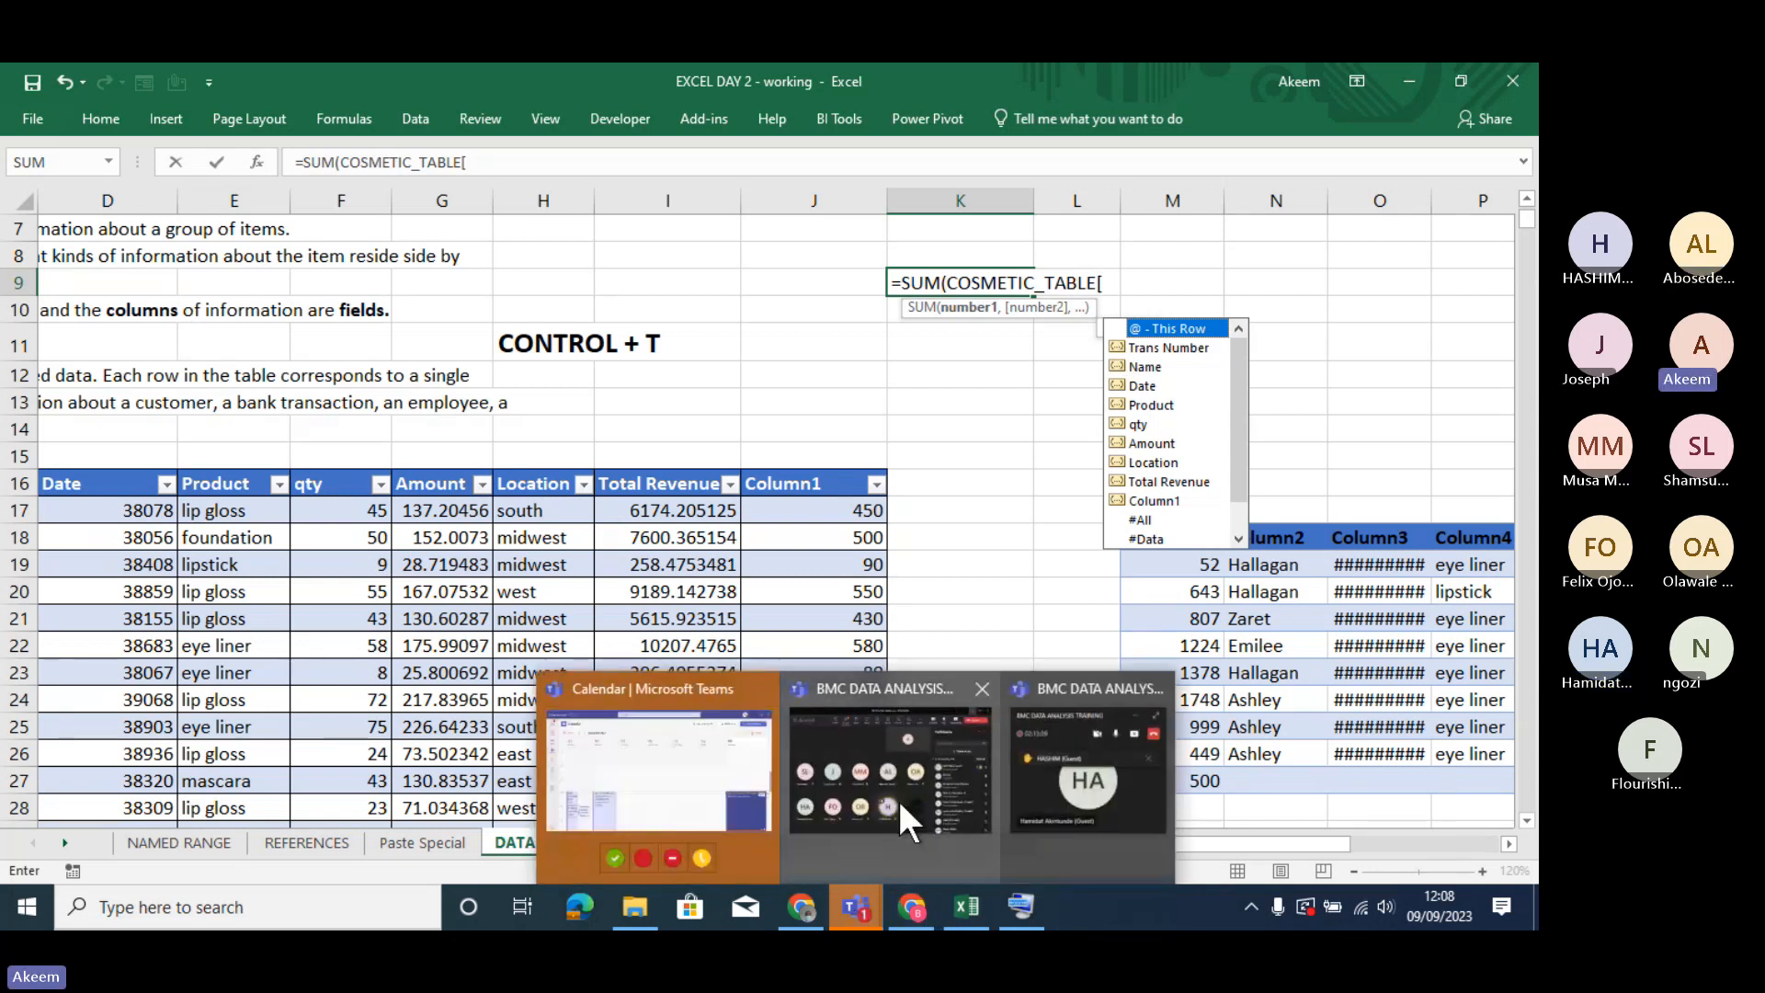
left_click(897, 797)
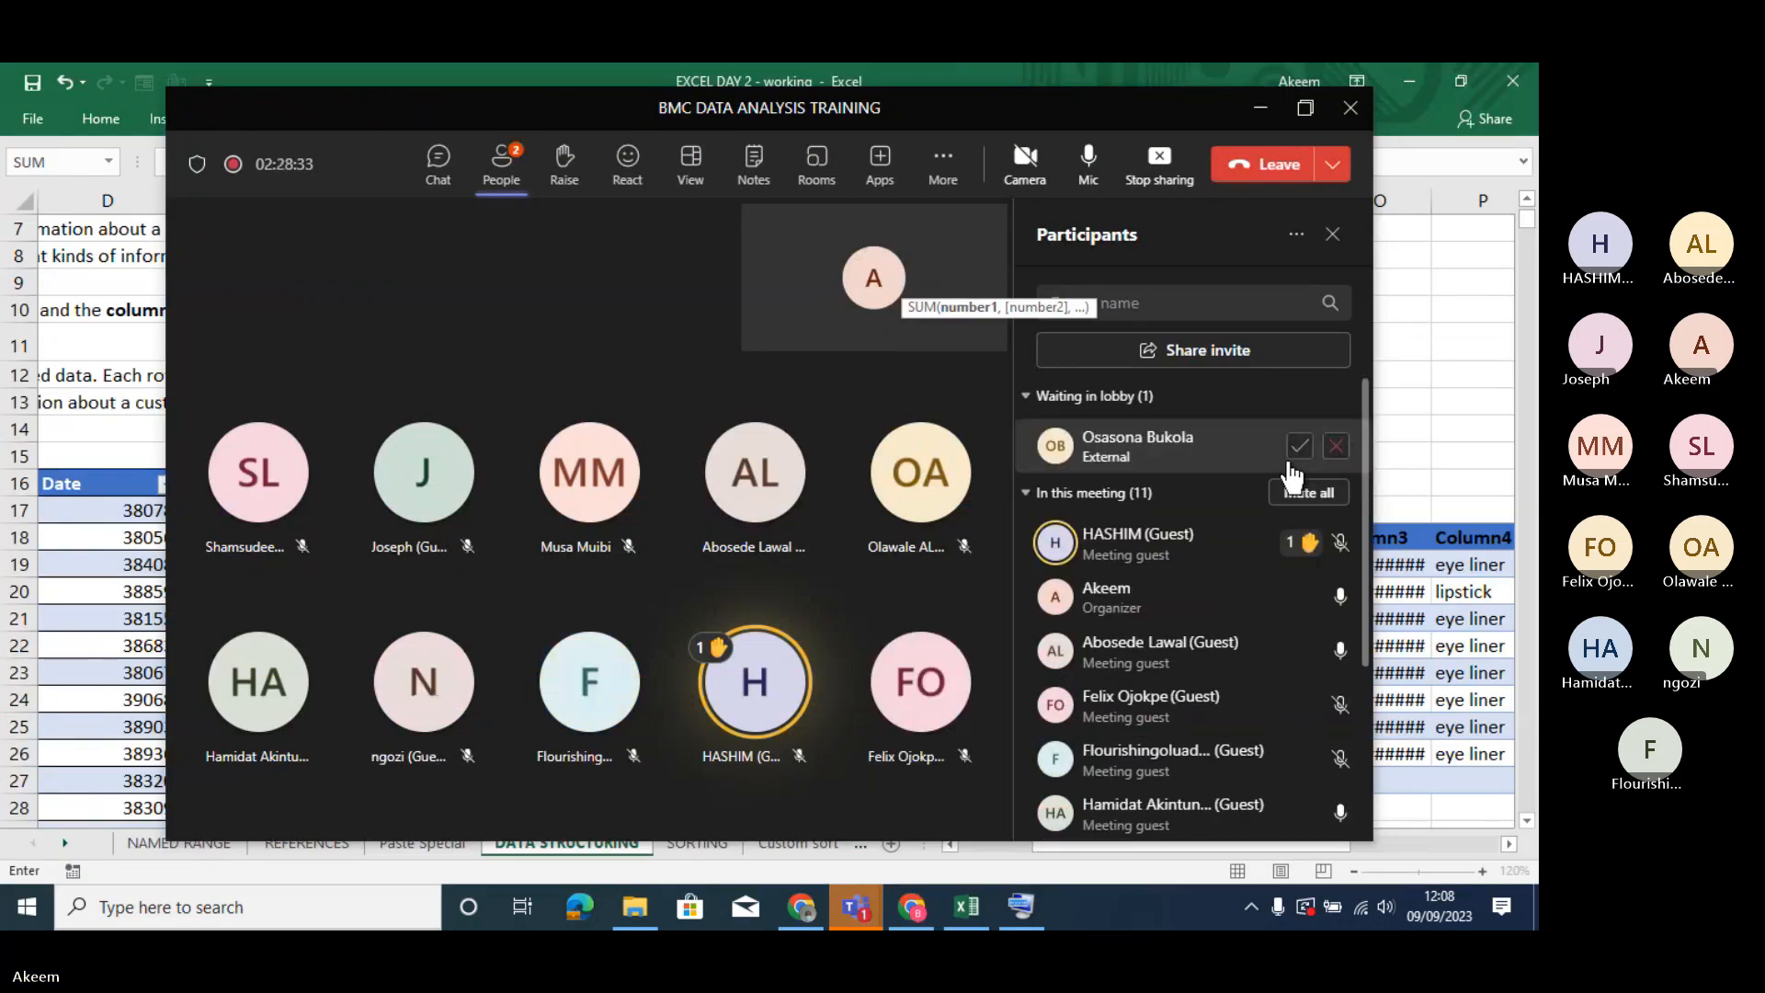
left_click(1298, 446)
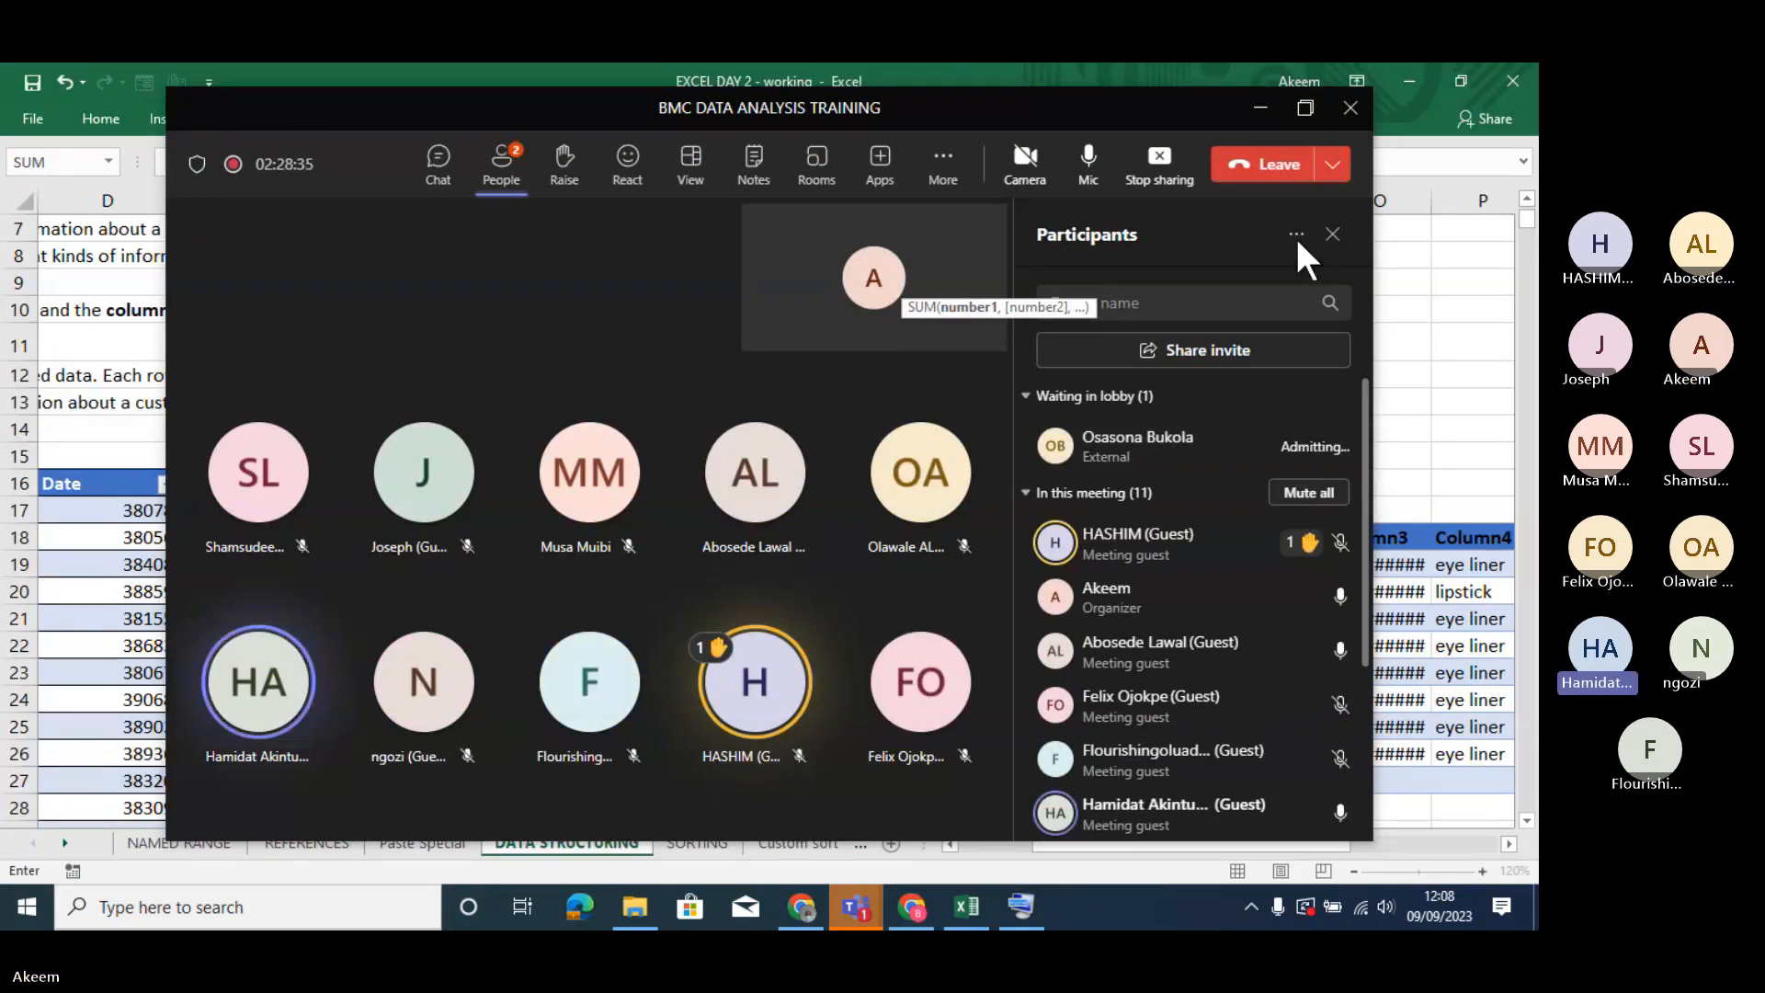
left_click(1260, 109)
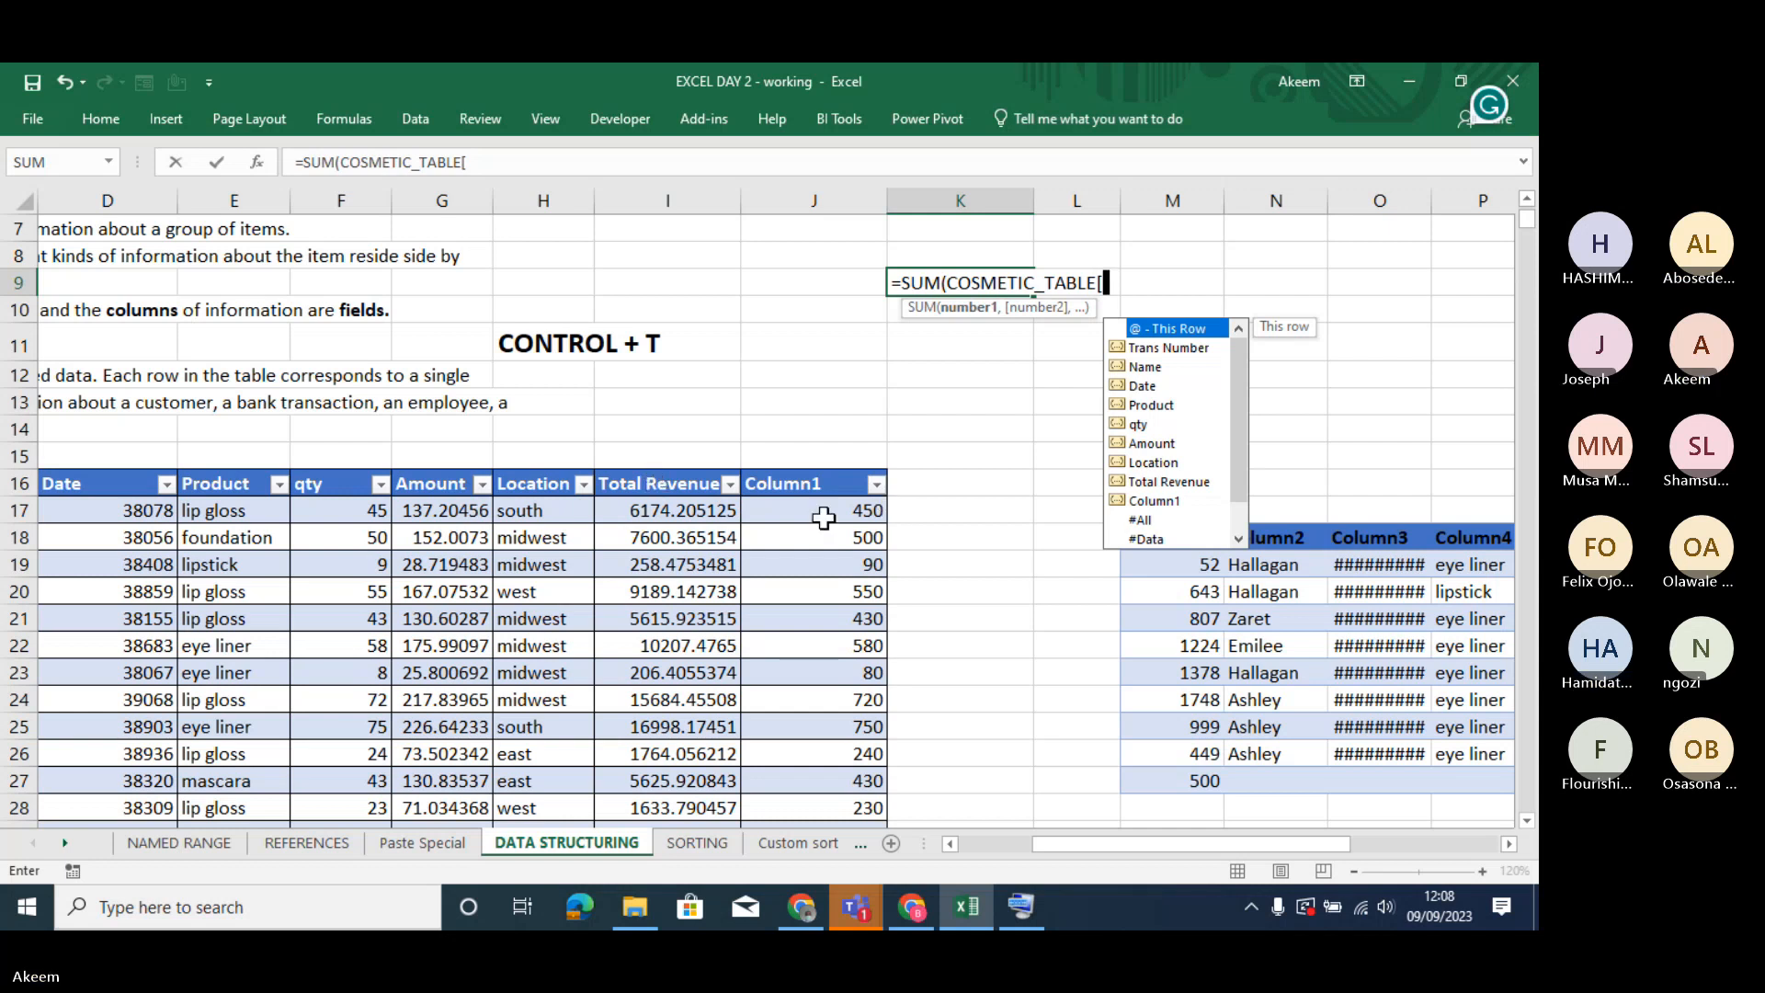
- Complete the formula in cell K9 as =SUM(COSMETIC_TABLE[Total Revenue]) and review it
double_click(1145, 479)
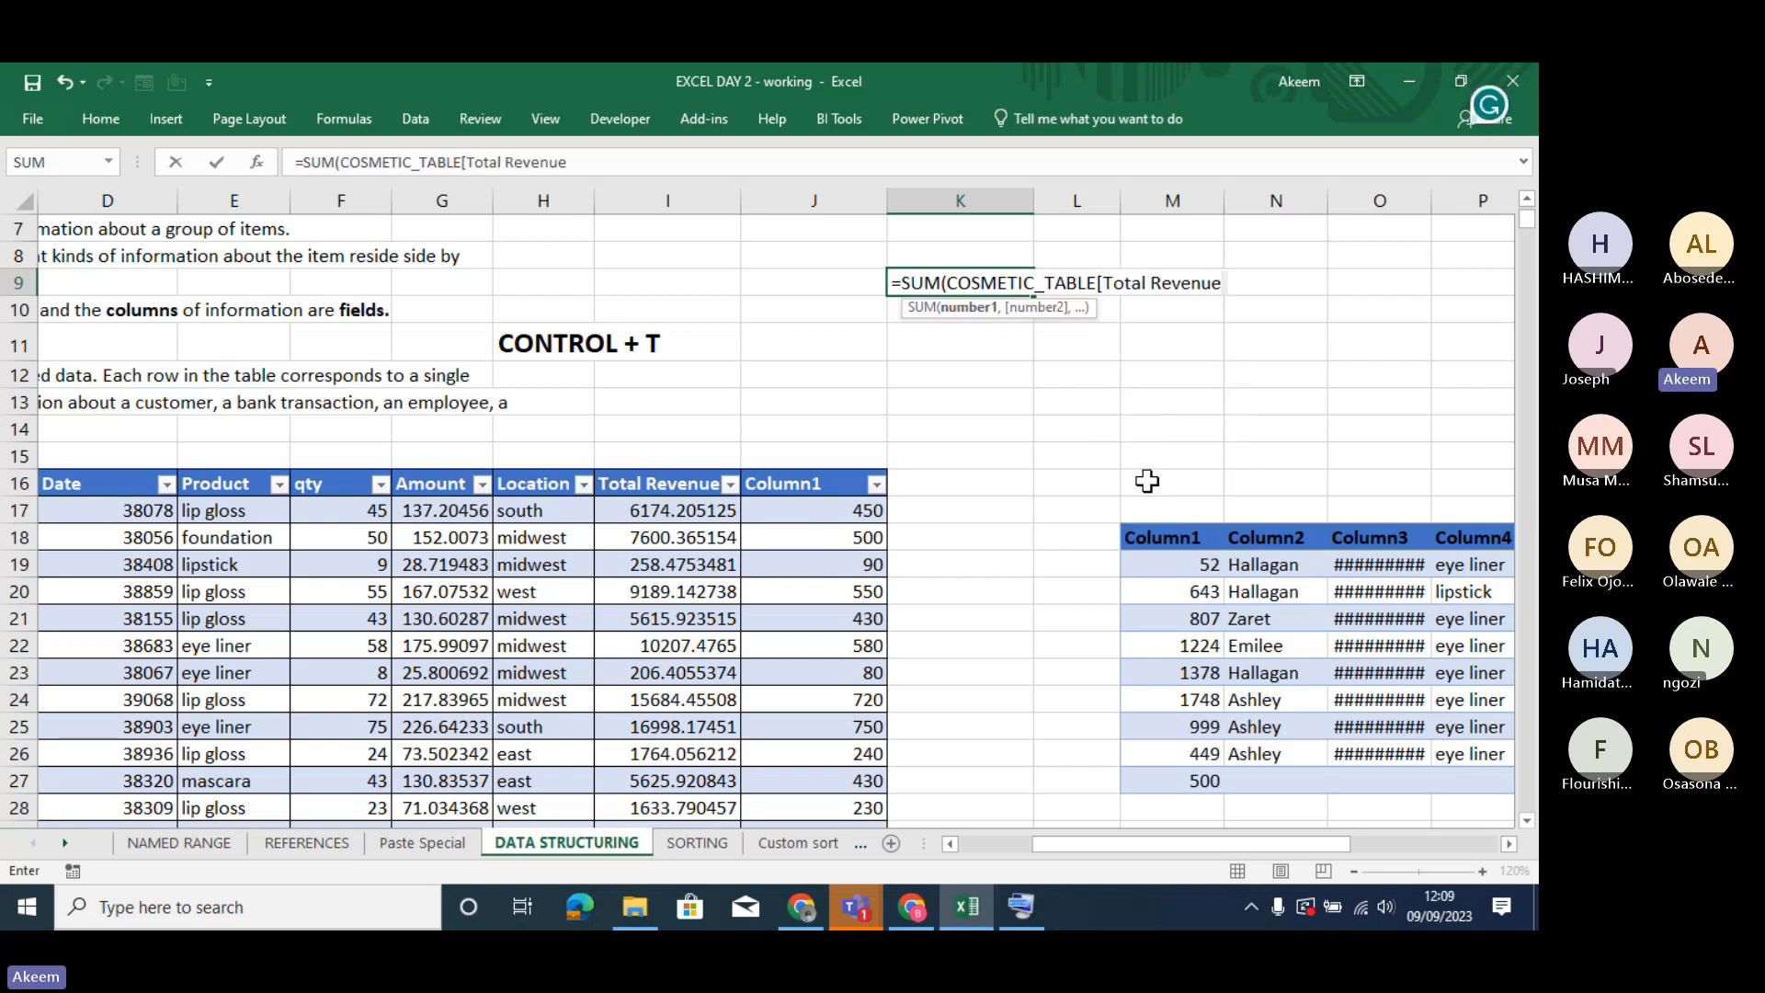
type("]")
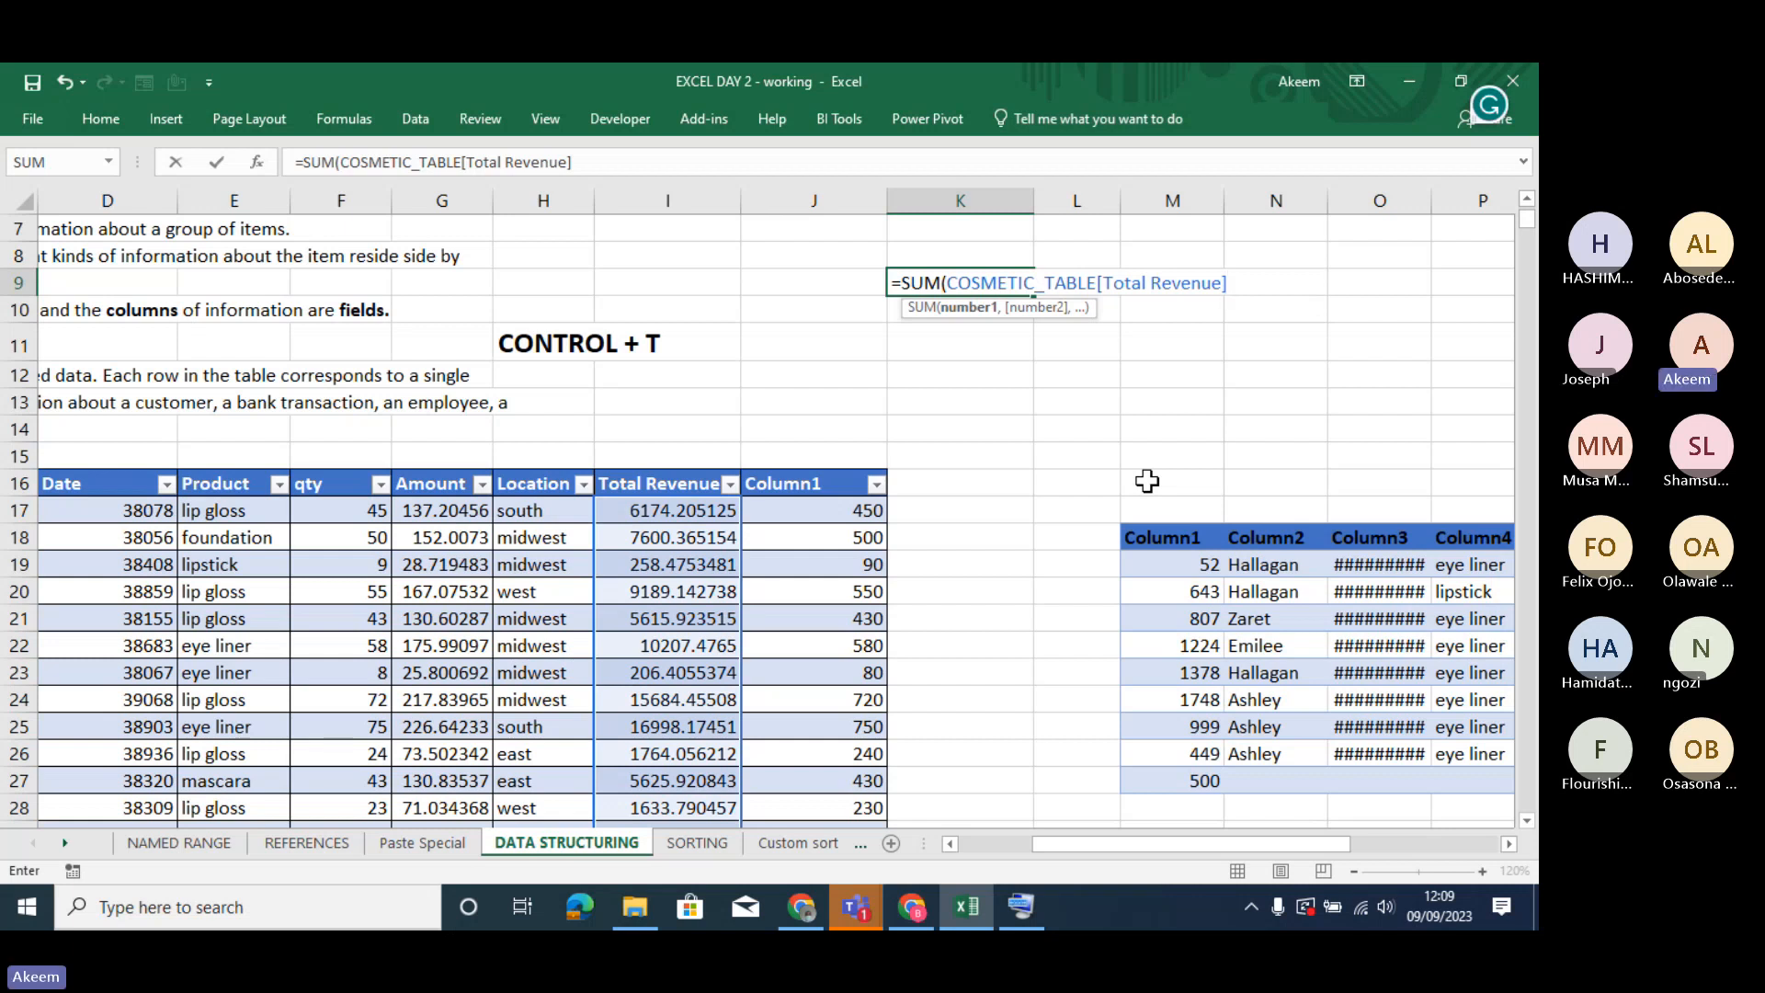
type(")")
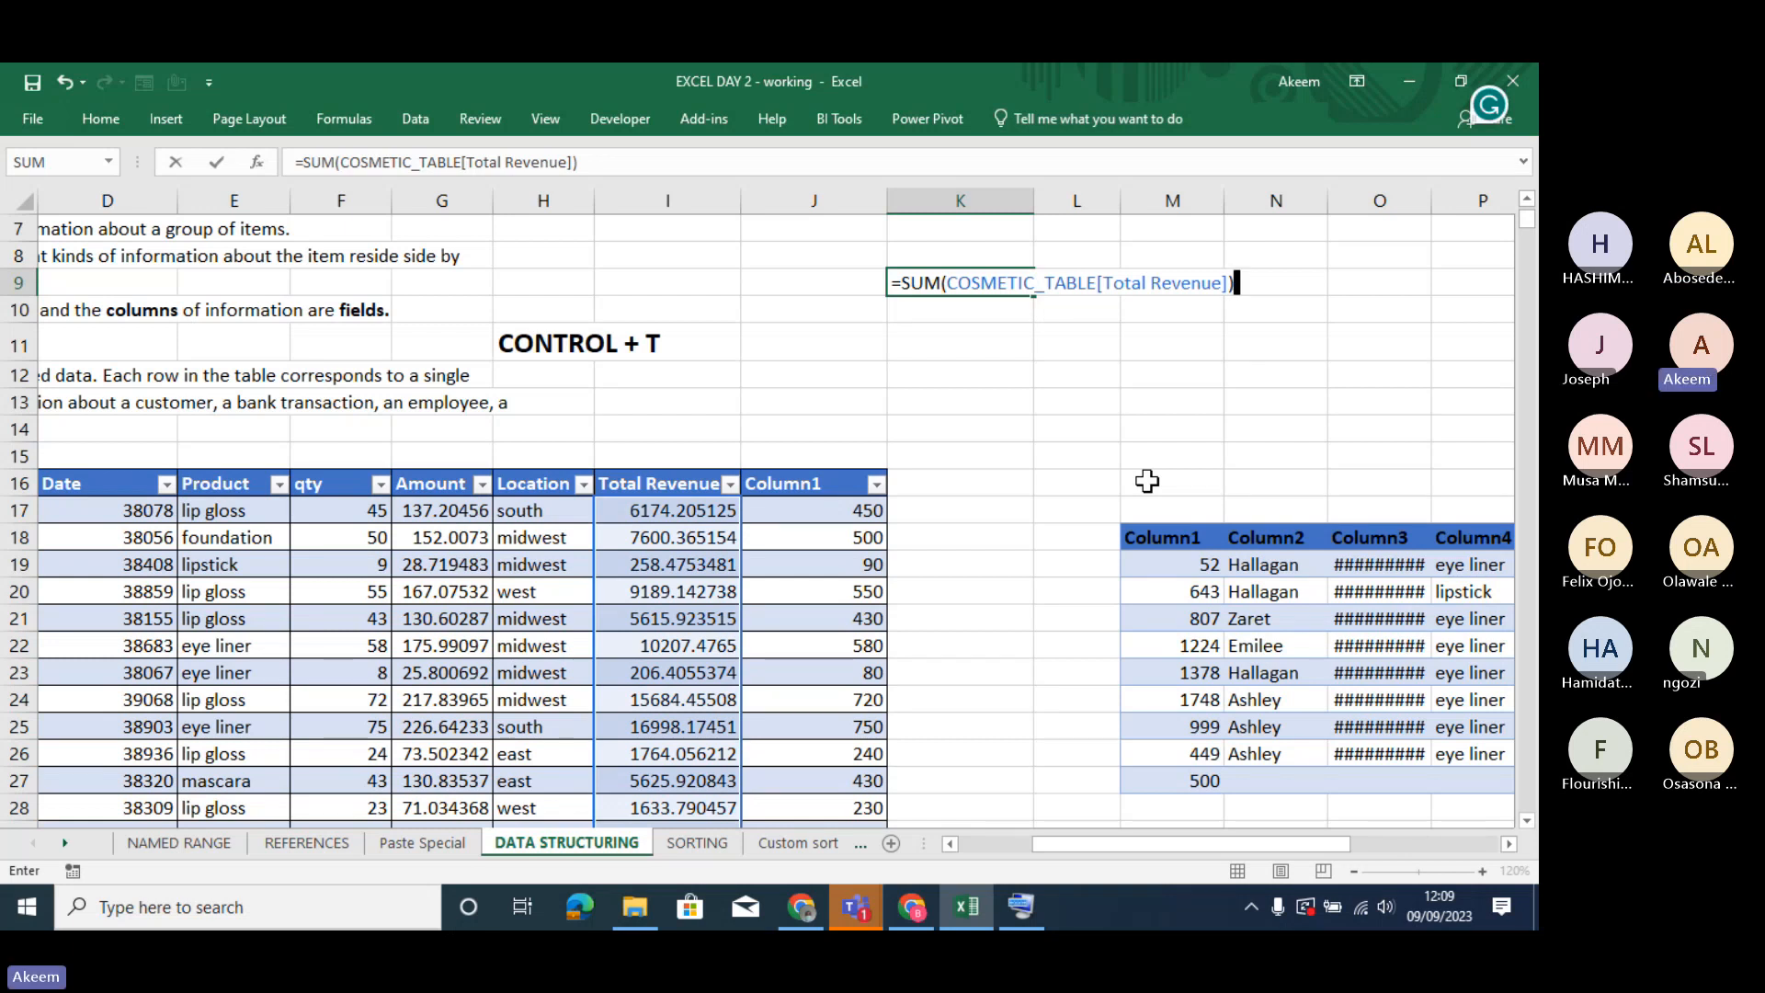
key("Return")
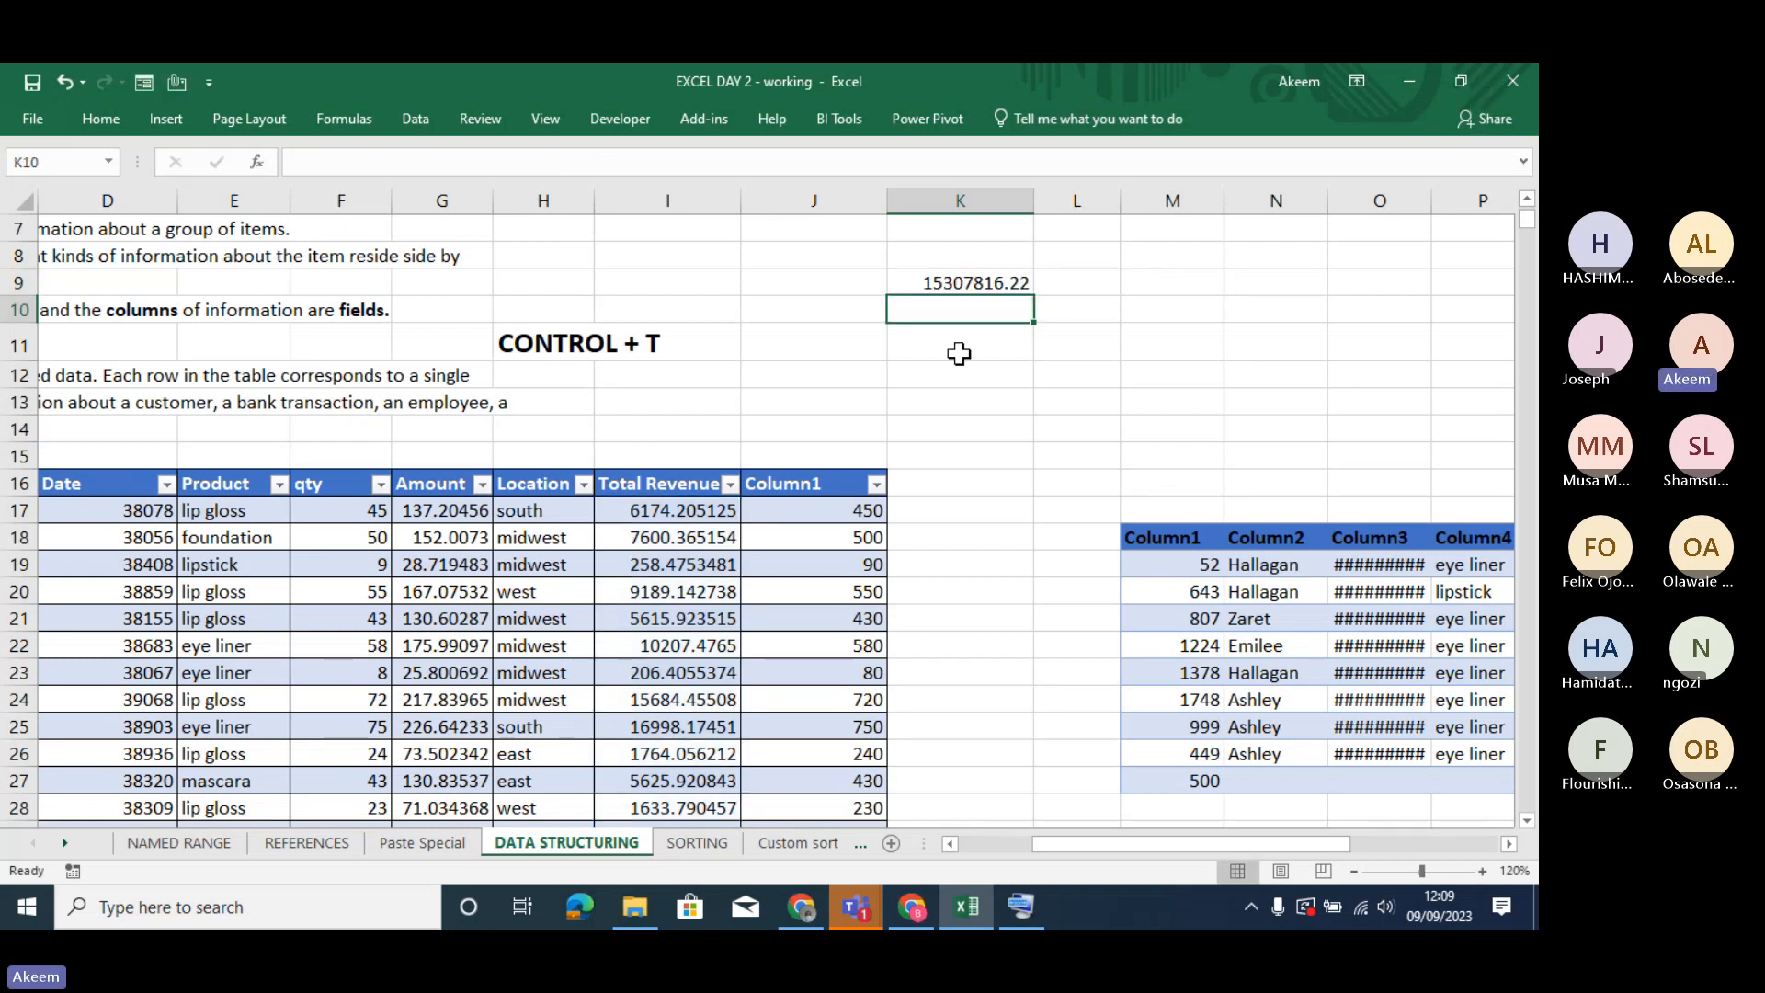
left_click(960, 285)
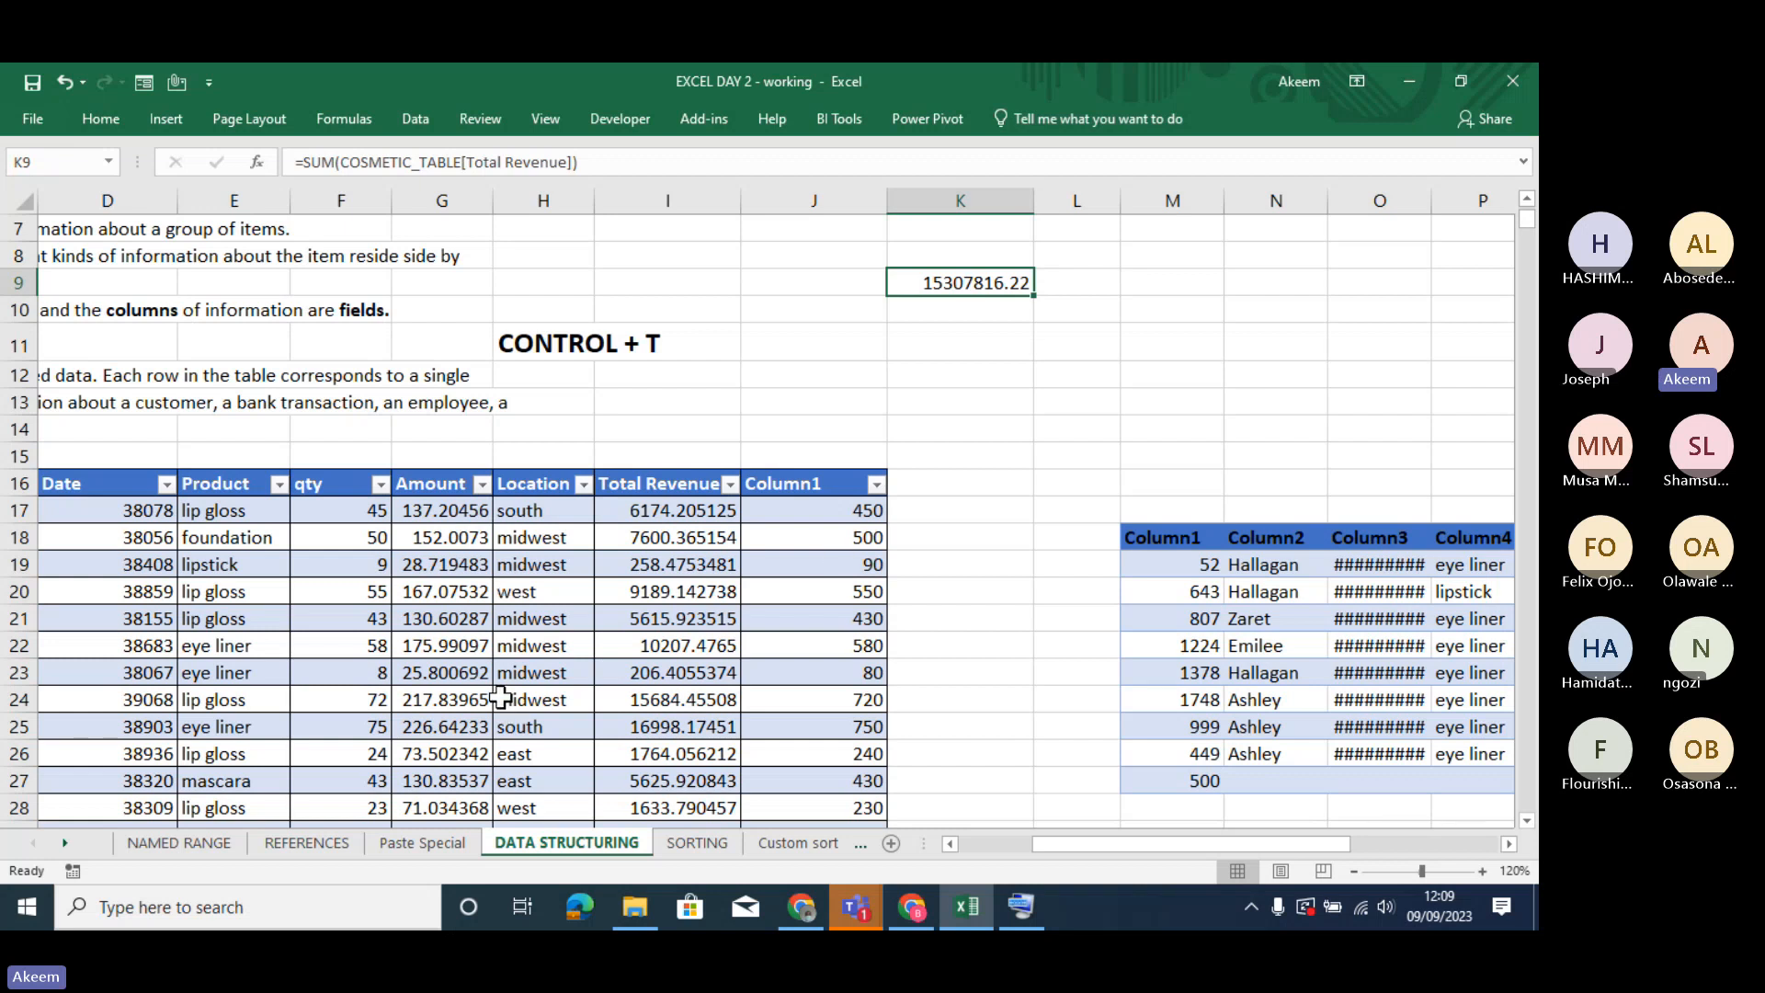
left_click(479, 680)
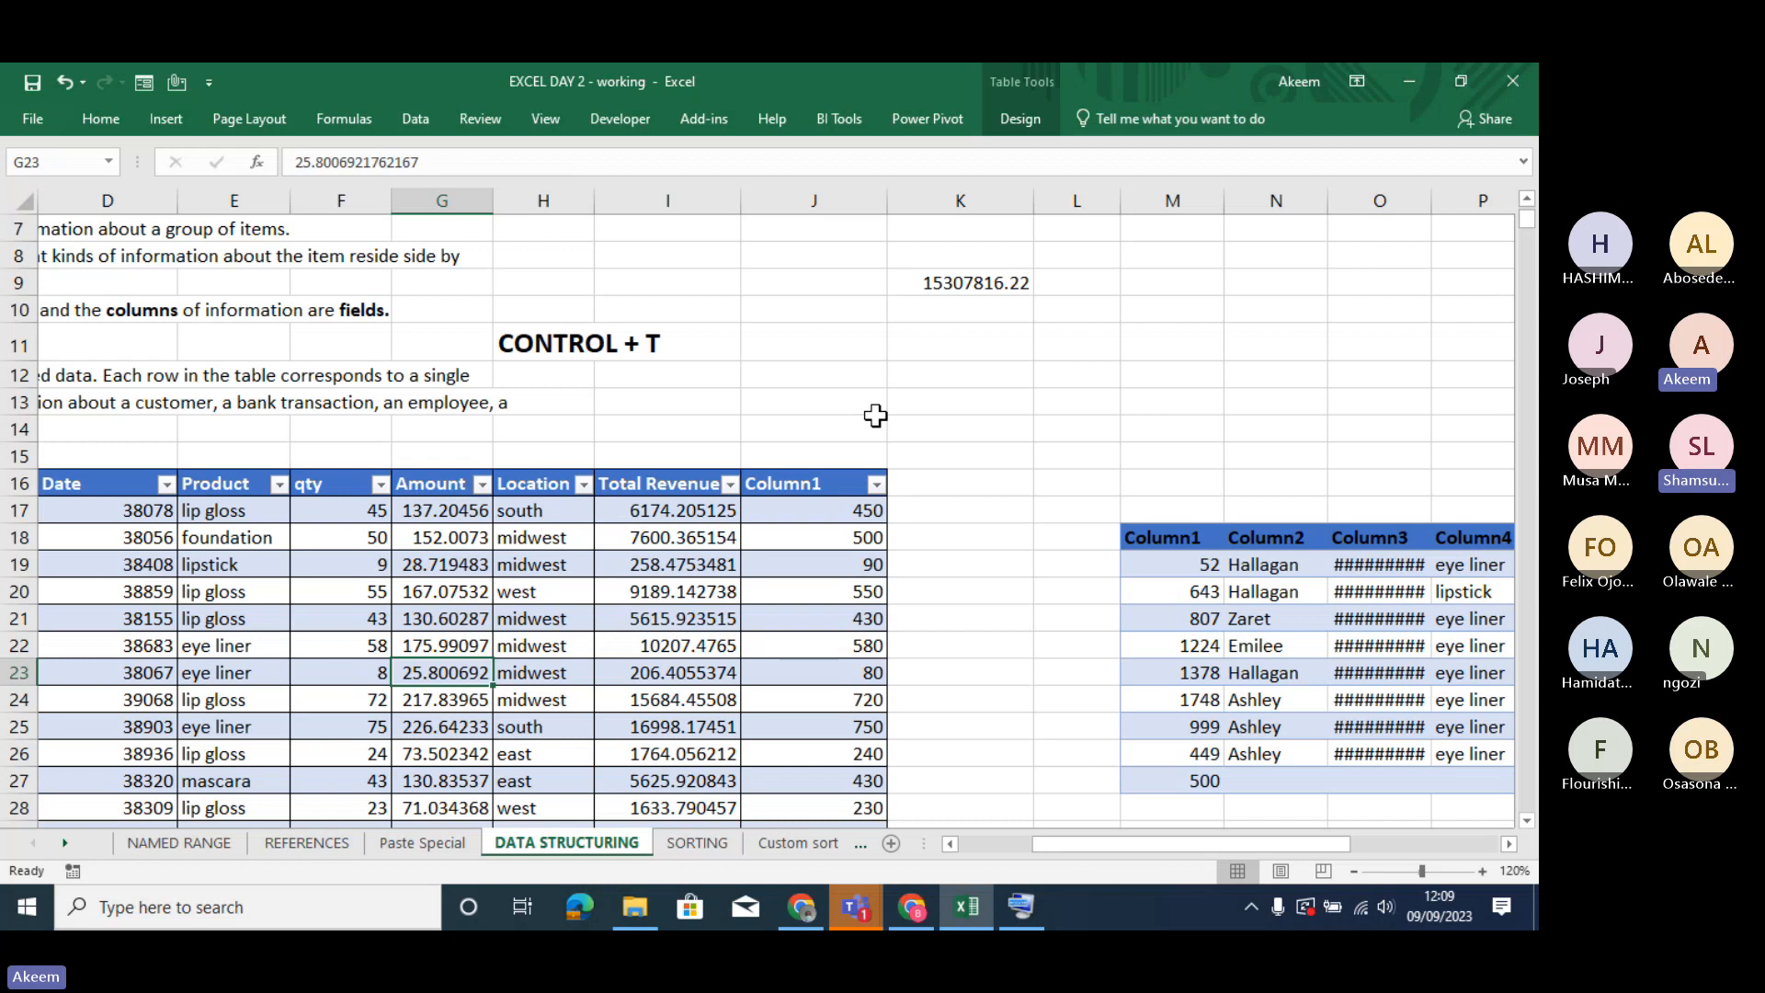
- Clear cell K9 and start a new formula, =SUM(COSMETIC_TABLE[, to list the table's columns
left_click(977, 285)
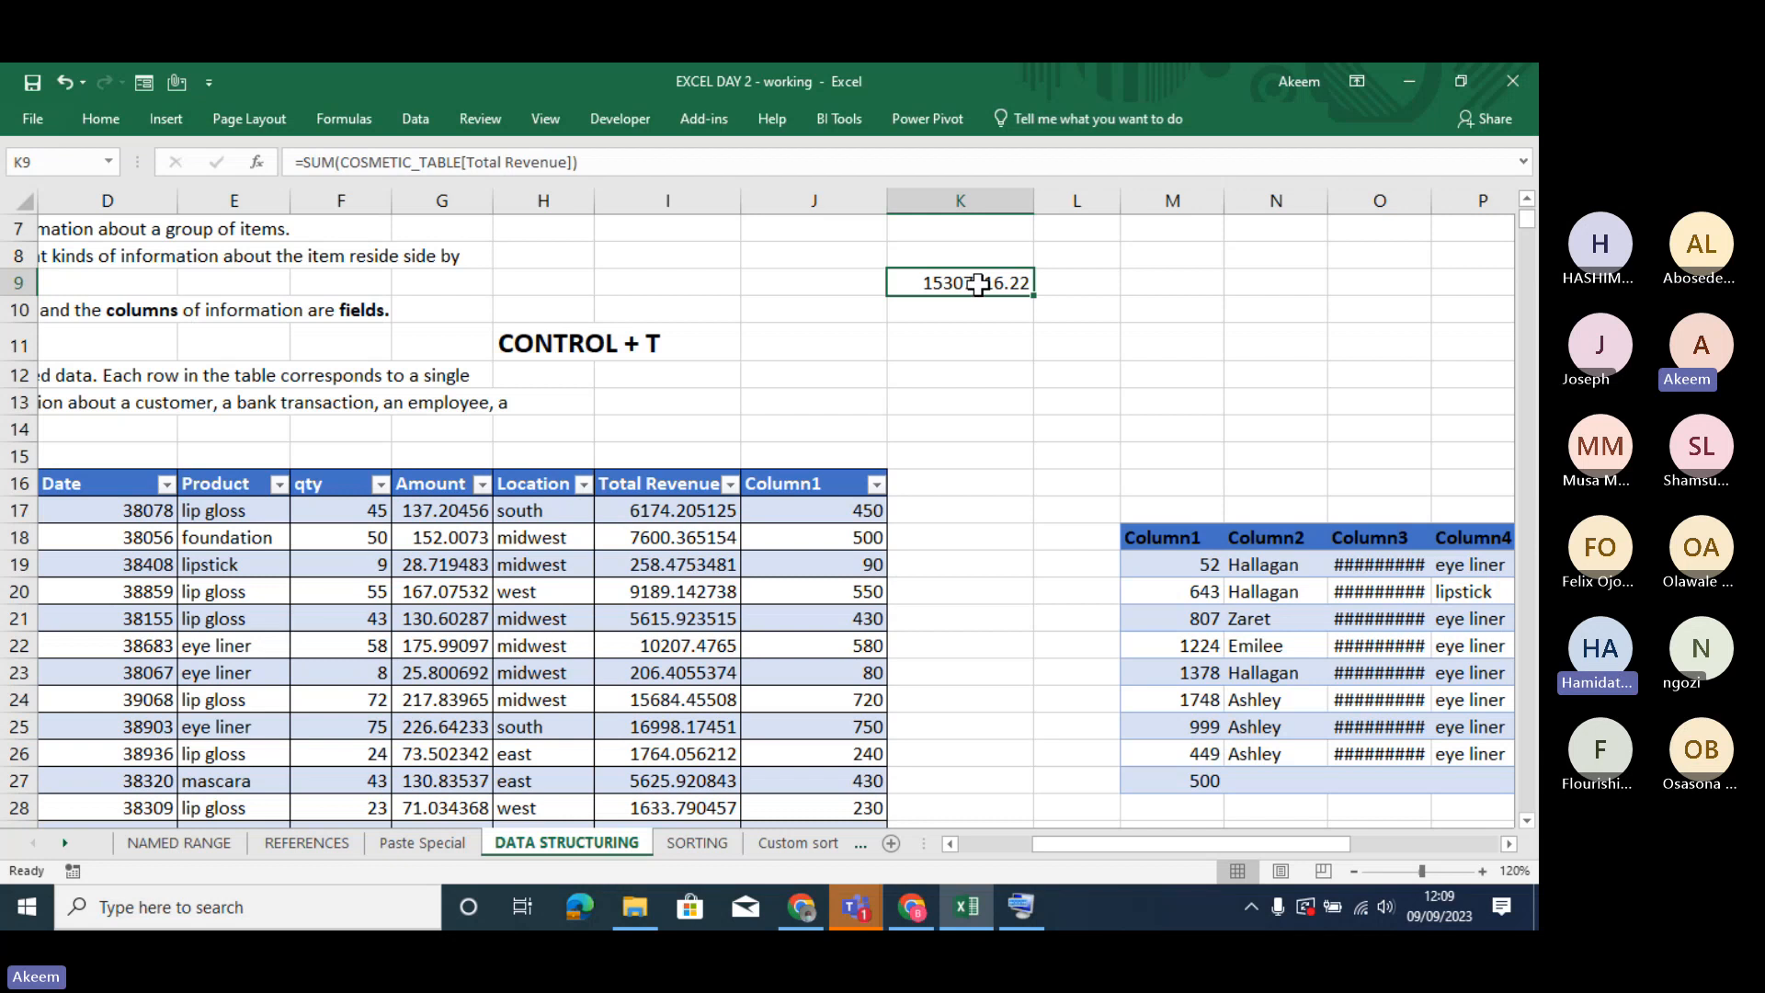
key("Delete")
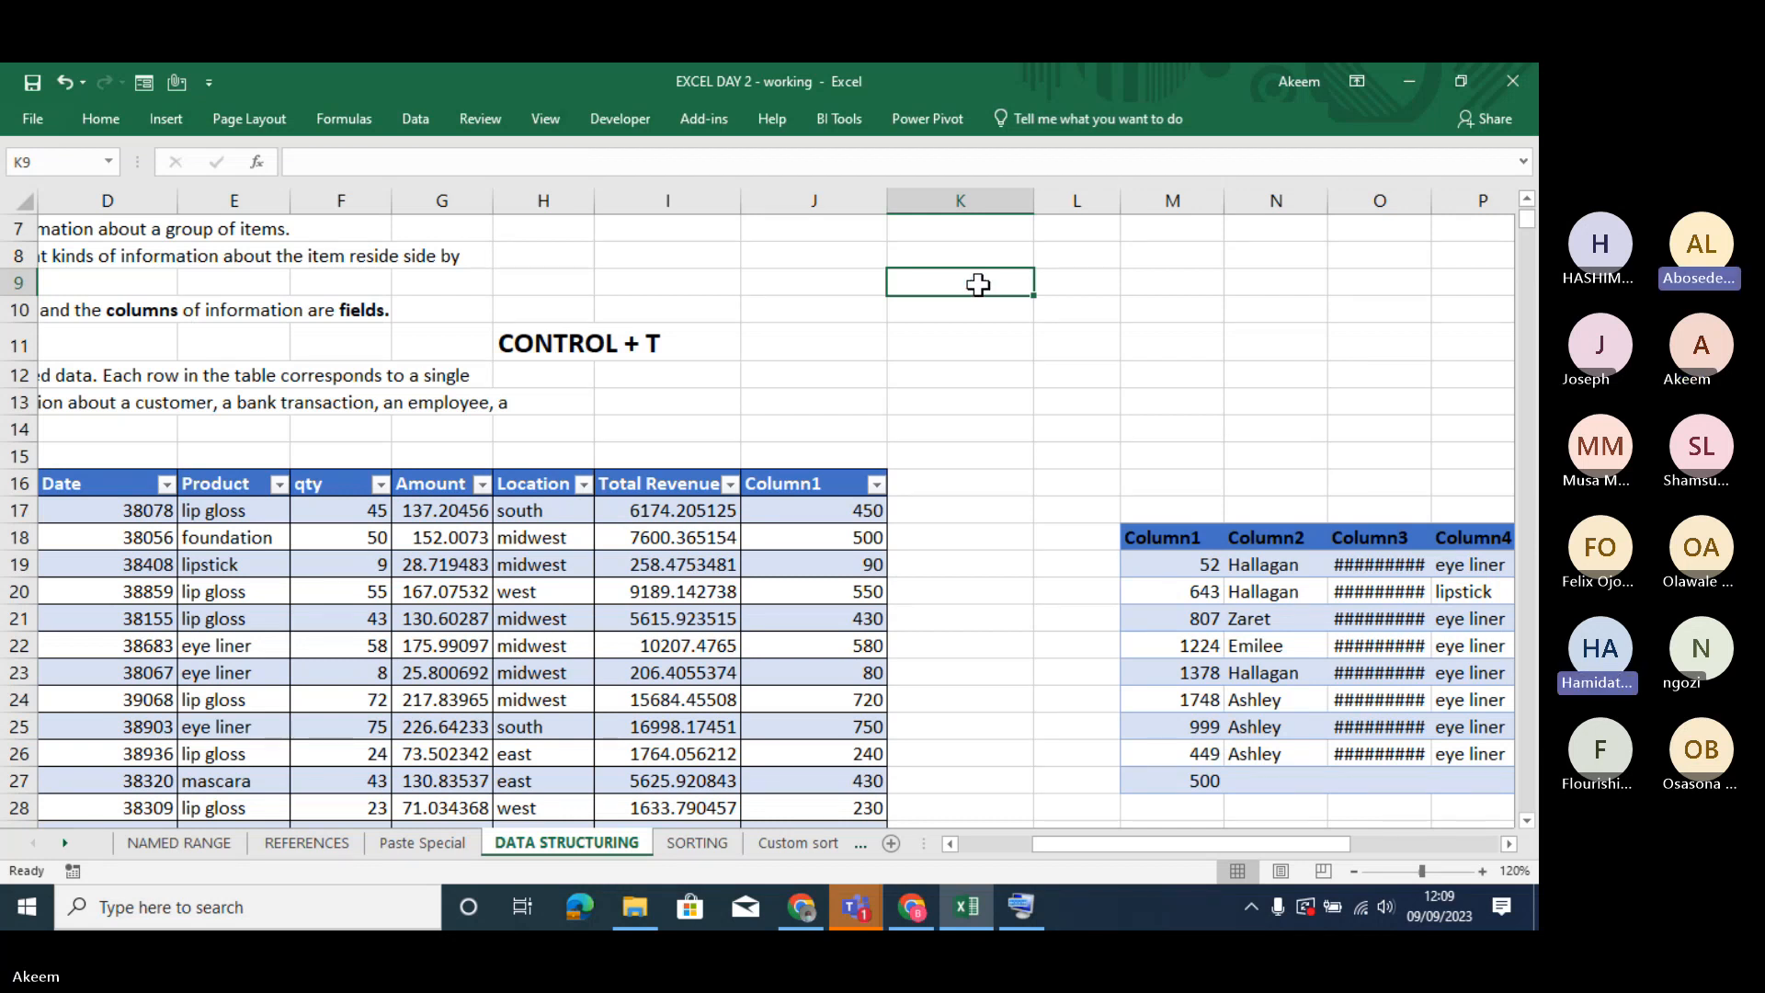
type("=")
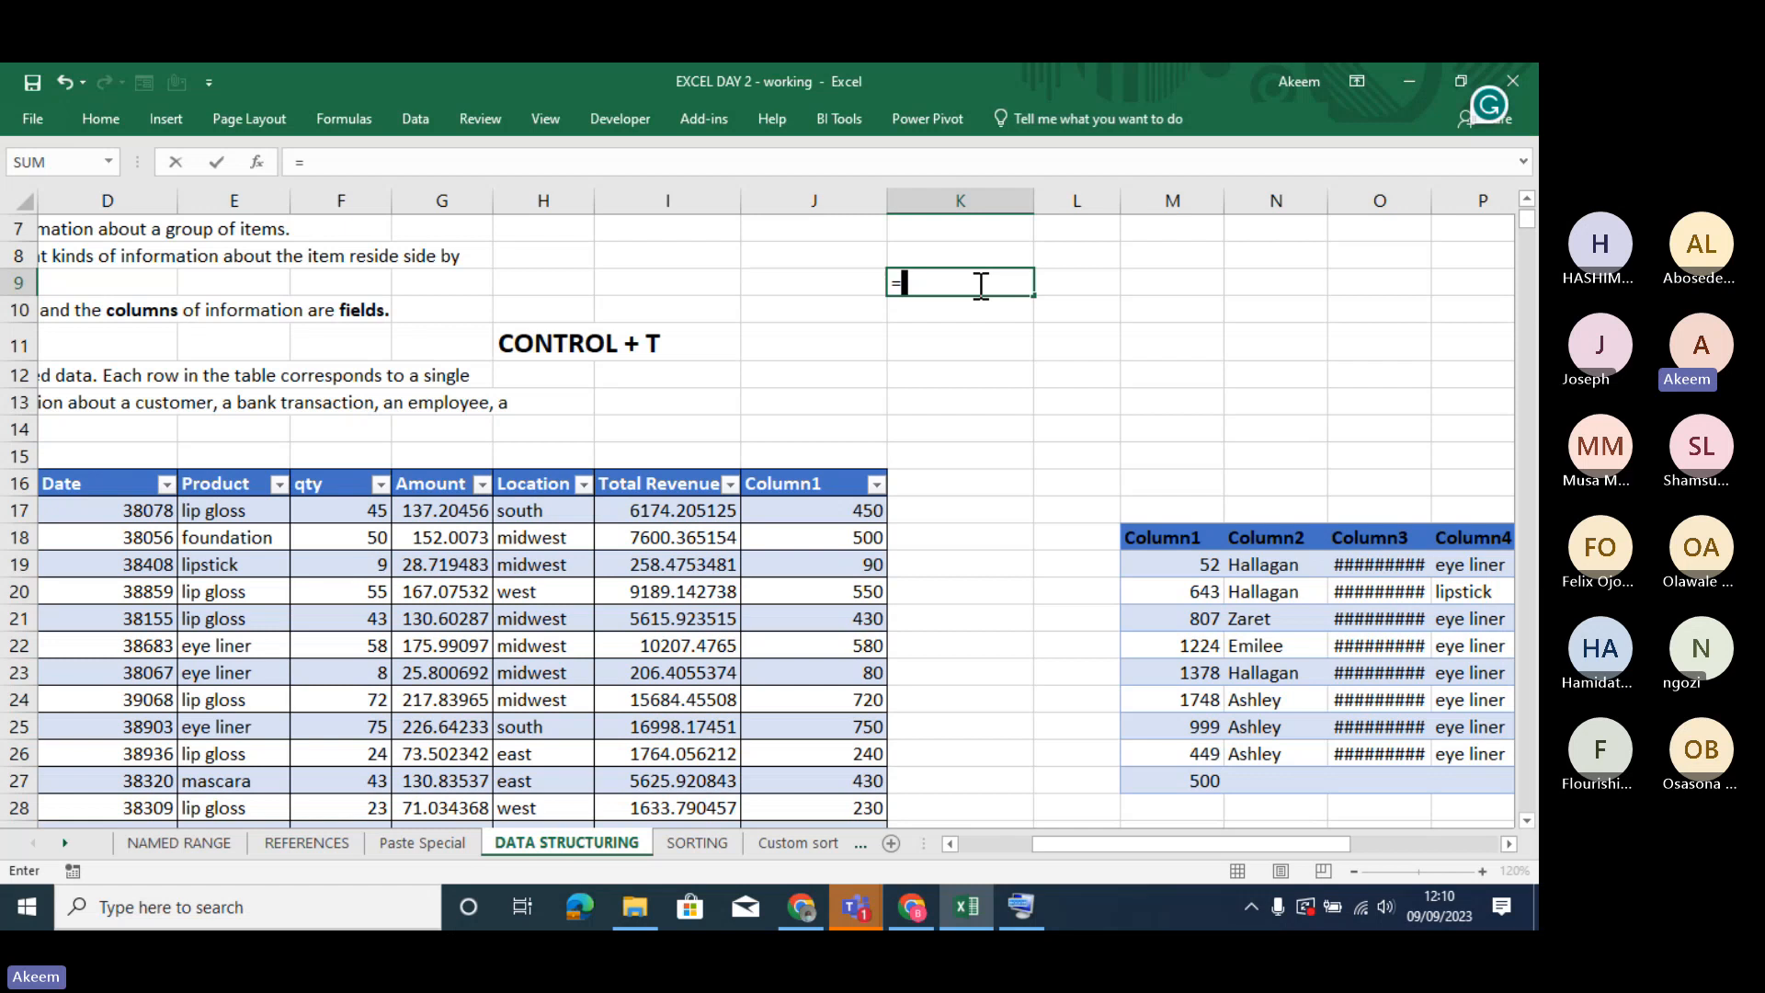
type("S")
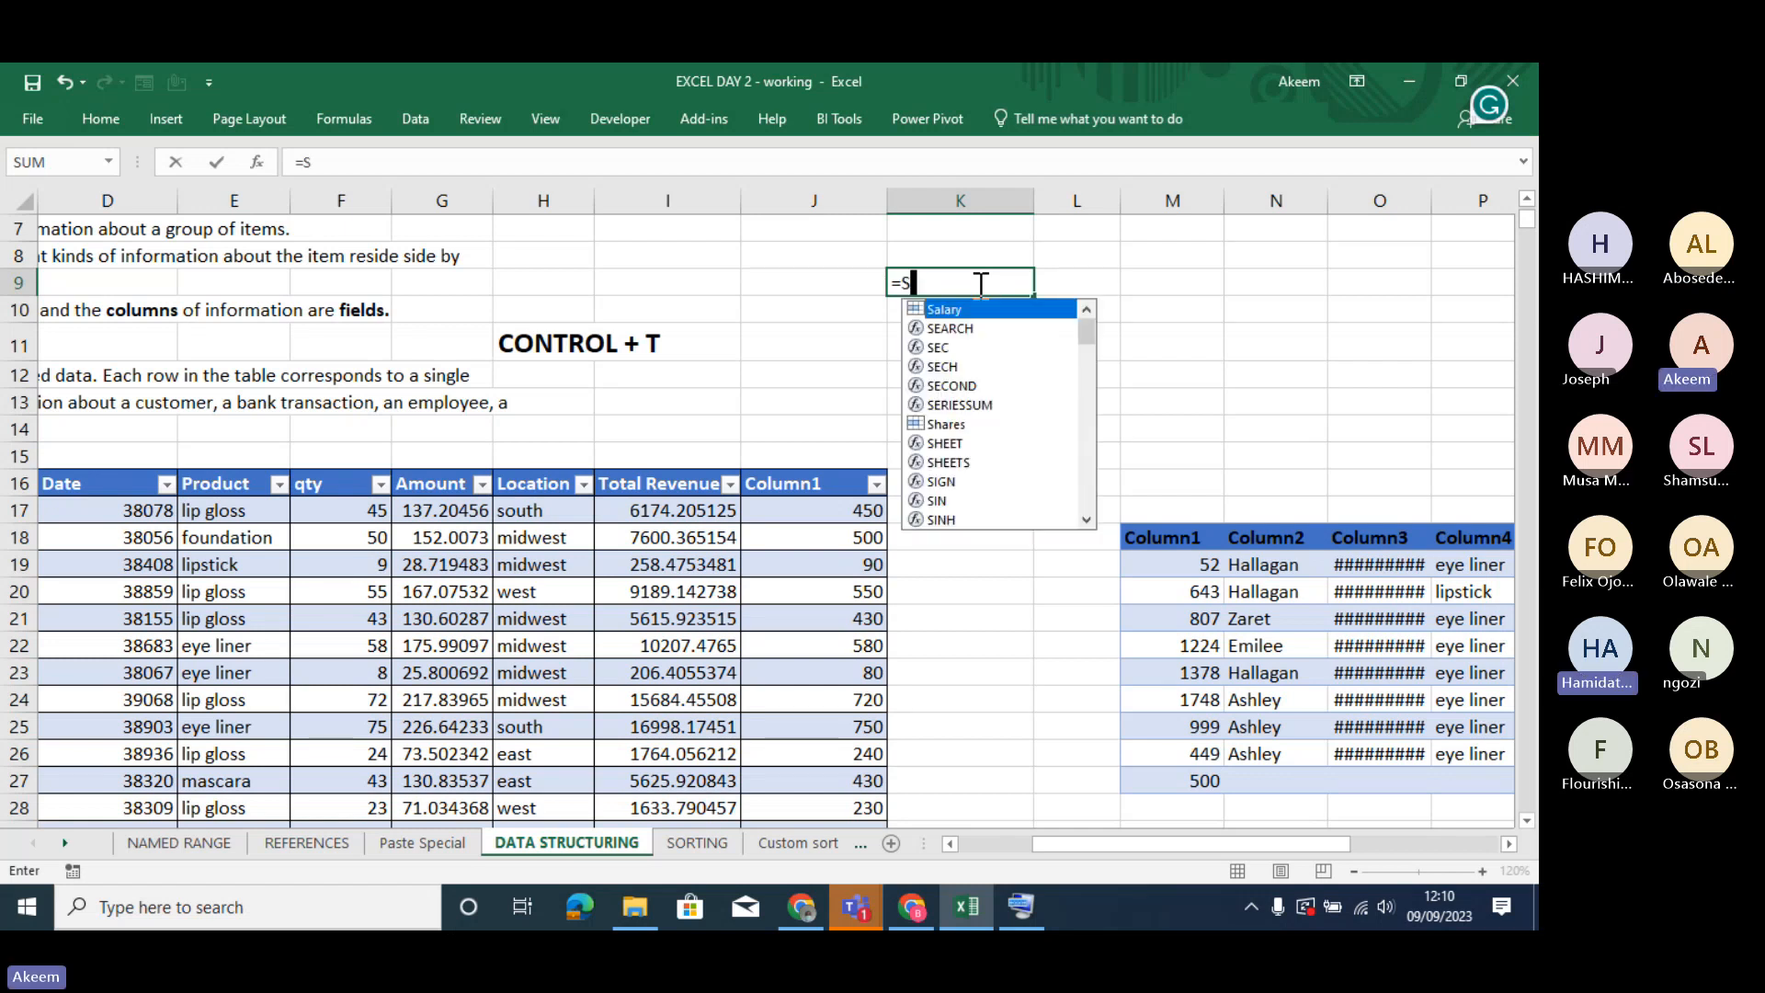
type("UM(")
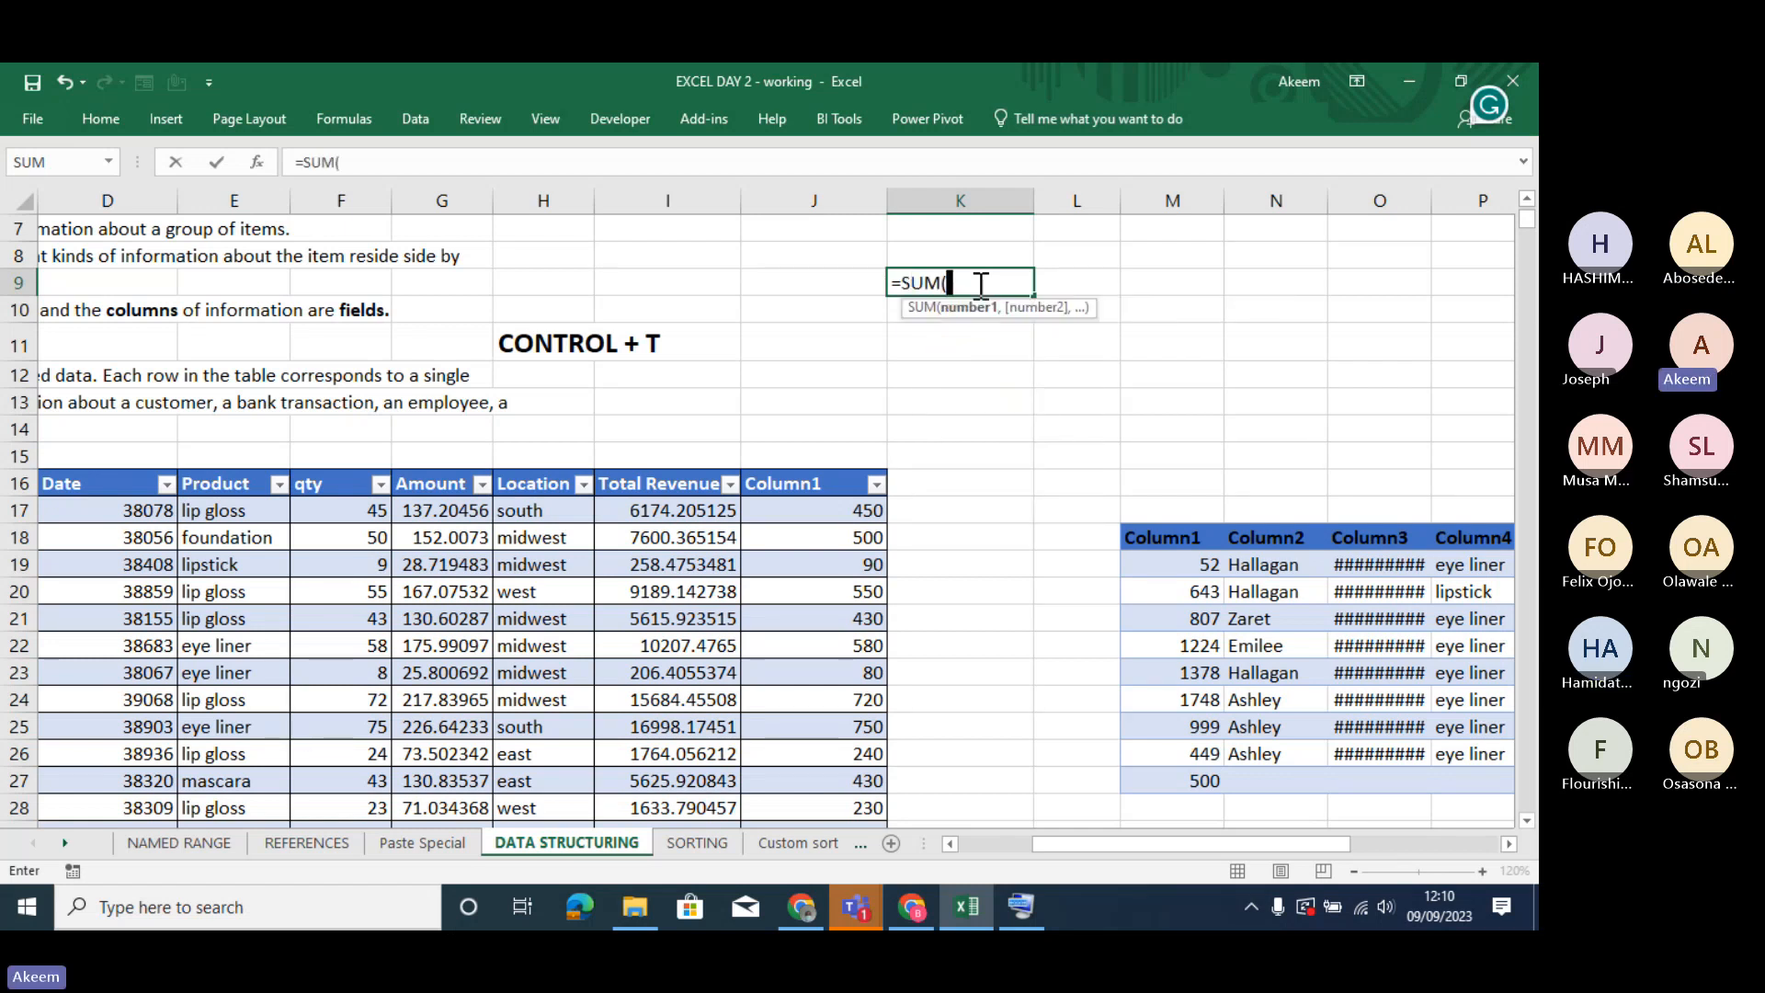
type("COSMET")
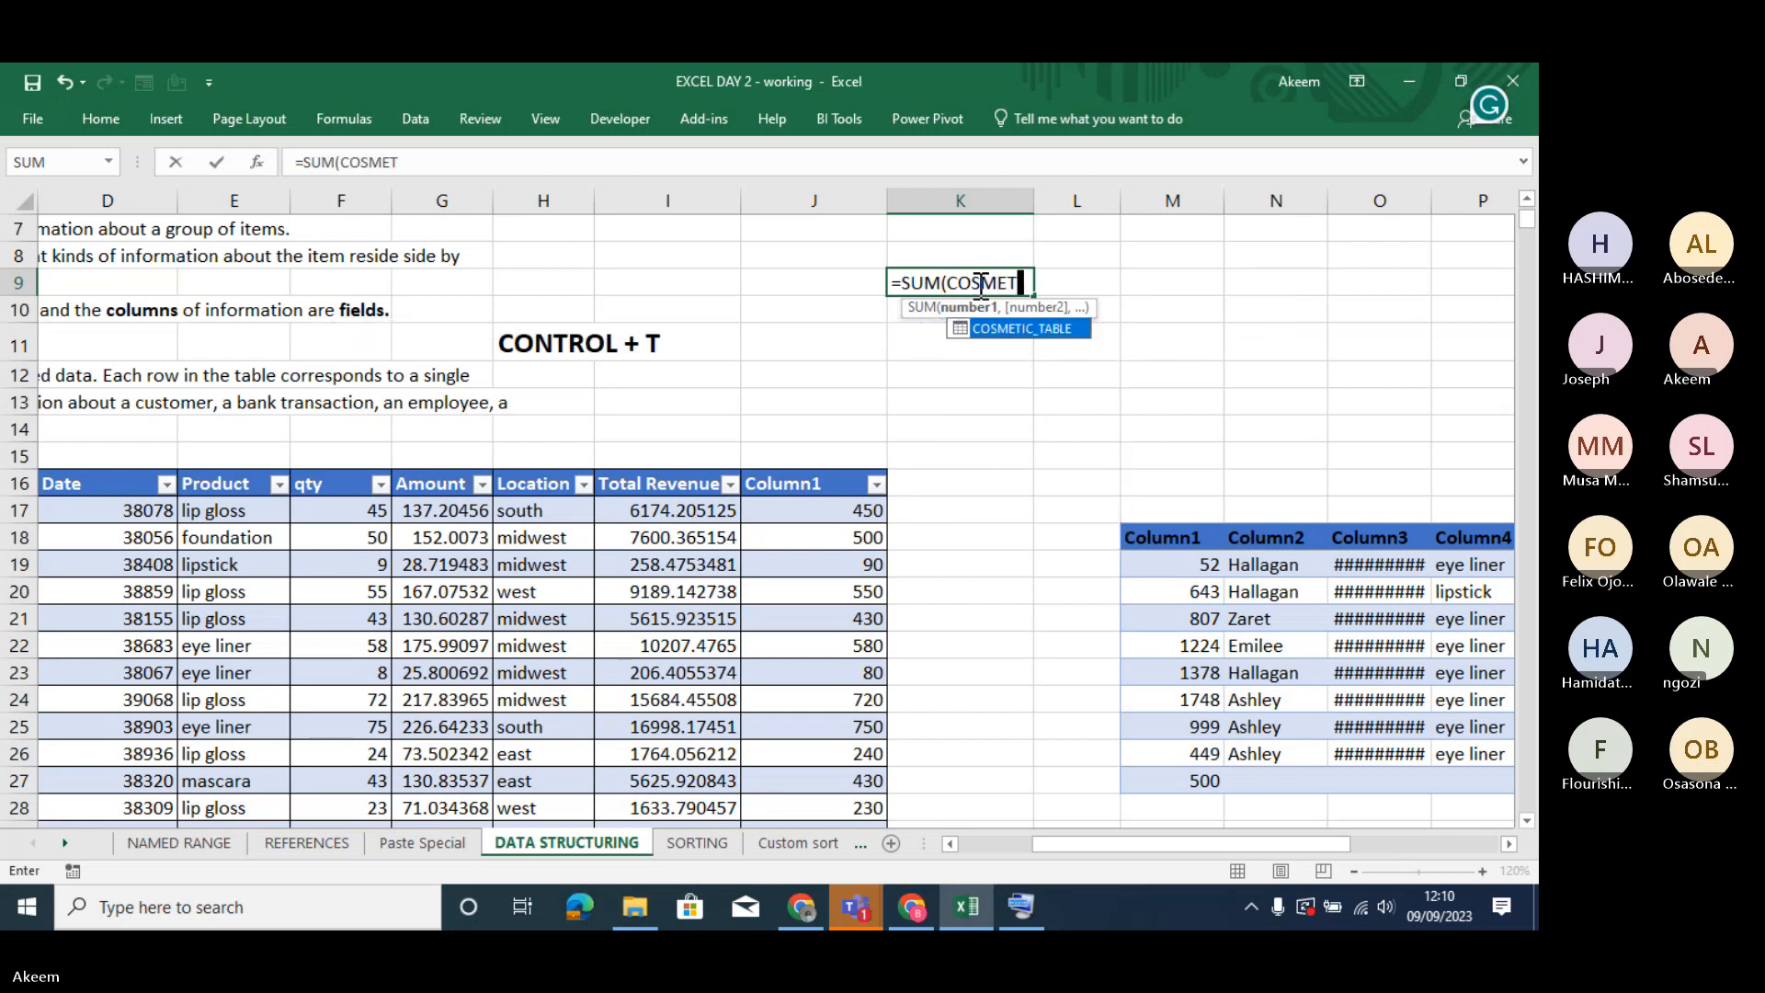
key("Tab")
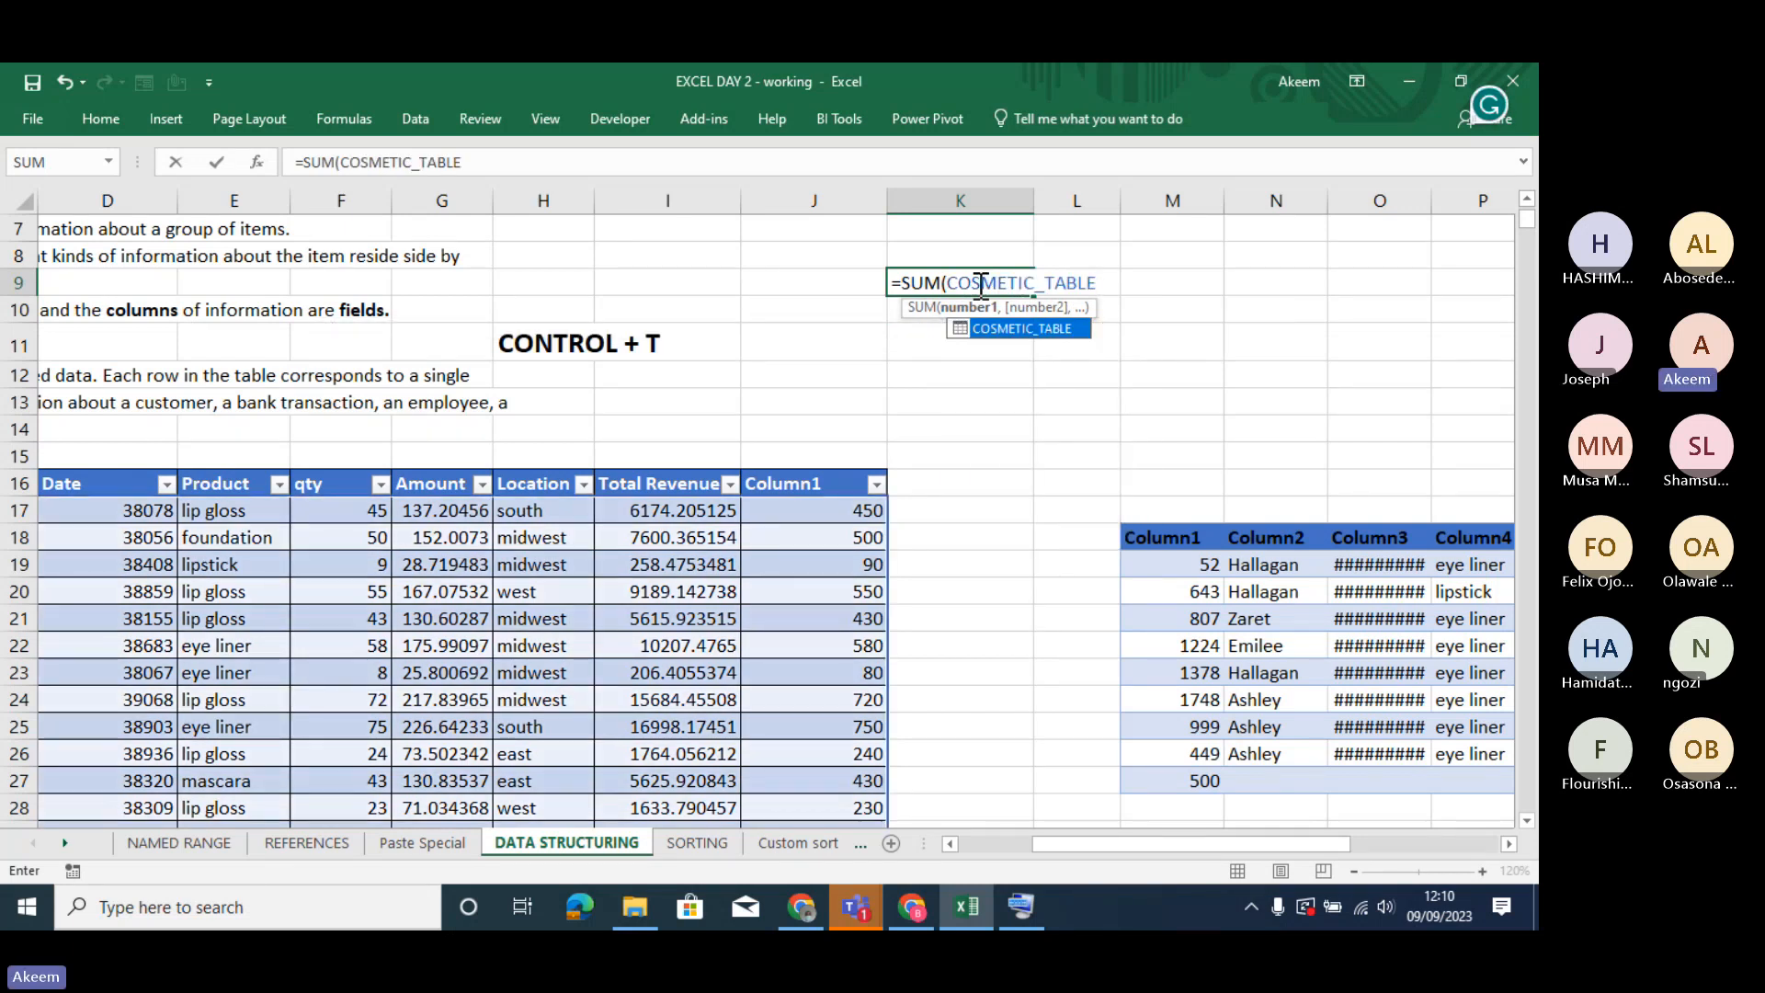
type("[")
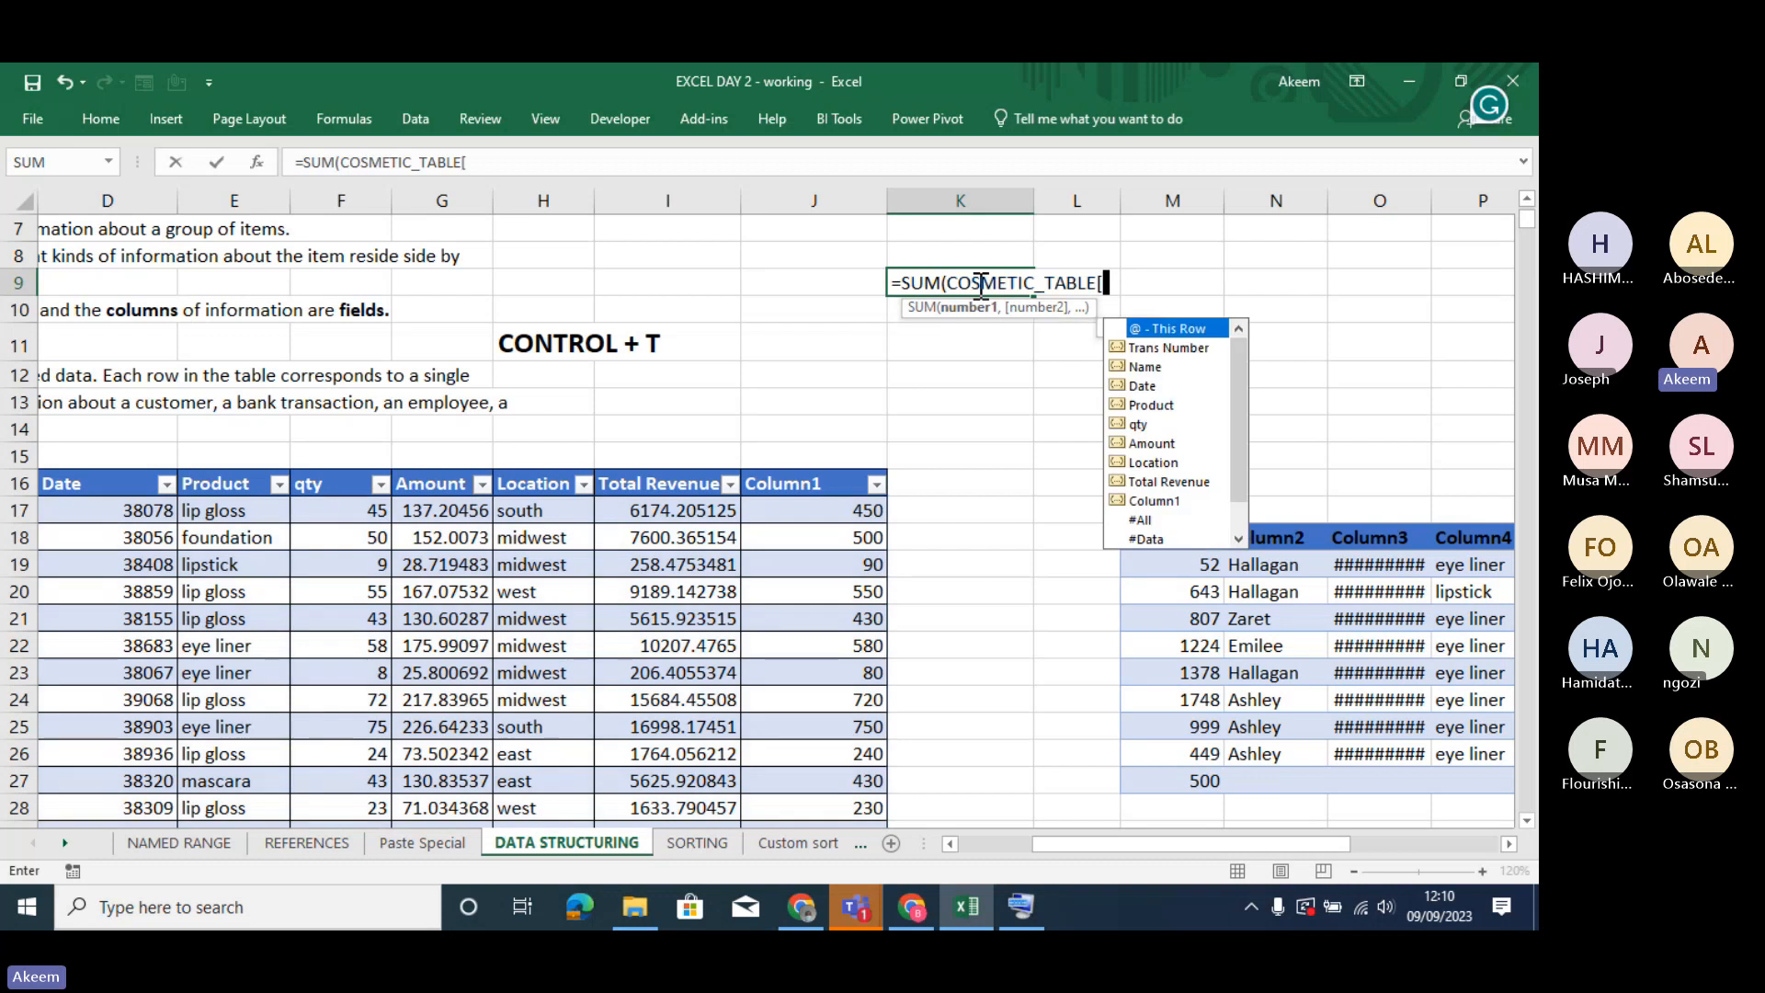
- Complete the formula in K9 as =SUM(COSMETIC_TABLE[Total Revenue]) and format the result with thousands separators and two decimals
left_click(1180, 482)
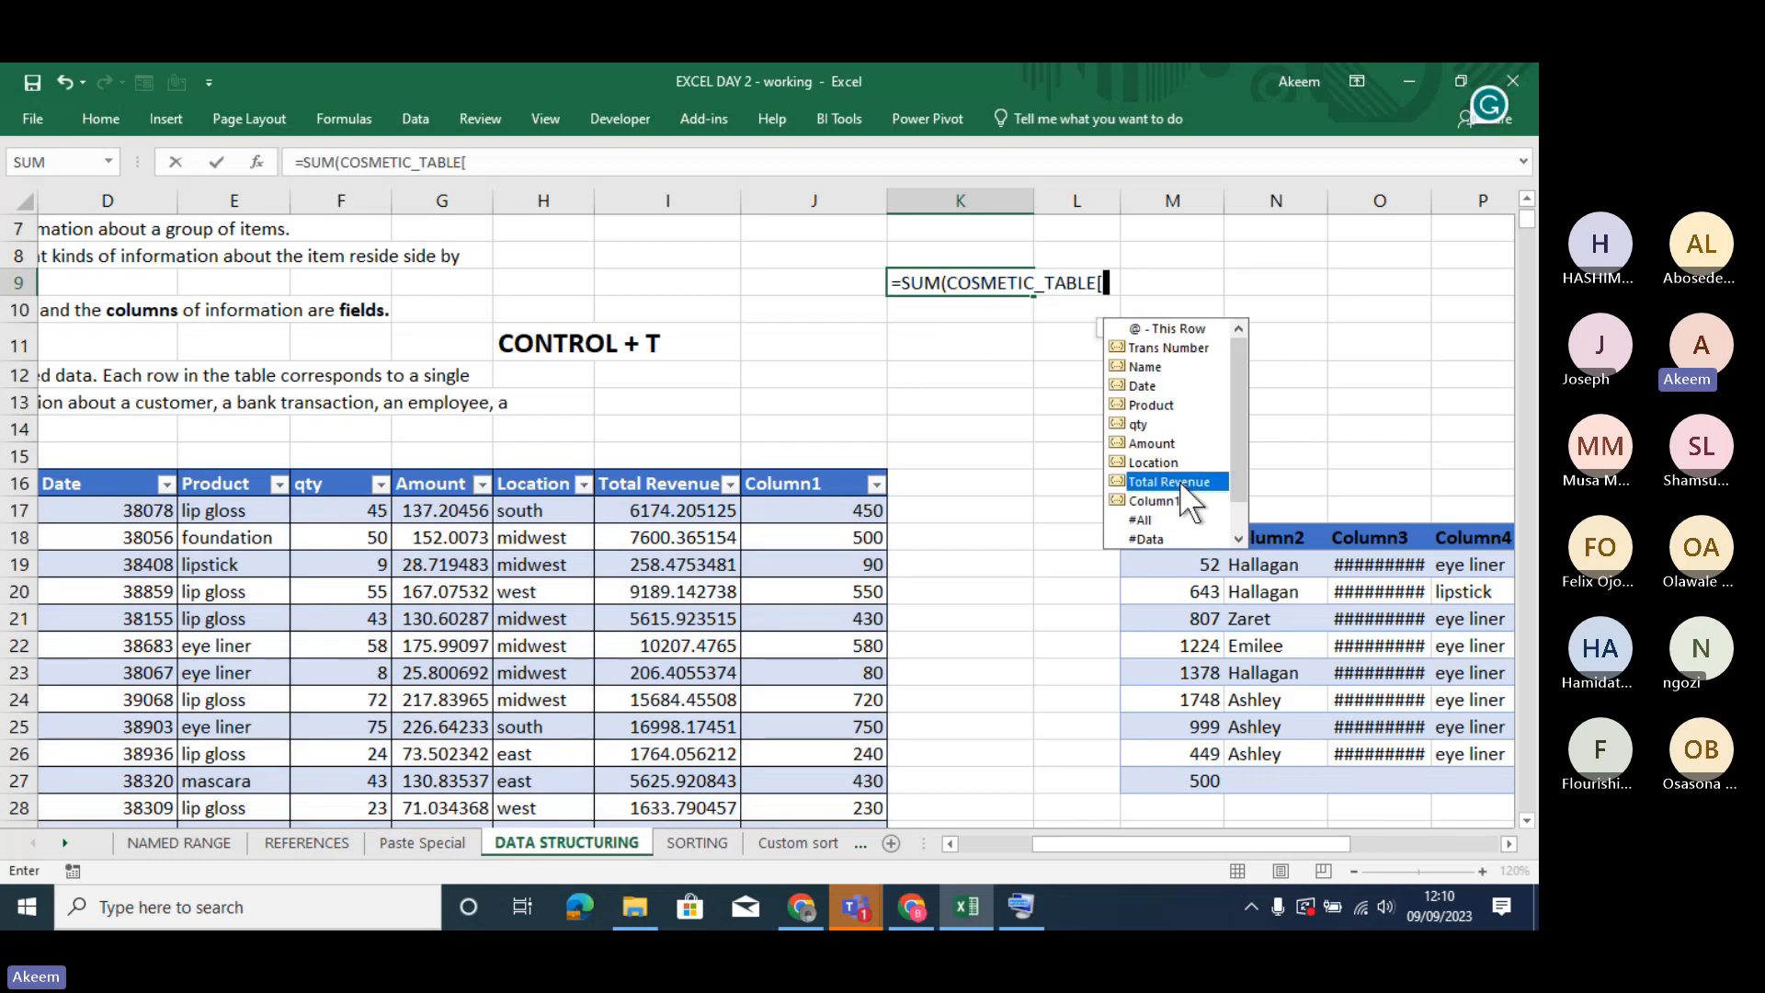
double_click(1180, 483)
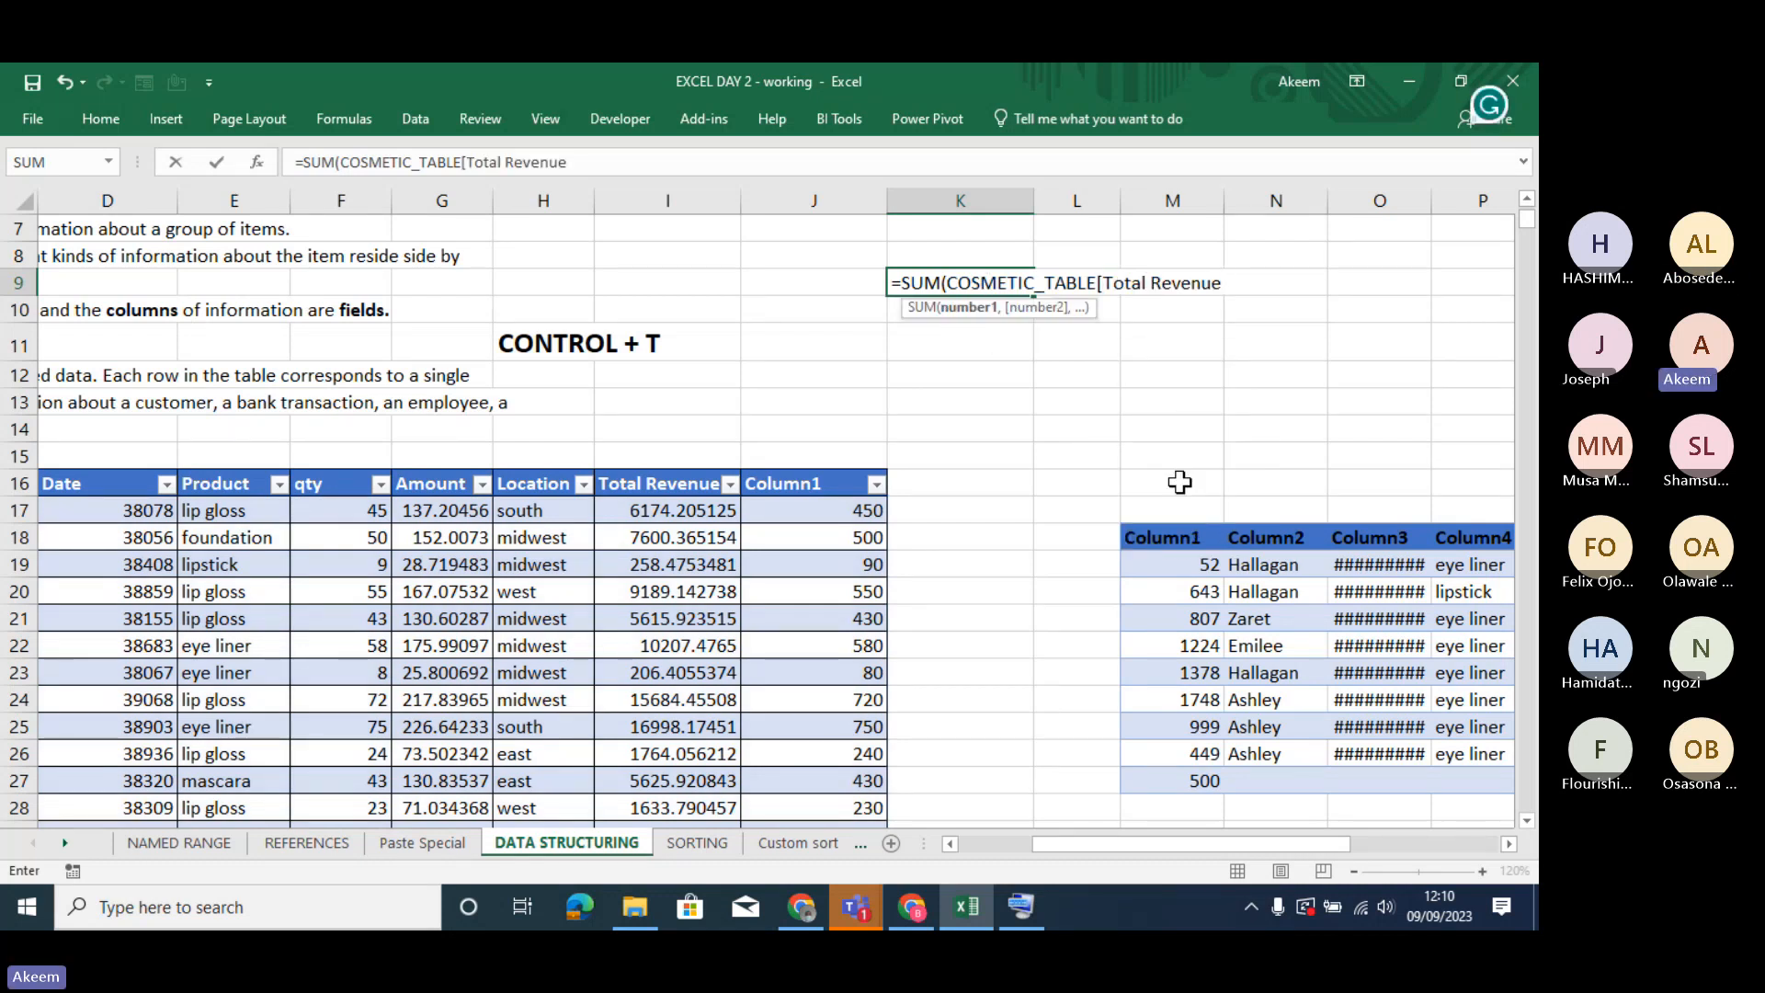
type("]")
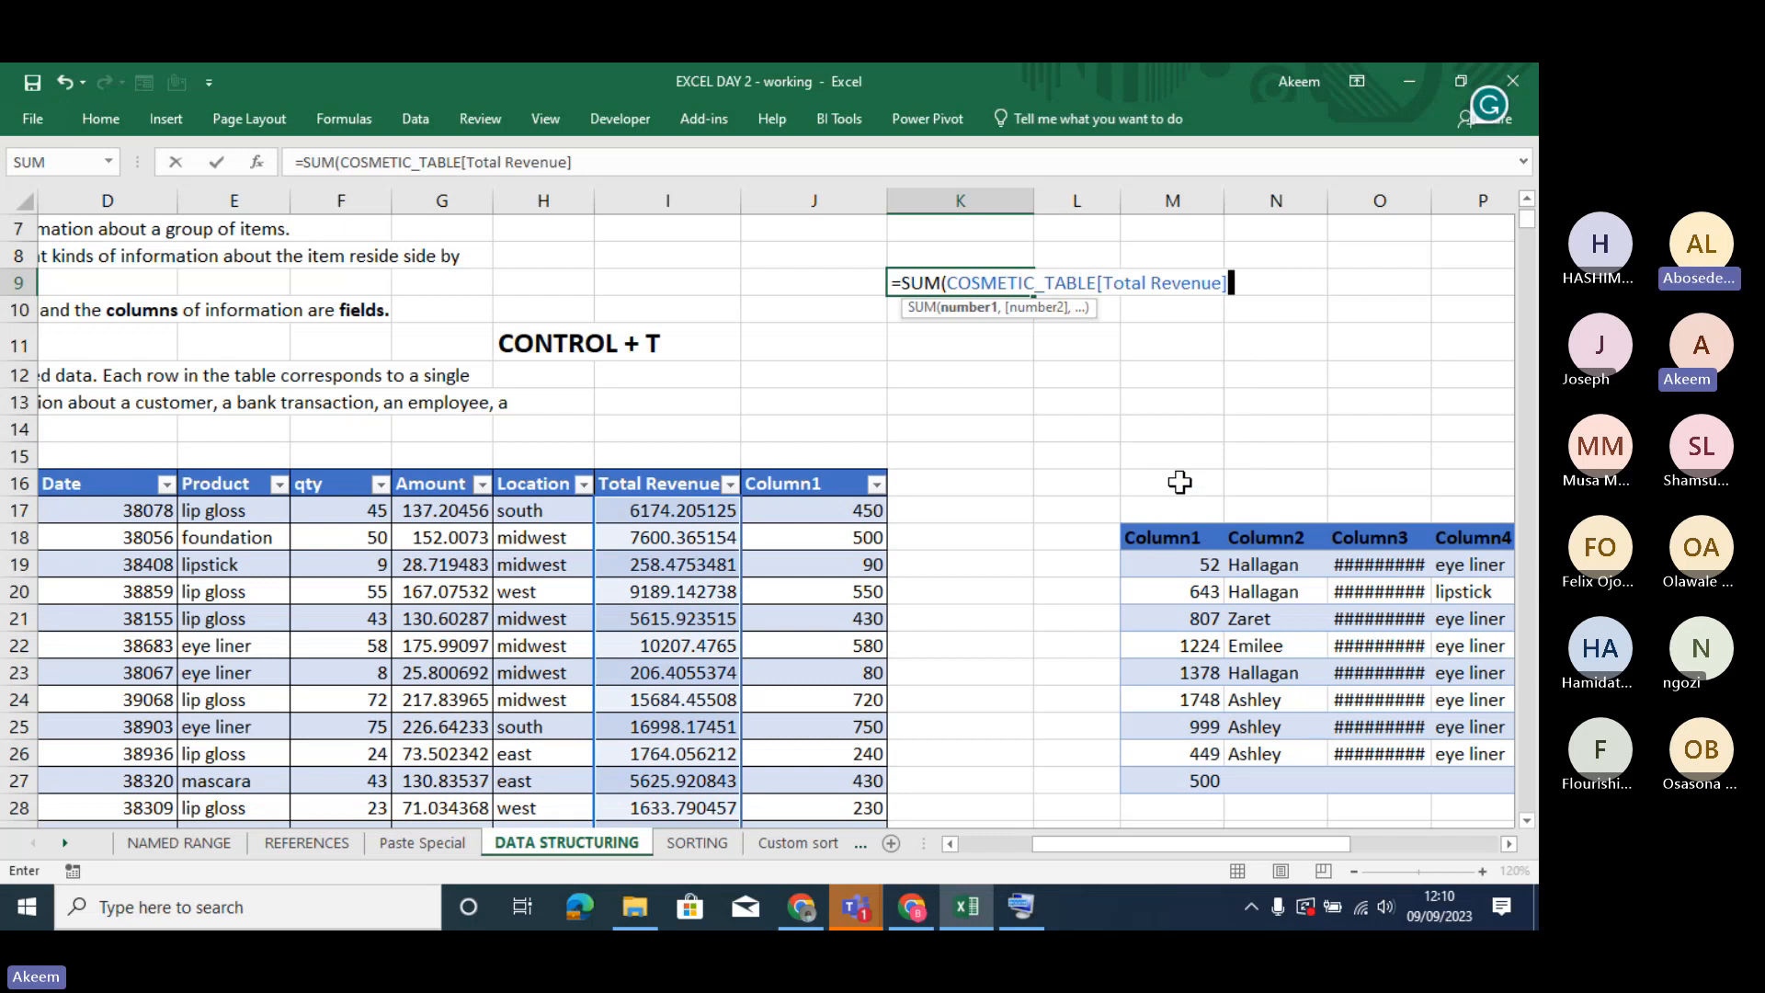
type(")")
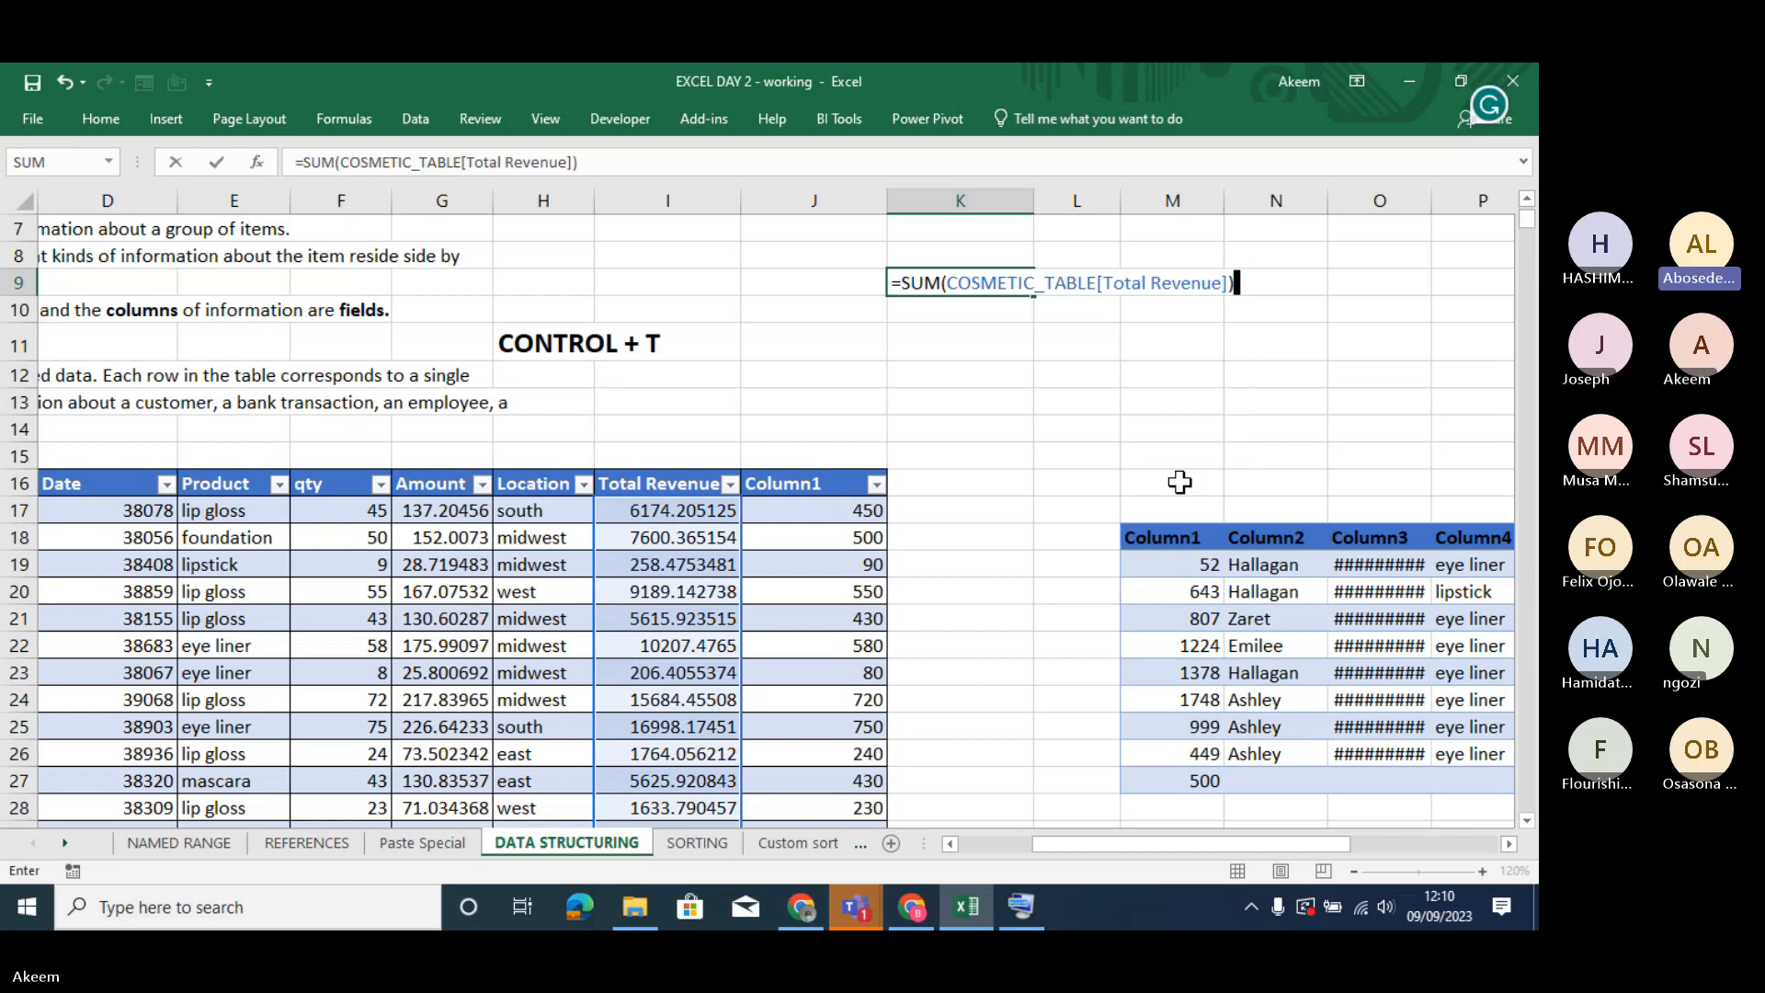
key("Return")
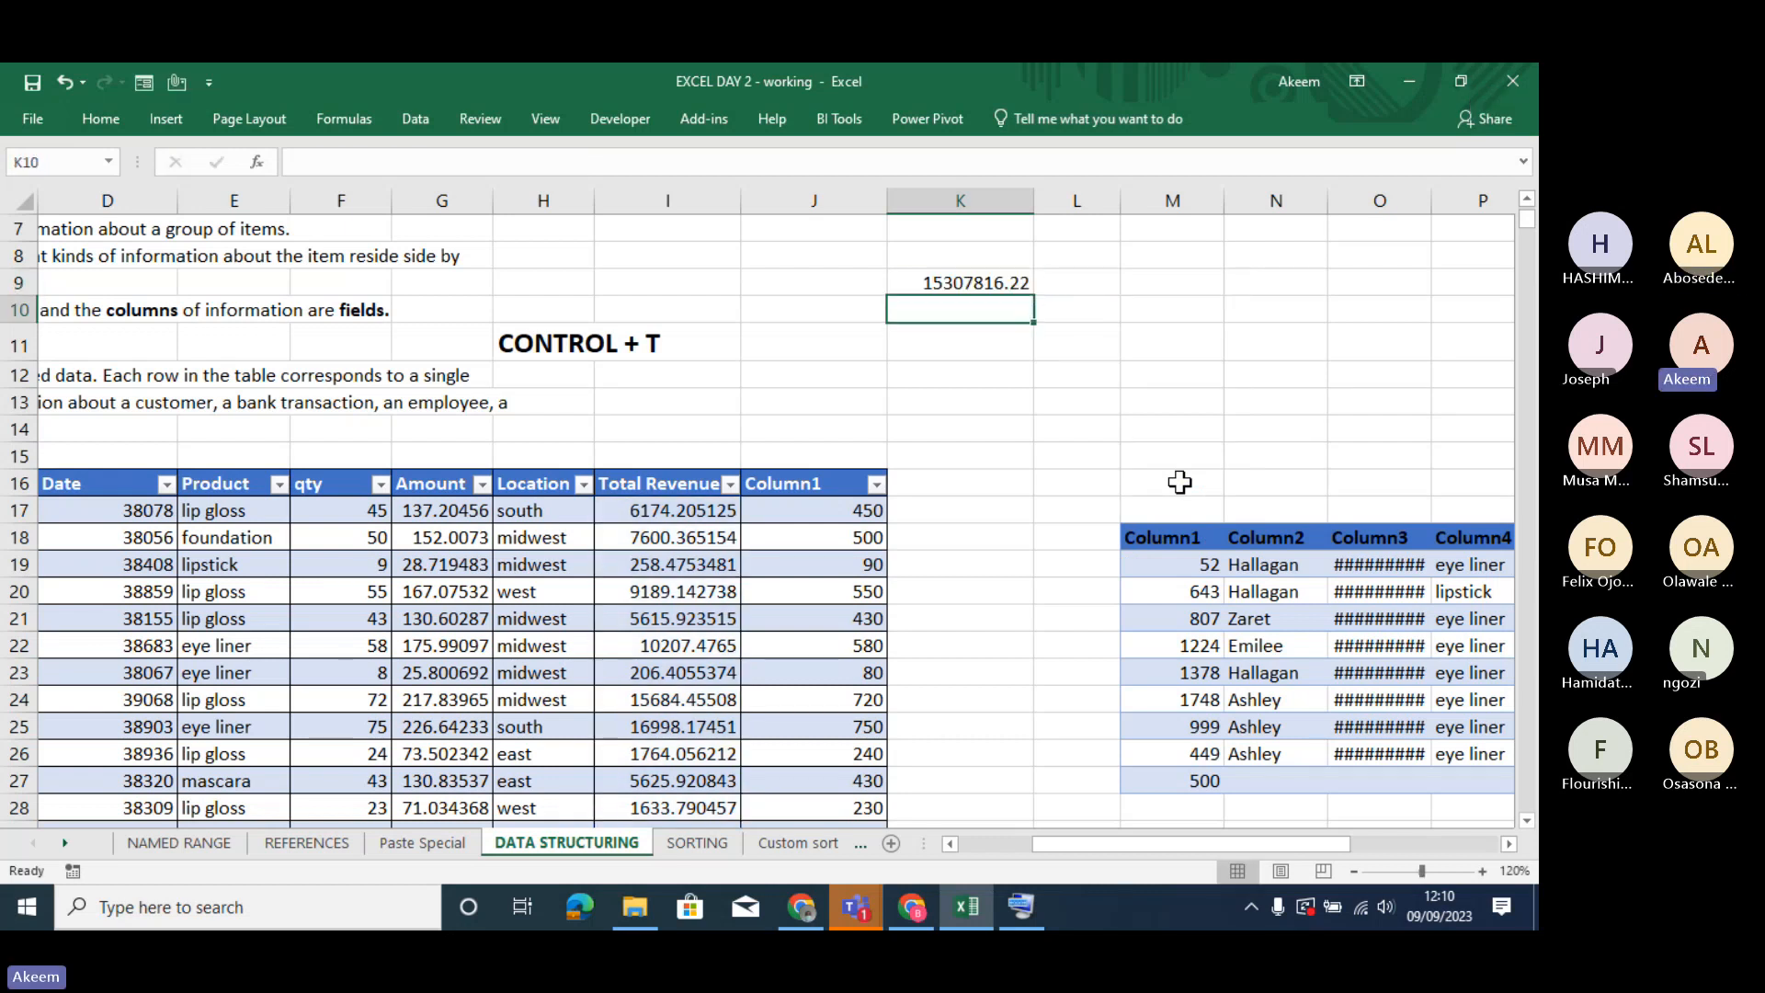
left_click(977, 275)
key("ctrl+shift+1")
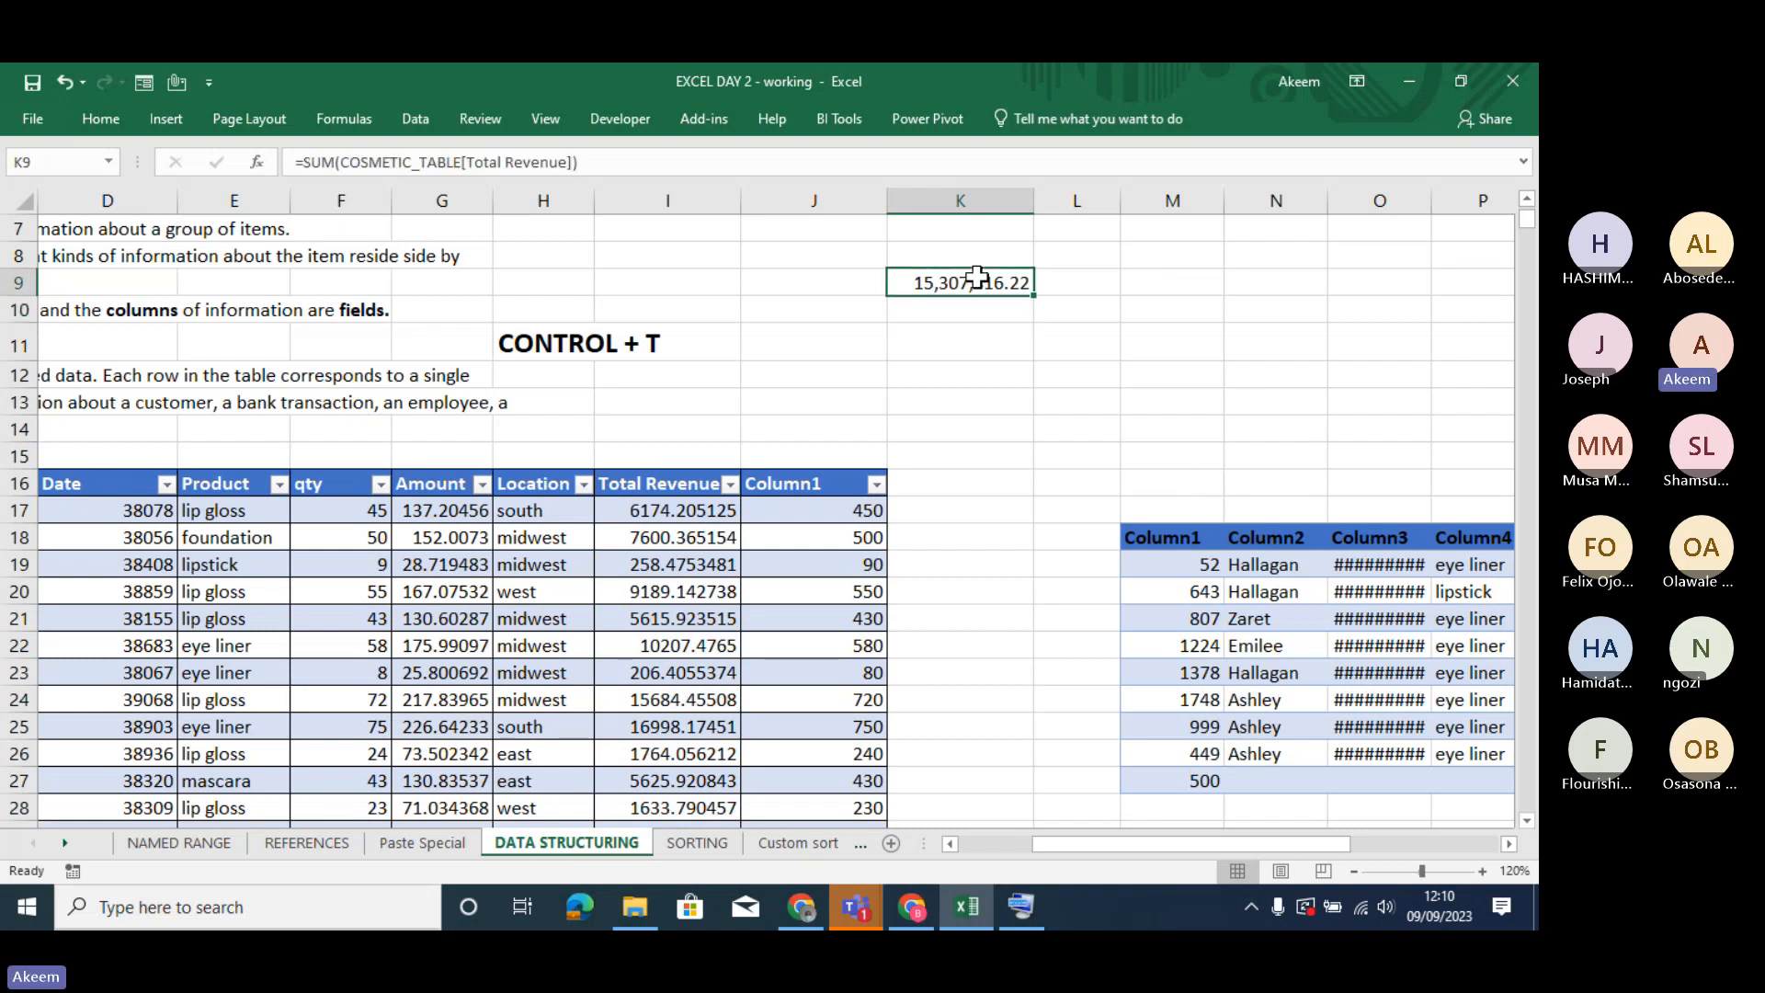
- Compare the formula in cell K9 with the Total Revenue, Amount and Column1 cells in the table's first data row
left_click(1036, 341)
left_click(985, 283)
left_click(656, 516)
left_click(965, 283)
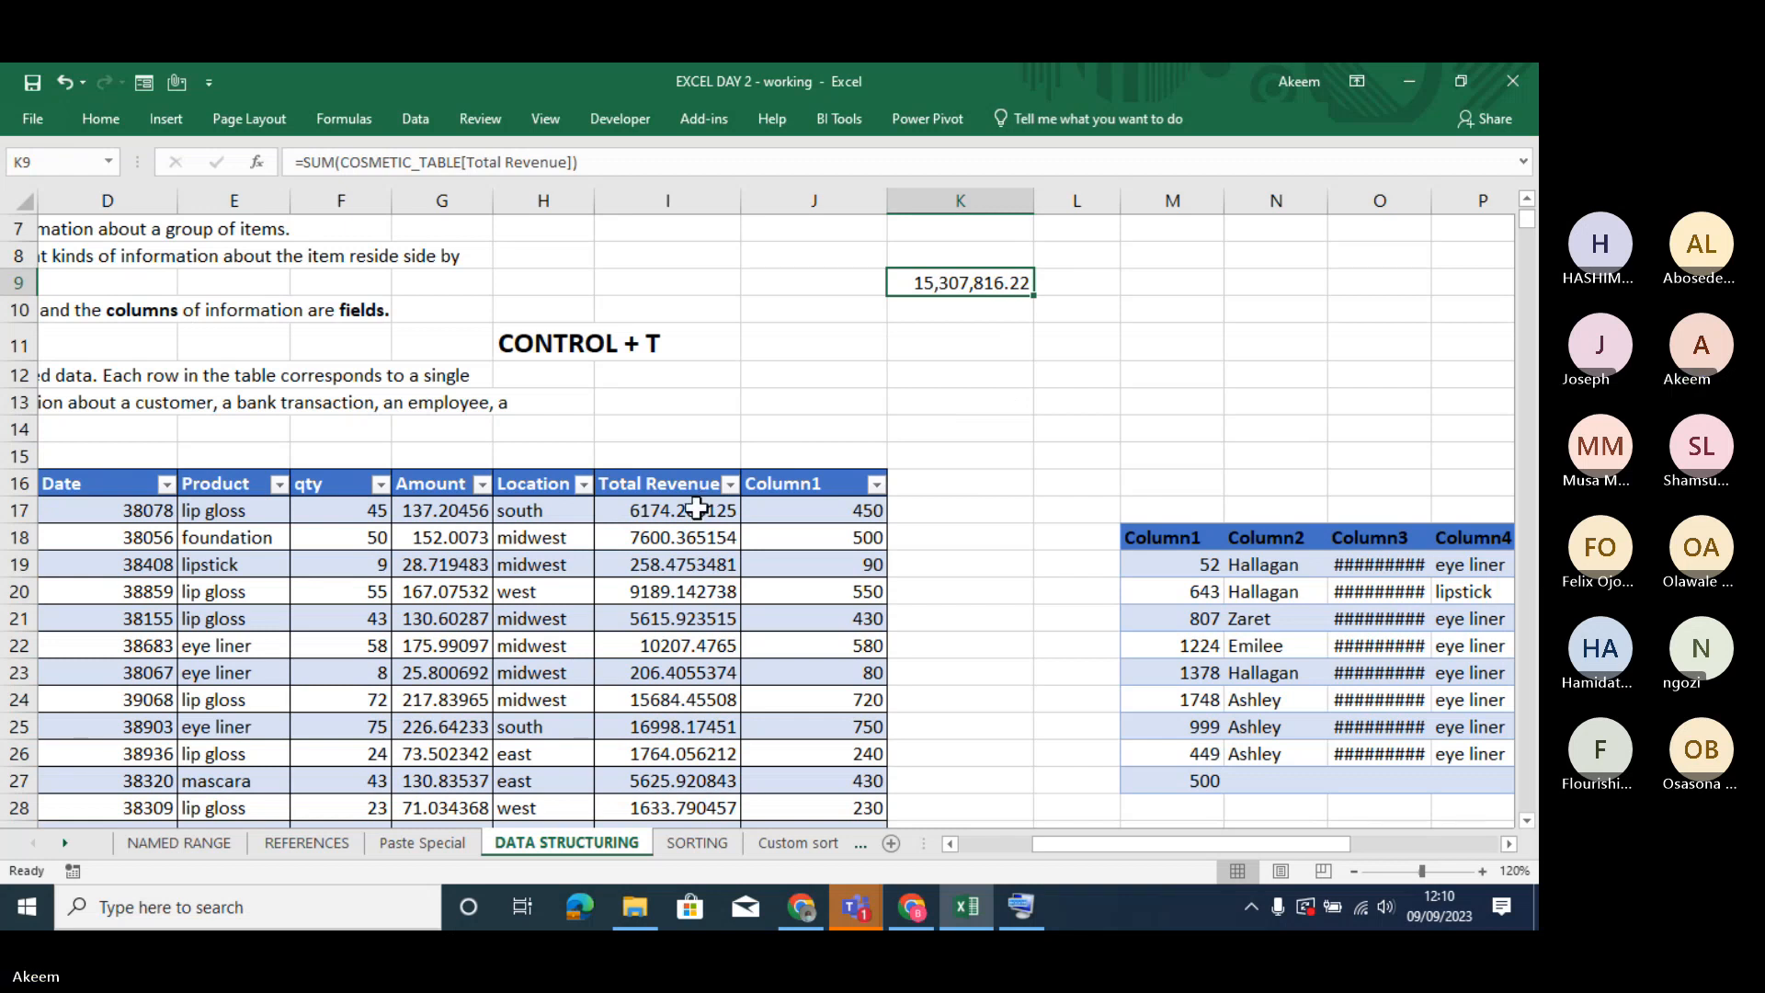
left_click(632, 521)
key("Left")
key("Left")
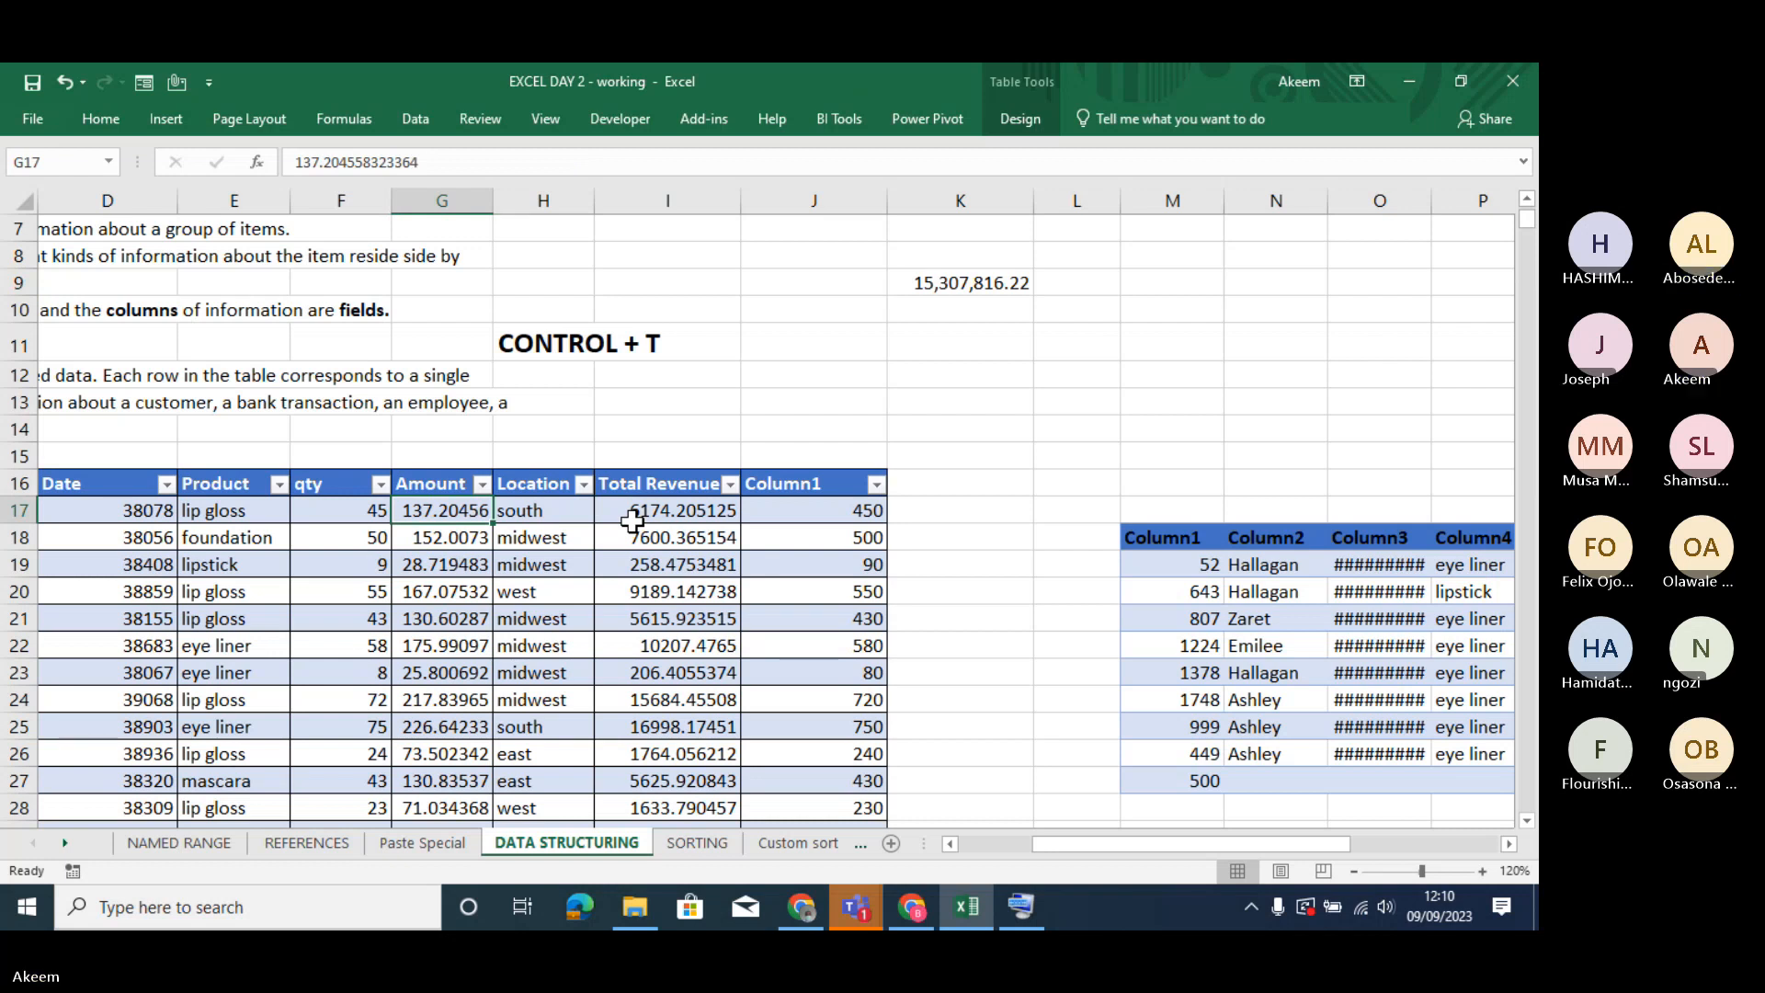
left_click(838, 511)
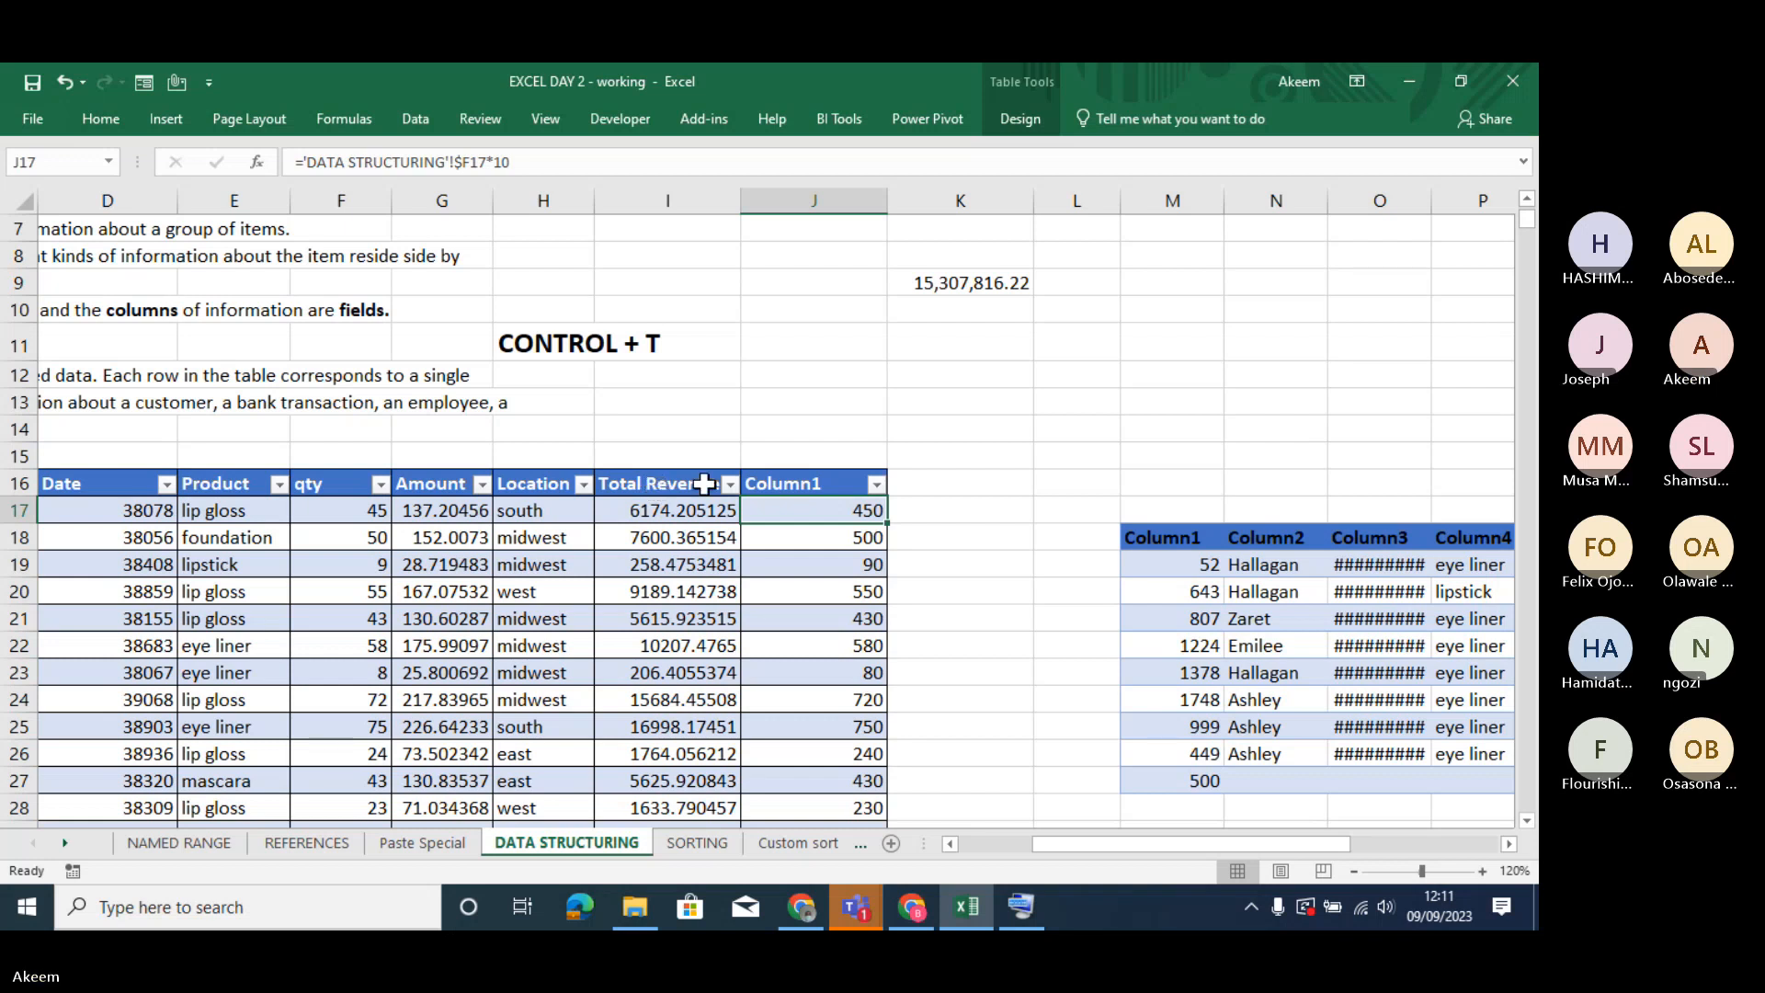
- Switch to the On-Screen Keyboard to point out the square bracket keys, and minimize it
left_click(908, 490)
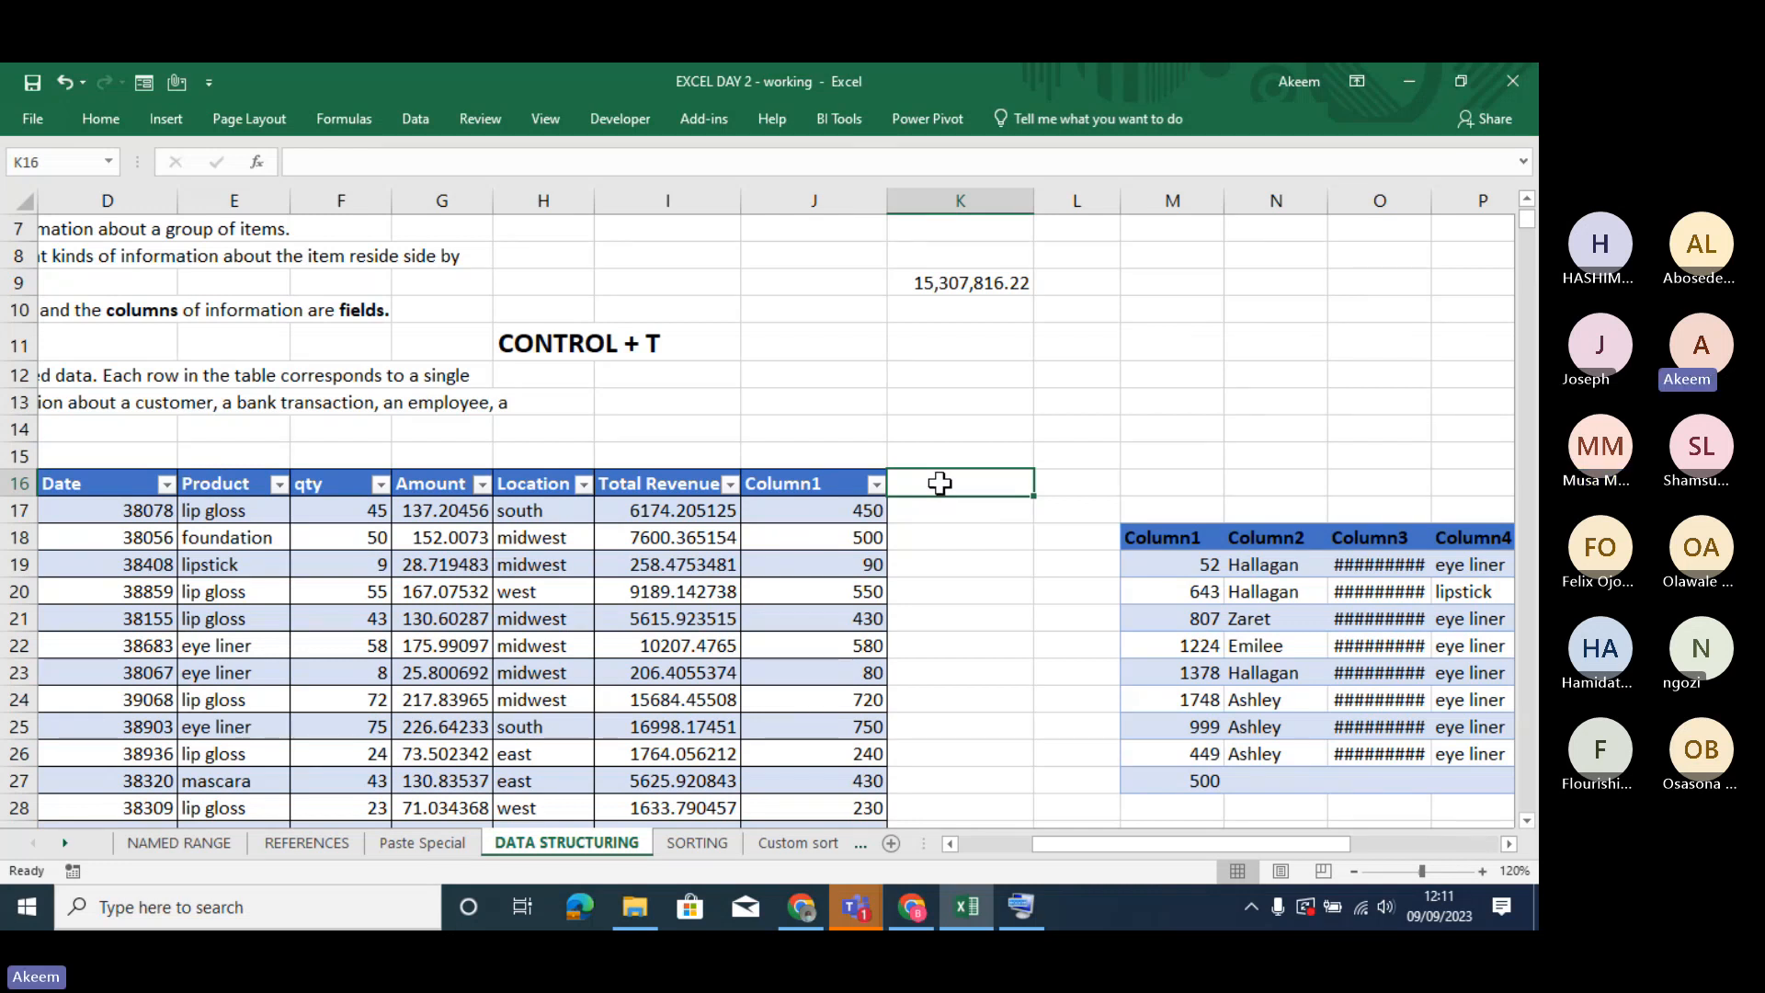
left_click(1020, 907)
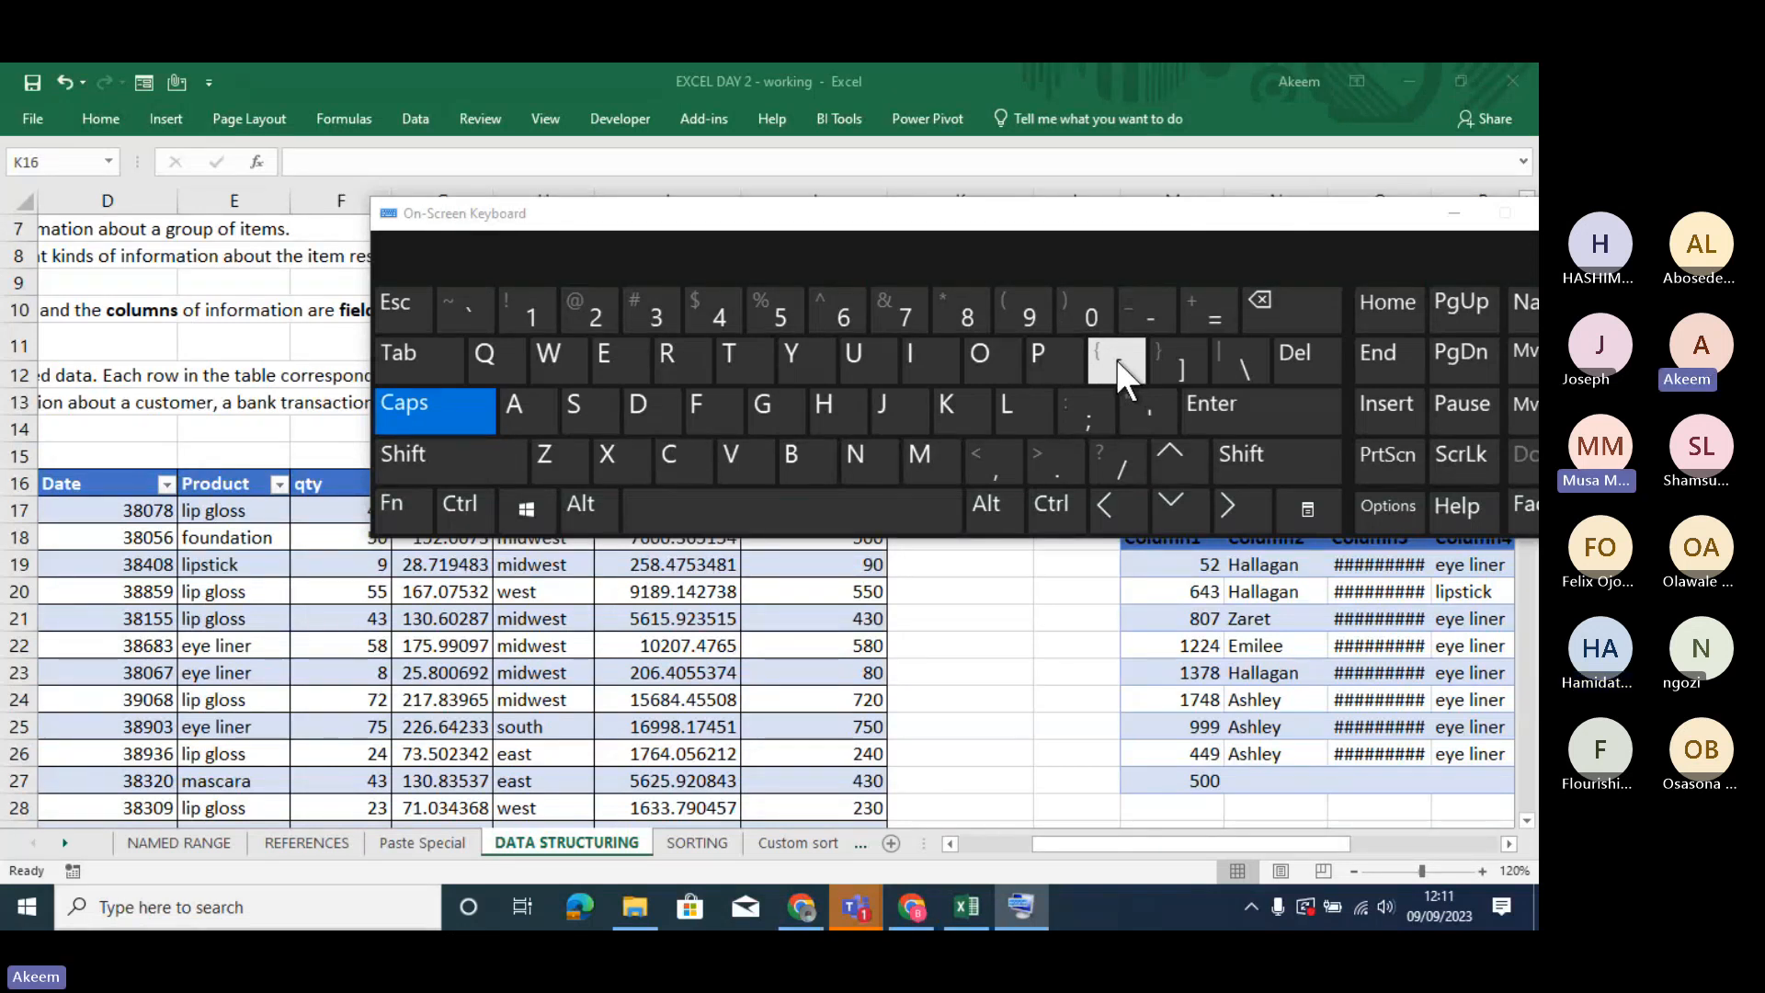
left_click(1460, 208)
- Review the table and column references inside the sum formula in cell K9
left_click(945, 283)
double_click(945, 283)
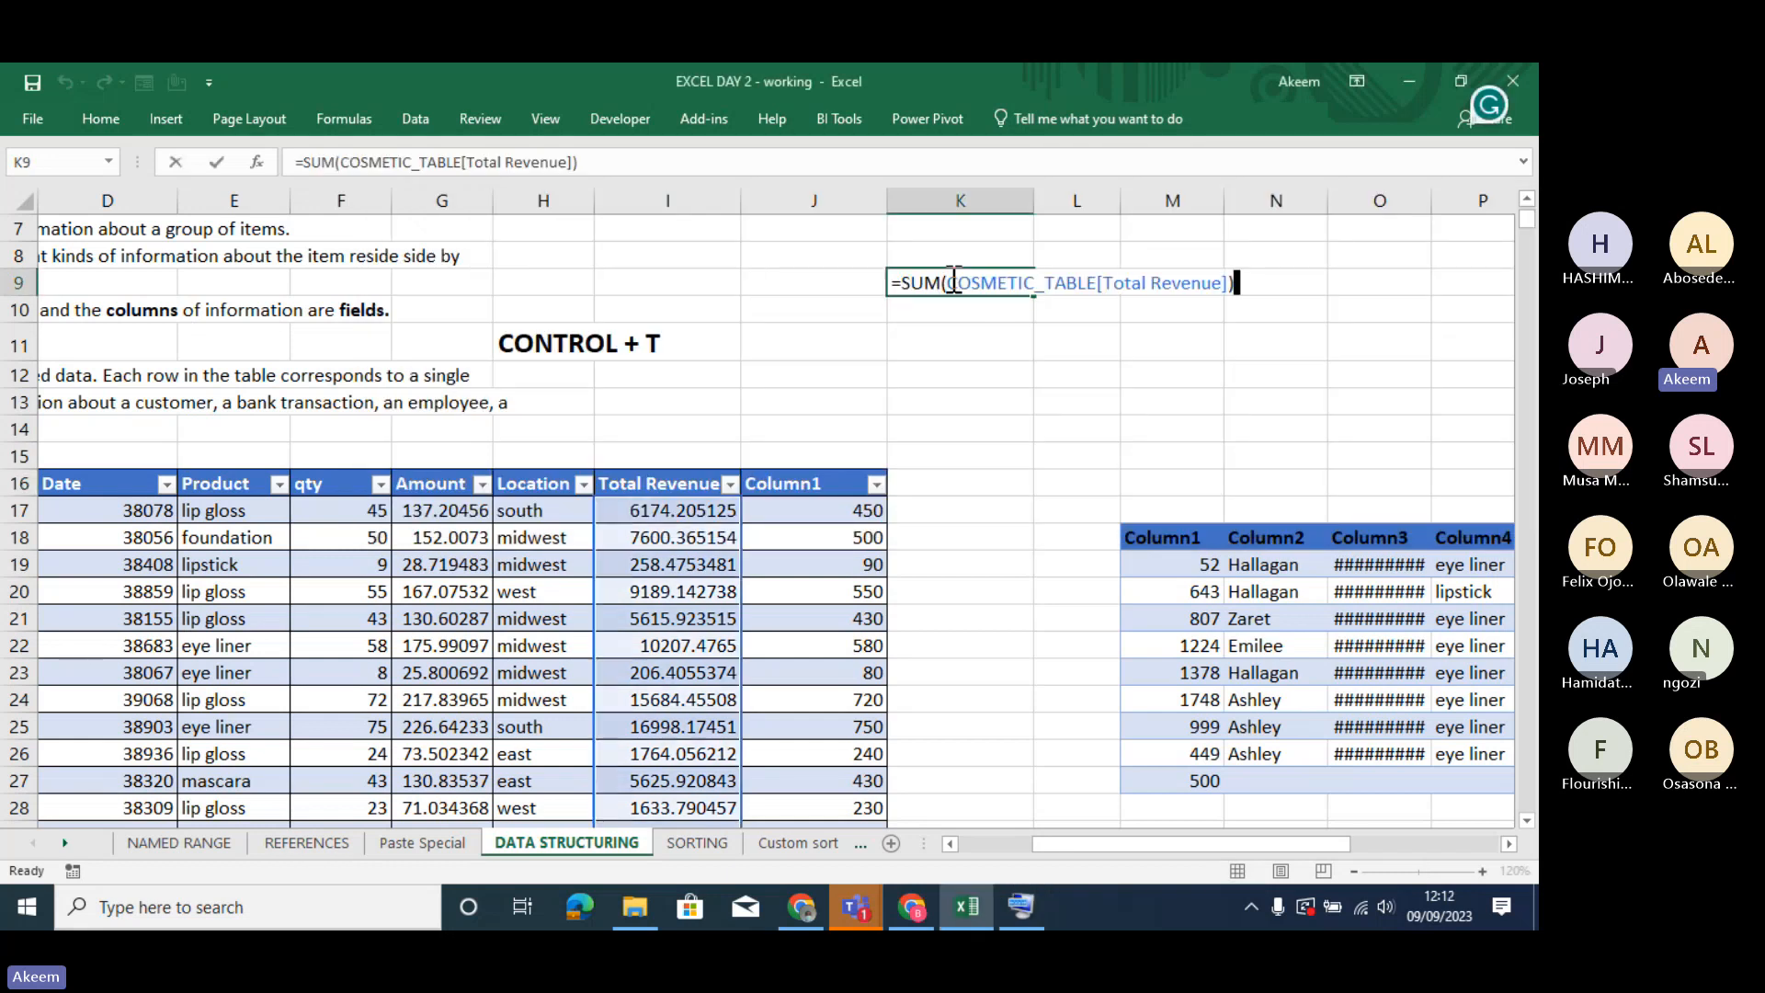
left_click(503, 165)
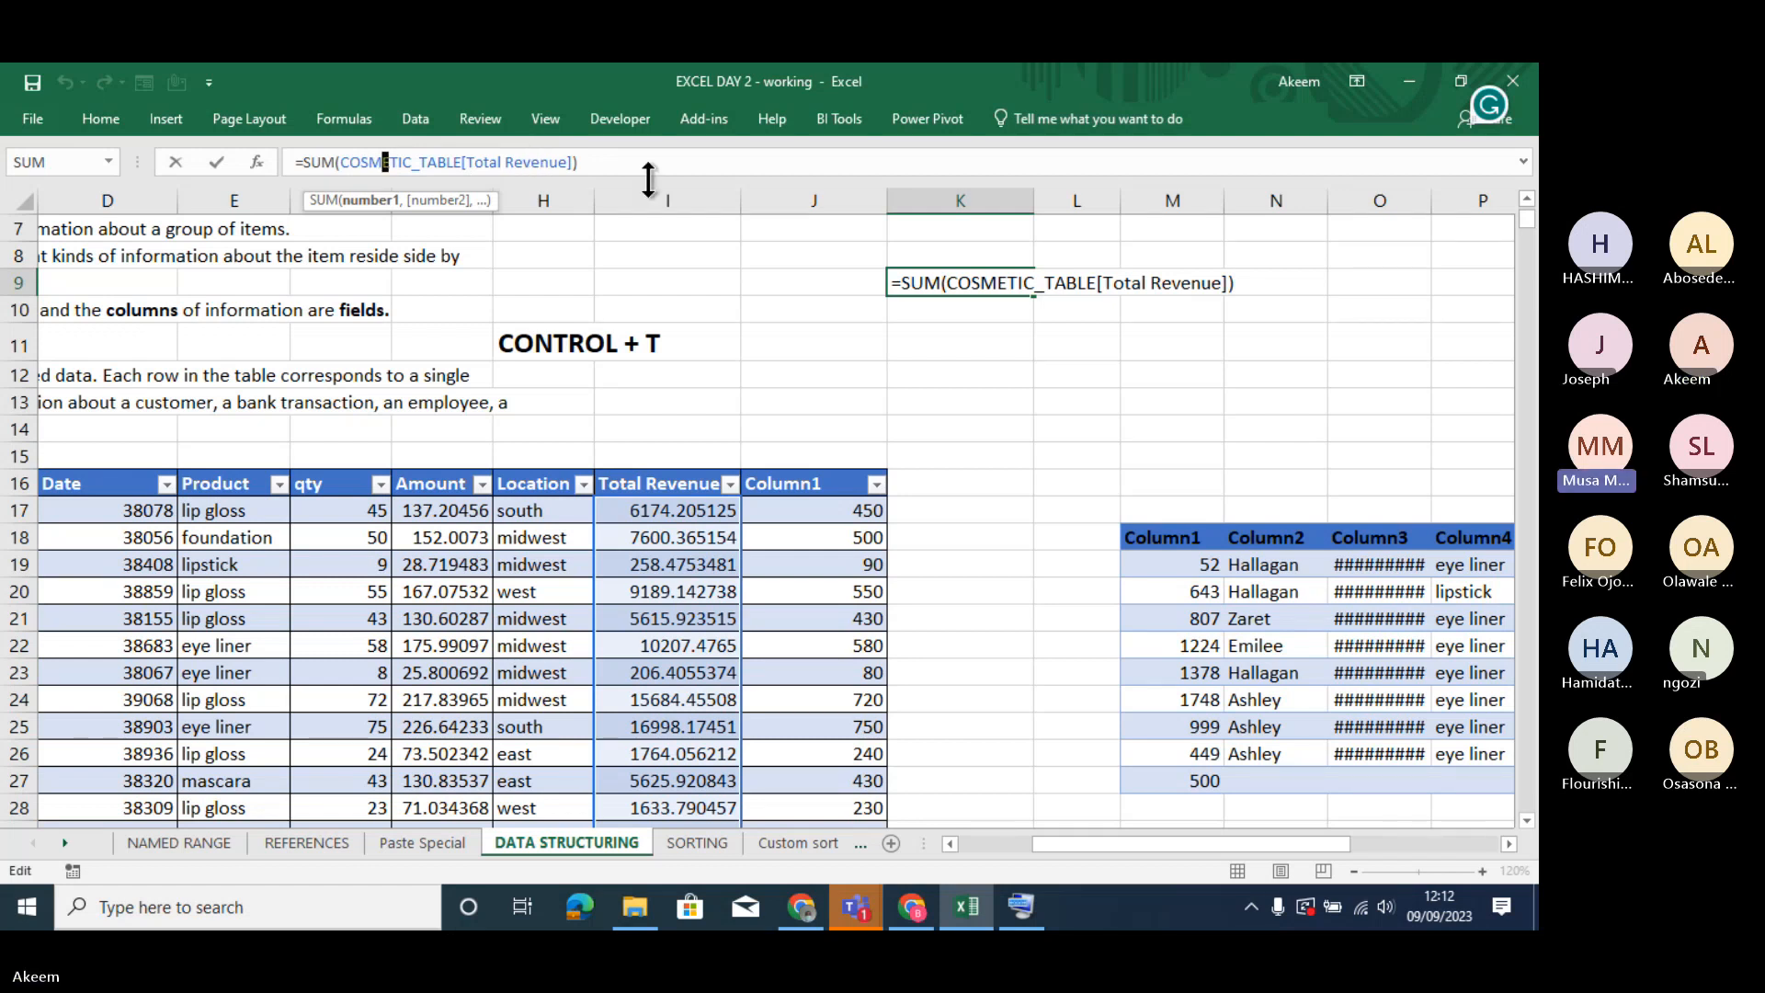
key("Return")
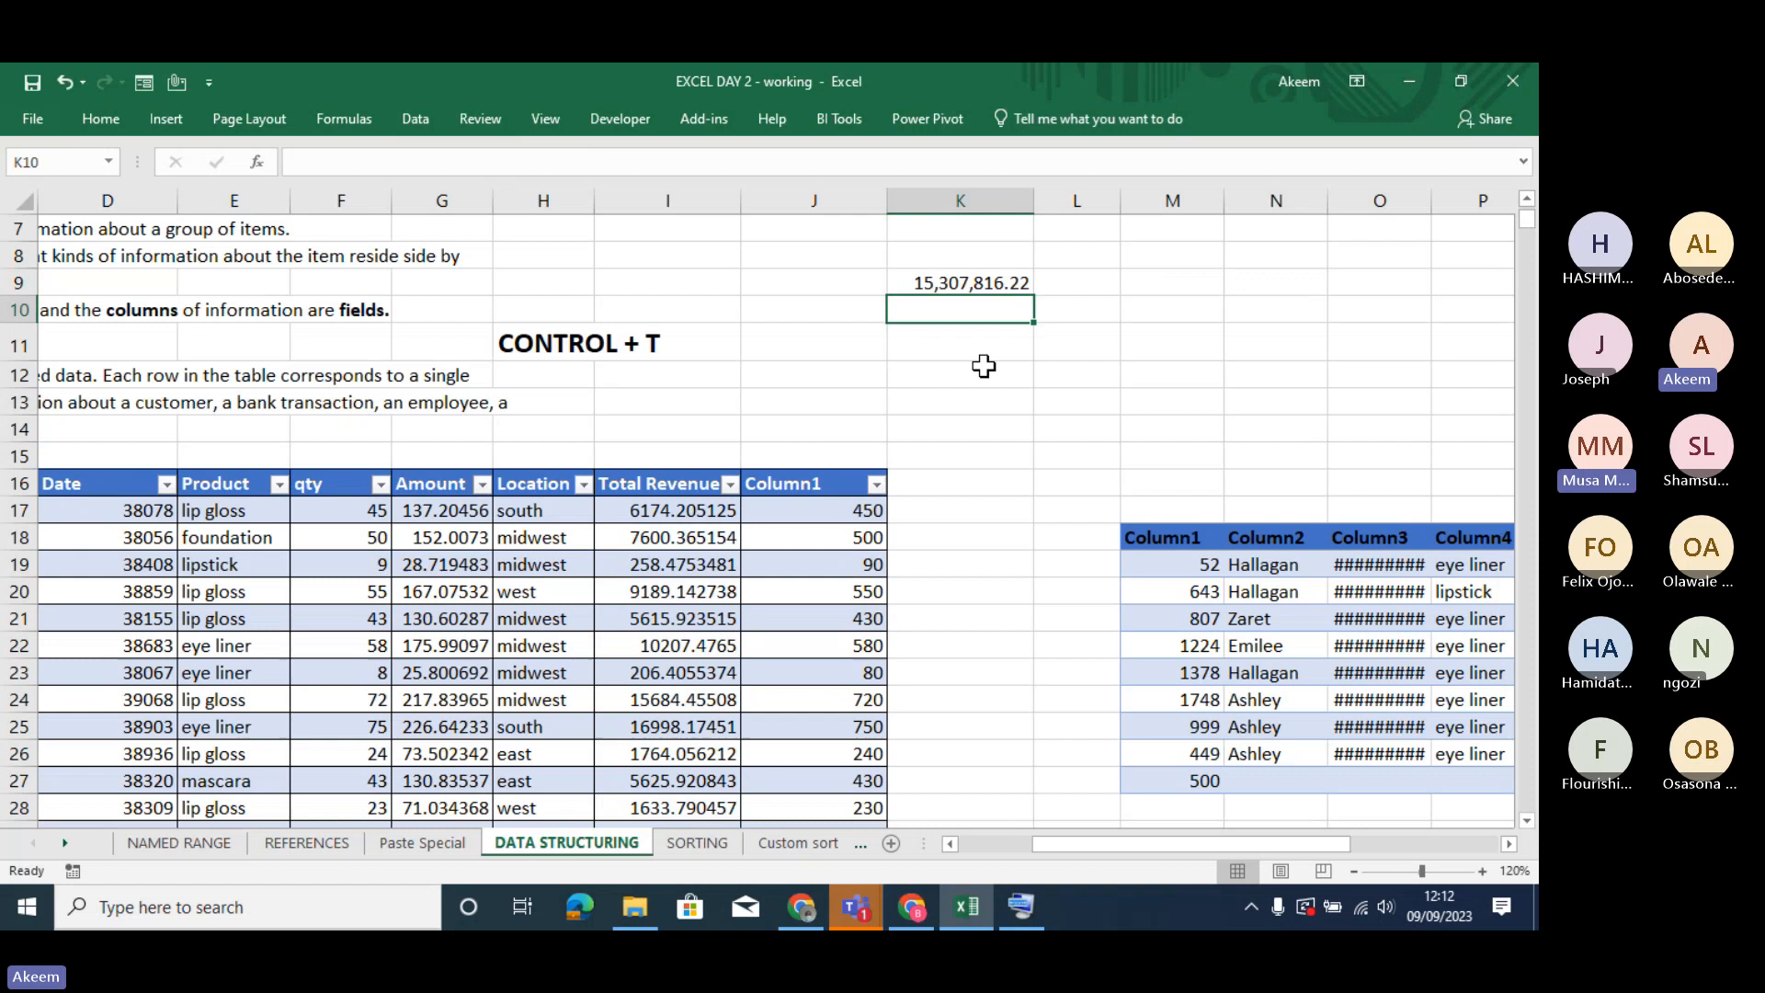
- Review the Column1 formula in cell J17 and the cell it references
left_click(938, 489)
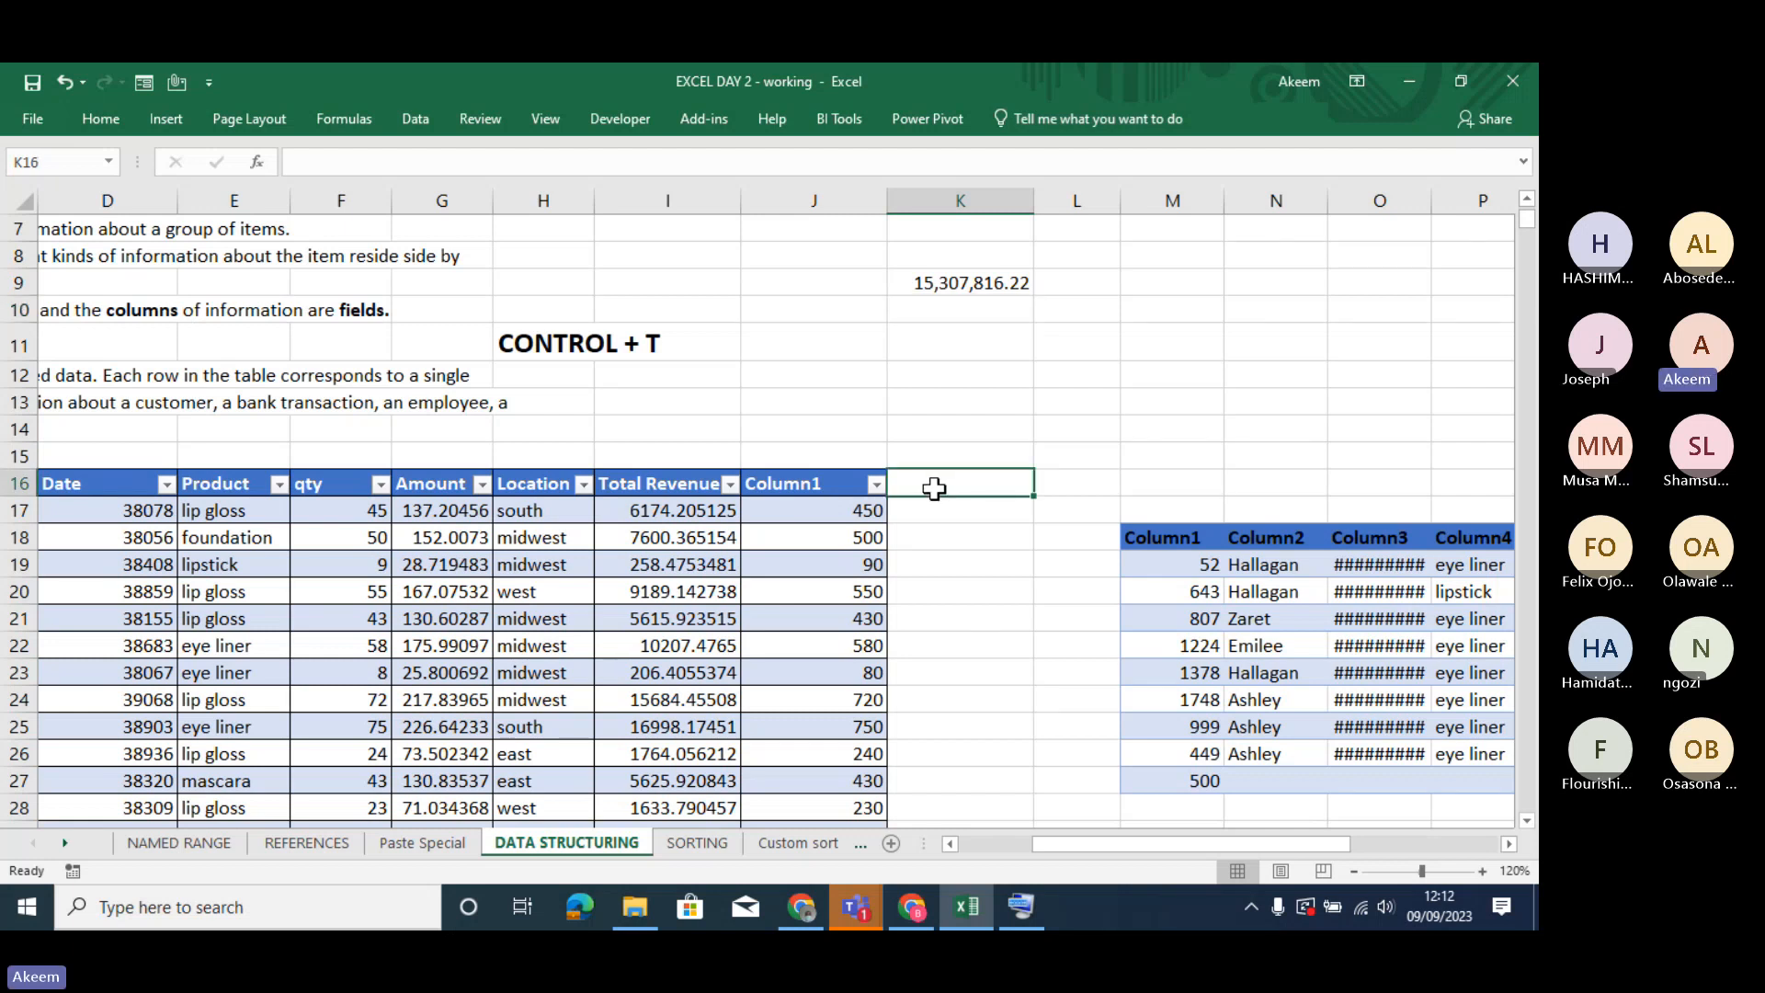
double_click(869, 511)
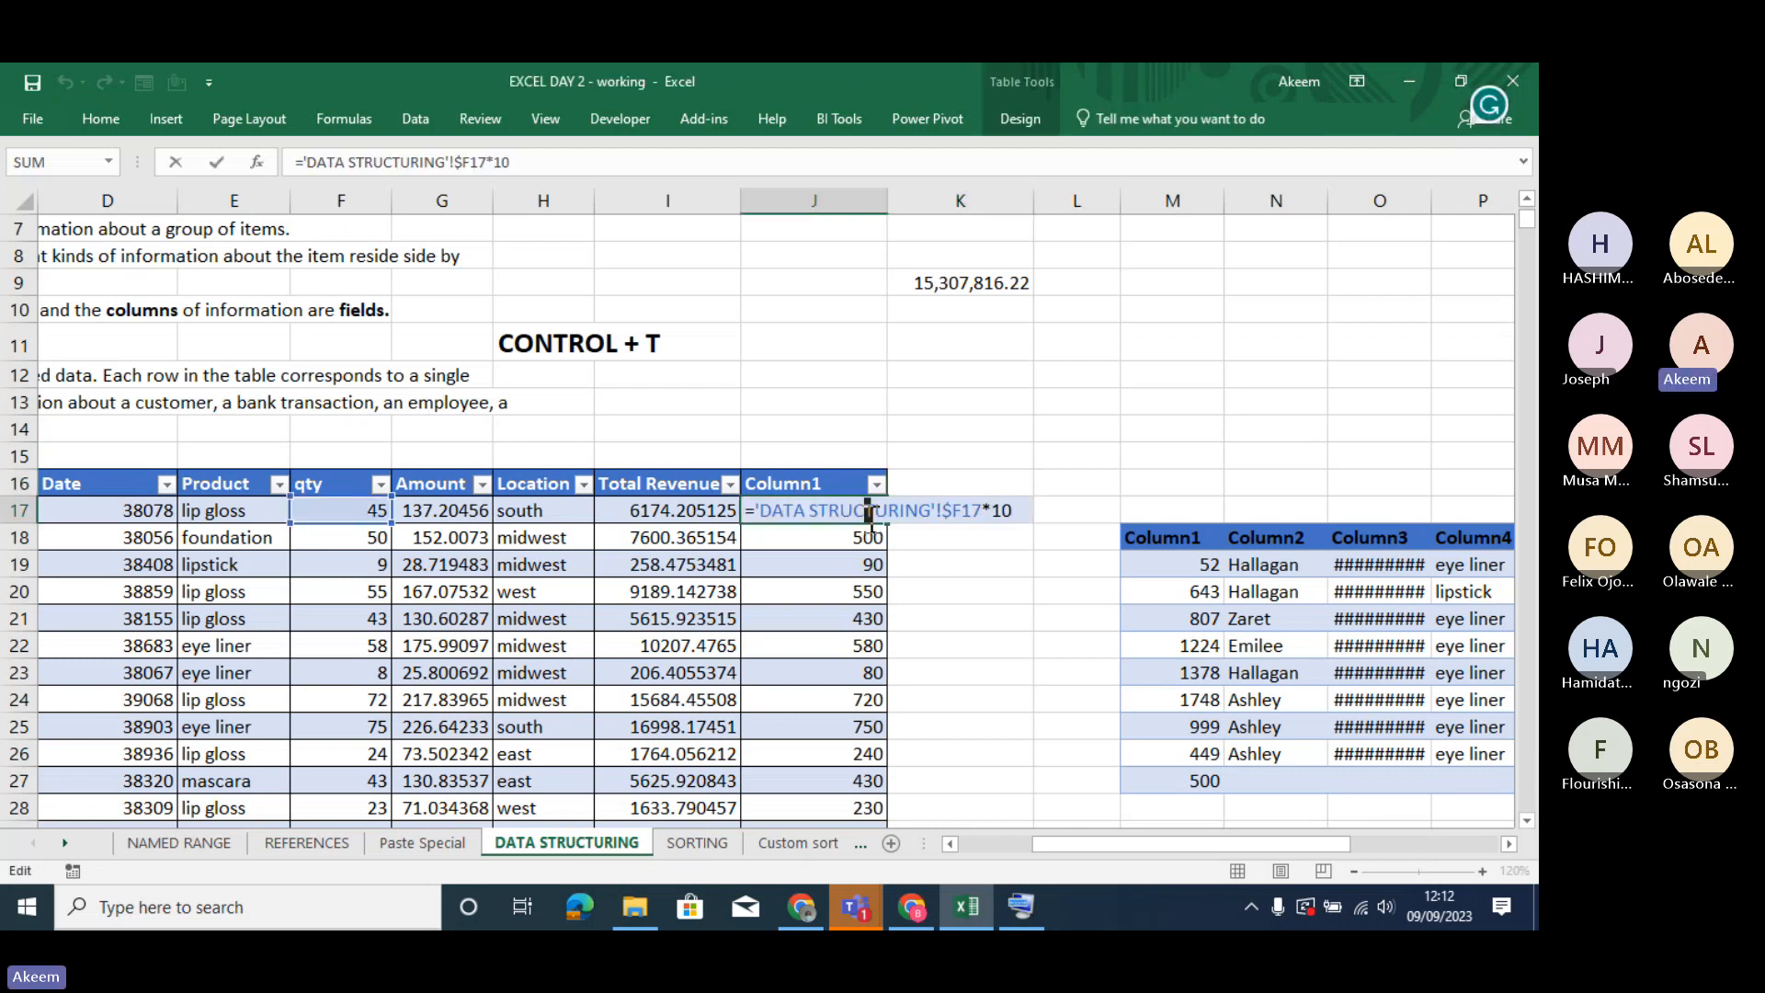
key("Return")
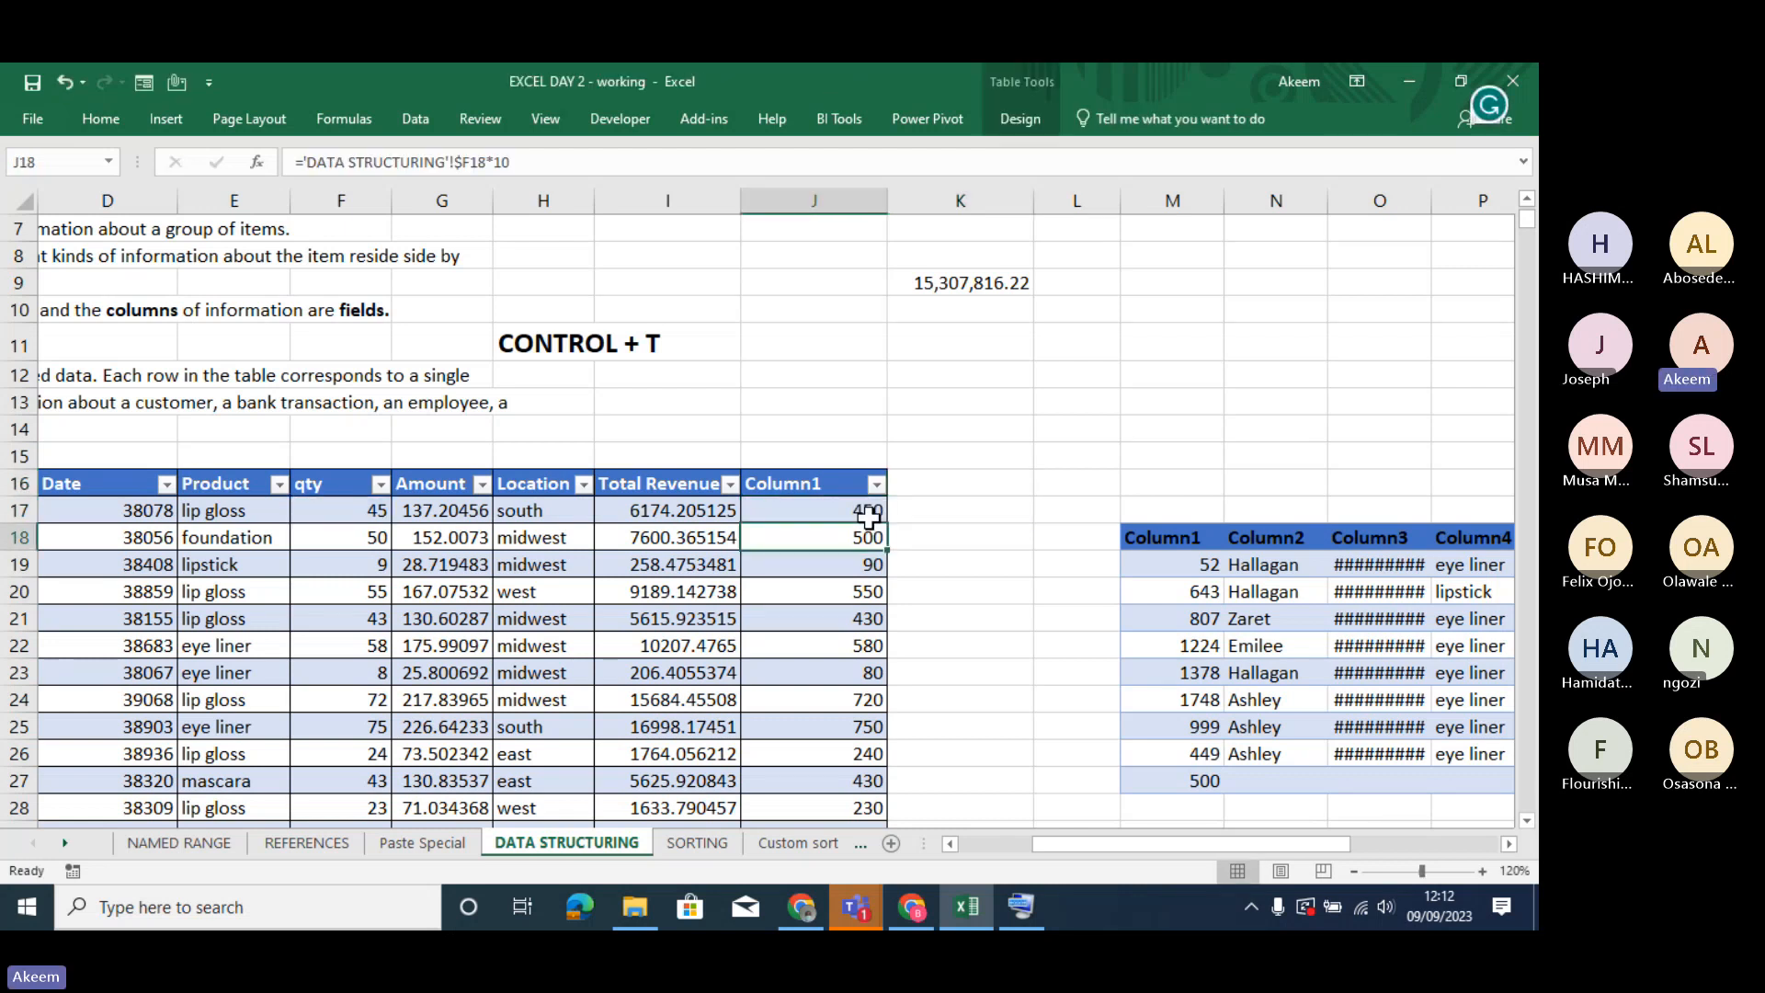
- Add a new table column by entering the header Avergae Sale in cell K16, beside Column1
left_click(940, 477)
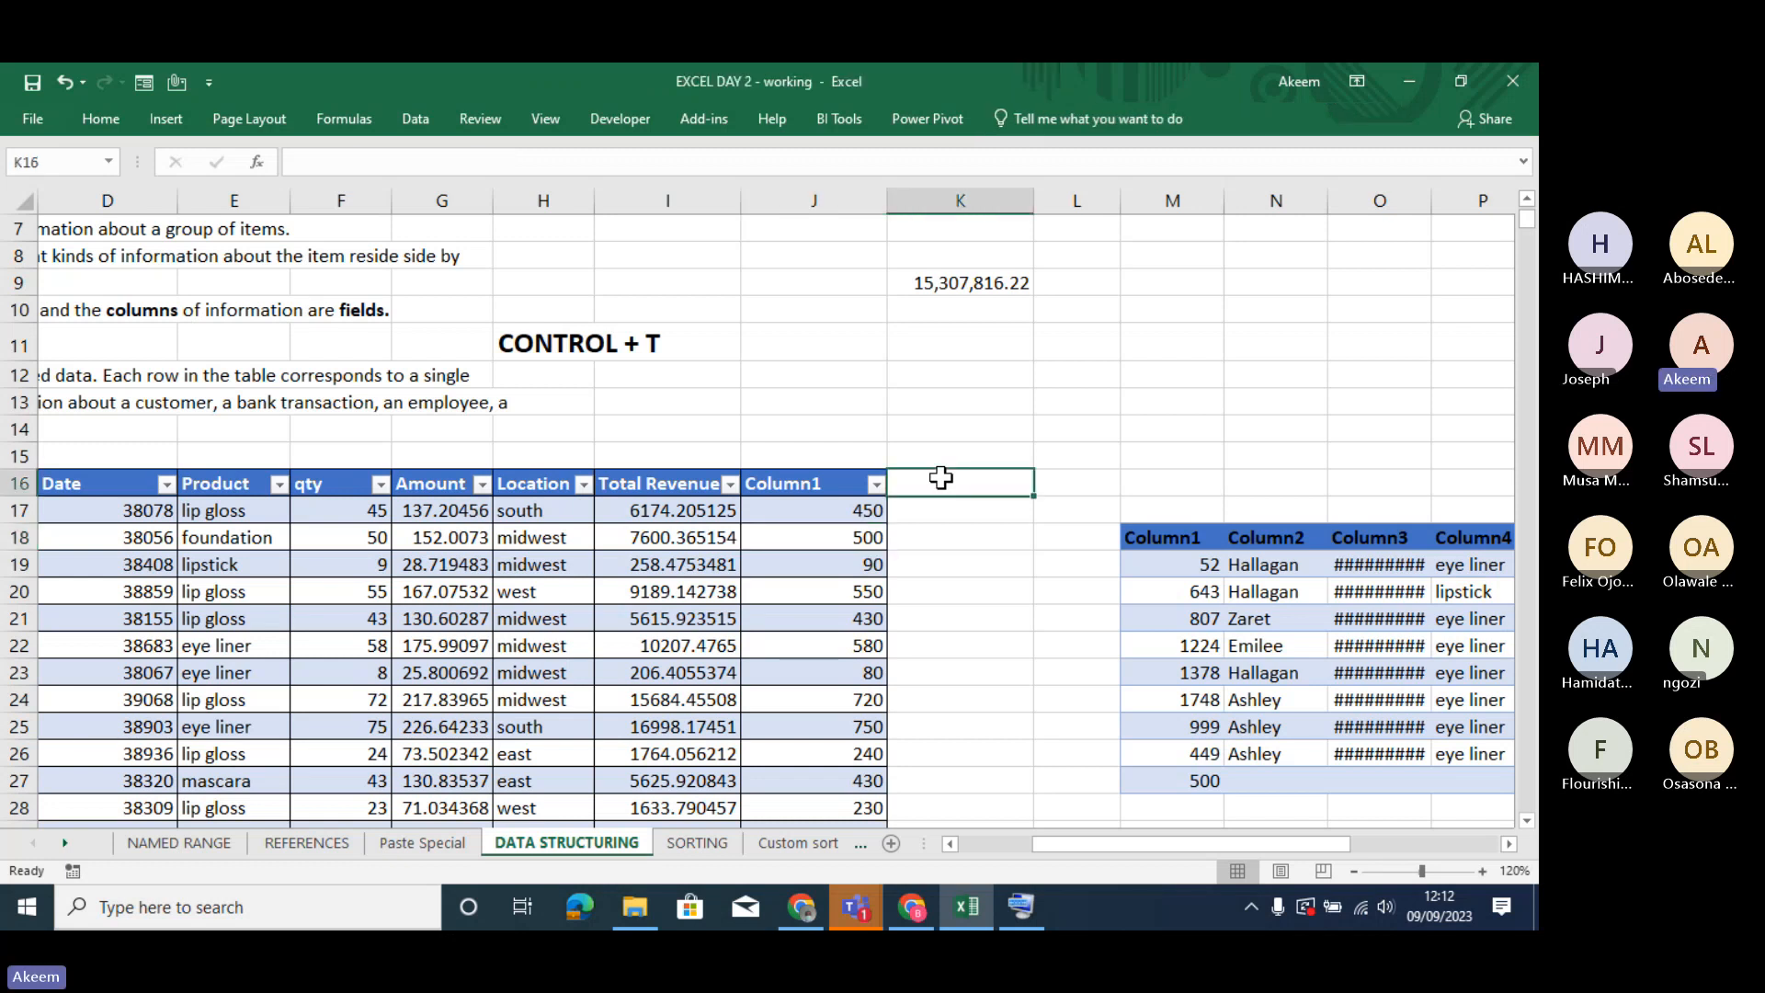
type("aVERG")
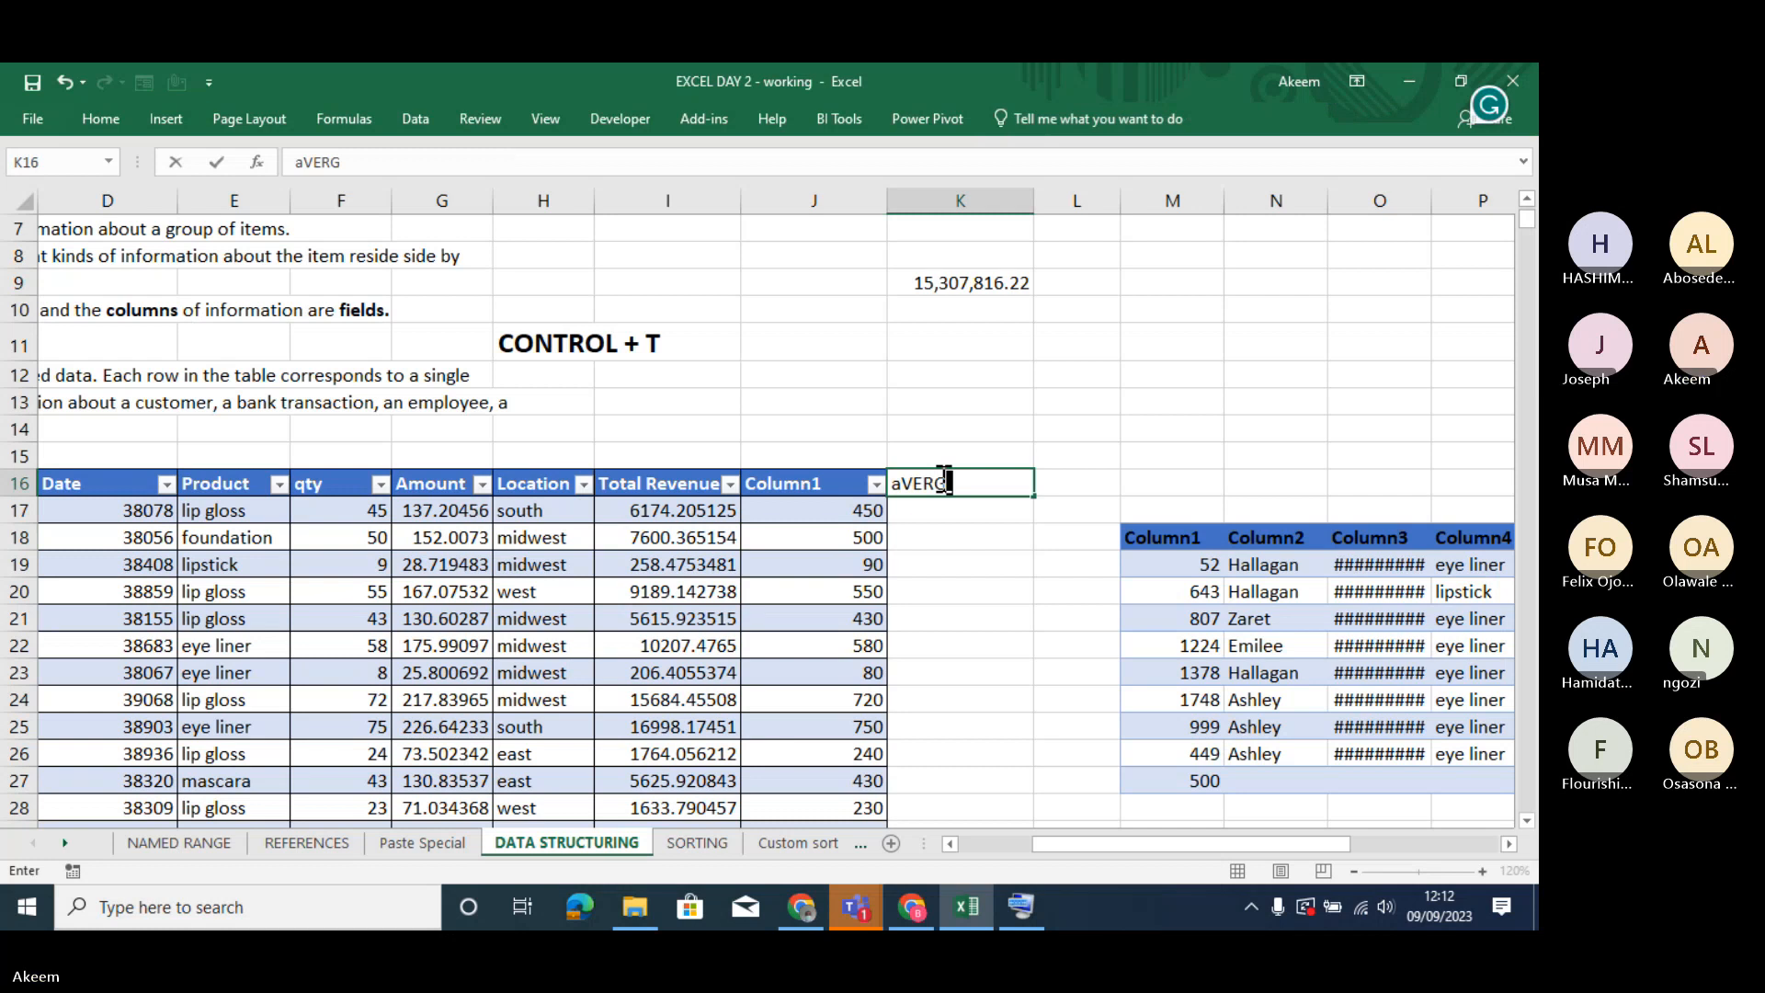
type("ae Sal")
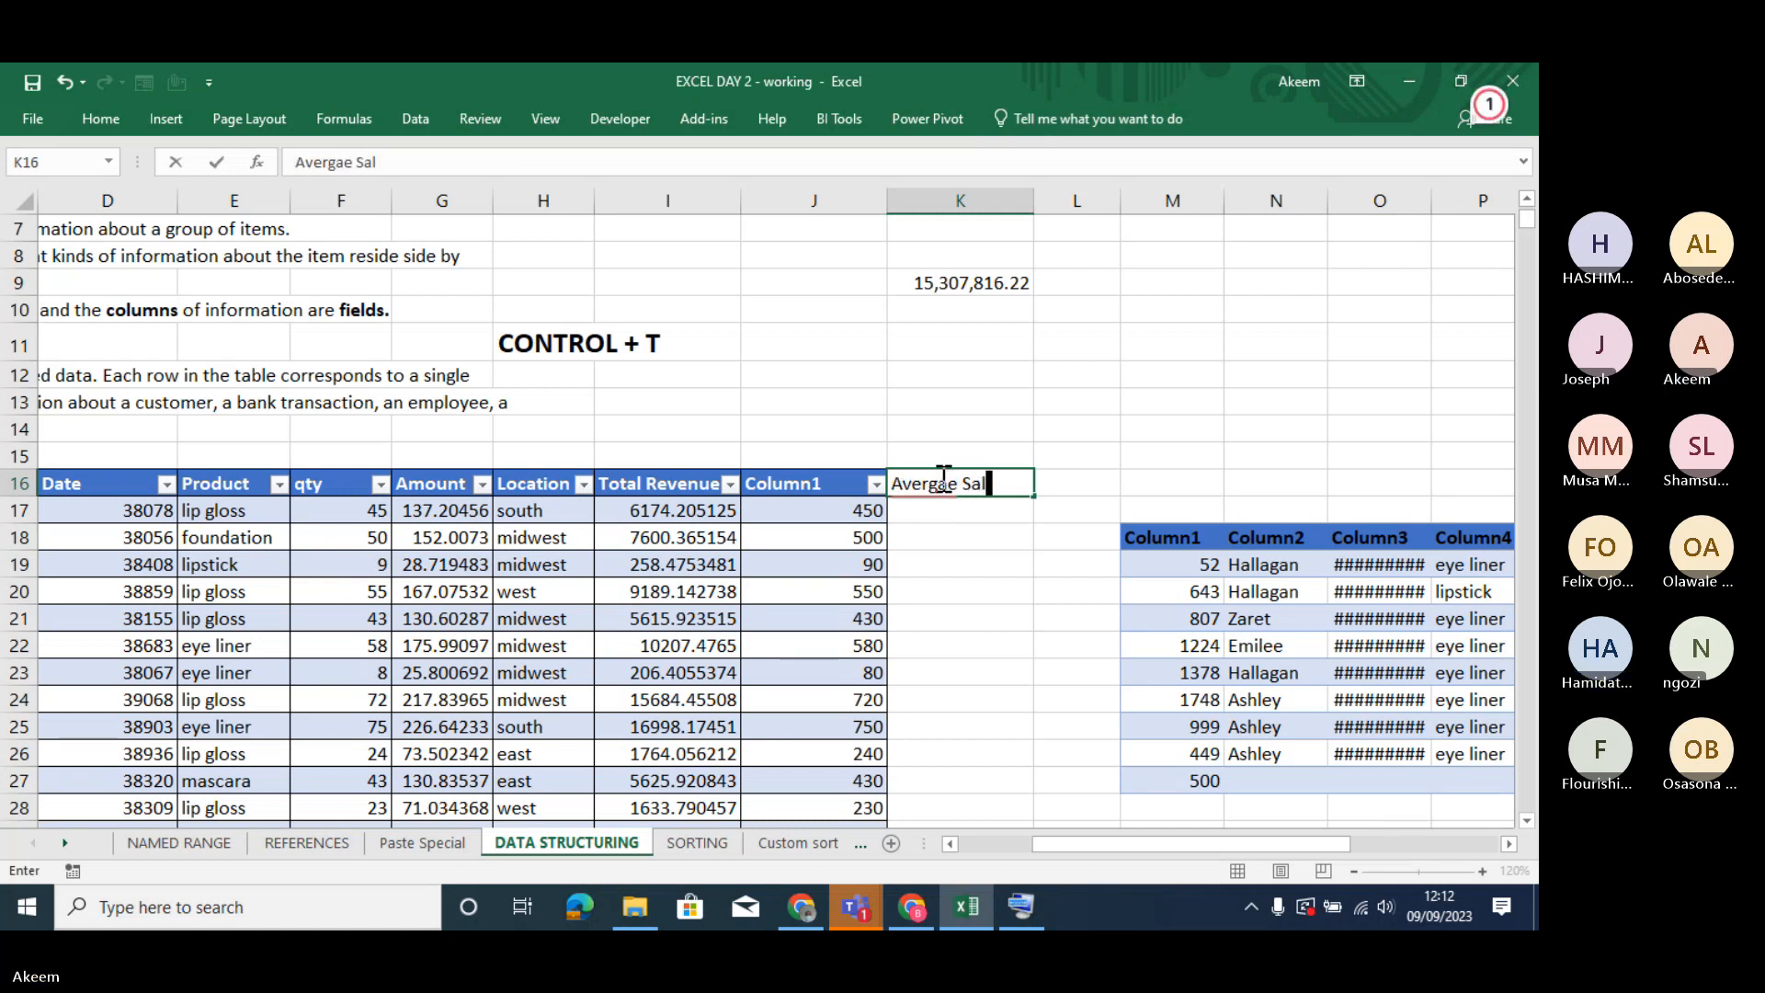
type("e")
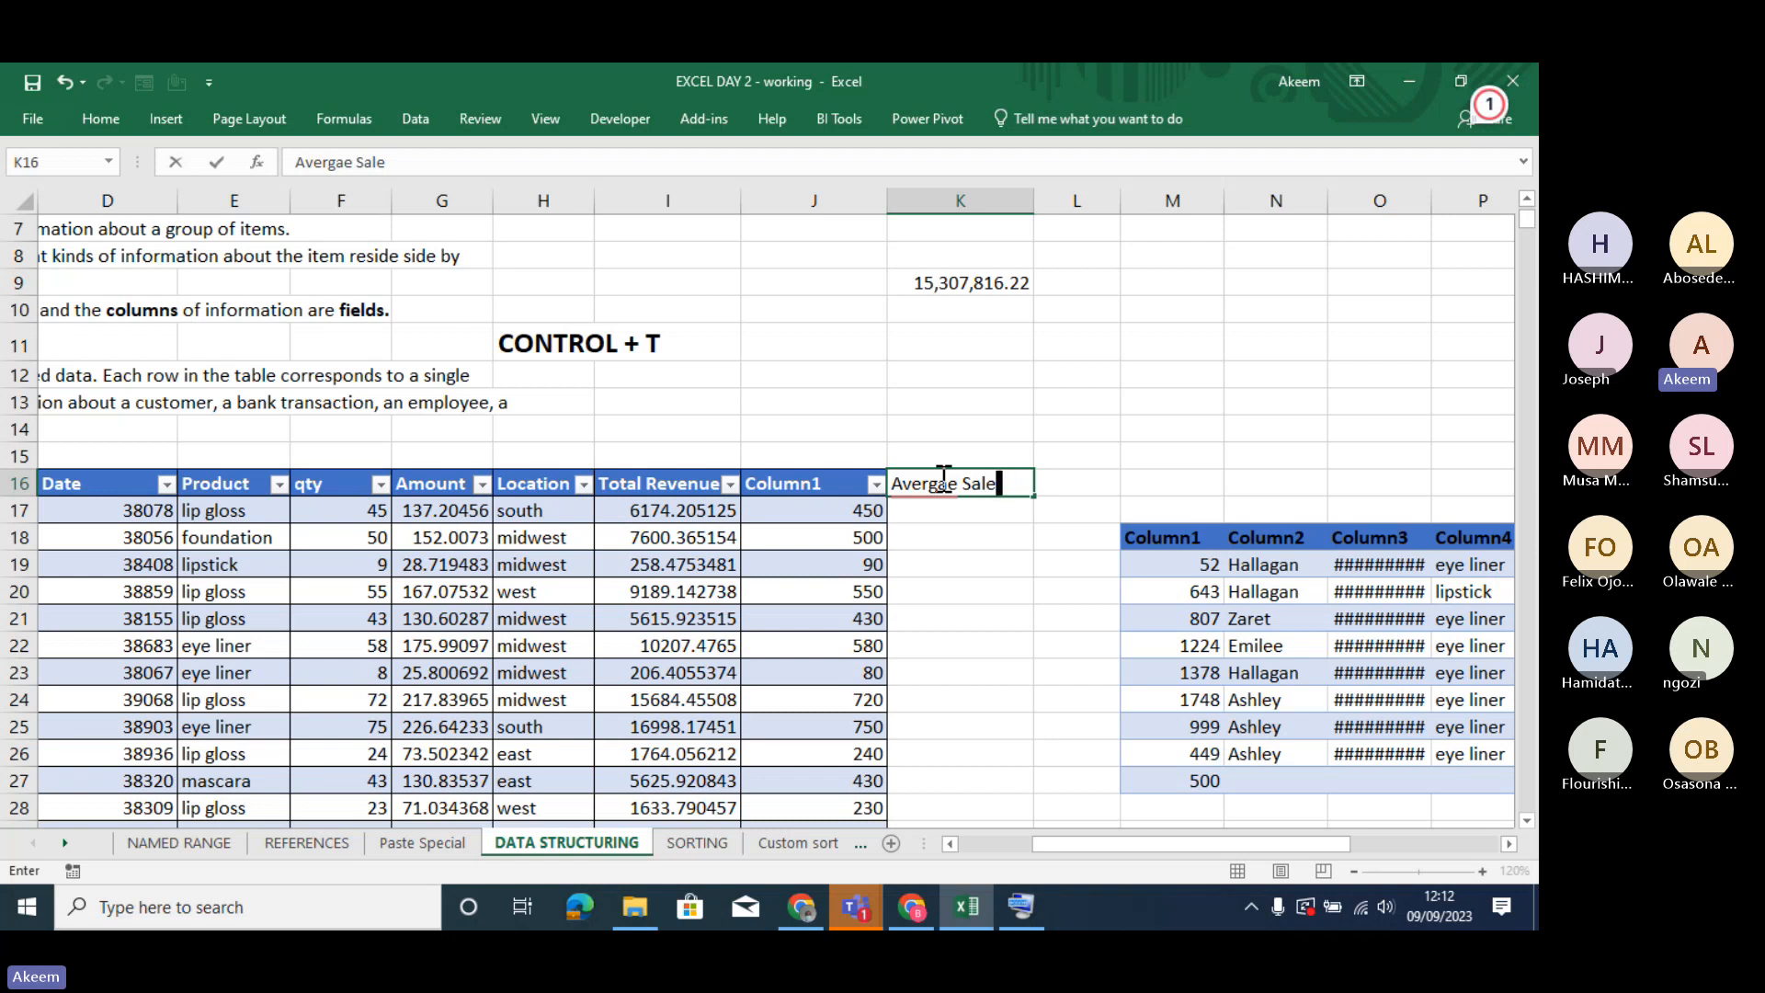
key("Return")
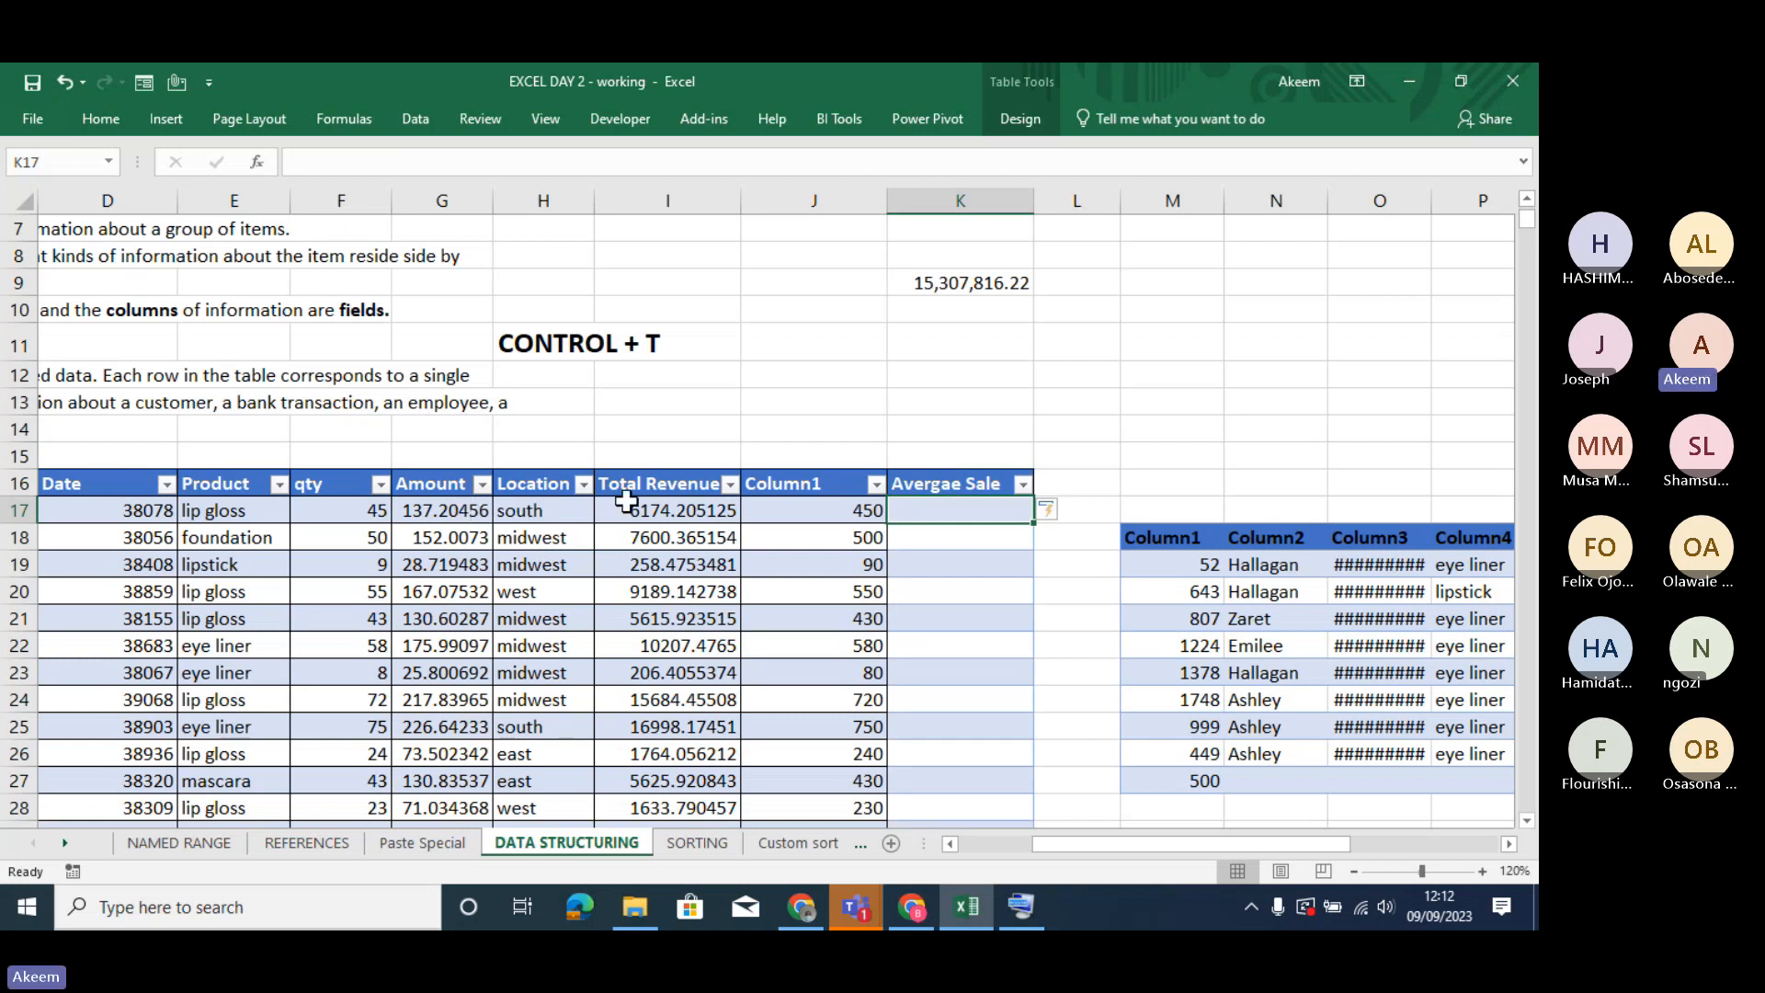
- Examine how the table extends over the new Avergae Sale column, comparing its header and cells with Column1
left_click(678, 510)
left_click(790, 511)
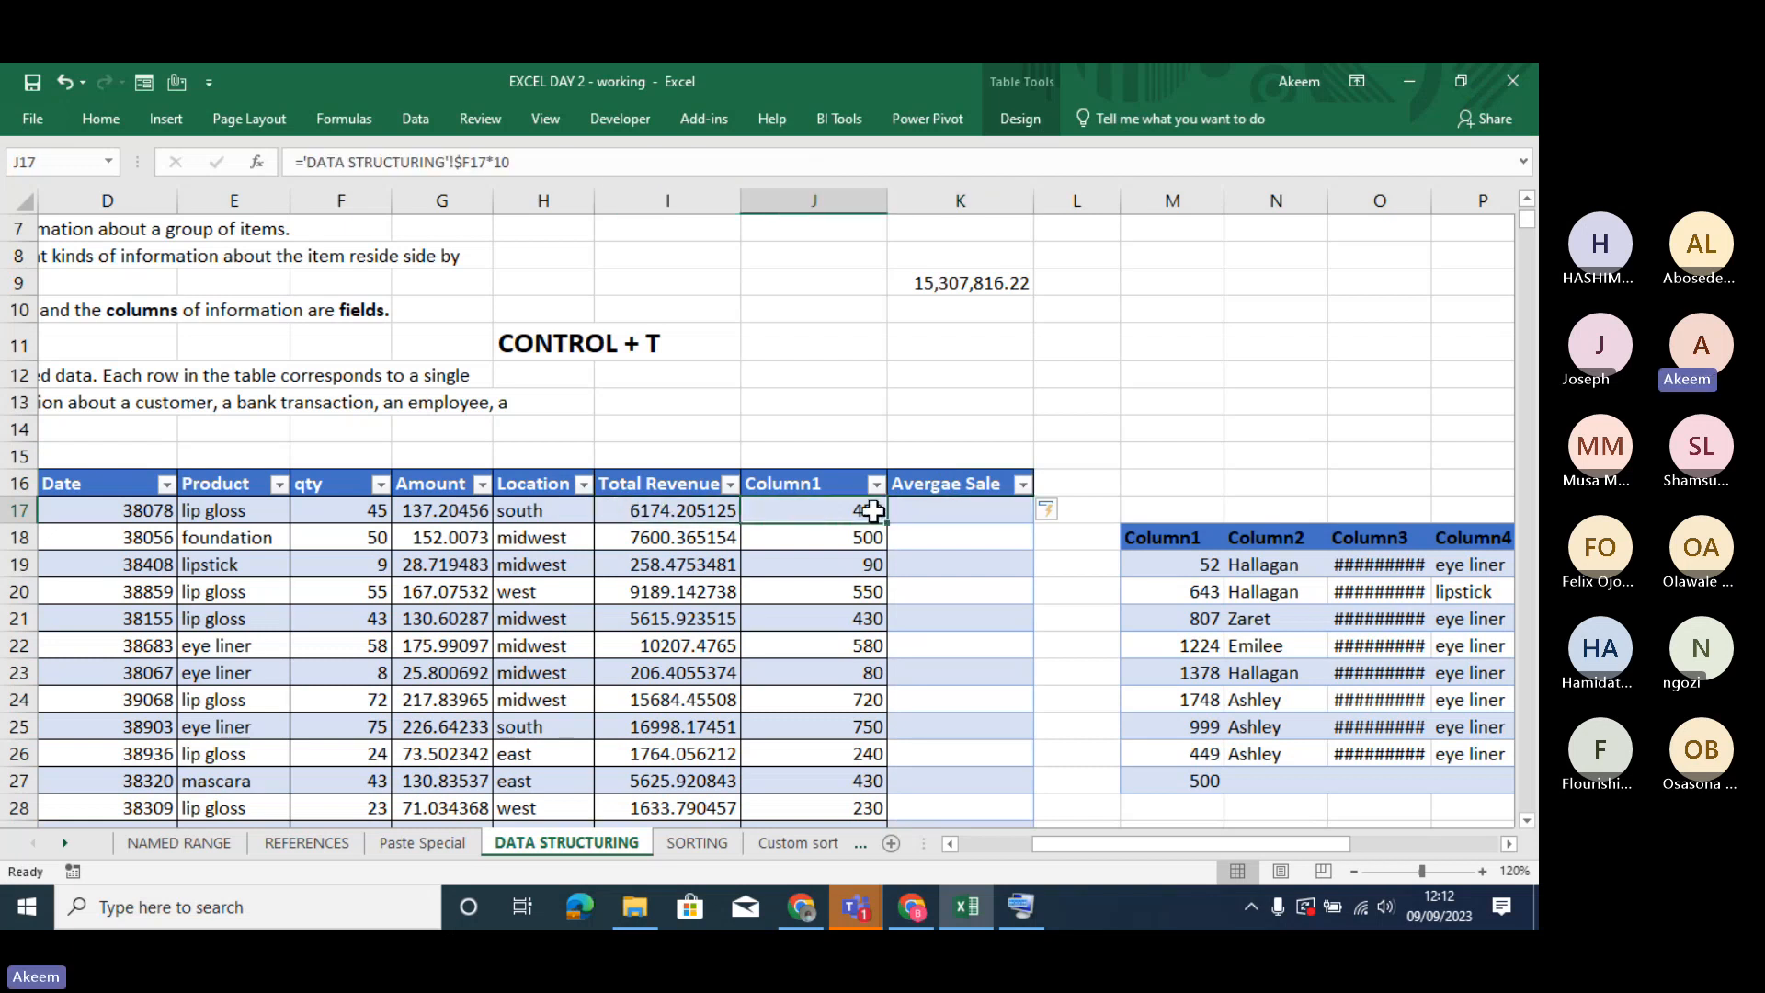
left_click(945, 492)
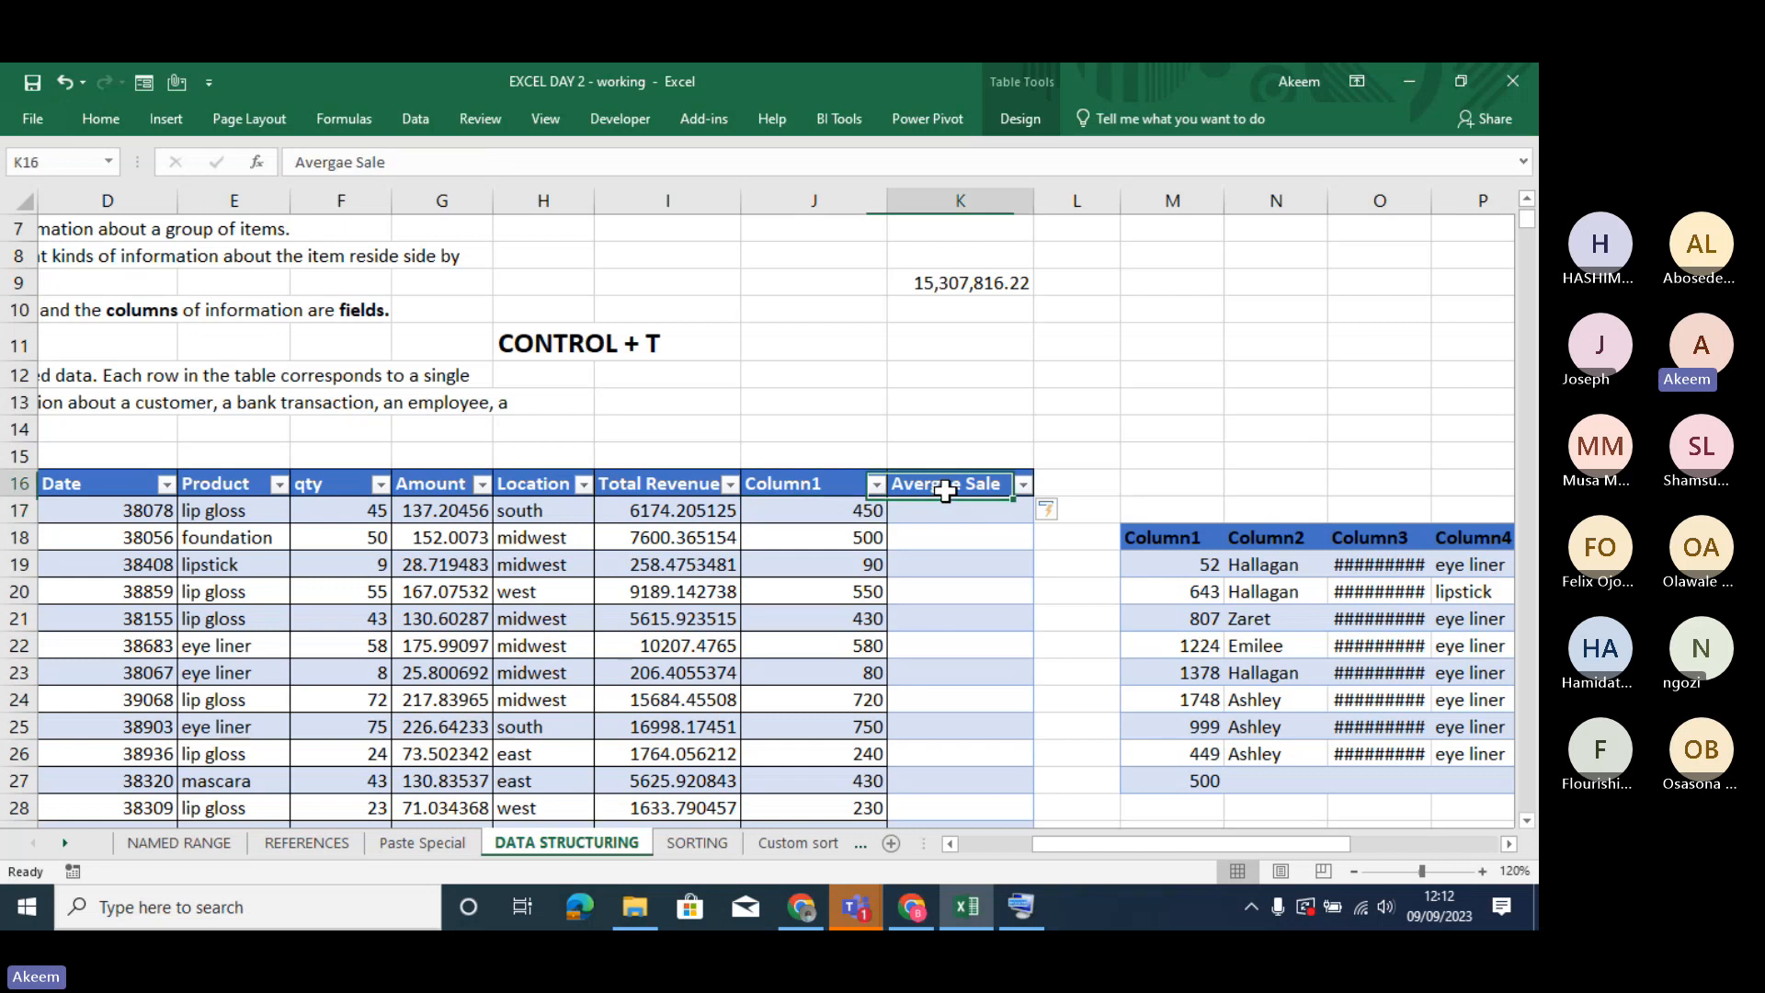
left_click(963, 554)
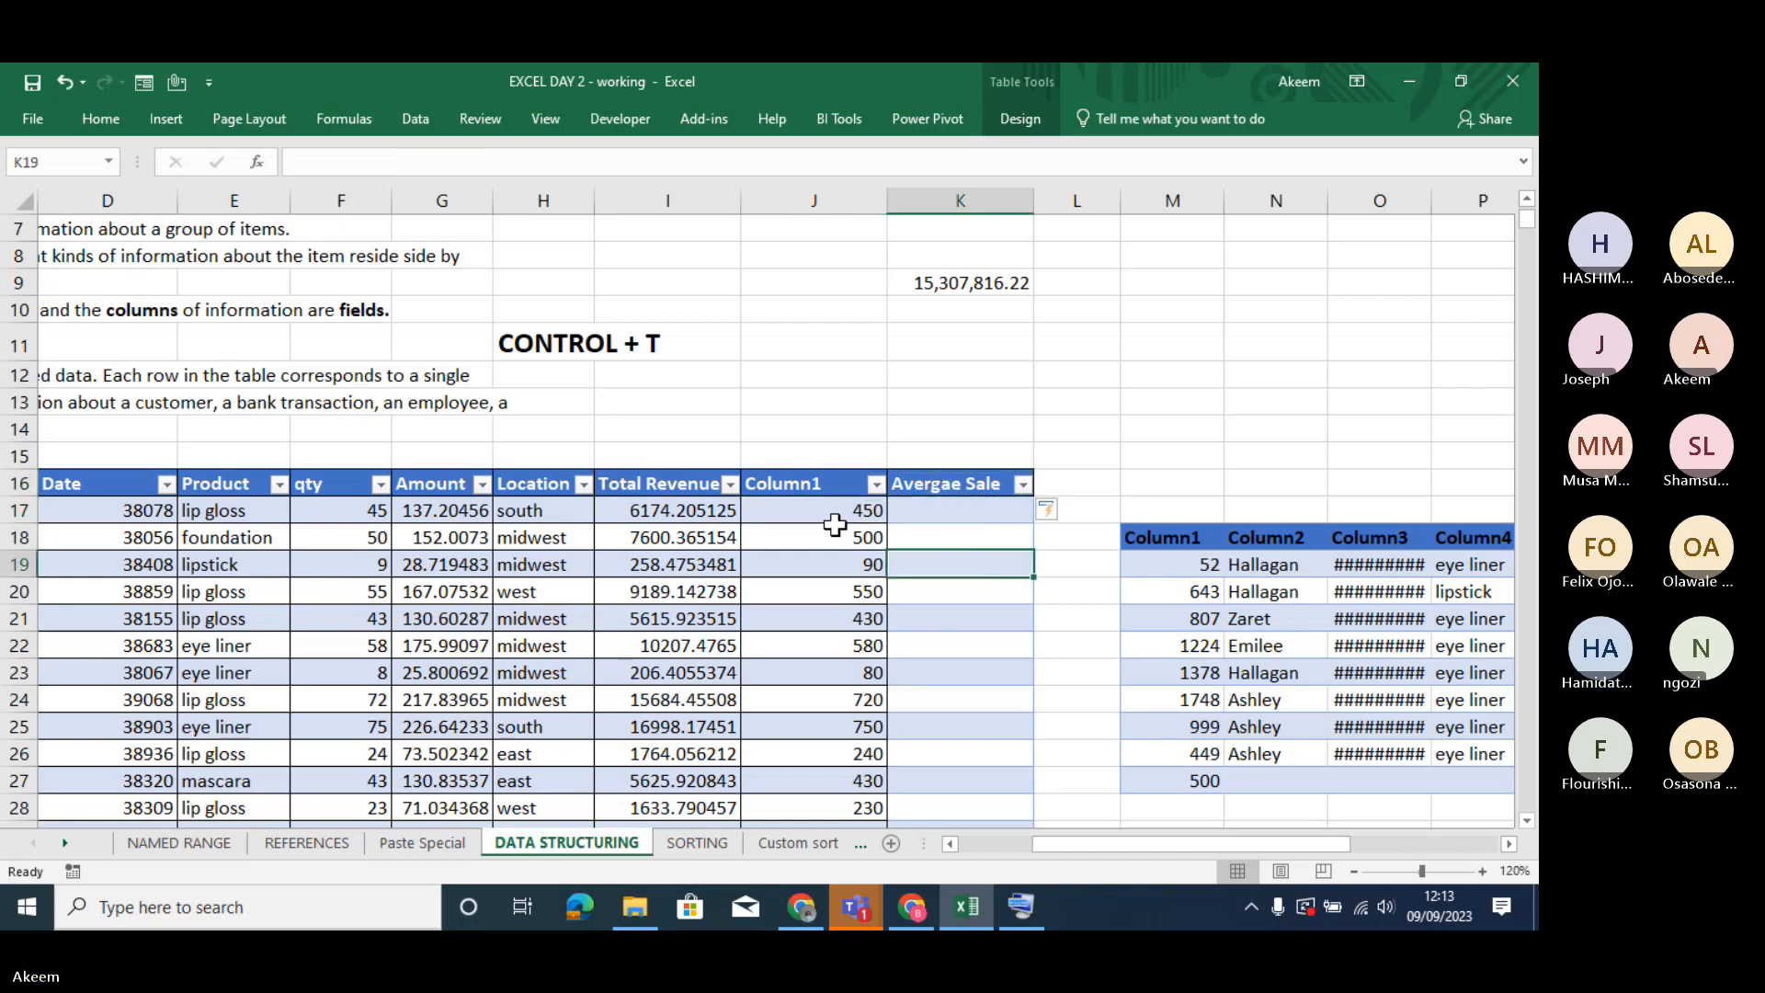
left_click(962, 534)
left_click(832, 515)
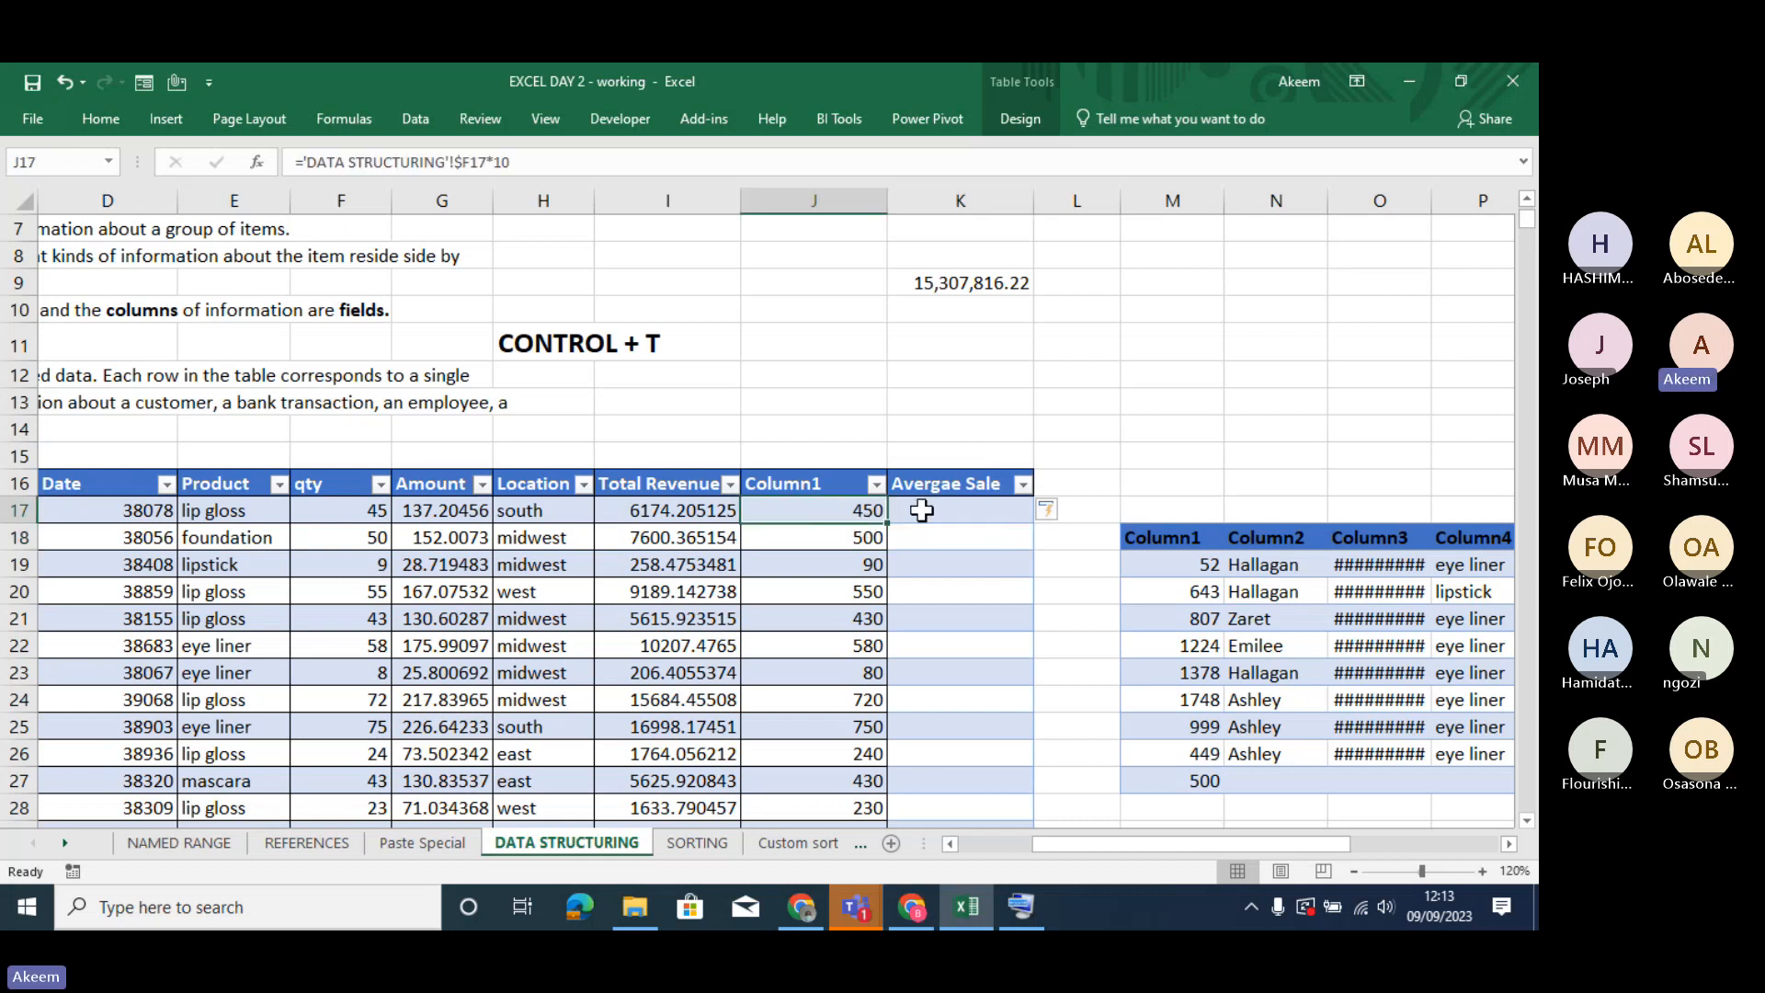
left_click(922, 509)
left_click(823, 508)
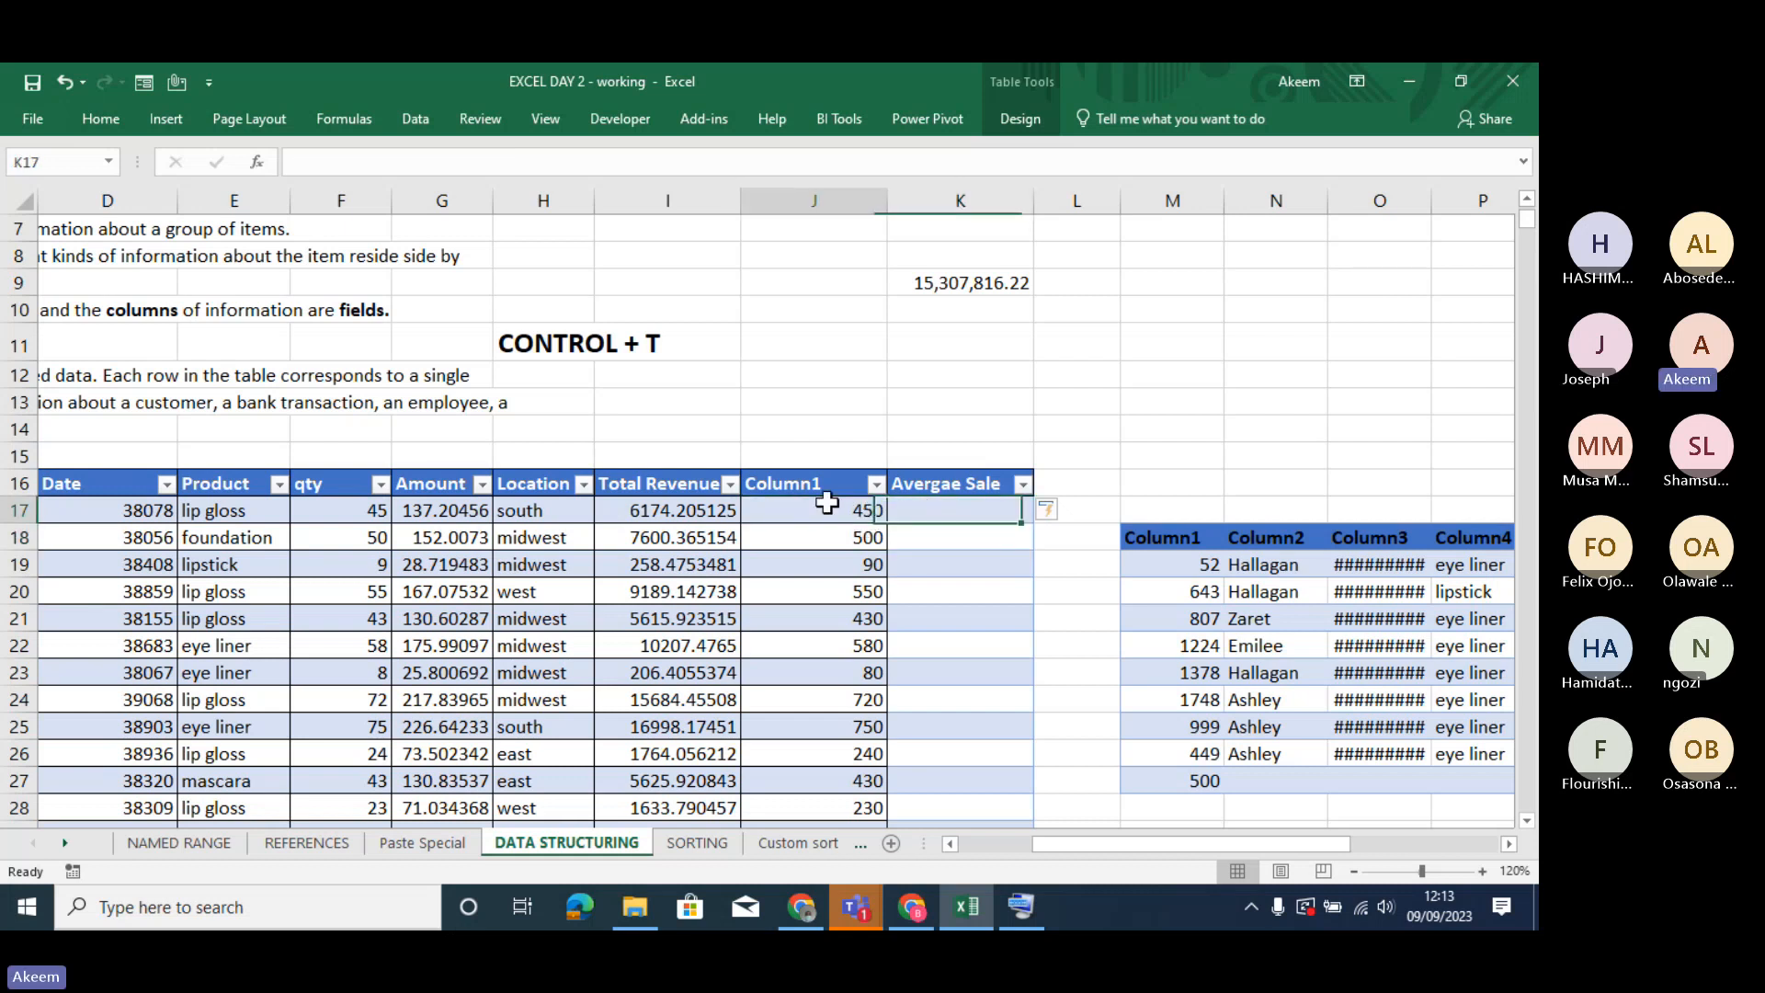
left_click(953, 504)
left_click(959, 479)
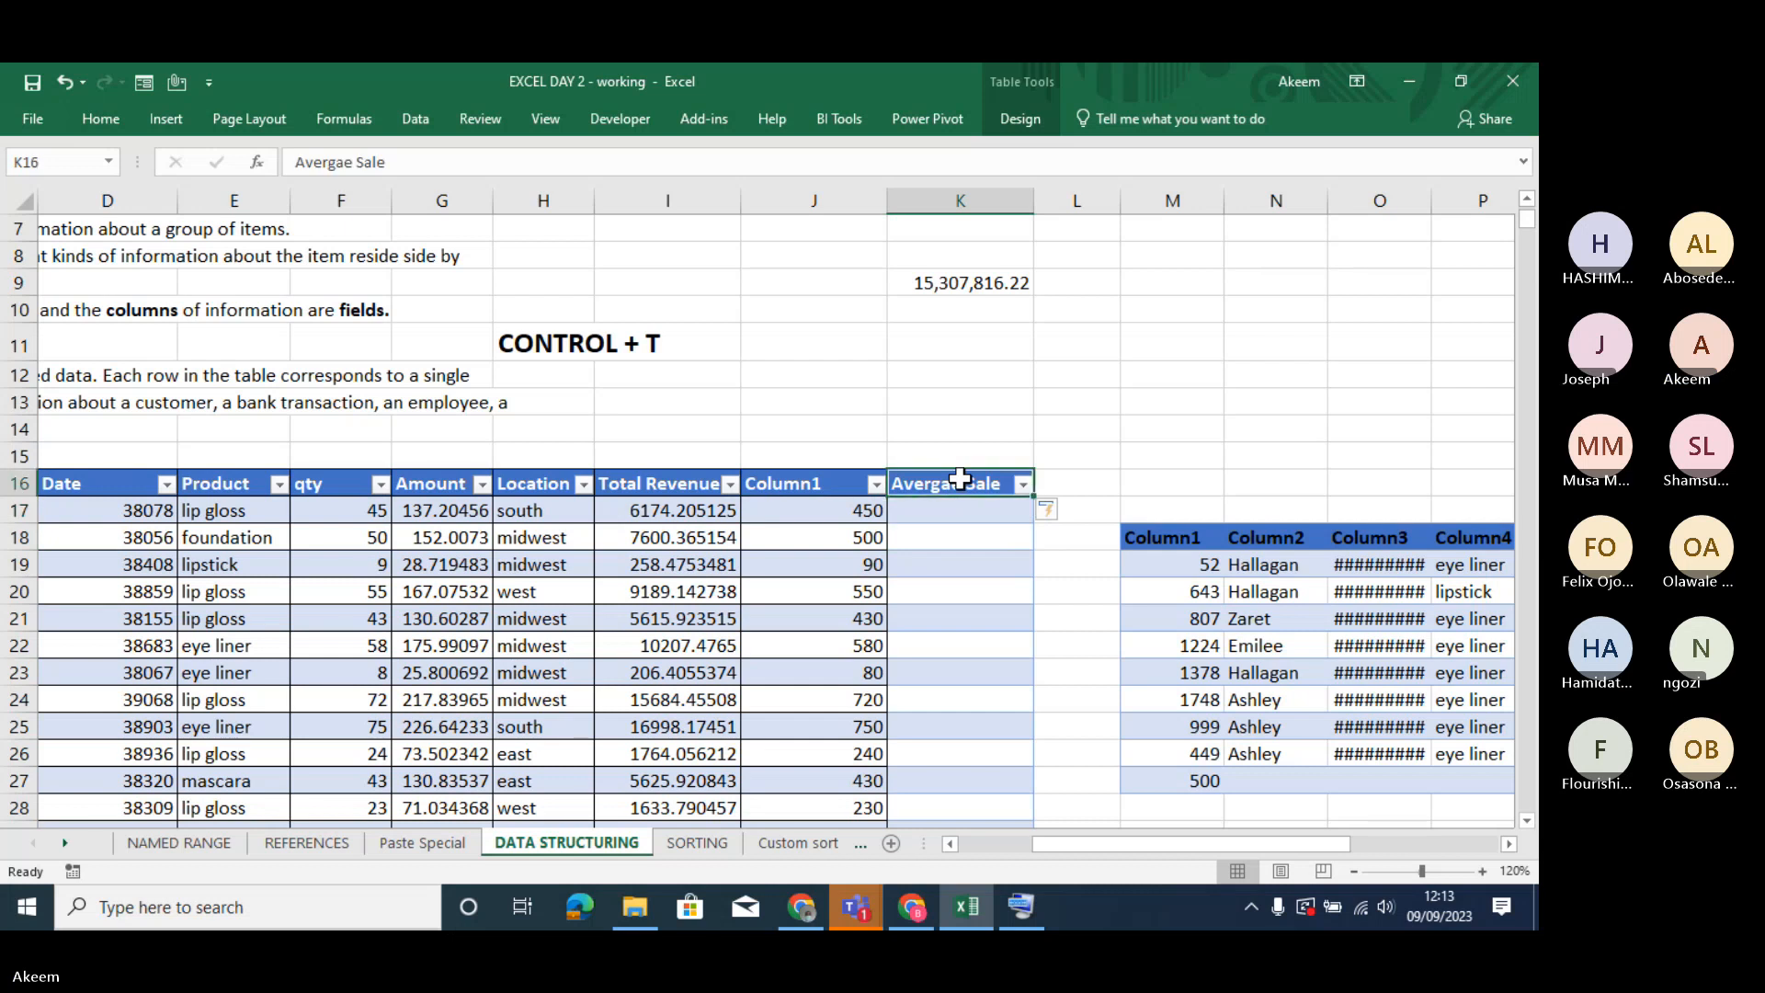
key("Down")
key("Down")
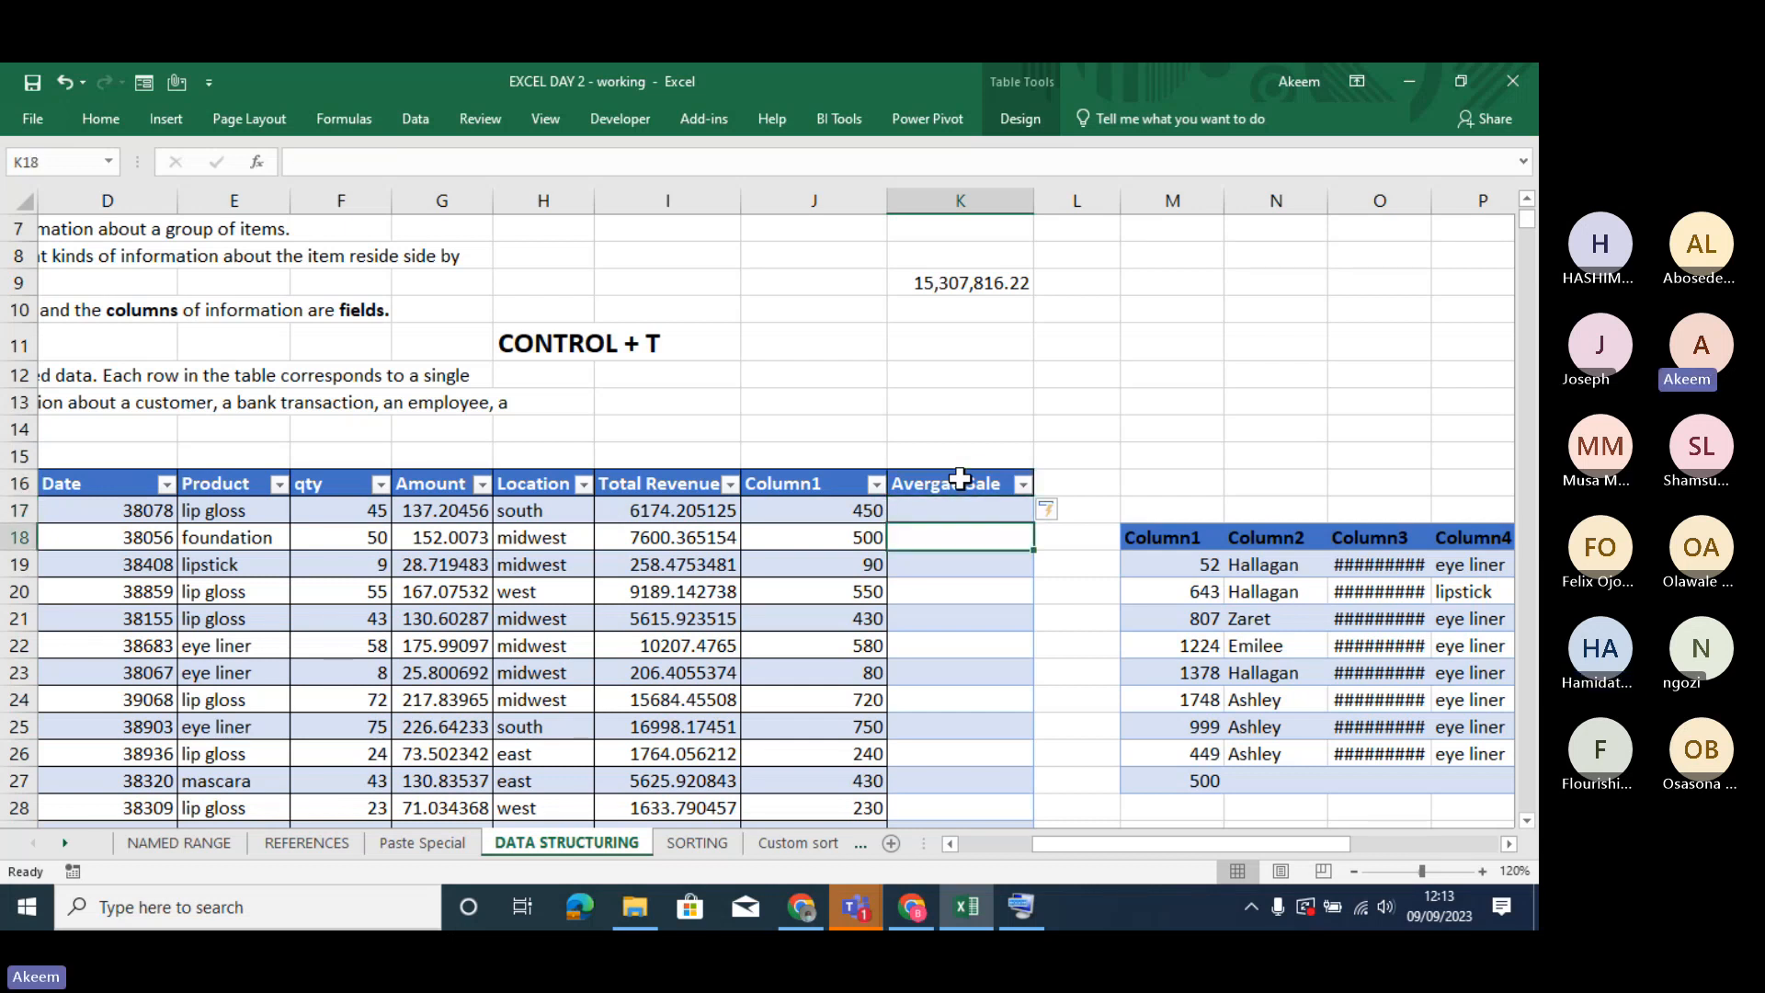
key("Down")
key("Down")
key("Down")
key("Down")
key("Down")
key("Down")
key("Down")
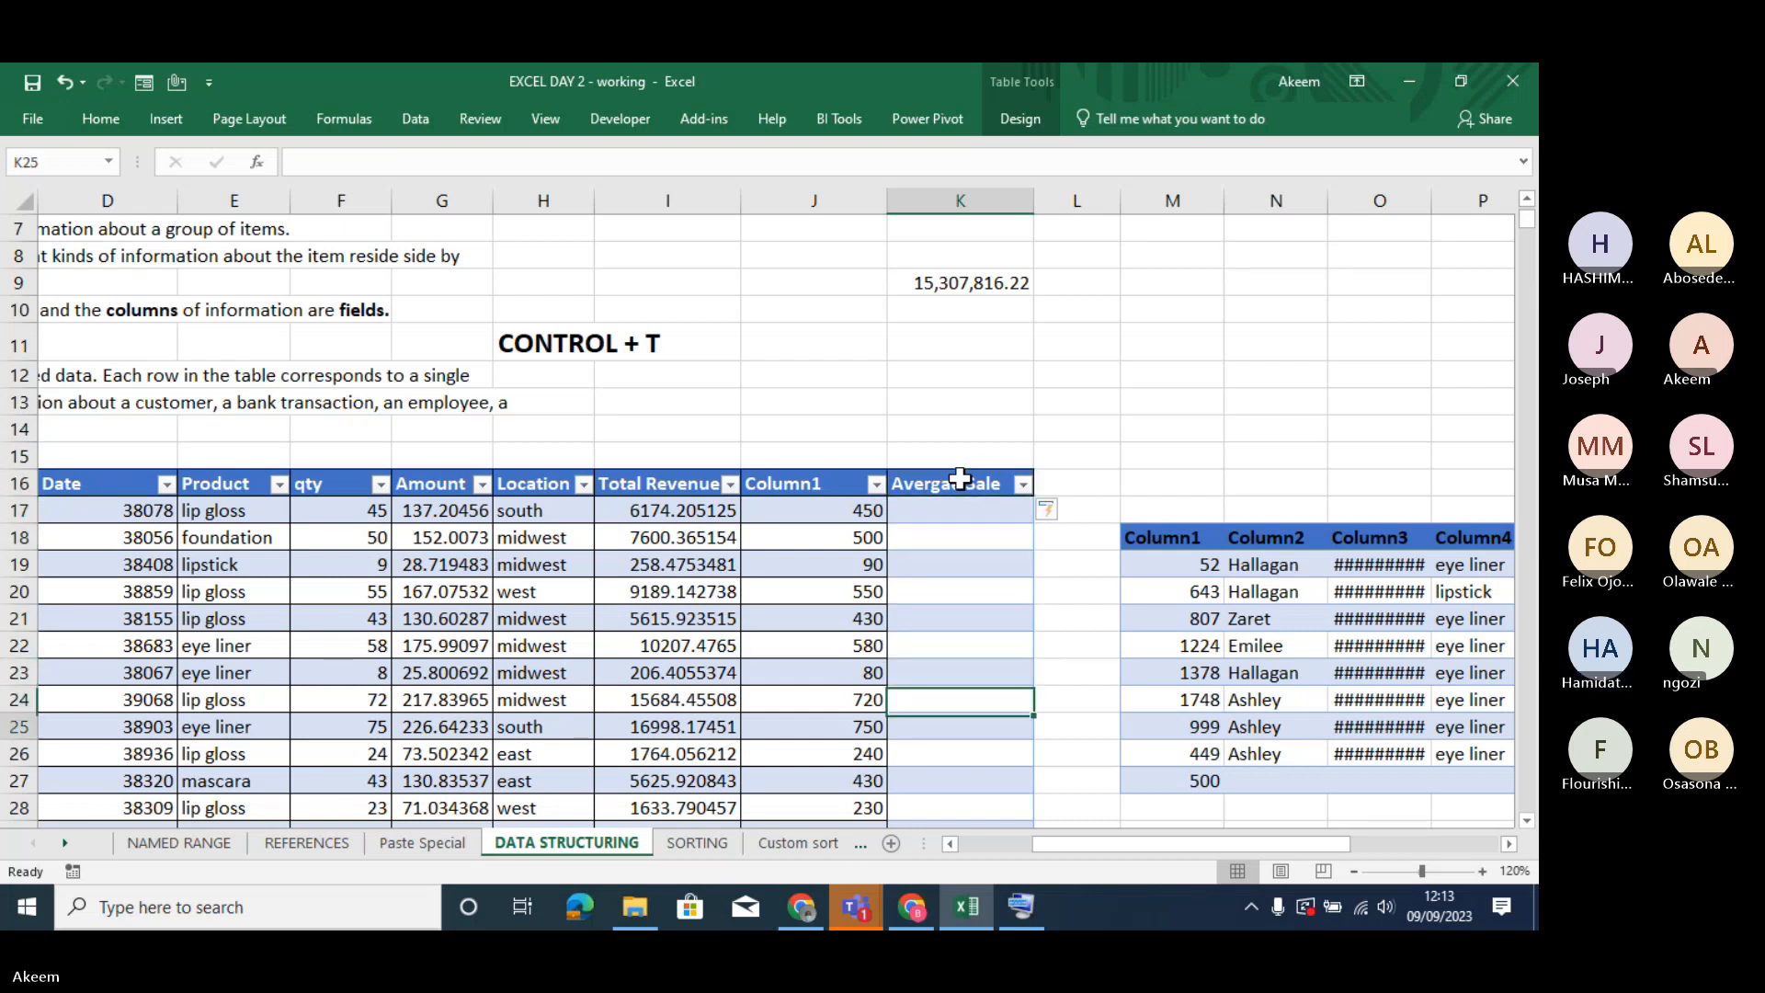
key("Up")
key("Up")
key("Up")
key("Up")
key("Up")
key("Up")
key("Up")
key("Up")
key("Up")
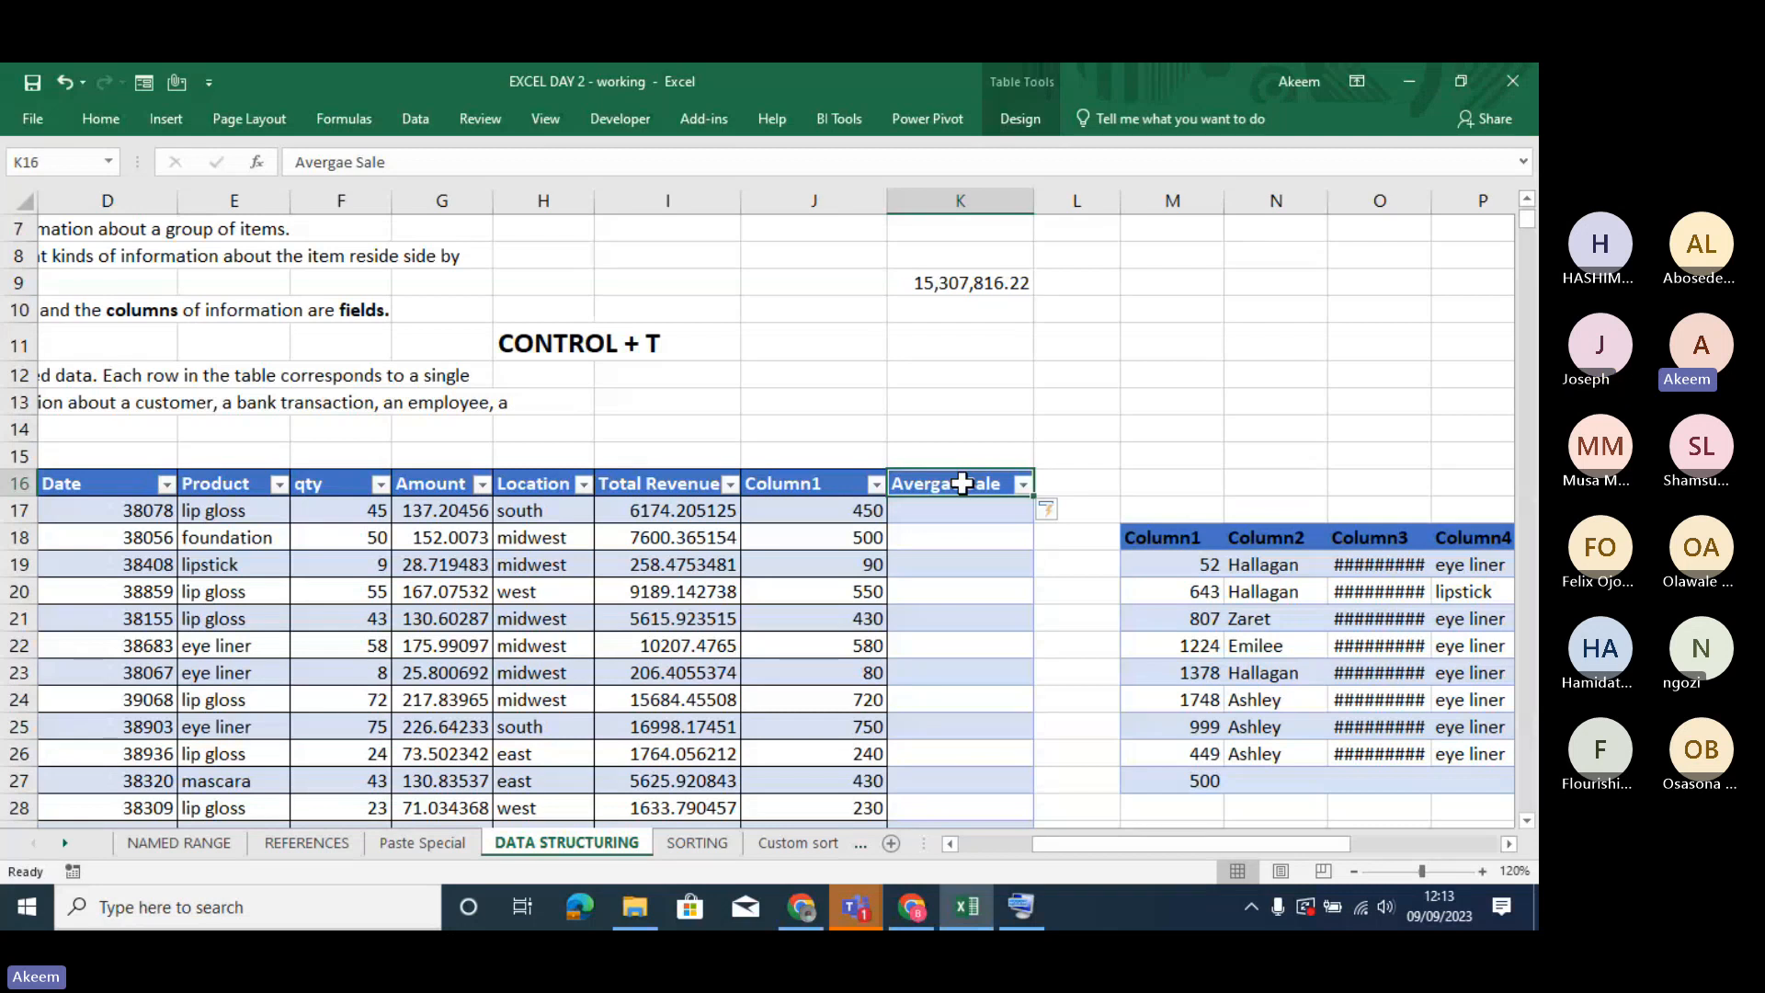
left_click(795, 487)
left_click(947, 487)
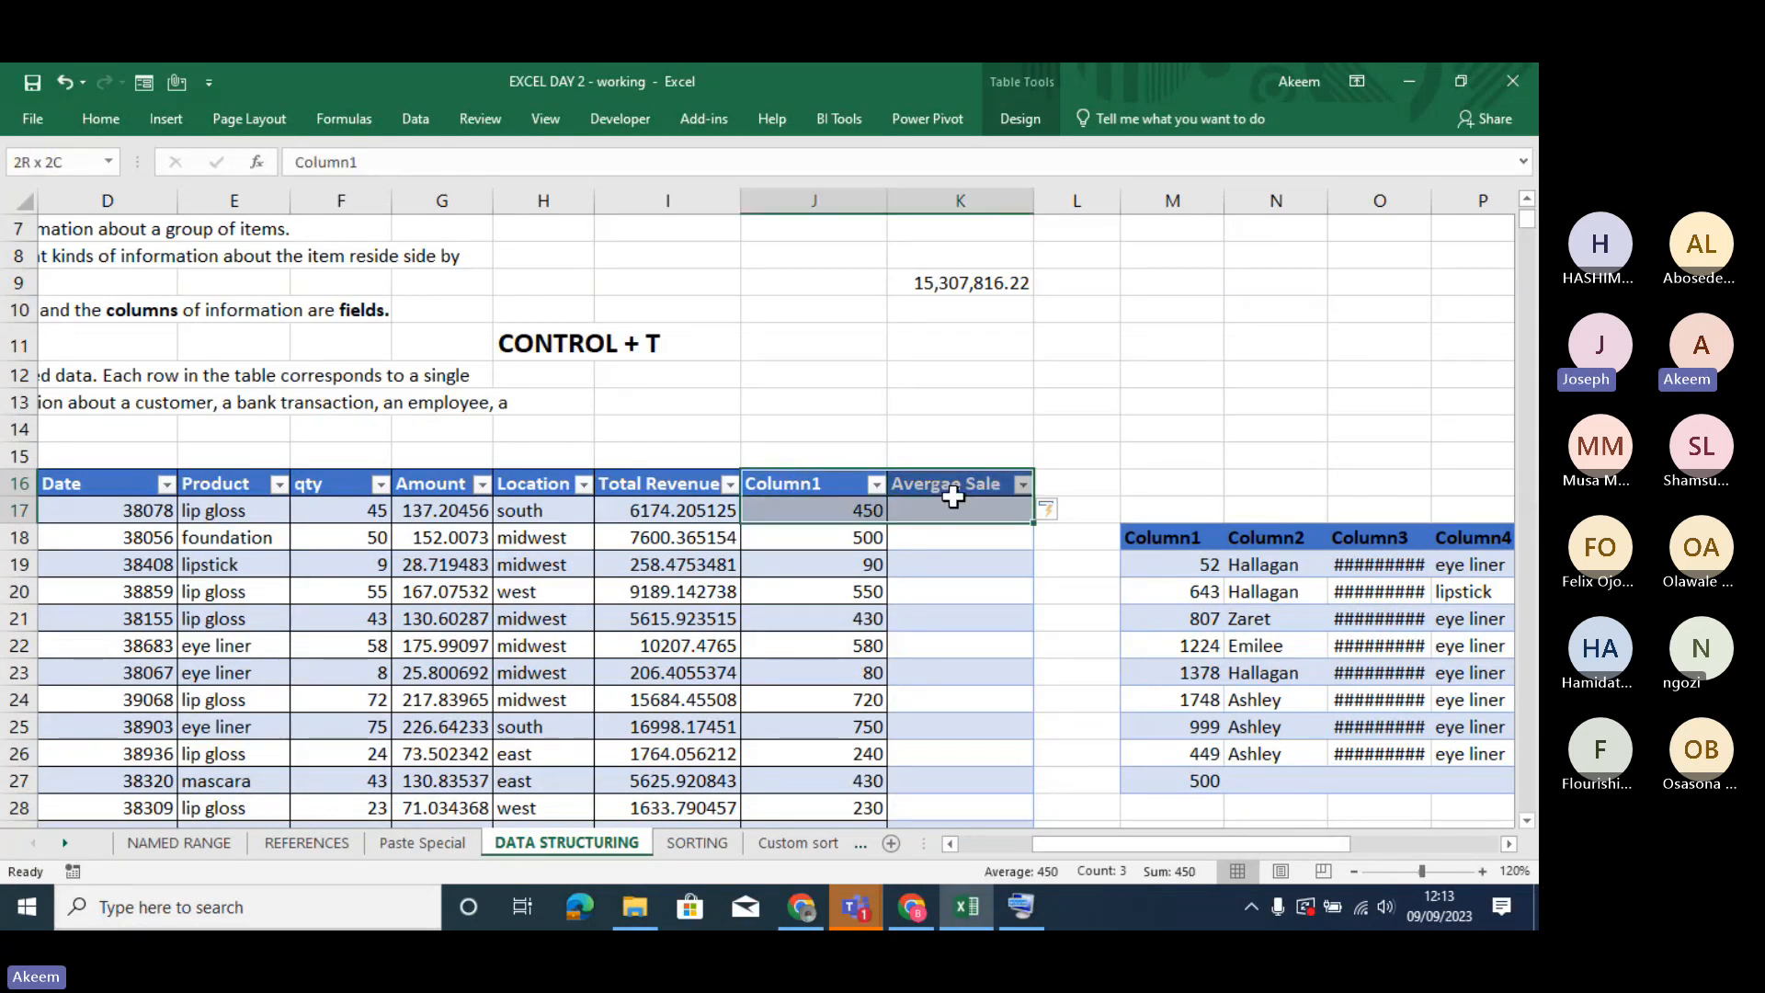
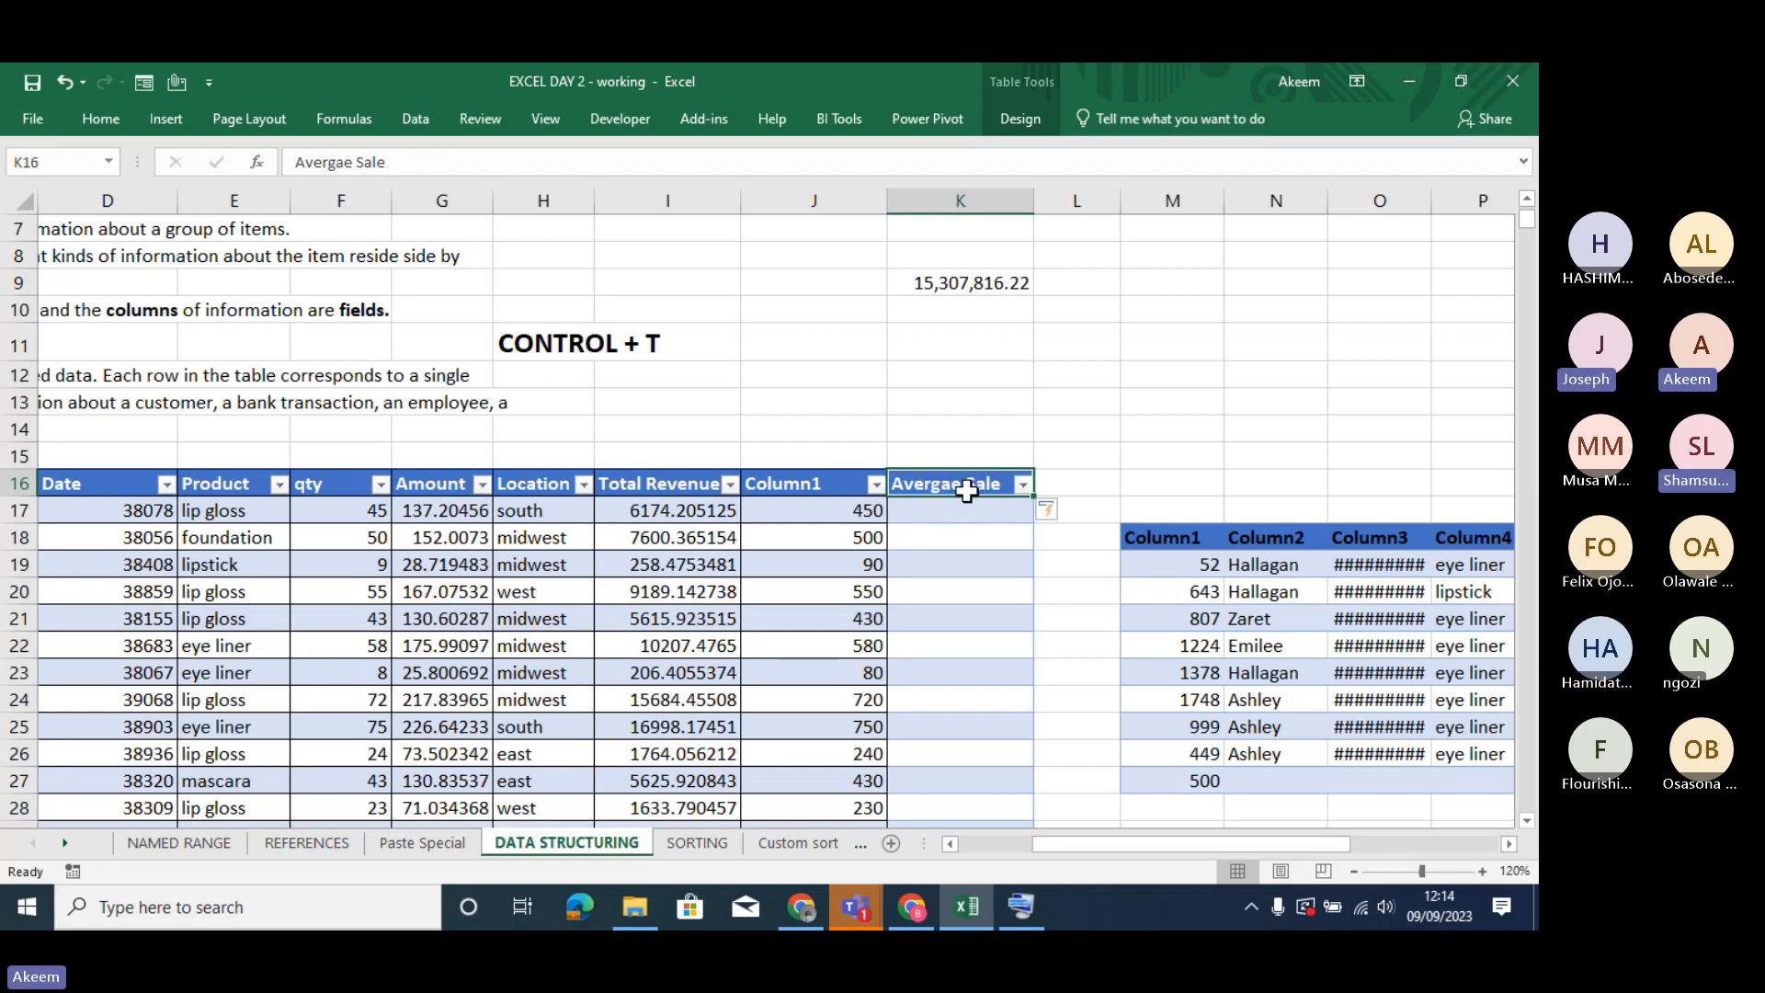
- Correct the spelling of the table header in cell K16 to Average Sale
left_click(346, 163)
key("BackSpace")
key("BackSpace")
type("ag")
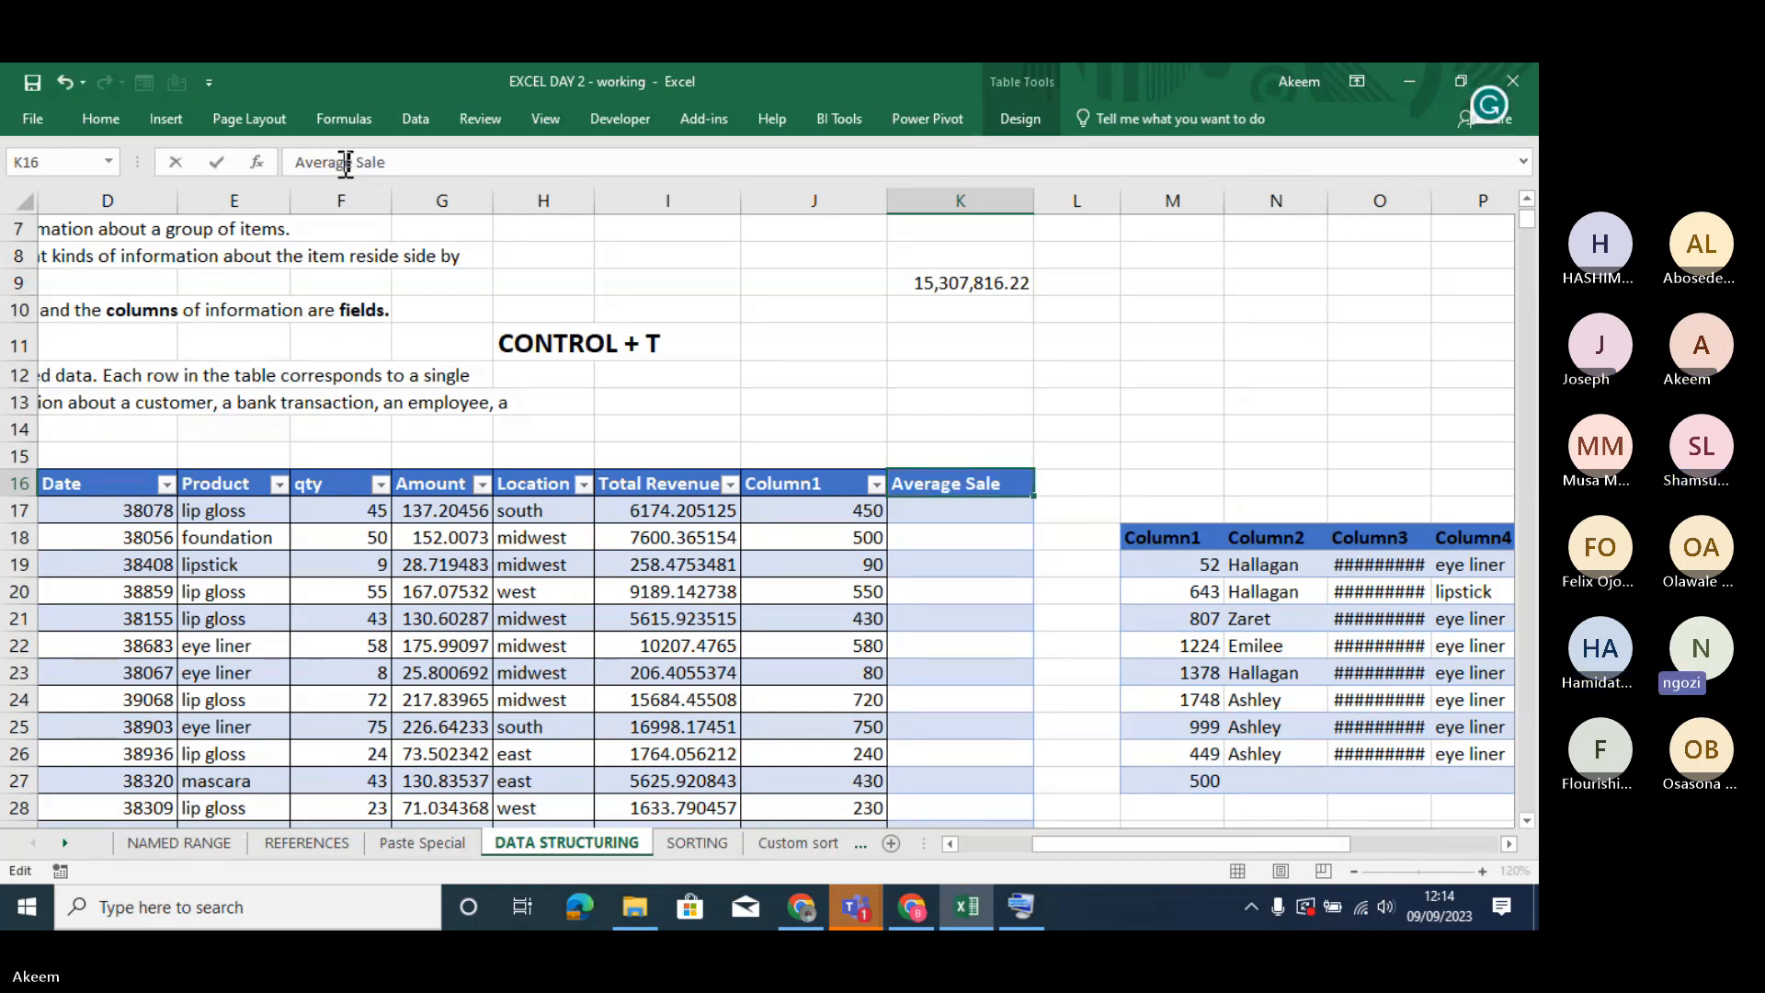
key("Return")
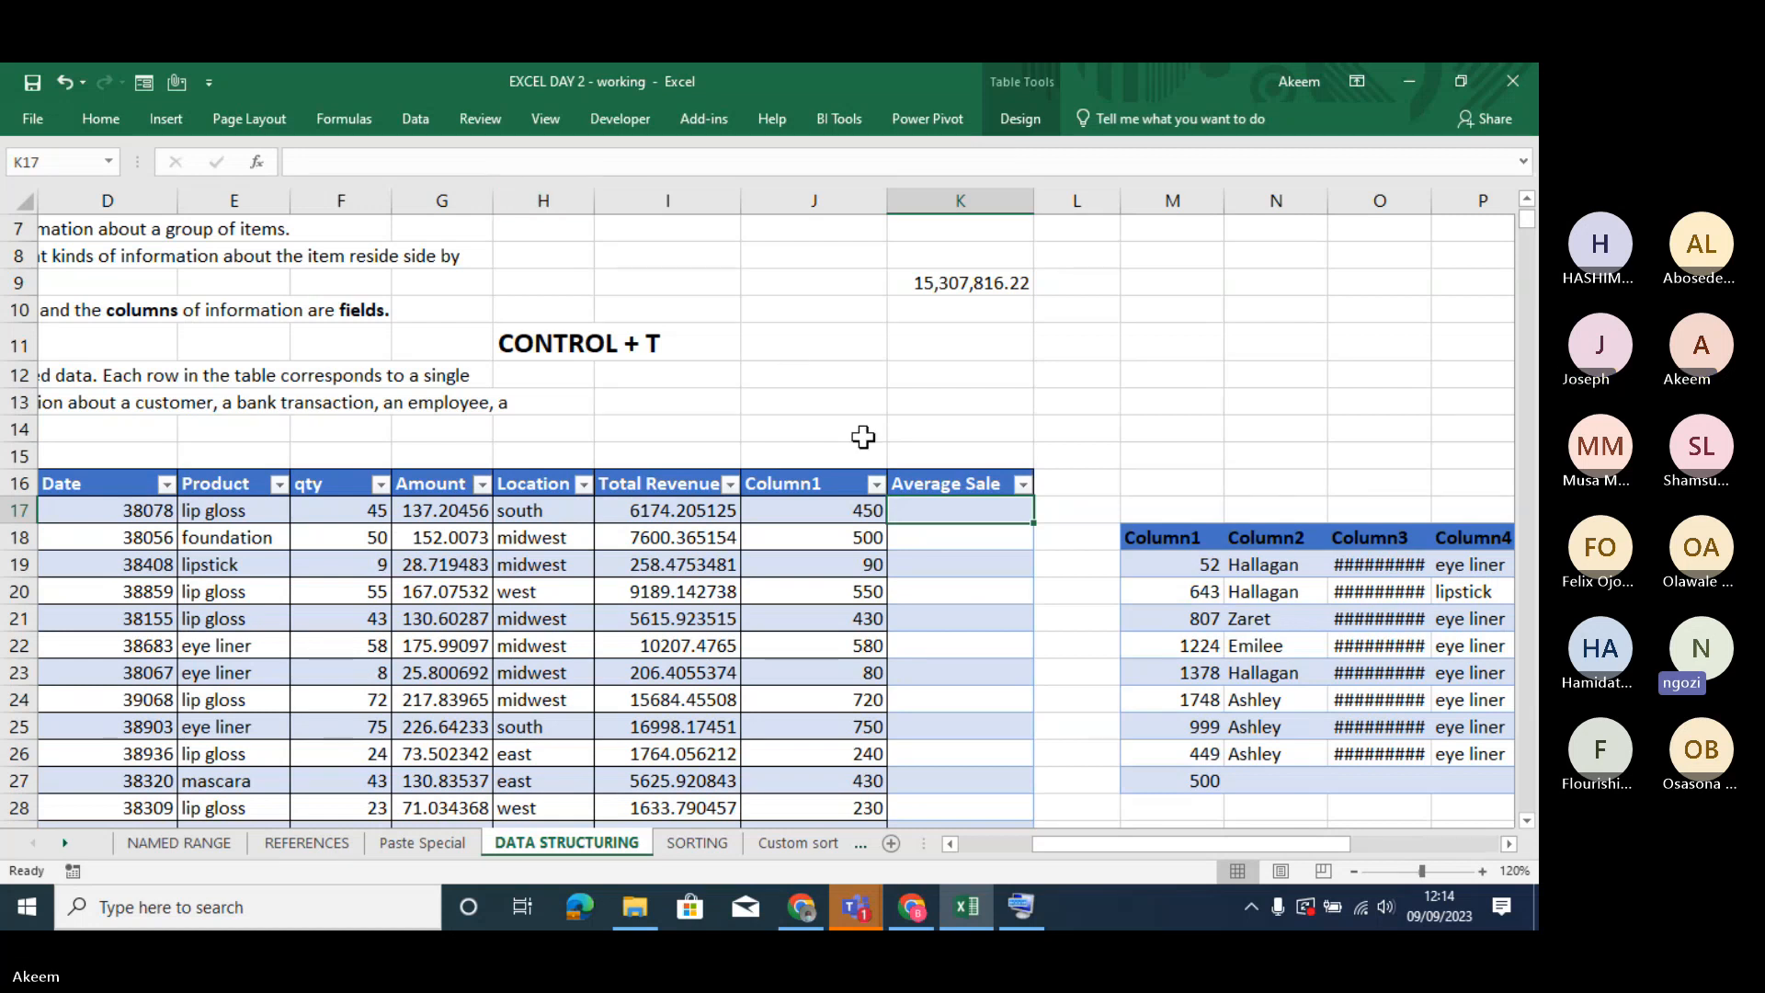
left_click(926, 480)
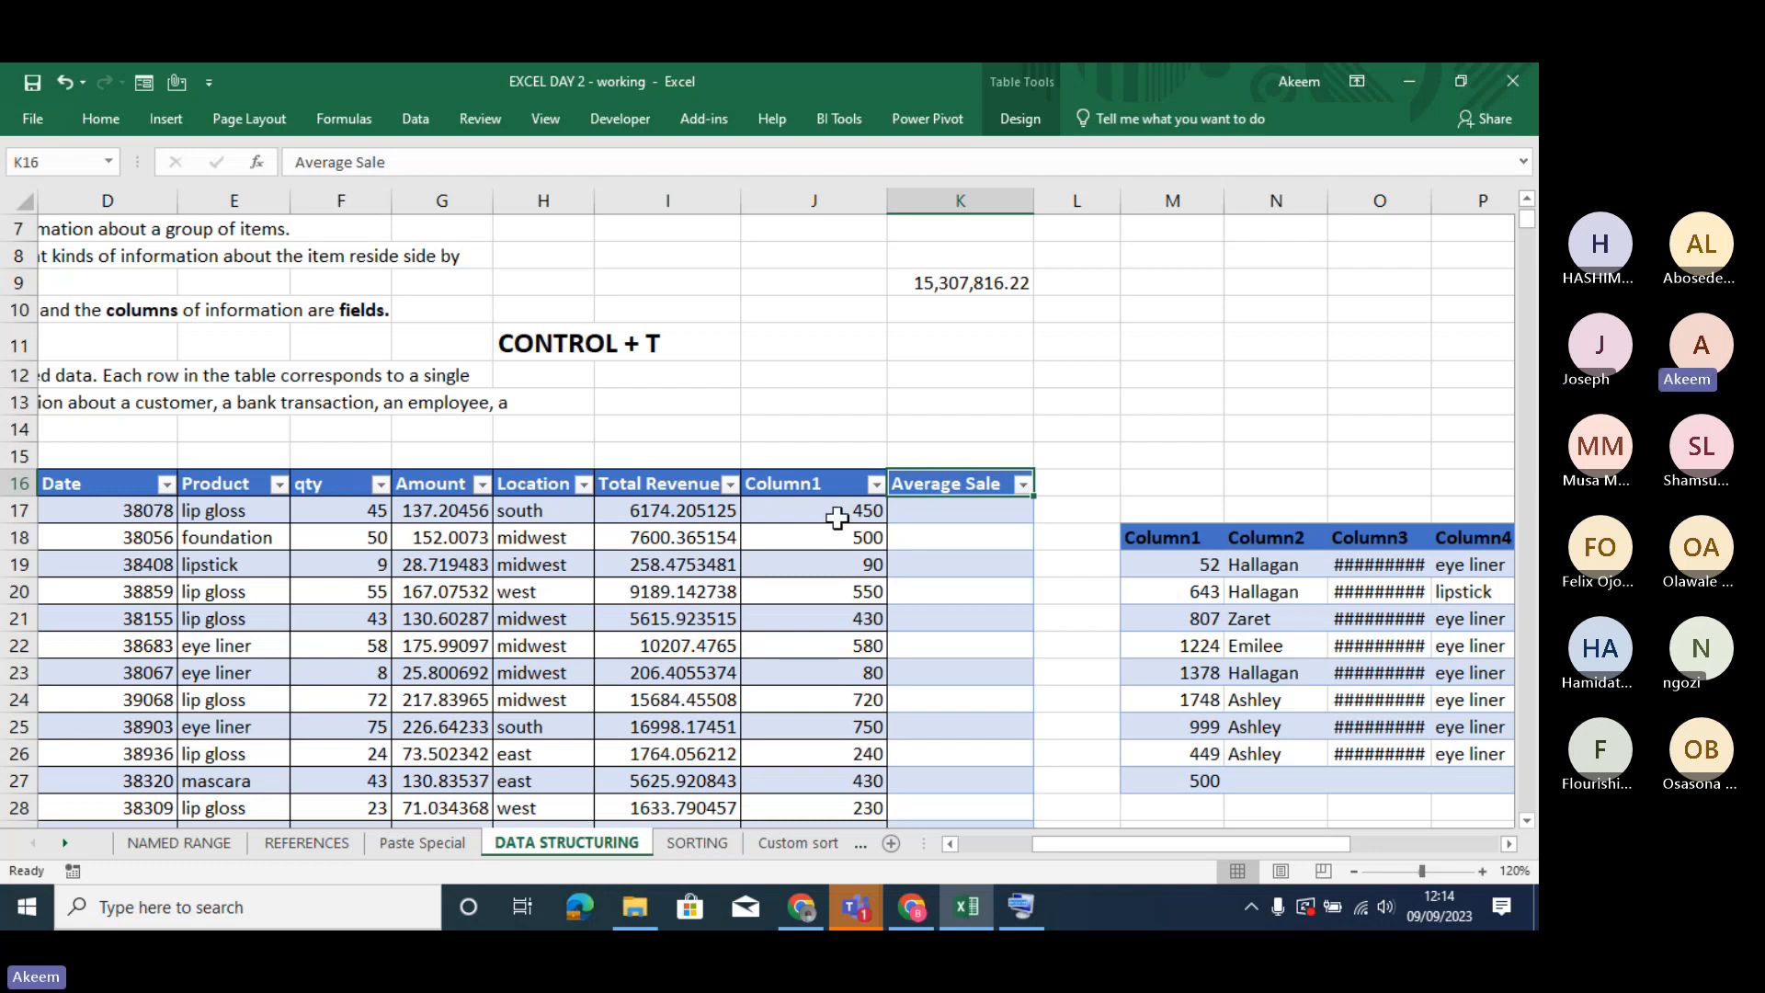
- Try filling the Average Sale column from K17 with Total Revenue divided by Column1, and undo the automatic column fill
left_click(950, 511)
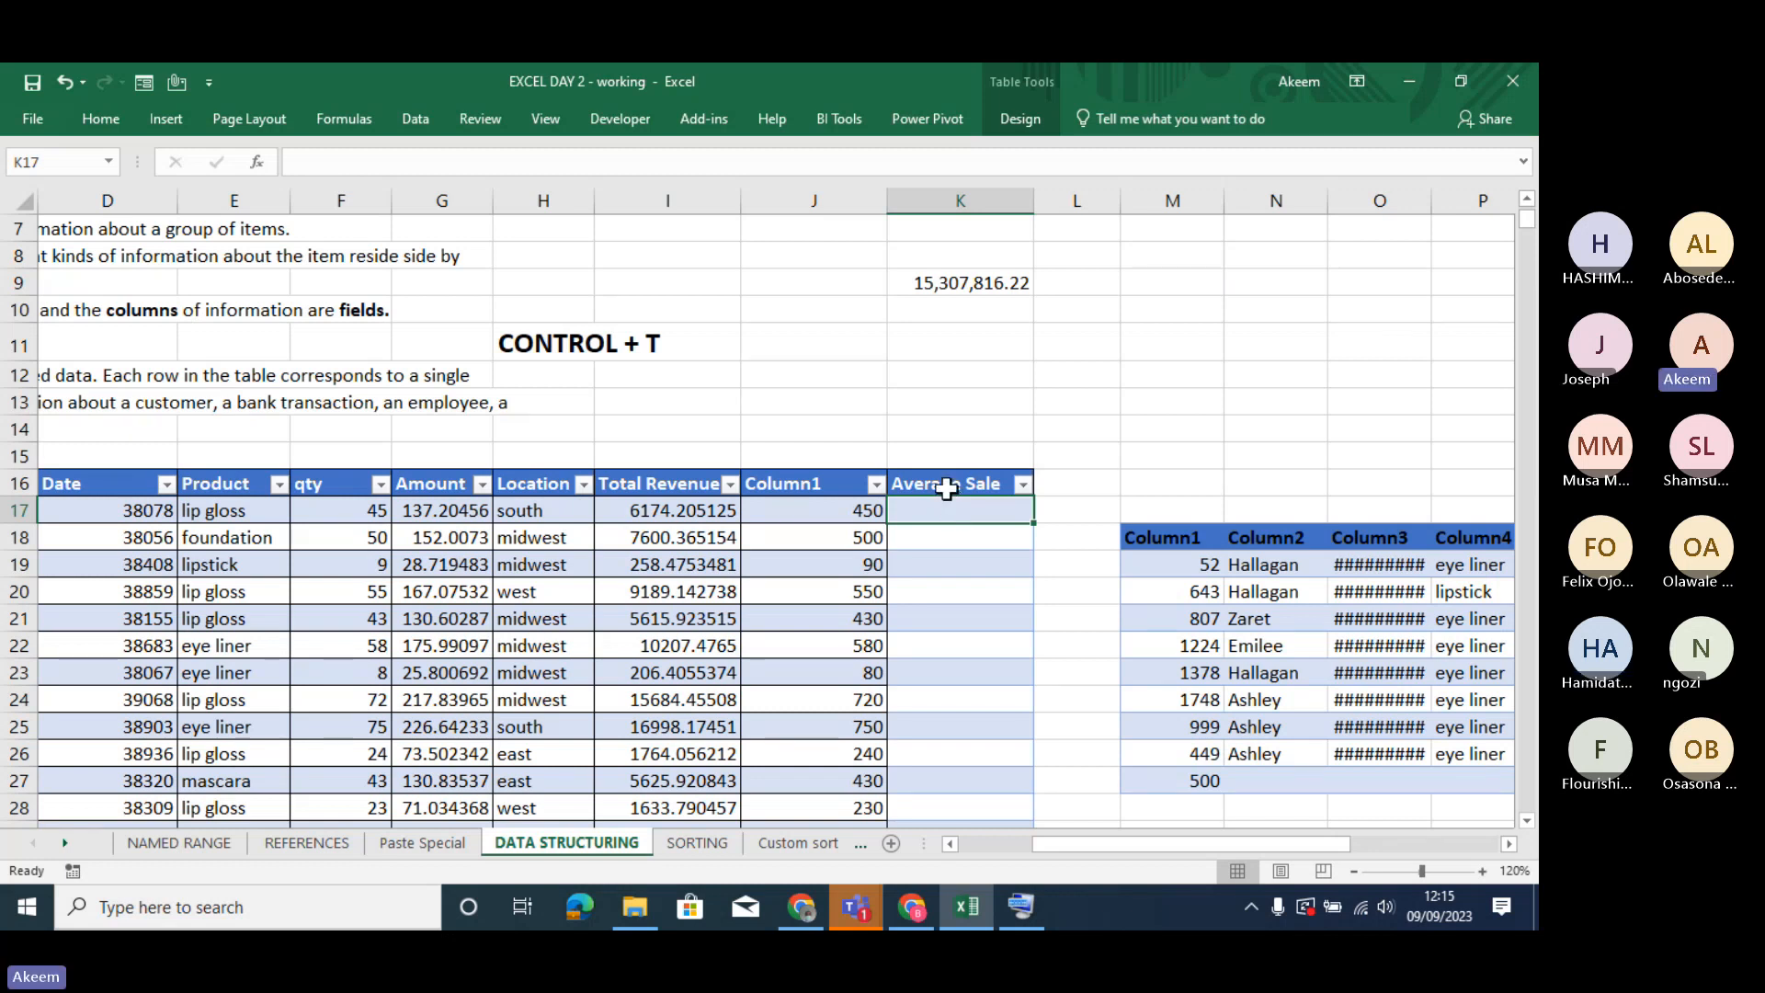
left_click(946, 488)
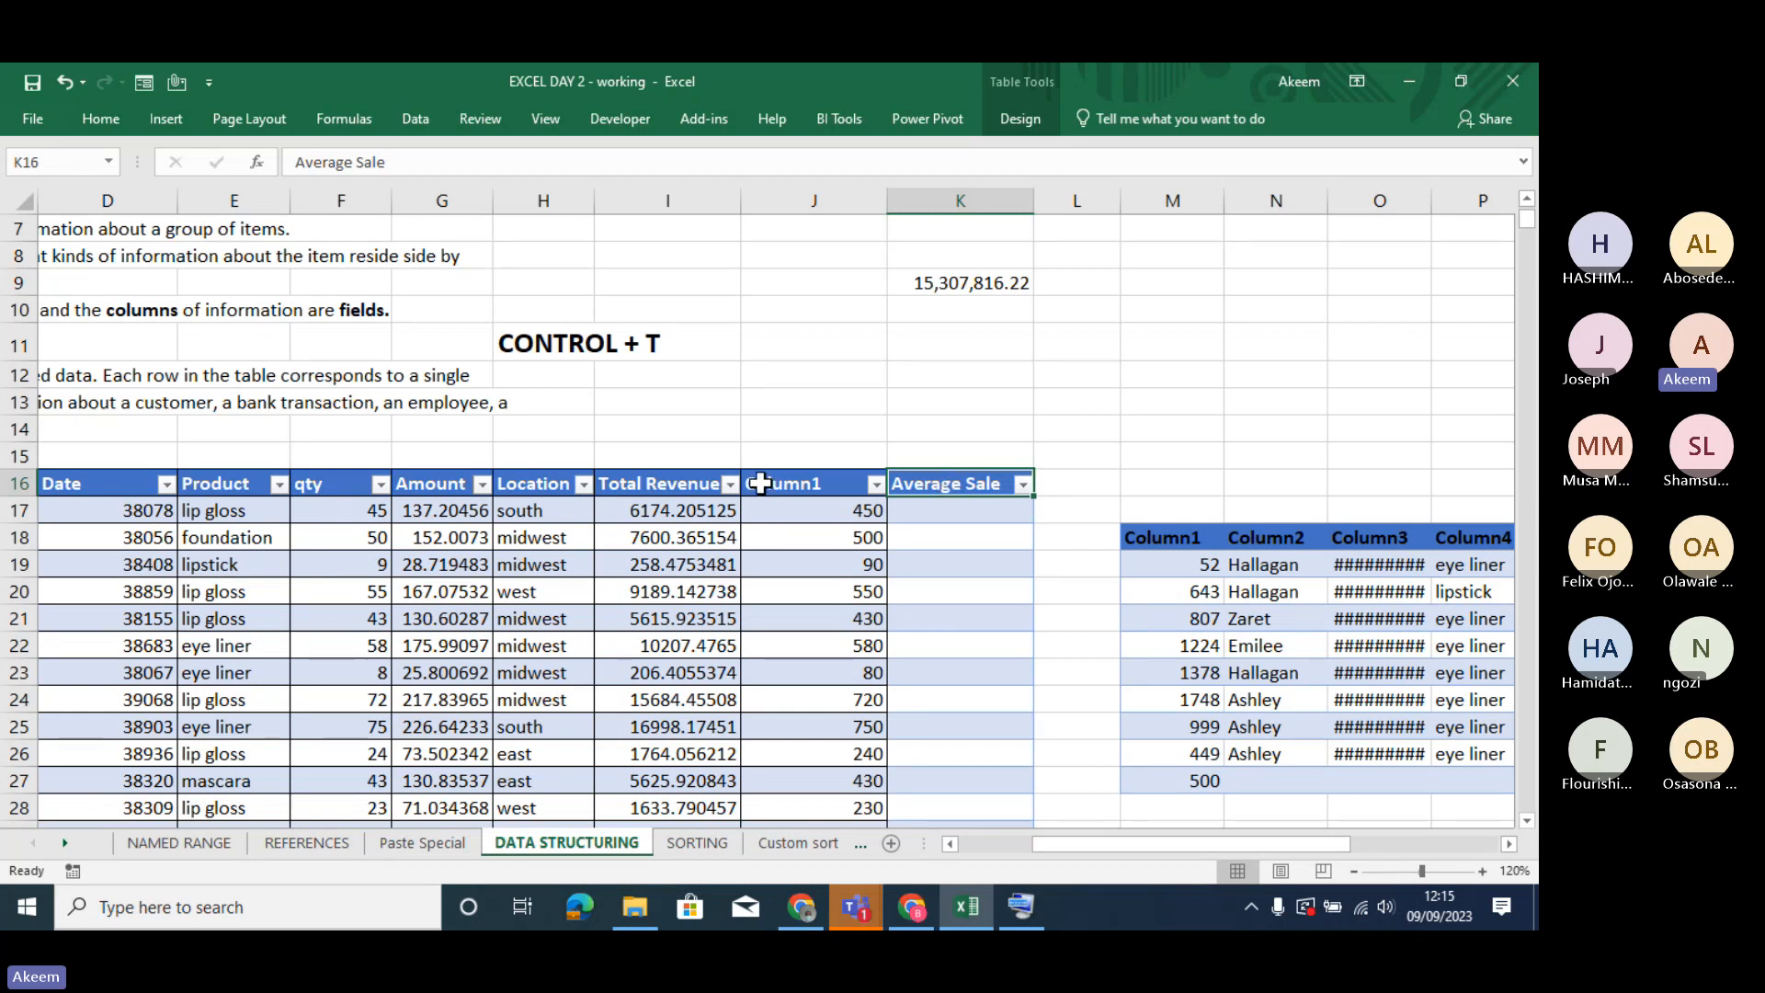
left_click(947, 506)
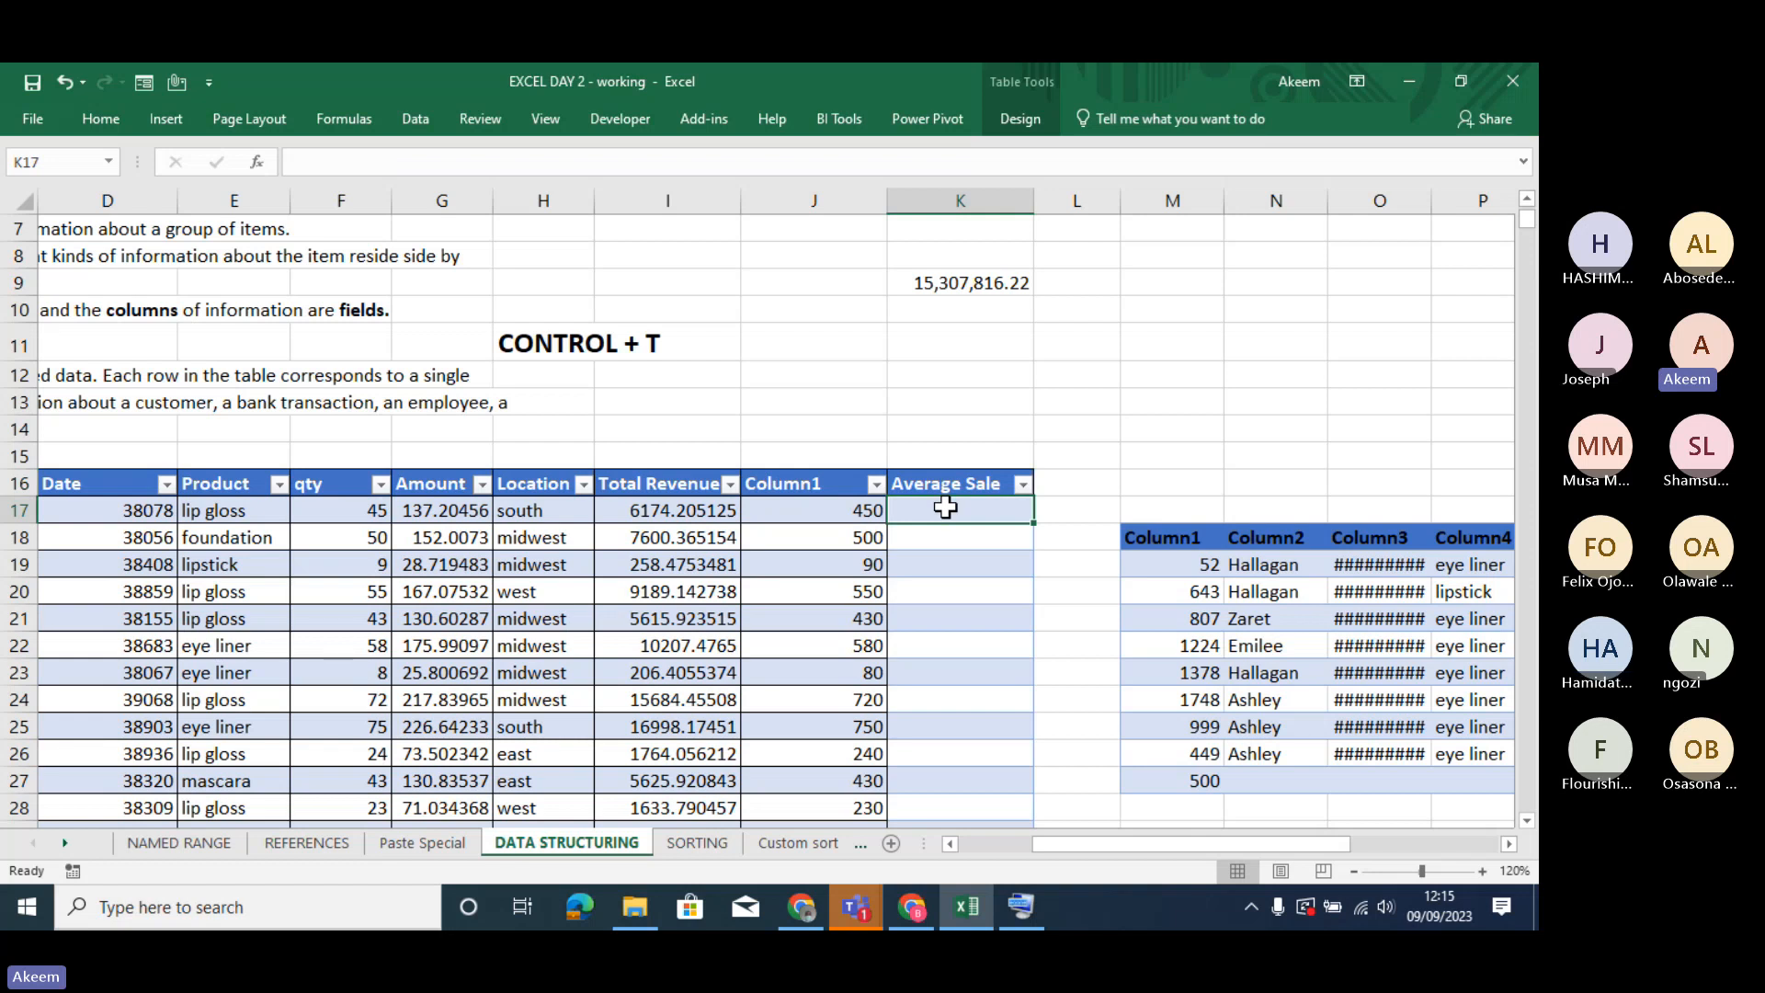
type("=")
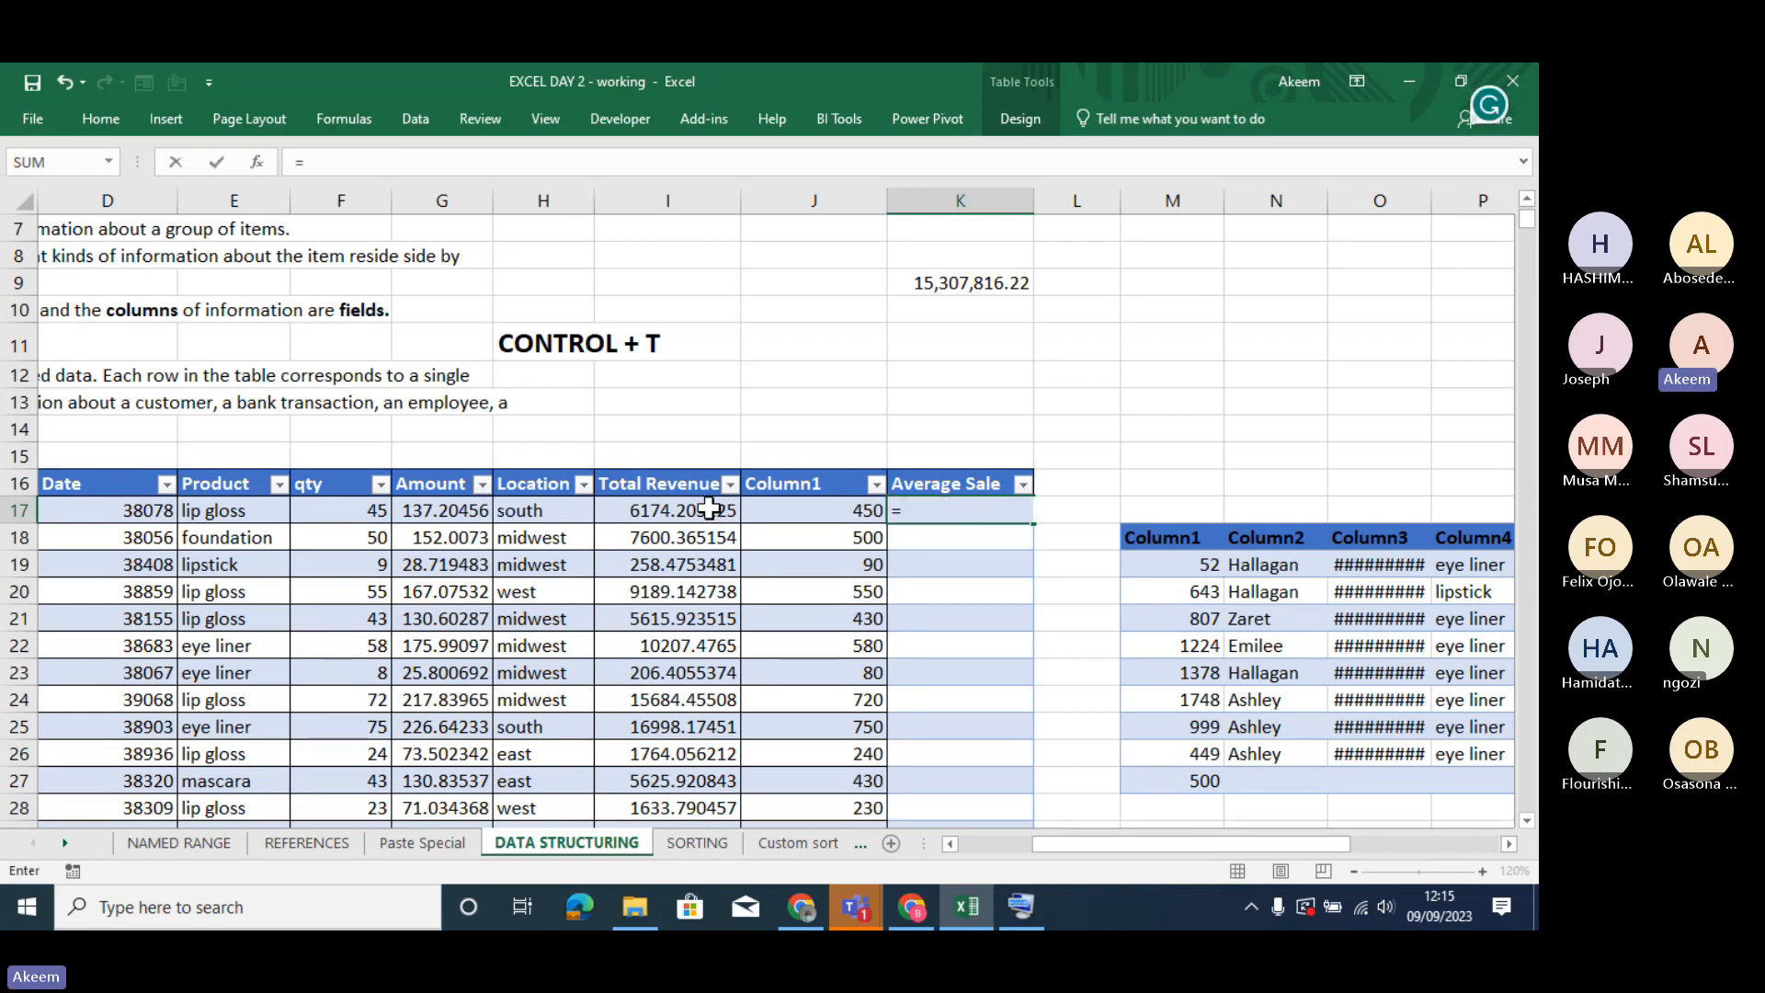
left_click(708, 507)
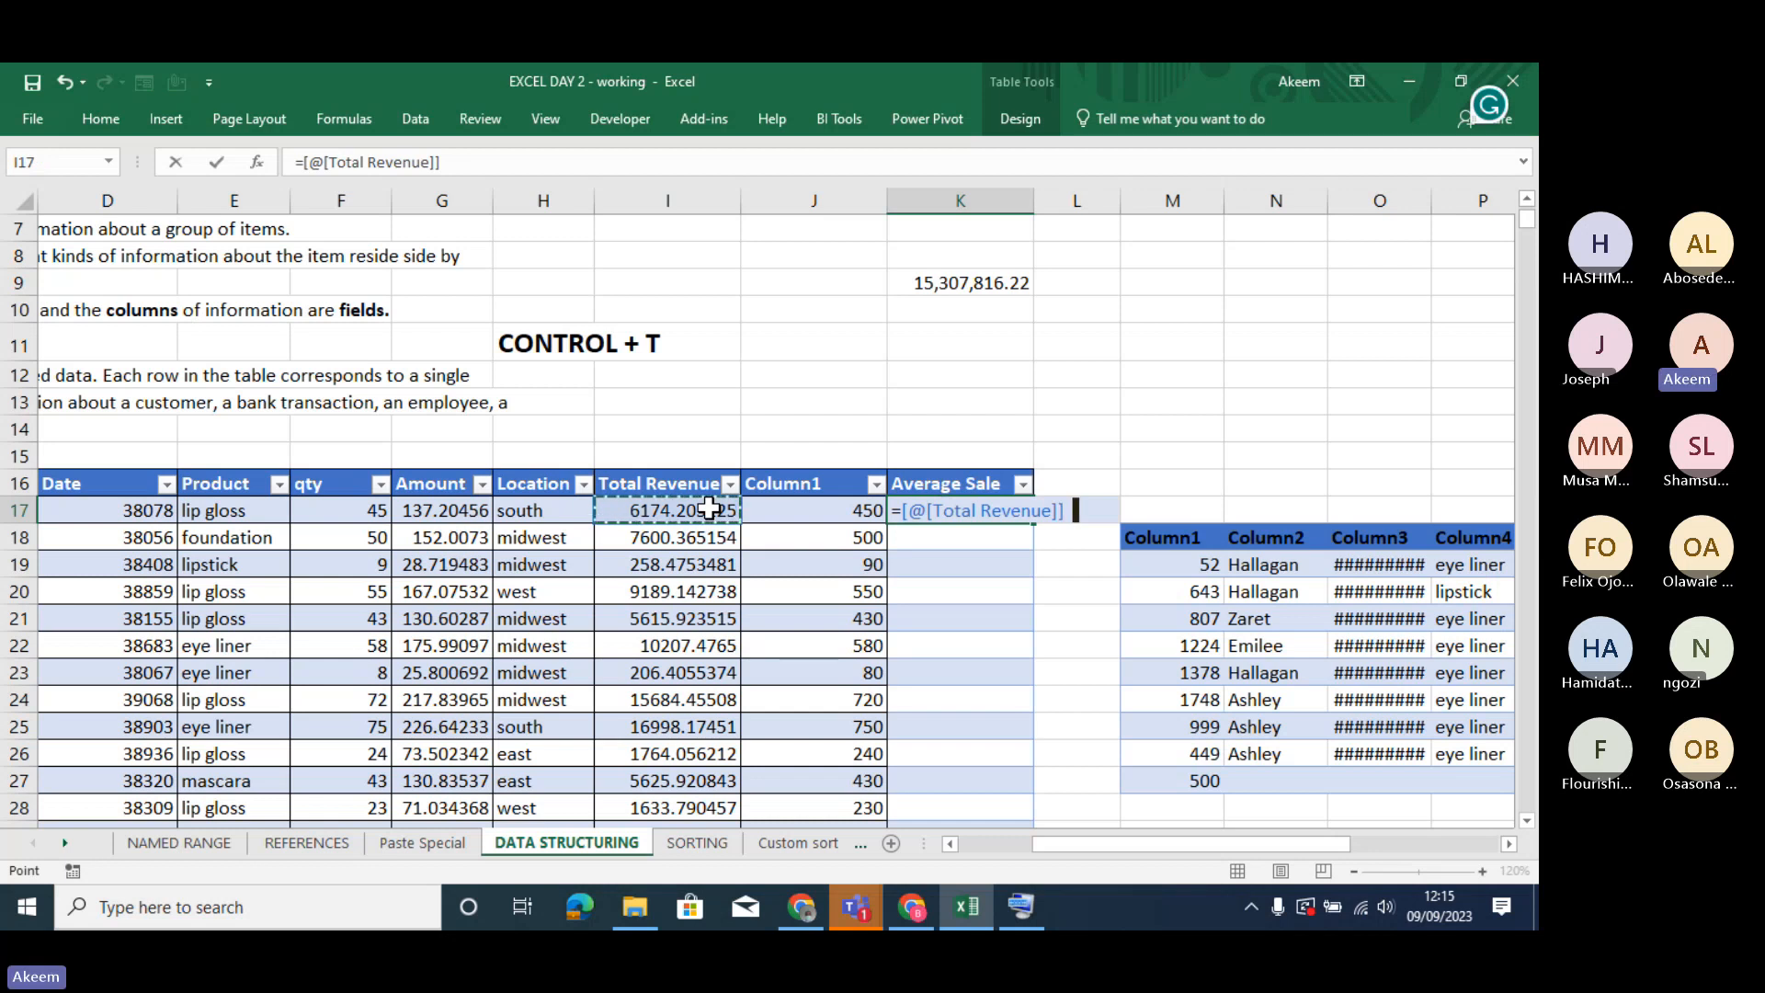
type("/")
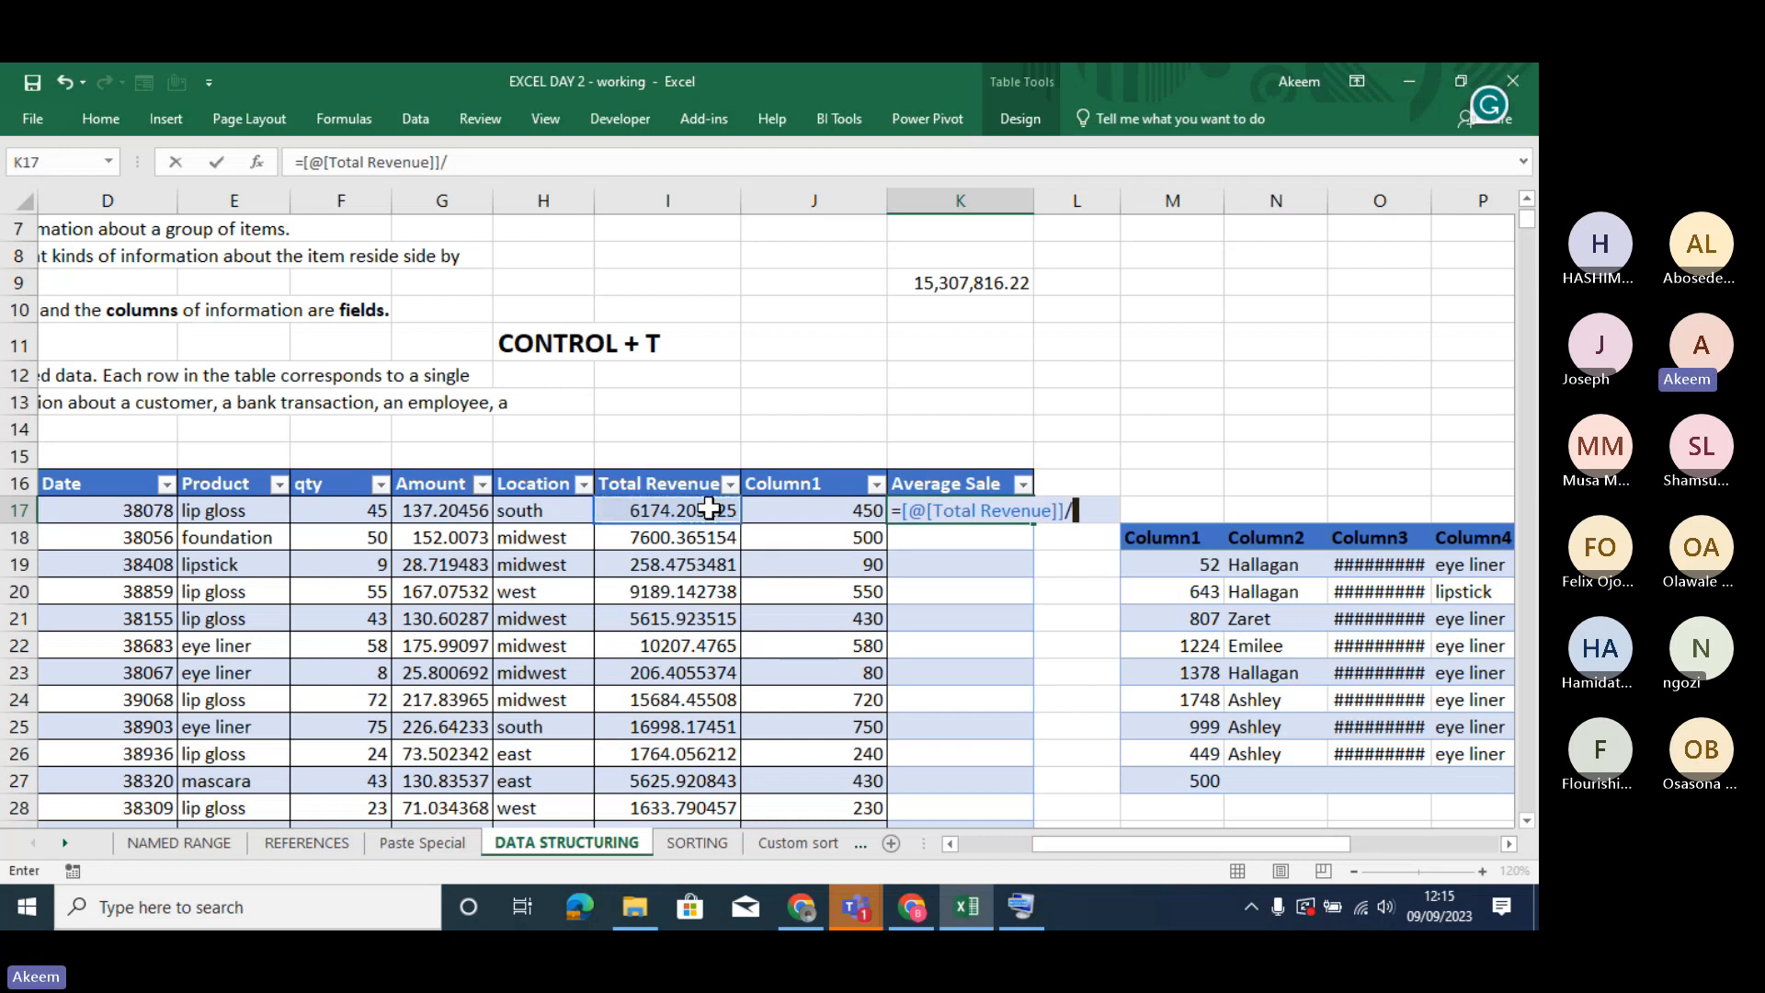
left_click(820, 518)
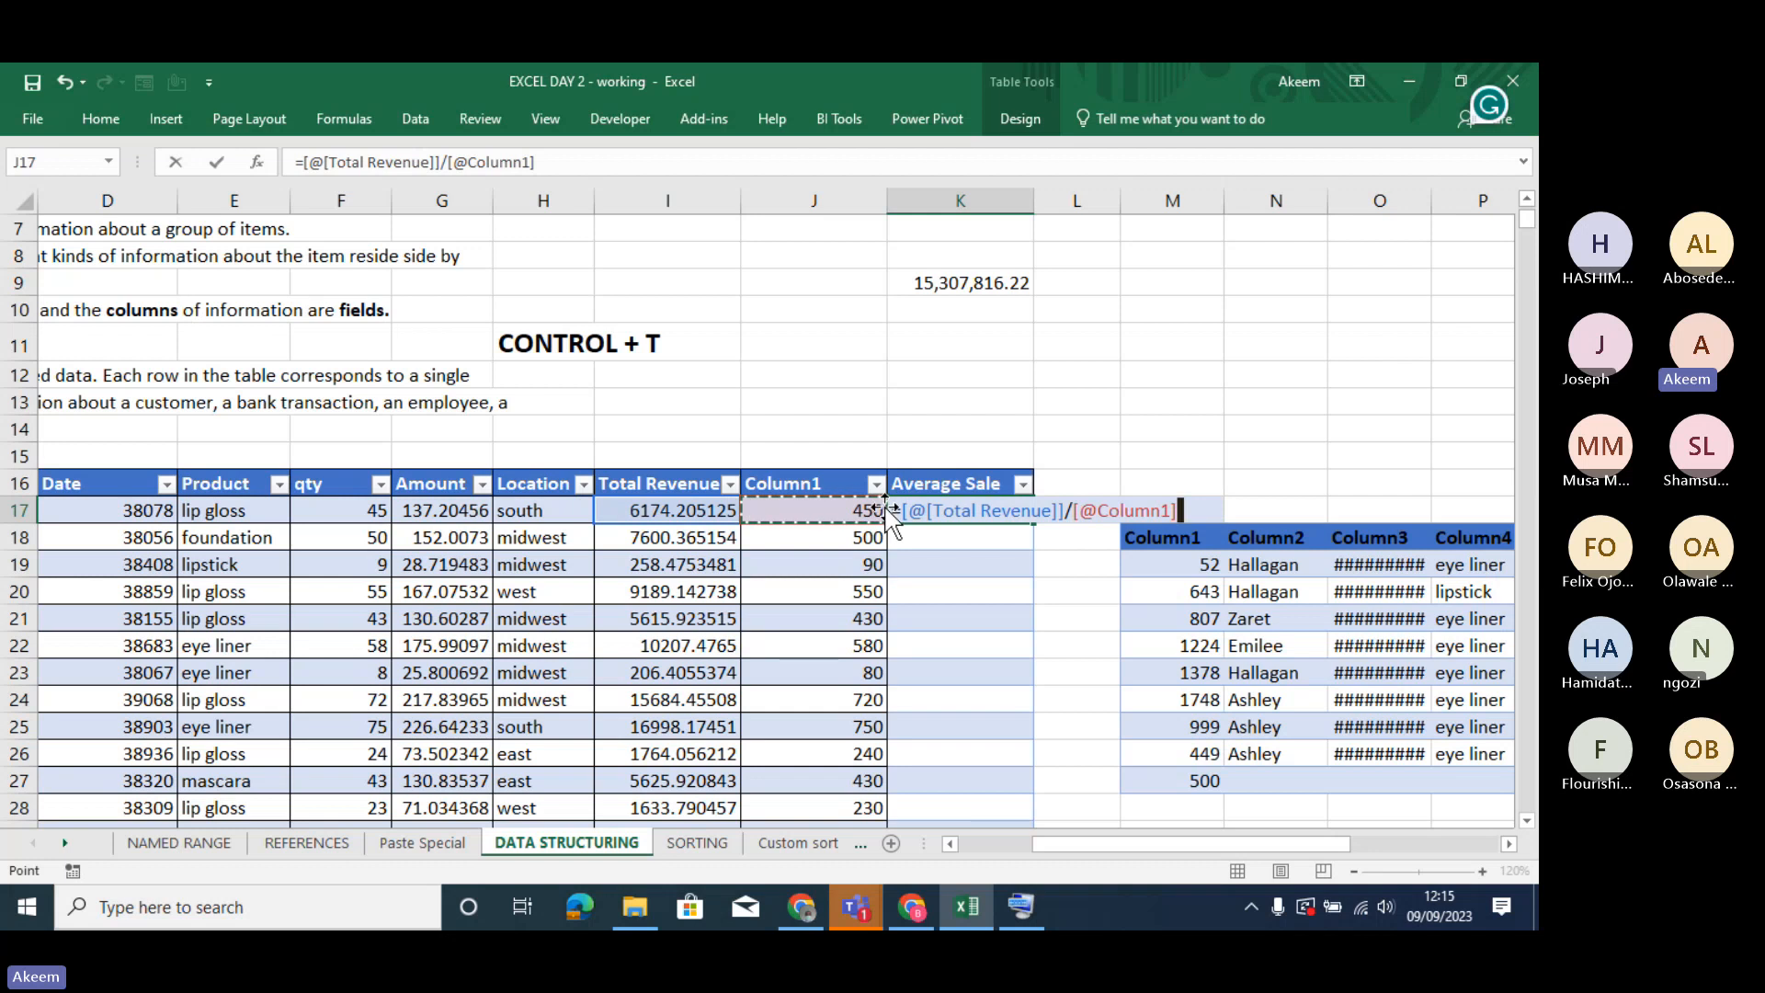
key("Return")
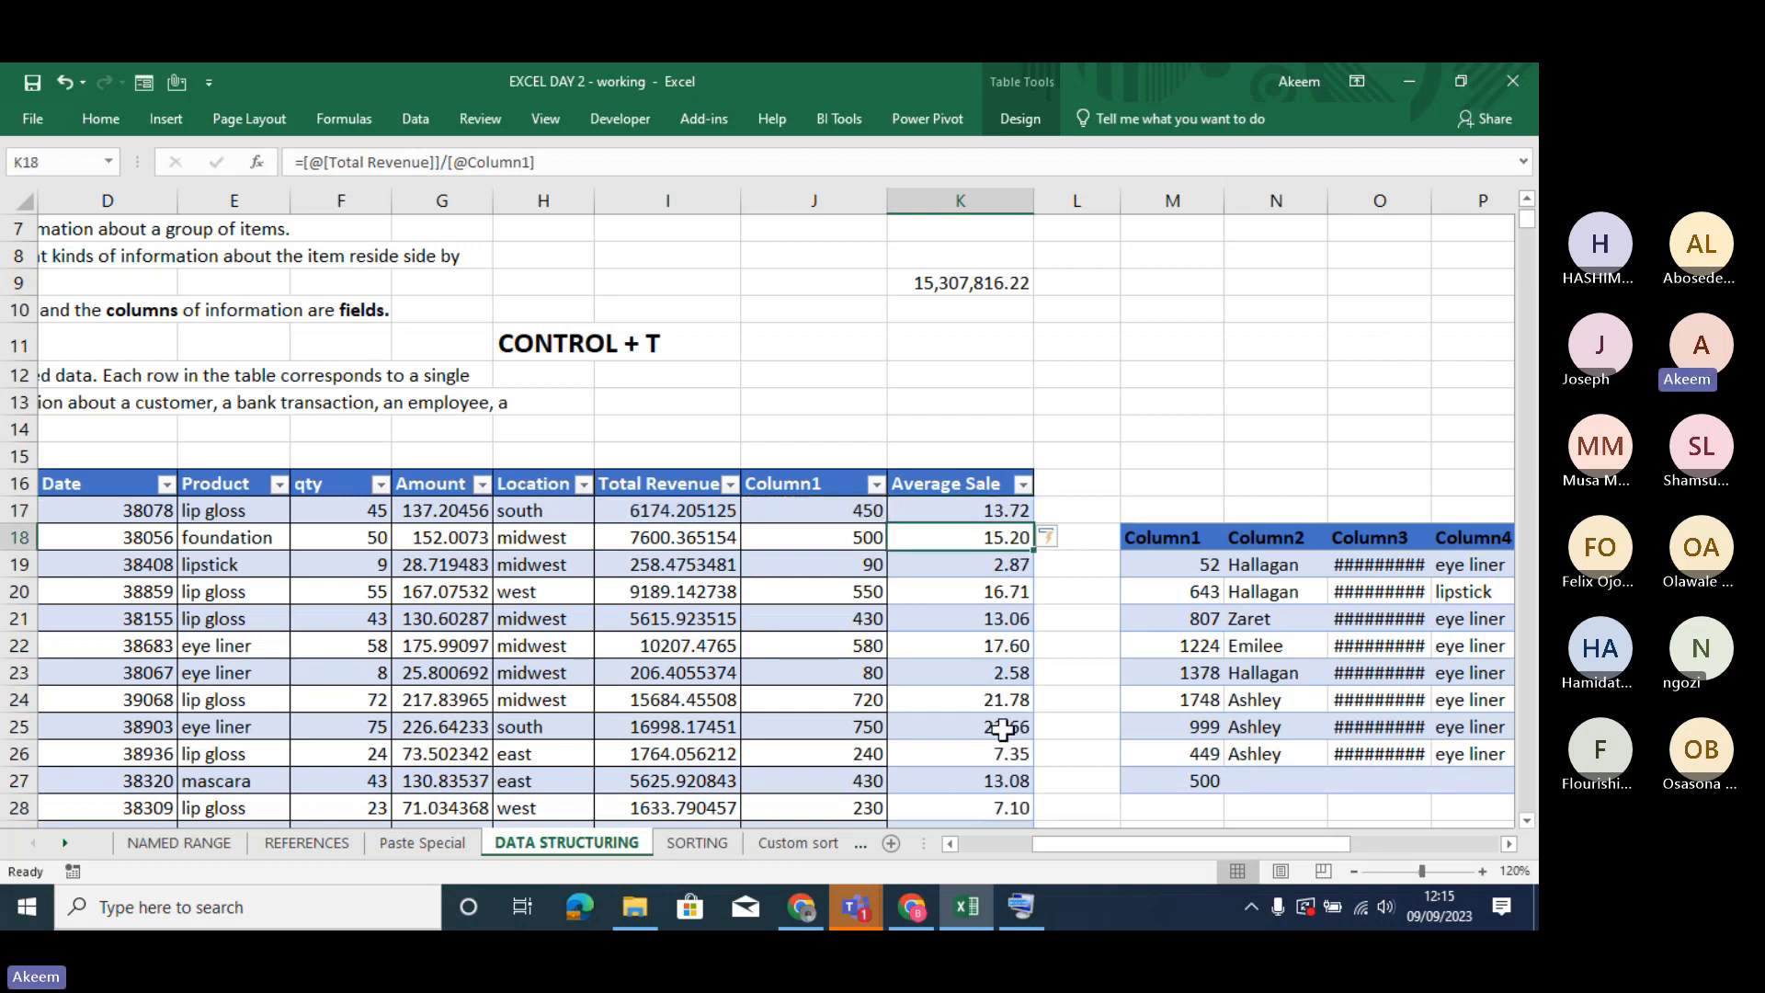
key("ctrl+z")
left_click(973, 518)
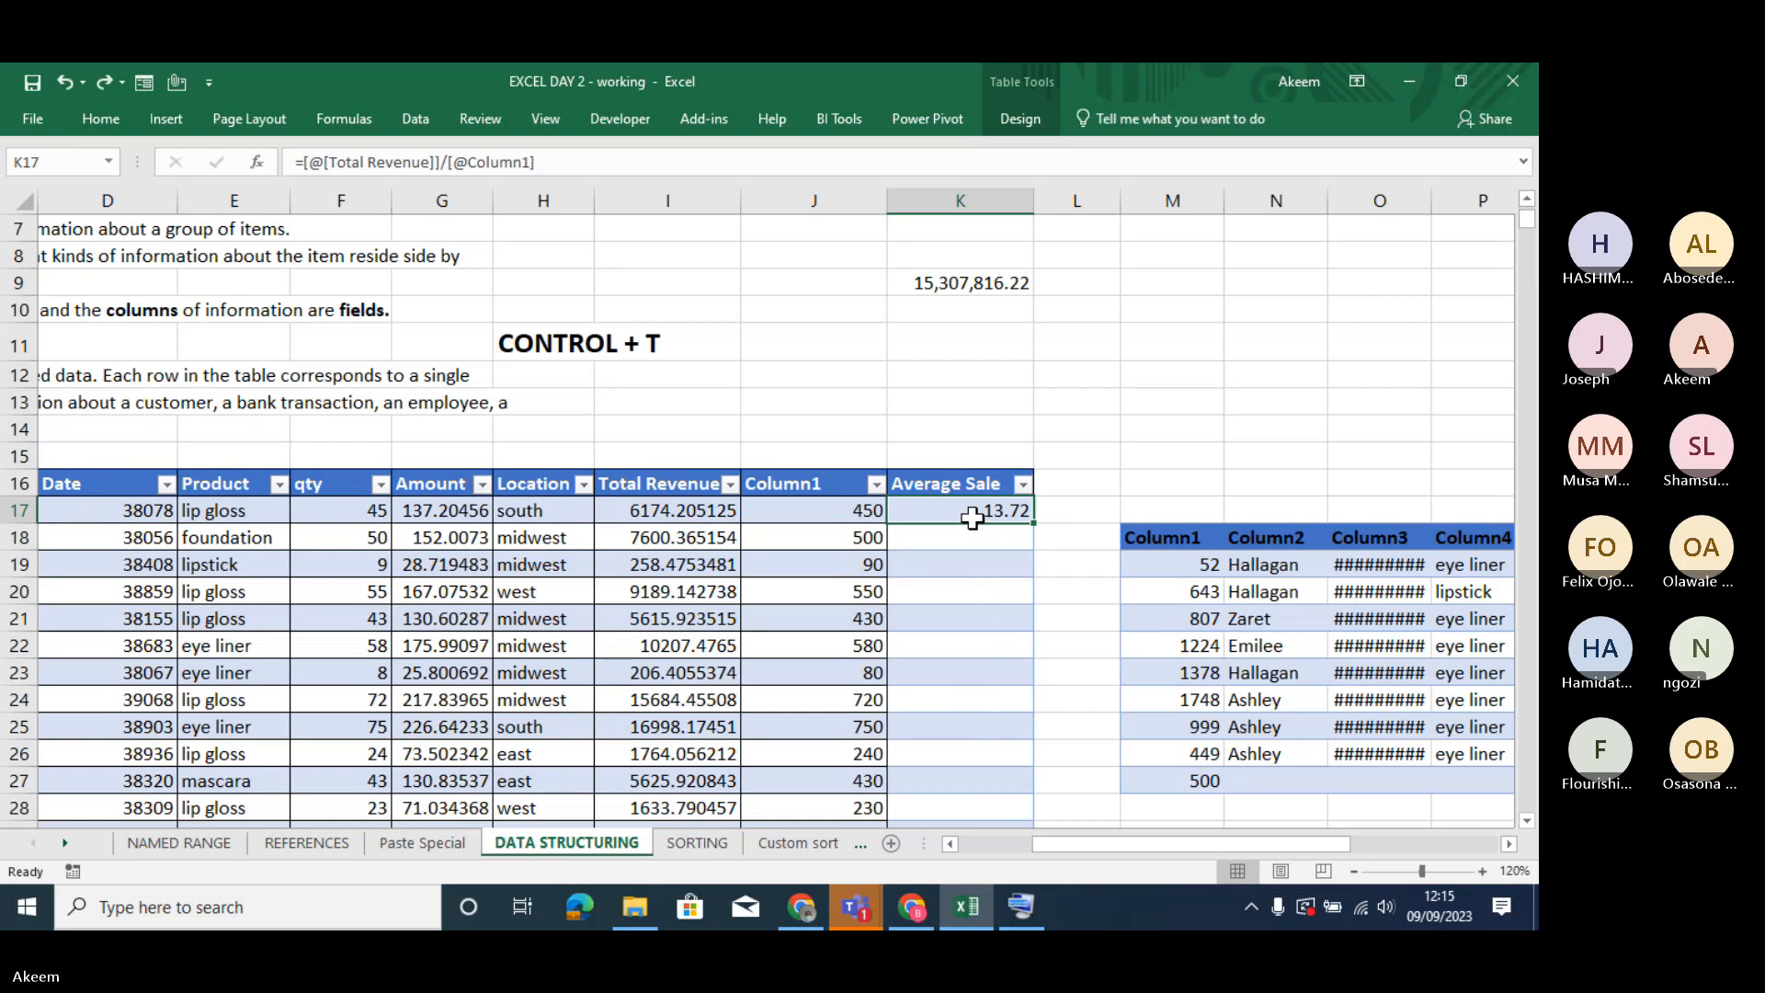
type("=")
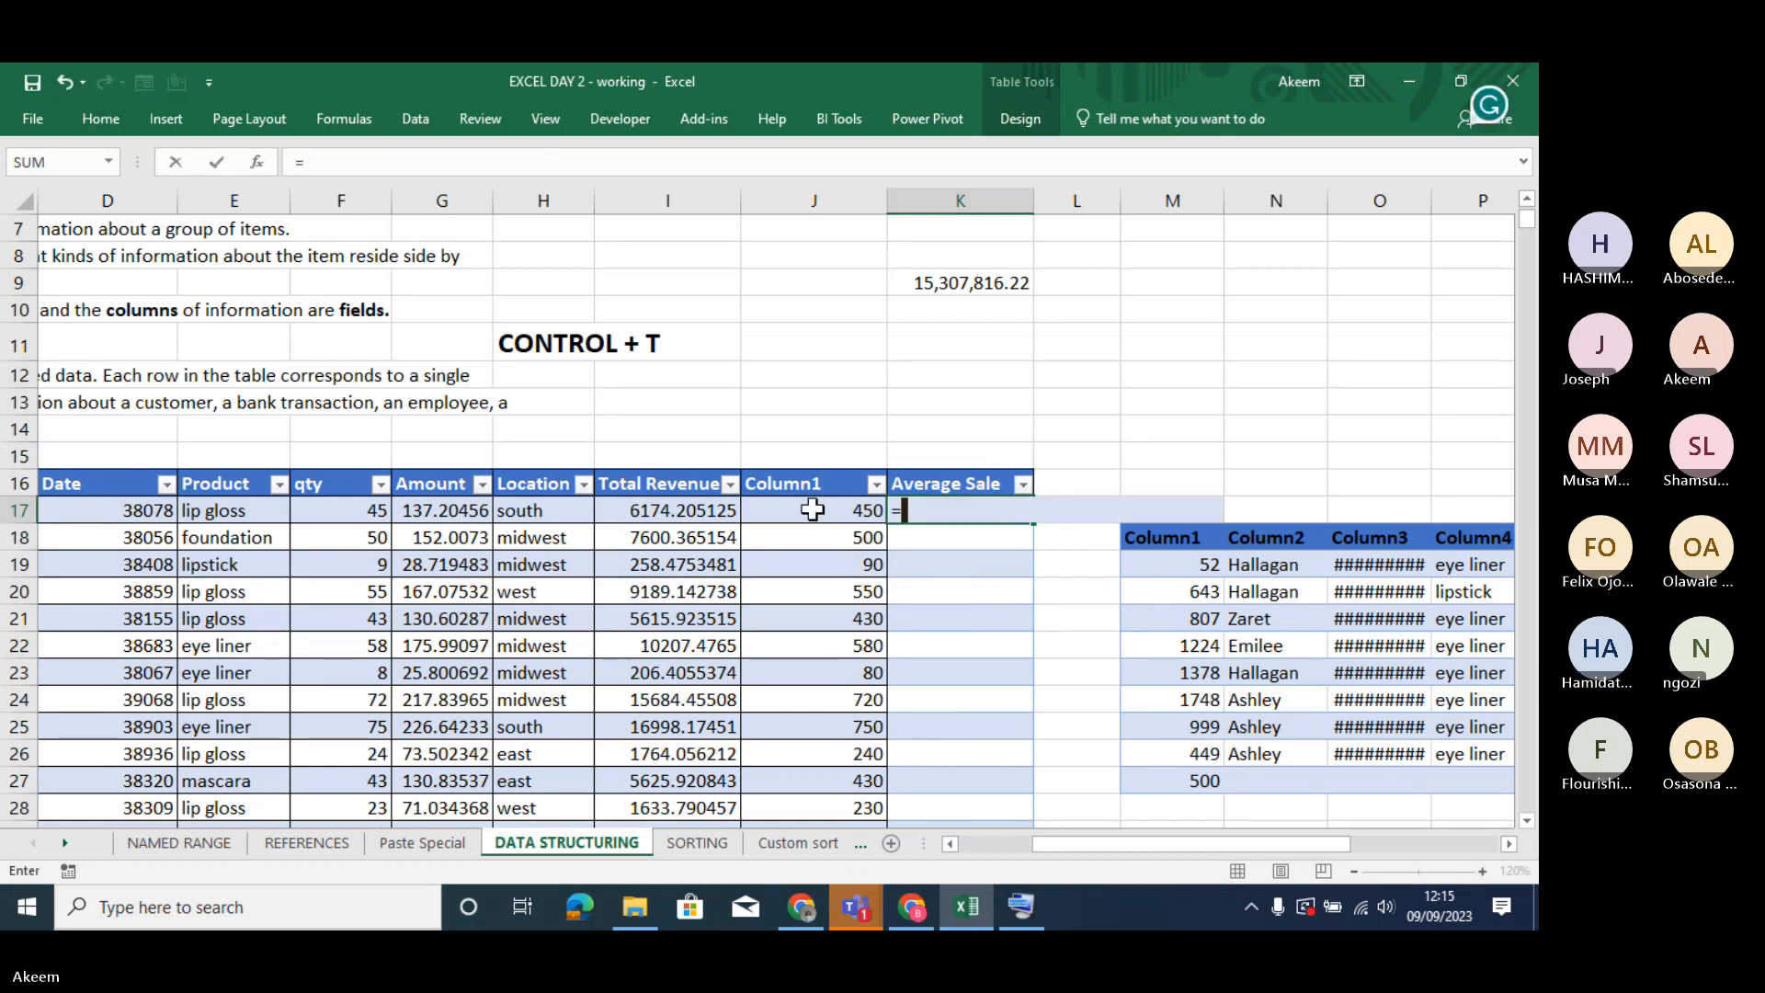
left_click(720, 511)
type("/")
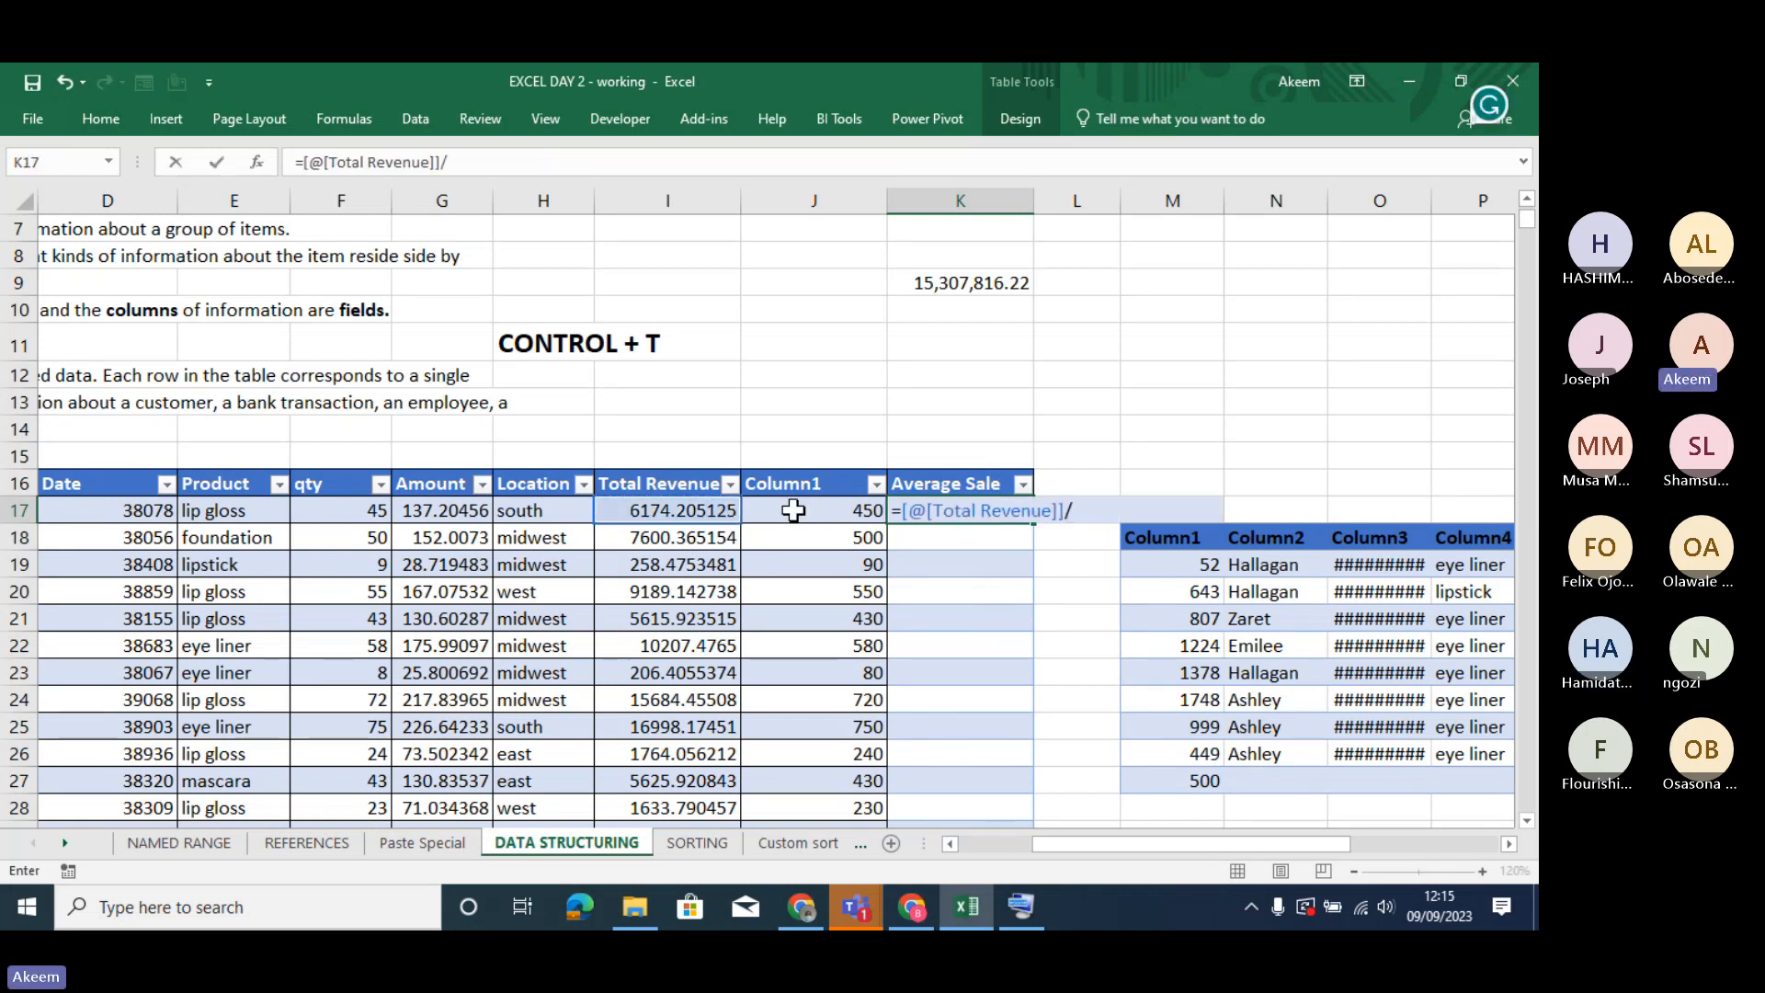
left_click(796, 511)
key("Return")
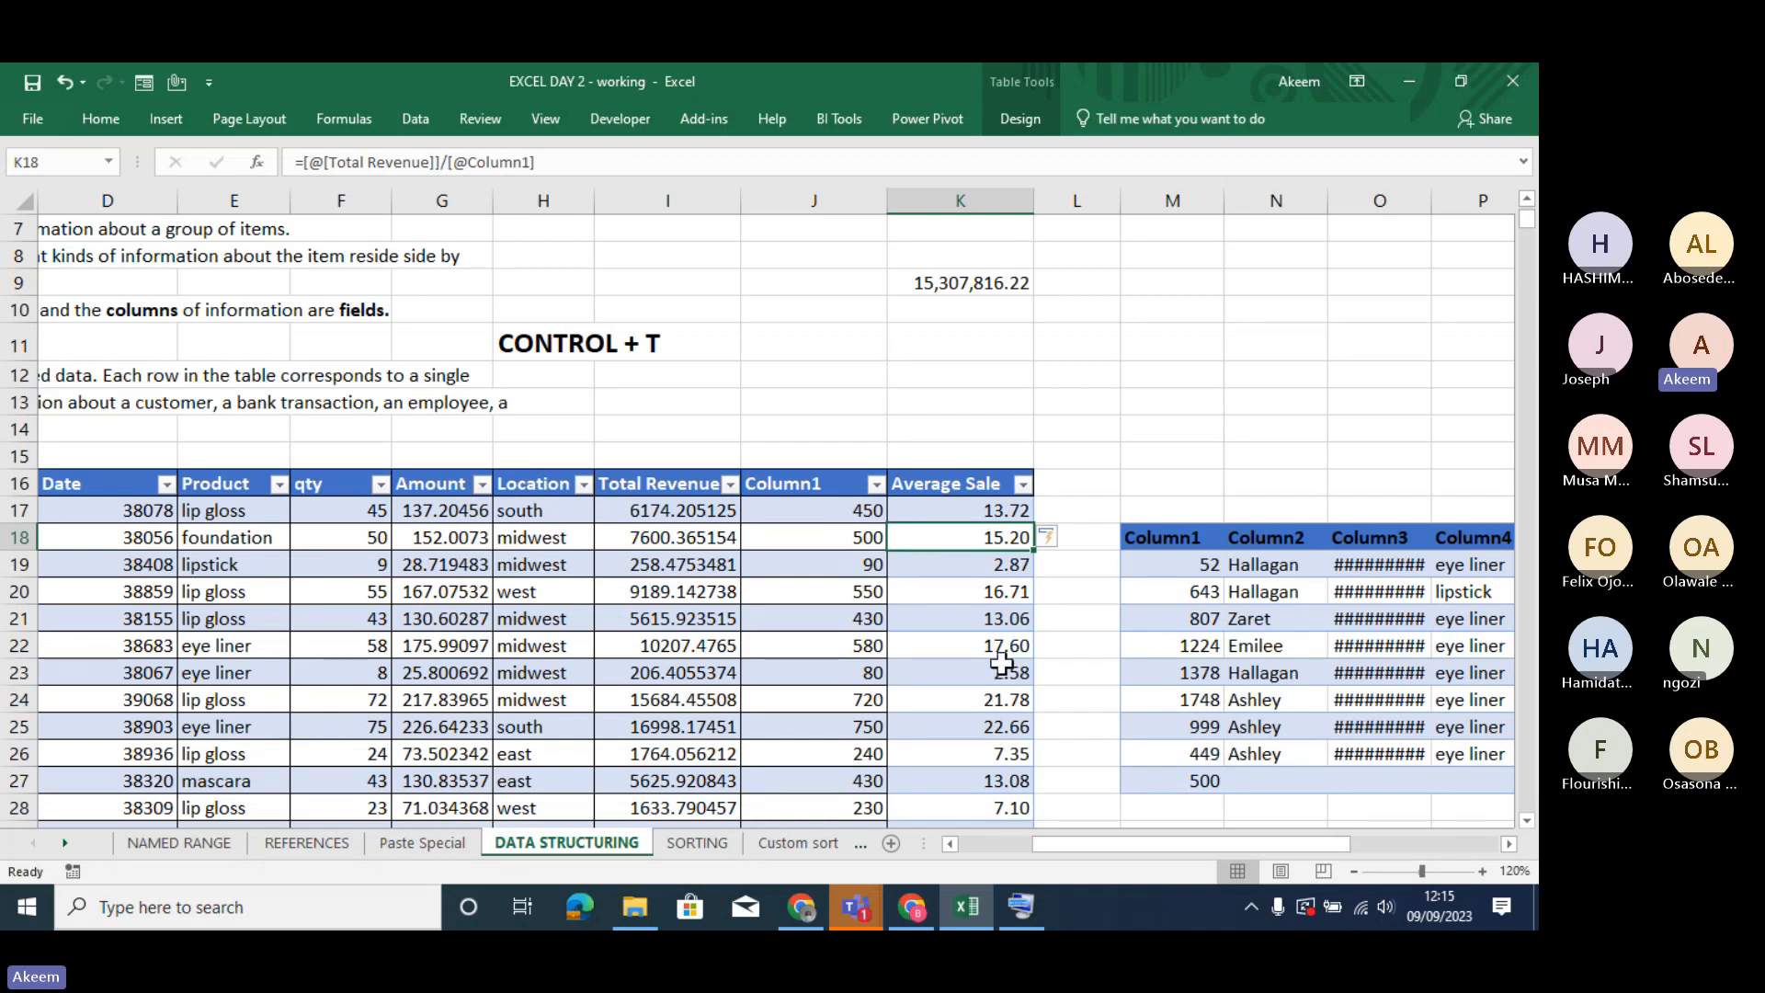
- Check the Average Sale formula down the column to the table's last row and the empty rows below it
left_click(990, 608)
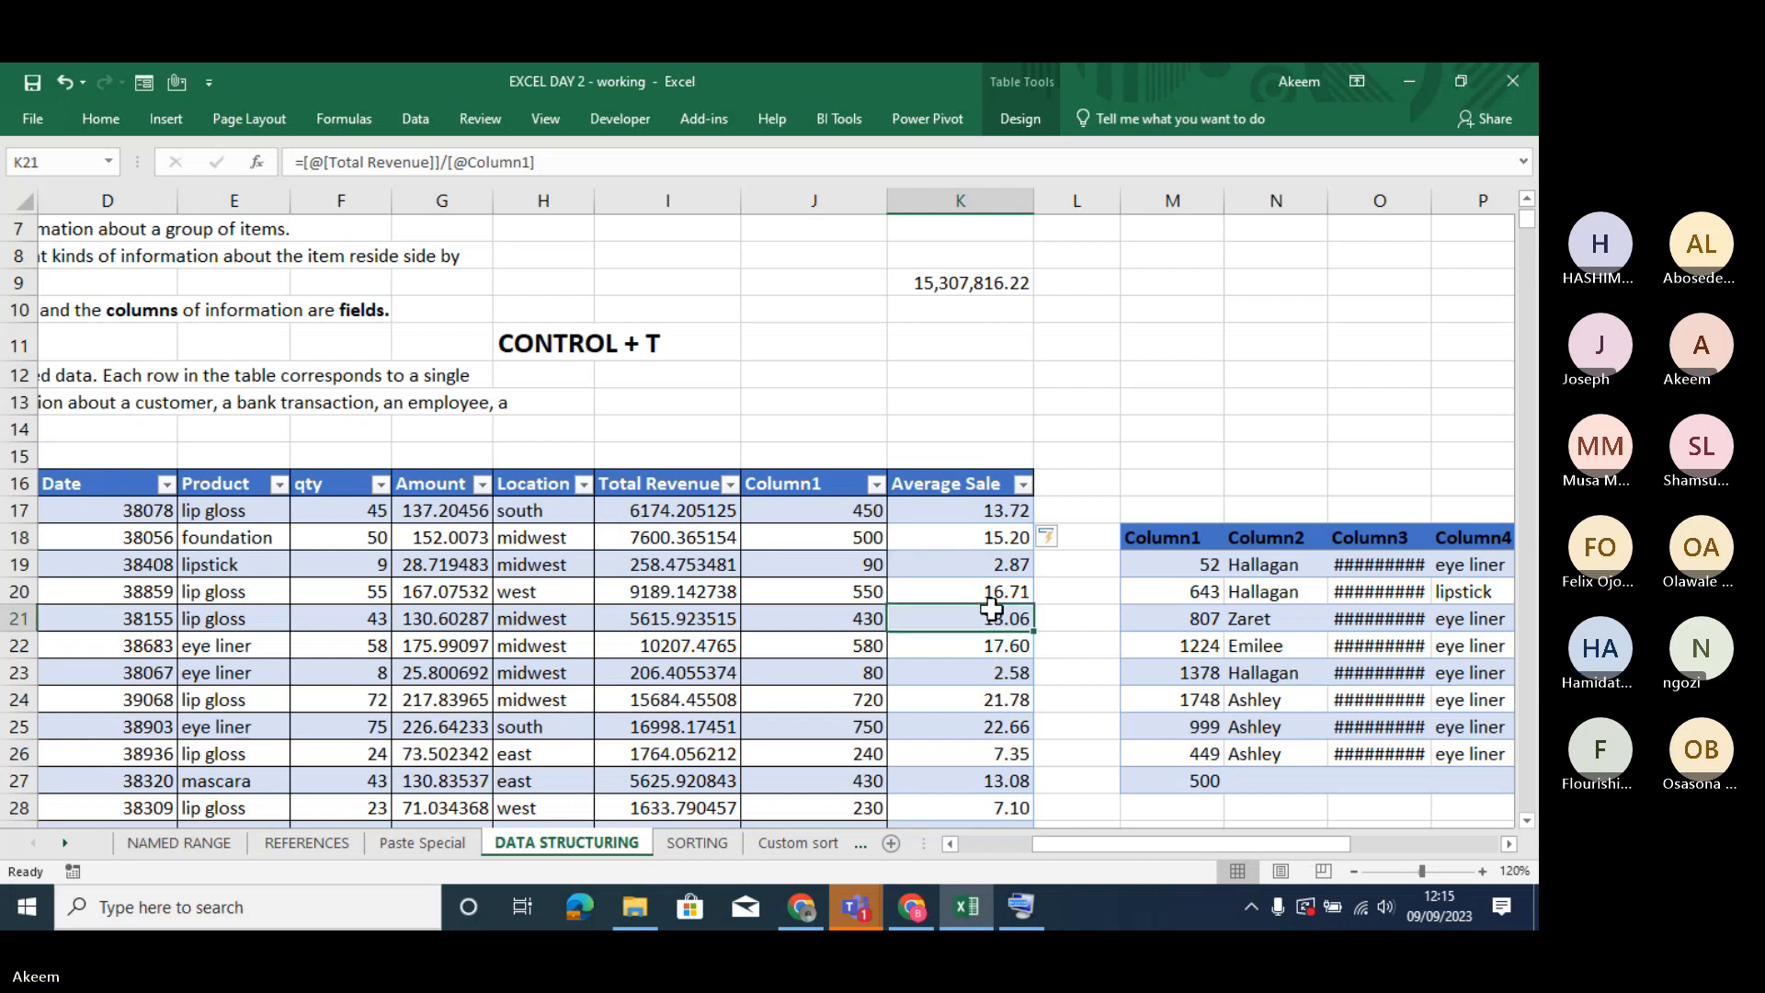
key("ctrl+Down")
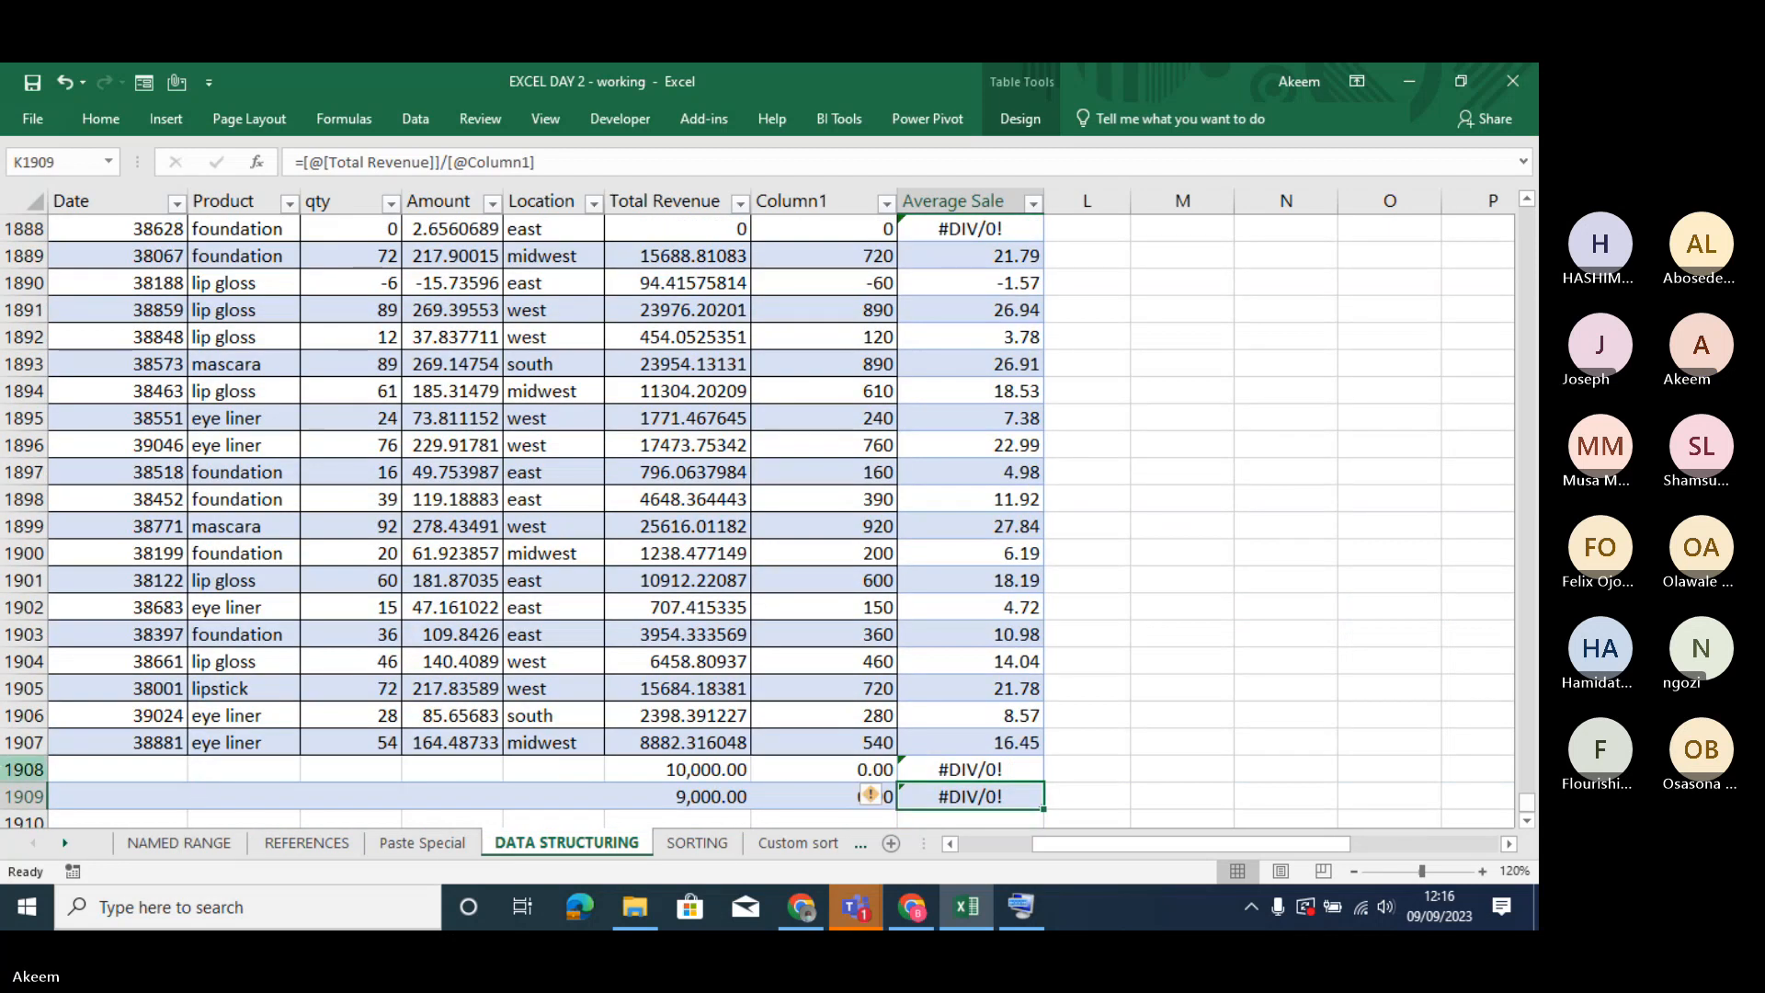
left_click(227, 787)
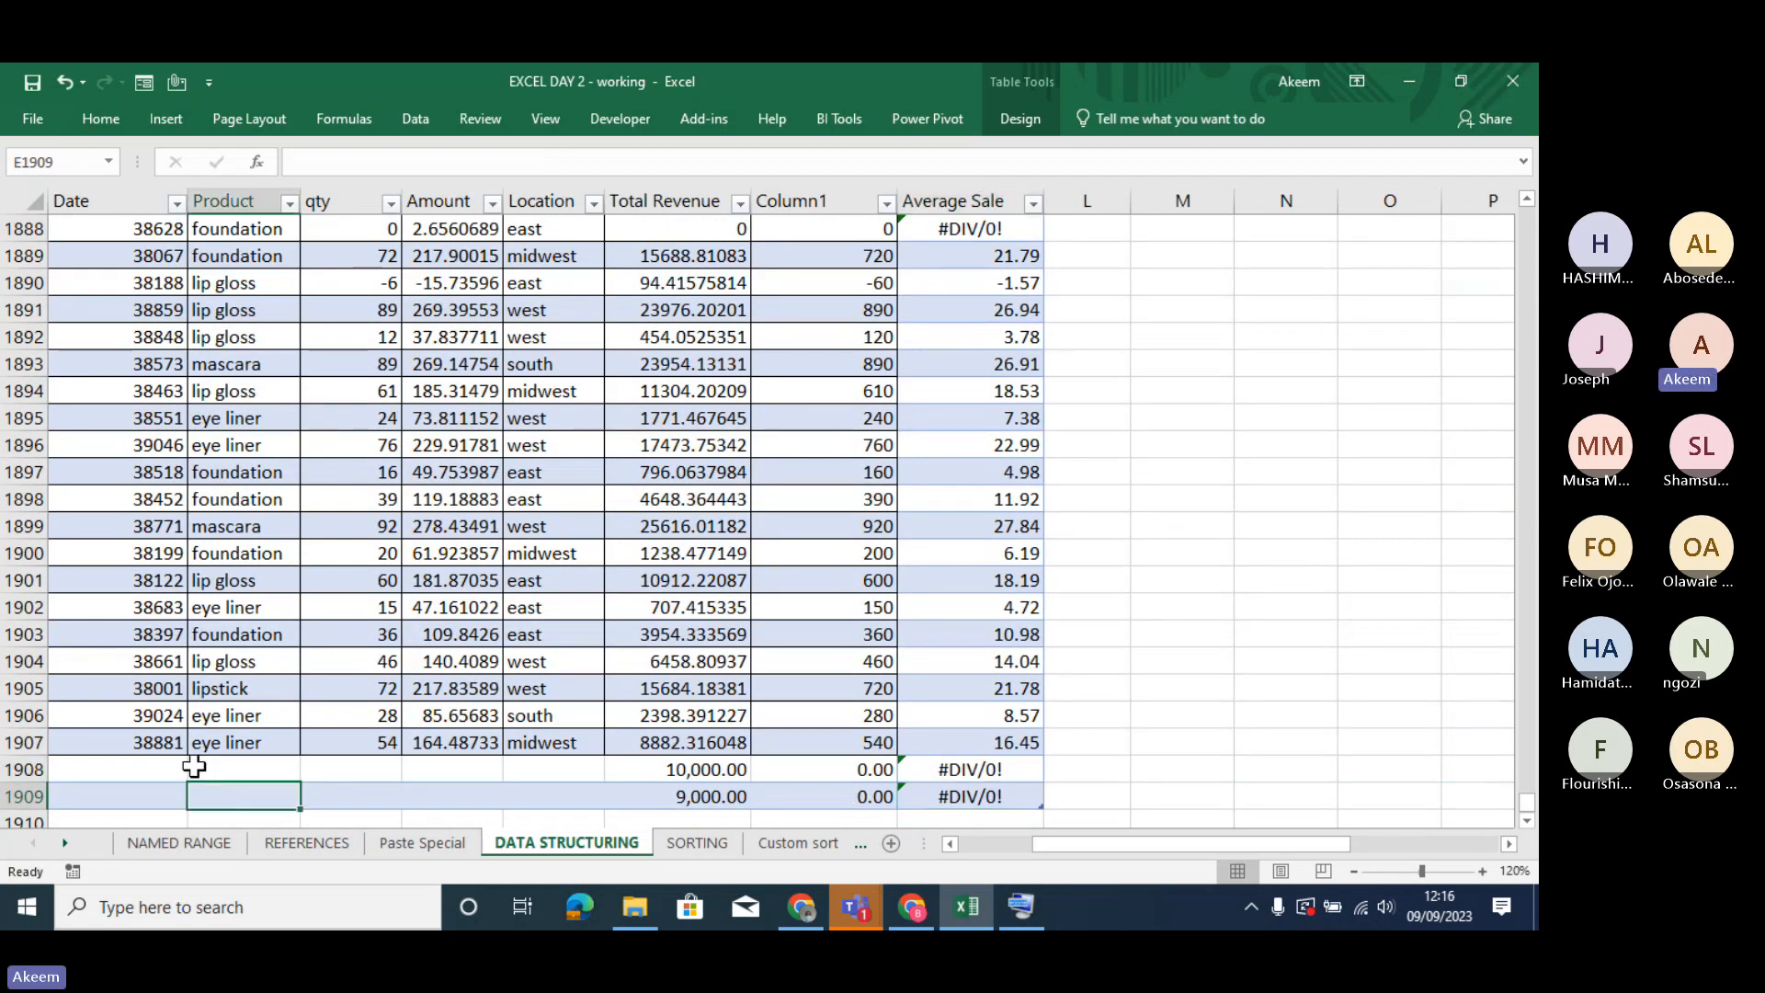
key("Down")
key("Down")
key("Down")
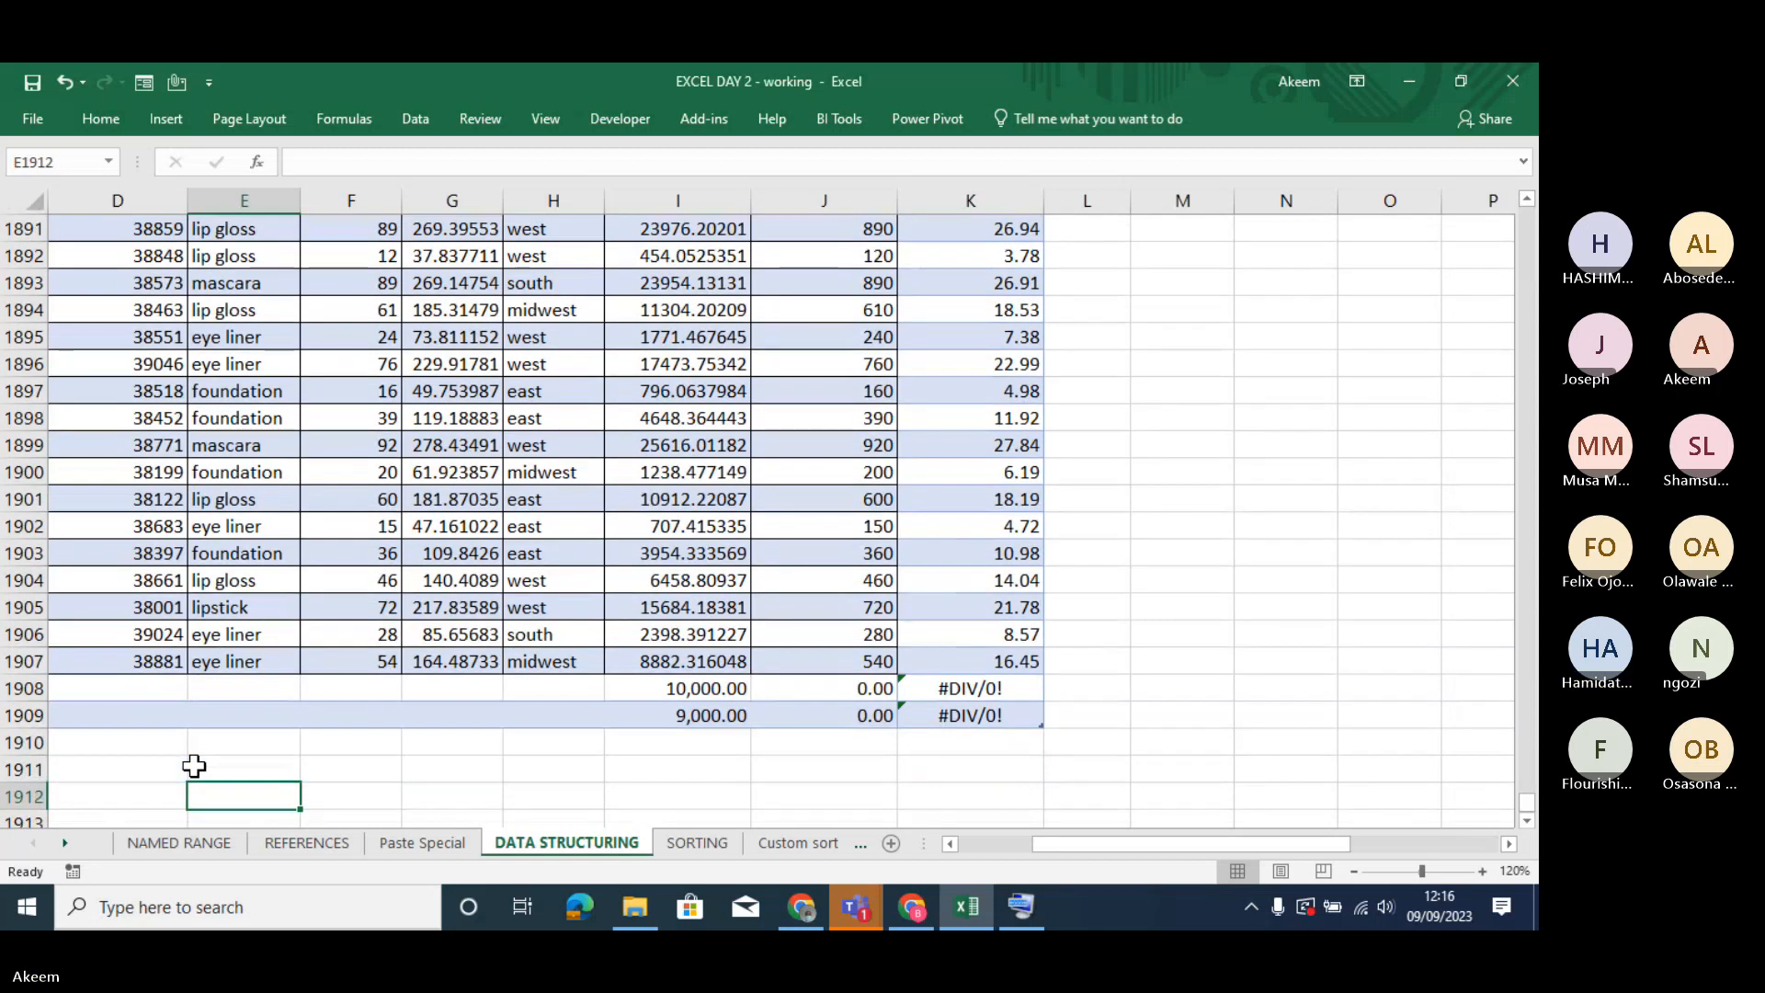
- Extend the table by two rows, entering Trans Number 1903 in cell B1910 and 1904 in cell B1911
left_click(205, 708)
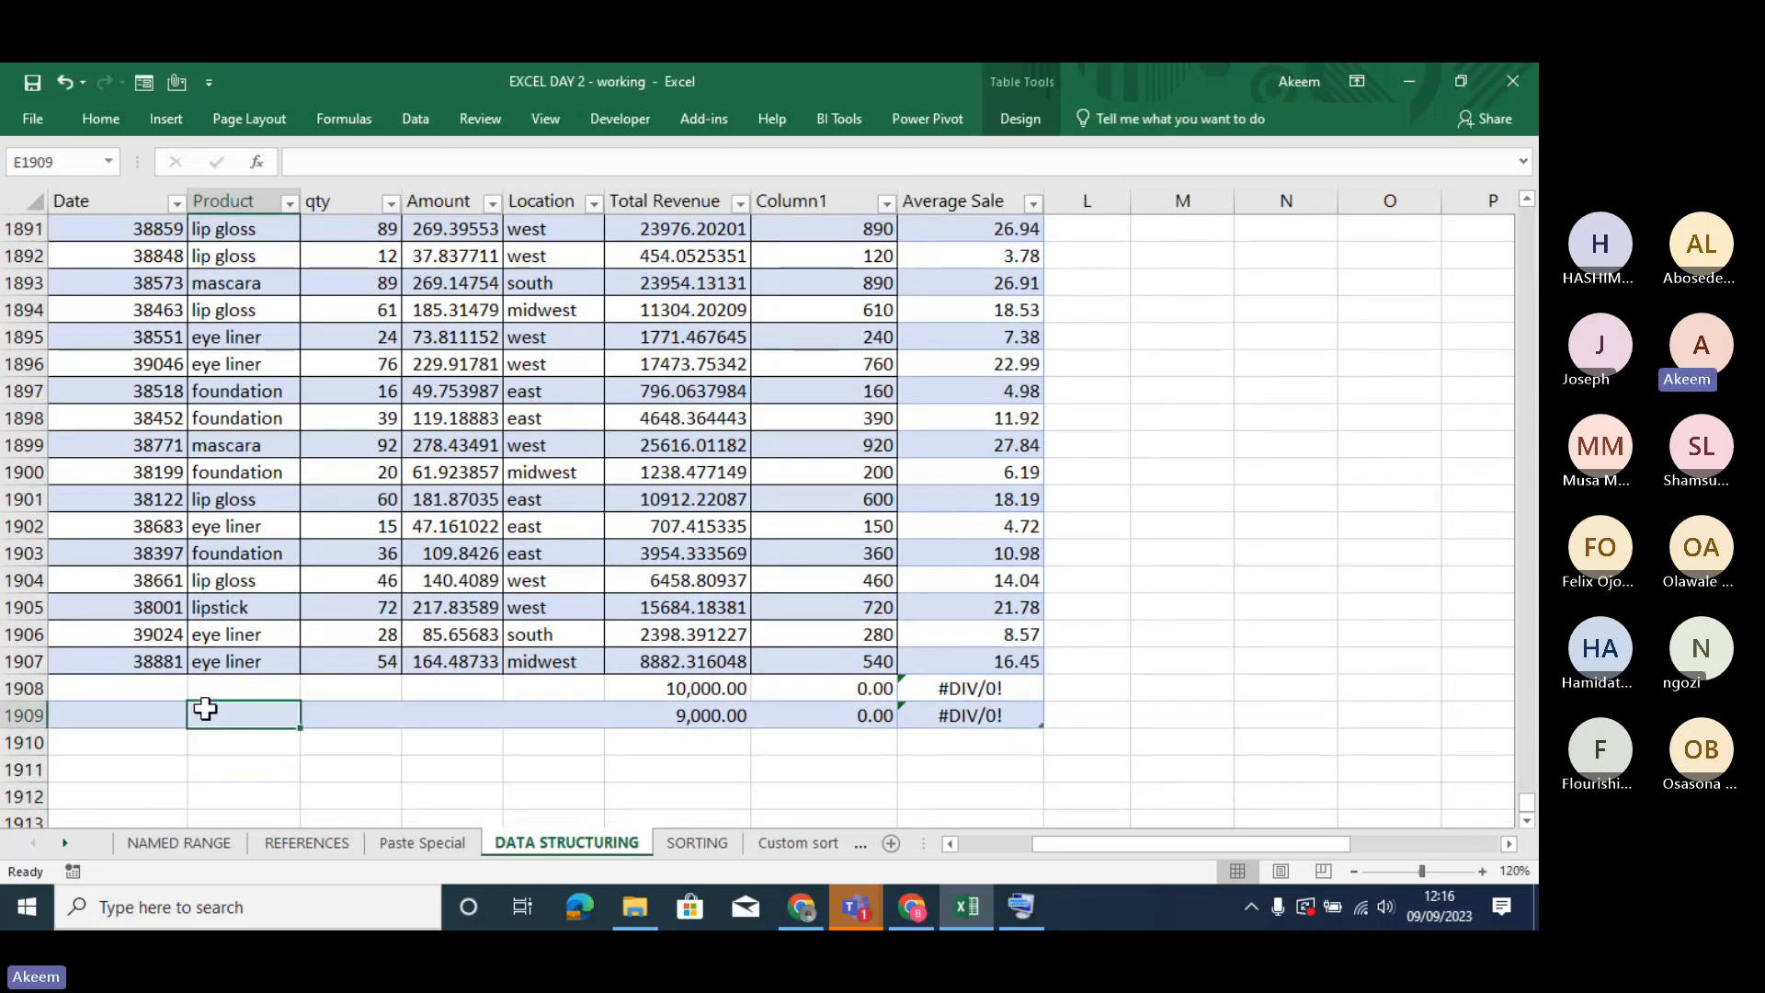
key("Left")
key("Left")
key("Left")
key("Left")
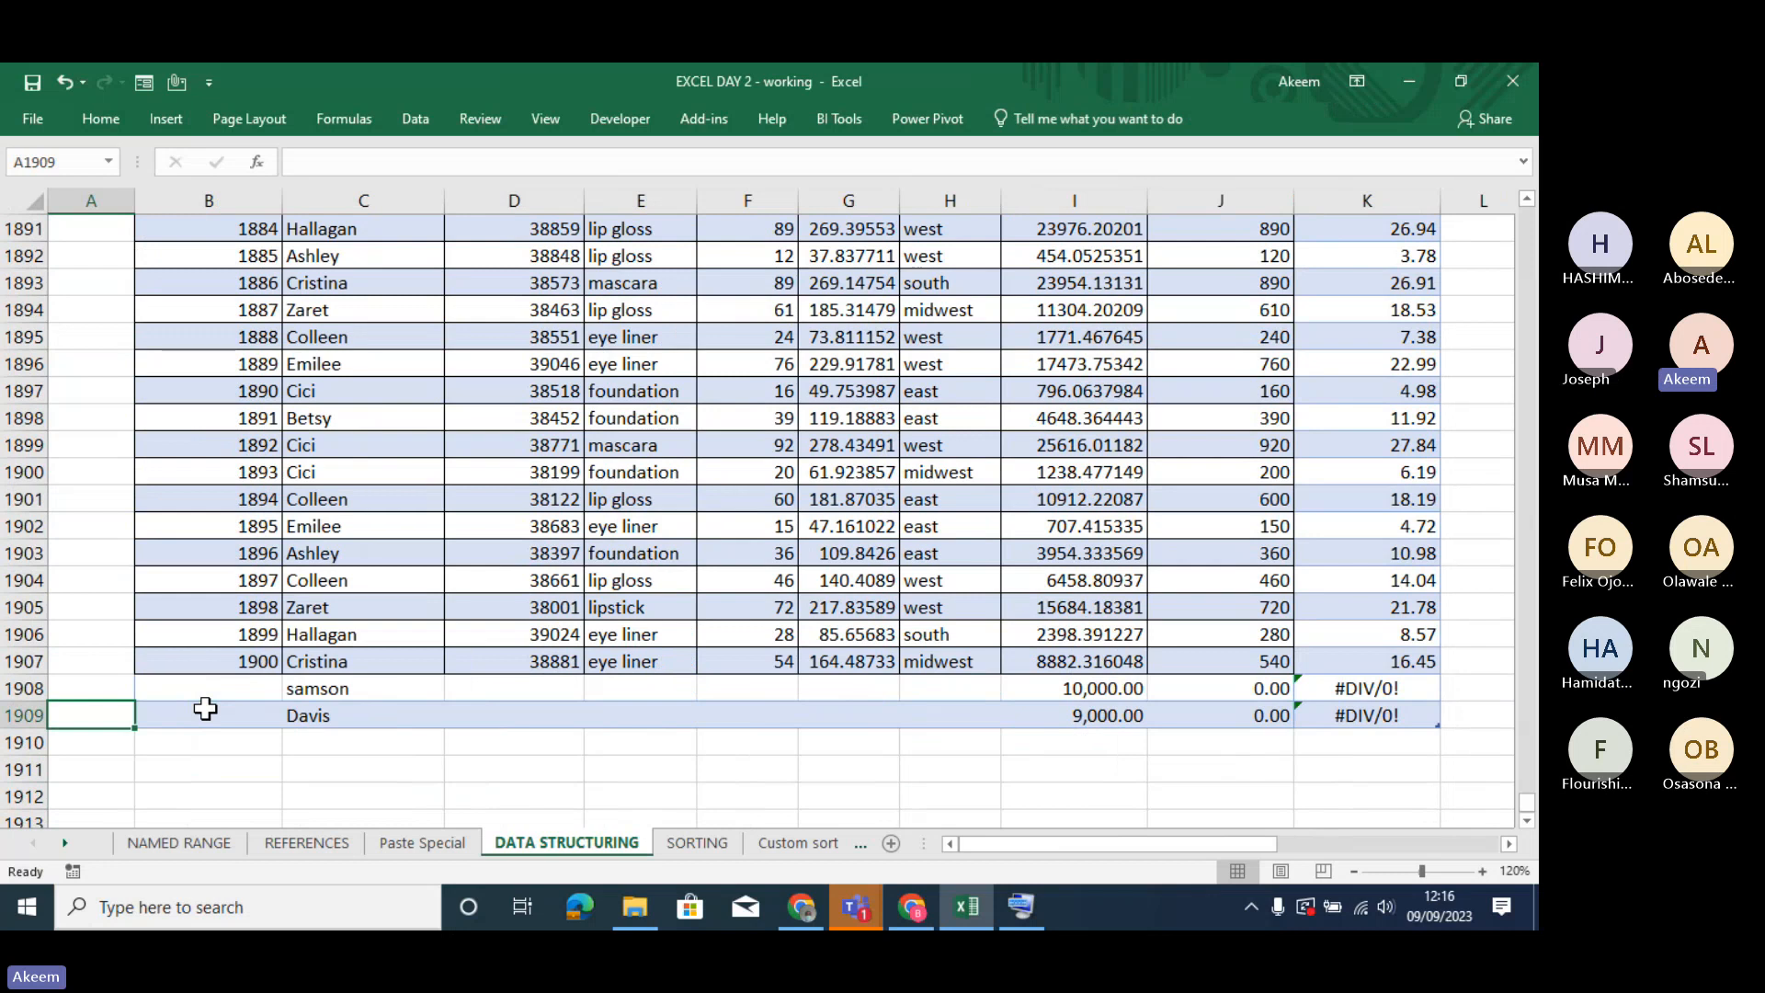
key("Right")
key("Down")
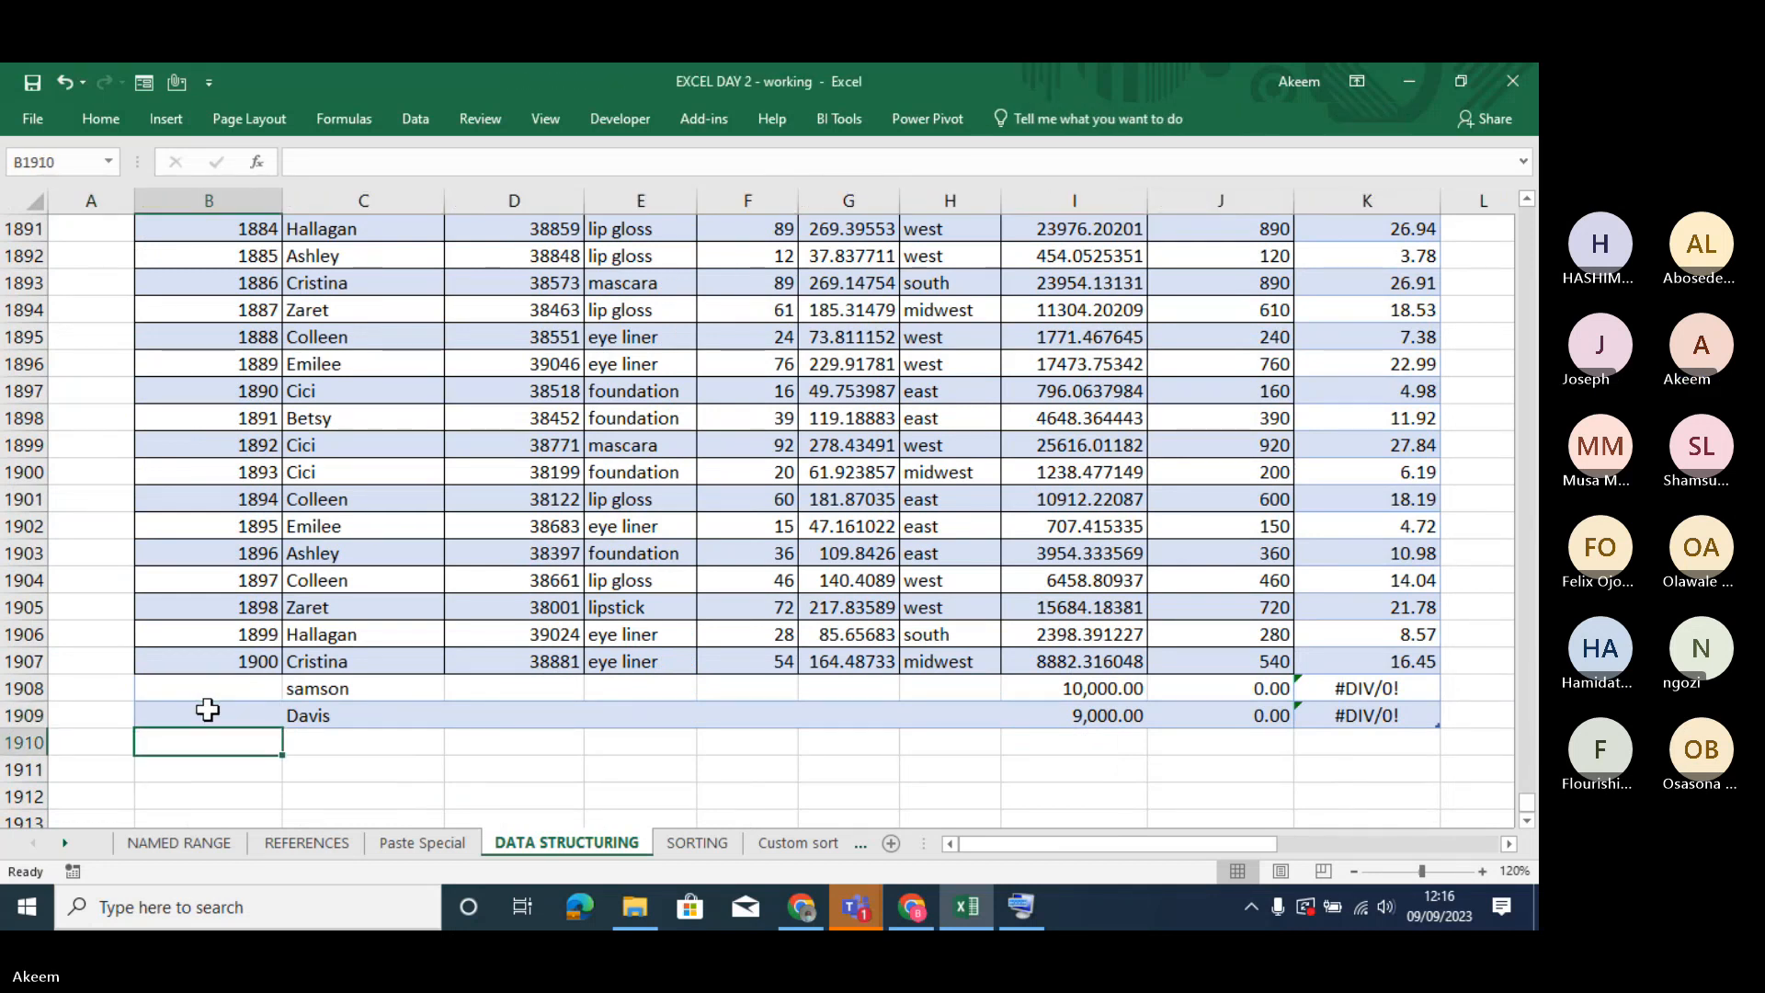
type("1903")
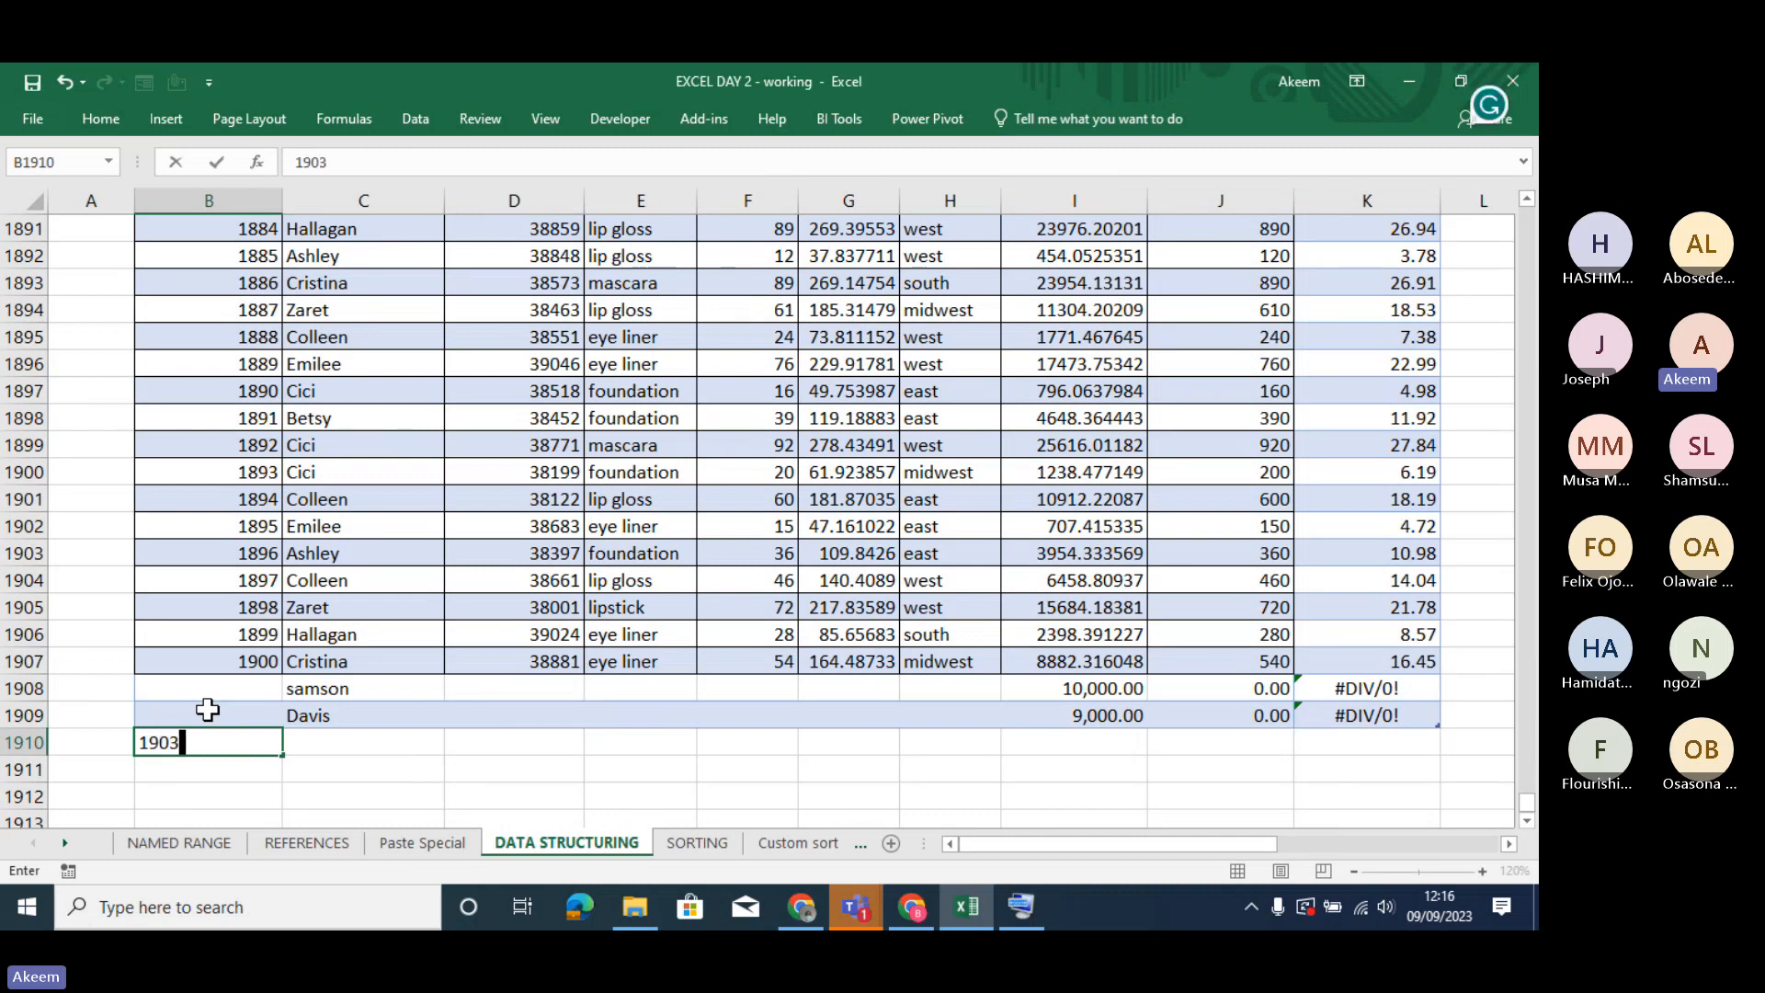
key("Return")
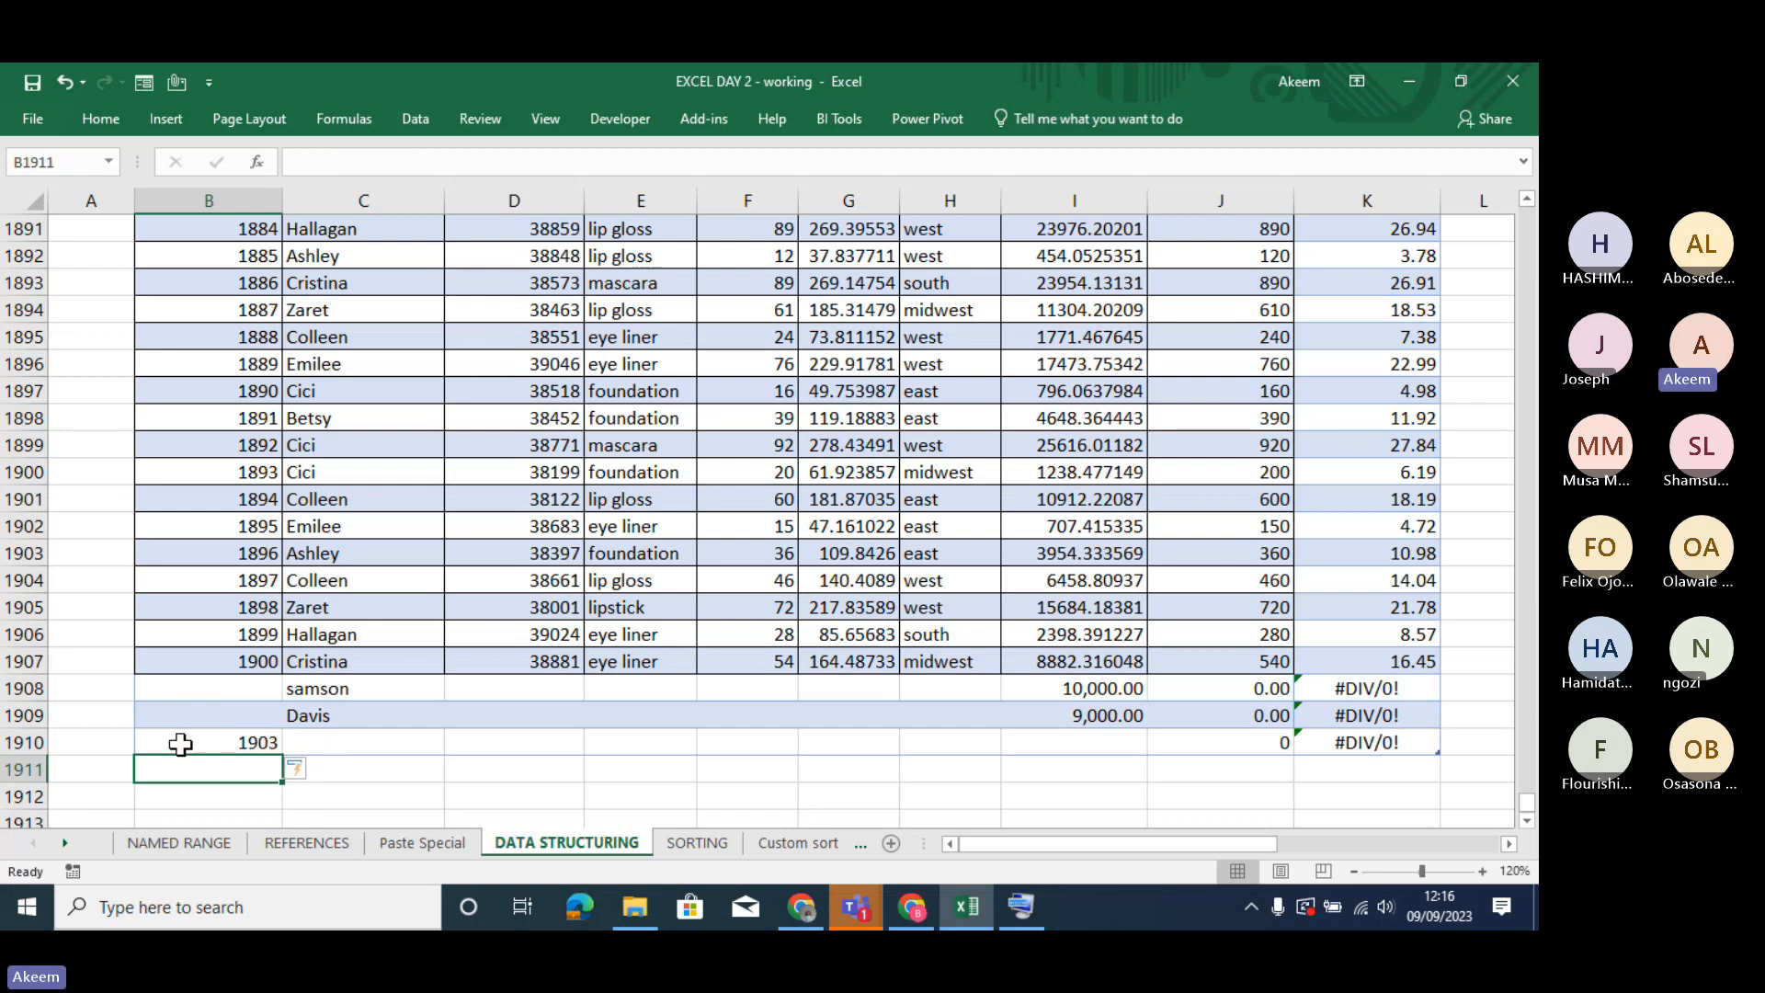
type("190")
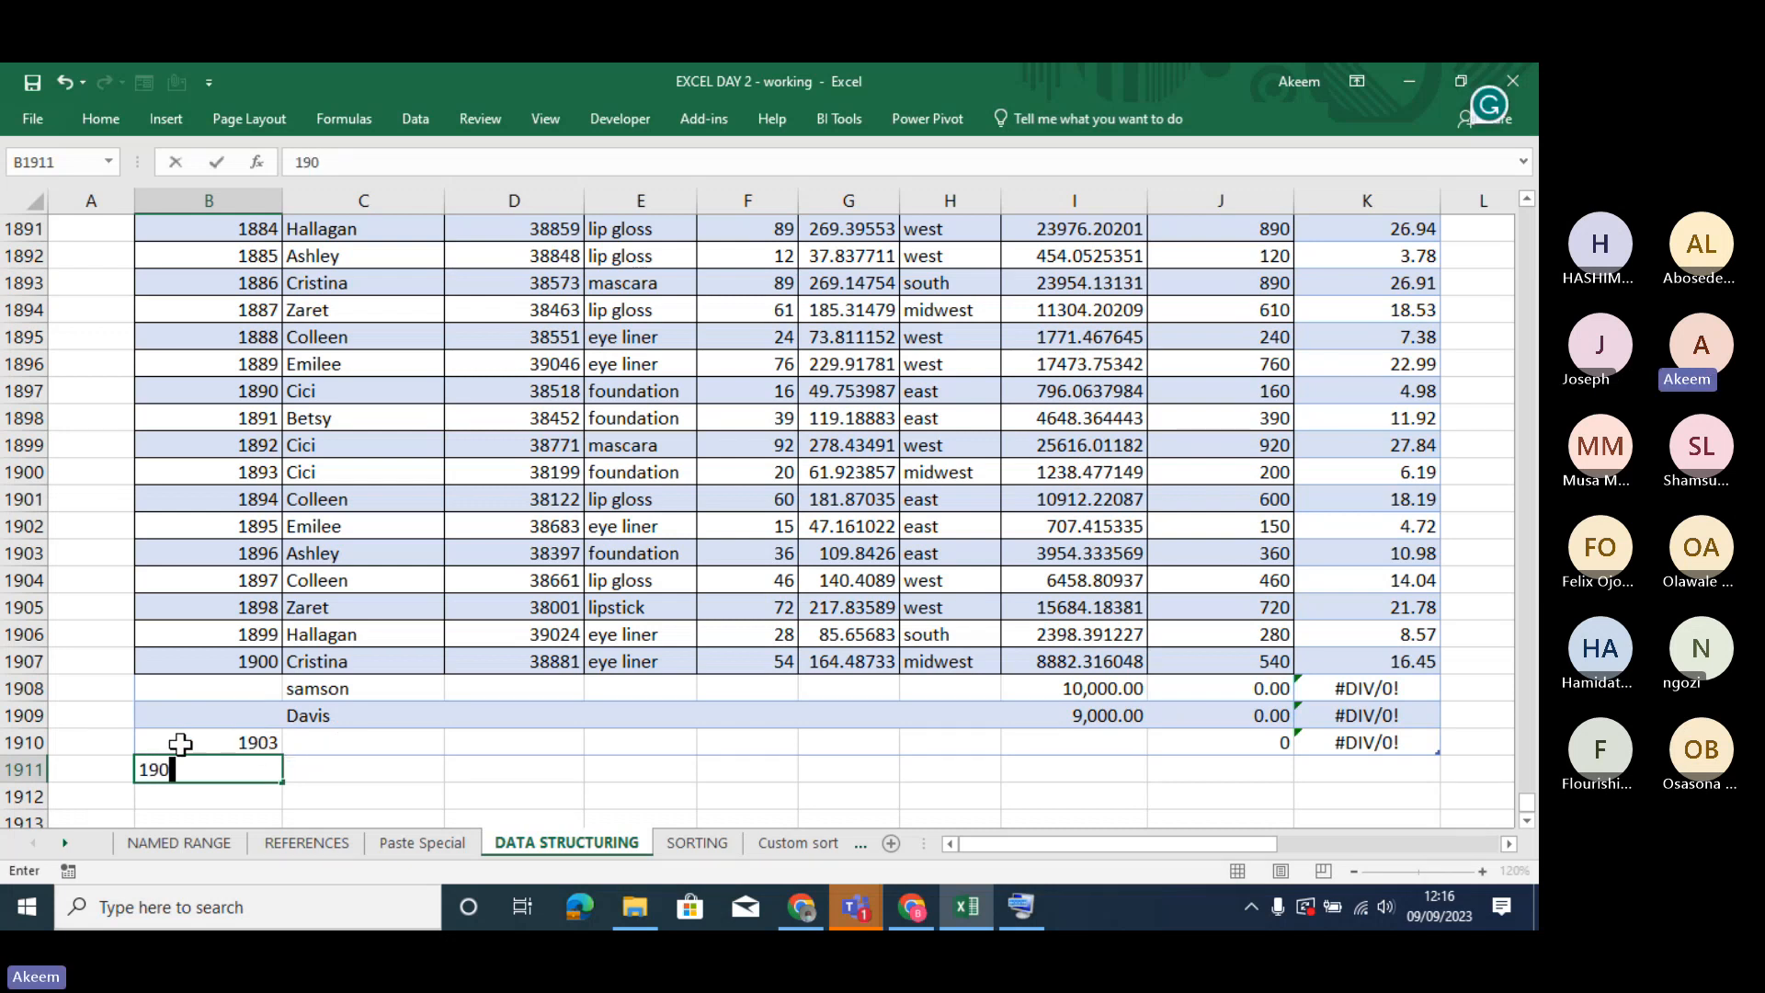
type("4")
key("Return")
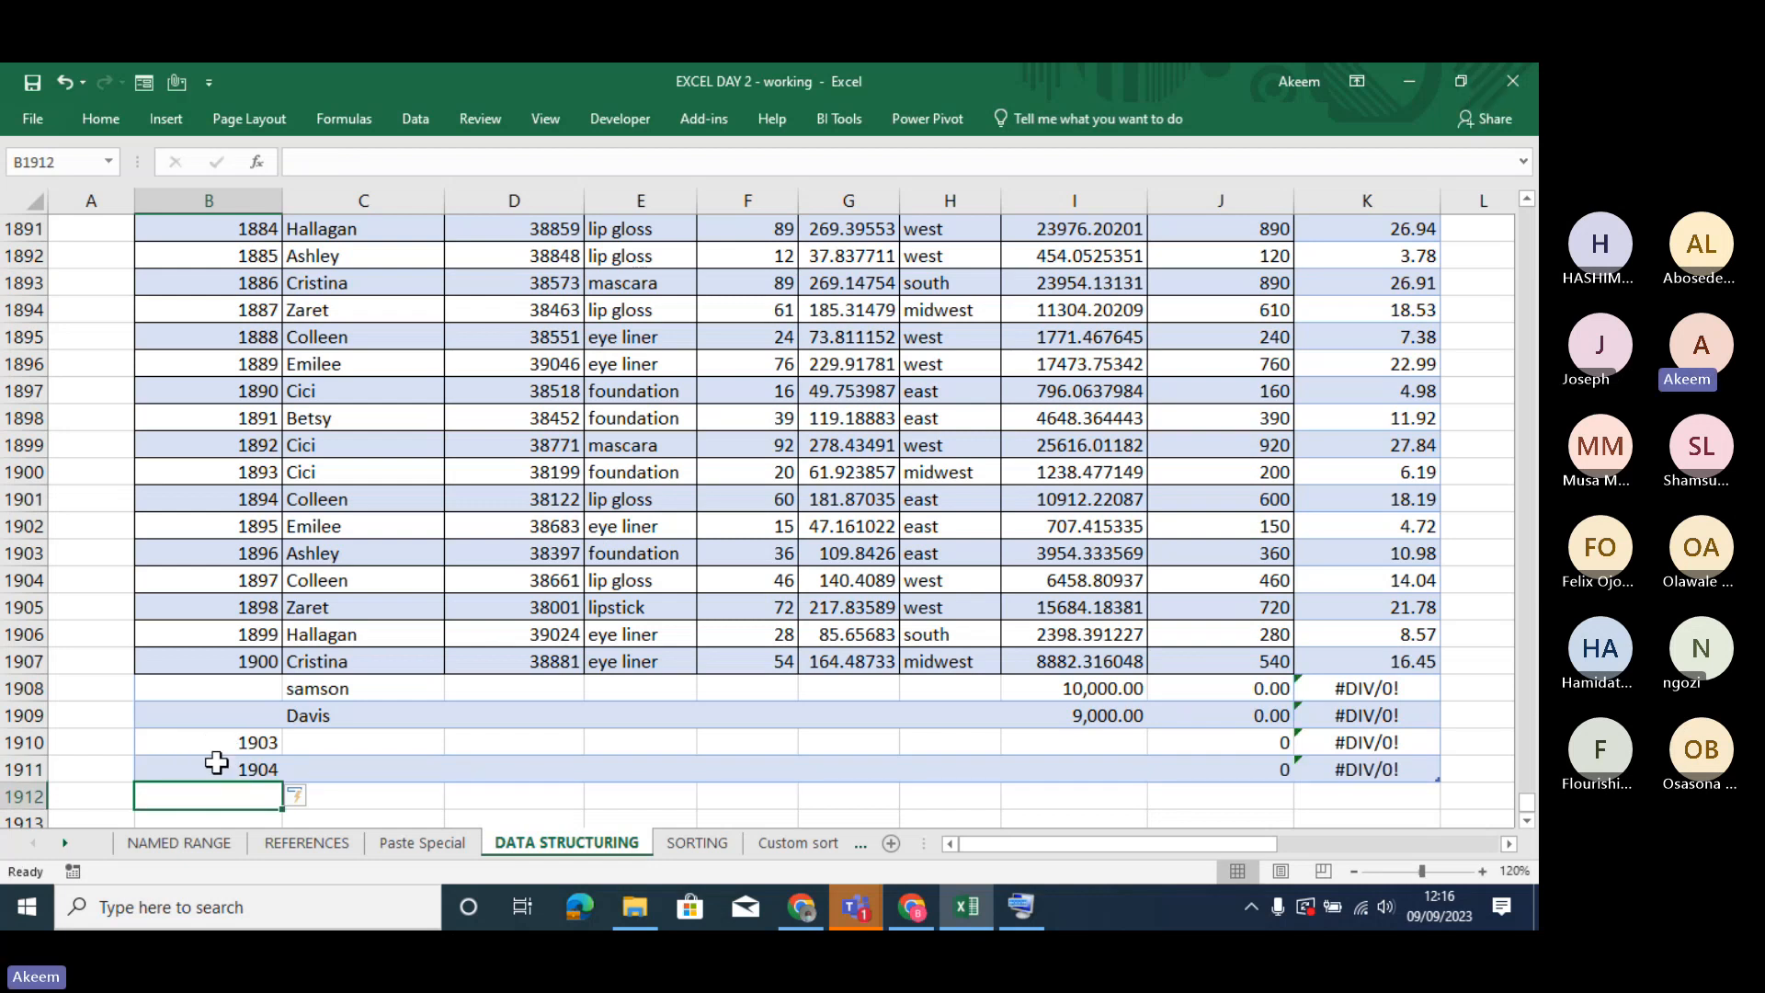
- Set the Column1 values to 200 in row 1908 and 42 in row 1909
left_click(217, 762)
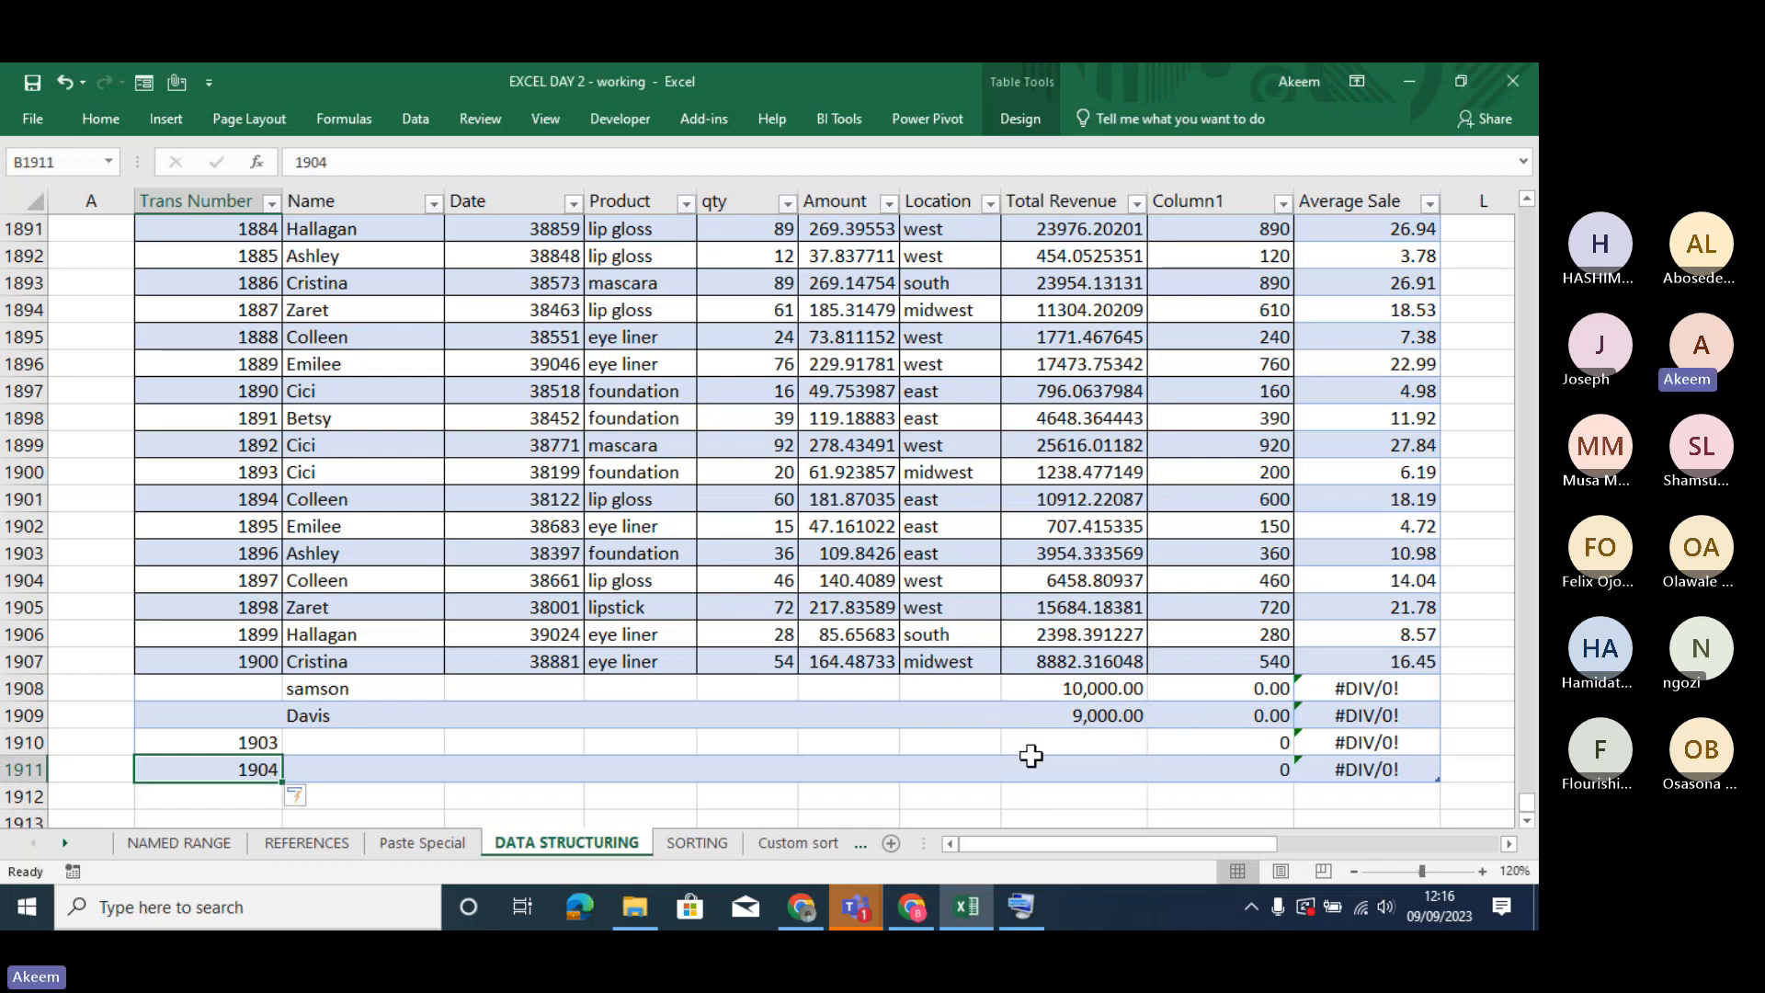
left_click(1072, 740)
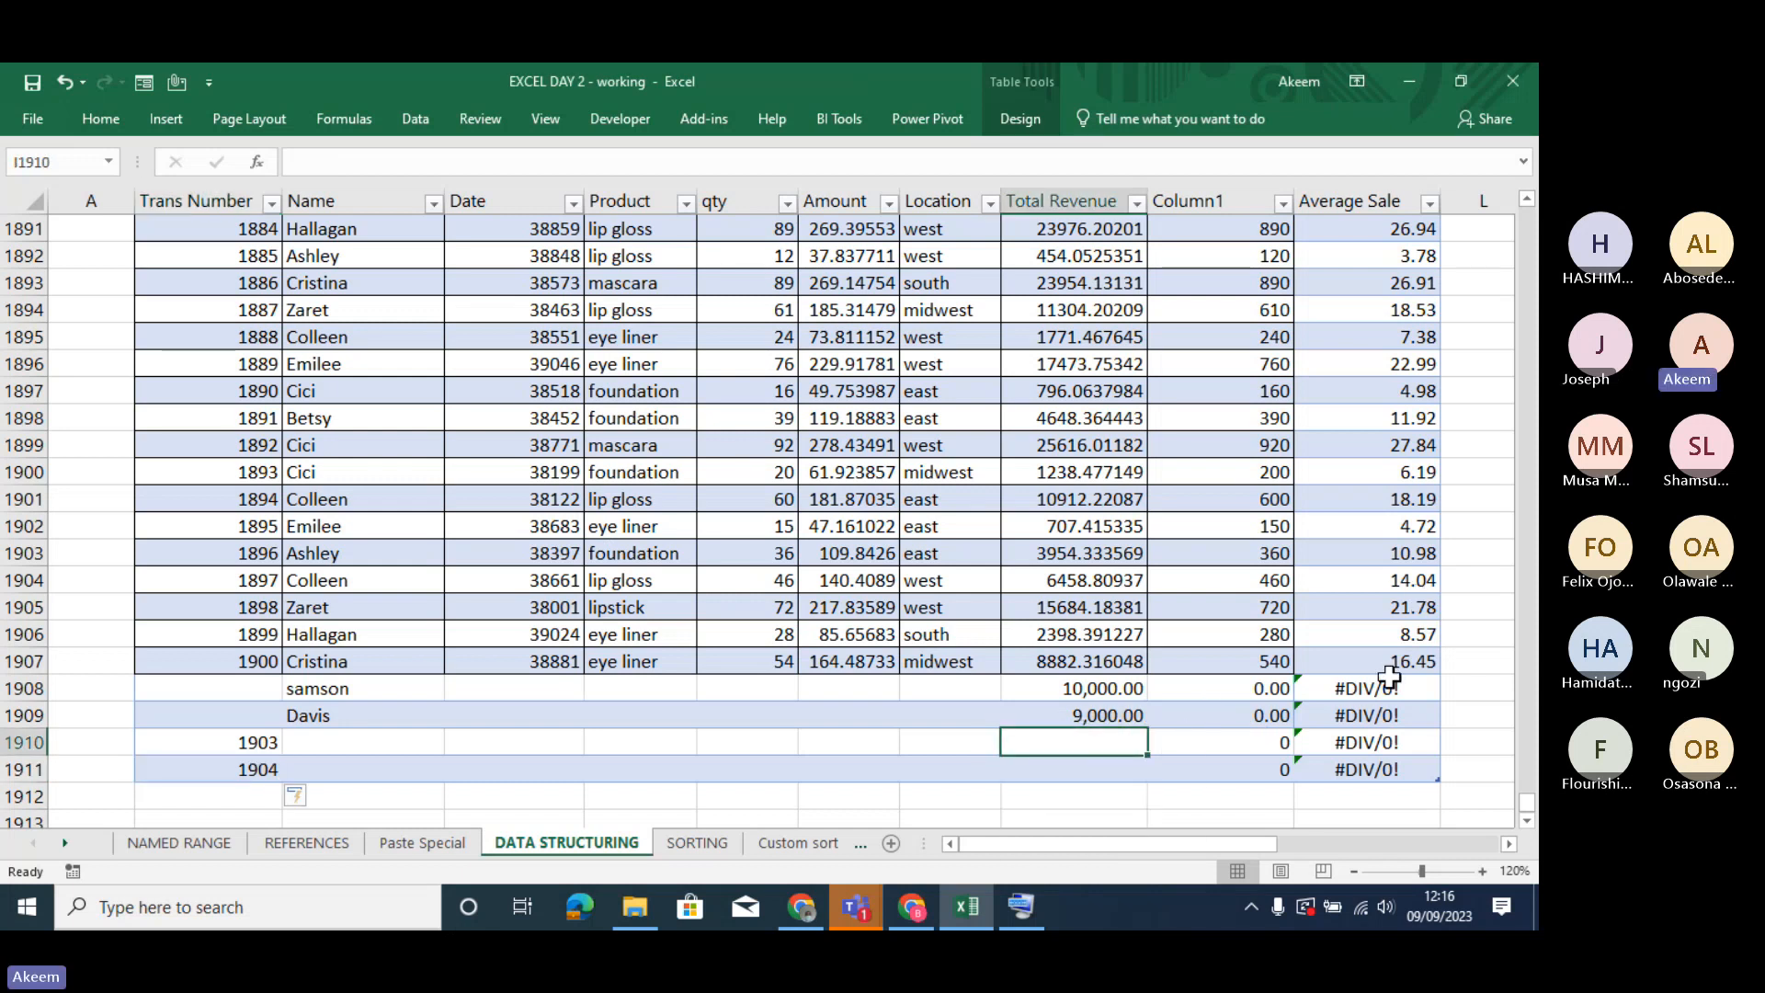
left_click(1276, 689)
type("2")
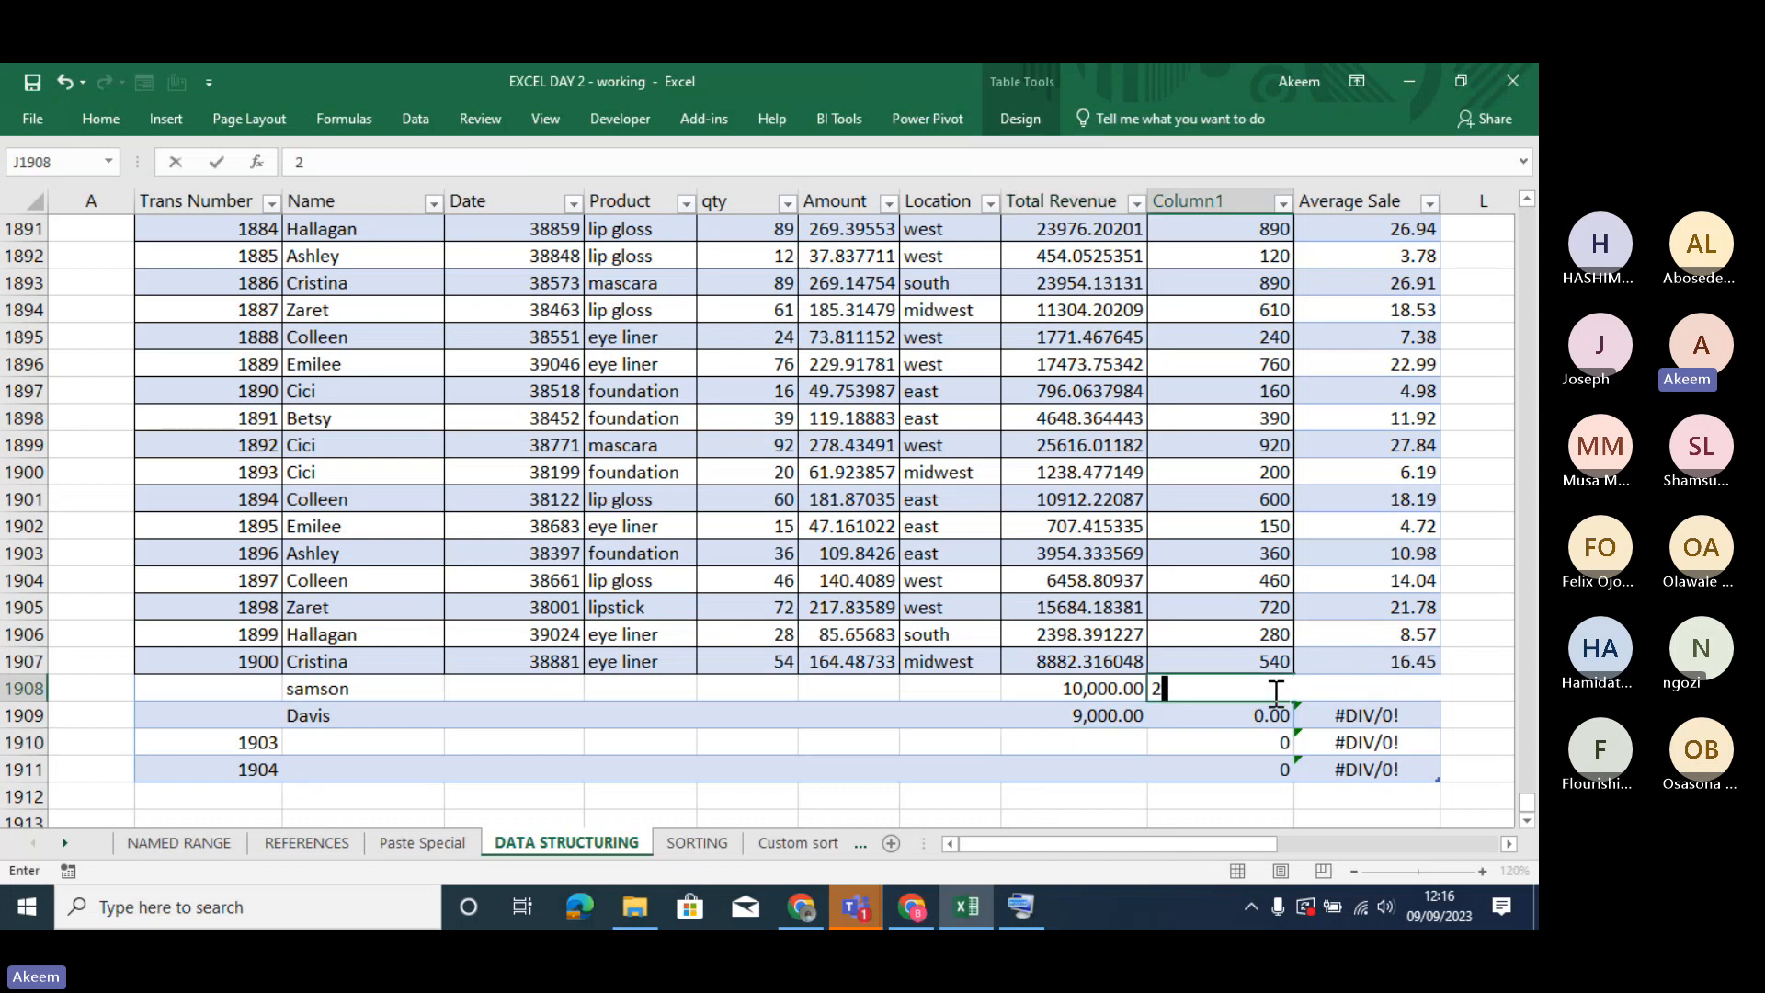
type("00")
key("Return")
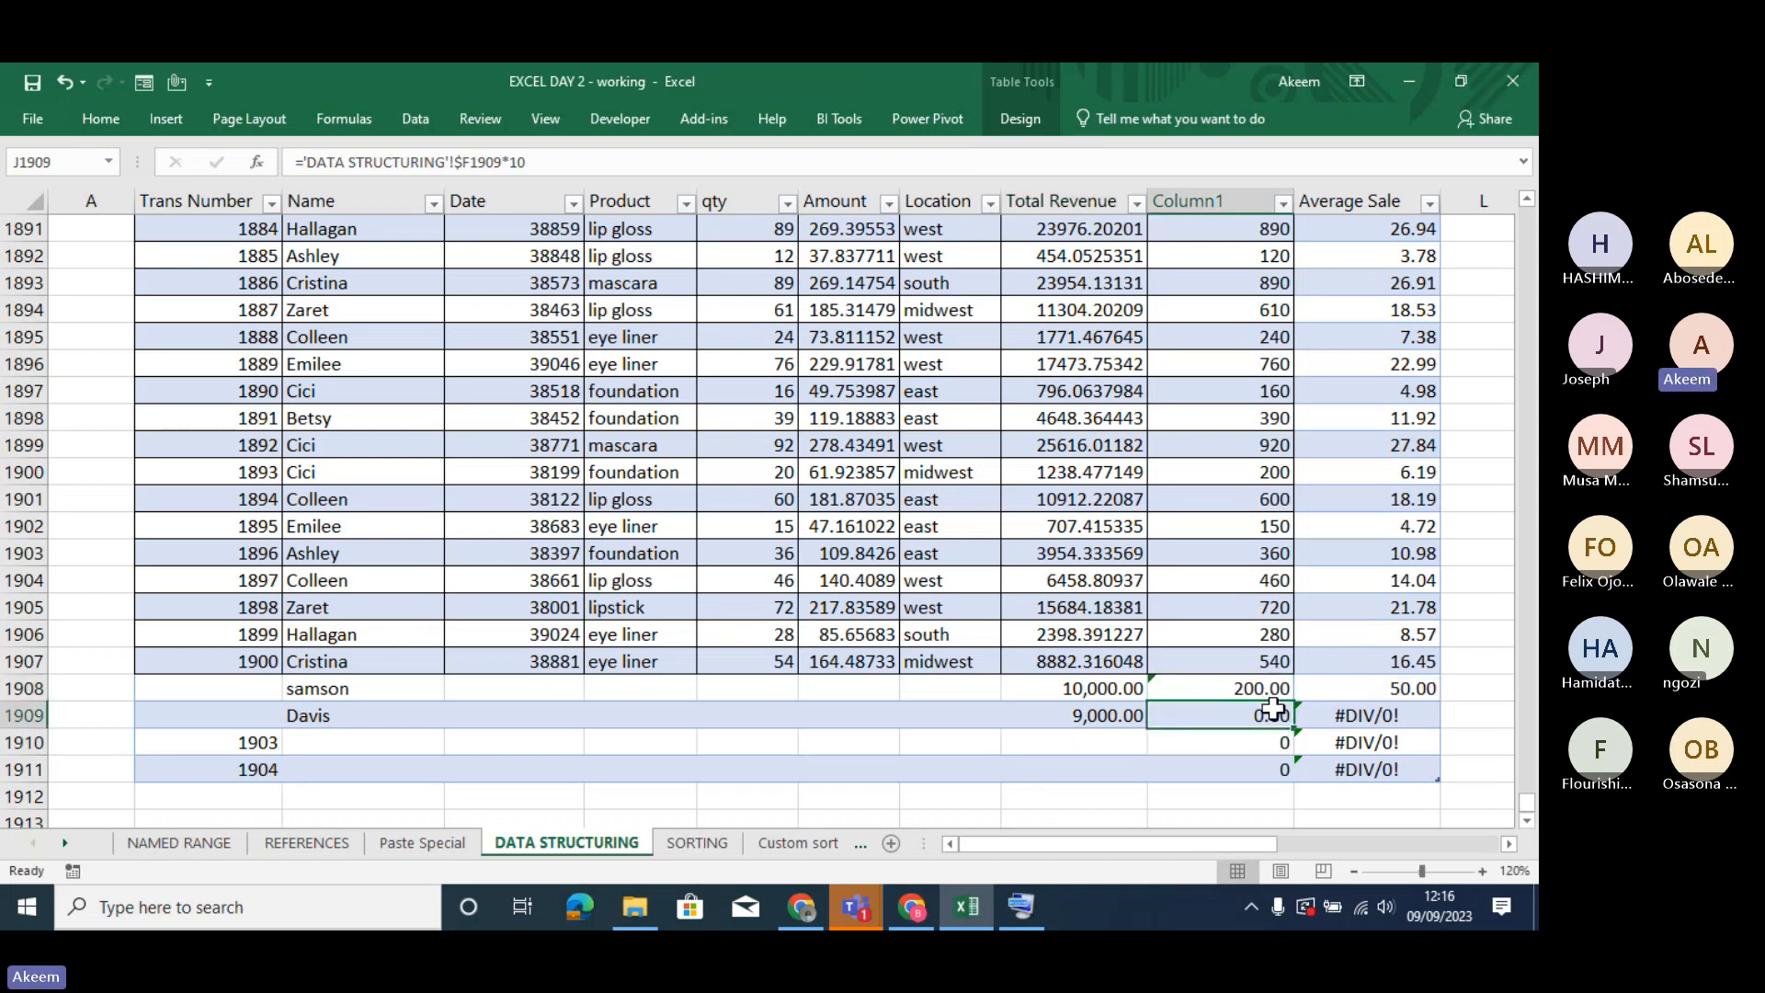
type("42")
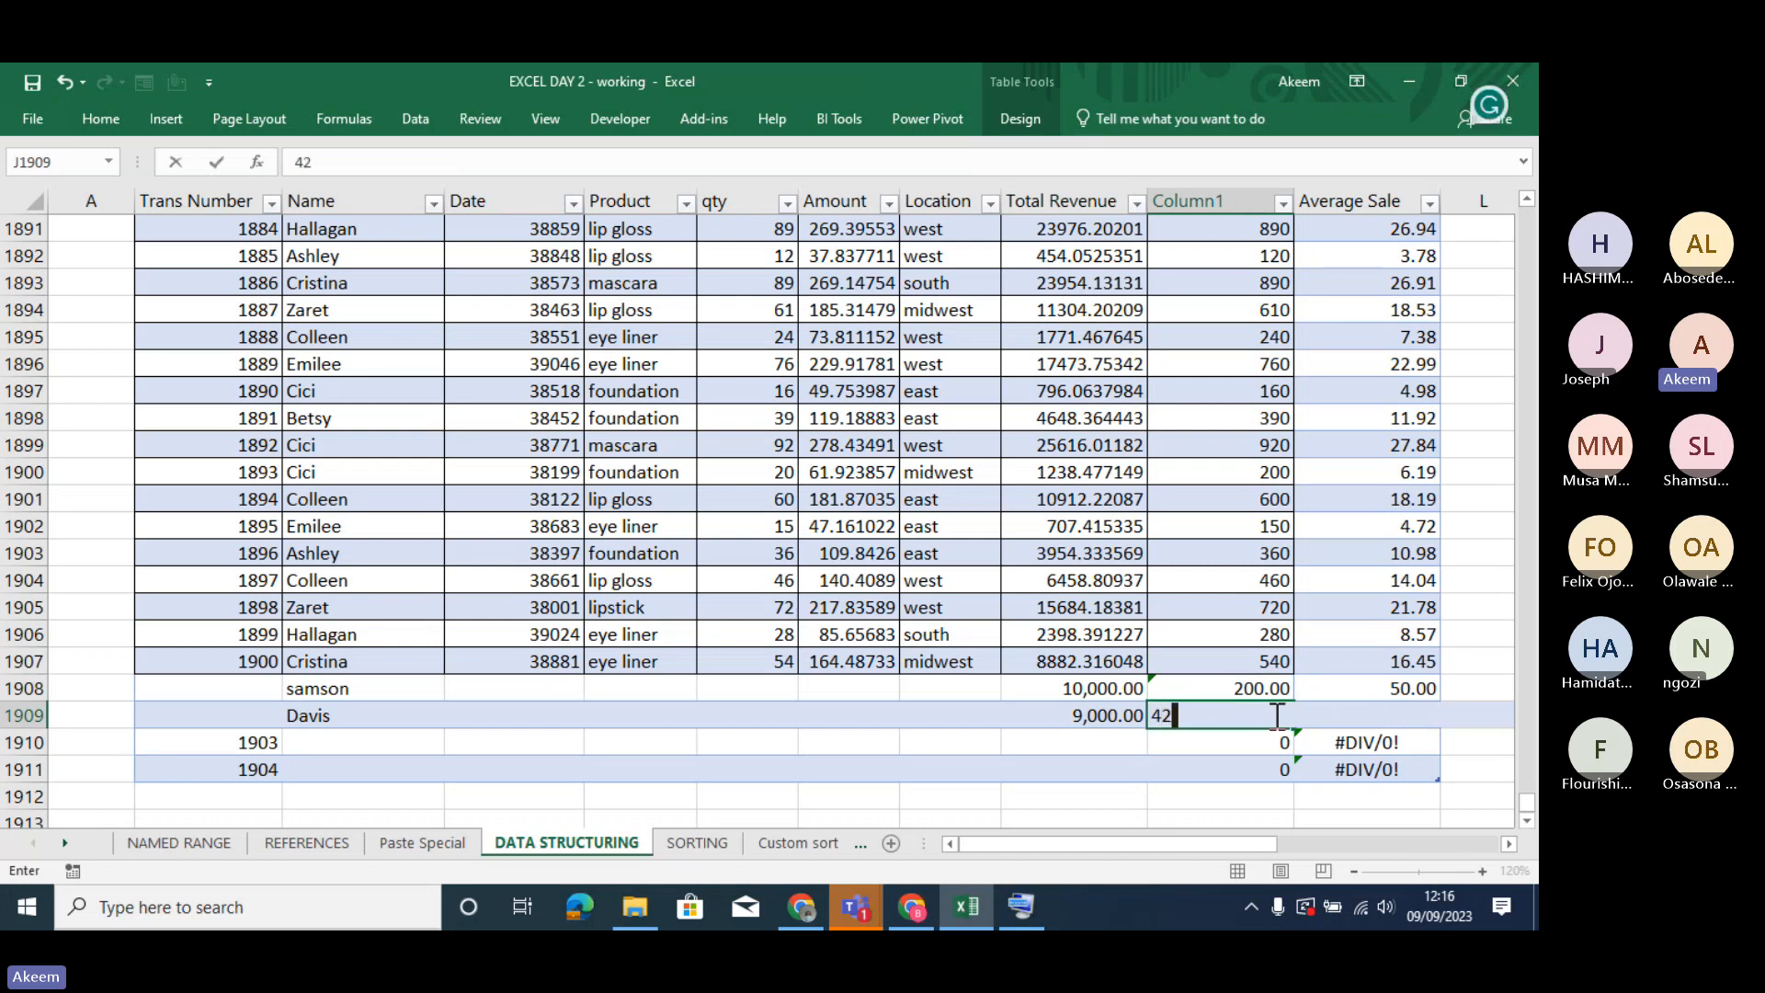
key("Return")
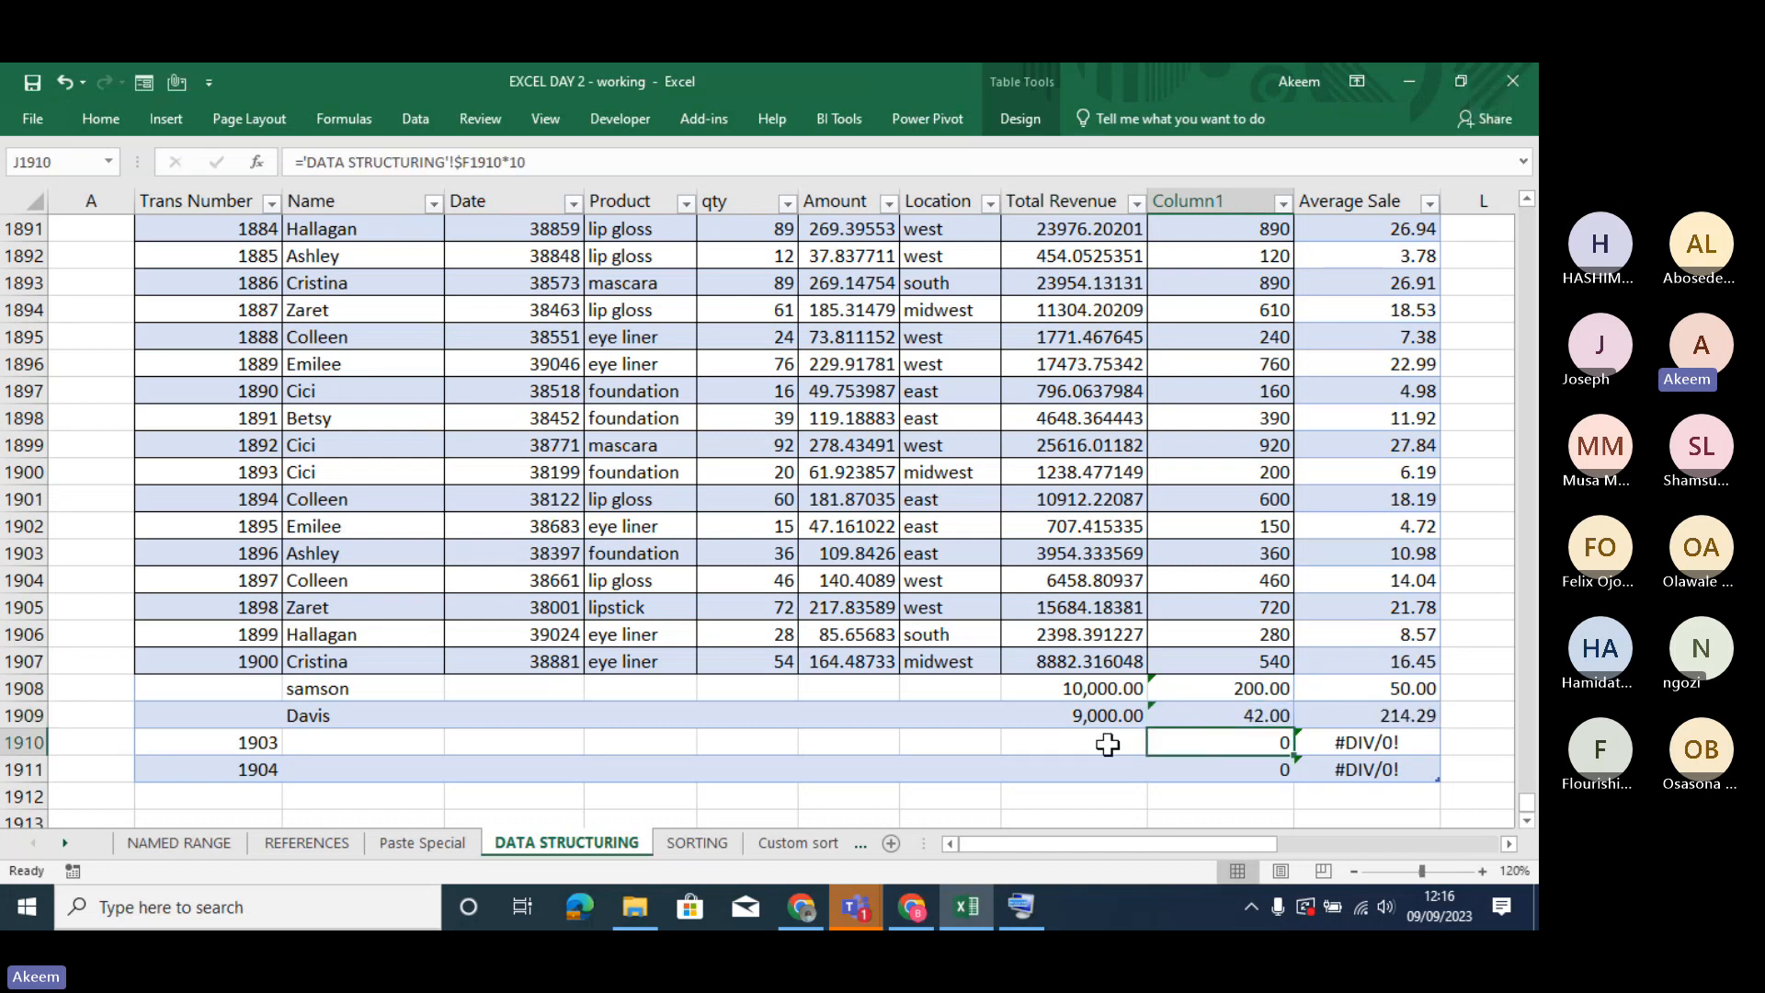
- Enter a Total Revenue of 40000 and a Column1 value of 20 in row 1910
left_click(1107, 742)
type("40000")
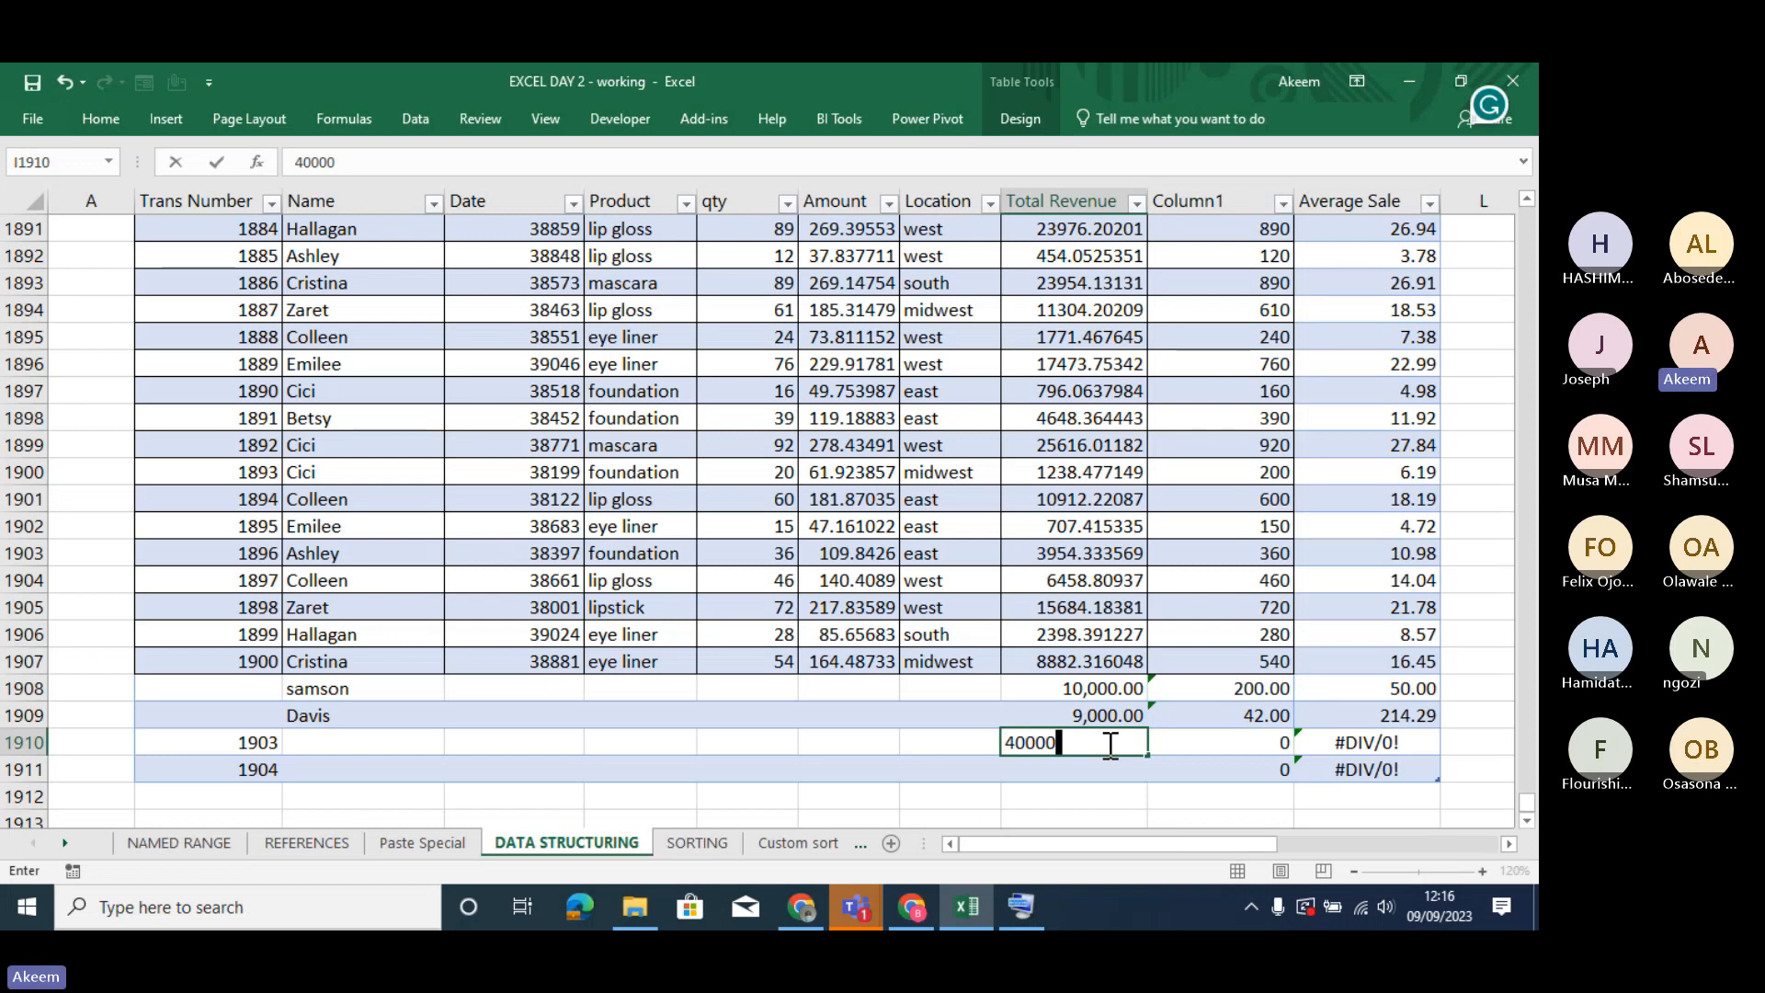
key("Tab")
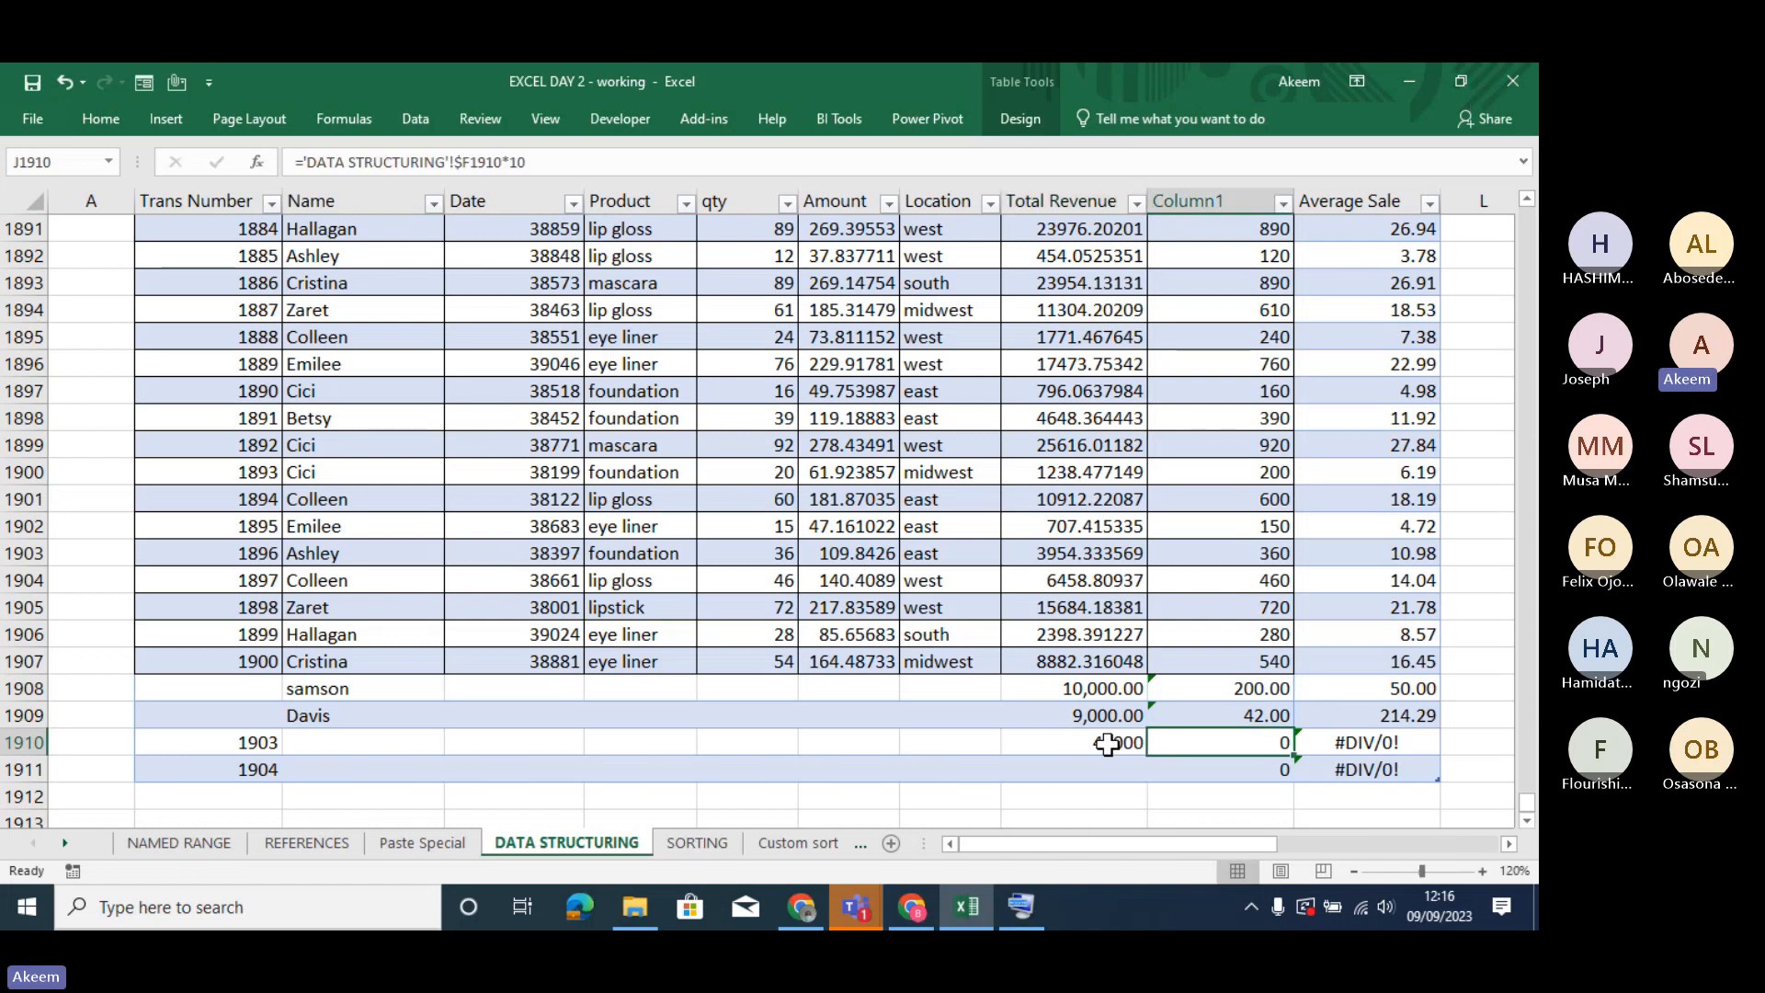
type("20")
key("Return")
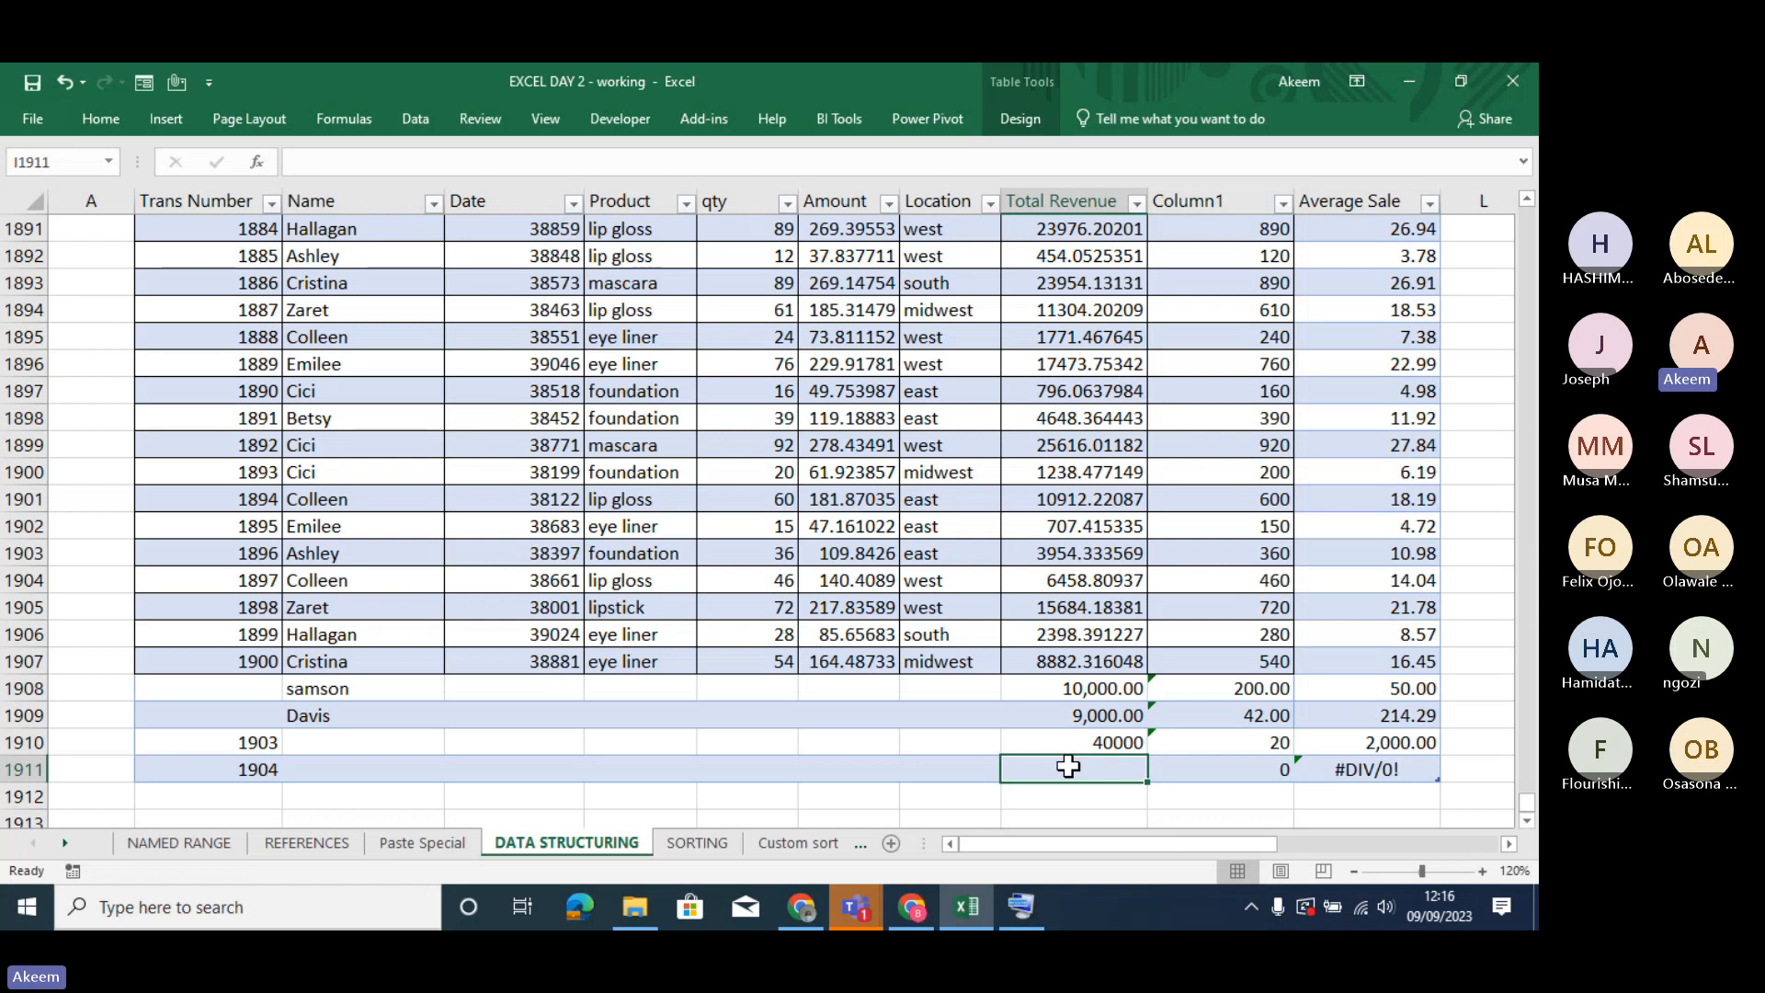
- Enter a Total Revenue of 34450 and a Column1 value of 100 in row 1911
type("3445")
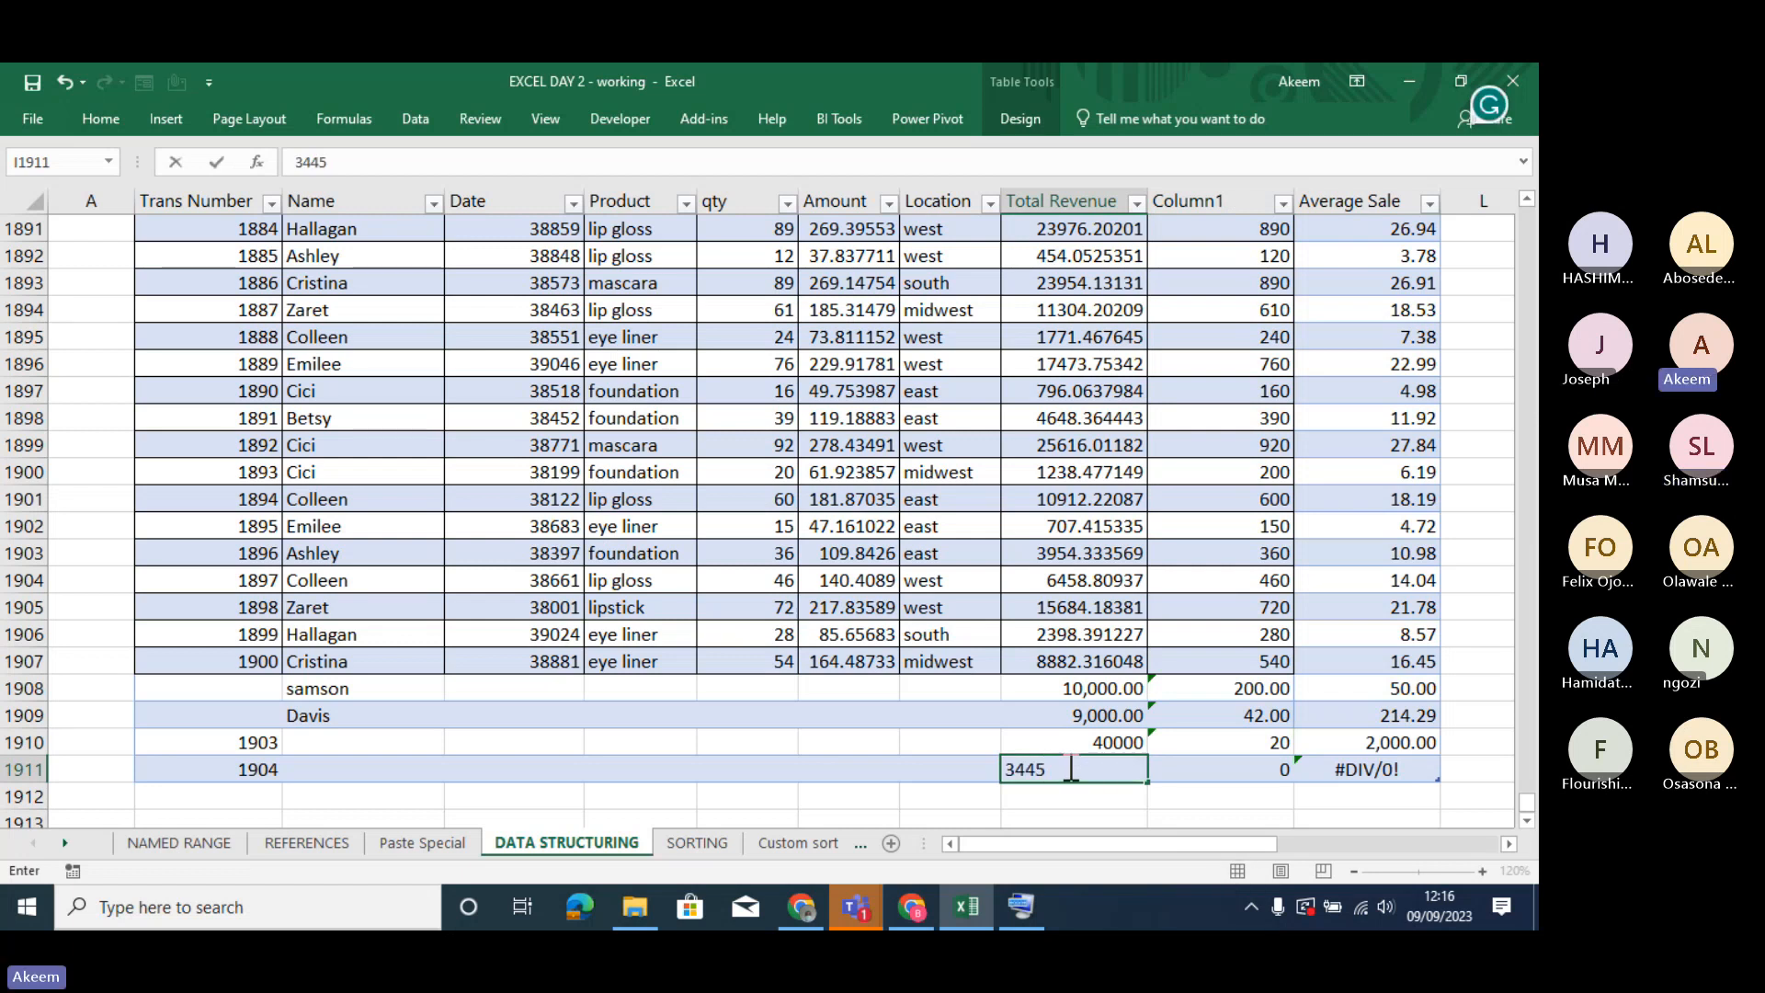
type("0")
key("Tab")
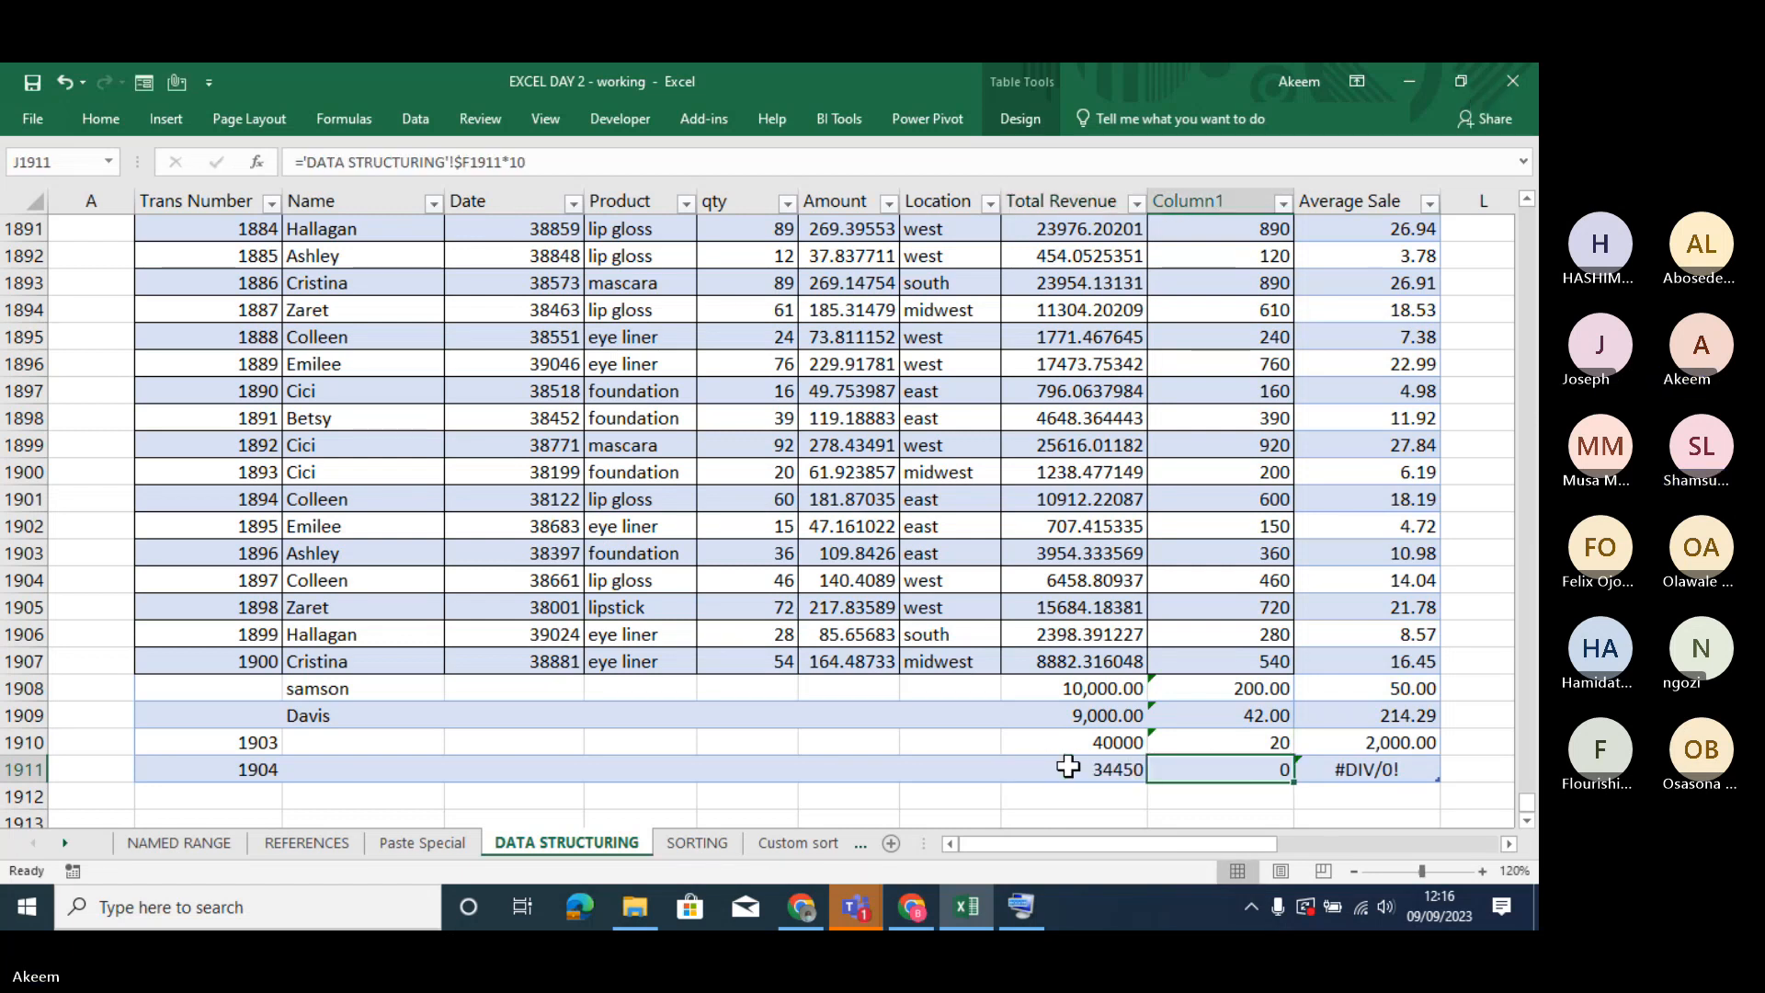
type("100")
key("Return")
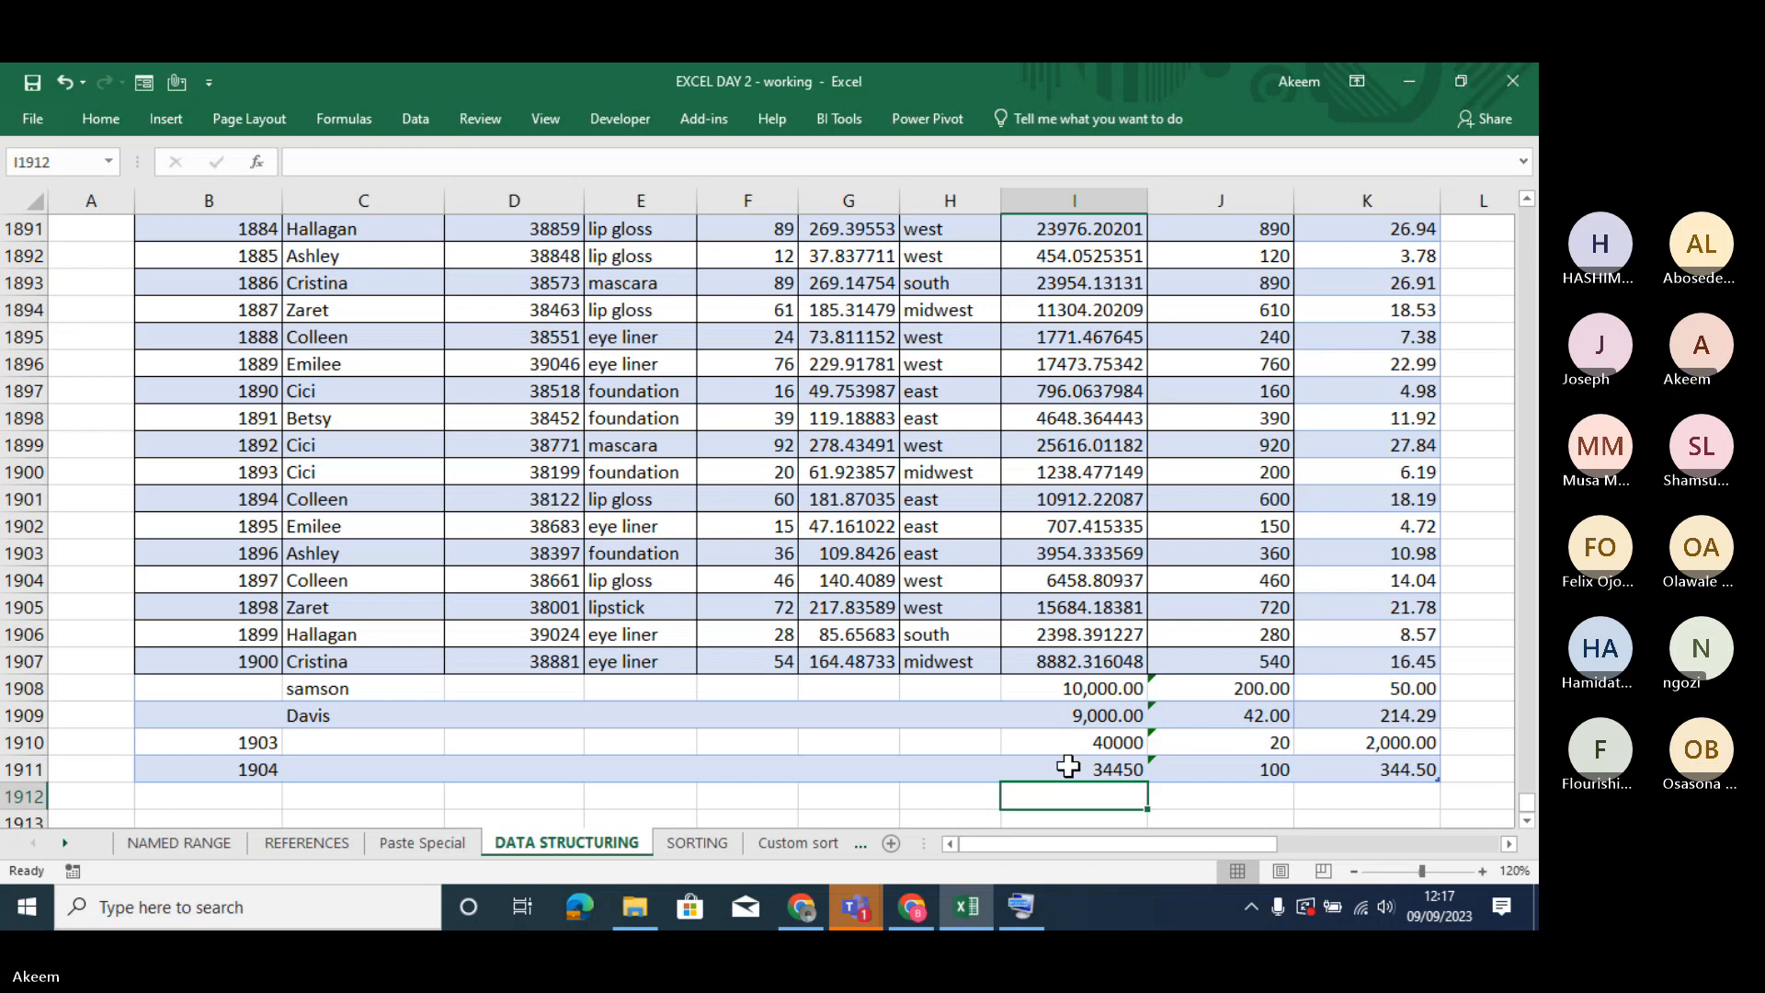
- Examine the Total Revenue formulas from the newly added rows back up to the first data rows of the table
key("Up")
key("Up")
key("Up")
key("Up")
key("Up")
key("Up")
key("Up")
key("Up")
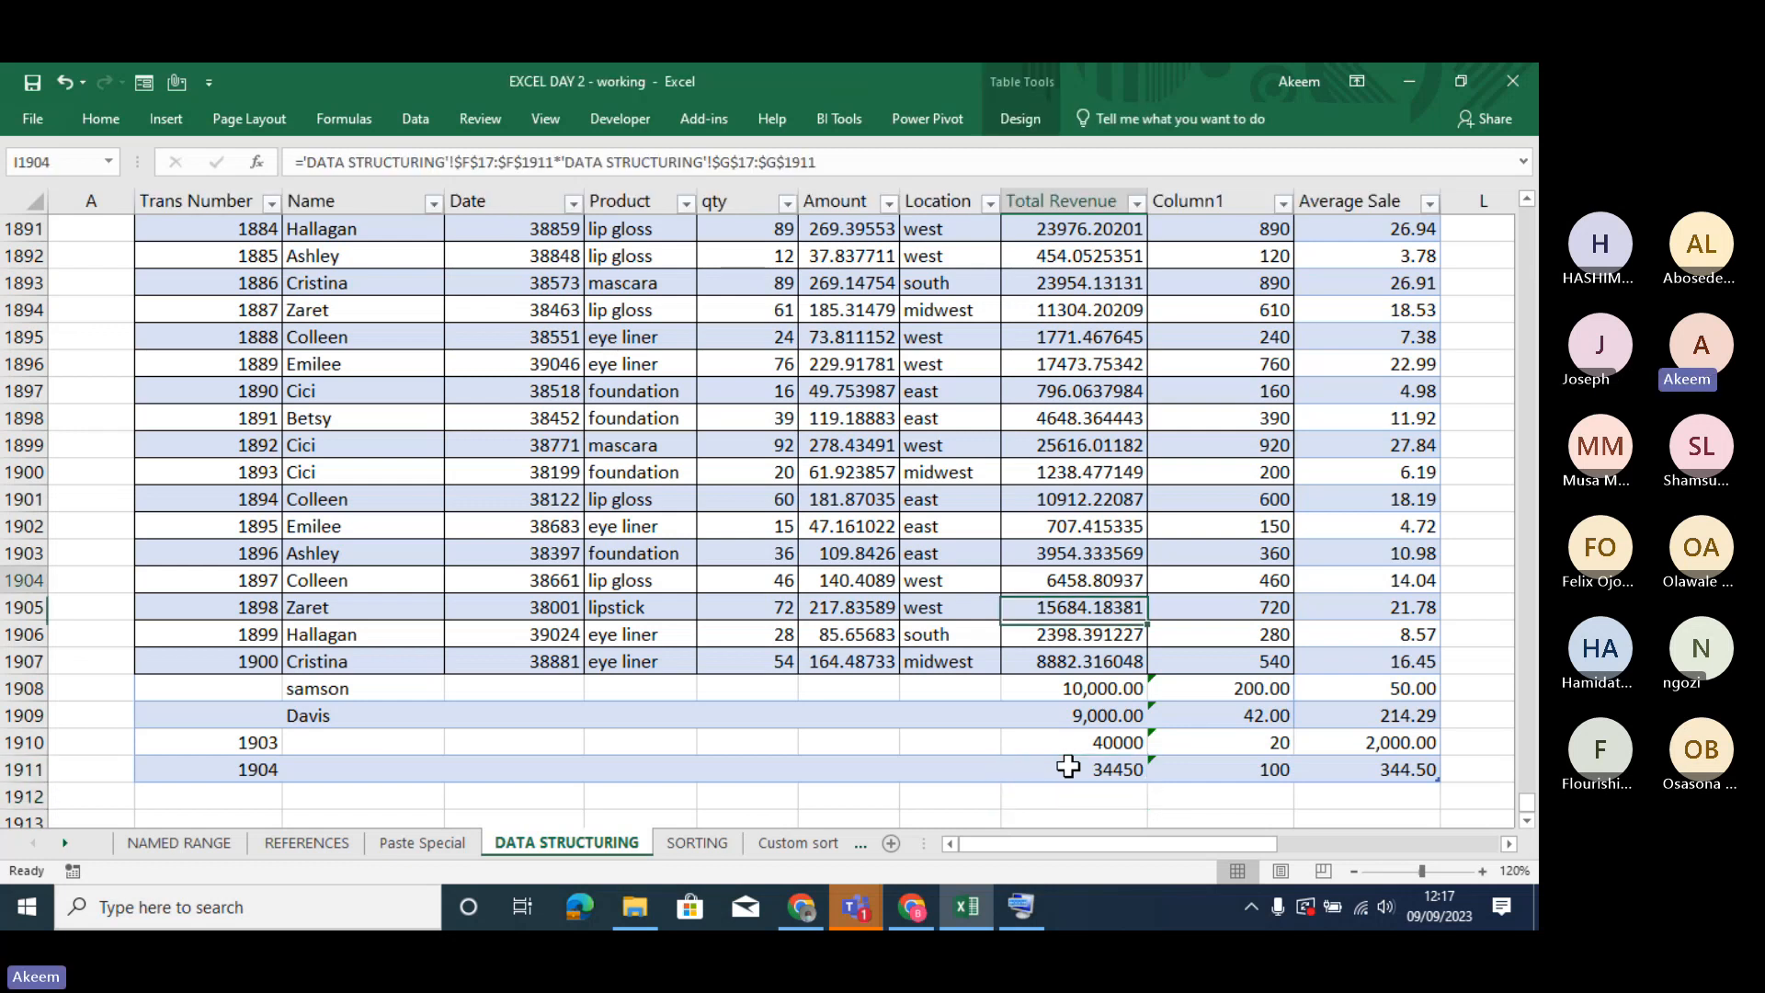
key("Up")
key("Up")
key("Up")
key("Up")
key("Up")
key("Up")
key("Up")
key("Up")
key("Up")
key("Up")
key("Up")
key("Up")
key("Up")
key("Up")
key("Up")
key("Up")
key("Up")
key("Up")
key("Up")
key("Up")
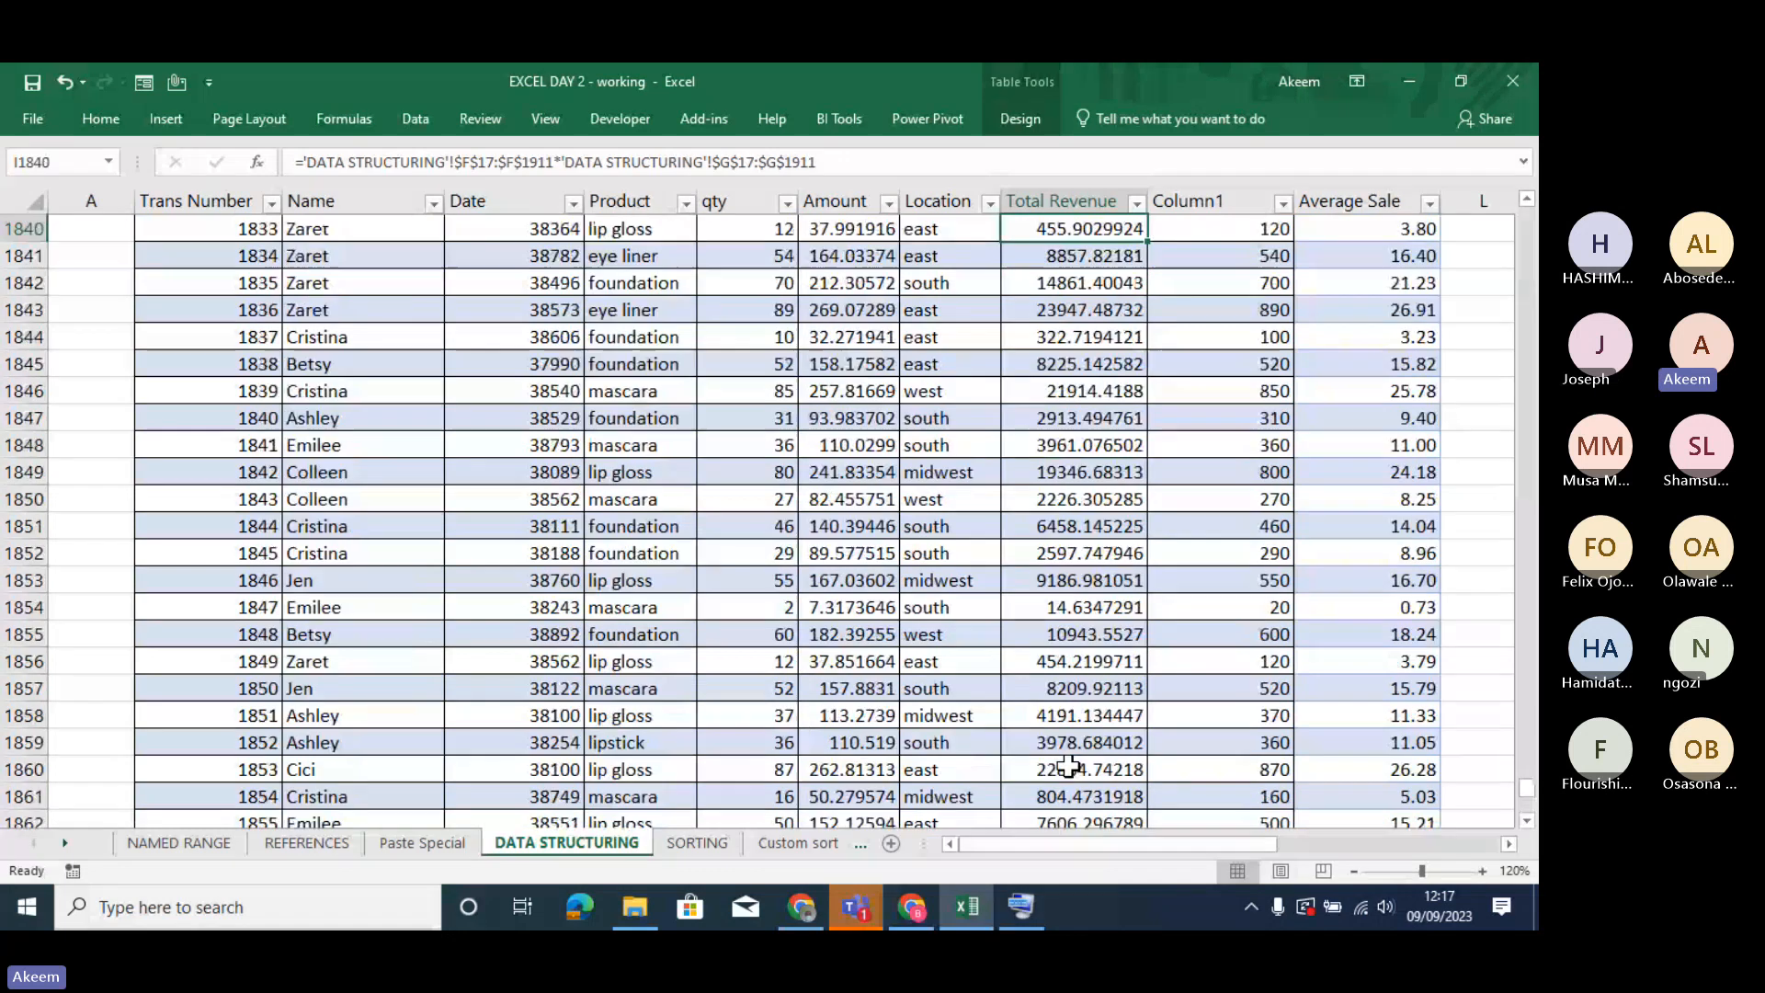
key("Up")
key("Up")
key("Up")
key("Up")
key("Up")
key("Up")
key("Up")
key("Up")
key("Up")
key("Up")
key("Up")
key("Up")
key("Up")
key("Up")
key("Up")
key("Up")
key("Up")
key("Up")
key("Up")
key("Up")
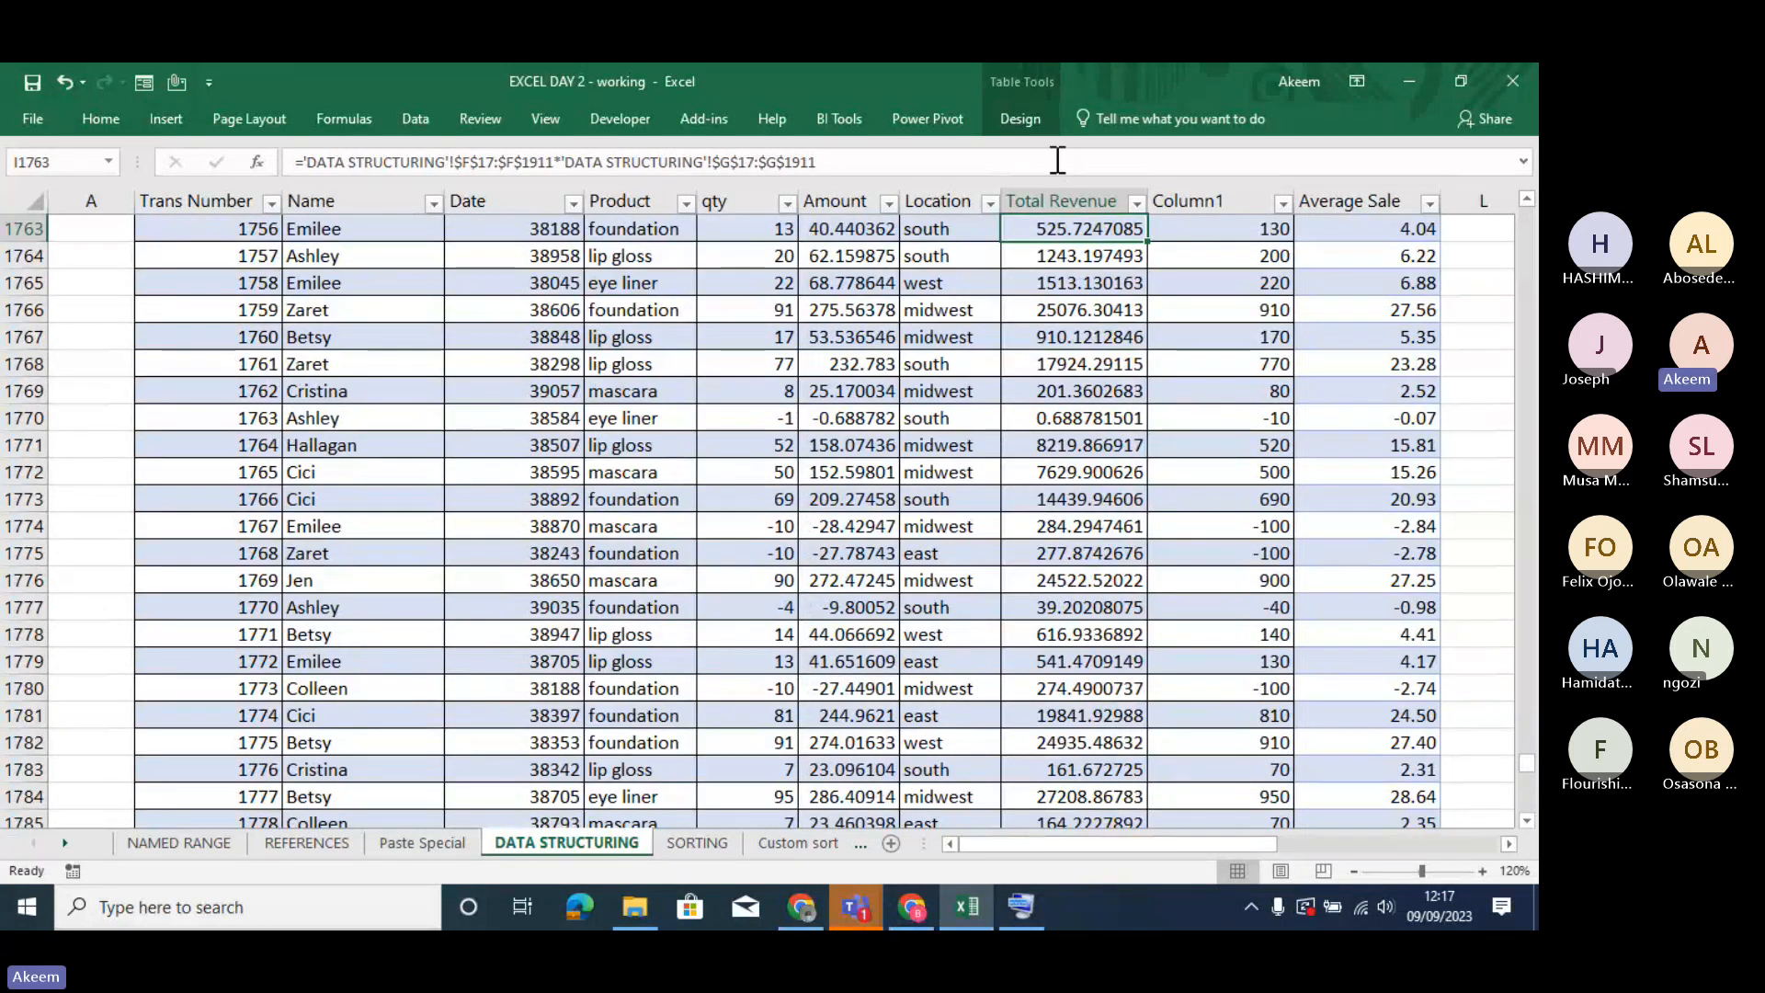
key("ctrl+Up")
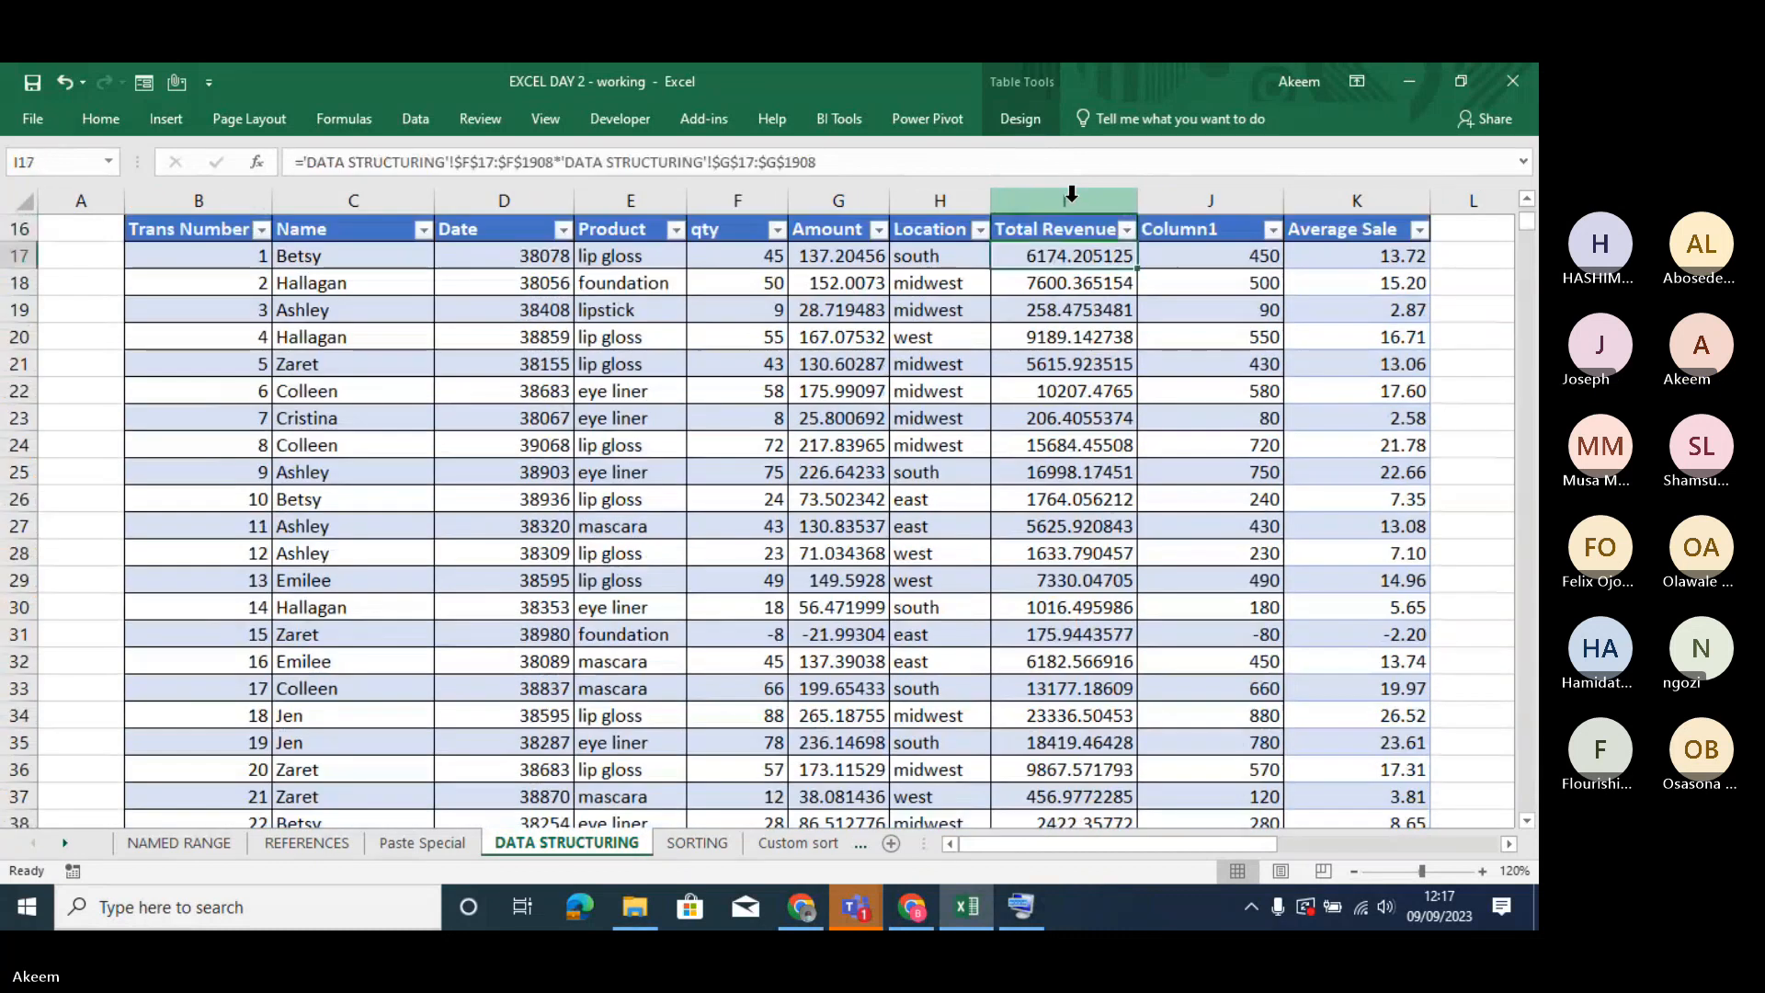
key("Down")
key("Down")
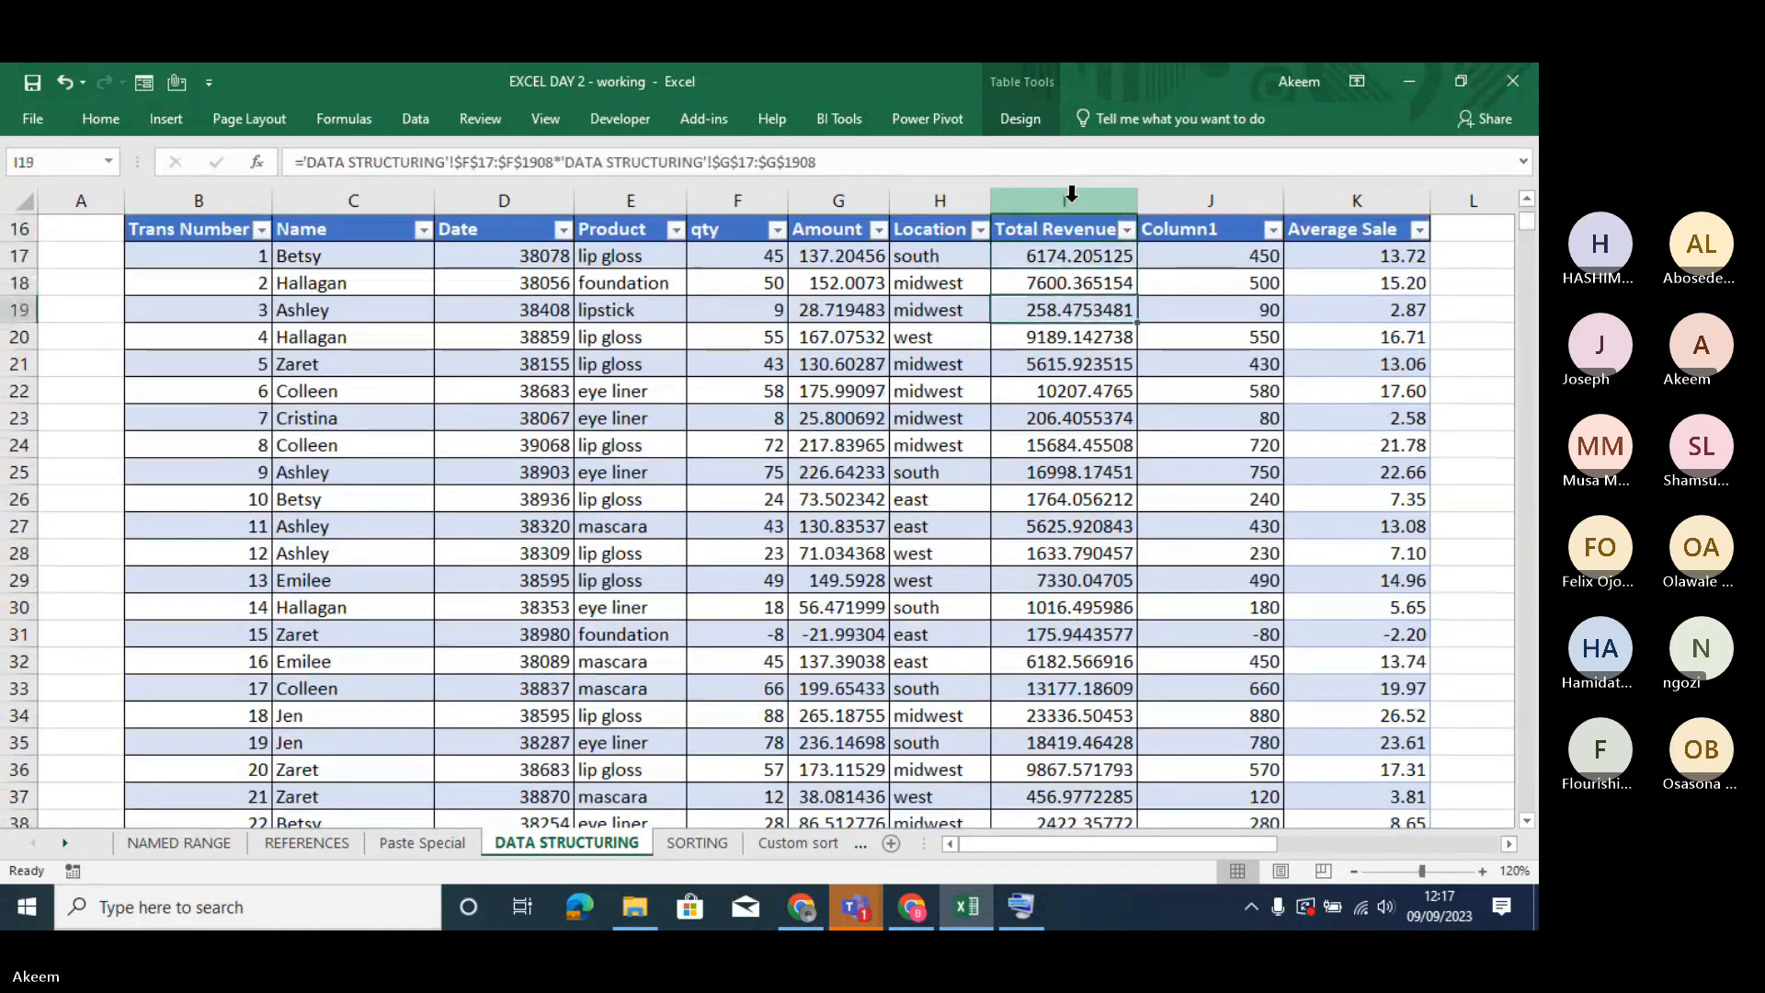
left_click(1031, 112)
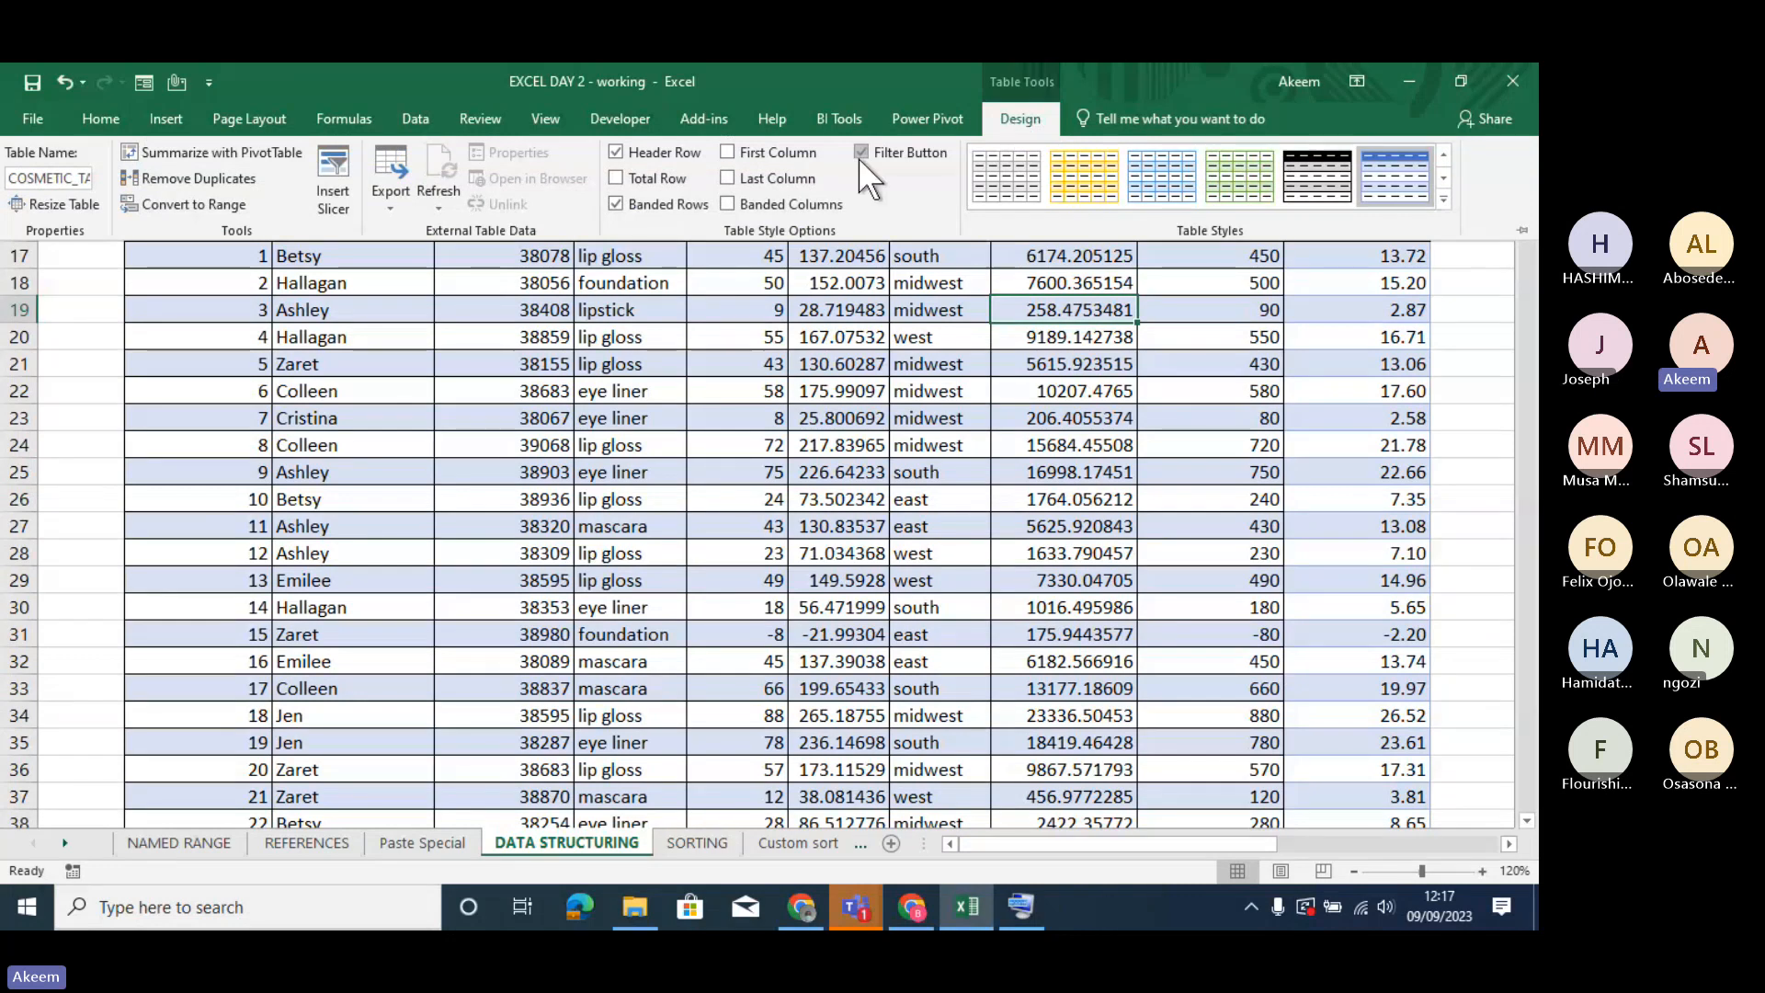
left_click(77, 206)
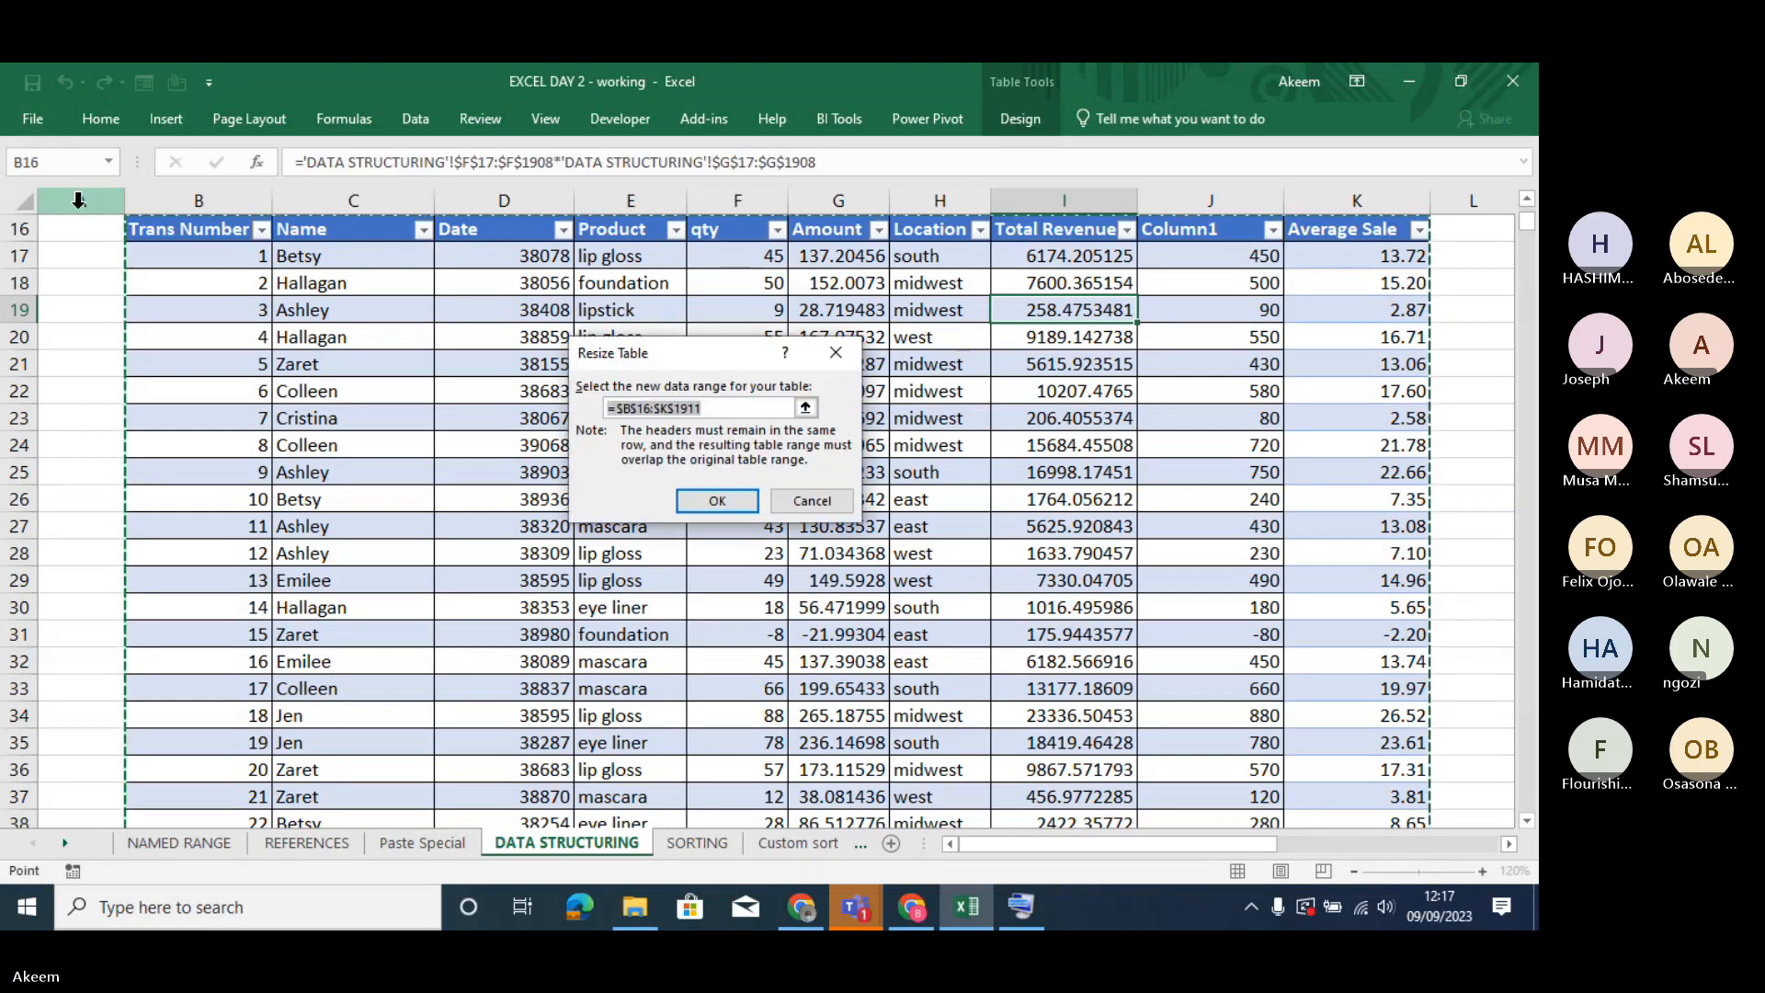
left_click(850, 349)
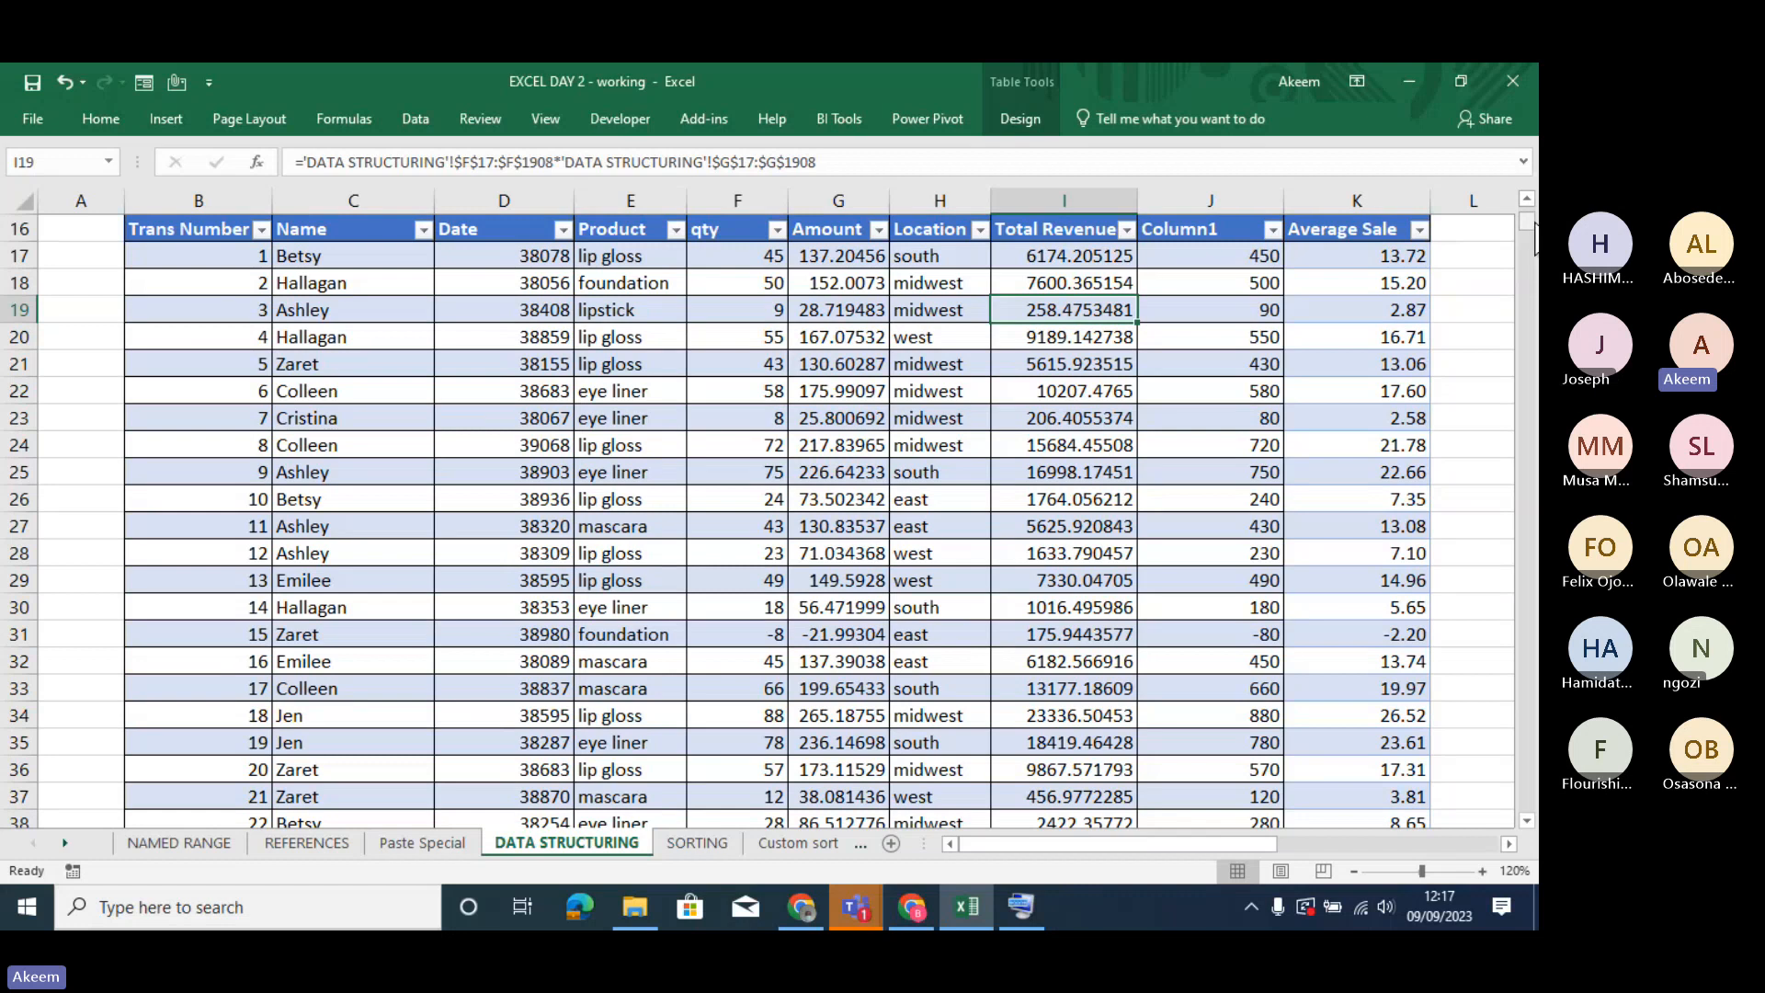
left_click_drag(1533, 243, 1532, 525)
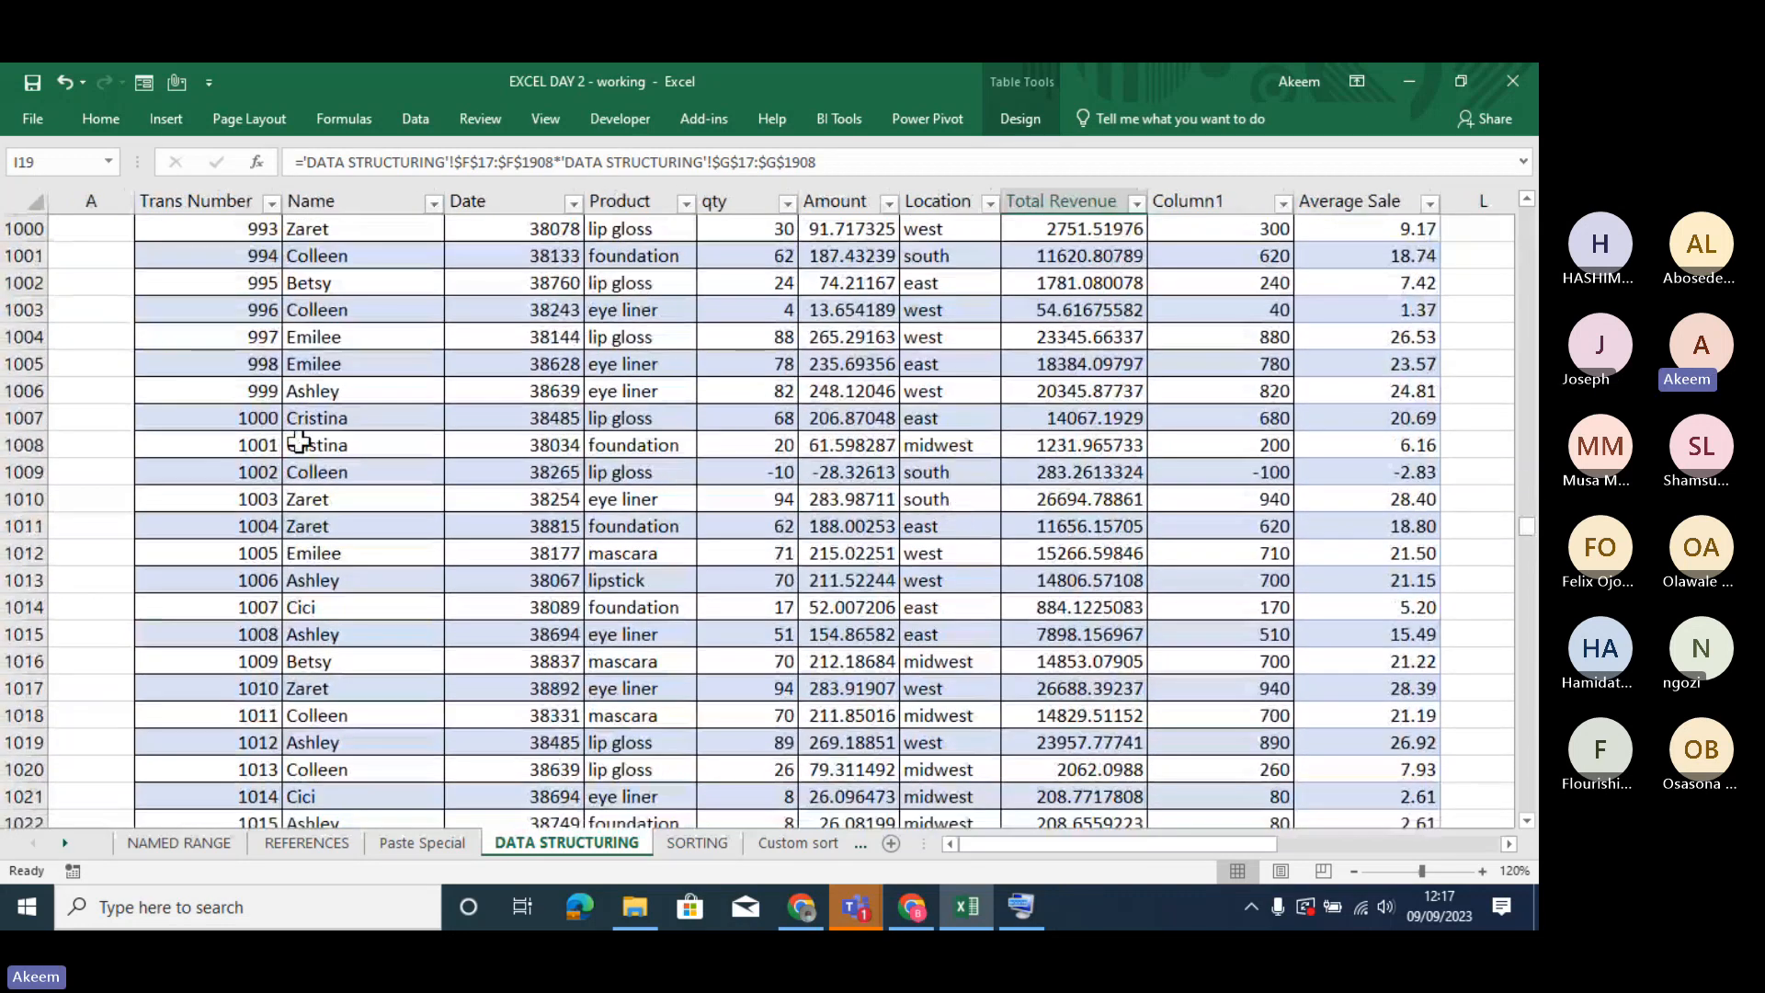
- Resize COSMETIC_TABLE by reselecting its data range as $B$16:$K$1911, including the added rows
left_click(1022, 120)
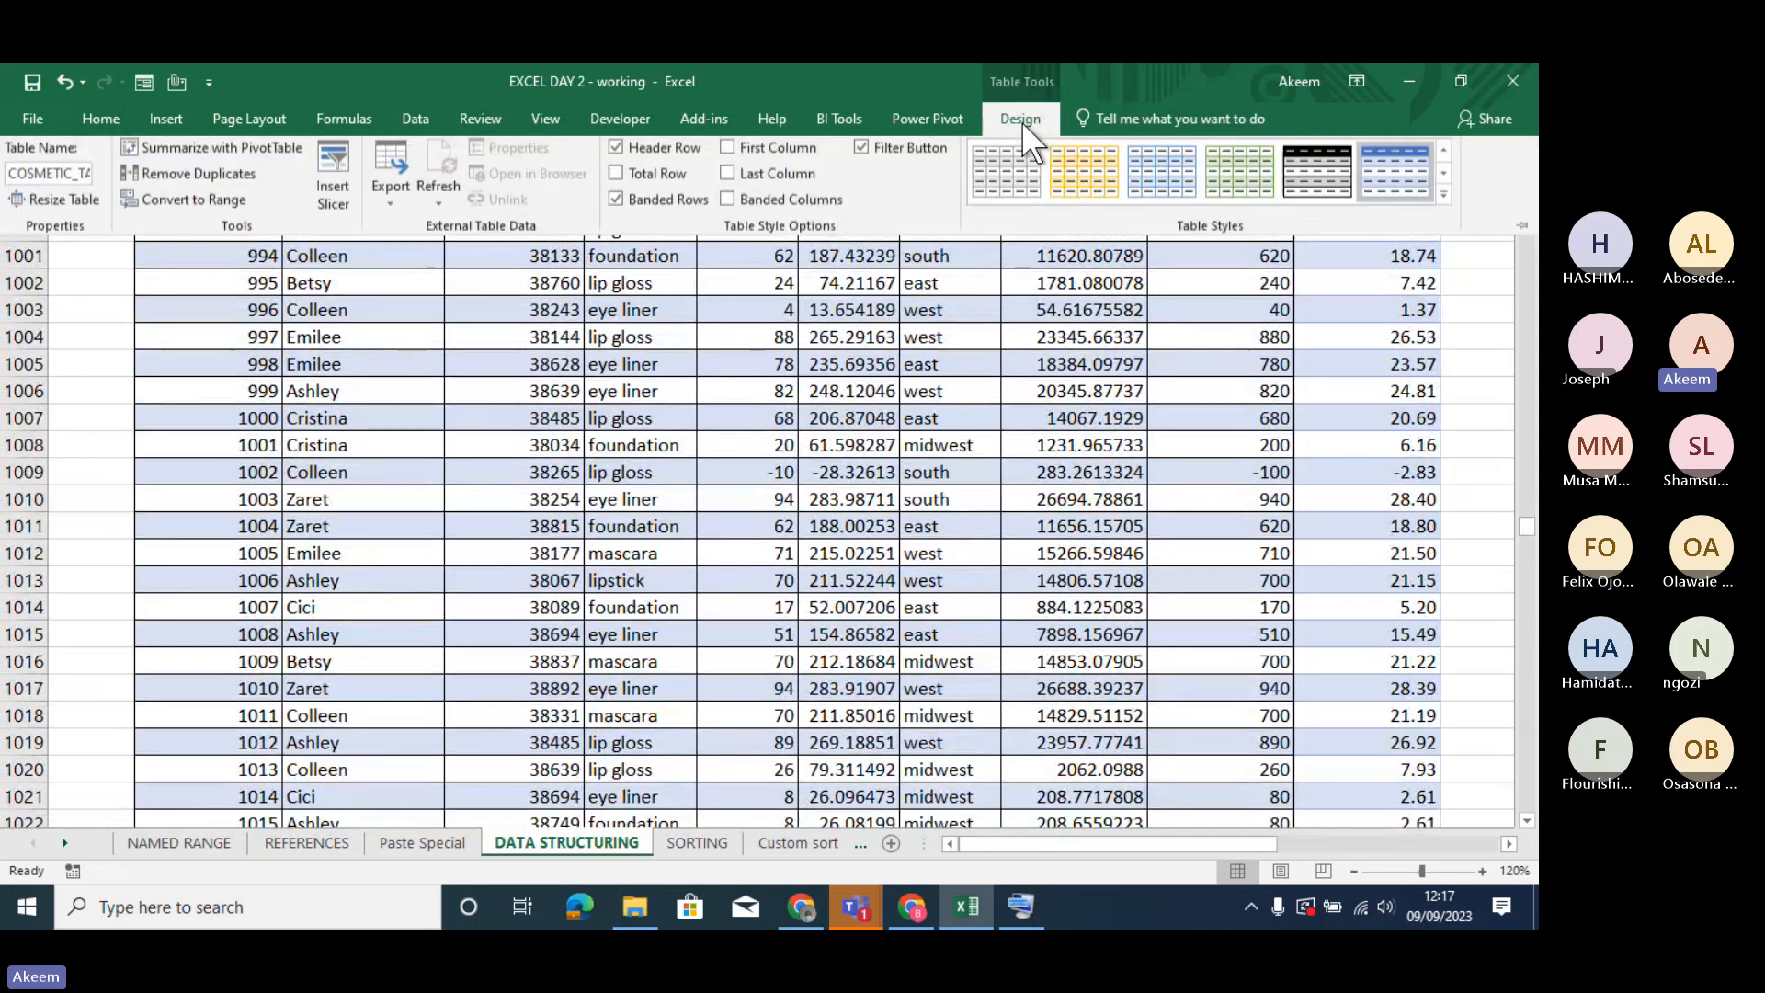
left_click(83, 208)
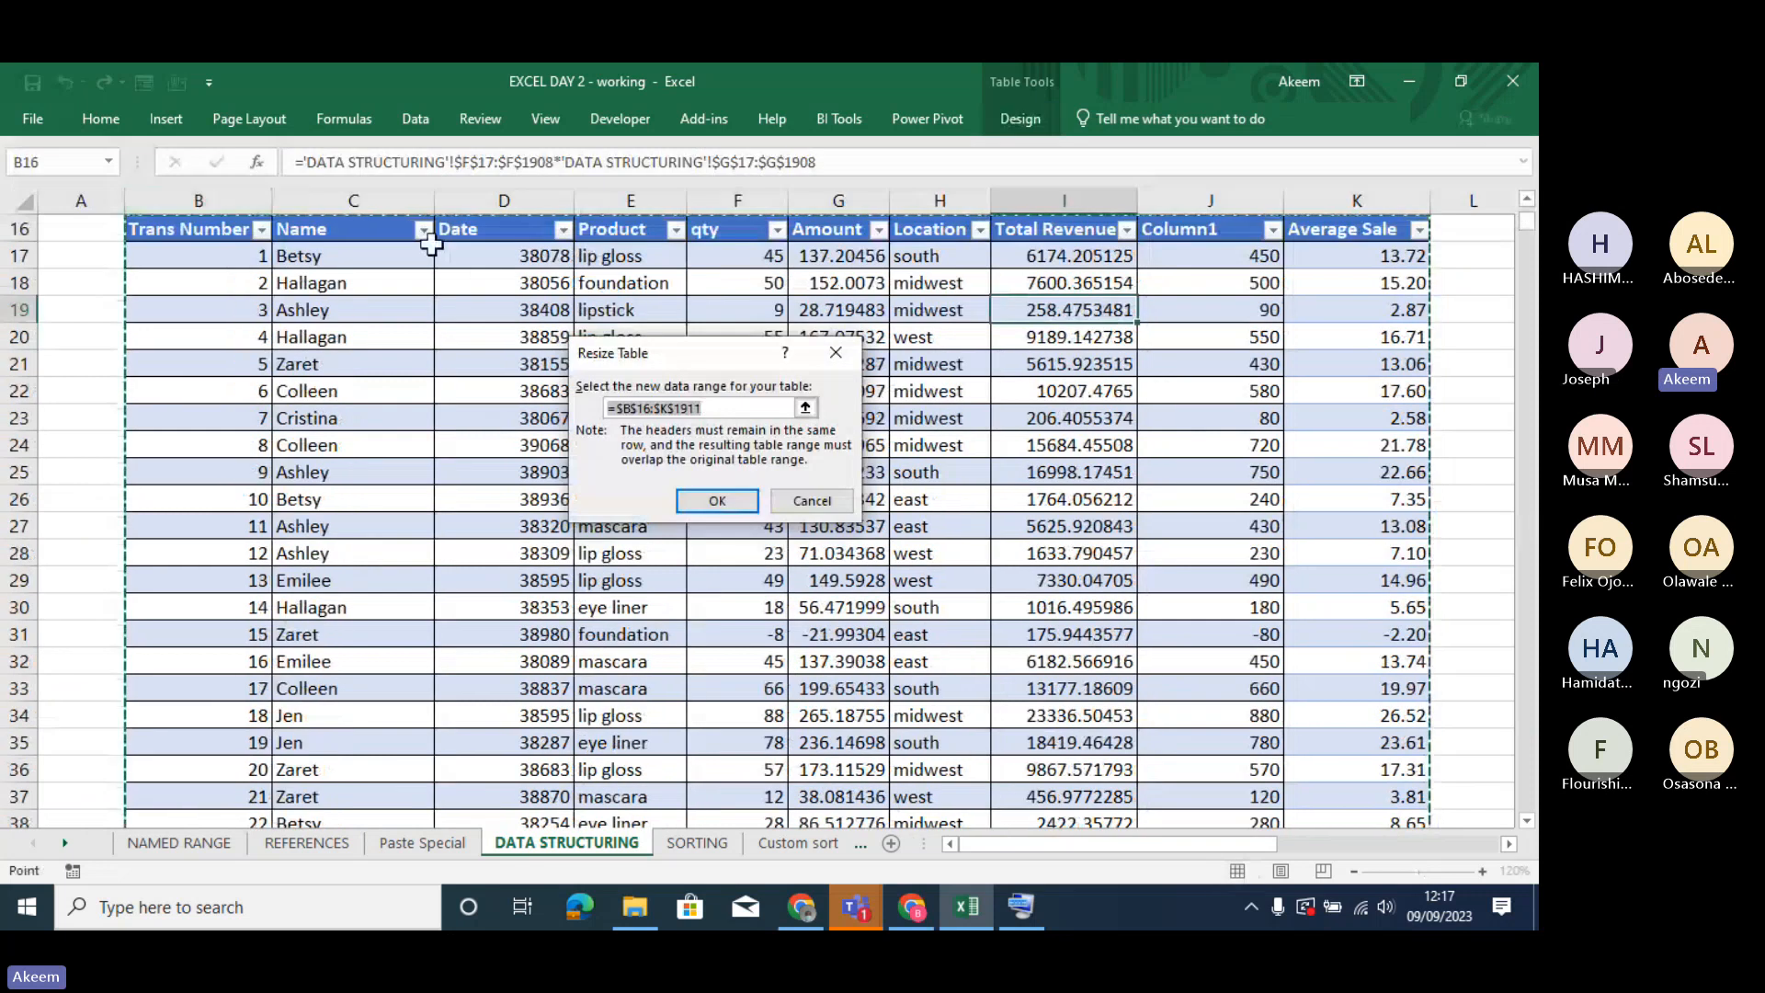
left_click(750, 411)
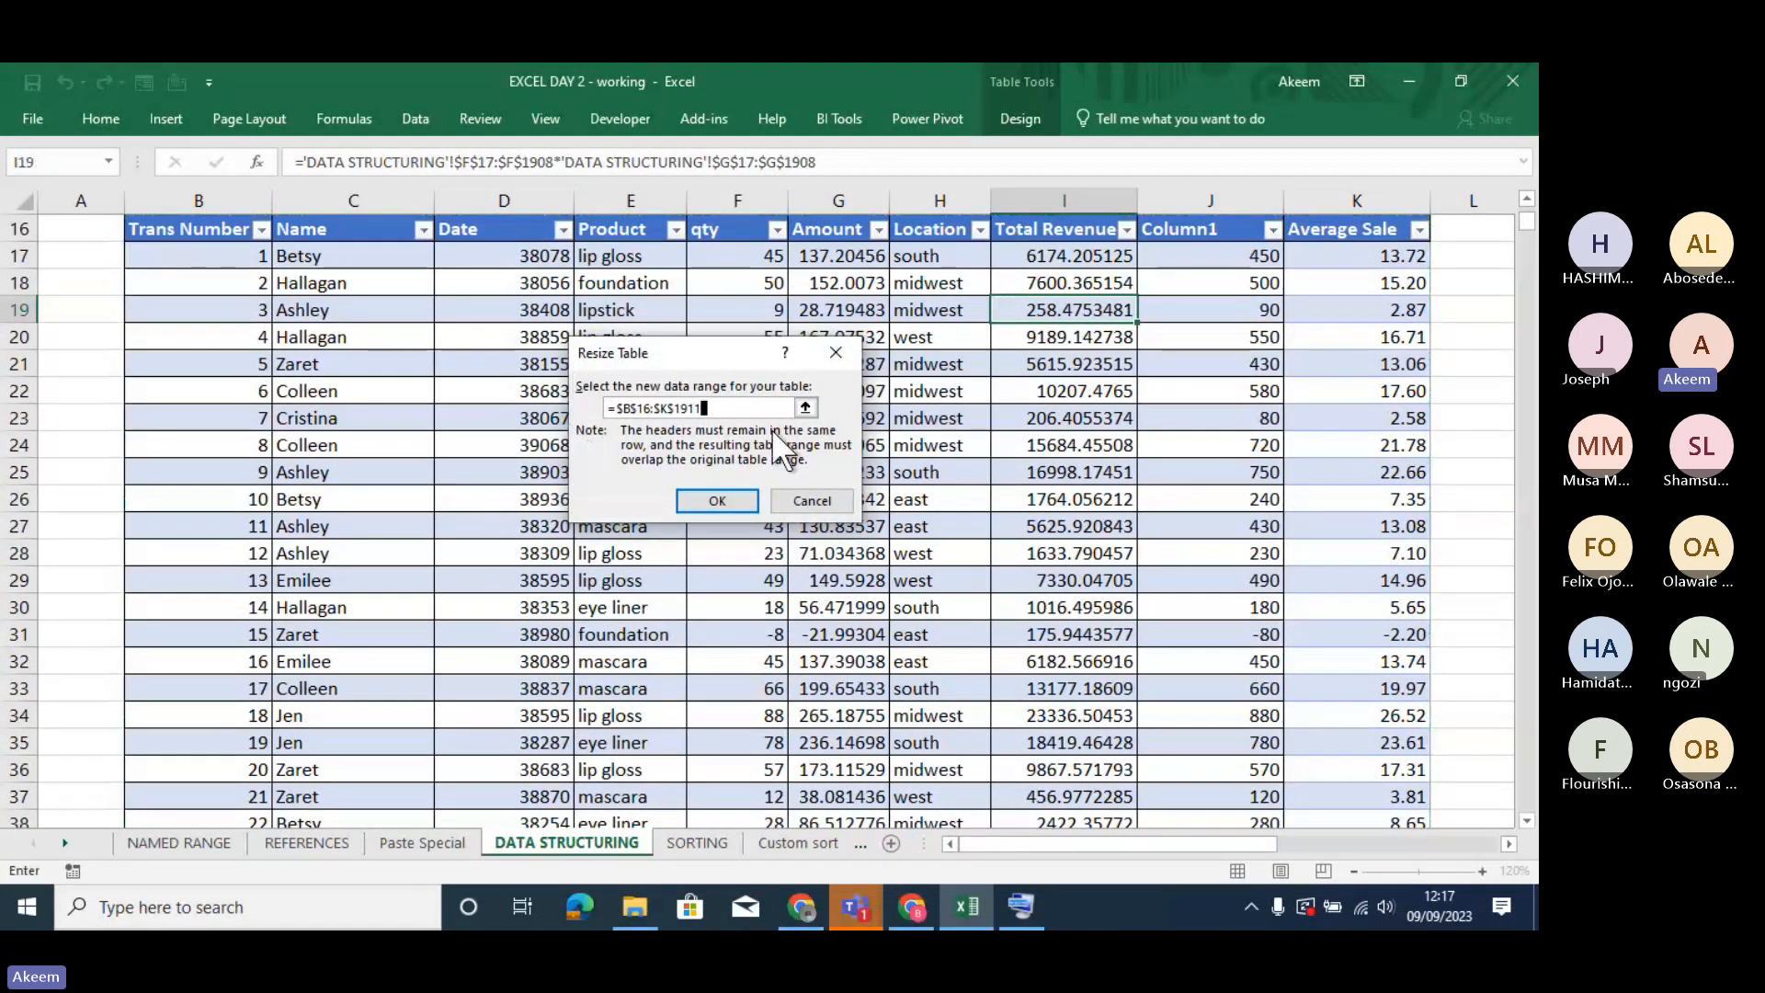
left_click_drag(743, 408, 512, 407)
key("BackSpace")
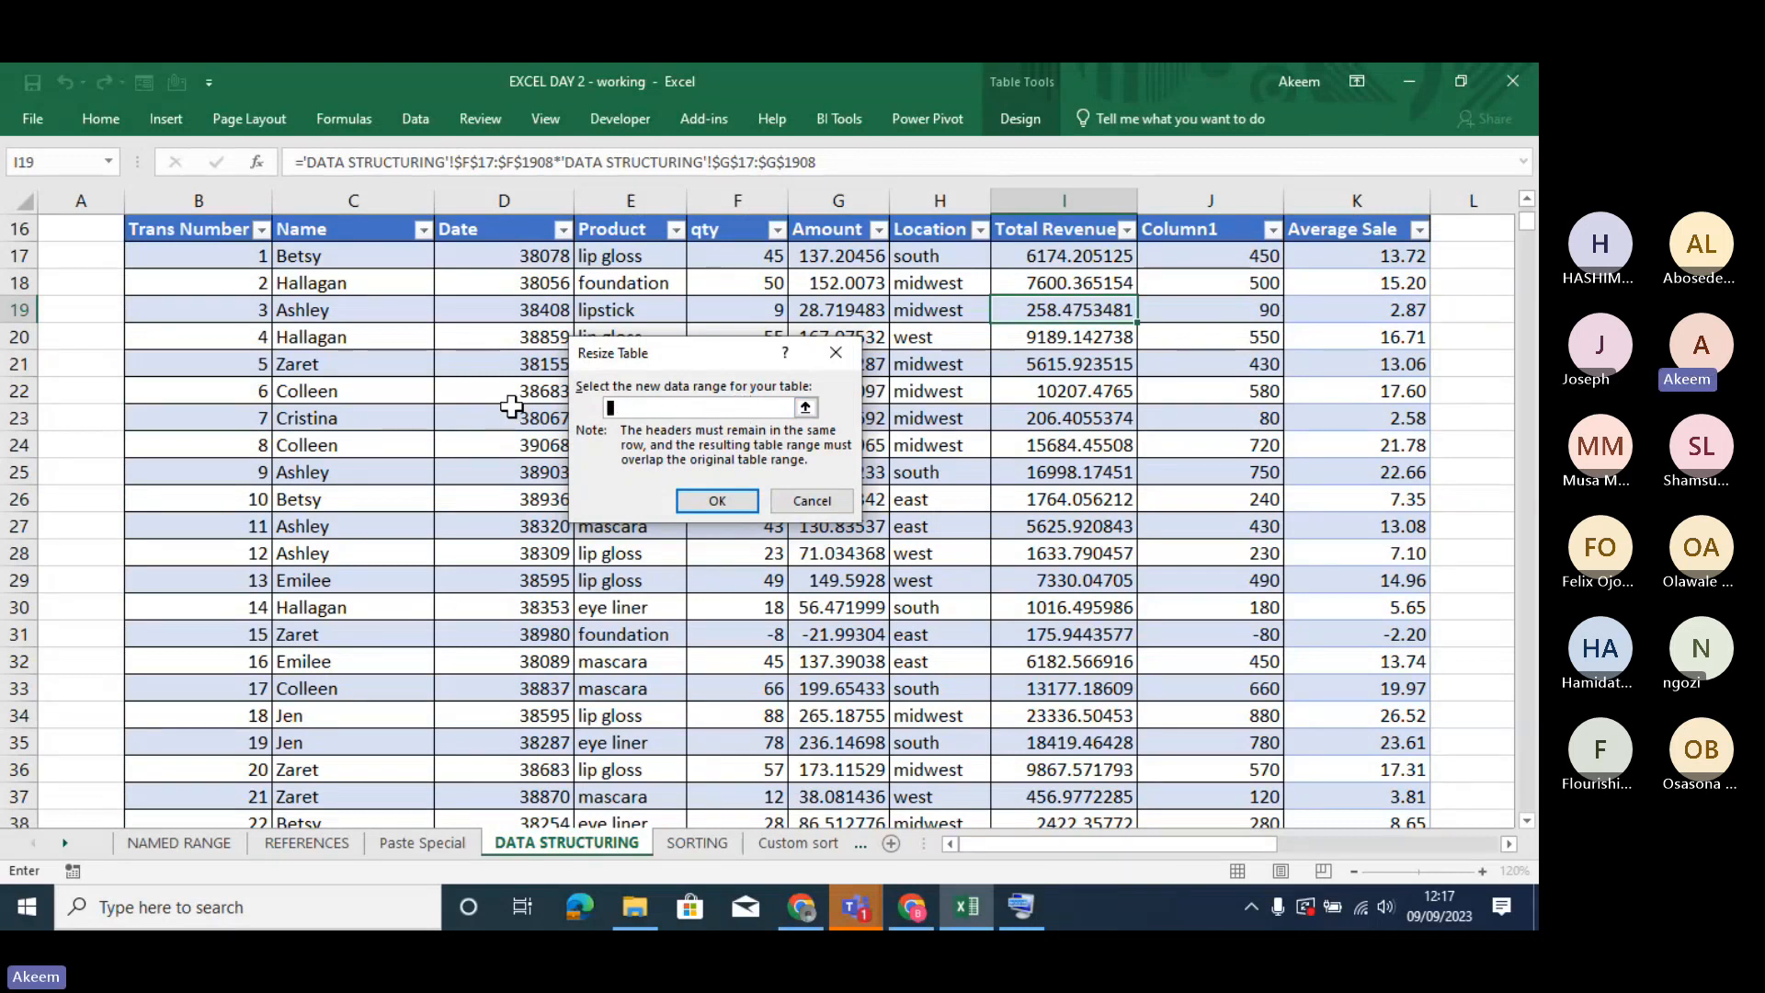
left_click(168, 228)
key("ctrl+shift+Right")
key("ctrl+shift+Down")
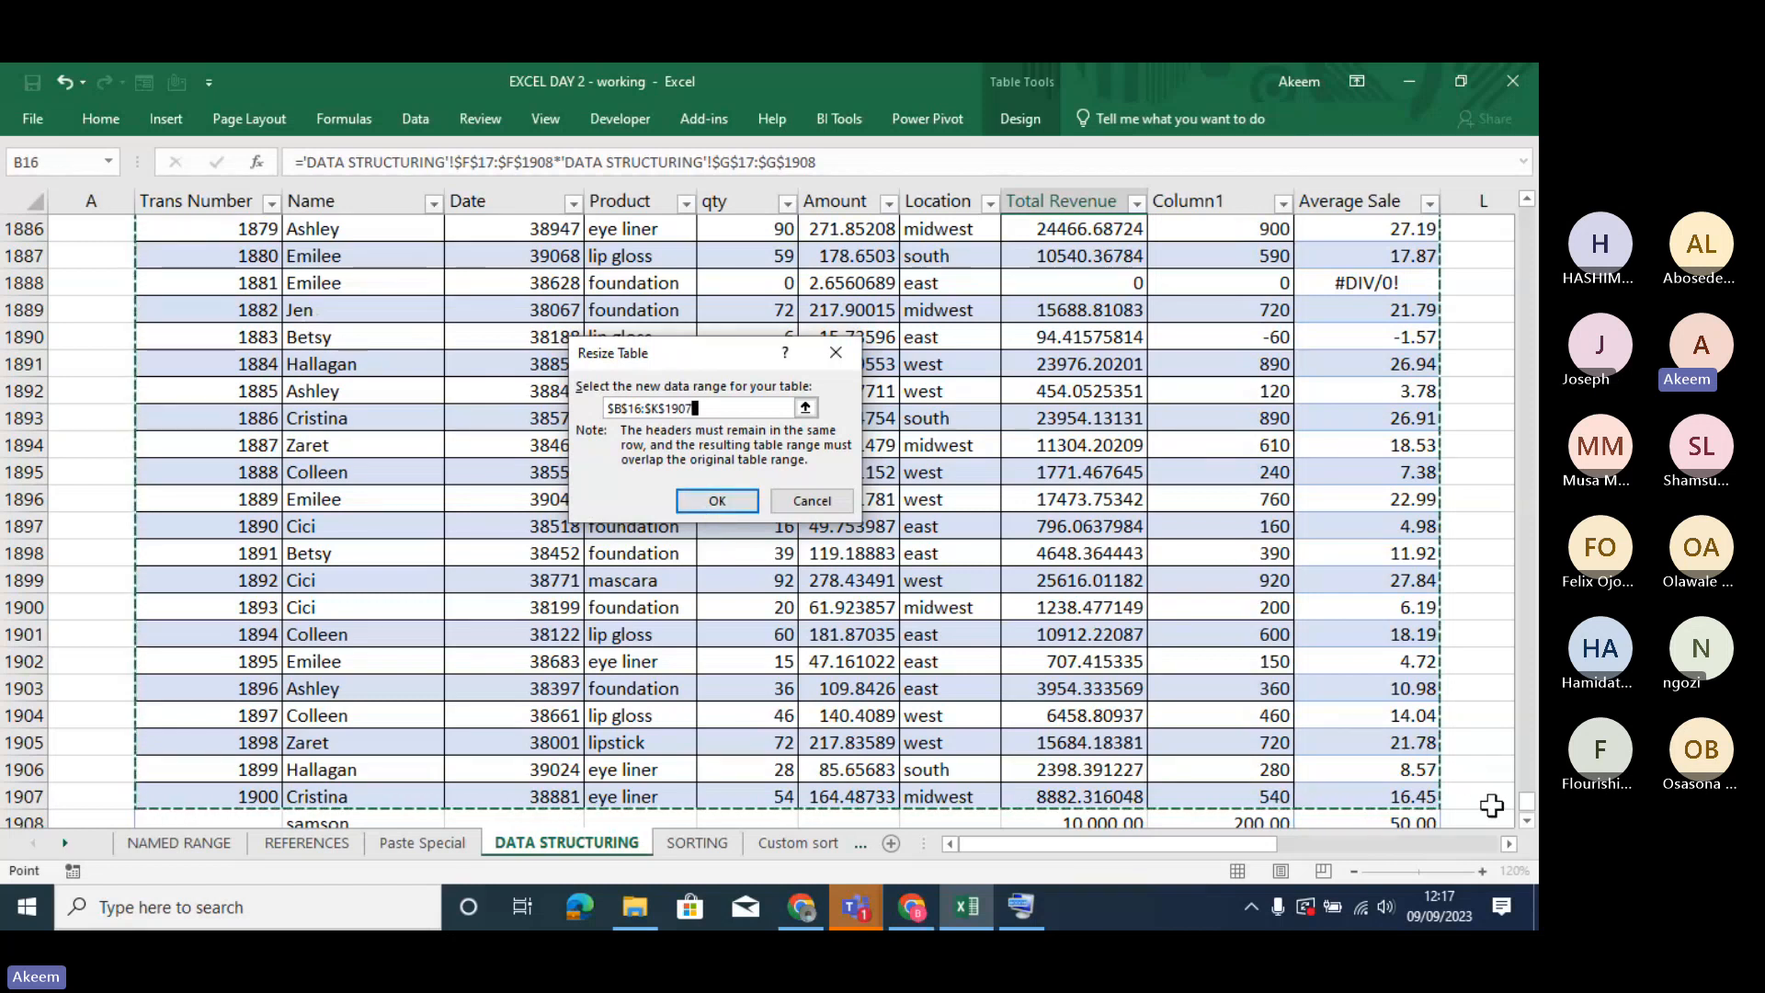
scroll(1527, 832, "down", 3)
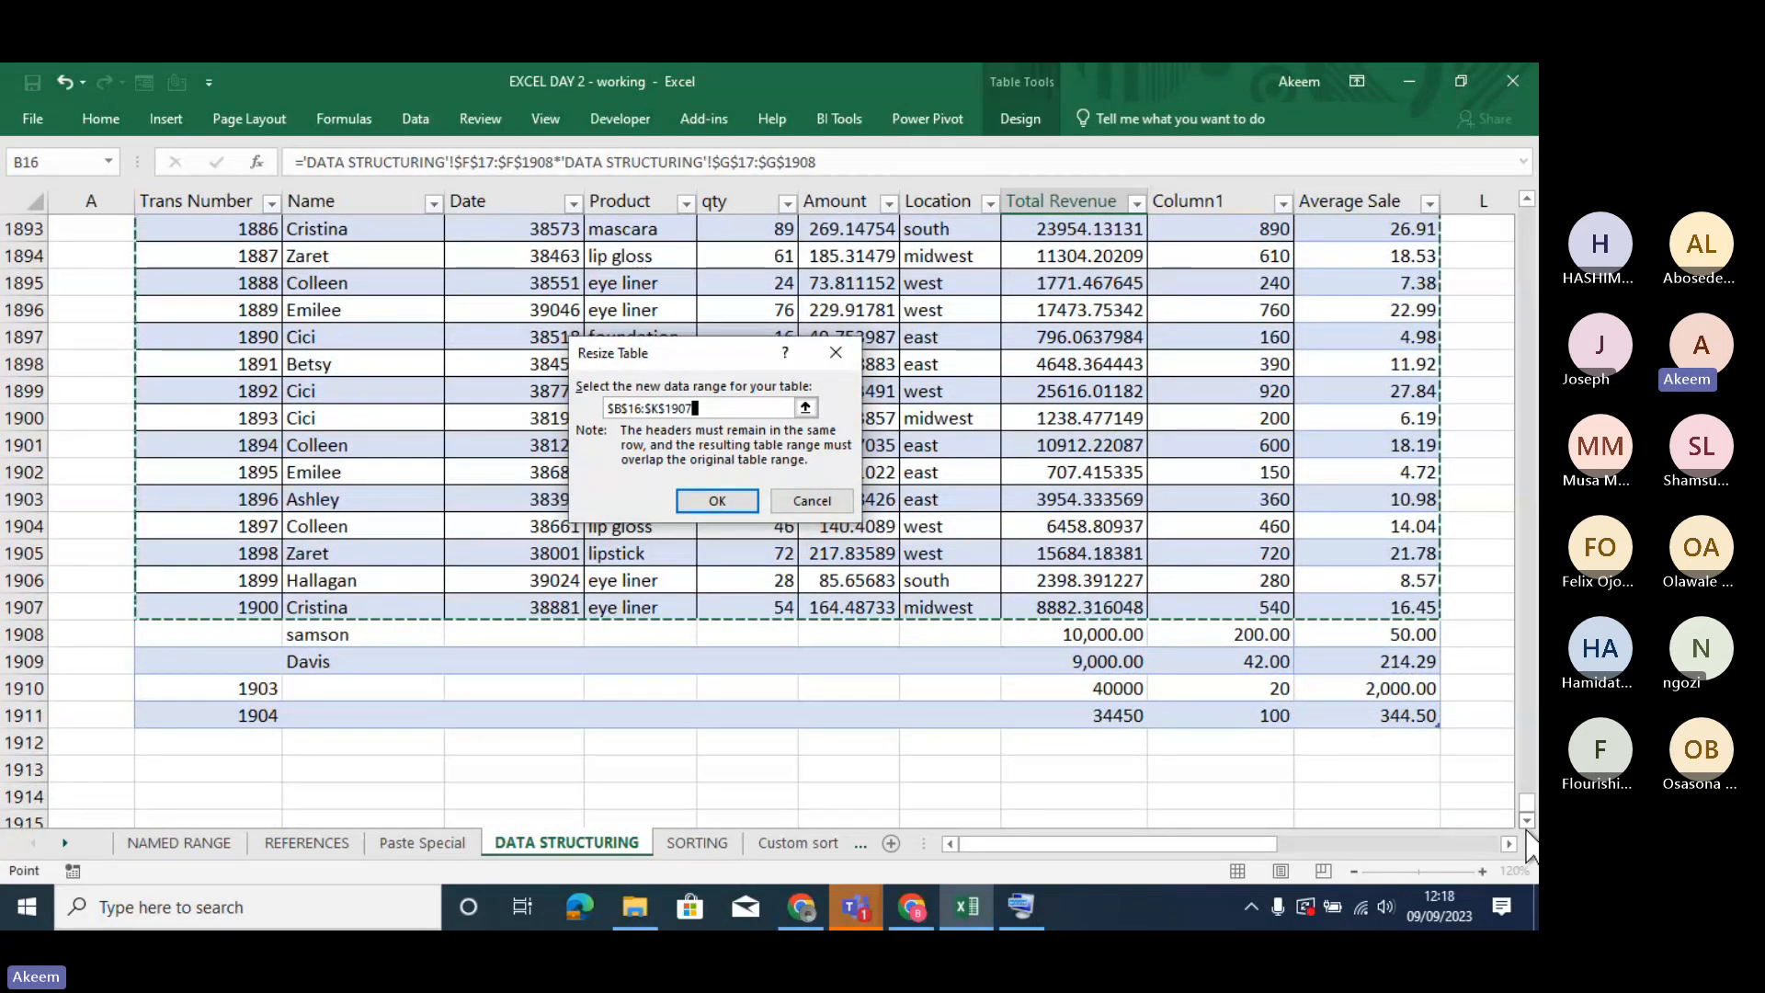
key("shift+Down")
key("shift+Down")
key("shift+Down")
key("shift+Down")
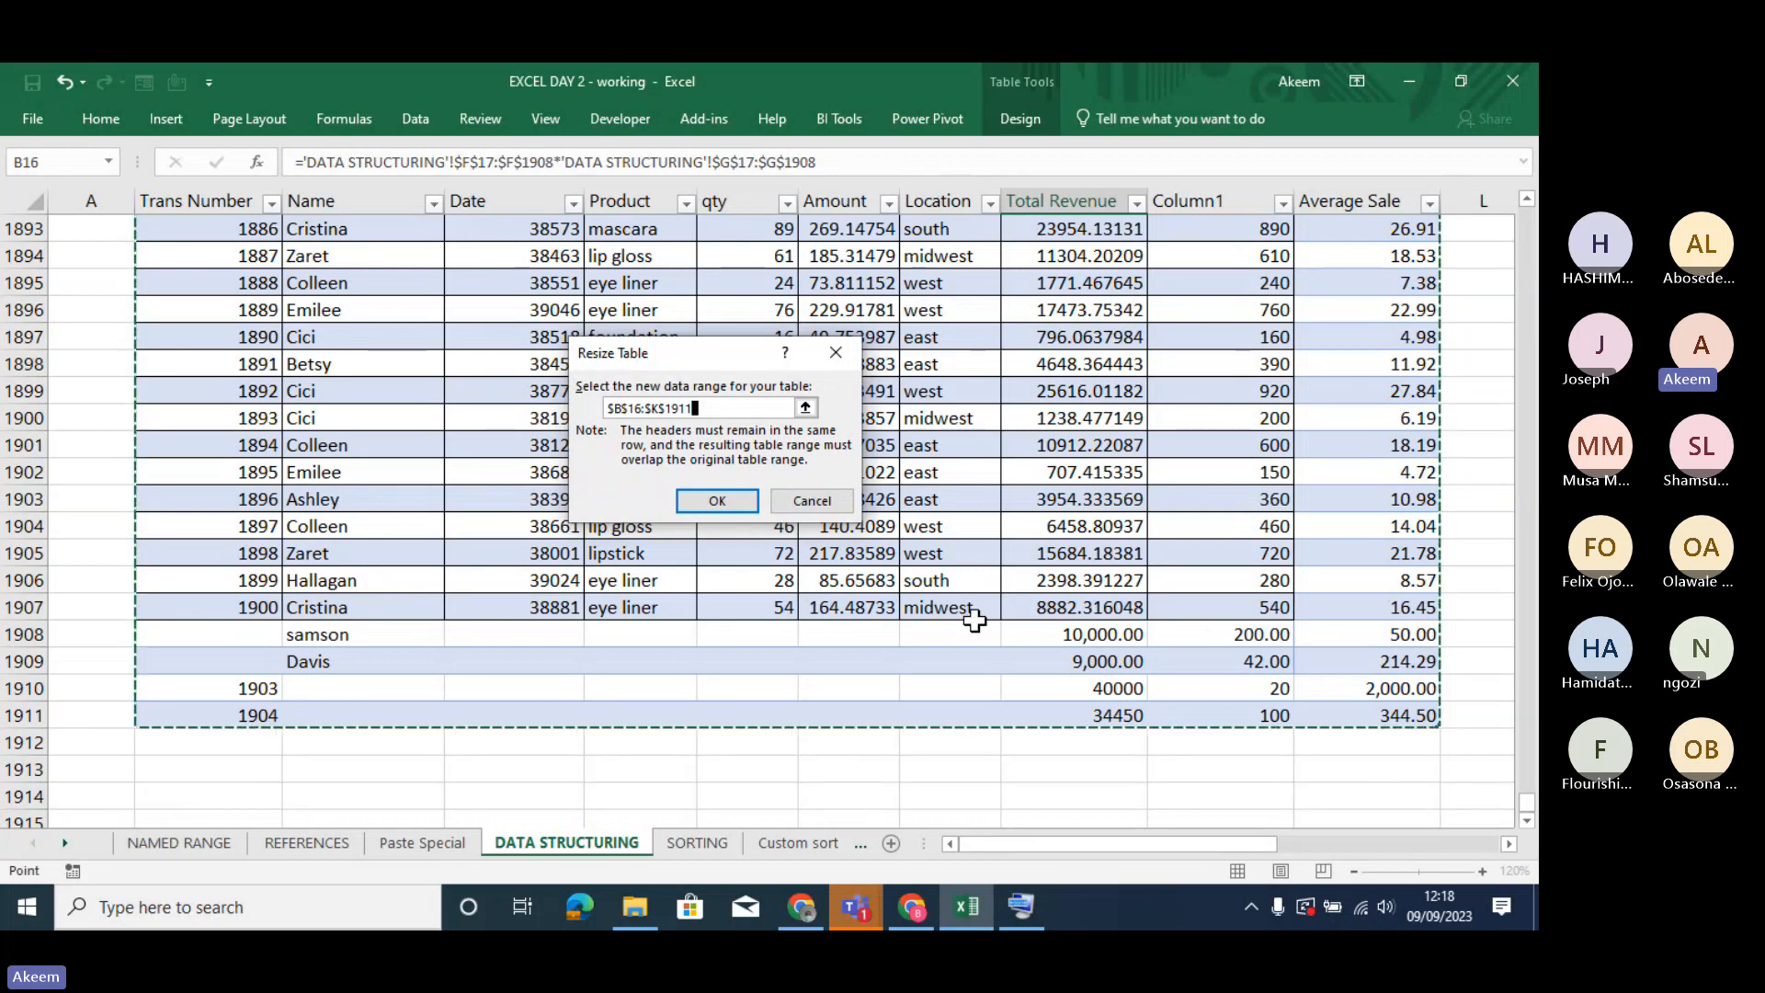
left_click(718, 501)
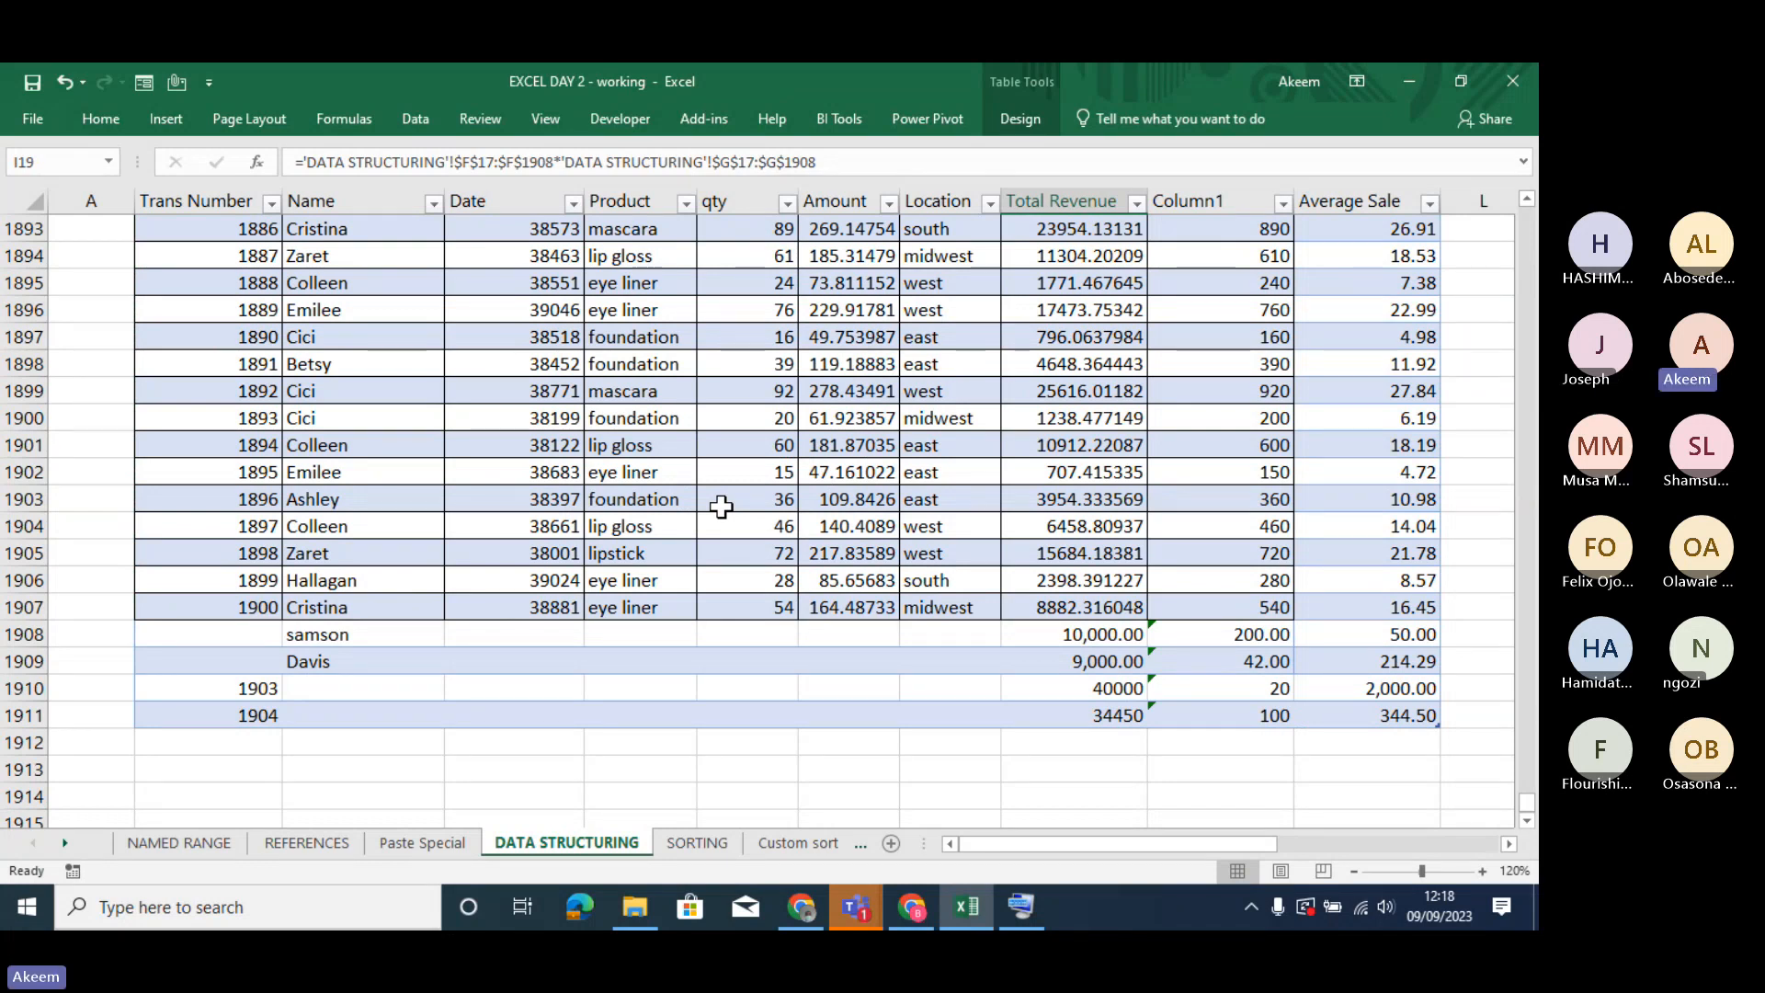
- Convert COSMETIC_TABLE to a normal range
left_click(1044, 119)
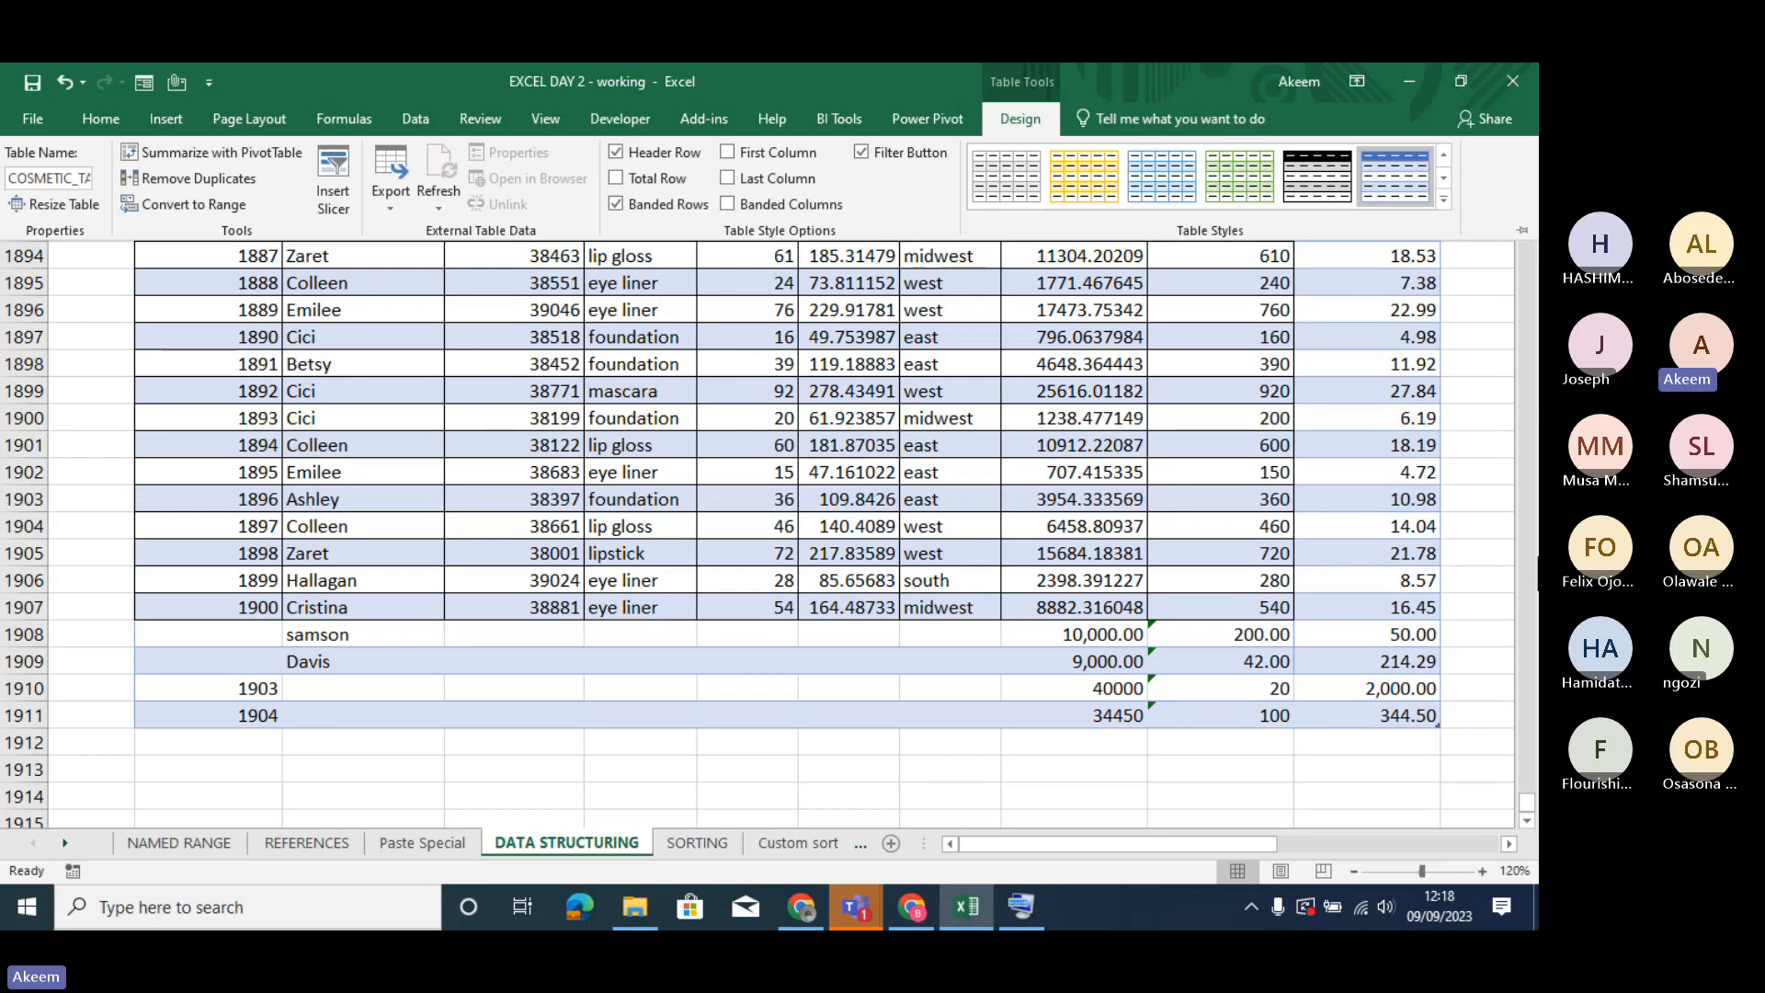
left_click(184, 200)
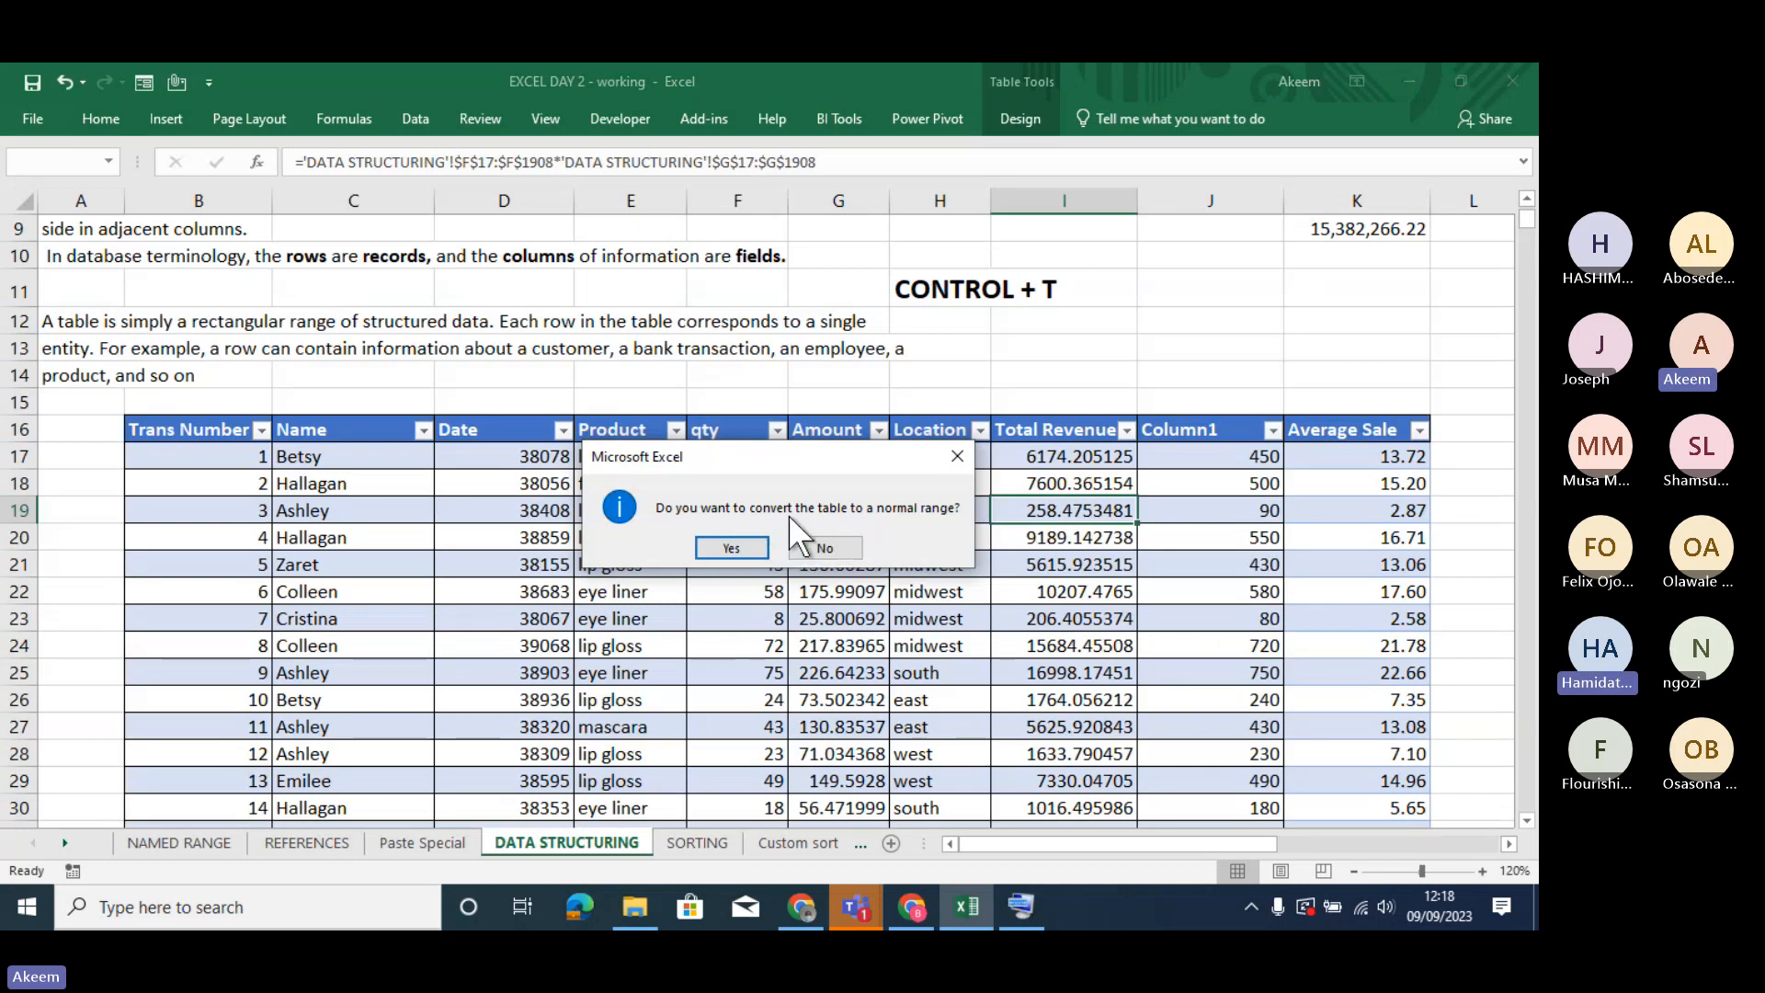
left_click(725, 549)
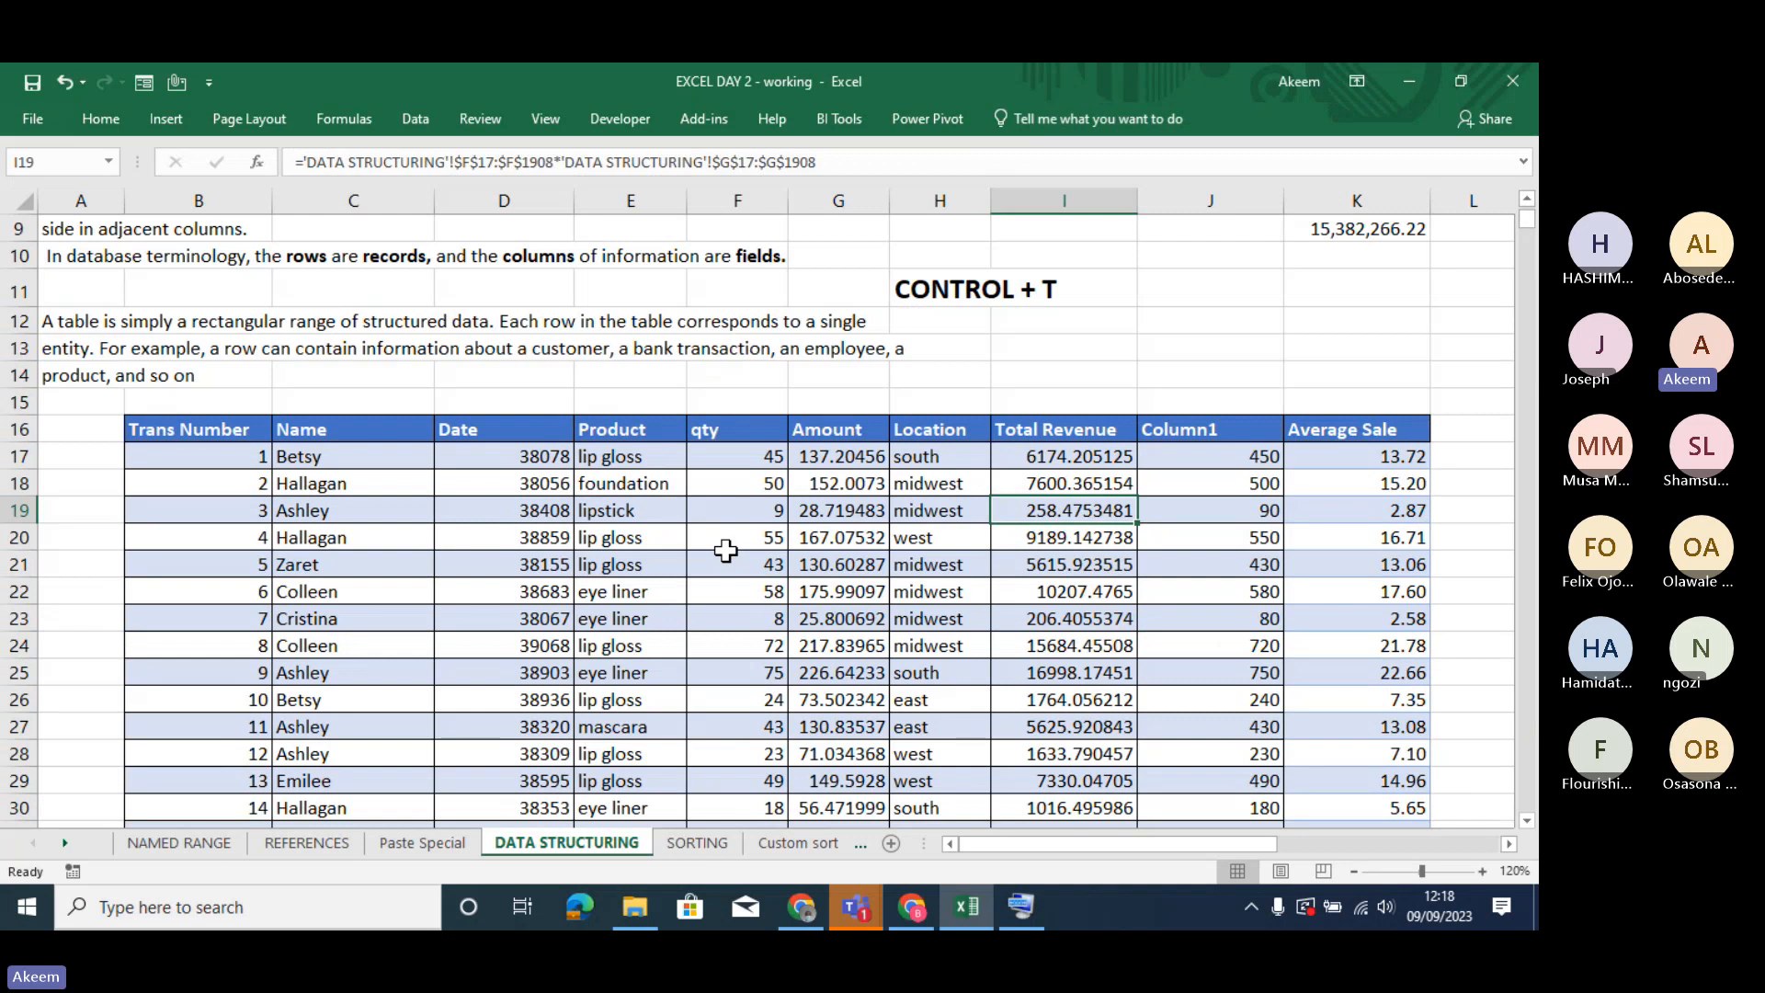
- Check several cells across the converted range for table tools
left_click(726, 554)
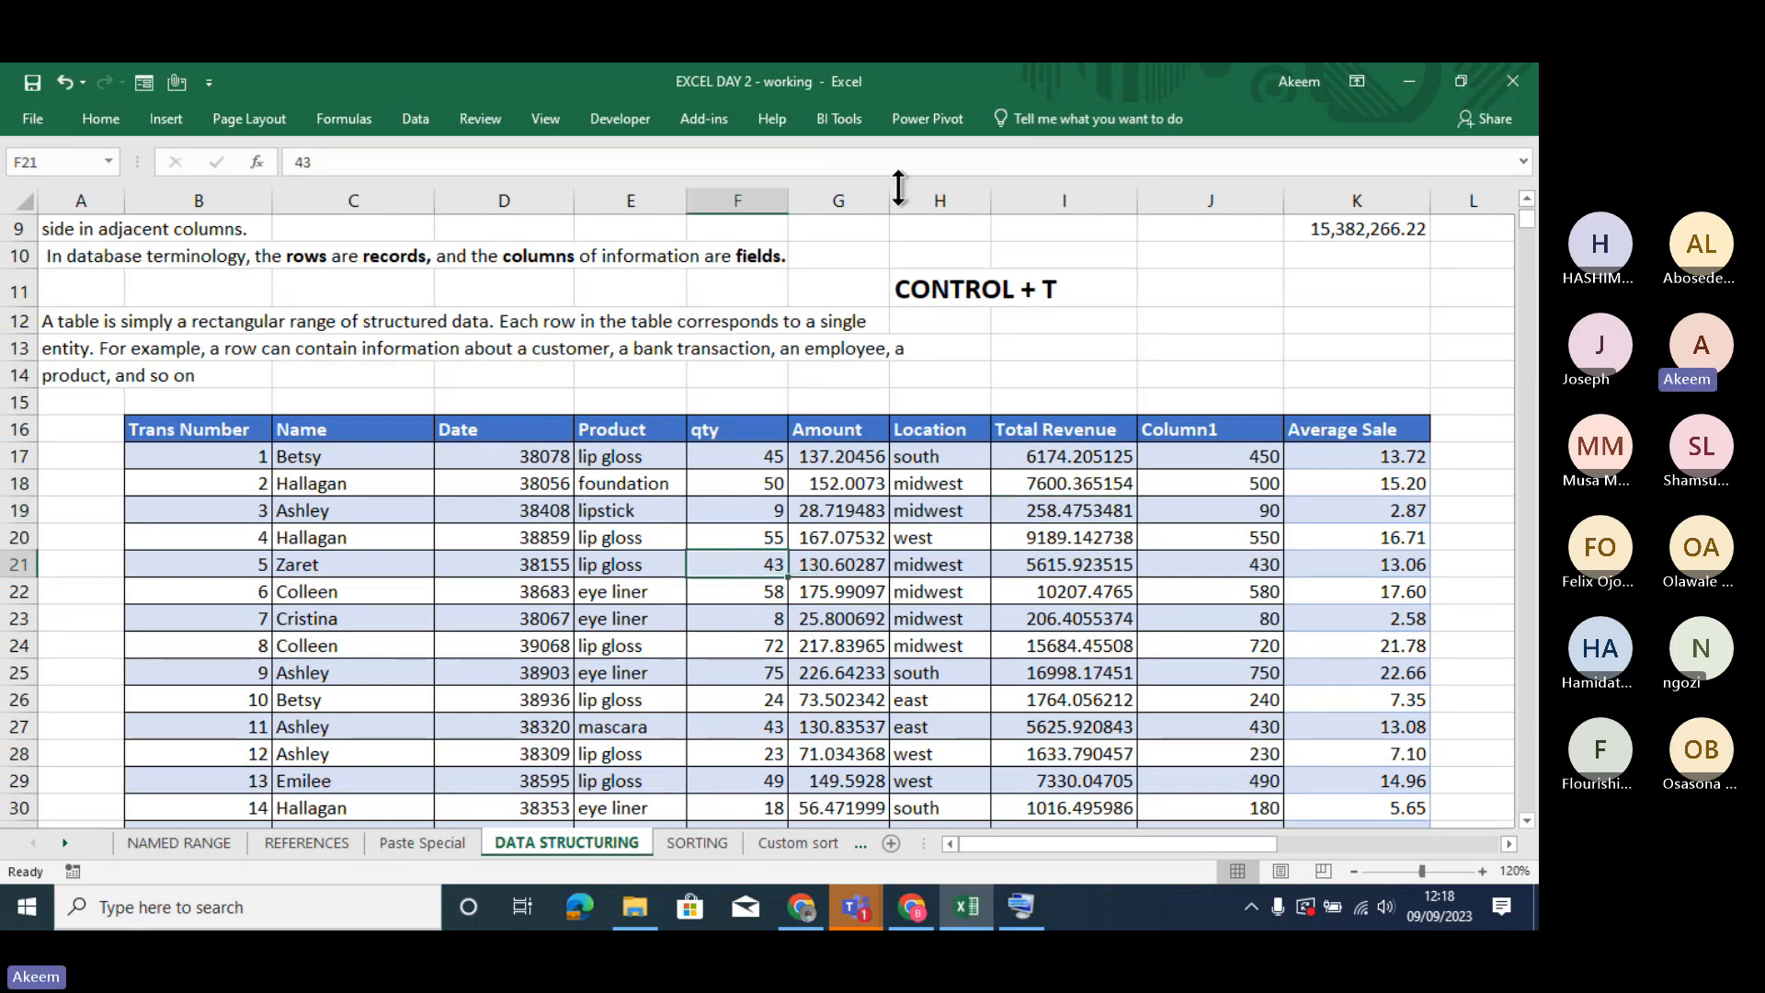
left_click(641, 669)
left_click(345, 670)
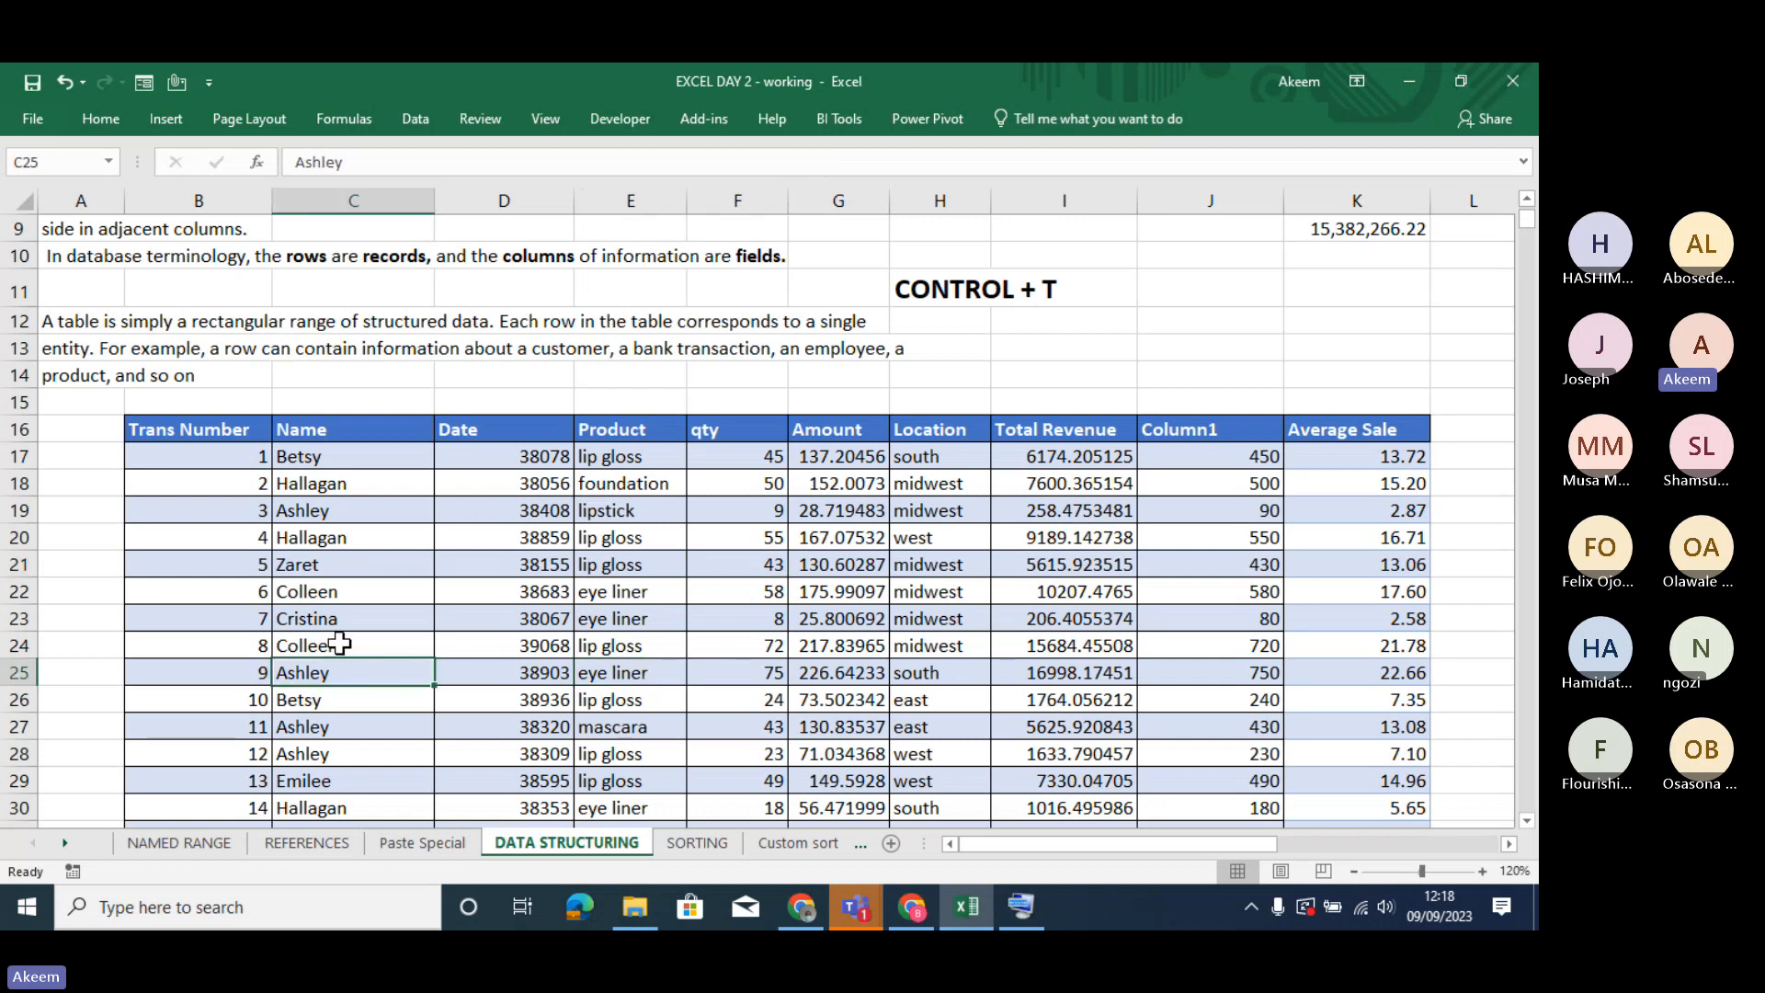
left_click(315, 566)
left_click(1052, 559)
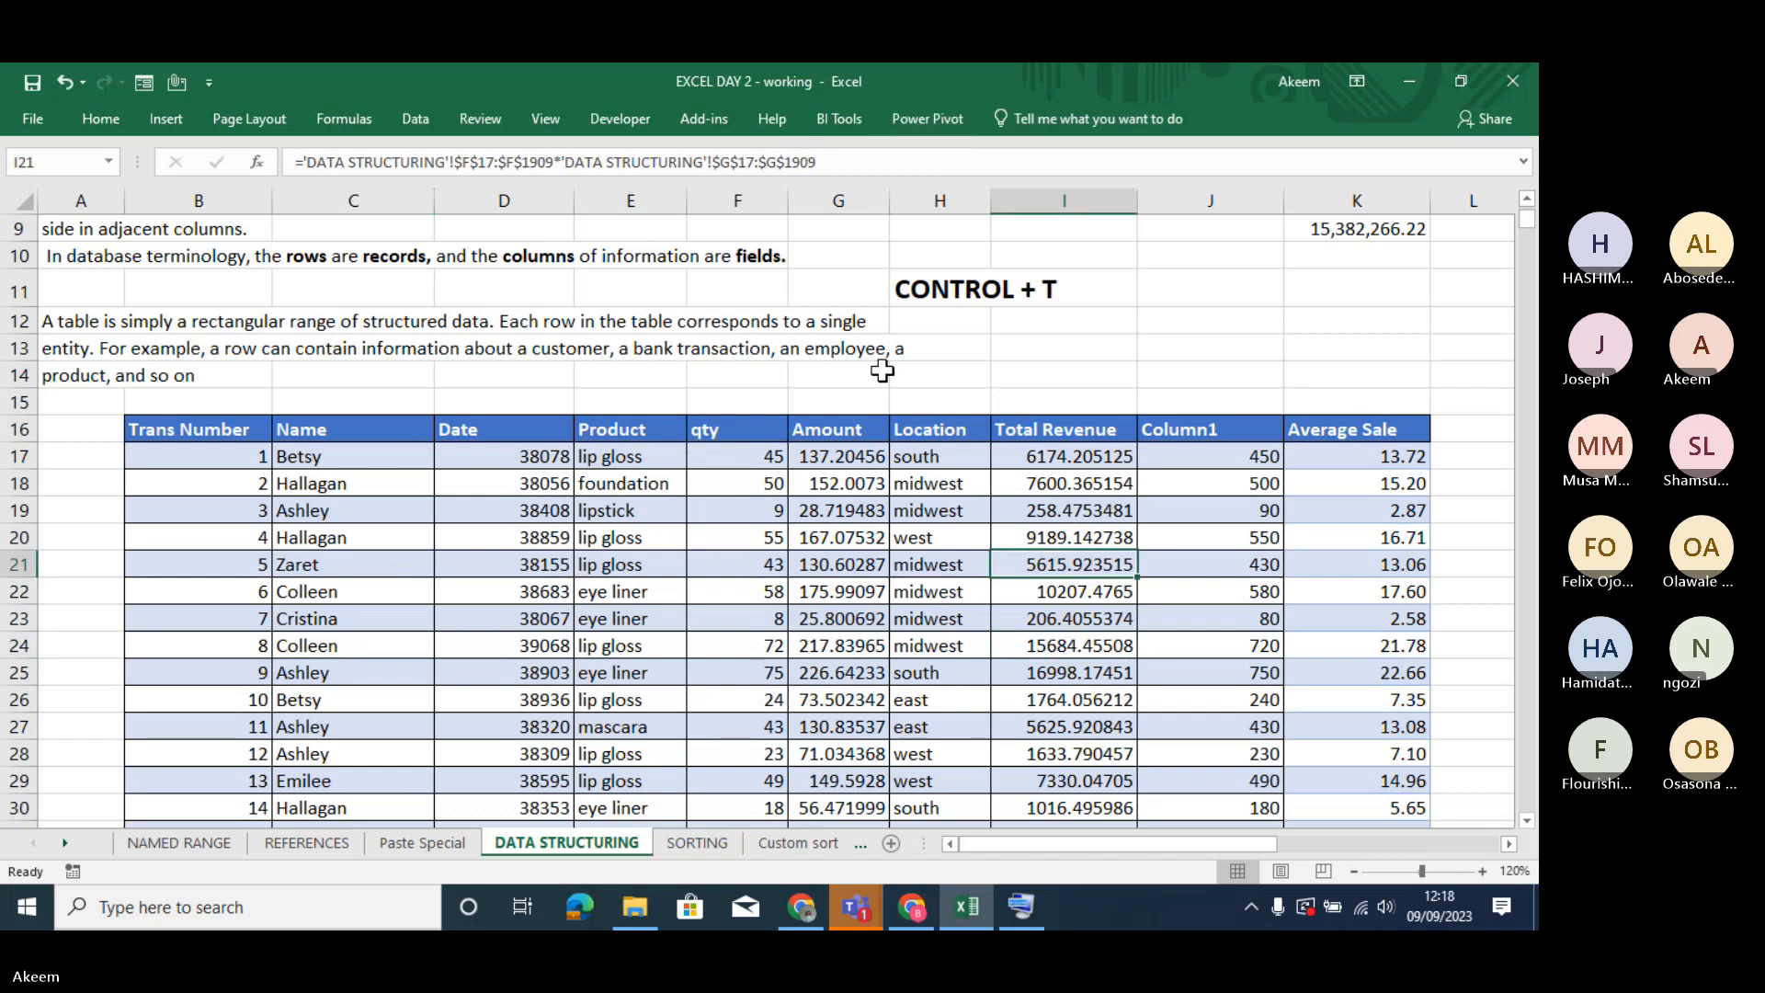
left_click(832, 617)
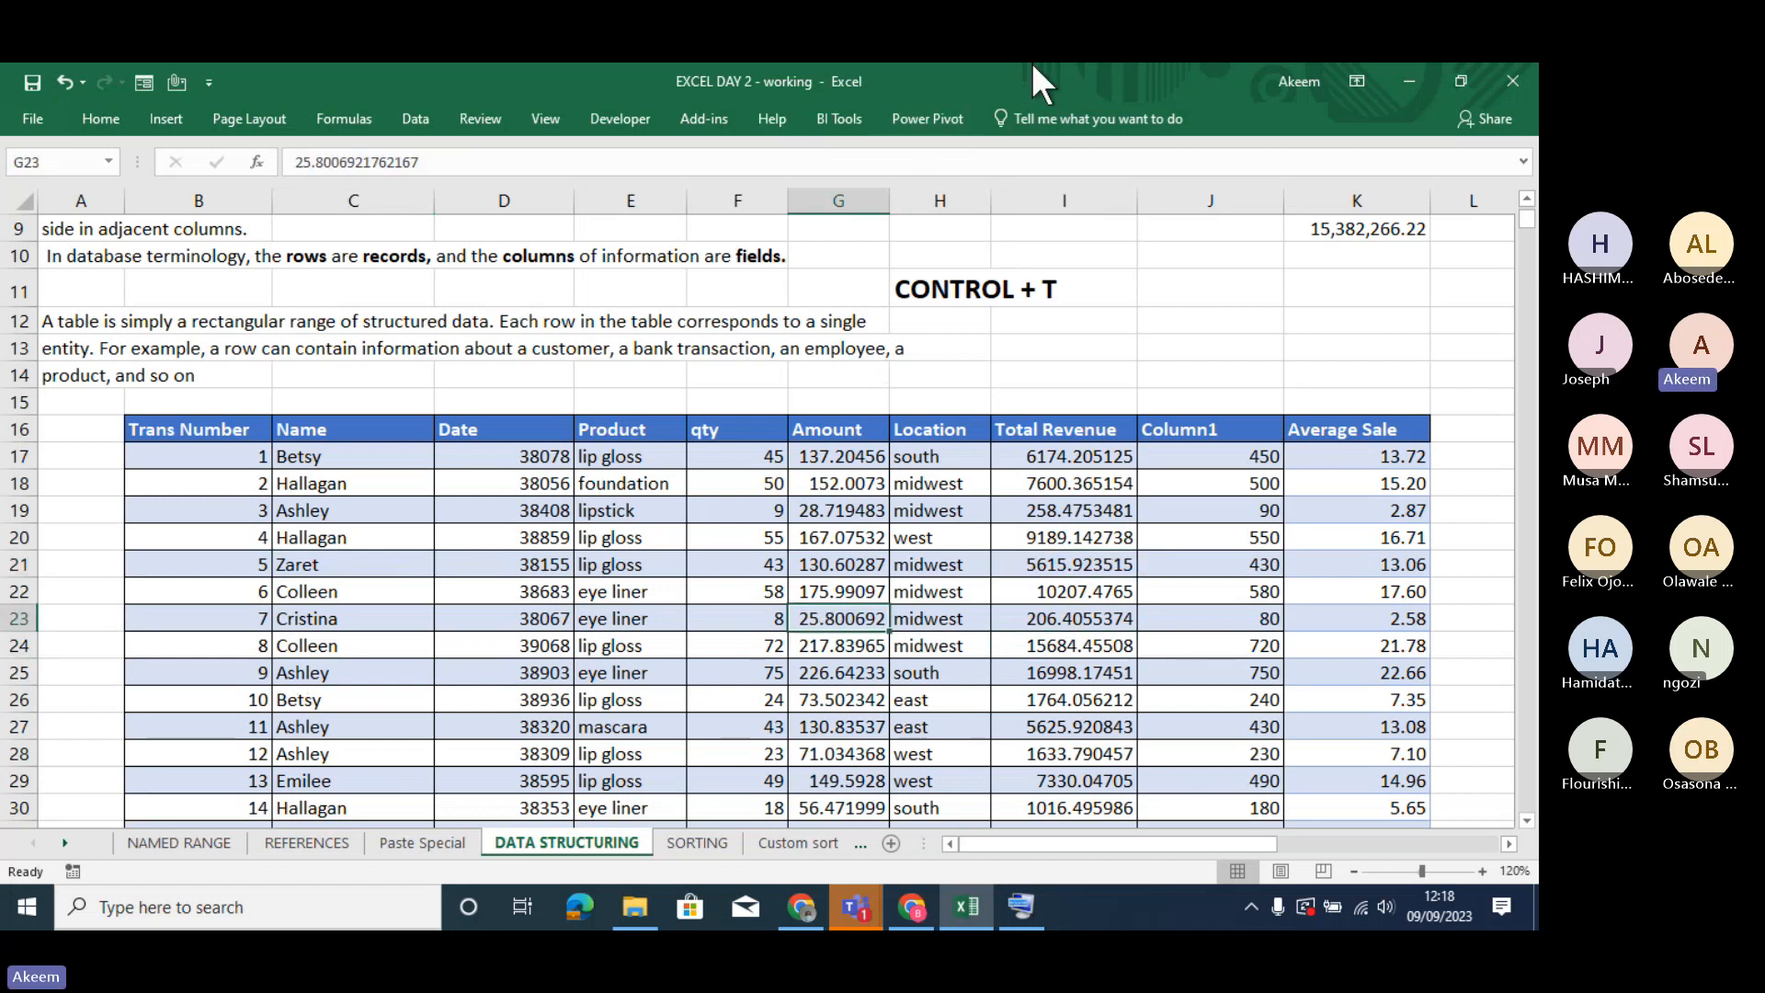
- Create a table with headers from the range $B$16:$K$1911
left_click(911, 722)
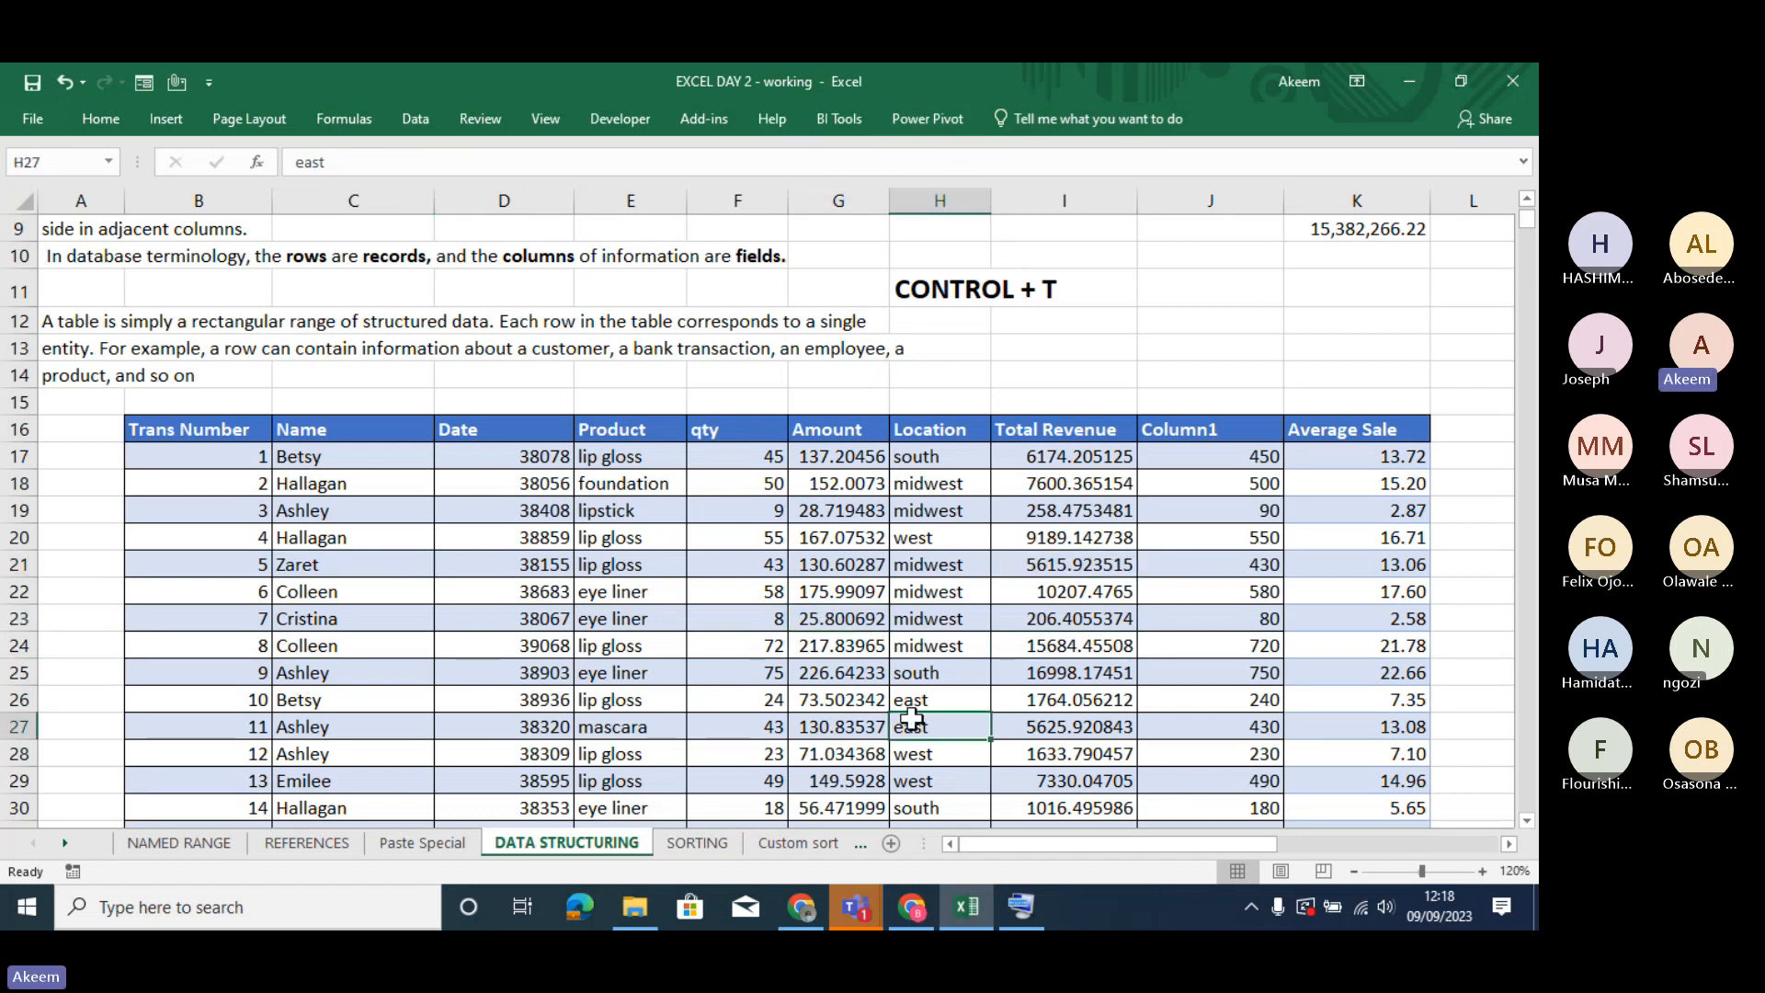
key("ctrl+t")
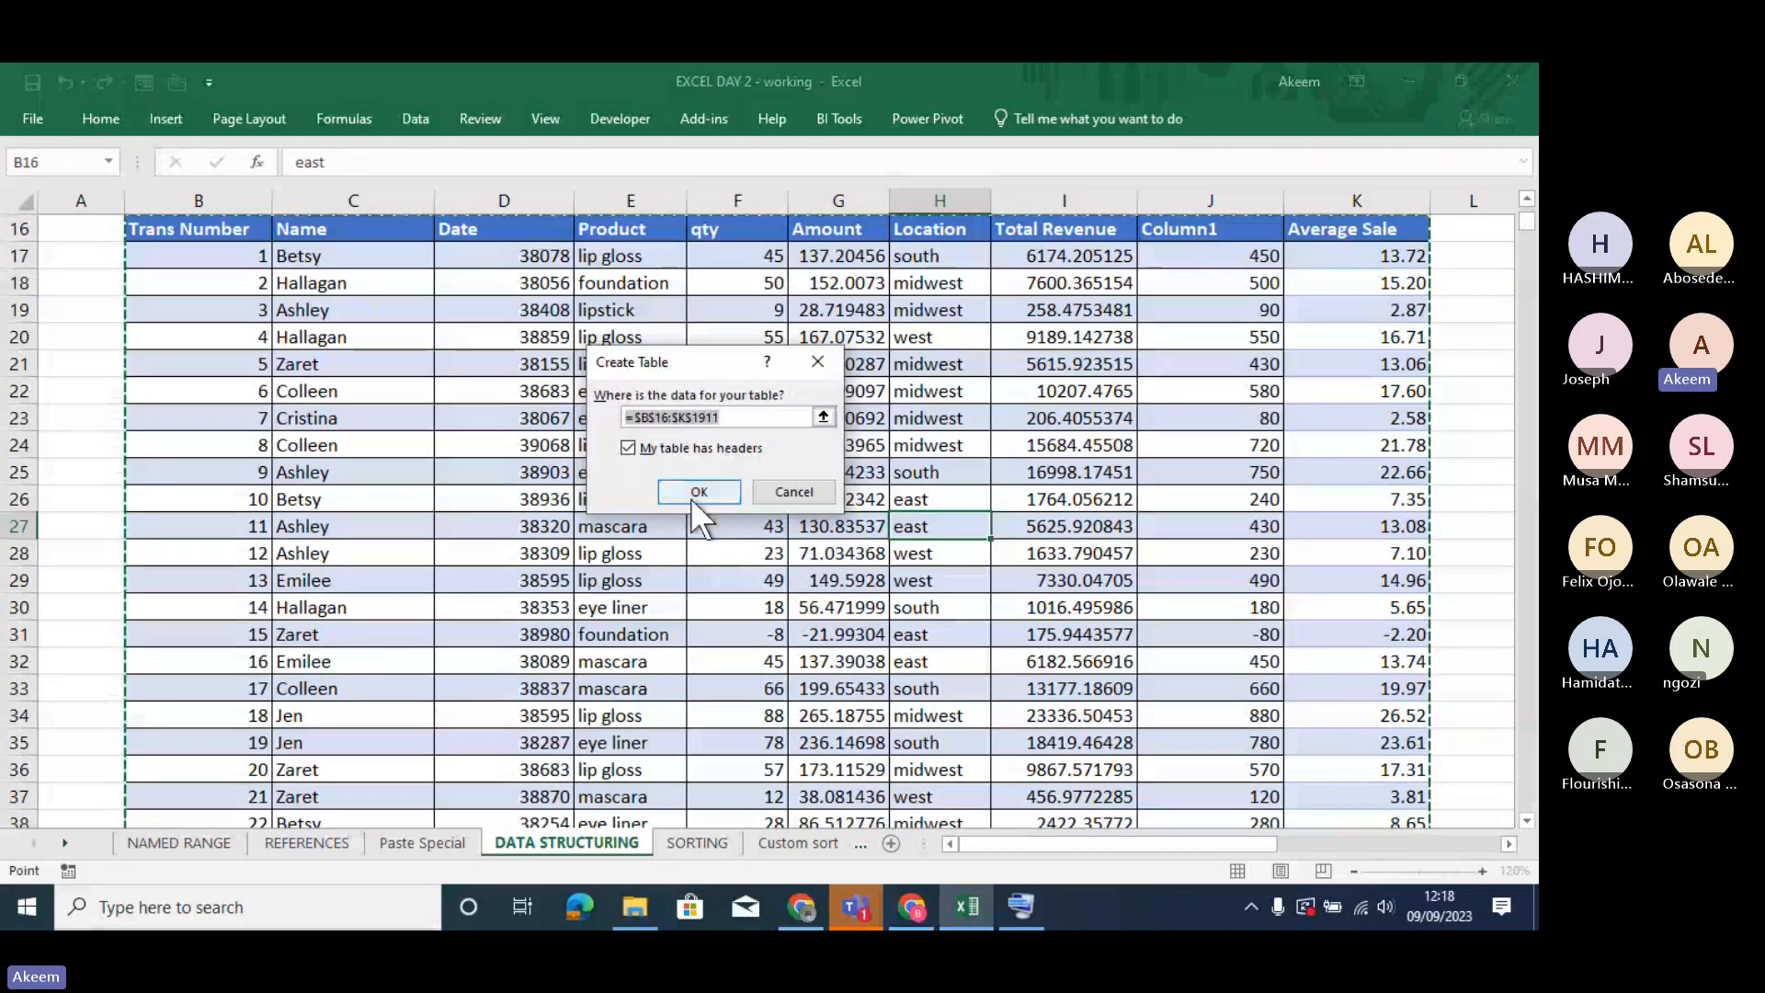
left_click(699, 493)
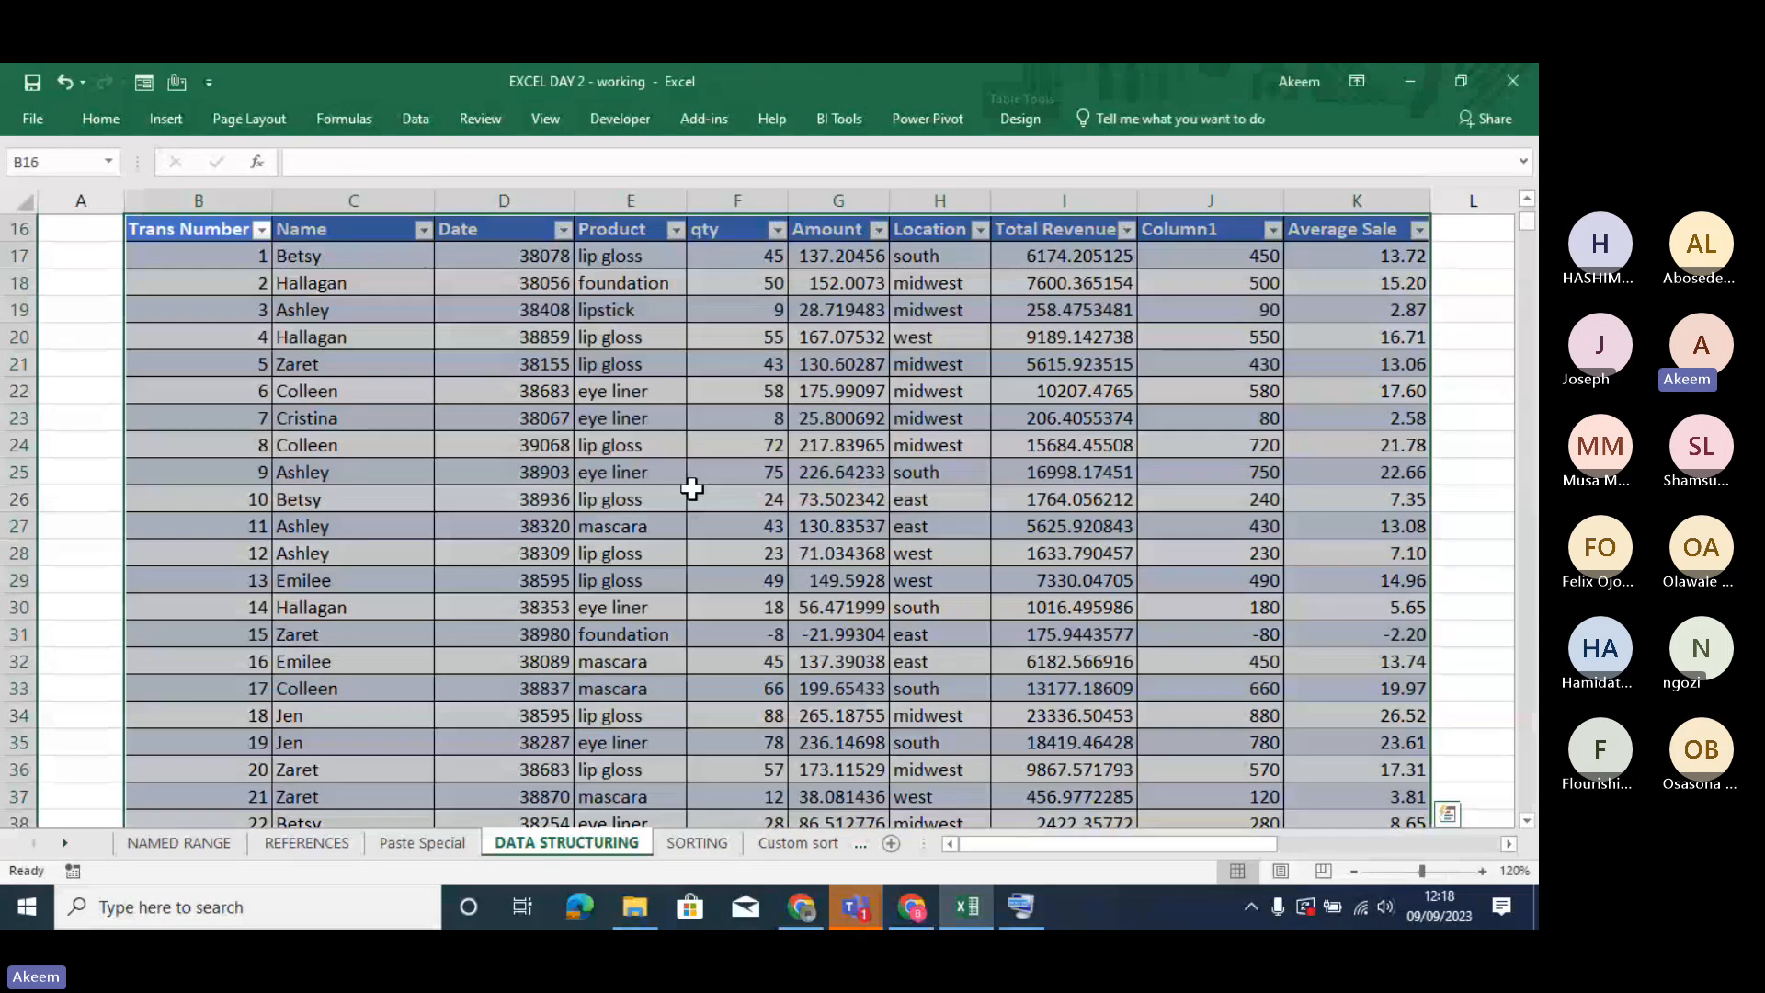
- Insert slicers for the Product and Location fields of the newly created table
left_click(1027, 117)
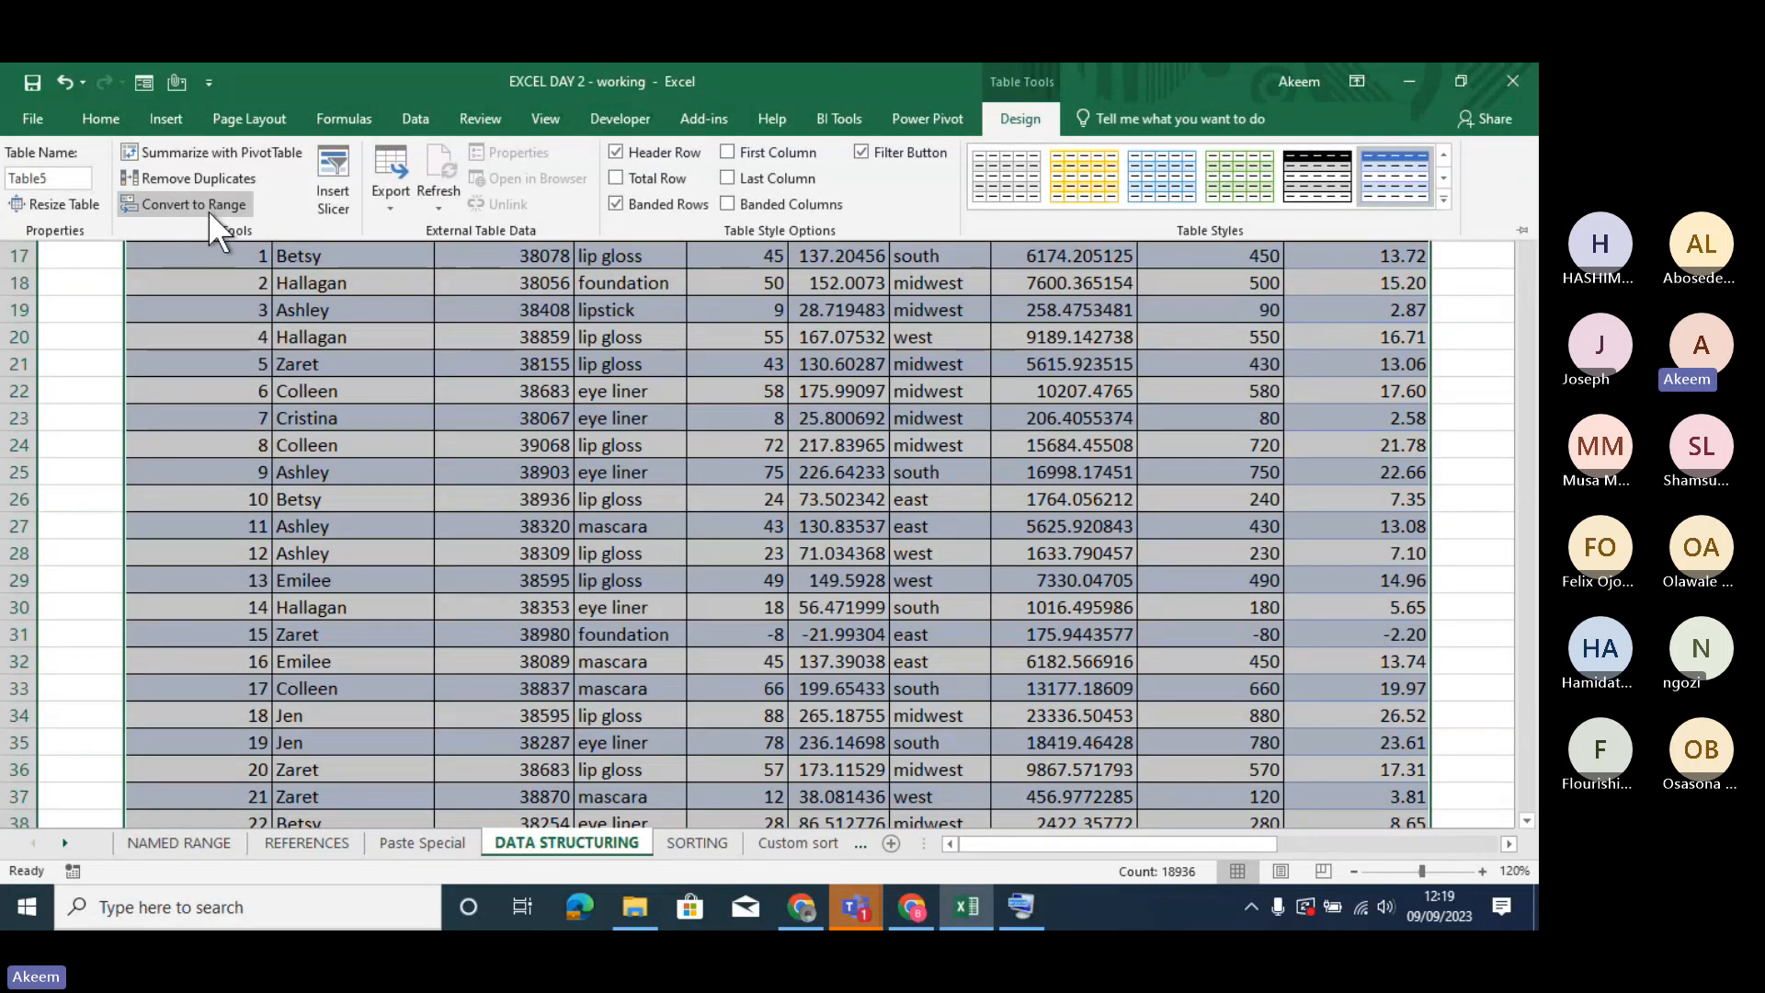
left_click(330, 182)
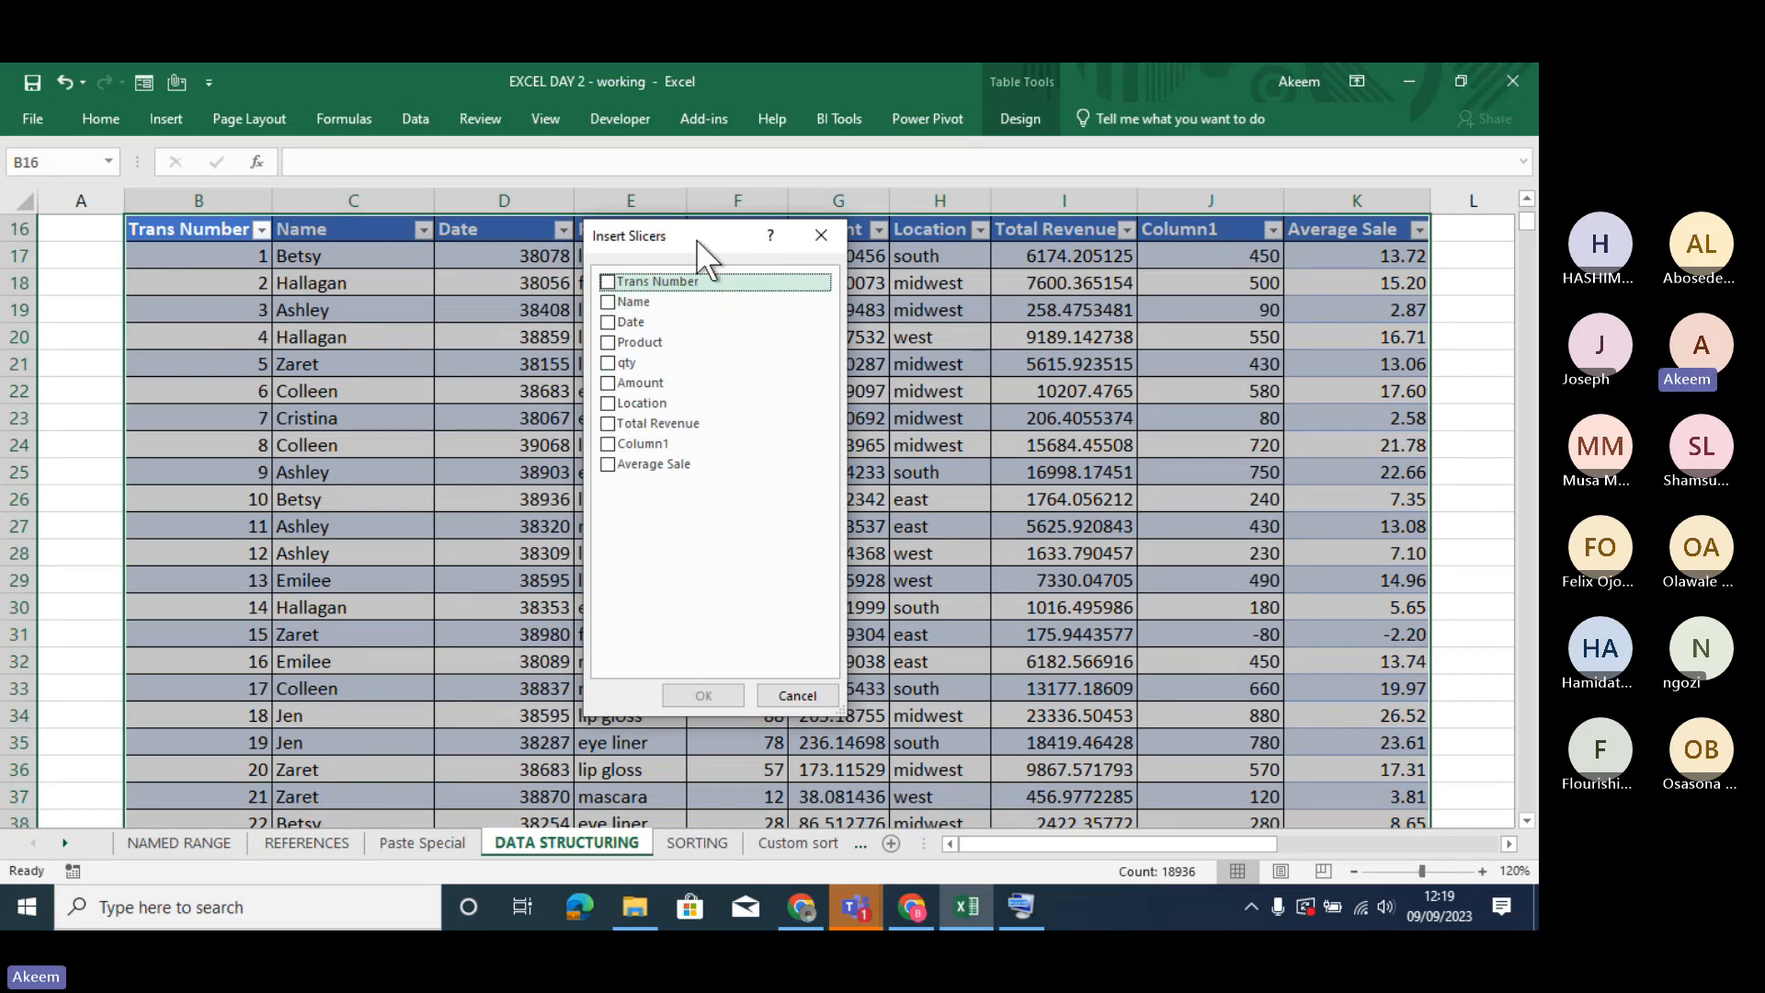
left_click_drag(696, 239, 1343, 289)
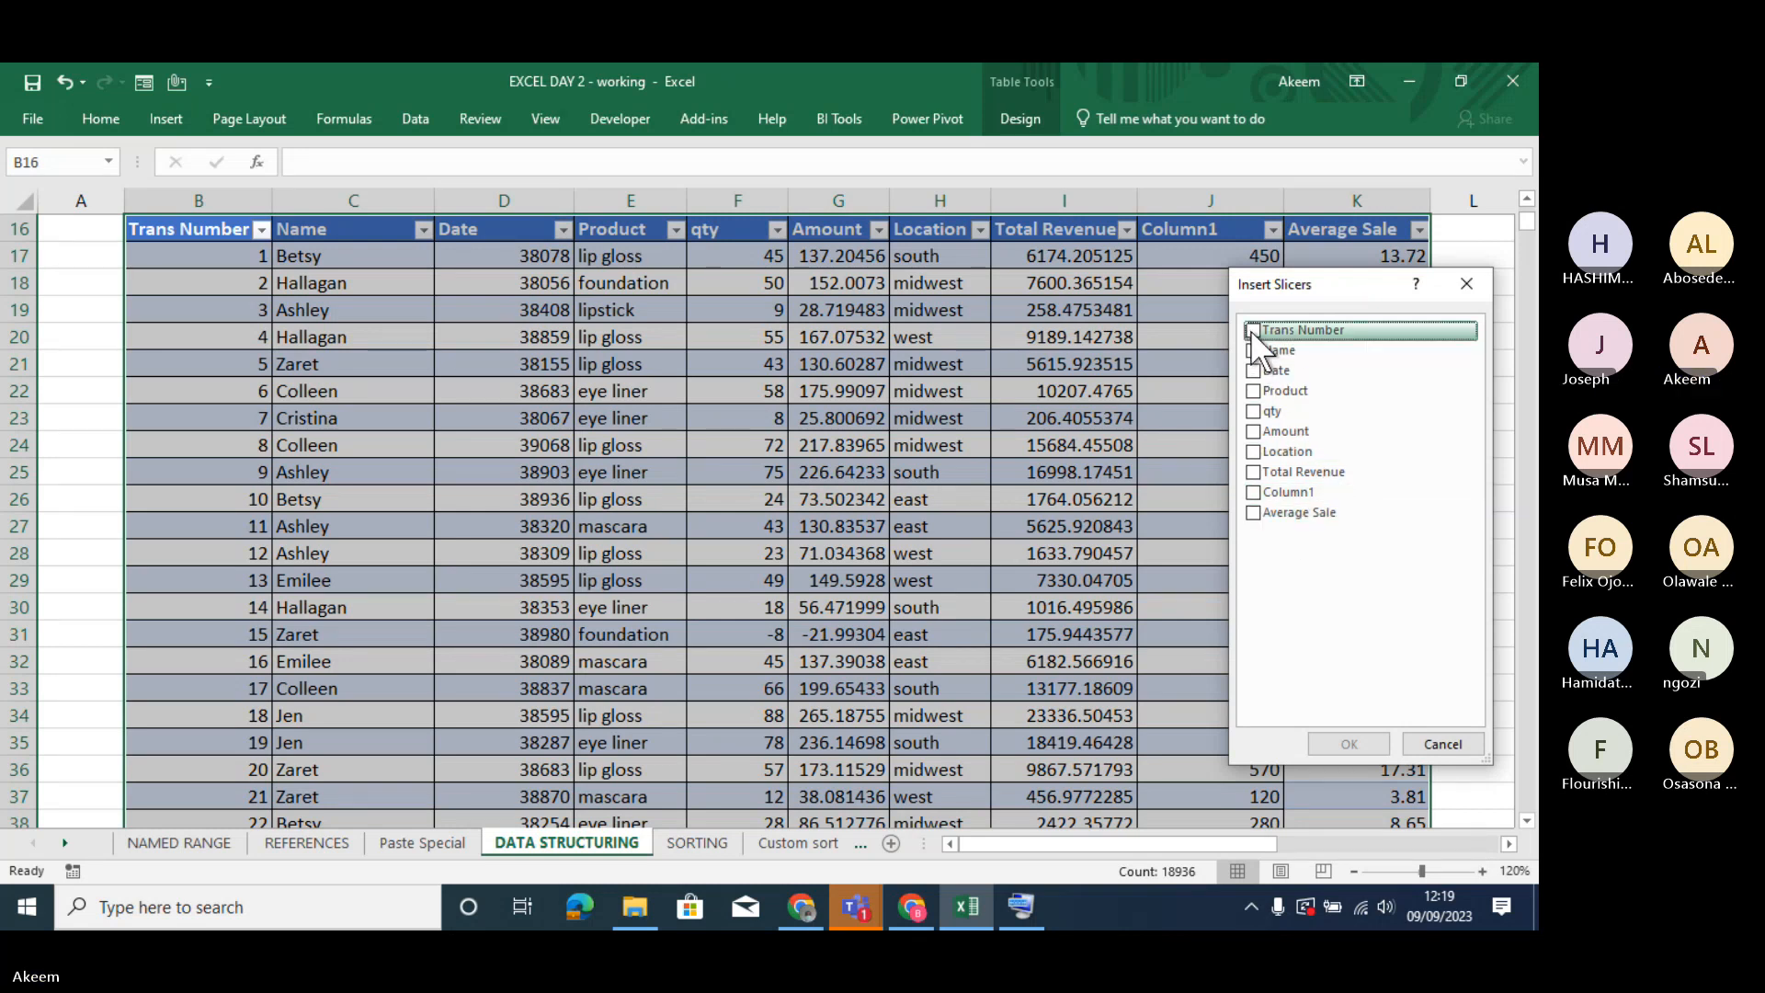
left_click(1253, 392)
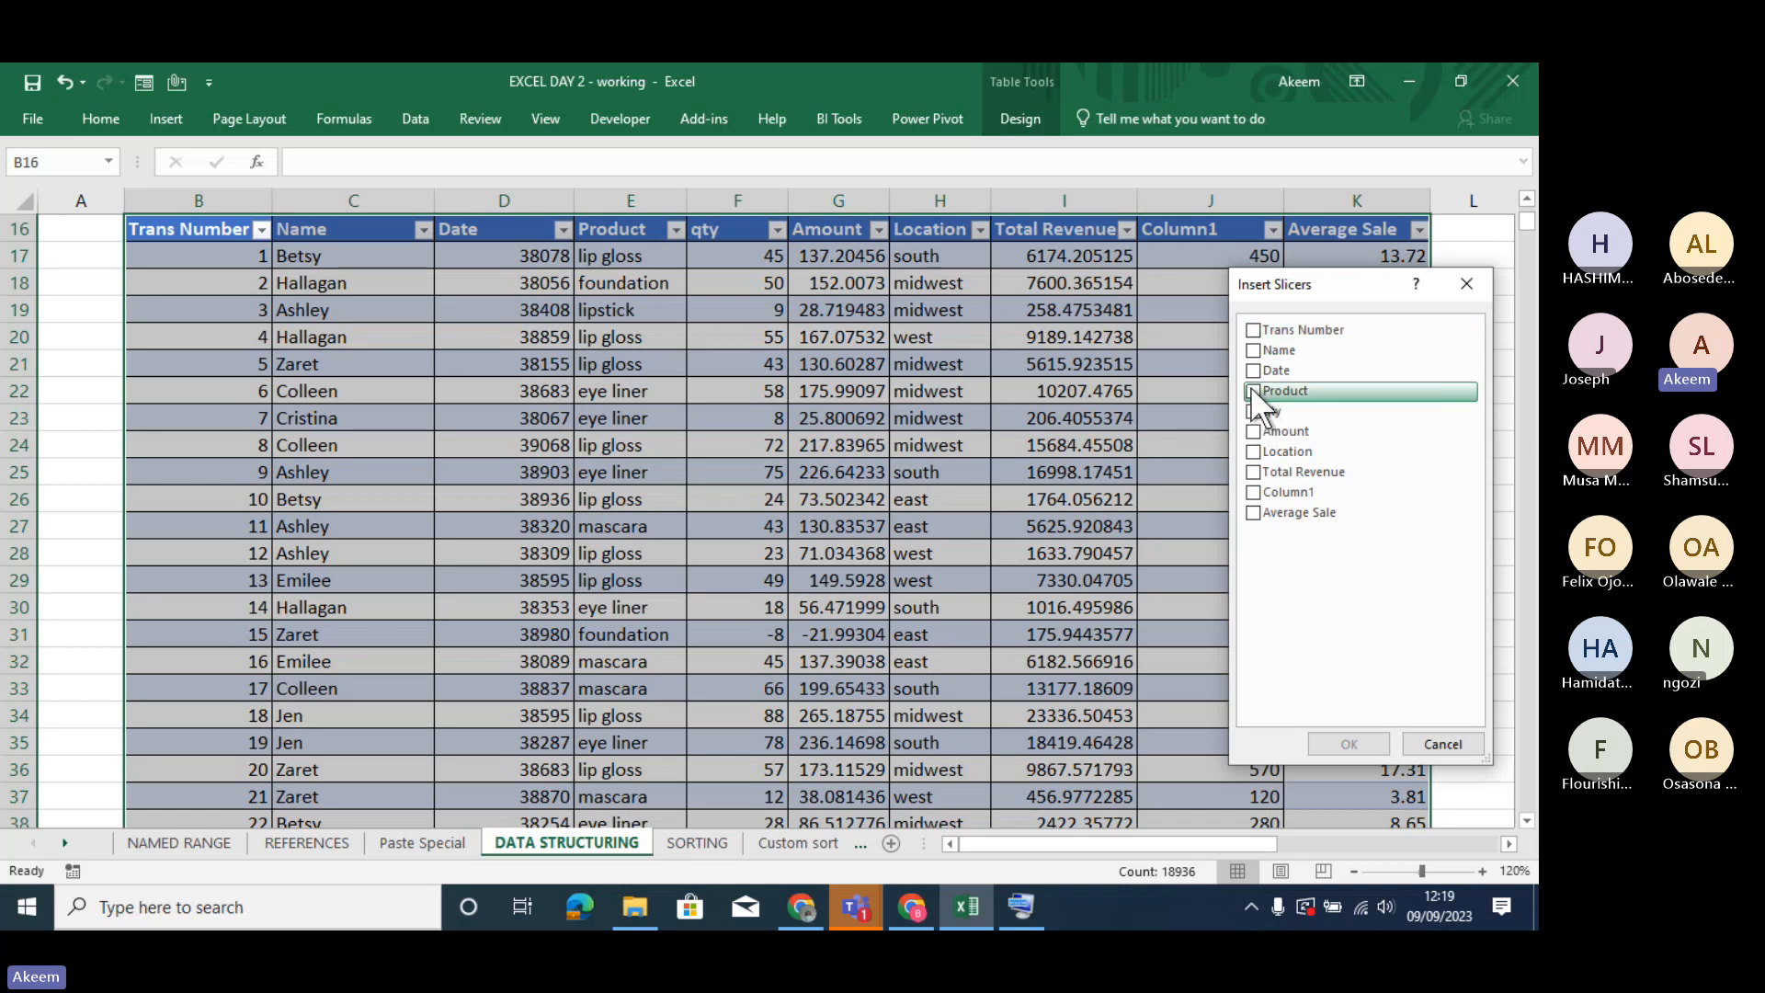
left_click(1251, 453)
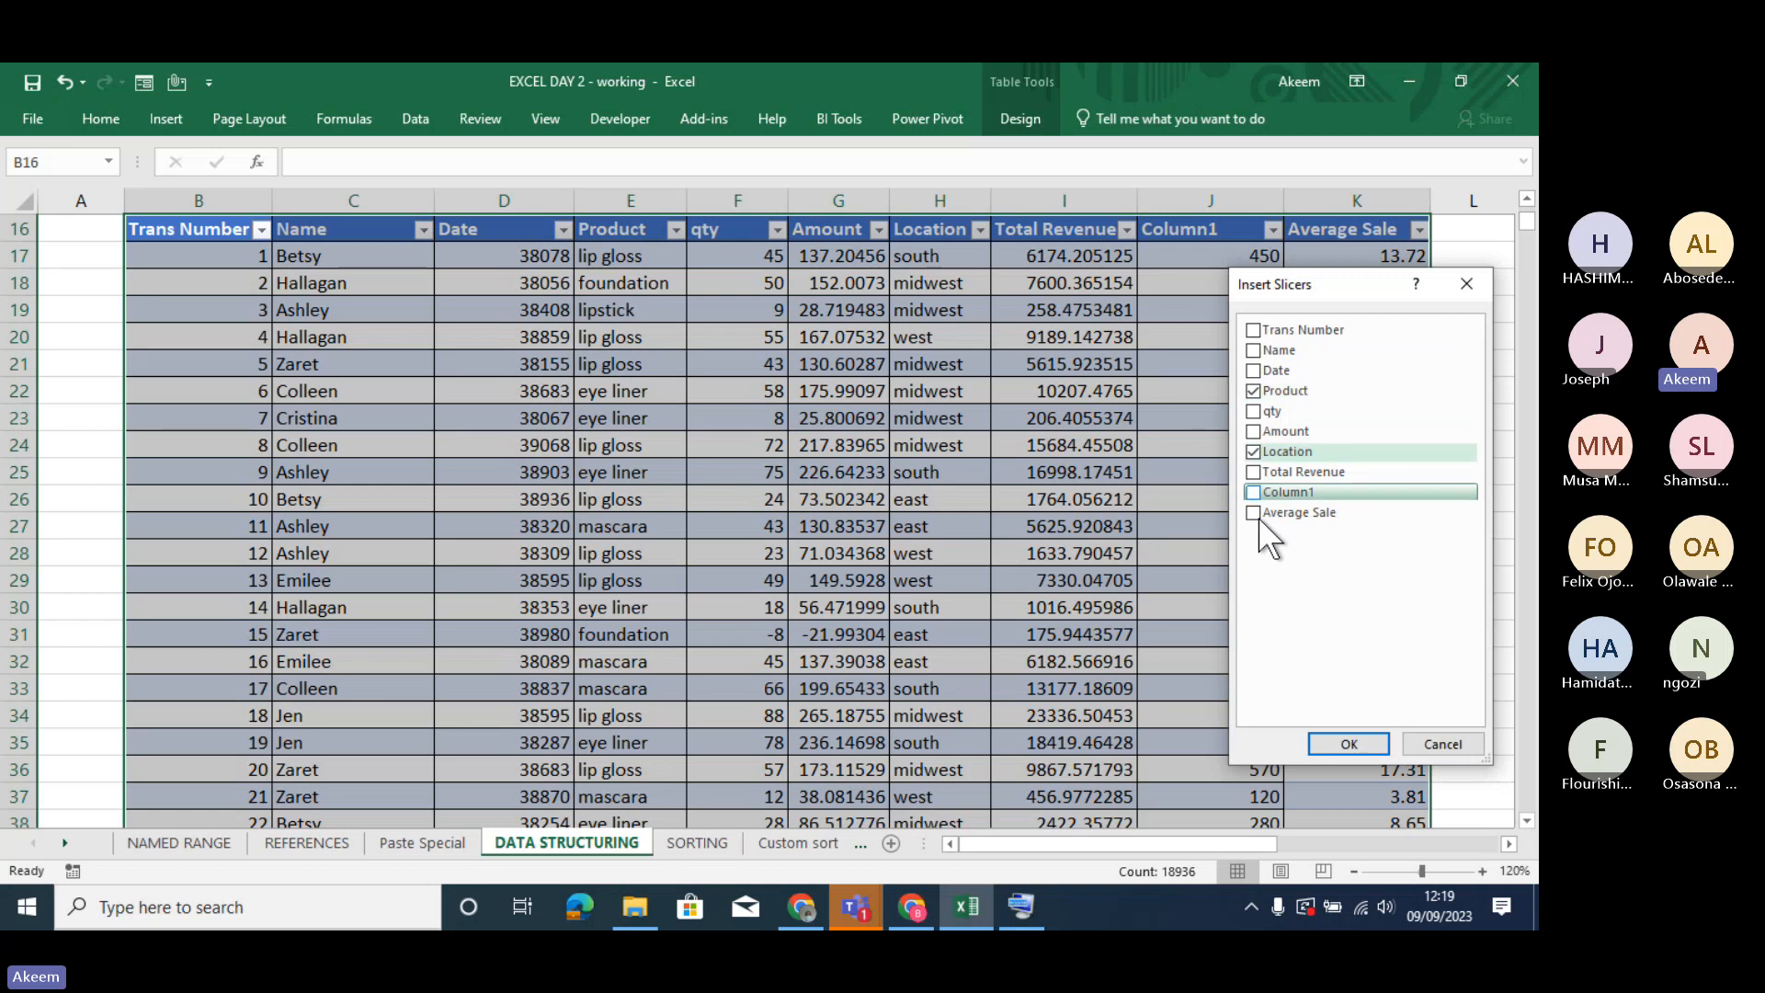
left_click(1348, 742)
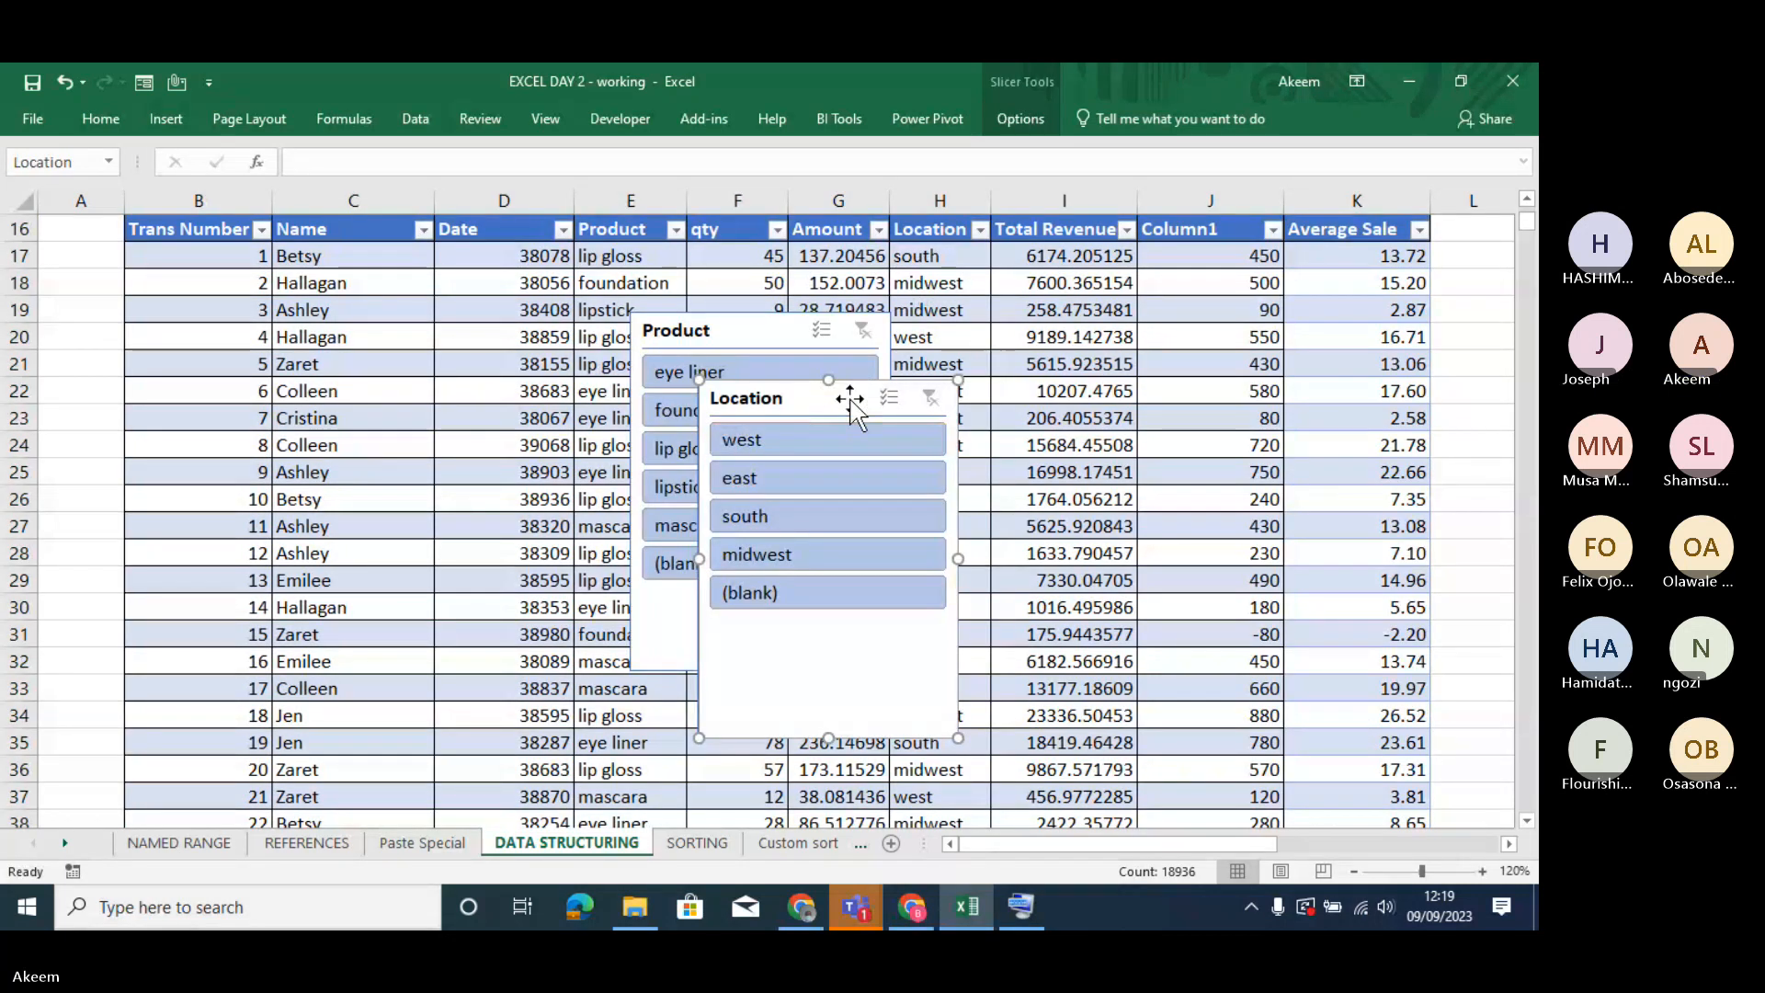
- Place the Location and Product slicers one above the other beside the table, shortening the Location slicer to separate them
left_click_drag(850, 397, 1368, 266)
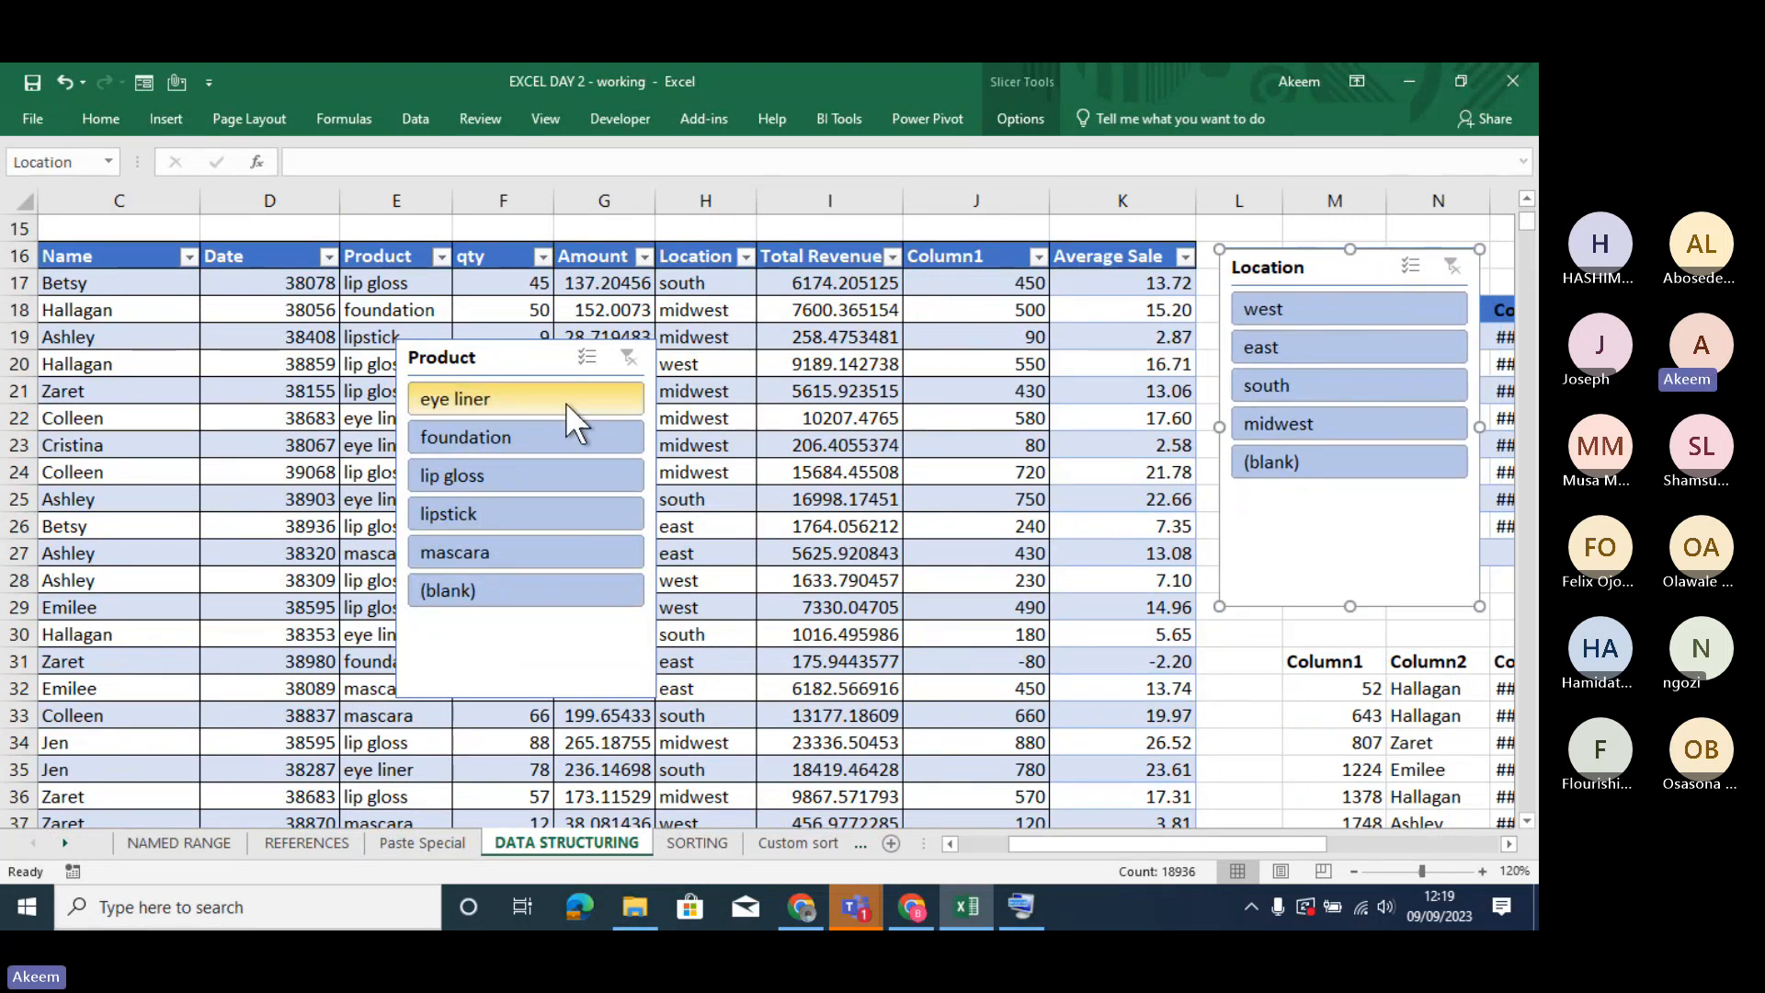
left_click_drag(519, 355, 1339, 545)
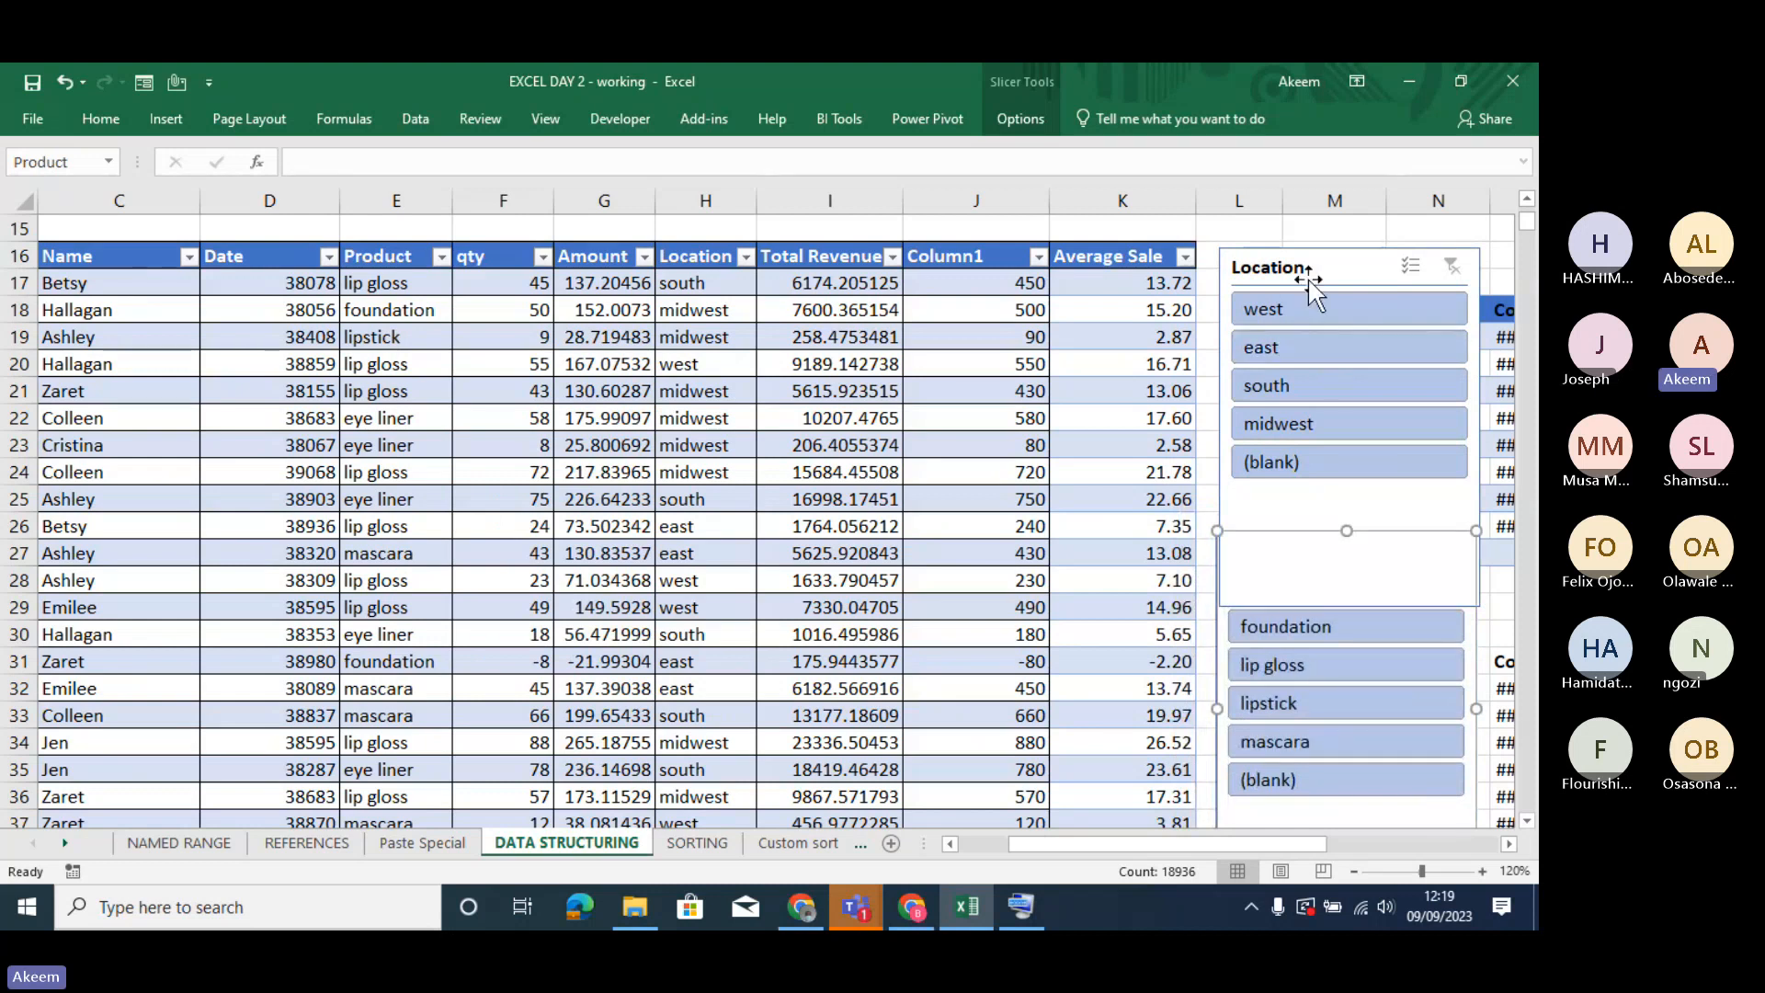
left_click_drag(1343, 529, 1350, 585)
left_click(1344, 542)
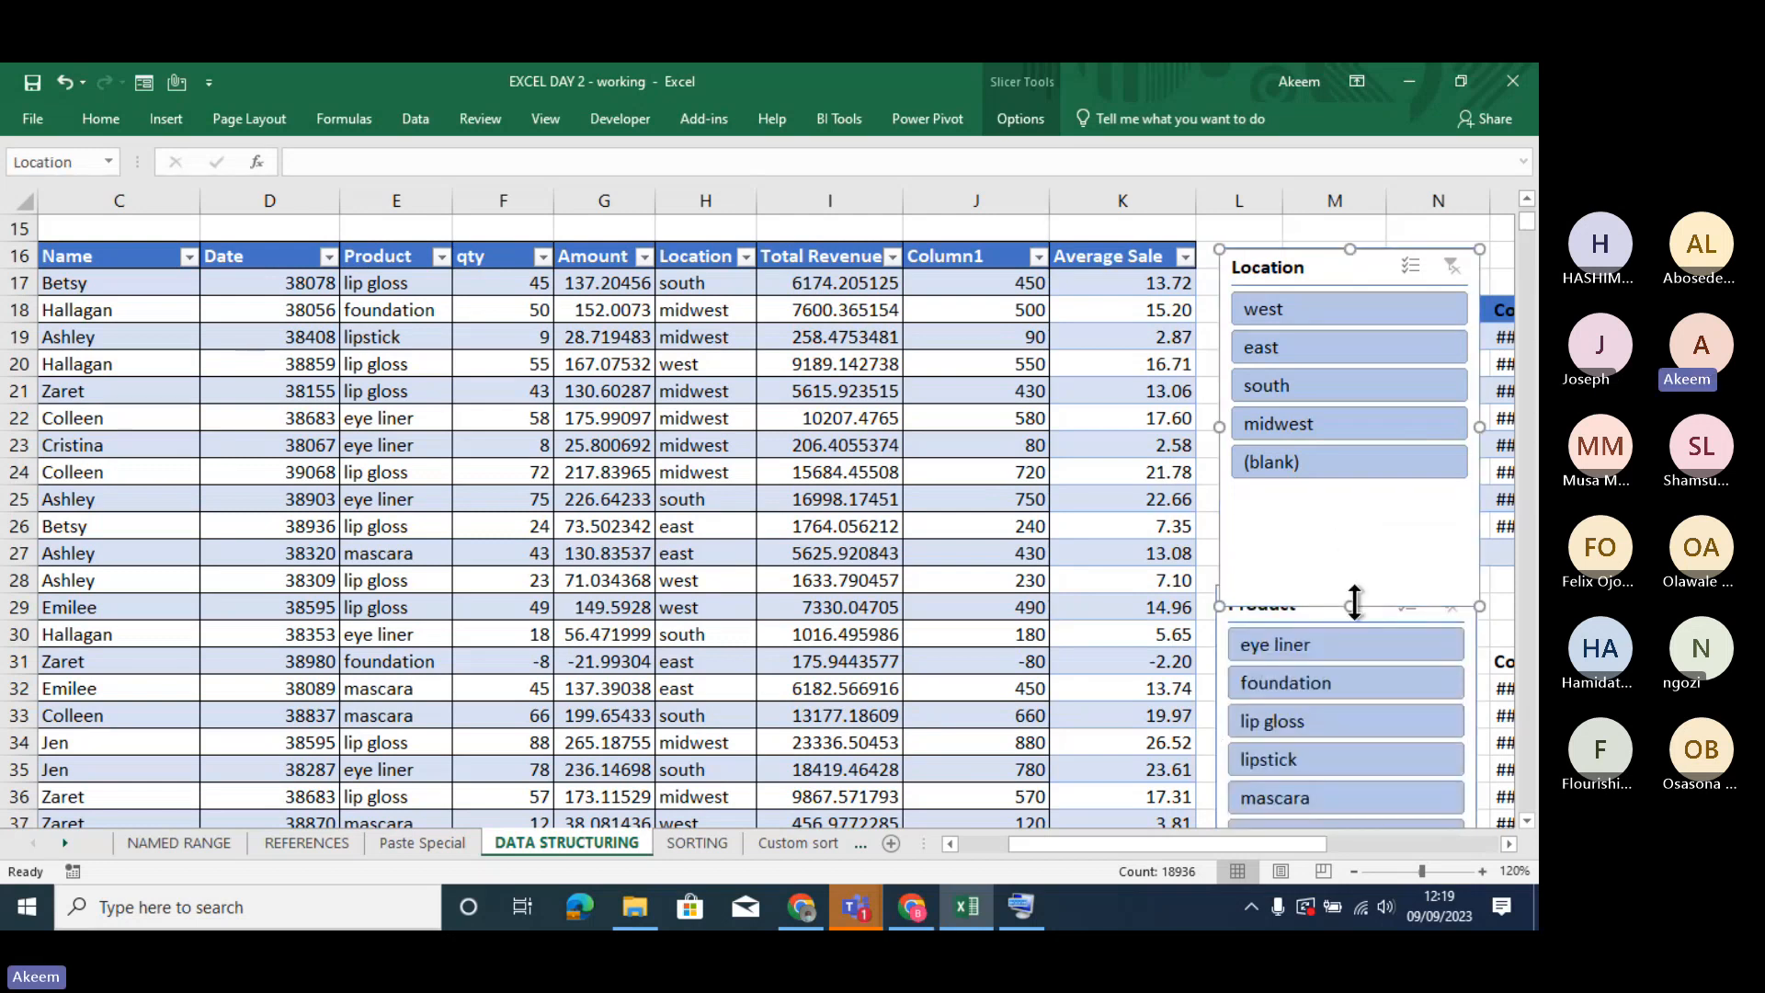
left_click_drag(1353, 609, 1348, 530)
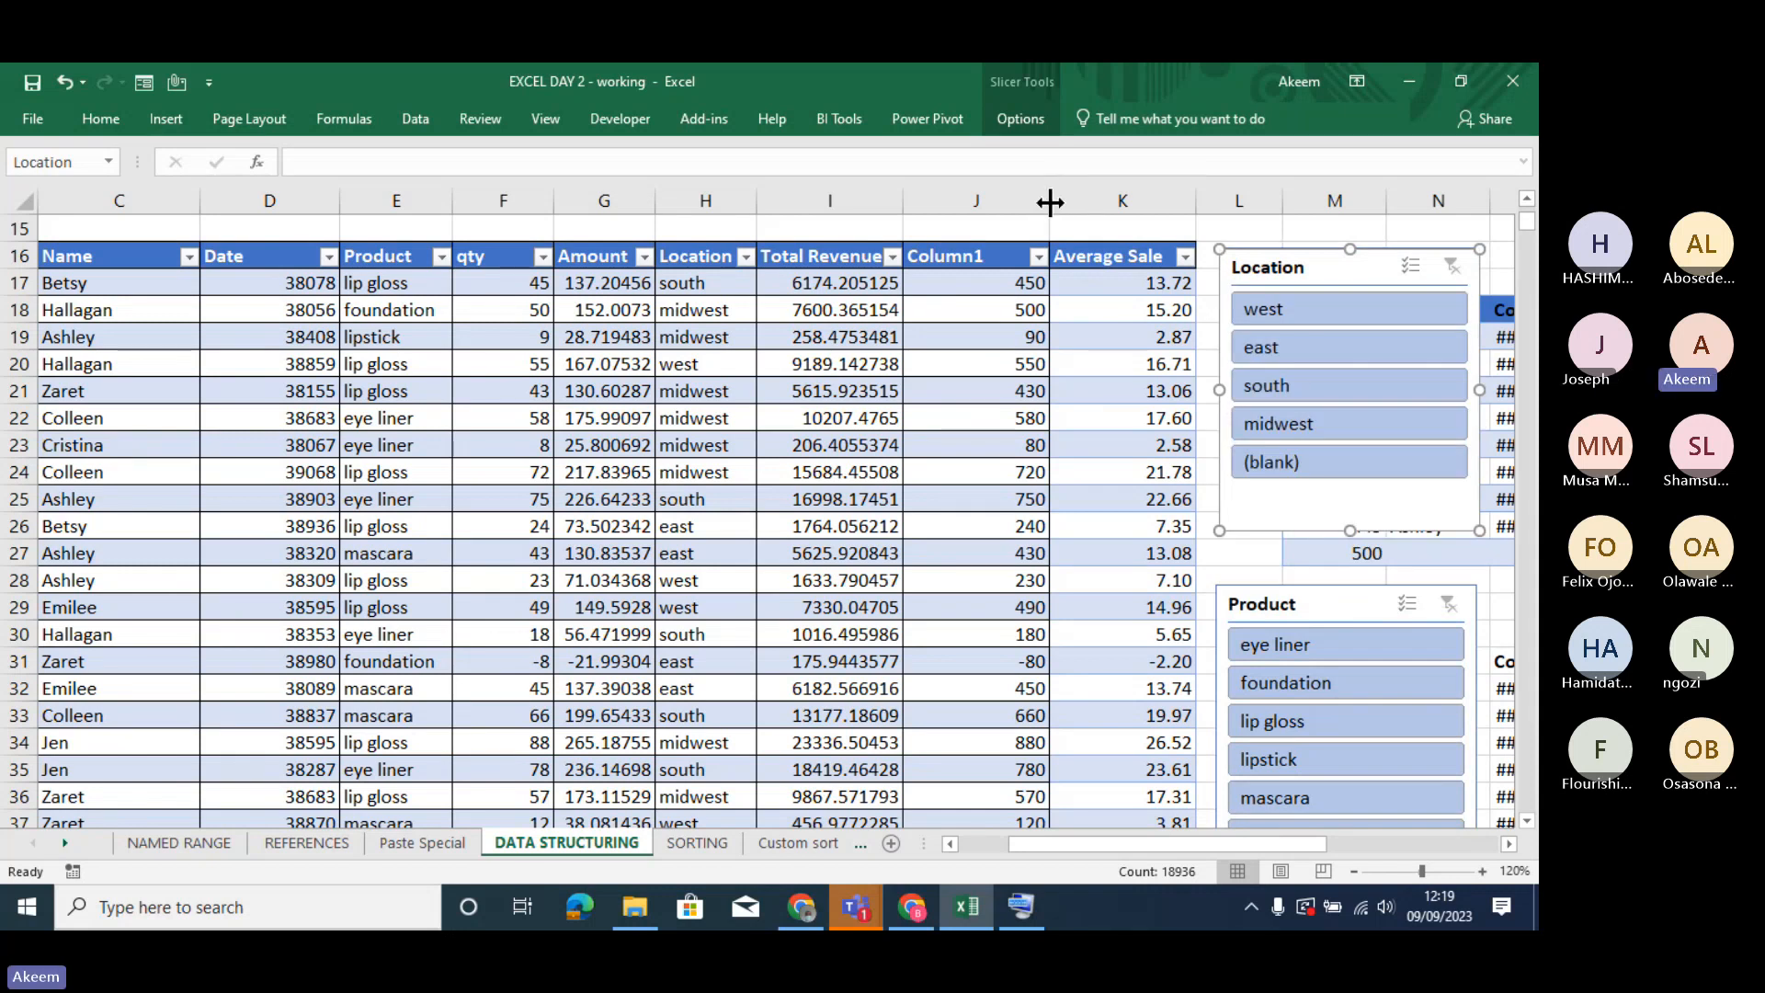
- Narrow the table's Column1 and Average Sale columns
left_click_drag(1049, 202, 1000, 204)
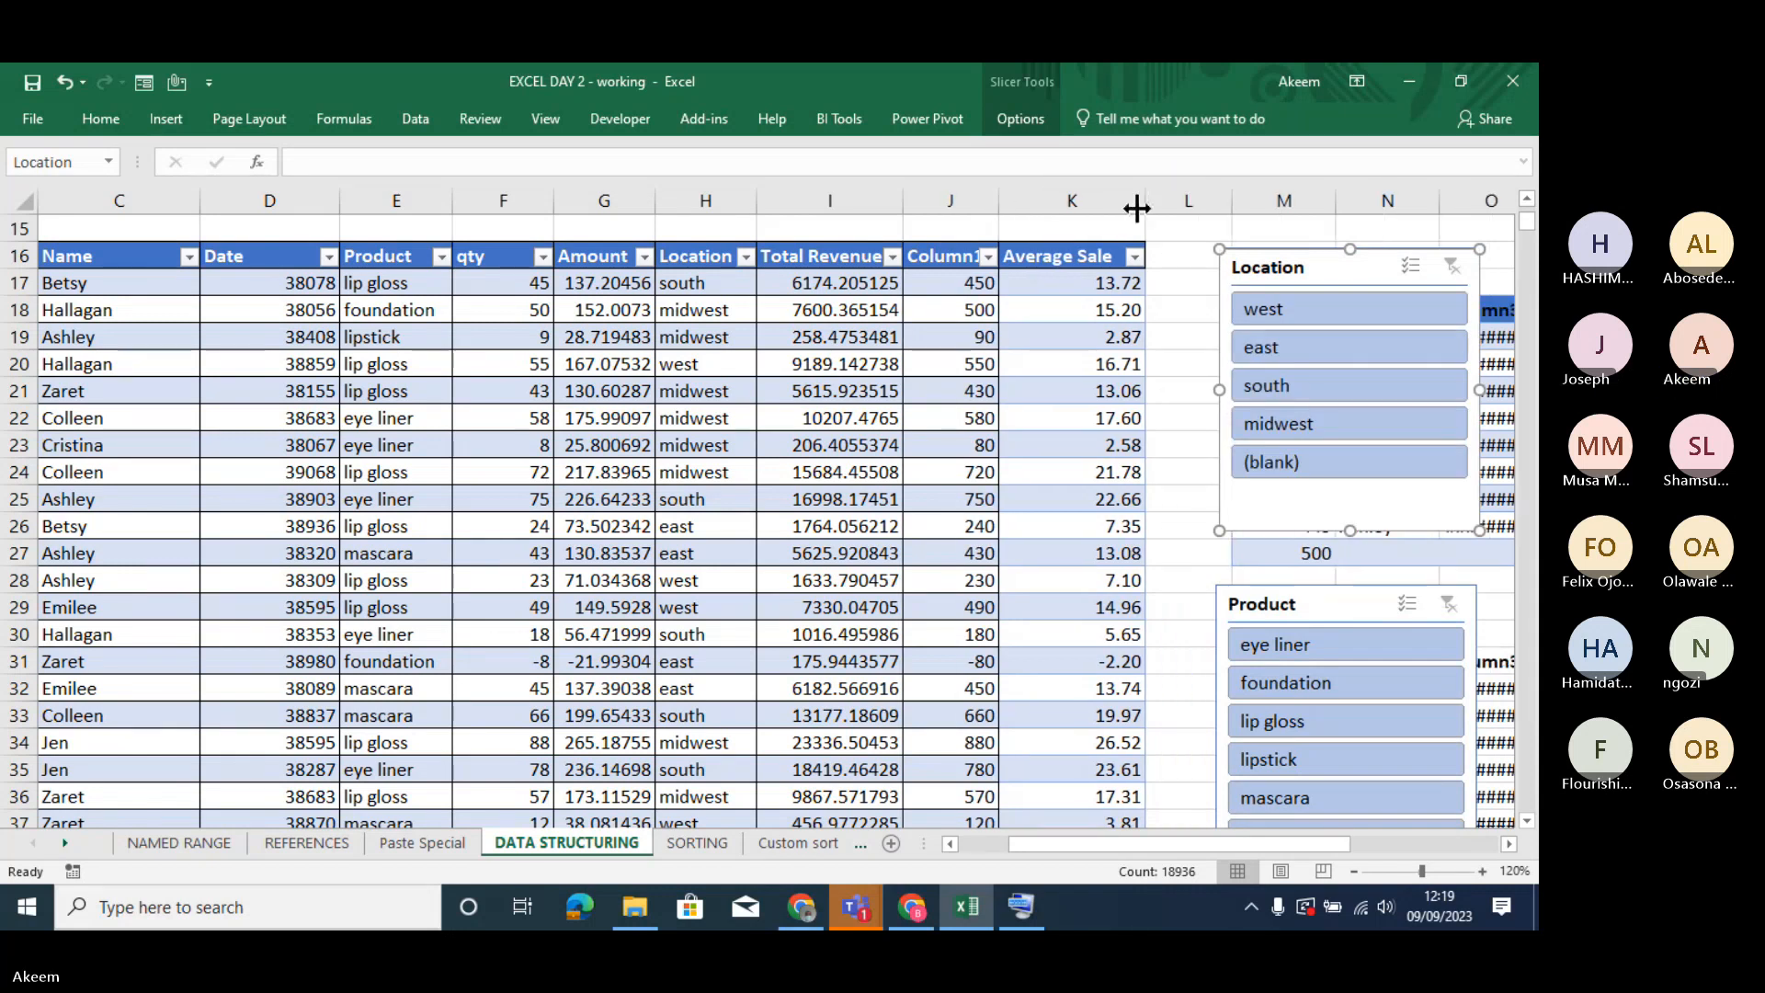
left_click_drag(1136, 204, 1090, 208)
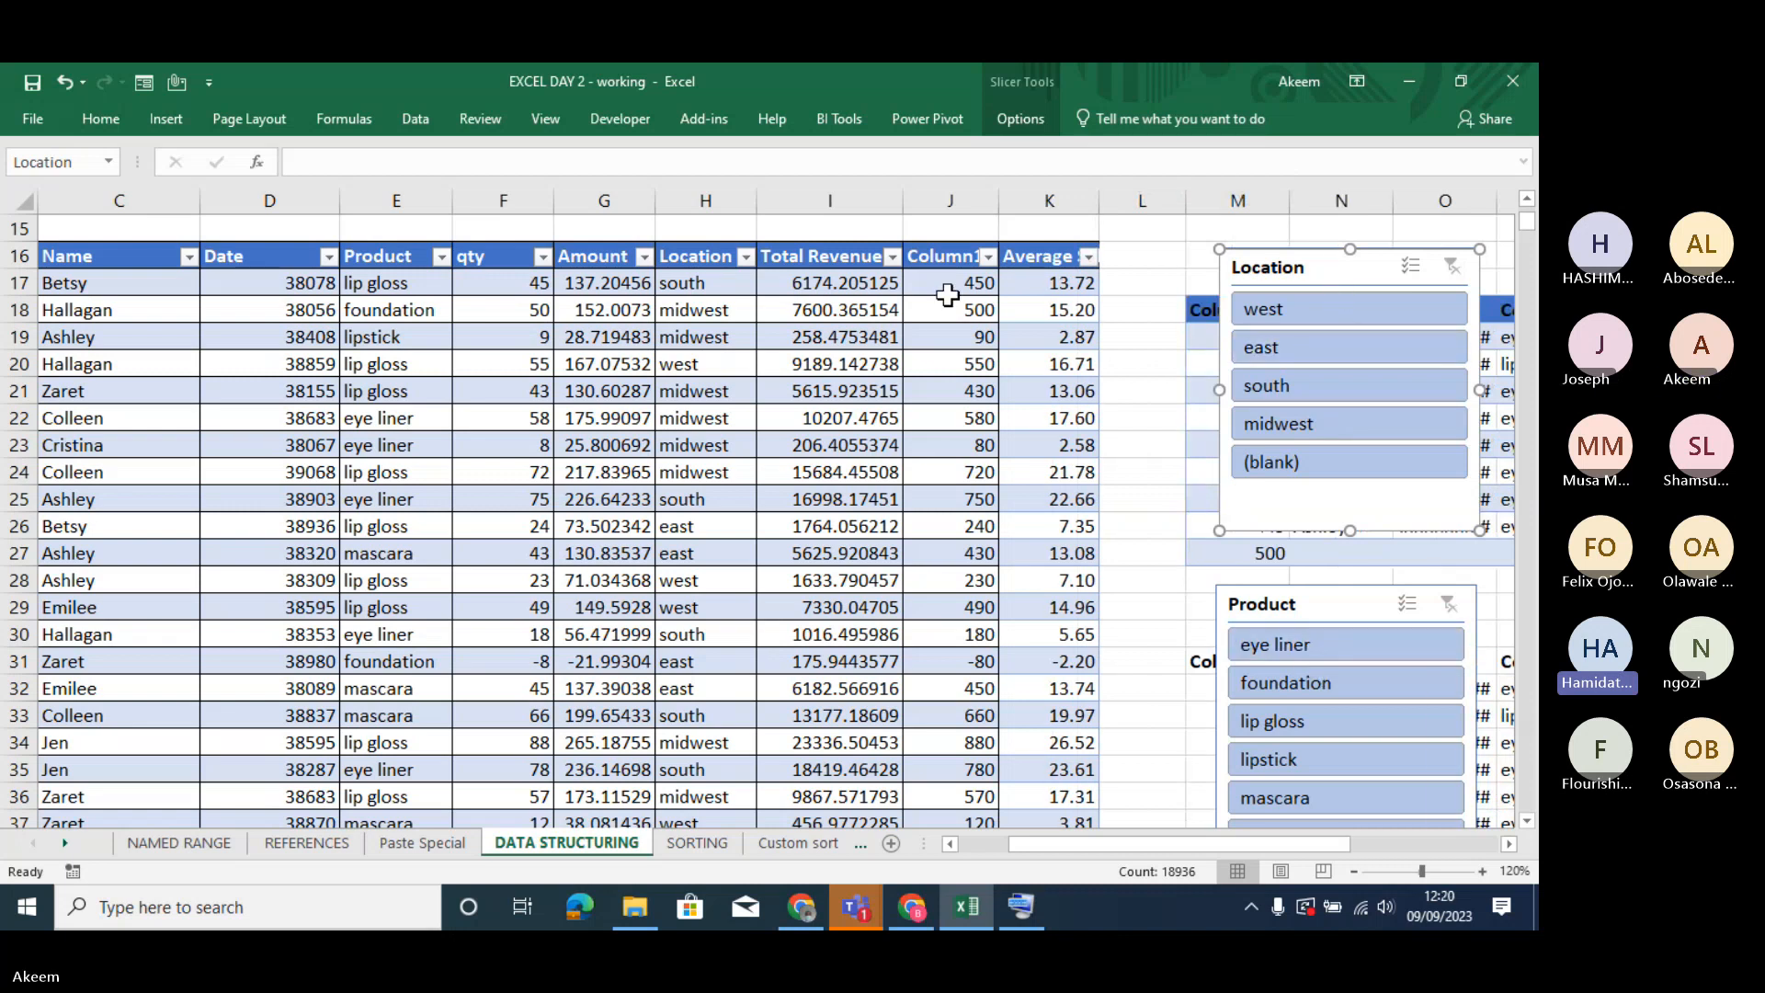
left_click(841, 437)
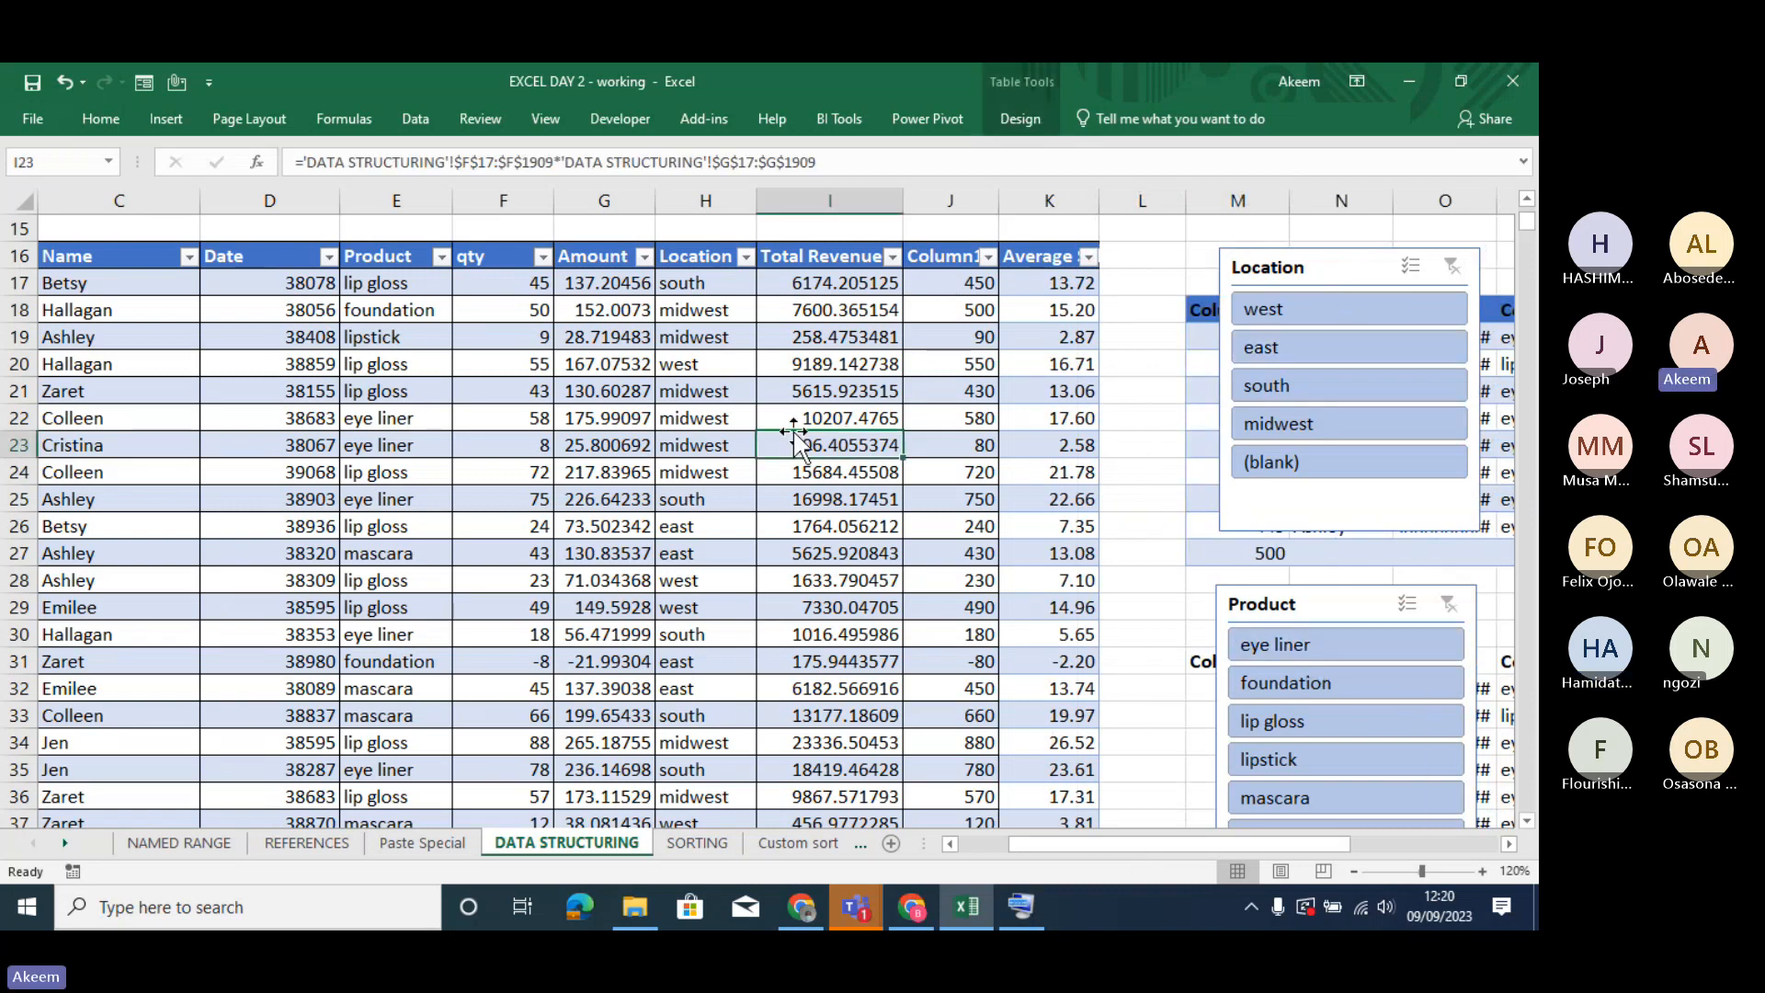
left_click(1018, 120)
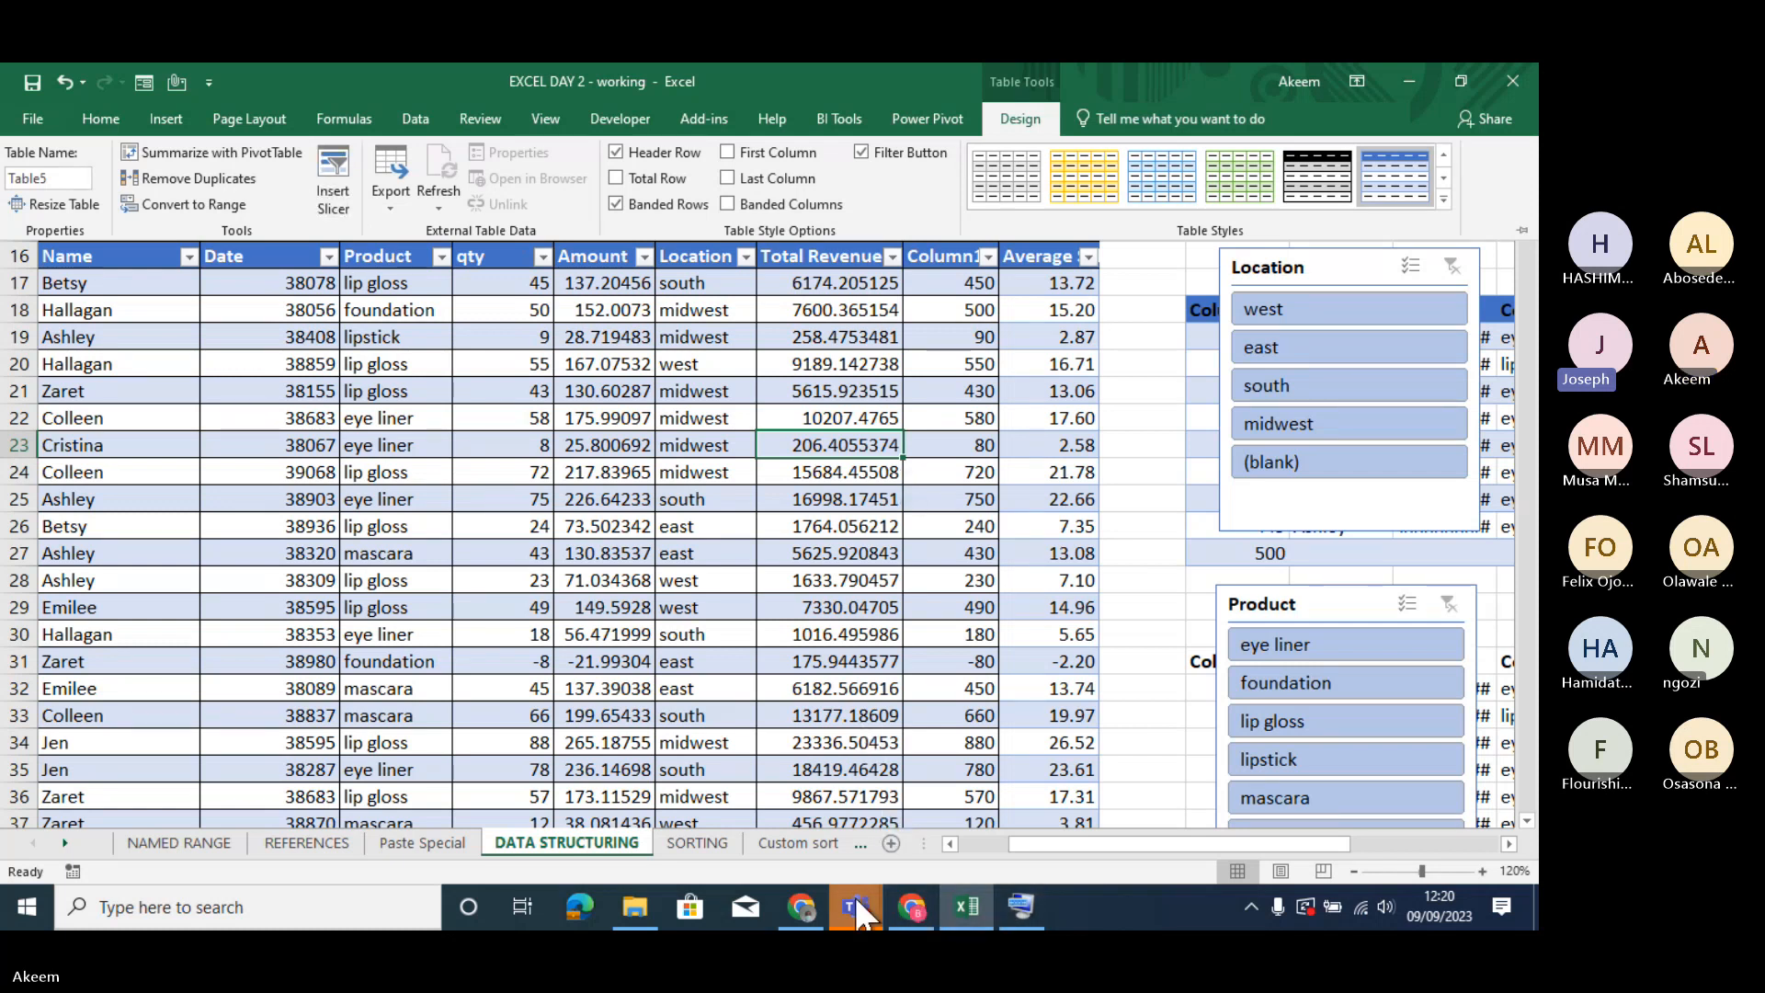
left_click(1067, 786)
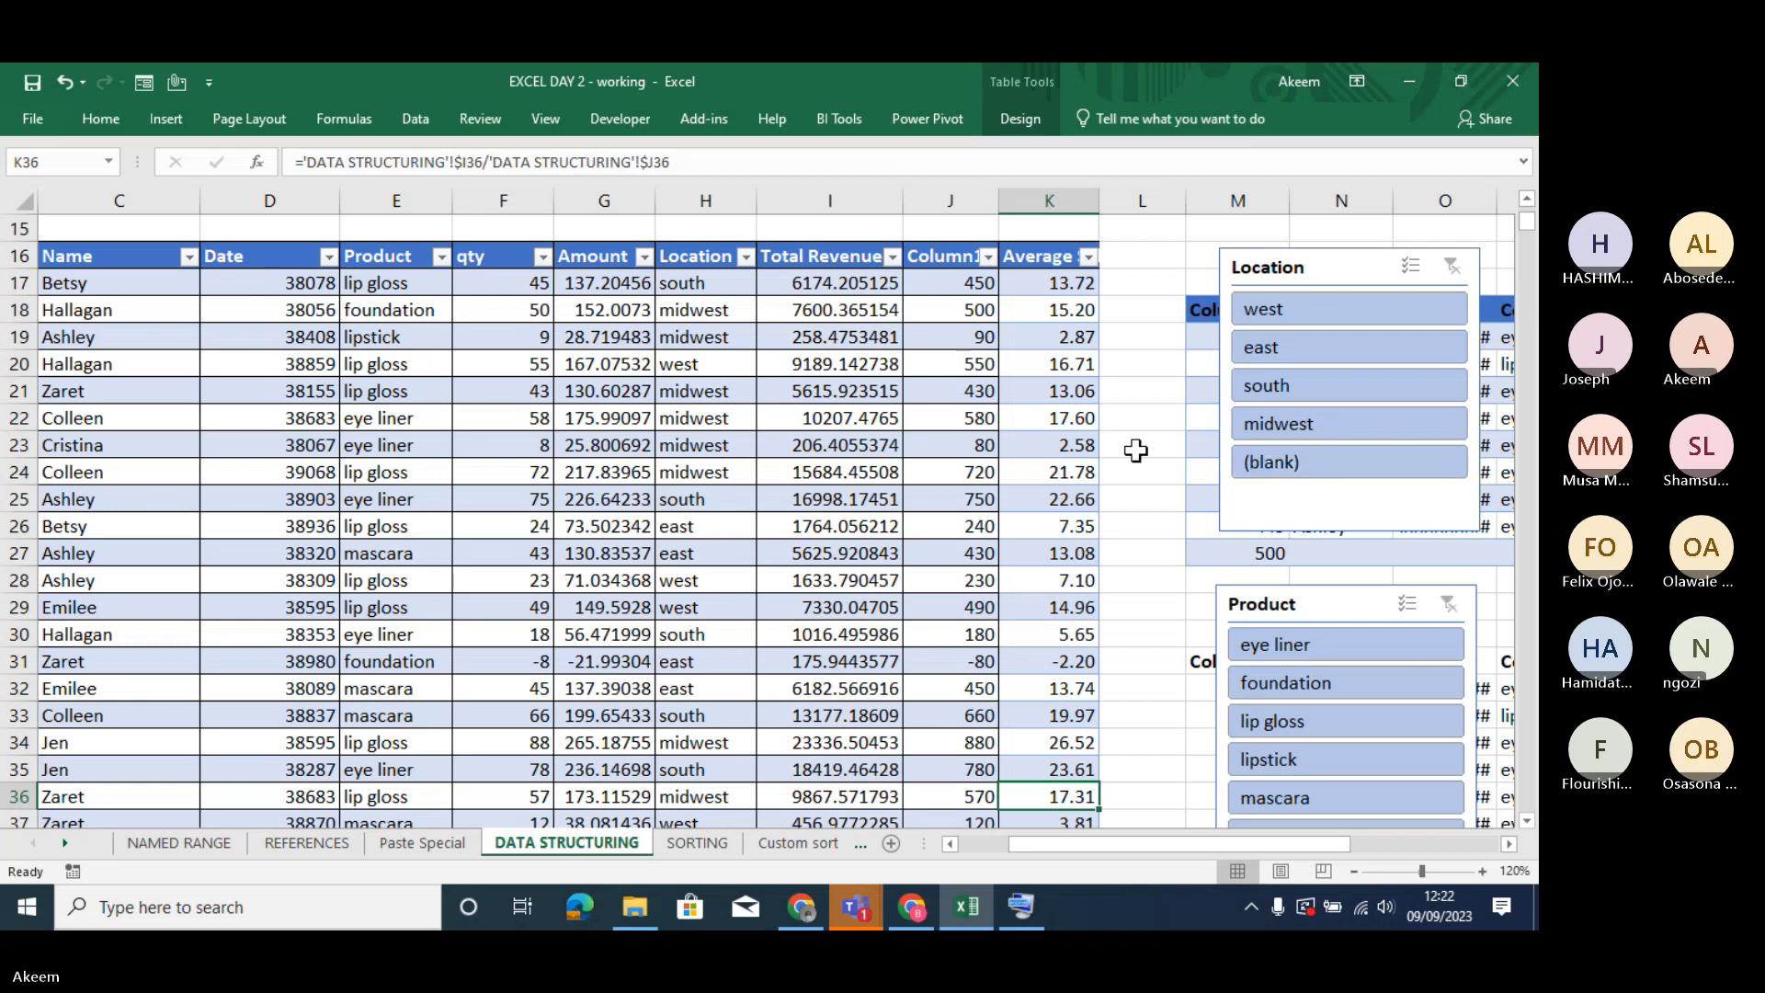
- Delete the Location and Product slicers from the sheet
left_click(1349, 269)
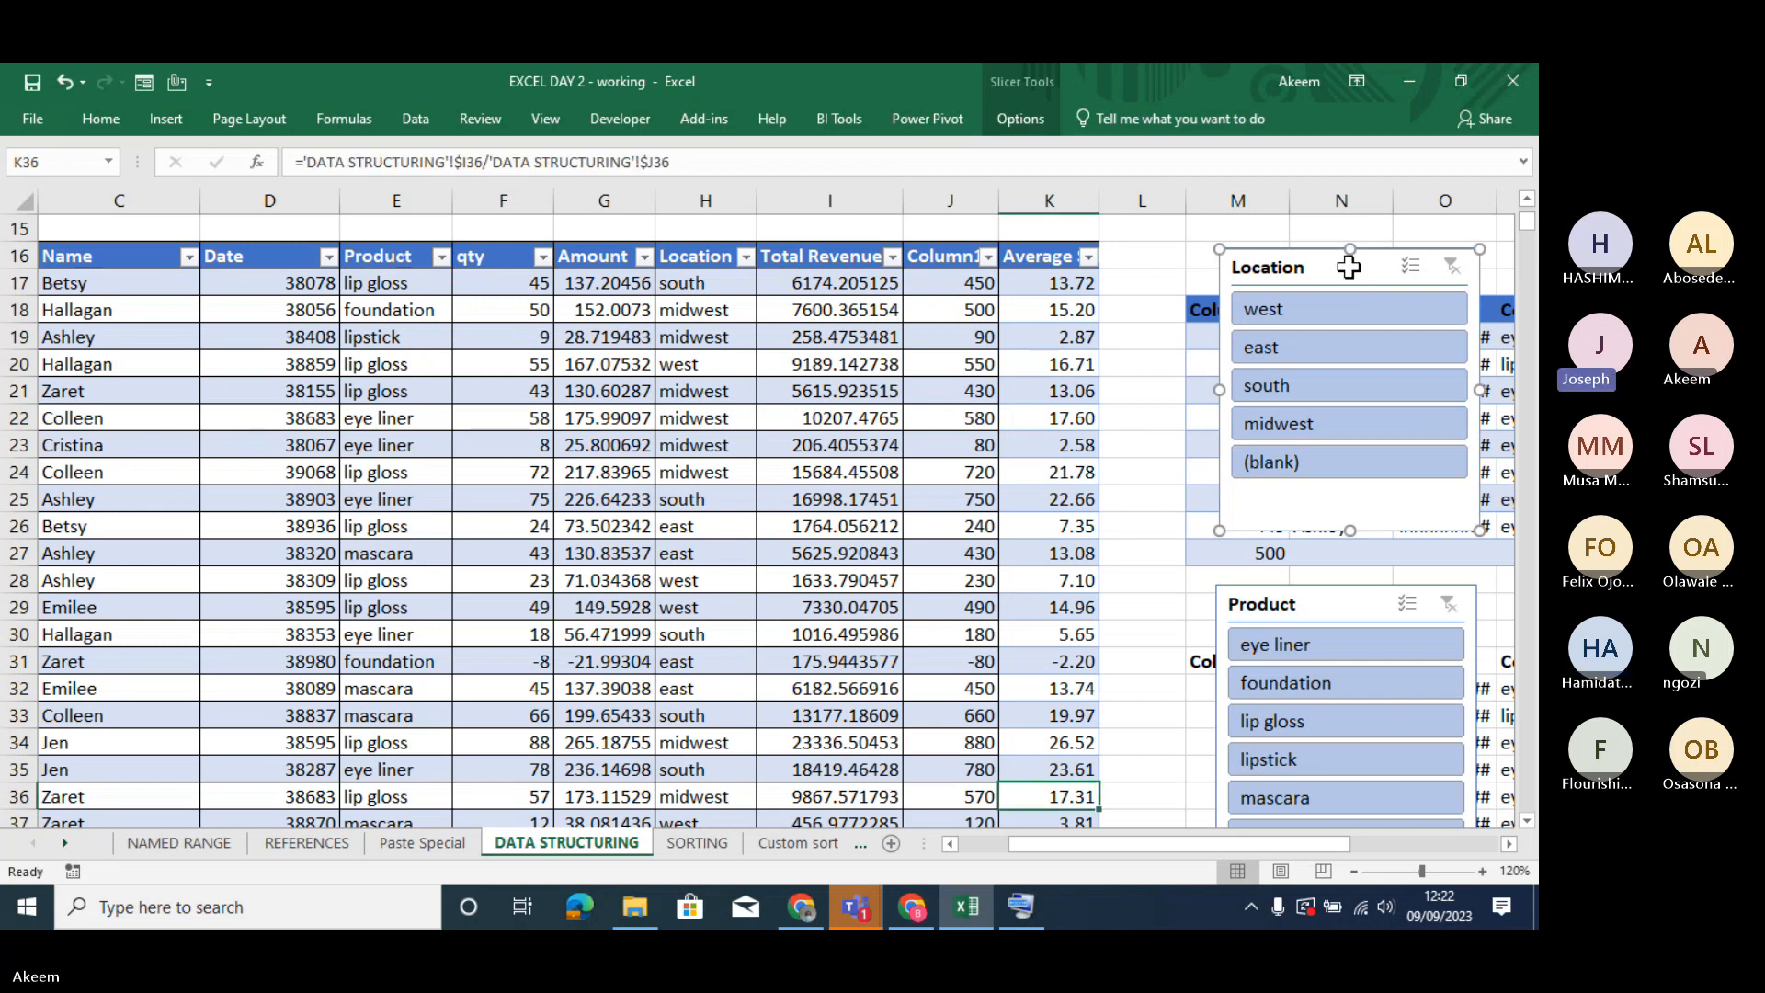
key("Delete")
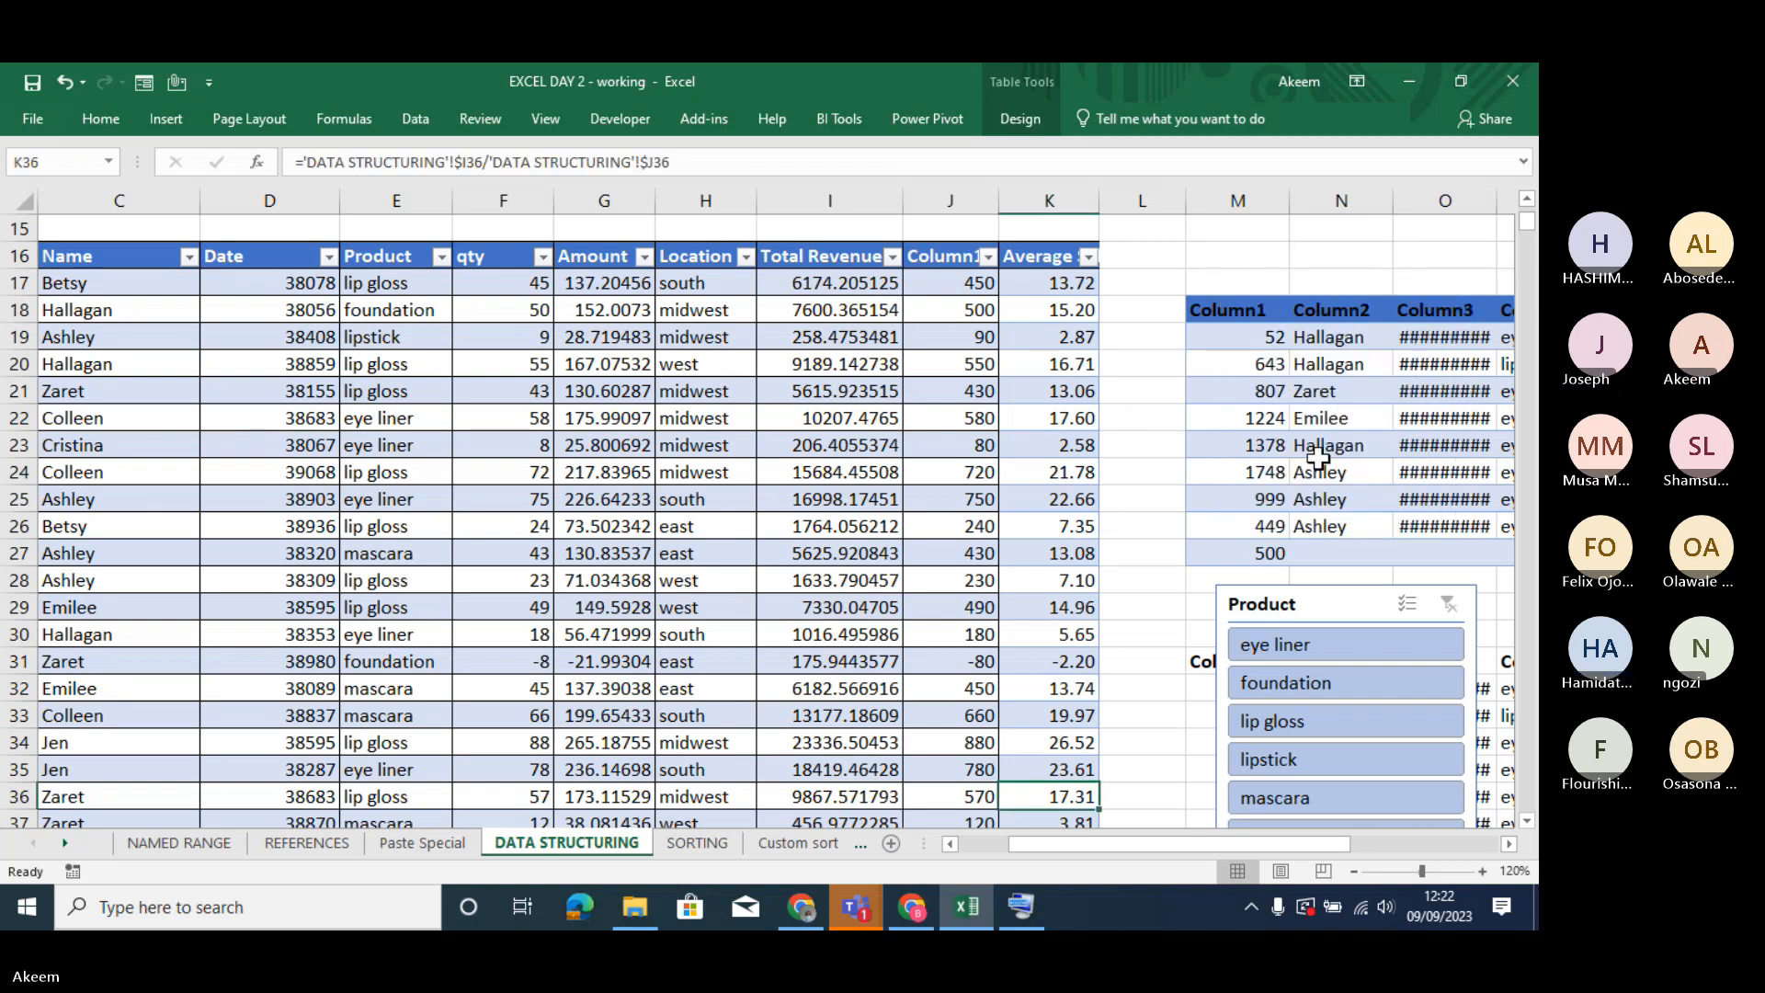
left_click(1327, 602)
key("Delete")
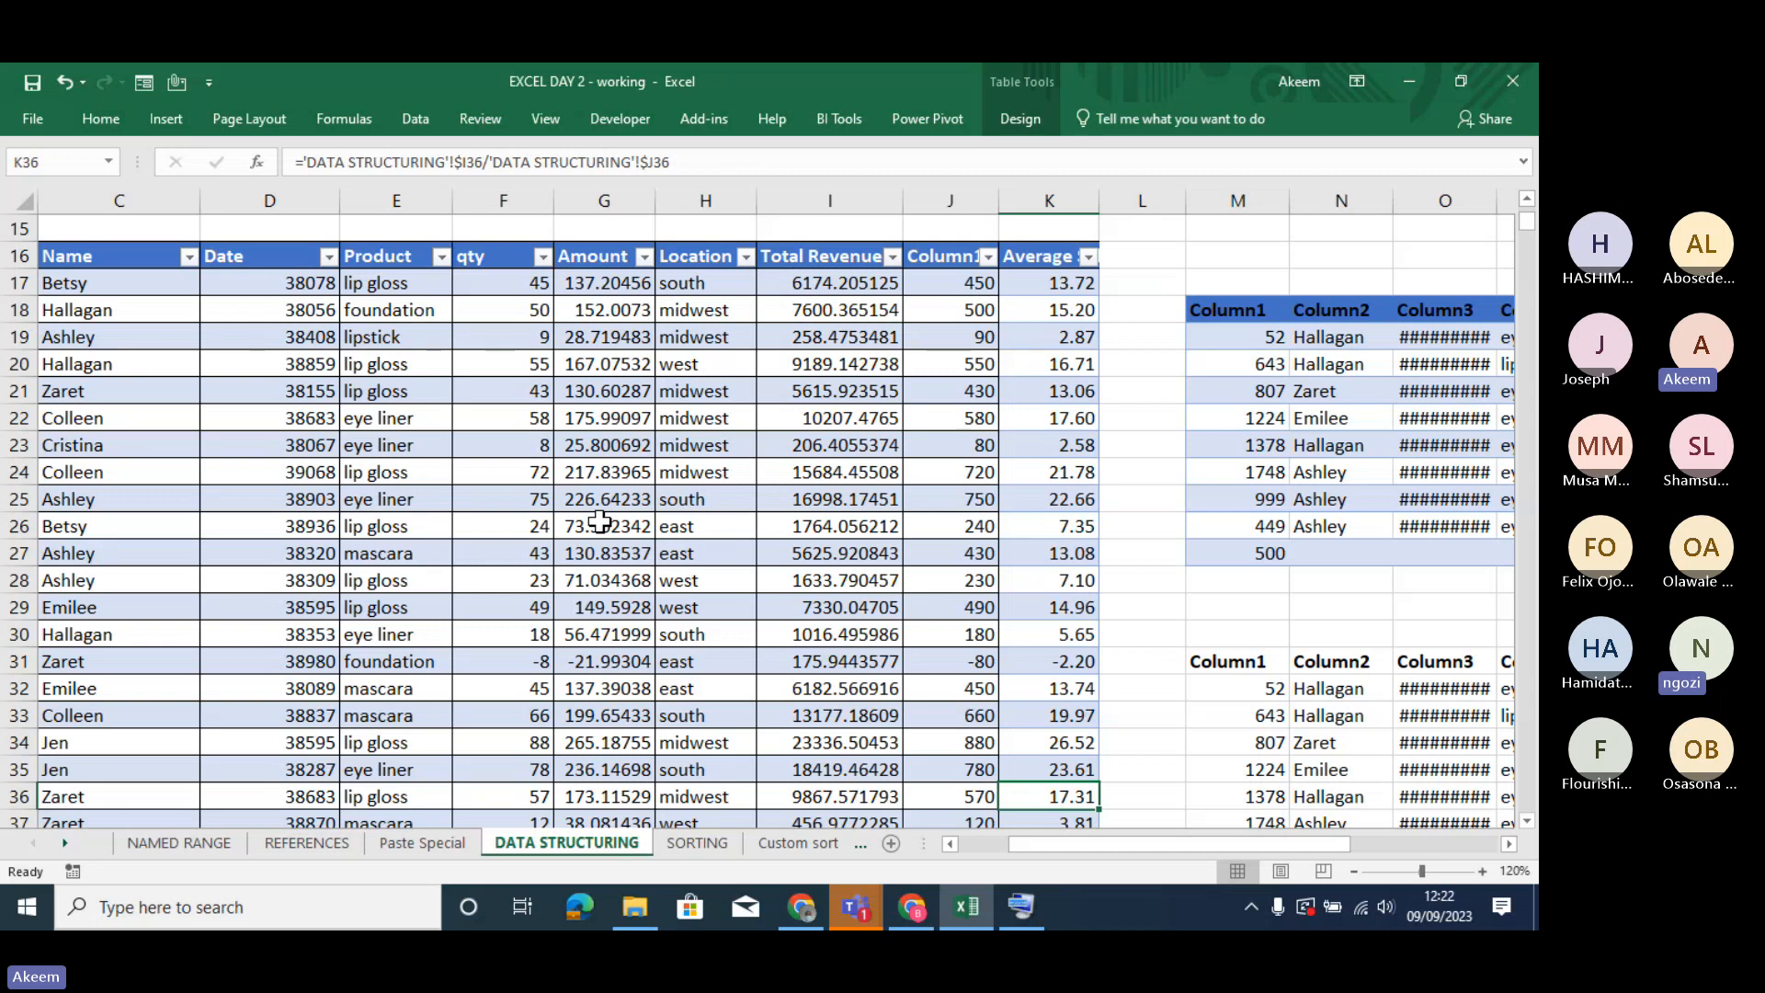
- Add Product and Location slicers to the cosmetics table again
left_click(573, 565)
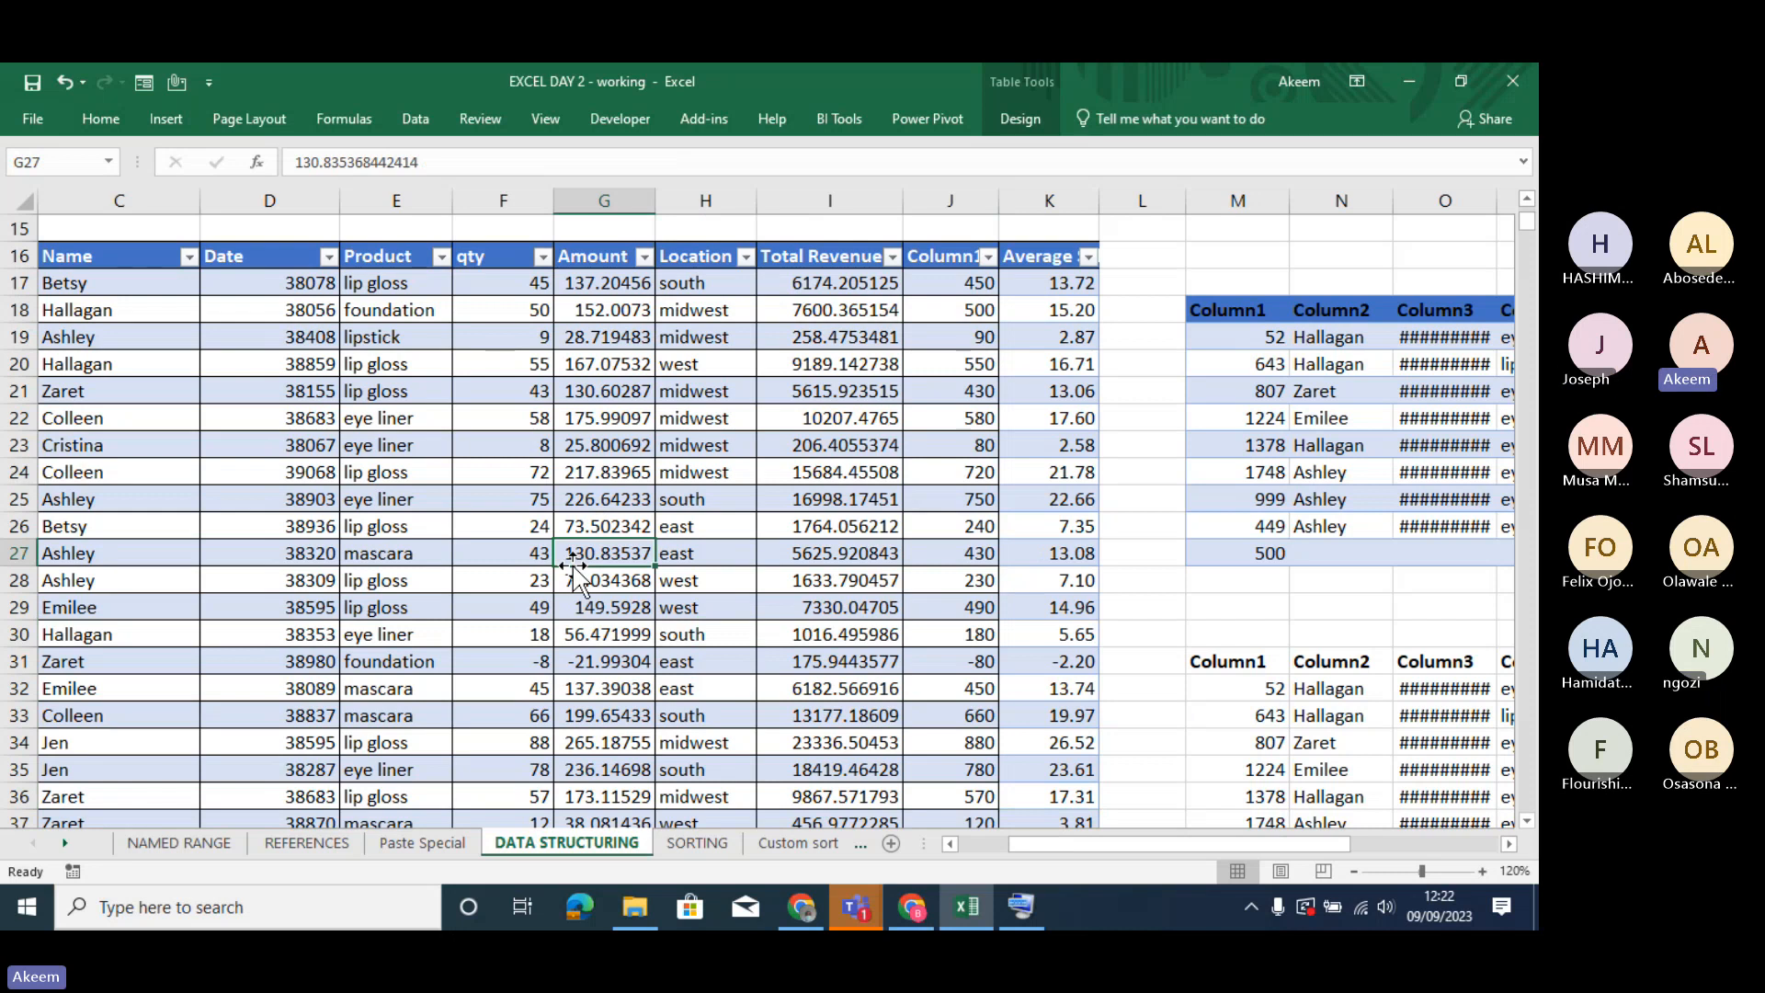
left_click(472, 549)
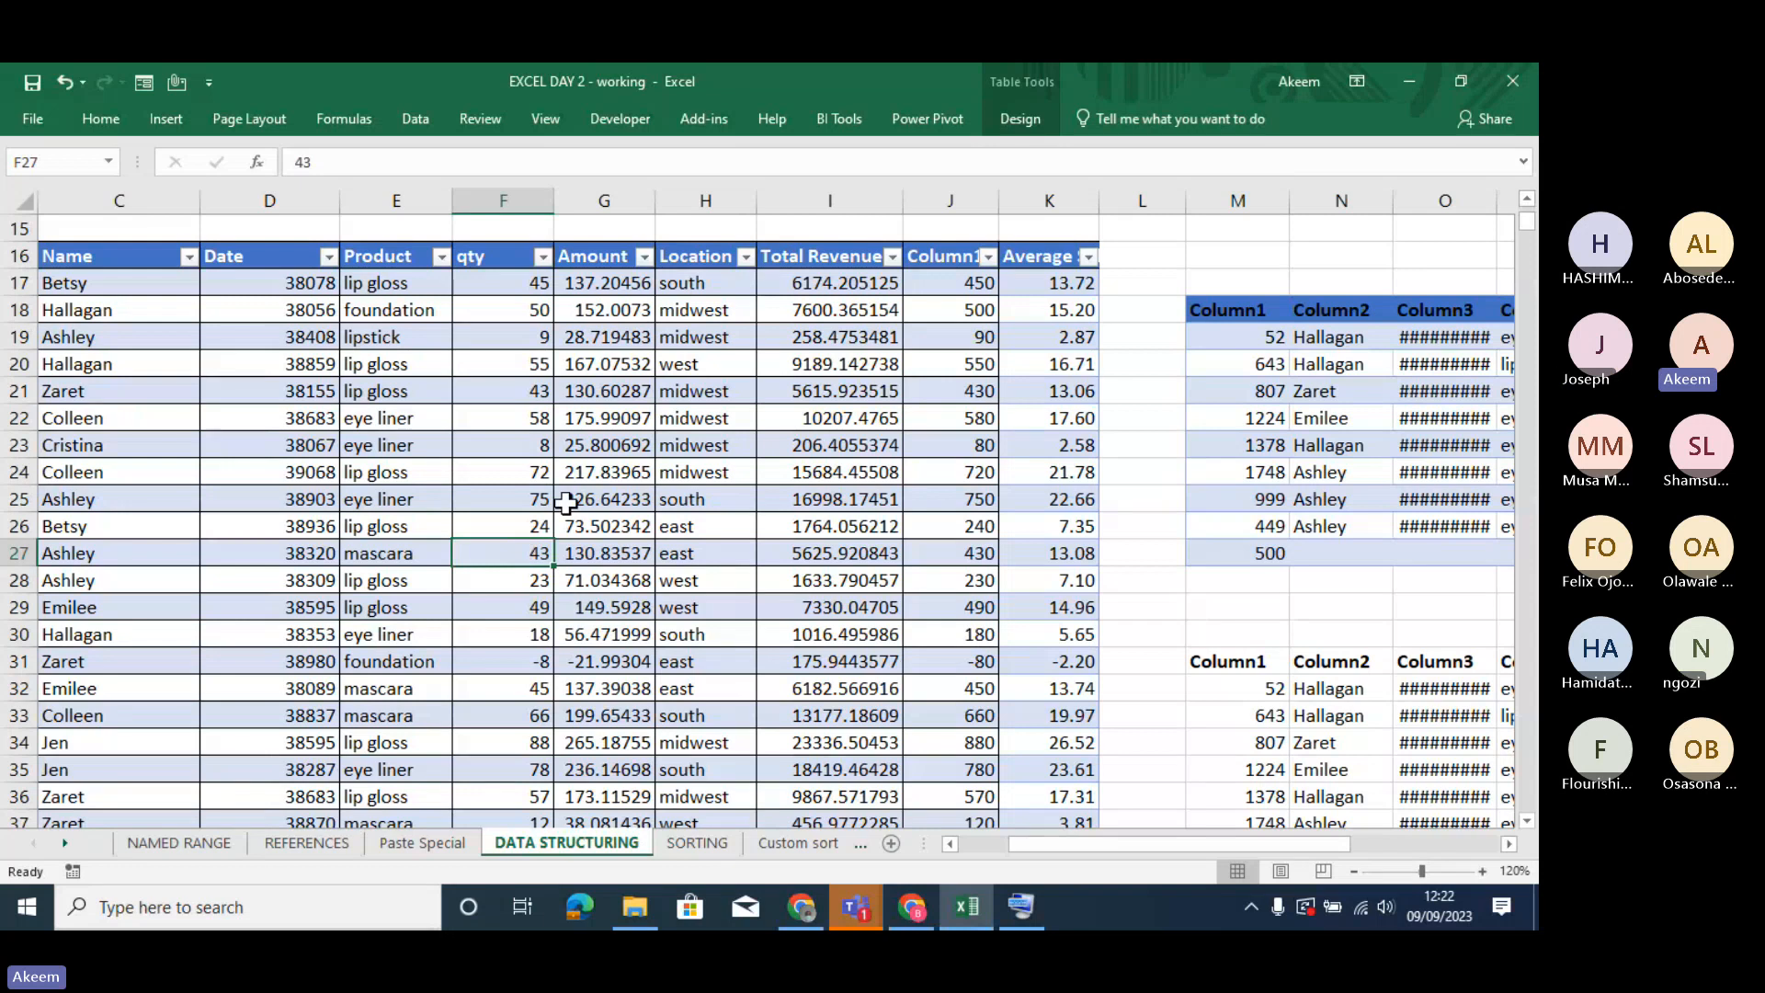
left_click(1022, 119)
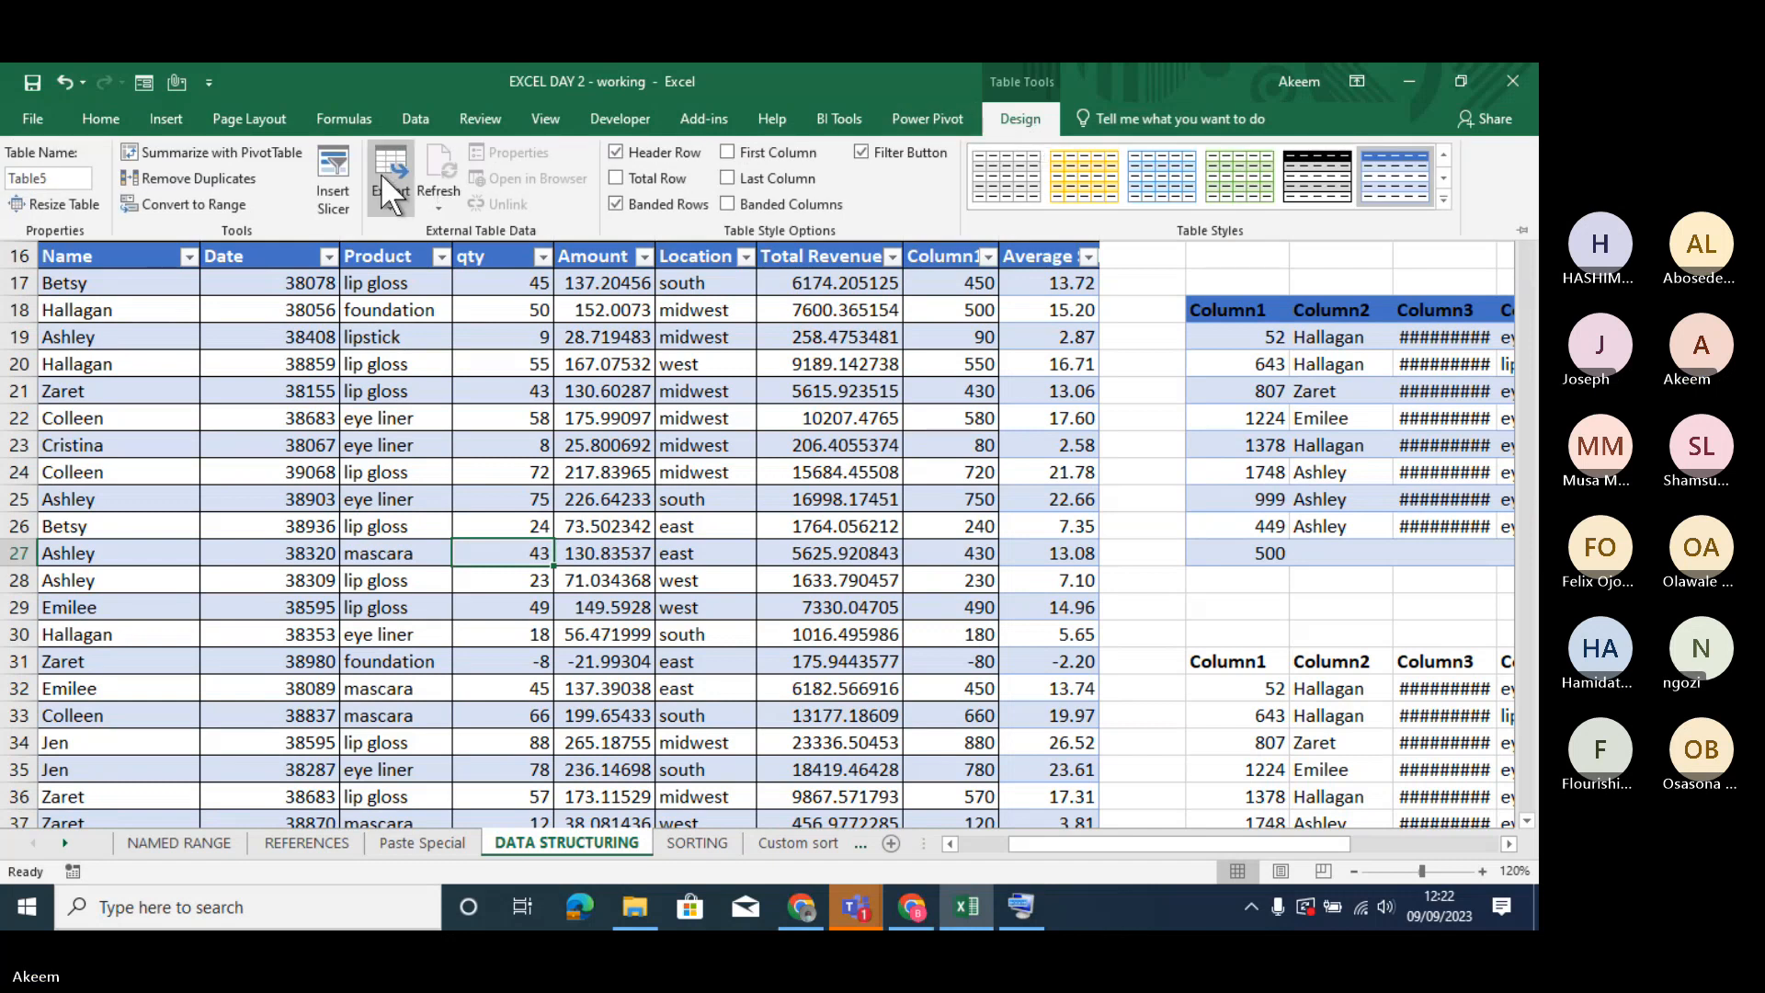
left_click(329, 180)
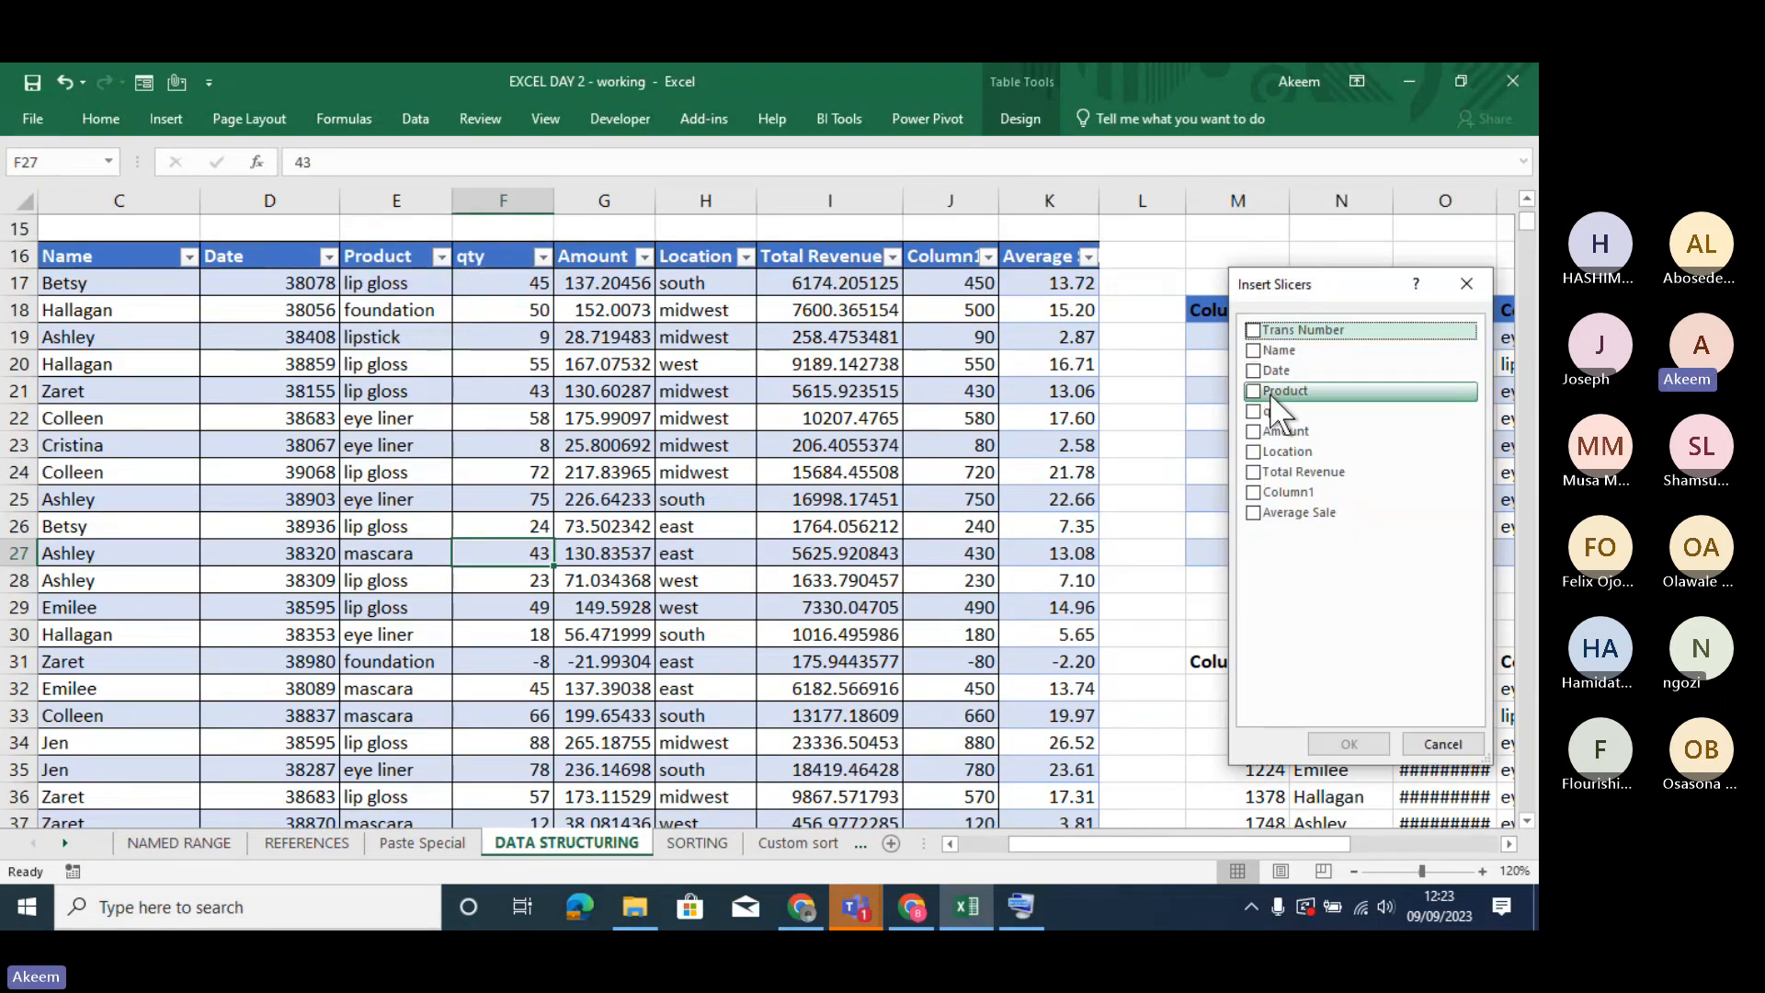
left_click(1253, 389)
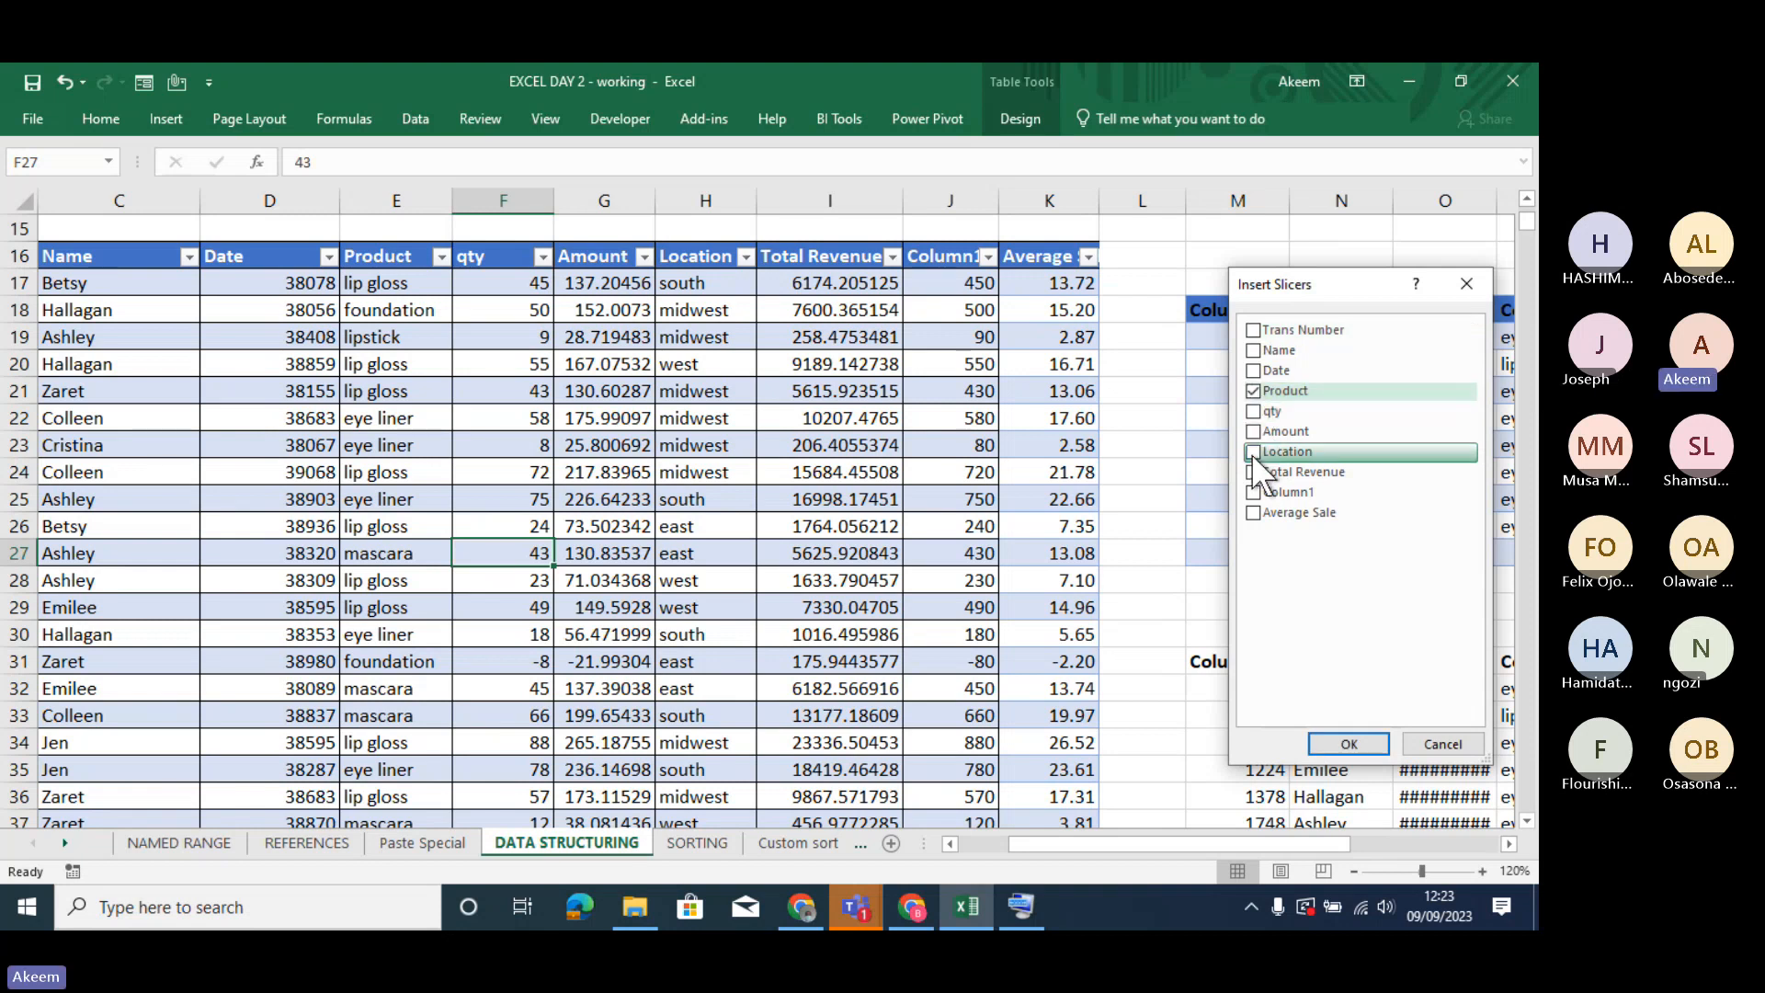
left_click(1252, 452)
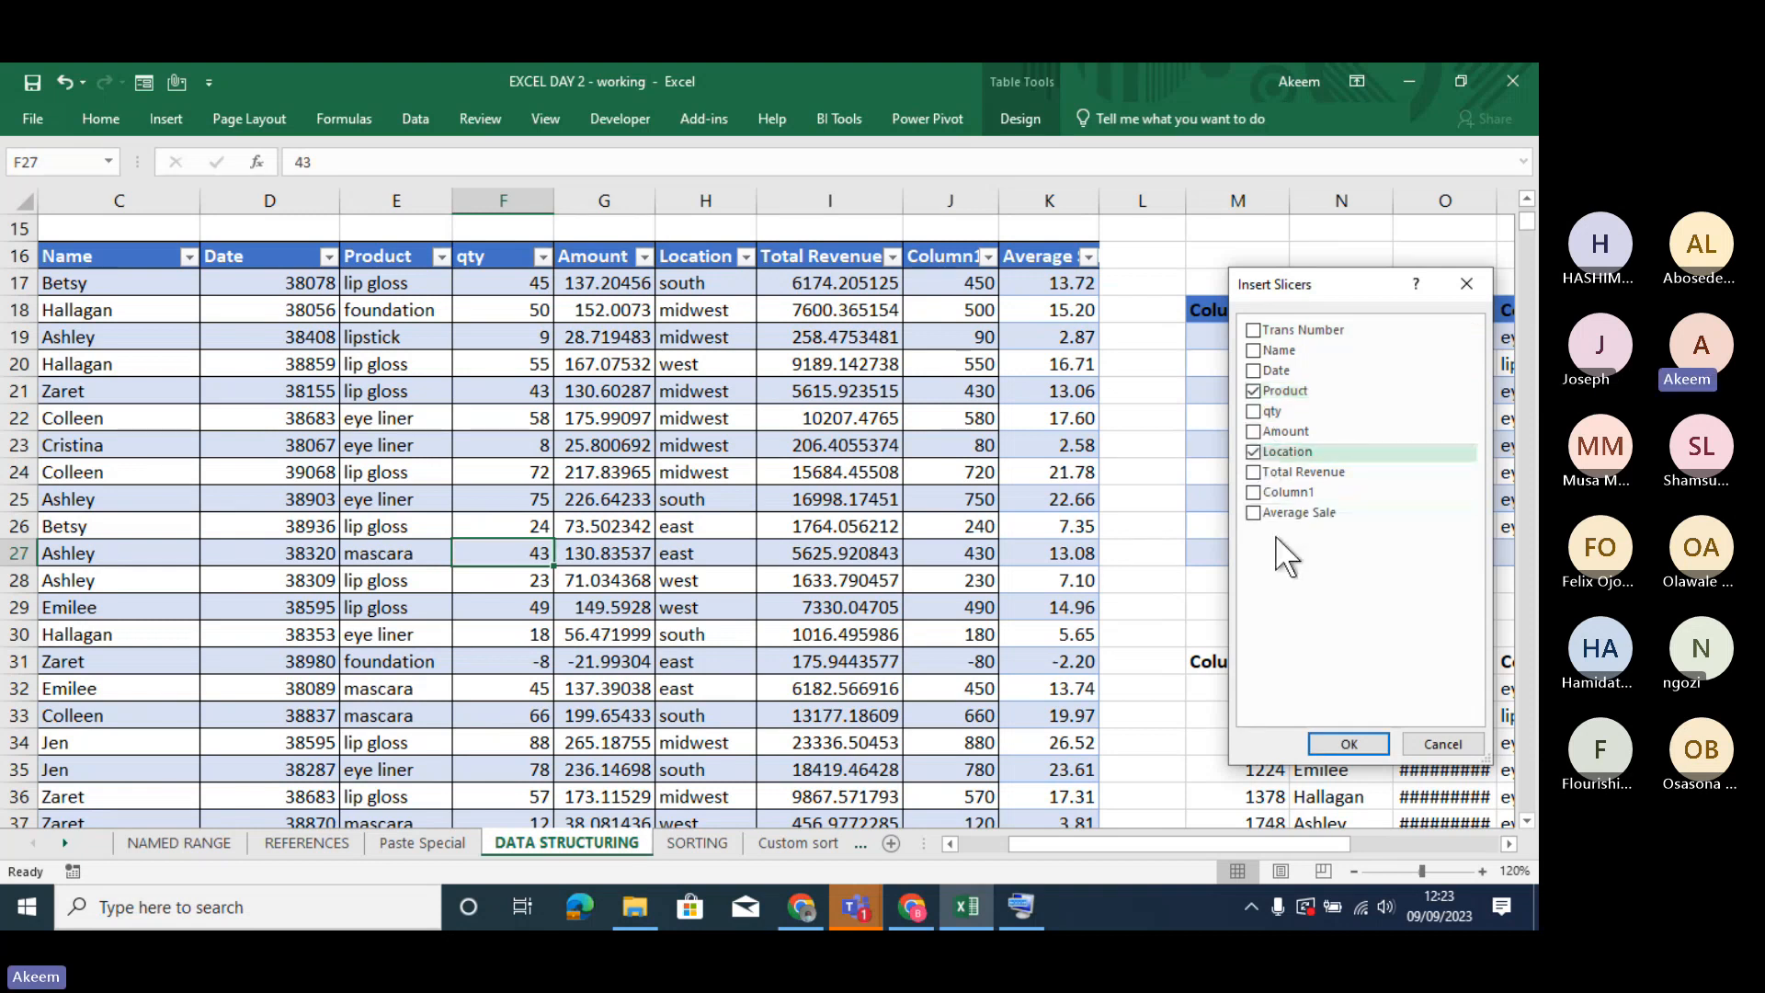
left_click(1336, 738)
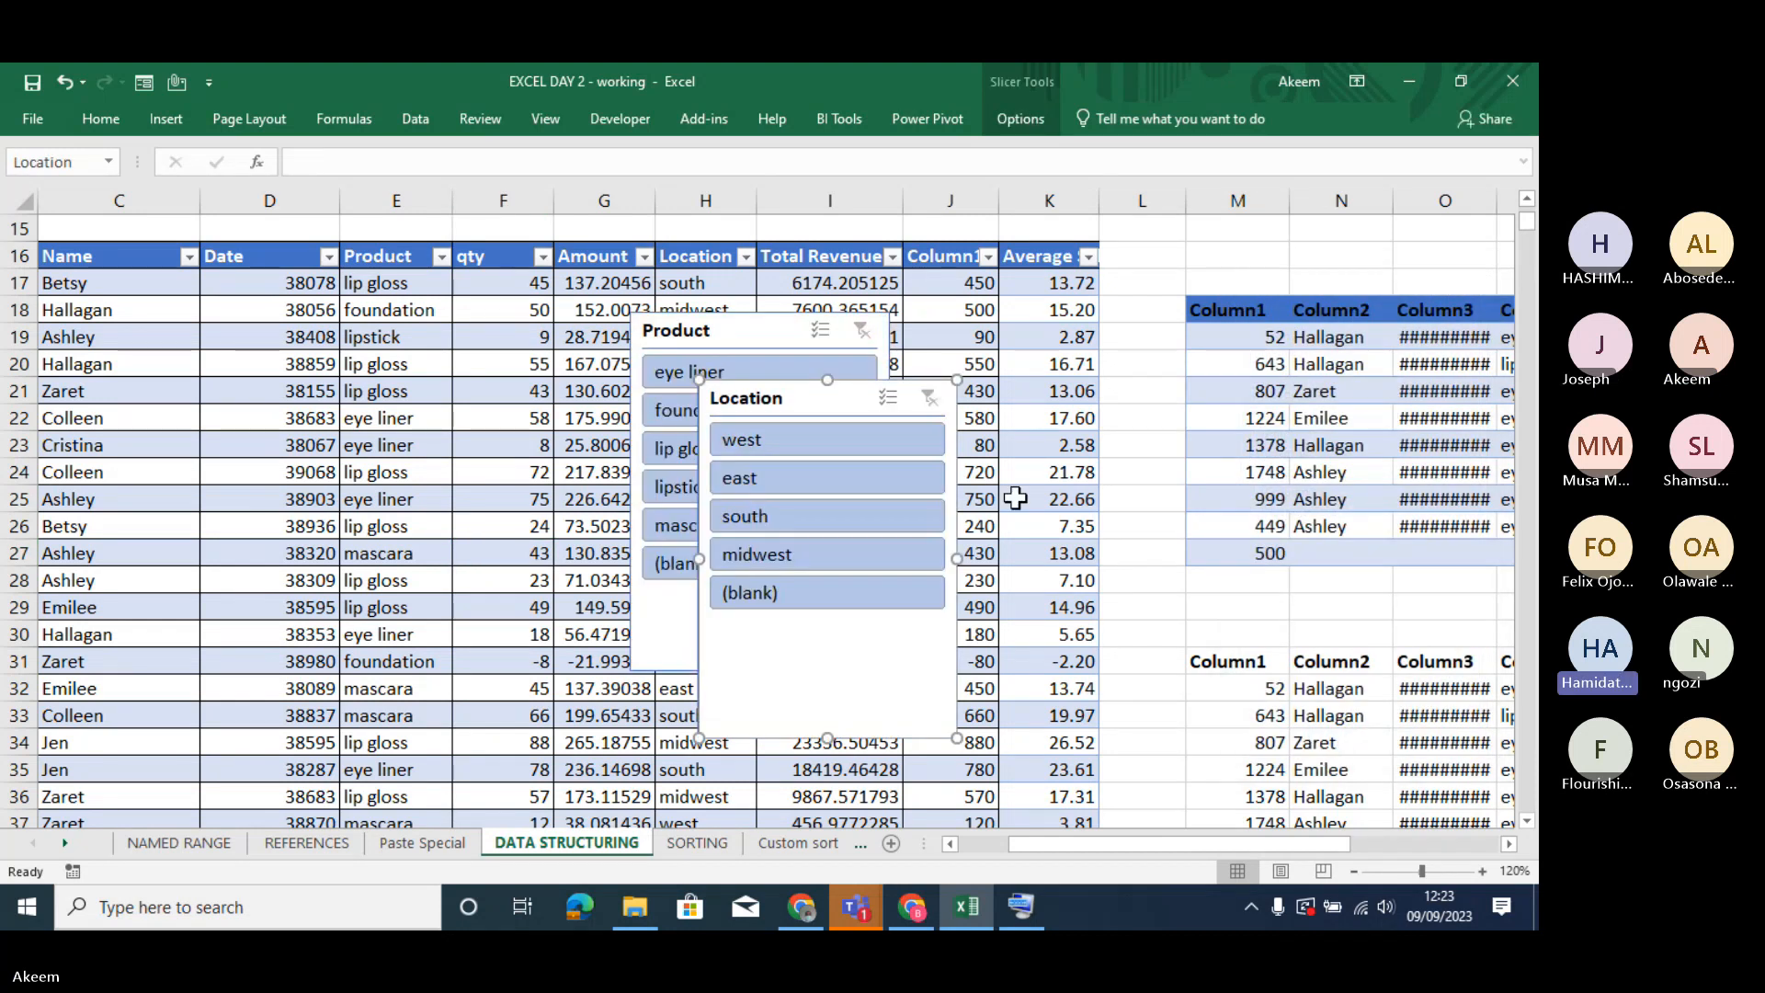
- Move the Location slicer beside the table's upper rows and shorten it to fit its buttons
left_click_drag(840, 401, 1299, 272)
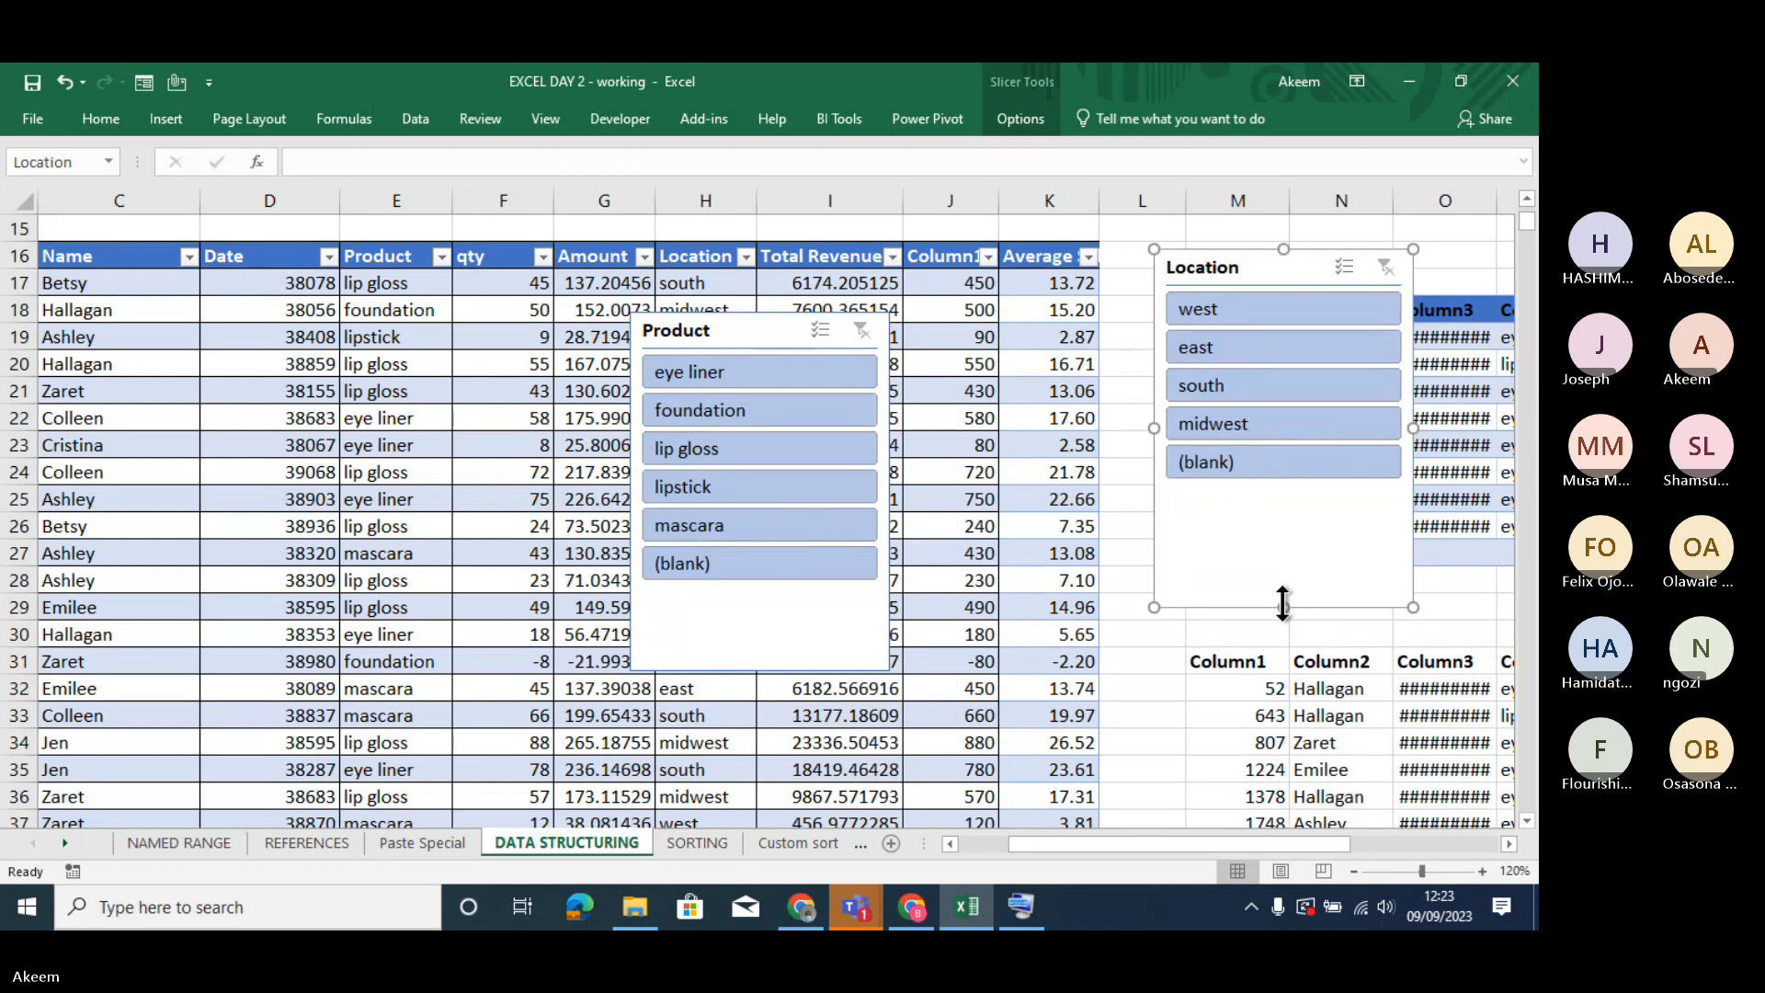
left_click_drag(1283, 607, 1284, 498)
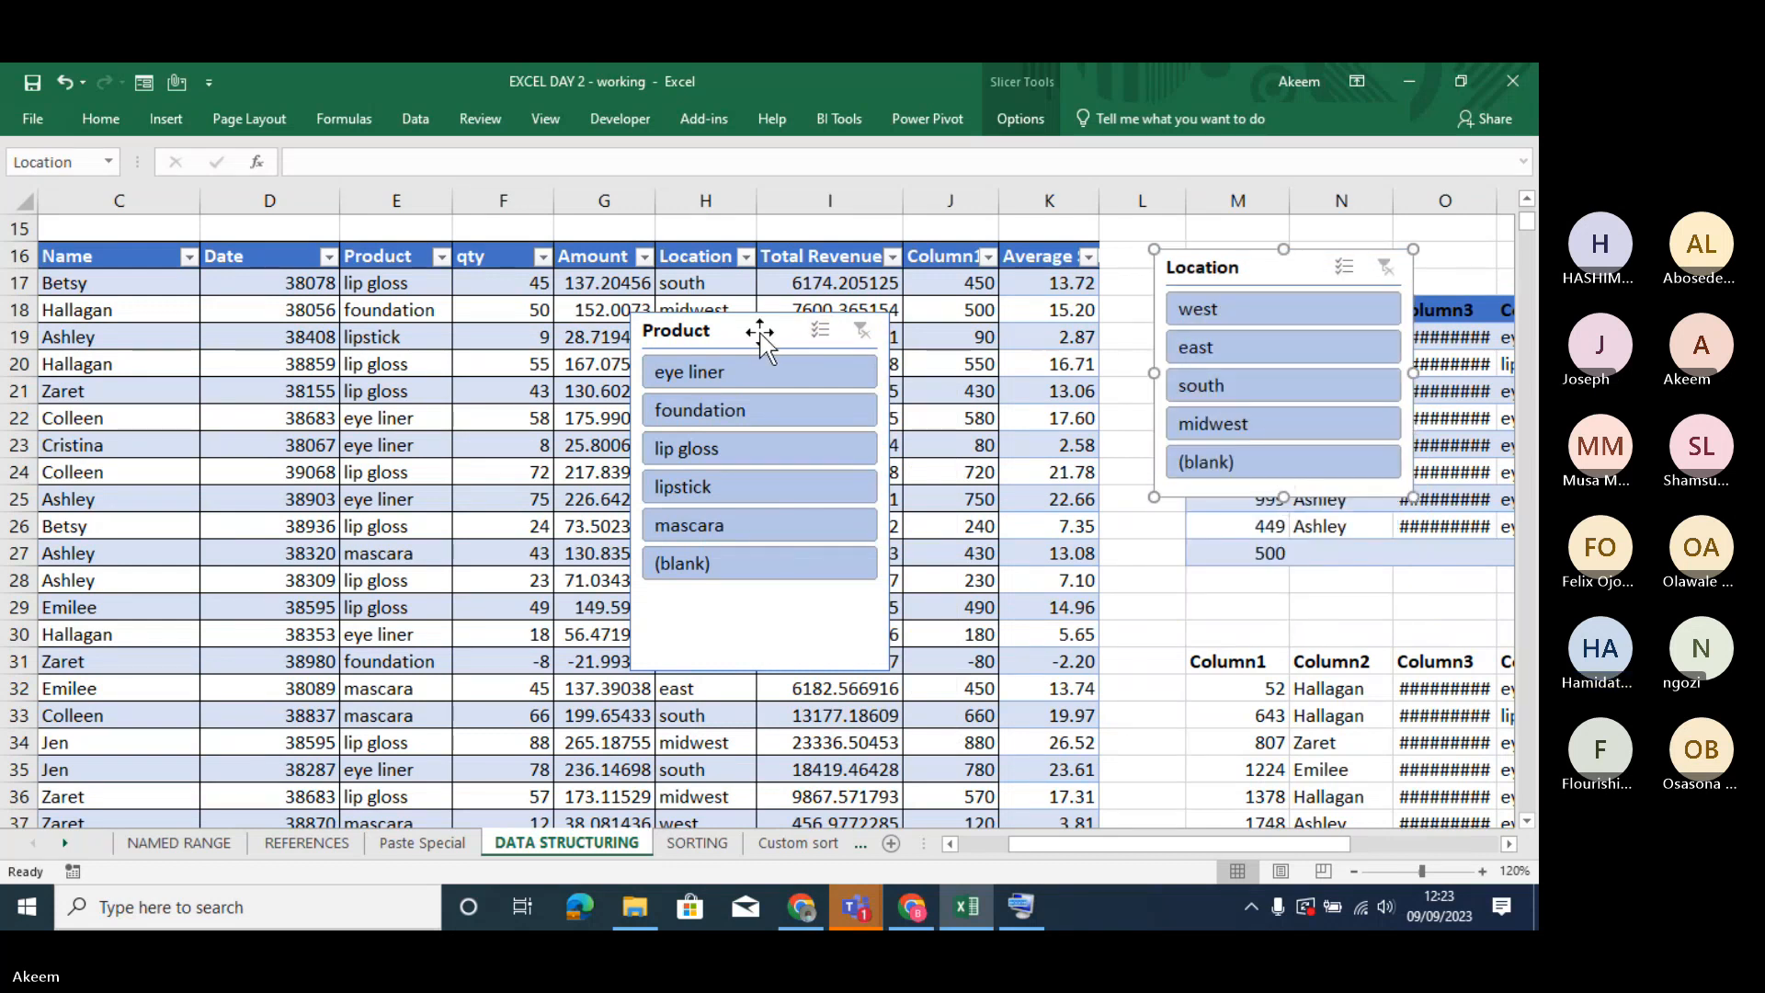
- Shorten the Product slicer and stack it below the Location slicer, aligning both close to the table's edge
left_click_drag(763, 338, 1313, 513)
left_click_drag(1312, 513, 1043, 415)
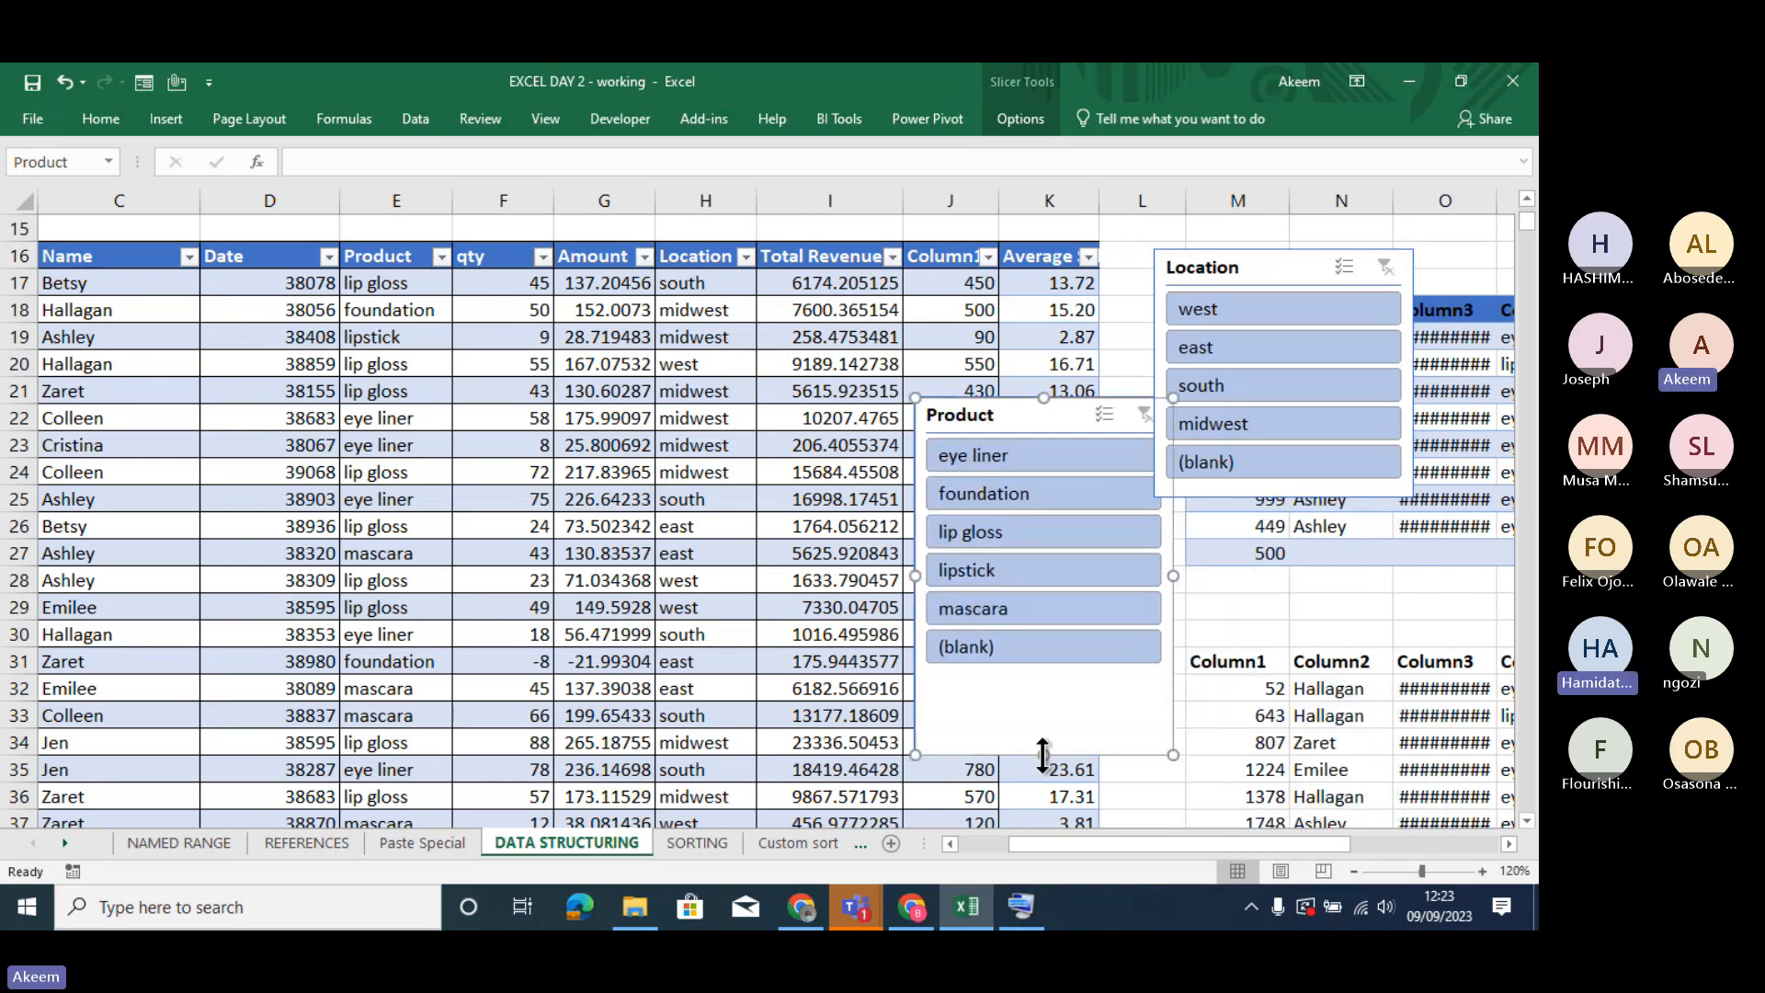
left_click_drag(1043, 754, 1034, 693)
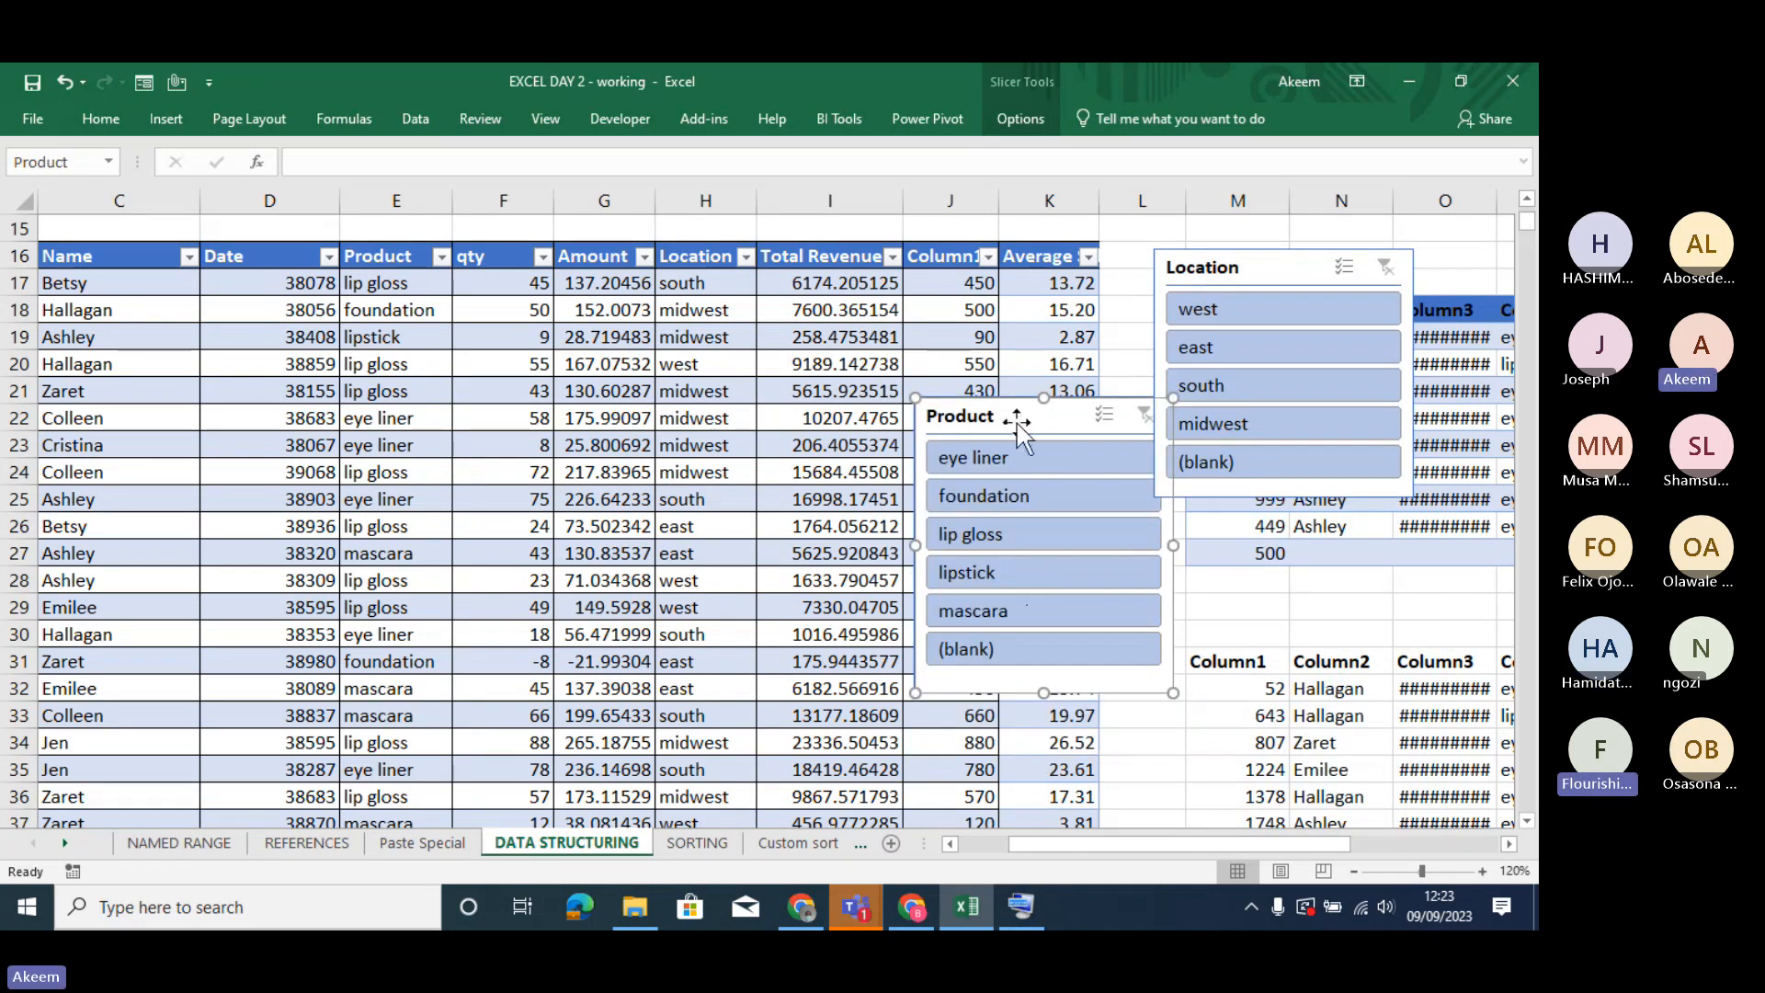
left_click_drag(1017, 417, 1257, 535)
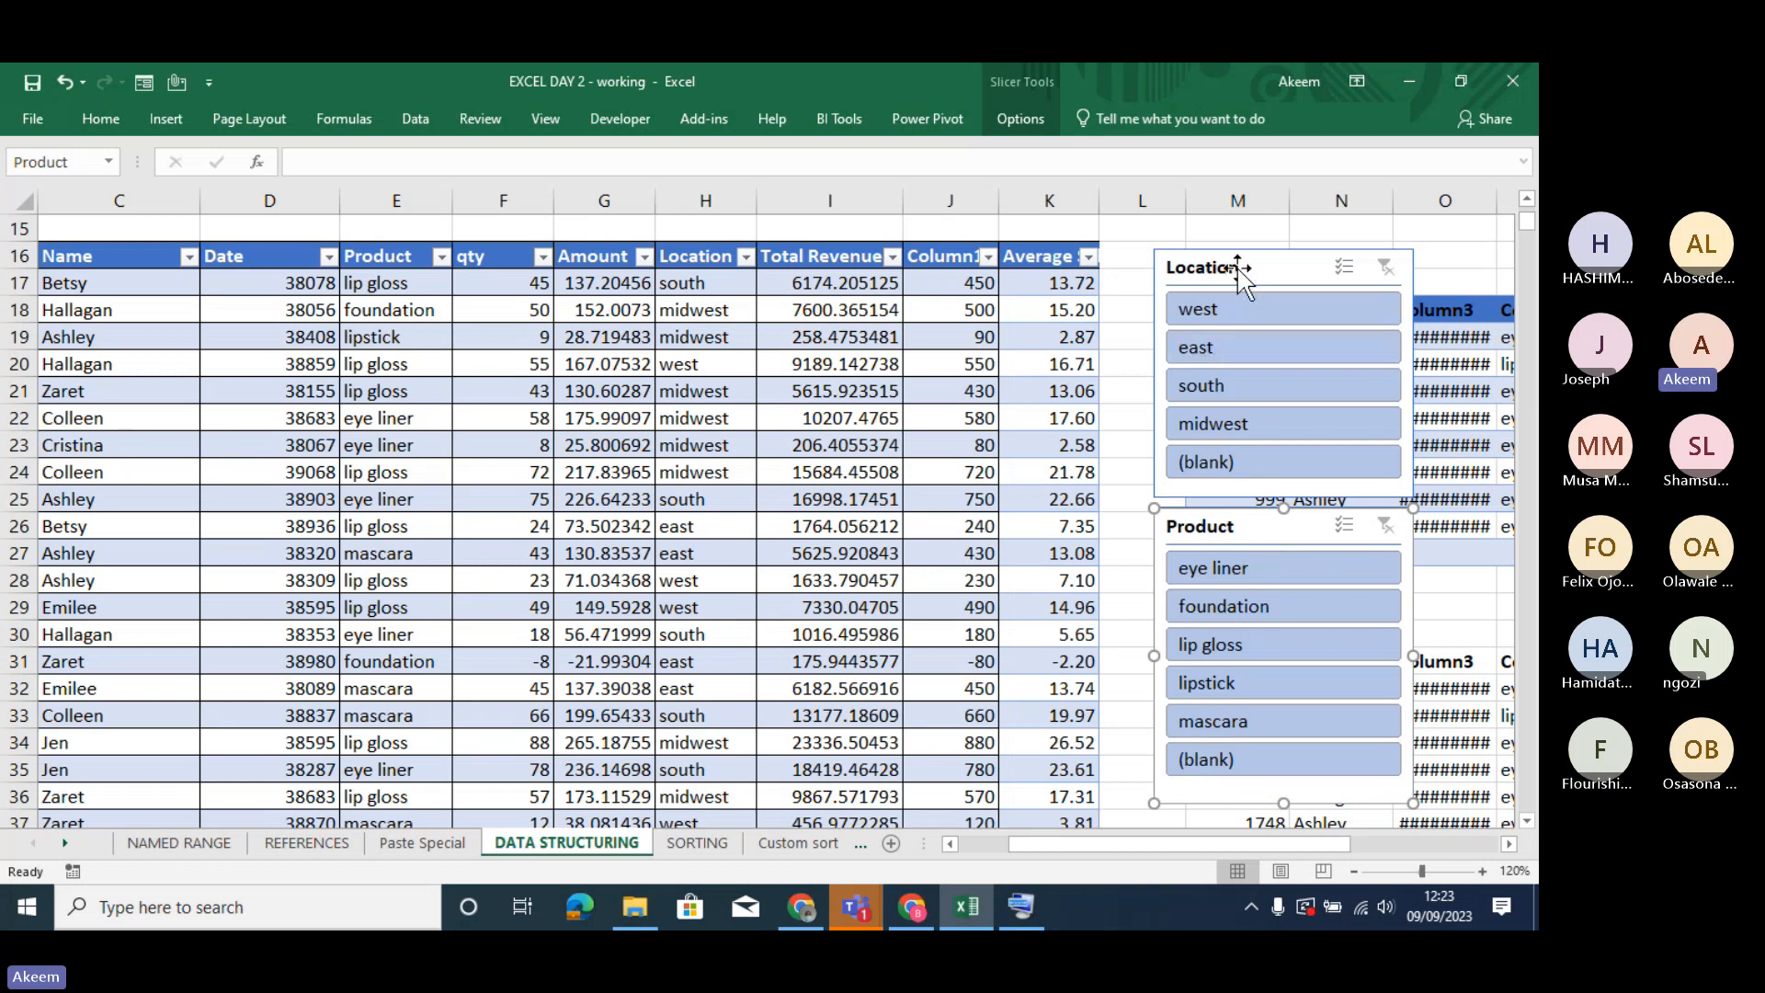
left_click_drag(1238, 276, 1218, 247)
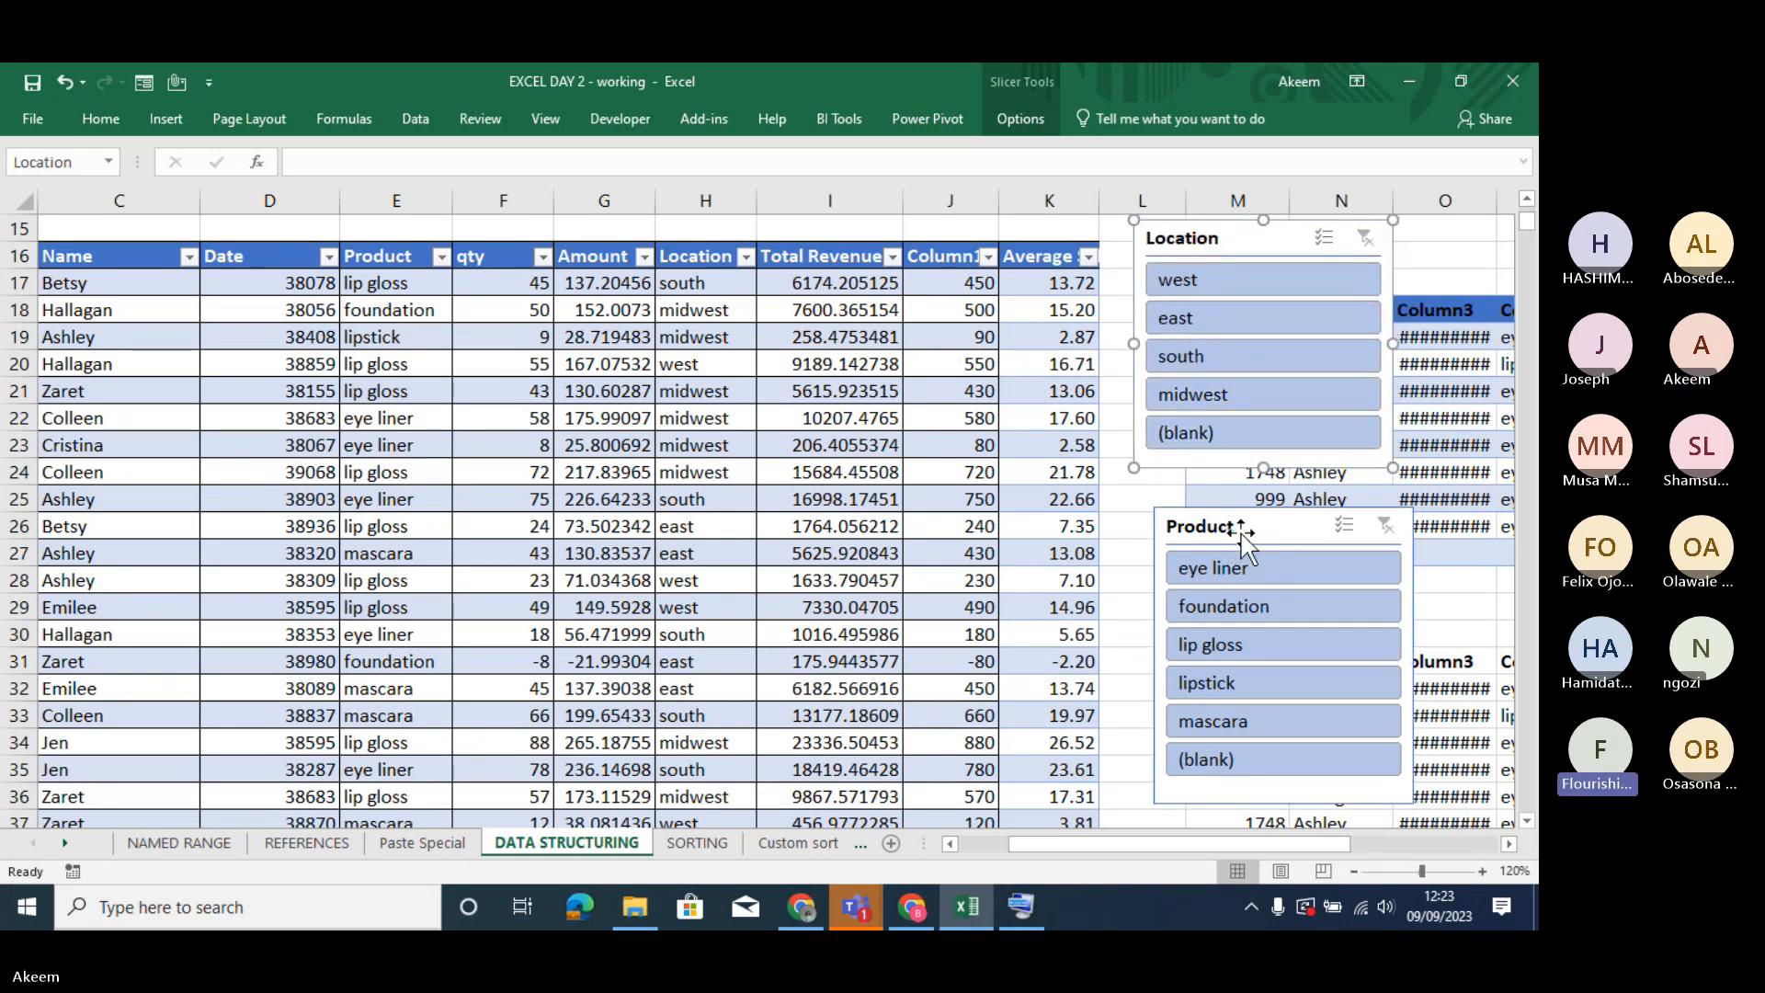
left_click_drag(1241, 531, 1219, 526)
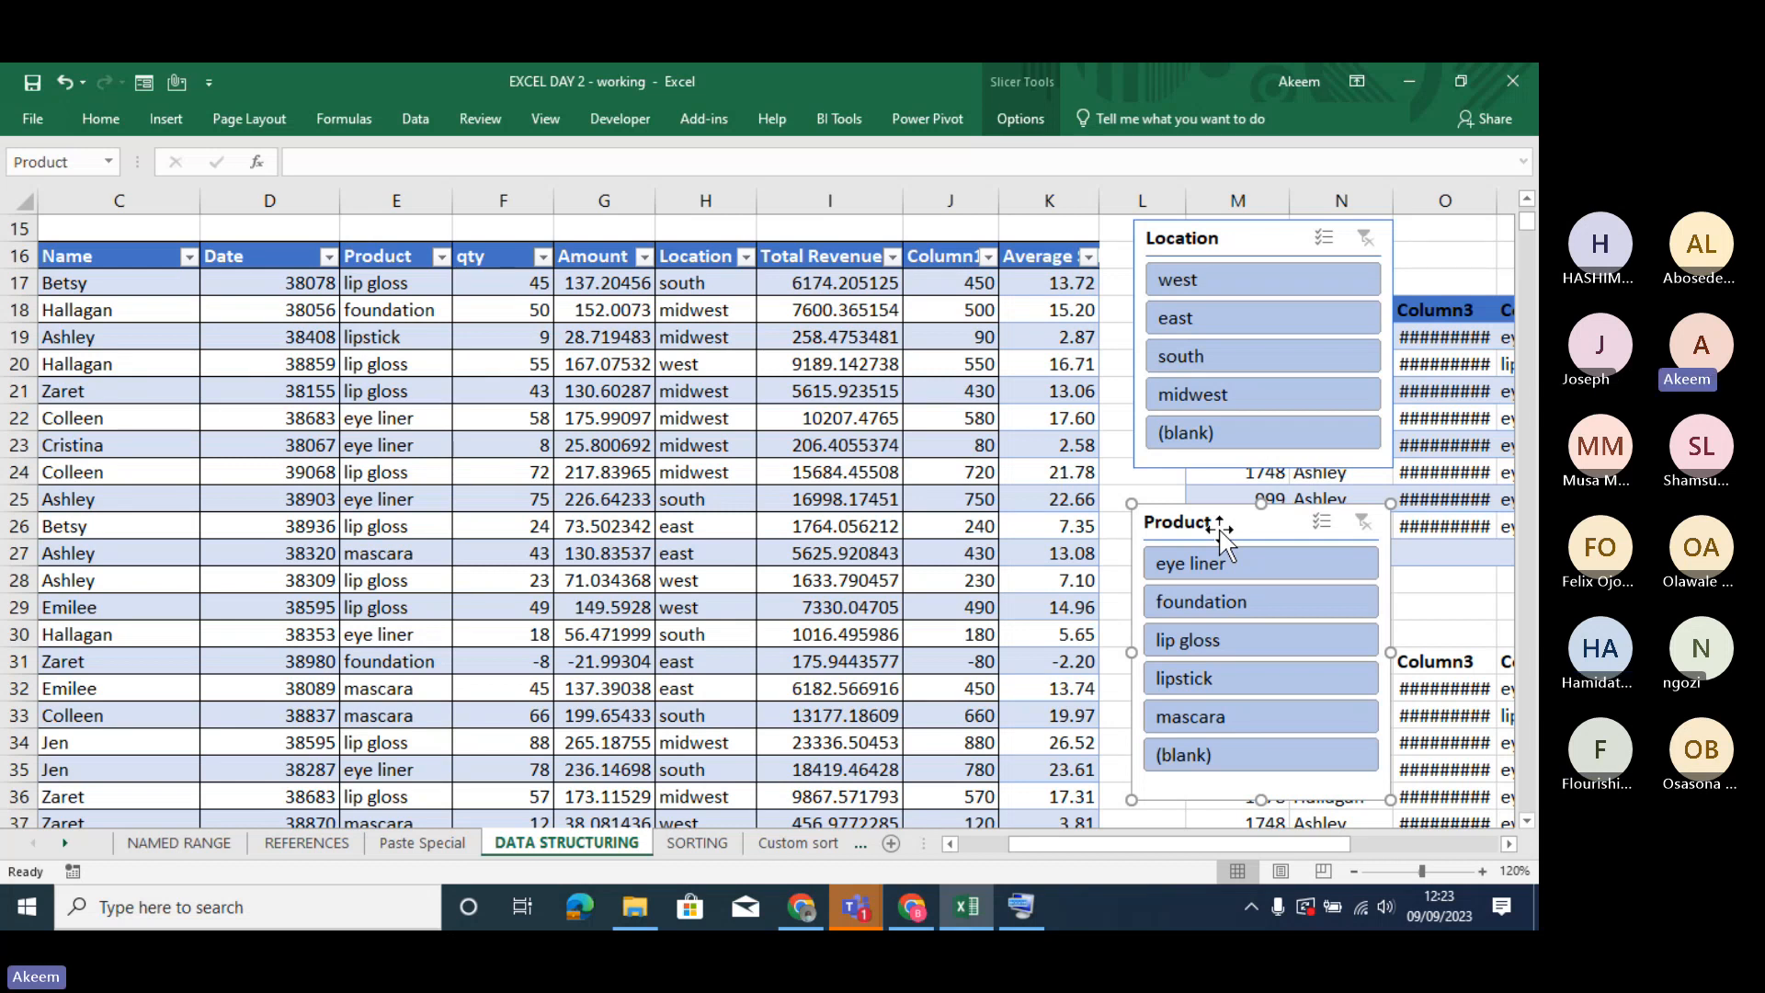
left_click(671, 493)
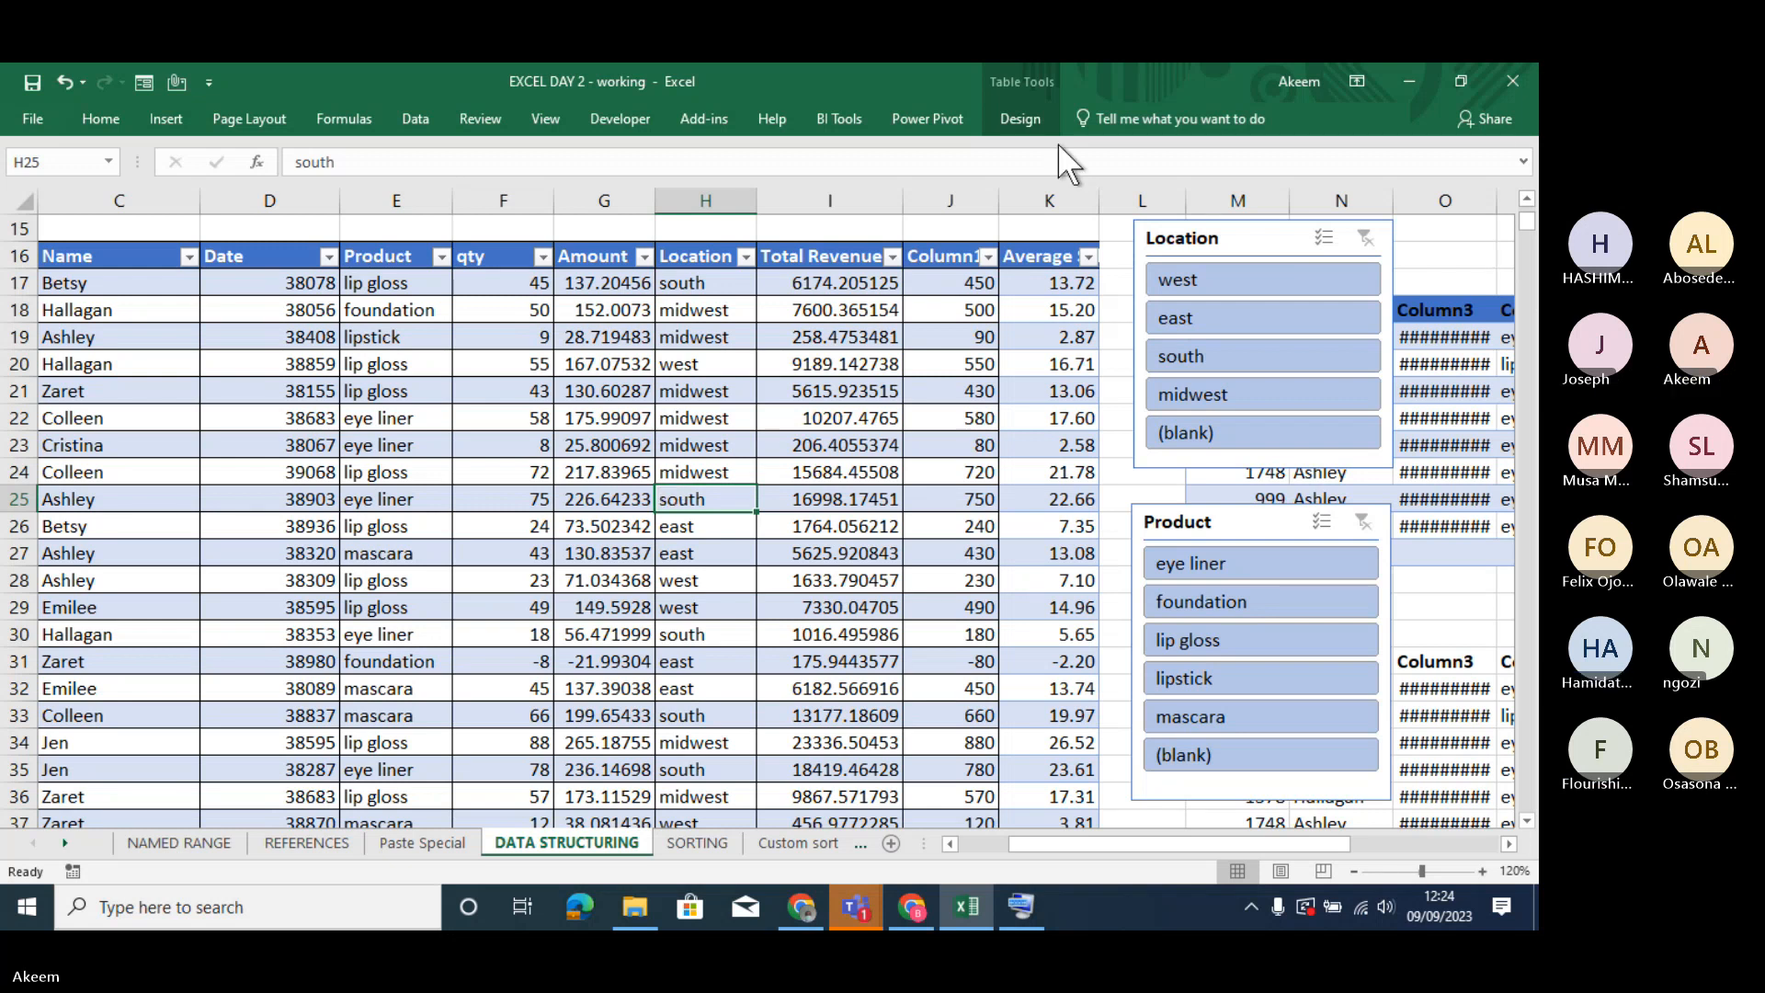
left_click(1037, 116)
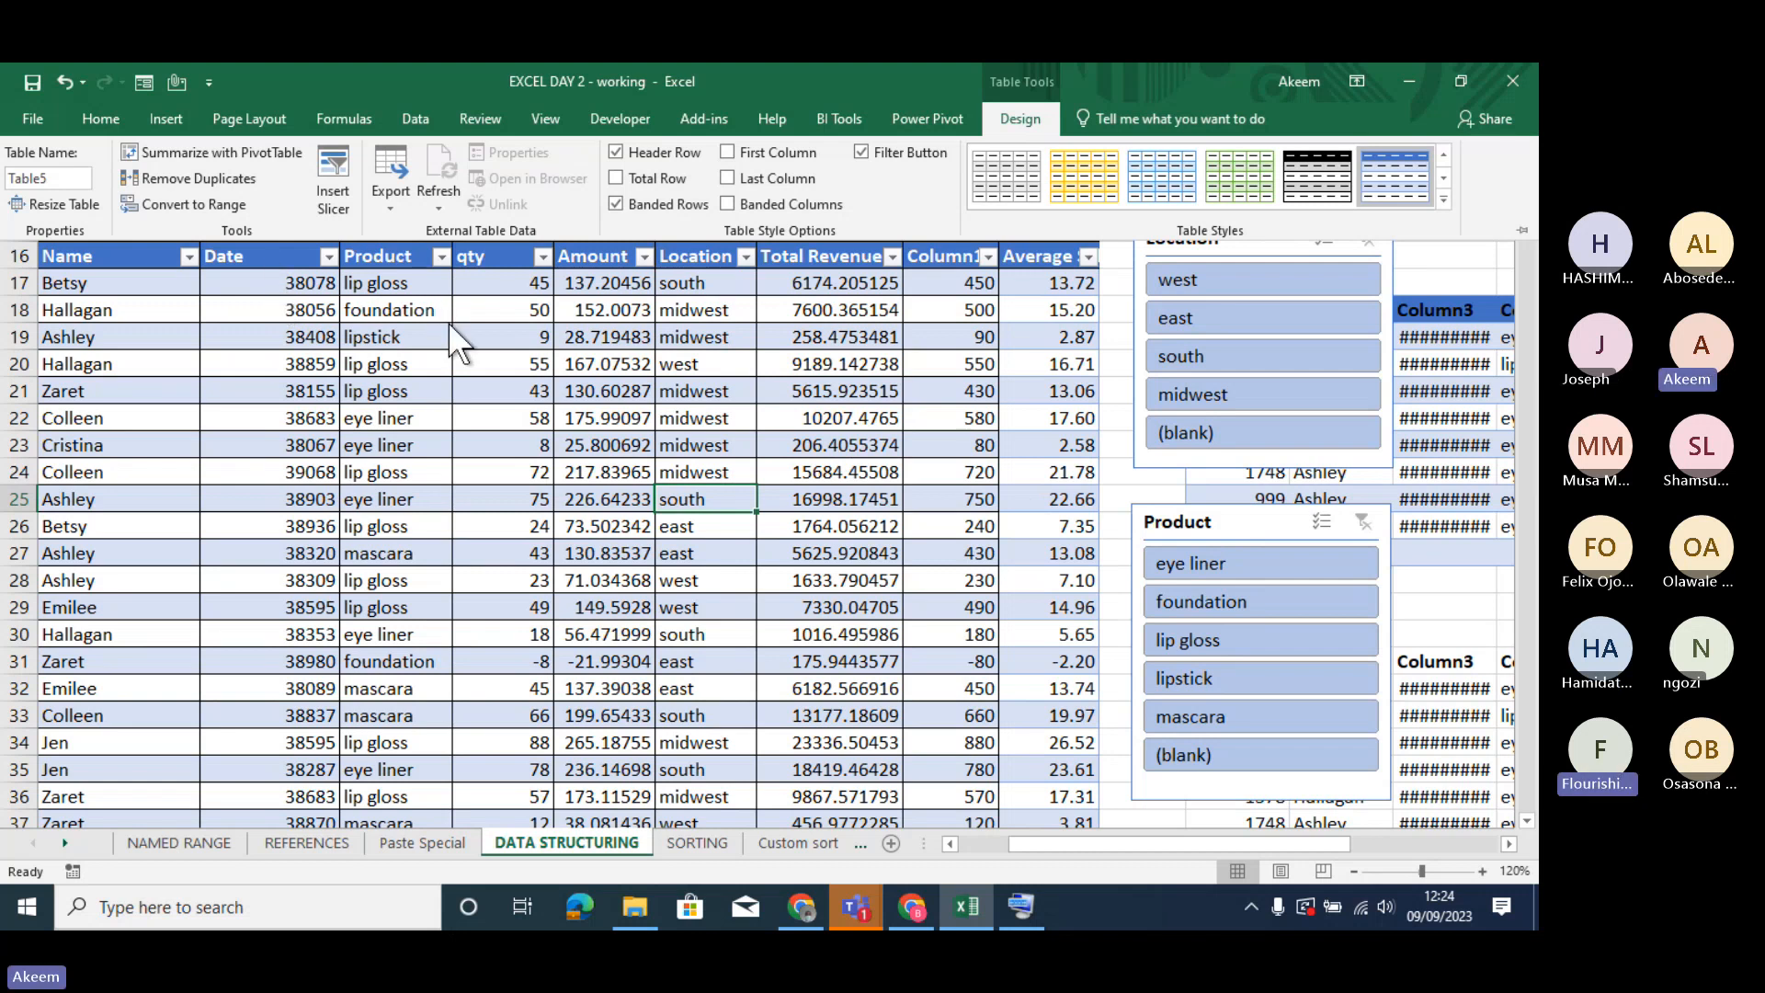
key("ctrl+F1")
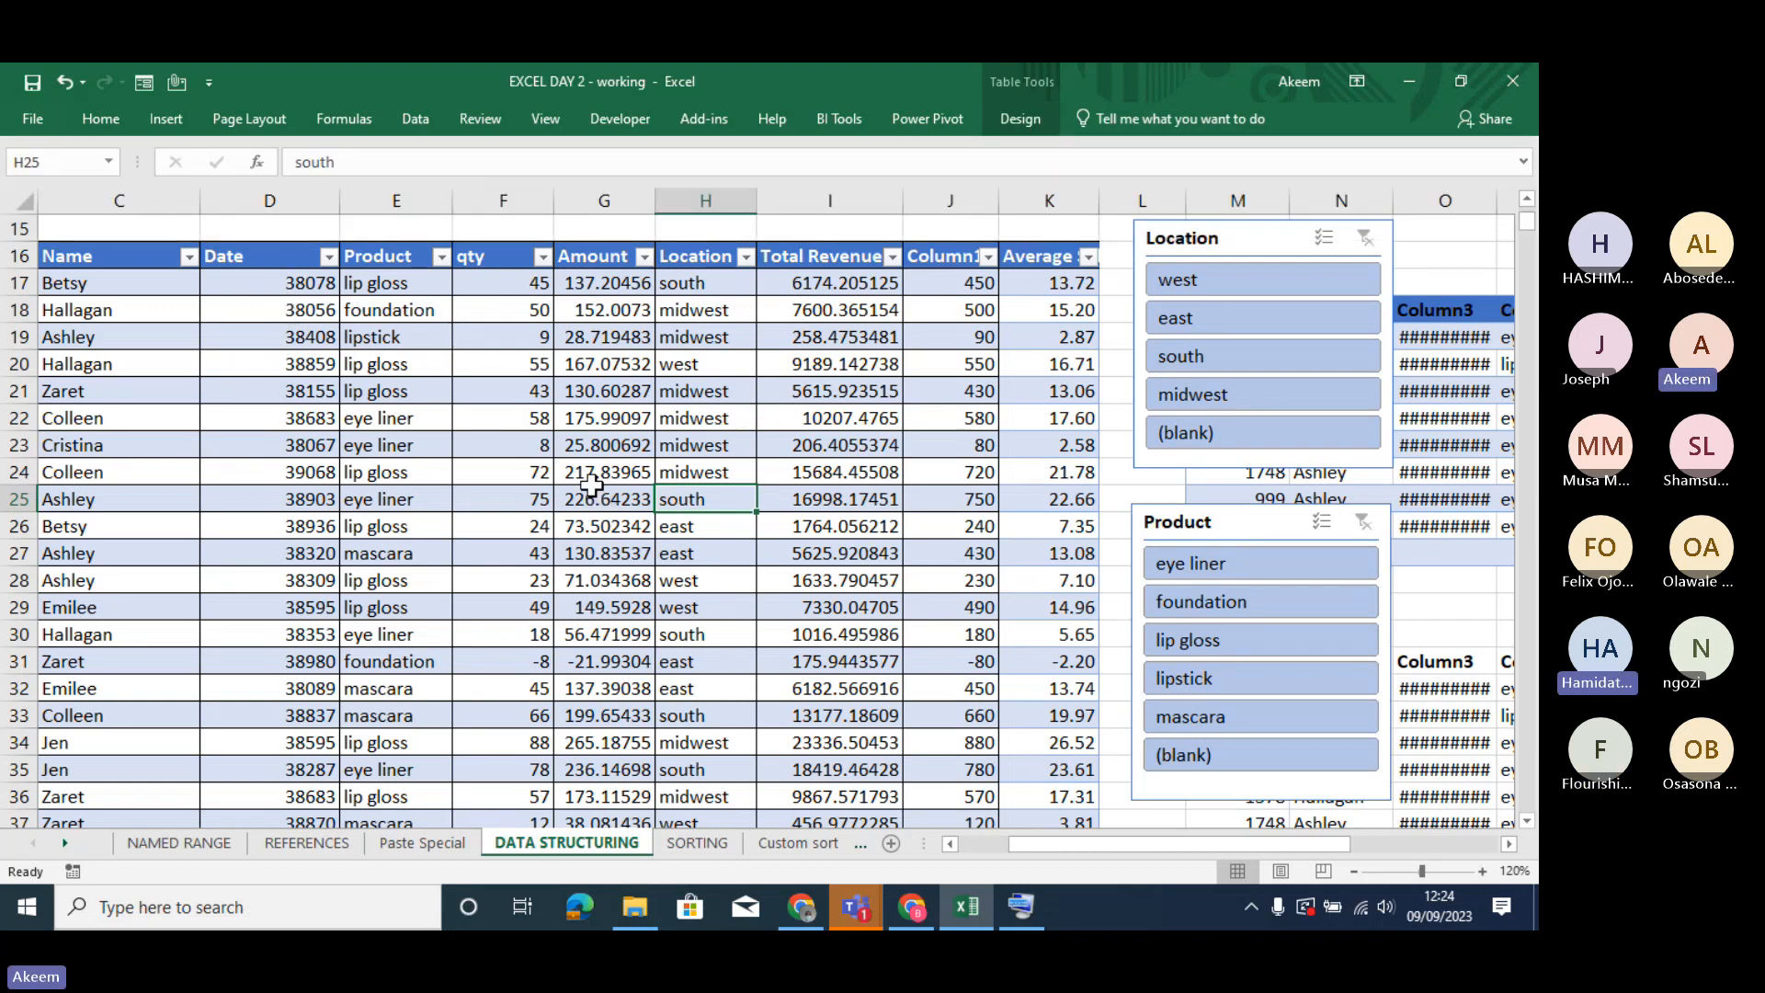
- Move the Location slicer slightly down so it sits just above the Product slicer, and filter the table to west
left_click(585, 495)
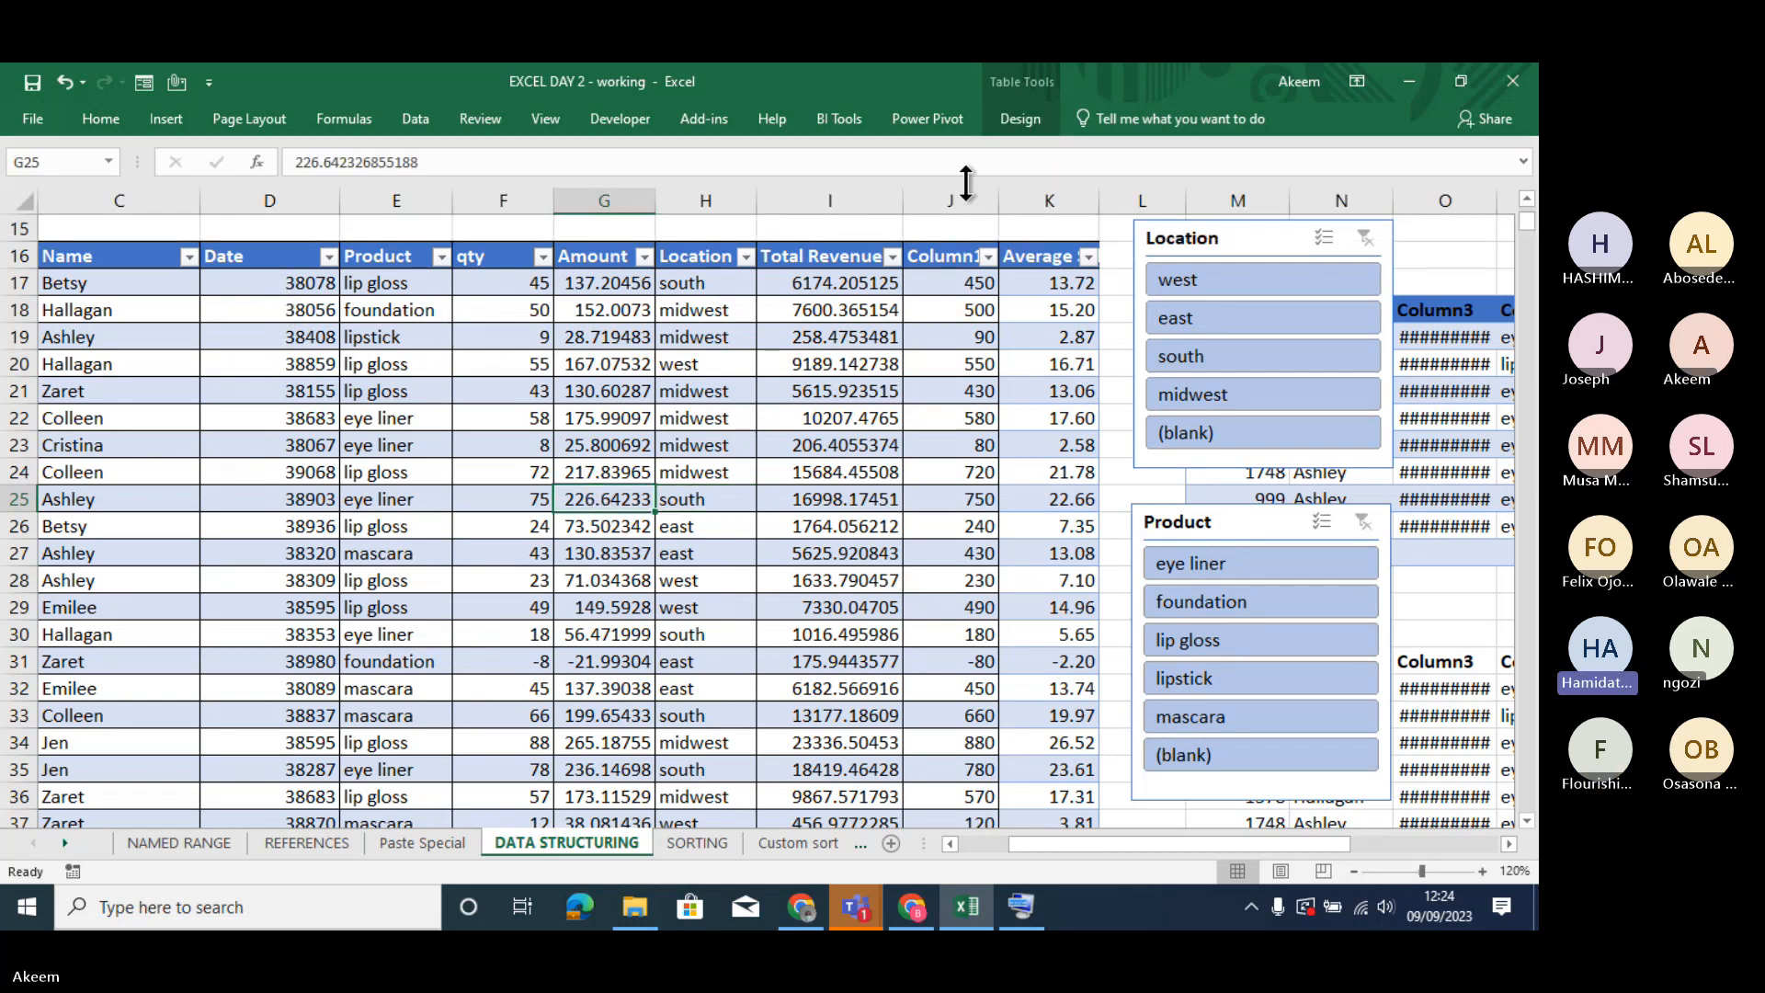
left_click(1022, 123)
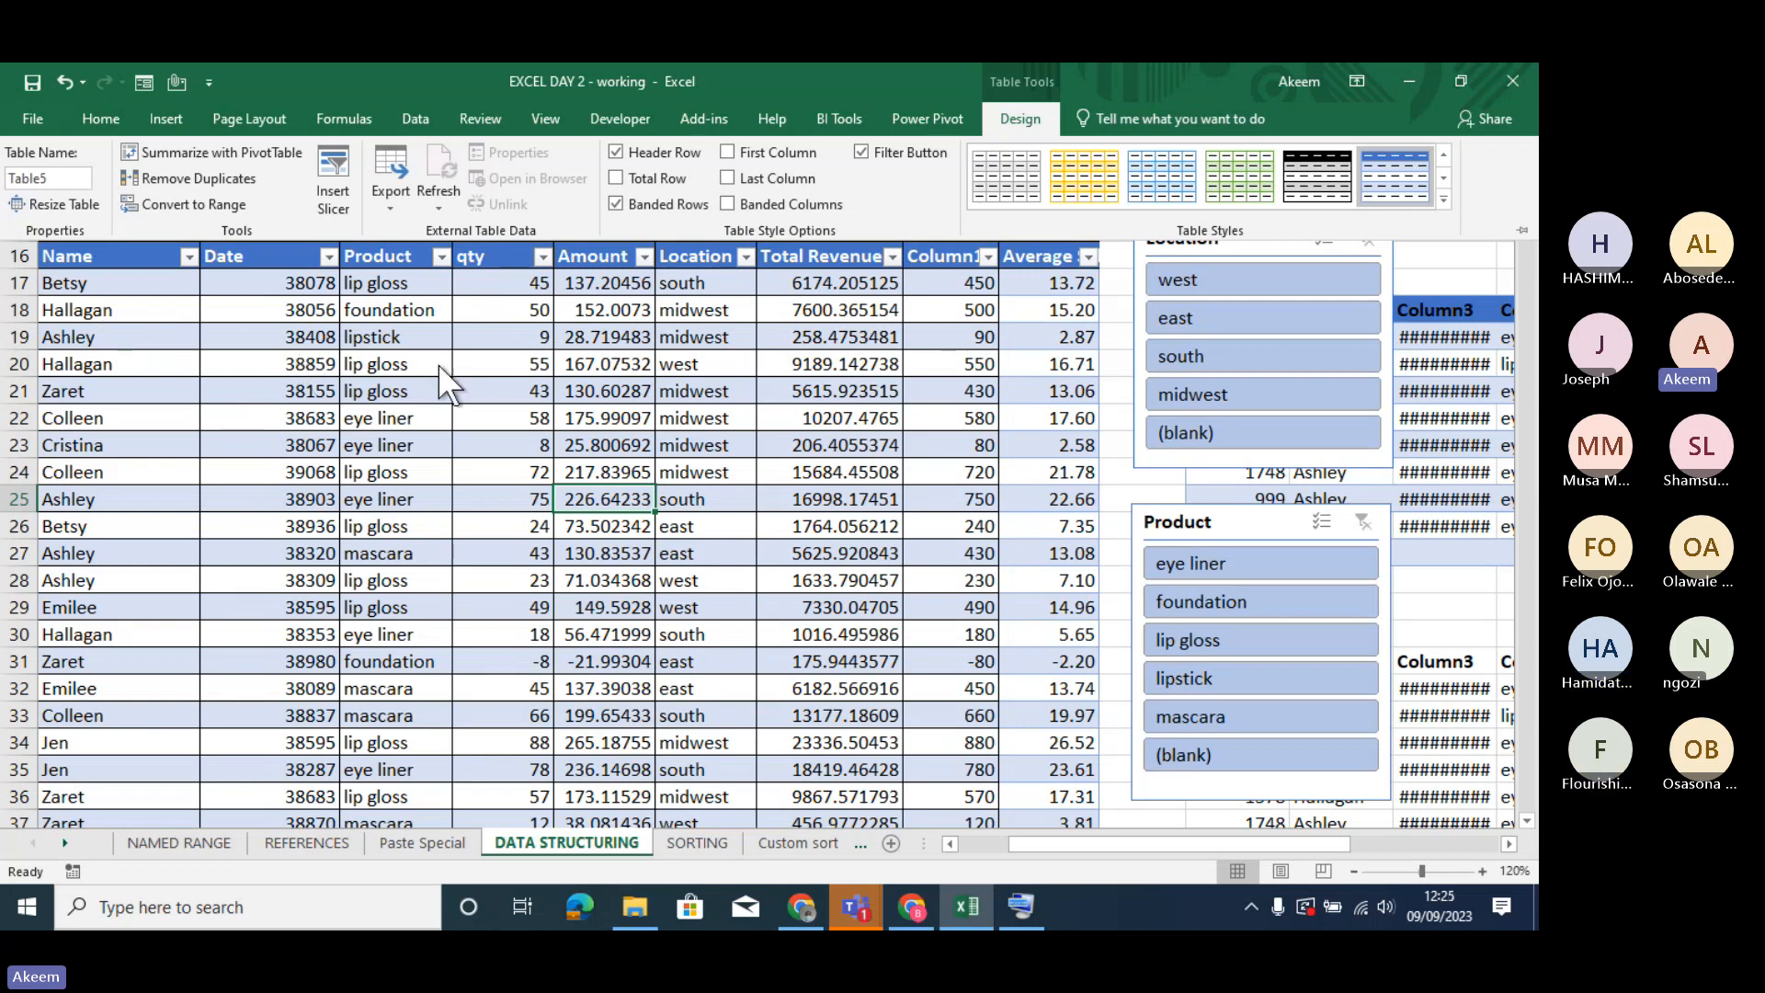
left_click(1270, 246)
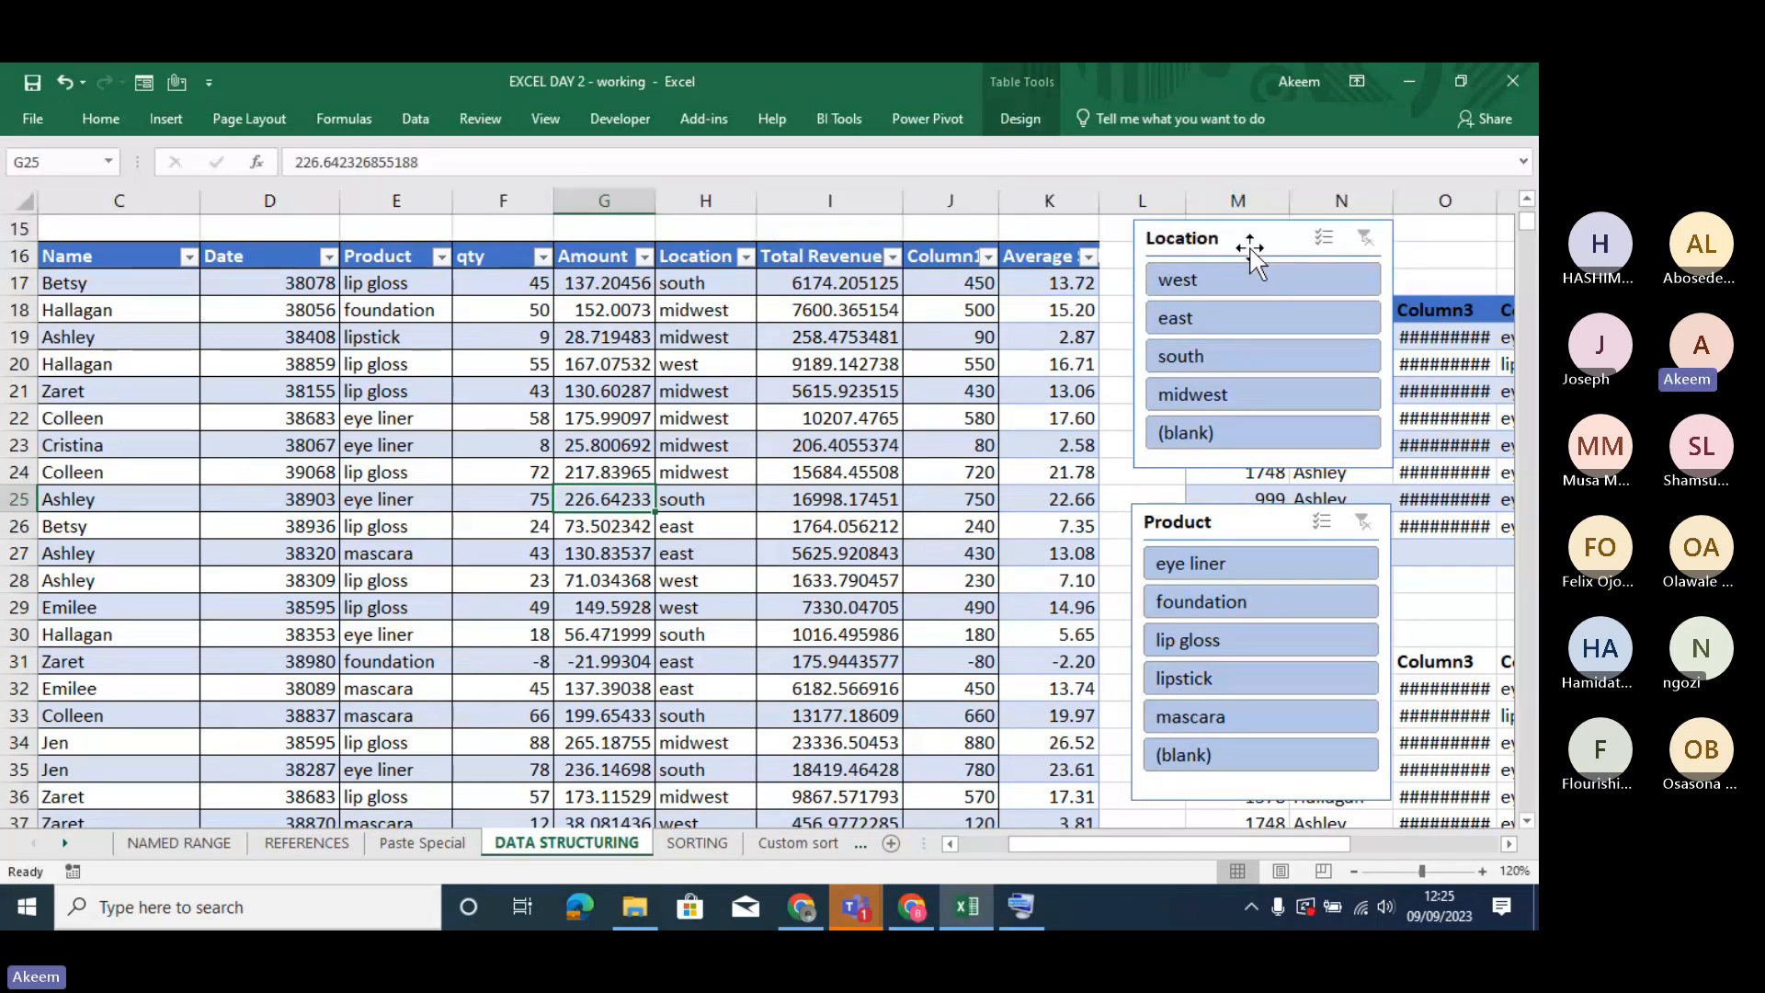
left_click_drag(1250, 248, 1246, 270)
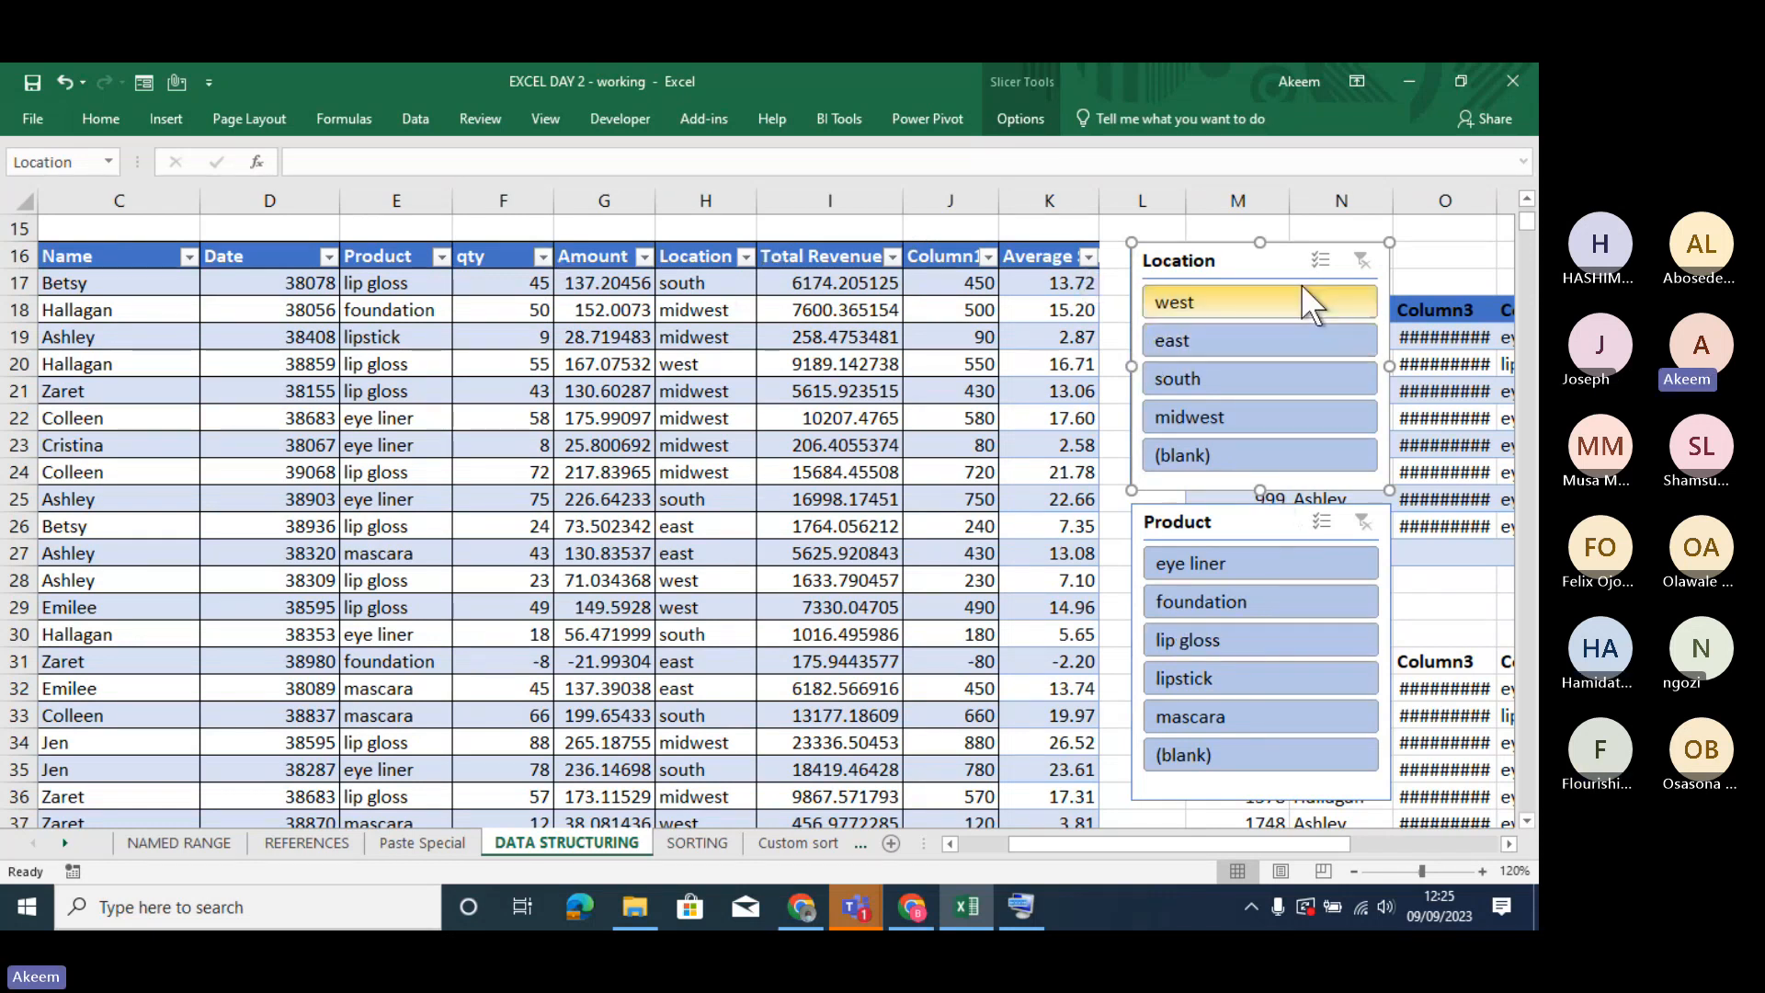
left_click(1265, 293)
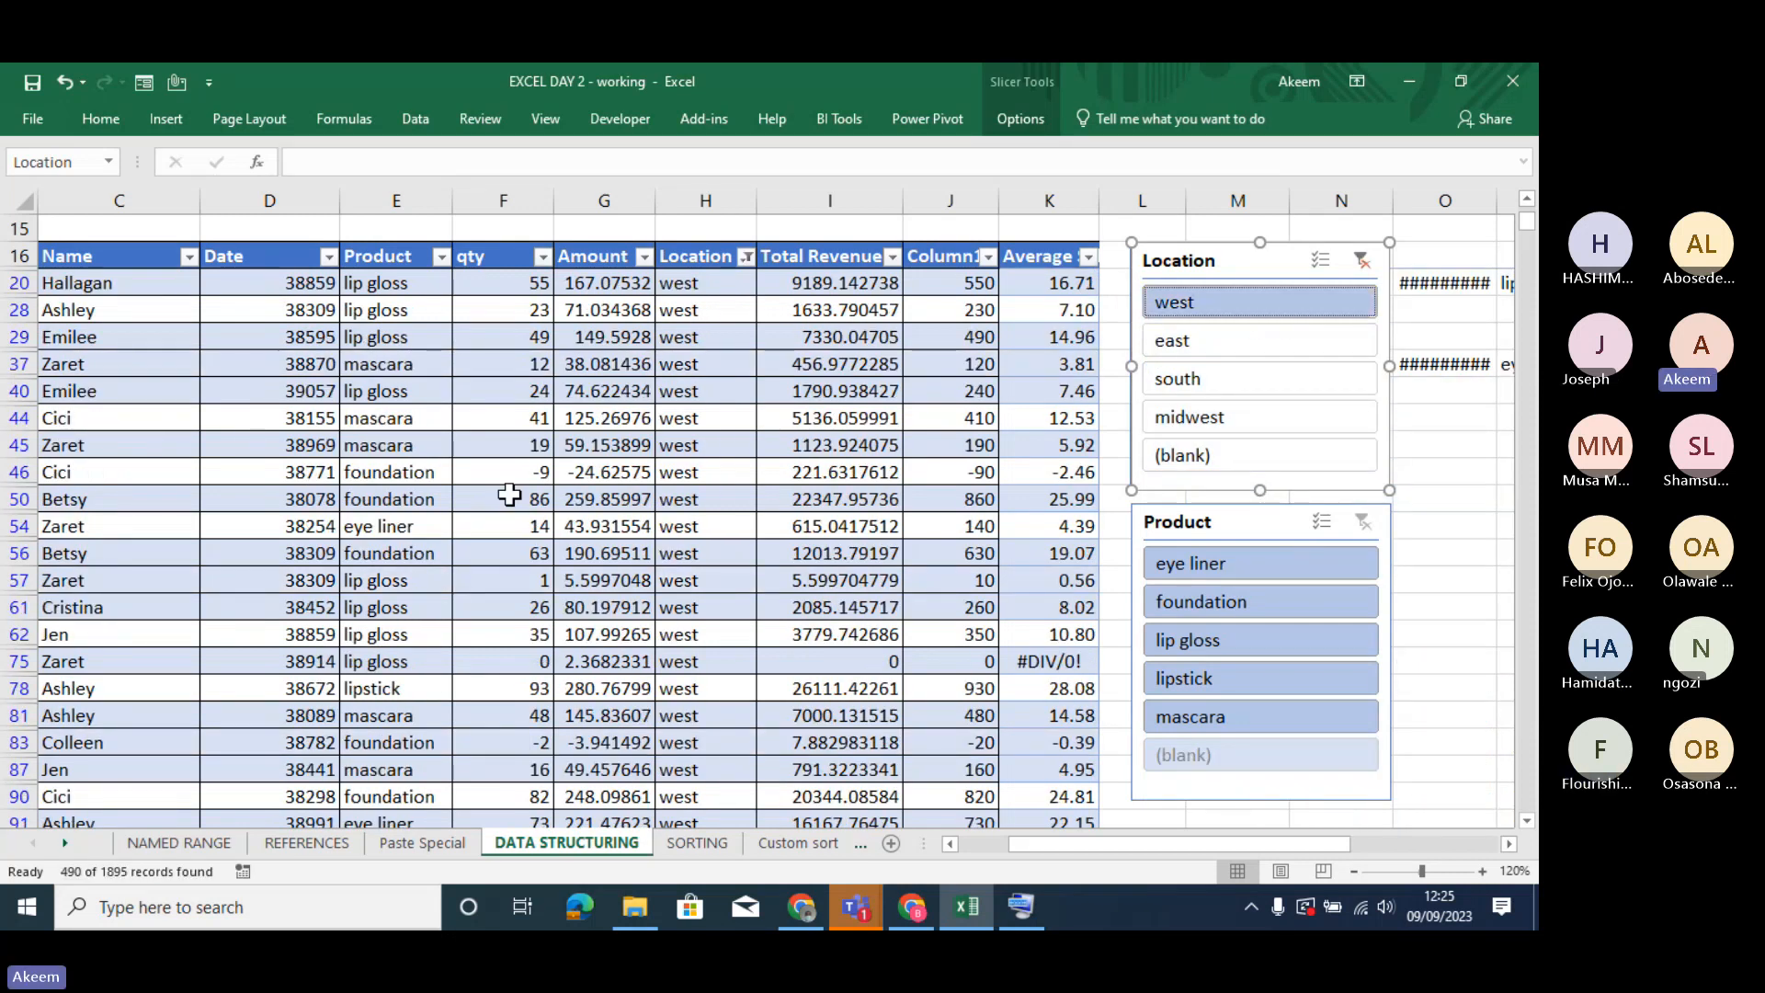
- Examine the filtered rows down the Location column and the filter options in that column's header
left_click(700, 284)
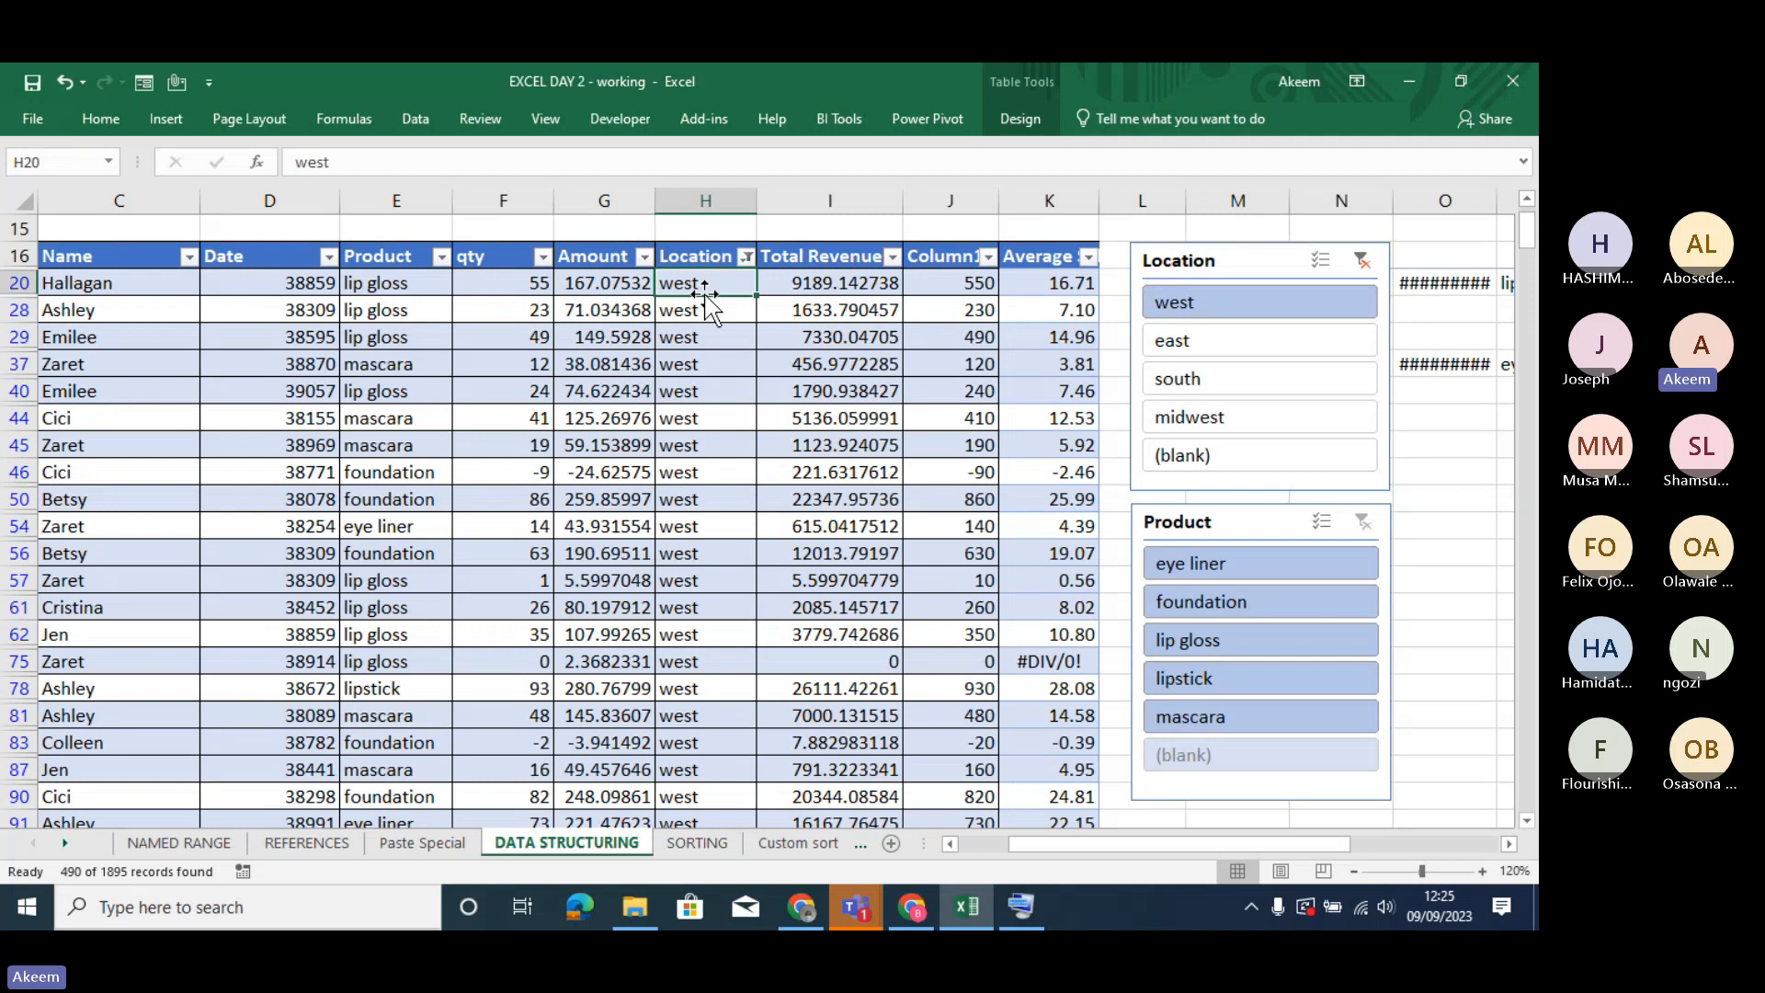
key("Down")
key("Down")
key("Down")
key("Down")
key("Down")
key("Down")
key("Down")
key("Down")
key("Down")
key("Down")
key("Down")
key("Down")
key("Down")
key("Down")
key("Down")
key("Down")
key("Down")
key("Down")
key("Down")
key("Down")
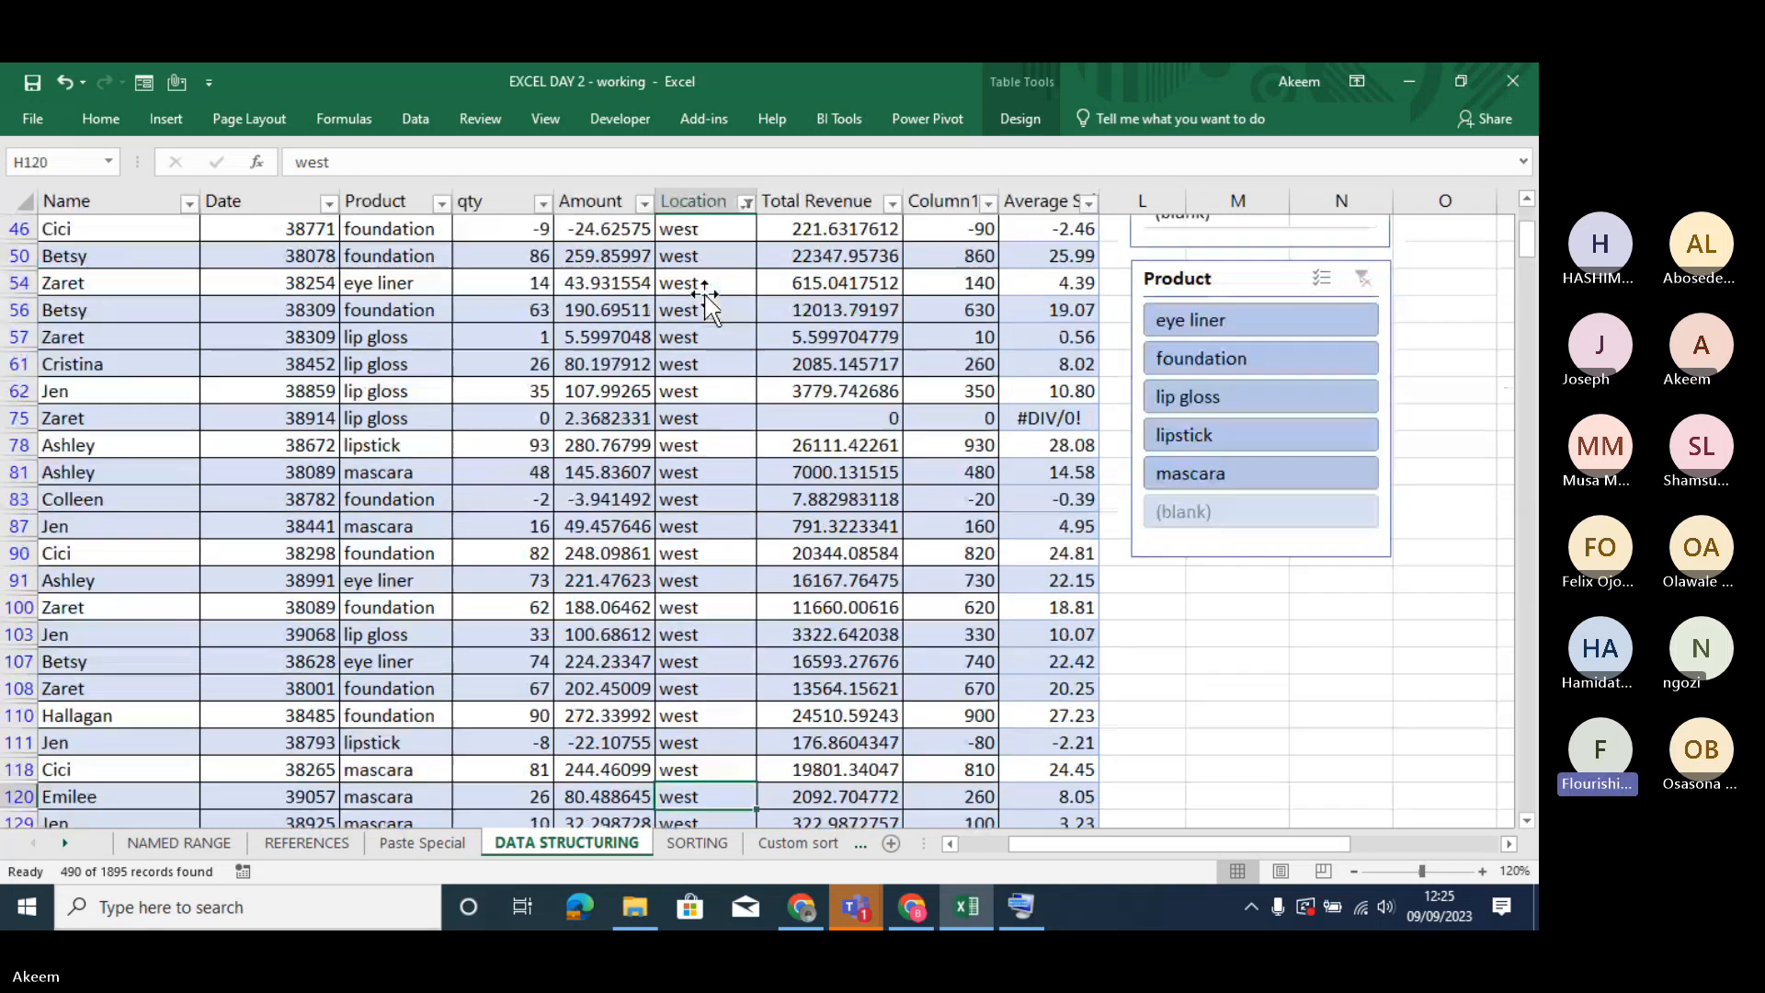
key("Down")
key("Down")
key("Down")
key("Down")
key("Down")
key("Down")
key("Down")
key("Down")
key("Down")
key("Down")
key("Down")
key("Down")
key("Down")
key("Down")
key("Down")
key("Down")
key("Down")
key("Down")
key("Down")
key("Down")
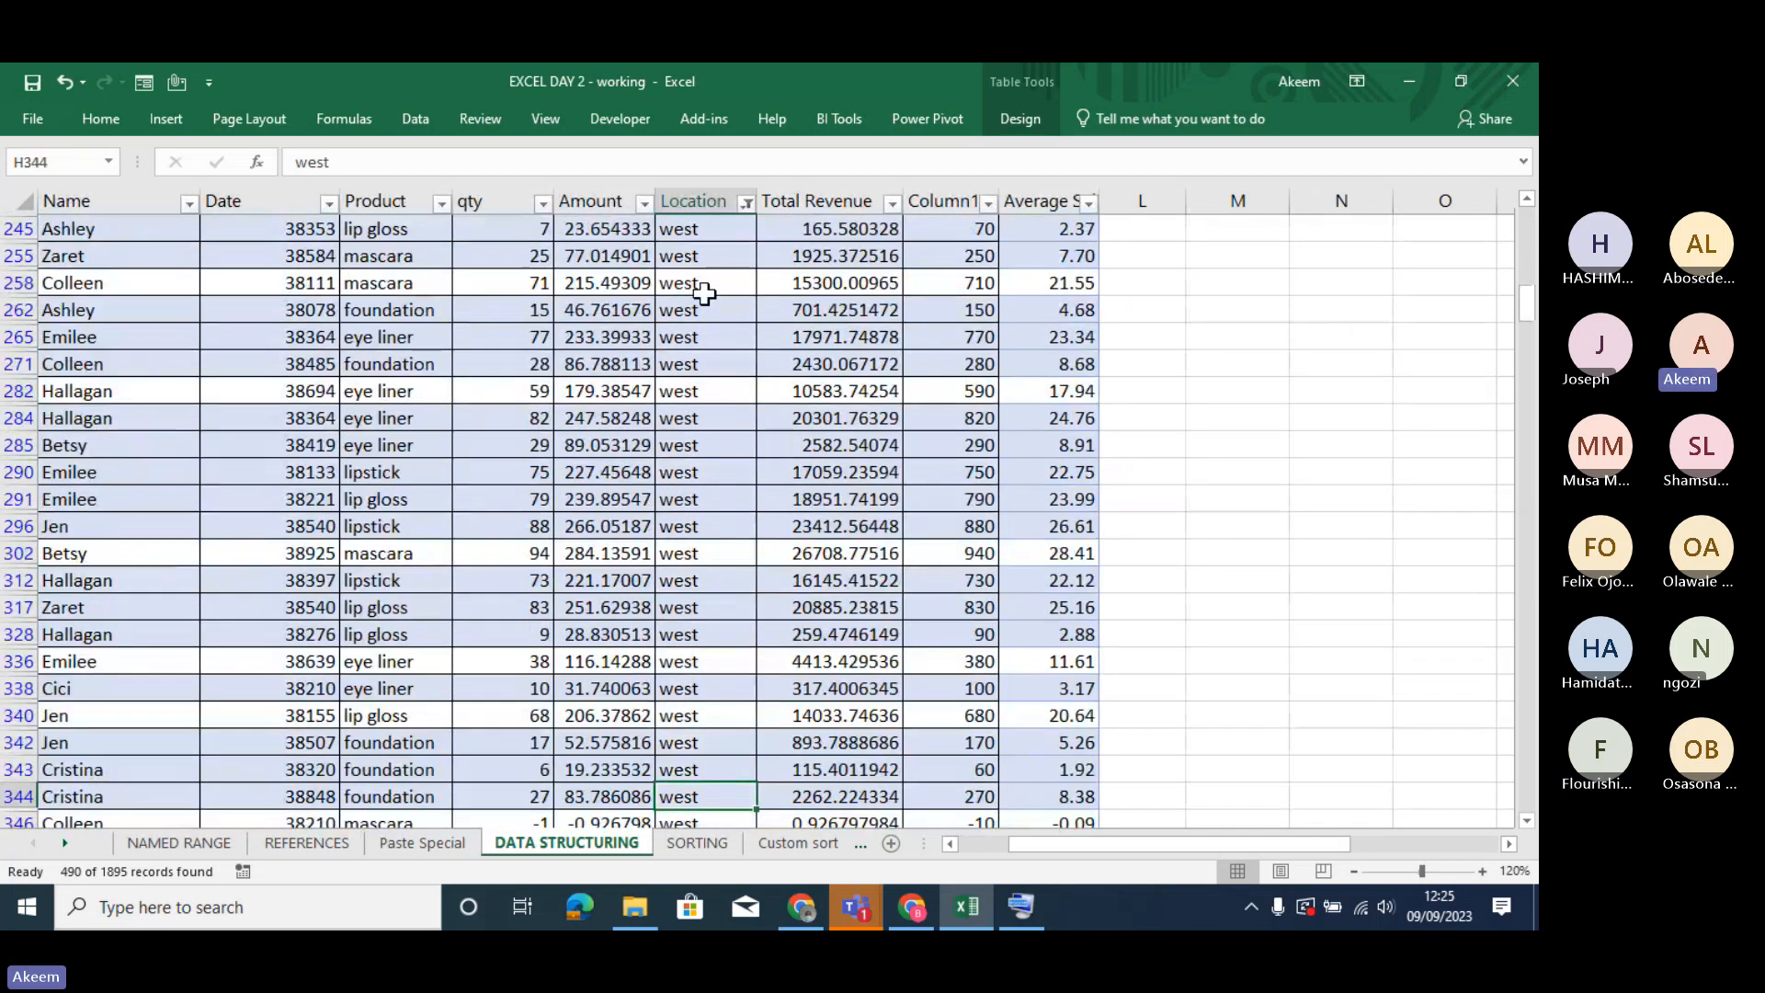
key("Up")
key("Up")
key("Up")
key("Up")
key("Up")
key("Up")
key("Up")
key("Up")
key("Up")
key("Up")
key("Up")
key("Up")
key("Up")
key("Up")
key("Up")
key("Up")
key("Up")
key("Up")
key("Up")
key("Up")
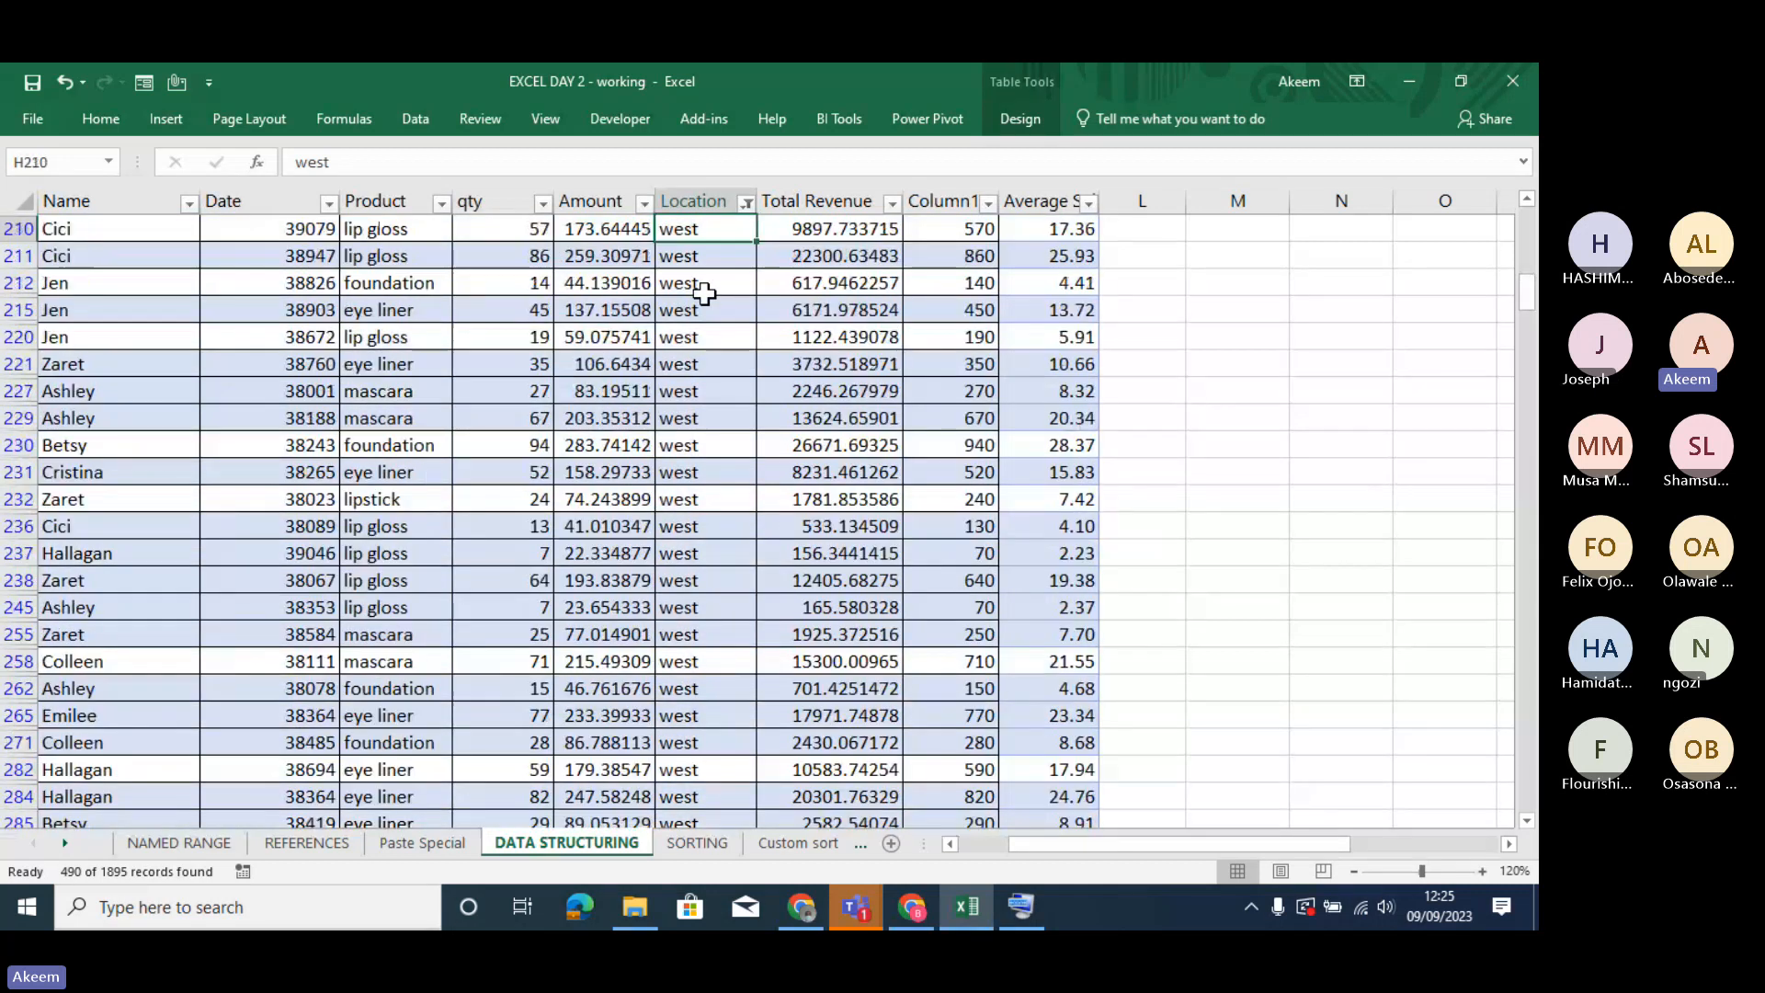
key("Up")
key("Up")
key("Up")
key("Up")
key("Up")
key("Up")
key("Up")
key("Up")
key("Up")
key("Up")
key("Up")
key("Up")
key("Up")
key("Up")
key("Up")
key("Up")
key("Up")
key("Up")
key("Up")
key("Up")
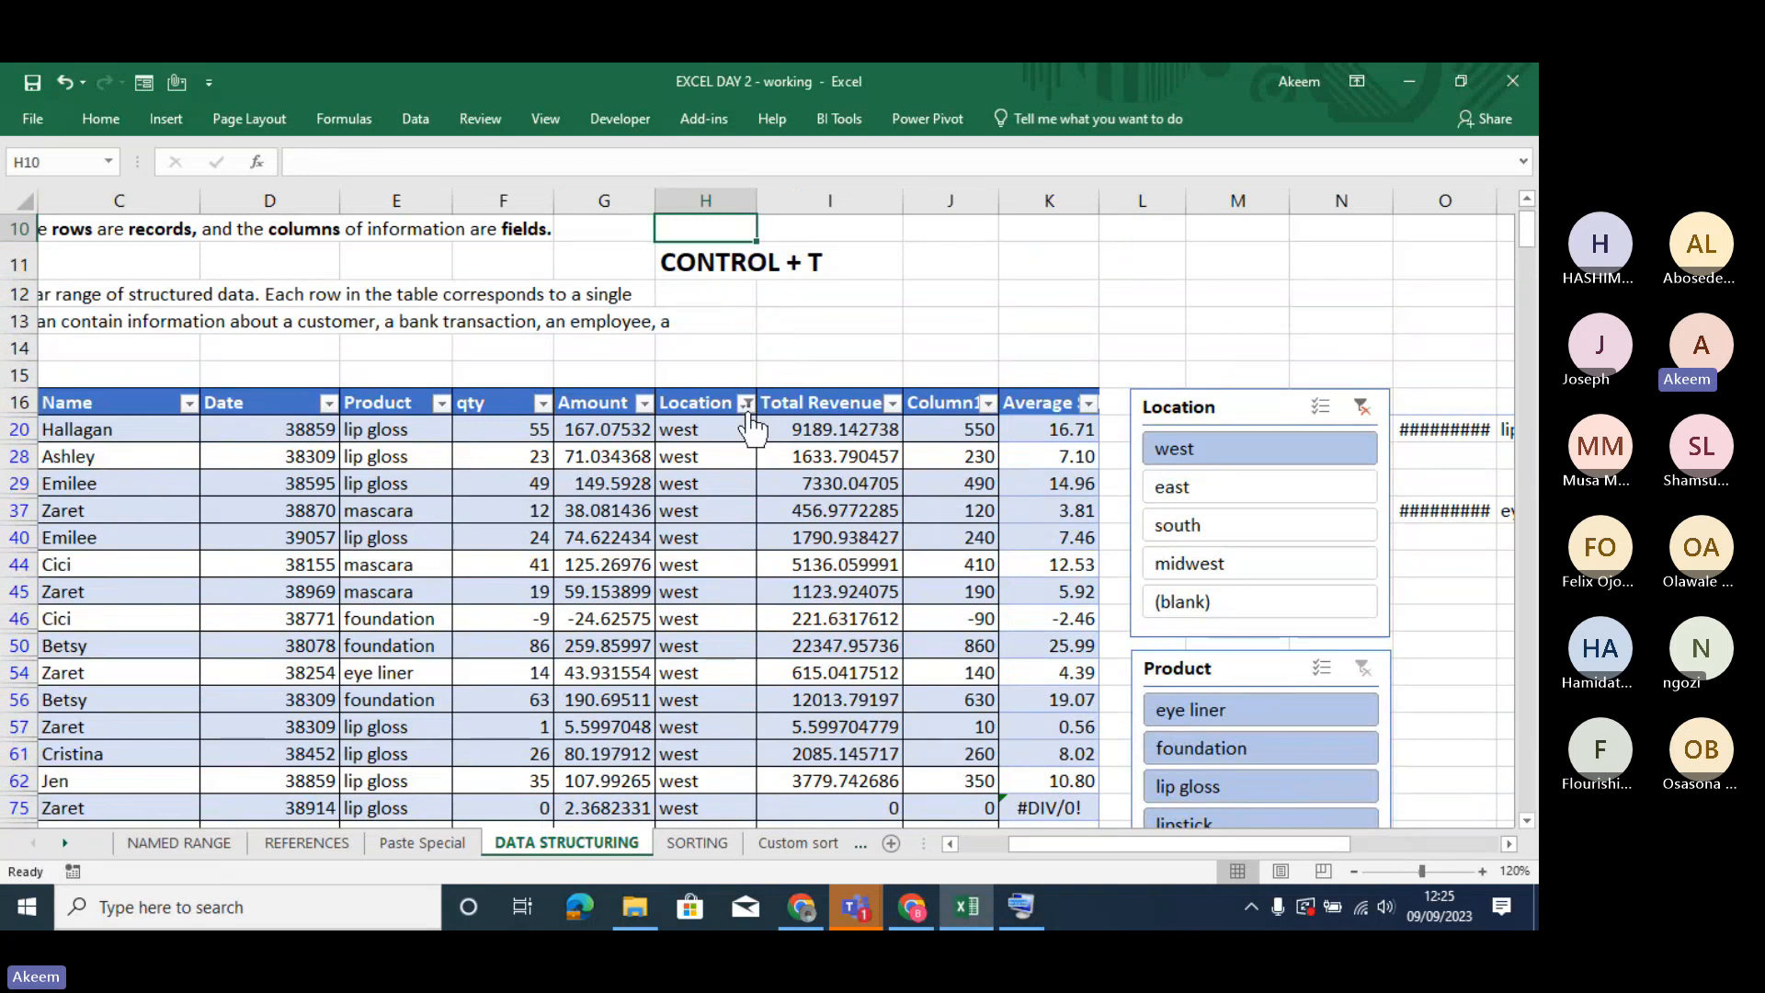
left_click(746, 403)
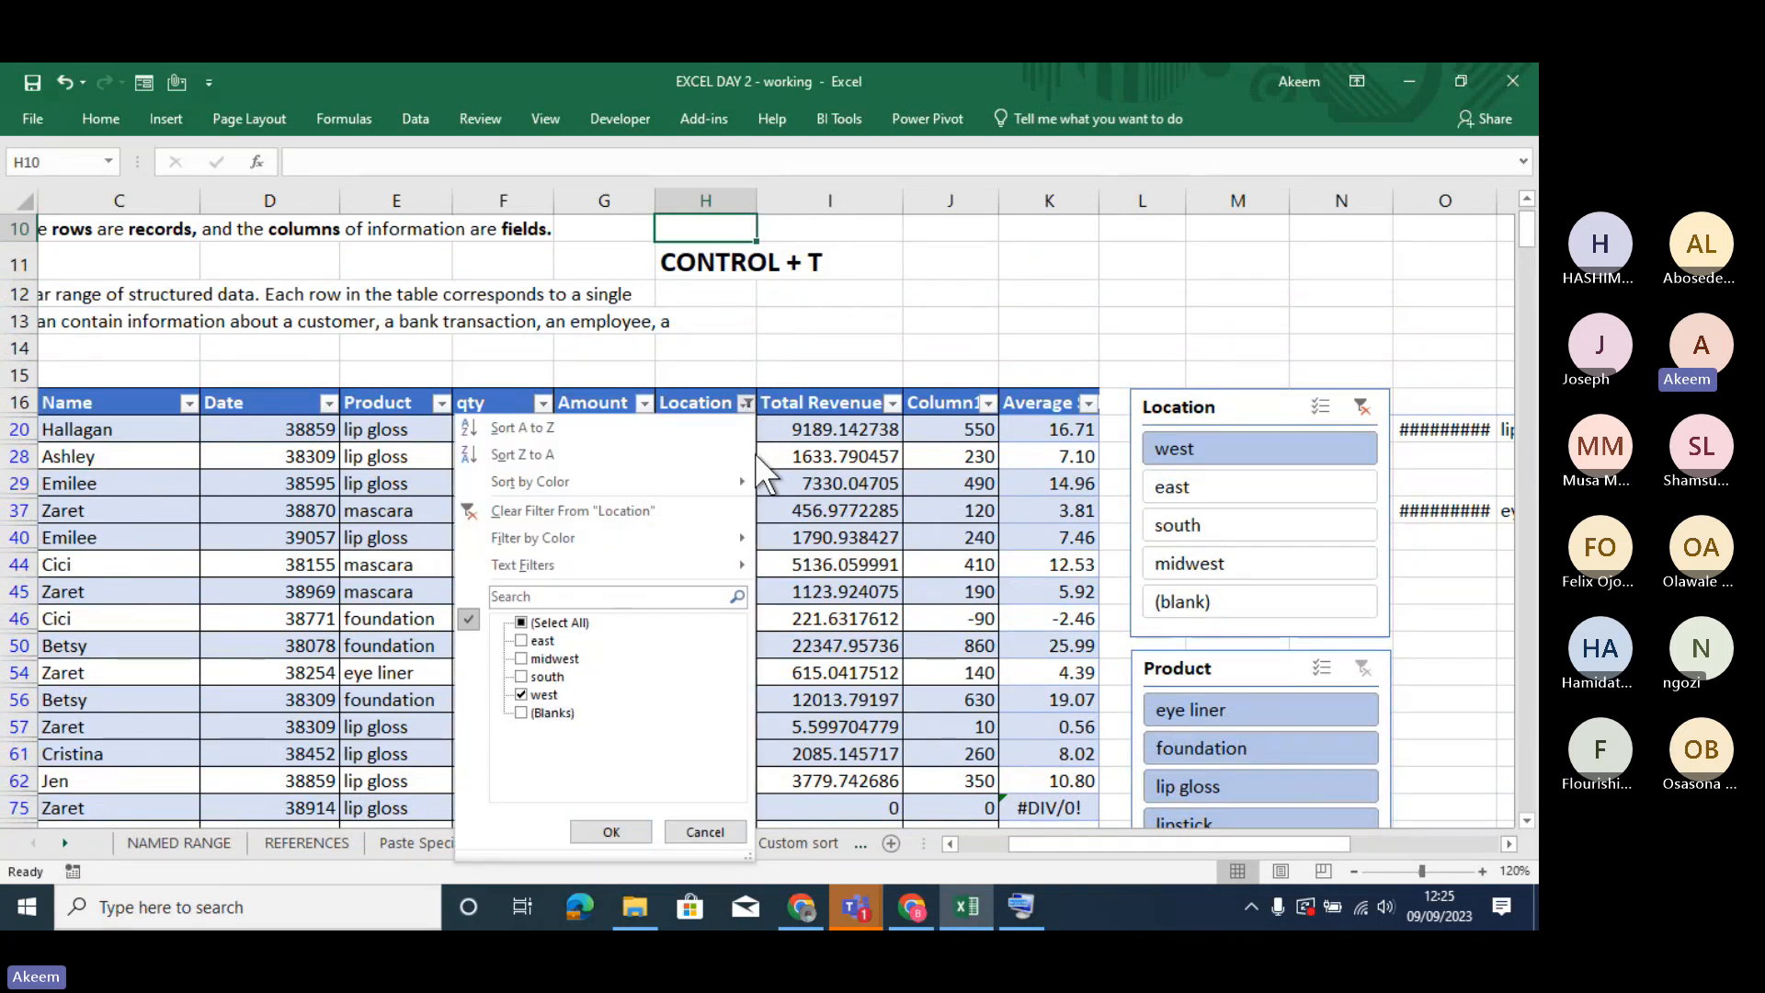
left_click(931, 246)
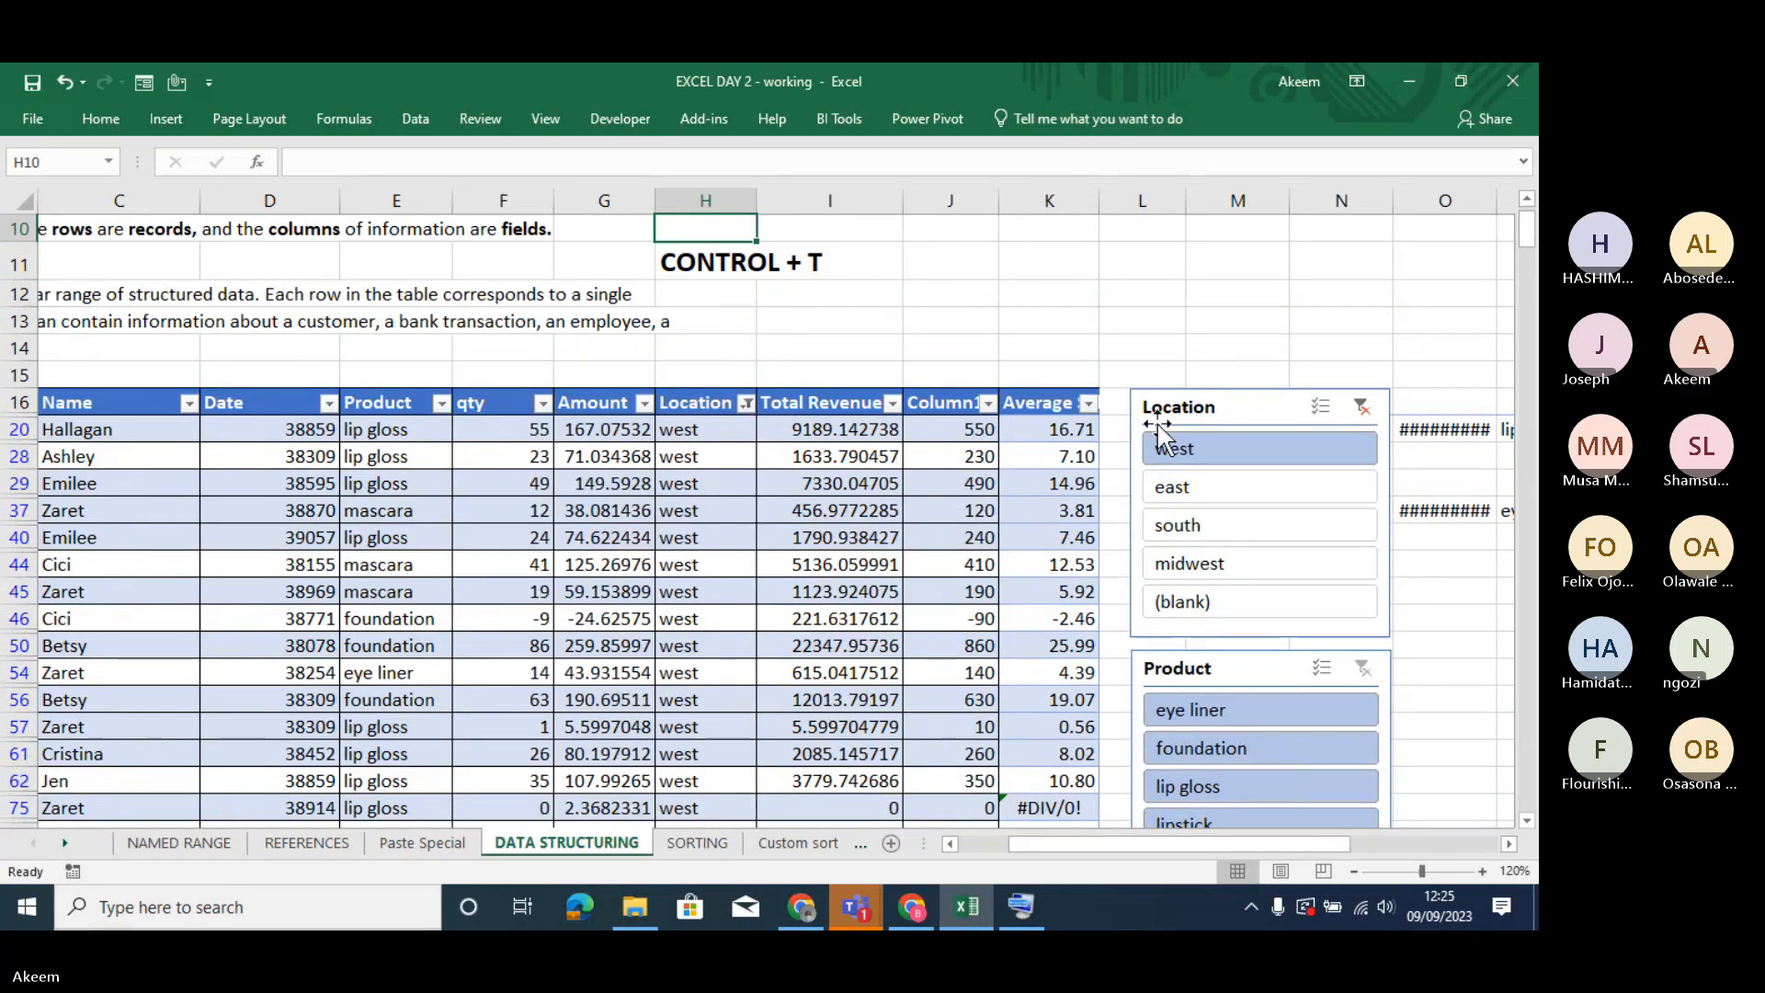
- Filter the table to east and eye liner with the slicers, and move both slicers slightly higher on the sheet
left_click(1187, 476)
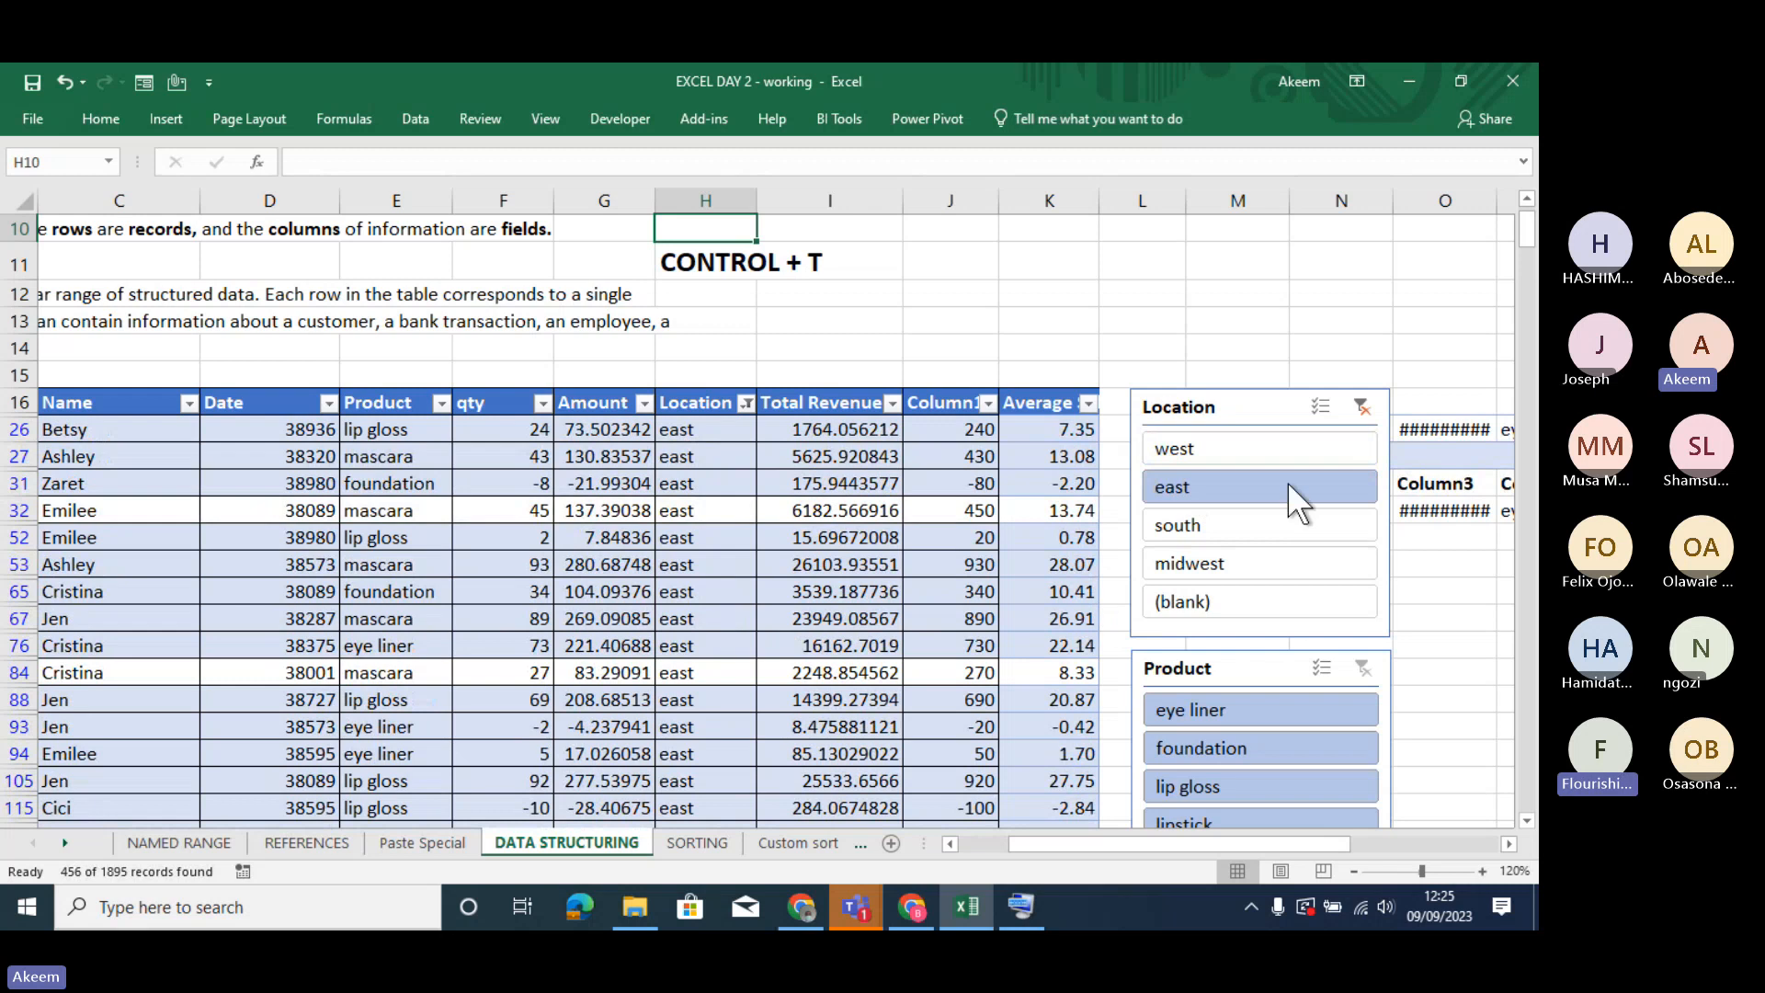
left_click(1239, 708)
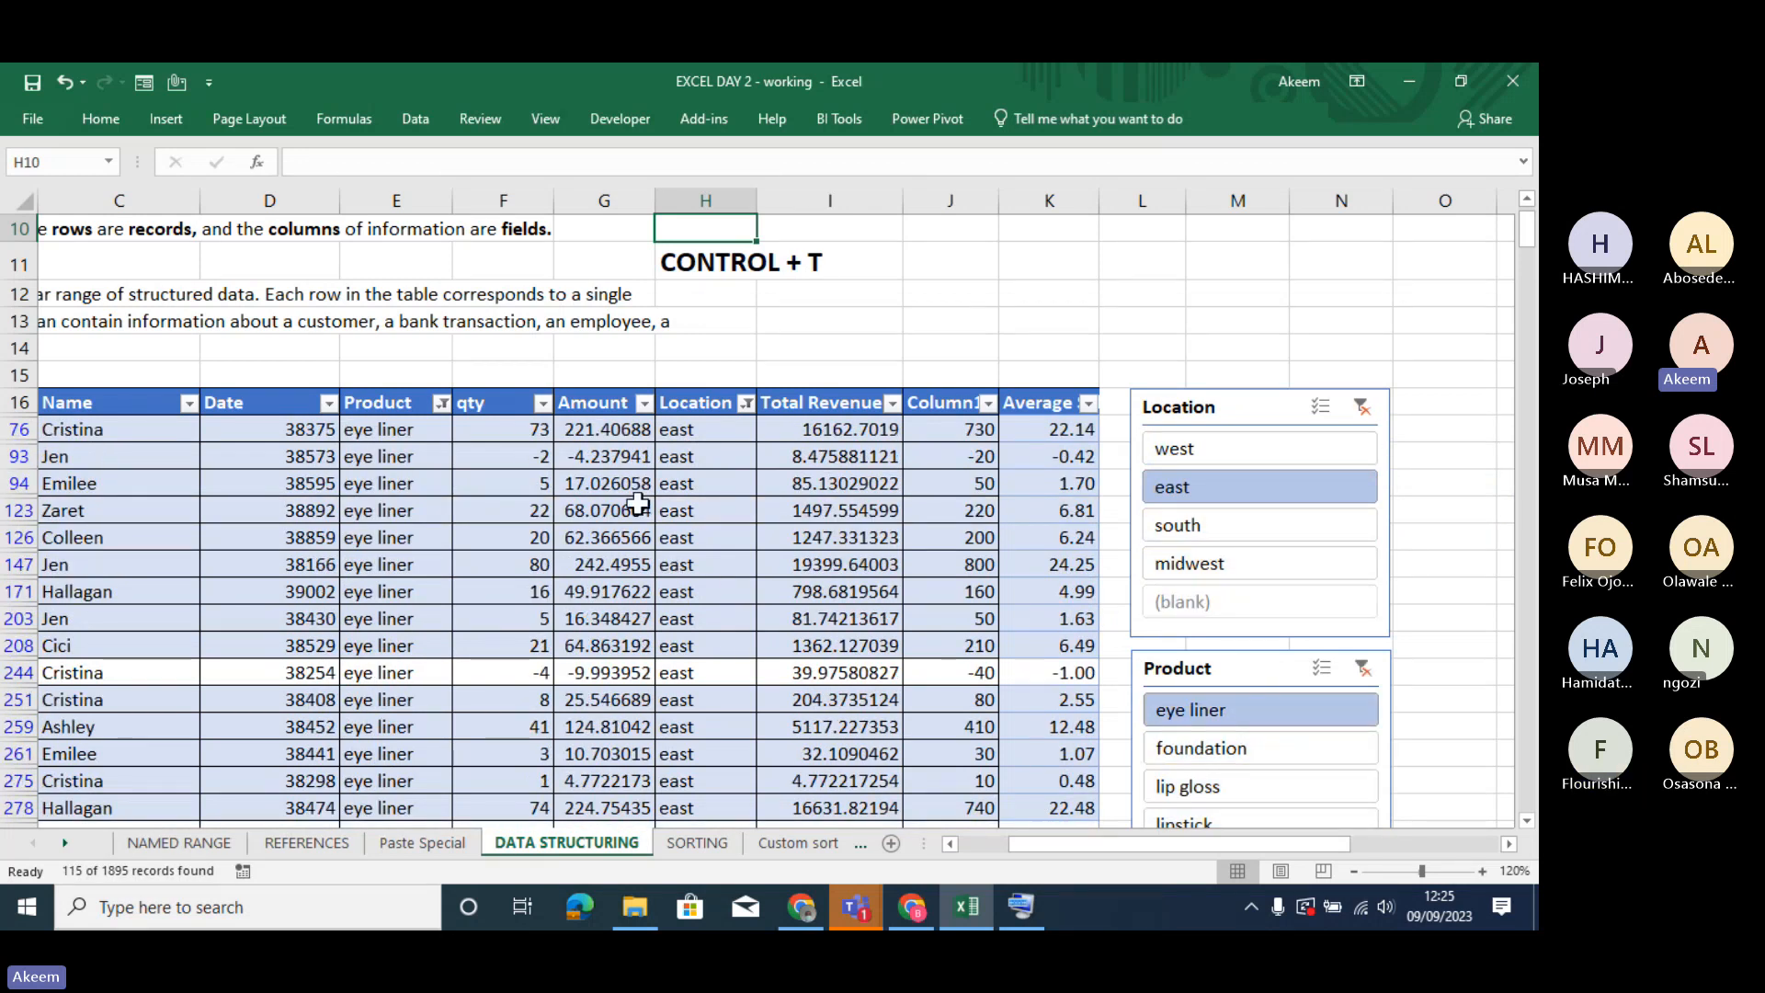
left_click_drag(1228, 401, 1234, 332)
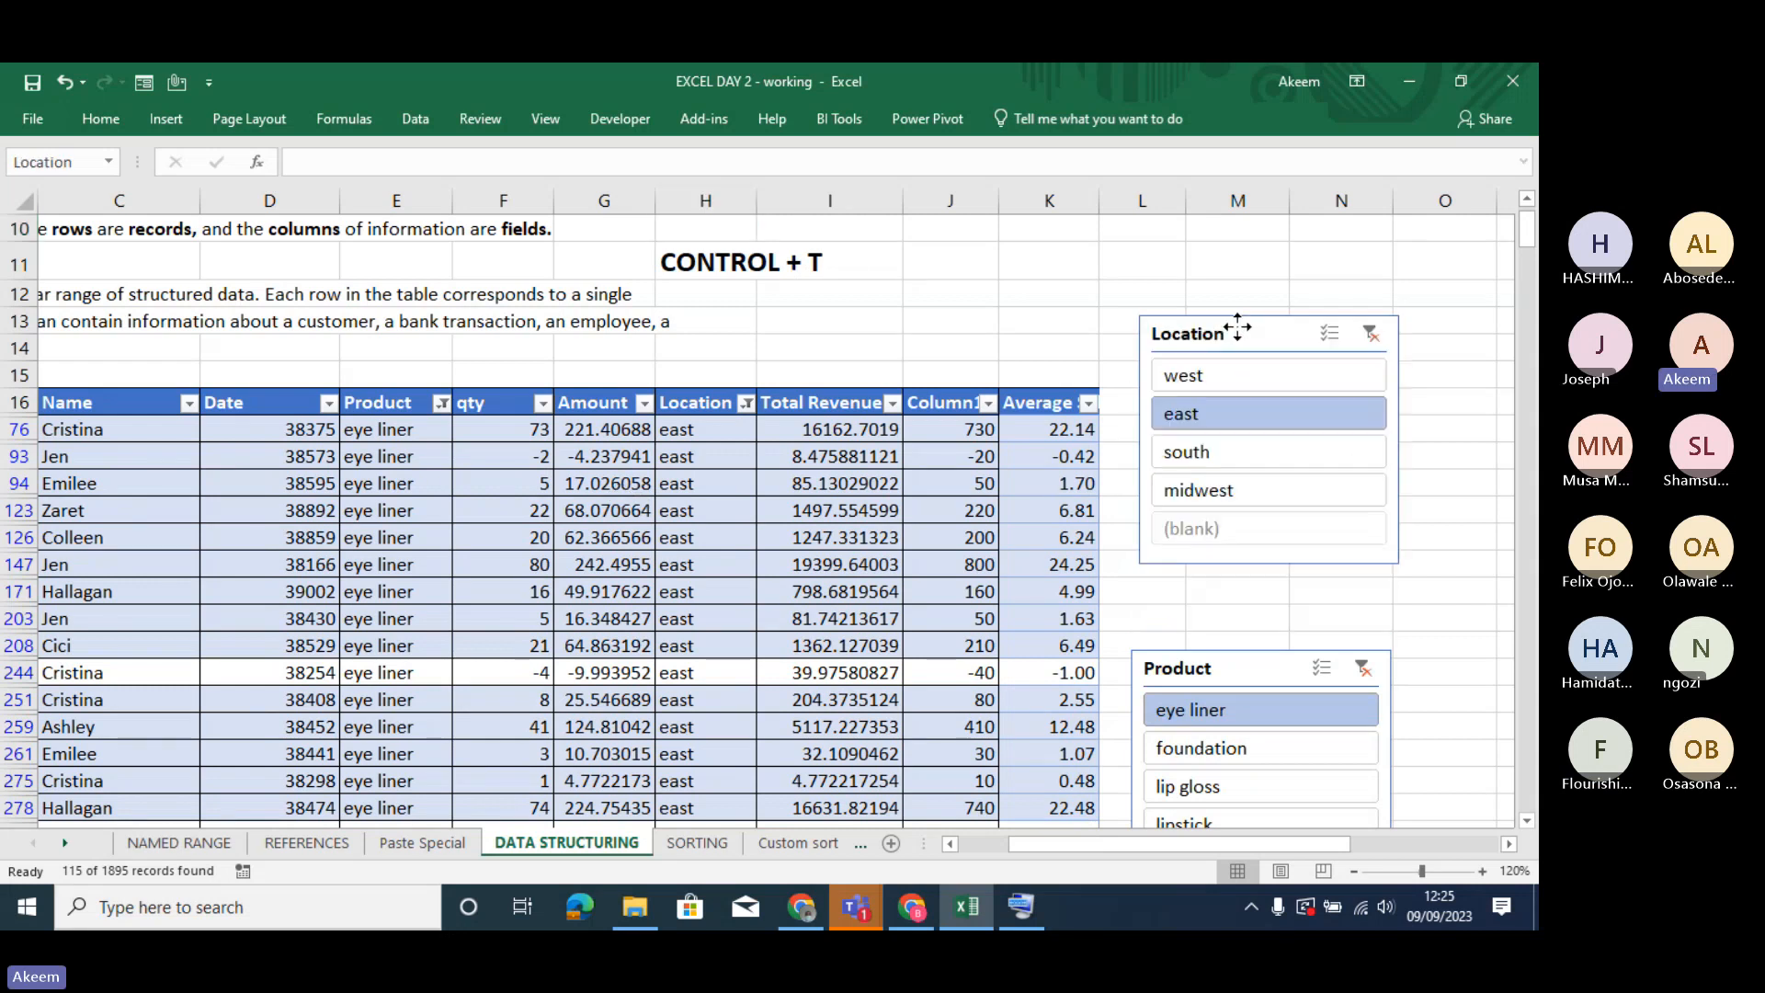
left_click_drag(1255, 670, 1247, 608)
- Switch the Product slicer through foundation, lip gloss and mascara to lipstick, and the Location slicer through south to west
left_click(1250, 691)
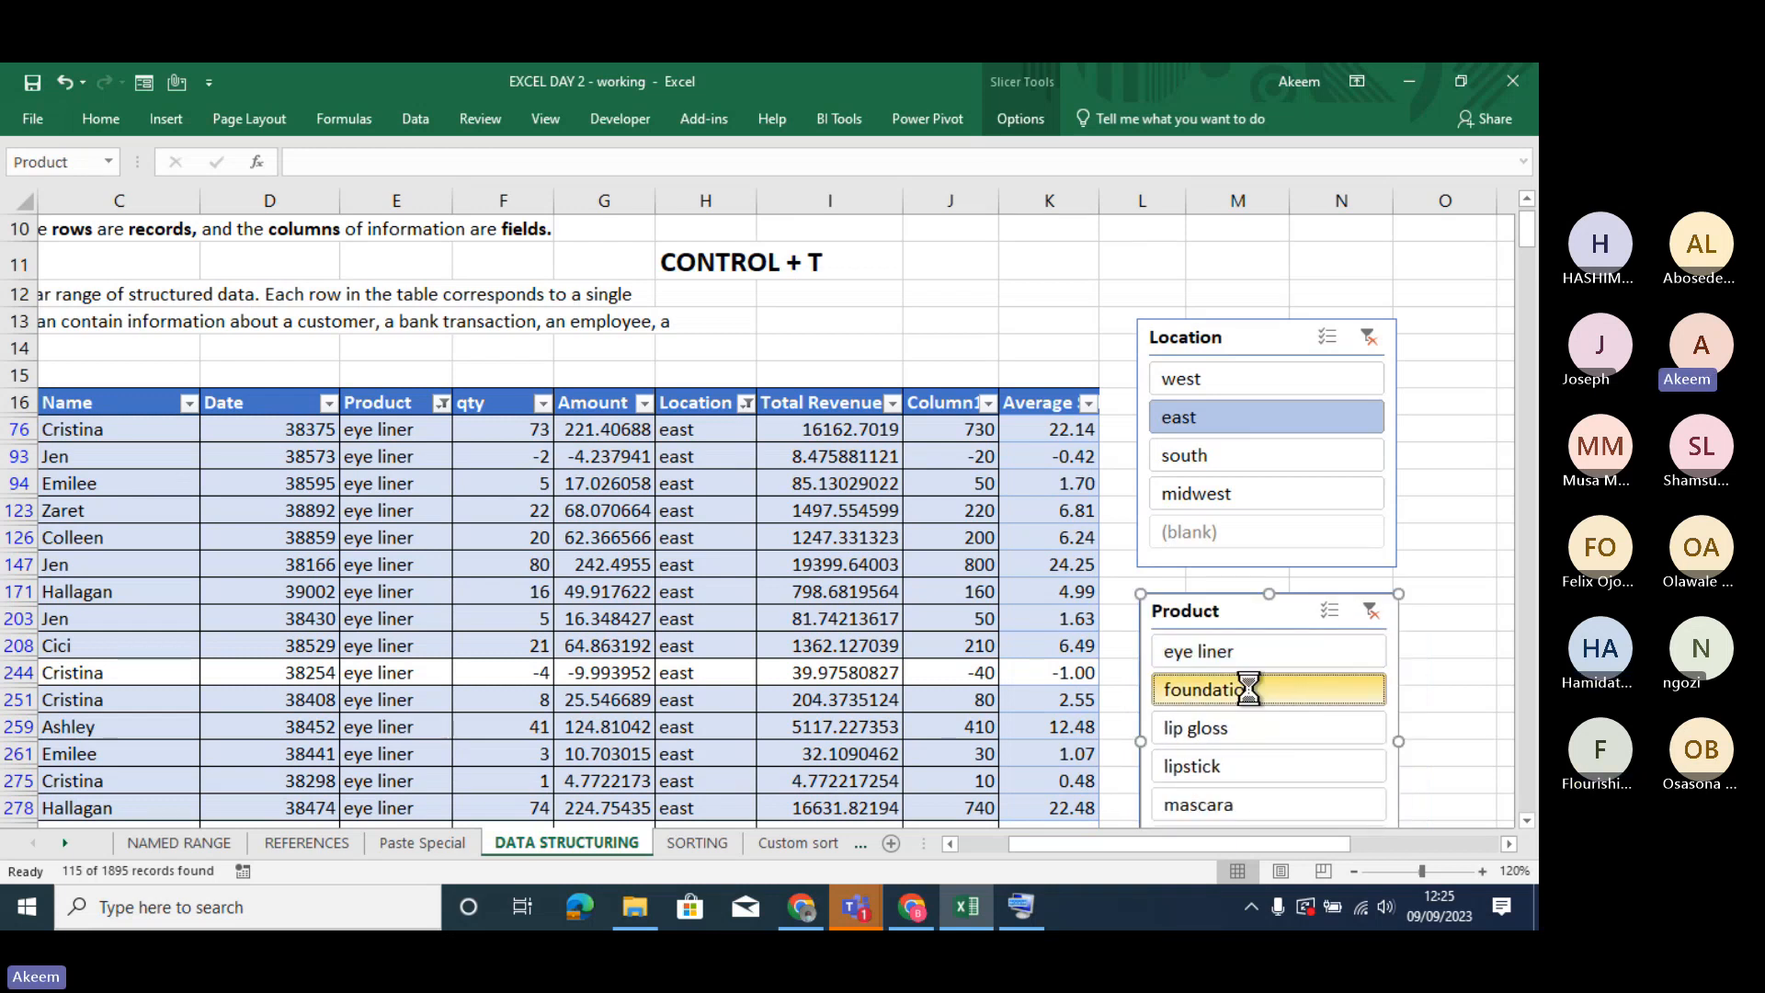
left_click(1234, 721)
left_click(1223, 796)
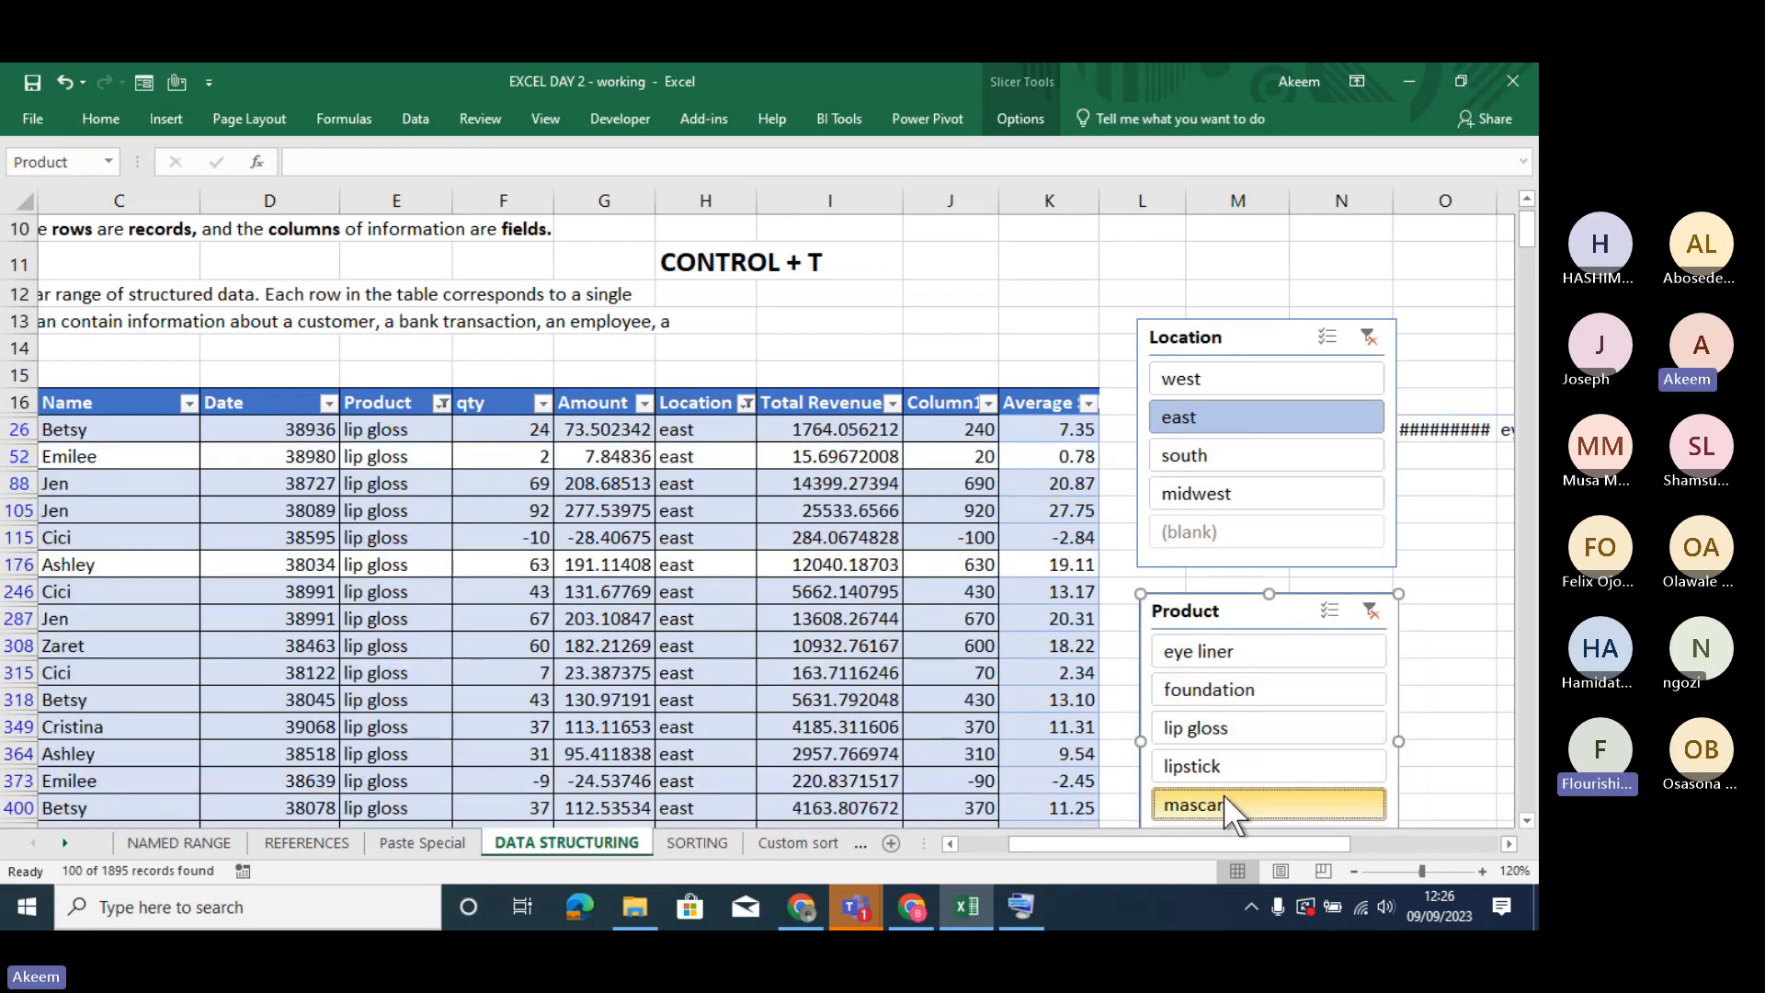
left_click(1222, 761)
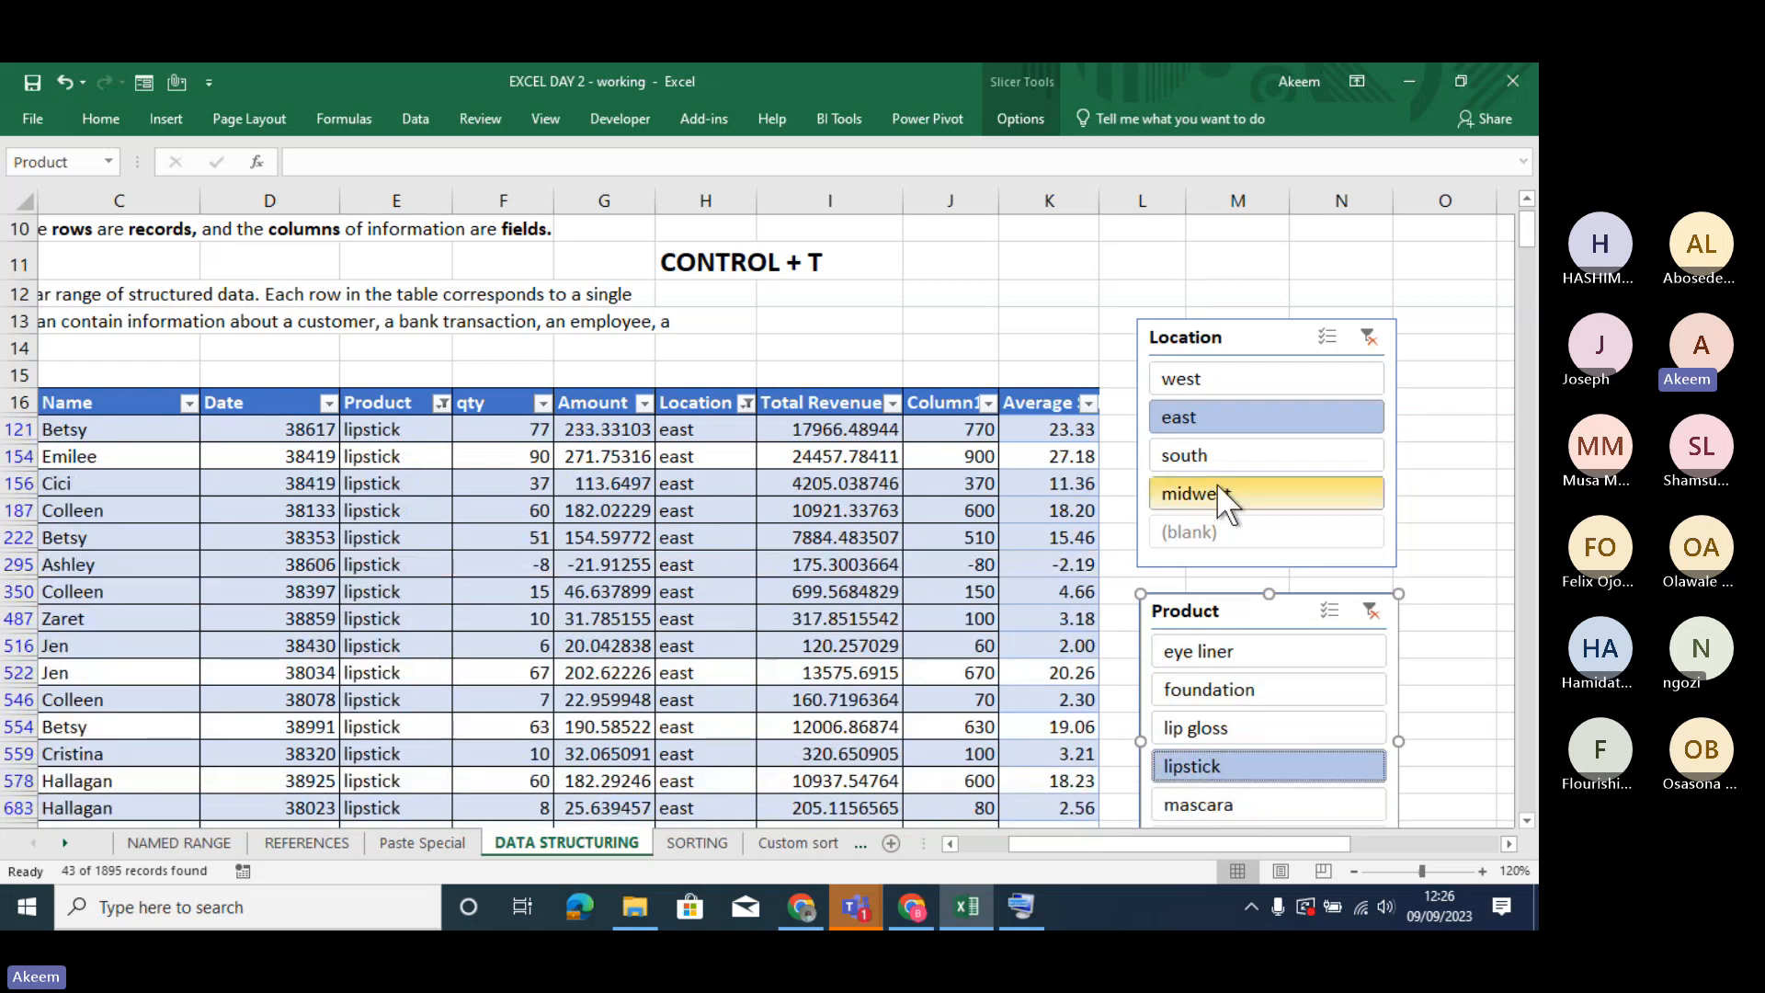
left_click(1215, 460)
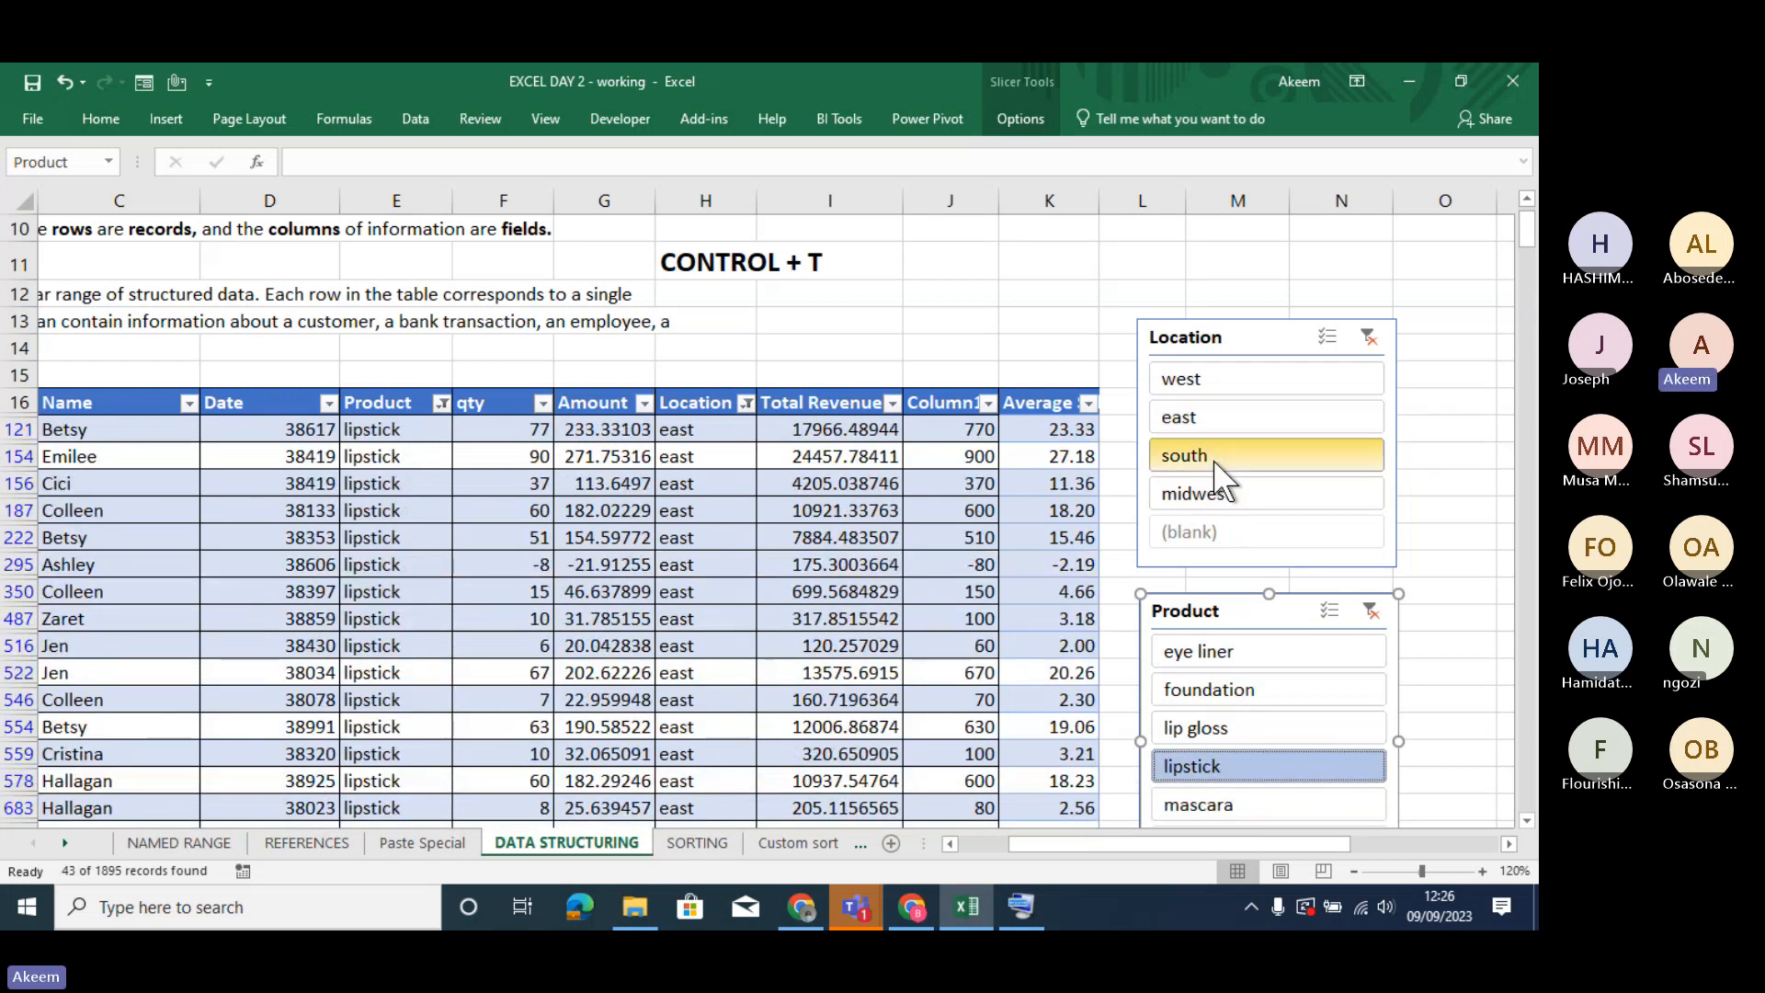
left_click(1210, 373)
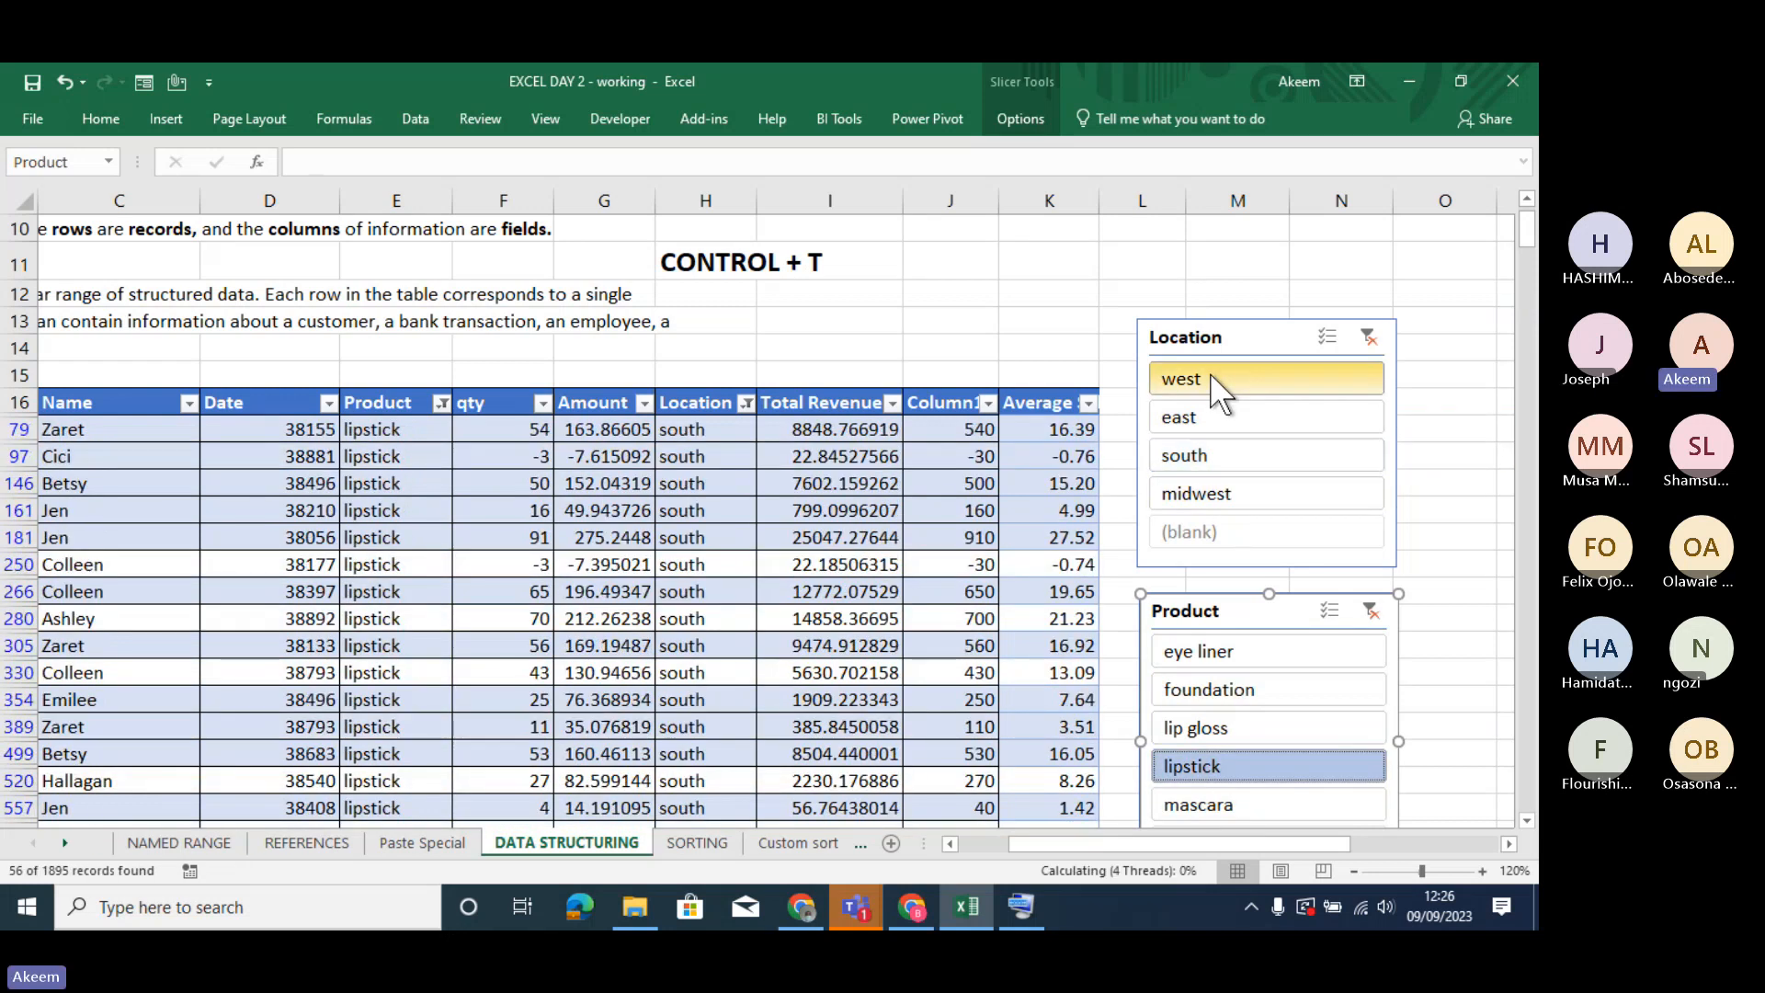
- Filter to foundation and switch the location through east and south to midwest, ending with the product set to lipstick
left_click(1265, 678)
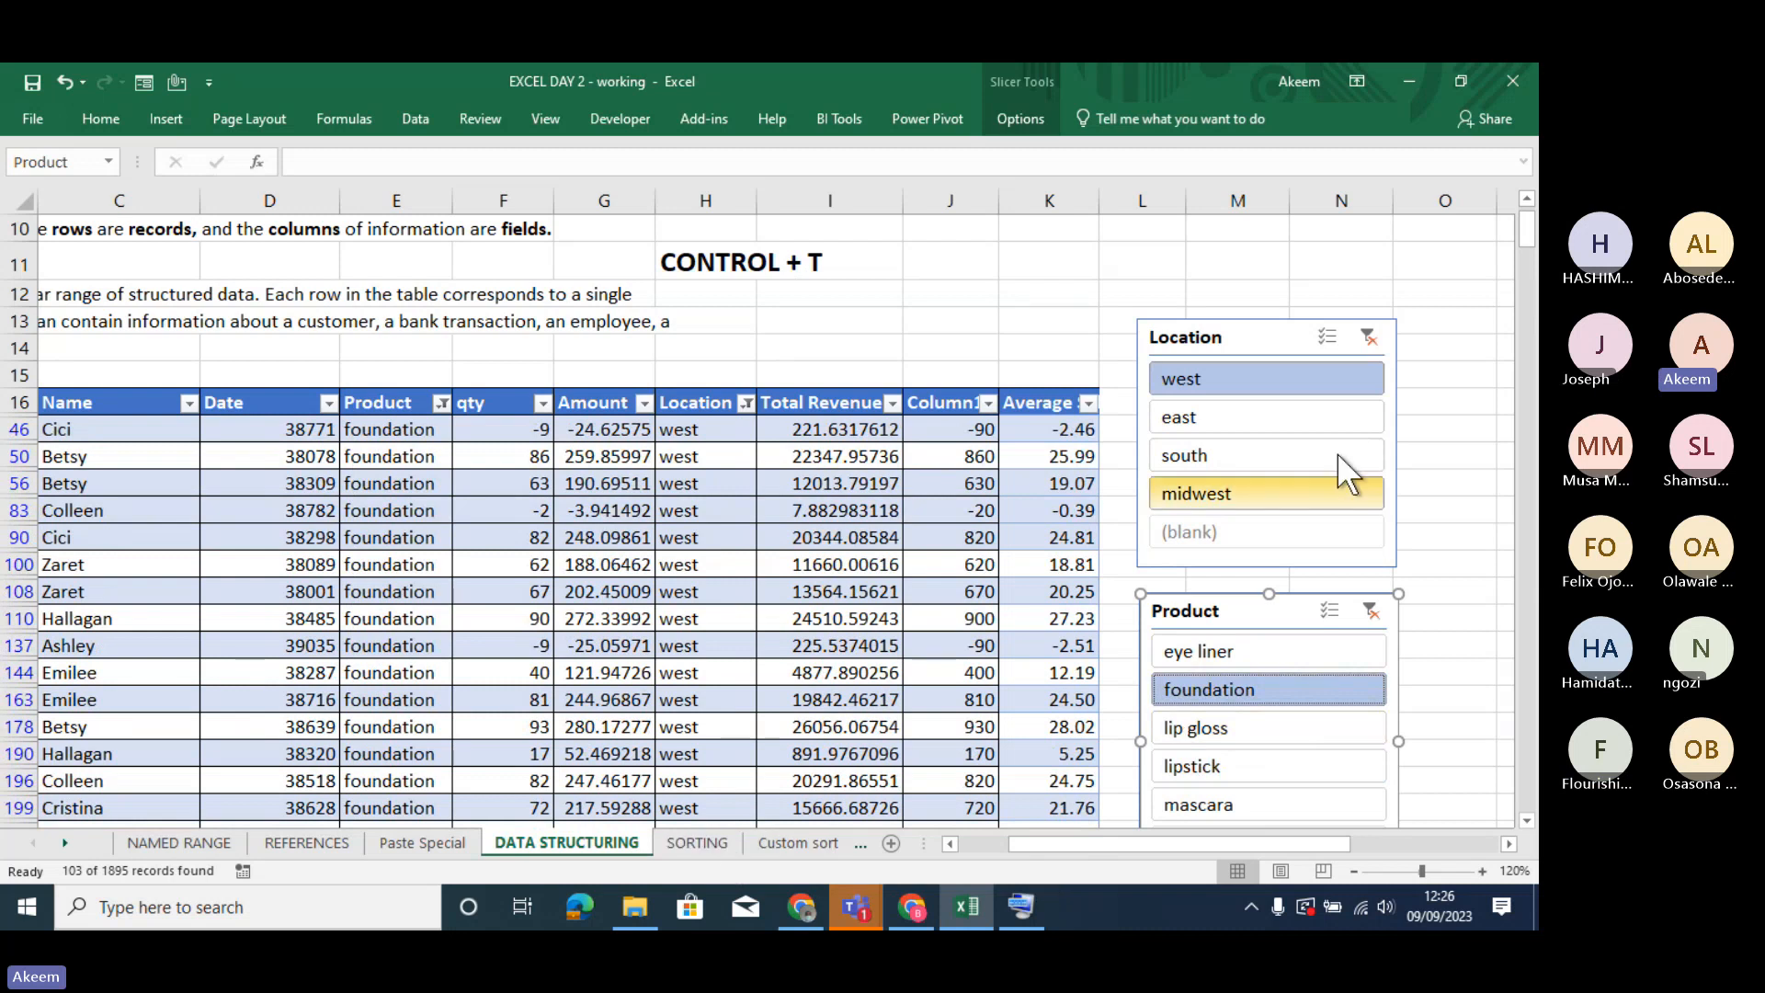
left_click(1275, 418)
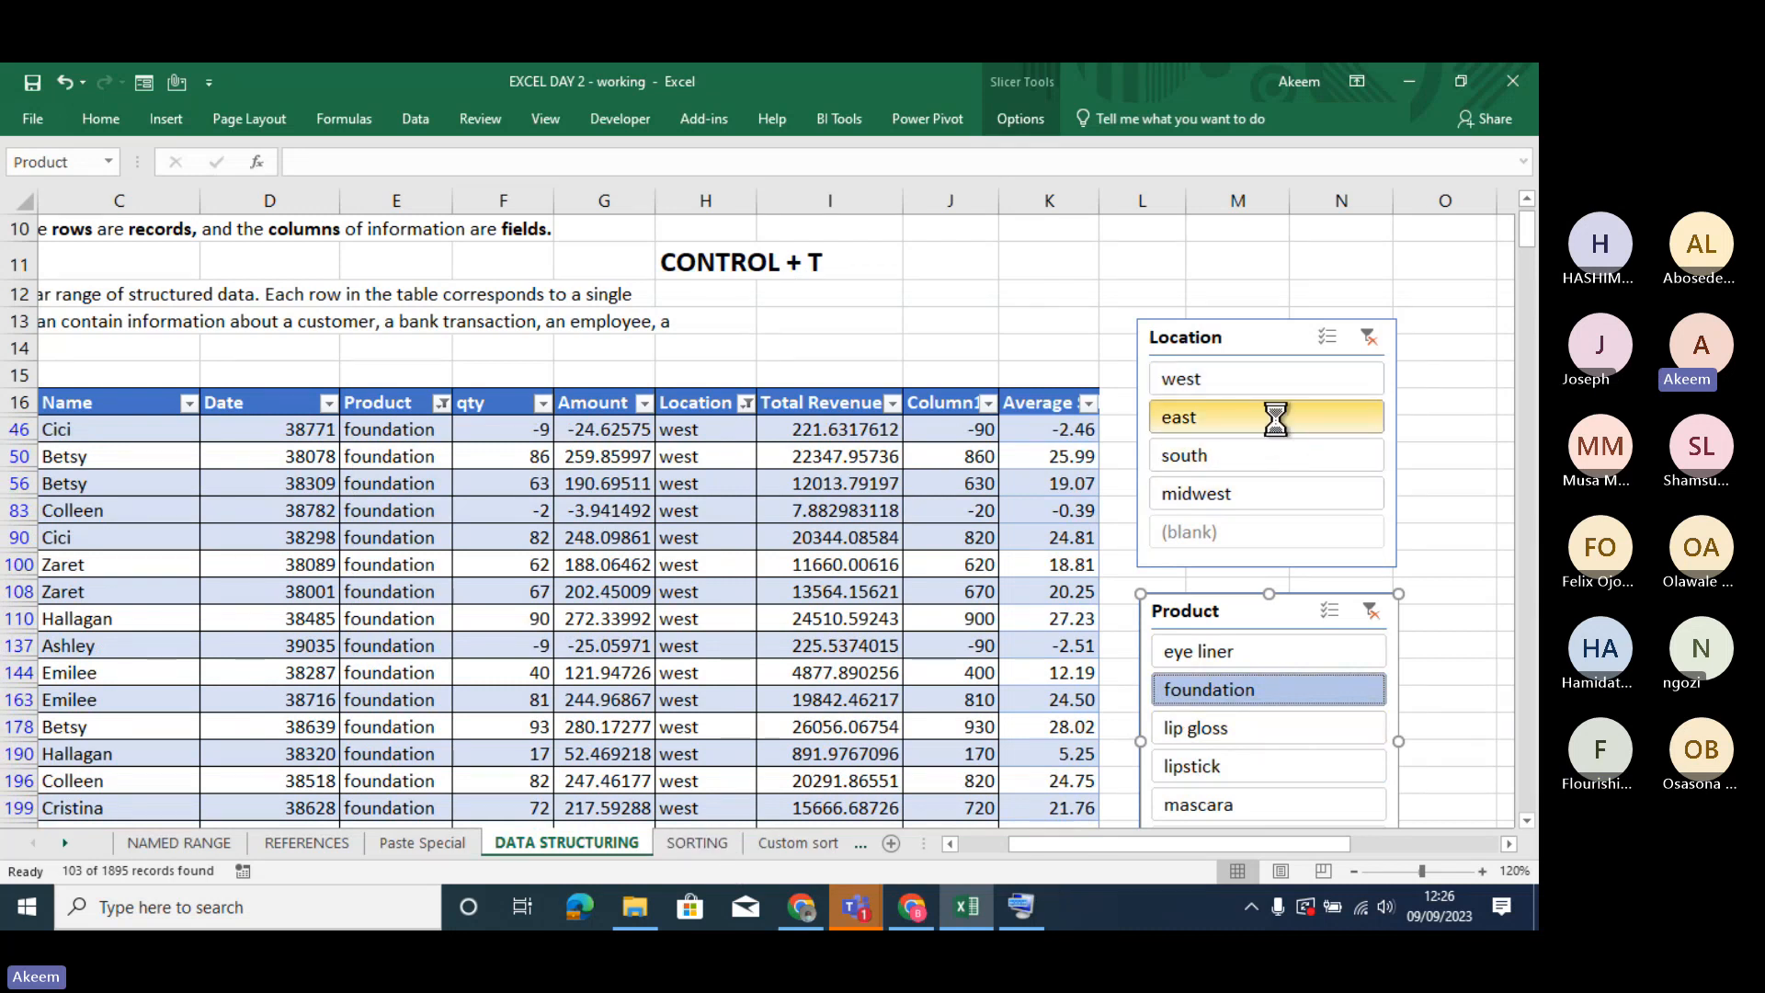
left_click(1241, 454)
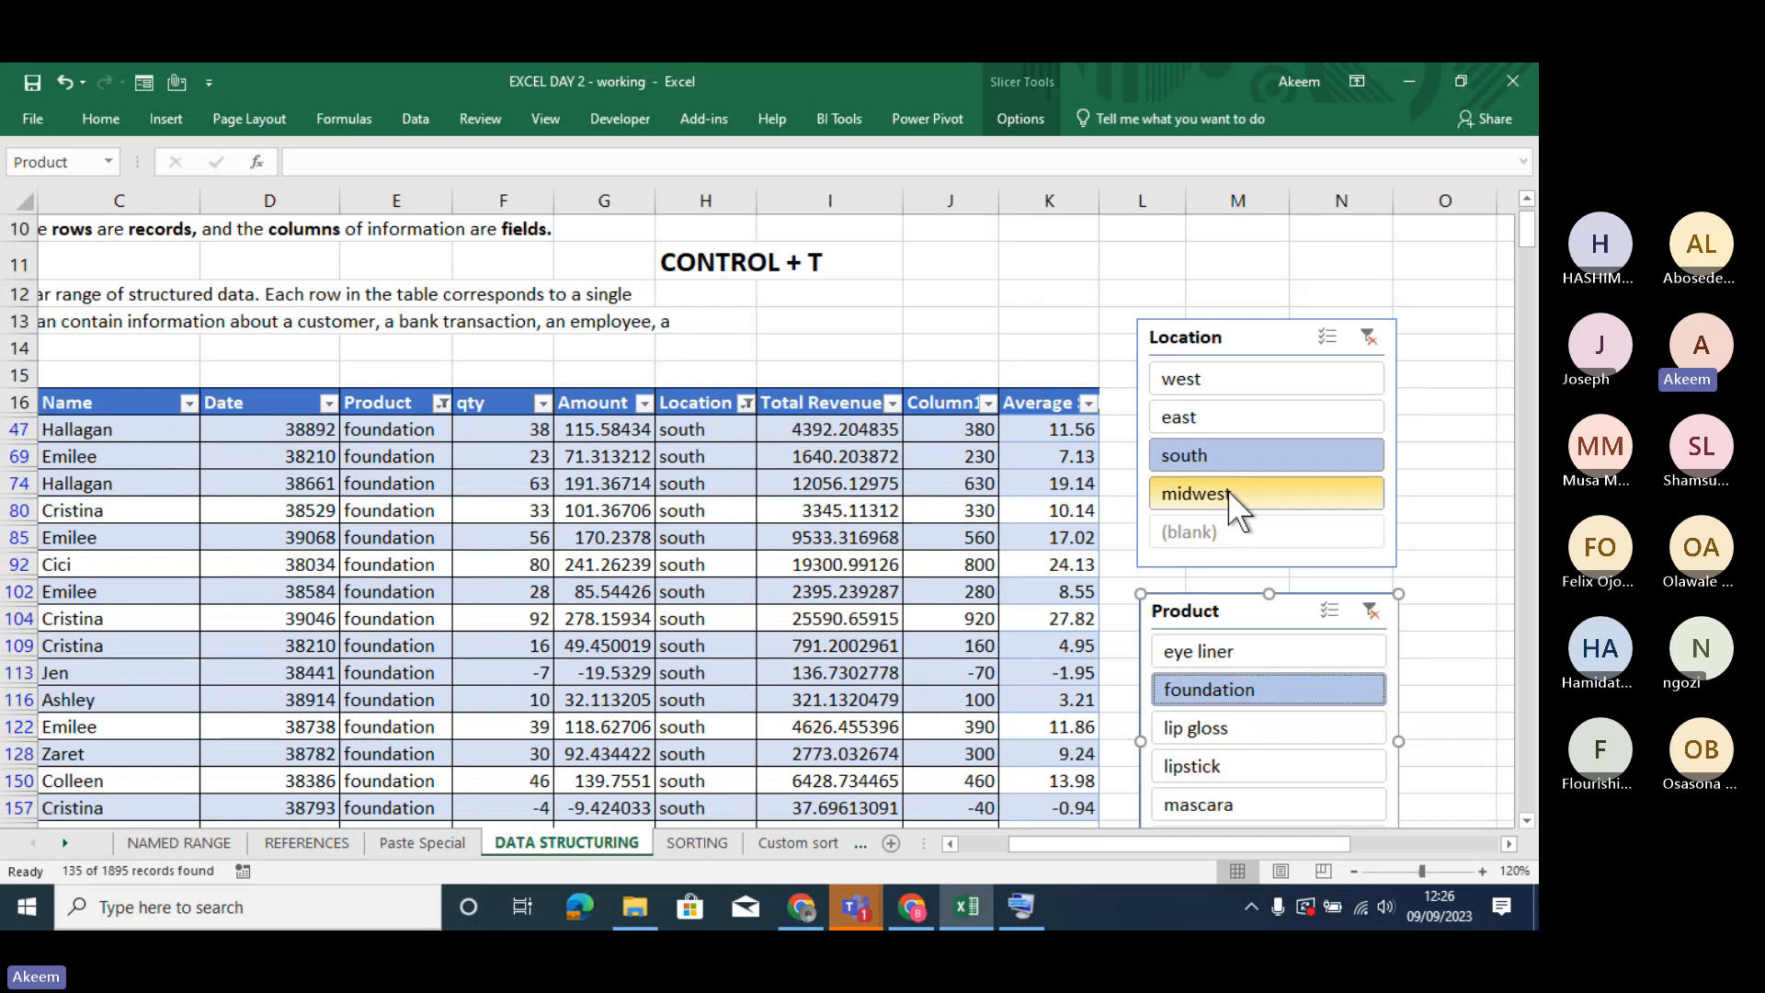
left_click(1227, 493)
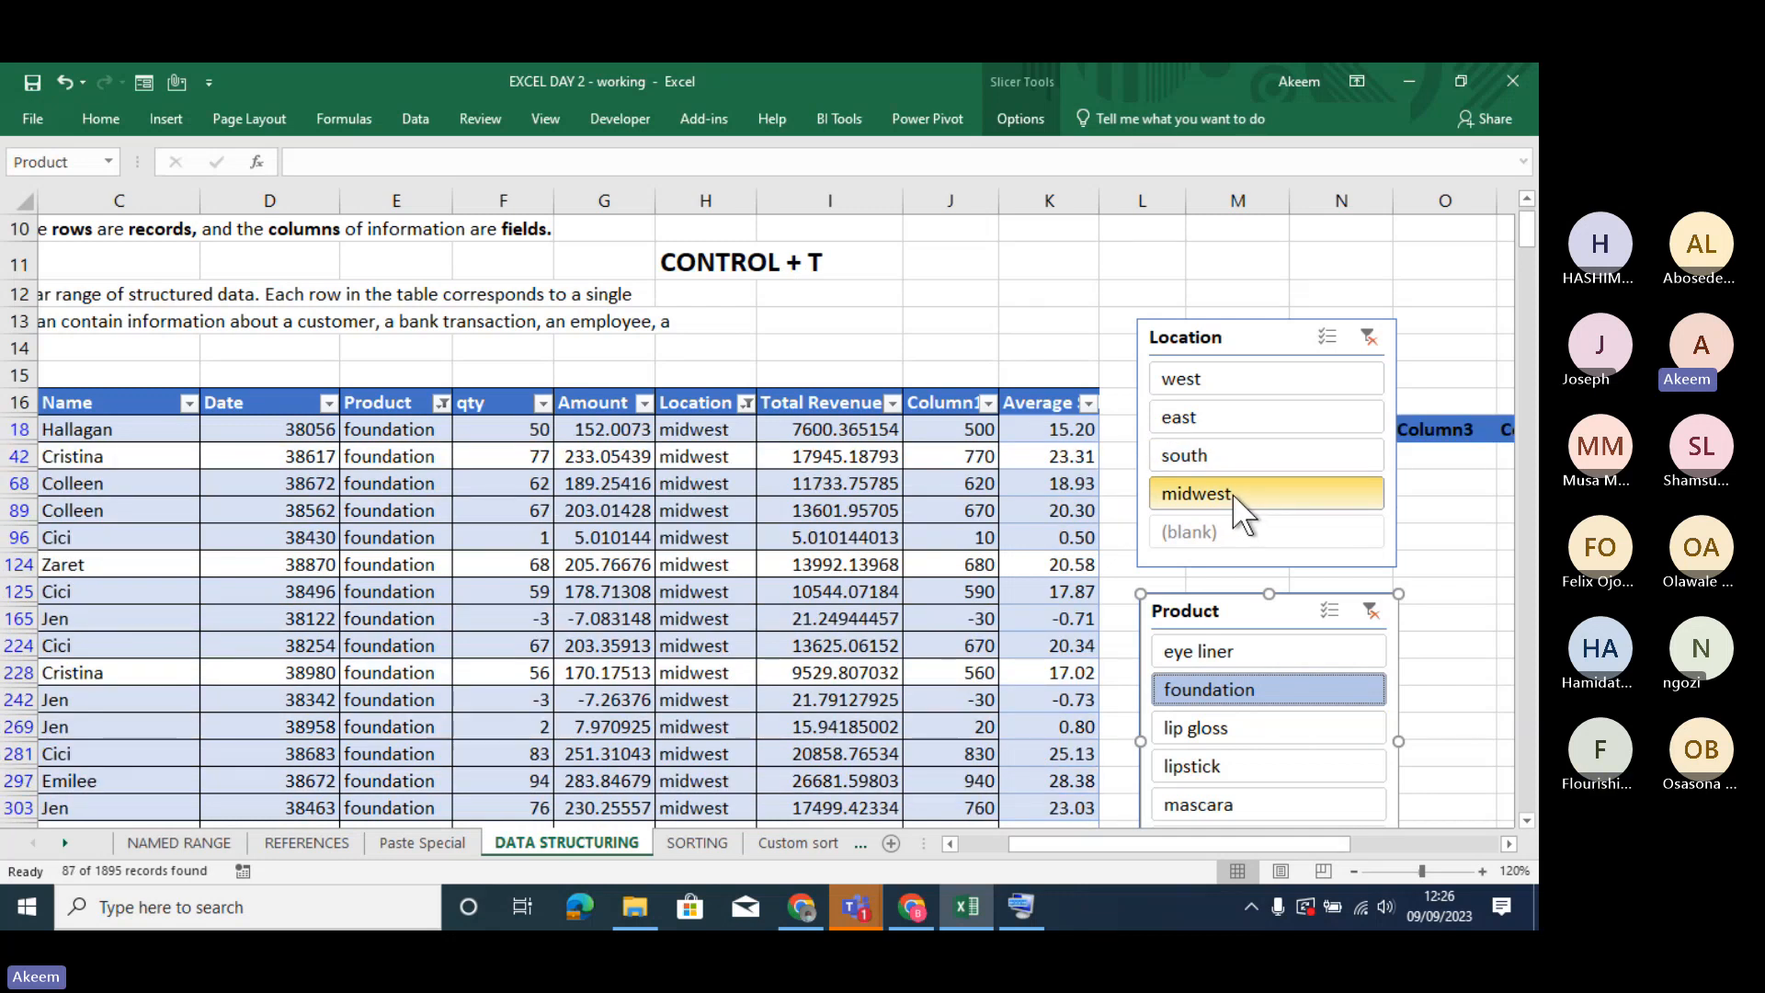
left_click(1232, 755)
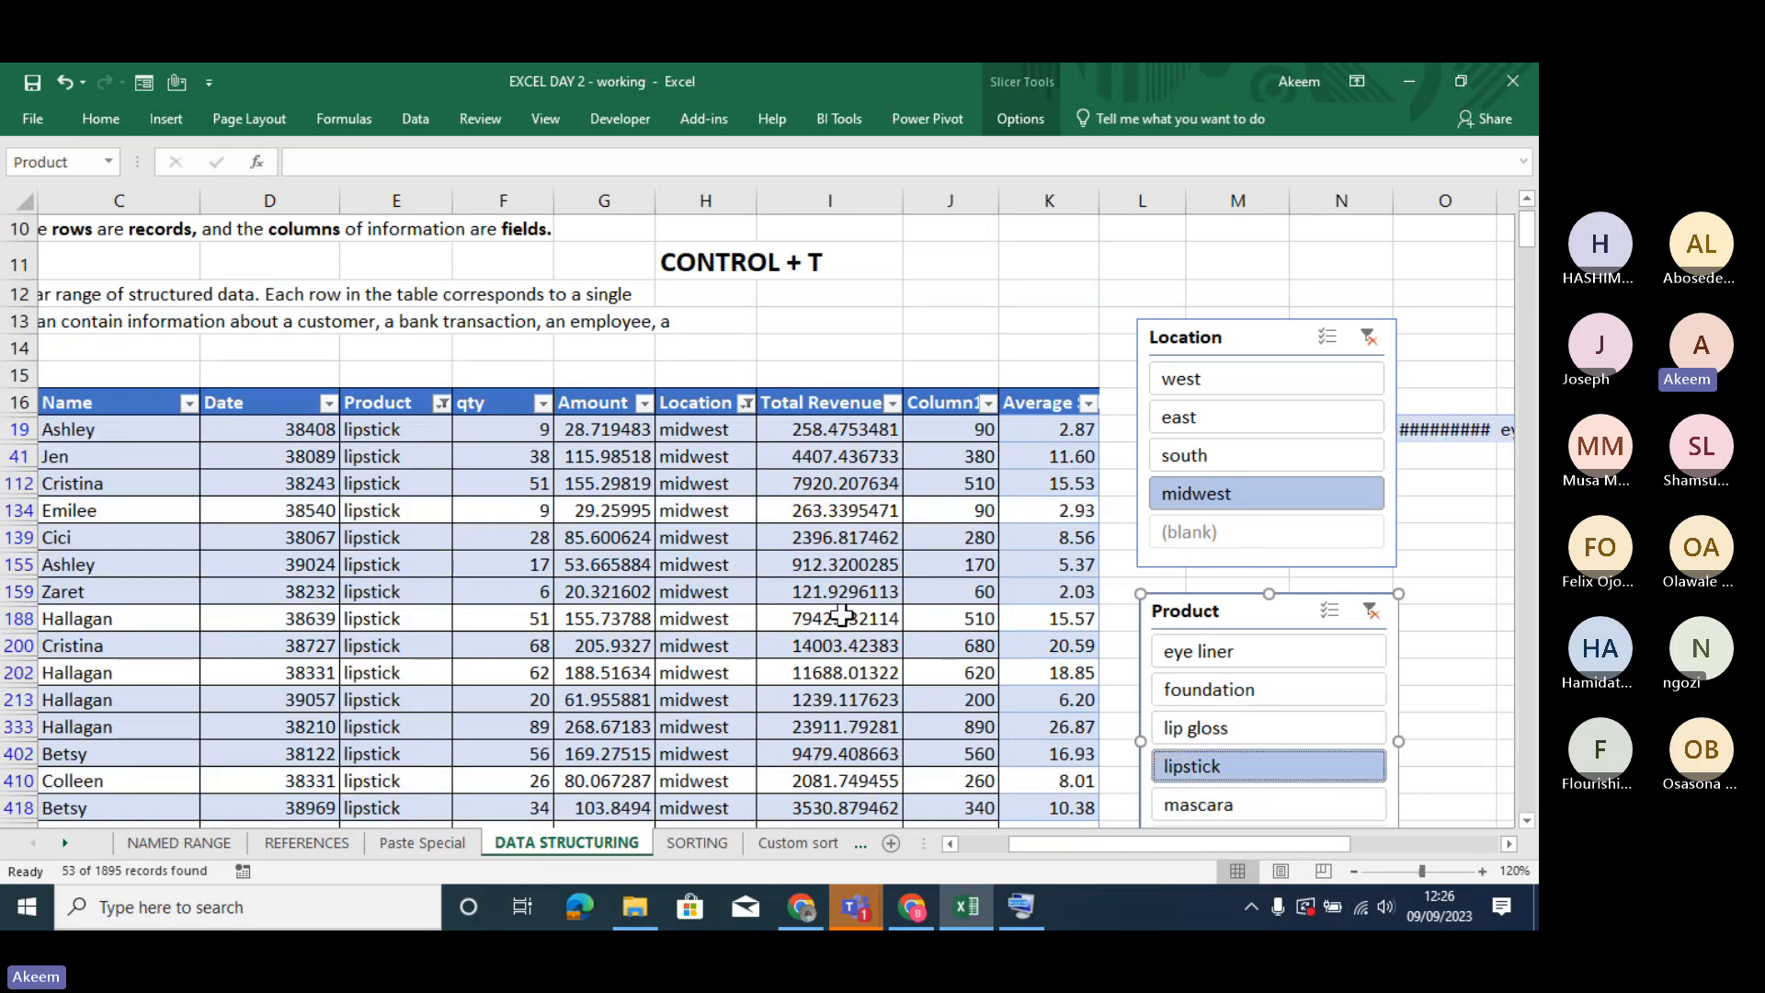
- Examine the Product and Location columns of the filtered table down to its last row and back
left_click(443, 538)
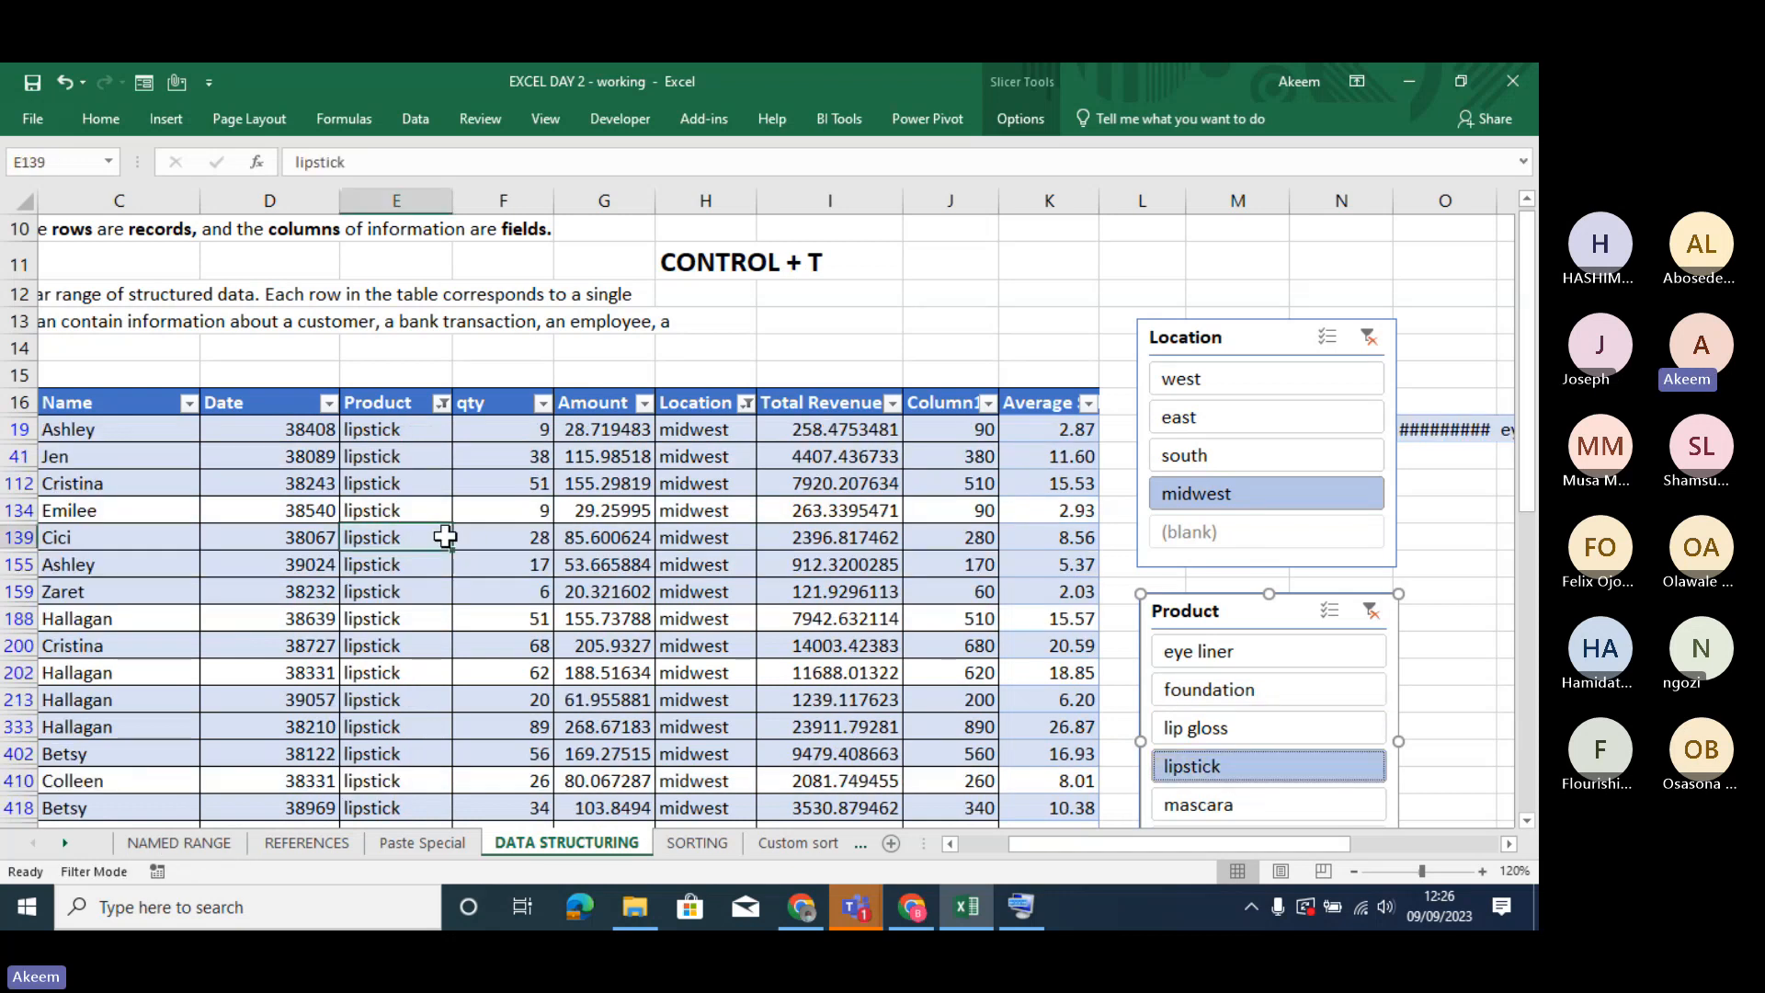
left_click(693, 548)
key("Down")
key("Down")
key("Down")
key("Down")
key("Down")
key("Down")
key("Down")
key("Down")
key("Down")
key("Down")
key("Down")
key("Down")
key("Down")
key("Down")
key("Down")
key("Down")
key("Down")
key("Down")
key("Down")
key("Down")
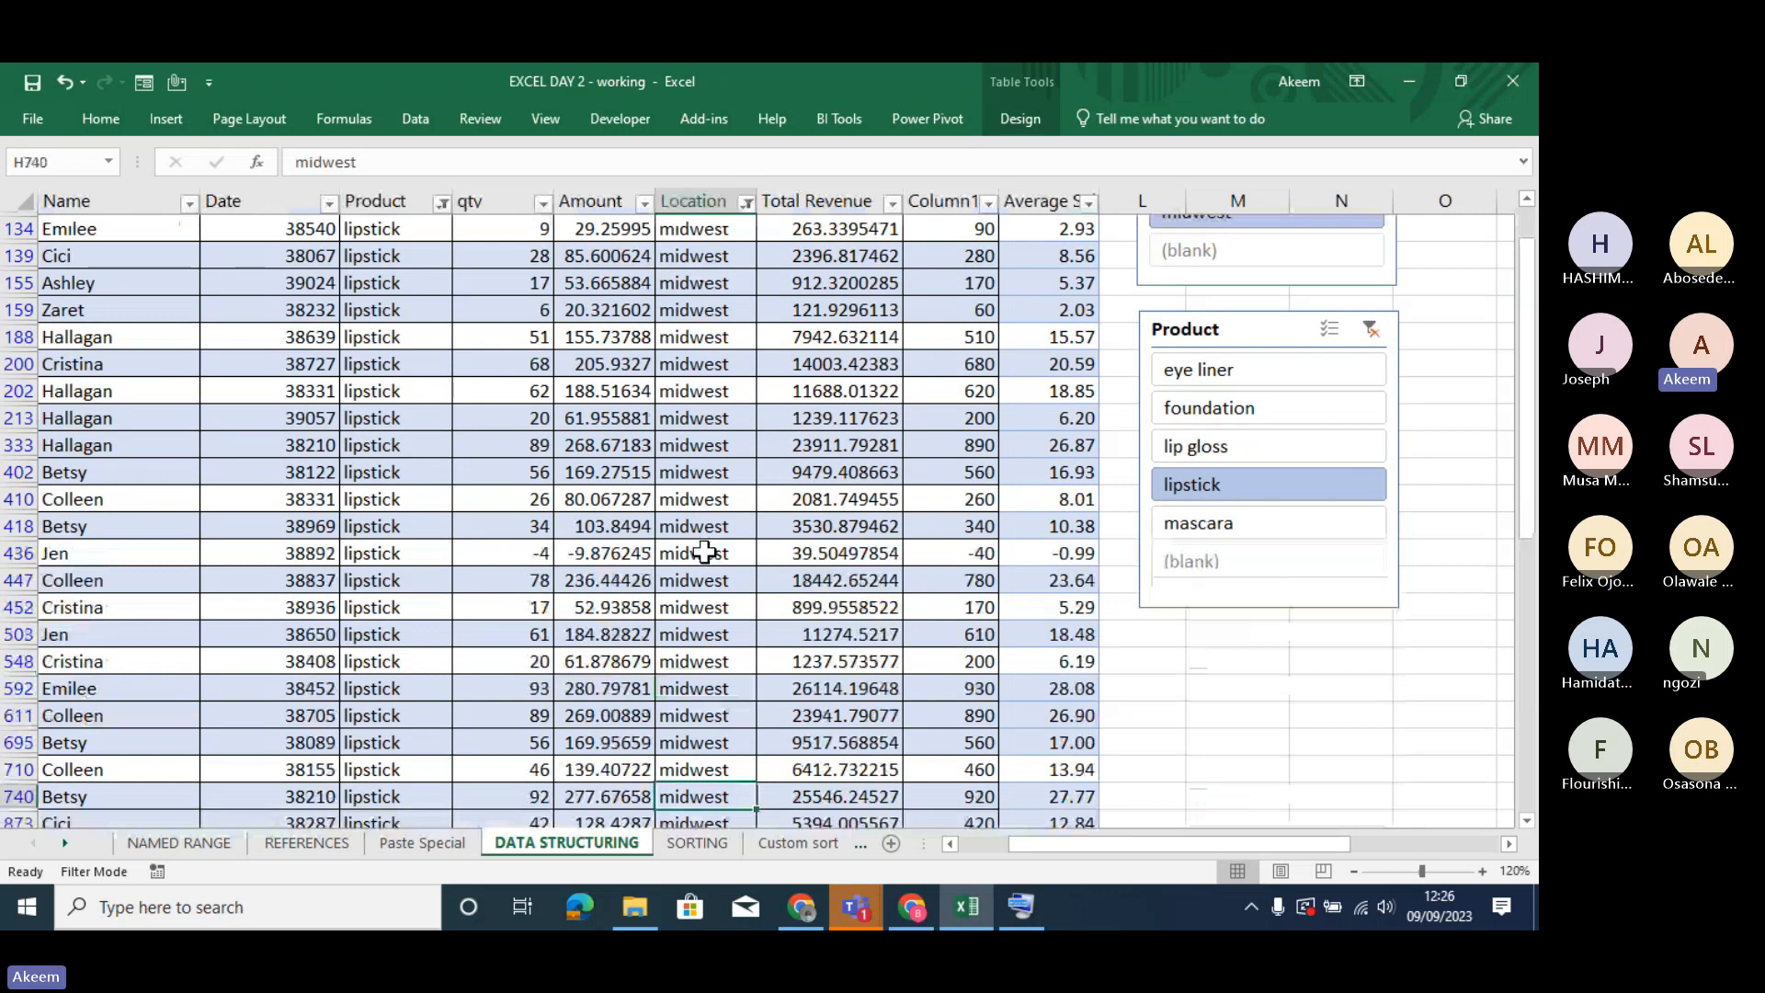
key("Down")
key("Down")
key("Down")
key("Down")
key("Down")
key("Down")
key("Down")
key("Down")
key("Down")
key("Down")
key("Down")
key("Down")
key("Down")
key("Down")
key("Down")
key("Down")
key("Down")
key("Down")
key("Down")
key("Down")
key("Down")
key("Down")
key("Down")
key("Down")
key("Down")
key("Down")
key("Down")
key("Down")
key("Down")
key("Down")
key("Down")
key("Down")
key("Down")
key("Down")
key("Down")
key("Down")
key("Down")
key("Down")
key("Down")
key("Down")
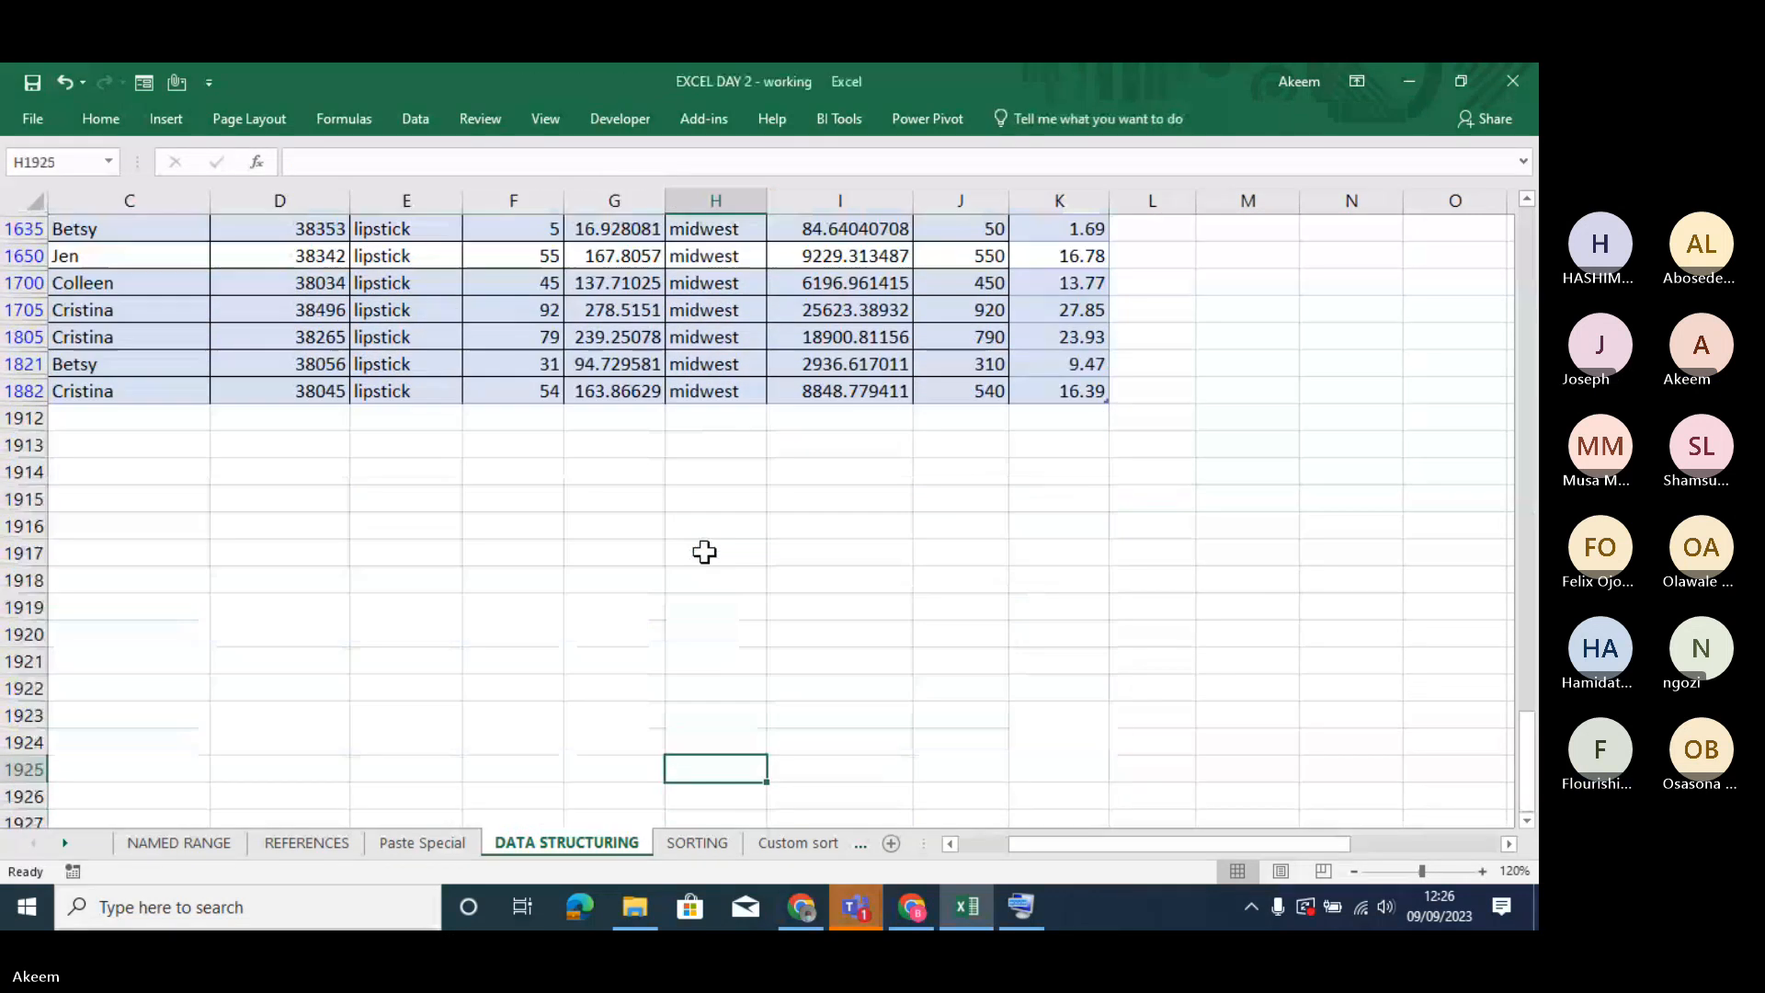
key("Up")
key("Up")
key("Up")
key("Up")
key("Up")
key("Up")
key("Up")
key("Up")
key("Up")
key("Up")
key("Up")
key("Up")
key("Up")
key("Up")
key("Up")
key("Up")
key("Up")
key("Up")
key("Up")
key("Up")
key("Up")
key("Up")
key("Up")
key("Up")
key("Up")
key("Up")
key("Up")
key("Up")
key("Up")
key("Up")
key("Up")
key("Up")
key("Up")
key("Up")
key("Up")
key("Up")
key("Up")
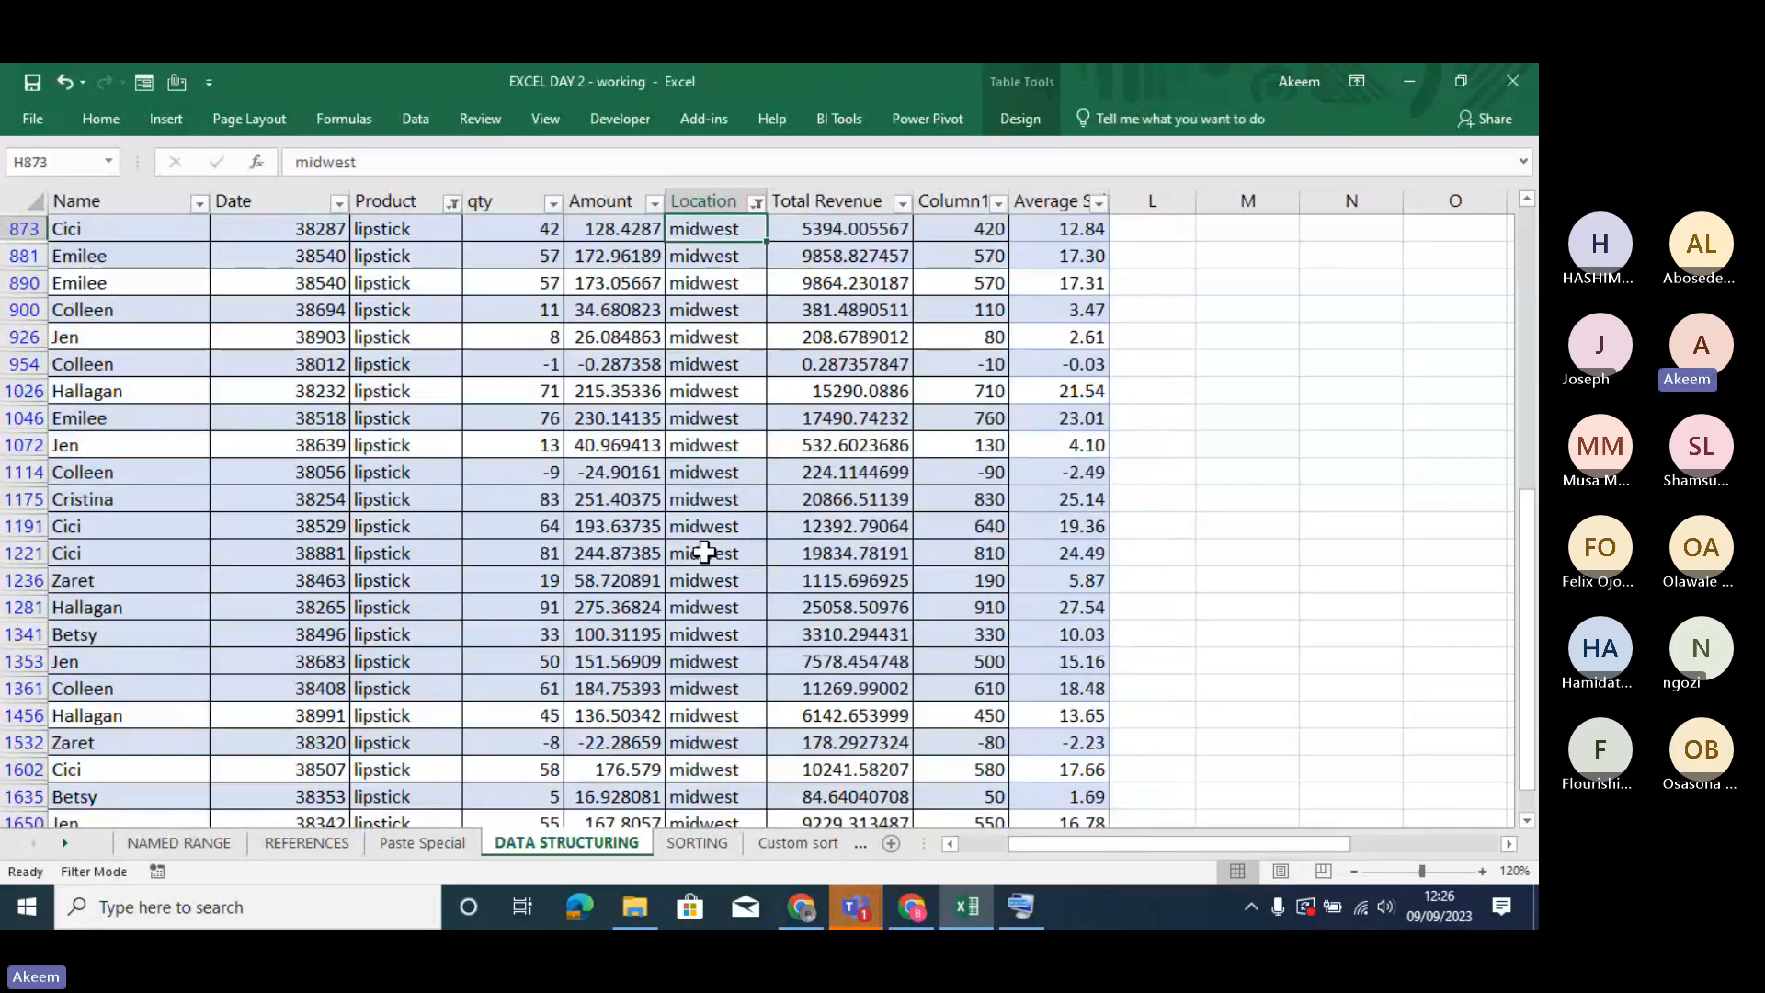
key("Up")
key("Up")
key("Up")
key("Up")
key("Up")
key("Up")
key("Up")
key("Up")
key("Up")
key("Up")
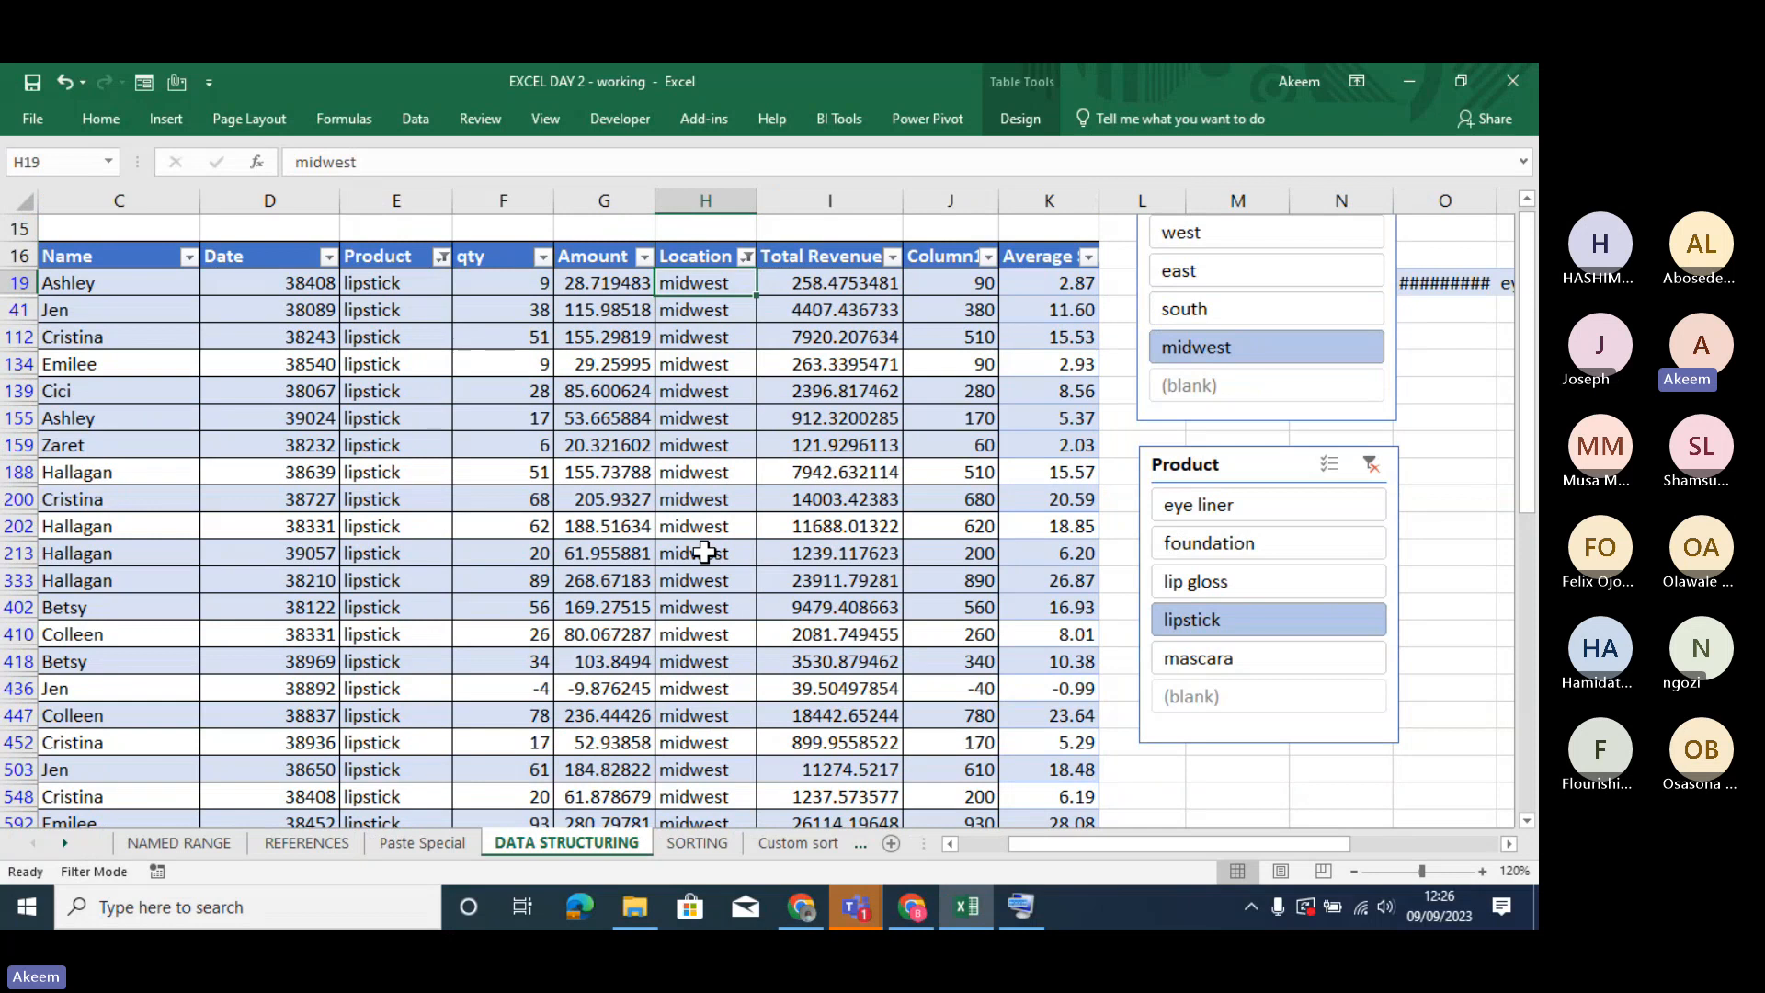
key("Down")
key("Down")
key("Down")
key("Down")
key("Down")
key("Down")
key("Down")
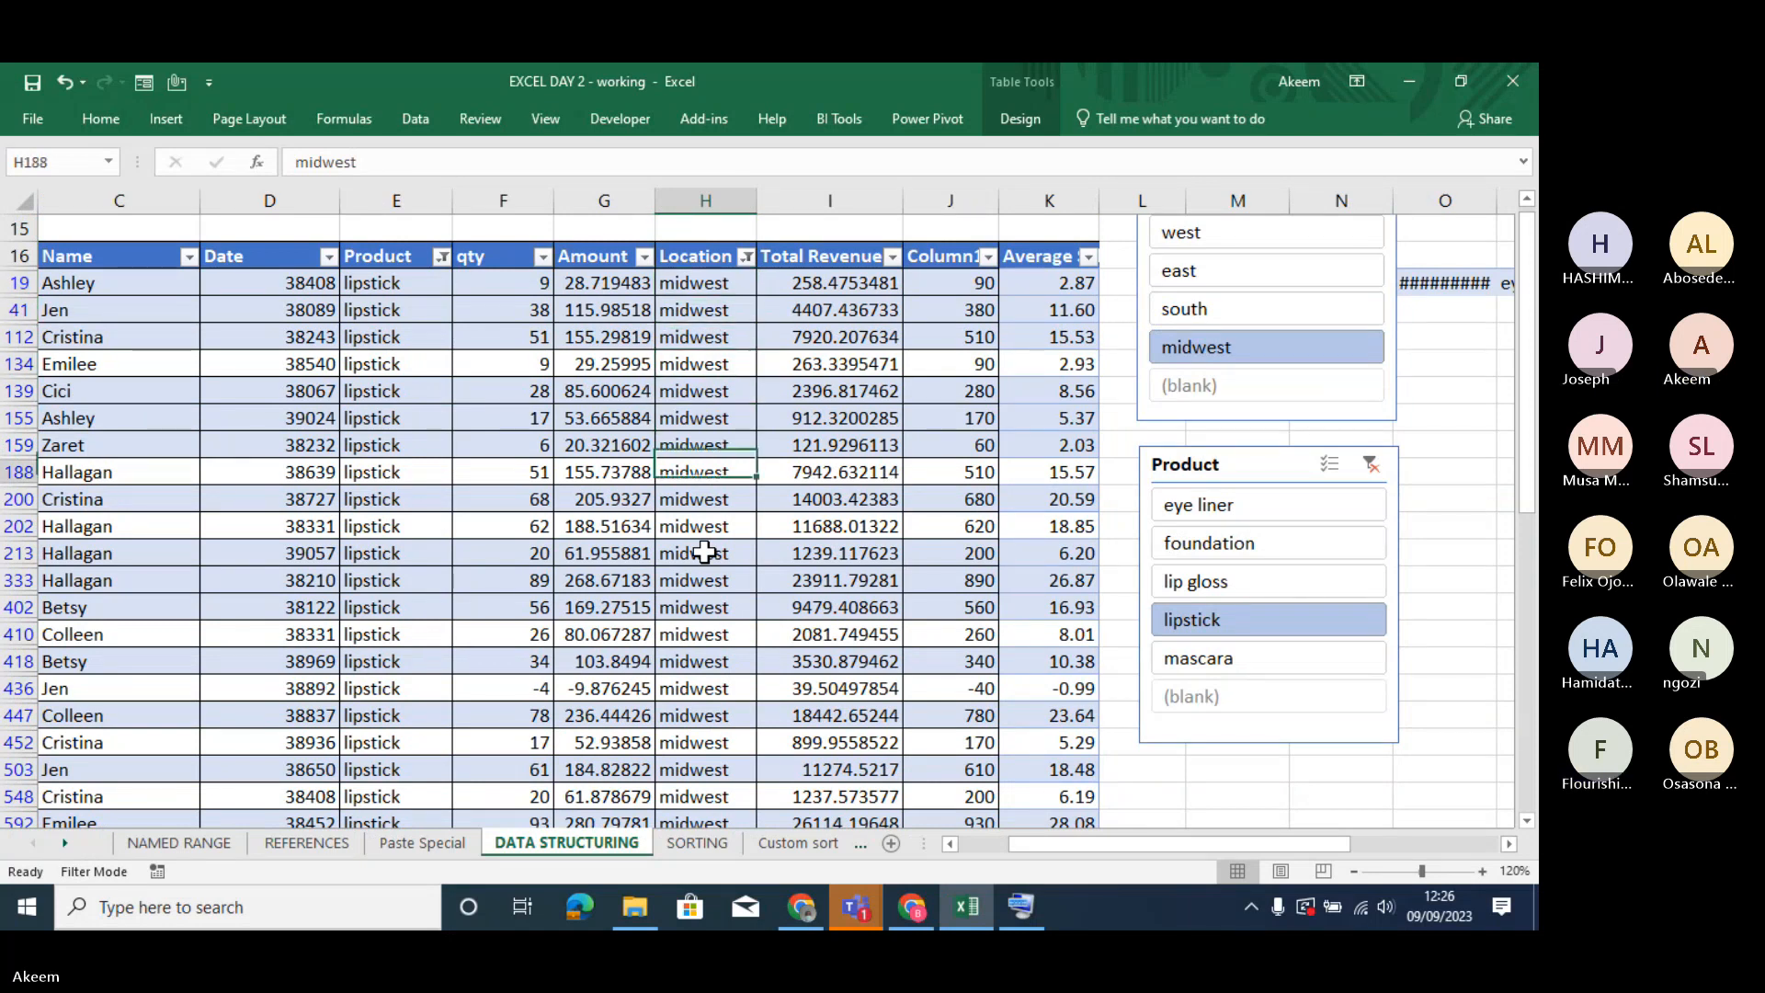
key("Down")
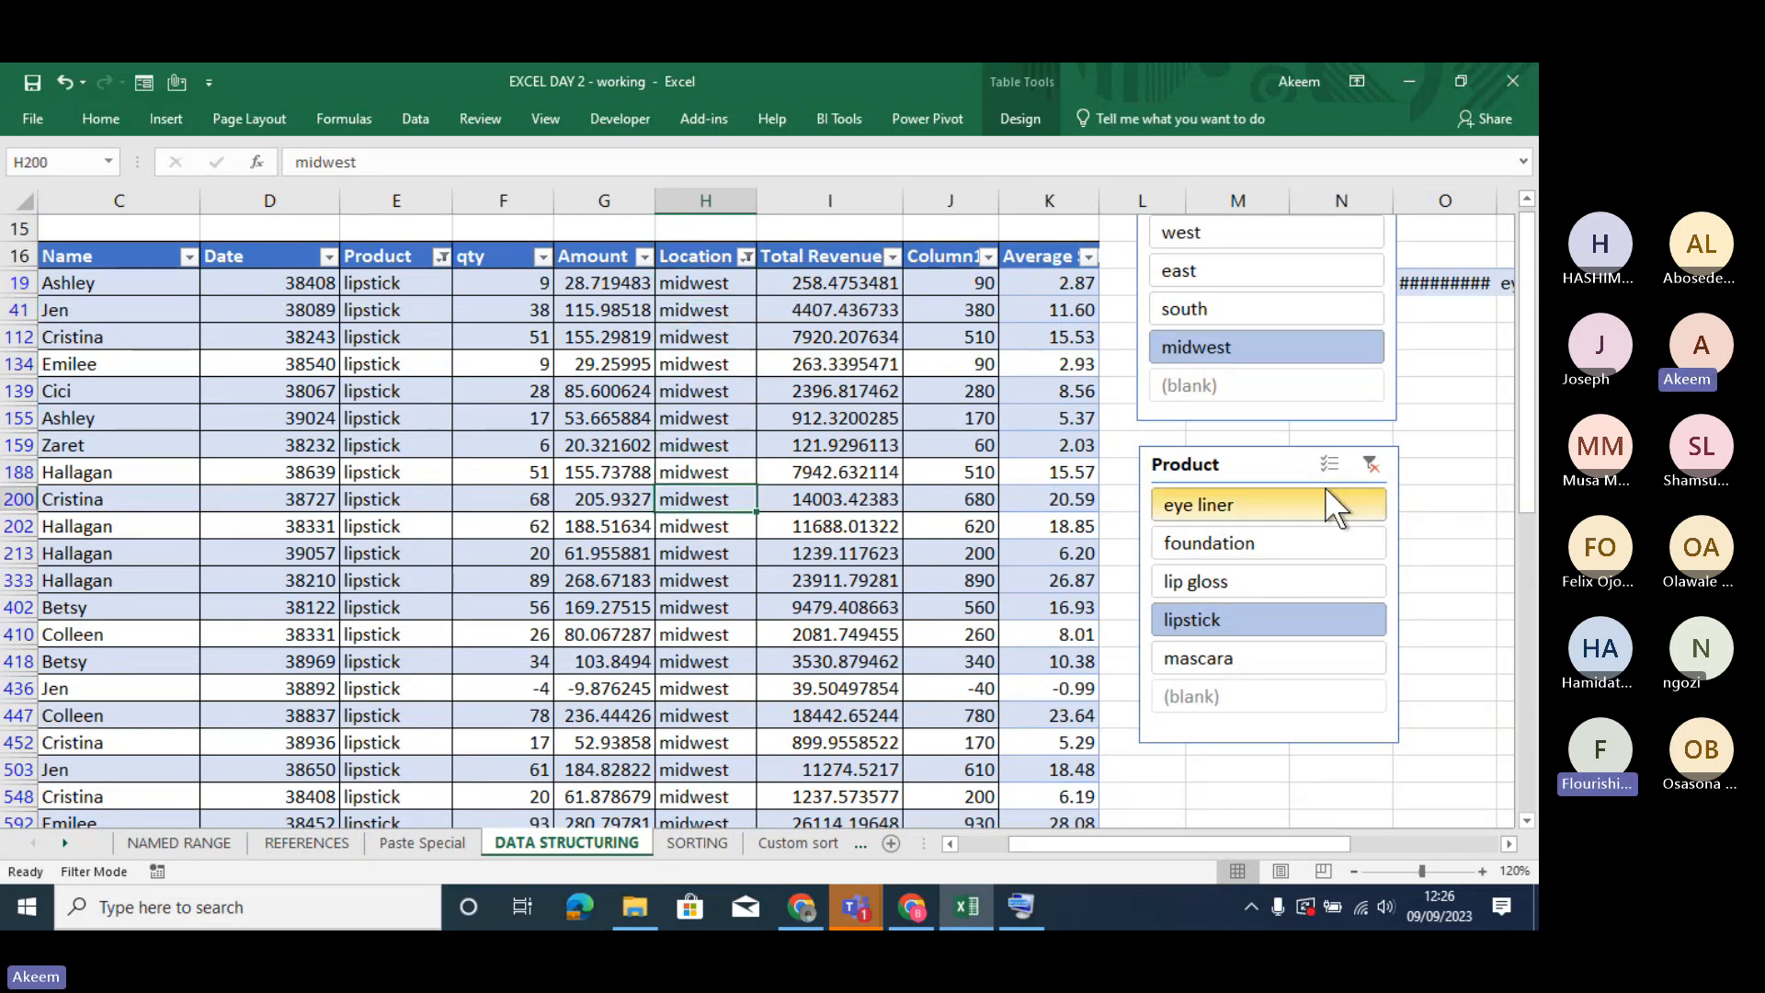
- Switch the Product slicer through eye liner and foundation to lip gloss, and set the Location slicer to south
left_click(1245, 503)
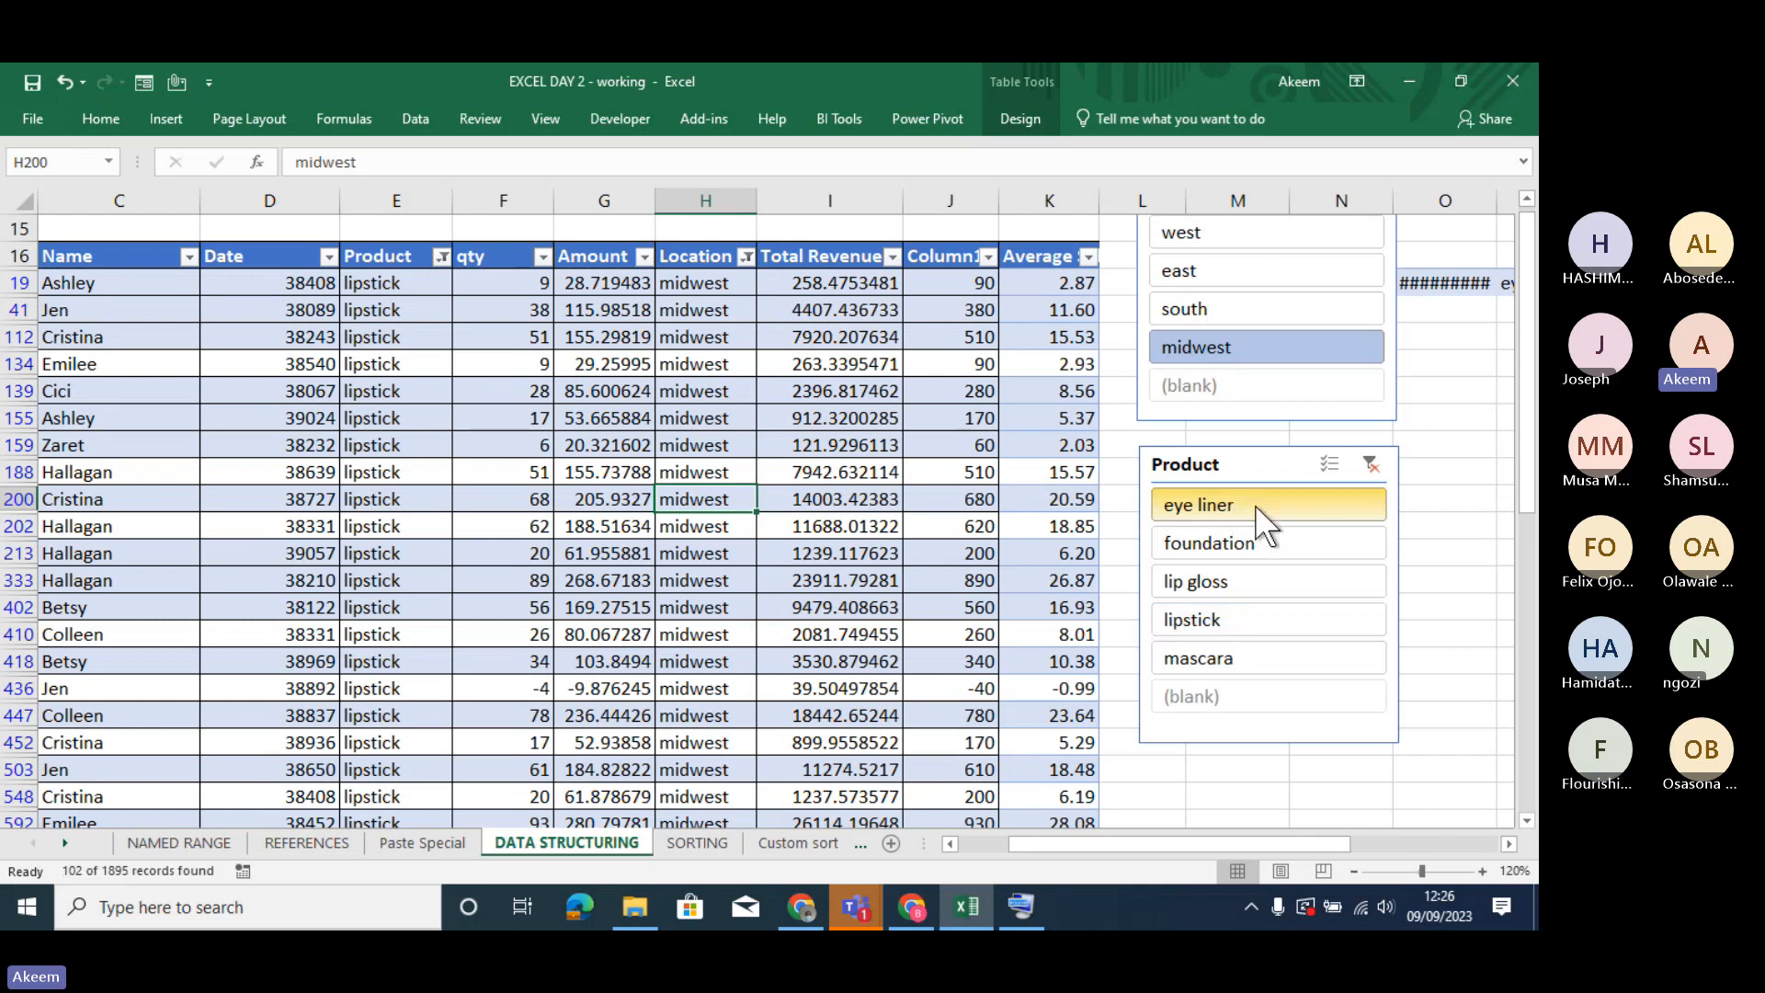
left_click(1235, 549)
left_click(1227, 583)
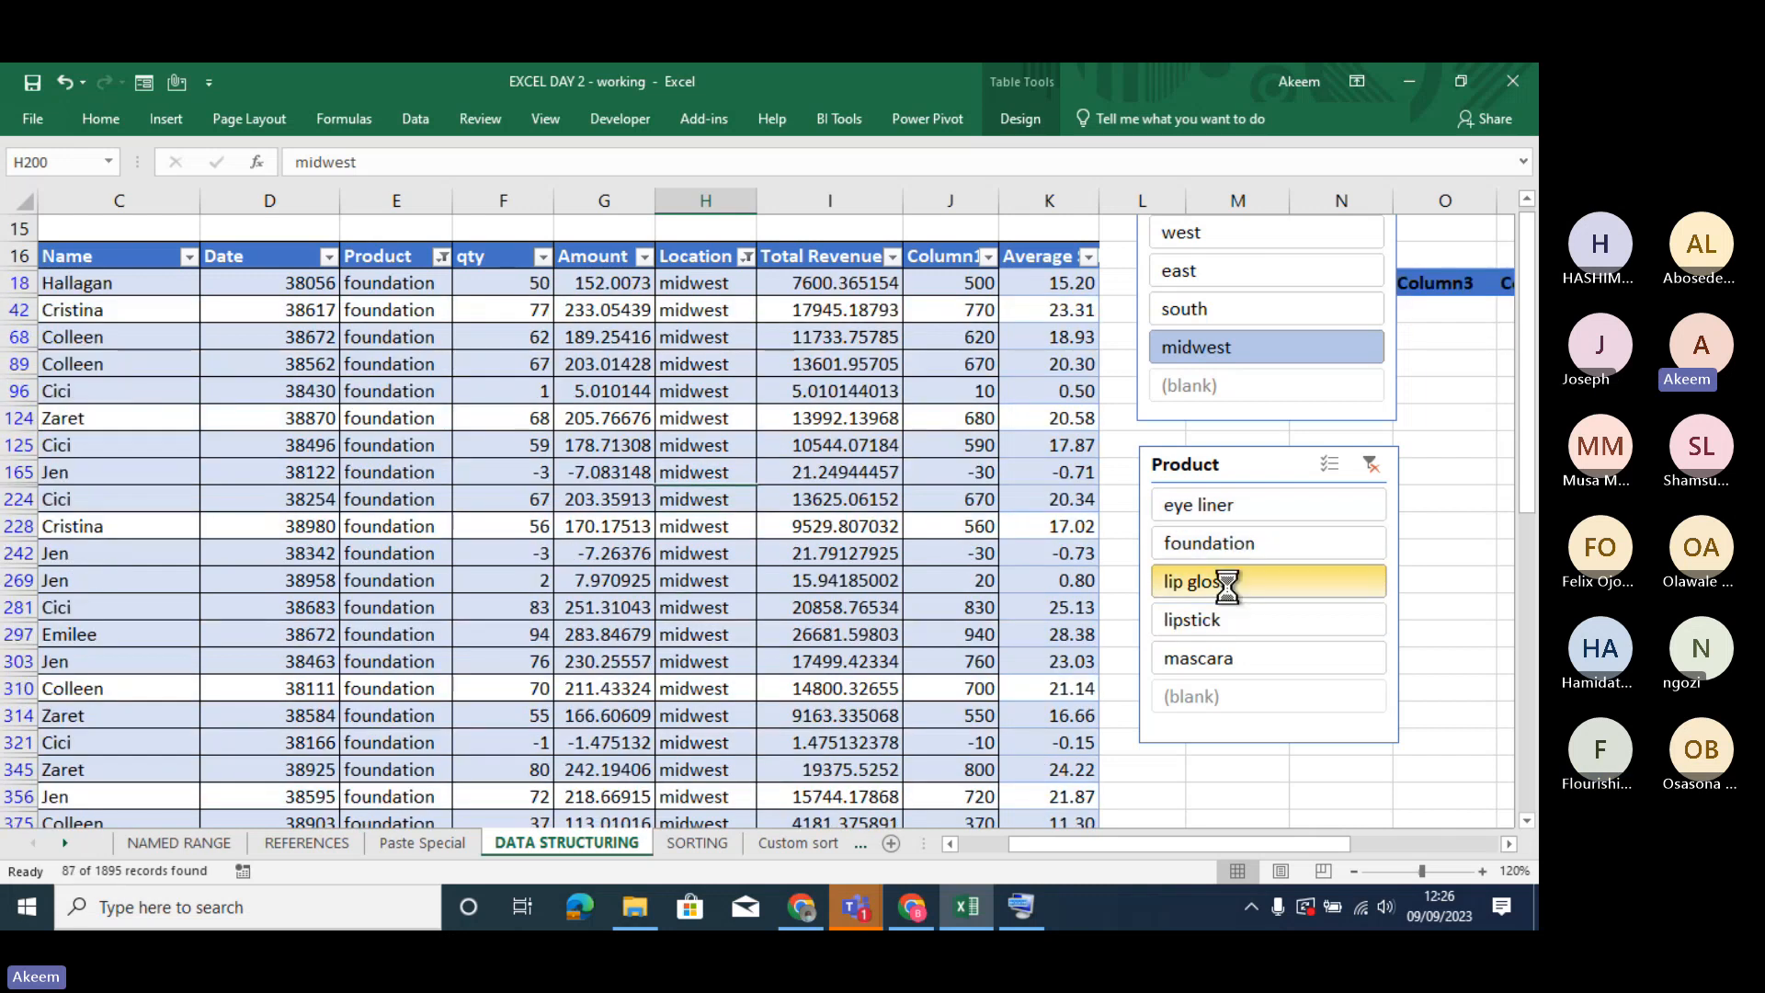
left_click(1217, 312)
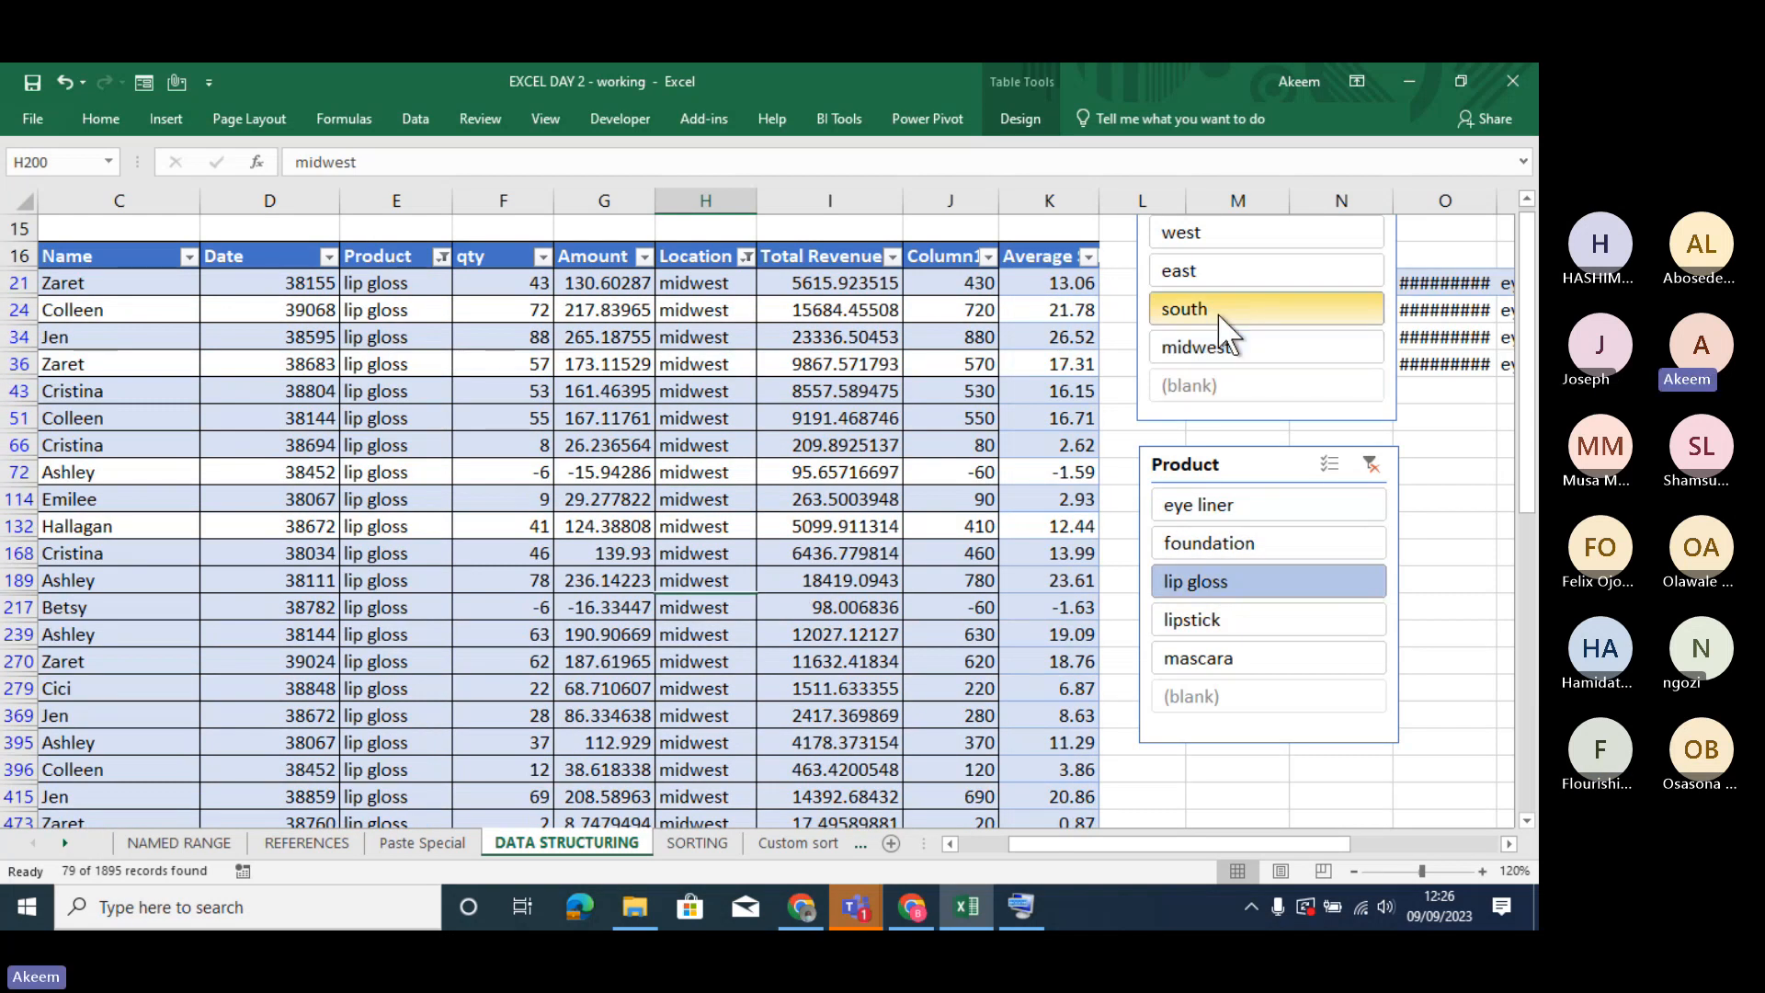
- Set the Location slicer to west, and clear the filters of both the Product and Location slicers
left_click(1225, 269)
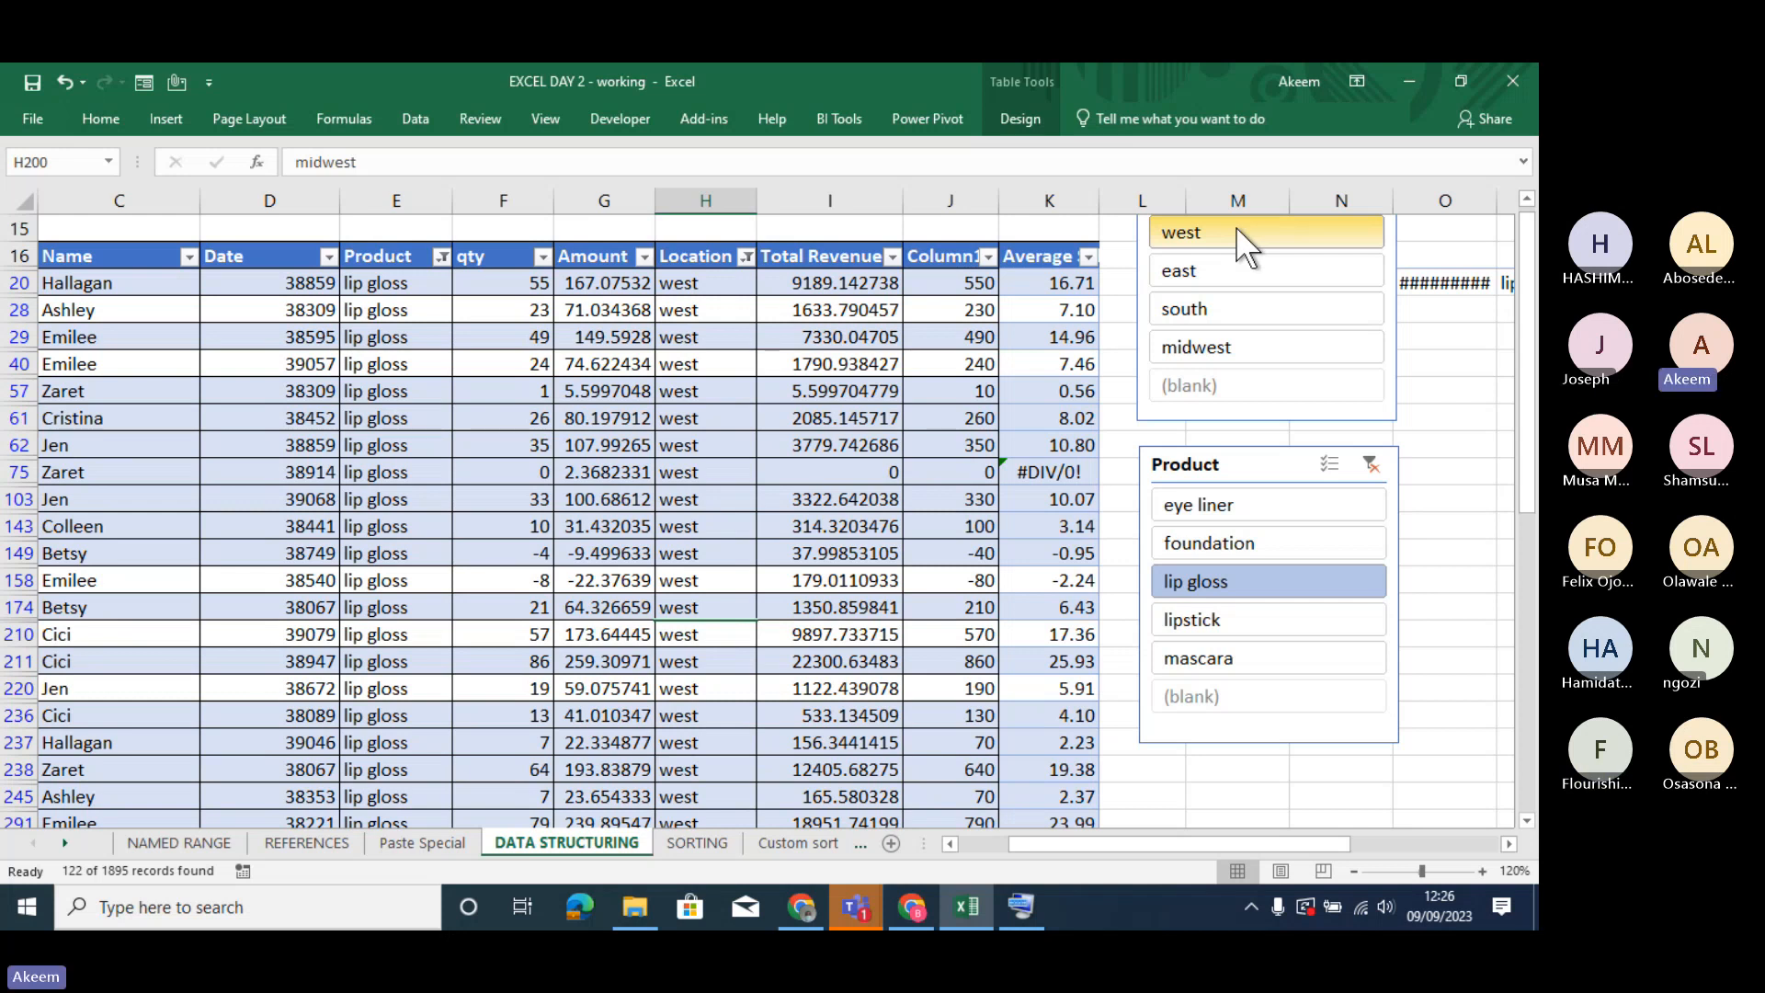
left_click(1371, 465)
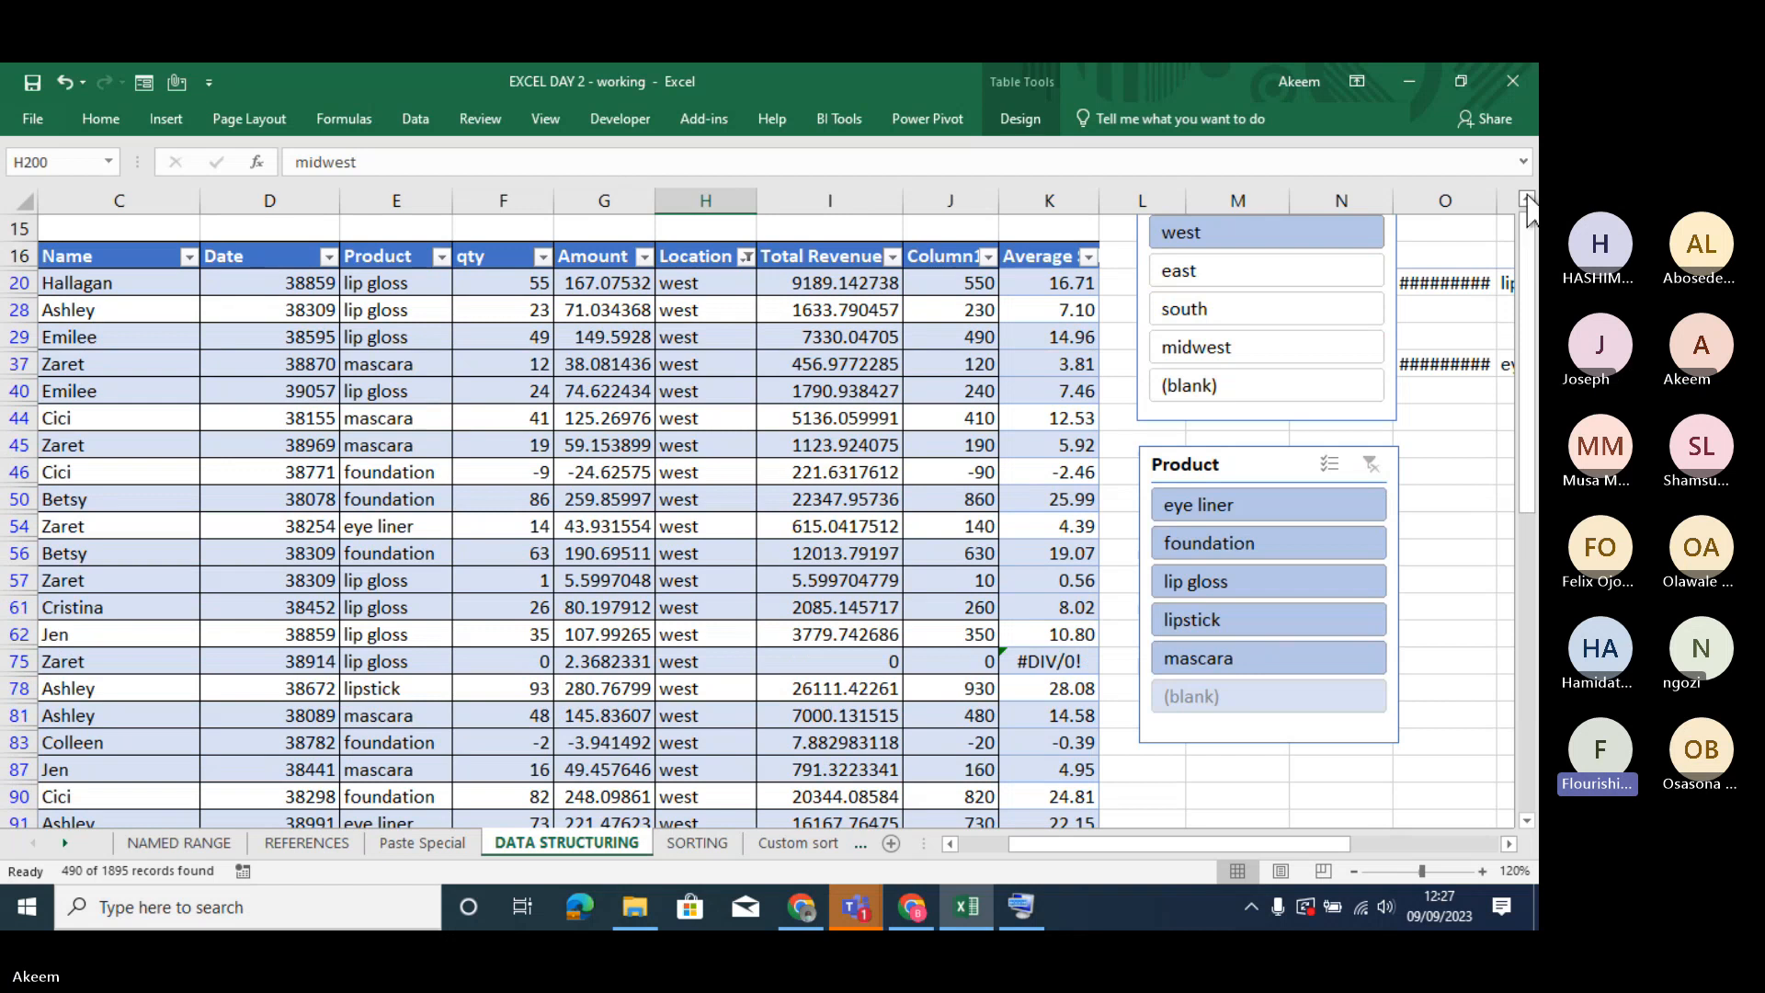
left_click(1527, 197)
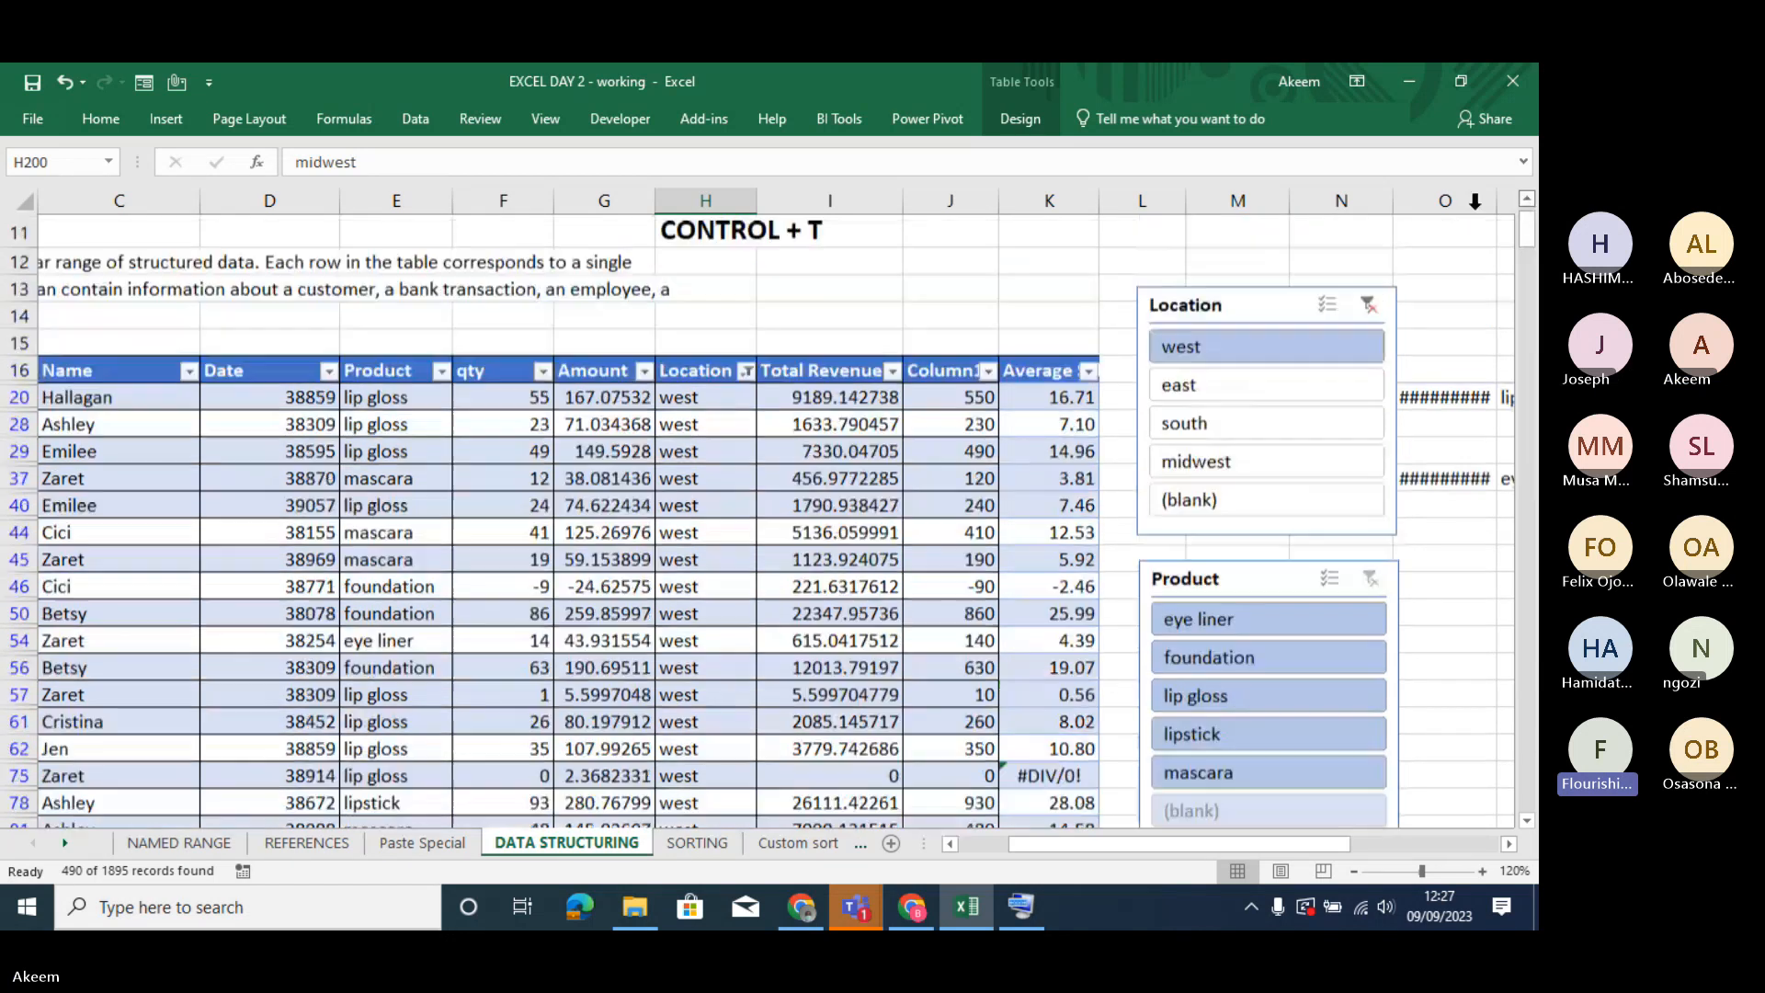
left_click(1370, 316)
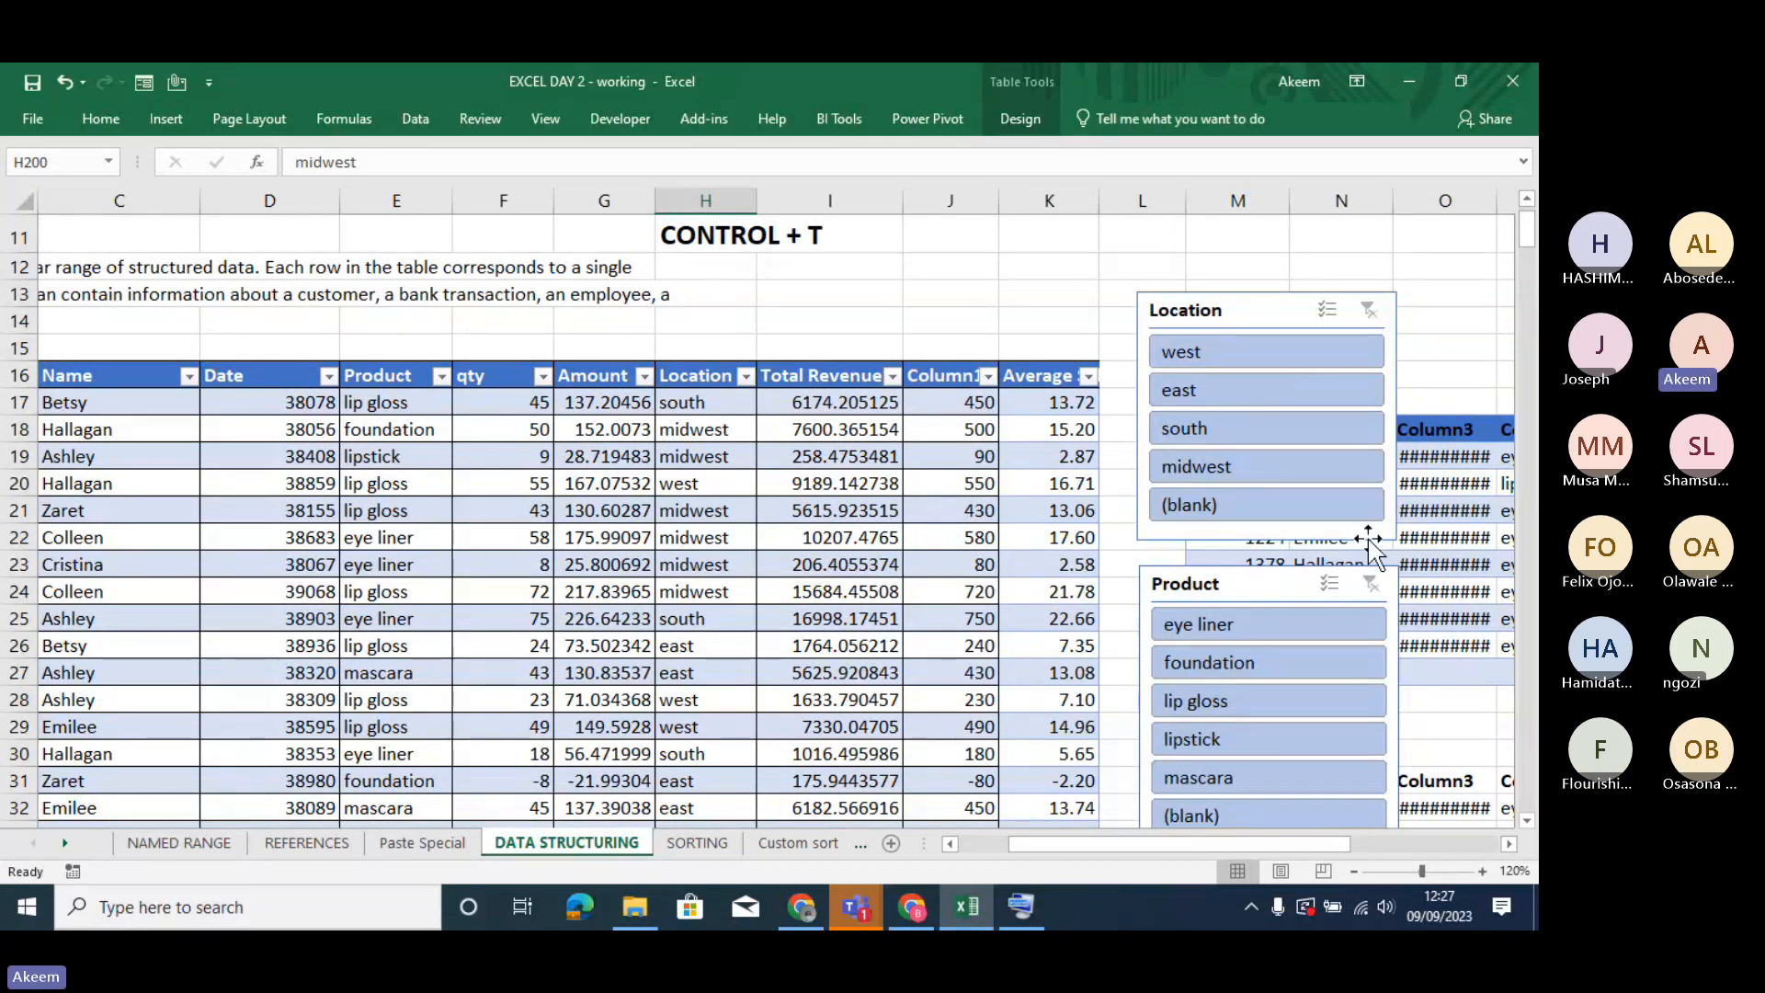
- Move the Product slicer slightly up, arrange its buttons in 2 columns, and shorten its frame to fit them
left_click_drag(1252, 596, 1241, 549)
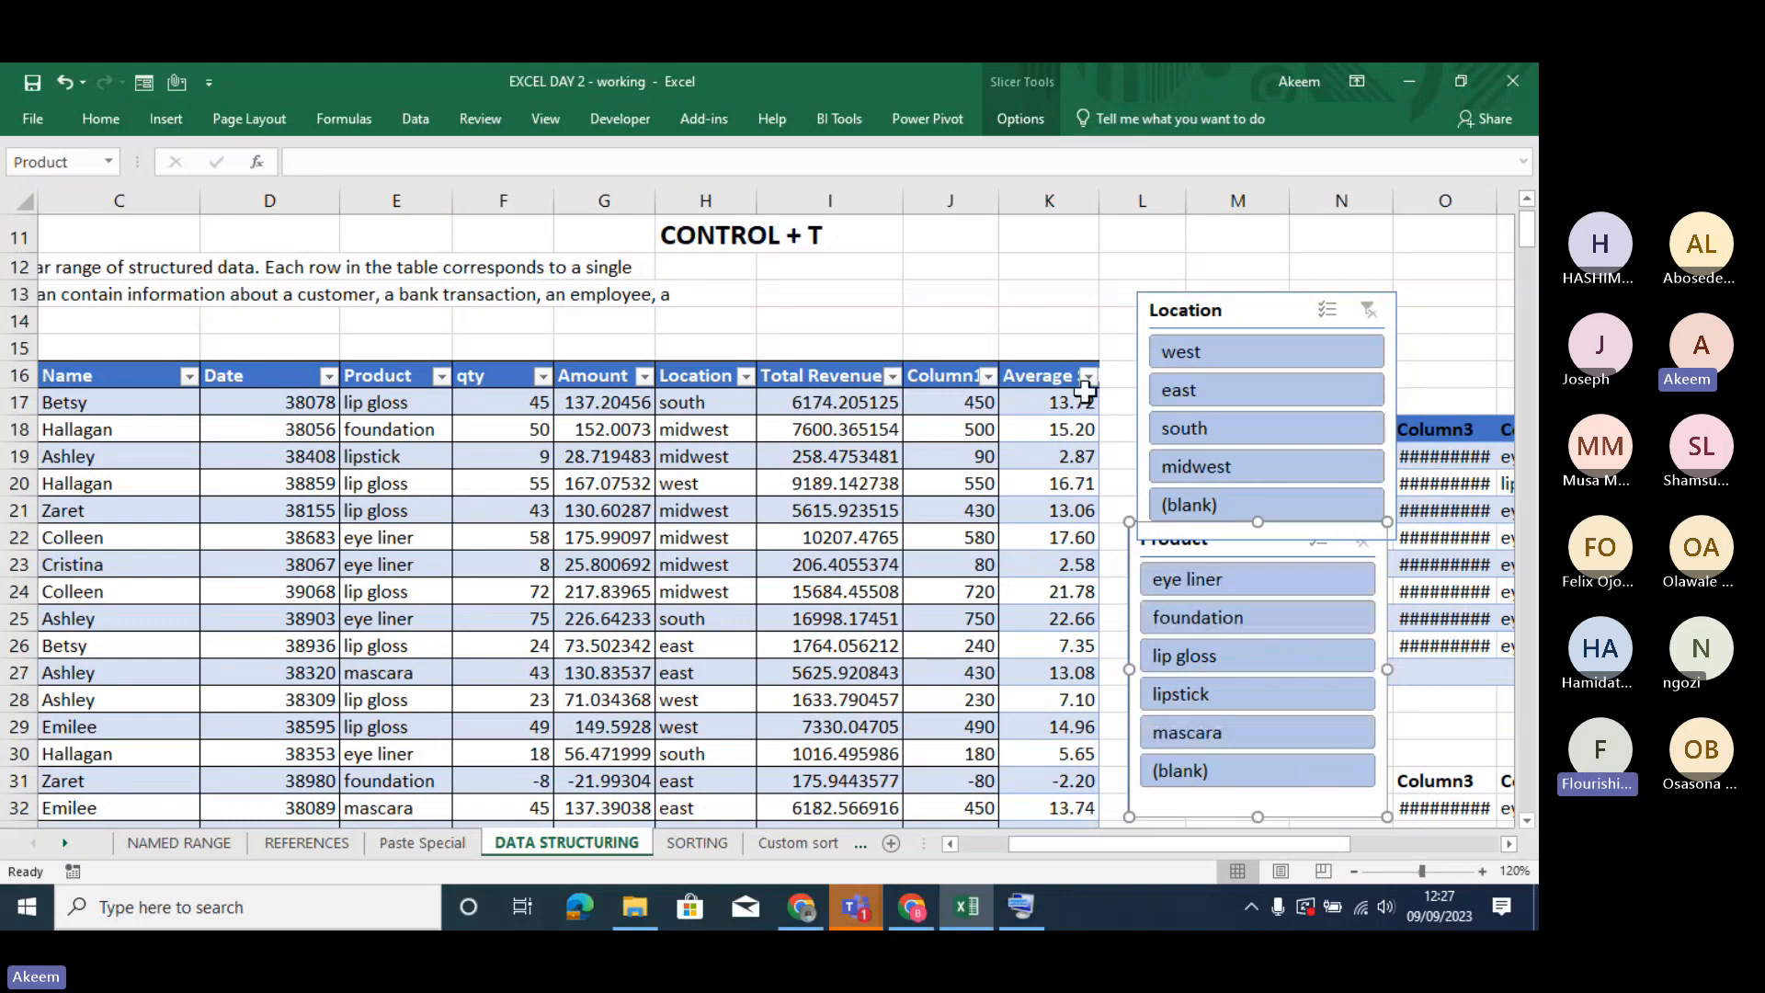
left_click(1017, 120)
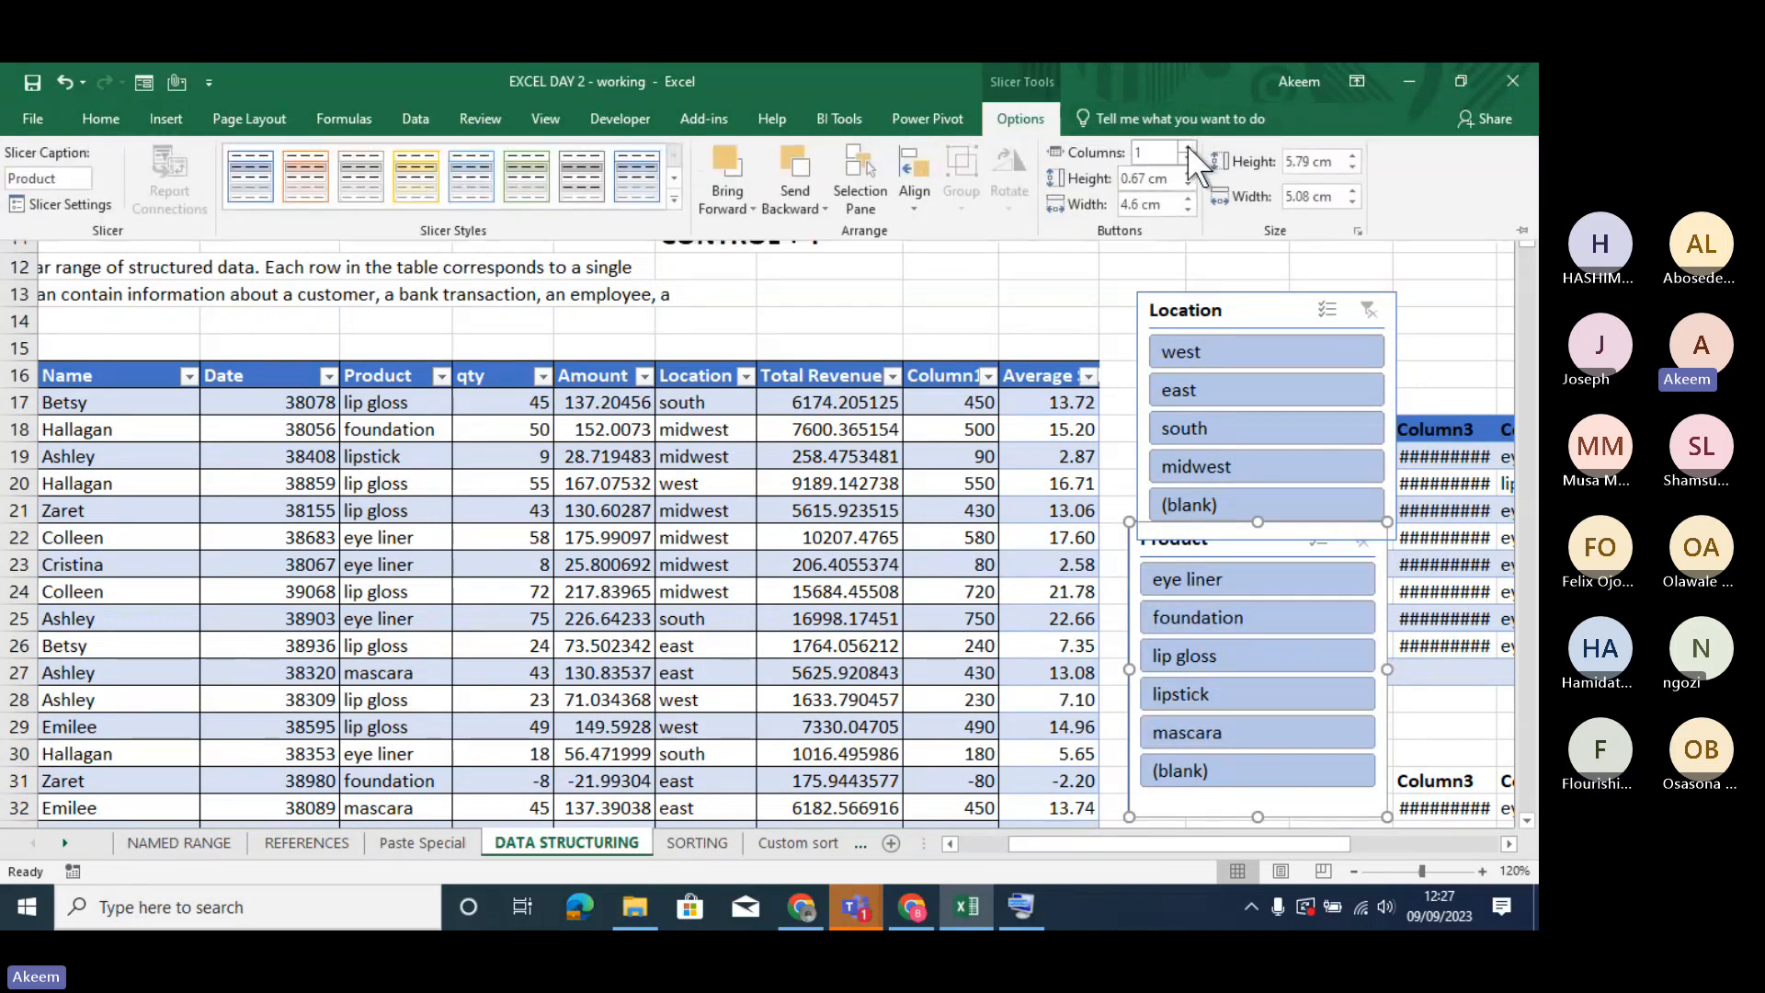
left_click(1188, 148)
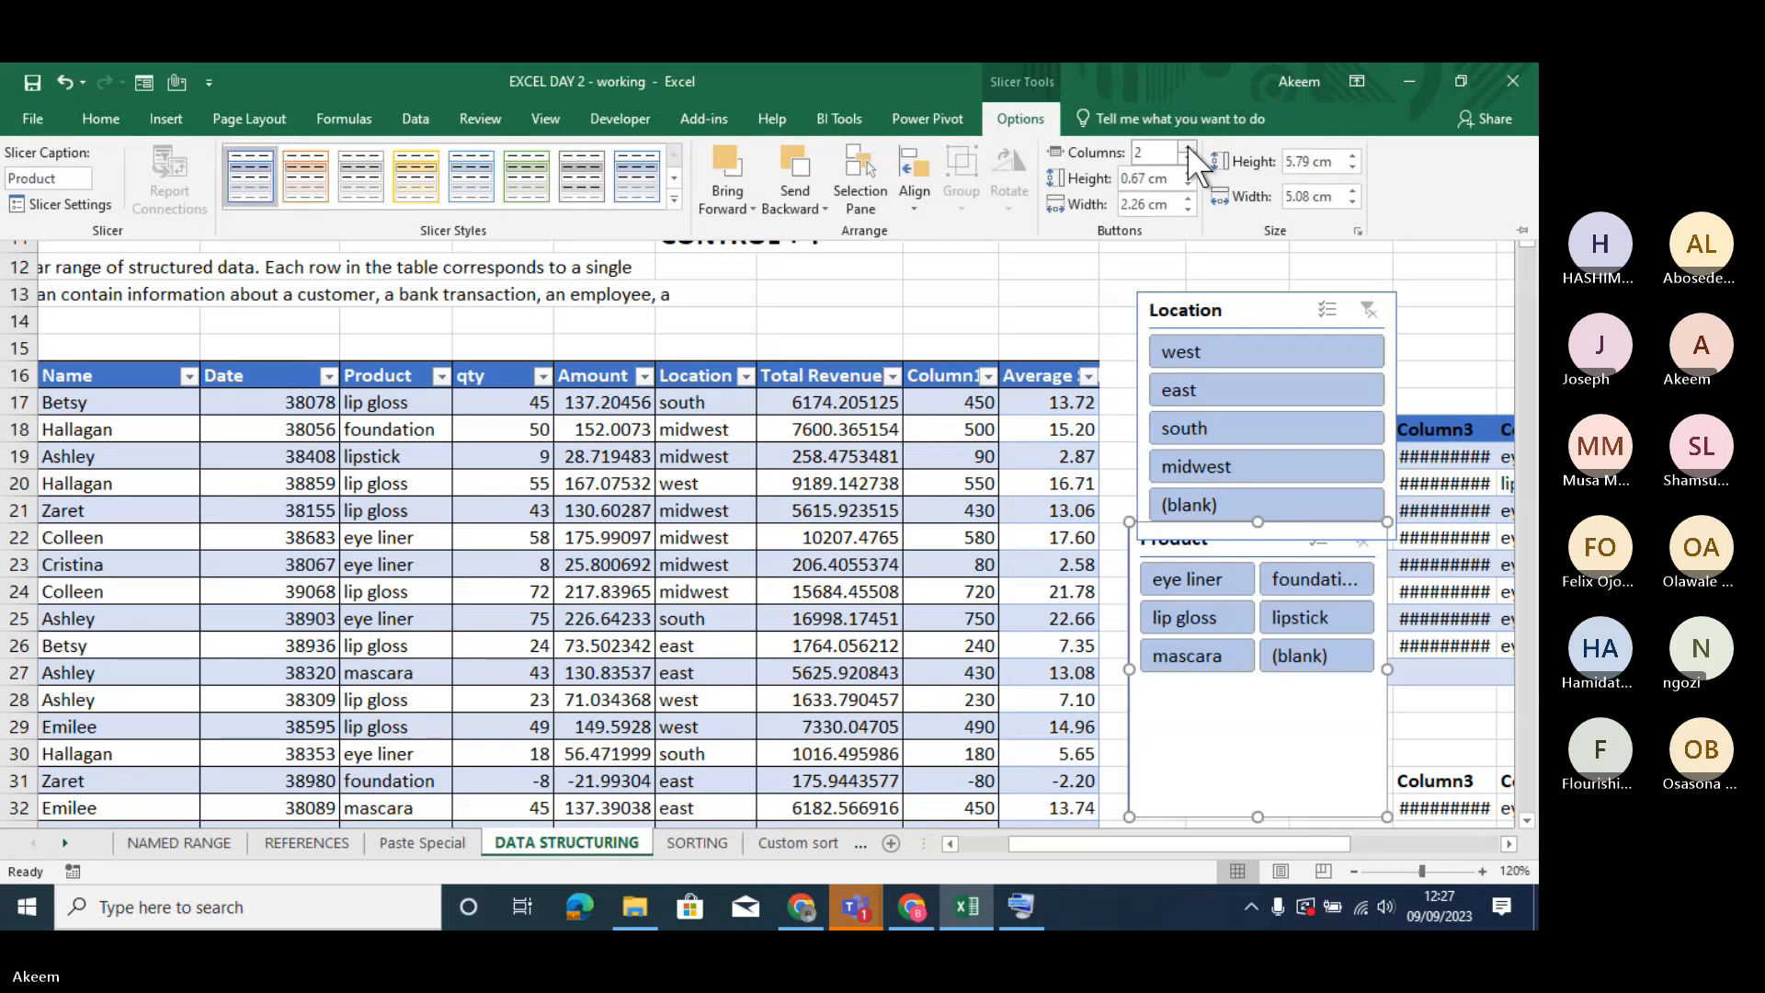
left_click(1257, 788)
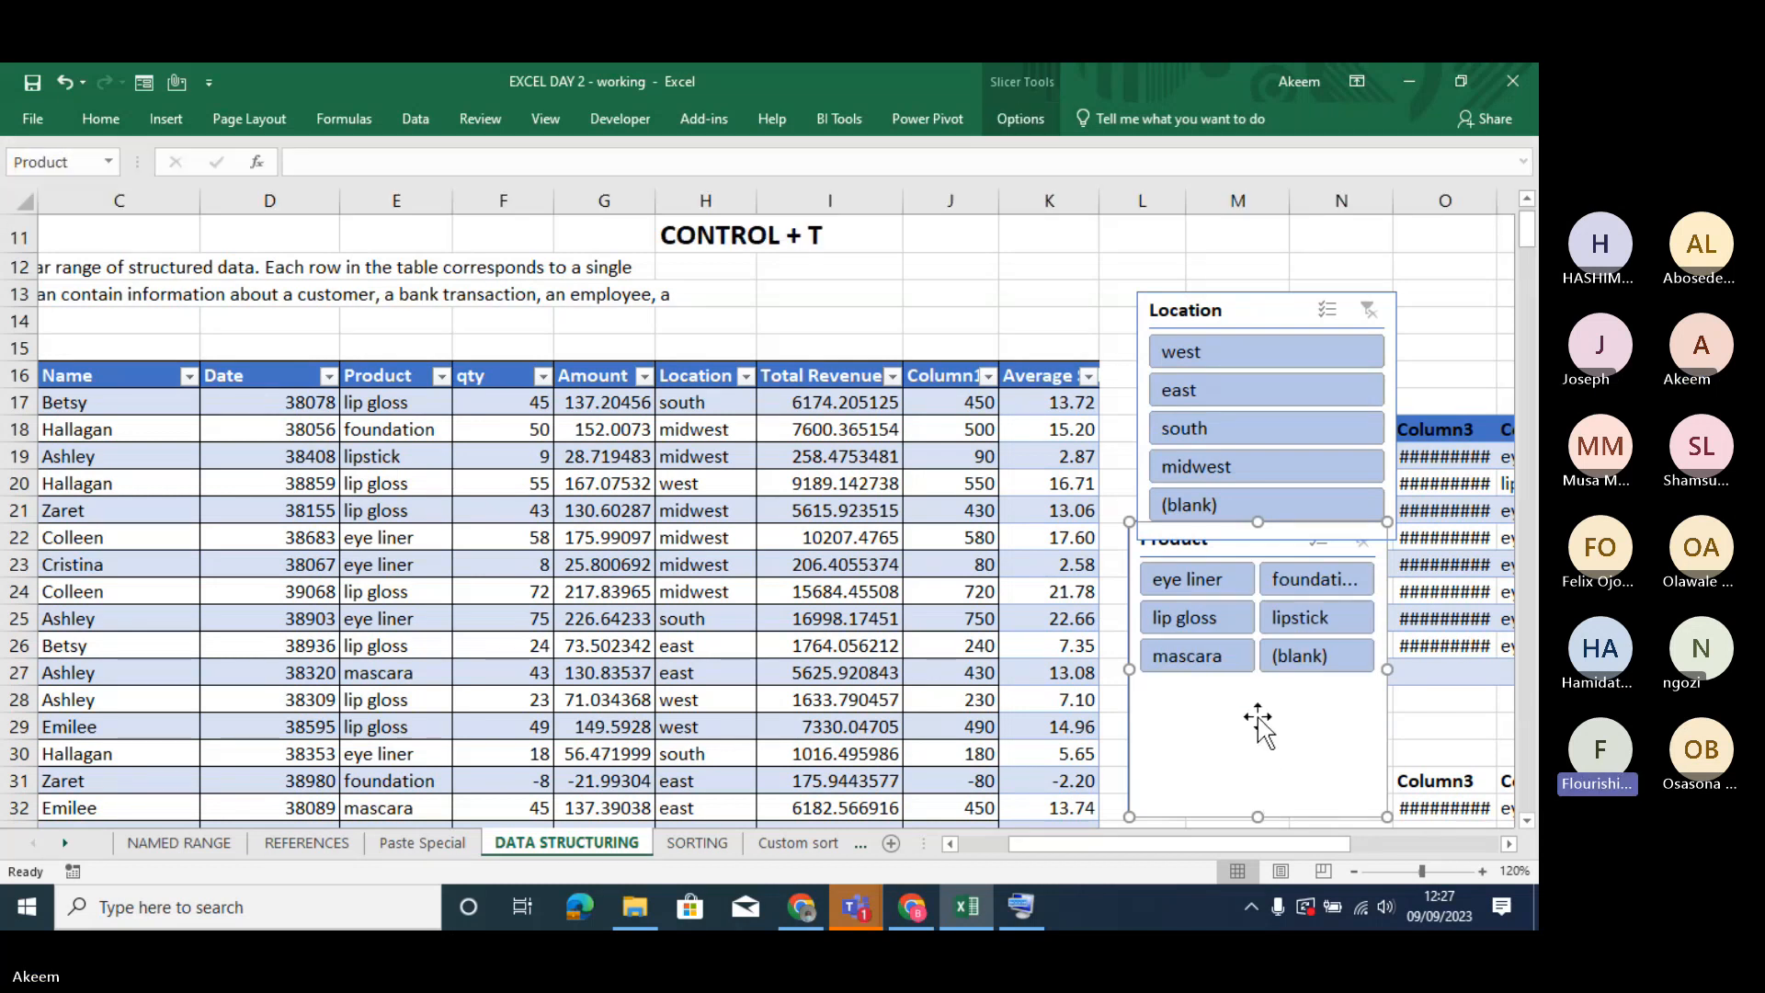
left_click_drag(1257, 816, 1263, 702)
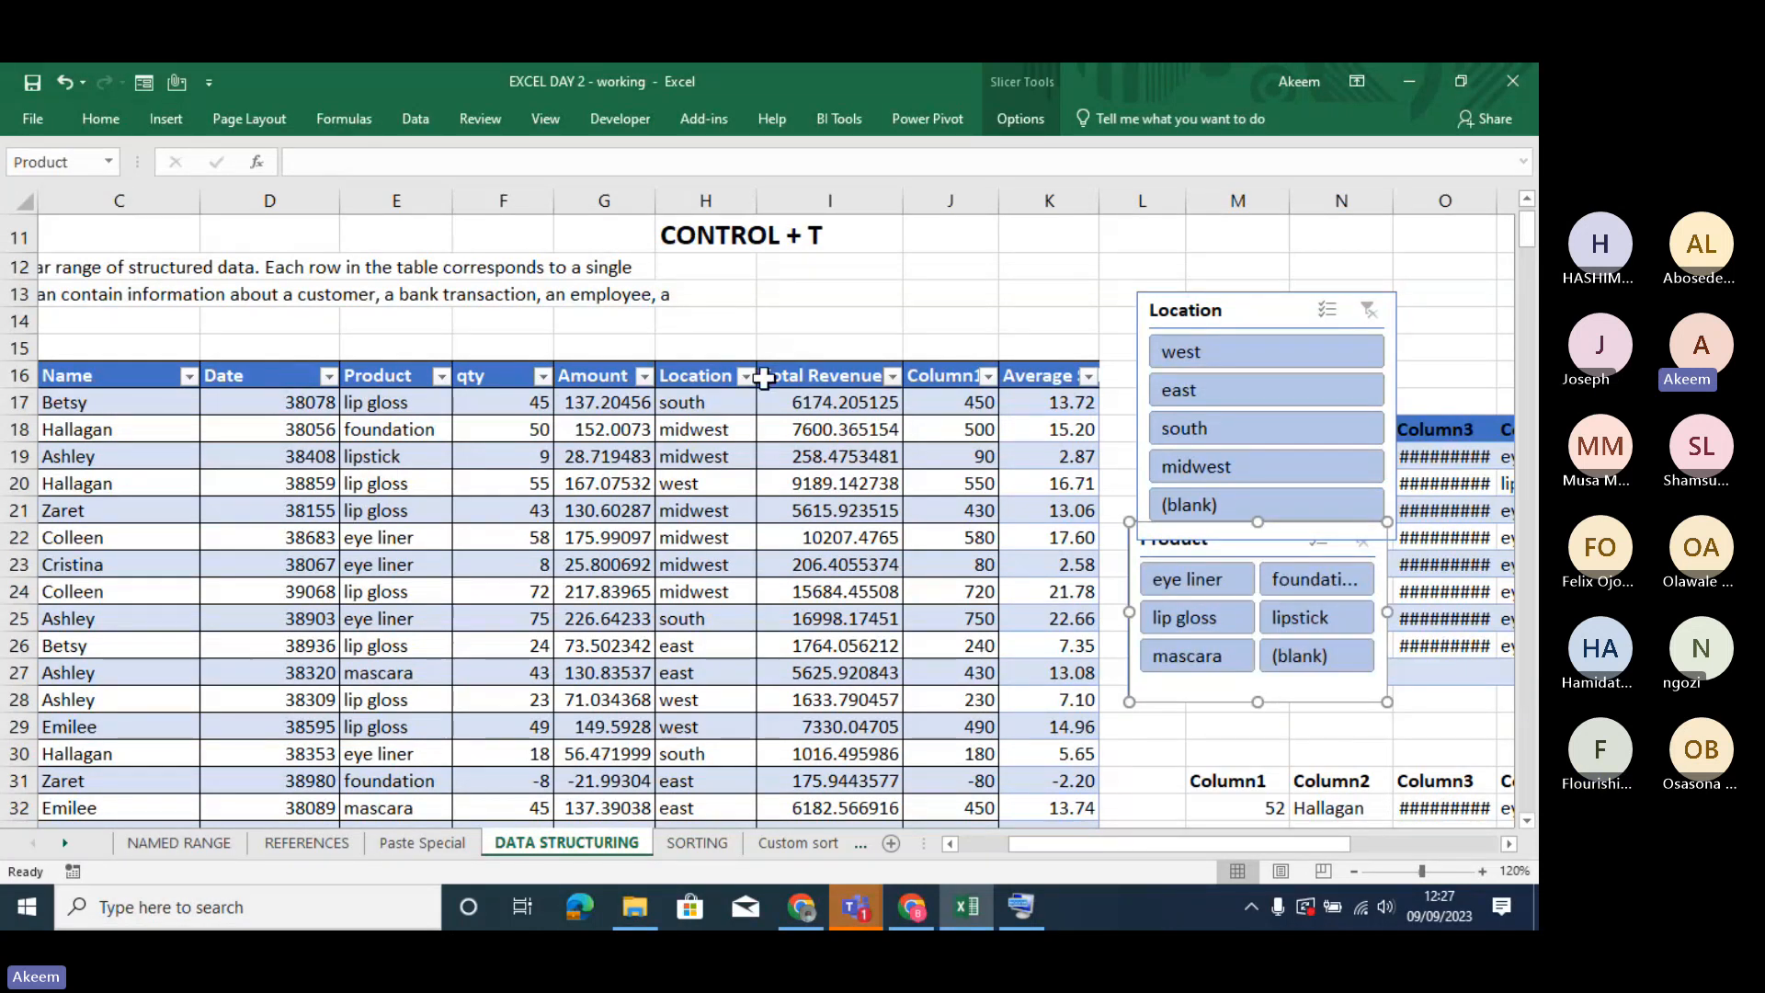
- Switch the Product slicer through eye liner, foundation, lipstick, mascara, lip gloss and lipstick to mascara
left_click(1189, 575)
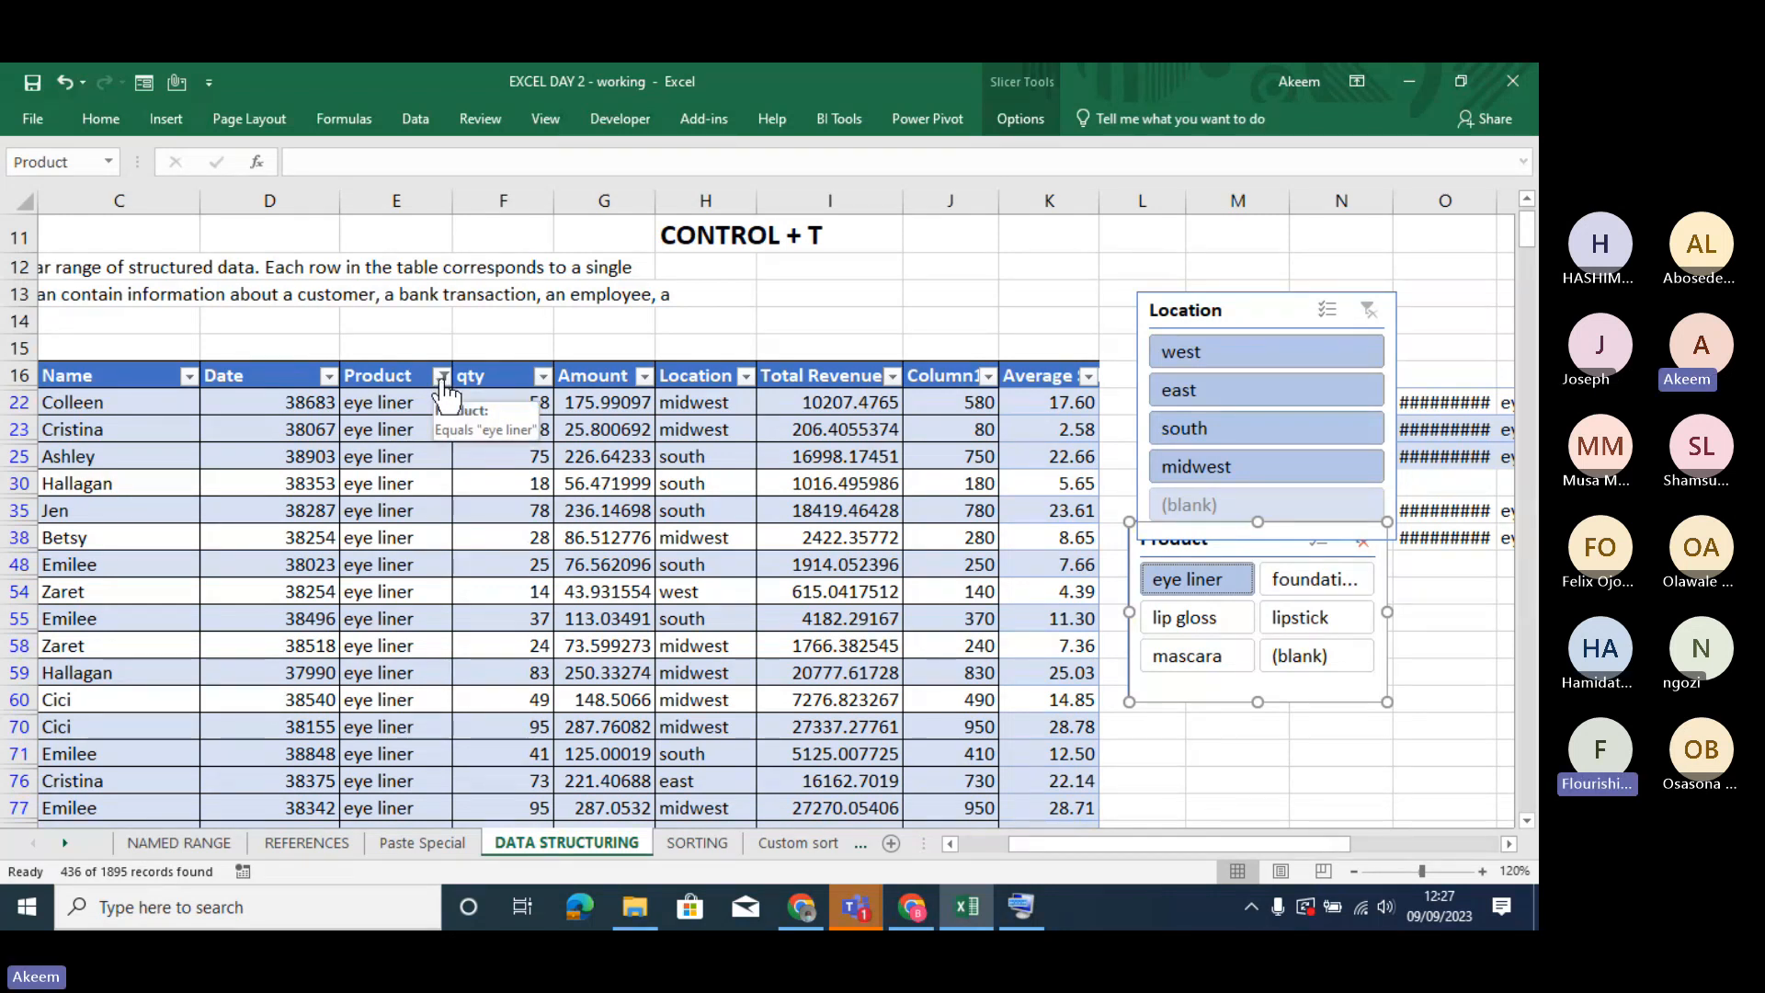
left_click(1320, 571)
left_click(1299, 609)
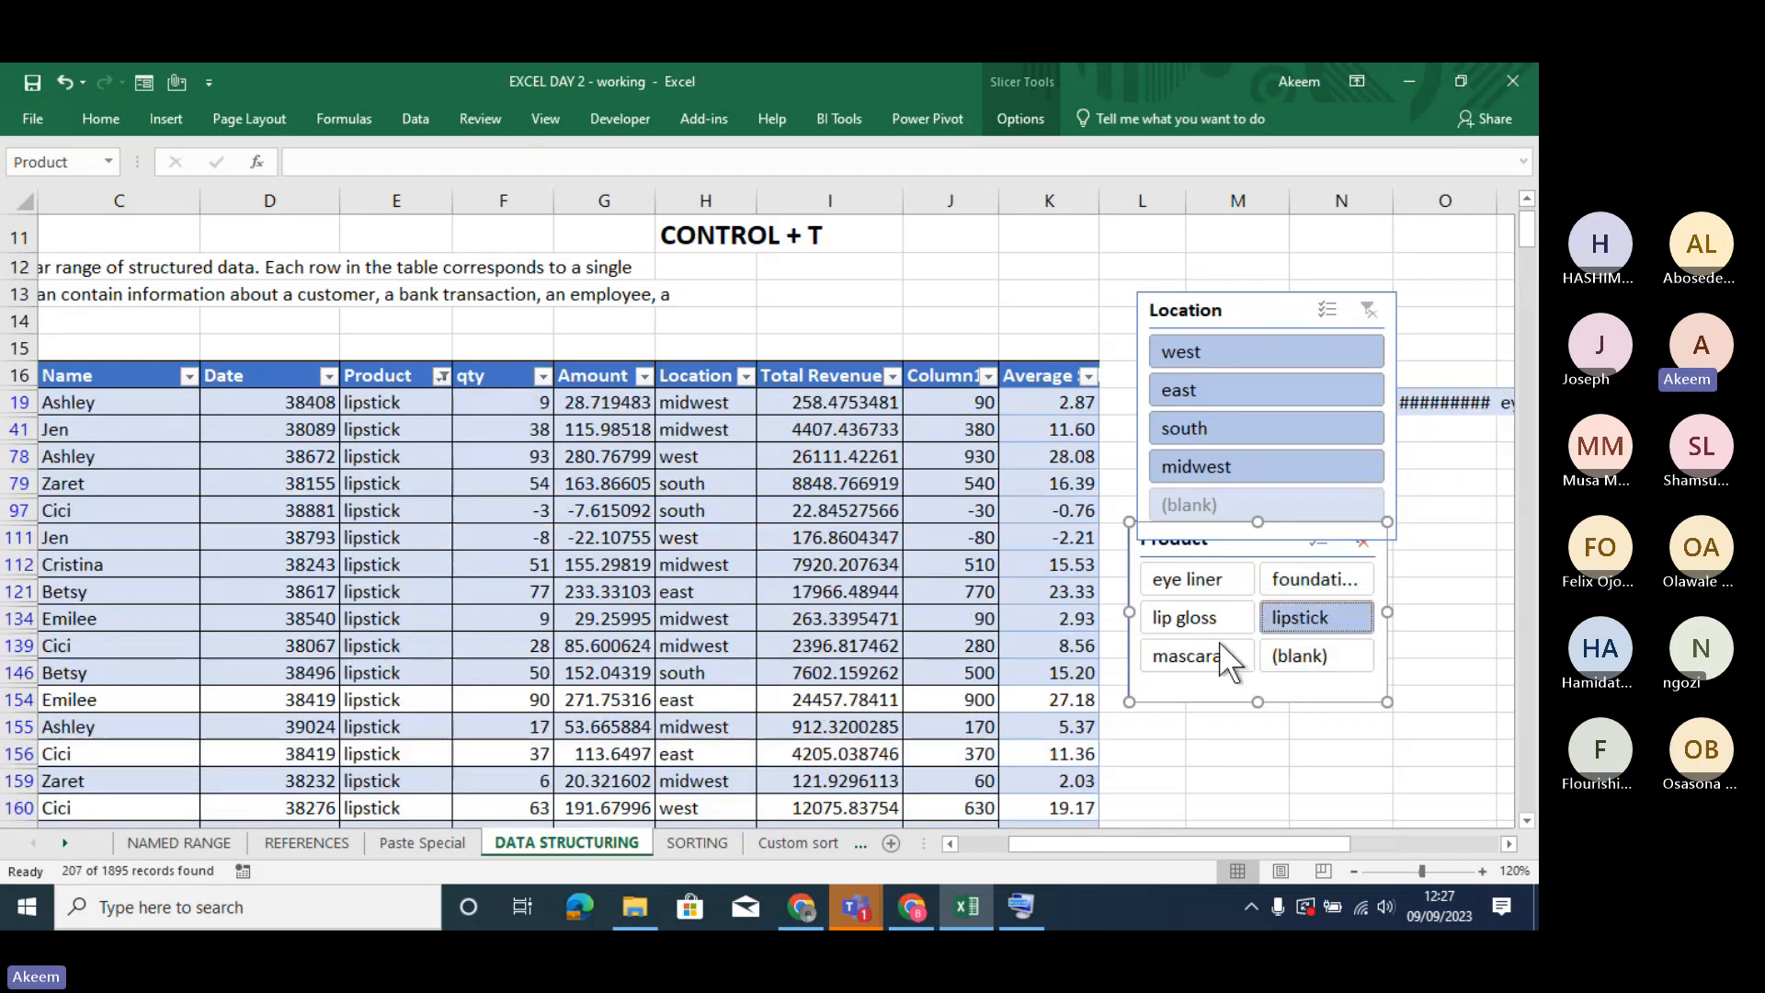
left_click(1212, 642)
left_click(1200, 617)
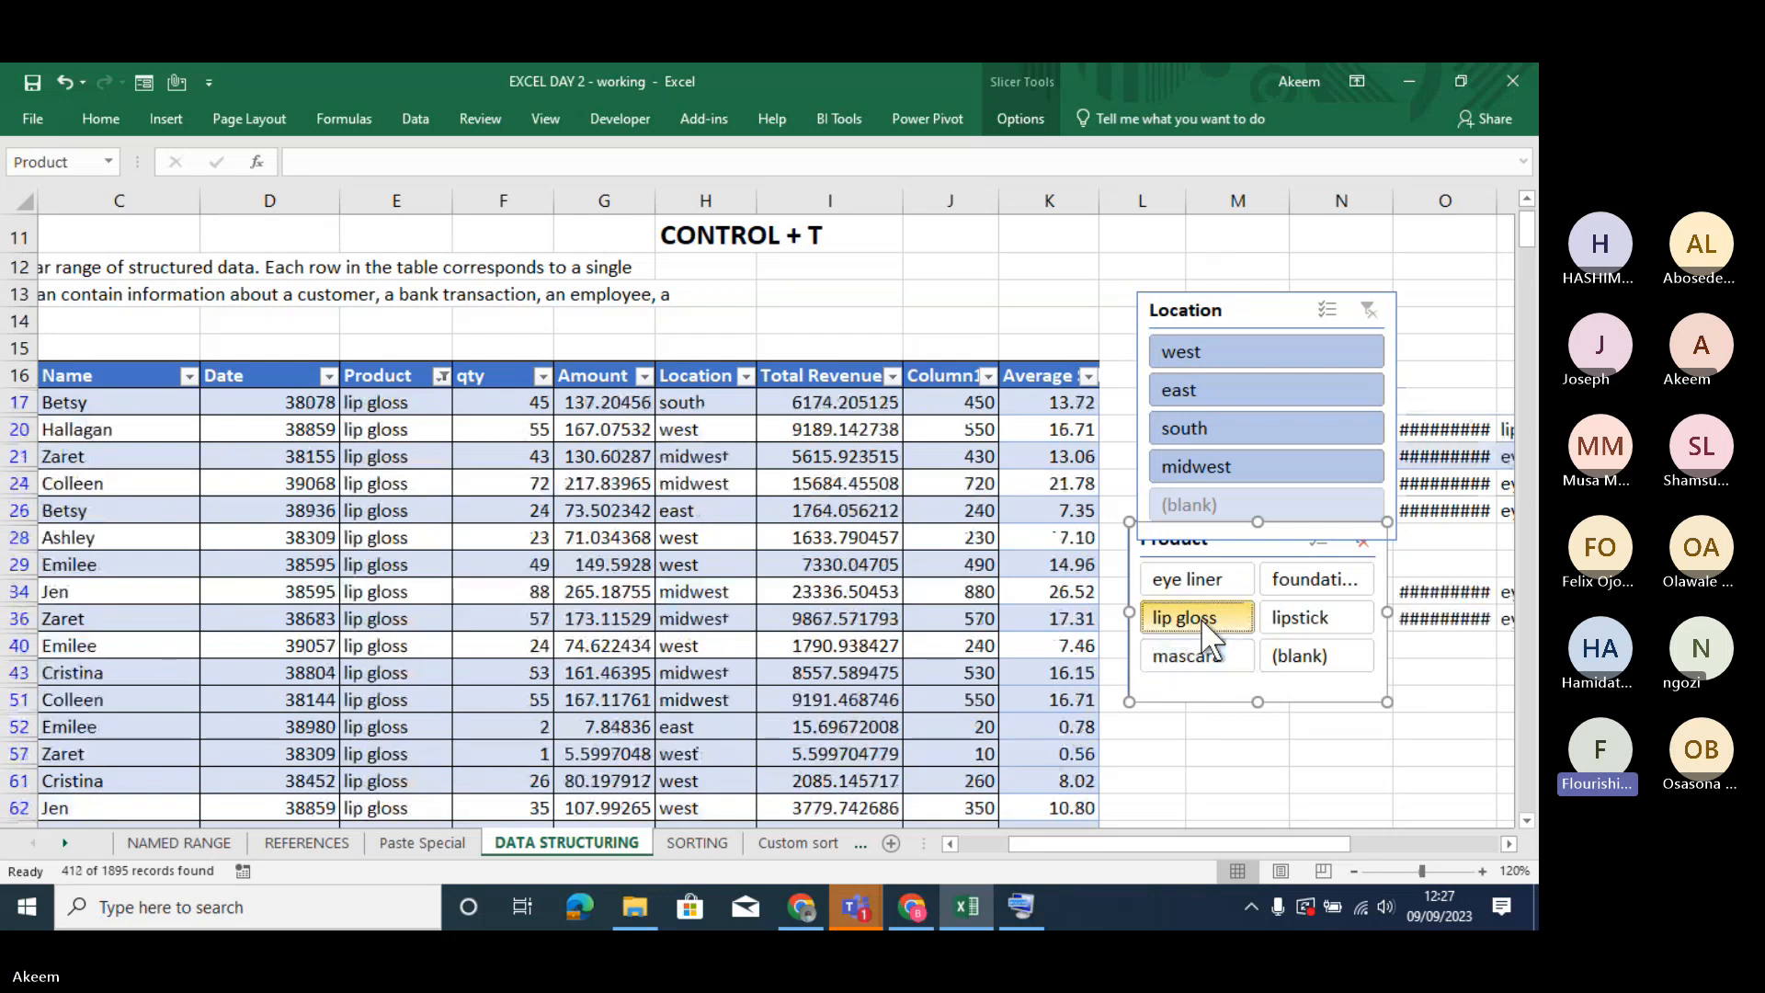
left_click(1310, 616)
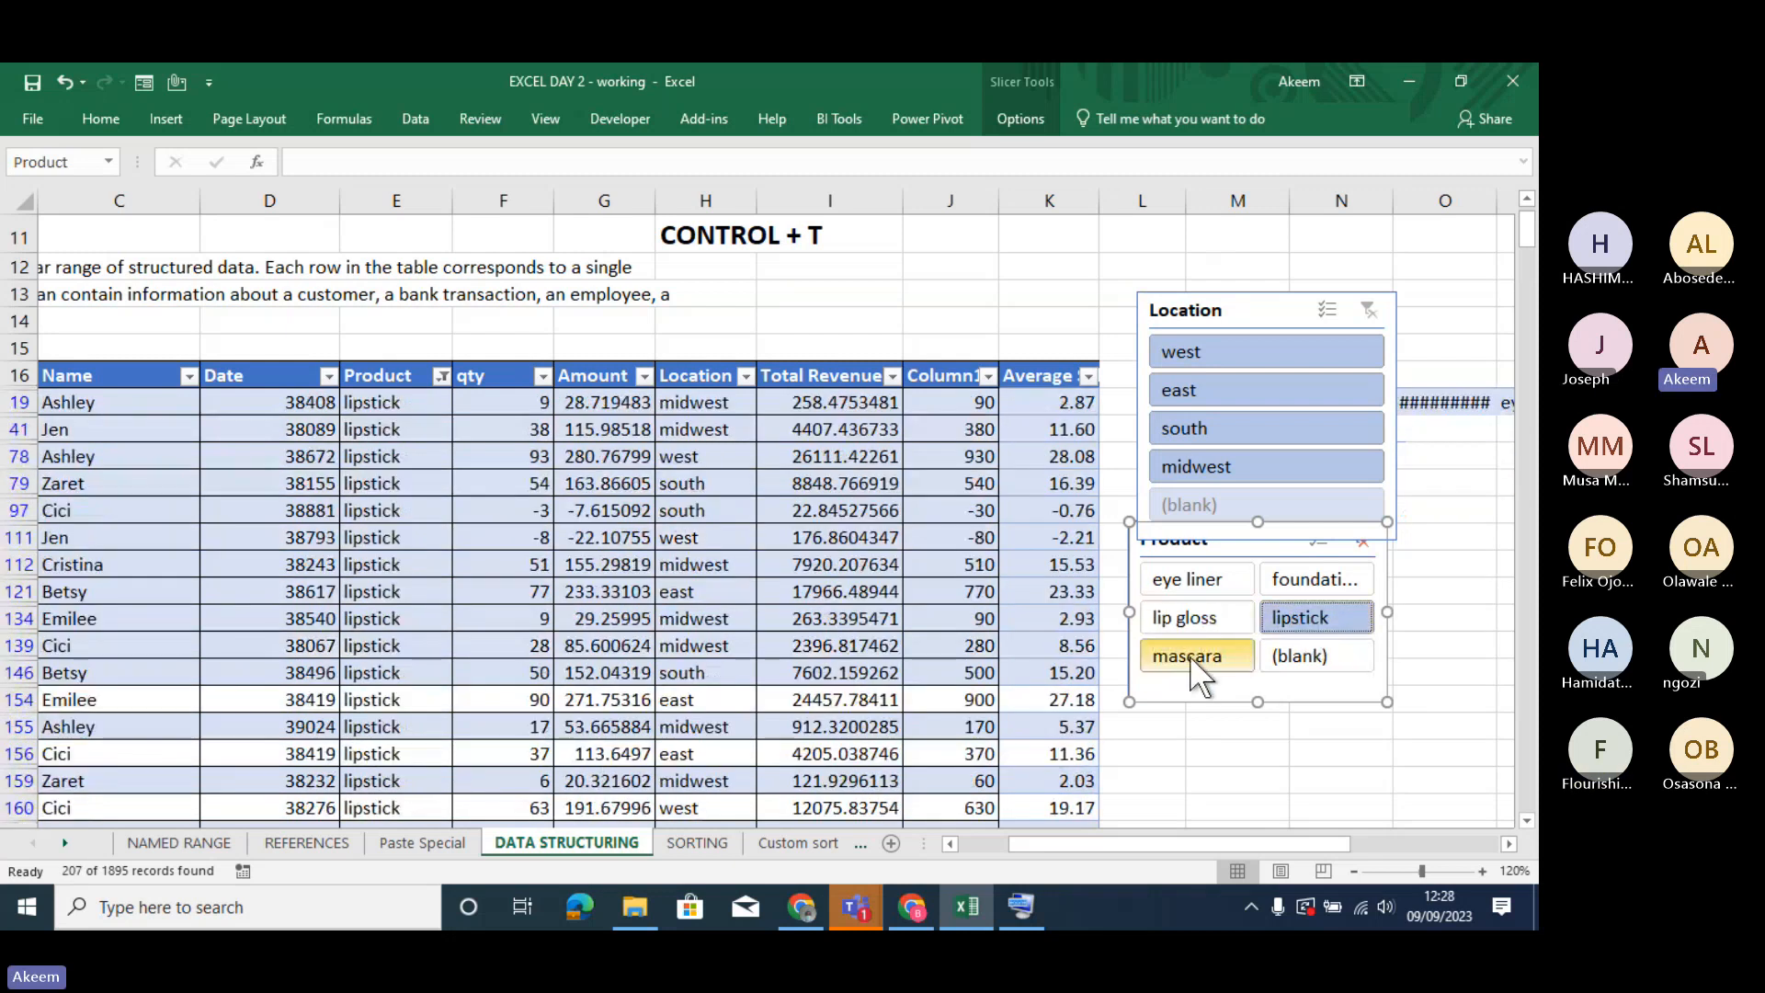
left_click(1192, 658)
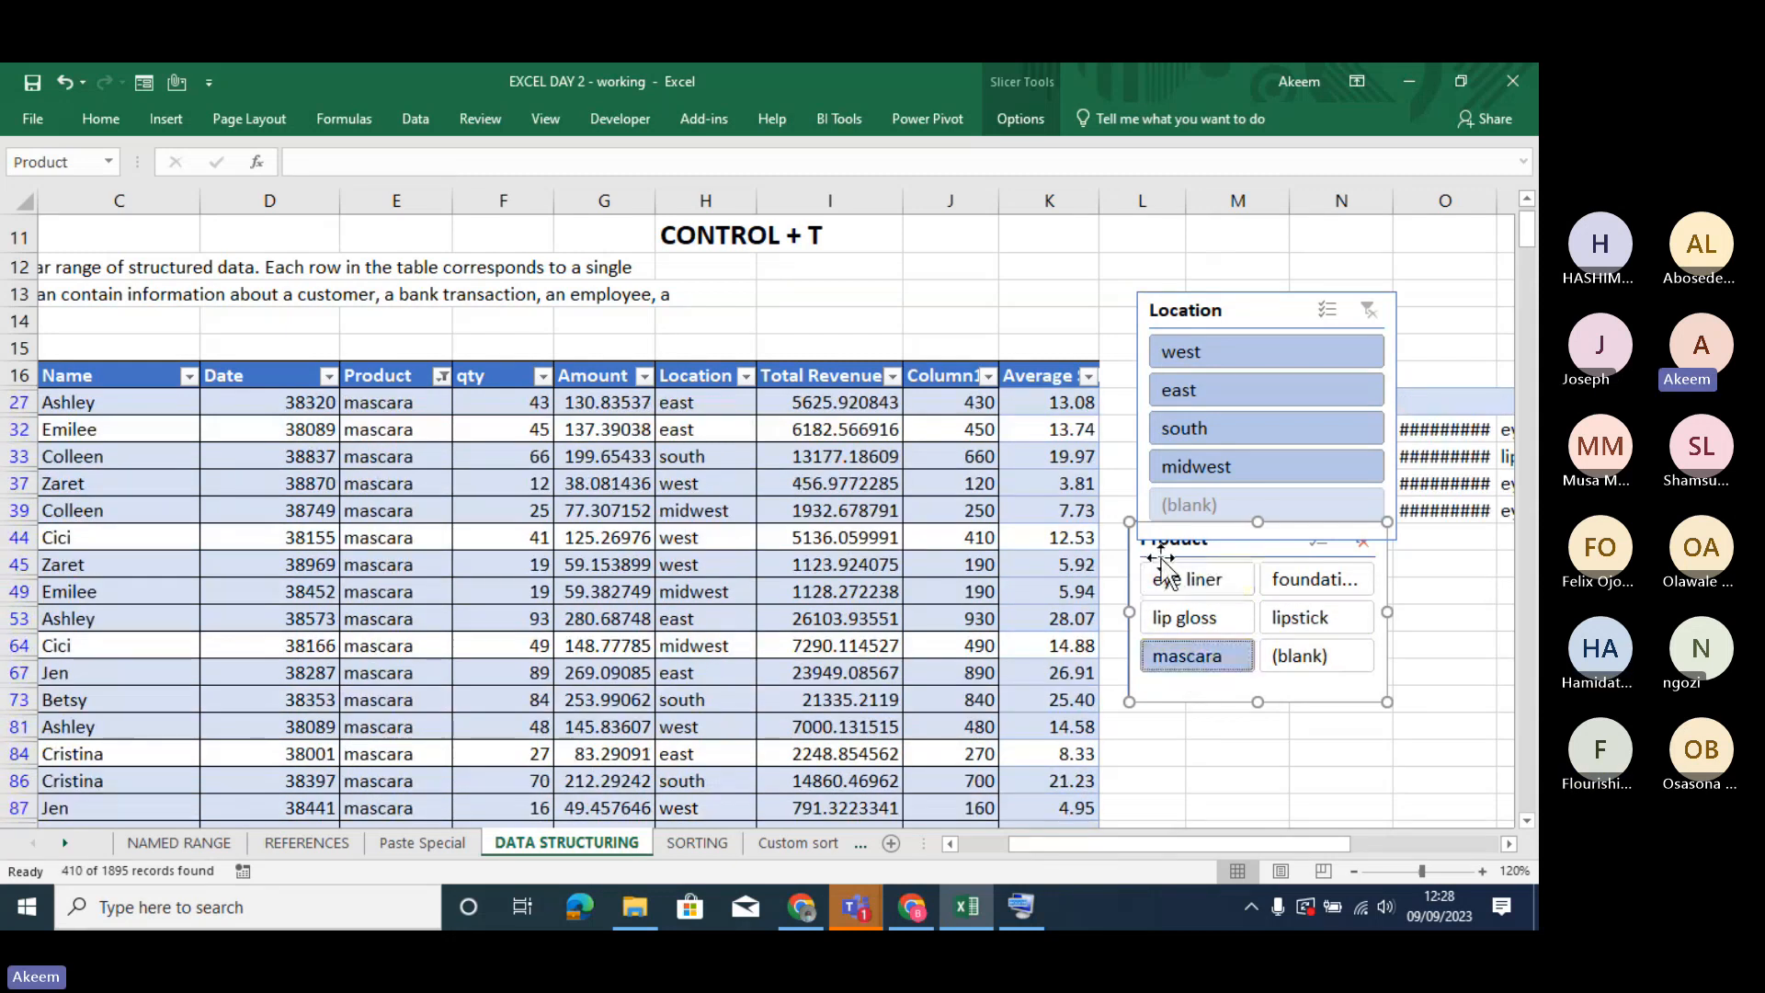
- Filter the table by eye liner, lip gloss, foundation and lipstick in turn, ending on eye liner
left_click(1187, 583)
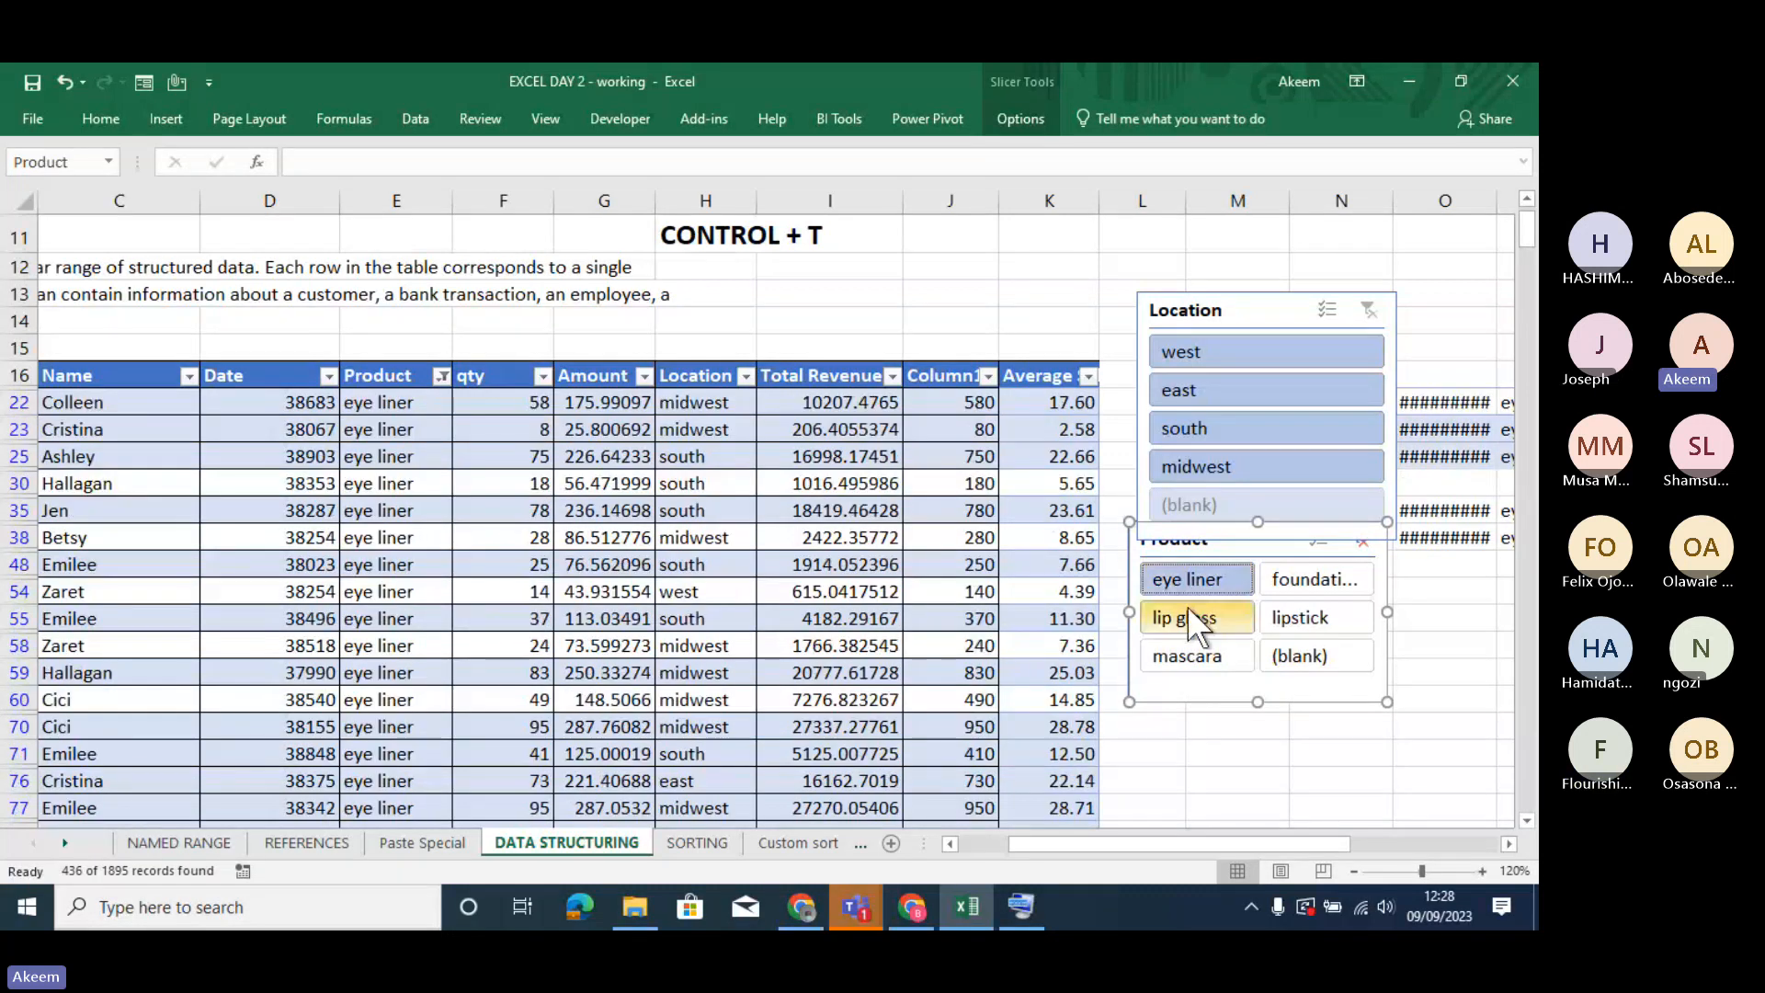
left_click(1187, 605)
left_click(1285, 577)
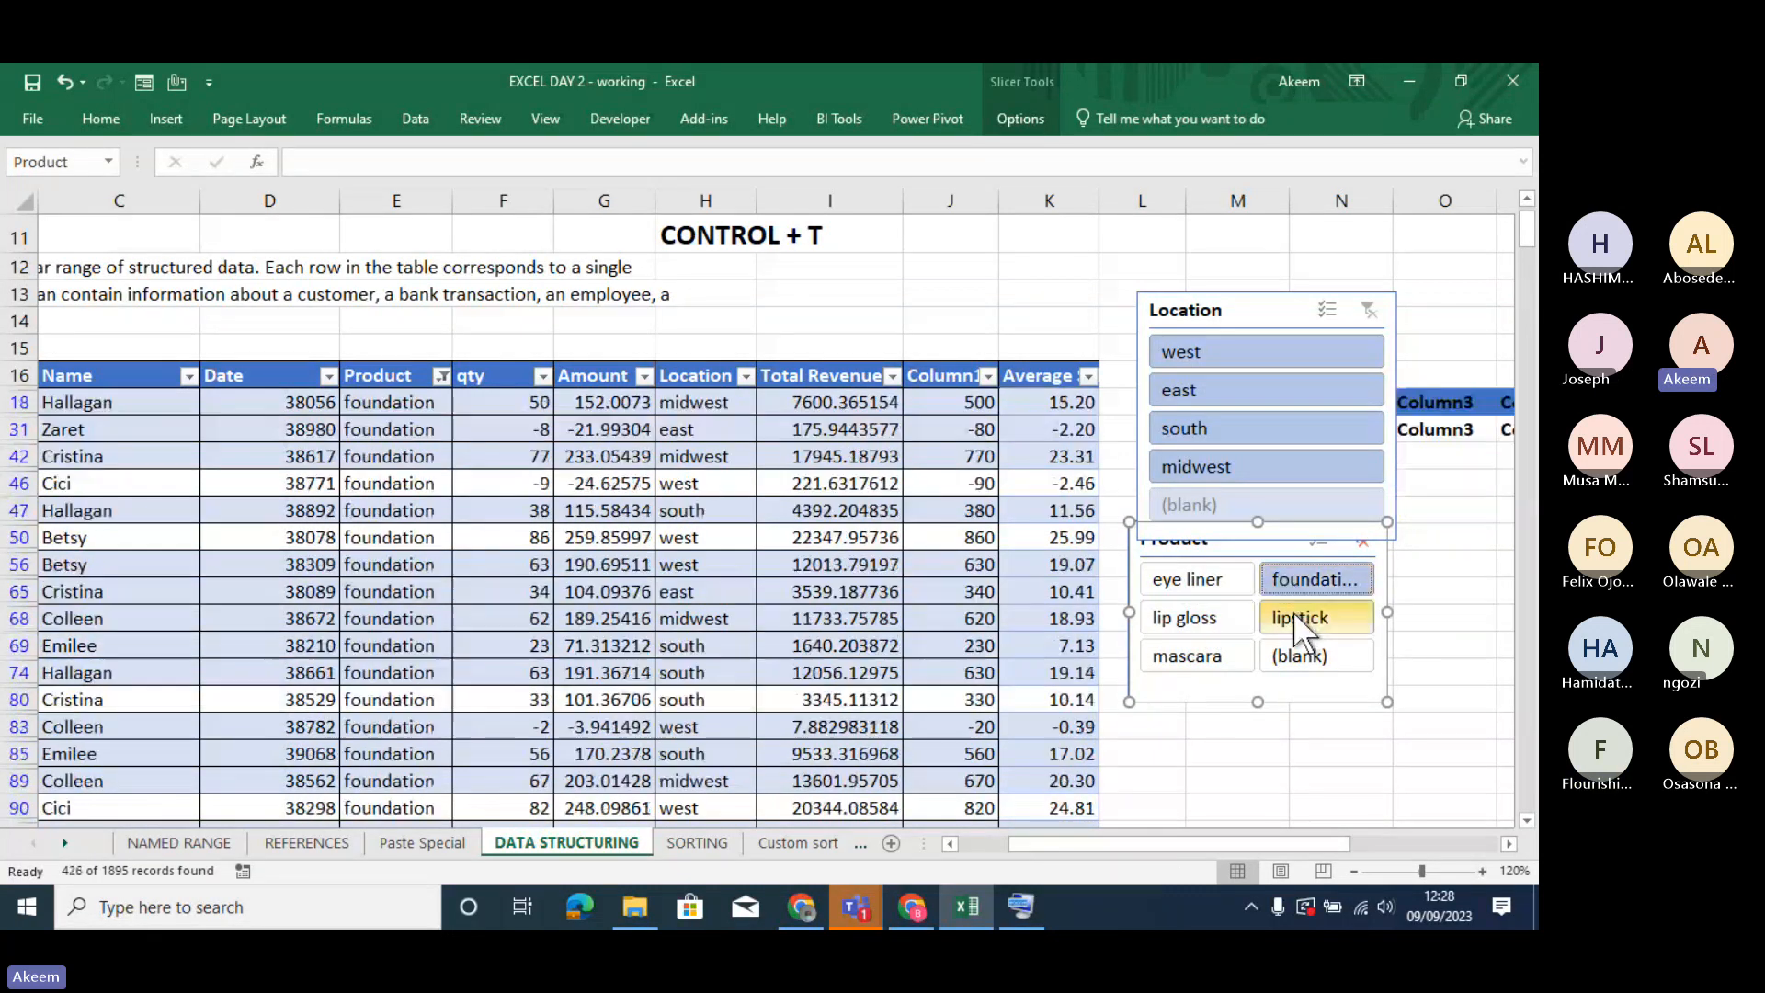
left_click(1293, 615)
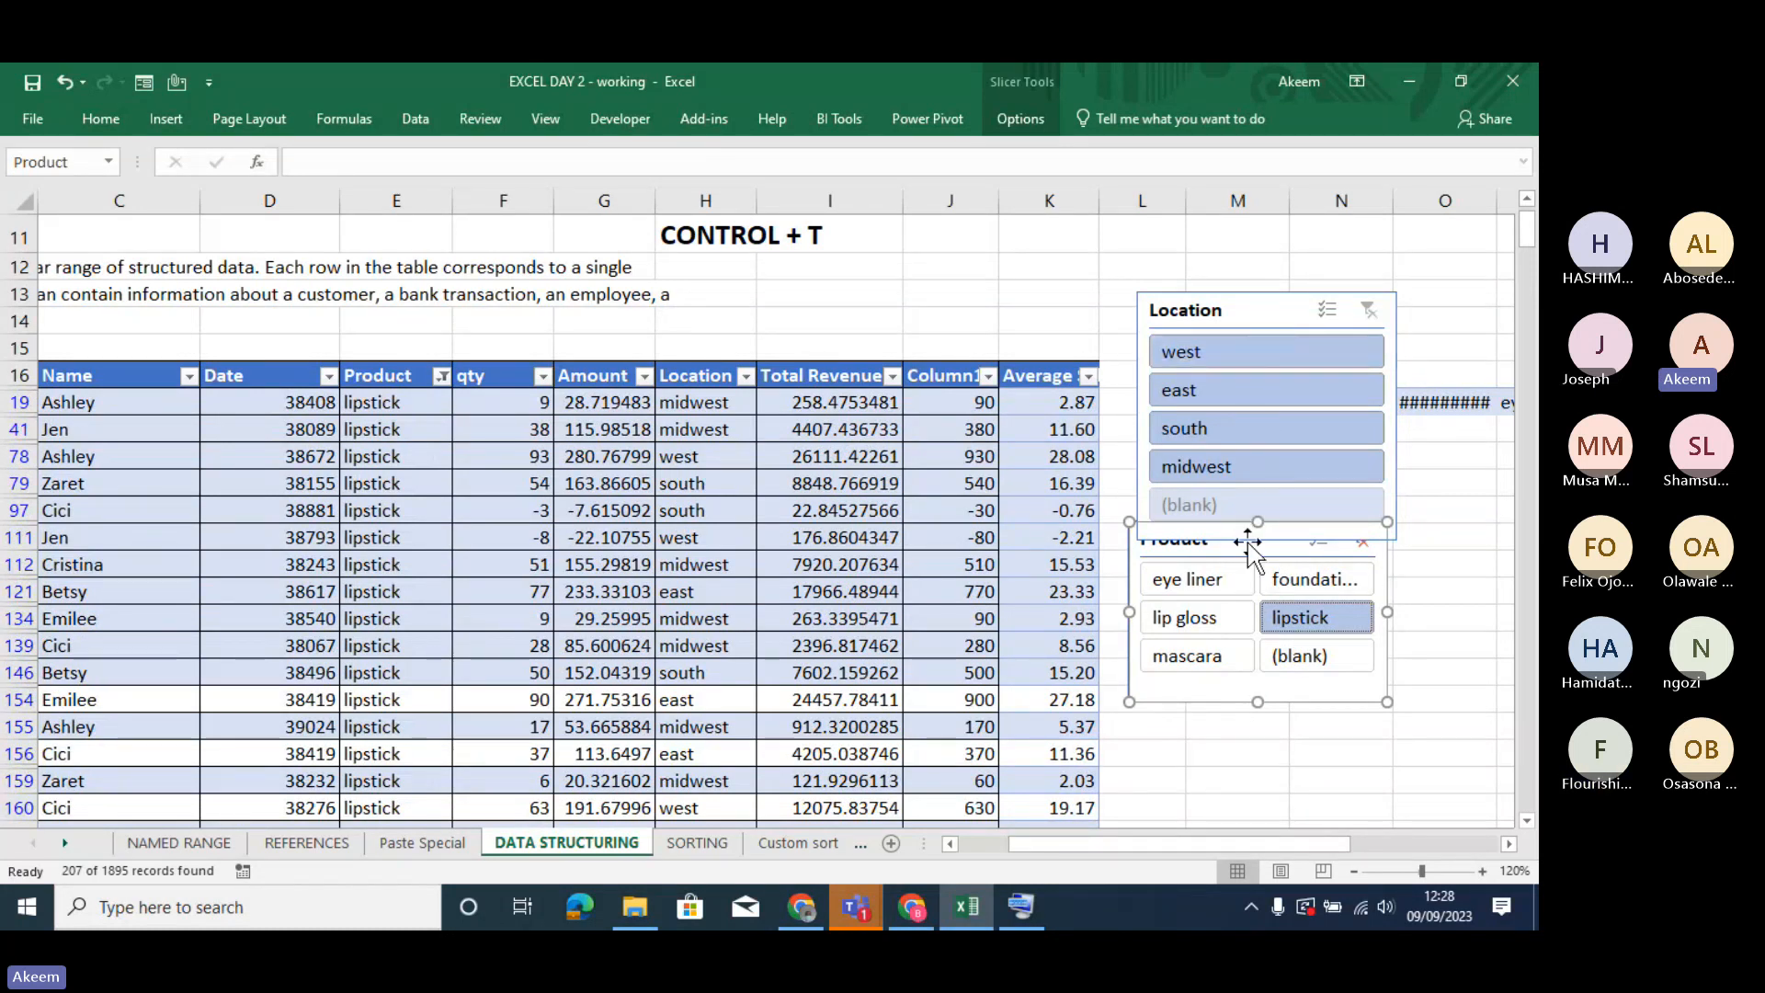
left_click(1188, 570)
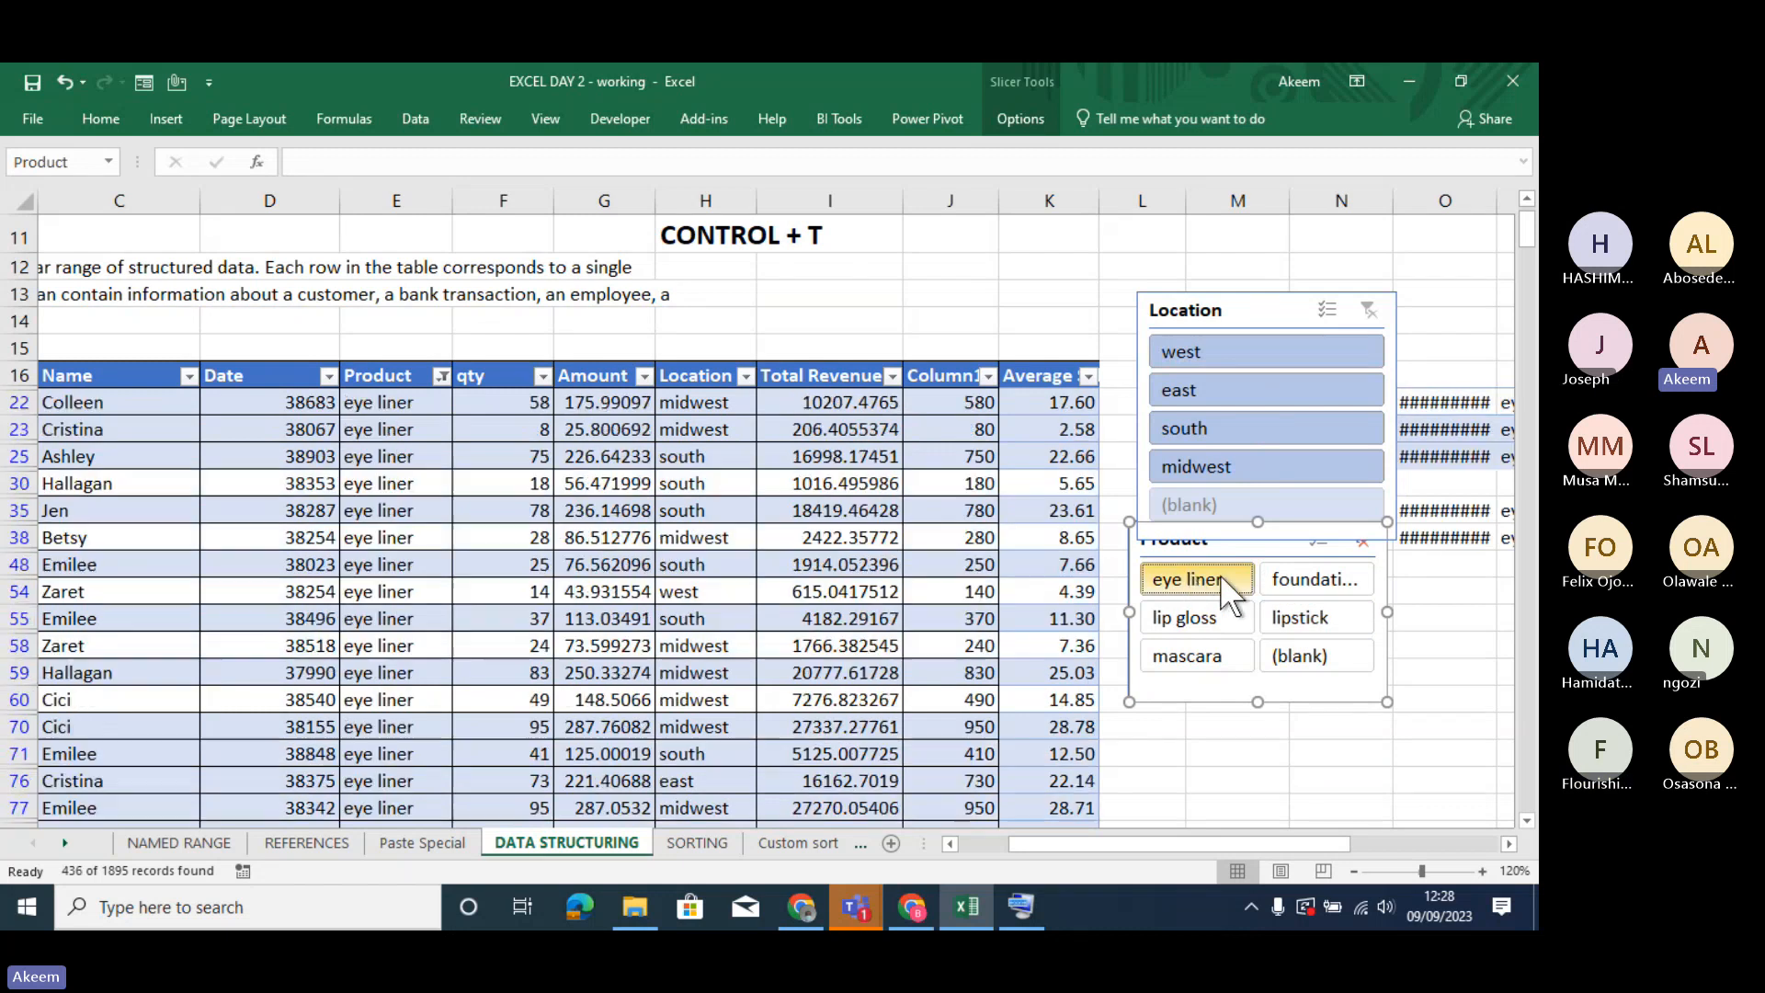
- Filter the product to foundation, switch the location through west, east and south to midwest, and deselect the slicer
left_click(1299, 579)
left_click(1237, 347)
left_click(1248, 395)
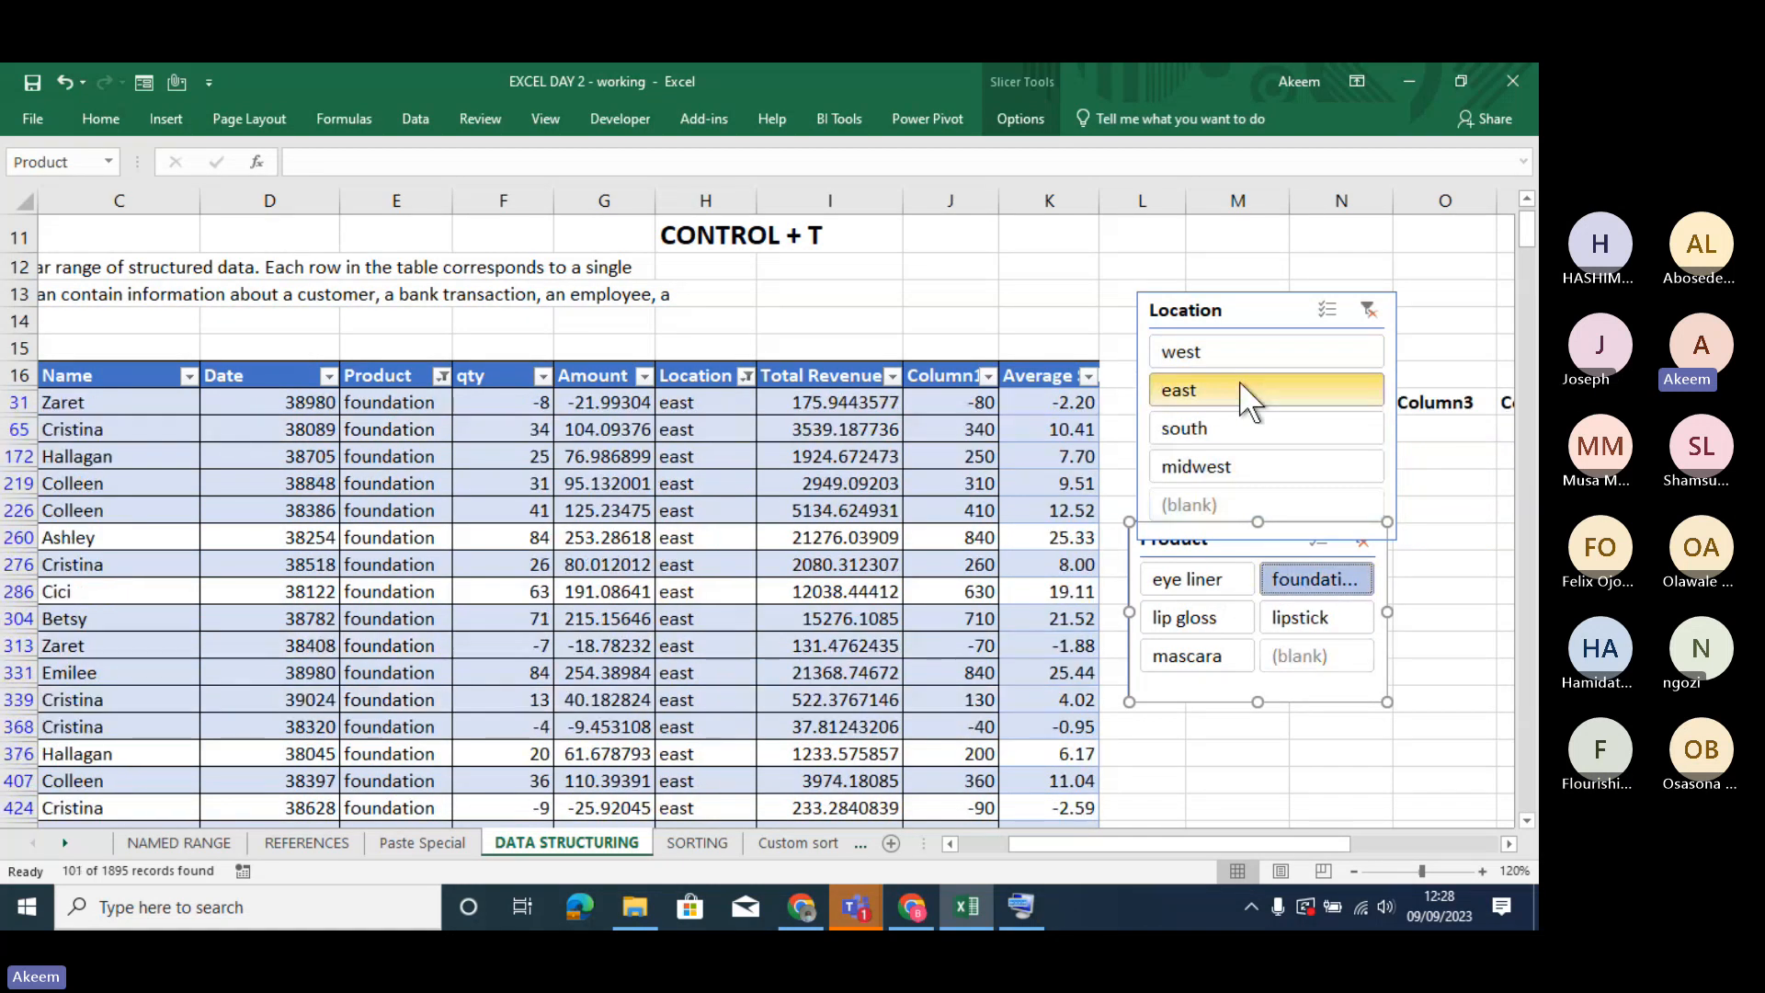
left_click(1227, 428)
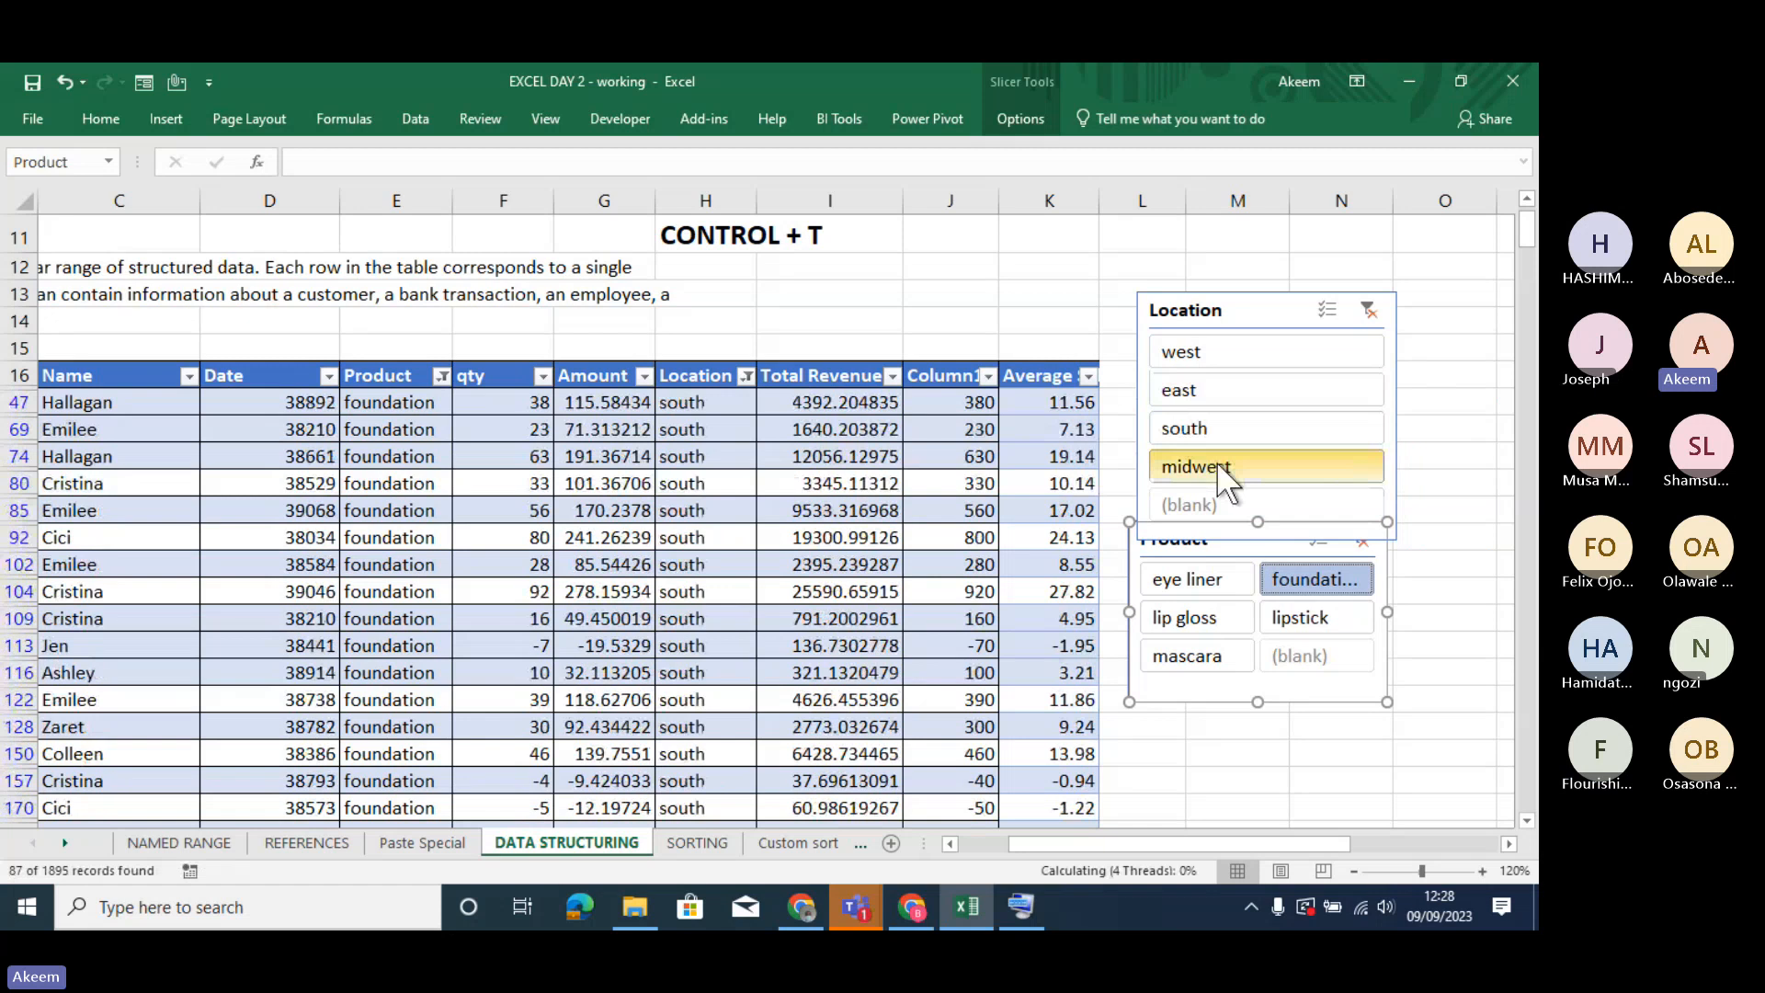
left_click(1216, 463)
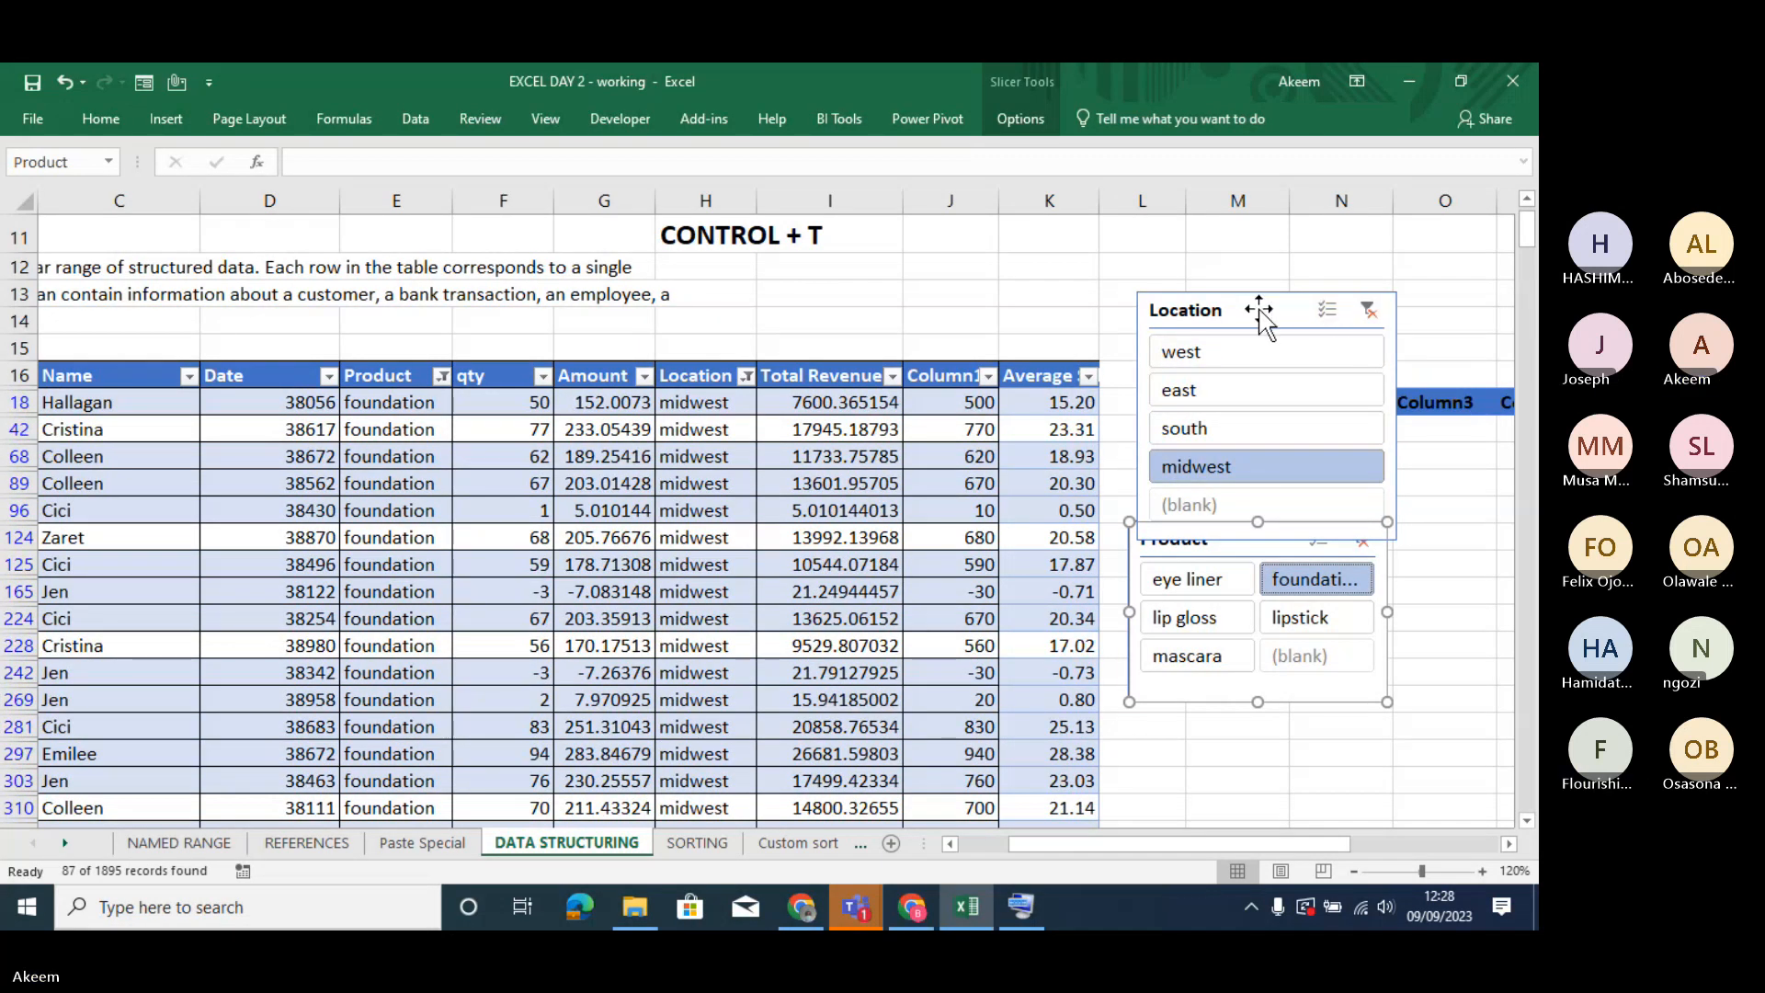
key("Escape")
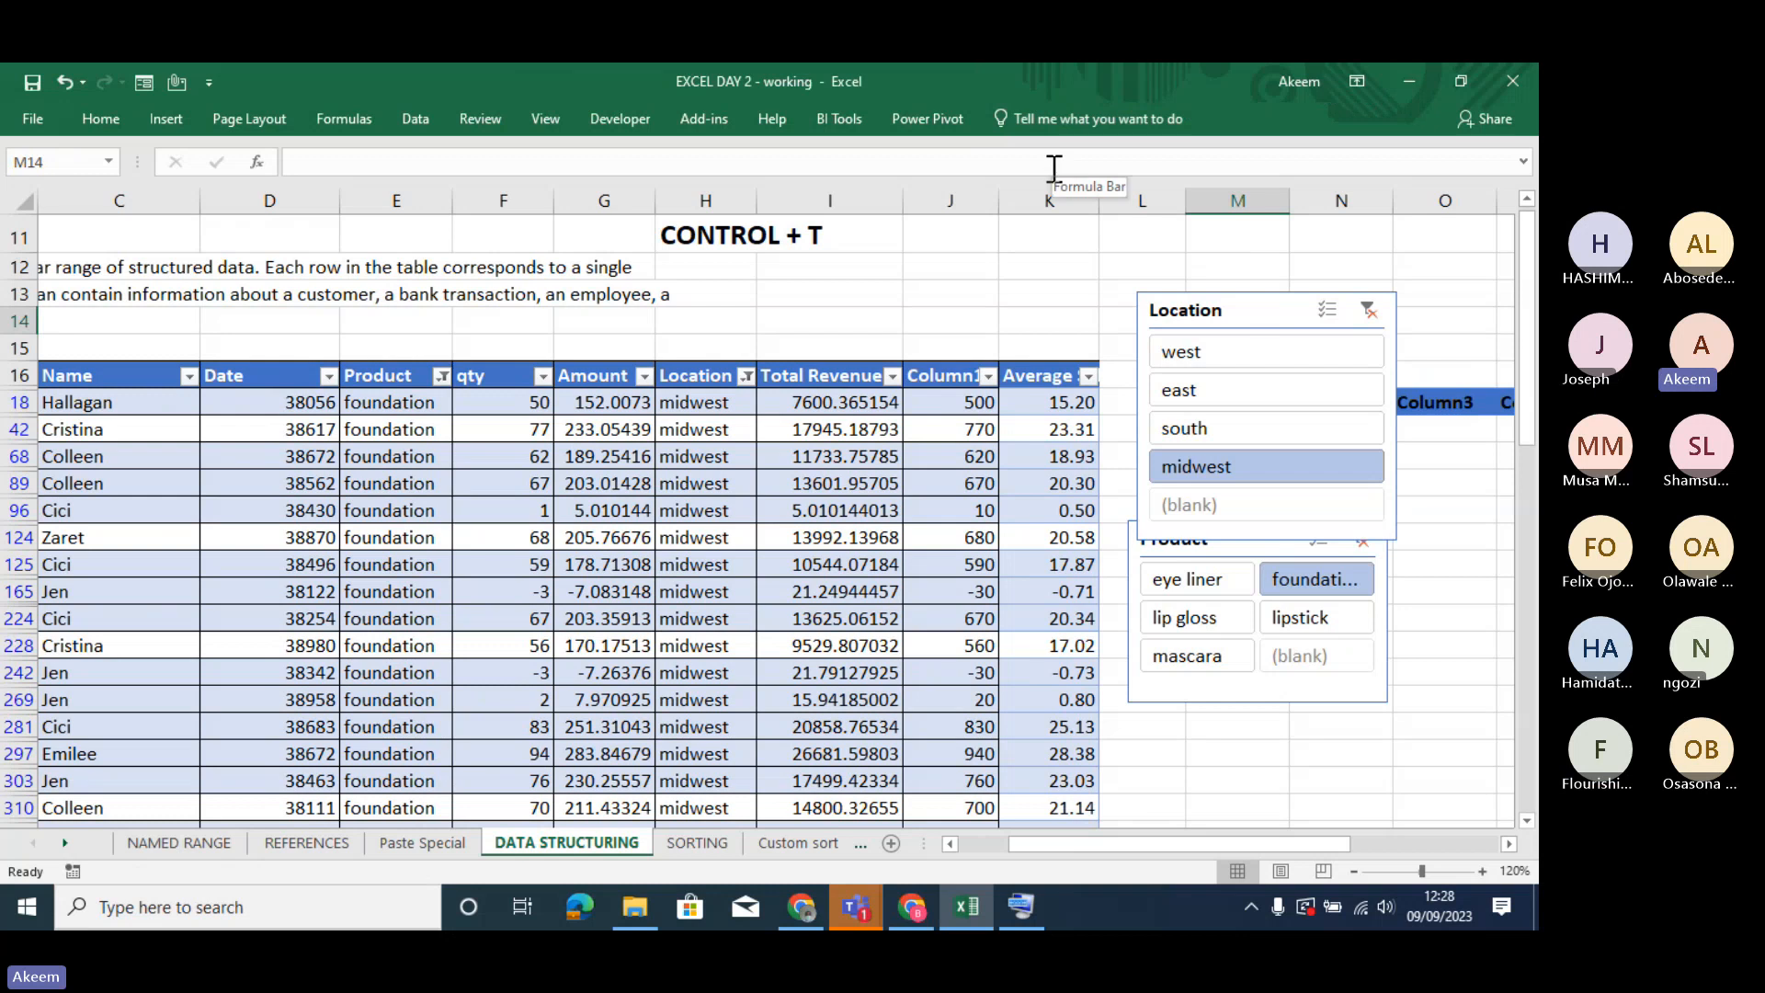
- Move the Location slicer up so that it no longer overlaps the Product slicer
left_click(908, 428)
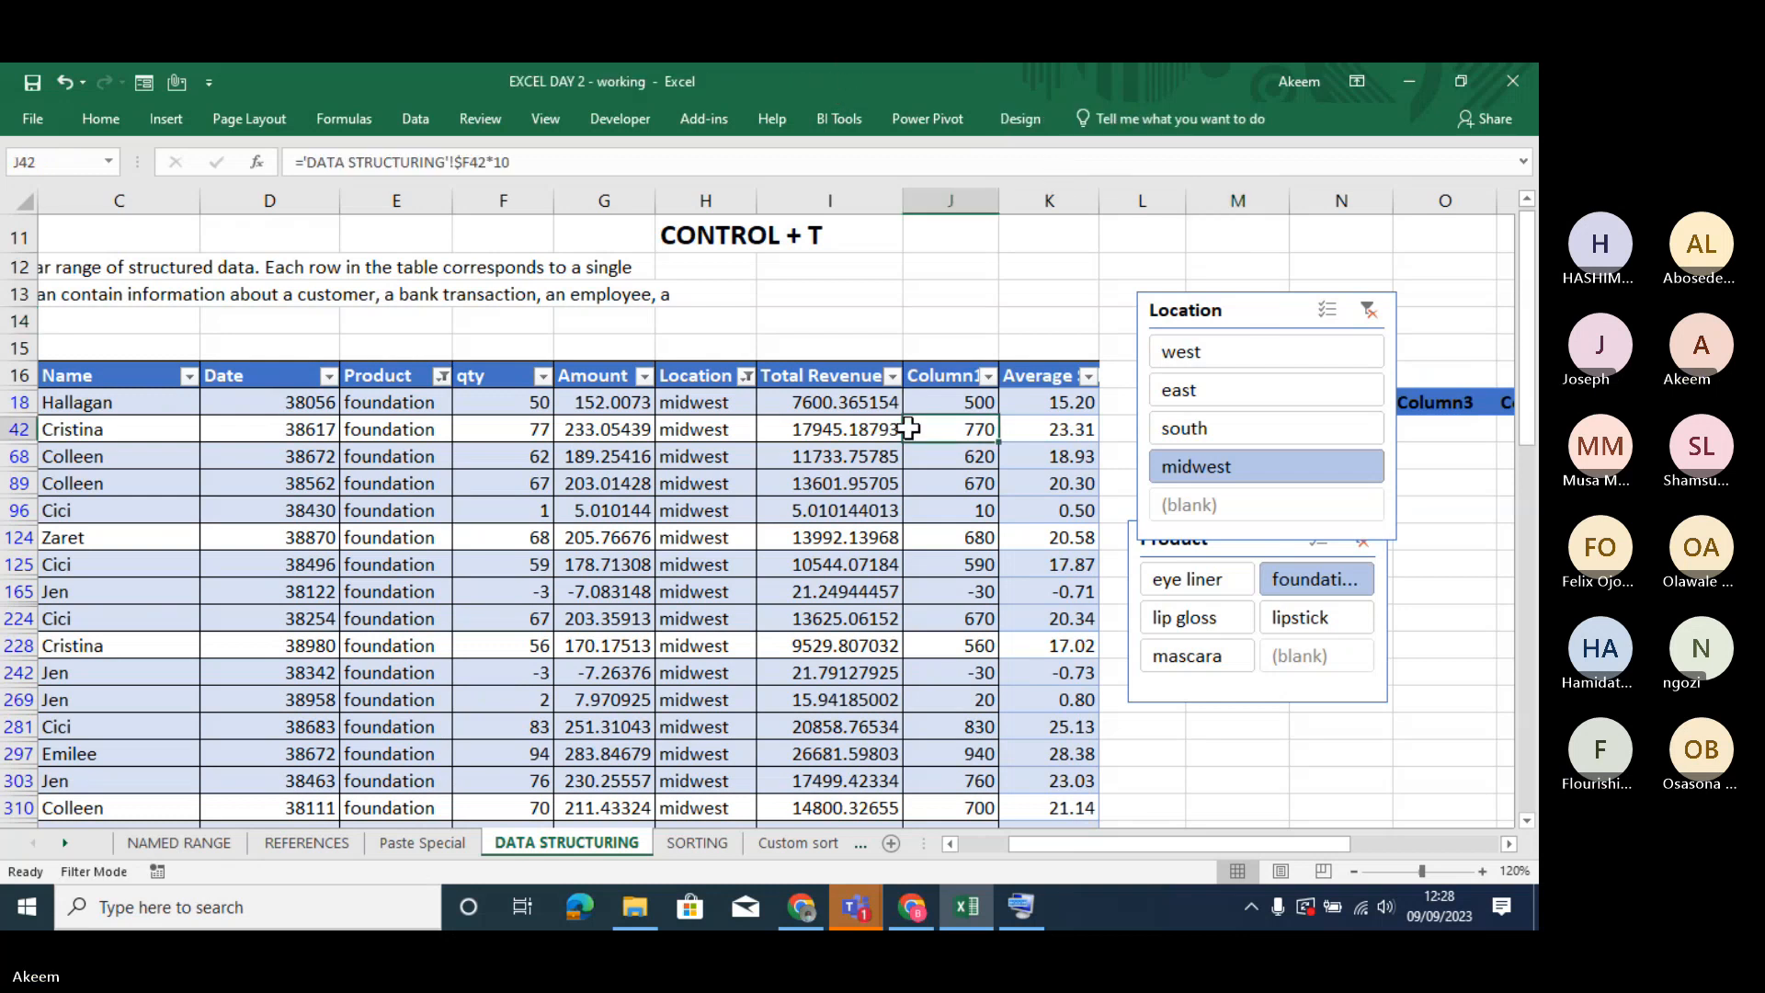
left_click(1021, 122)
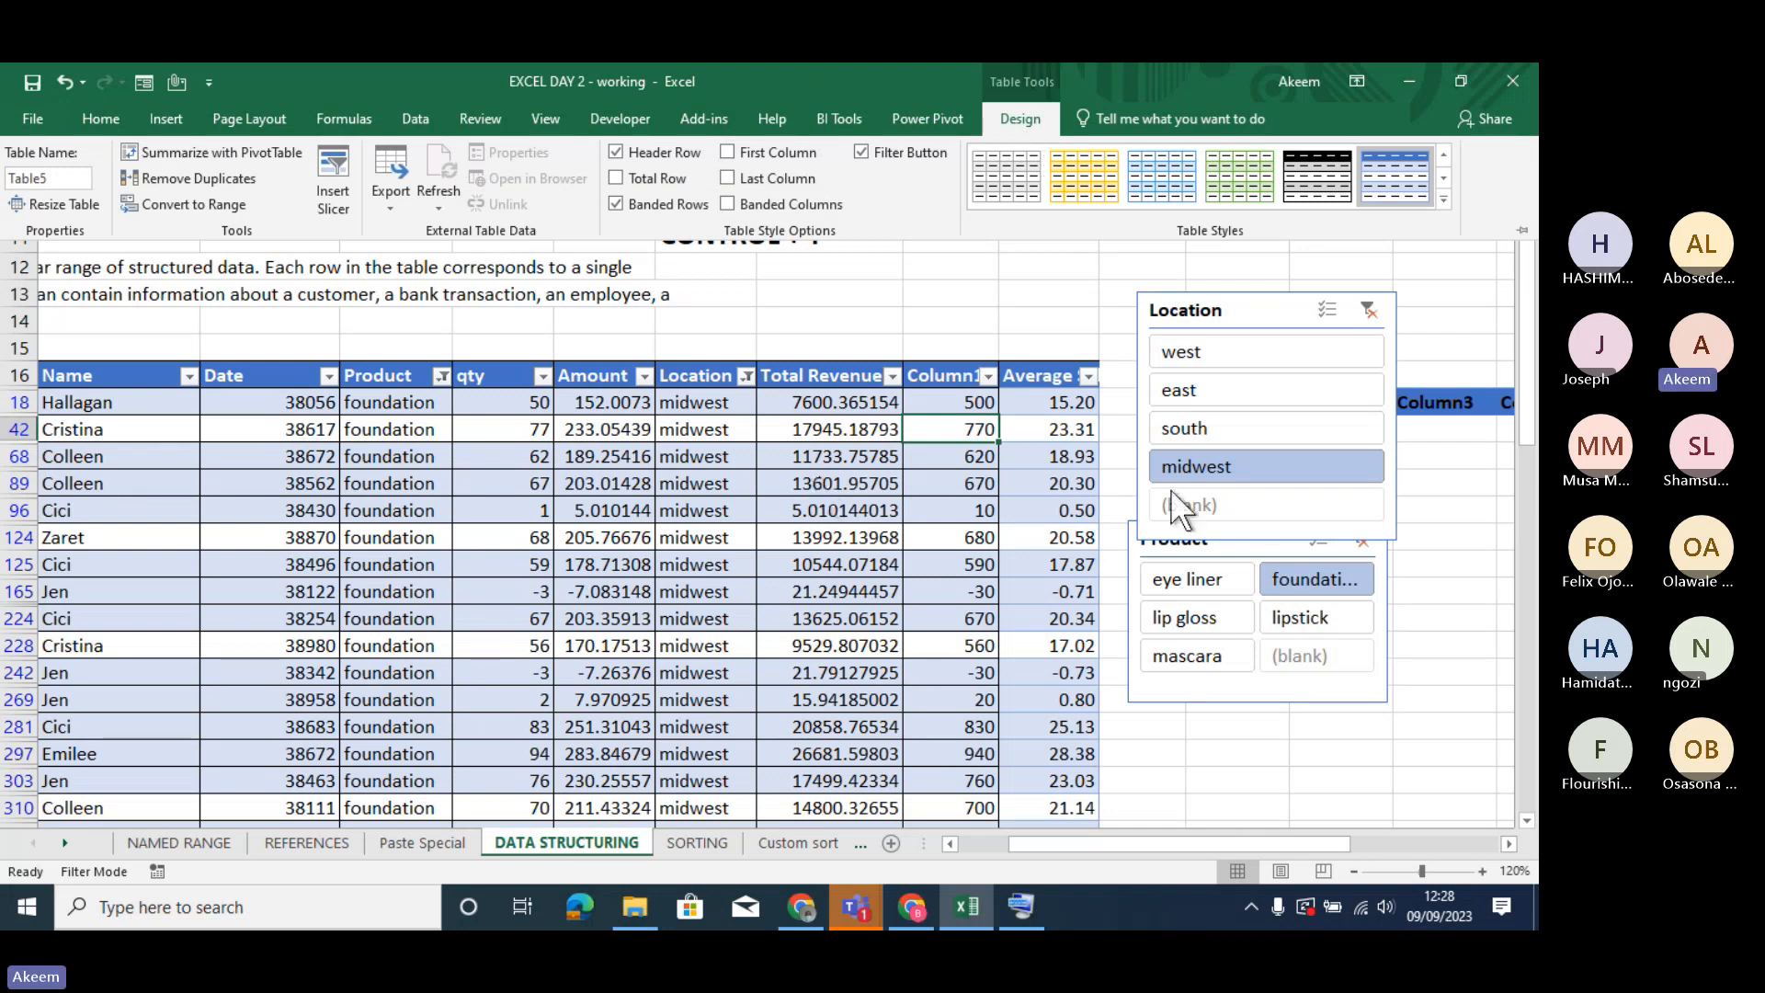
left_click(1248, 311)
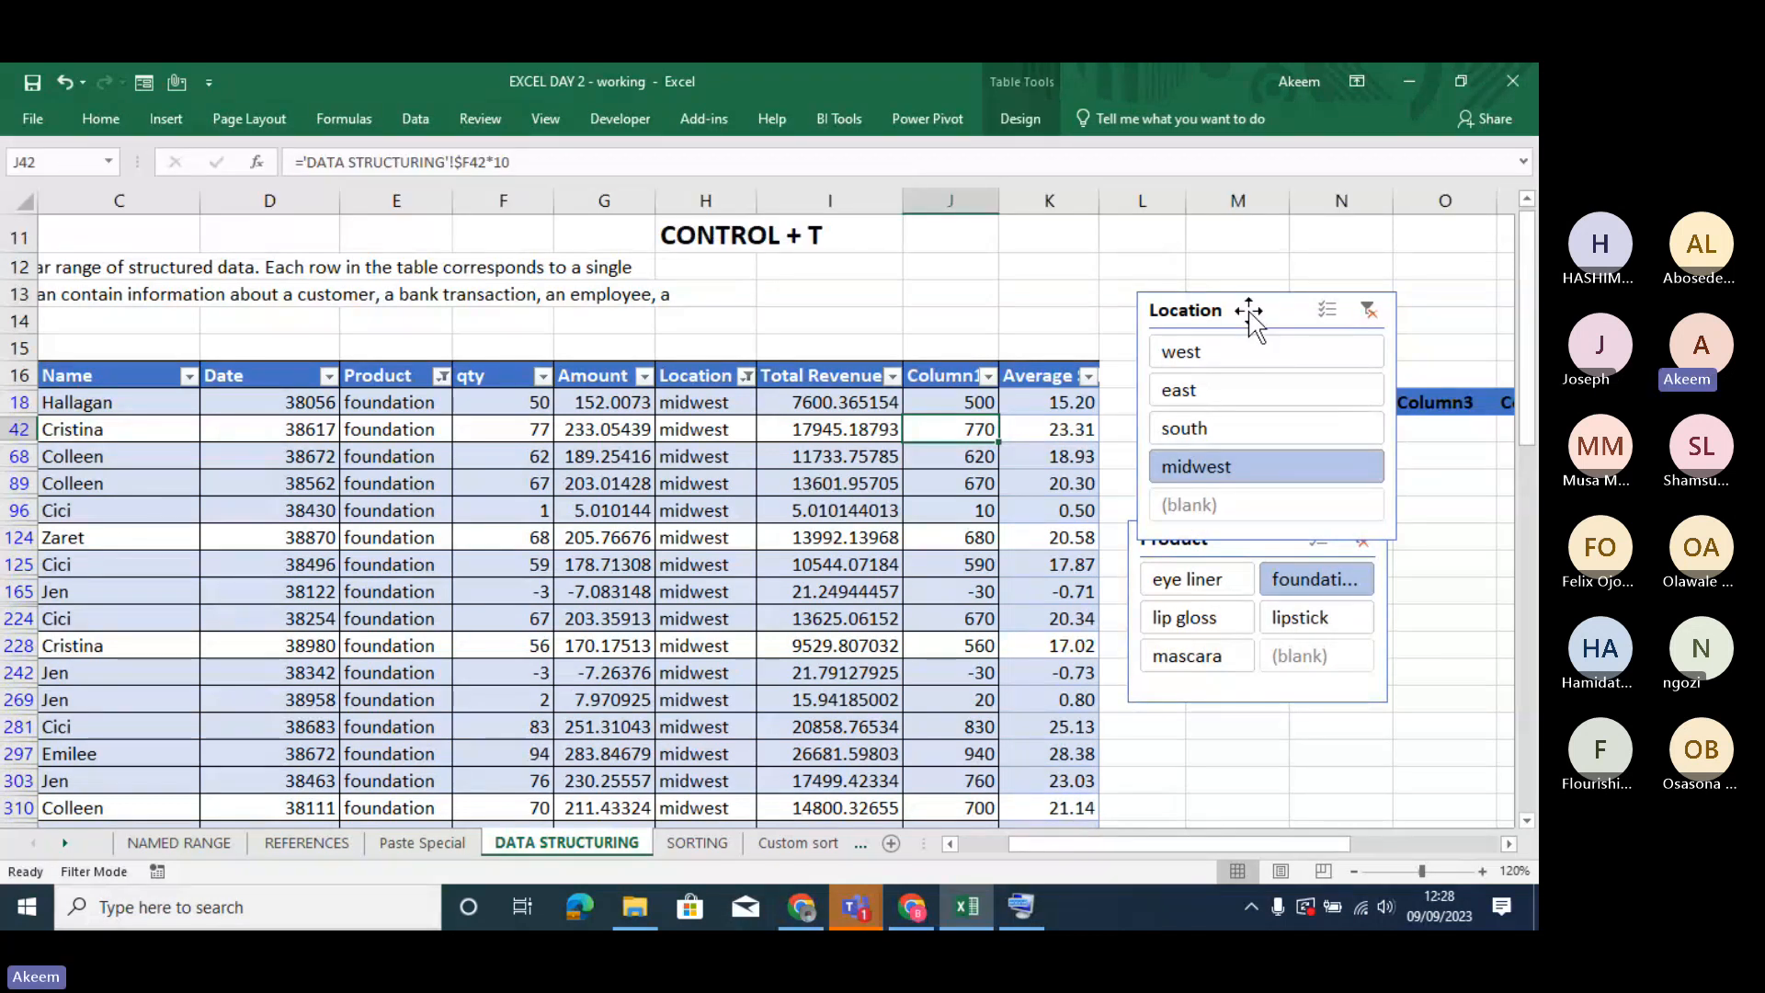
left_click_drag(1248, 311, 1237, 263)
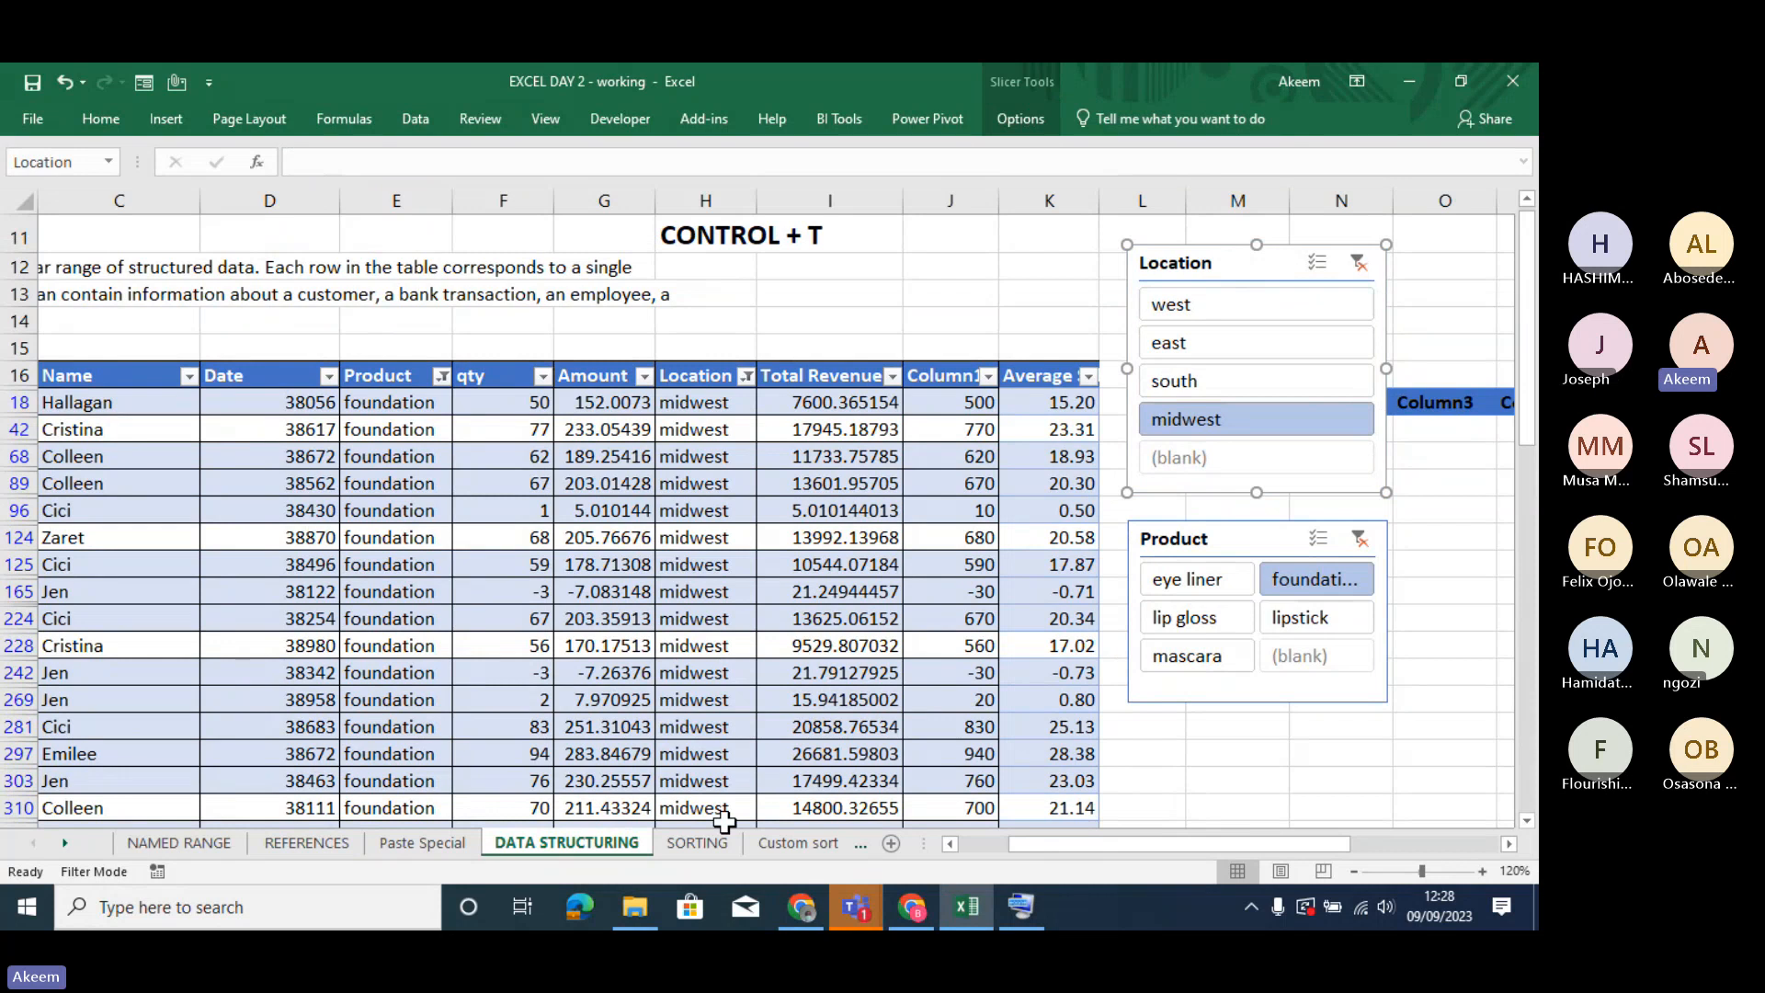
- Open the SORTING worksheet and select the Product cell E21 in its data
left_click(701, 840)
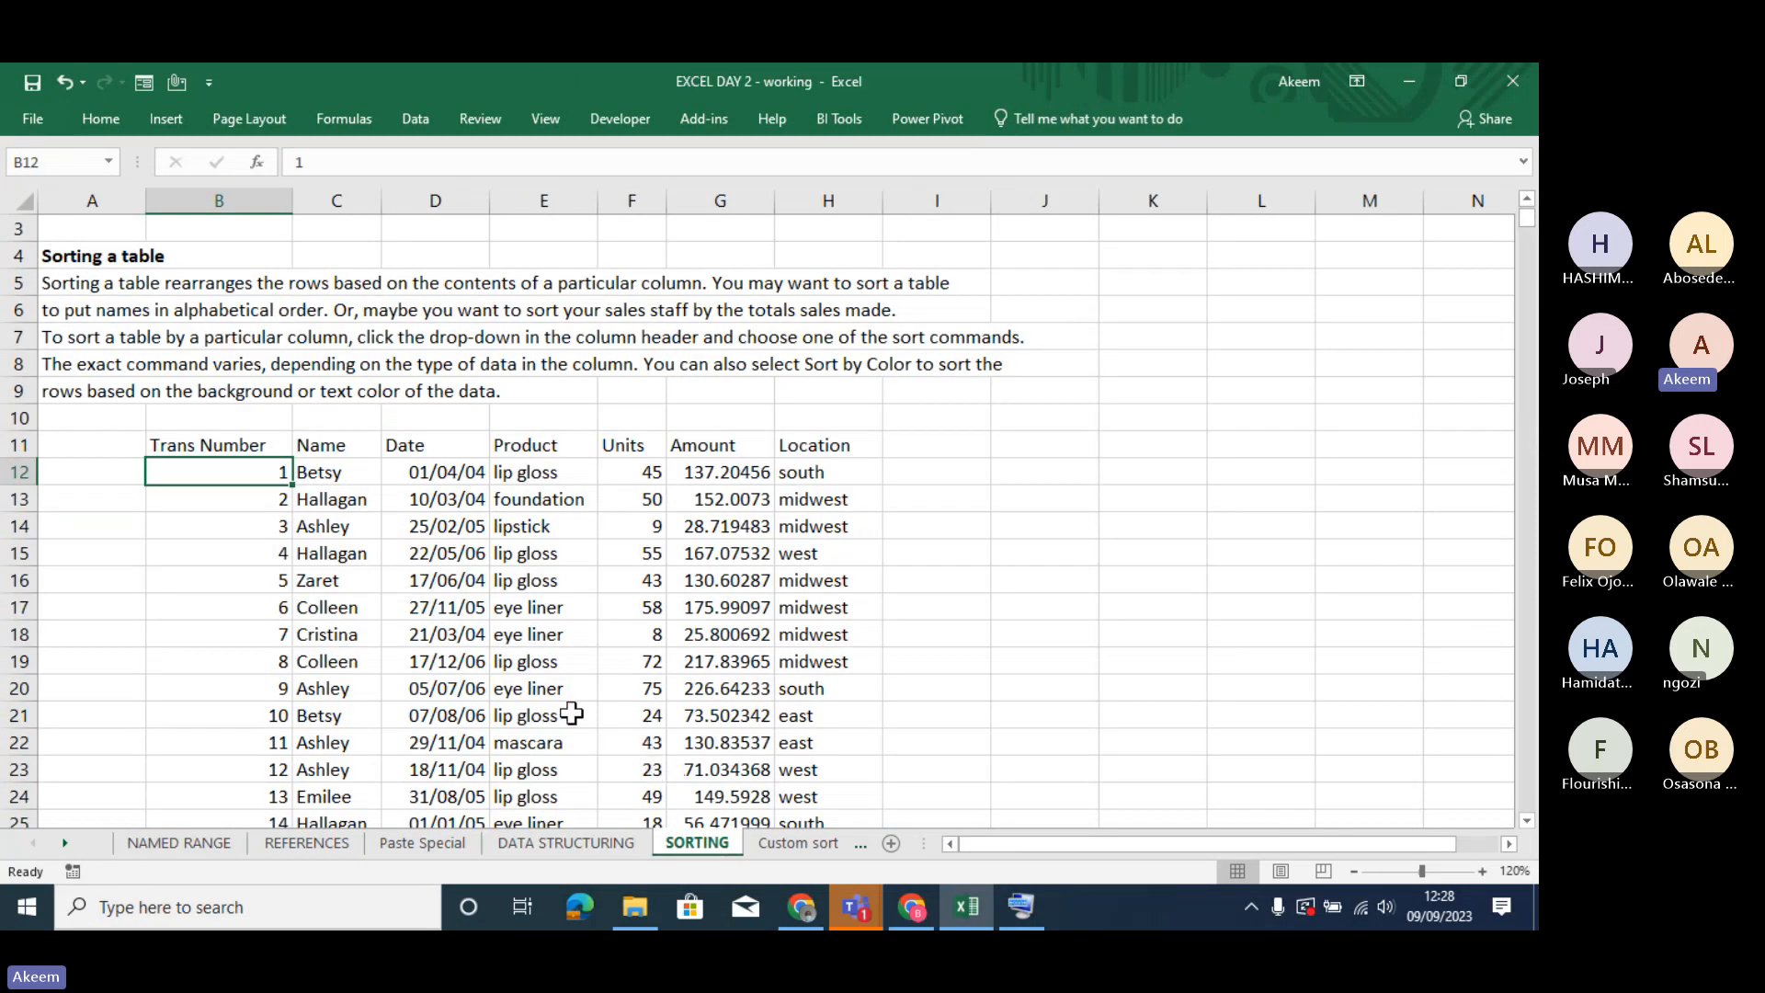
left_click(514, 710)
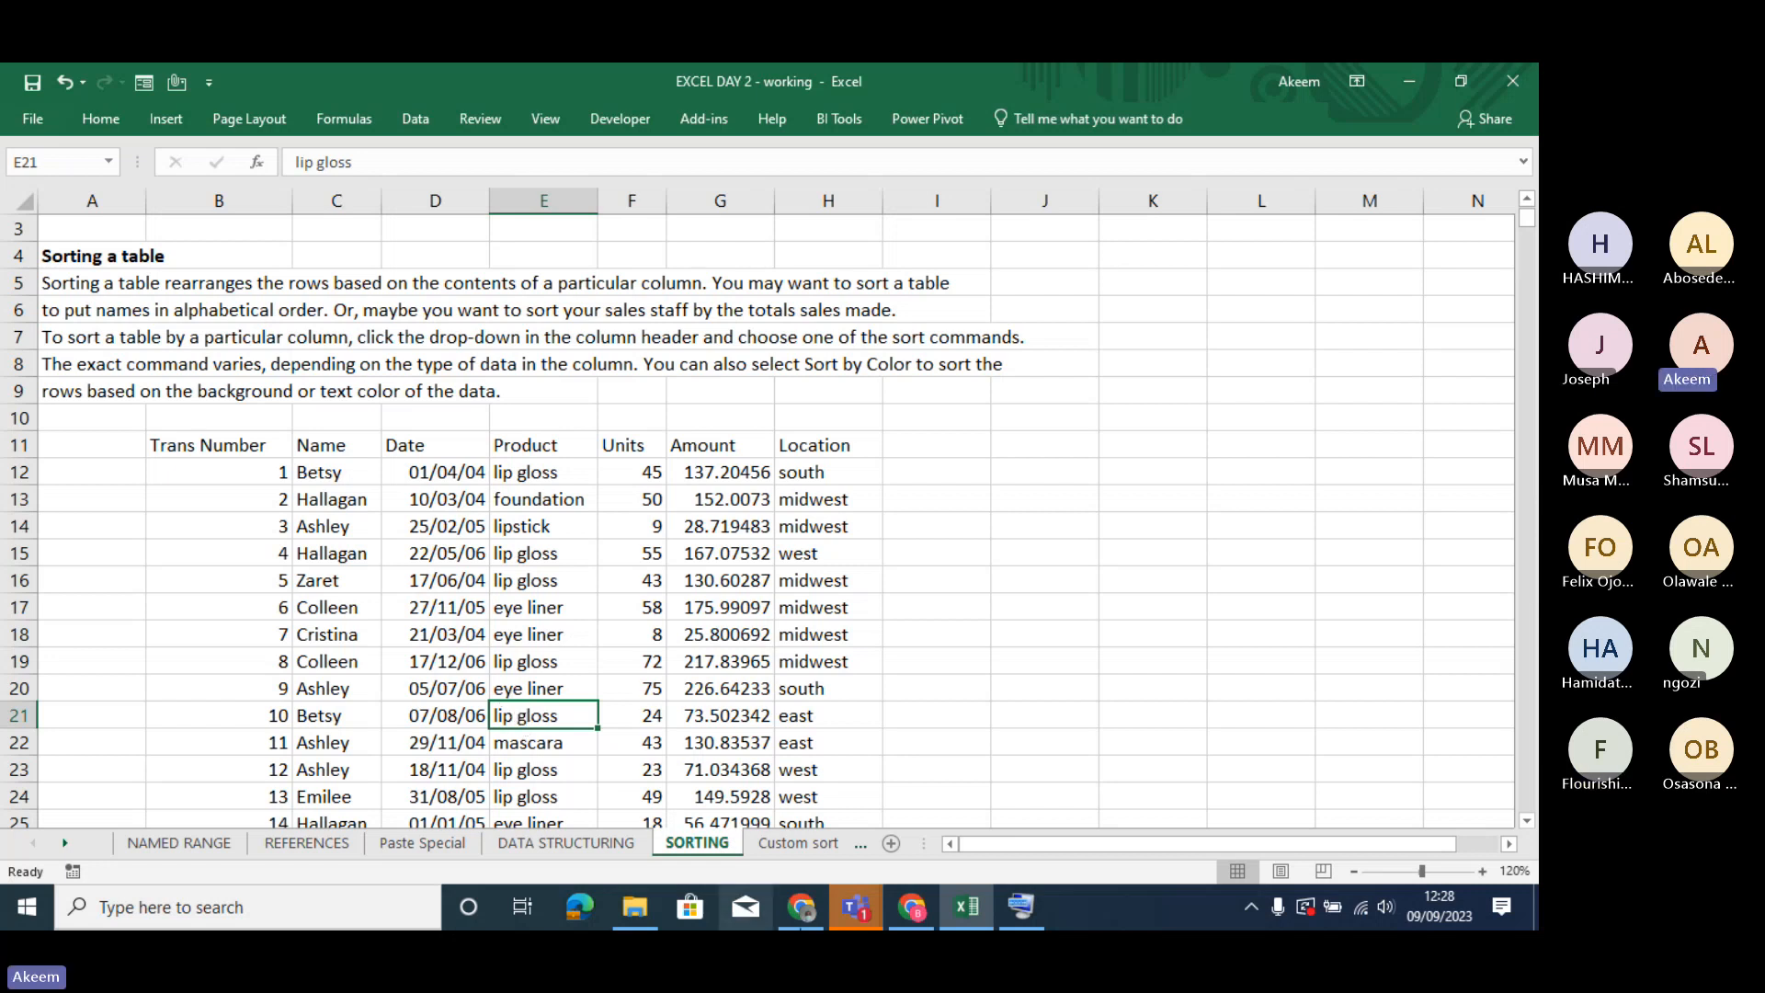
mouse_move(850, 915)
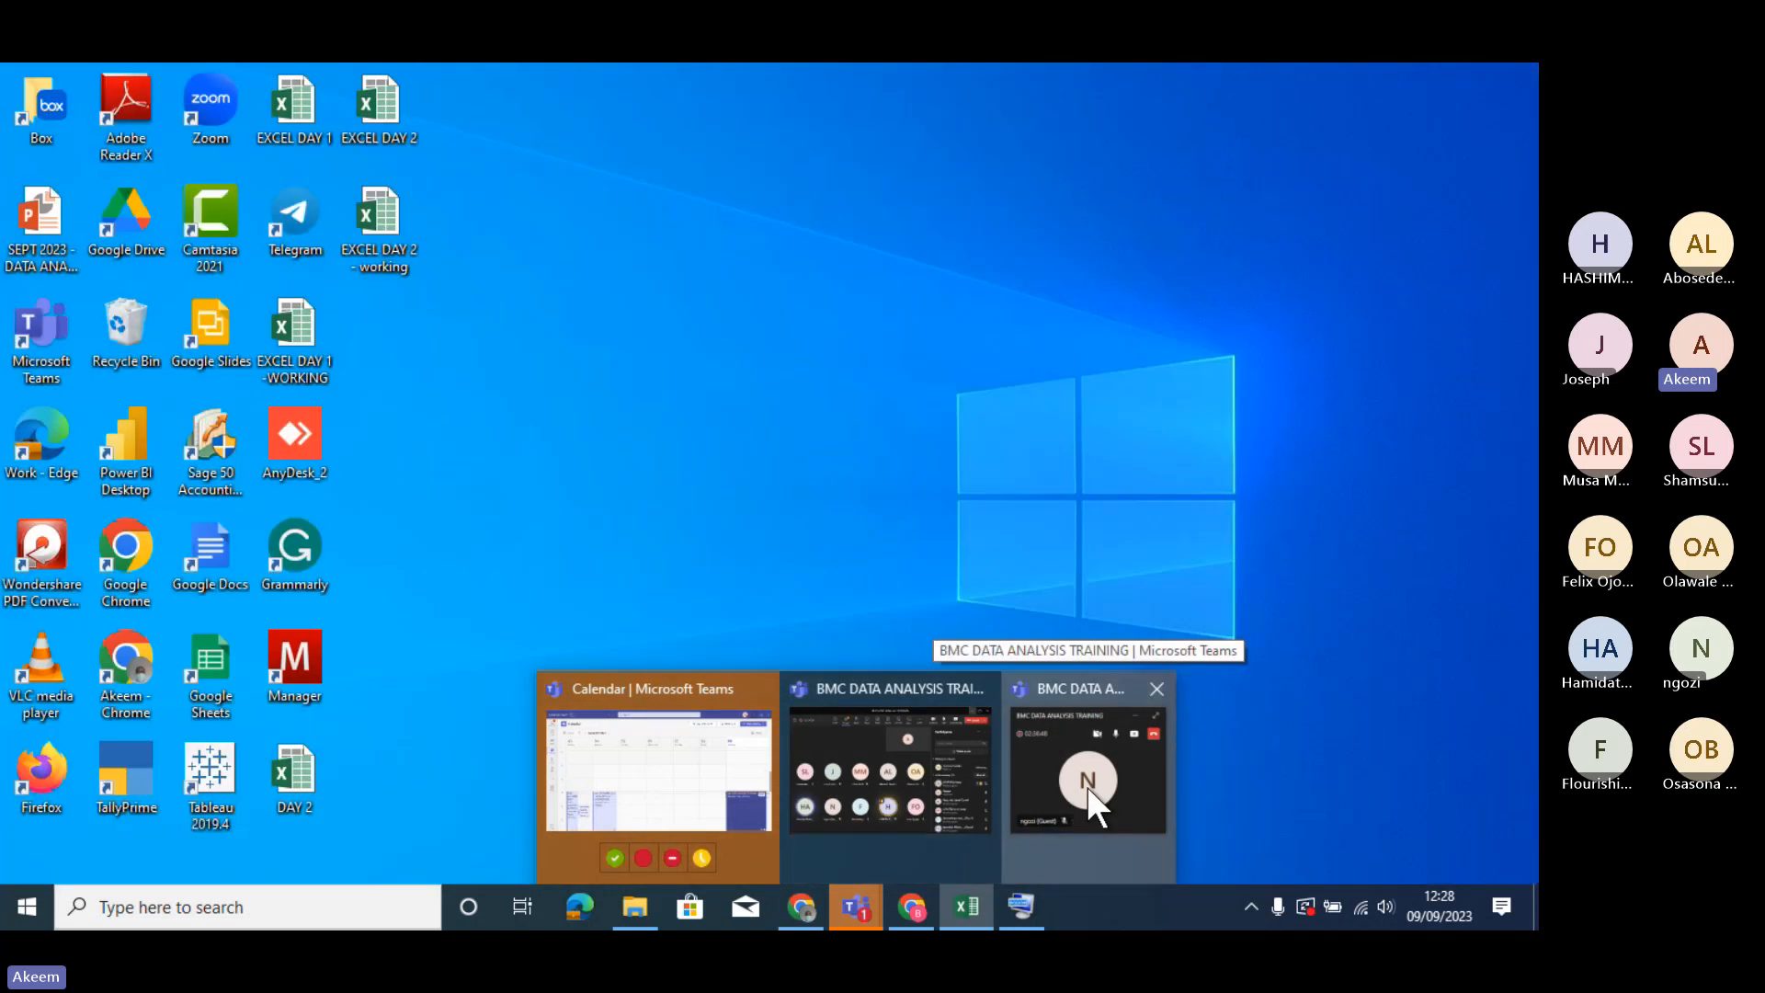
left_click(1087, 786)
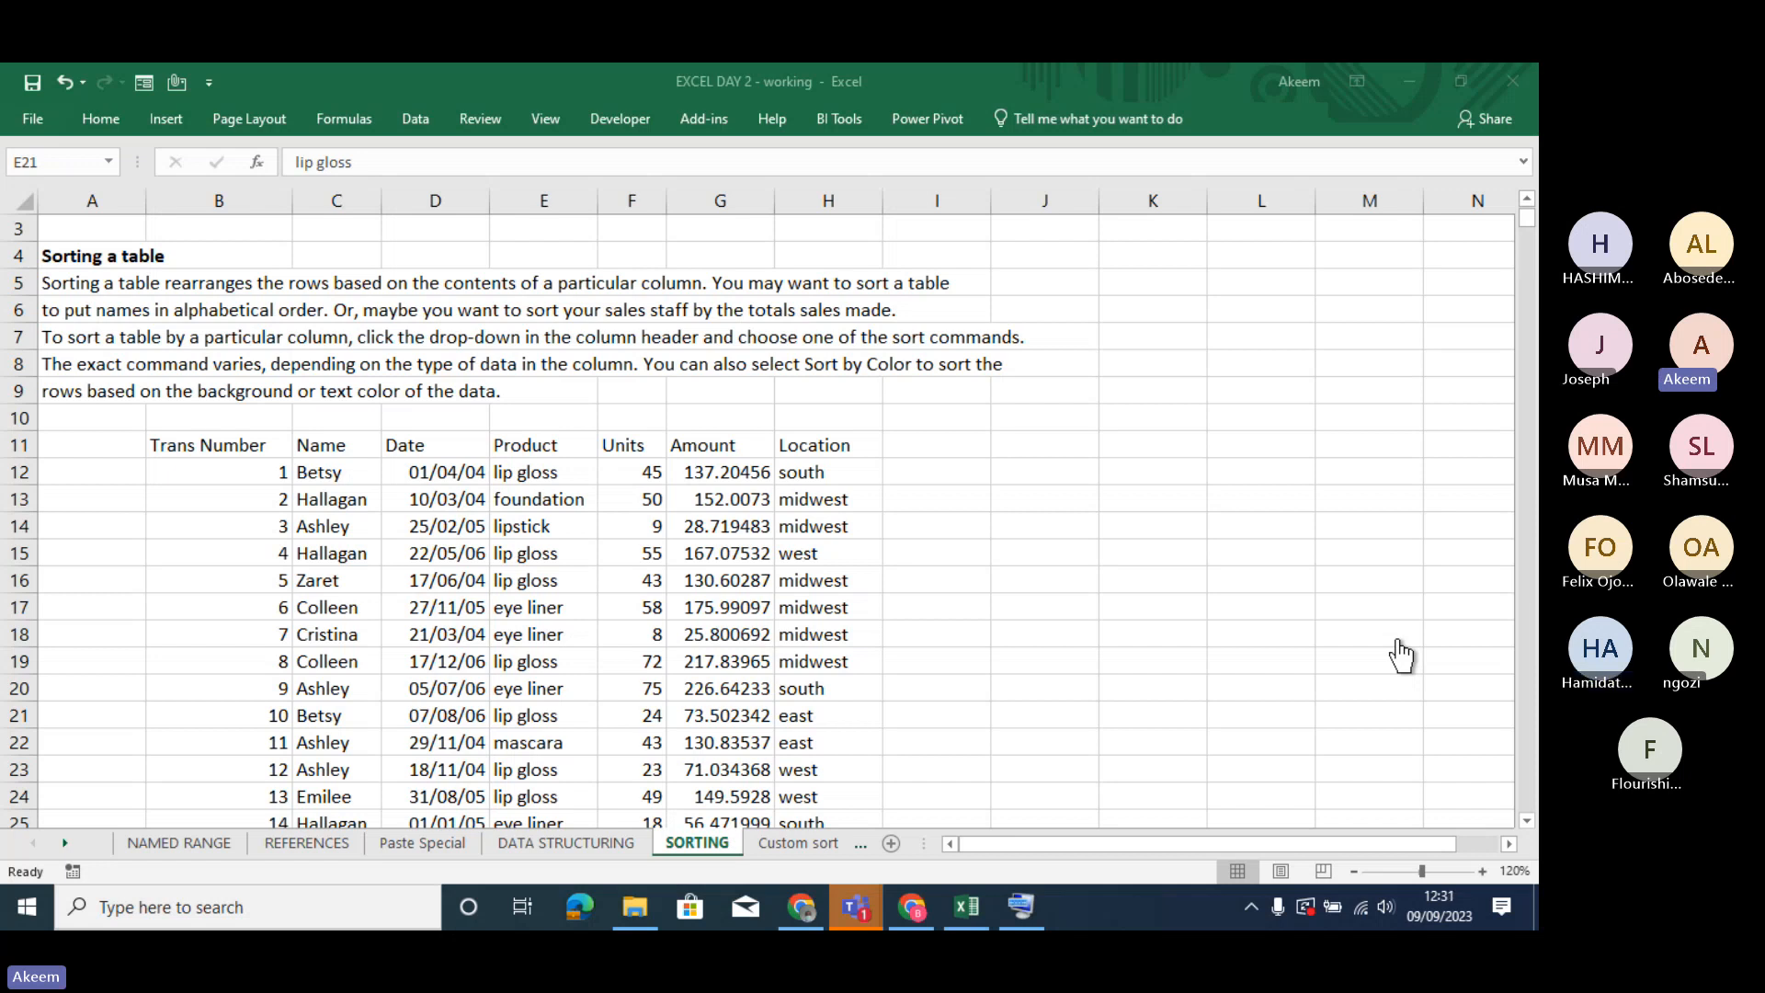
left_click(542, 715)
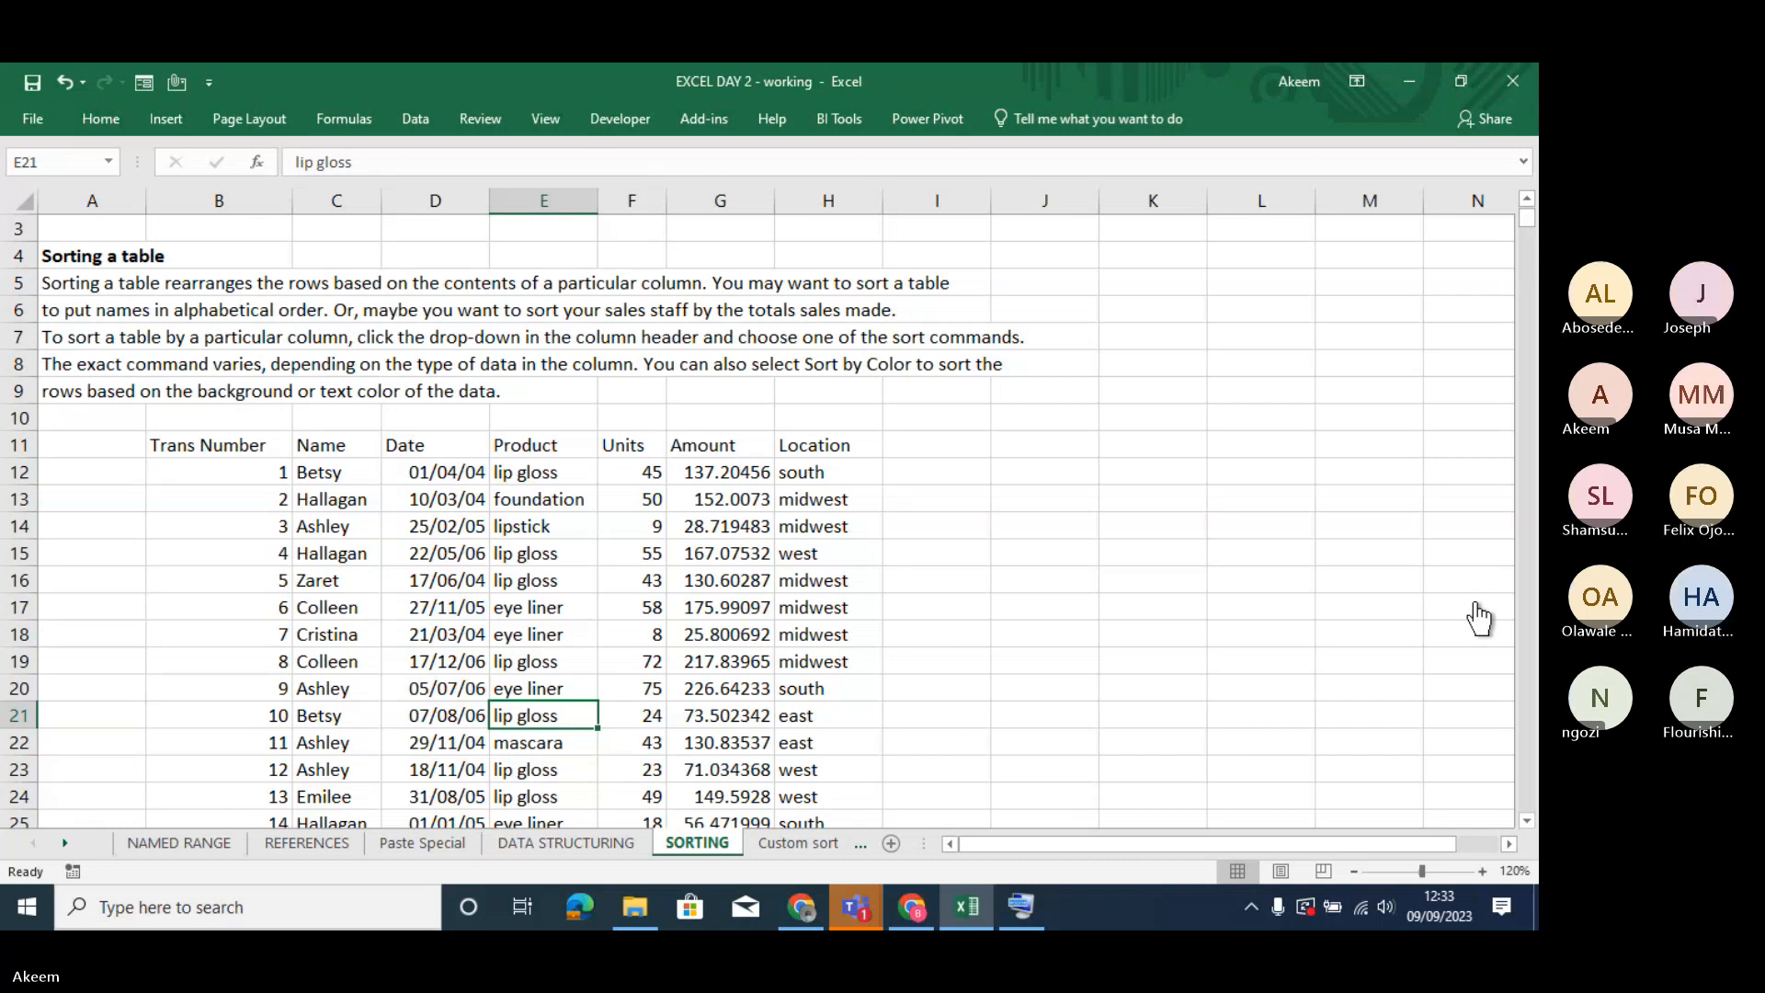
left_click(1390, 632)
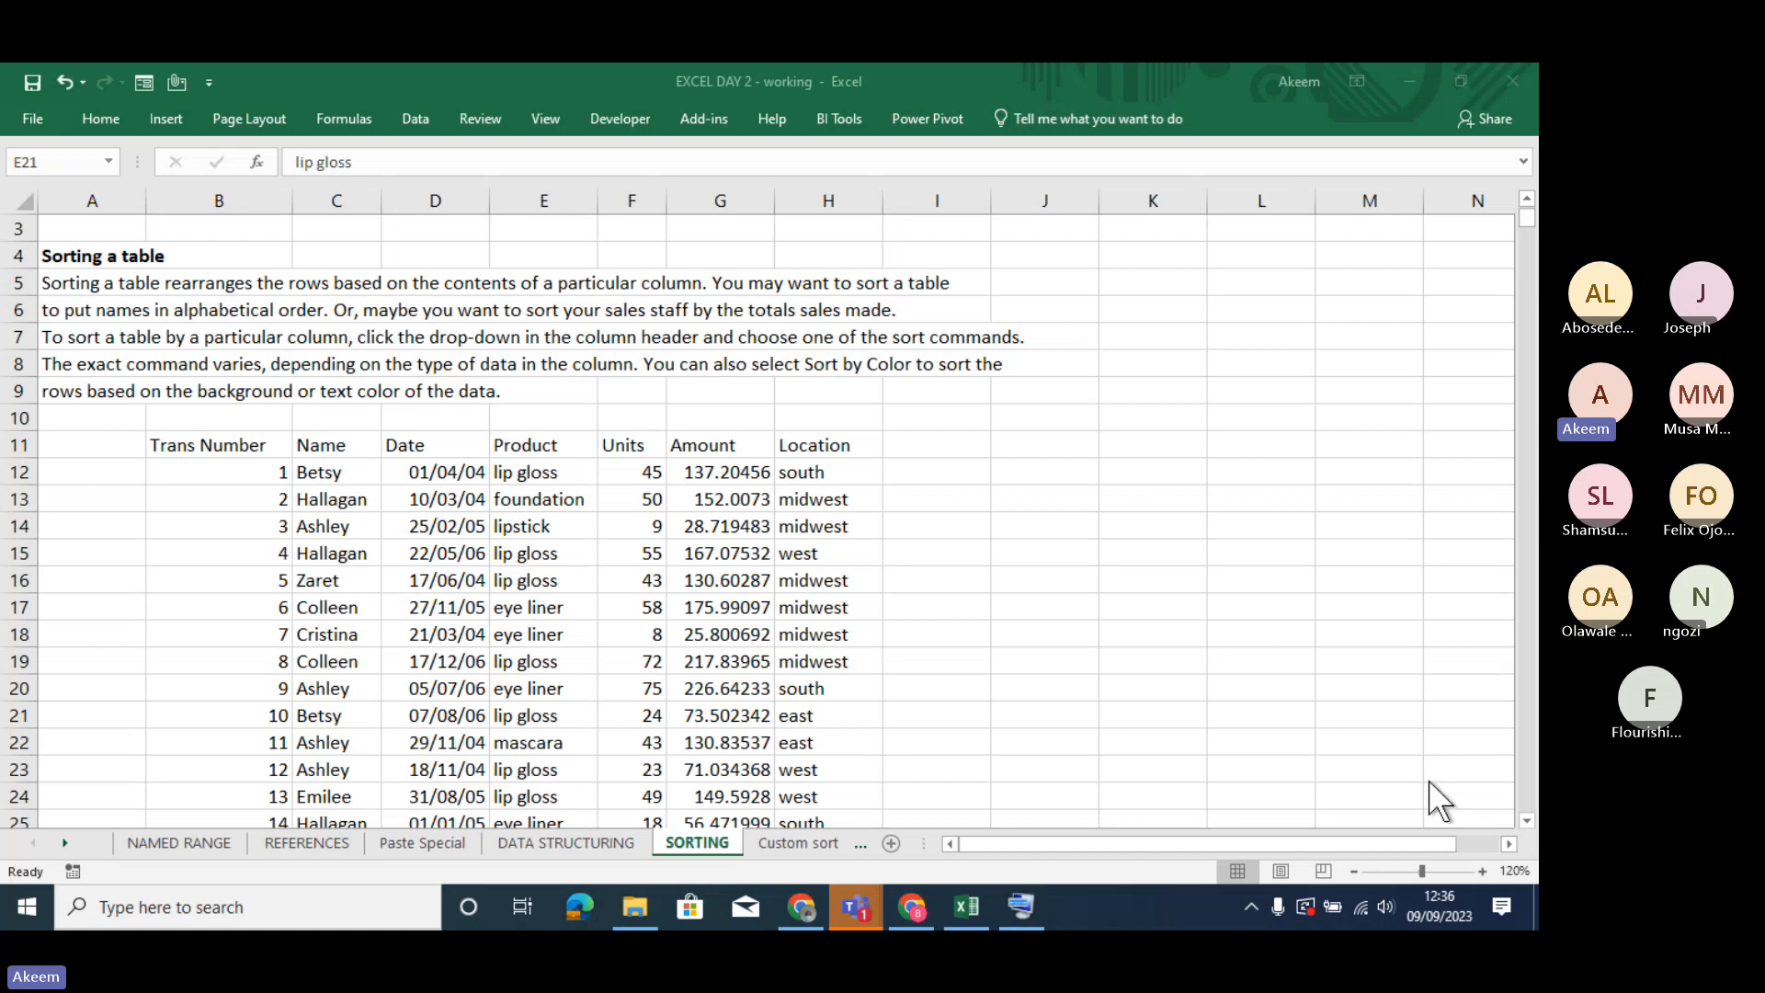
- Switch to the Teams meeting, admit the guest waiting in the lobby, and minimise the meeting window
mouse_move(855, 913)
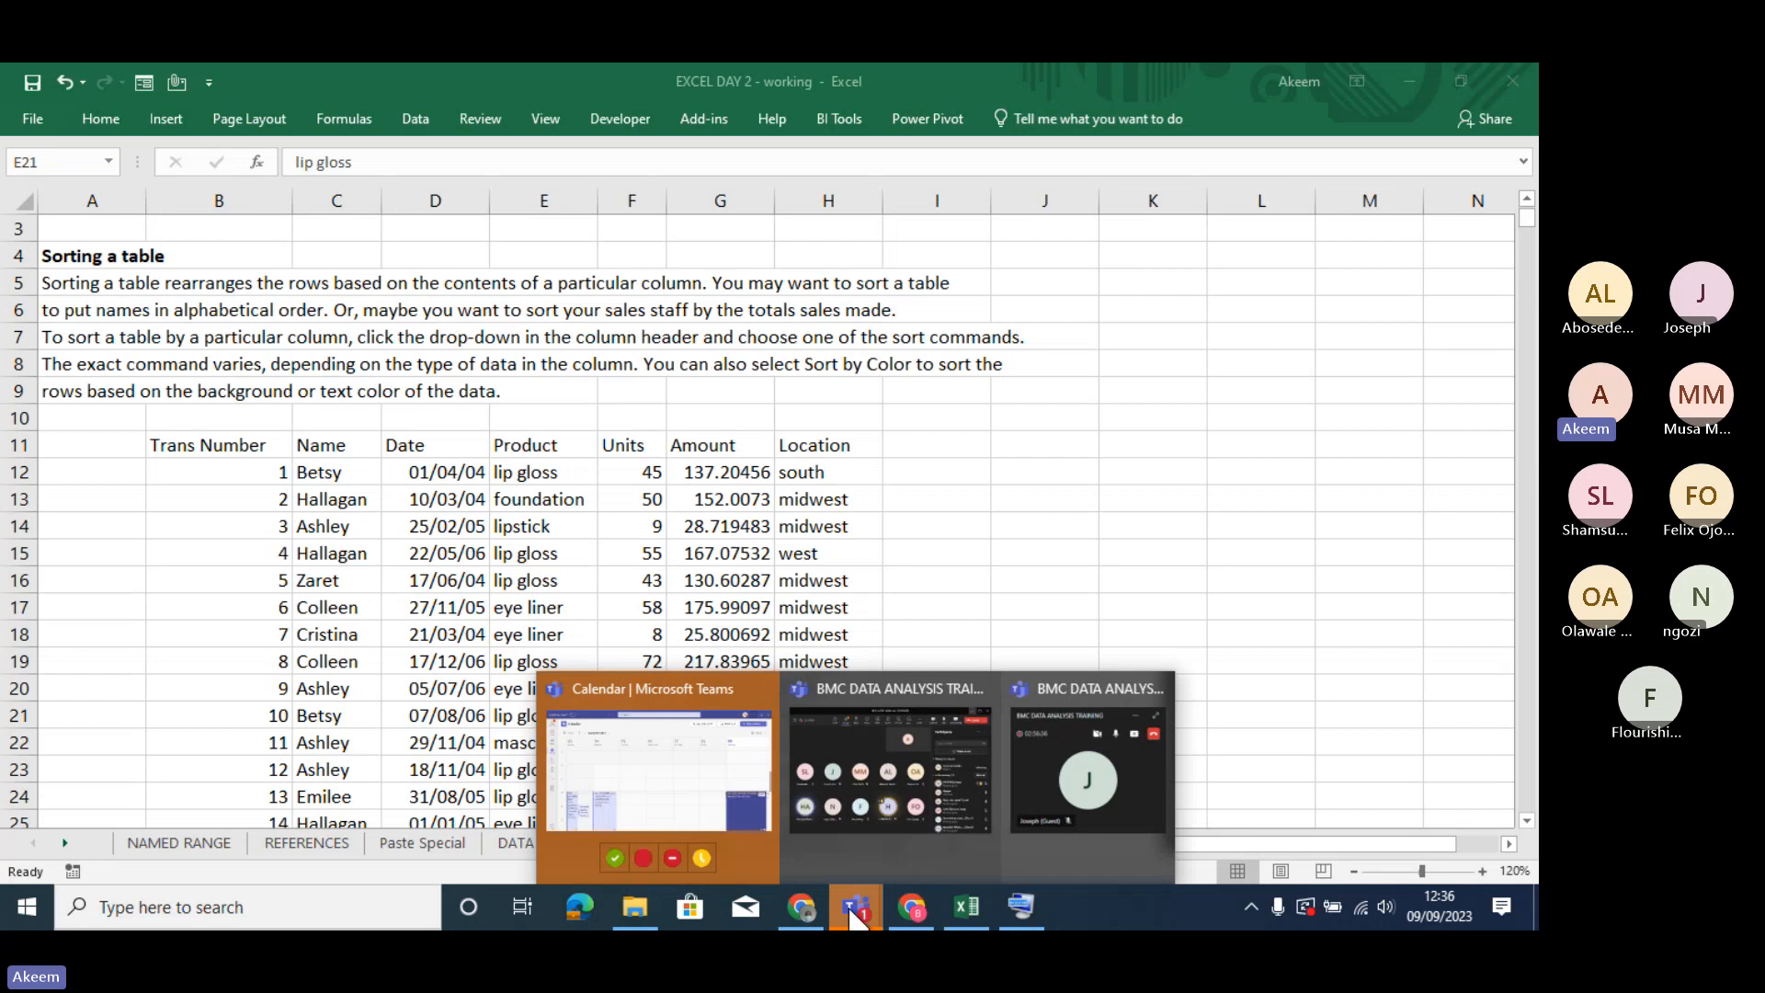
left_click(901, 761)
left_click(1305, 450)
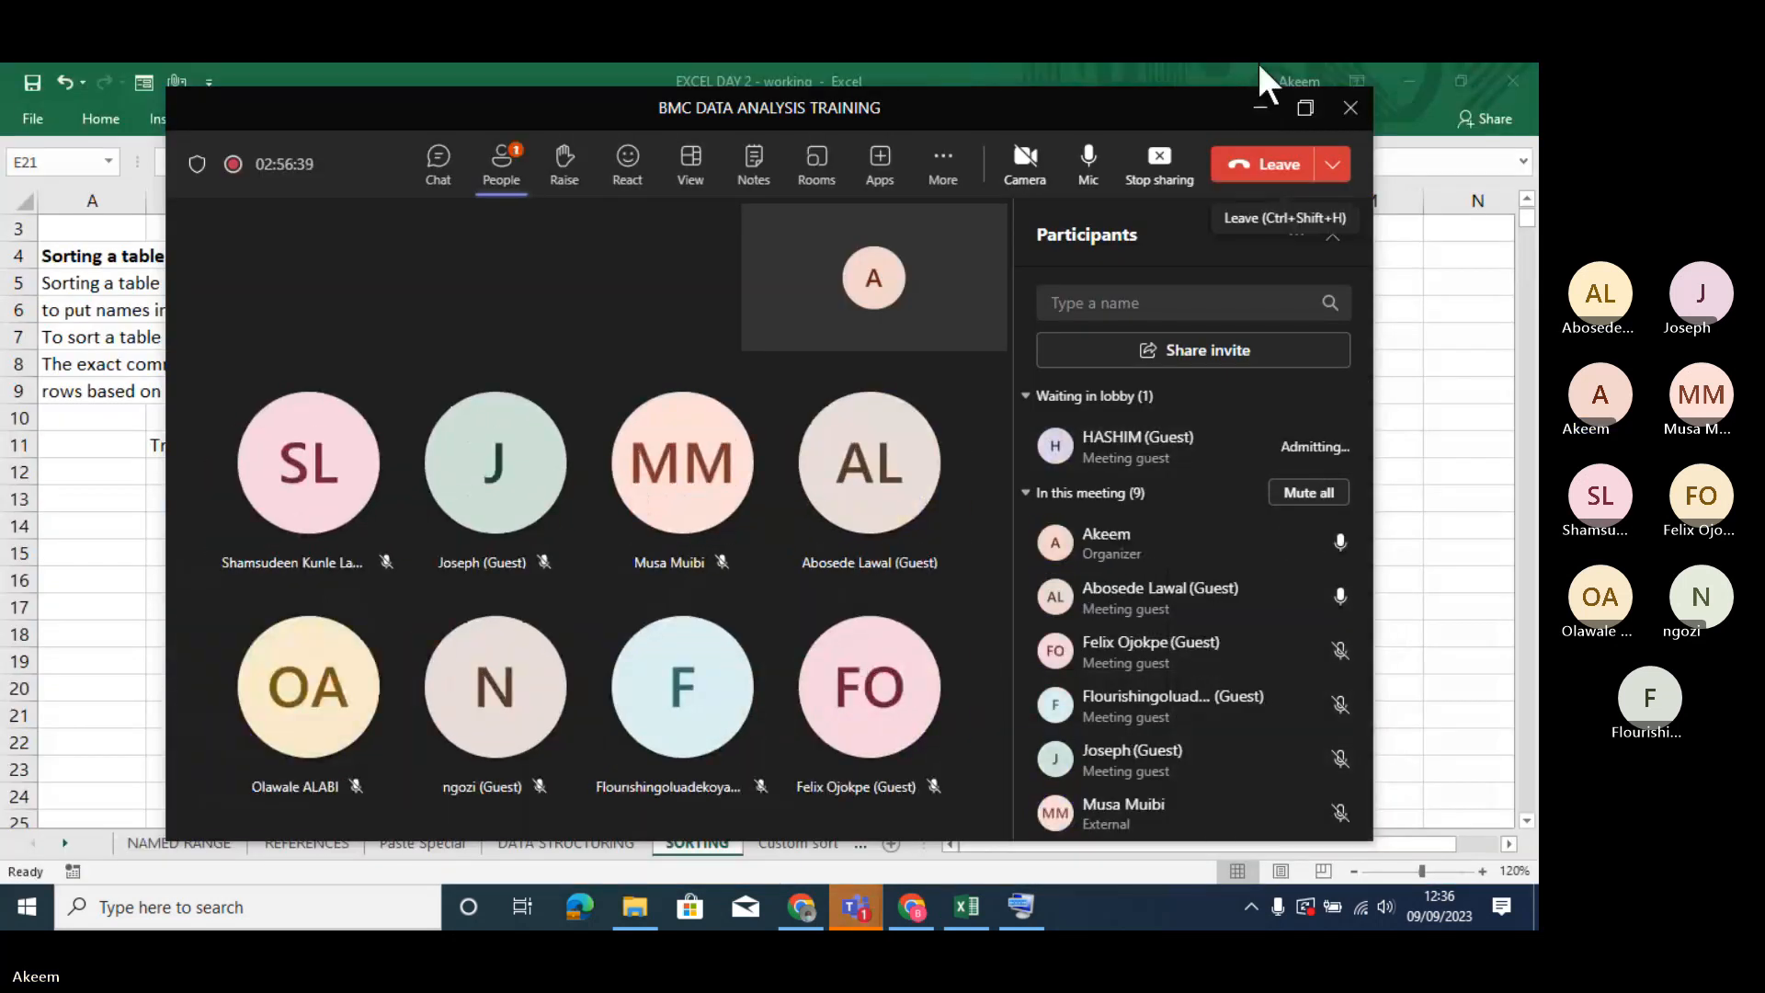
left_click(1264, 112)
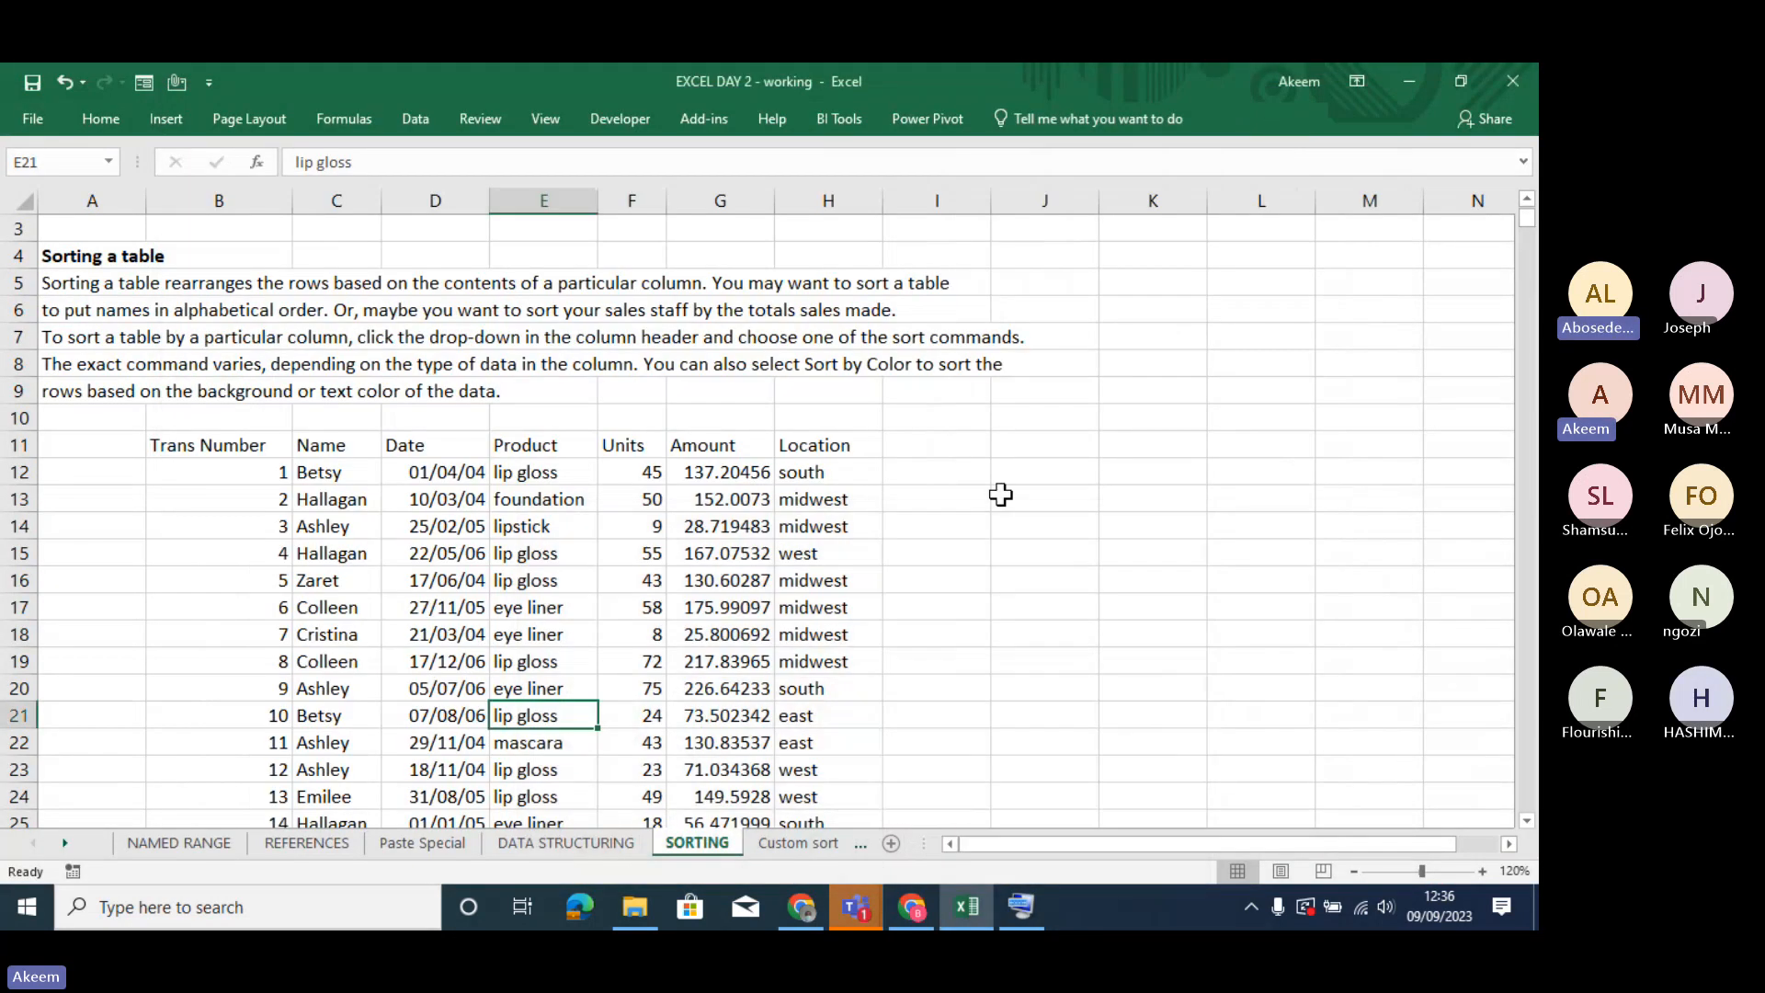
- Examine the order of the Trans Number column, moving up and down from its first record in B12
left_click(270, 513)
left_click(250, 465)
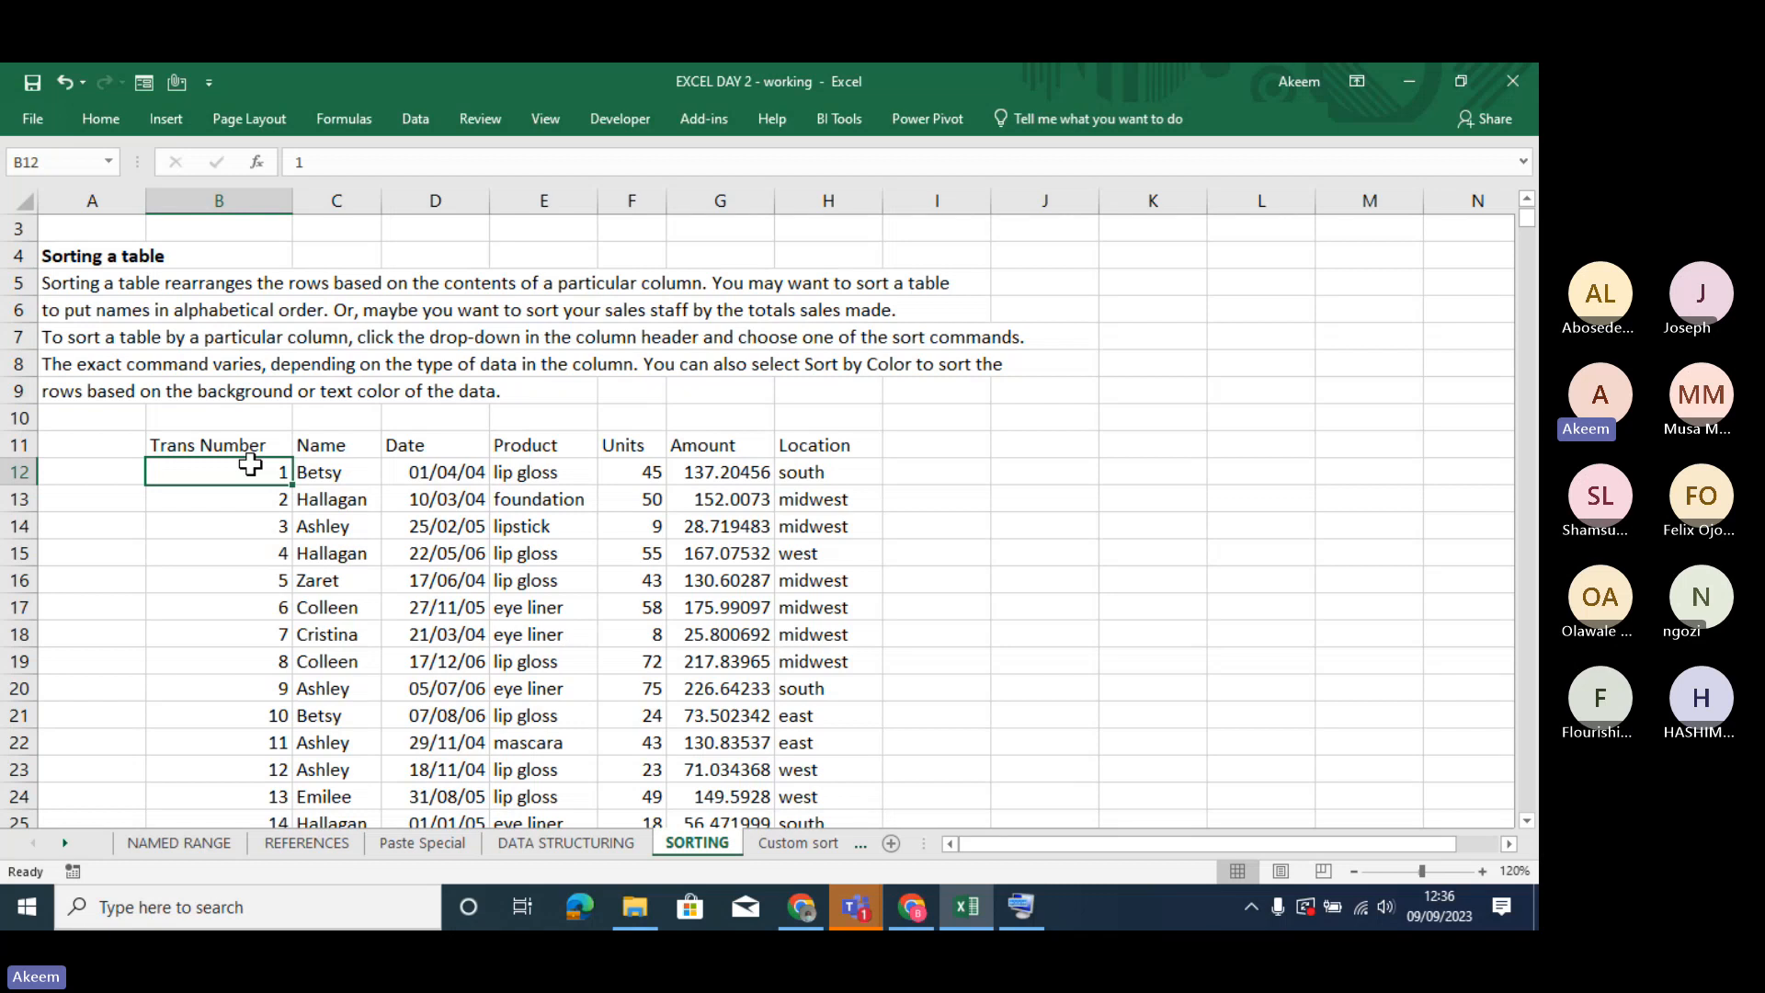
key("Down")
key("Down")
key("Down")
key("Down")
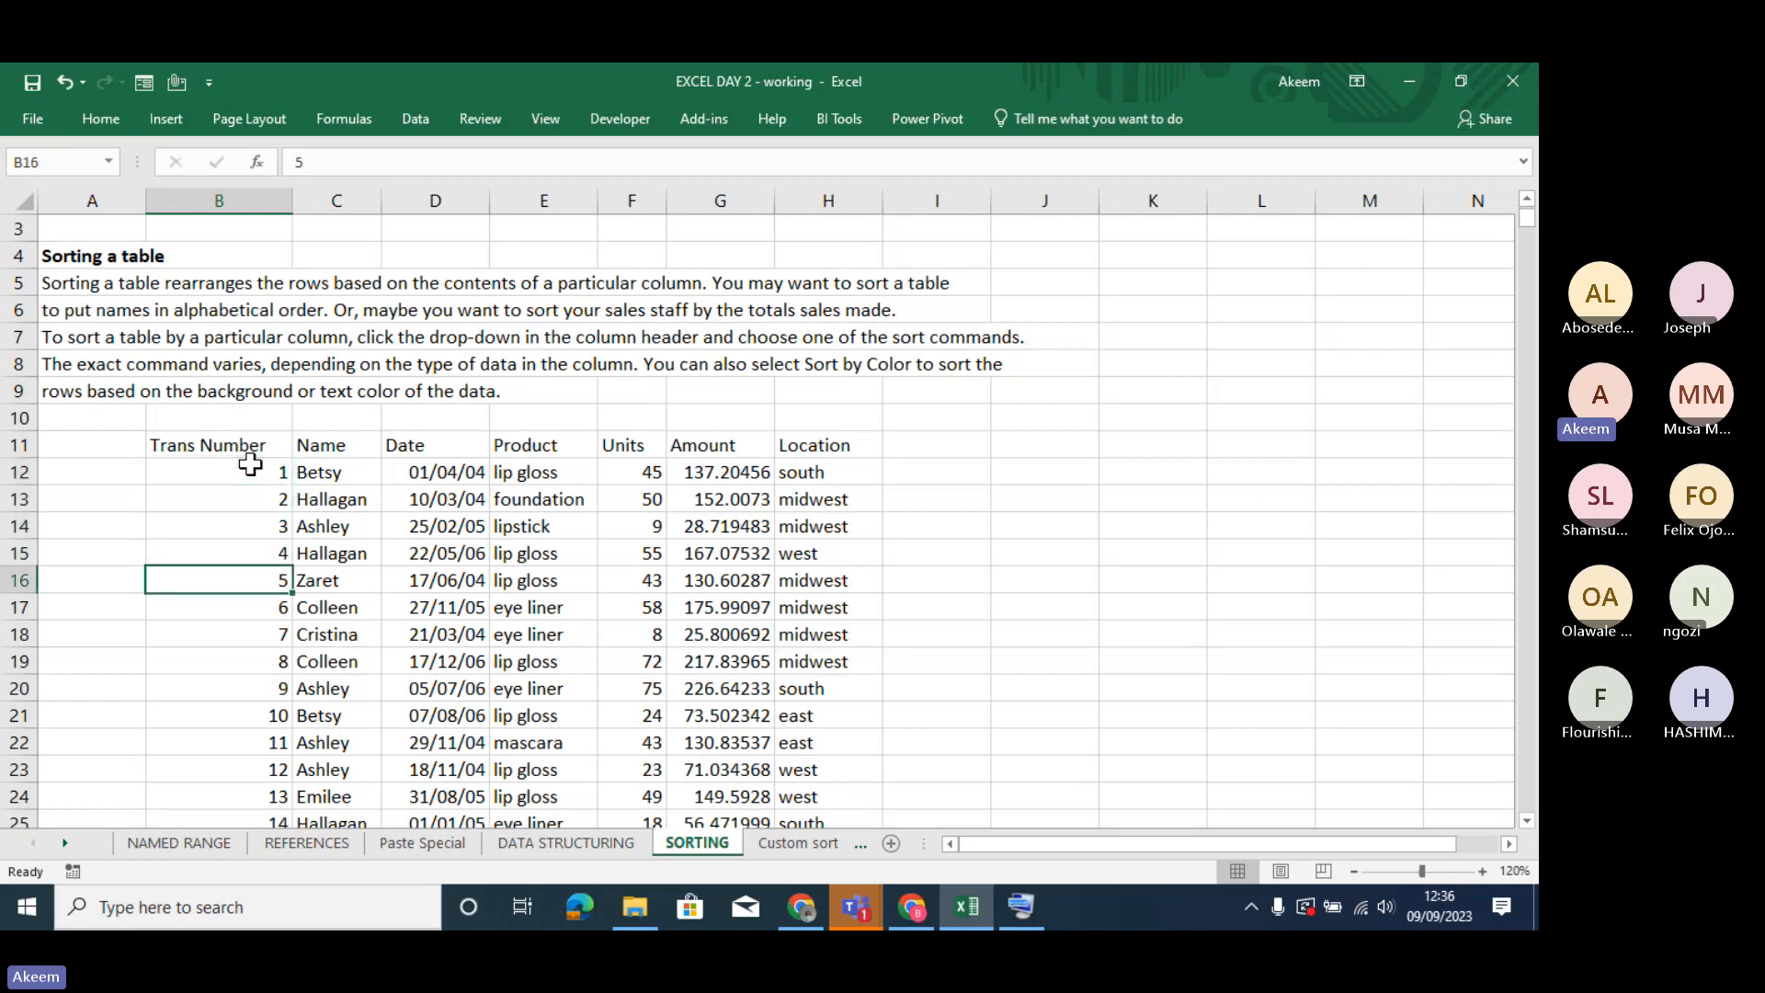
key("Up")
key("Up")
key("Up")
key("Up")
key("Up")
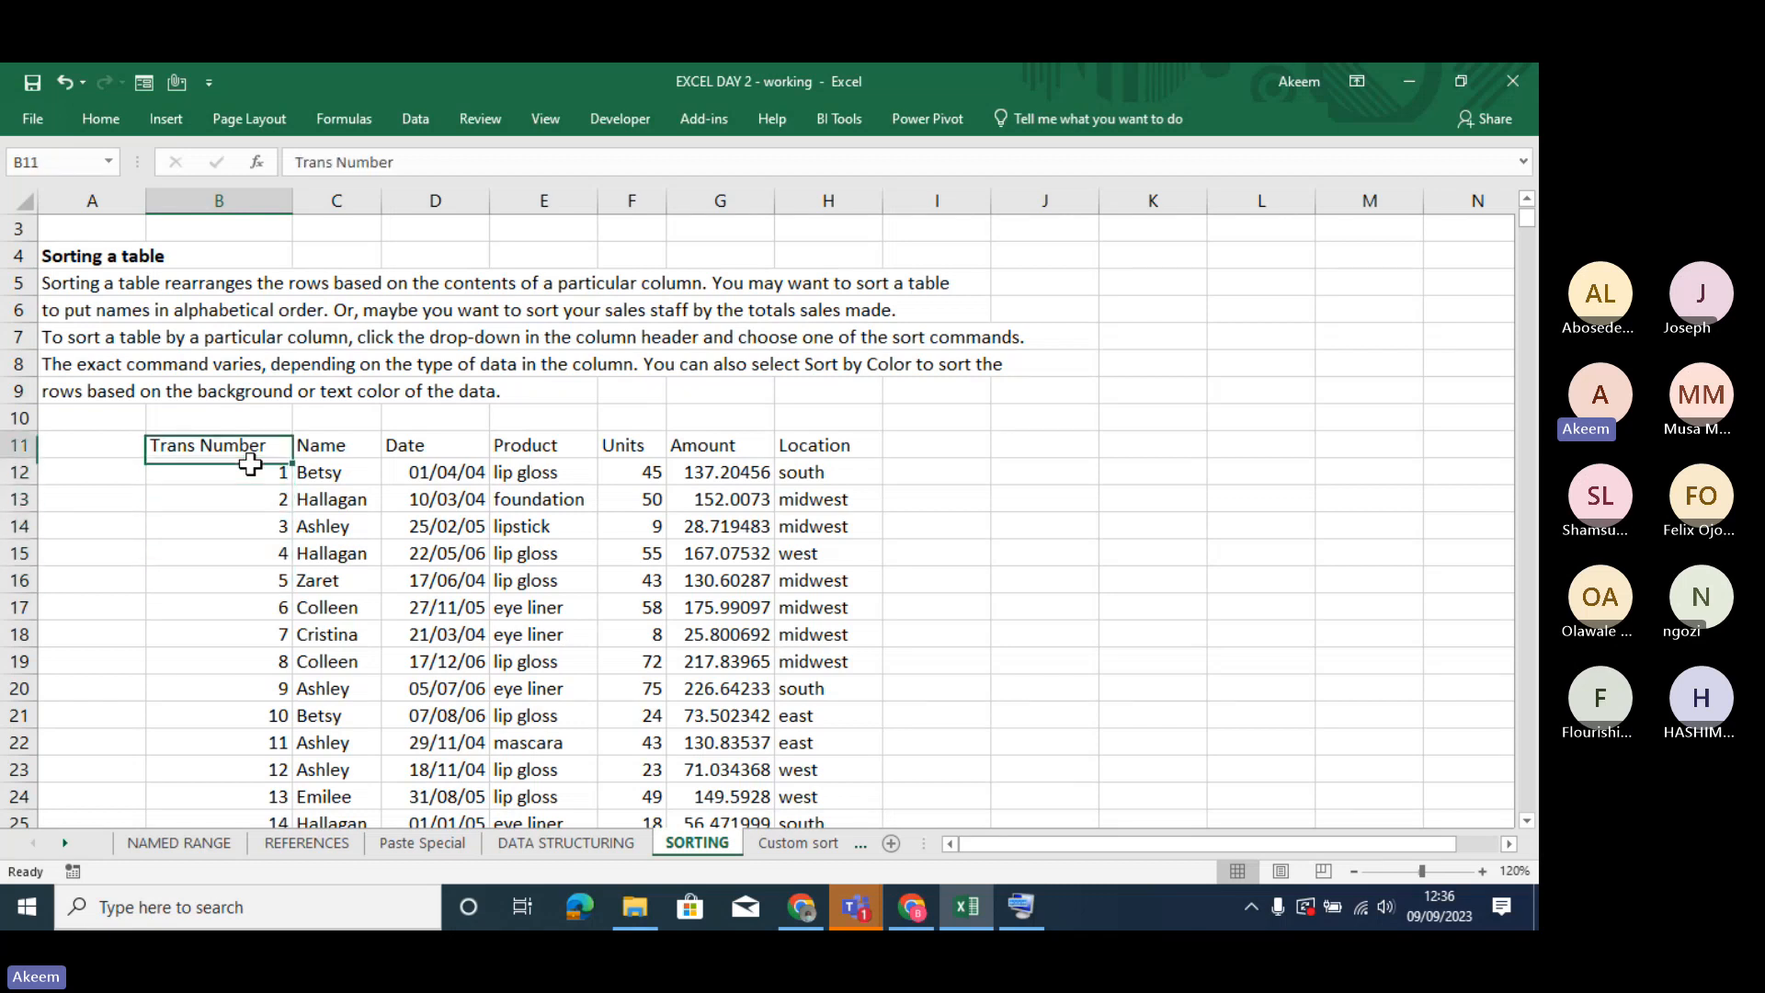
key("Down")
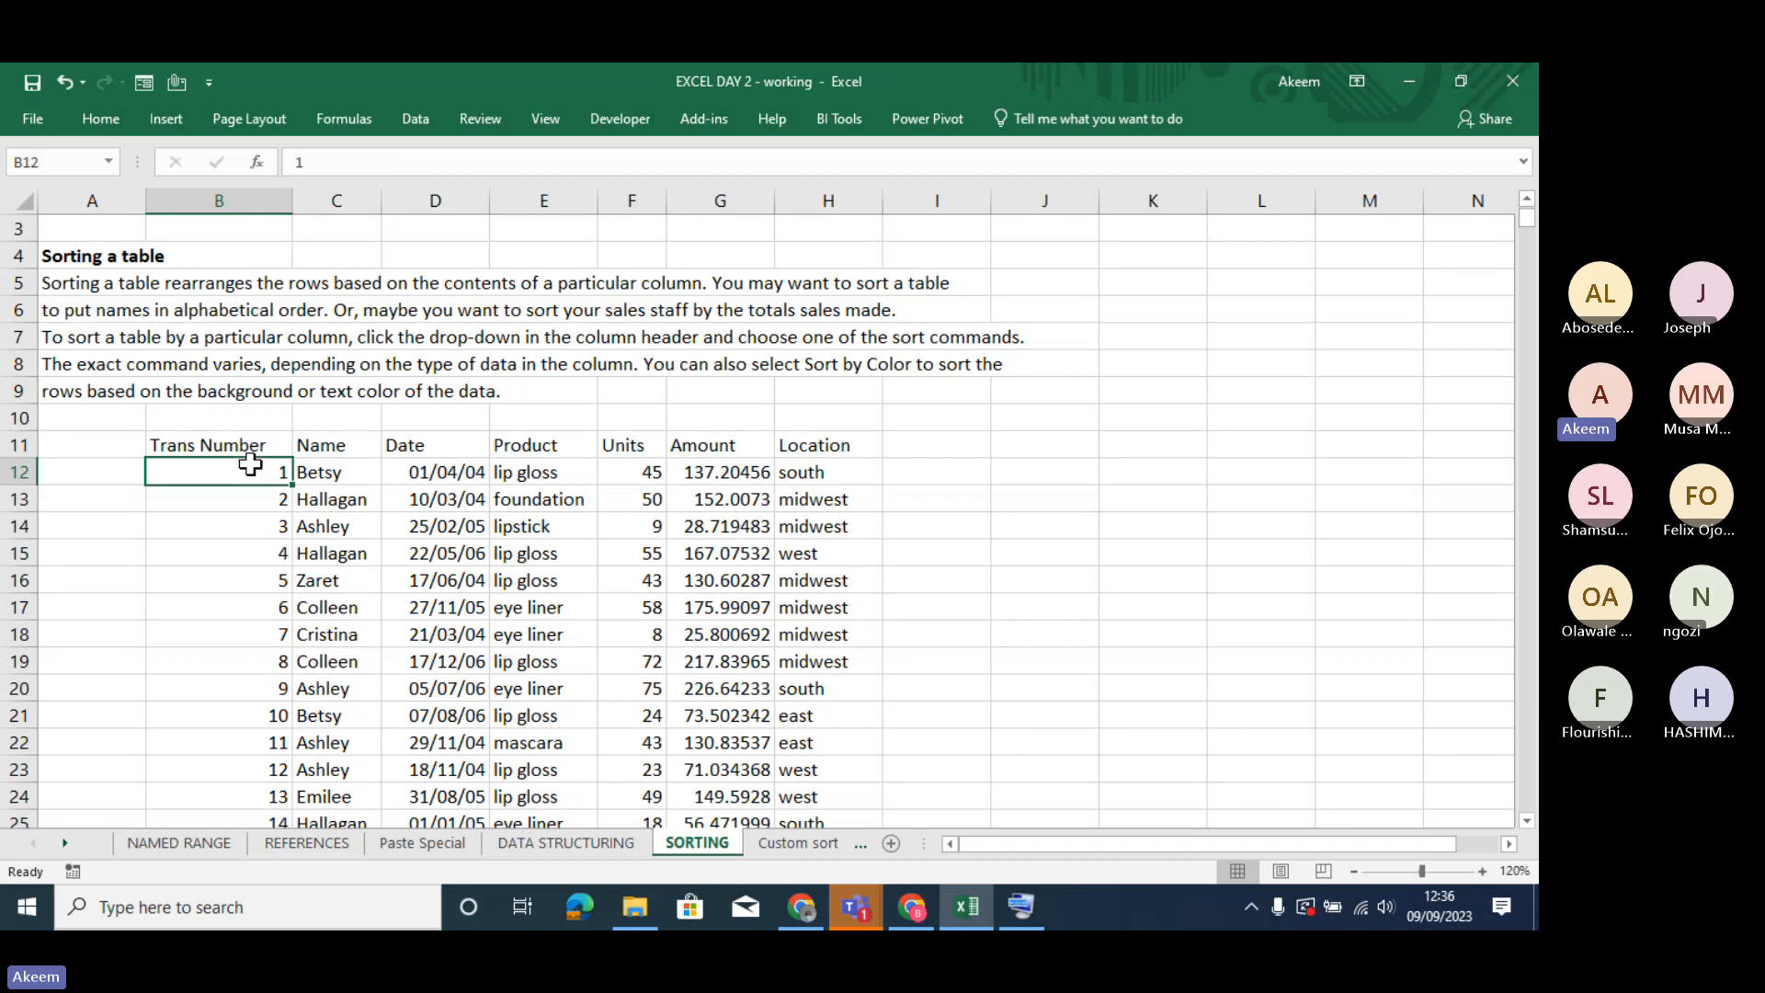
key("ctrl+shift+Down")
key("ctrl+shift+Up")
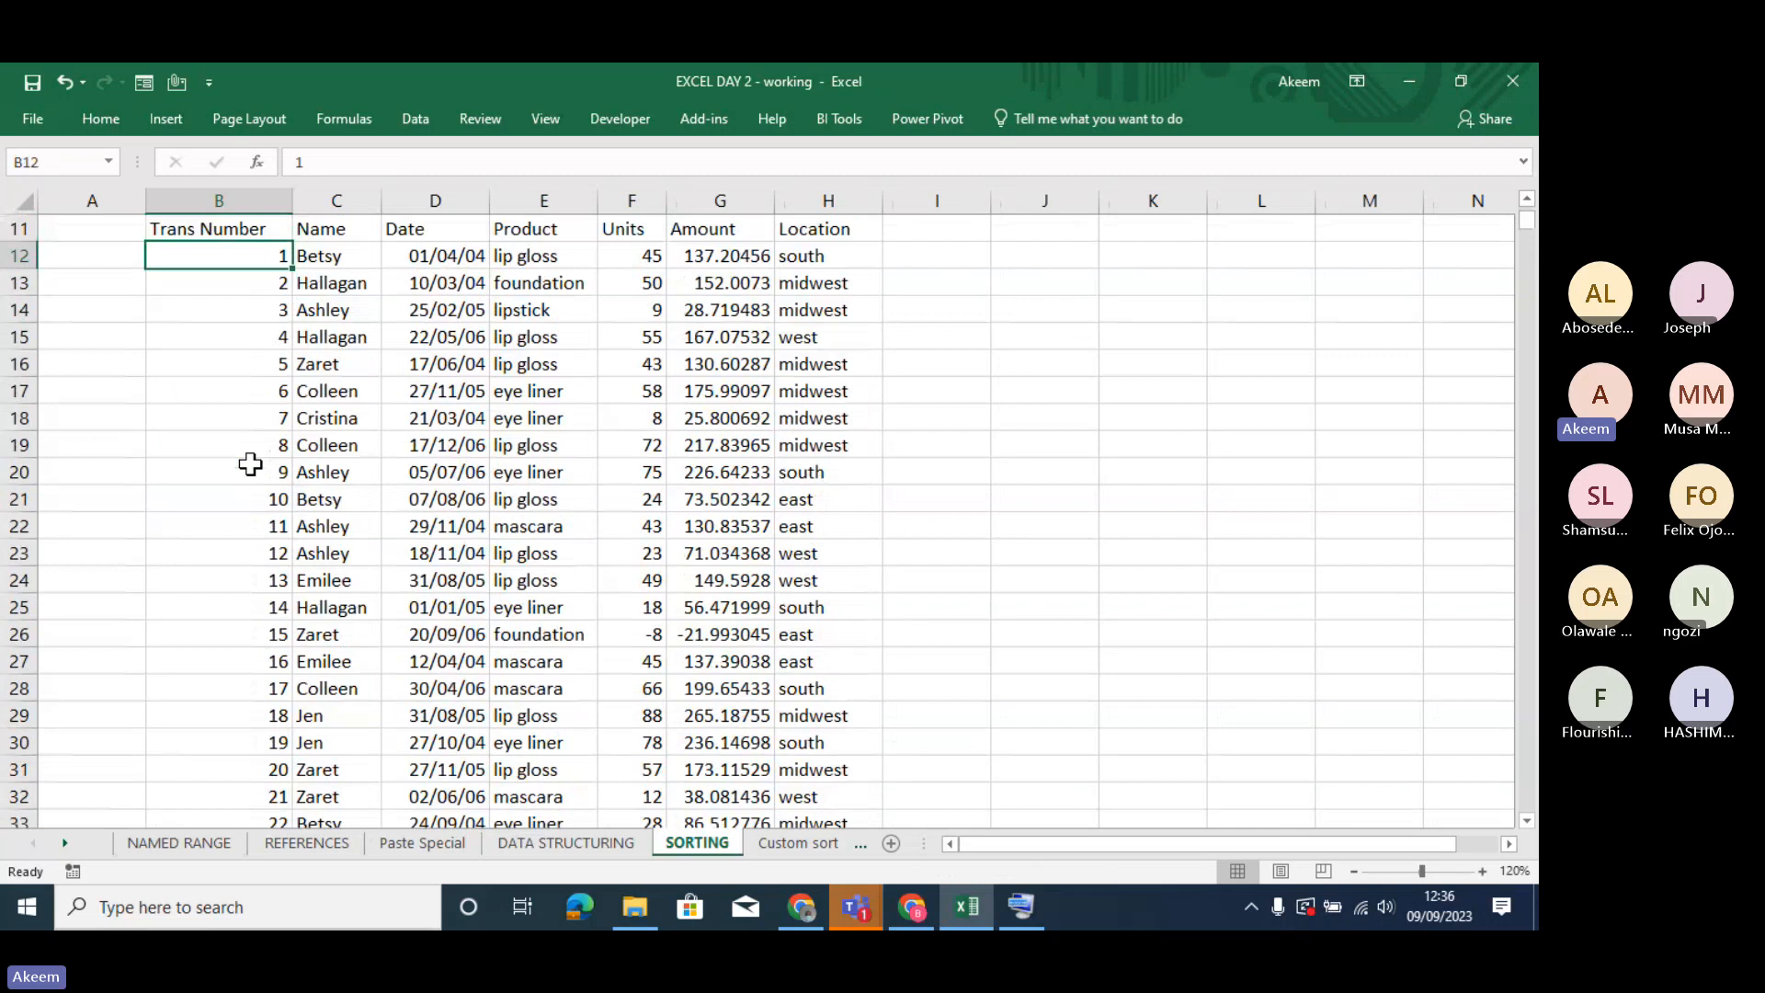
key("Down")
key("Down")
key("Down")
key("Down")
key("Down")
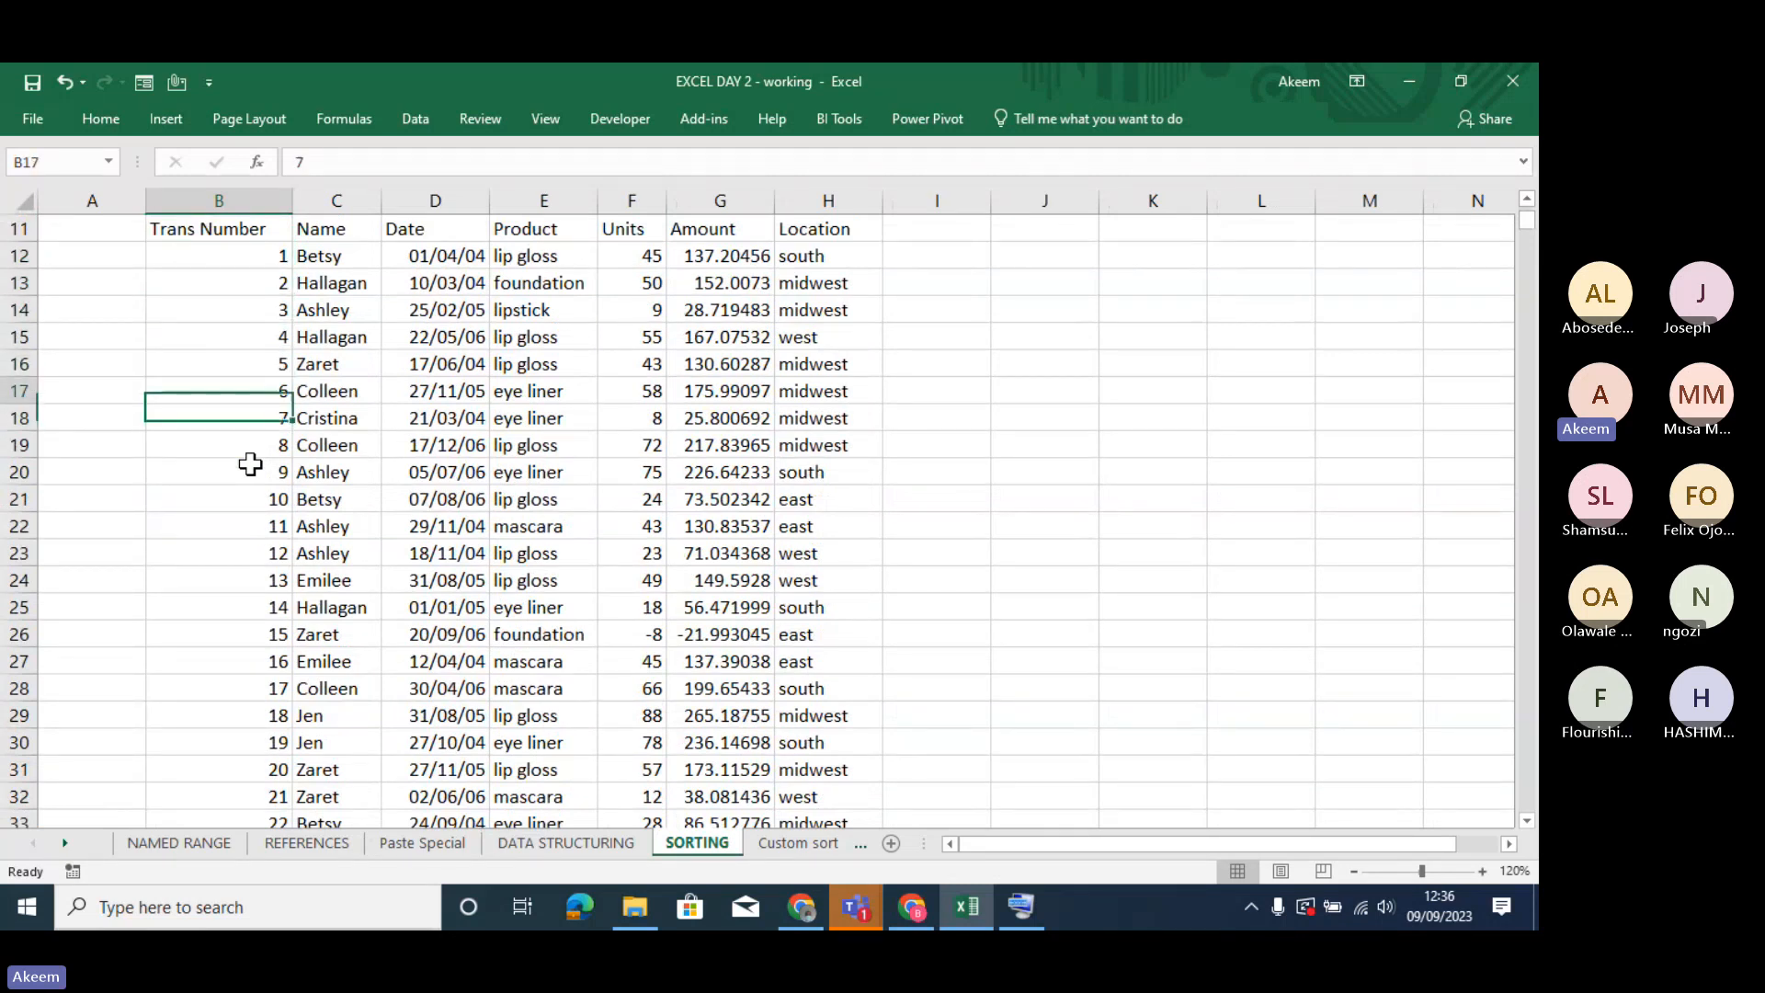
key("Up")
key("Up")
key("Up")
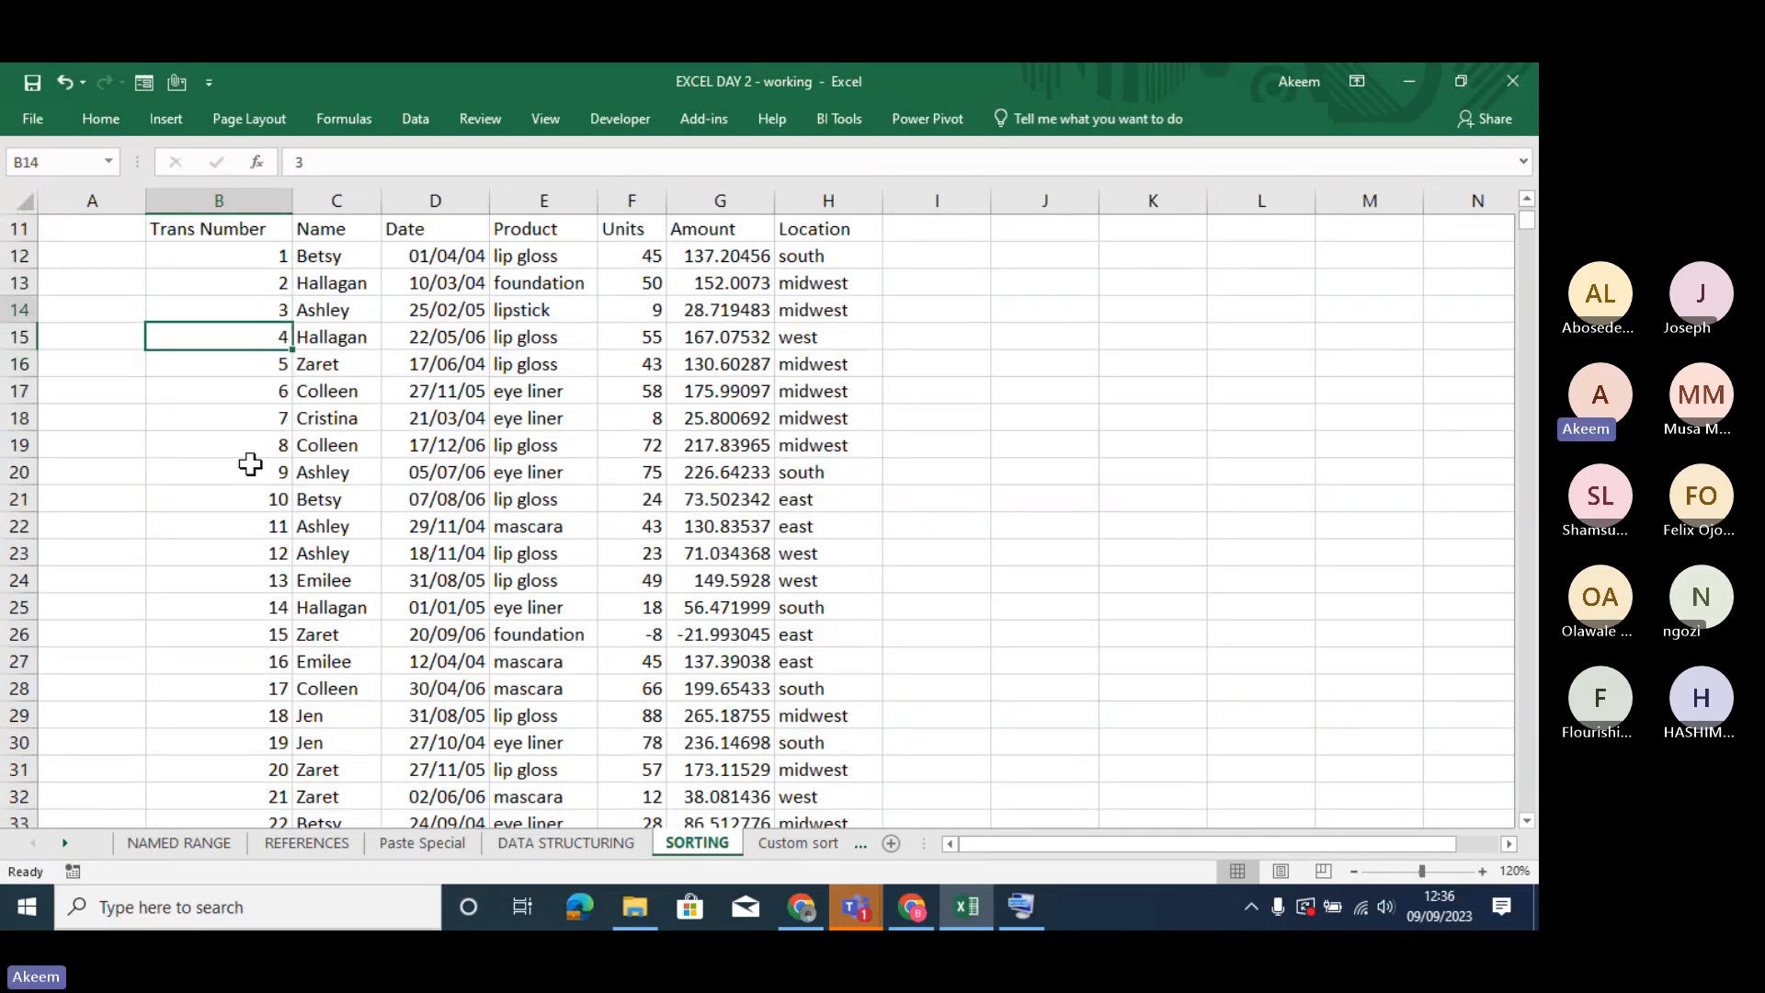
key("ctrl+Up")
key("ctrl+Up")
key("ctrl+Down")
key("Down")
key("Down")
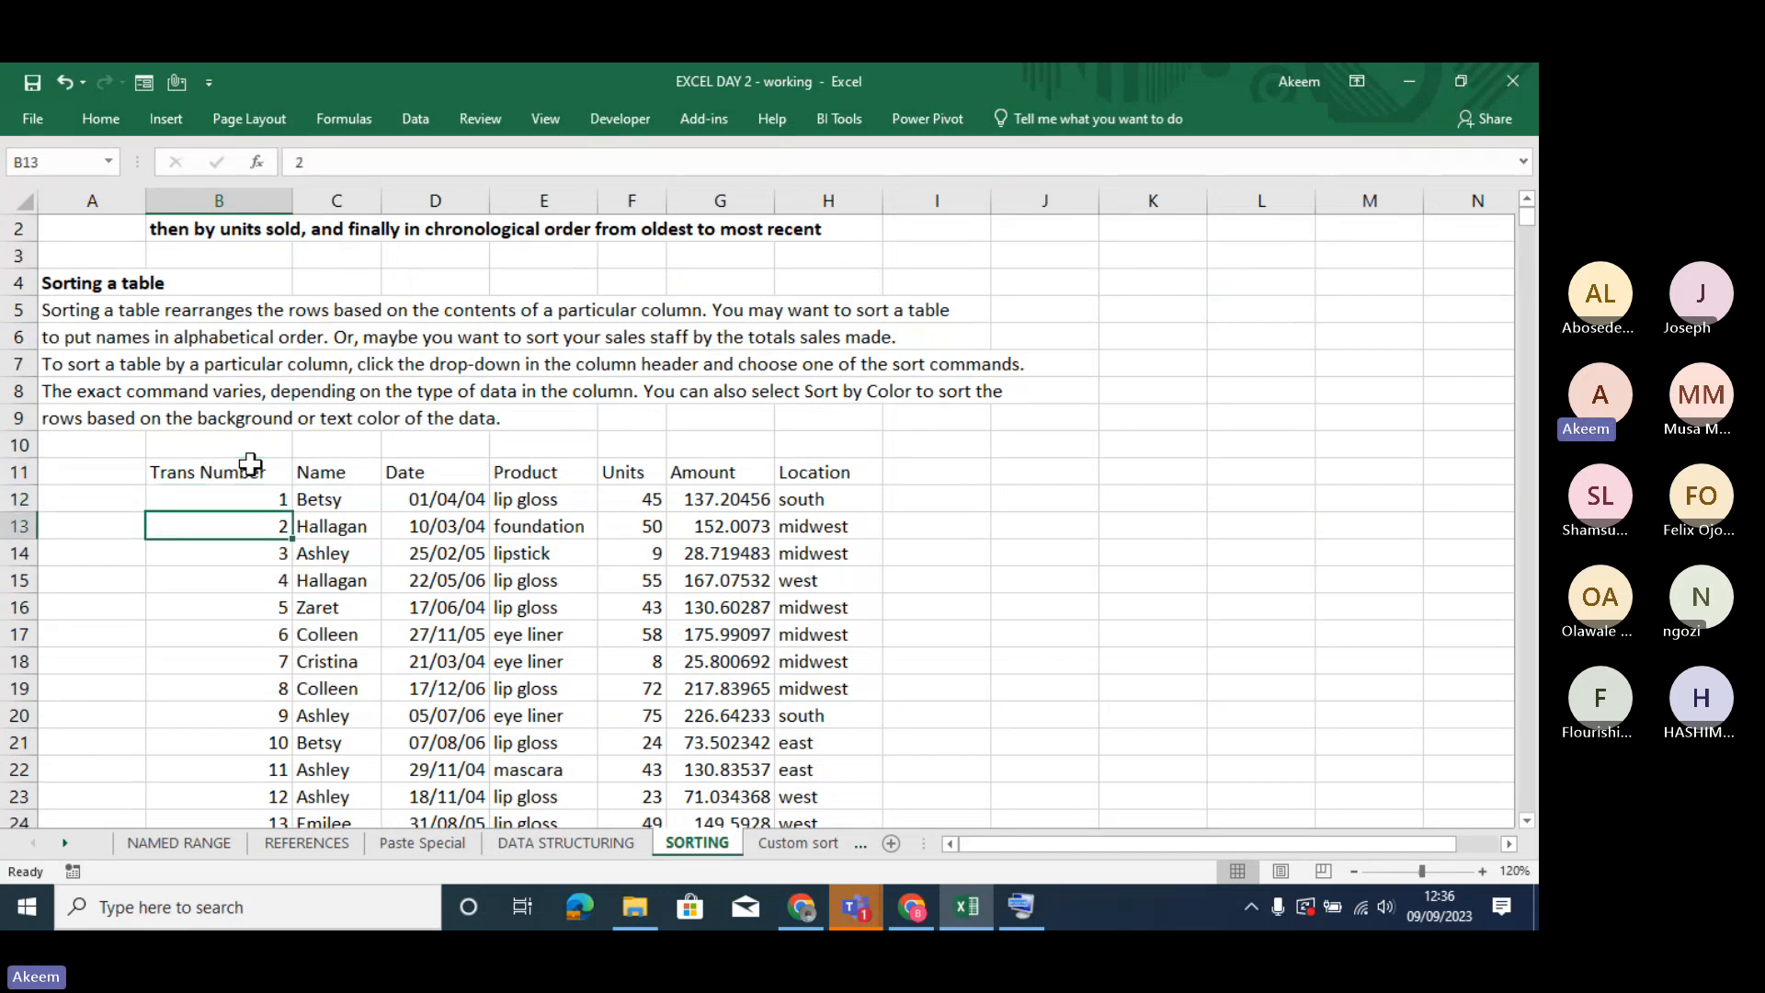
key("Down")
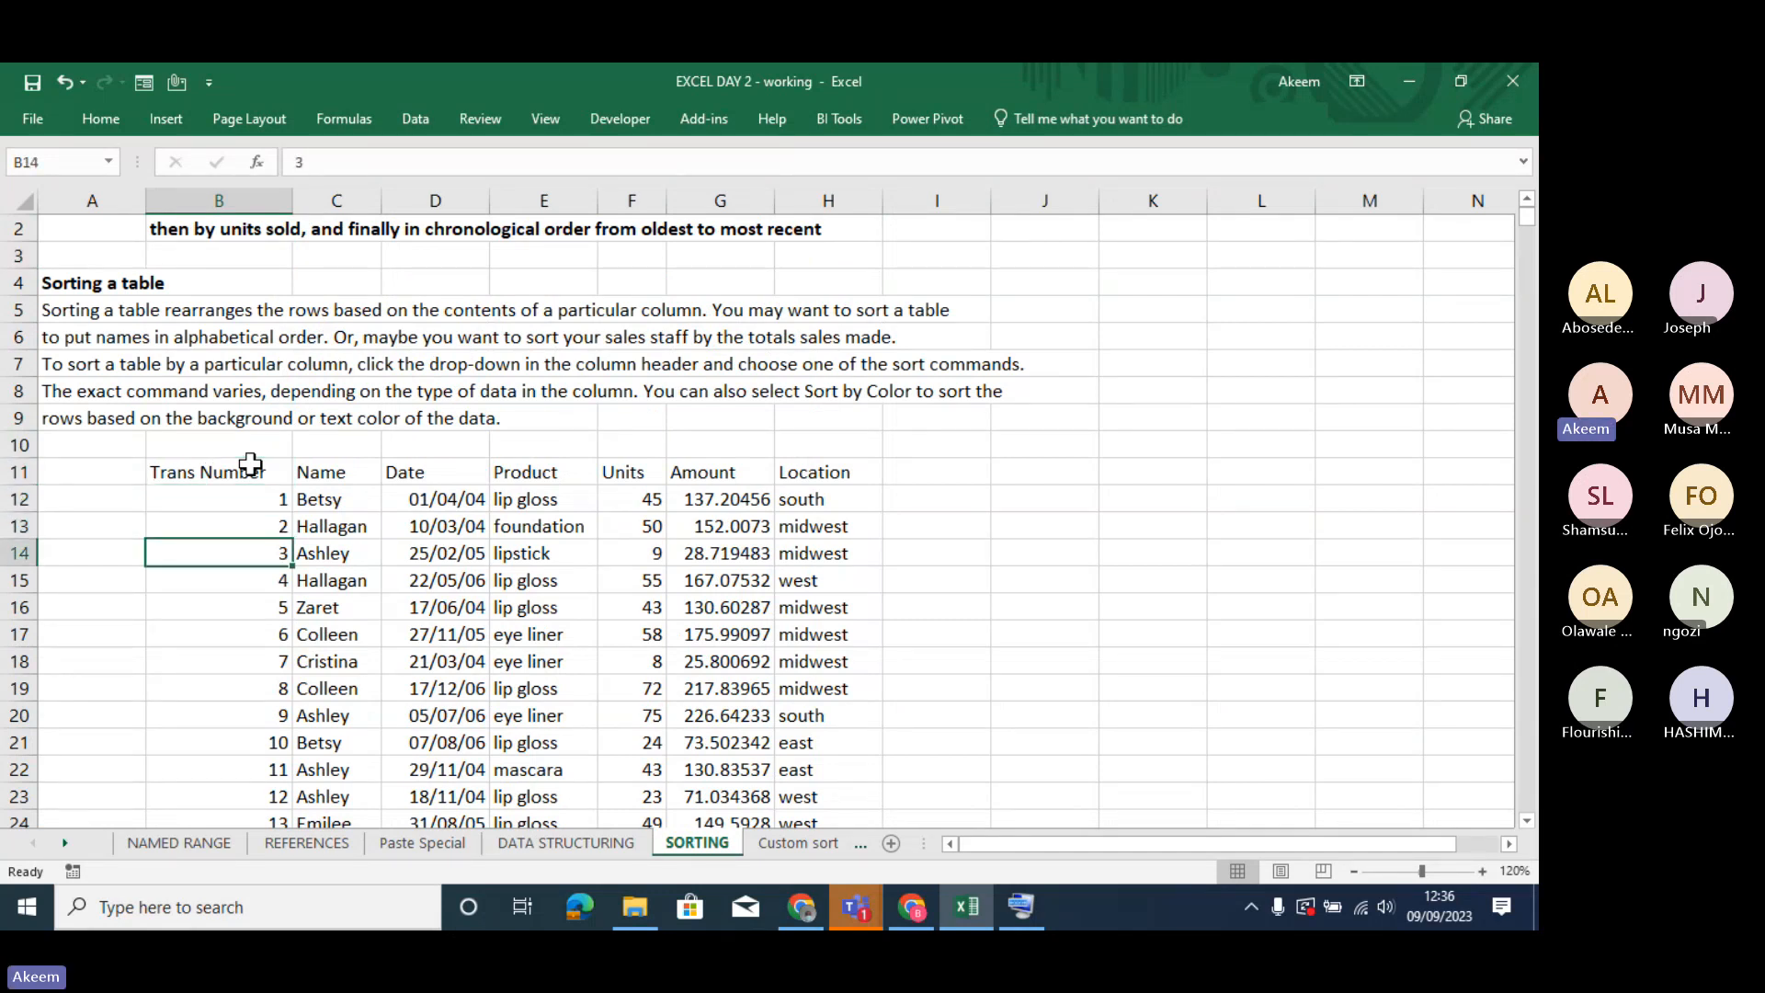
- Sort the transaction data by the Name column from A to Z, starting from cell C12
left_click(350, 499)
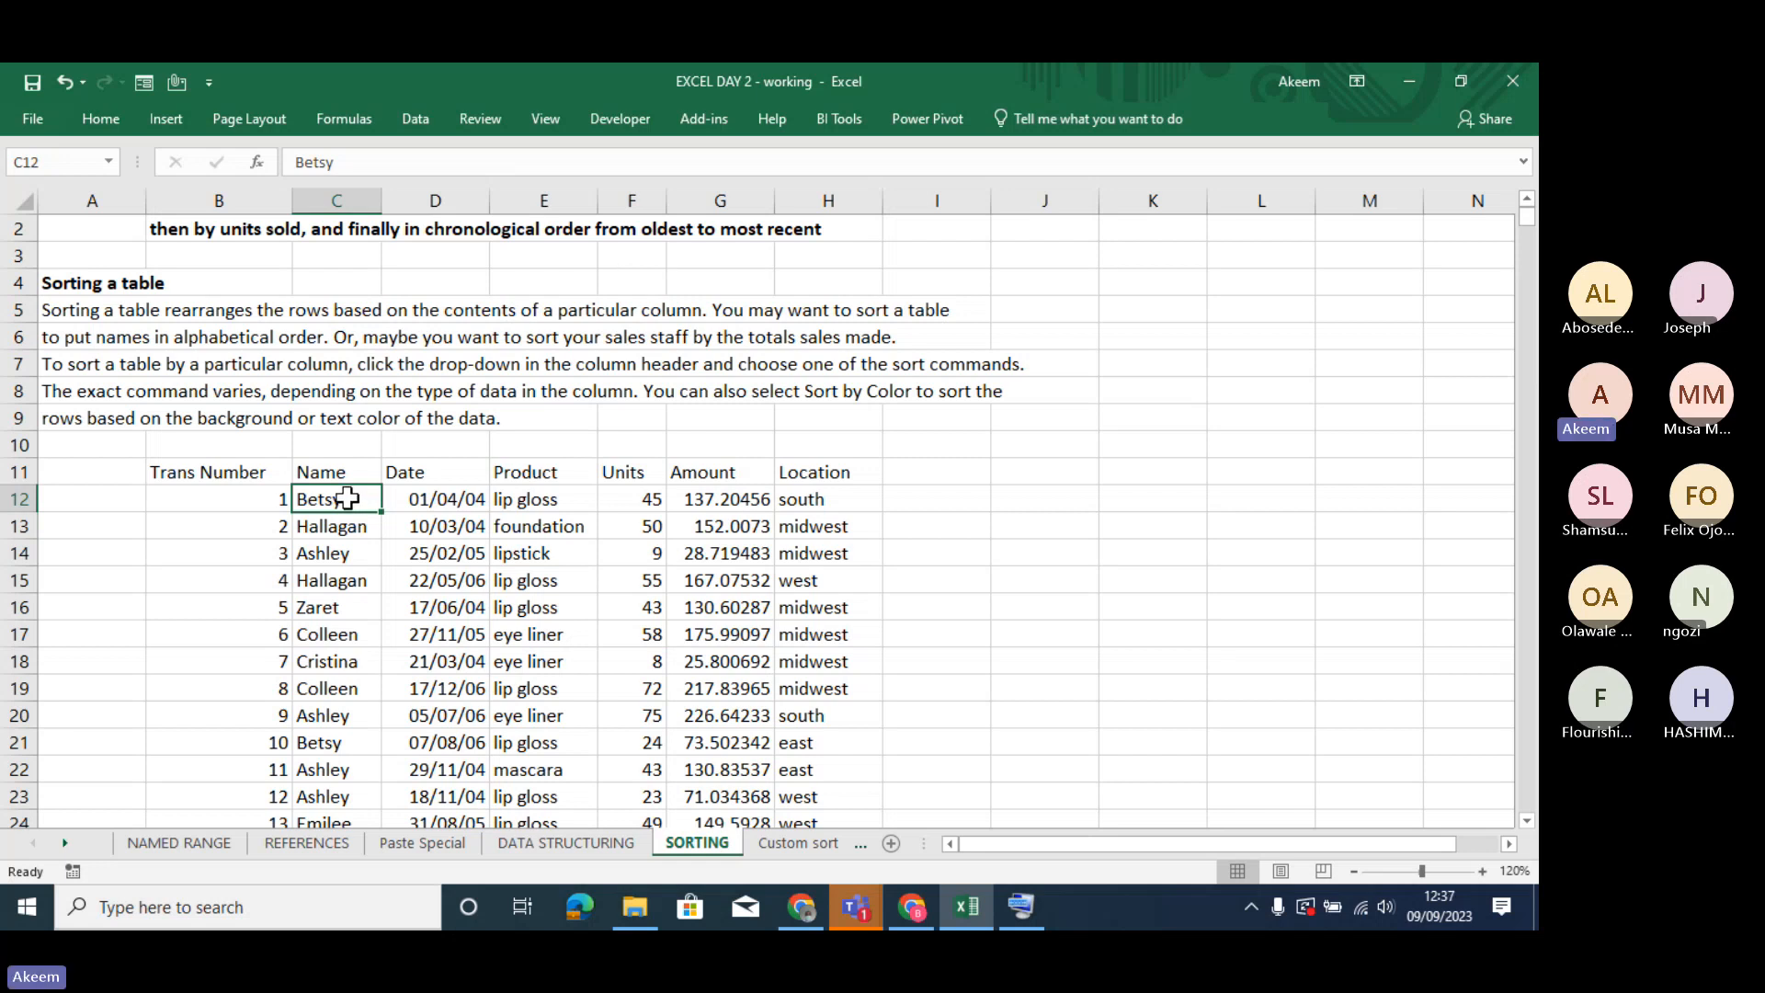
right_click(347, 498)
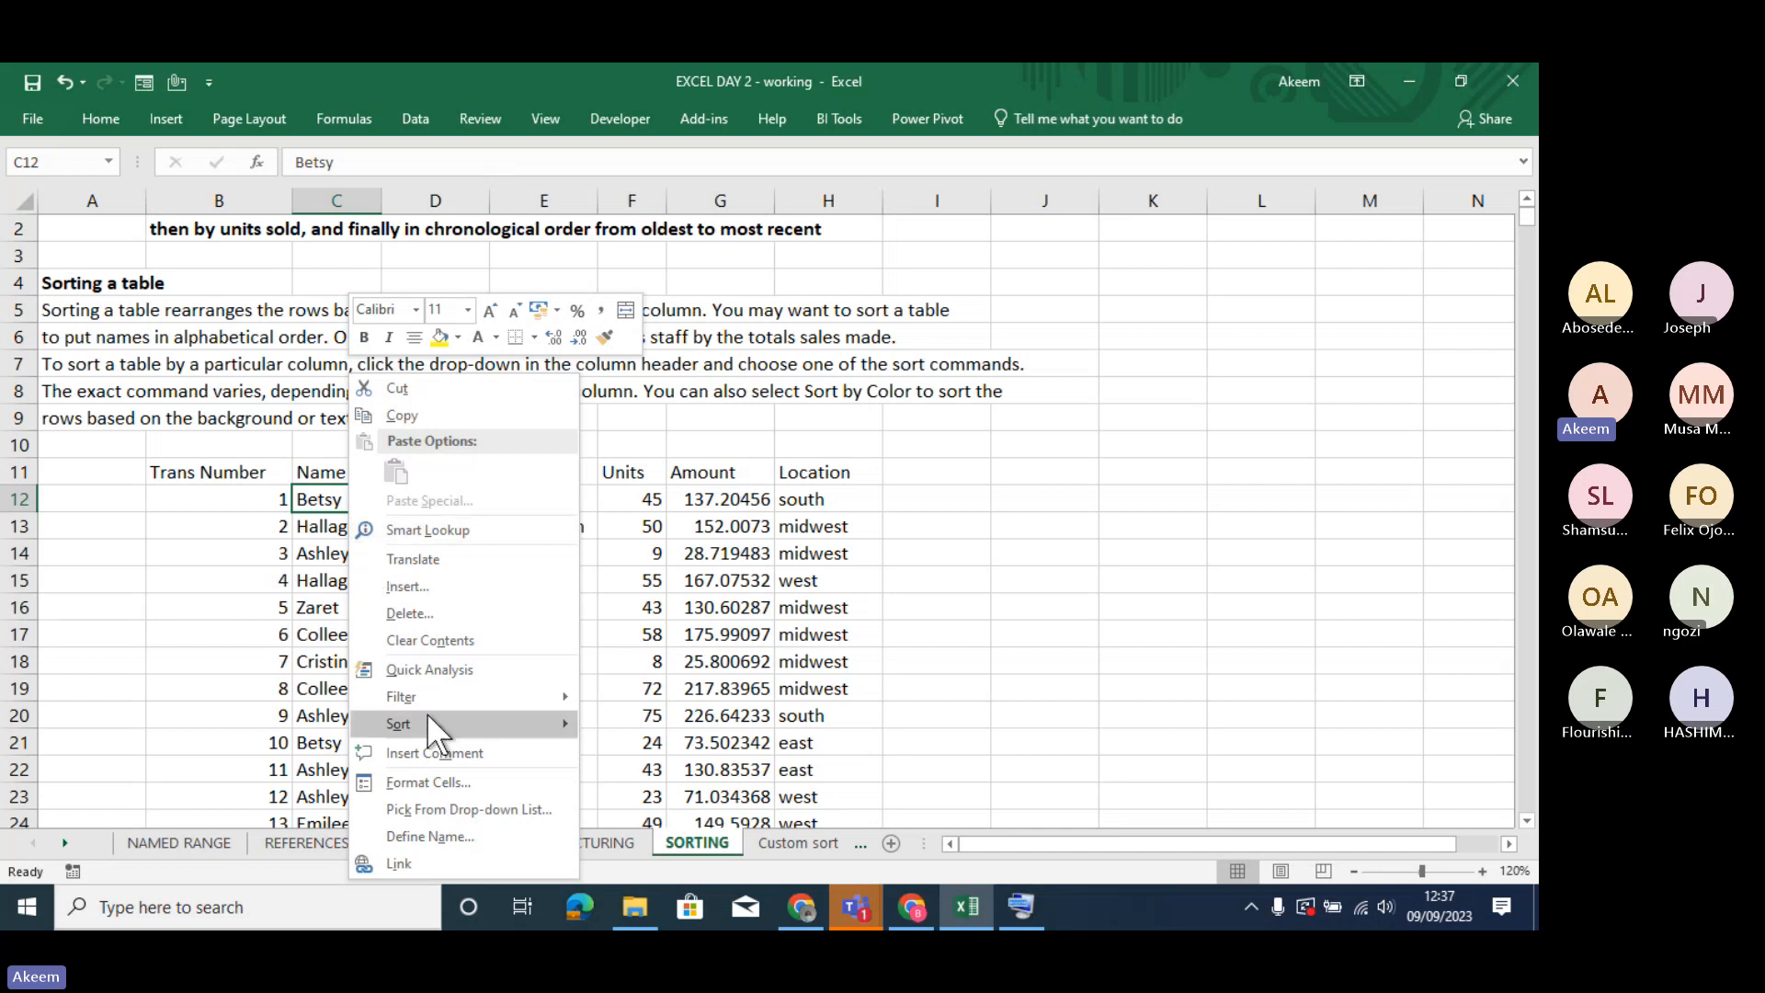
mouse_move(427, 713)
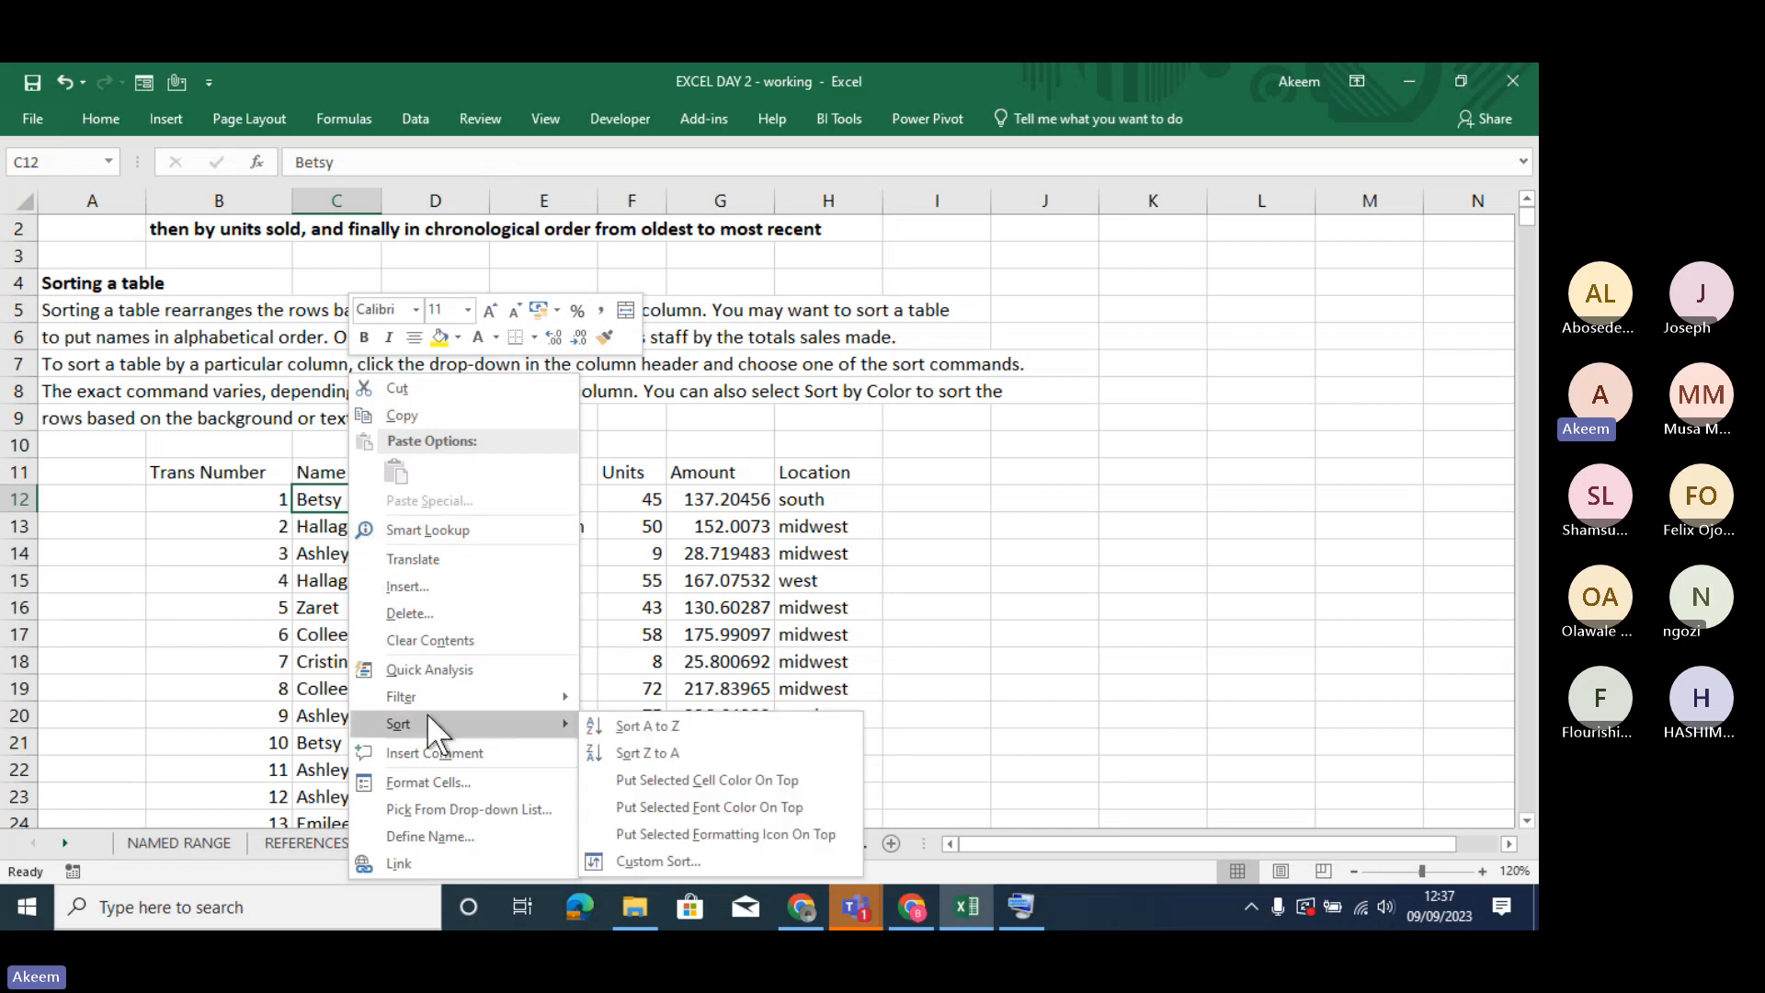
left_click(710, 724)
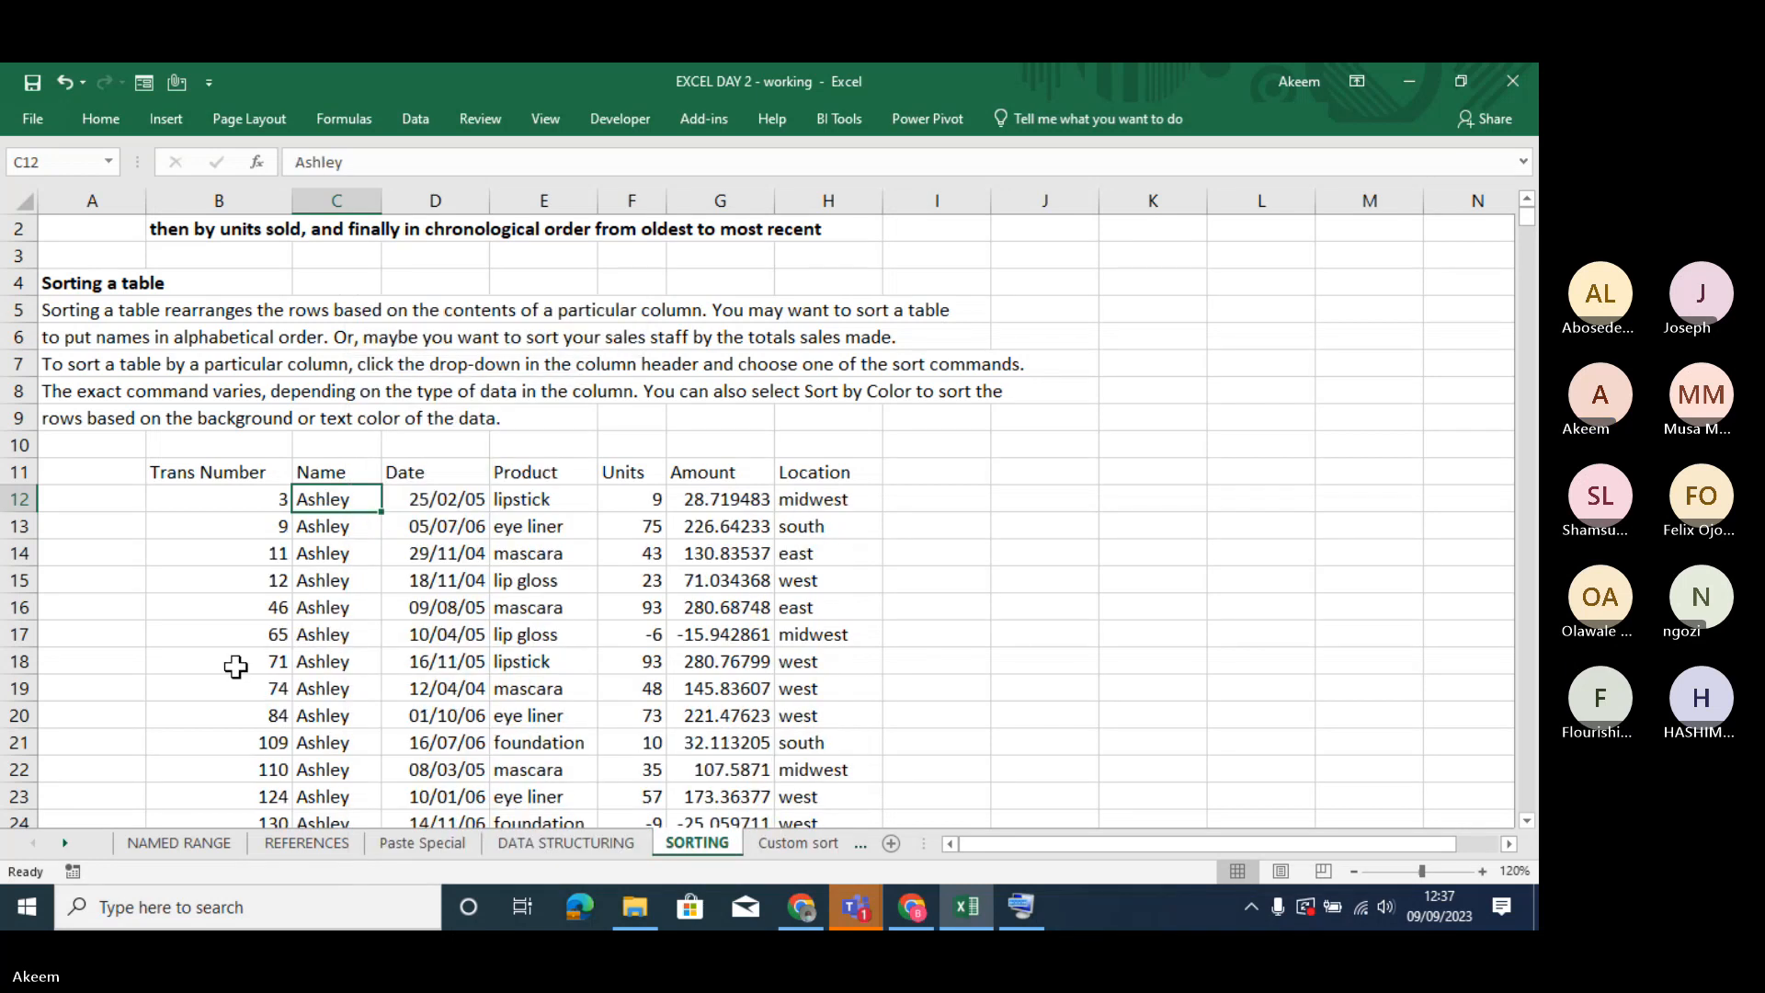
- Review the alphabetical grouping of salespeople down the Name column and compare it with the Trans Number order
left_click(342, 616)
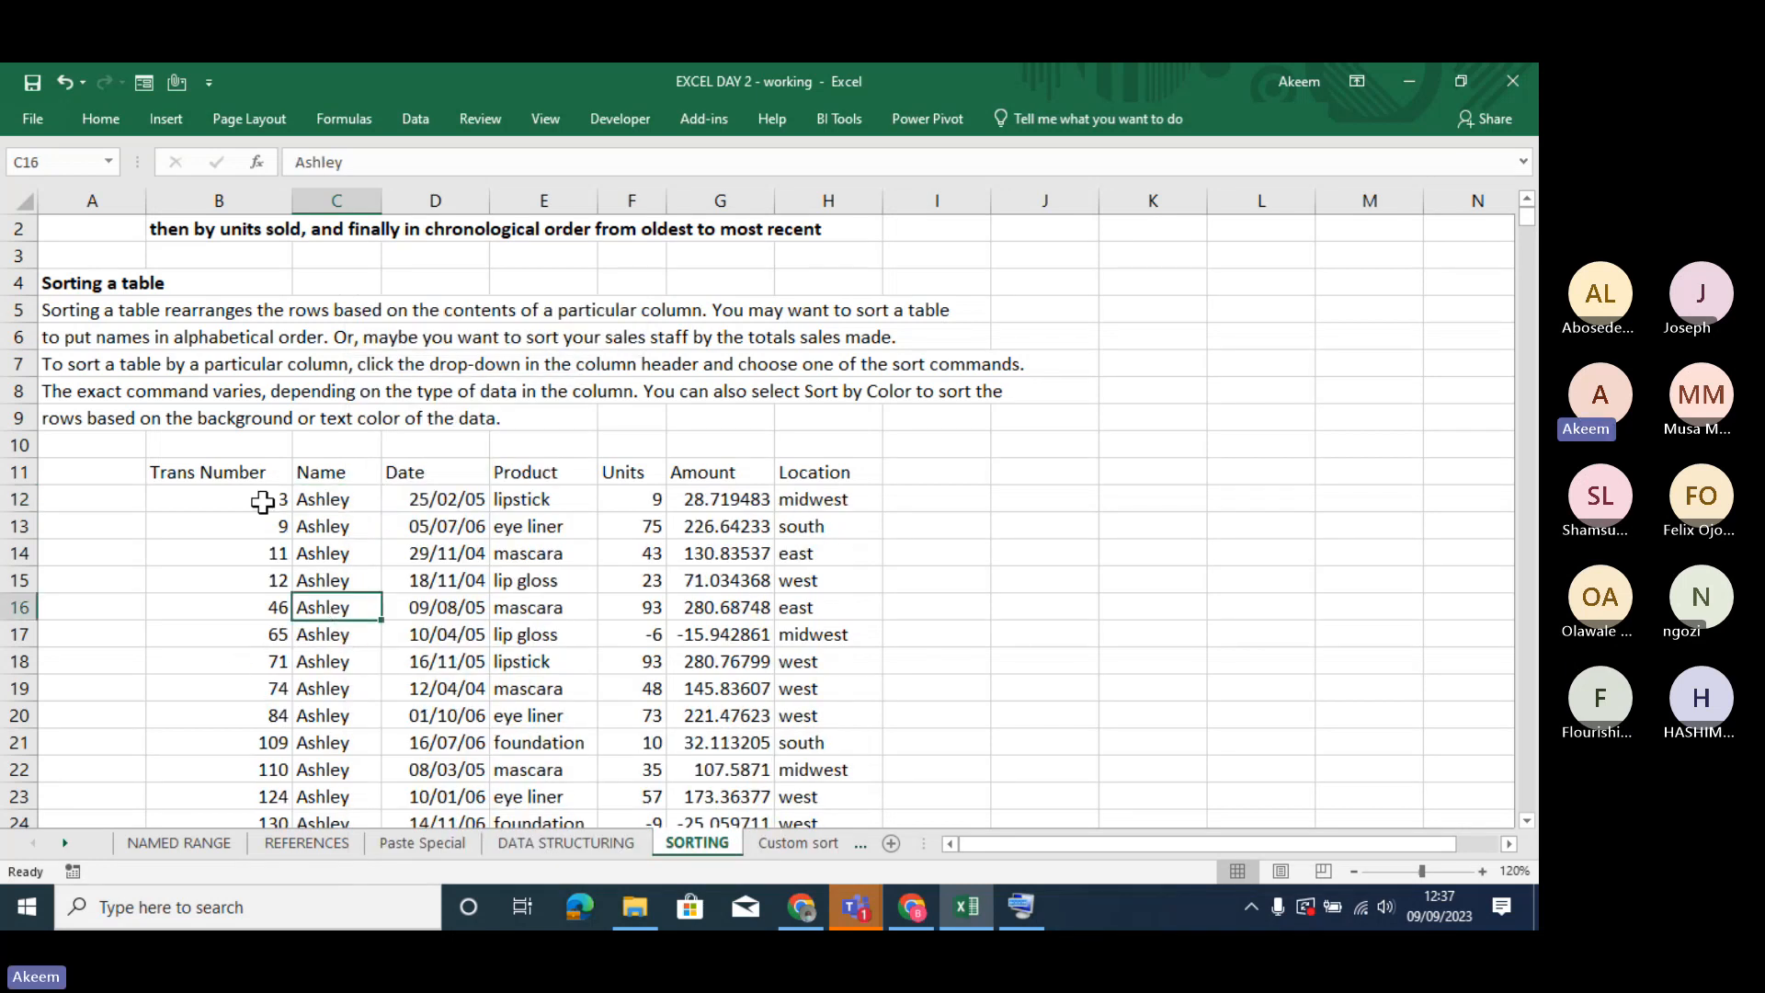
left_click(264, 501)
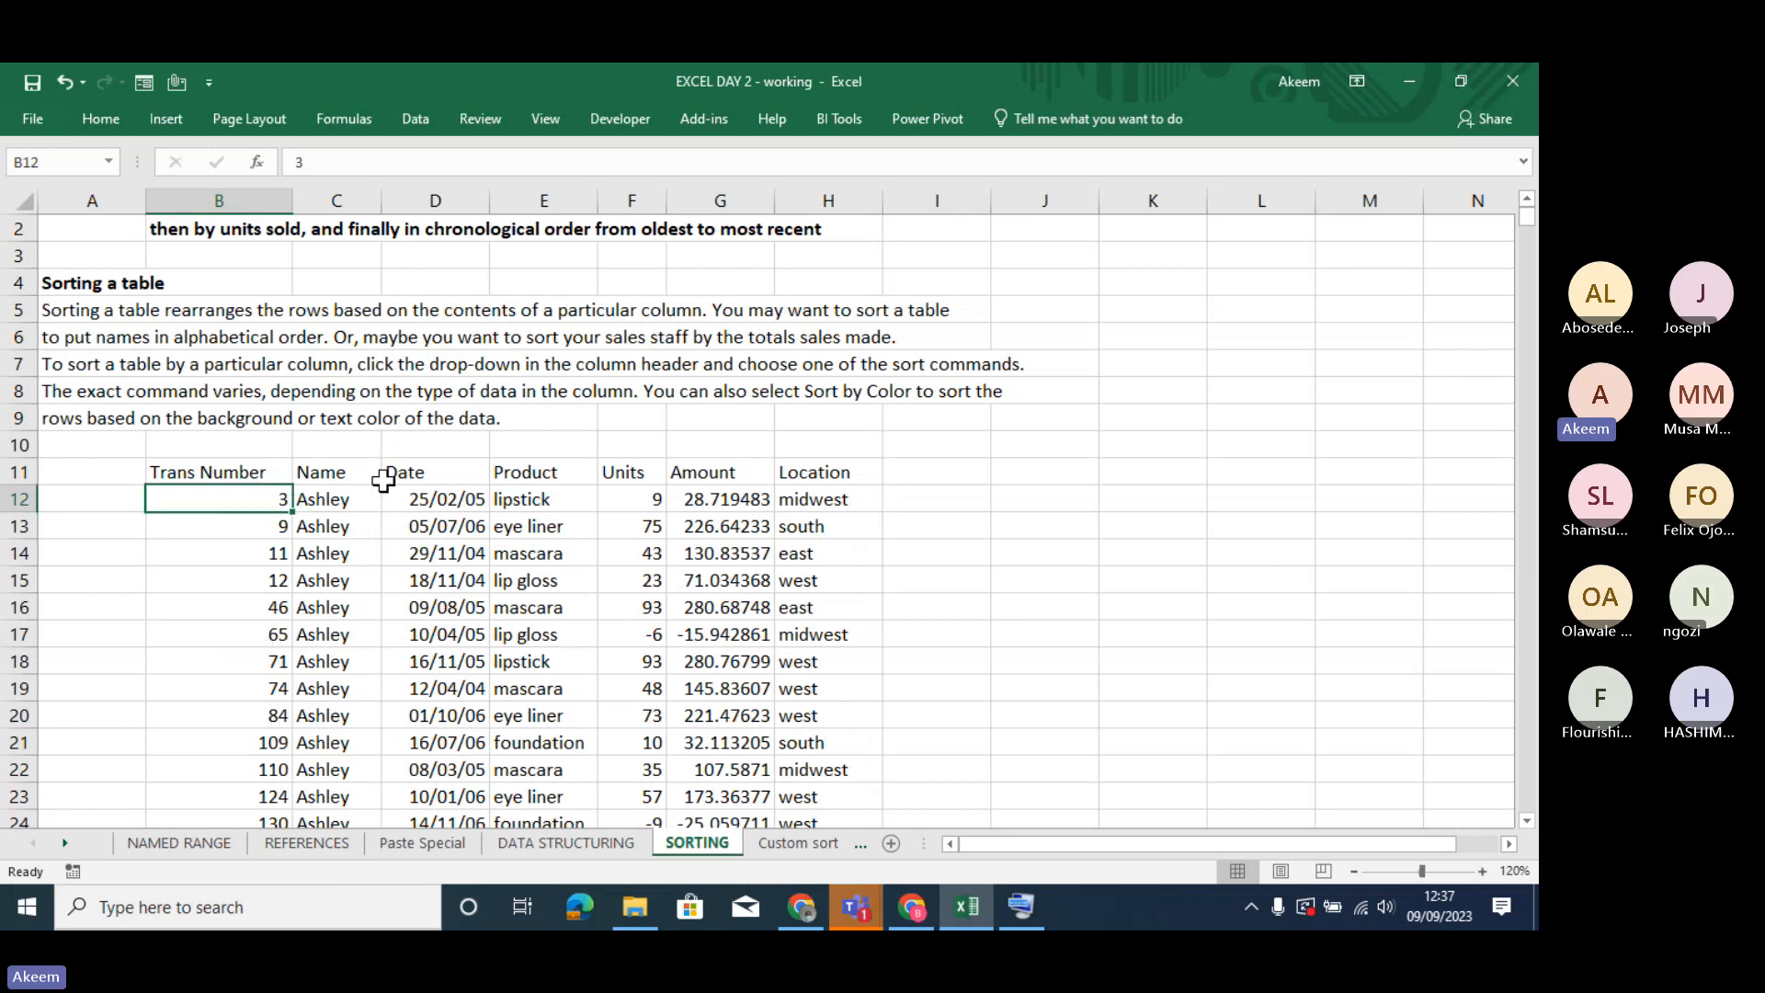
left_click(350, 498)
key("Down")
key("Down")
key("Down")
key("Down")
key("Down")
key("Down")
key("Down")
key("Down")
key("Down")
key("Down")
key("Down")
key("Down")
key("Down")
key("Down")
key("Down")
key("Down")
key("Down")
key("Down")
key("Down")
key("Down")
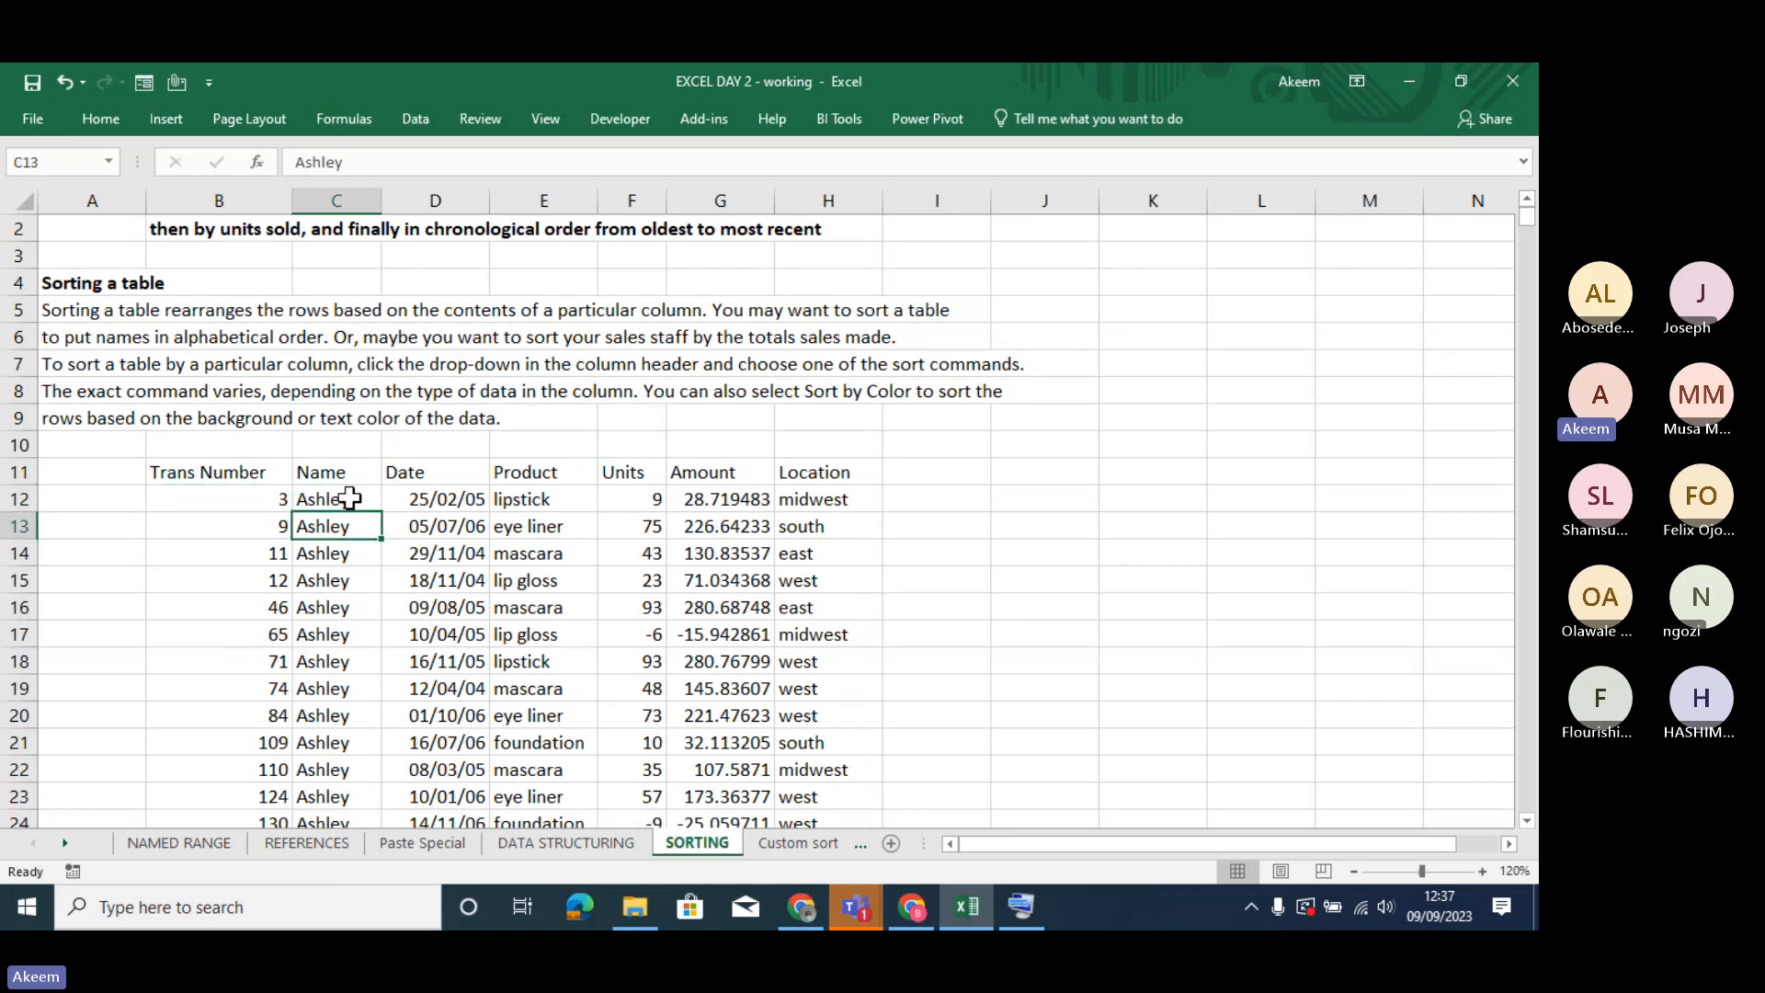
key("Down")
key("Down")
key("Down")
key("Down")
key("Down")
key("Down")
key("Down")
key("Down")
key("Down")
key("Down")
key("Down")
key("Down")
key("Down")
key("Down")
key("Down")
key("Down")
key("Down")
key("Down")
key("Down")
key("Down")
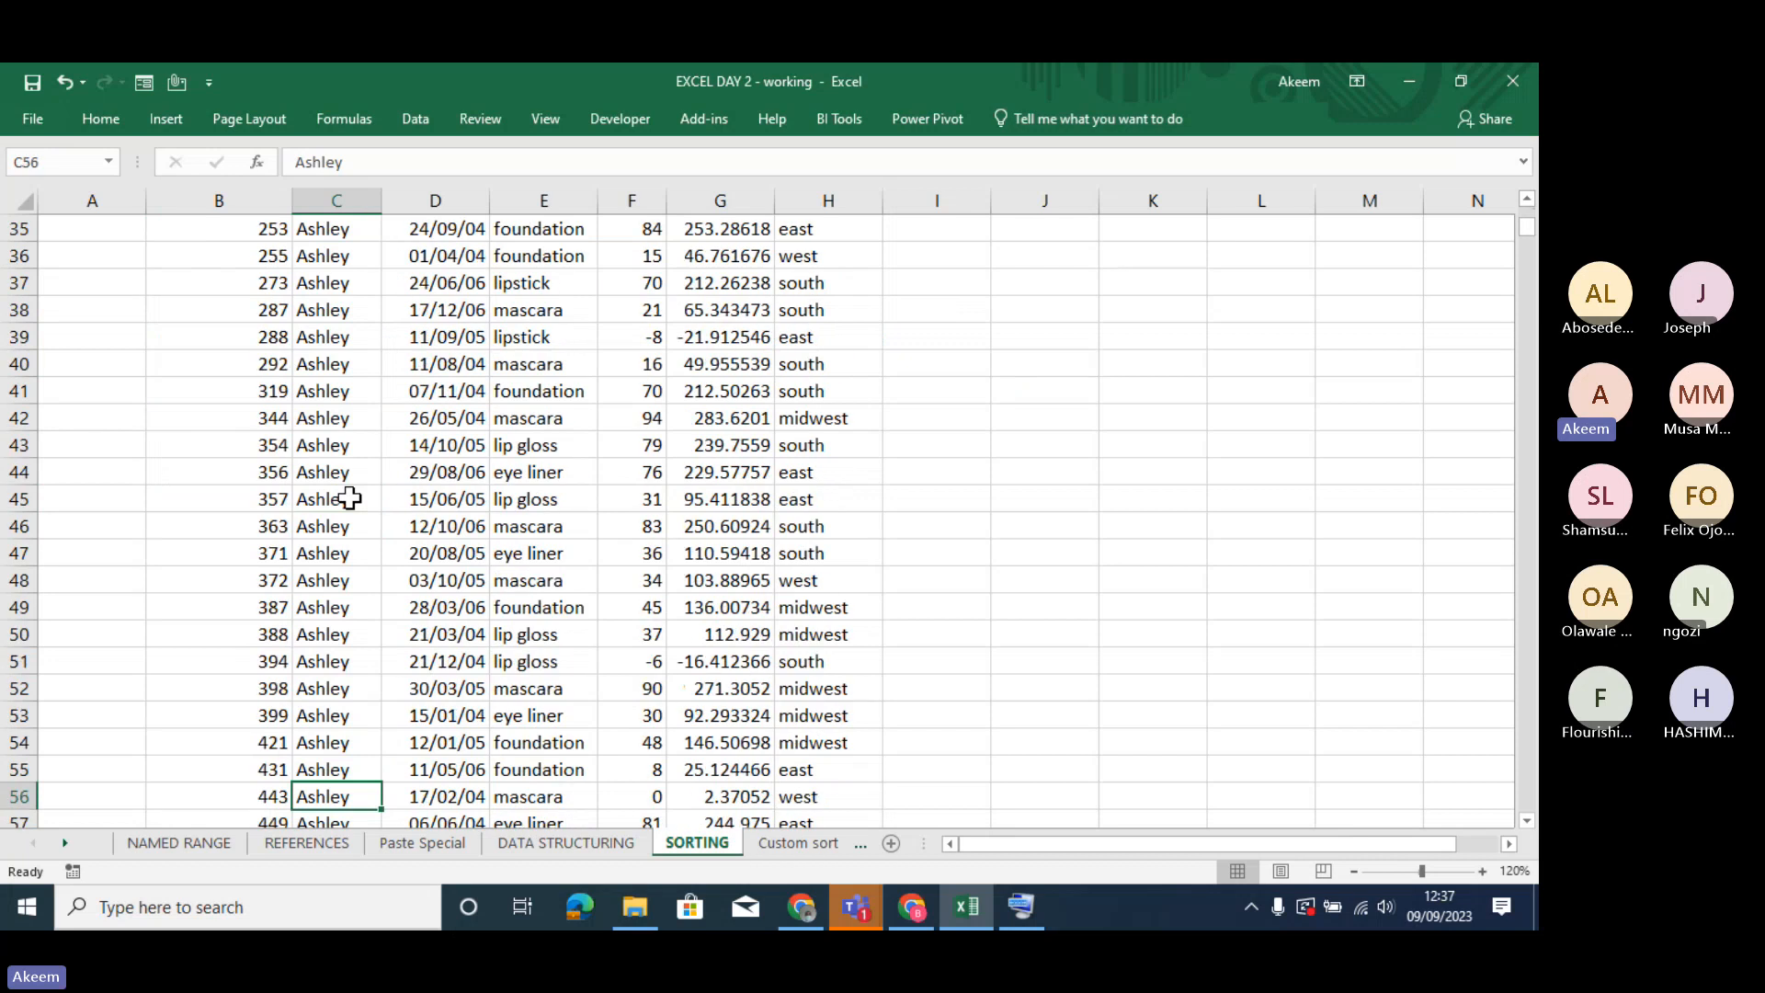
key("Down")
key("Down")
key("Down")
key("Down")
key("Down")
key("Down")
key("Down")
key("Down")
key("Down")
key("Down")
key("Down")
key("Down")
key("Down")
key("Down")
key("Down")
key("Down")
key("Down")
key("Down")
key("Down")
key("Down")
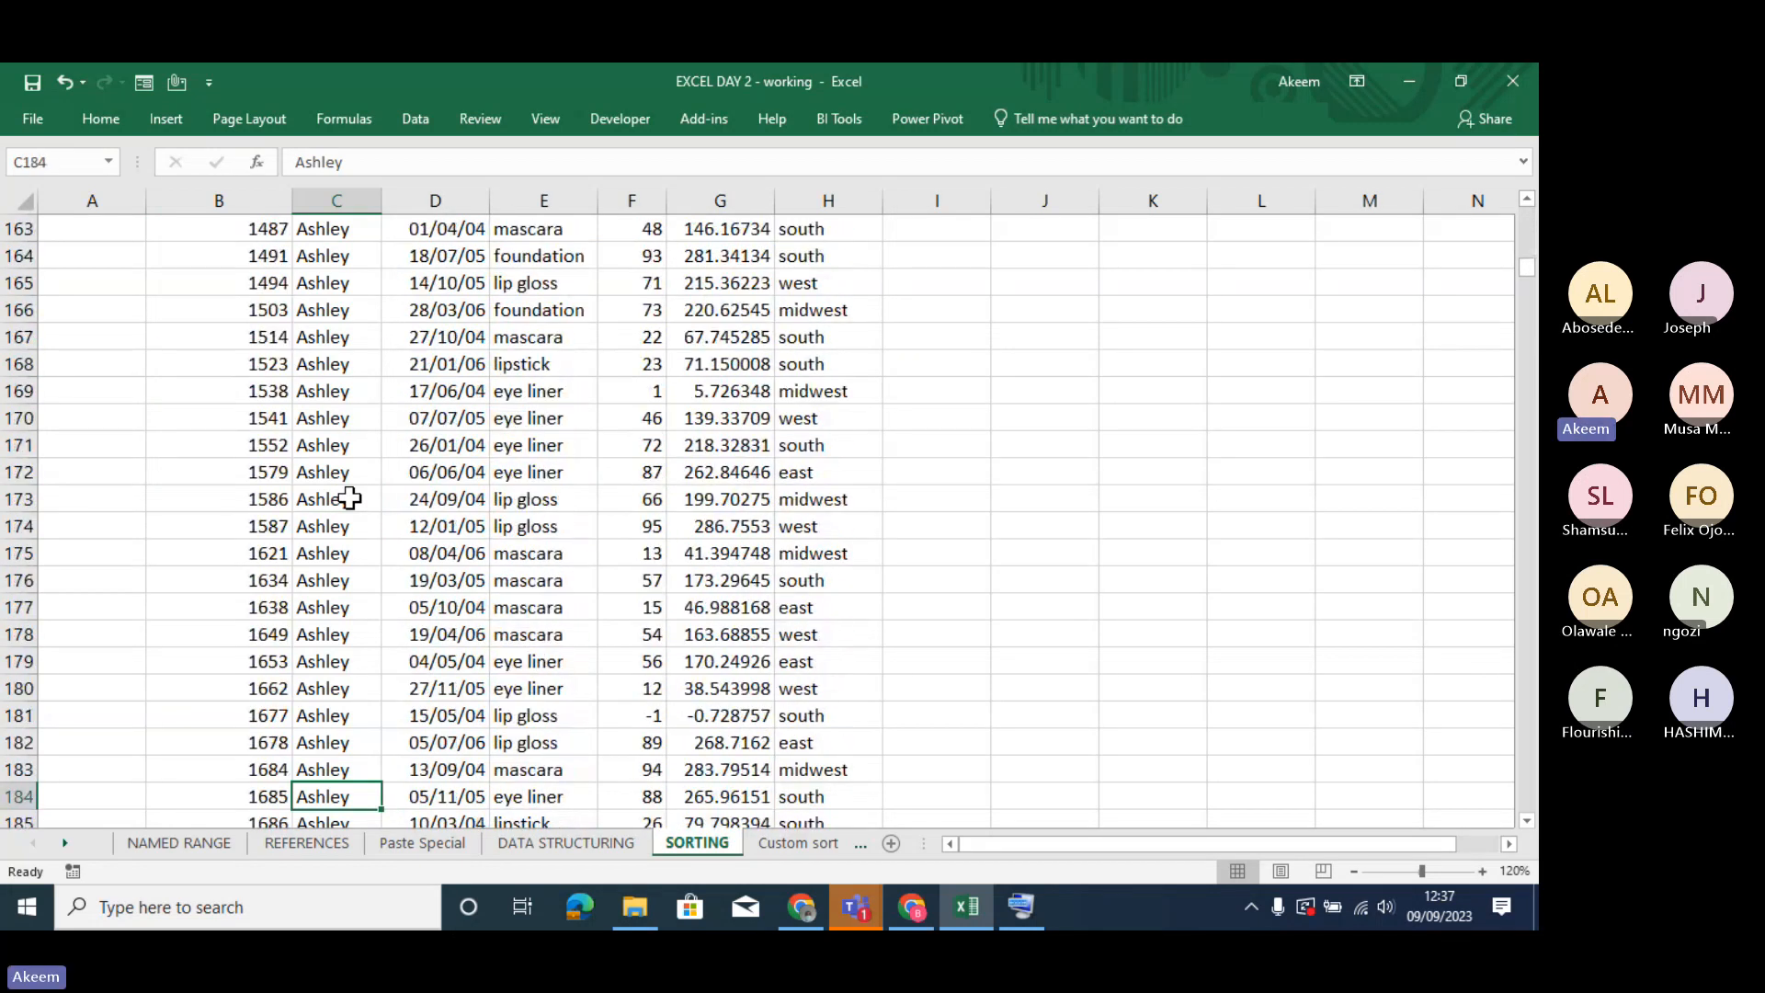
key("Down")
key("Down")
key("Down")
key("Down")
key("Down")
key("Down")
key("Down")
key("Down")
key("Down")
key("Down")
key("Down")
key("Down")
key("Down")
key("Down")
key("Down")
key("Down")
key("Down")
key("Down")
key("Down")
key("Down")
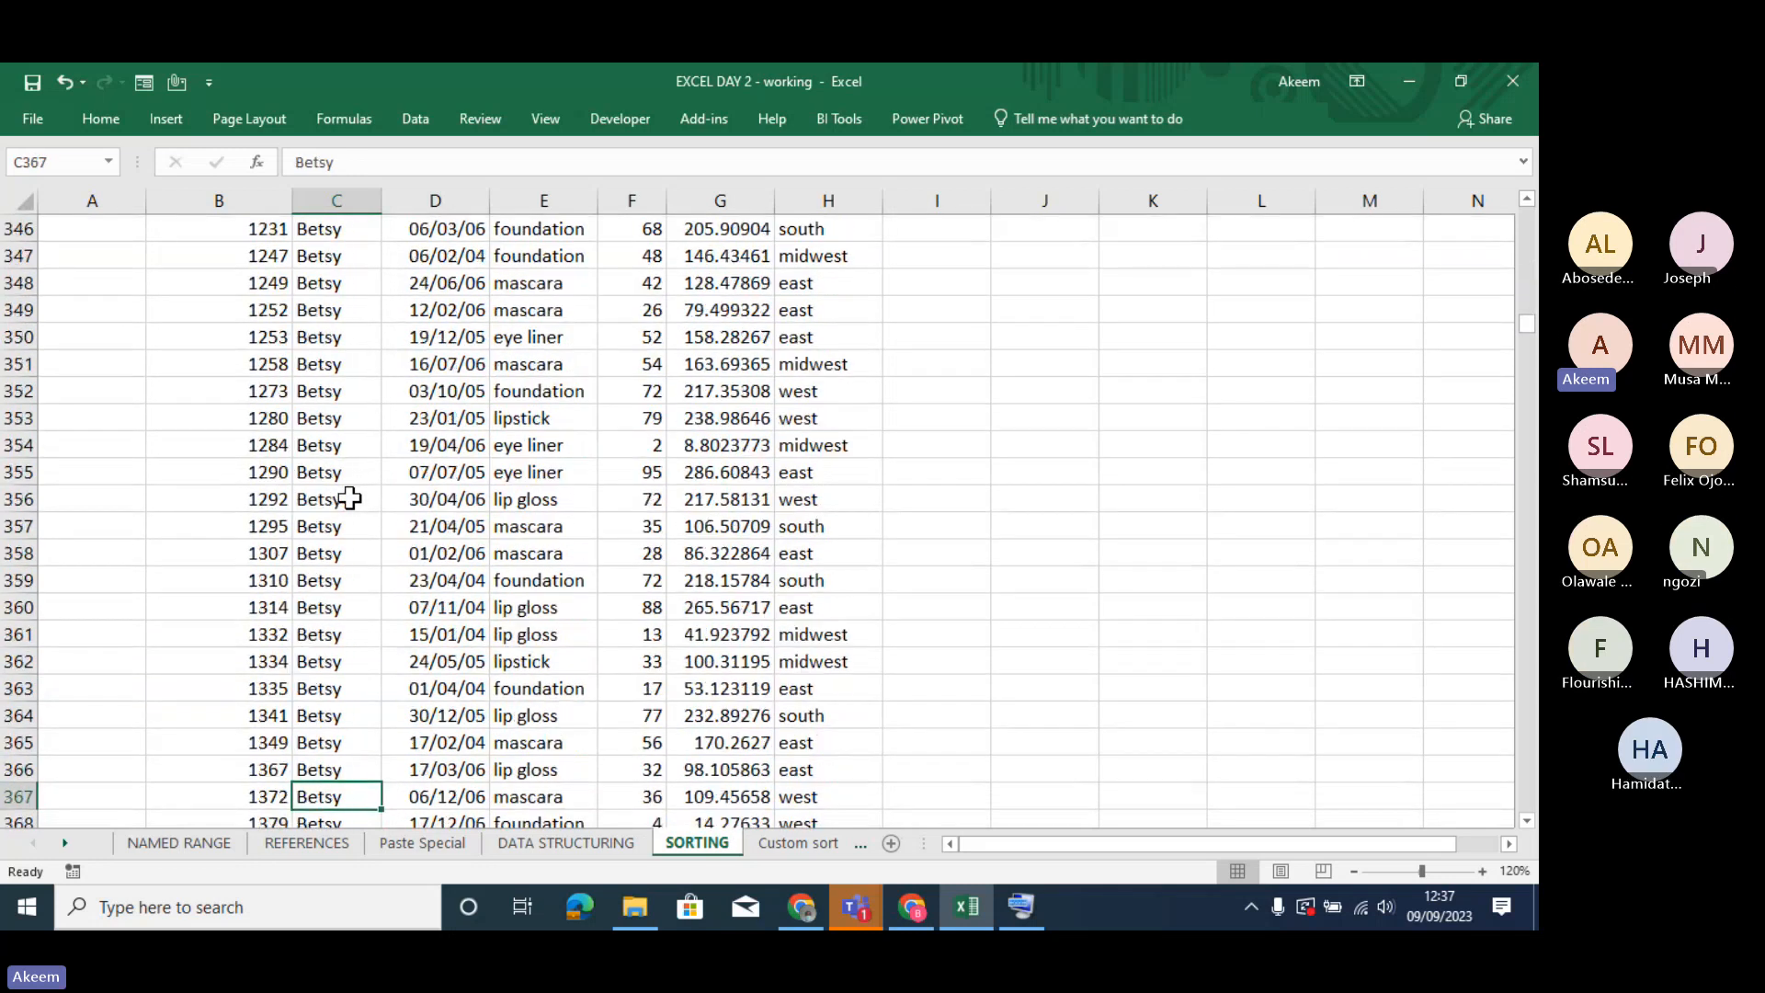
key("Down")
key("Down")
key("Down")
key("Down")
key("Down")
key("Down")
key("Down")
key("Down")
key("Down")
key("Down")
key("Down")
key("Down")
key("Down")
key("Down")
key("Down")
key("Down")
key("Down")
key("Down")
key("Down")
key("Down")
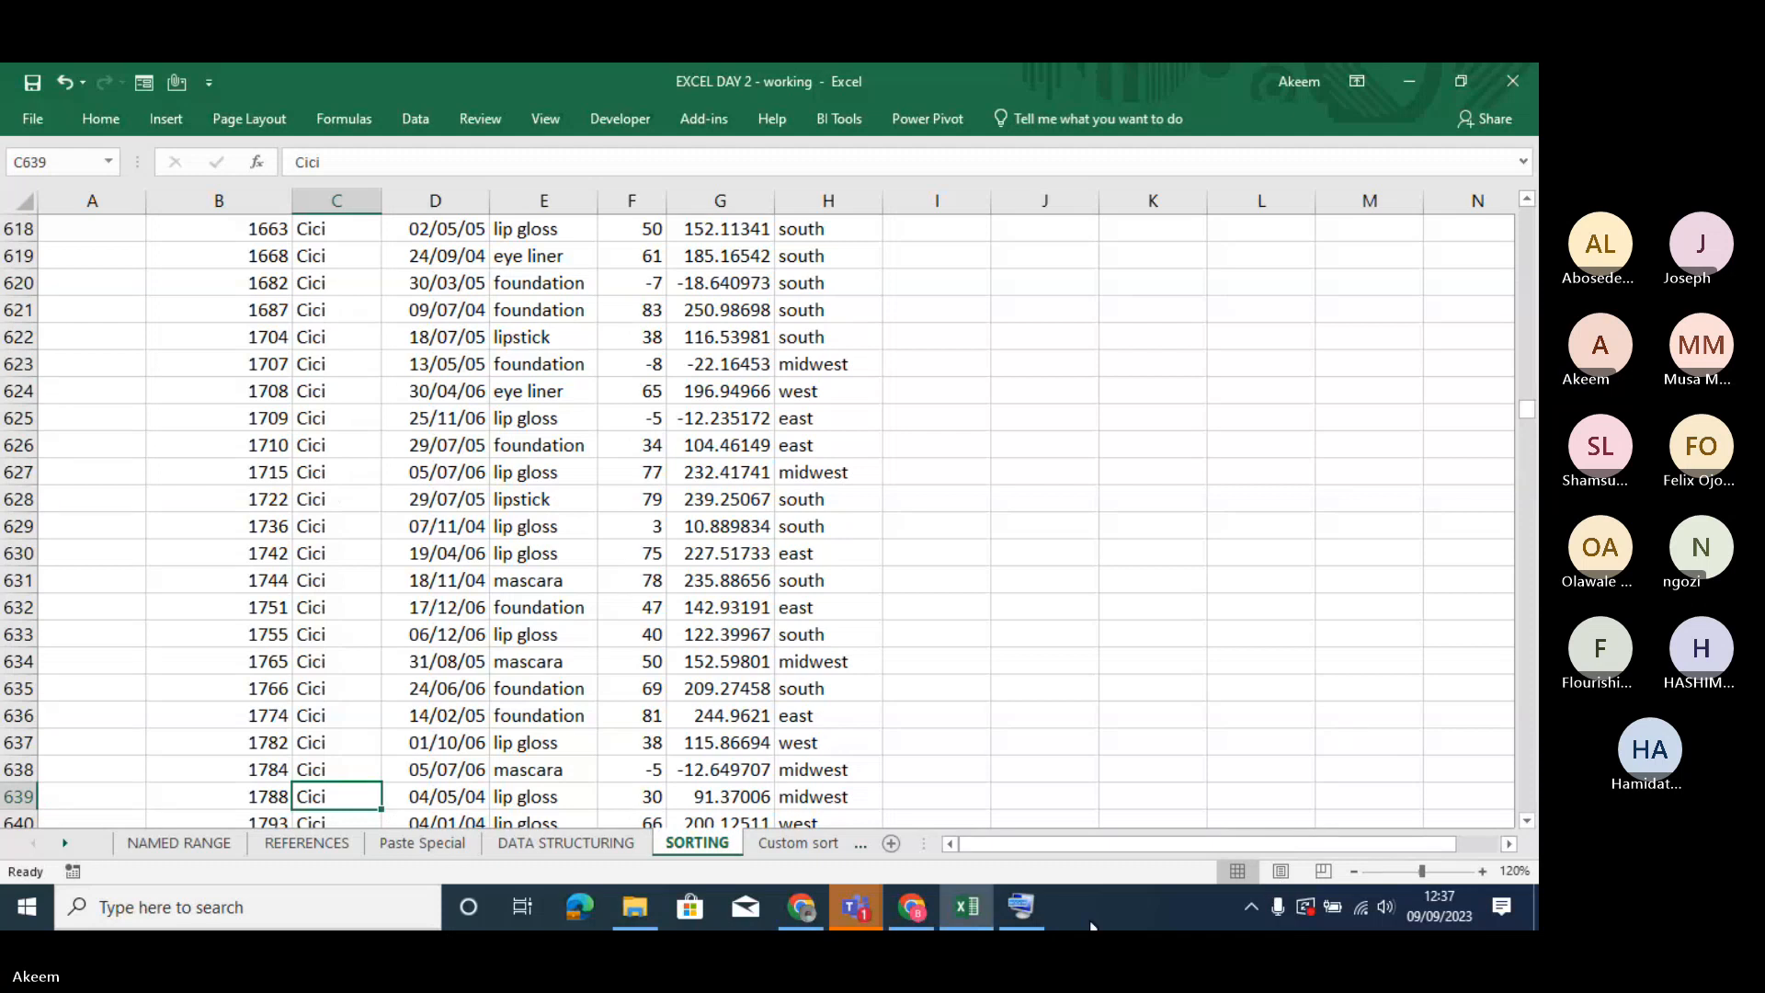
- Switch to the Teams meeting to check the participants list, and minimise the meeting window
left_click(855, 907)
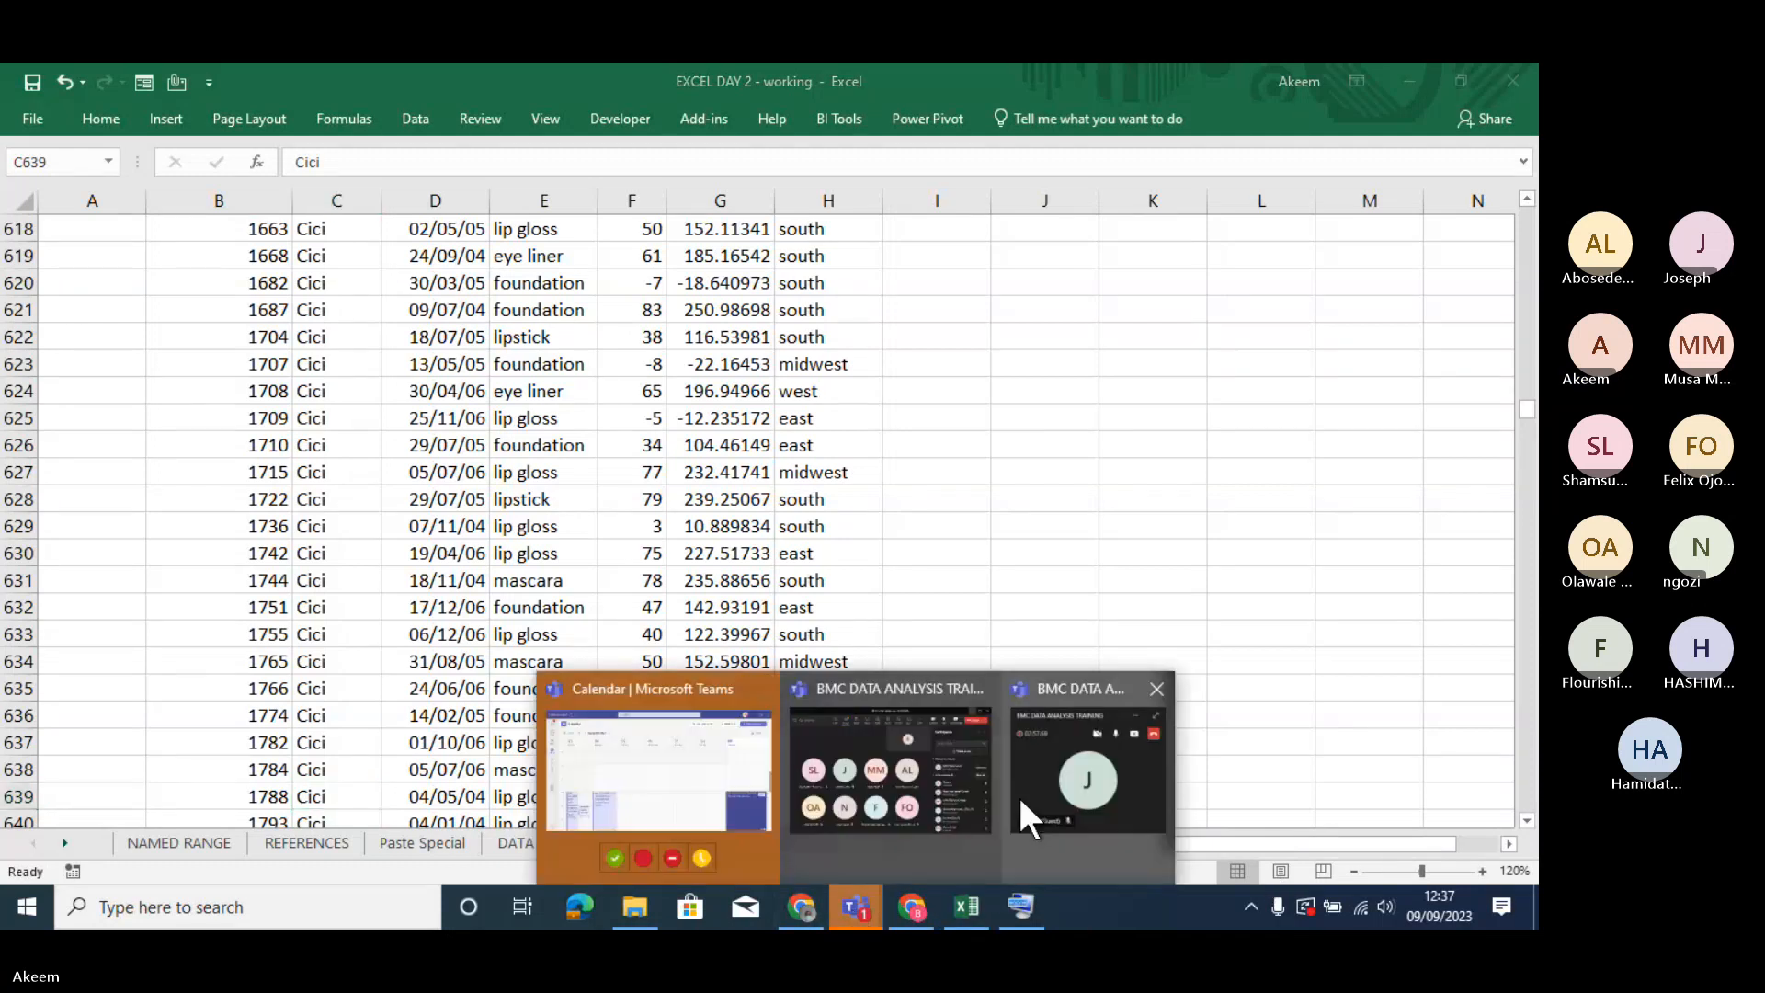
left_click(906, 776)
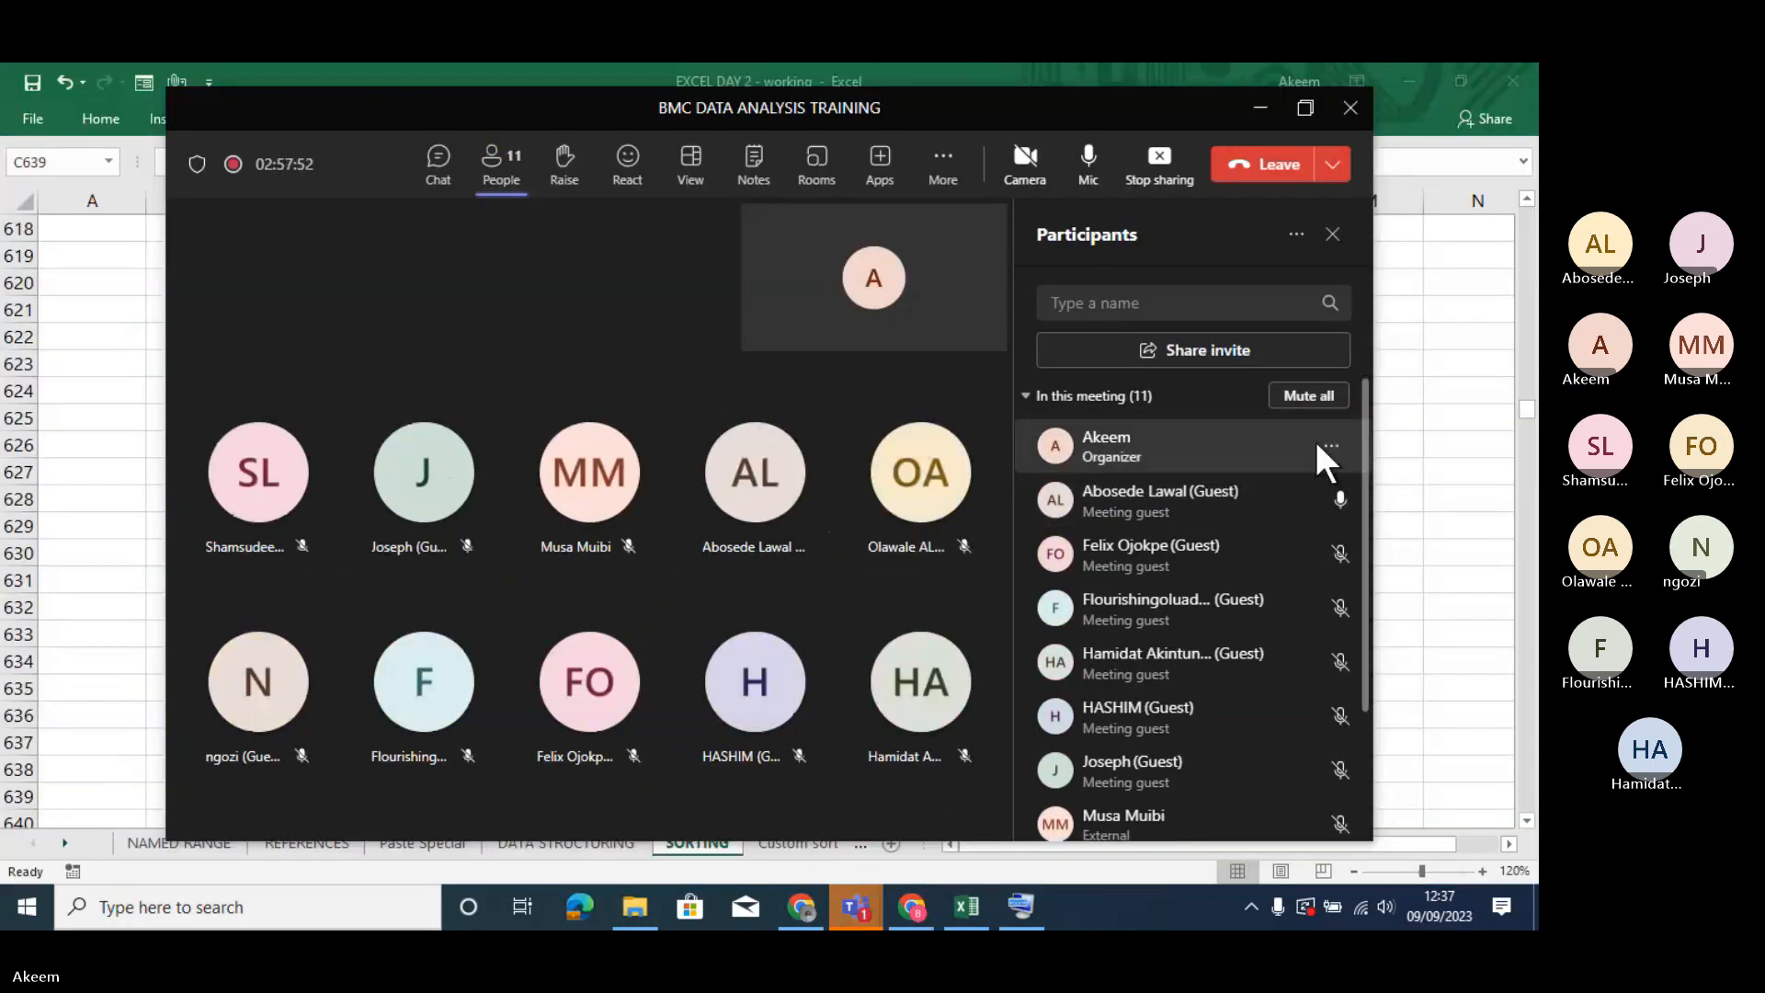
left_click(1261, 110)
- Return to the start of the data in Excel and undo the A to Z sort of the Name column
left_click(305, 654)
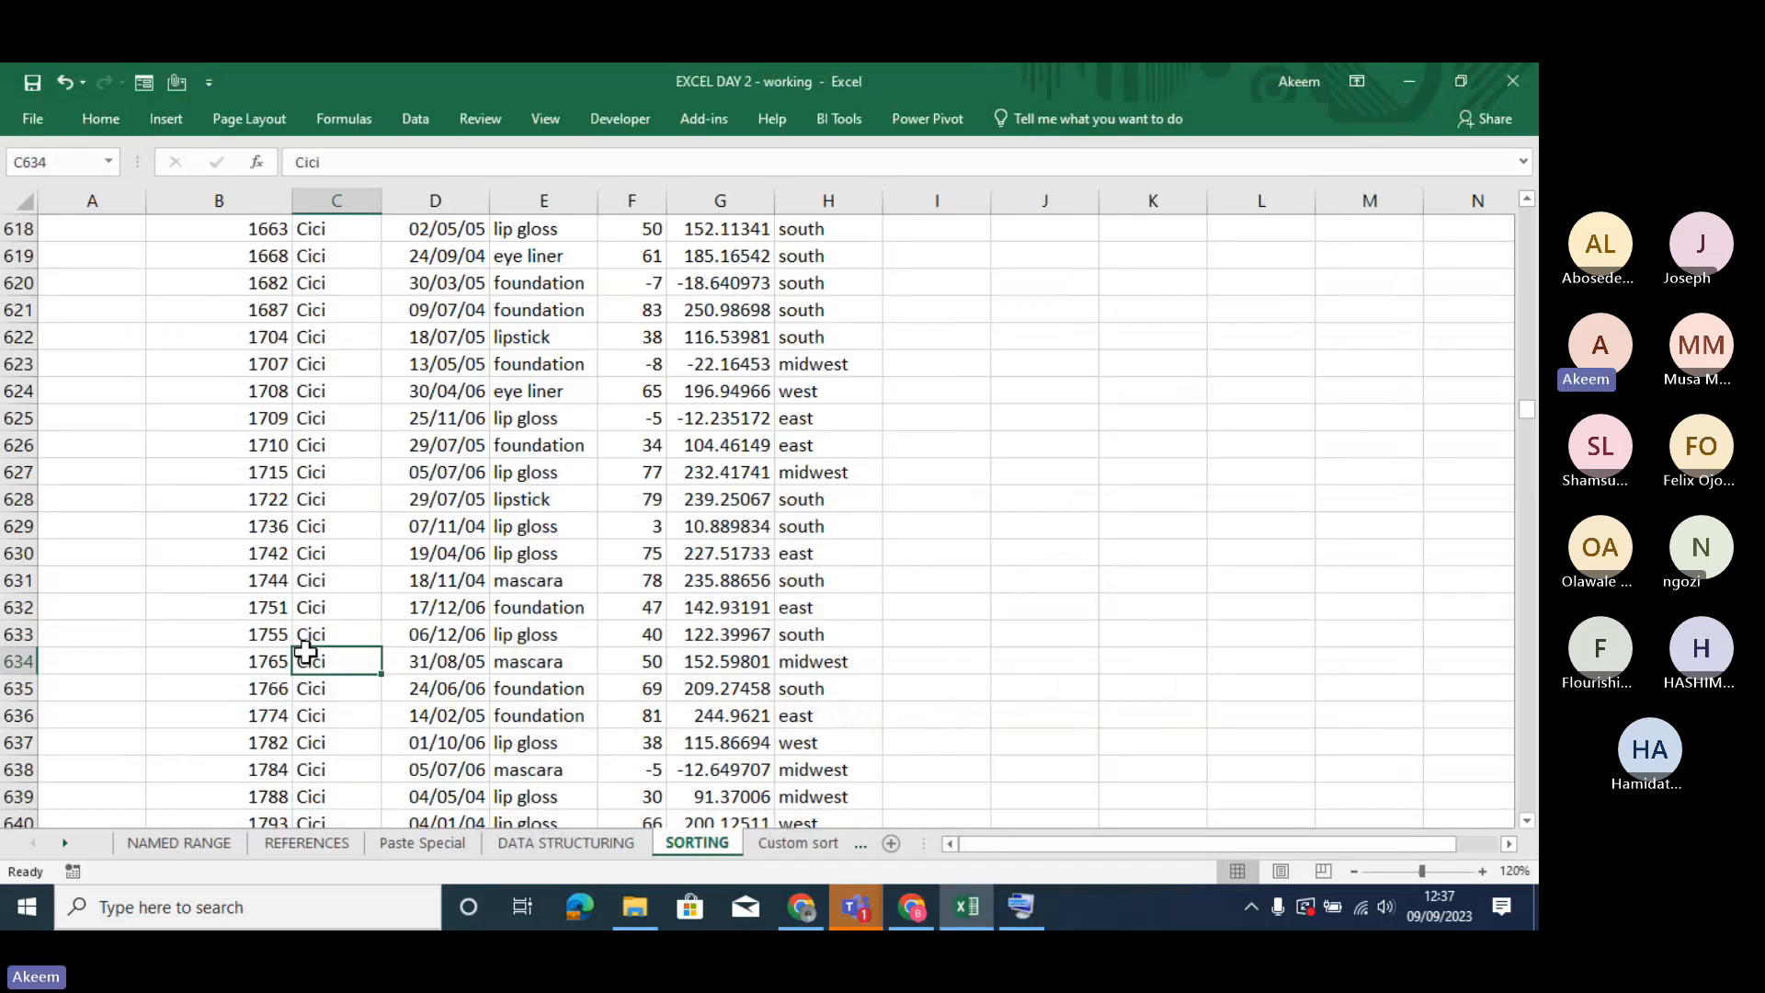
key("Page_Up")
key("Page_Up")
key("Page_Up")
key("Page_Up")
key("Page_Up")
key("Page_Up")
key("Page_Up")
key("Page_Up")
key("Page_Up")
key("Page_Up")
key("Page_Up")
key("Page_Up")
key("Page_Up")
key("Page_Up")
key("Page_Up")
key("Page_Up")
key("Page_Up")
key("Page_Up")
key("Page_Up")
key("Page_Up")
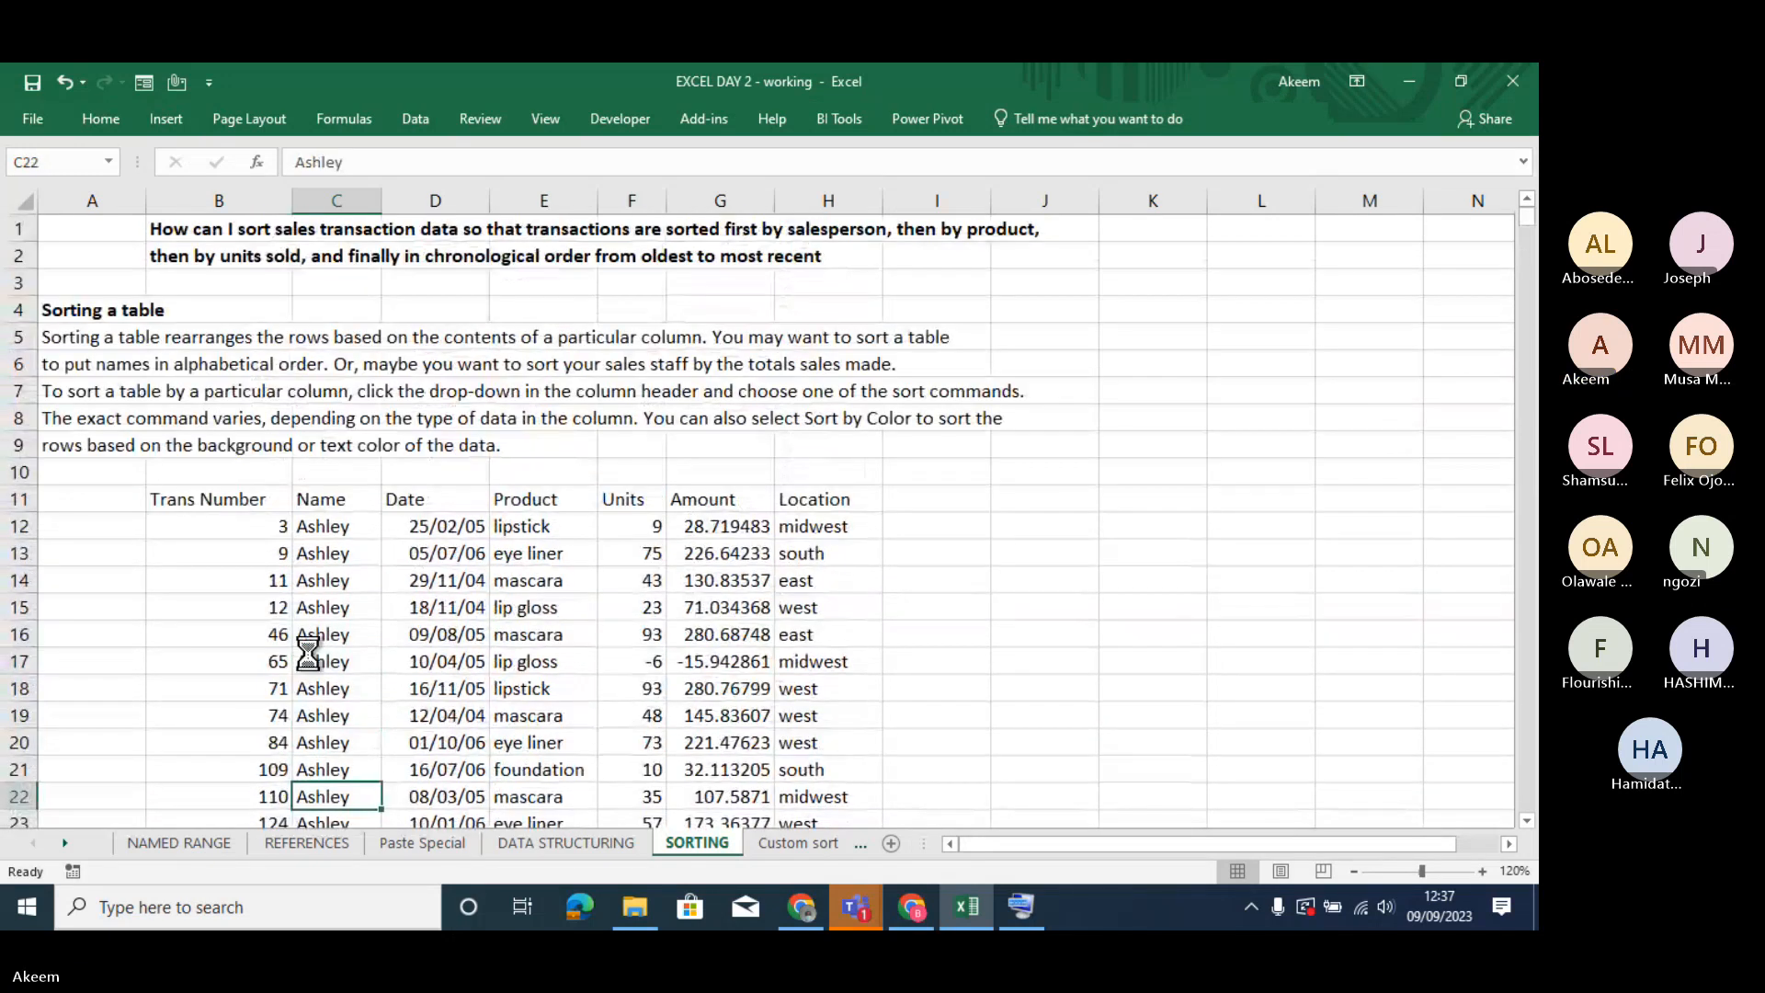
key("ctrl+z")
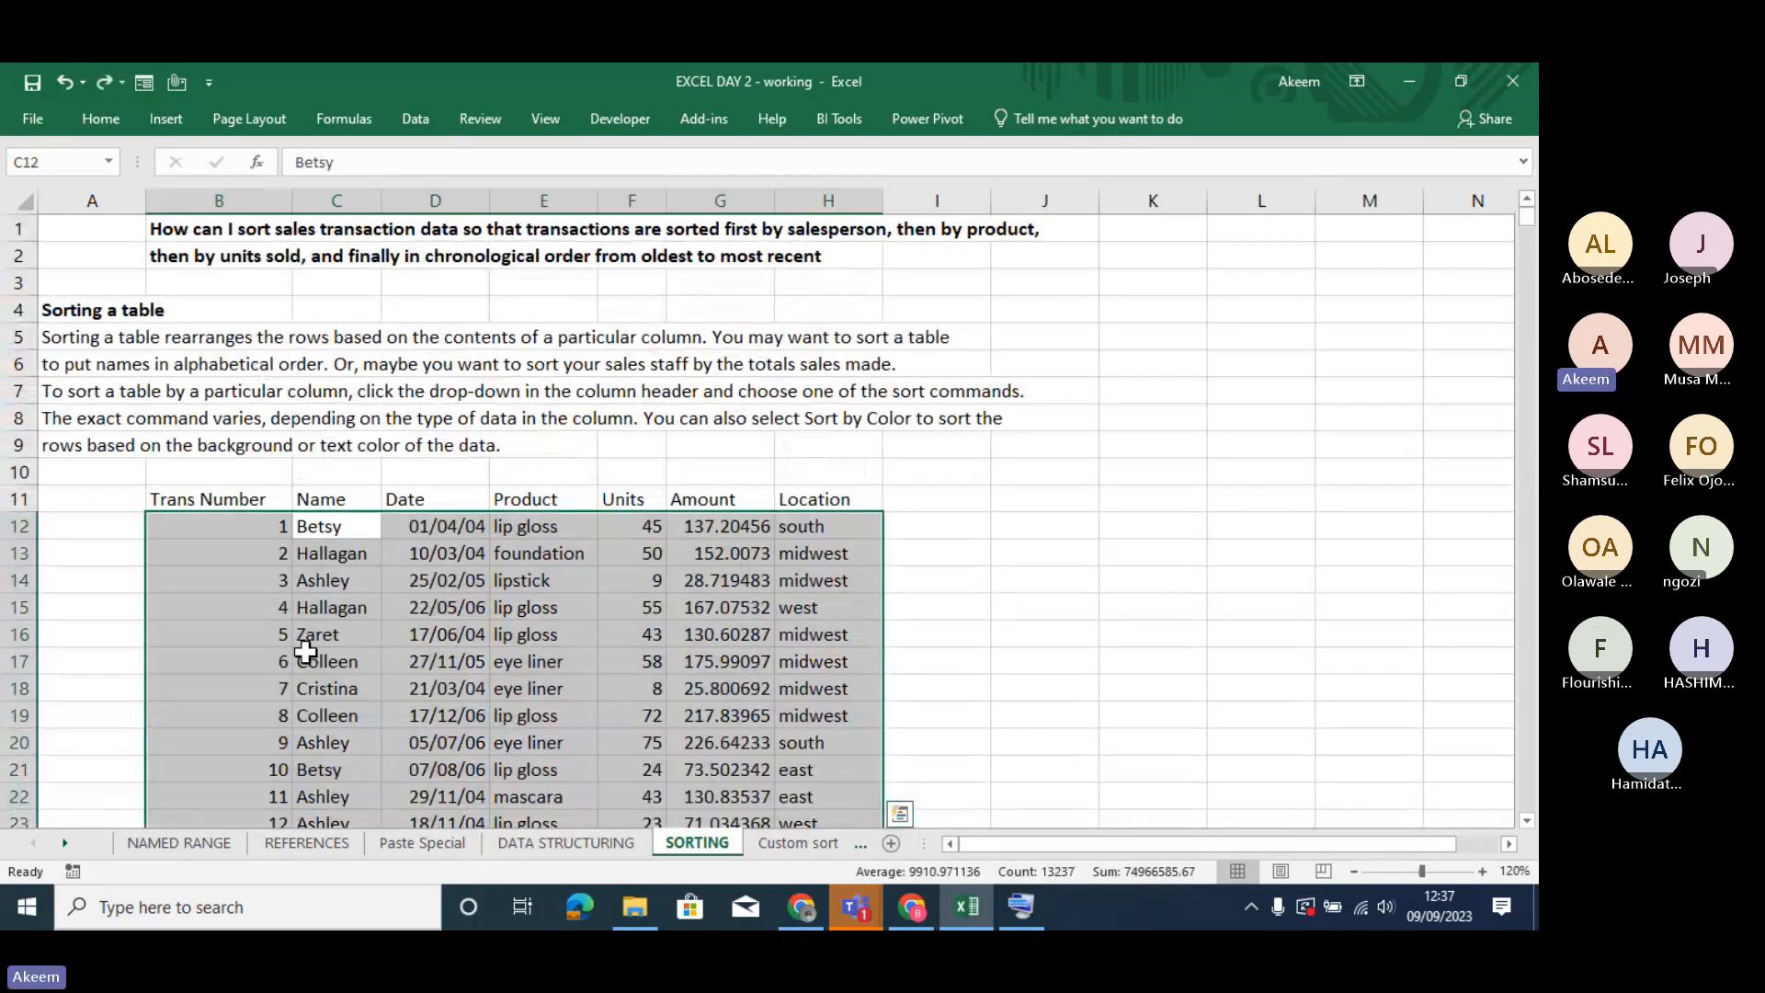
left_click(248, 588)
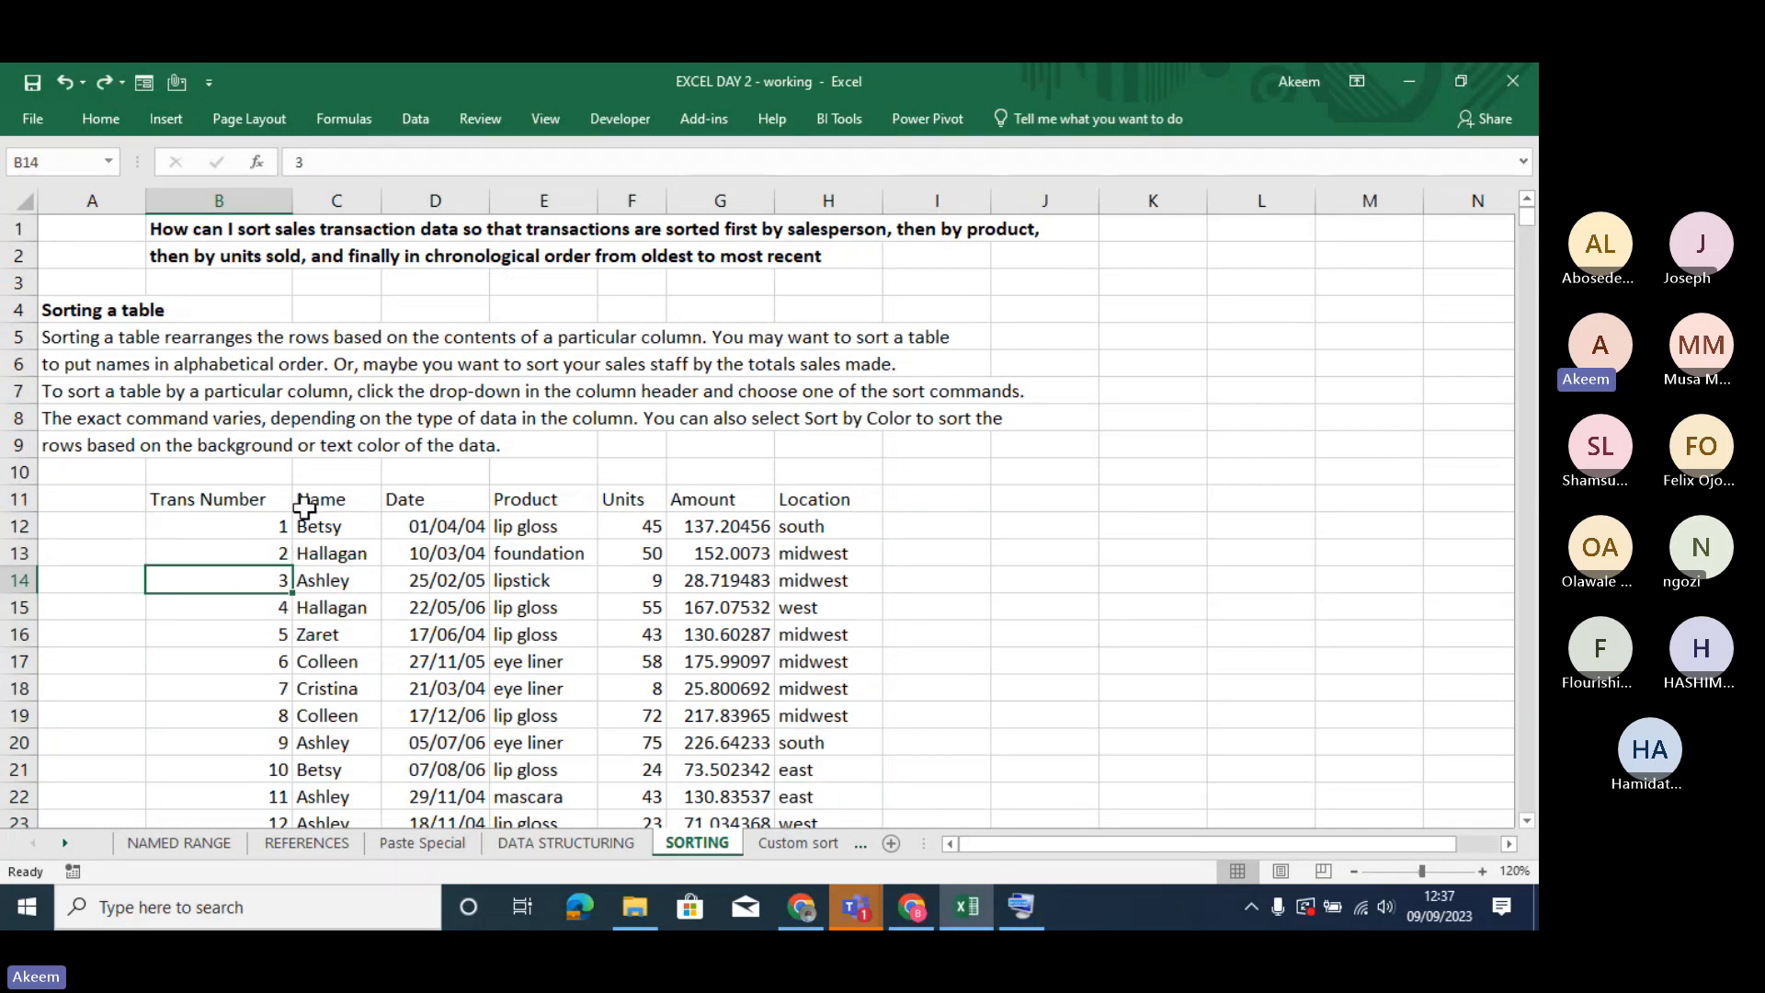
- Reapply the A to Z sort to the transaction data, using the first Name cell C12 as the sort column
left_click(321, 530)
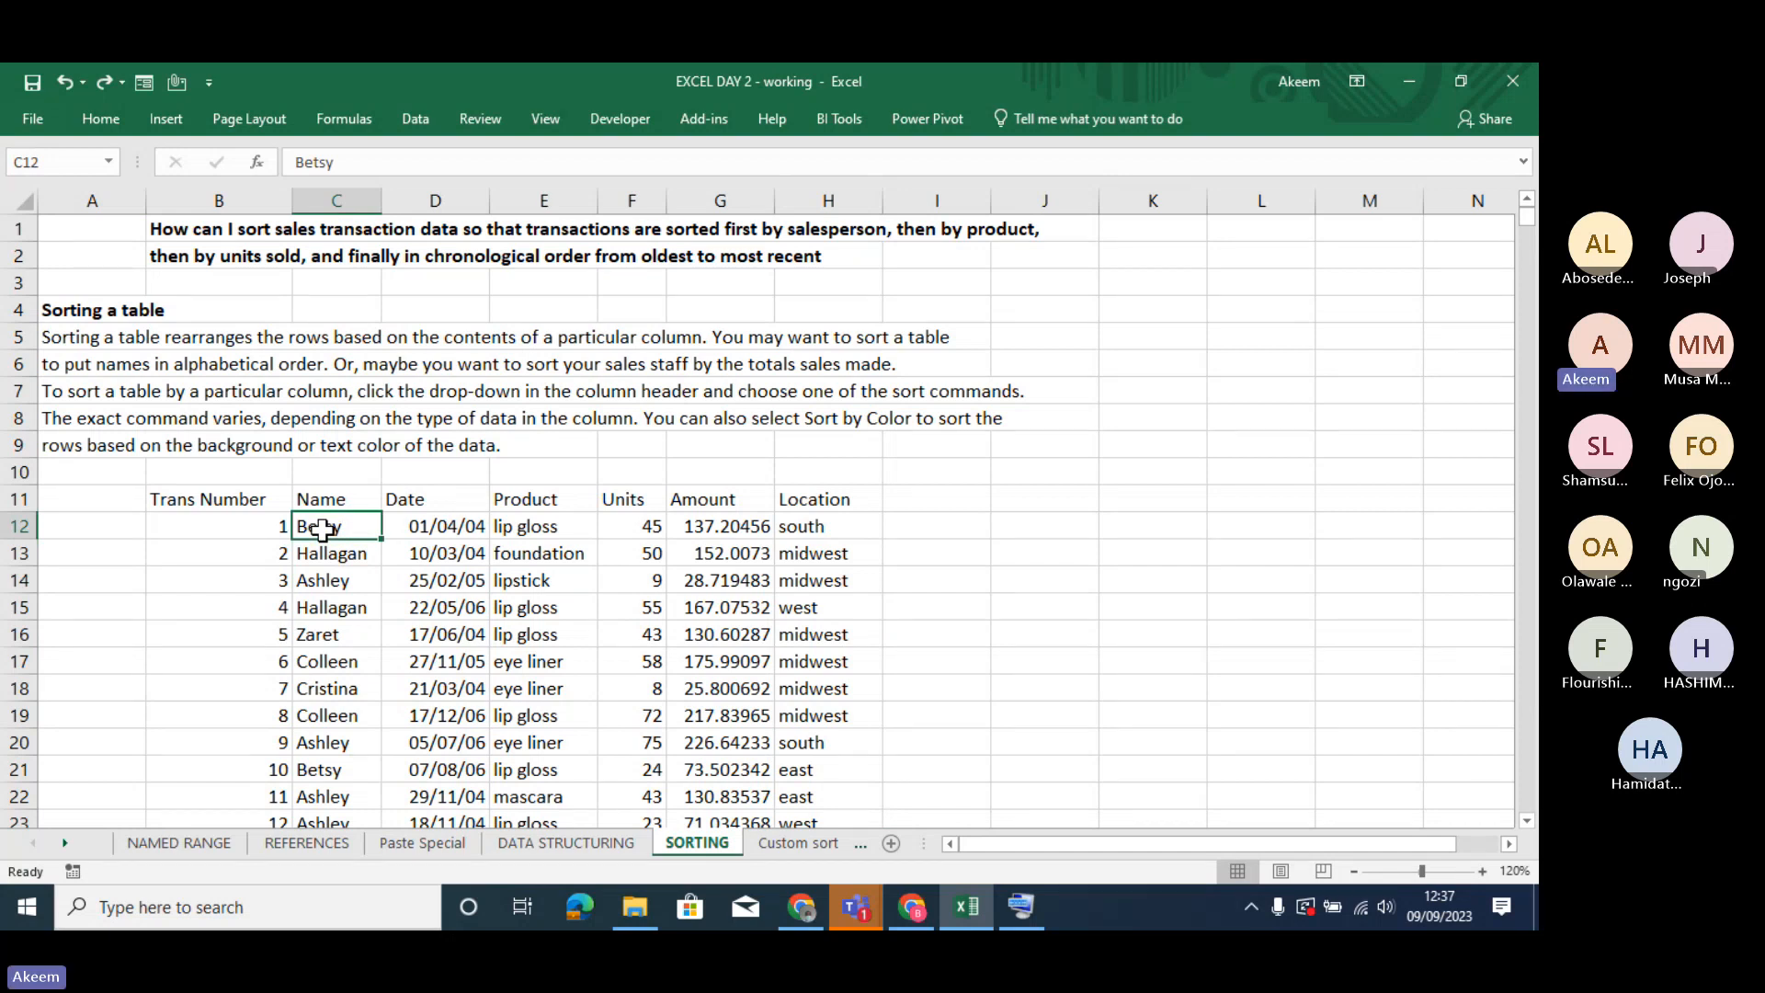
right_click(322, 530)
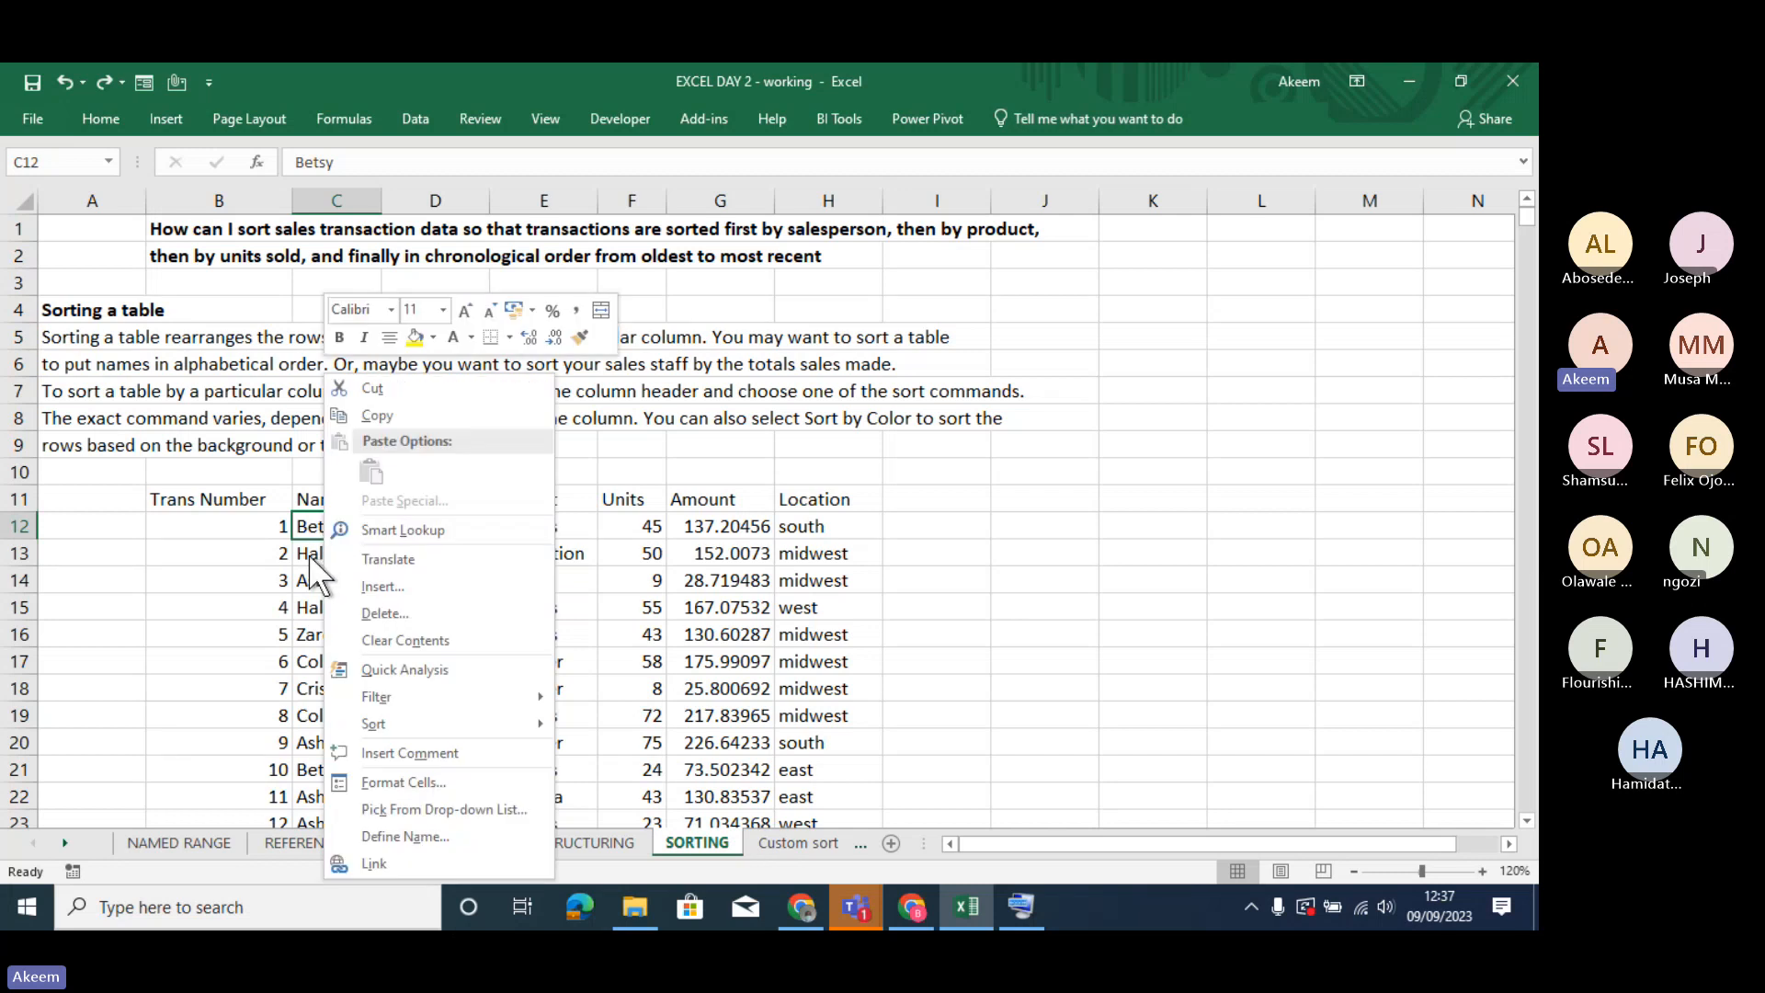
mouse_move(400, 721)
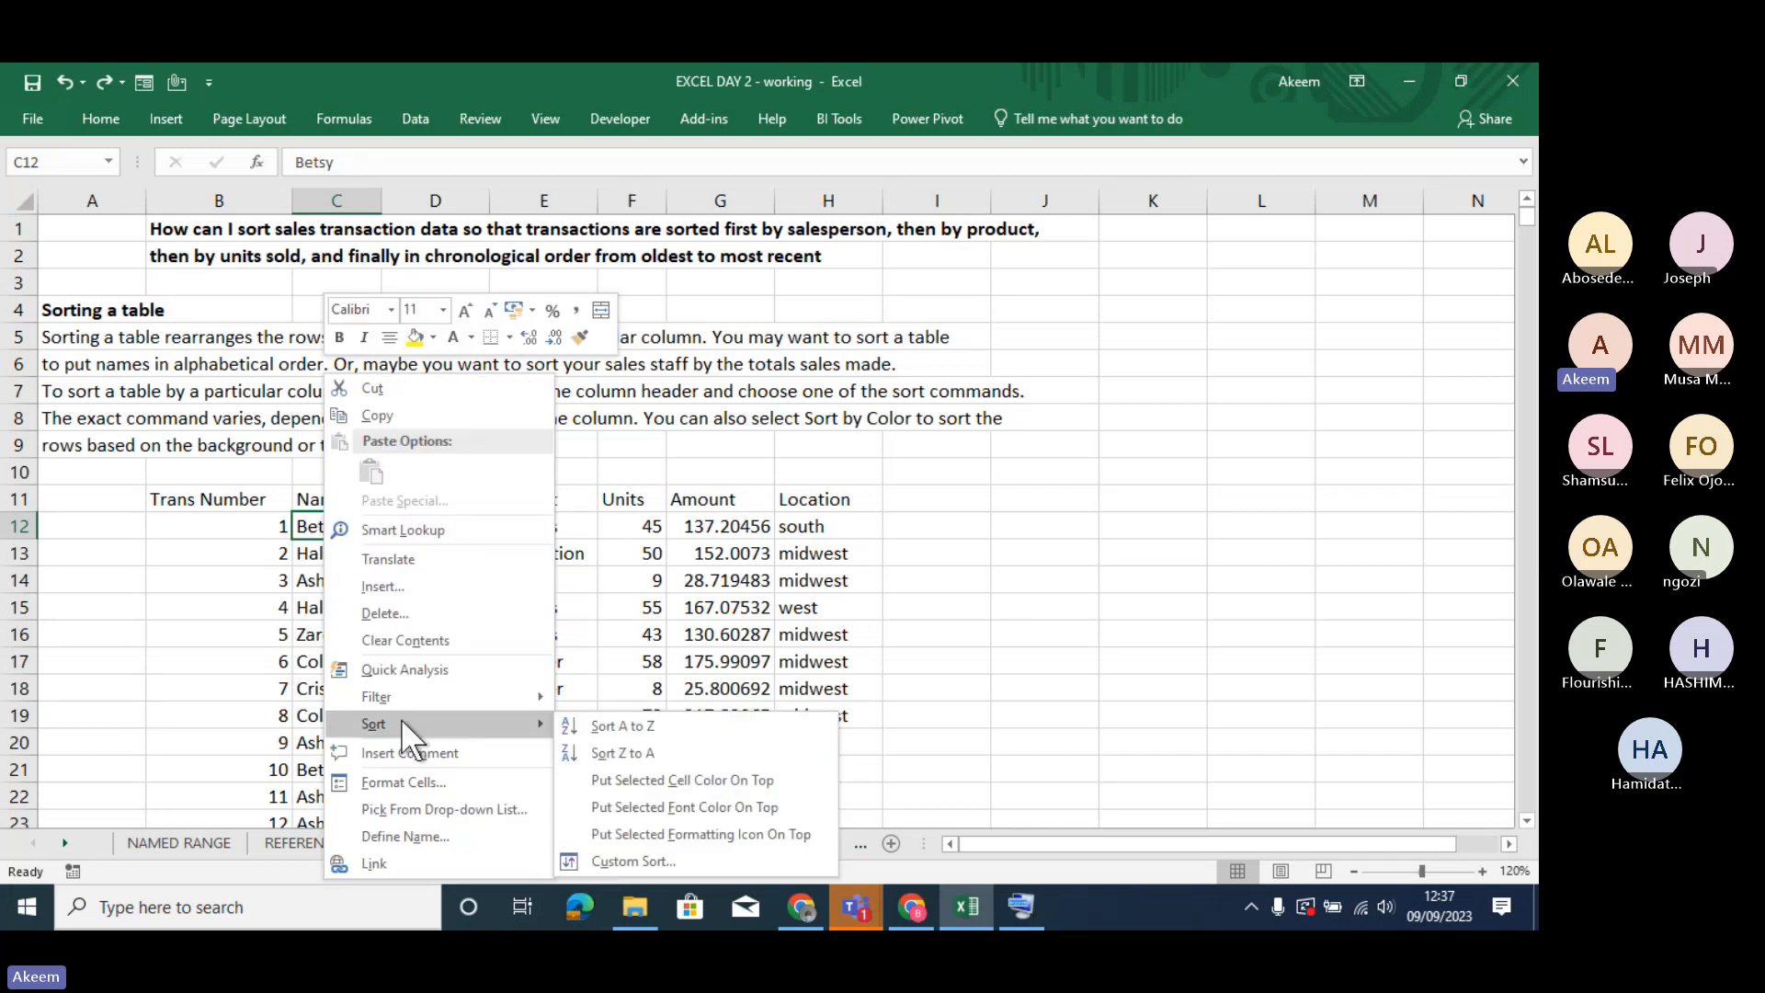
left_click(667, 724)
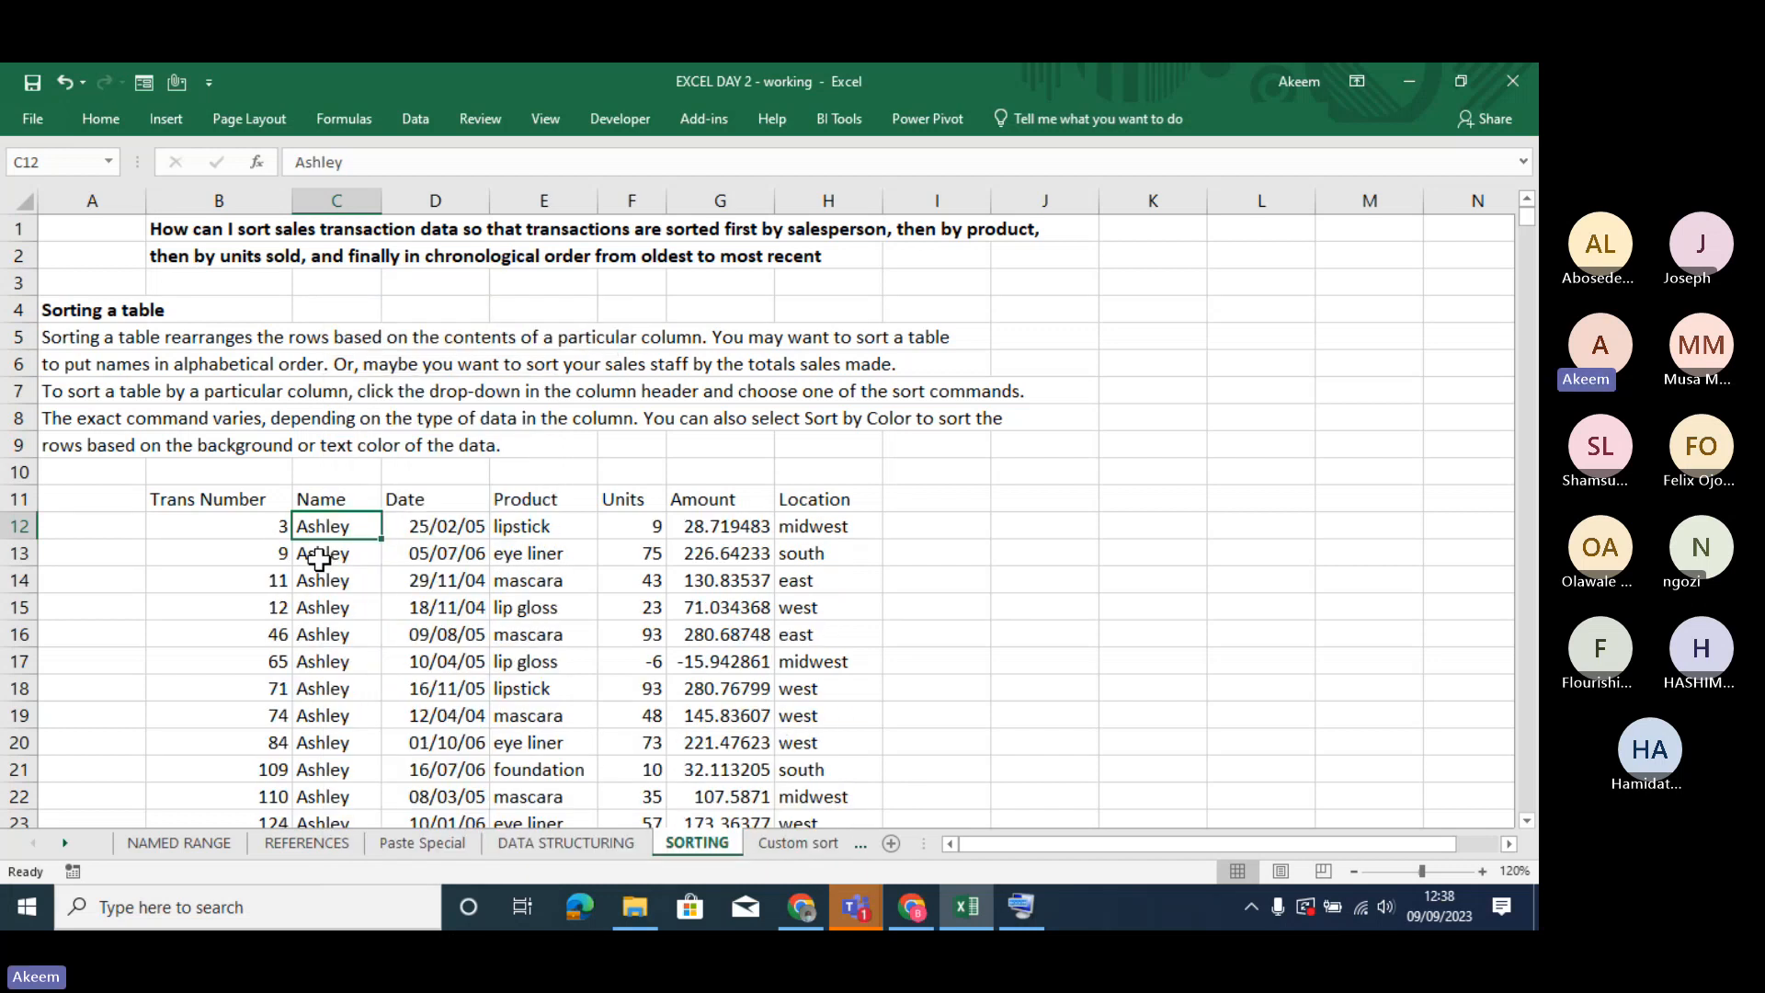
- Page down and back up through the Name column to examine how the sorted records are grouped by salesperson
left_click(312, 552)
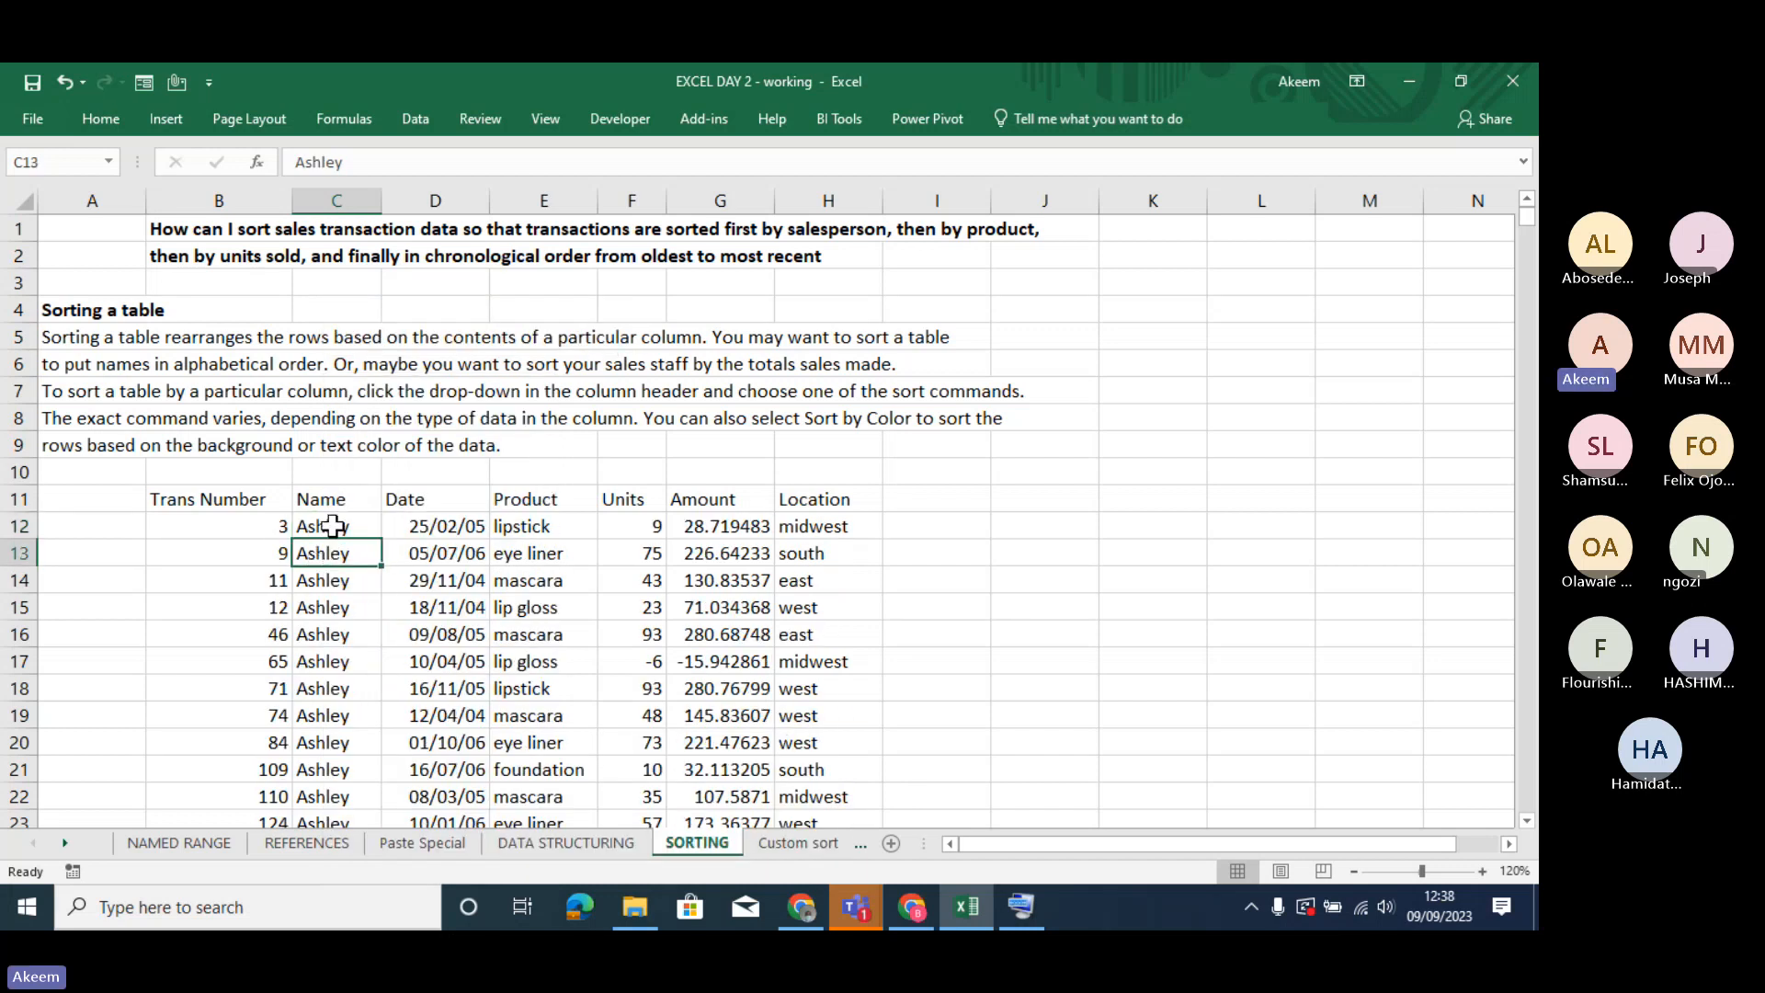
key("Up")
key("Down")
key("Page_Down")
key("Page_Down")
key("Page_Down")
key("Page_Down")
key("Page_Down")
key("Page_Down")
key("Page_Down")
key("Page_Down")
key("Page_Down")
key("Page_Down")
key("Page_Down")
key("Page_Down")
key("Page_Down")
key("Page_Down")
key("Page_Down")
key("Page_Down")
key("Page_Down")
key("Page_Down")
key("Page_Down")
key("Page_Down")
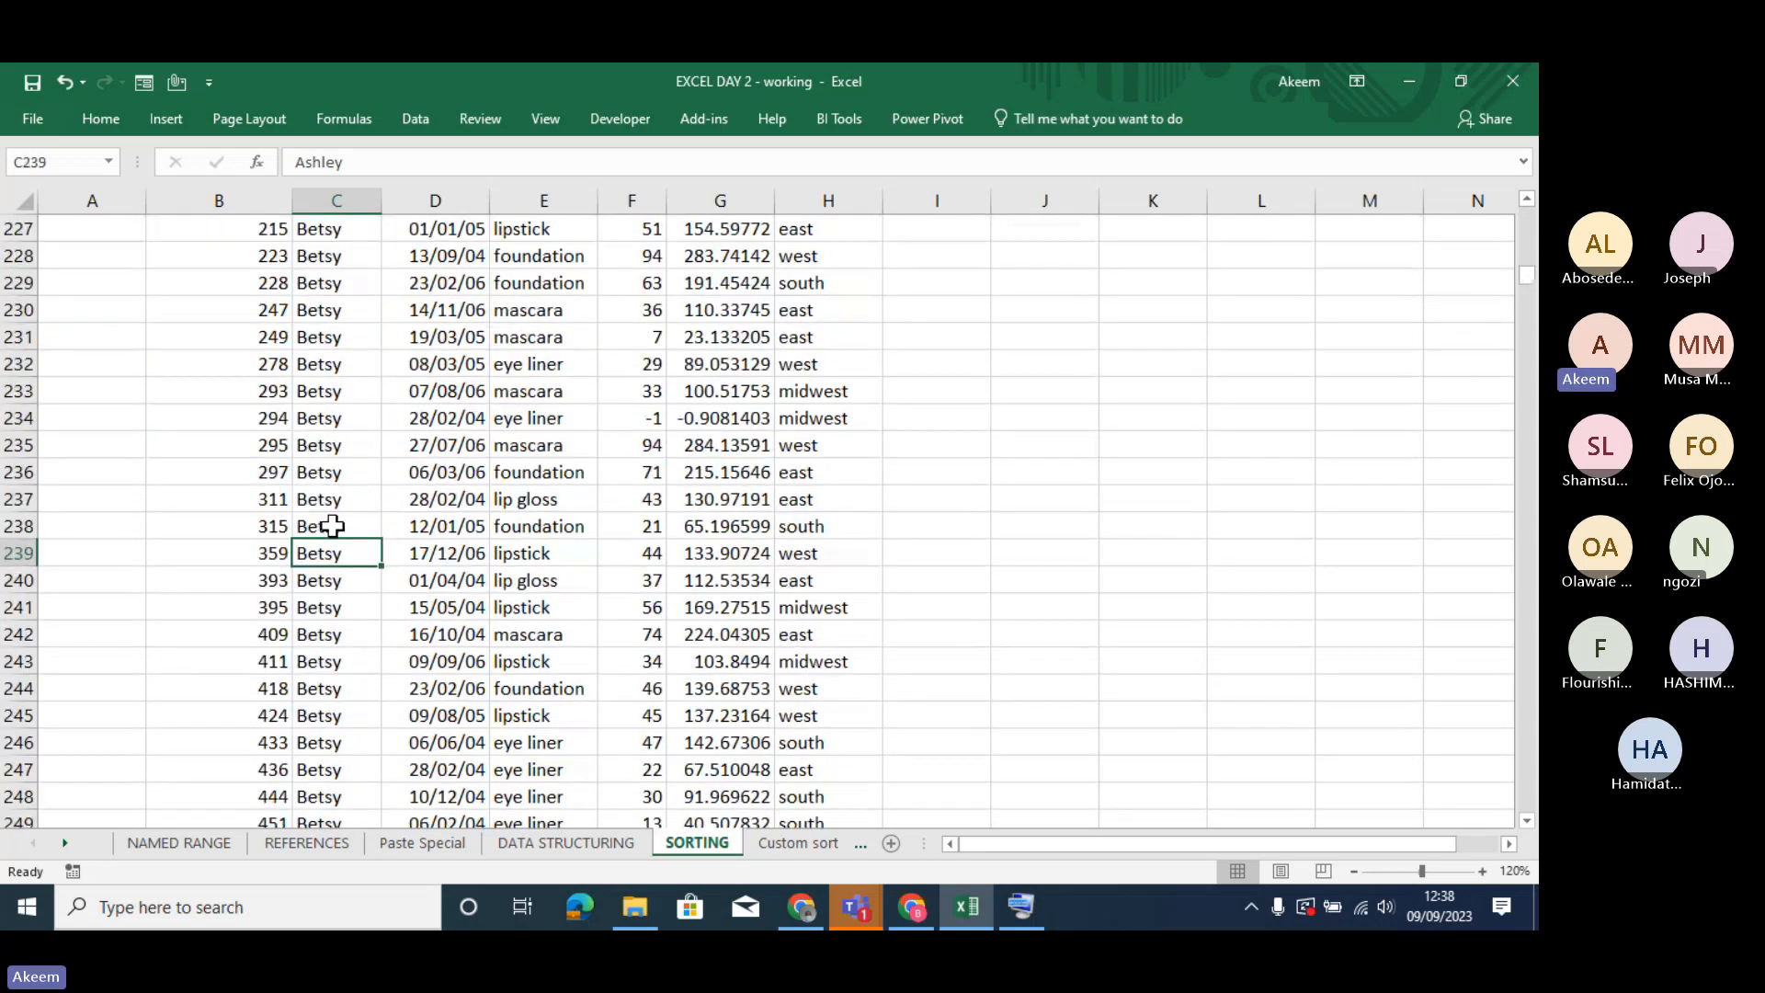
key("Page_Down")
key("Page_Down")
key("Page_Down")
key("Page_Down")
key("Page_Down")
key("Page_Down")
key("Page_Down")
key("Page_Down")
key("Page_Down")
key("Page_Down")
key("Page_Down")
key("Page_Down")
key("Page_Down")
key("Page_Down")
key("Page_Down")
key("Page_Down")
key("Page_Down")
key("Page_Down")
key("Page_Down")
key("Page_Down")
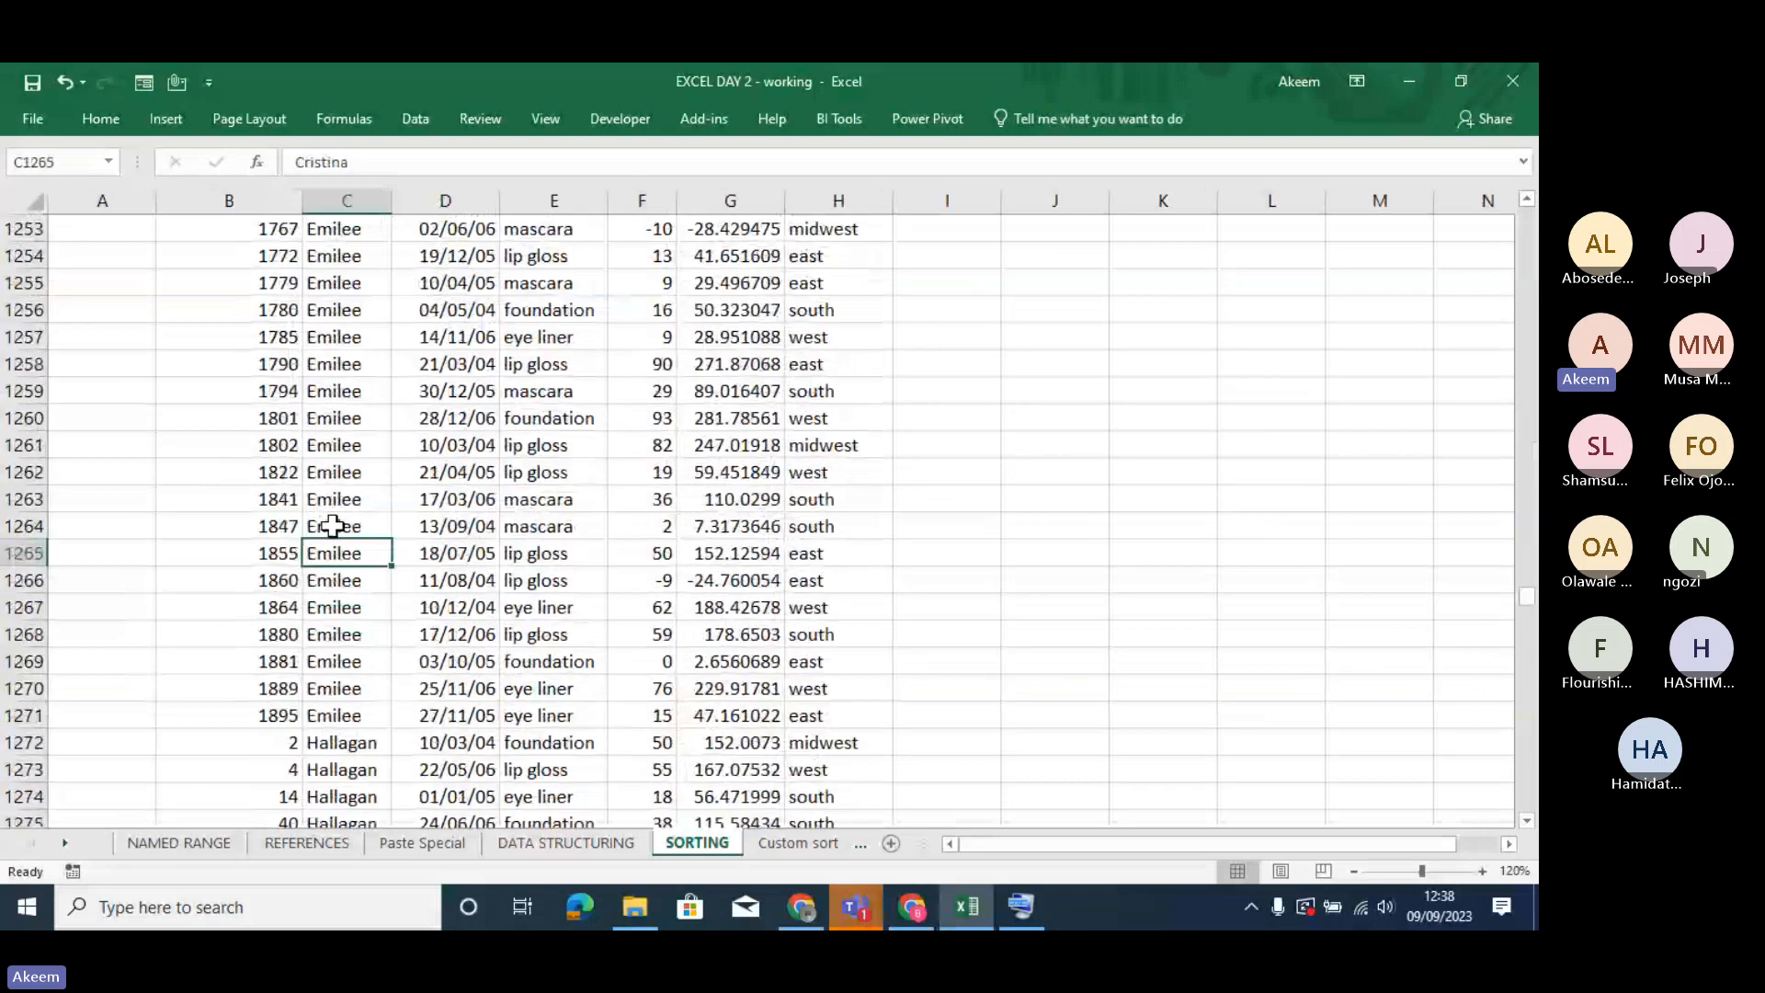
key("Page_Up")
key("Page_Up")
key("Page_Up")
key("Page_Up")
key("Page_Up")
key("Page_Up")
key("Page_Up")
key("Page_Up")
key("Page_Up")
key("Page_Up")
key("Page_Up")
key("Page_Up")
key("Page_Up")
key("Page_Up")
key("Page_Up")
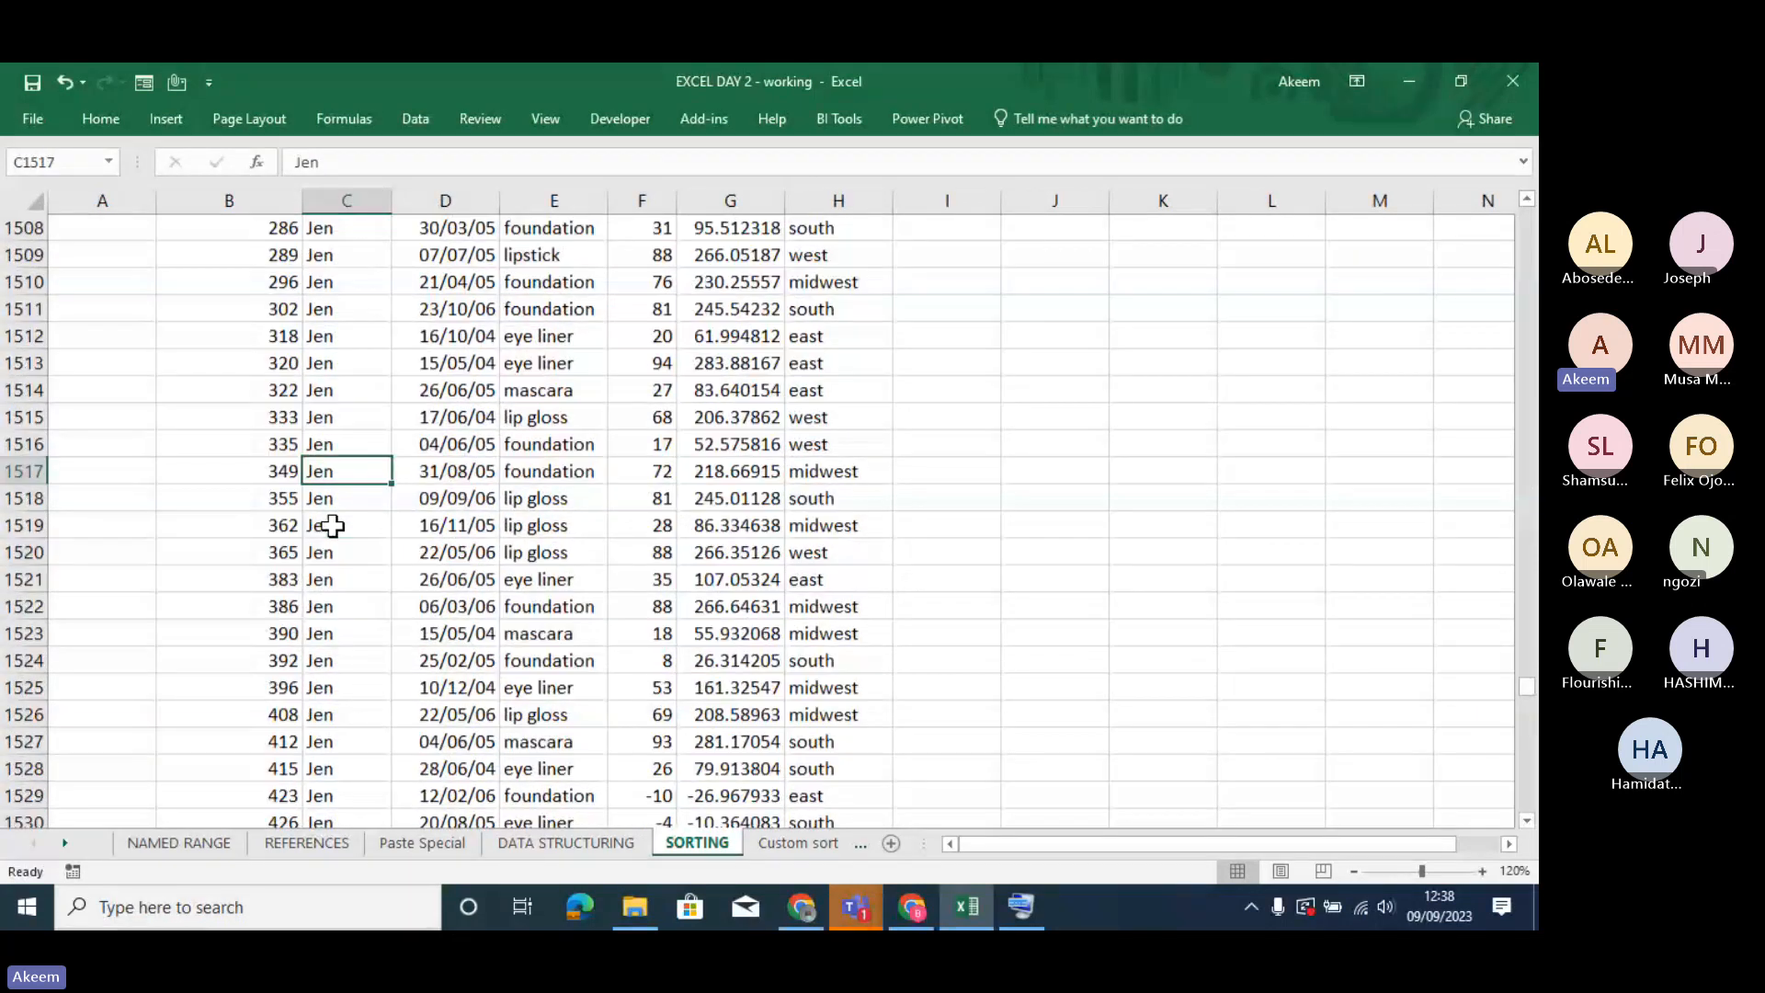
key("Page_Up")
key("Page_Up")
key("Page_Up")
key("Page_Up")
key("Page_Up")
key("Page_Up")
key("Page_Up")
key("Page_Up")
key("Page_Up")
key("Page_Up")
key("Page_Up")
key("Page_Up")
key("Page_Up")
key("Page_Up")
key("Page_Up")
key("Page_Up")
key("Page_Up")
key("Page_Up")
key("Page_Up")
key("Page_Up")
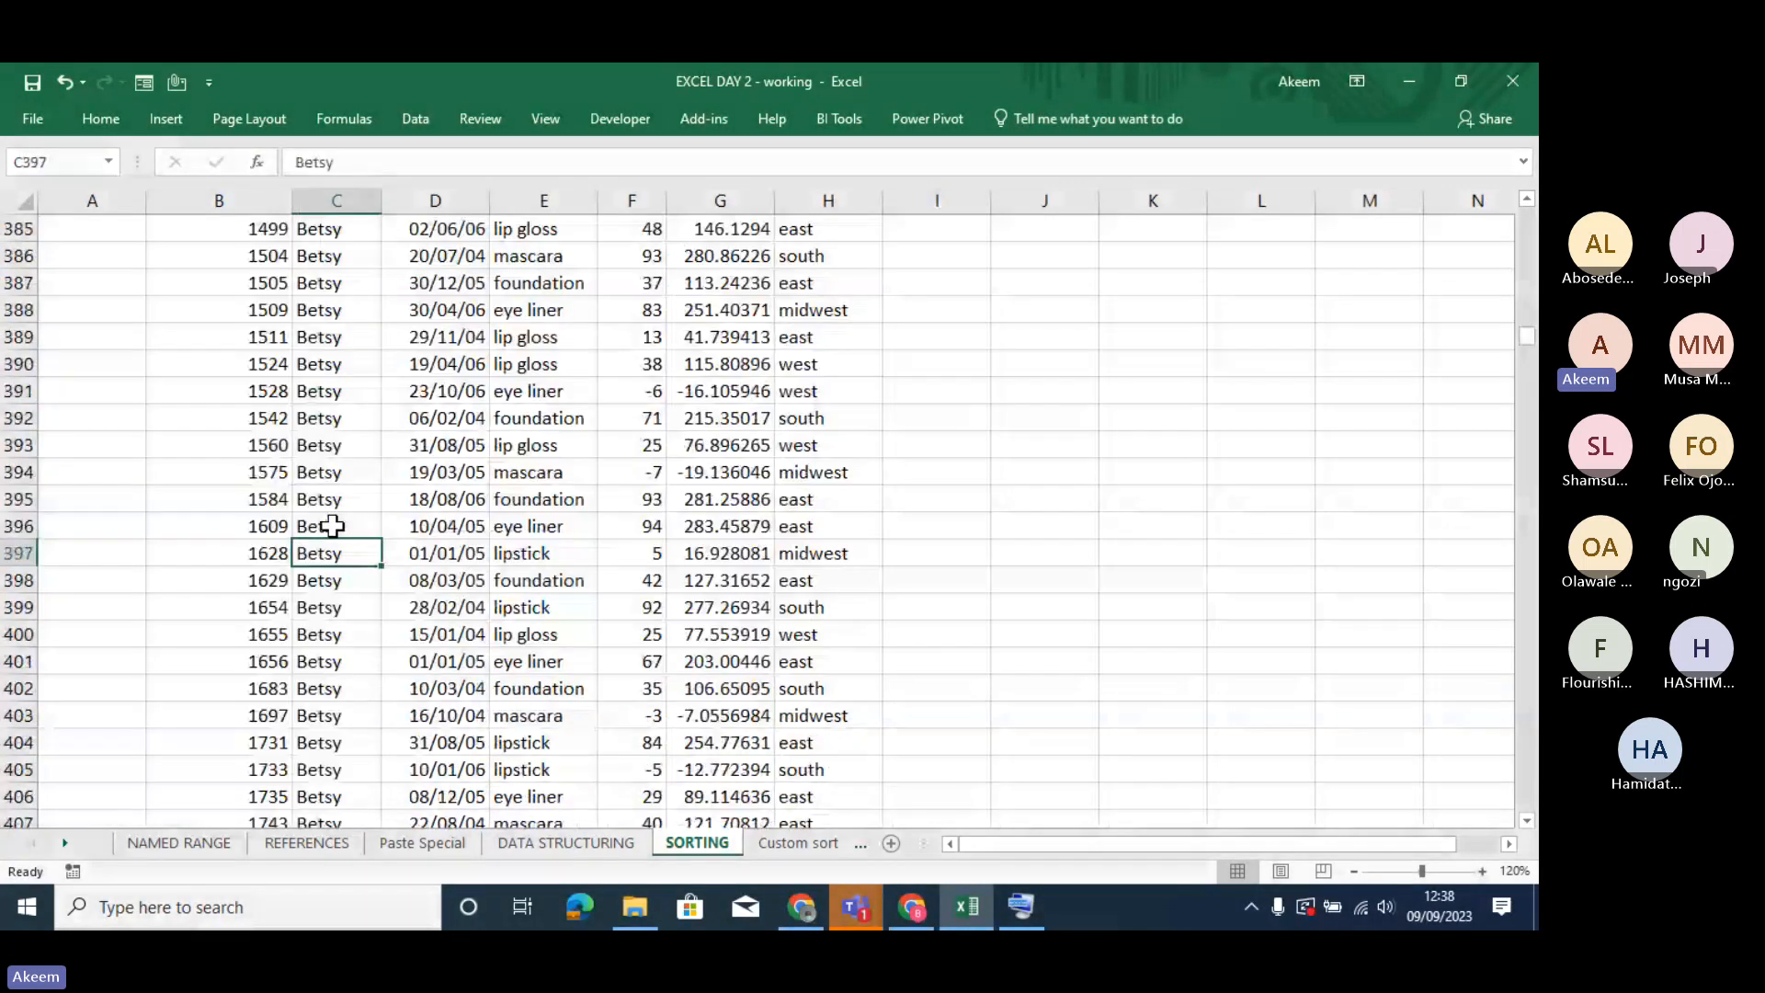
- Return to the start of the transaction data and review the first records of the sorted Name column
key("Page_Up")
key("Page_Up")
key("Page_Up")
key("Page_Up")
key("Page_Up")
key("Page_Up")
key("Page_Up")
key("Page_Up")
key("Page_Up")
key("Page_Up")
key("Page_Up")
key("Page_Up")
key("Page_Up")
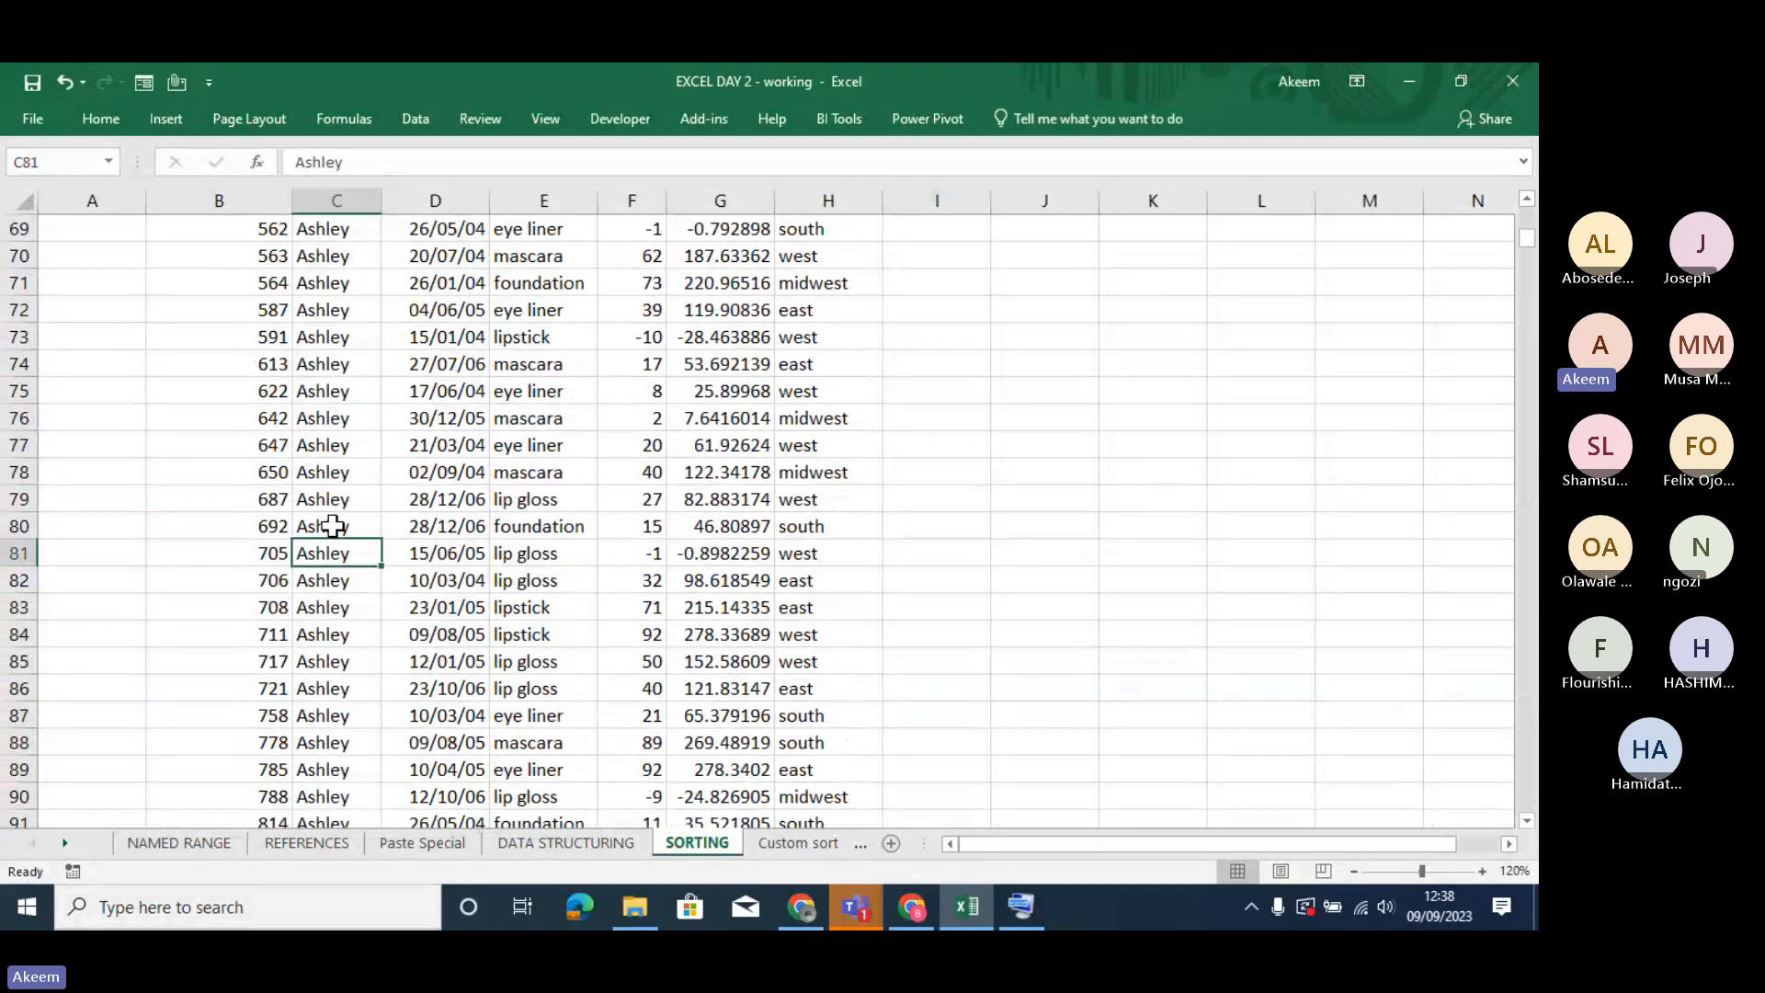
key("Page_Up")
key("Page_Up")
key("Page_Up")
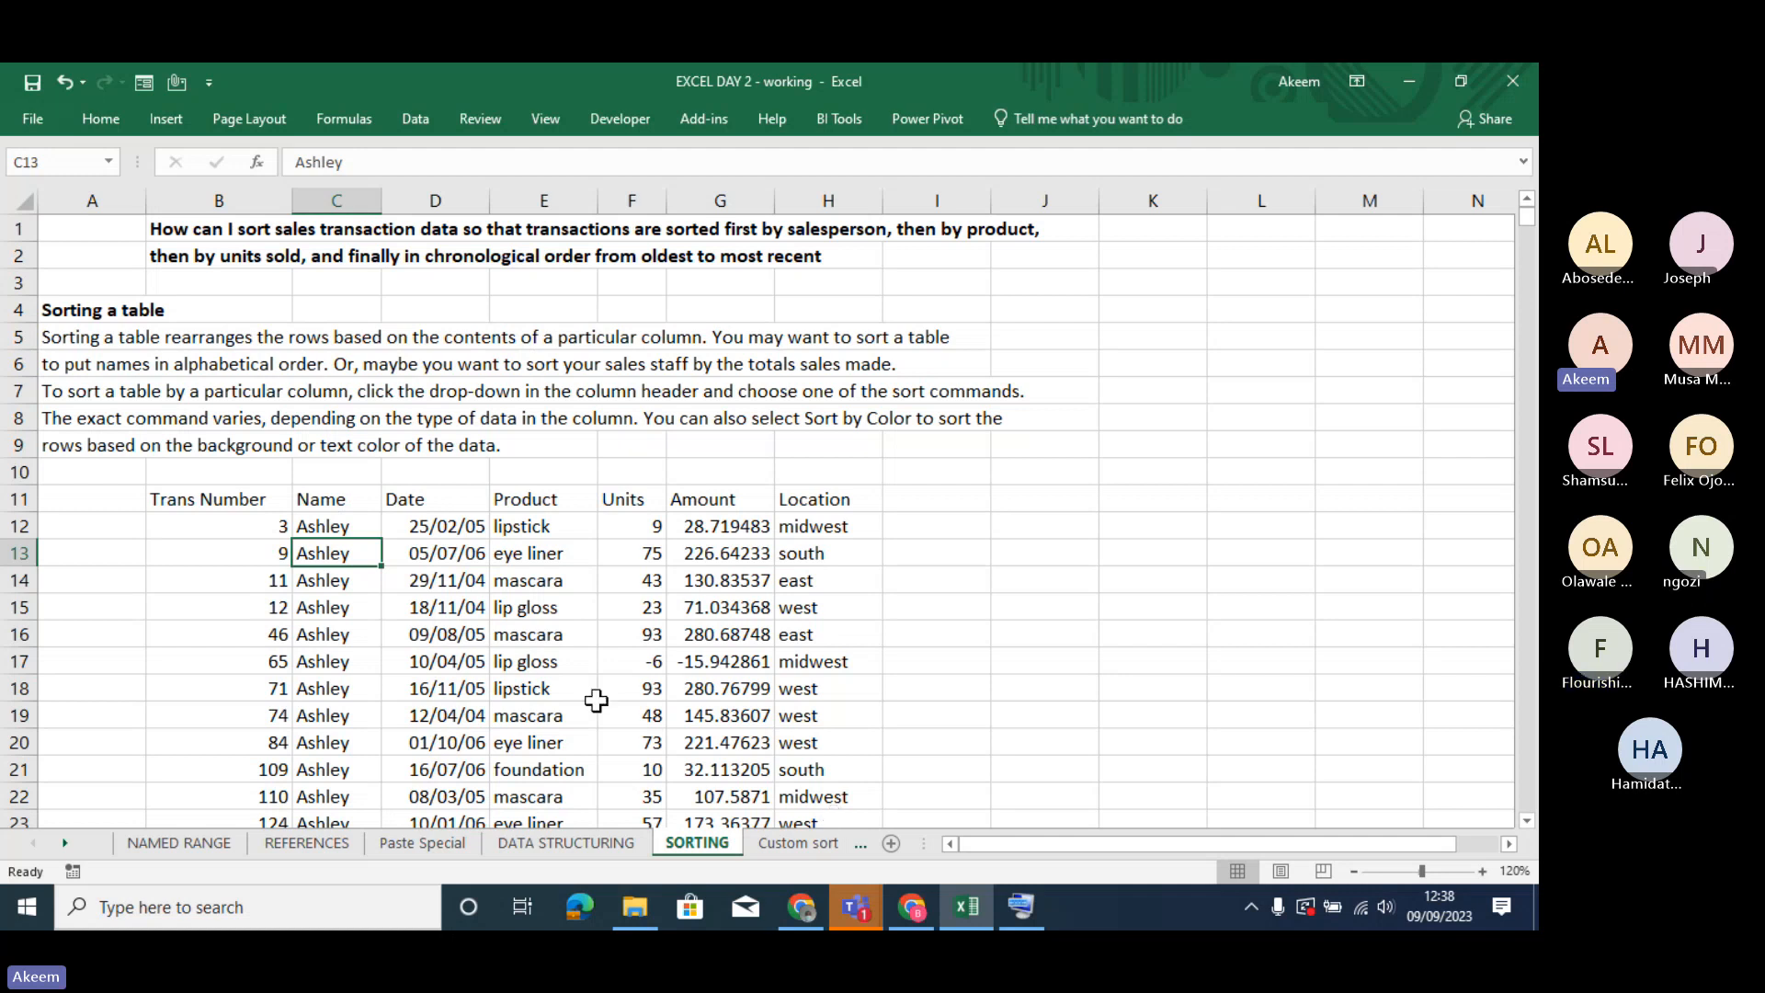
left_click(591, 634)
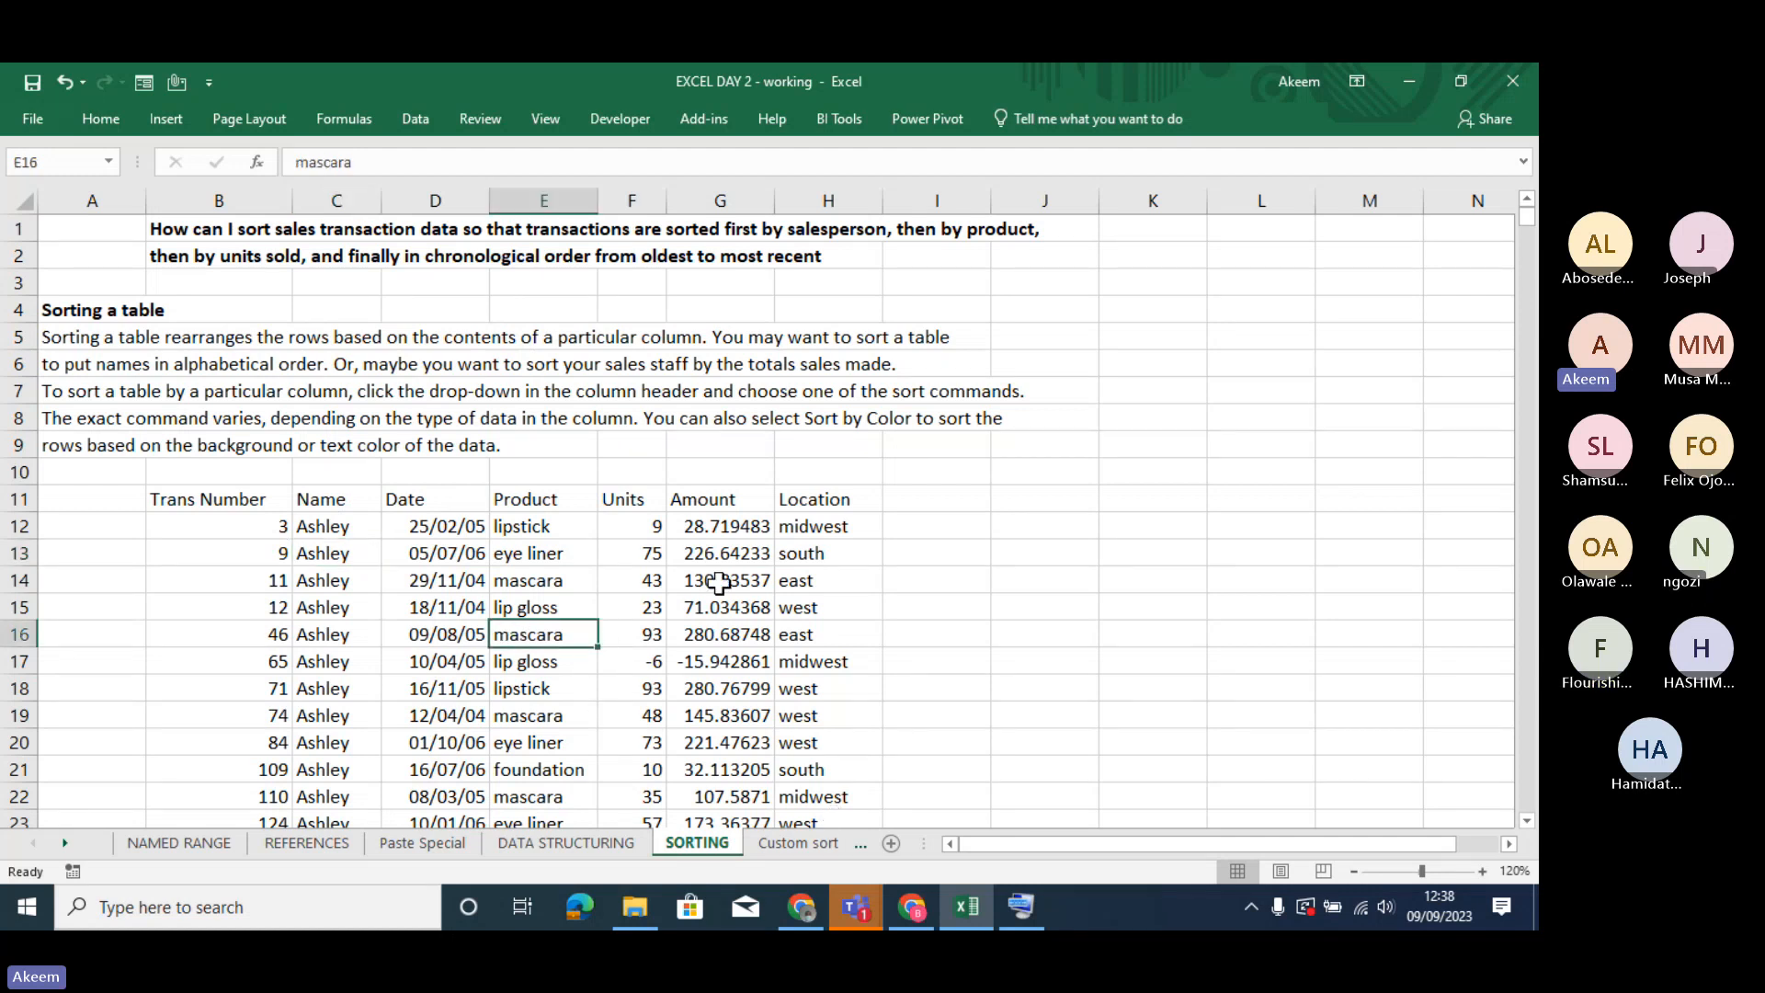
- Compare the sort options offered for a date in the Date column with those for a text entry in the Name column
left_click(437, 585)
right_click(438, 585)
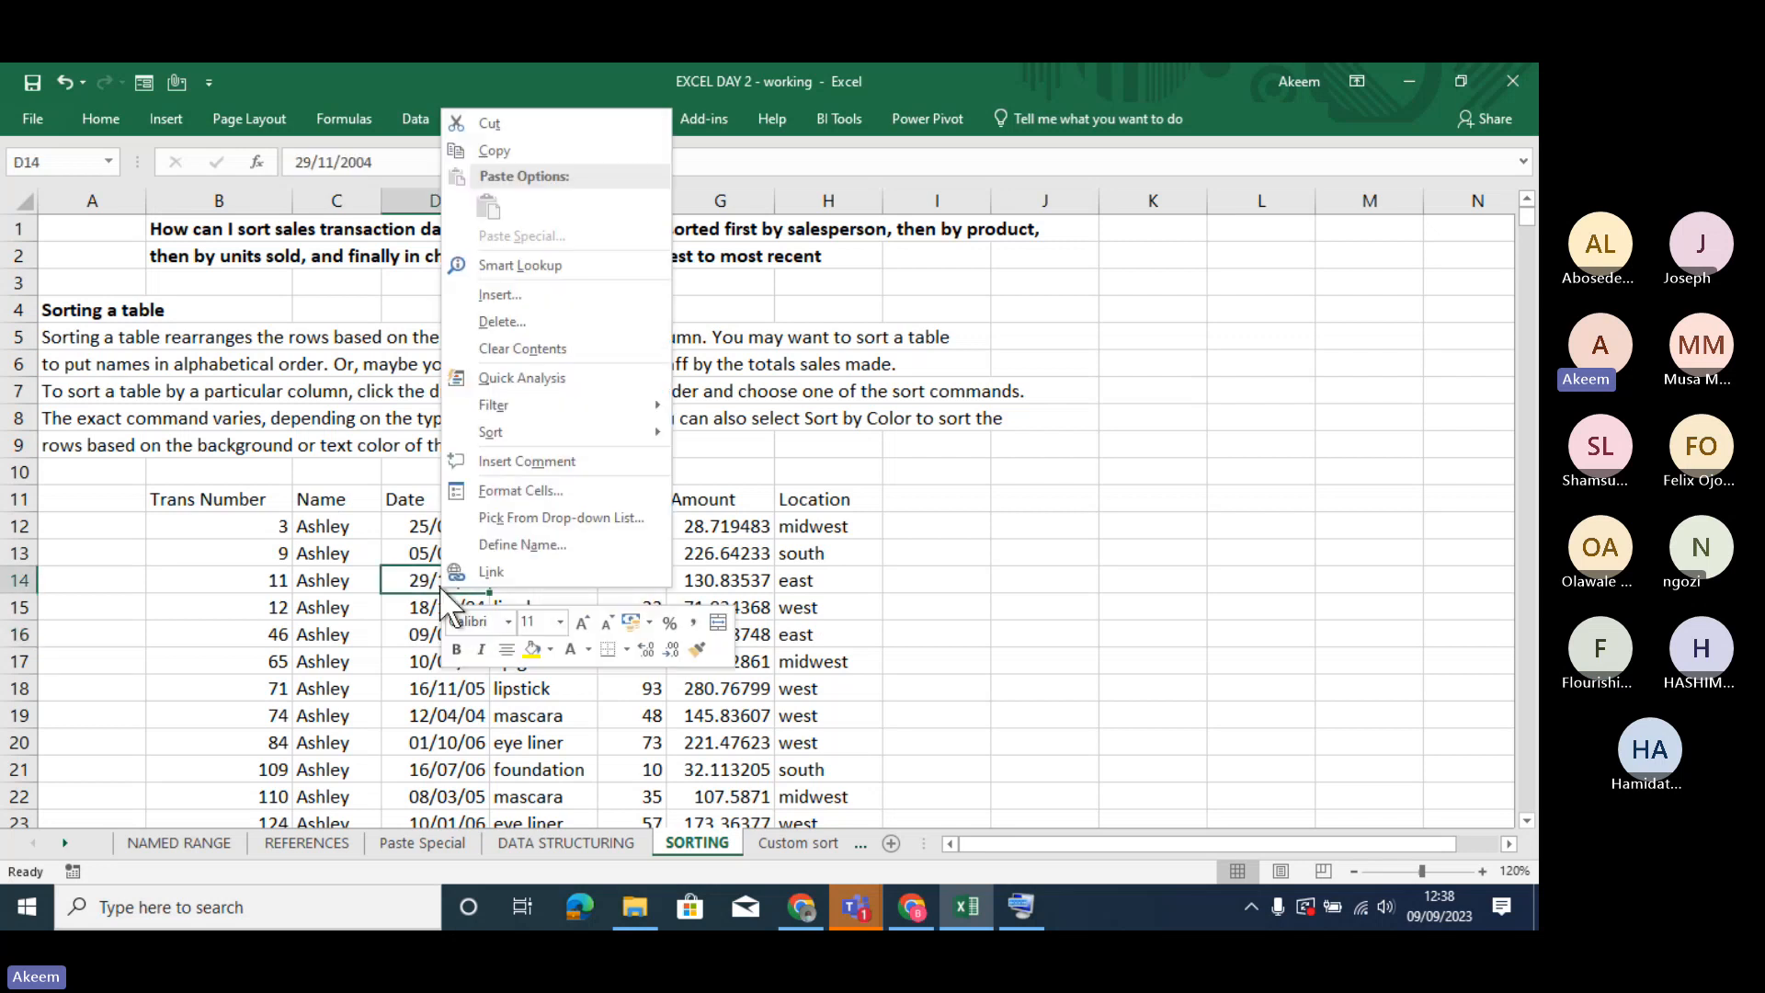
mouse_move(526, 430)
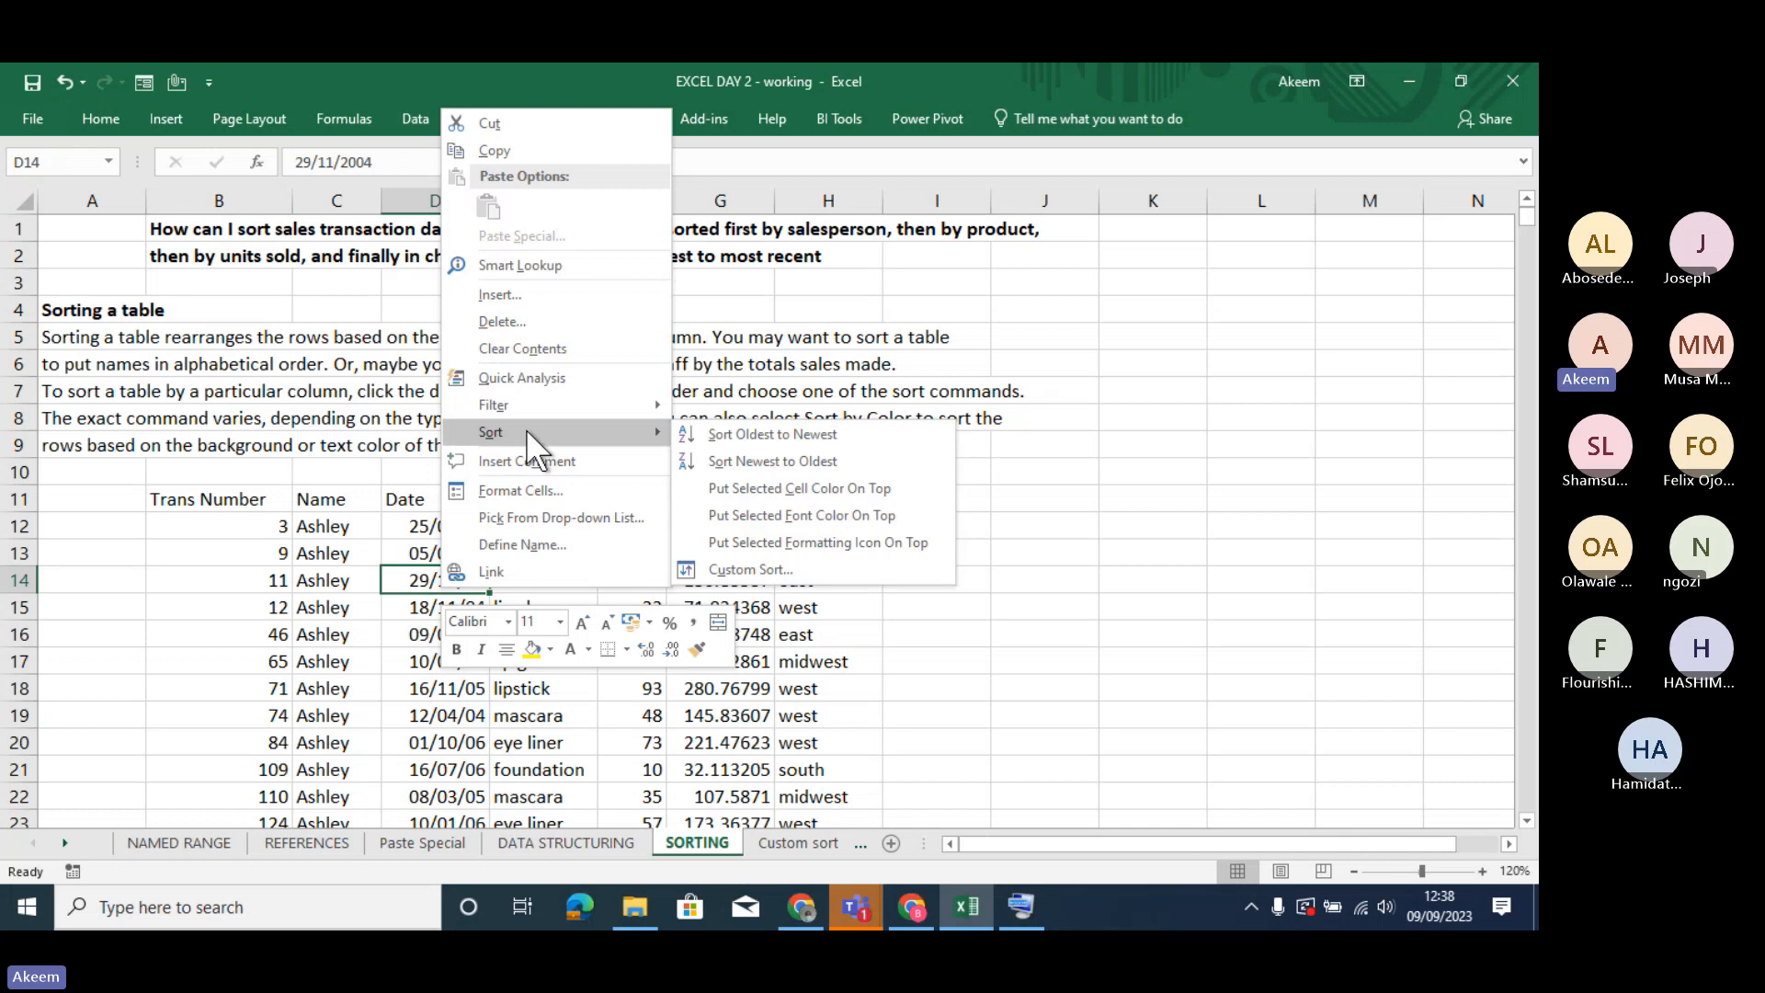
key("Escape")
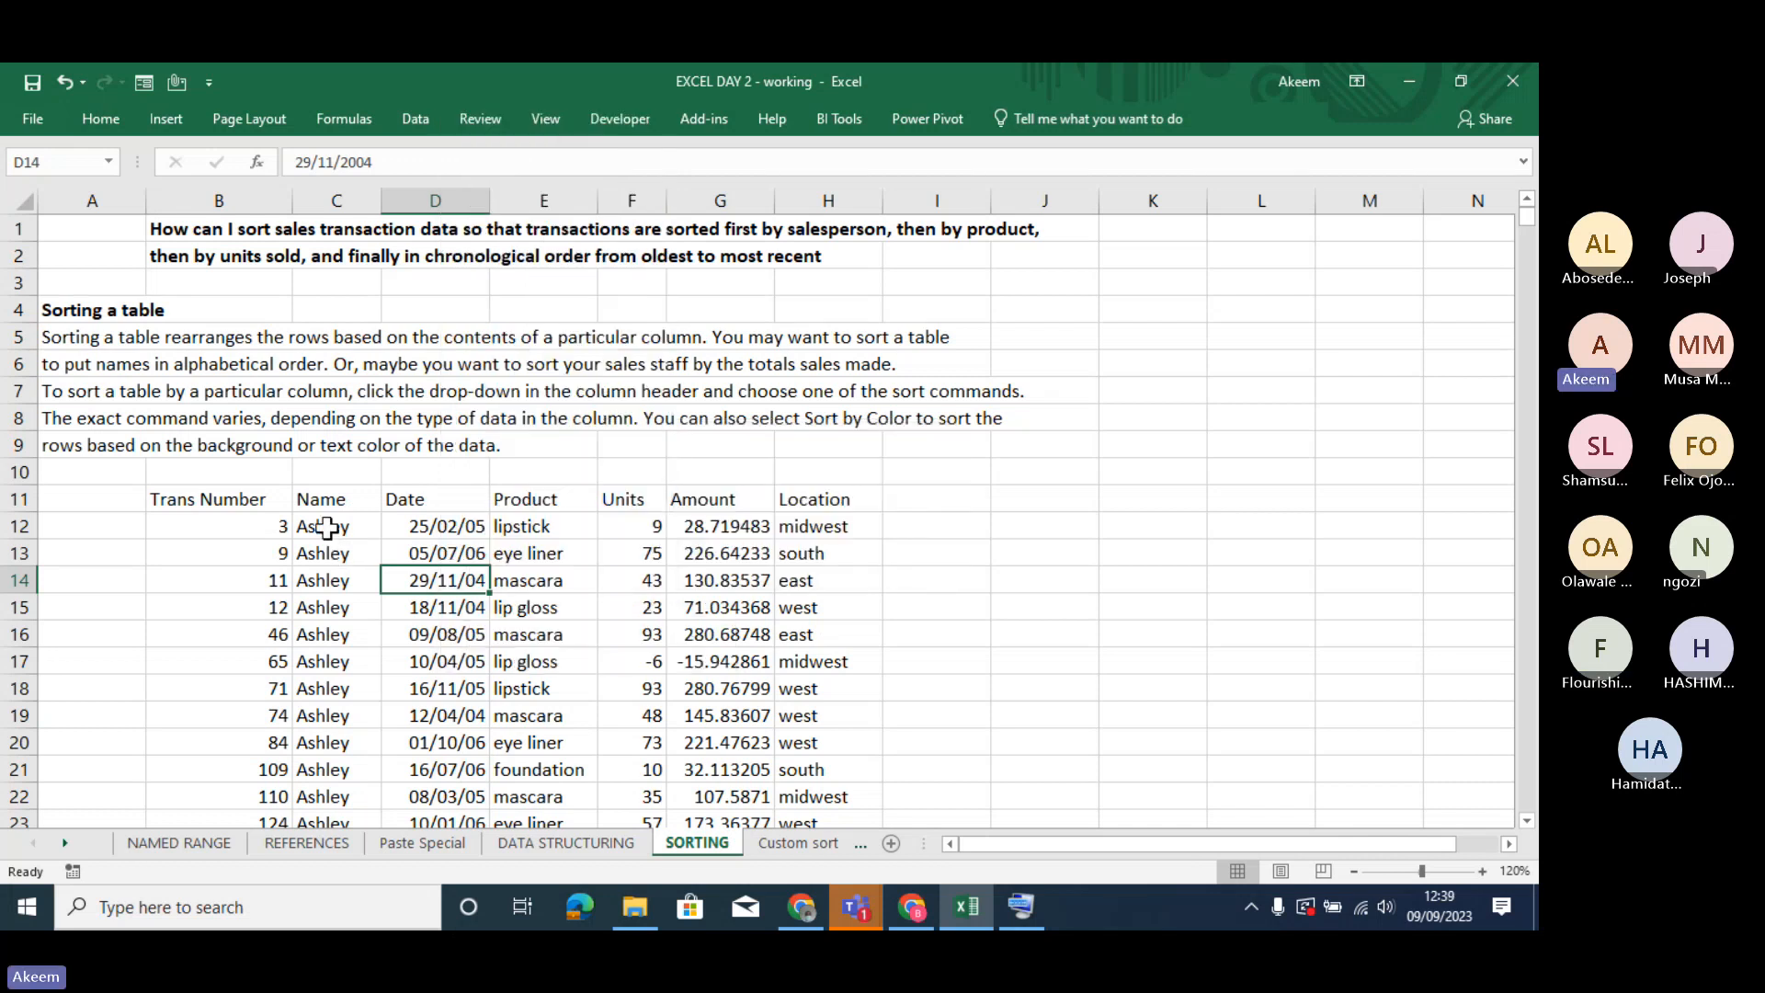
left_click(326, 527)
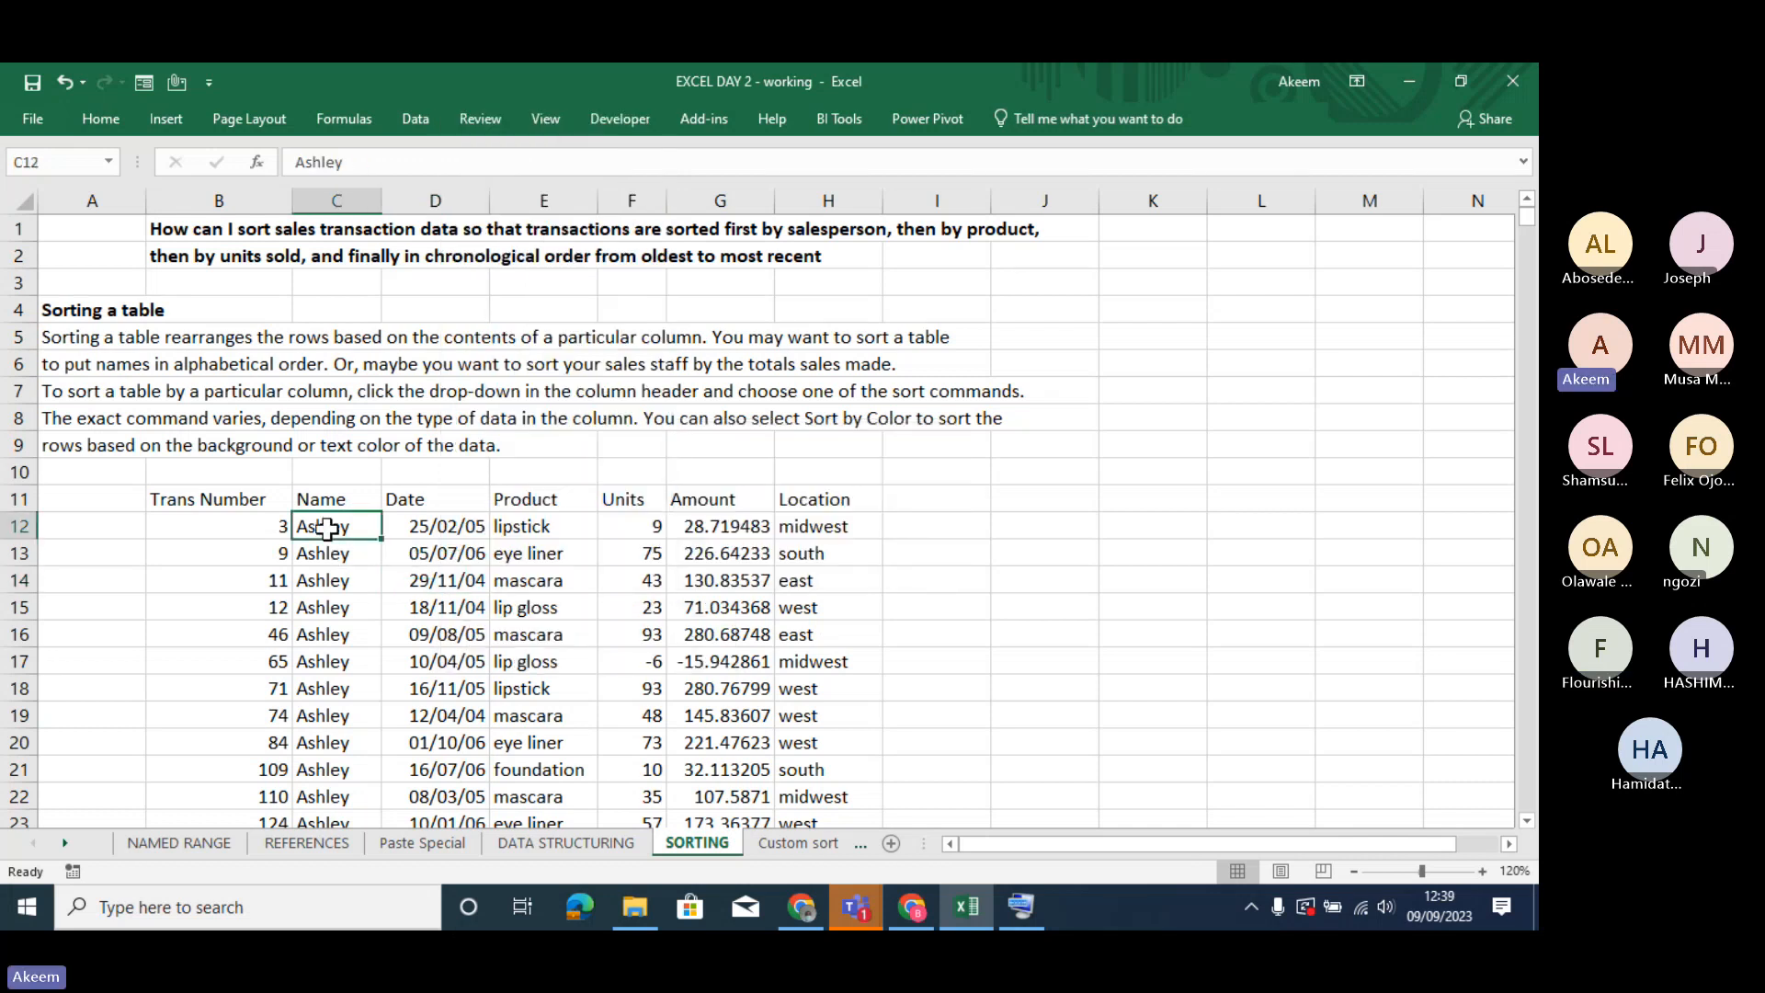
right_click(326, 528)
mouse_move(400, 687)
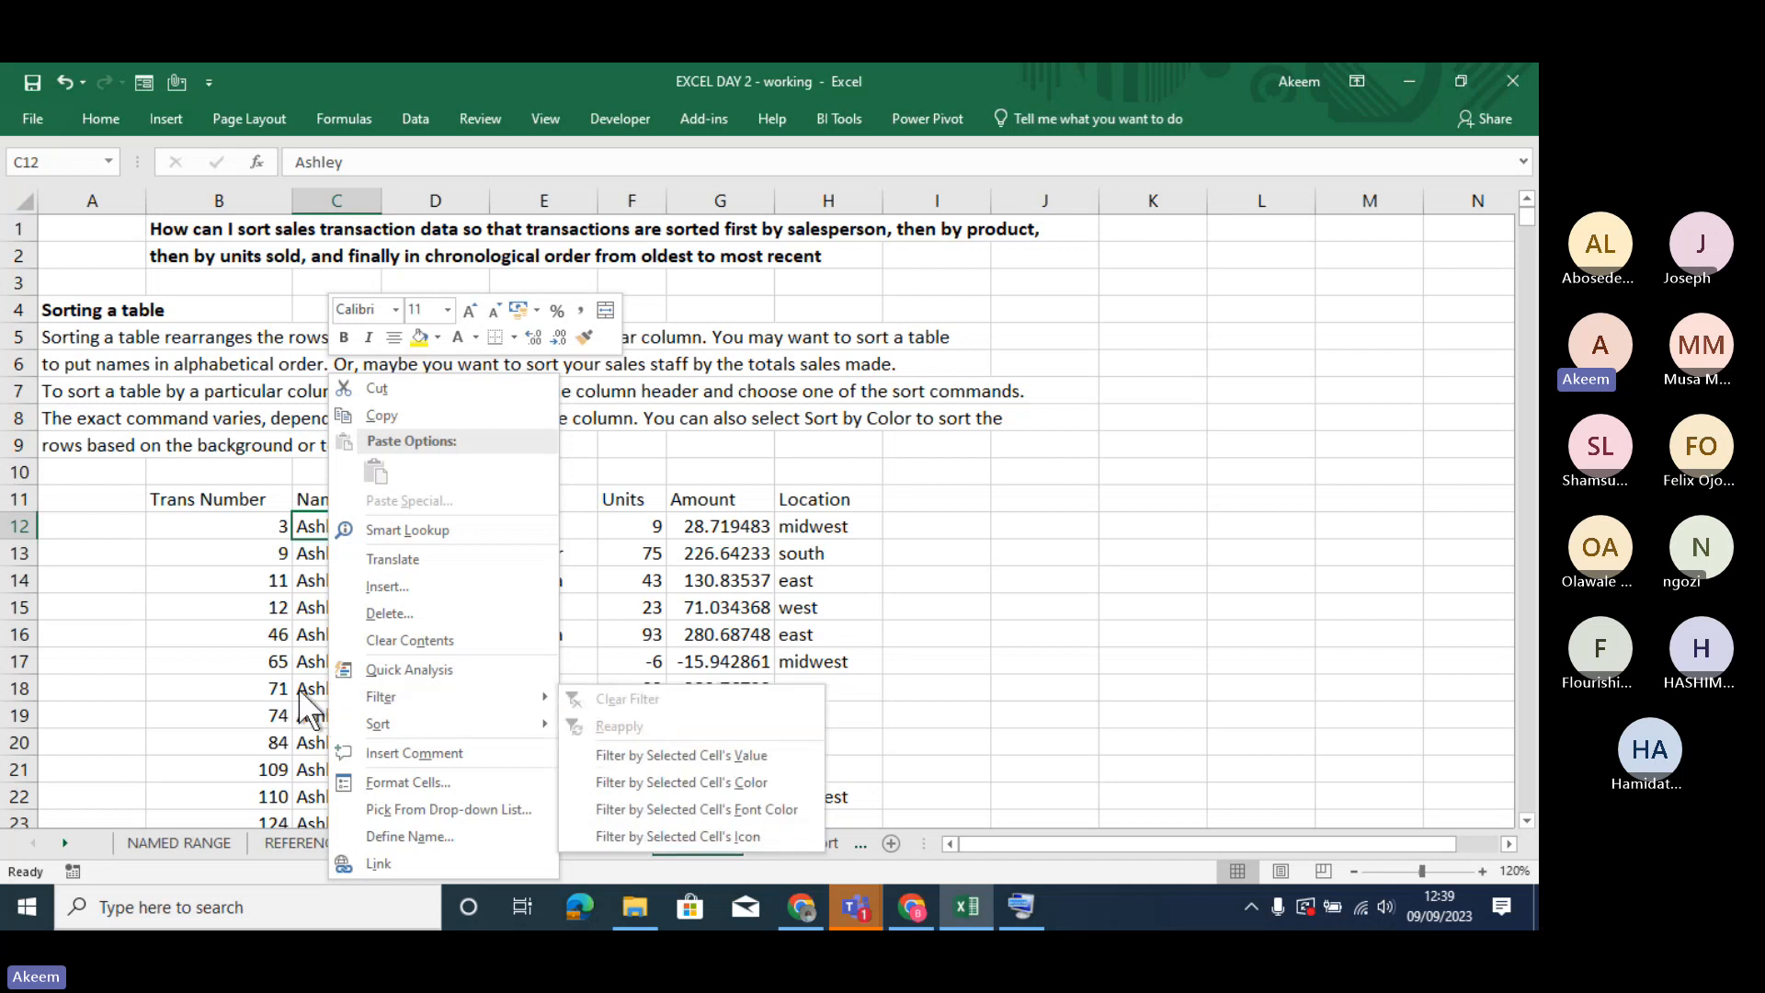
mouse_move(379, 723)
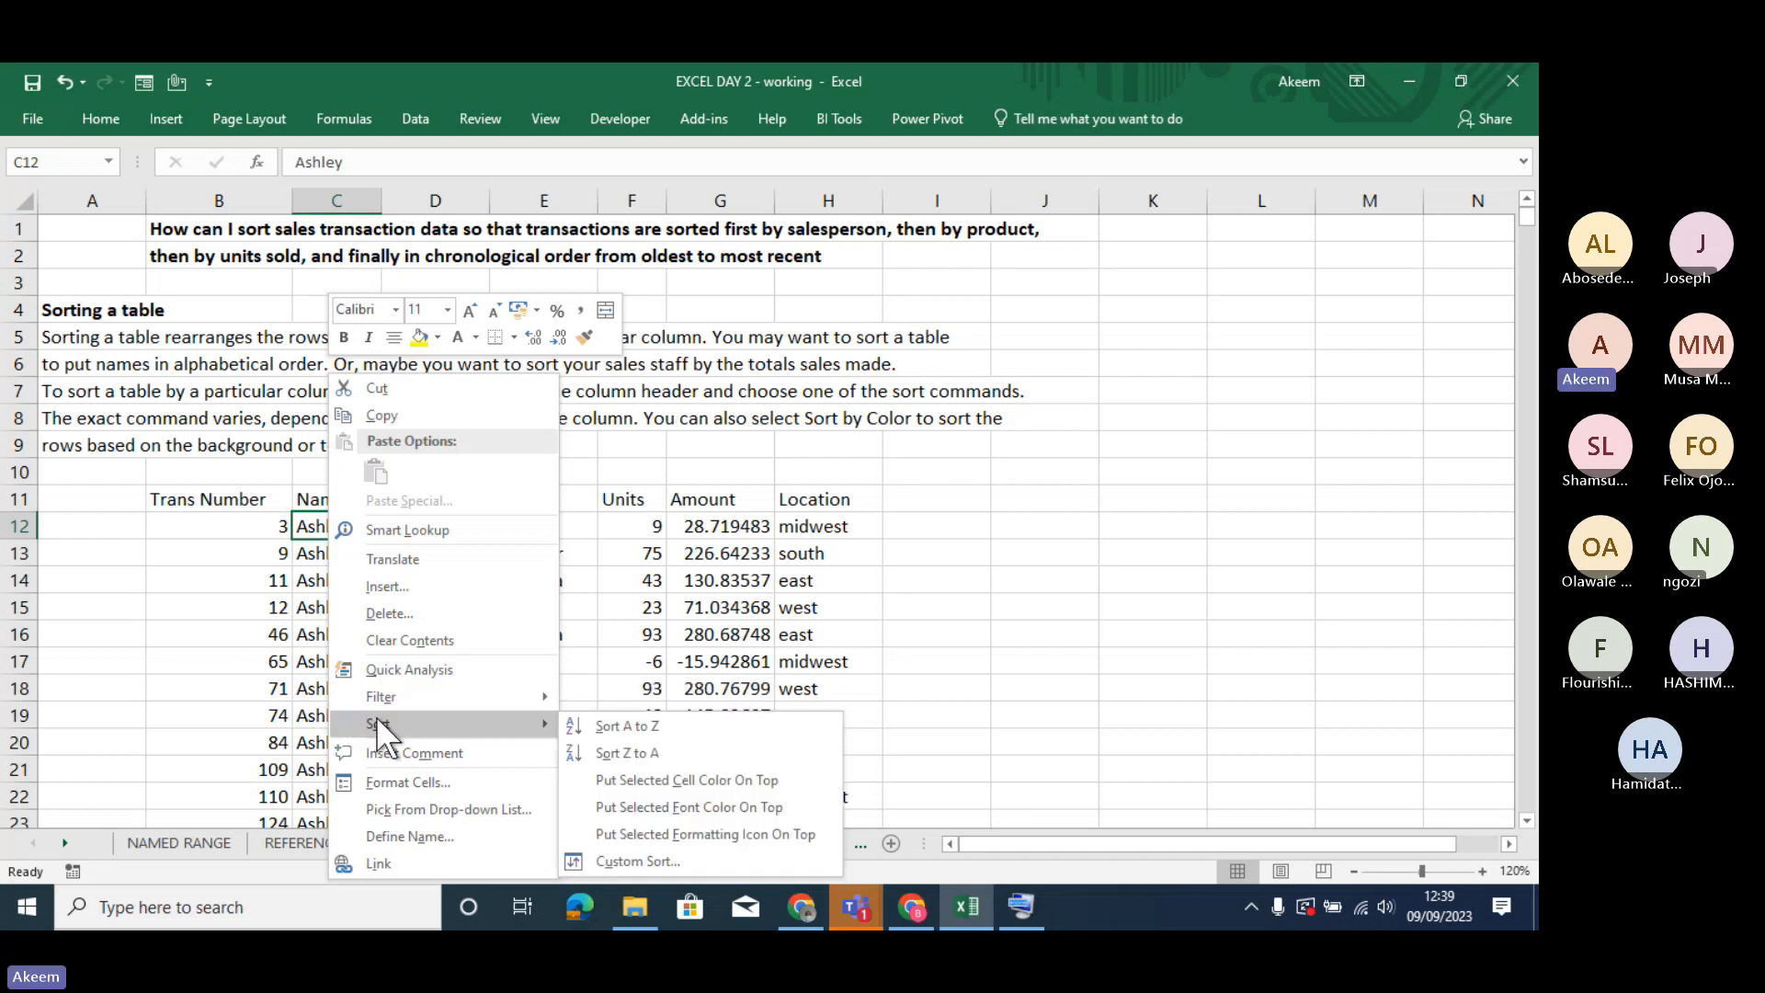
key("Escape")
- Sort the transaction data by the Date column from newest to oldest
left_click(420, 633)
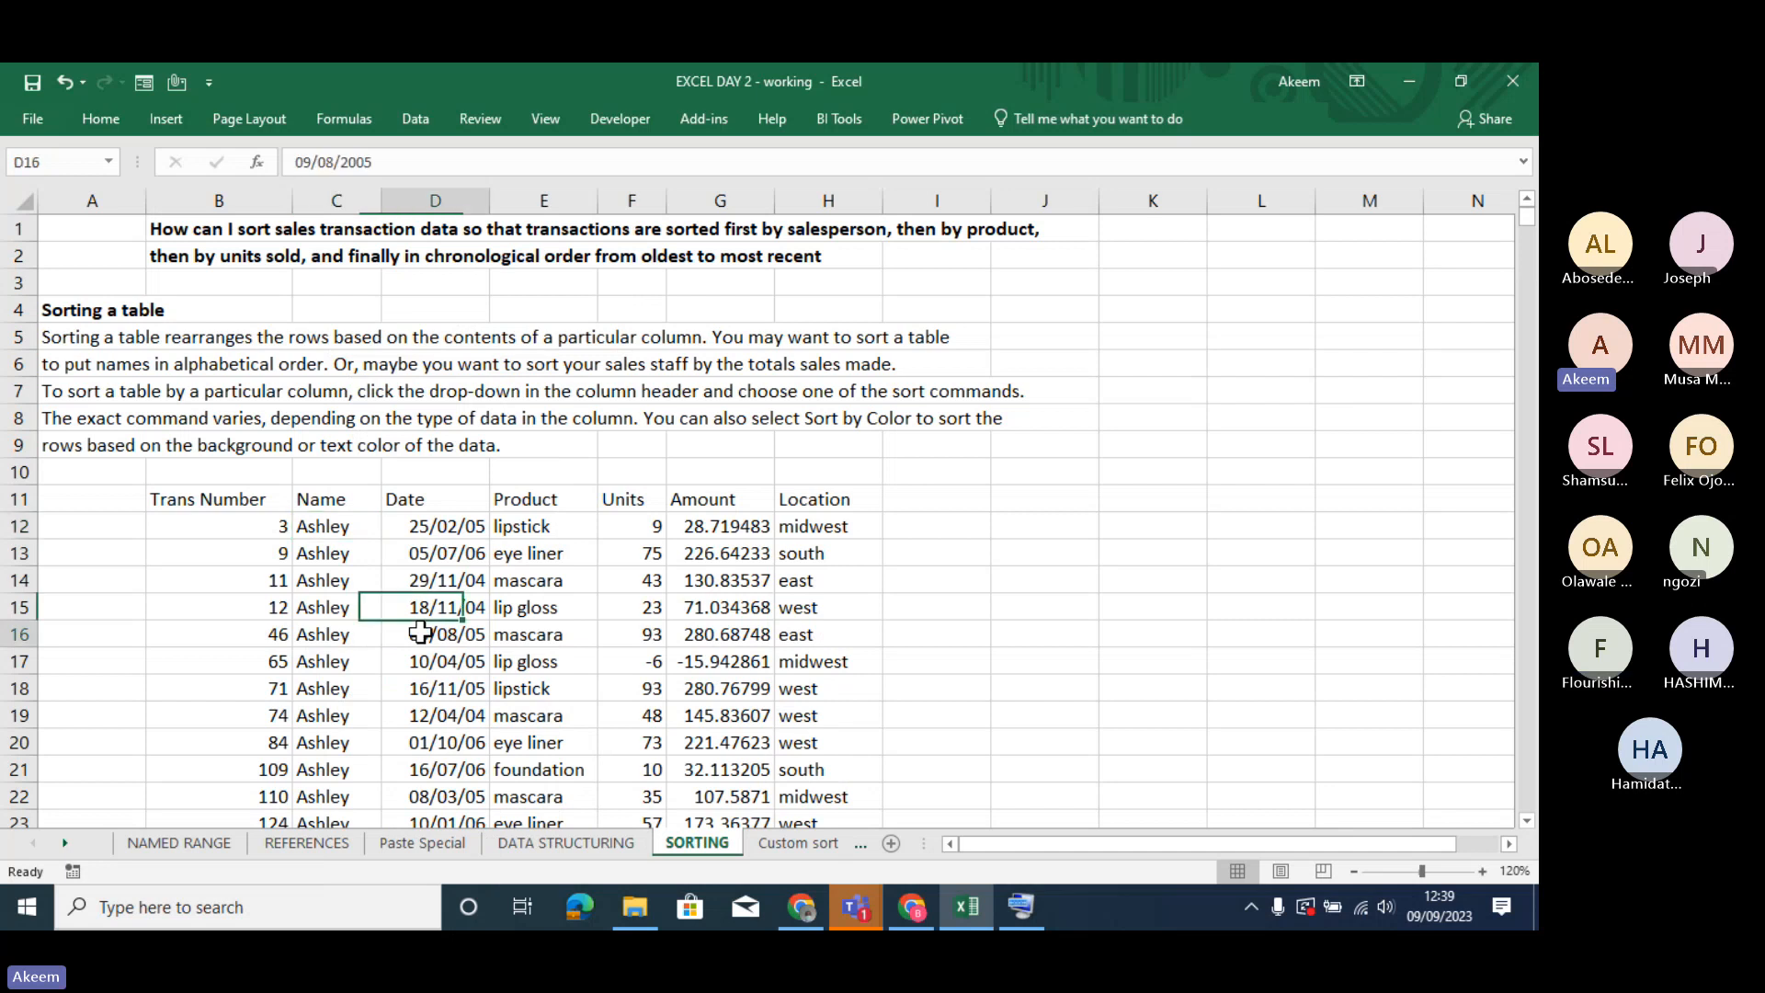
right_click(420, 632)
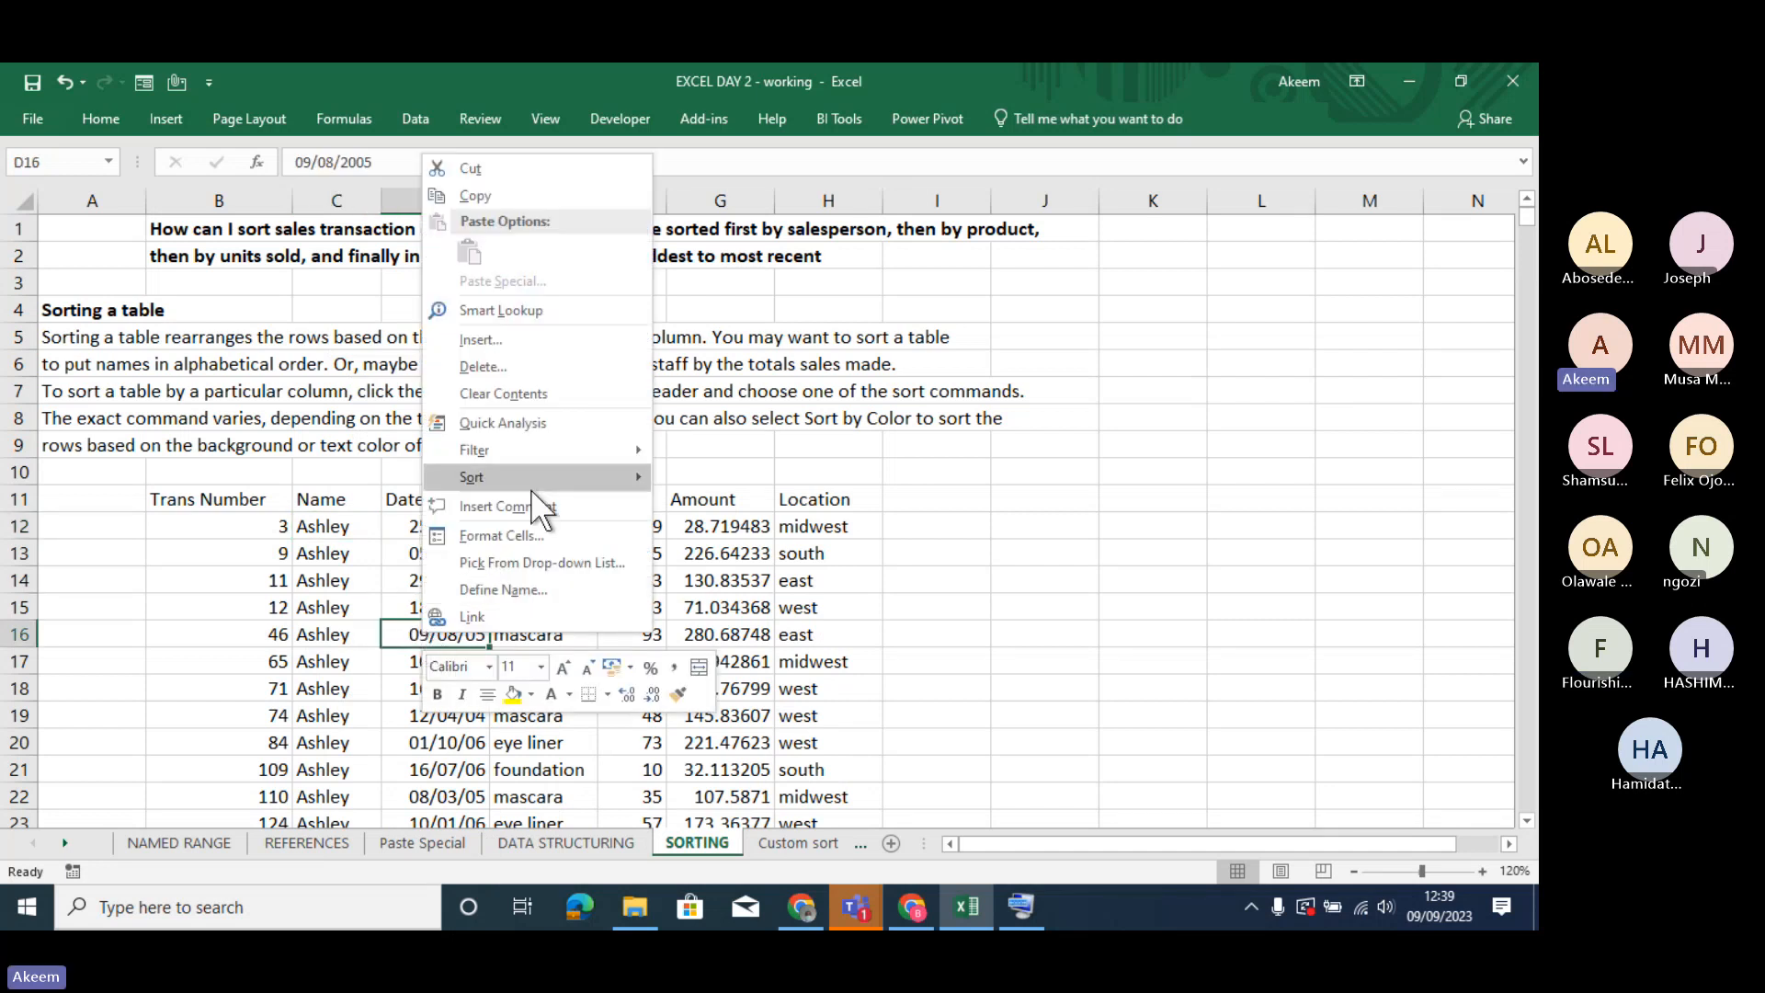
mouse_move(540, 478)
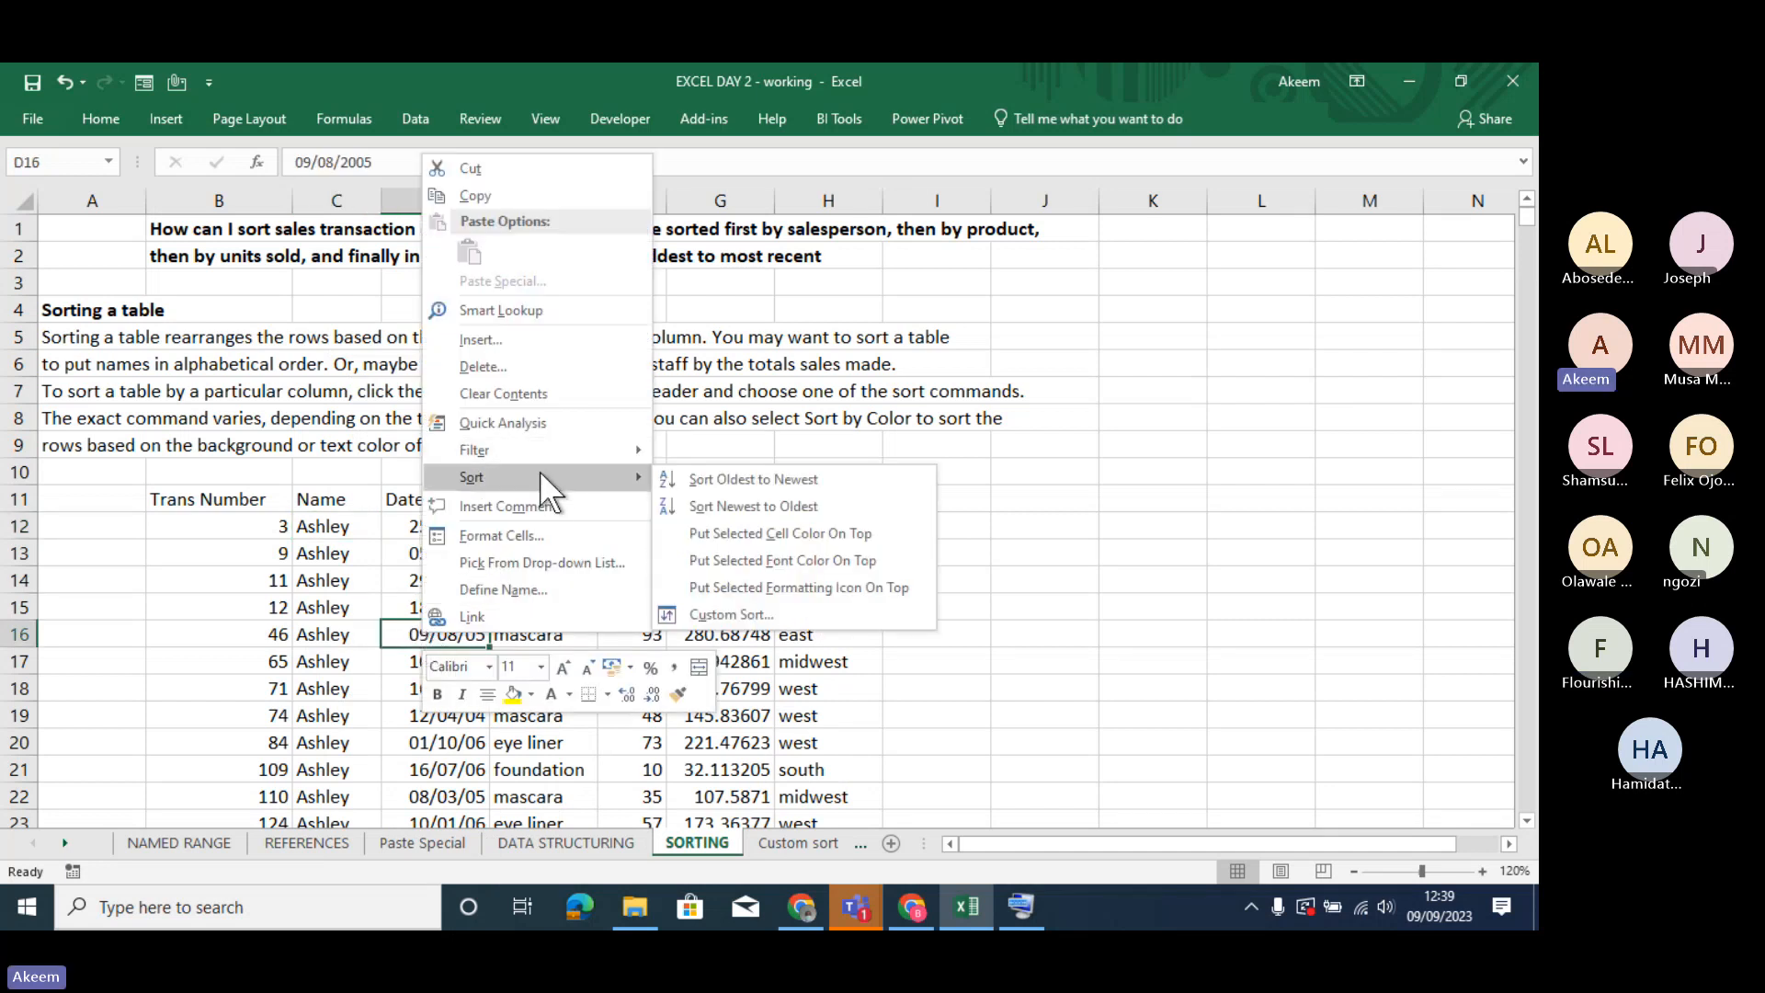
left_click(741, 506)
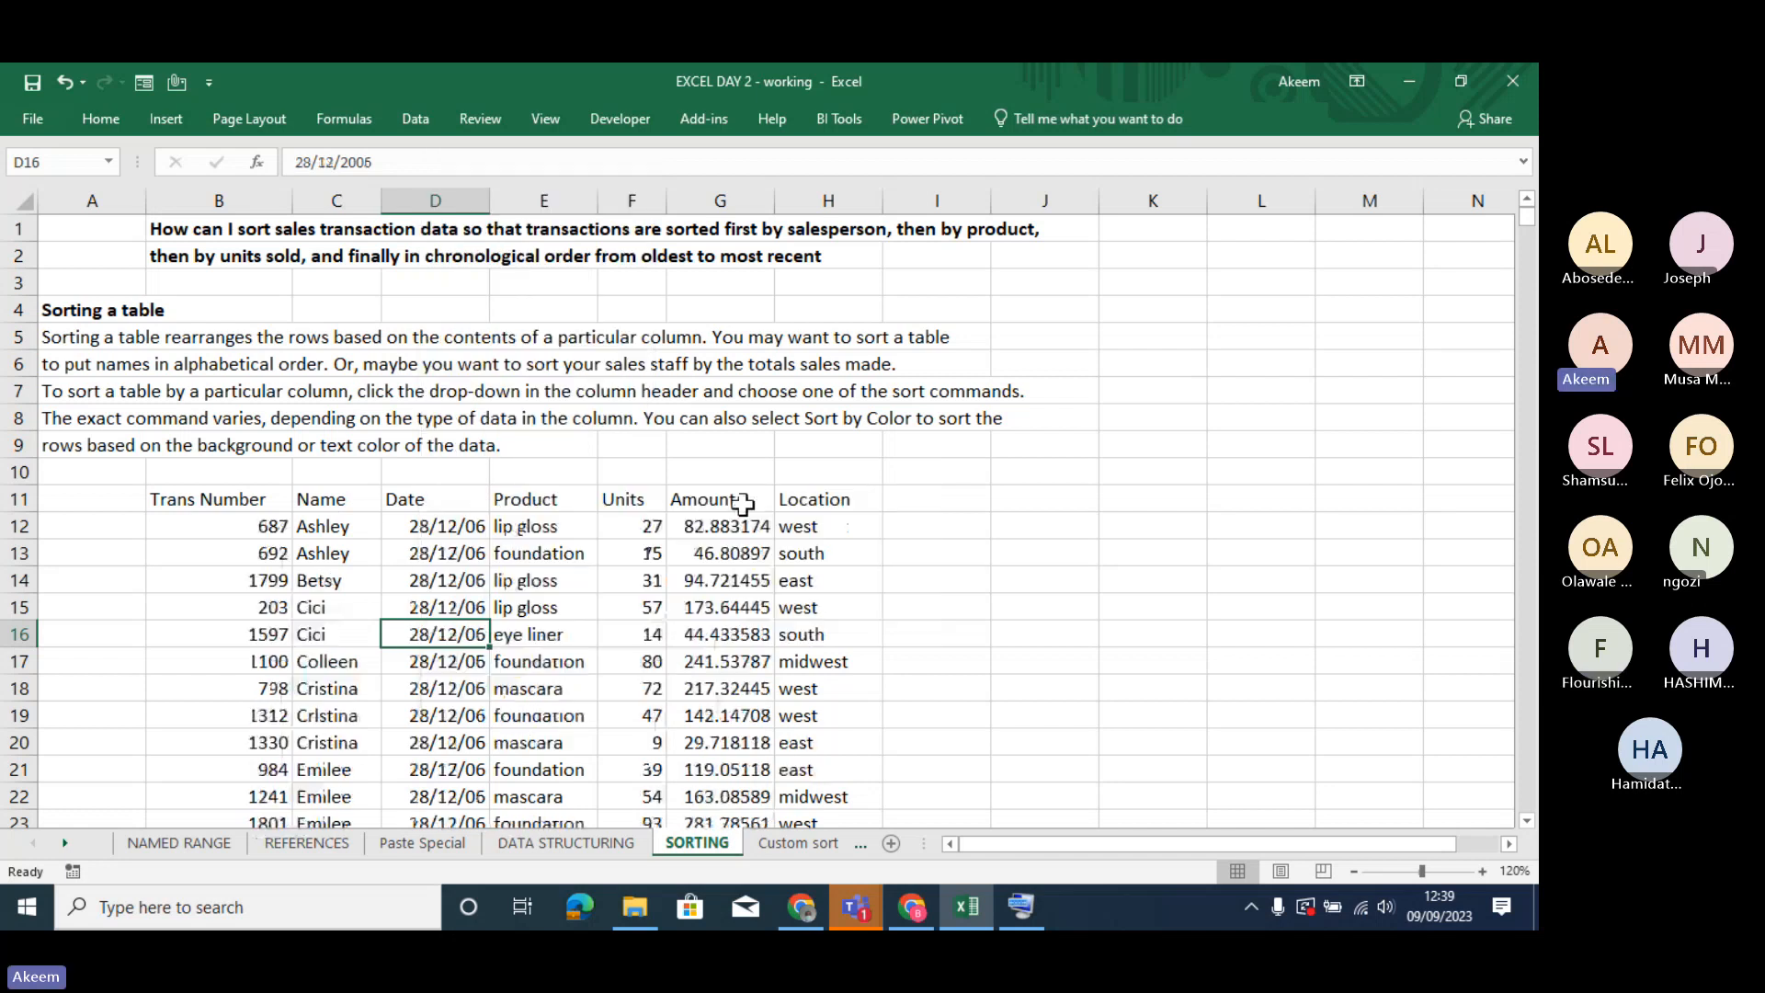
- Move down through the Date column from its first record and back up to examine the order of the dates
left_click(444, 531)
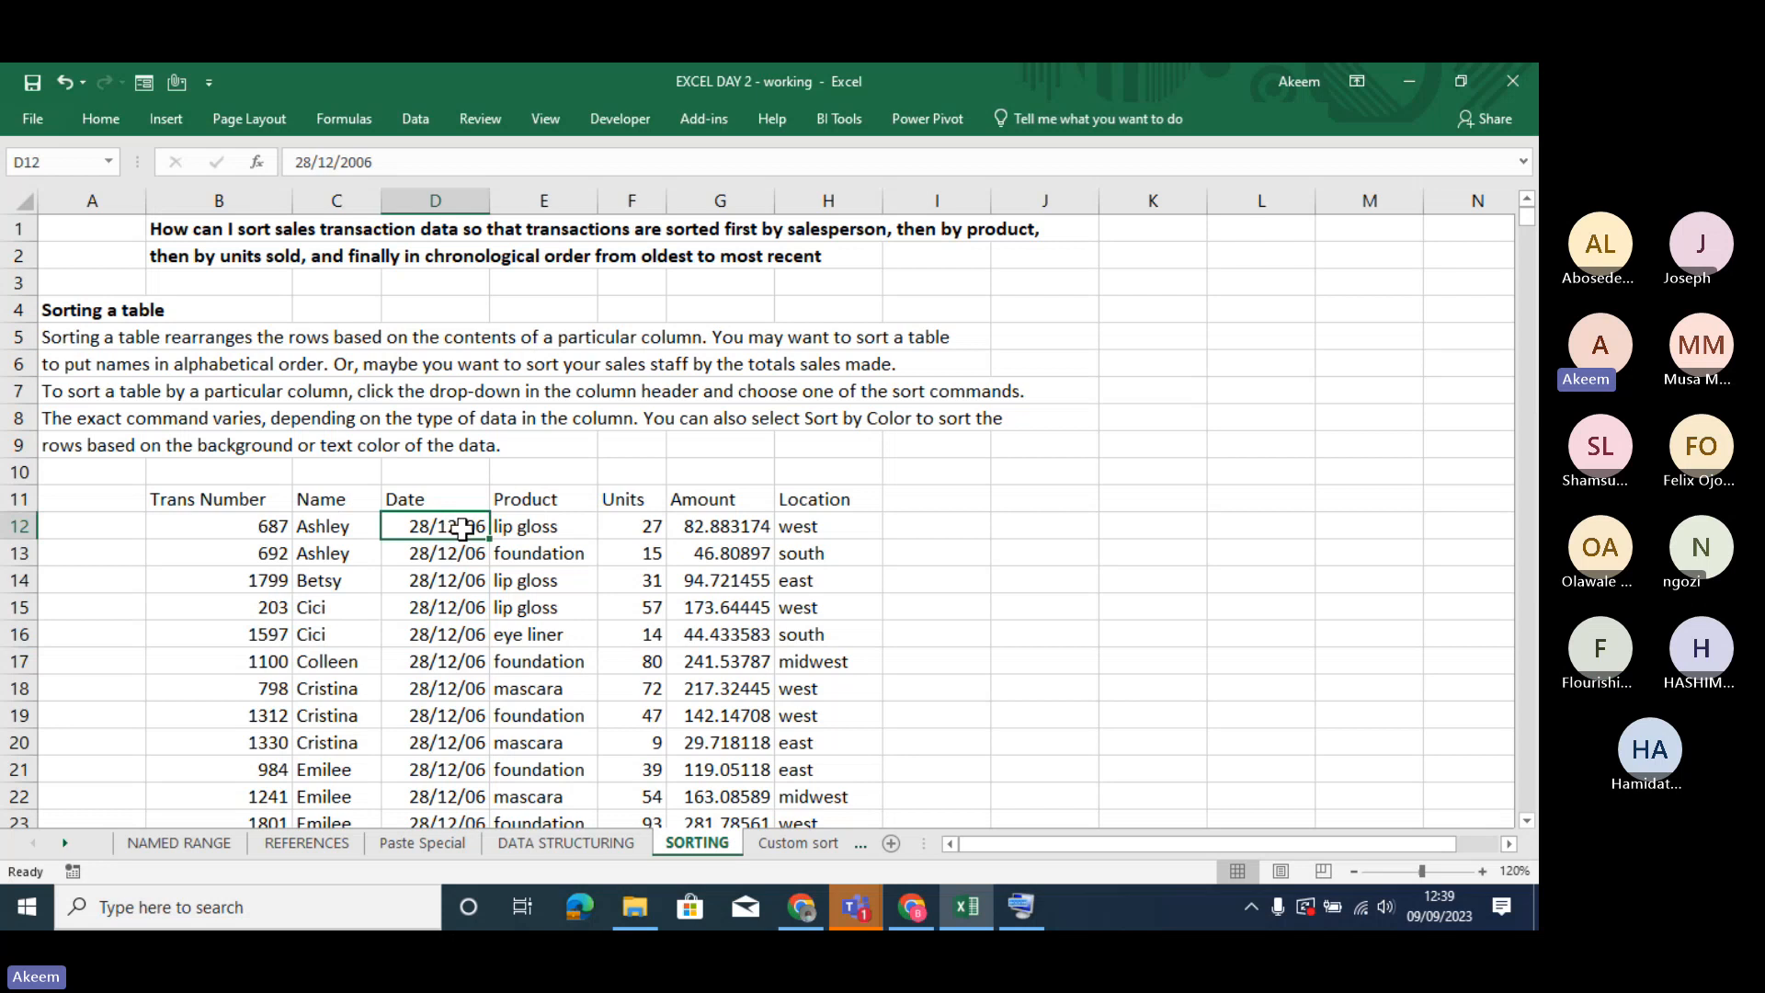
key("Down")
key("Down")
key("Down")
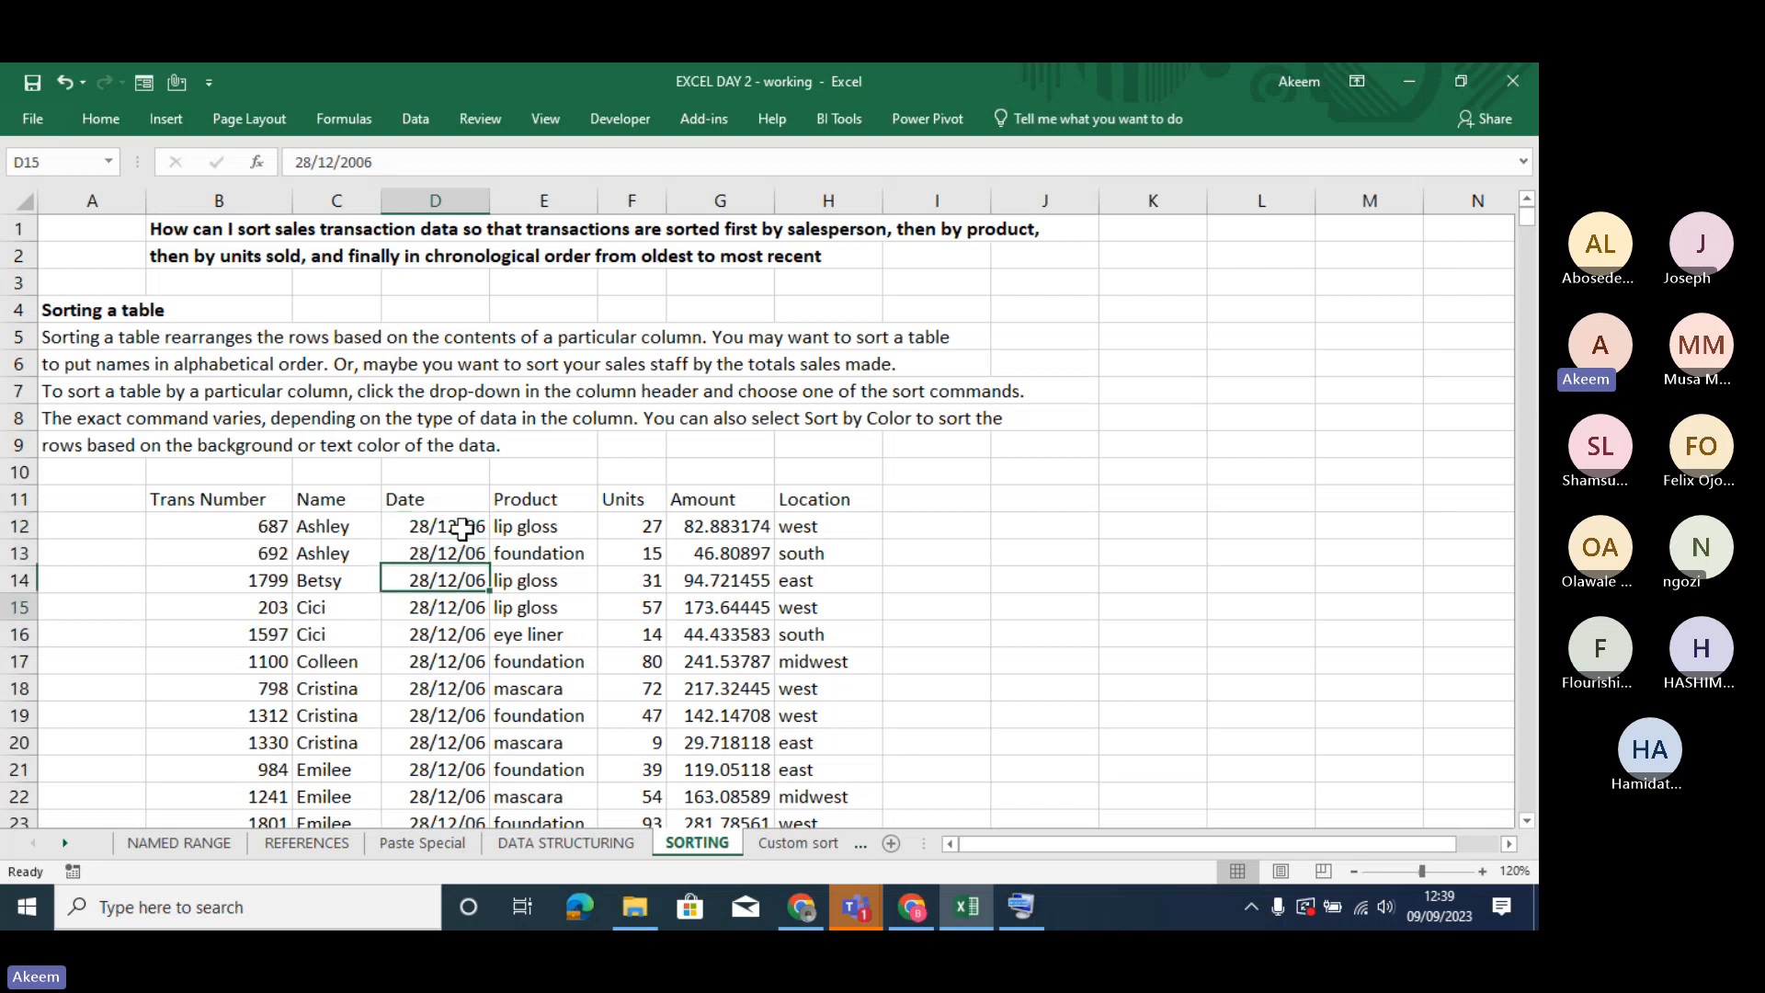
key("Down")
key("Down")
key("Down")
key("Down")
key("Down")
key("Down")
key("Down")
key("Down")
key("Down")
key("Down")
key("Down")
key("Down")
key("Down")
key("Down")
key("Down")
key("Down")
key("Down")
key("Down")
key("Down")
key("Down")
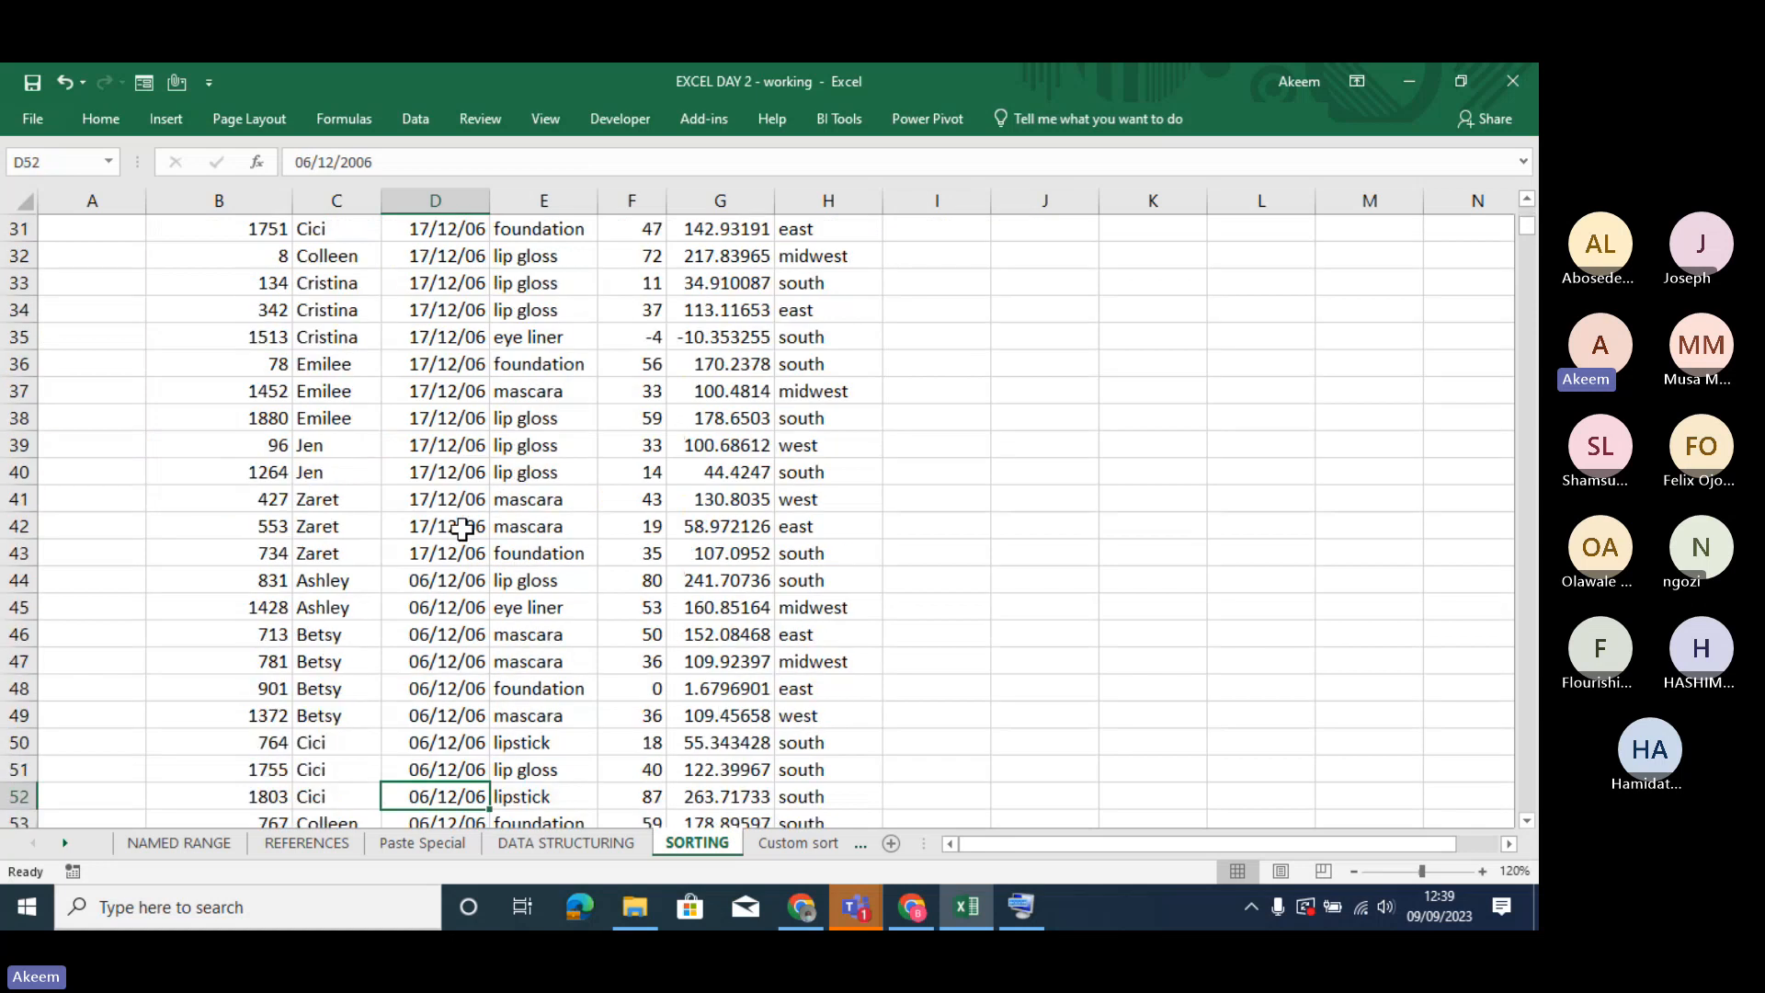
key("Down")
key("Down")
key("Down")
key("Down")
key("Down")
key("Down")
key("Down")
key("Down")
key("Down")
key("Down")
key("Down")
key("Down")
key("Down")
key("Down")
key("Down")
key("Up")
key("Up")
key("Up")
key("Up")
key("Up")
key("Up")
key("Up")
key("Up")
key("Up")
key("Up")
key("Up")
key("Up")
key("Up")
key("Up")
key("Up")
key("Up")
key("Up")
key("Up")
key("Up")
key("Up")
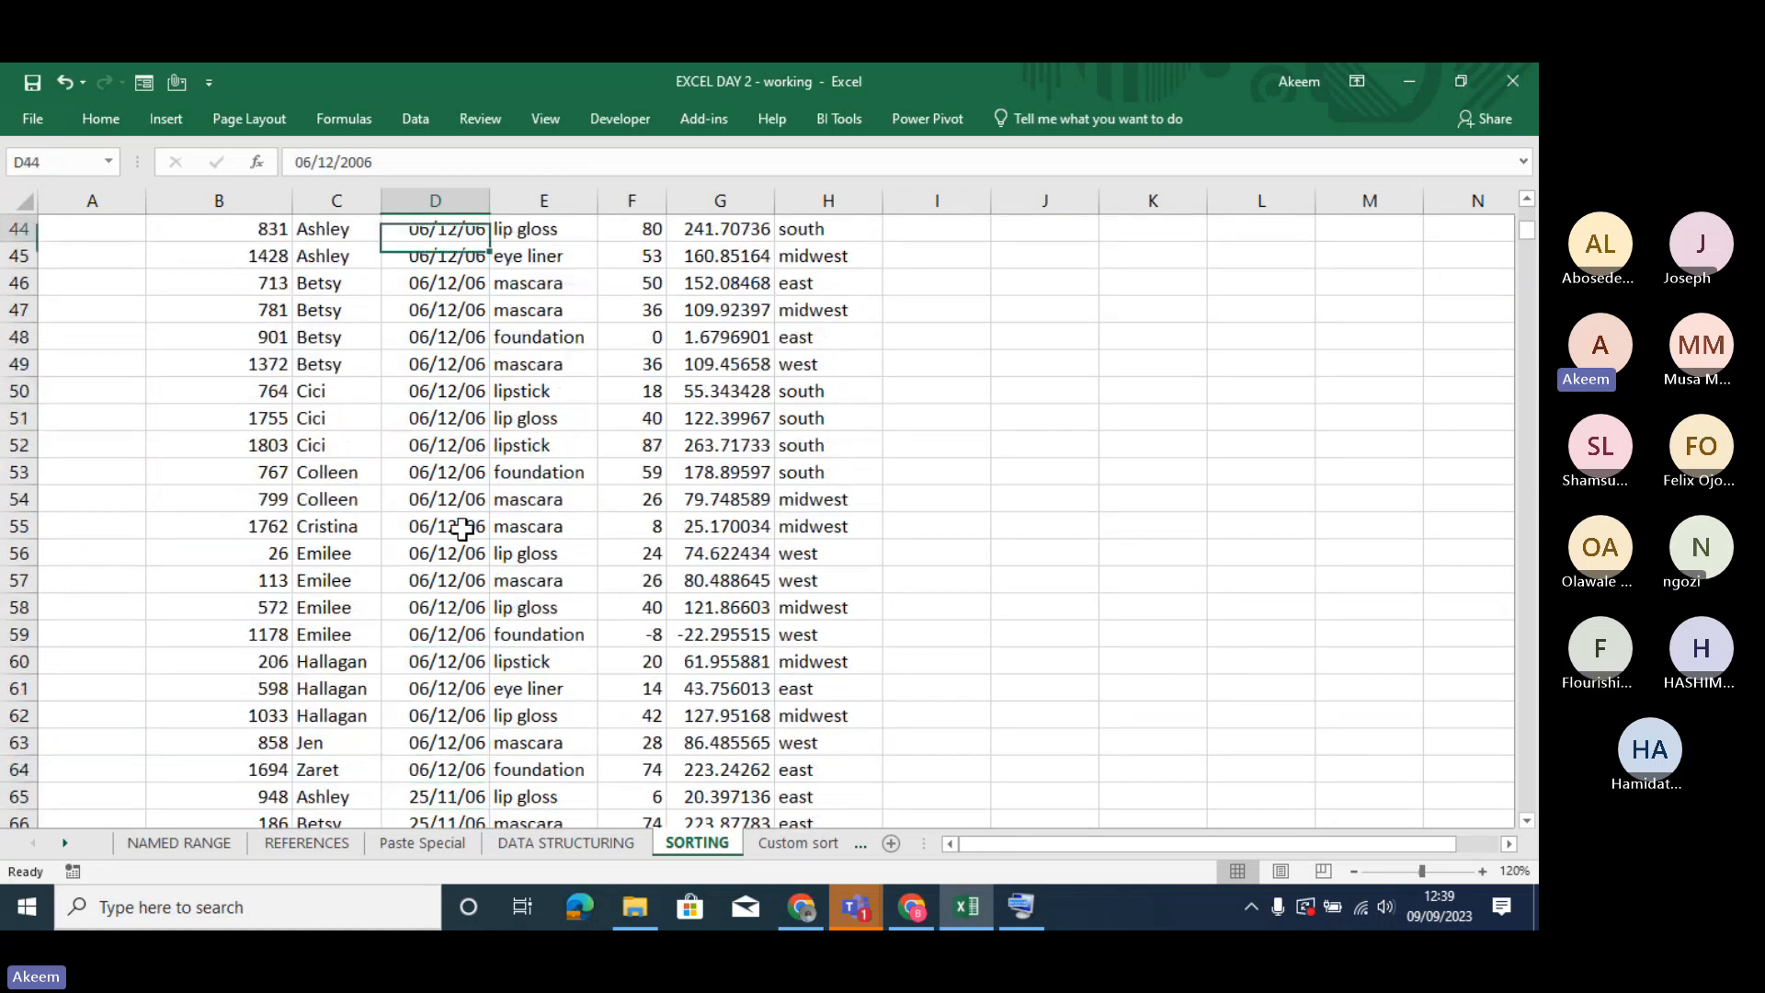
key("Up")
key("Up")
key("Up")
key("Up")
key("Up")
key("Up")
key("Up")
key("Up")
key("Up")
key("Up")
key("Up")
key("Up")
key("Up")
key("Up")
key("Up")
key("Up")
key("Up")
key("Up")
key("Up")
key("Up")
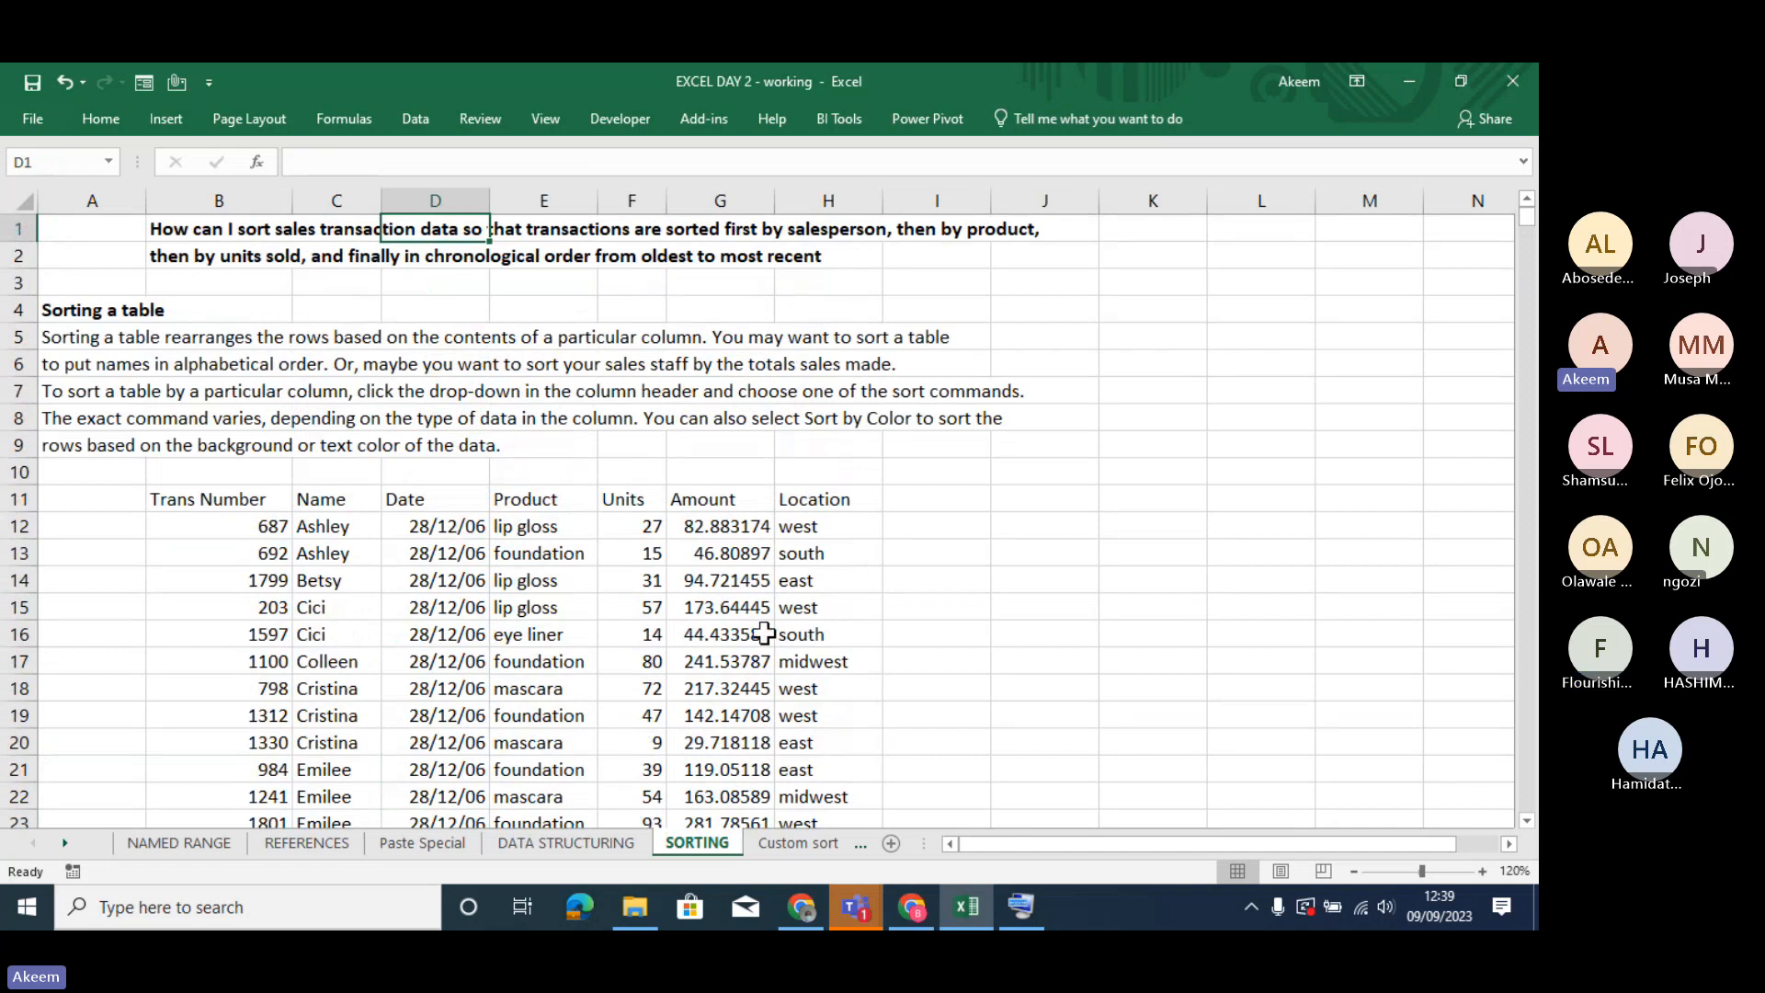
- Sort the transaction data by the Amount column from smallest to largest
left_click(725, 605)
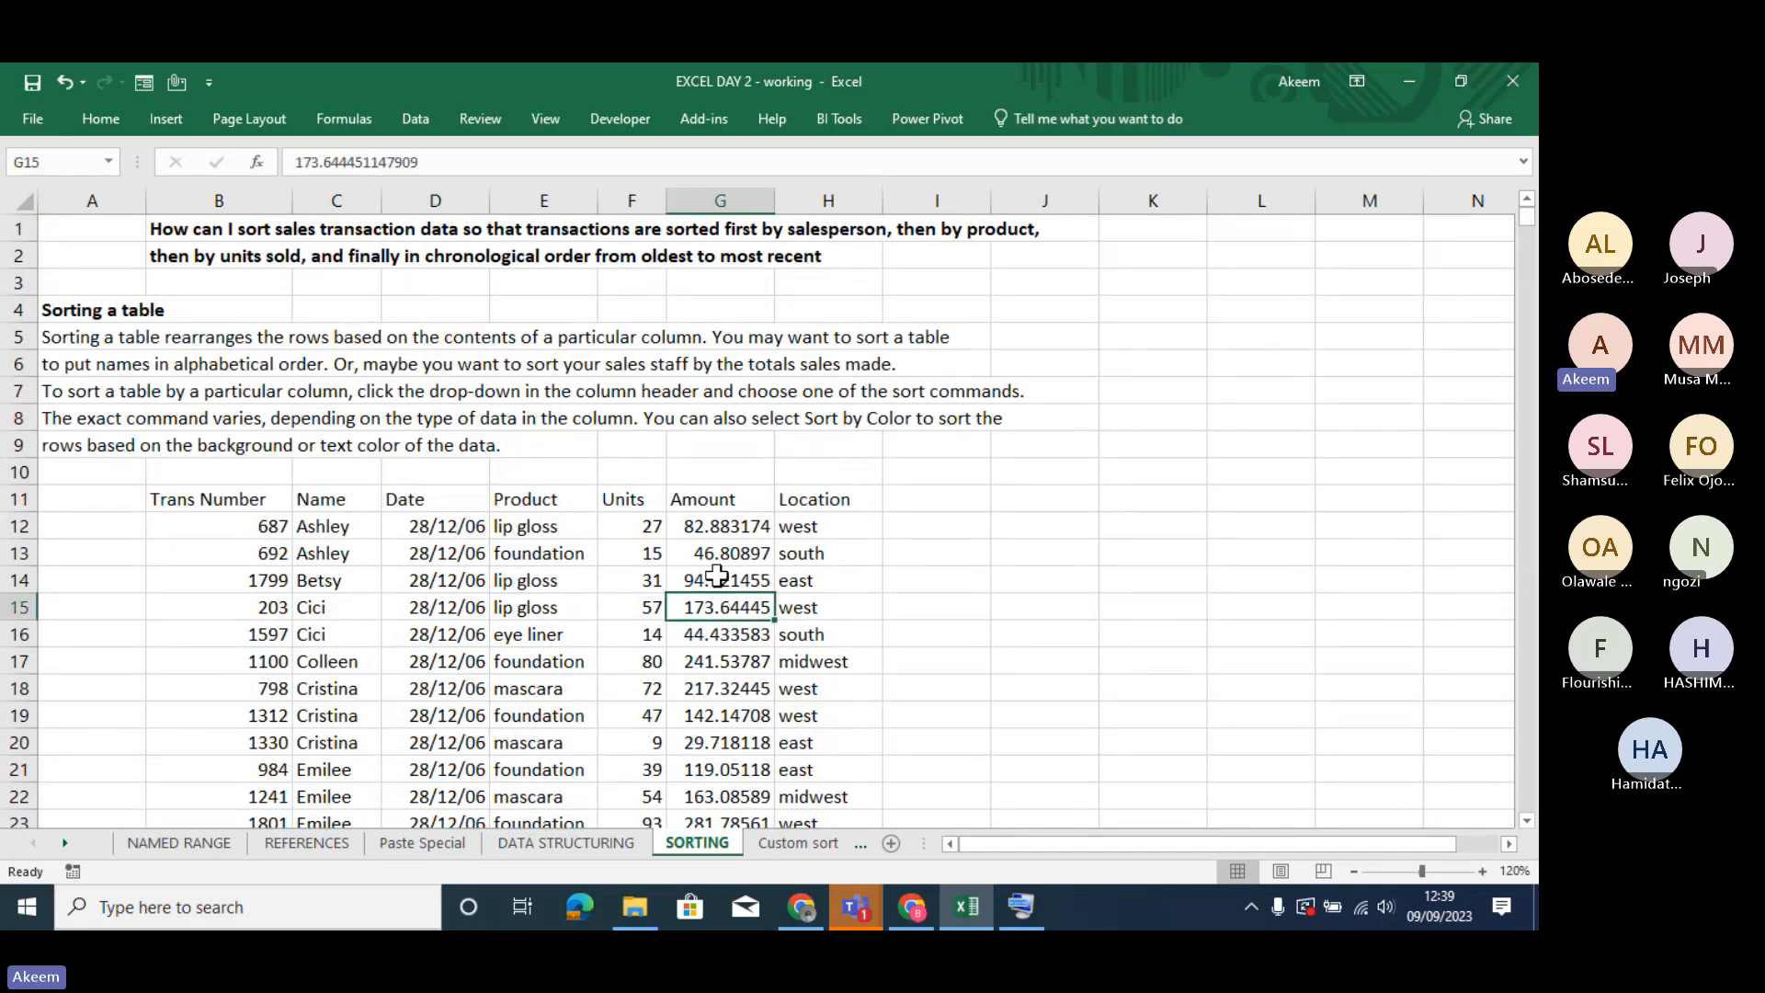
left_click(717, 575)
right_click(717, 575)
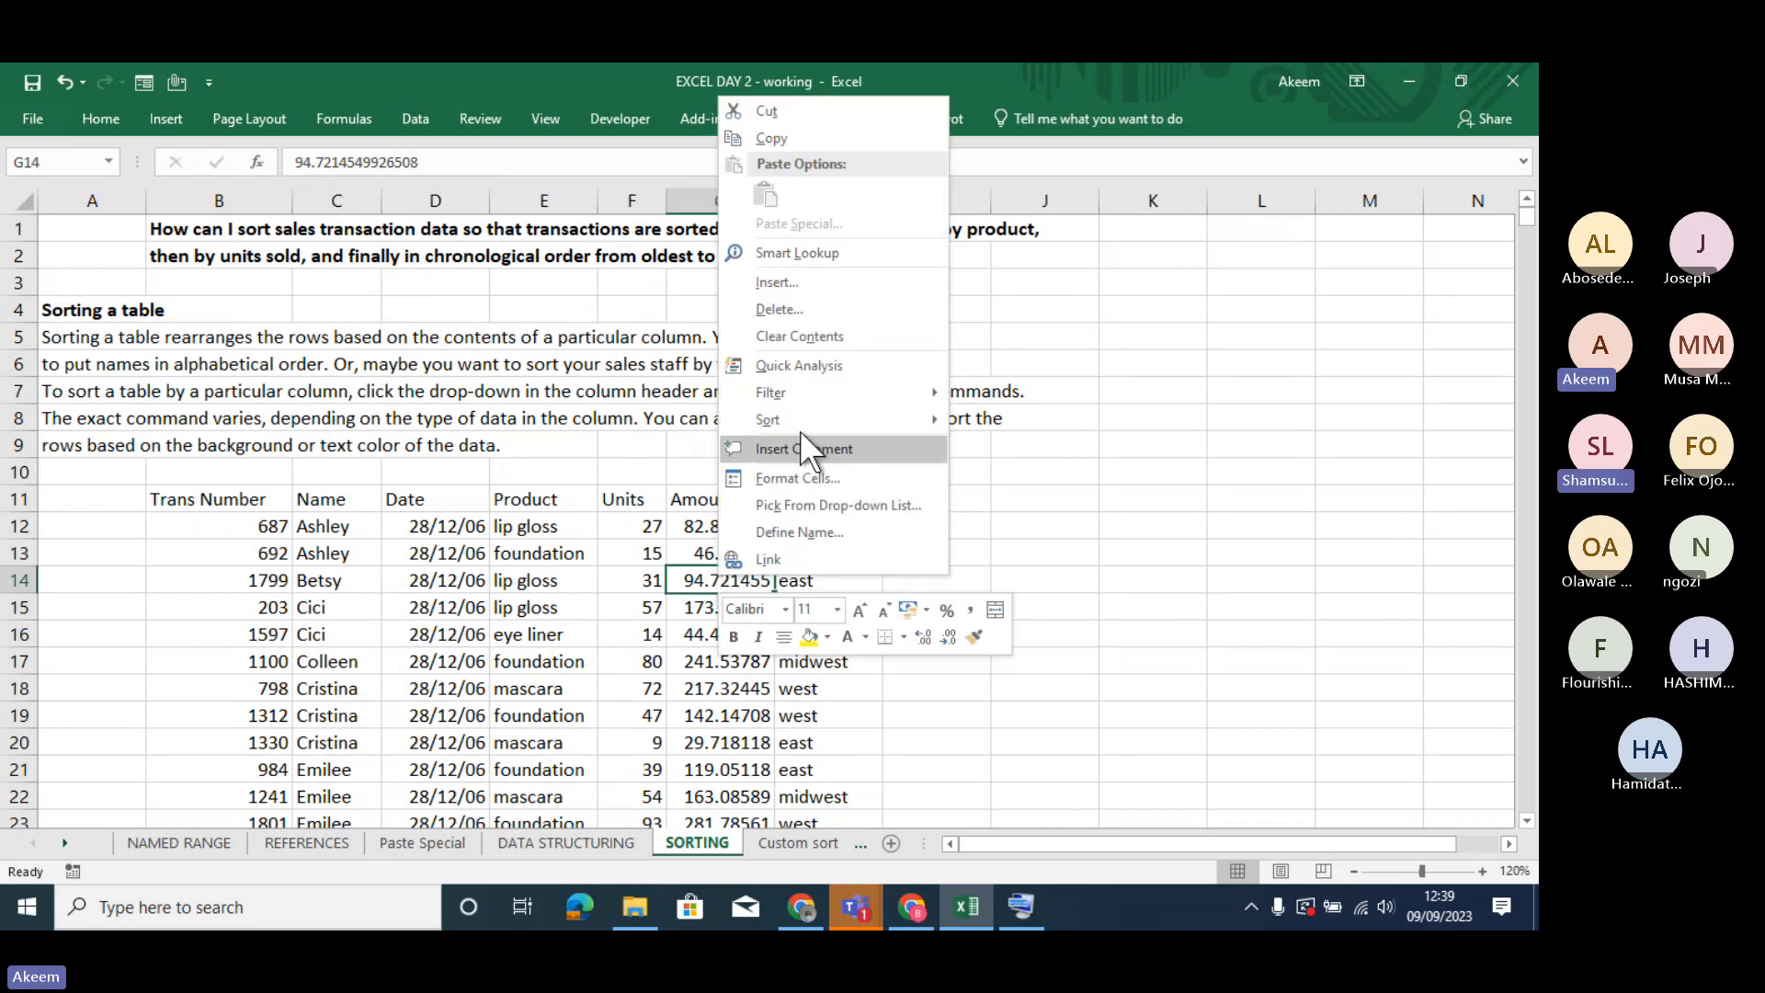
mouse_move(800, 422)
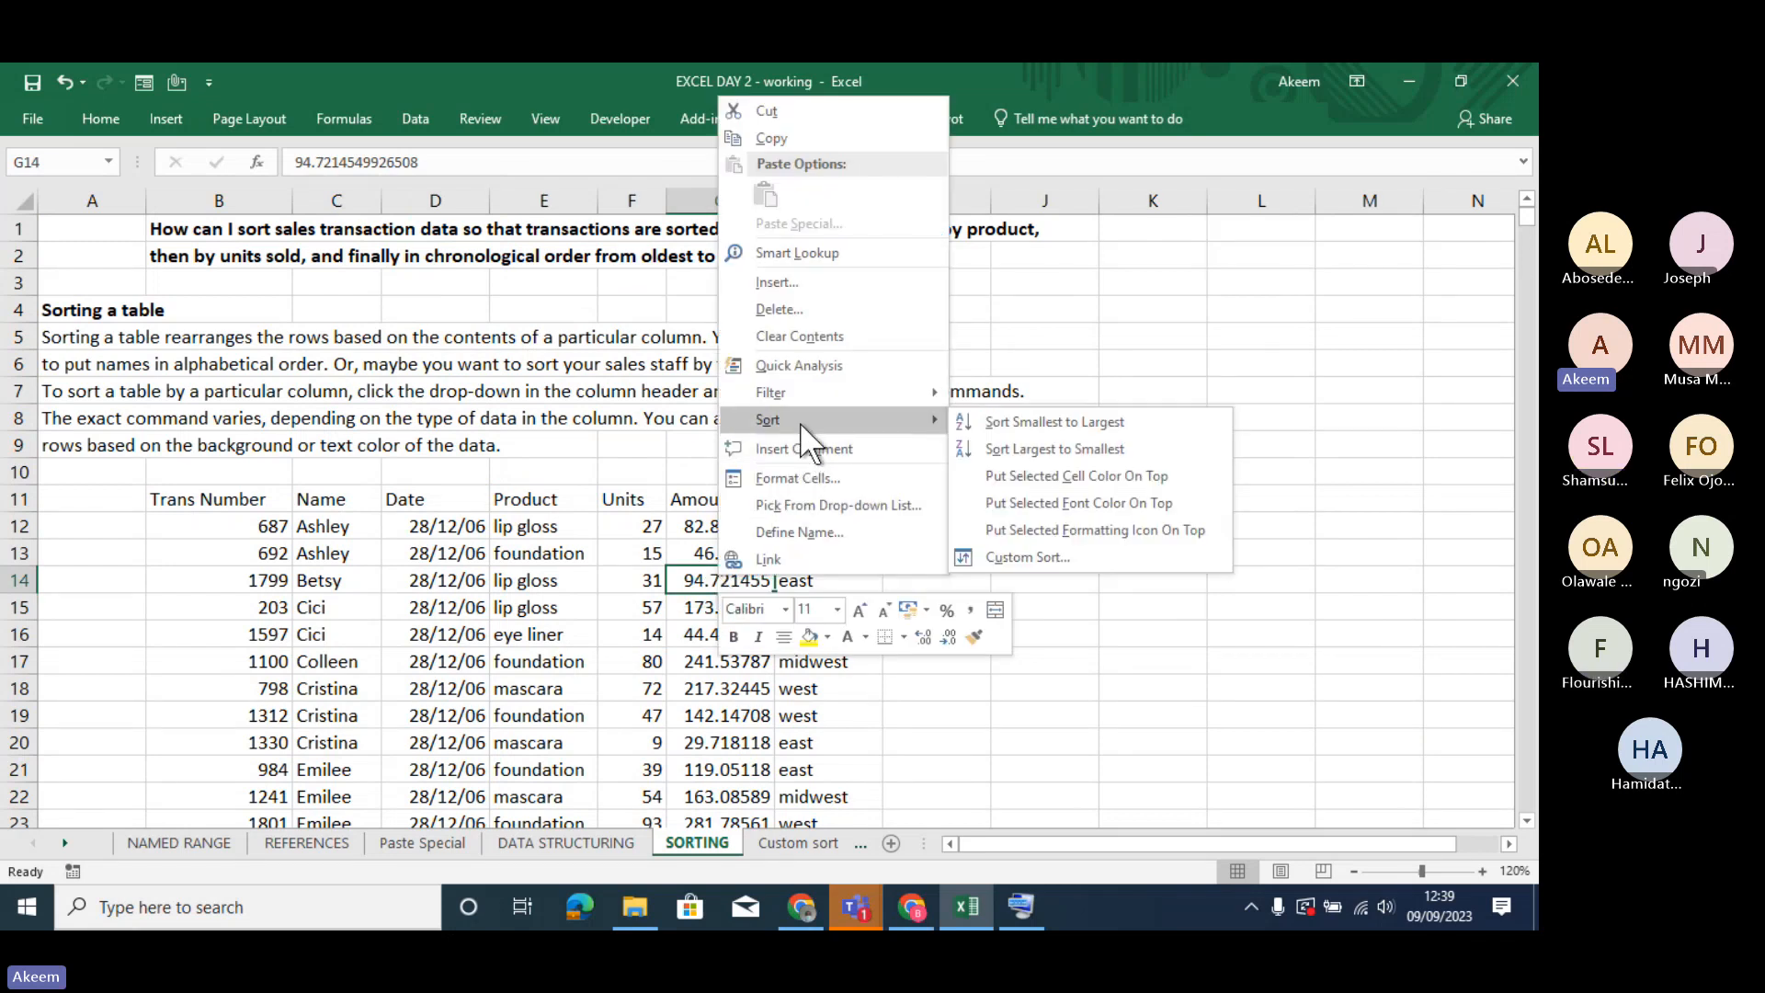
left_click(1077, 421)
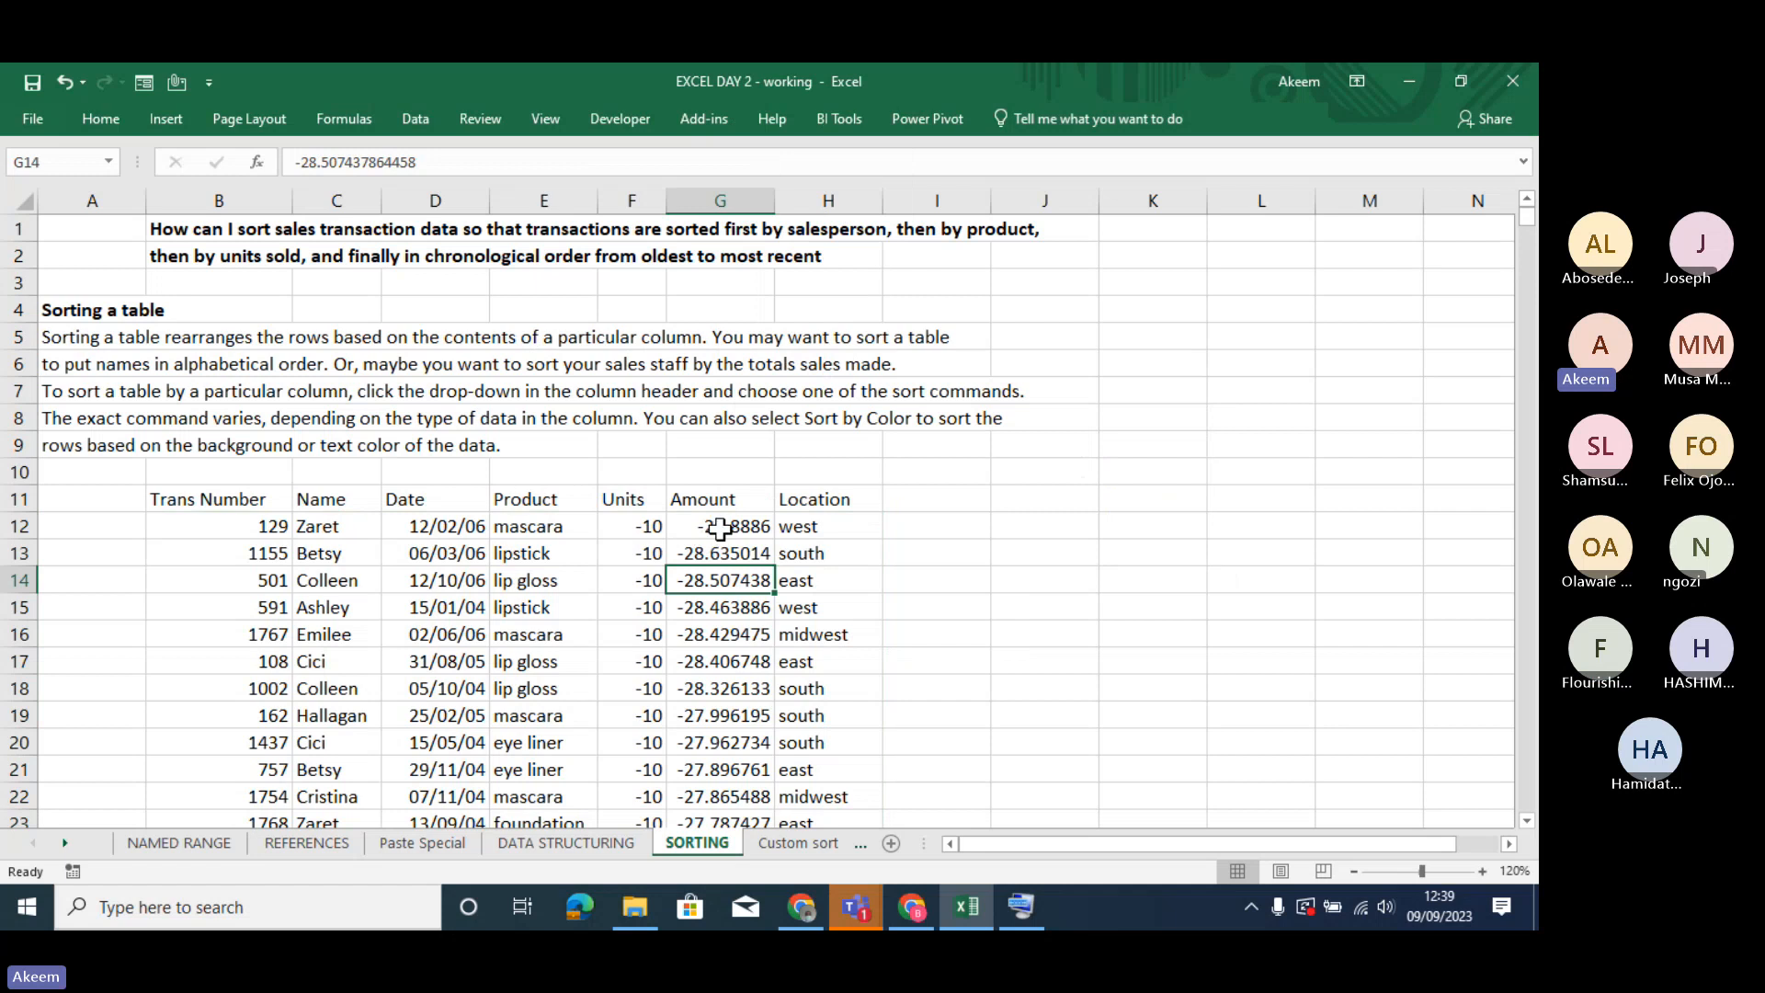
left_click(608, 551)
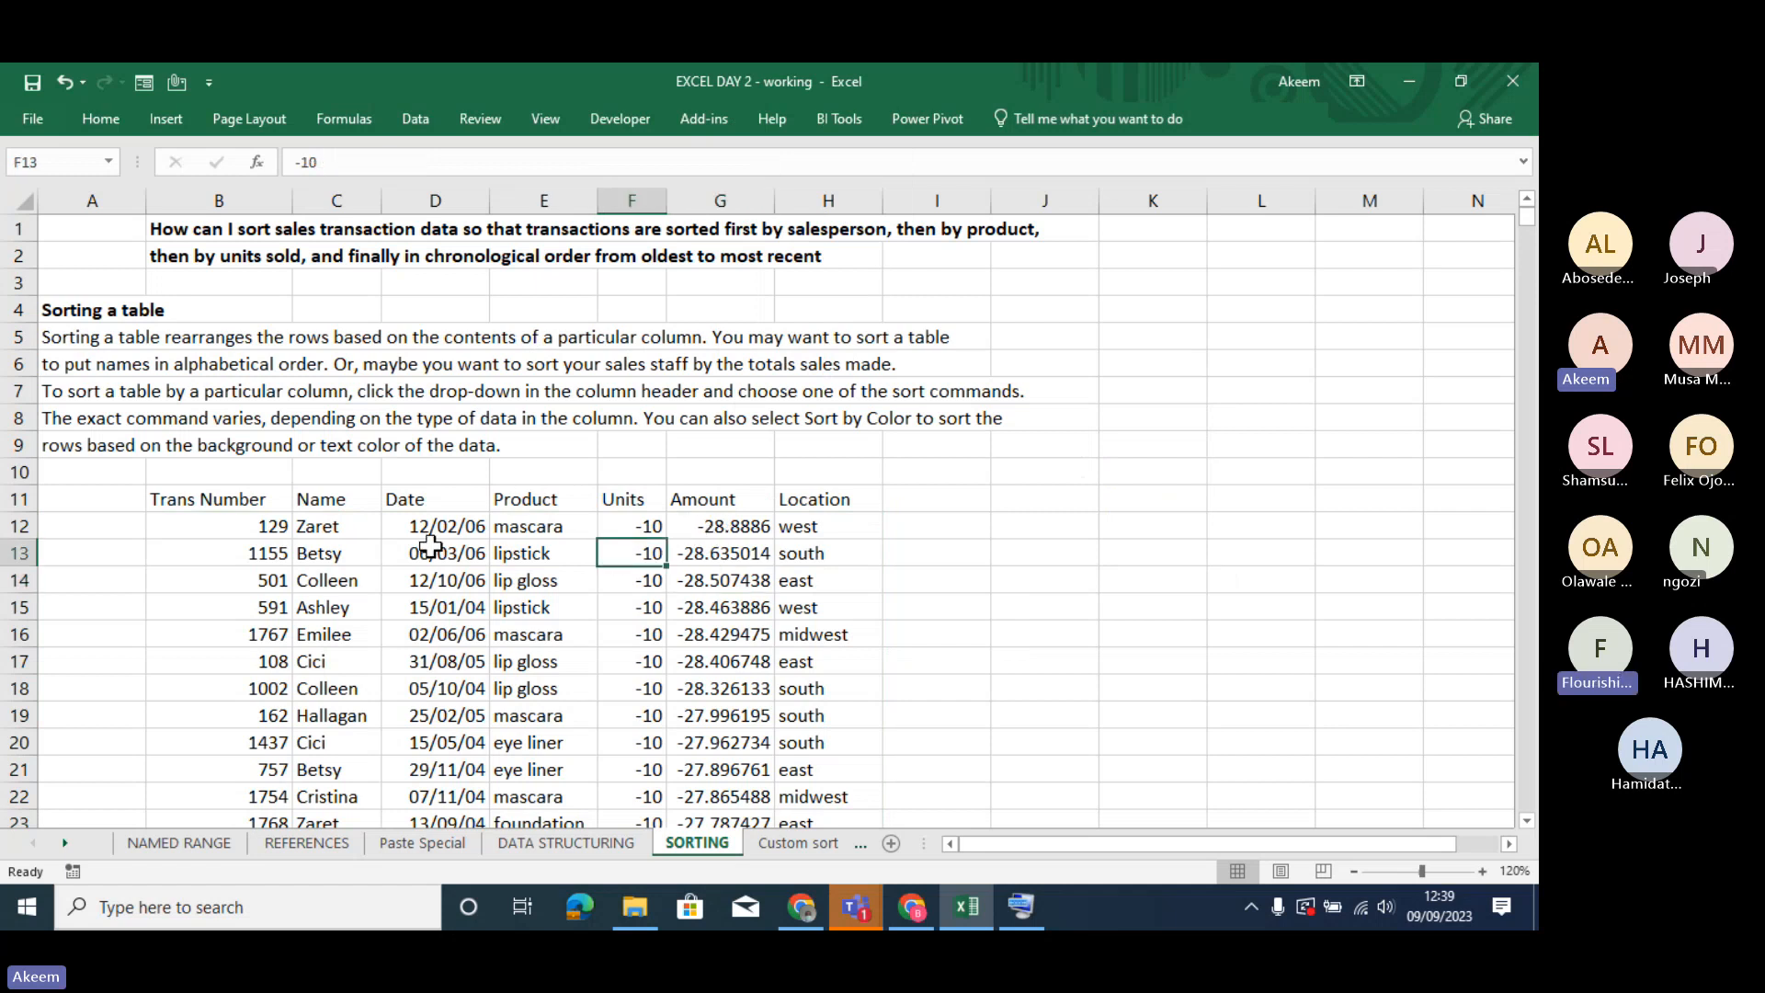
left_click(469, 577)
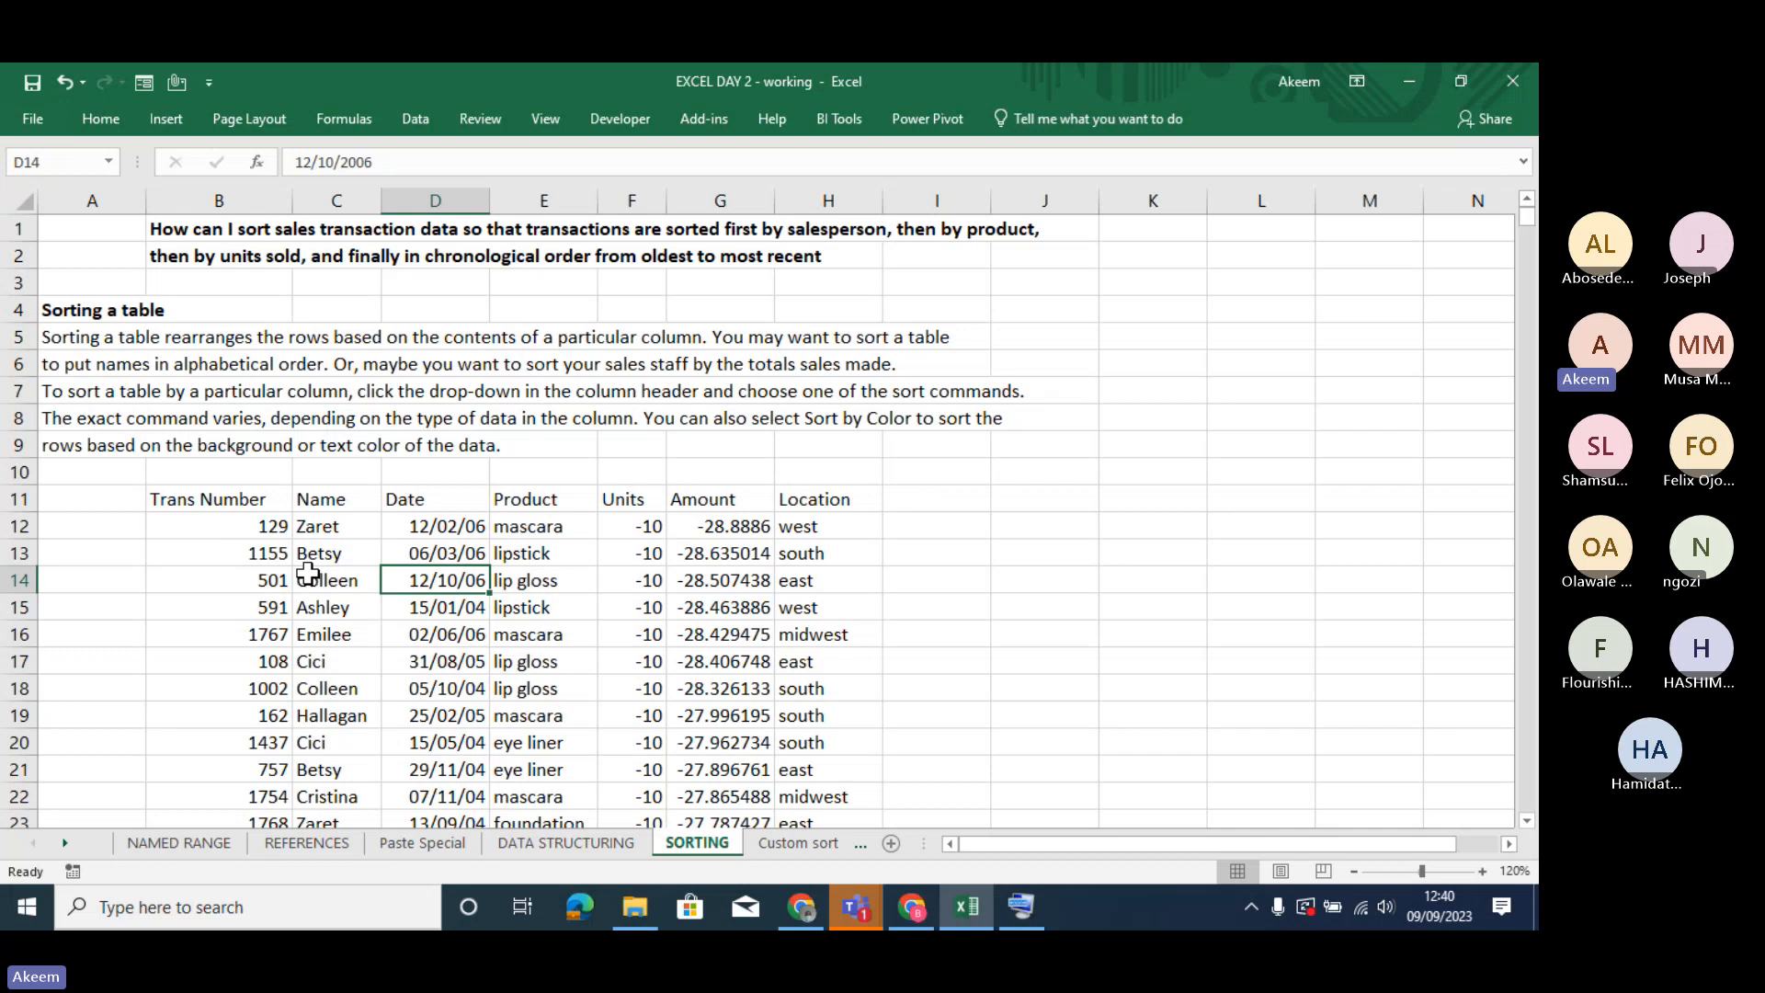
left_click(102, 118)
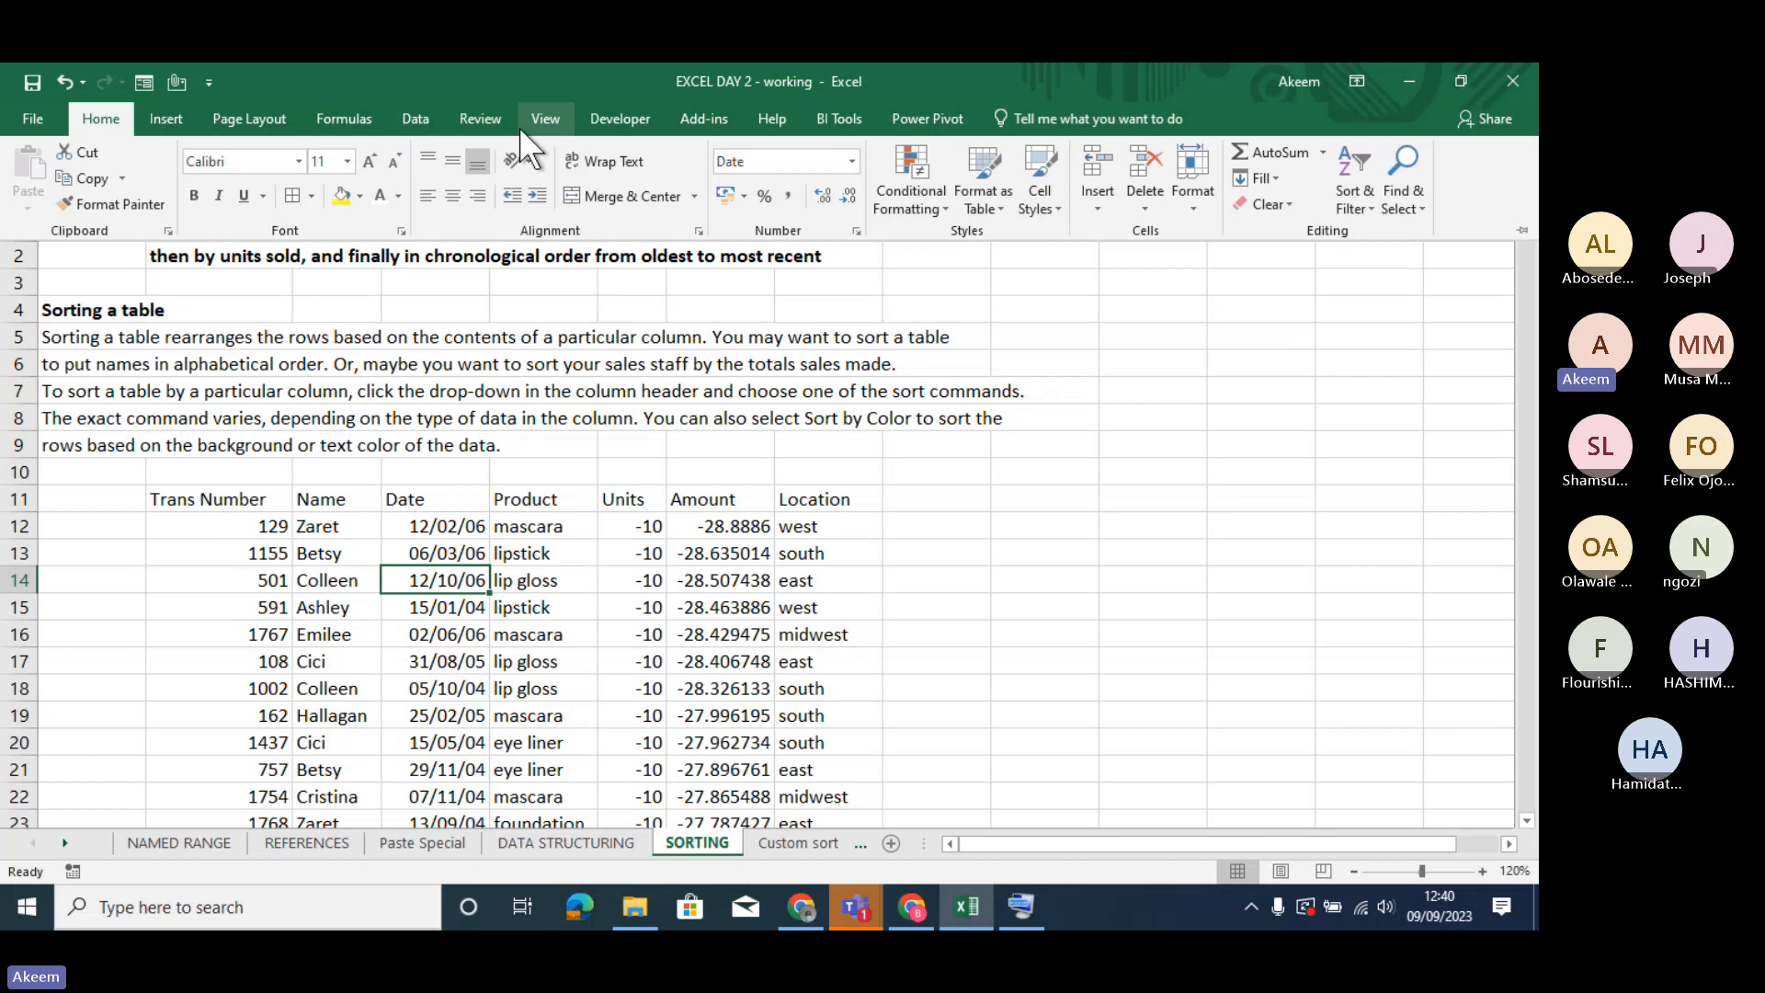
left_click(412, 120)
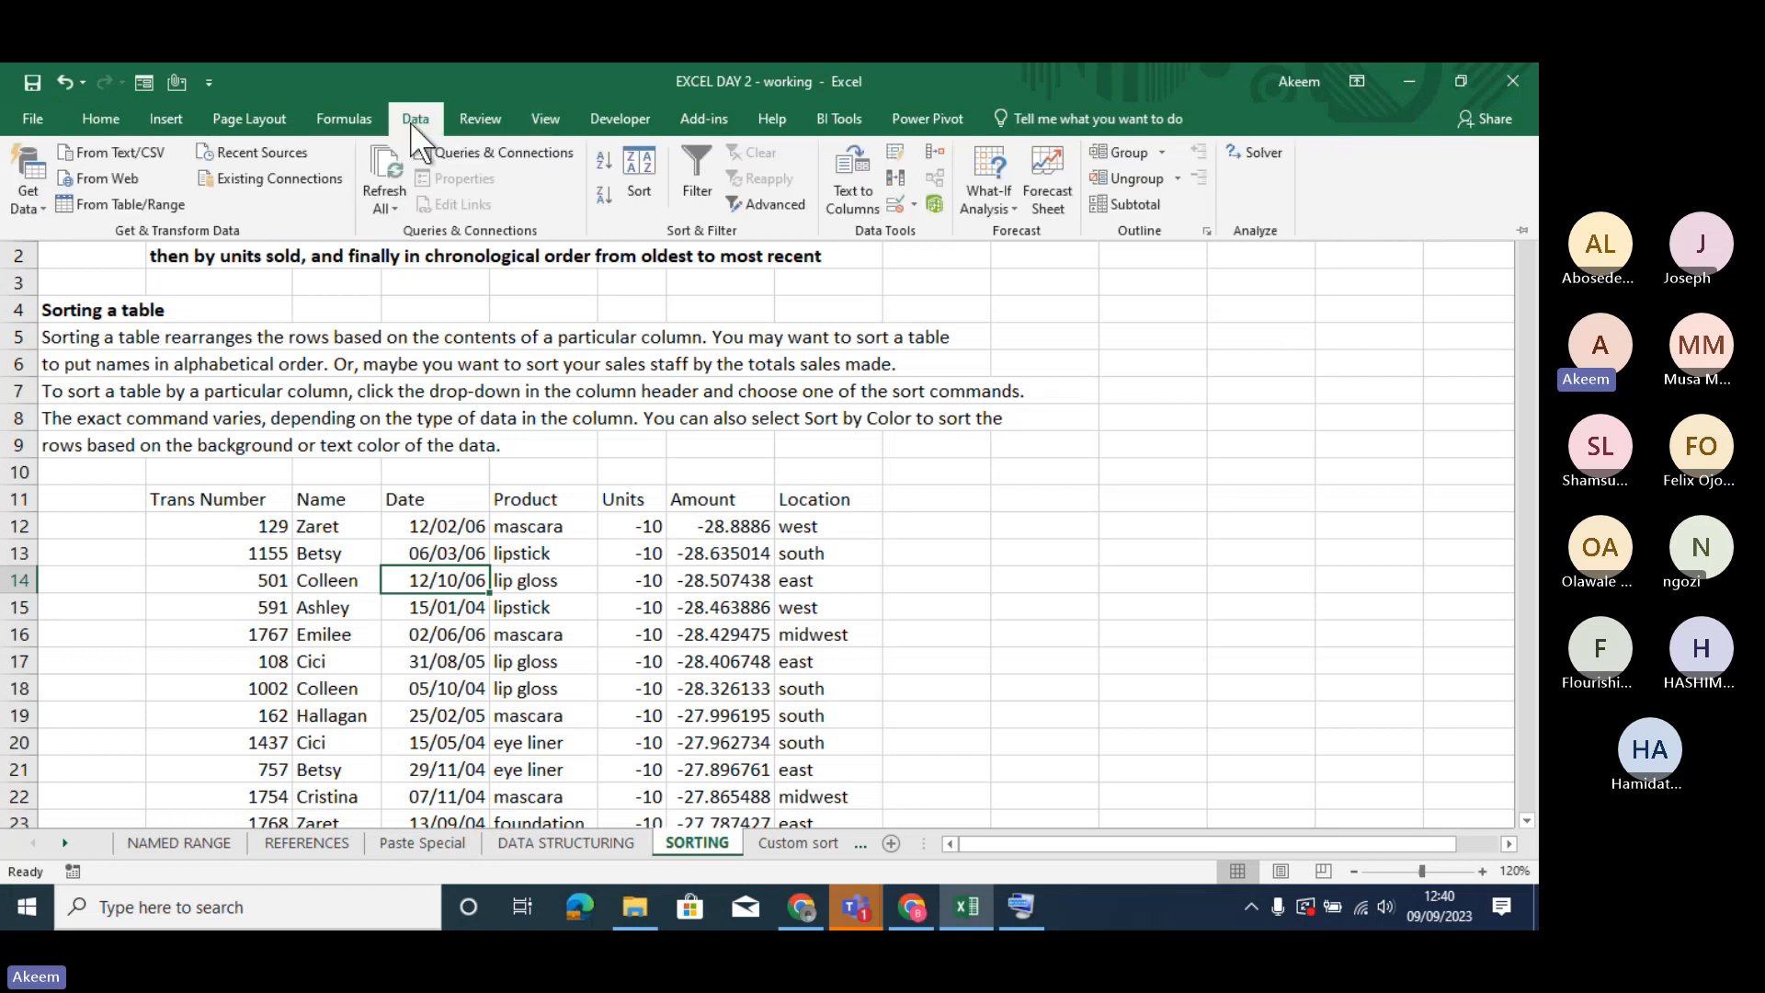
left_click(352, 120)
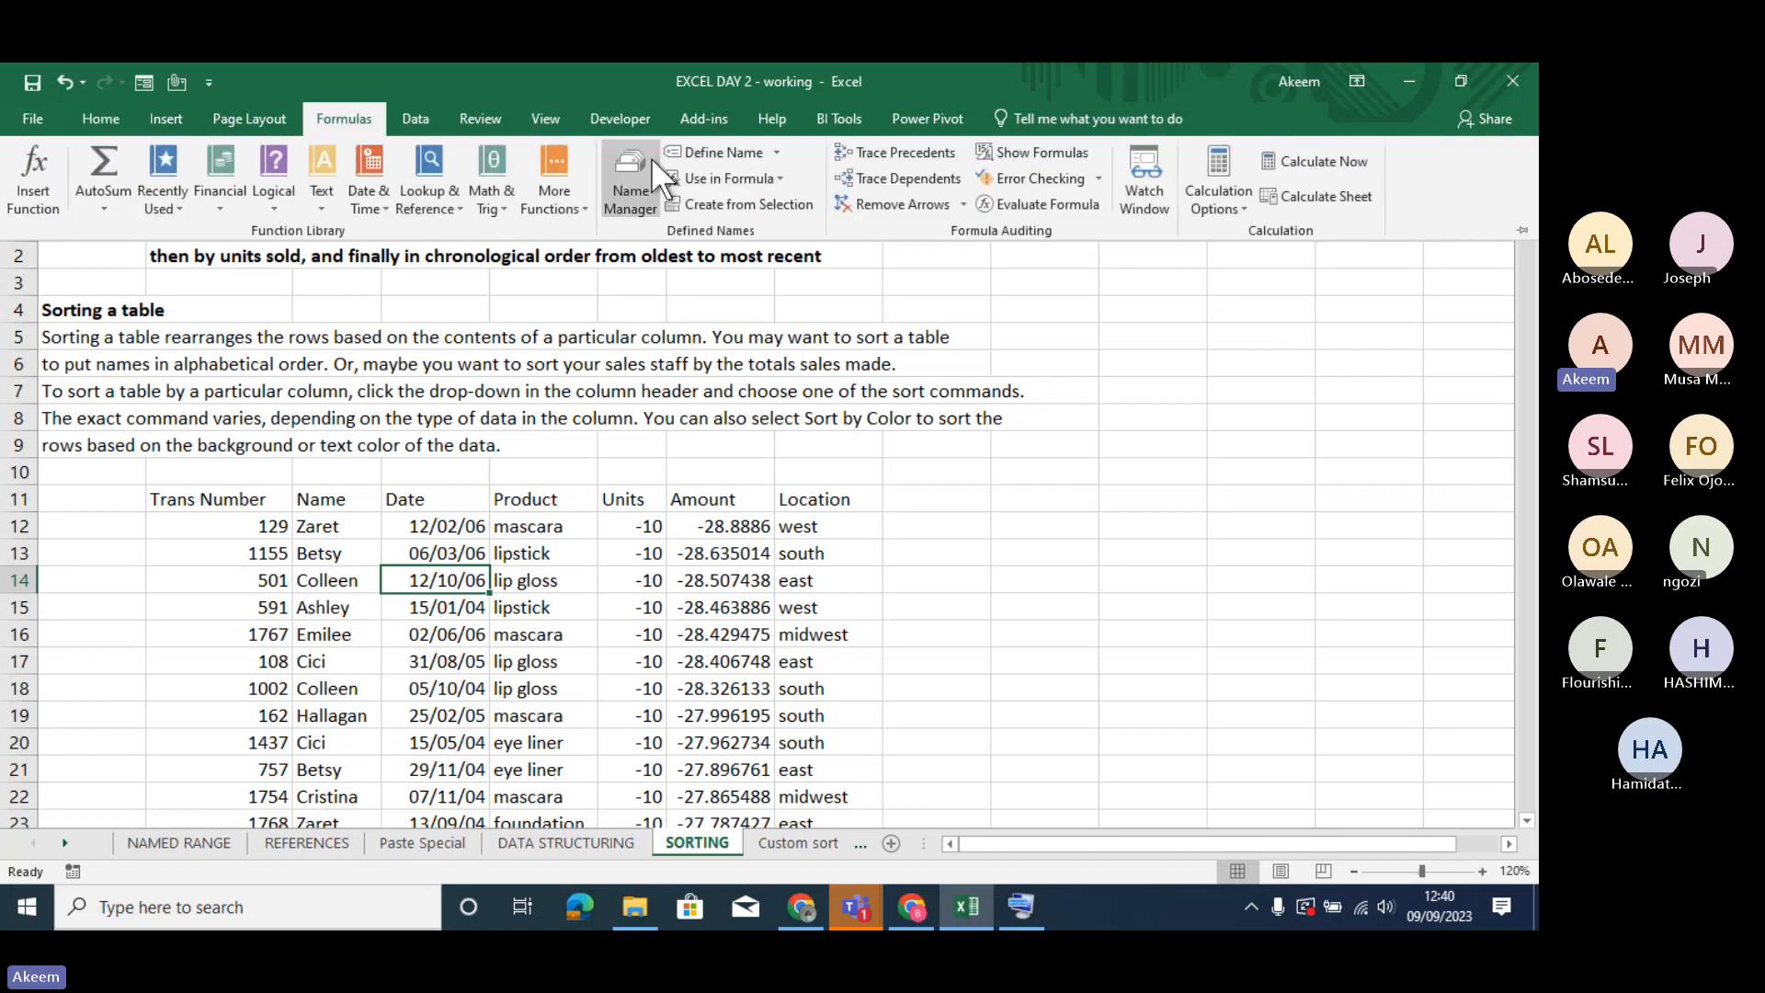
left_click(416, 120)
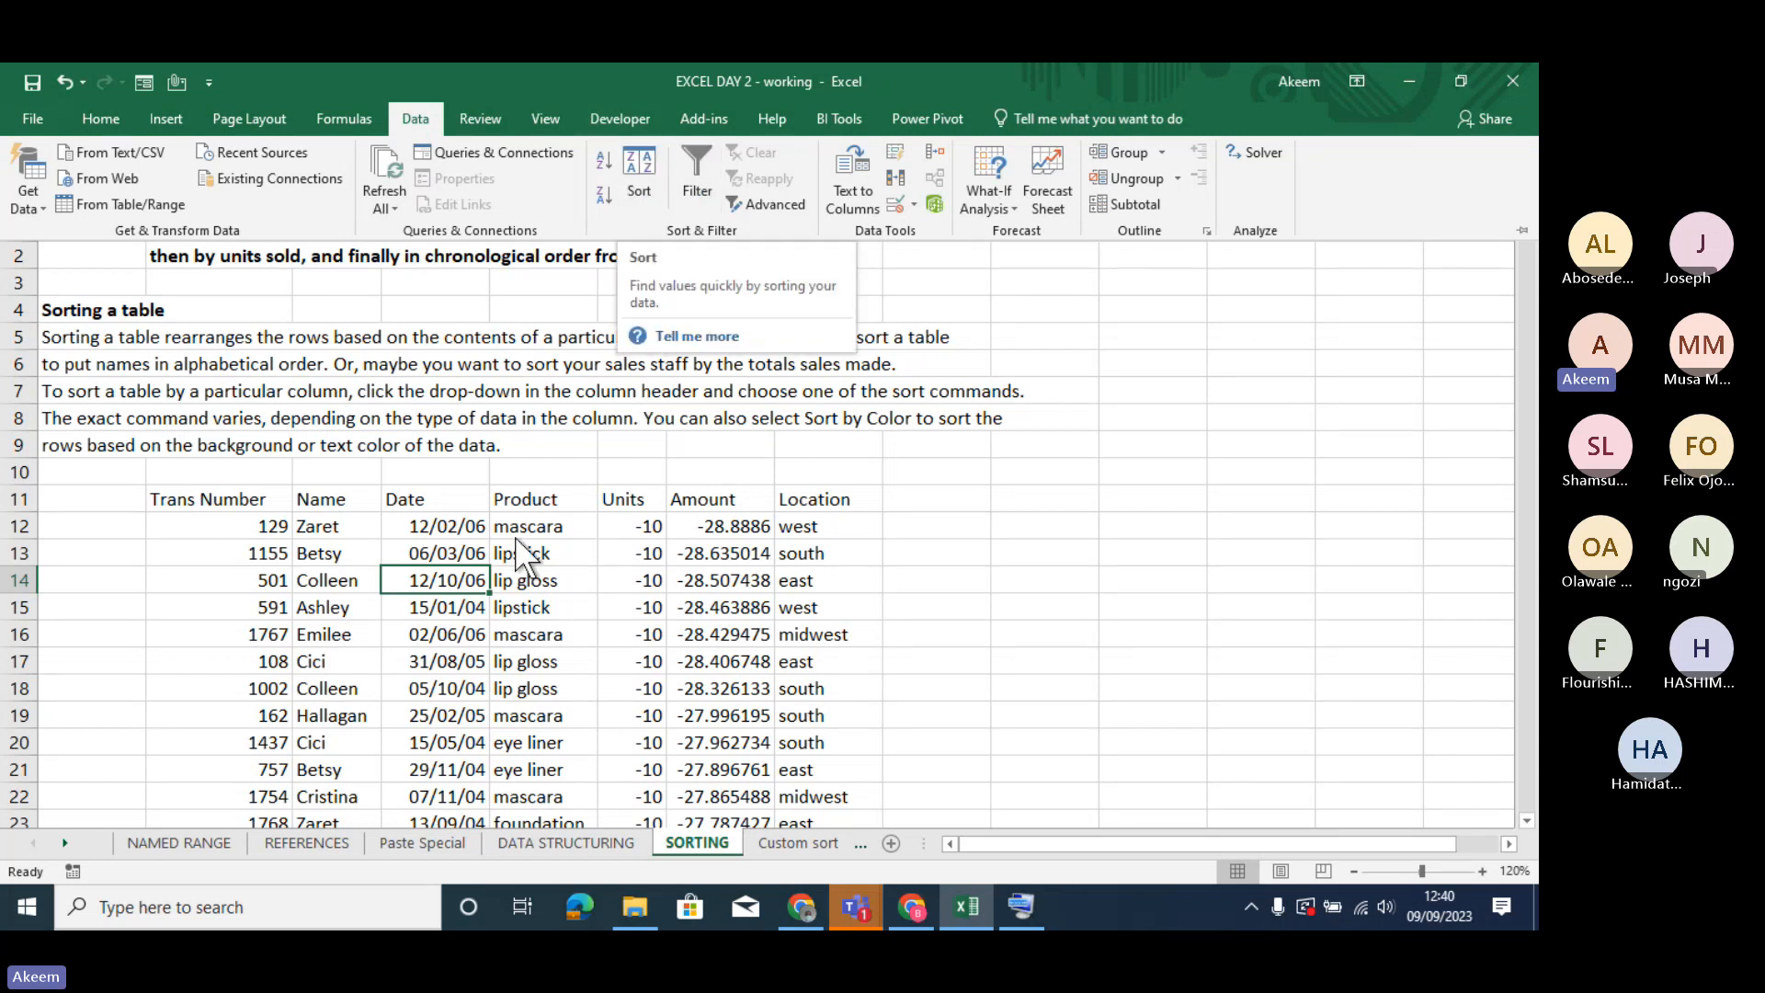
- Start a custom sort of the transaction data with Name as the first level, sorted on Cell Values from A to Z
left_click(446, 582)
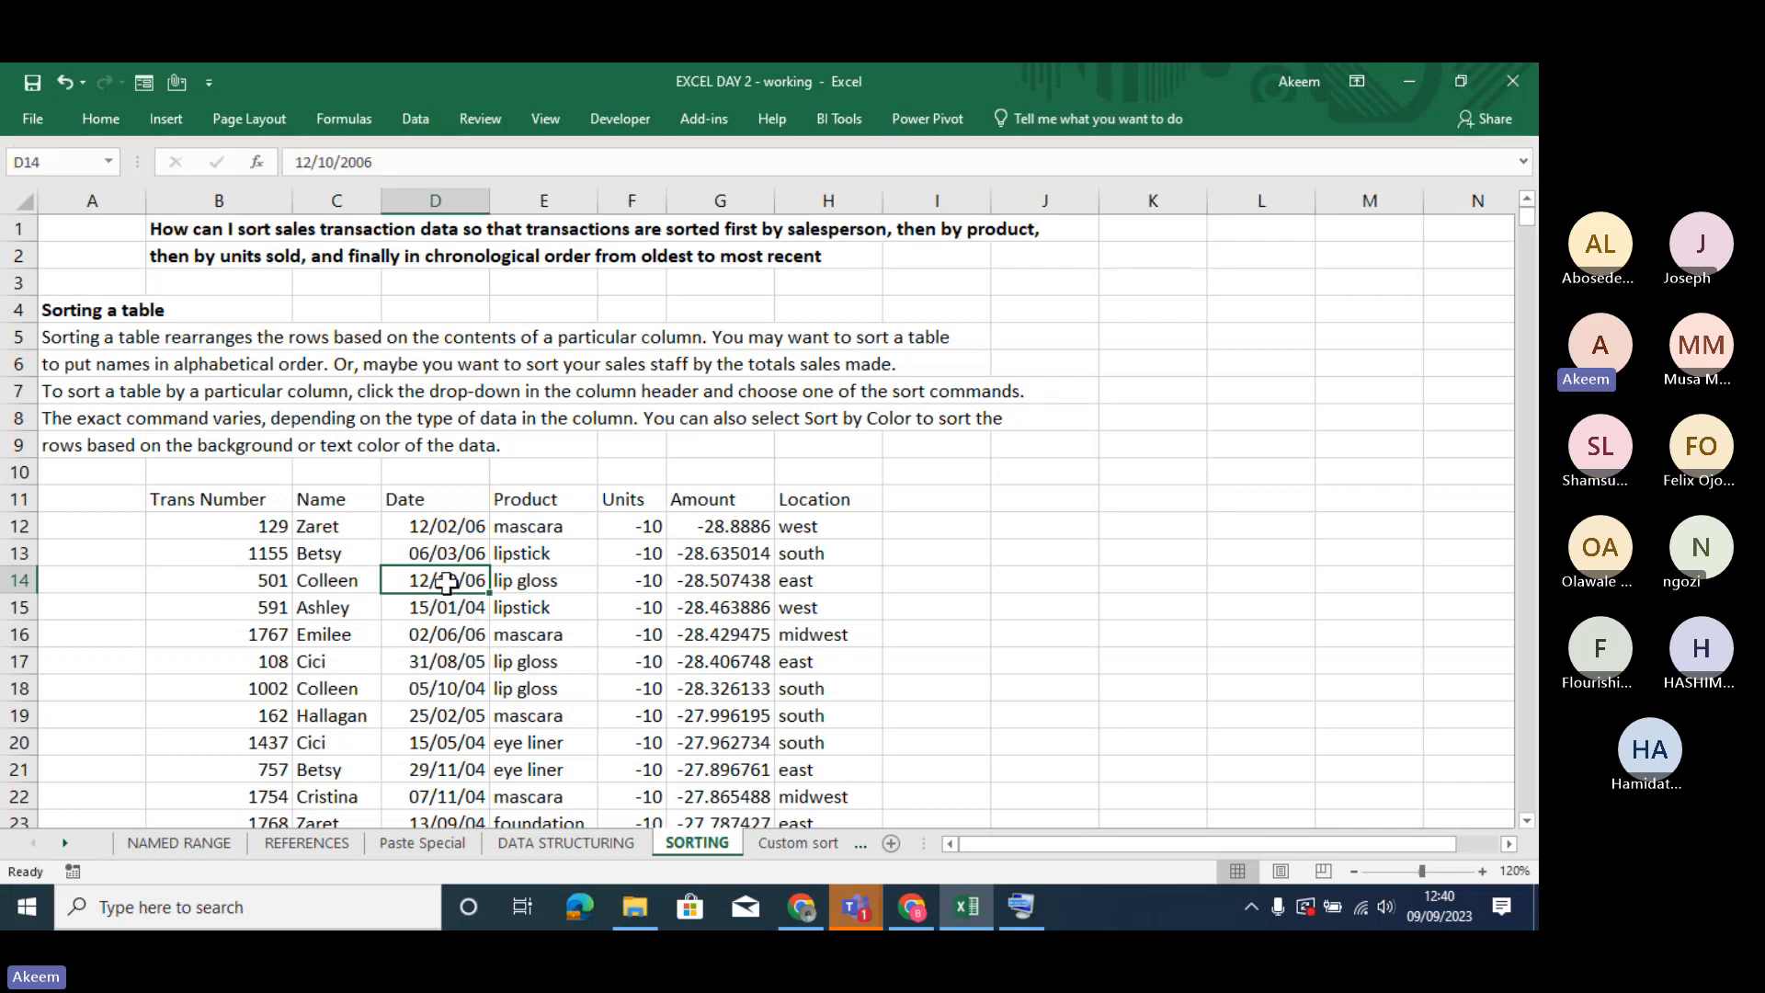
right_click(446, 581)
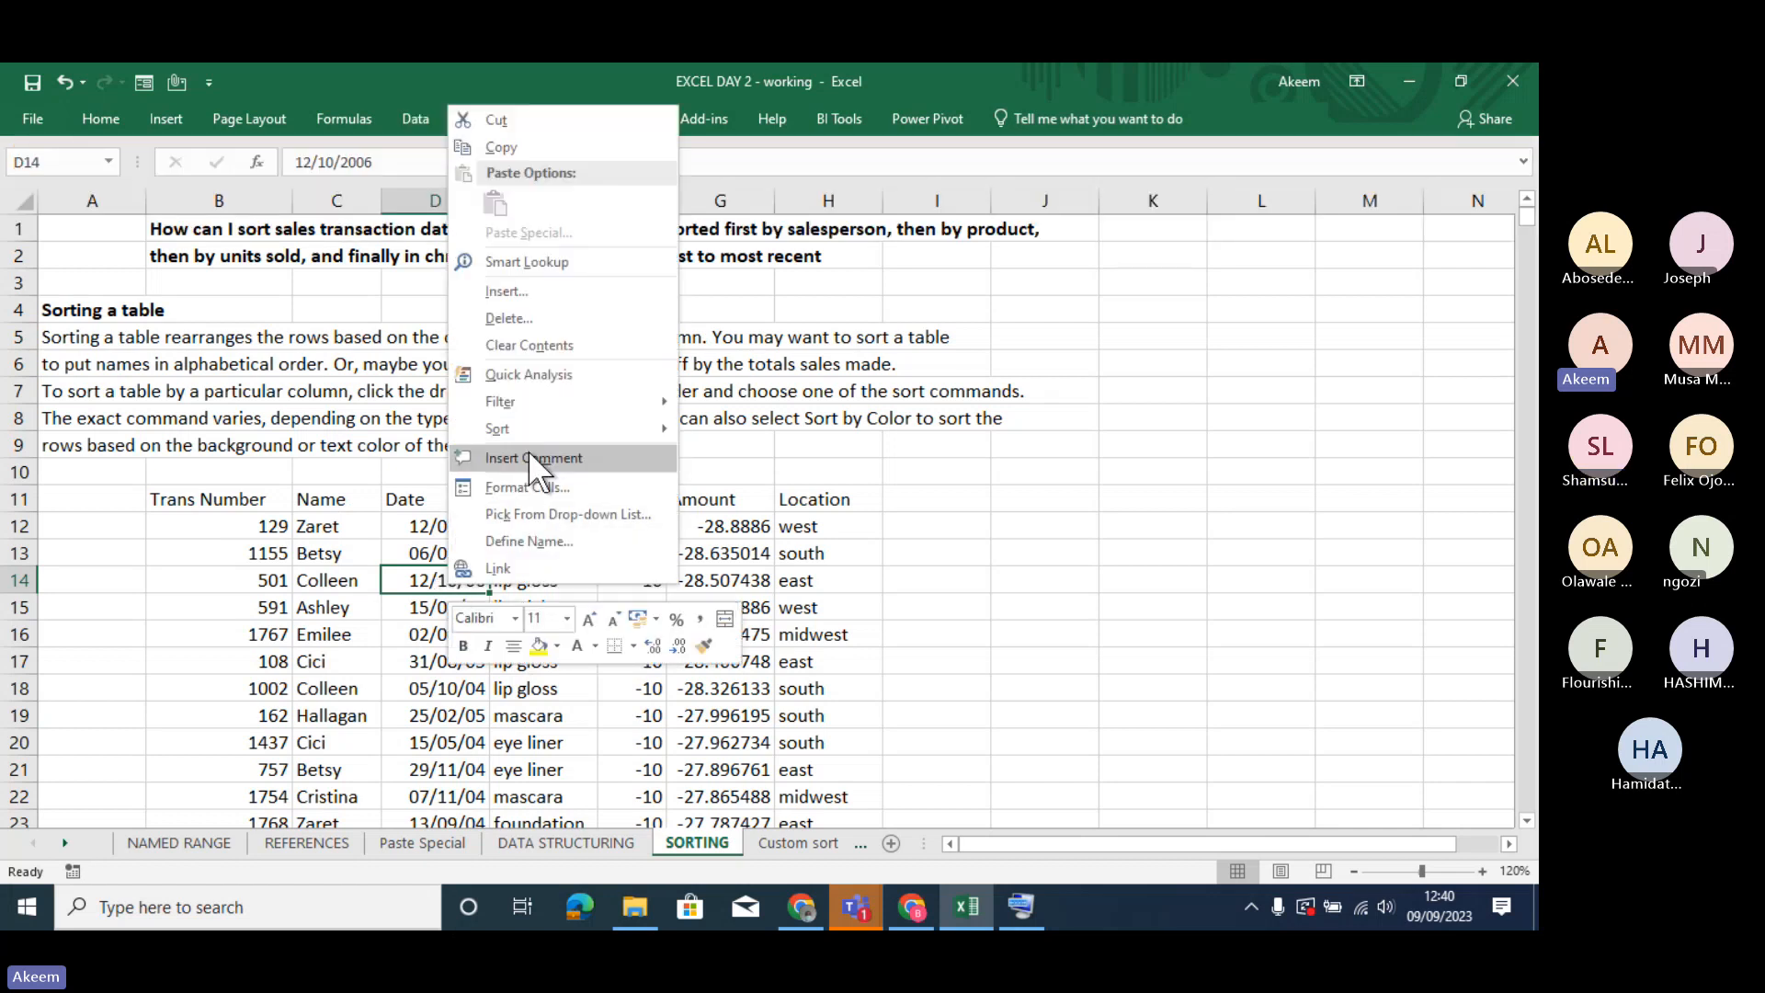
mouse_move(531, 432)
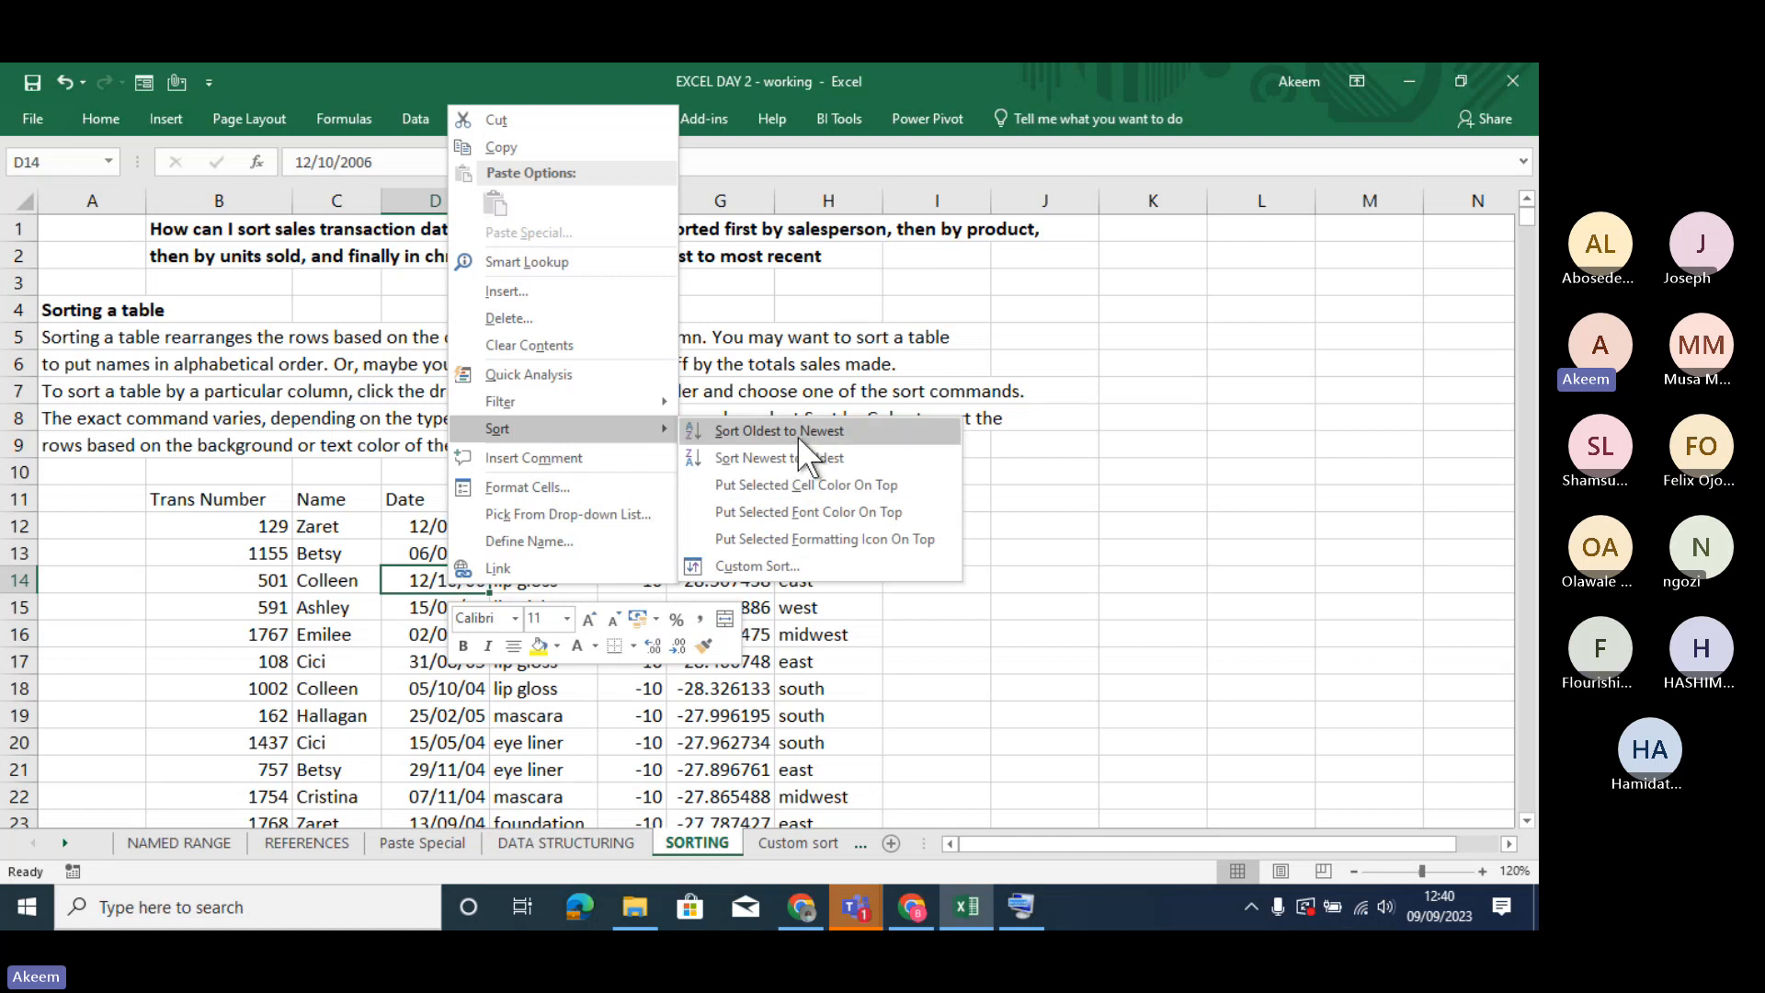
left_click(763, 565)
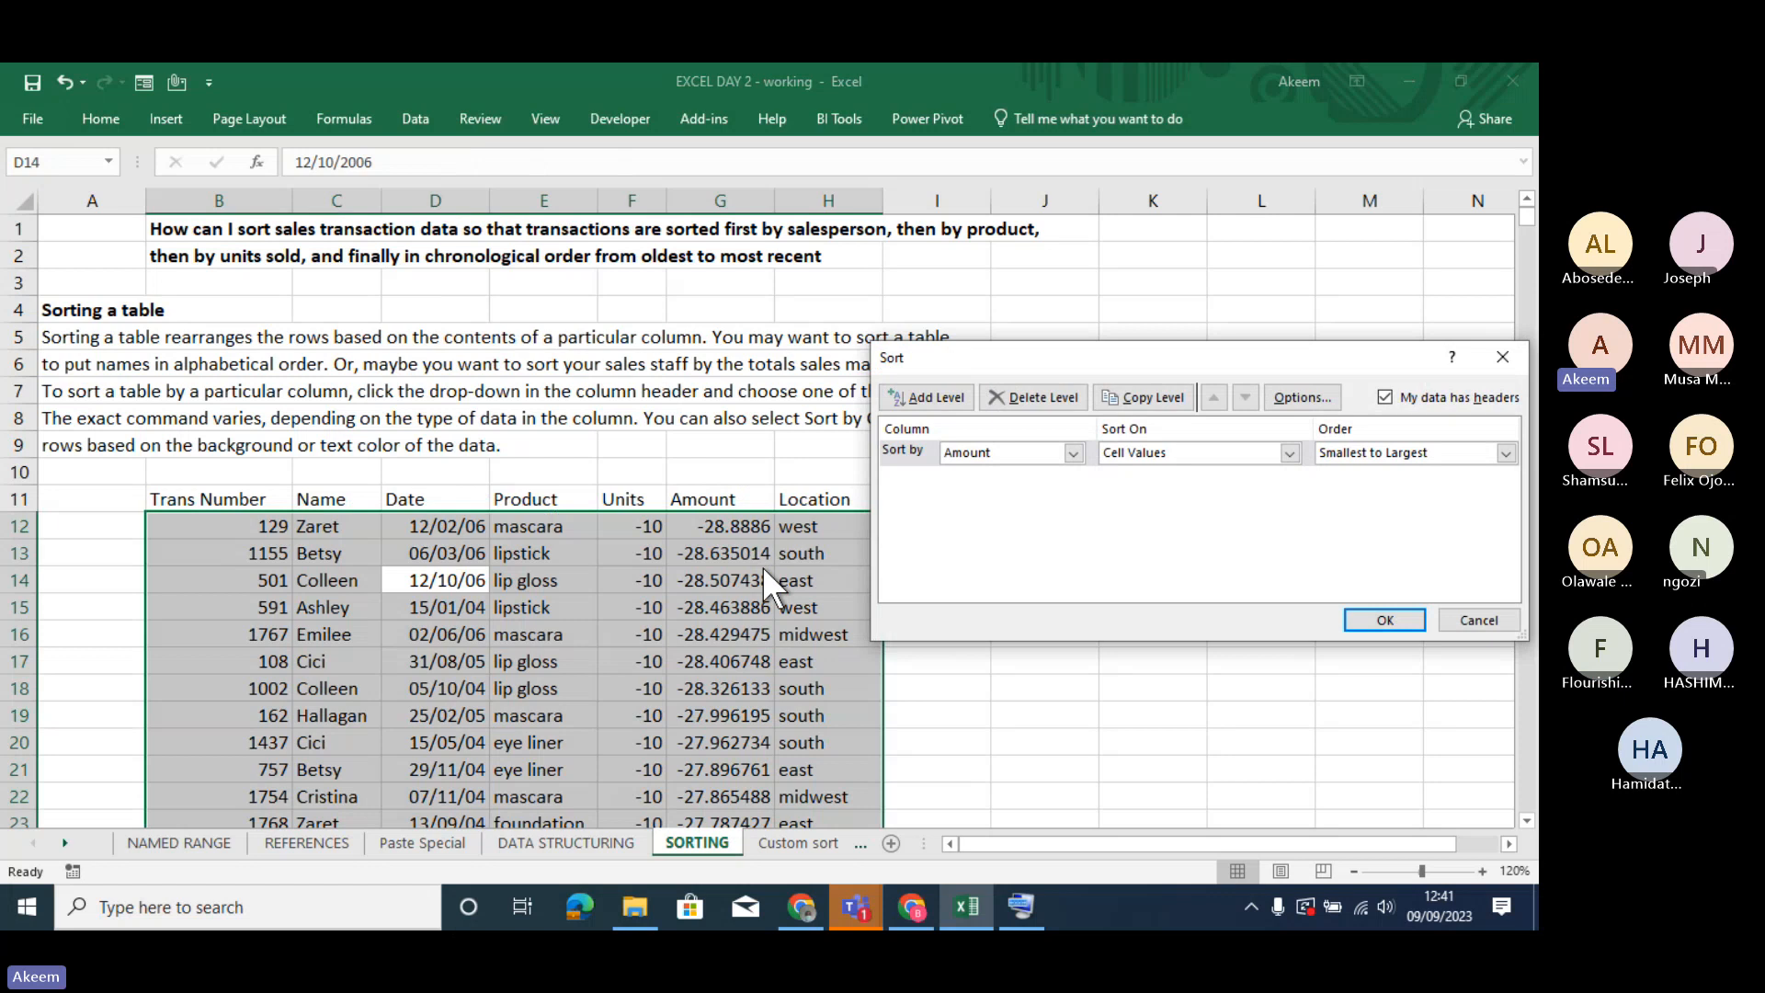
left_click_drag(1072, 364, 755, 271)
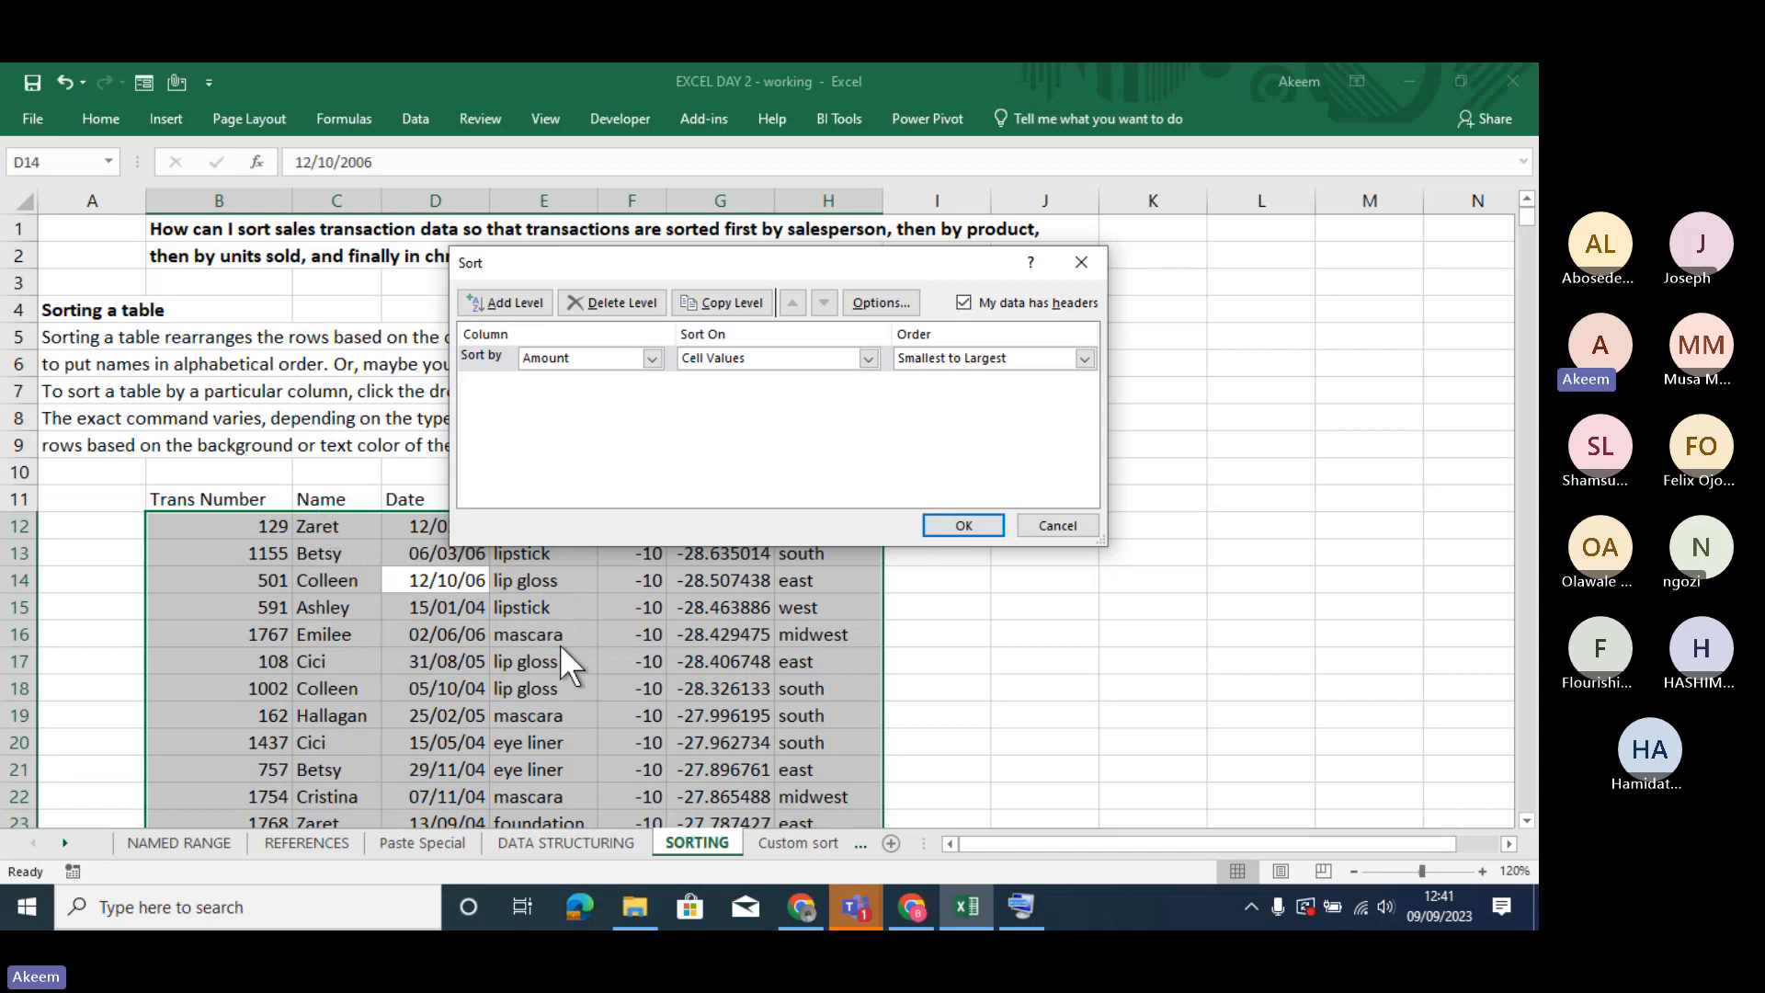
left_click(652, 358)
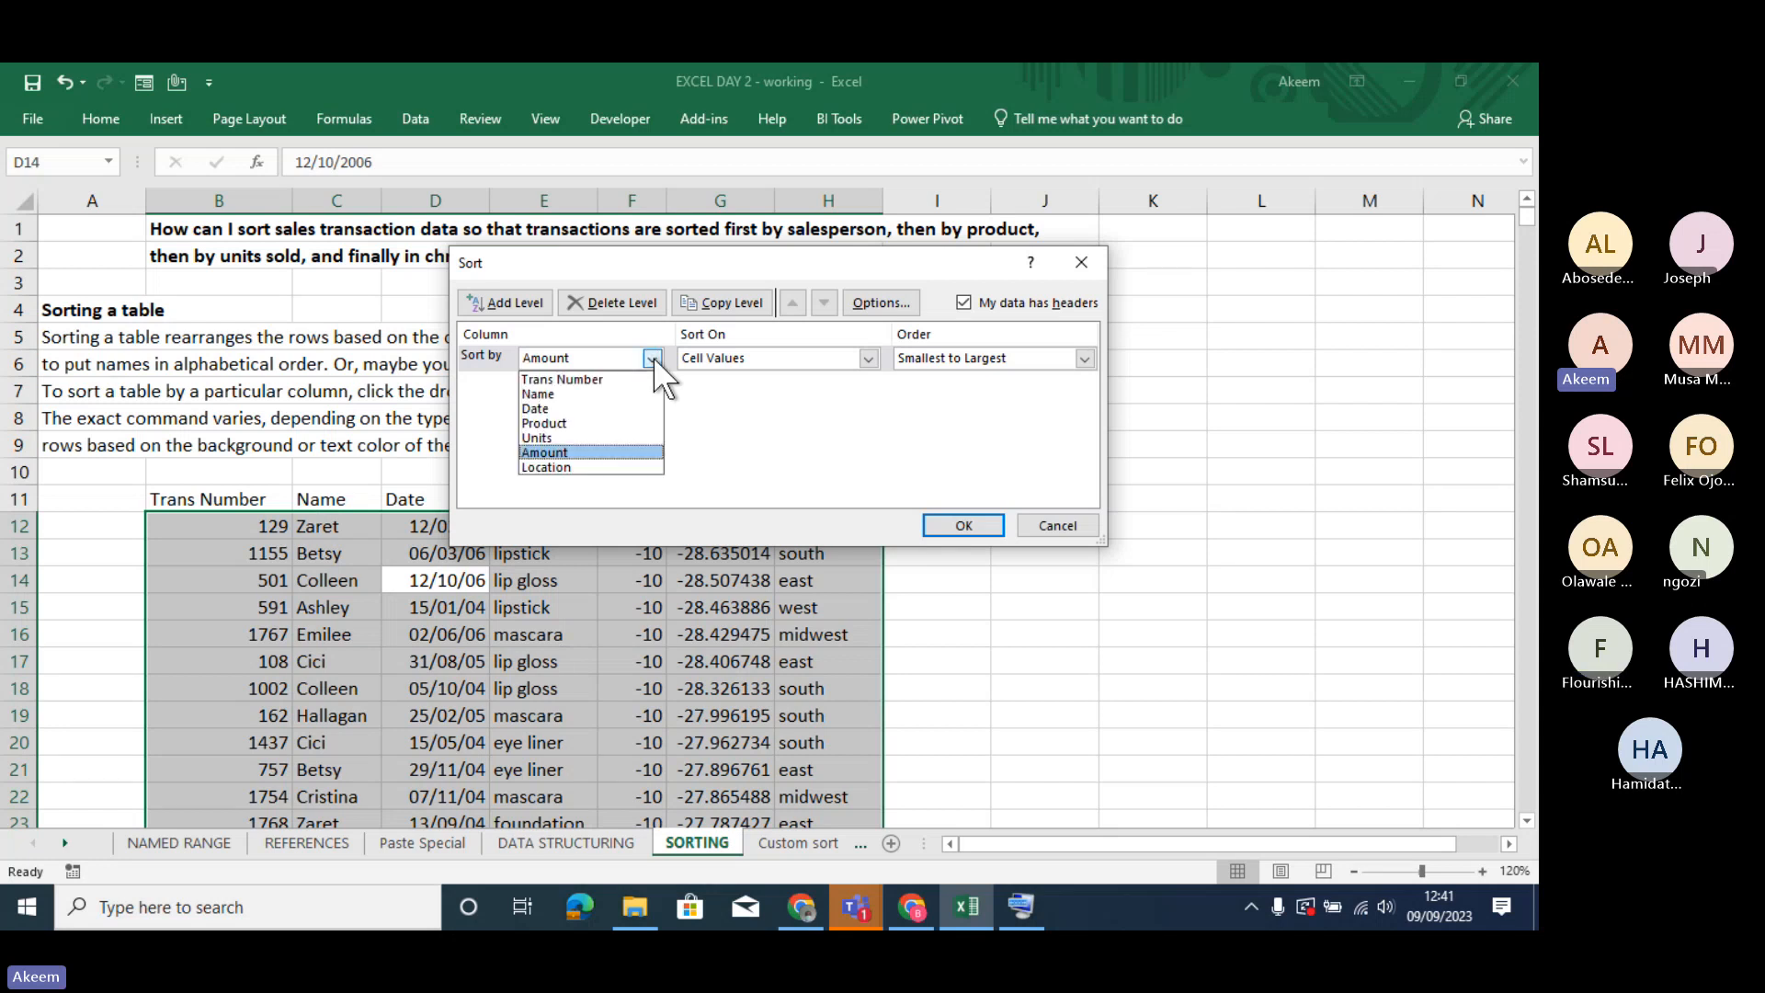
left_click(603, 393)
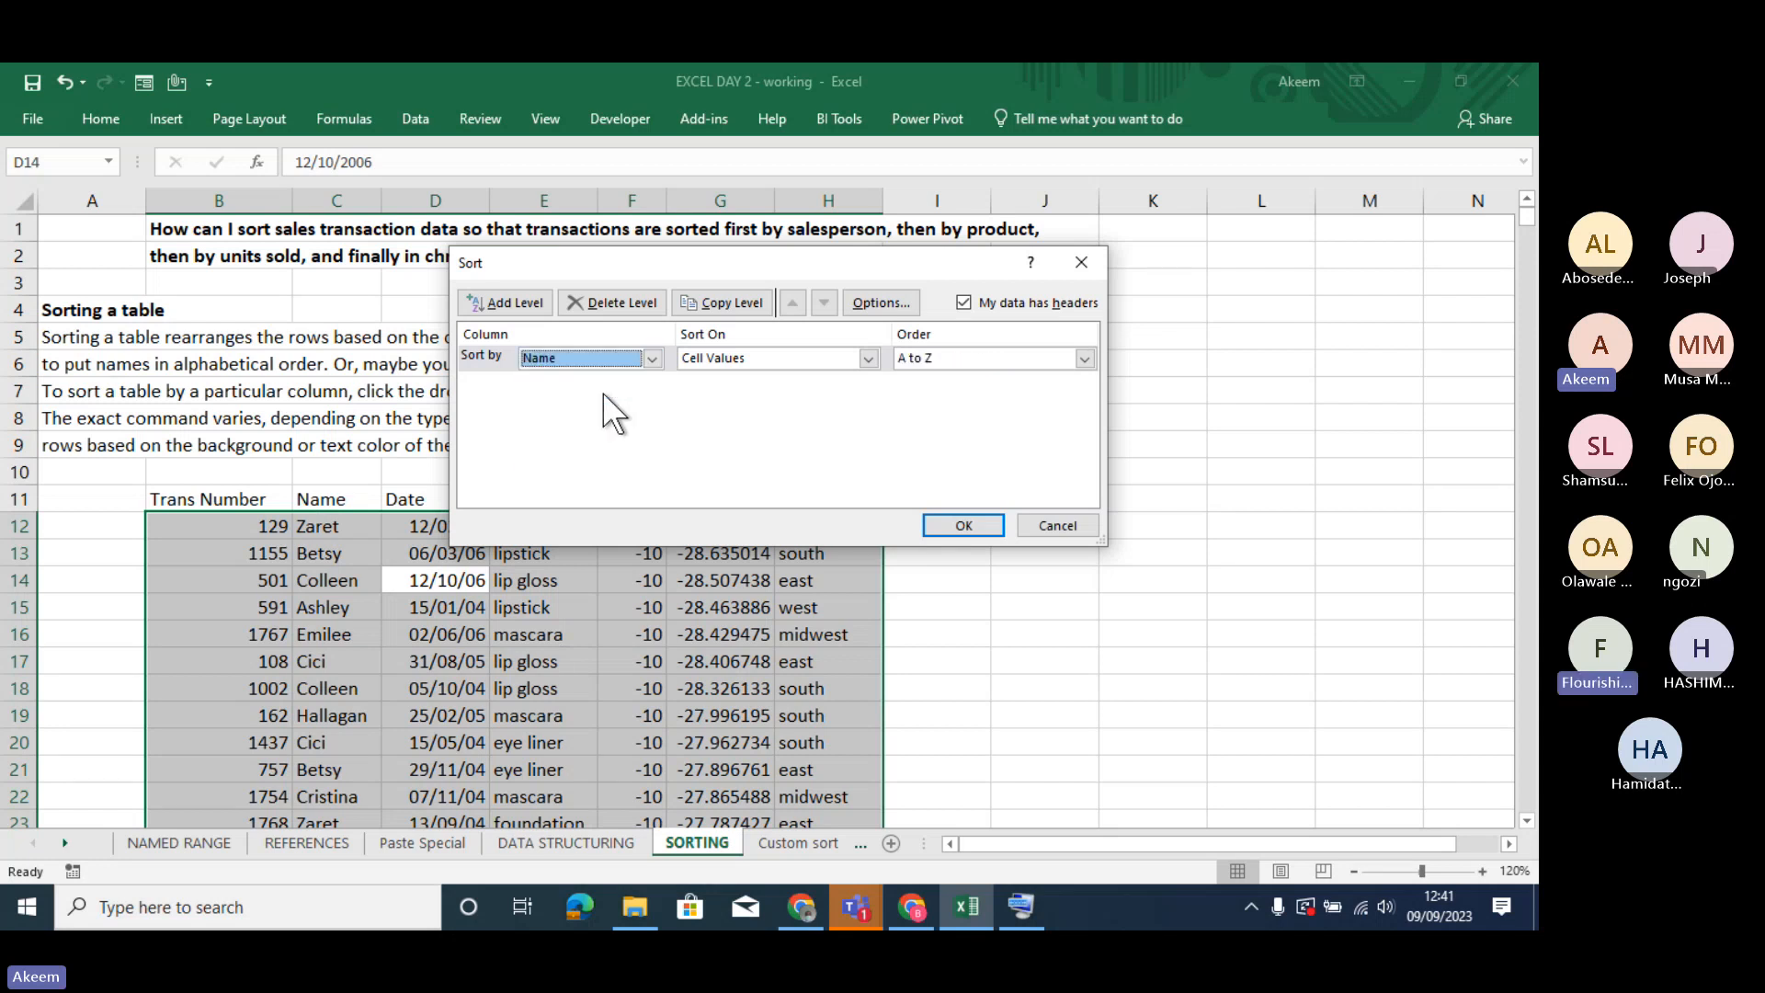
left_click(868, 359)
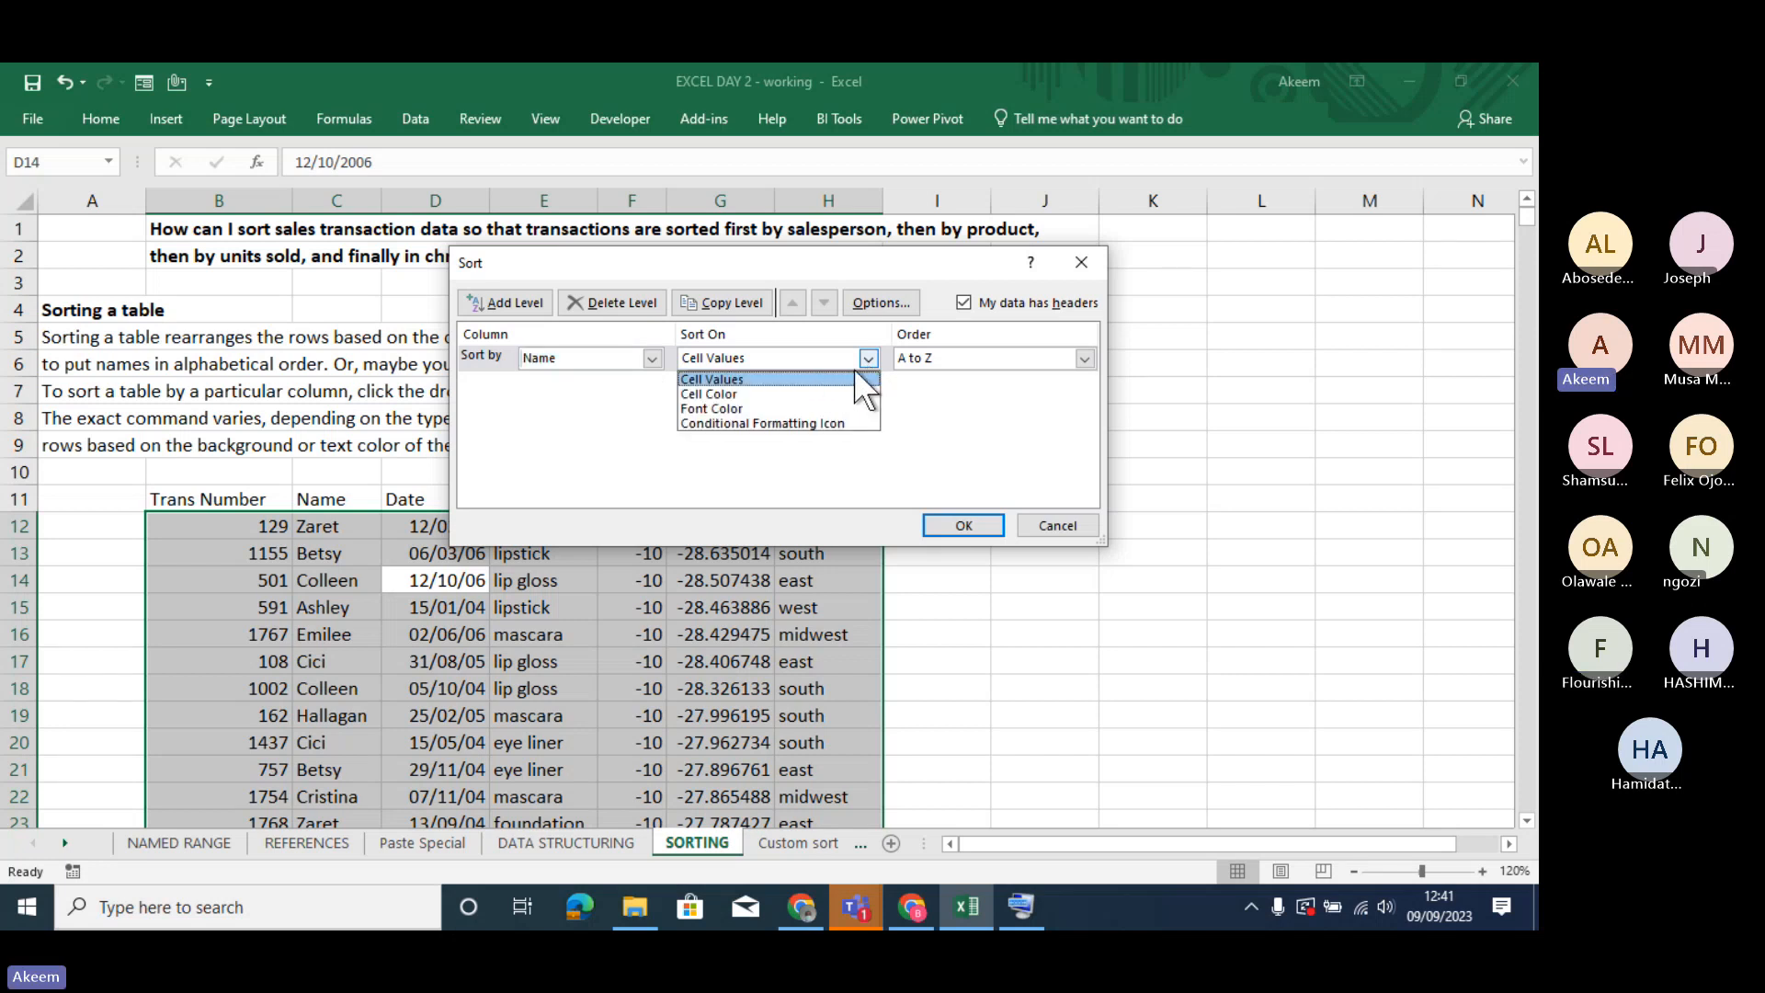
left_click(841, 375)
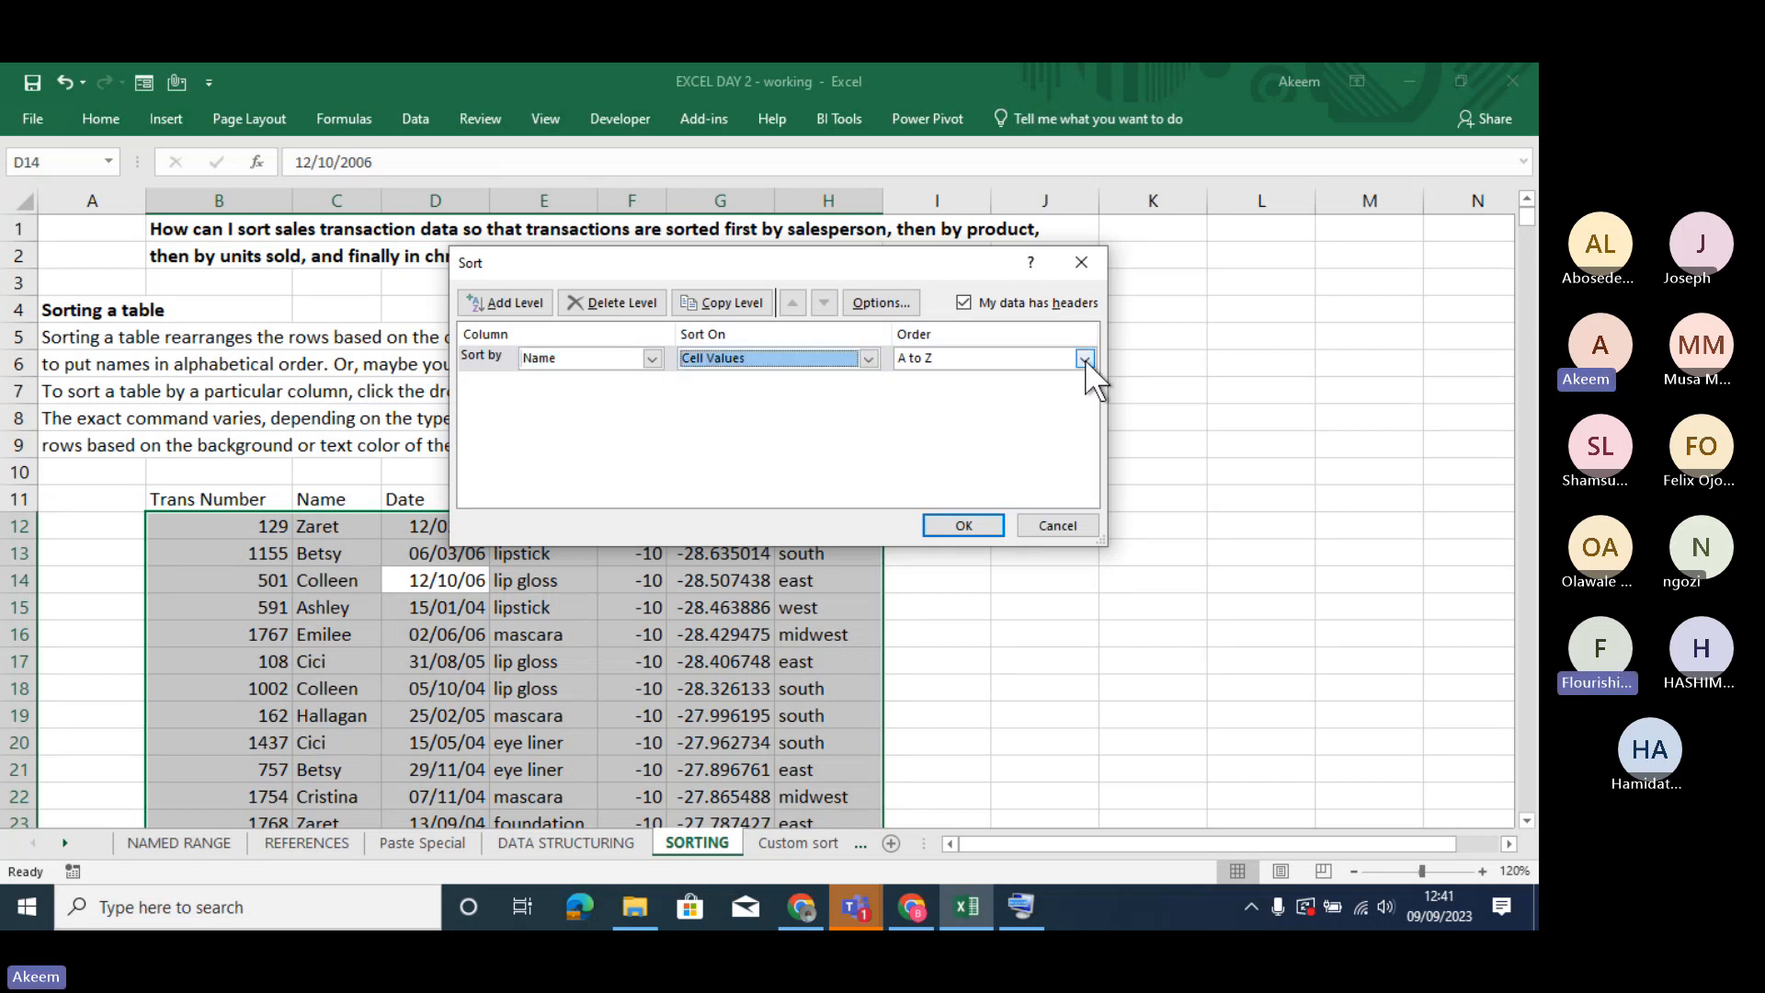
left_click(1084, 359)
left_click(1084, 362)
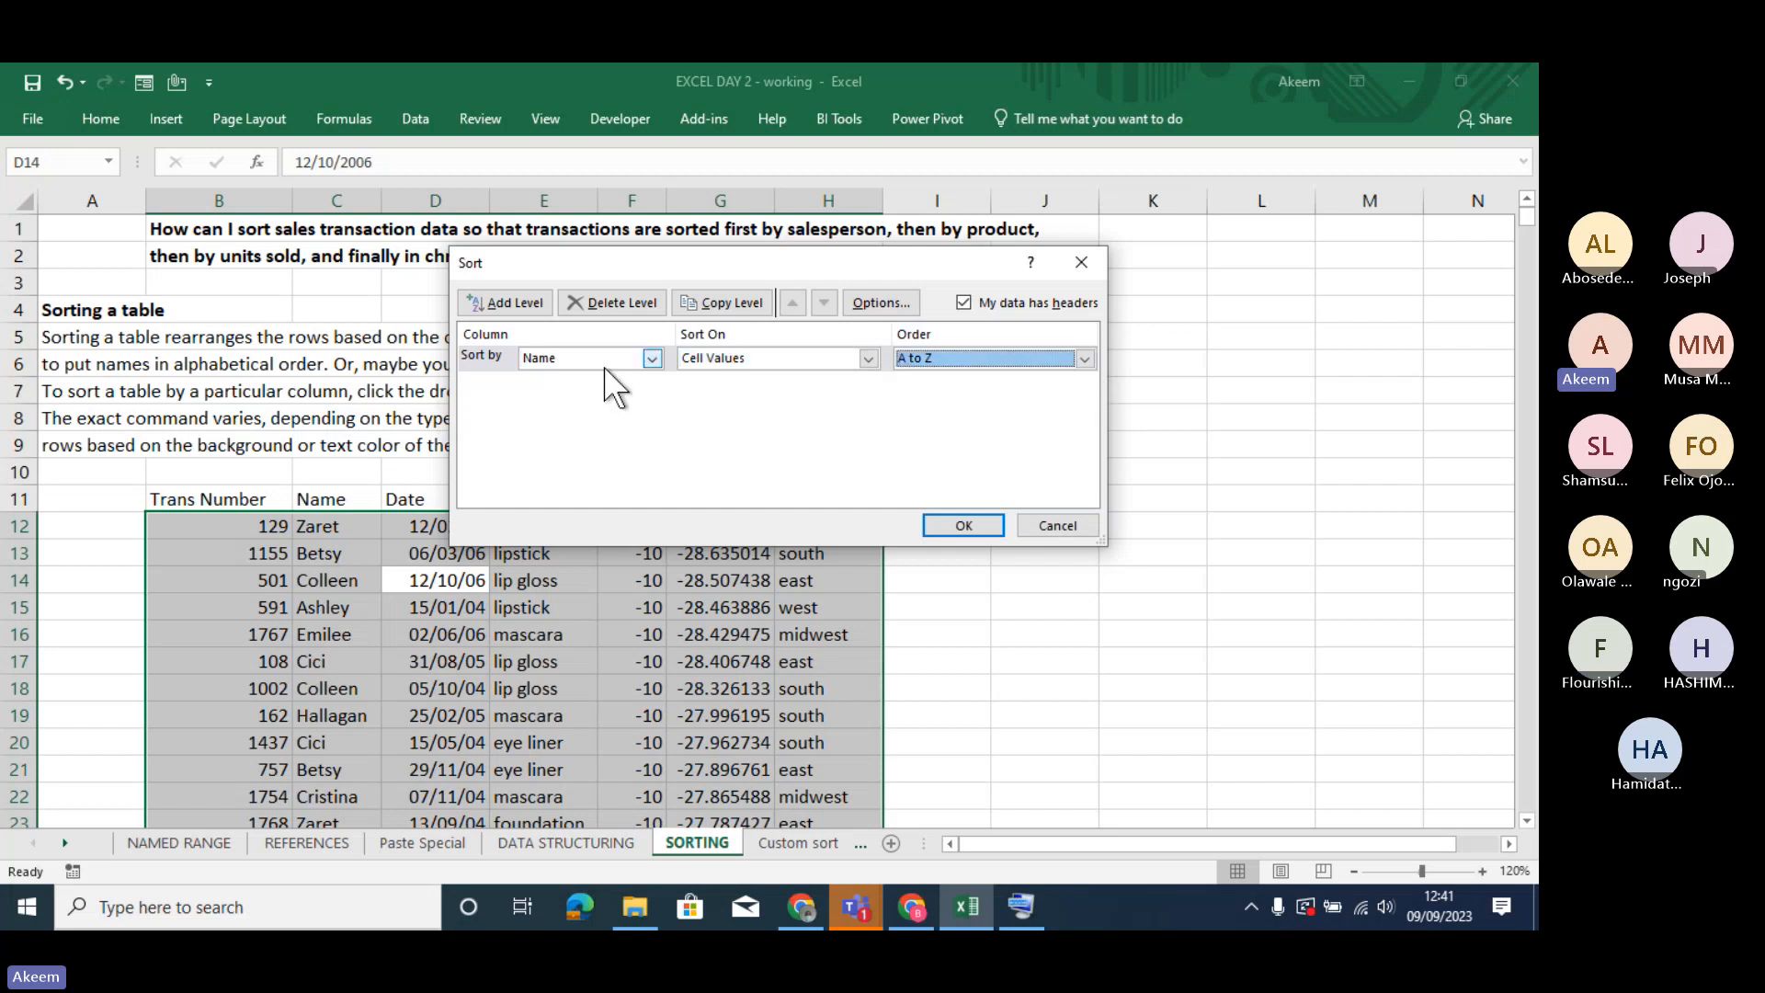
- Add a second sort level by Product, on Cell Values from A to Z
left_click(517, 301)
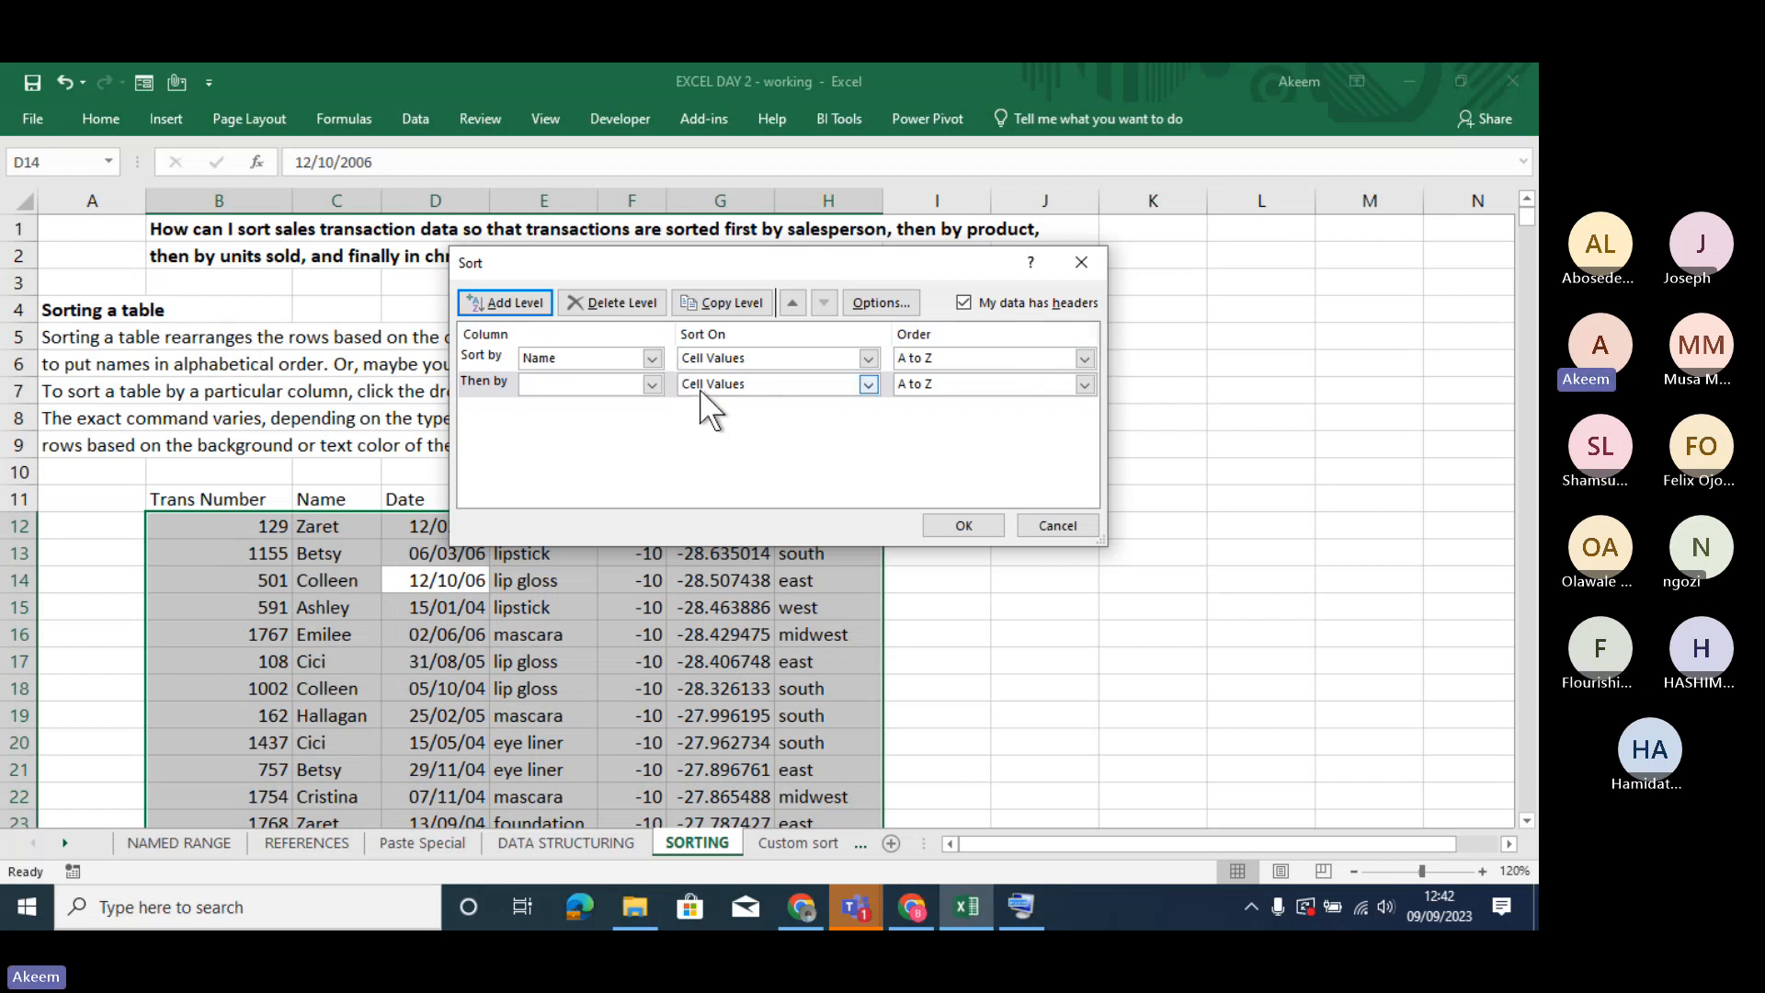
left_click(652, 384)
left_click(586, 448)
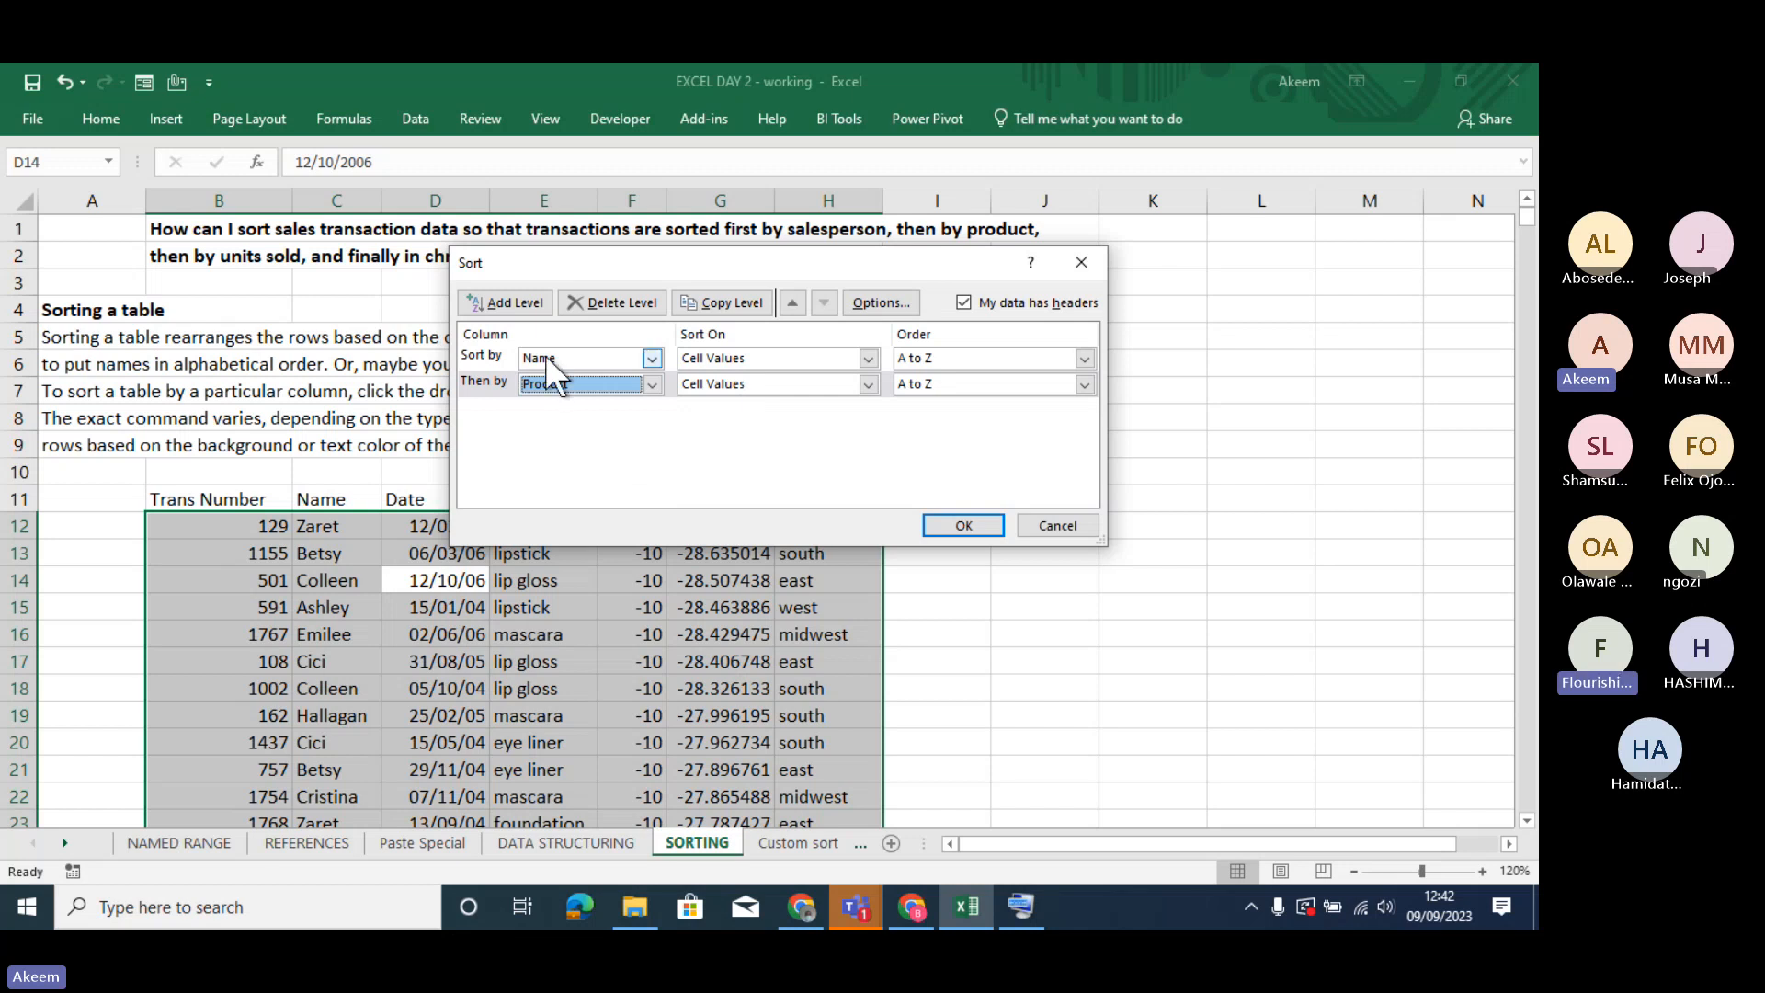
- Add a third sort level by Date, ordered Newest to Oldest, and apply the custom sort
left_click(513, 303)
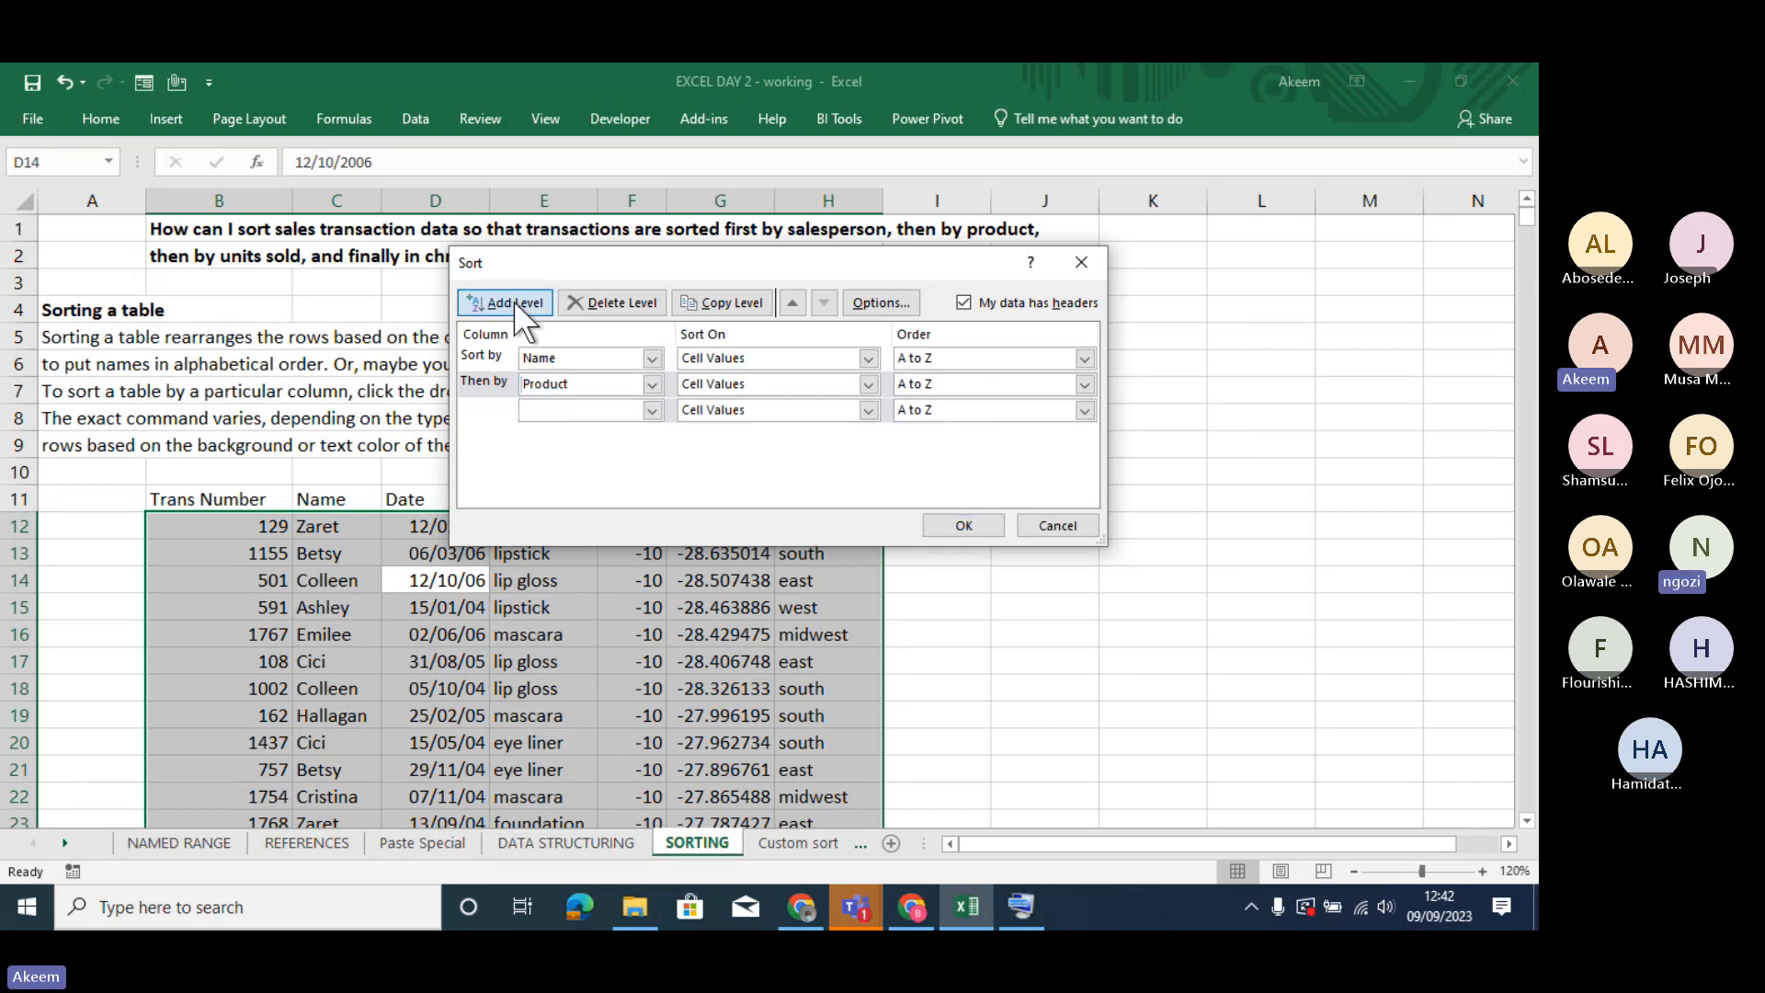
left_click(649, 411)
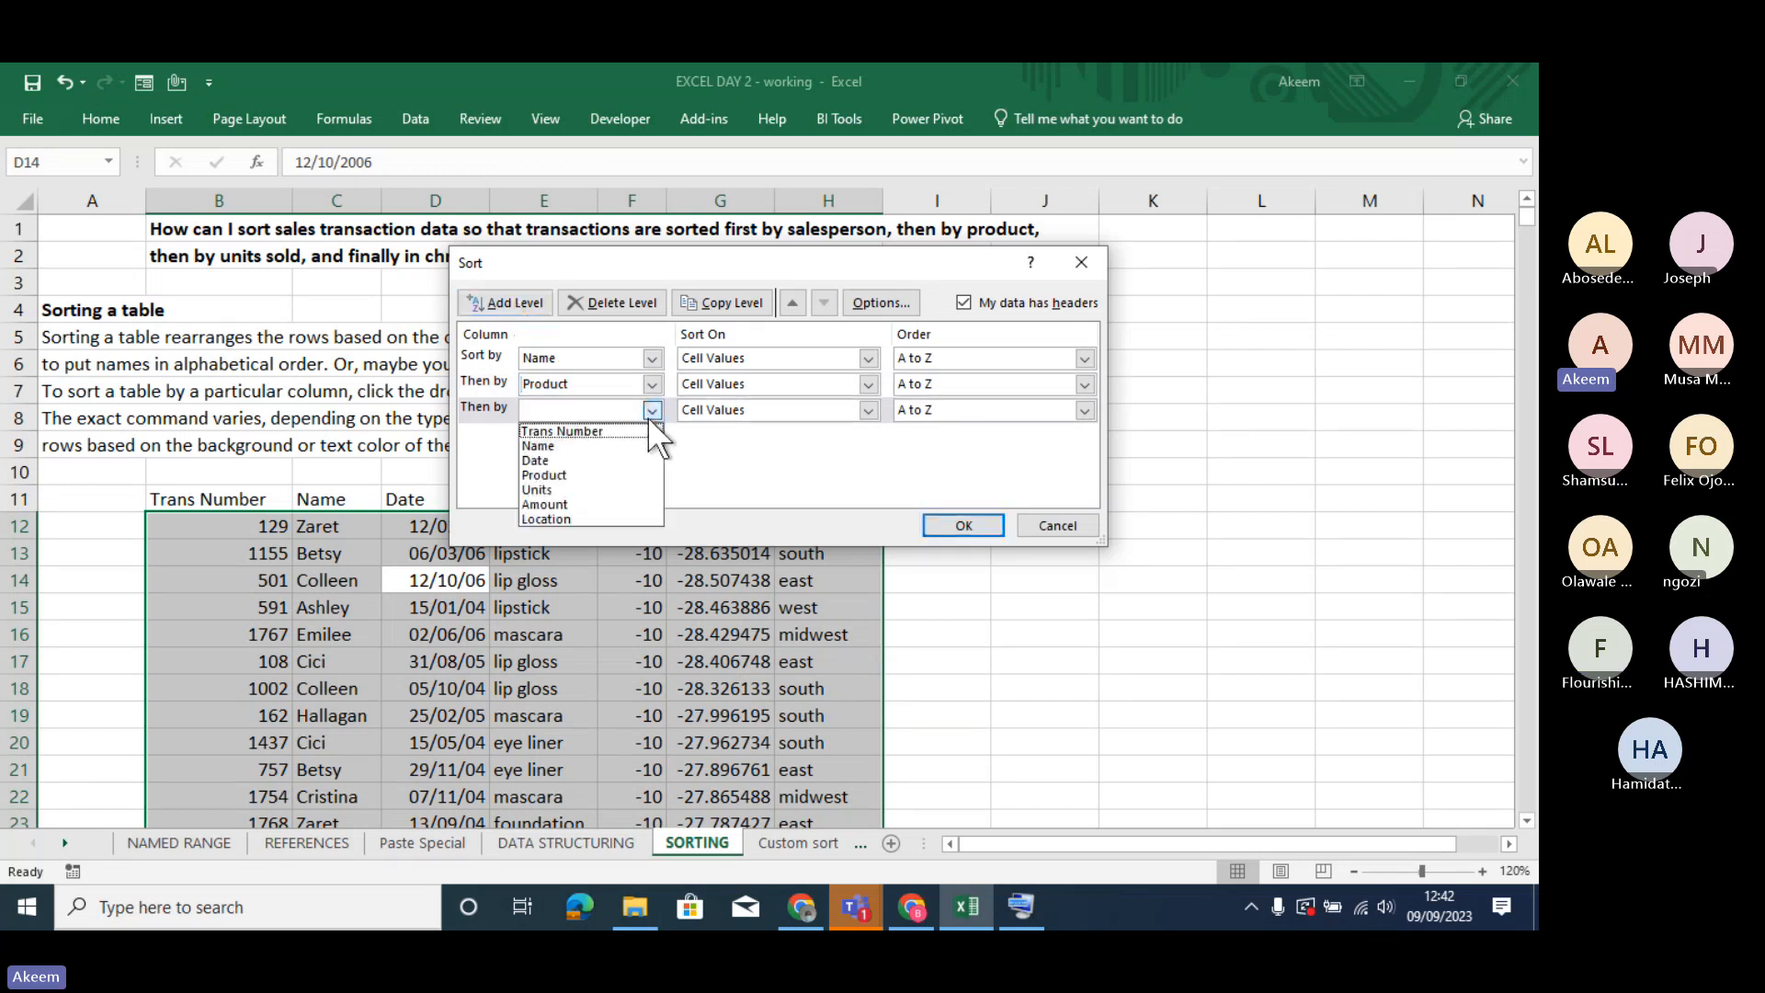
left_click(570, 460)
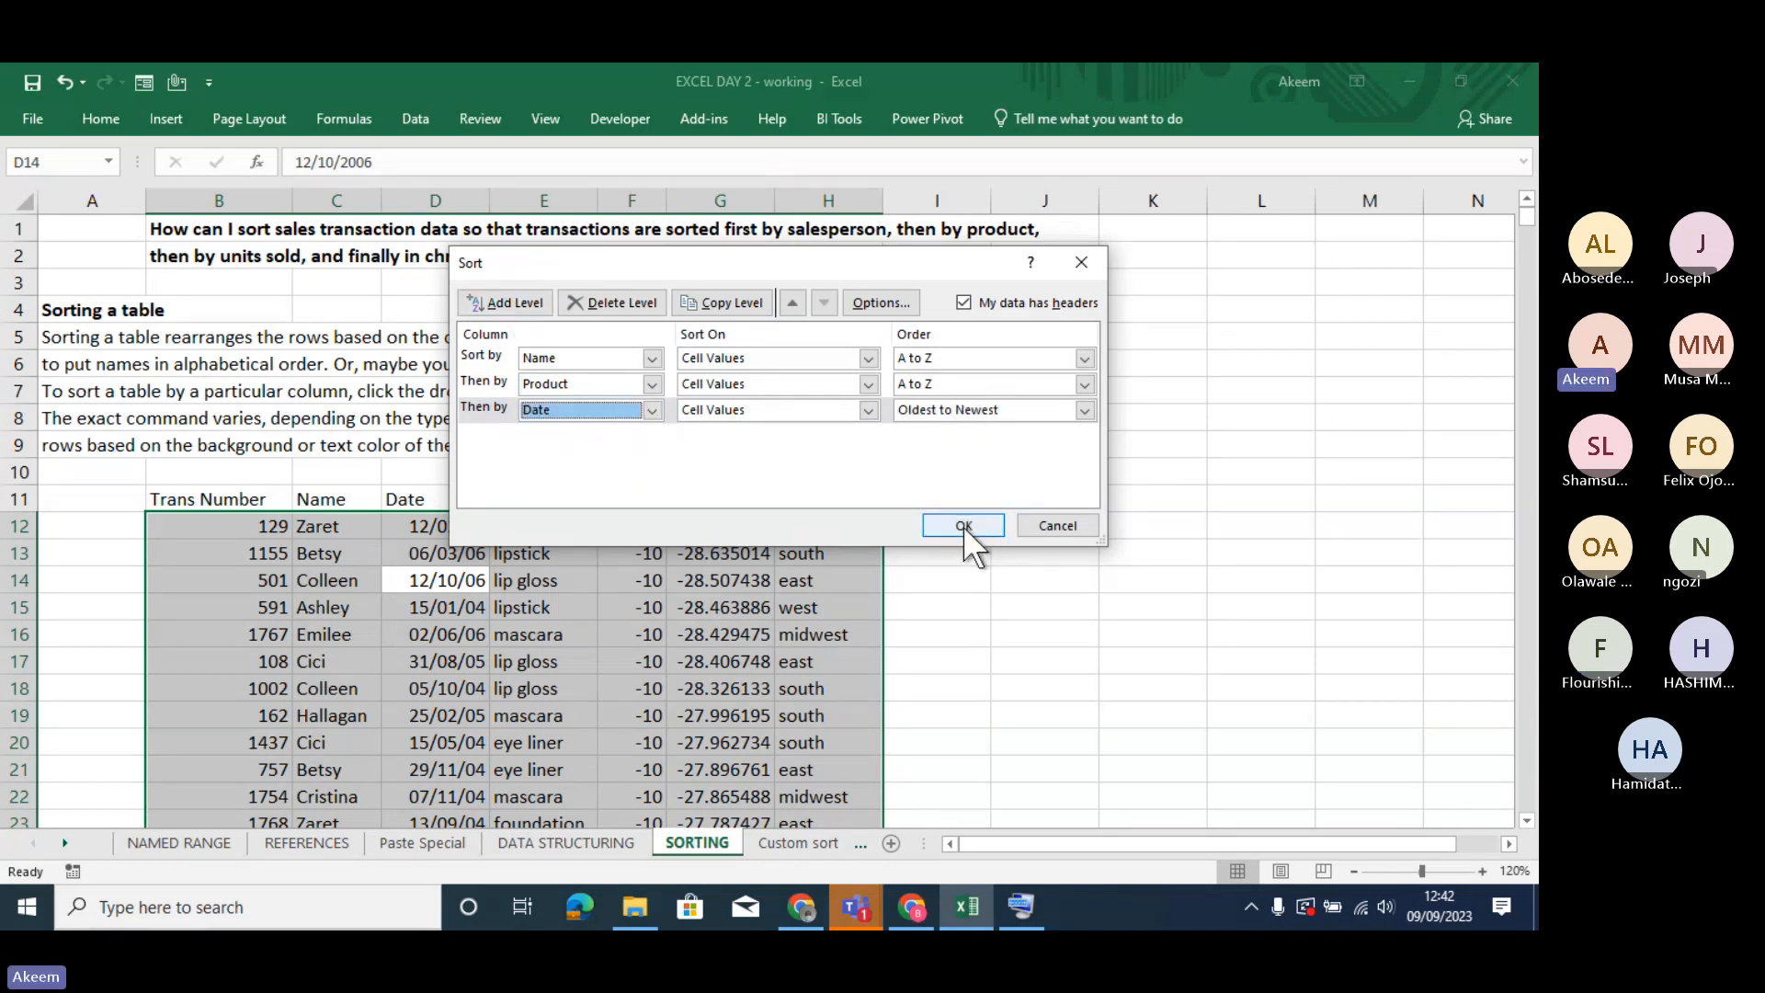
left_click(1082, 410)
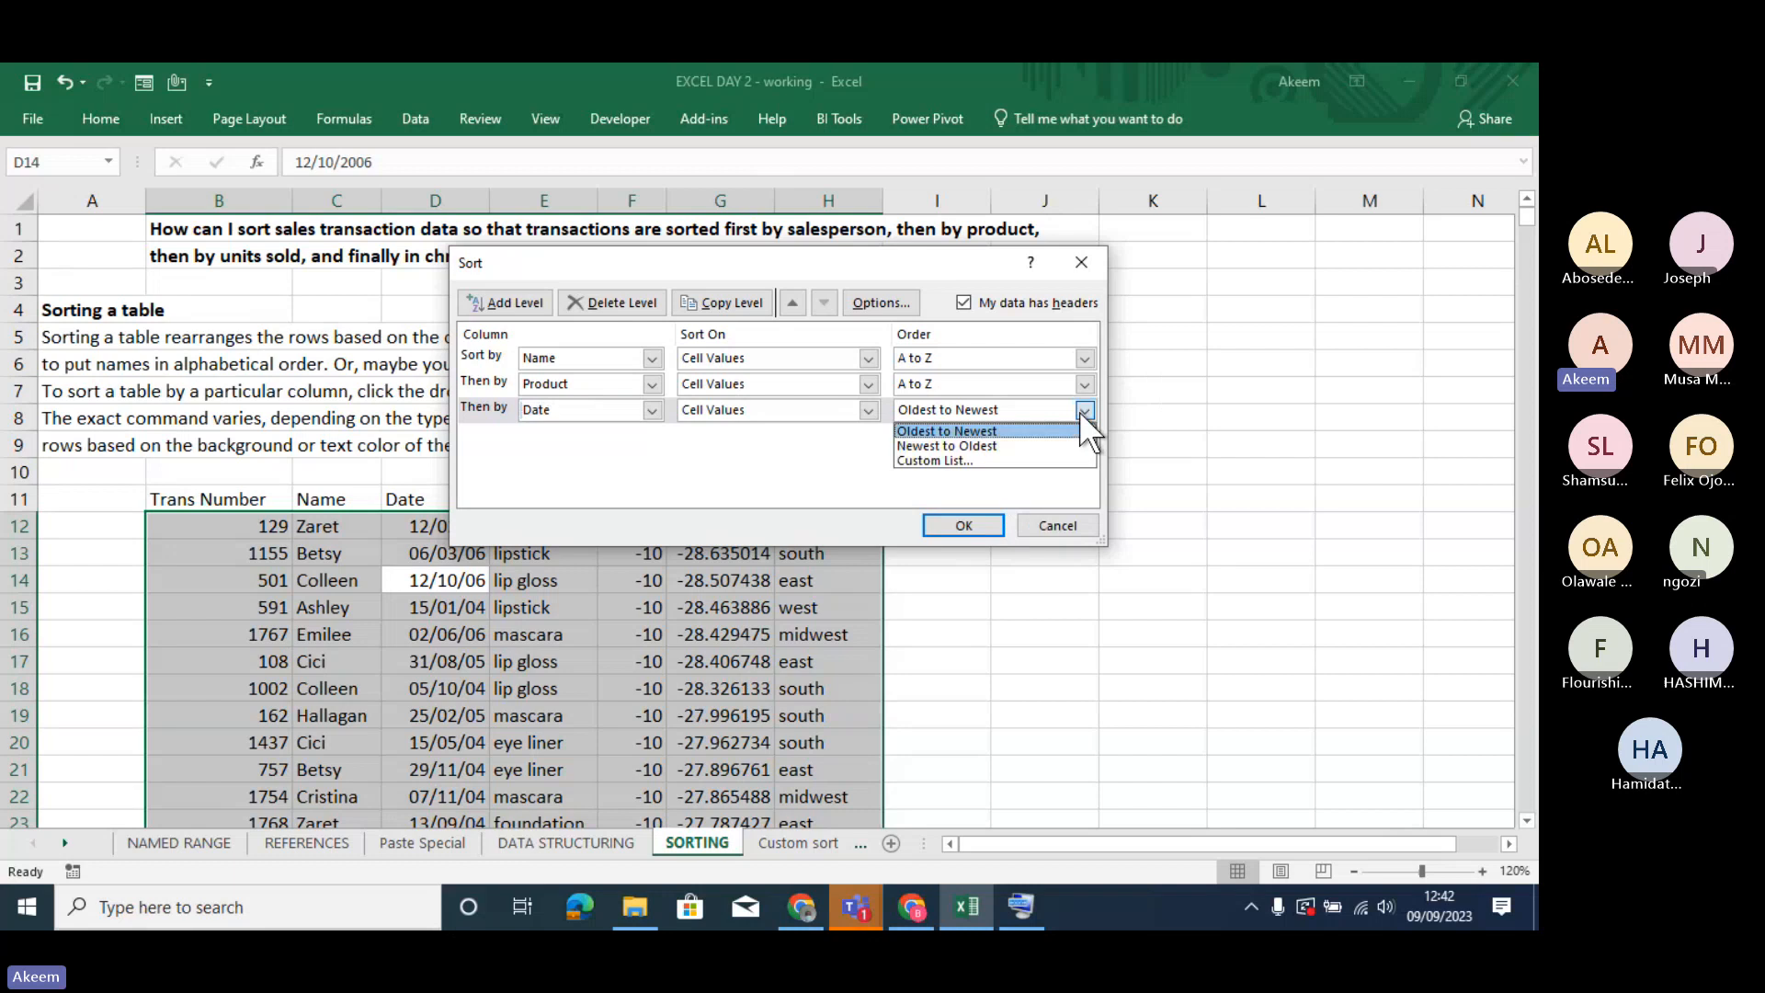
left_click(989, 445)
left_click(963, 524)
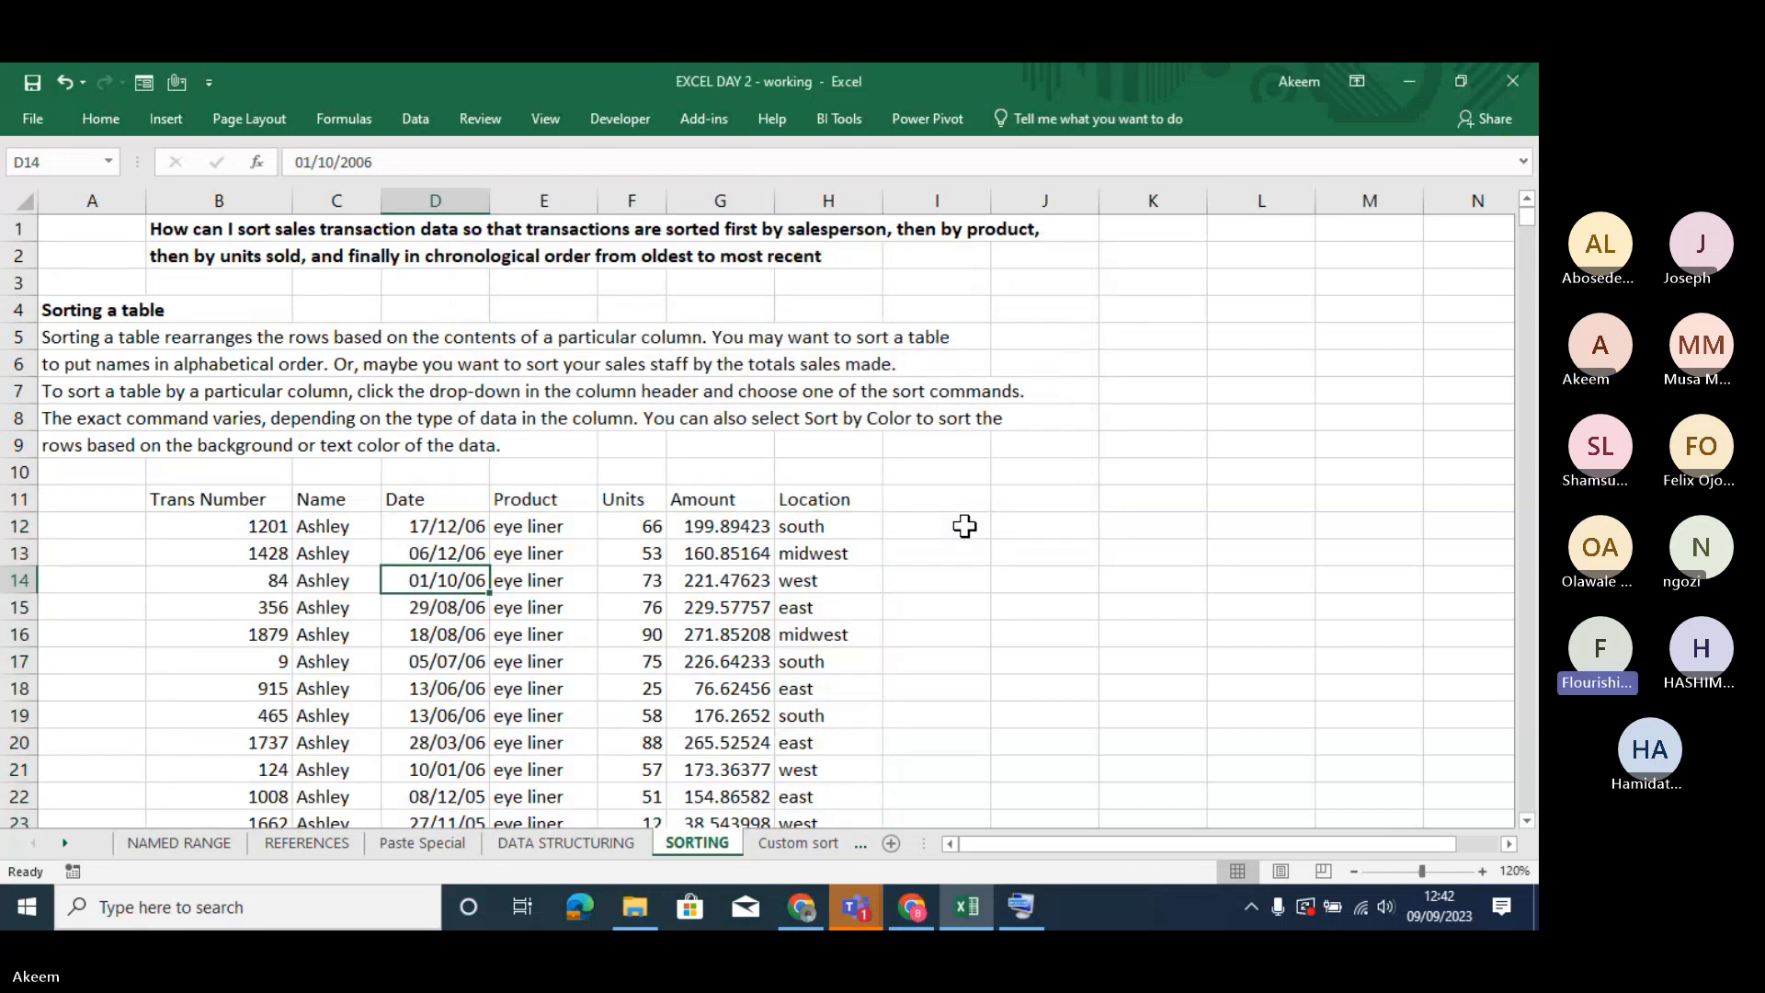
- Go down the Name column from the first record to examine how names and products are grouped after the sort
left_click(624, 588)
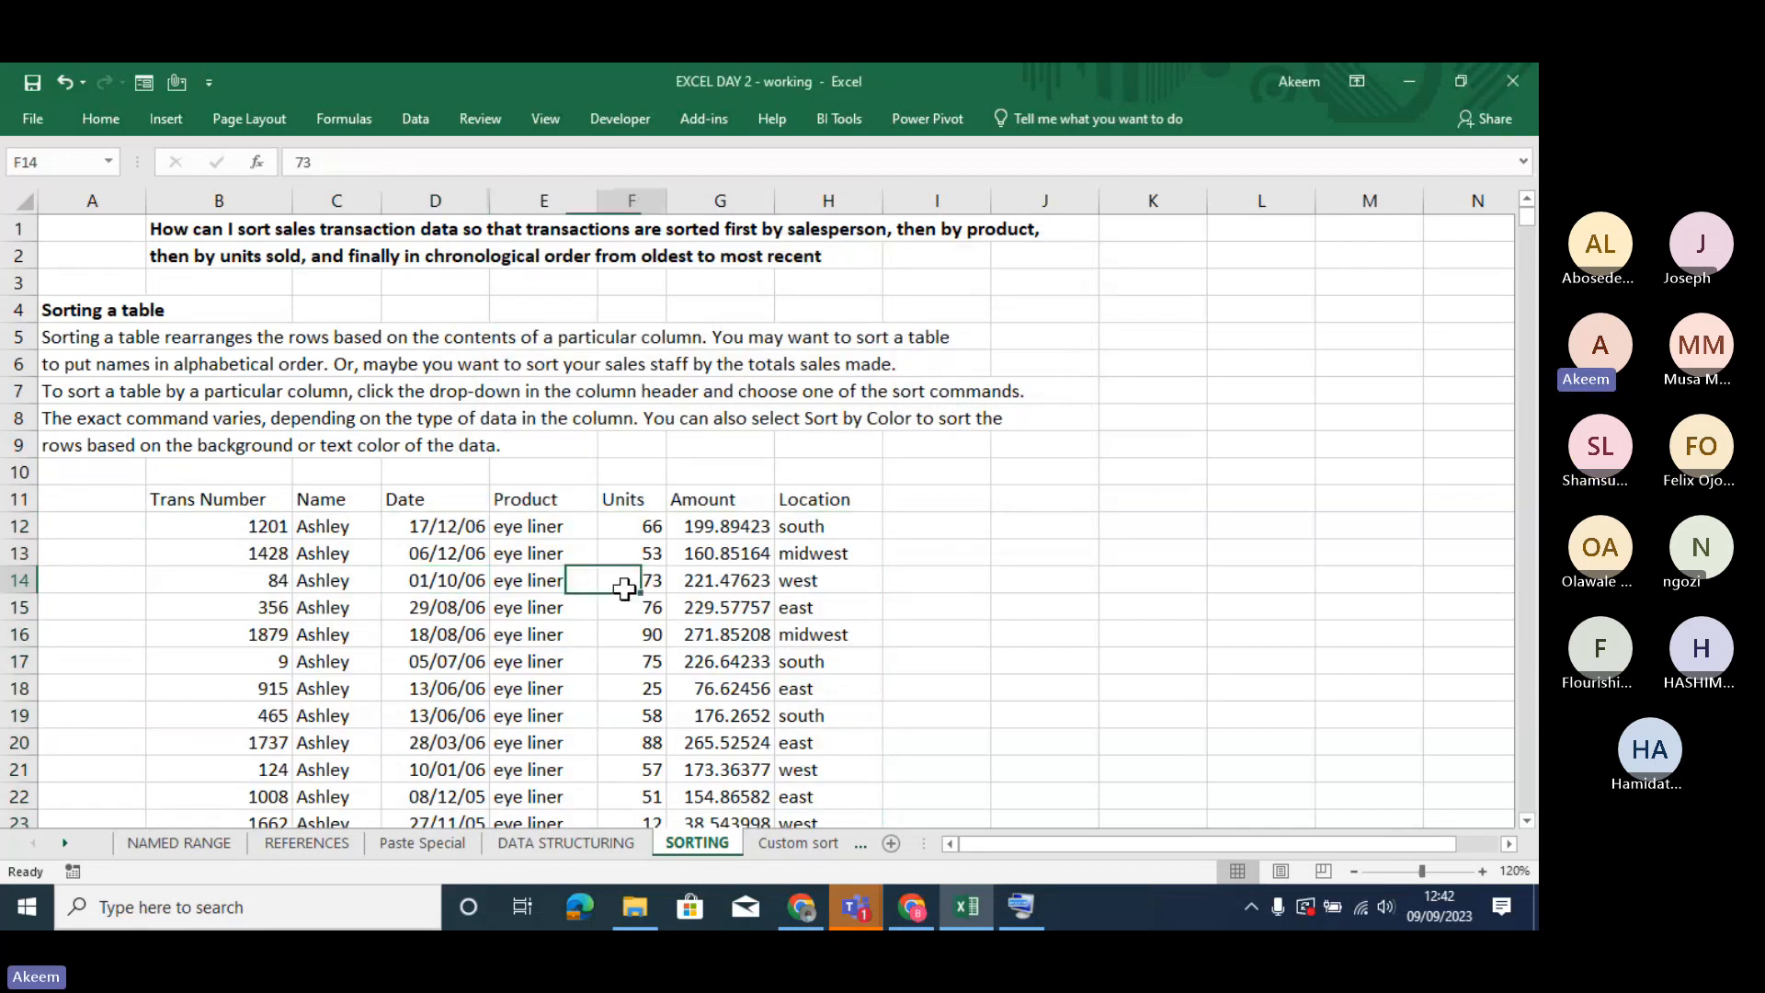
left_click(331, 516)
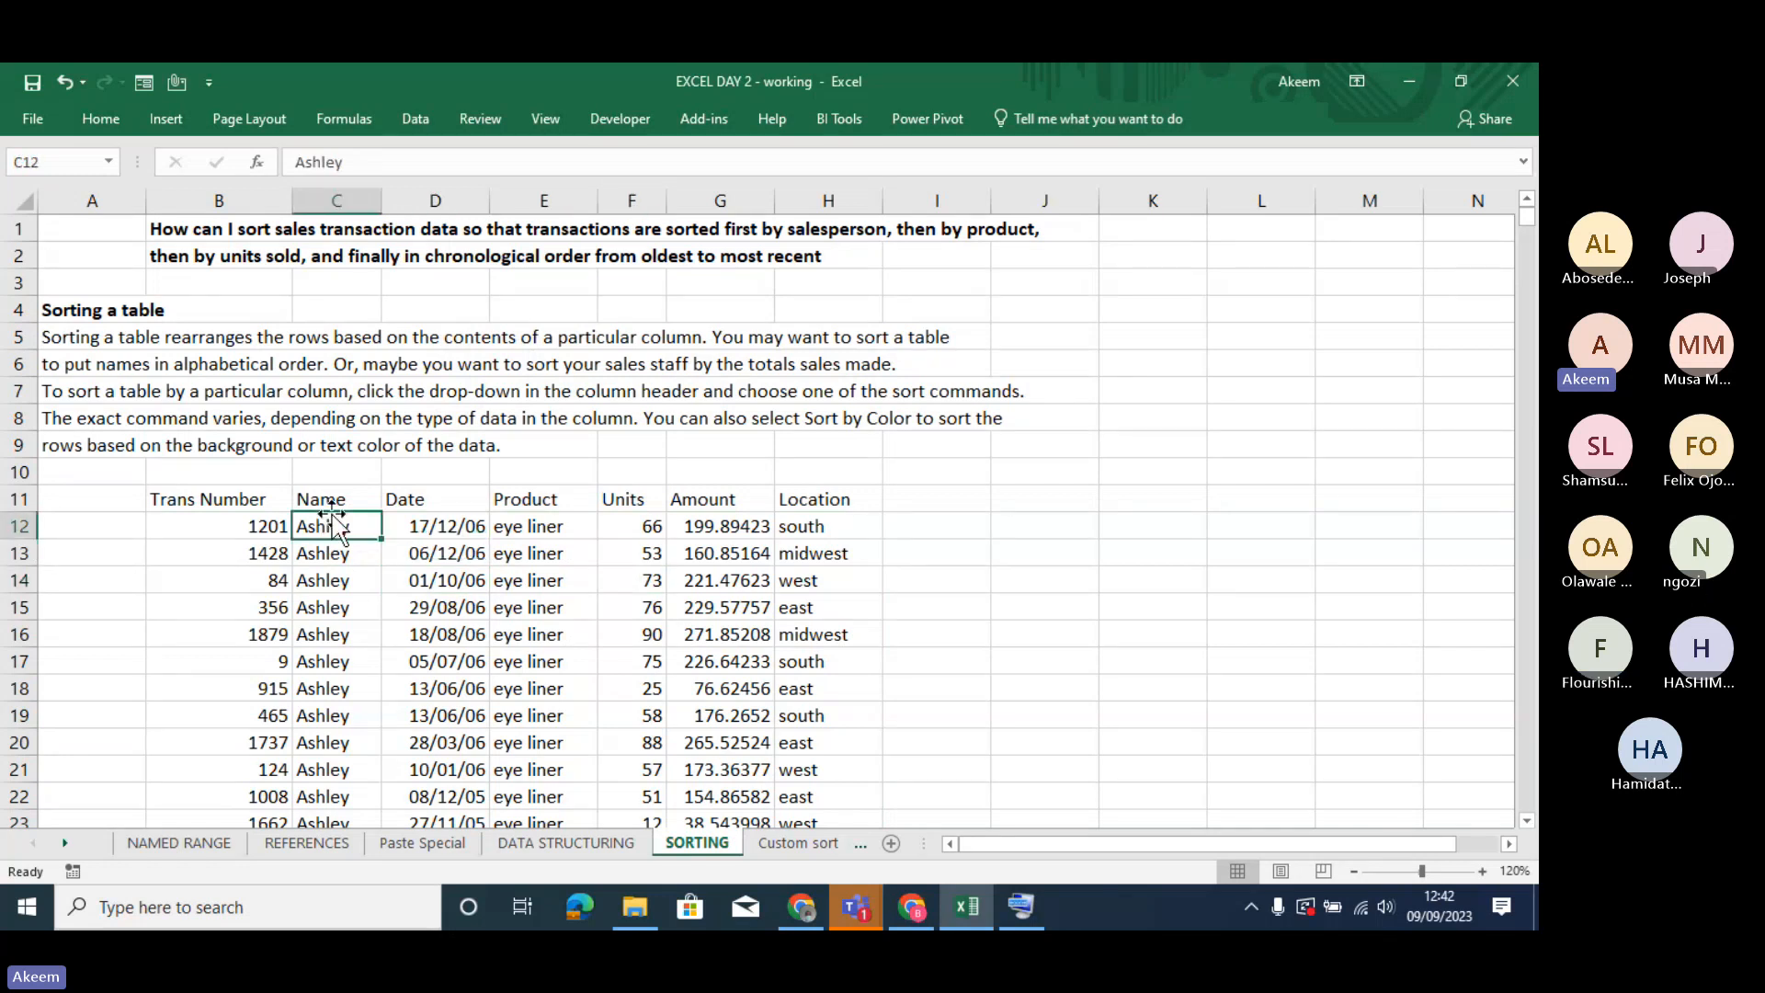
key("Down")
key("Down")
key("Down")
key("Down")
key("Down")
key("Down")
key("Down")
key("Down")
key("Down")
key("Down")
key("Down")
key("Down")
key("Down")
key("Down")
key("Down")
key("Down")
key("Down")
key("Down")
key("Down")
key("Down")
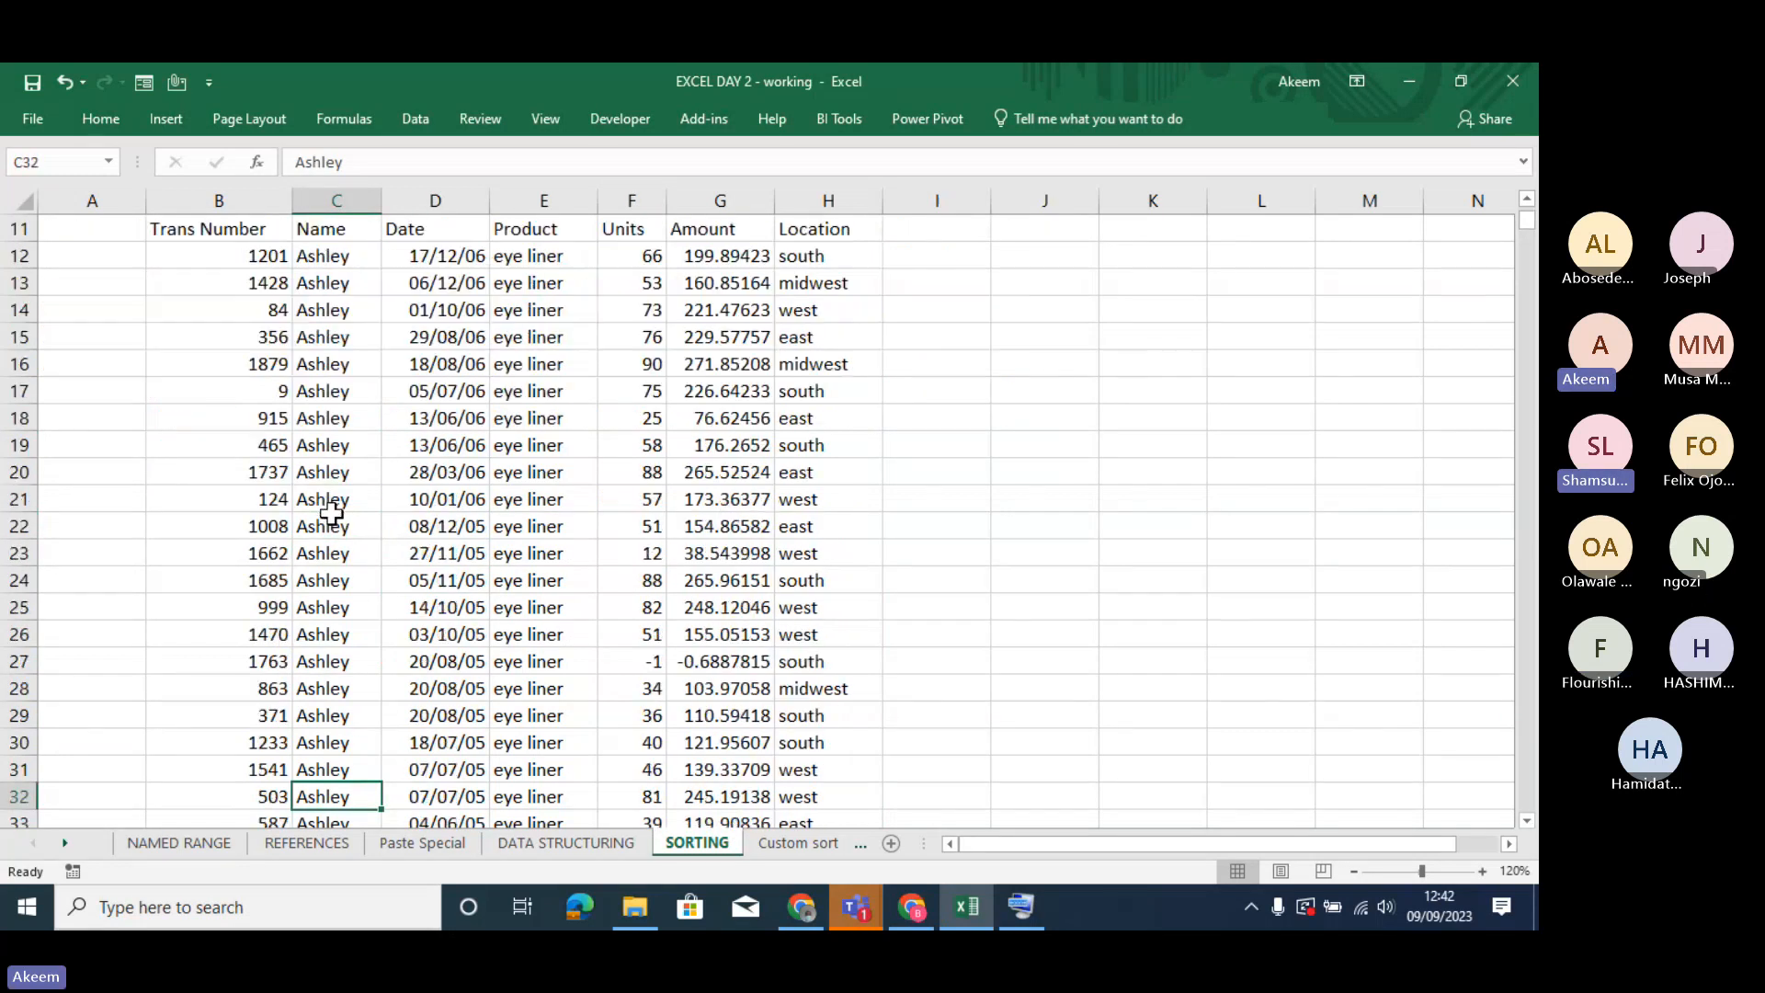
key("Down")
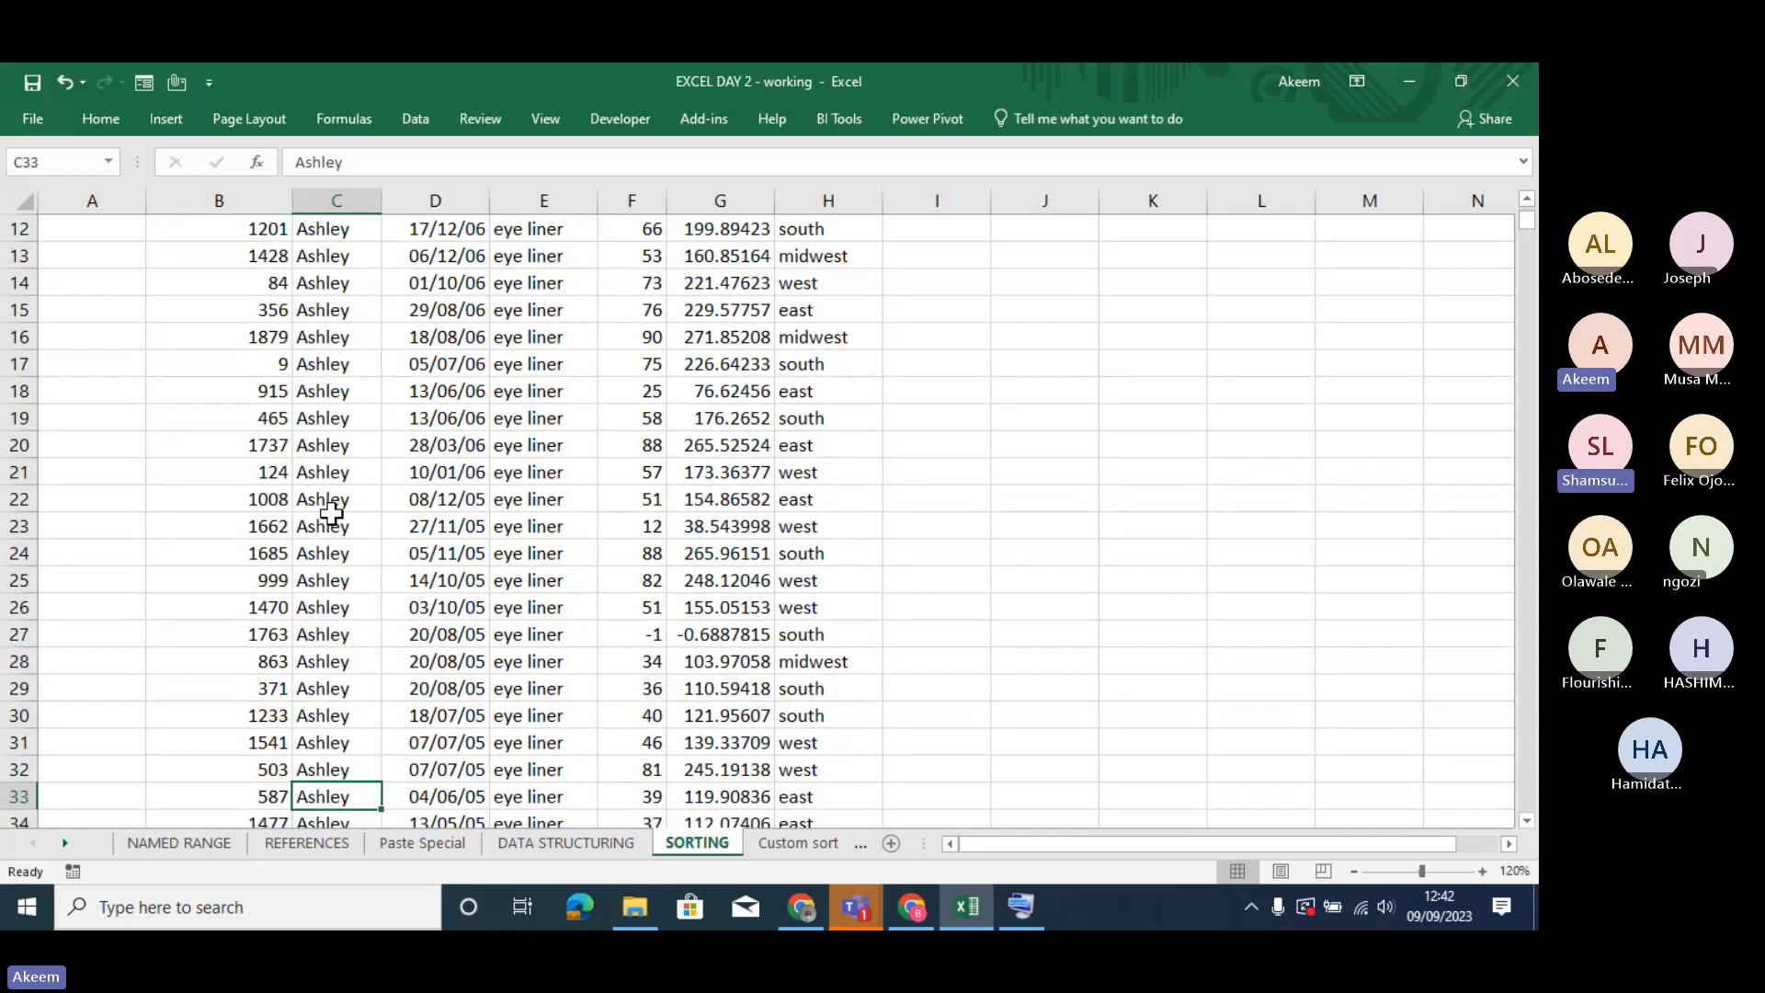
key("Down")
key("Down")
key("Down")
key("Down")
key("Down")
key("Down")
key("Down")
key("Down")
key("Down")
key("Down")
key("Down")
key("Down")
key("Down")
key("Down")
key("Down")
key("Down")
key("Down")
key("Down")
key("Down")
key("Down")
key("Down")
key("Down")
key("Down")
key("Down")
key("Down")
key("Down")
key("Down")
key("Down")
key("Down")
key("Down")
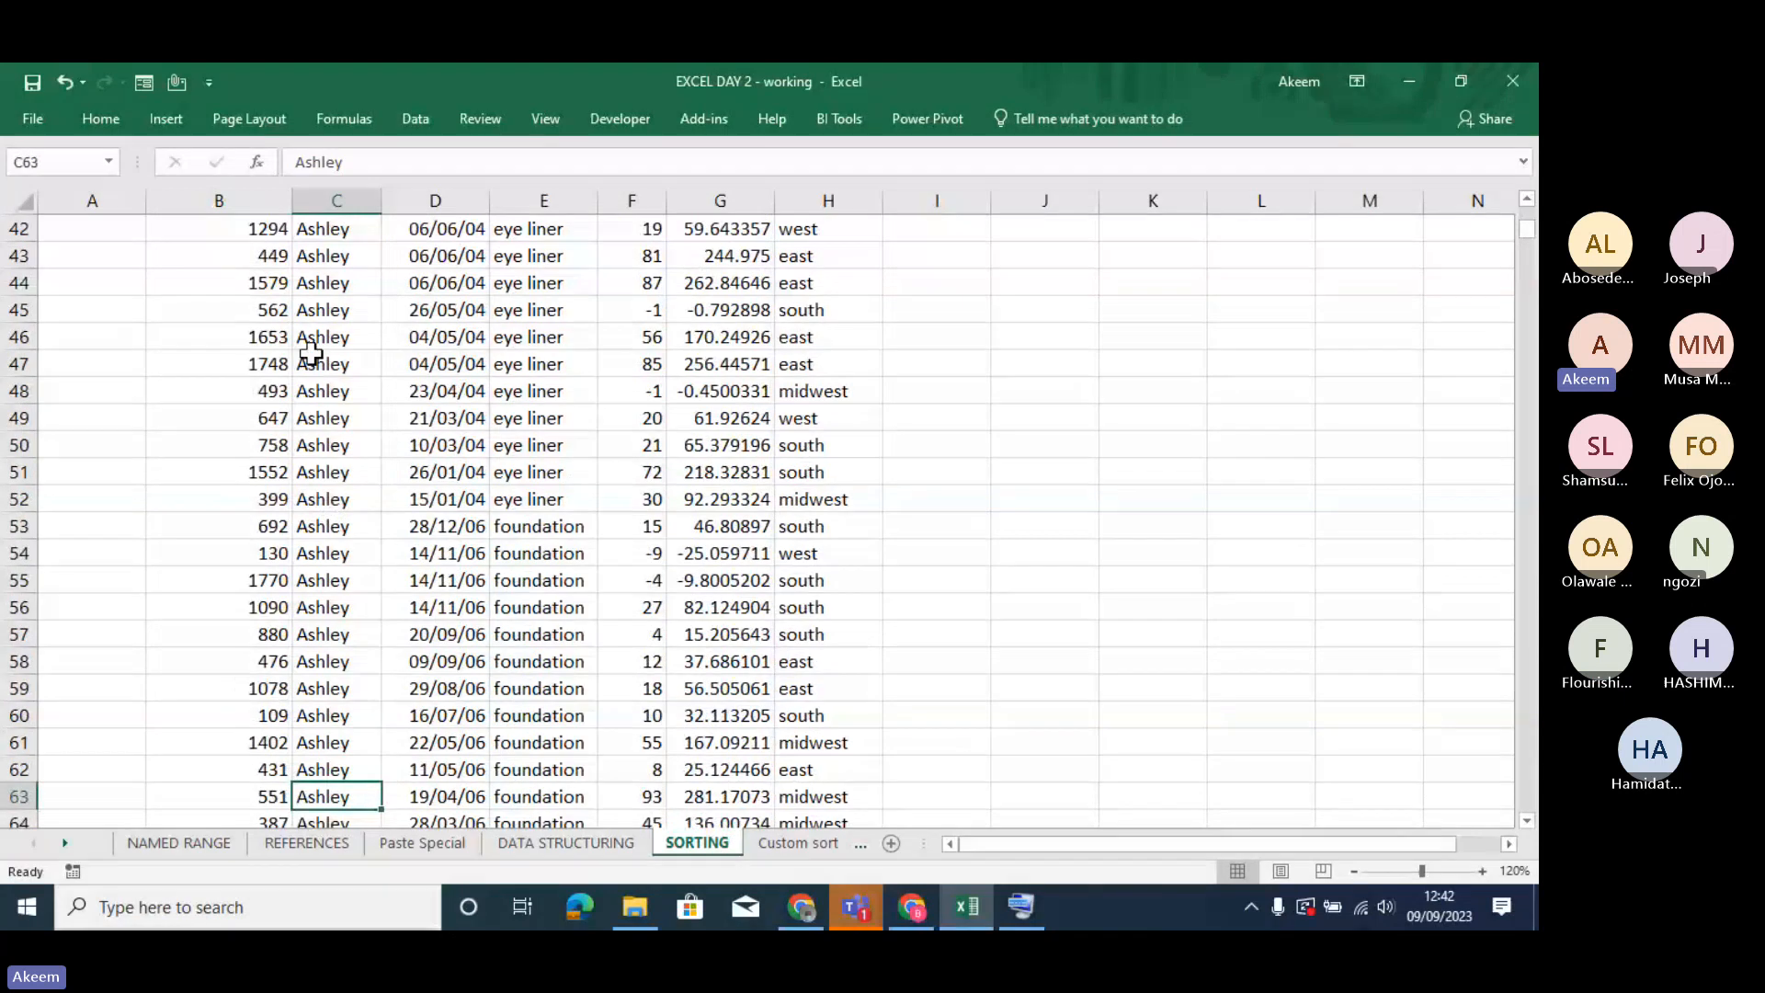
- Highlight the rows where the product changes from eye liner to foundation, plus the foundation dates, to examine their order
left_click_drag(310, 354, 597, 722)
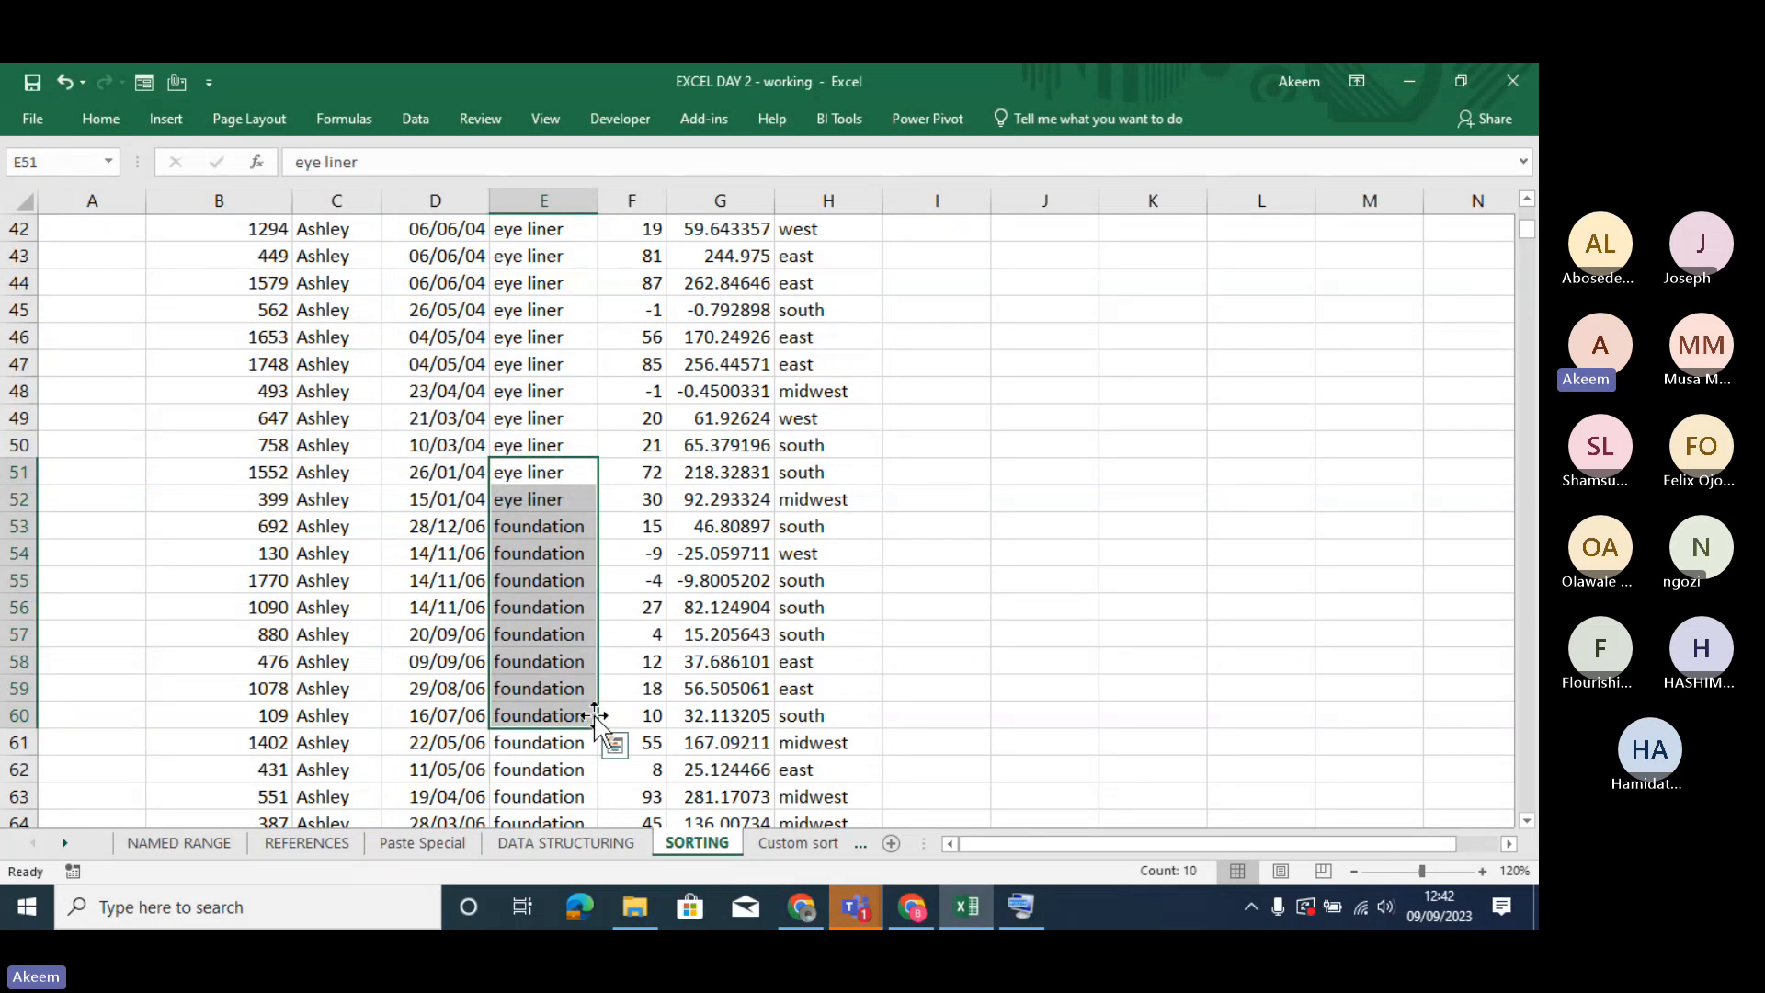
left_click_drag(533, 529, 539, 636)
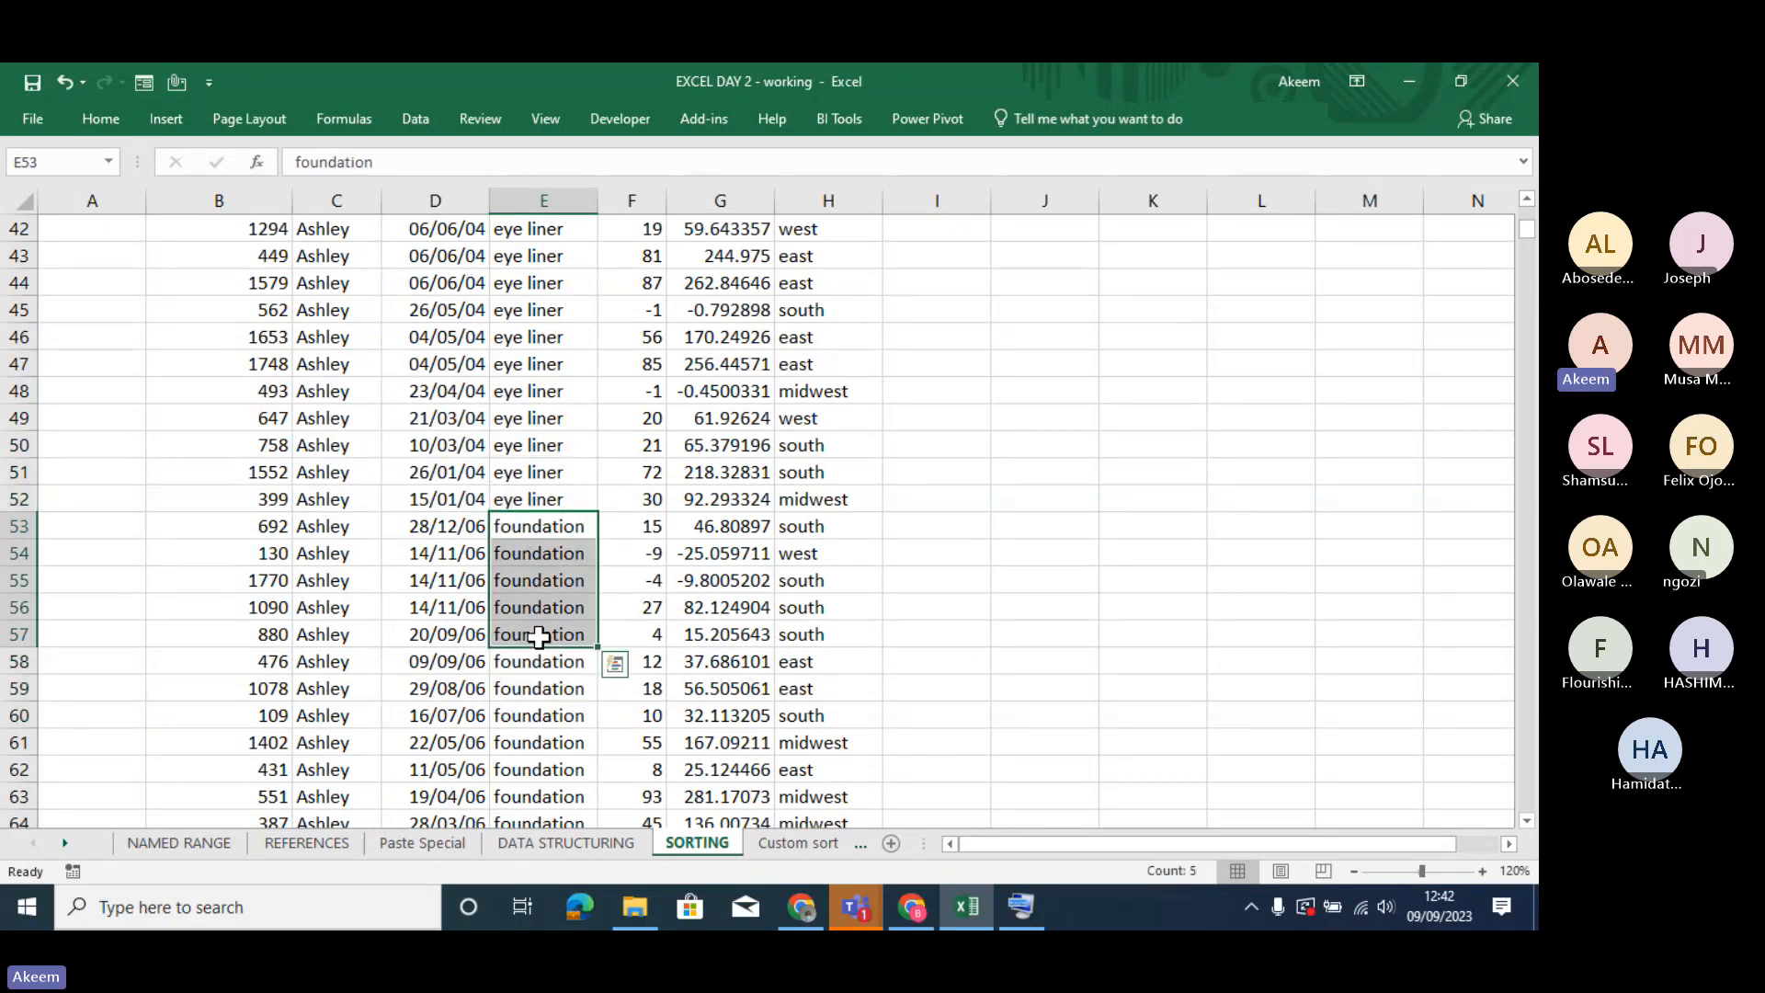
left_click(443, 525)
left_click_drag(443, 526, 433, 796)
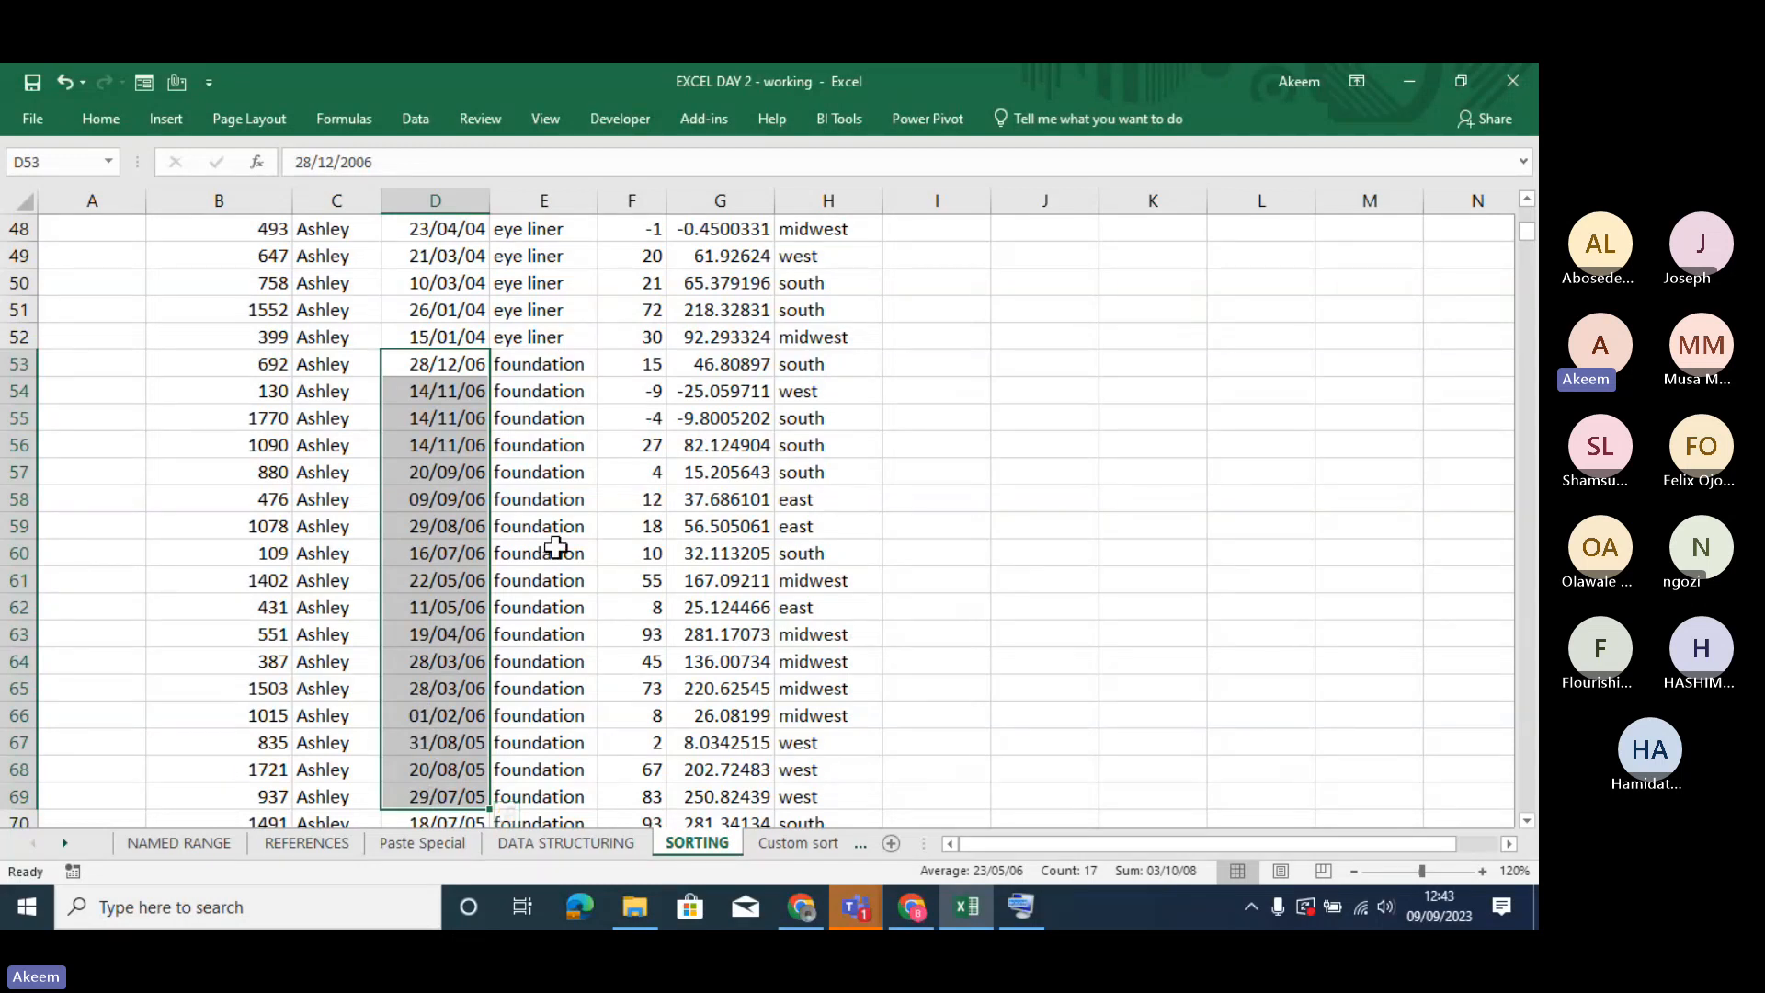
key("ctrl+q")
- Reopen the custom sort settings from a foundation date to review the three sort levels, and close them without changes
left_click(447, 502)
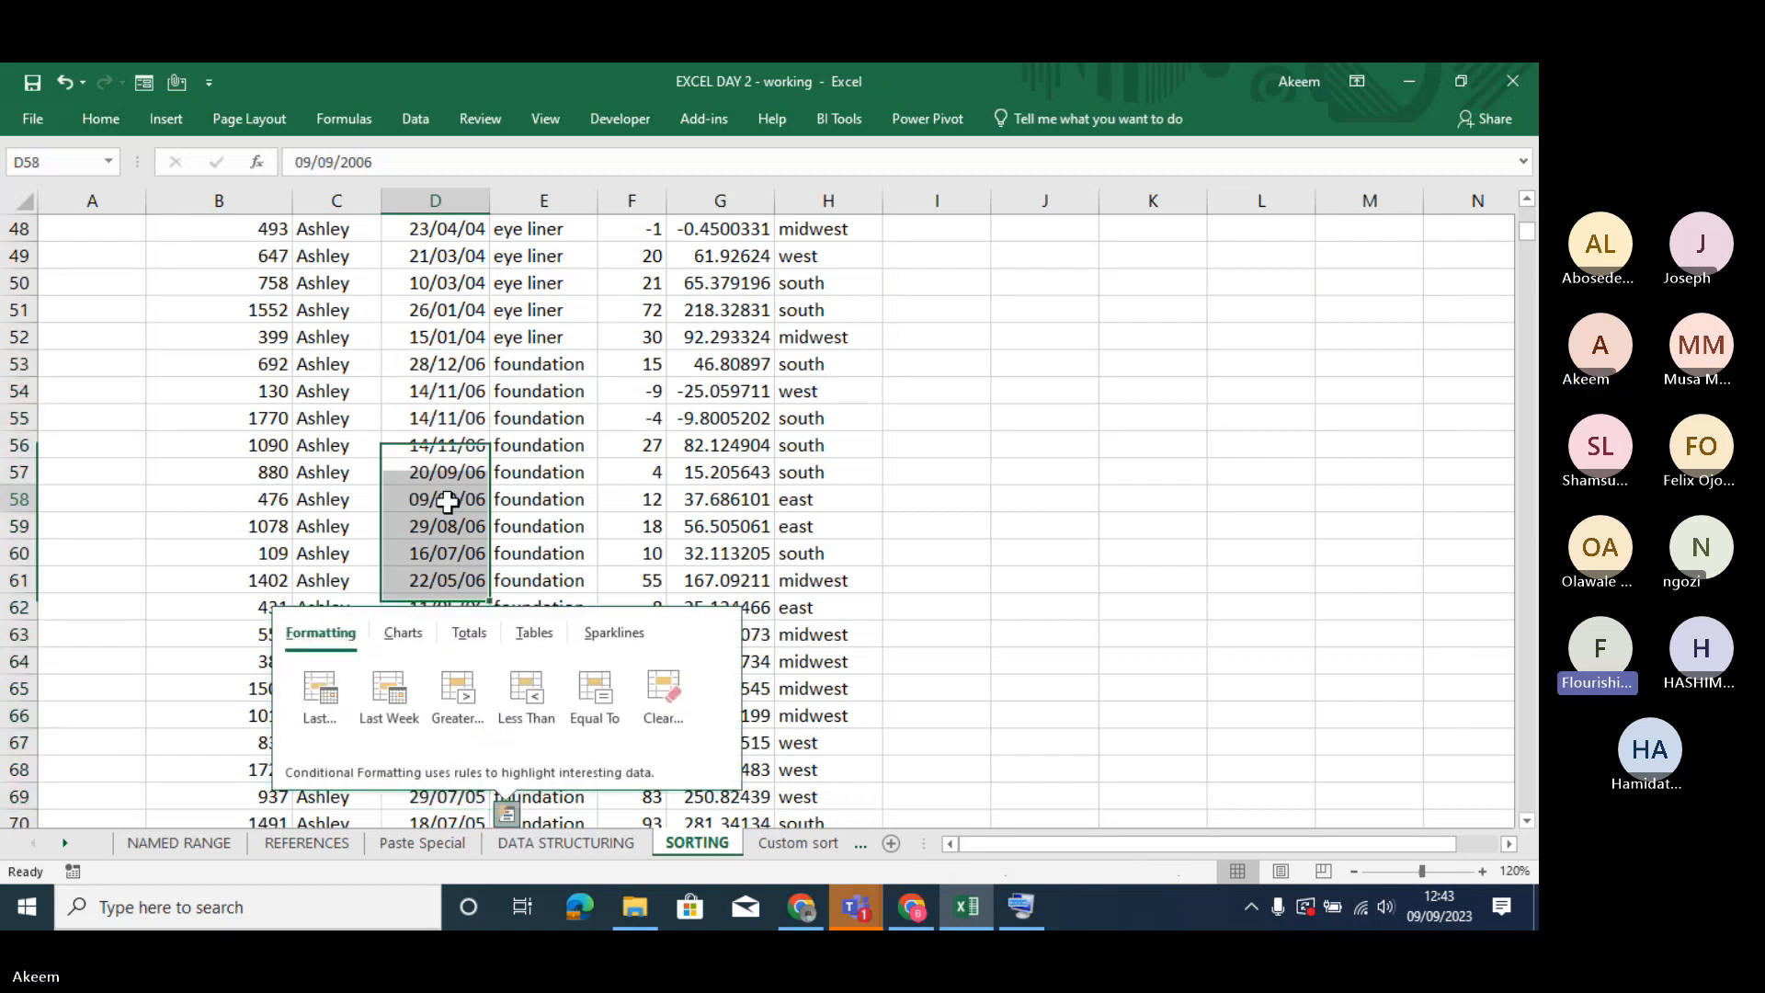
right_click(447, 502)
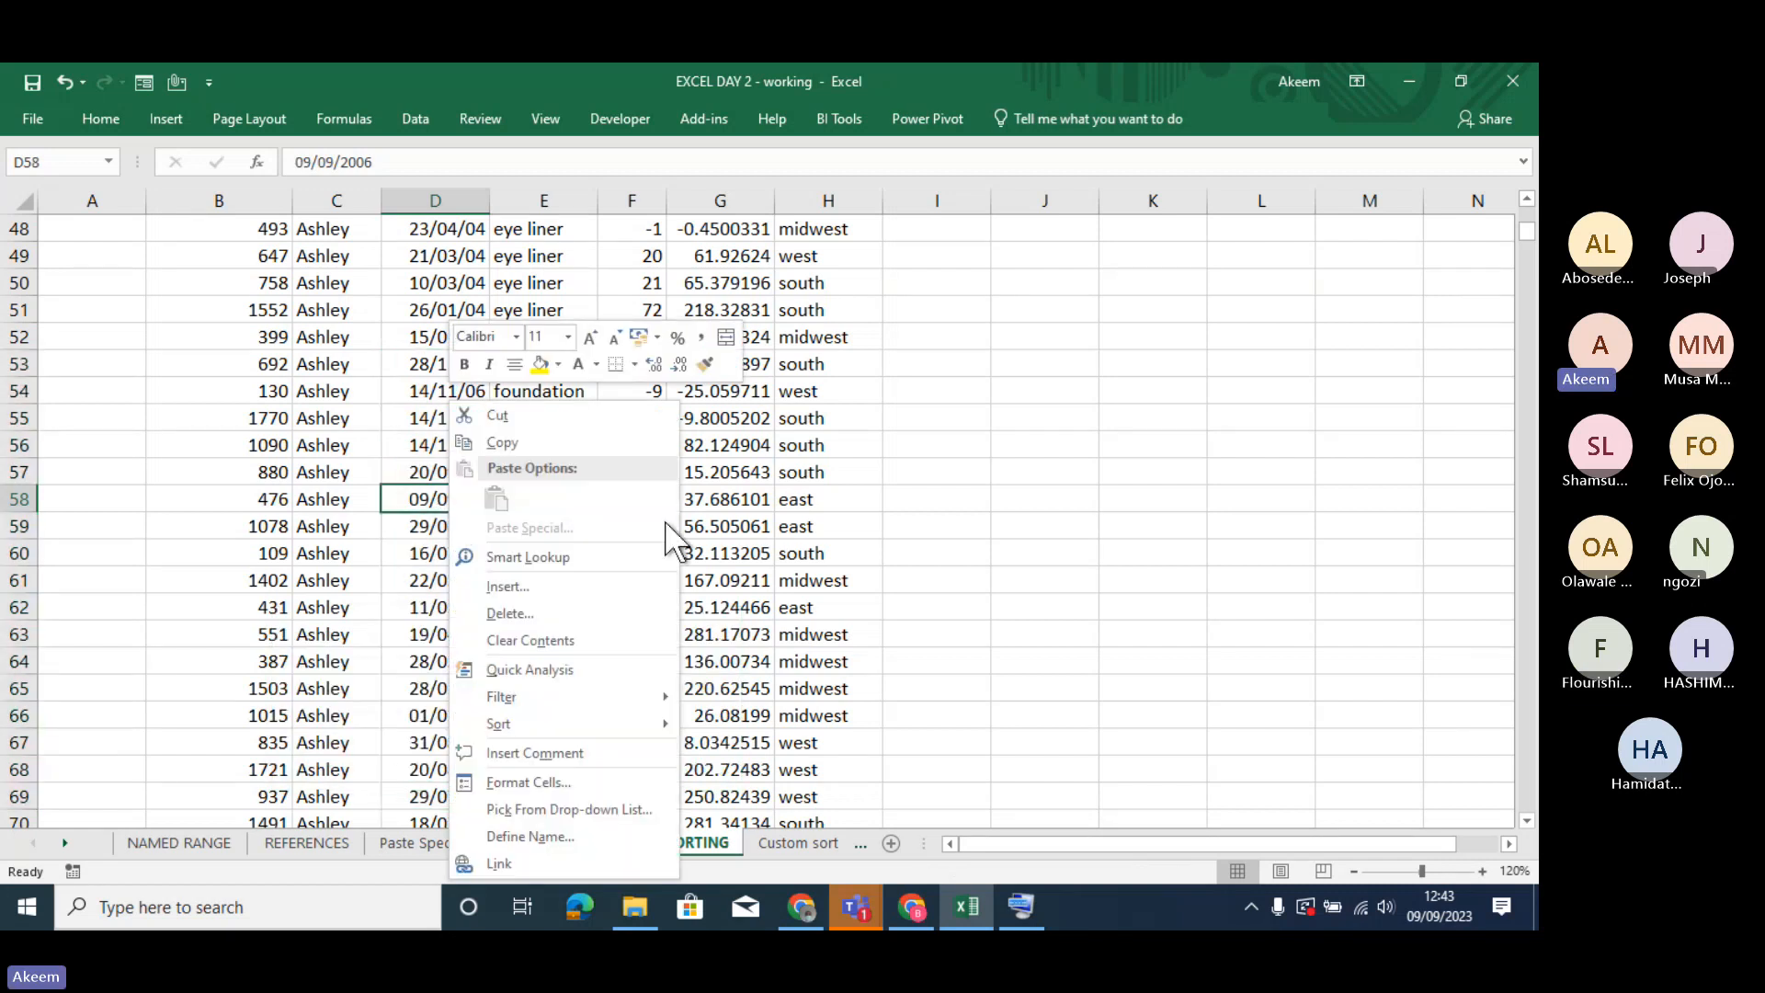
mouse_move(557, 726)
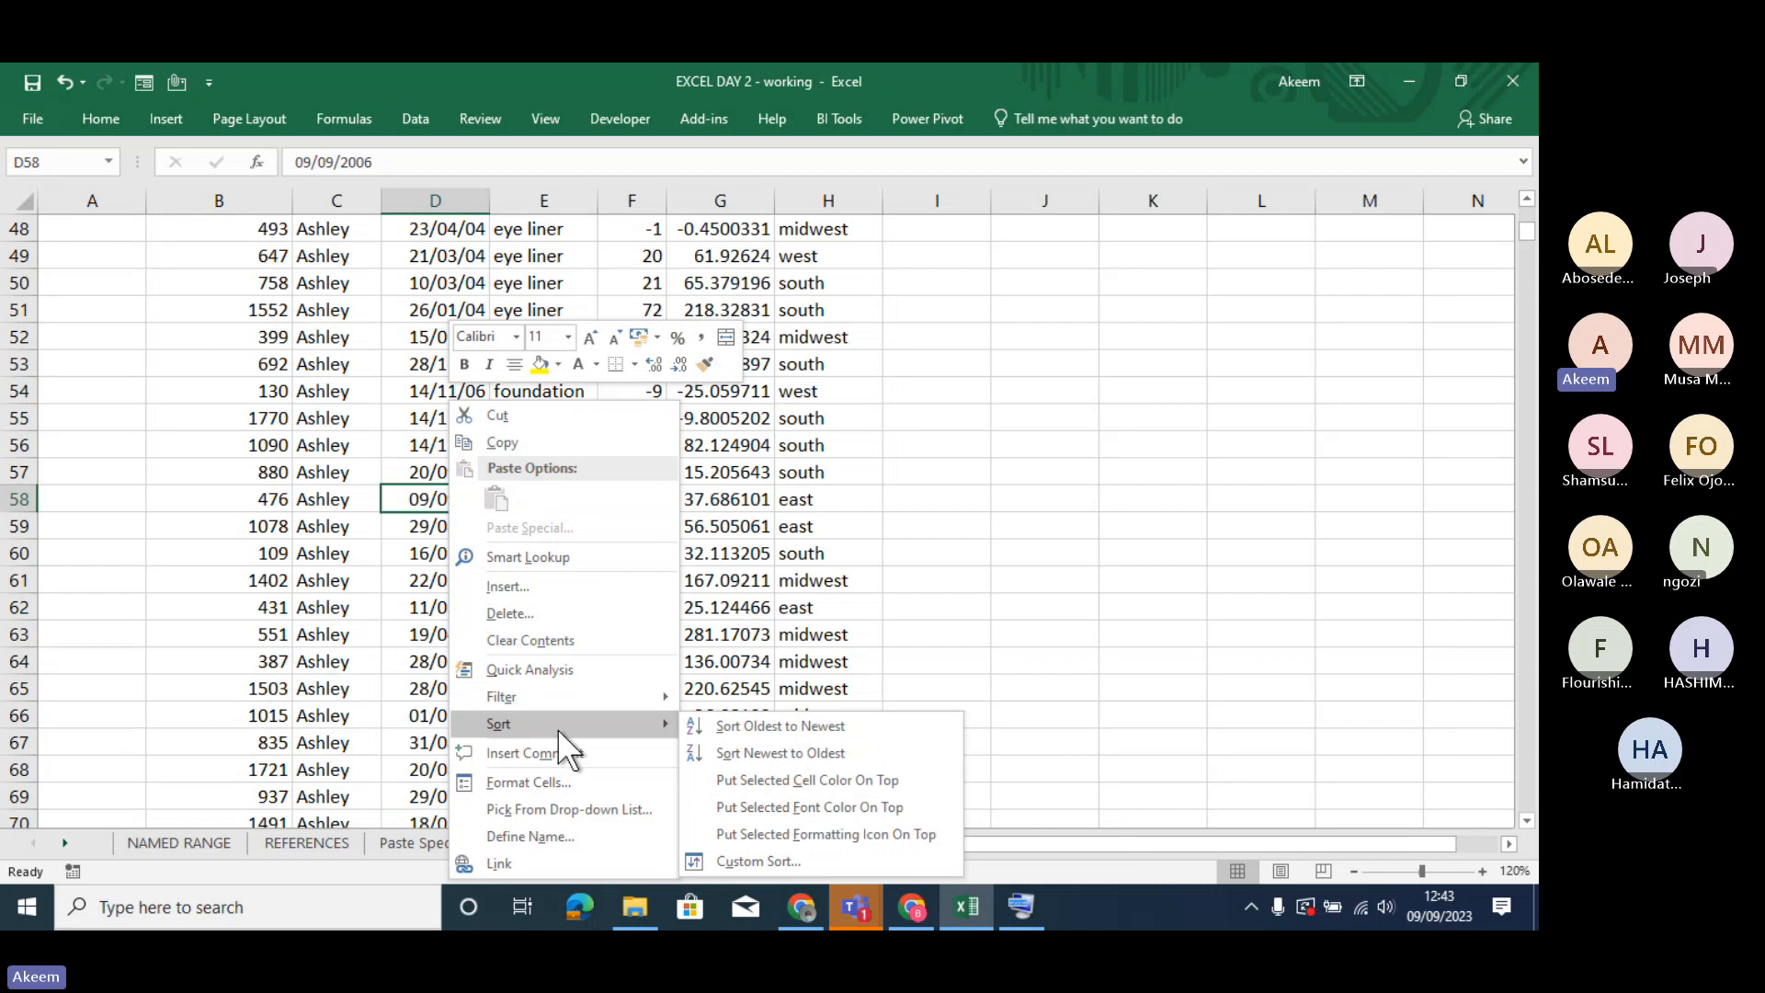
left_click(772, 857)
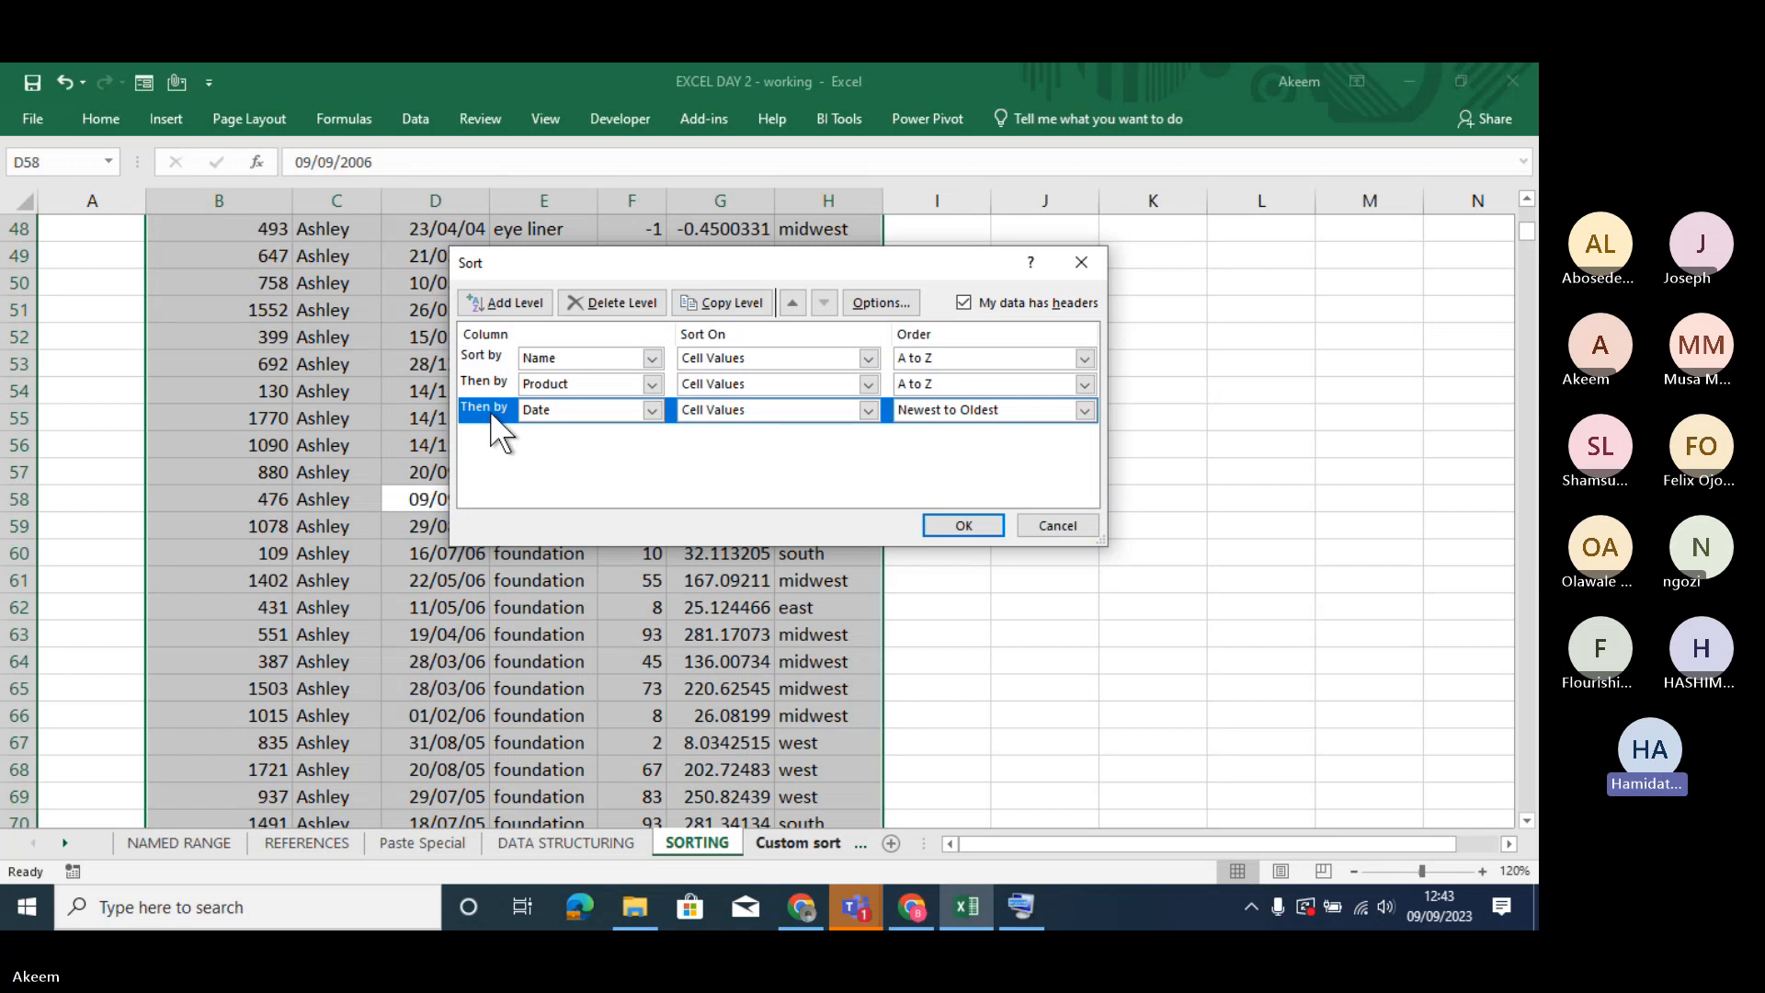
left_click(1081, 263)
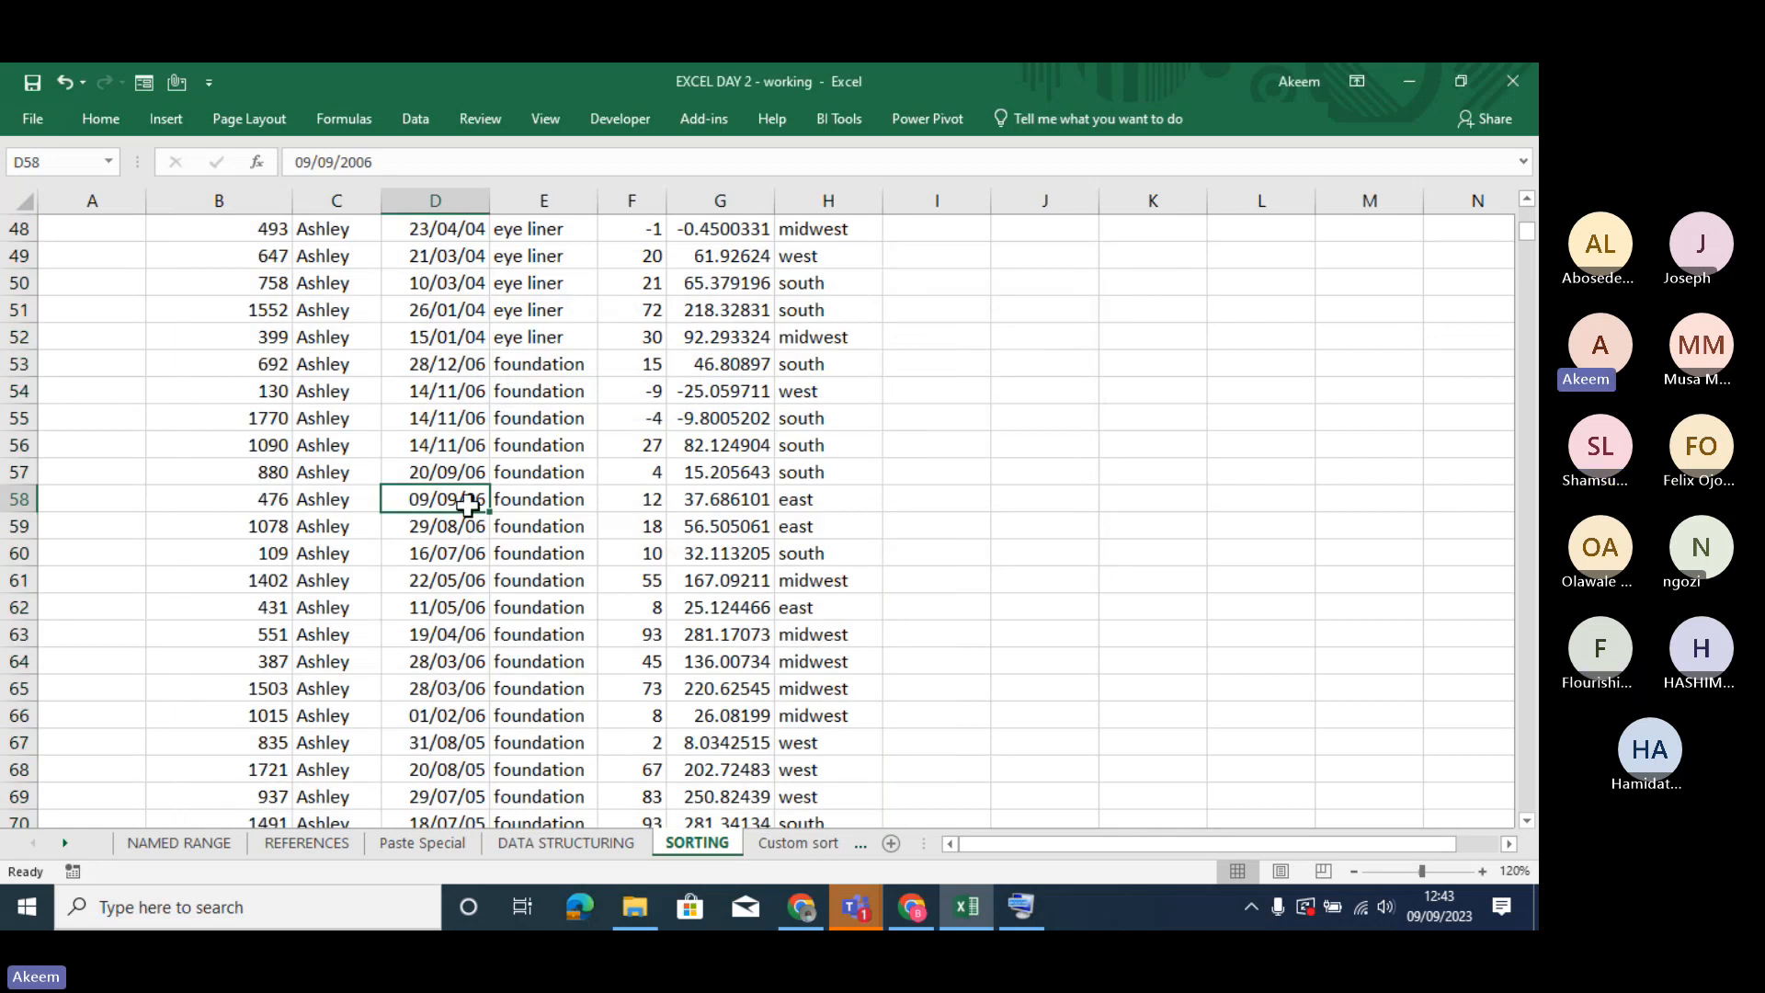
- Move through the Date column around the change from eye liner to foundation to examine the date order within each product
key("Up")
key("Up")
key("Up")
key("Up")
key("Up")
key("Up")
key("Up")
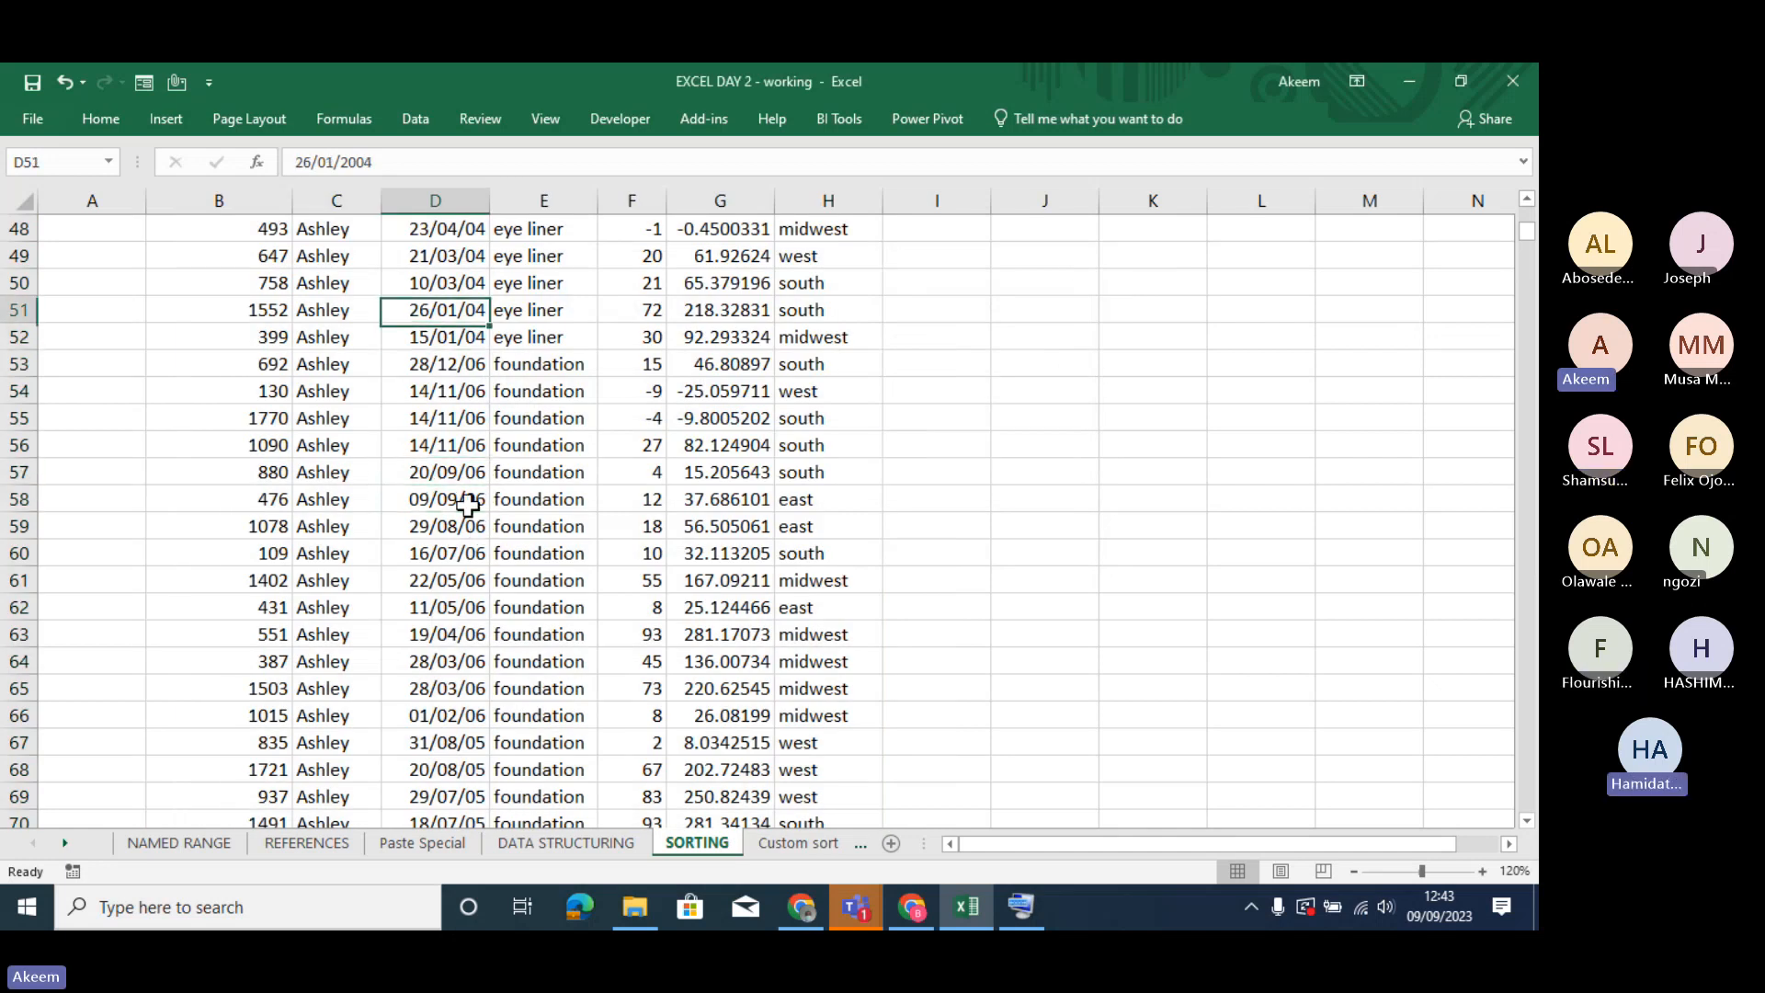
key("Down")
key("Down")
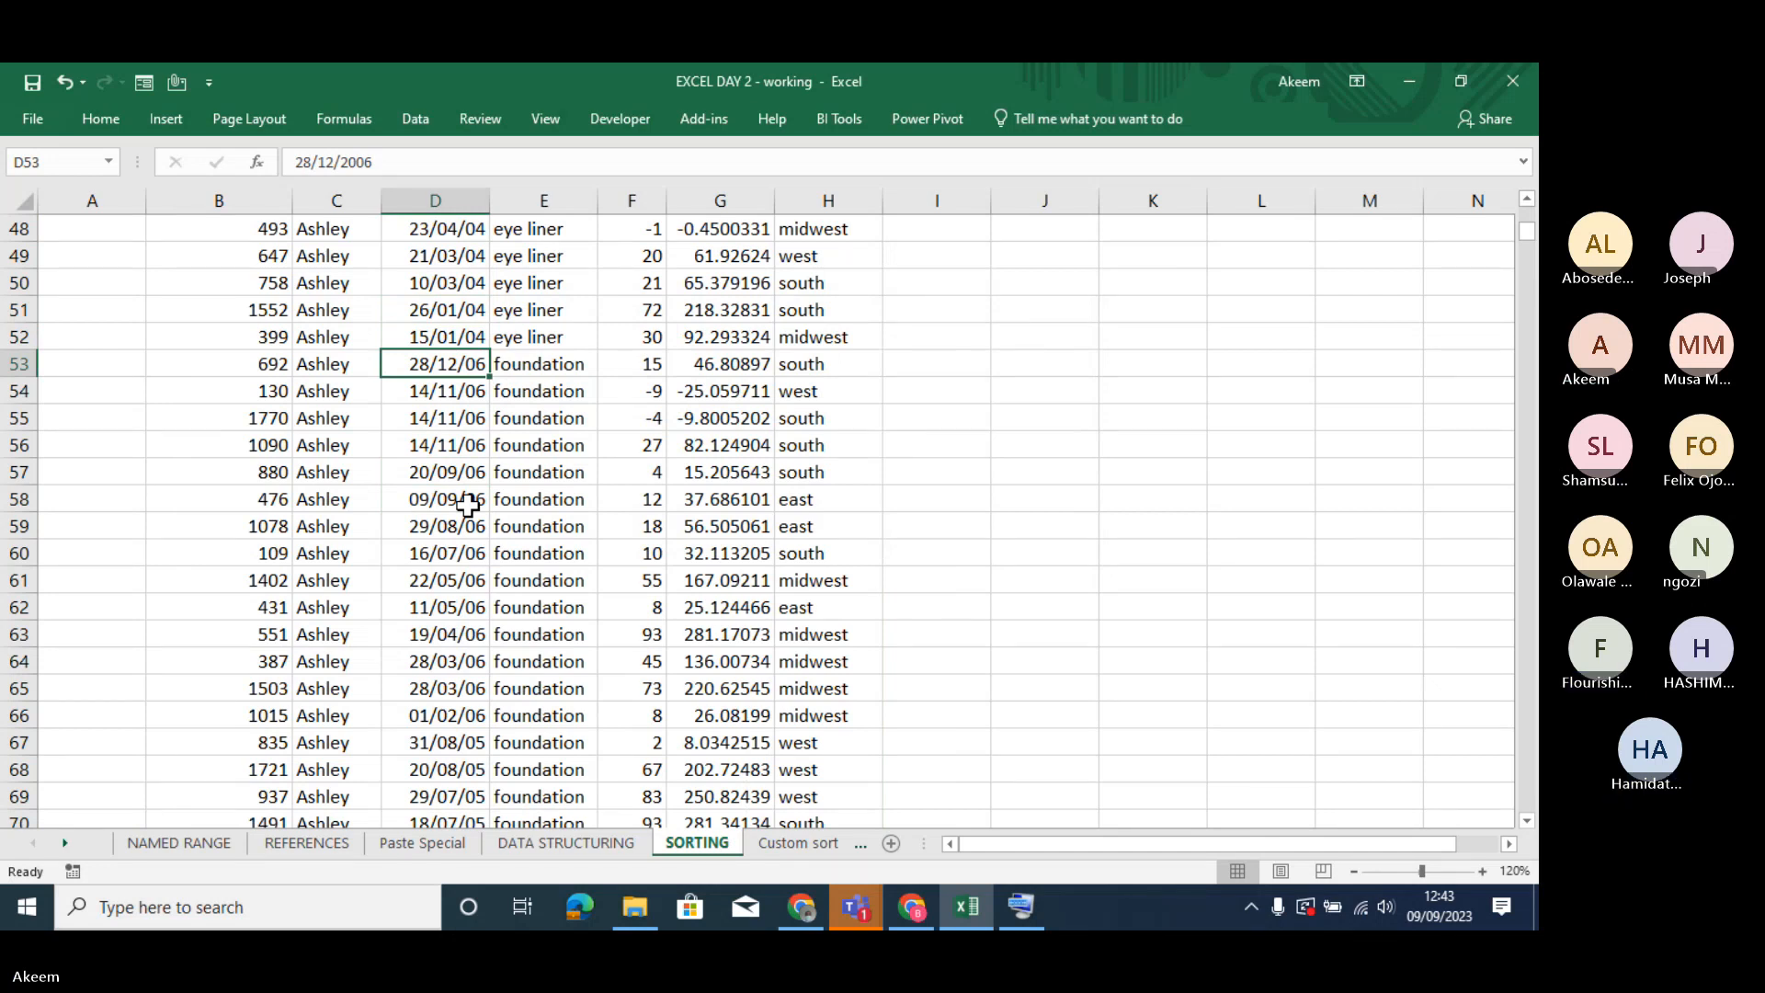
- Go up the Date column to the first record and examine the order of the eye liner dates in rows 12 to 14
key("Up")
key("Up")
key("Up")
key("Up")
key("Up")
key("Up")
key("Up")
key("Up")
key("Up")
key("Up")
key("Up")
key("Up")
key("Up")
key("Up")
key("Up")
key("Up")
key("Up")
key("Up")
key("Up")
key("Up")
key("Up")
key("Up")
key("Up")
key("Up")
key("Up")
key("Up")
key("Up")
key("Up")
key("Up")
key("Up")
key("Up")
key("Up")
key("Up")
key("Up")
key("Up")
key("Up")
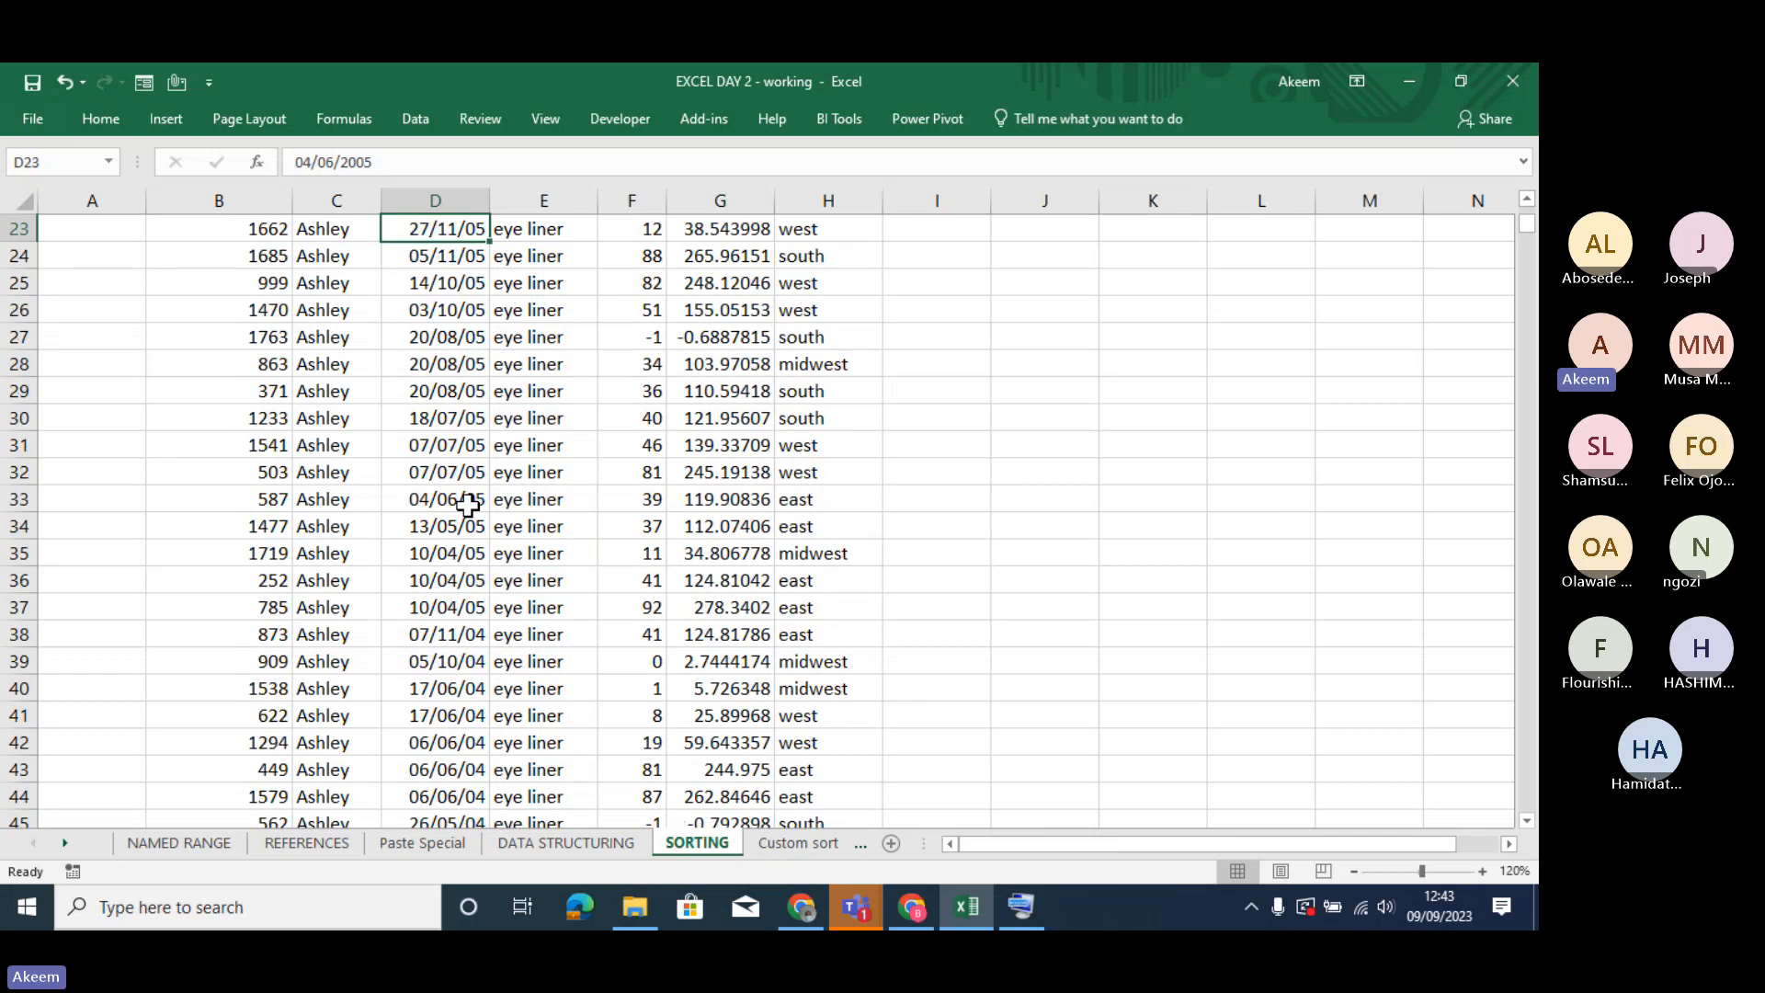
key("Up")
key("Up")
key("Up")
key("Up")
key("Up")
key("Up")
key("Up")
key("Up")
key("Up")
key("Up")
key("Up")
key("Up")
key("Up")
key("Down")
key("Down")
key("Down")
key("Down")
key("Down")
key("Down")
key("Down")
key("Down")
key("Down")
key("Down")
key("Down")
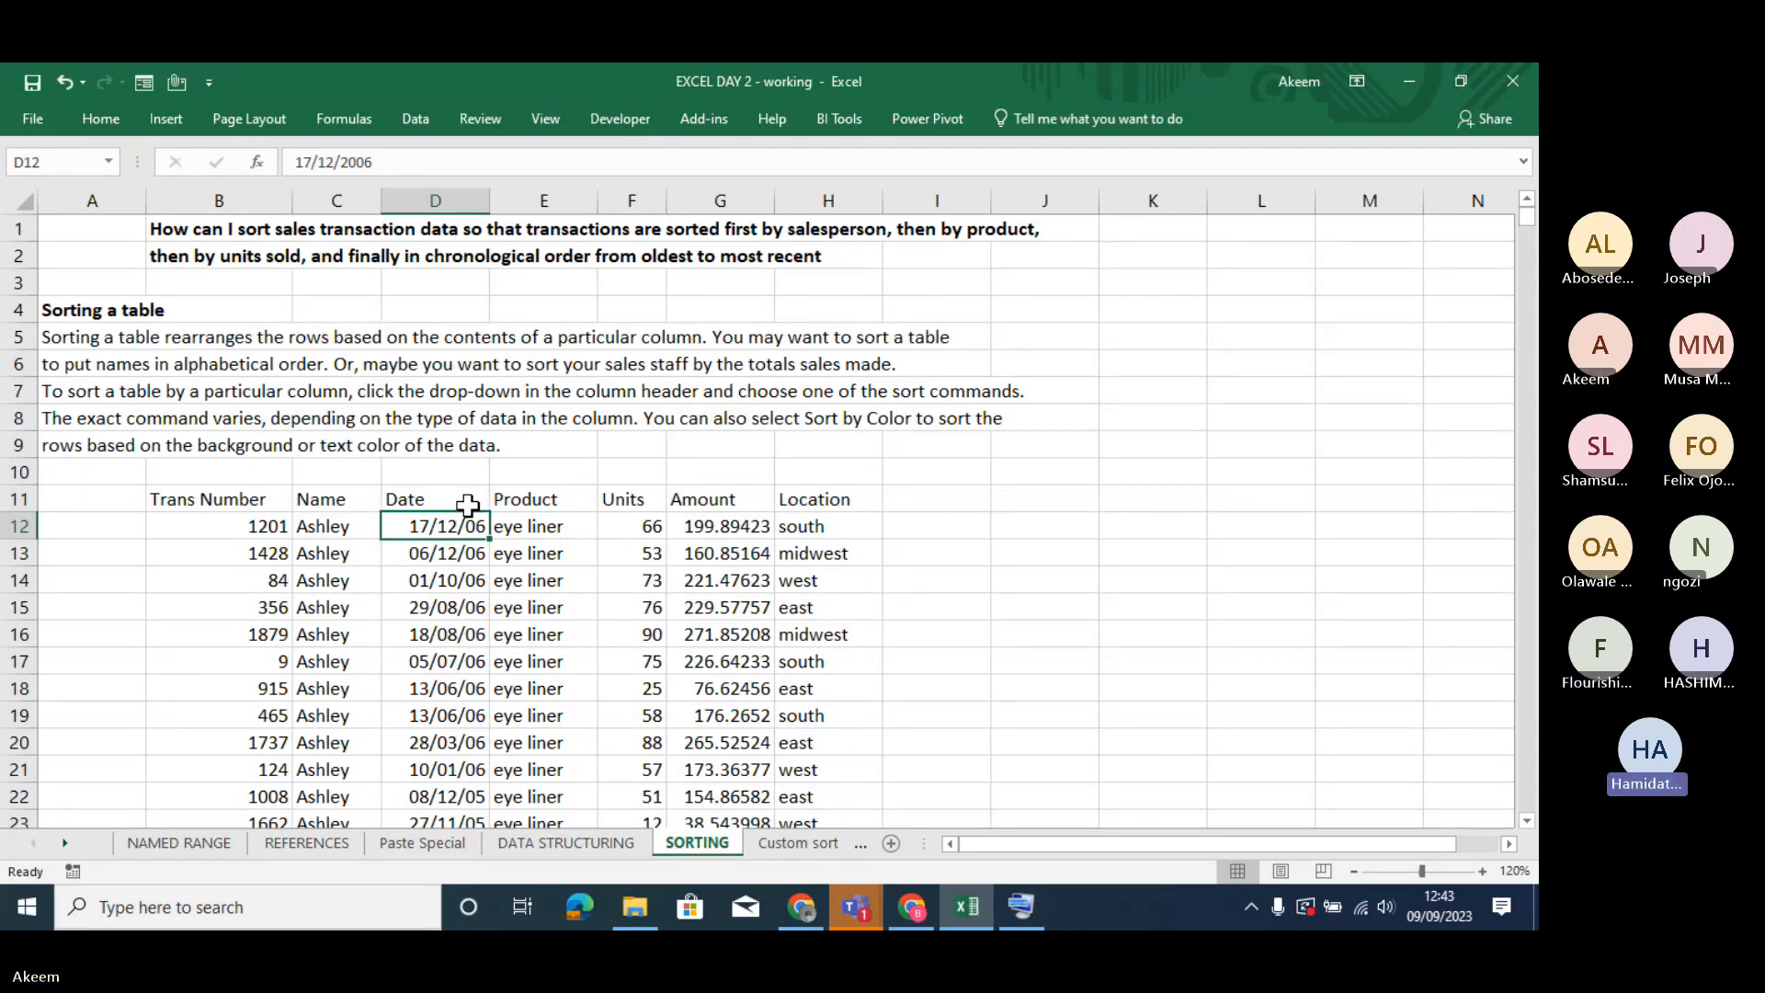
key("Down")
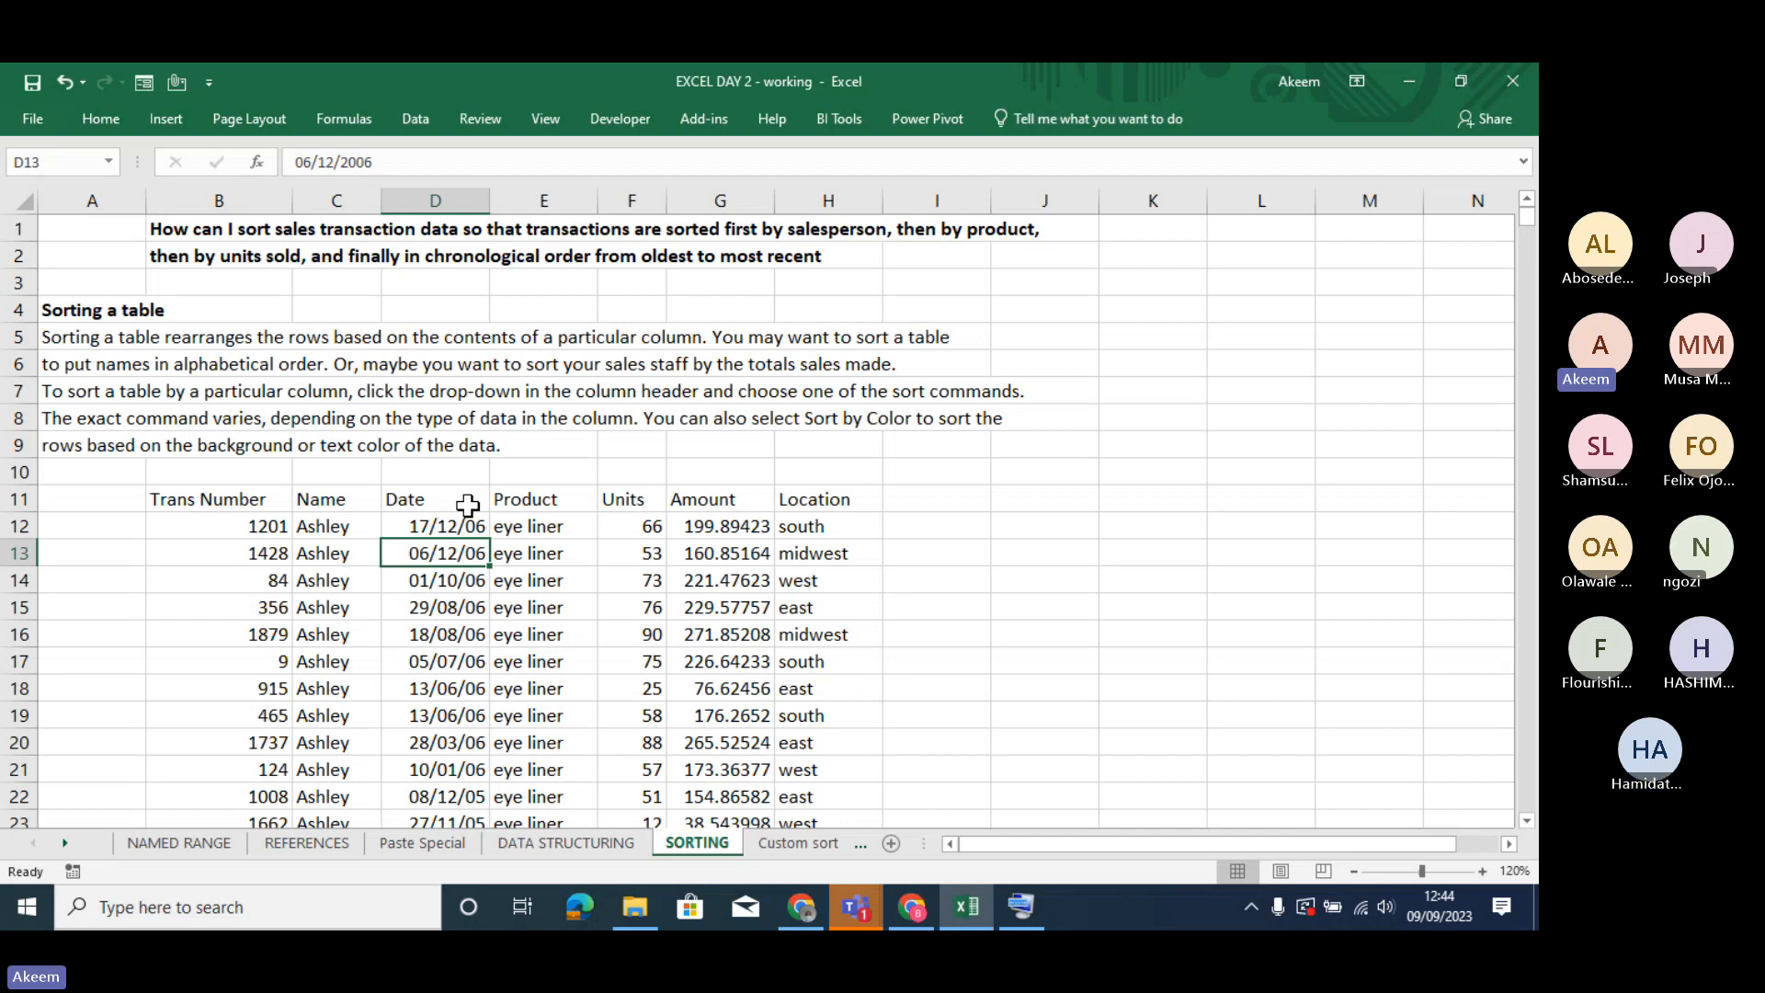
key("Down")
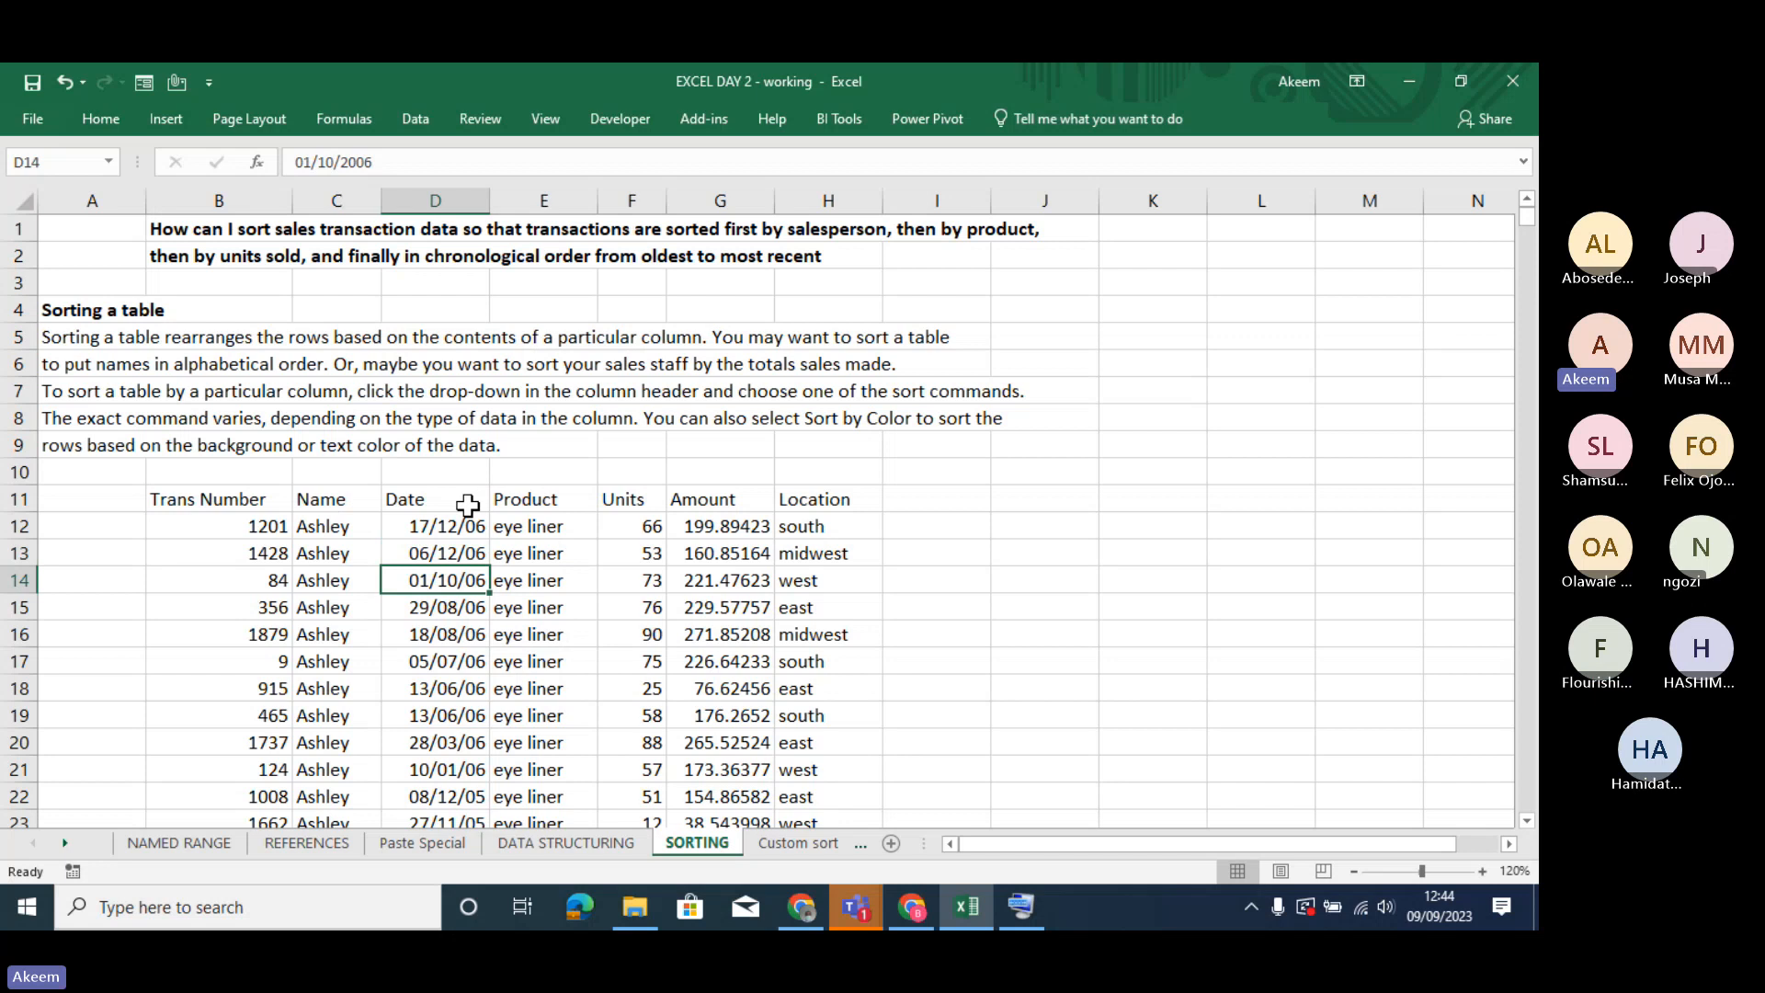
- Reopen the custom sort settings from the Date header and move the Date level above Product and back down, twice
right_click(467, 505)
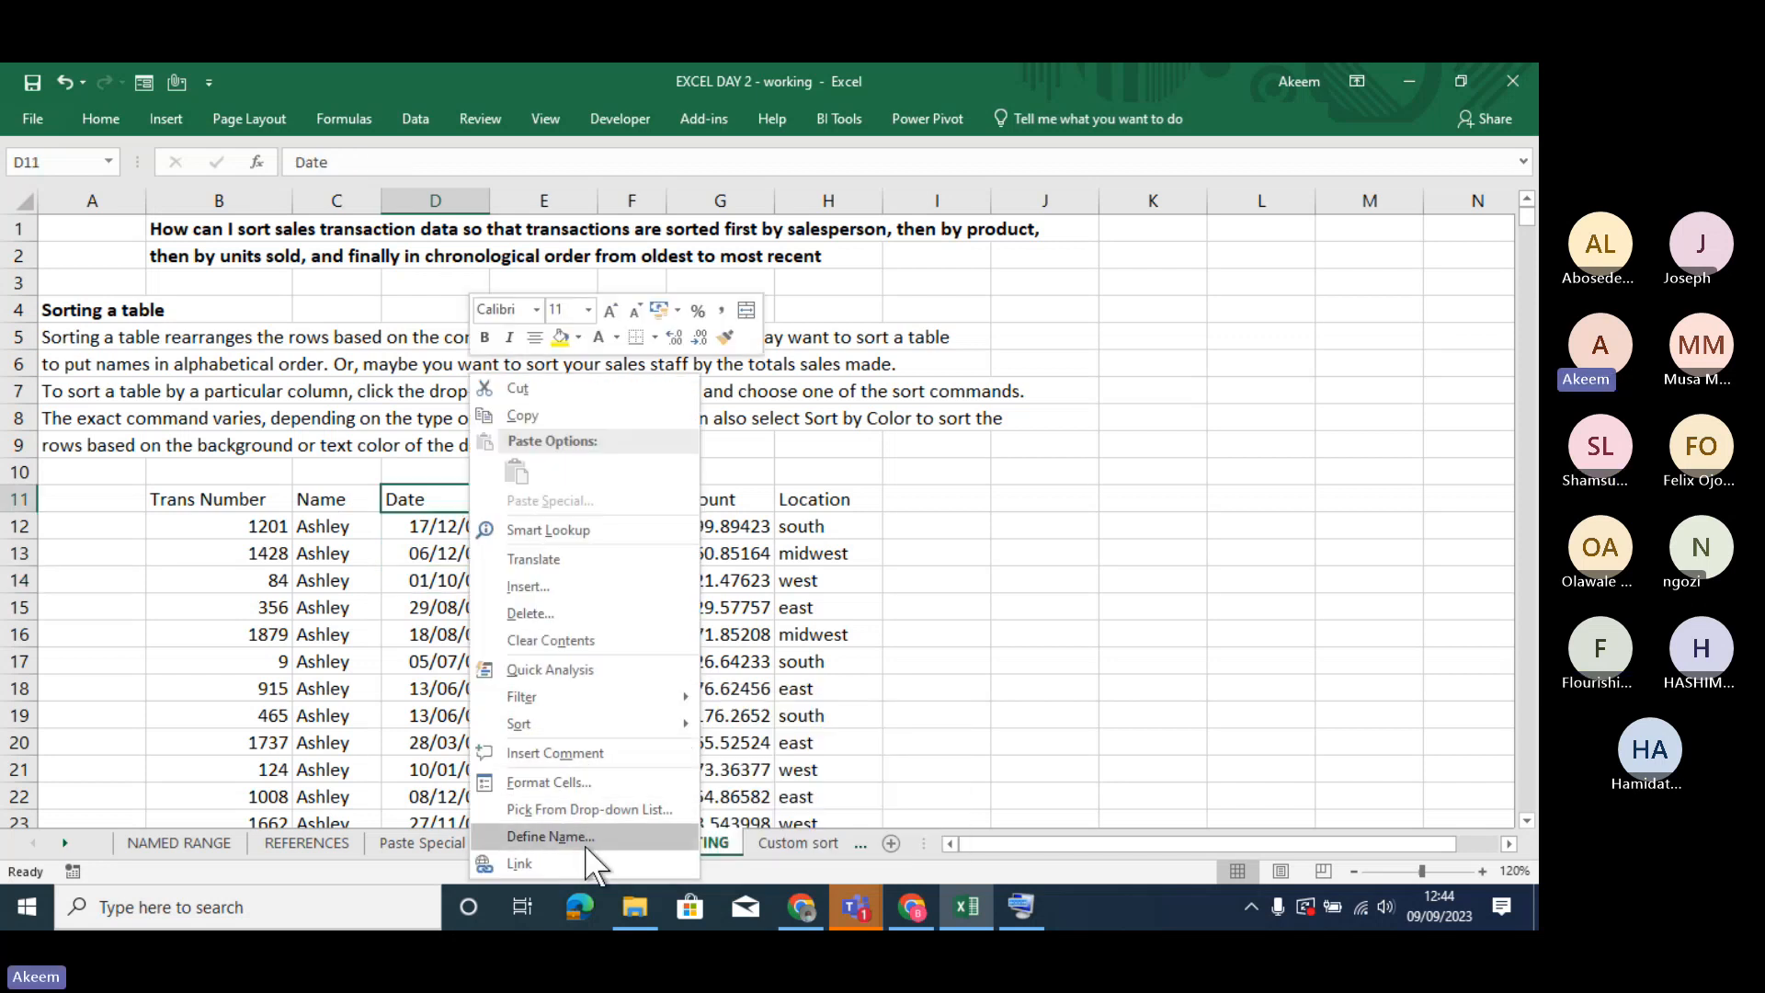
mouse_move(578, 722)
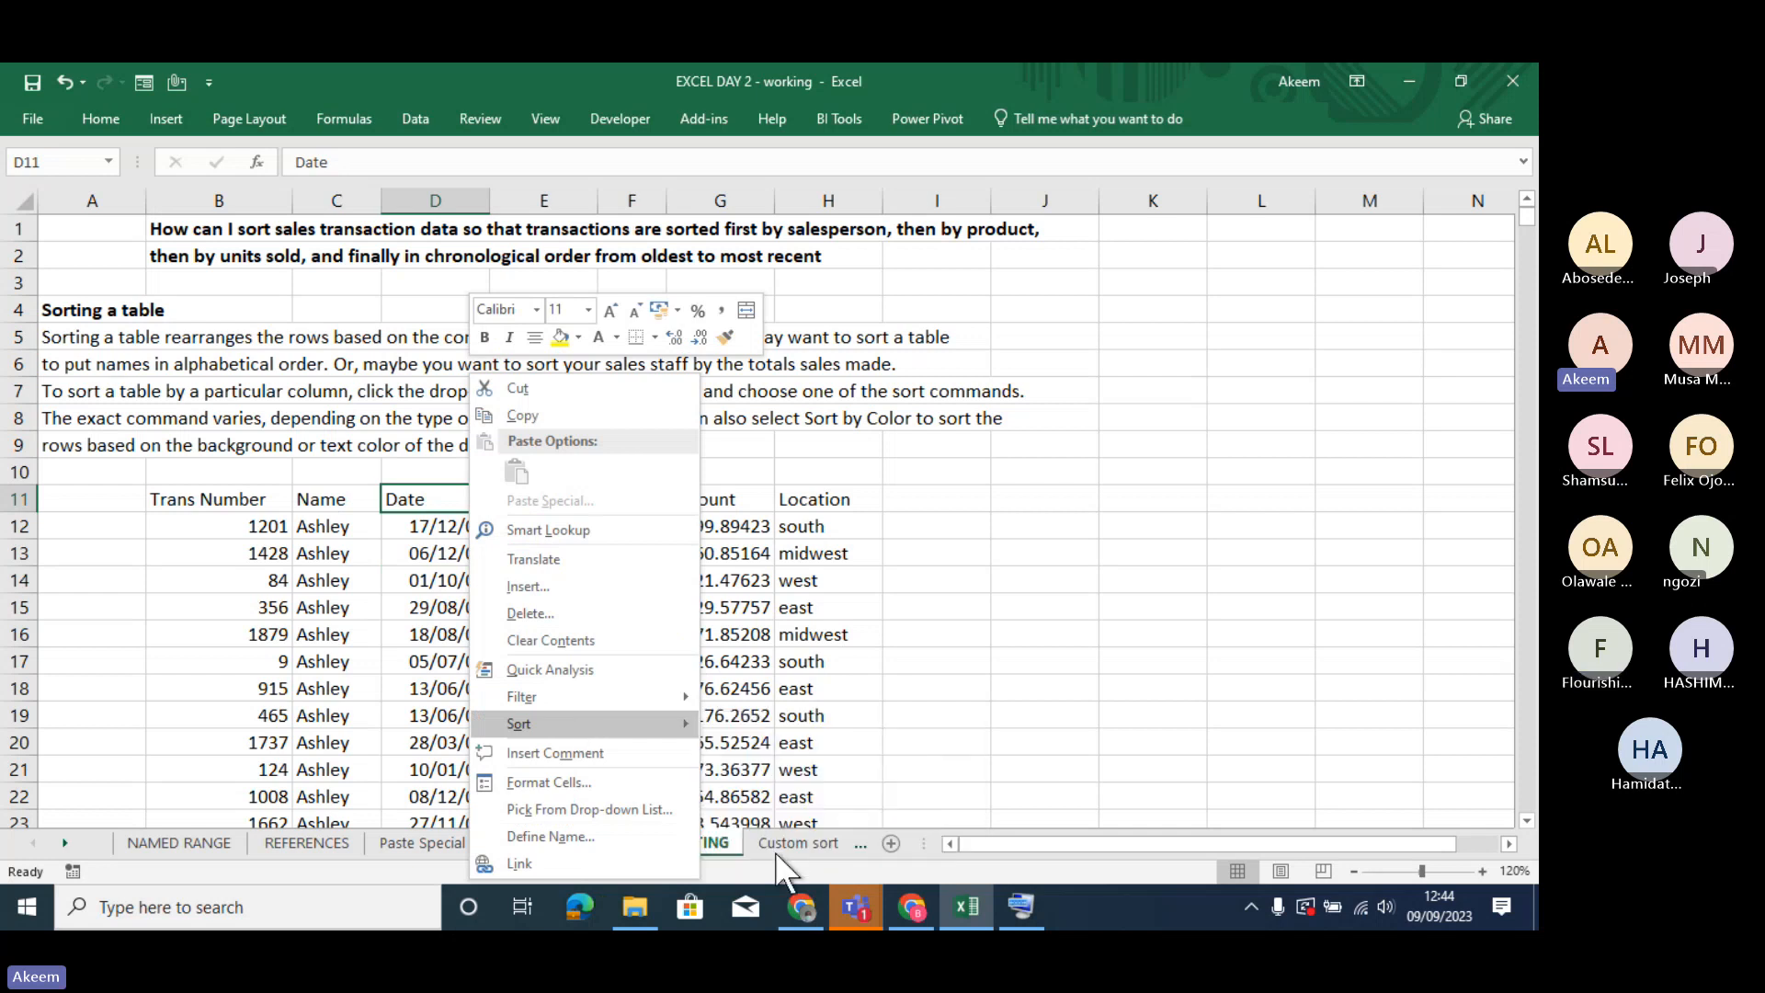
left_click(775, 857)
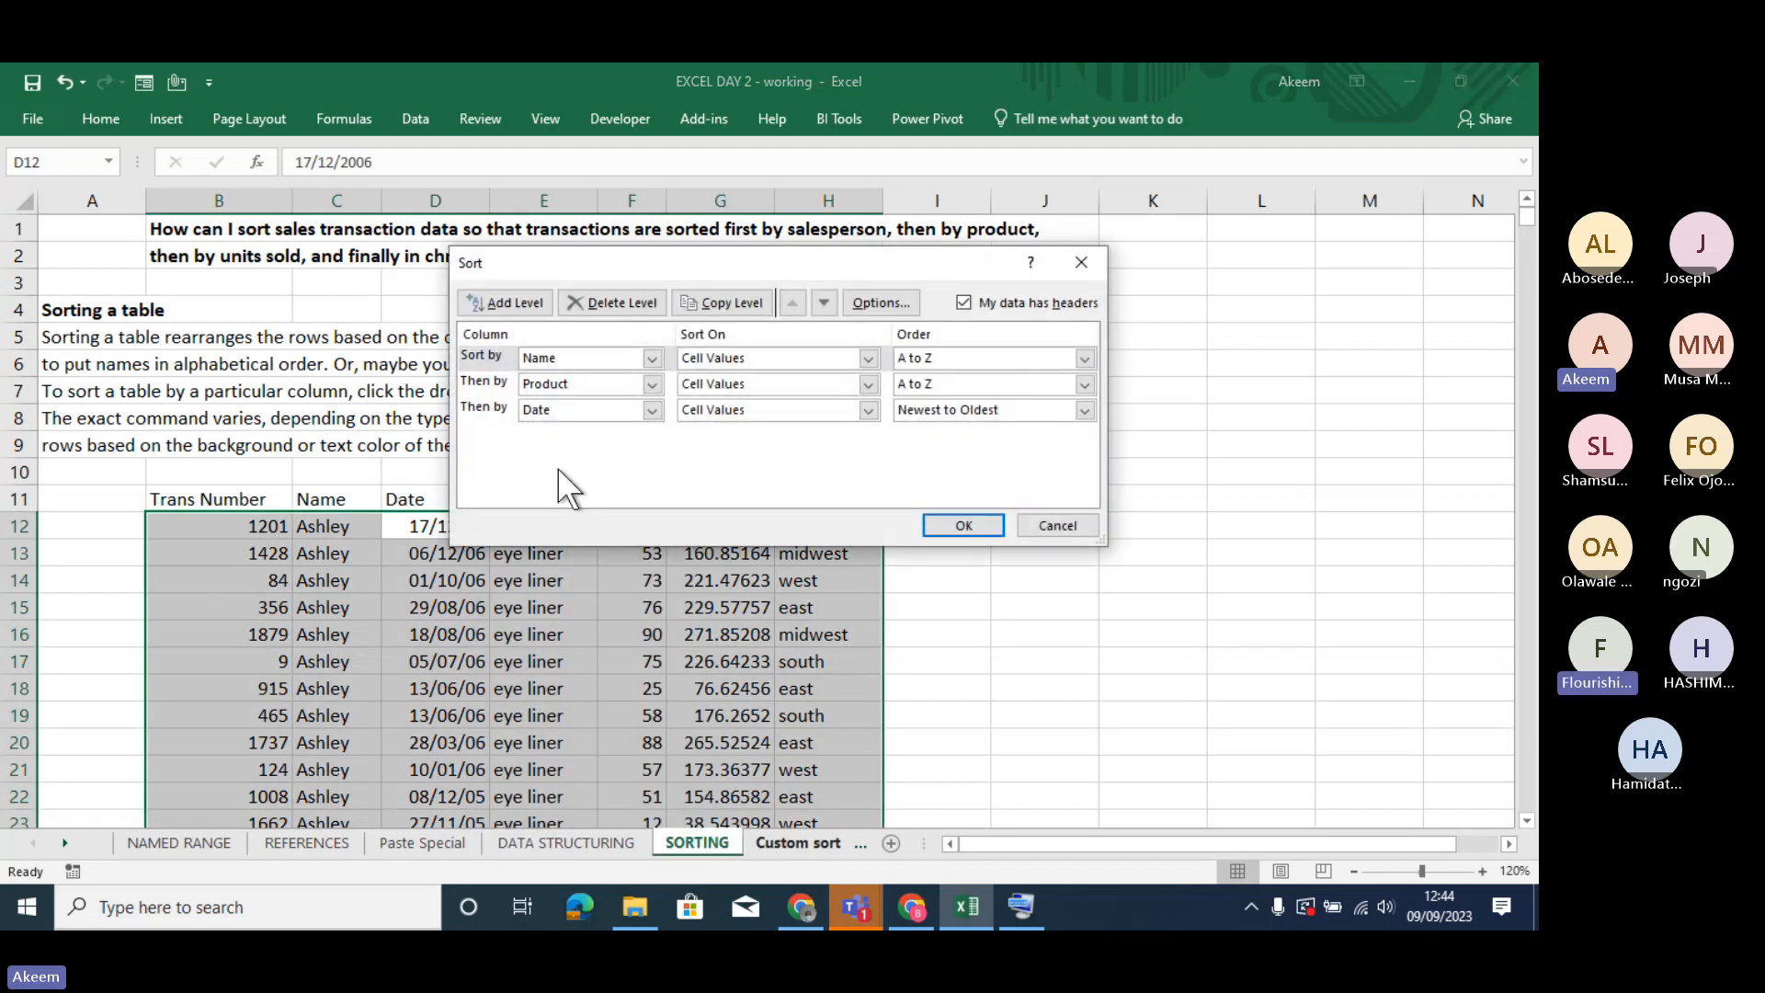
left_click(493, 410)
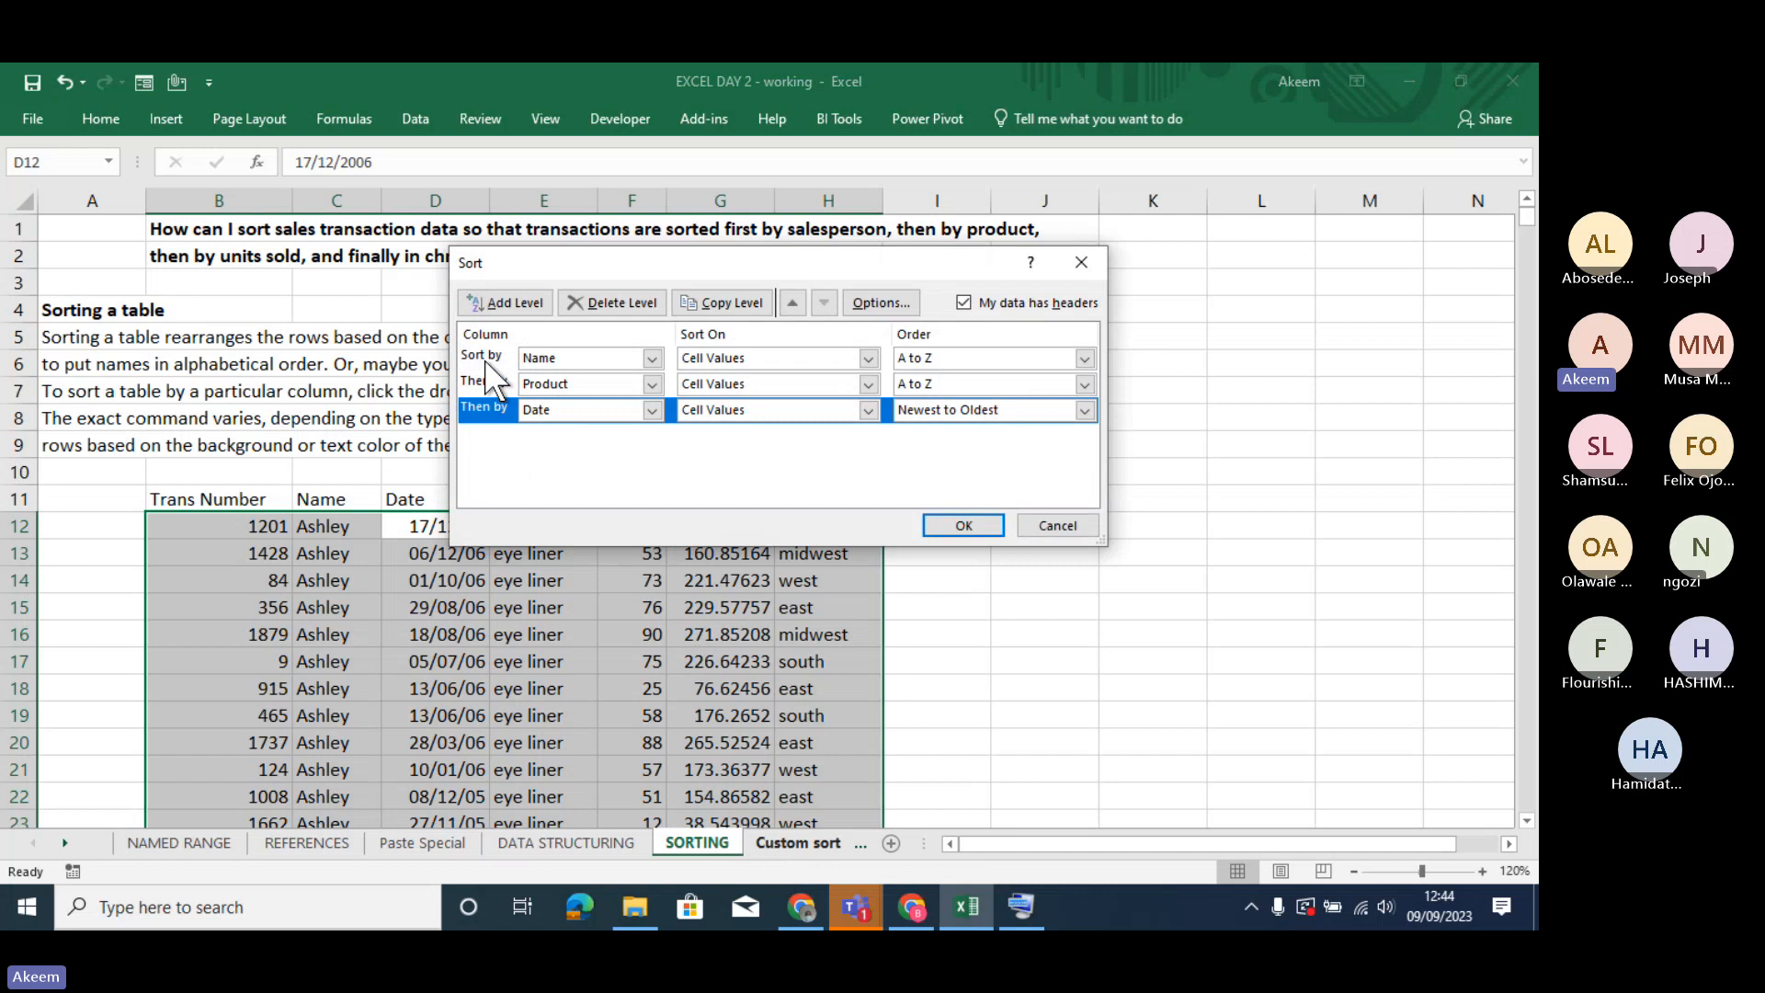
left_click(790, 300)
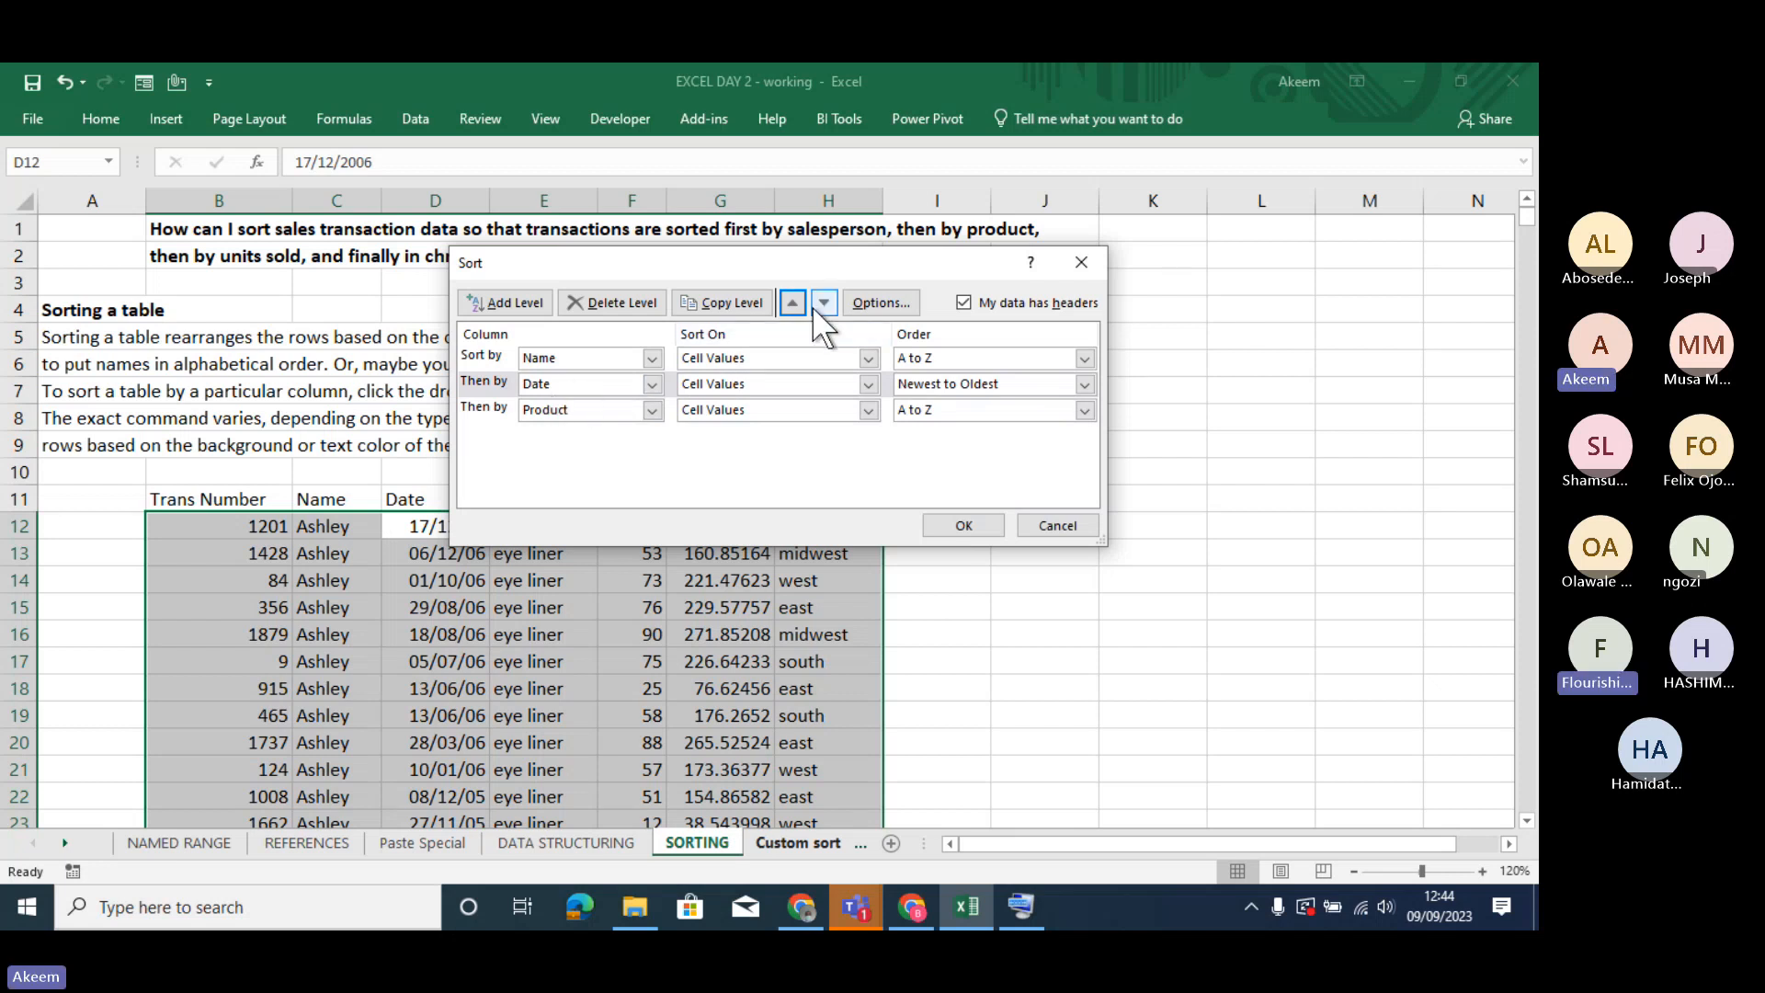
left_click(818, 306)
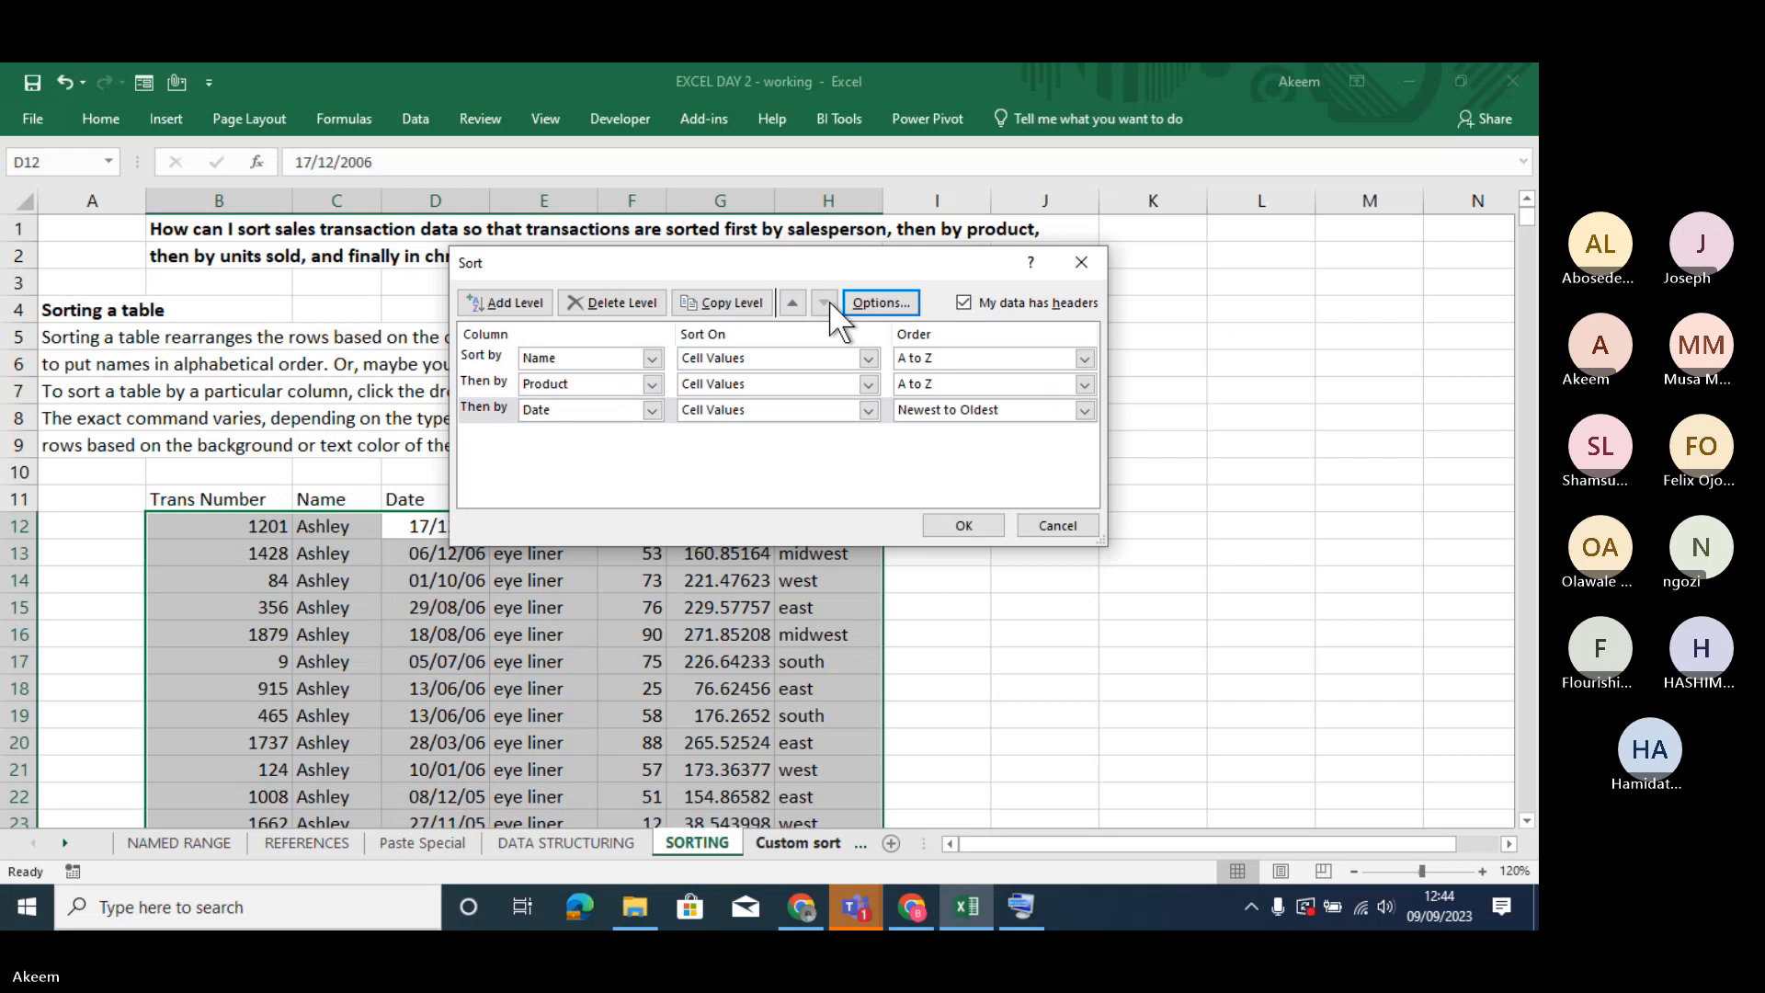
left_click(793, 303)
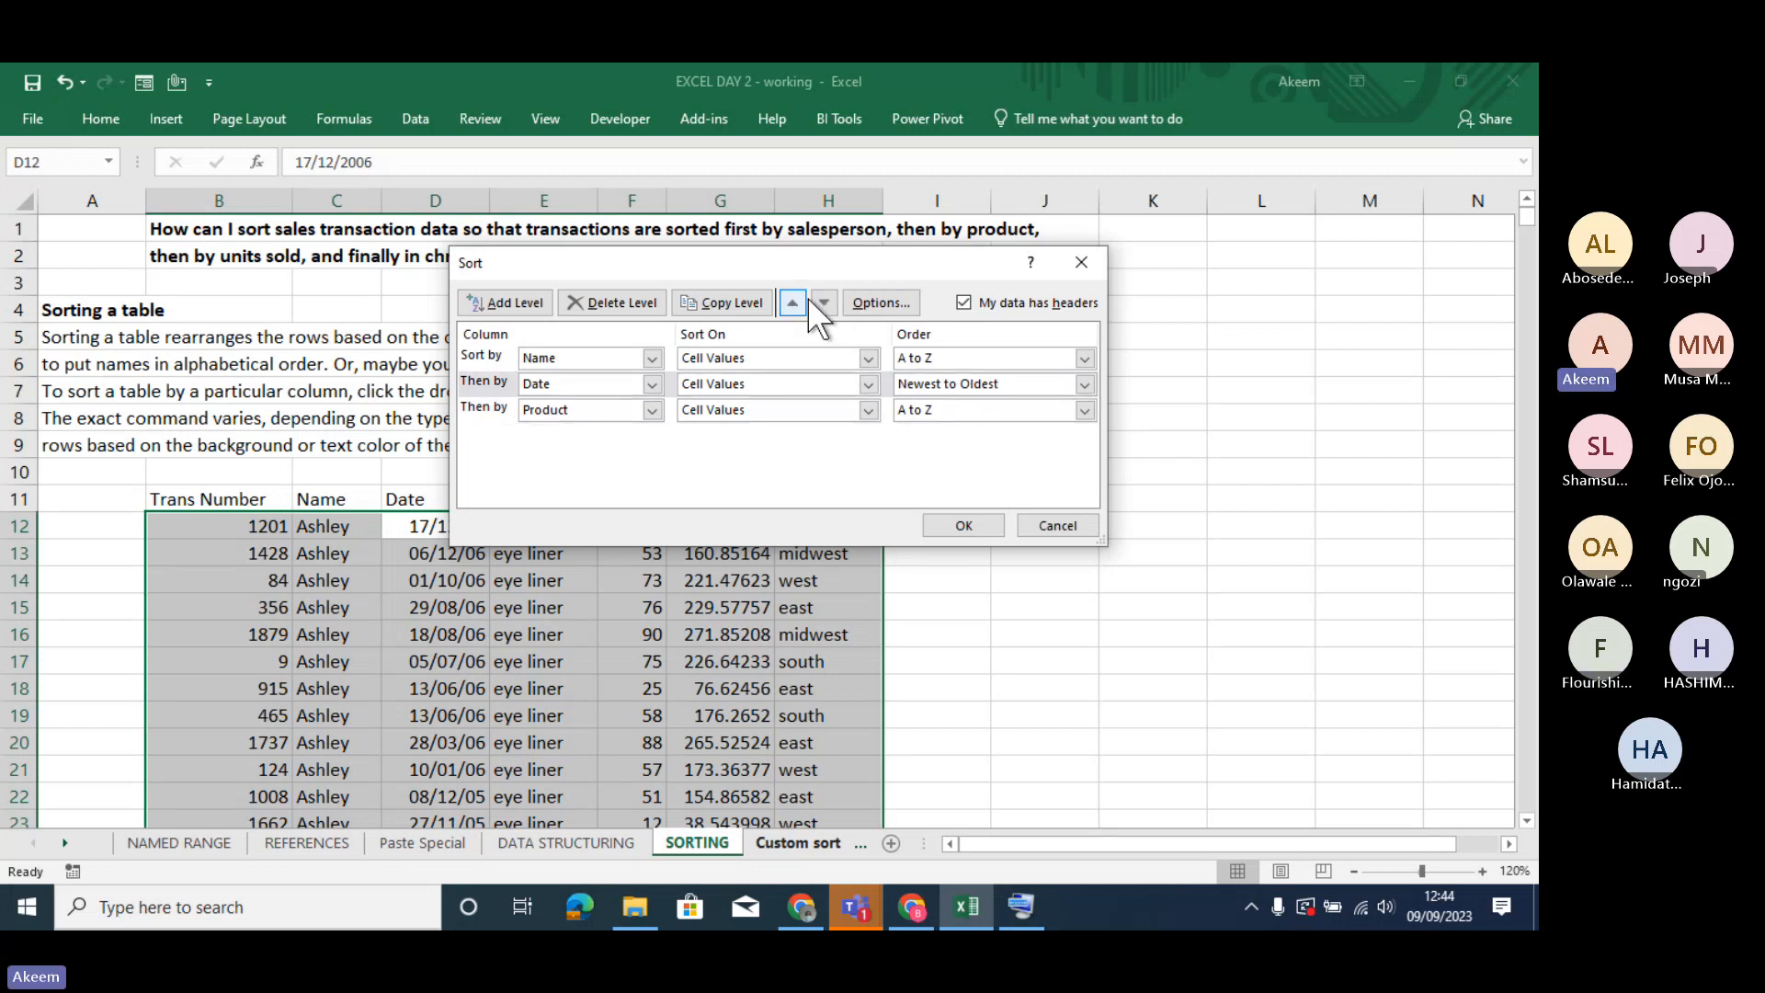
left_click(820, 300)
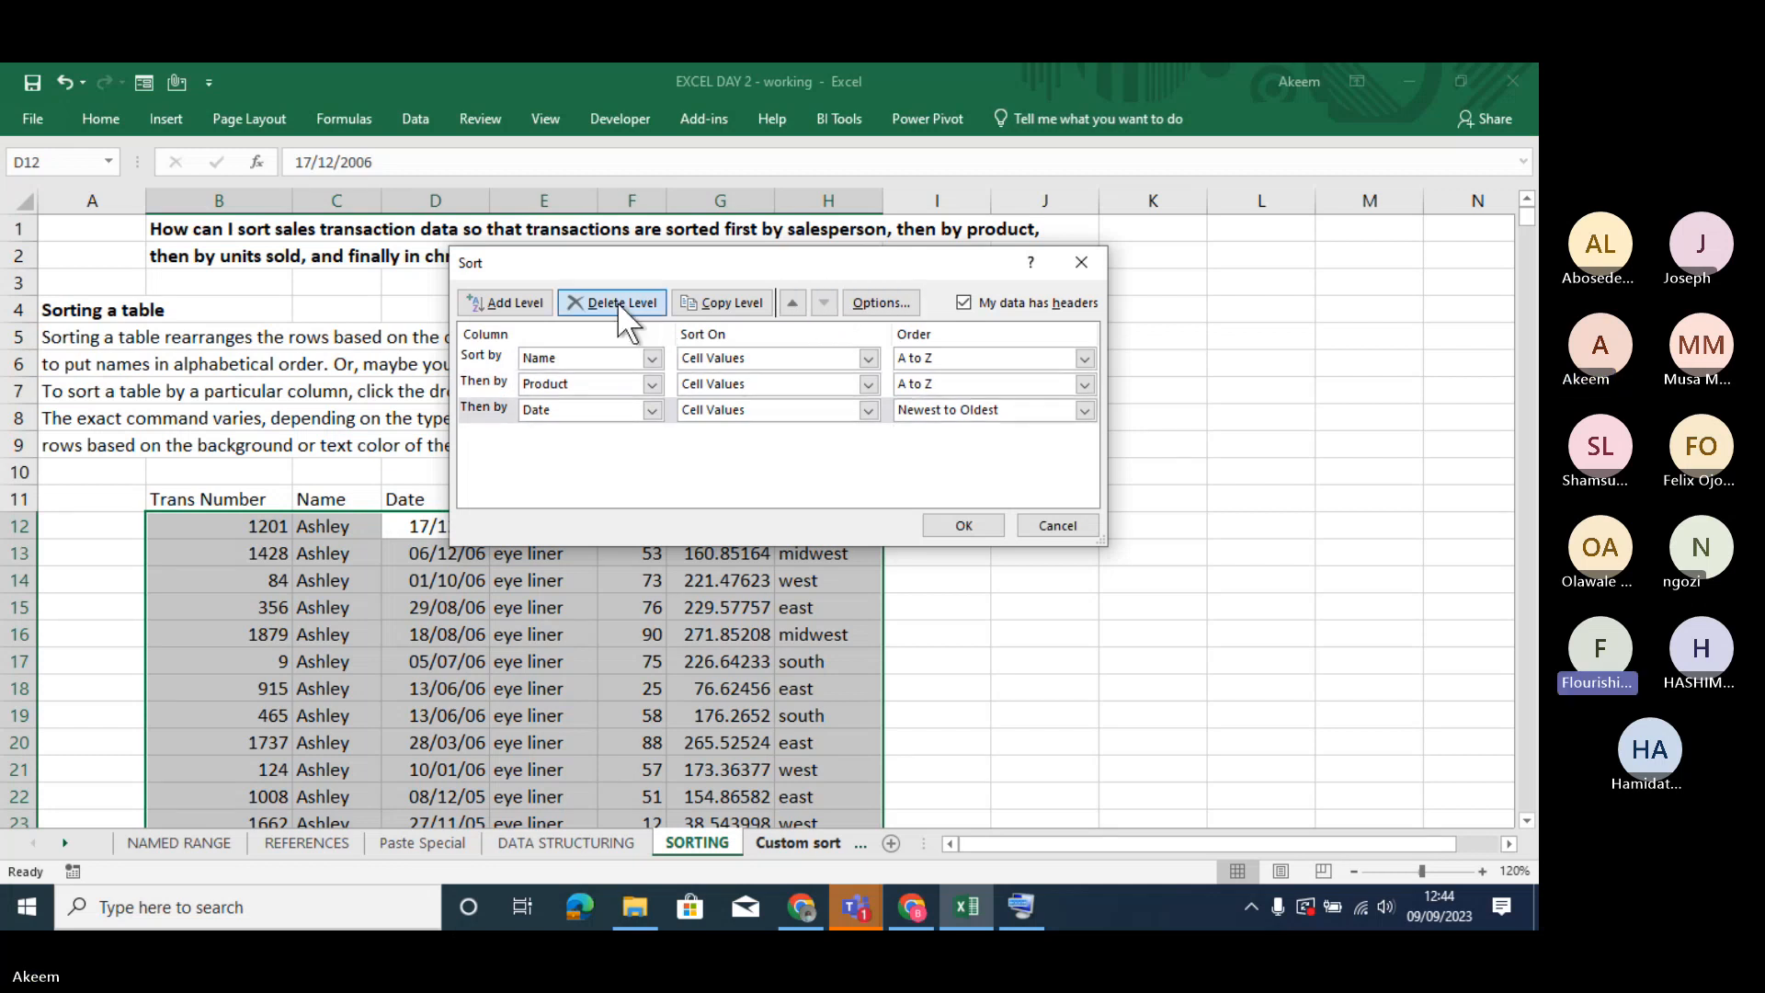
- Delete the Date sort level, add and remove a blank level, and apply the sort by Name and Product
left_click(617, 304)
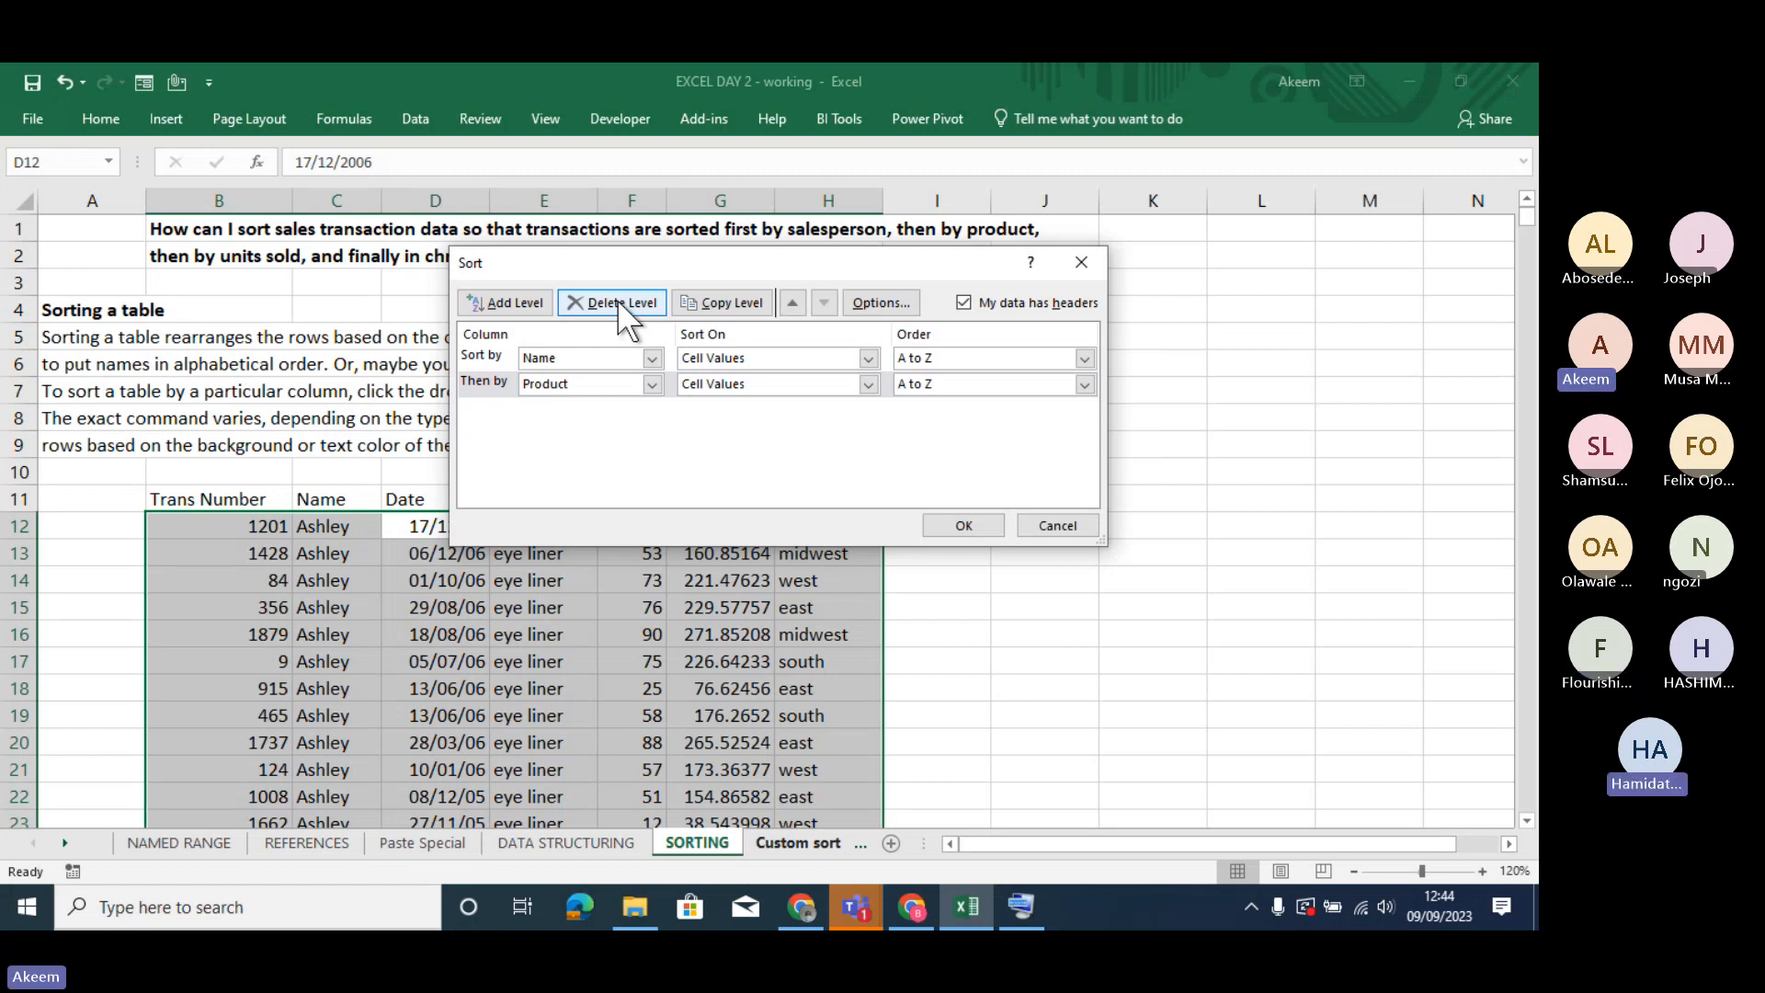
left_click(530, 299)
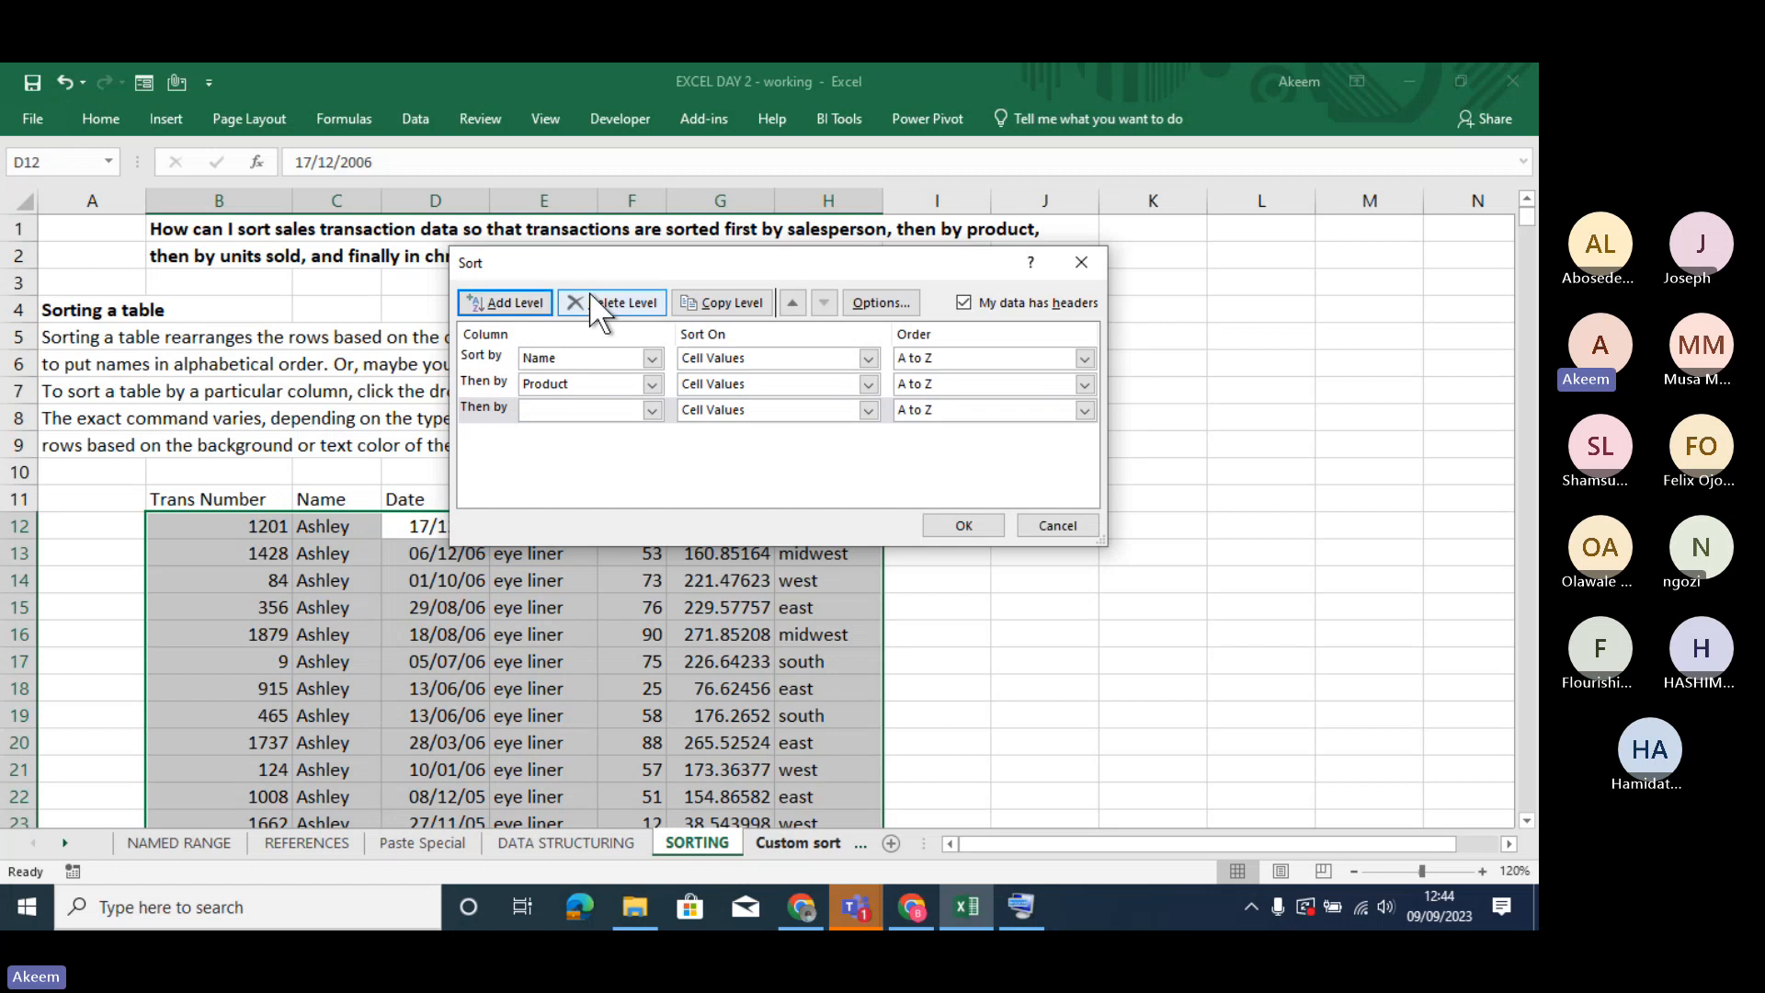
left_click(591, 296)
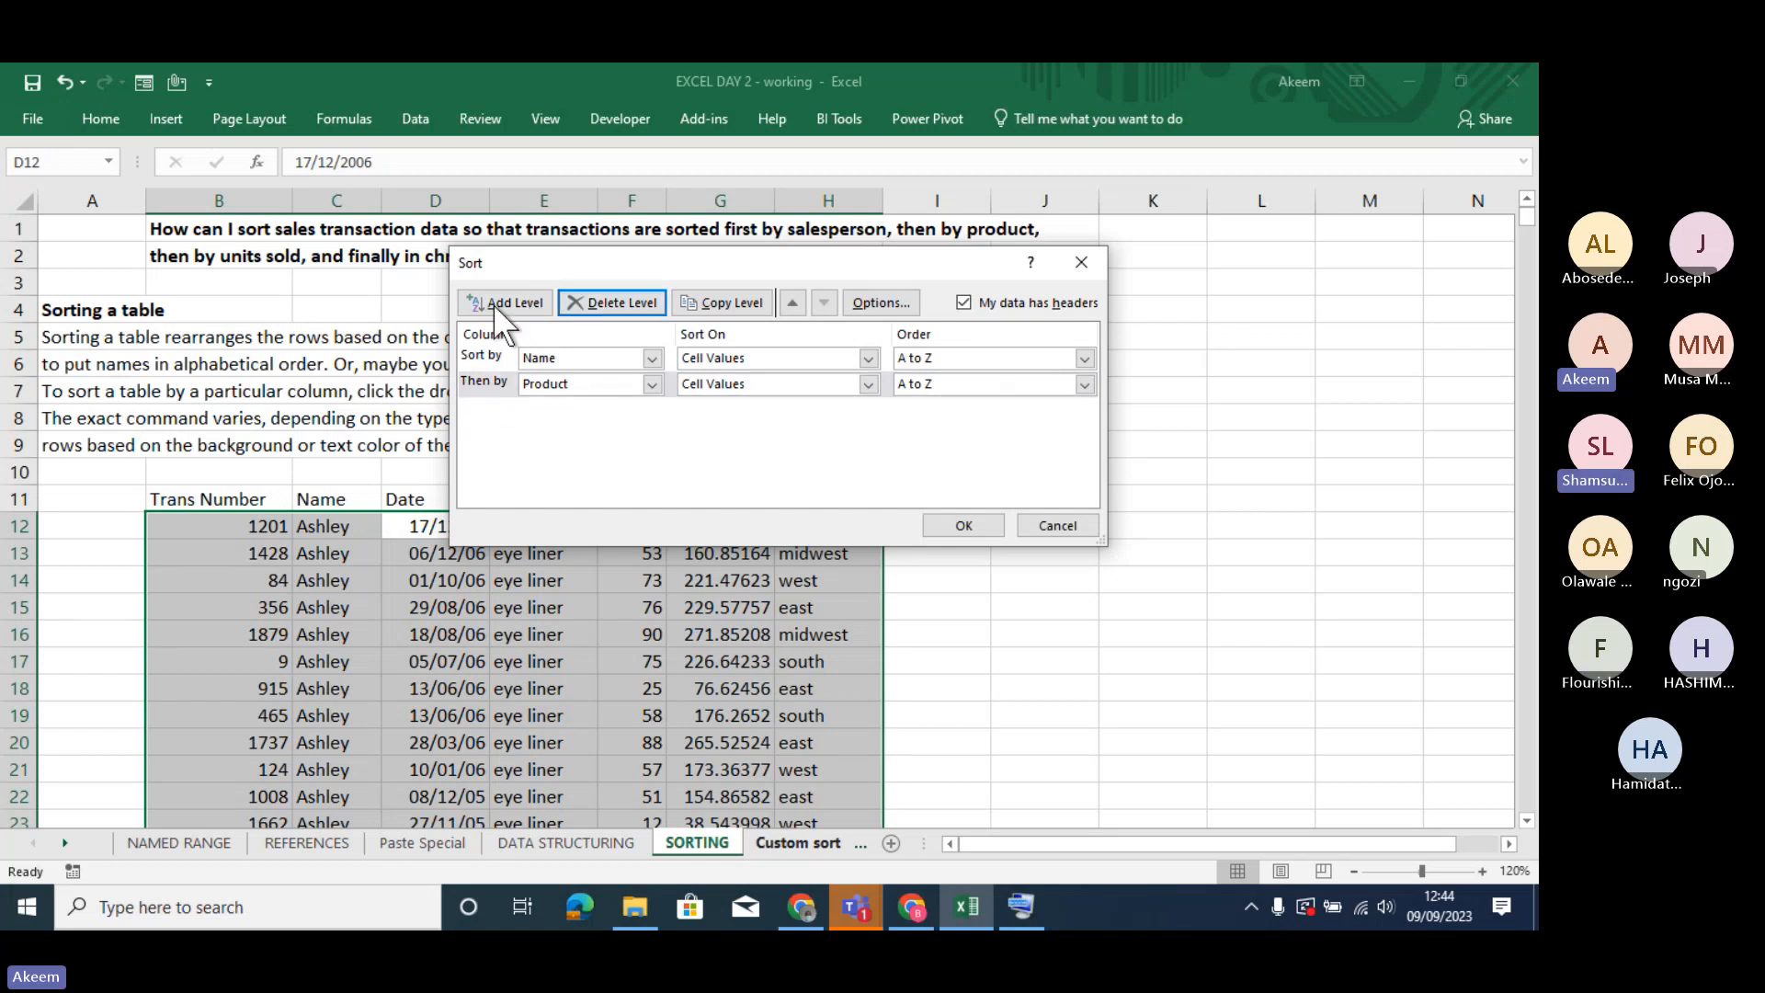
left_click(943, 515)
left_click(411, 631)
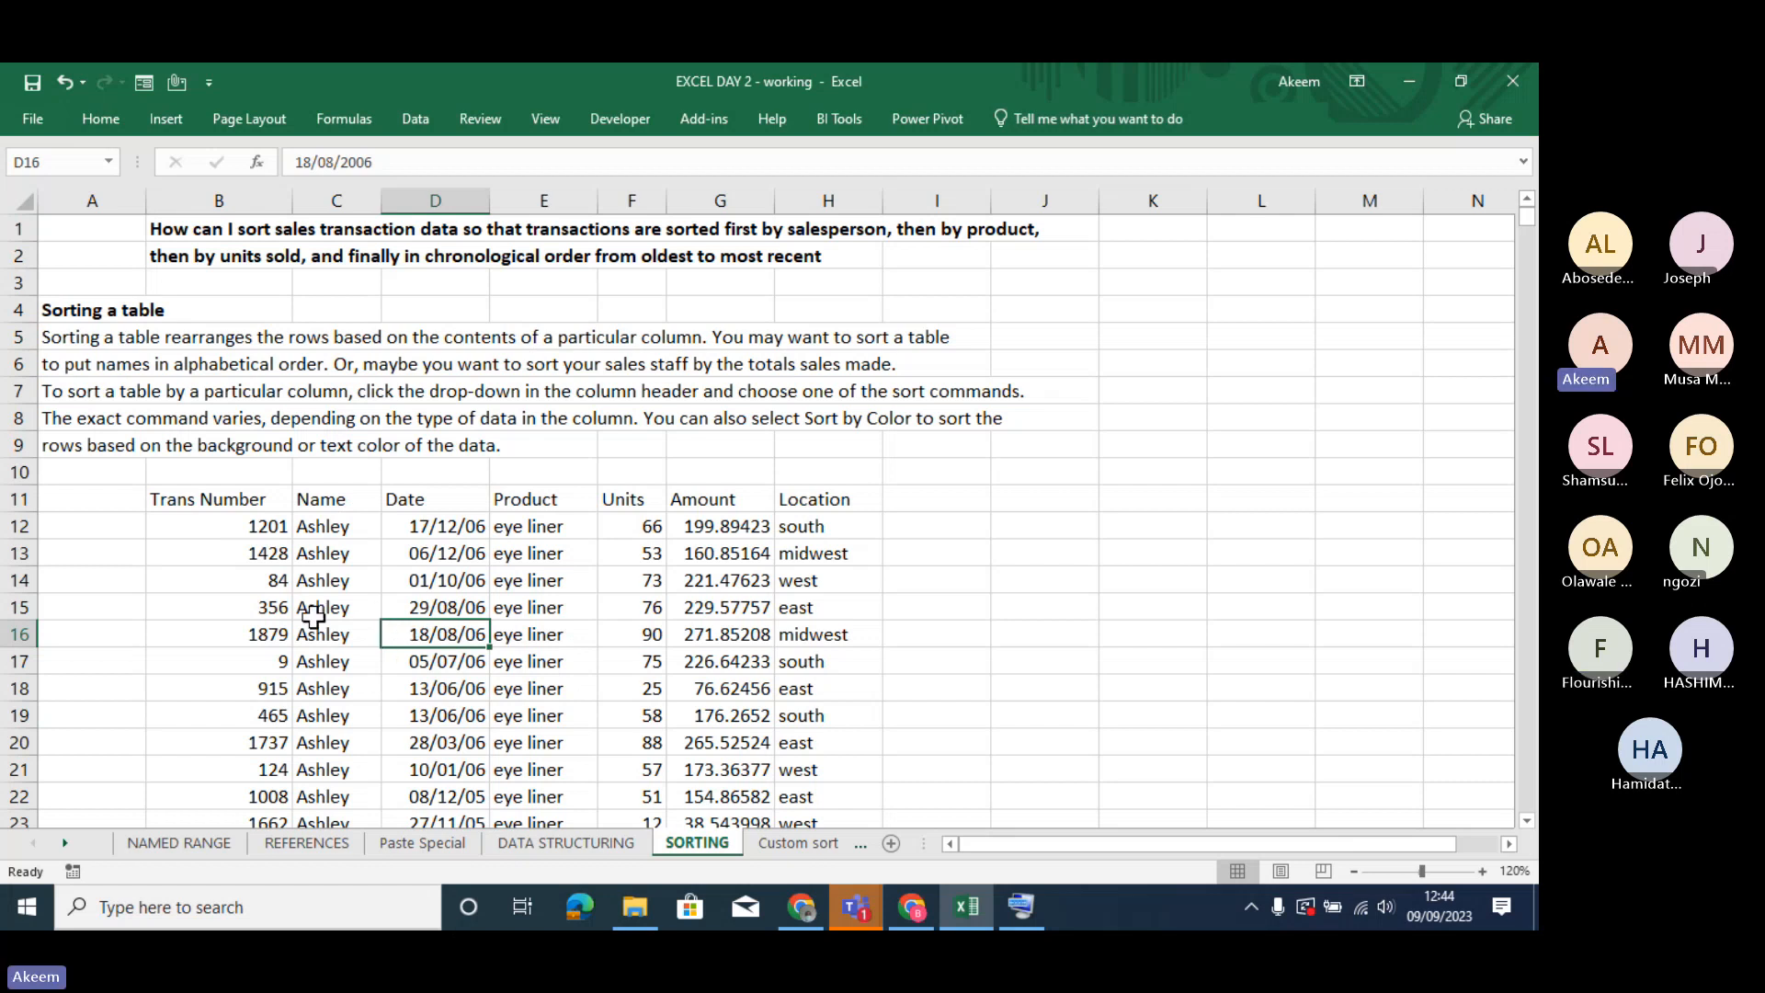
left_click(506, 614)
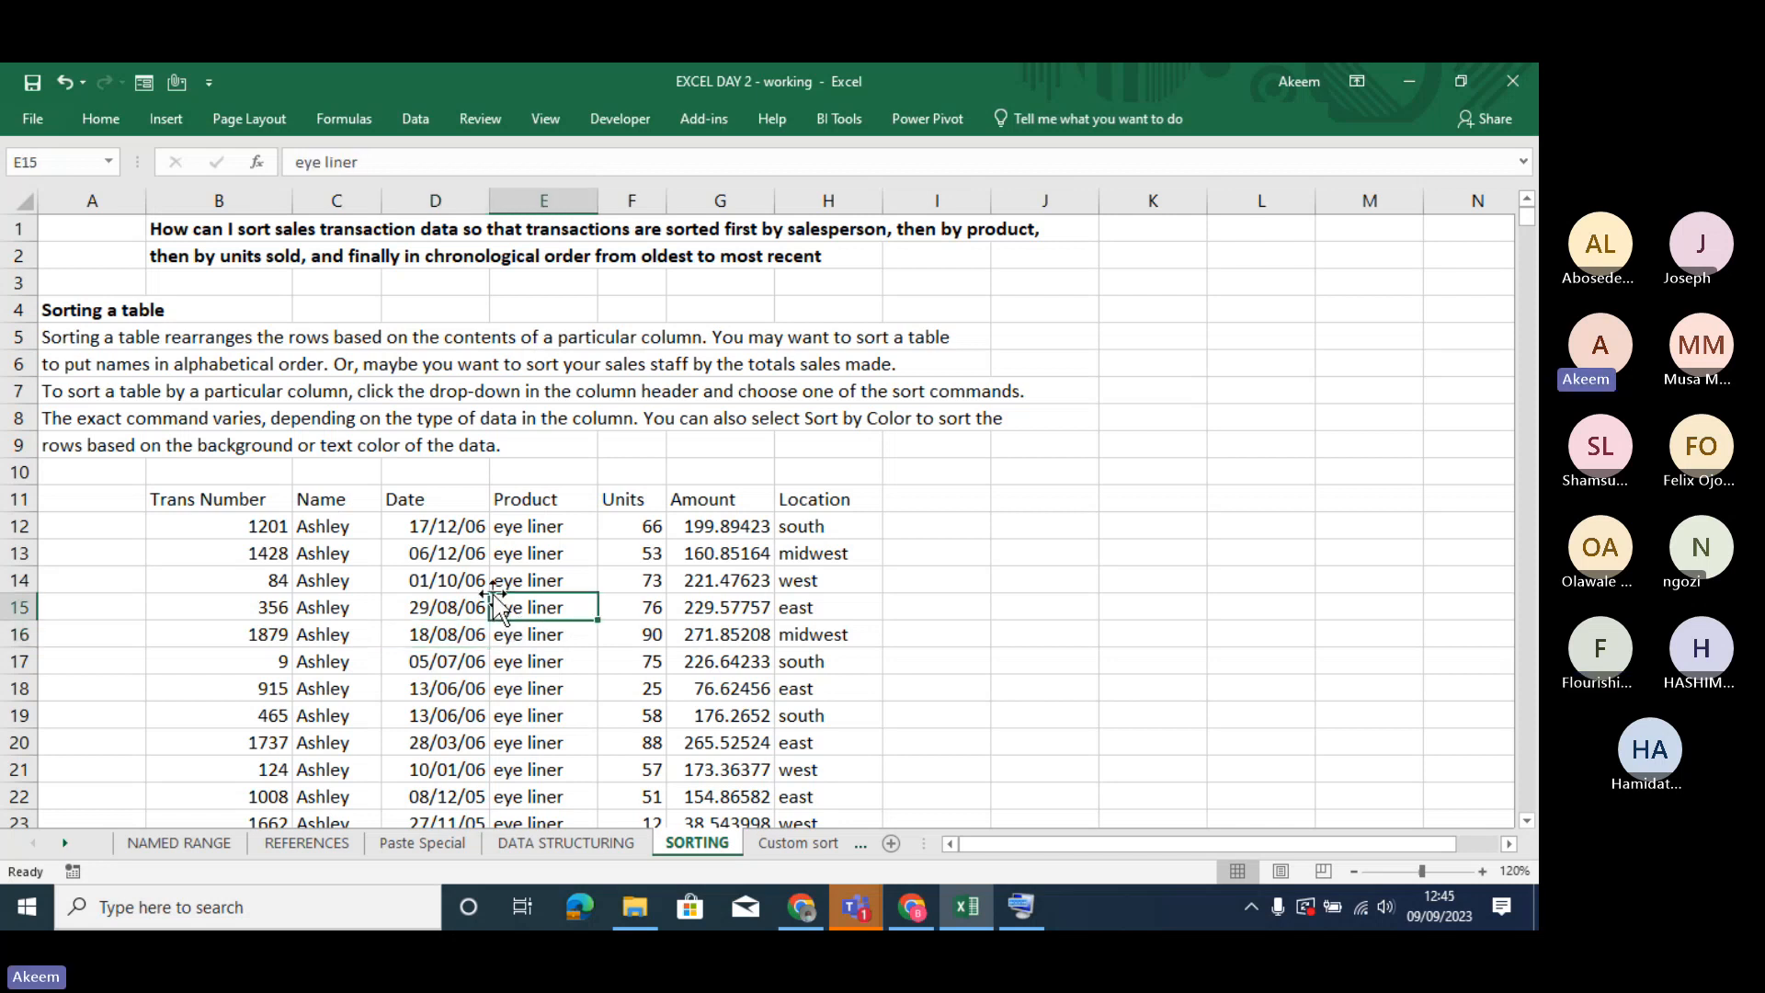
key("Up")
key("Up")
key("Left")
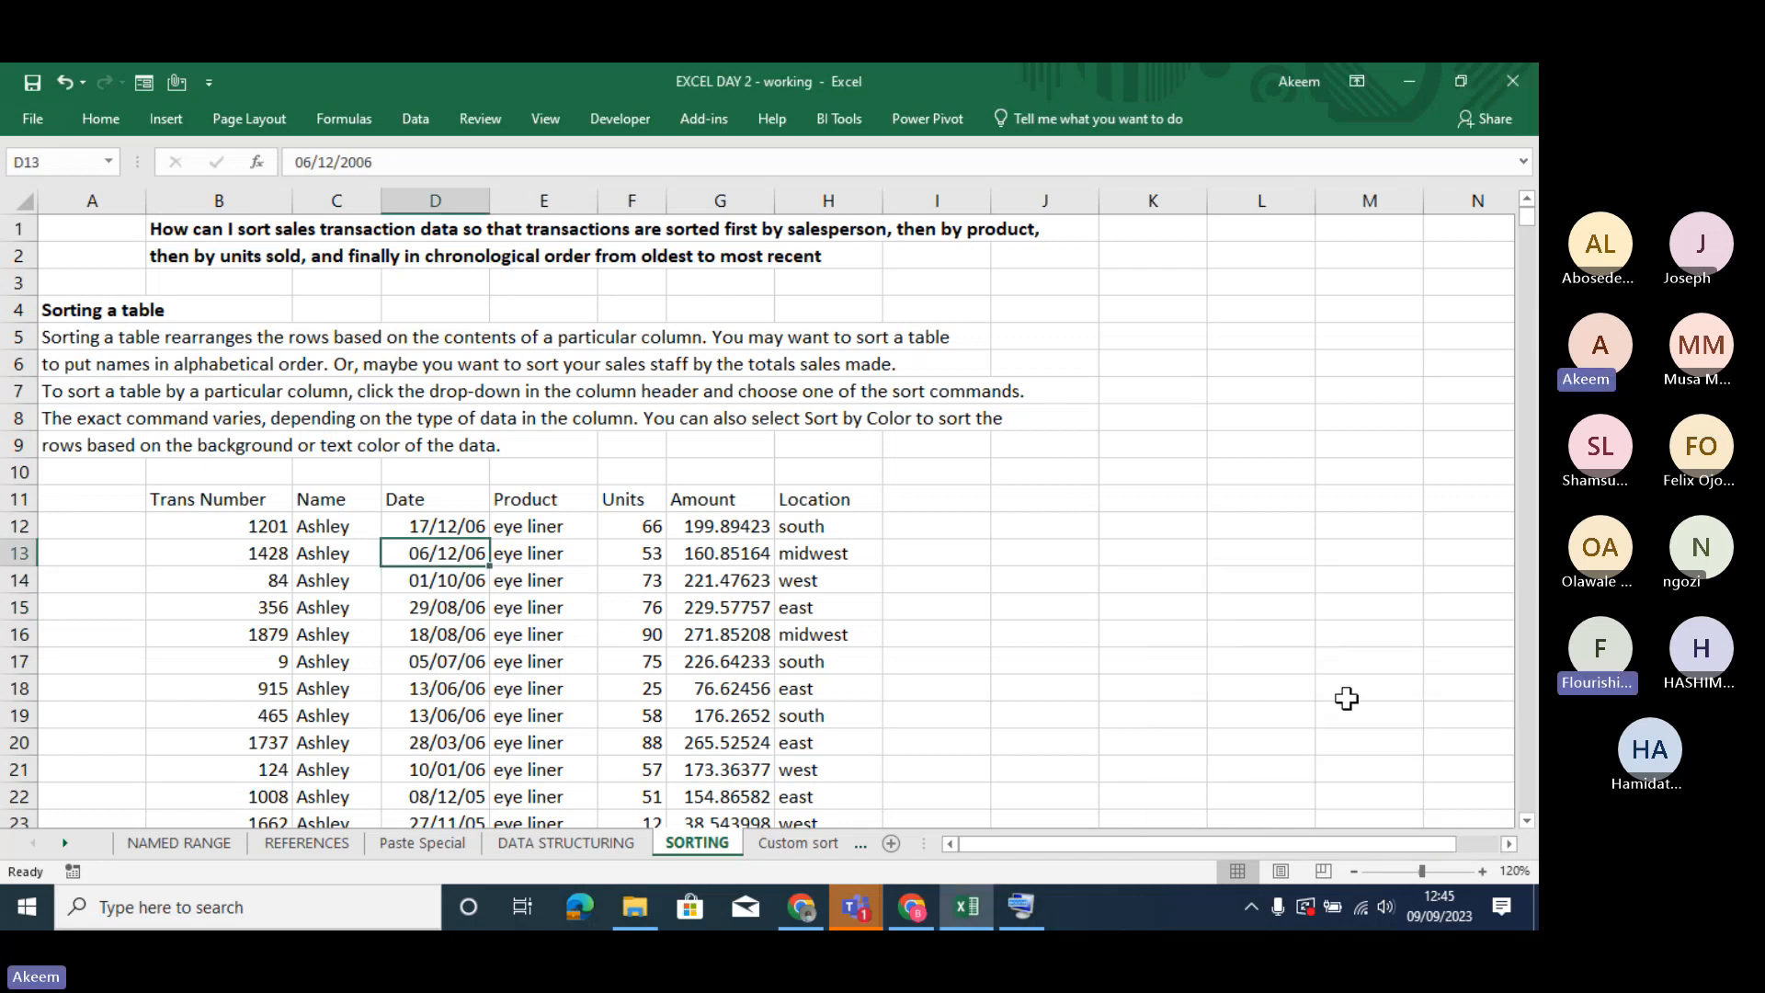
- Select empty cell L12 beside the sales data and widen column L to fit company names
left_click_drag(1244, 841, 1285, 842)
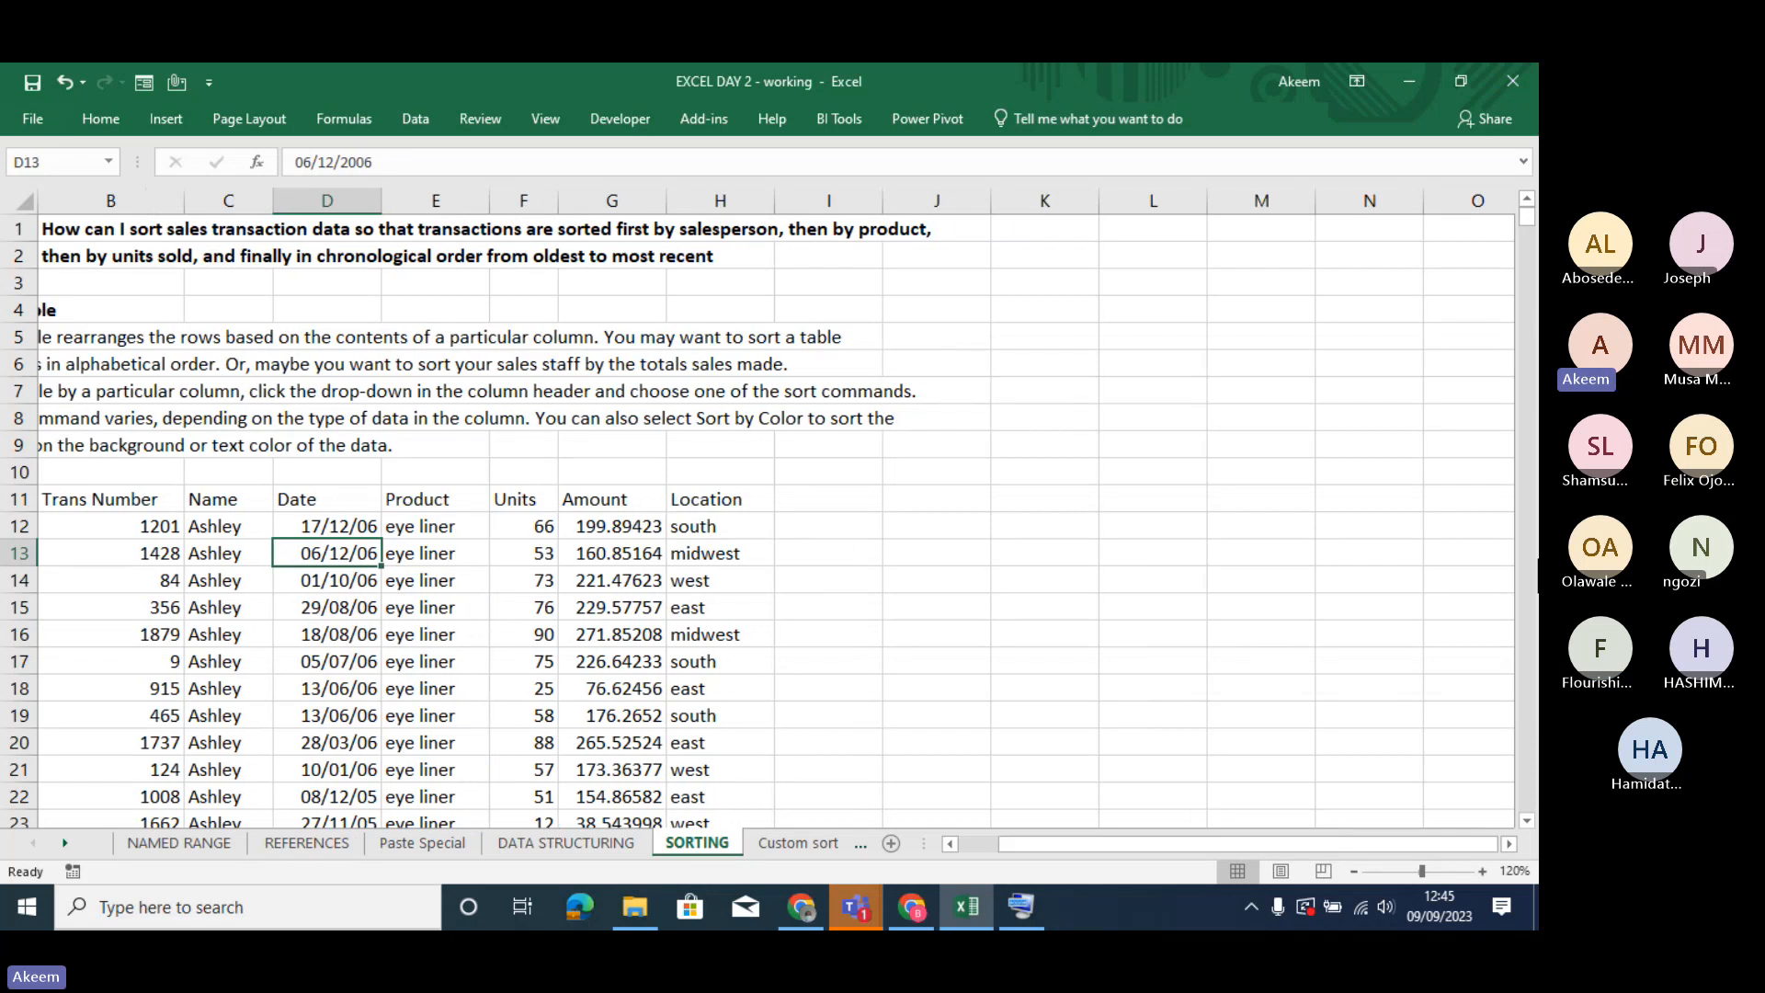
left_click(1199, 522)
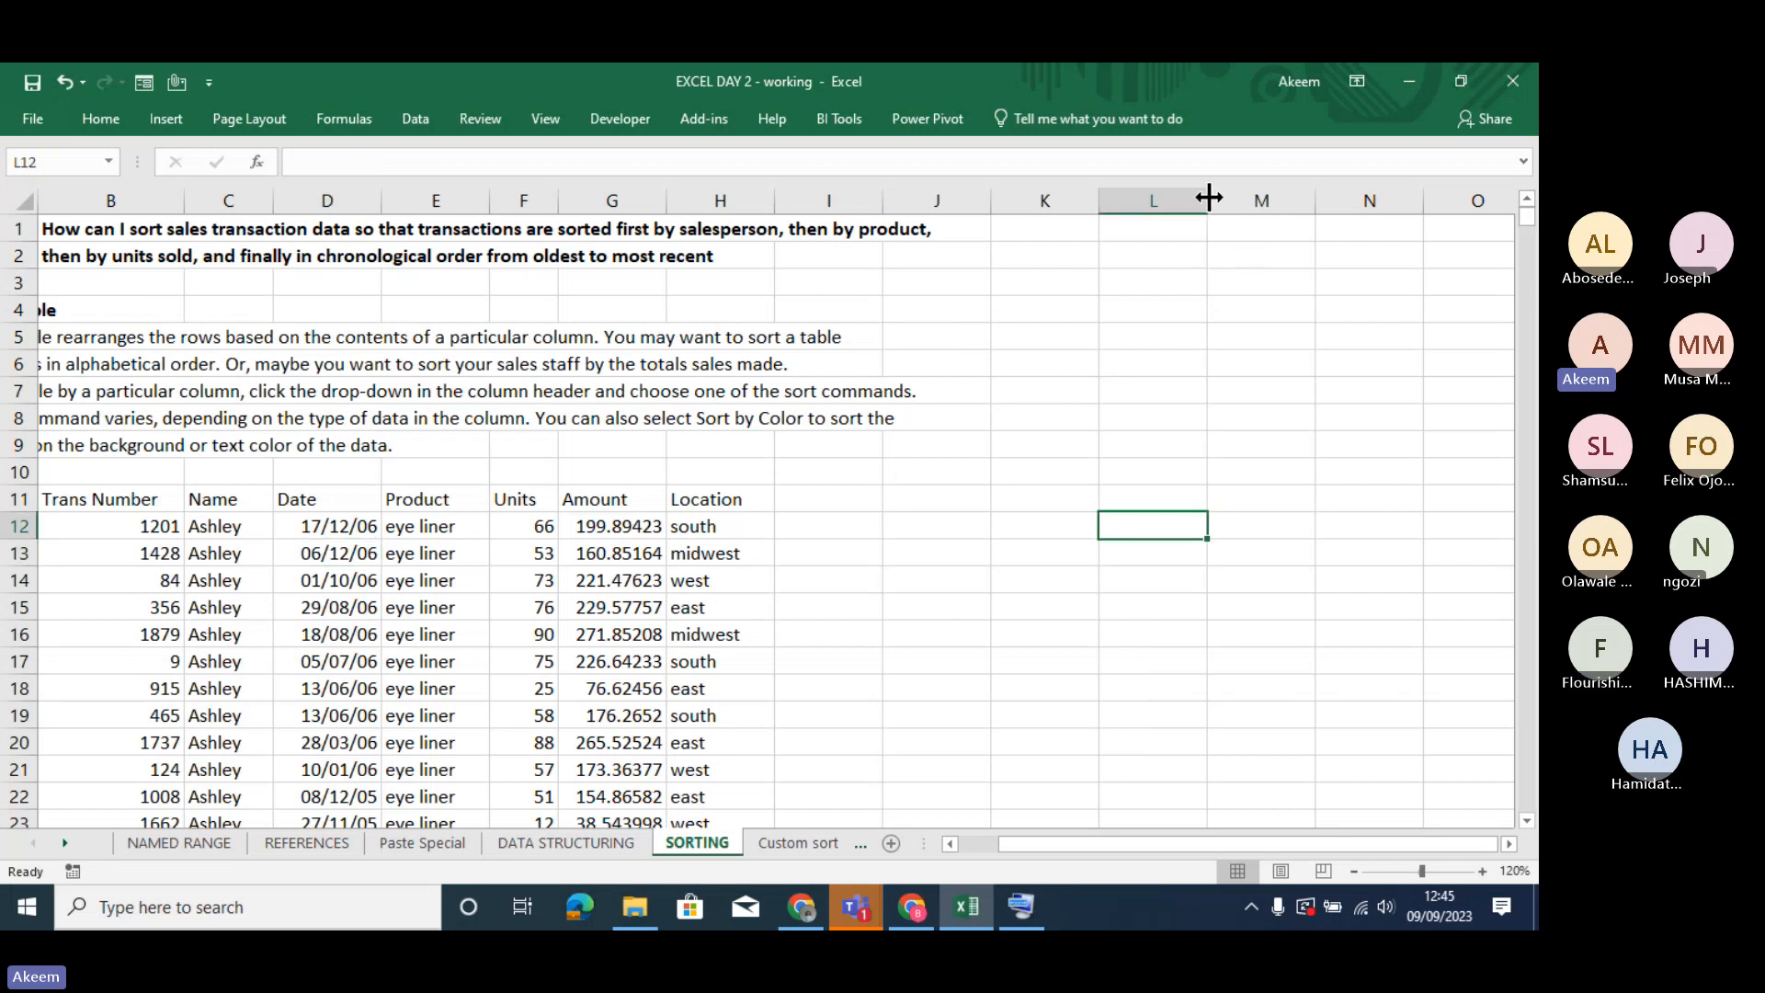
left_click_drag(1207, 200, 1391, 205)
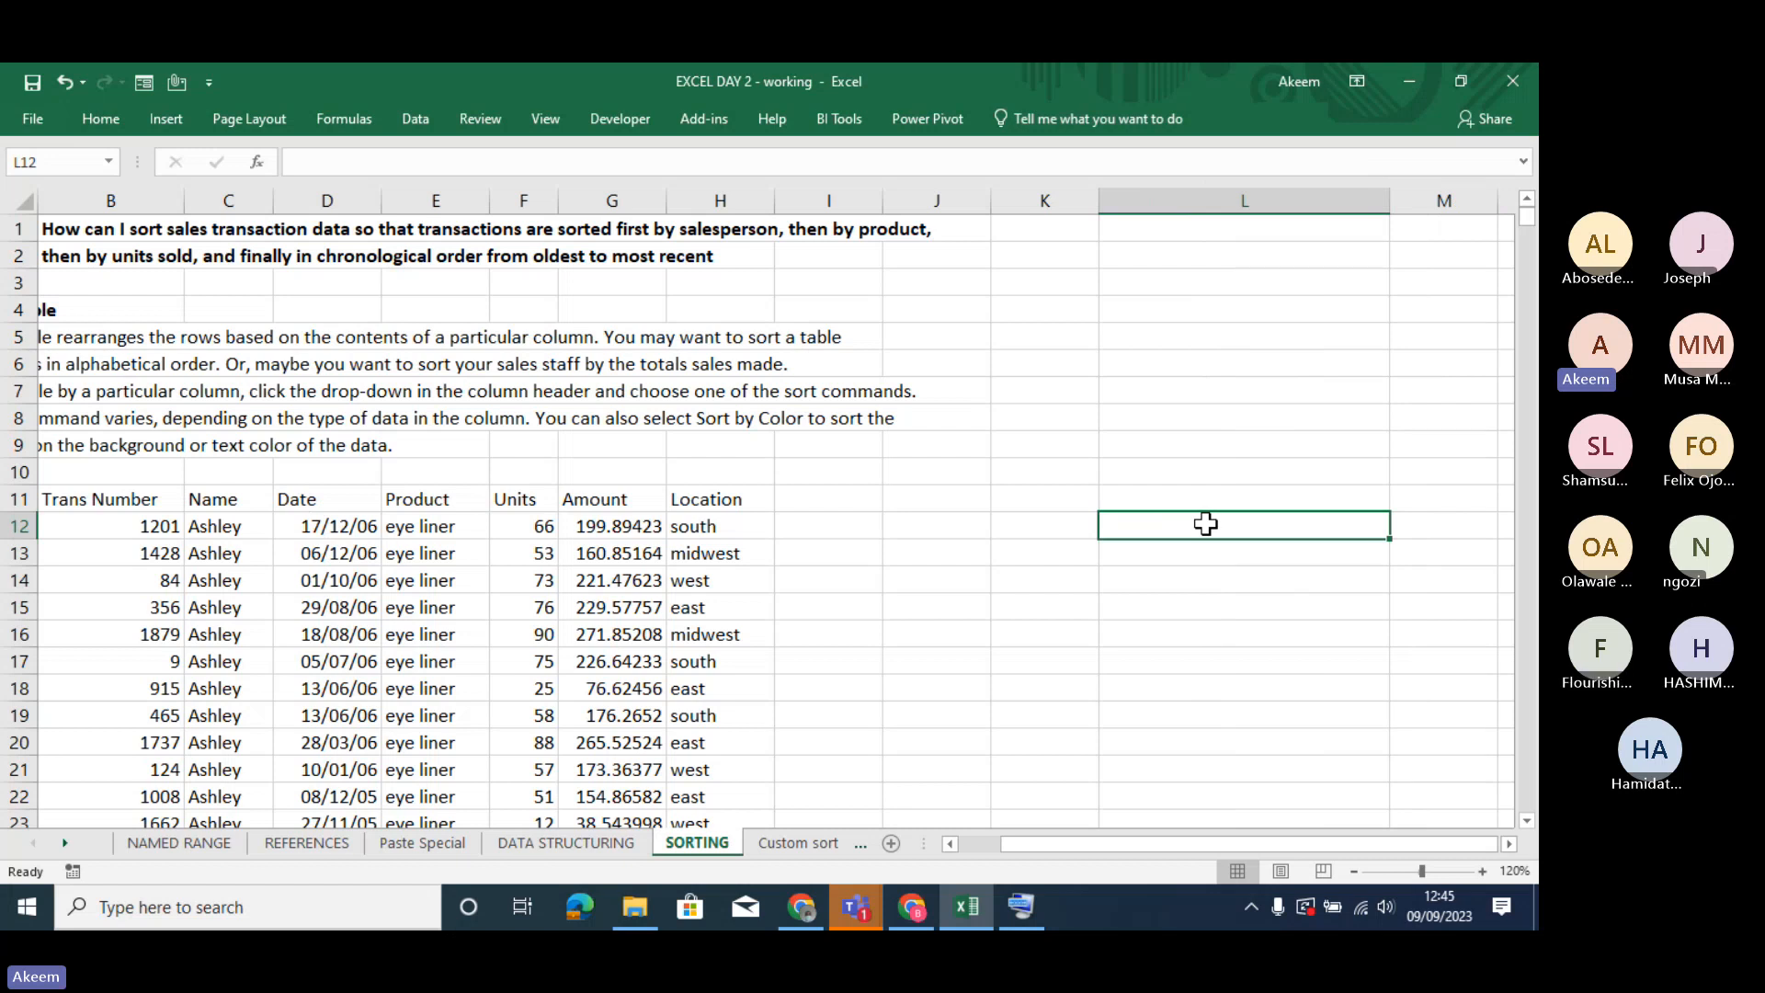
- Enter "adeolu limited" in L12 and "akeem enterprises" in L13
type("ade")
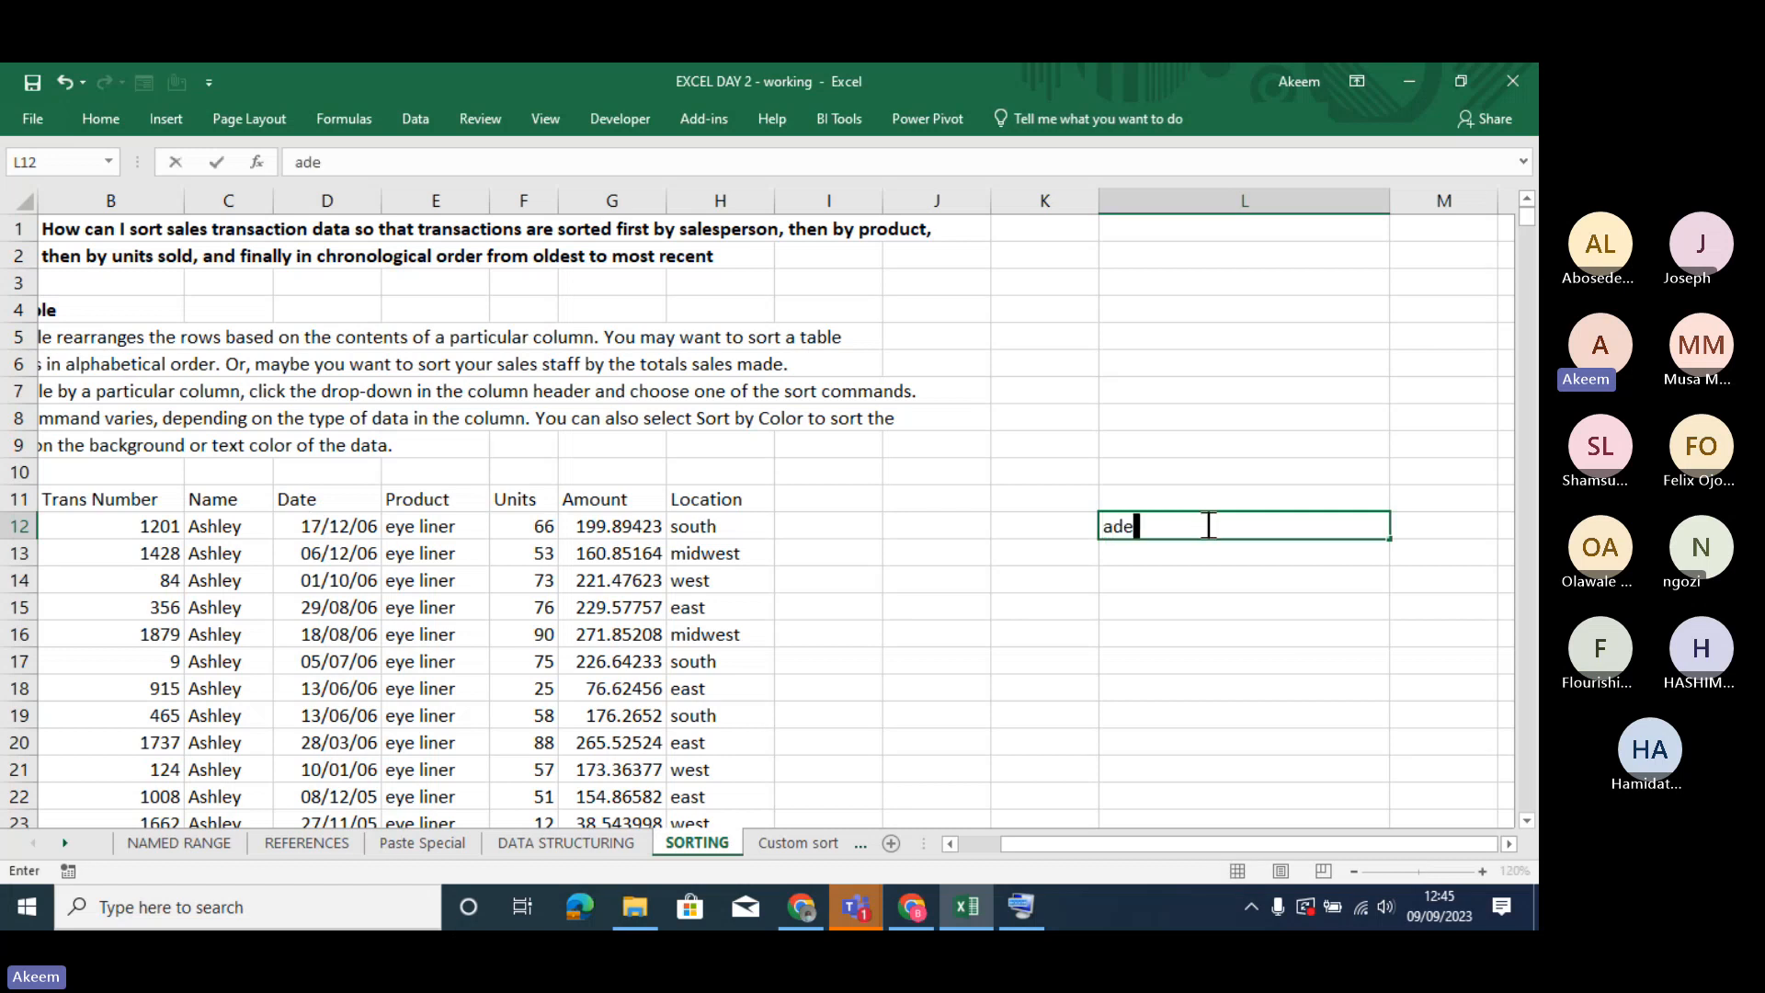
type("olu")
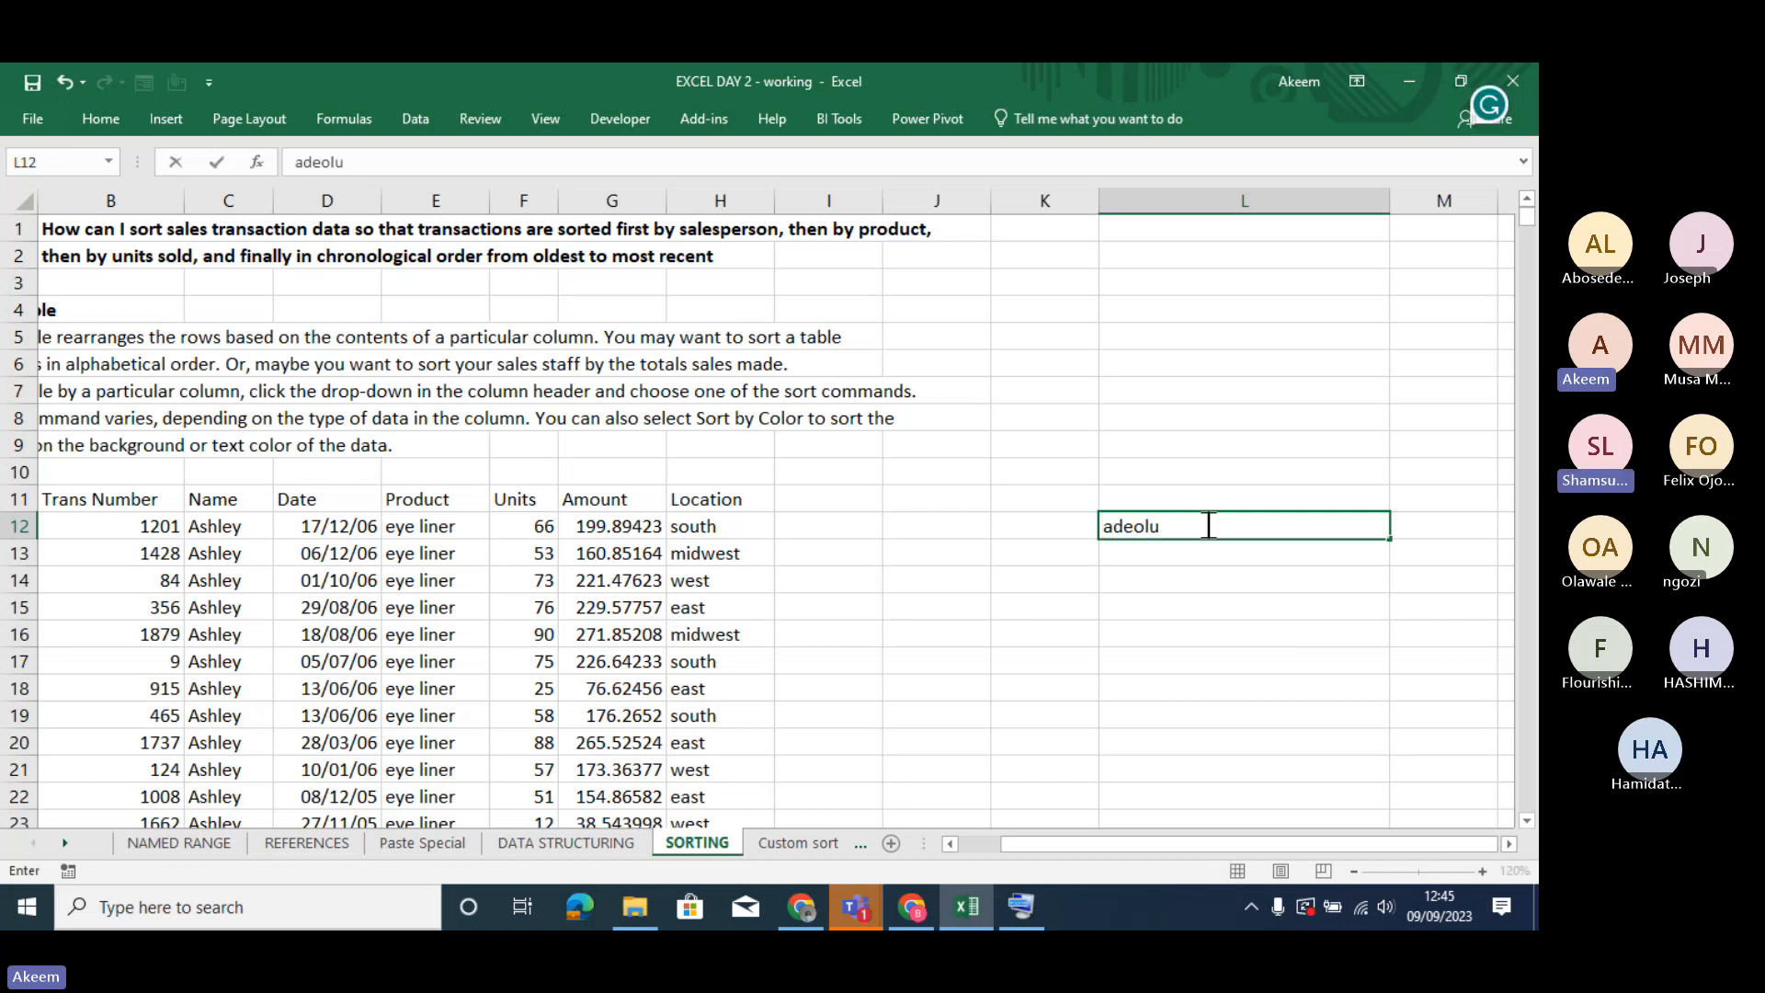
type(" limited")
key("Return")
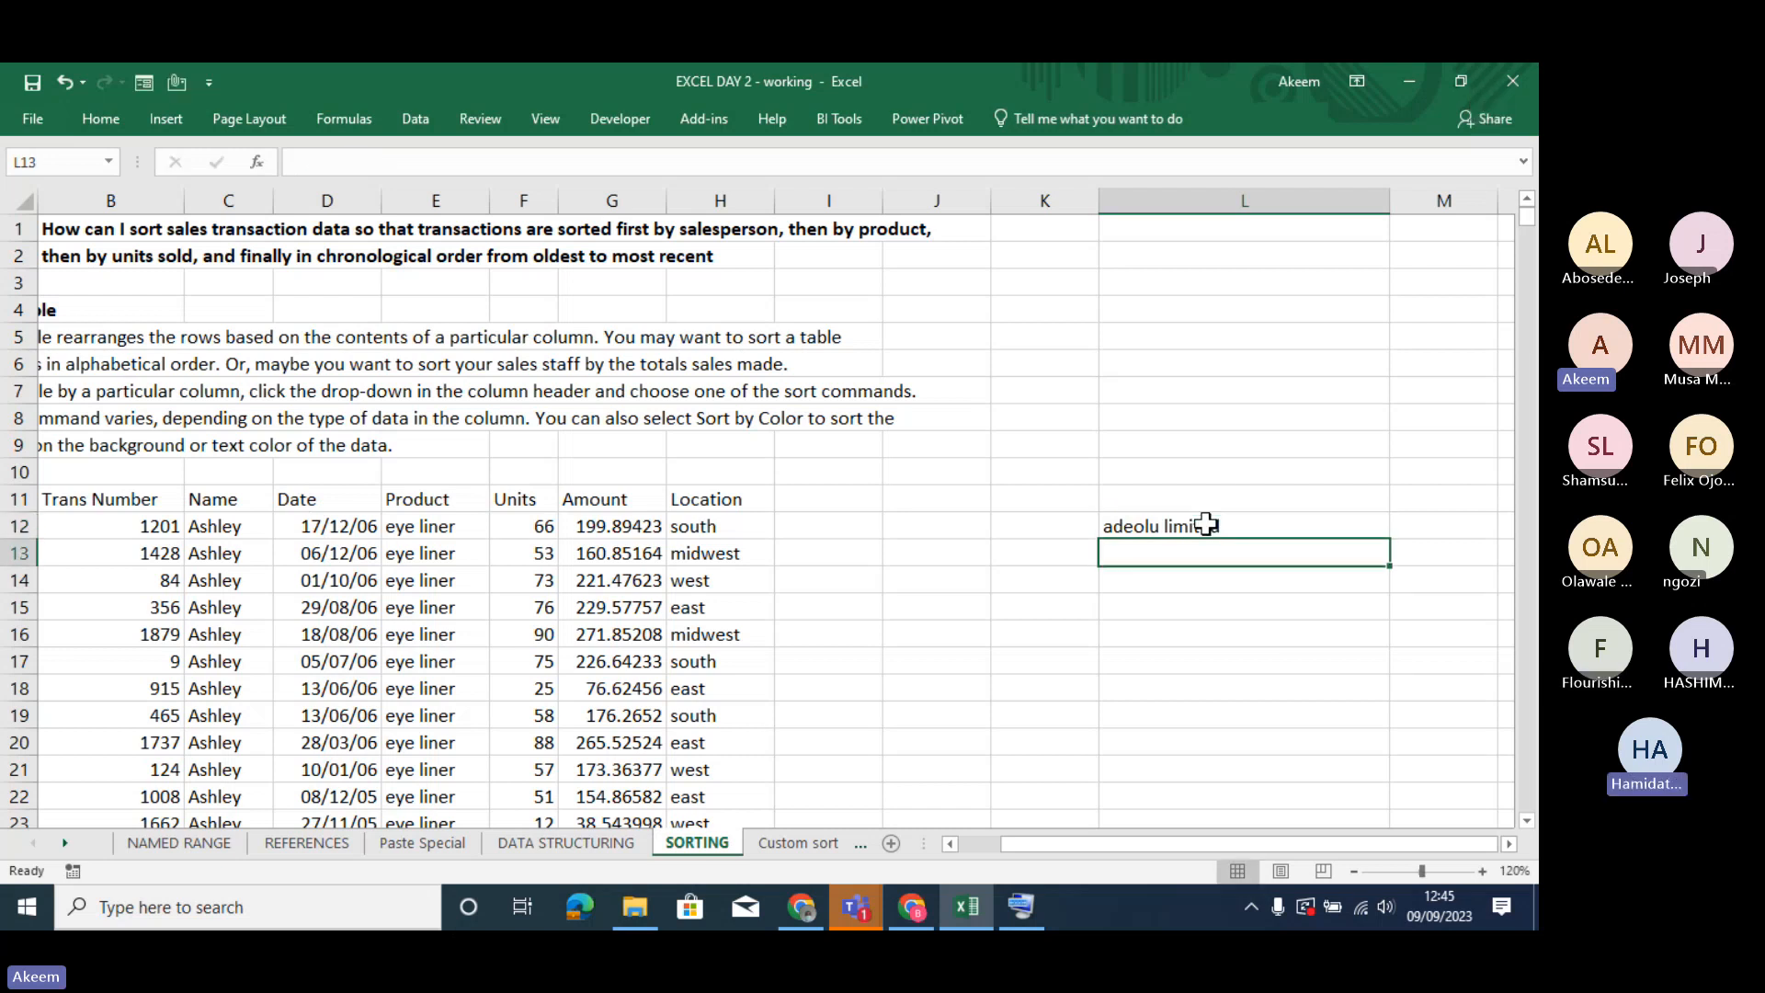
type("akeem ")
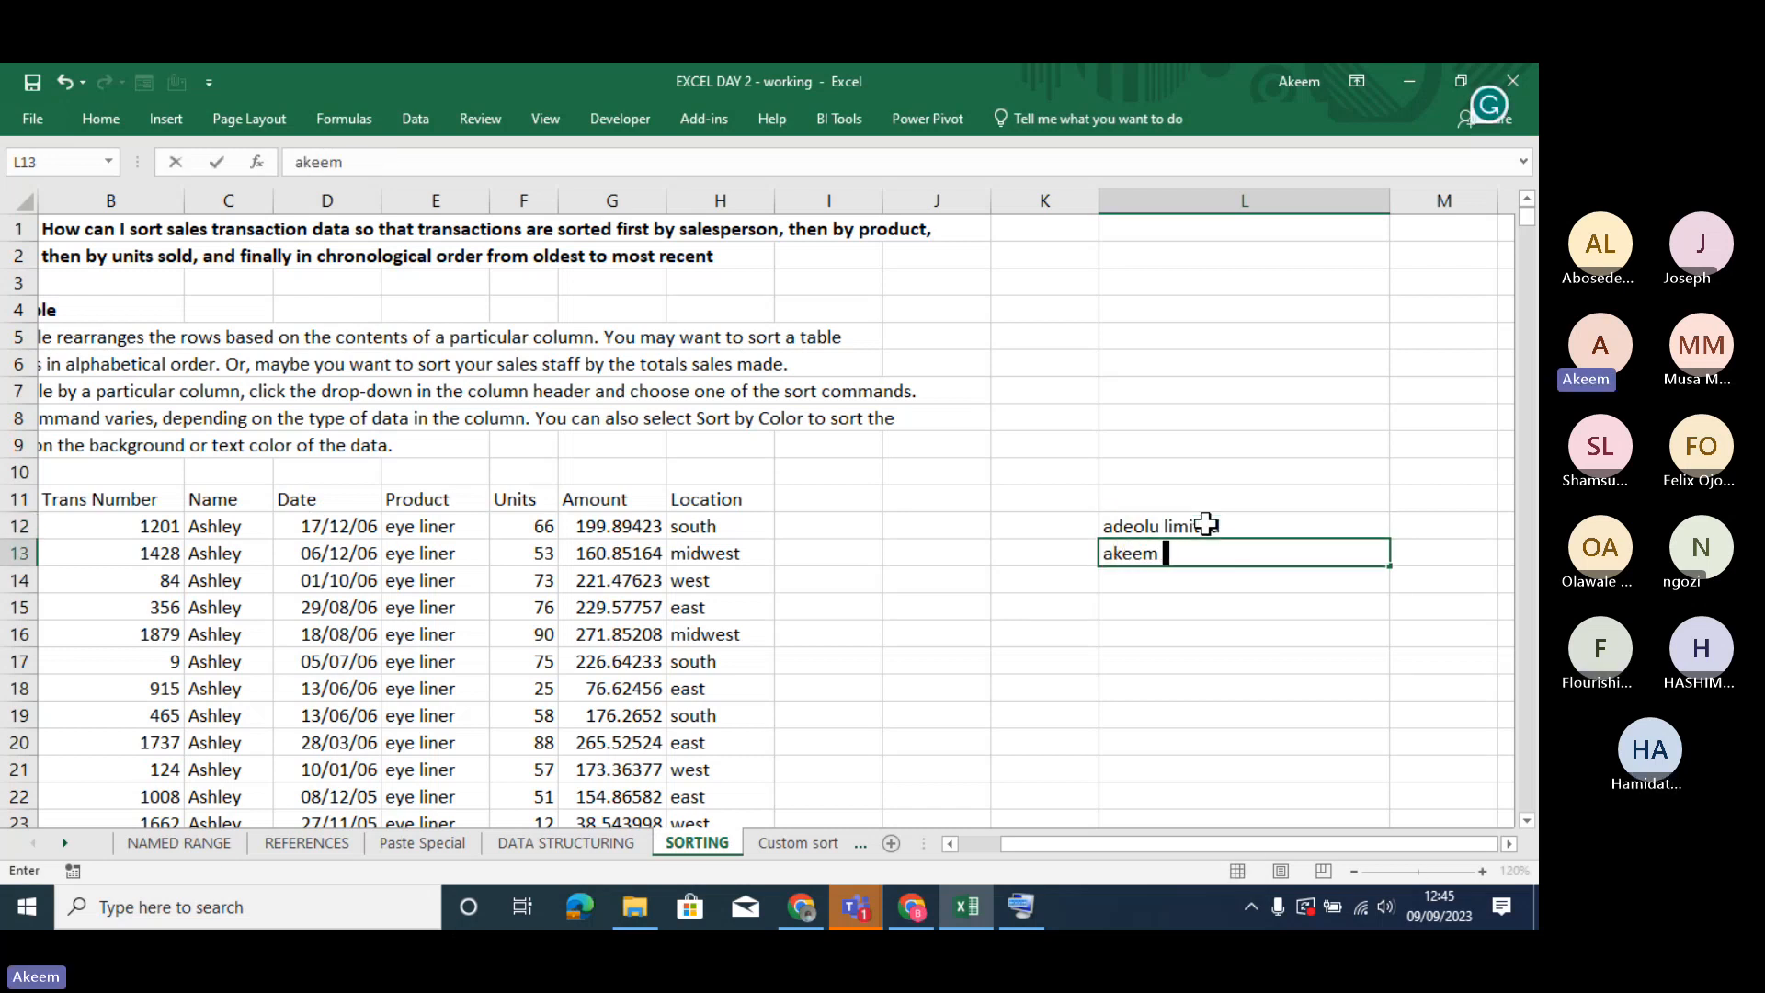
type("enterprises")
key("Return")
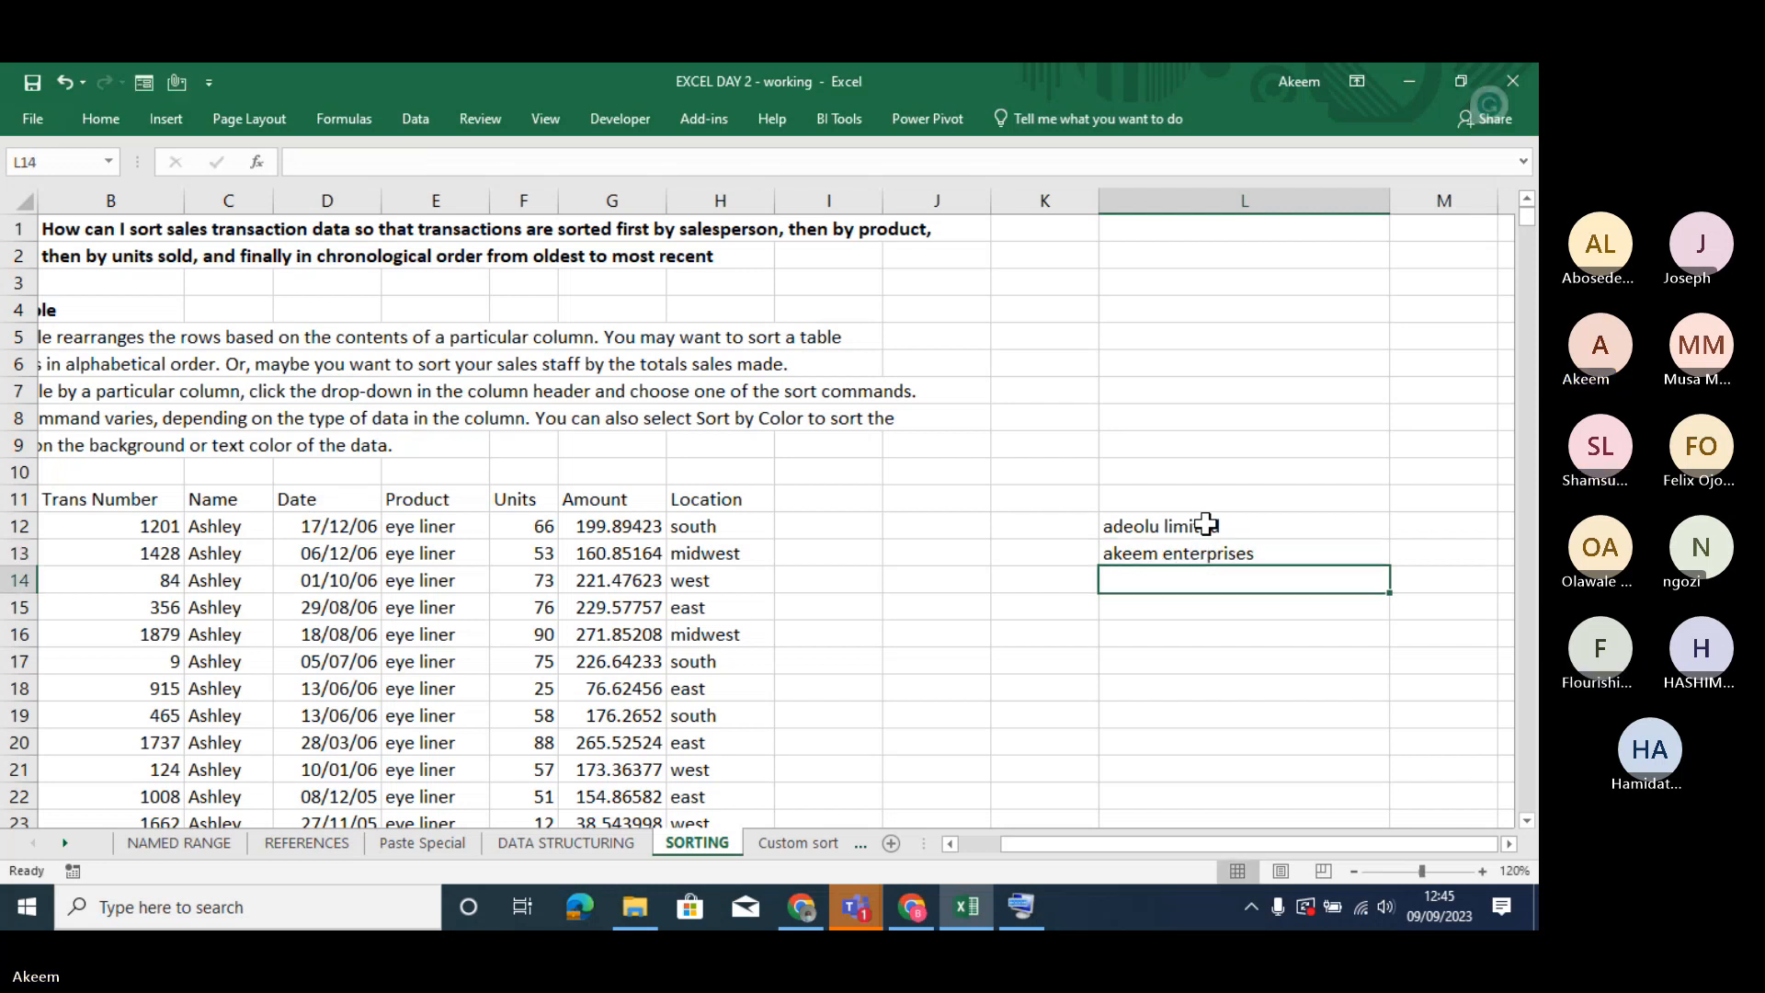
- Enter "oloked ltd" in L14 and "chinos ventures" in L15
type("o")
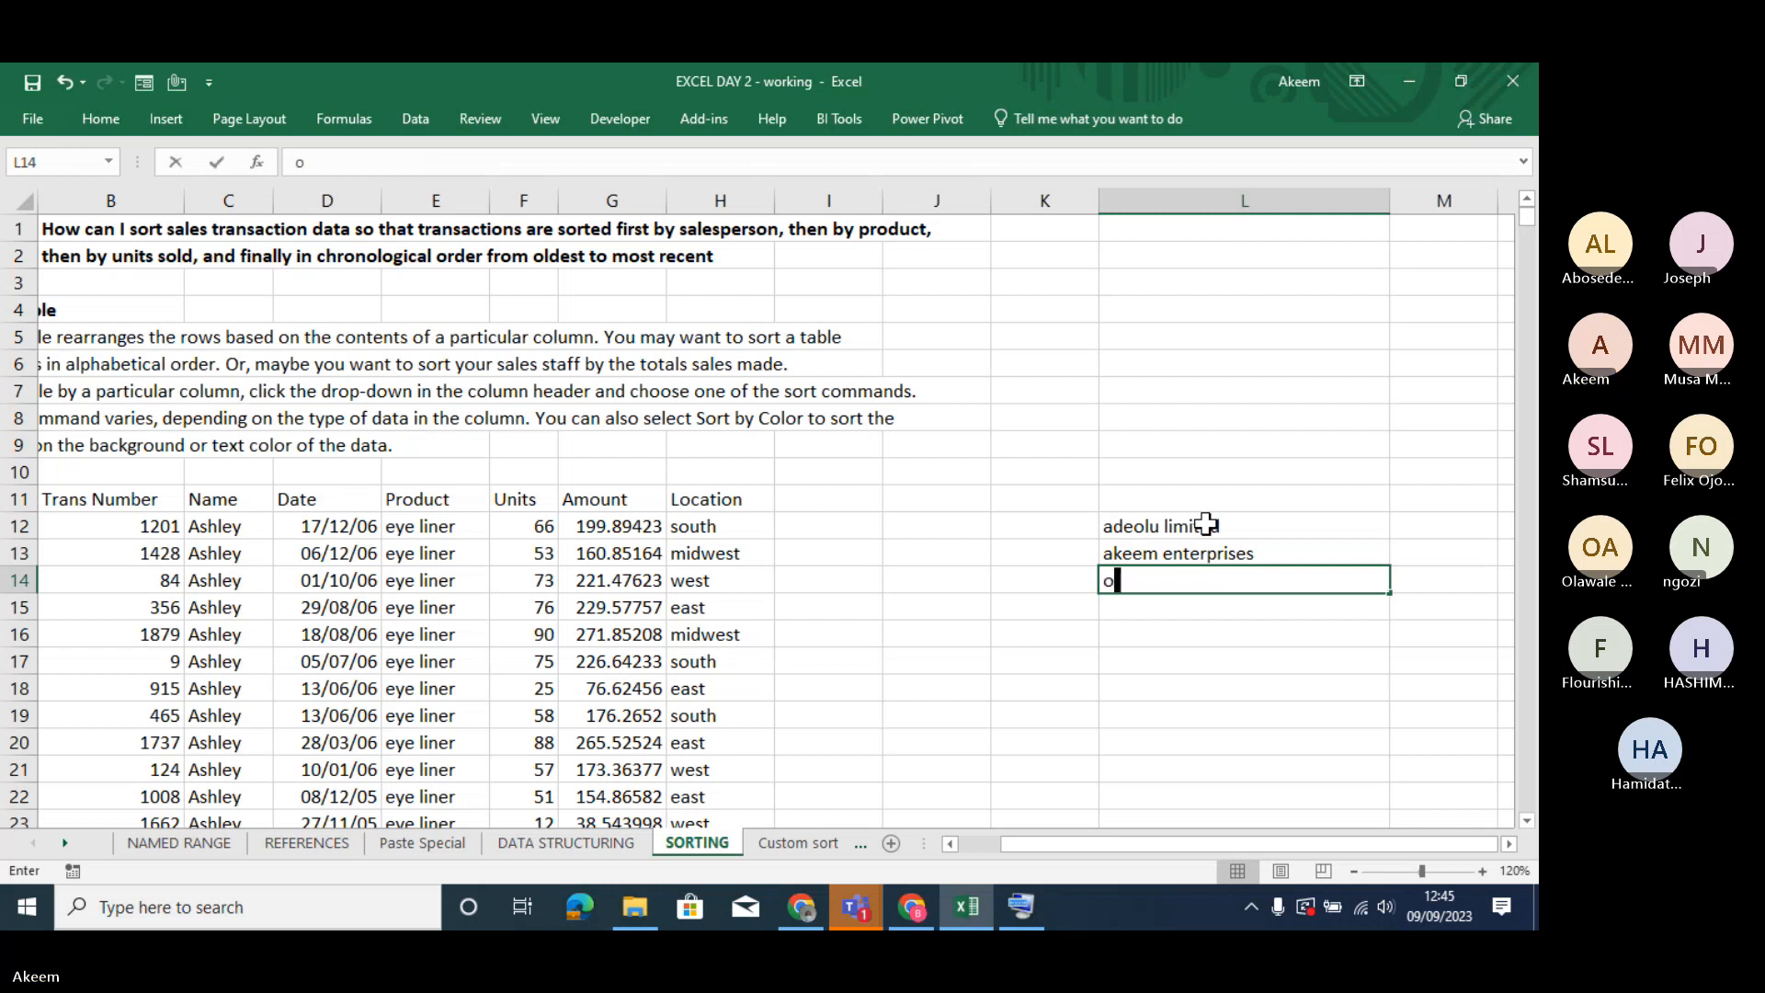
type("loked")
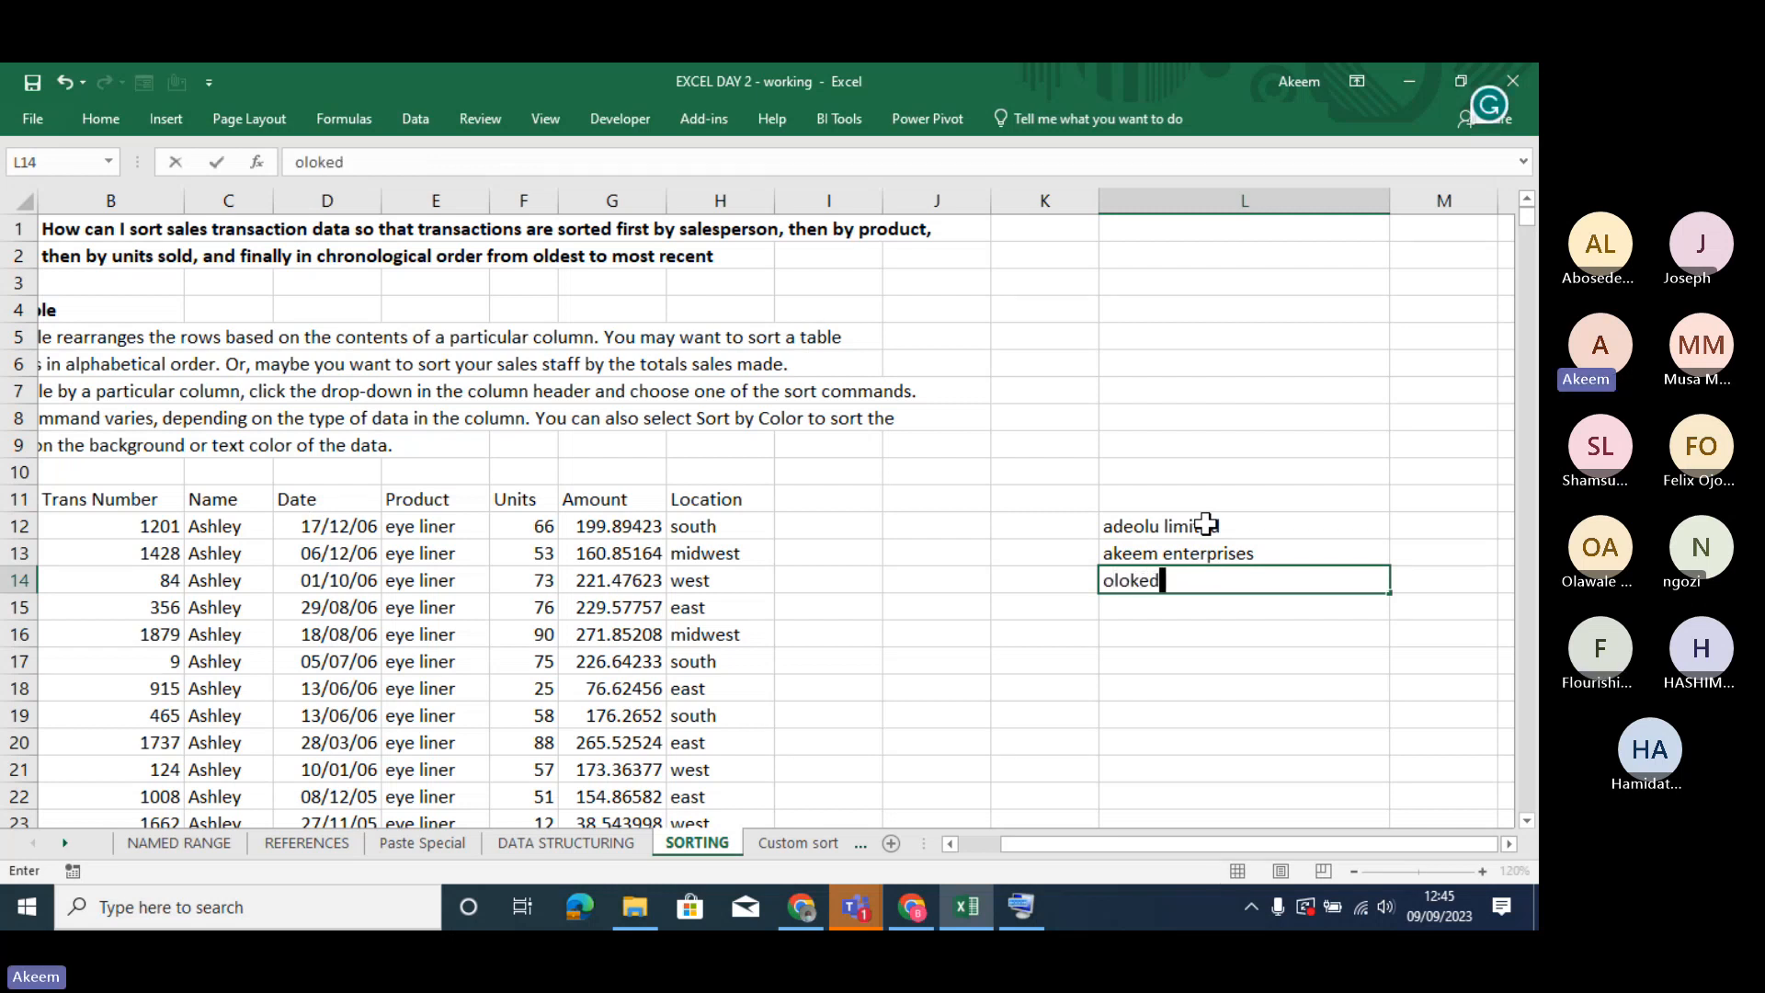
type(" ltd")
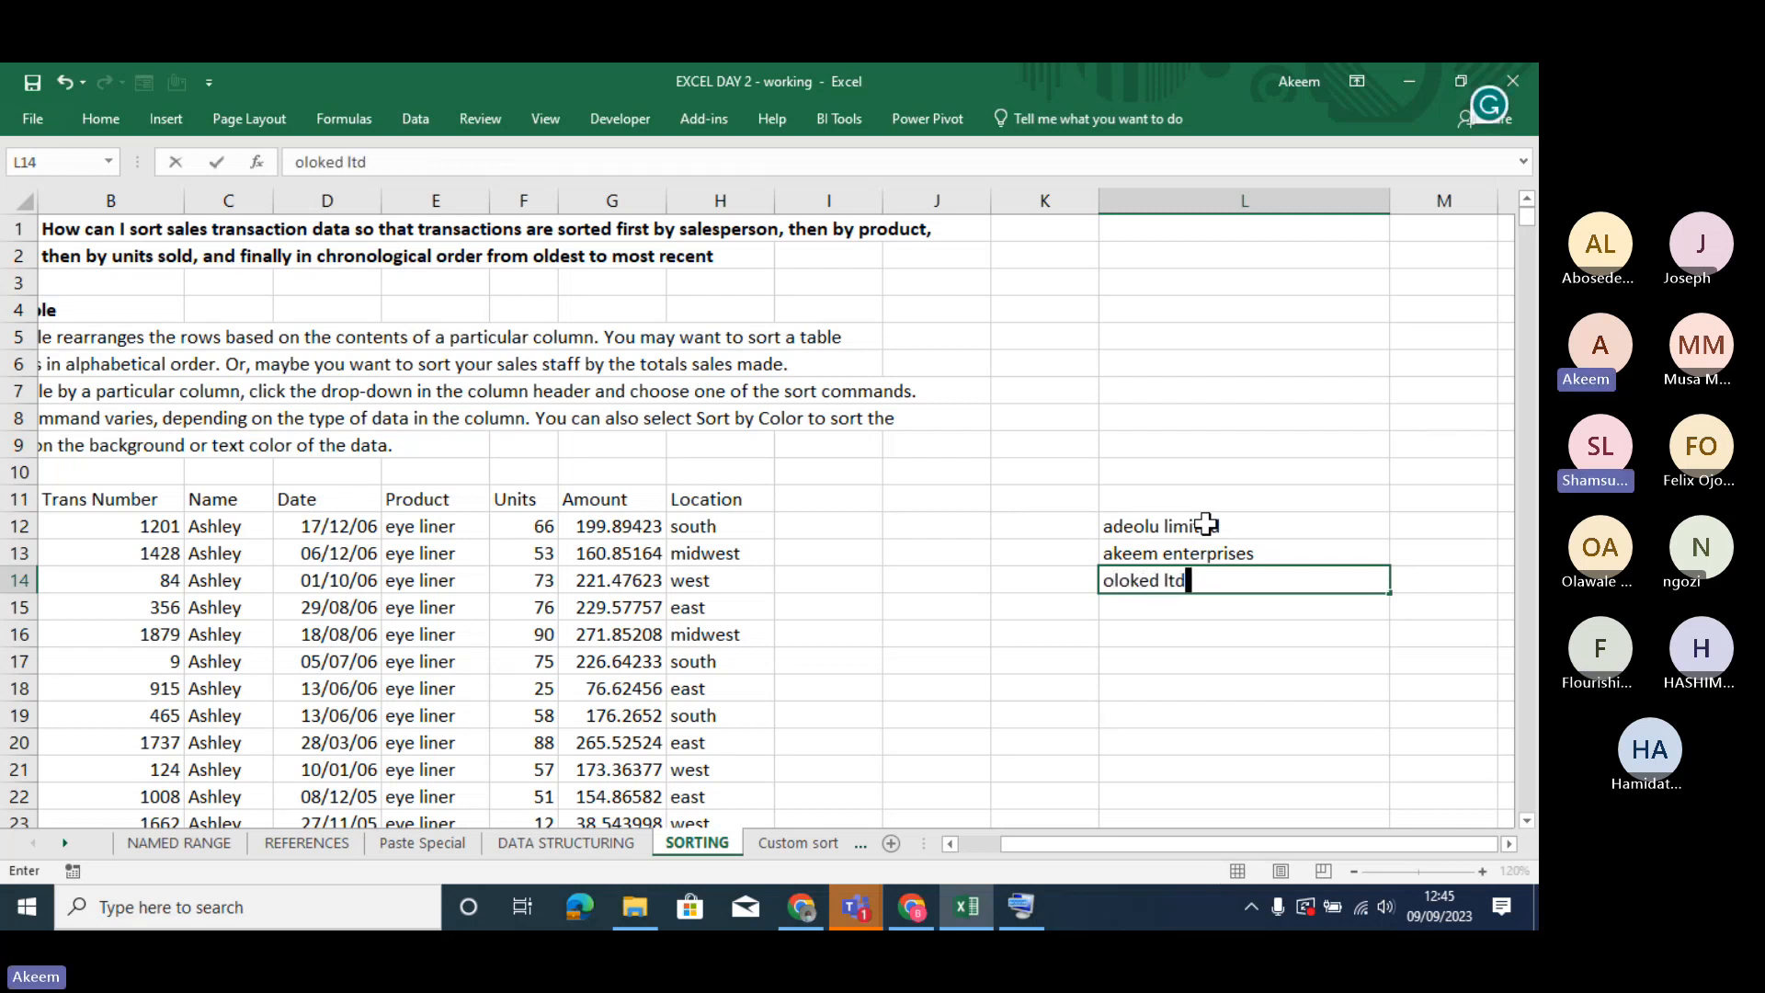
key("Return")
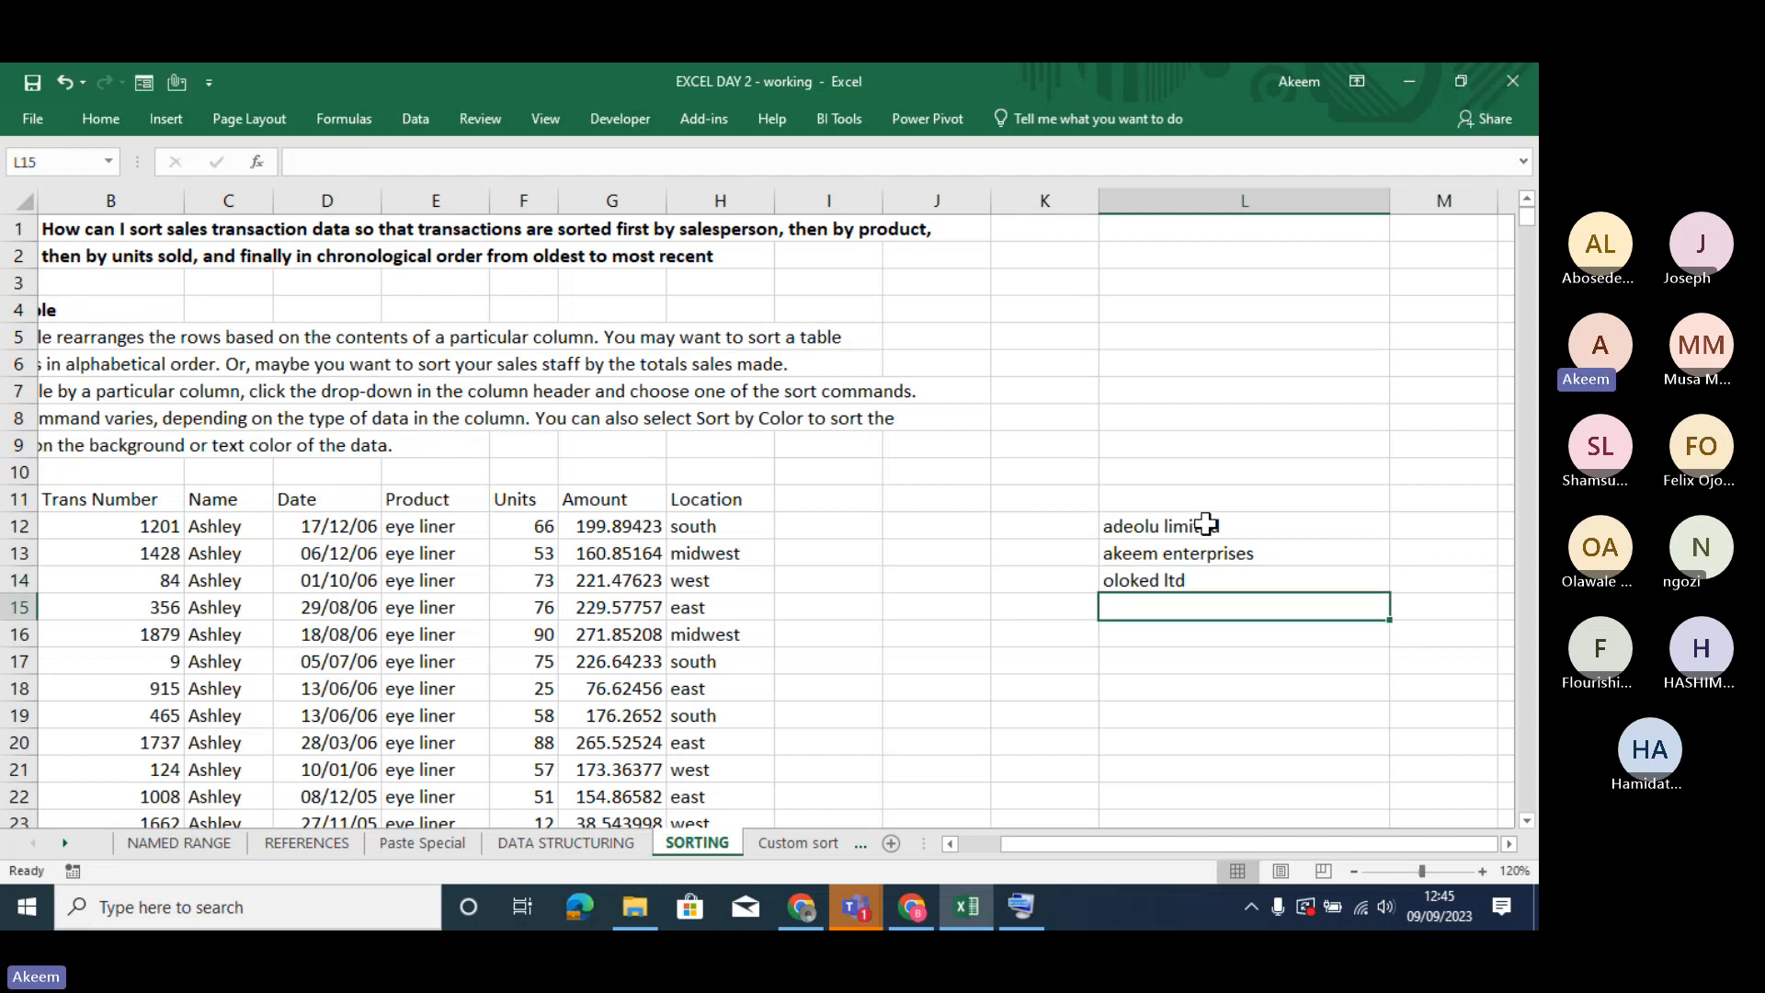
type("chins")
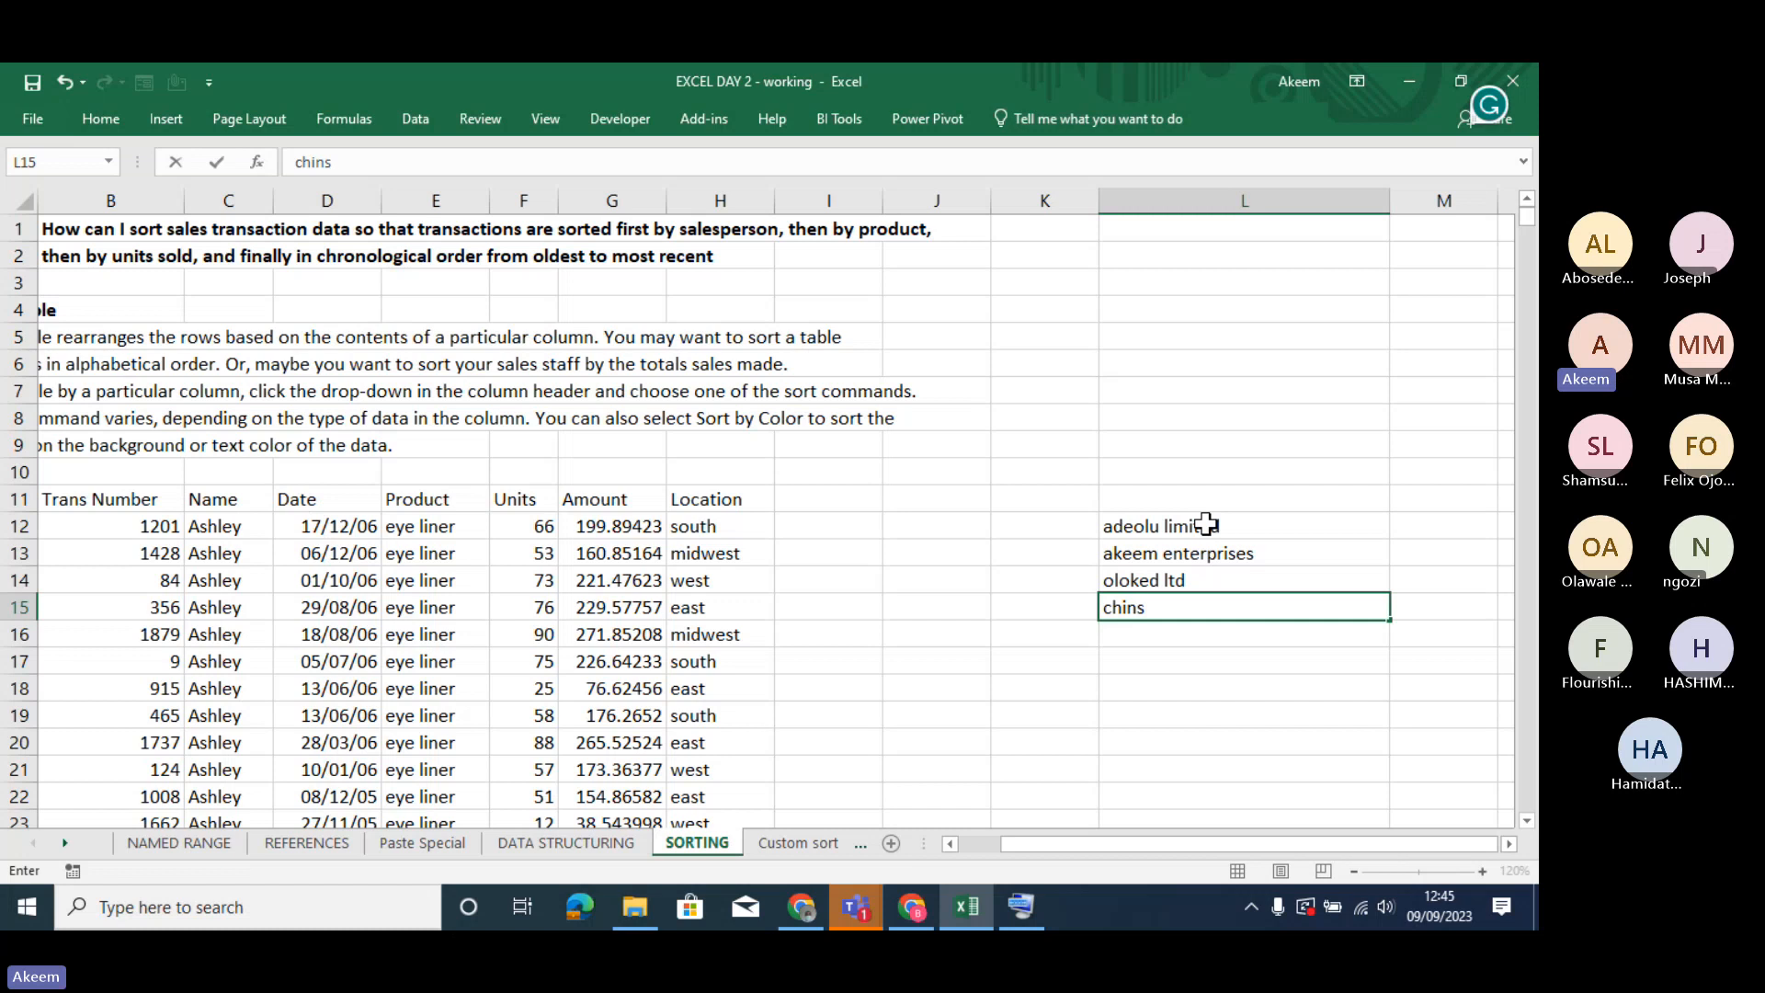
key("BackSpace")
type("os ventur")
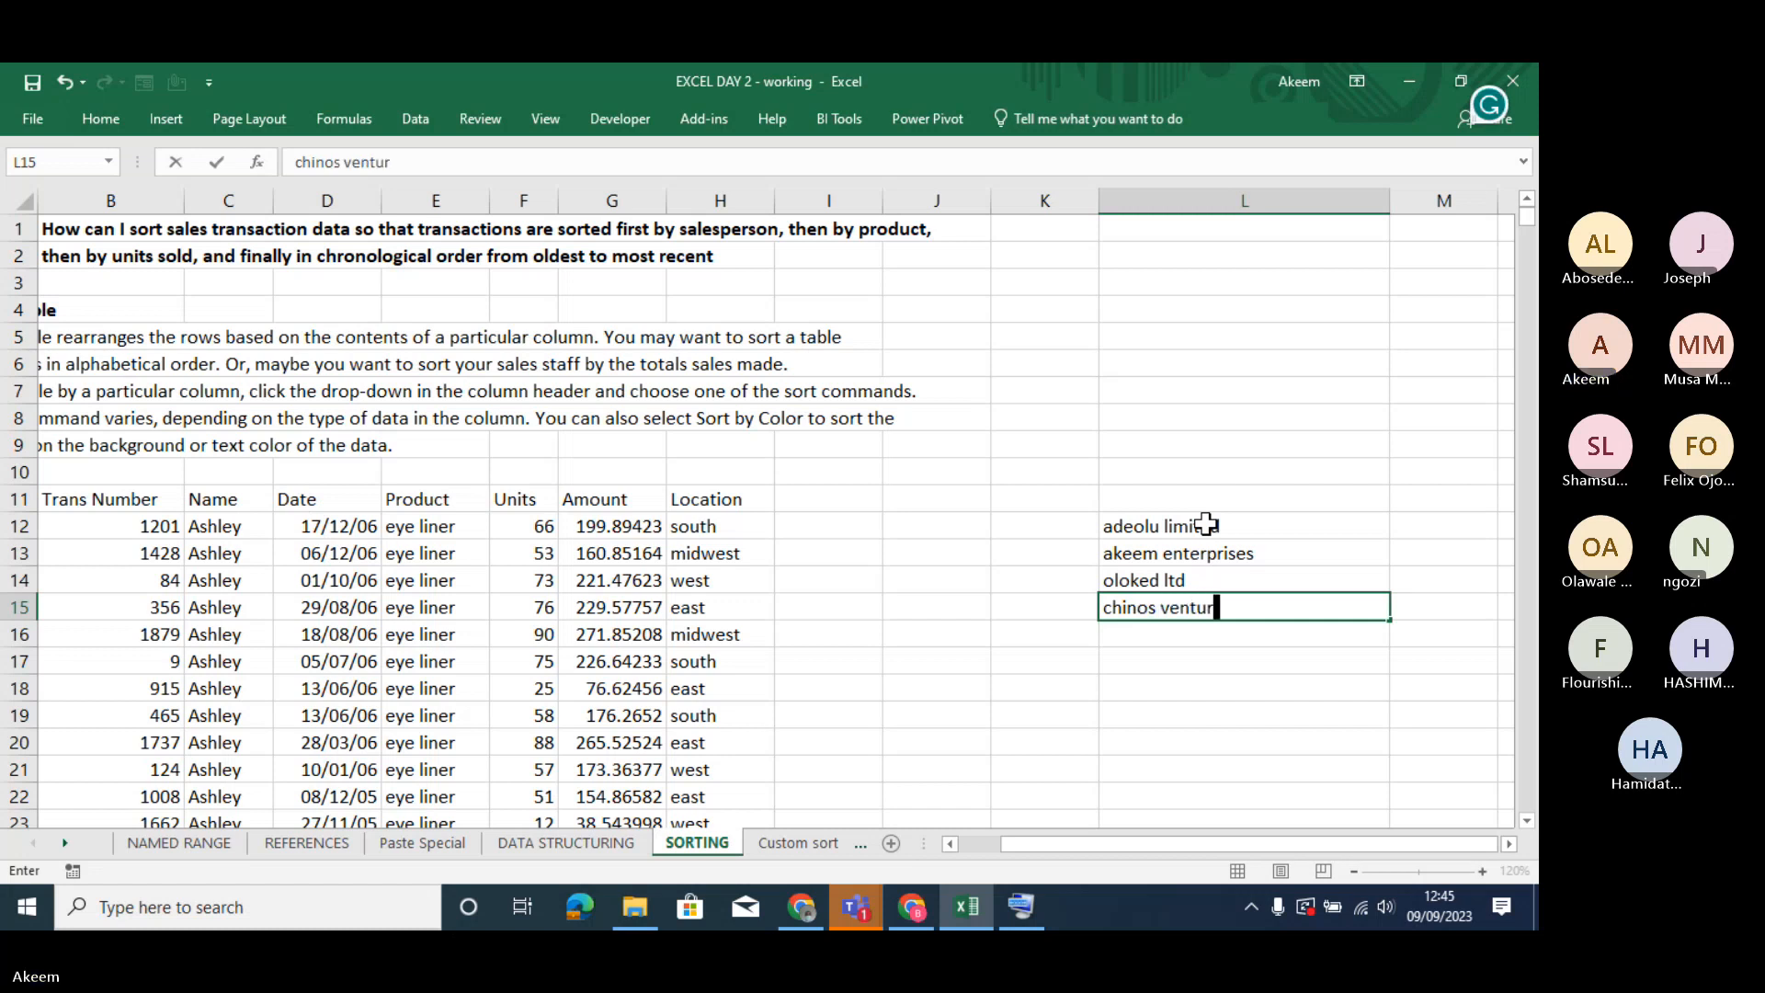
type("es")
key("Return")
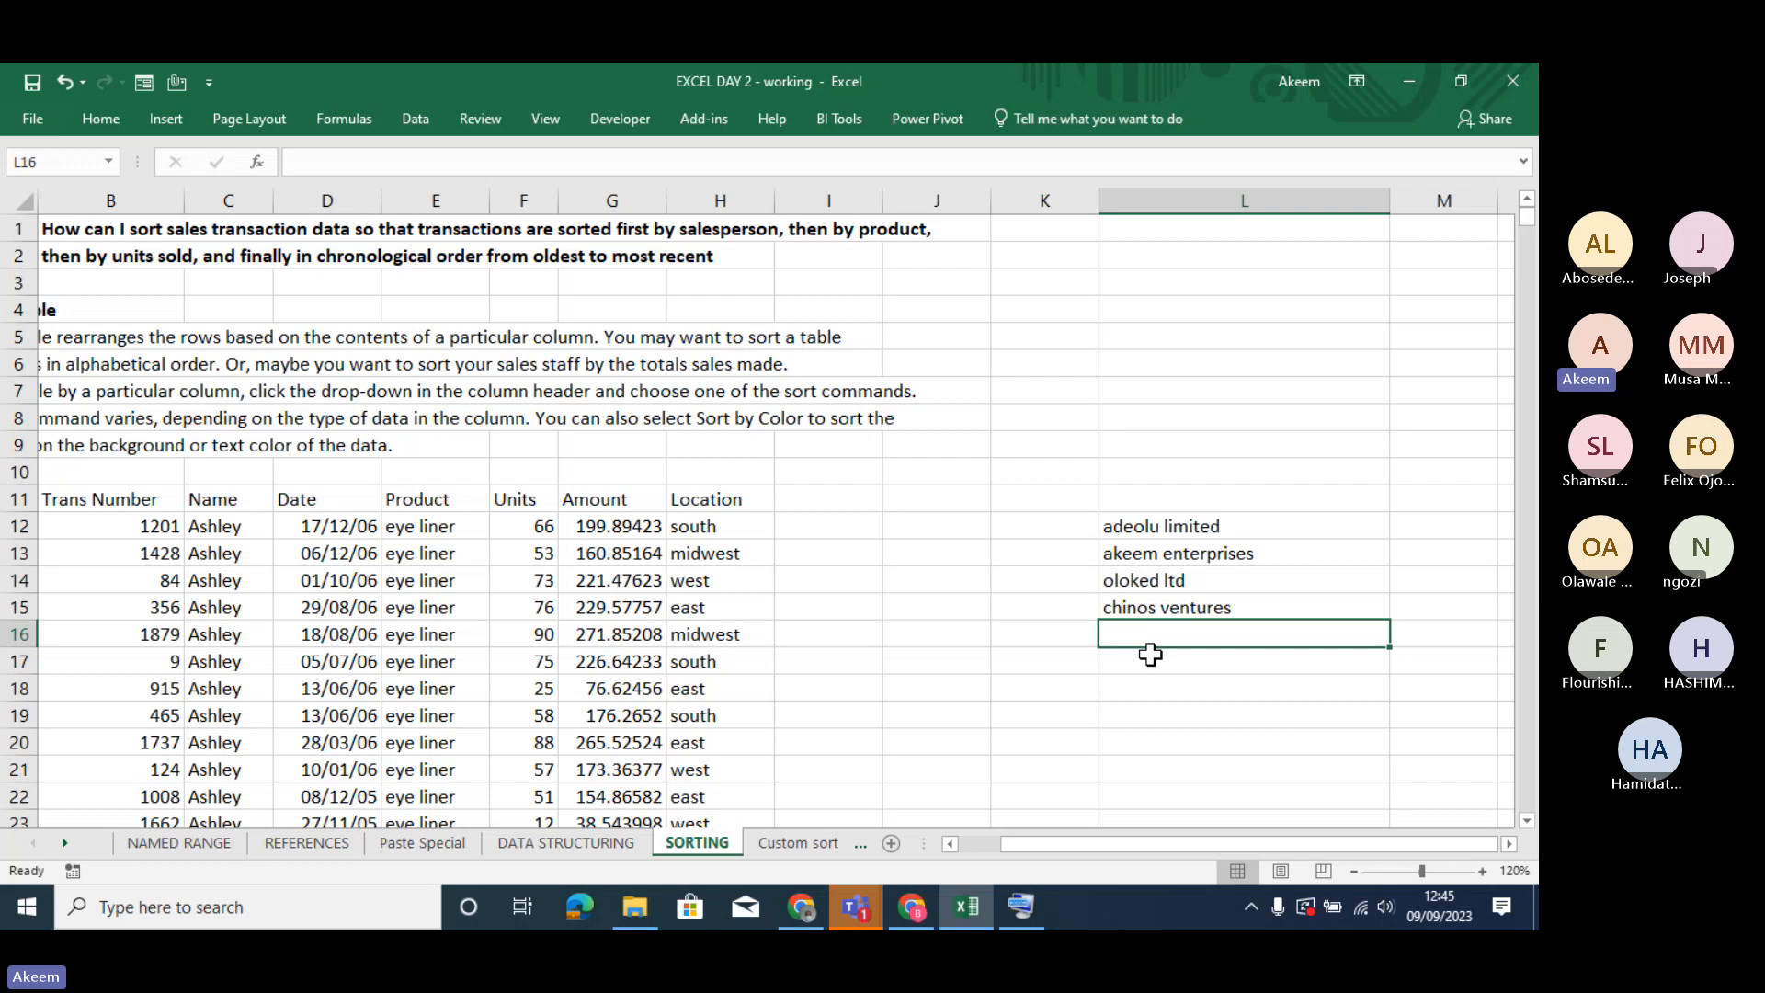
- Enter "falo limited" in L16 and "desa ventures" in L17
type("falo")
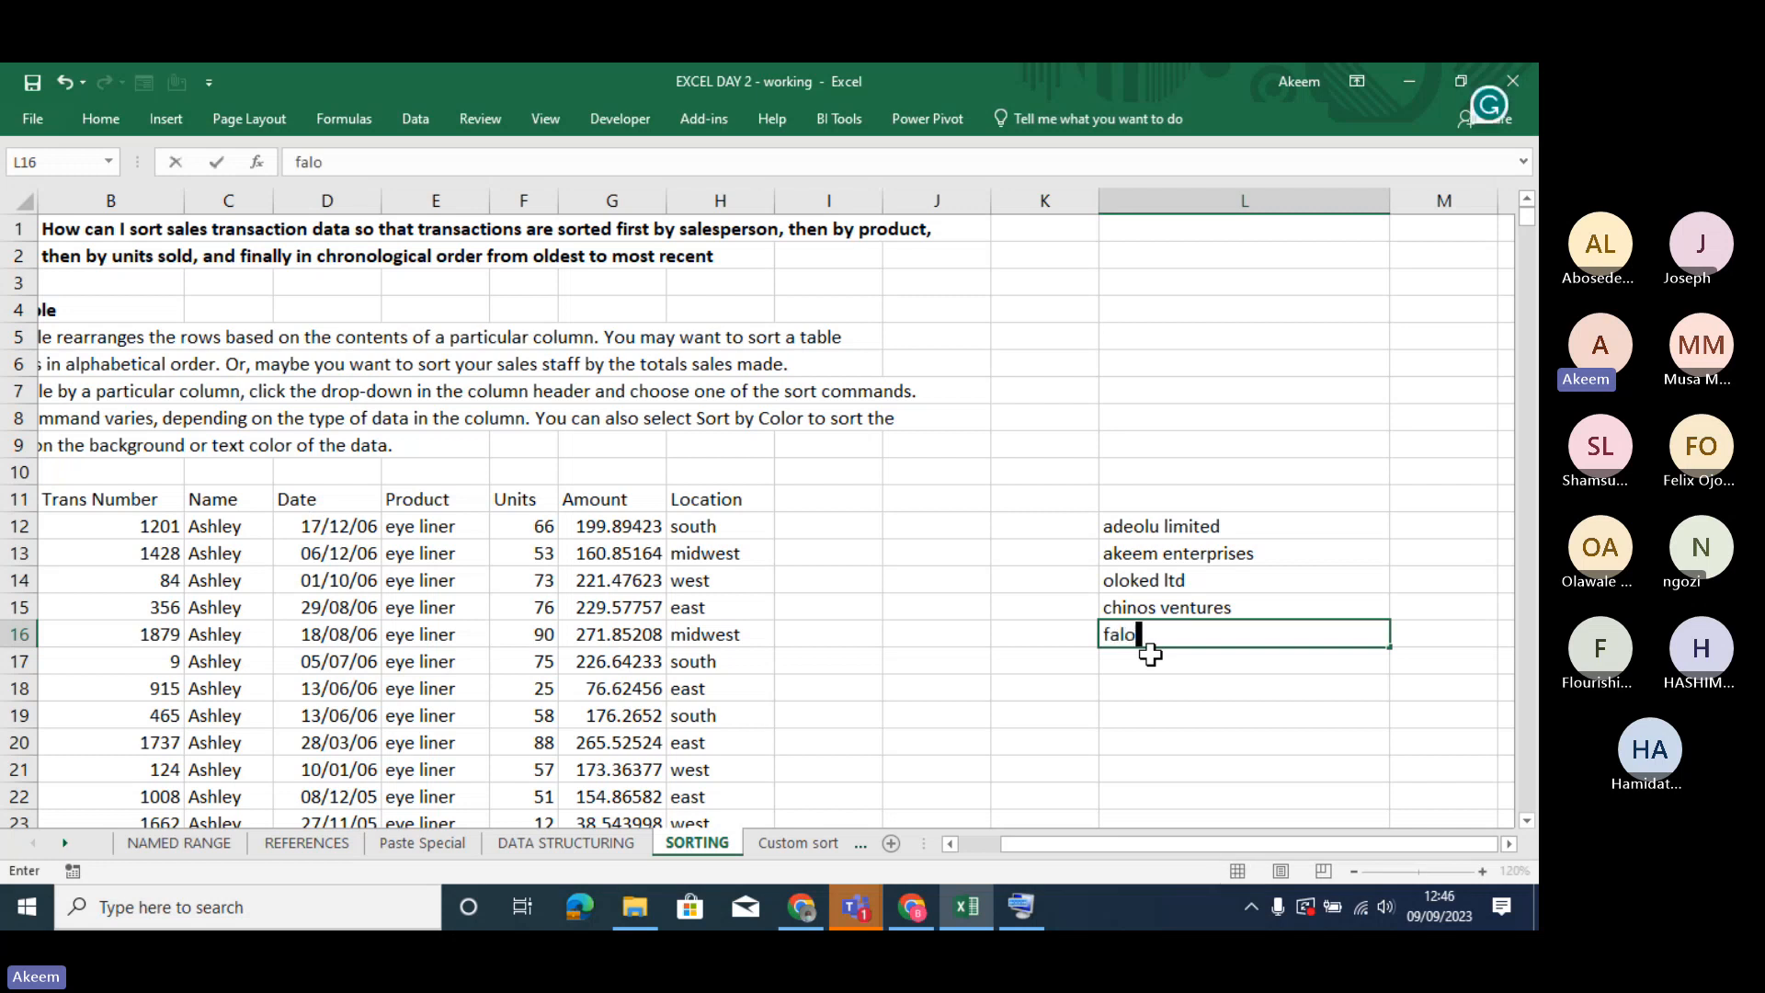
type(" l")
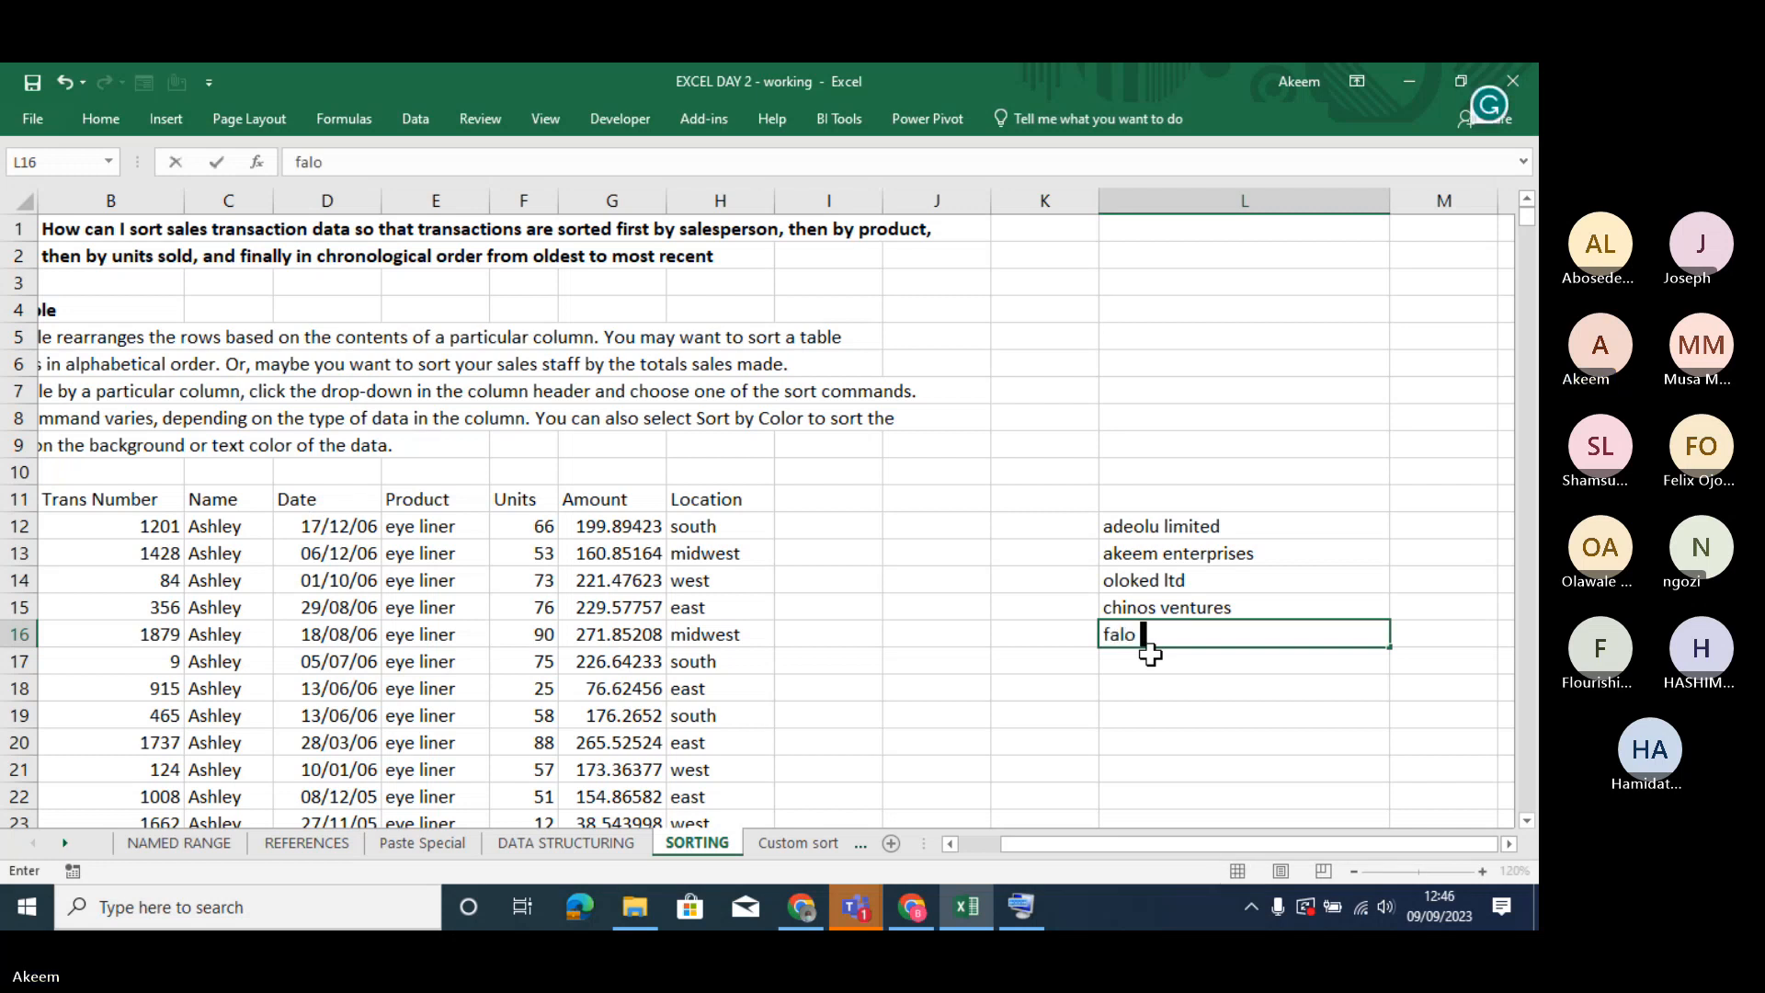
type("im")
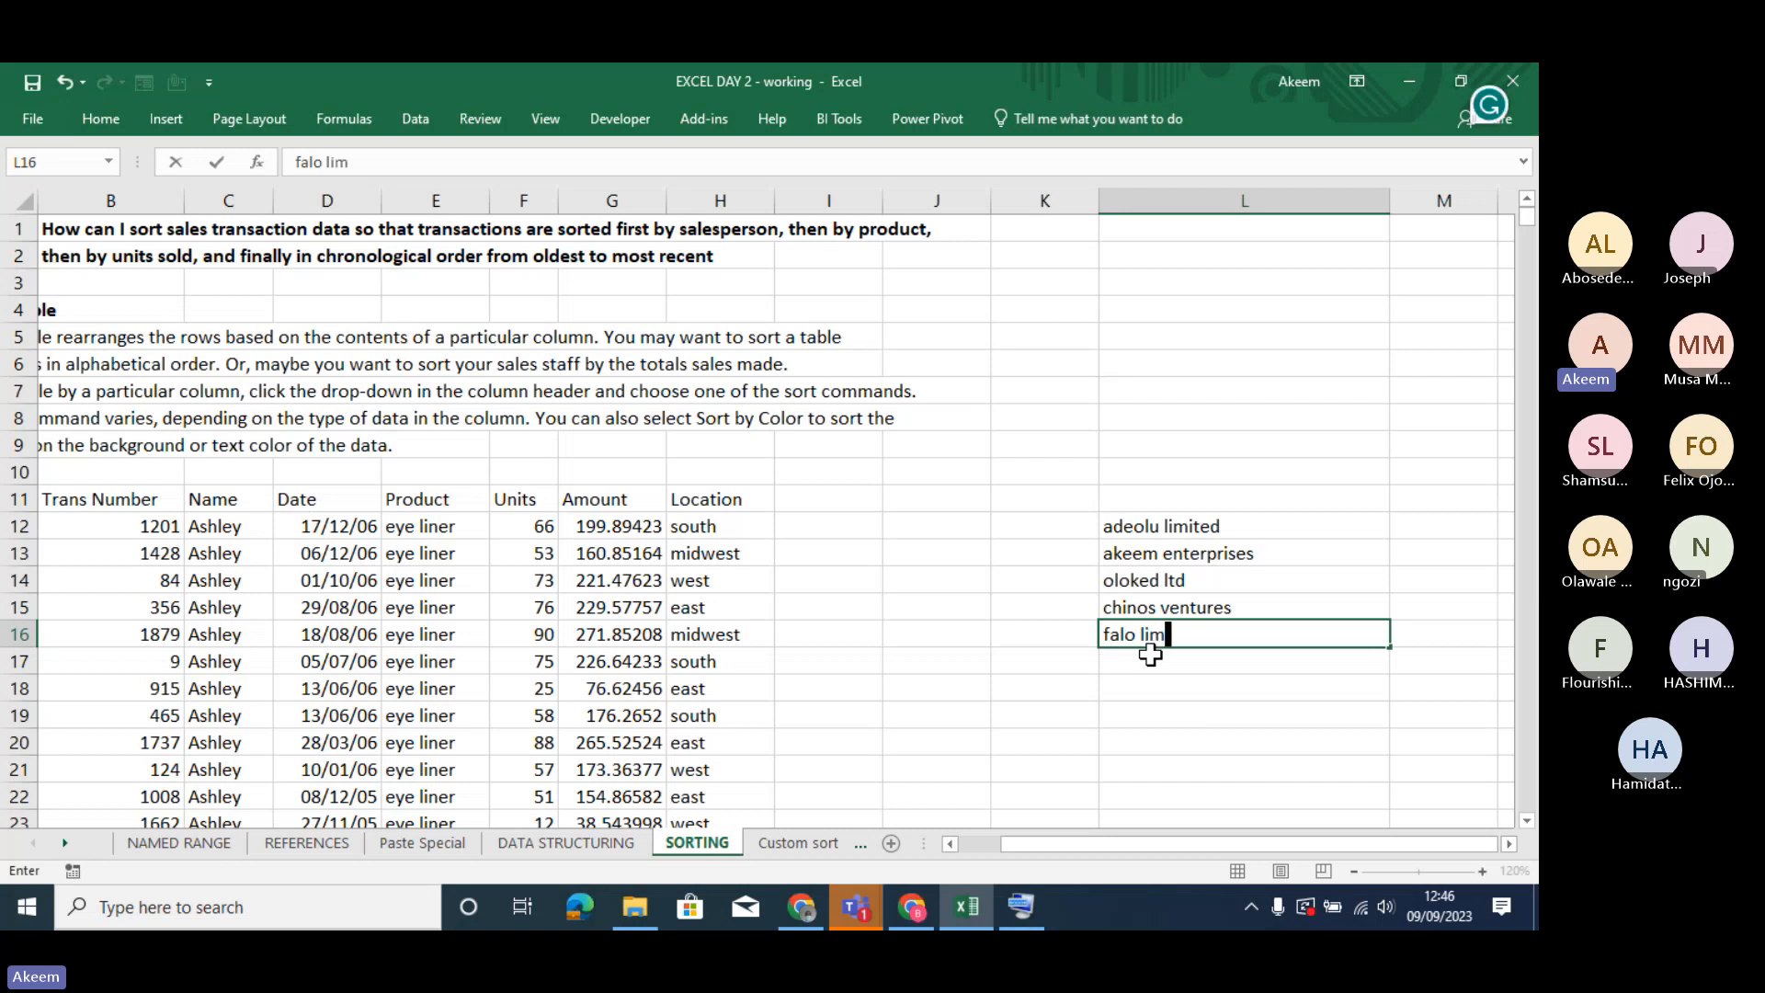
type("ited")
key("Return")
type("de")
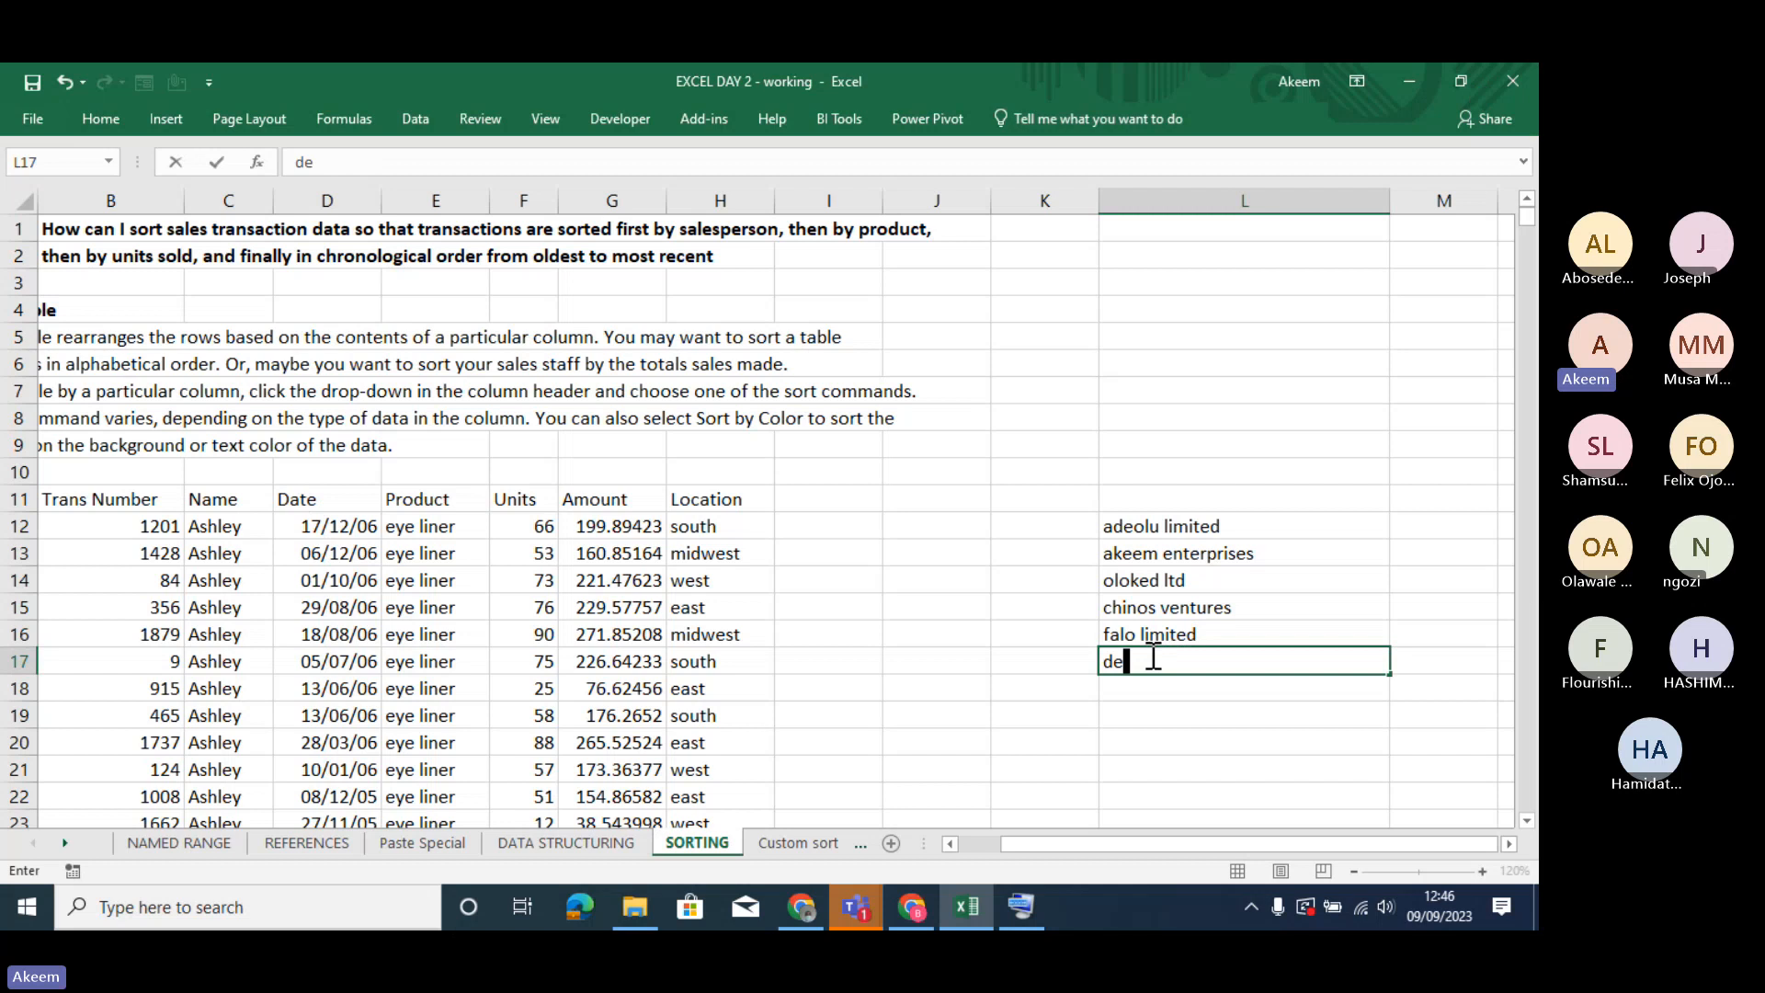
type("sa")
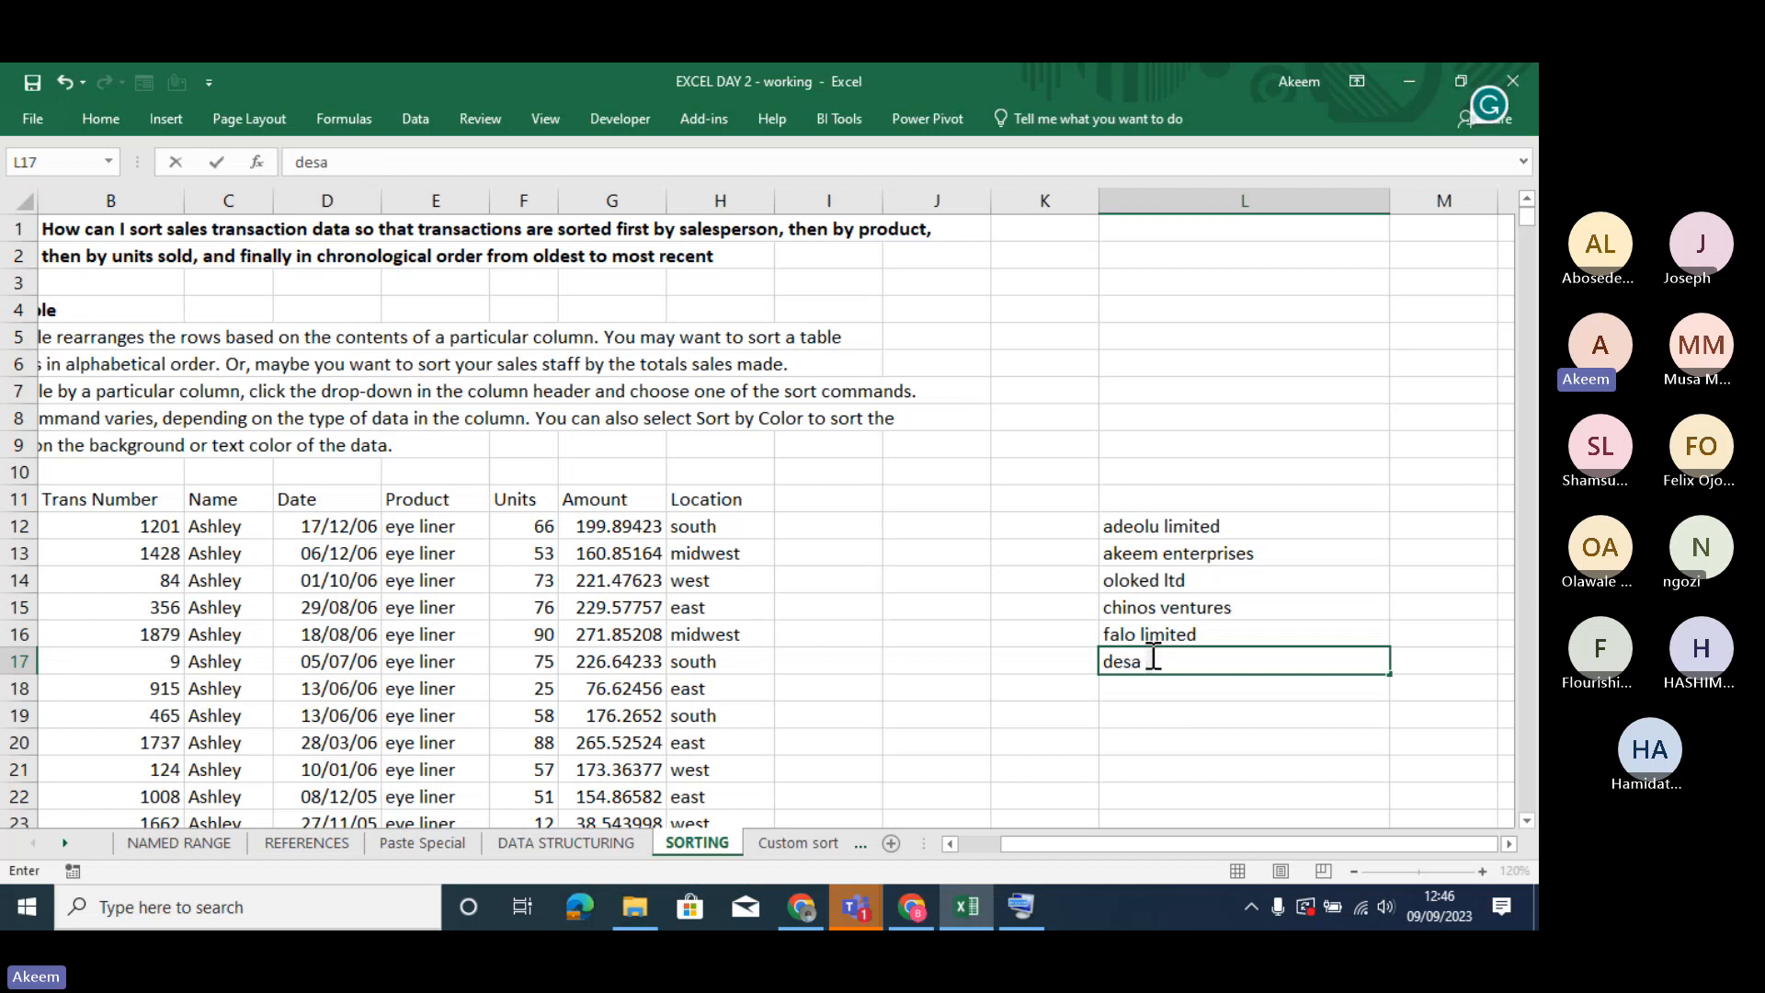
type(" ventures")
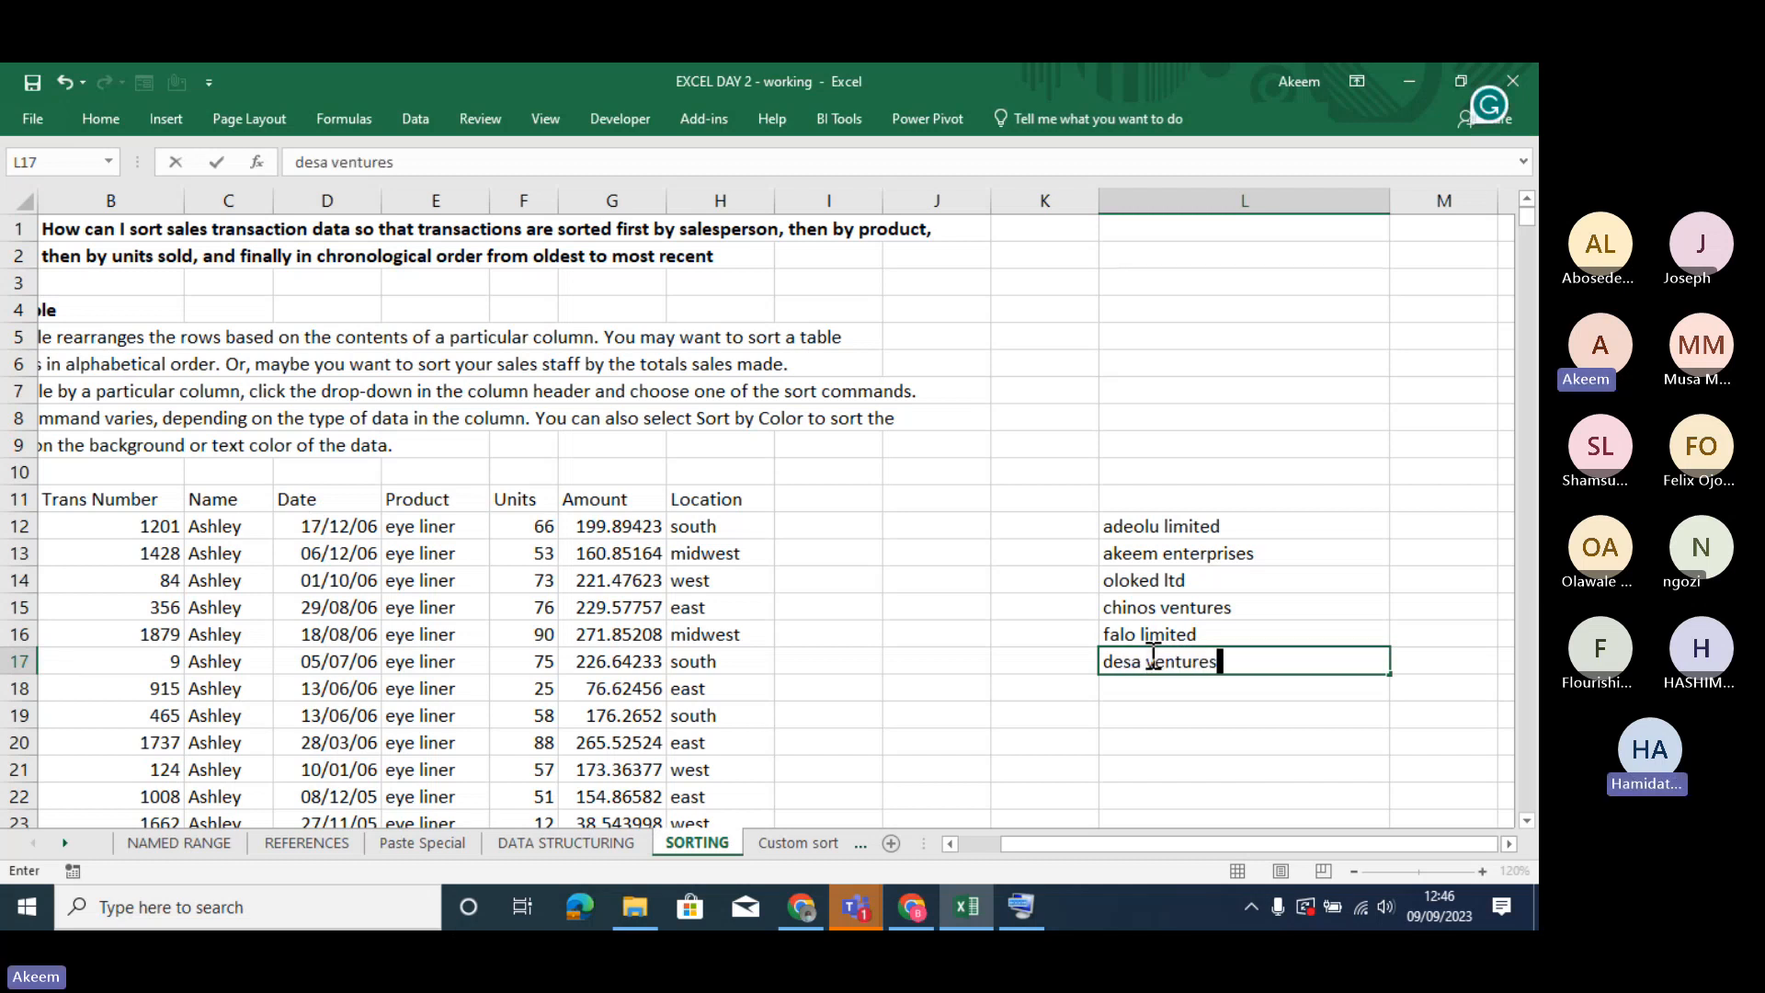
key("Return")
- Custom sort the company list in L12:L17 by cell values from Z to A, treating the first entry as a header
left_click(1165, 608)
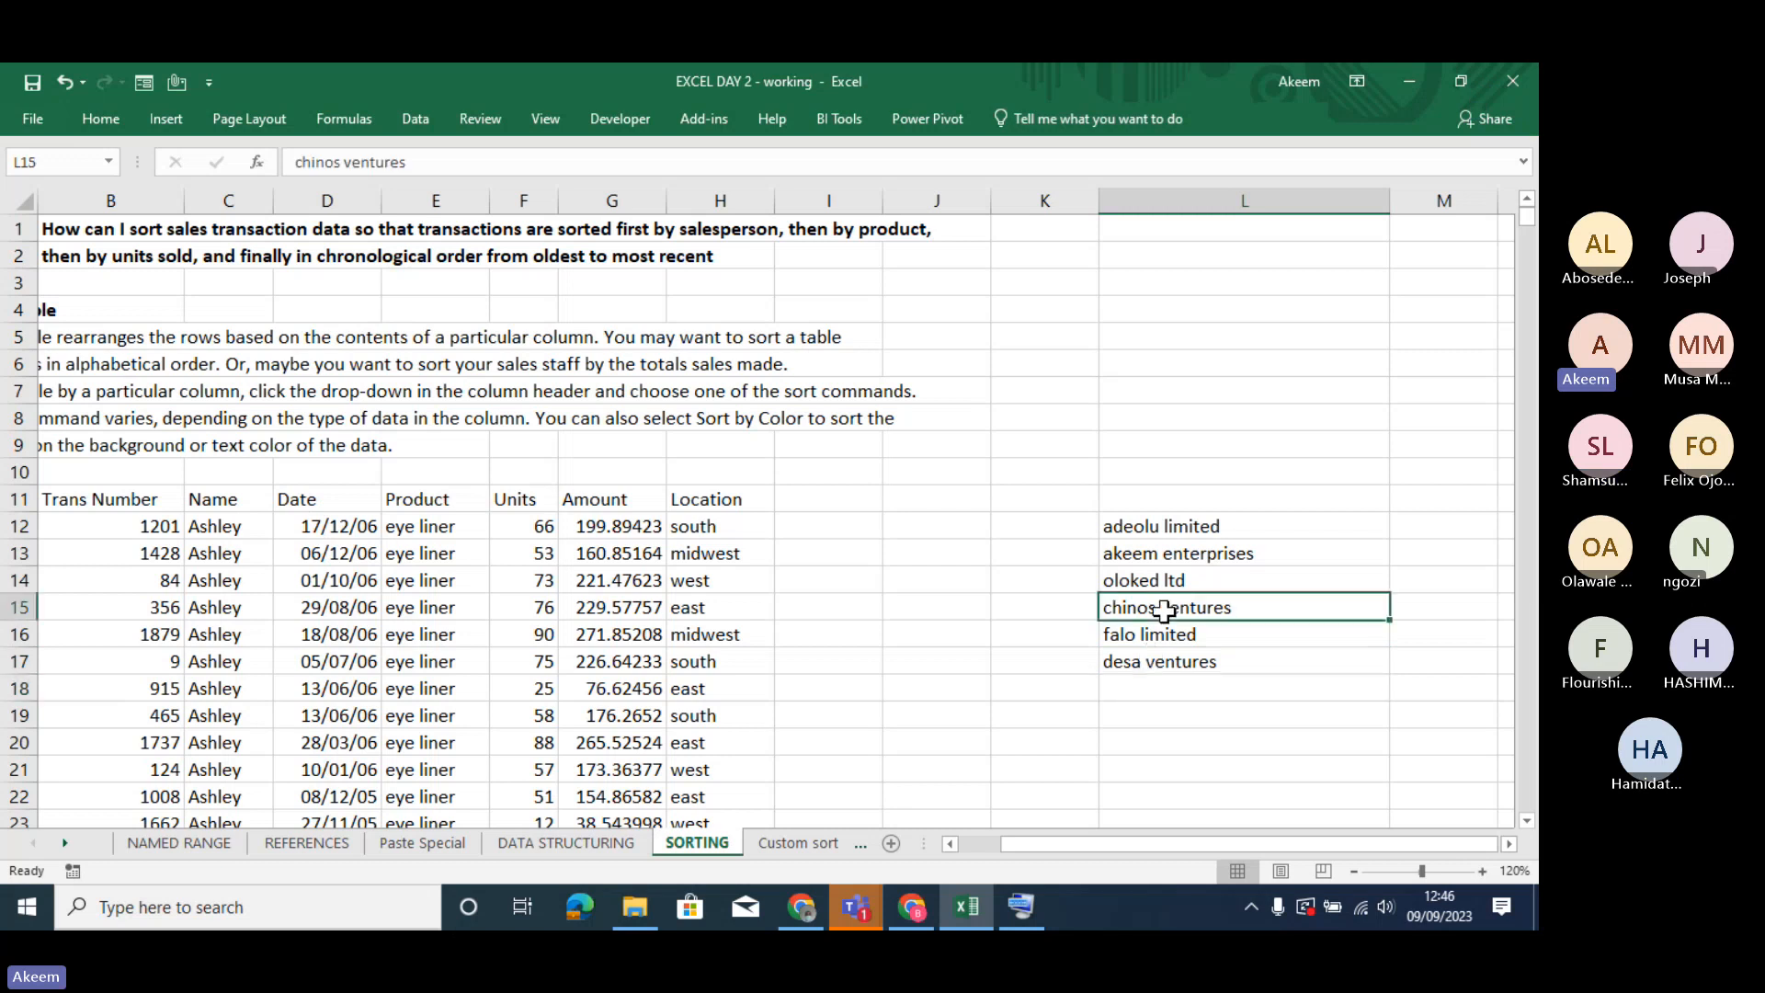
left_click(1191, 526)
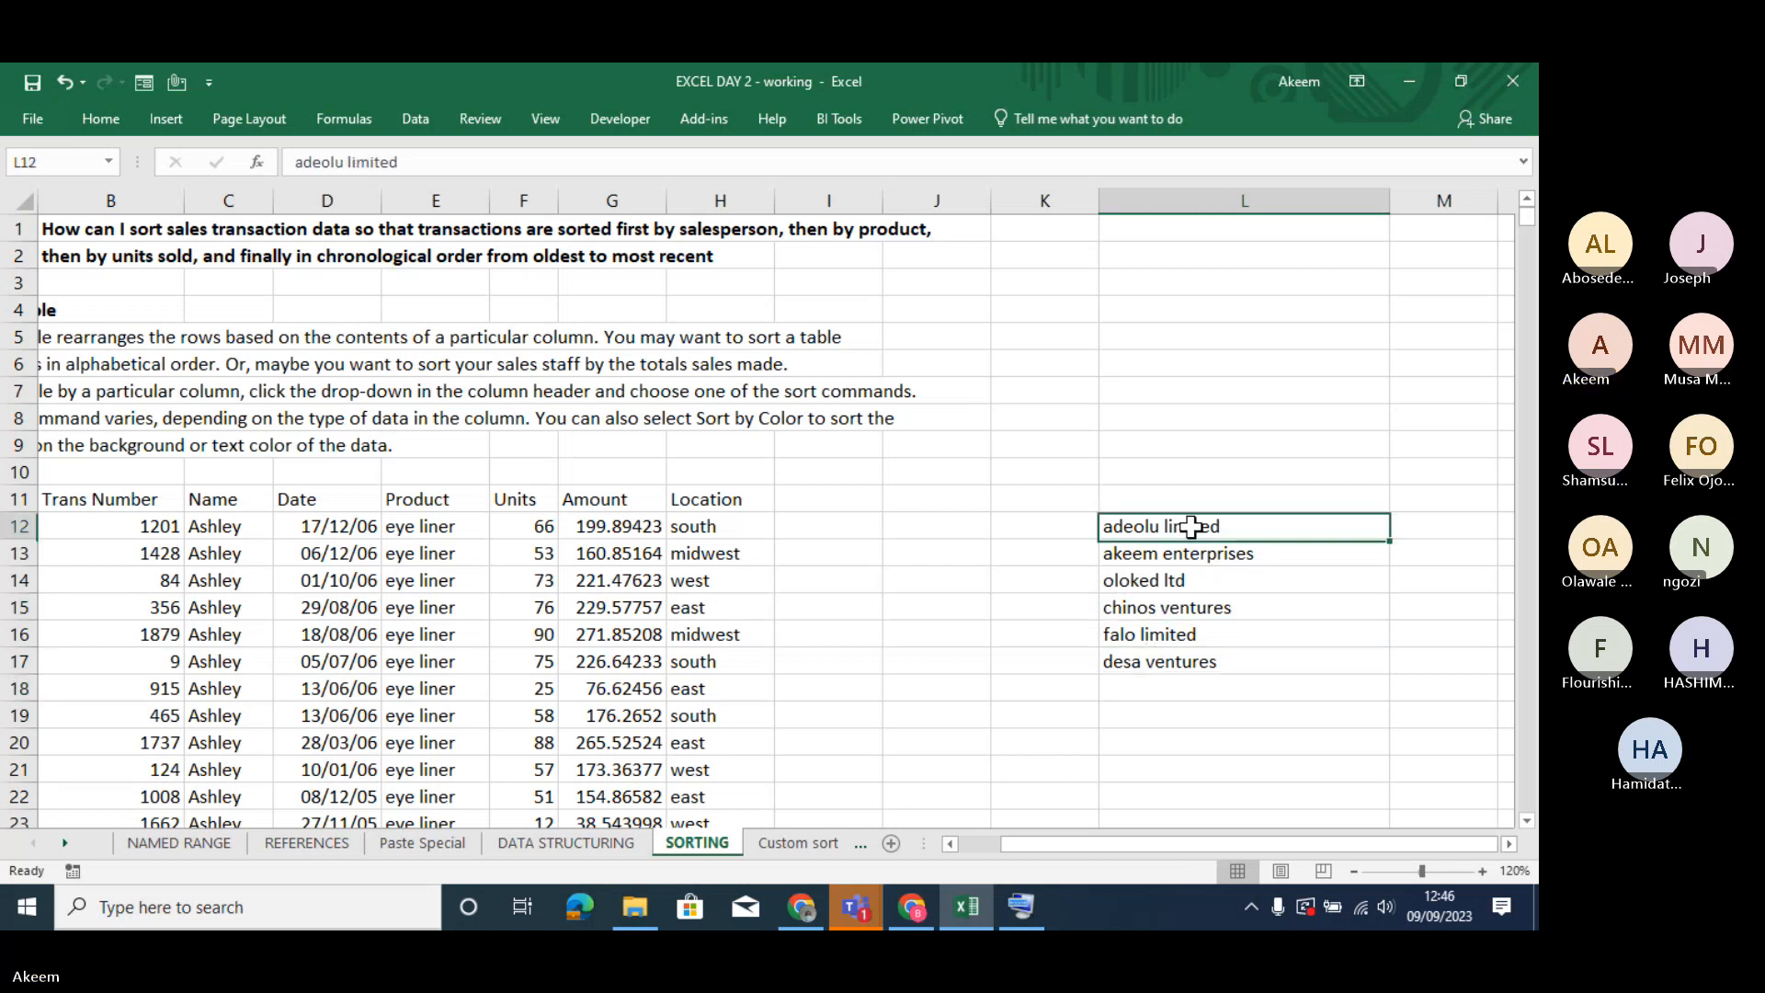
left_click_drag(1191, 526, 1212, 661)
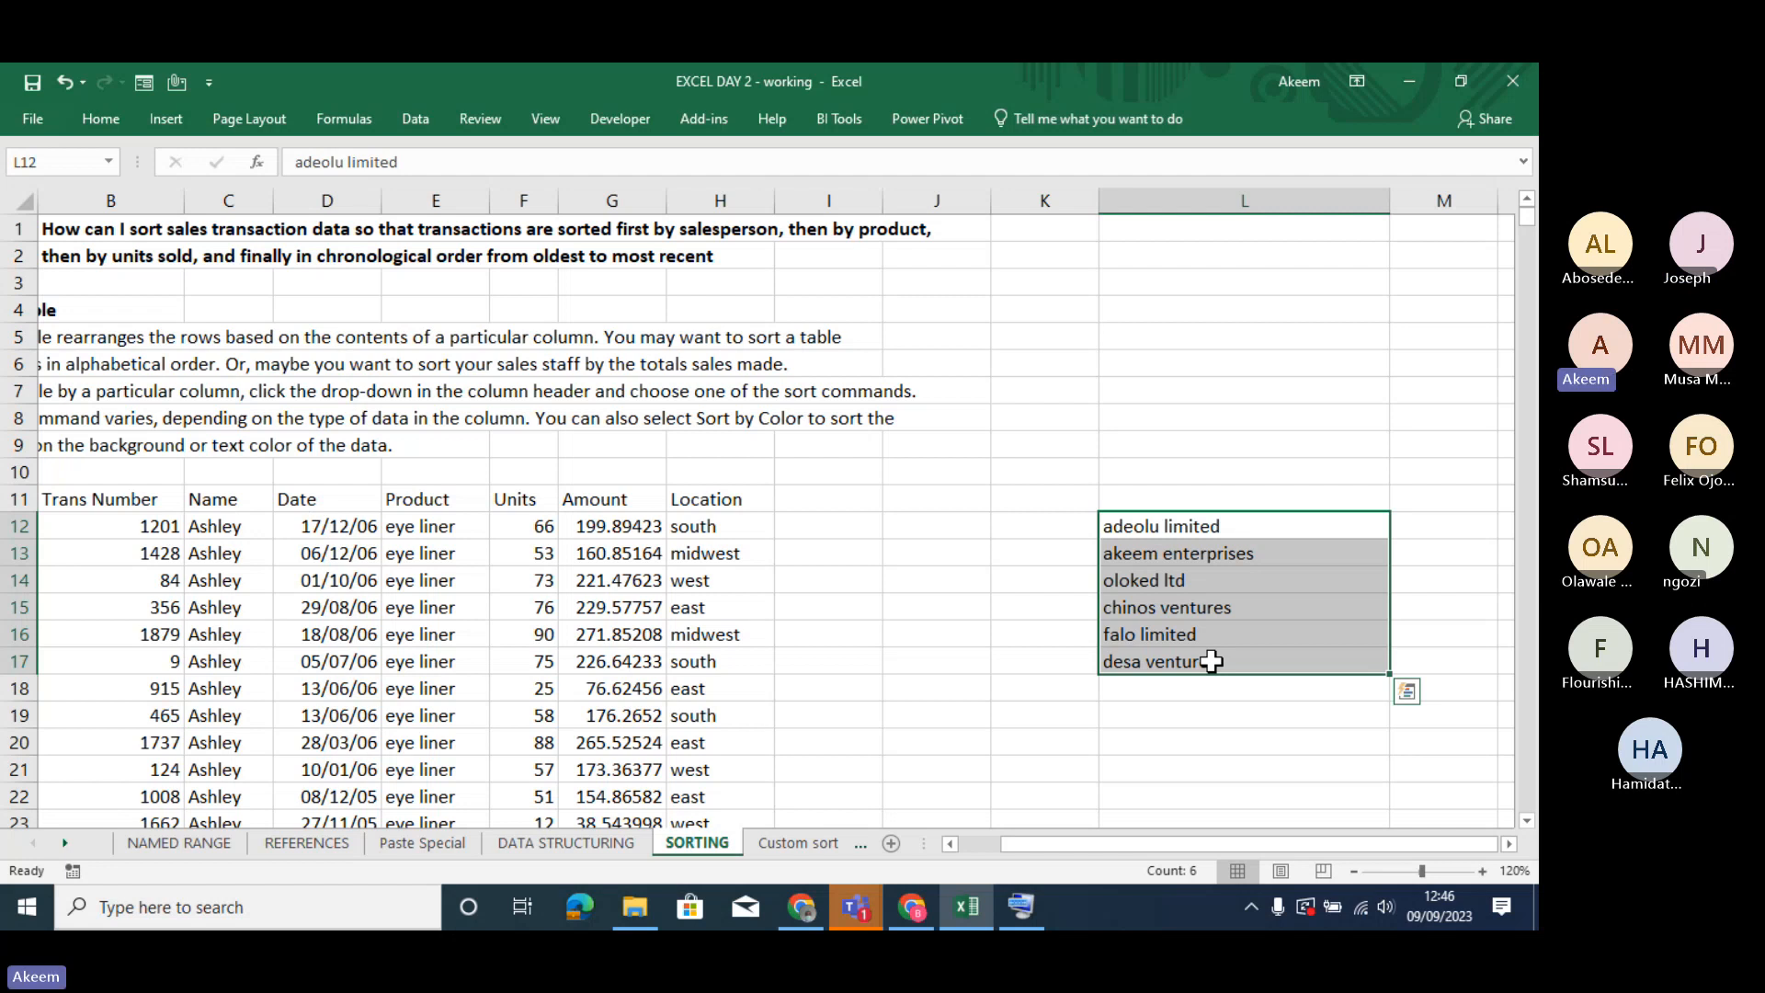
right_click(1210, 660)
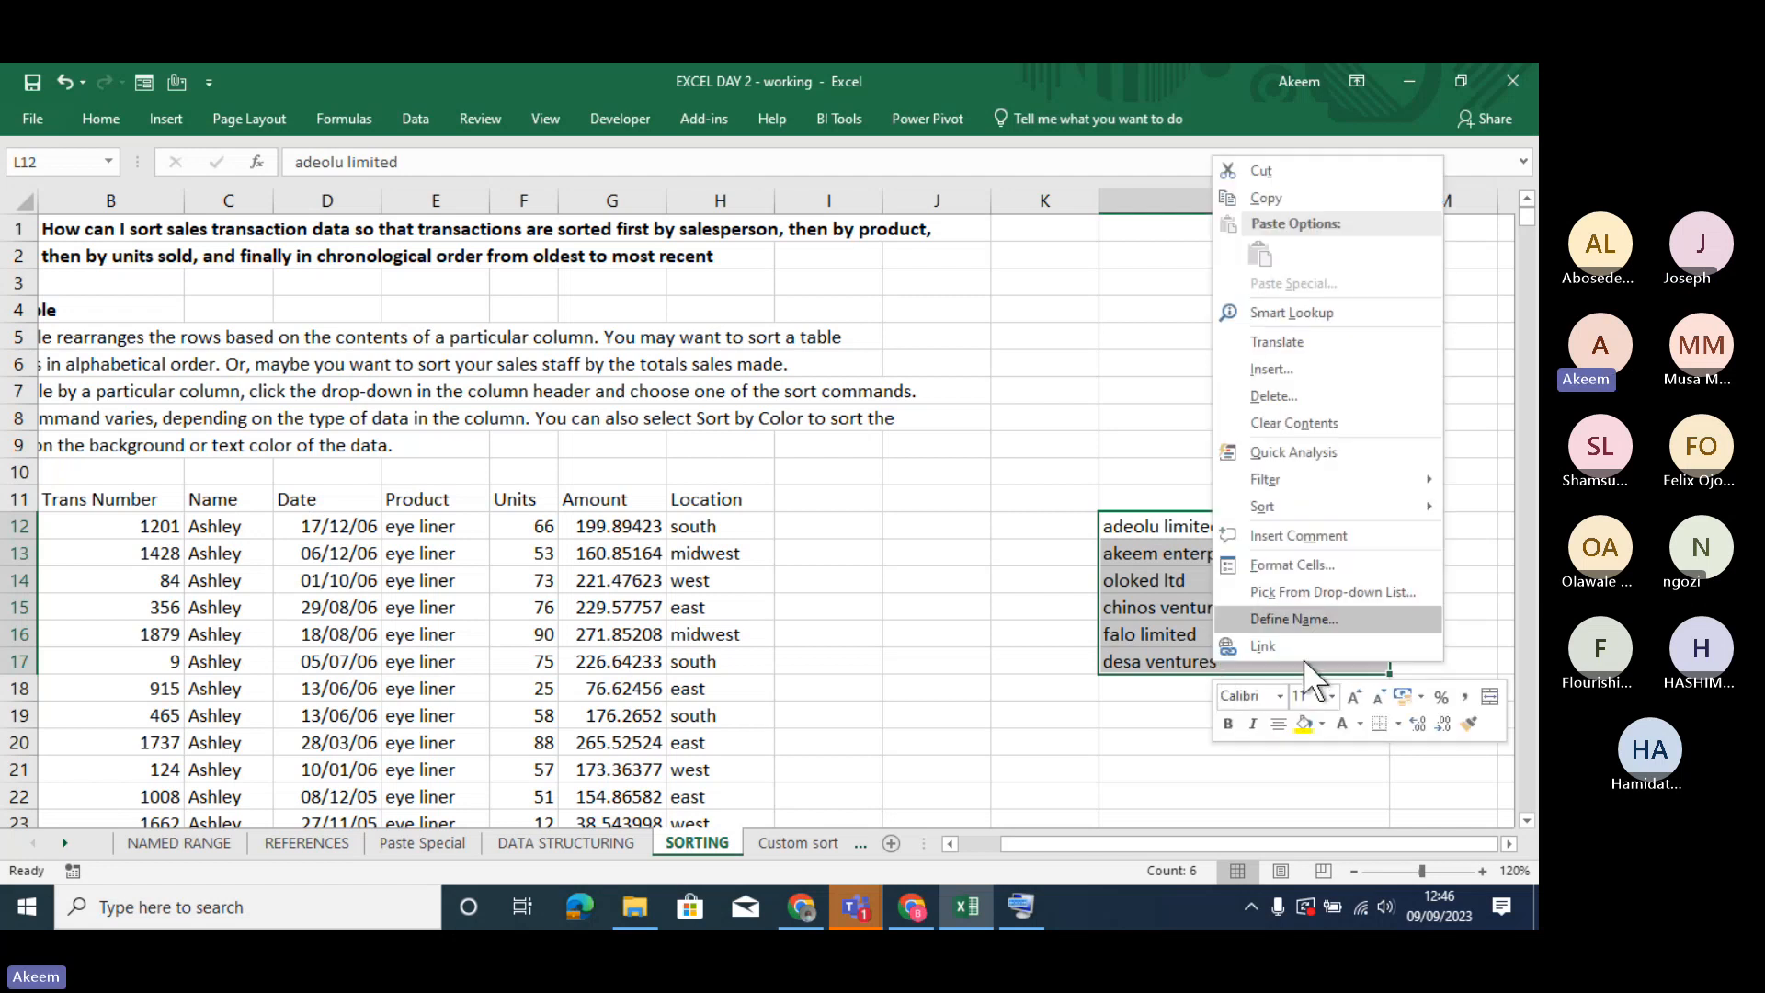
mouse_move(1286, 512)
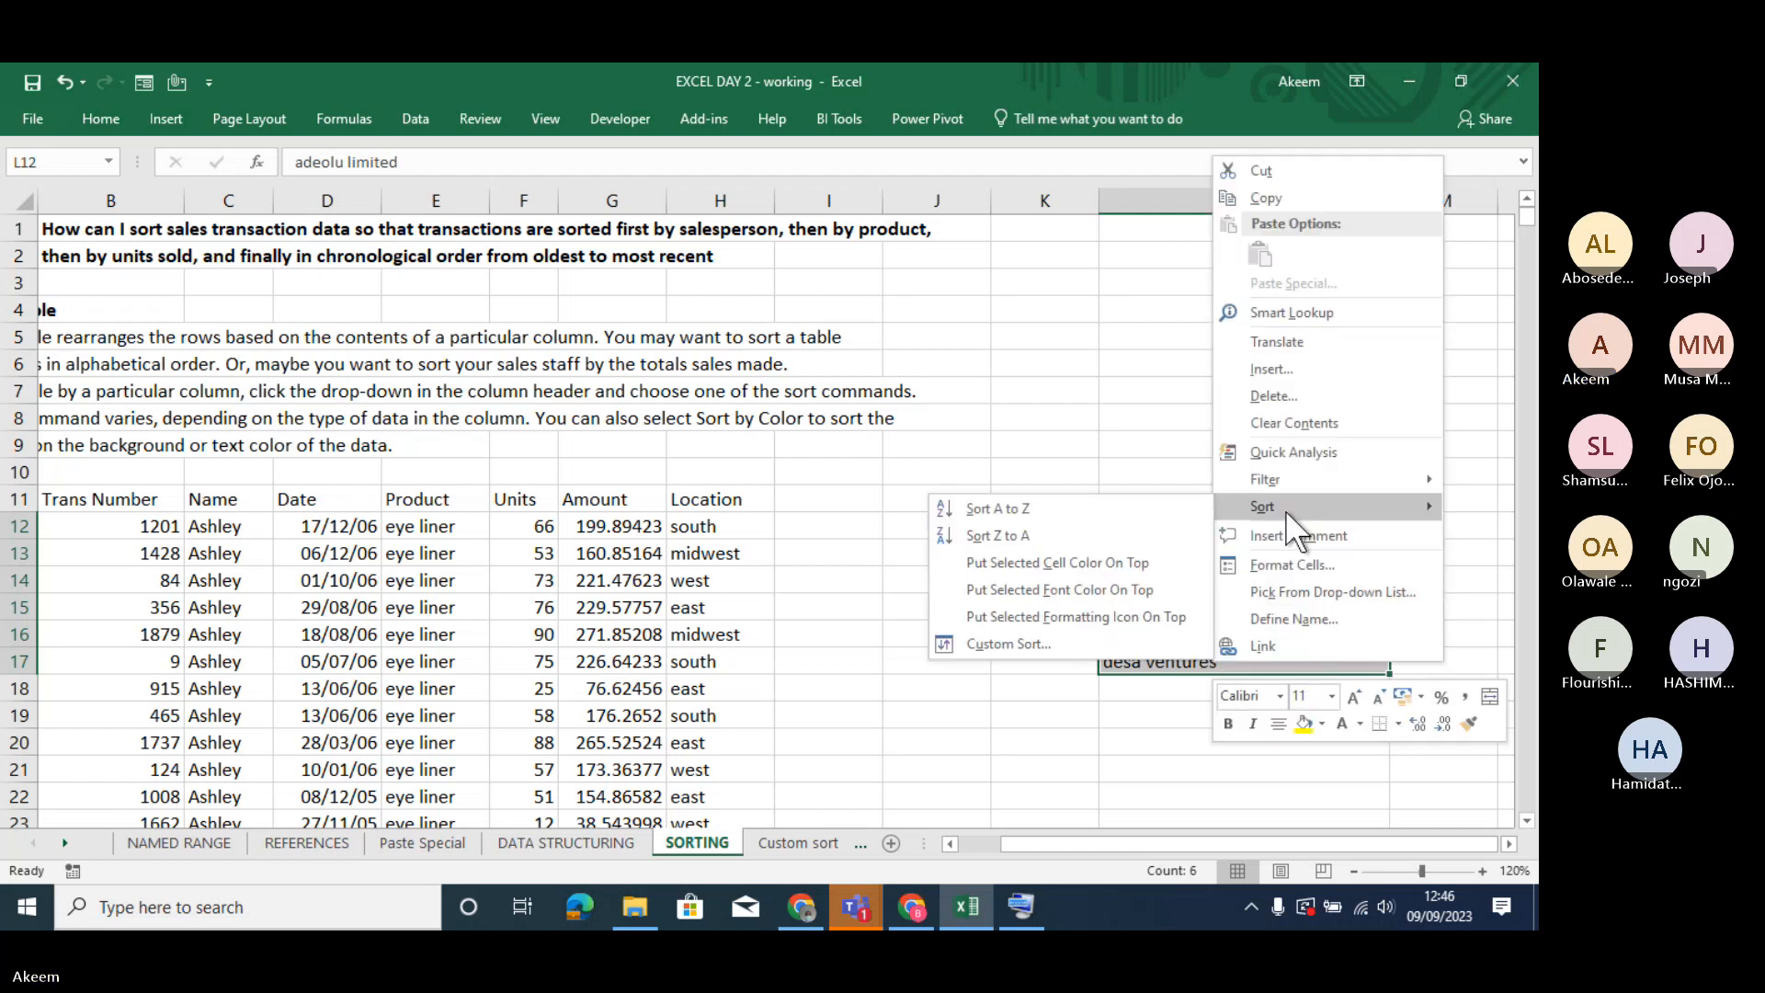
left_click(1049, 641)
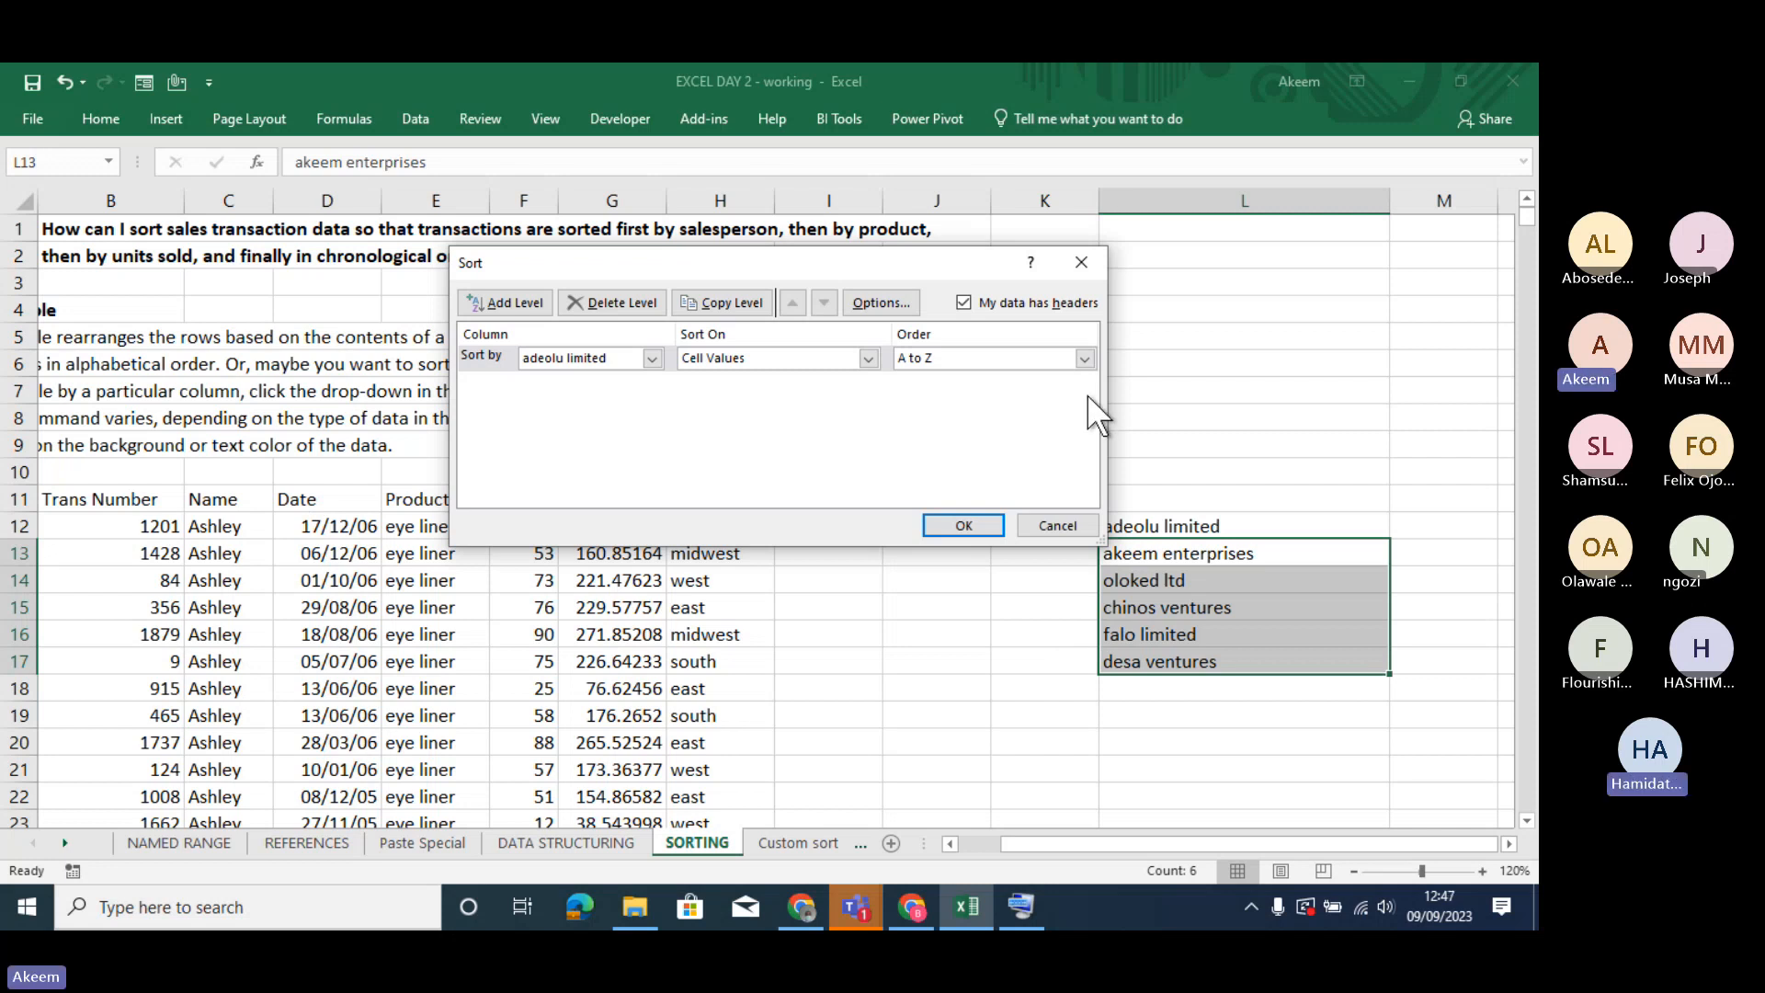
left_click(1085, 357)
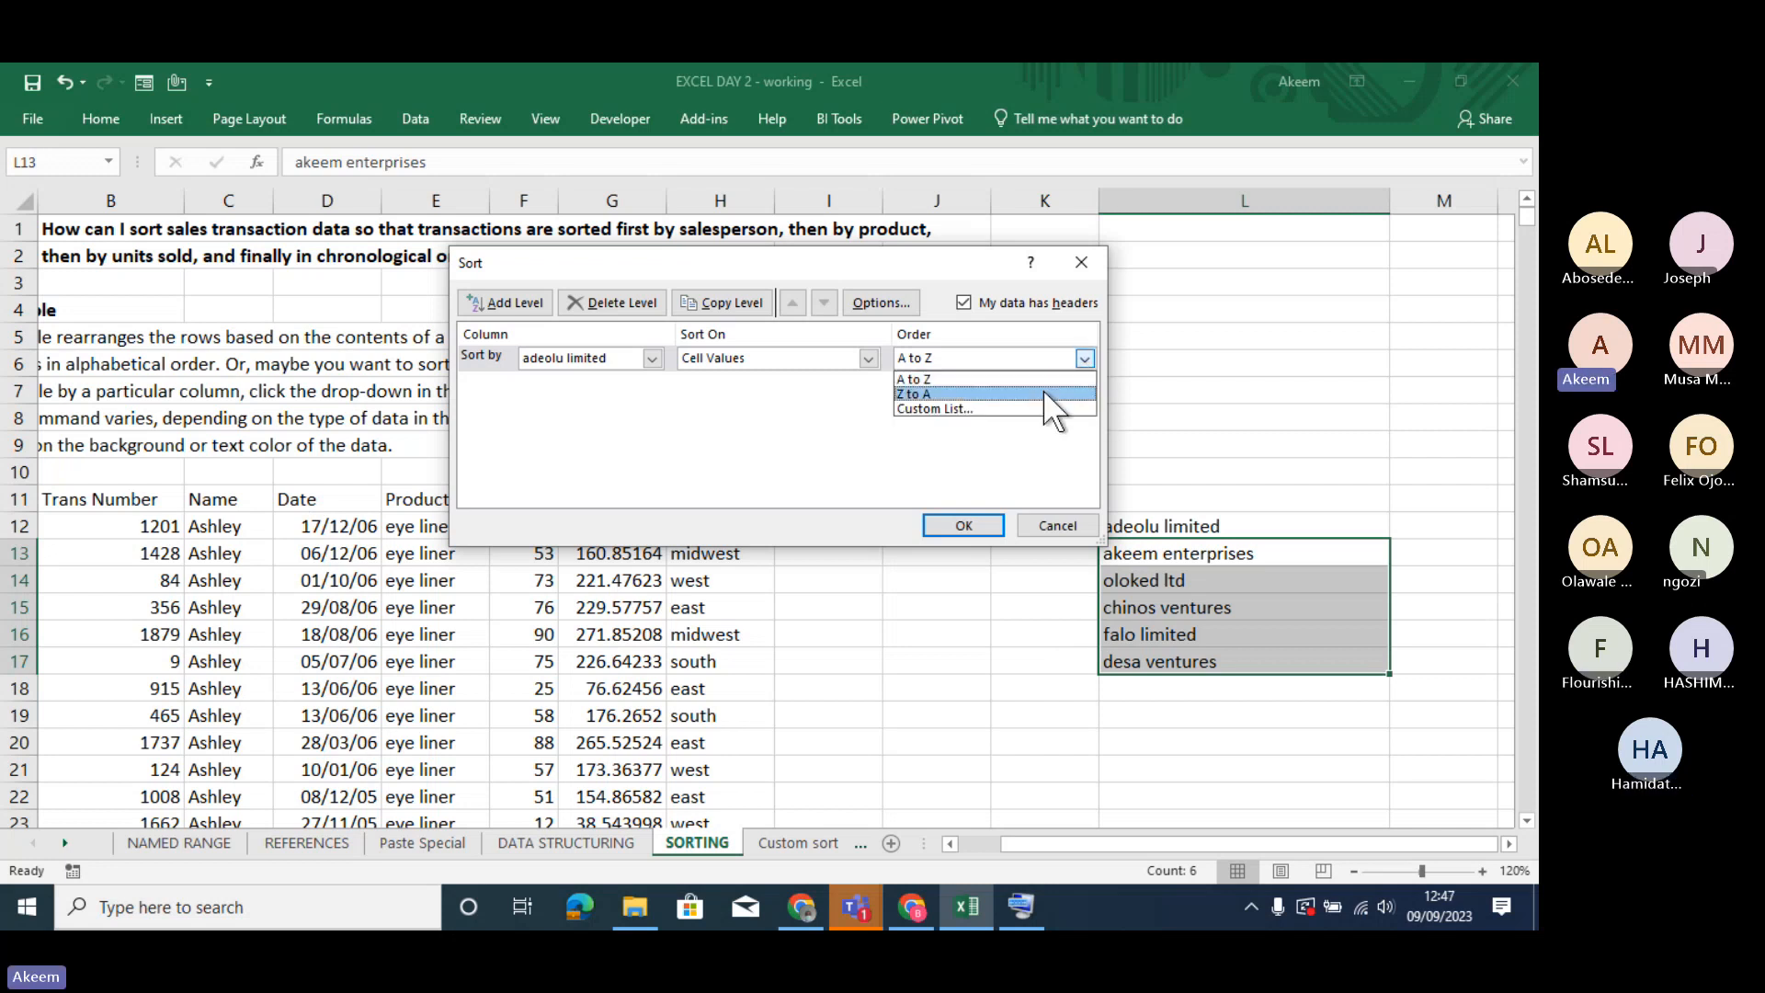
left_click(1054, 411)
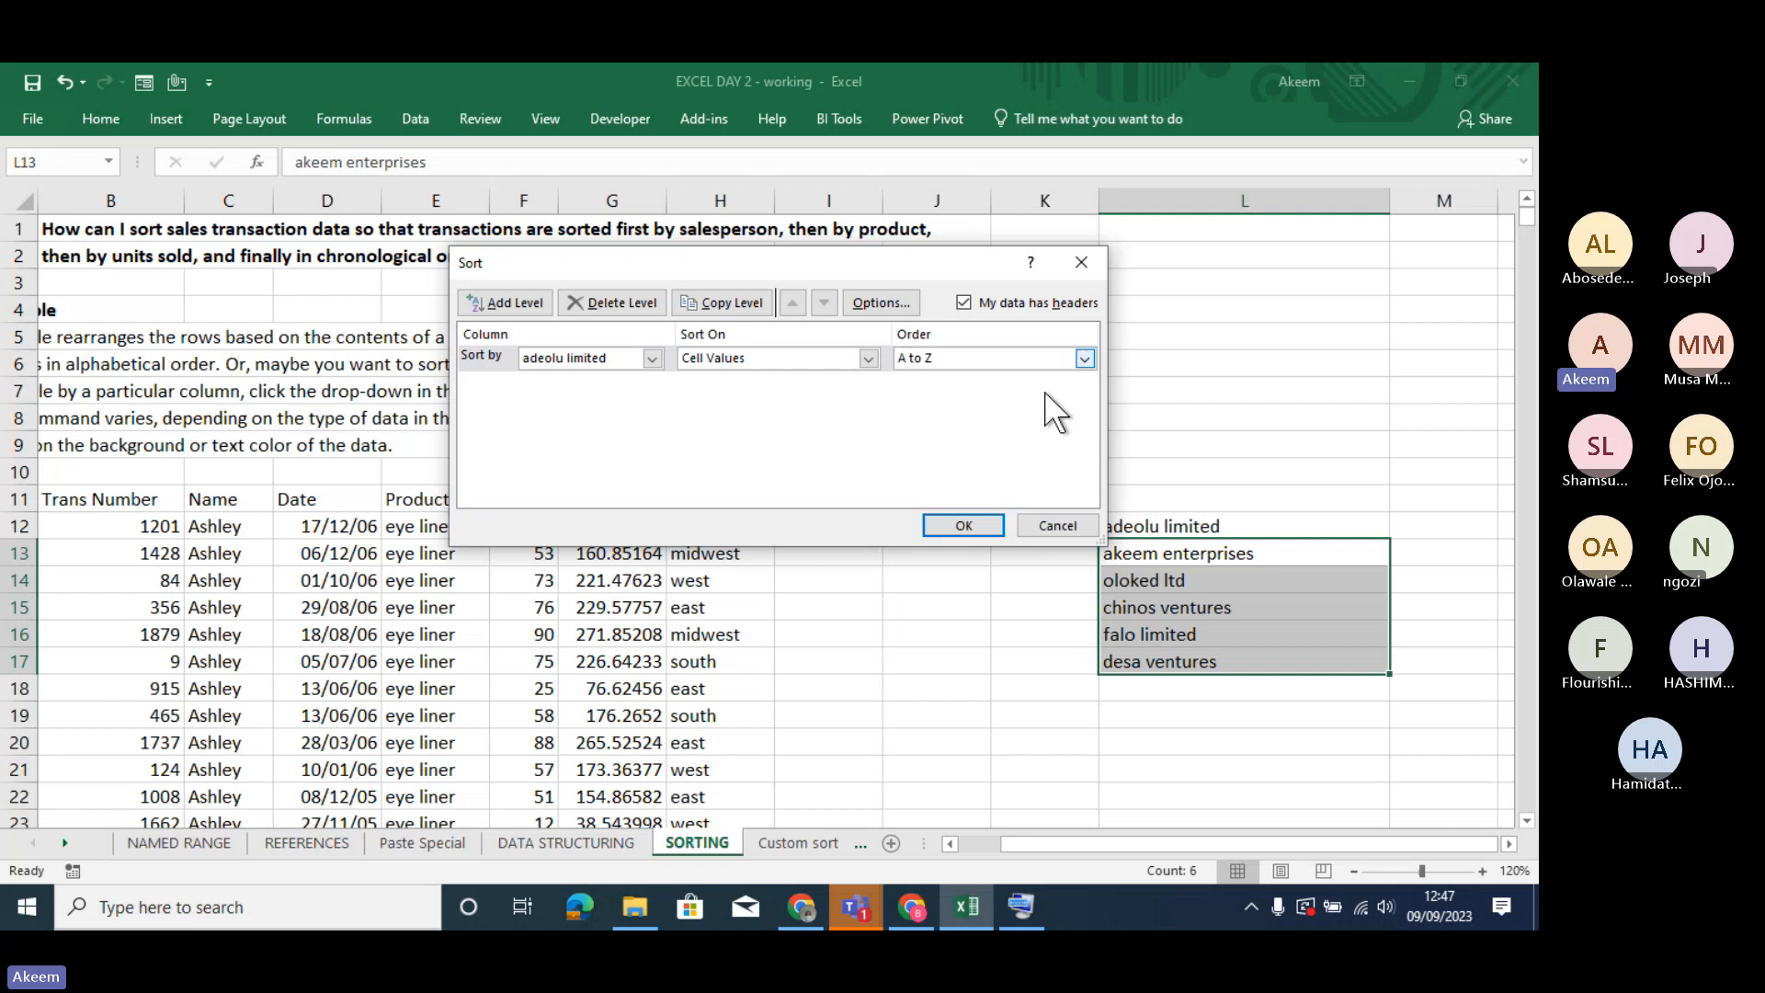
left_click(967, 524)
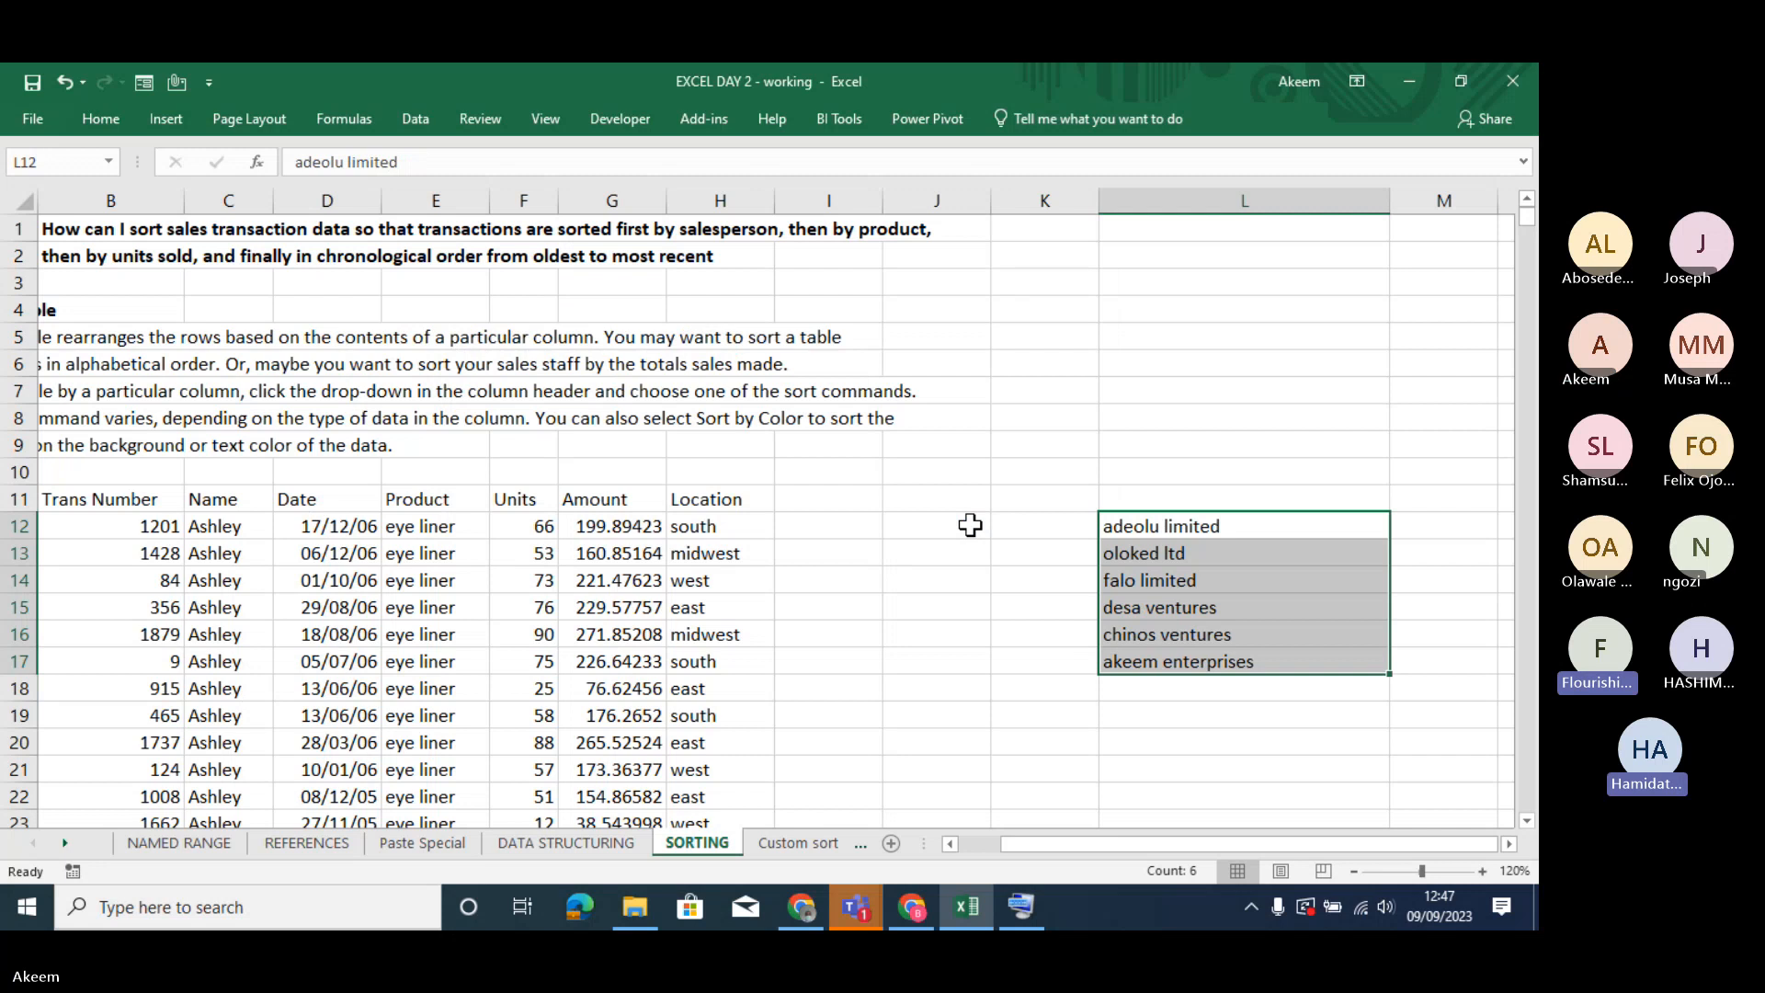
- Examine the order of the company names in L12:L17, comparing the first entry with the rows below it
left_click(1190, 553)
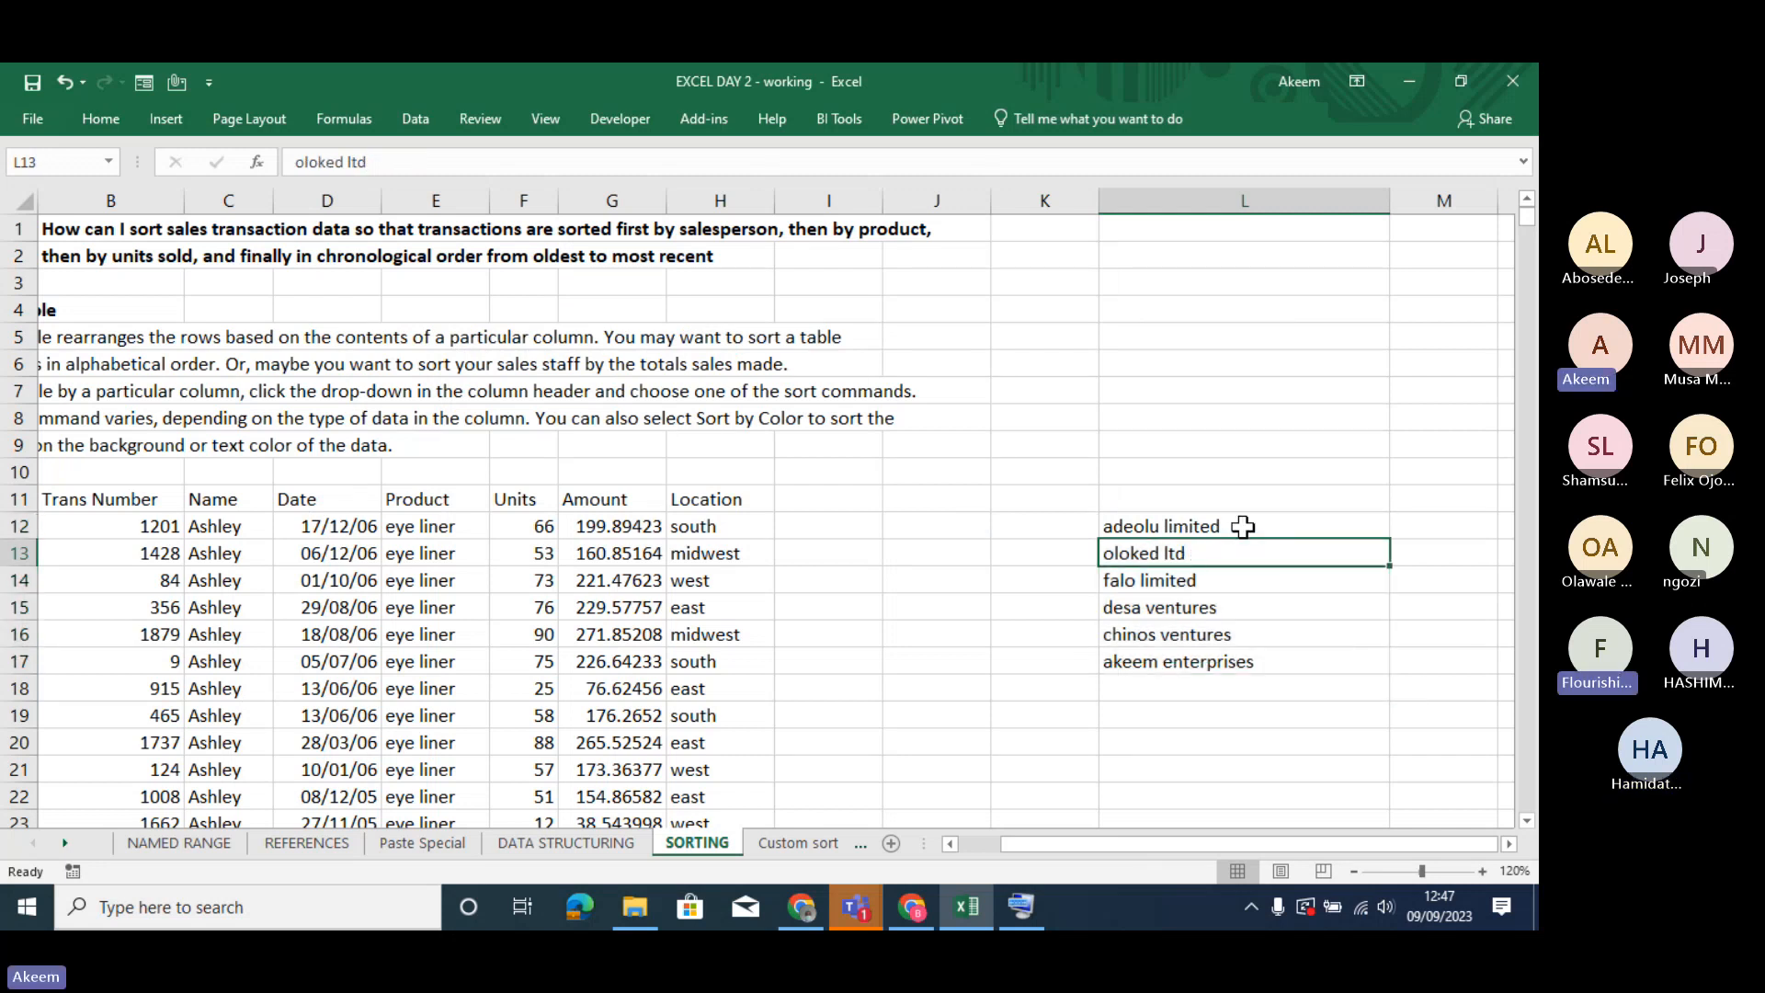
left_click_drag(1243, 526, 1237, 571)
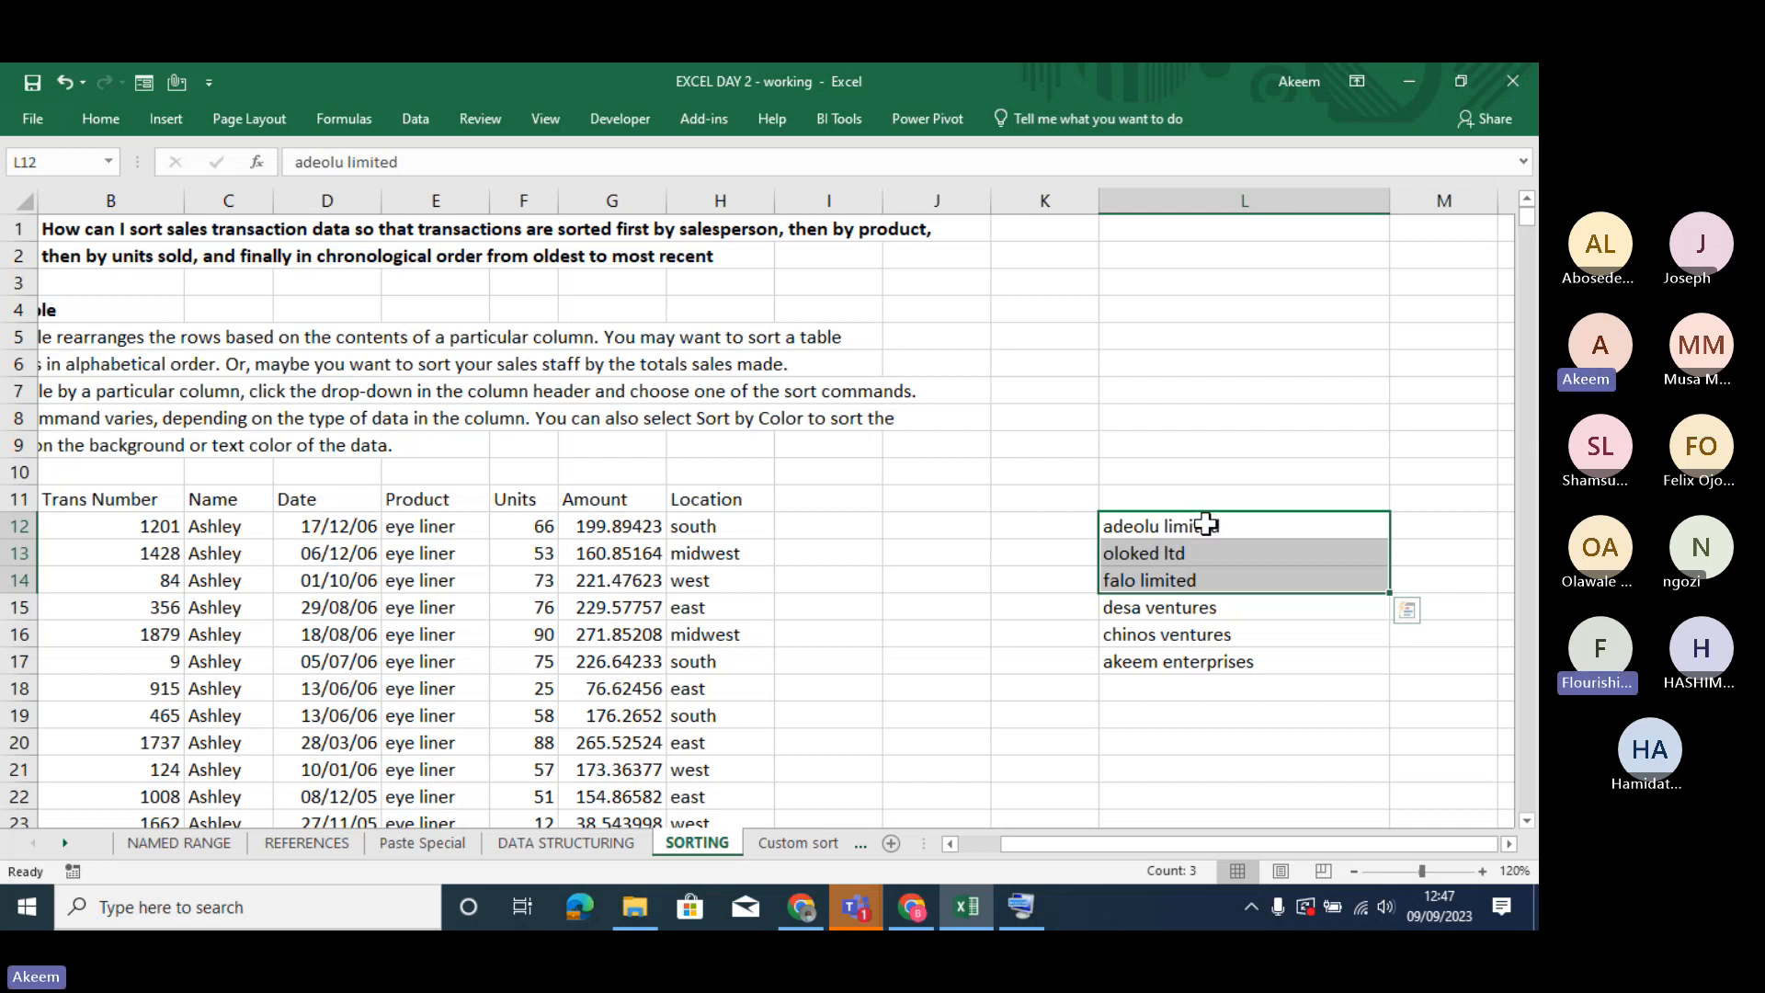
left_click(1202, 556)
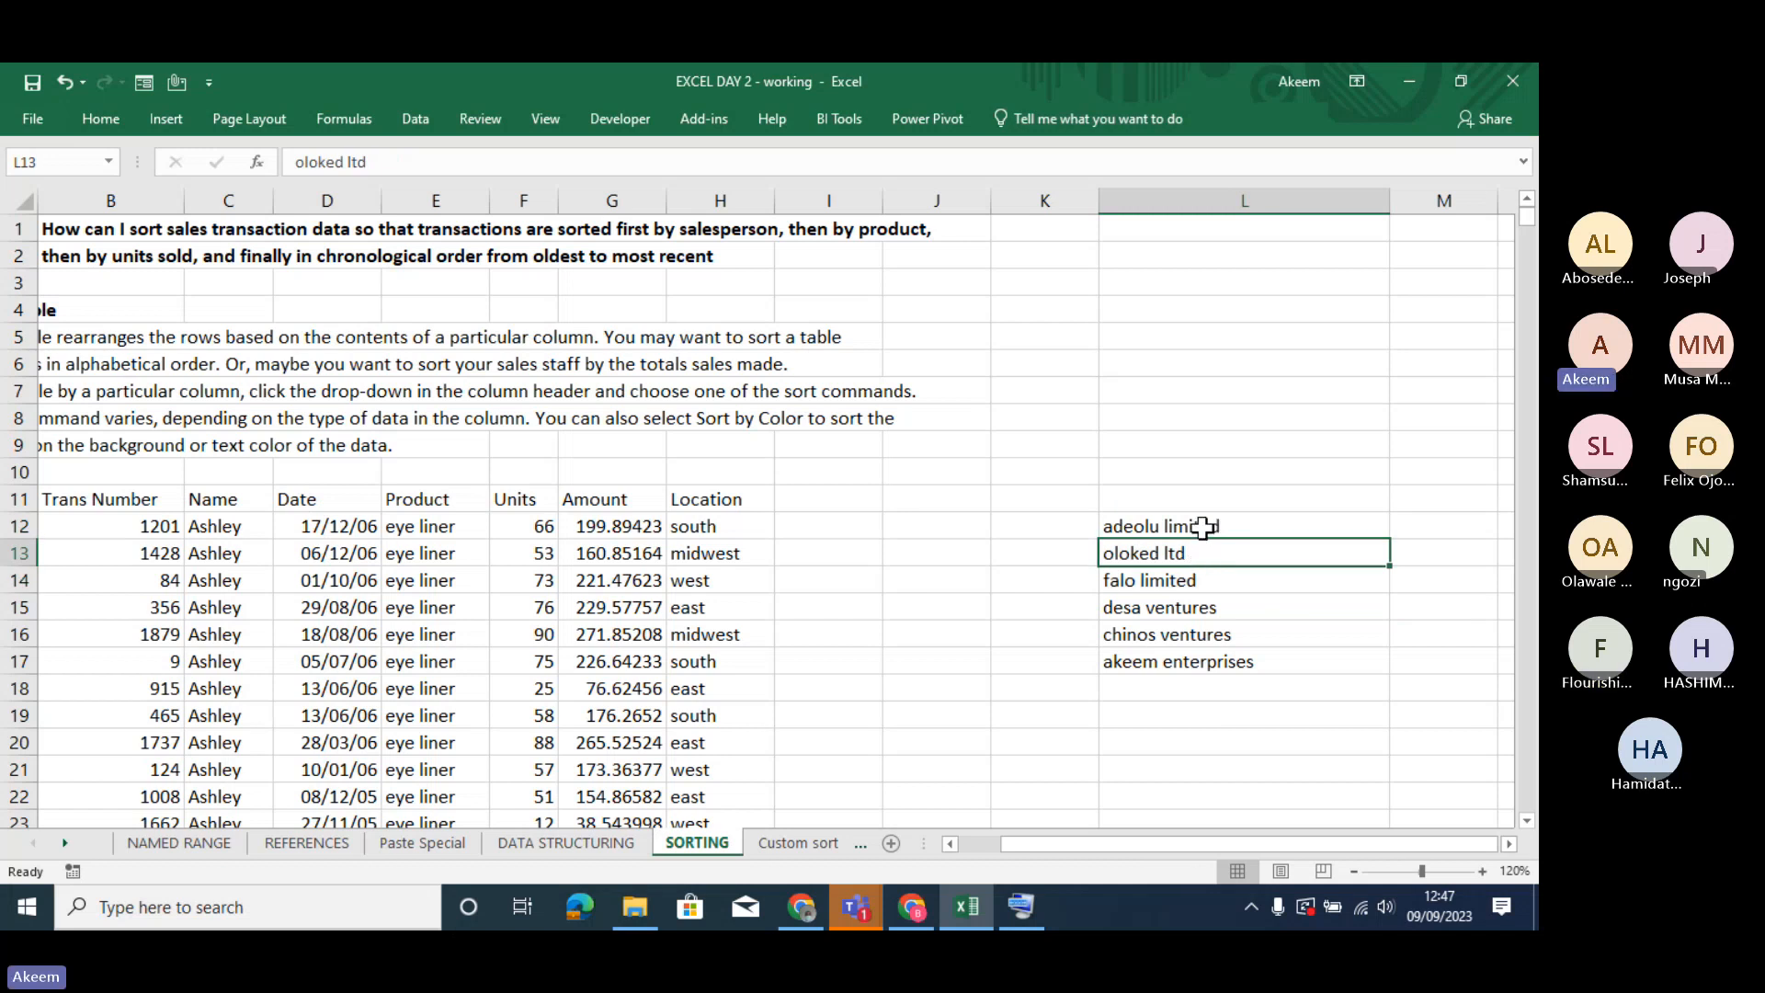
left_click_drag(1202, 526, 1212, 663)
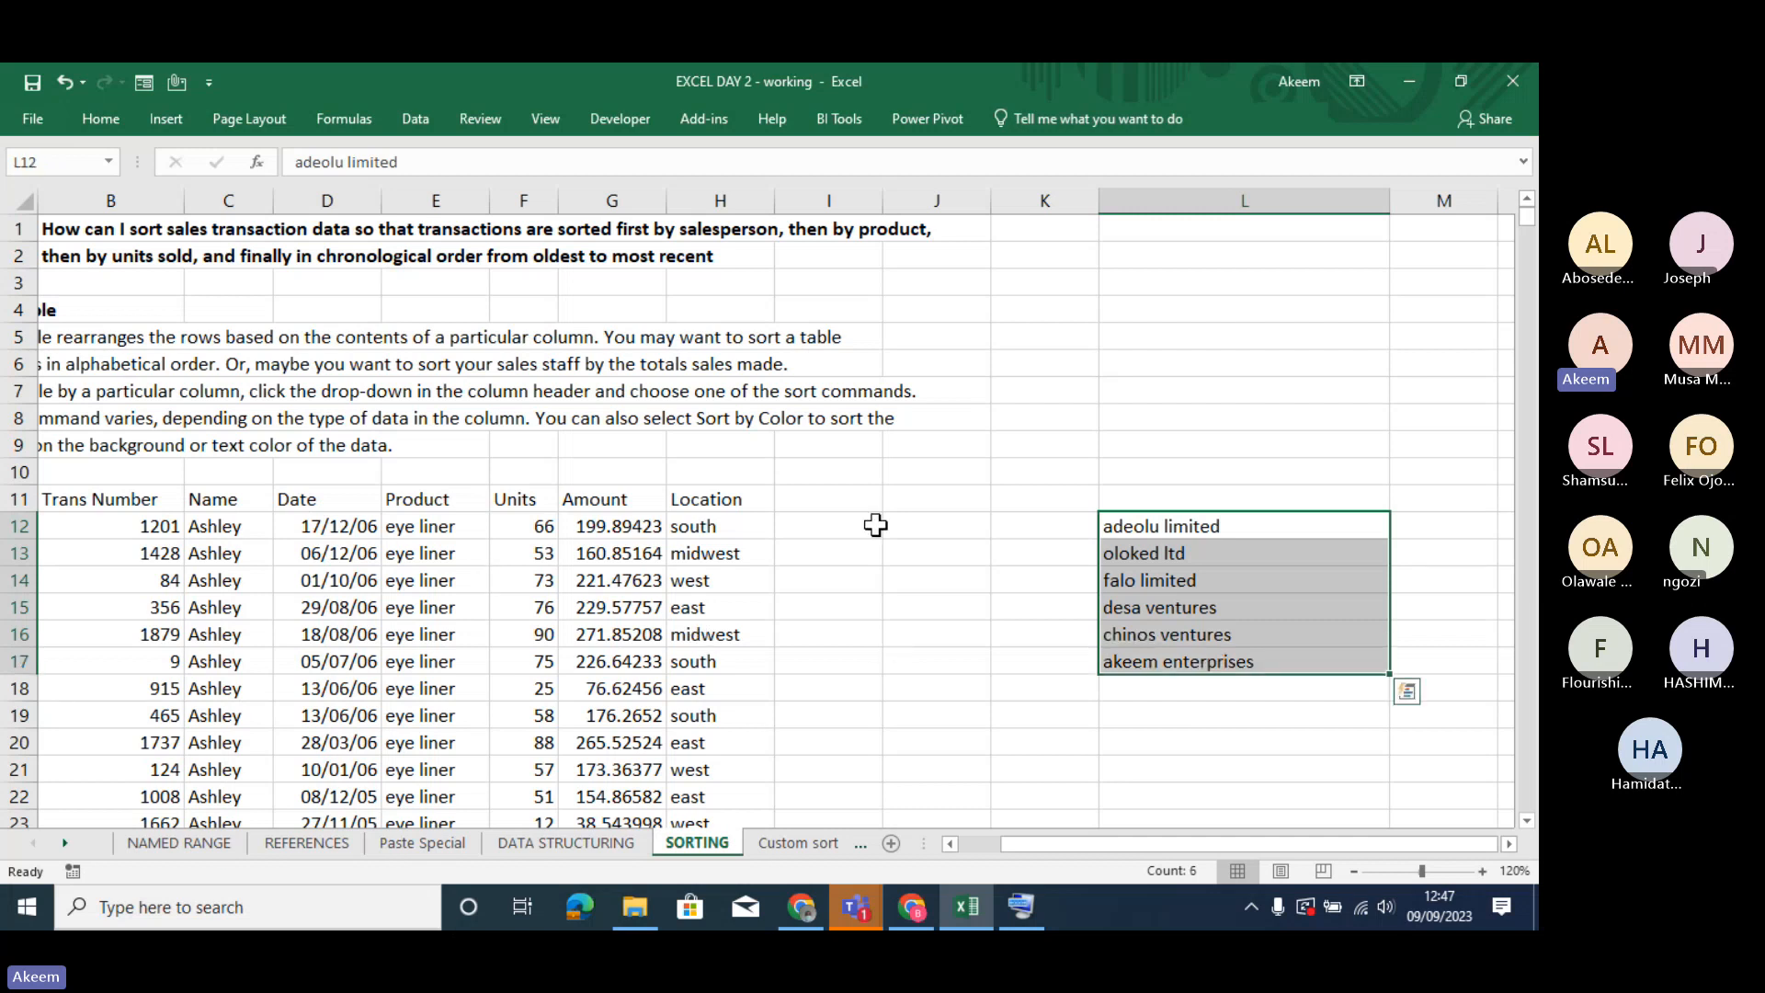
left_click(1240, 553)
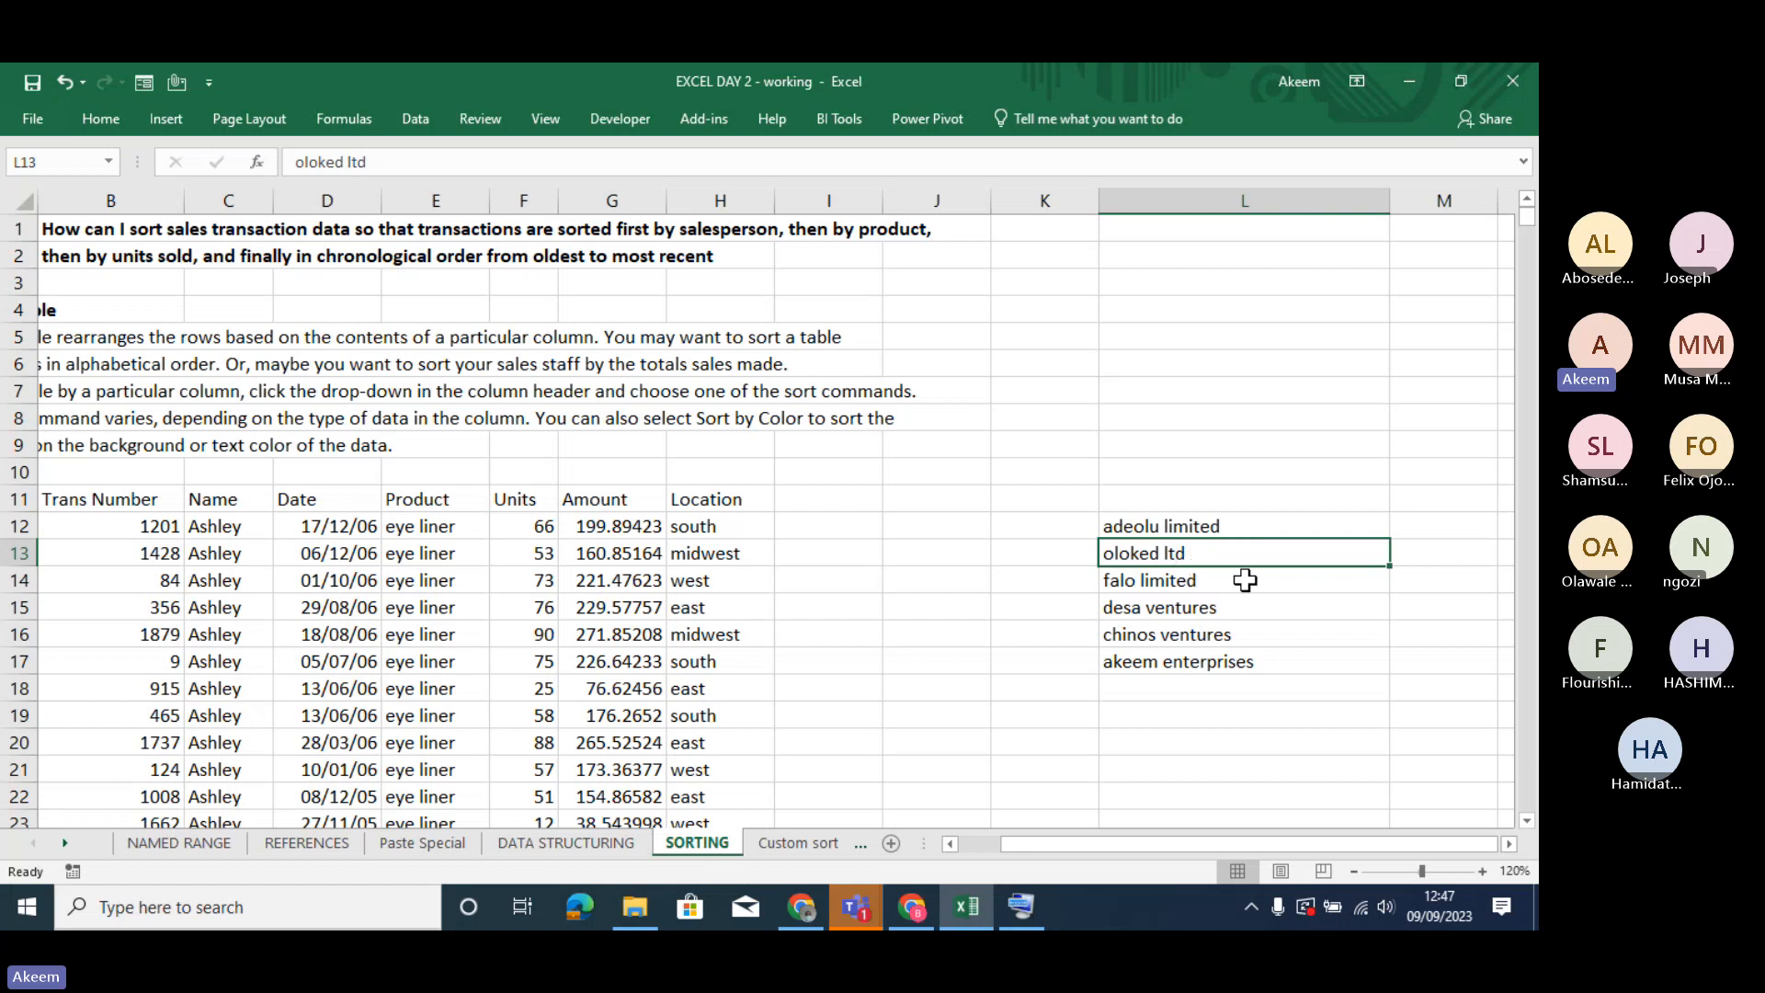
left_click_drag(1200, 525, 1238, 662)
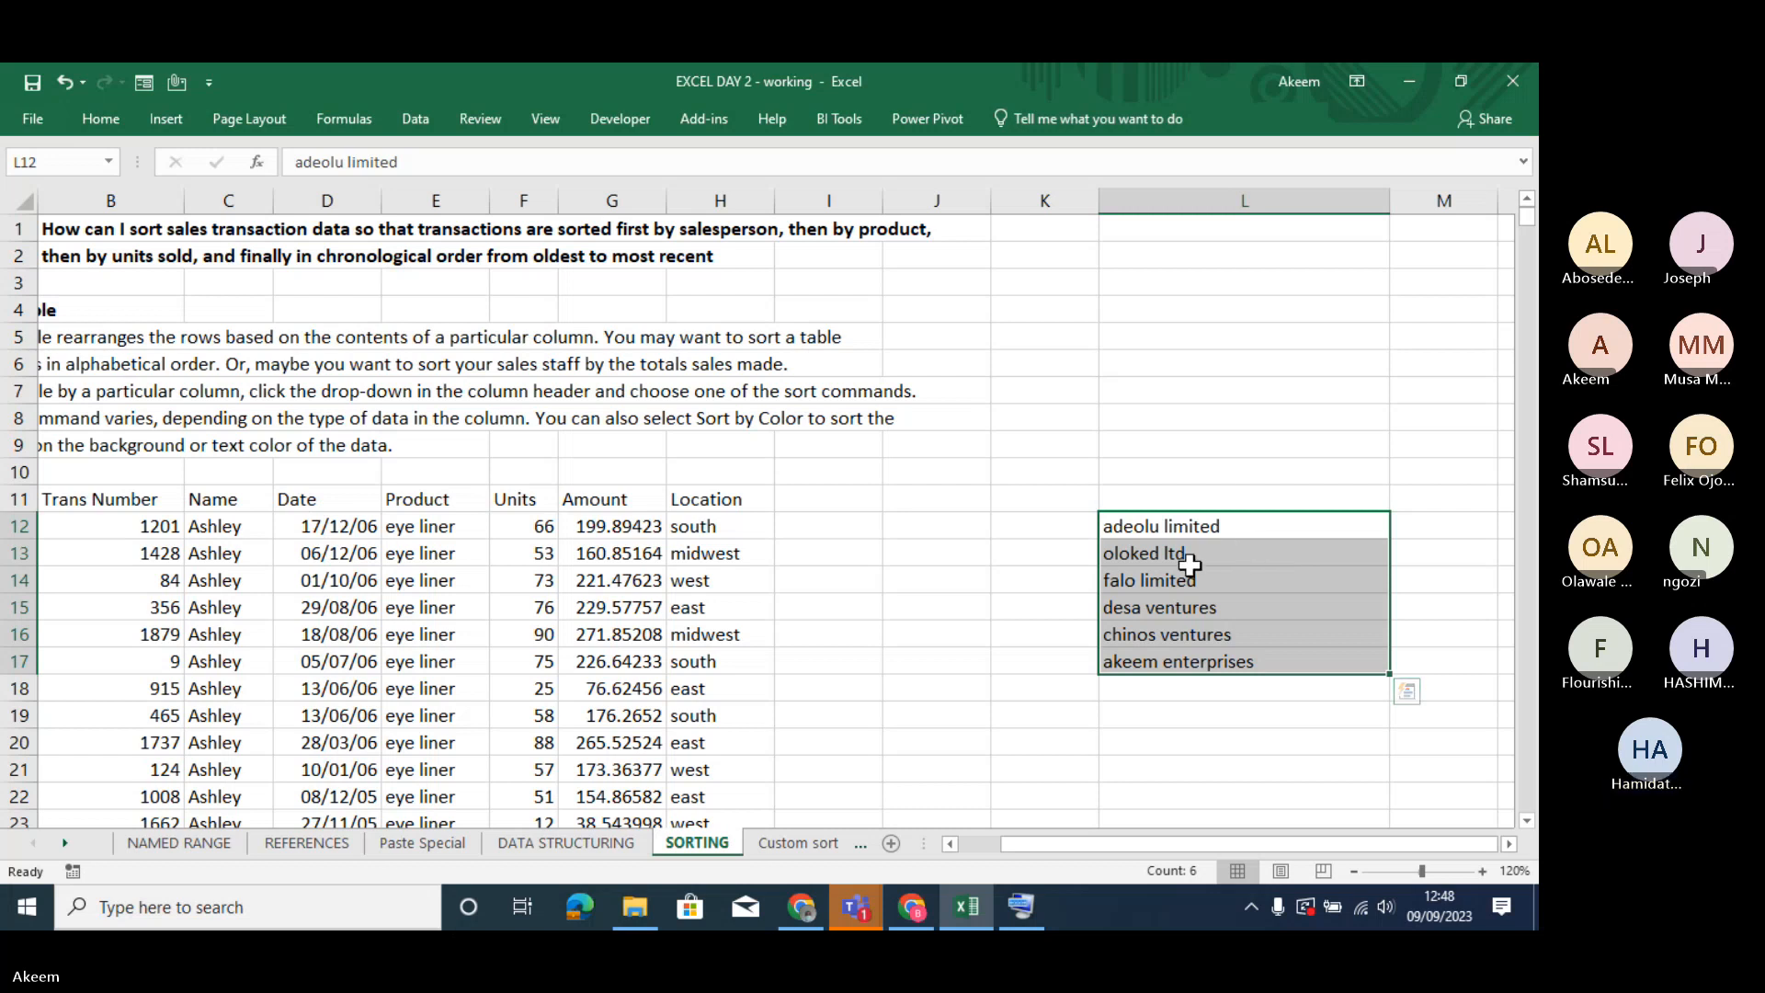
left_click(1208, 606)
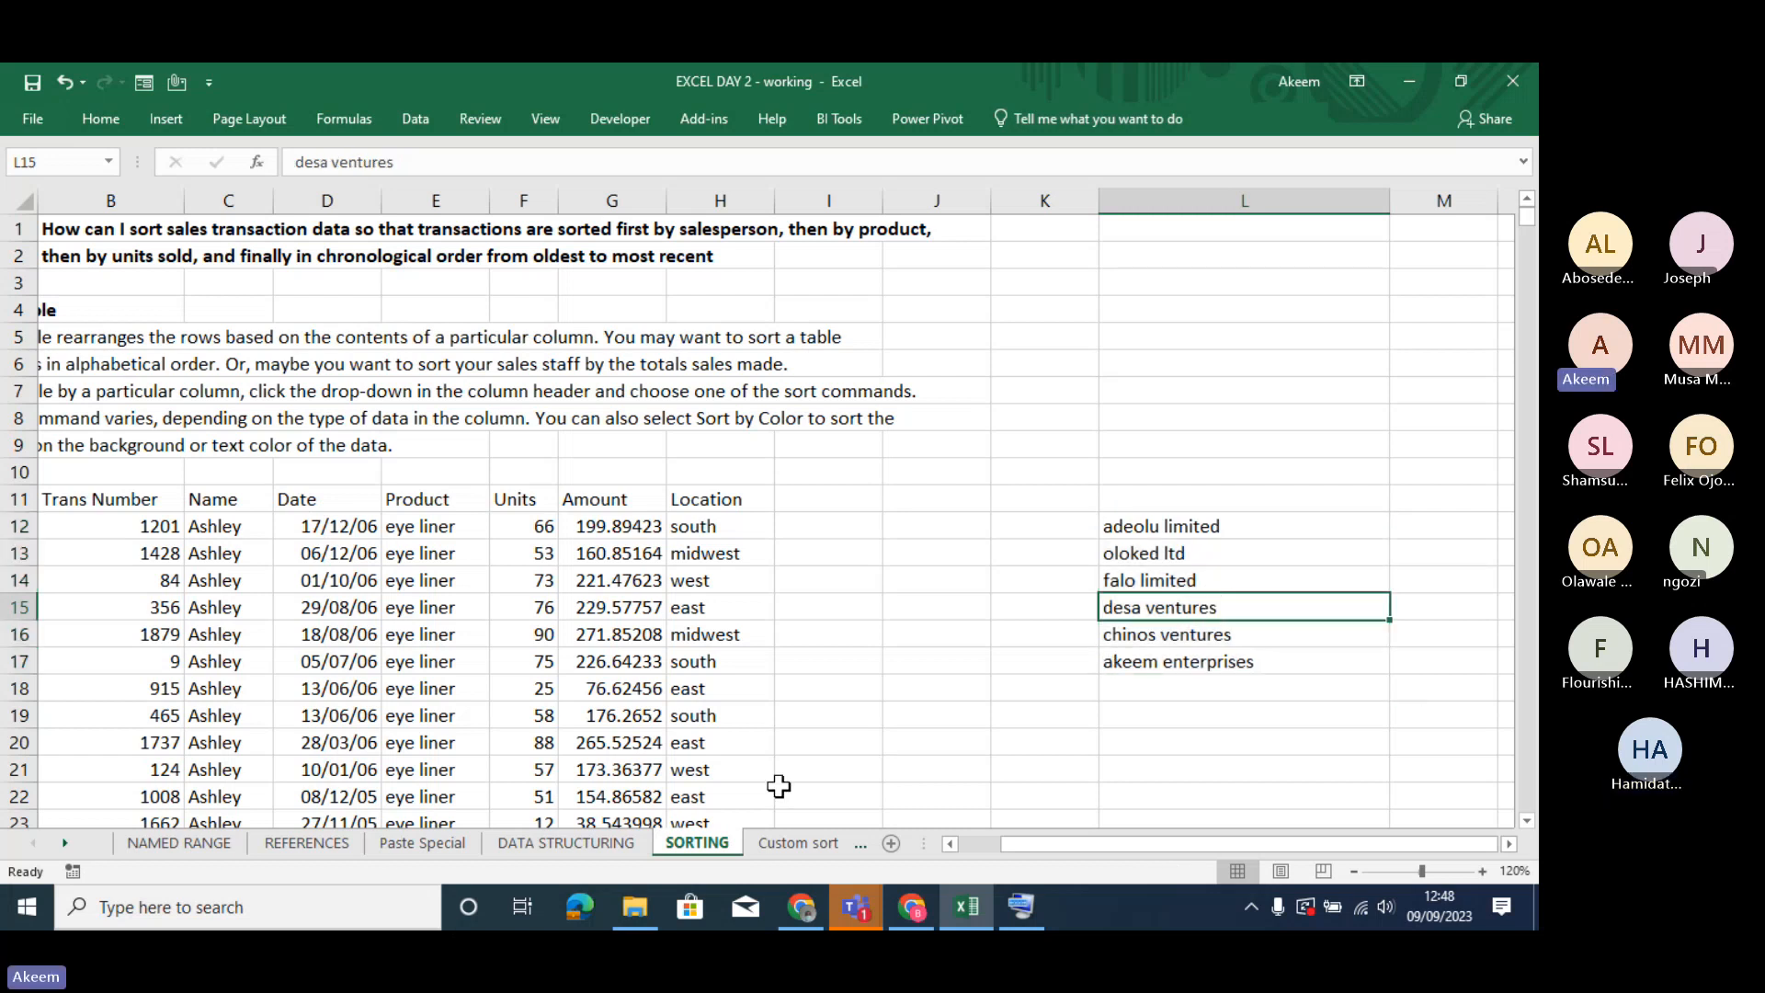
- Look through the Custom sort, SORTING and Sheet7 worksheets to compare their contents
left_click(787, 844)
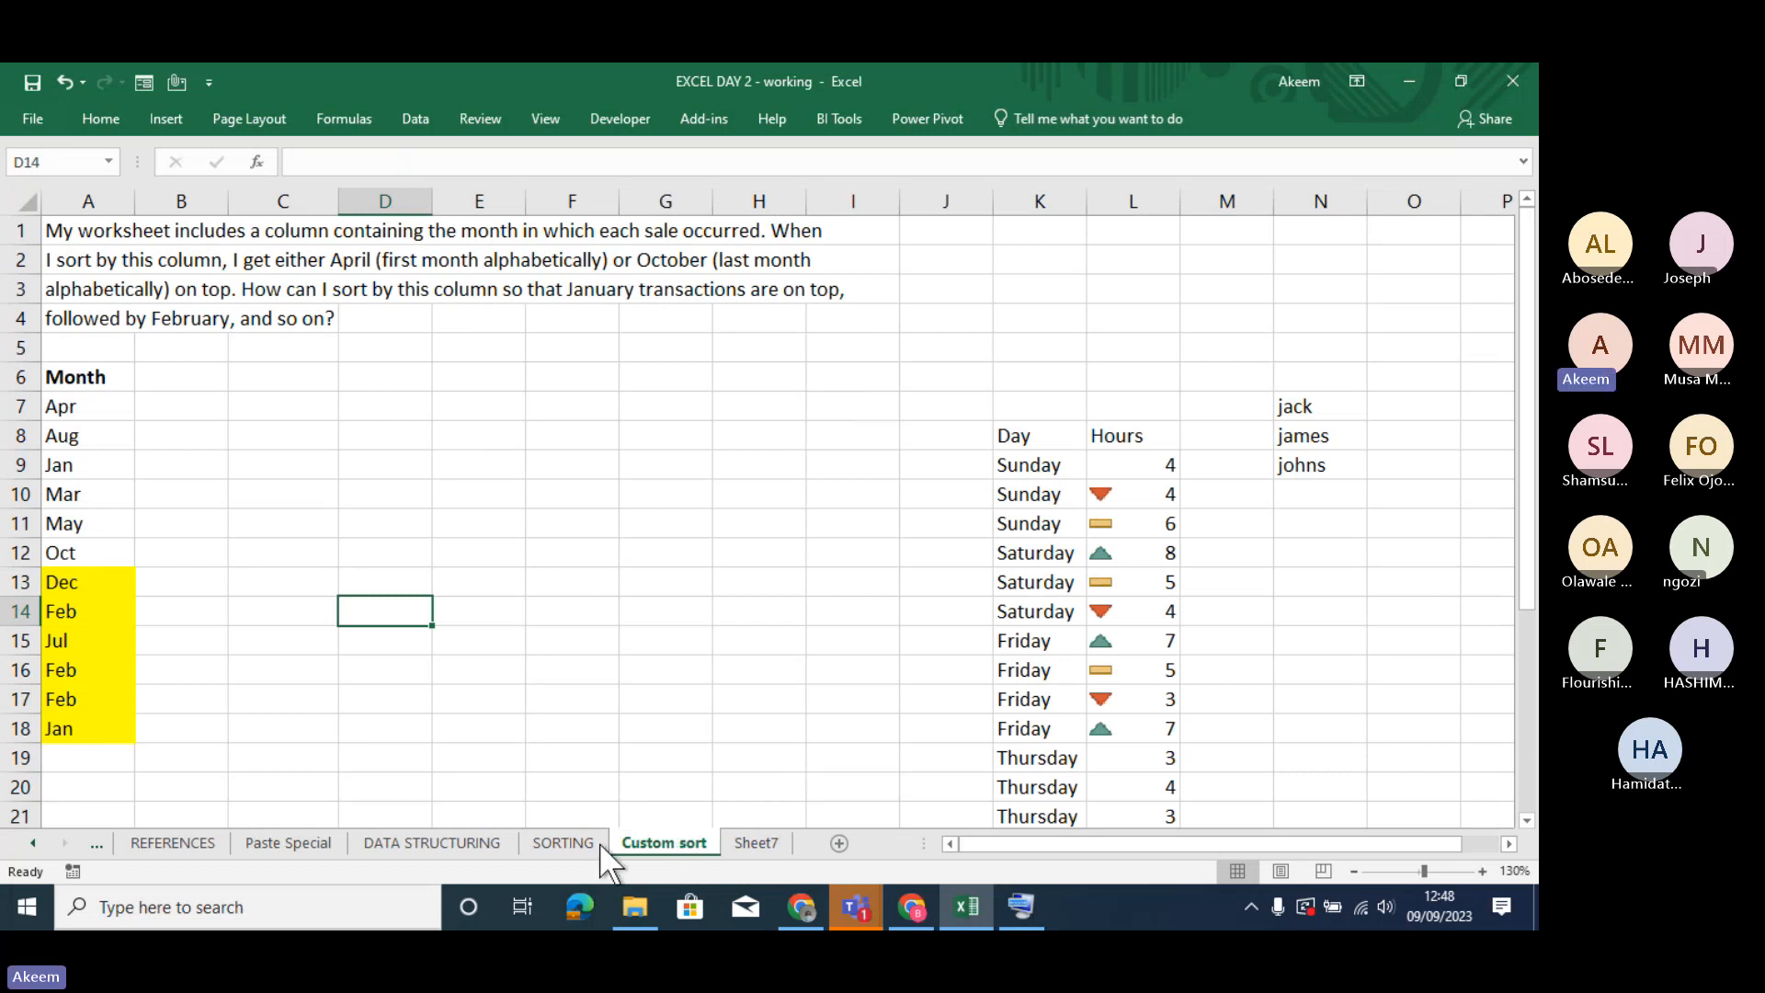
left_click(575, 842)
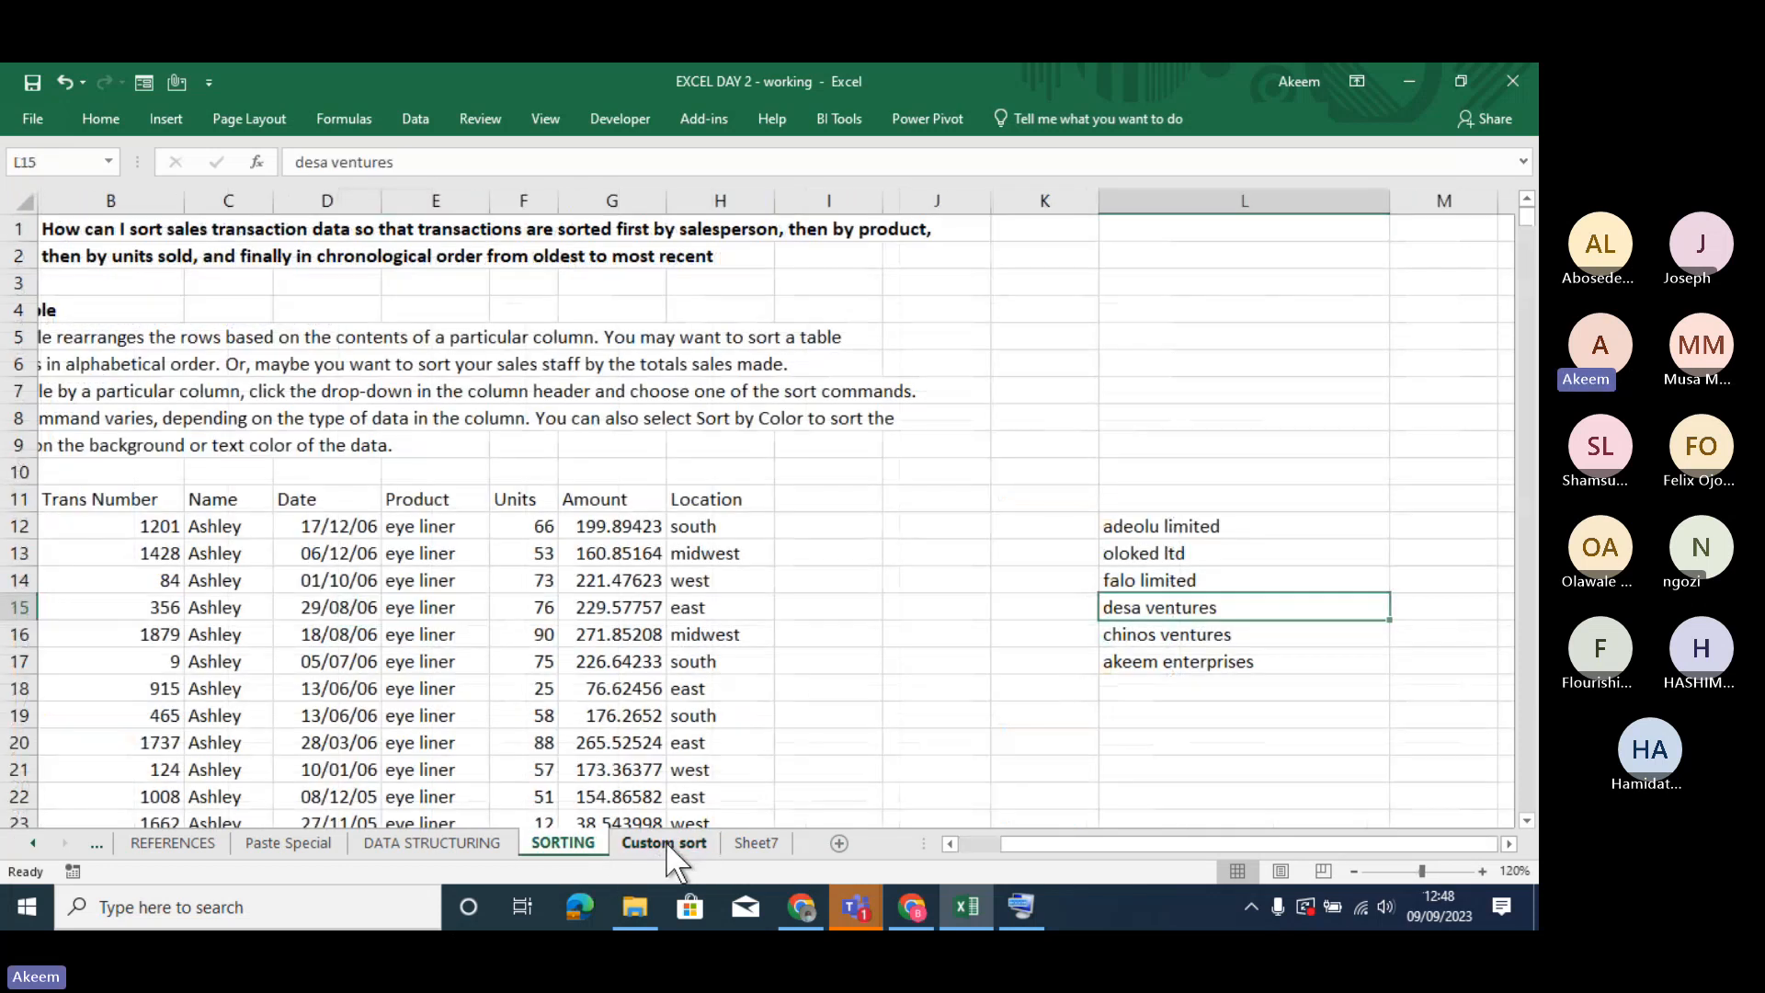
left_click(666, 841)
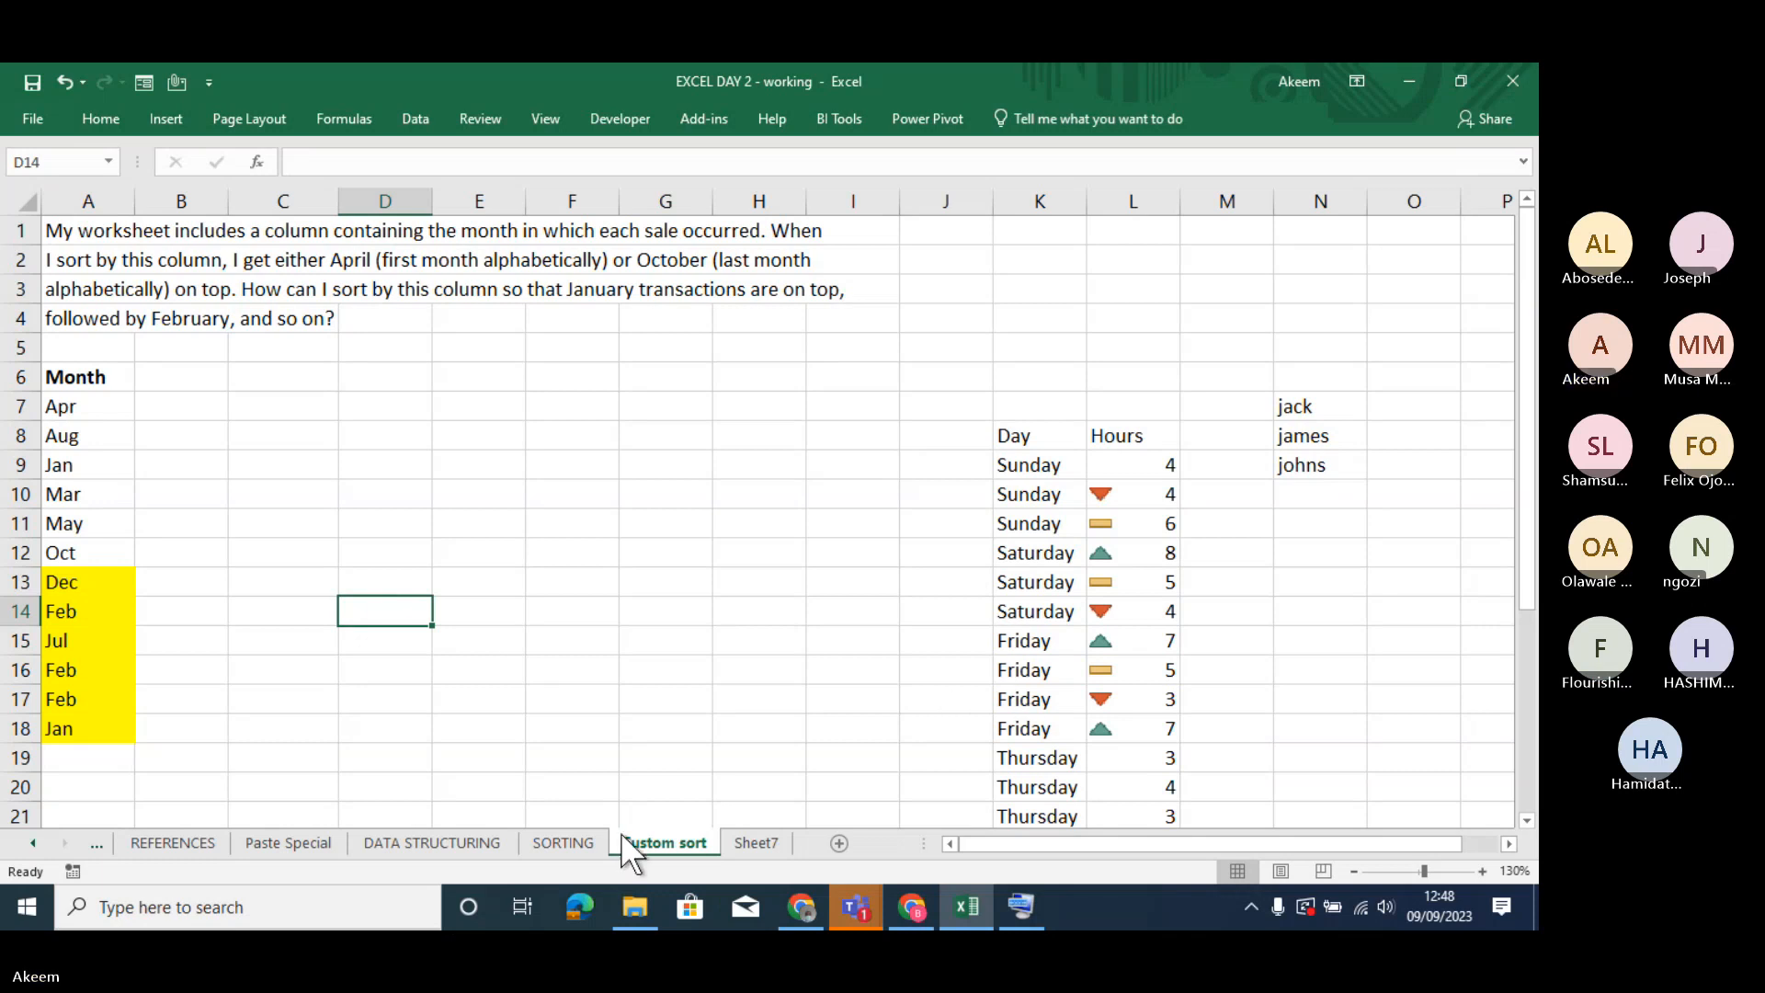
left_click(563, 842)
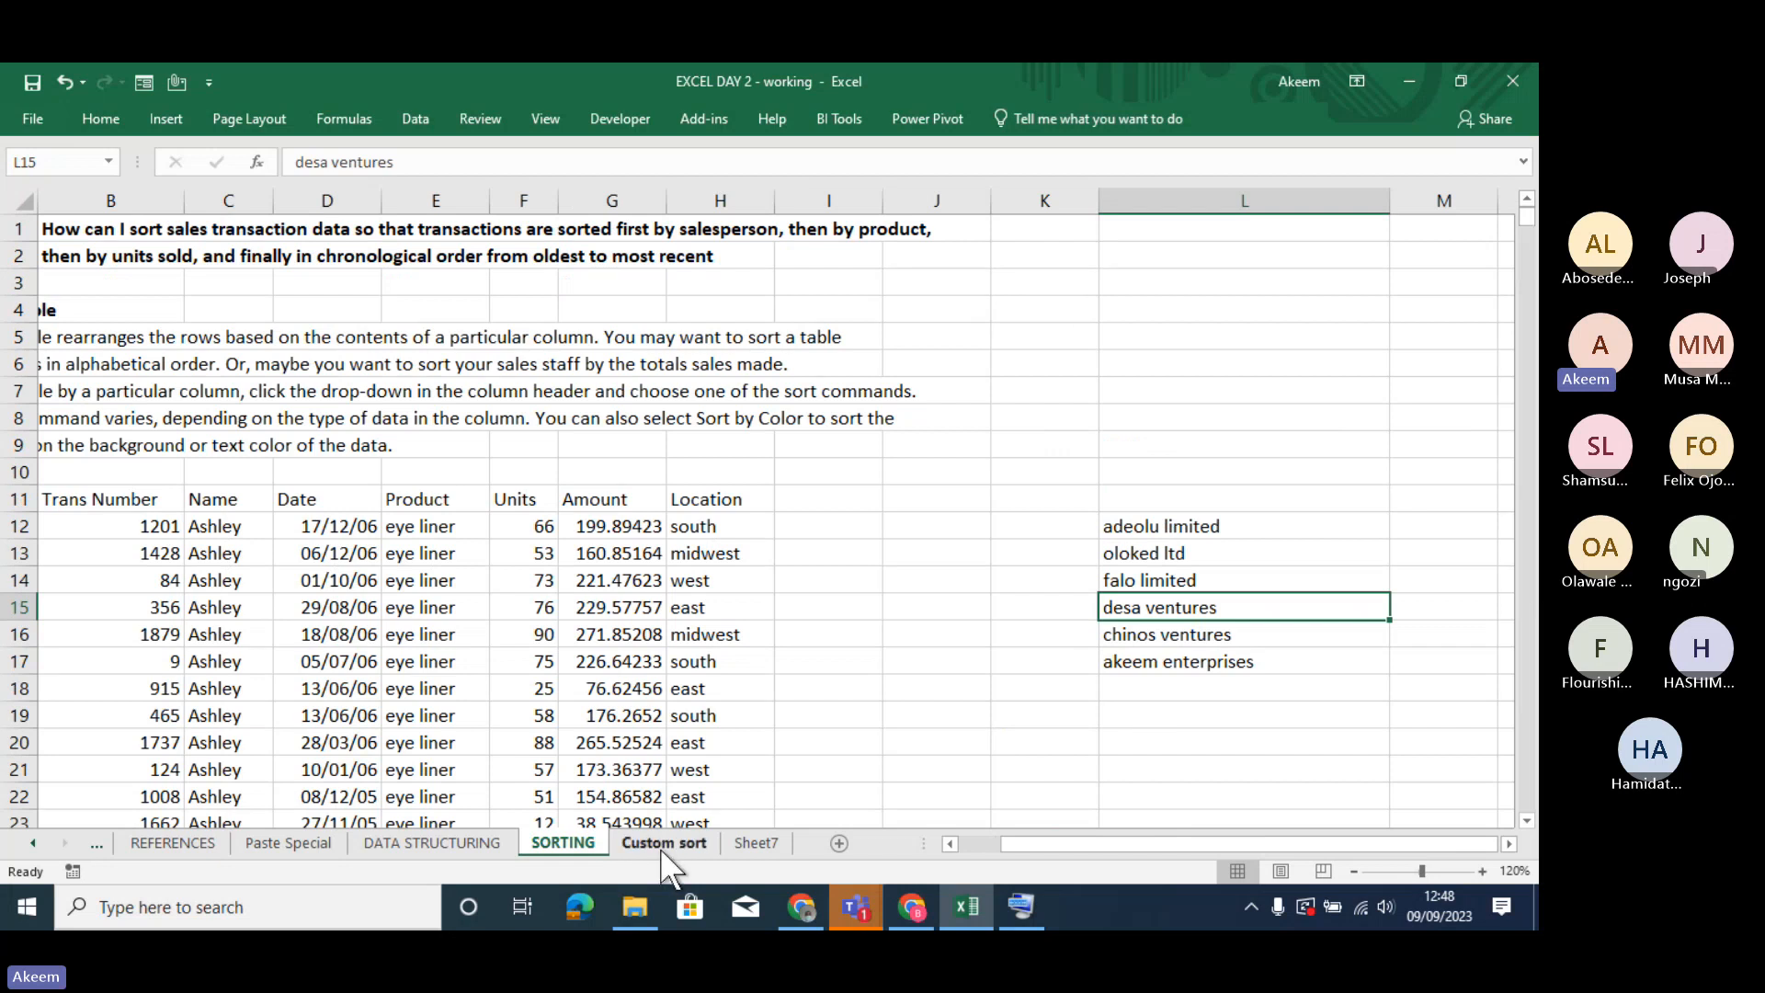
left_click(758, 842)
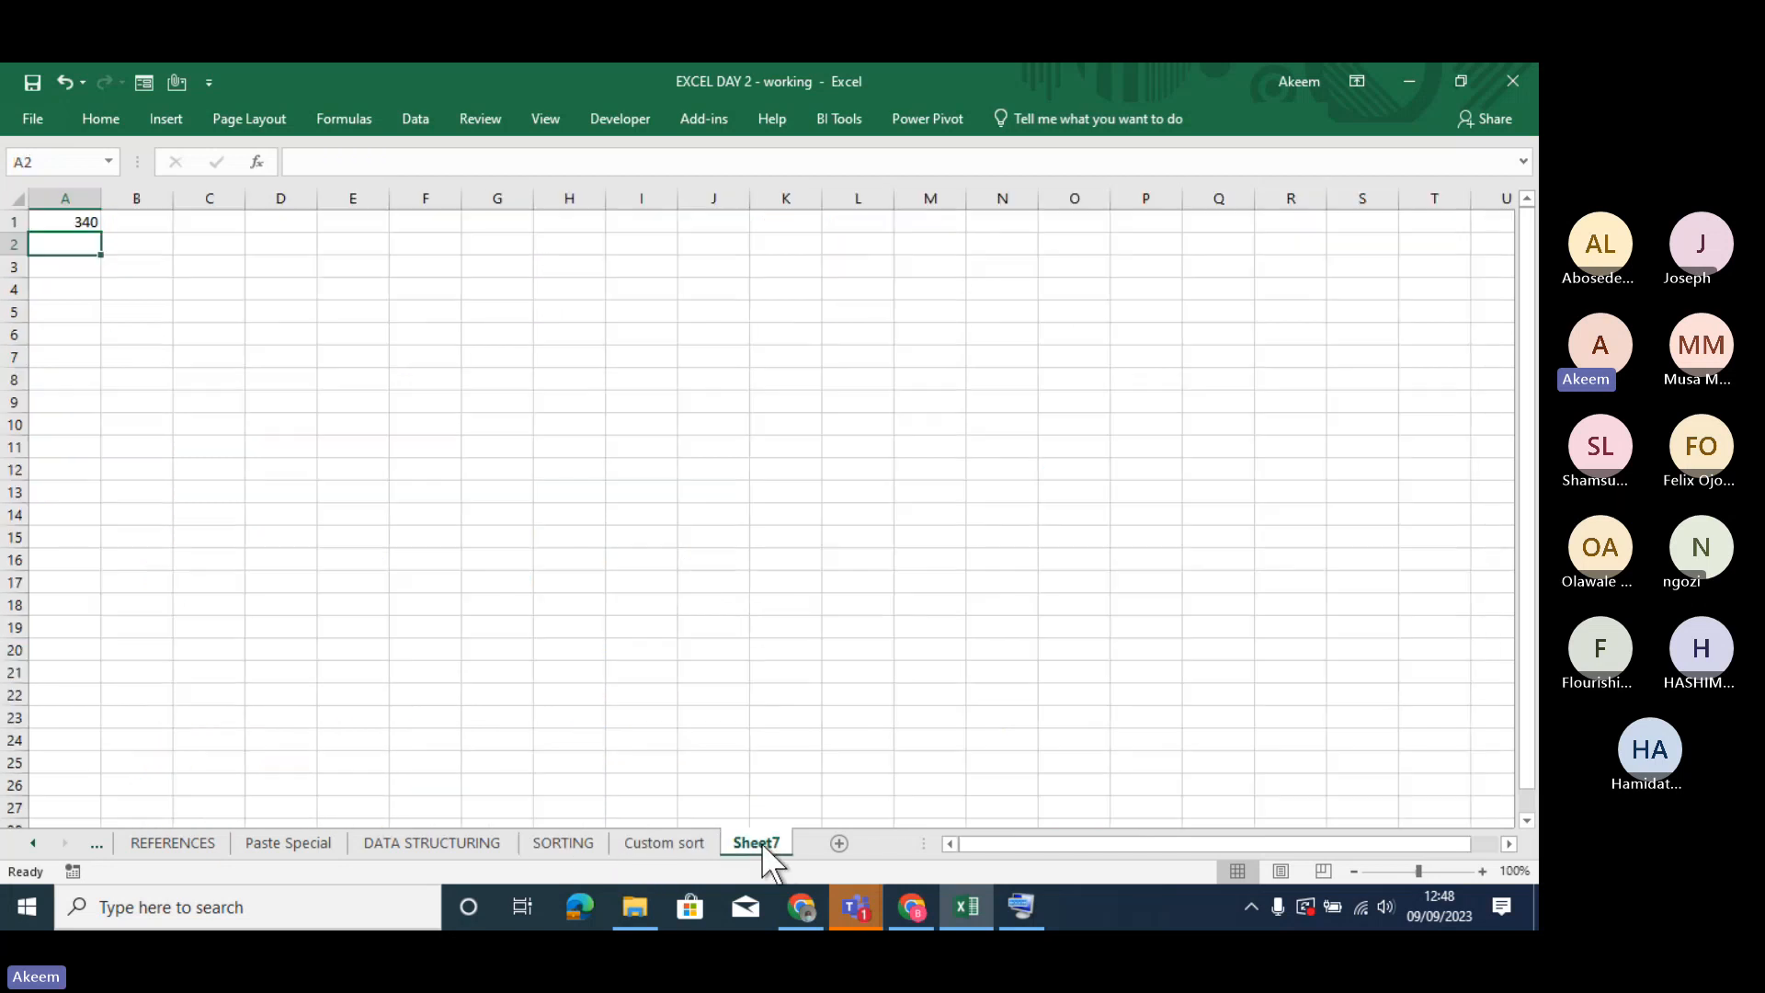
left_click(589, 846)
left_click(679, 845)
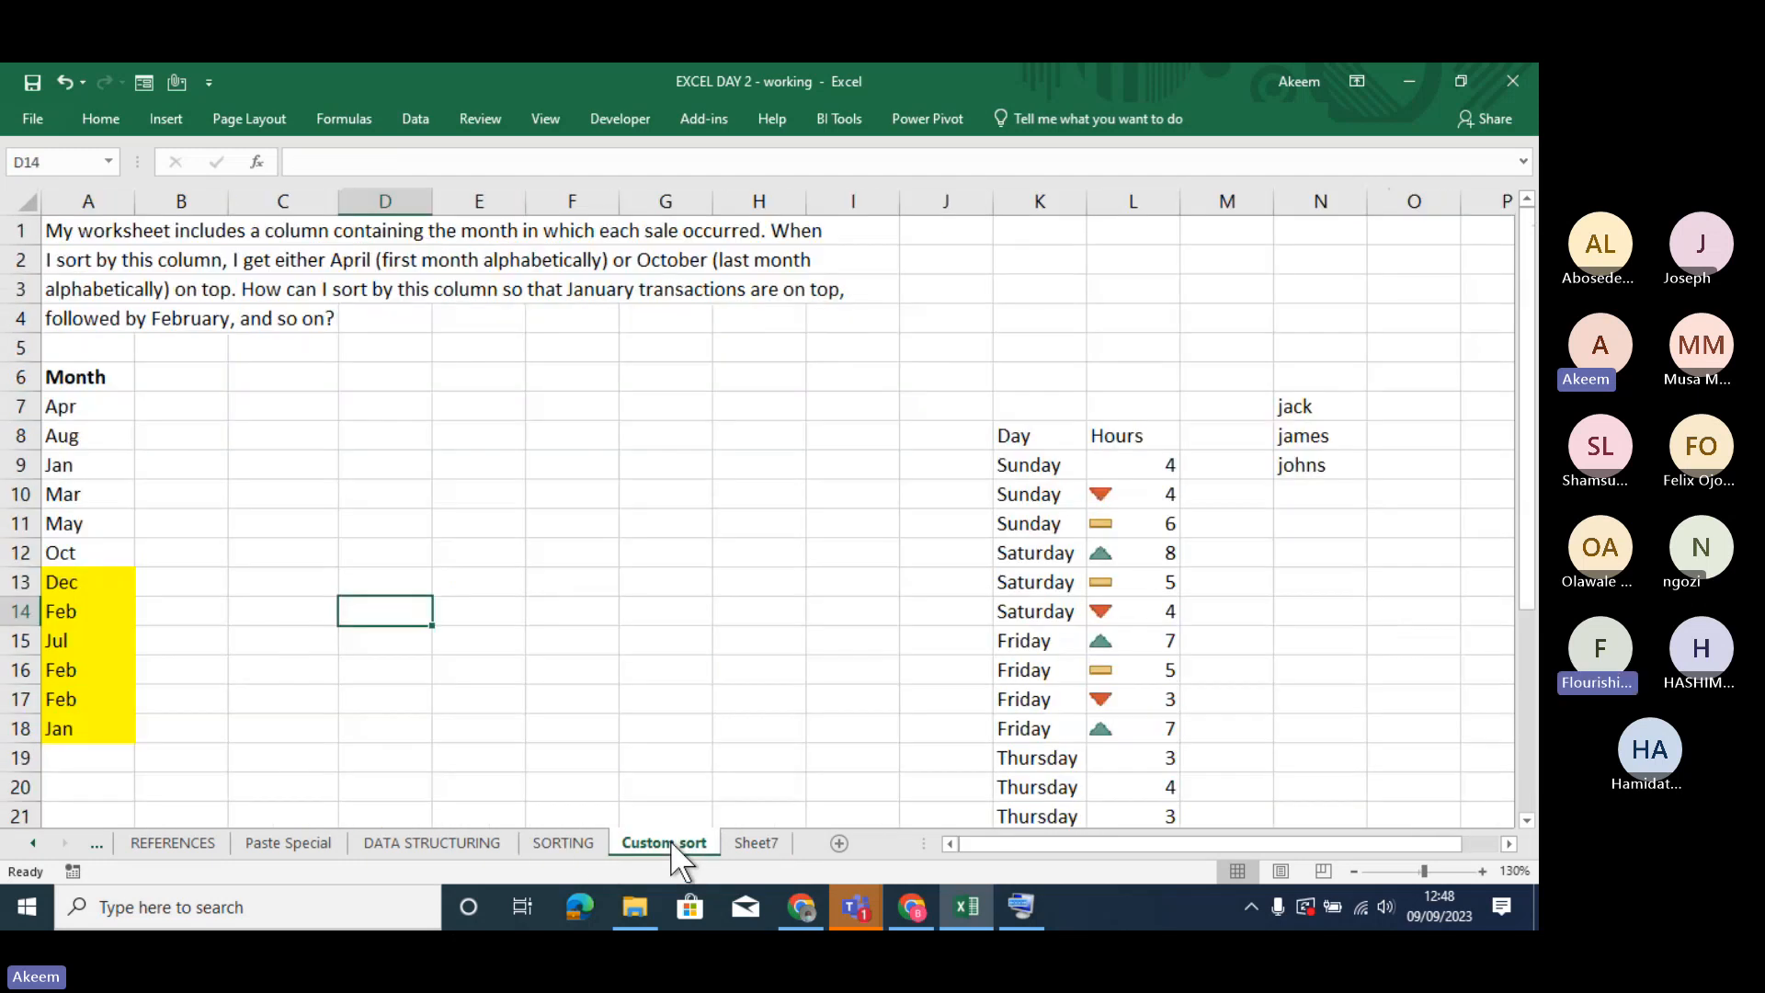
left_click(120, 605)
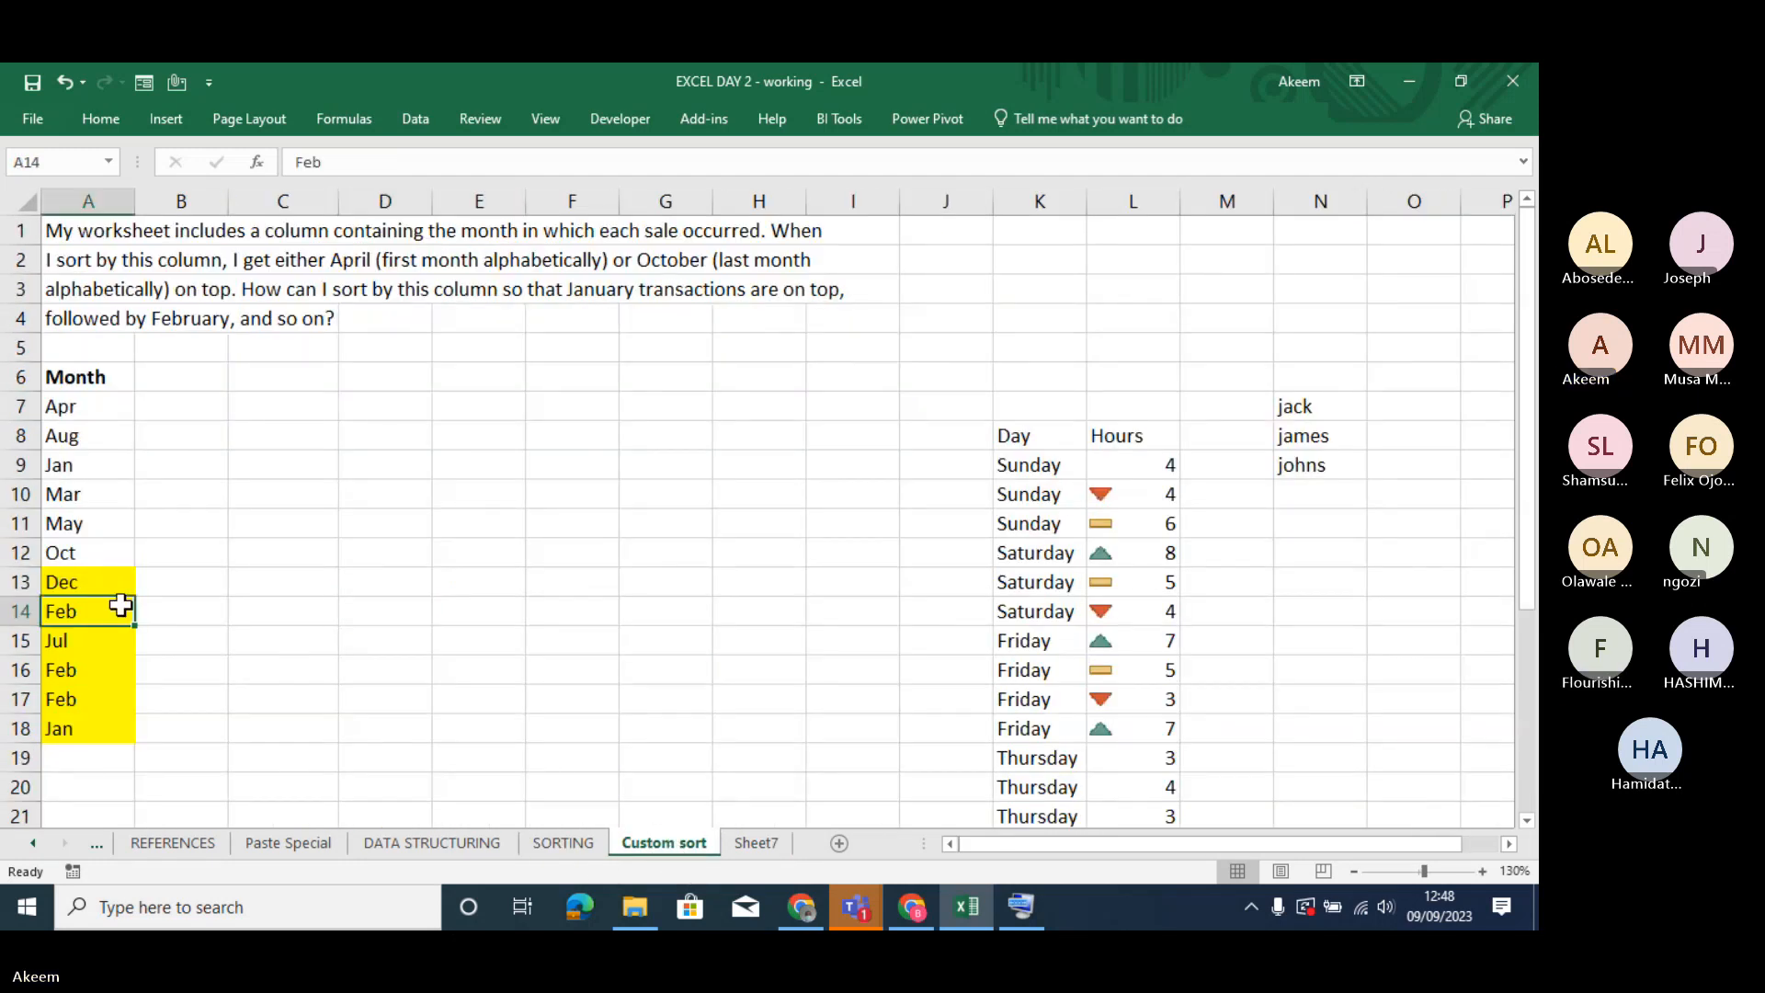
left_click(563, 840)
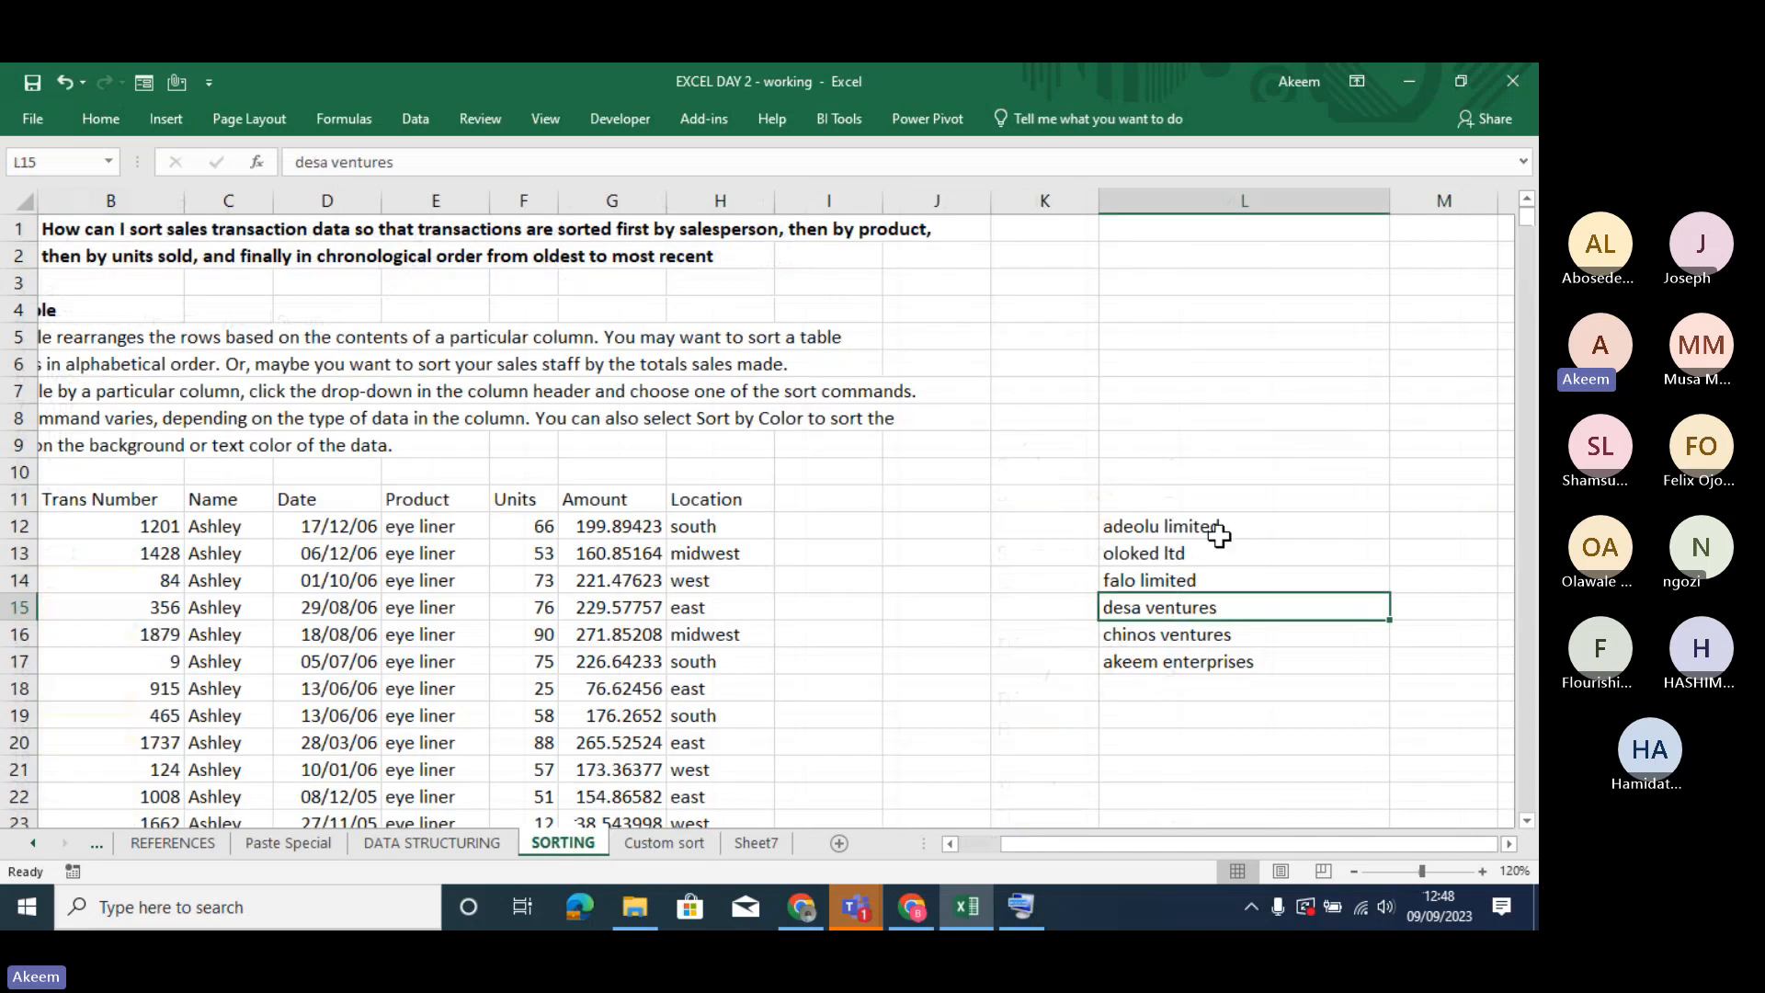
left_click_drag(1206, 538, 680, 772)
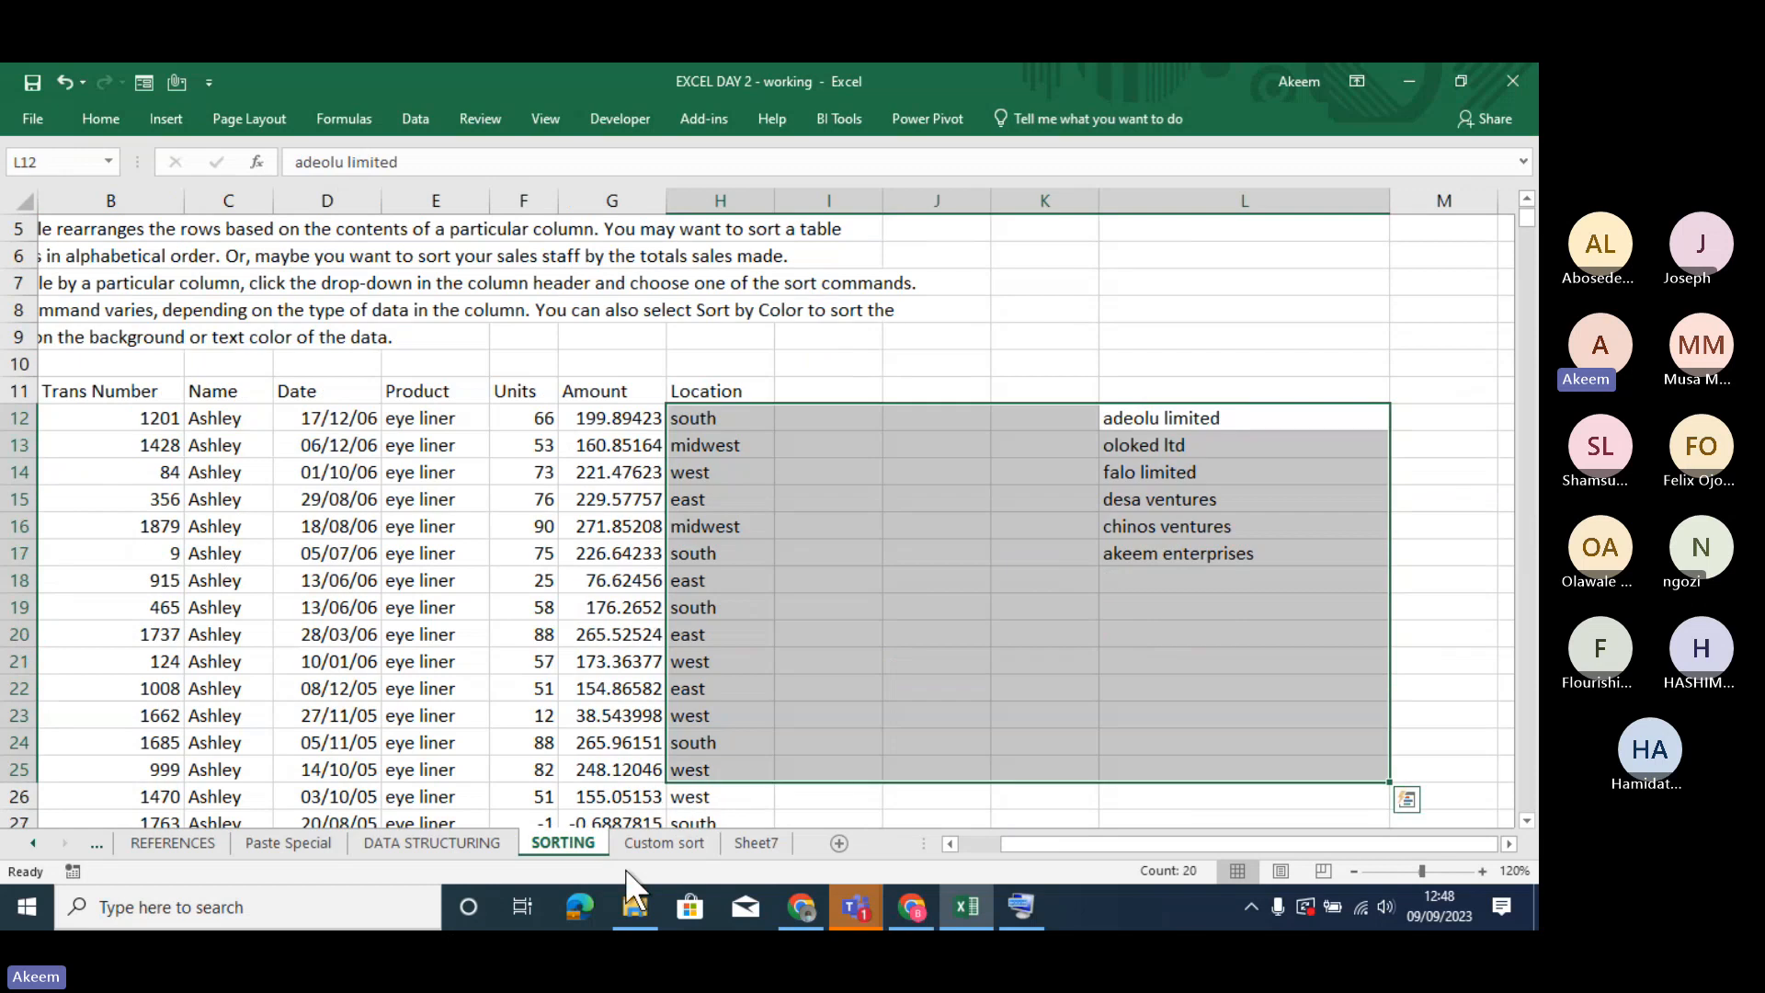
- Go to the Custom sort worksheet and look over the highlighted and unhighlighted months in the Month column
left_click(647, 853)
left_click(283, 664)
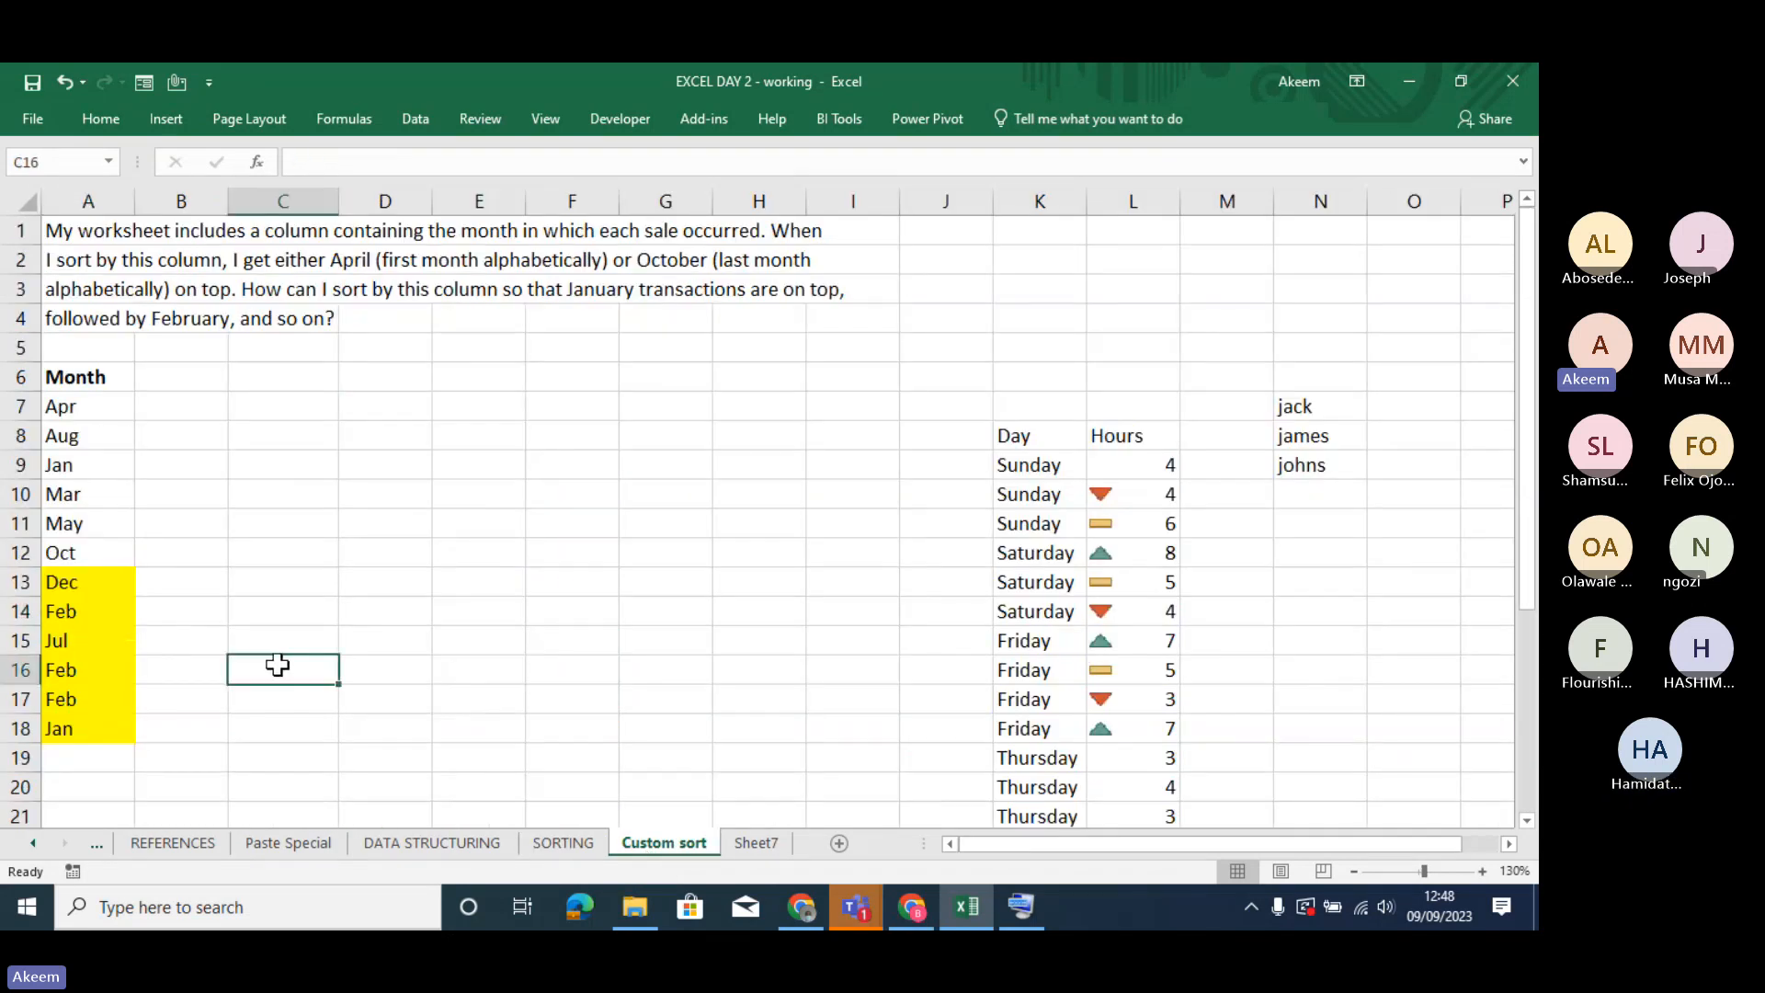
left_click(116, 618)
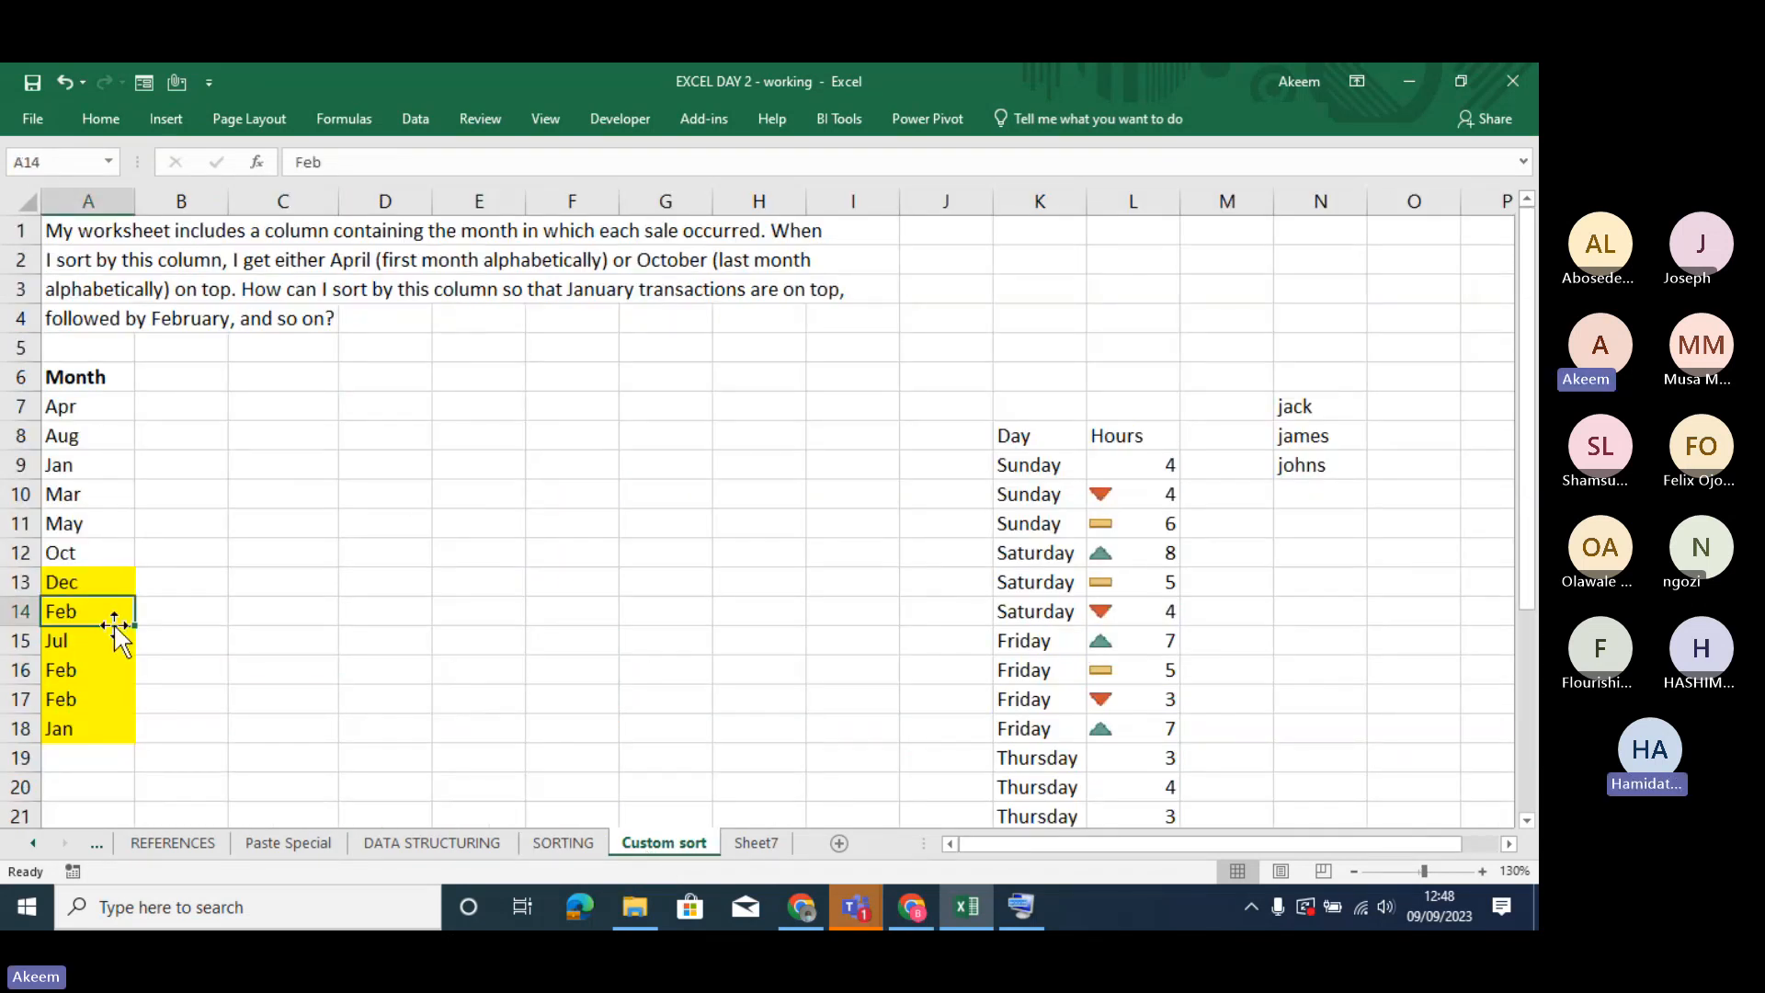
key("Down")
key("Down")
key("Down")
key("Down")
key("Down")
key("Down")
key("Down")
key("Down")
key("Down")
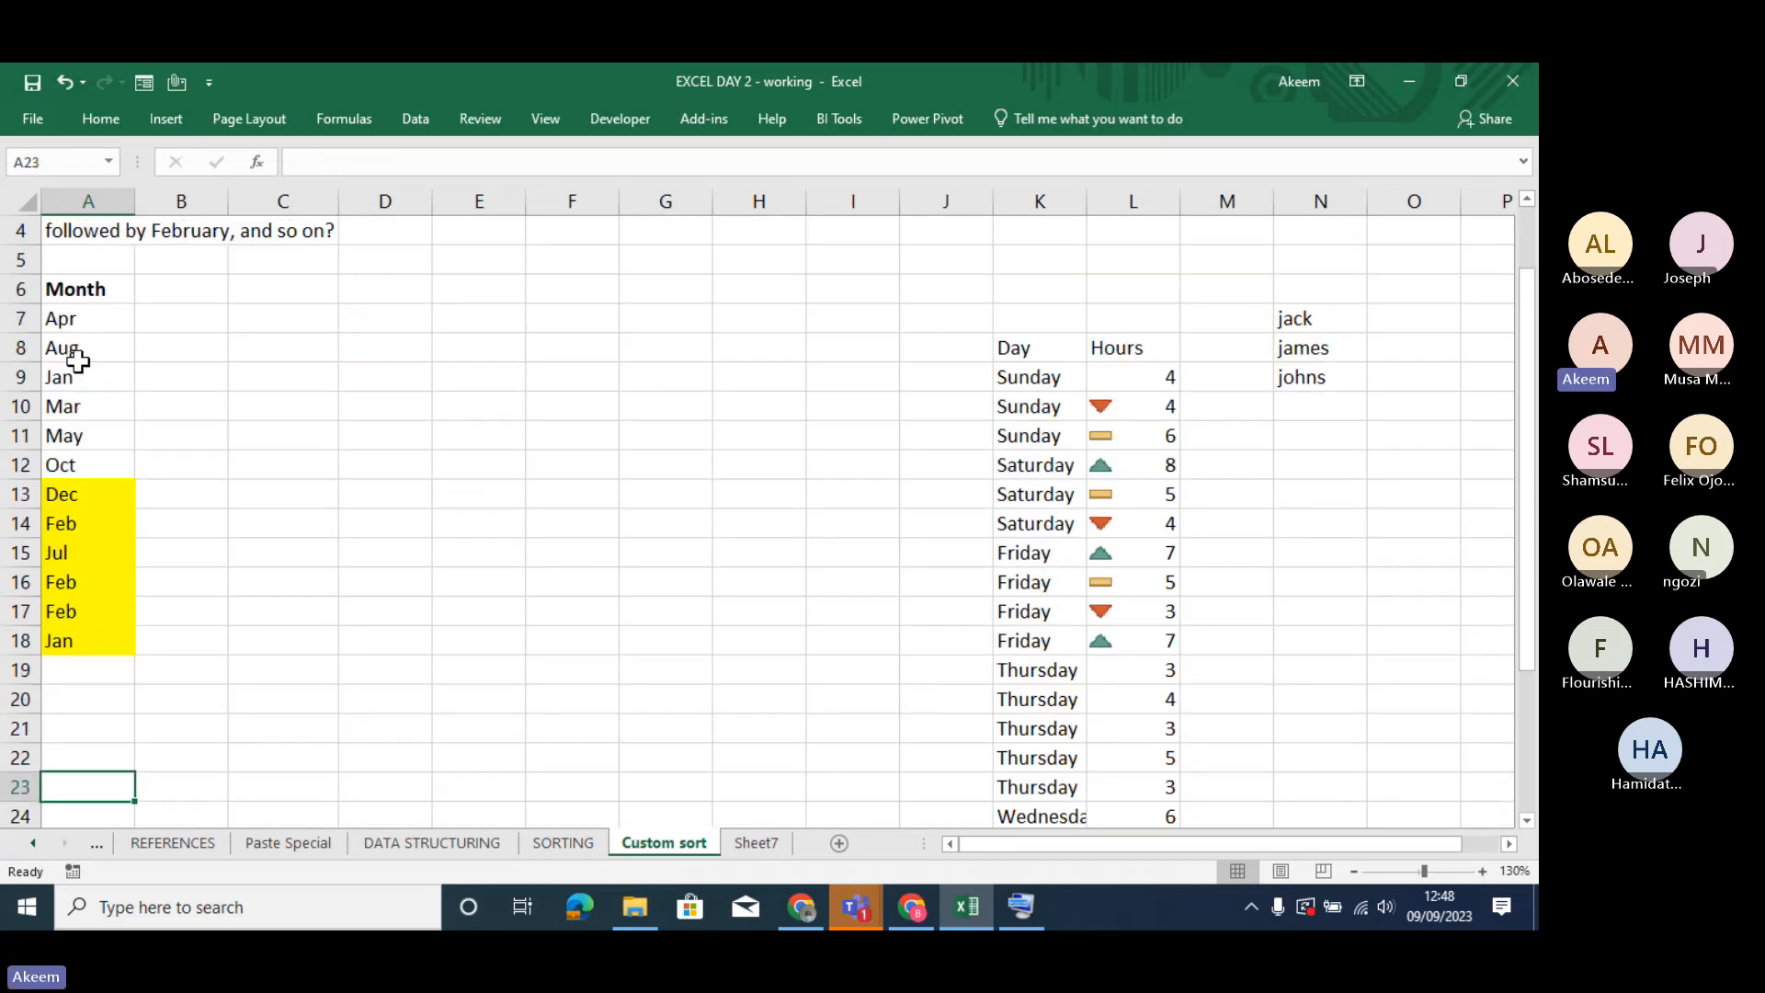
- Fill the Aug, Jan and Mar cells in A8:A10 with the blue theme color
left_click_drag(77, 360, 85, 397)
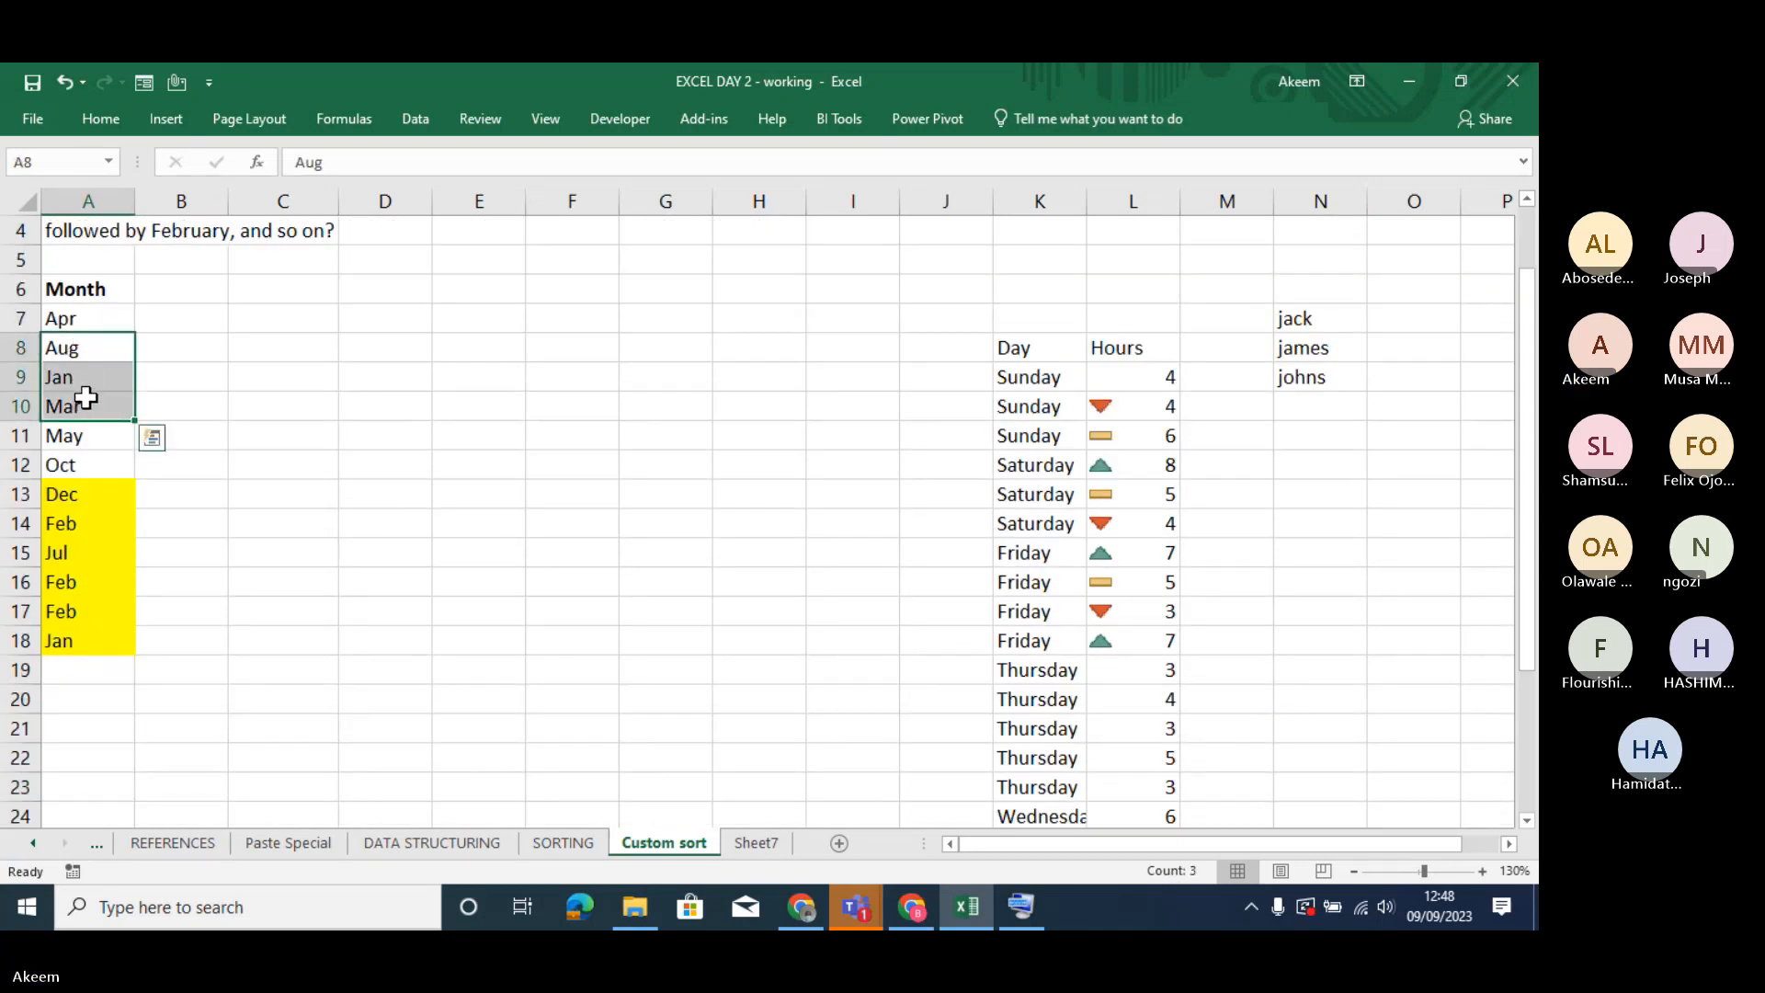
left_click(178, 119)
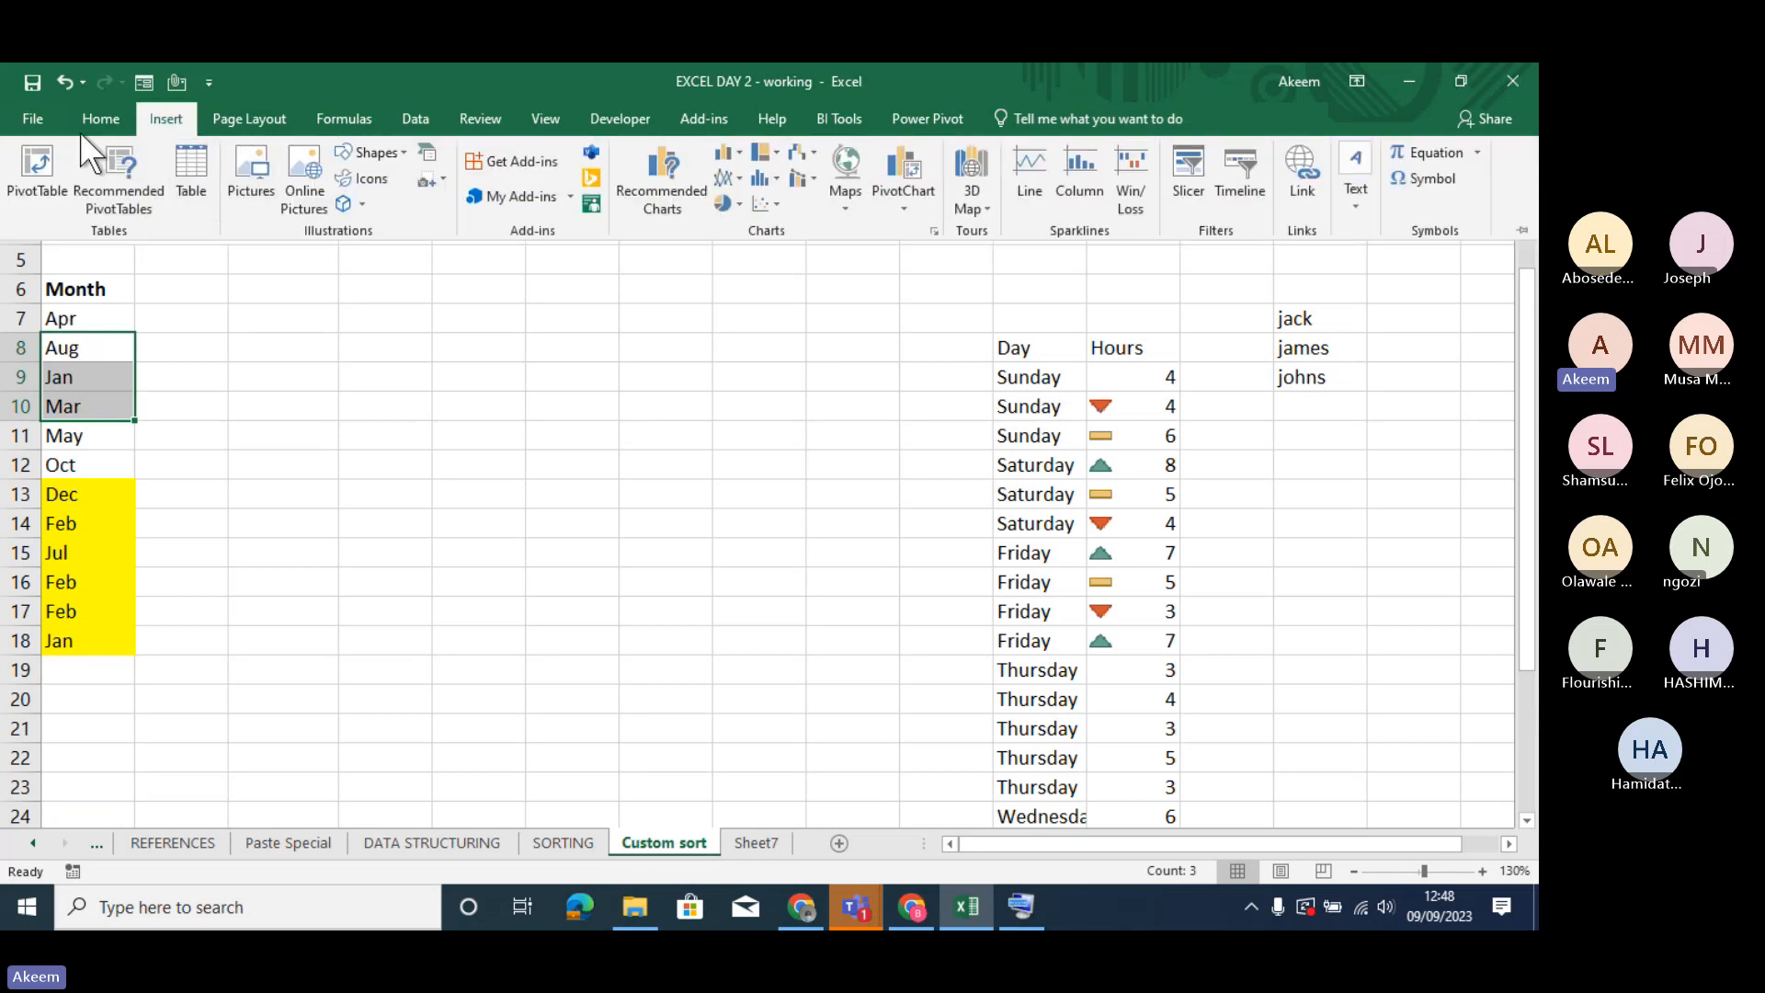
left_click(101, 120)
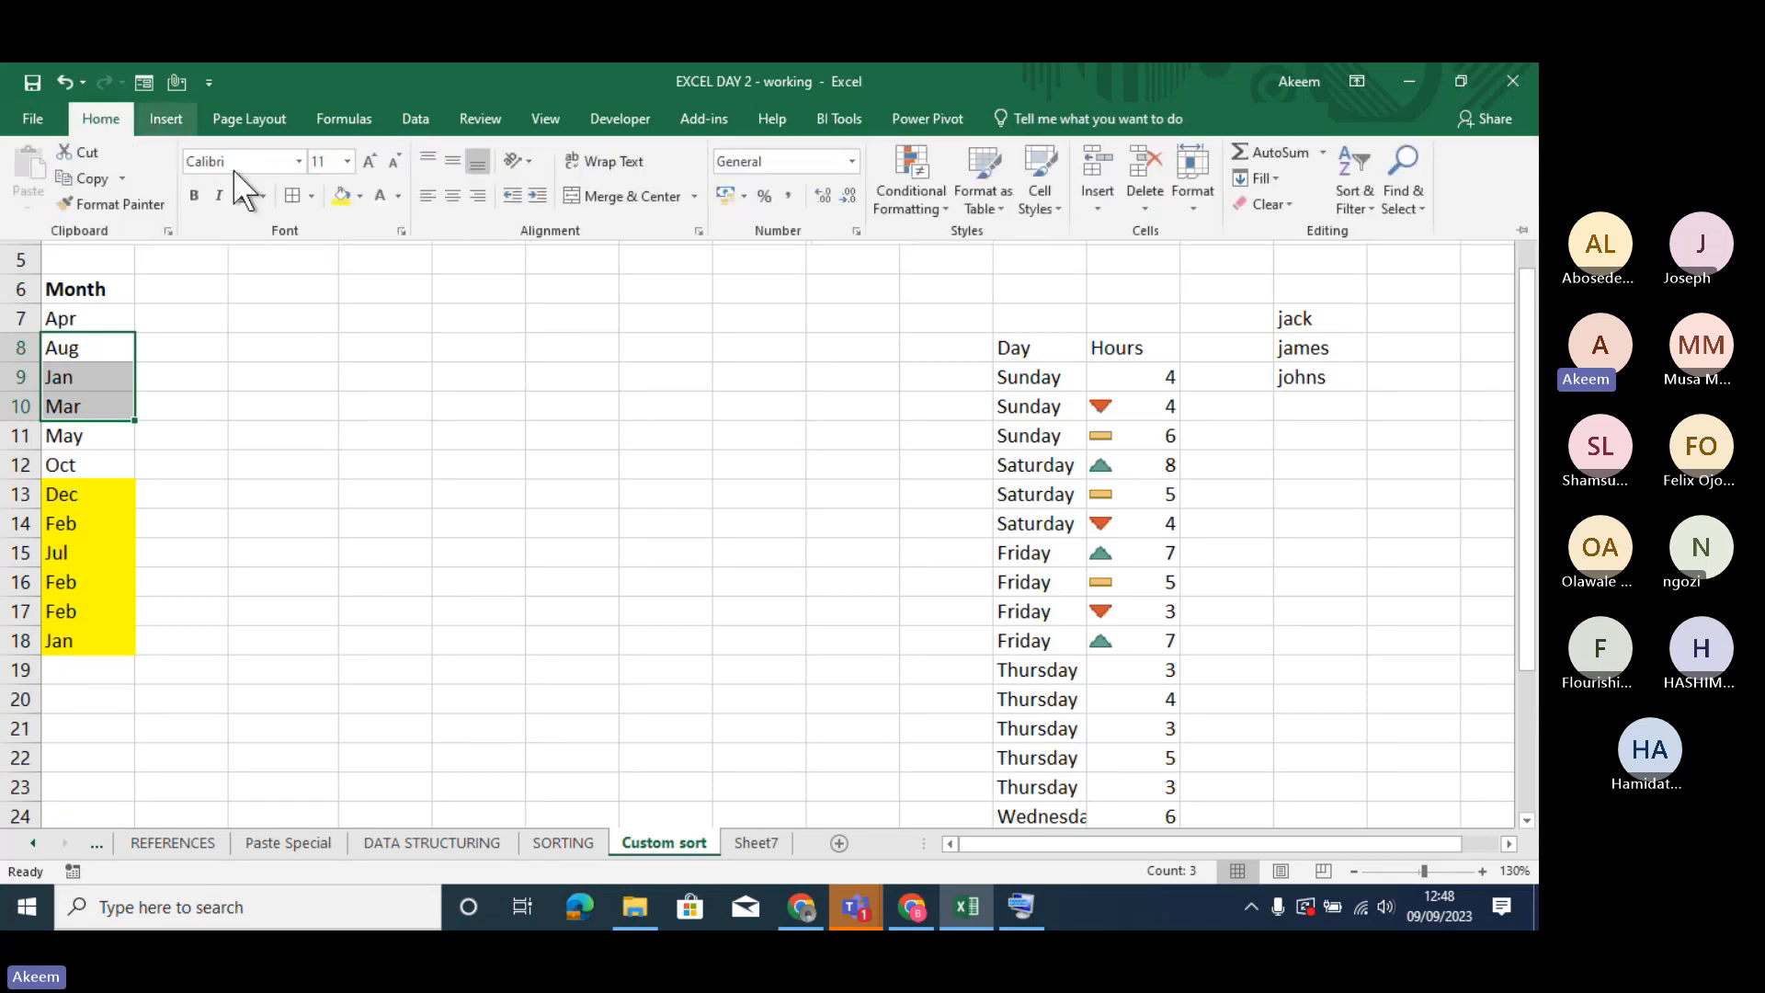
left_click(361, 195)
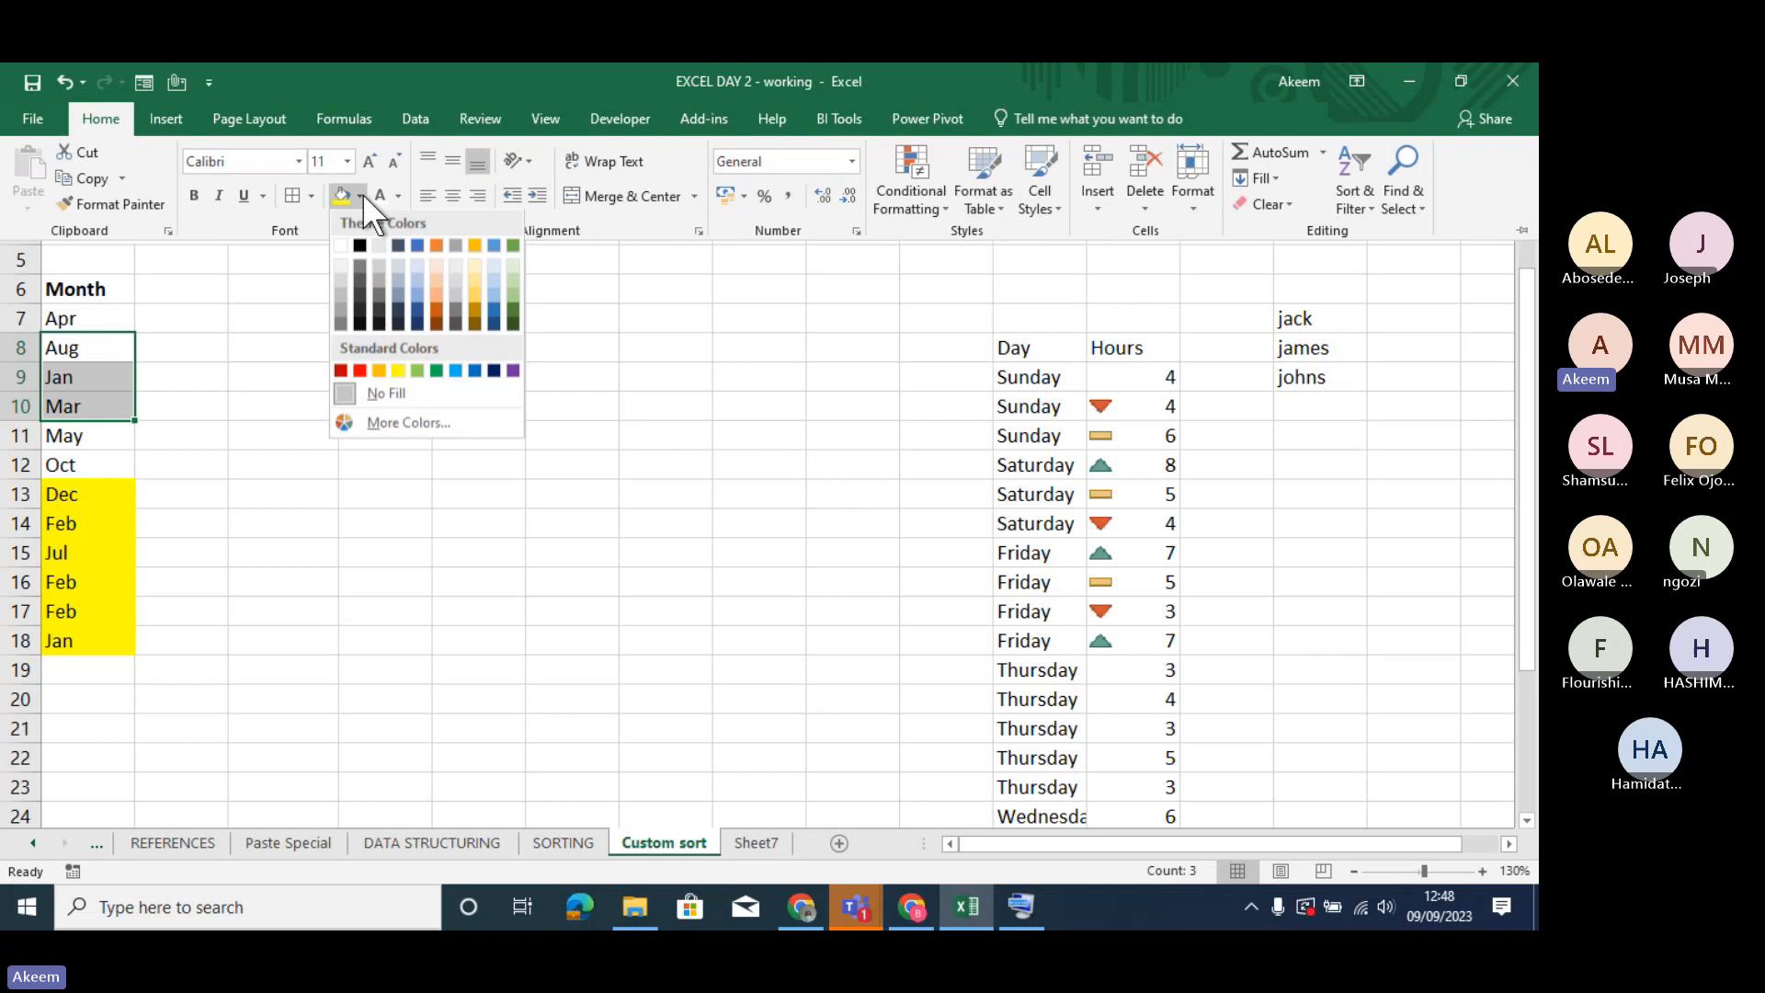
left_click(418, 249)
left_click(343, 589)
key("Left")
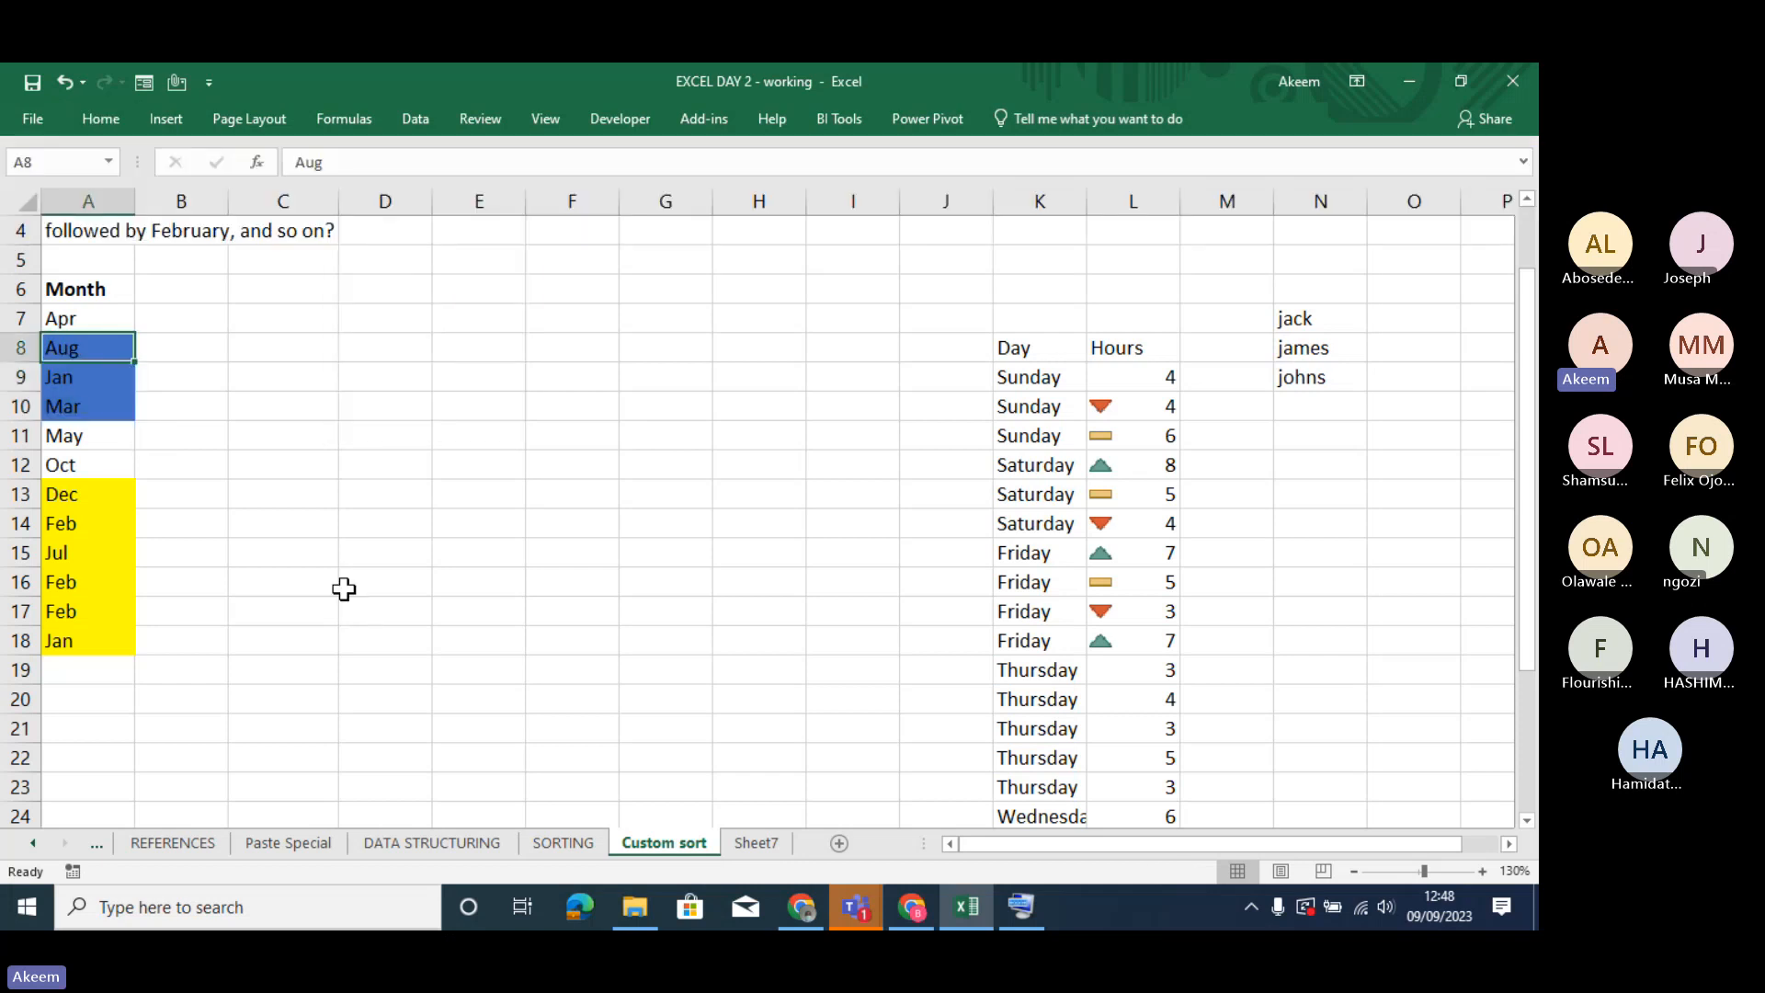
- Sort the Month column so that the blue-filled cells are on top
left_click(98, 522)
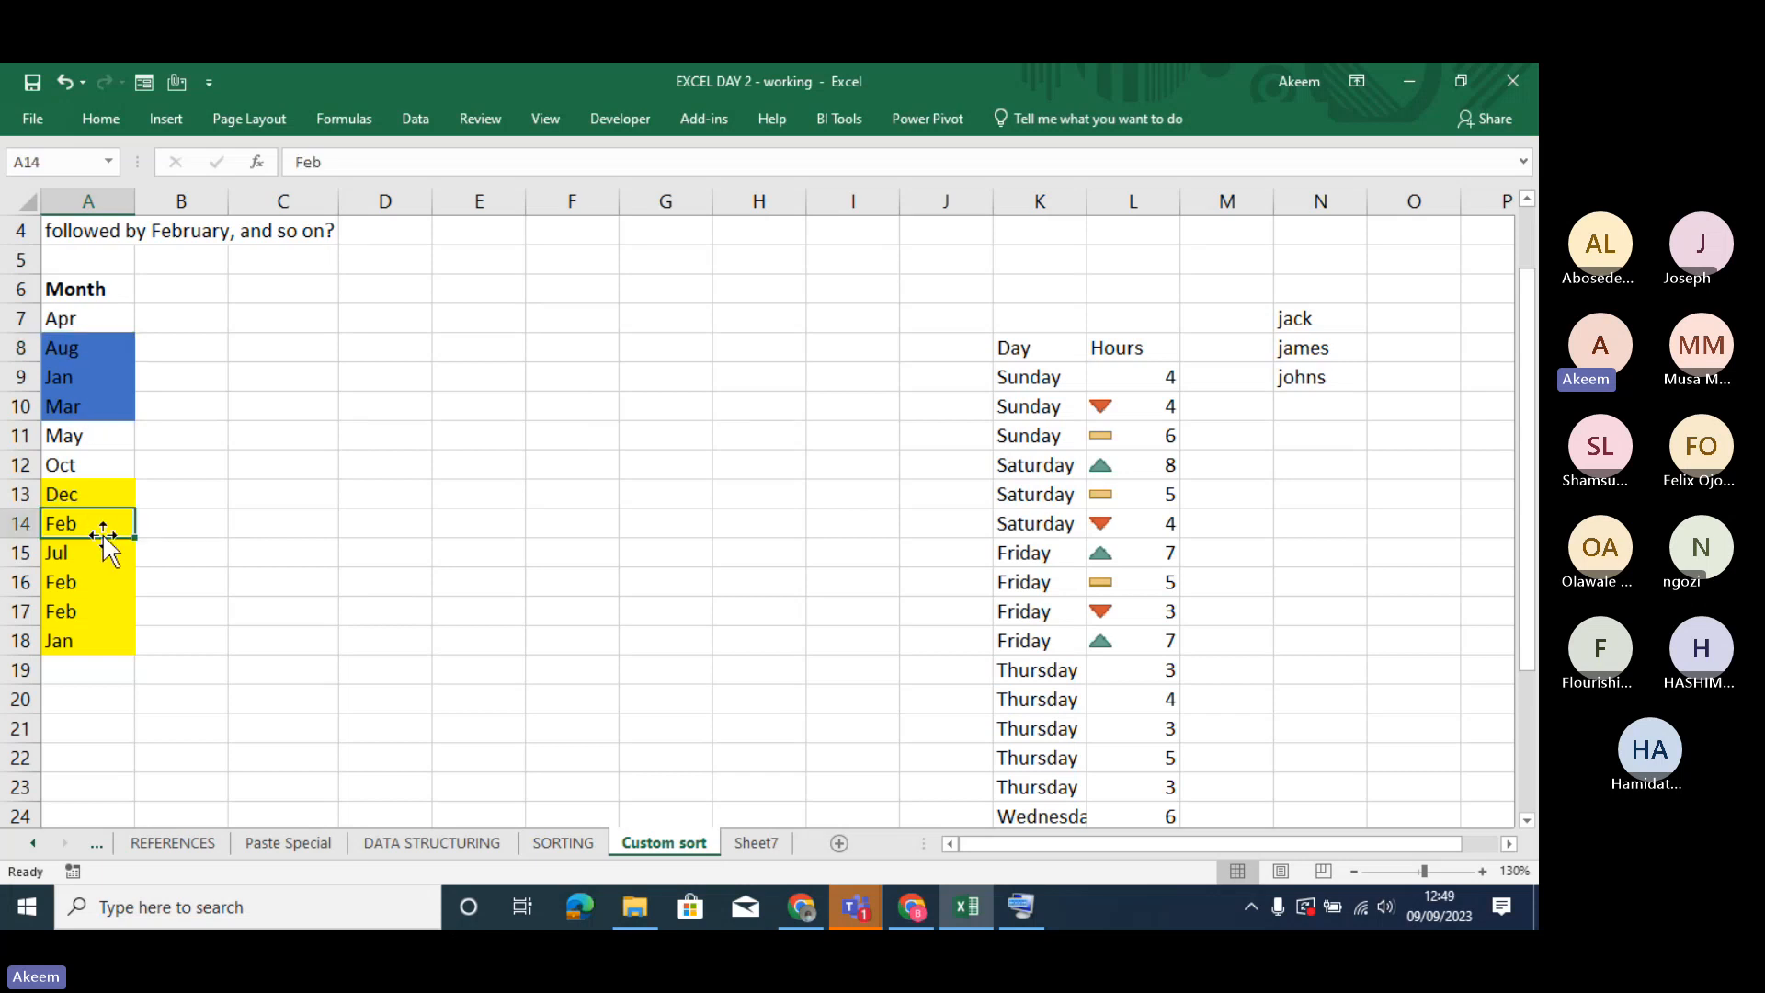
right_click(74, 385)
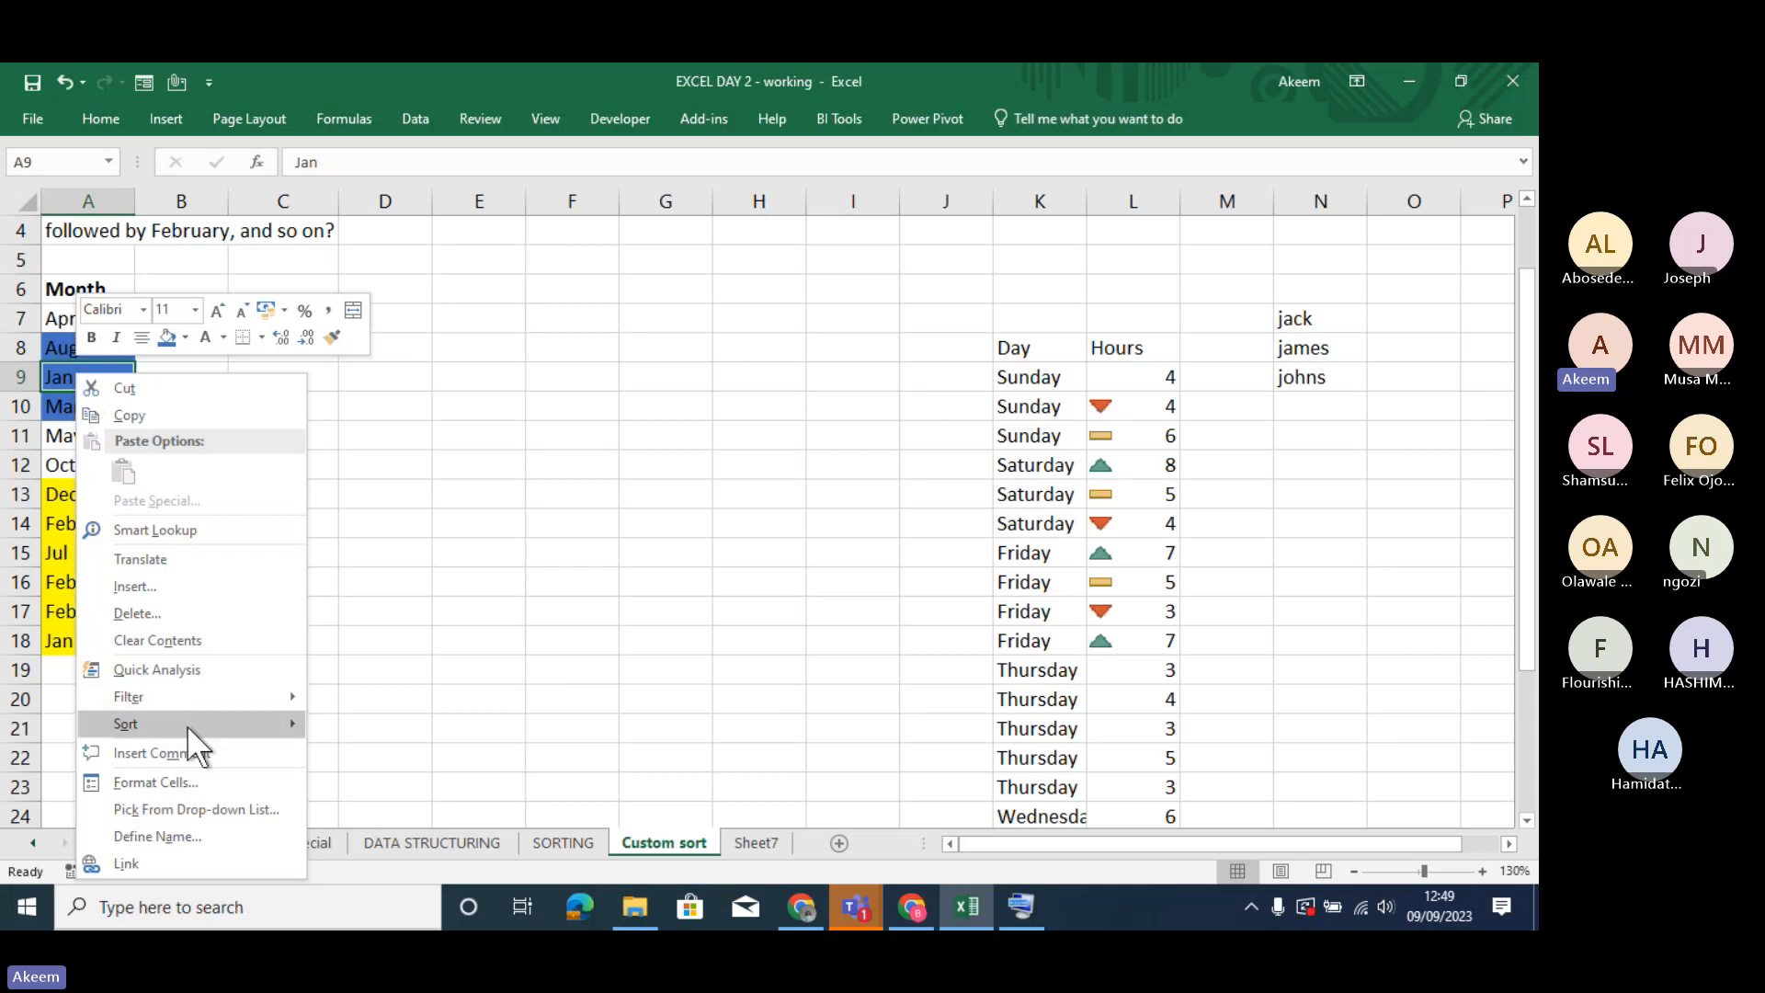
mouse_move(186, 724)
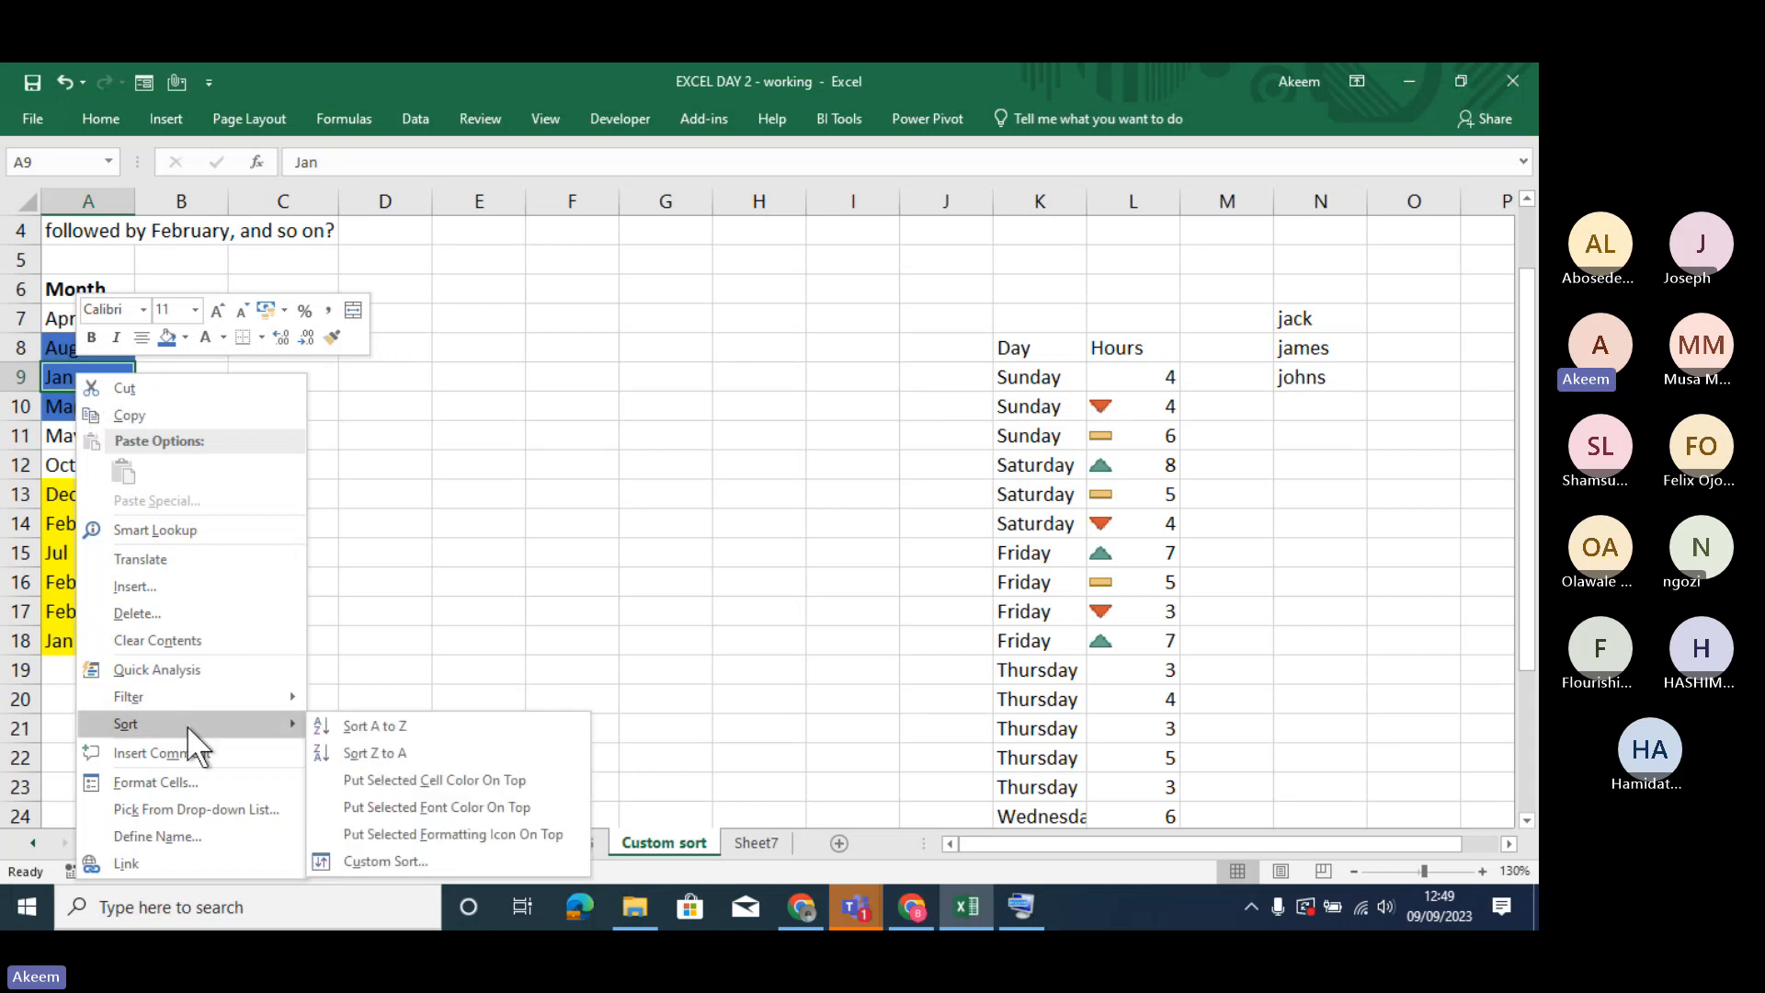
left_click(472, 779)
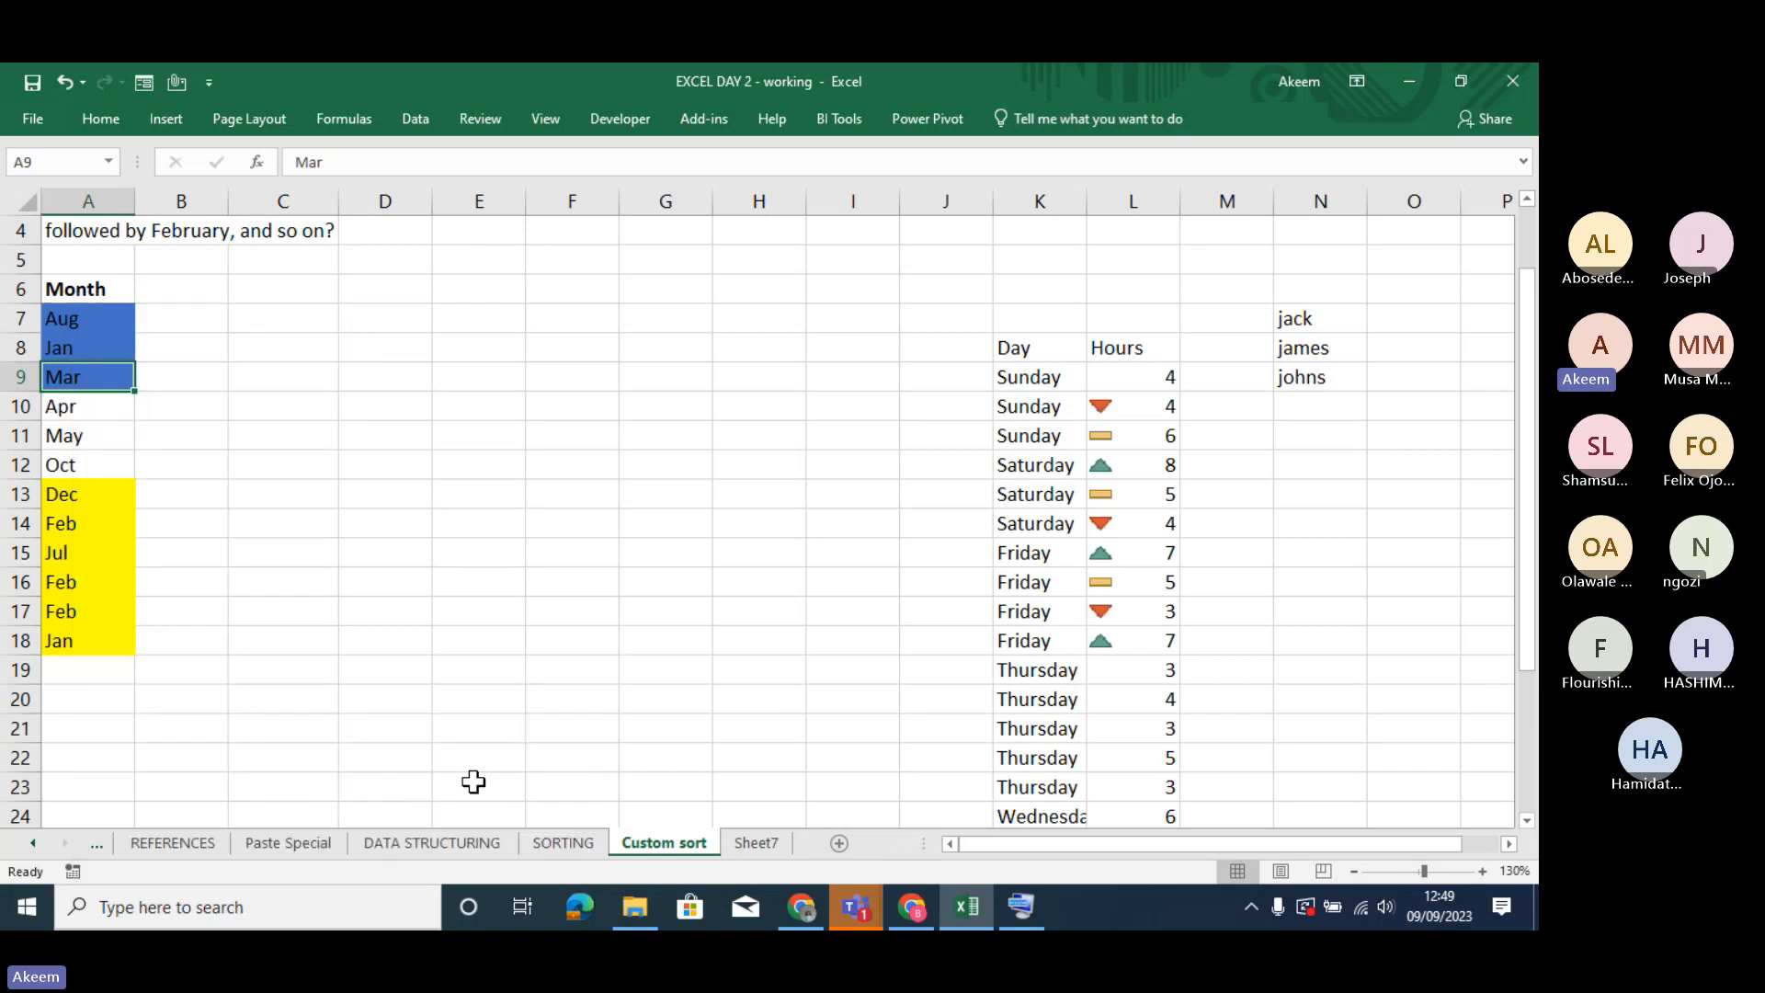
- Sort the Month column so that the yellow-filled cells are on top
left_click(94, 521)
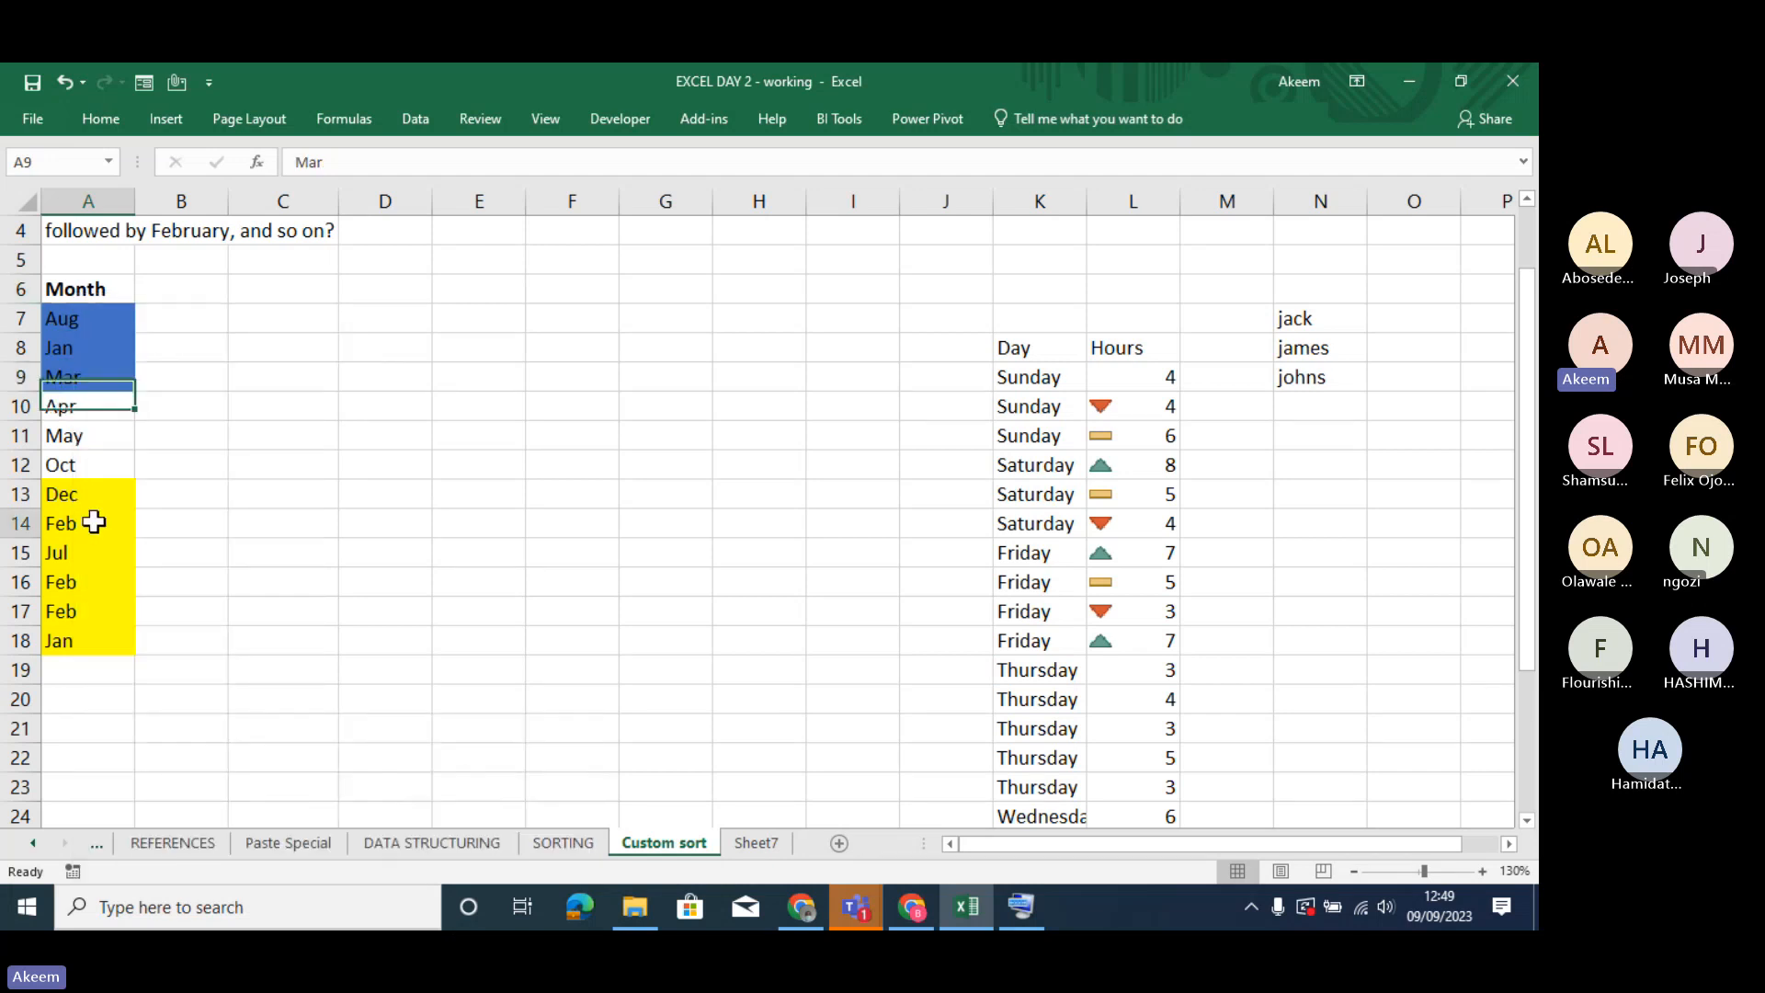
right_click(95, 522)
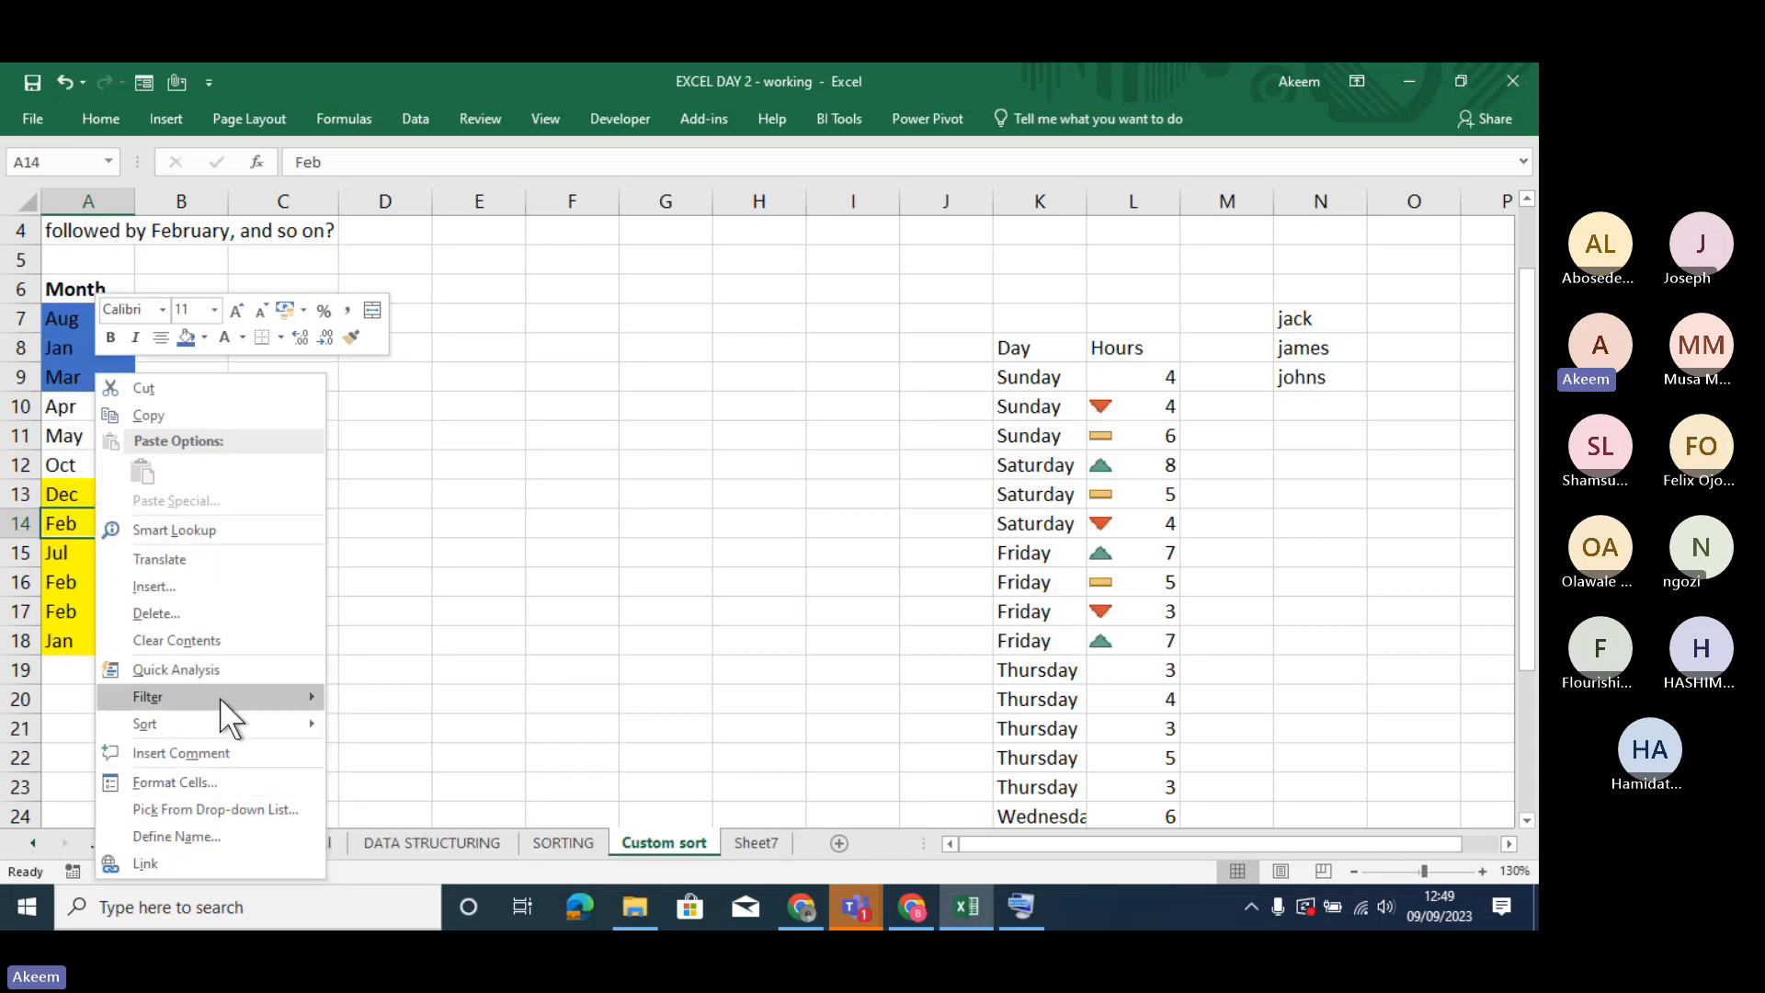
mouse_move(224, 722)
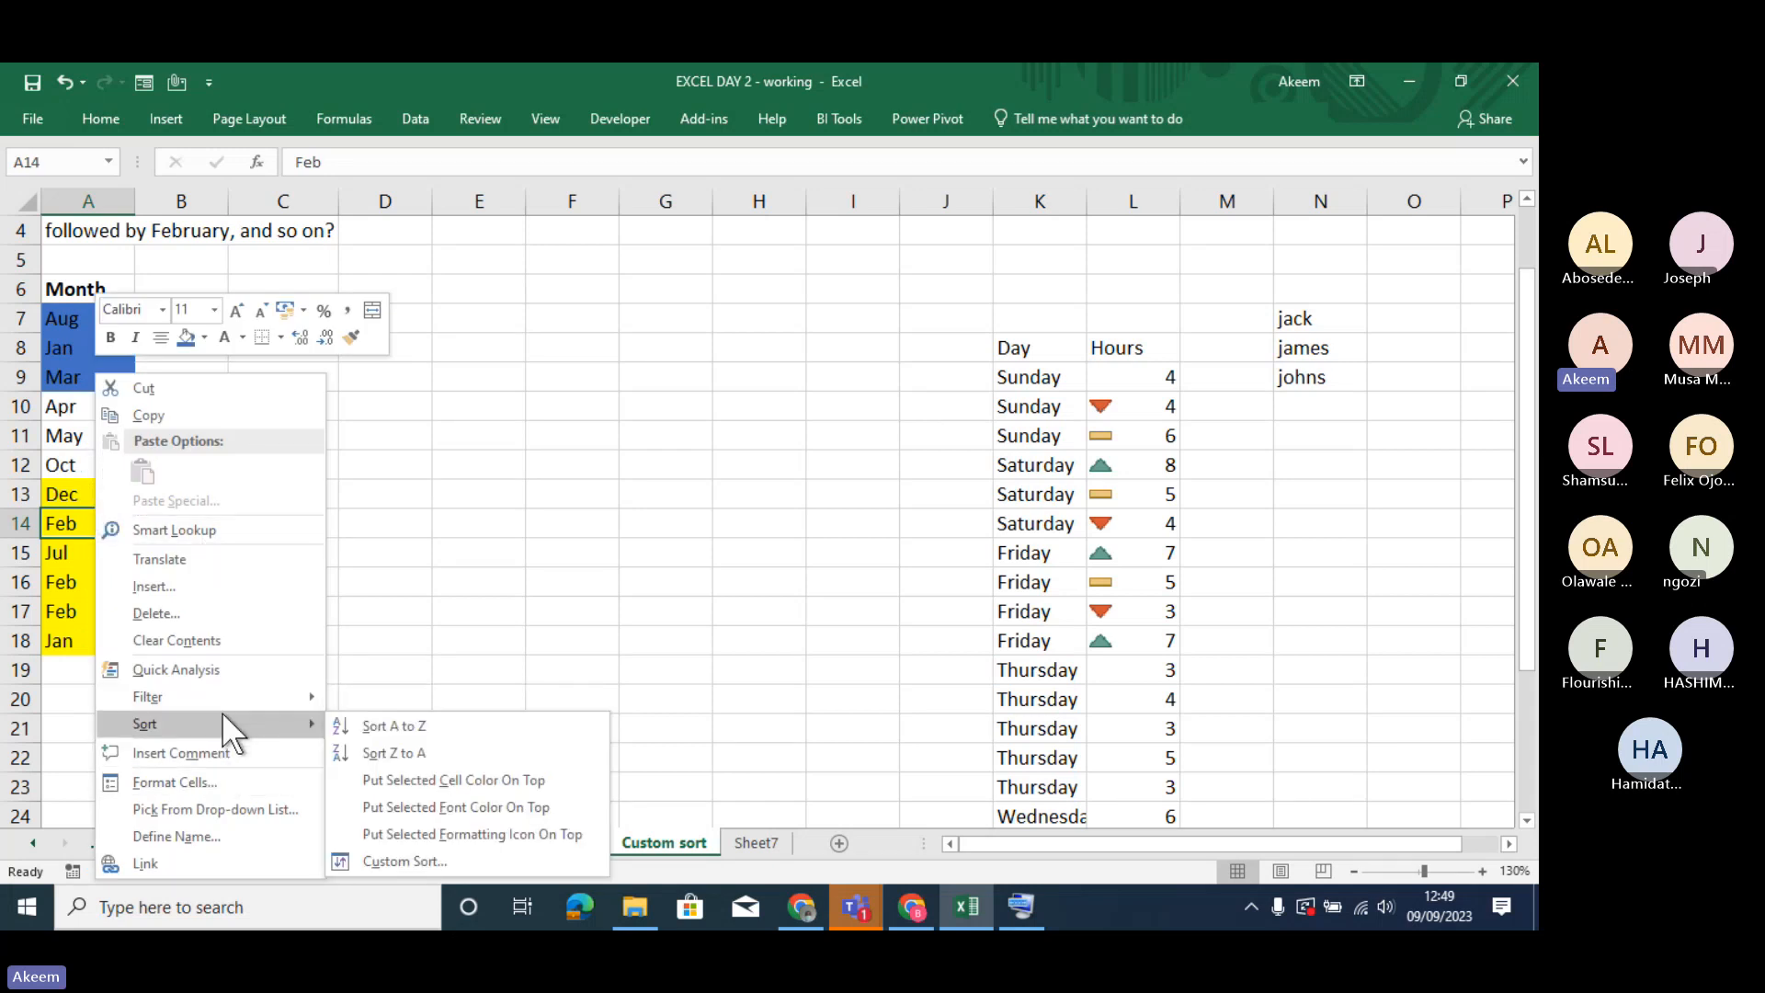
left_click(483, 796)
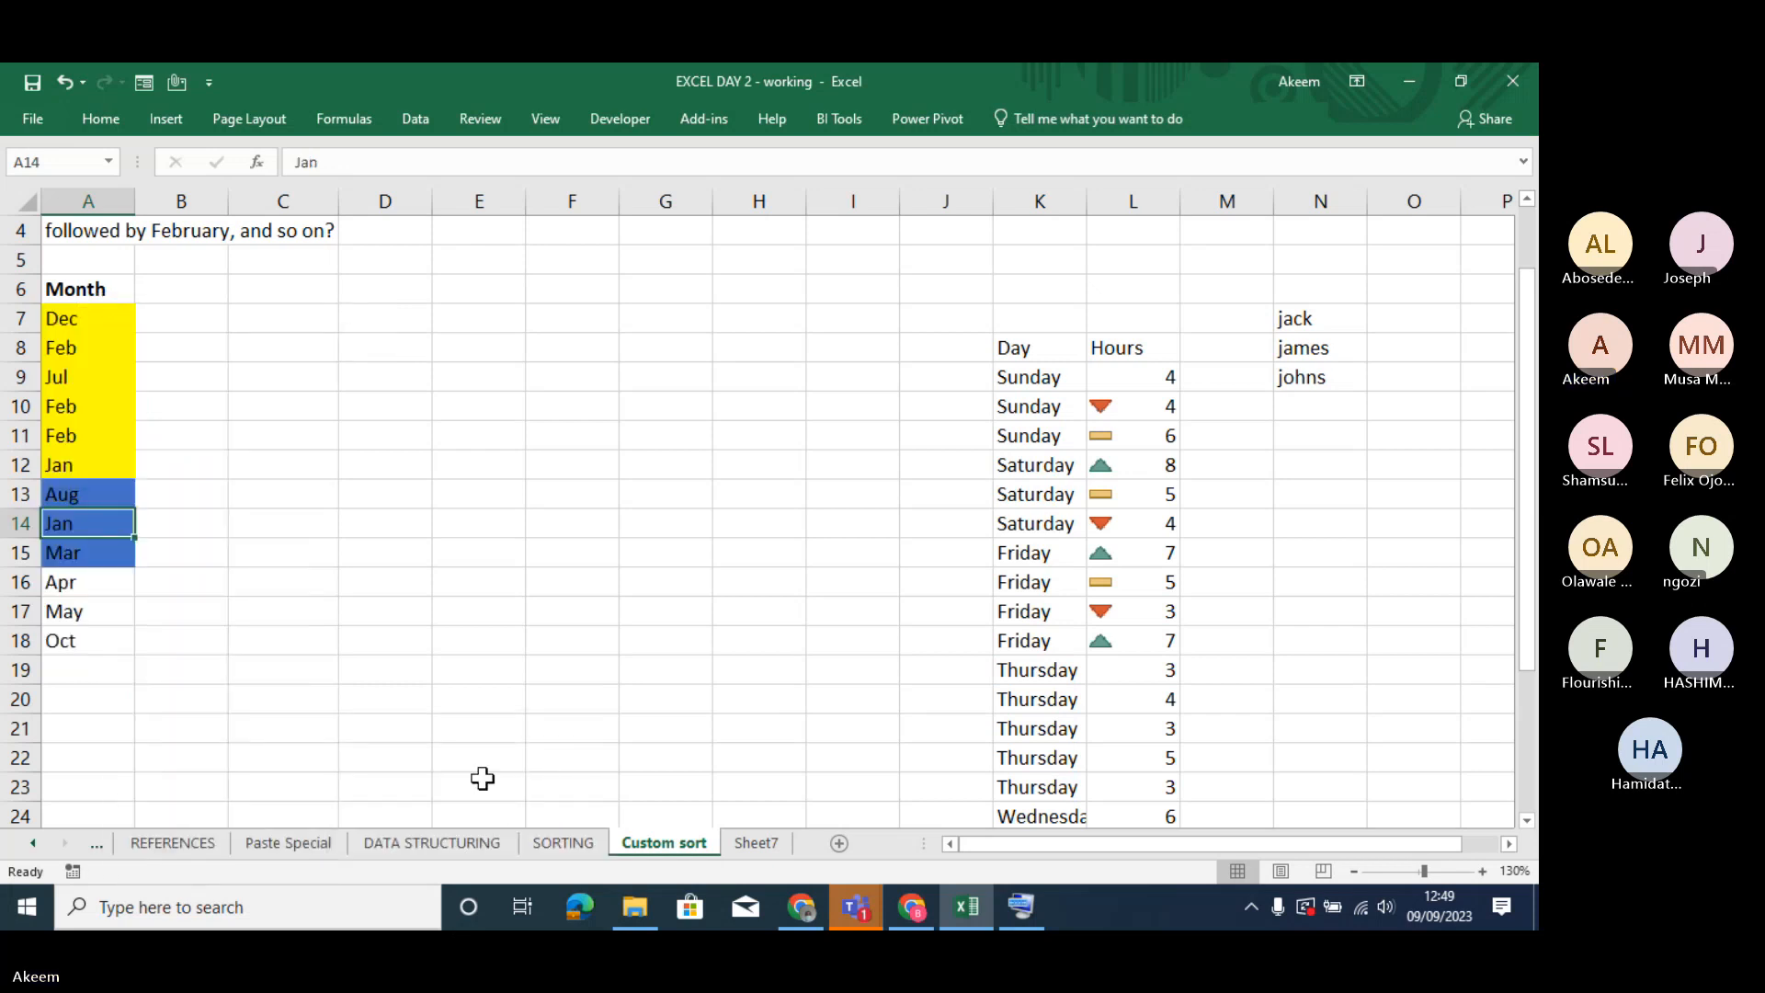
- Custom sort the Month column by cell color with yellow on top, adding a second cell color level with No Cell Color on top
right_click(79, 438)
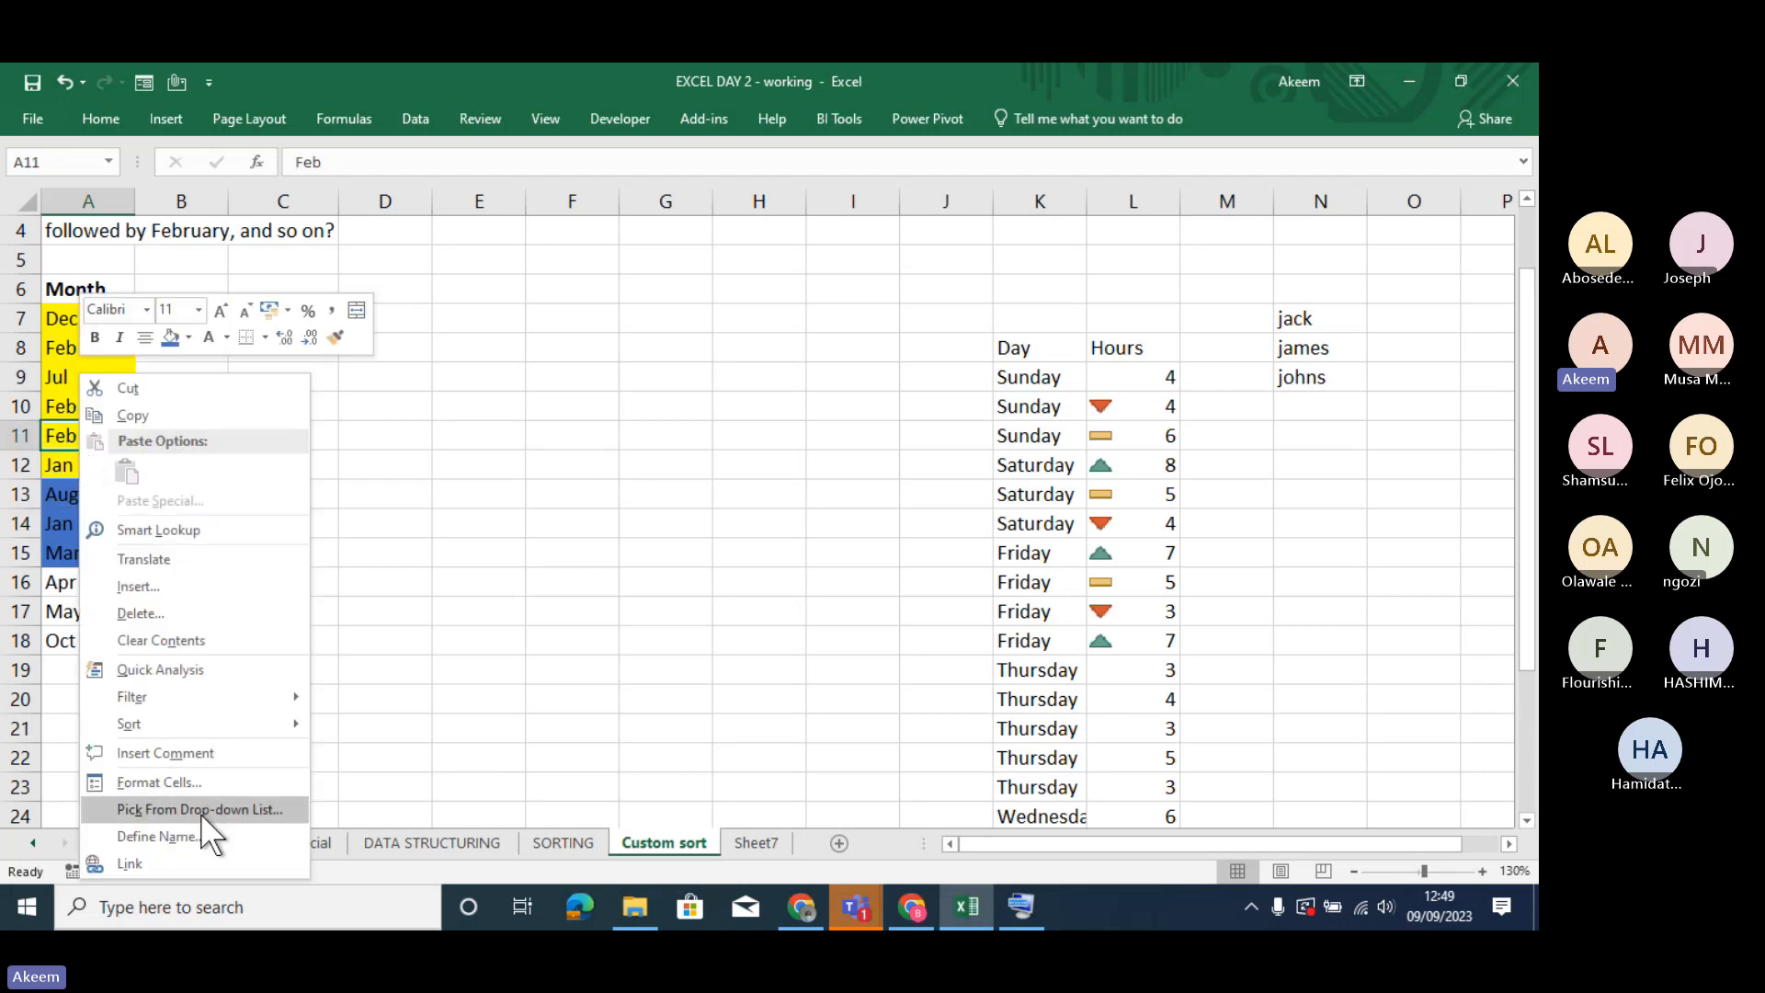
mouse_move(186, 725)
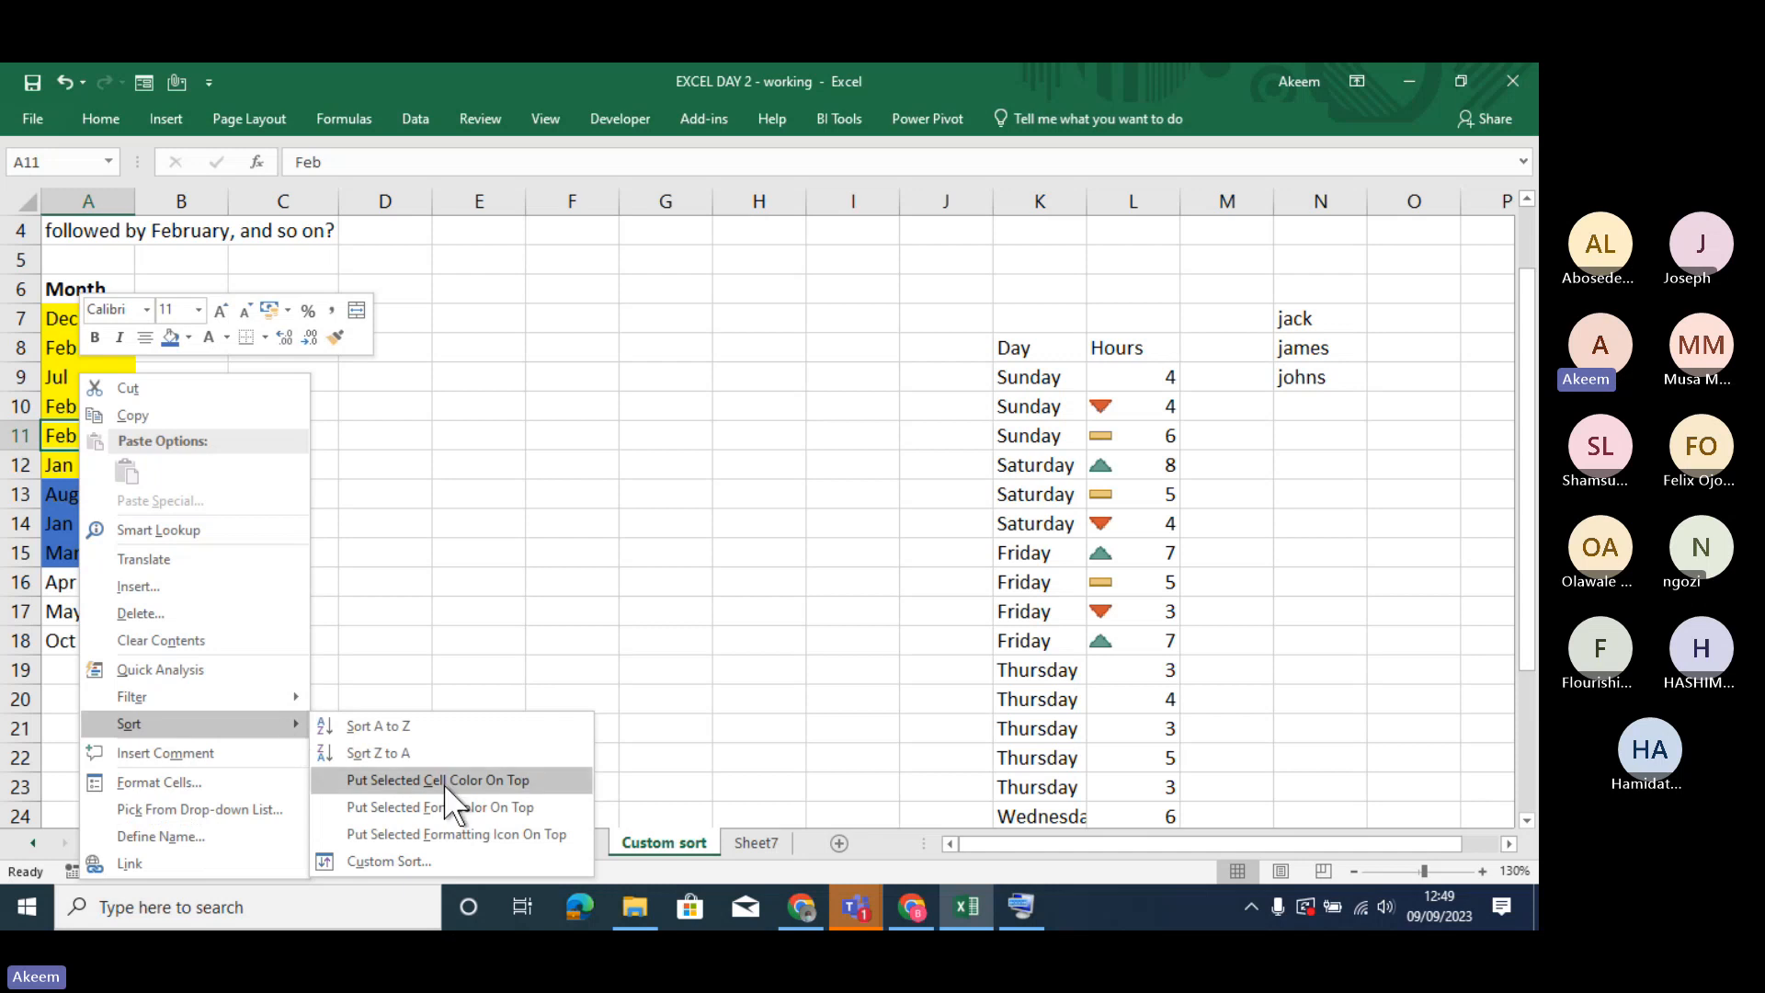
left_click(441, 860)
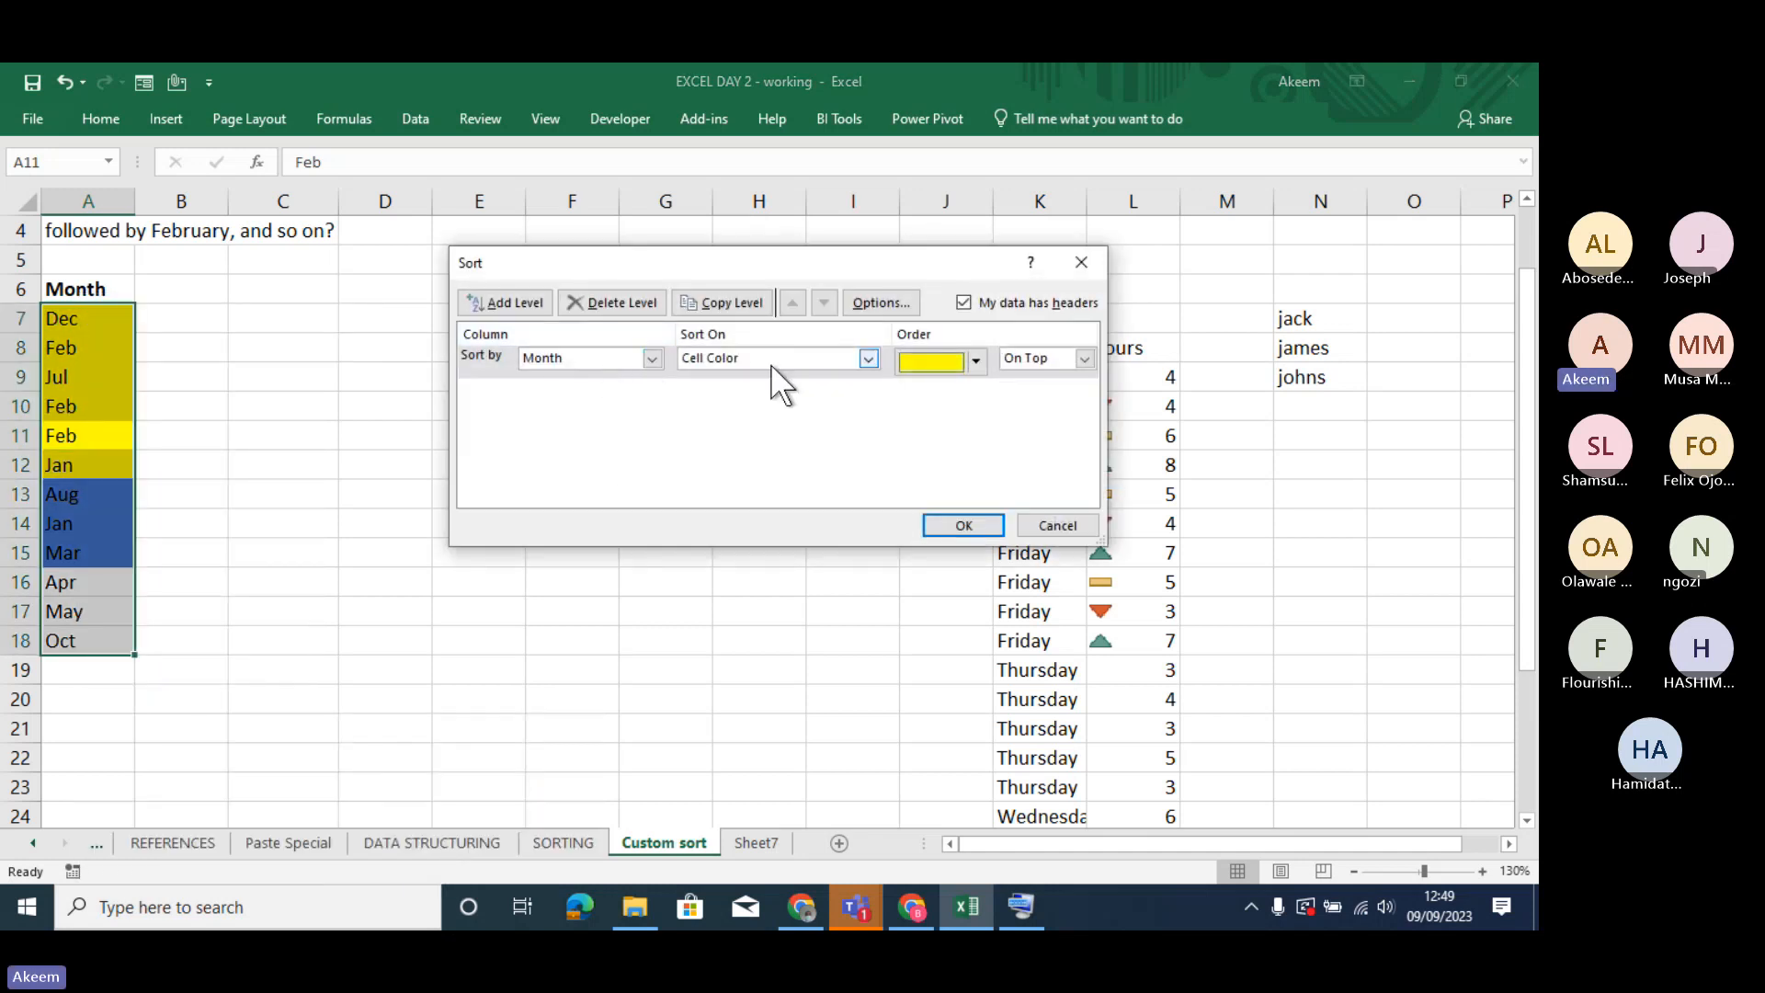
left_click(517, 301)
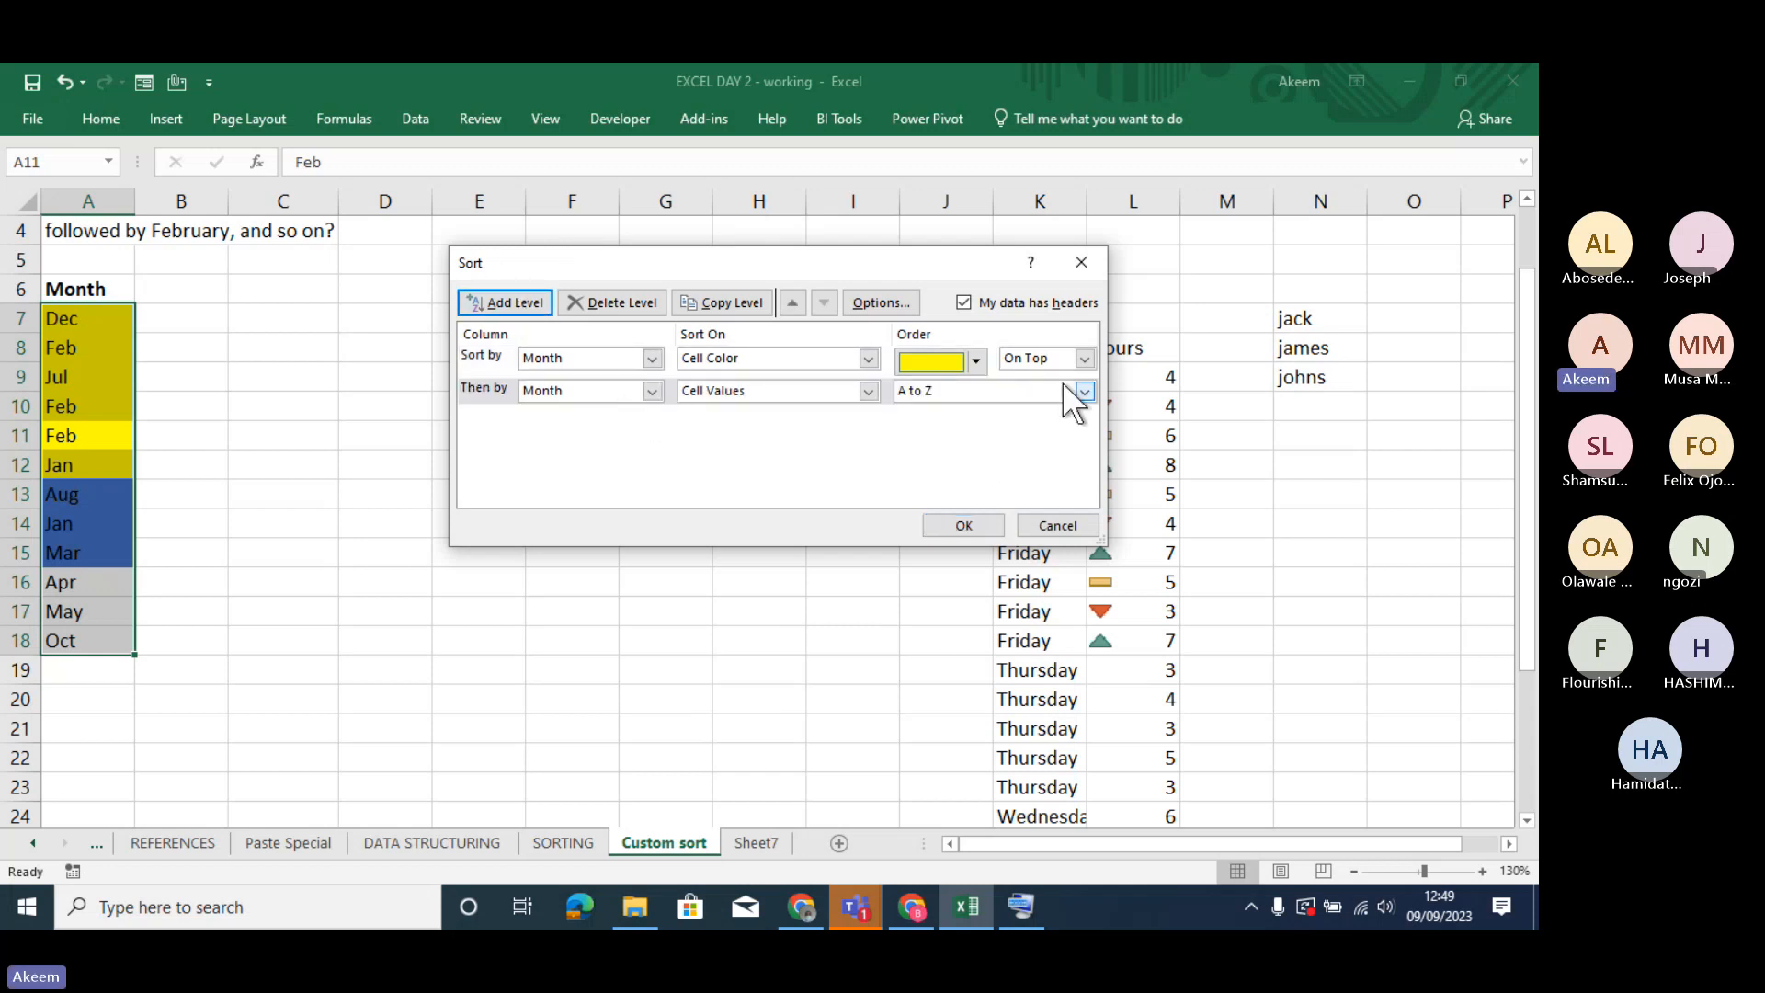
left_click(864, 390)
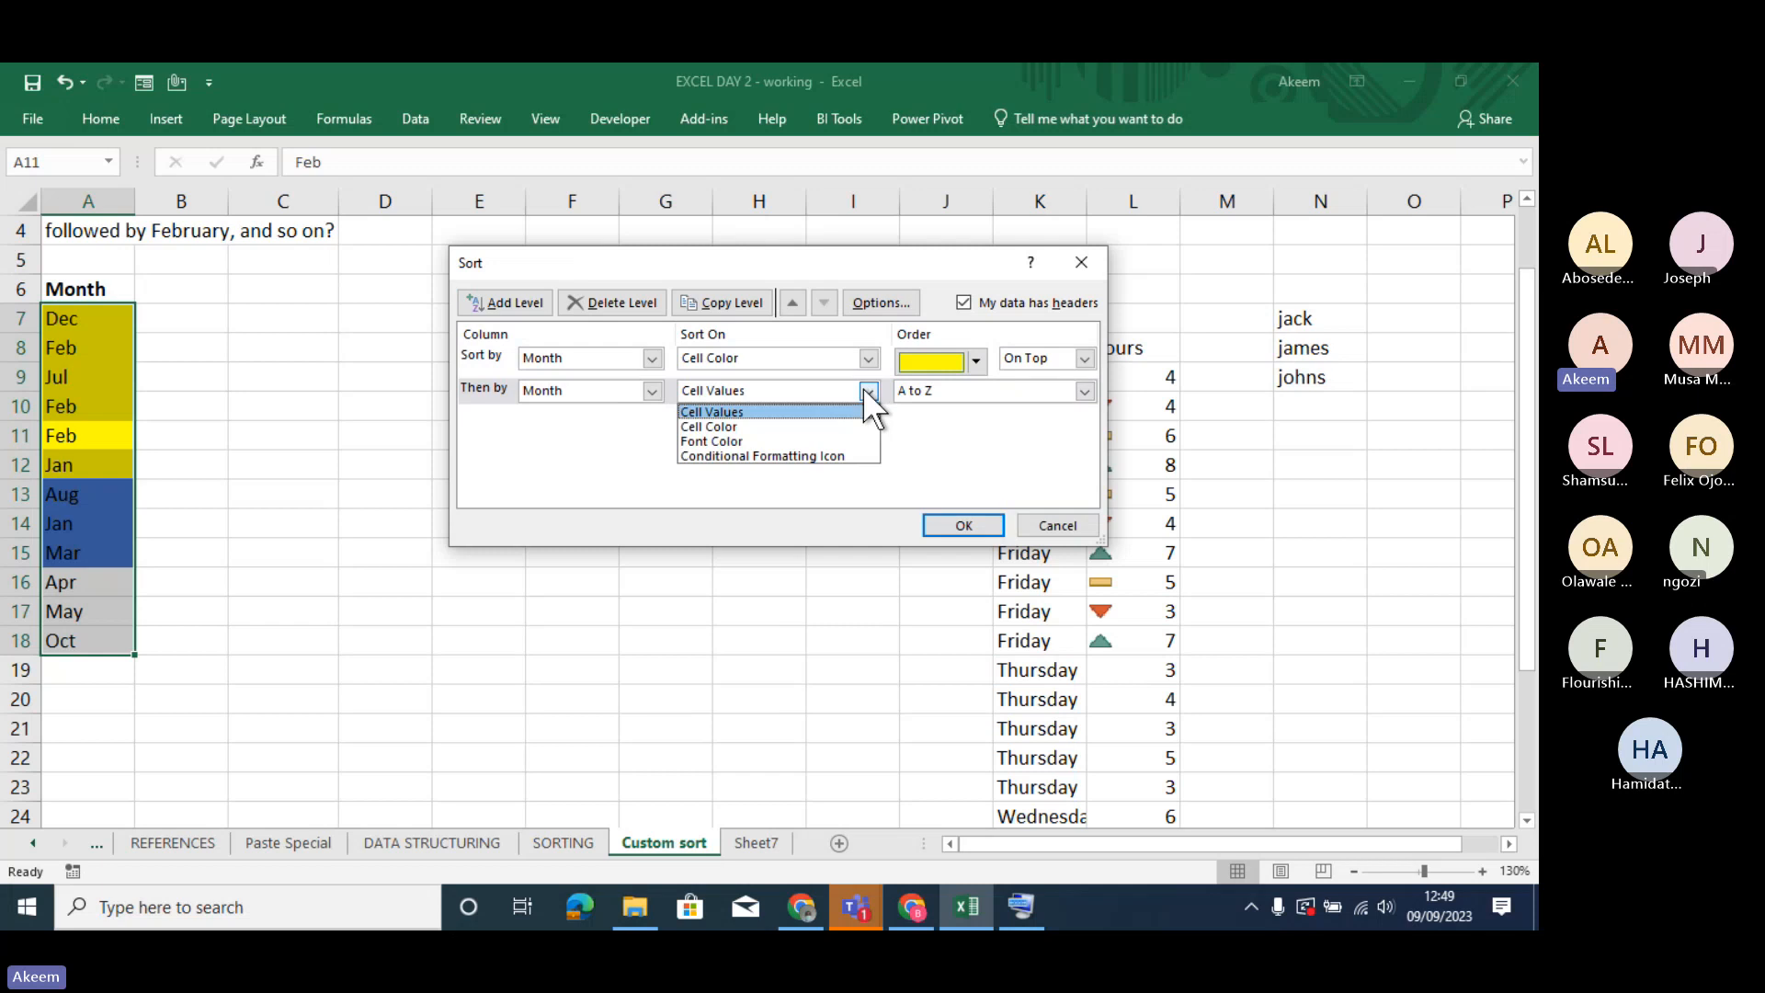
left_click(782, 425)
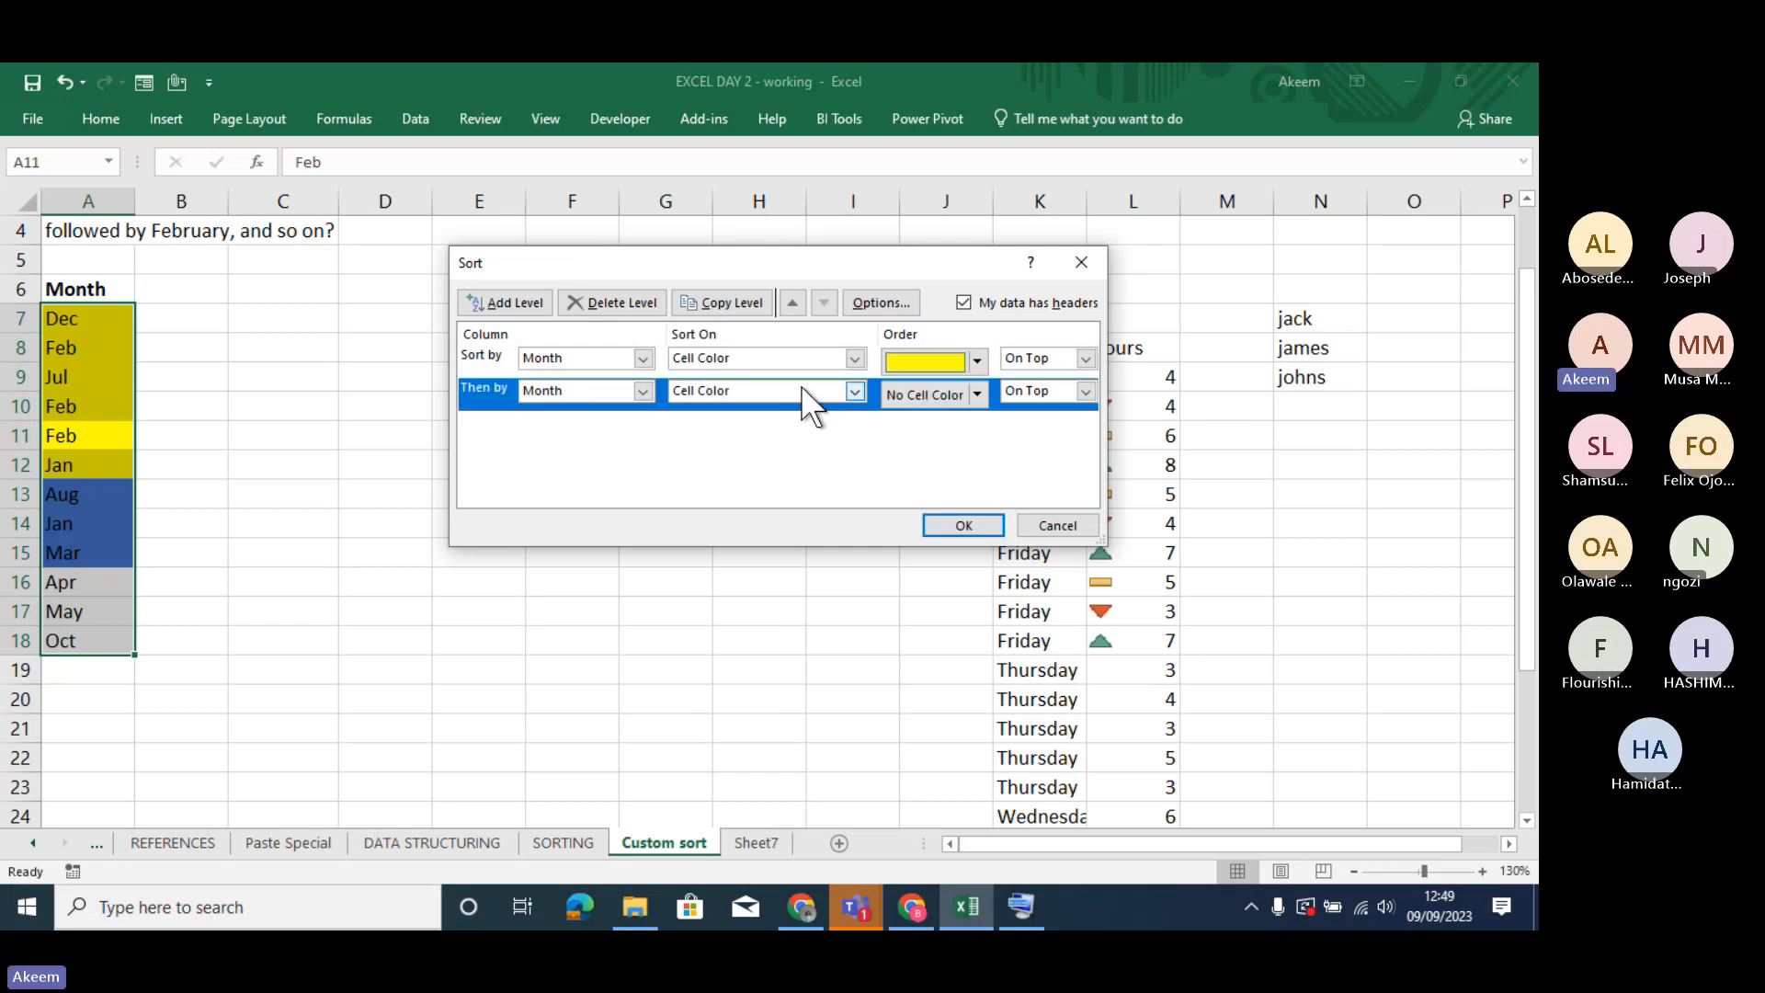
left_click(977, 393)
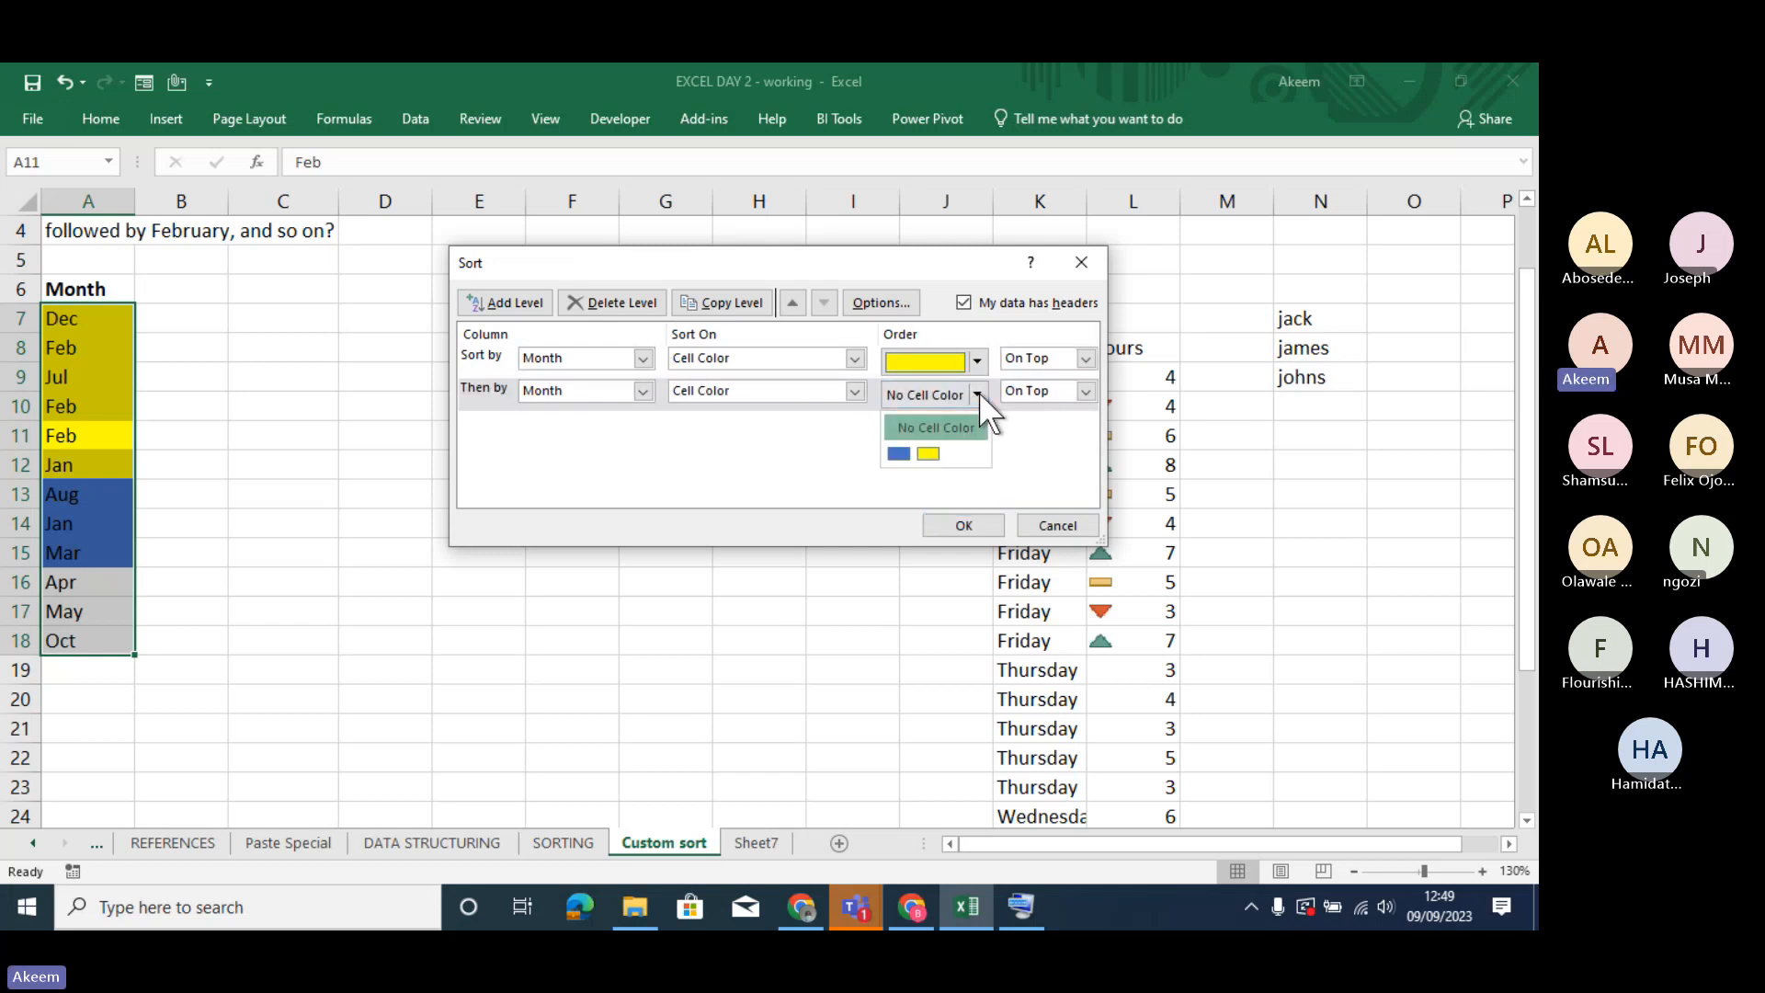
left_click(937, 428)
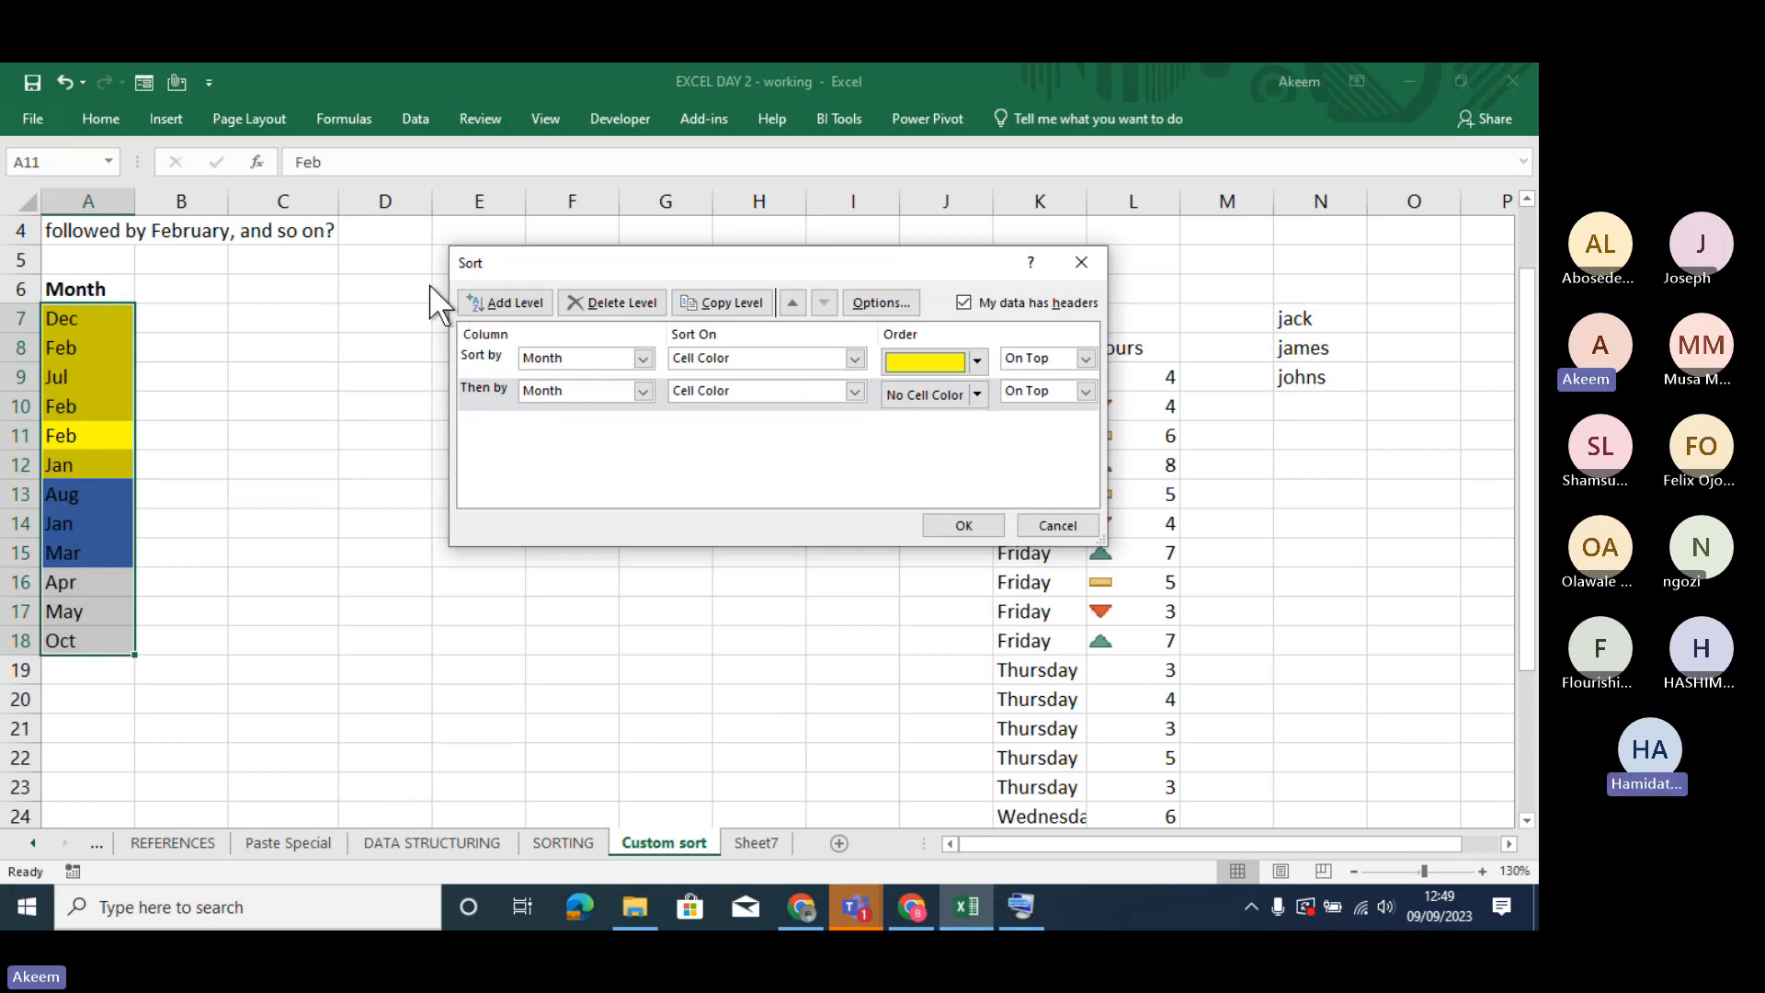
left_click(962, 524)
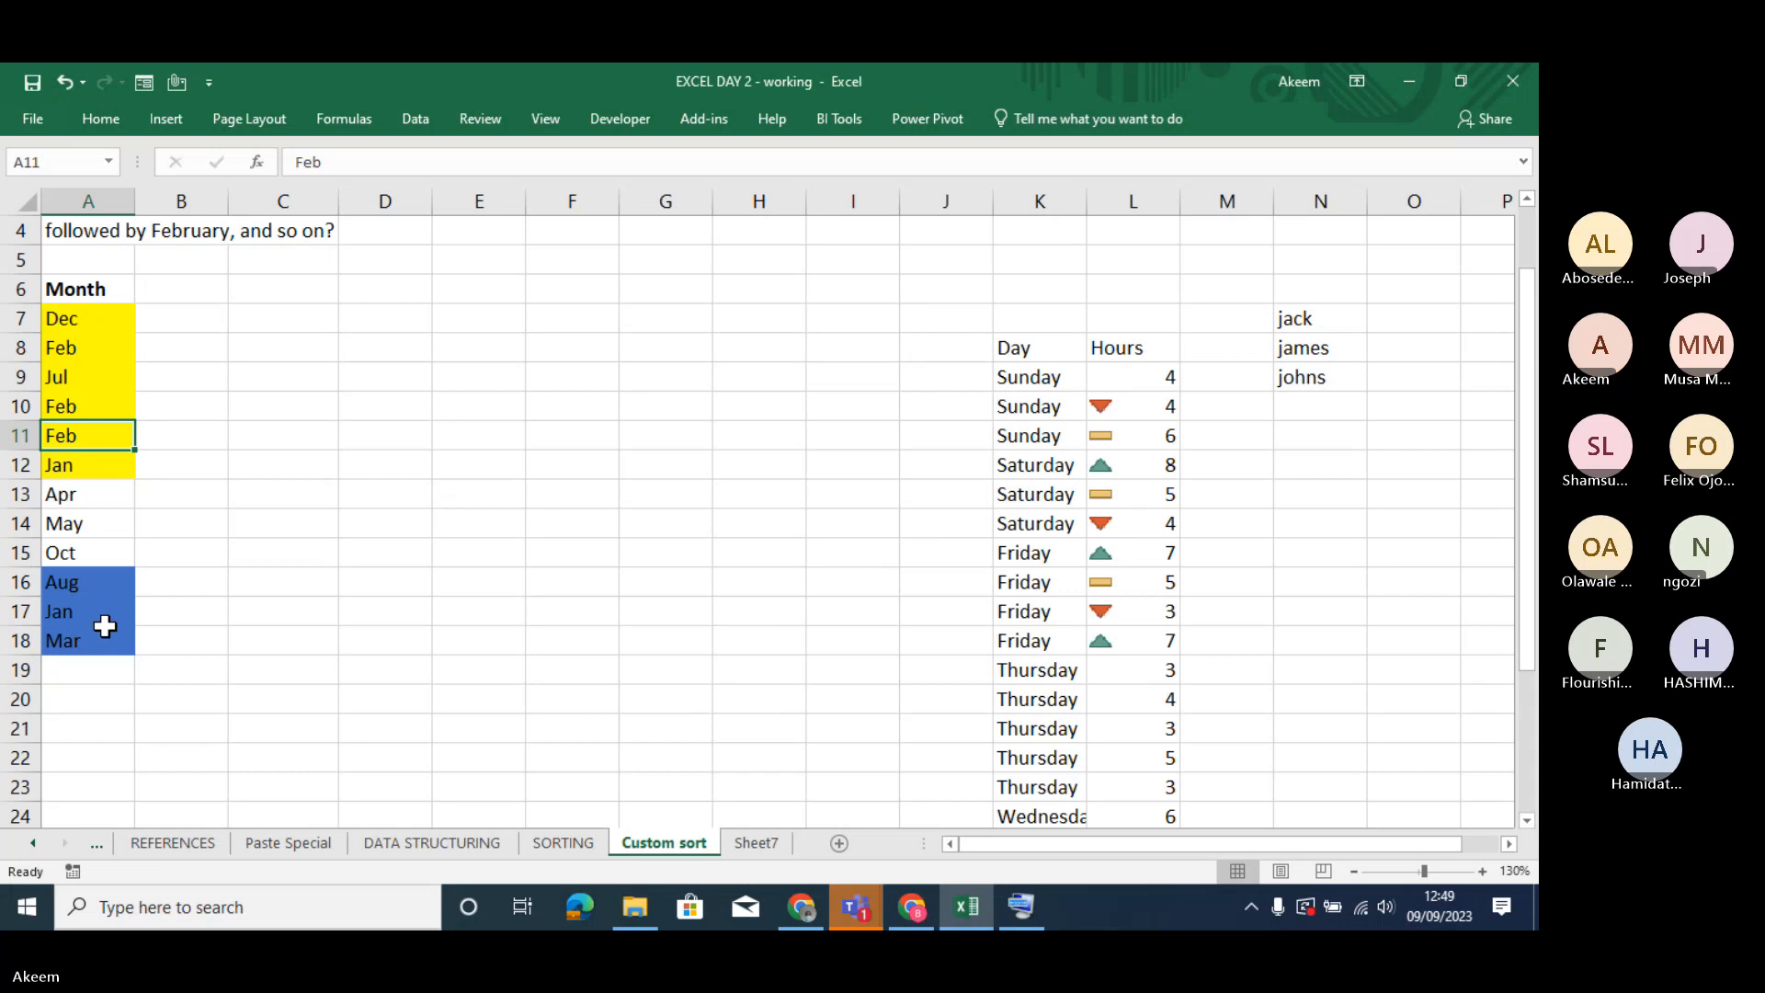
- Custom sort the Month column by cell color again, with blue on top in the first level and yellow on top in the second
right_click(87, 532)
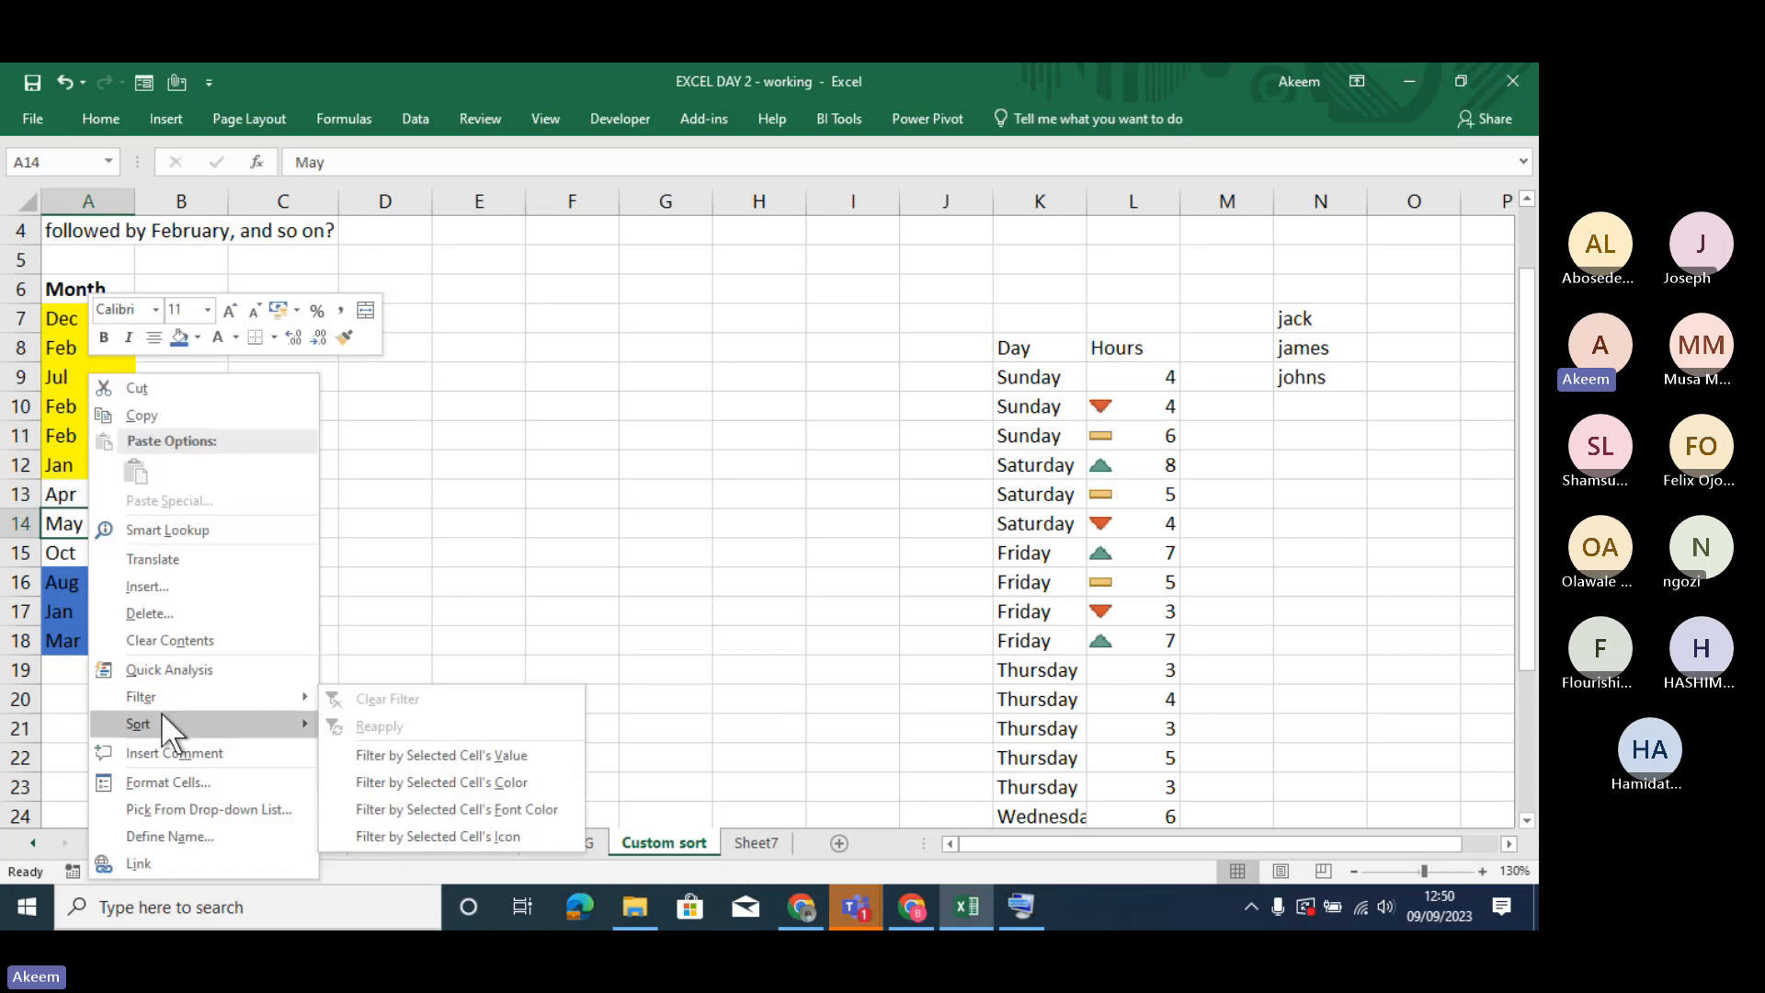
mouse_move(162, 716)
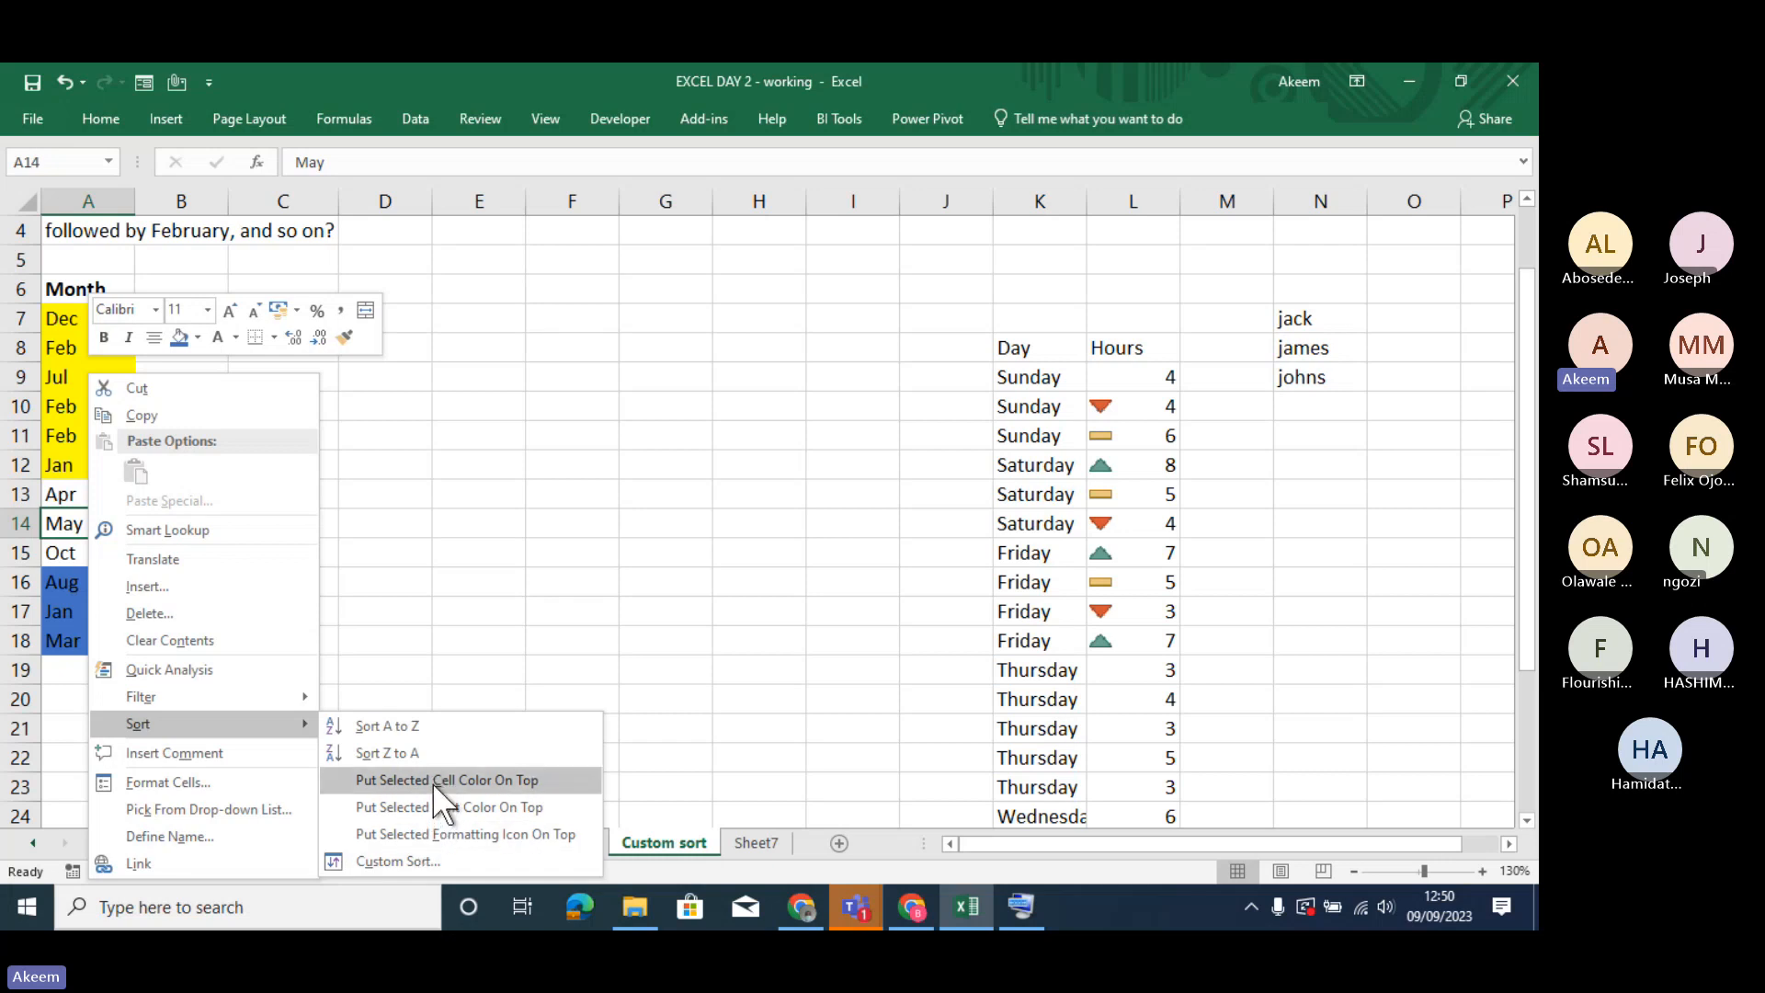
left_click(417, 860)
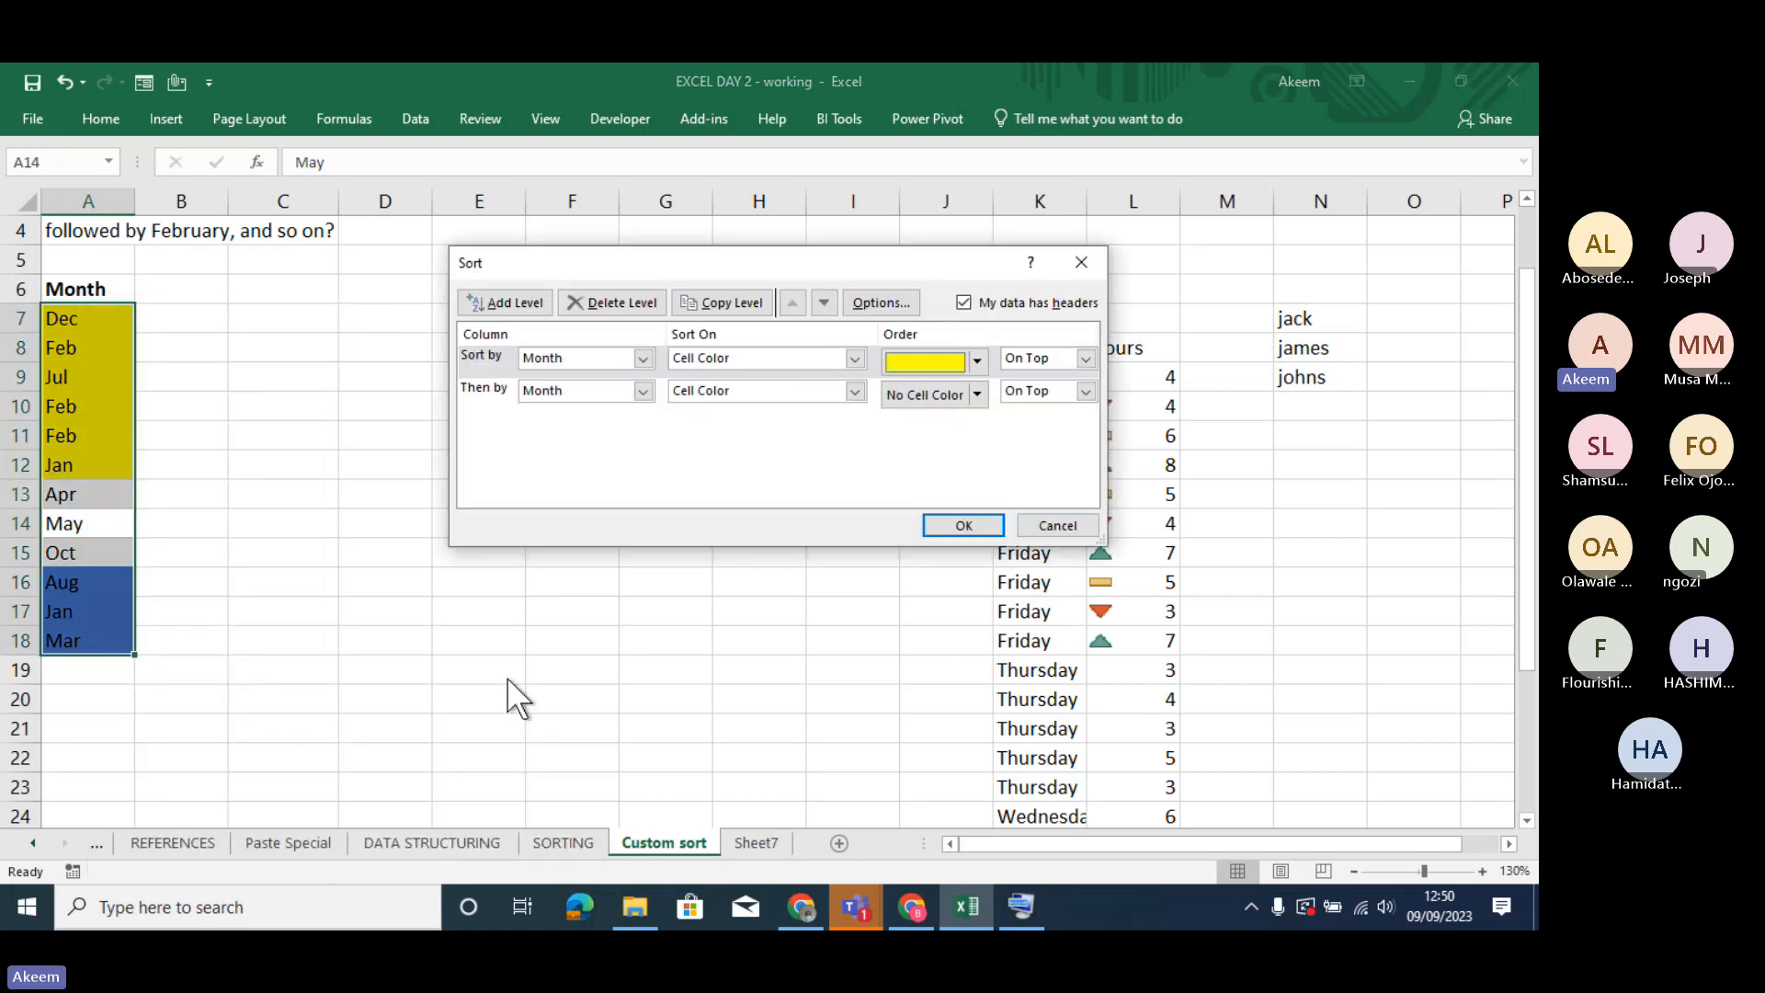
left_click(641, 362)
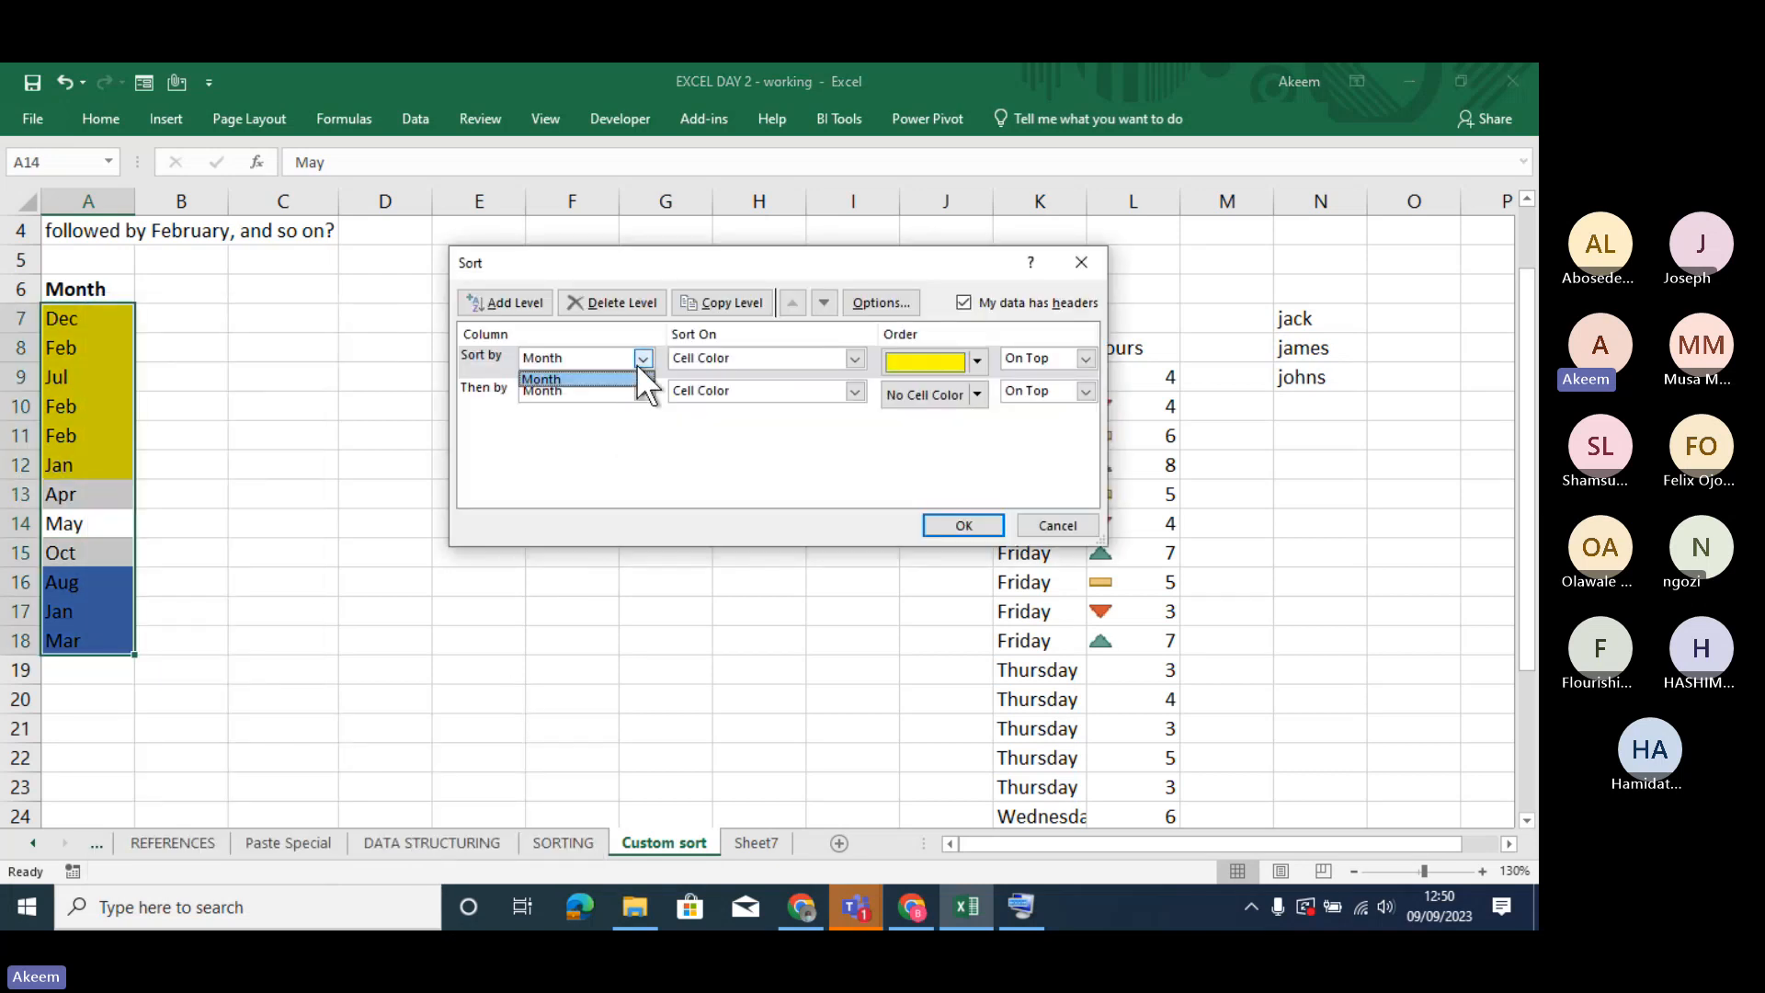
left_click(642, 355)
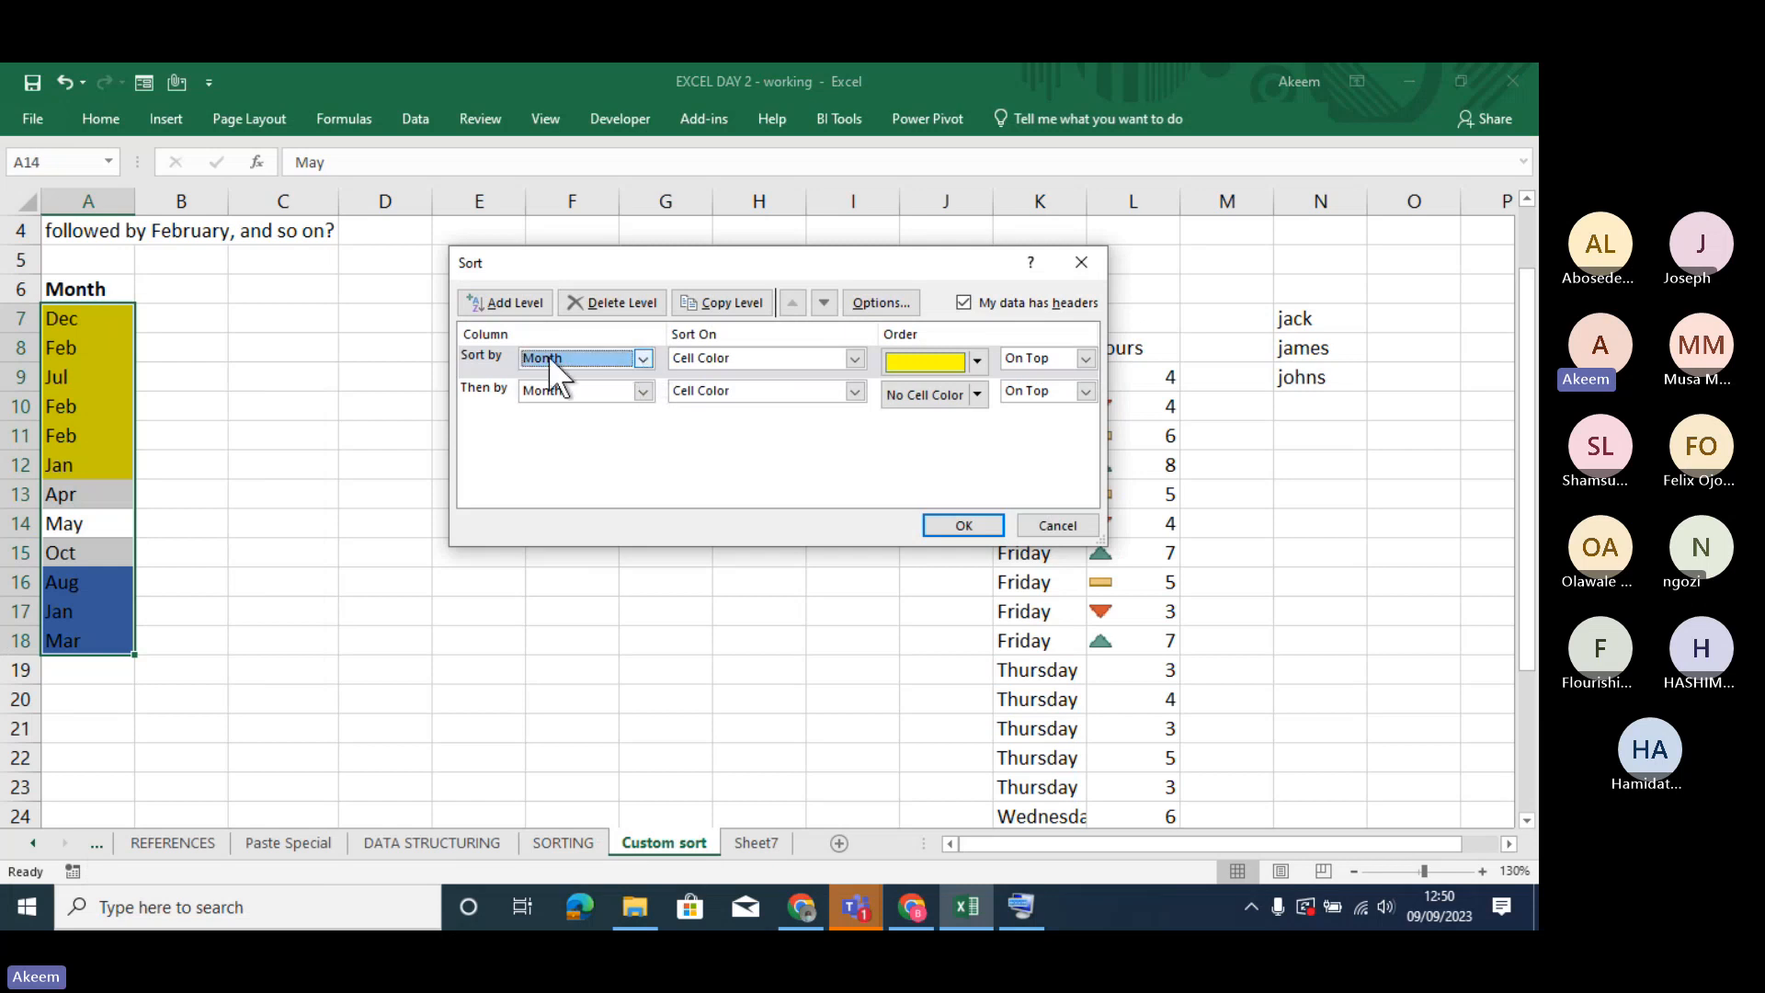
left_click(977, 358)
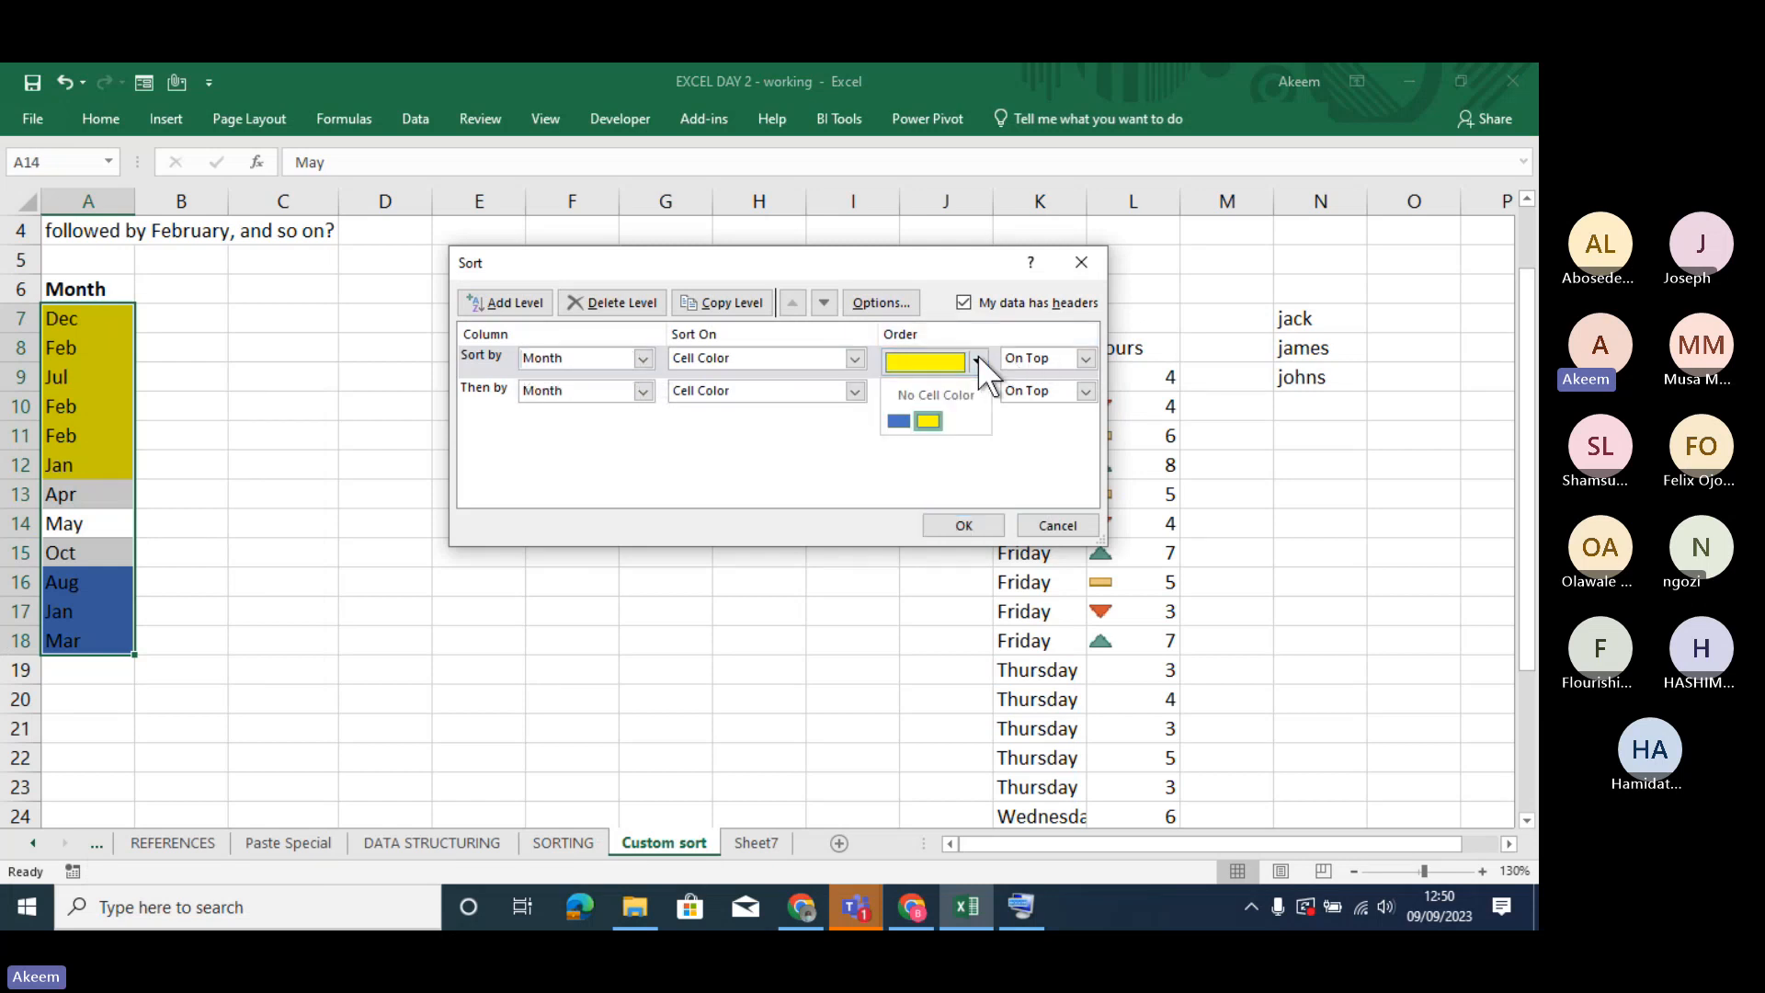
left_click(904, 419)
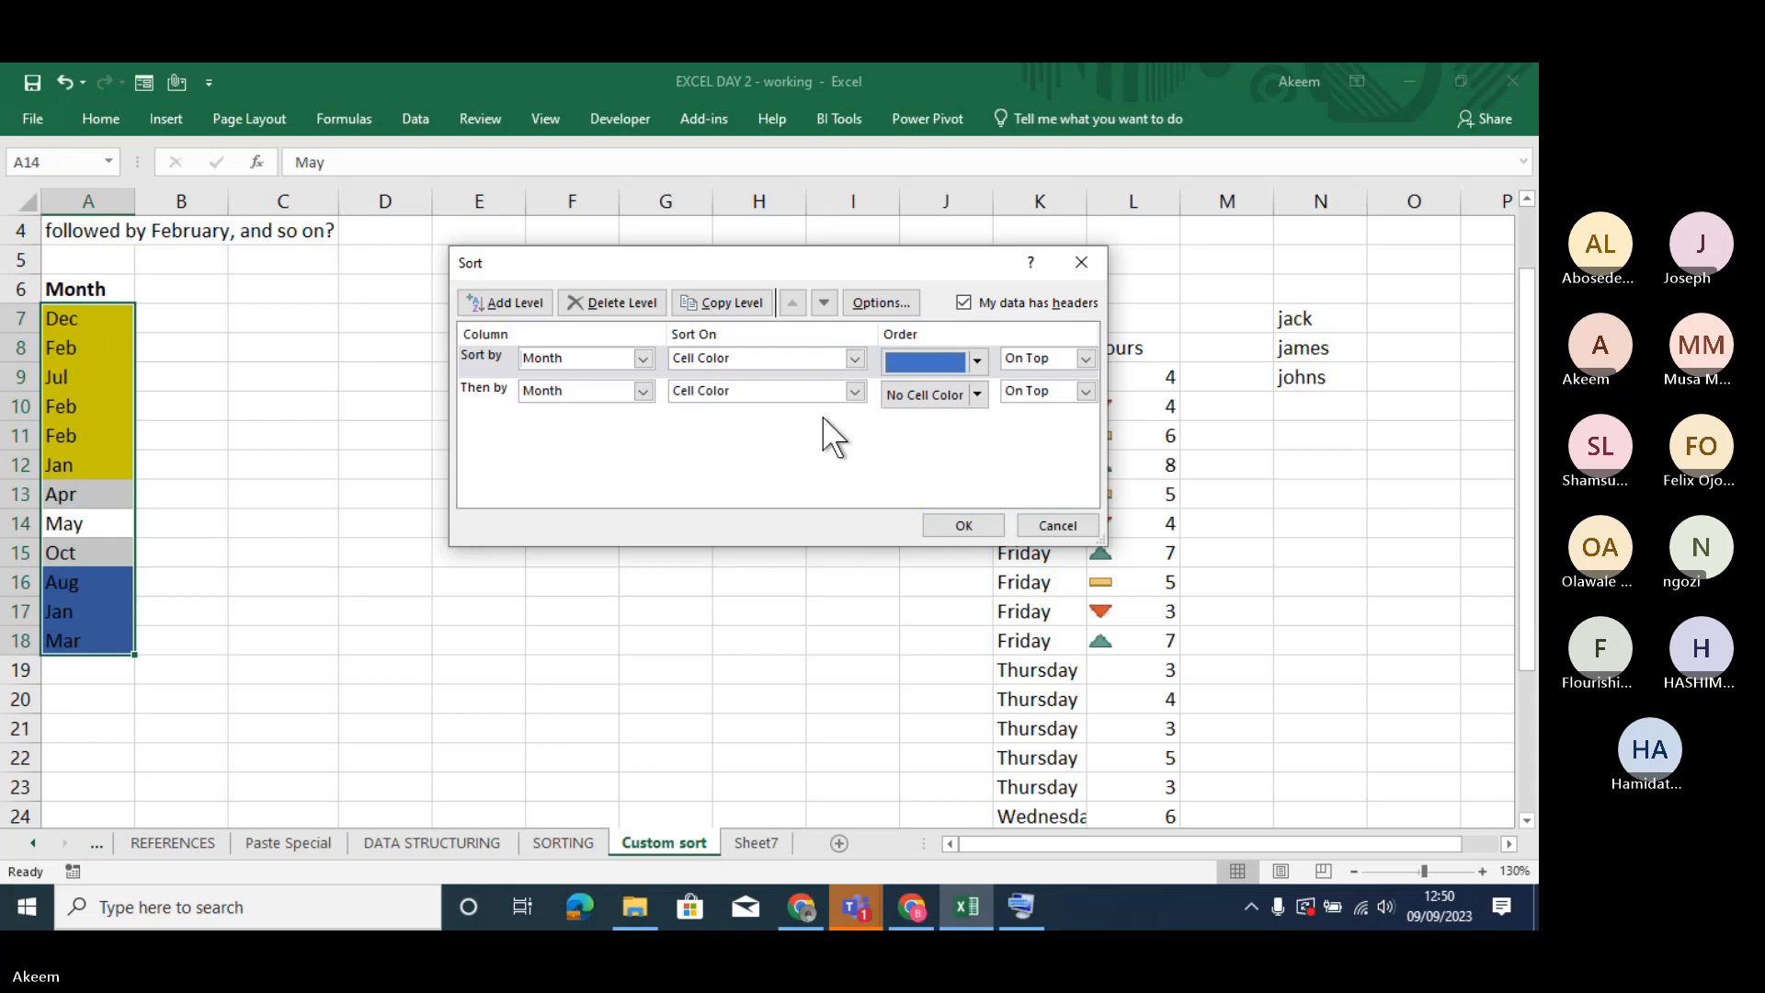
left_click(977, 396)
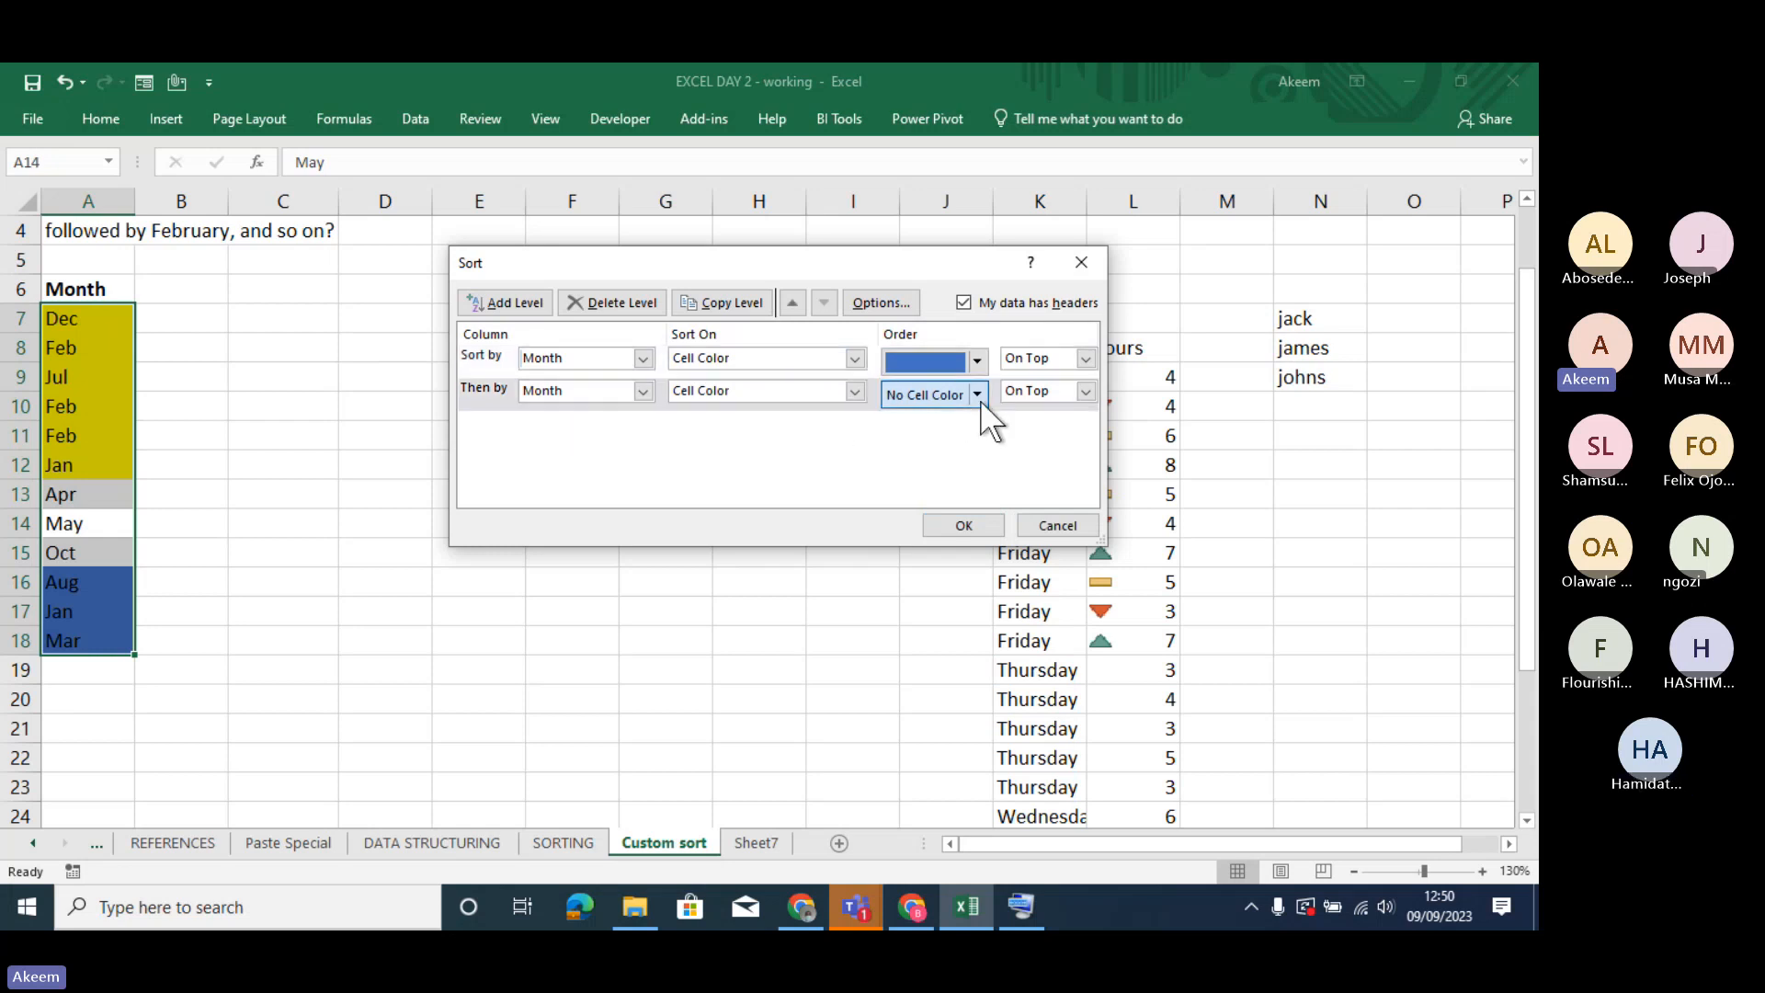
left_click(936, 455)
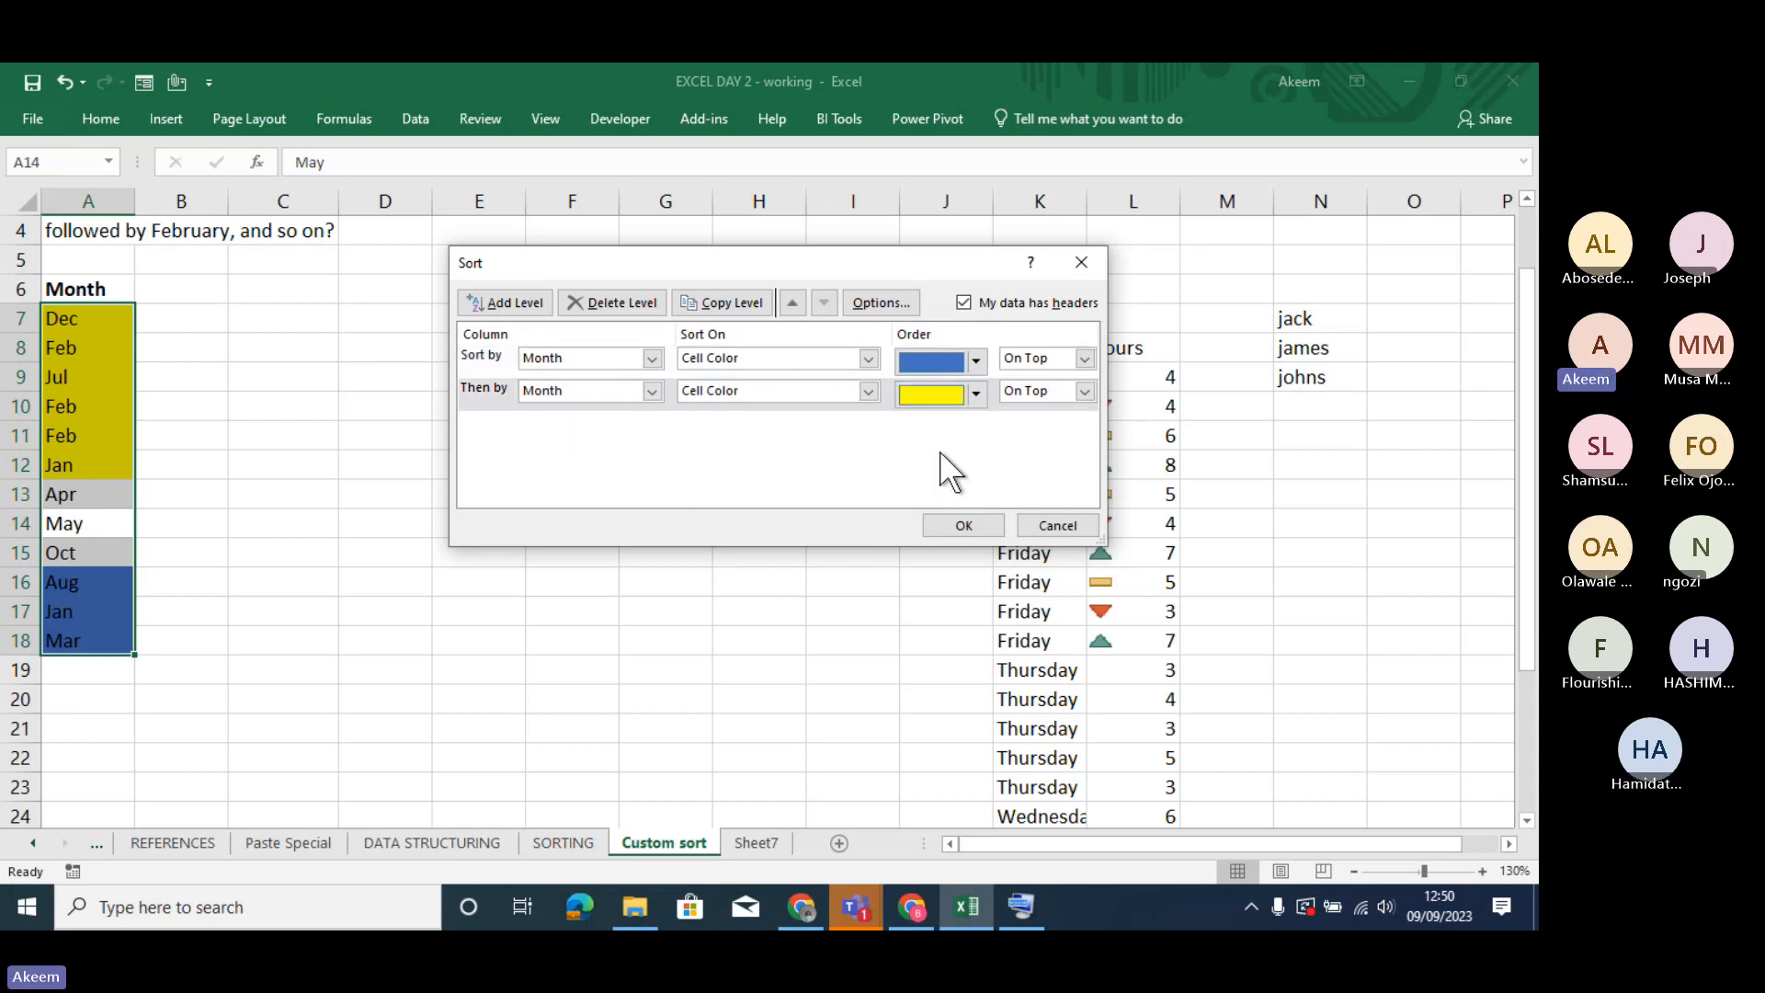
left_click(956, 522)
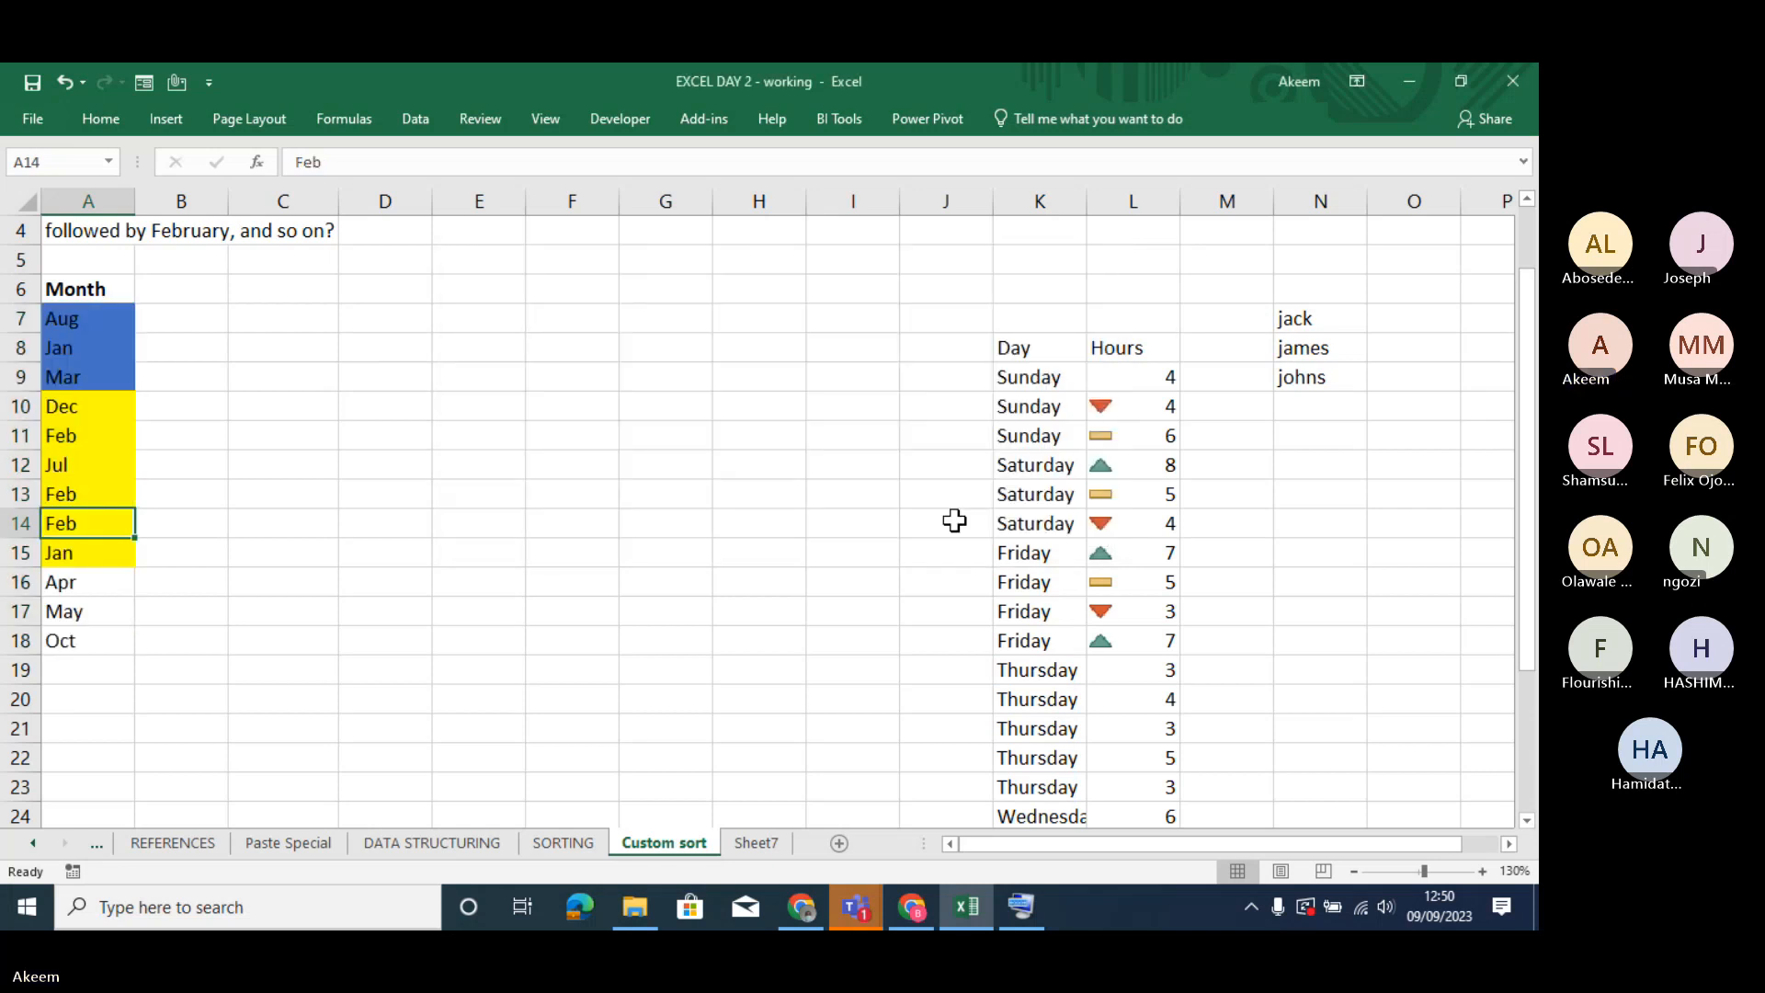
left_click(329, 658)
left_click(98, 372)
left_click_drag(98, 373, 119, 602)
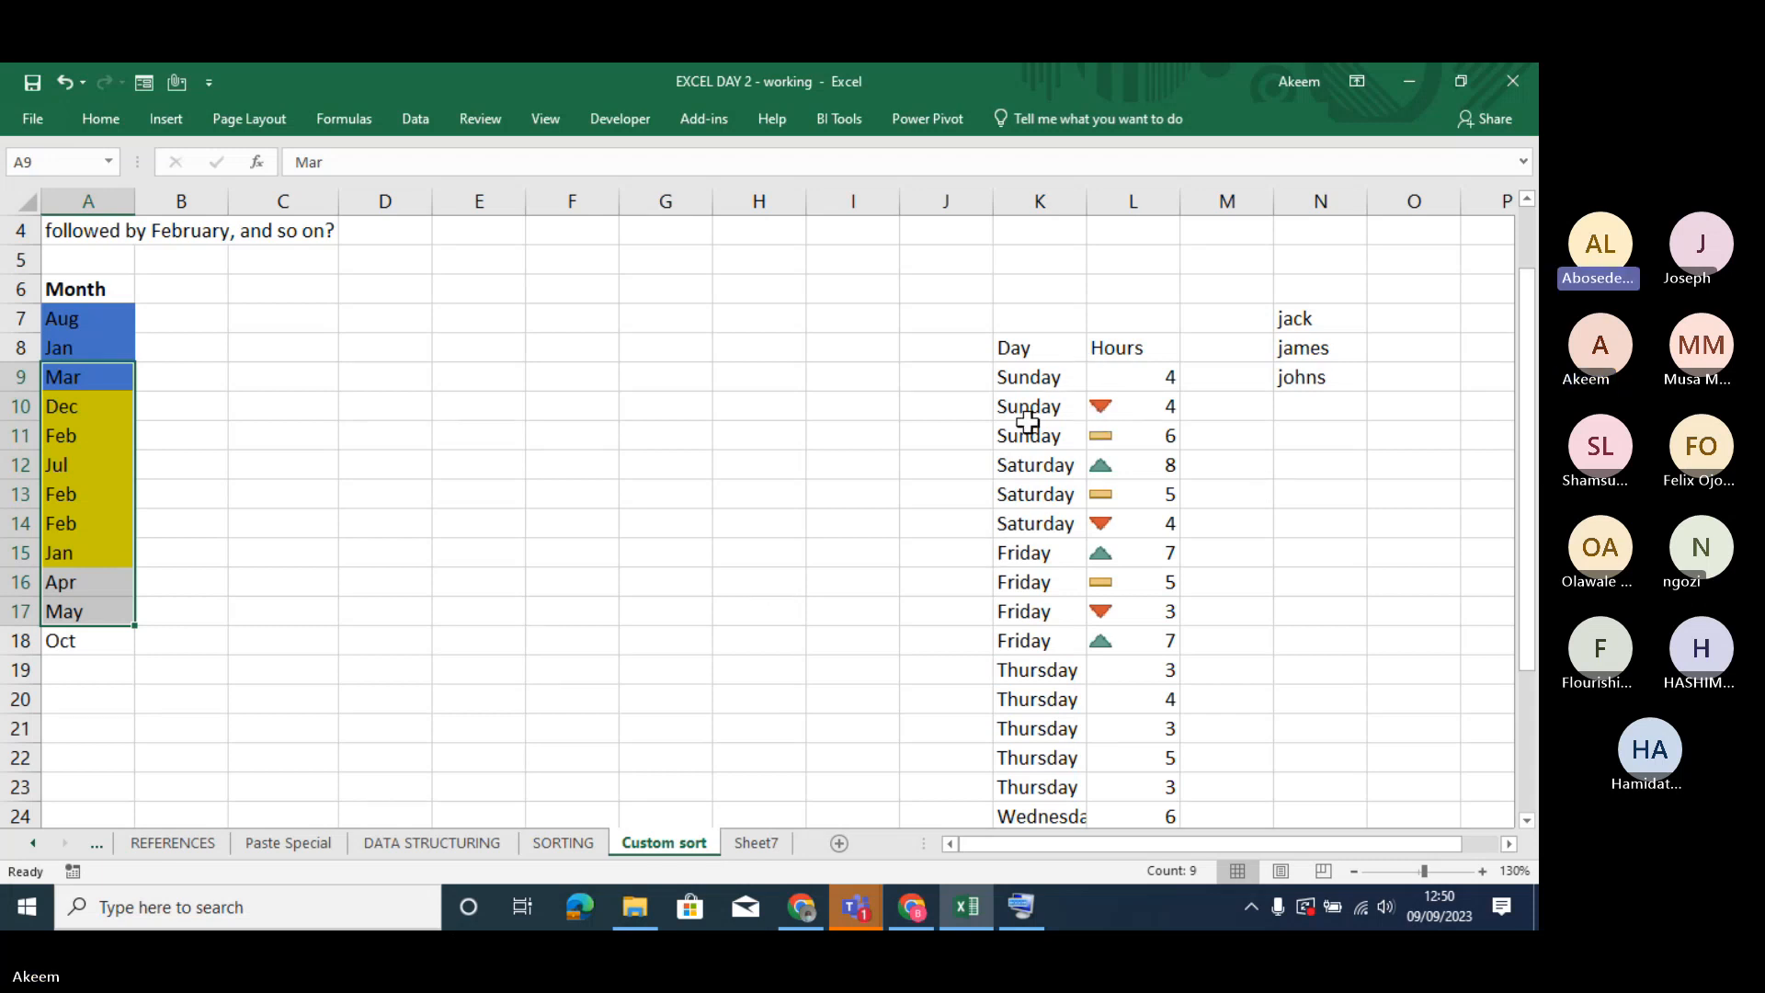
left_click(100, 433)
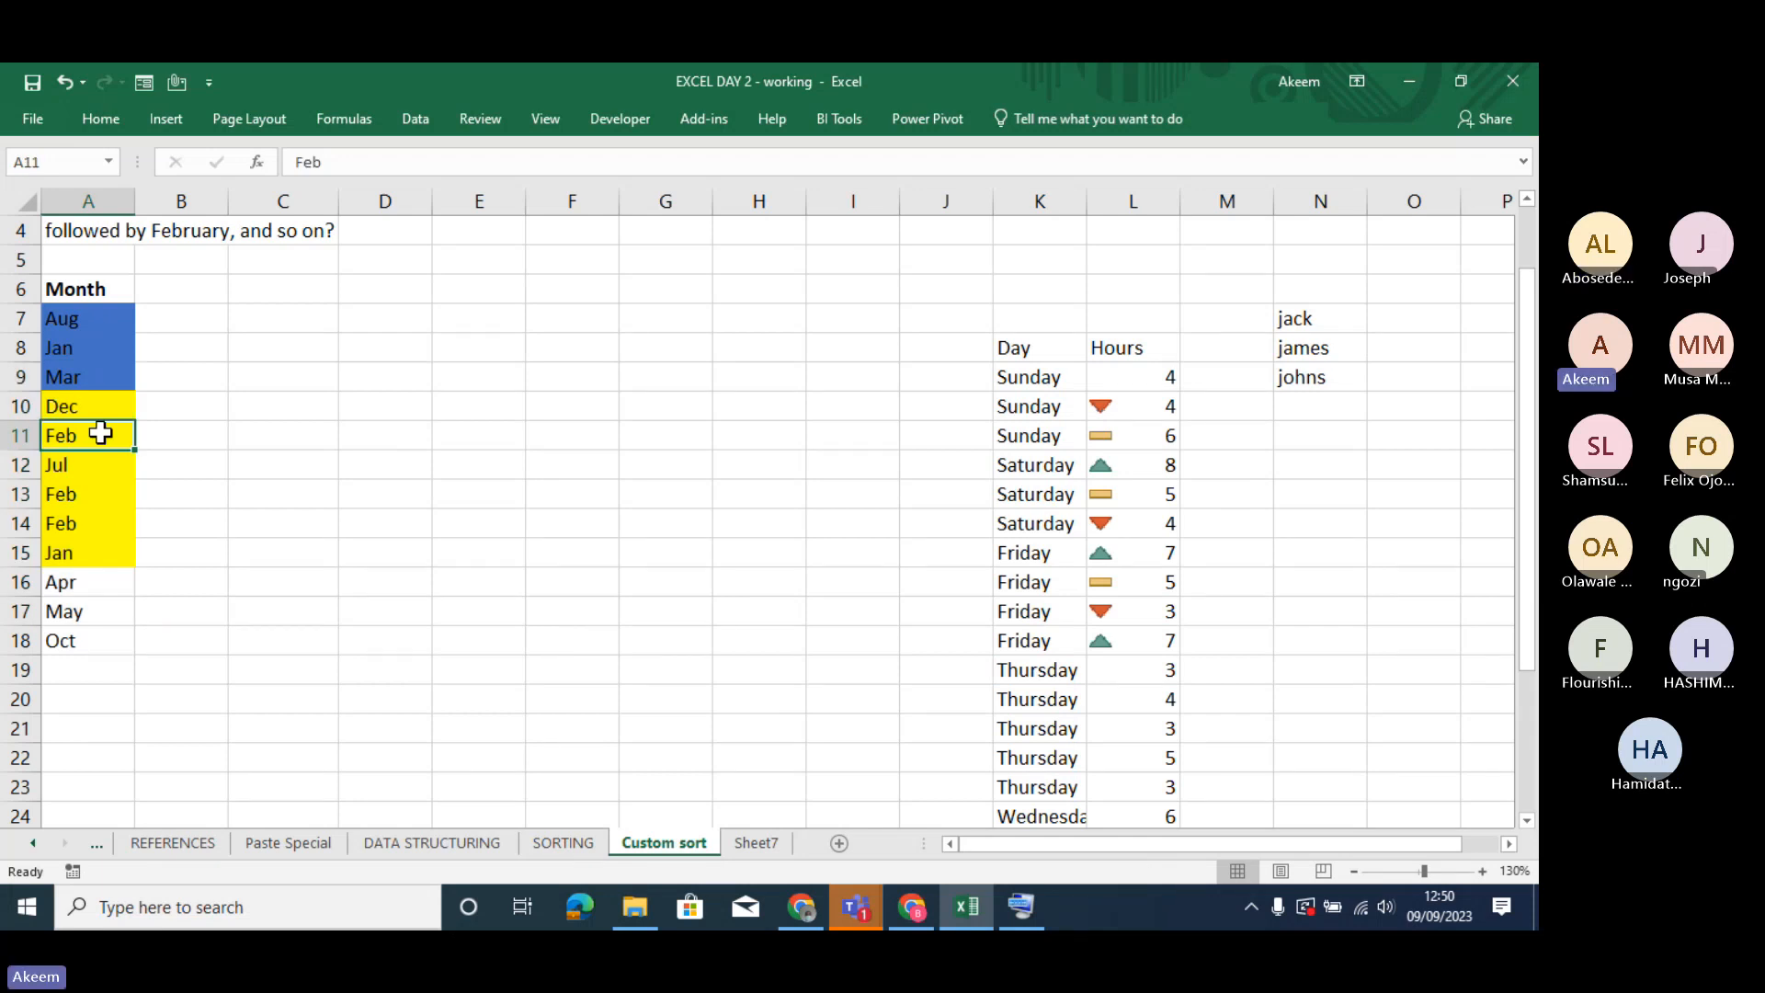
right_click(101, 432)
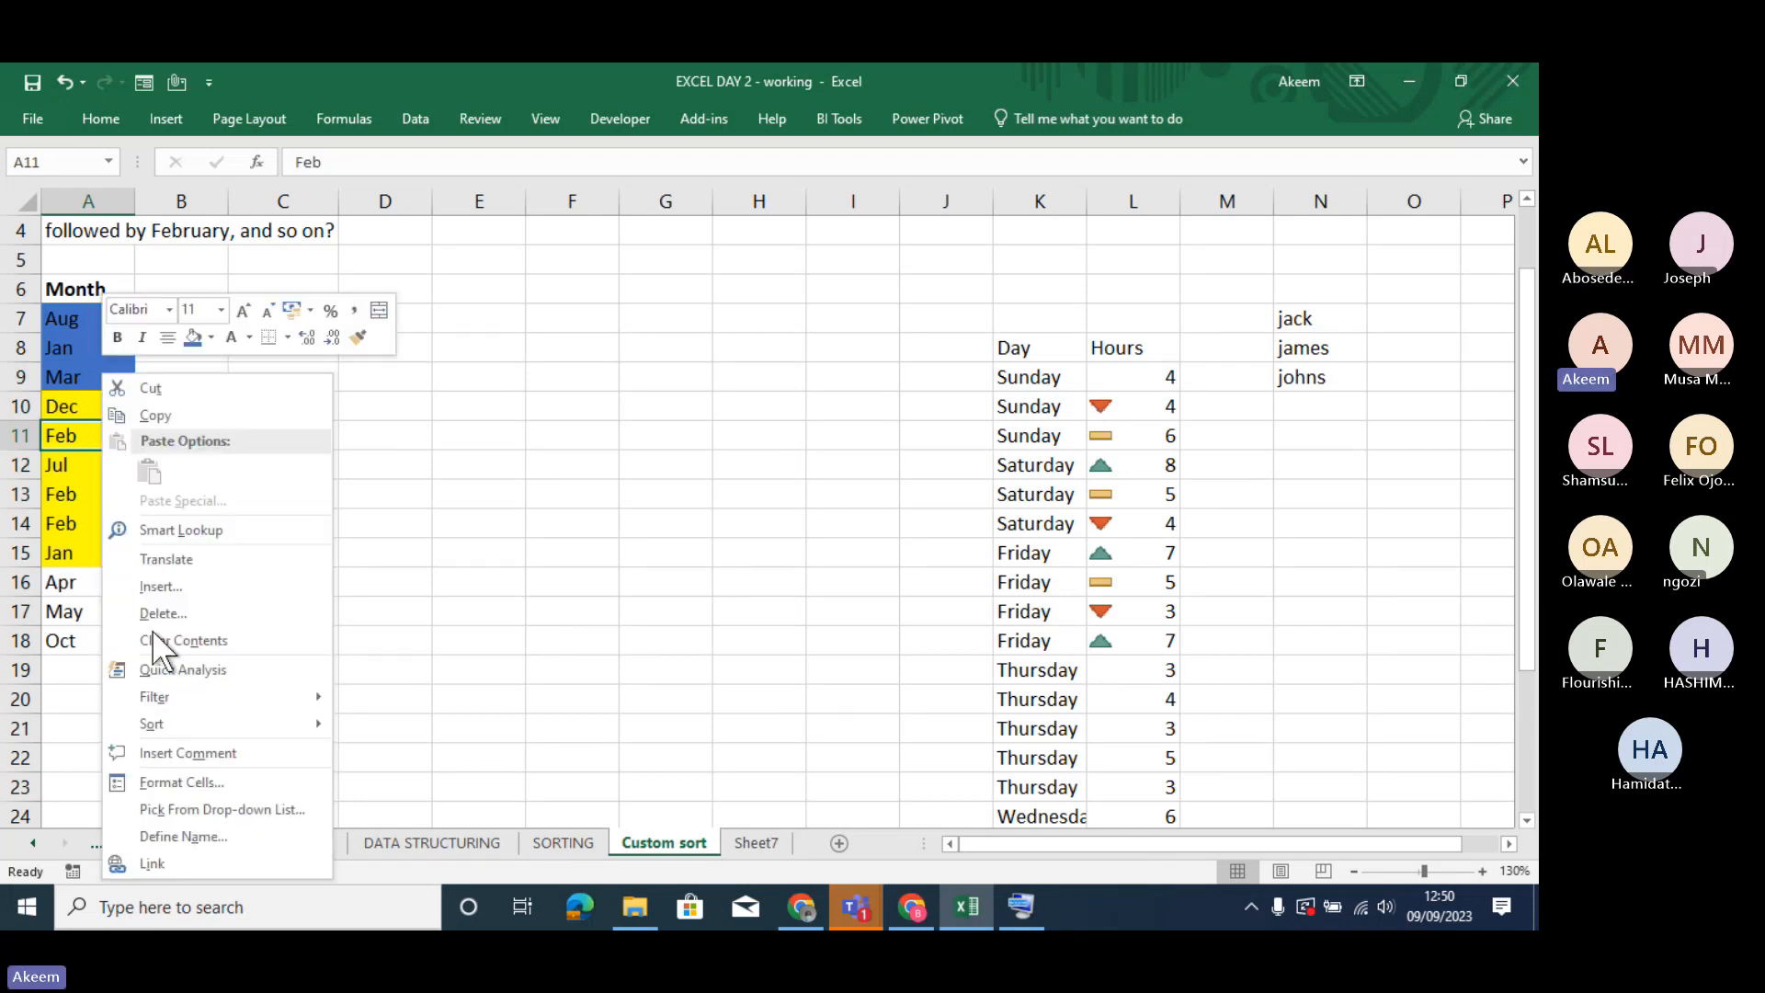
left_click(478, 698)
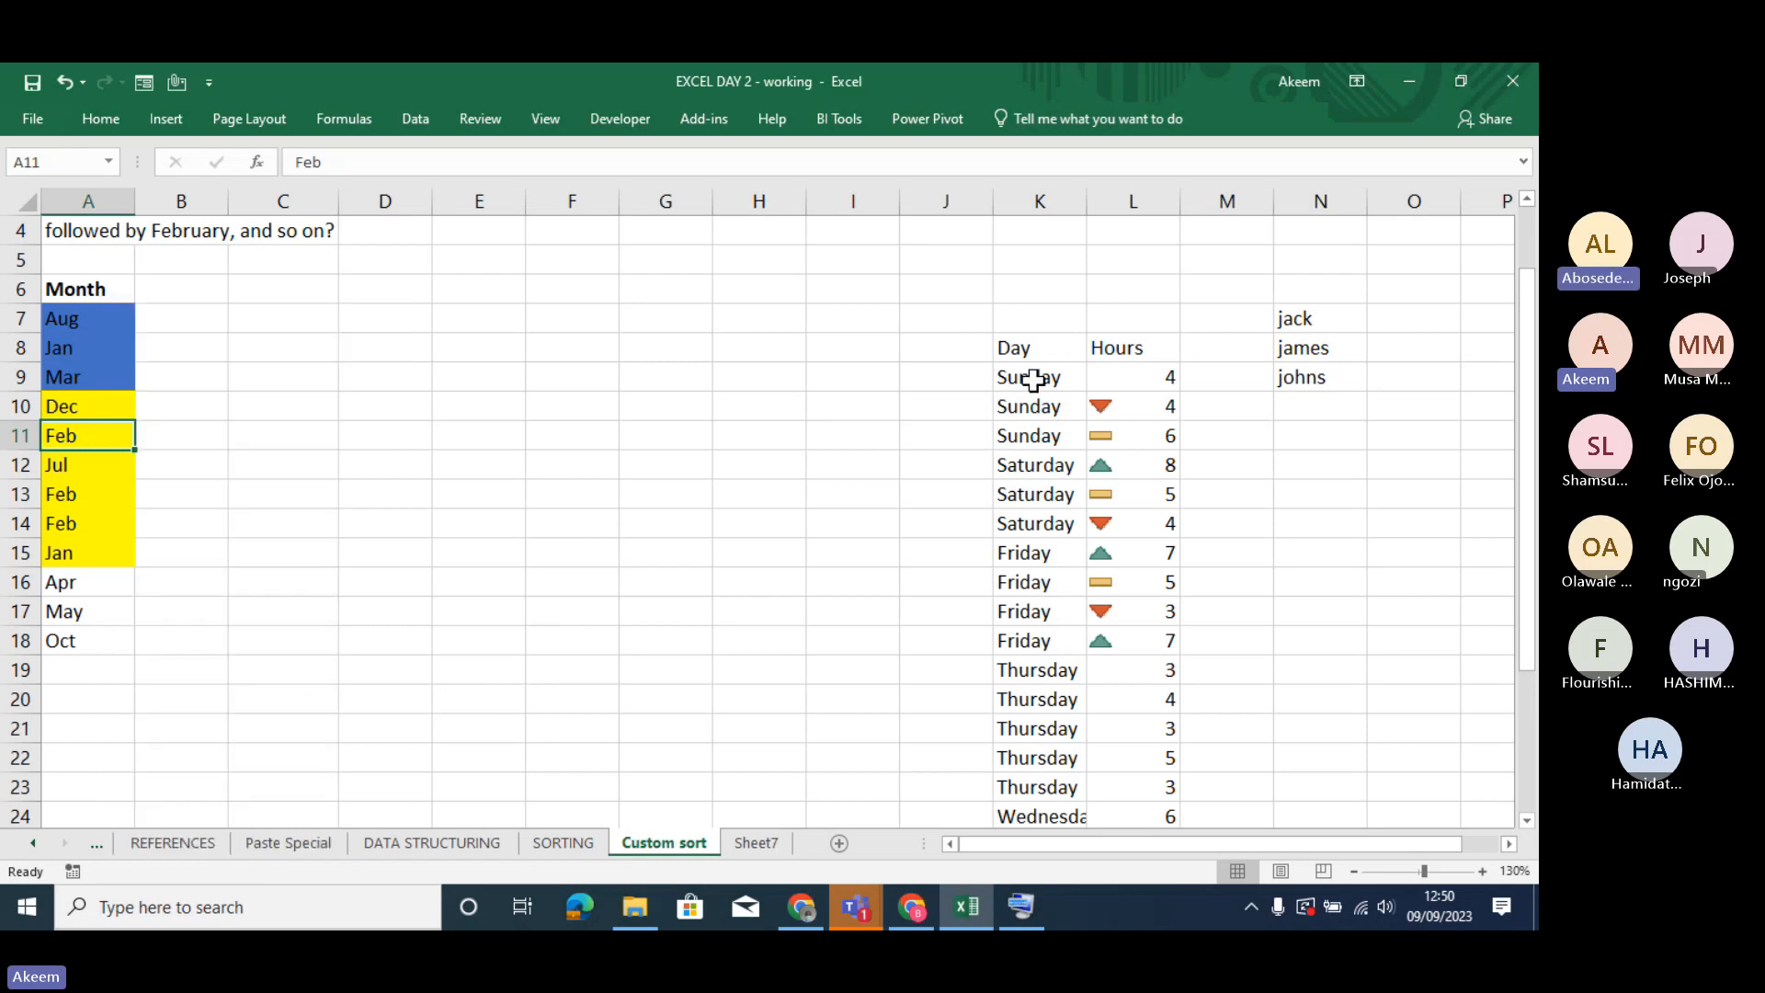
- Change the font color of the Day entries in K10:K16 to red
left_click_drag(1032, 378, 1047, 715)
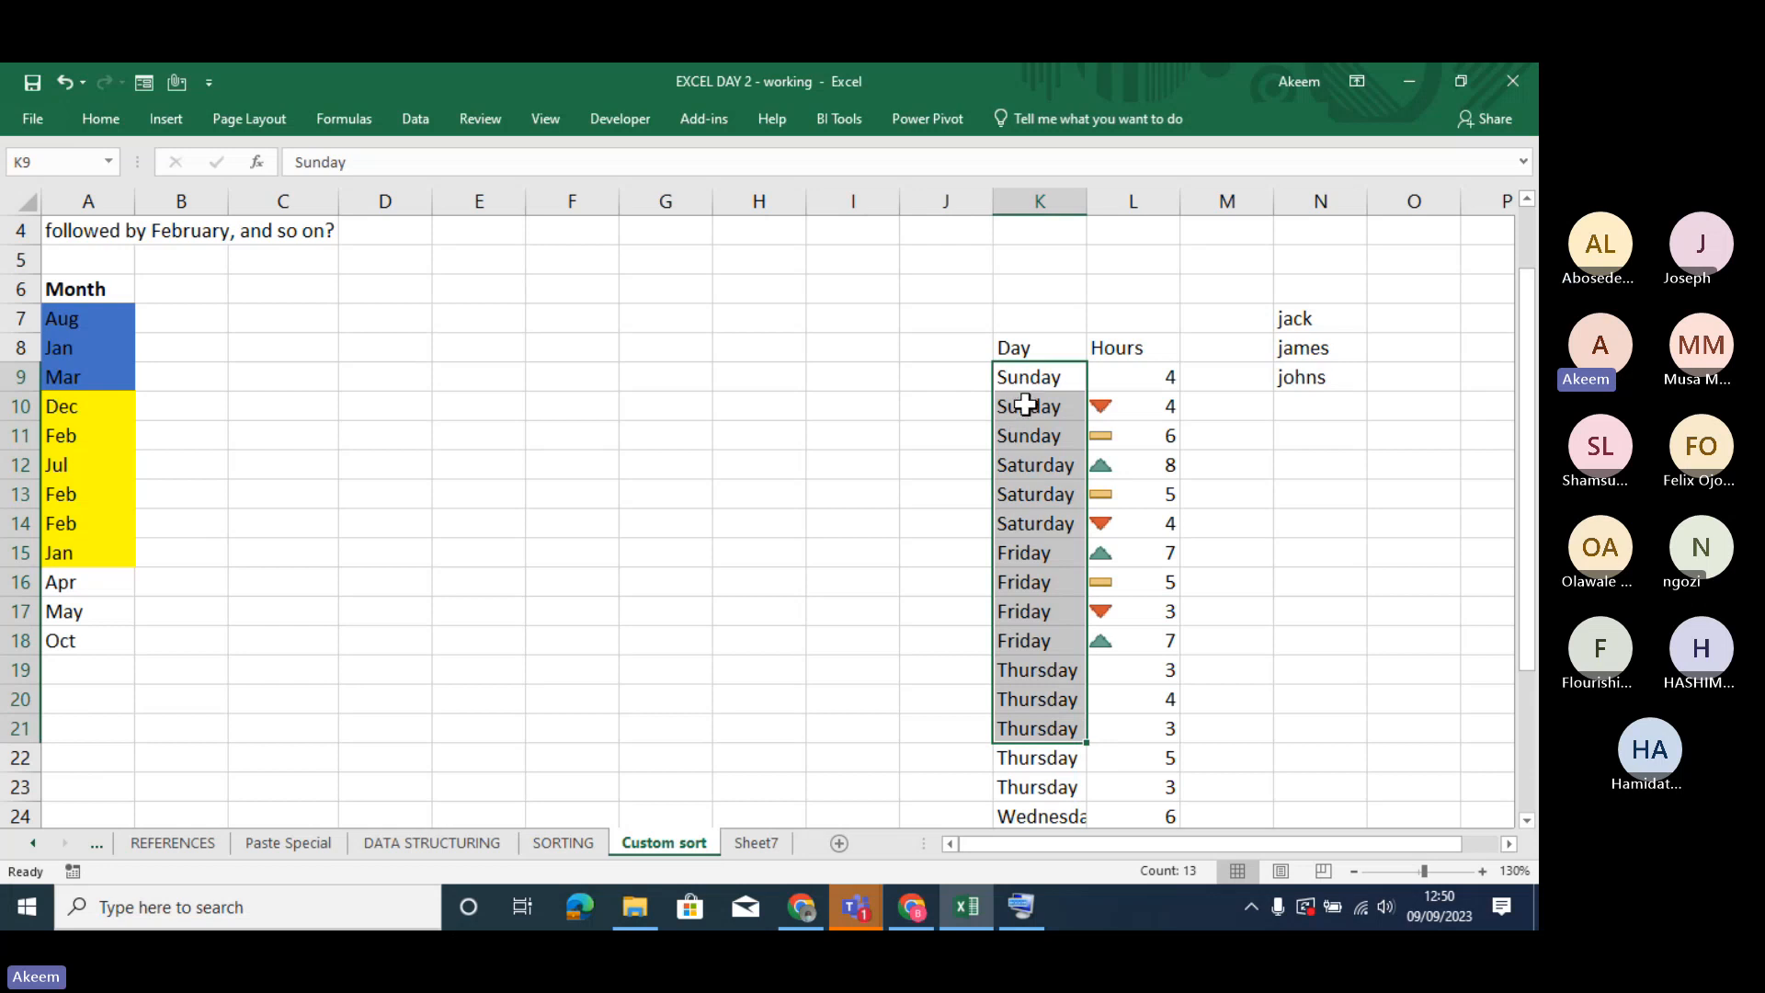
left_click_drag(1023, 404, 1033, 582)
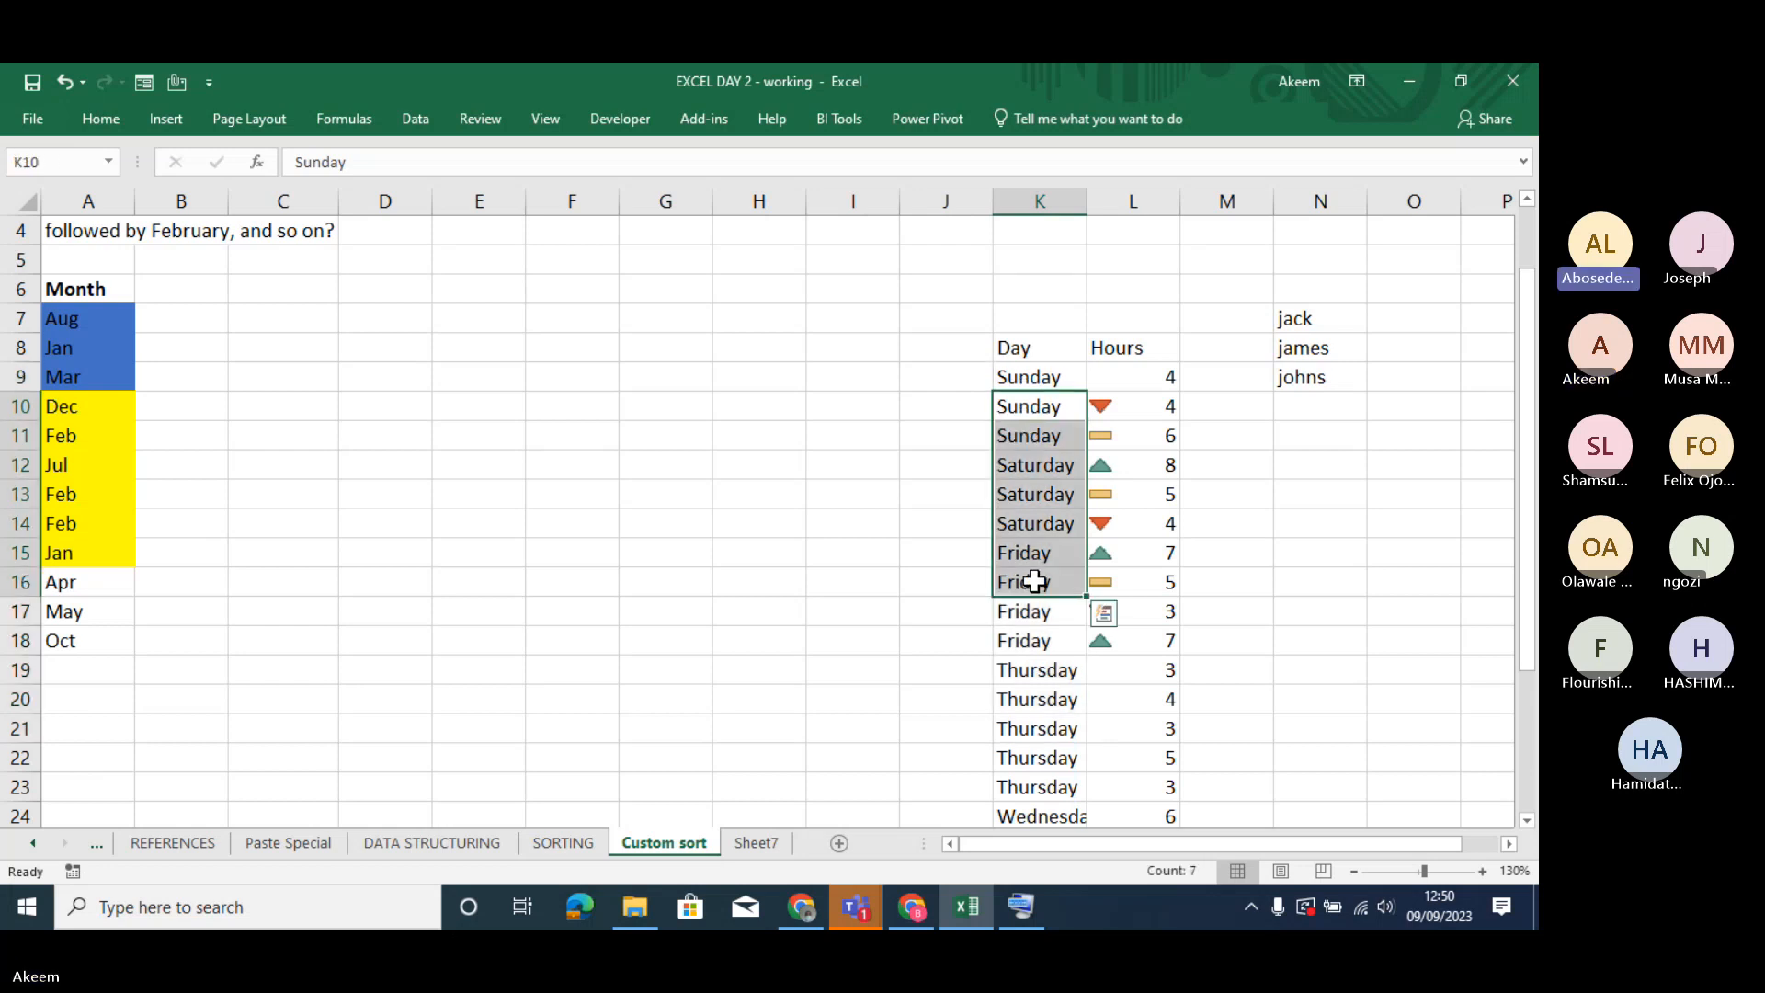
left_click(98, 114)
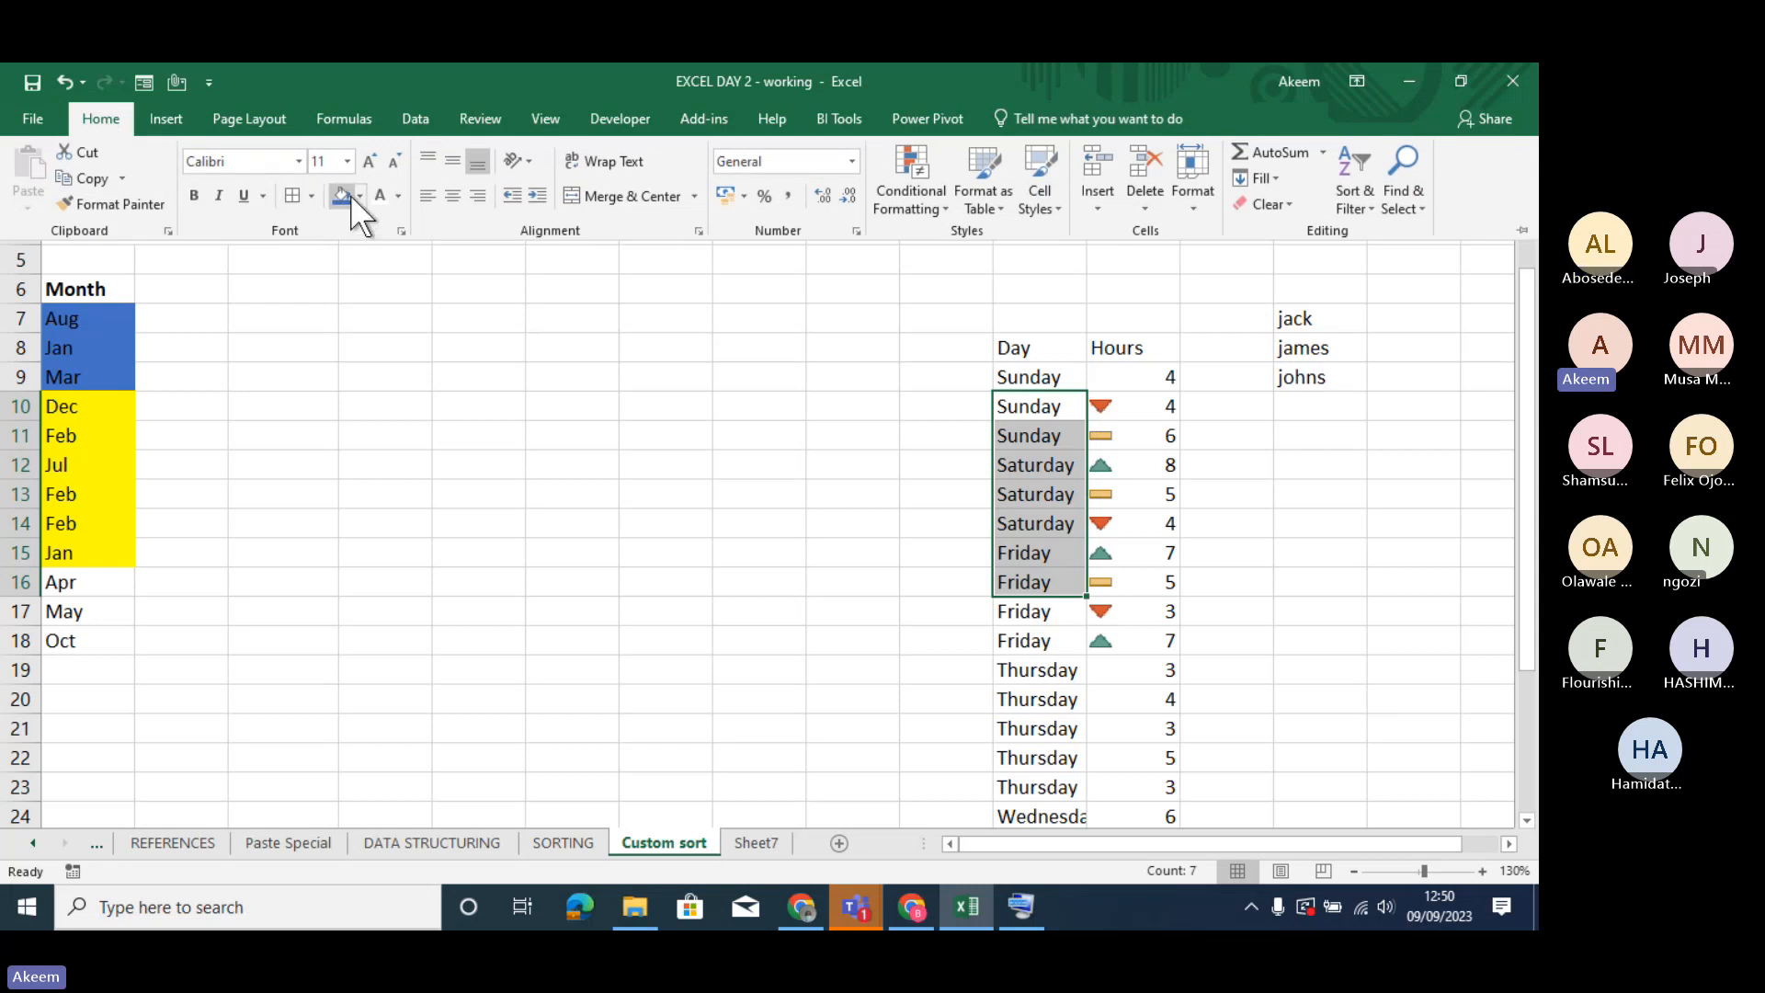
left_click(400, 191)
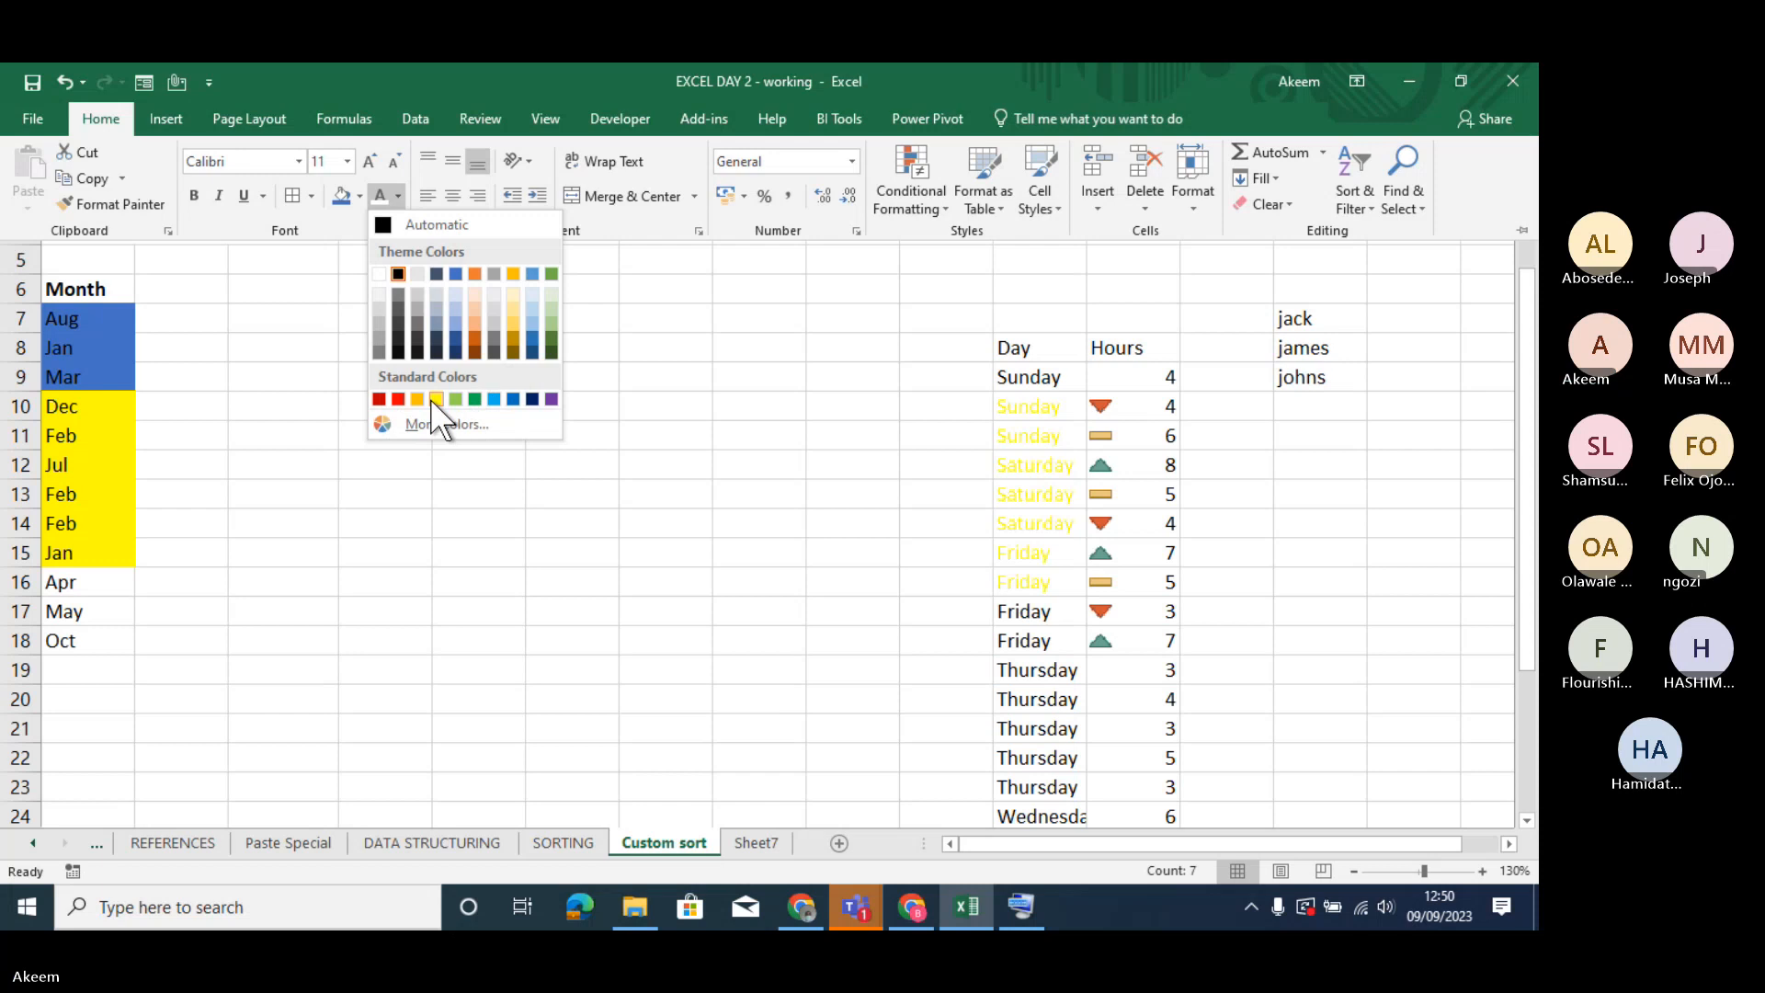
left_click(398, 398)
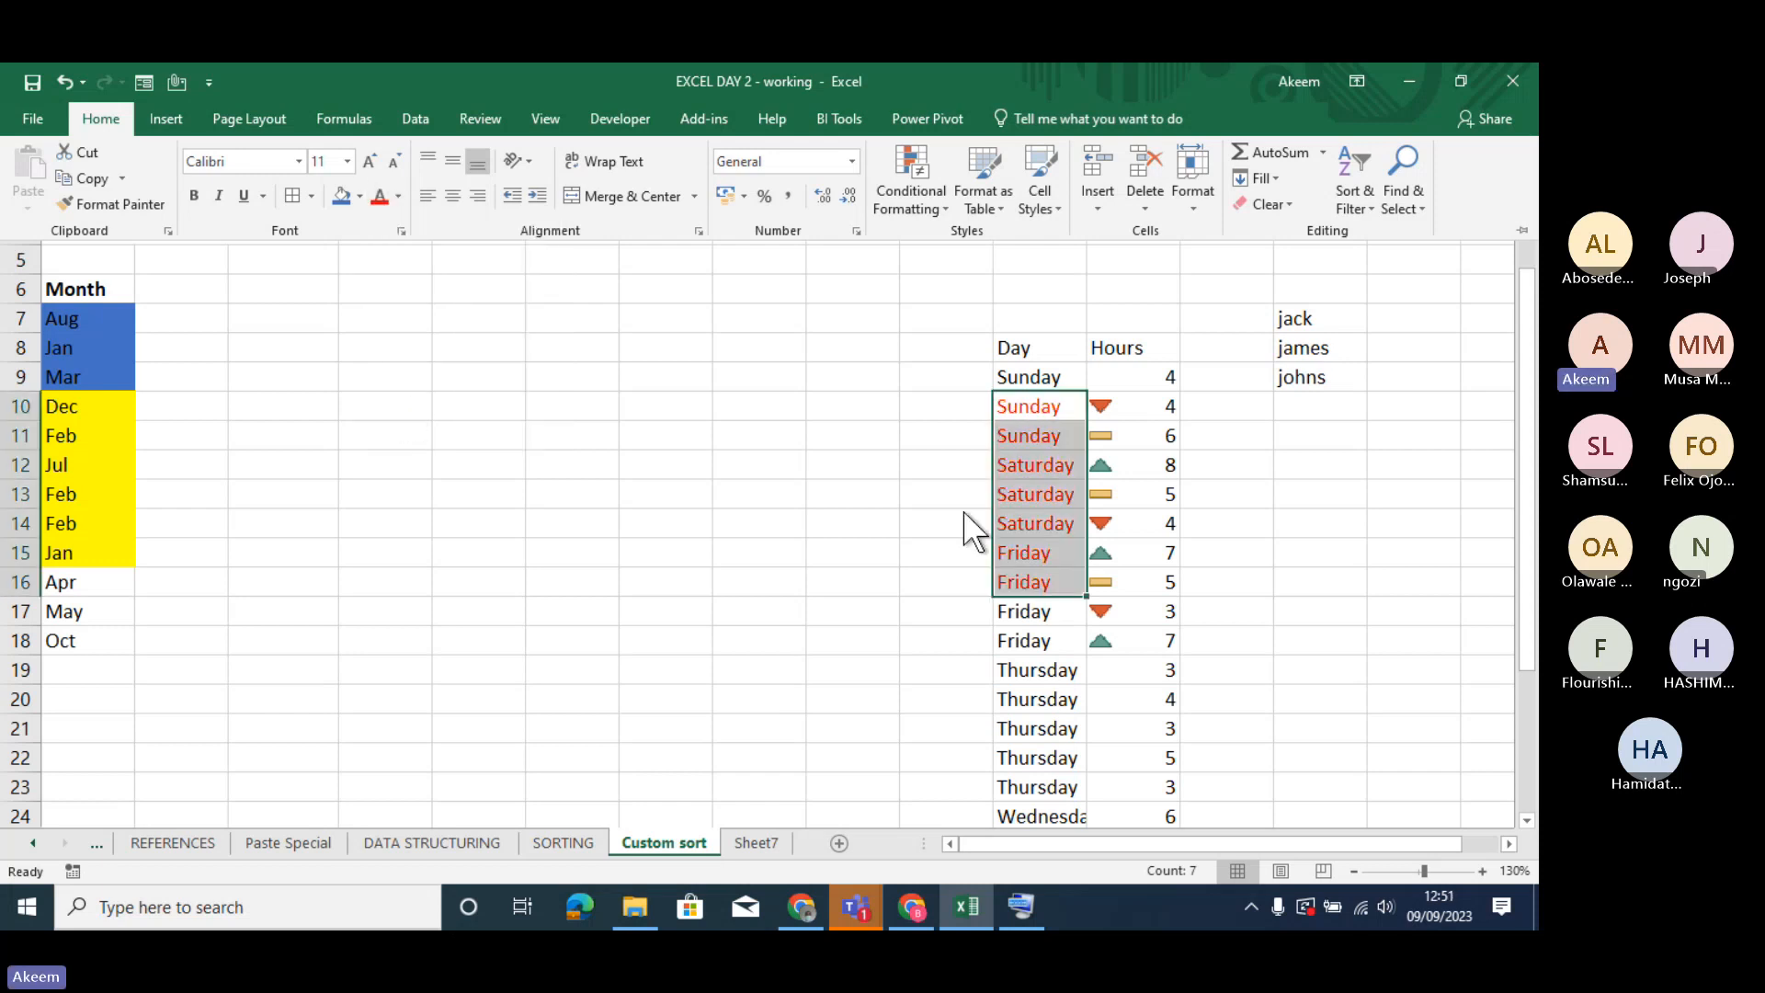
- Start a custom sort of the Day and Hours table, sorting by Day on Font Color
left_click(1029, 409)
left_click(1042, 464)
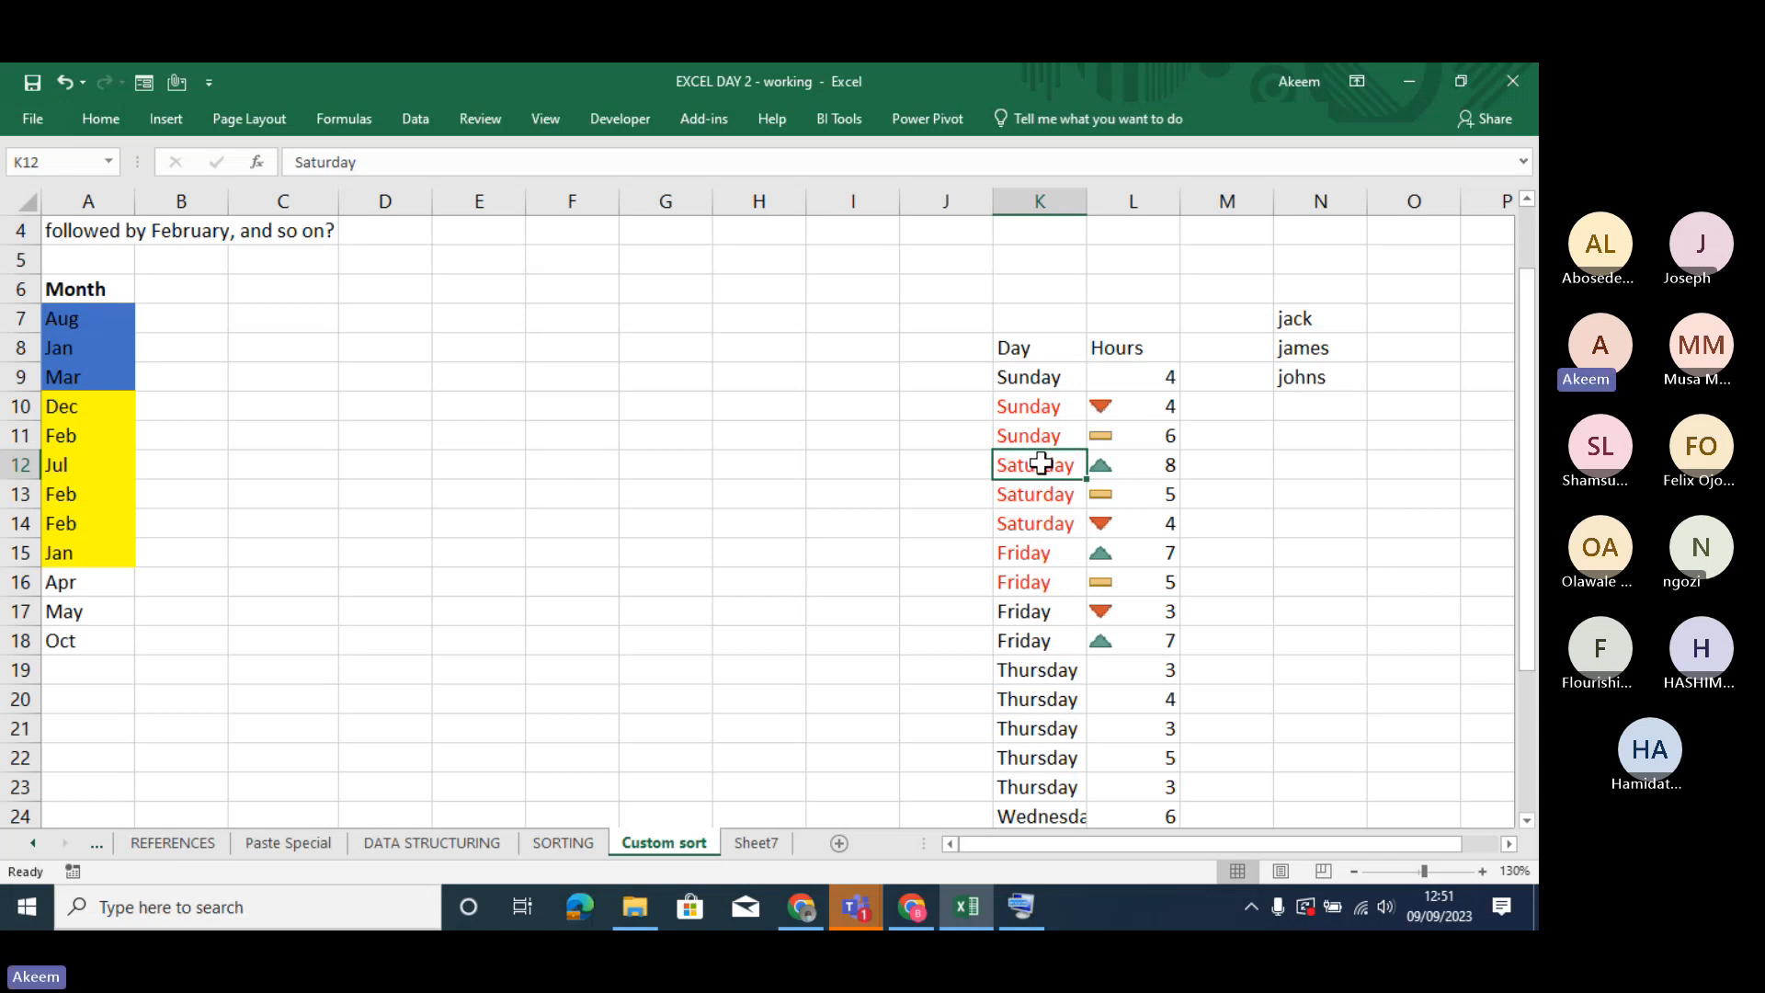
right_click(1040, 463)
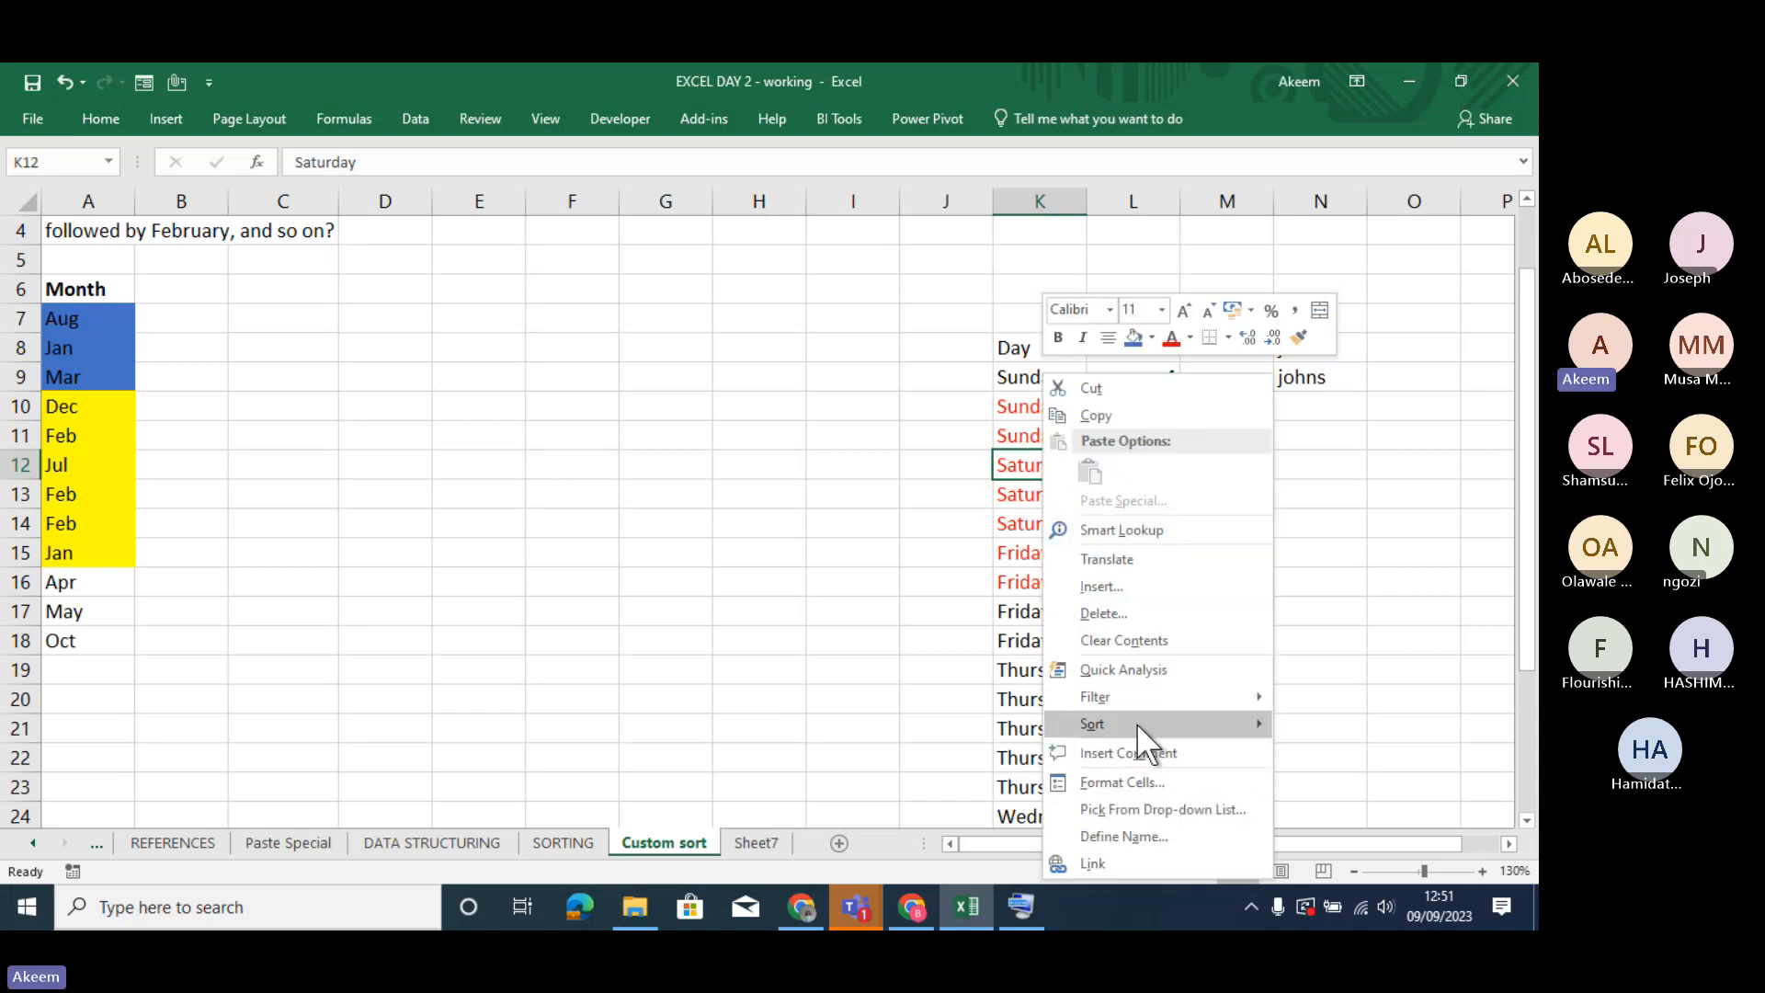
mouse_move(1136, 723)
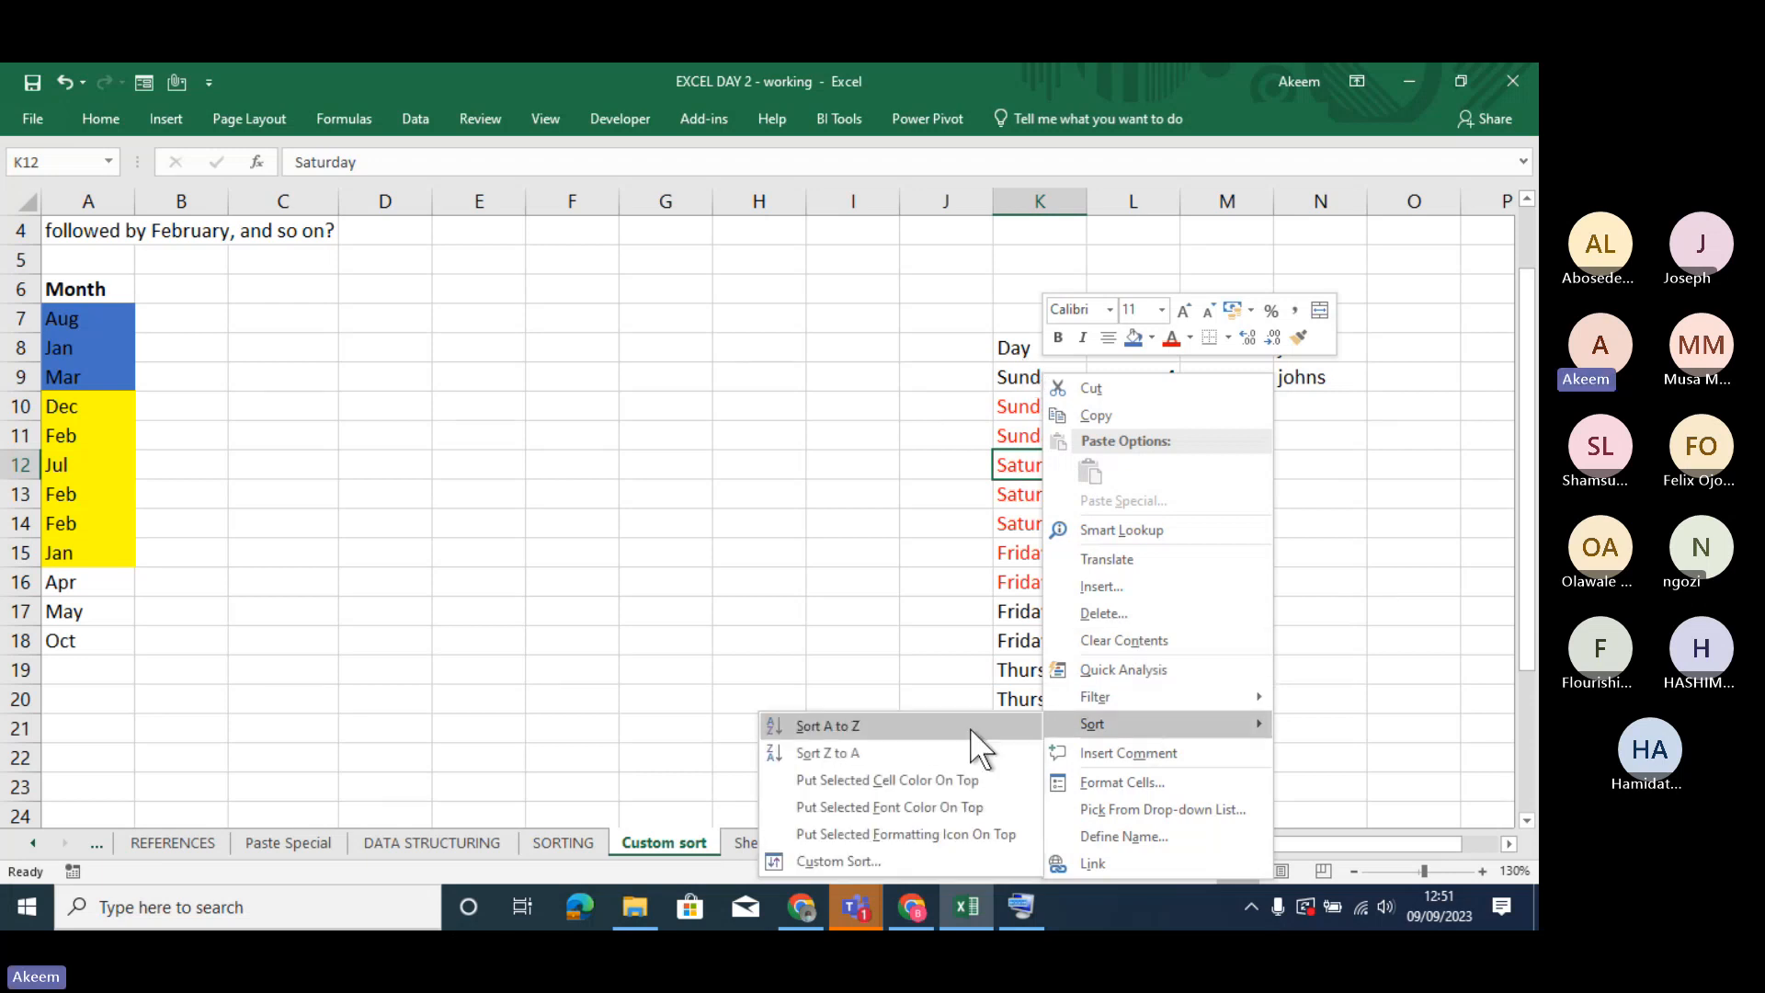
left_click(903, 849)
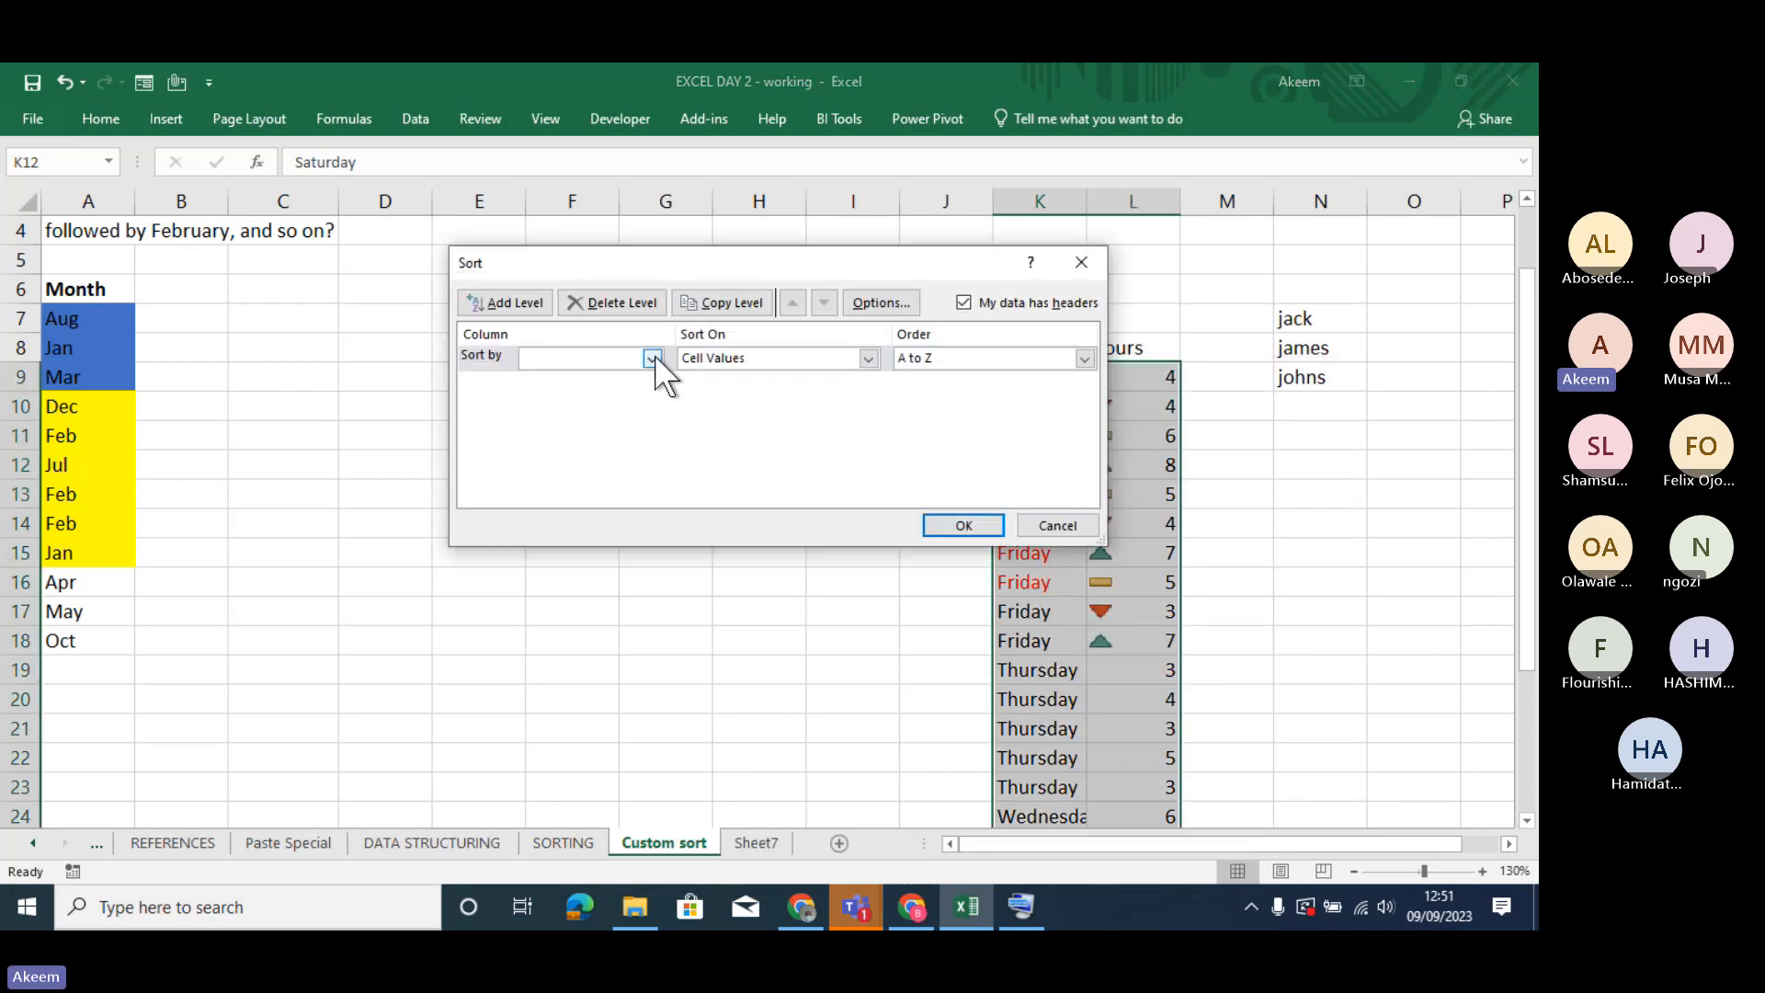
left_click(652, 359)
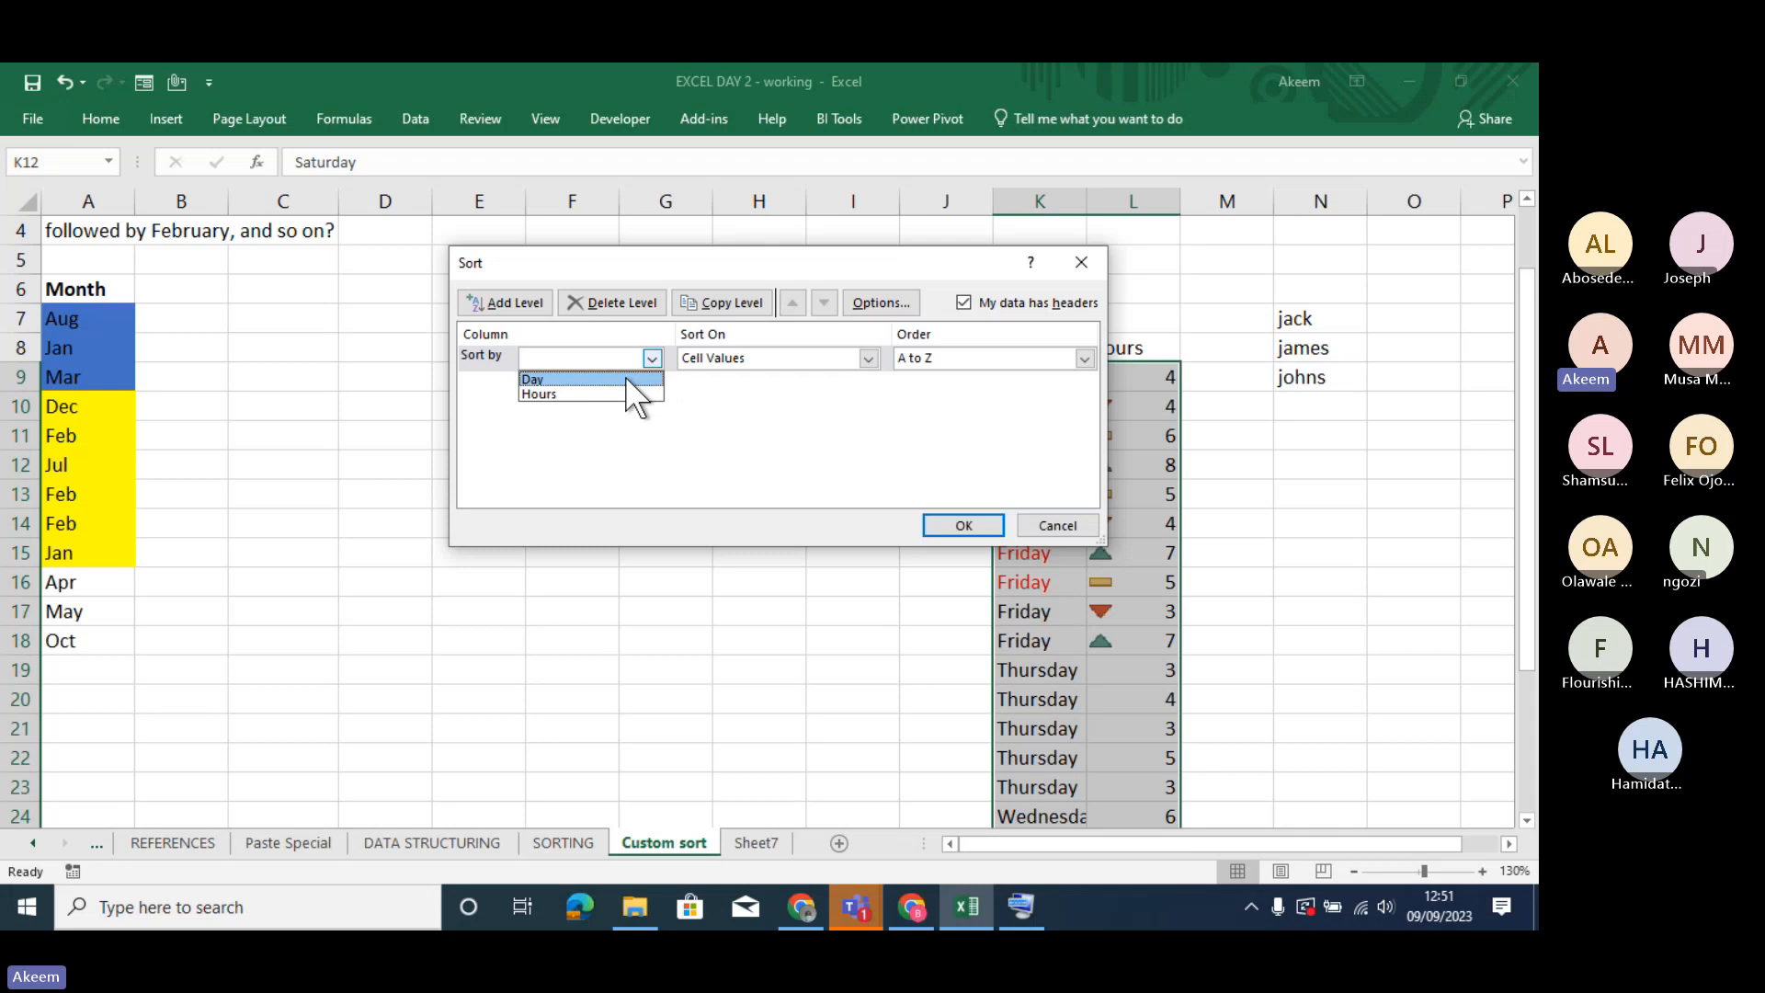
left_click(625, 375)
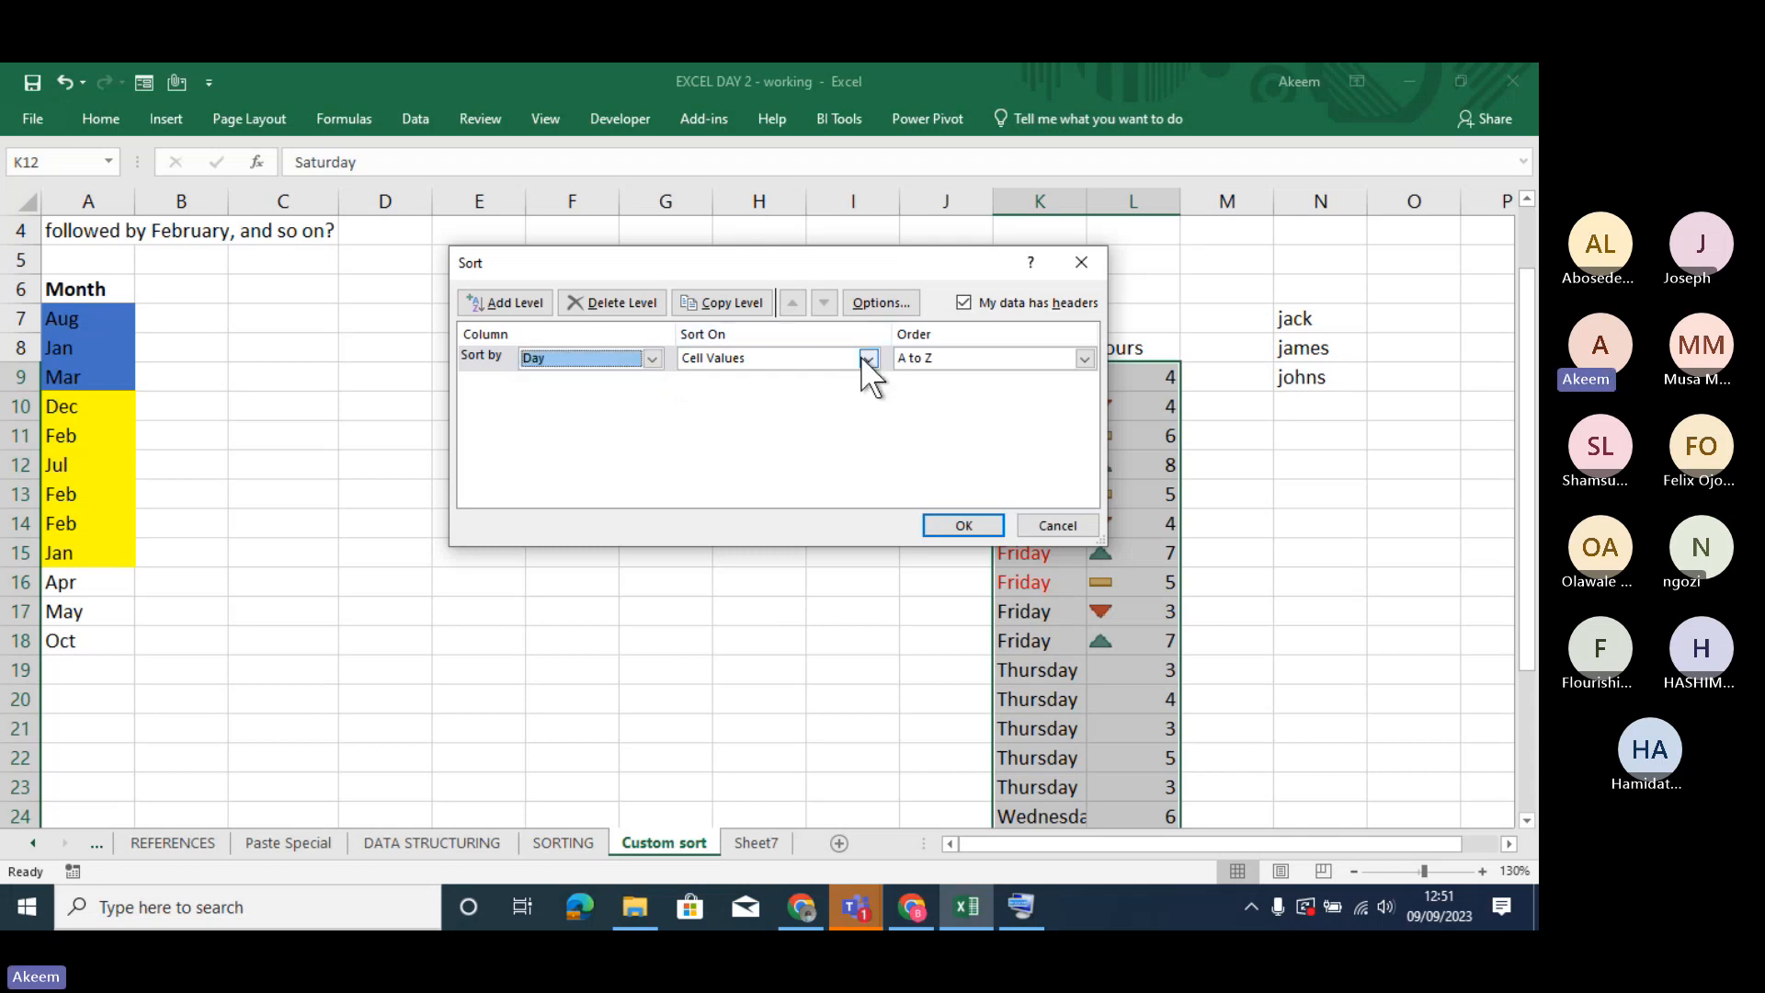
left_click(866, 358)
left_click(766, 407)
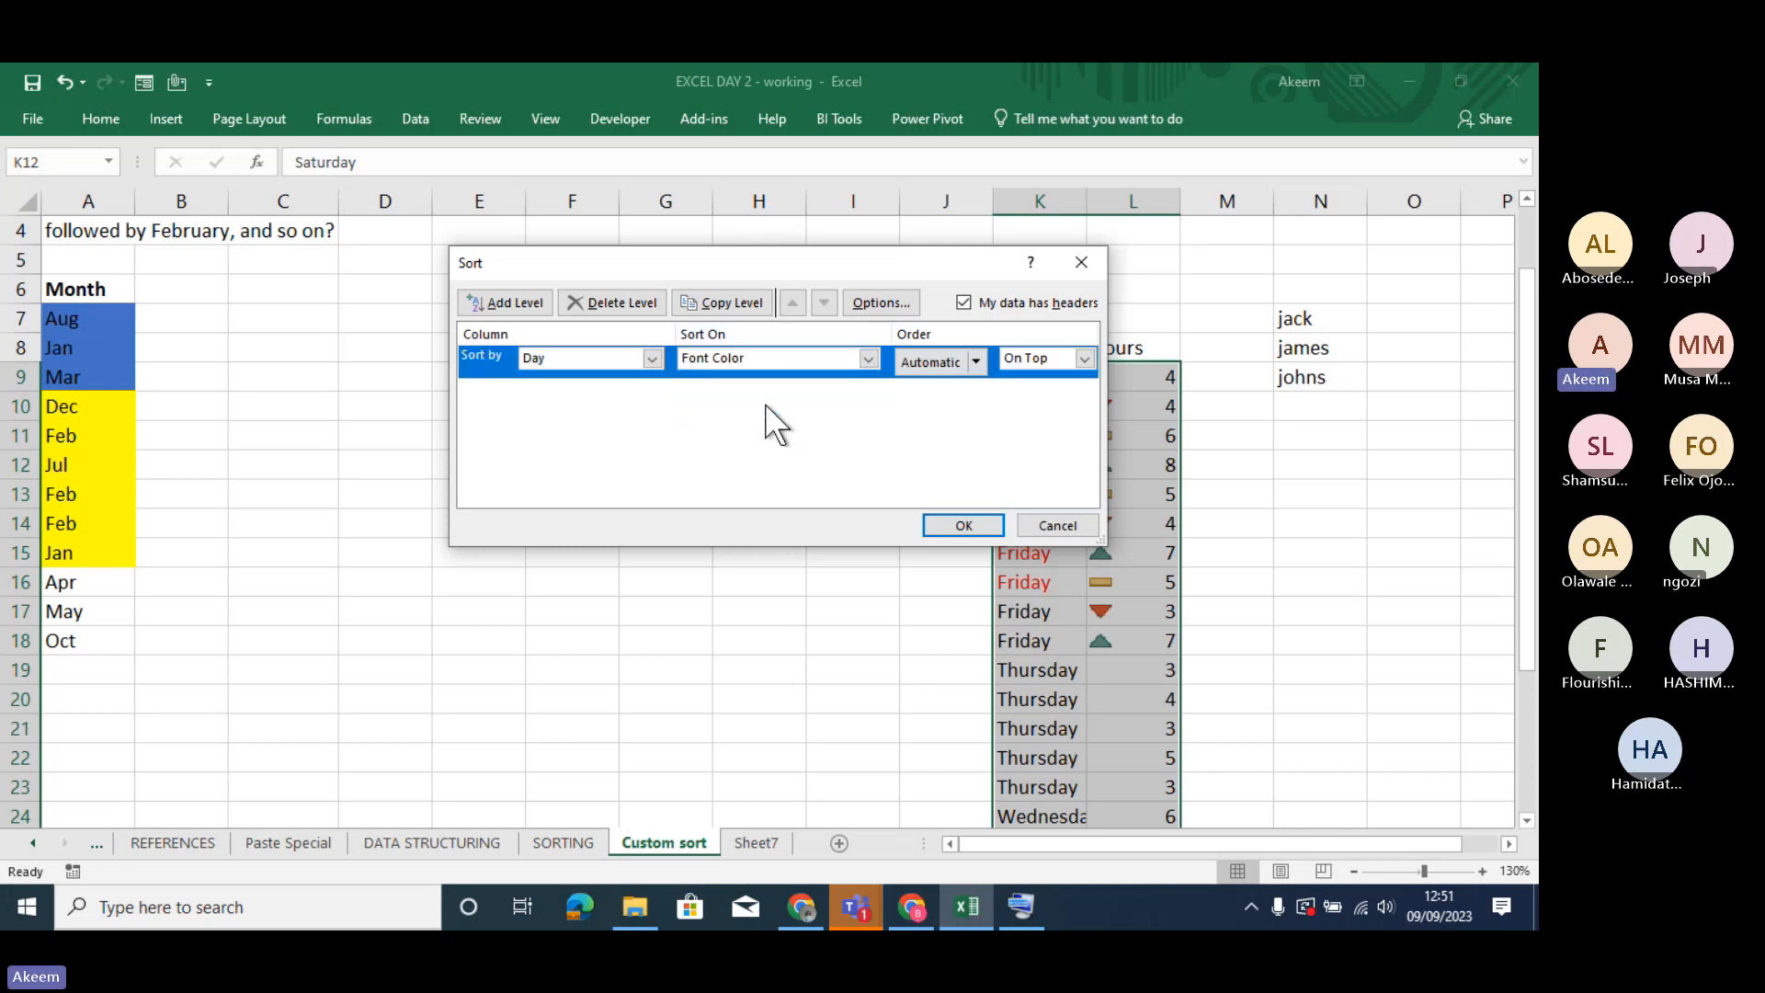
- Set the font color order to red On Bottom and apply the sort
left_click(975, 361)
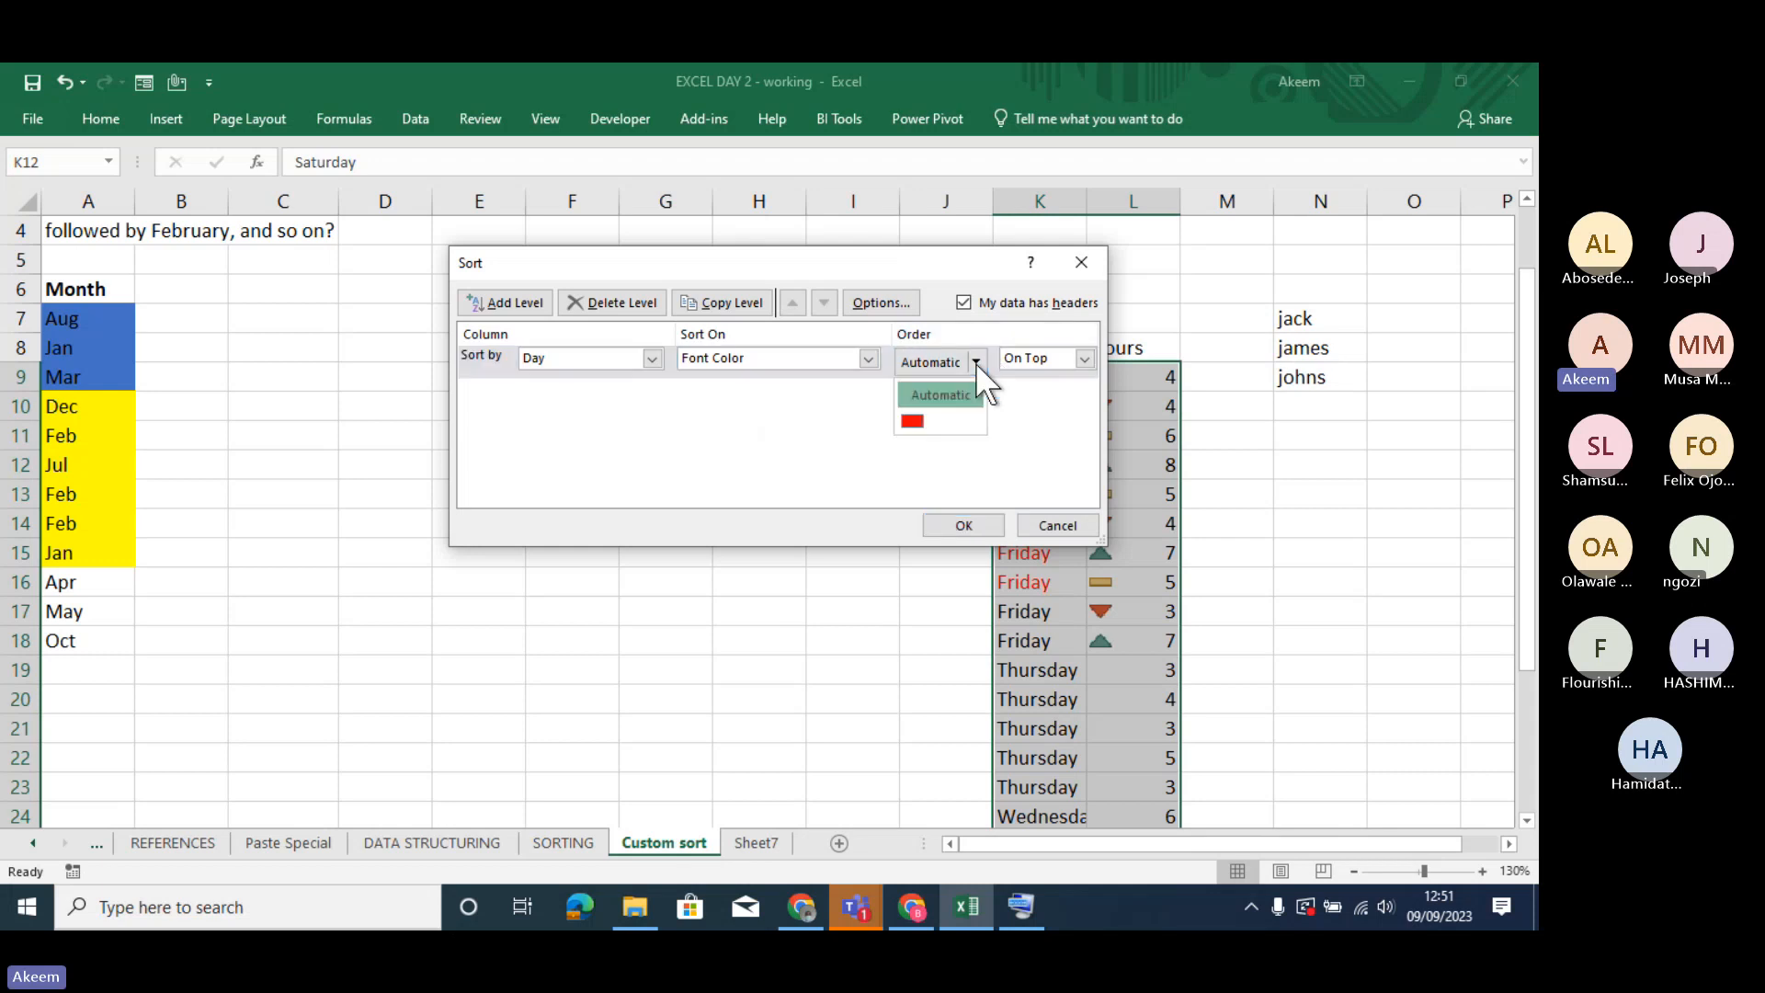
left_click(1085, 360)
left_click(1085, 361)
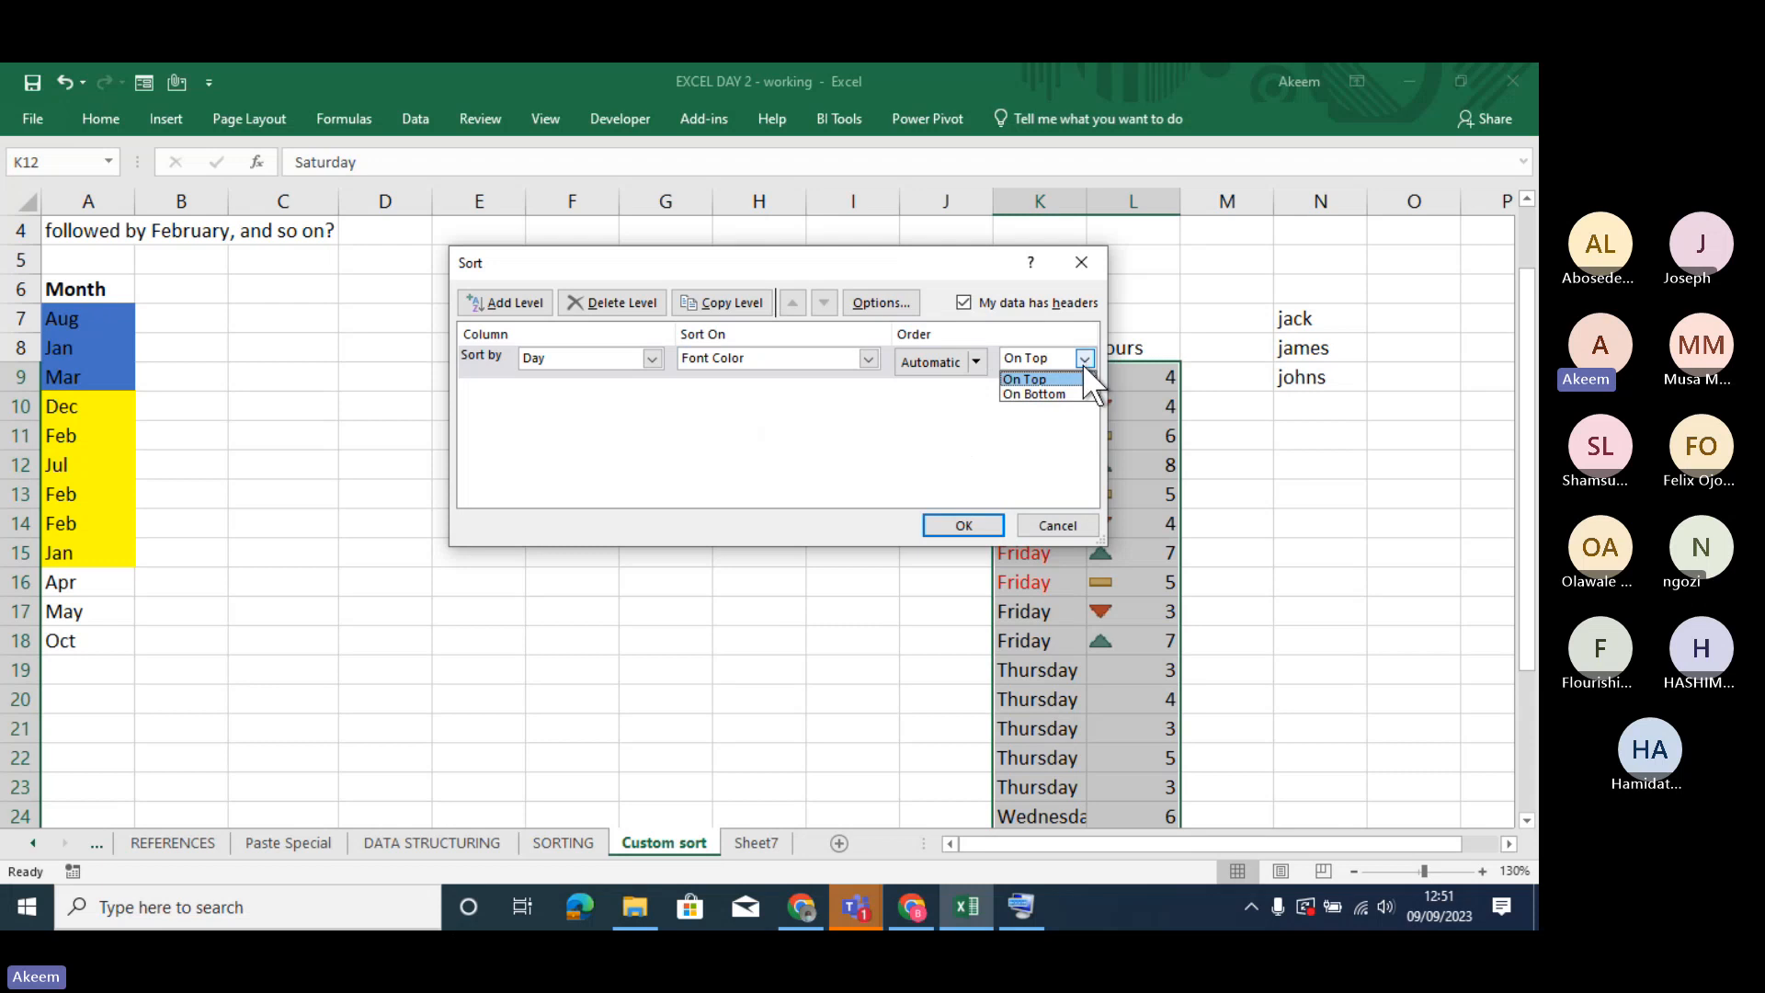
left_click(1066, 388)
left_click(975, 362)
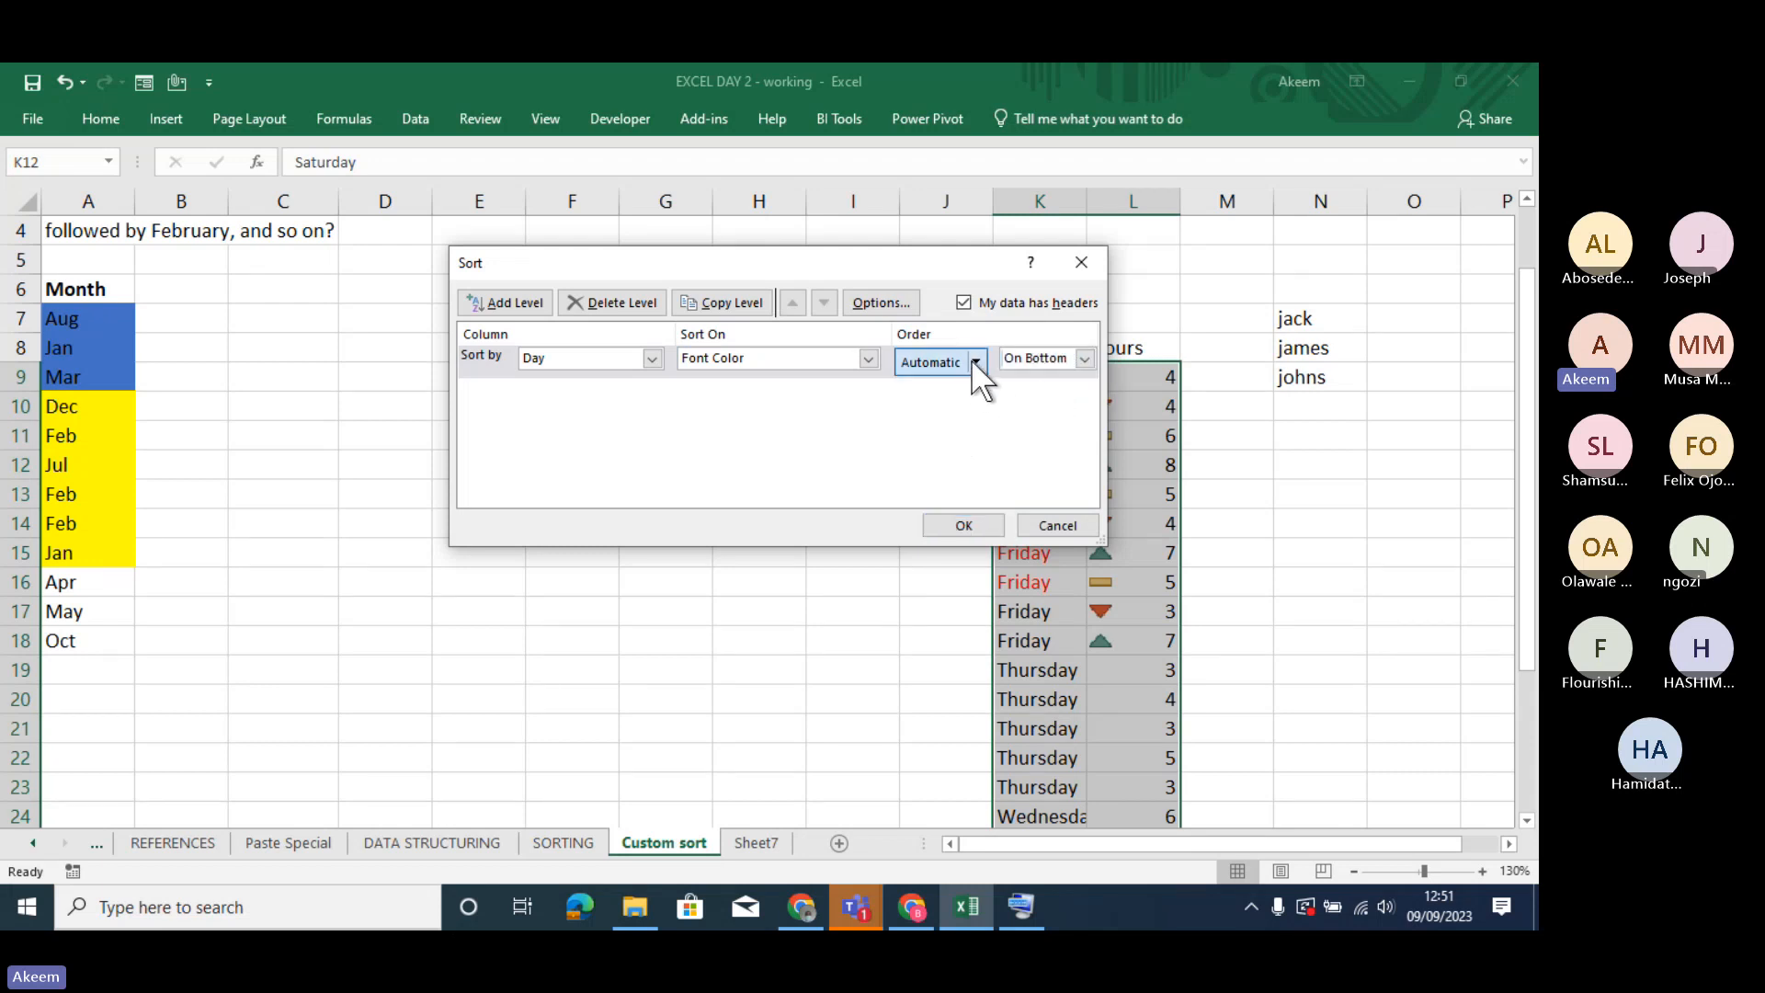
left_click(913, 421)
left_click(963, 525)
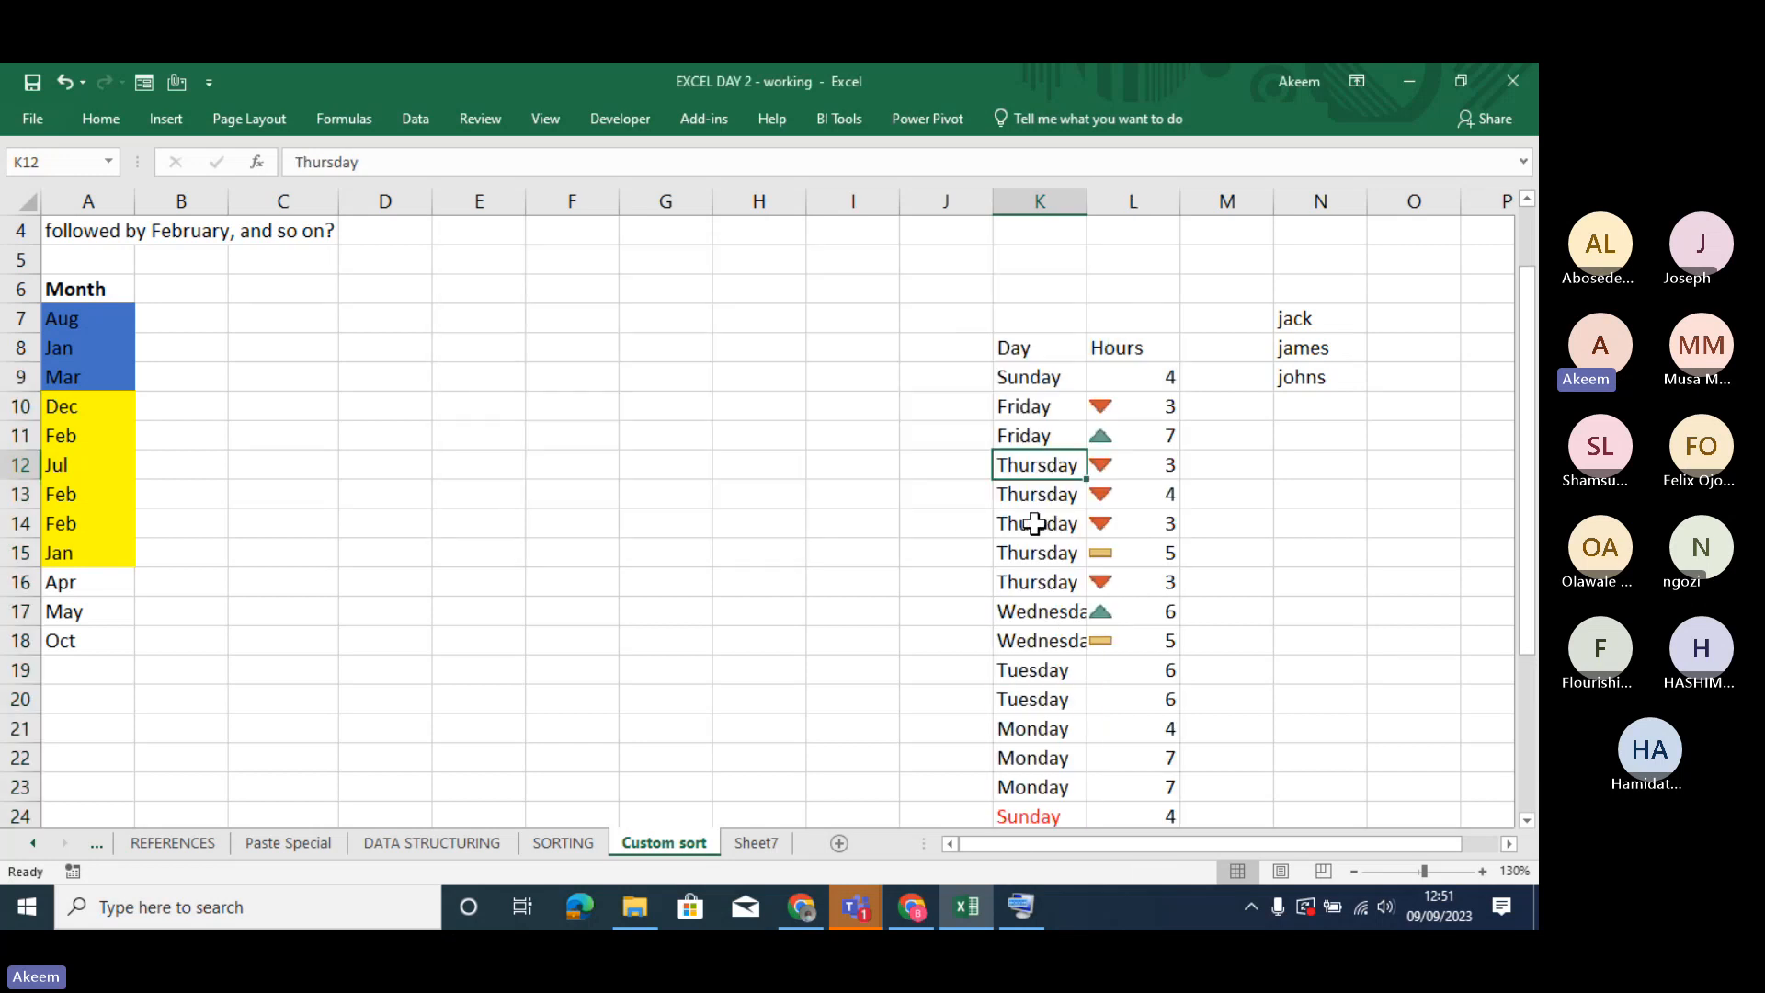
- Examine the sorted Day column from its first rows to the end, checking where the red-font entries are placed
key("Down")
key("Down")
key("Down")
key("Down")
key("Down")
key("Down")
key("Down")
key("Down")
key("Down")
key("Down")
key("Down")
key("Down")
key("Down")
key("Down")
key("Down")
key("Down")
key("Down")
key("Down")
key("Down")
key("Down")
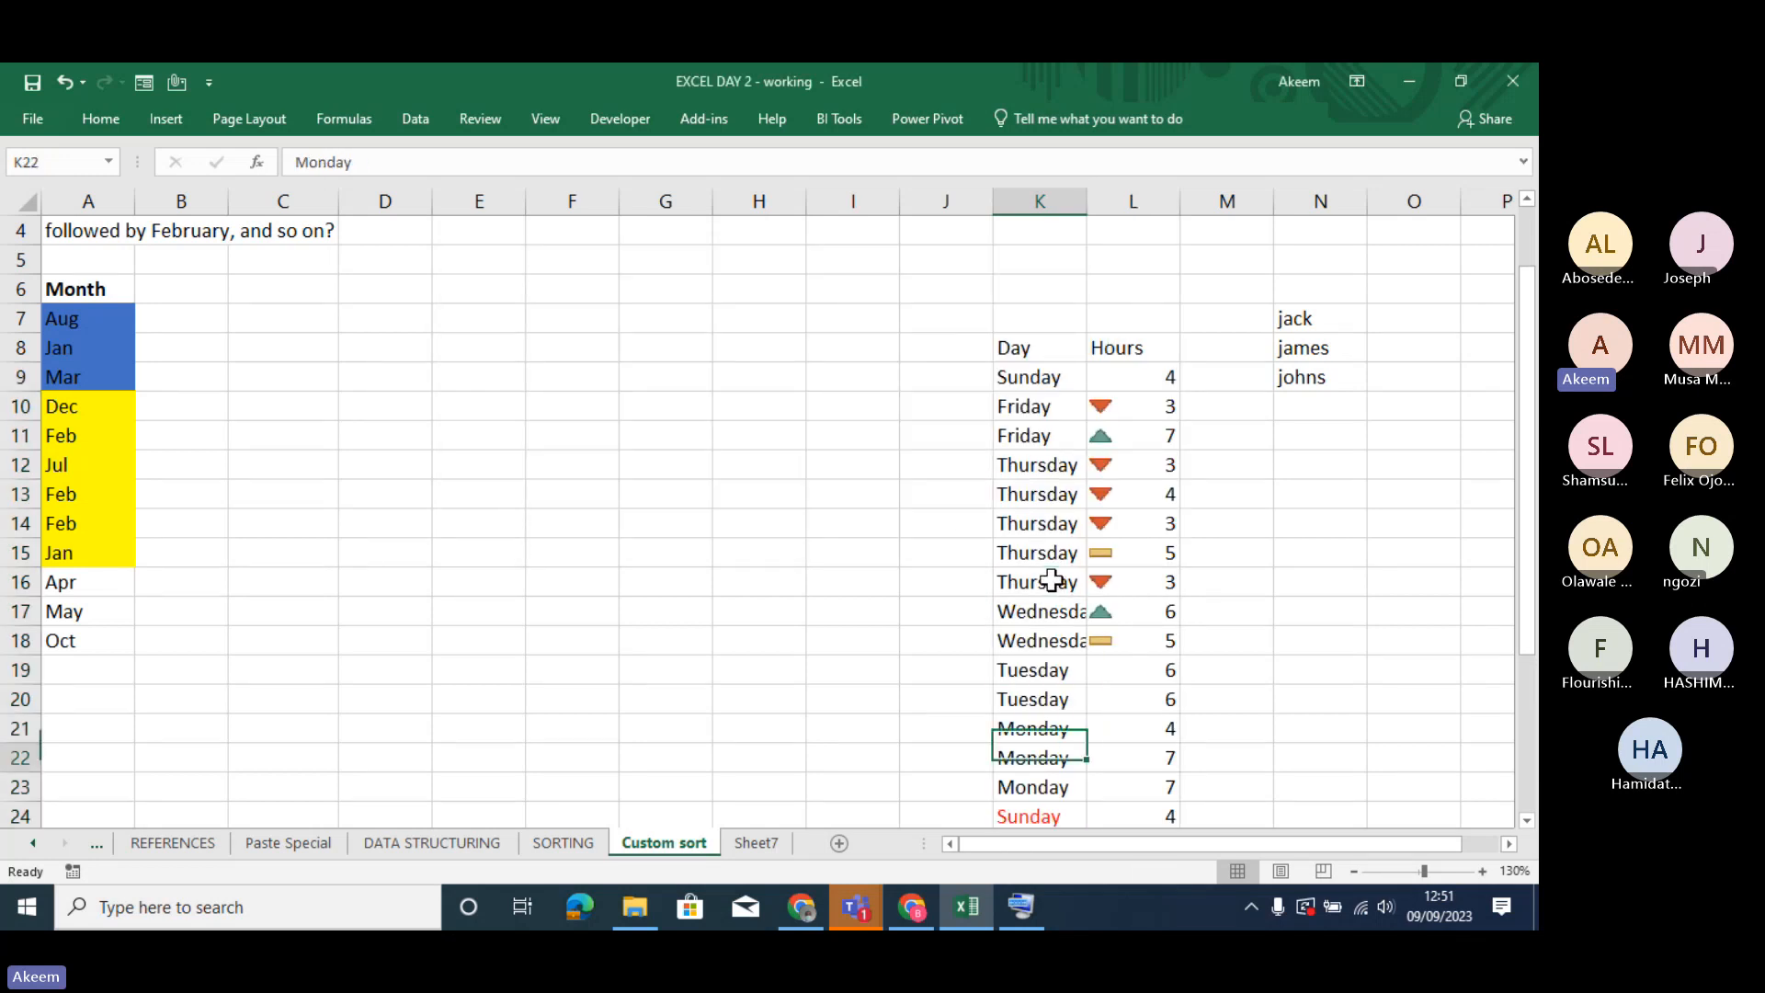
key("Up")
key("Up")
key("Up")
key("Up")
key("Up")
key("Up")
key("Up")
key("Up")
key("Up")
key("Up")
key("Up")
key("Up")
key("Up")
key("Up")
key("Up")
key("Up")
key("Up")
key("Up")
key("Up")
key("Up")
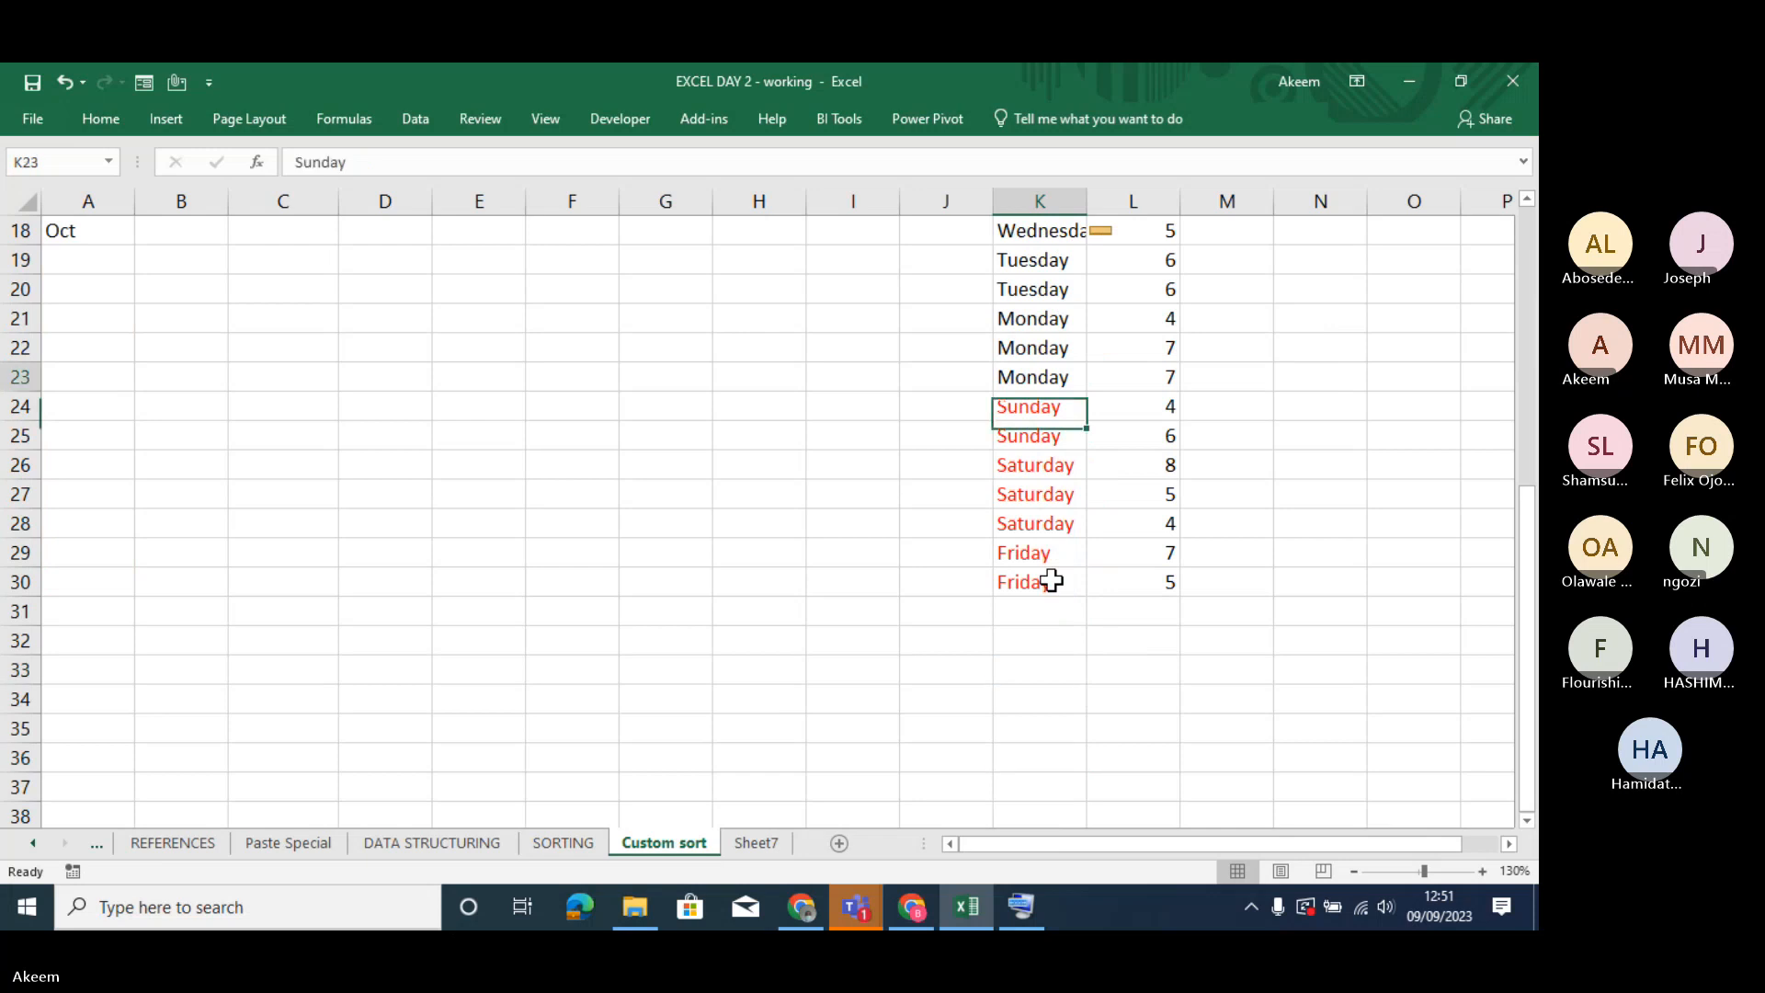
key("Down")
key("Down")
key("Down")
key("Down")
key("Down")
key("Down")
key("Down")
key("Down")
key("Down")
key("Down")
key("Down")
key("Down")
key("Down")
key("Down")
key("Down")
key("Down")
key("Down")
key("Down")
key("Down")
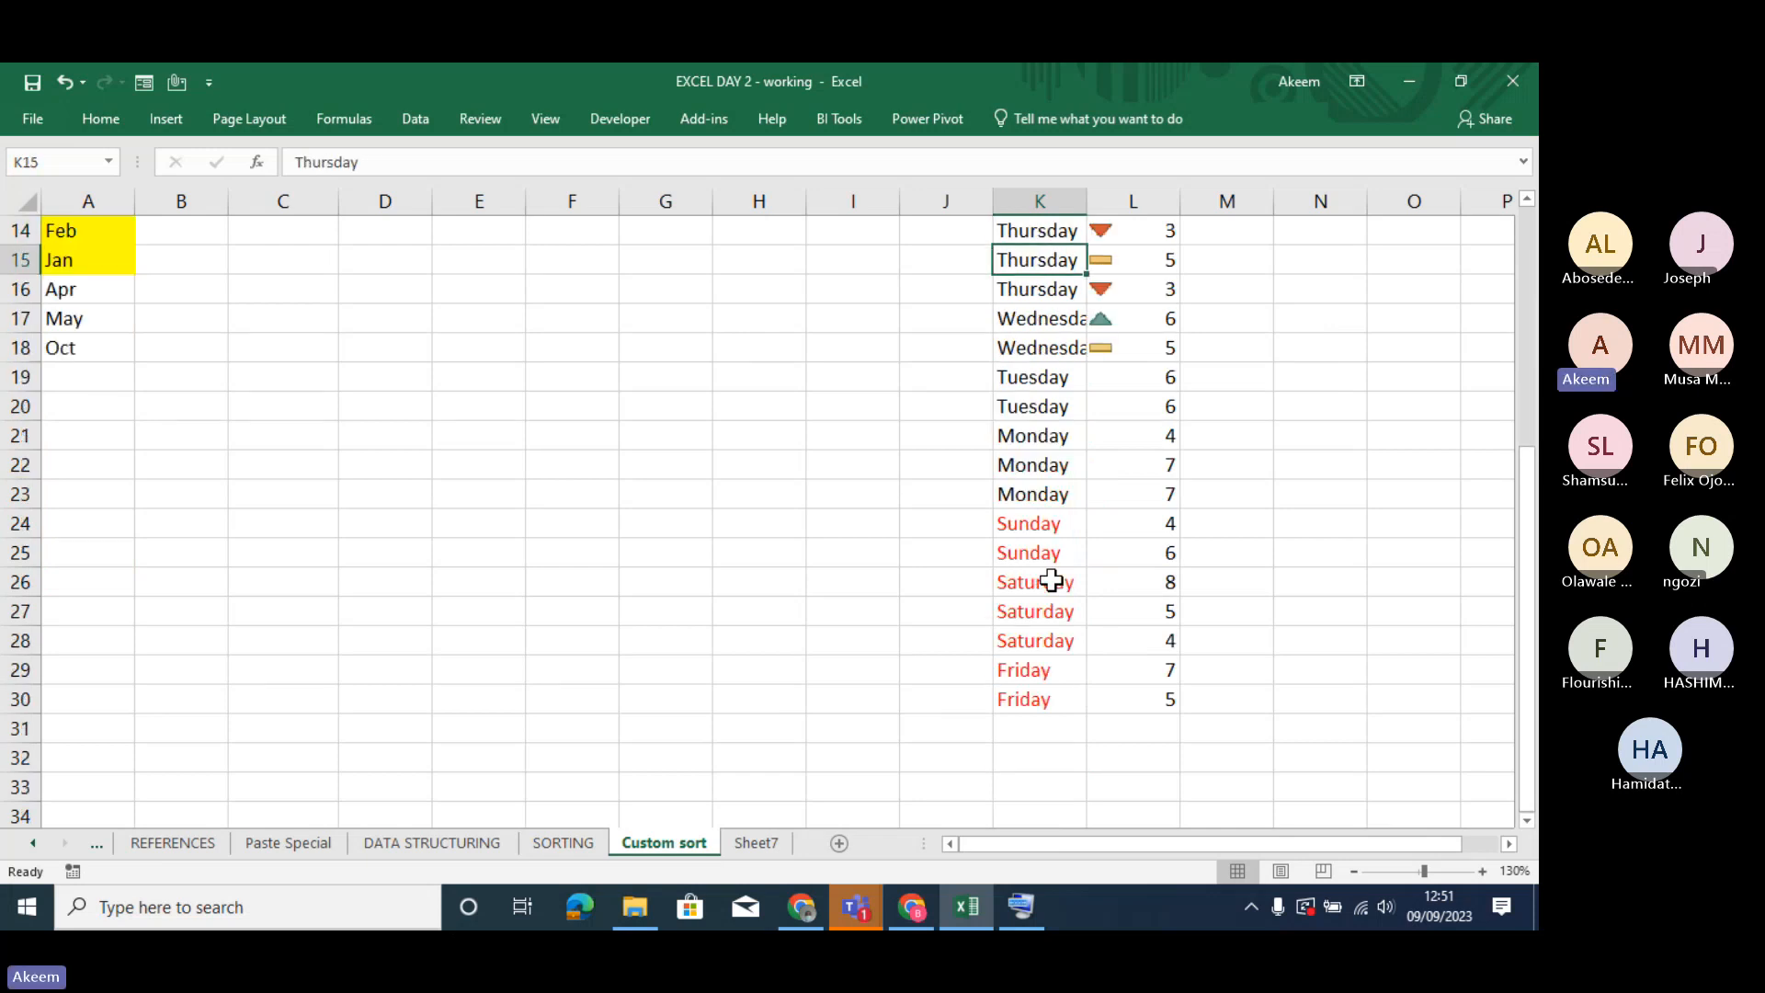
key("Up")
key("Up")
key("Up")
key("Up")
key("Up")
key("Up")
key("Up")
key("Up")
key("Up")
key("Up")
key("Up")
key("Up")
key("Up")
key("Up")
key("Up")
key("Up")
key("Up")
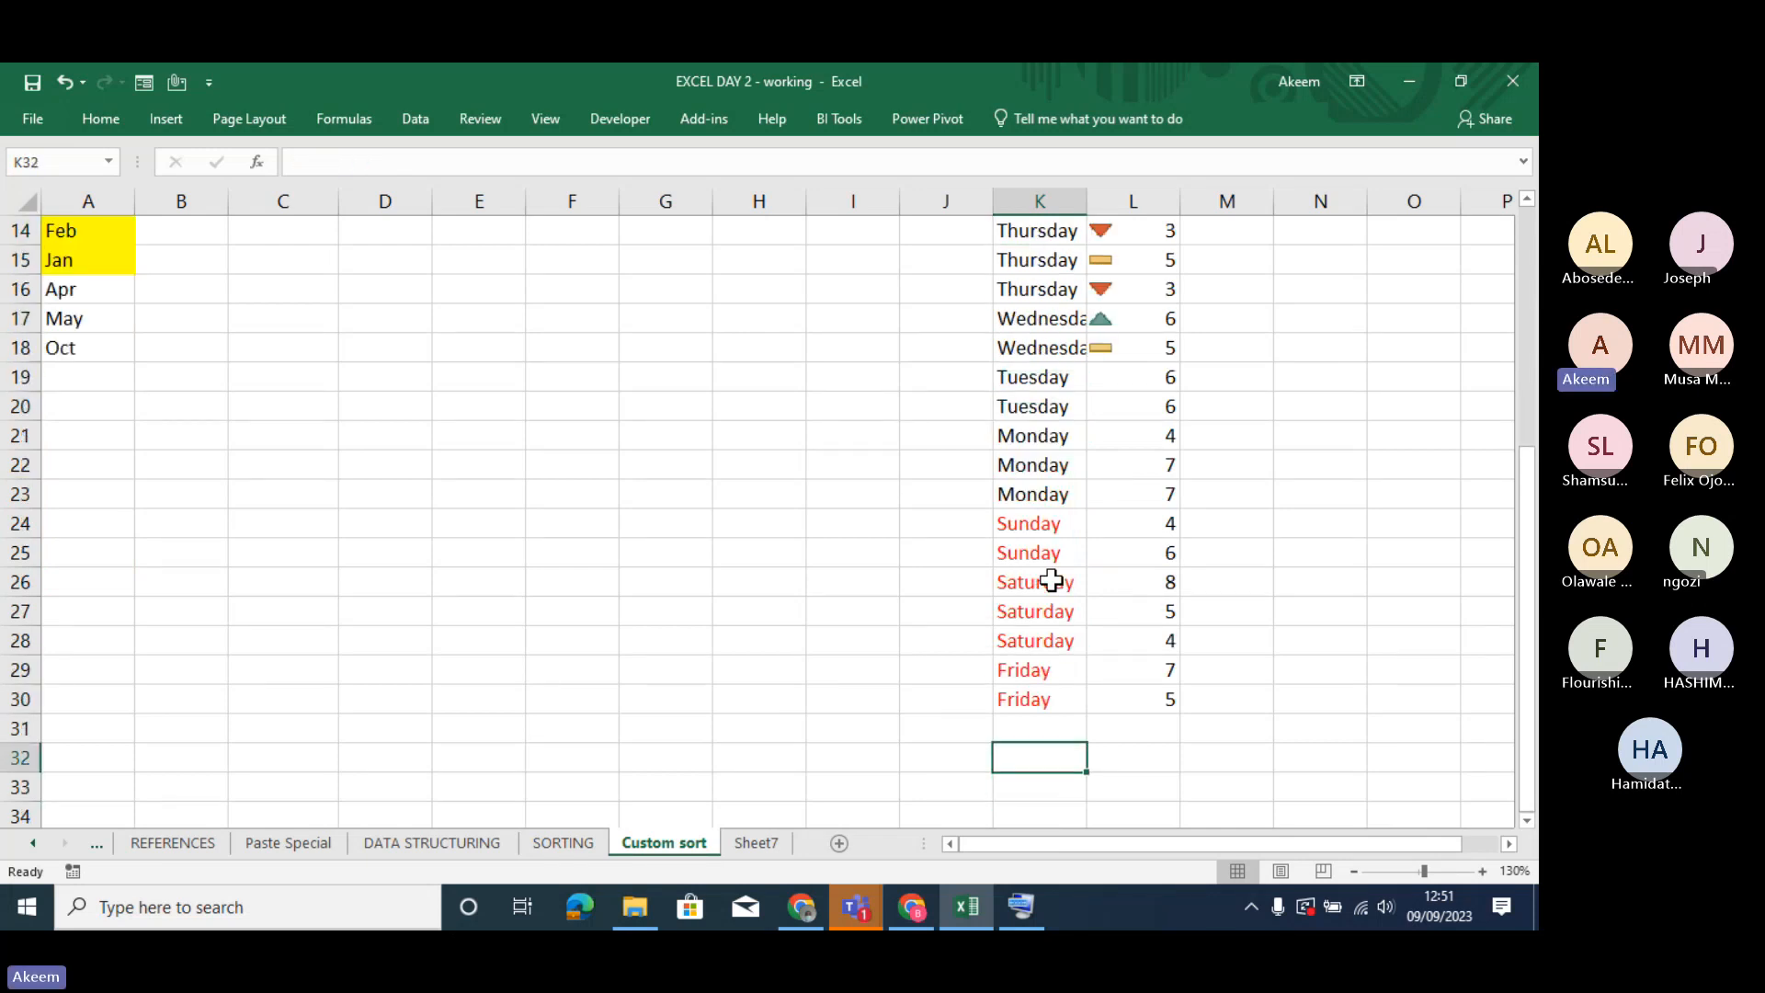
key("Up")
key("Up")
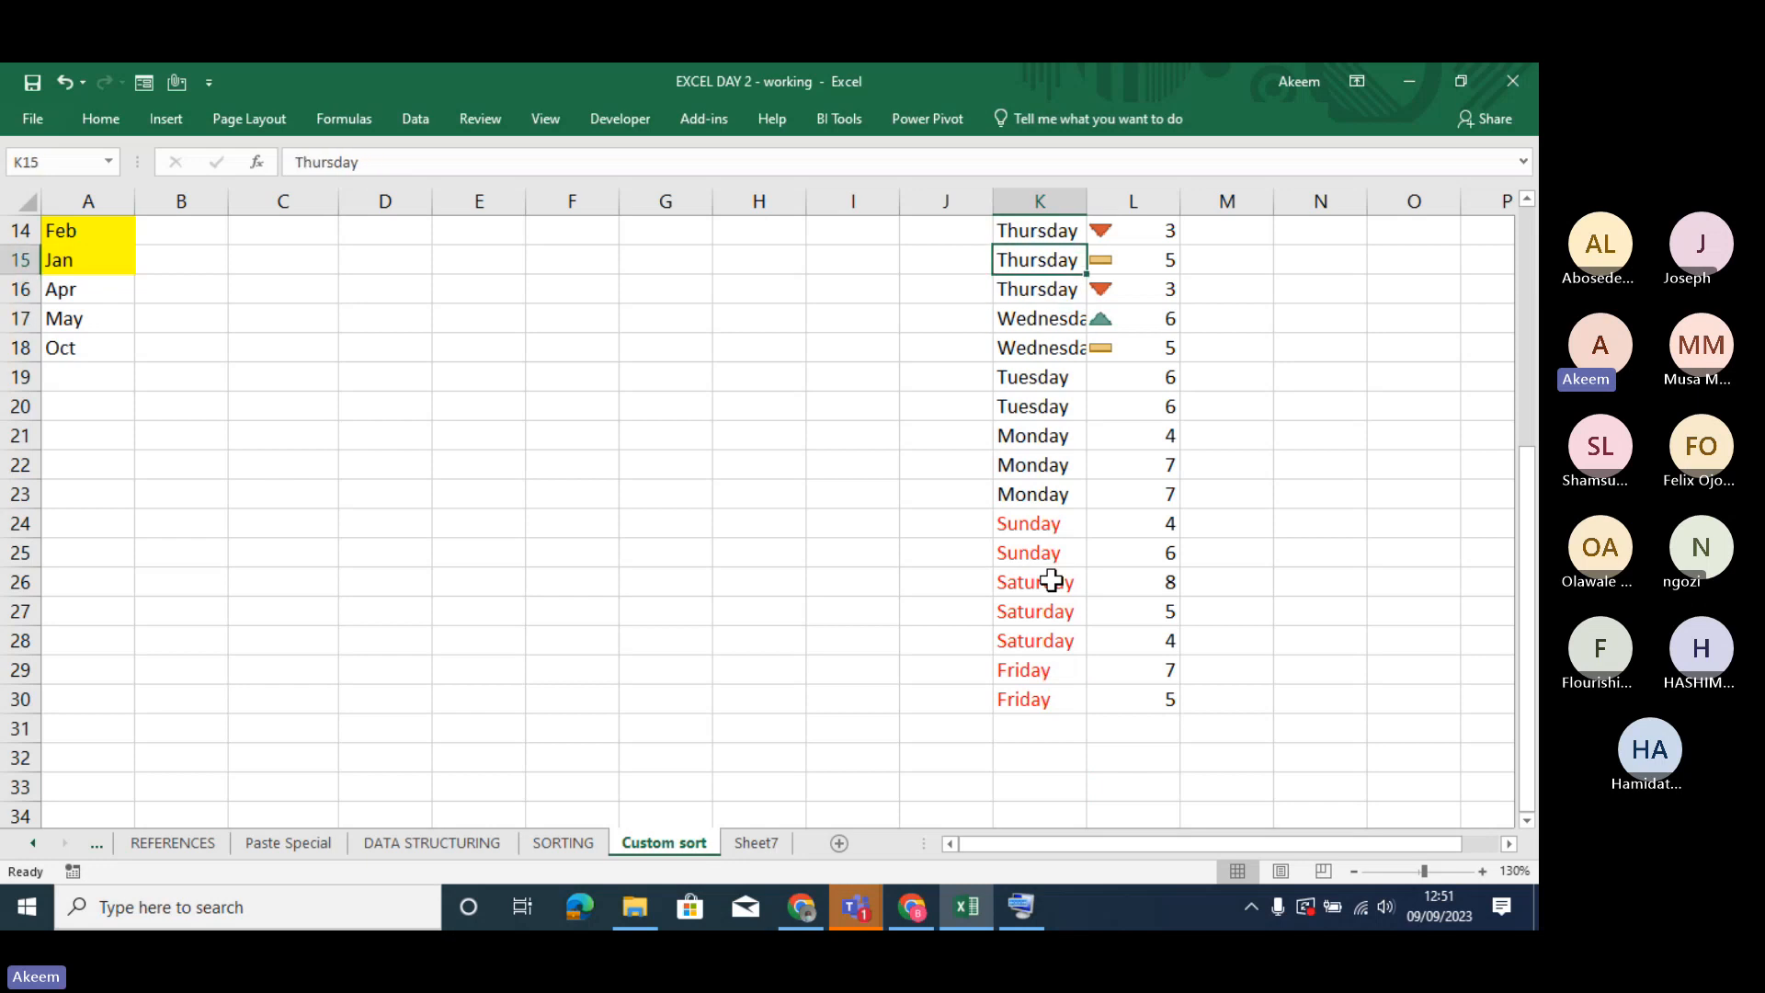
key("Down")
key("Down")
key("Down")
key("Down")
key("Down")
key("Down")
key("Down")
key("Down")
key("Down")
key("Down")
key("Down")
key("Down")
key("Down")
key("Down")
key("Down")
key("Down")
key("Down")
key("Down")
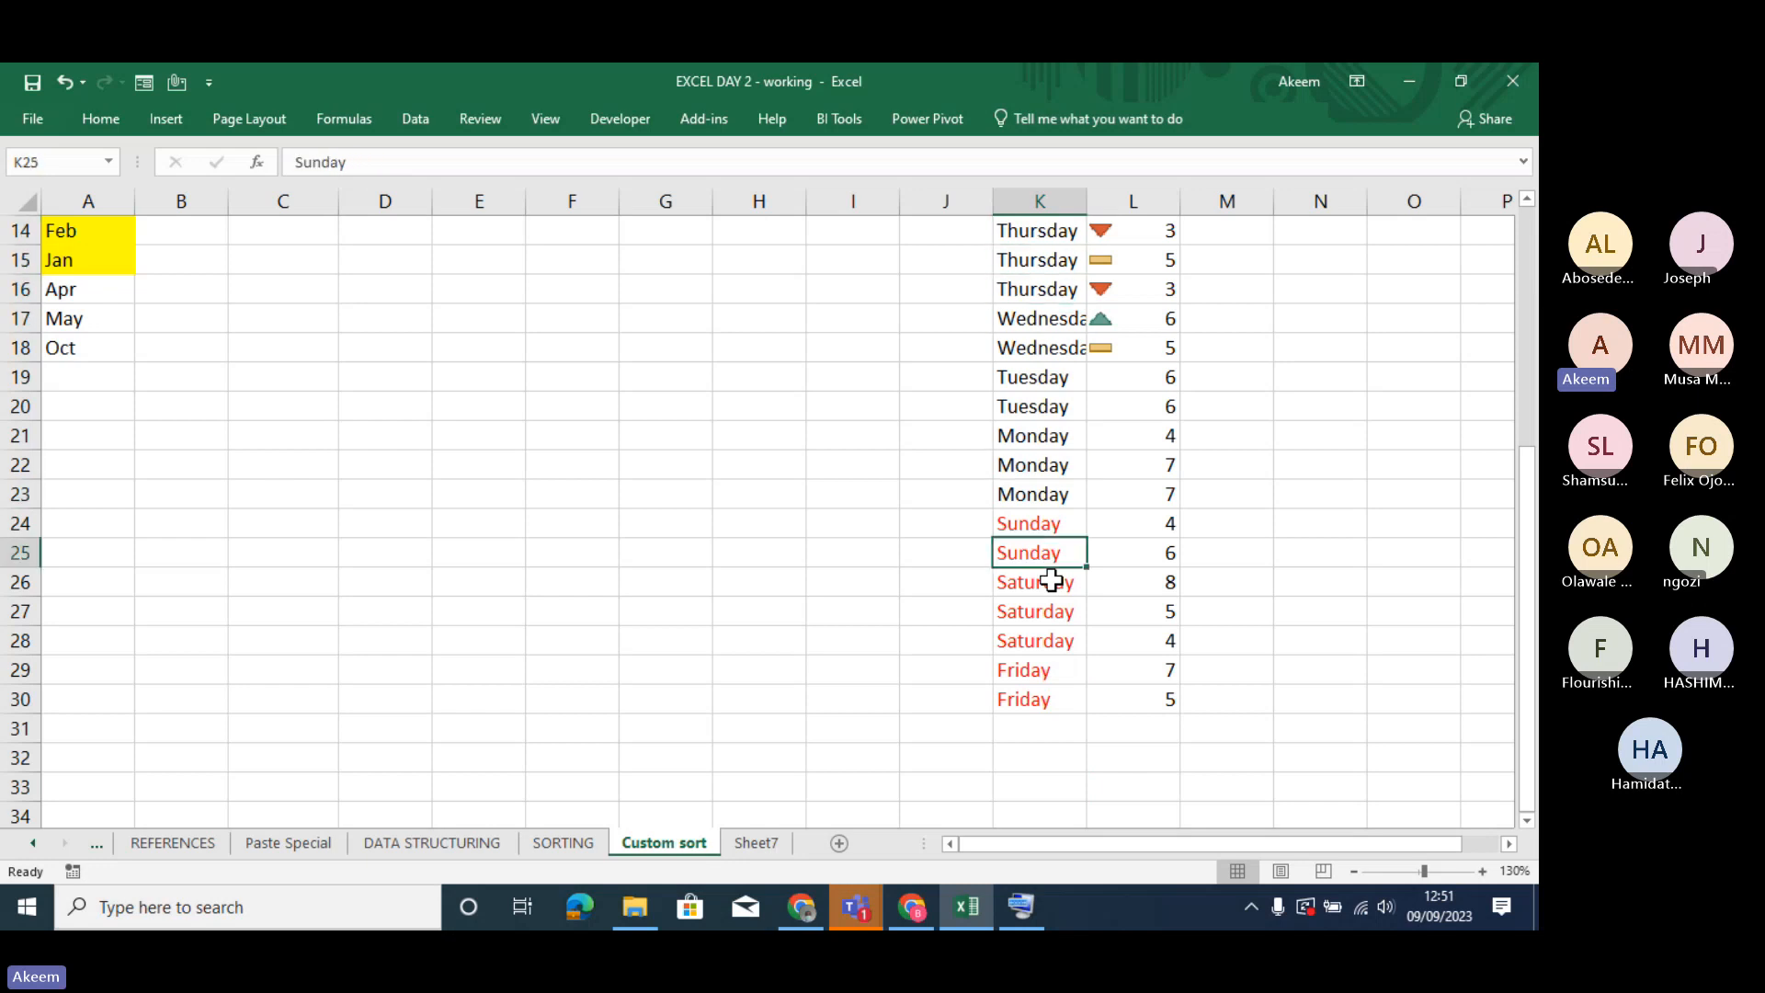
key("Down")
key("Down")
key("Down")
key("Down")
key("Down")
key("Down")
key("Down")
key("Down")
key("Up")
key("Up")
key("Up")
key("Up")
key("Up")
key("Up")
key("Up")
key("Up")
key("Up")
key("Up")
key("Up")
key("Up")
key("Up")
key("Up")
key("Up")
key("Up")
key("Up")
key("Up")
key("Up")
key("Up")
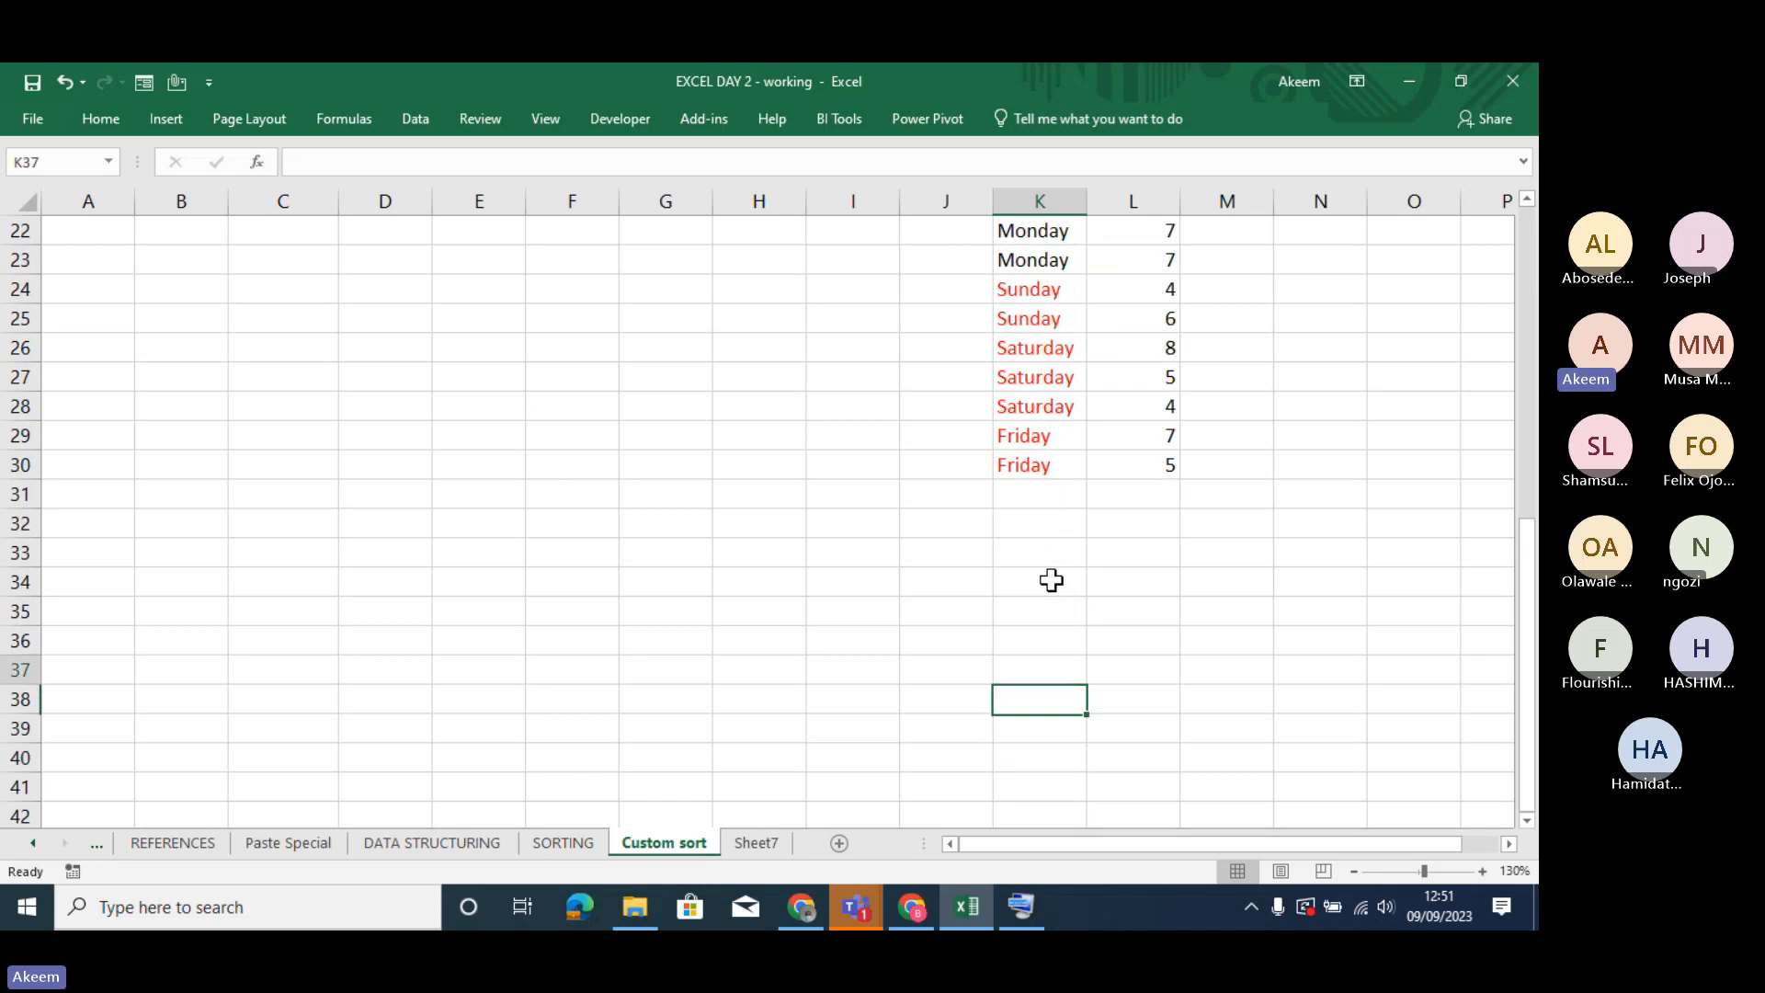
key("Up")
key("Up")
key("Up")
key("Up")
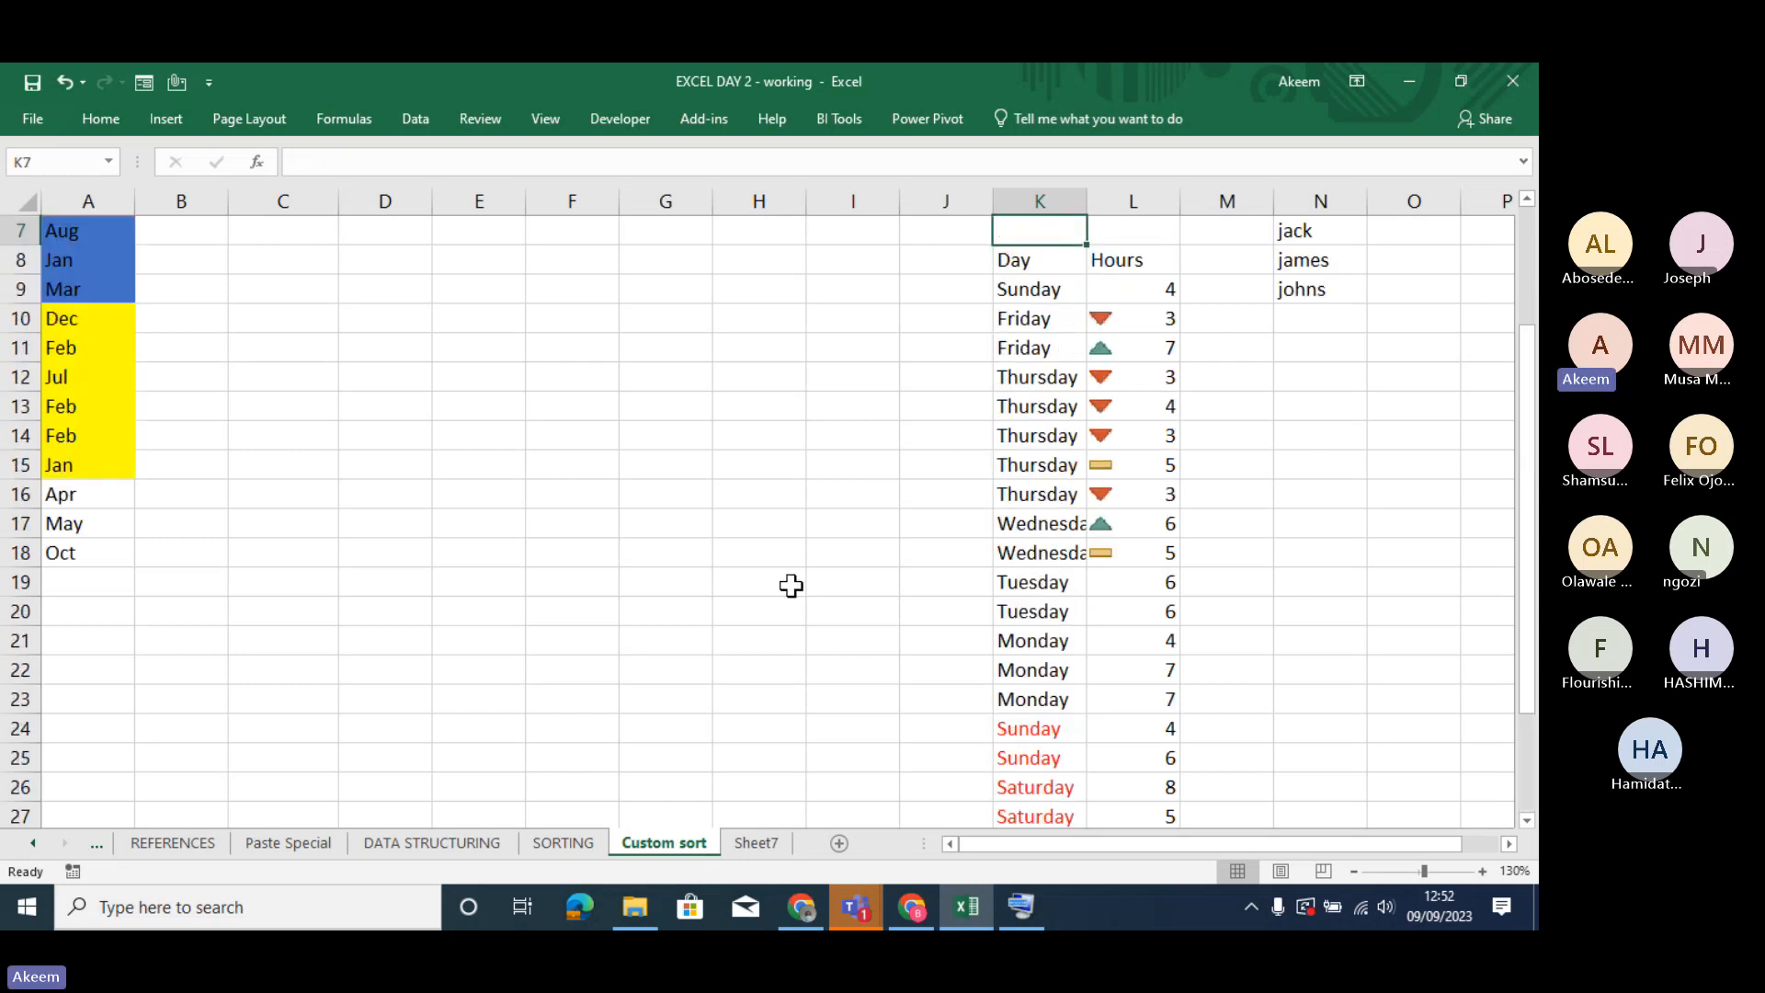
left_click(90, 451)
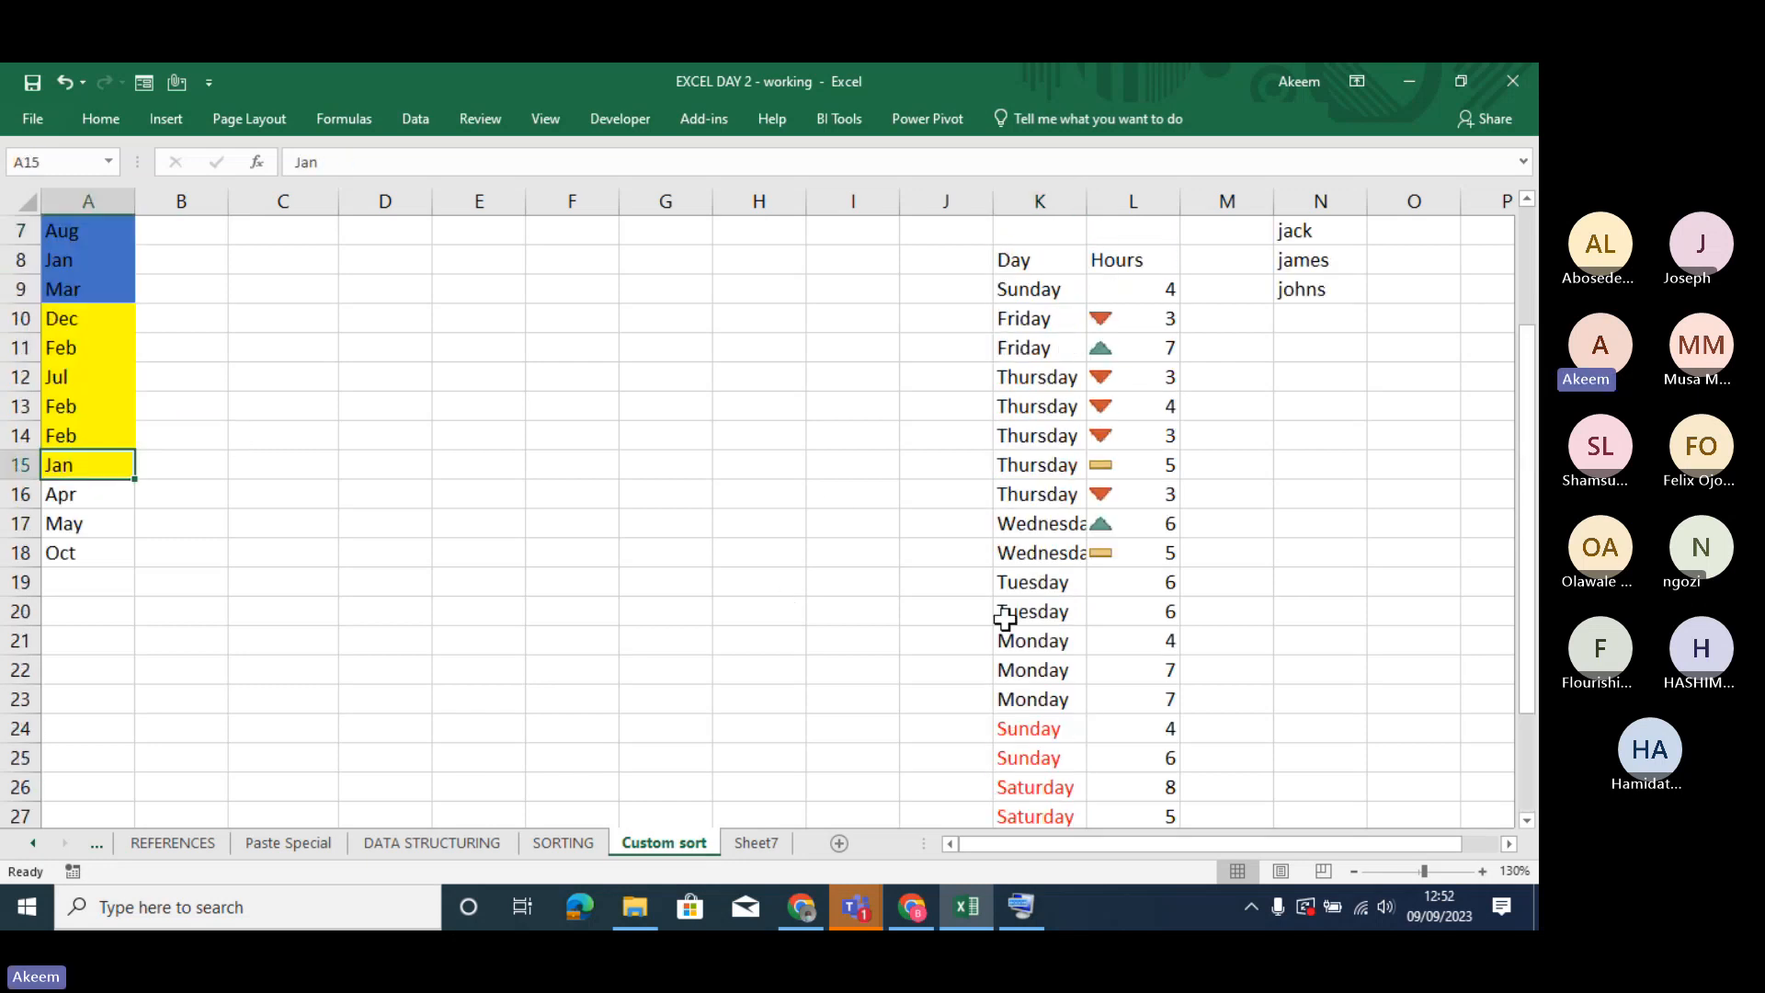
left_click(1042, 733)
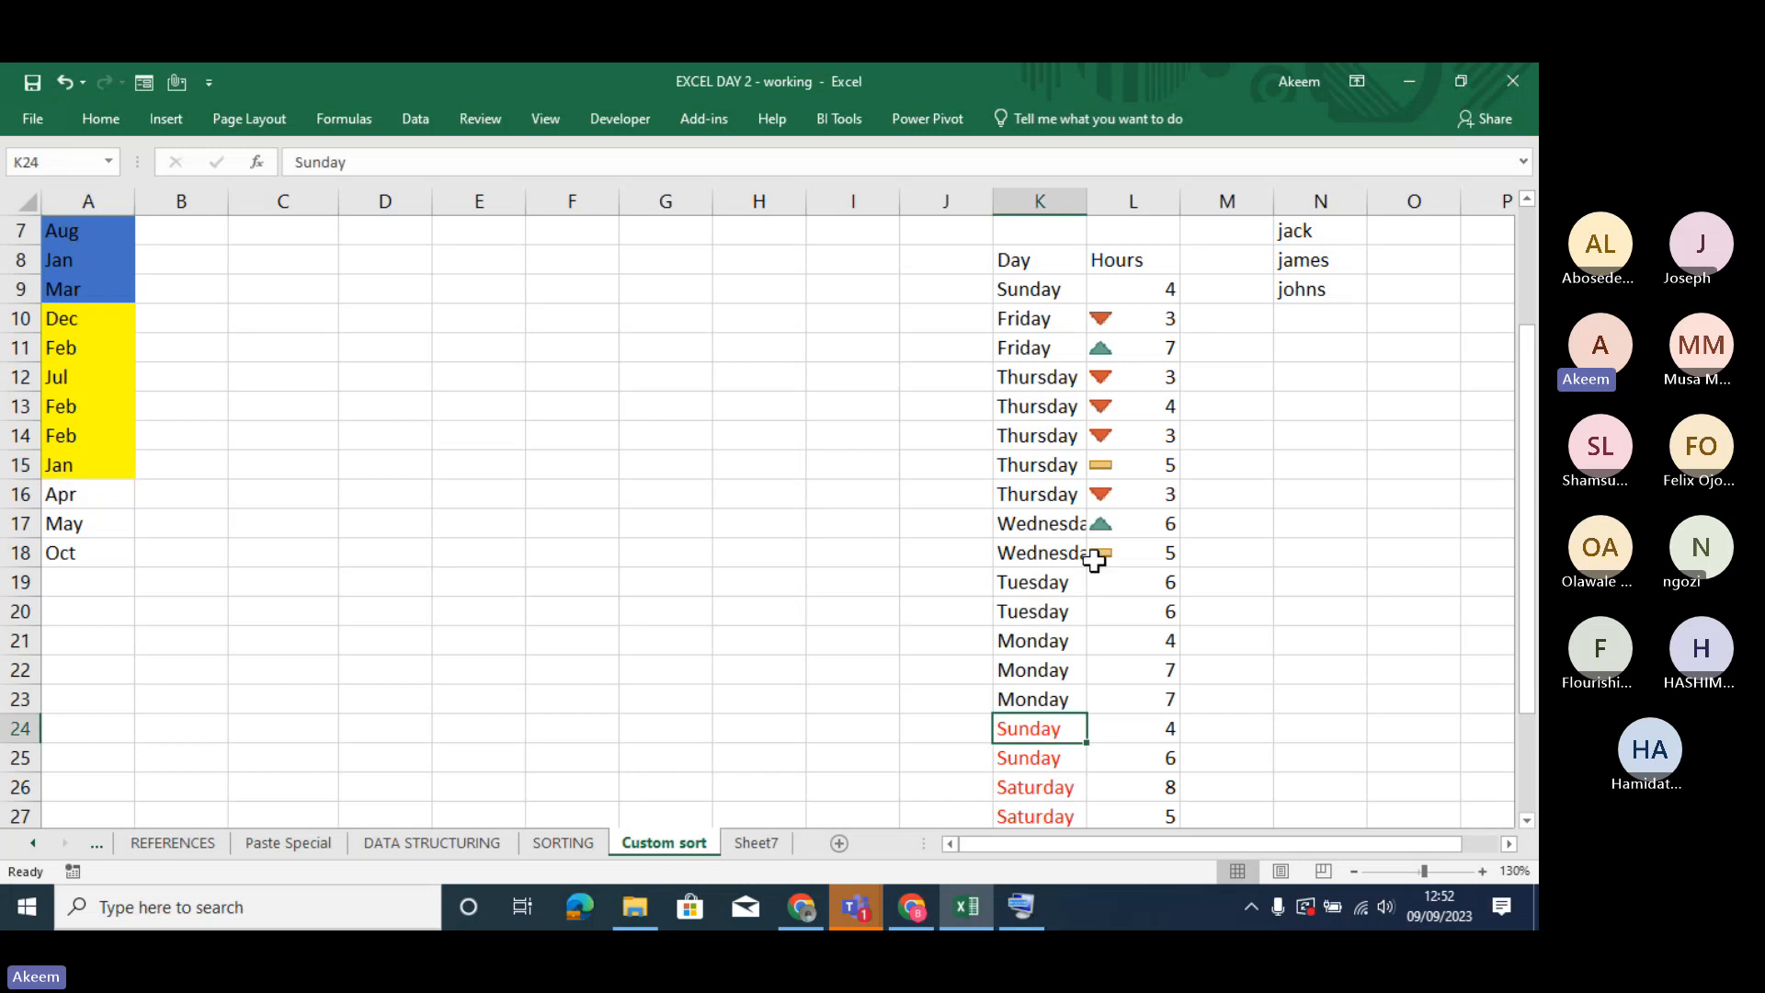
- Start a custom sort of the Day and Hours table by Hours on Conditional Formatting Icon, with the green up triangle On Top
left_click(1135, 323)
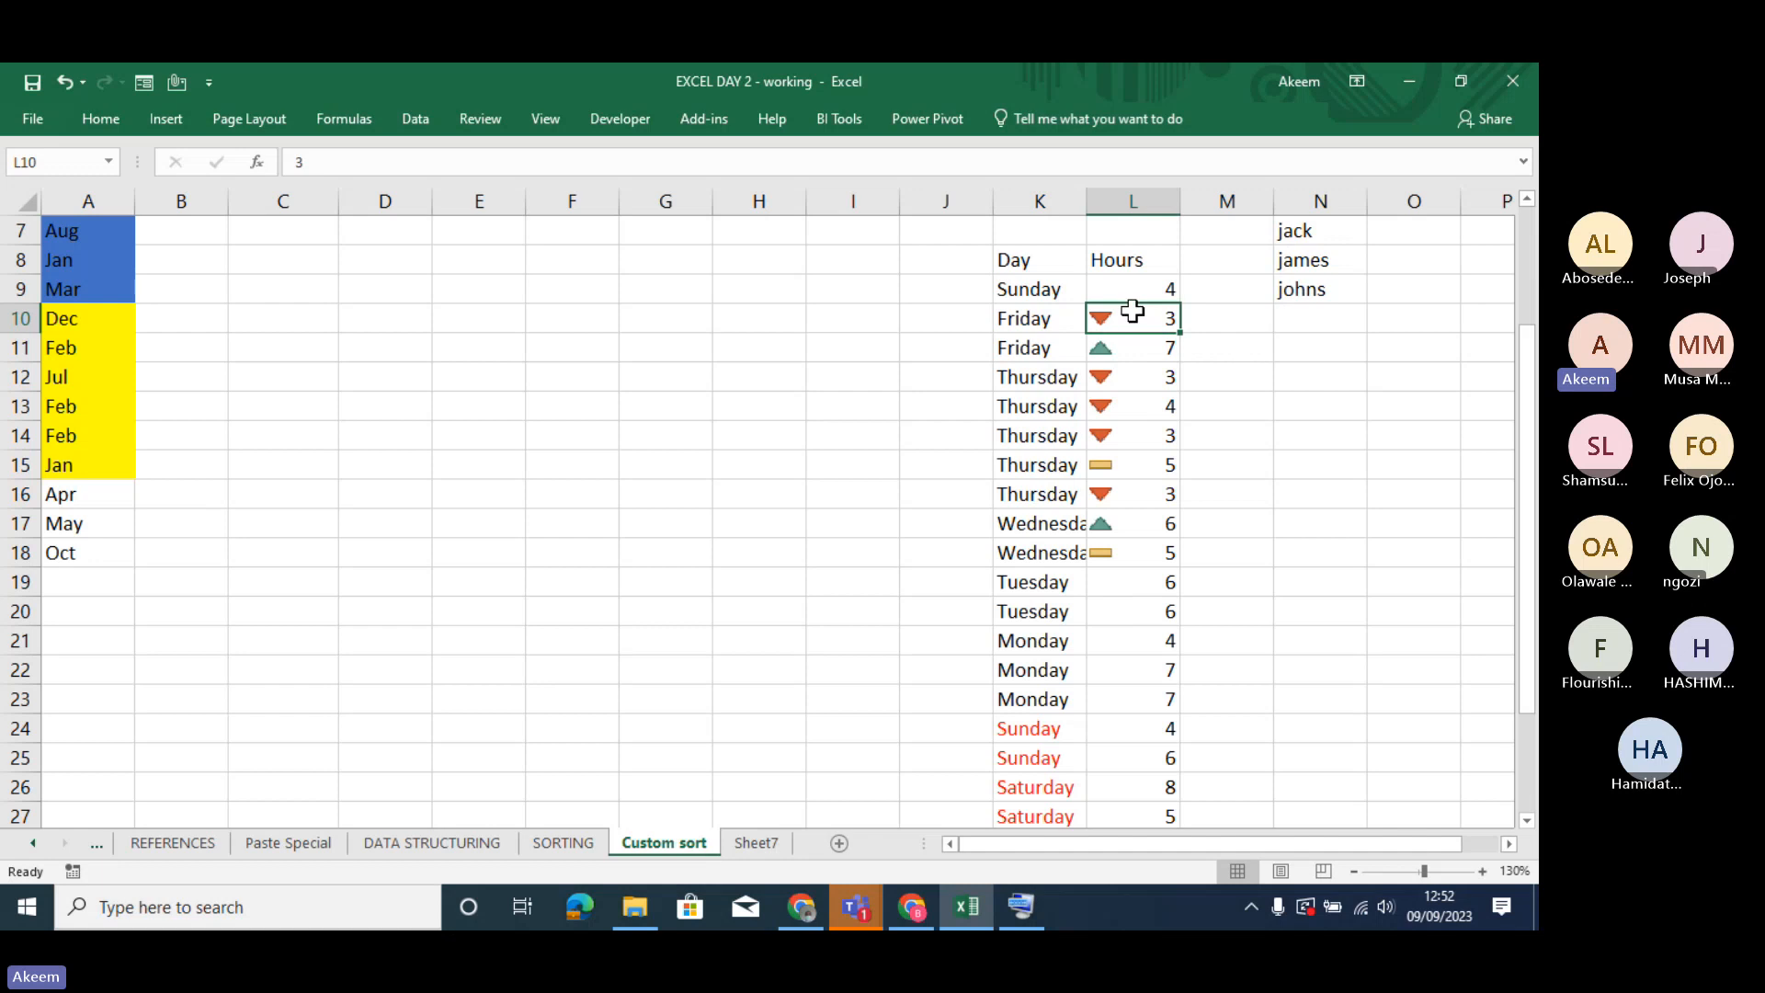
right_click(1133, 311)
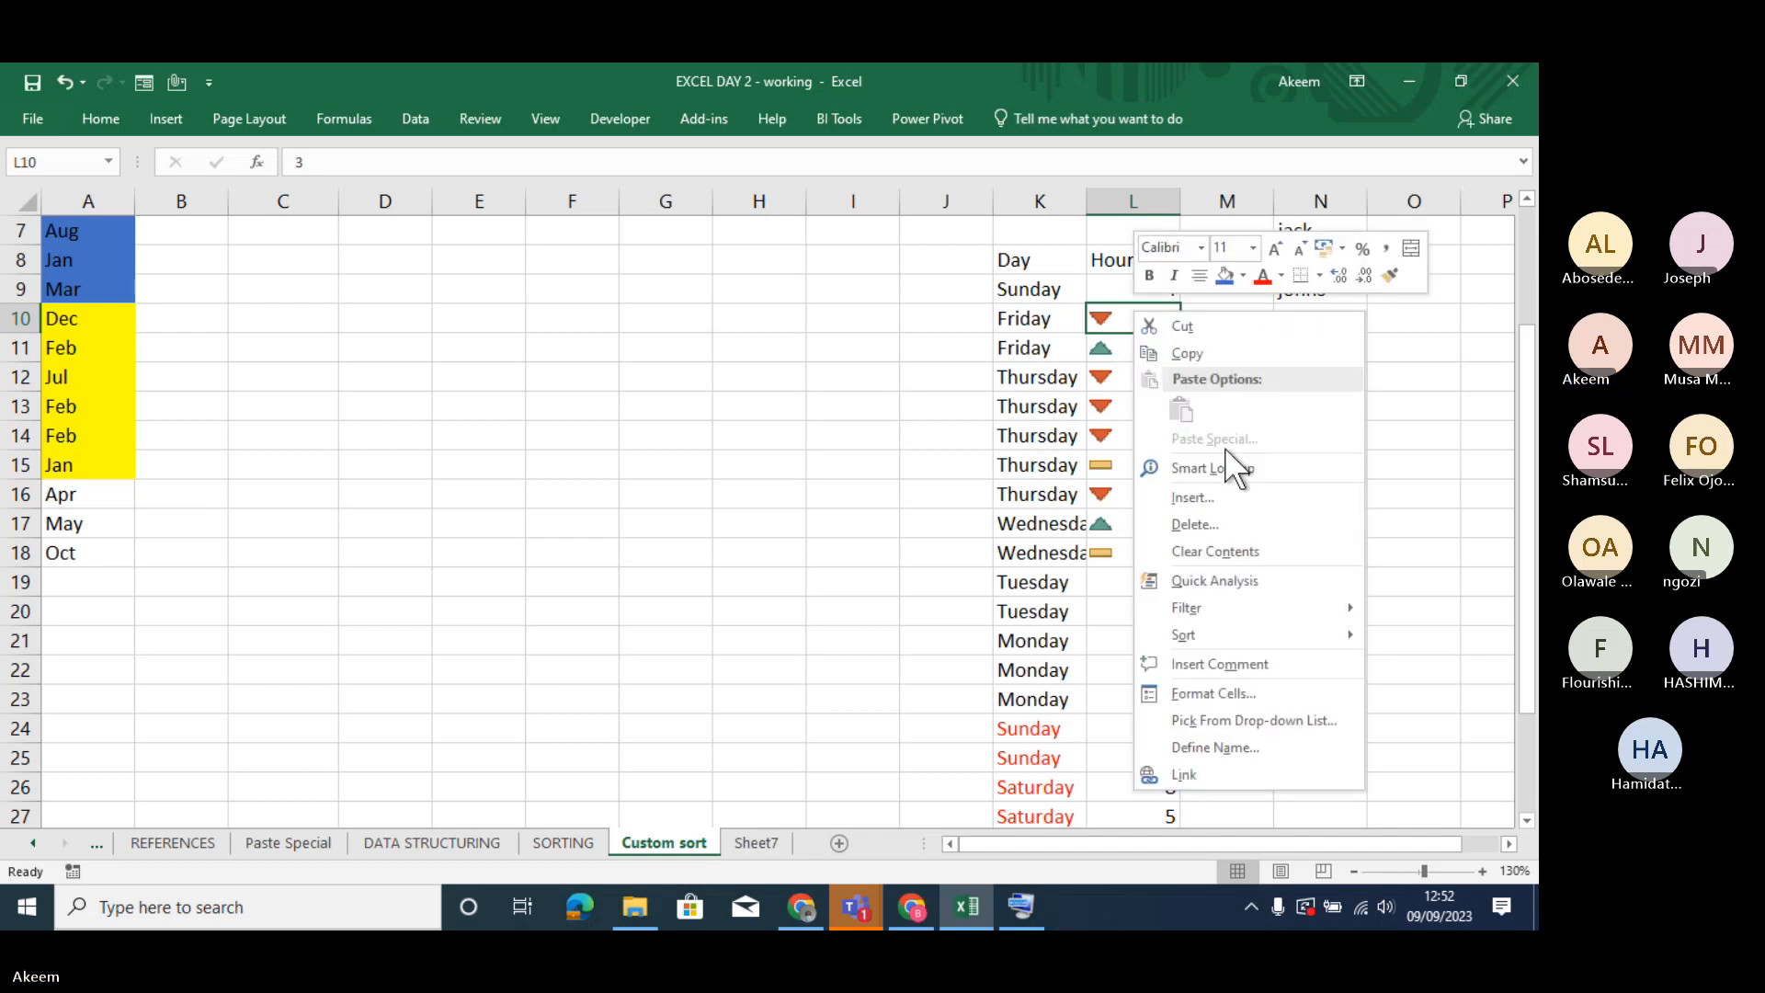
mouse_move(1221, 631)
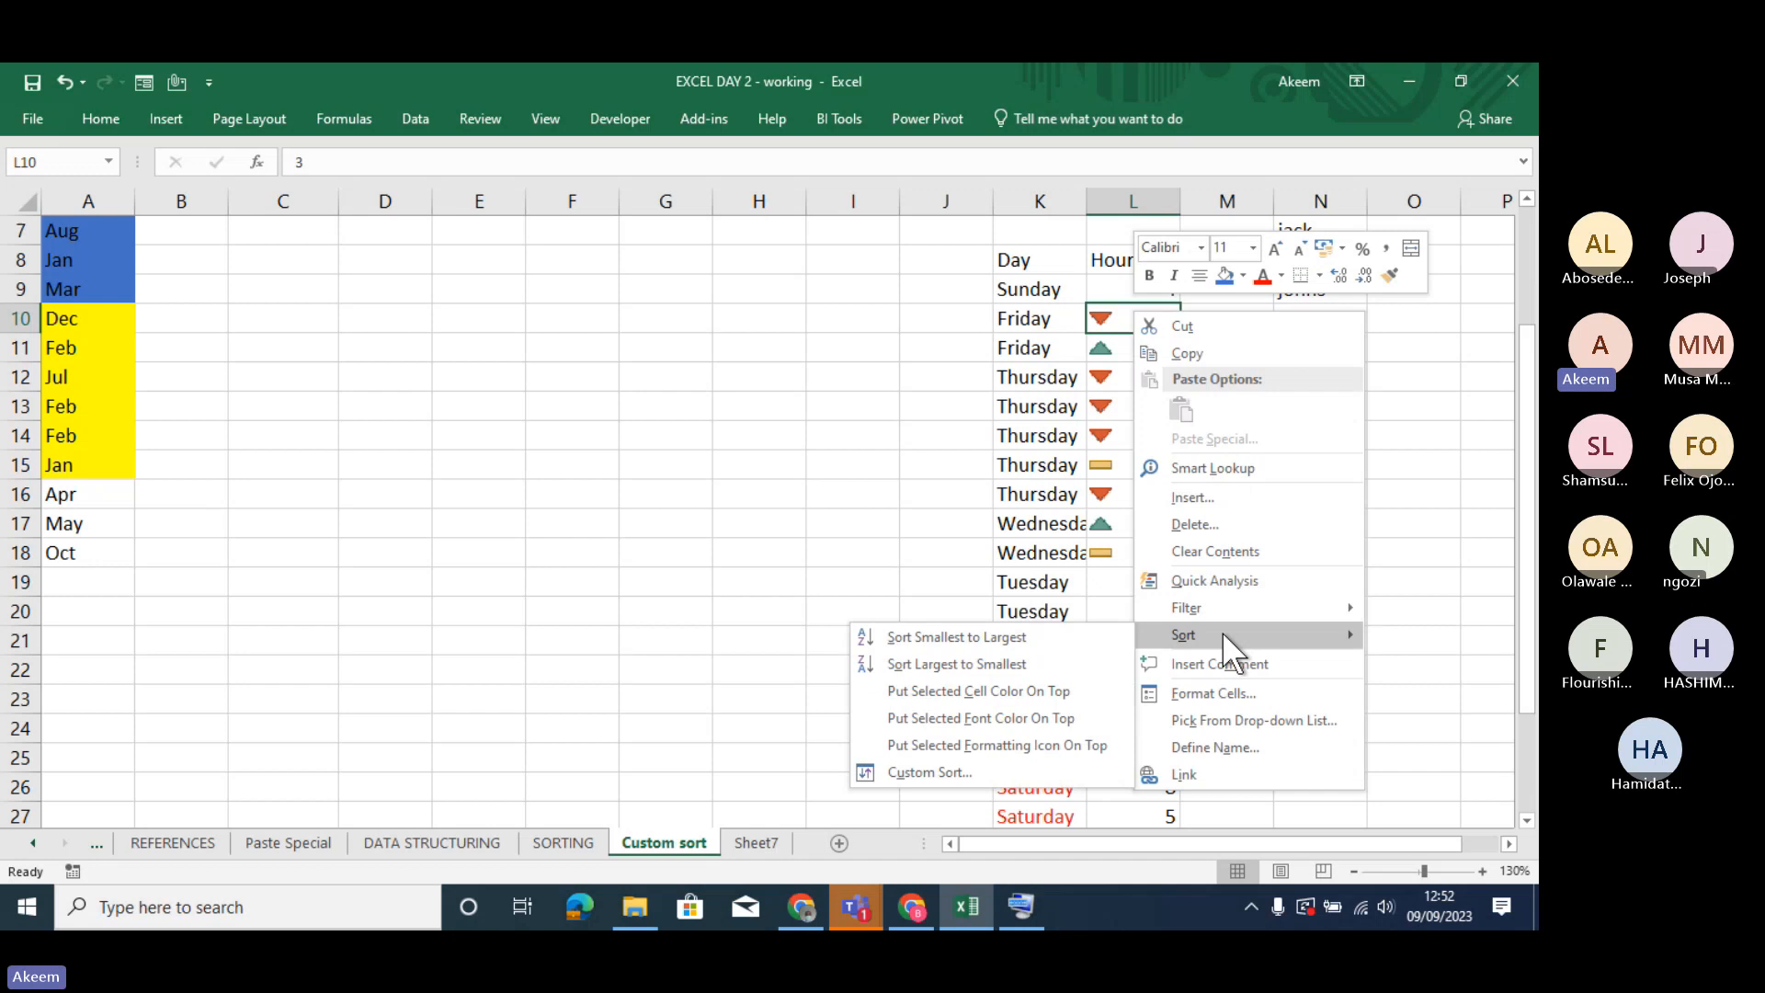
left_click(1011, 772)
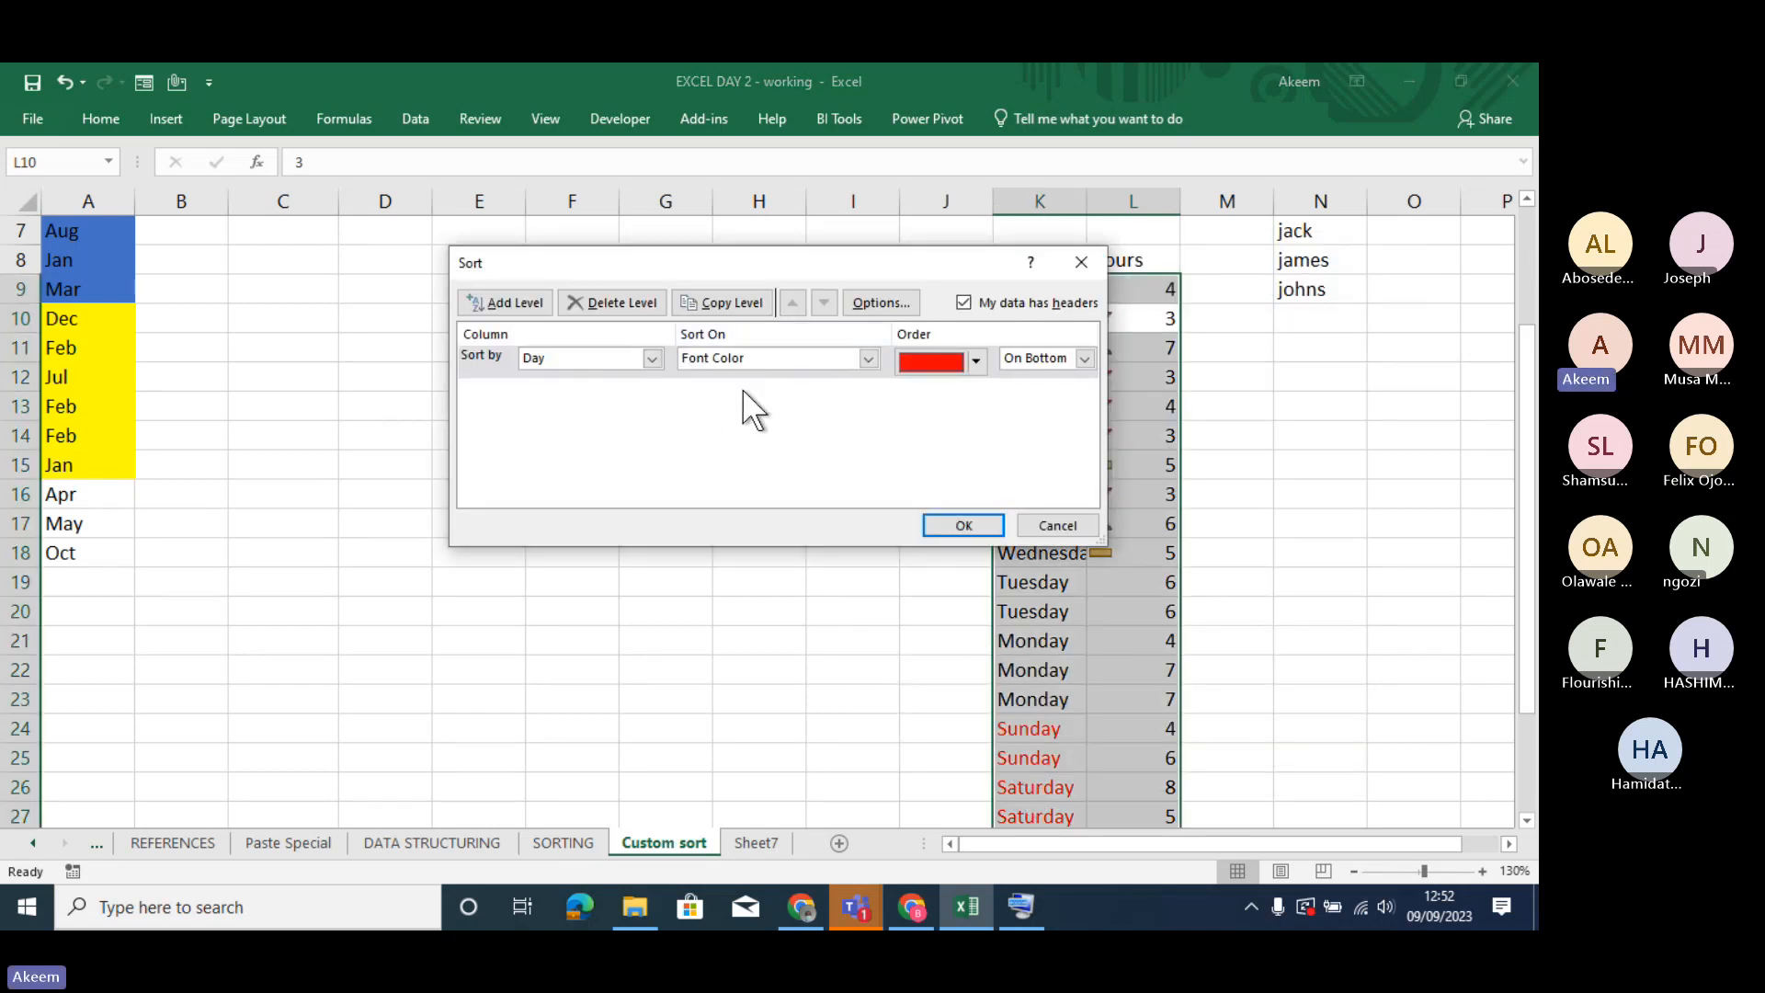
left_click(652, 359)
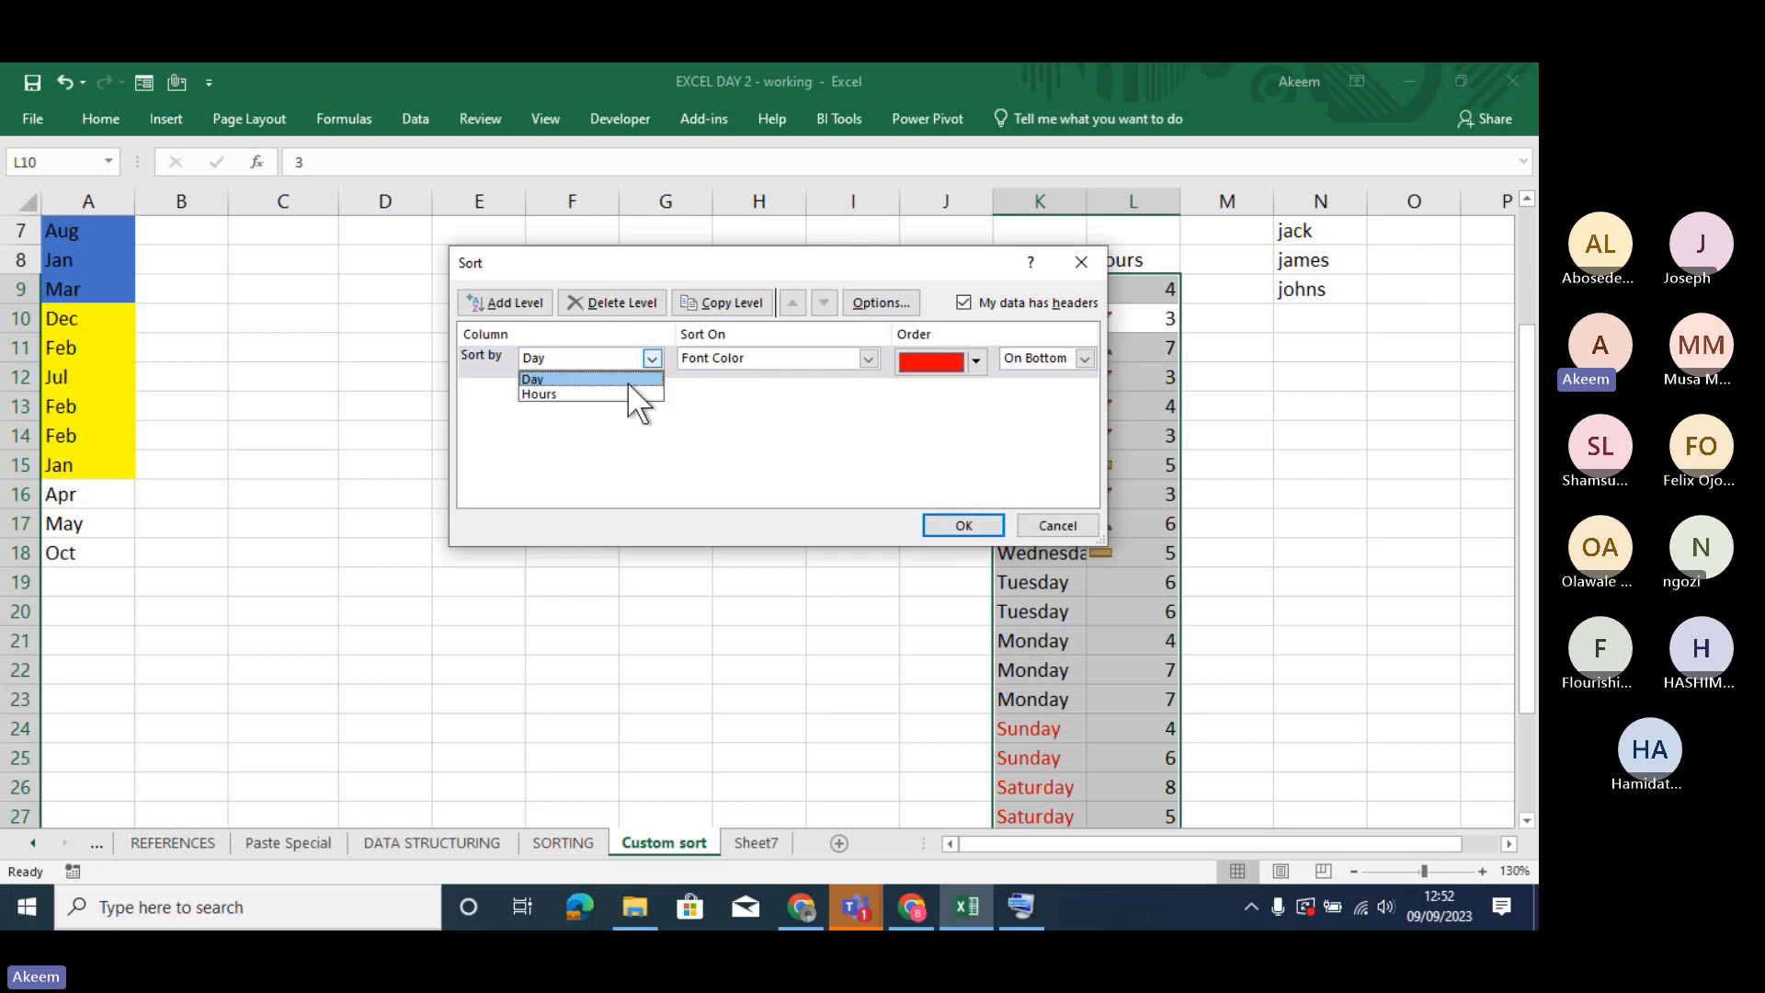
left_click(631, 394)
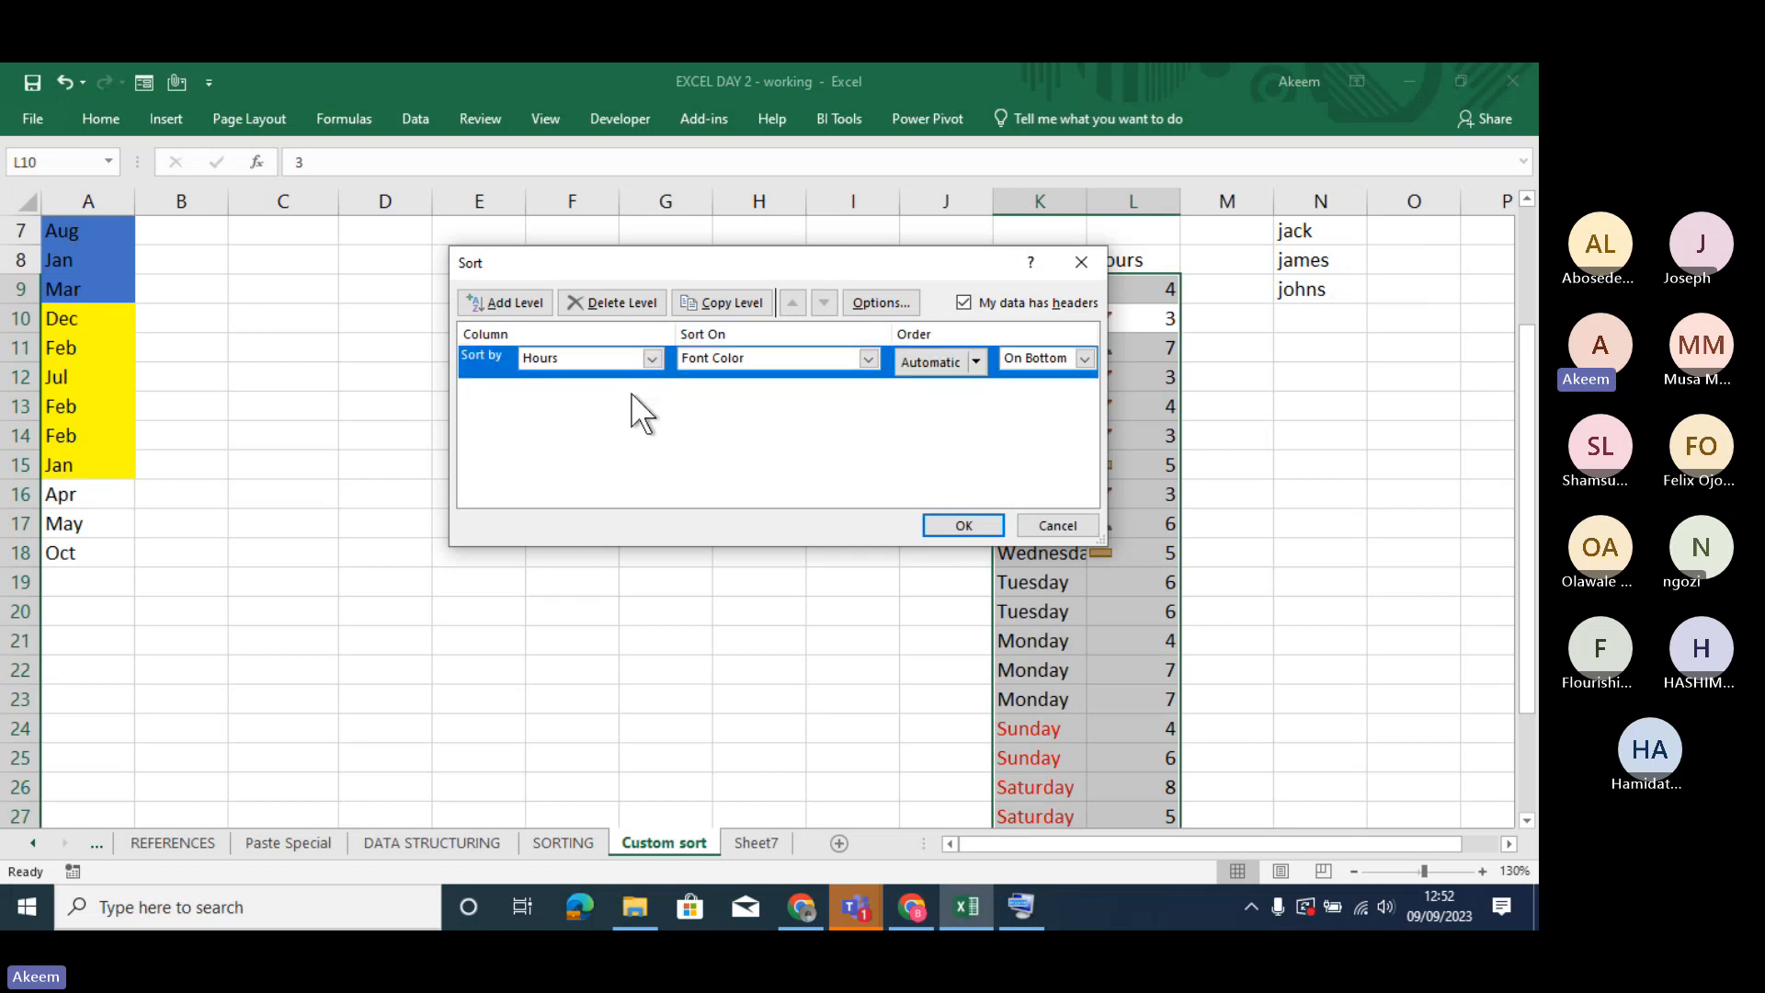
left_click(868, 359)
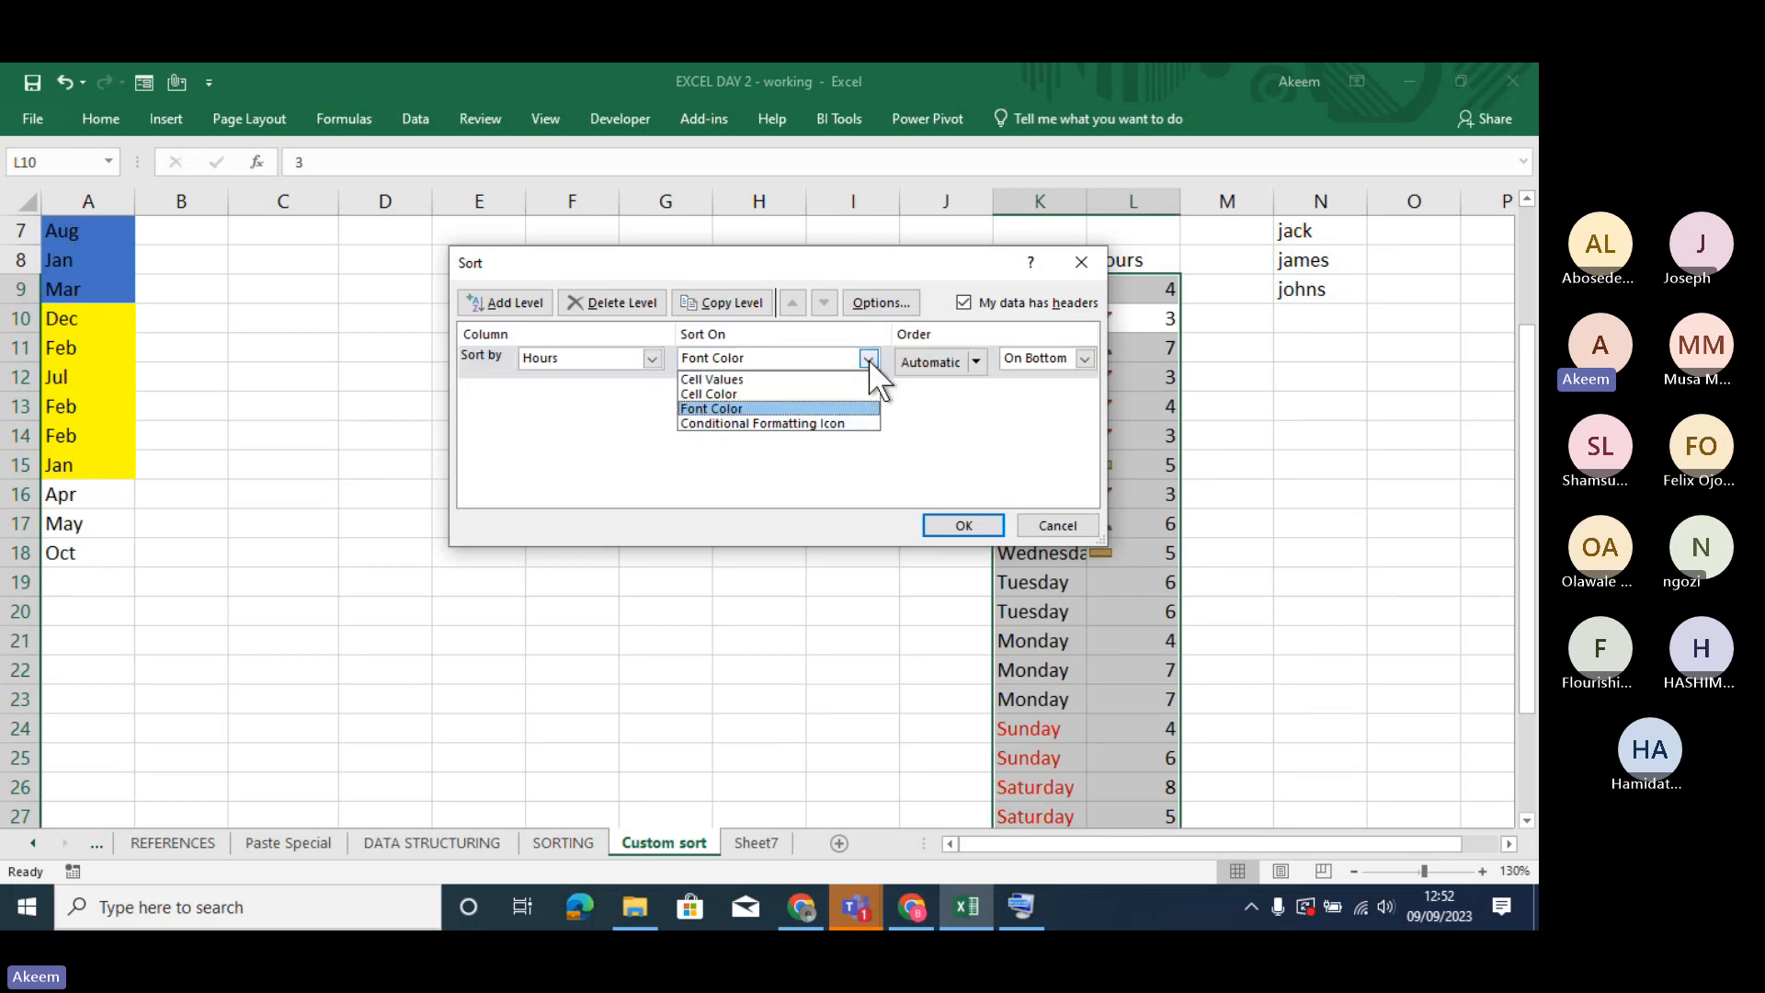
left_click(839, 423)
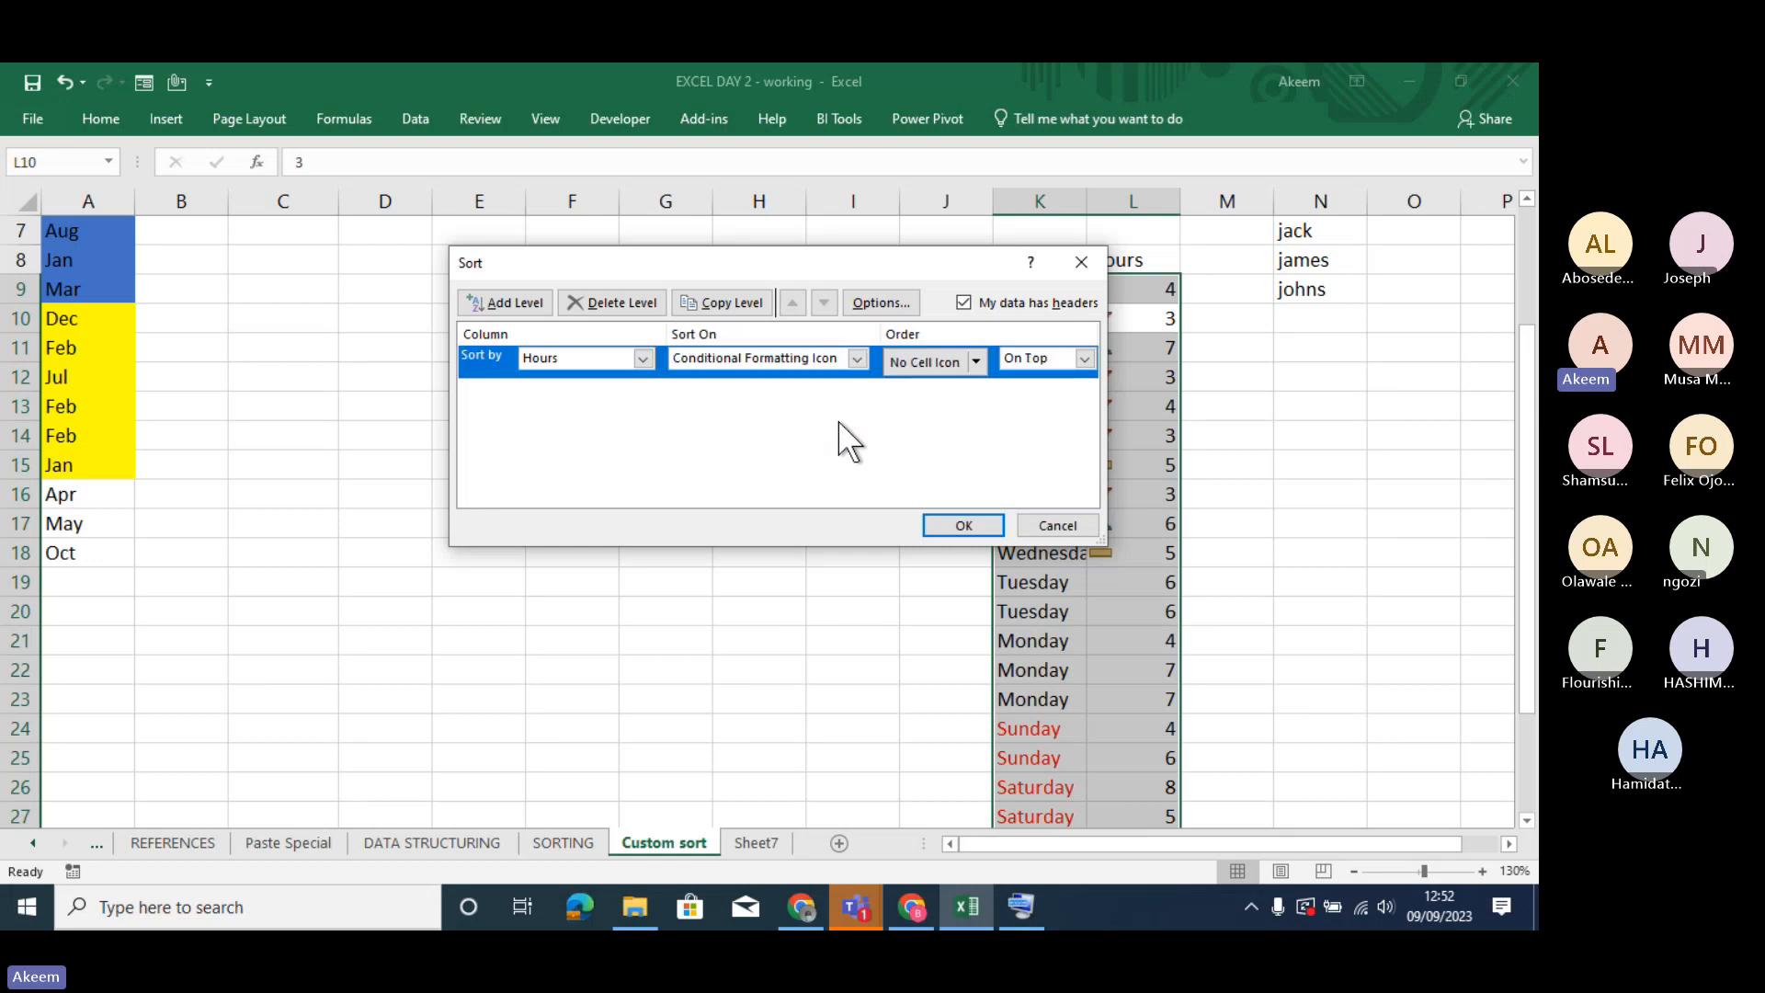
left_click(977, 359)
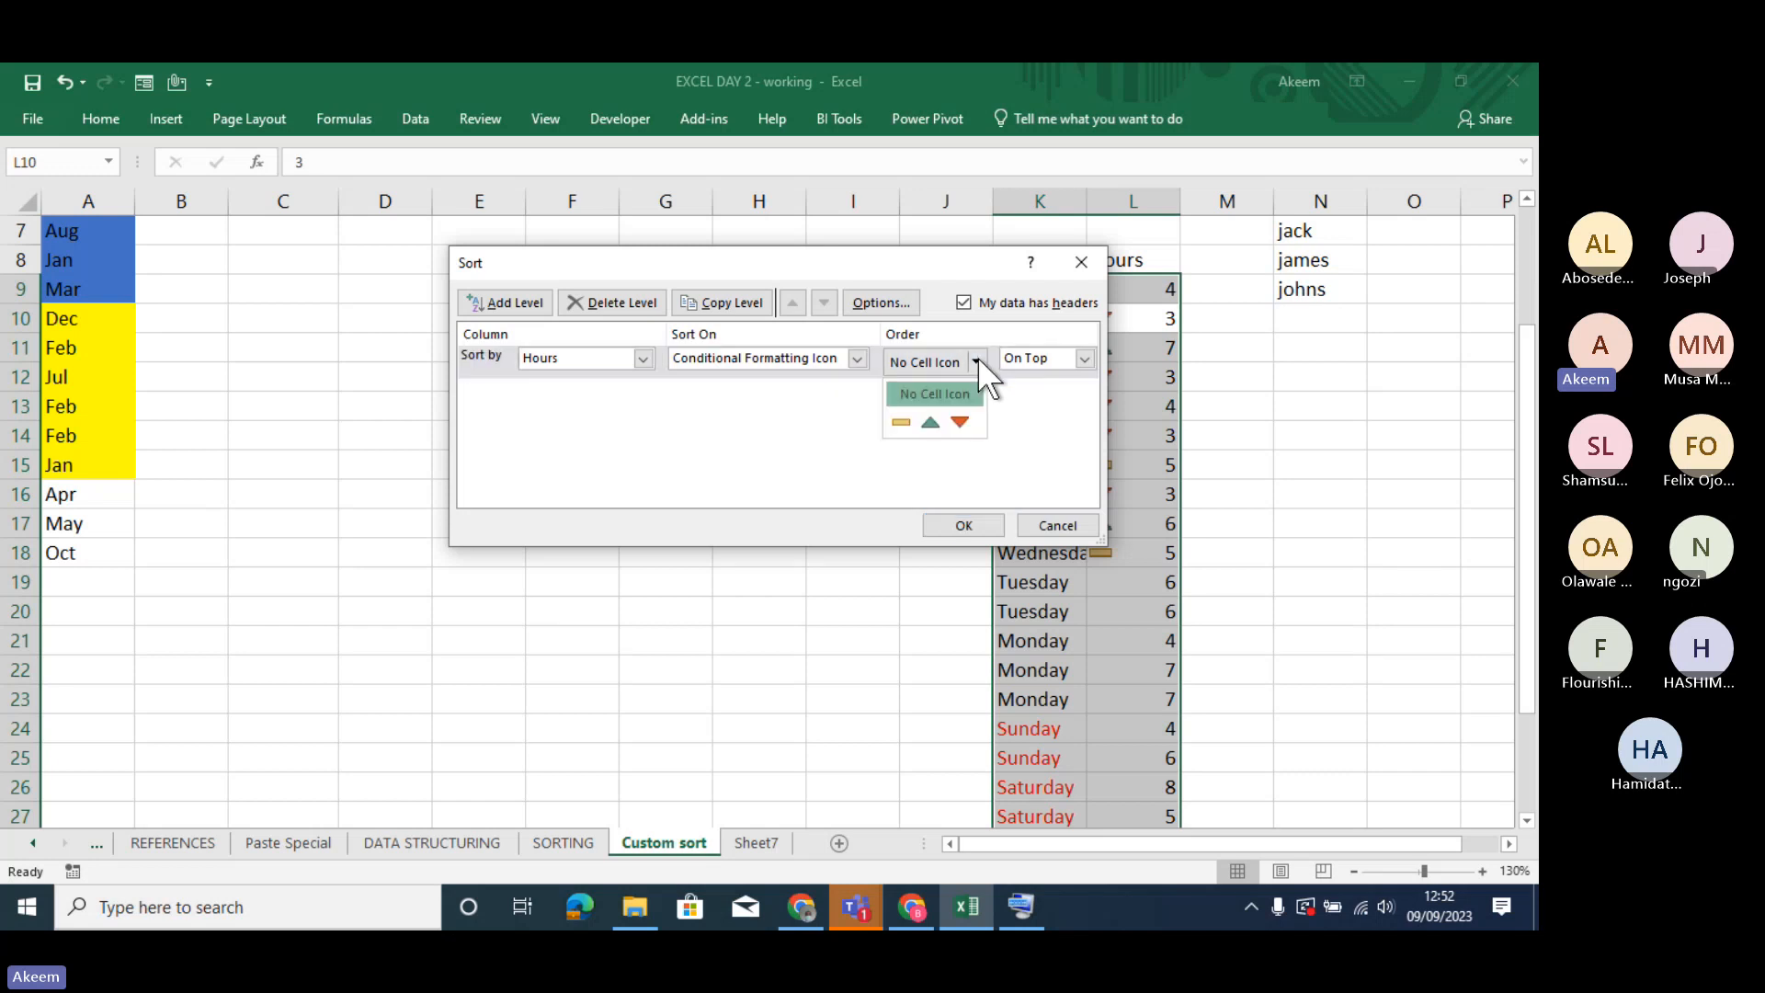
left_click(931, 423)
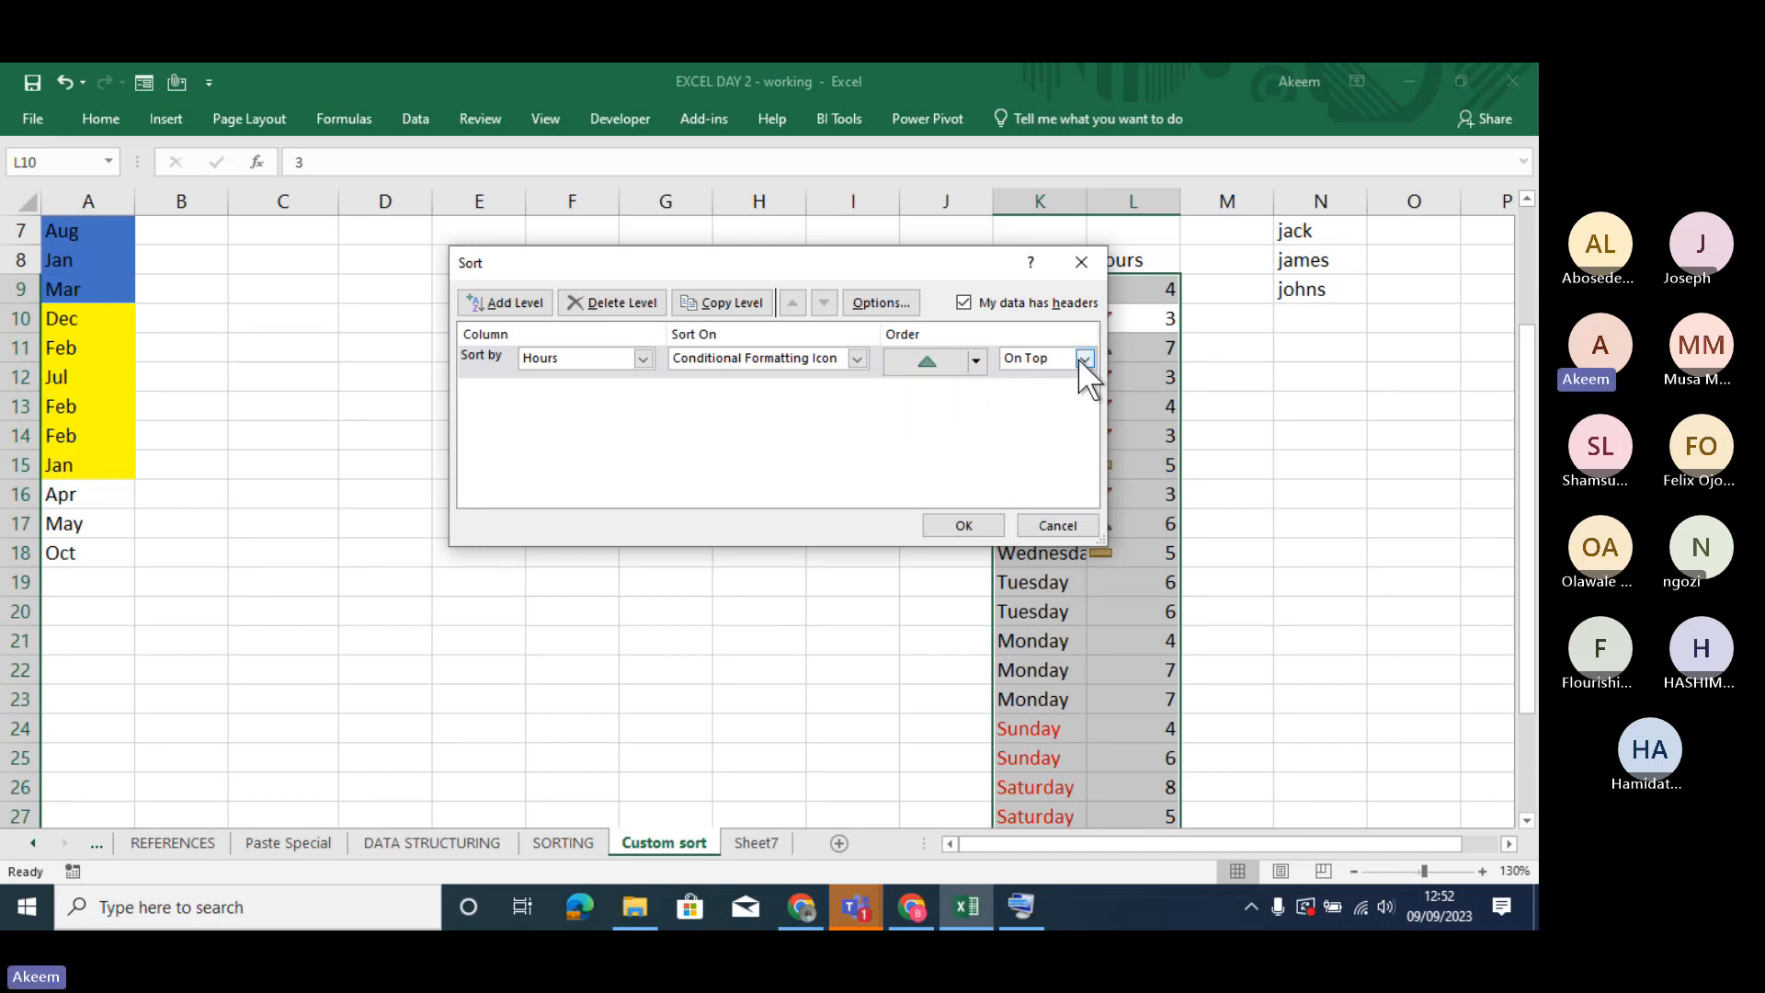
- Add a second sort level for Hours on Conditional Formatting Icon with the yellow dash On Top, and apply the sort
left_click(515, 301)
left_click(643, 390)
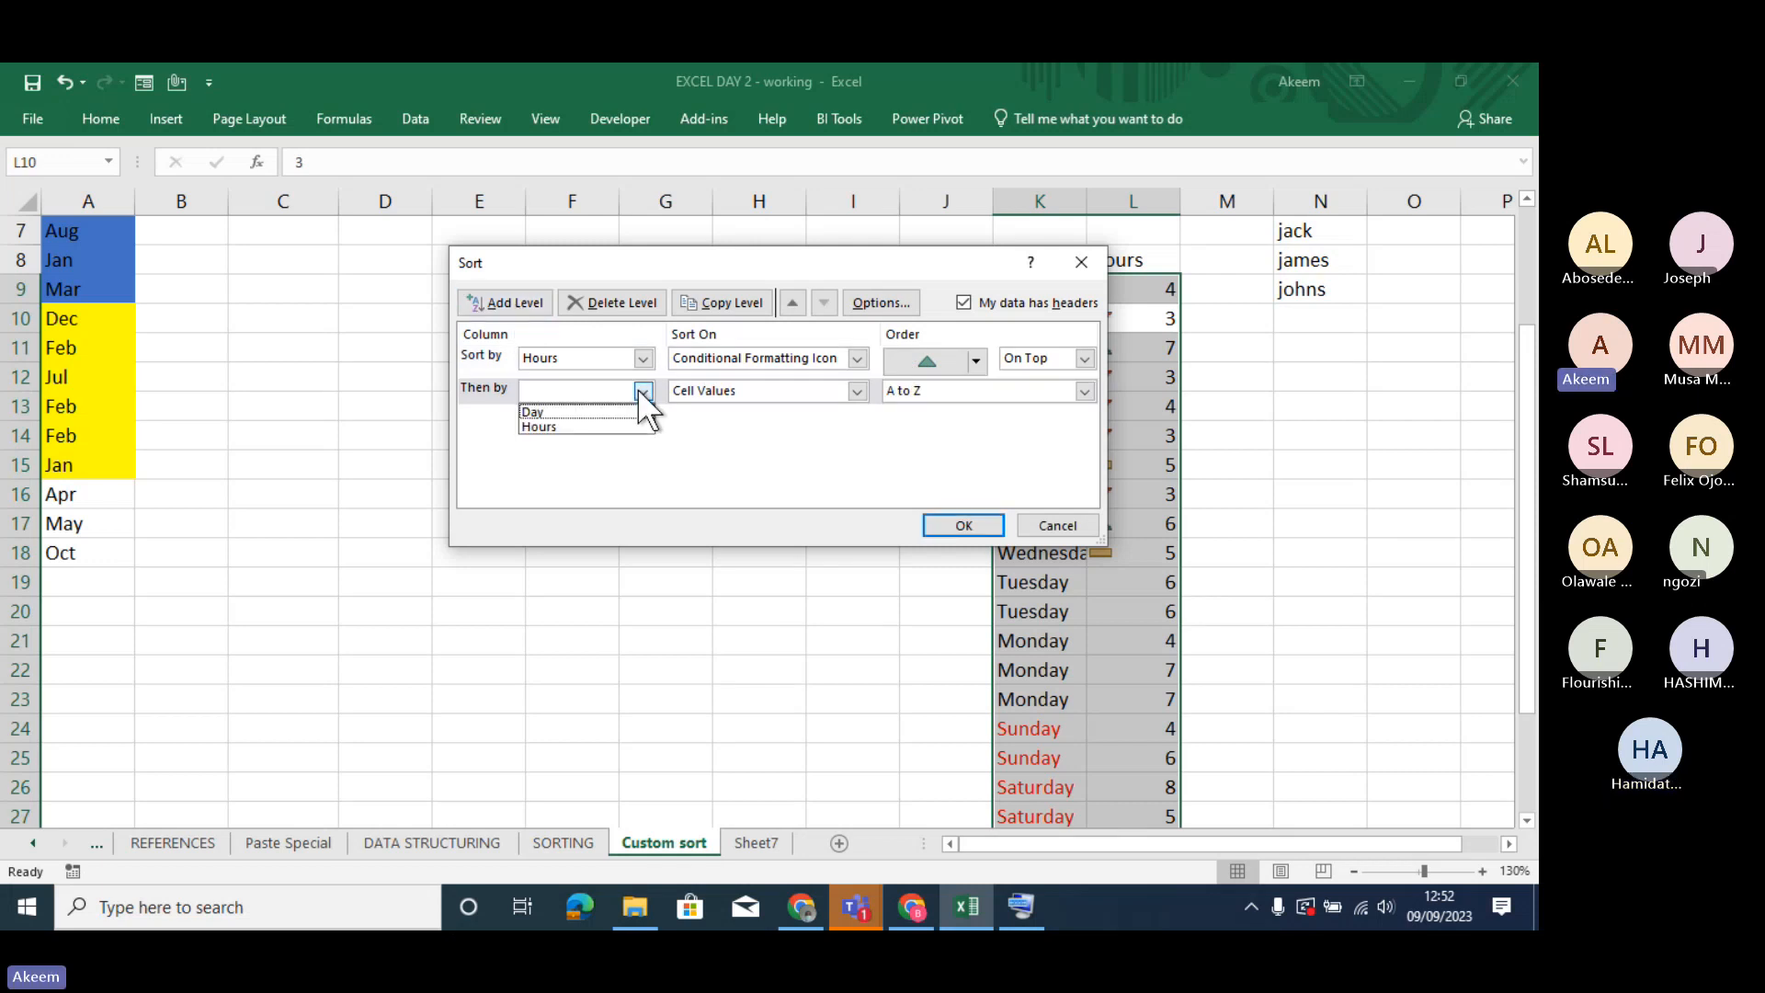
left_click(610, 423)
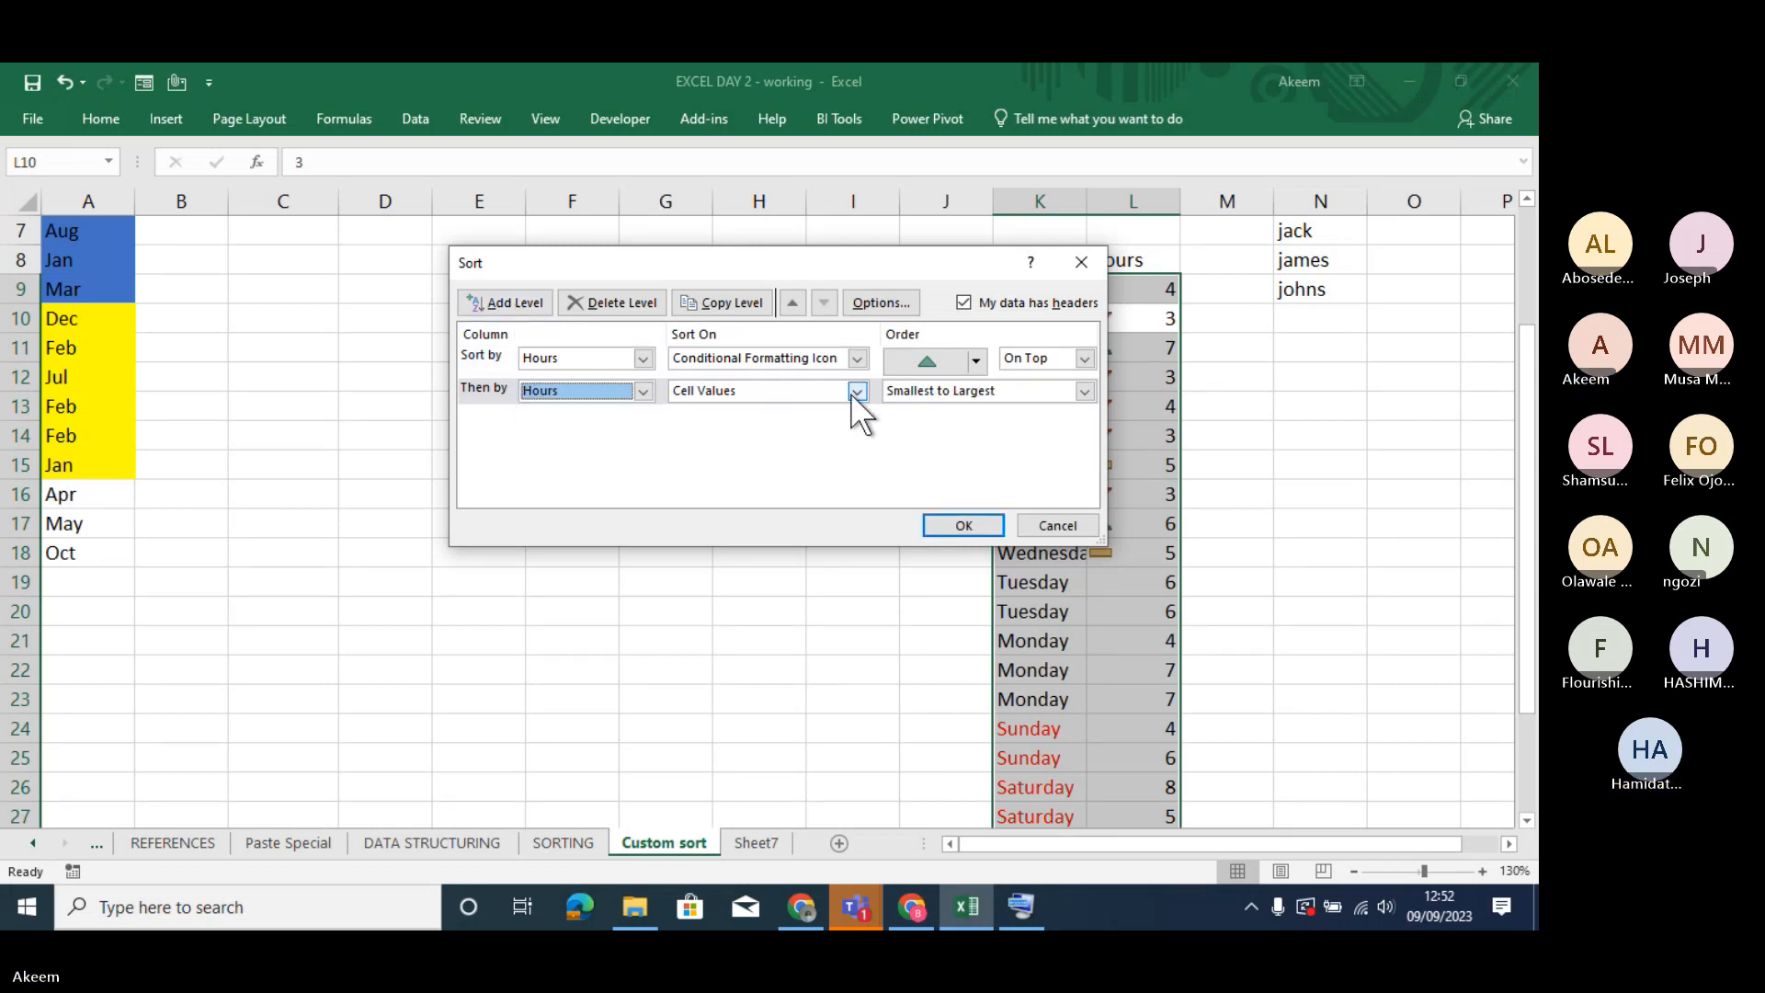
left_click(853, 392)
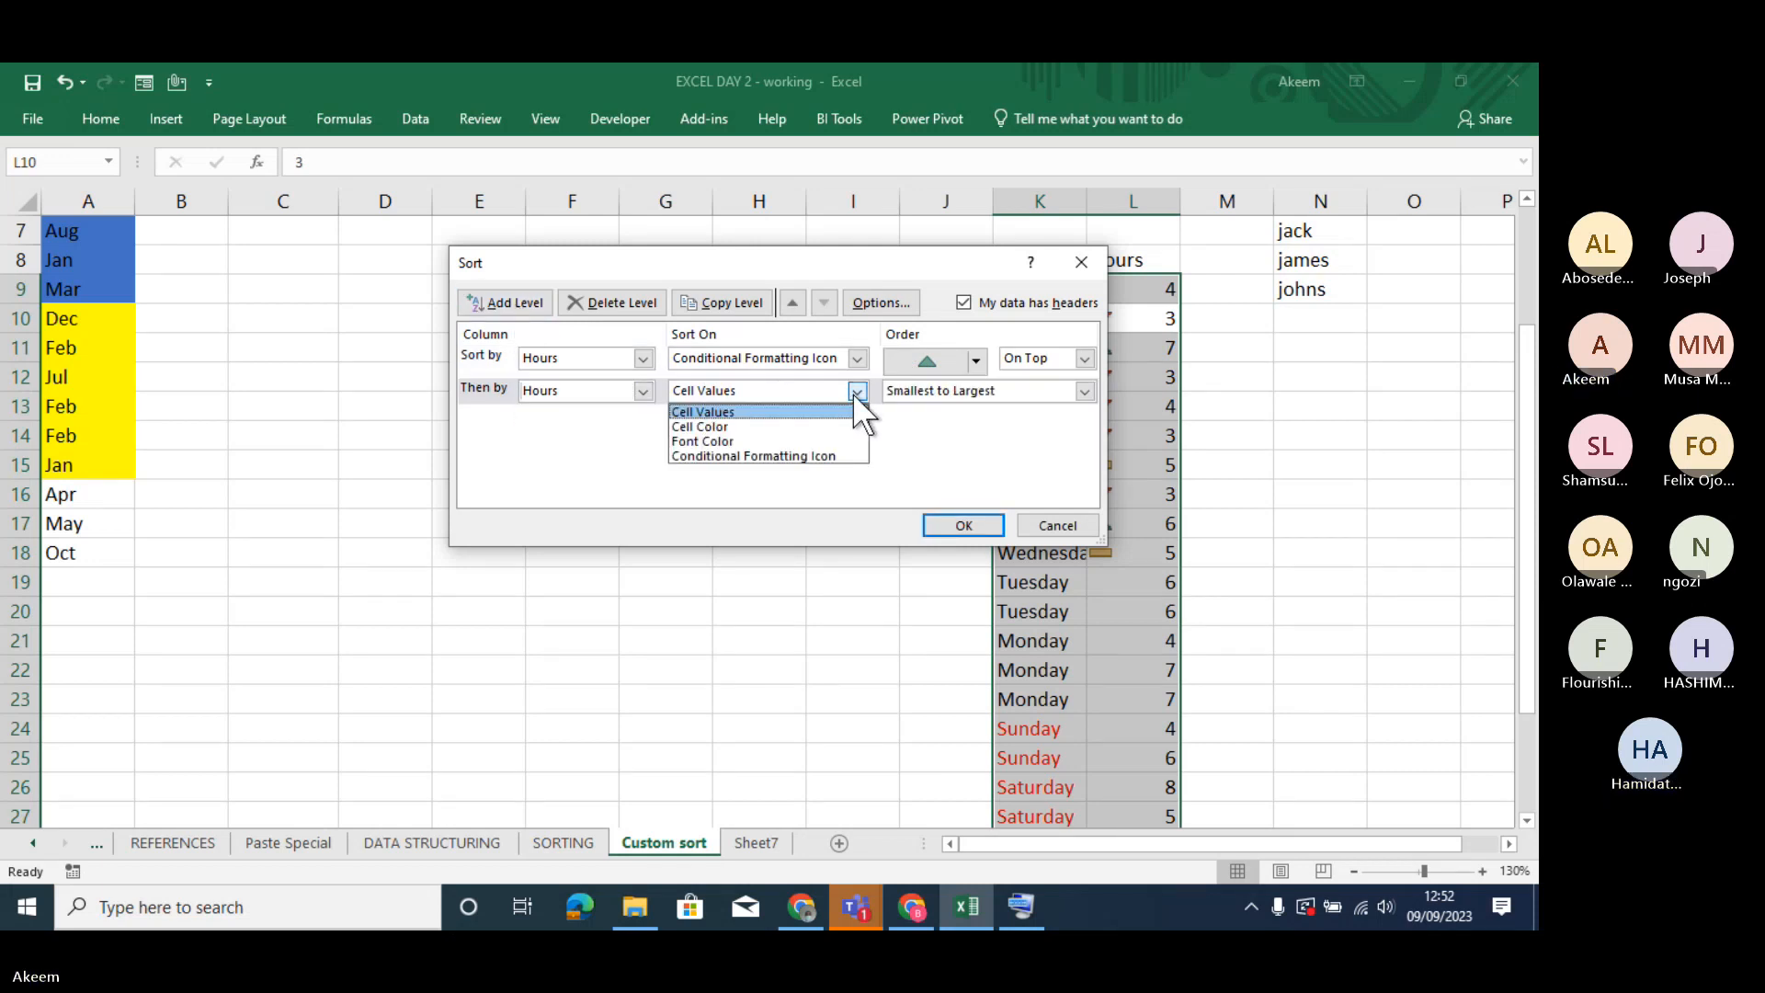
left_click(785, 455)
left_click(970, 395)
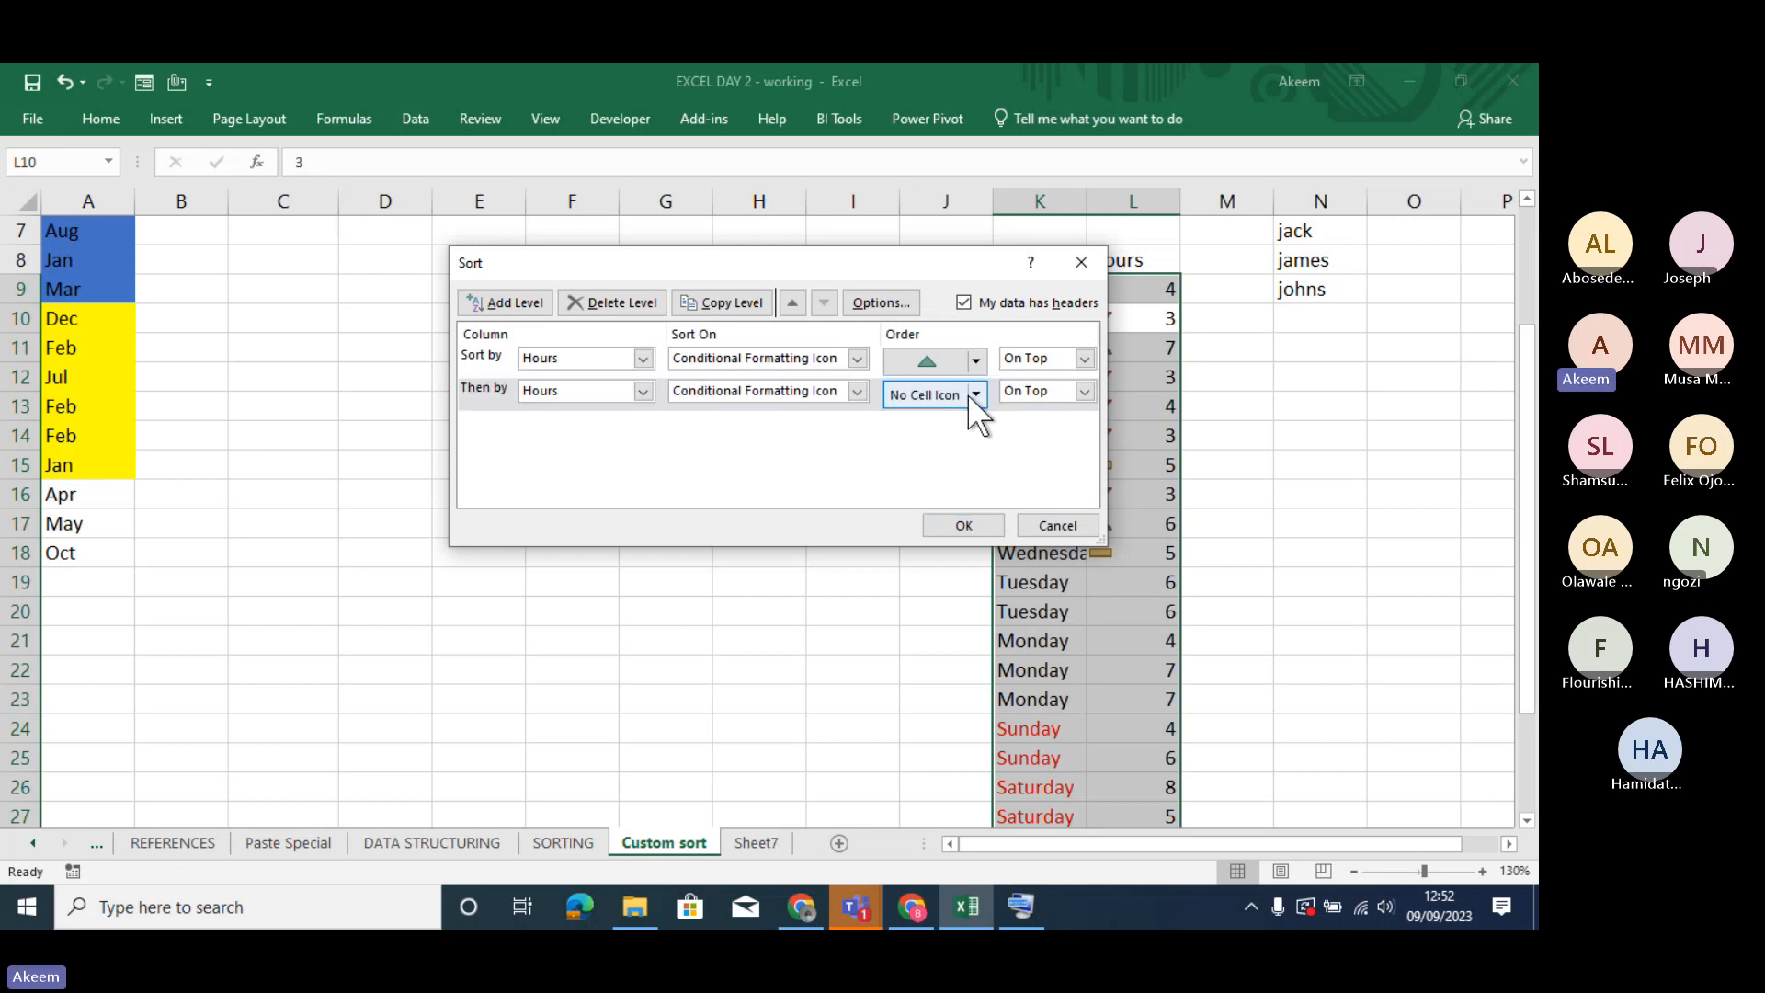
left_click(976, 395)
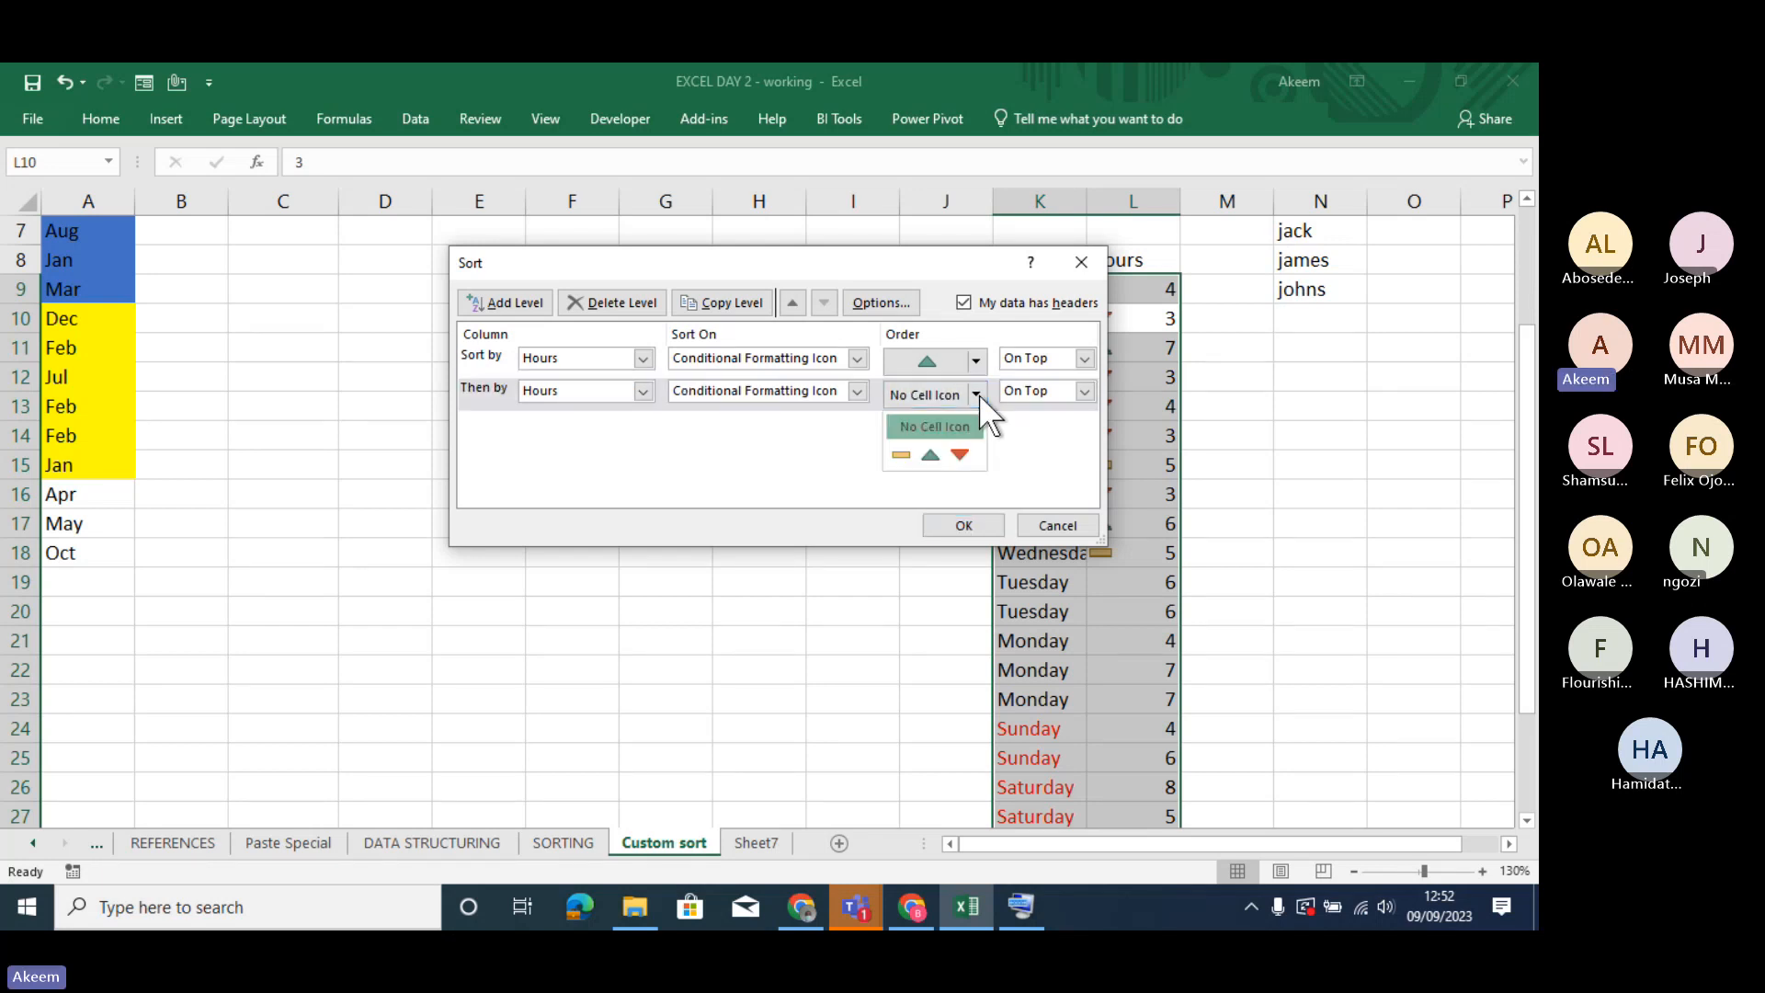
left_click(901, 454)
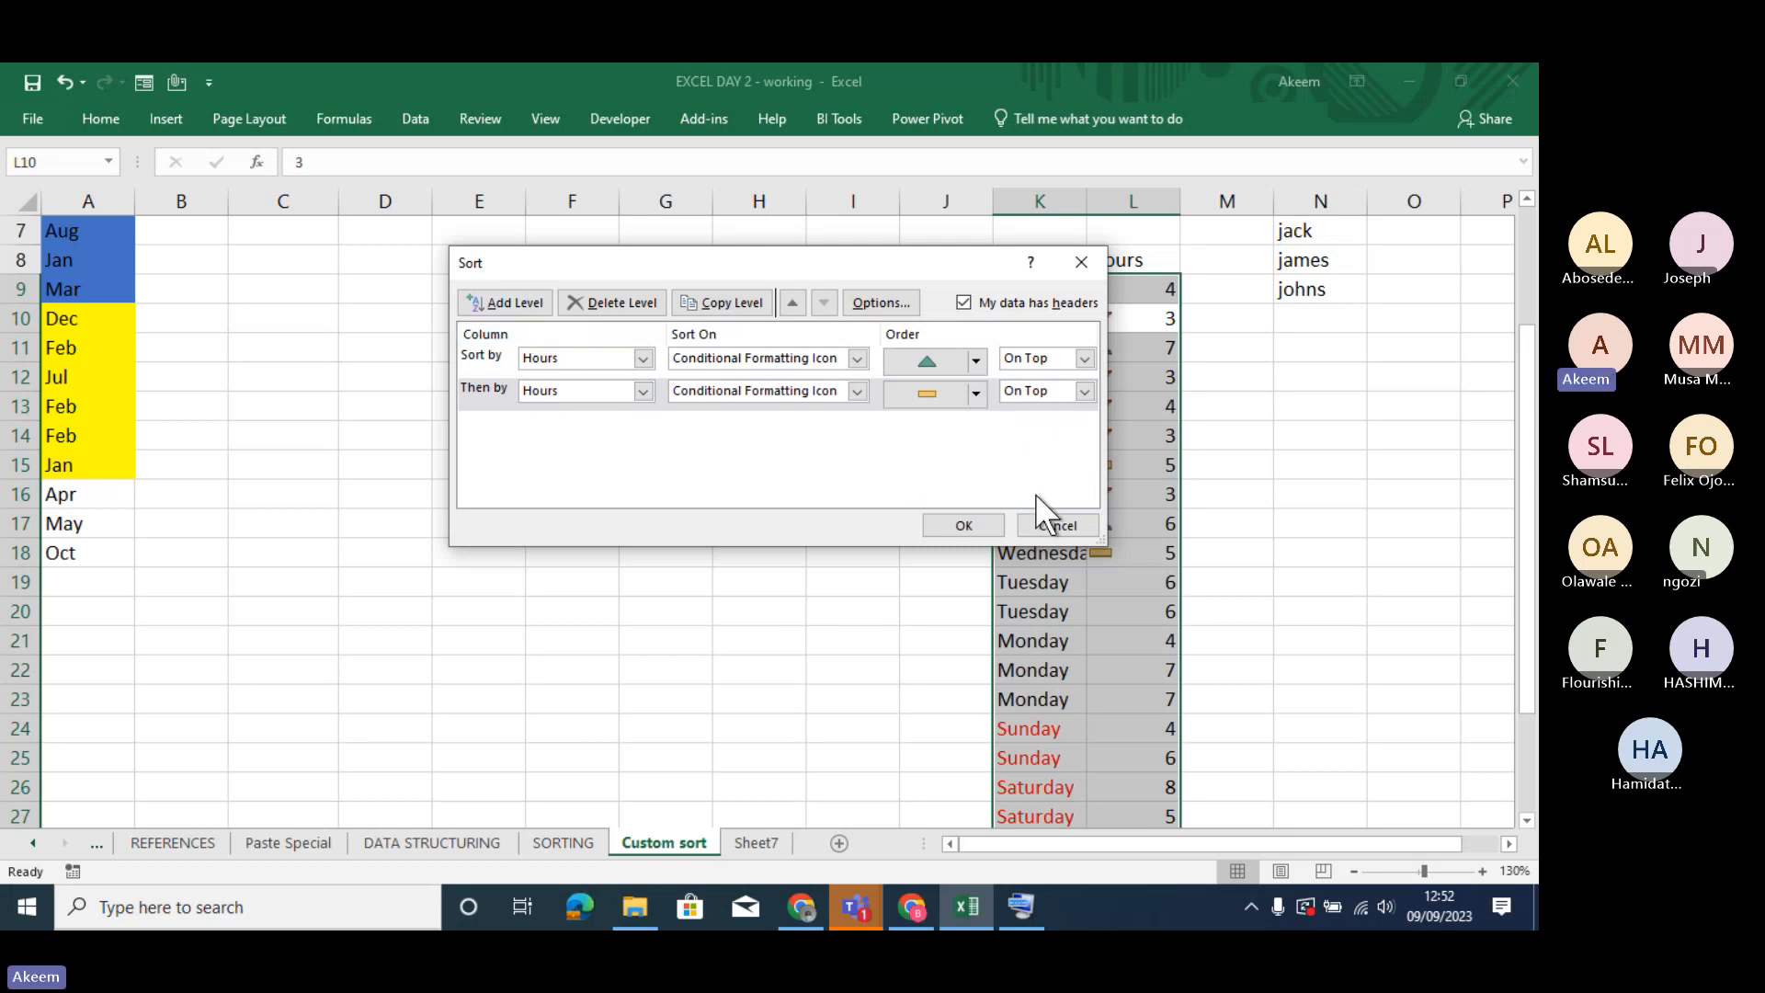
left_click(967, 524)
- Examine the sorted Hours column, checking how the green, yellow and red icons are grouped and what happens in the first data row
left_click(1159, 318)
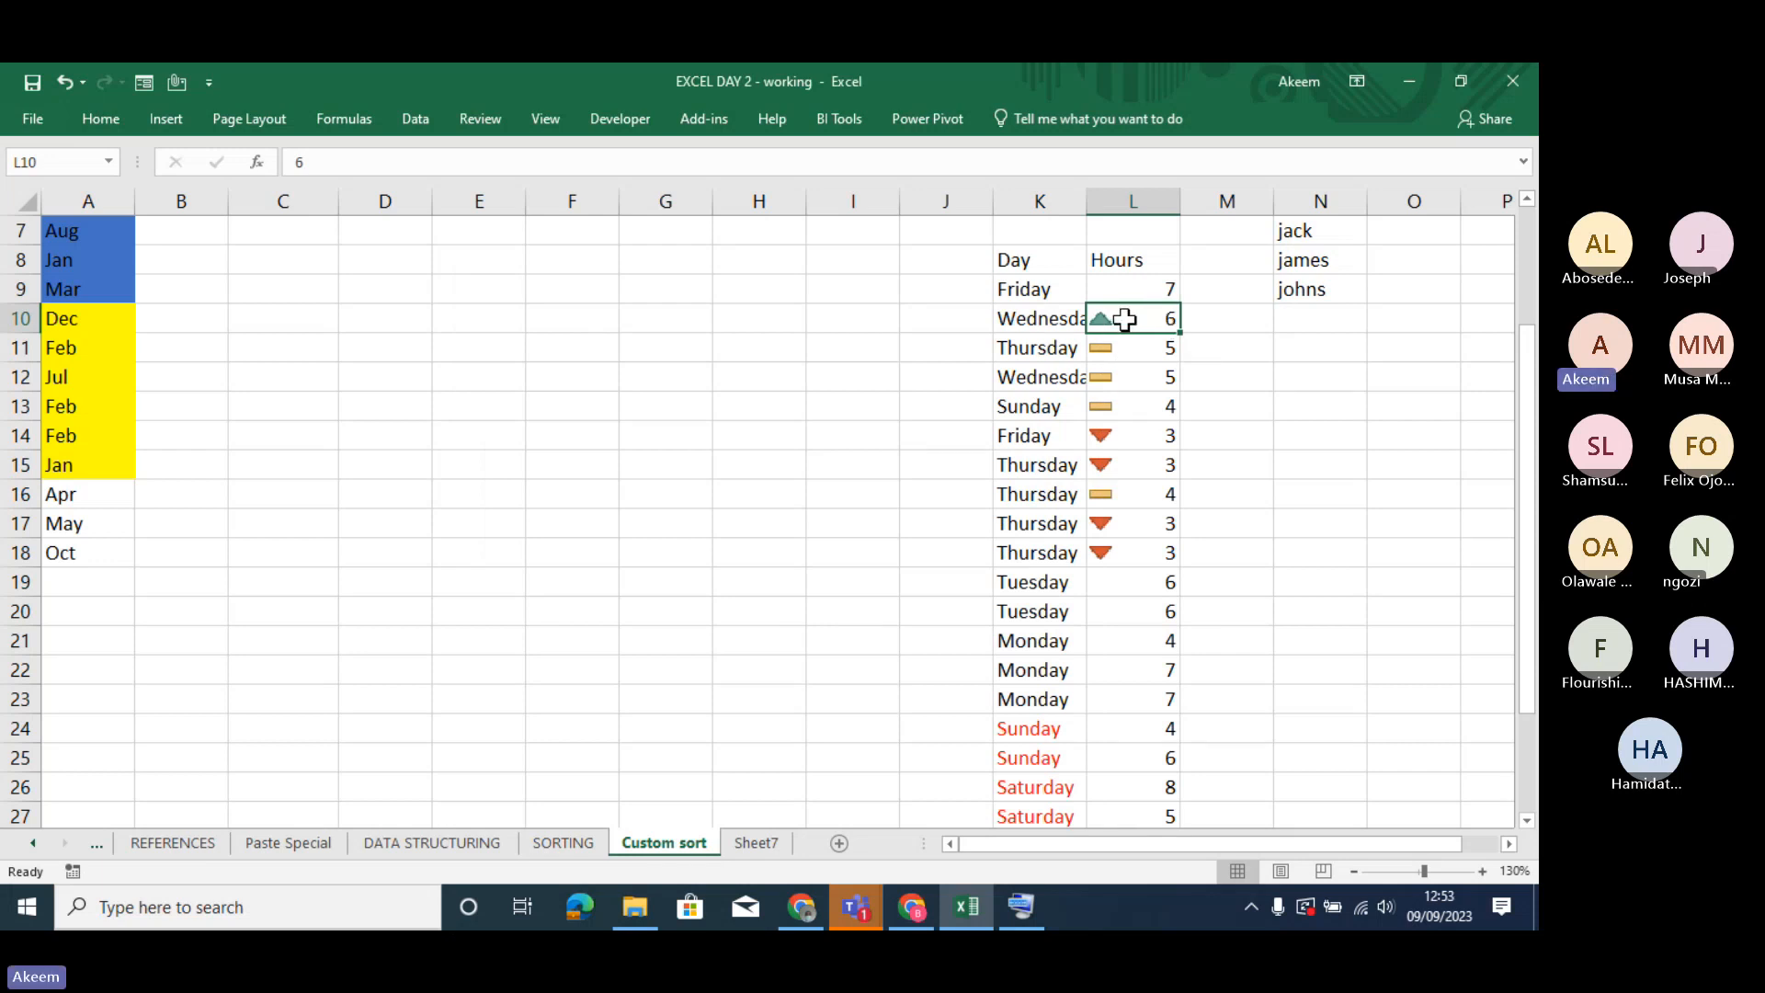
left_click_drag(1119, 347, 1115, 465)
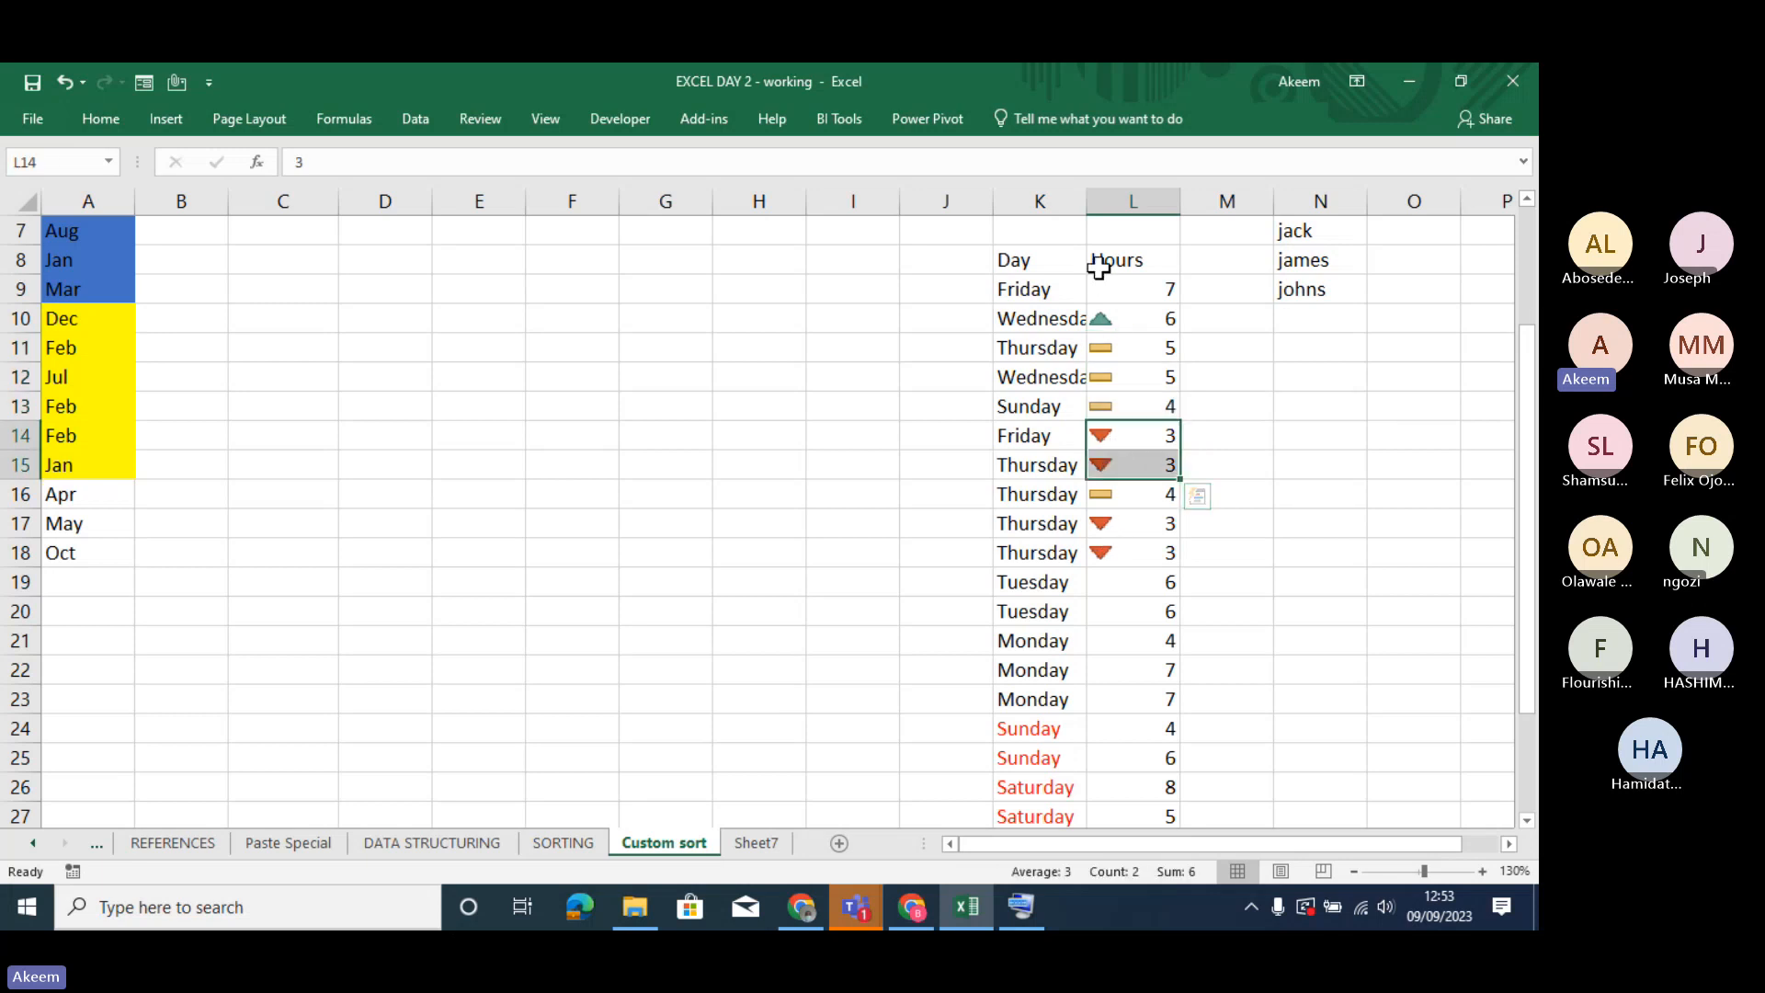
left_click_drag(1103, 279, 1154, 551)
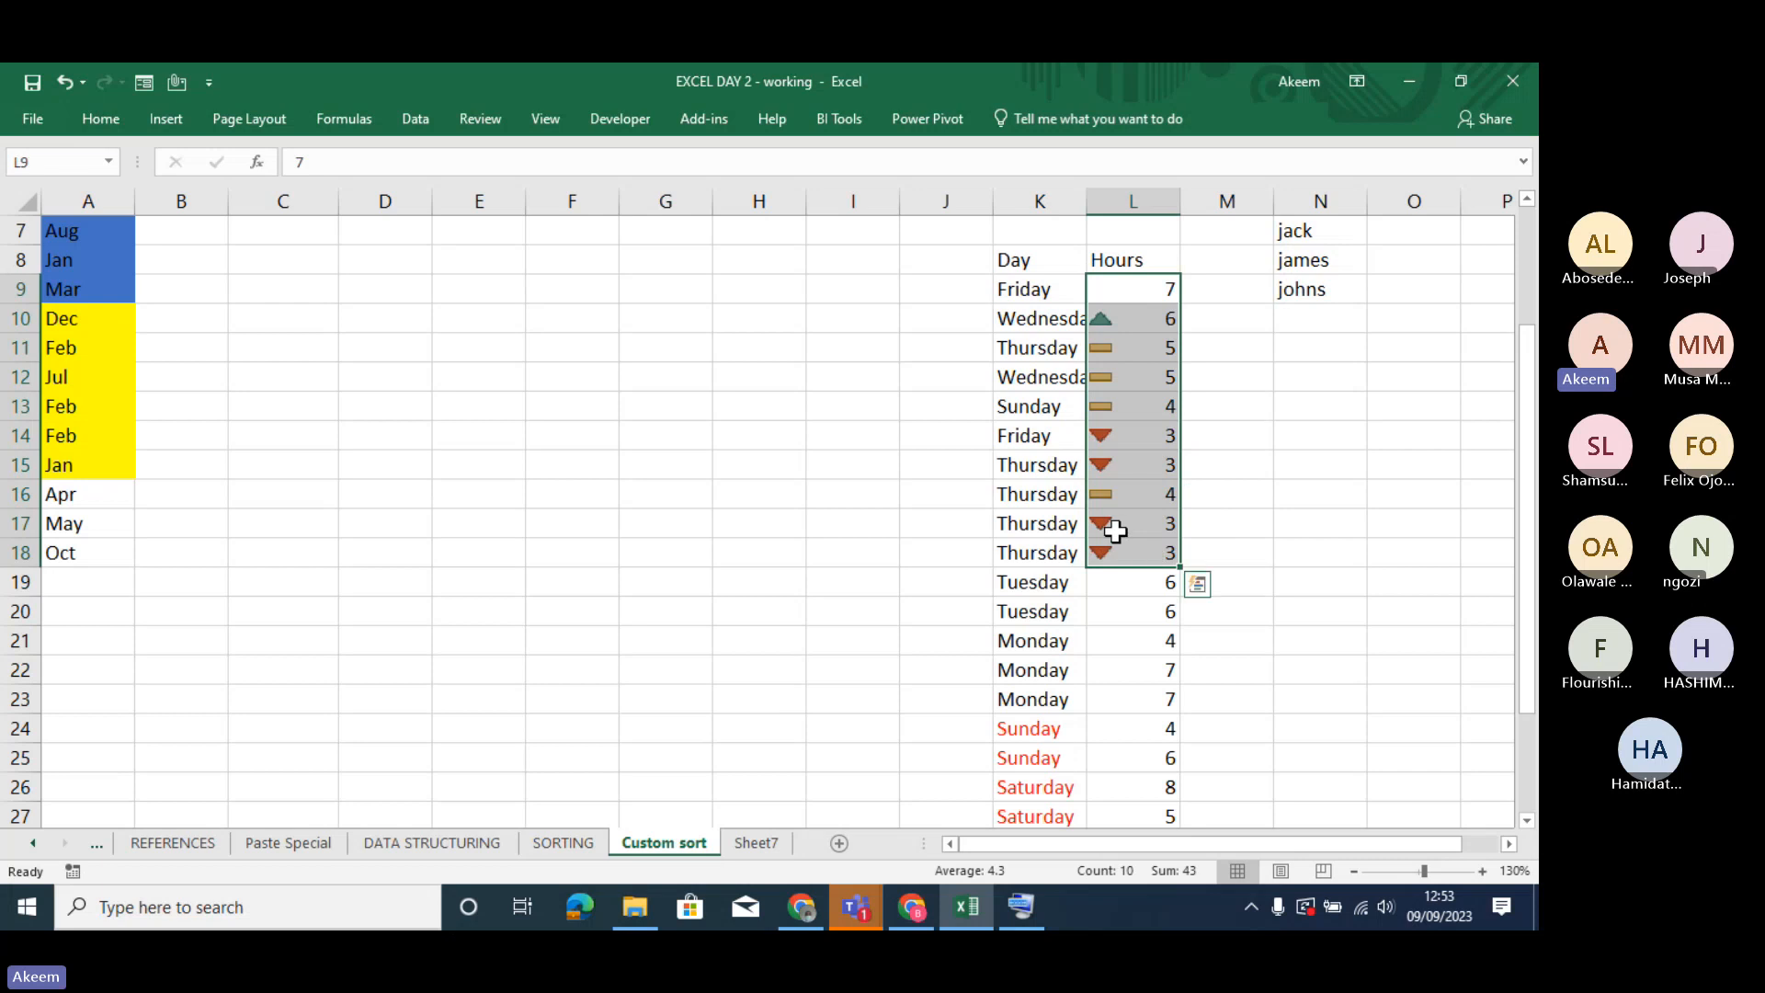
left_click(1111, 524)
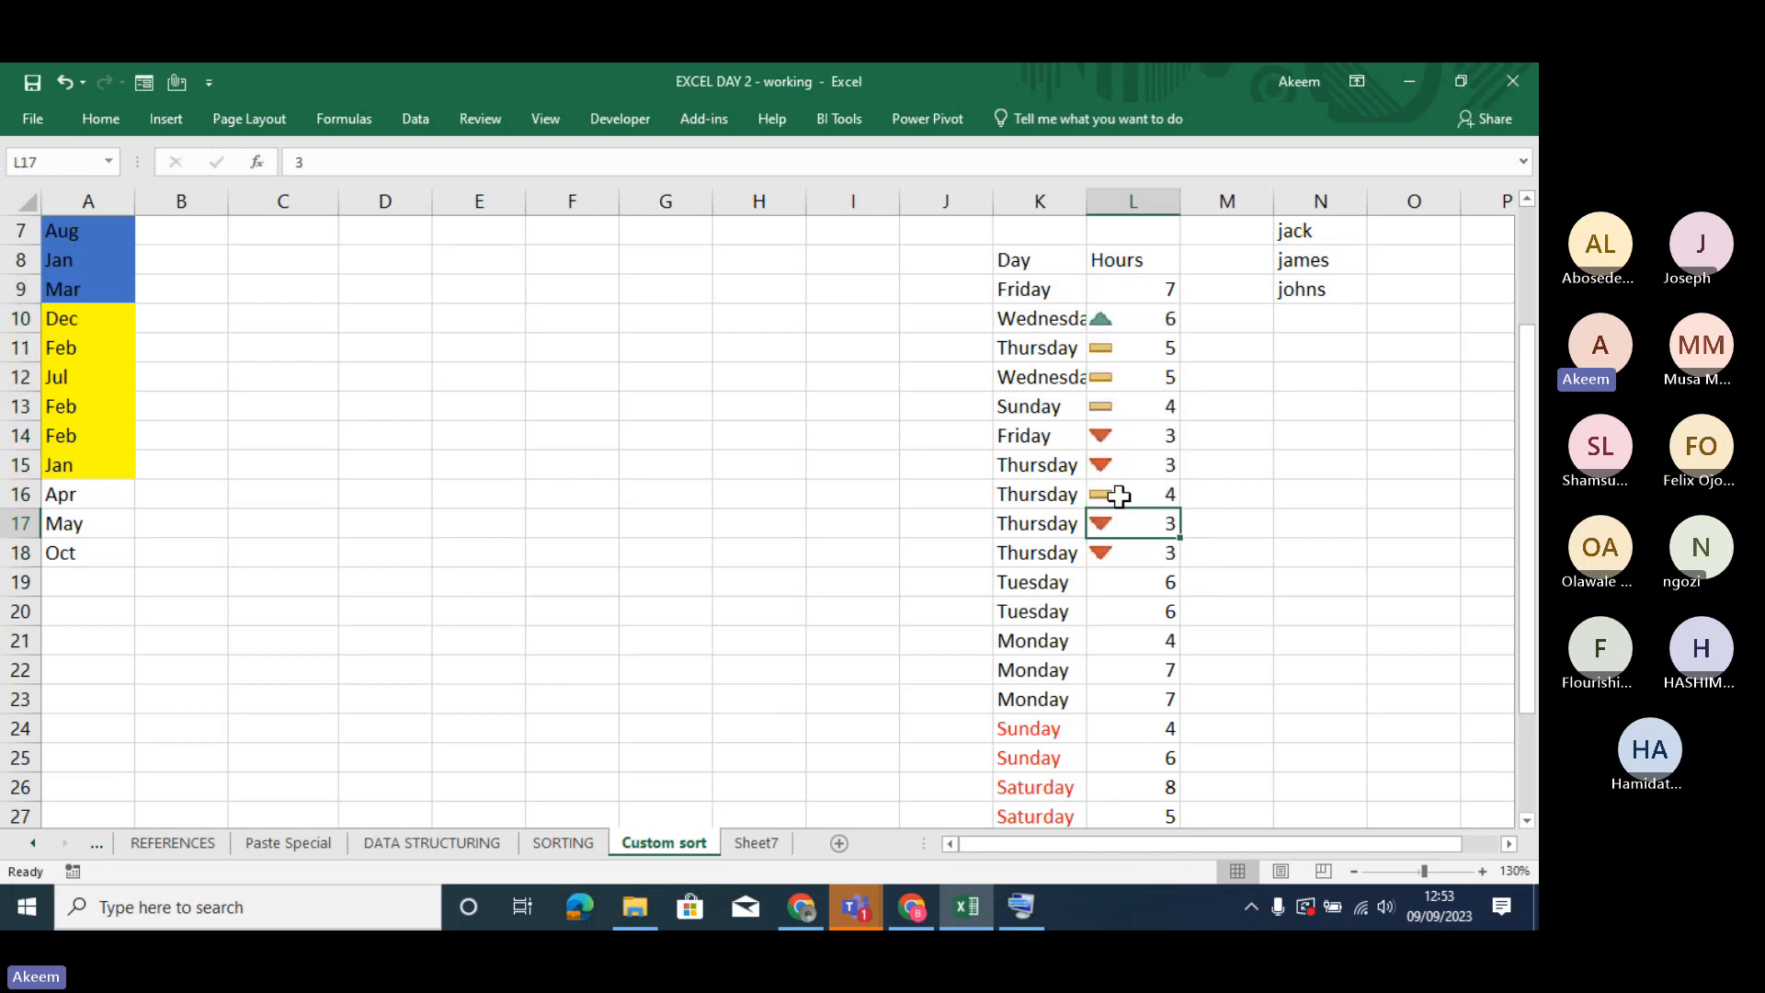
left_click(1011, 286)
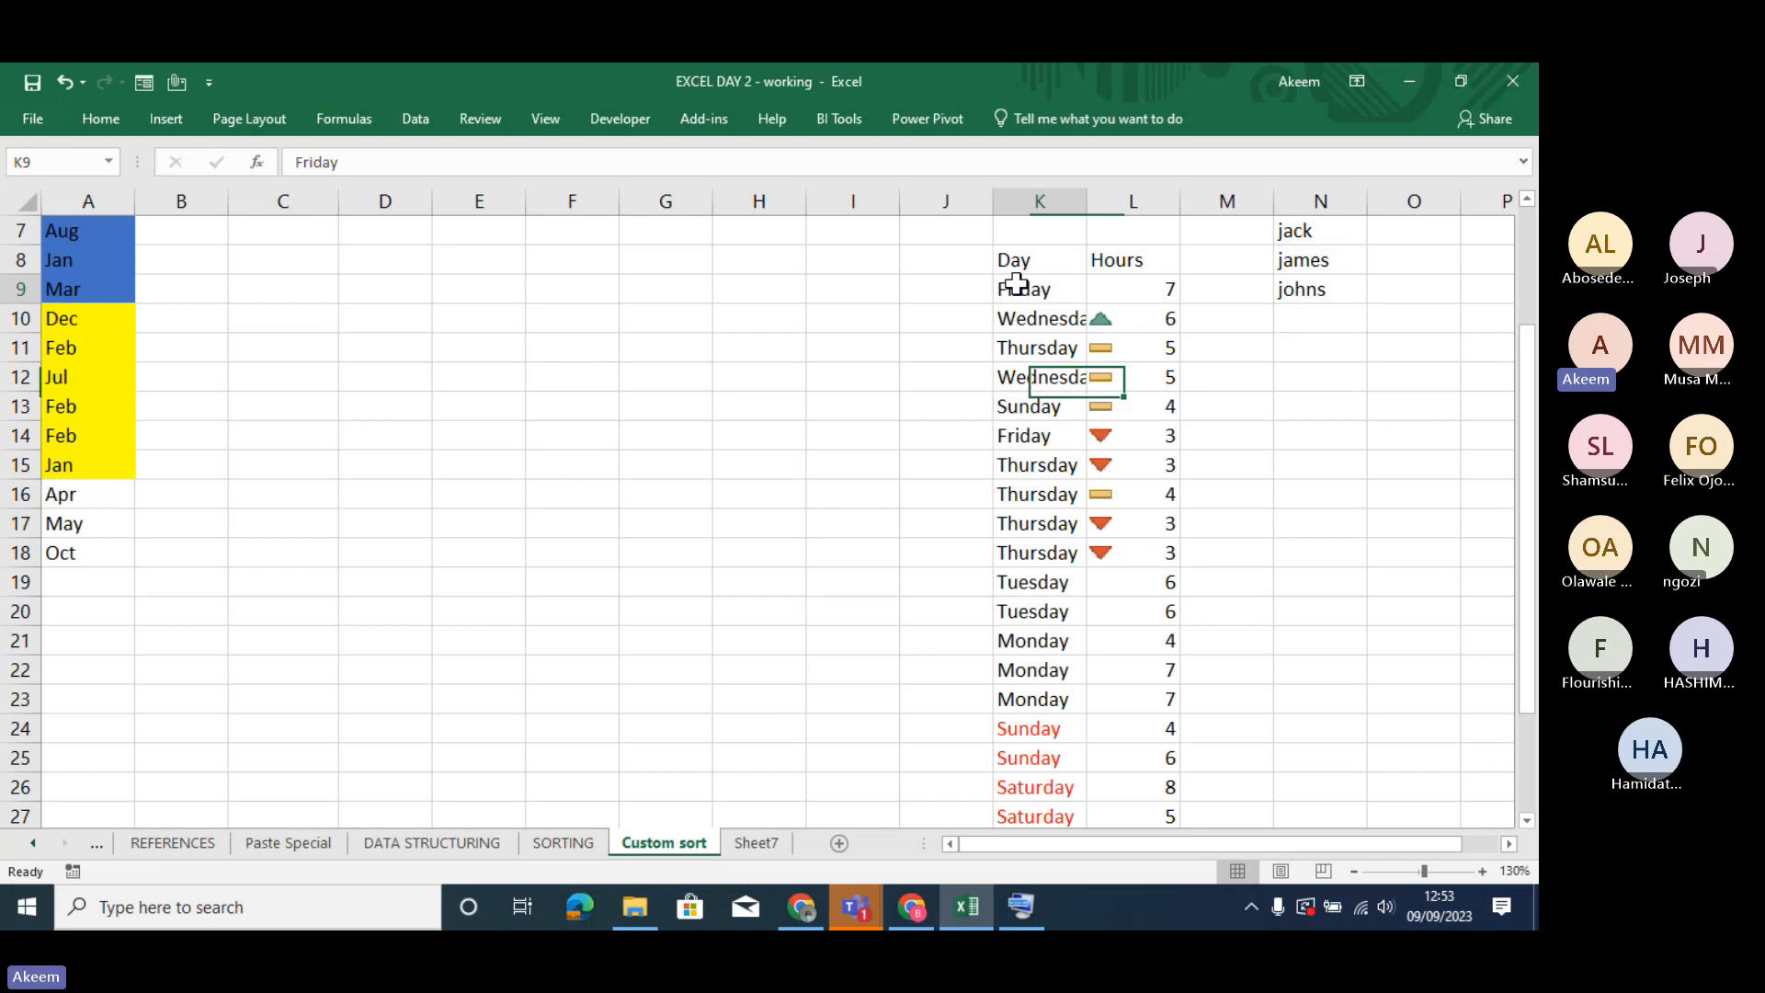
left_click(1120, 290)
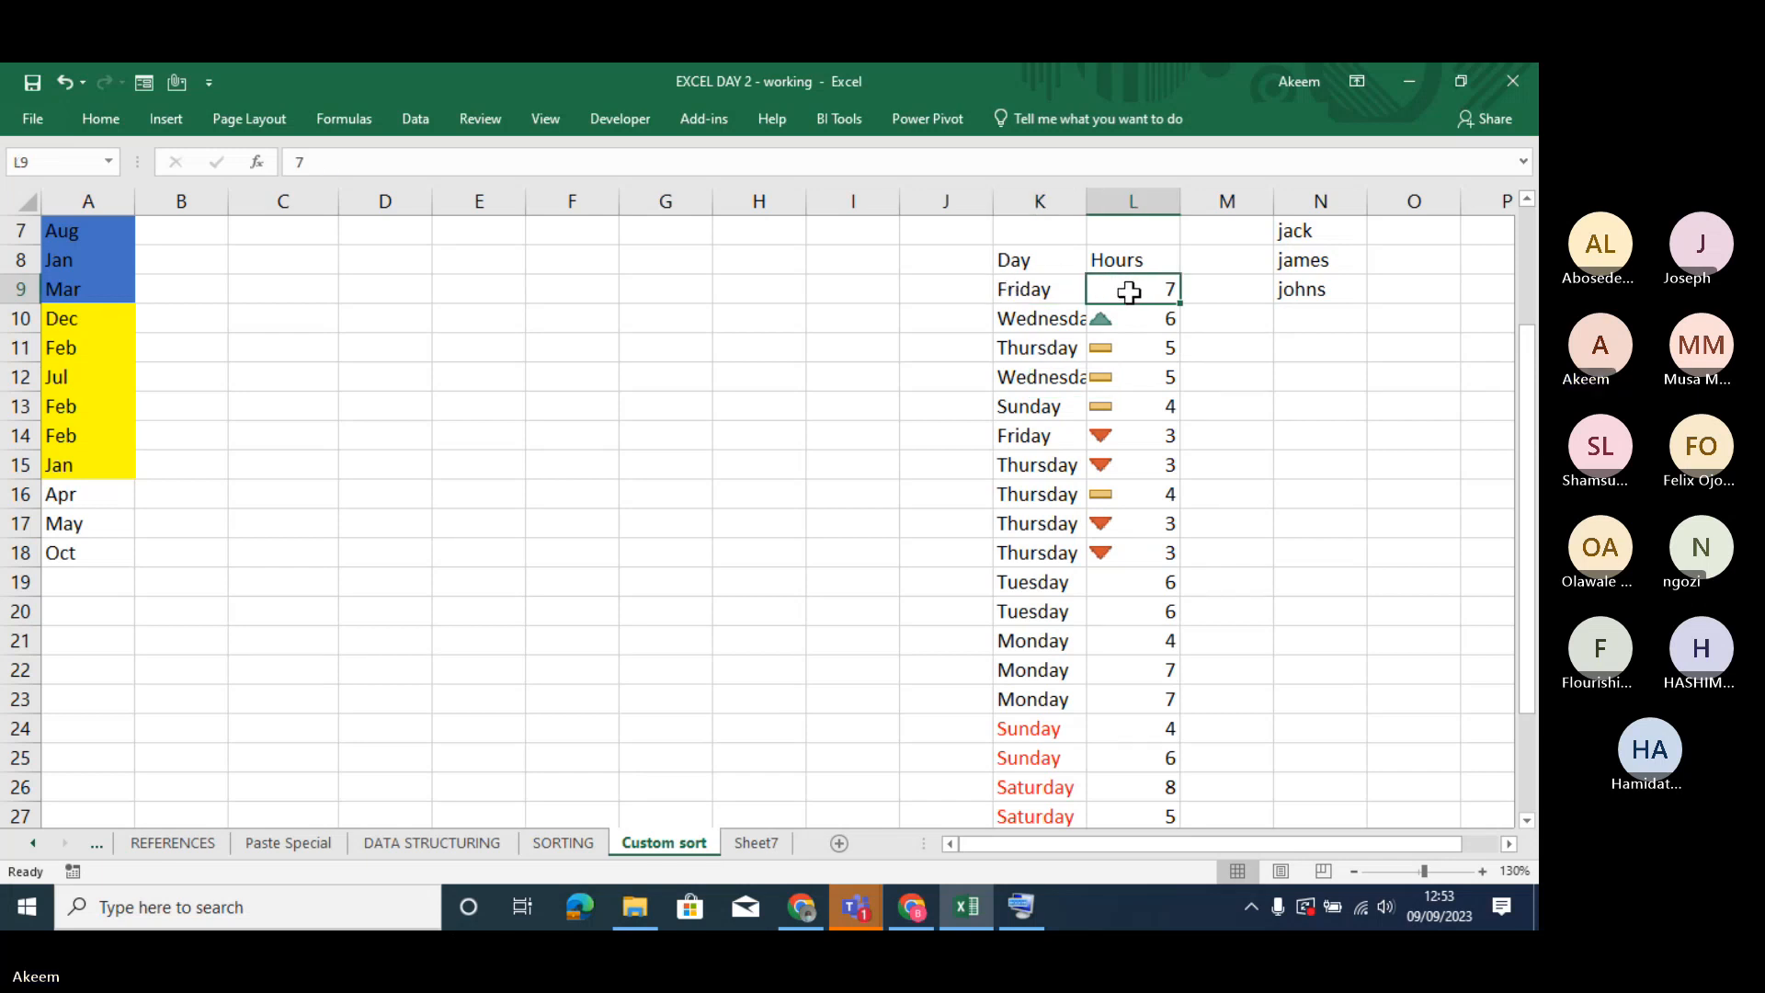
- Start a custom sort of the entire Day and Hours table and add a third level below the two icon levels
left_click(1022, 260)
key("shift+Right")
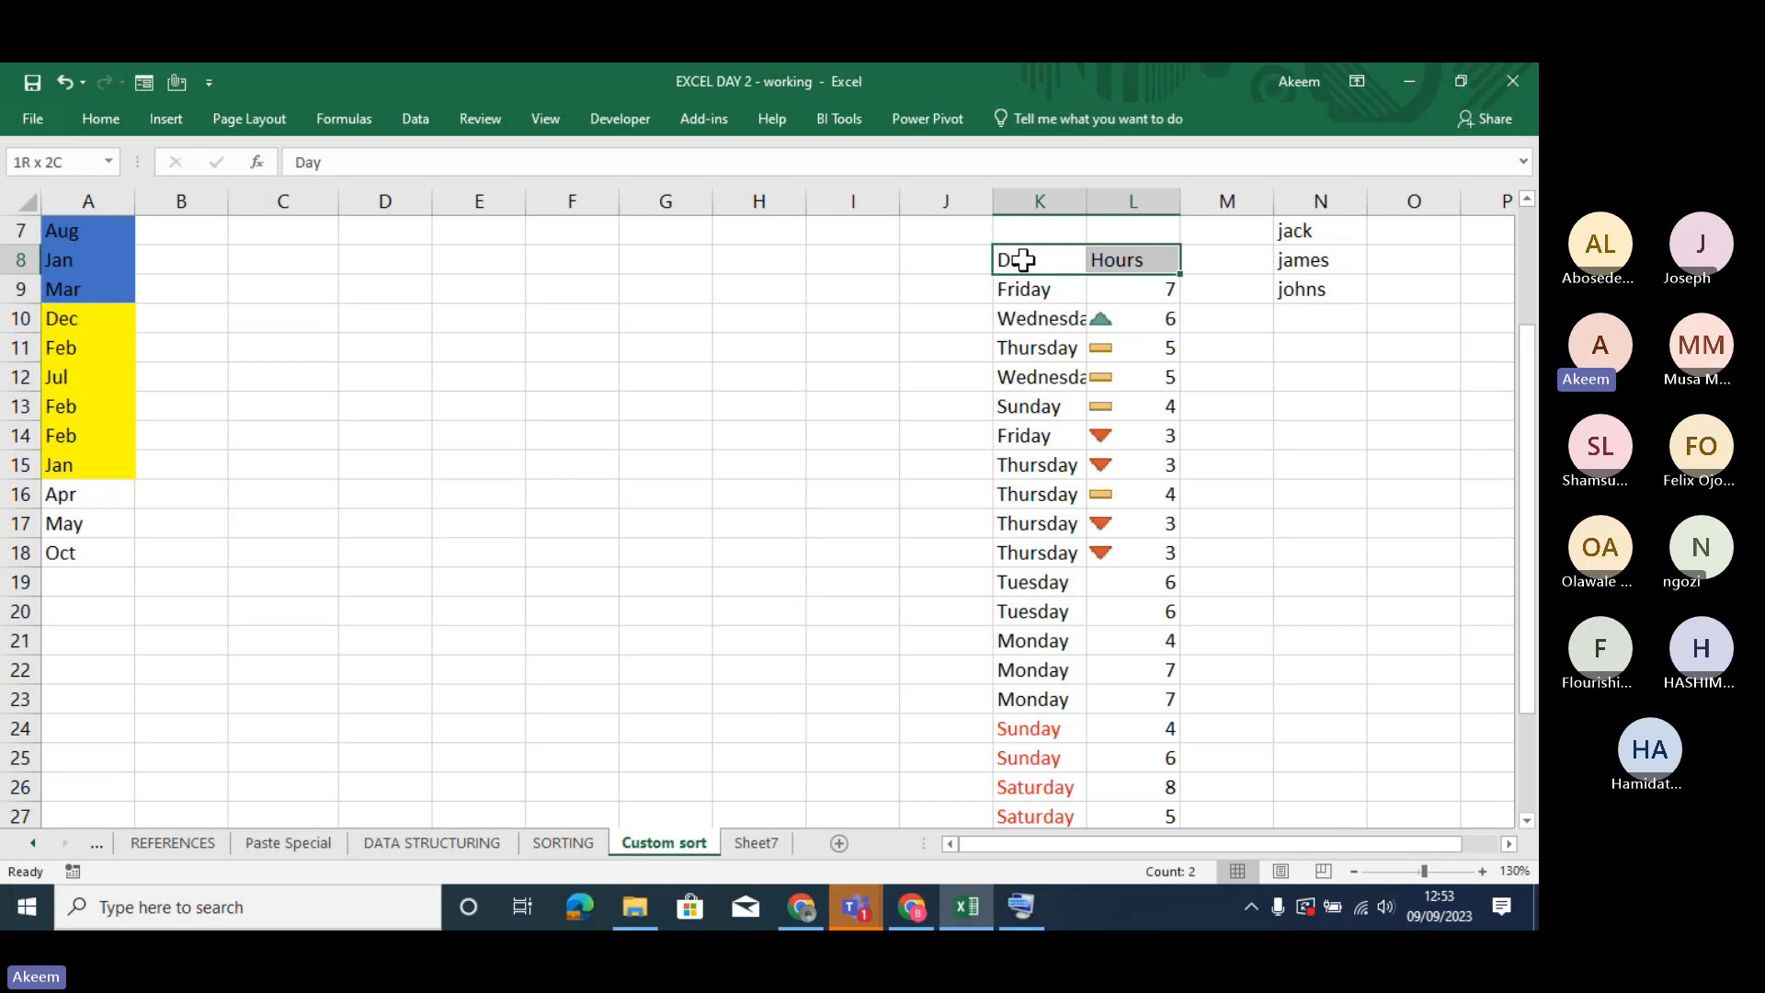
key("ctrl+shift+Down")
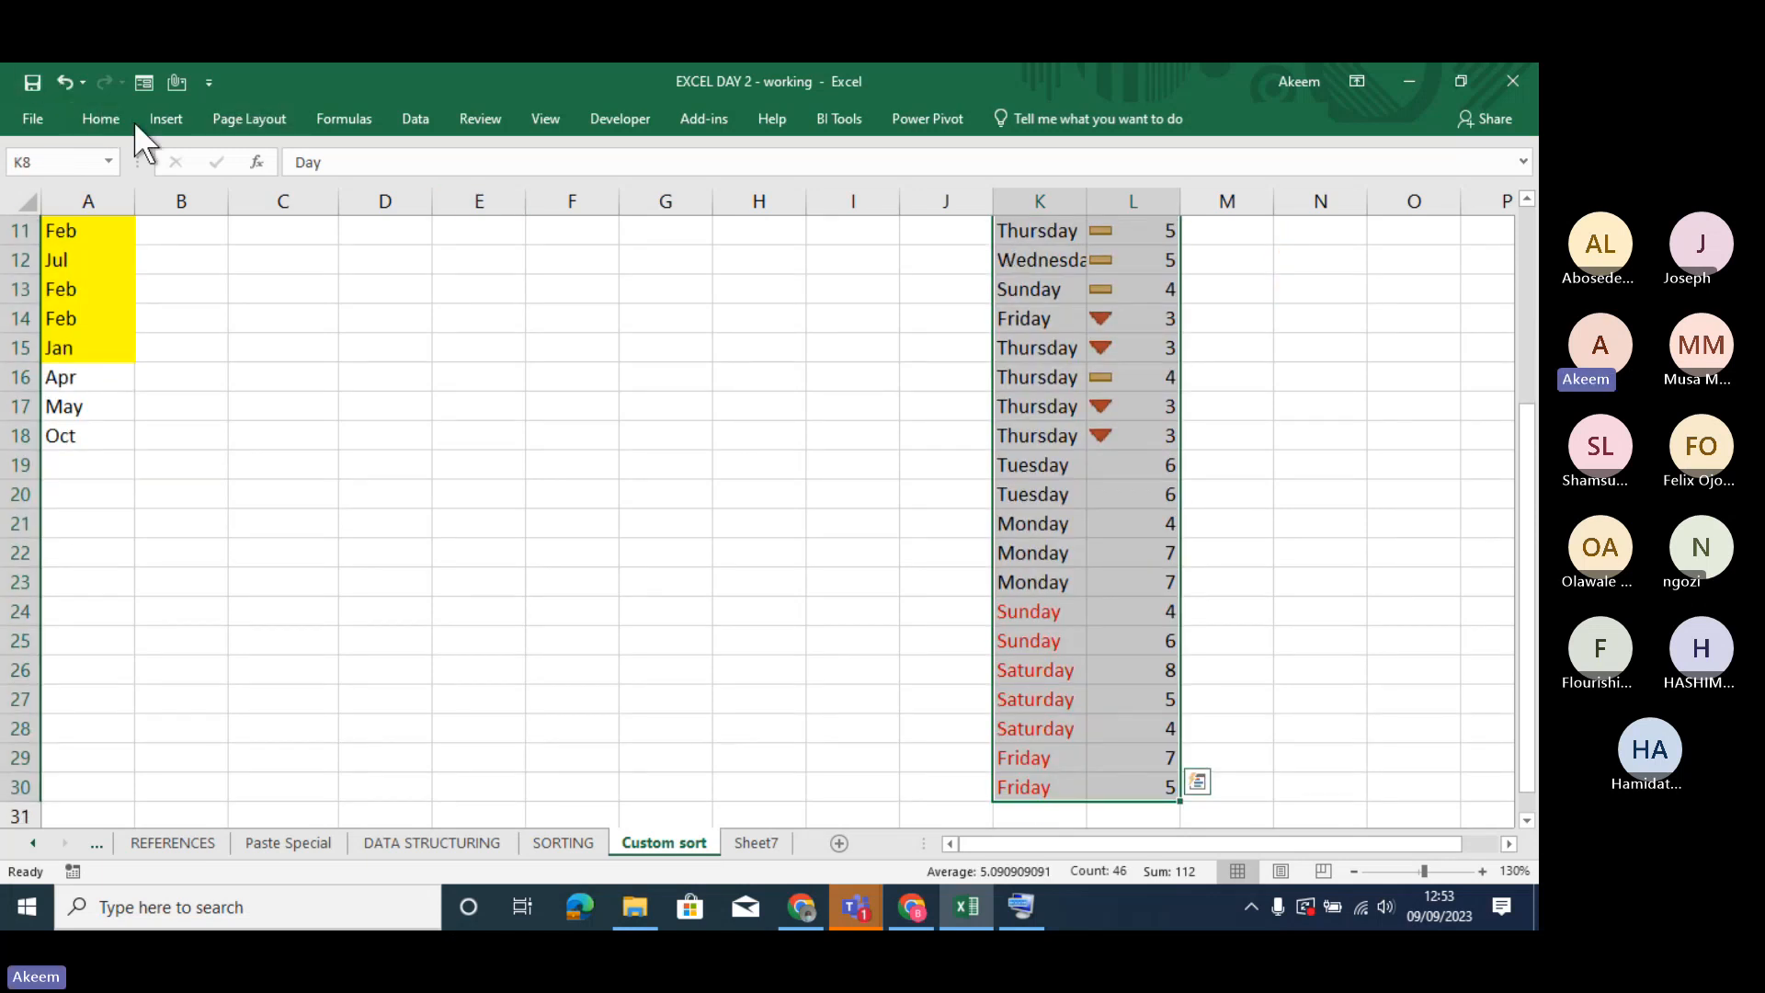
left_click(101, 118)
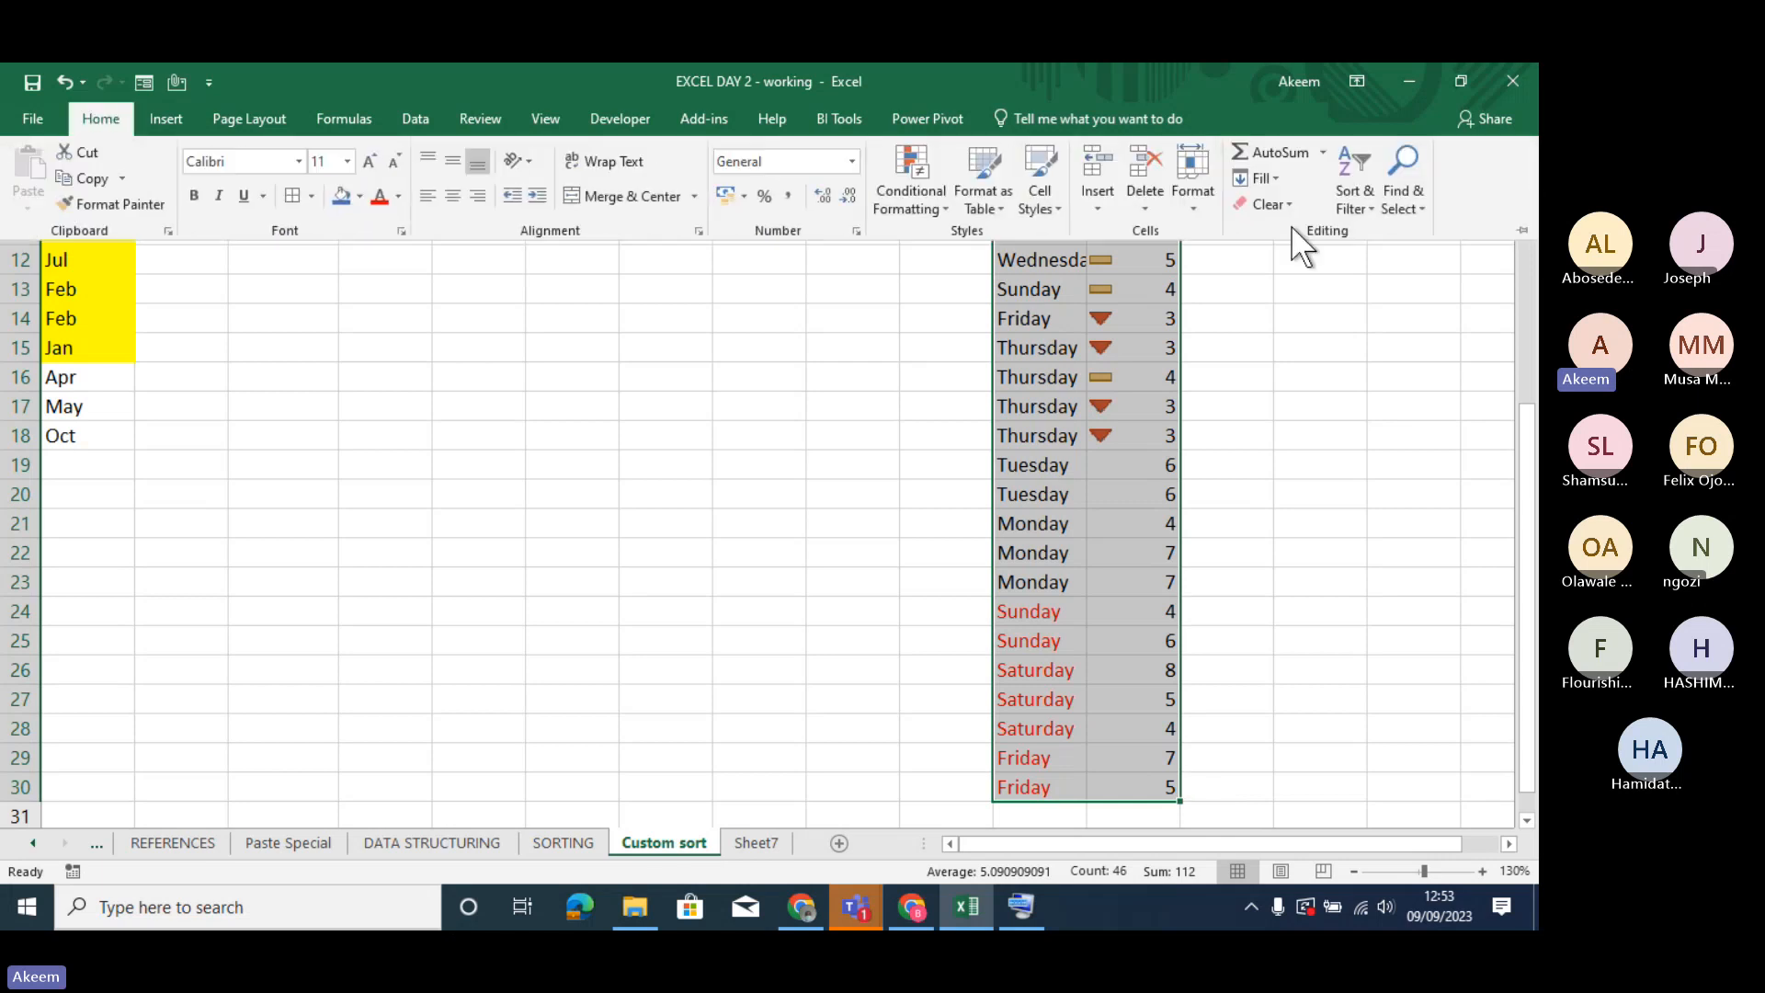
left_click(1362, 207)
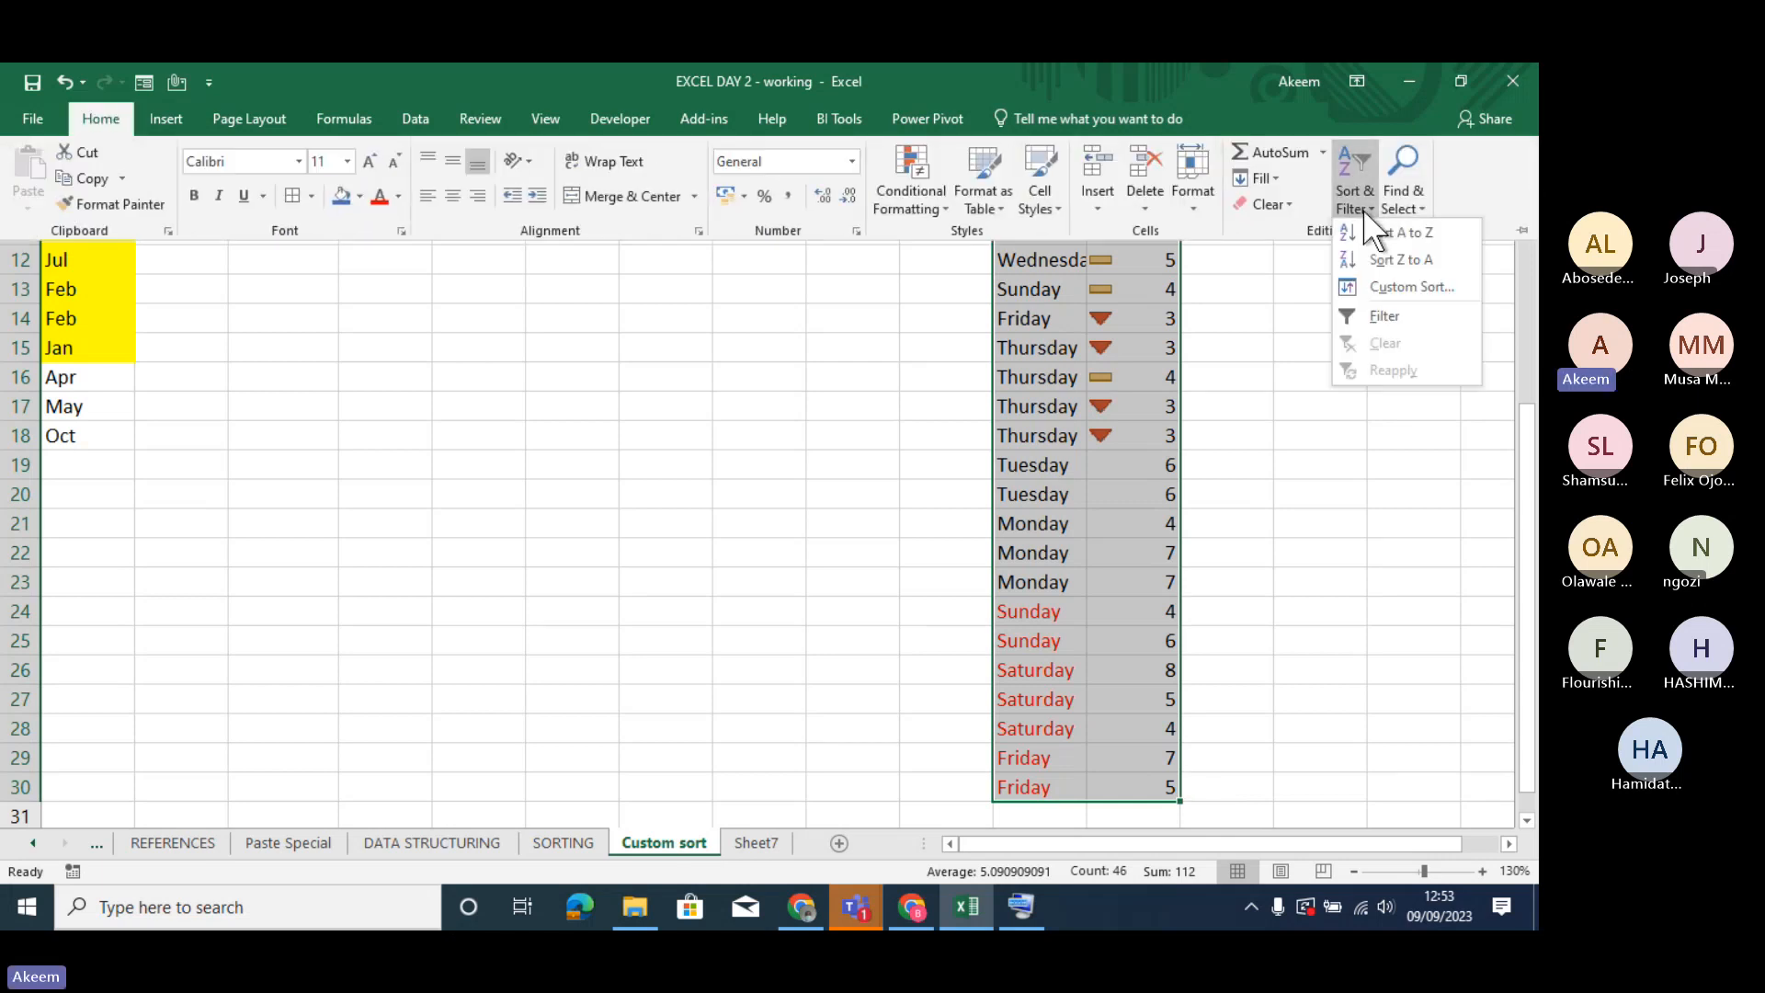
left_click(1402, 286)
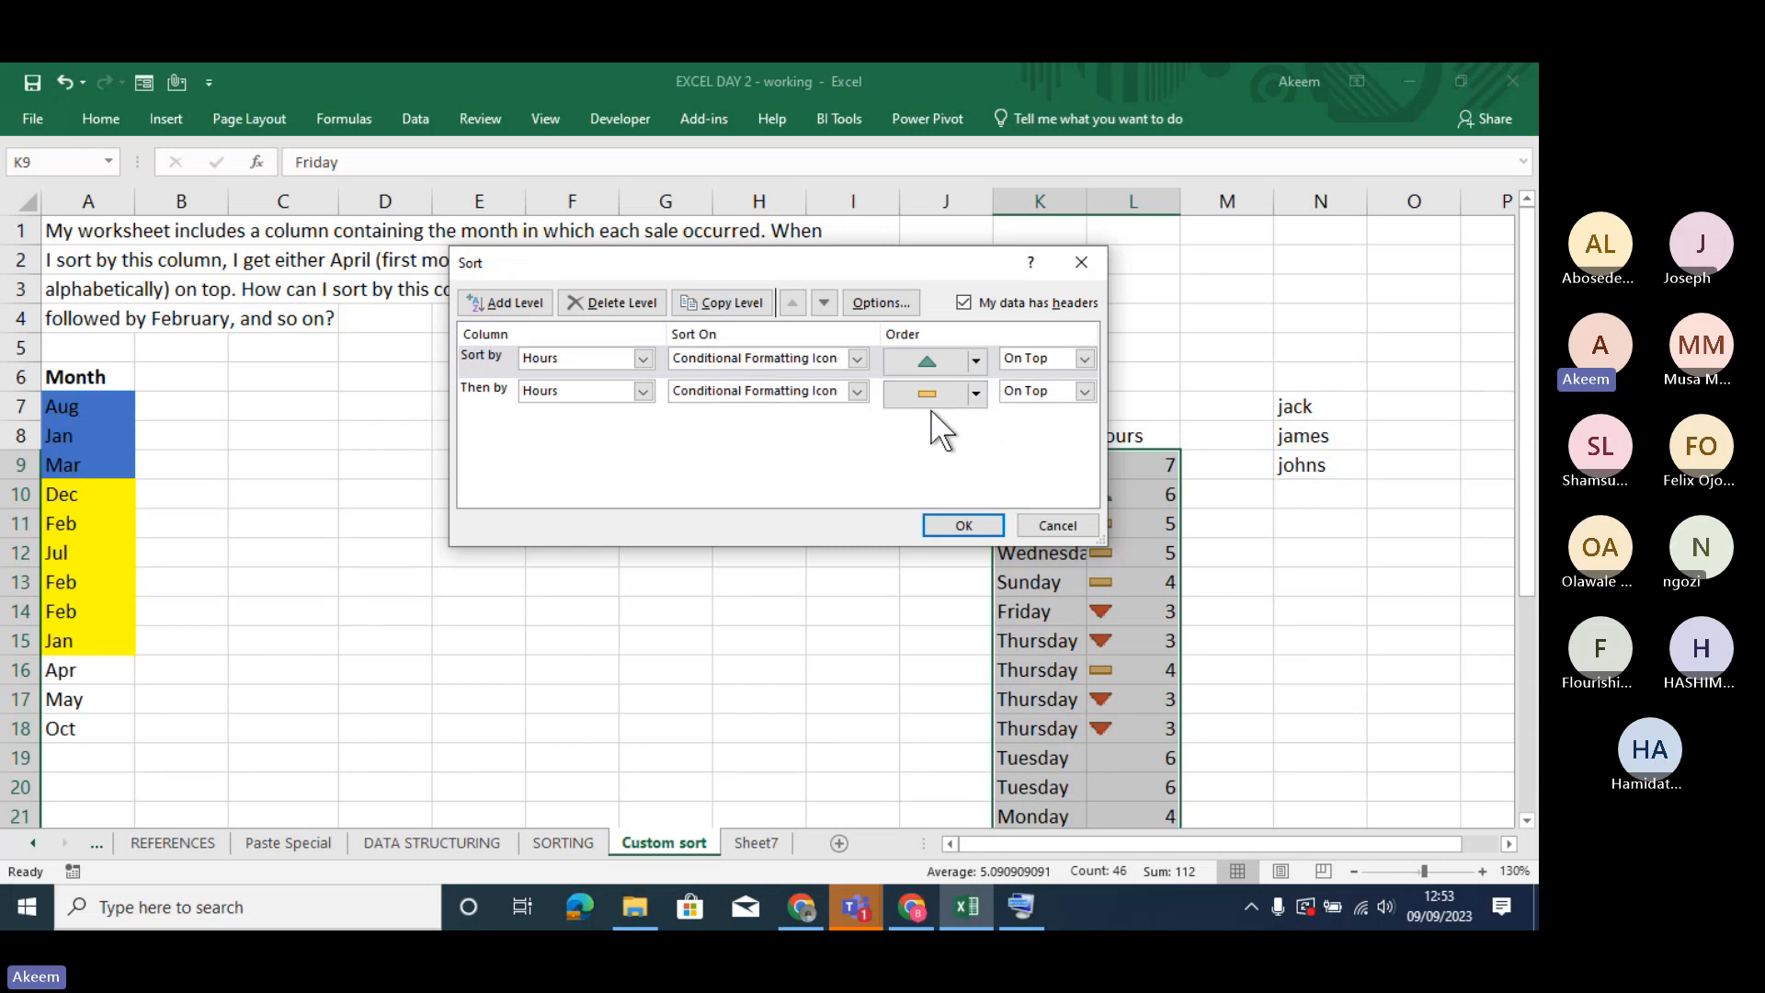
left_click(516, 298)
left_click(500, 388)
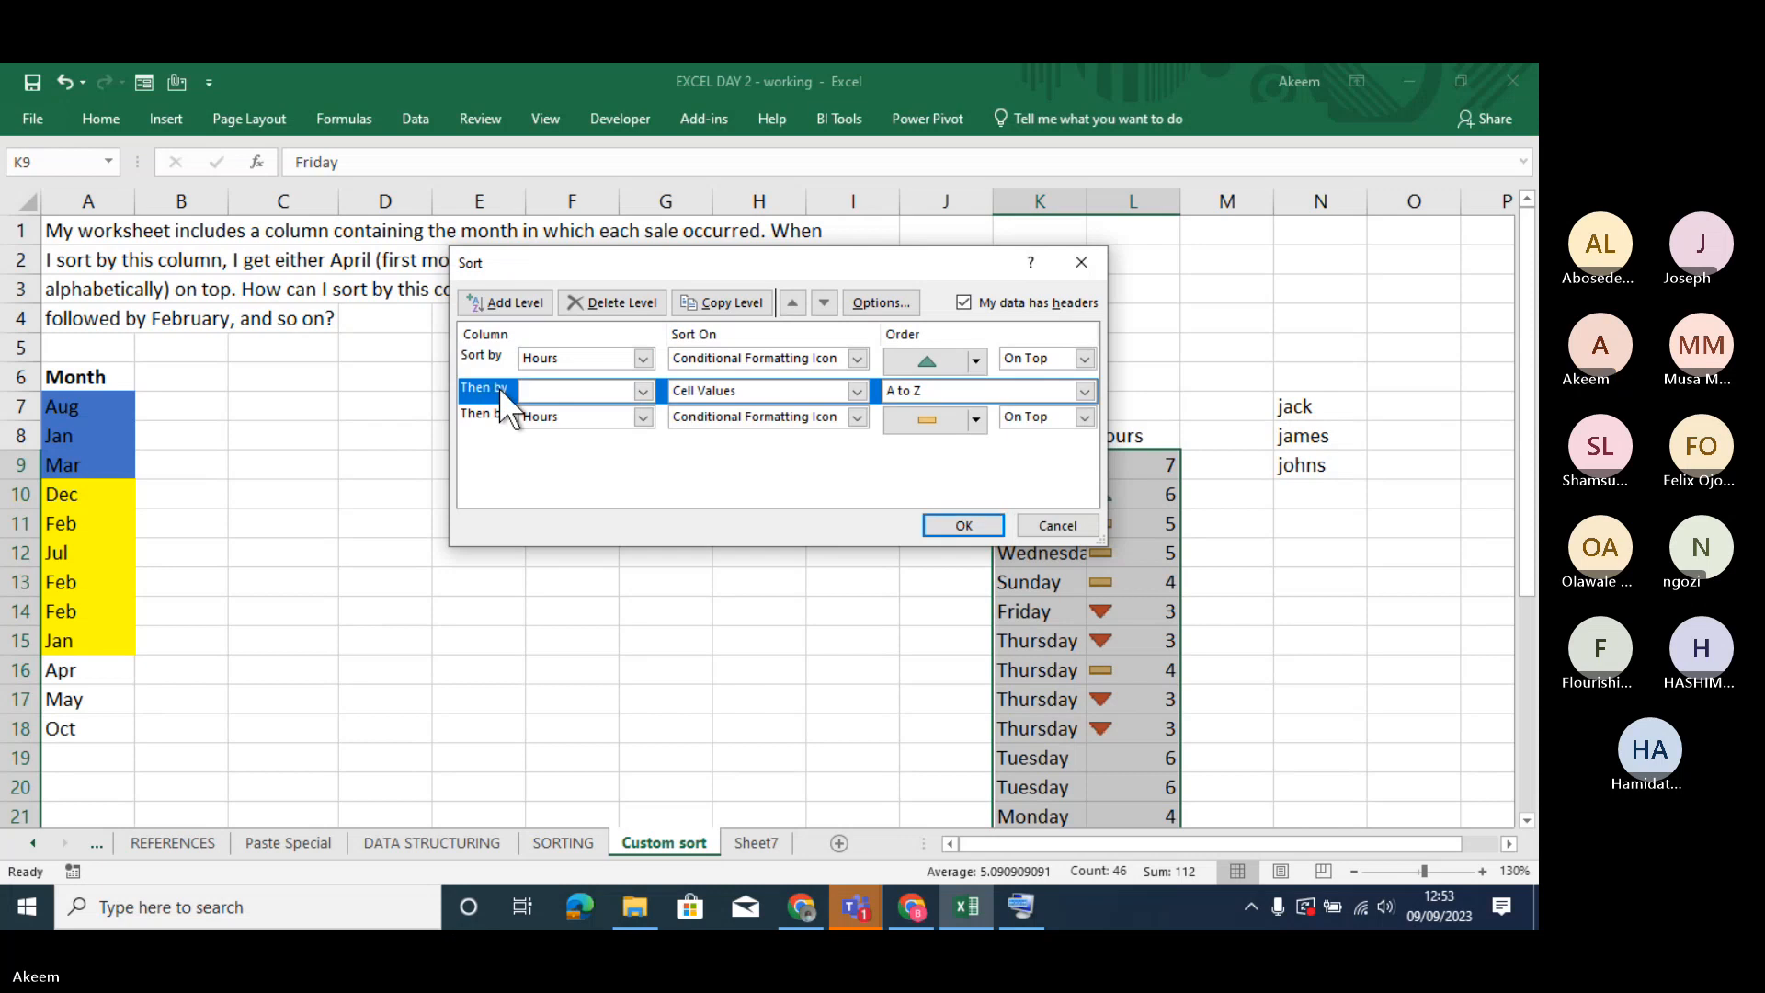
left_click(824, 303)
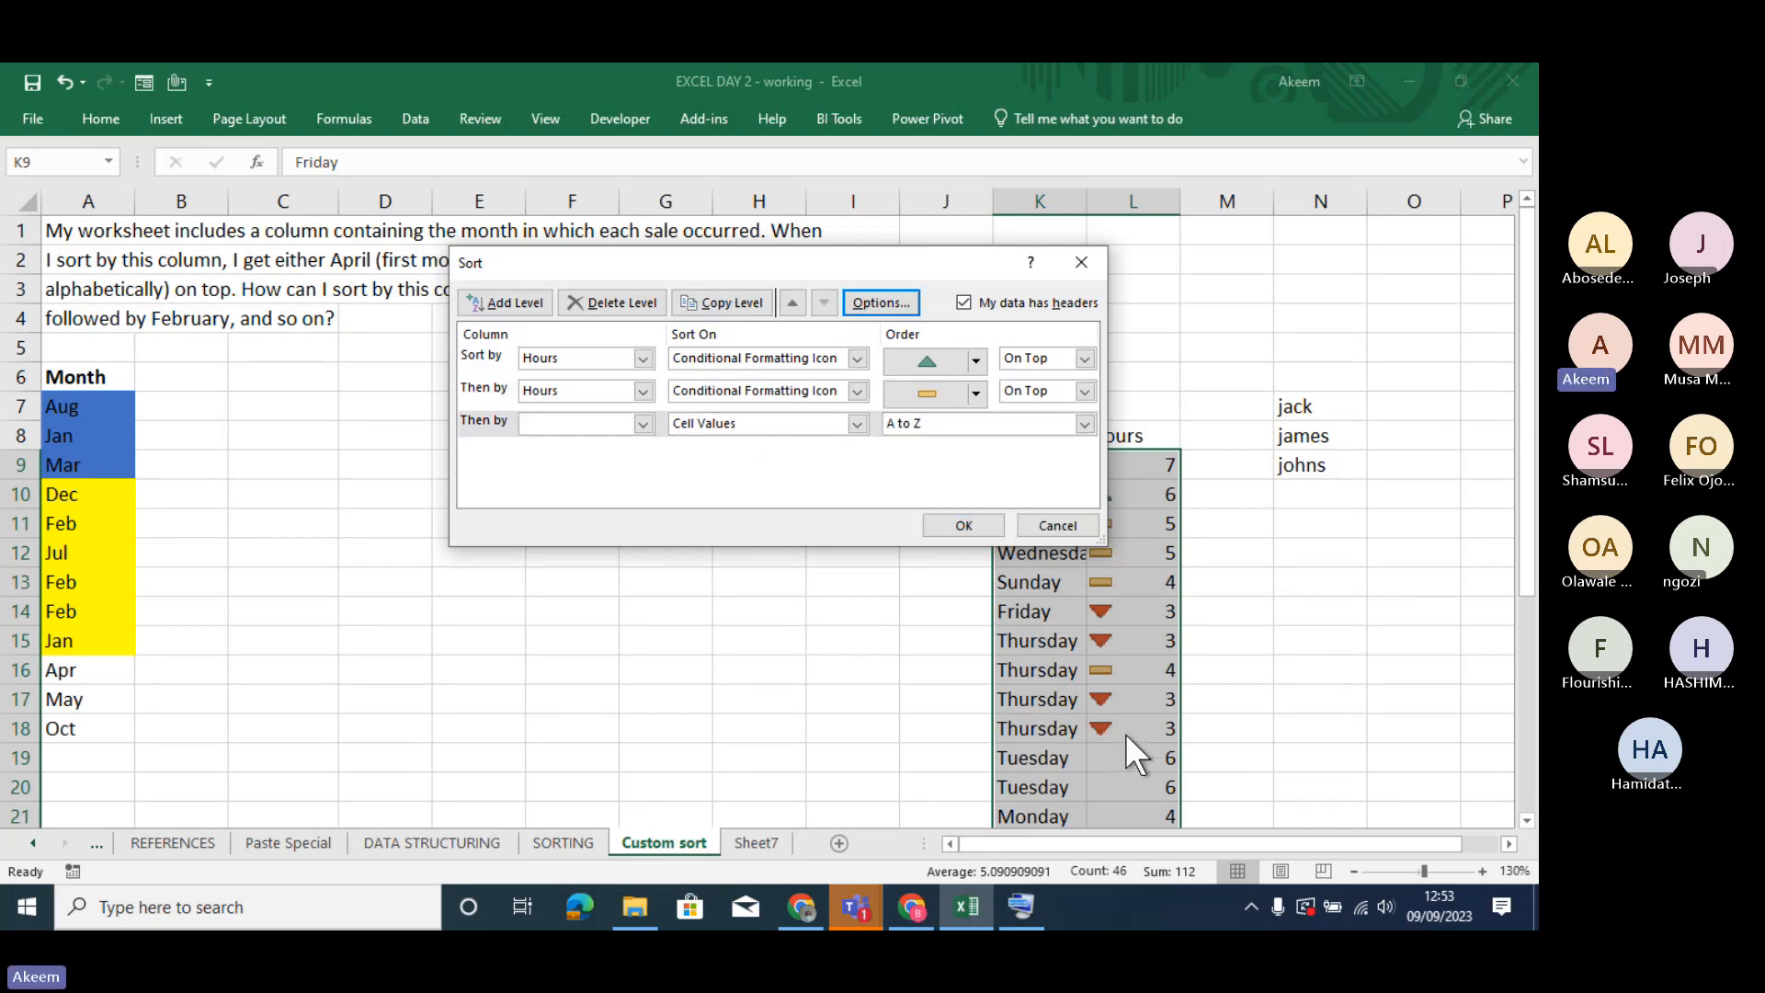
- Set the third sort level to Hours on Conditional Formatting Icon with the red down triangle On Top, and apply the sort
left_click(643, 422)
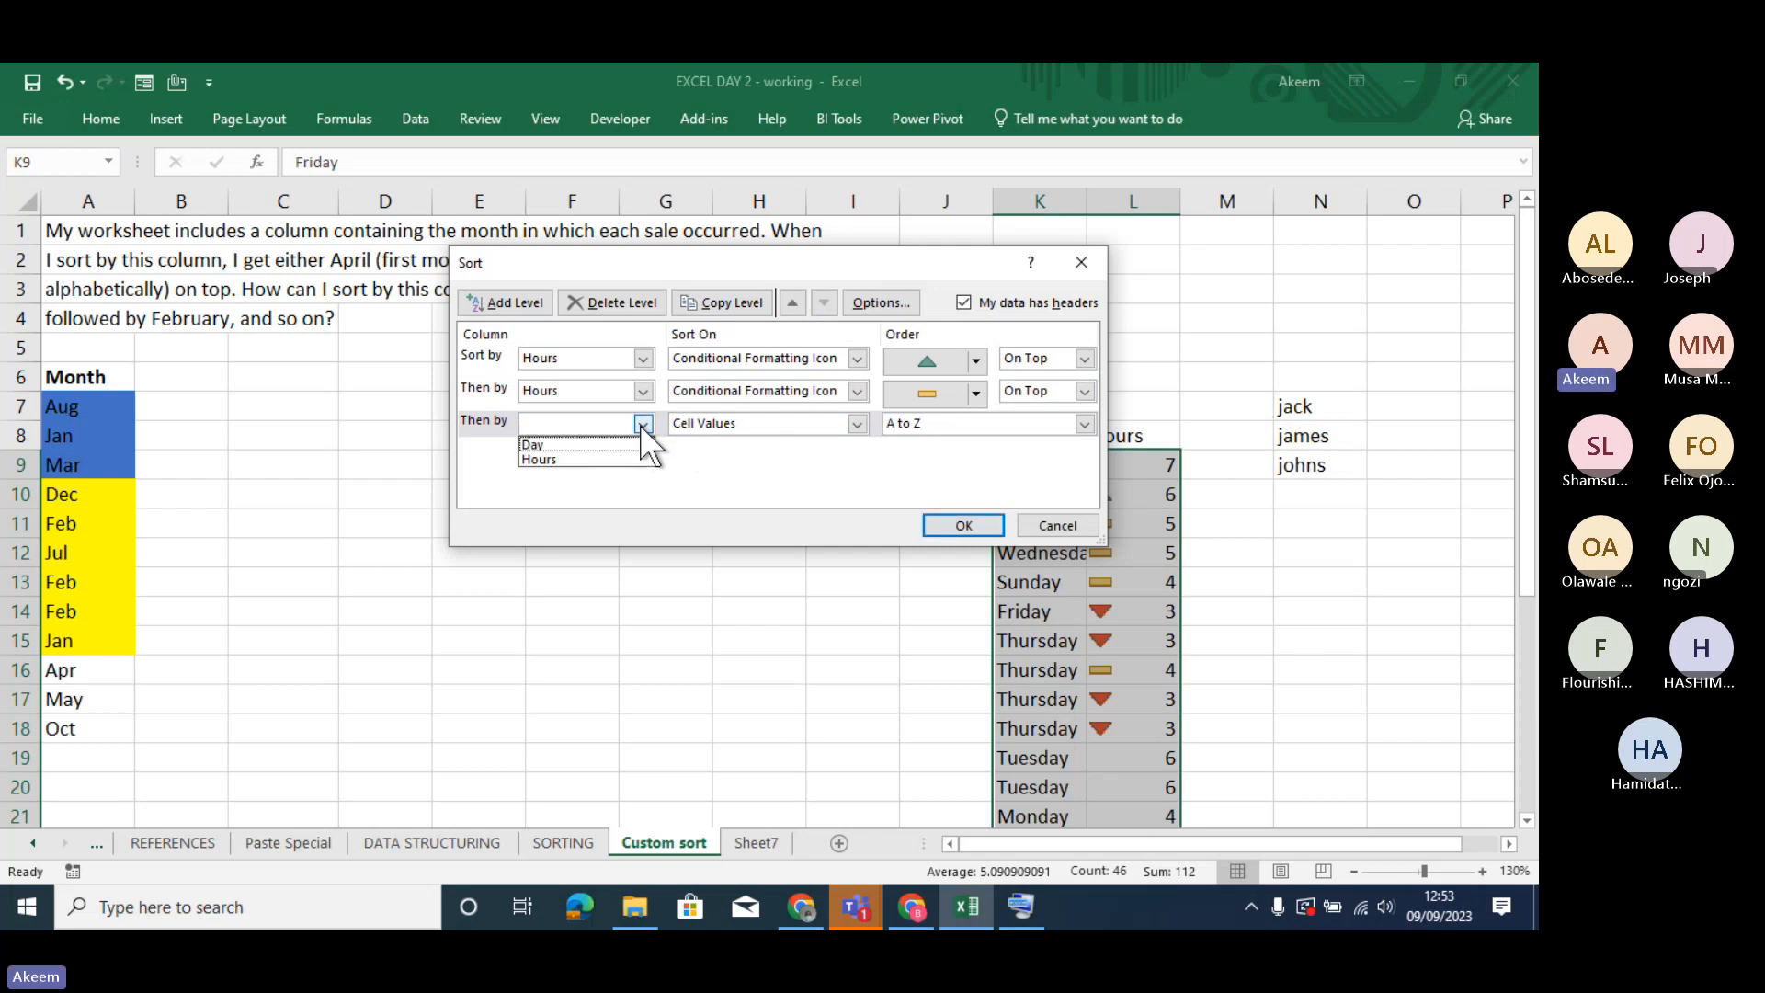
left_click(603, 459)
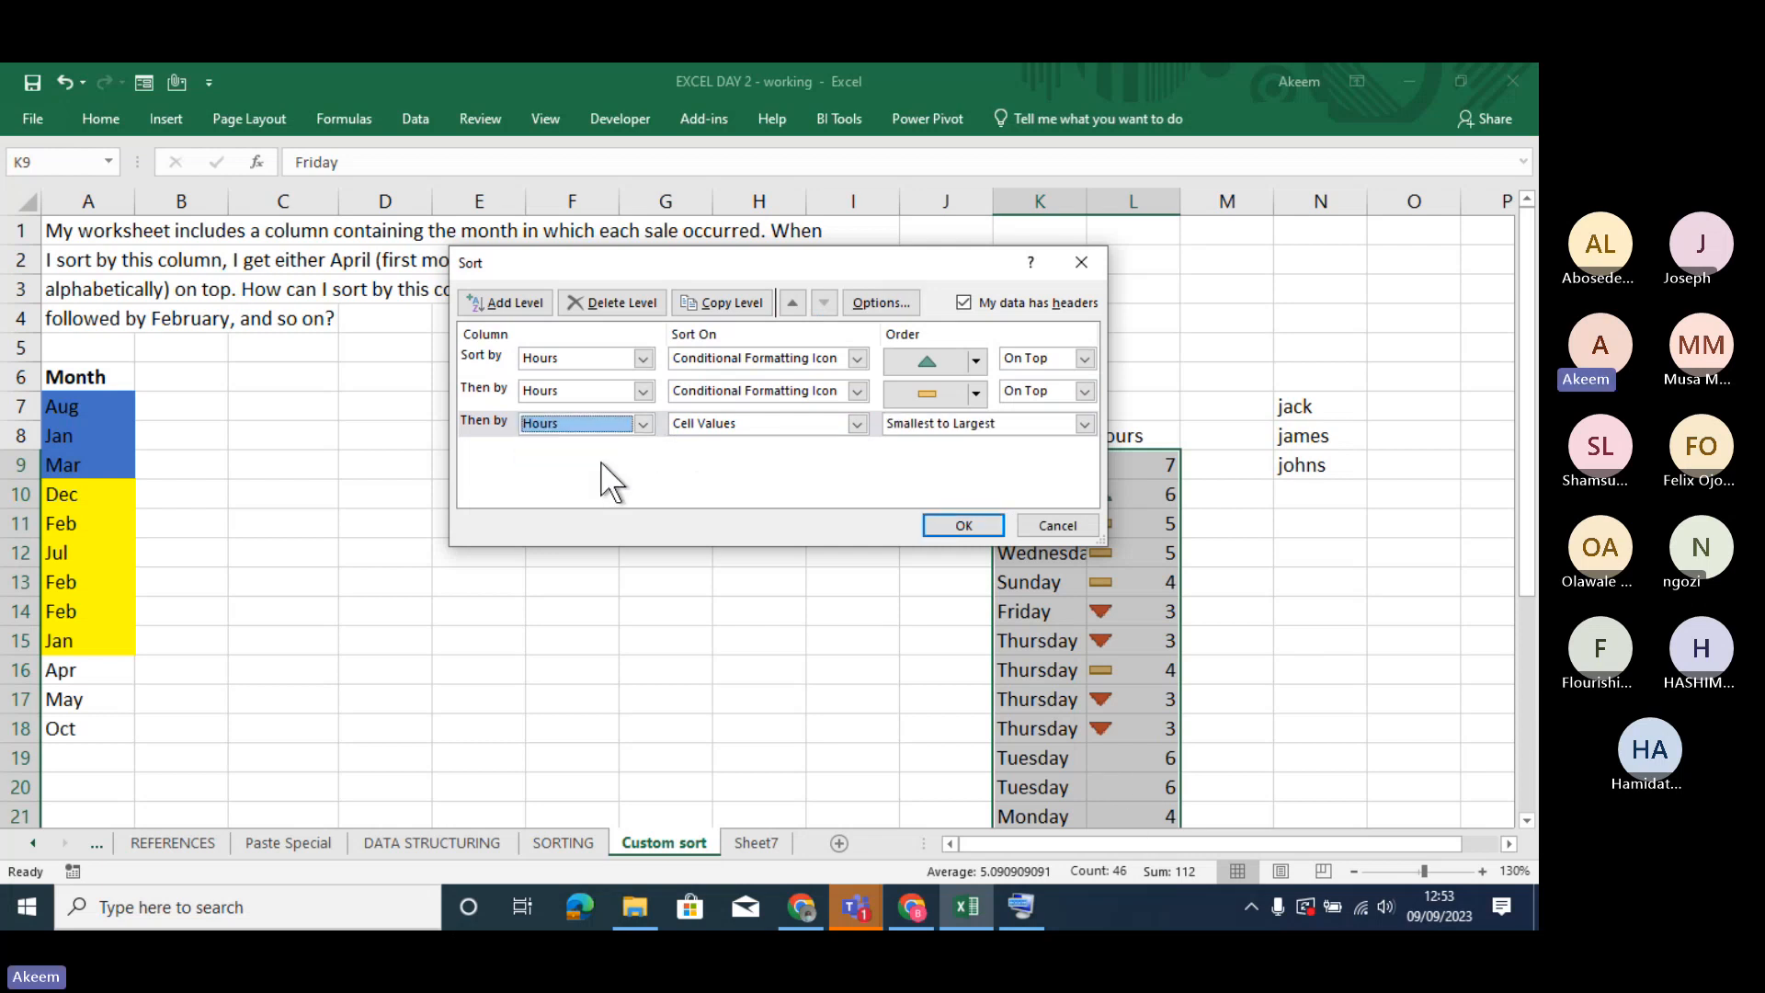
left_click(853, 421)
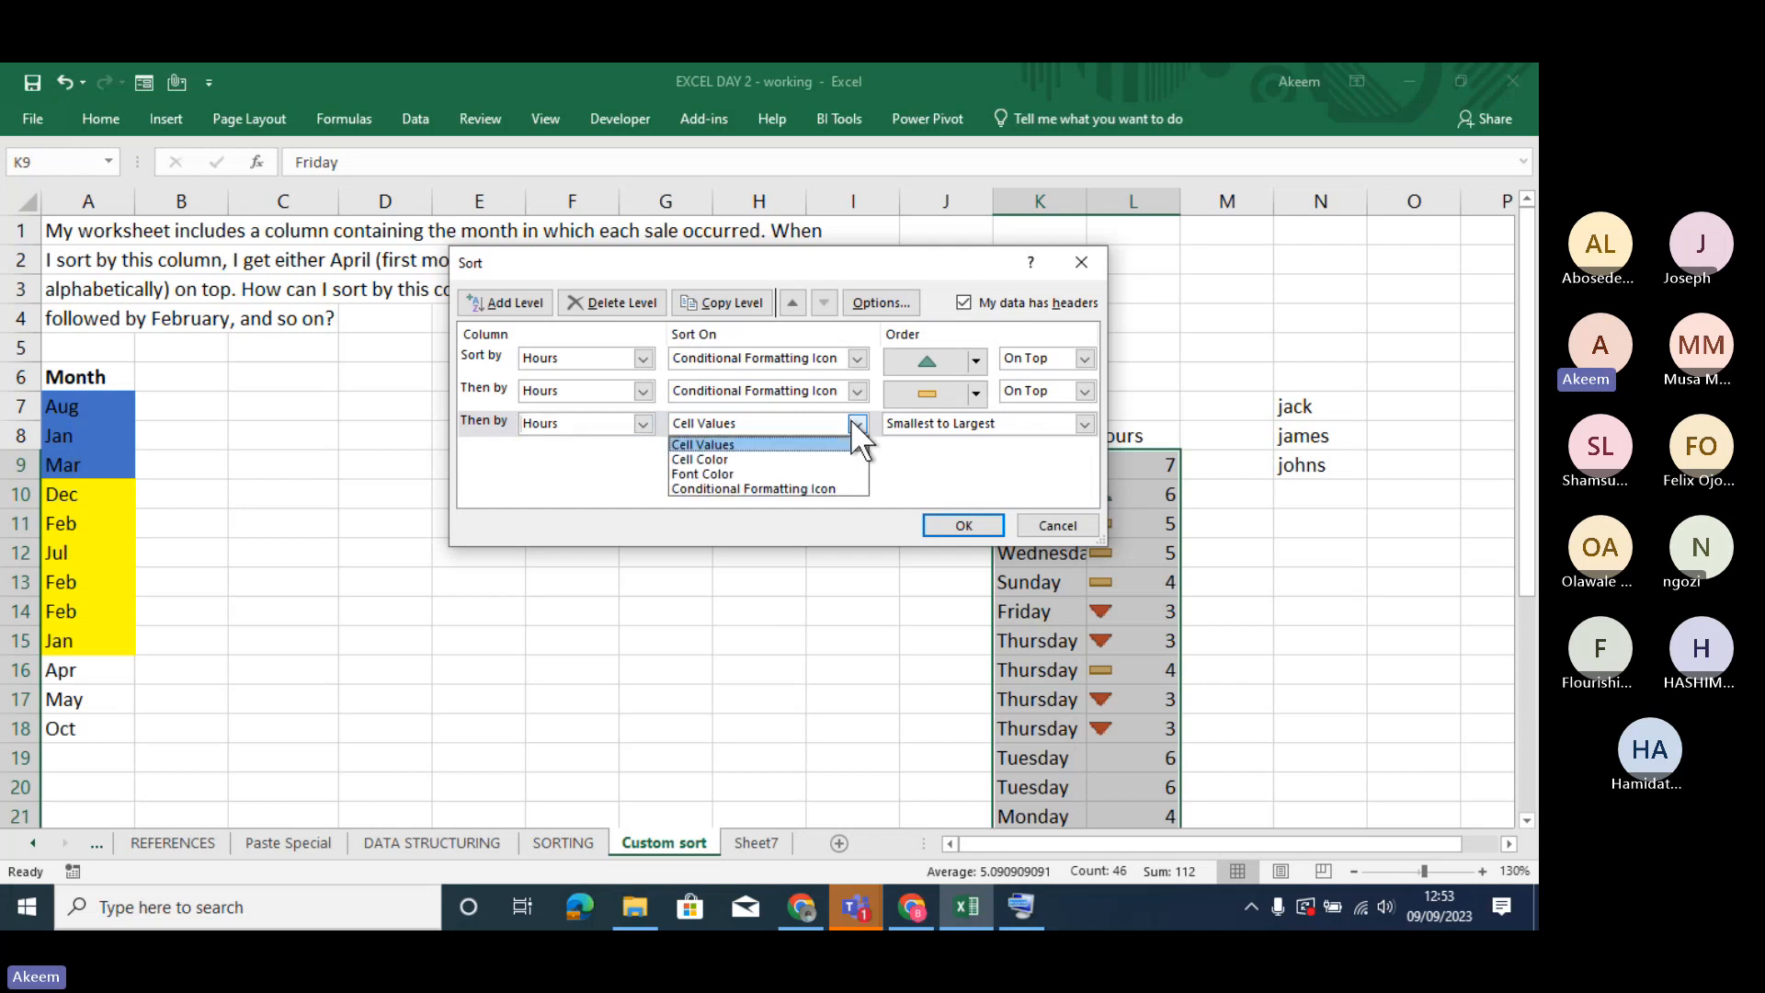
left_click(772, 485)
left_click(976, 428)
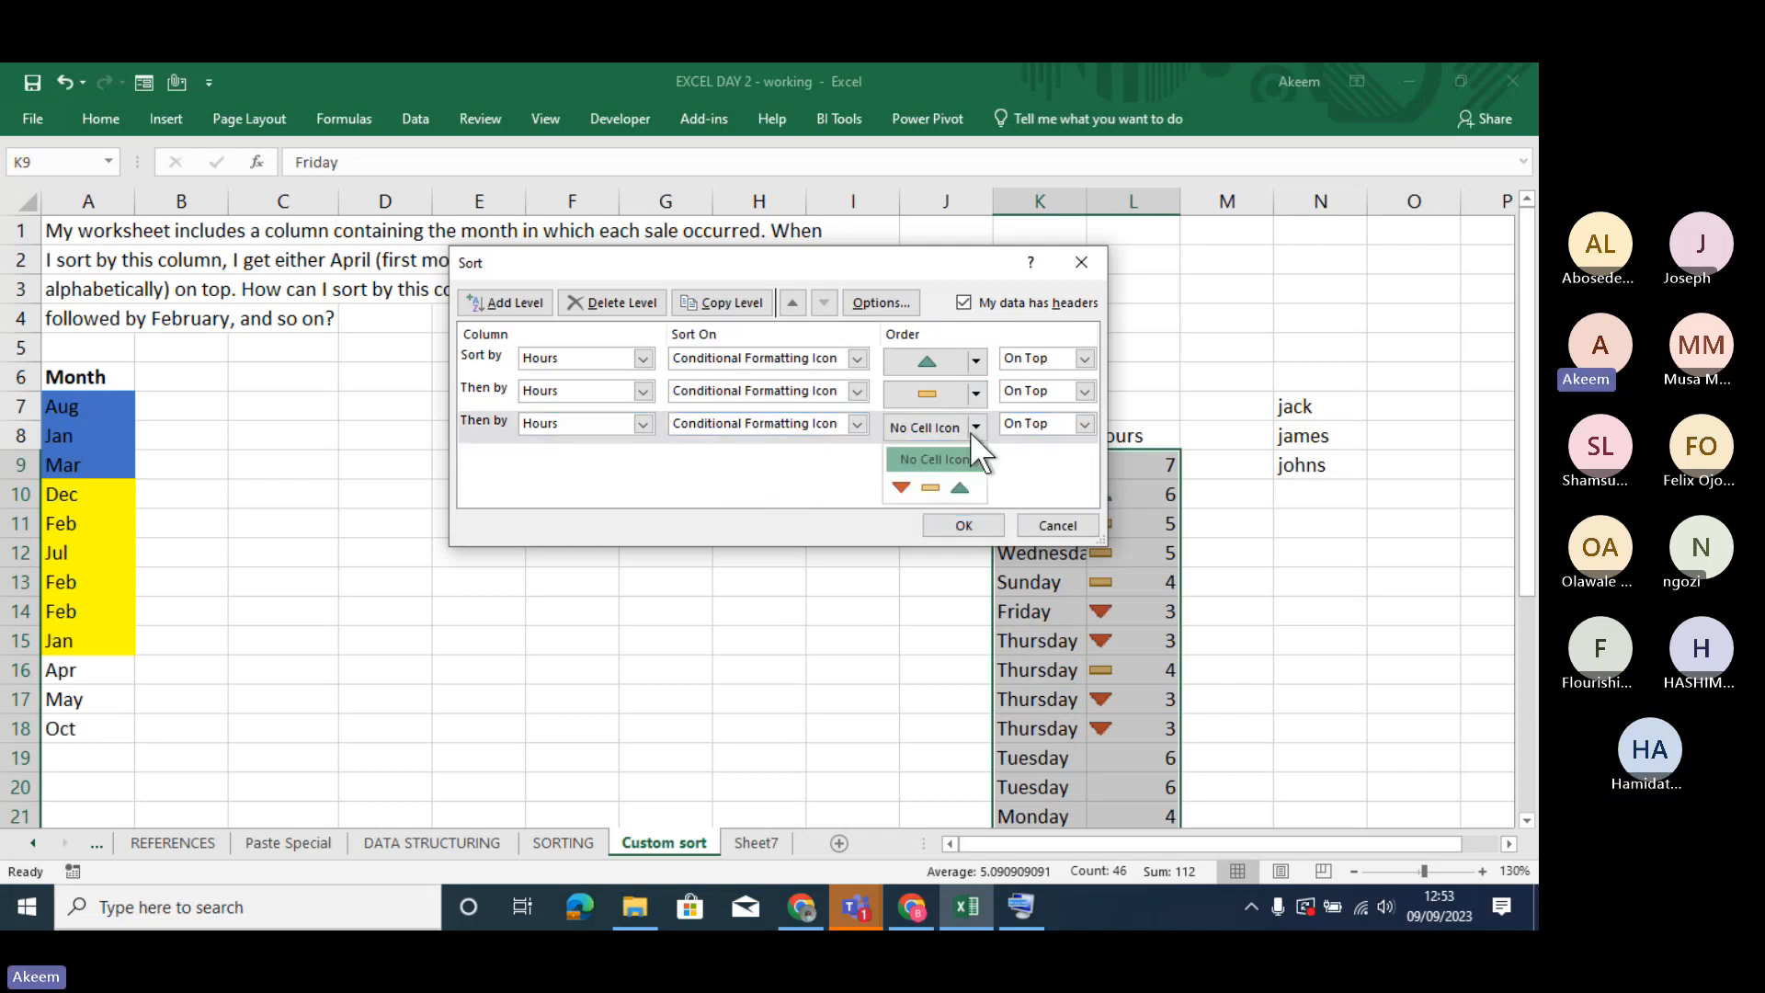
left_click(901, 488)
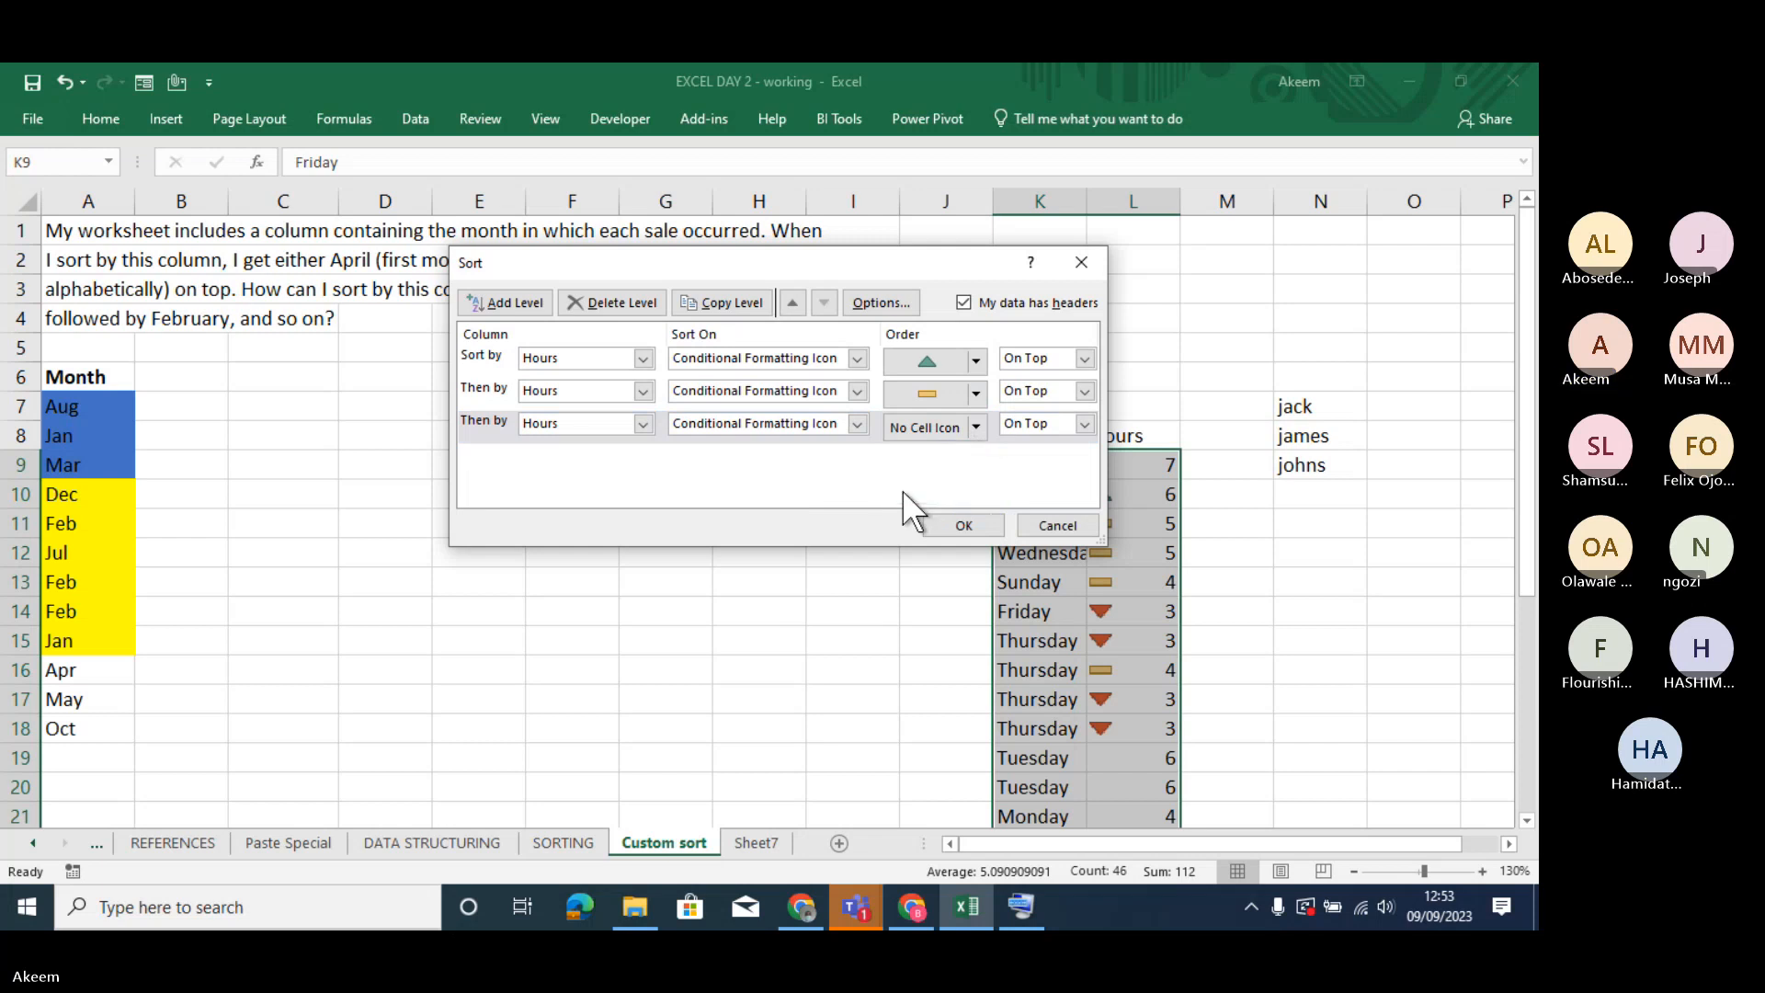
left_click(971, 530)
left_click(1130, 610)
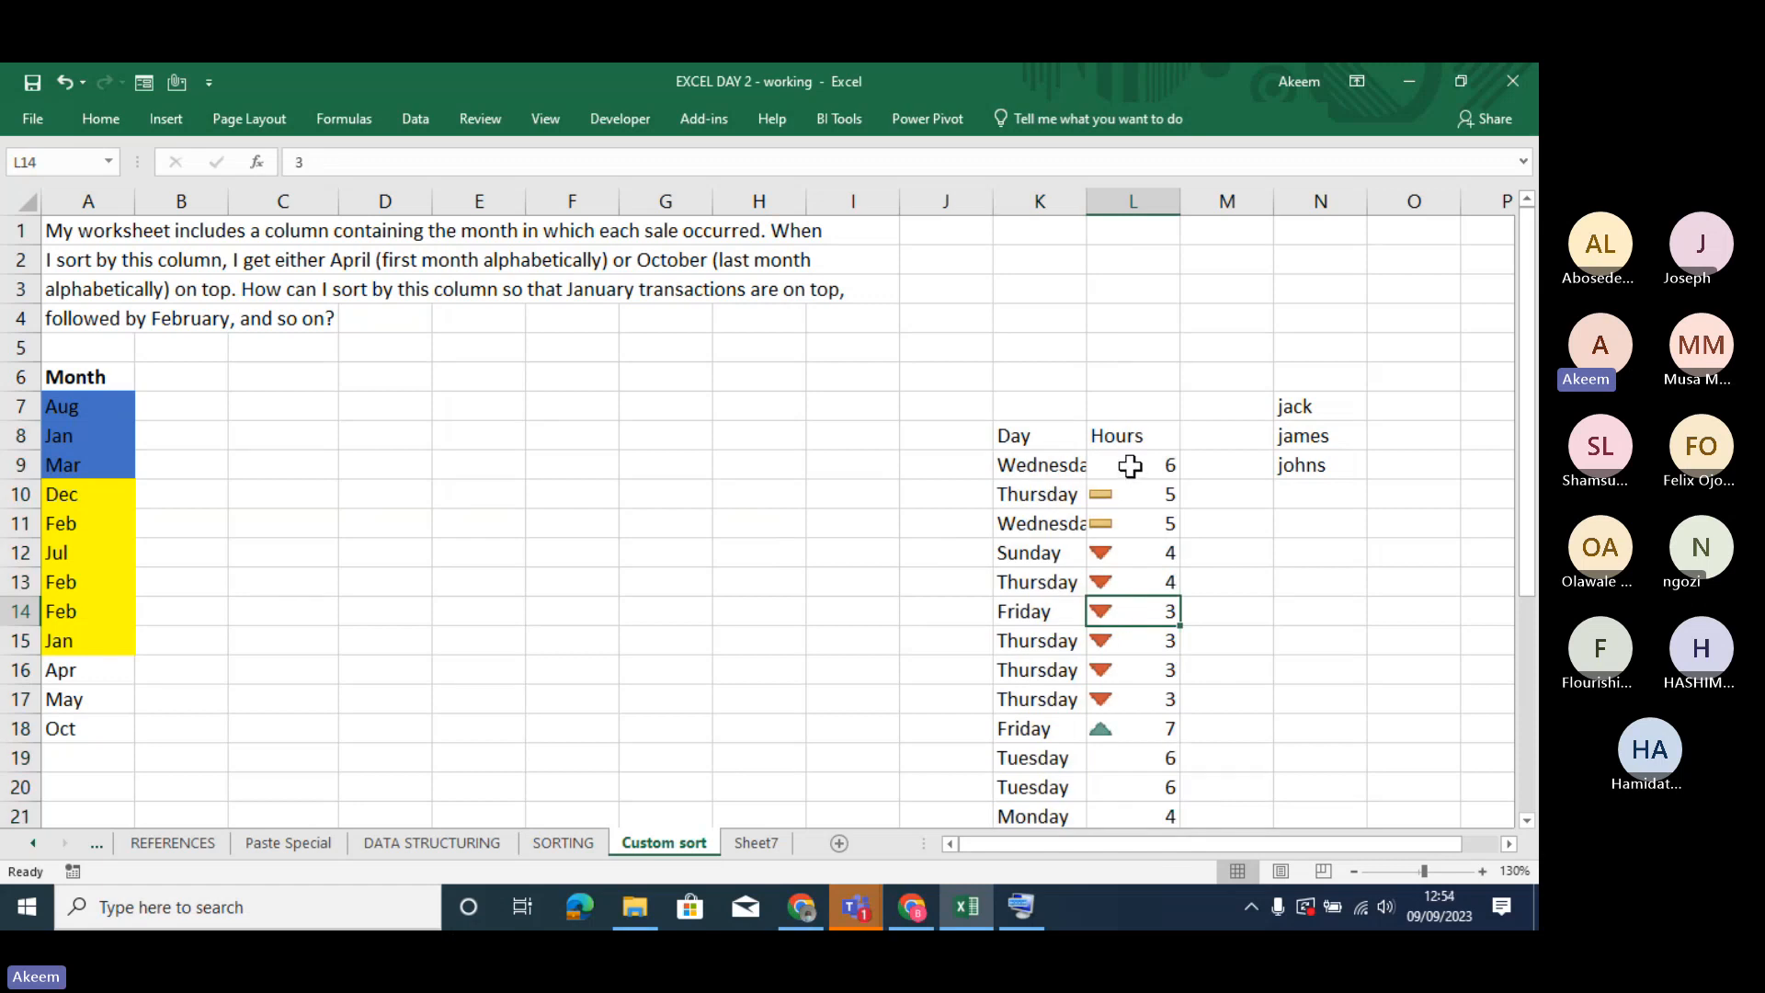
left_click(1119, 729)
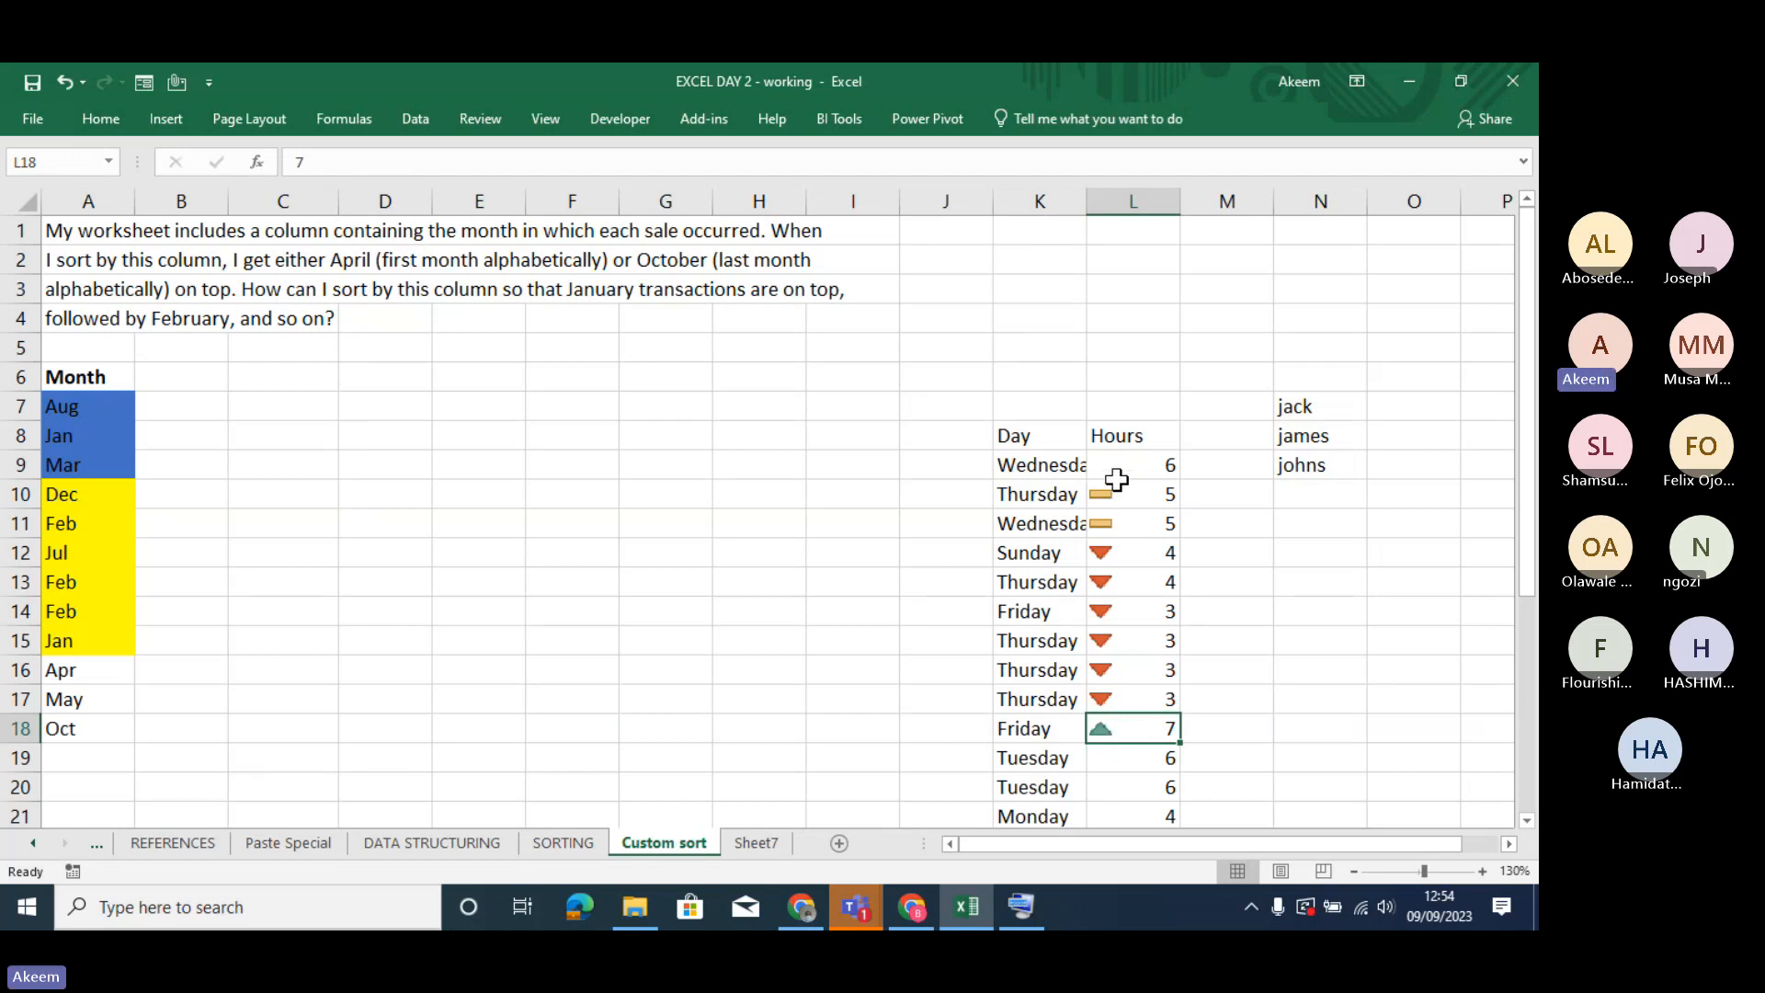
left_click(1113, 550)
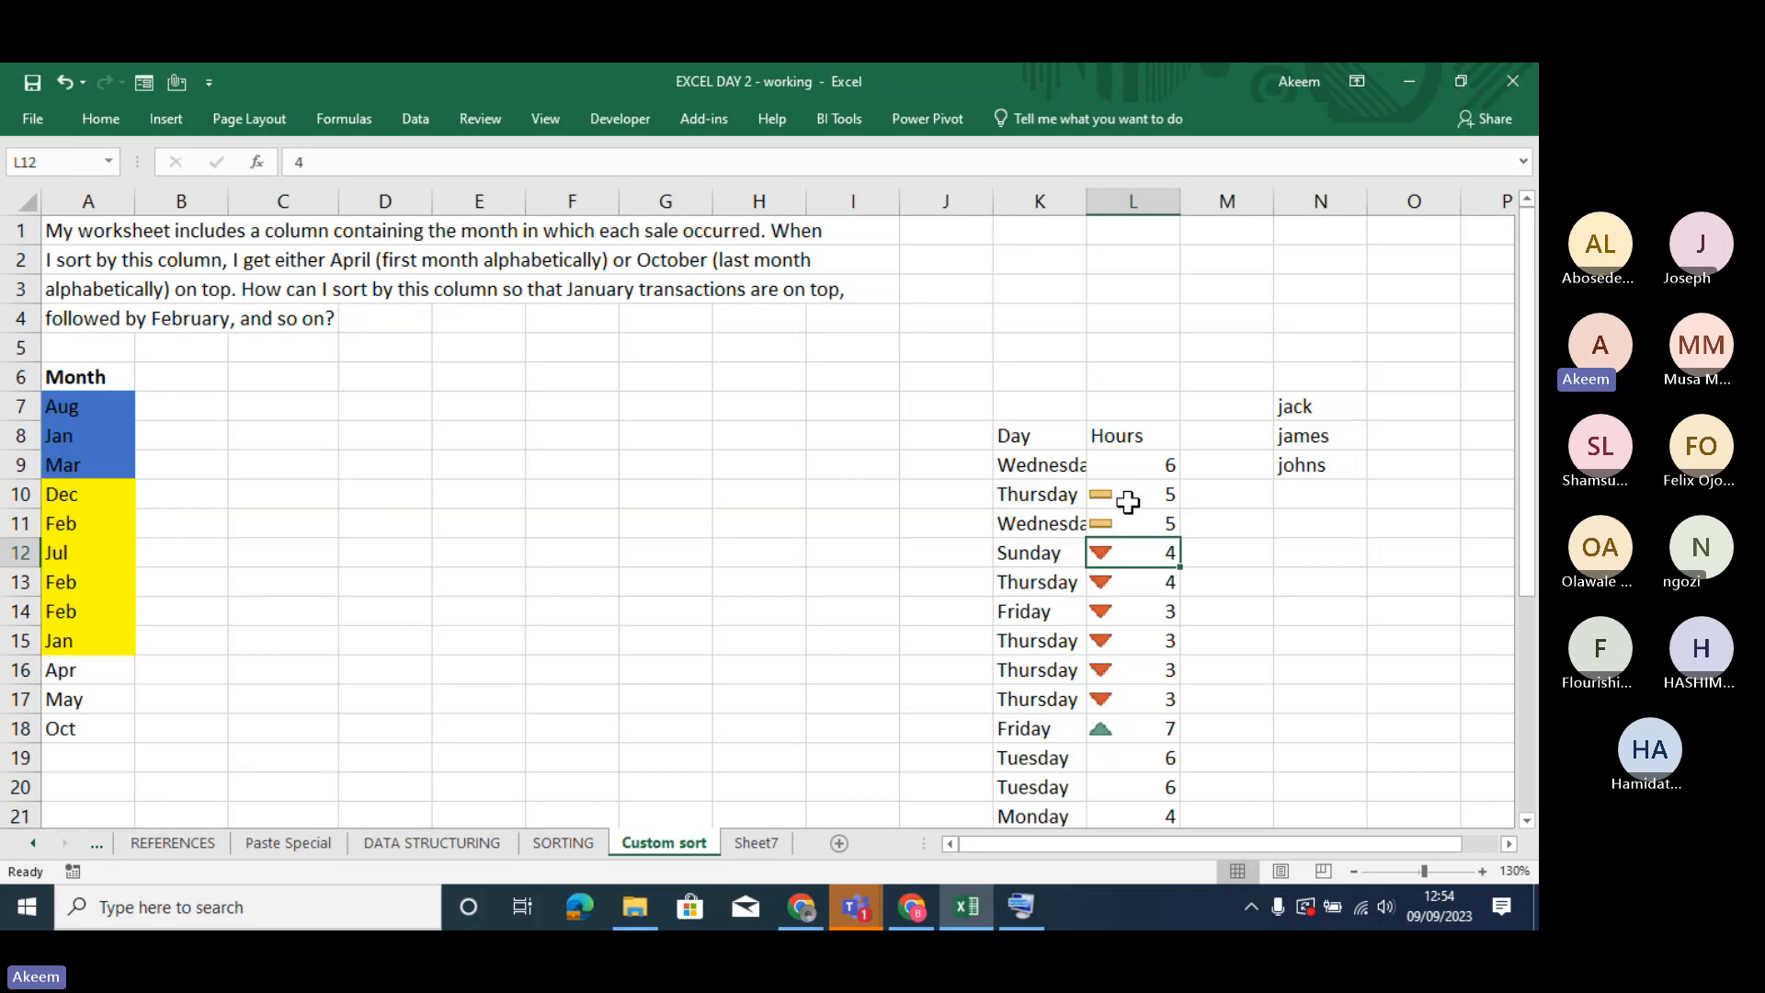
left_click_drag(1064, 467, 1115, 786)
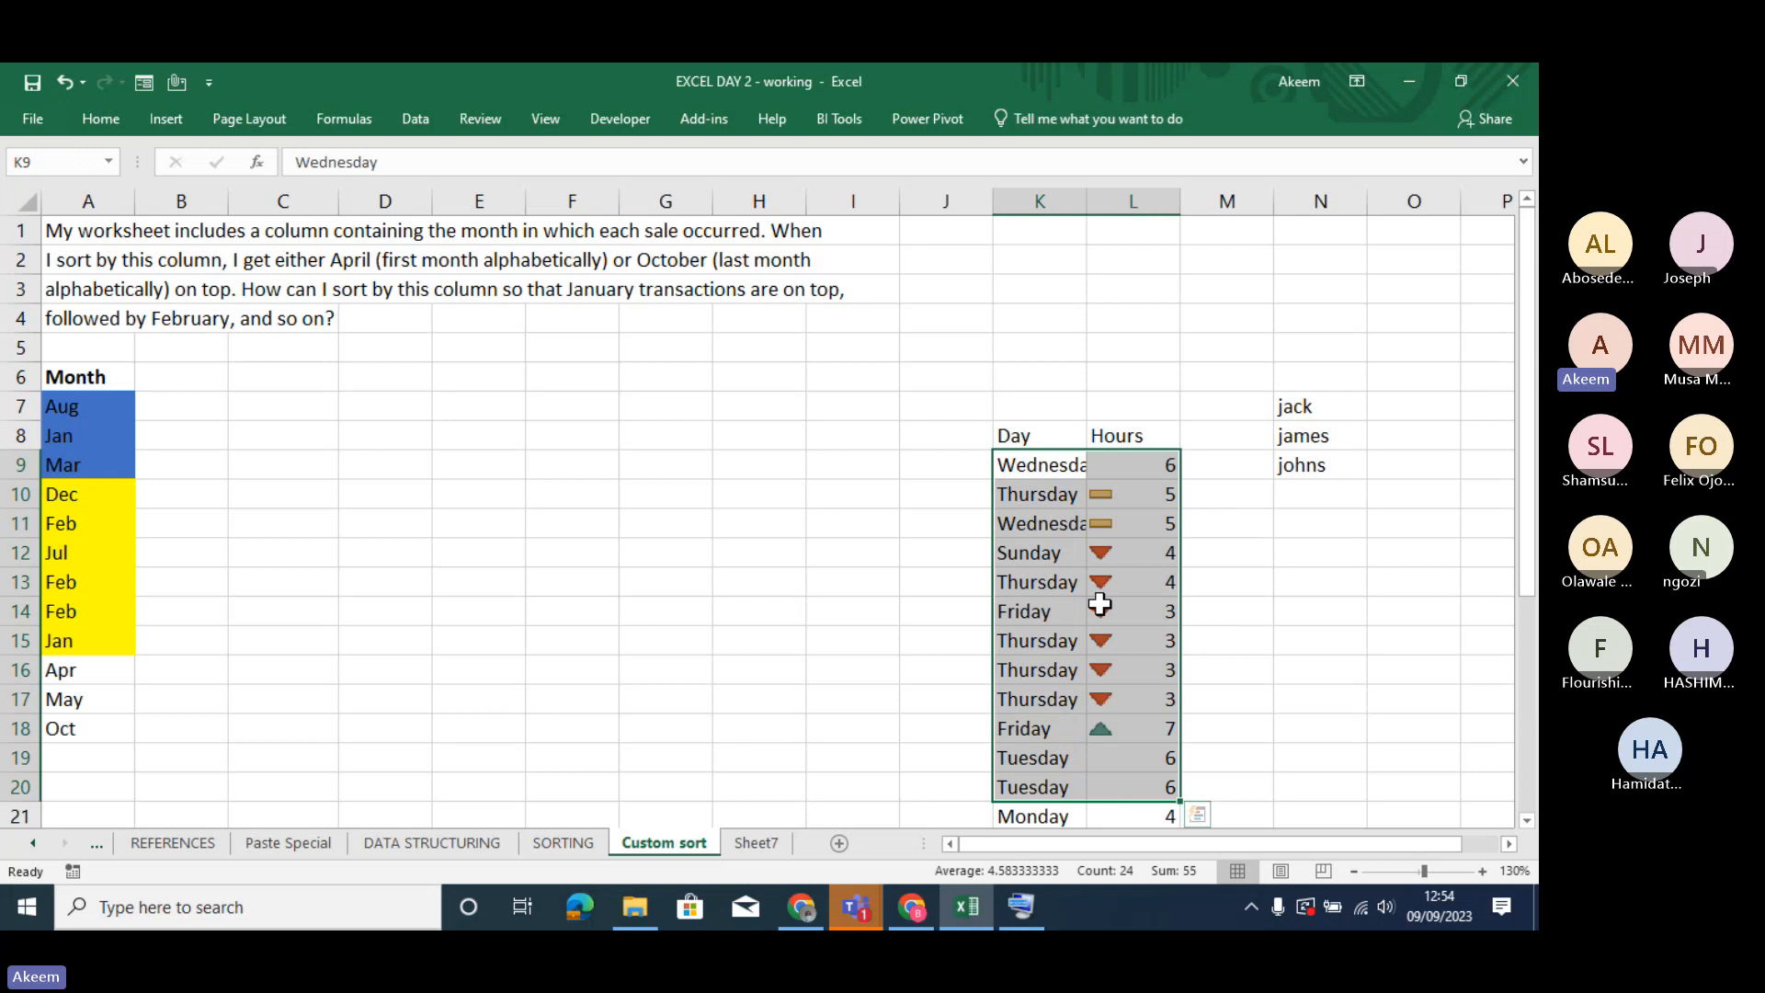
key("ctrl+q")
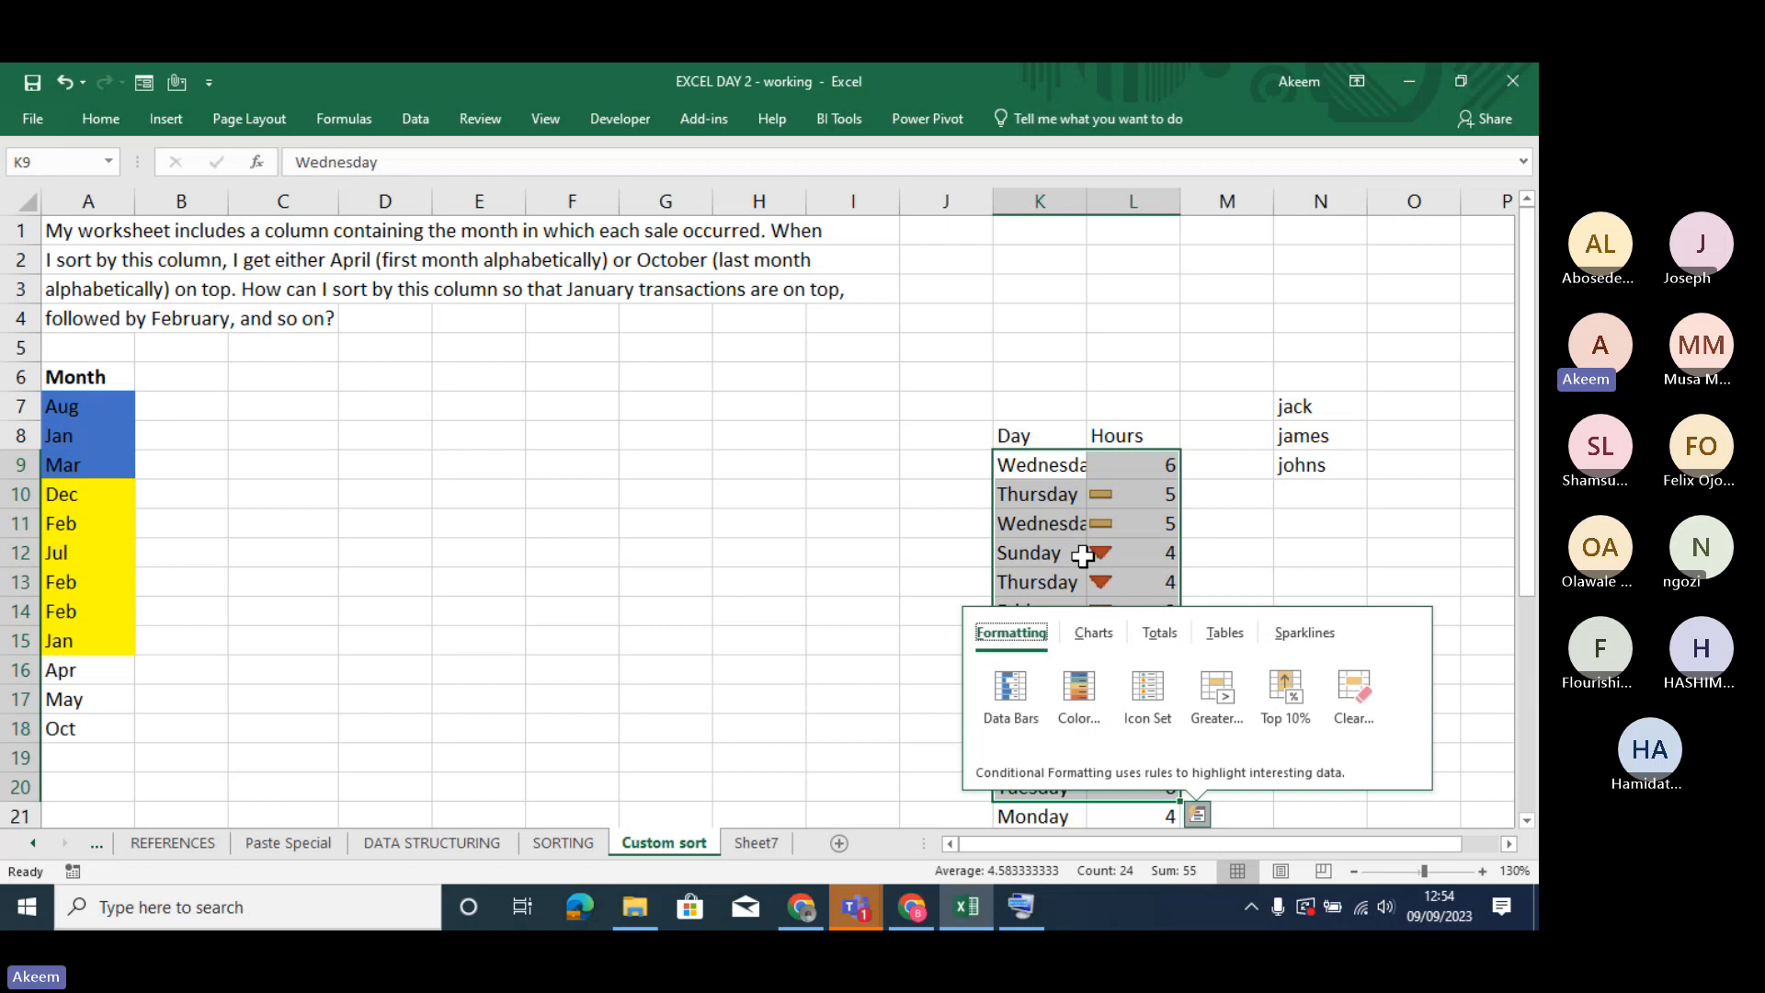
key("Escape")
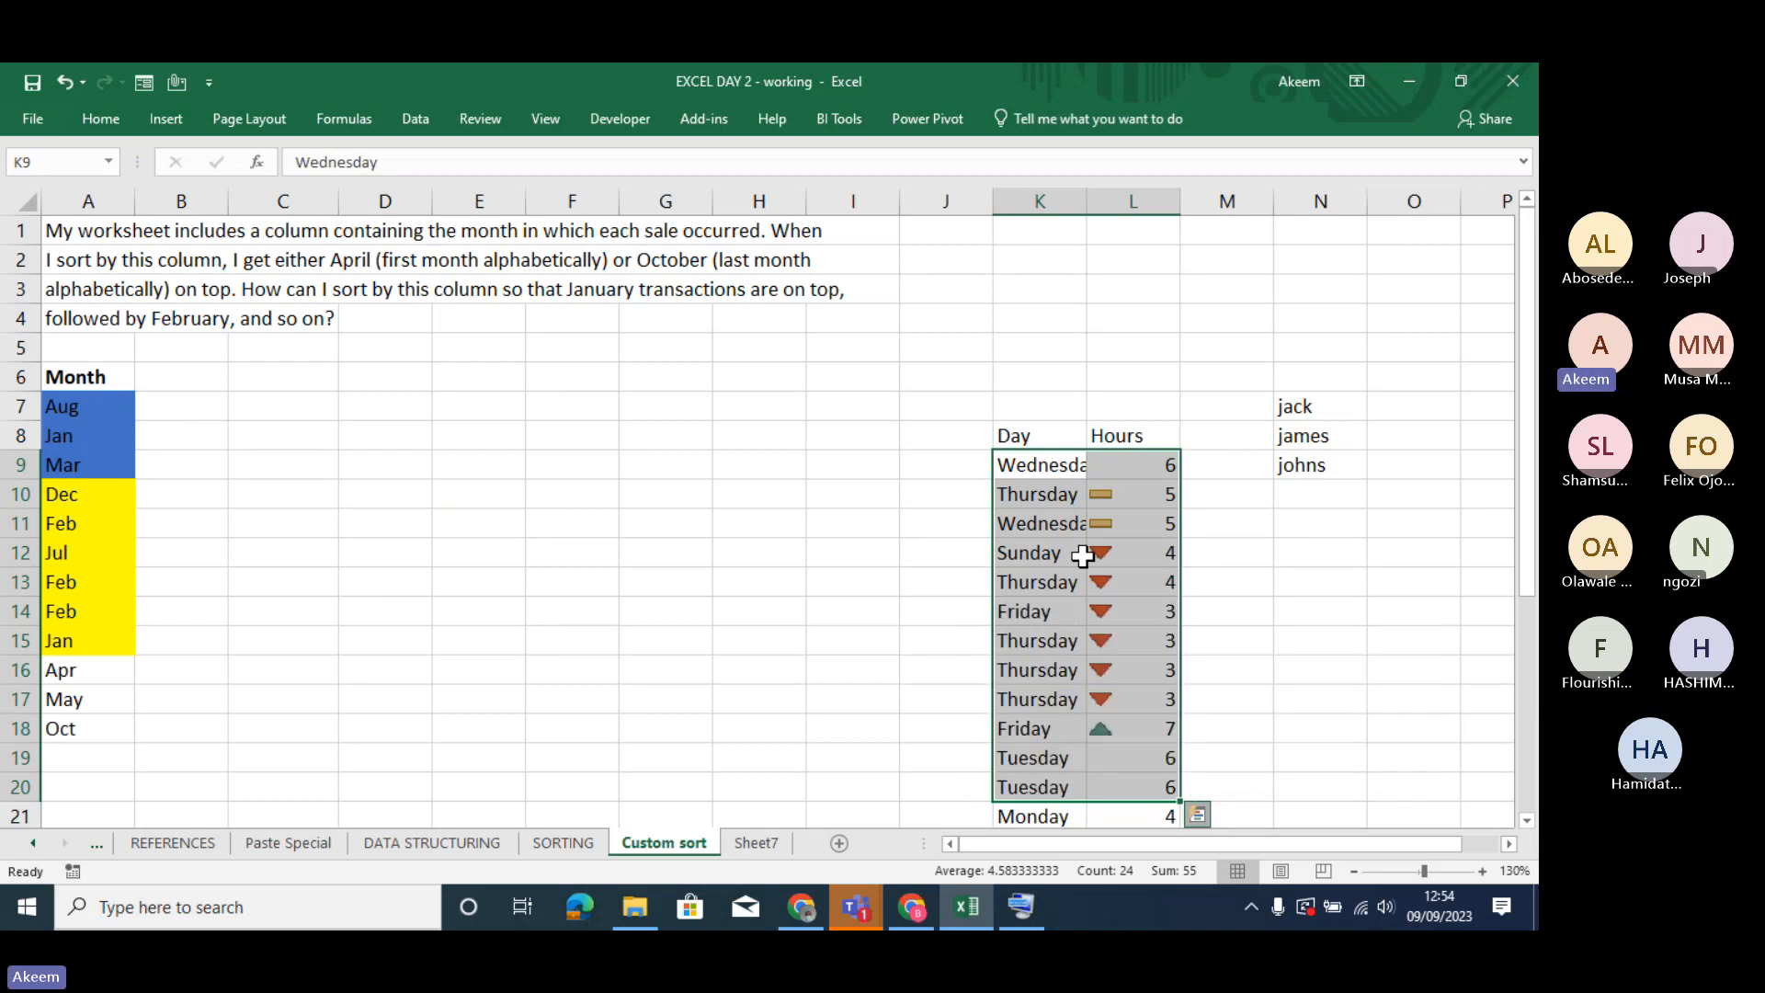
right_click(1083, 555)
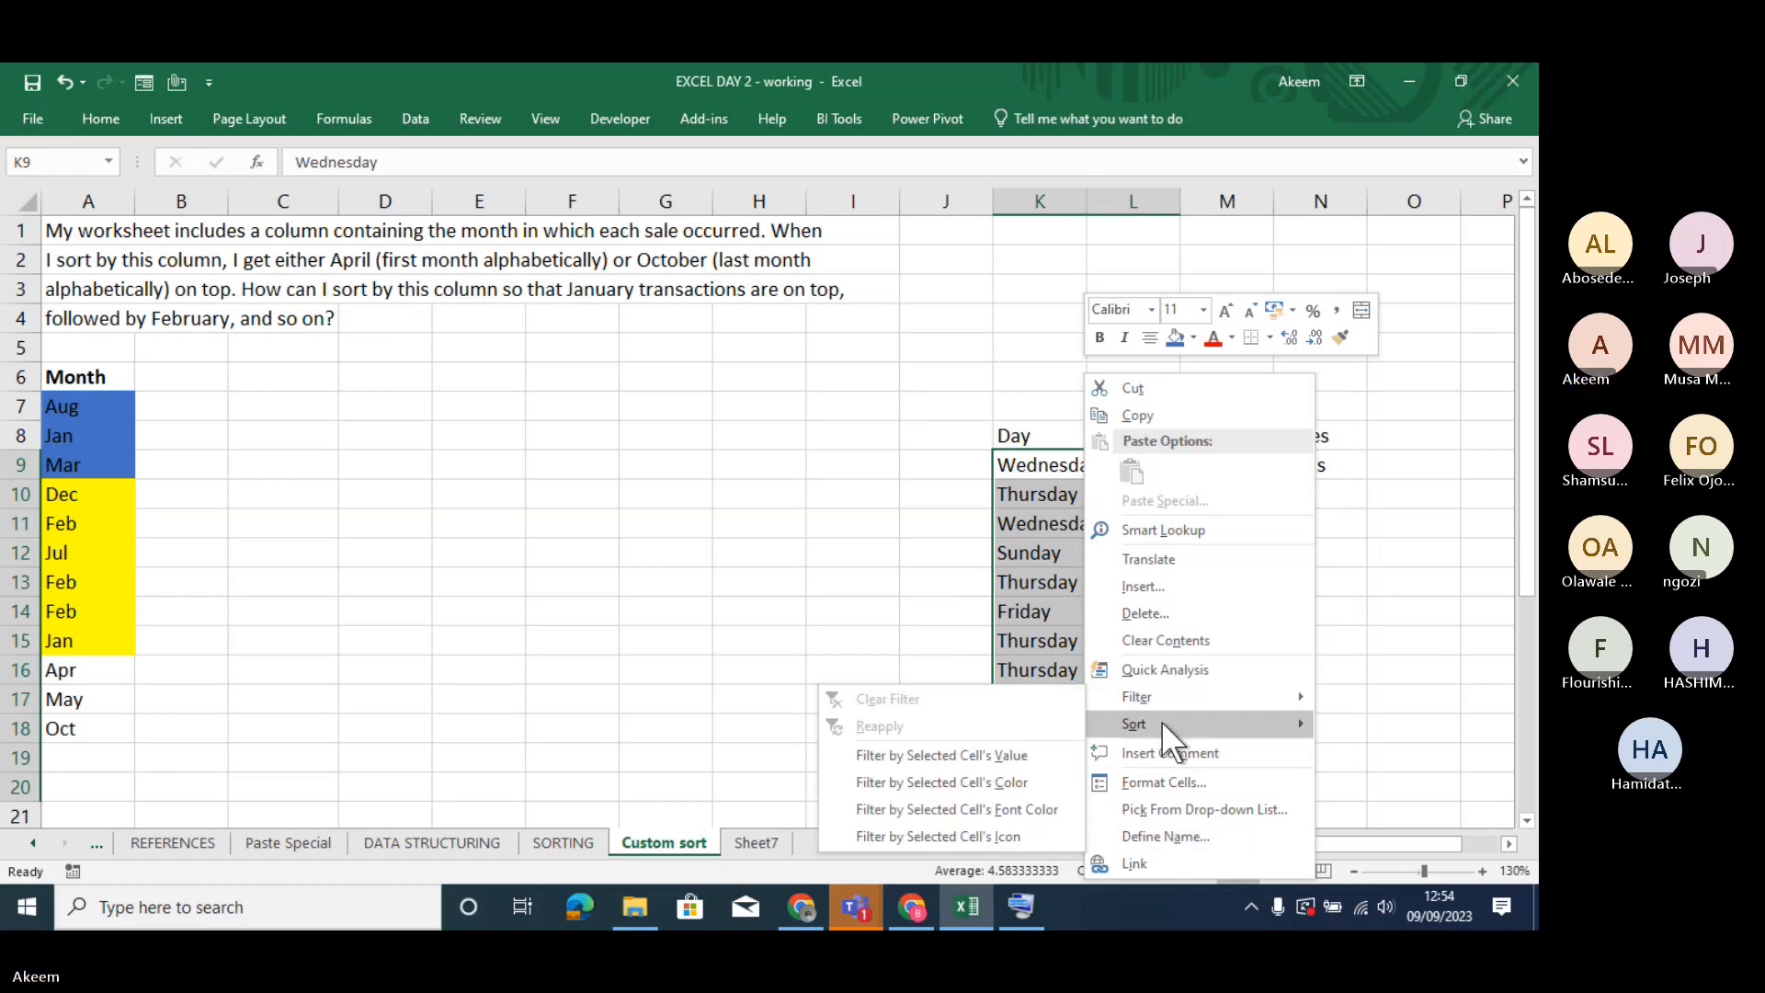
mouse_move(1161, 724)
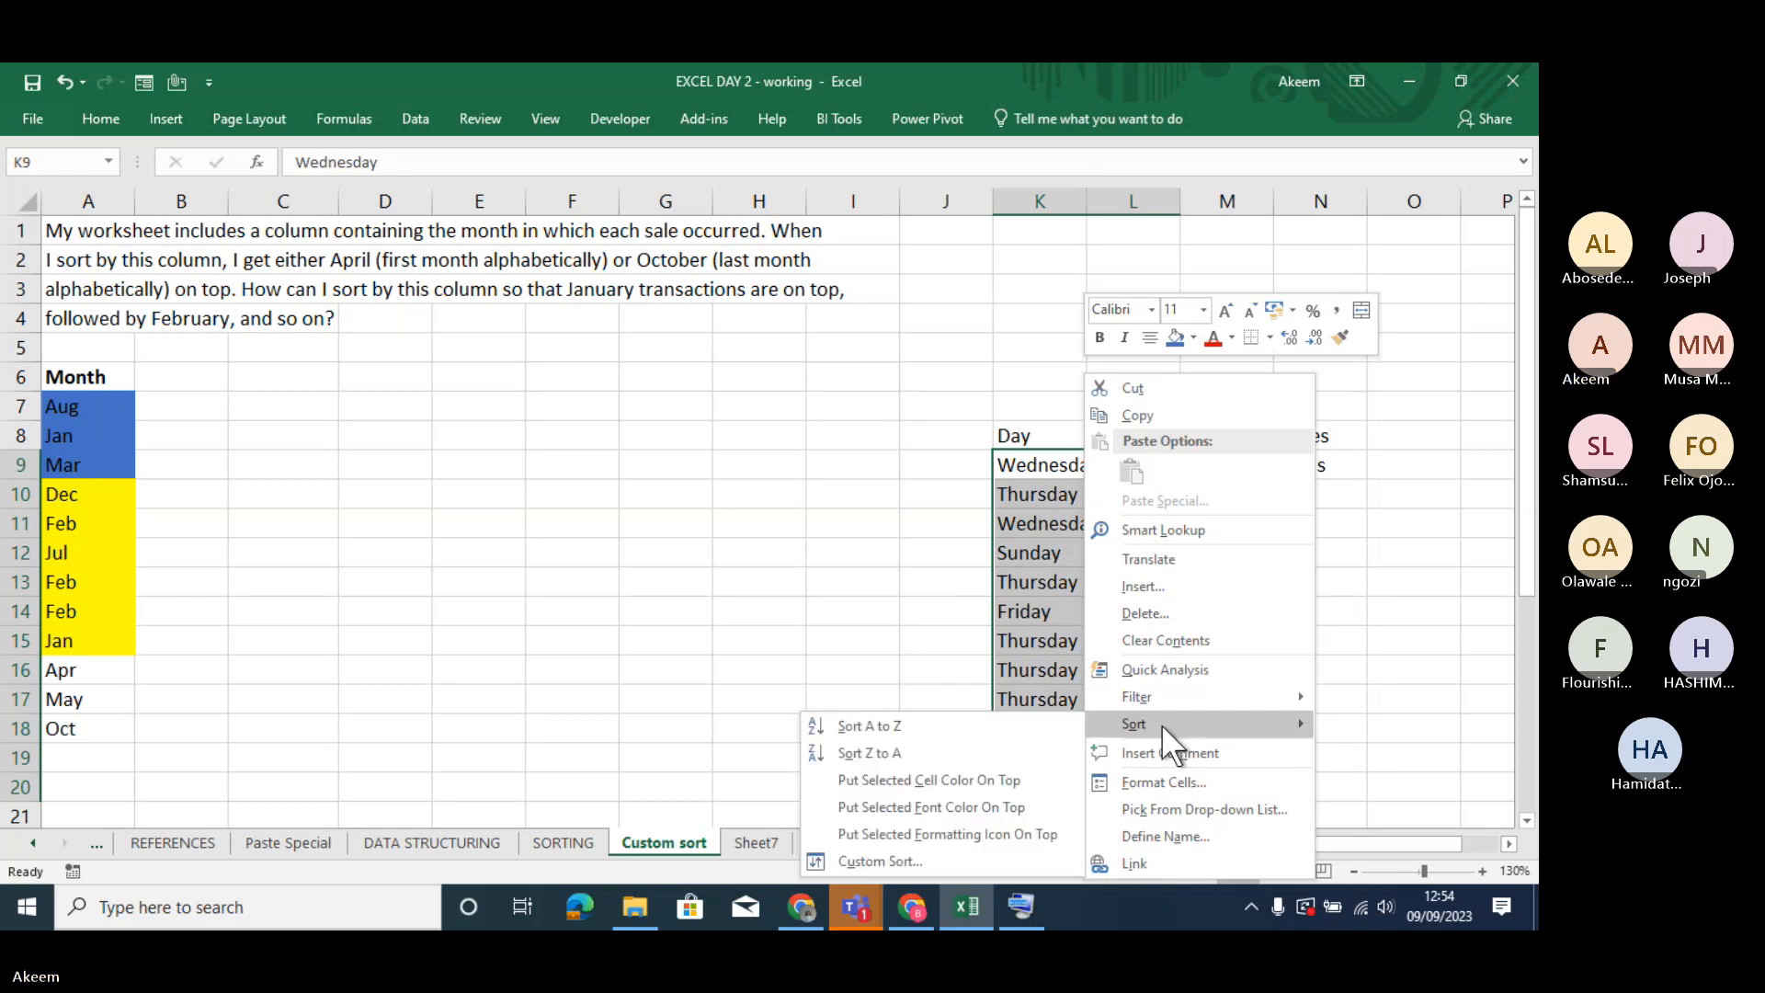
left_click(911, 858)
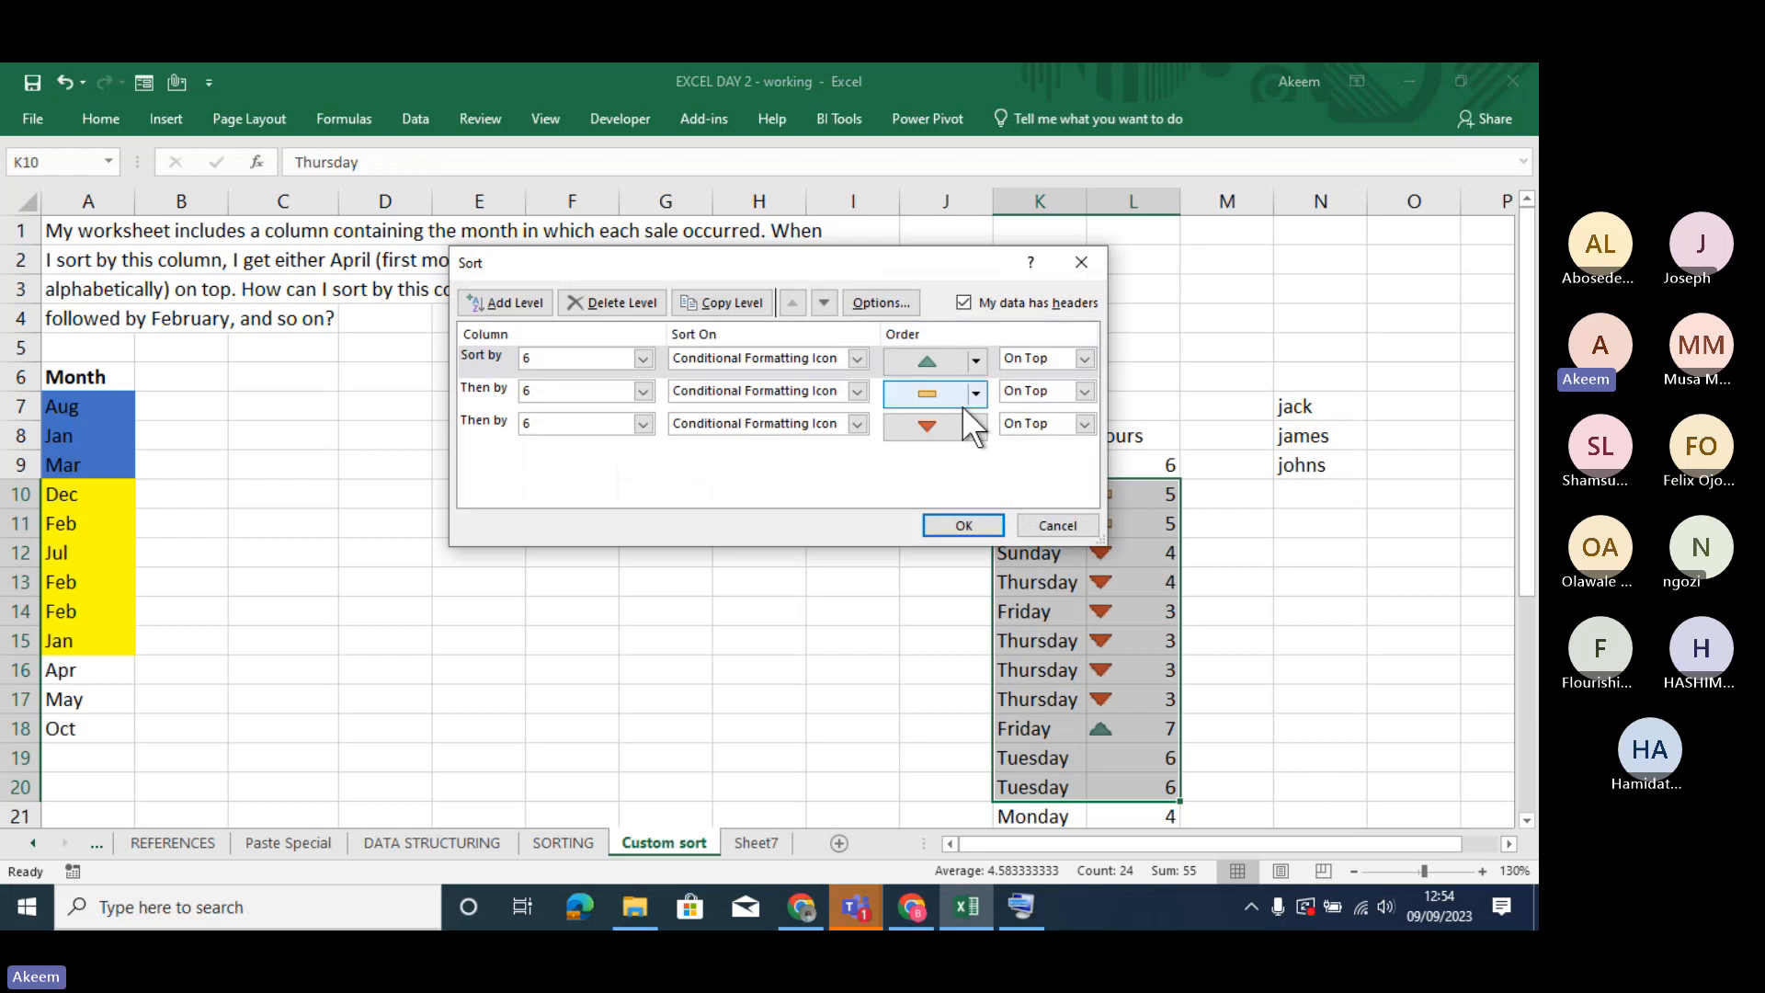
left_click(642, 357)
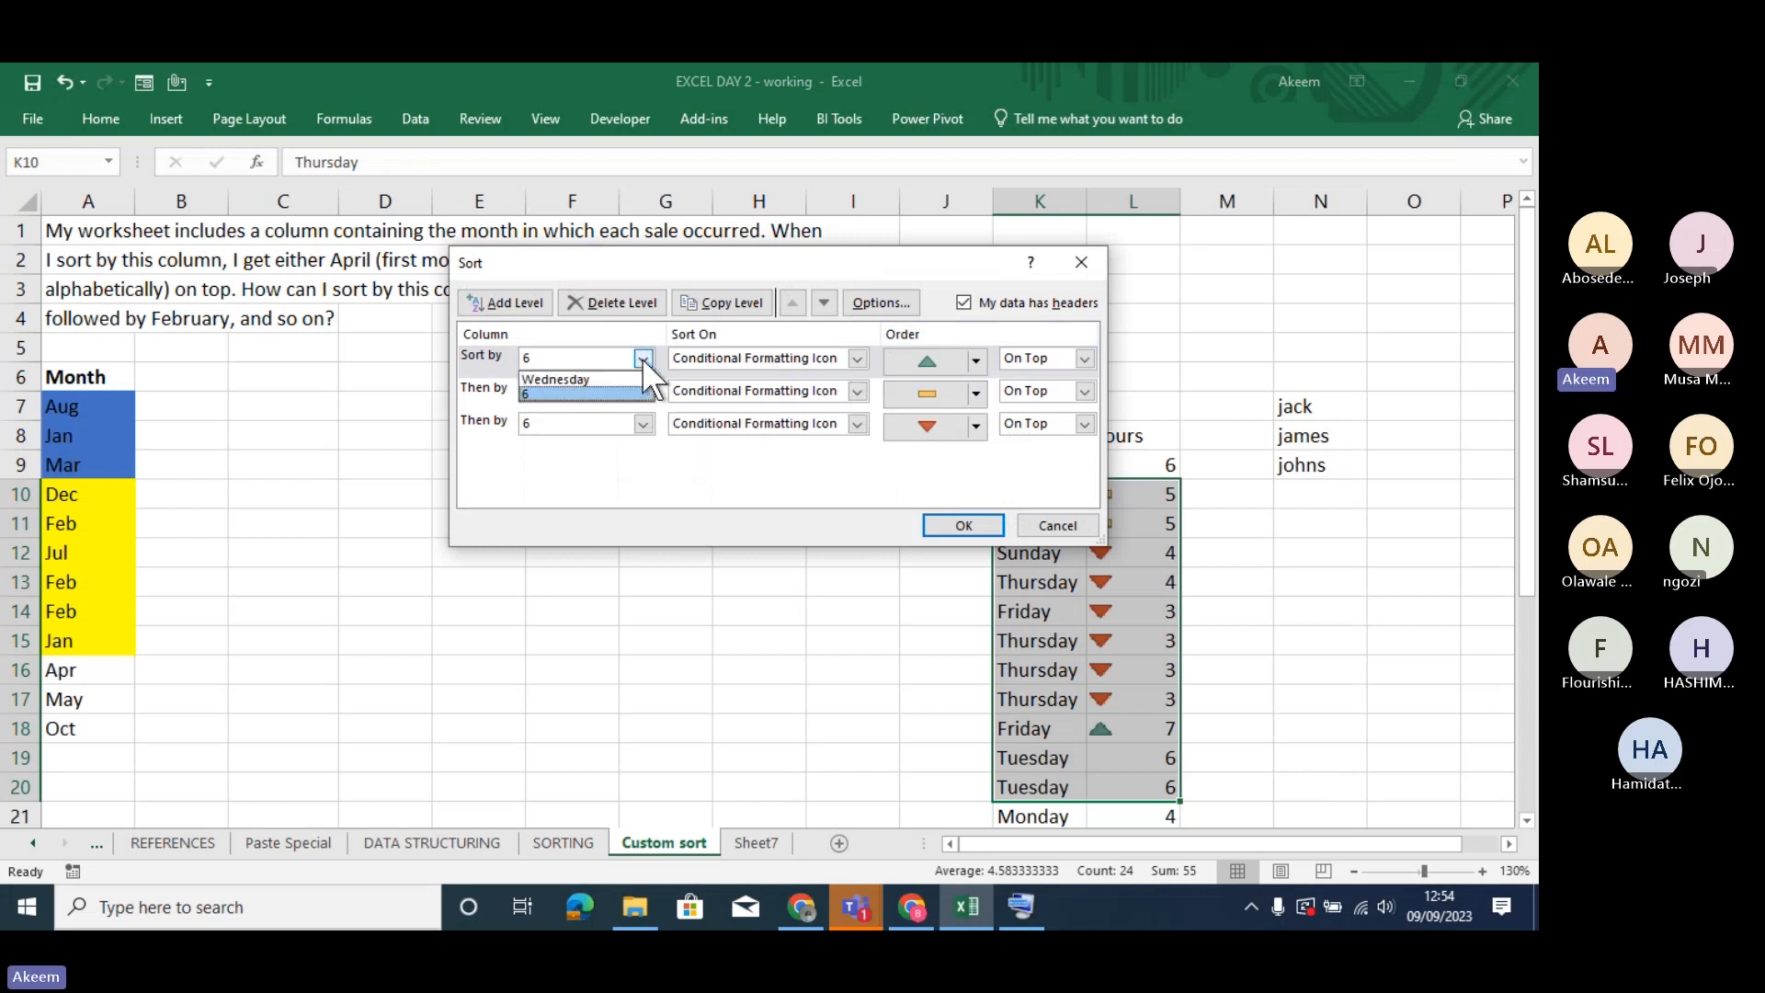
left_click(1080, 260)
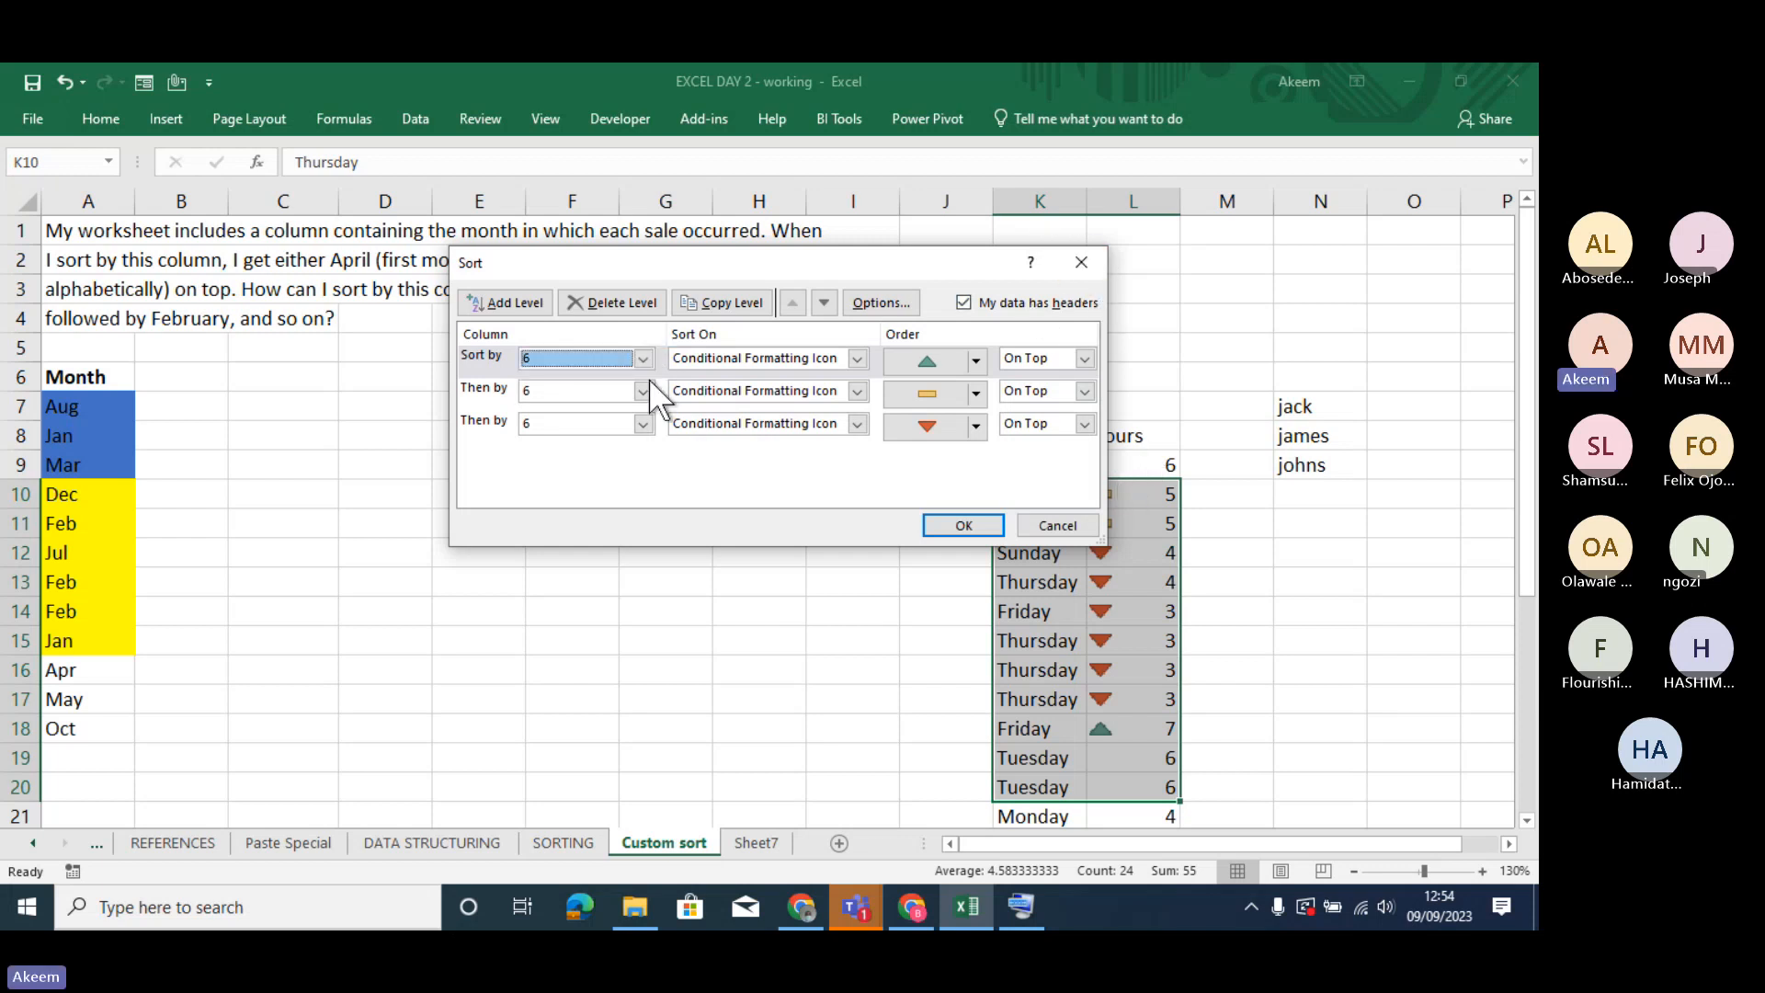
left_click(1072, 254)
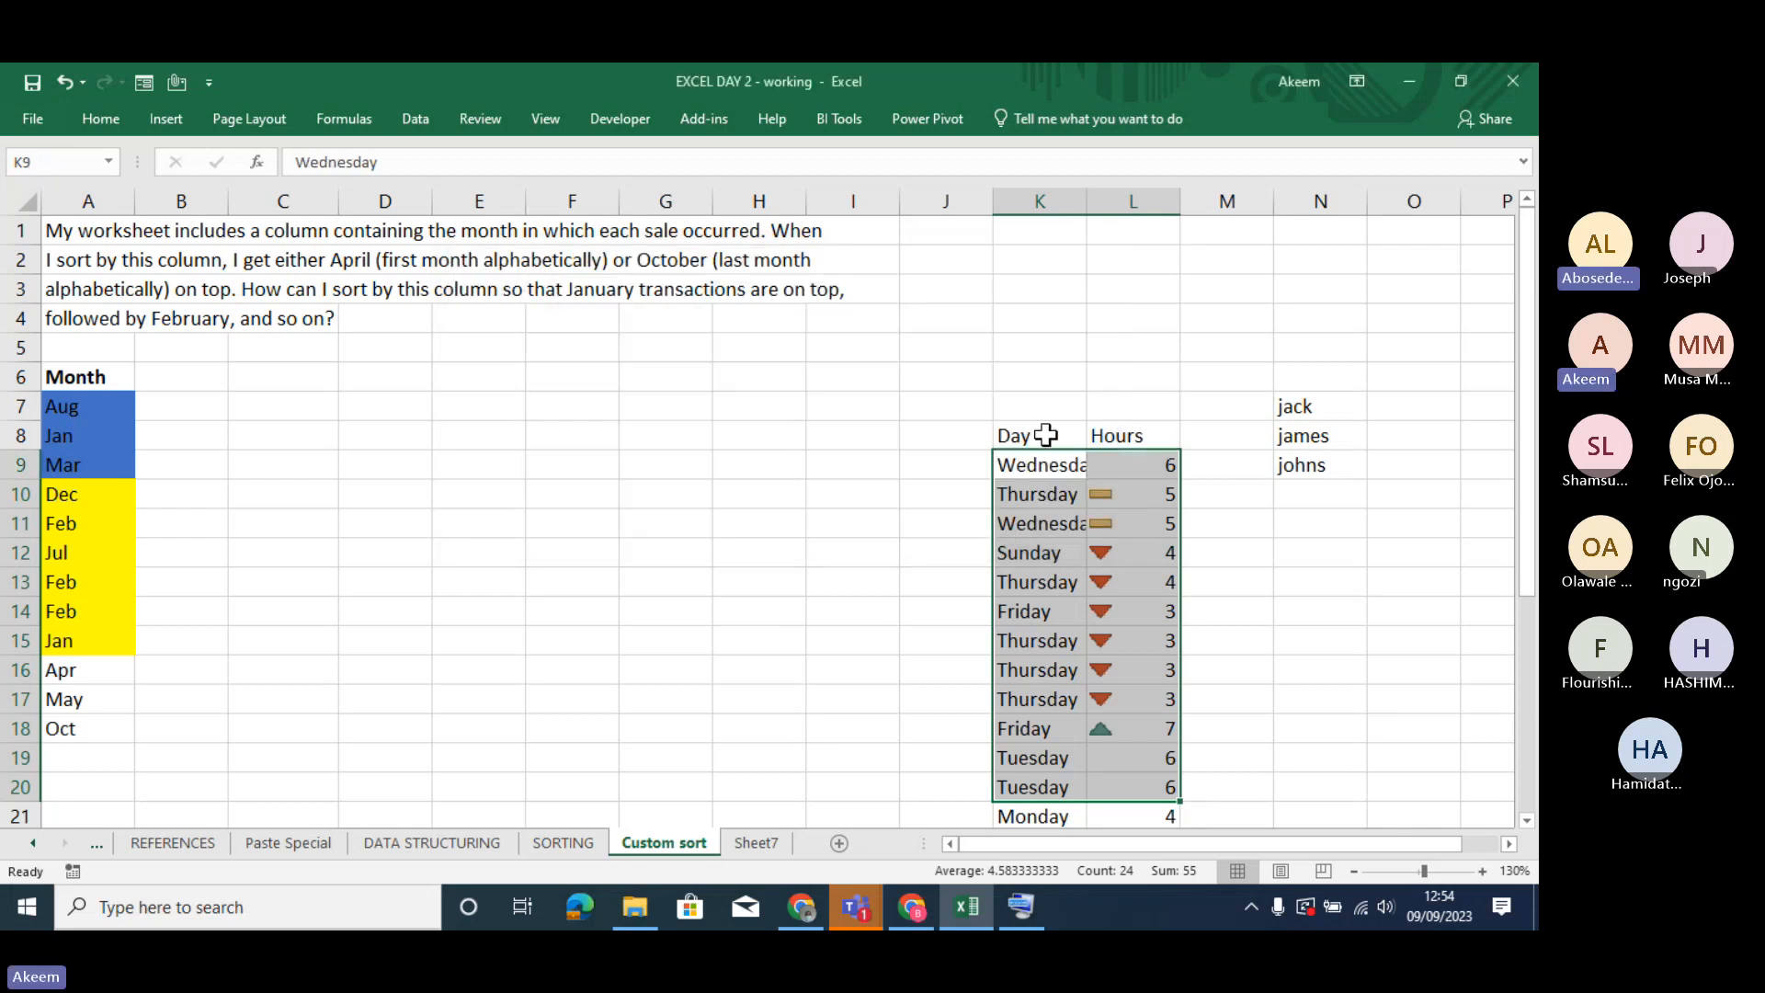
- Reapply the three-level Hours icon sort to the entire Day and Hours table, including its header row
left_click(1045, 435)
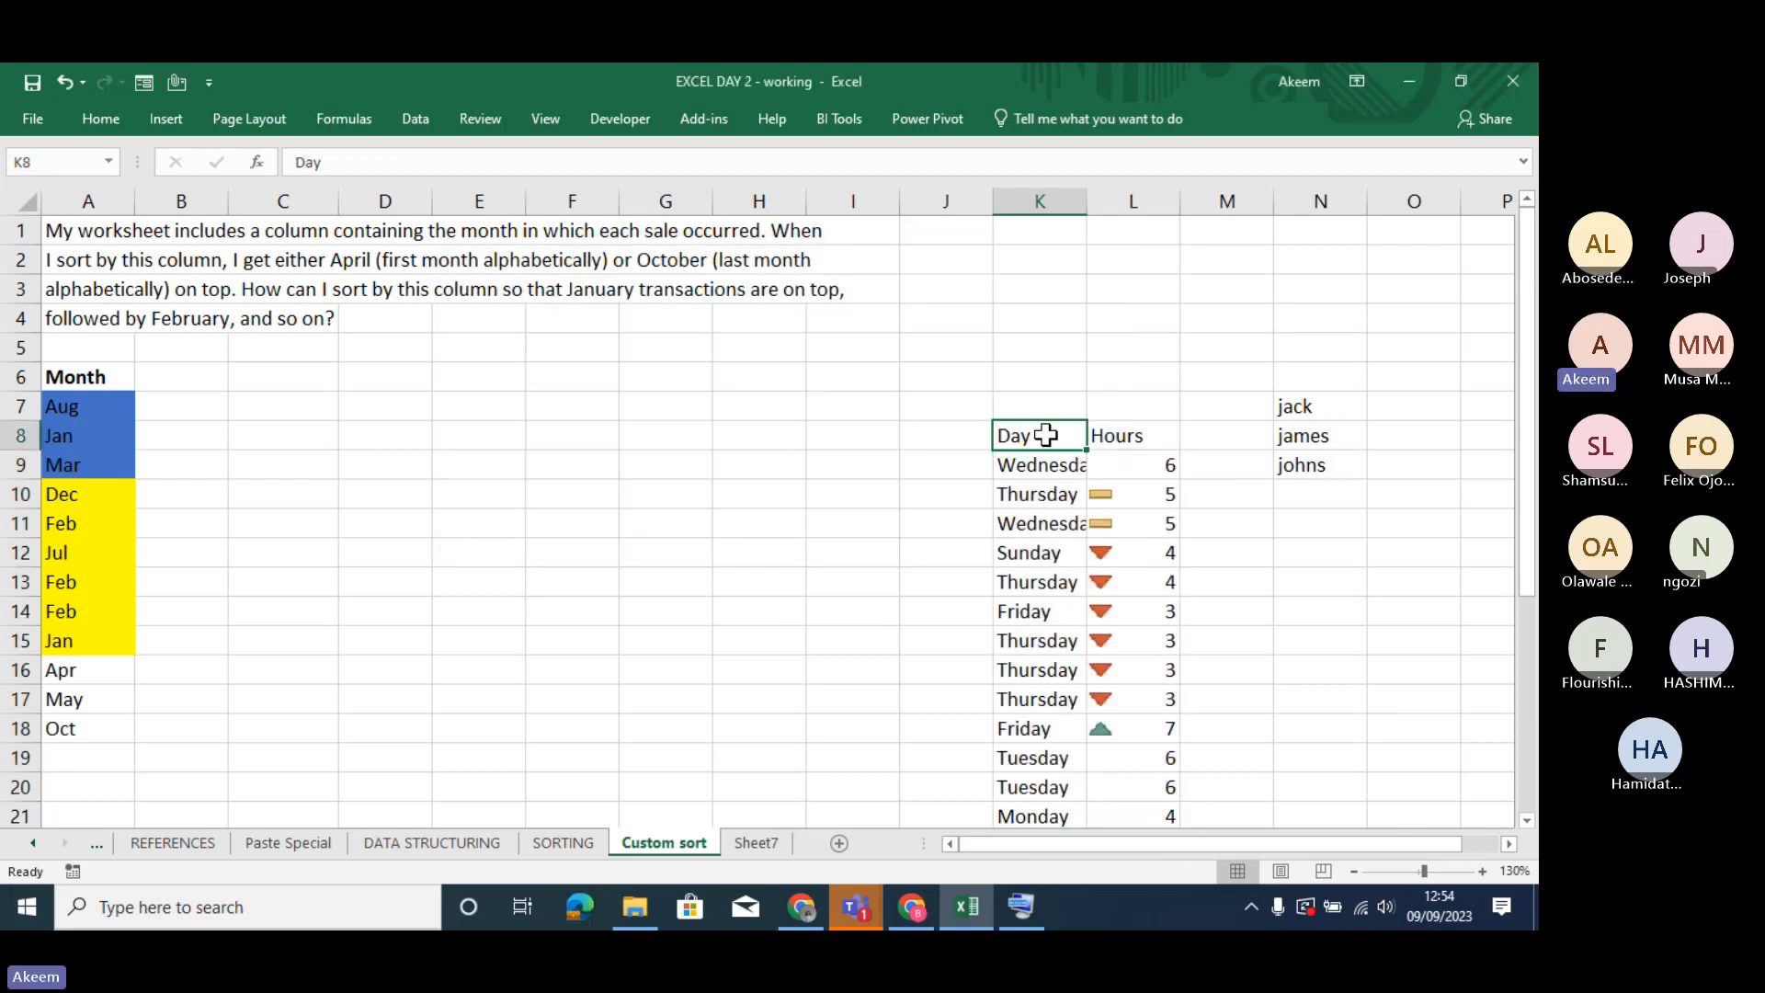
left_click(1136, 436)
left_click(1045, 436)
key("ctrl+shift+Down")
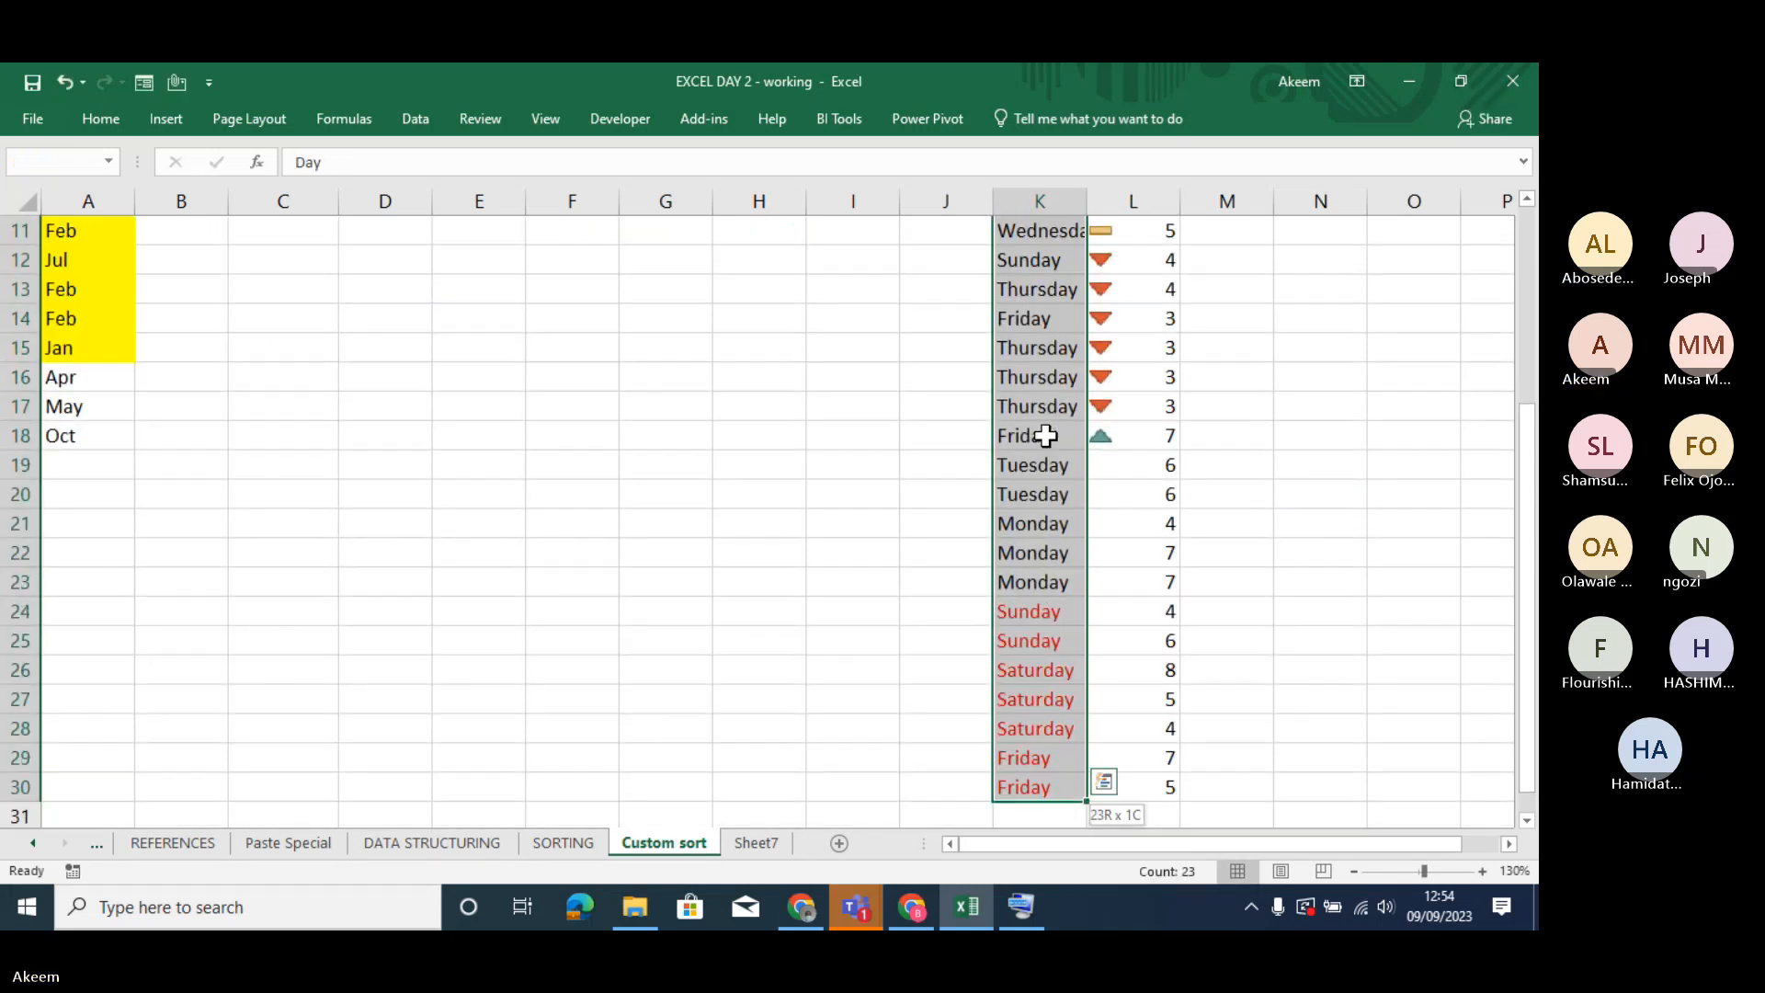
key("ctrl+shift+Right")
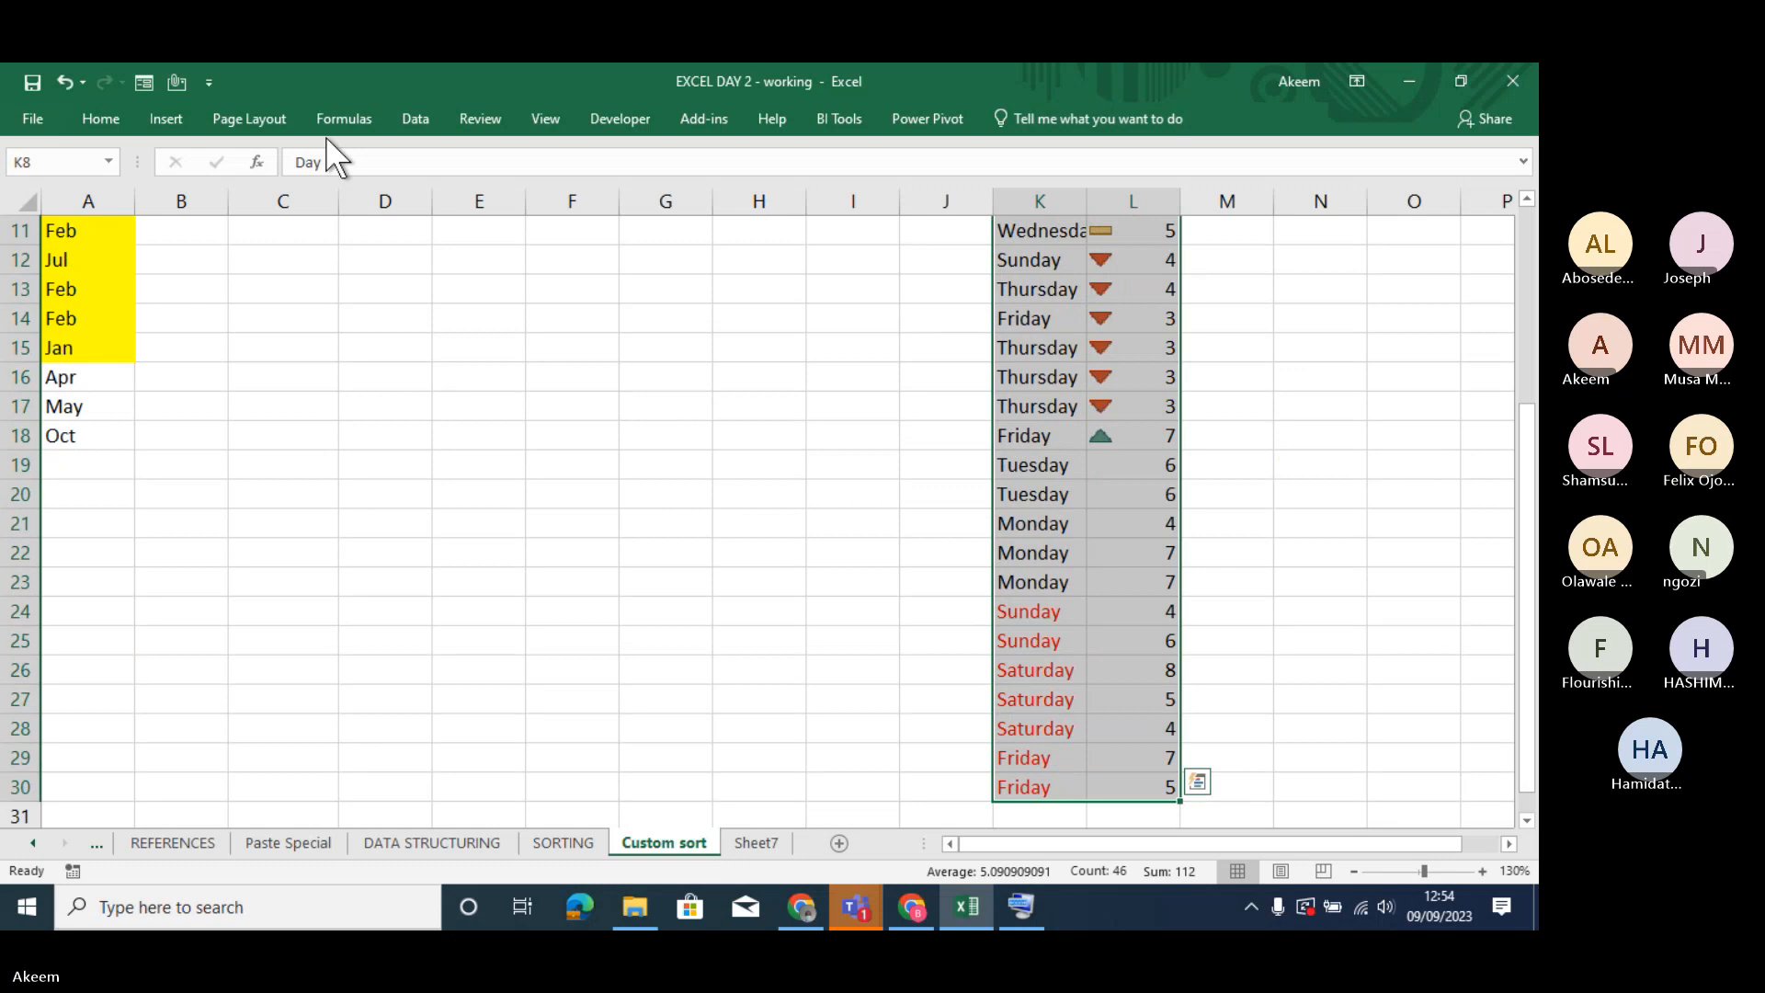
left_click(97, 124)
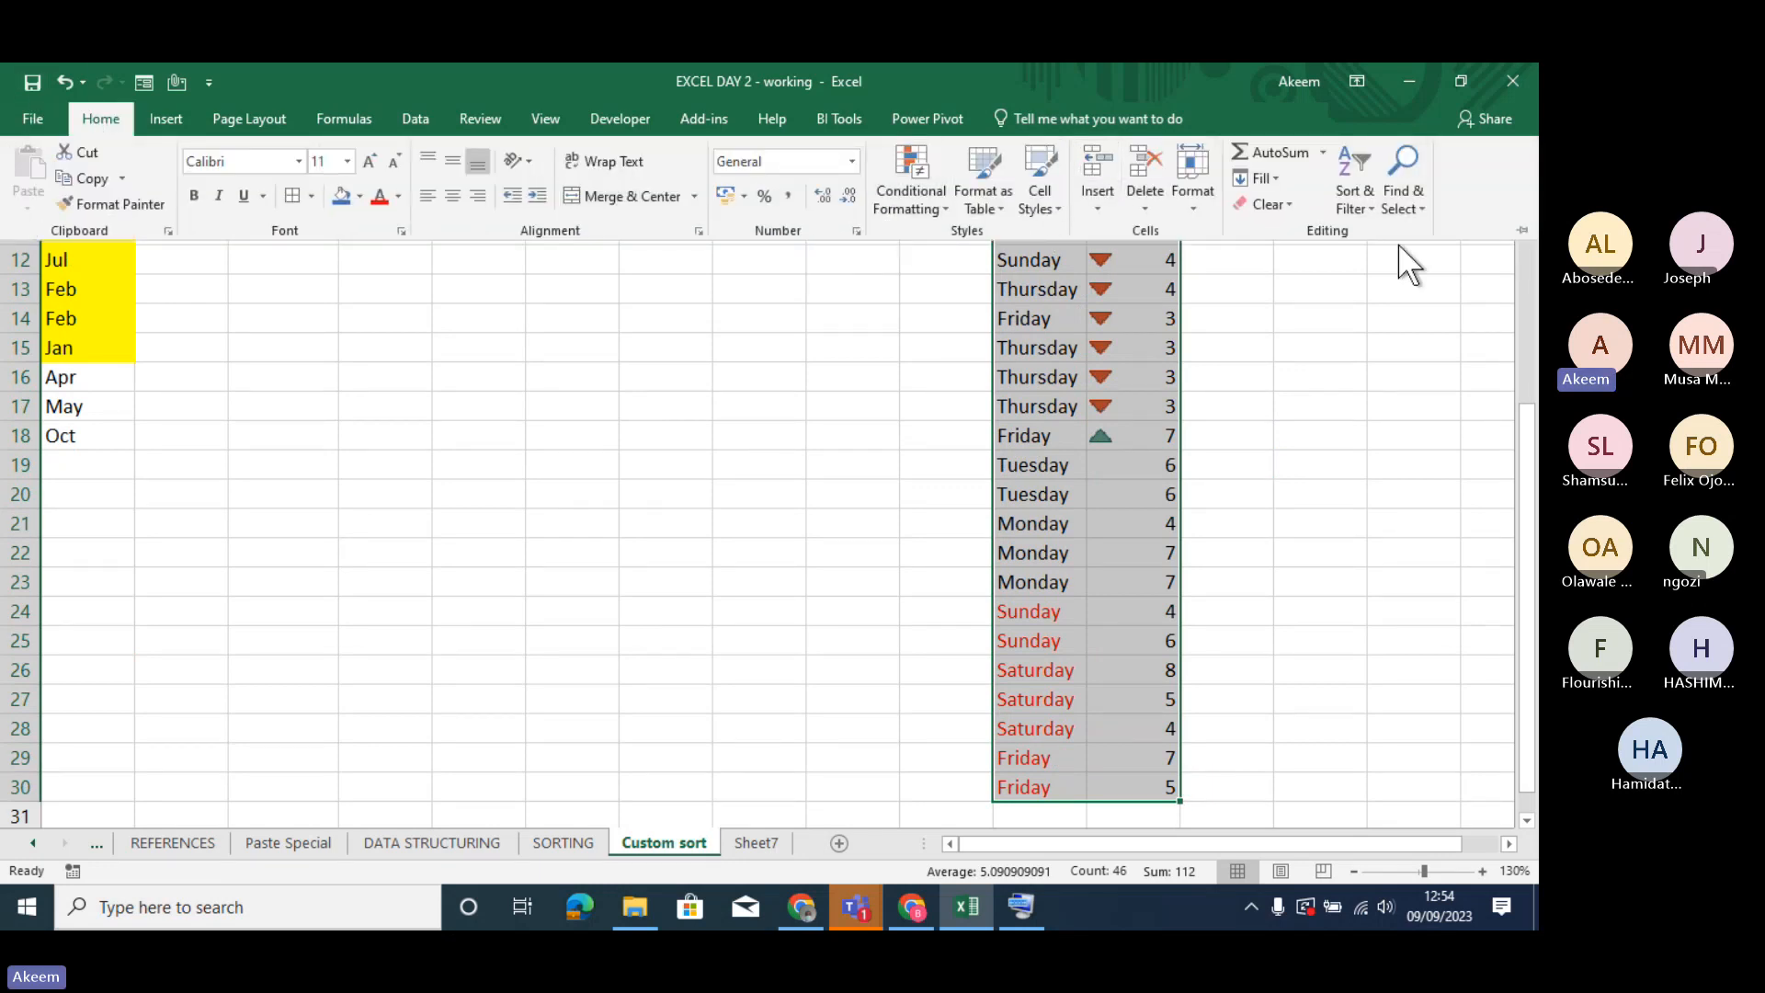
left_click(1366, 211)
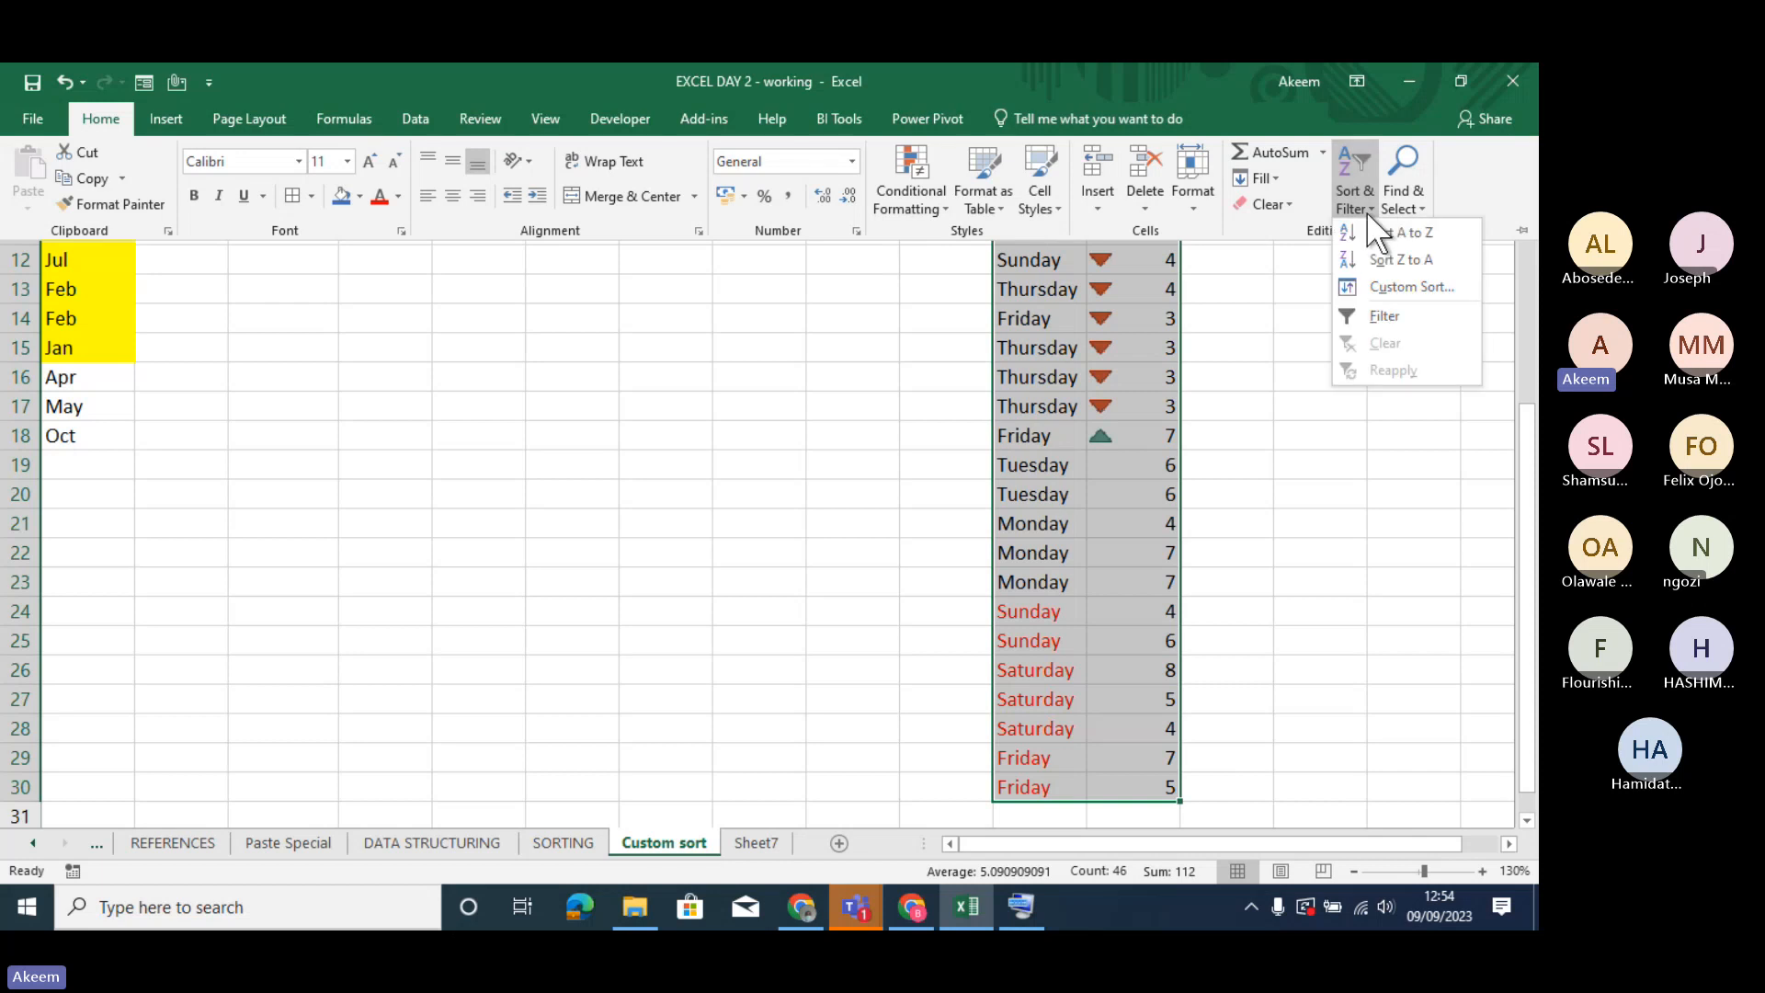
left_click(1404, 285)
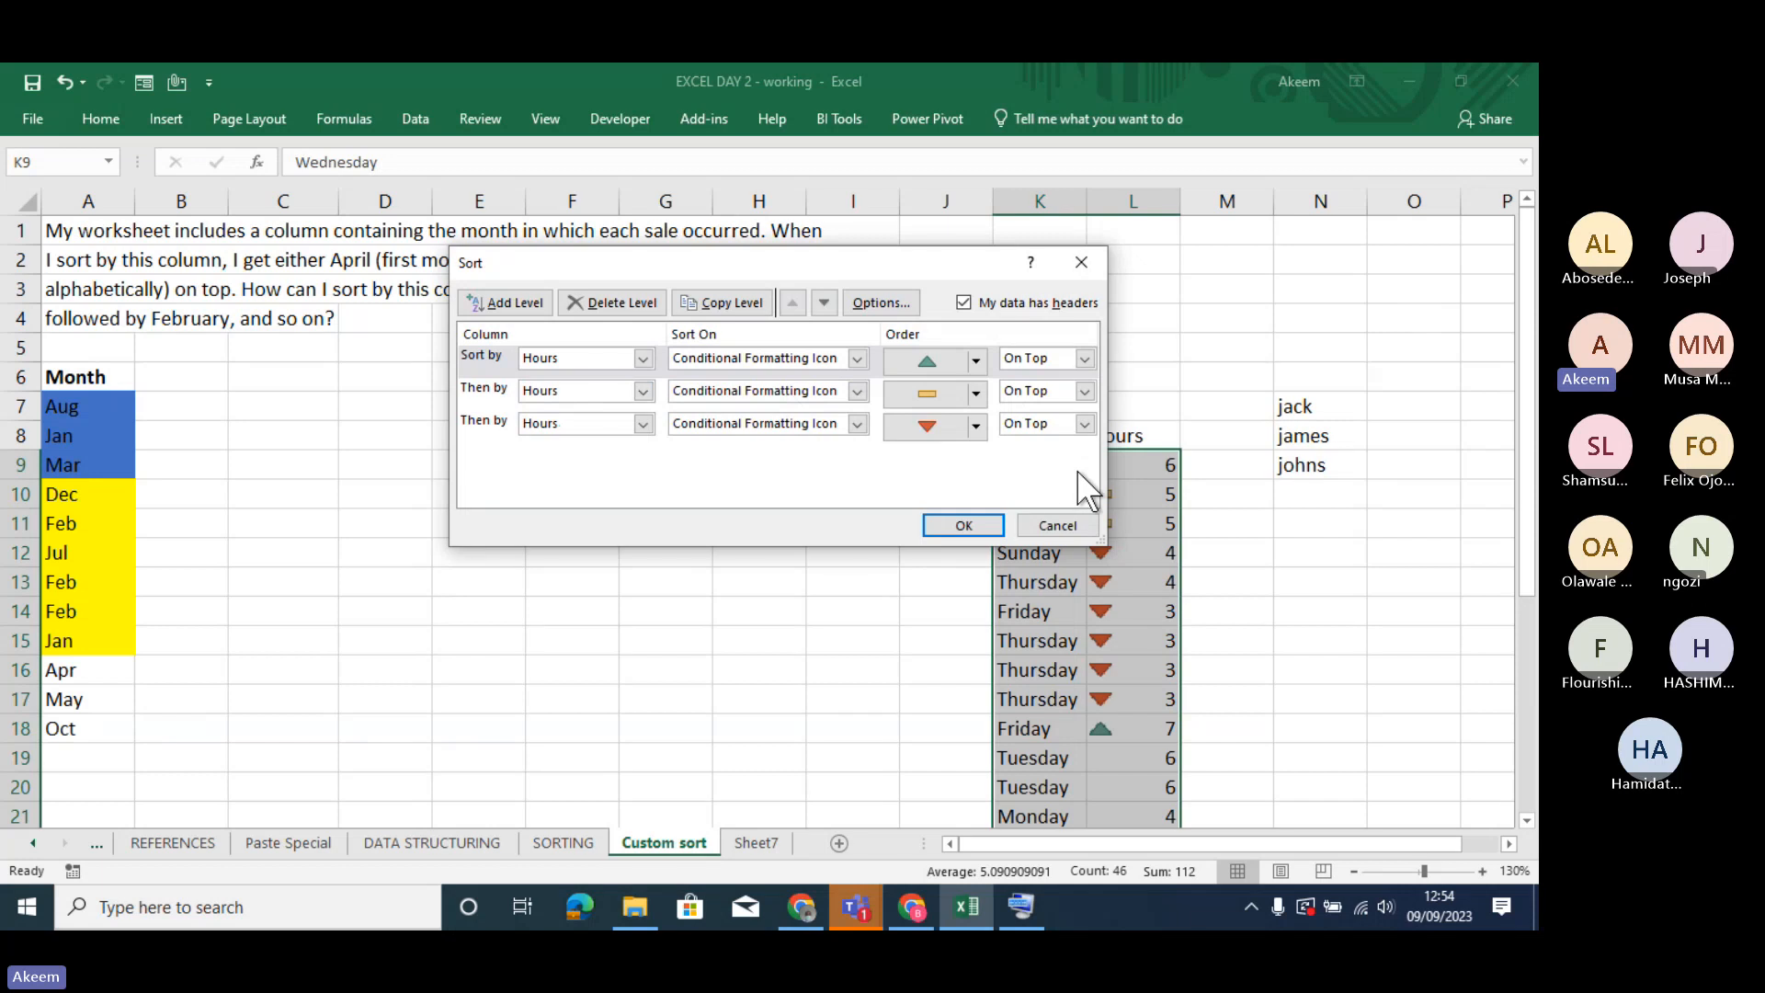
left_click(960, 524)
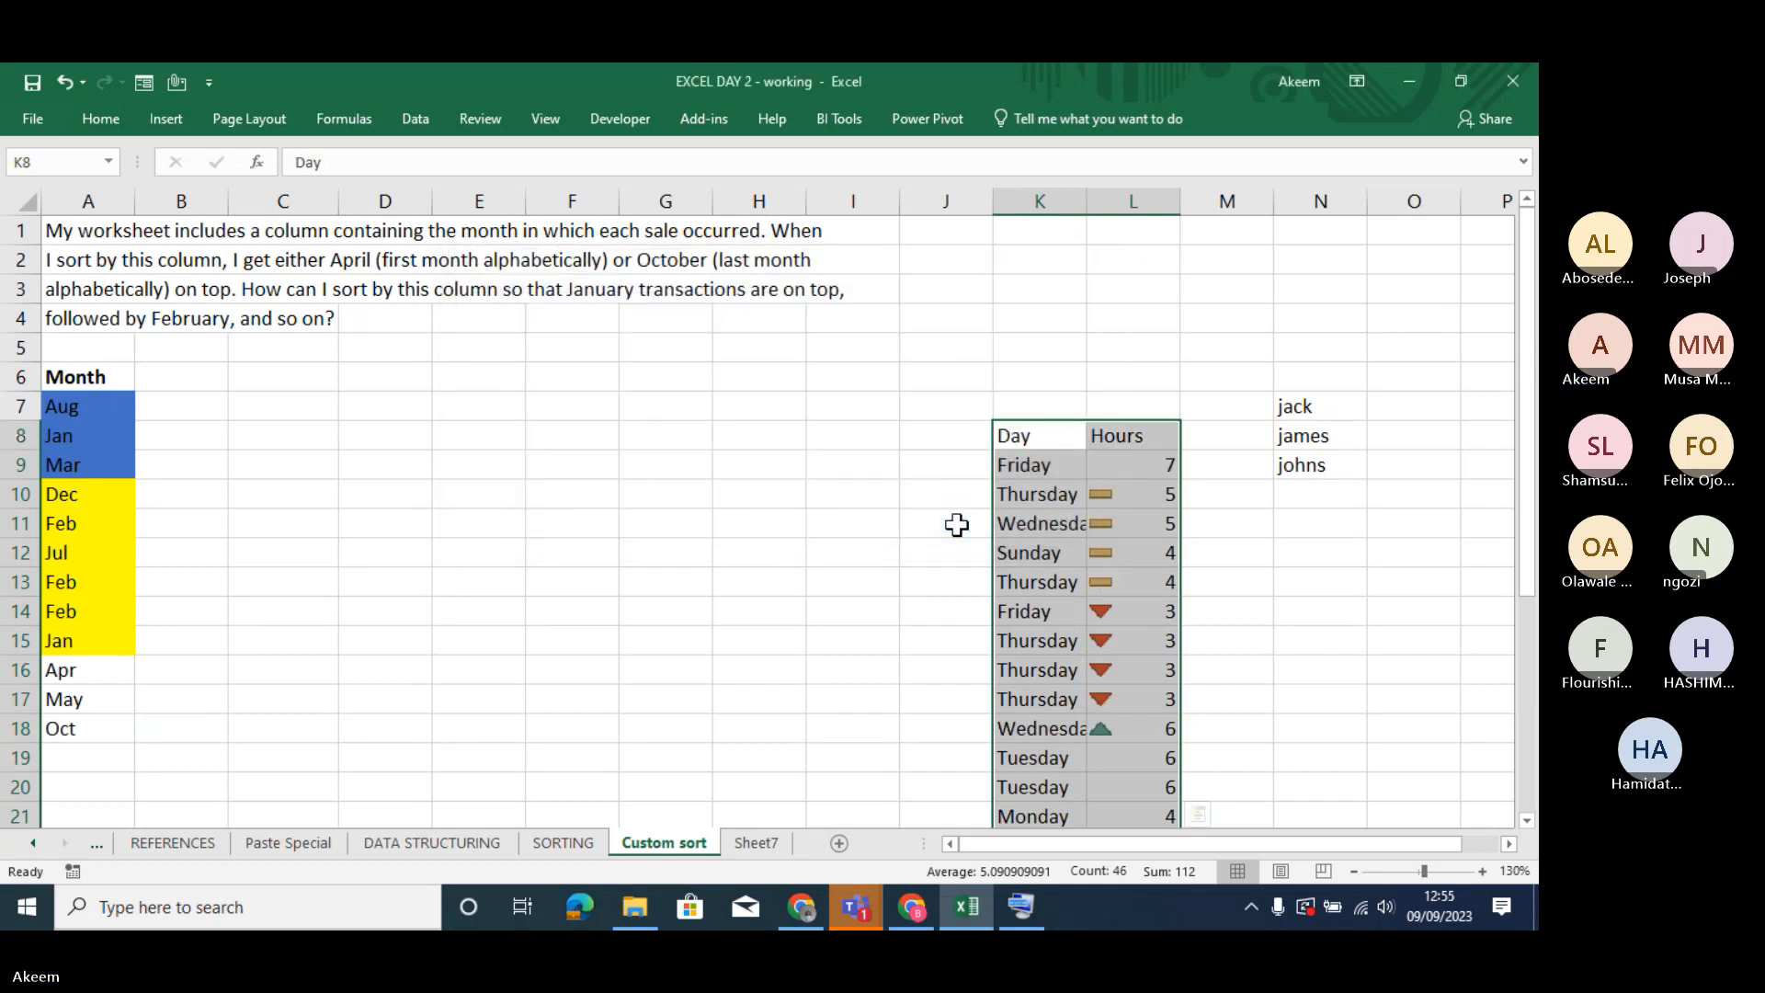
left_click(1108, 471)
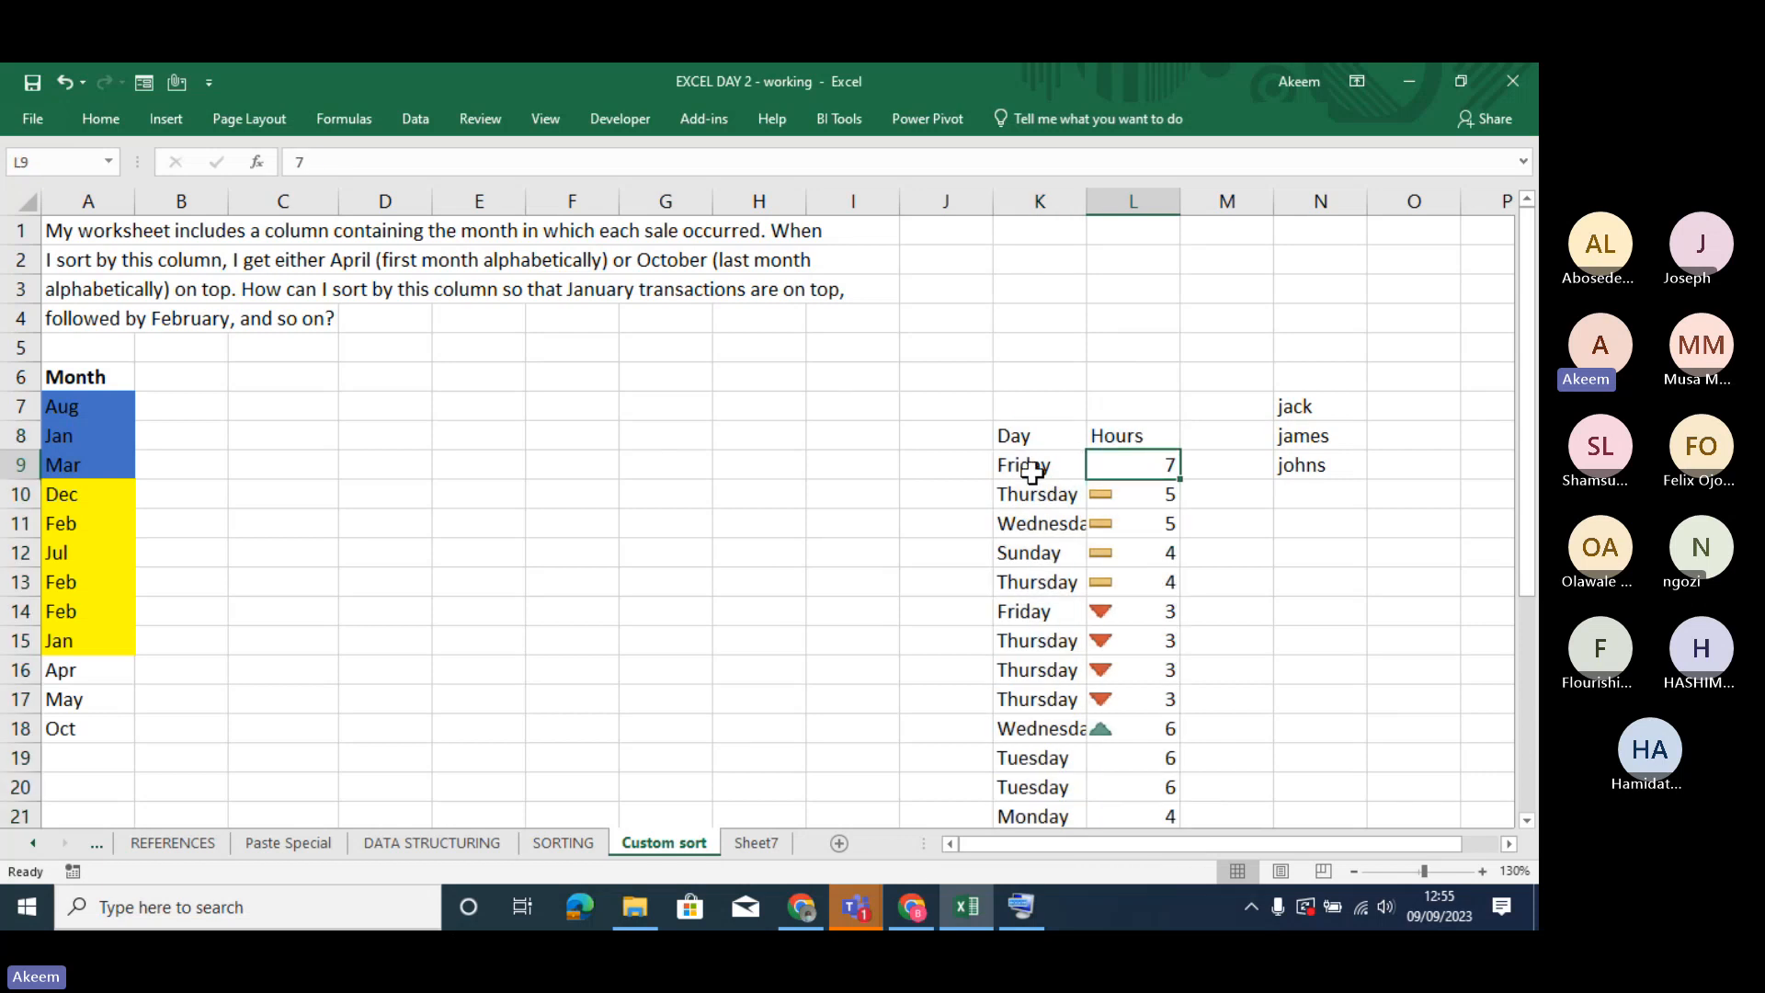
left_click_drag(1031, 470, 1132, 469)
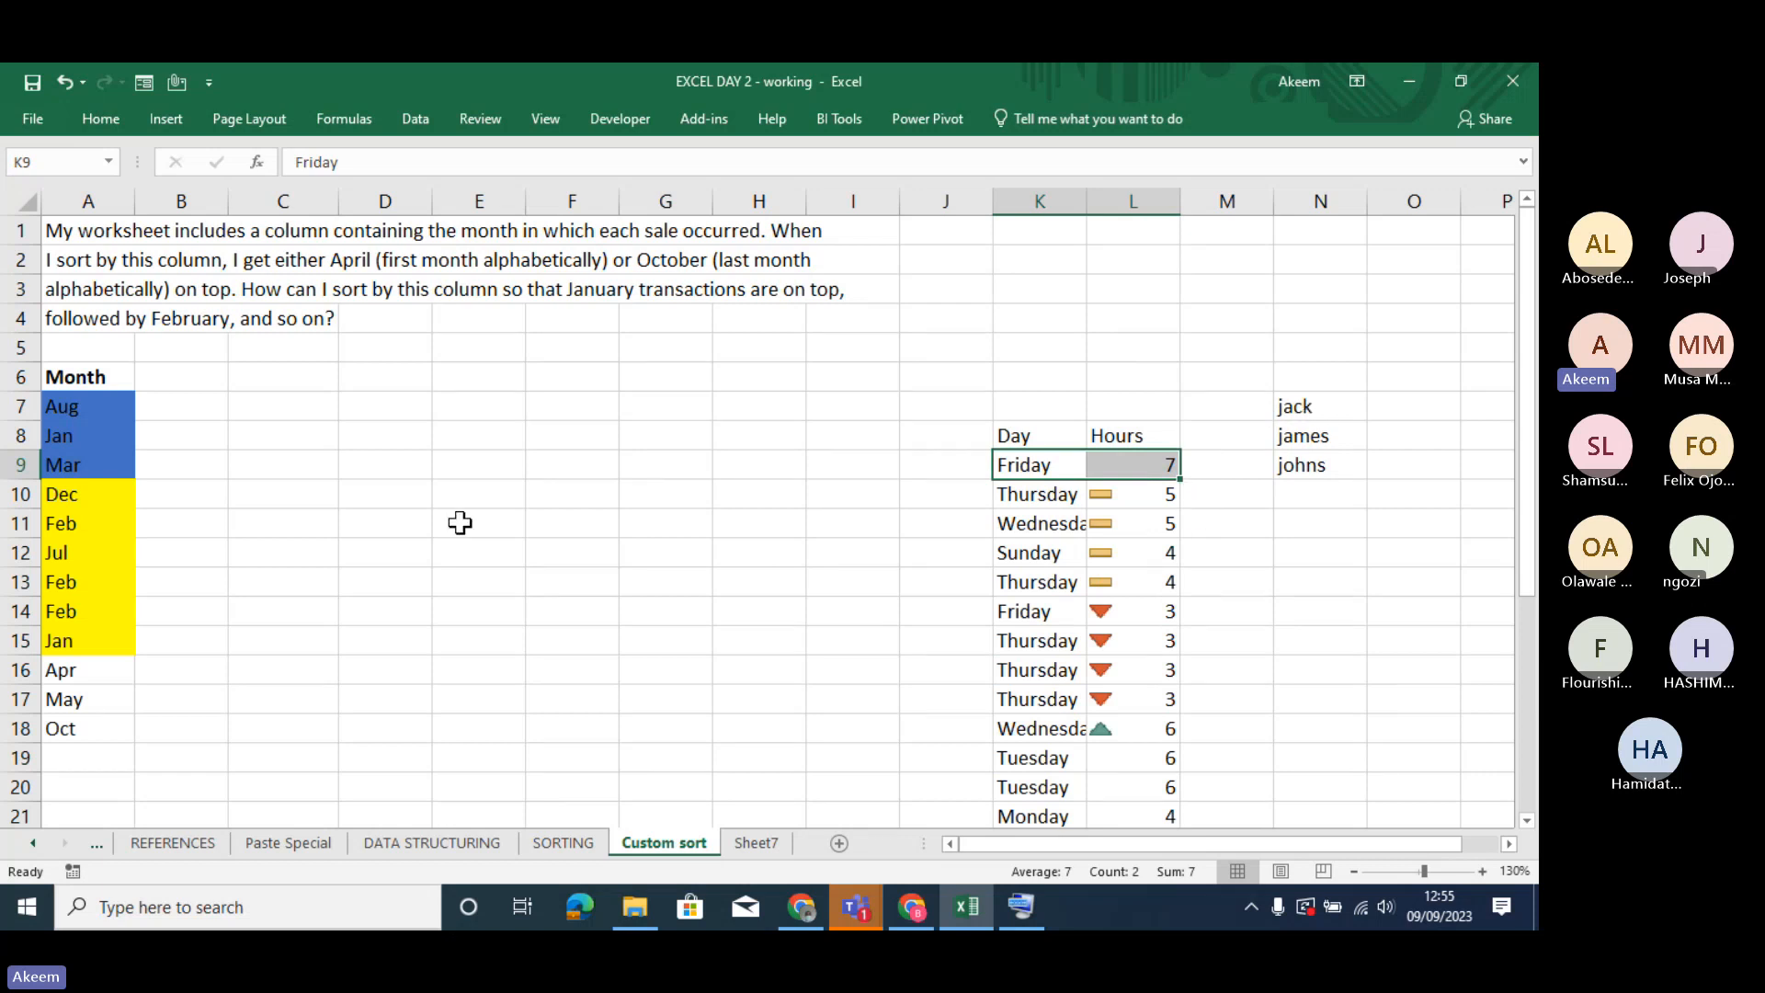
left_click(642, 557)
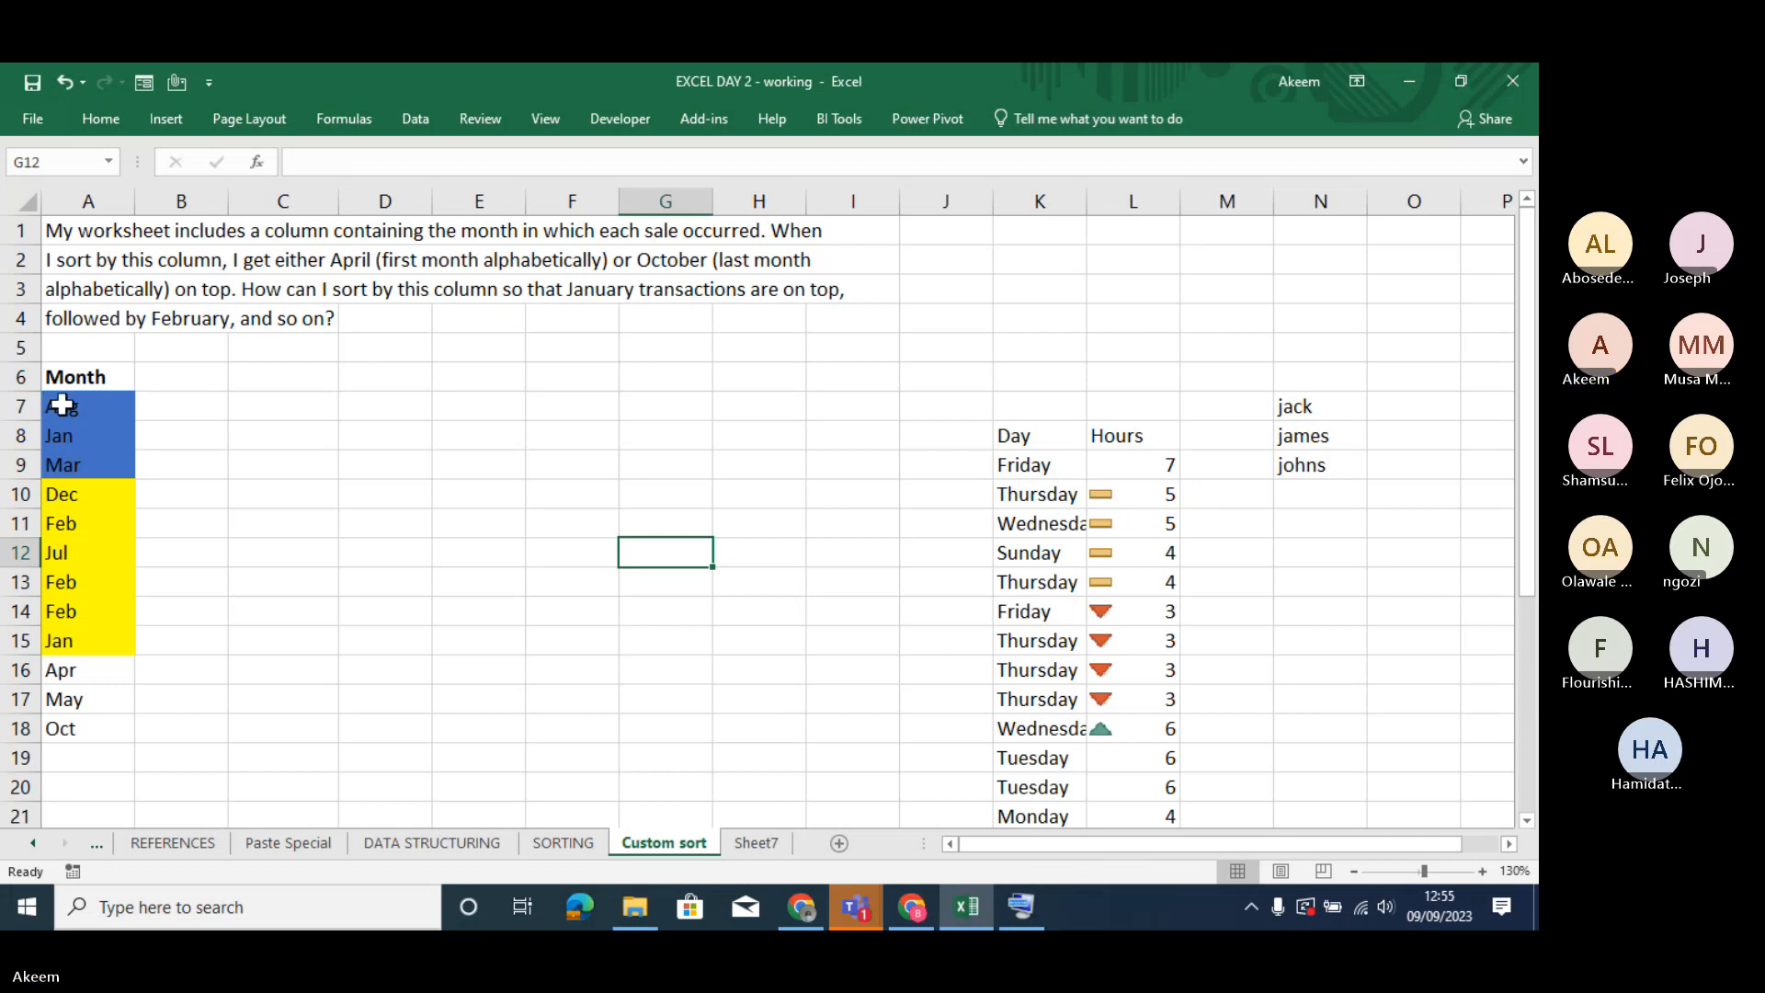
left_click_drag(55, 405, 97, 726)
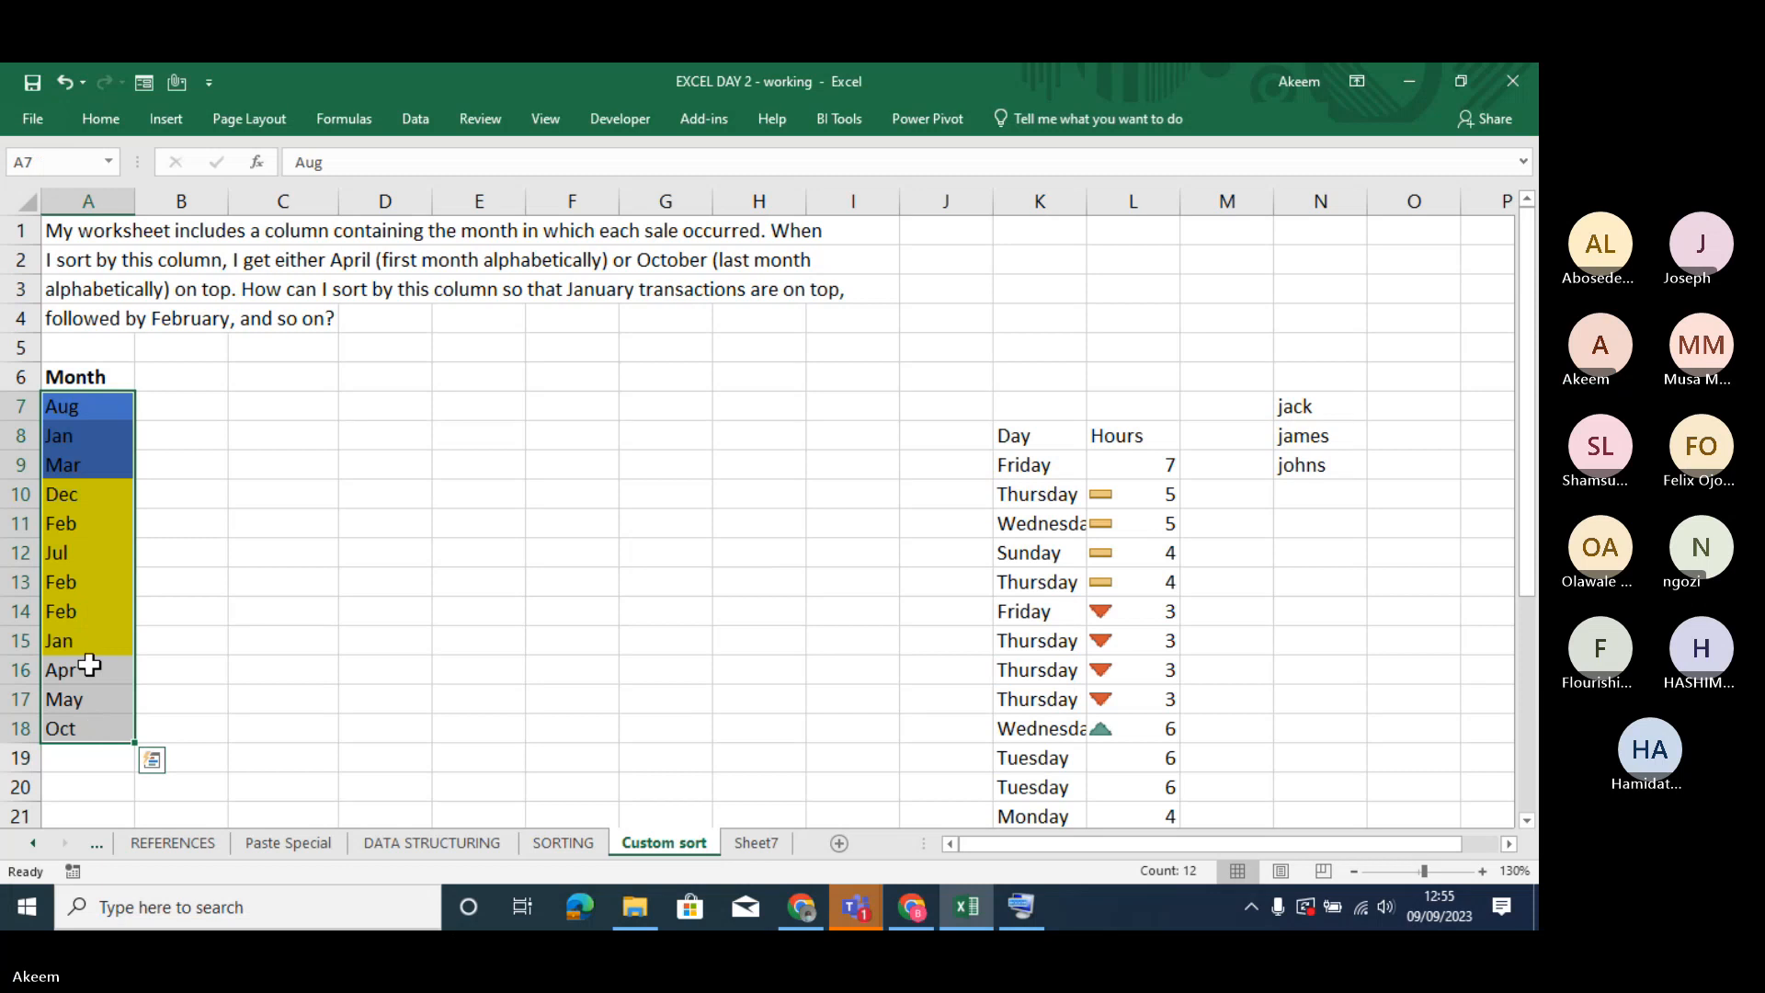
right_click(82, 607)
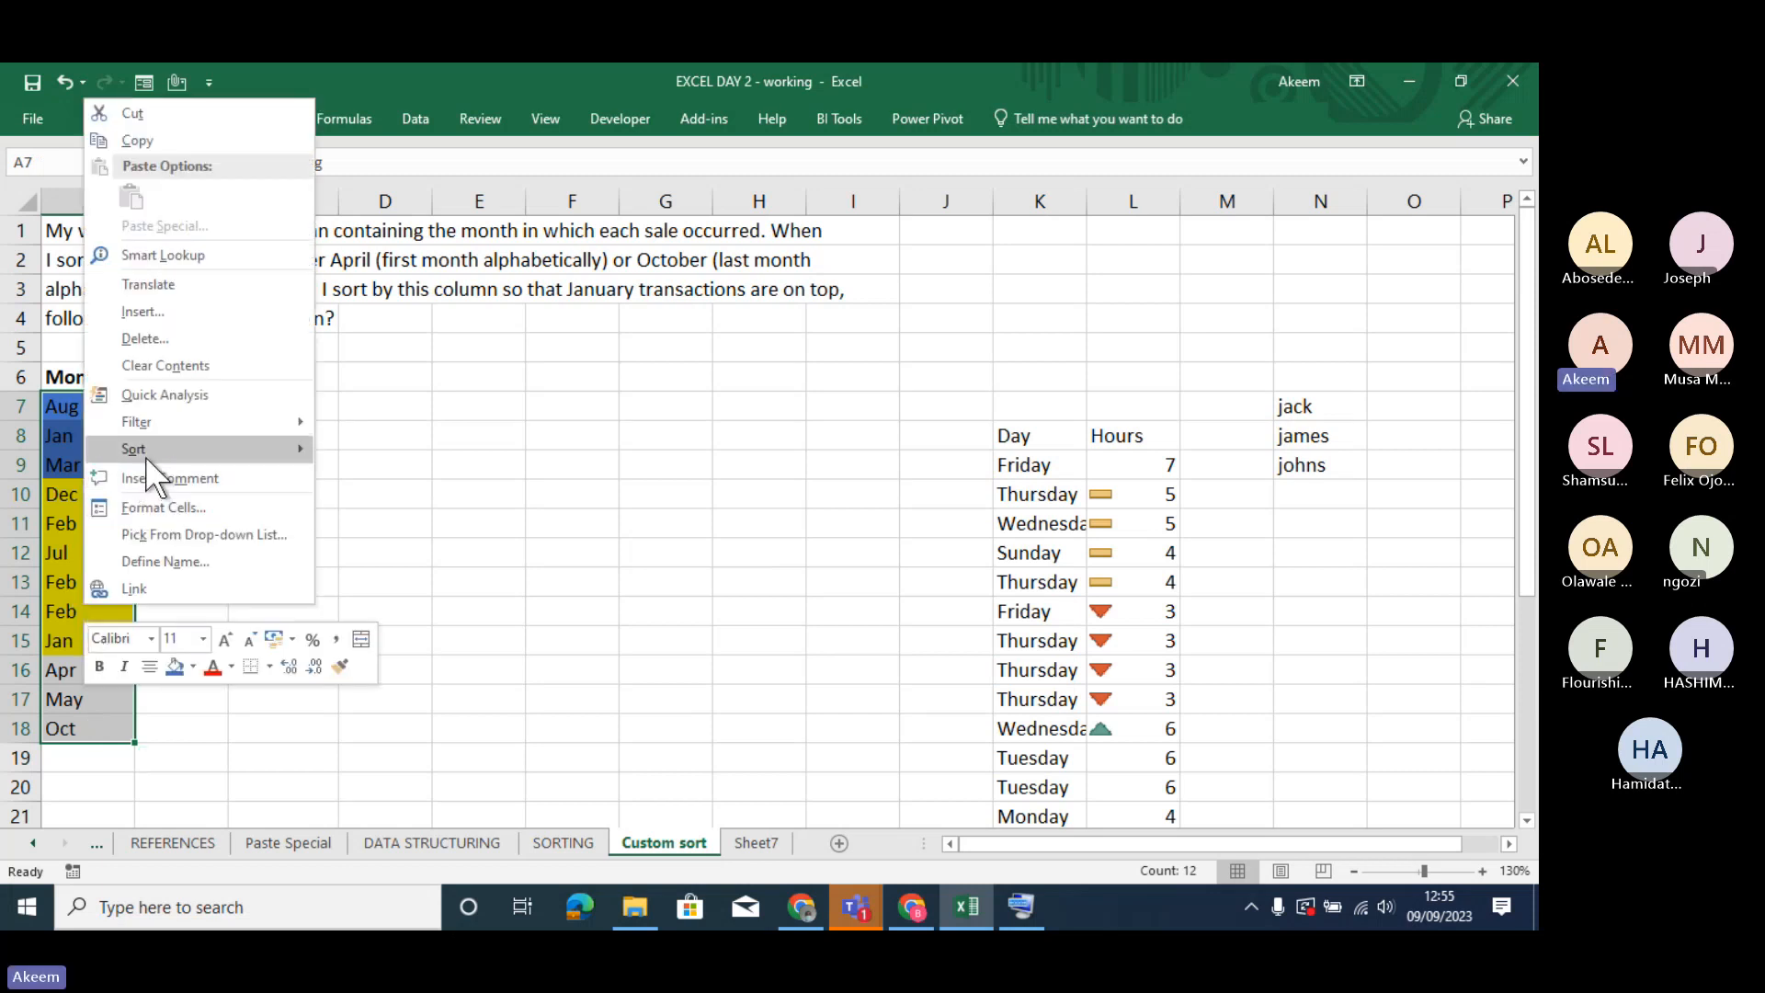
mouse_move(146, 454)
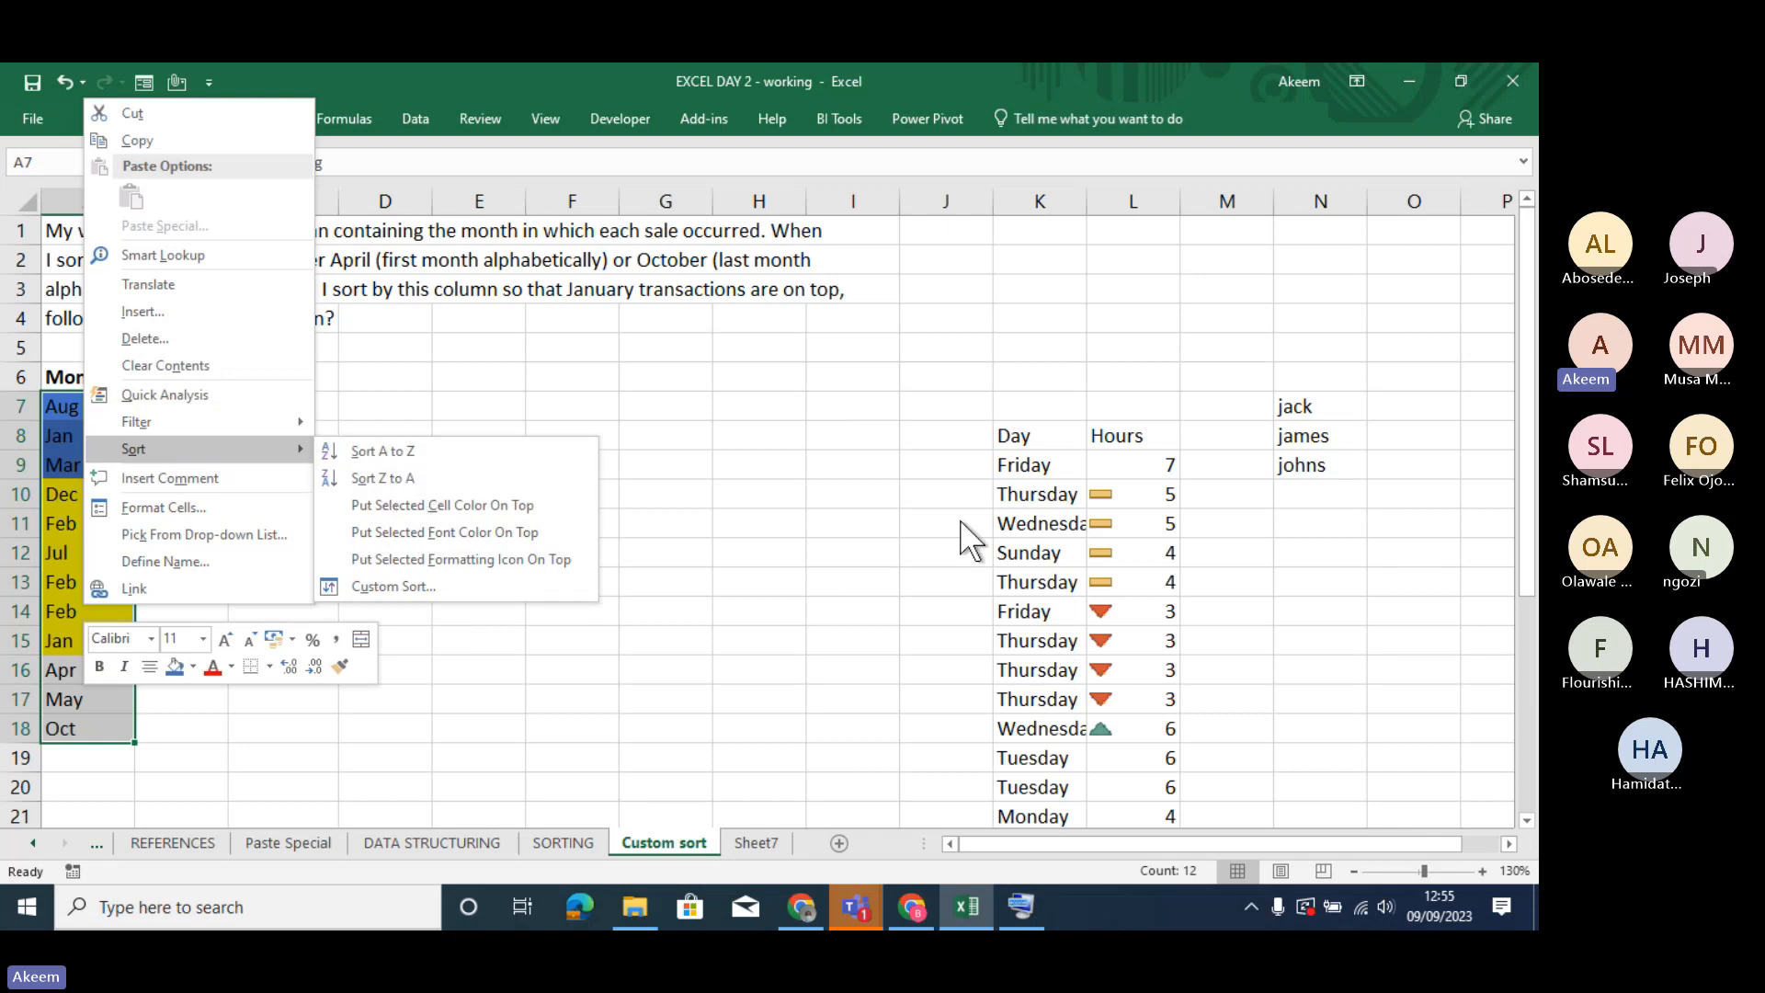
left_click(1050, 427)
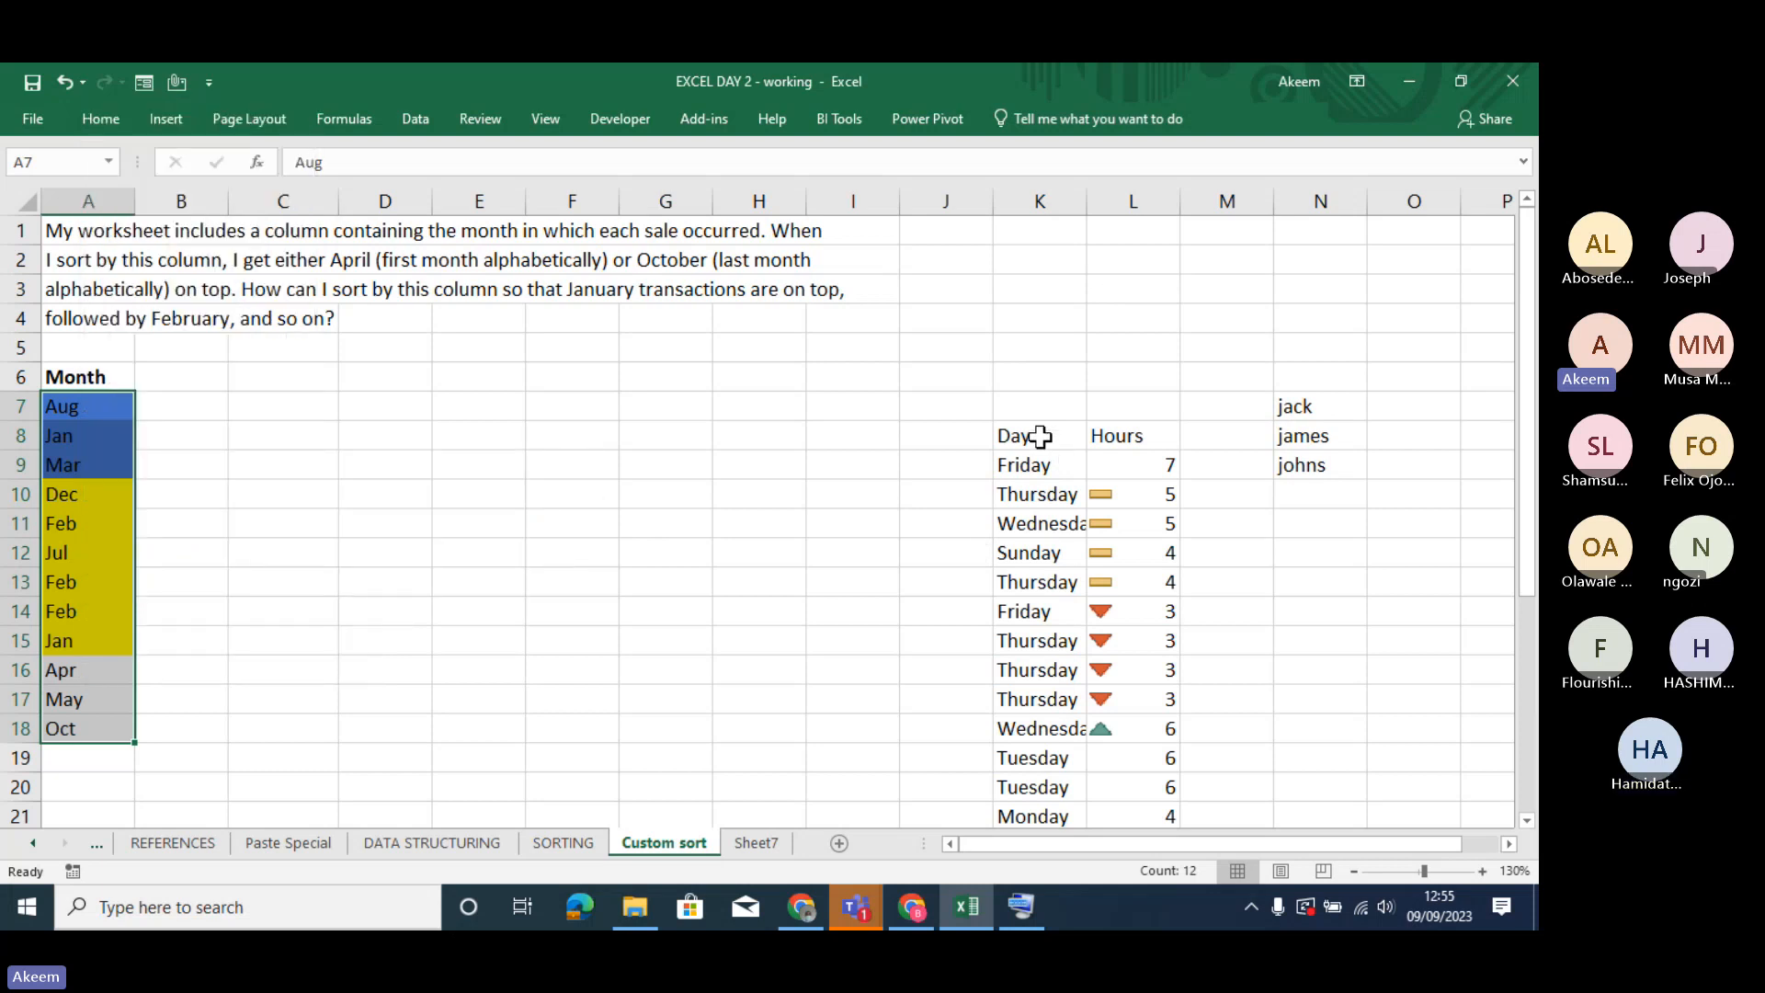
- Examine the Day column from its first to last entries, checking how the weekdays are ordered
left_click_drag(1045, 465, 1051, 763)
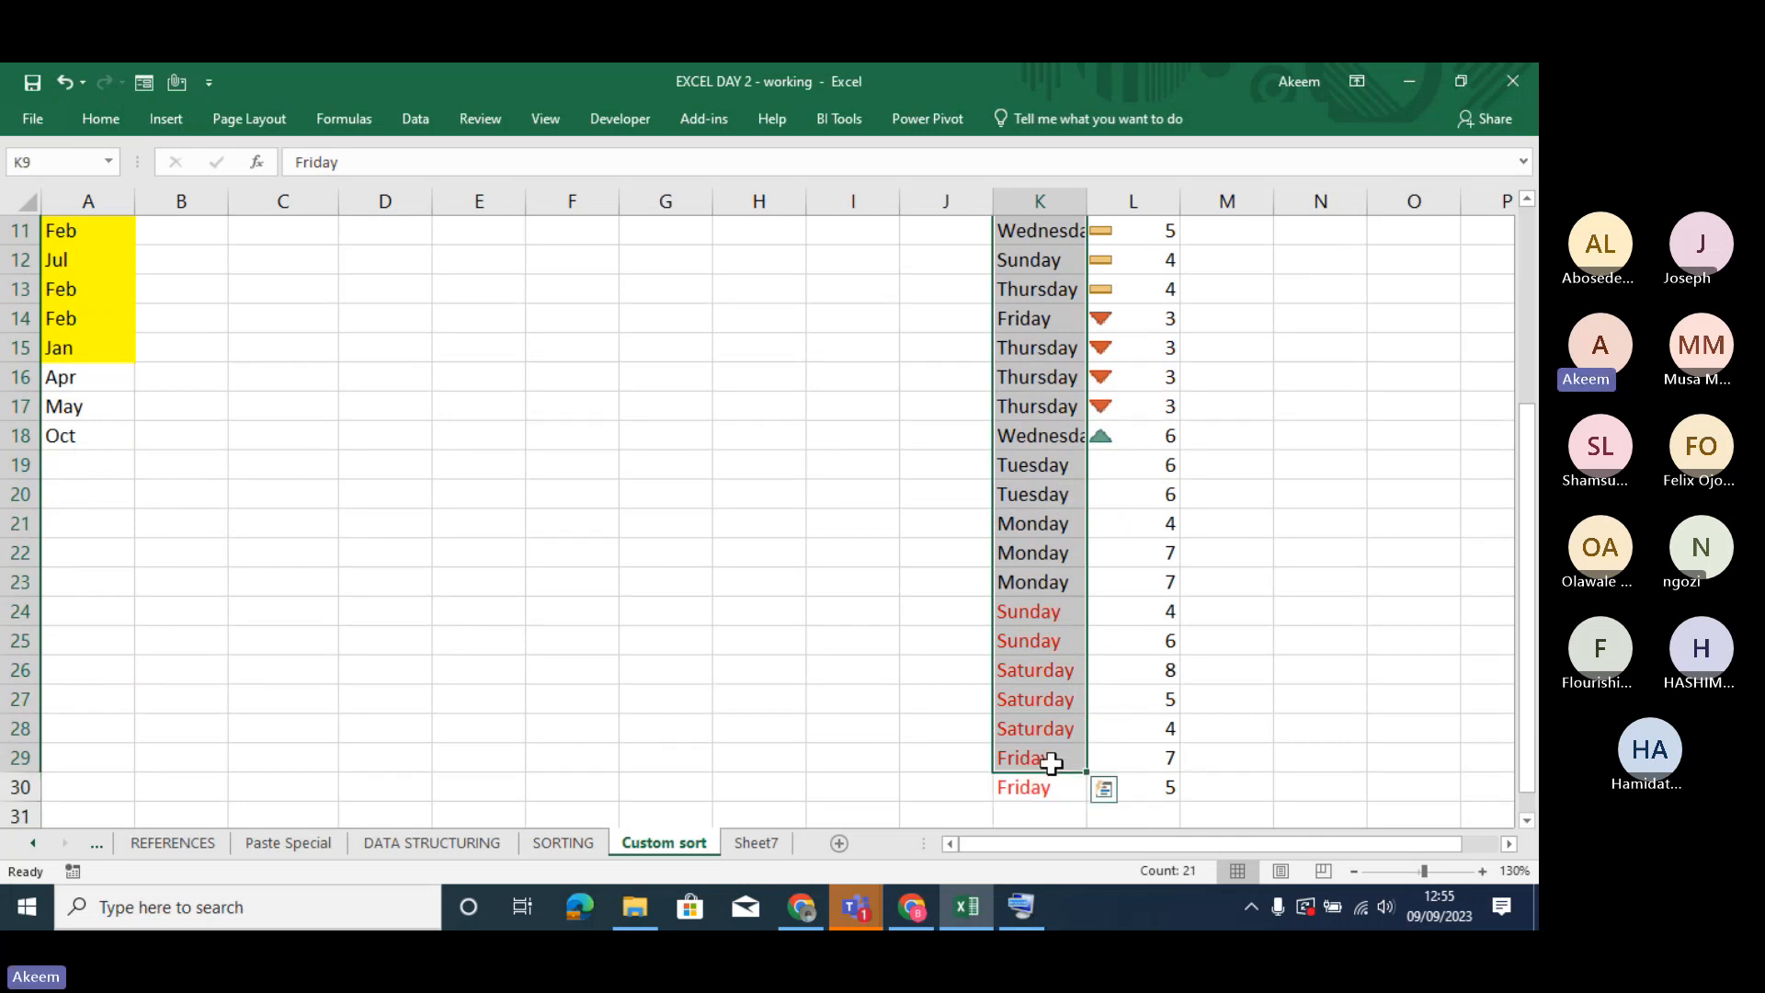
left_click(1027, 557)
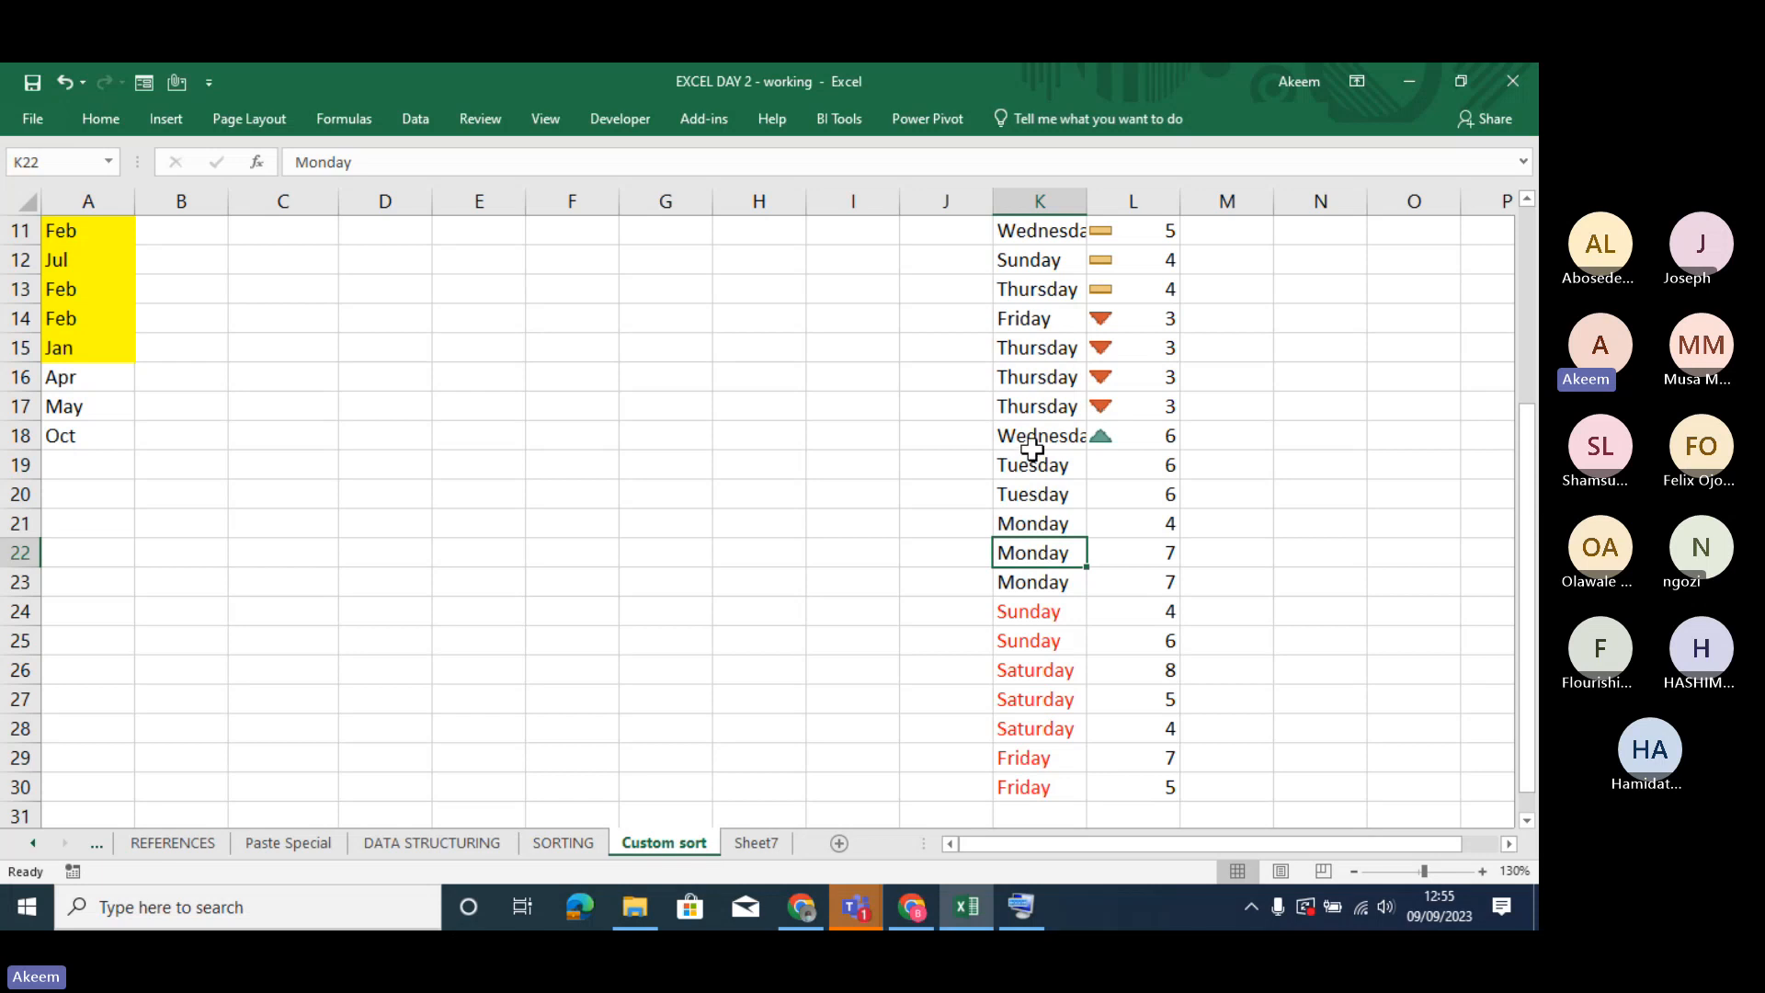
left_click(1027, 409)
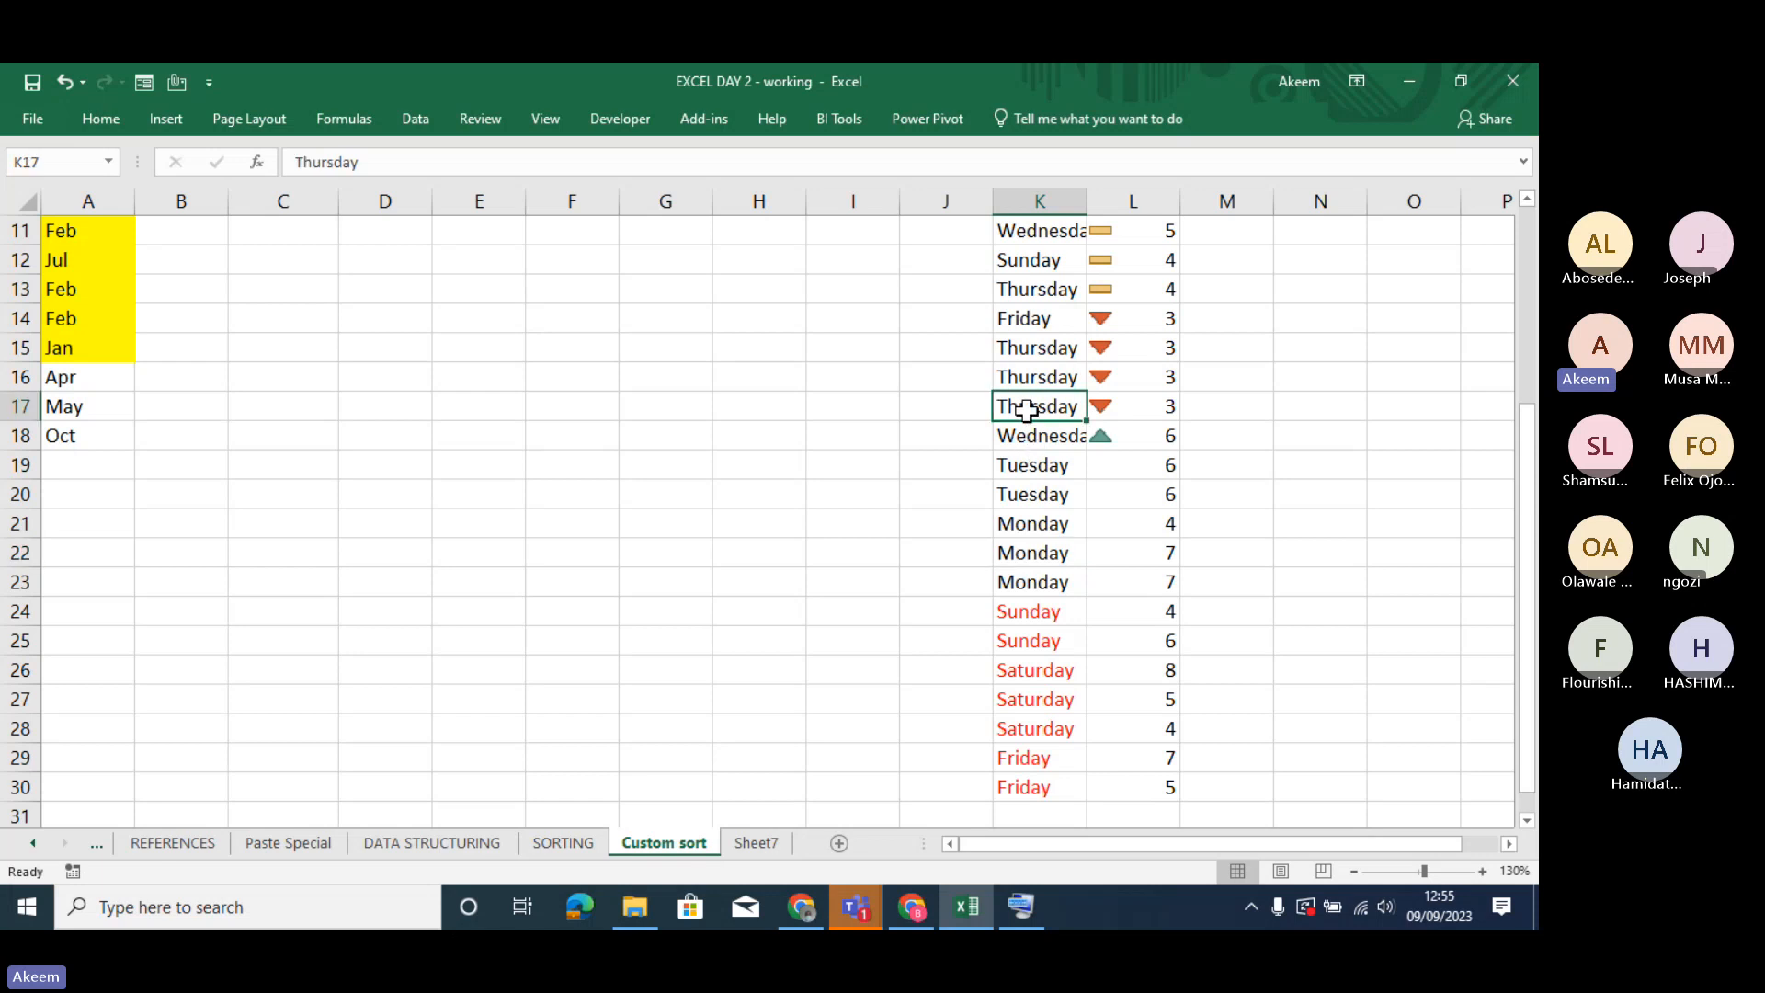
key("Up")
key("Up")
key("Up")
key("Up")
key("Up")
key("Up")
key("Up")
key("Up")
key("Up")
key("Up")
key("Up")
key("Up")
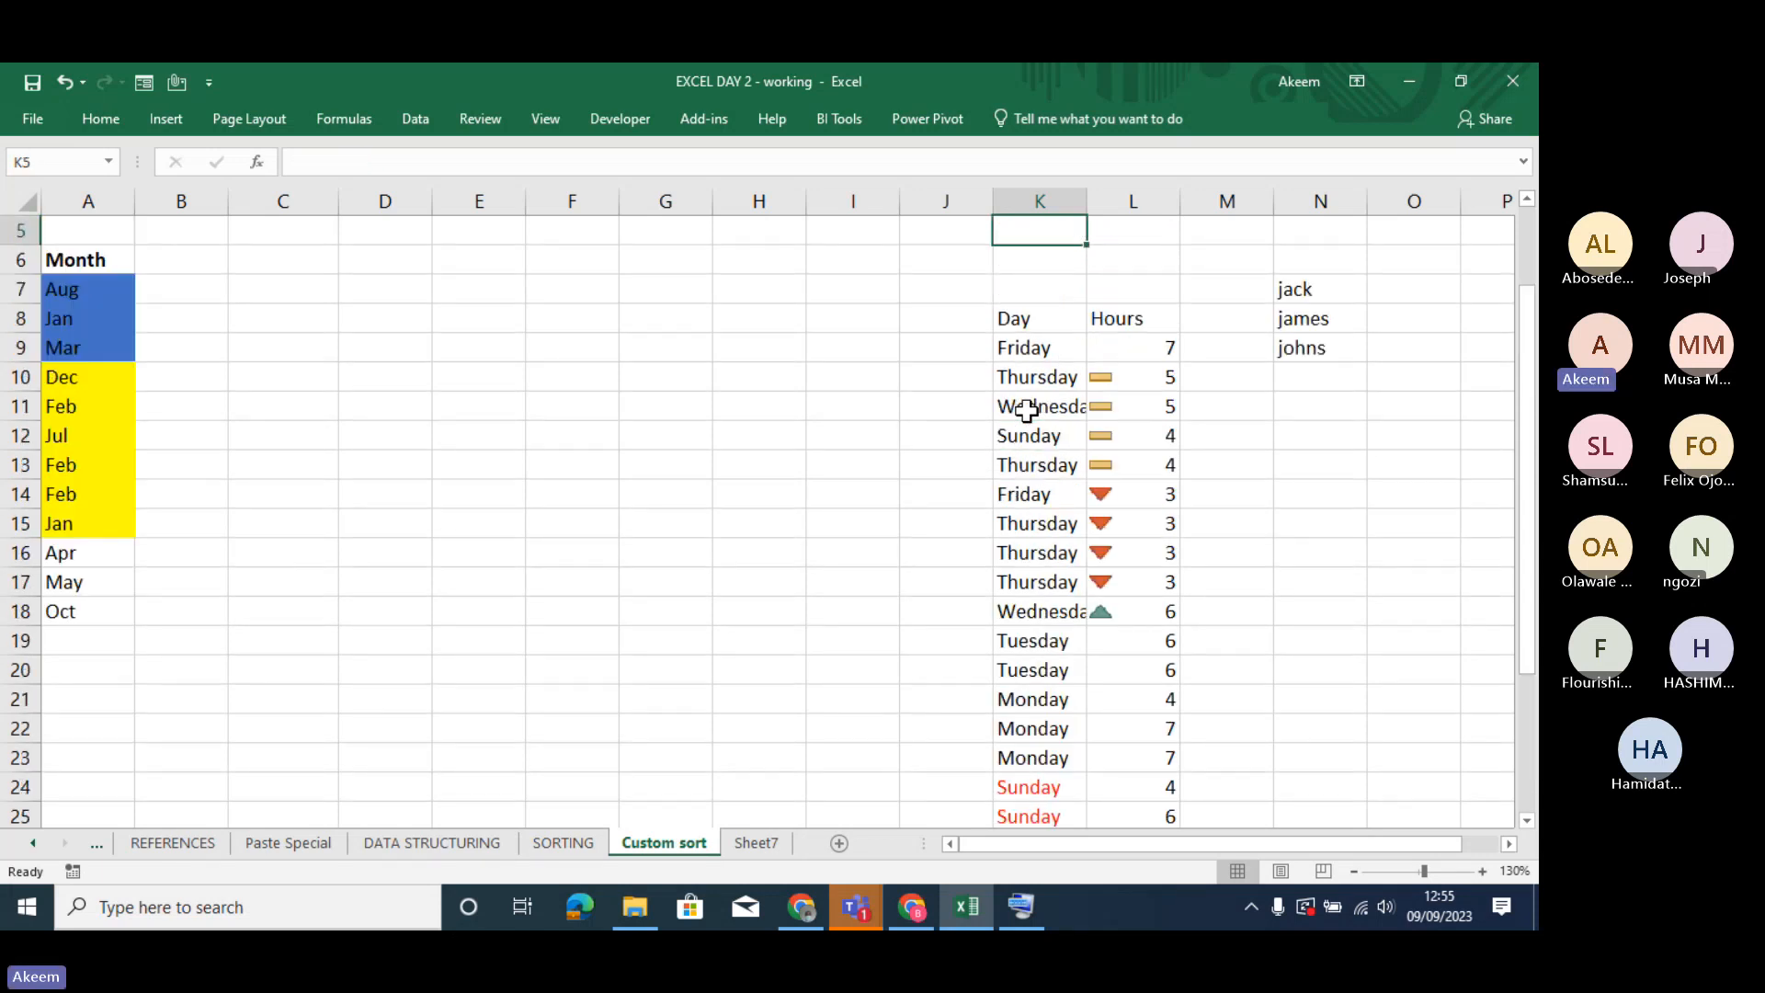
key("Down")
key("Down")
key("Down")
key("Down")
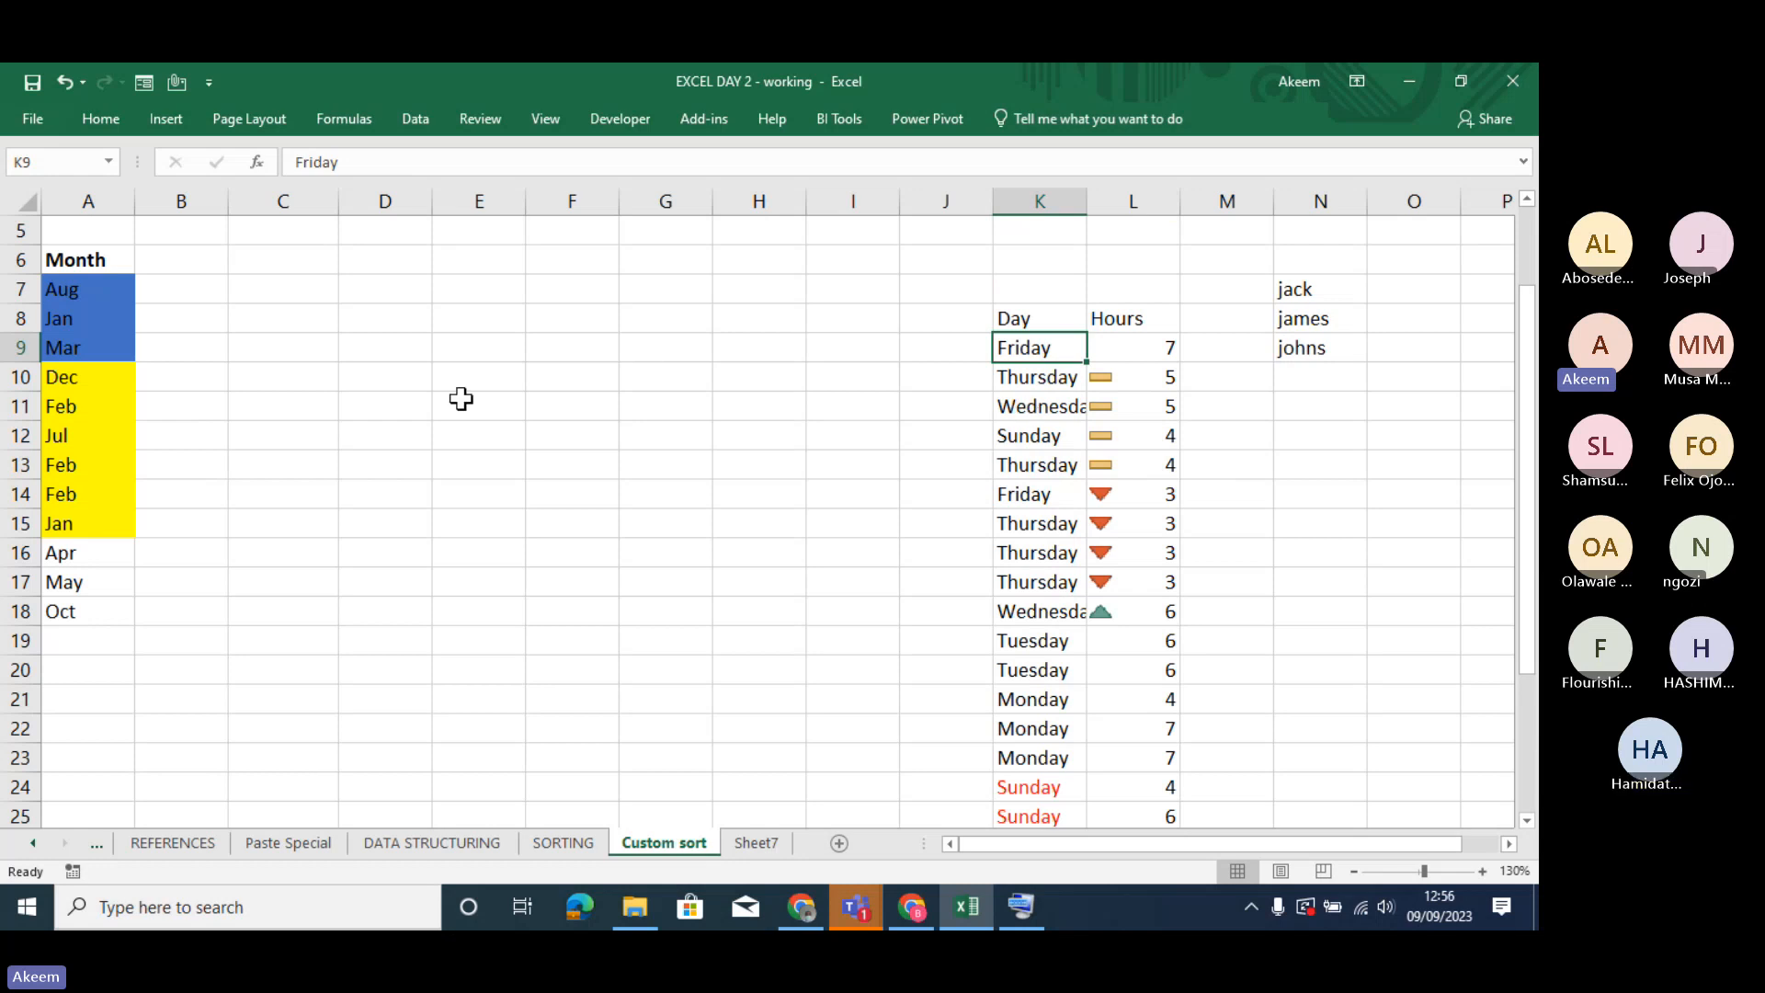
- Start a custom sort of the Day and Hours table and delete all existing Hours icon levels
left_click(1031, 492)
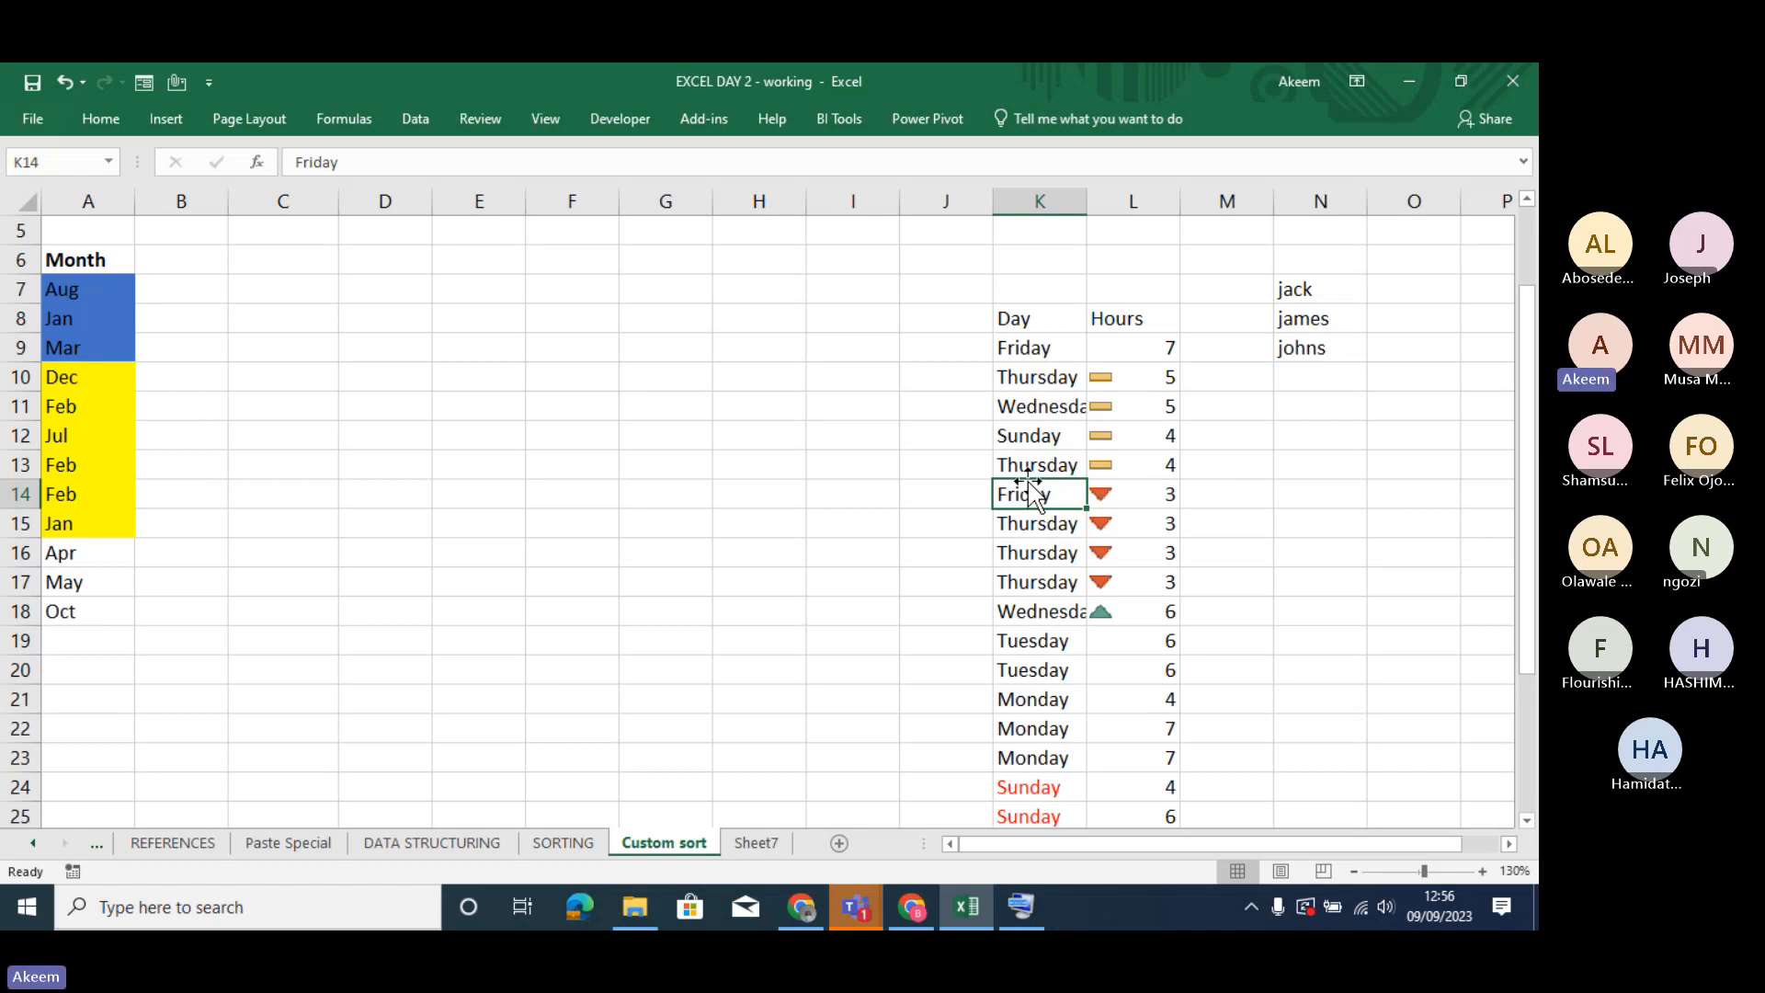
right_click(1031, 492)
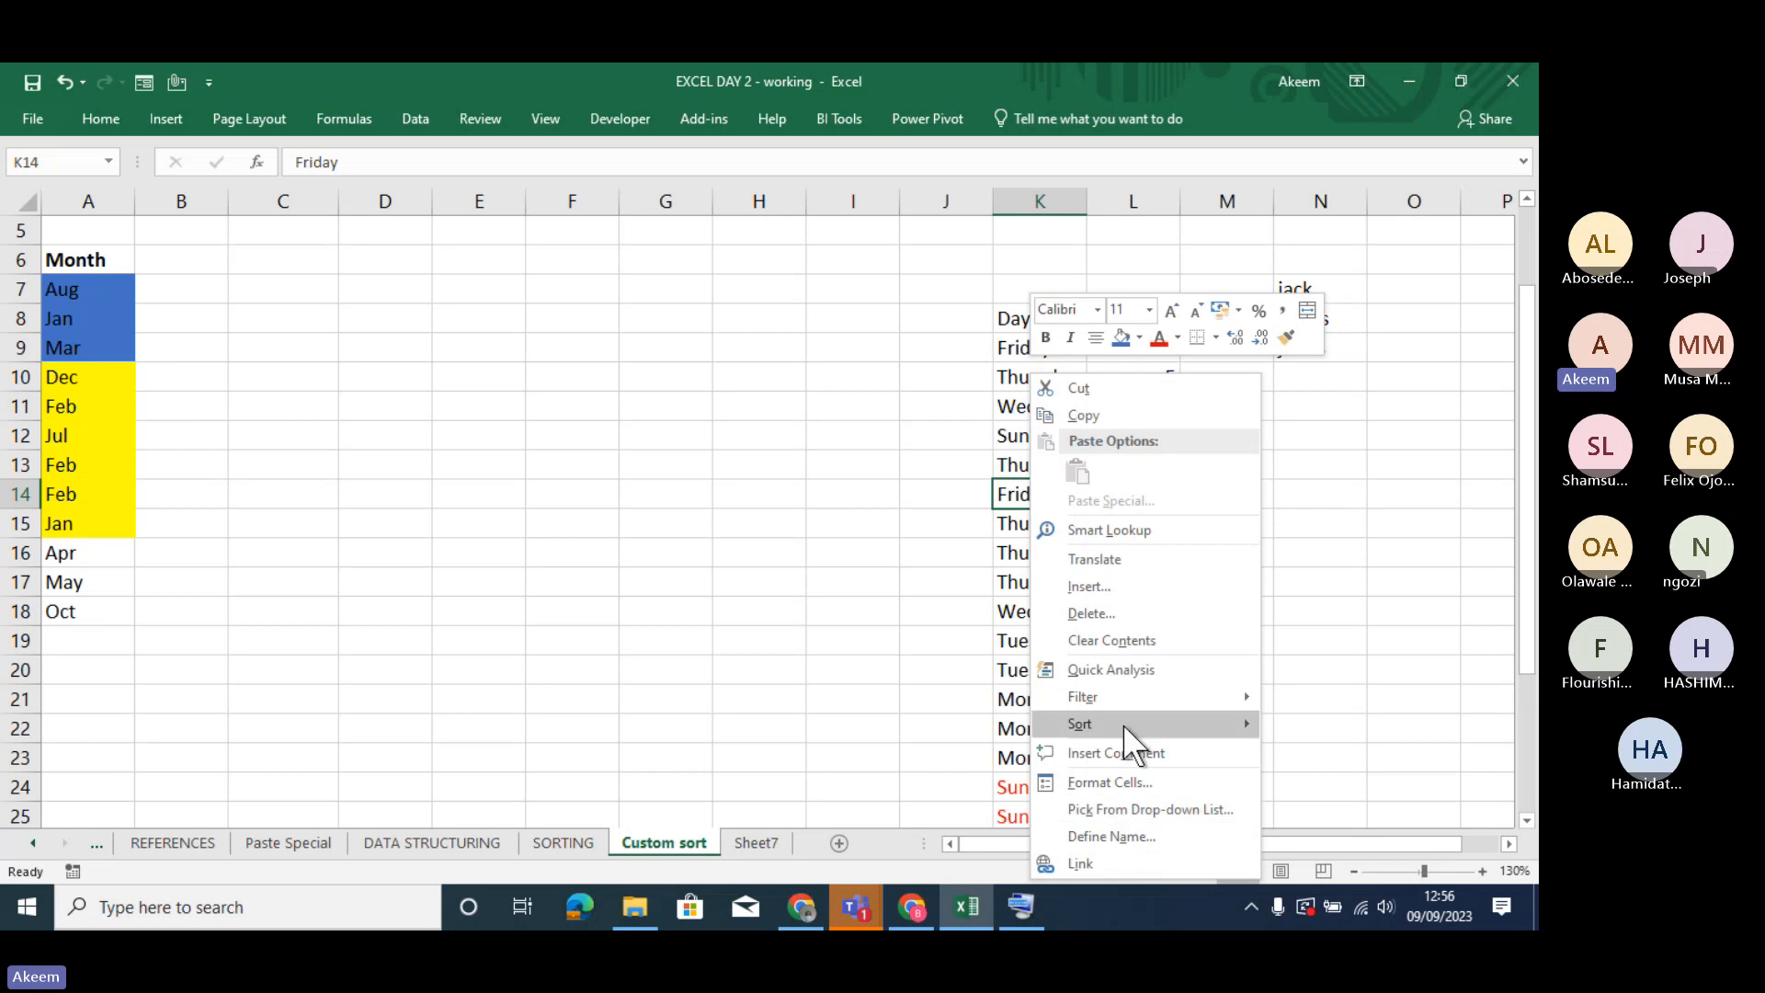
mouse_move(1122, 724)
left_click(873, 862)
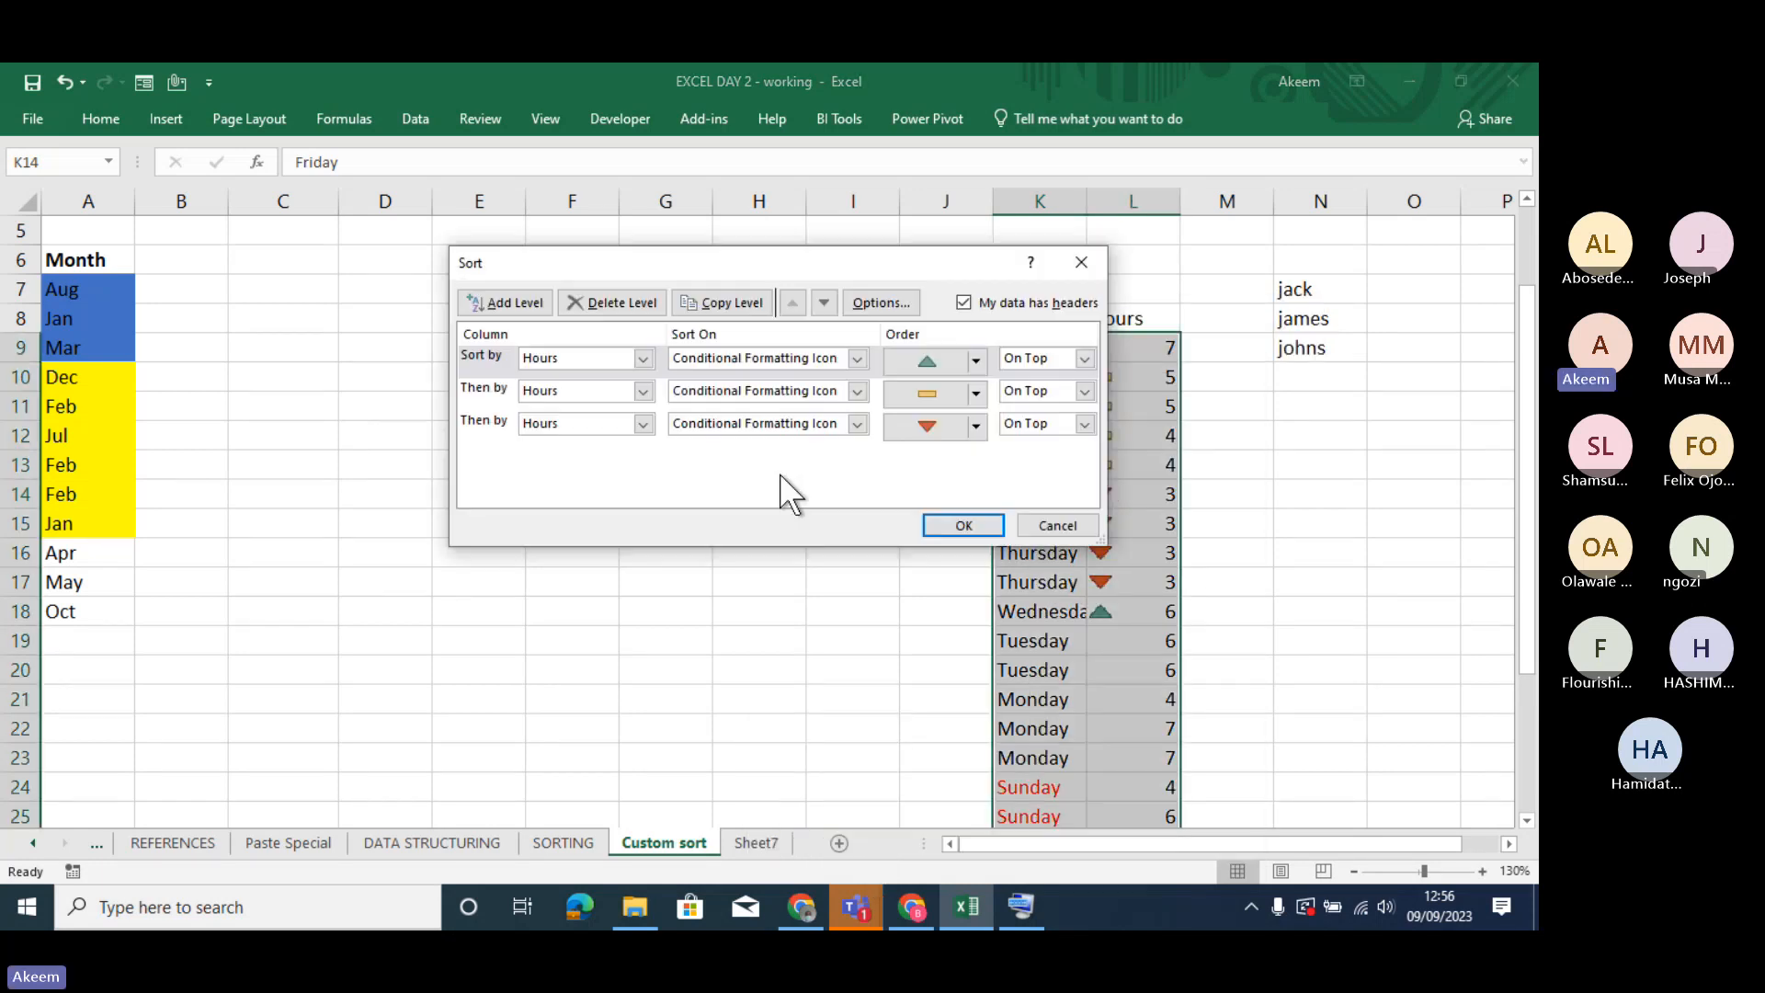
left_click(631, 300)
left_click(630, 299)
left_click(630, 300)
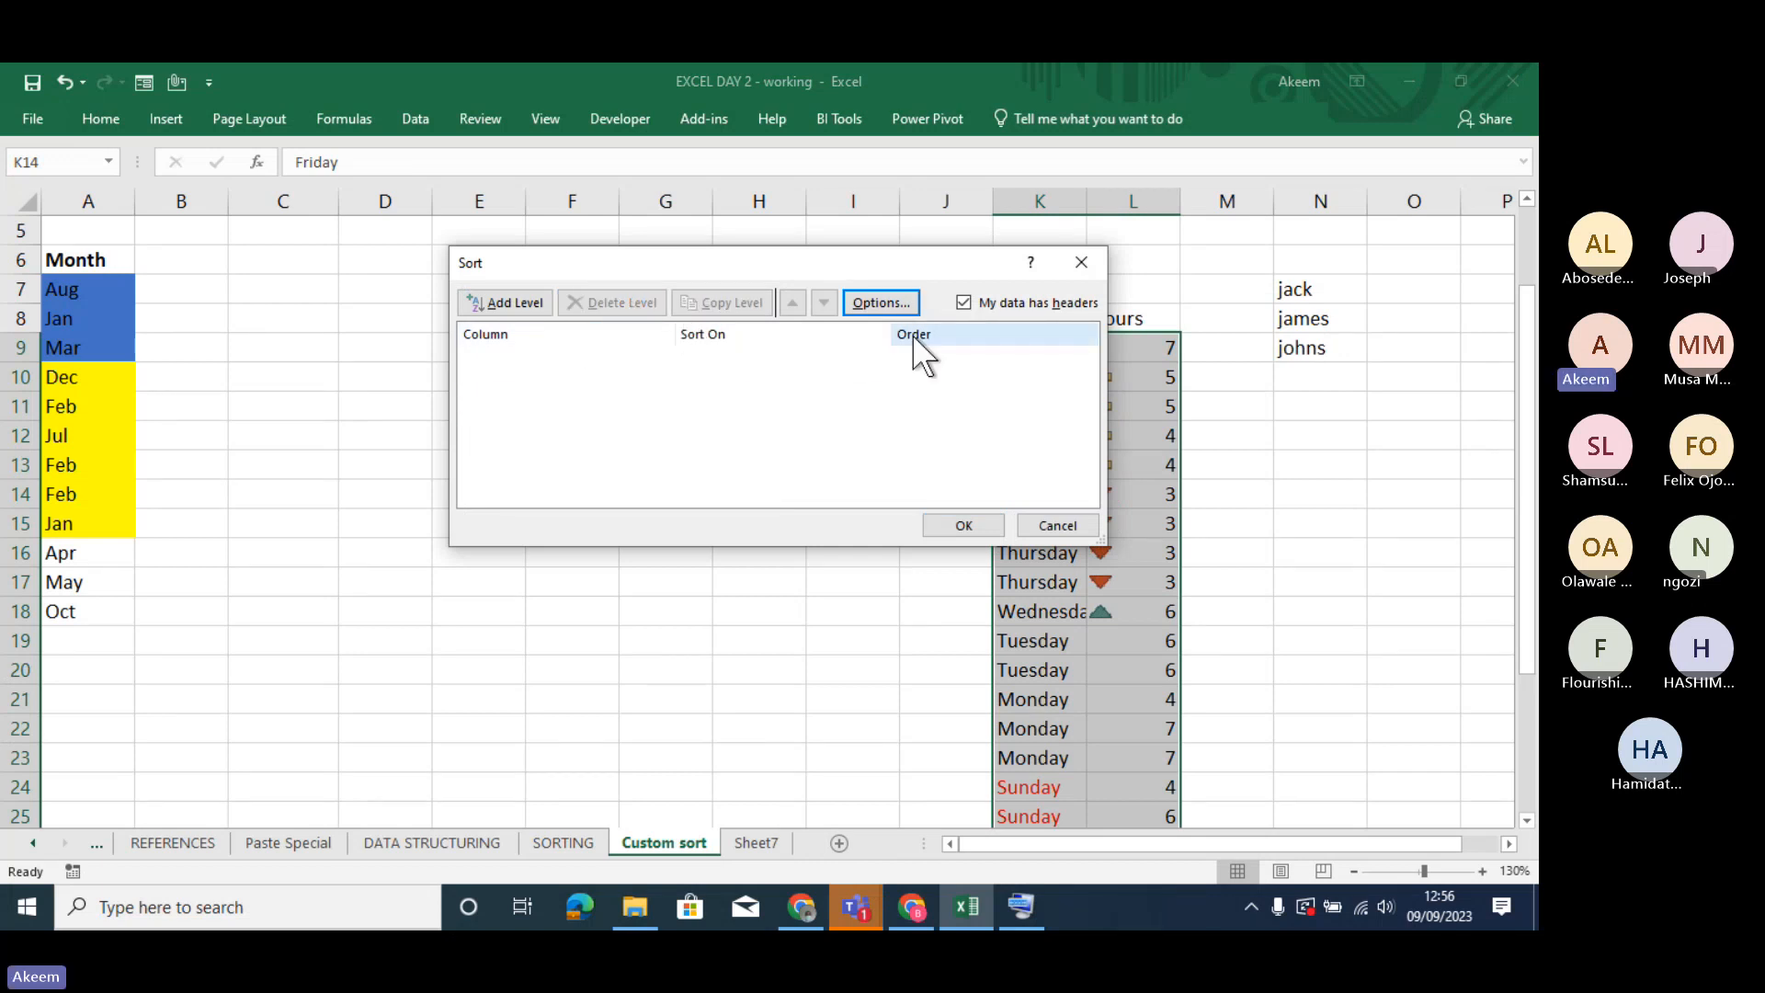
- Sort the Day and Hours table by Day on Cell Values, using the custom list Monday, Tuesday, Wednesday as the order
left_click(515, 301)
left_click(652, 359)
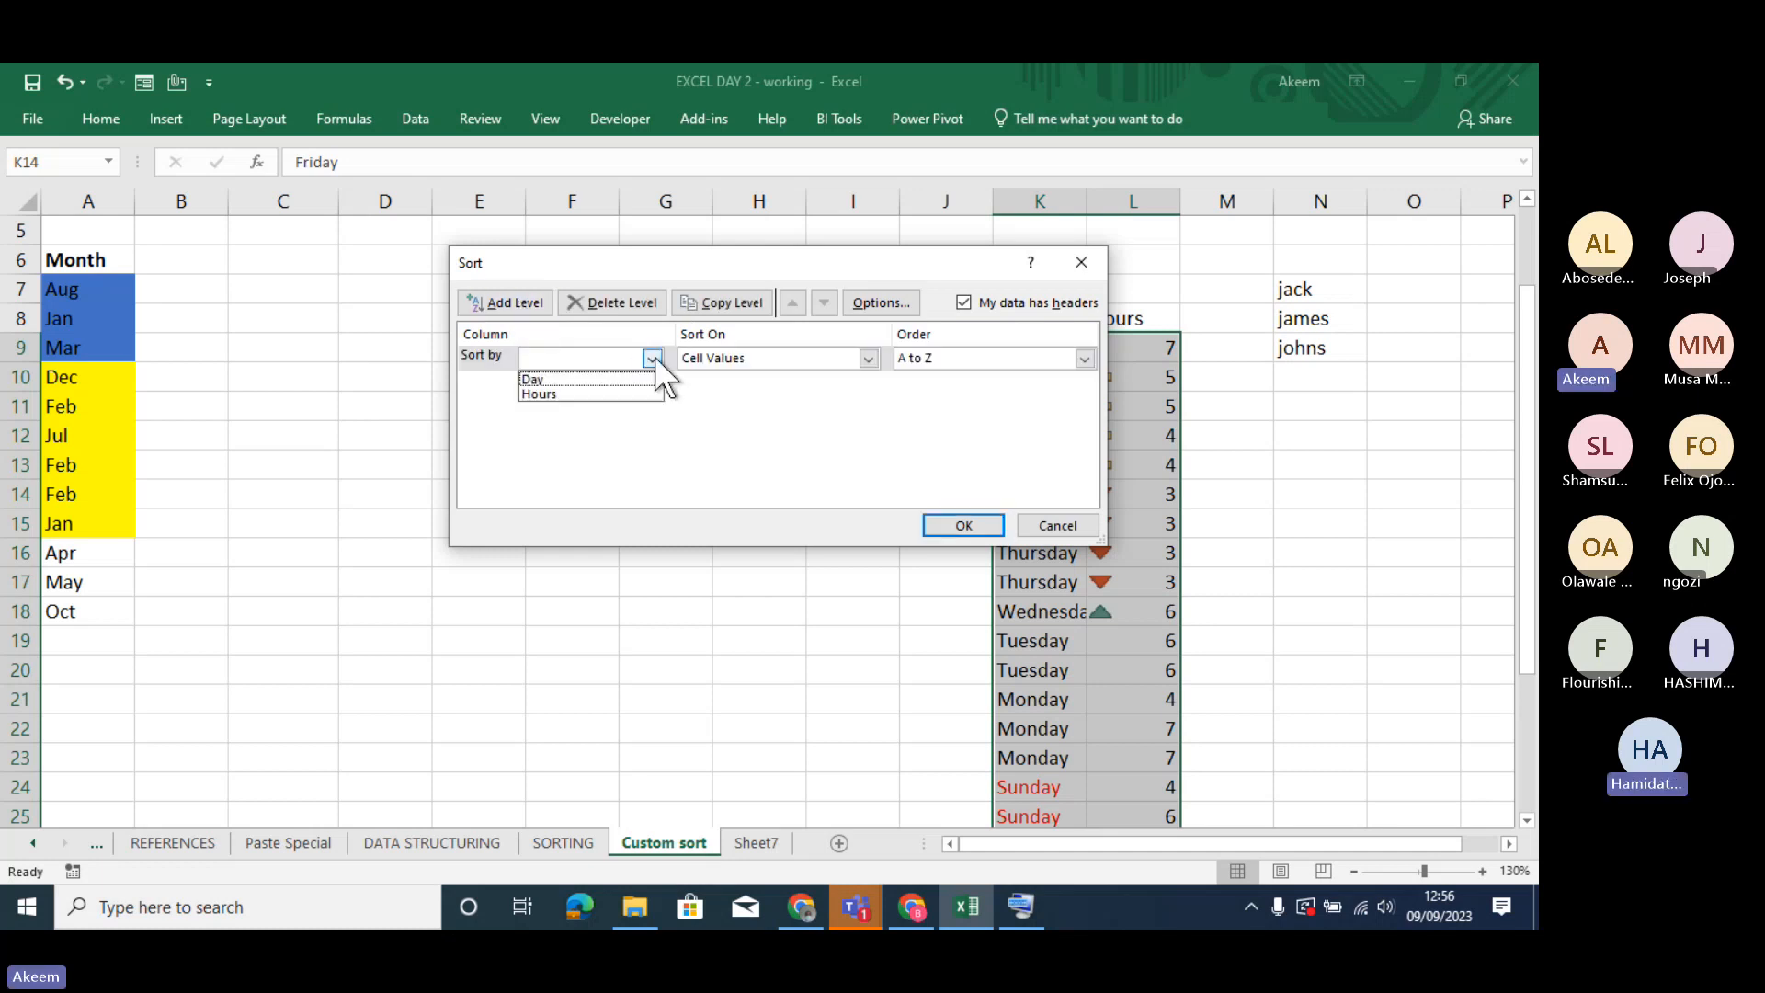
left_click(606, 377)
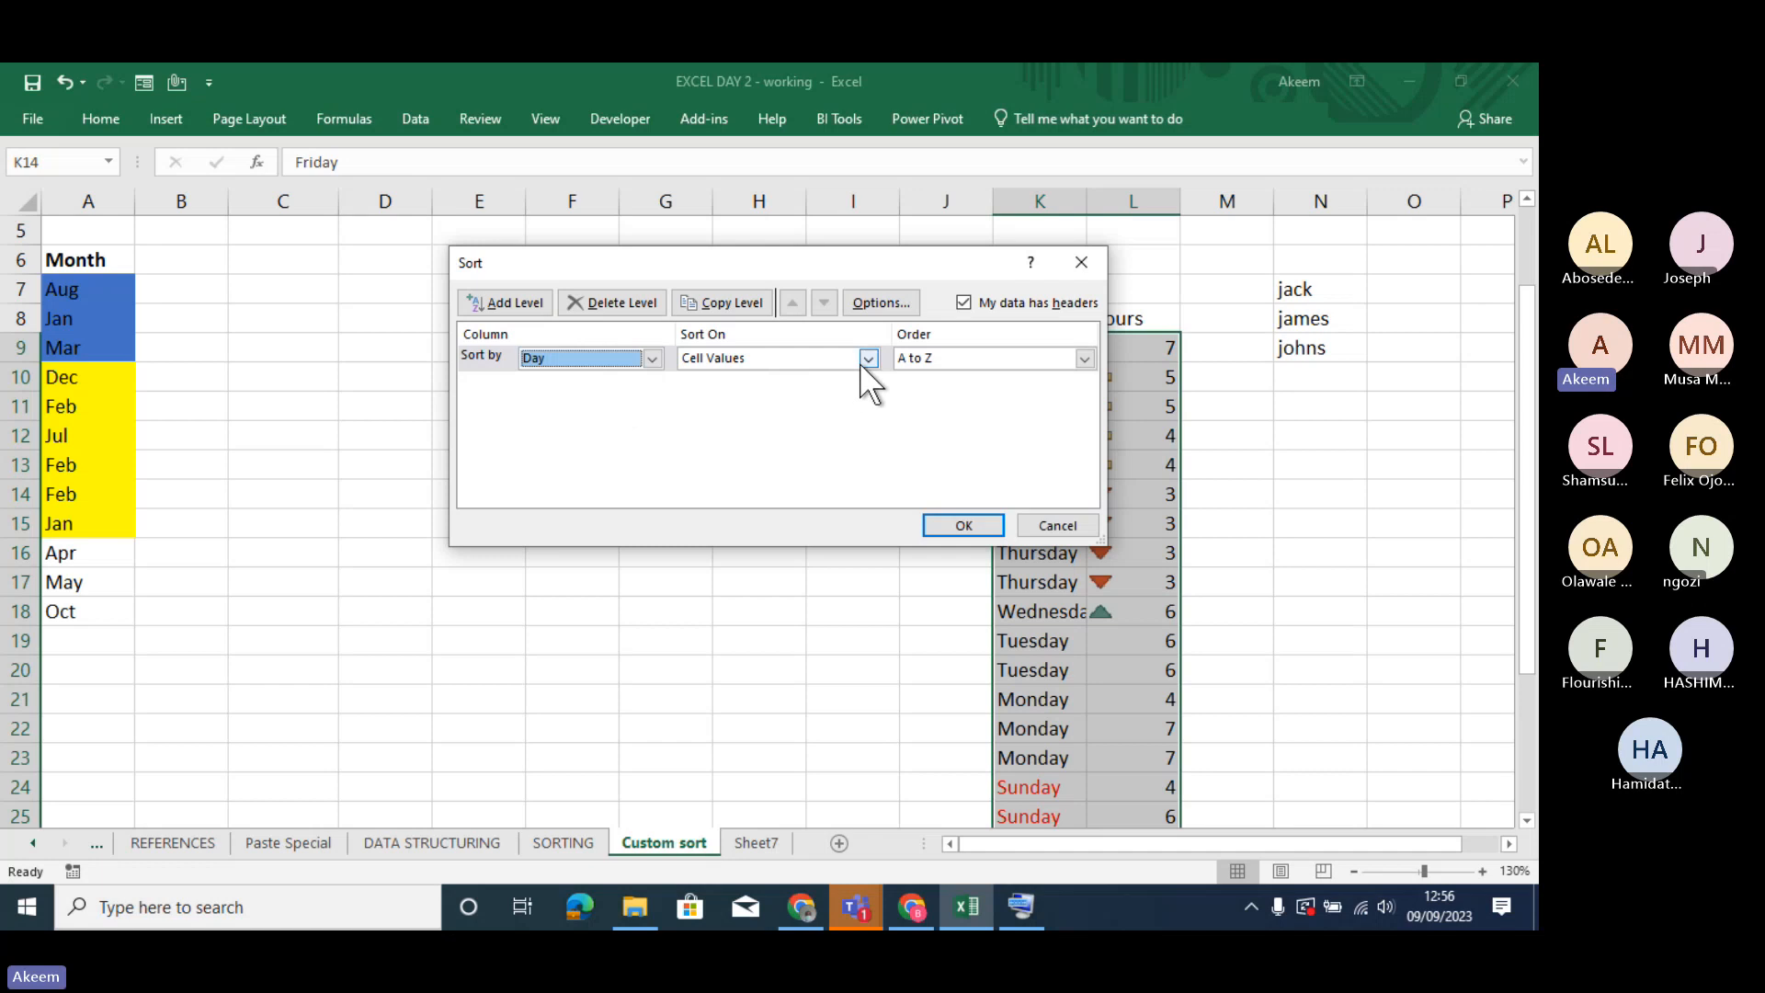
left_click(1084, 356)
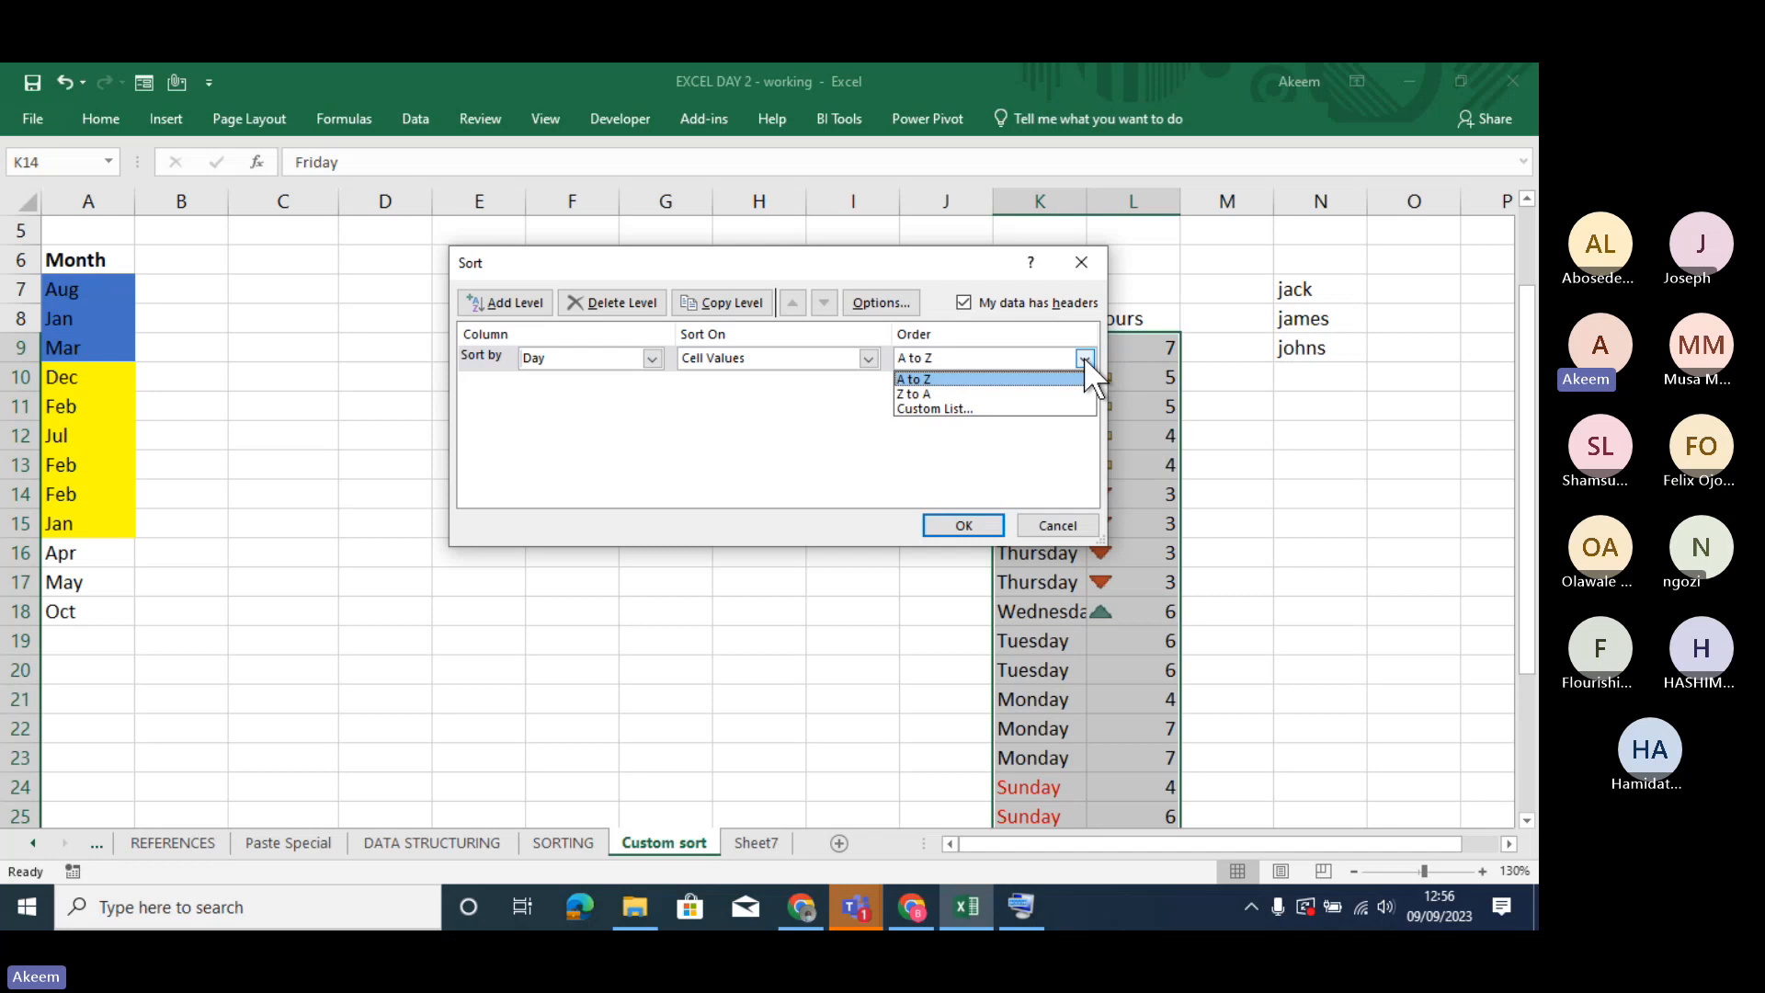
left_click(990, 406)
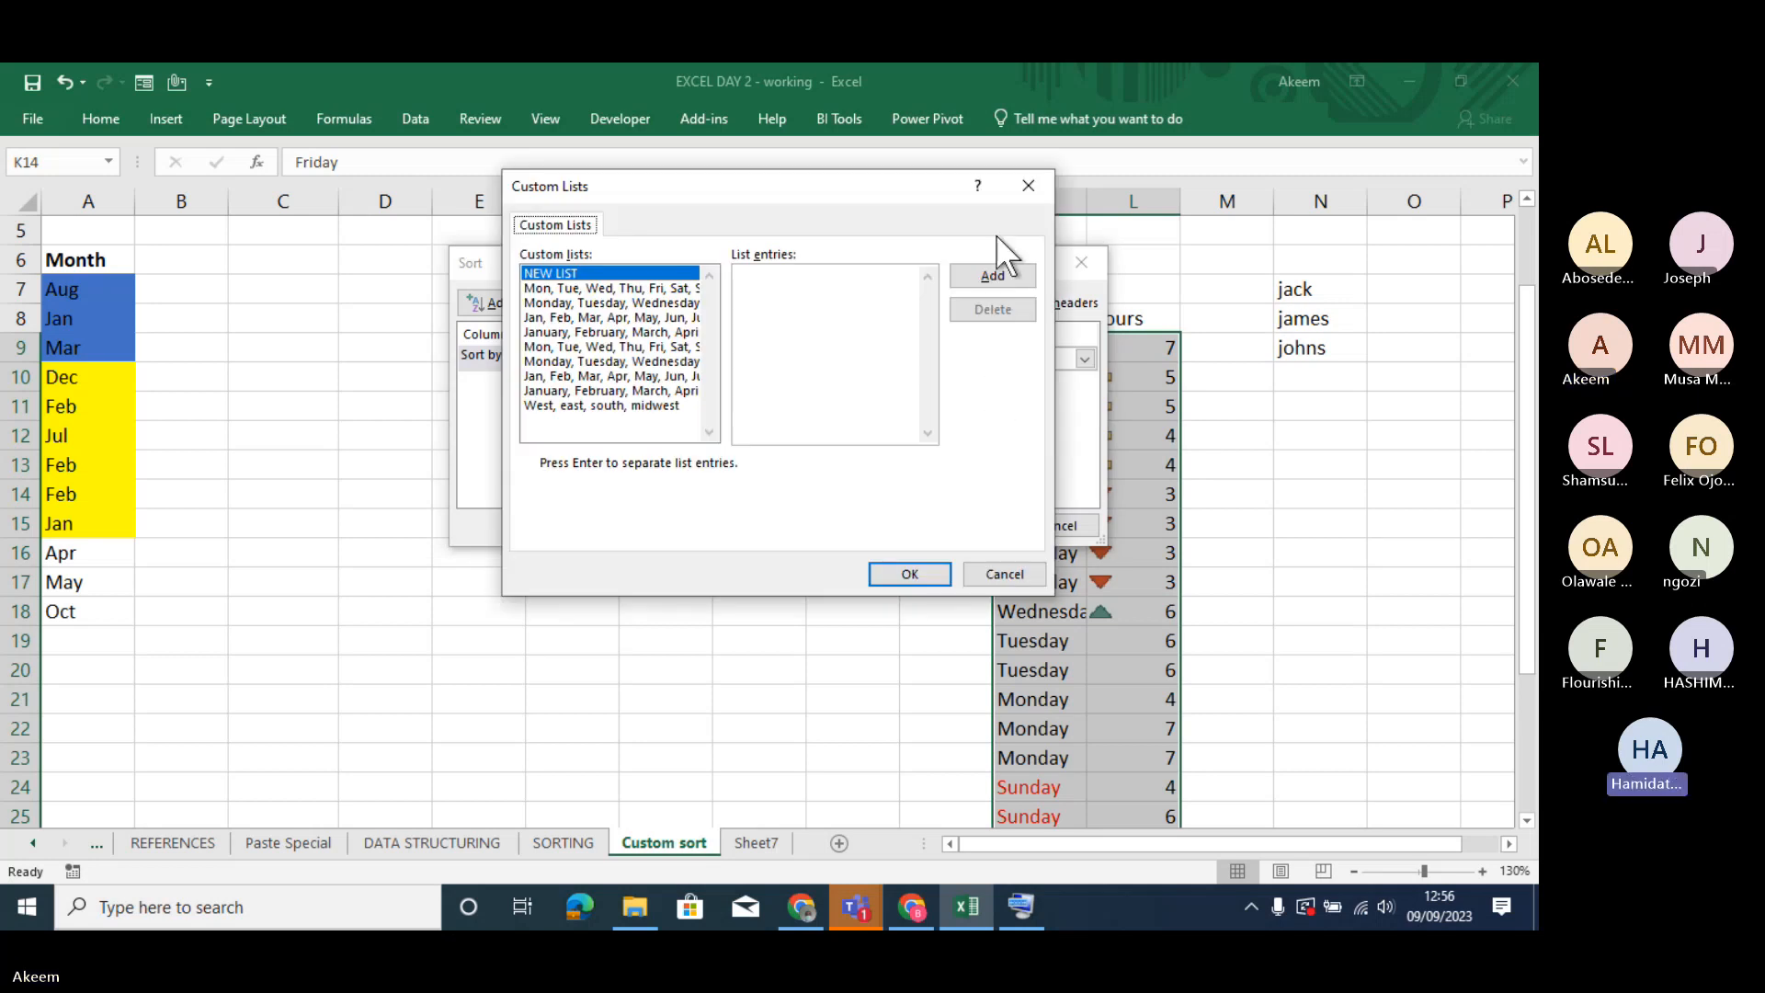
left_click(1032, 184)
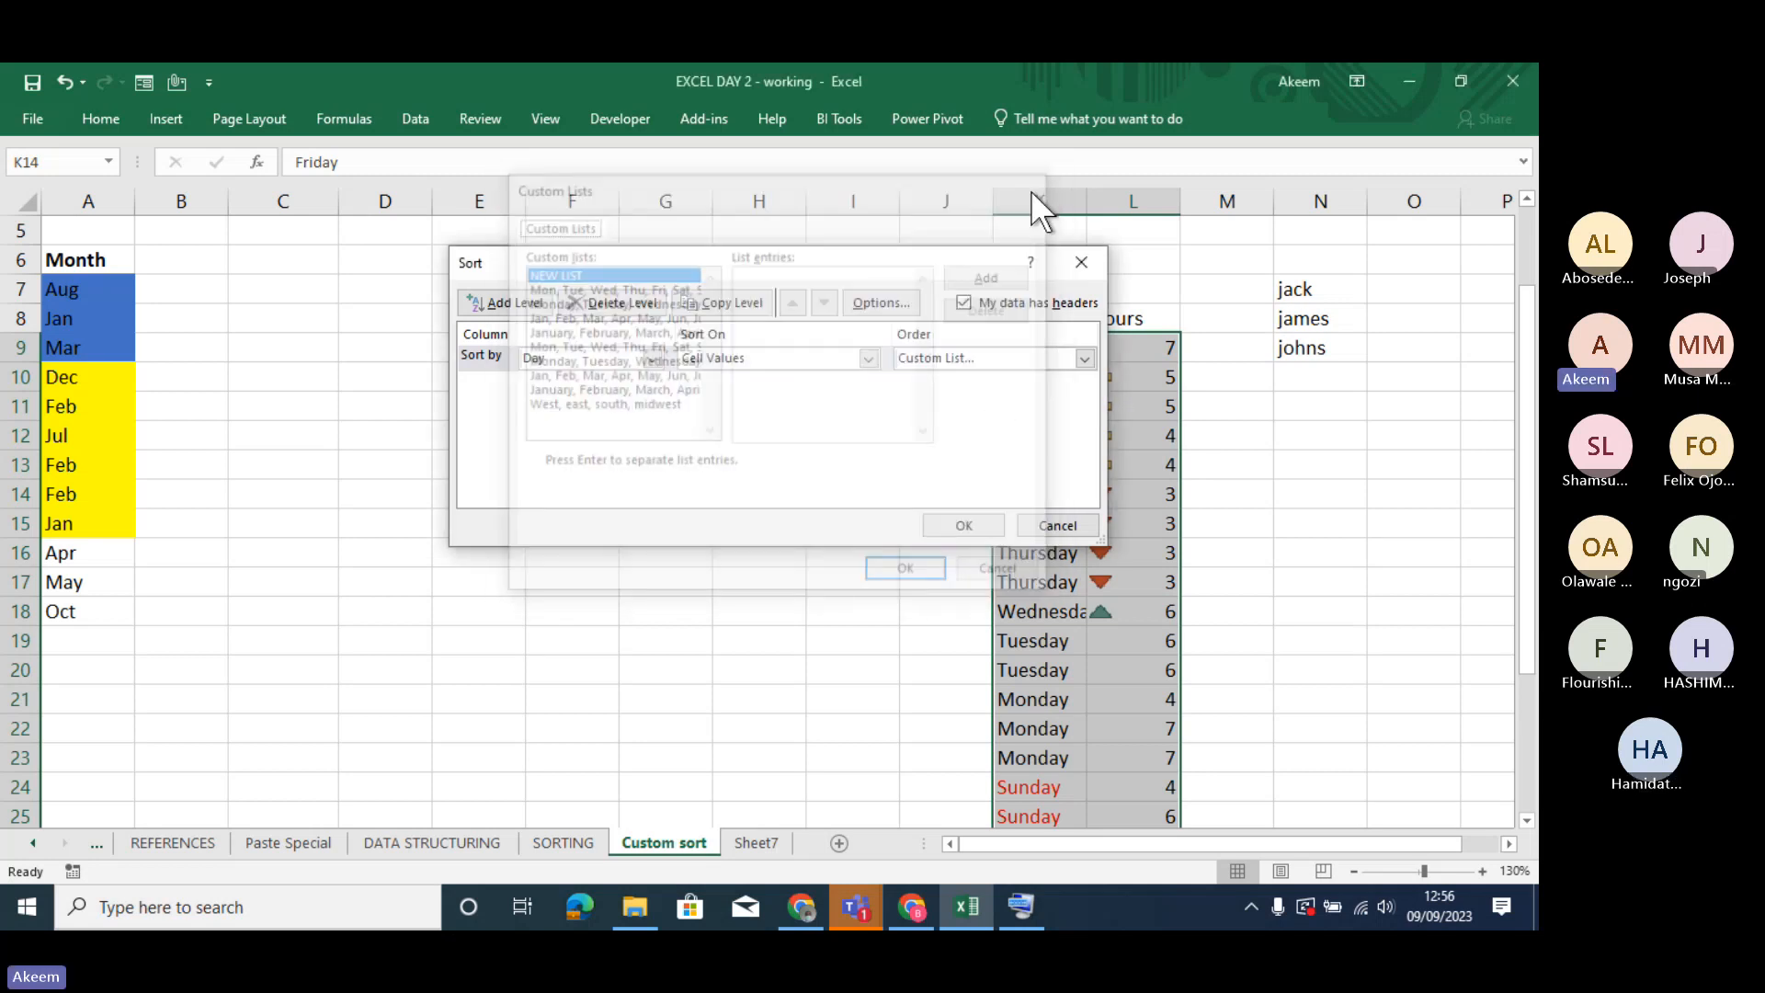
left_click(1084, 357)
left_click(990, 404)
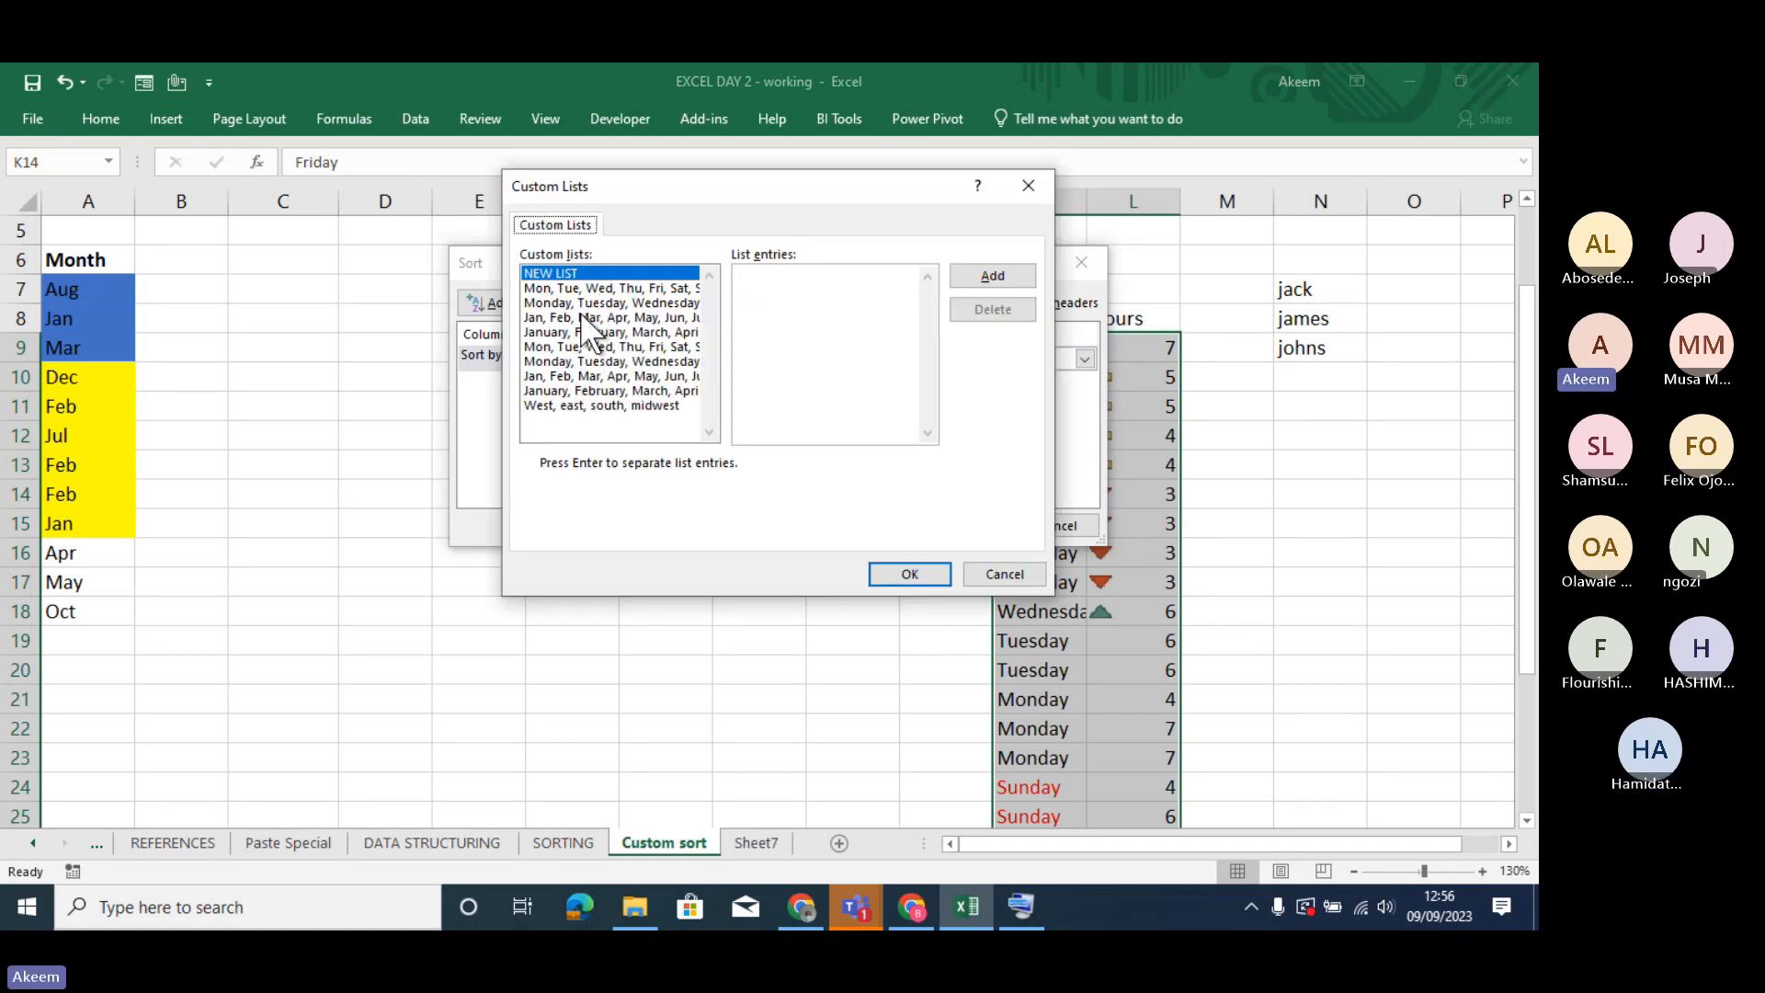
left_click(793, 285)
left_click(564, 303)
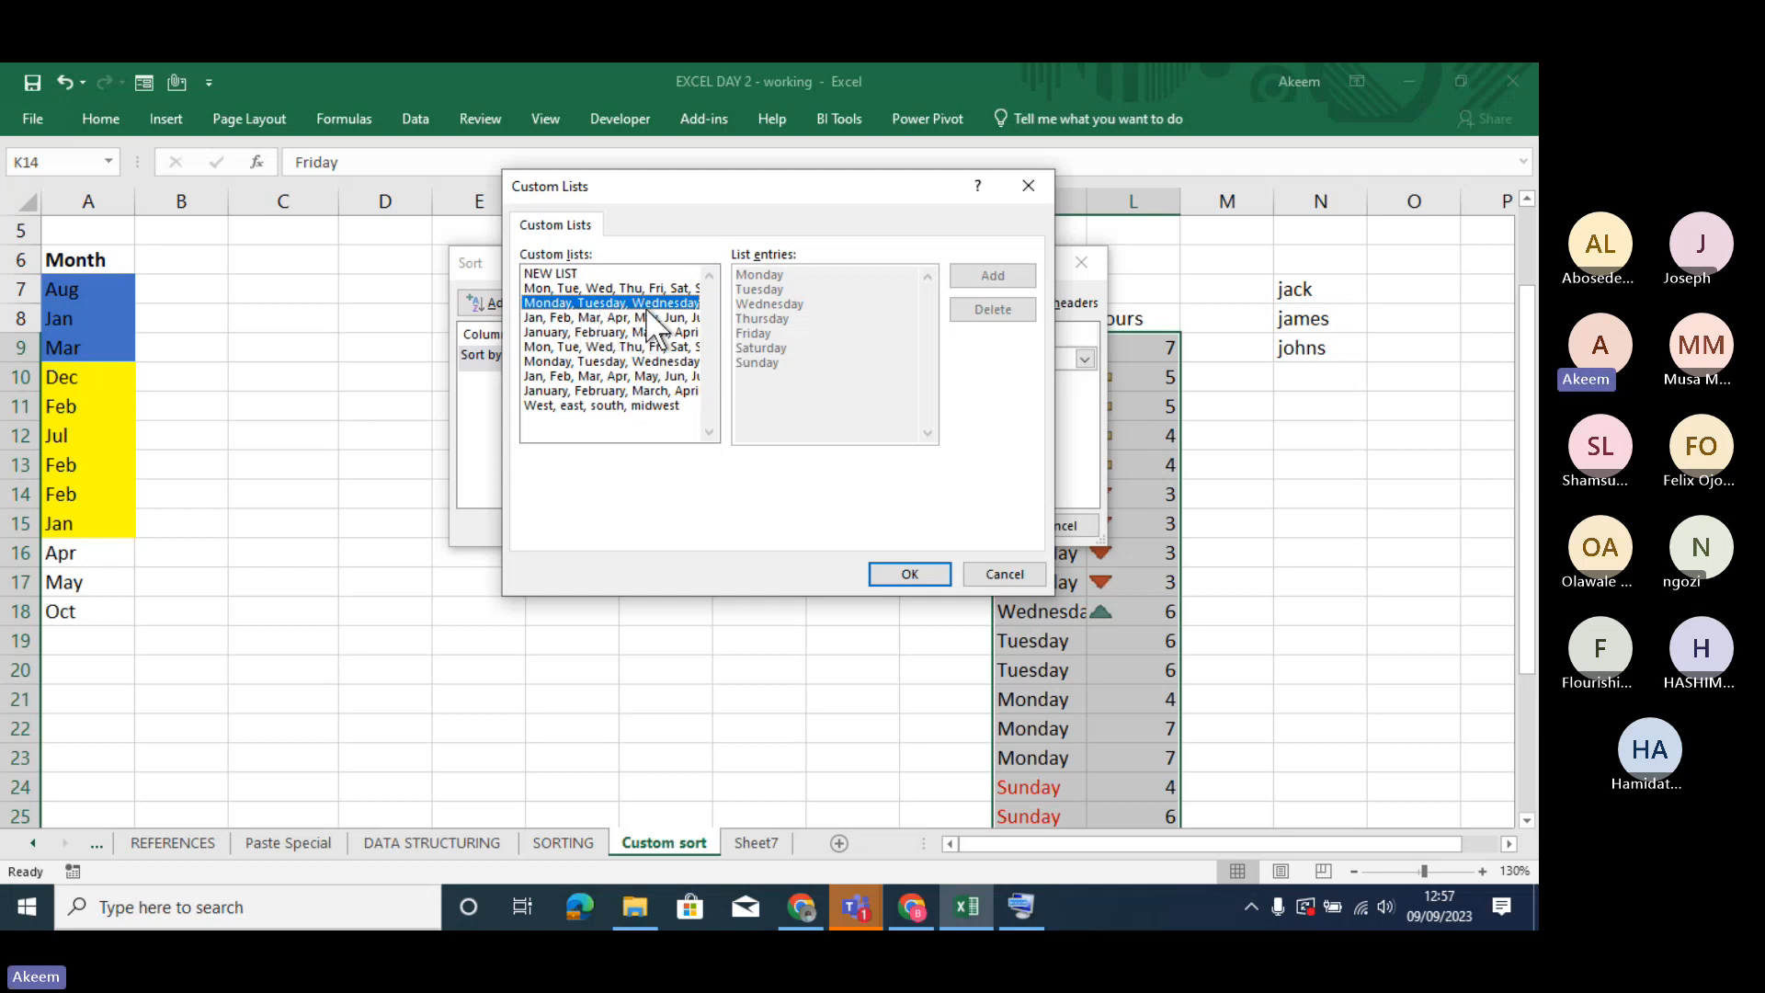
left_click(907, 571)
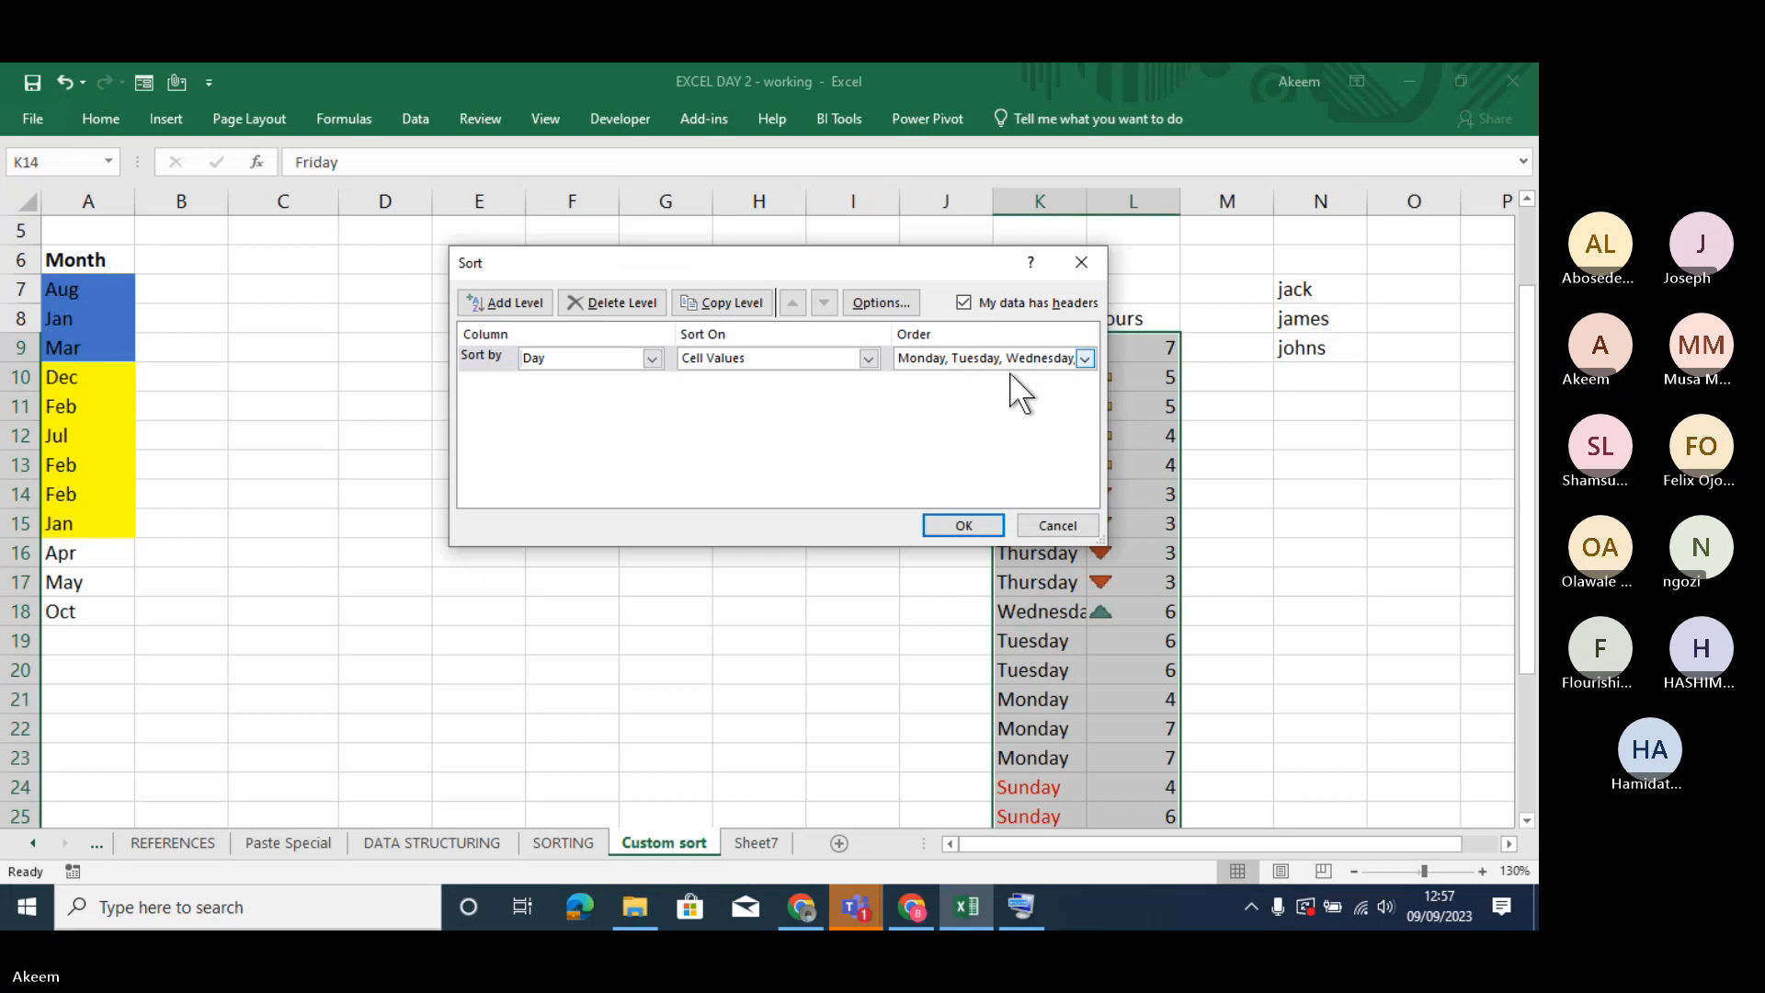
left_click(955, 526)
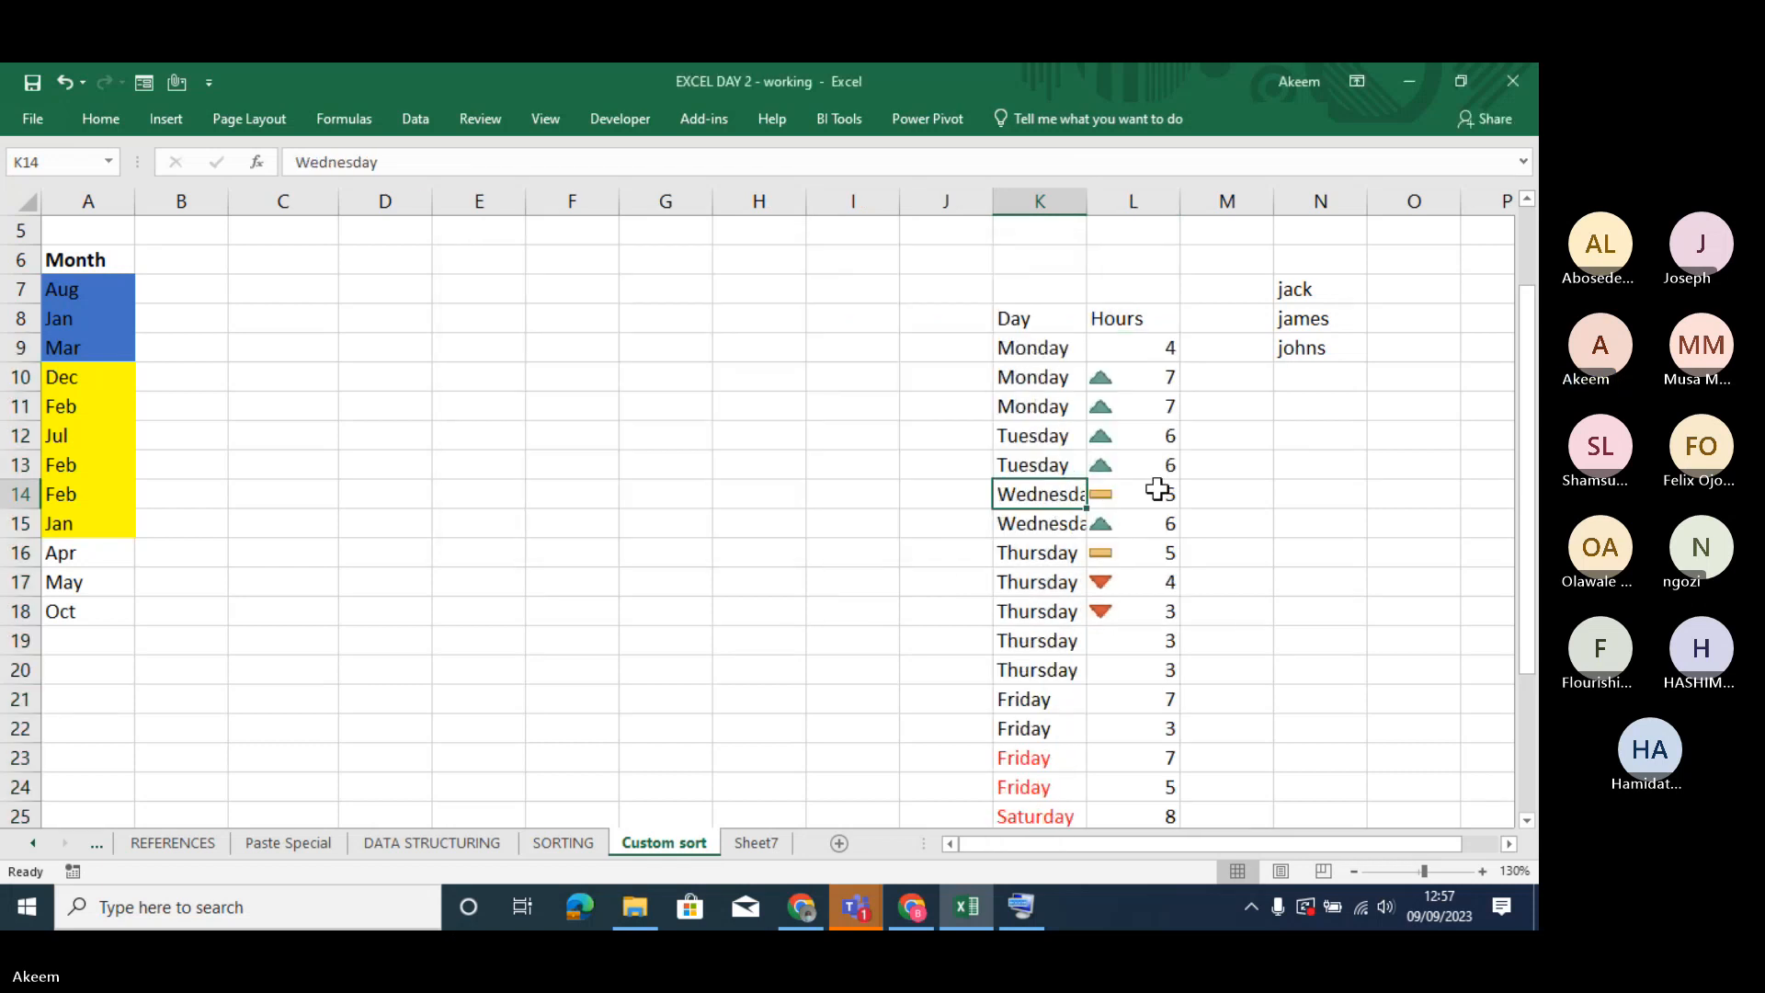
- Examine the Day column to check that the weekdays follow the custom list order
left_click_drag(1044, 348, 1064, 699)
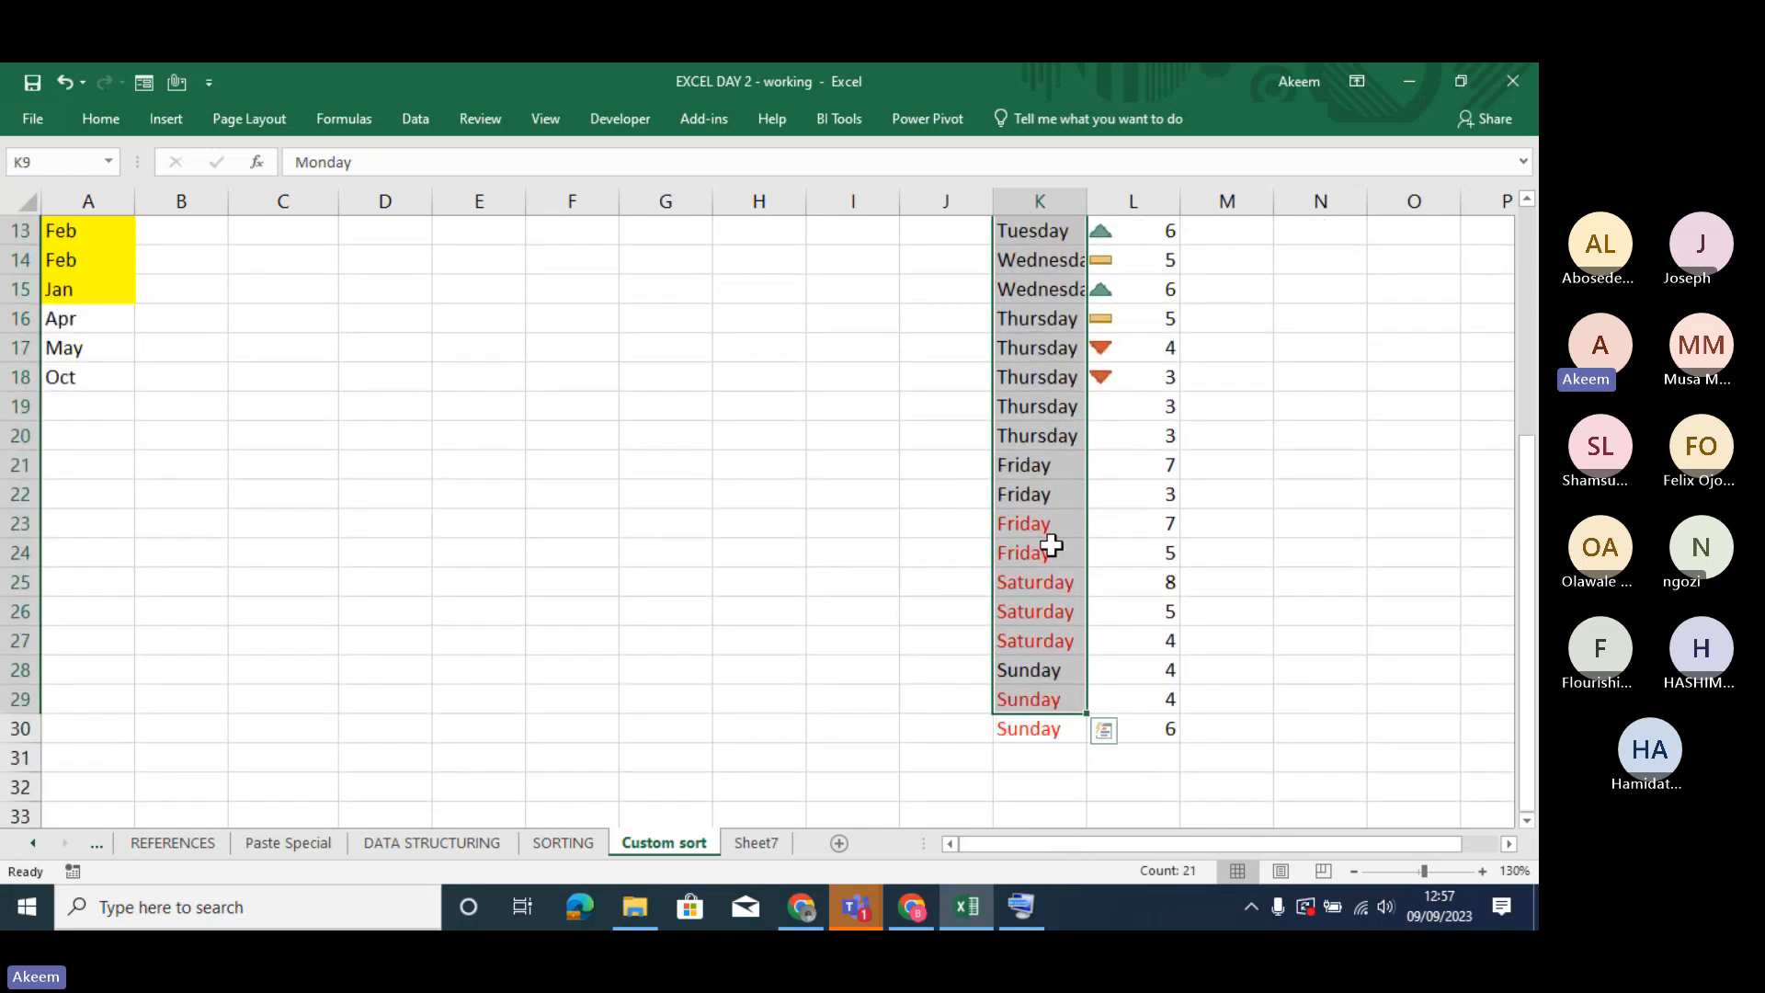
left_click(1030, 464)
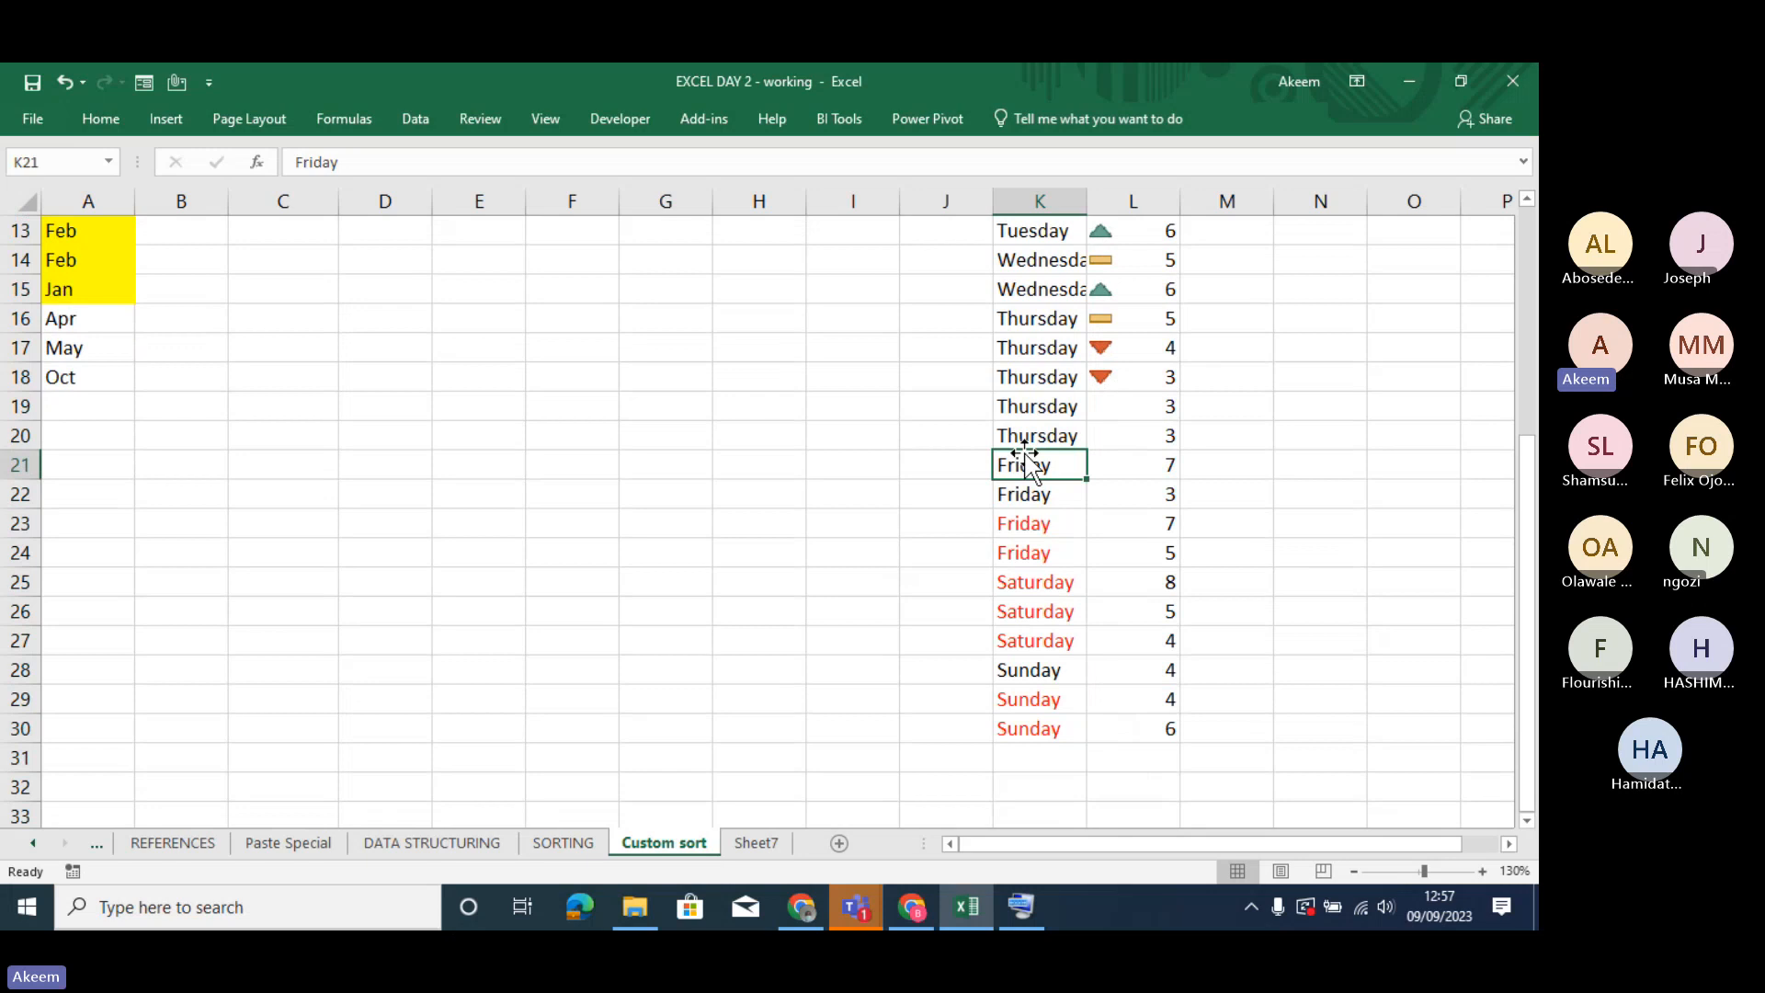
key("Up")
key("Up")
key("Up")
key("Up")
key("Up")
key("Up")
key("Up")
key("Up")
key("Up")
key("Up")
key("Up")
key("Up")
key("Up")
key("Up")
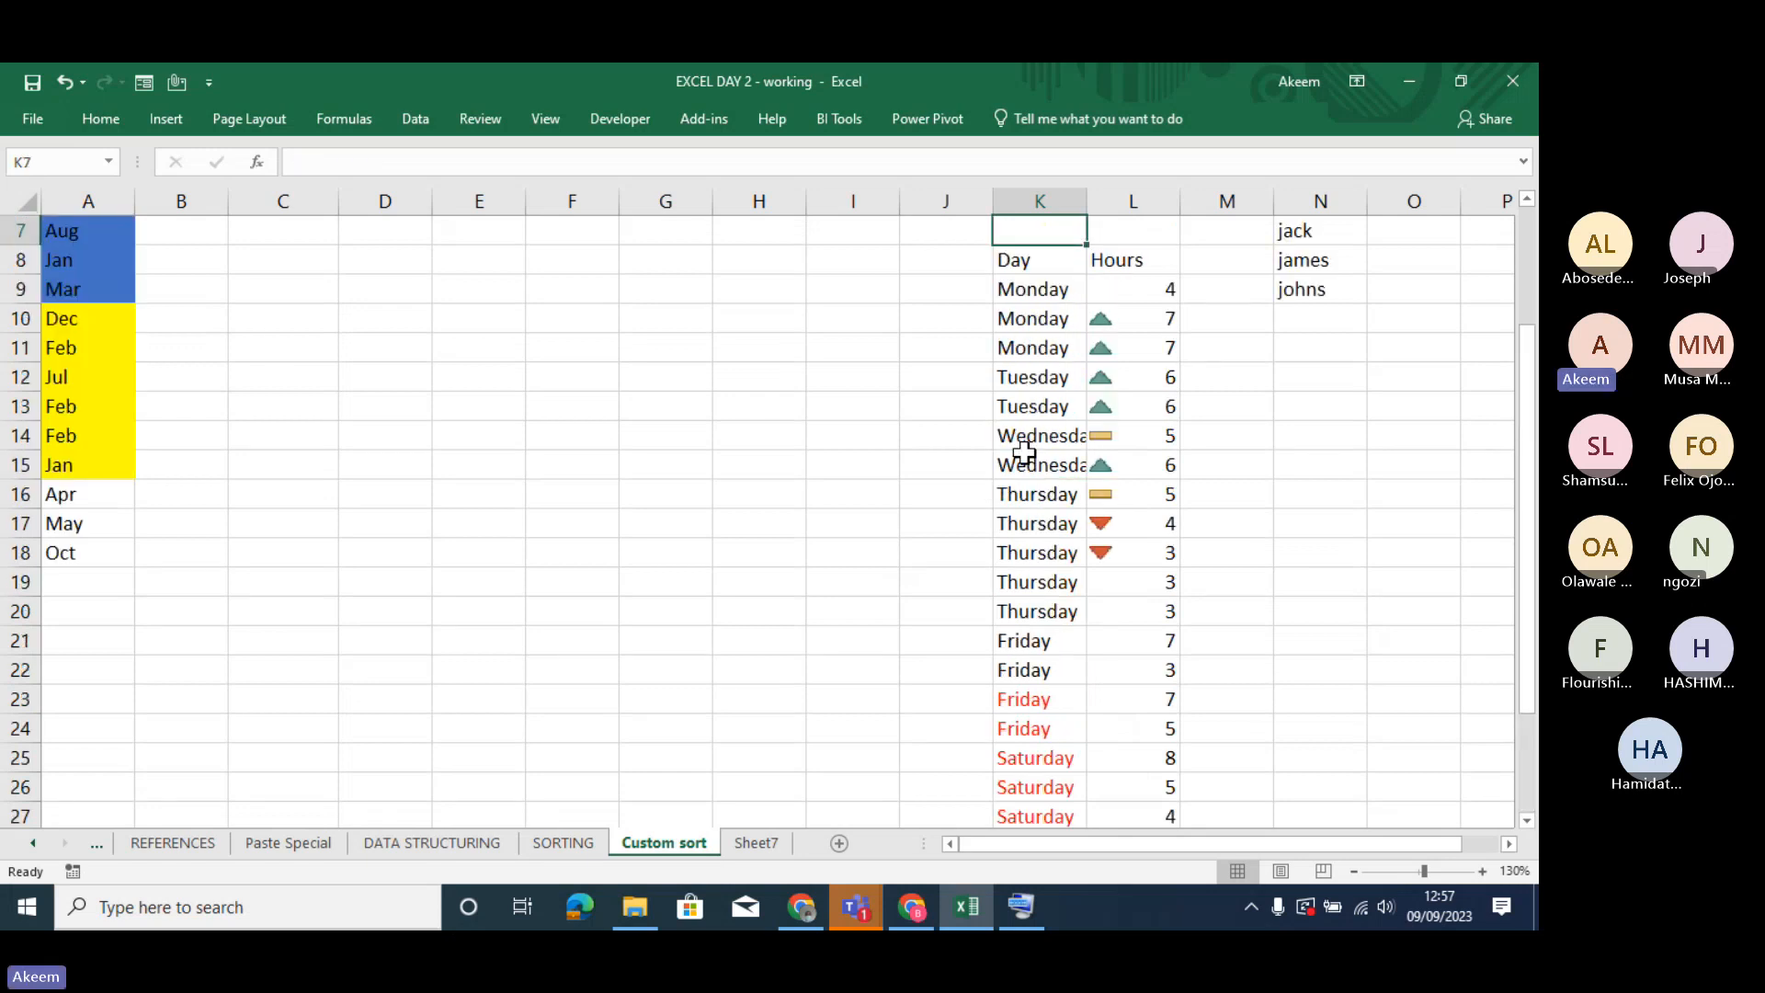
key("Down")
key("Down")
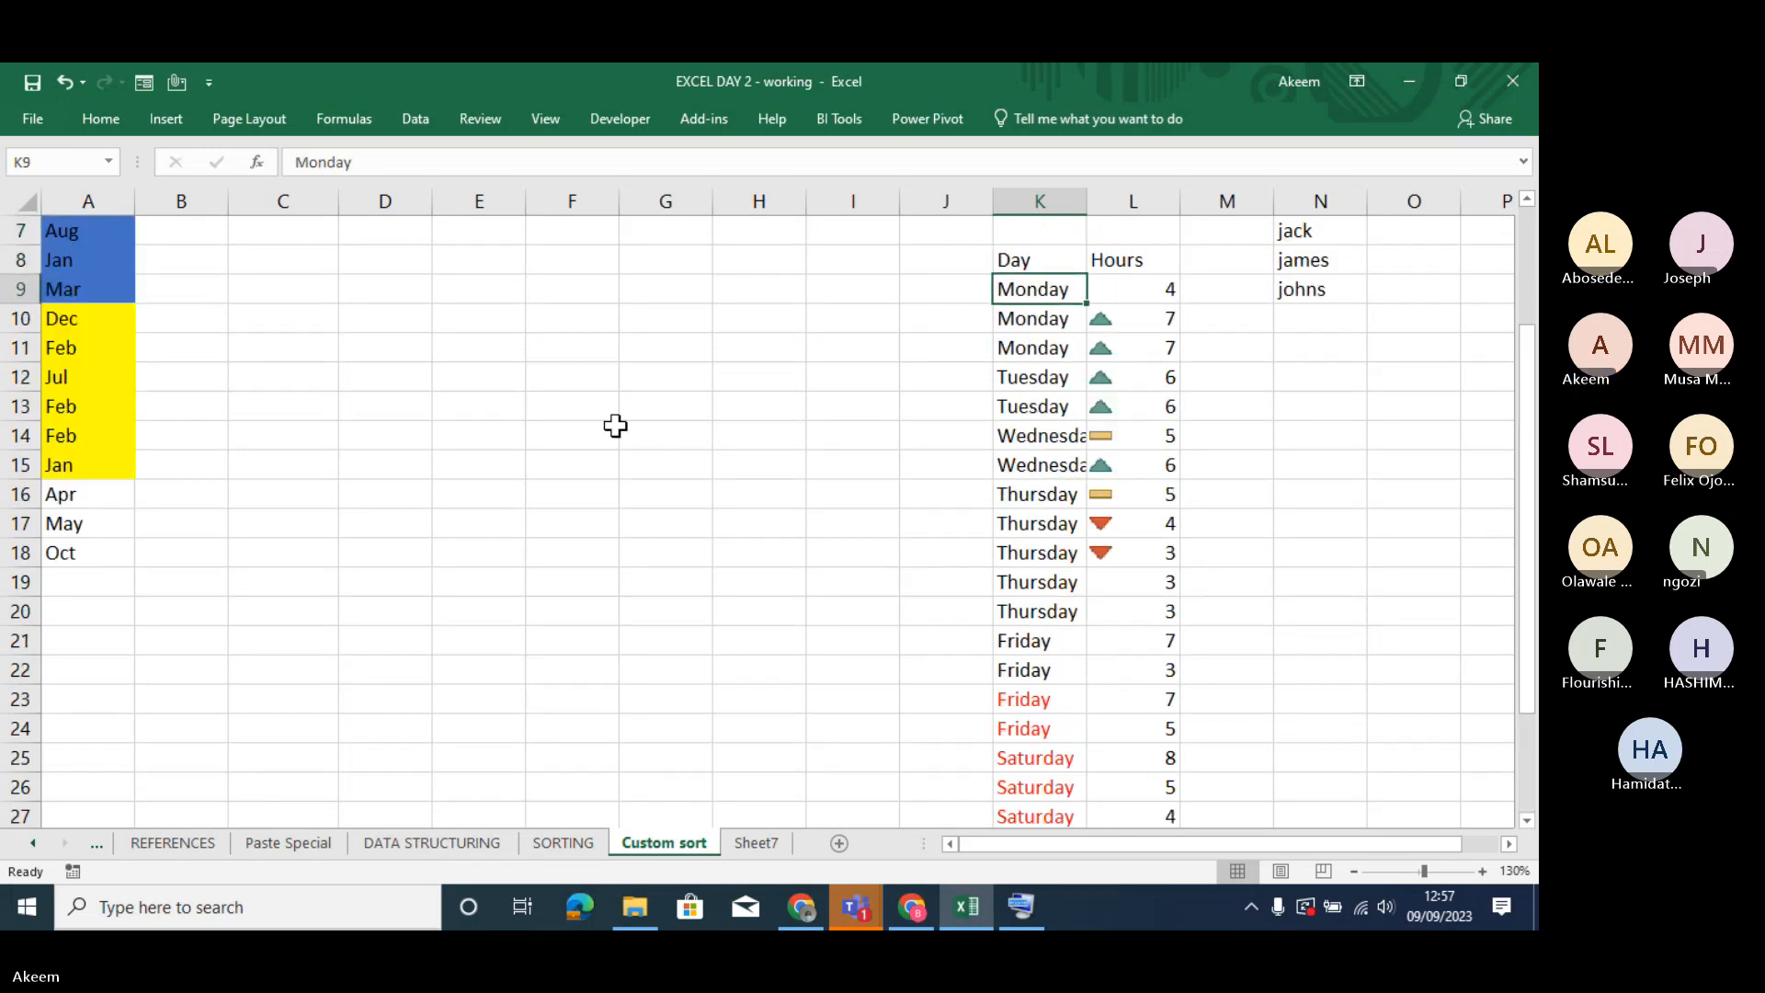
- Undo the weekday sort, then start a new custom sort of the table and delete all existing Hours icon levels
key("ctrl+z")
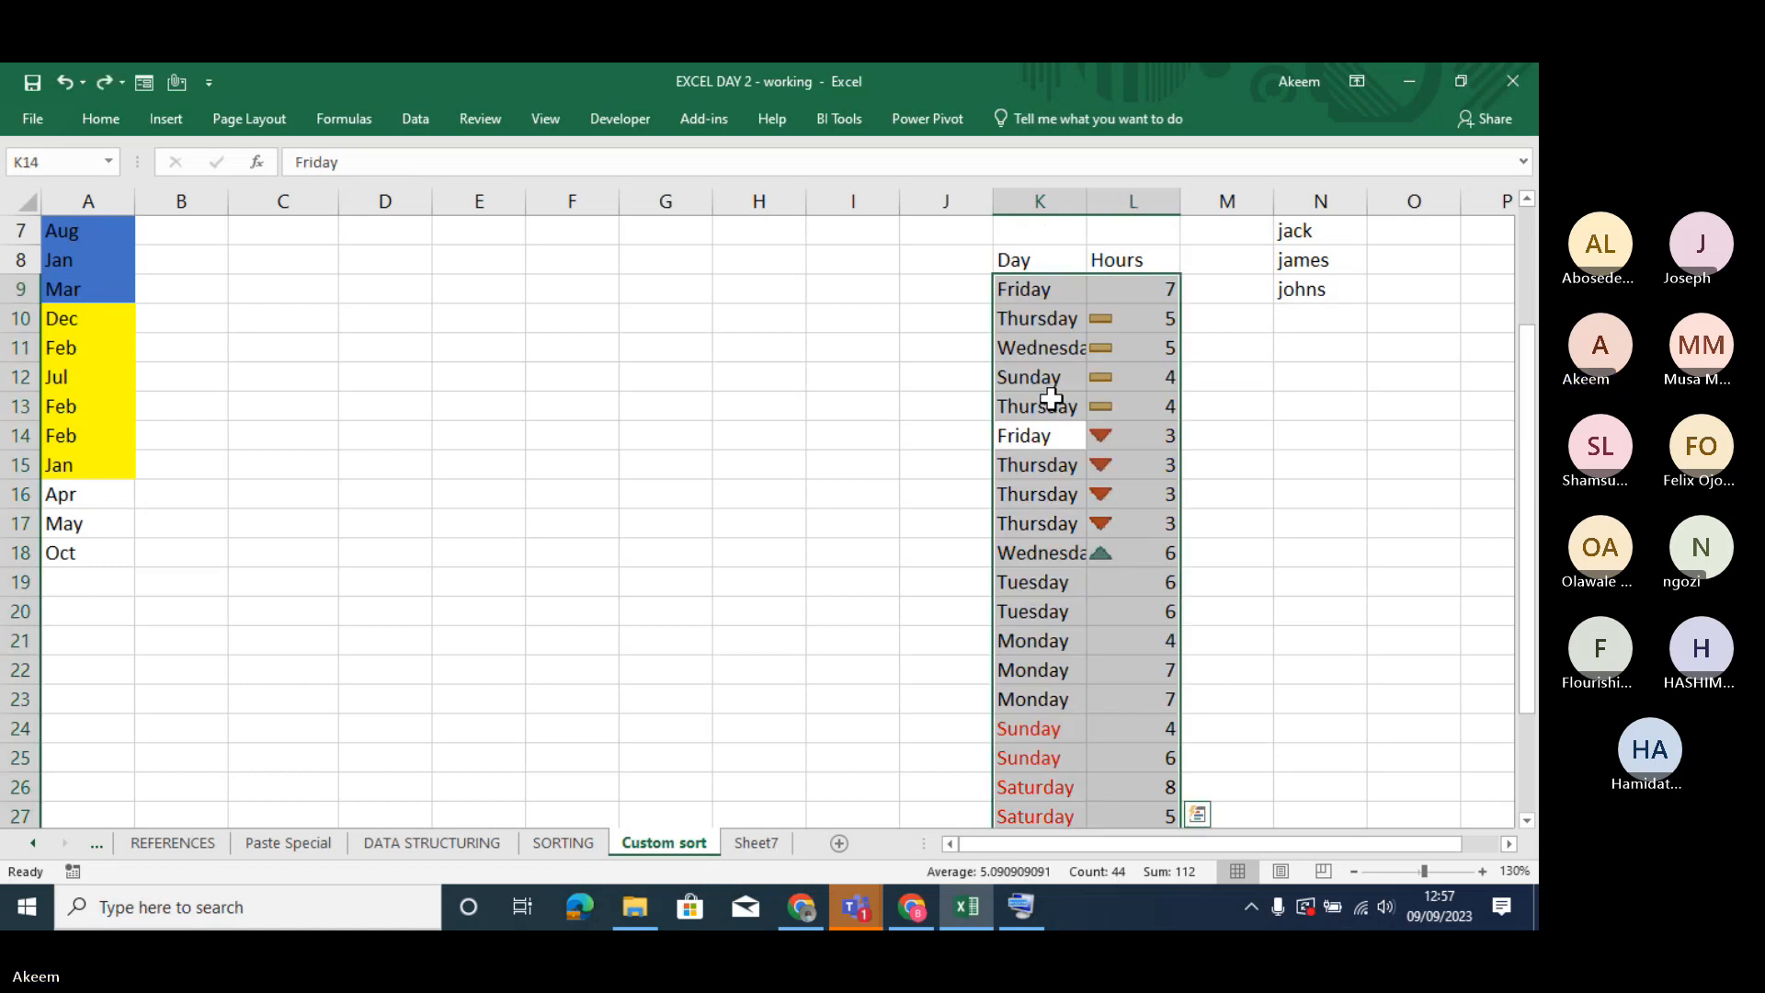
right_click(1050, 397)
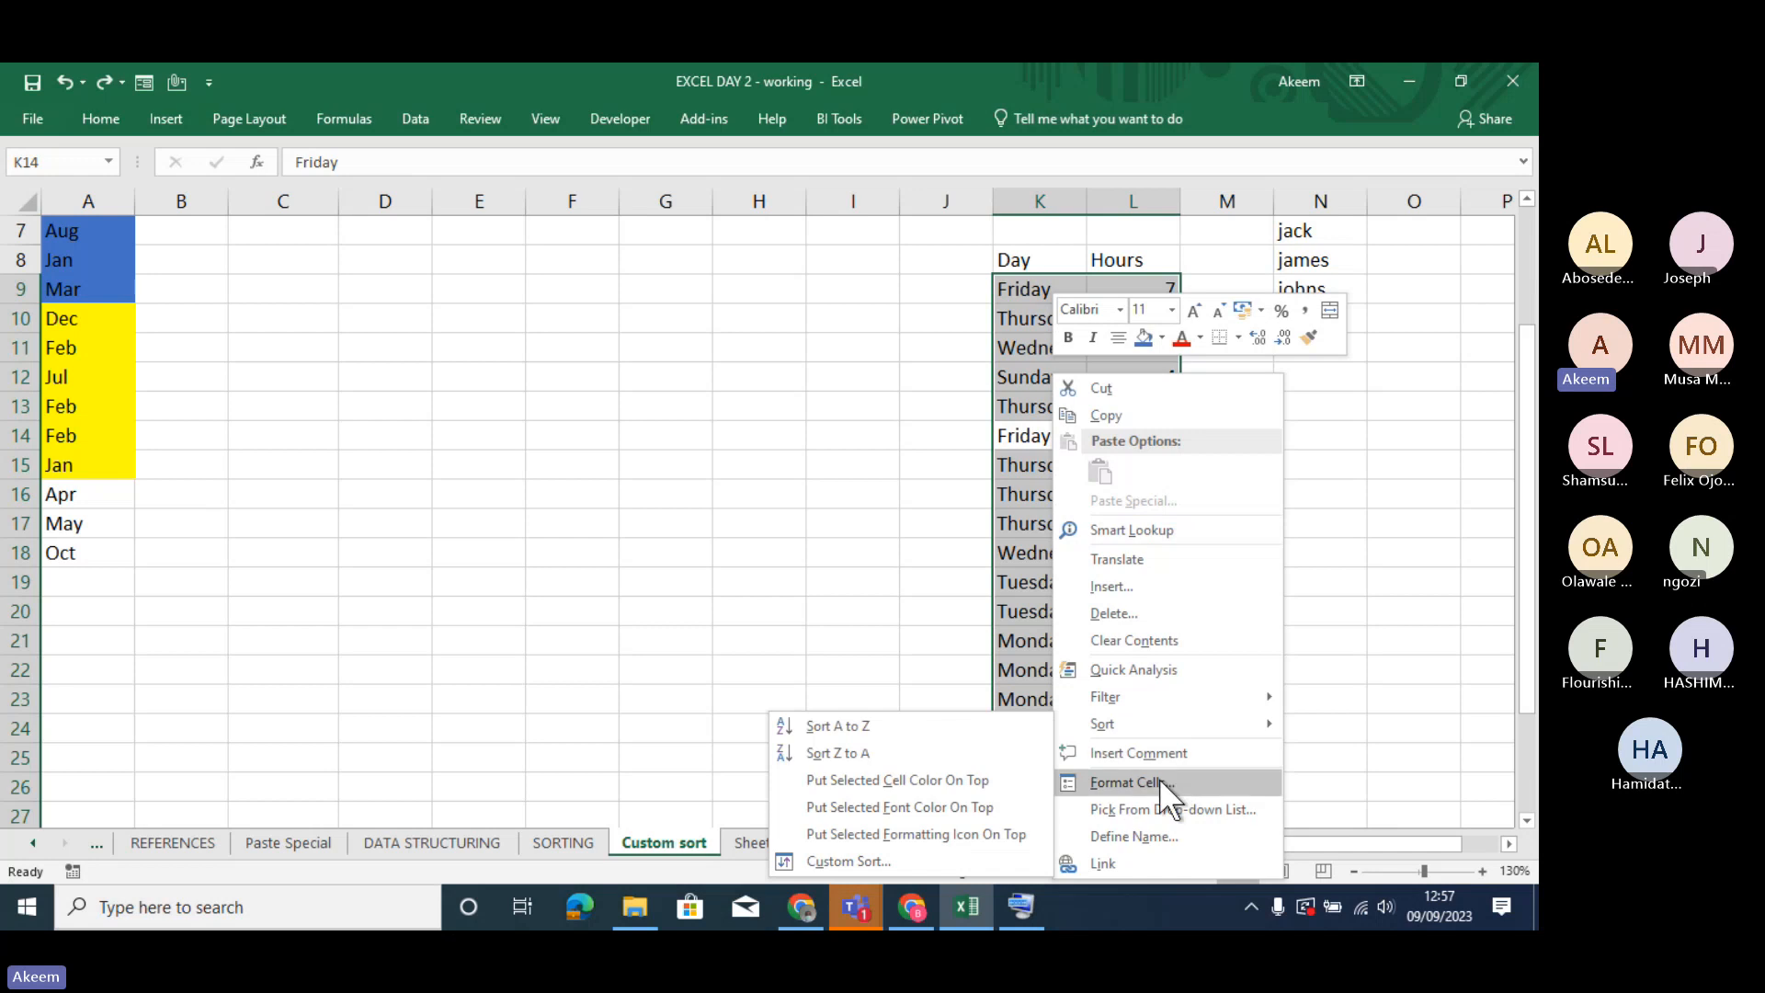
mouse_move(1155, 721)
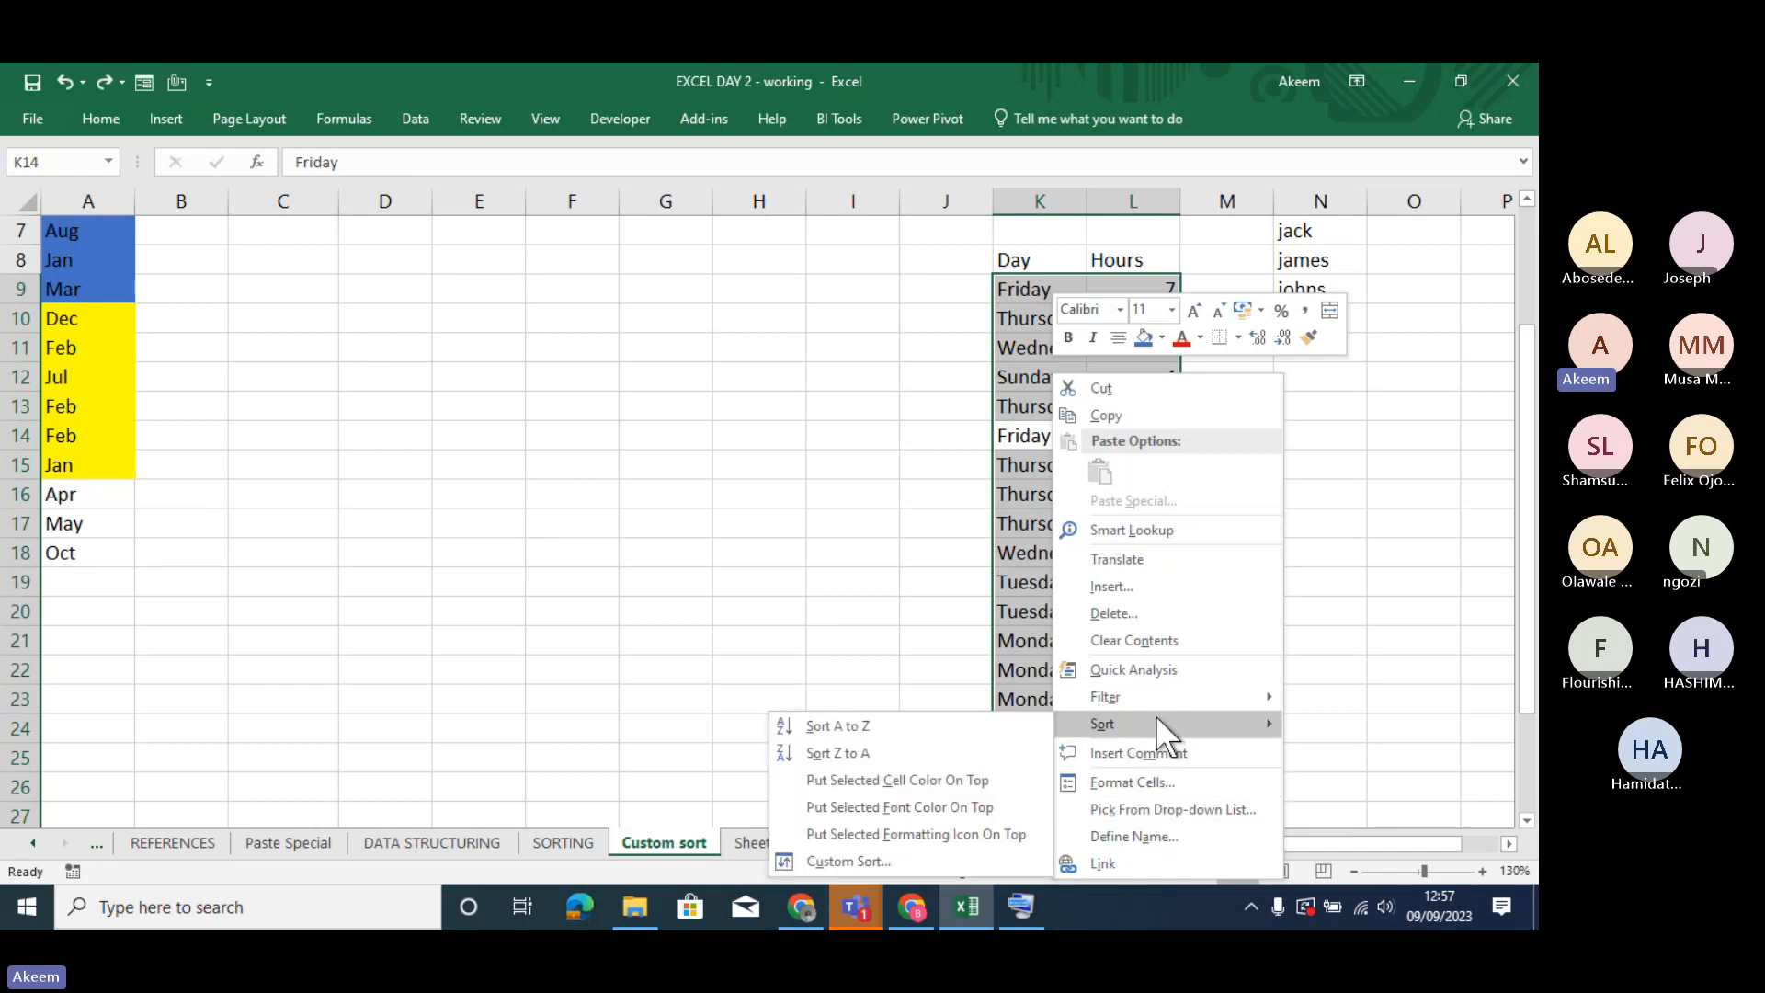
left_click(831, 861)
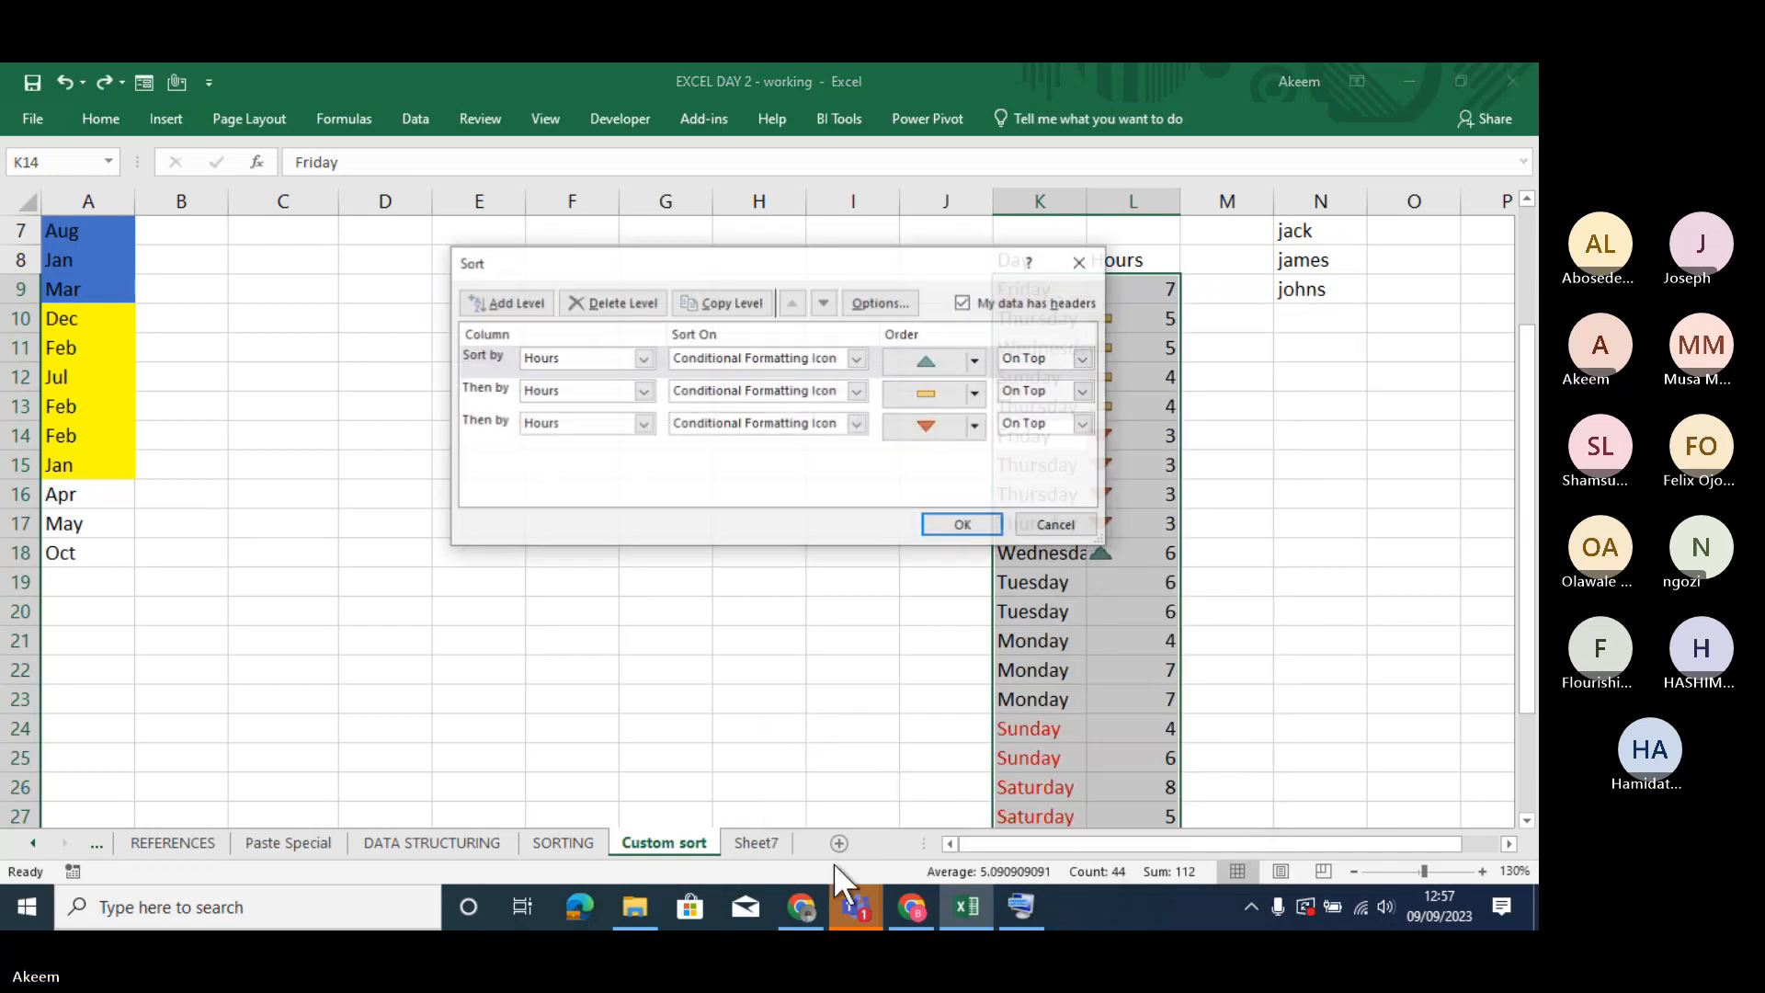
left_click(621, 302)
left_click(625, 301)
left_click(625, 300)
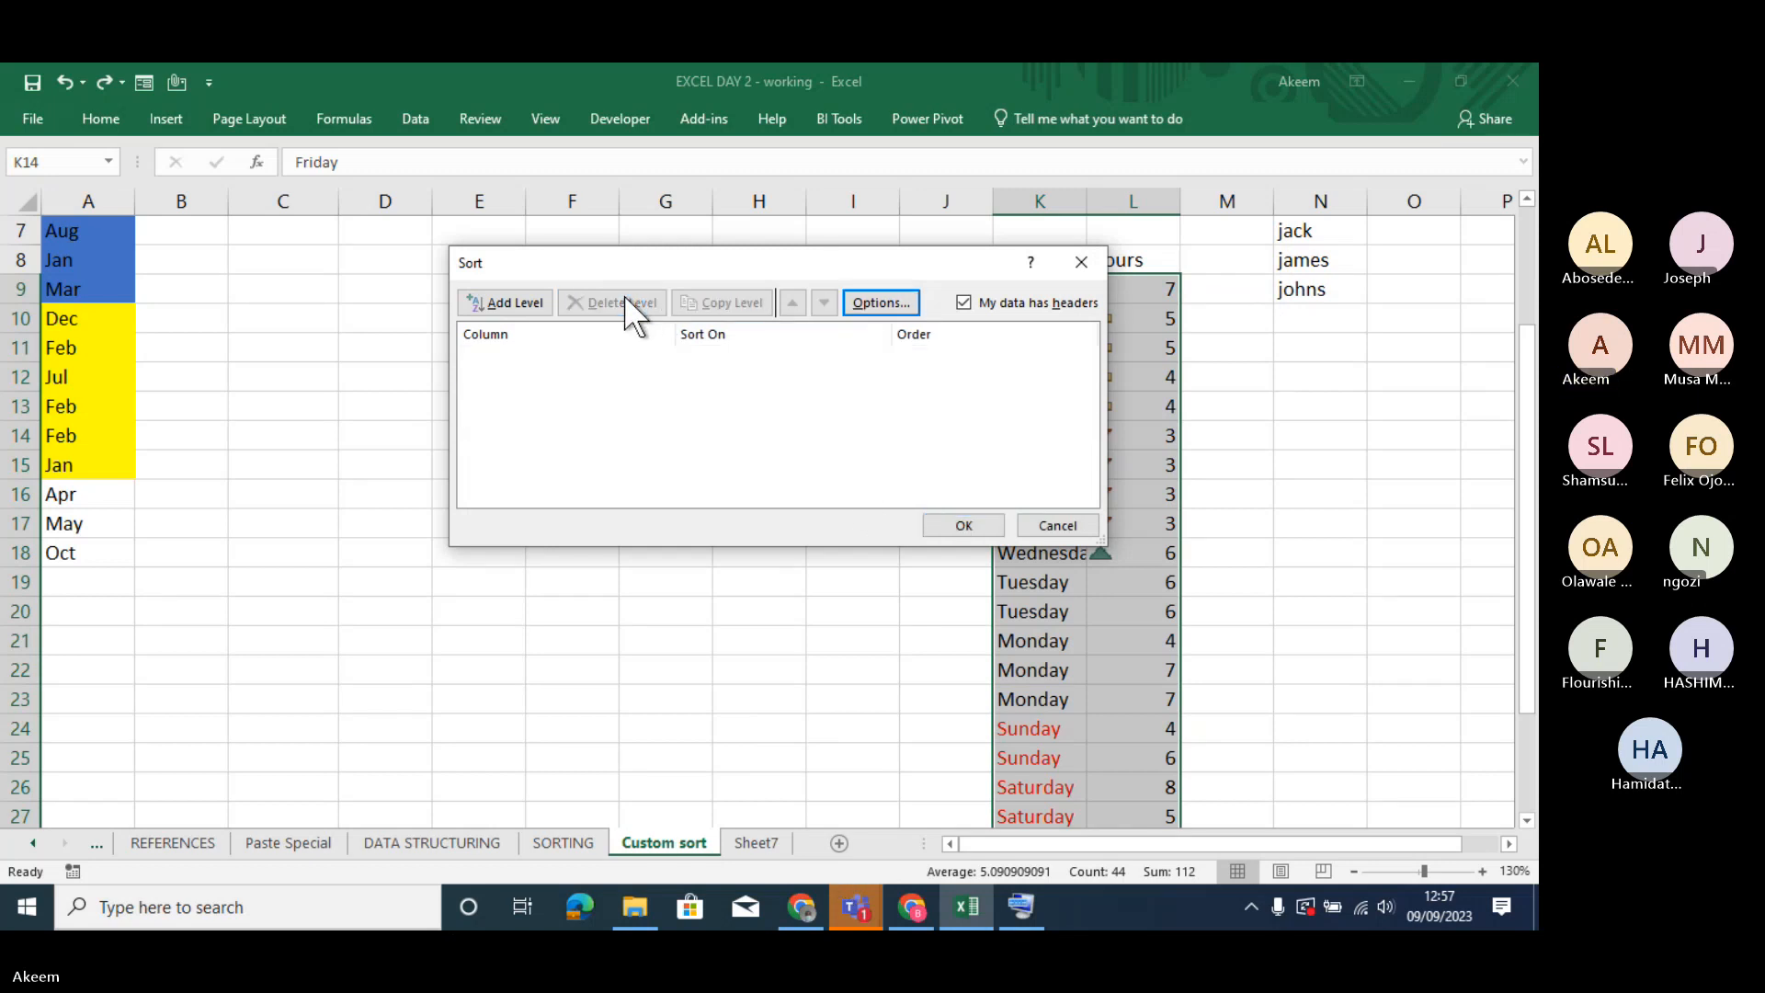
- Add a sort level for Day on Cell Values and select the full weekday name custom list starting with Monday for its order
left_click(525, 292)
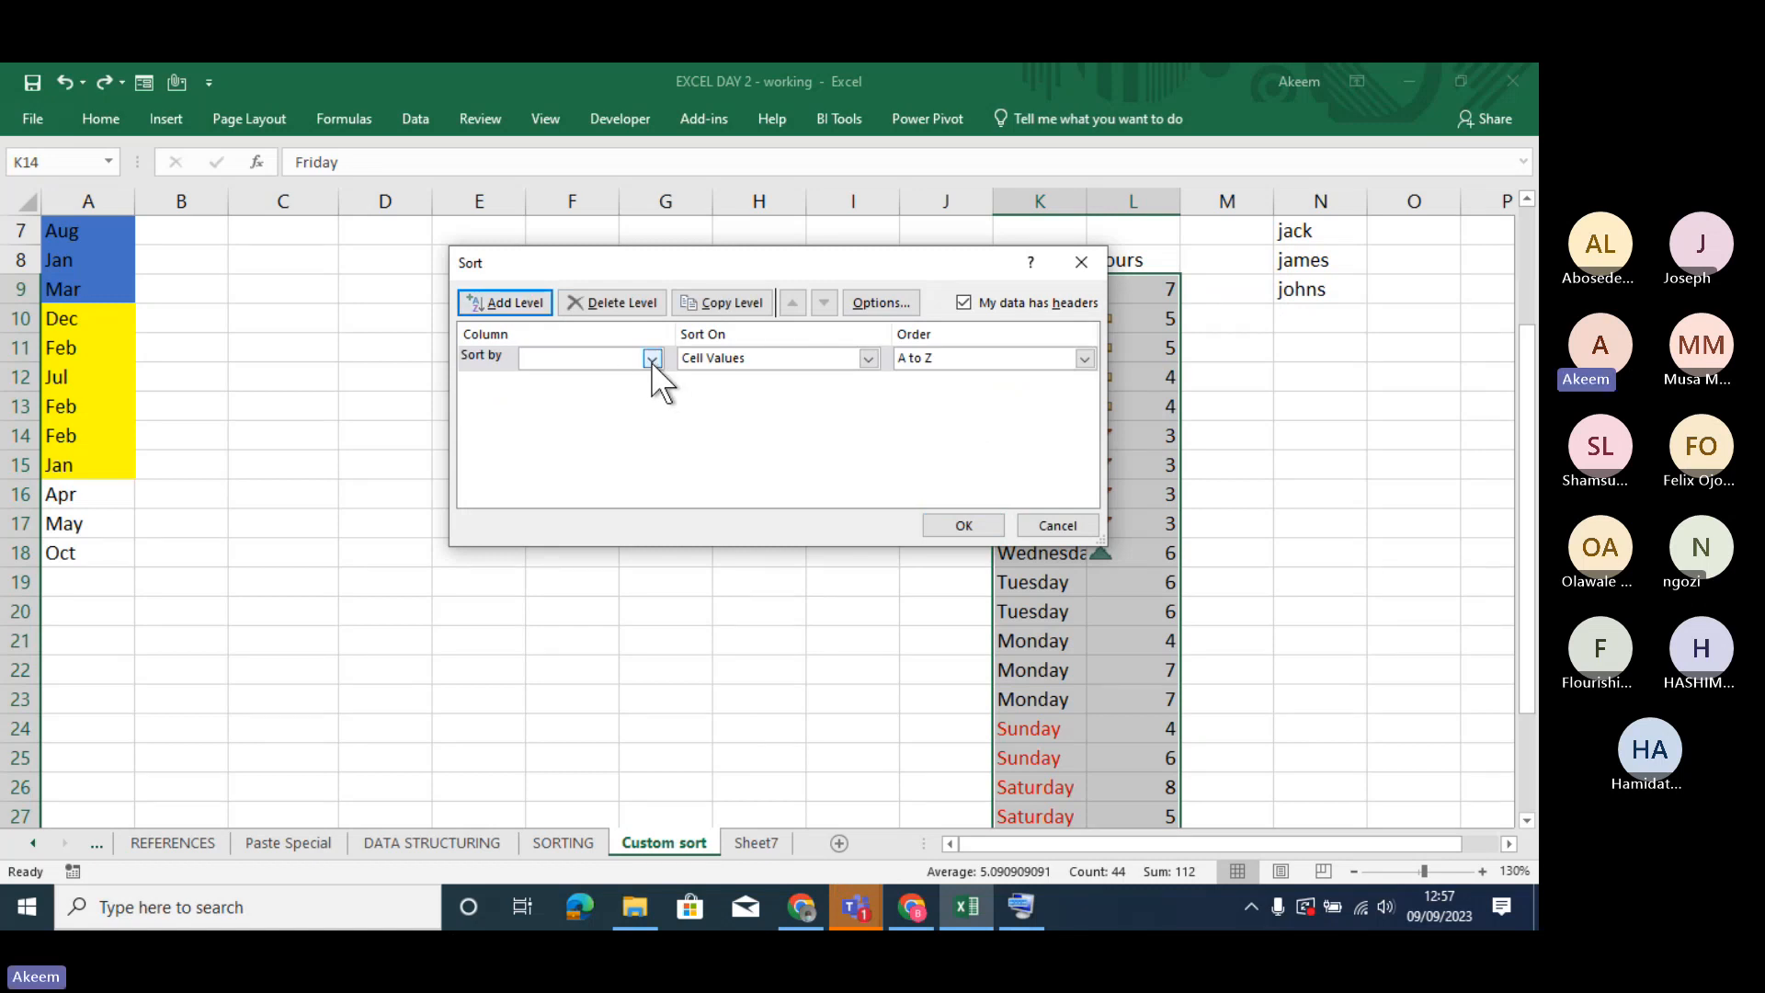
left_click(652, 359)
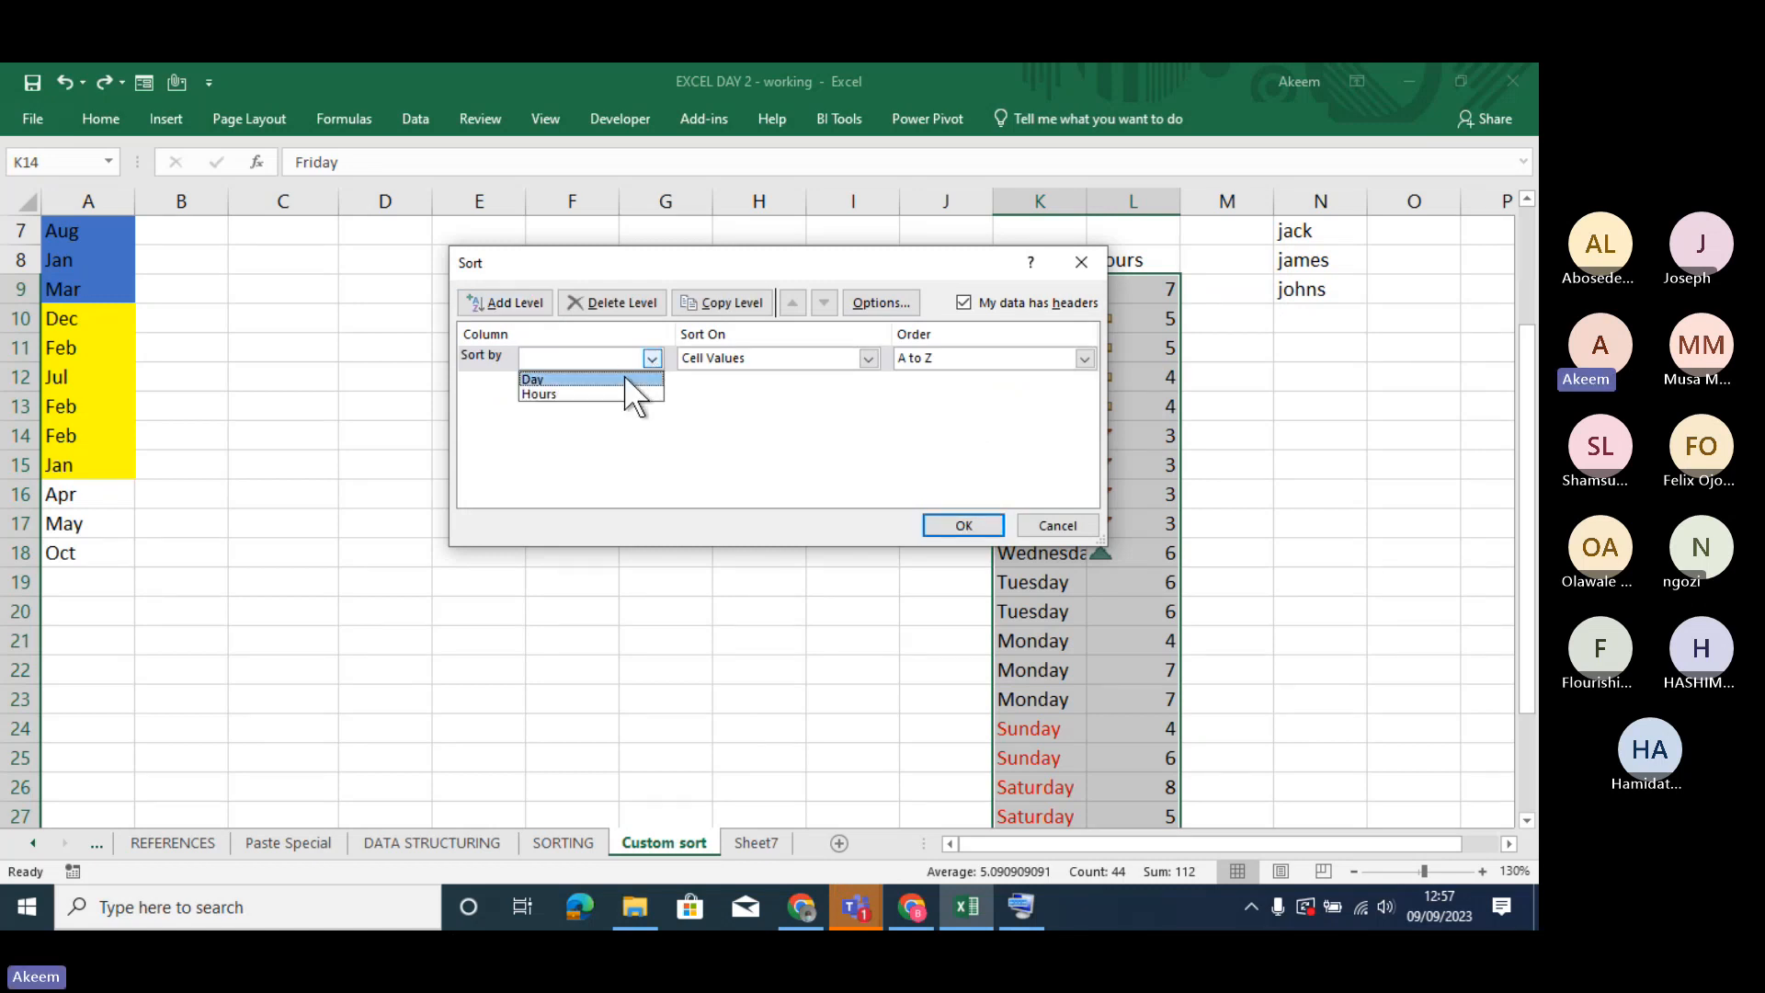
left_click(626, 378)
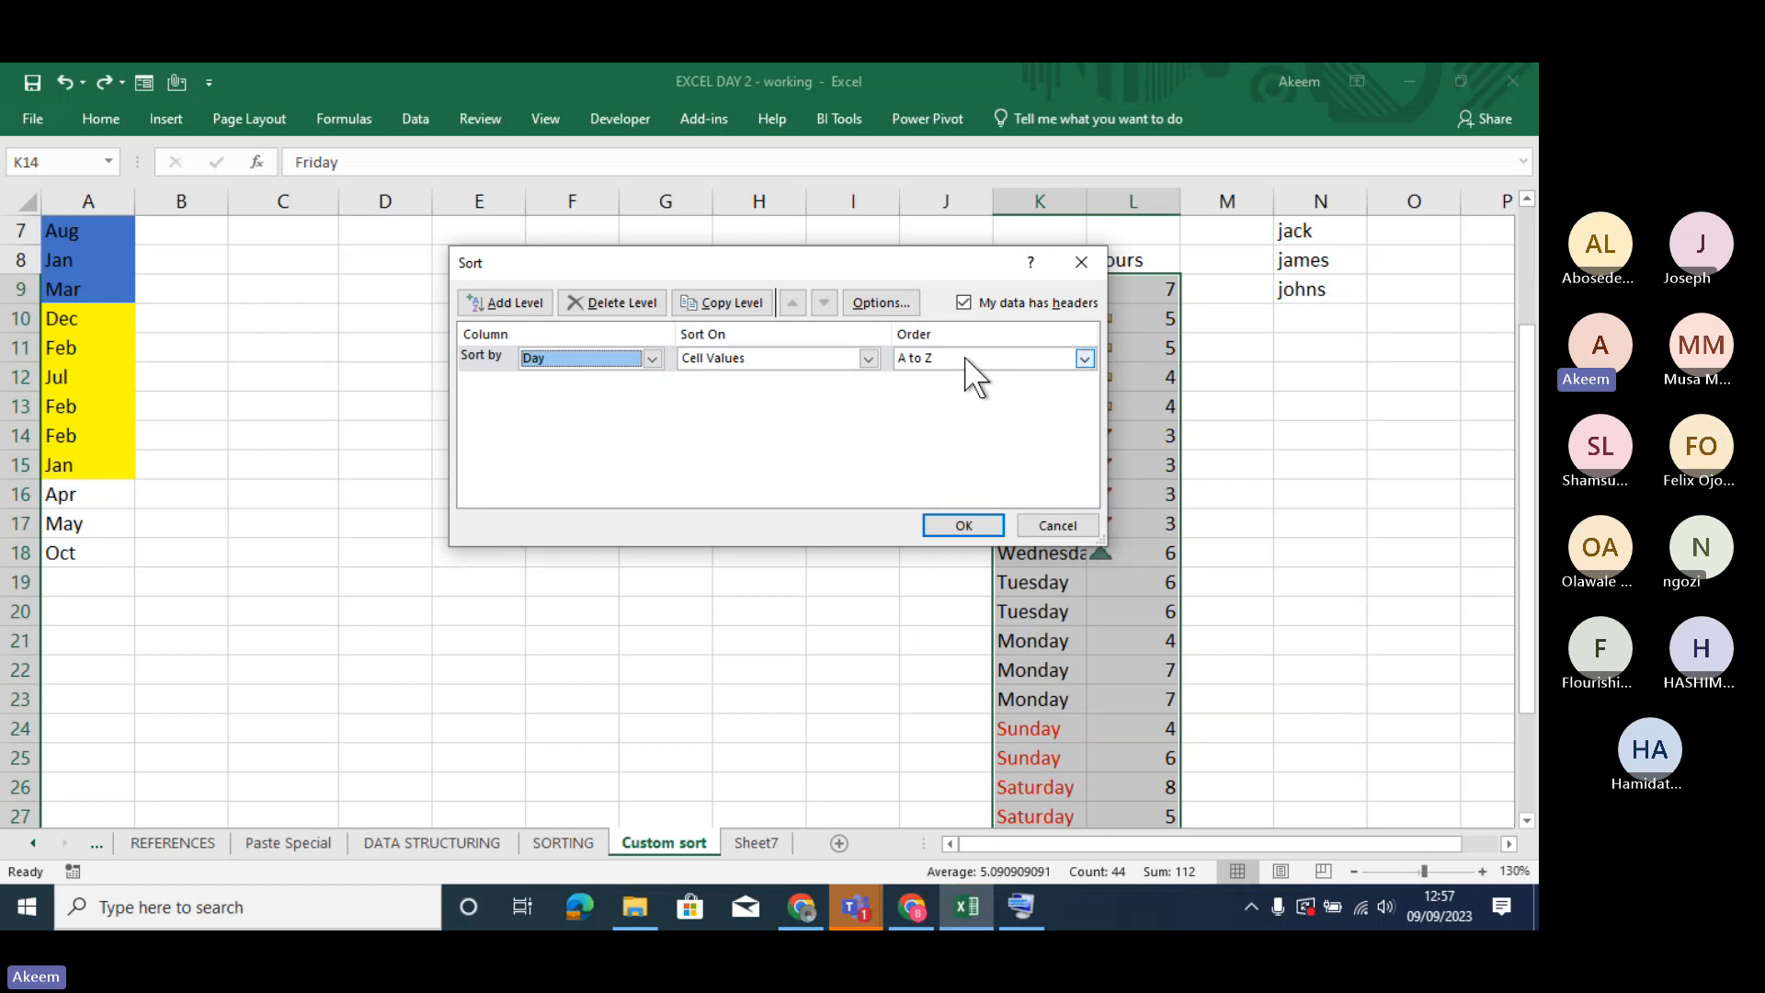
left_click(1084, 358)
left_click(985, 408)
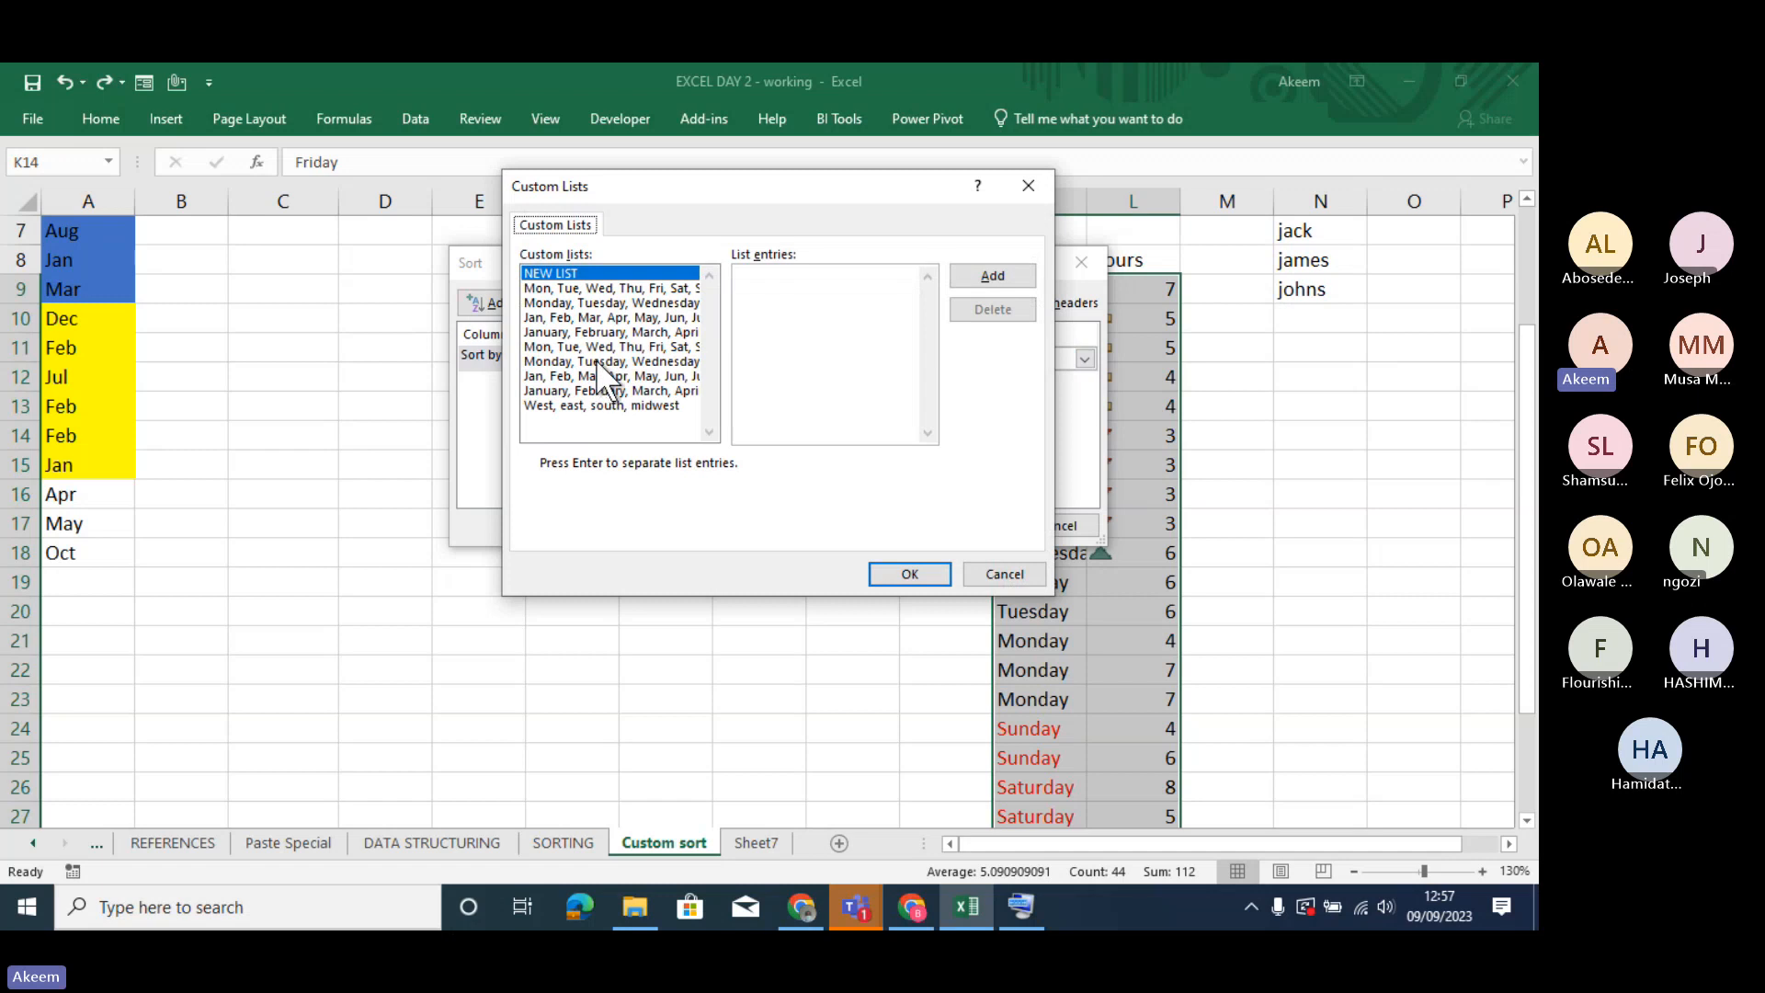
left_click(598, 360)
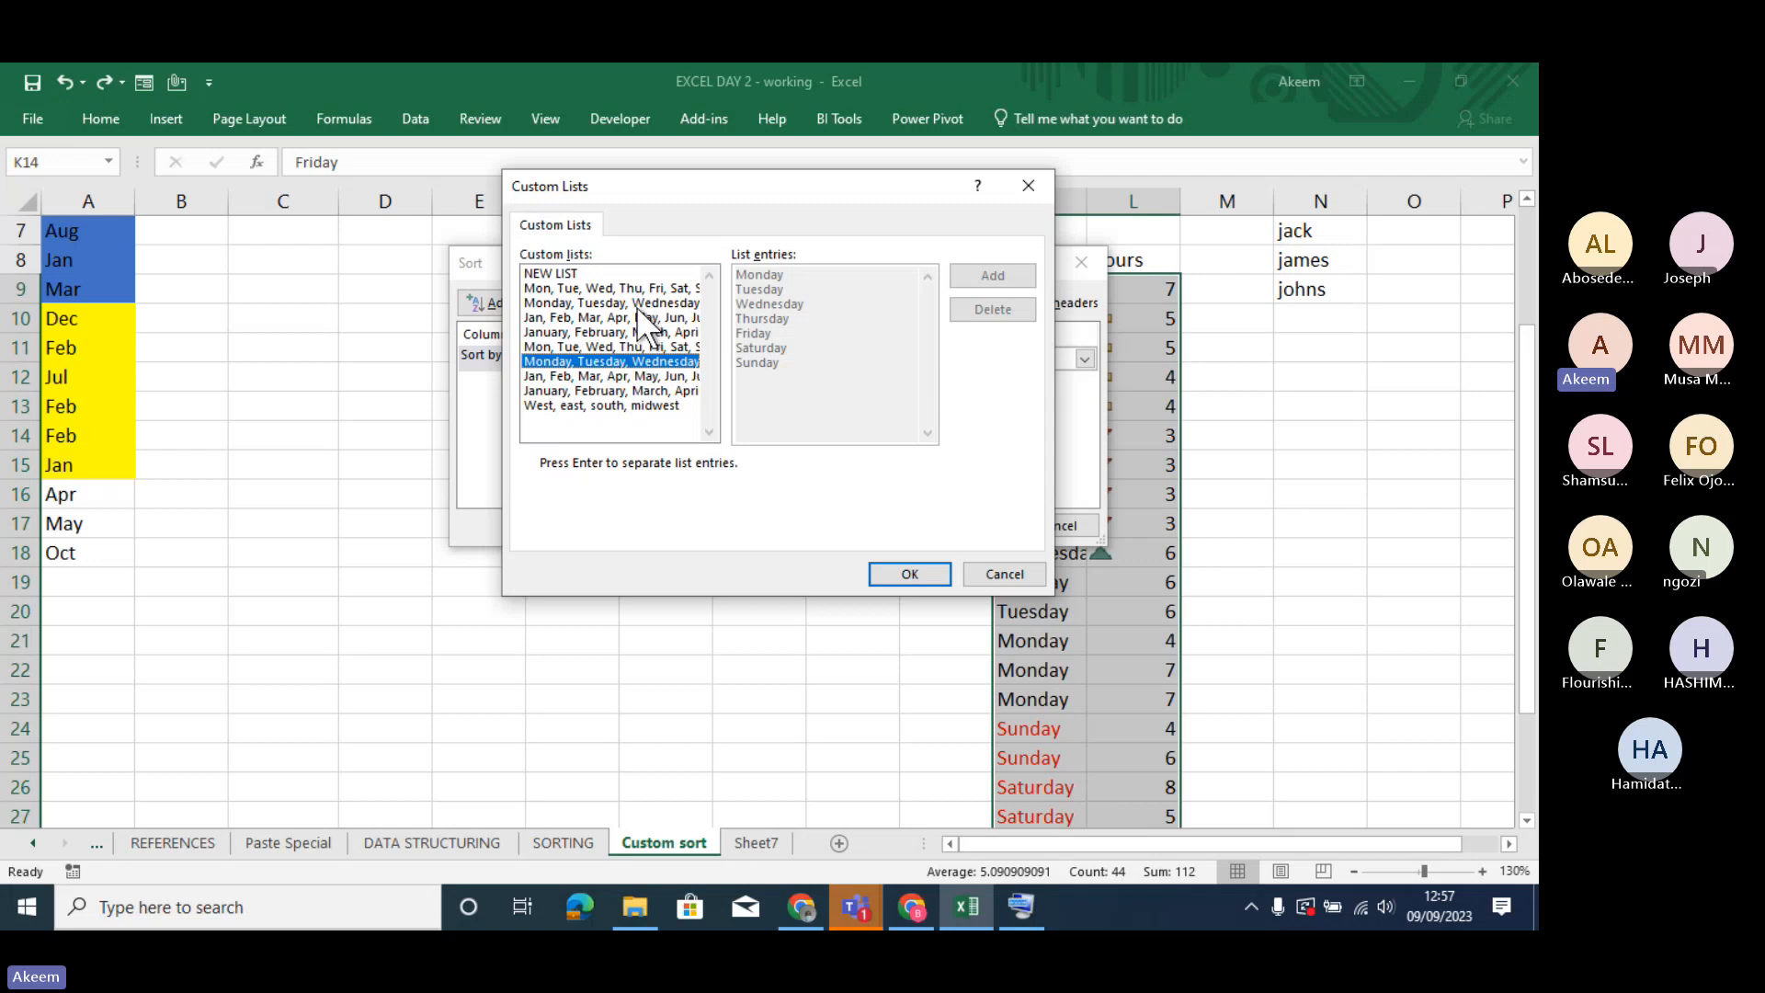
- Add a new custom list with the entries Sunday, Monday and T, and permanently delete that list again
left_click(584, 272)
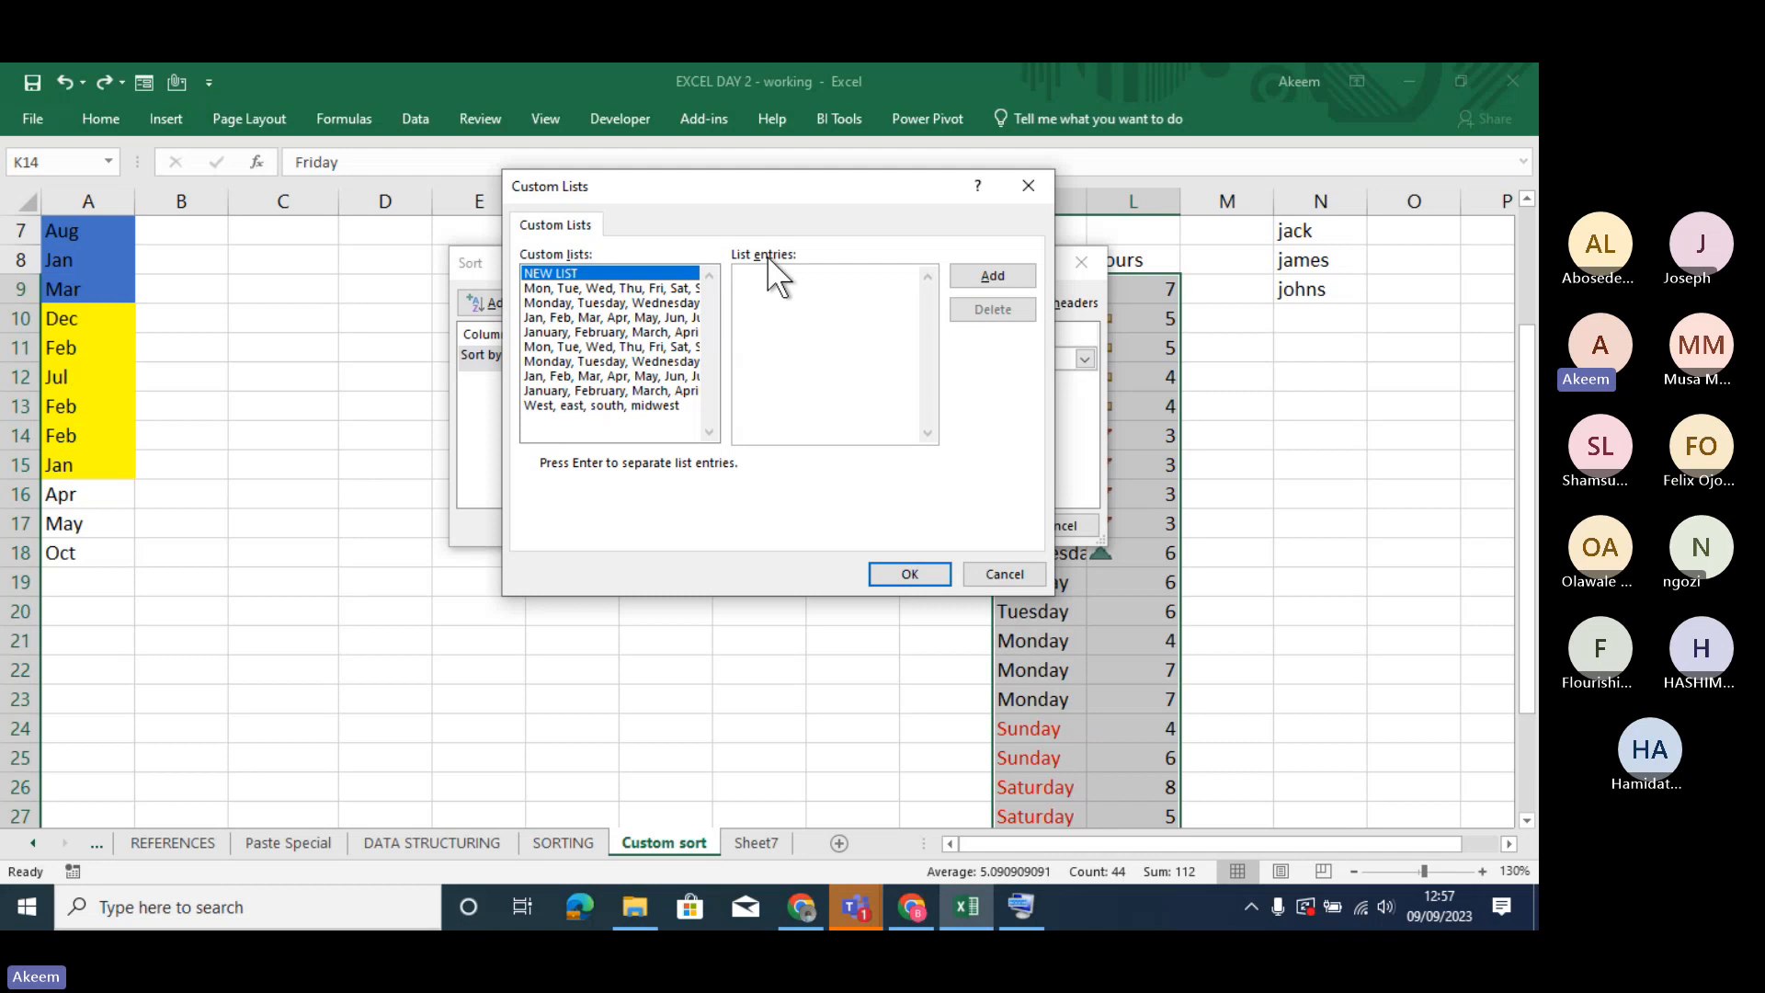
type("Sund")
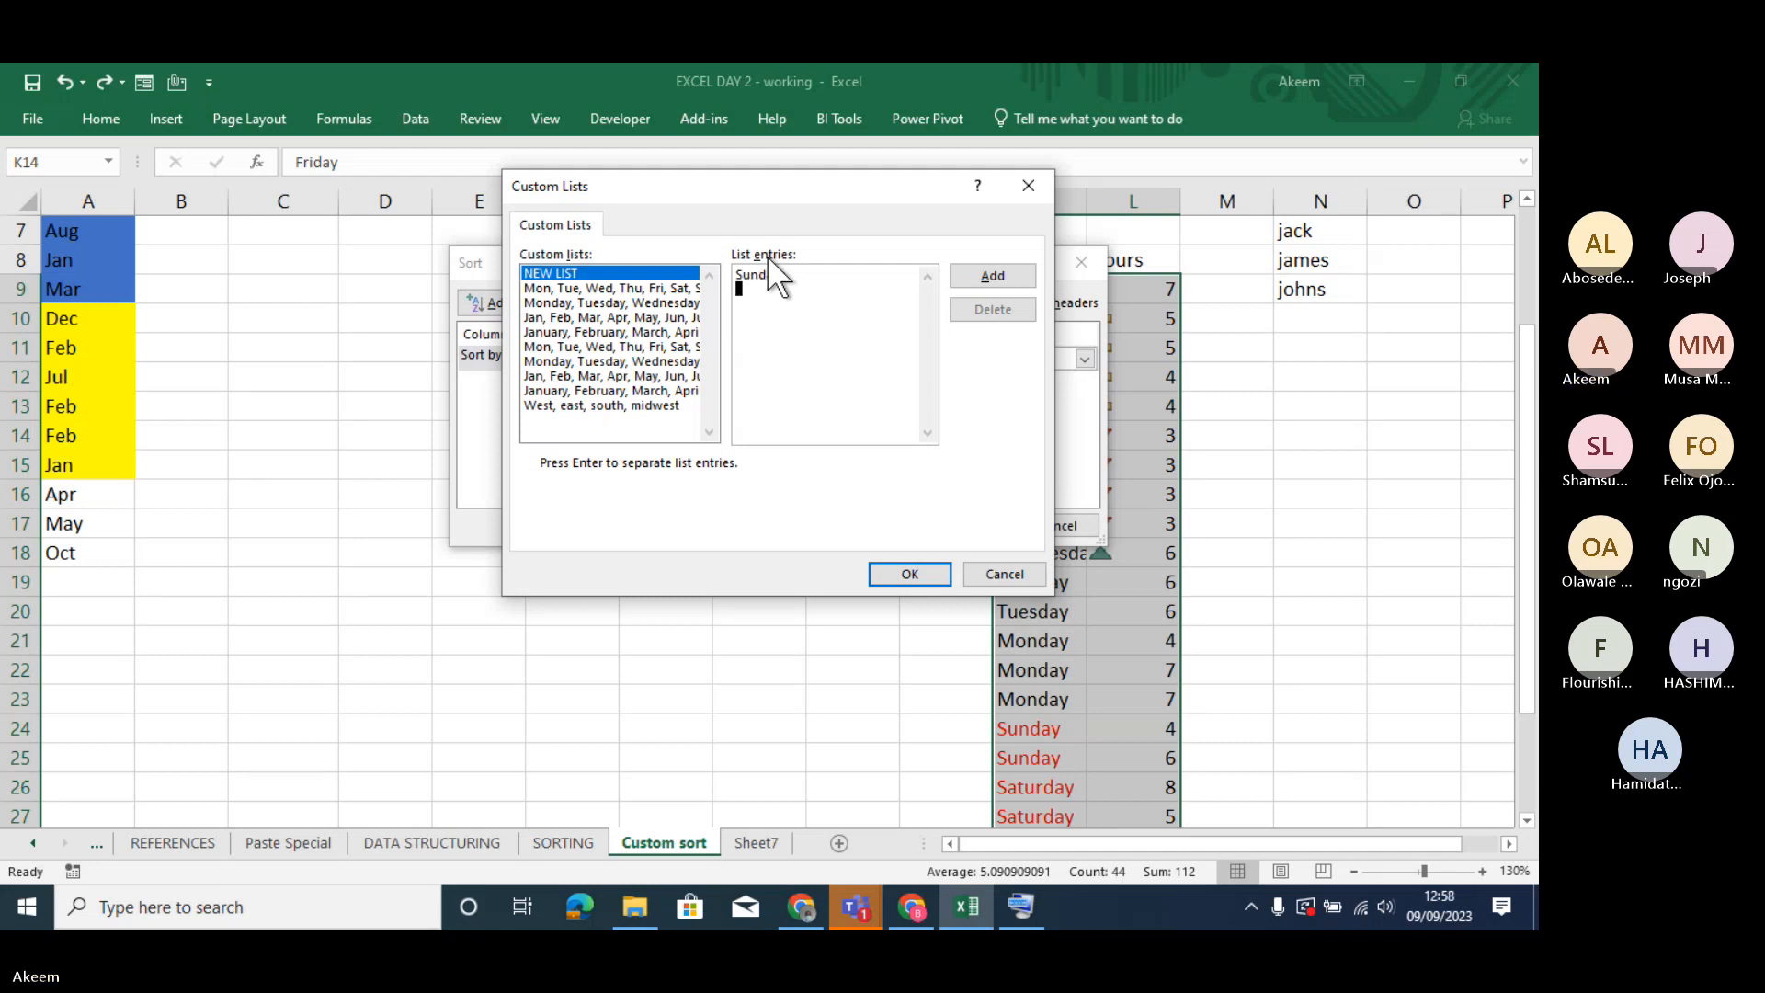
type("Monday")
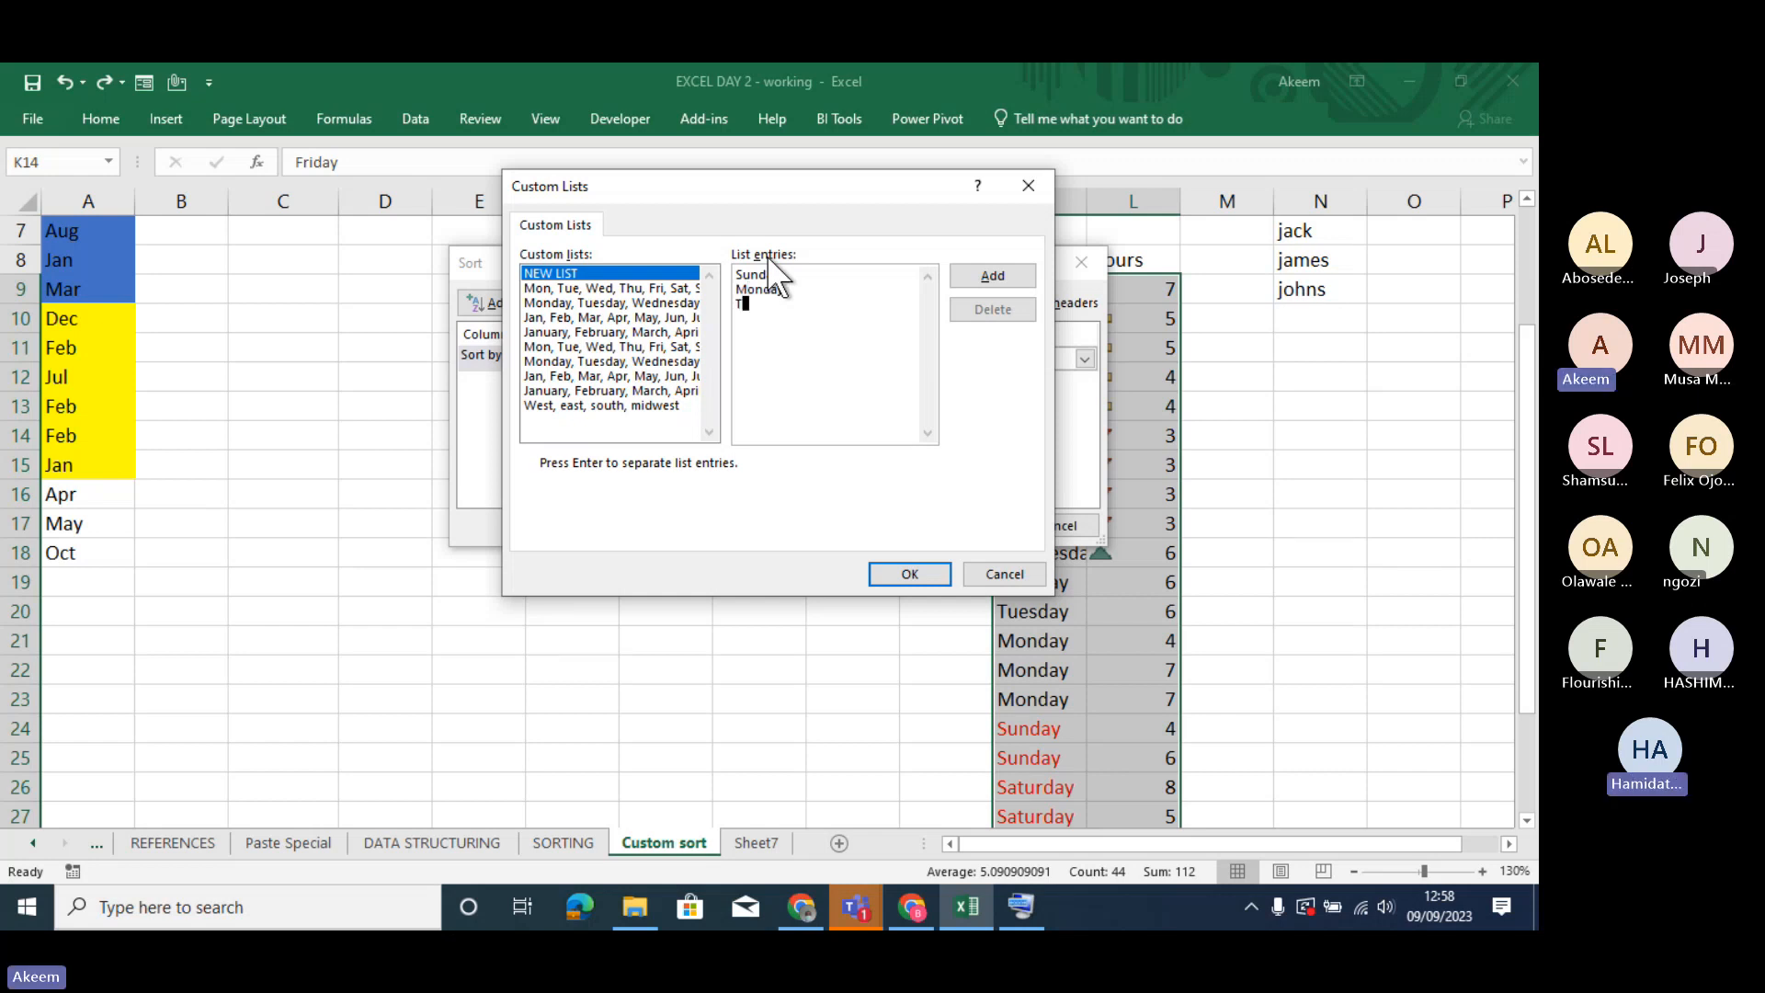
key("Return")
type("T")
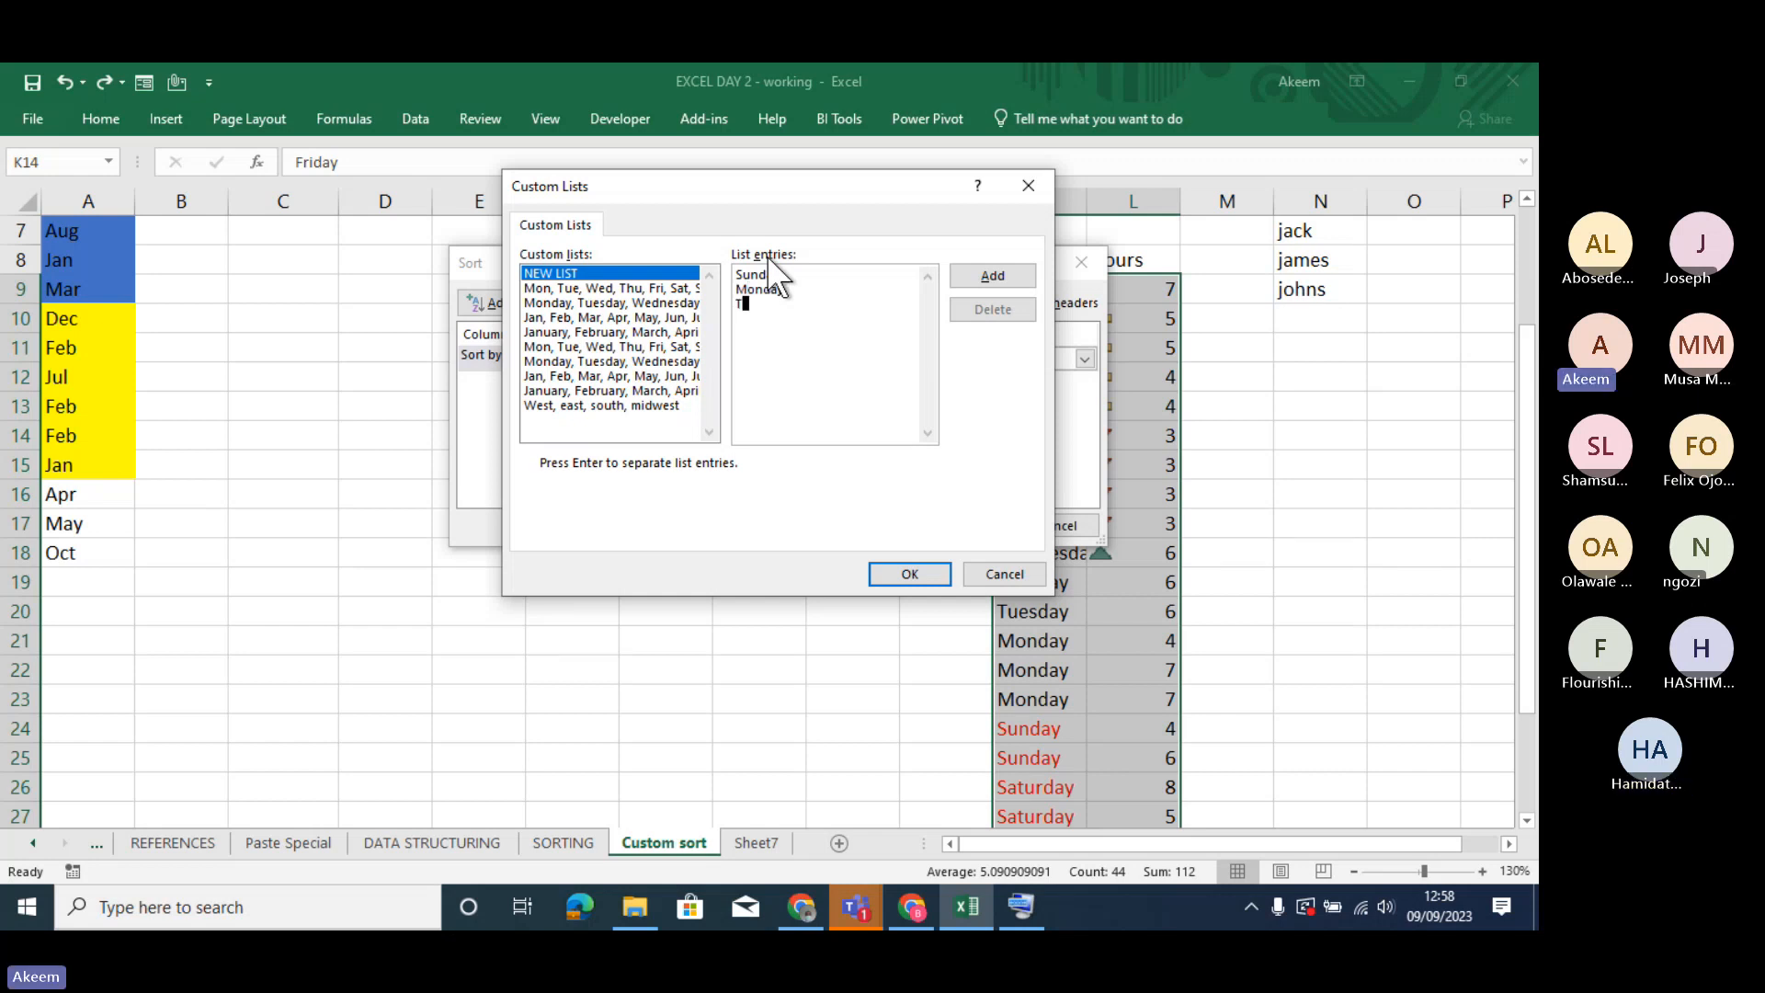
left_click(985, 281)
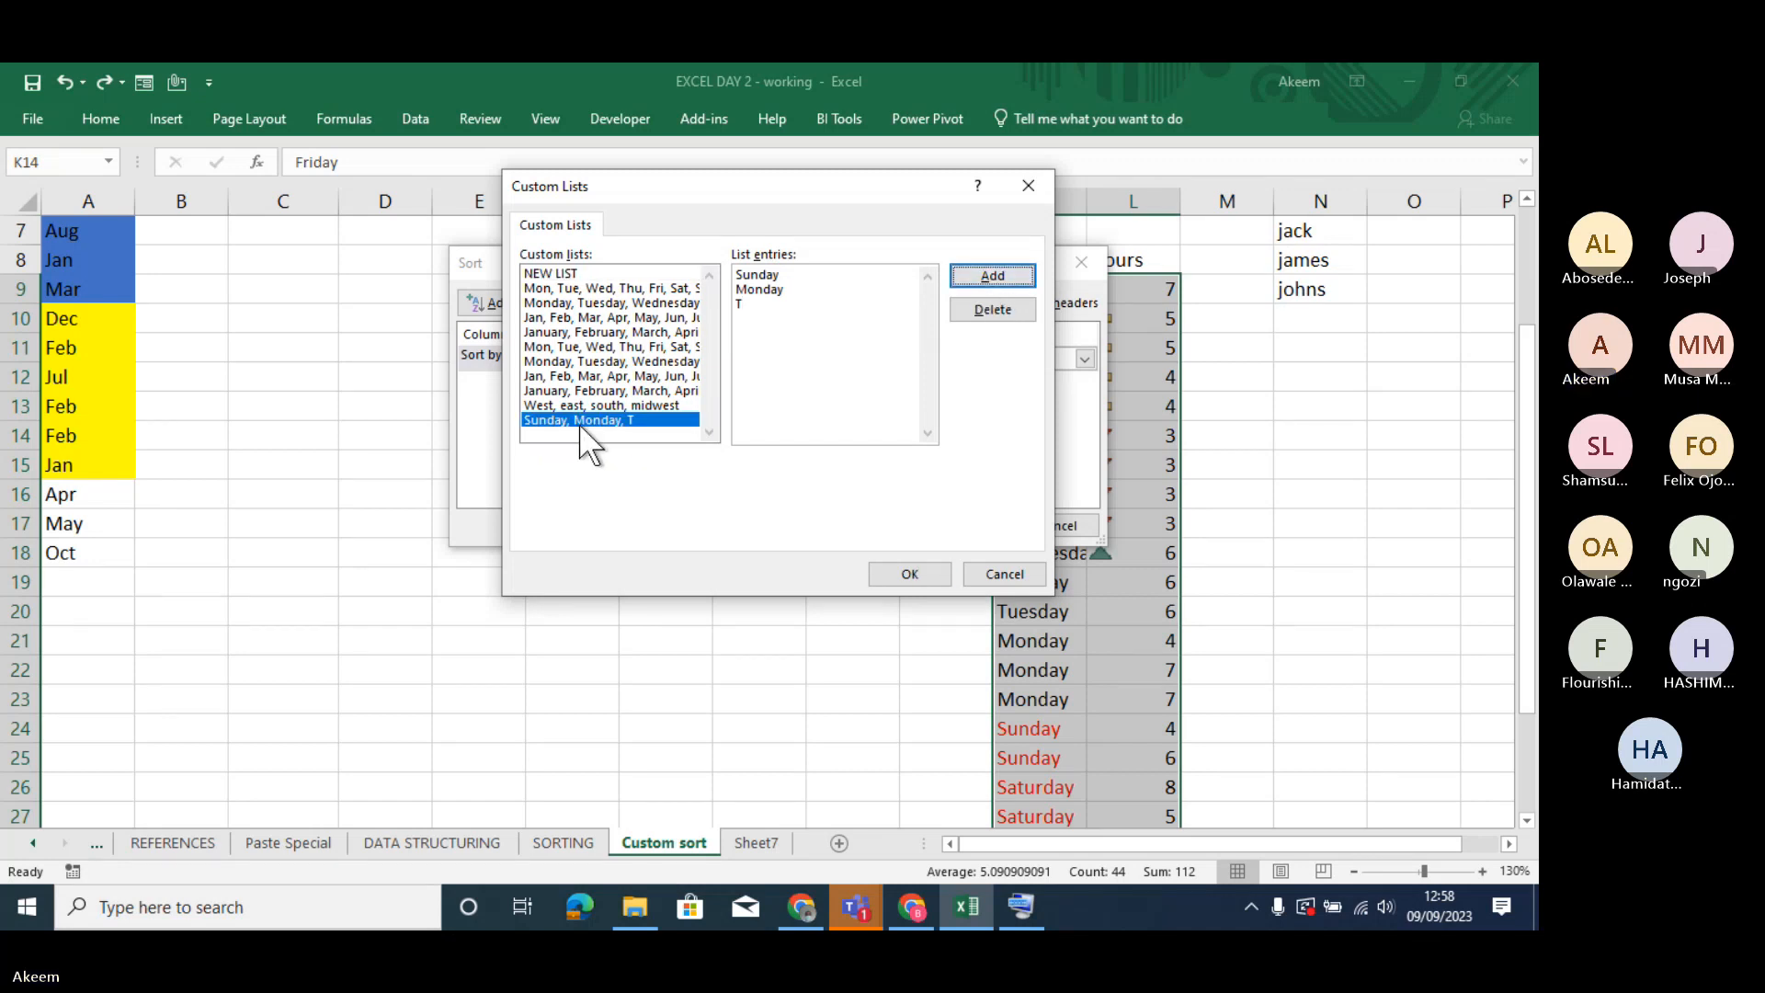
left_click(991, 310)
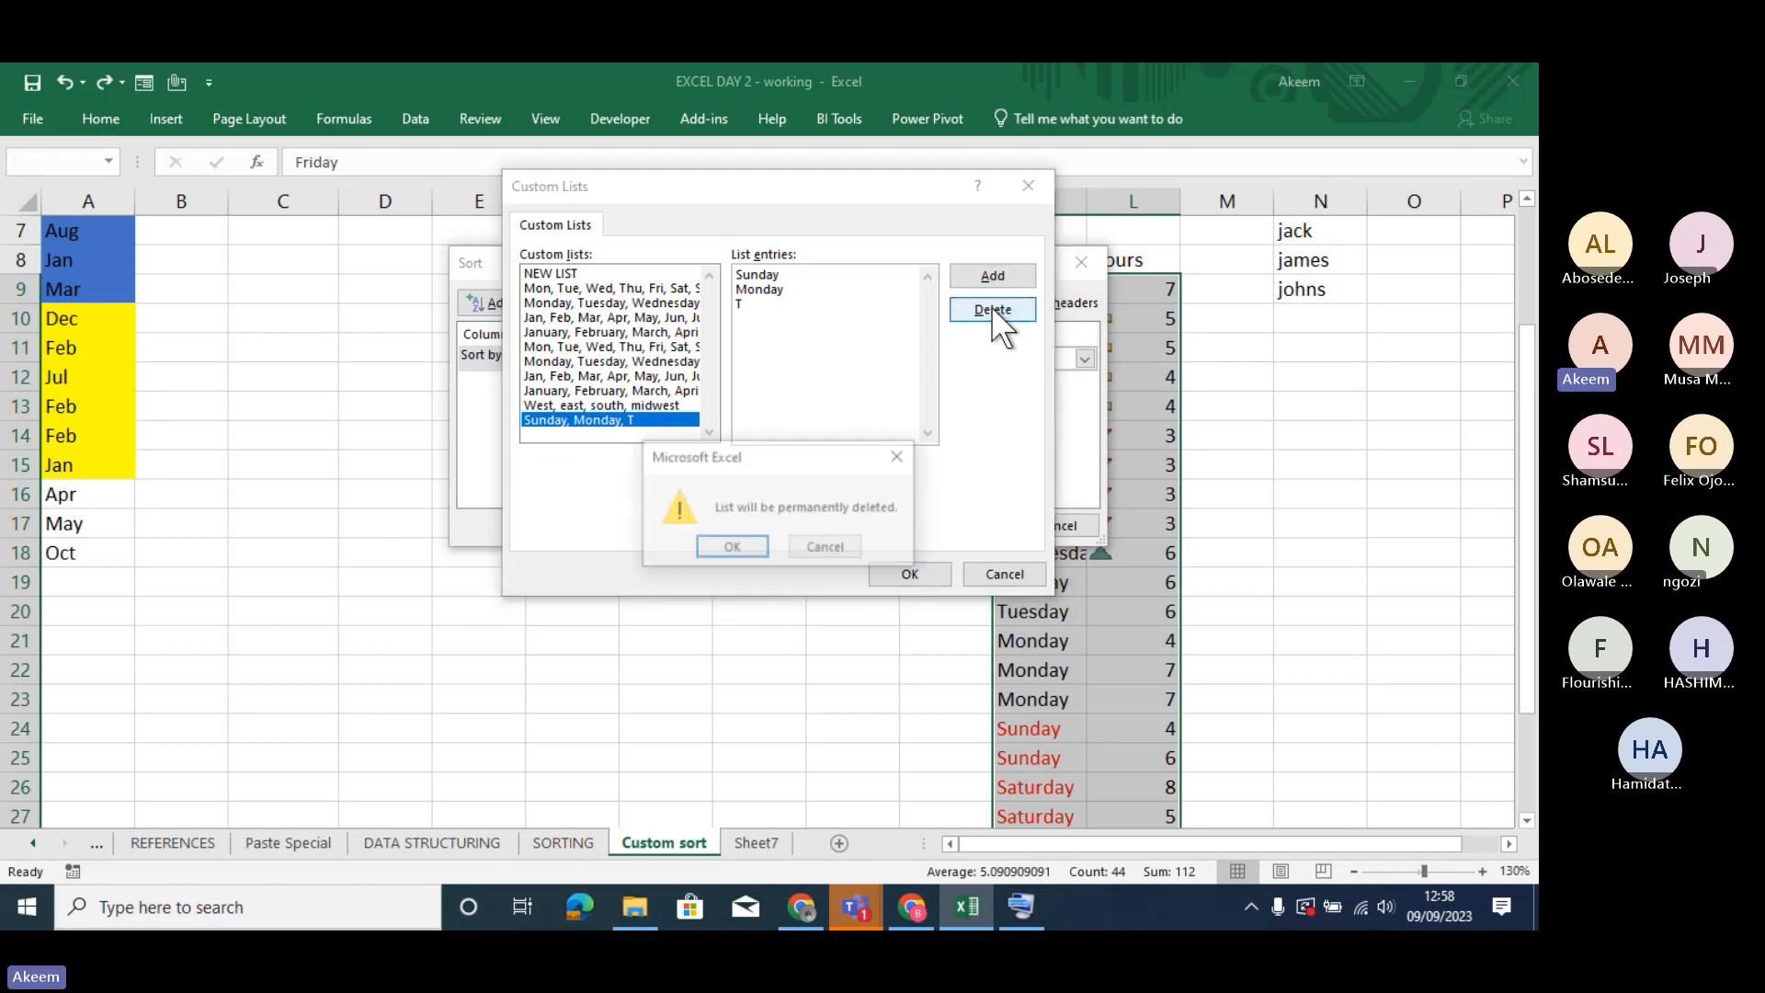
left_click(765, 544)
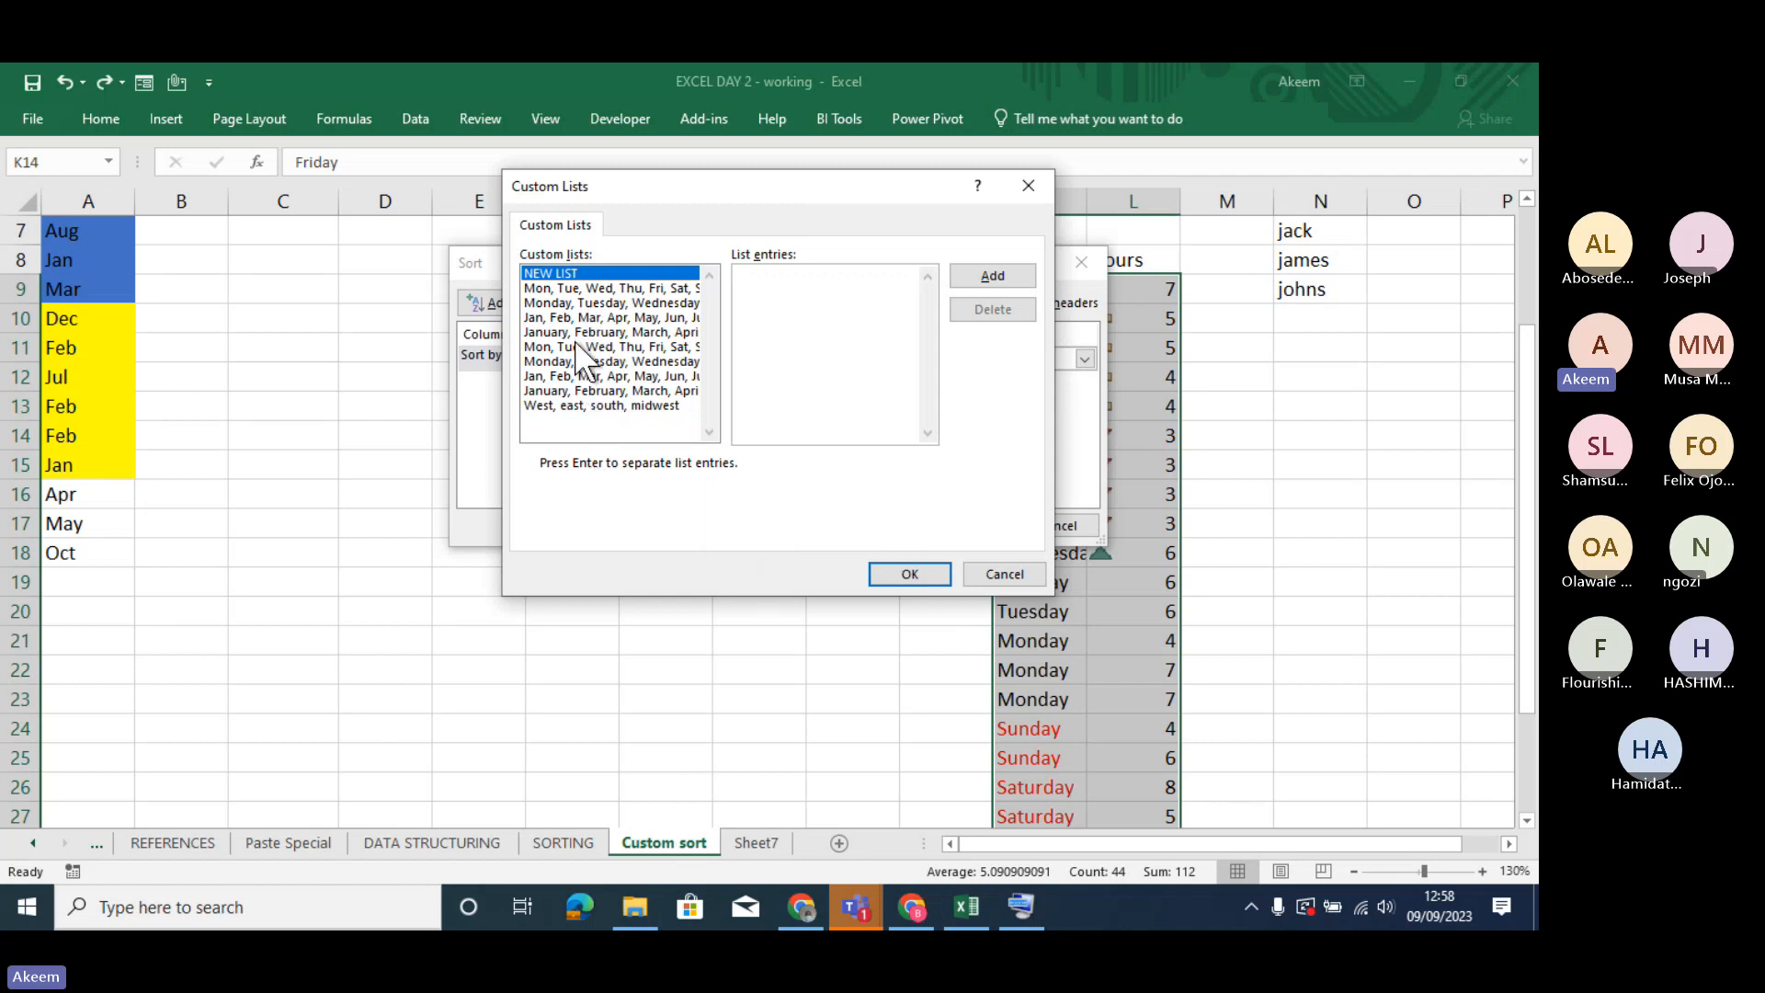
- Set the Day level's order to the custom list Monday, Tuesday, Wednesday and apply the sort
left_click(588, 362)
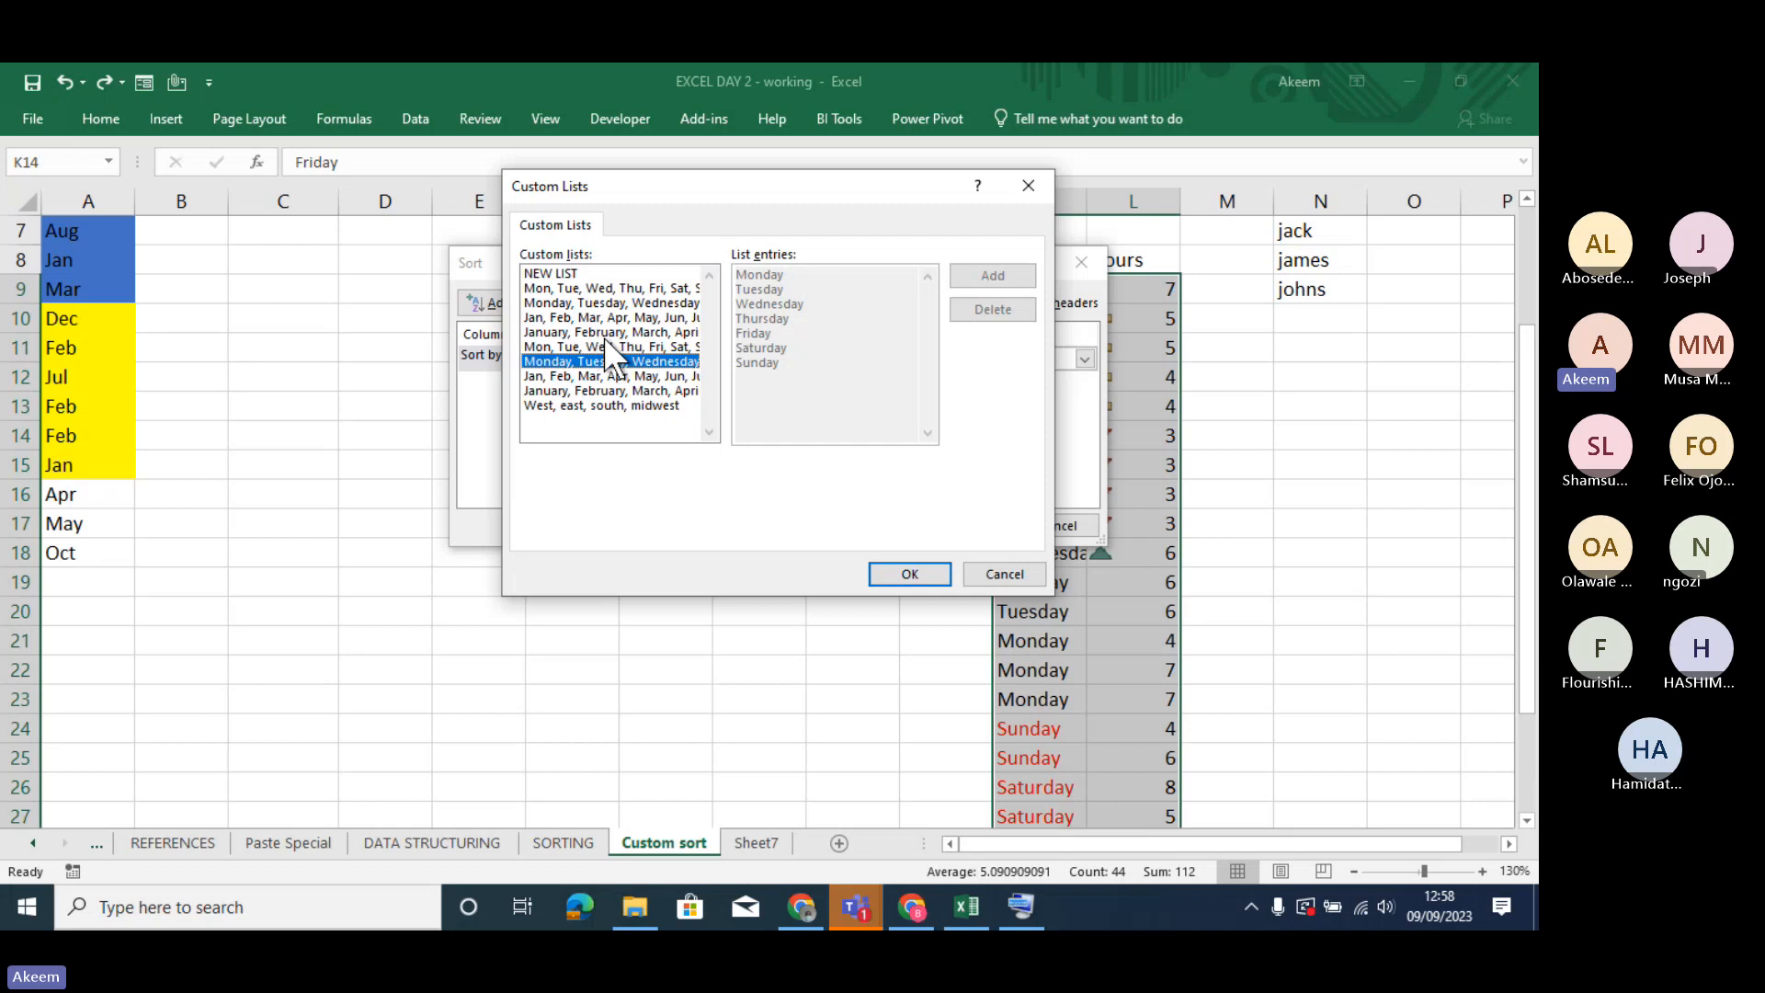
left_click(912, 570)
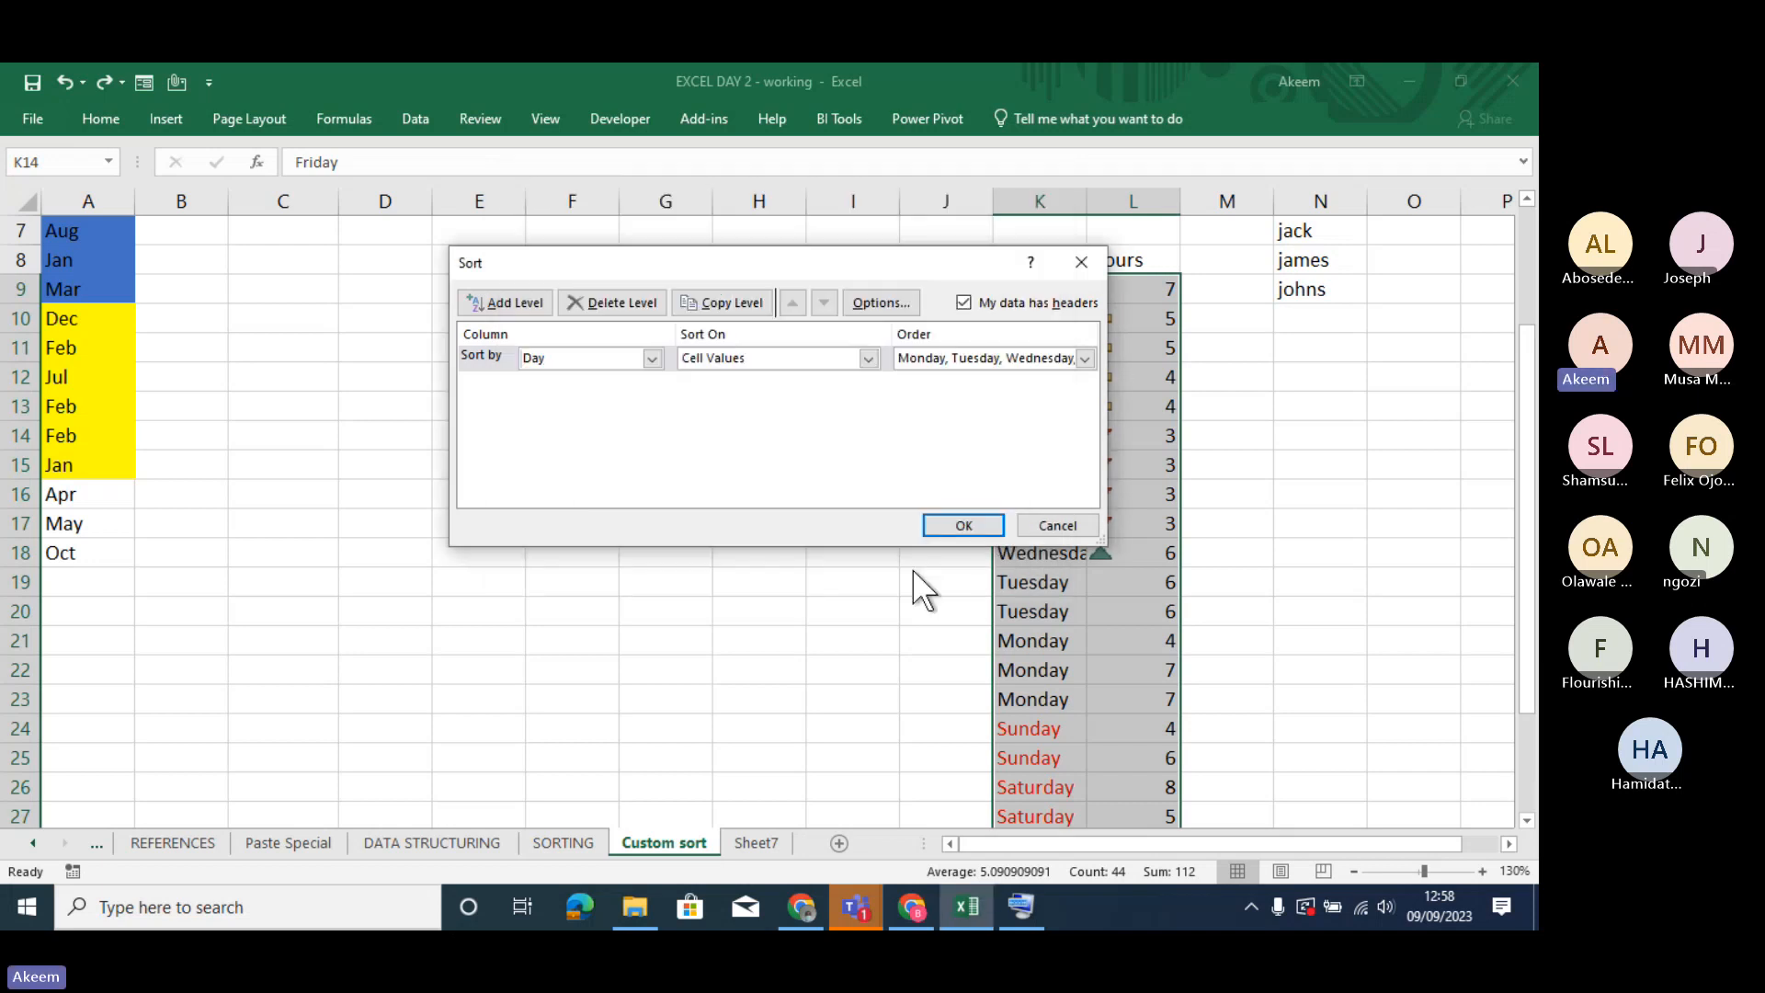
left_click(978, 521)
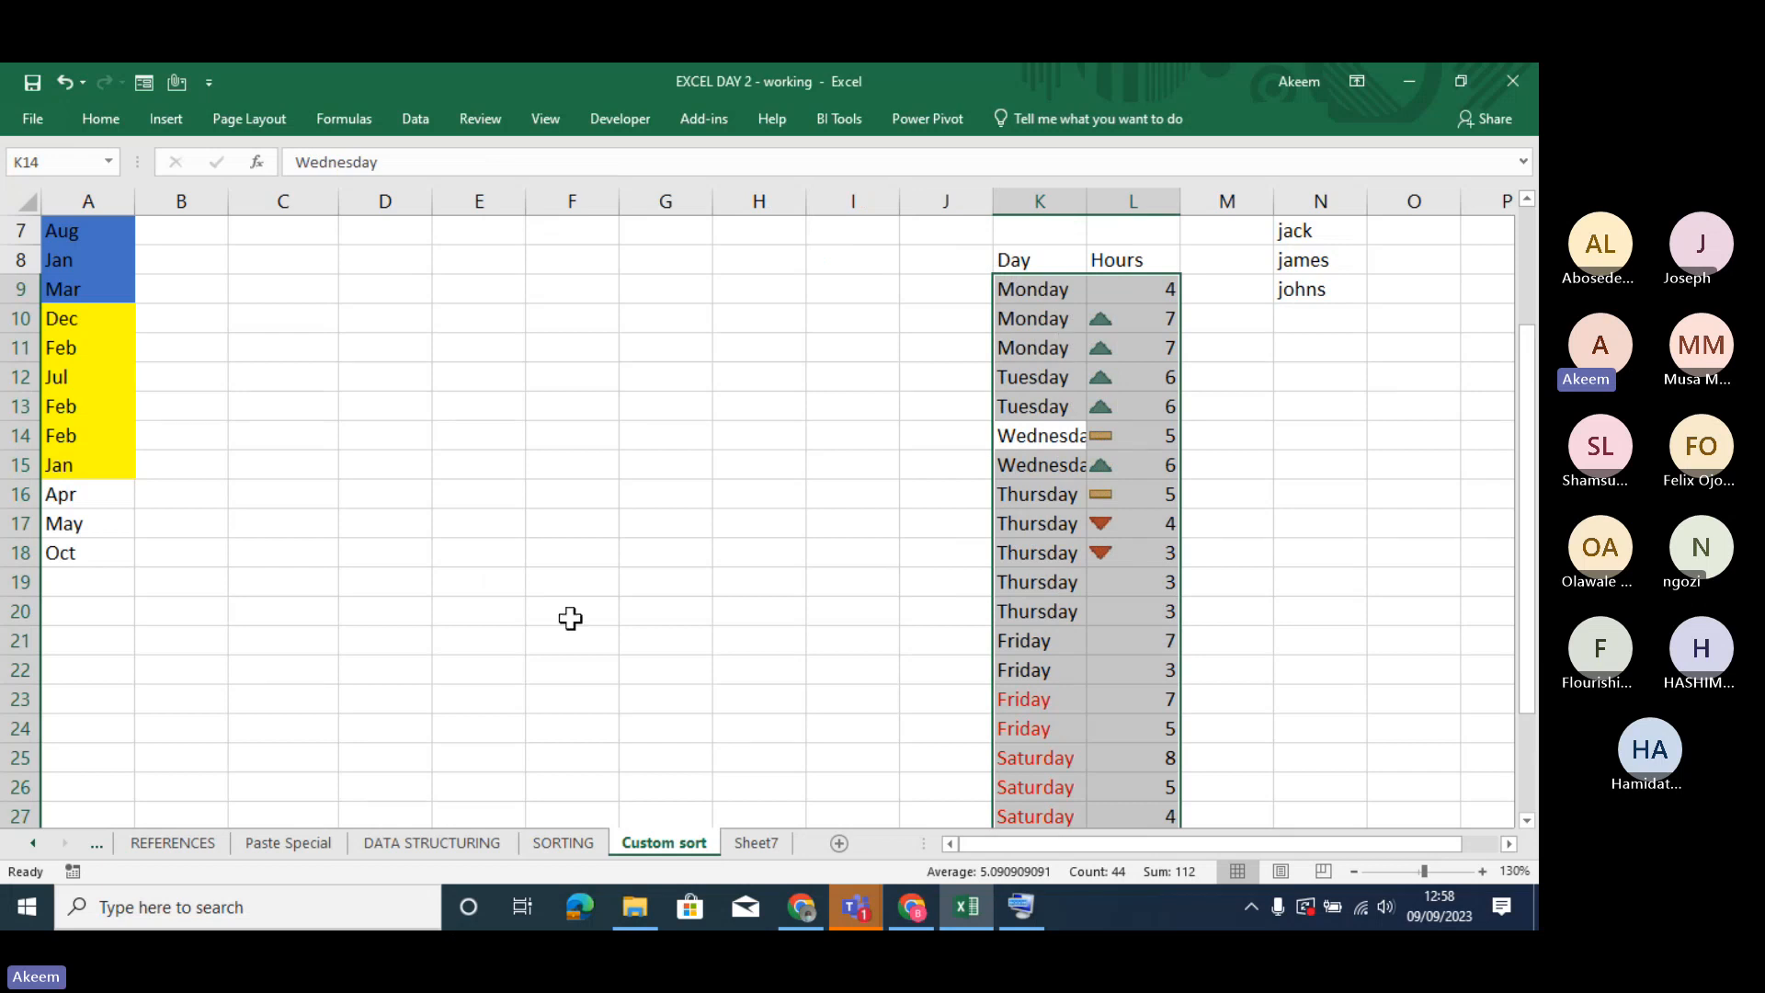
- Go to the SORTING sheet and examine the different region values in the Location column
left_click(562, 843)
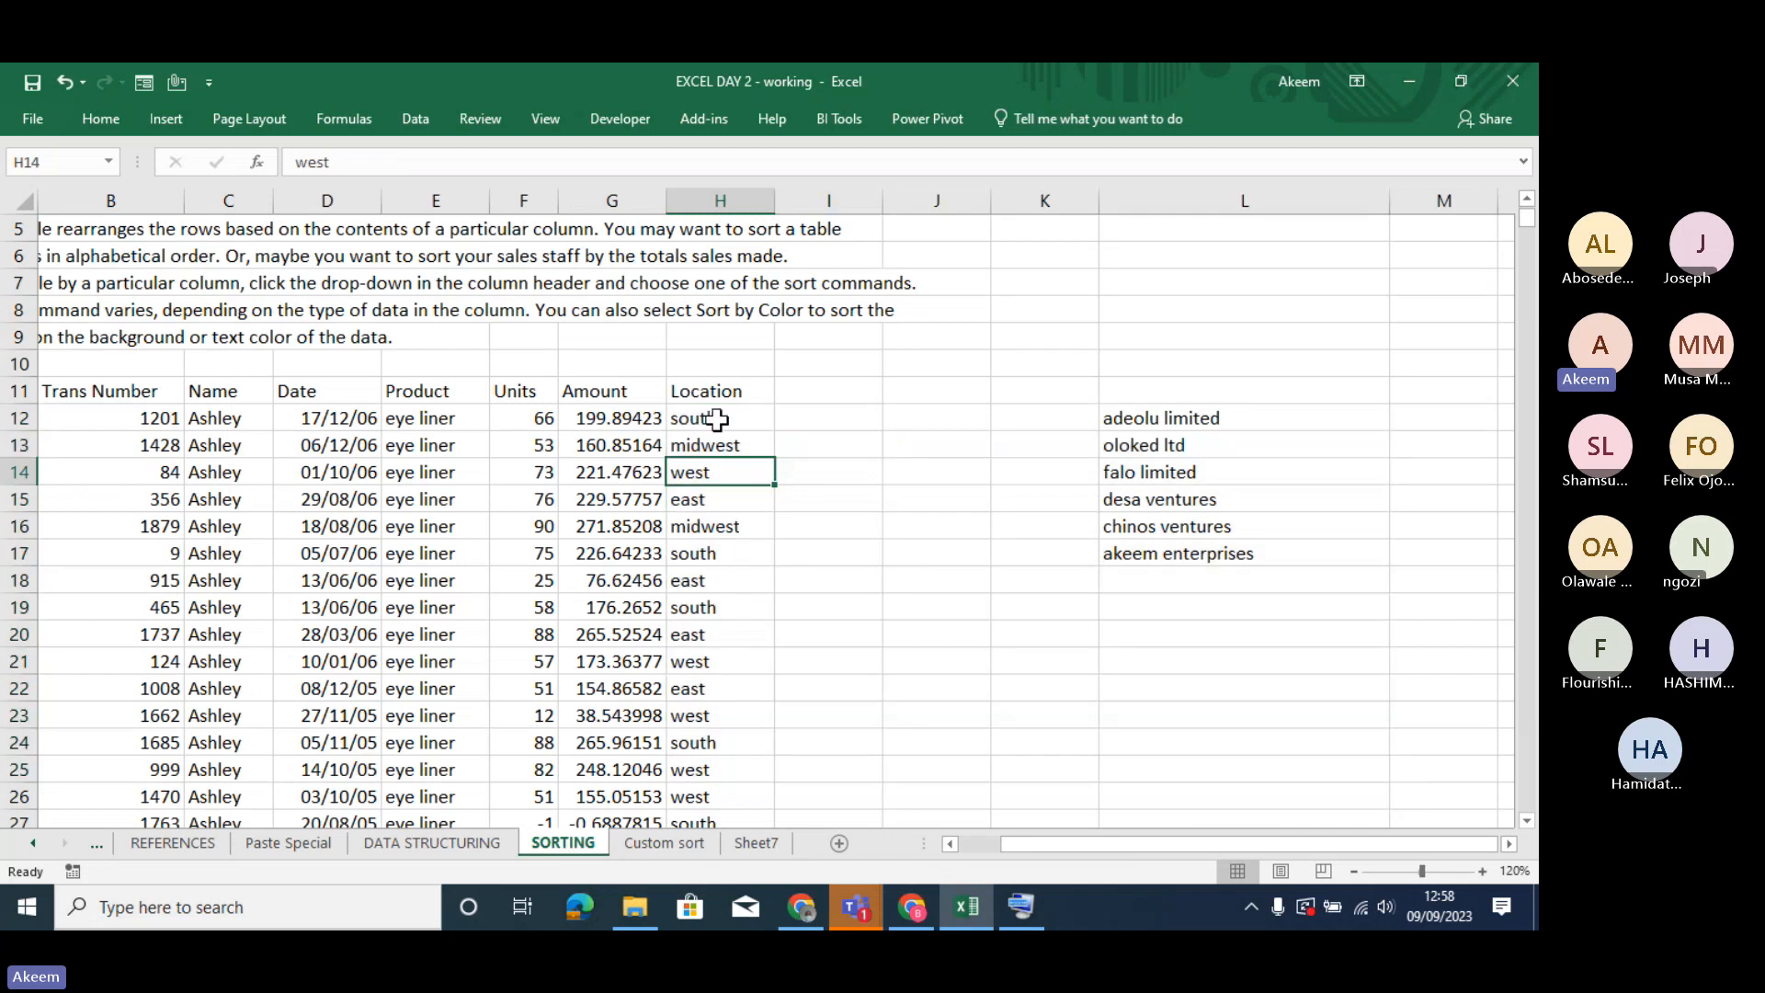
left_click(717, 420)
left_click(702, 658)
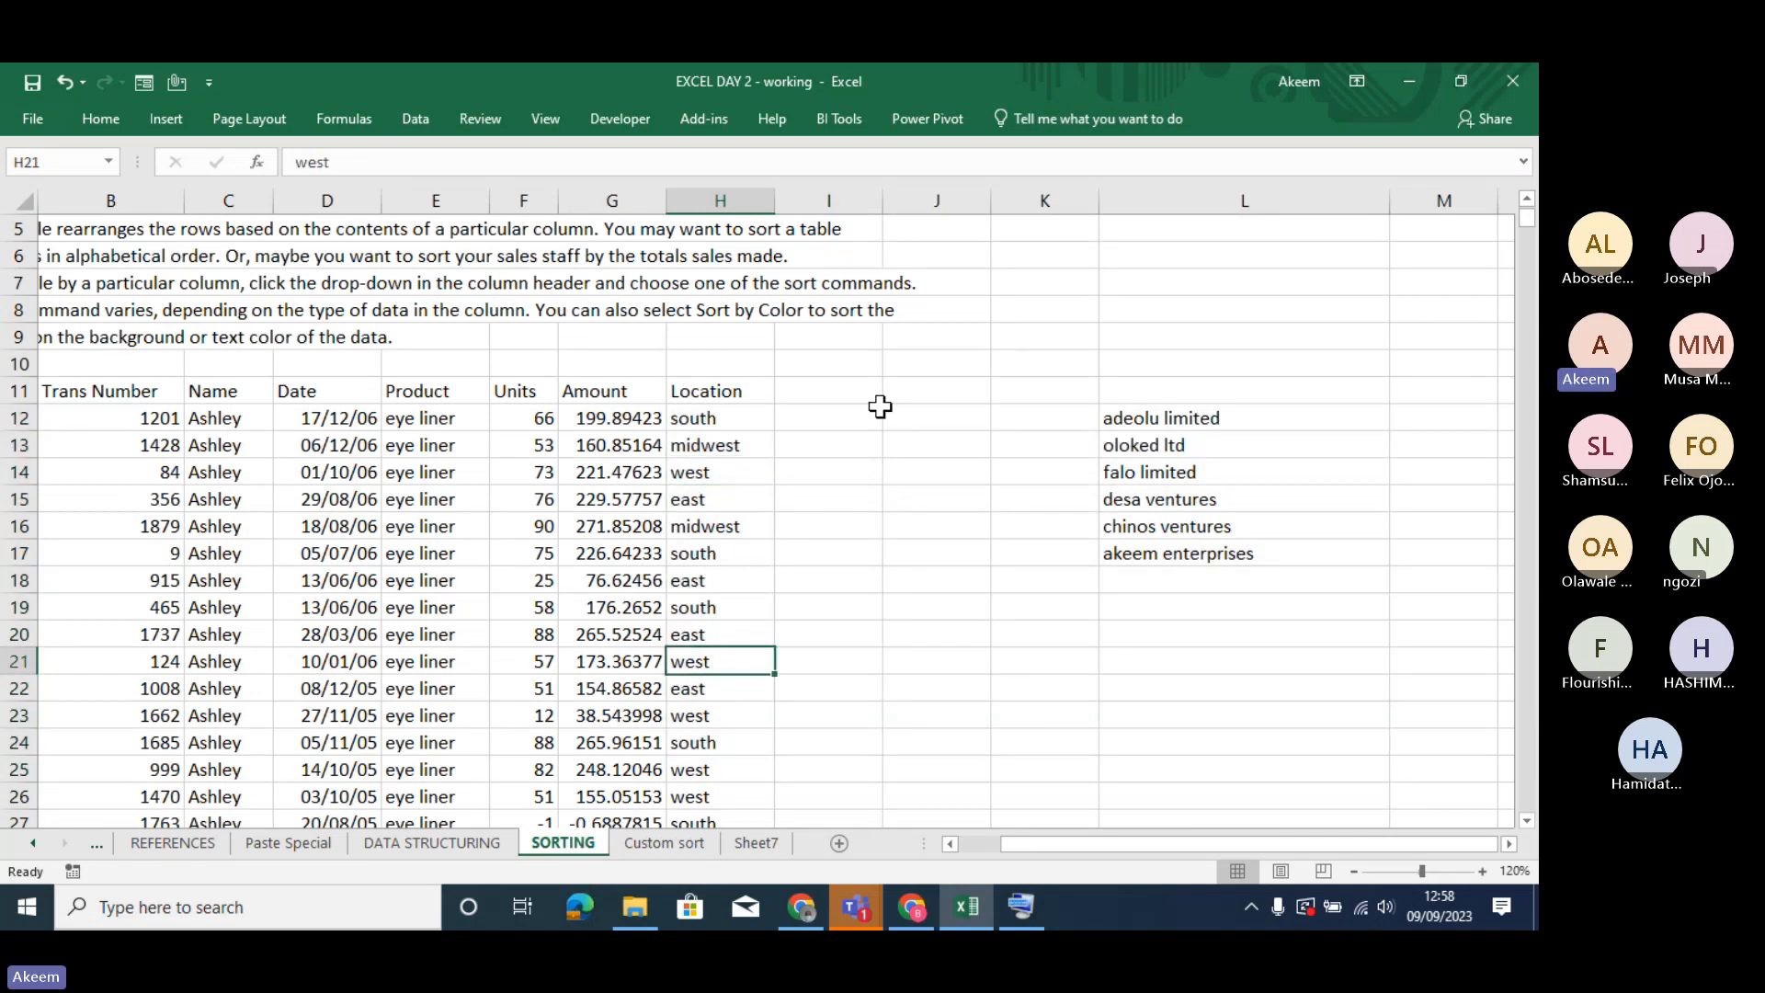
left_click(958, 439)
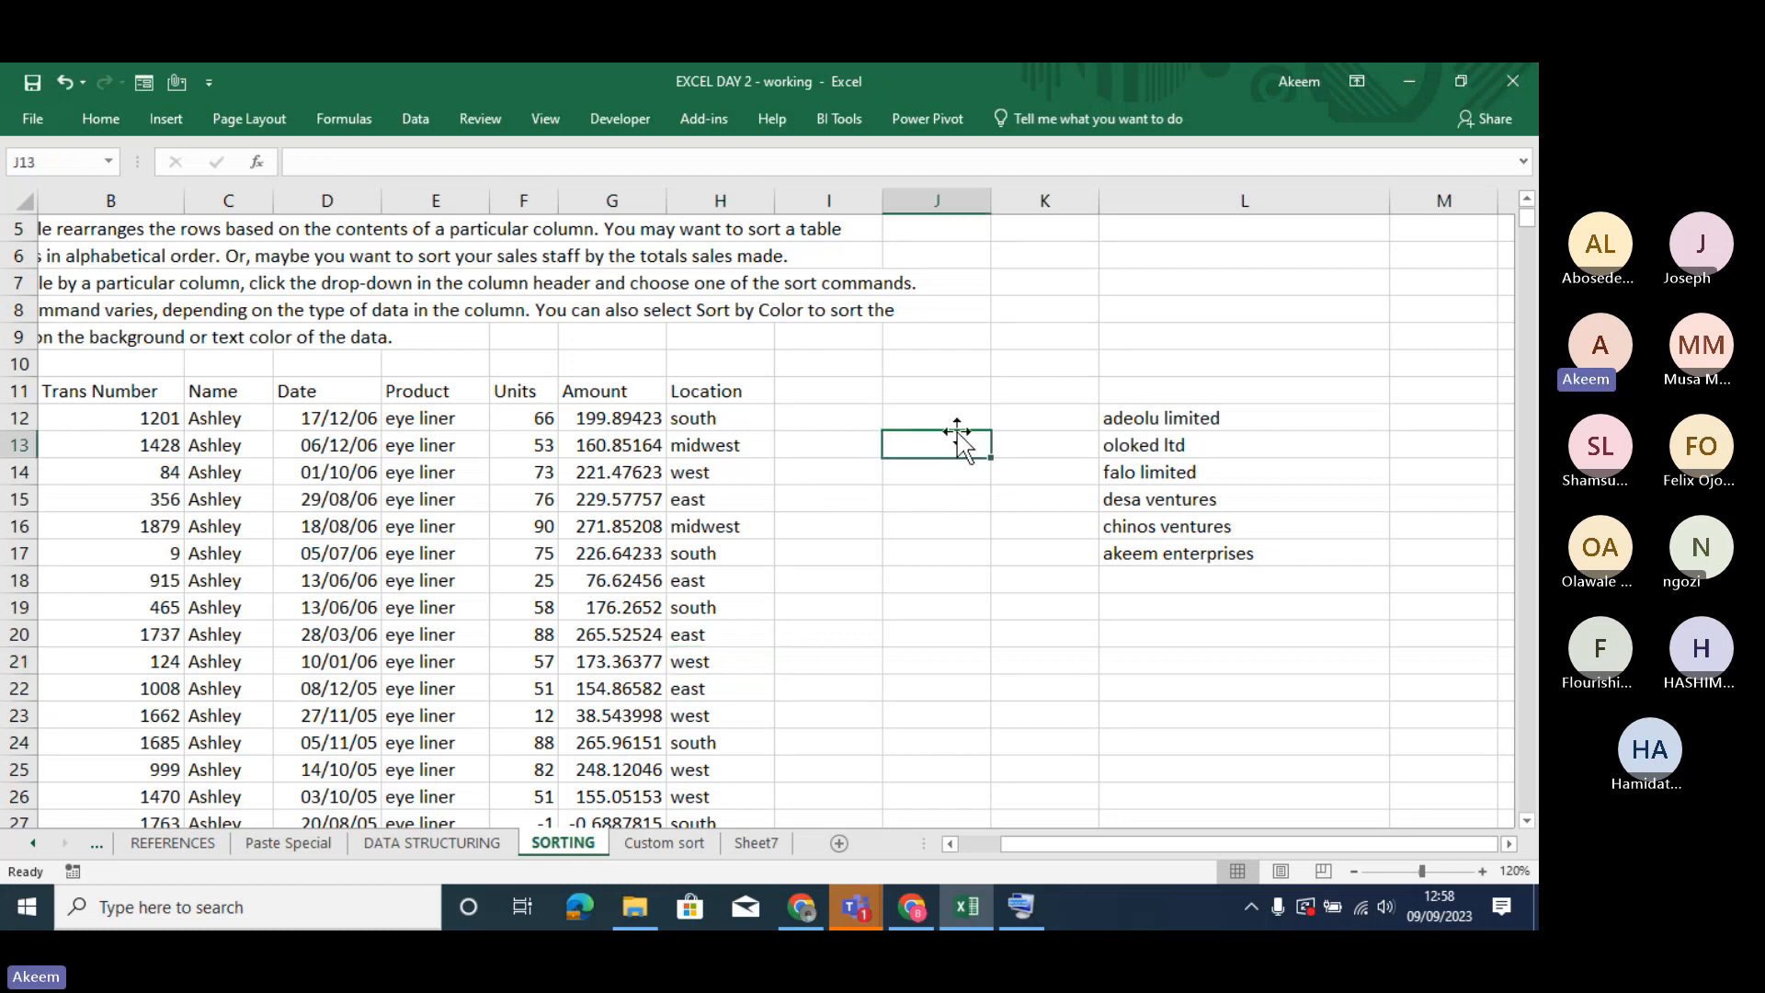
left_click(735, 466)
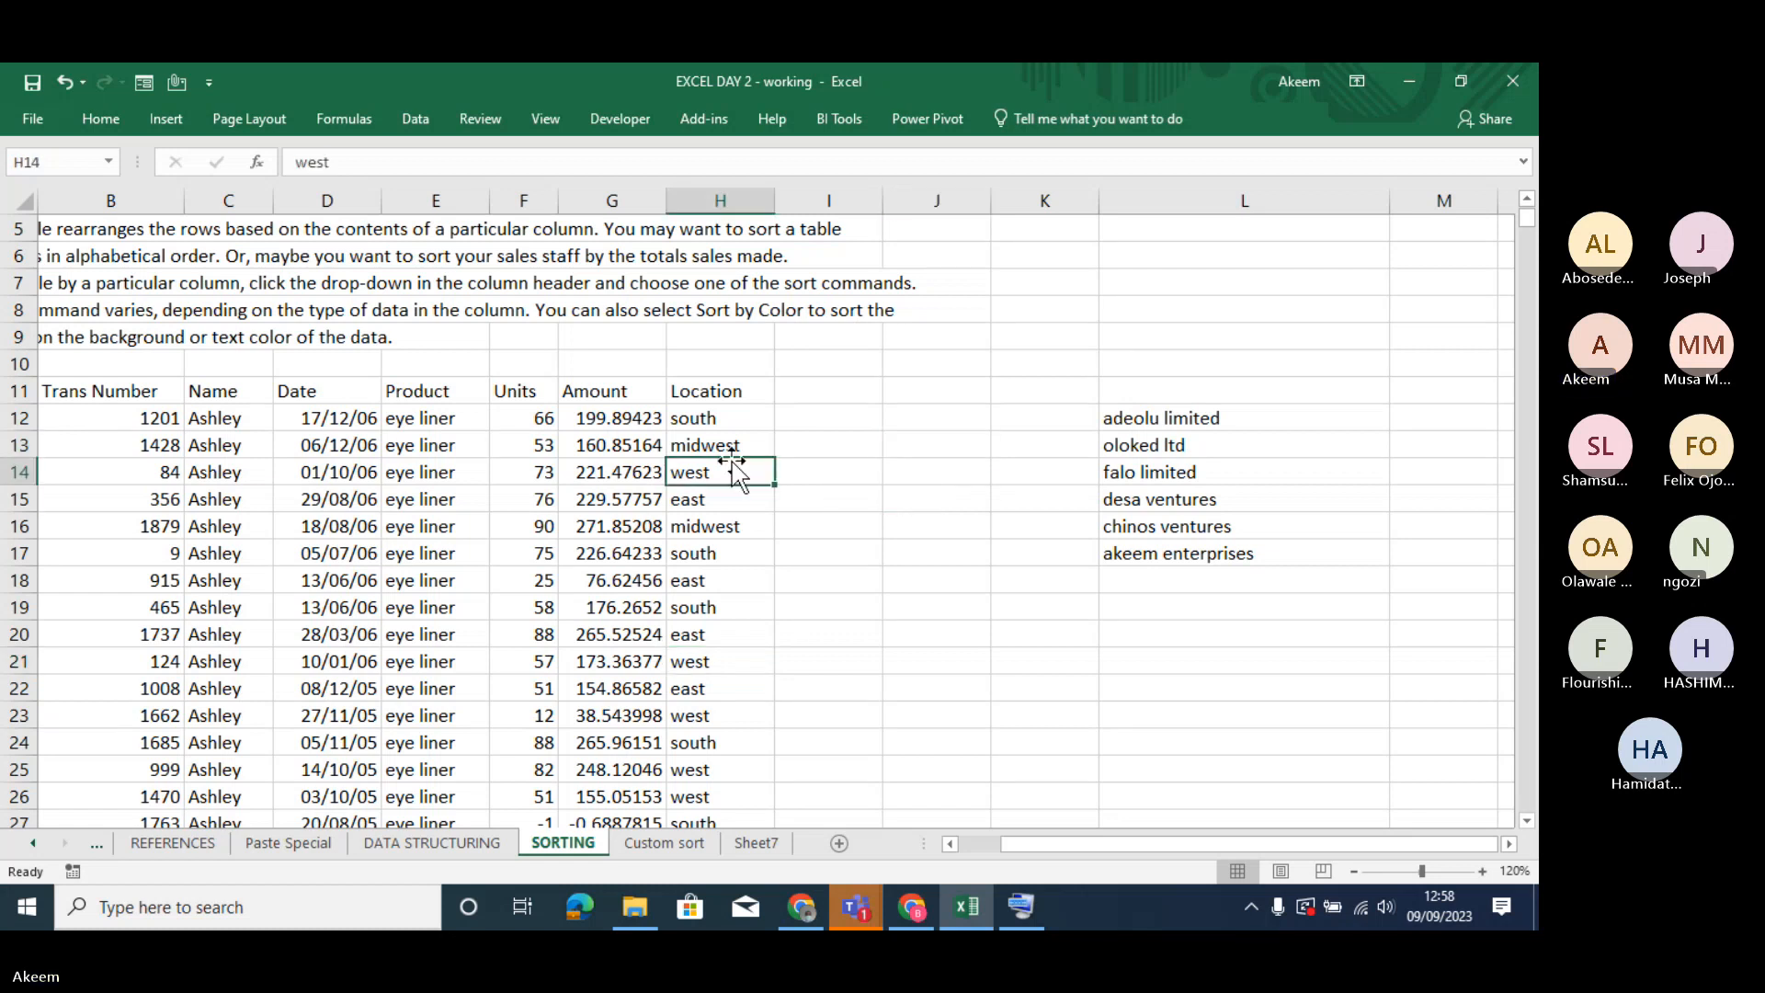
left_click(722, 556)
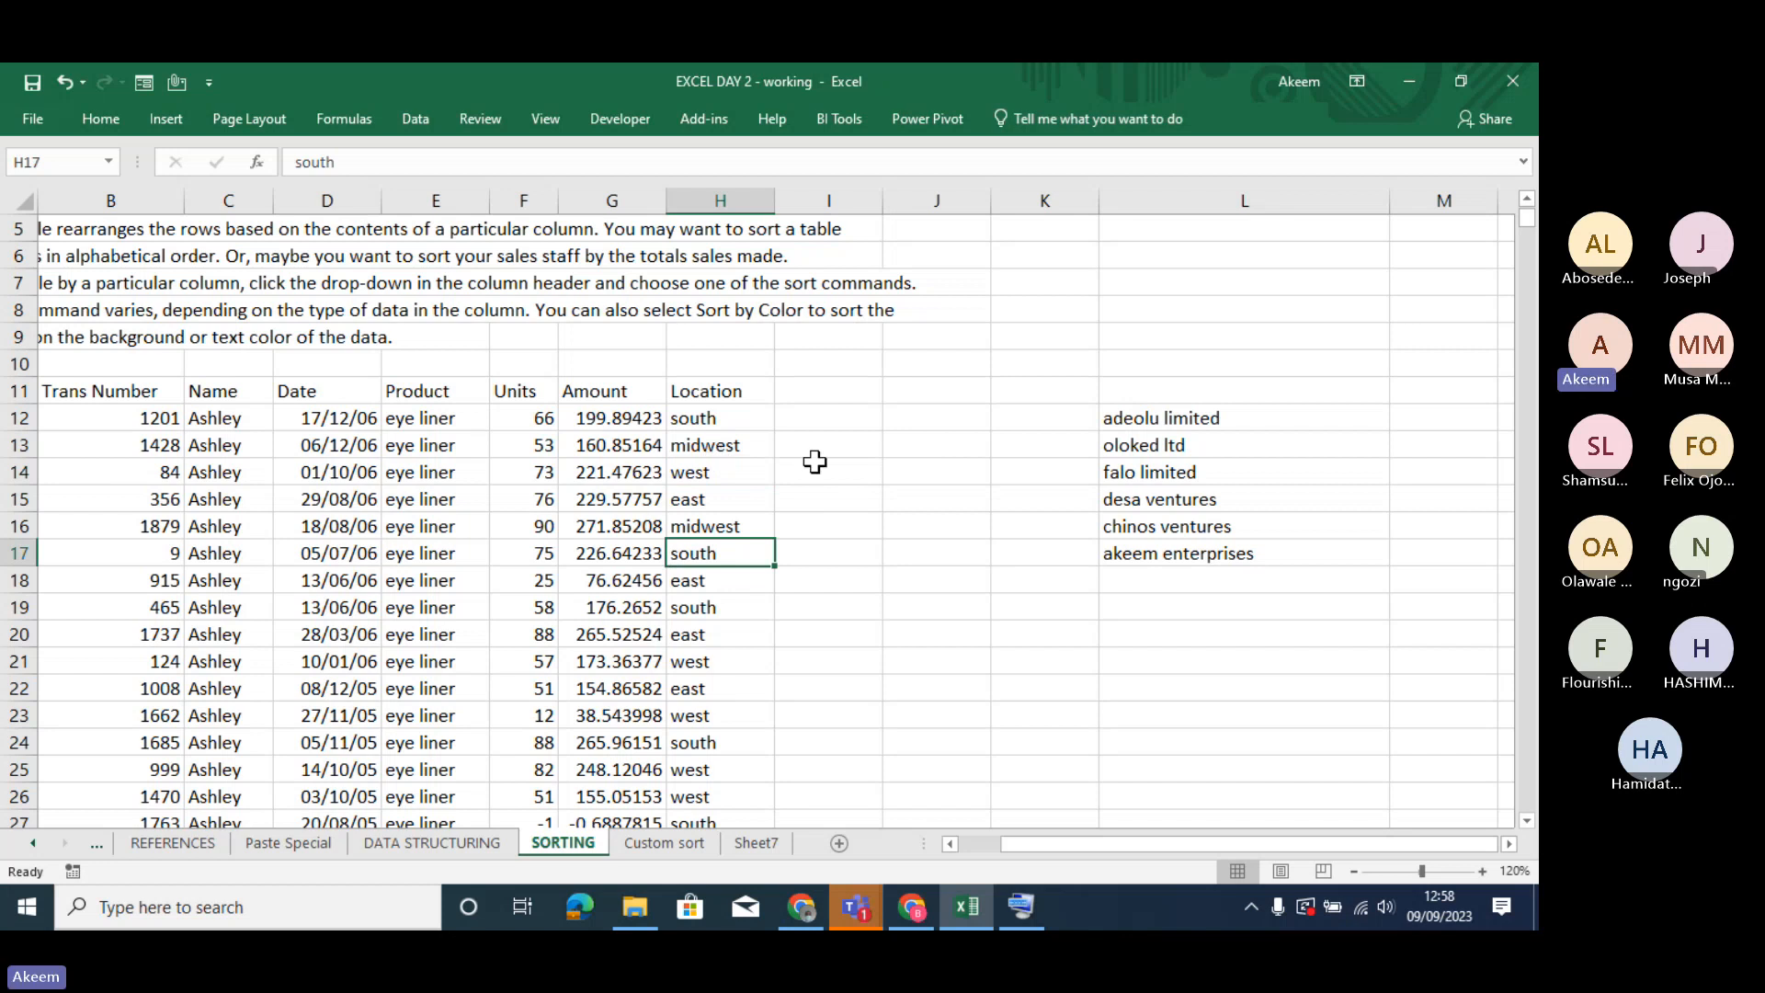
- Enter the location order south, midwest, east and west in cells J13 to J16 beside the table
double_click(961, 445)
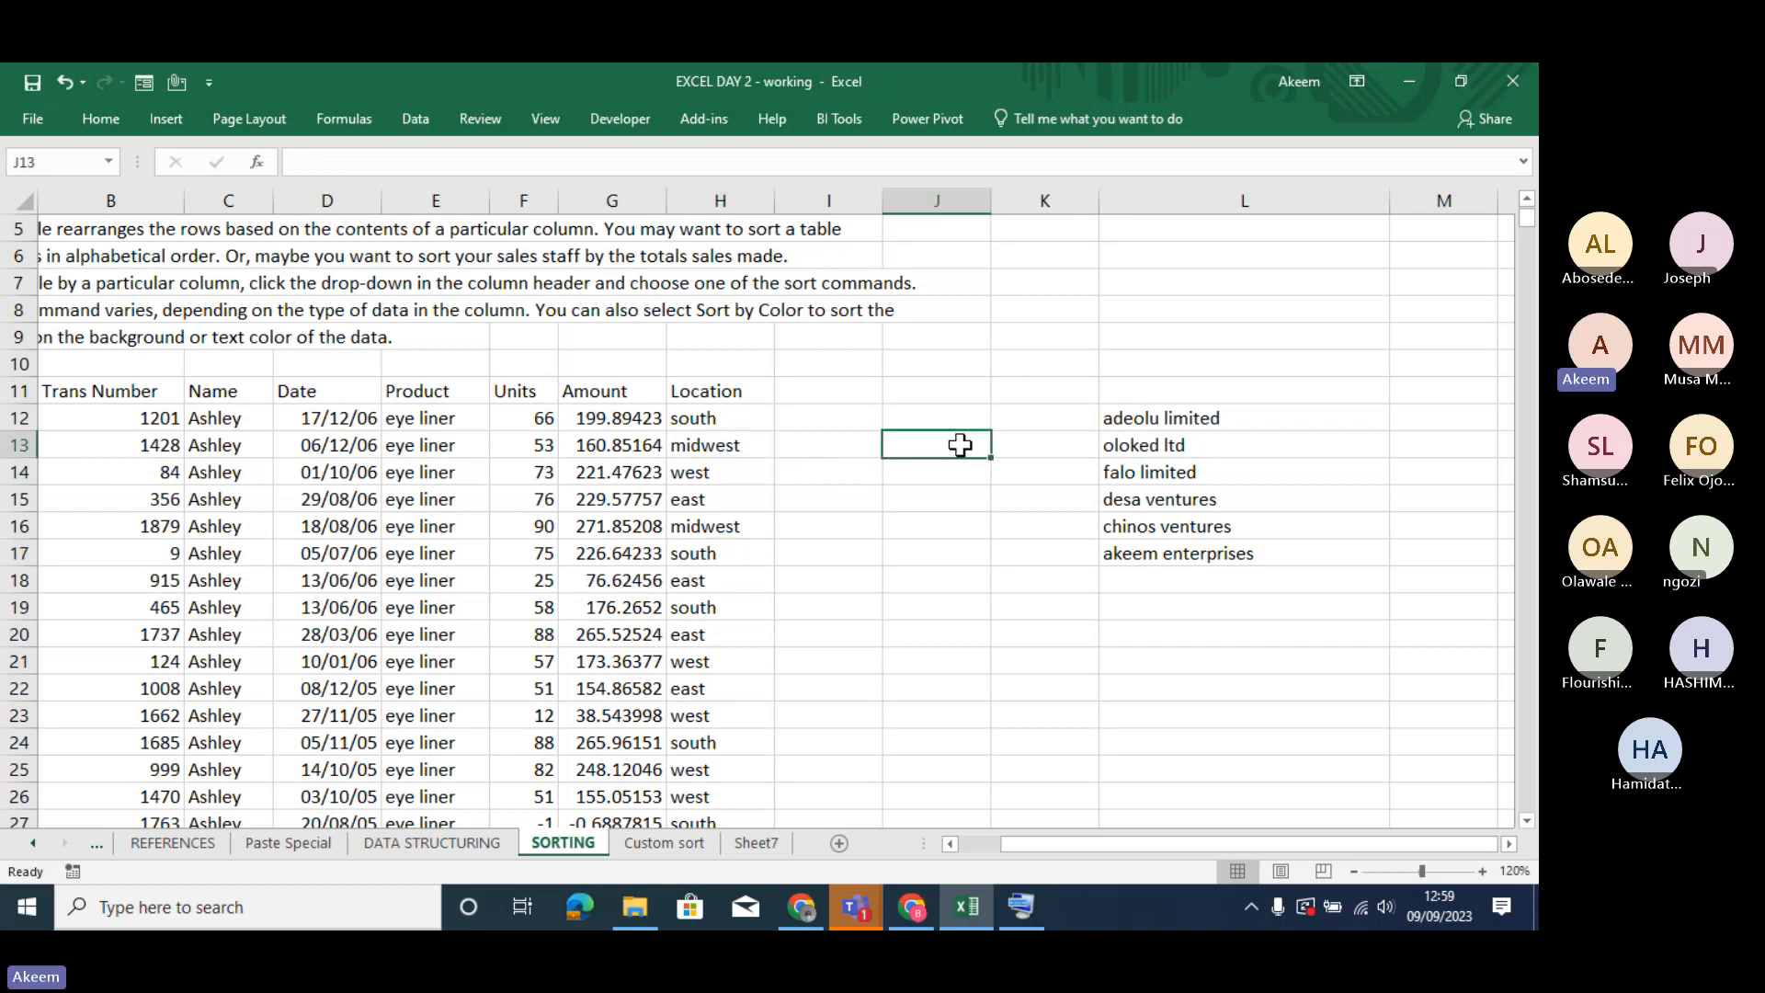
type("sou")
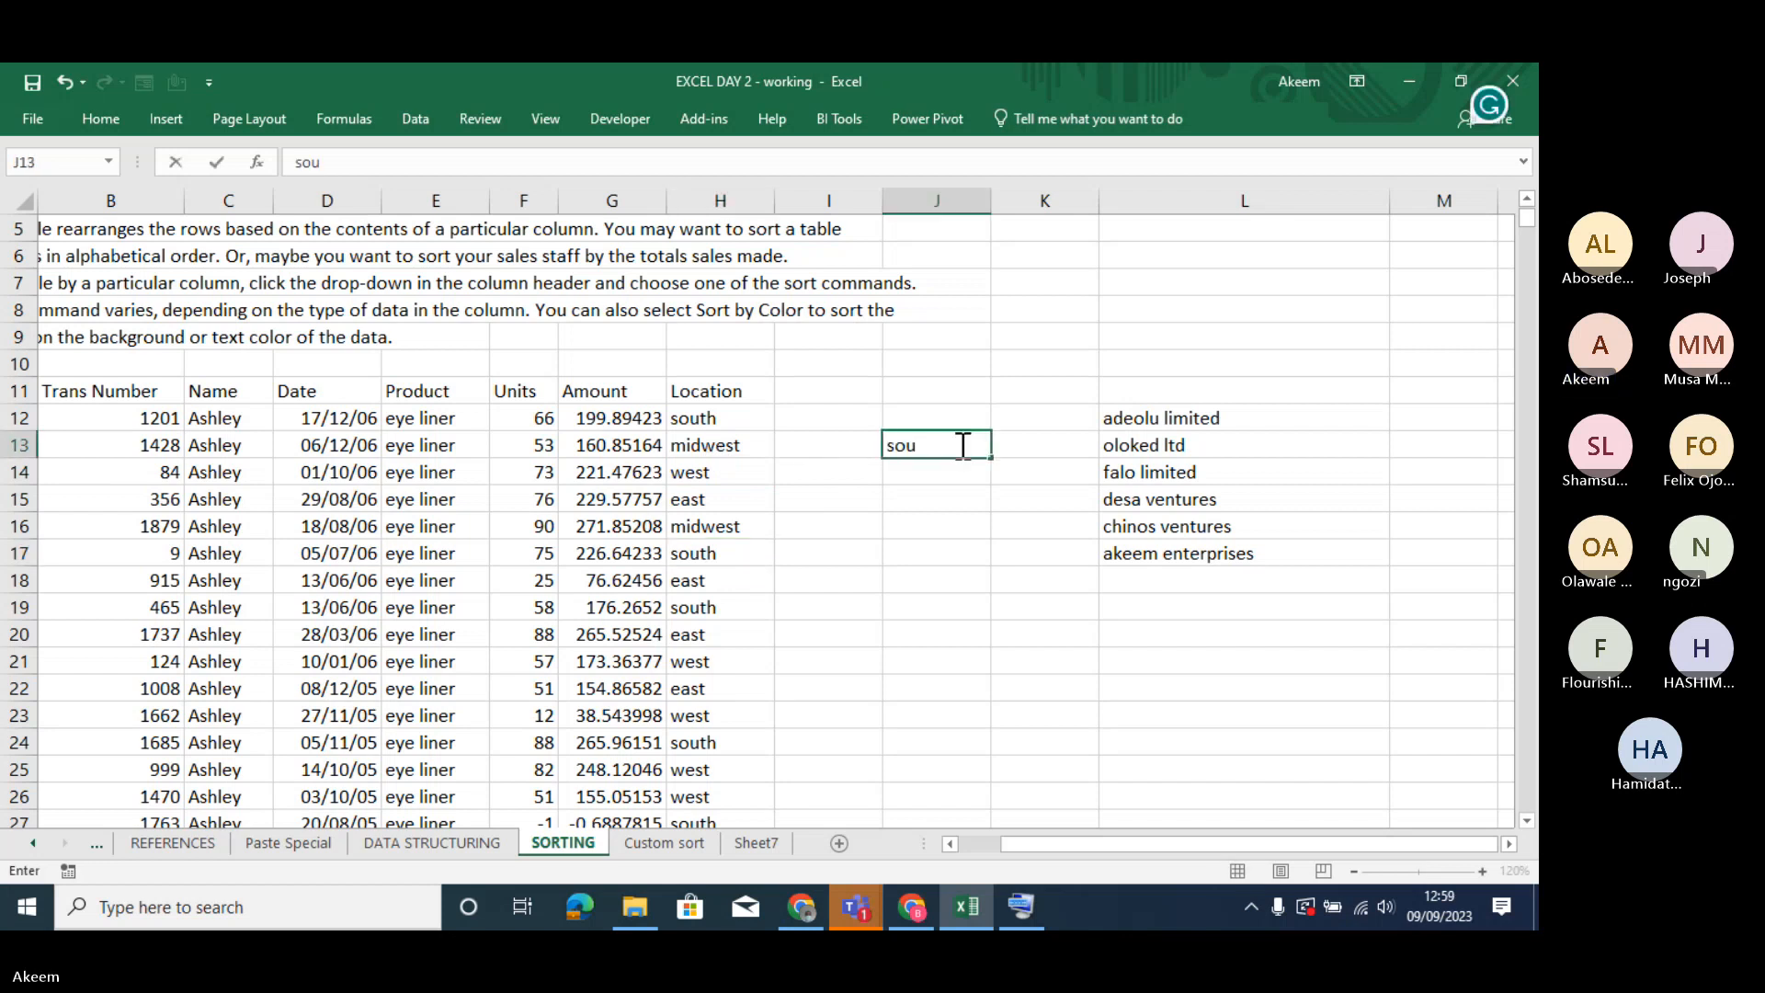
type("th")
key("Return")
type("mid-")
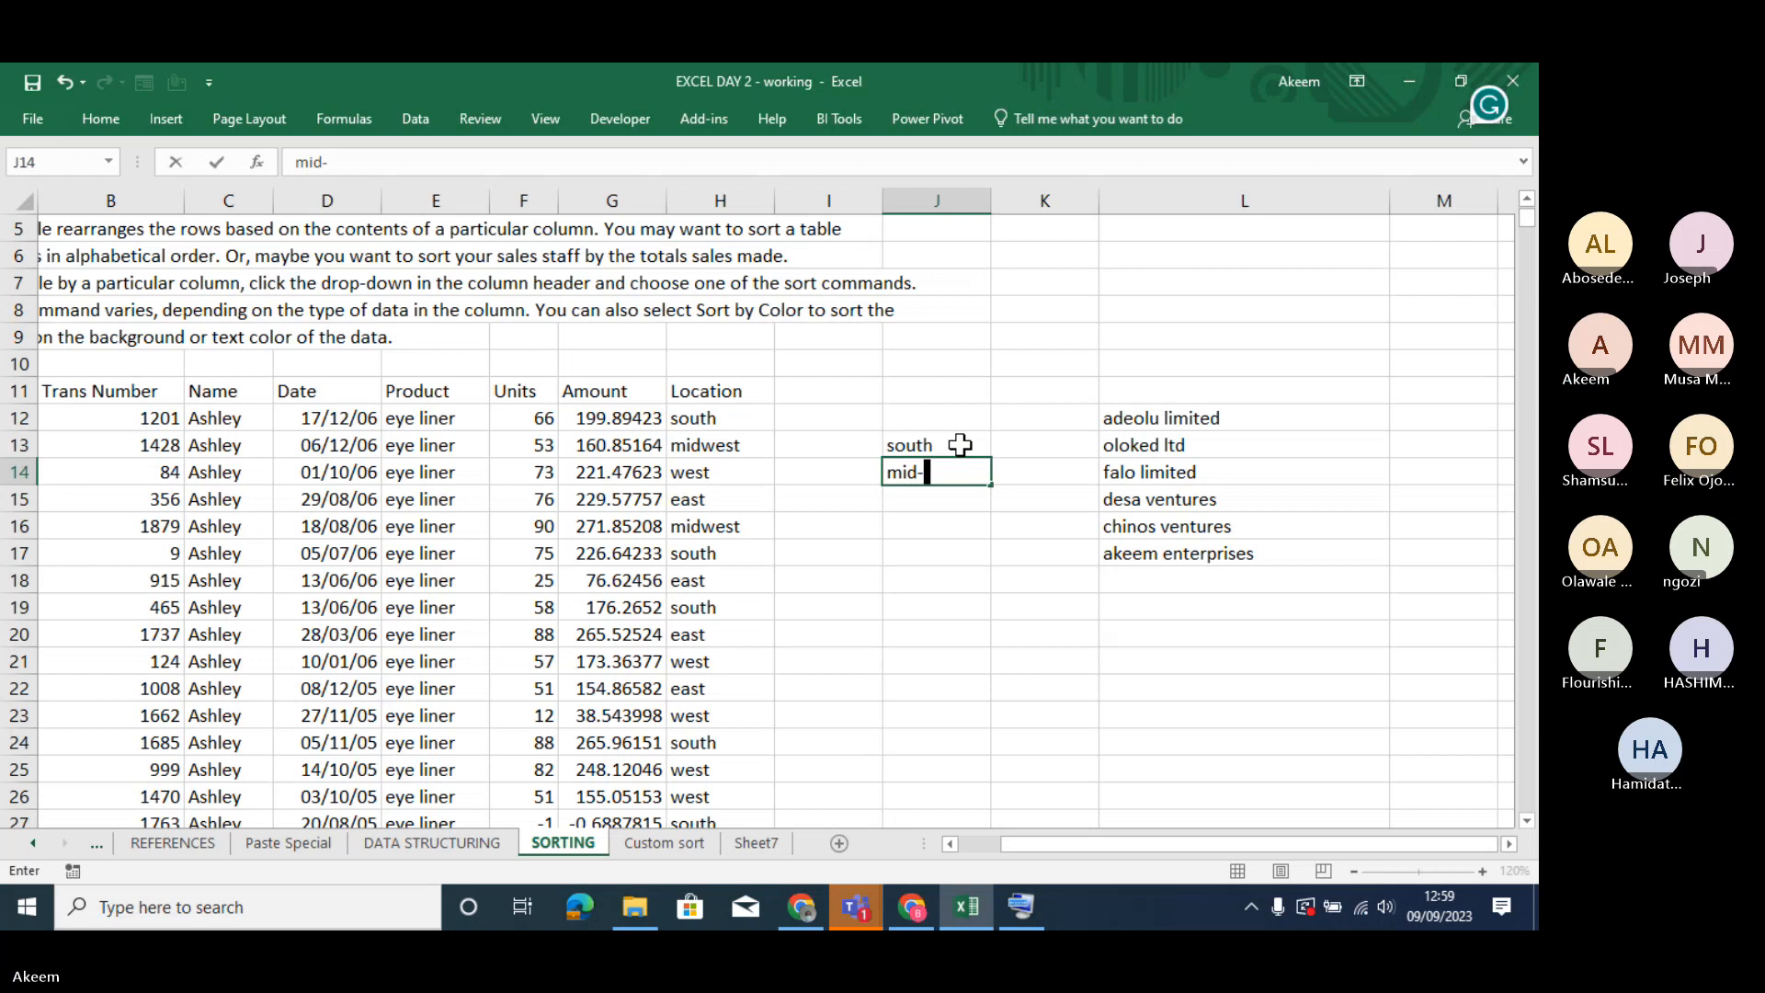
key("BackSpace")
type("w")
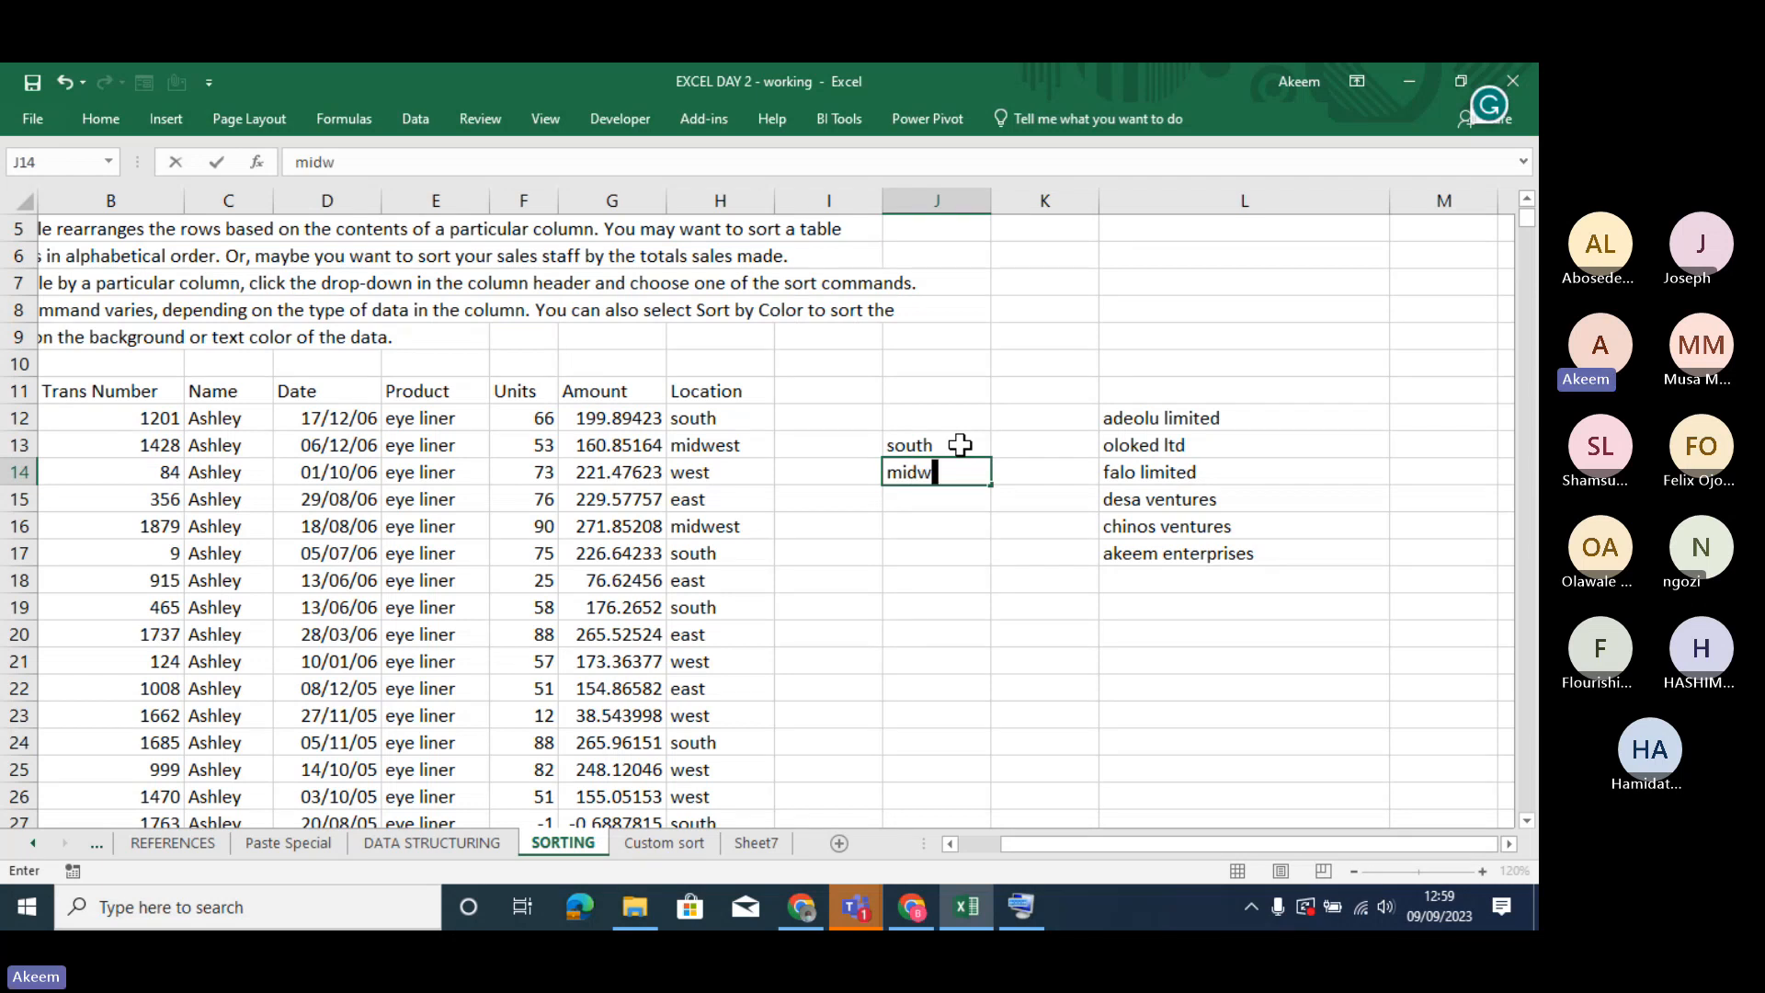
type("est")
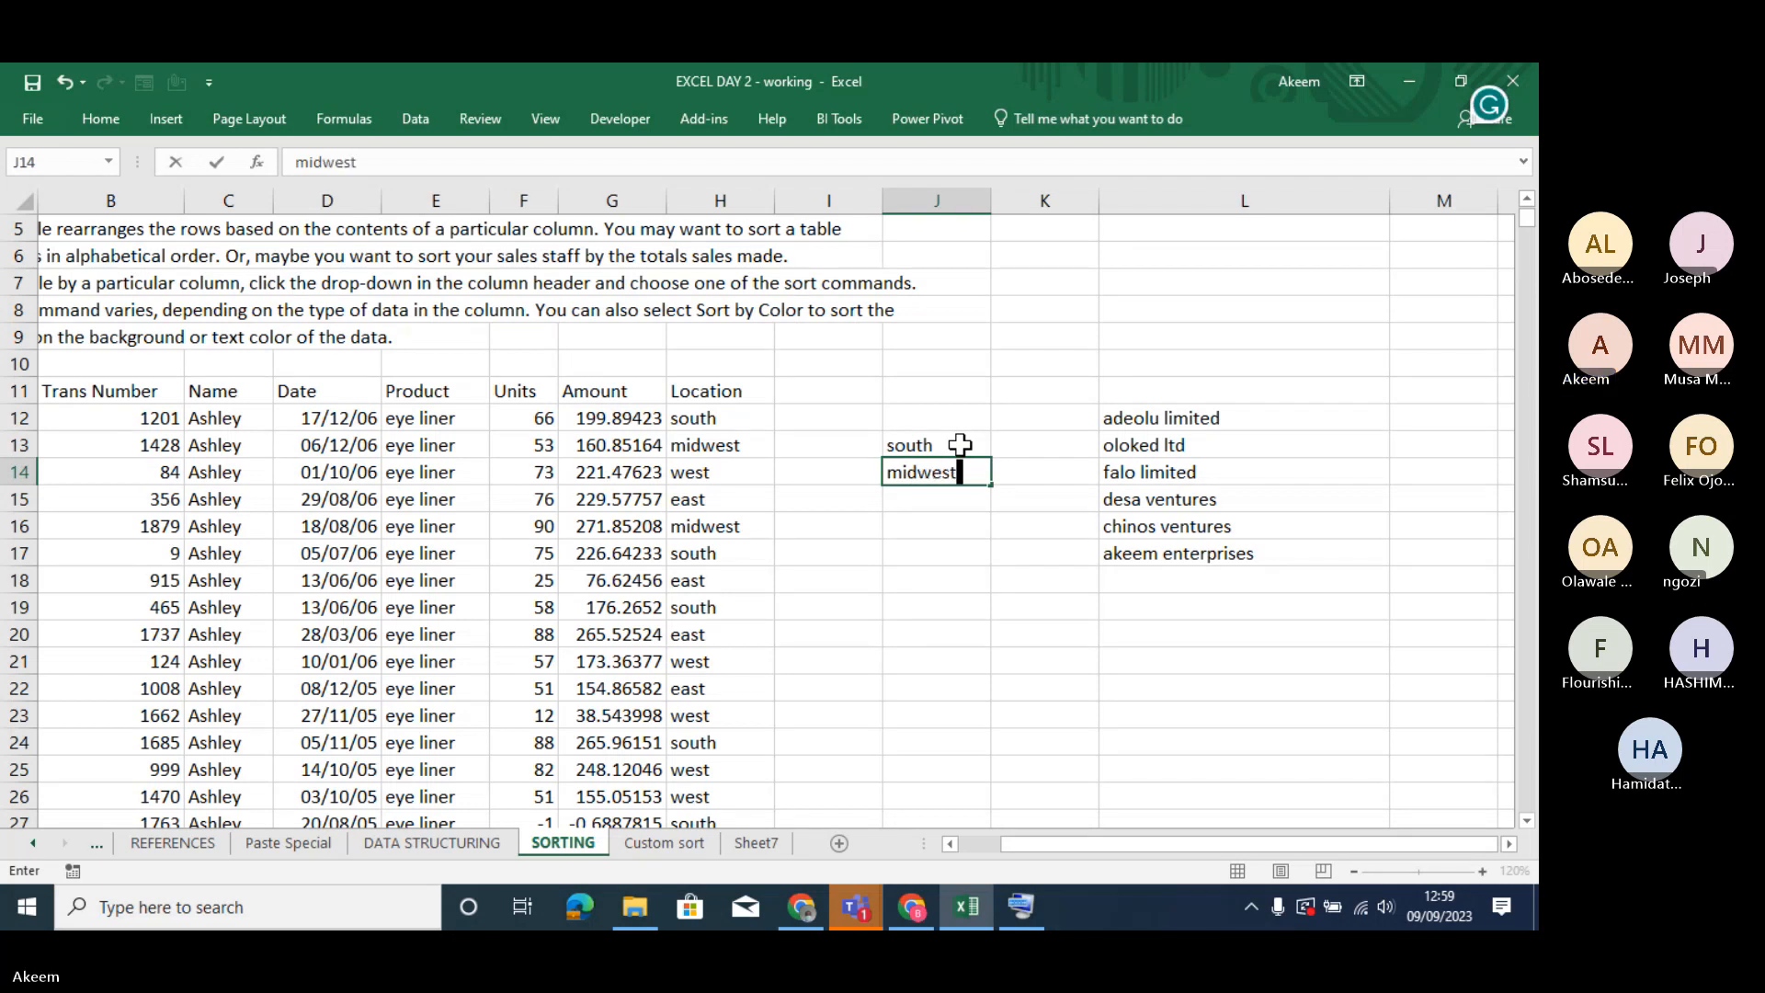
key("Return")
type("east")
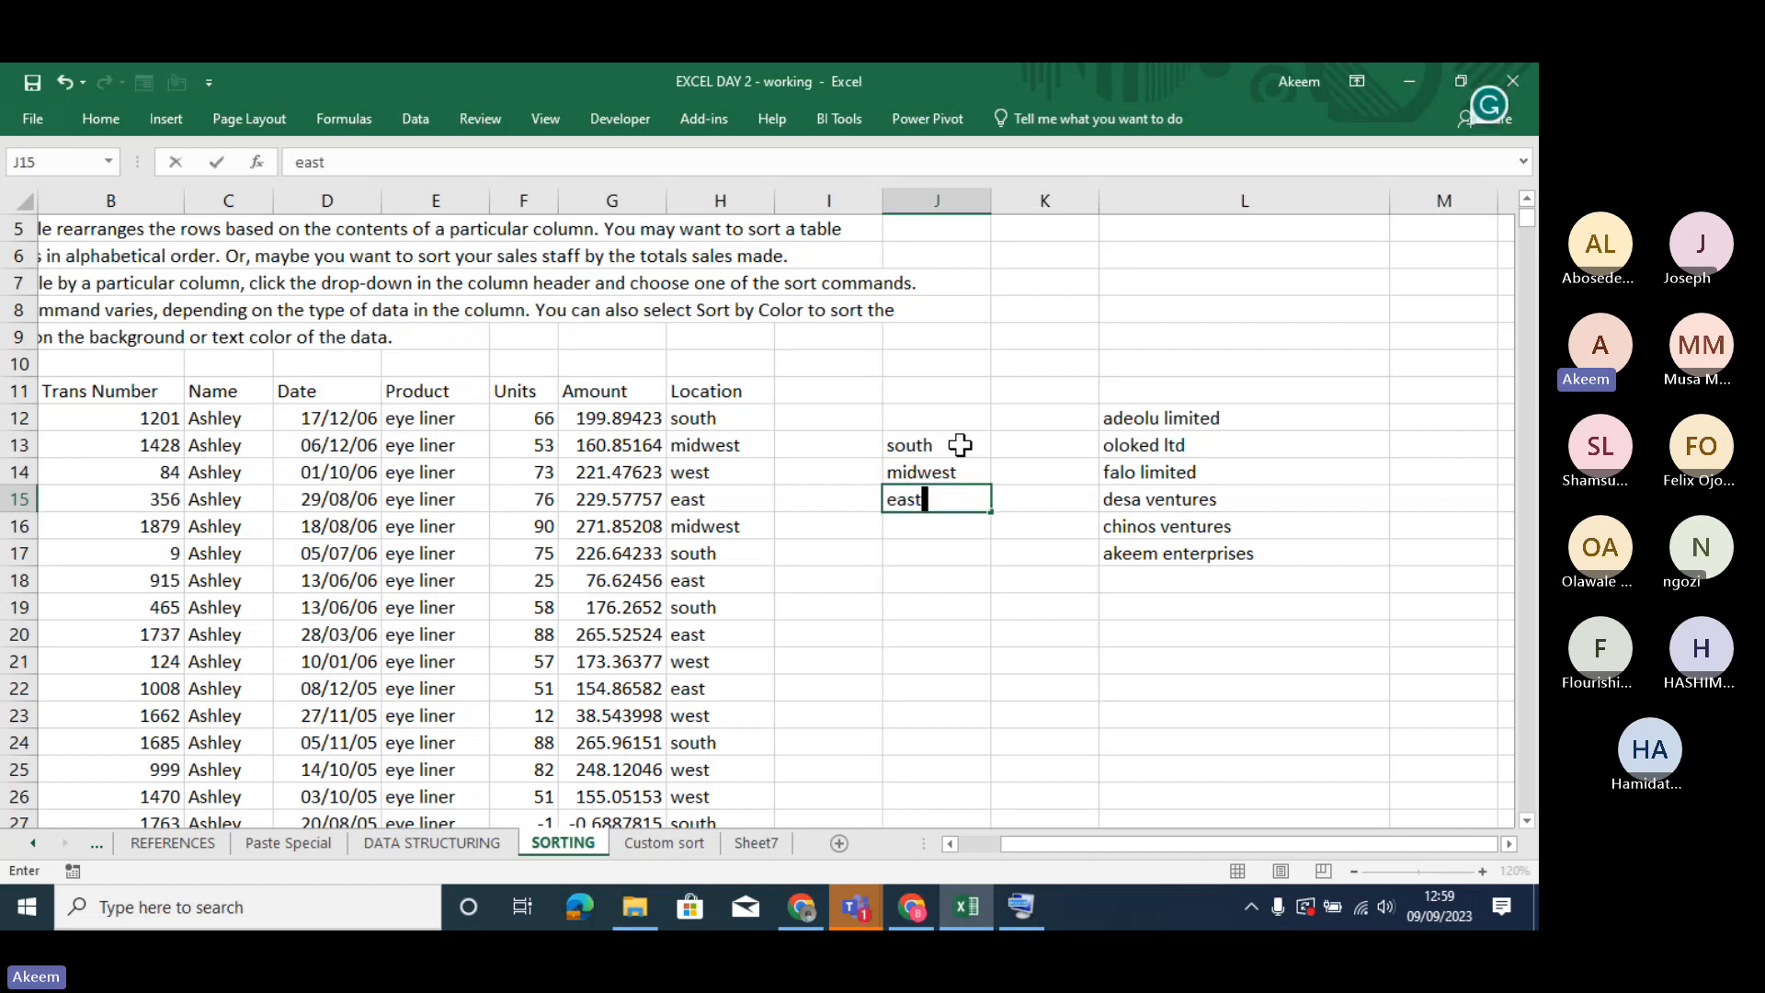
key("Return")
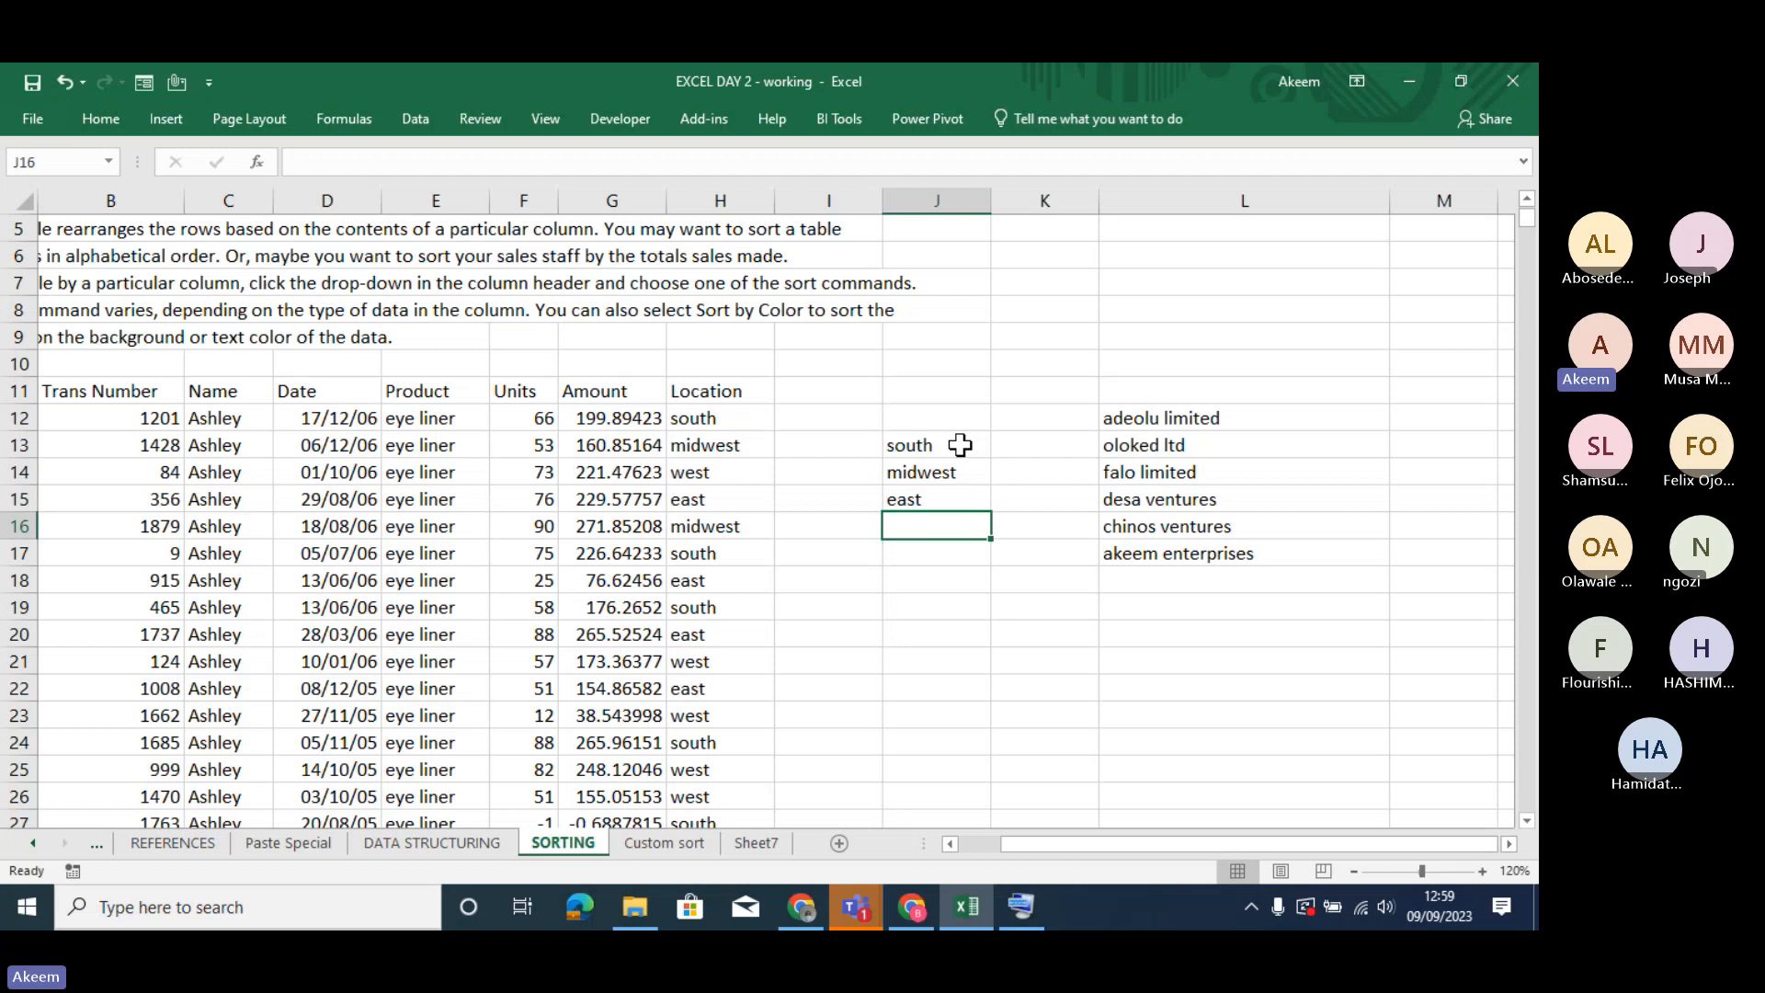
type("west")
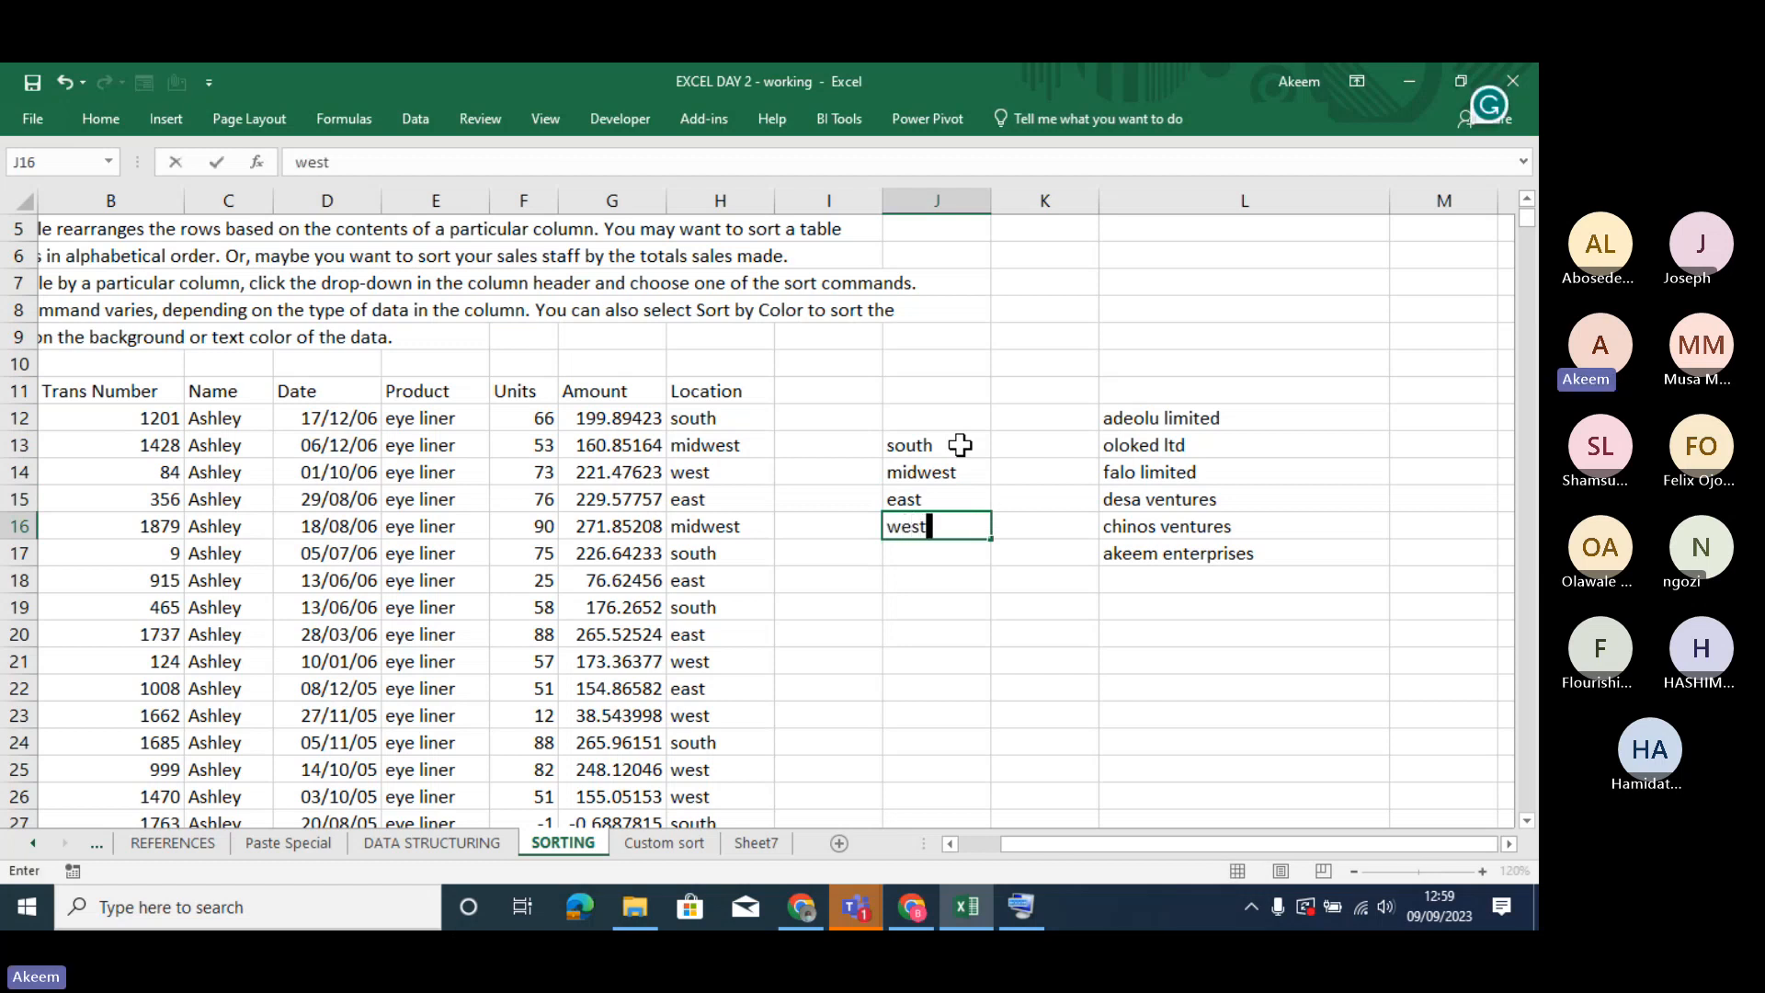
key("Return")
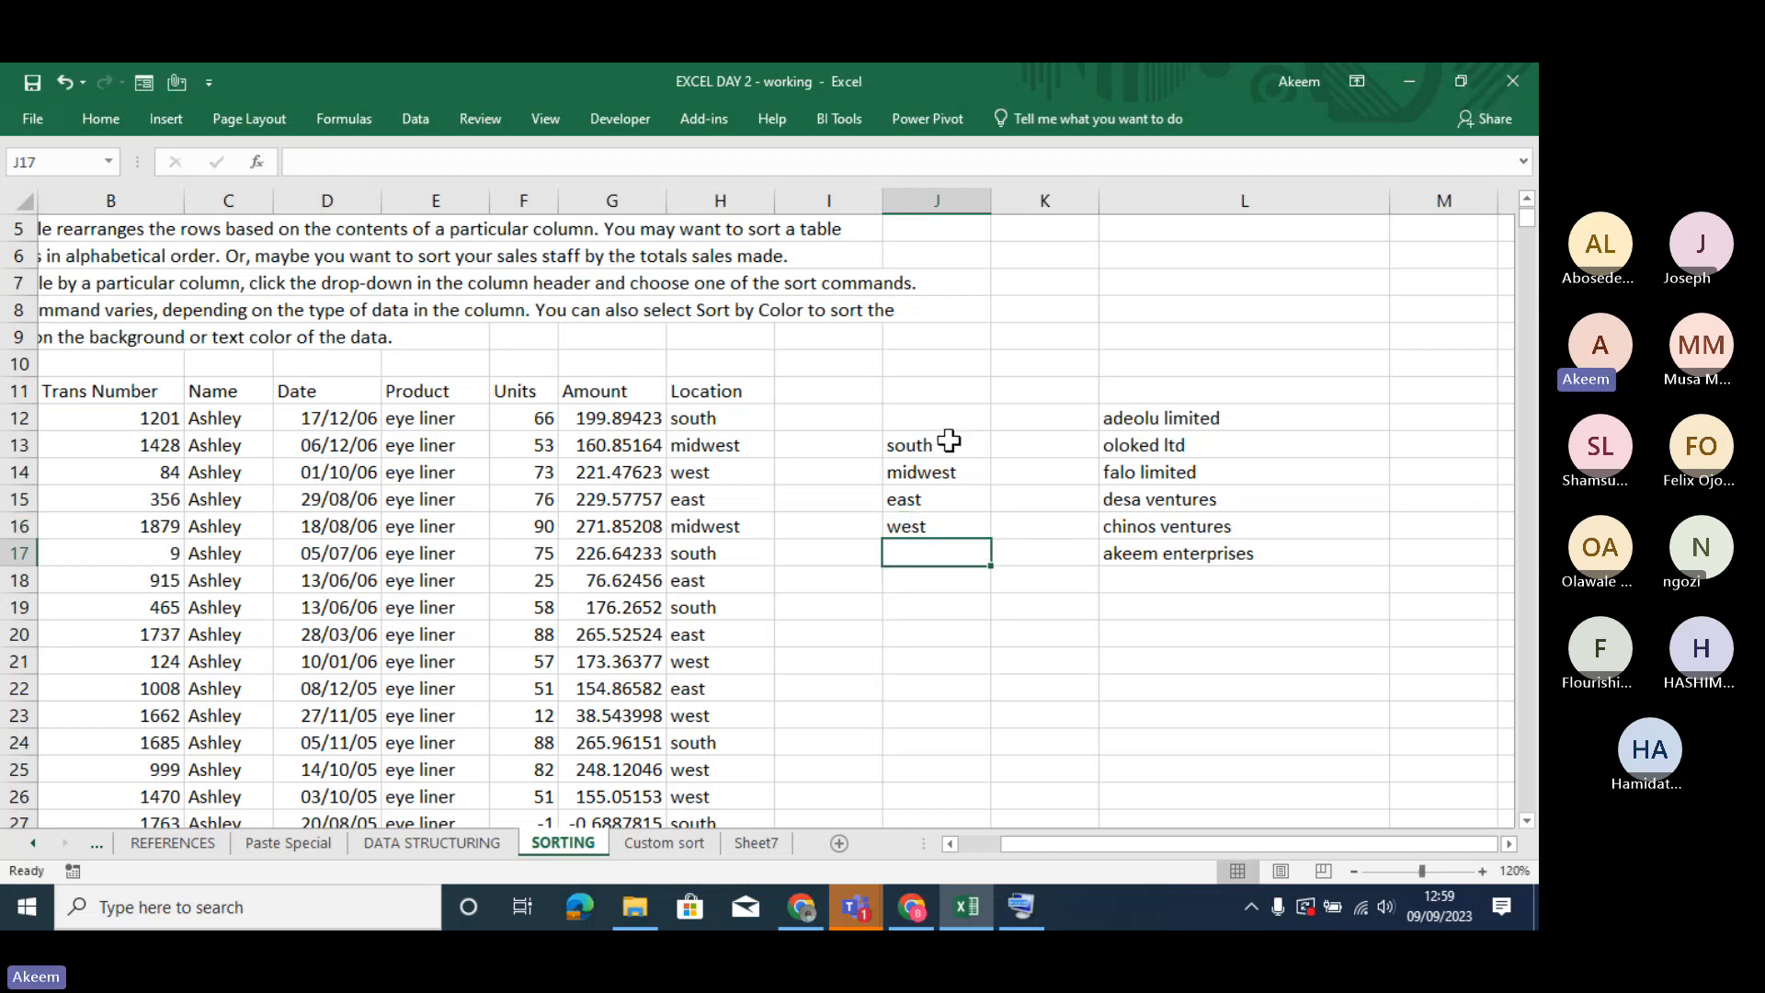
left_click_drag(949, 442, 953, 555)
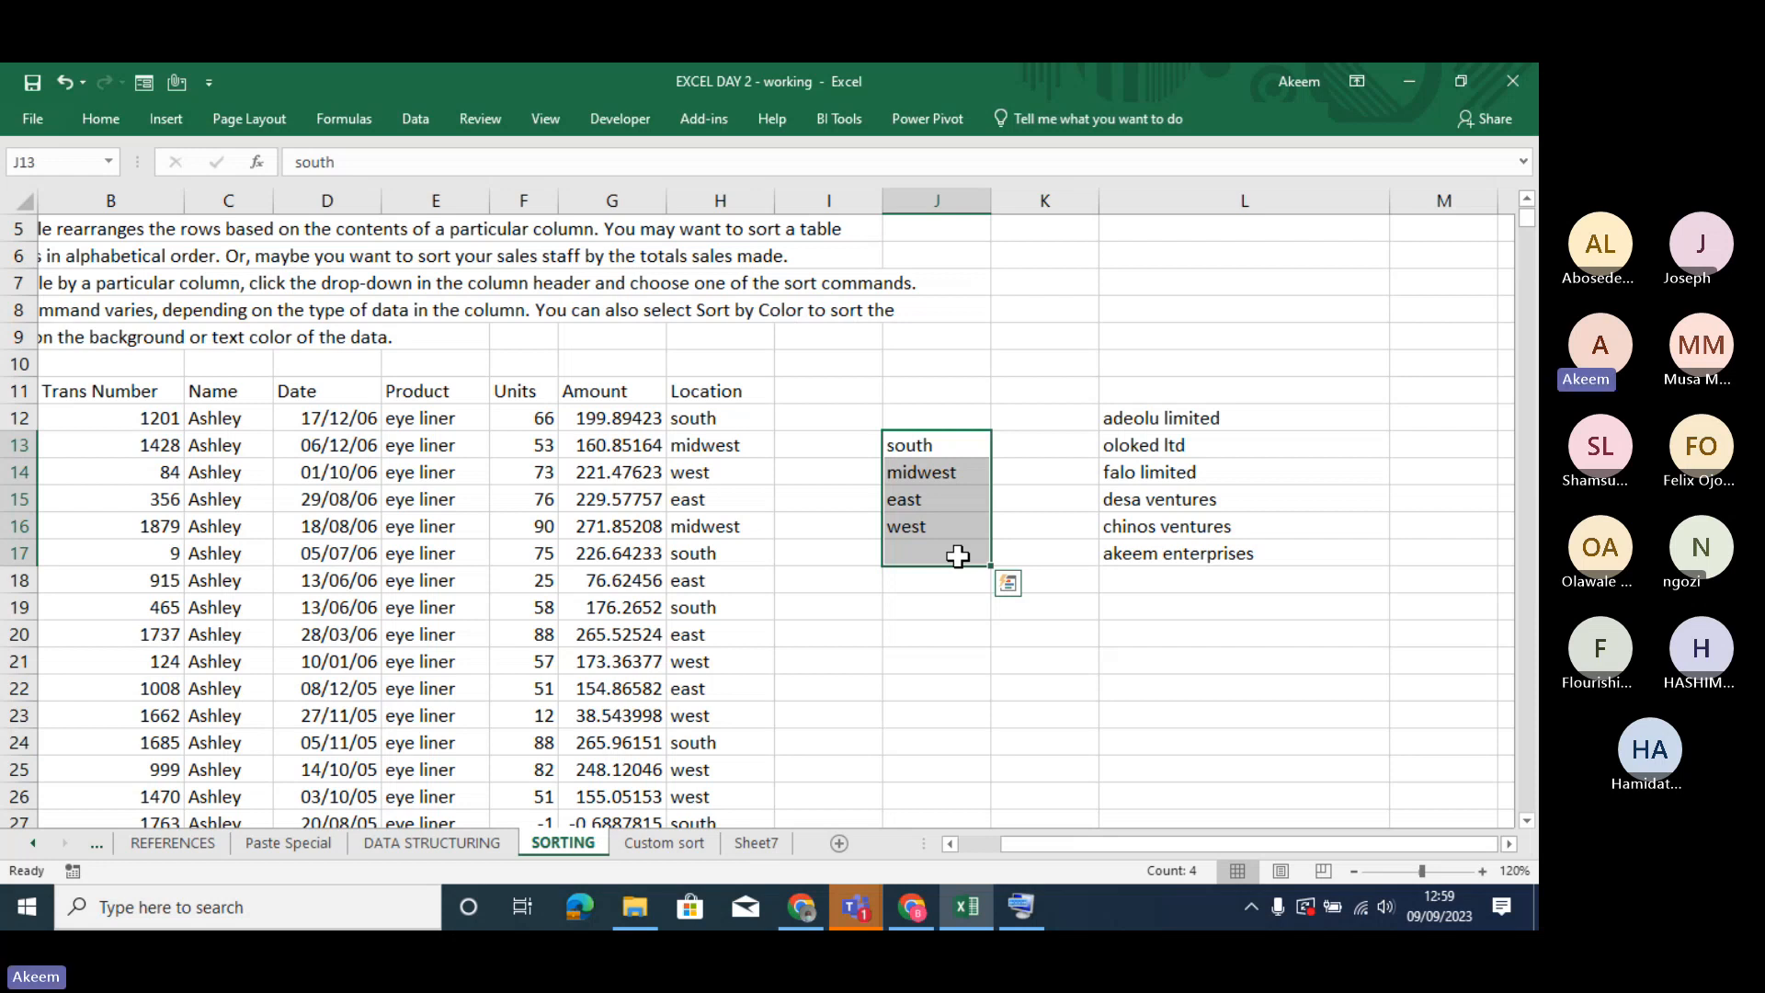
- Switch to the Microsoft Teams meeting window to check the participants list, and return to the Excel workbook
left_click(856, 910)
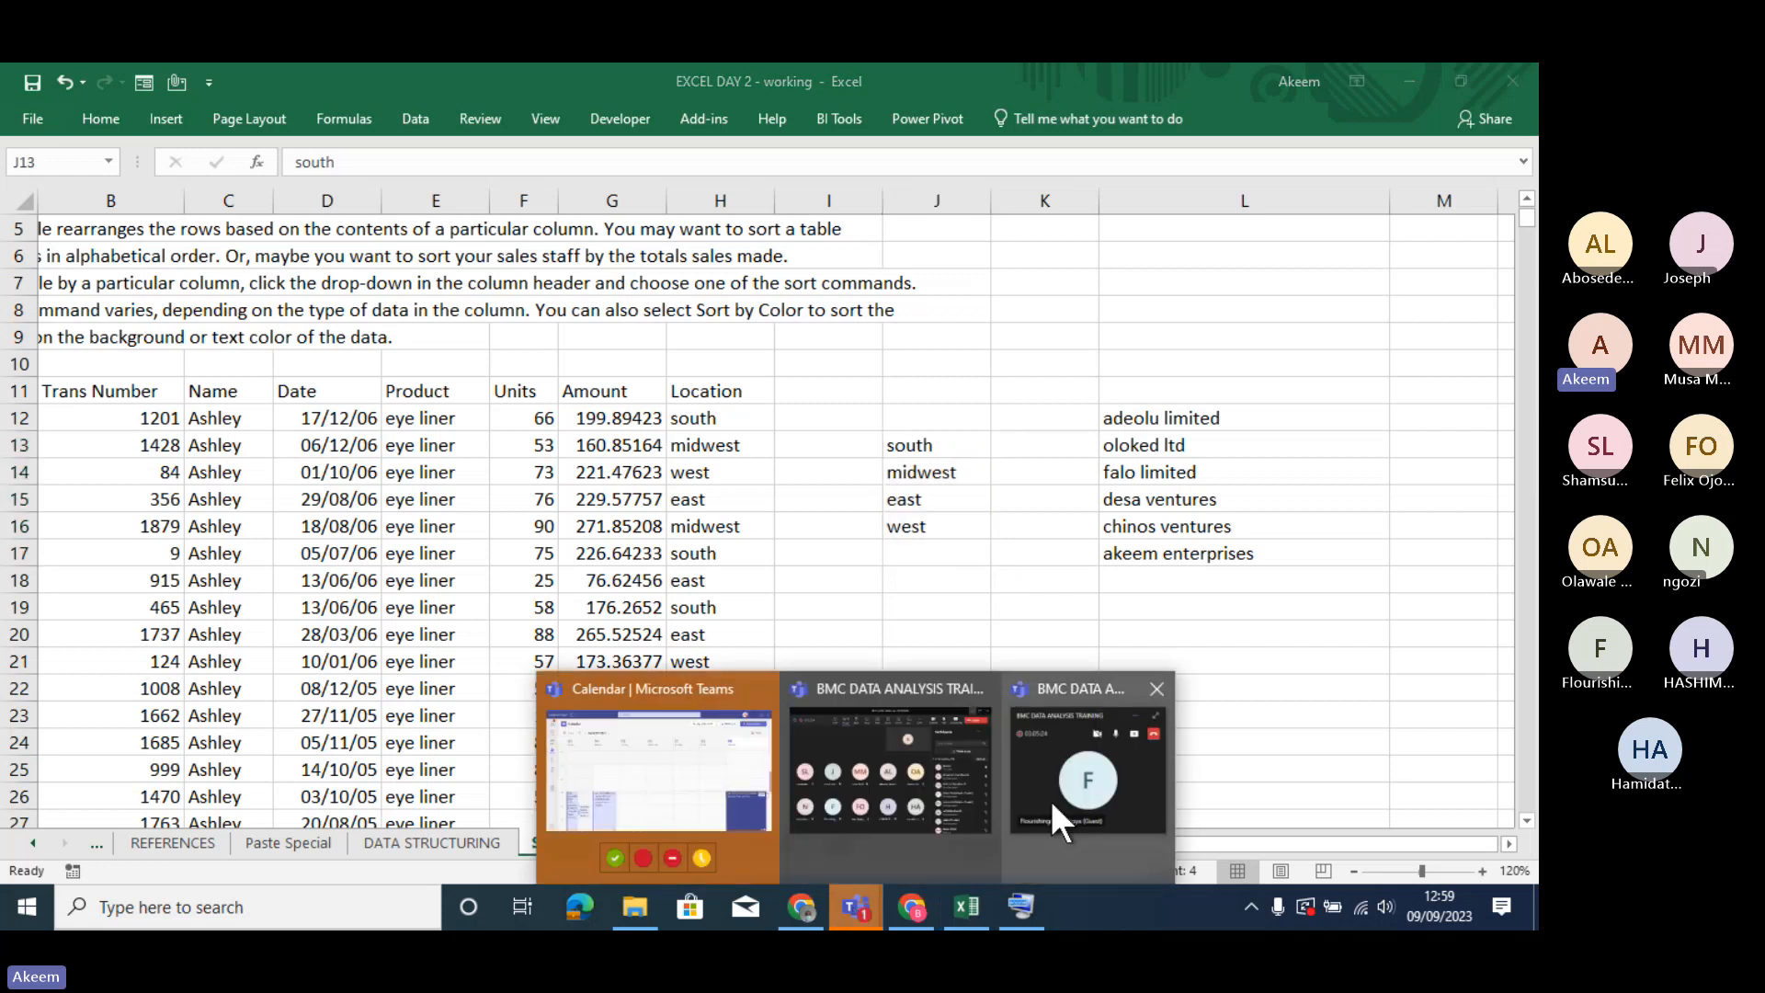
left_click(884, 781)
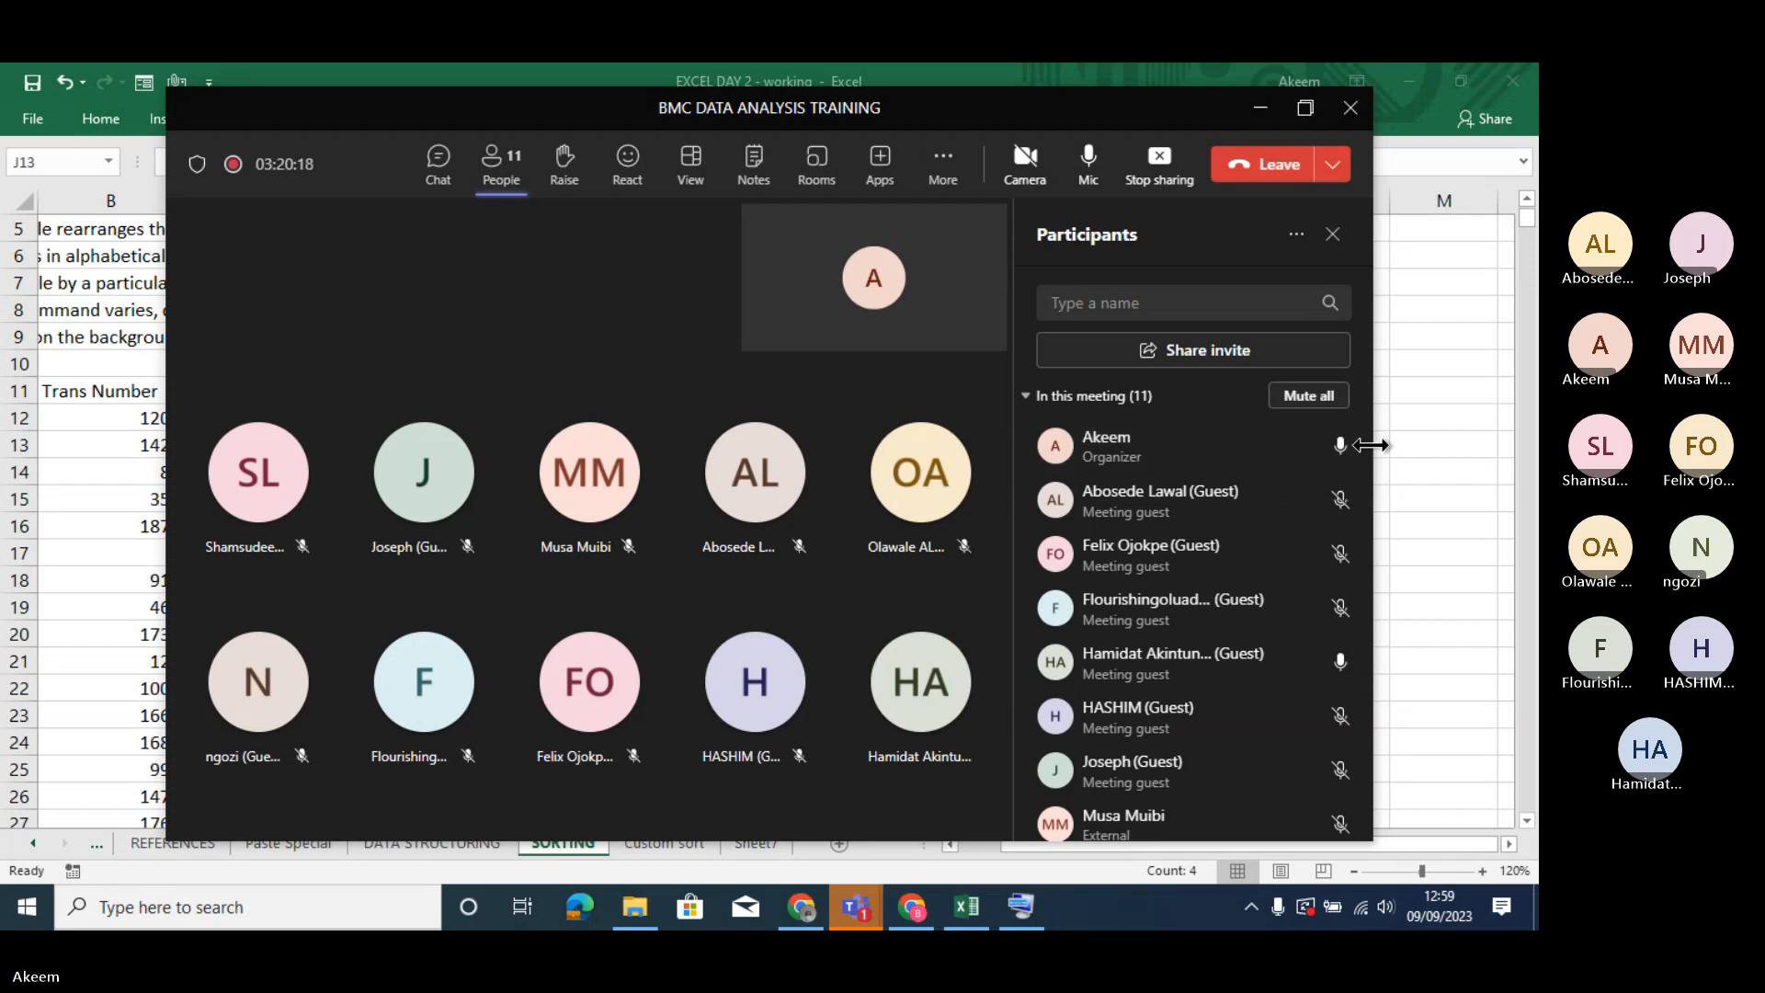
mouse_move(1363, 448)
left_mouse_down()
mouse_move(1366, 604)
mouse_move(1367, 434)
left_mouse_up()
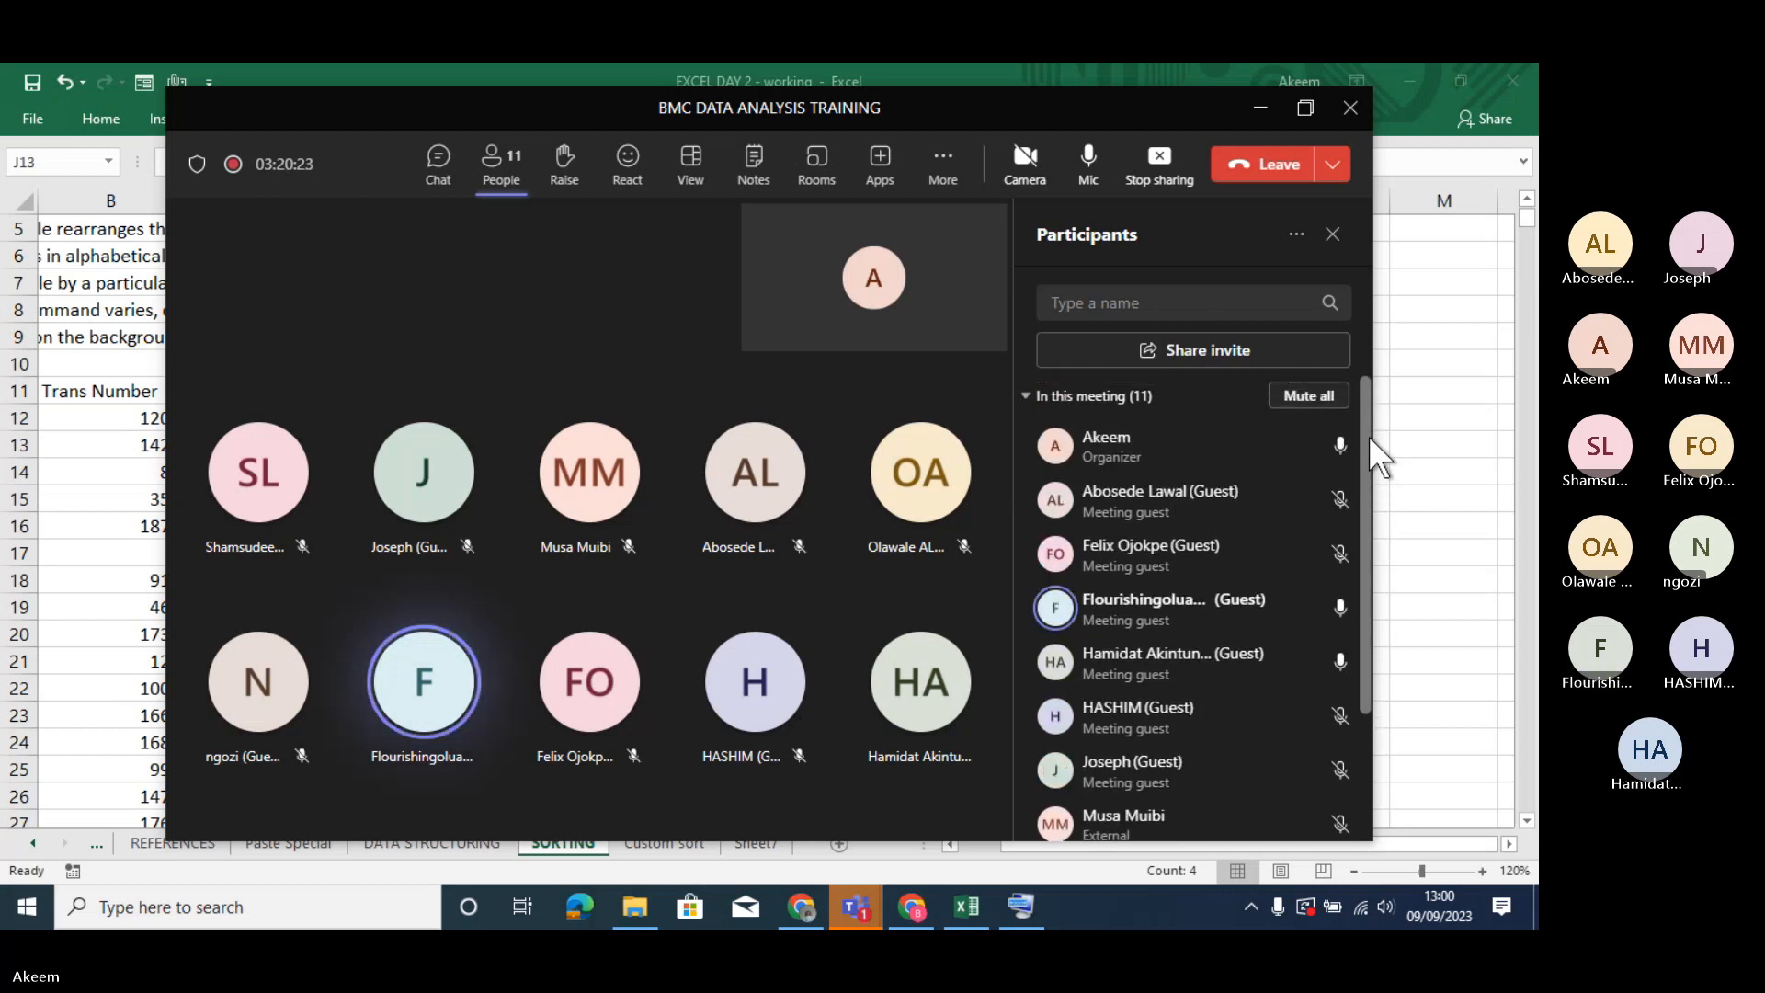
left_click(1305, 111)
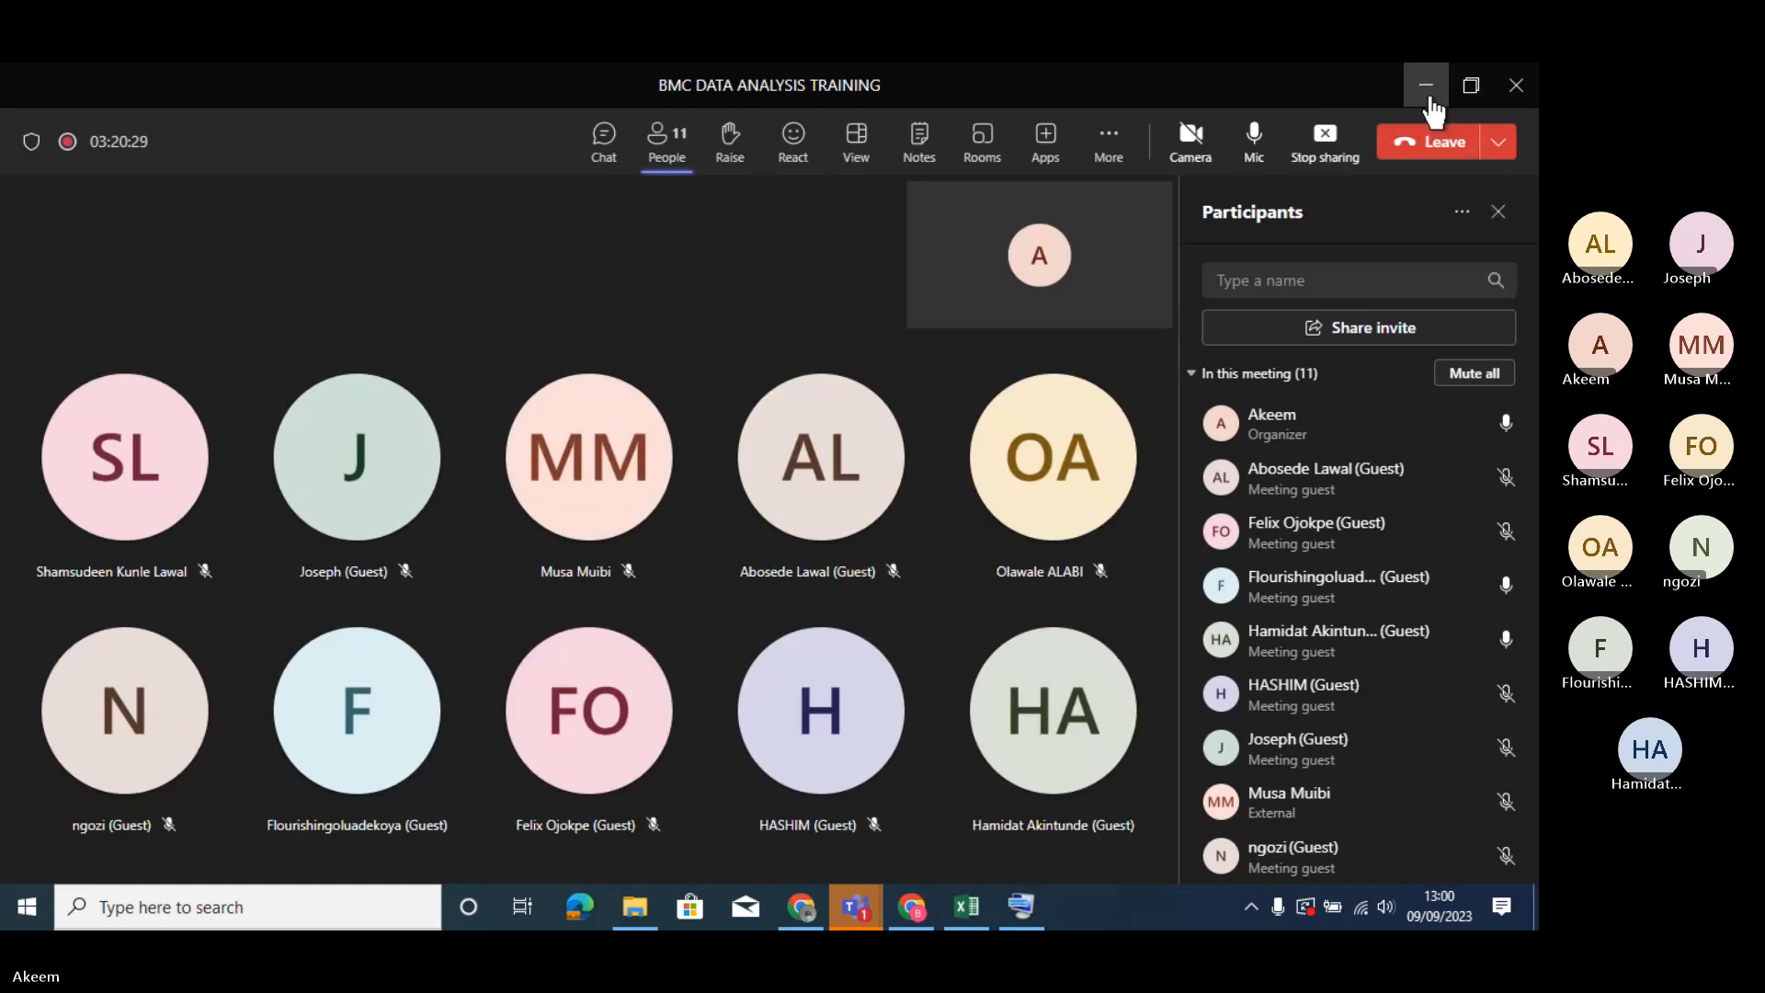
left_click(1430, 98)
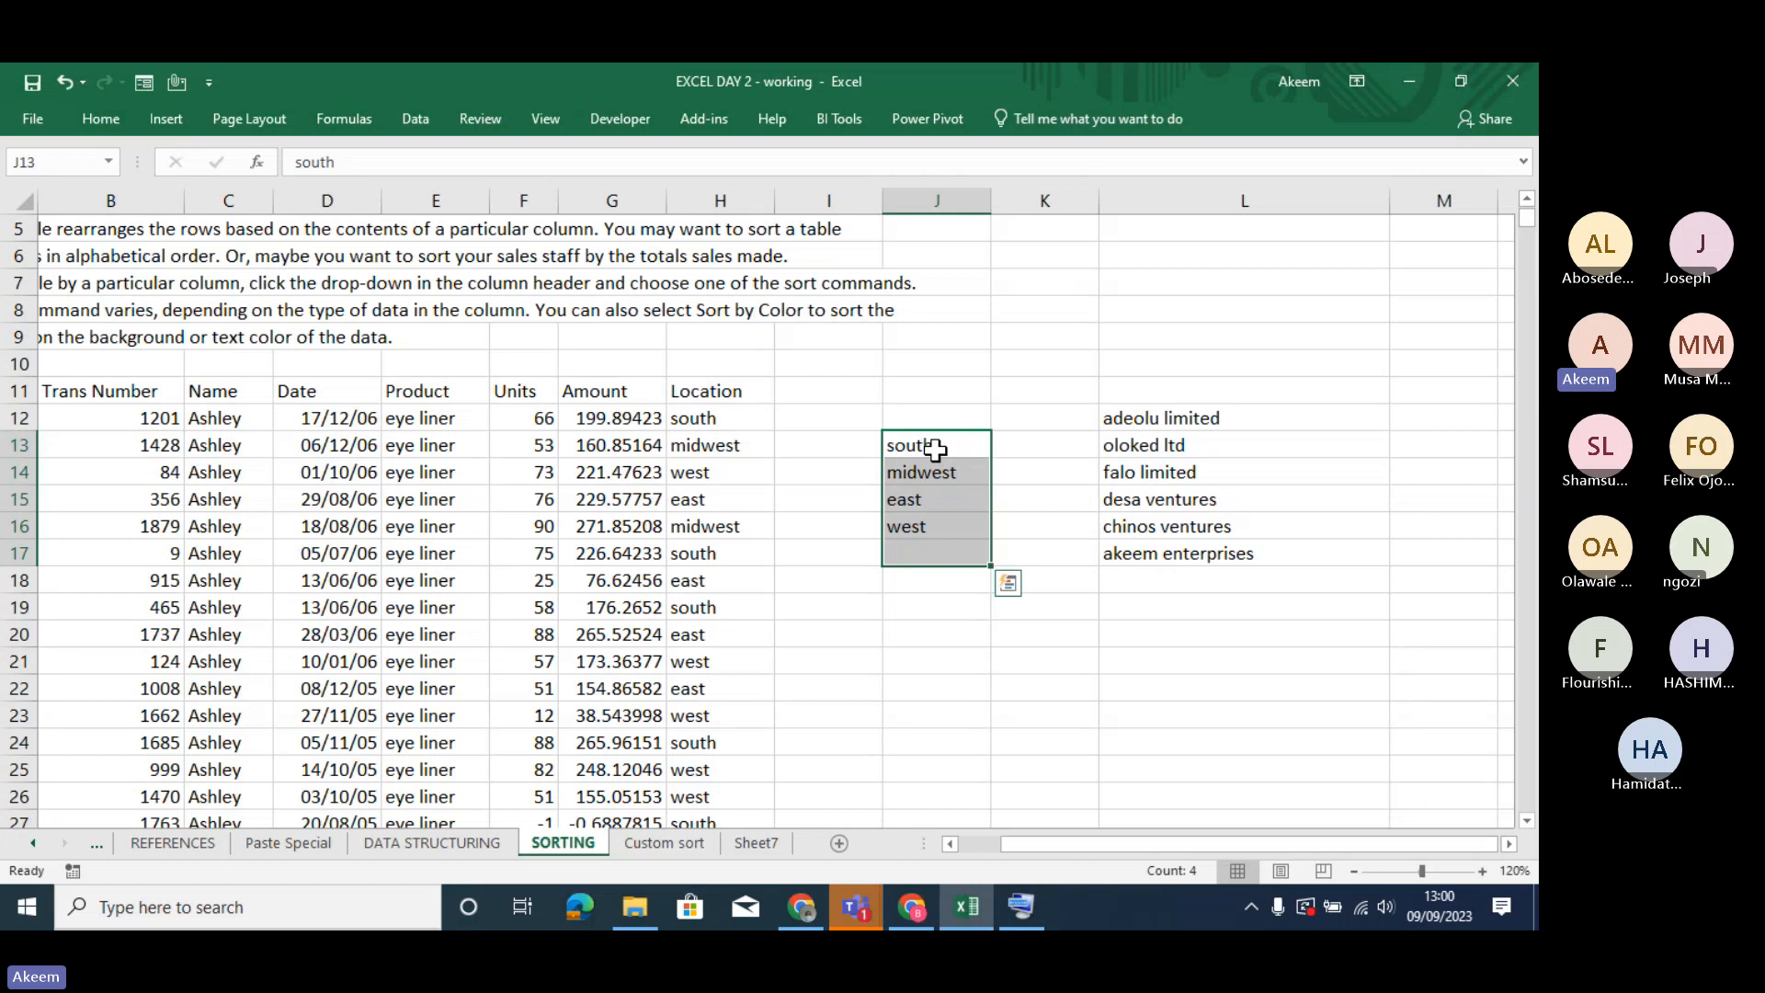
- Select the location order list in J13:J16
left_click_drag(934, 450, 948, 525)
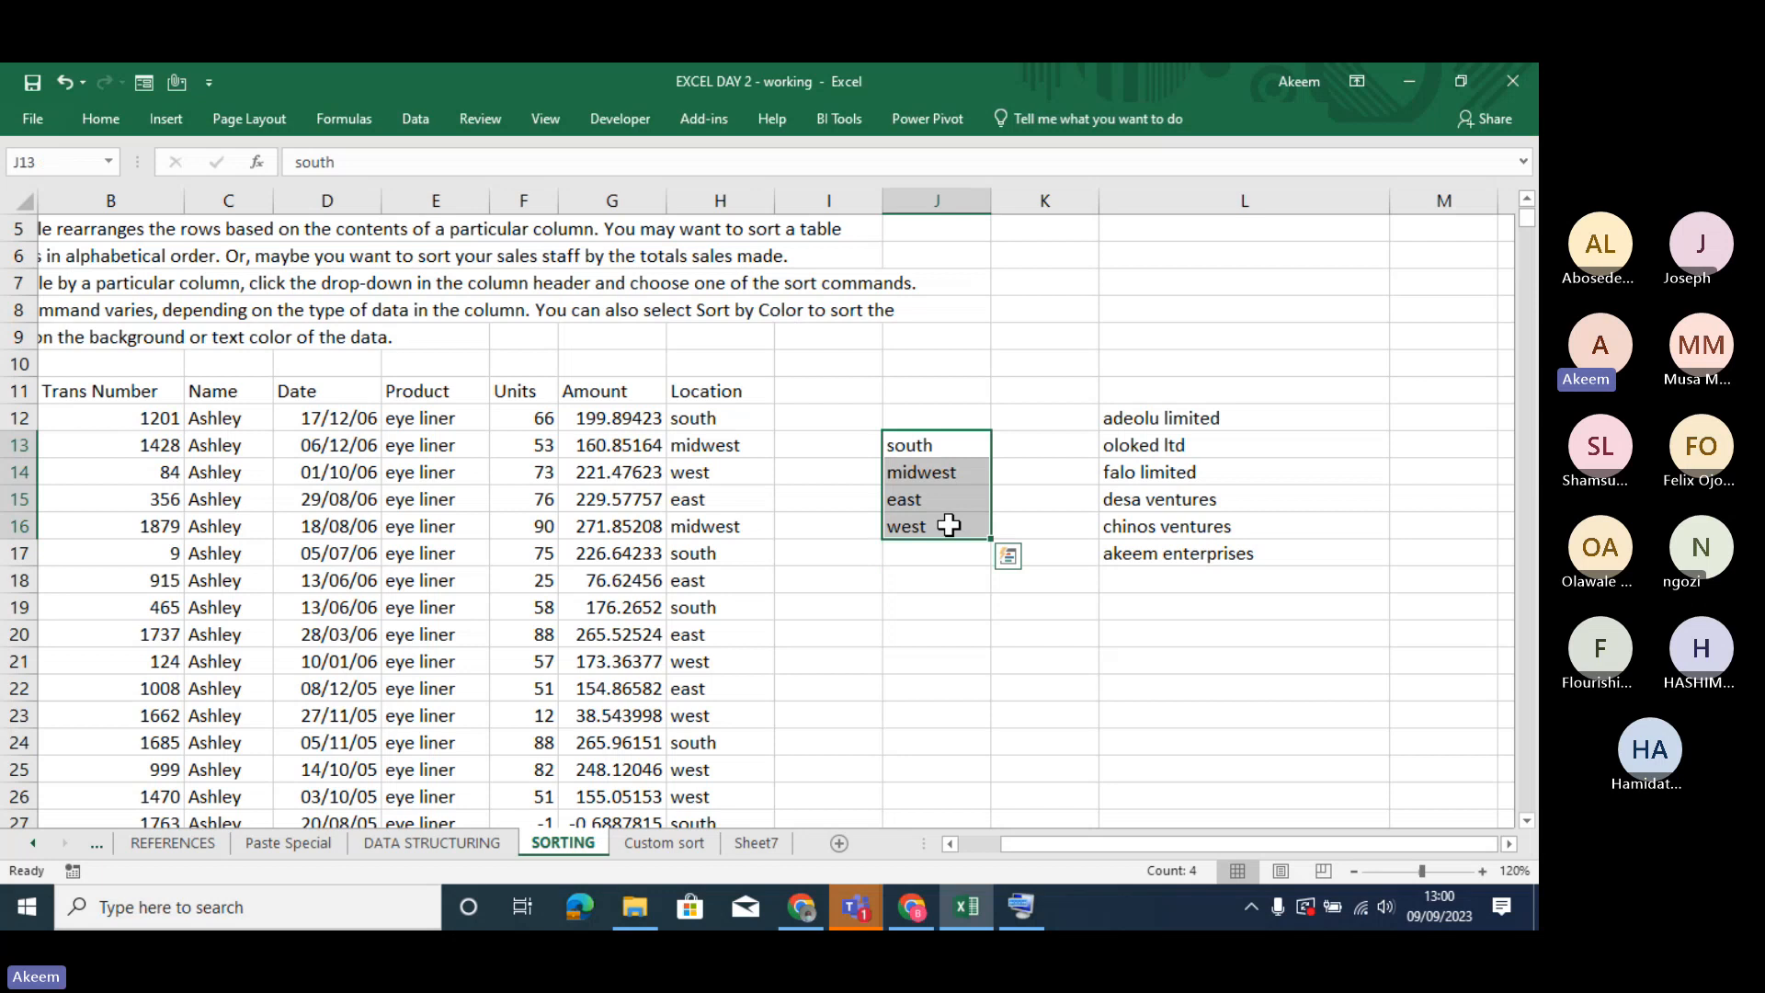
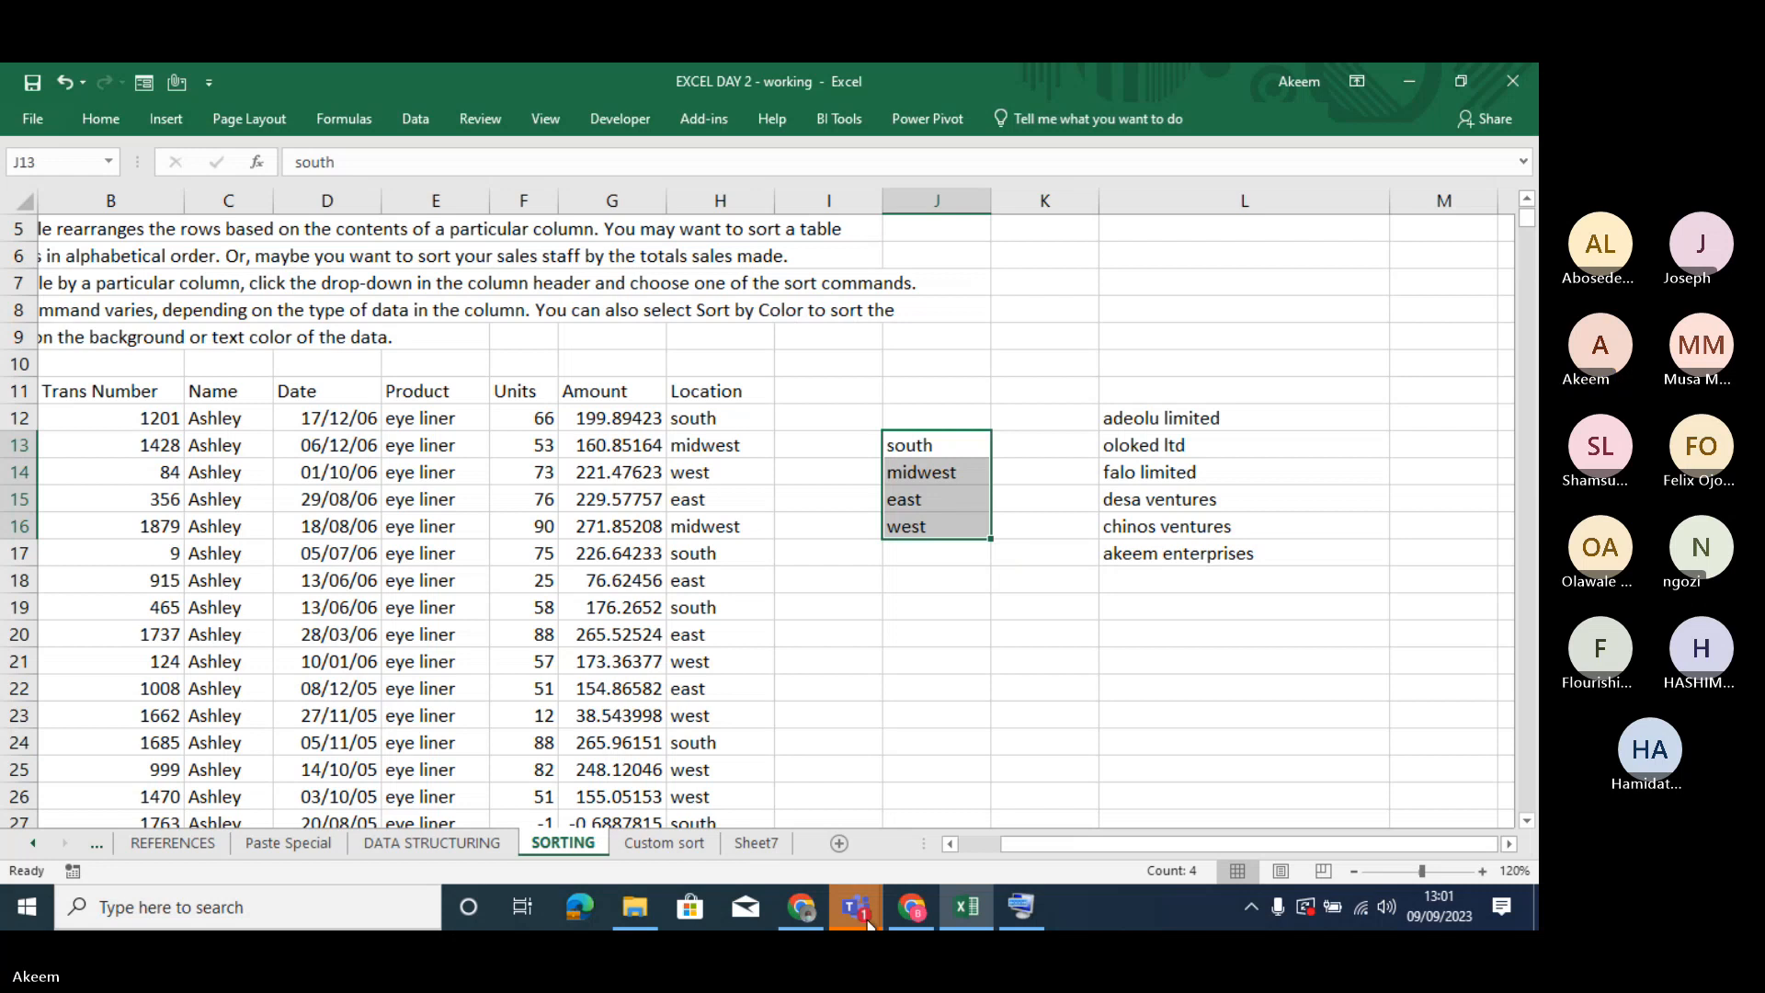
- Switch to the Microsoft Teams meeting window to check the meeting chat, and return to the Excel workbook
mouse_move(868, 922)
left_click(879, 764)
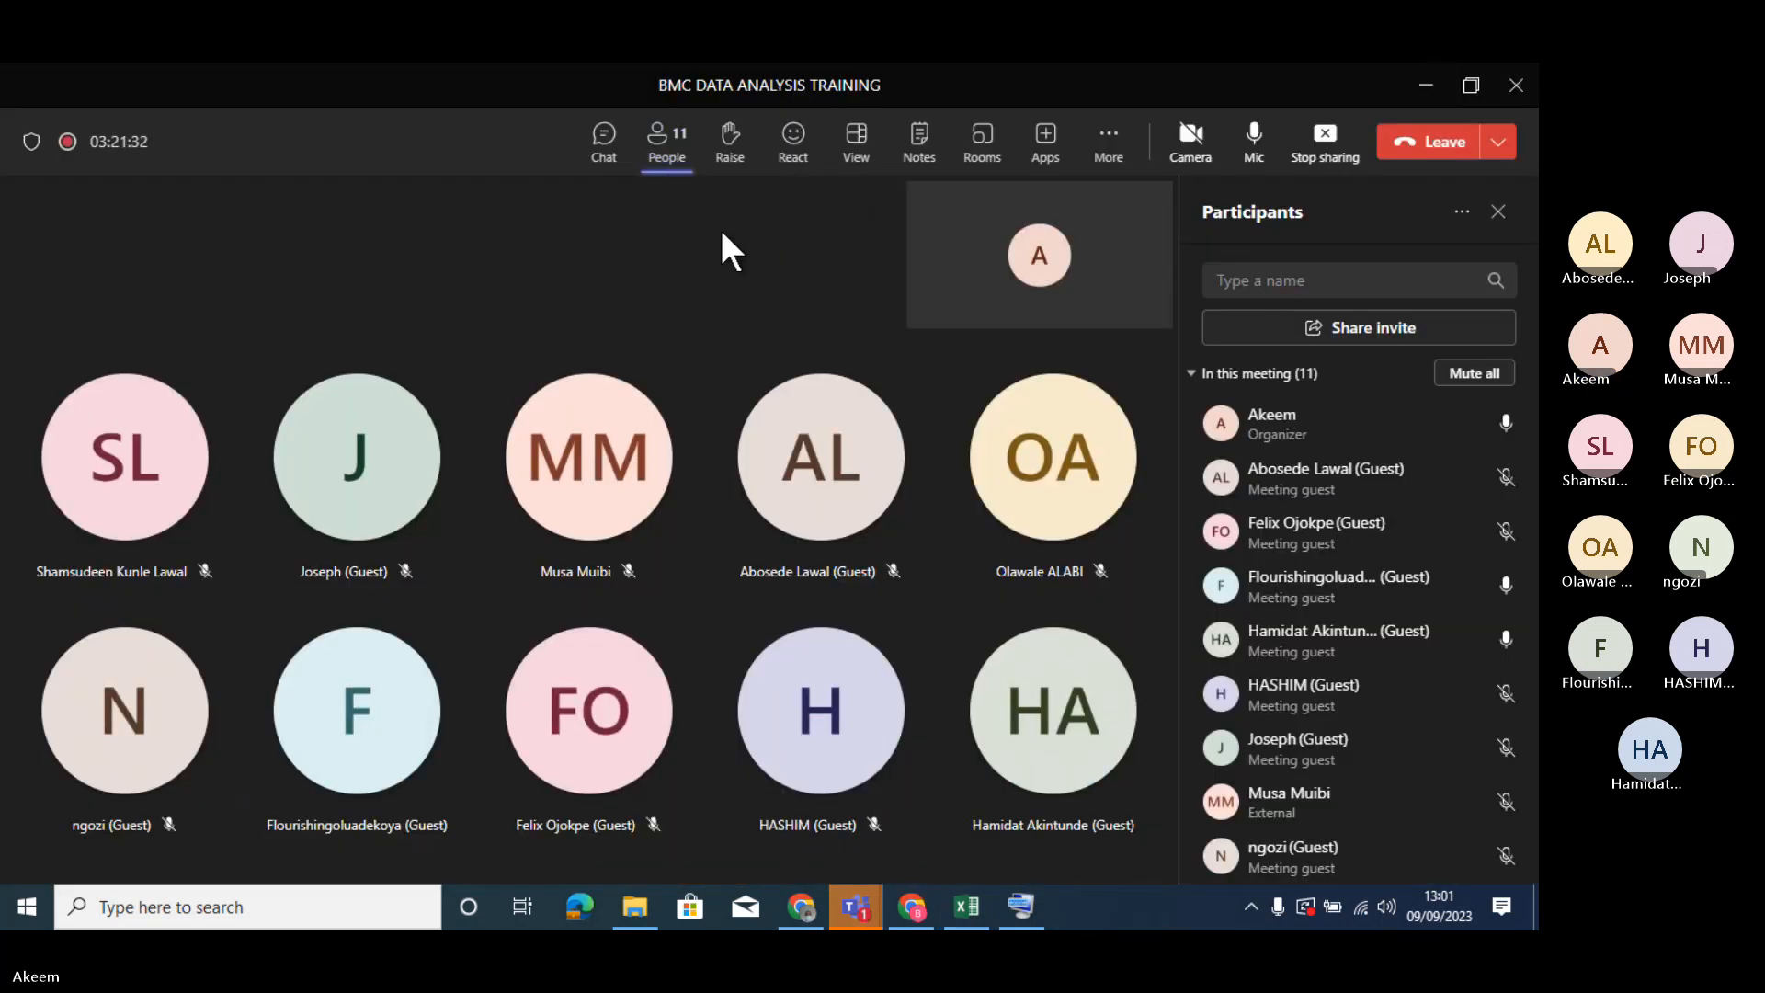
left_click(602, 152)
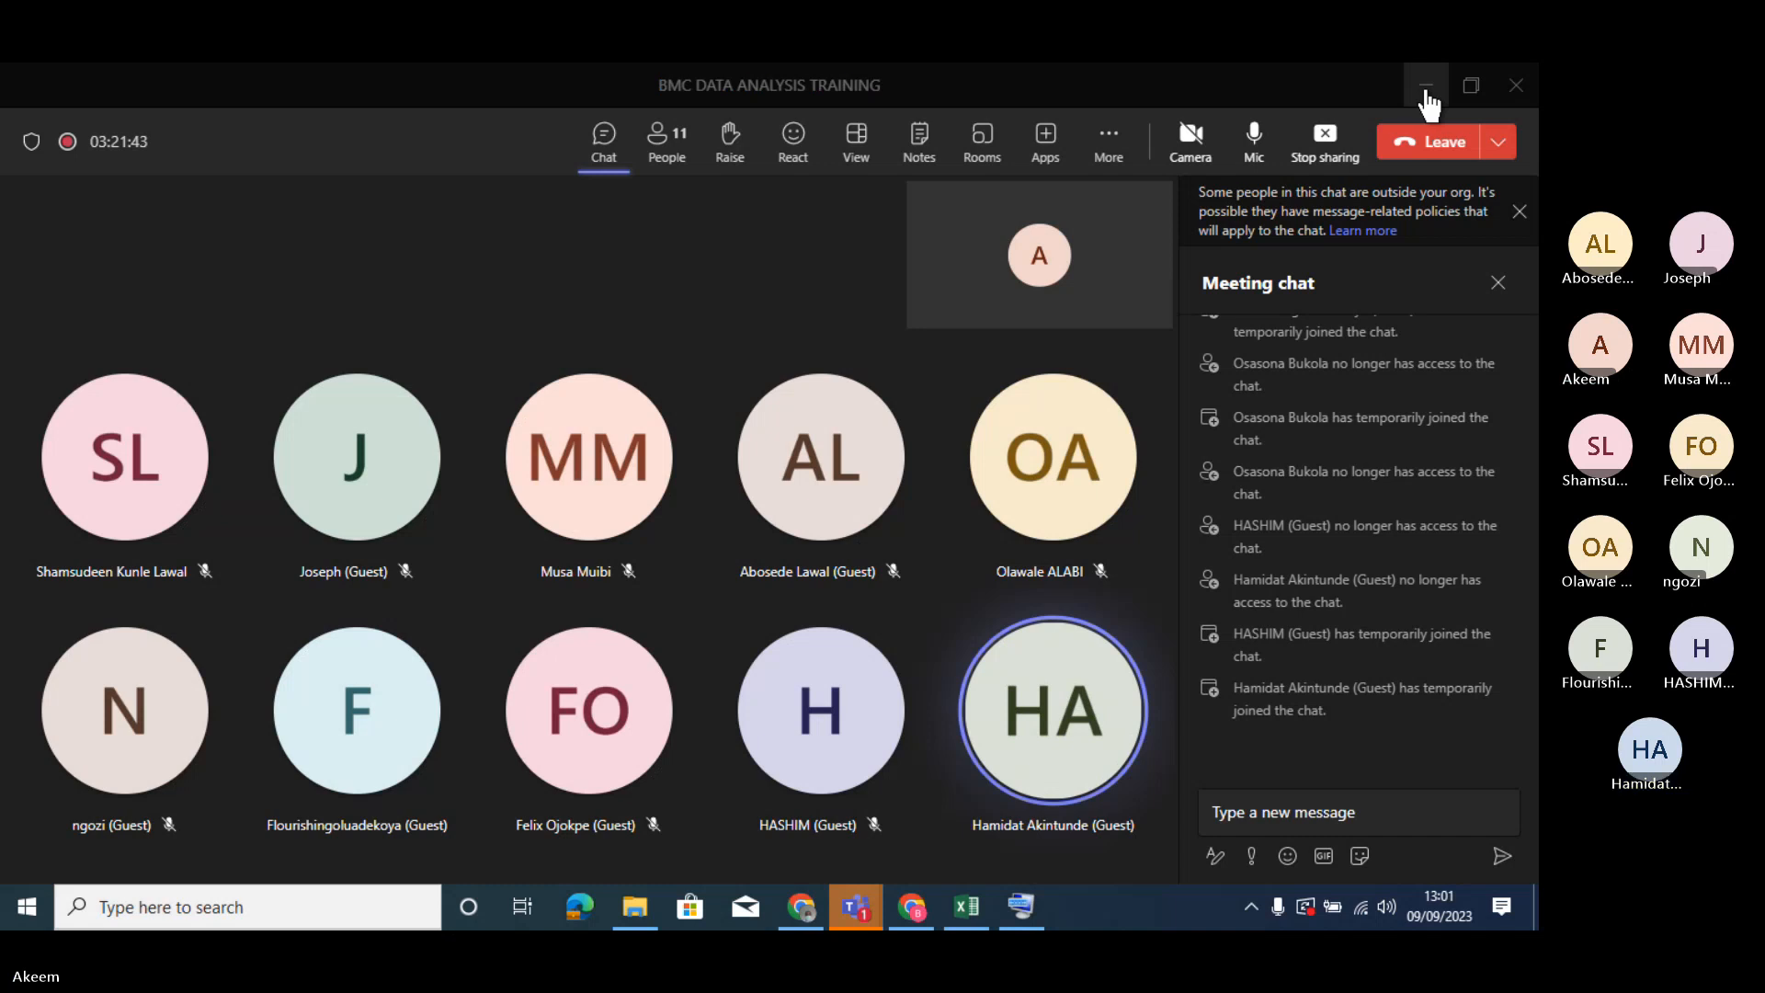
left_click(1425, 87)
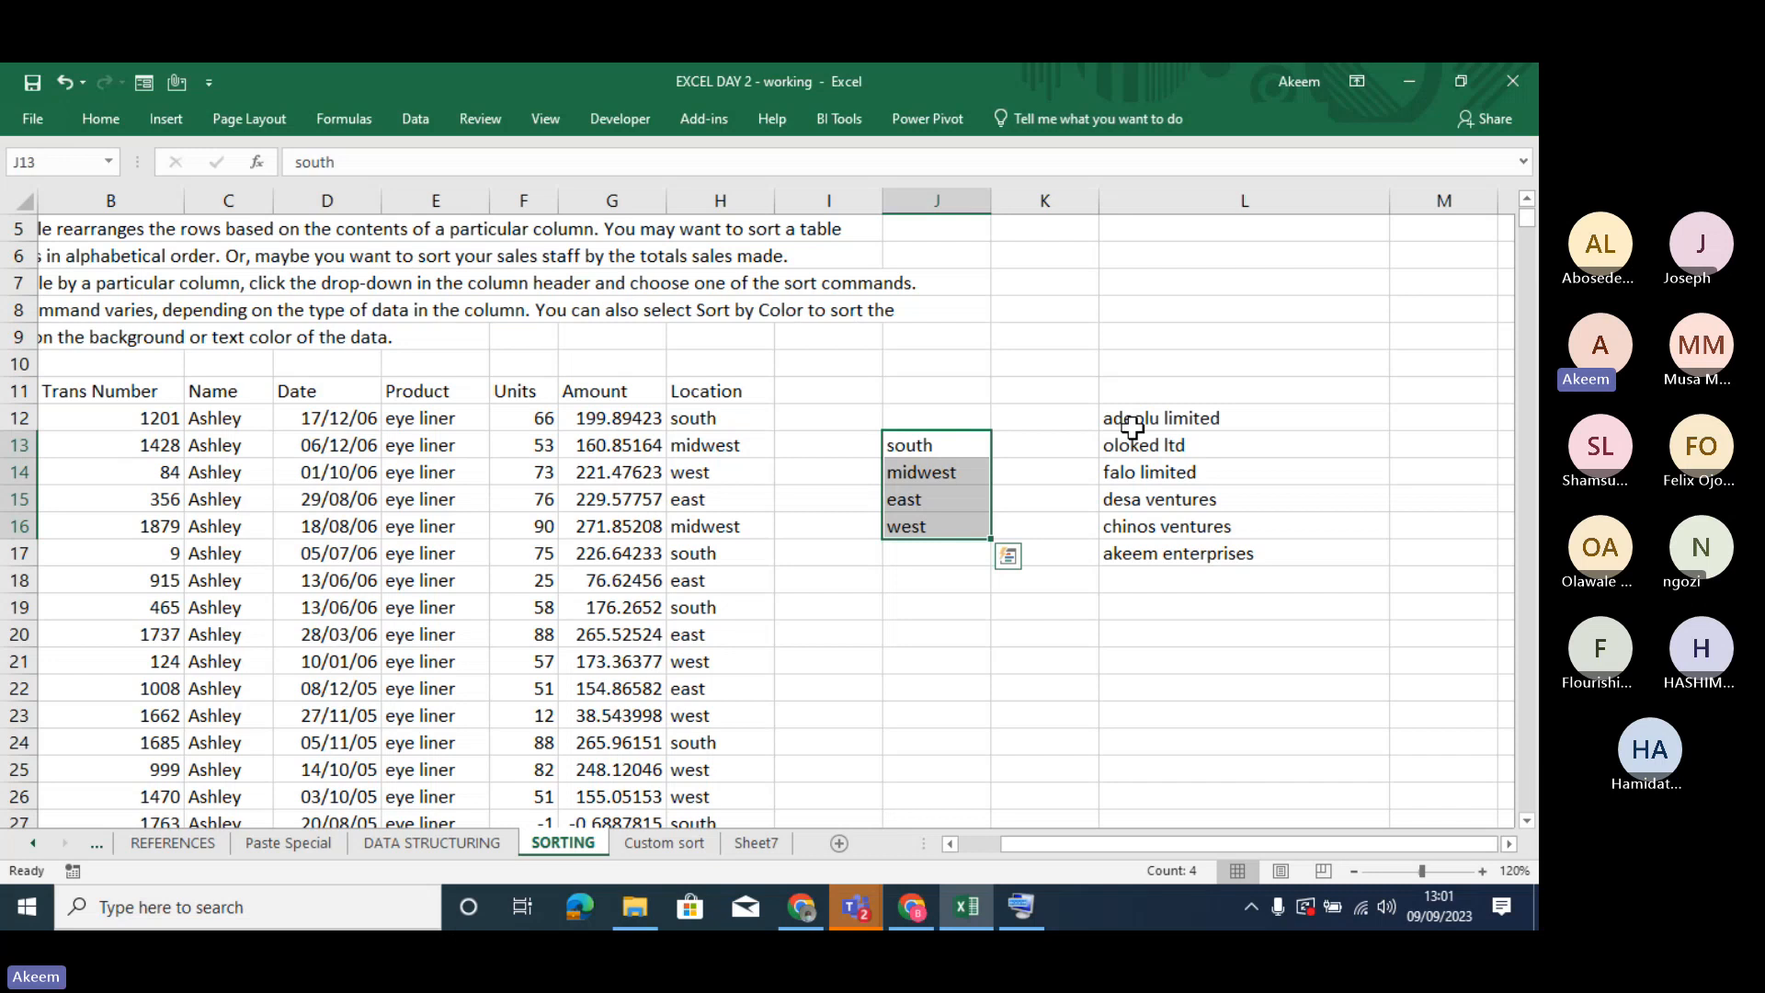
- Switch to the Teams meeting window, hide its chat, and reduce it to a narrower floating window over the workbook
left_click(856, 897)
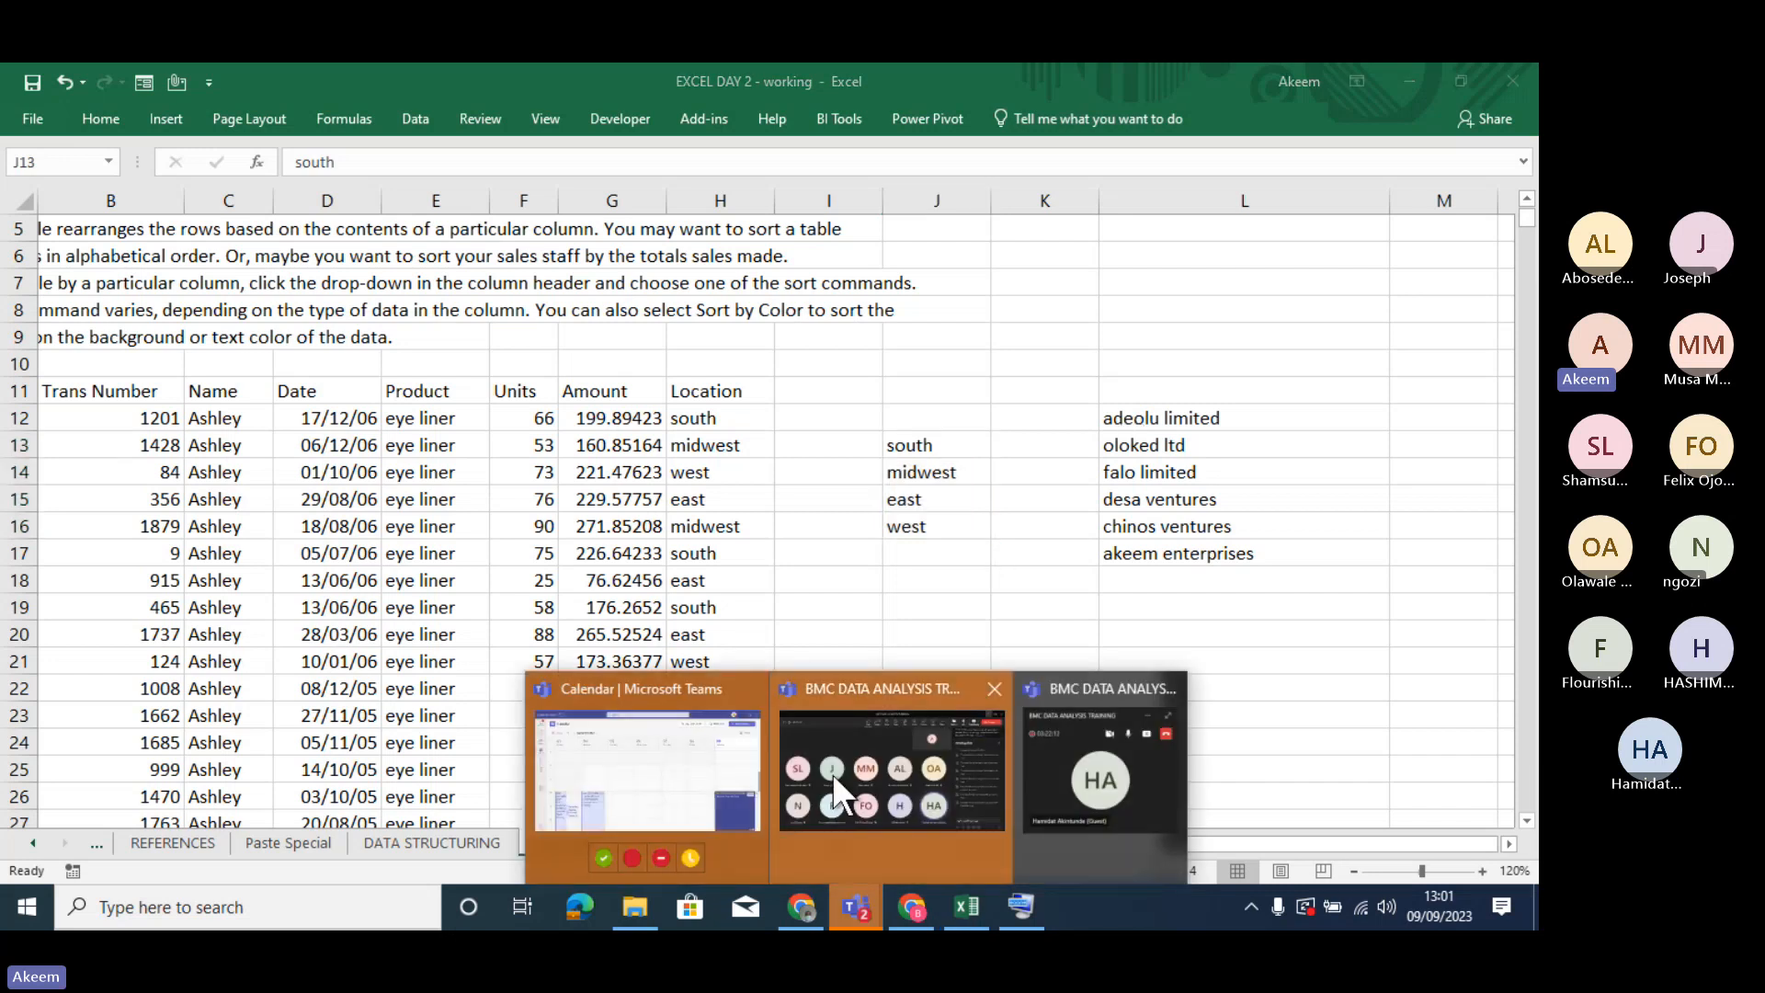
left_click(857, 772)
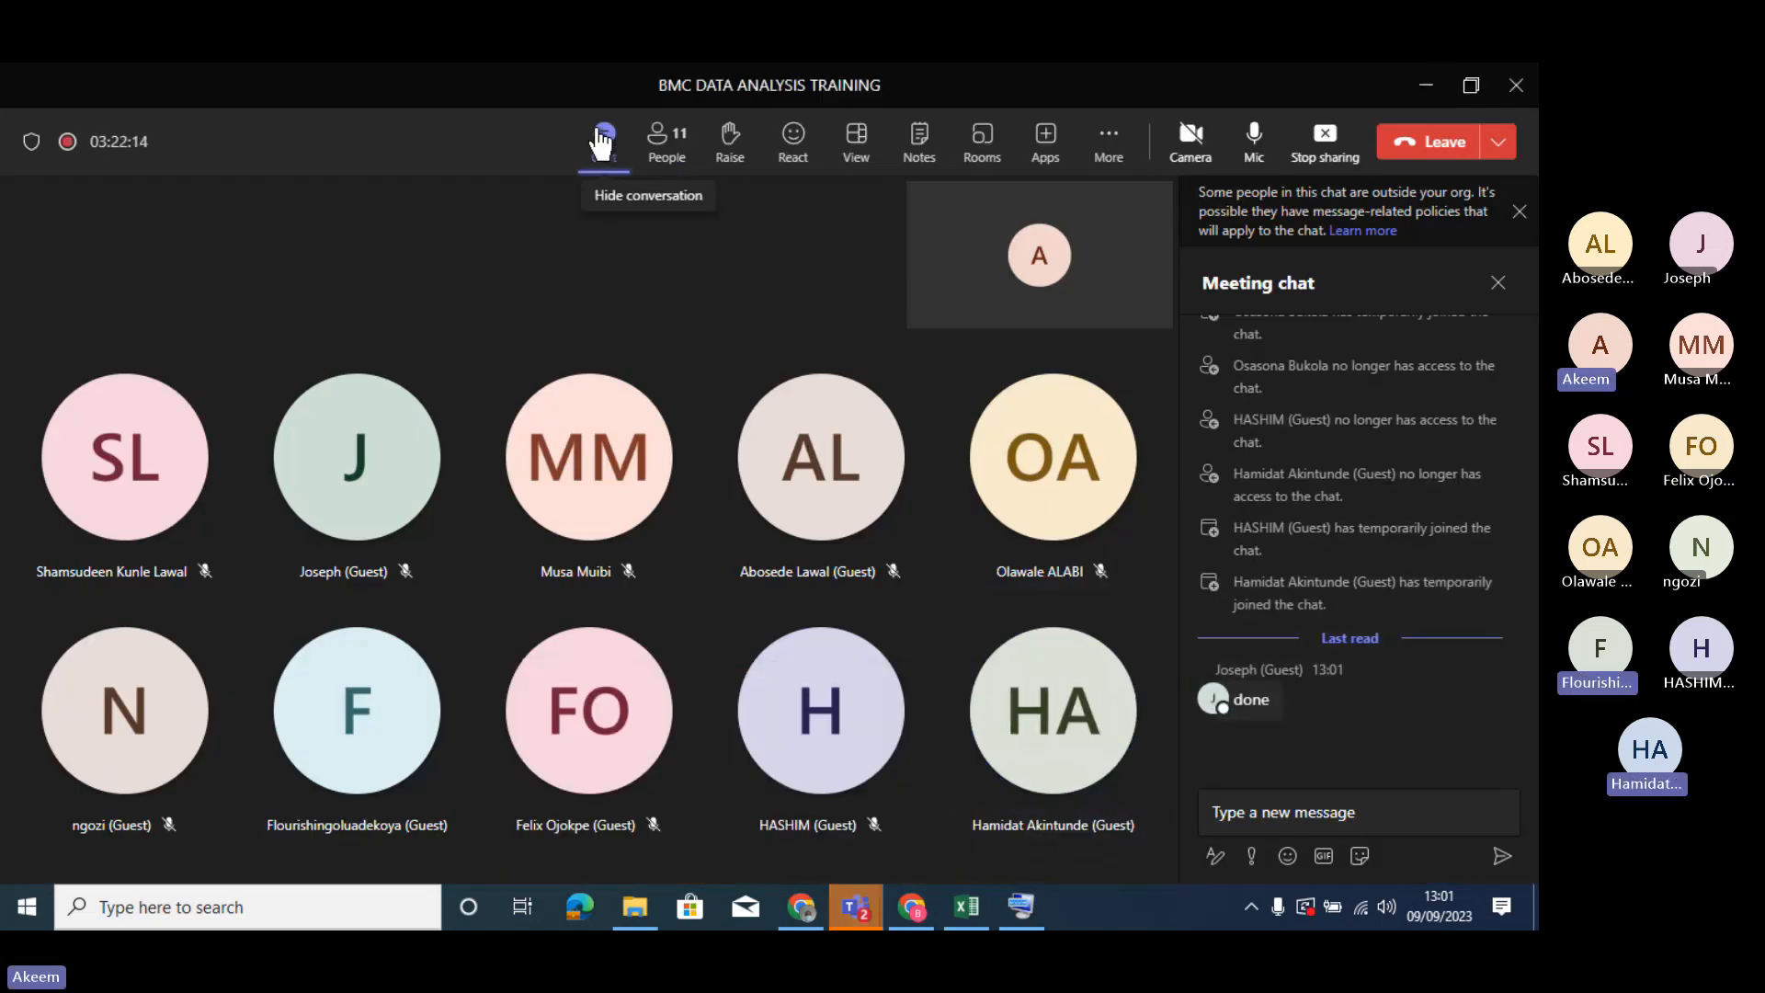
left_click(602, 144)
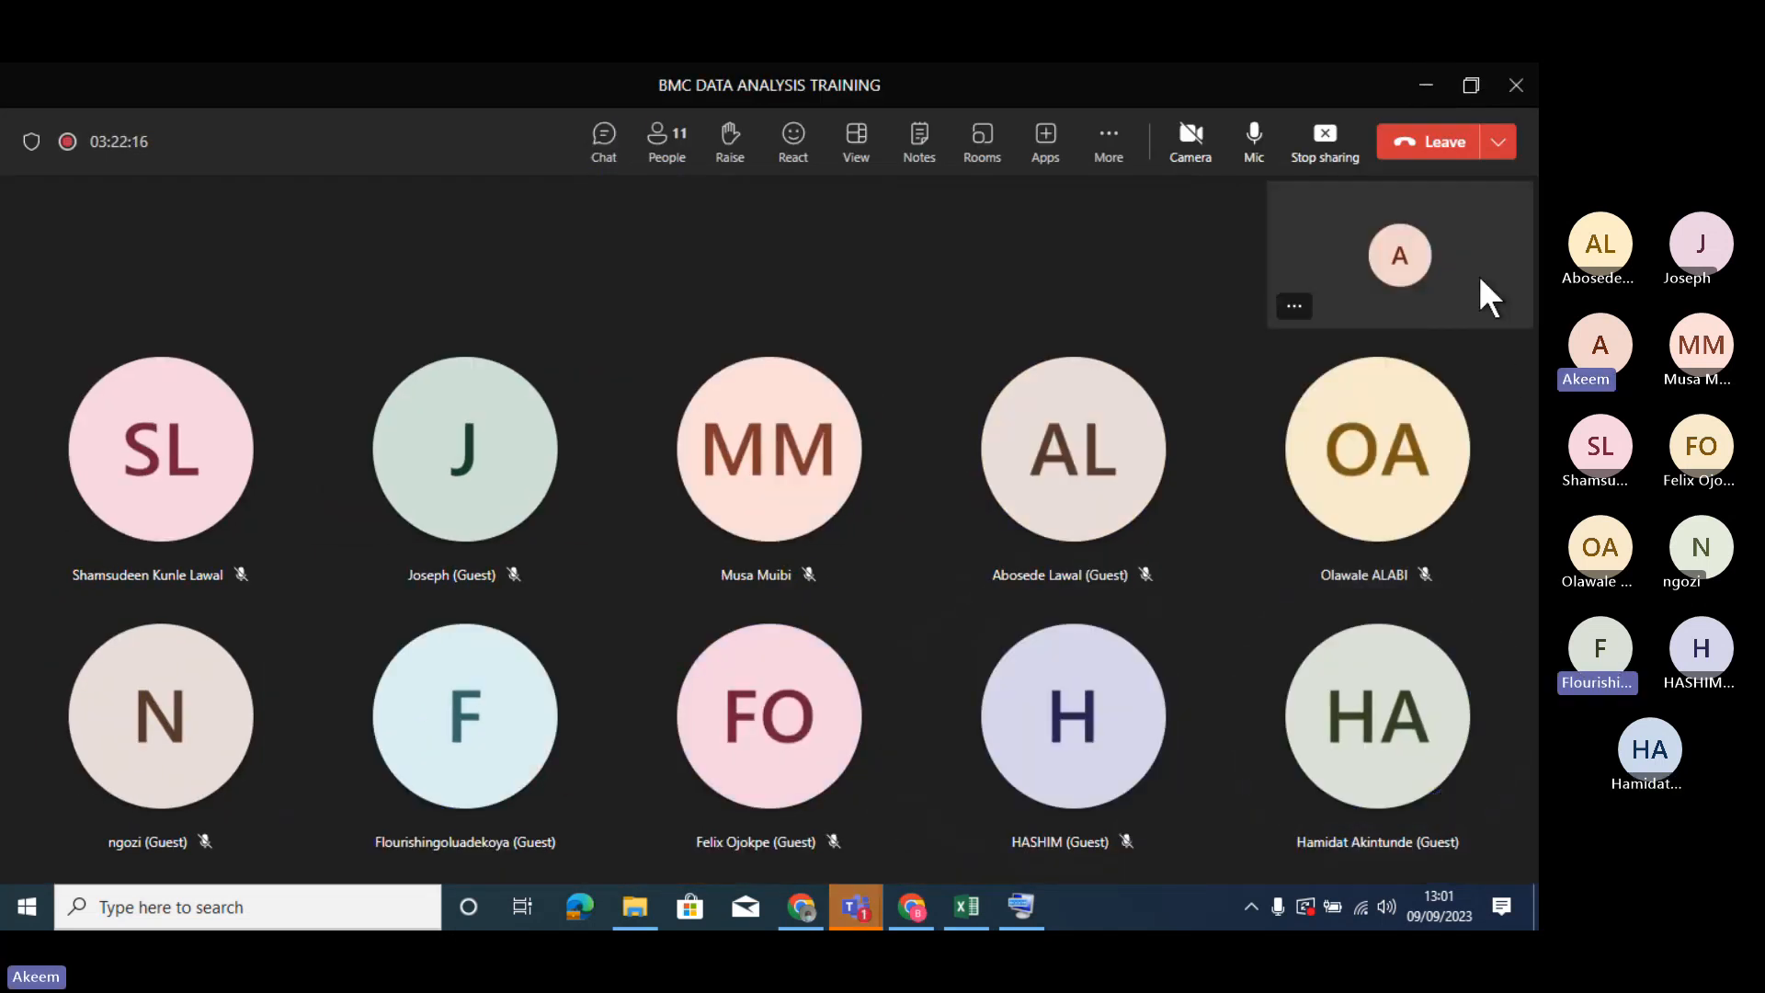
left_click(1469, 86)
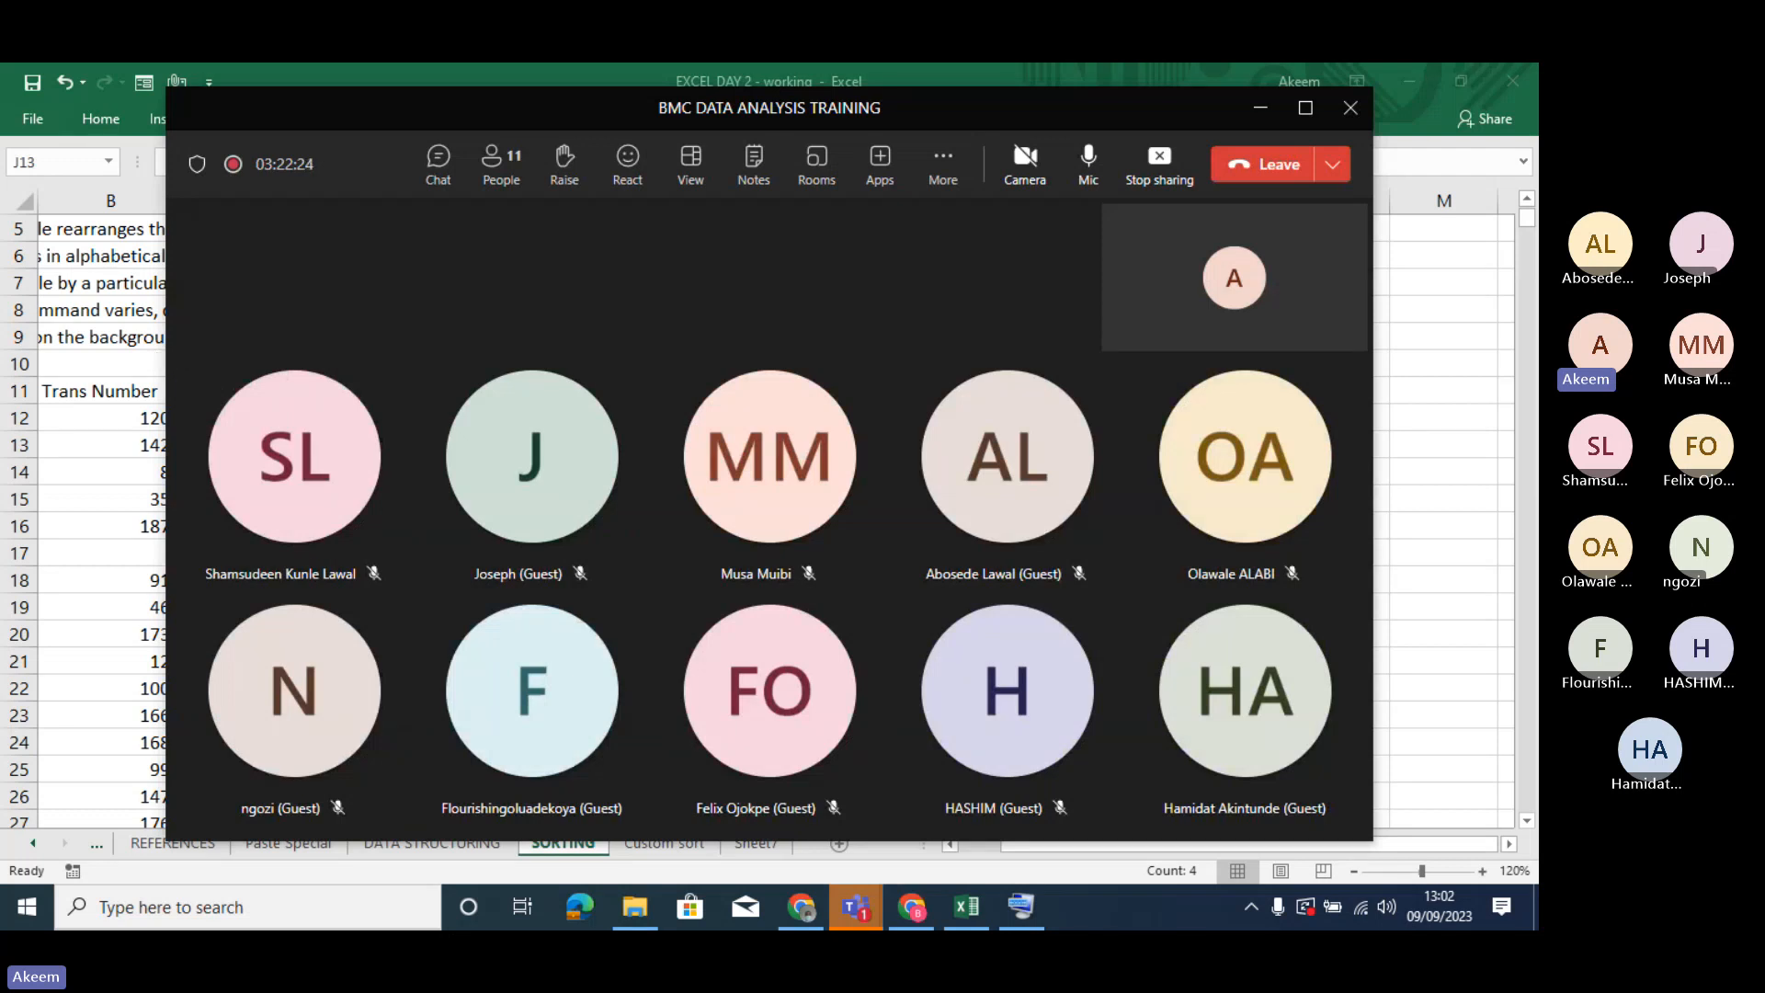
left_click_drag(167, 358, 677, 400)
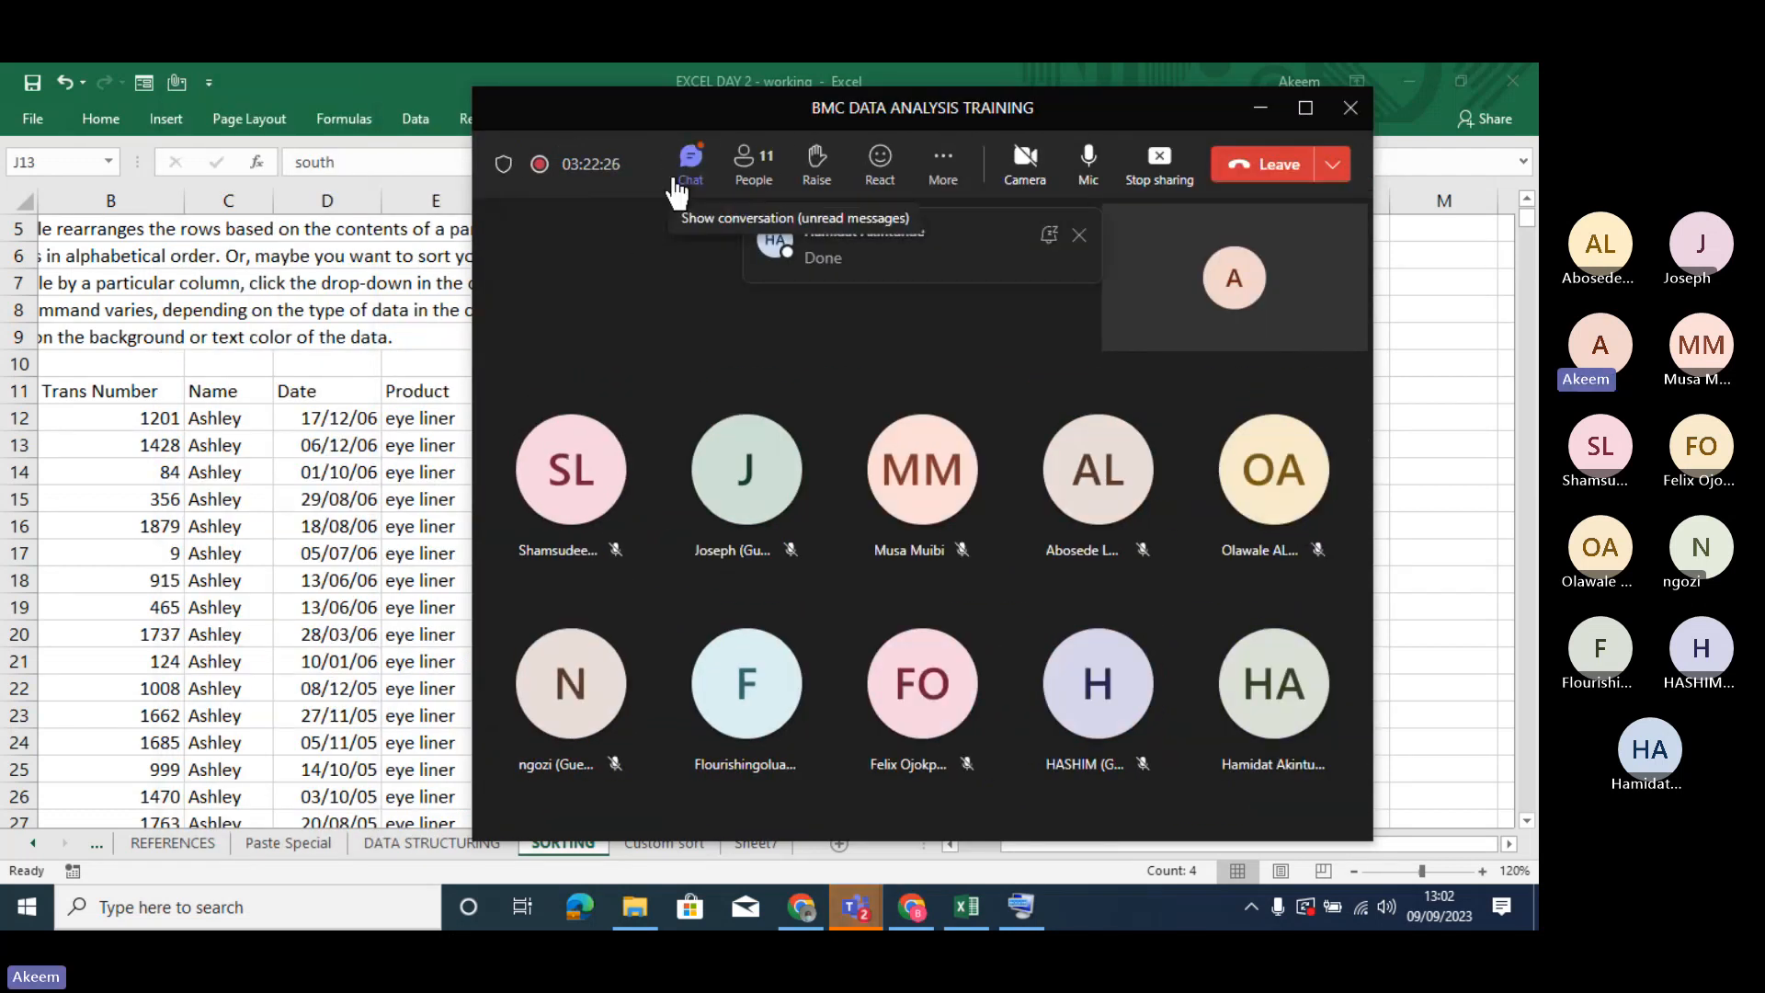
- Show the meeting chat to read the participants' replies, and return to the Excel workbook
left_click(693, 189)
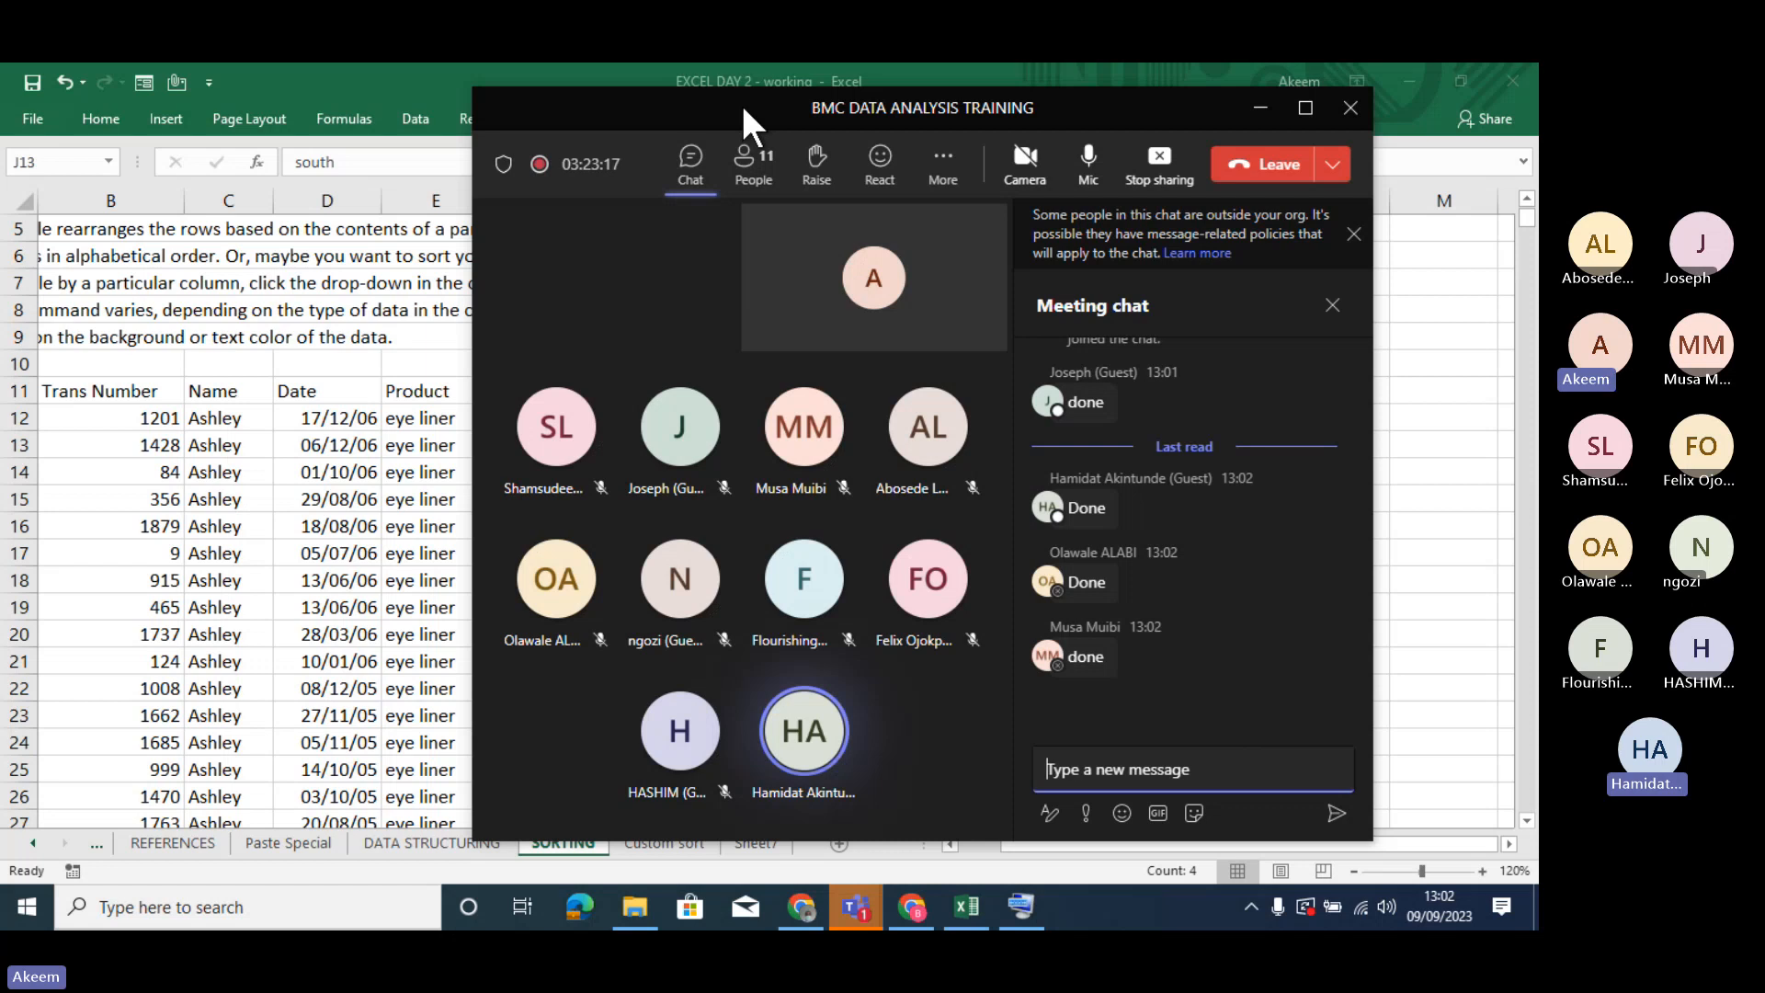
left_click_drag(741, 105, 681, 128)
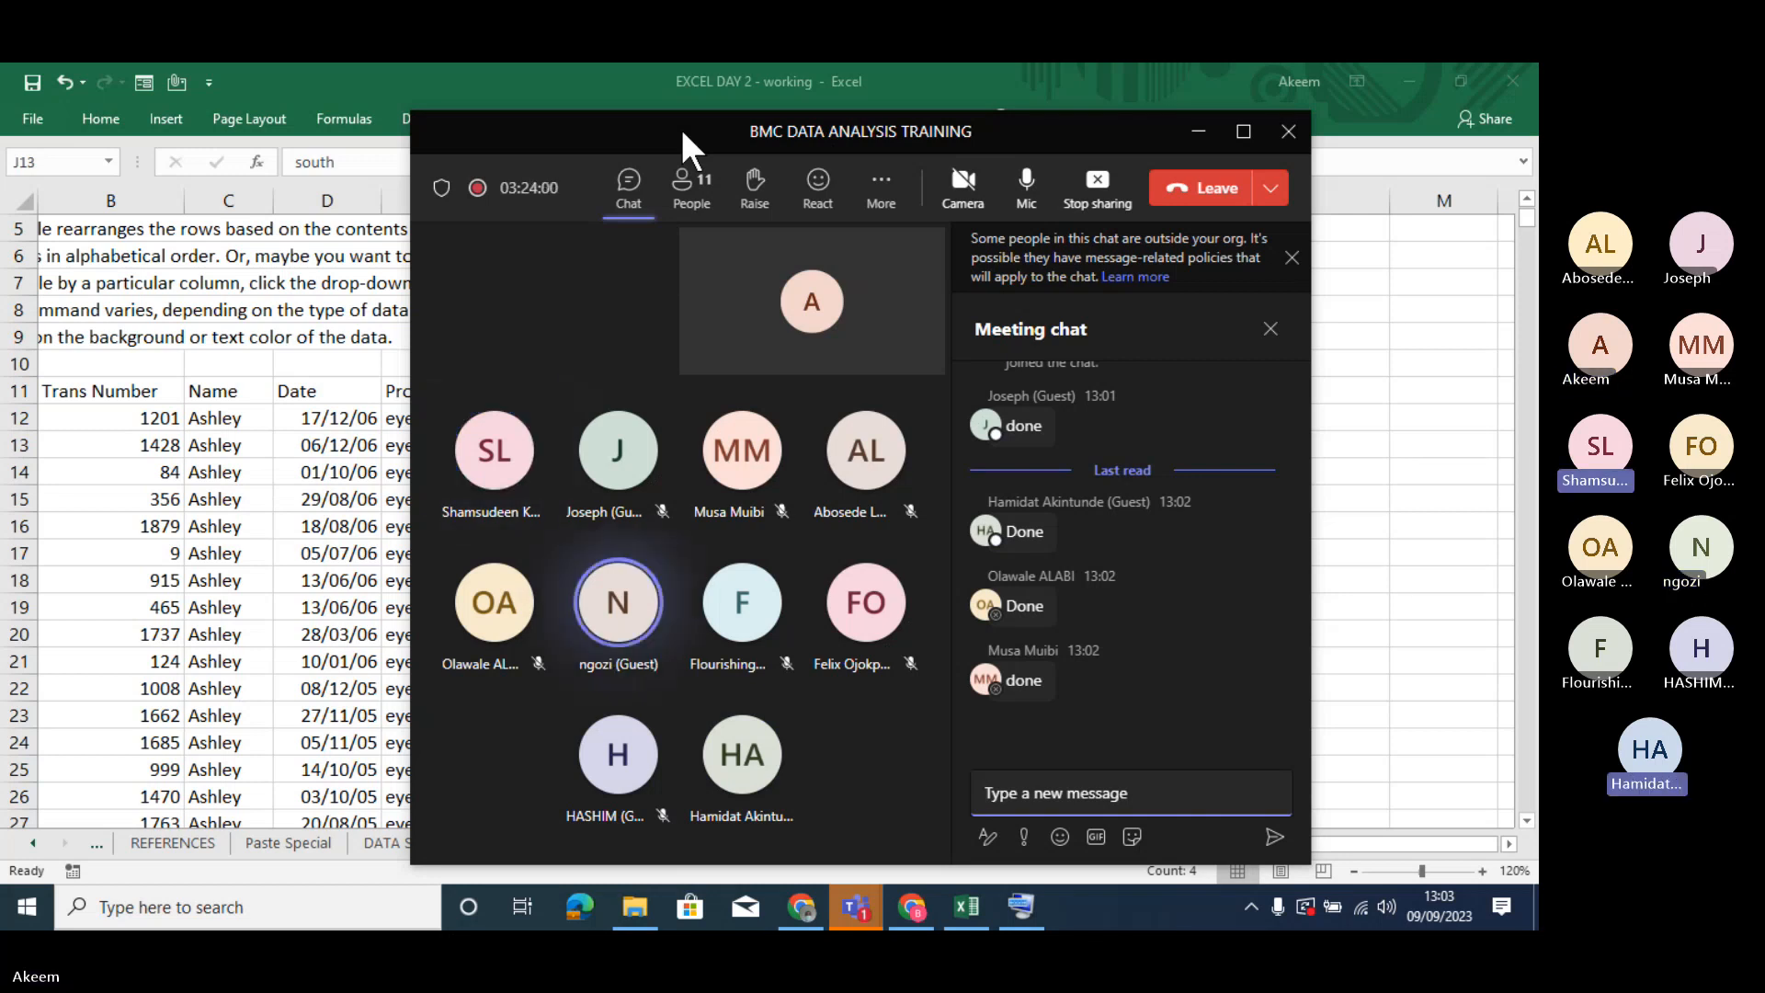
key("XF86AudioRaiseVolume")
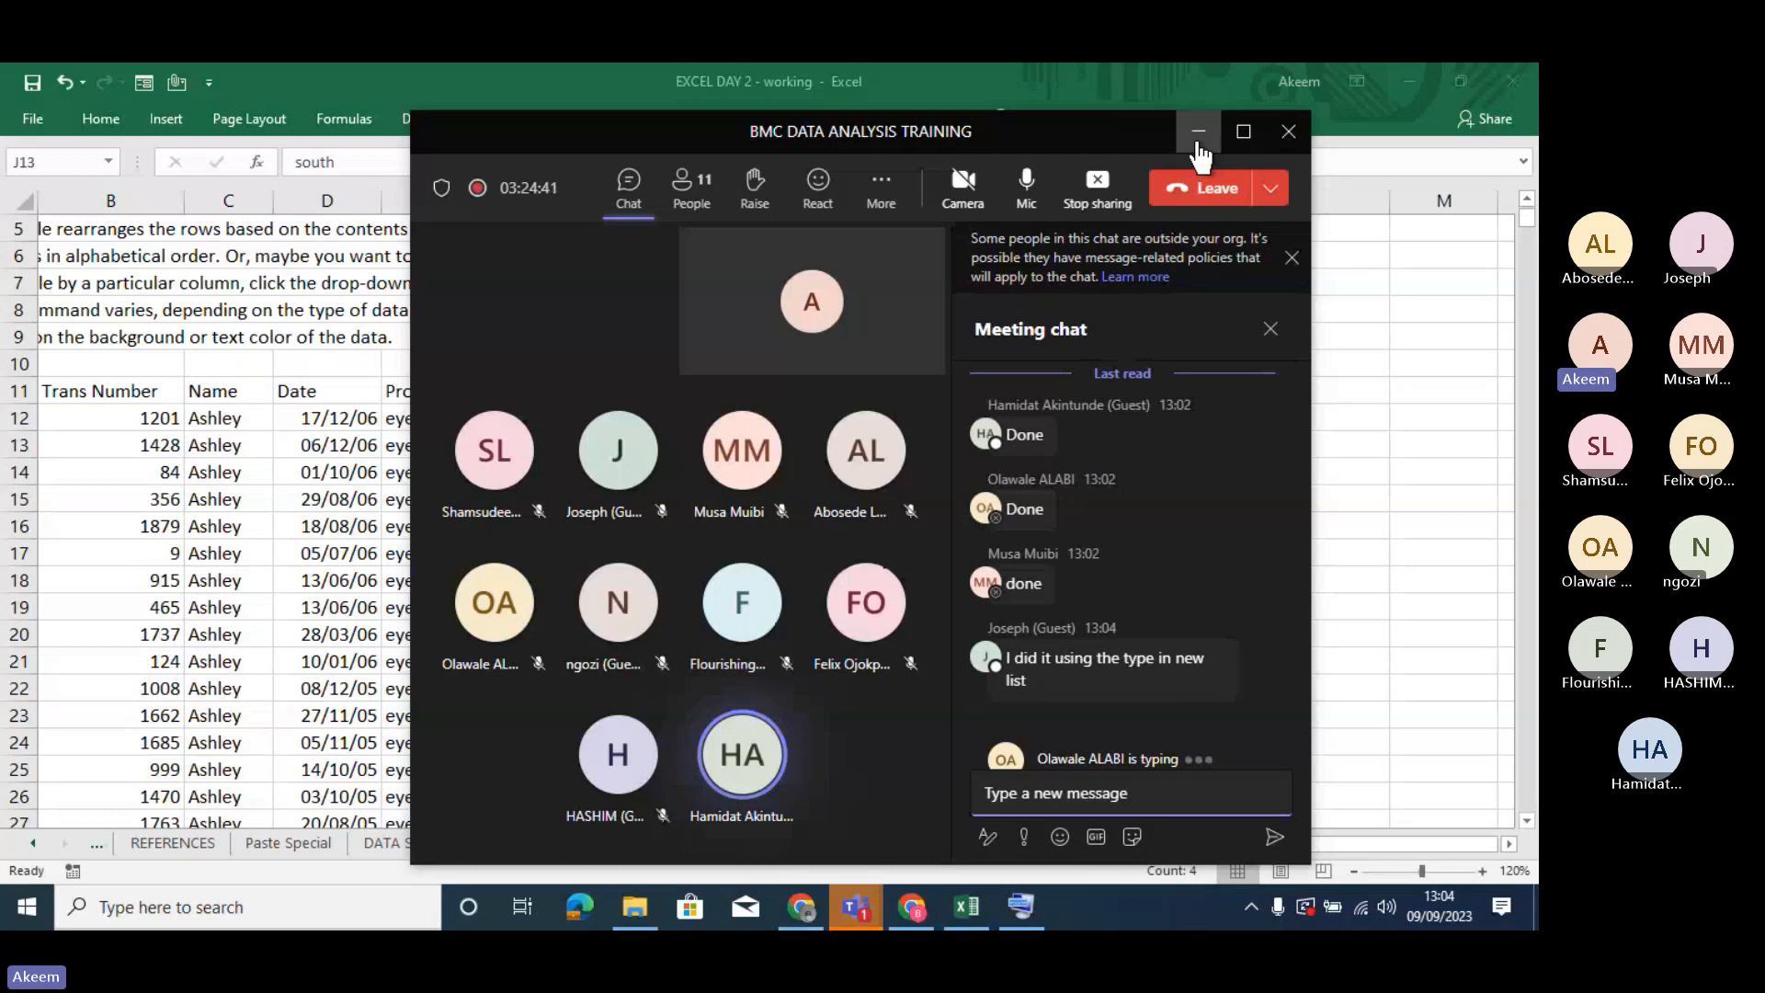
left_click(1198, 135)
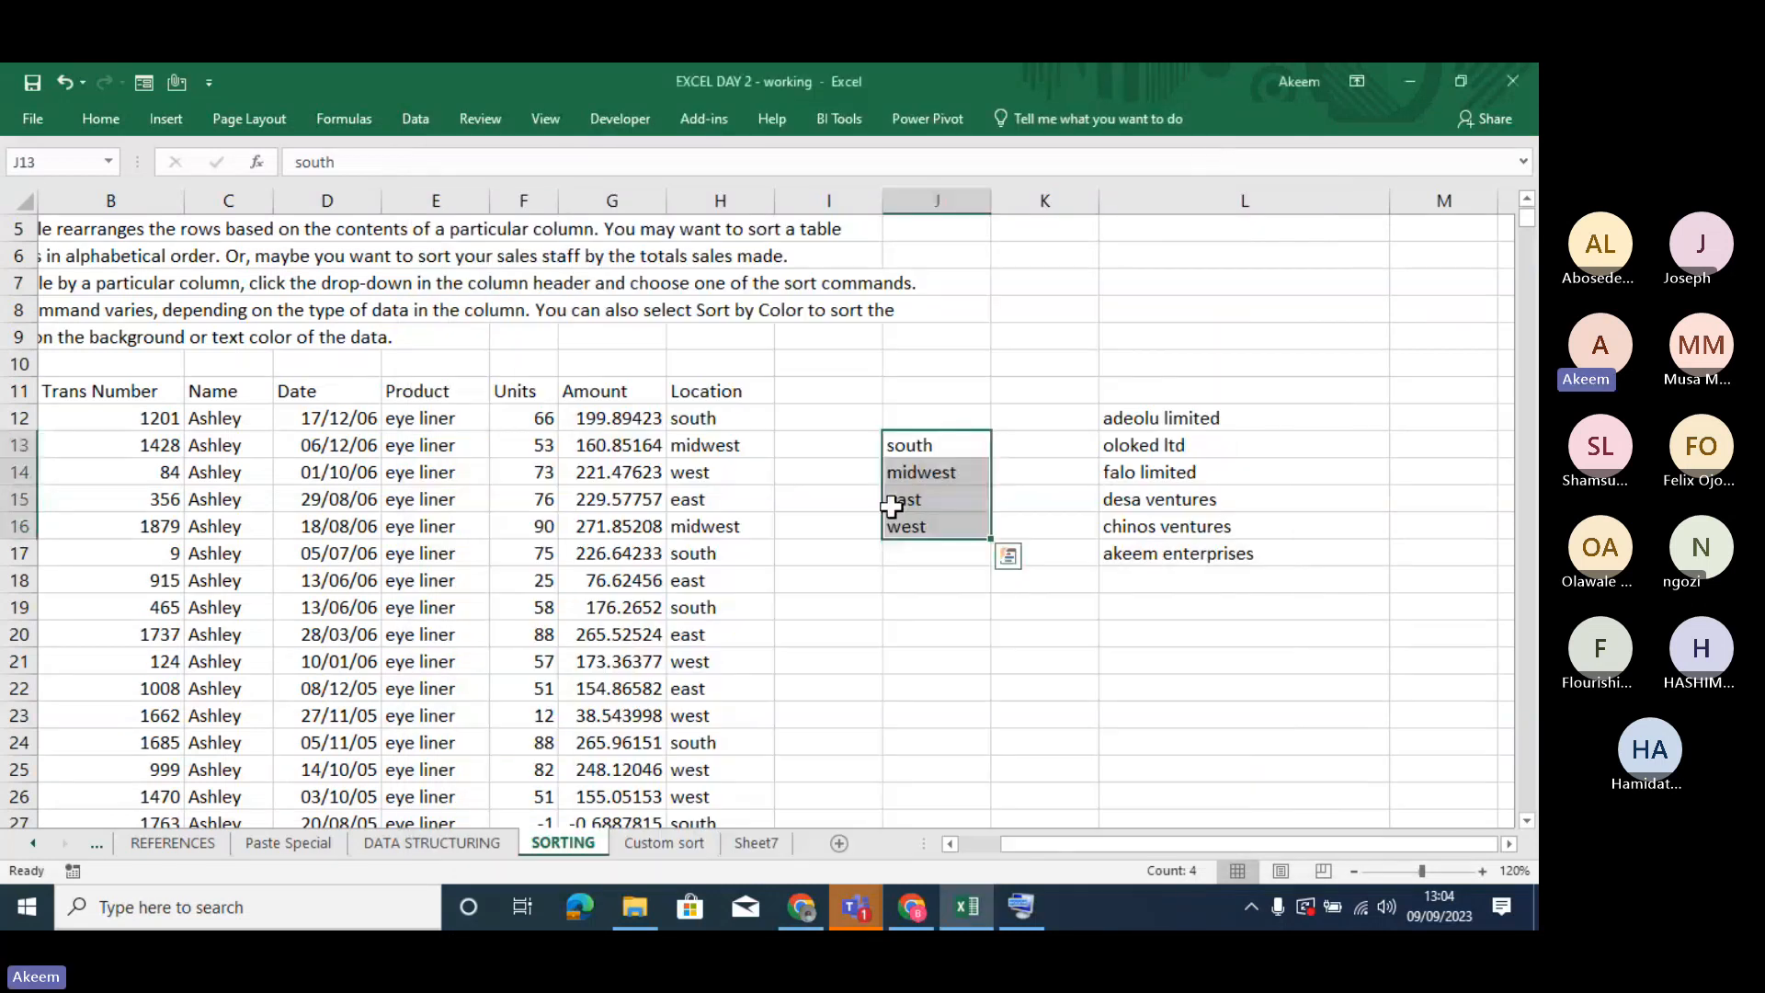
- Start a custom sort from a cell in the Location column and set Location as the column to sort by
left_click(892, 505)
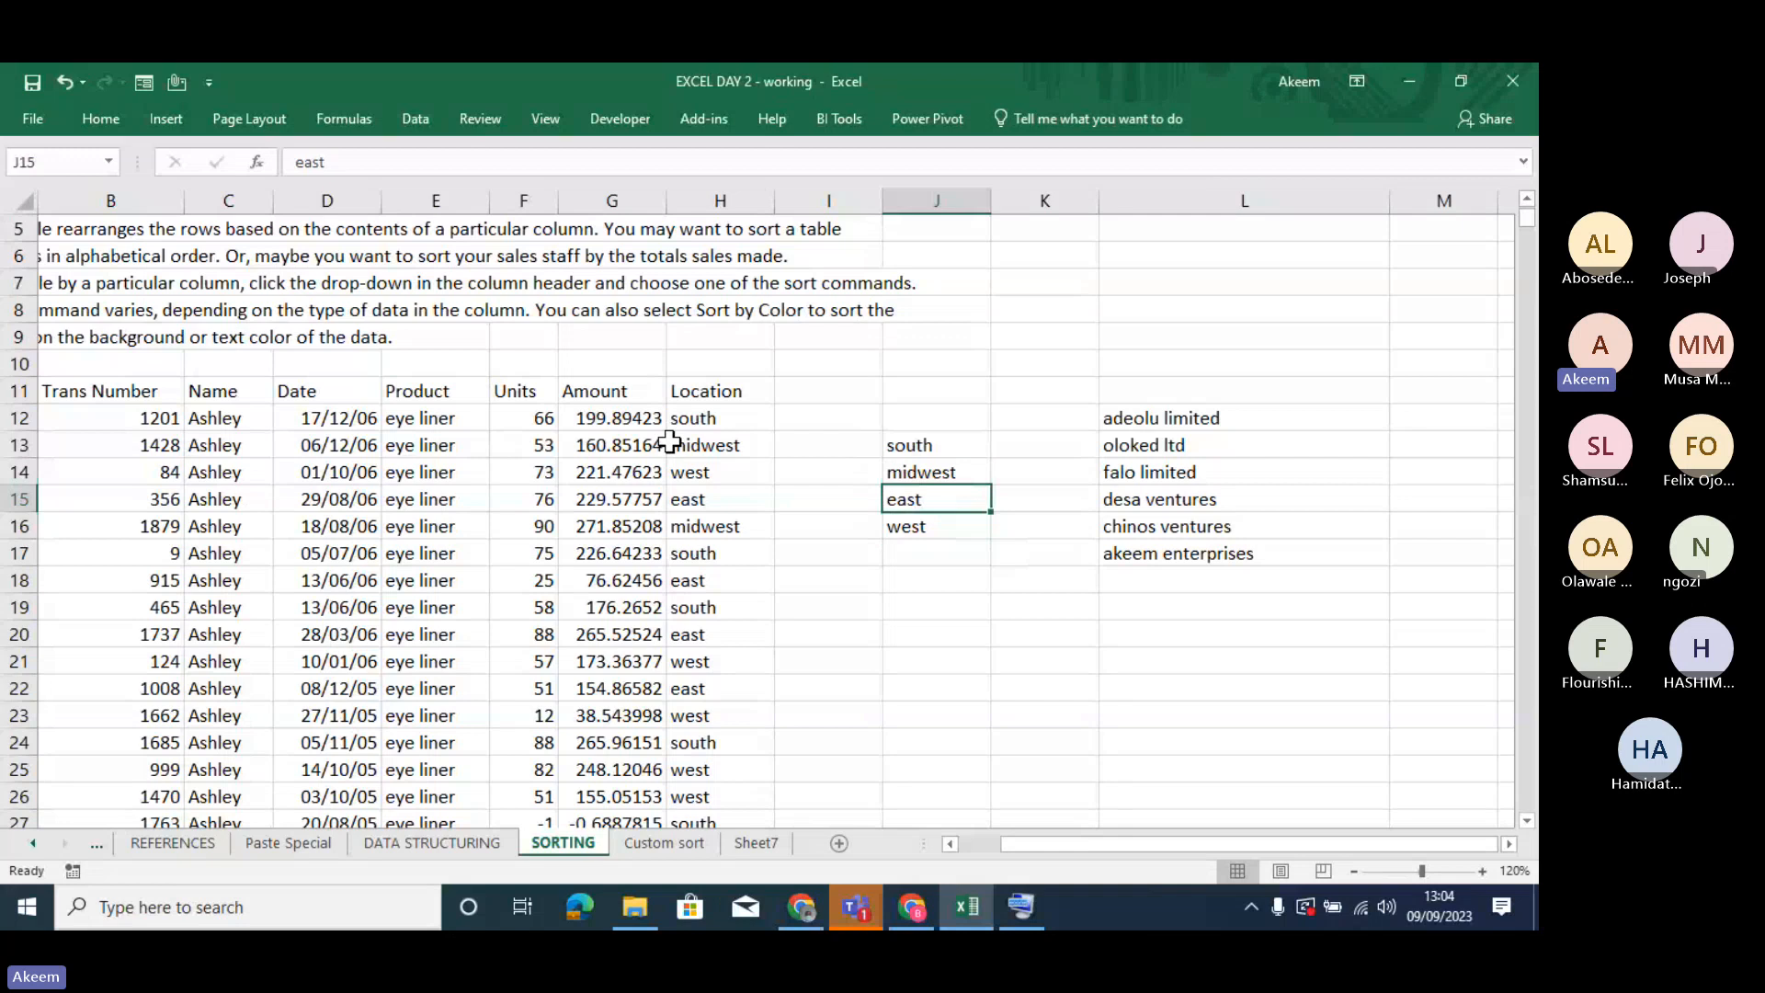
left_click(708, 501)
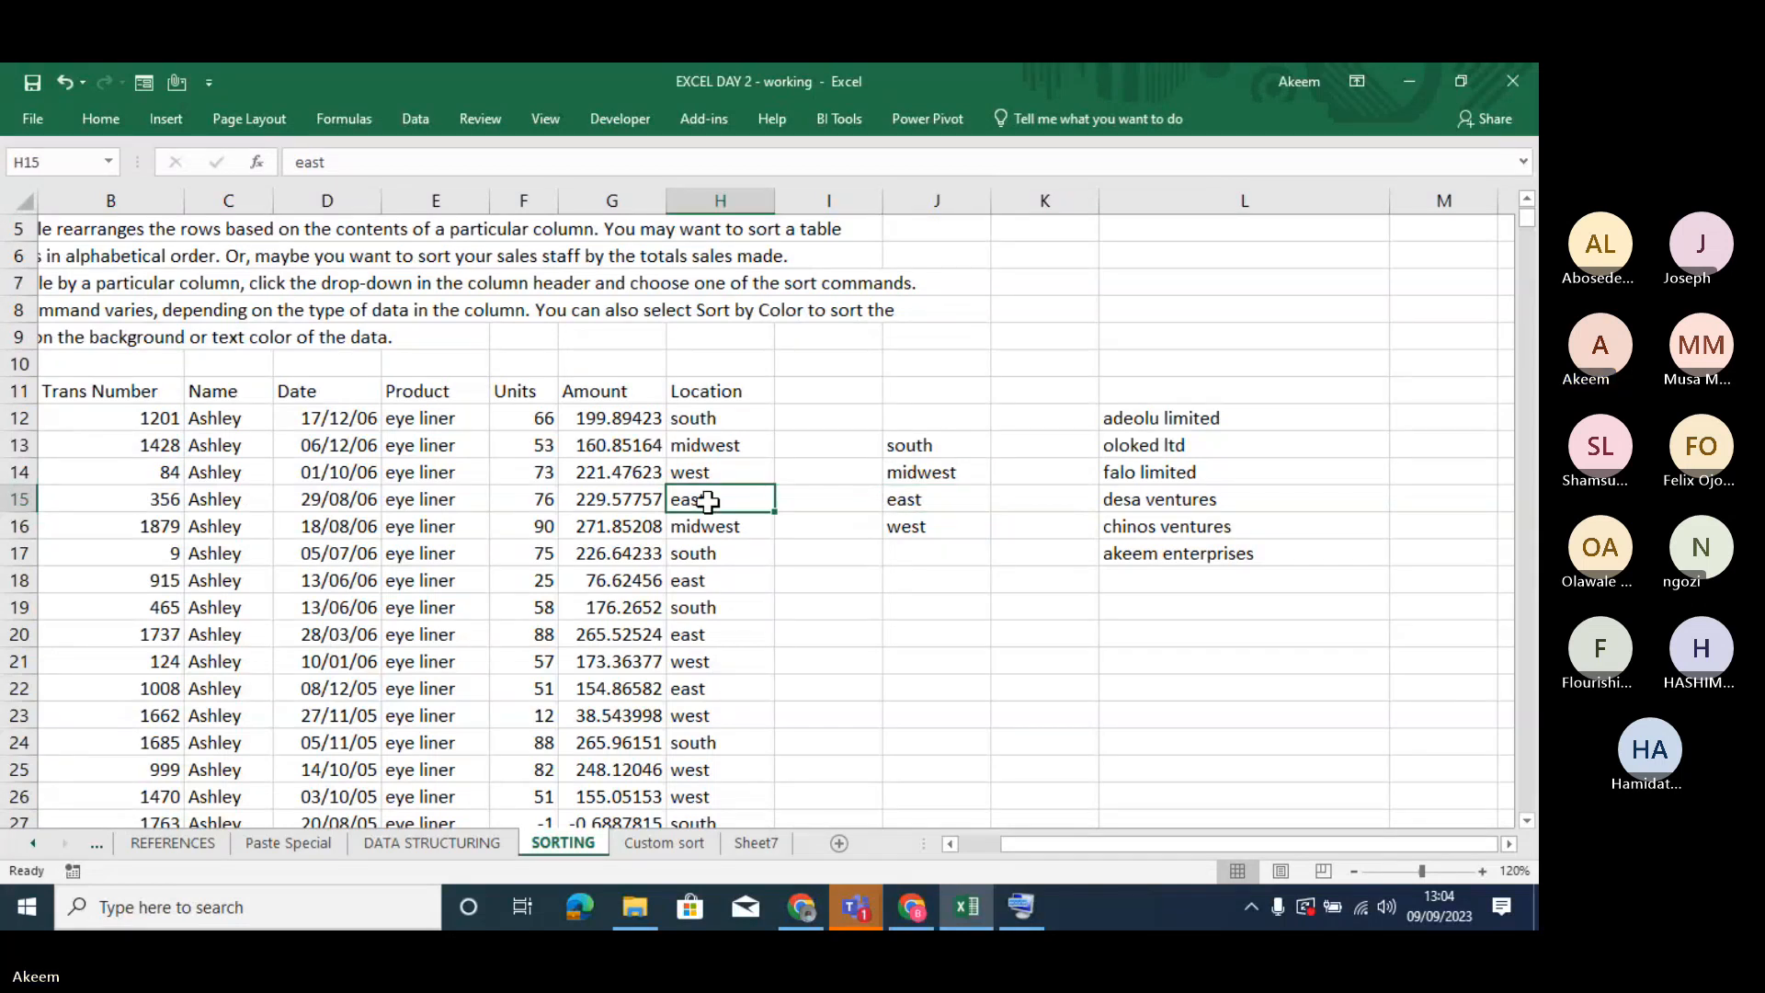
left_click(705, 466)
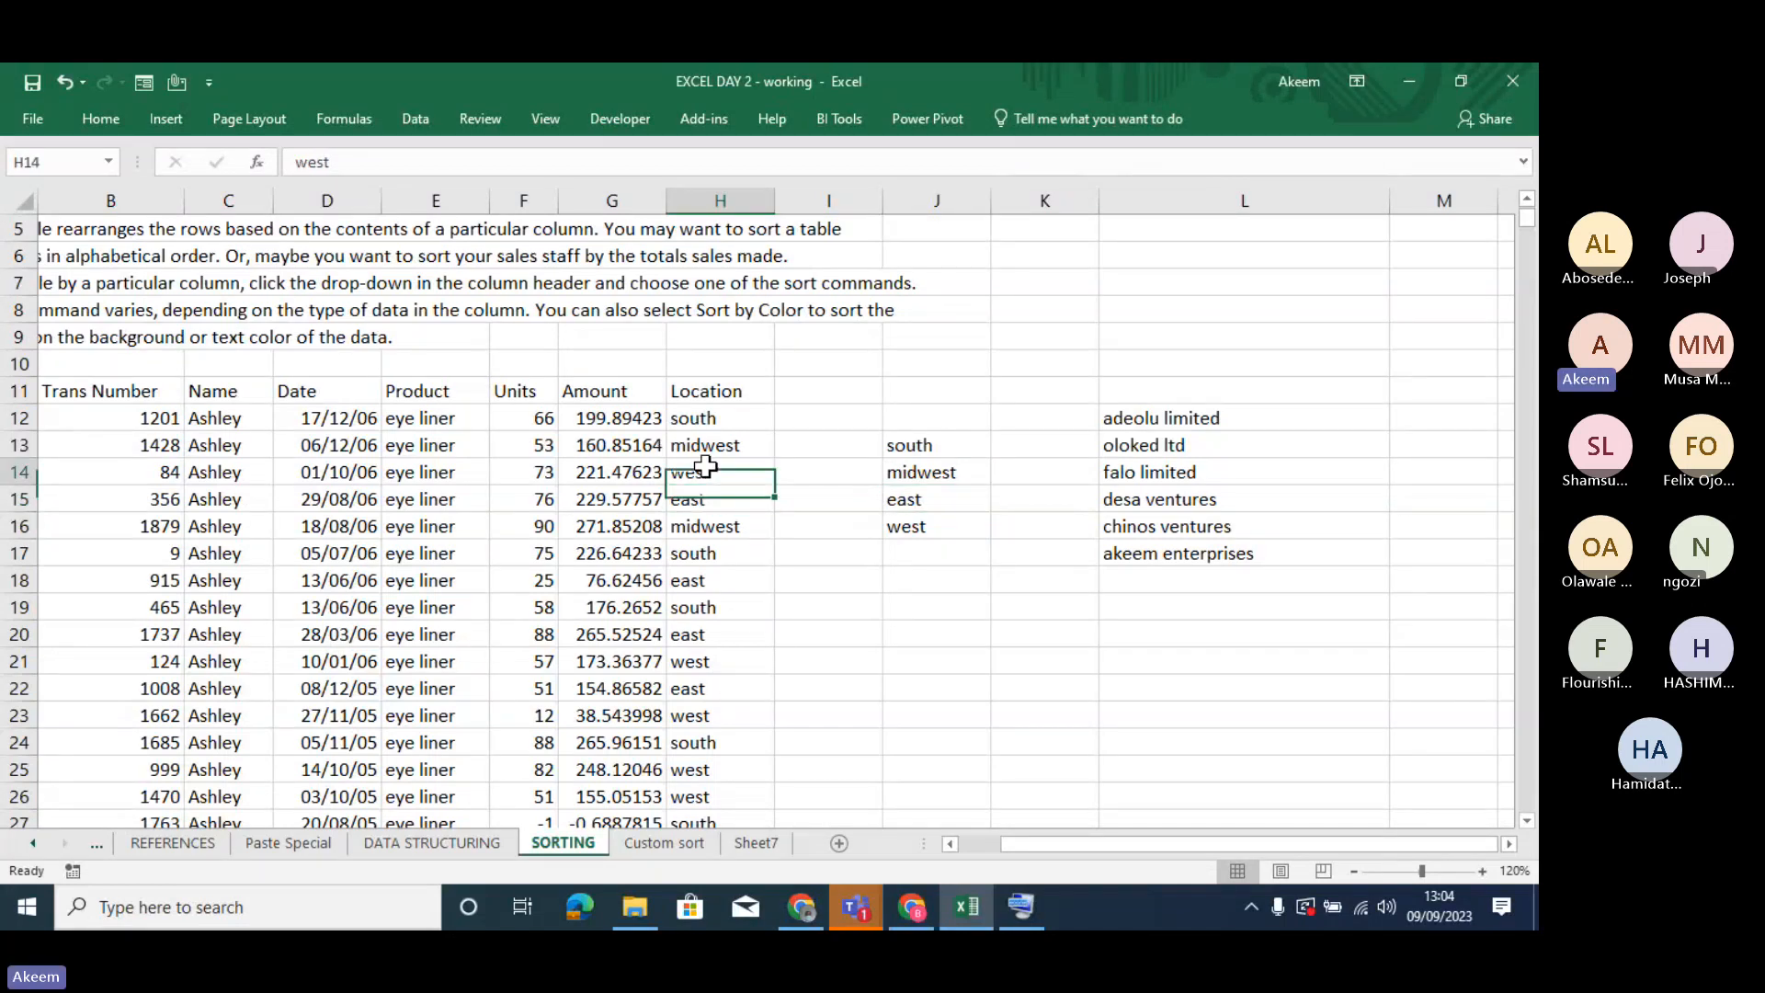
right_click(709, 469)
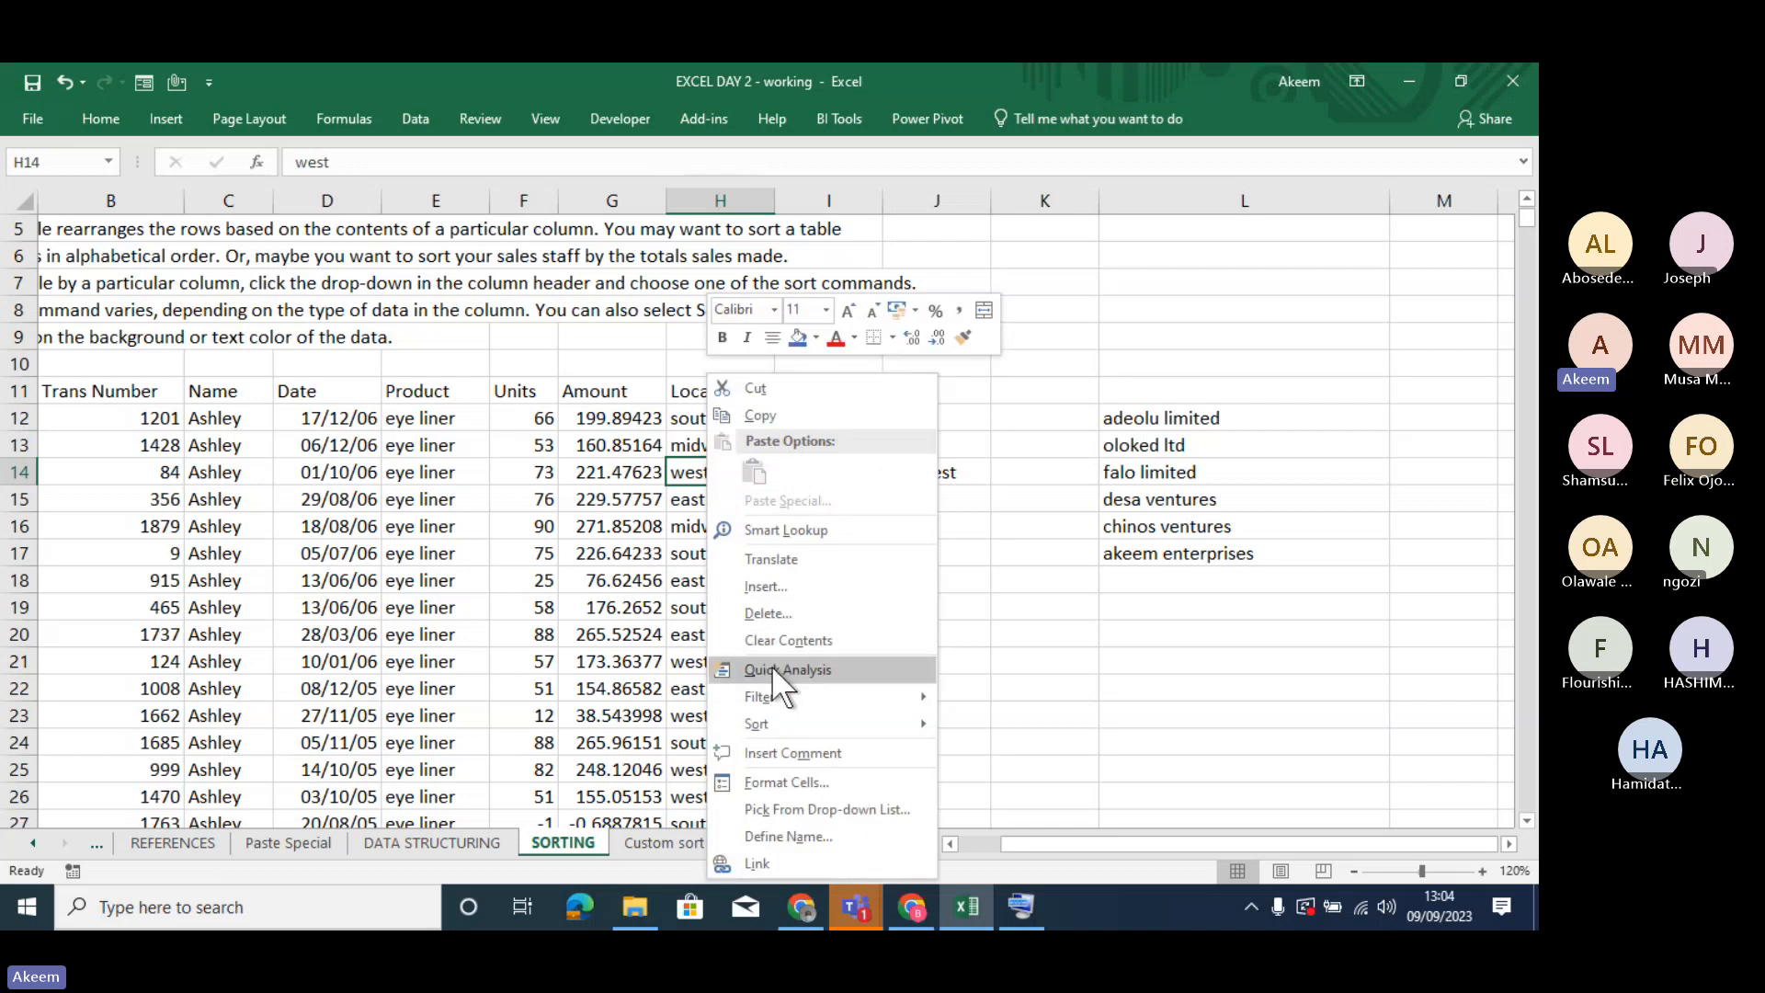
mouse_move(796, 728)
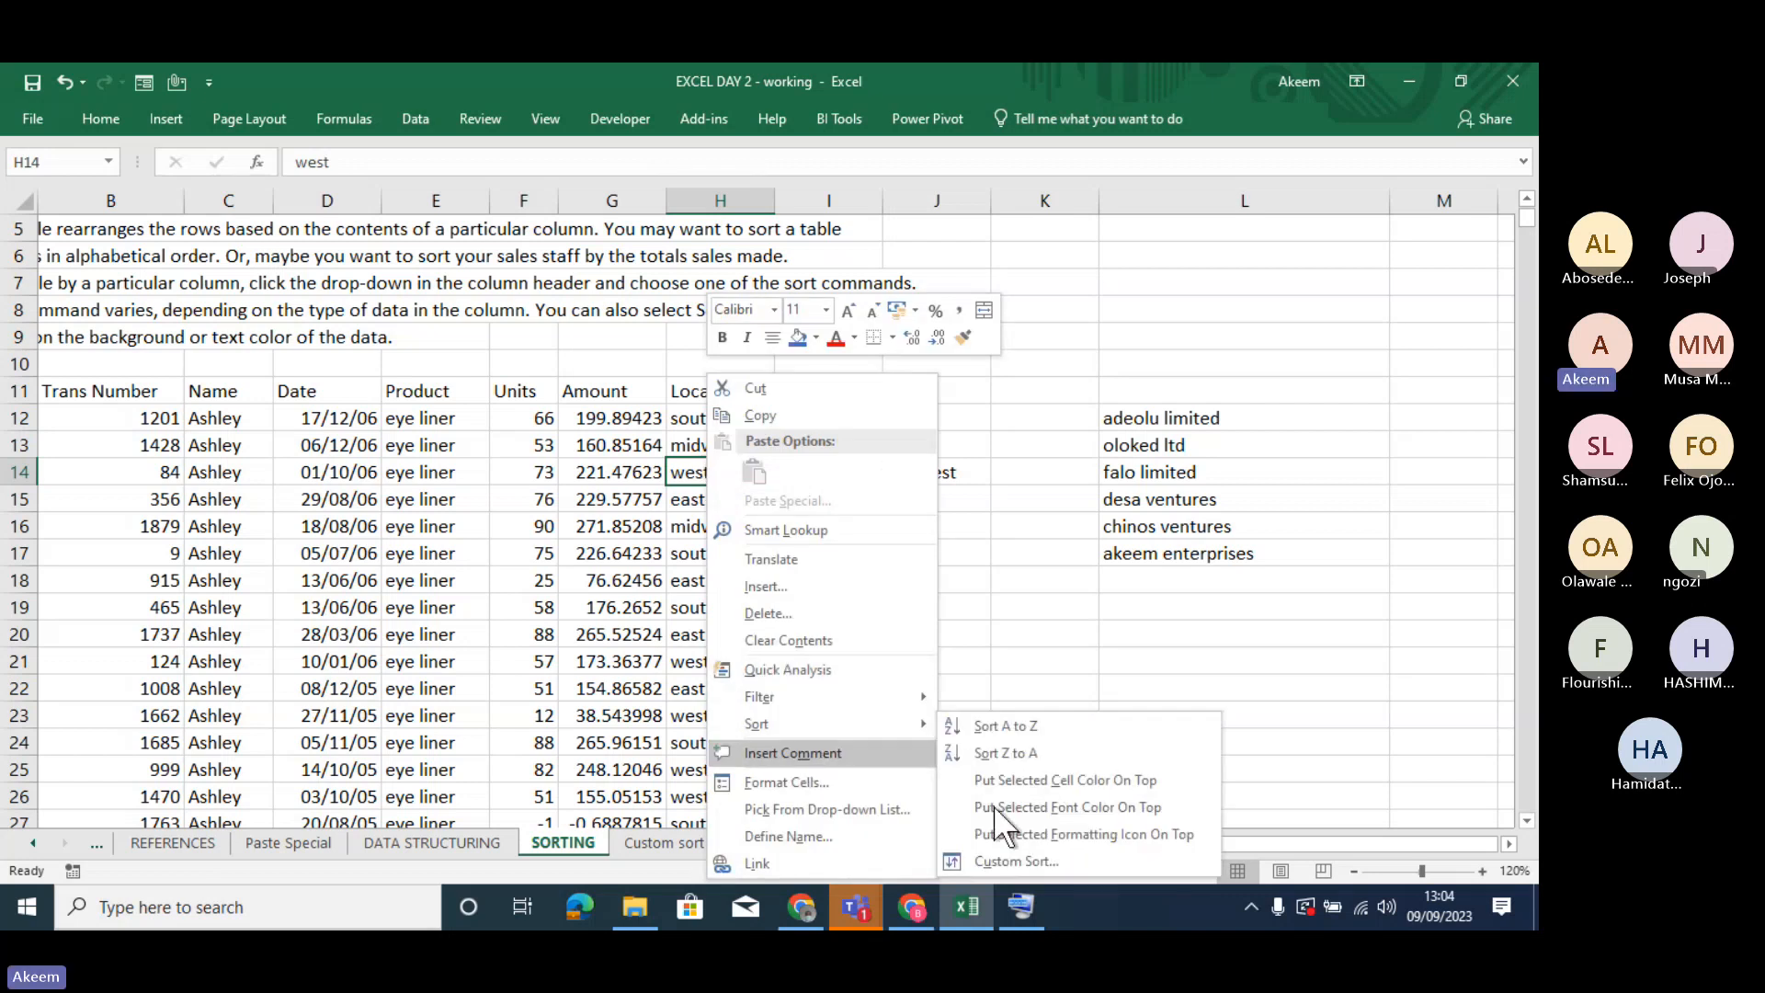
left_click(1034, 864)
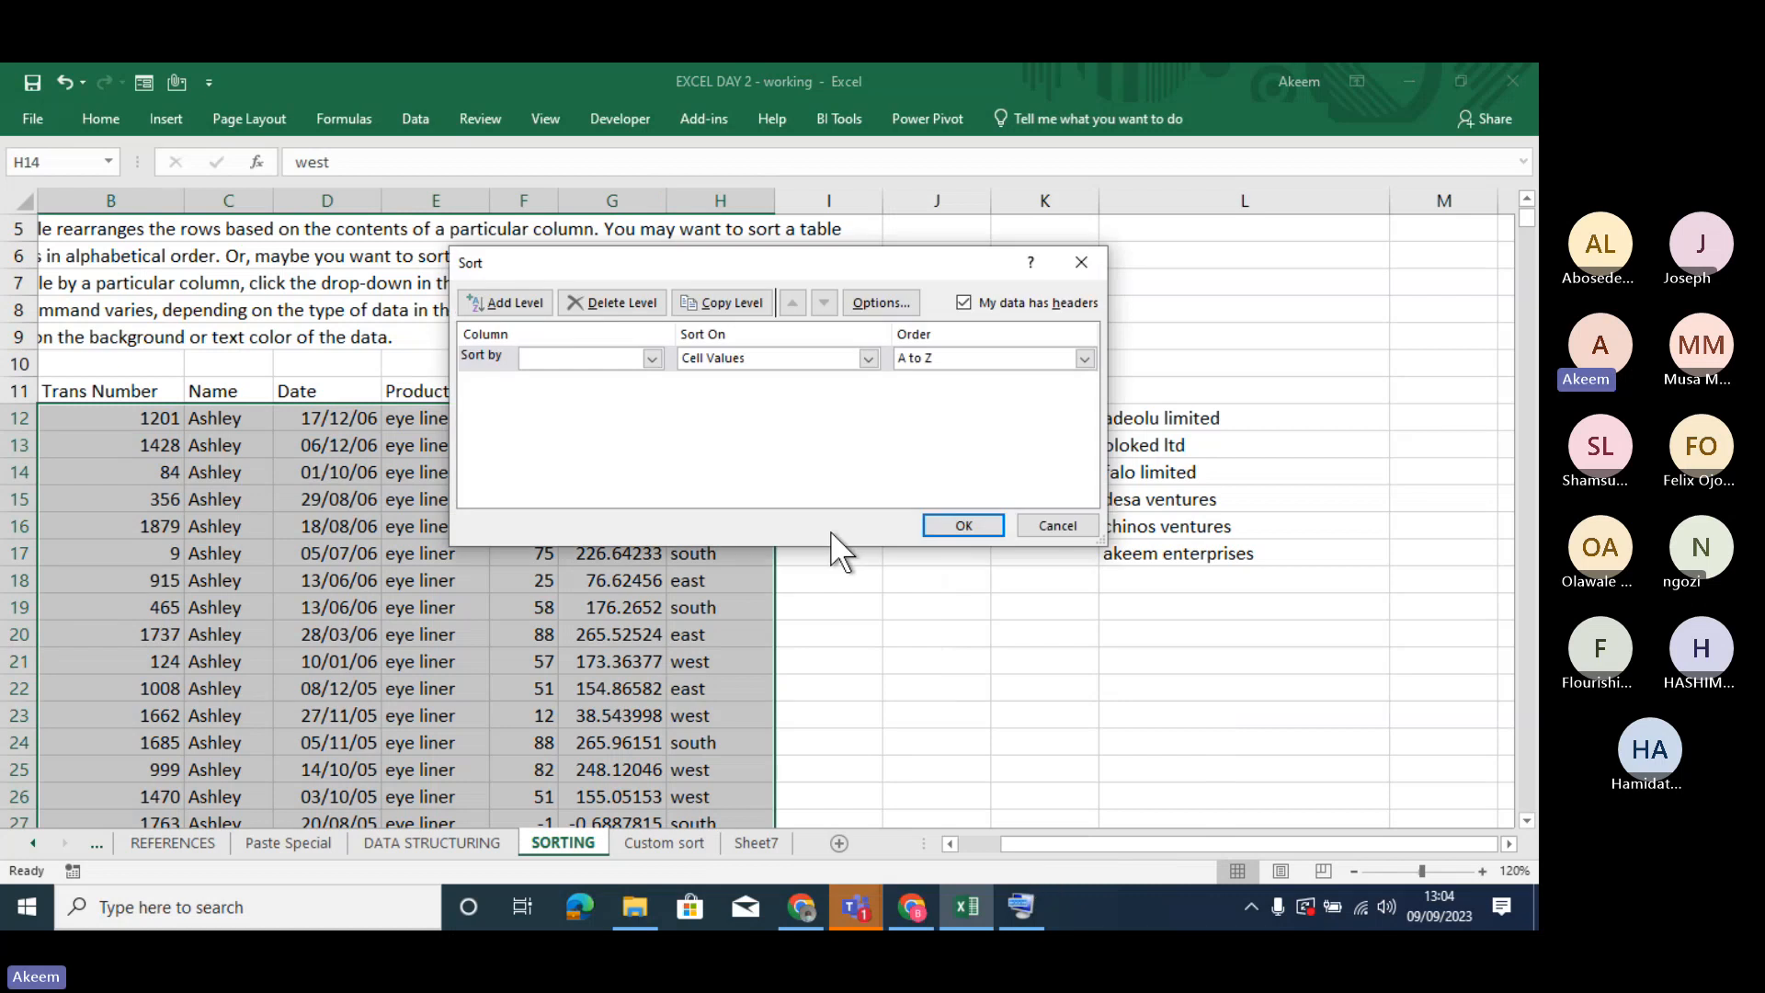
left_click(652, 357)
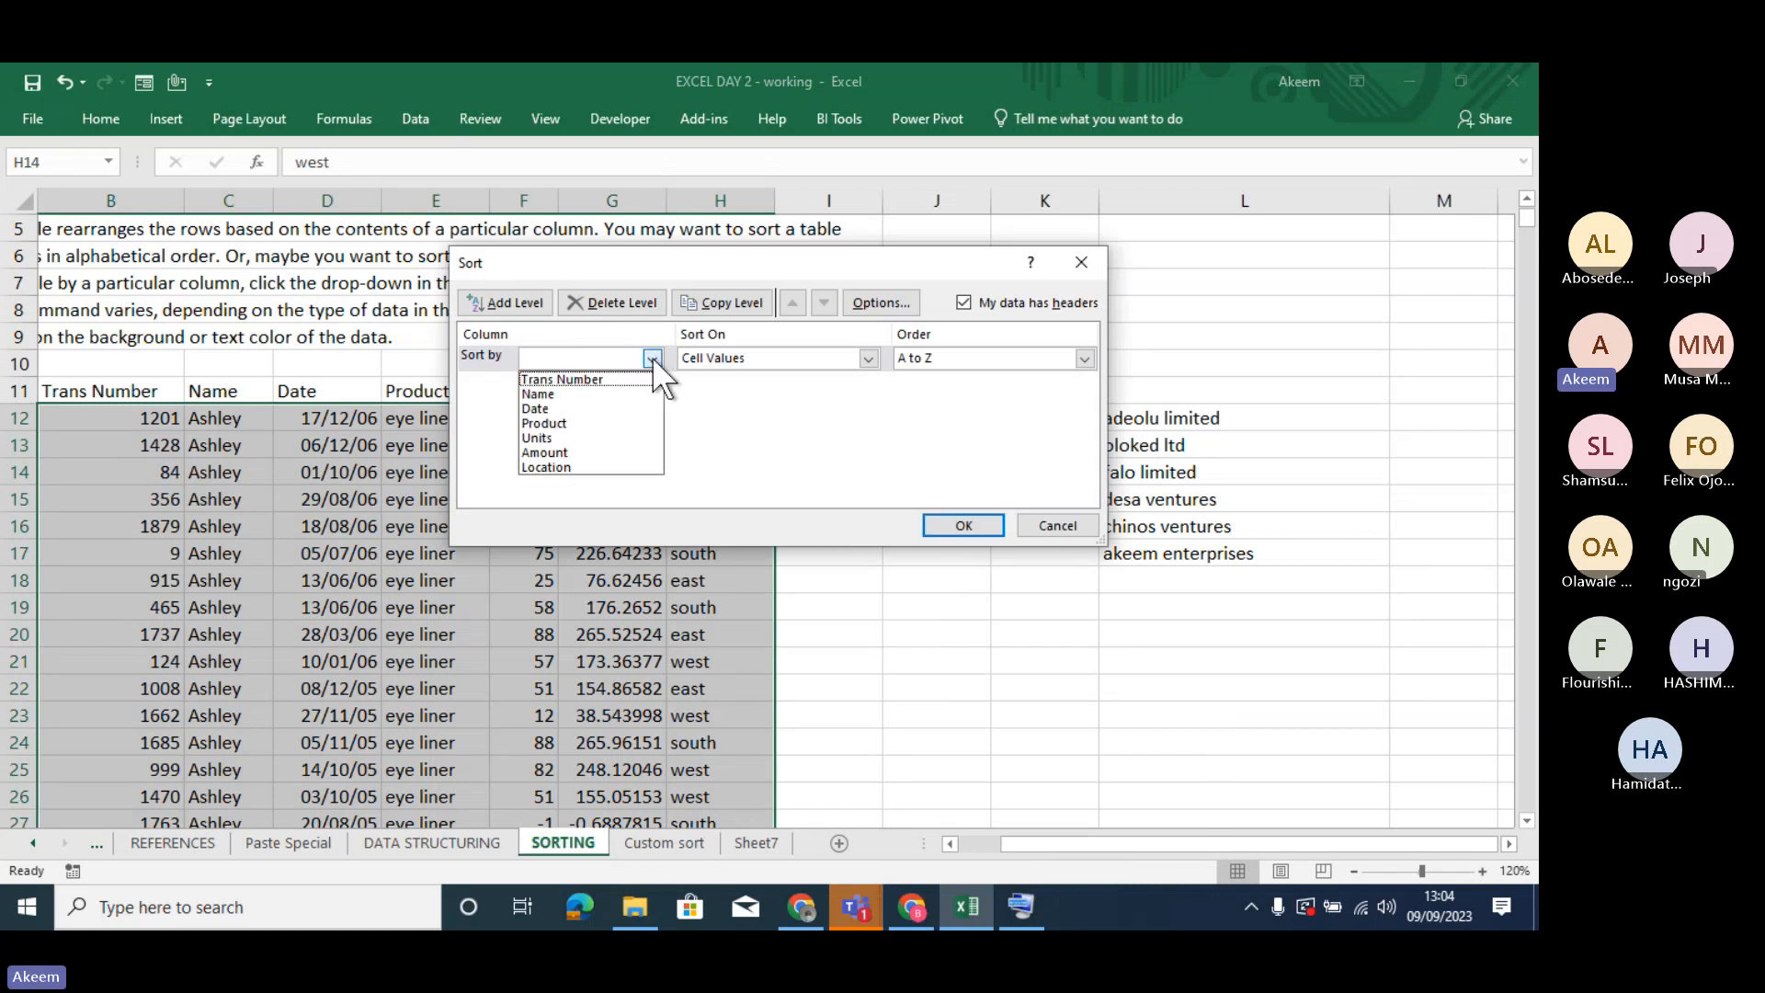
left_click(583, 467)
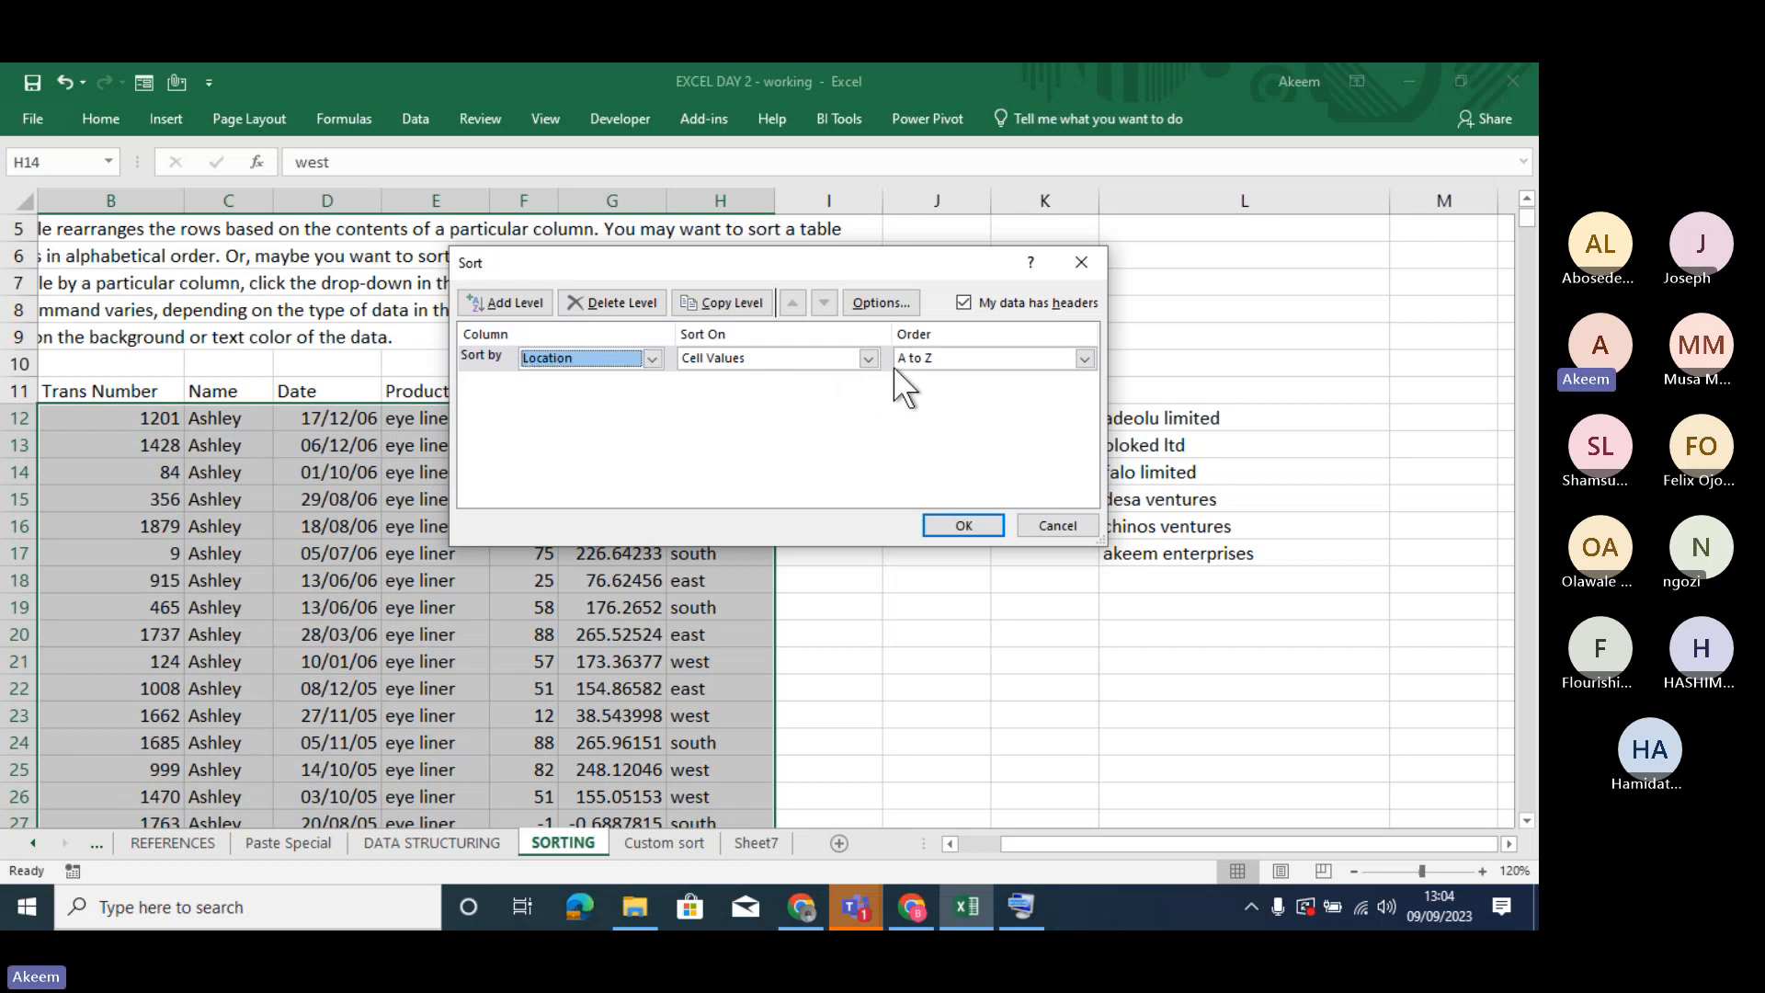
- Choose Custom List as the sort order for Location and begin a new list
left_click(1085, 358)
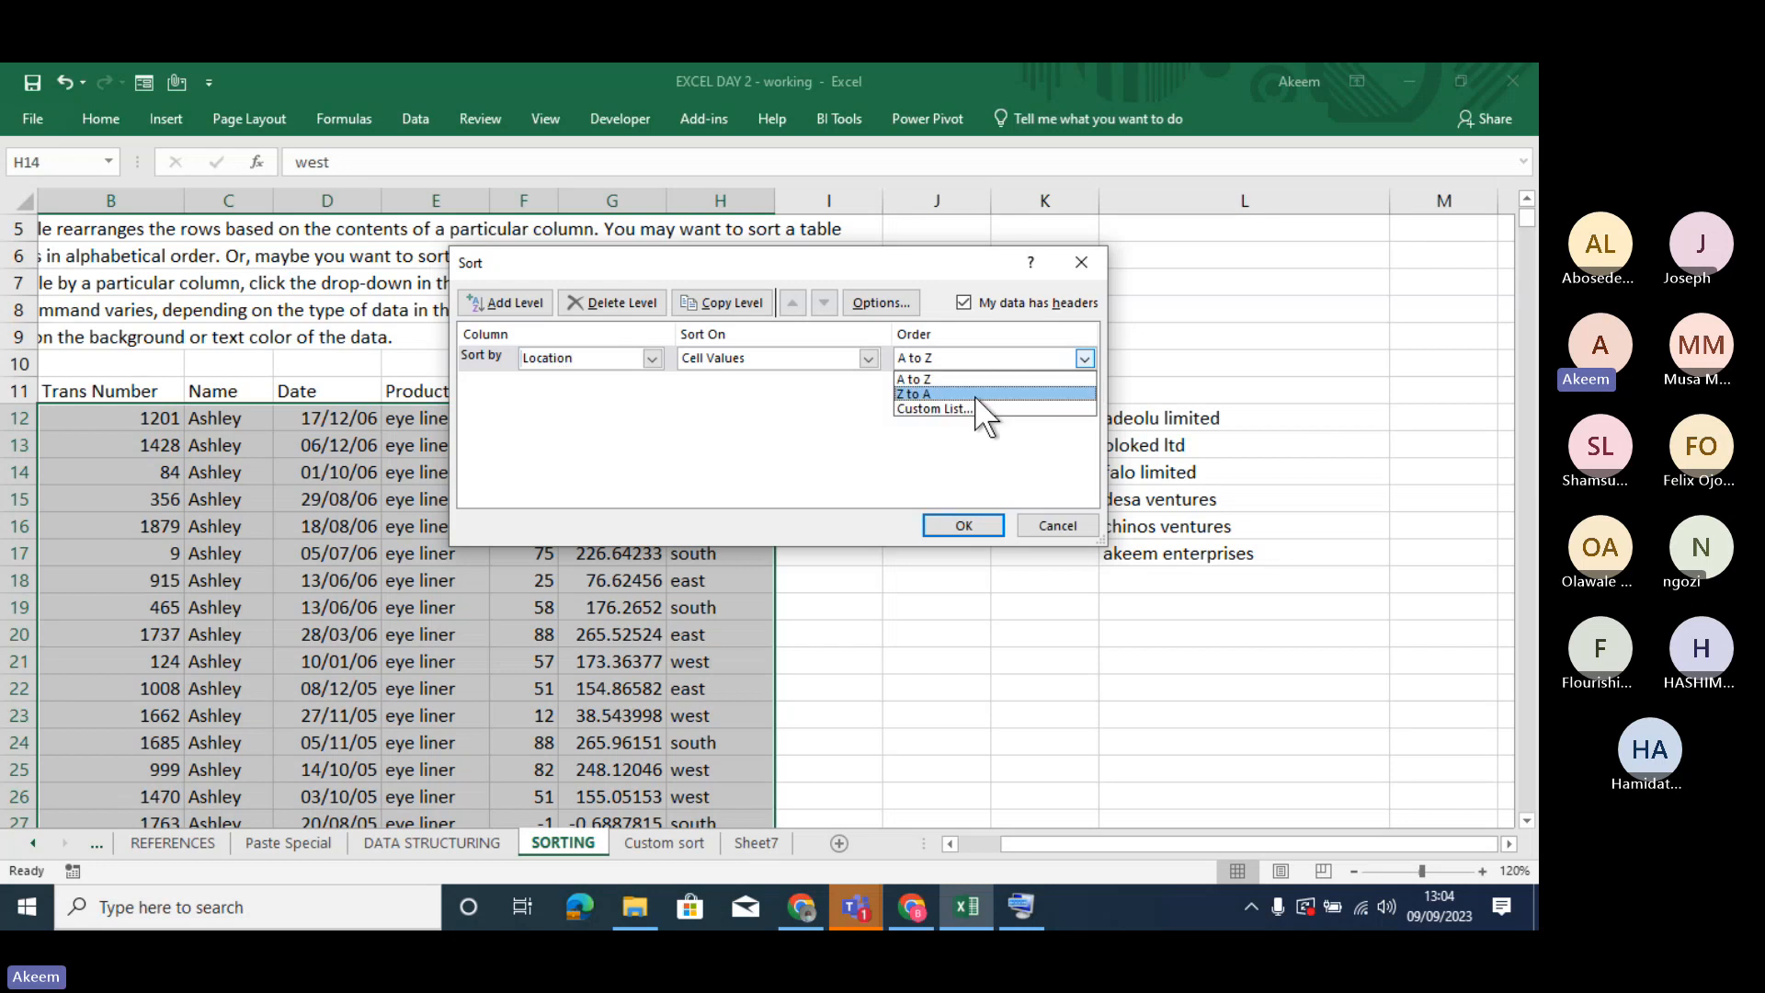
left_click(974, 410)
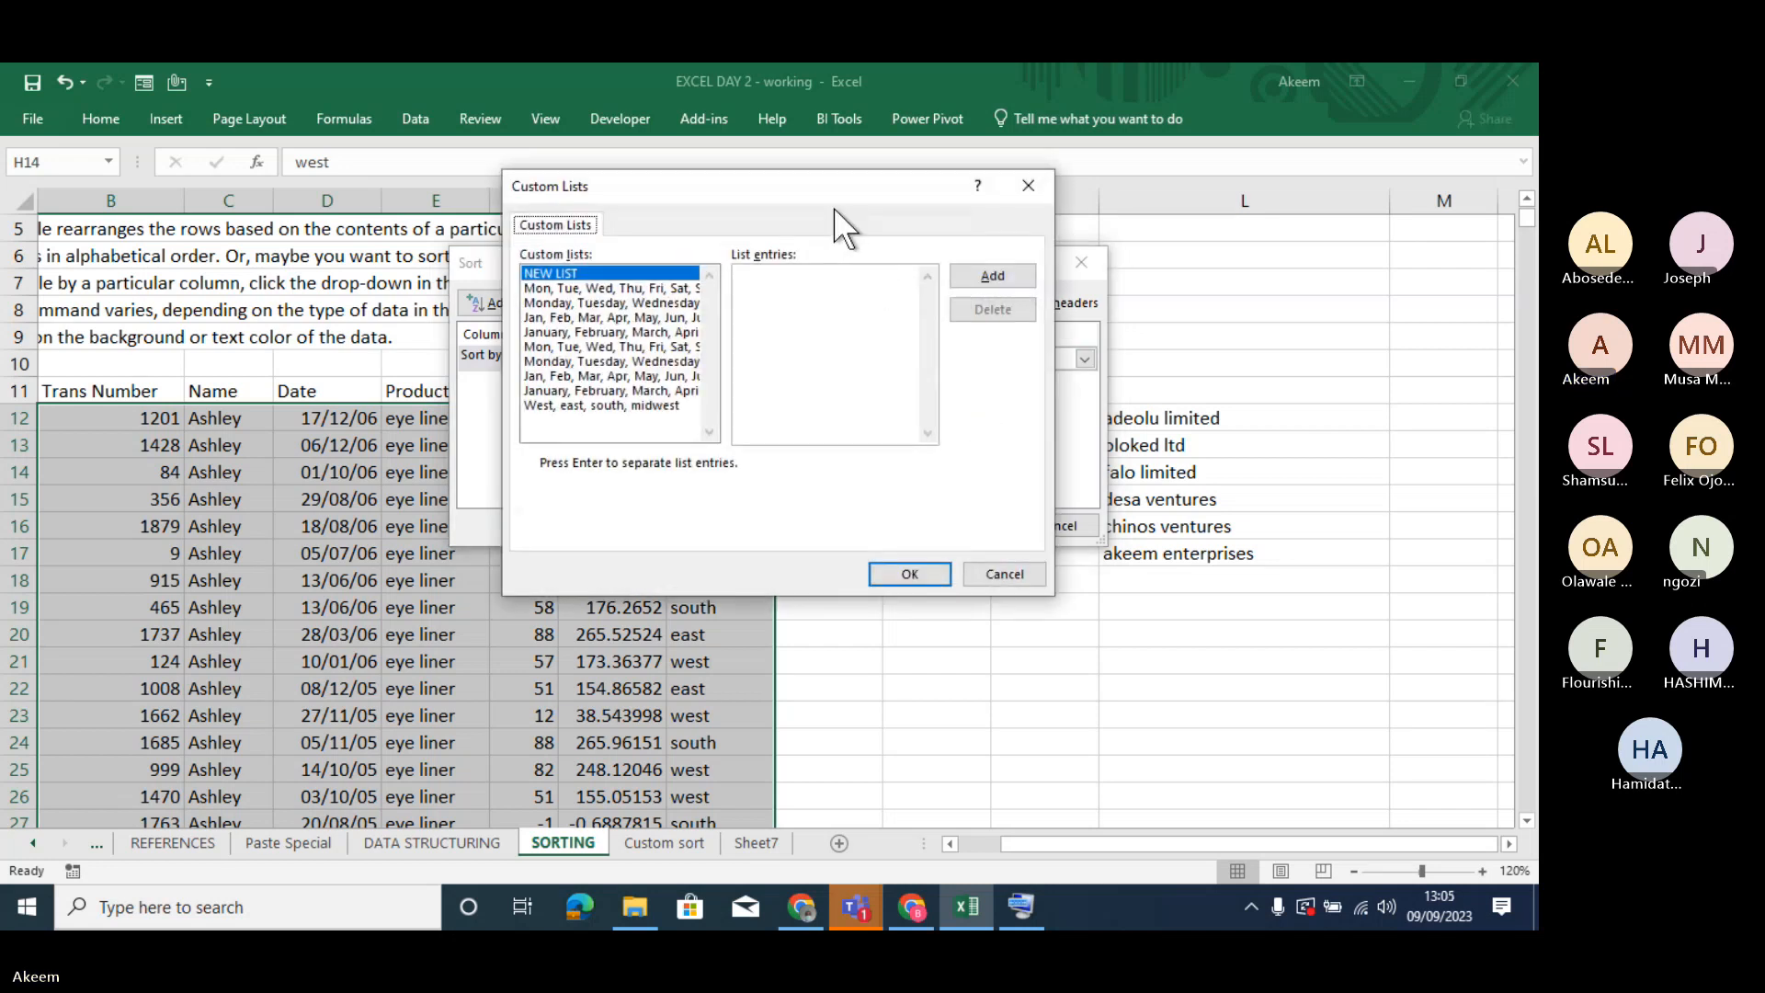
left_click_drag(821, 189, 659, 185)
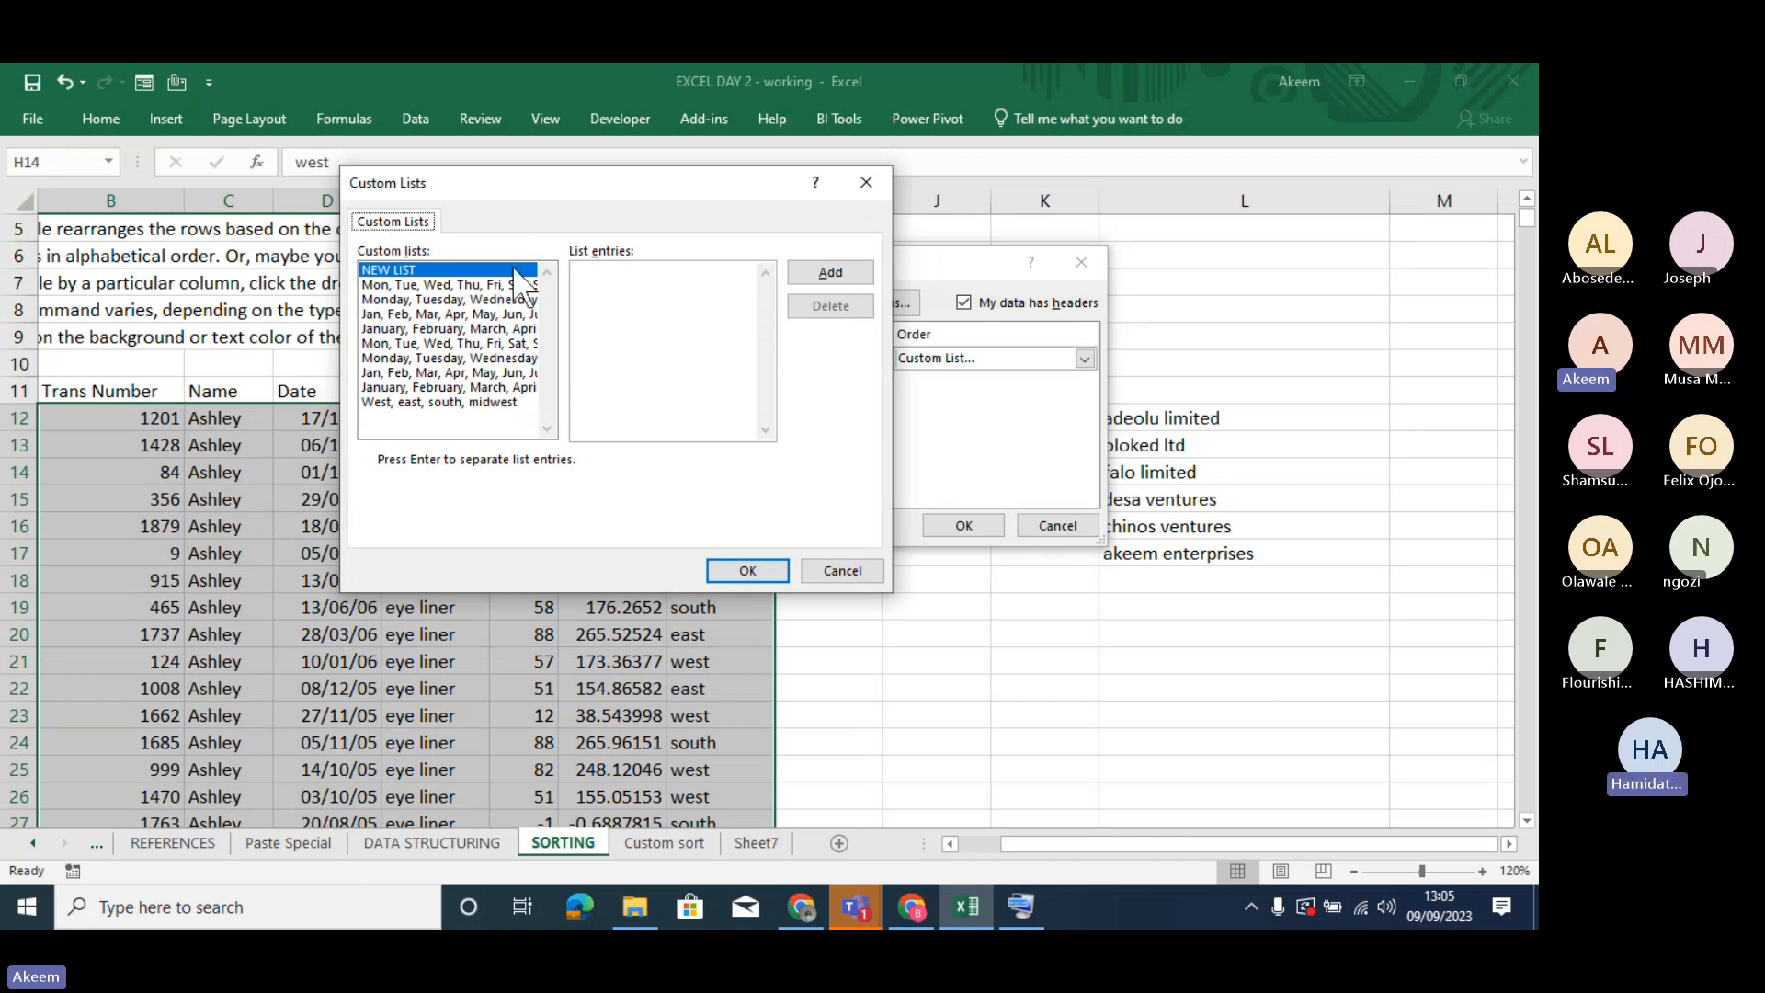
left_click(450, 269)
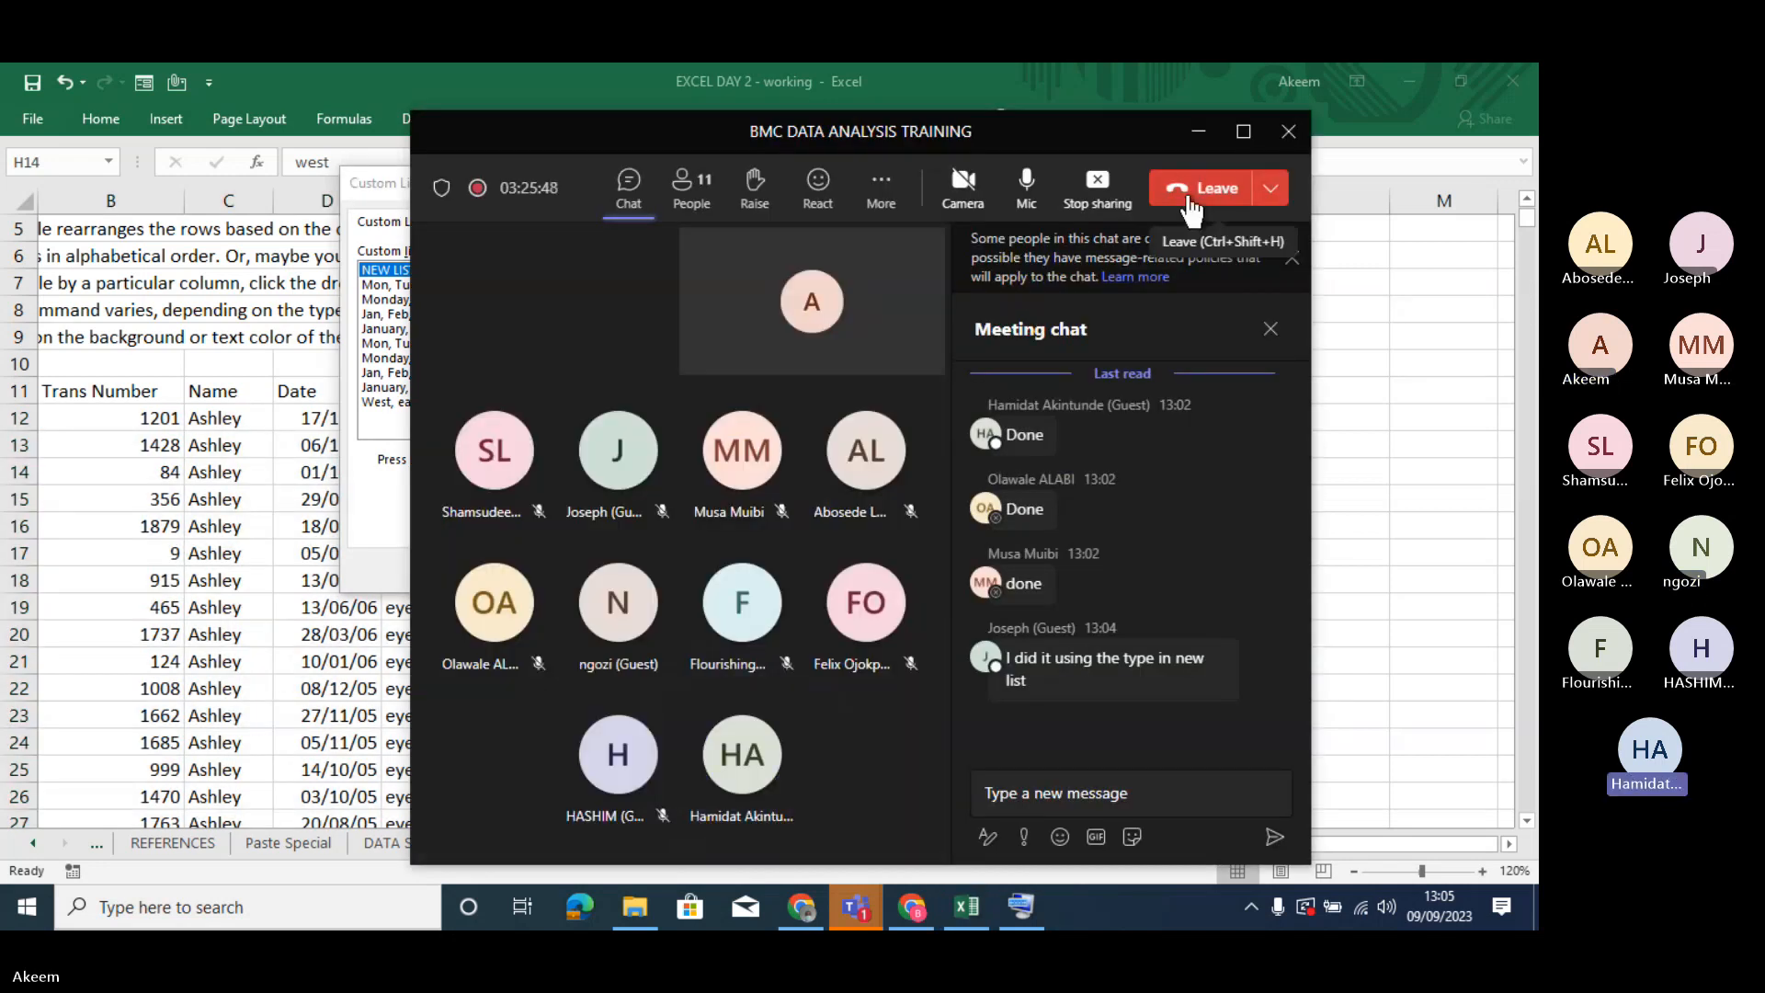
left_click(1198, 134)
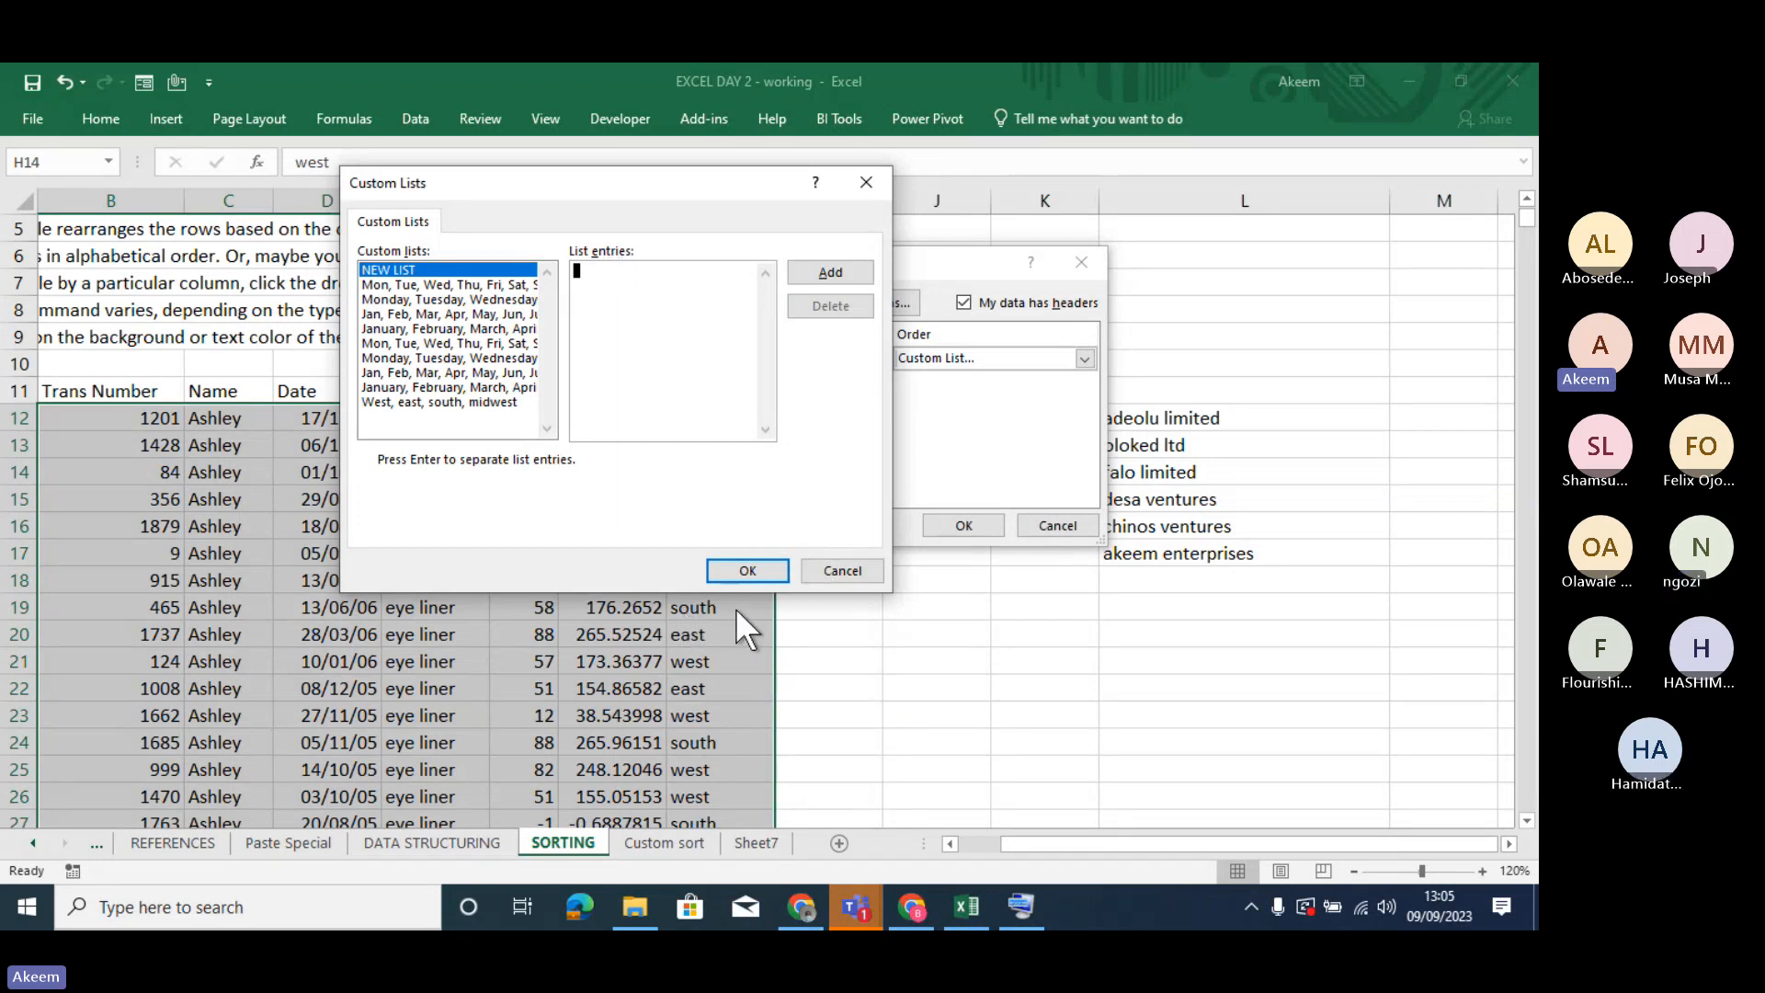
- Add a custom list with the entries south, midwest, east and west, and sort the table by it
type("sout")
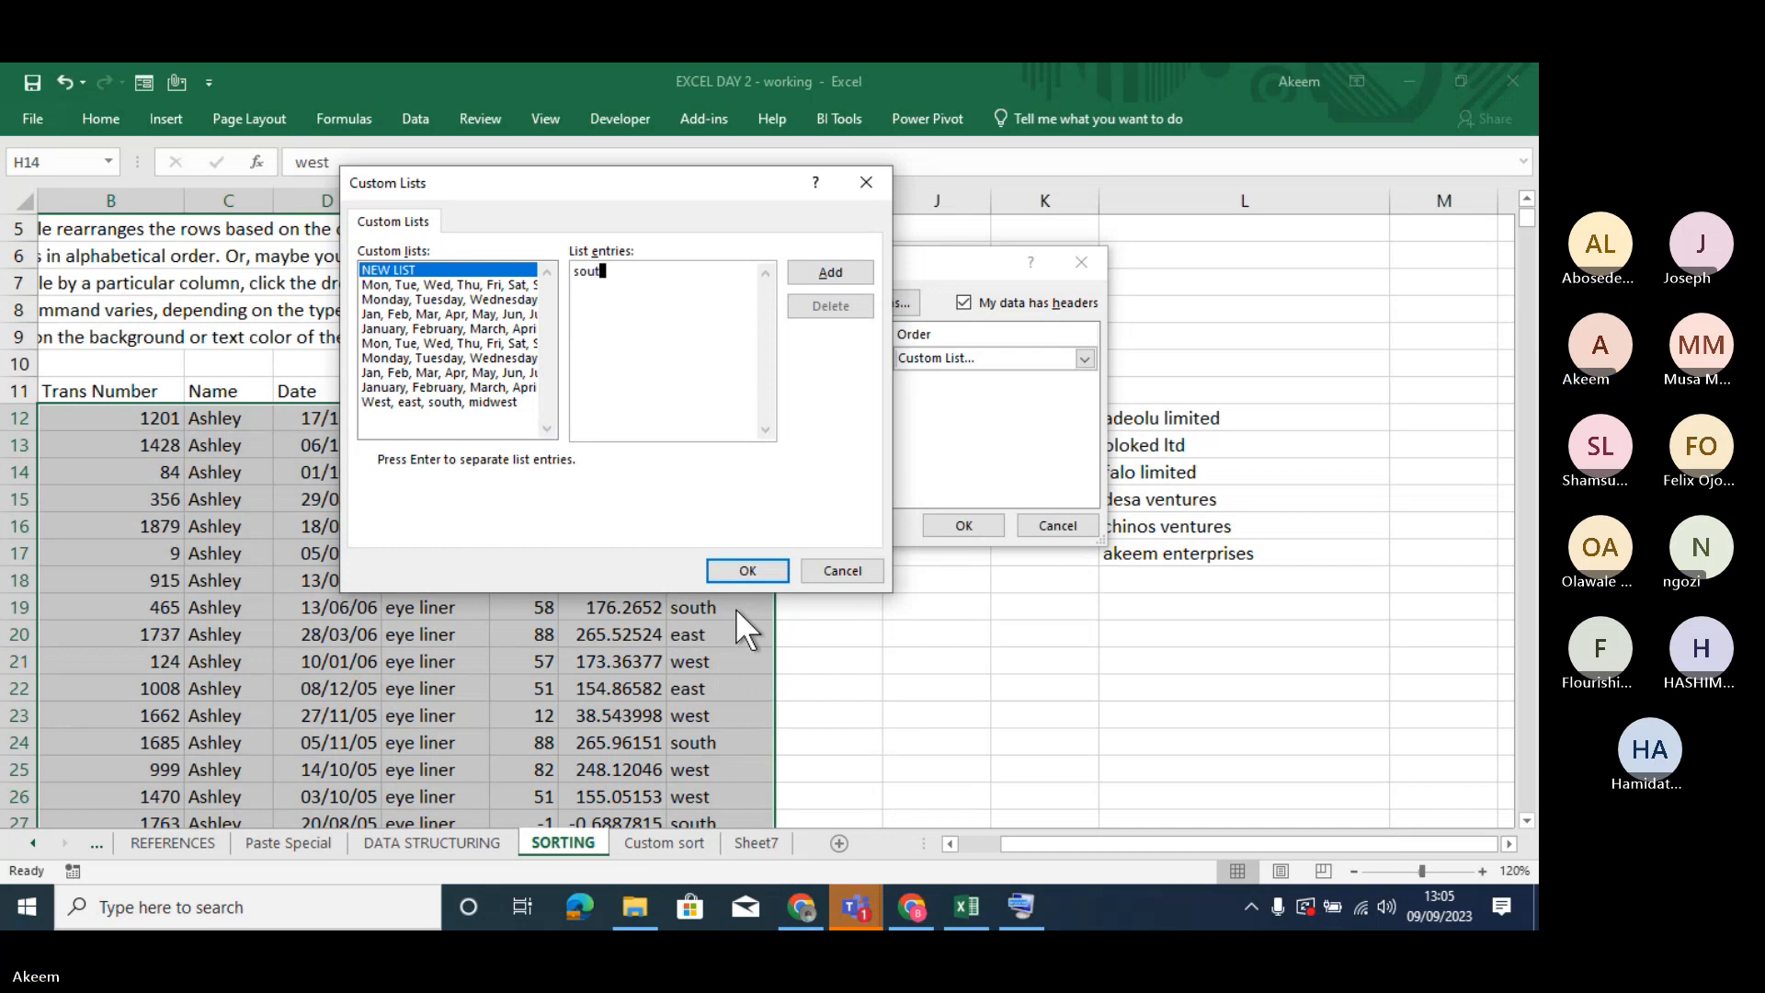
type("h")
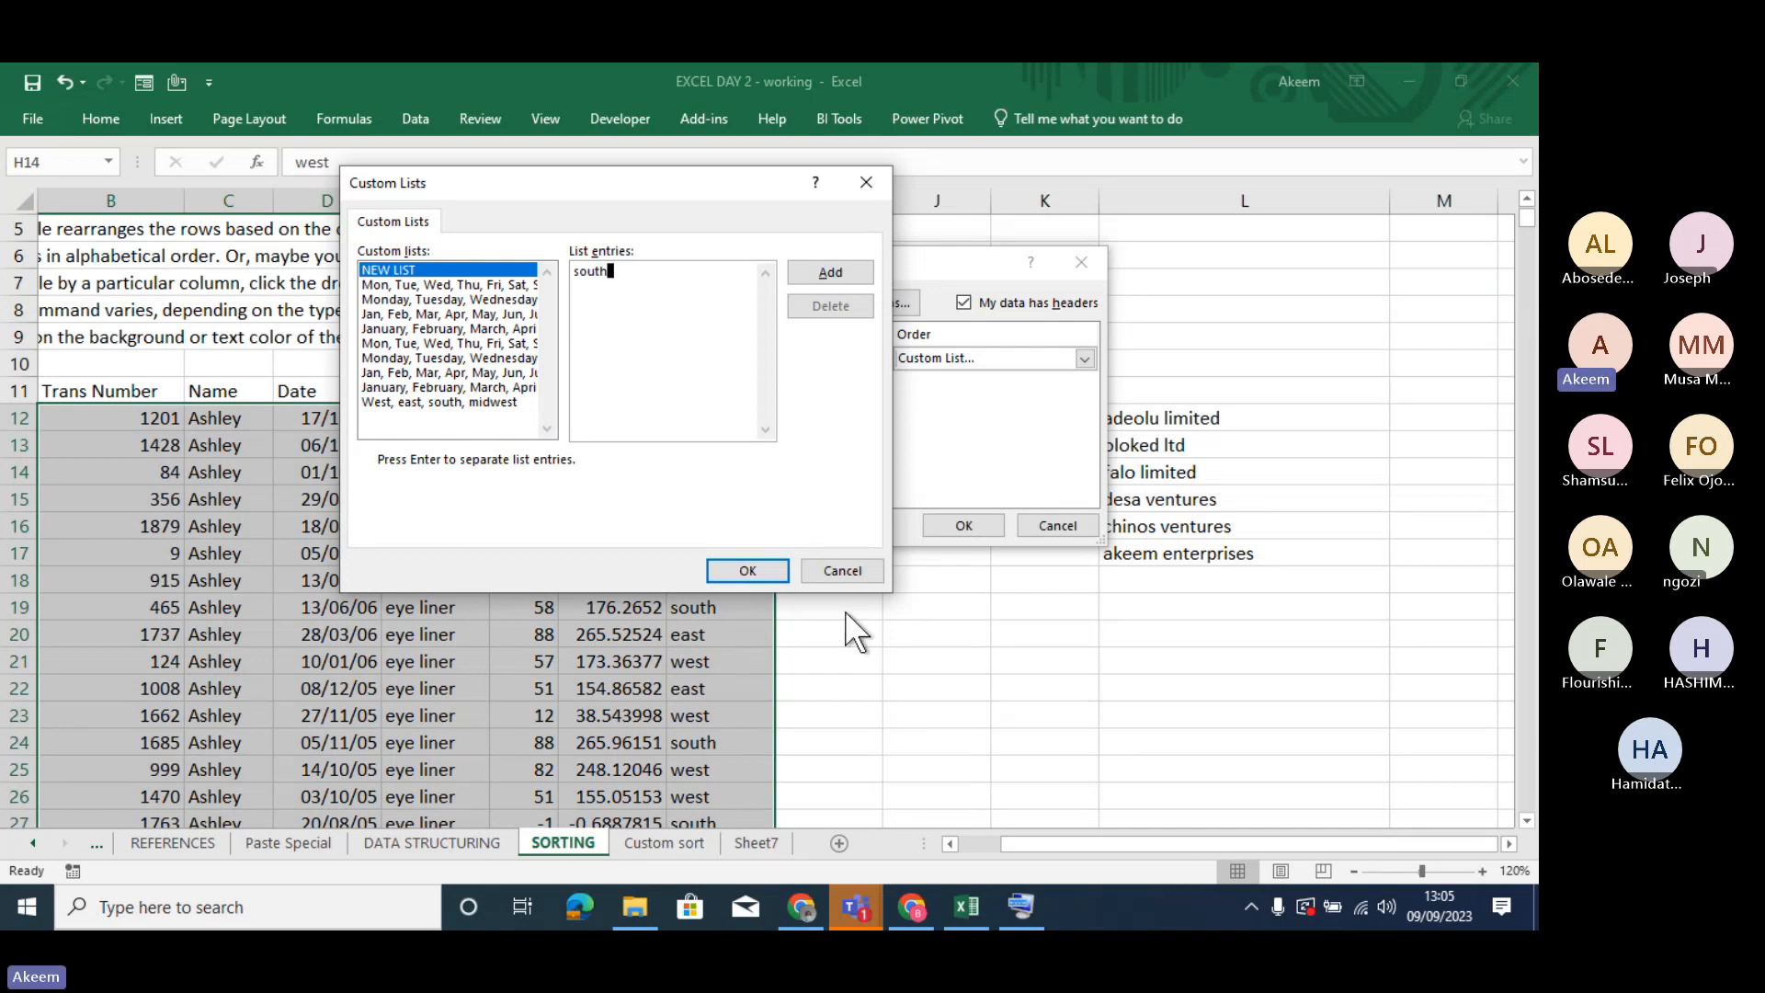
key("Return")
type("midwest")
key("Return")
type("east")
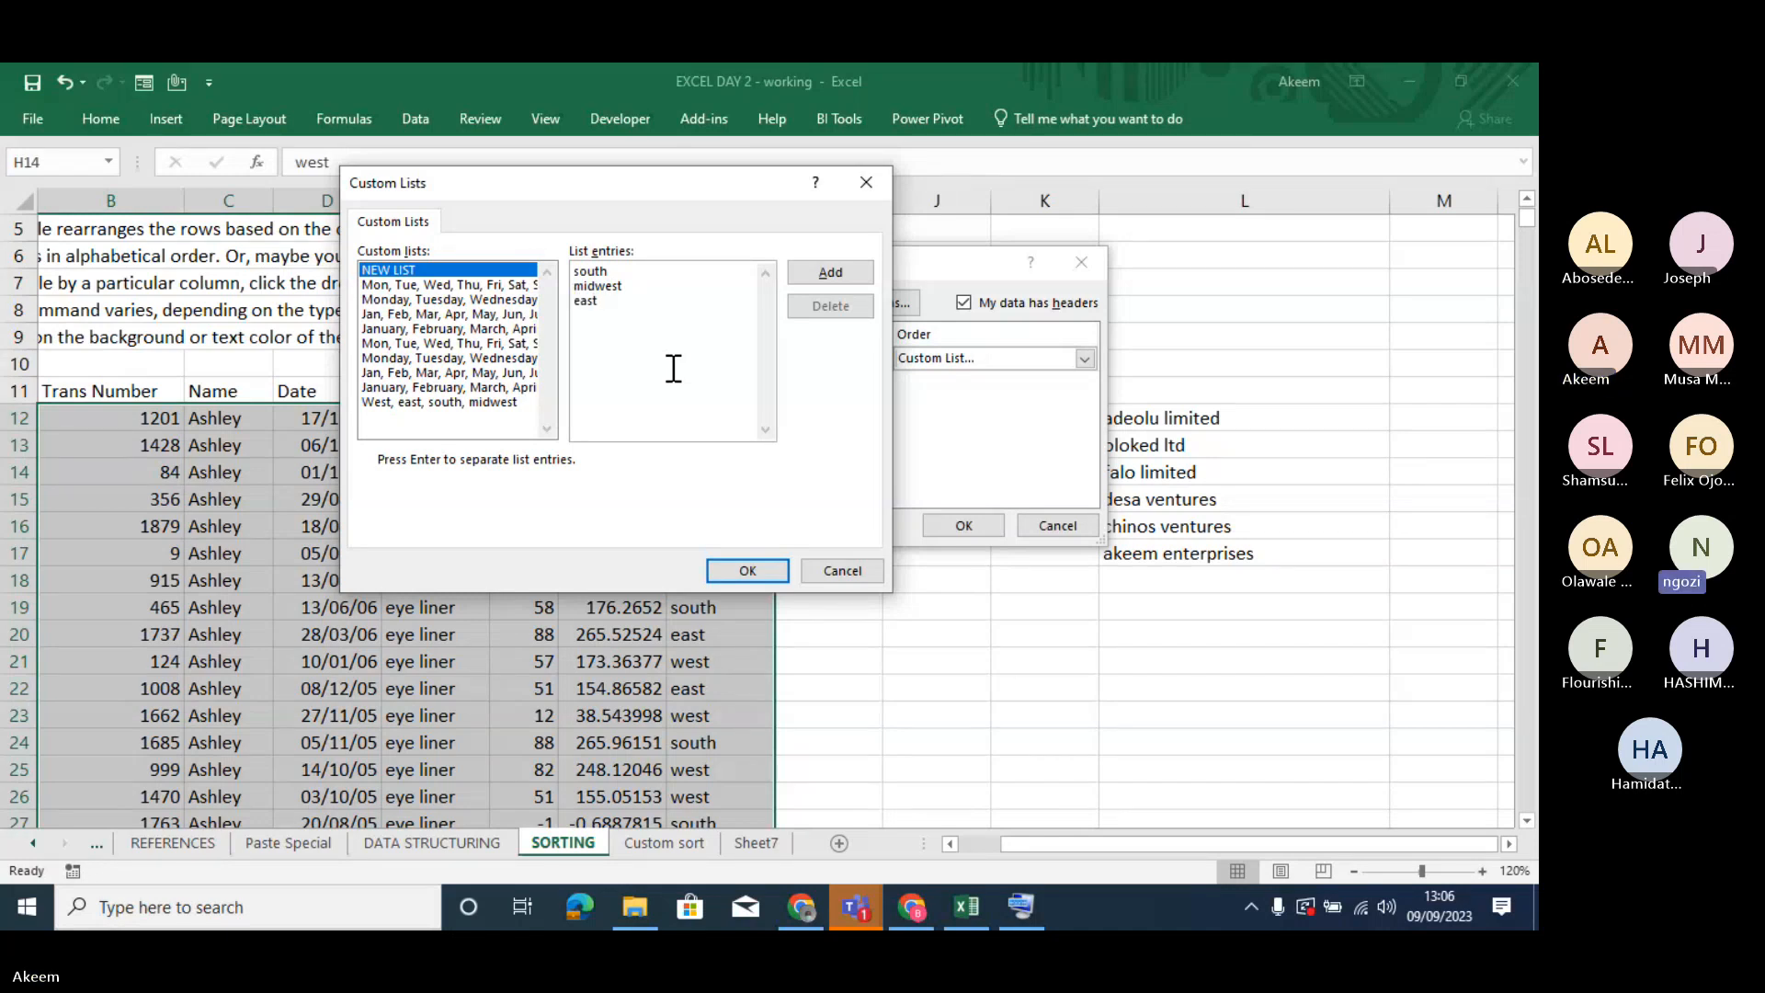
key("Return")
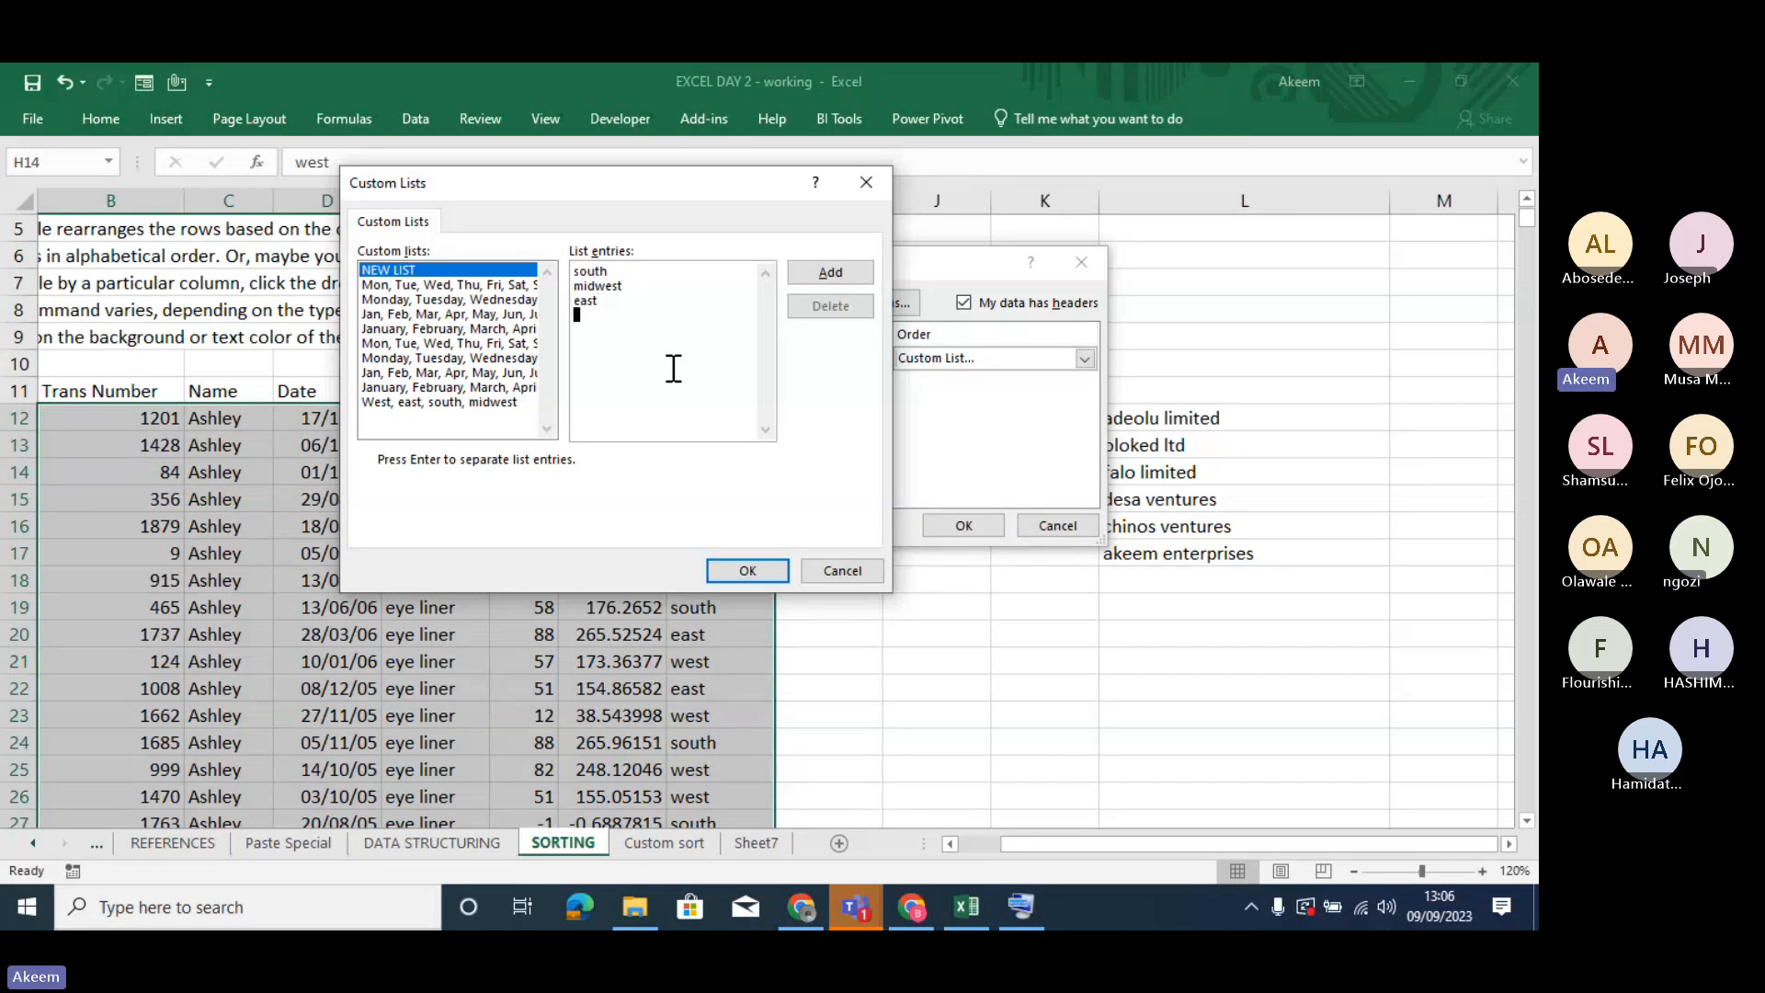
type("west")
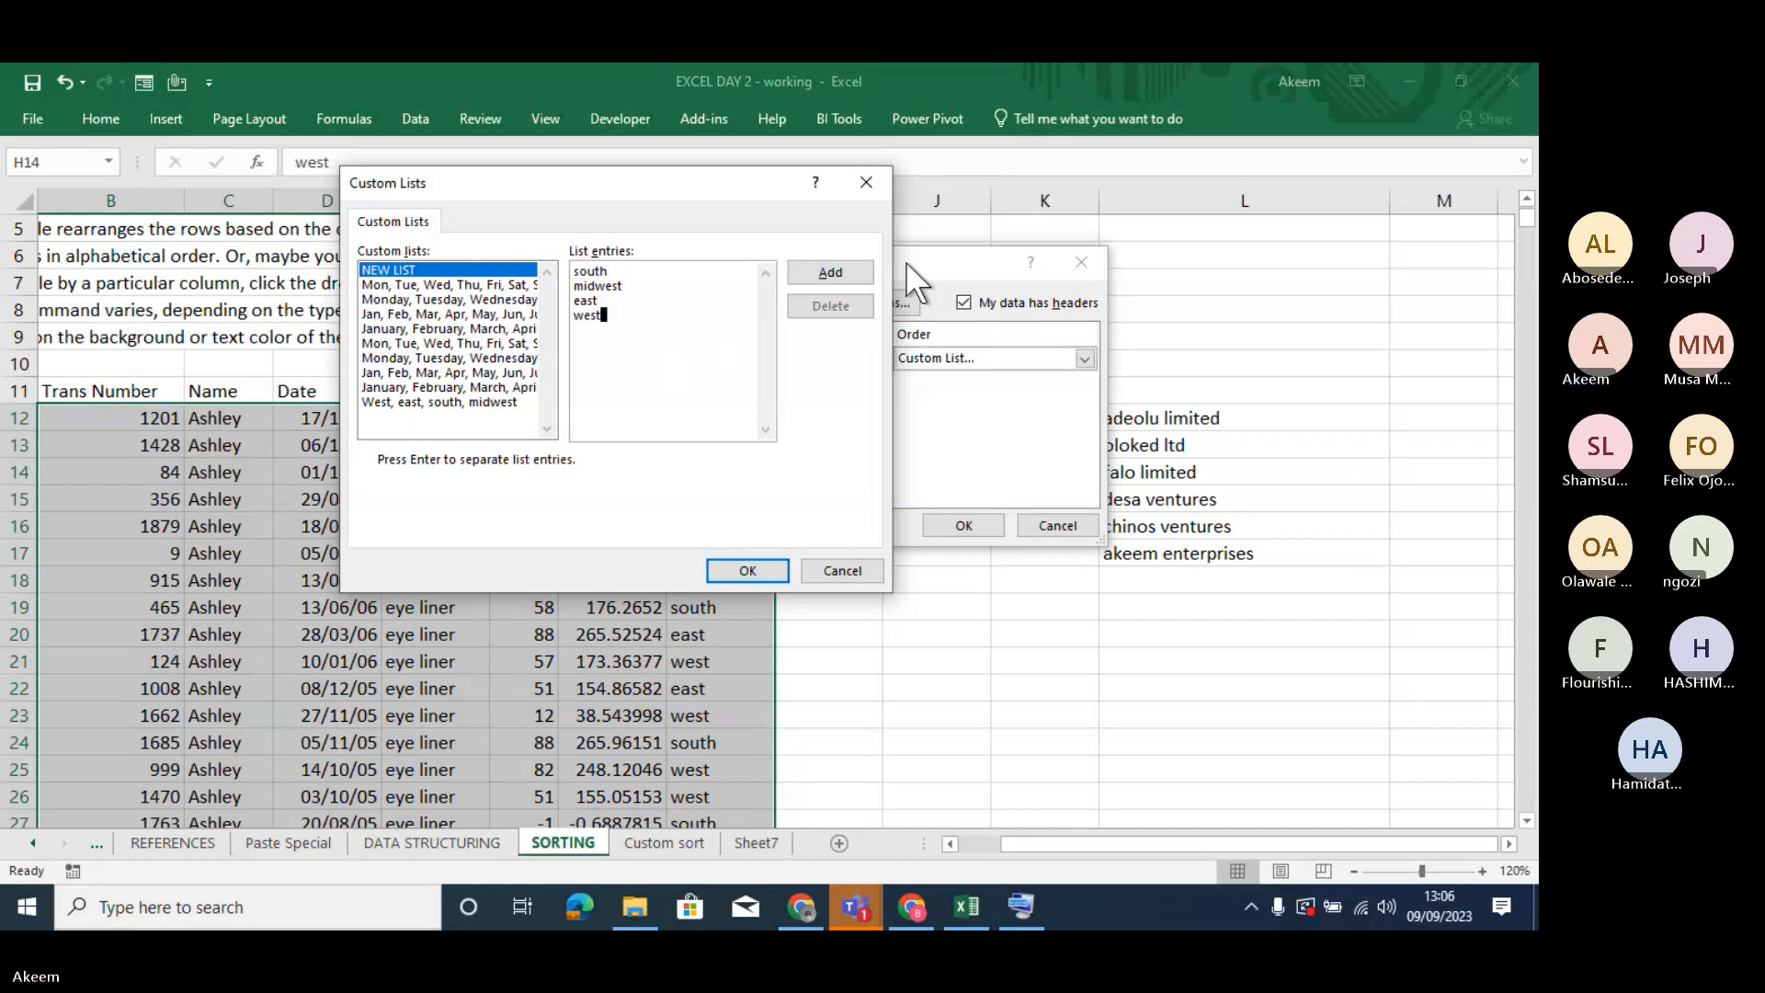
left_click(830, 272)
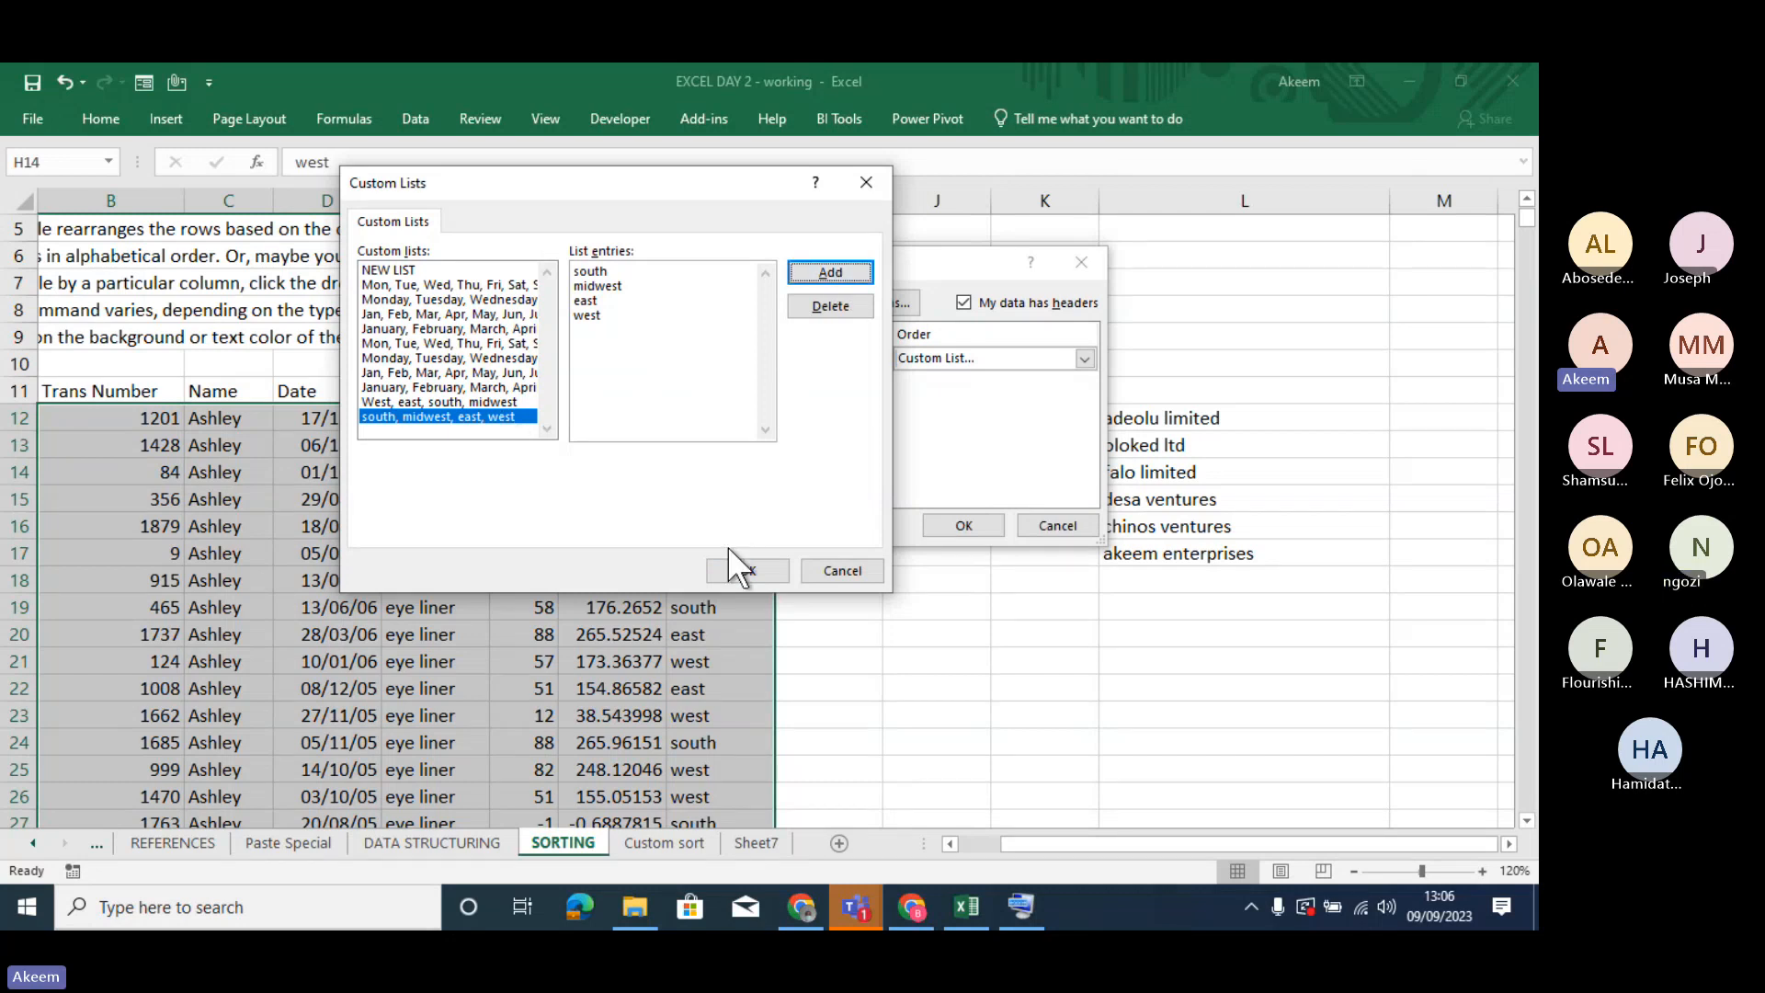
left_click(732, 569)
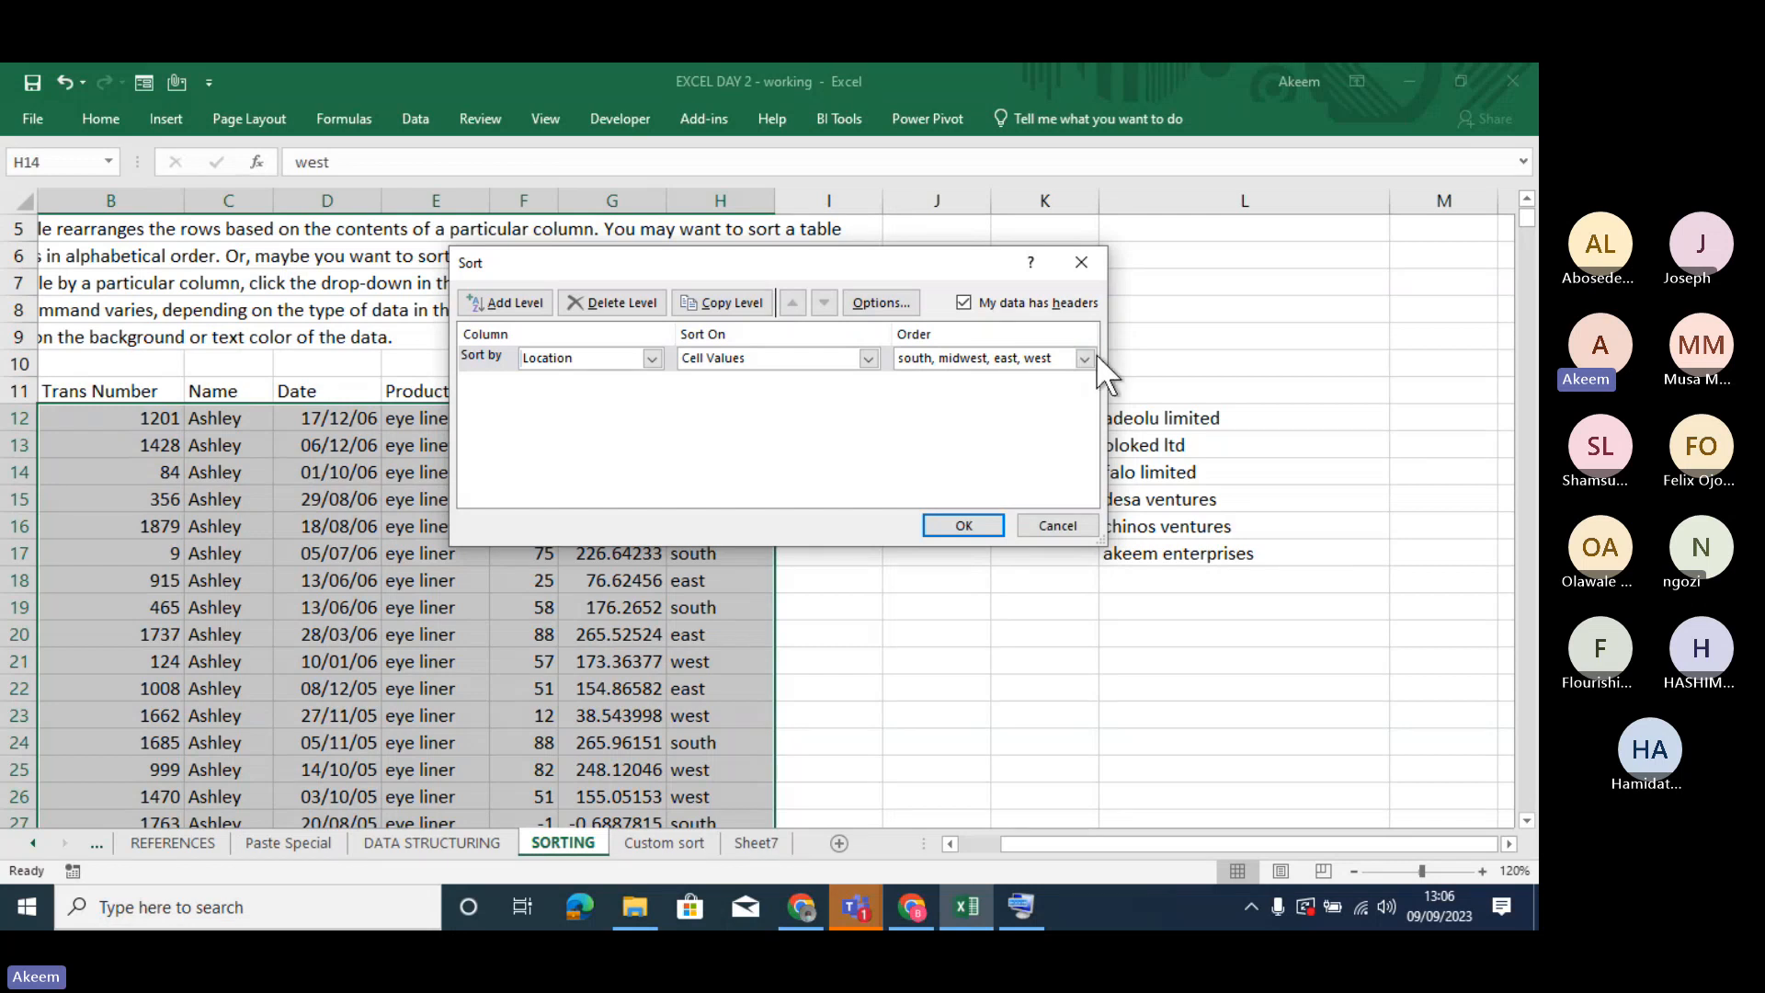
left_click(980, 527)
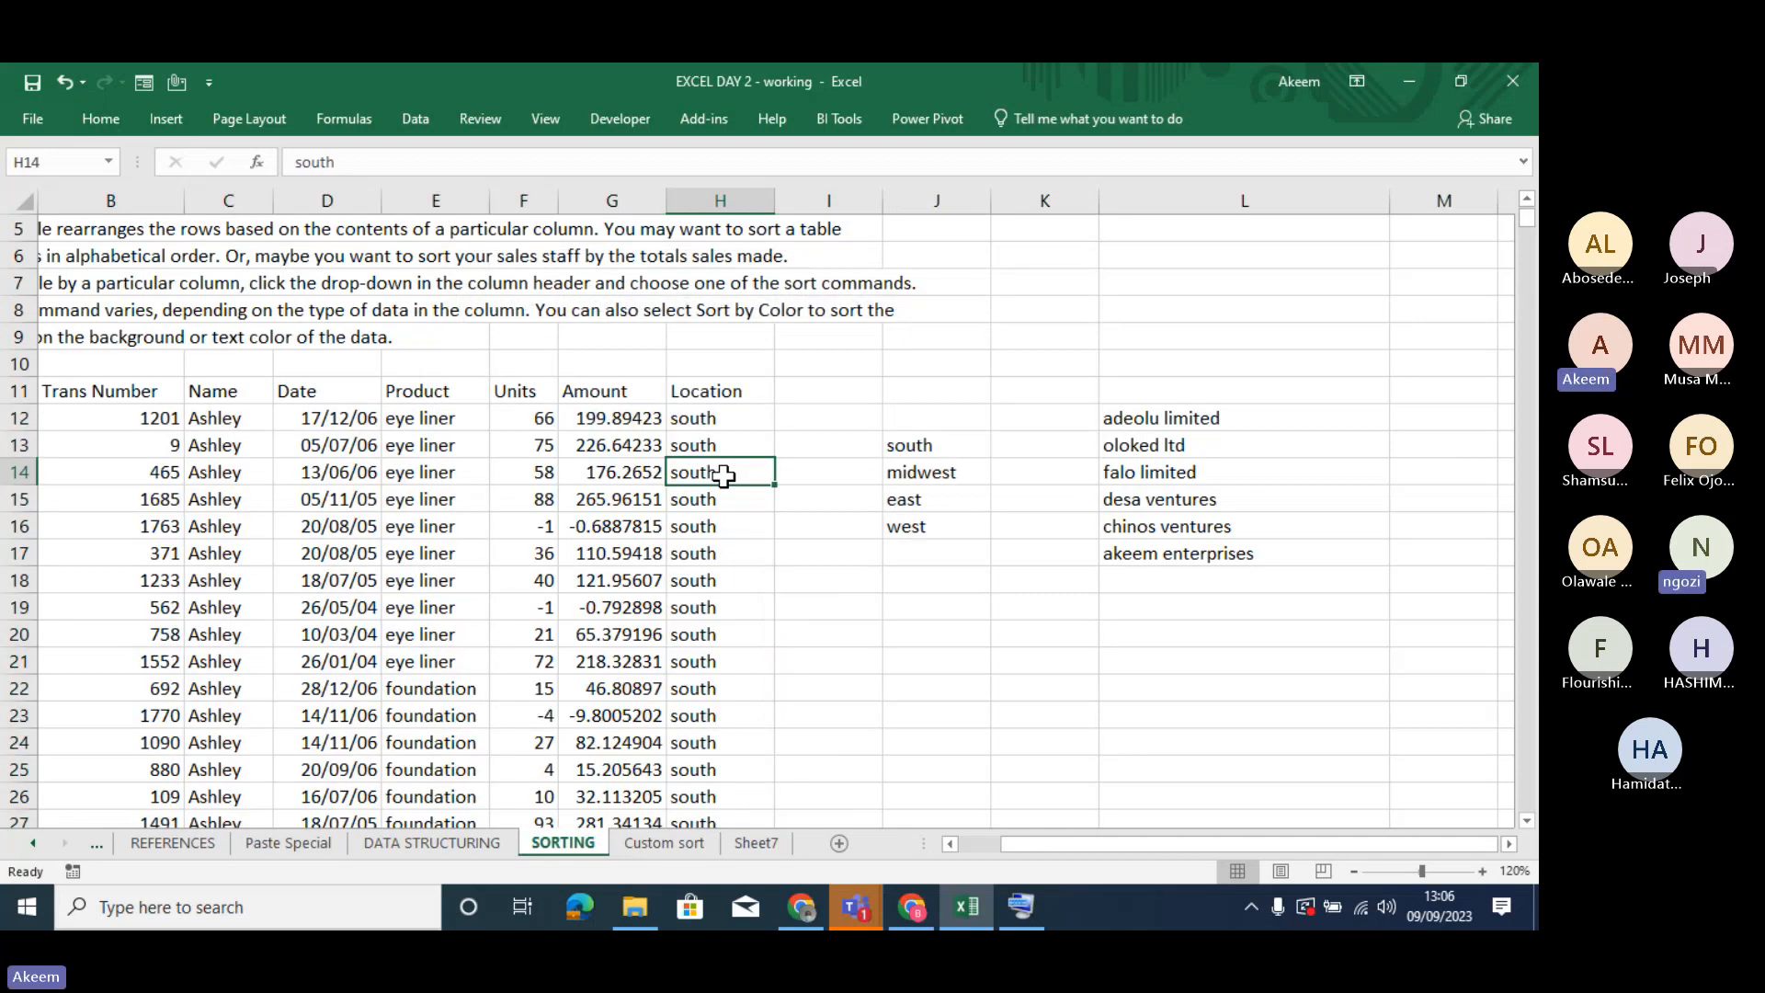
- Look down the sorted Location column to check the order of the regions
scroll(720, 470, "down", 20)
left_click(724, 472)
key("ctrl+Down")
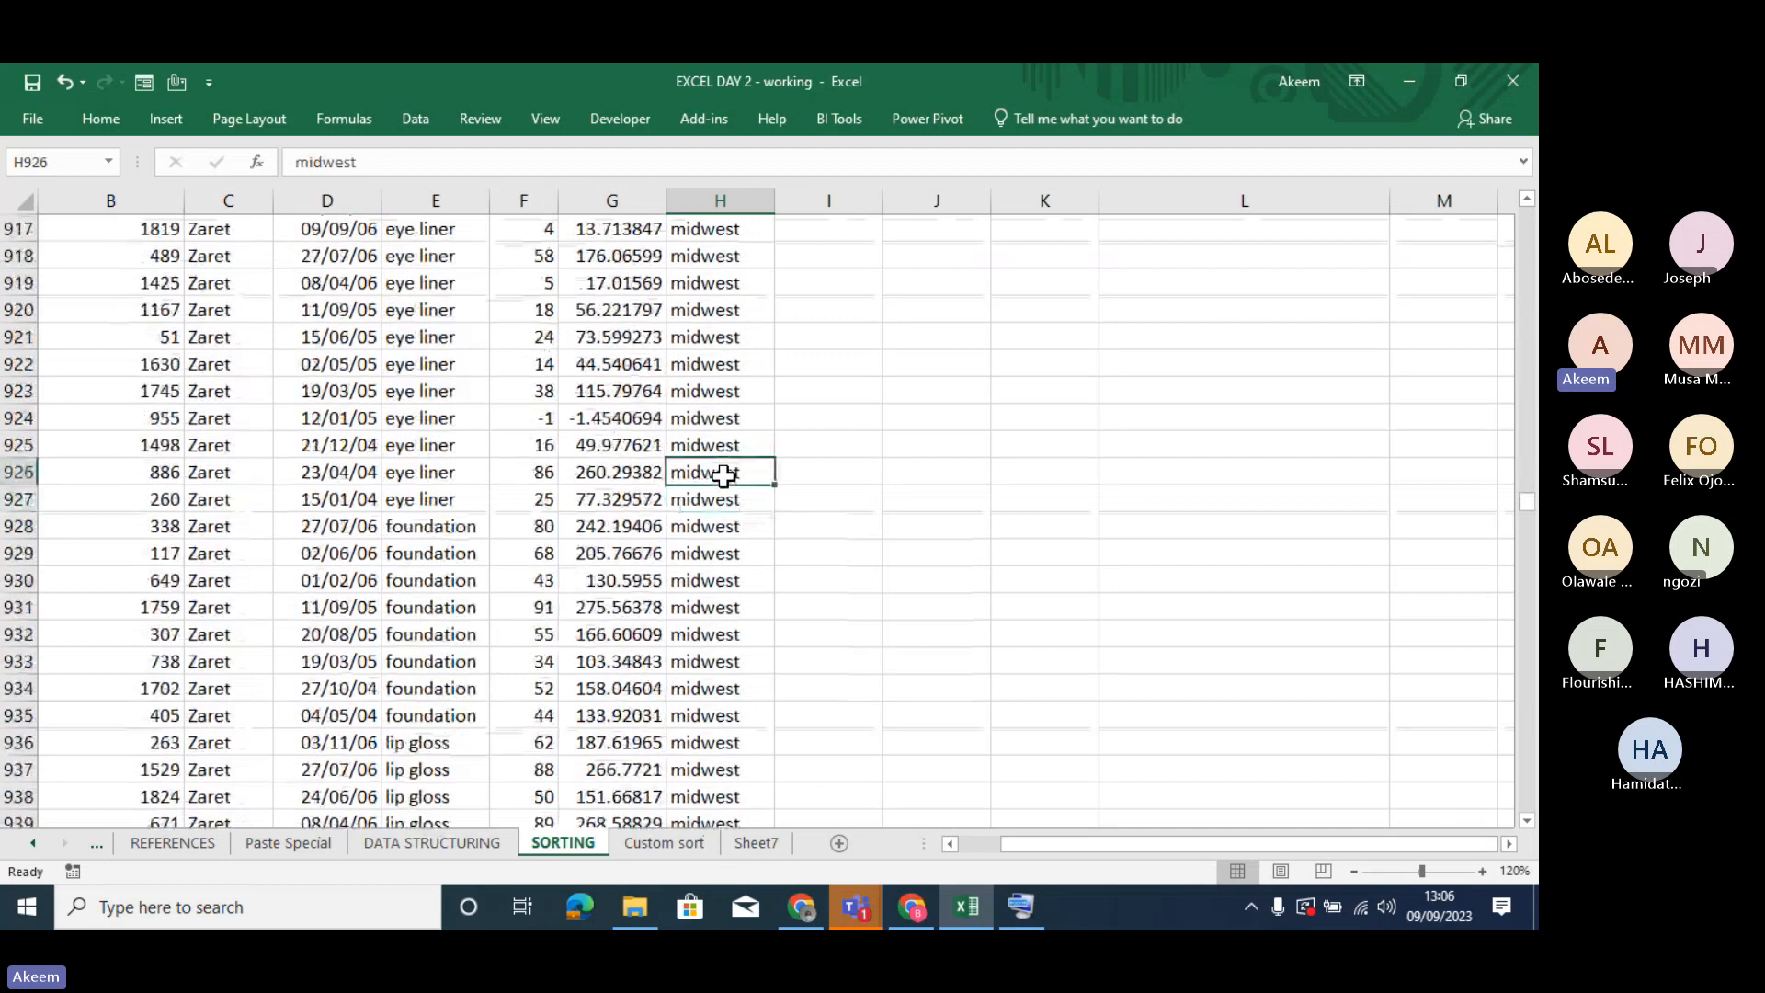
key("Page_Down")
key("Page_Down")
key("Page_Down")
key("Page_Down")
key("Page_Down")
key("Page_Down")
key("Page_Down")
key("Page_Down")
key("Page_Down")
key("Page_Down")
key("Page_Down")
key("Page_Down")
key("Page_Down")
key("Page_Down")
key("Page_Down")
key("Page_Down")
key("Page_Down")
key("Page_Down")
key("Page_Down")
key("Page_Down")
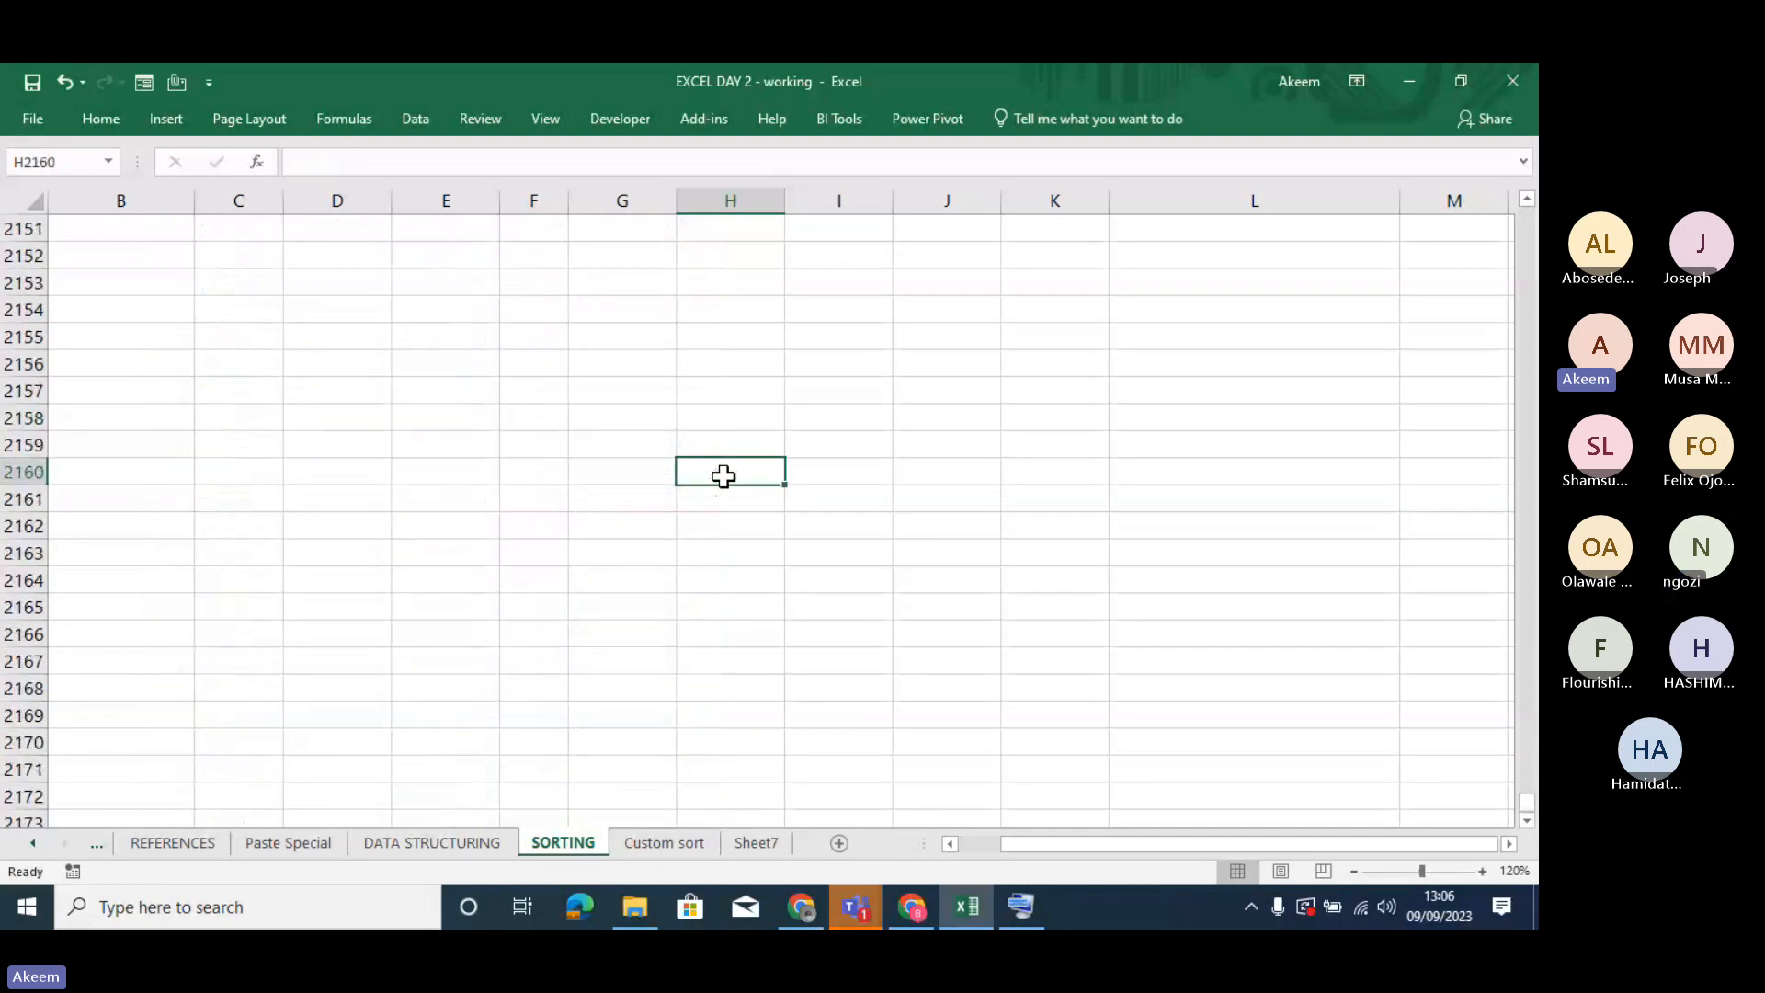
- Look back up the Location column to examine how the rows are grouped by region
key("Page_Up")
key("Page_Up")
key("Page_Up")
key("Page_Up")
key("Page_Up")
key("Page_Up")
key("Page_Up")
key("Page_Up")
key("Page_Up")
key("Page_Up")
key("Page_Up")
key("Page_Up")
key("Page_Up")
key("Page_Up")
key("Page_Up")
key("Page_Up")
key("Page_Up")
key("Page_Up")
key("Page_Up")
key("Page_Up")
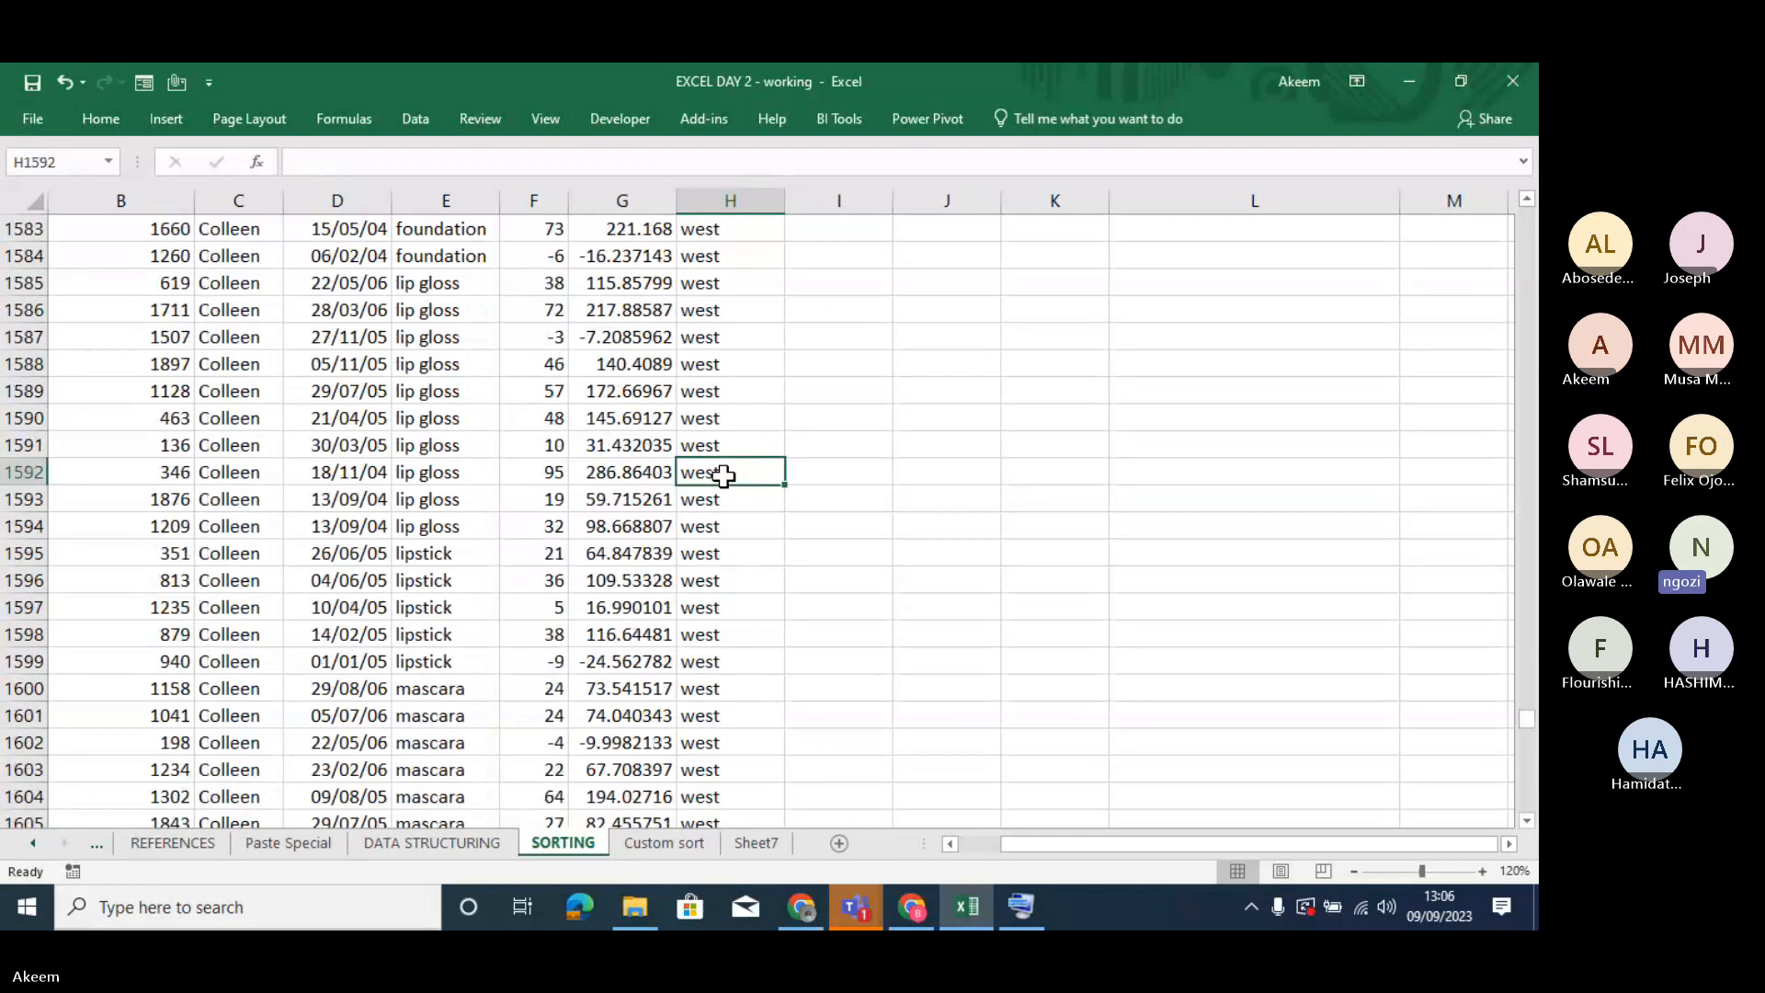
key("Page_Up")
key("Page_Up")
key("Page_Up")
key("Page_Up")
key("Page_Up")
key("Page_Up")
key("Page_Up")
key("Page_Up")
key("Page_Up")
key("Page_Up")
key("Page_Up")
key("Page_Up")
key("Page_Up")
key("Page_Up")
key("Page_Up")
key("Page_Up")
key("Page_Up")
key("Page_Up")
key("Page_Up")
key("Page_Up")
key("Page_Up")
key("Page_Up")
key("Page_Up")
key("Page_Up")
key("Page_Up")
key("Page_Up")
key("Page_Up")
key("Page_Up")
key("Page_Up")
key("Page_Up")
key("Page_Up")
key("Page_Up")
key("Page_Up")
key("Page_Up")
key("Page_Up")
key("Page_Up")
key("Page_Up")
key("Page_Up")
key("Page_Up")
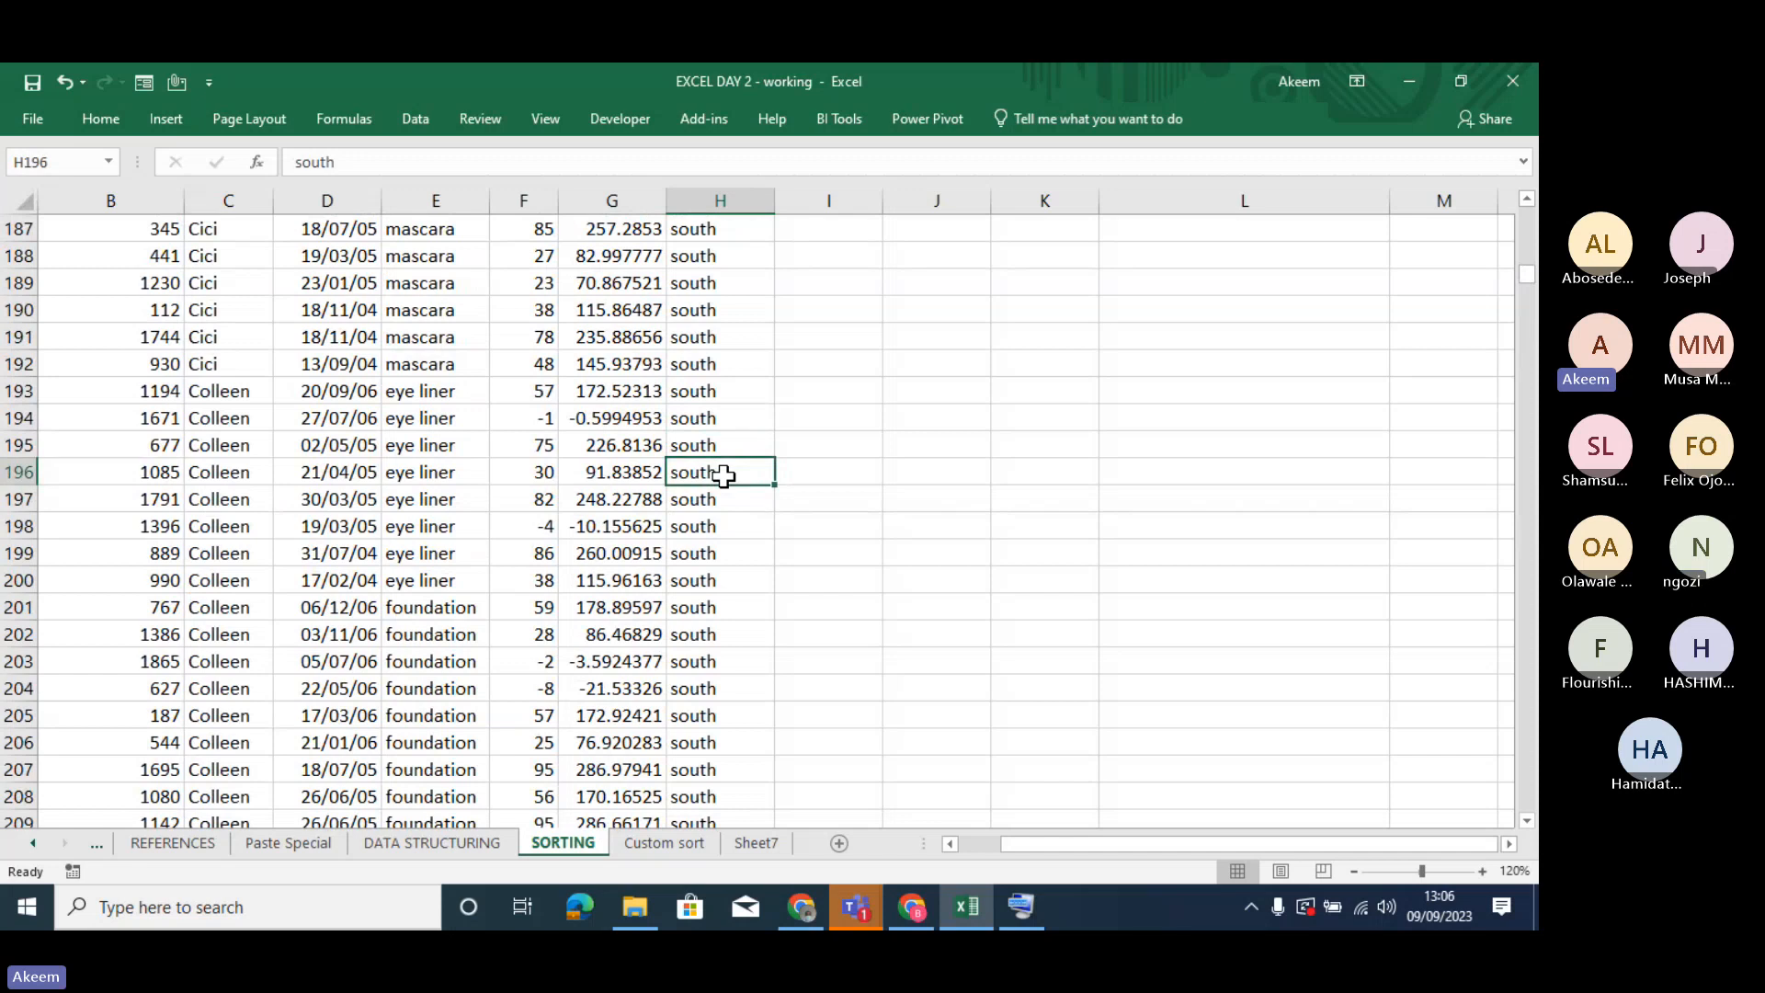
key("Page_Up")
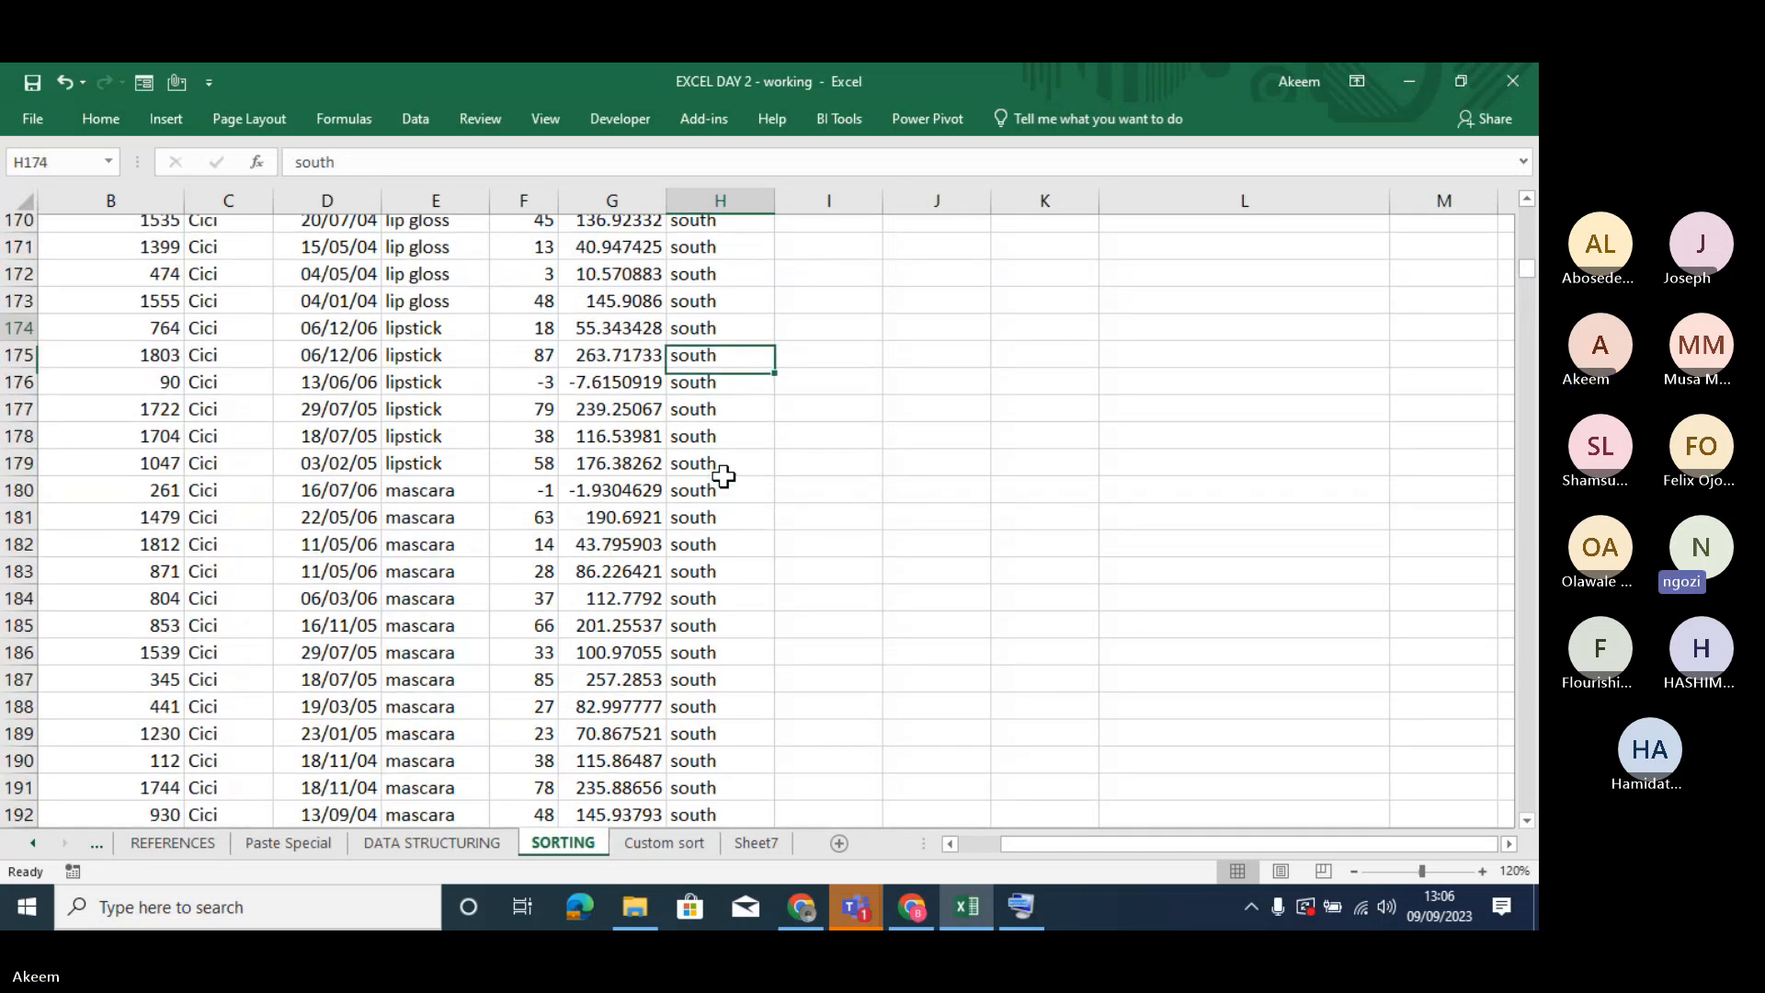
key("Page_Up")
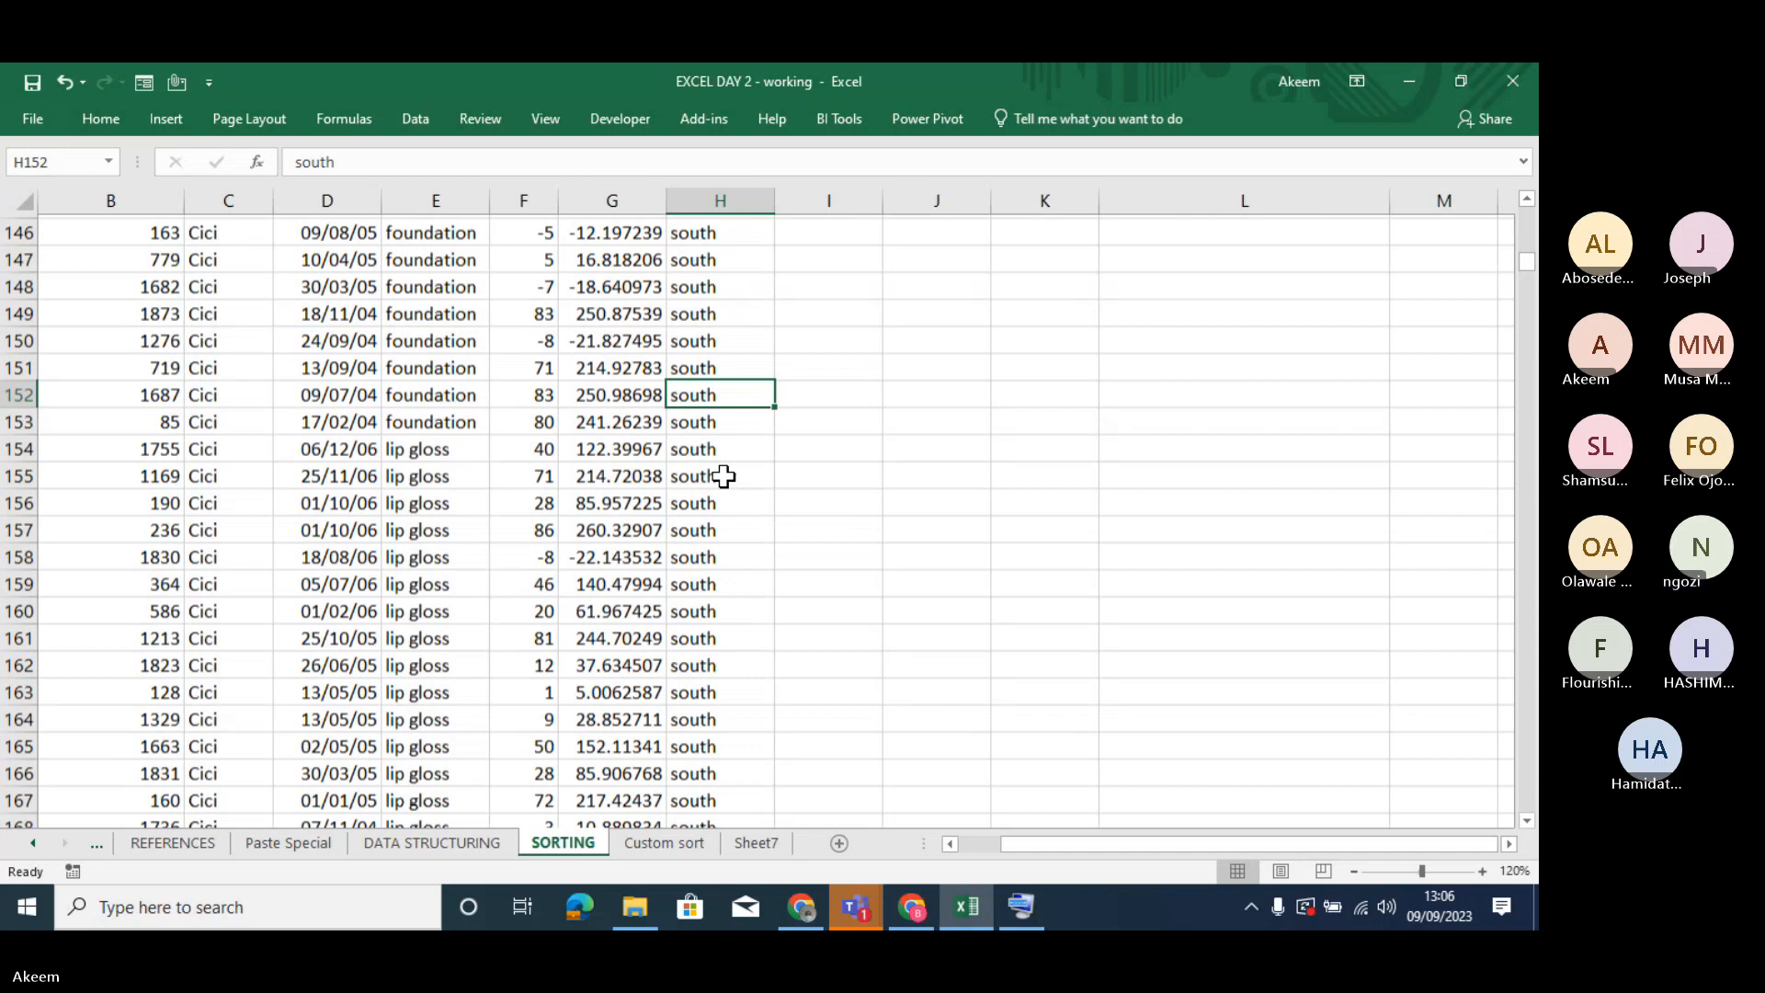
key("Page_Up")
key("Page_Up")
key("Page_Up")
key("Page_Up")
key("Page_Up")
key("Page_Up")
key("Page_Up")
key("Page_Down")
key("Page_Down")
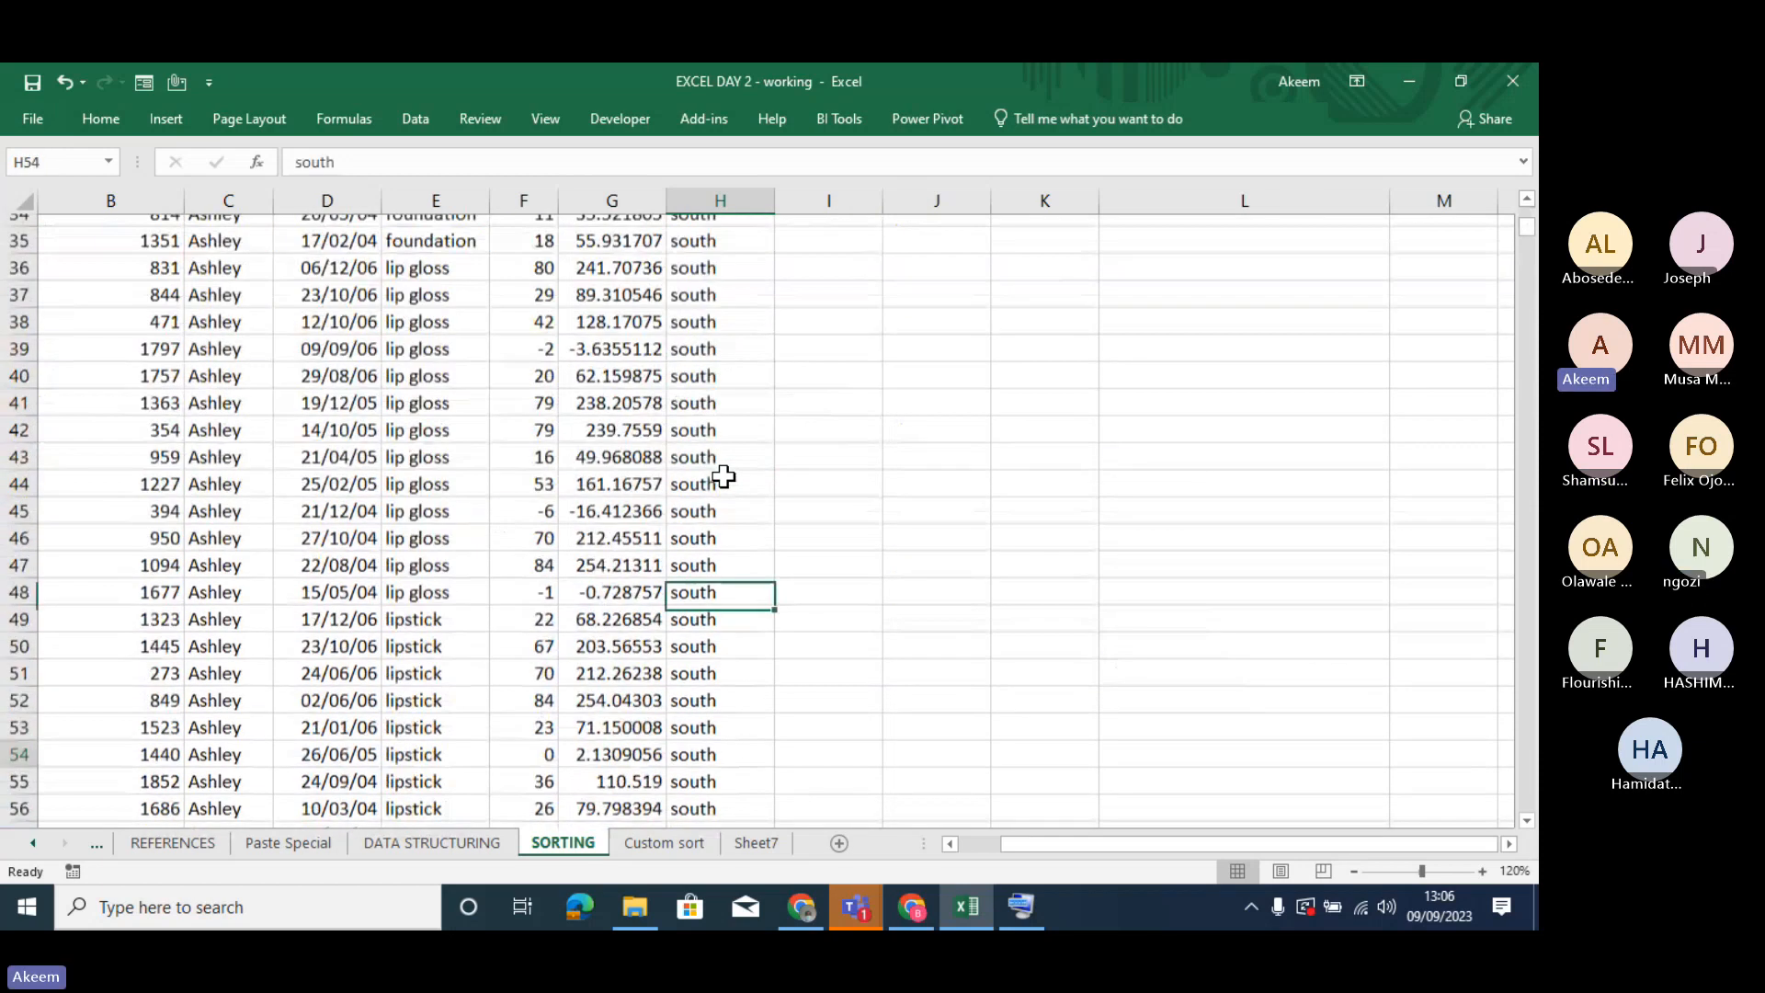
key("Page_Down")
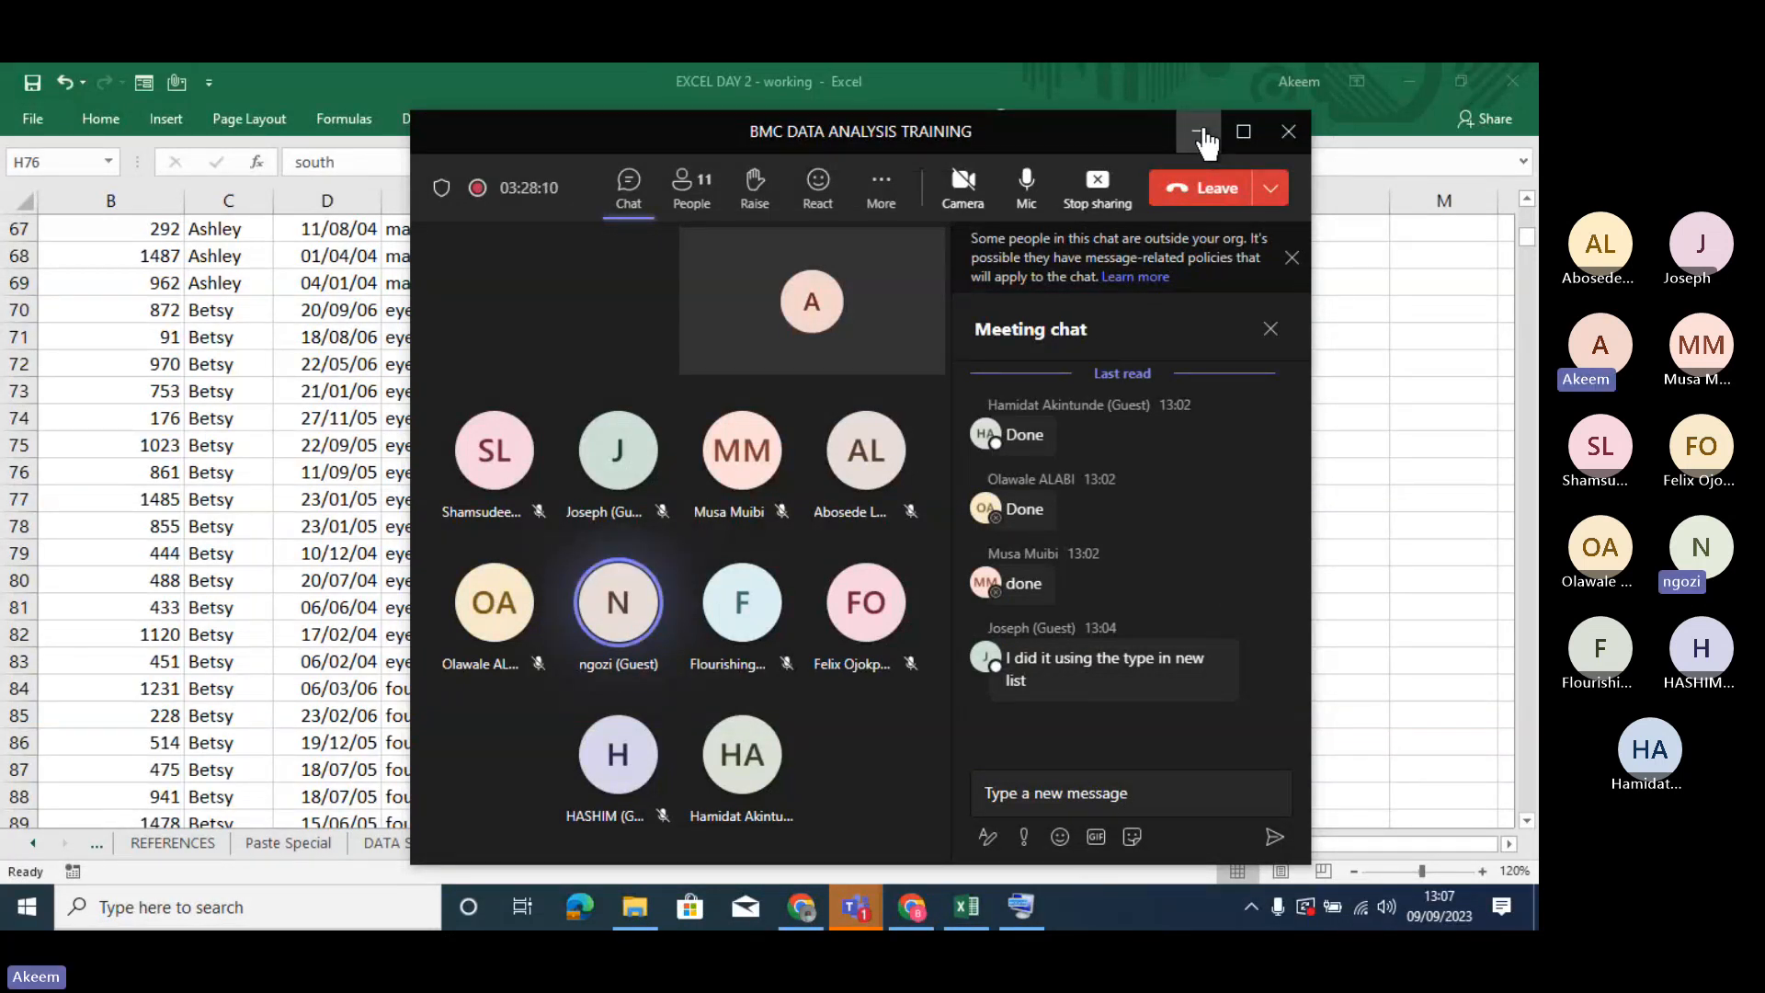
- Minimise the meeting window, reopen the custom sort from a Location cell, and review the sort column and Sort On options
left_click(1200, 134)
right_click(691, 499)
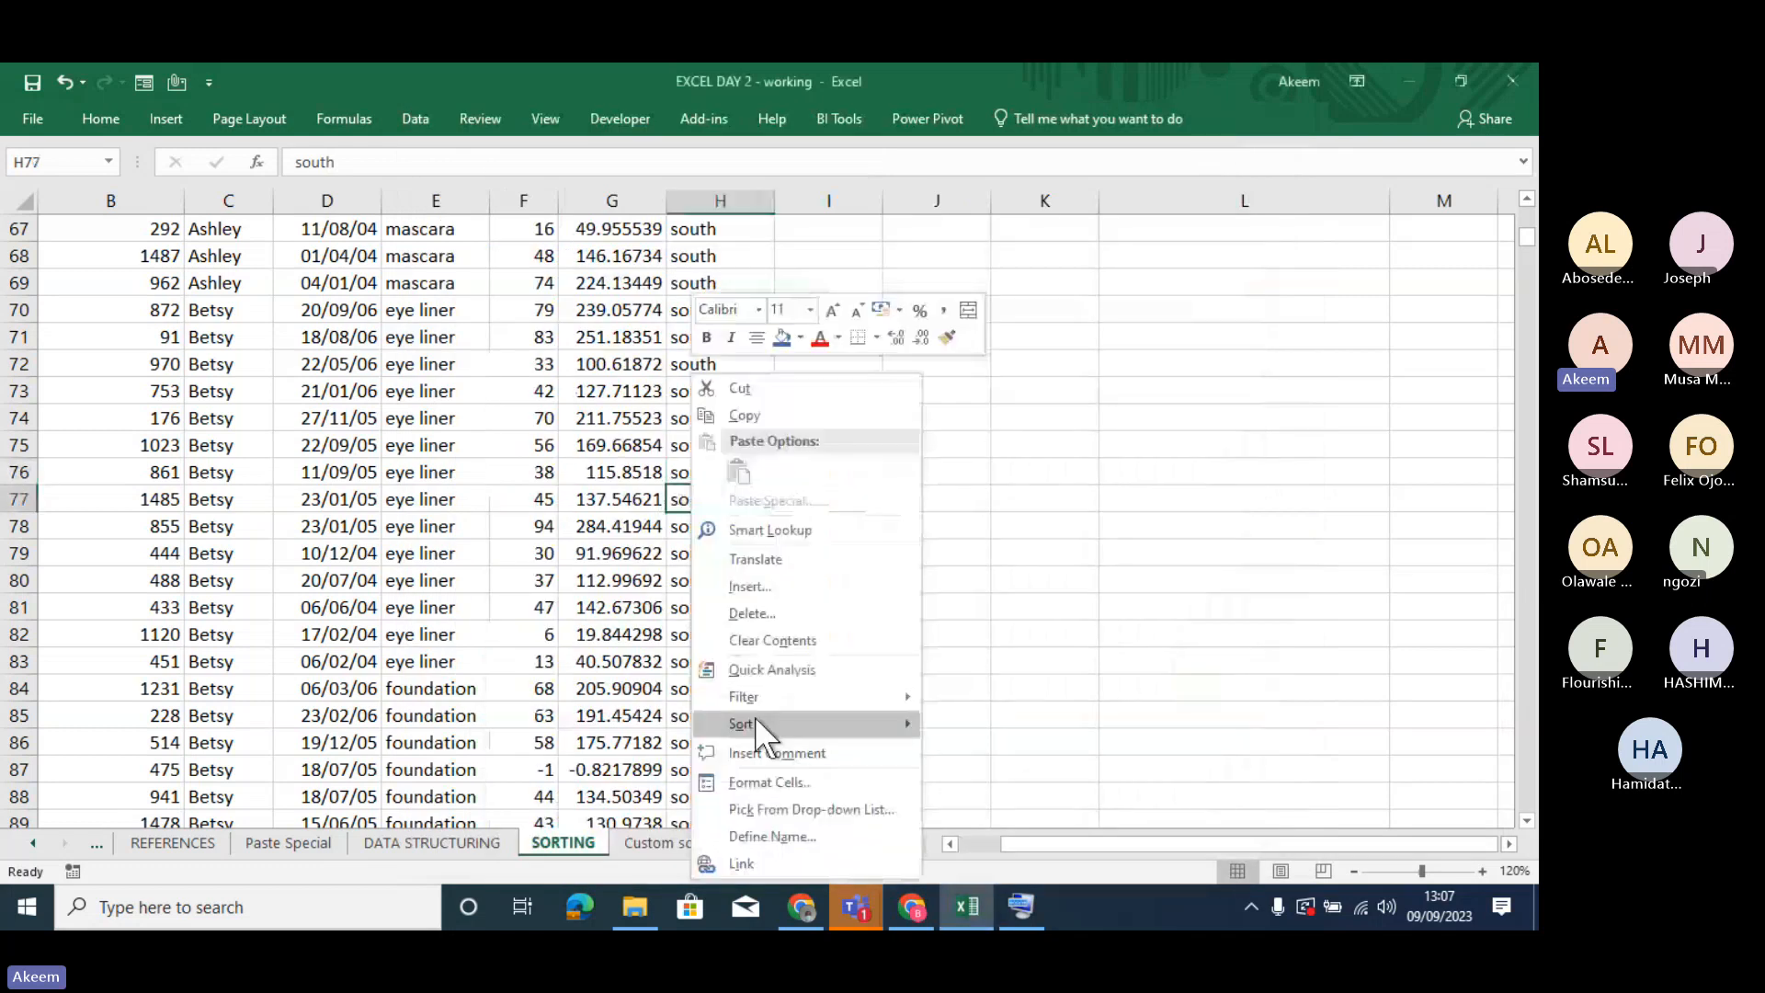
mouse_move(748, 723)
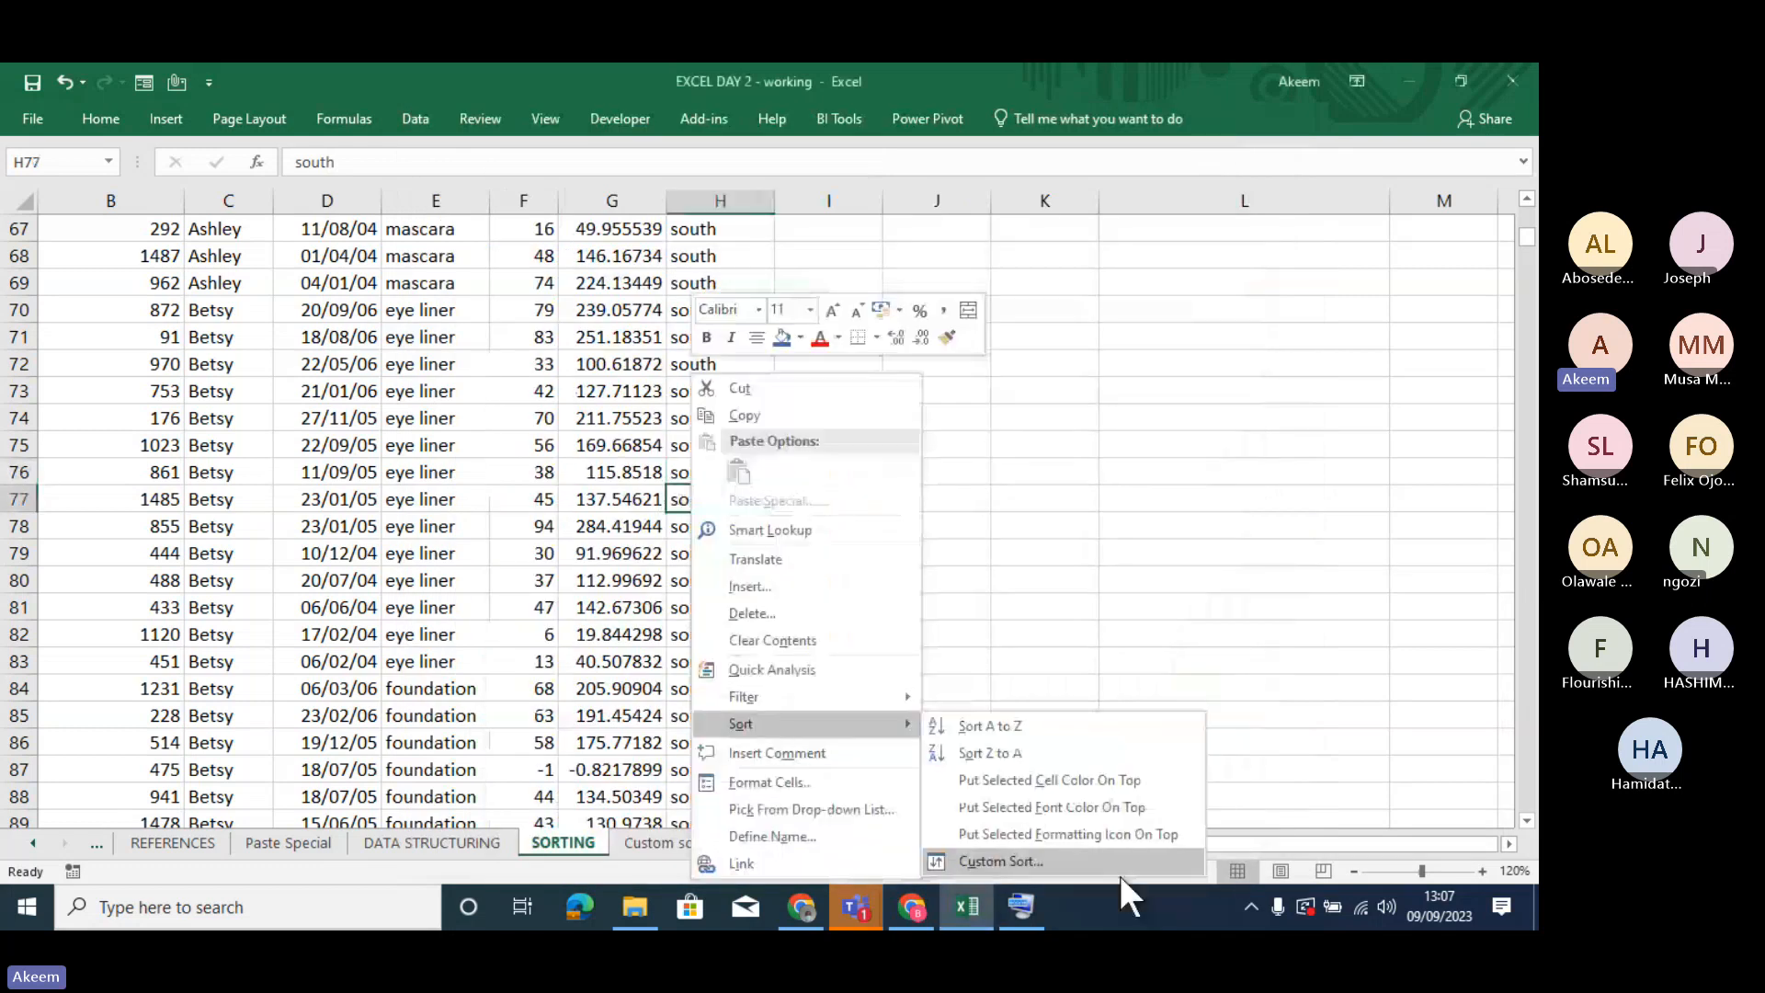
left_click(1039, 864)
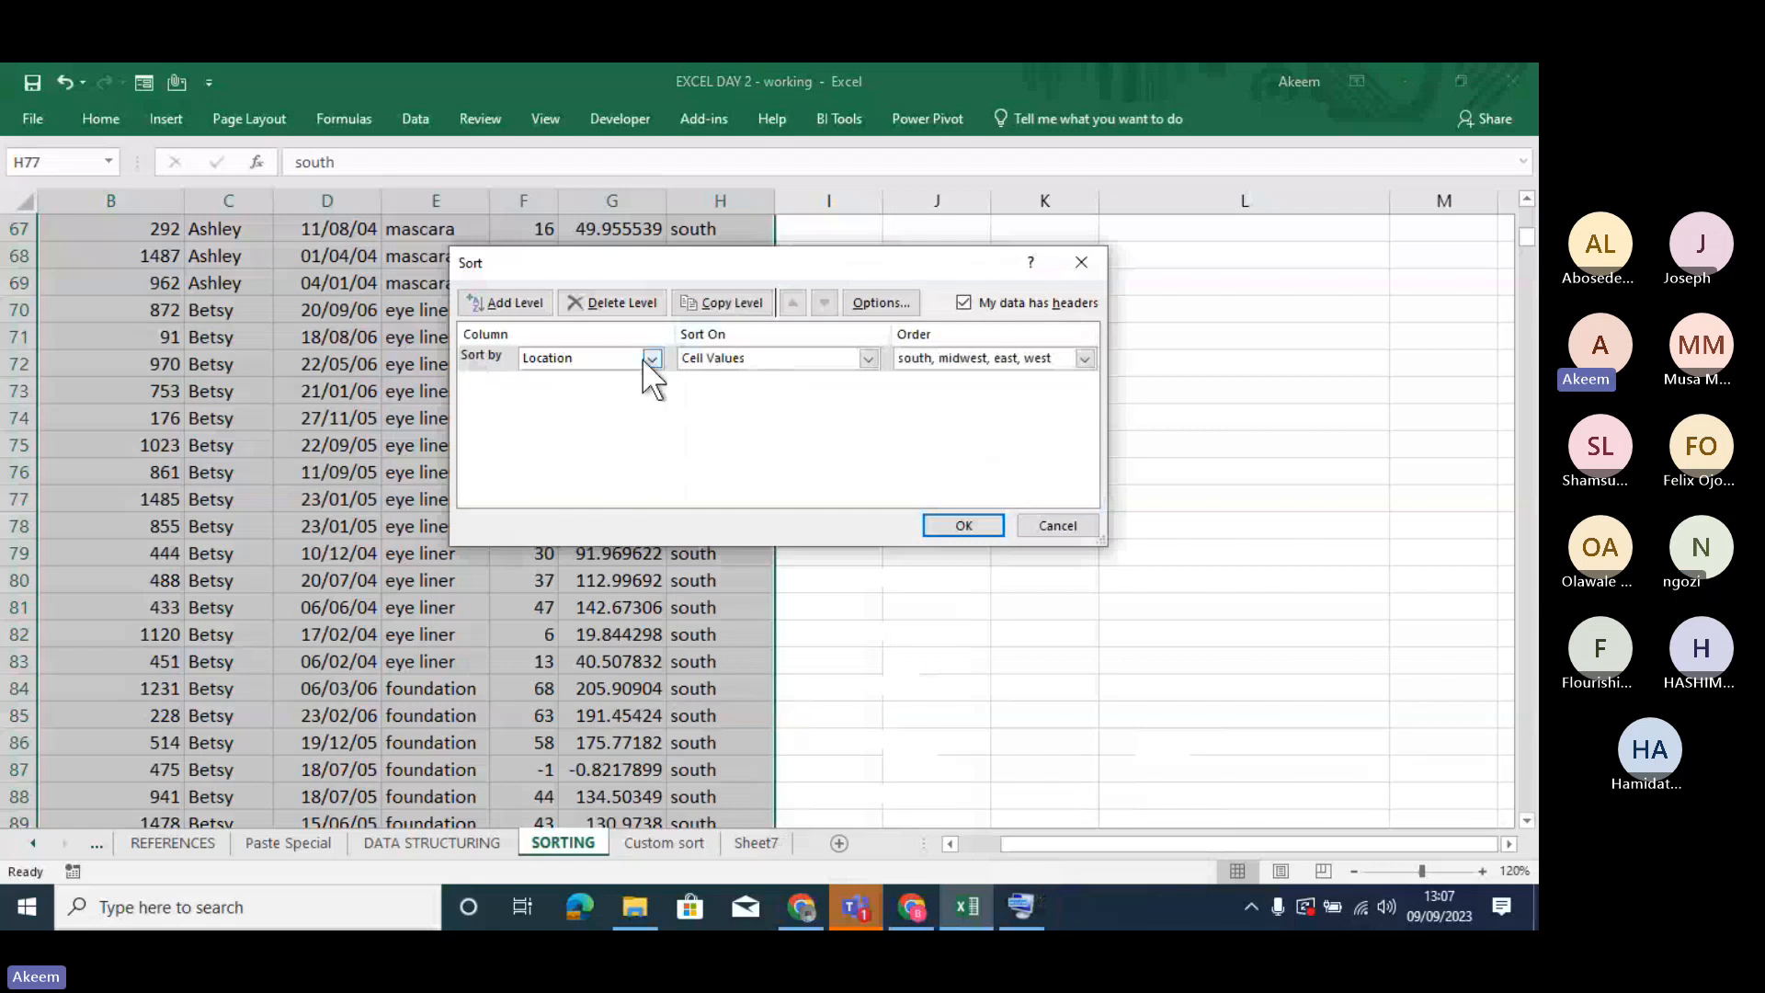
left_click(651, 359)
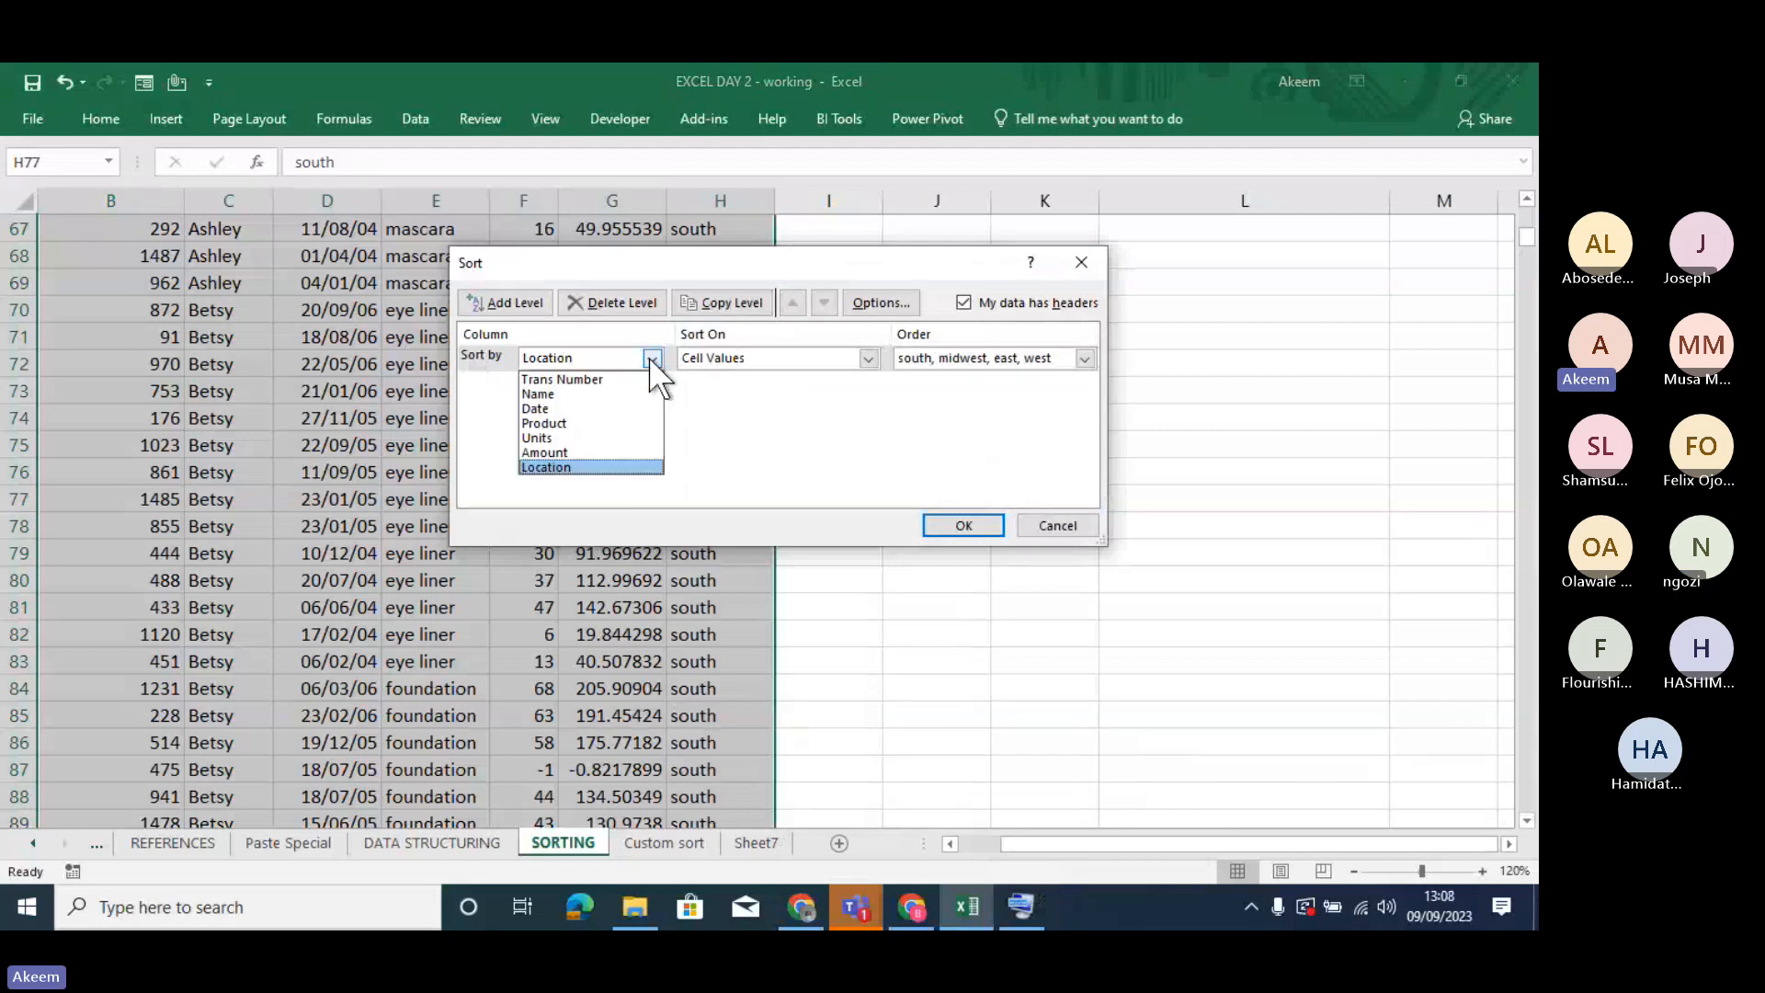
left_click(650, 360)
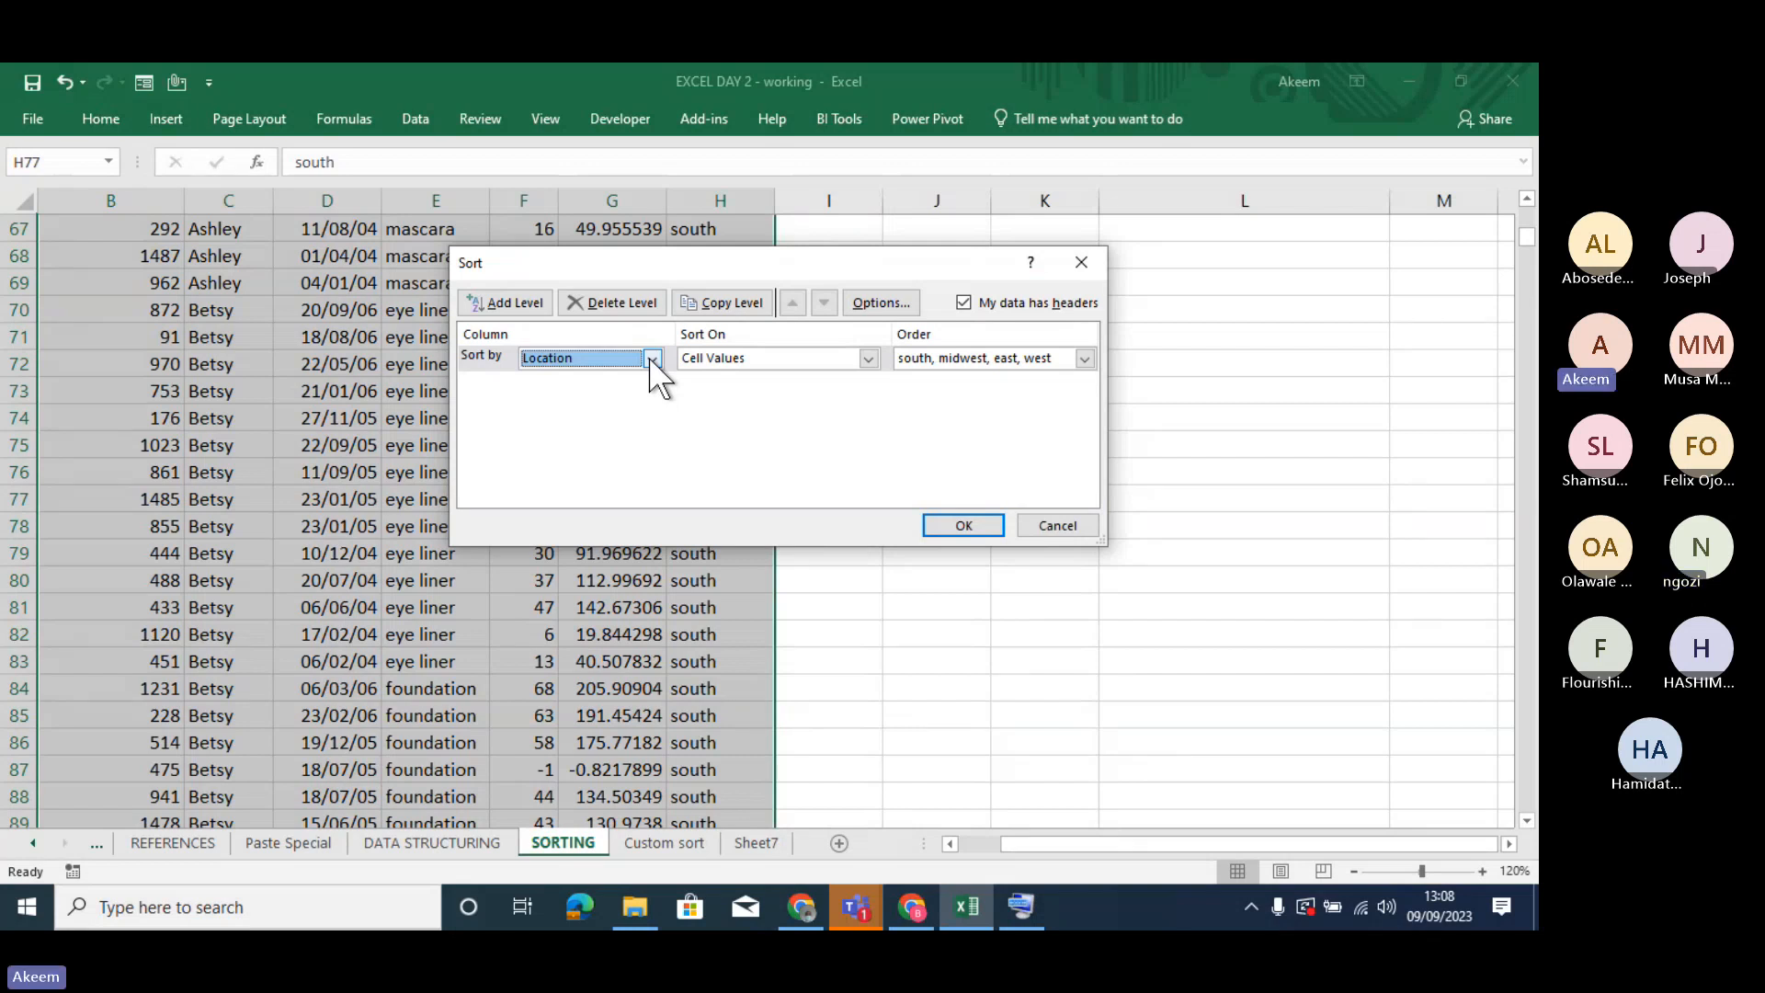
left_click(868, 359)
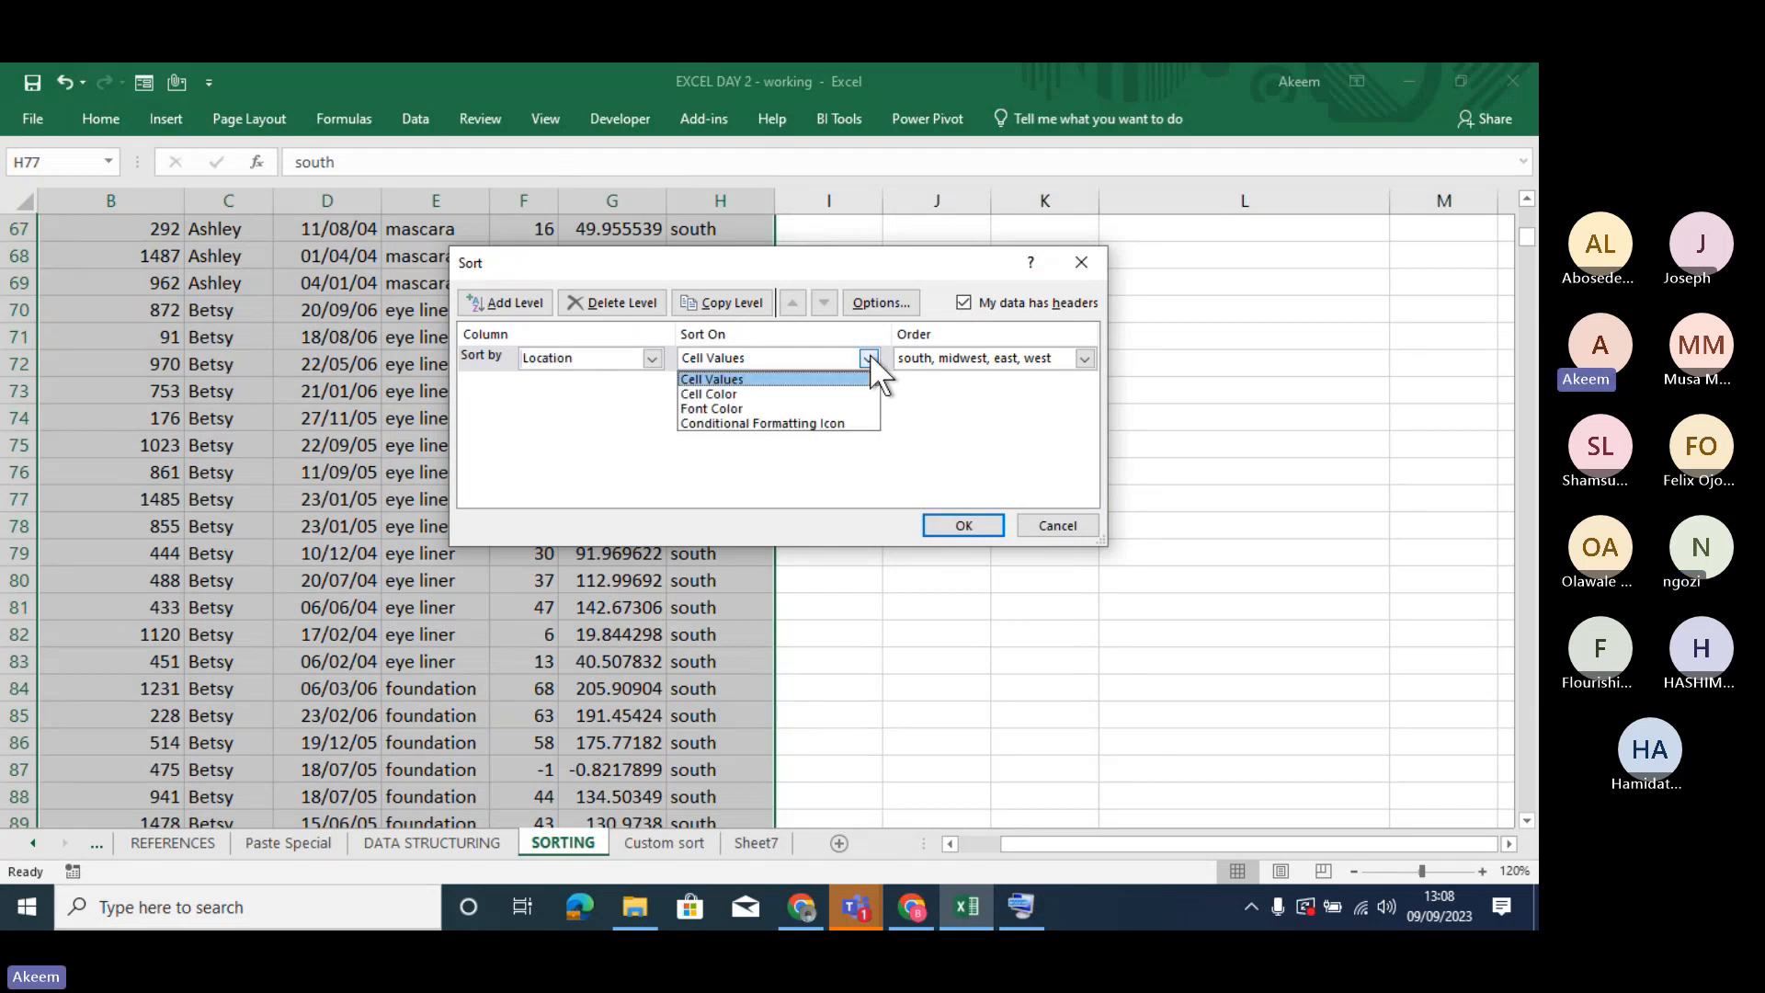
left_click(798, 378)
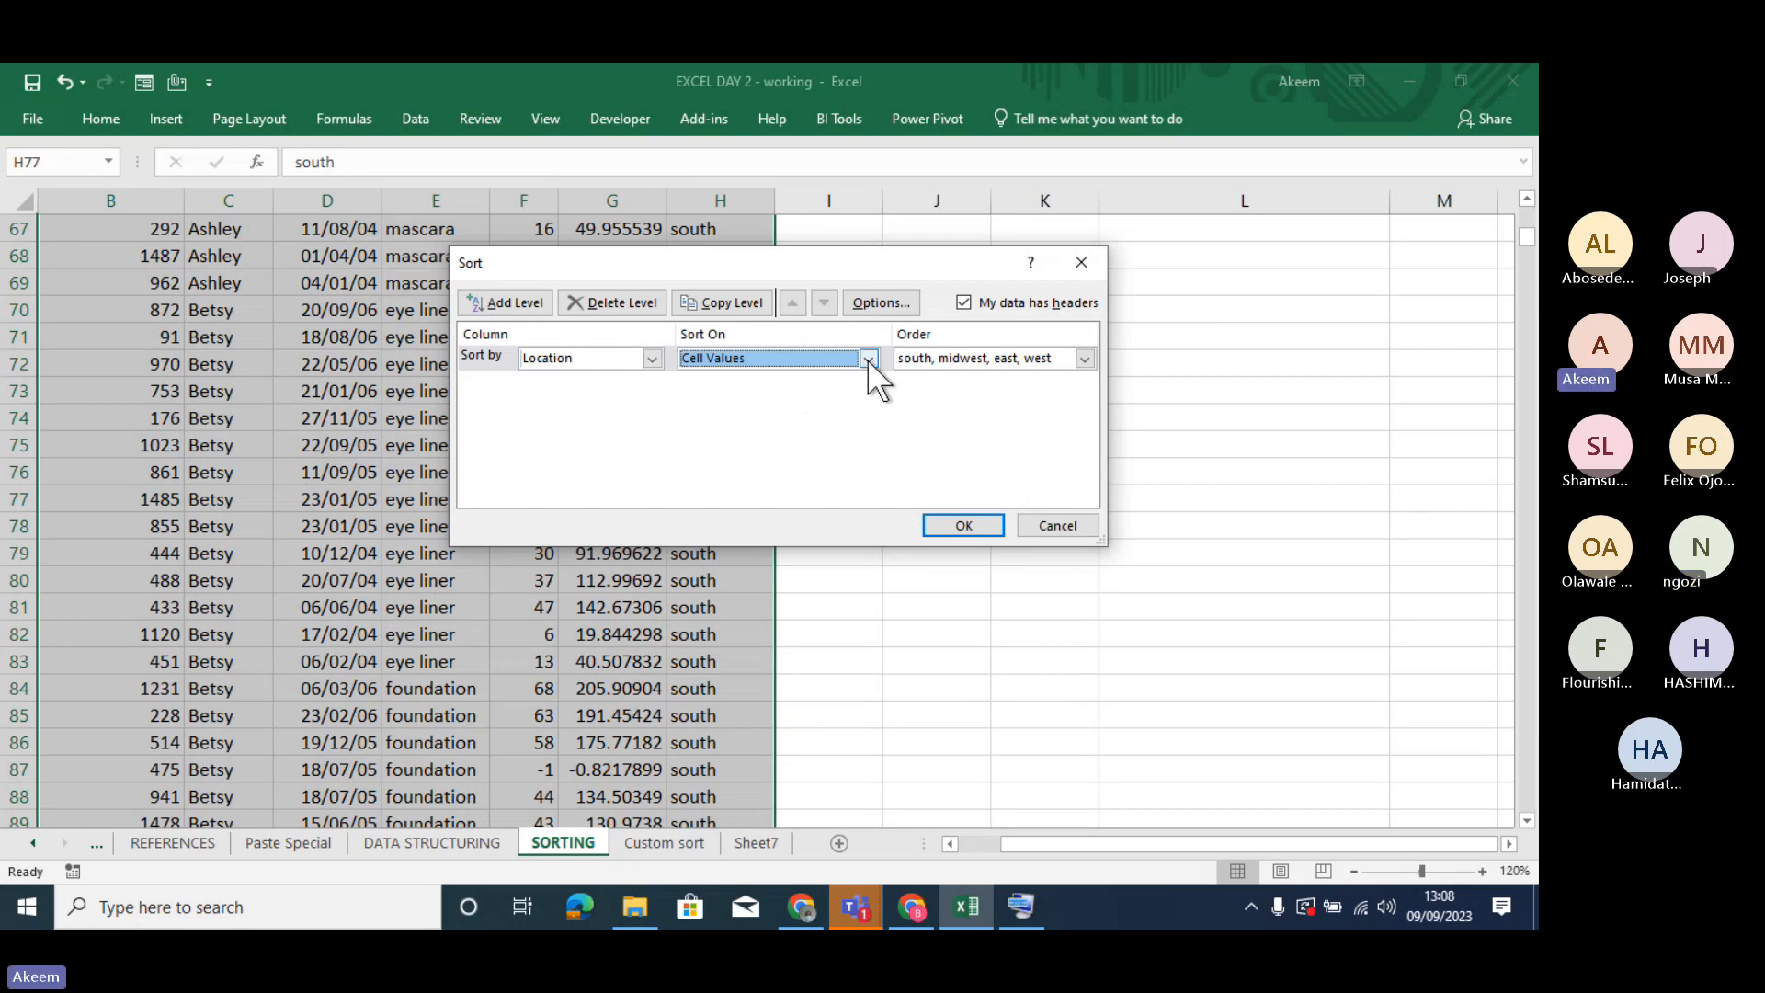
- Choose the existing south, midwest, east, west custom list as the Location sort order, and cancel the sort
left_click(1084, 357)
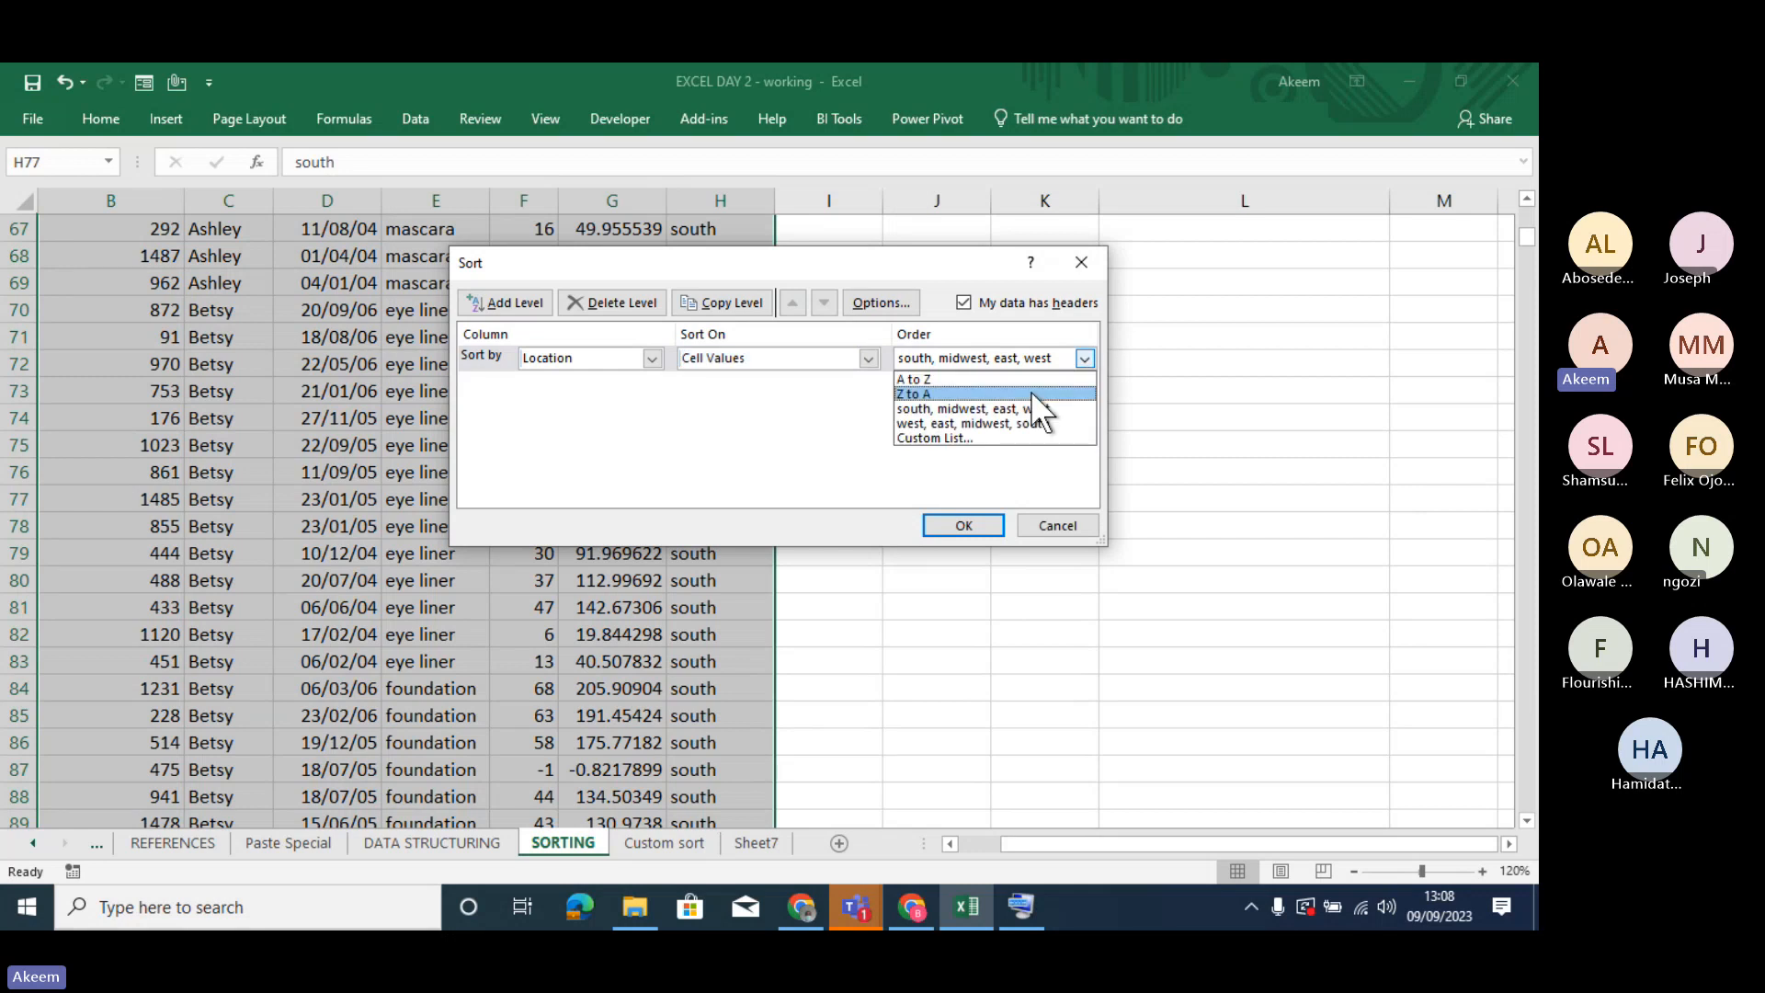
left_click(976, 437)
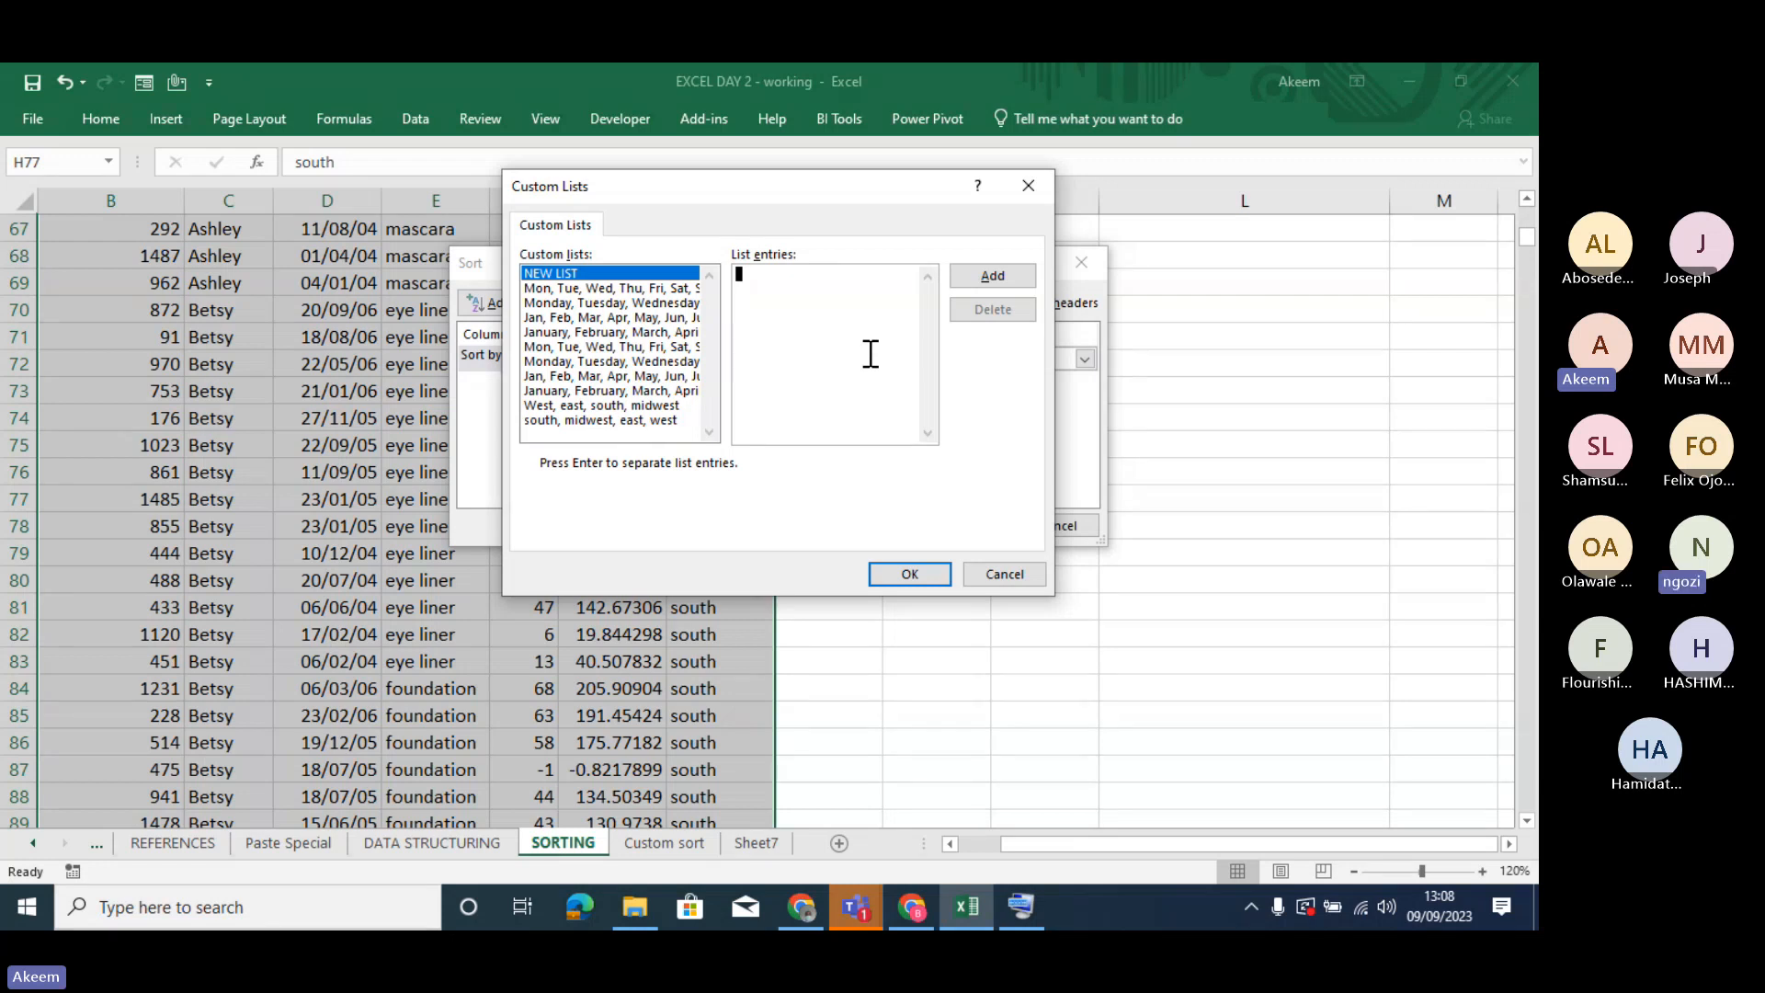
left_click(641, 421)
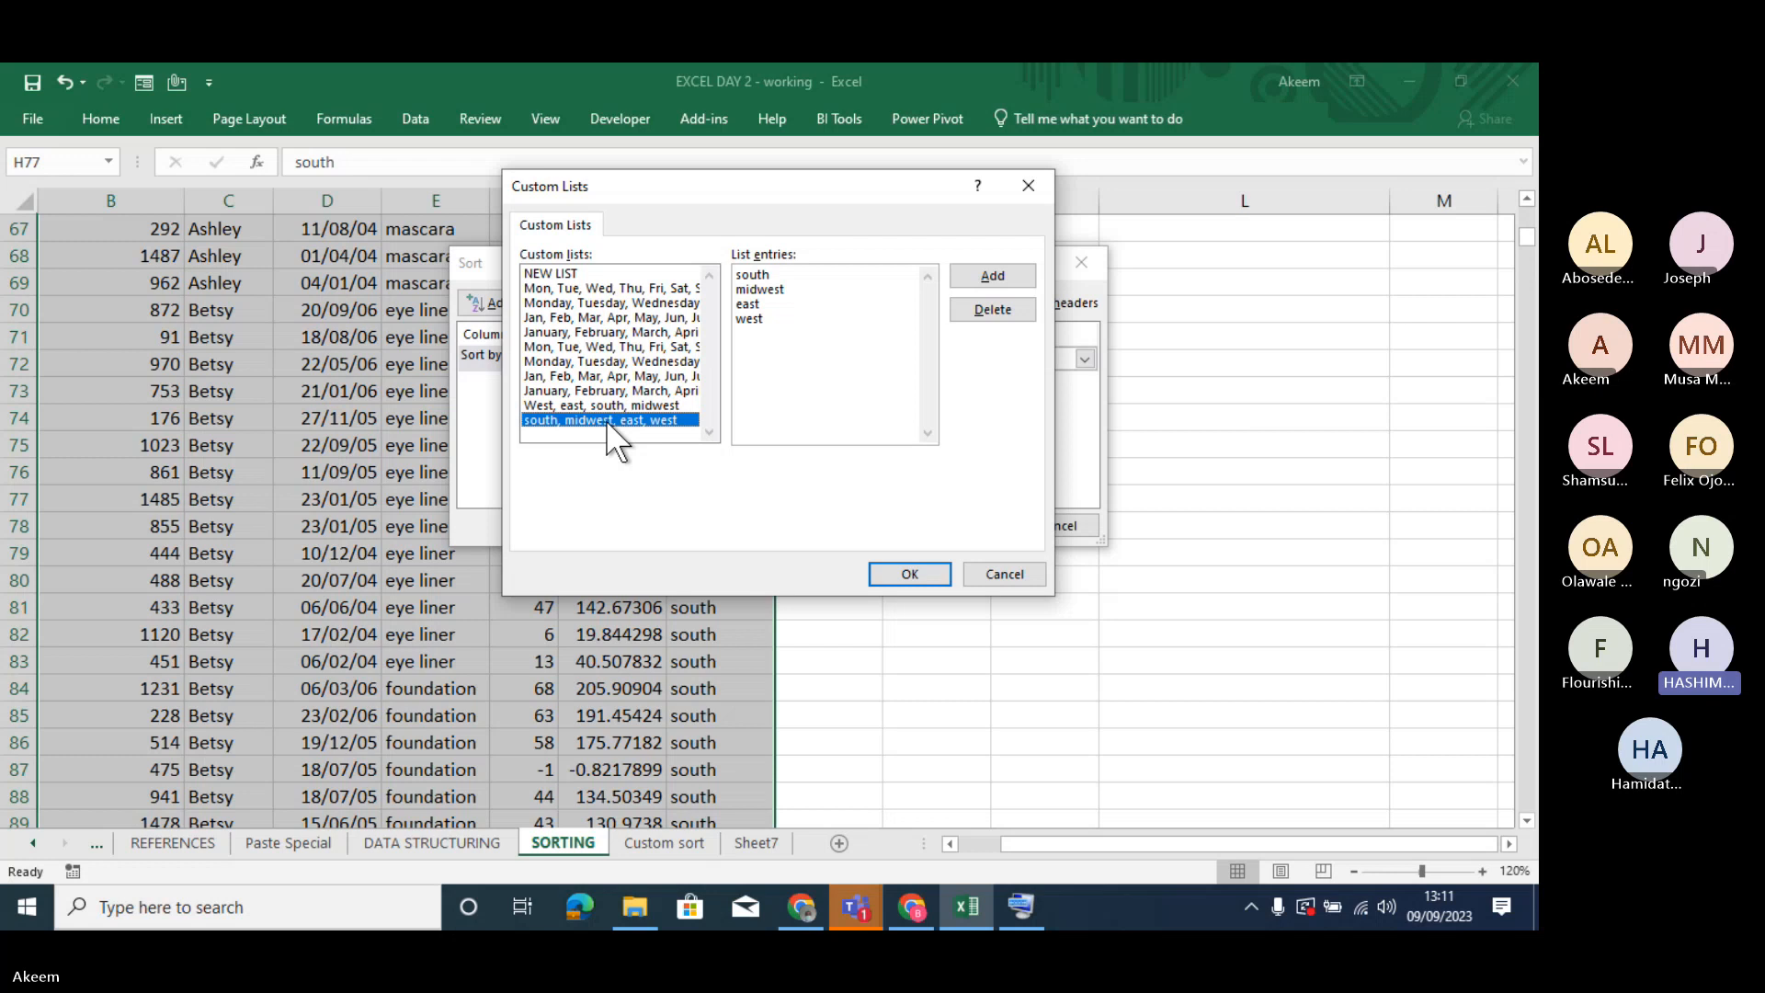
left_click(907, 566)
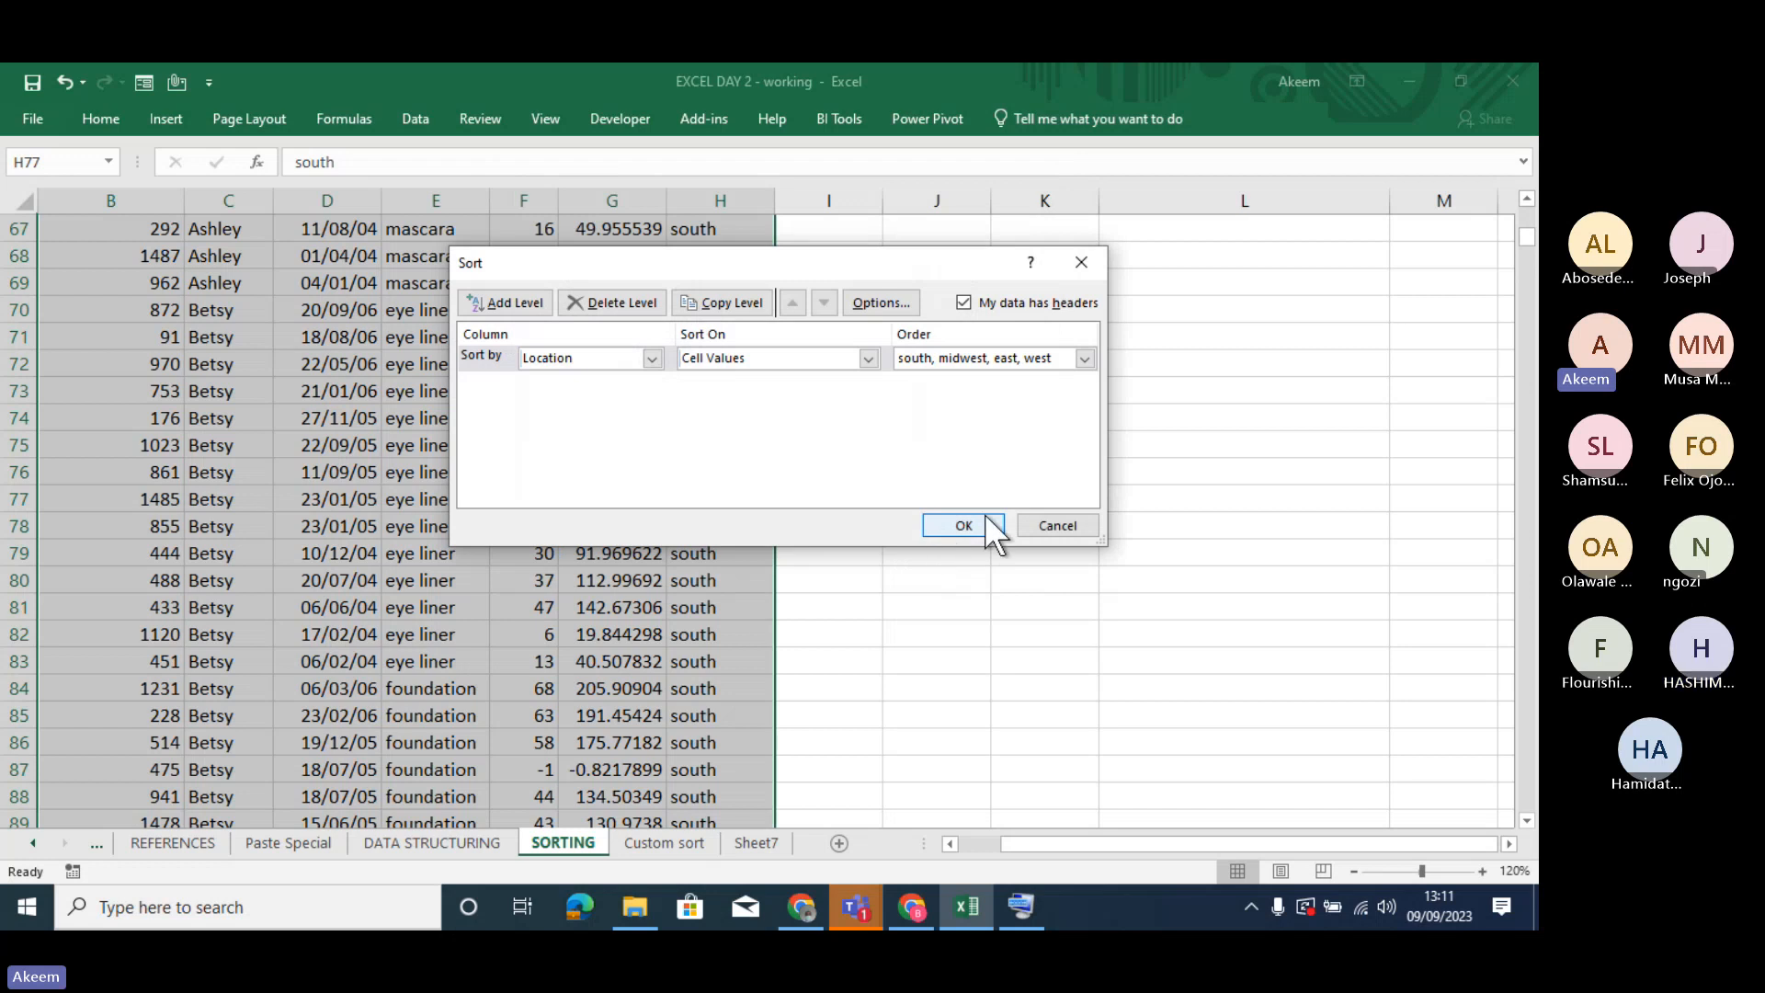
left_click(1040, 517)
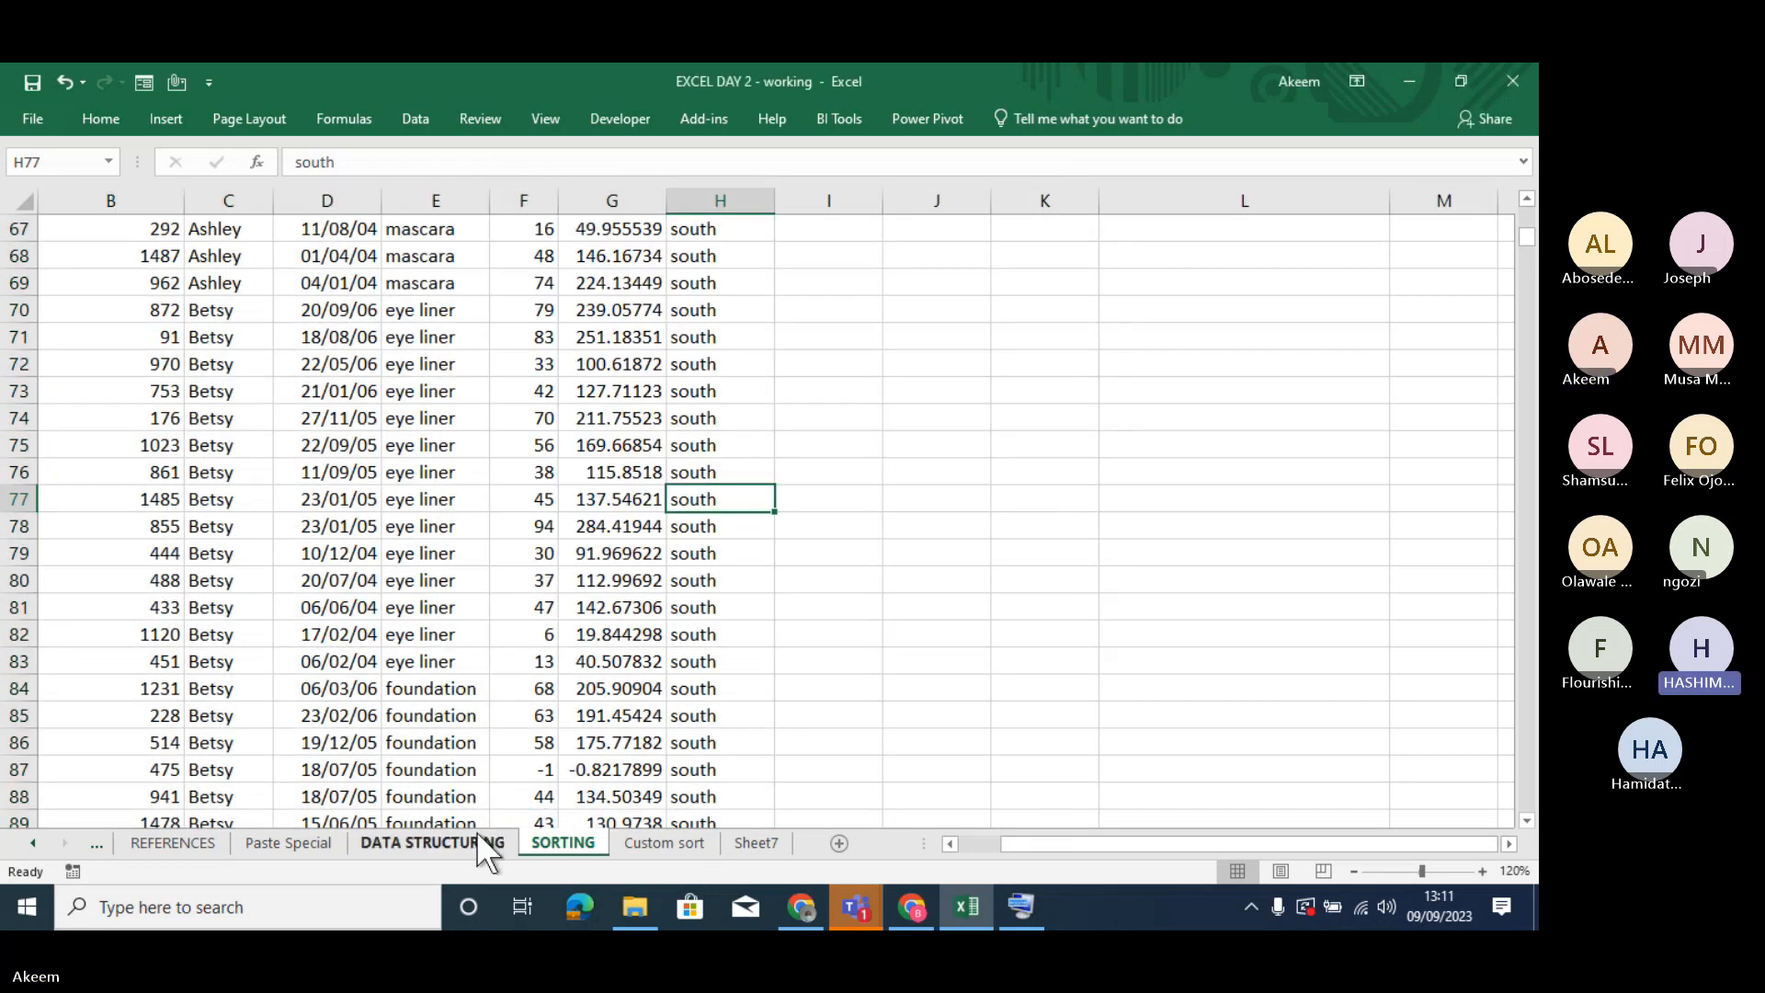
- Open the REFERENCES sheet and examine the multiplication formulas in cells D57 to D61
left_click(272, 836)
left_click(198, 841)
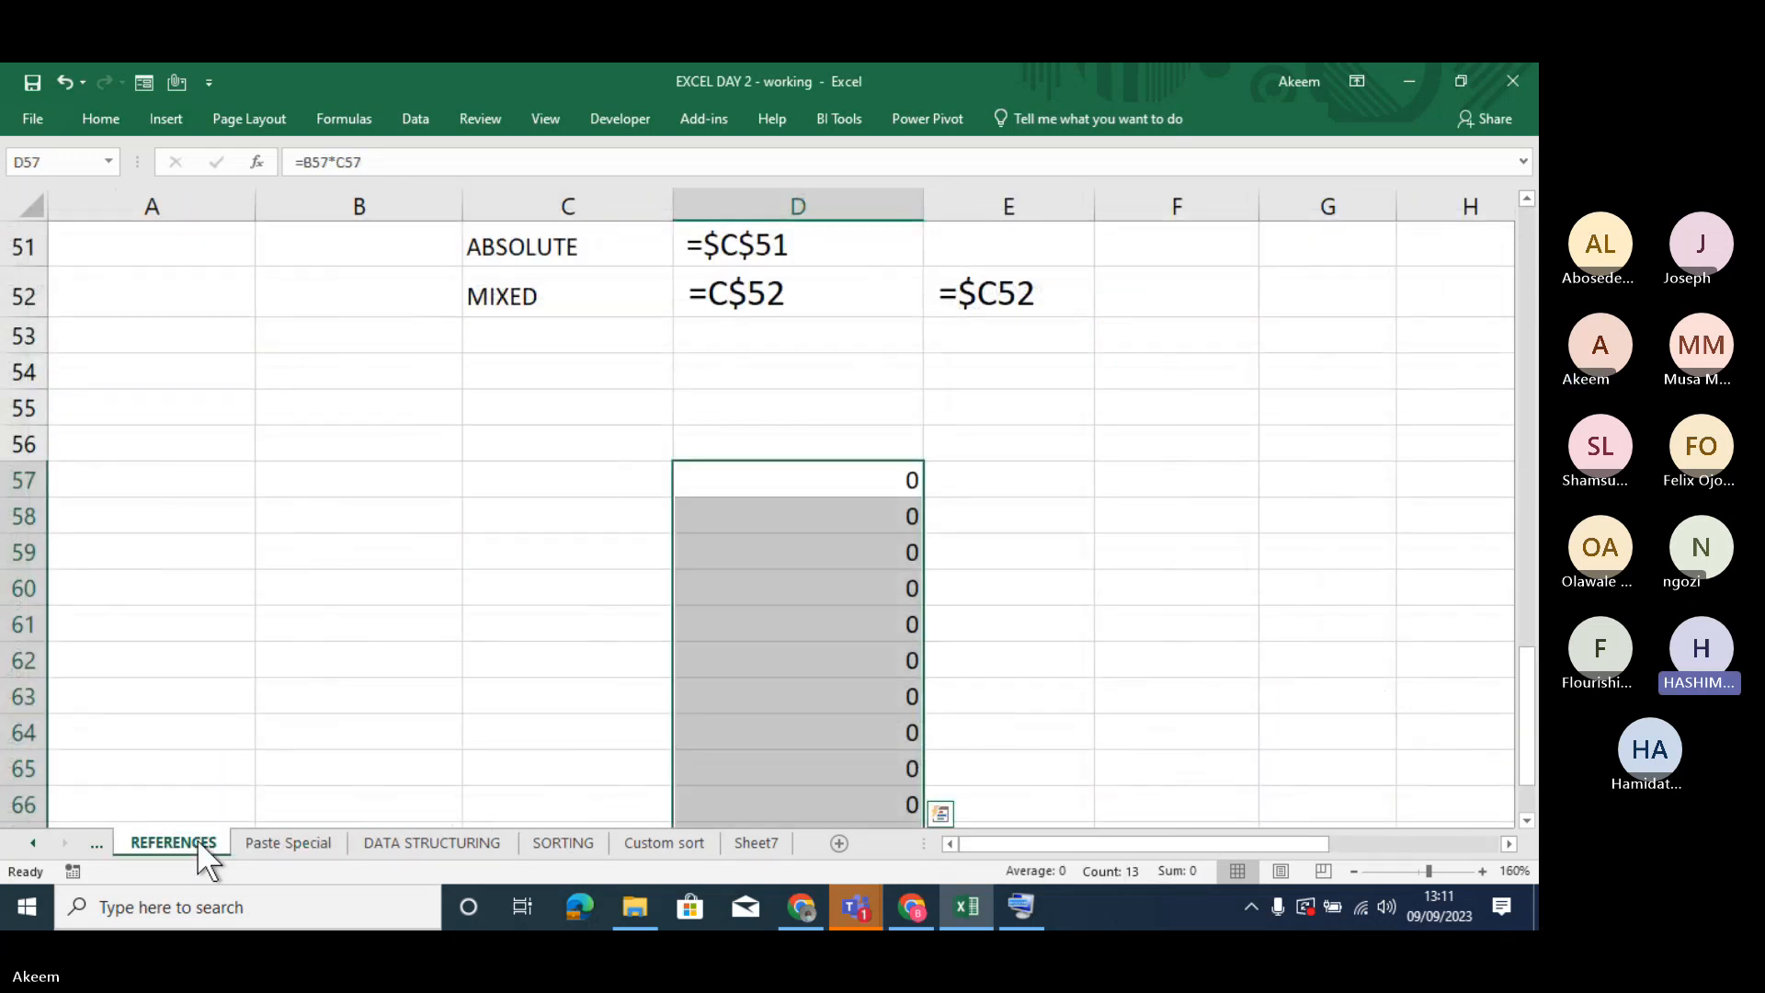
left_click(719, 630)
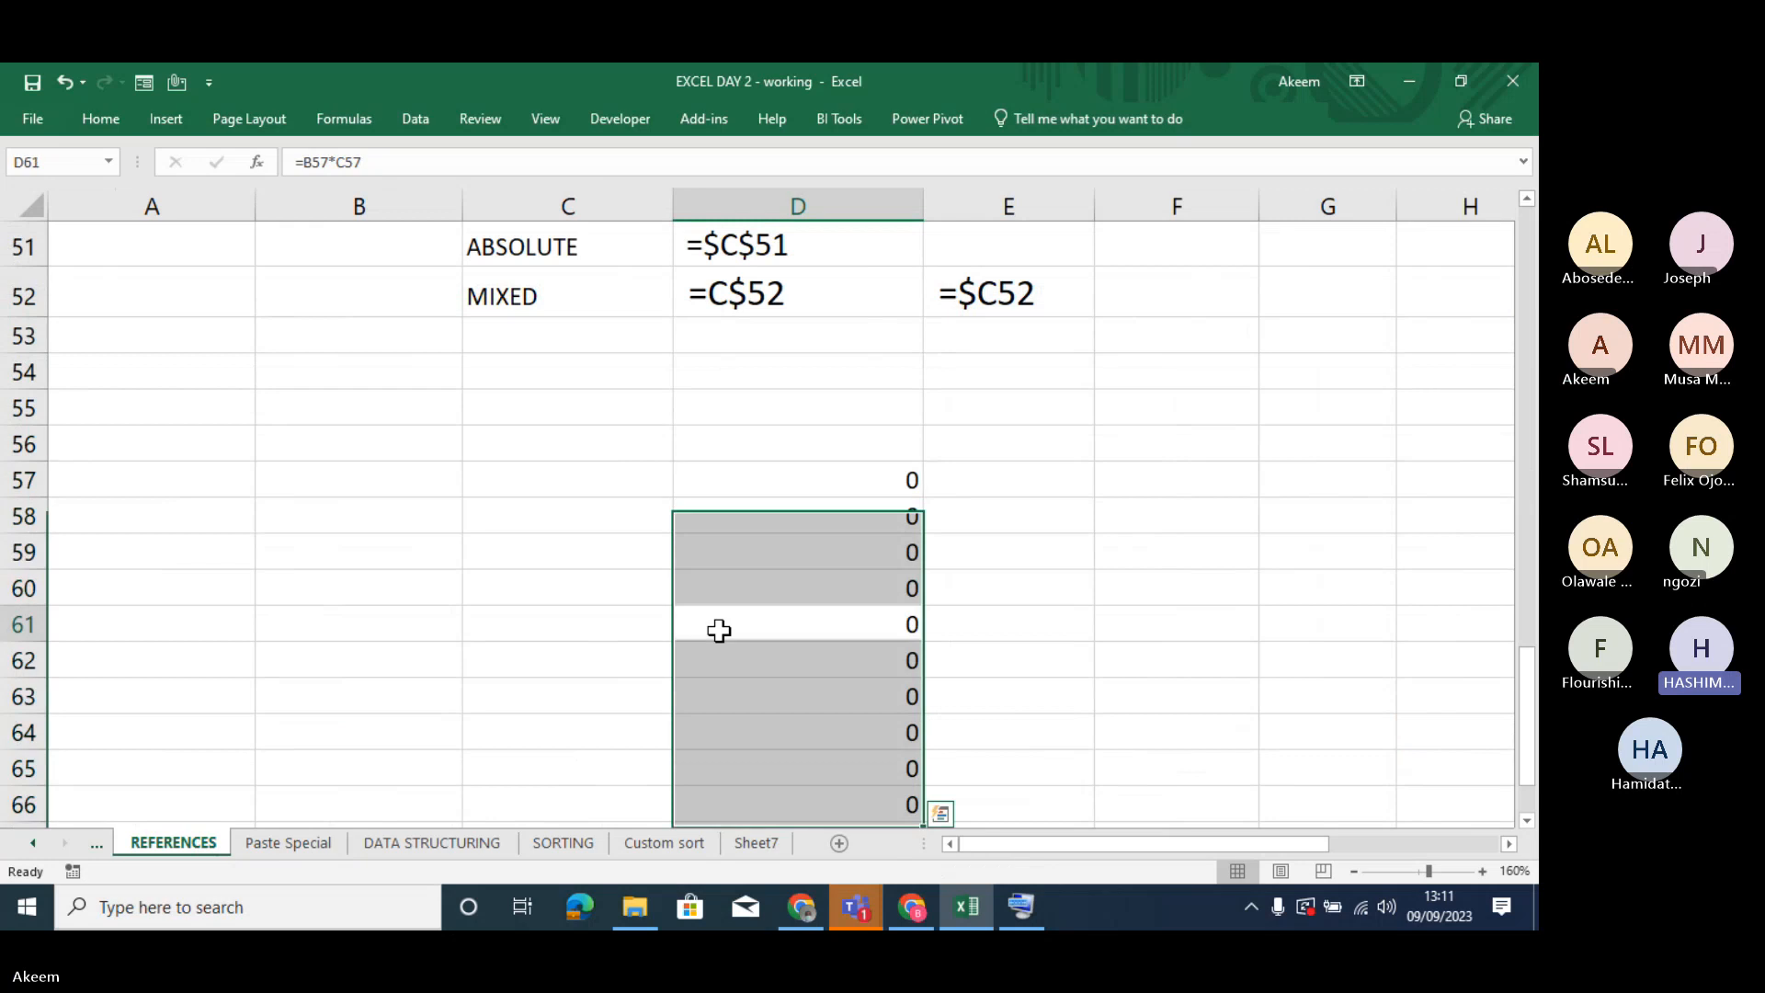
left_click(761, 584)
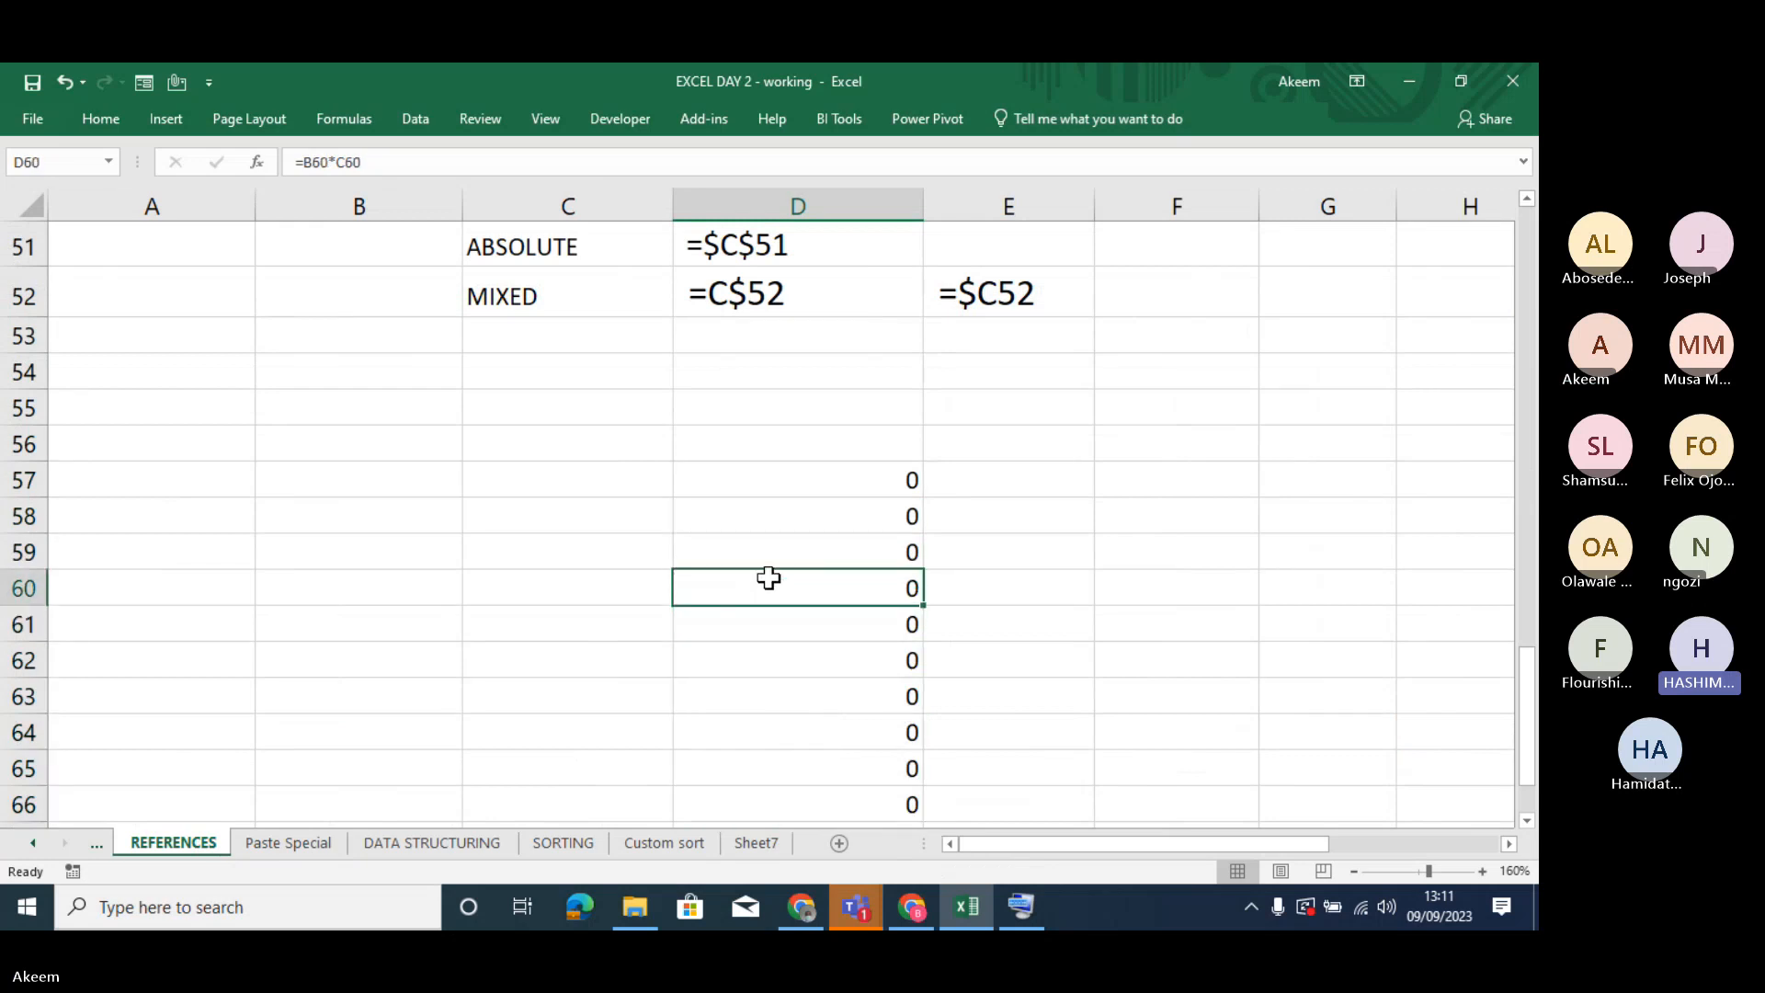
left_click(788, 555)
left_click(819, 525)
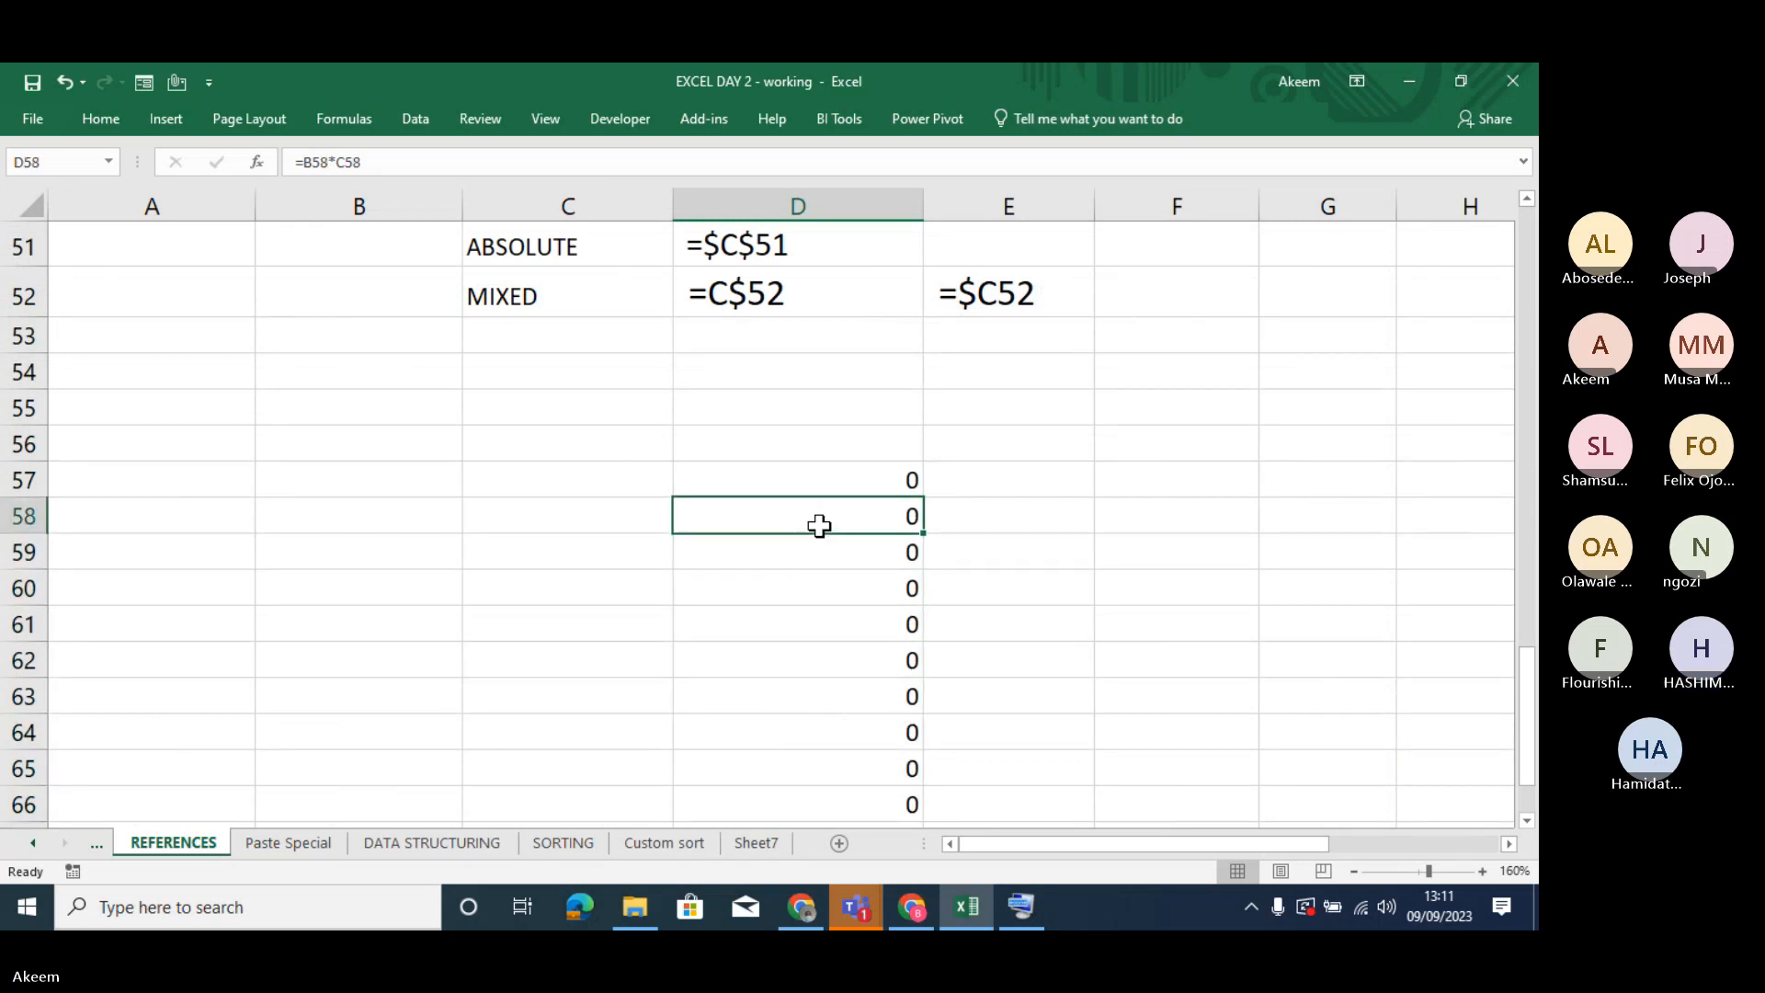
left_click(826, 478)
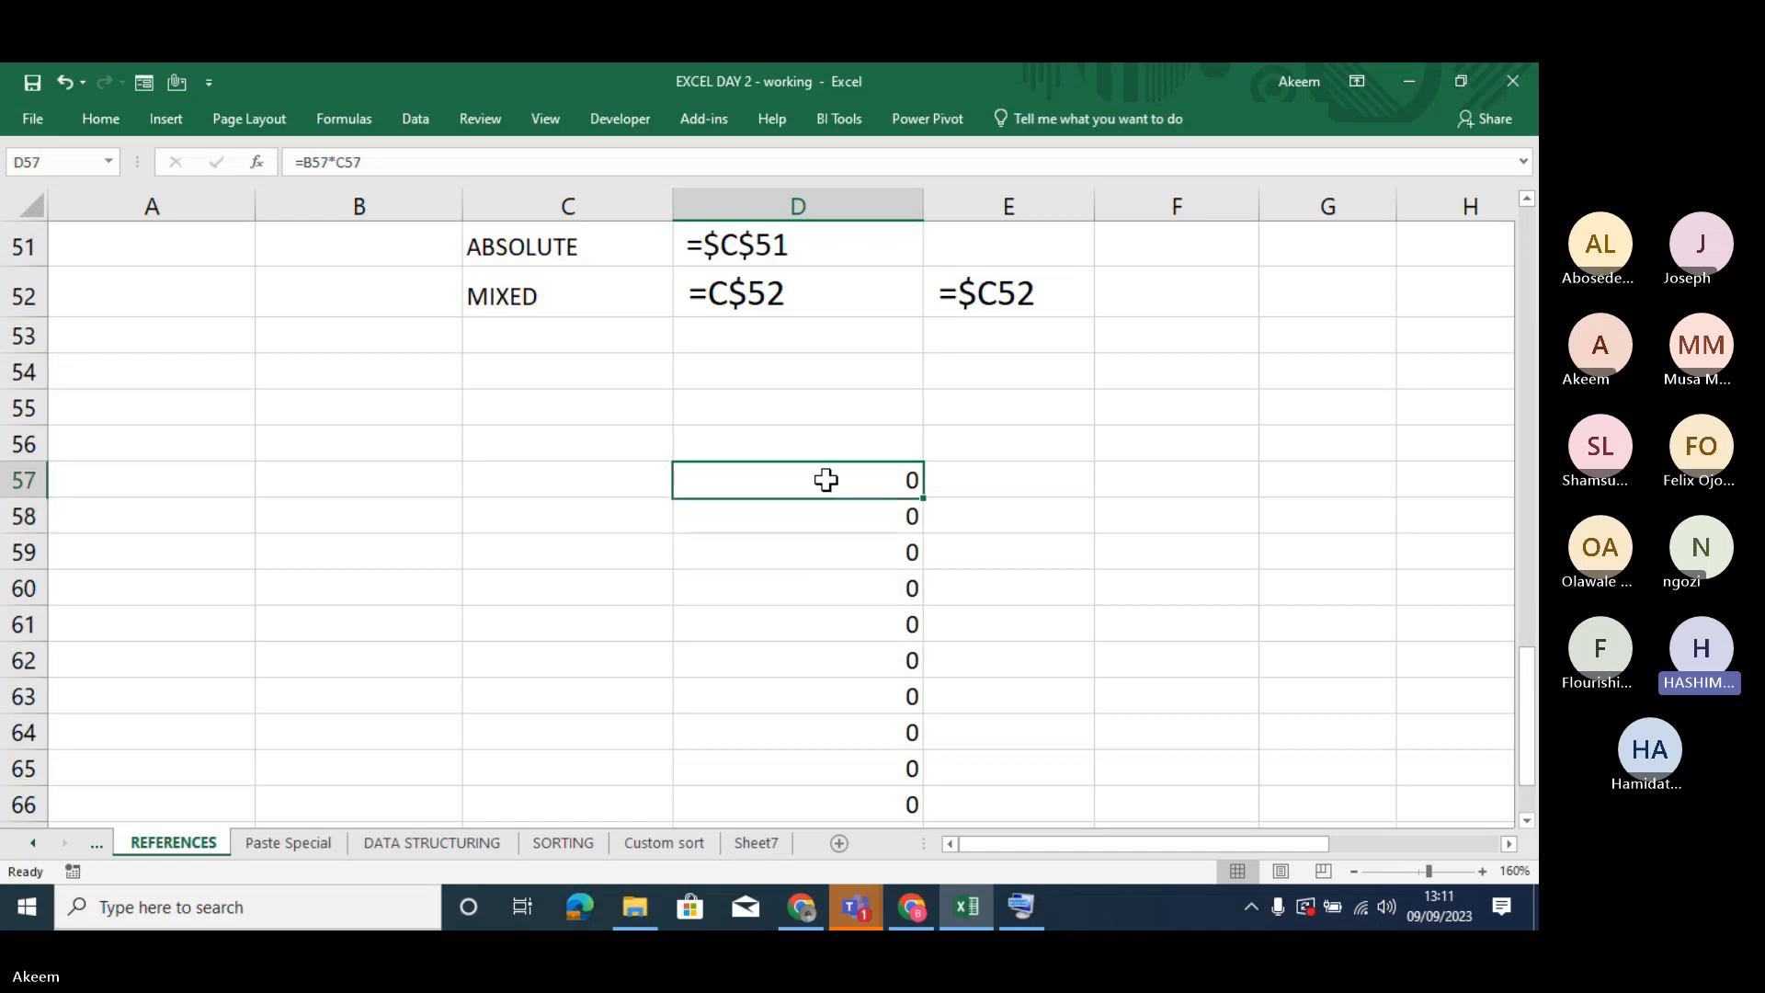
left_click(819, 505)
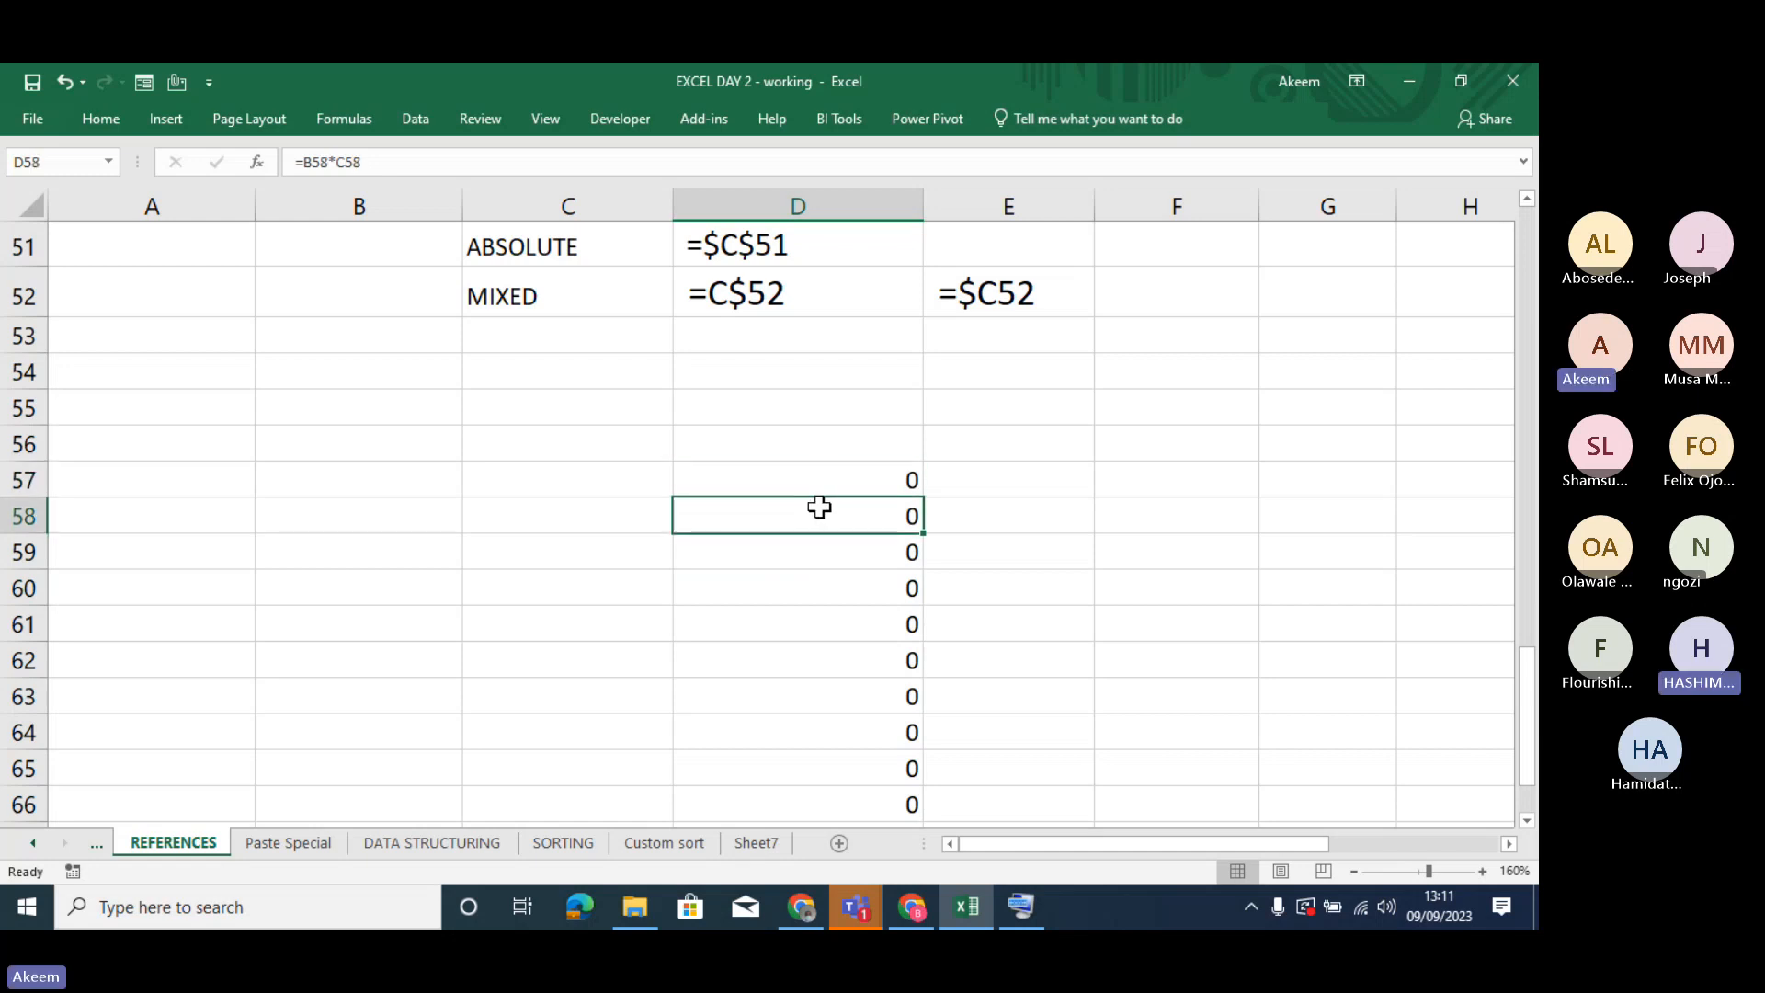
left_click(809, 488)
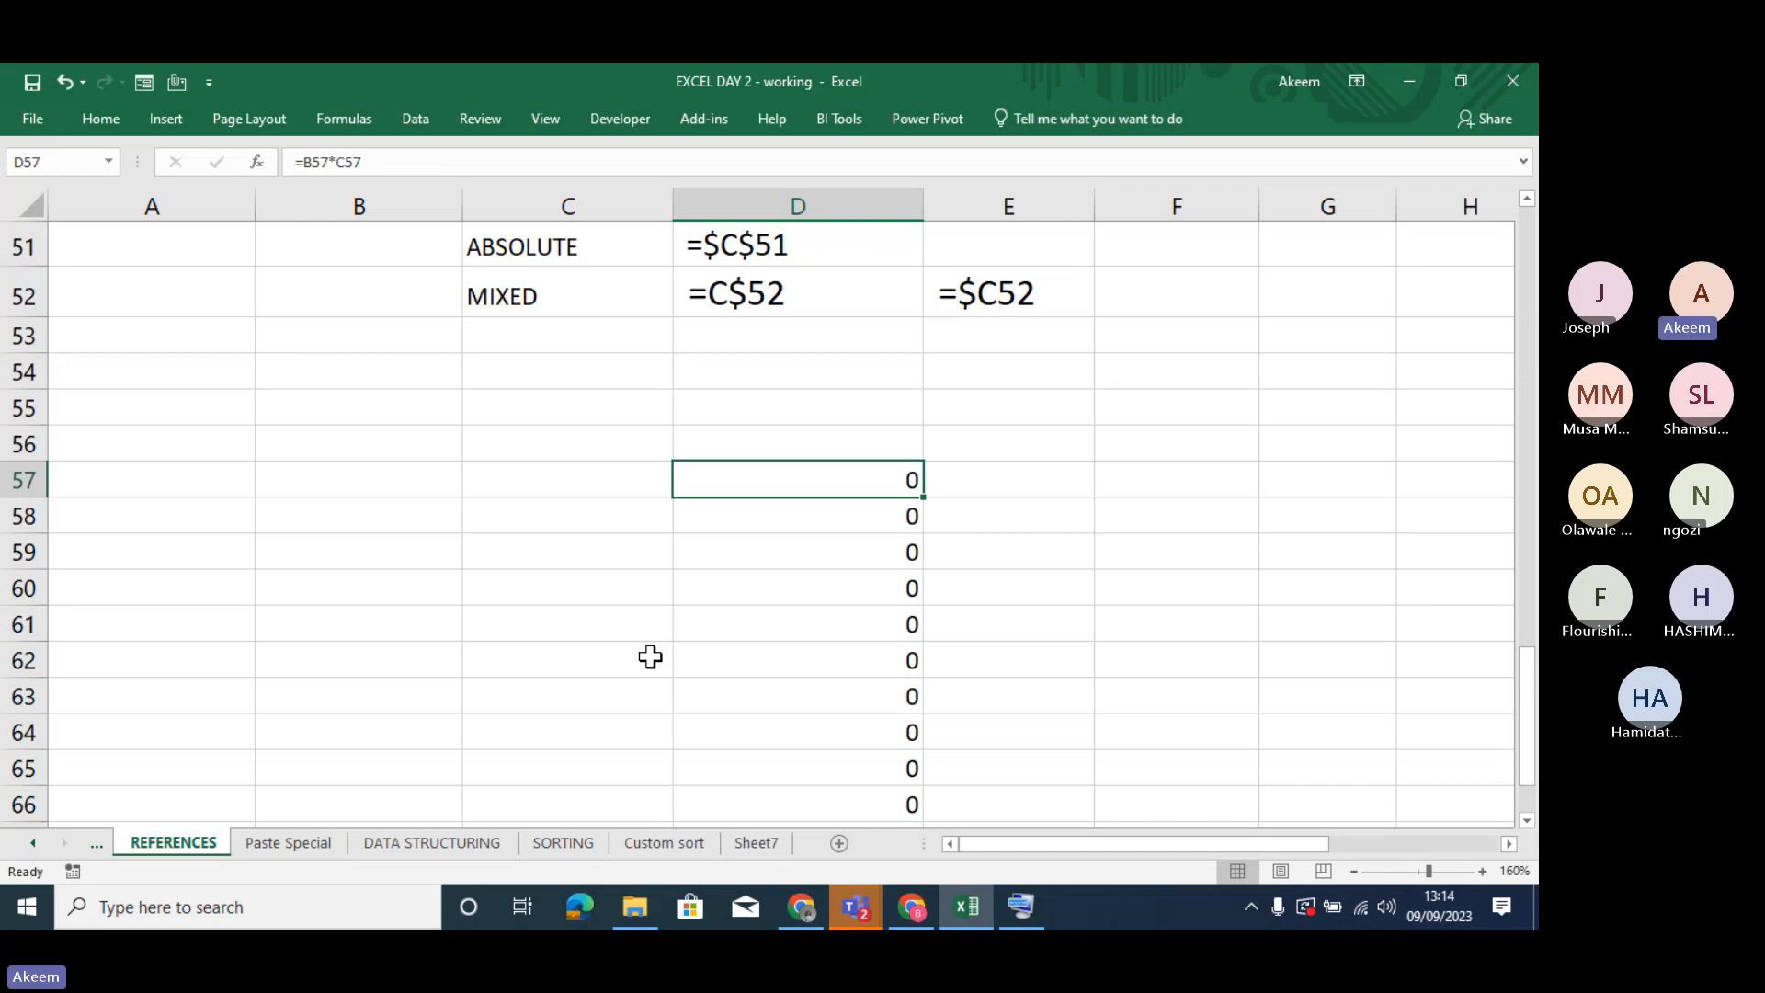
- Switch to the Teams meeting window and stop the meeting recording
left_click(1484, 597)
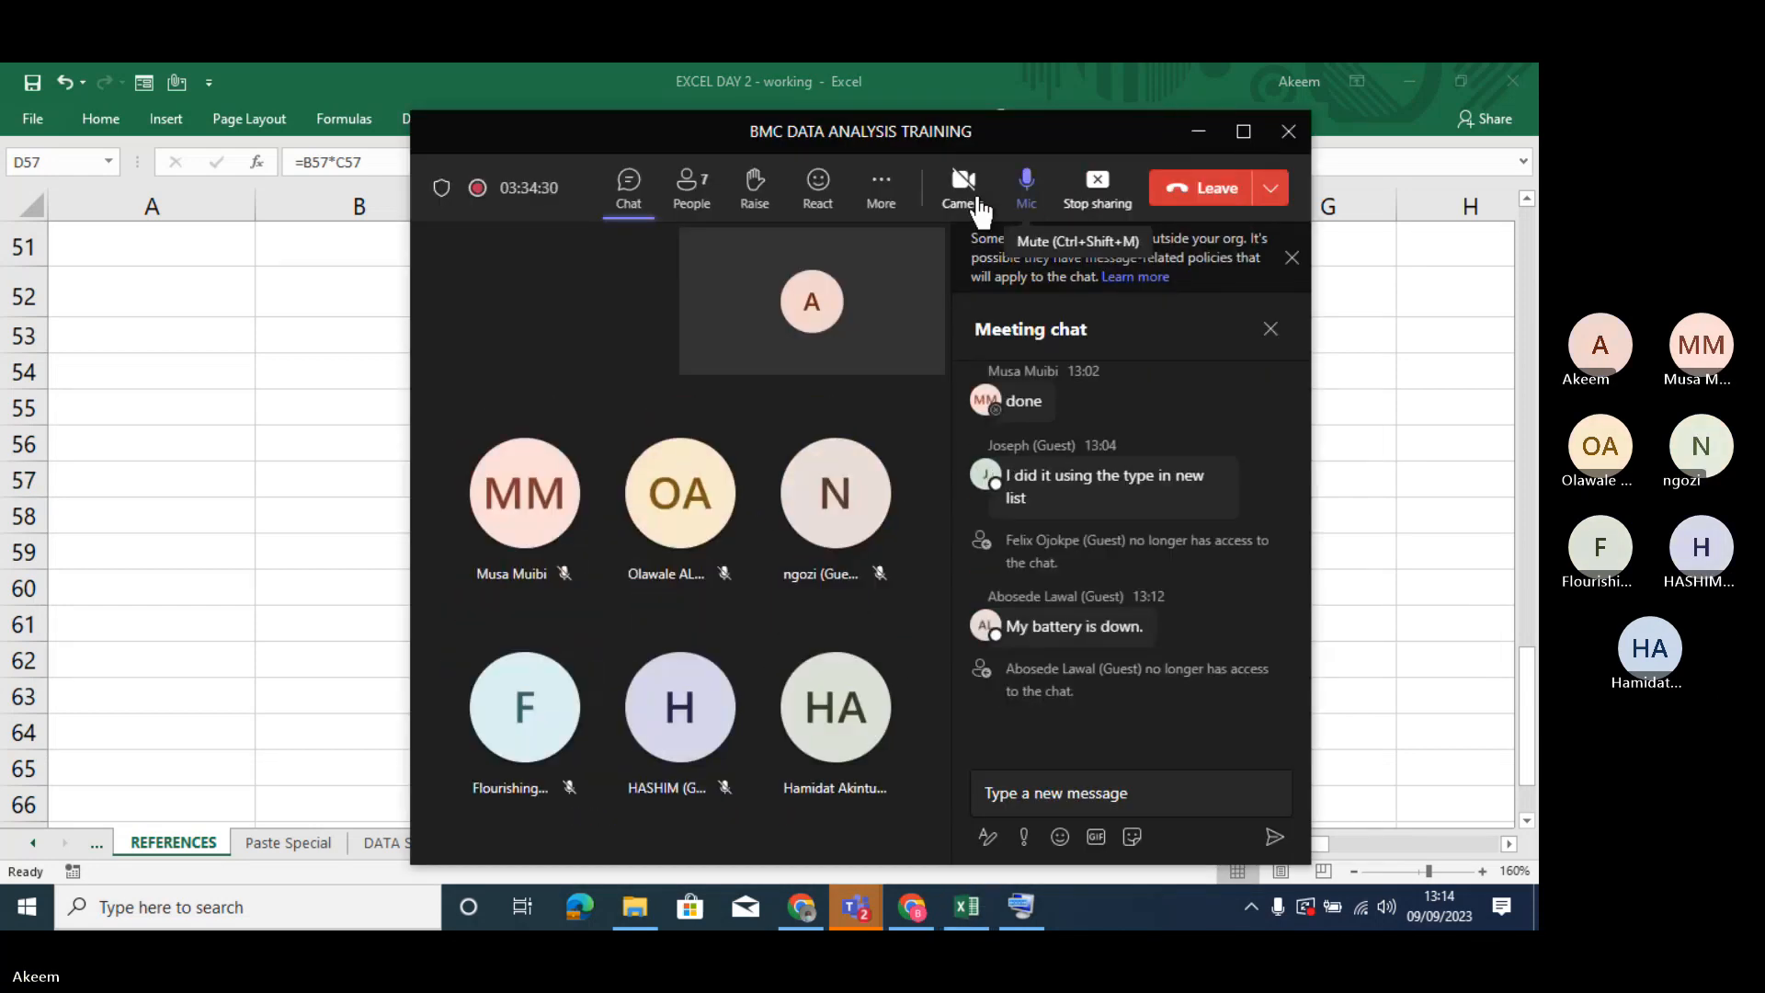
left_click(884, 189)
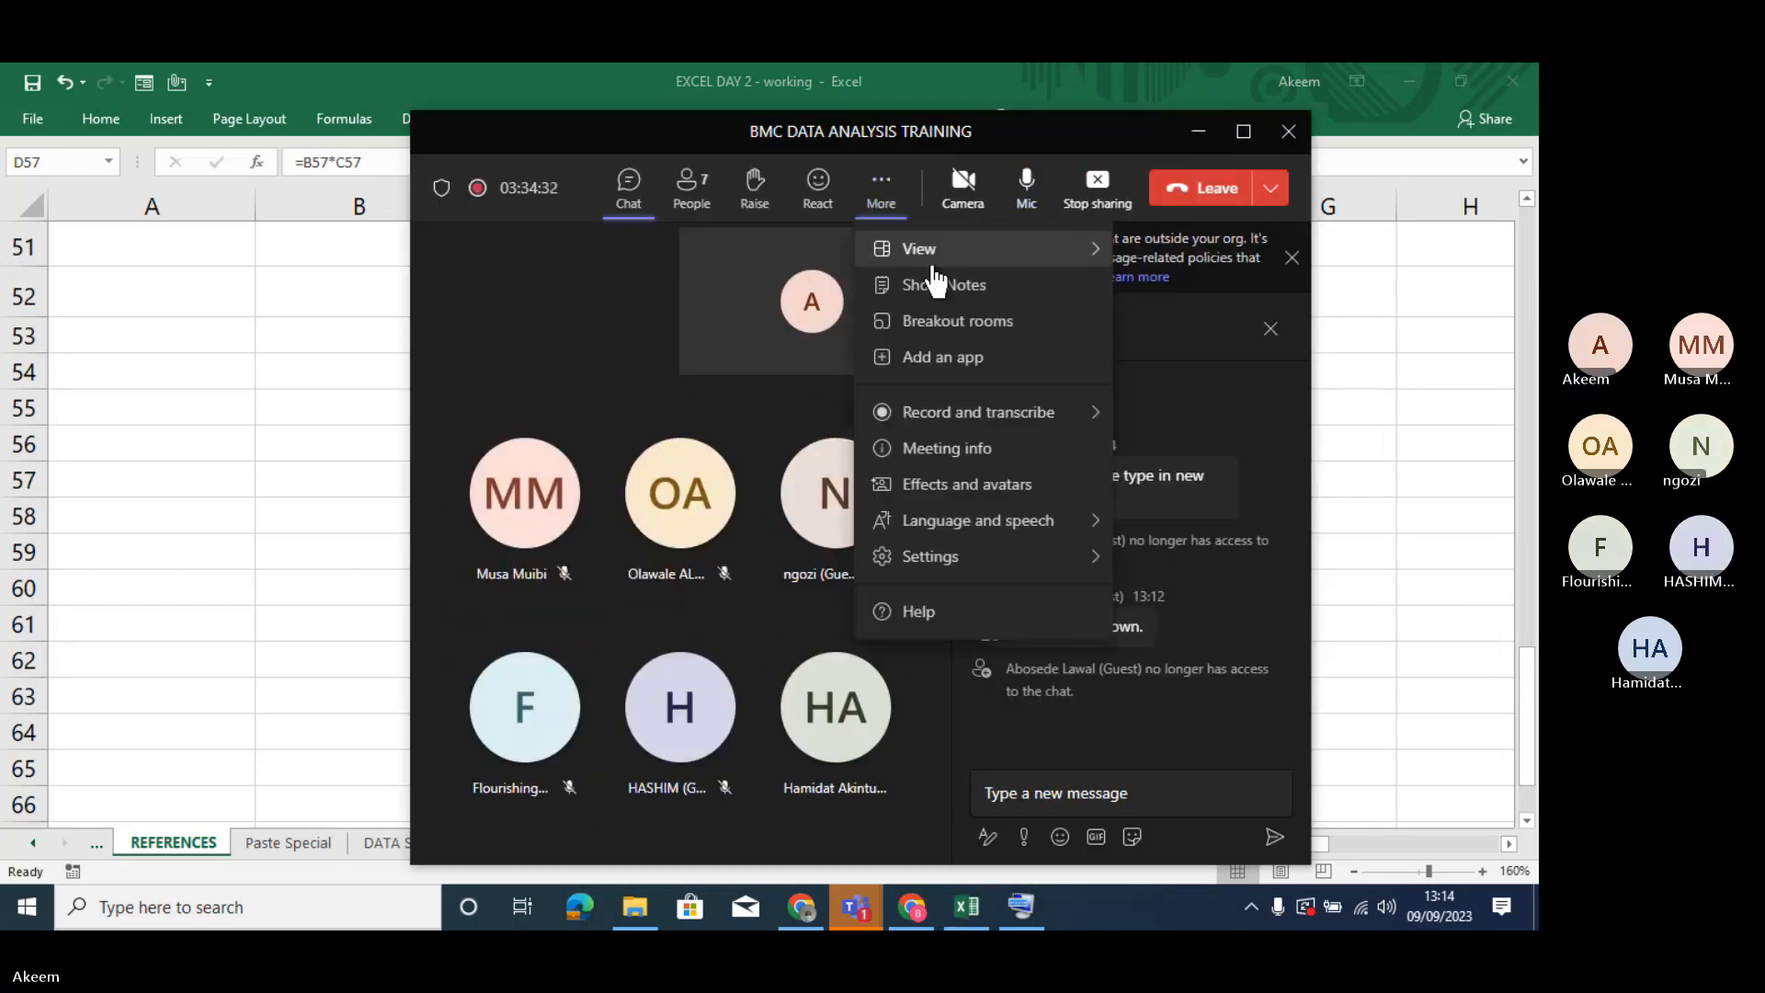
left_click(880, 188)
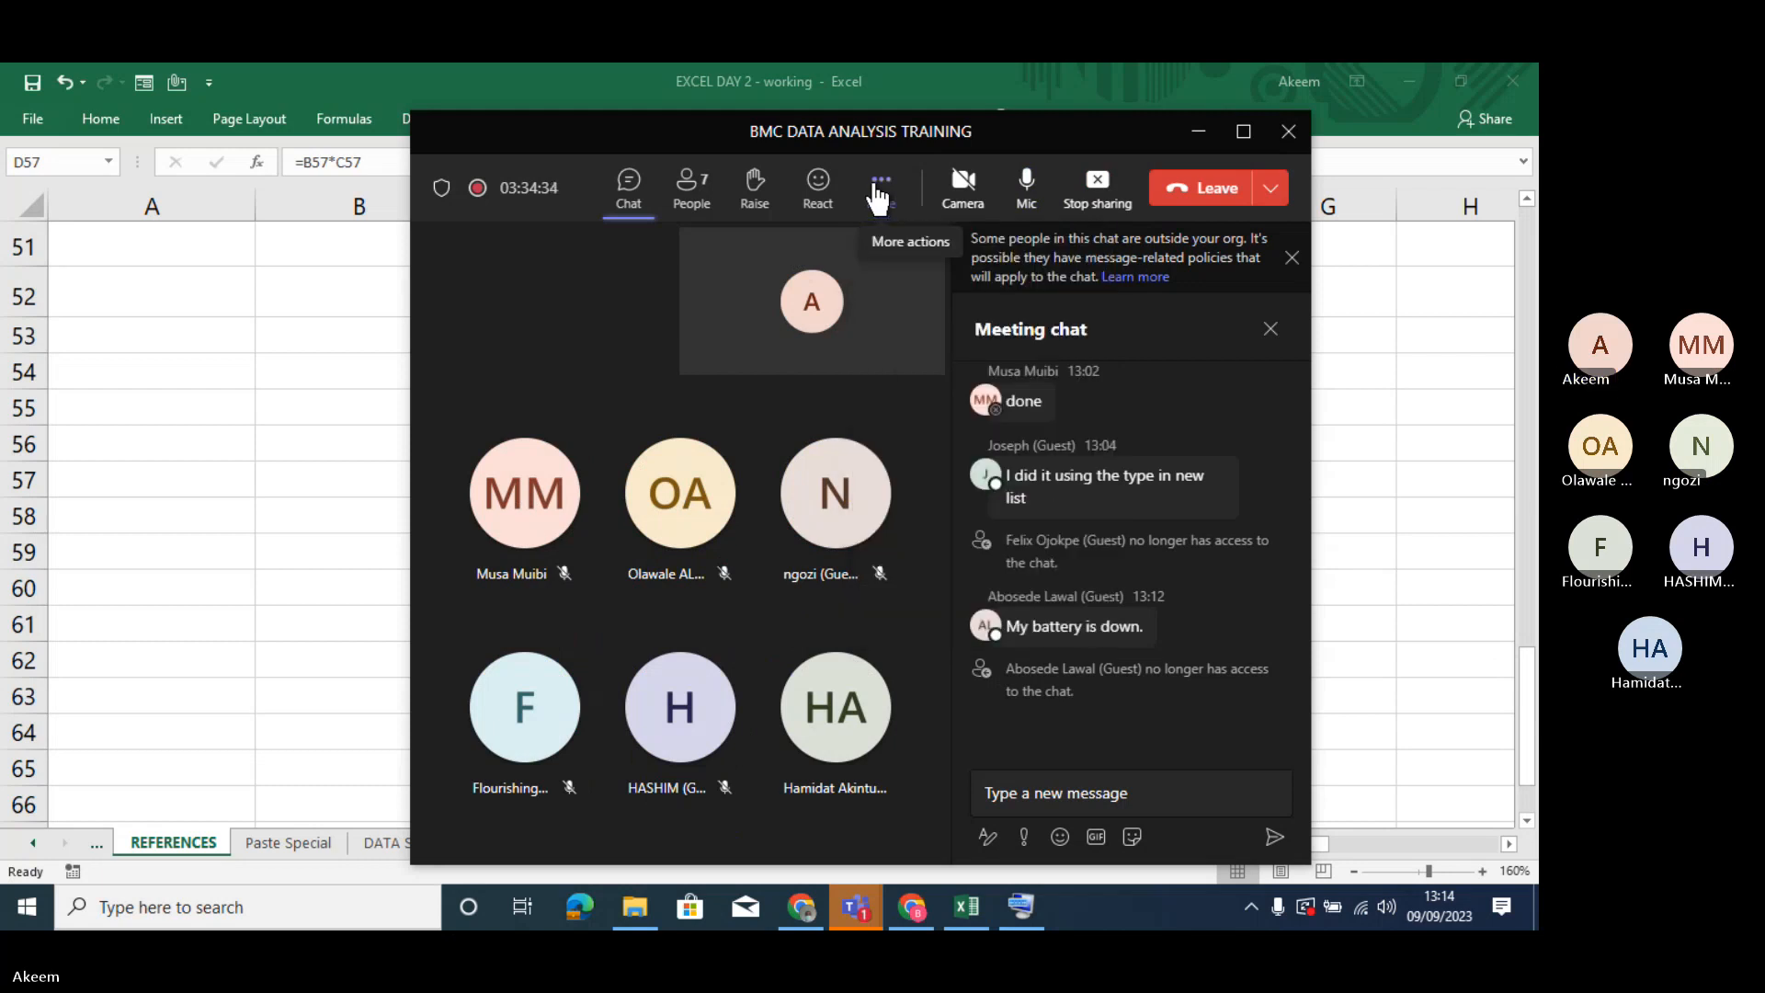
left_click(878, 188)
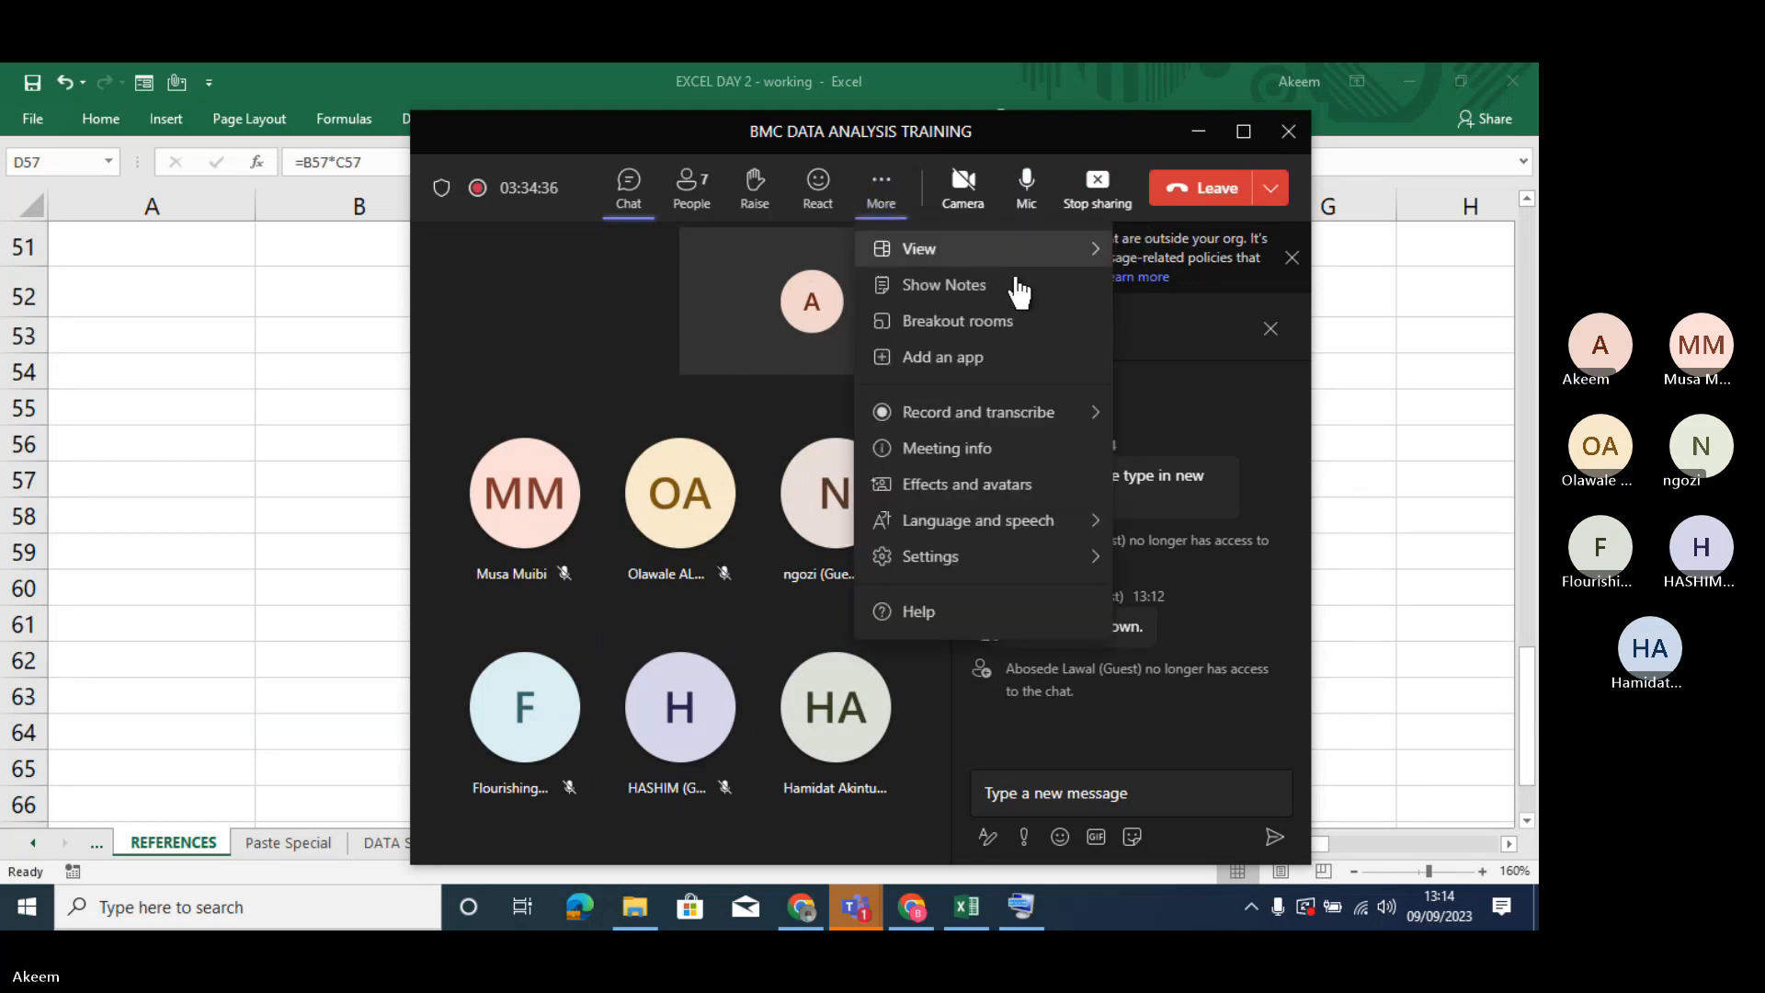
mouse_move(990, 430)
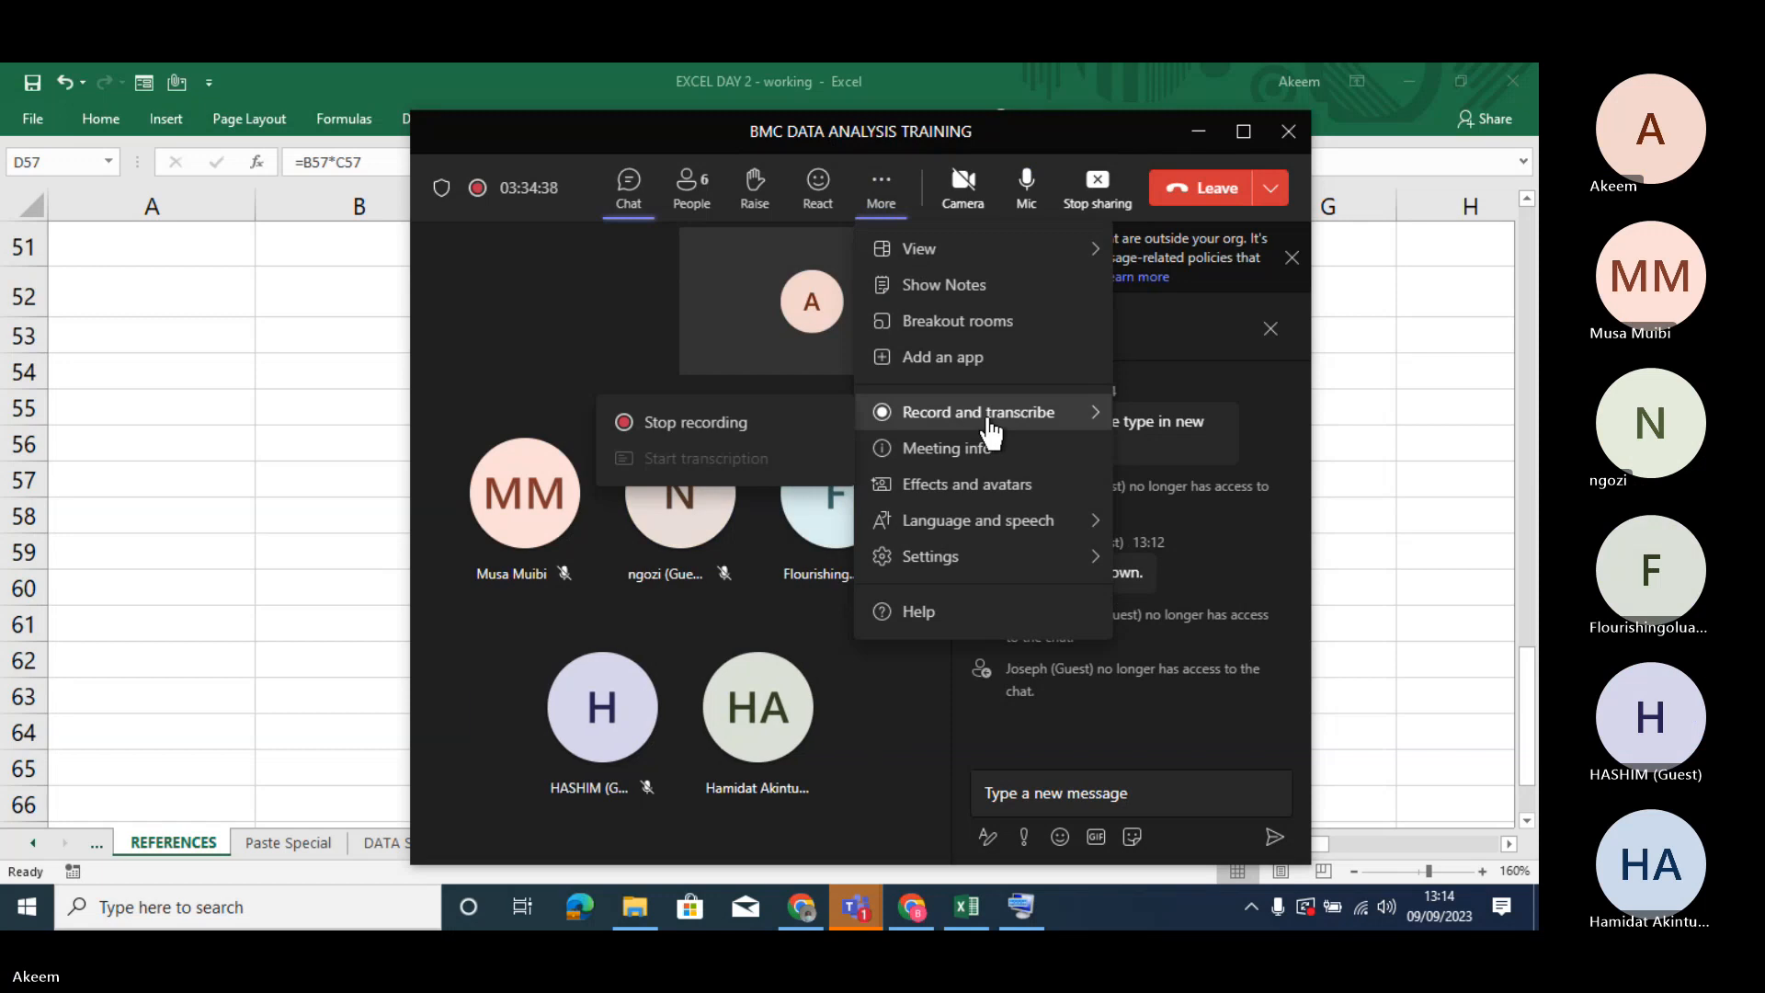
left_click(720, 425)
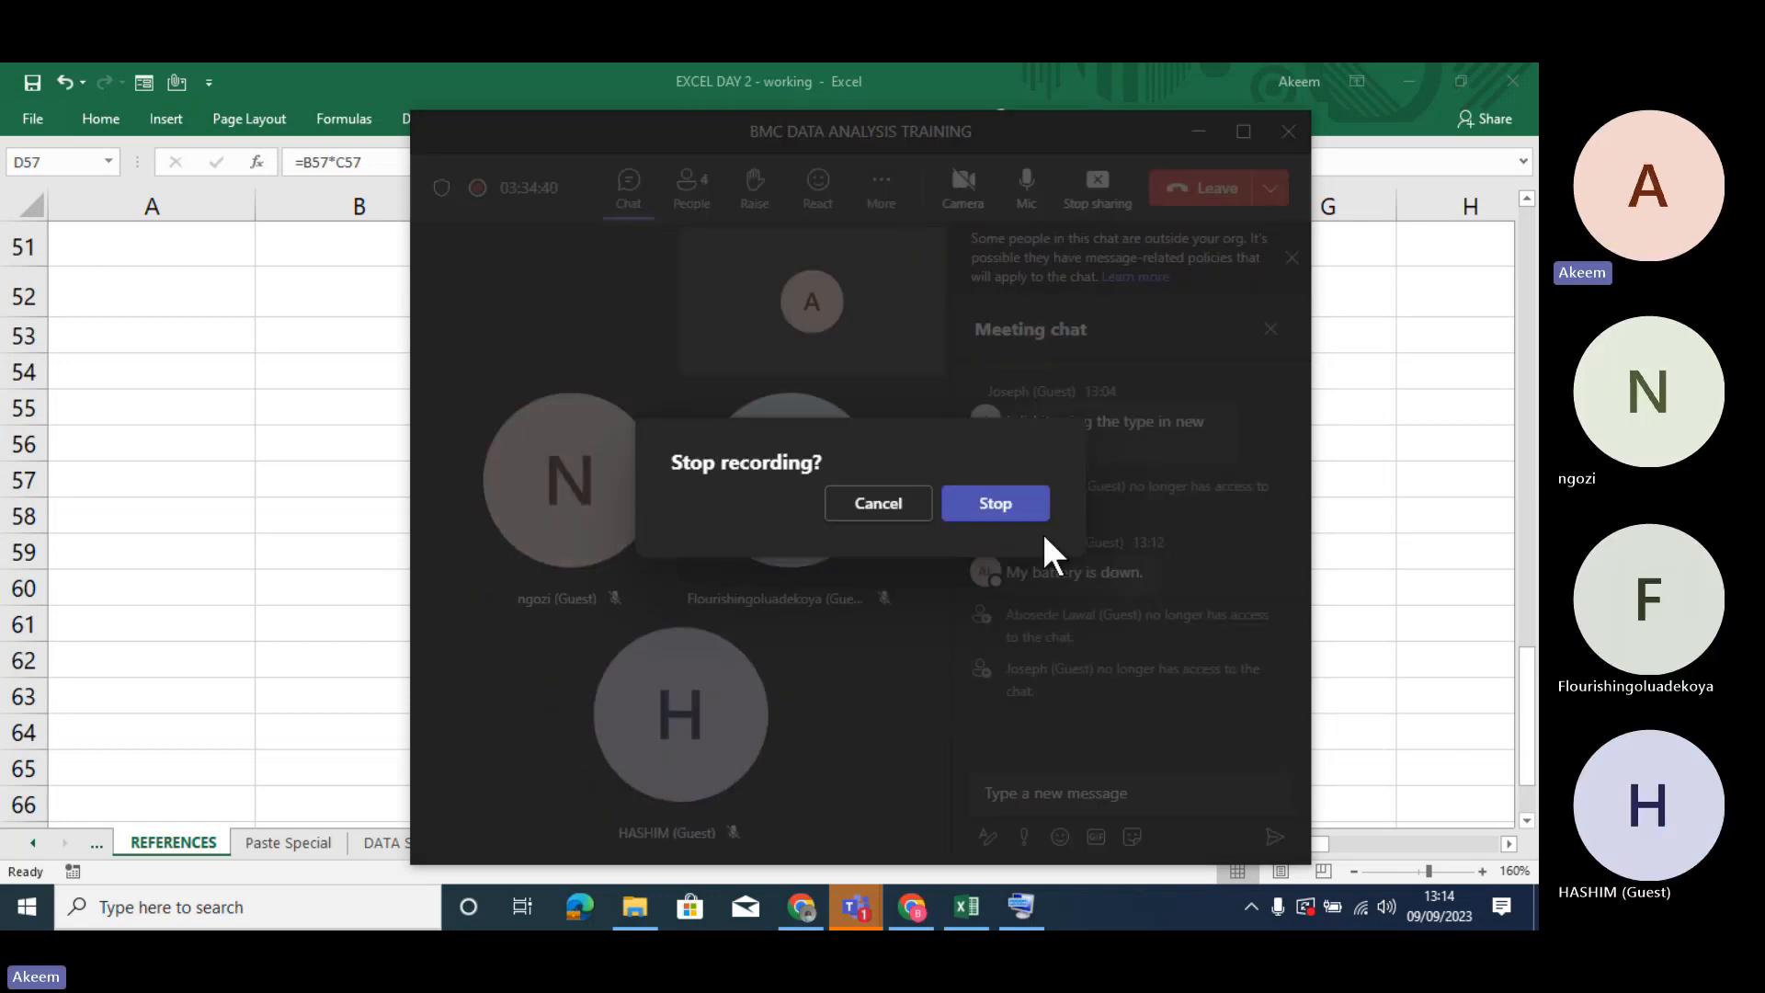
left_click(1000, 503)
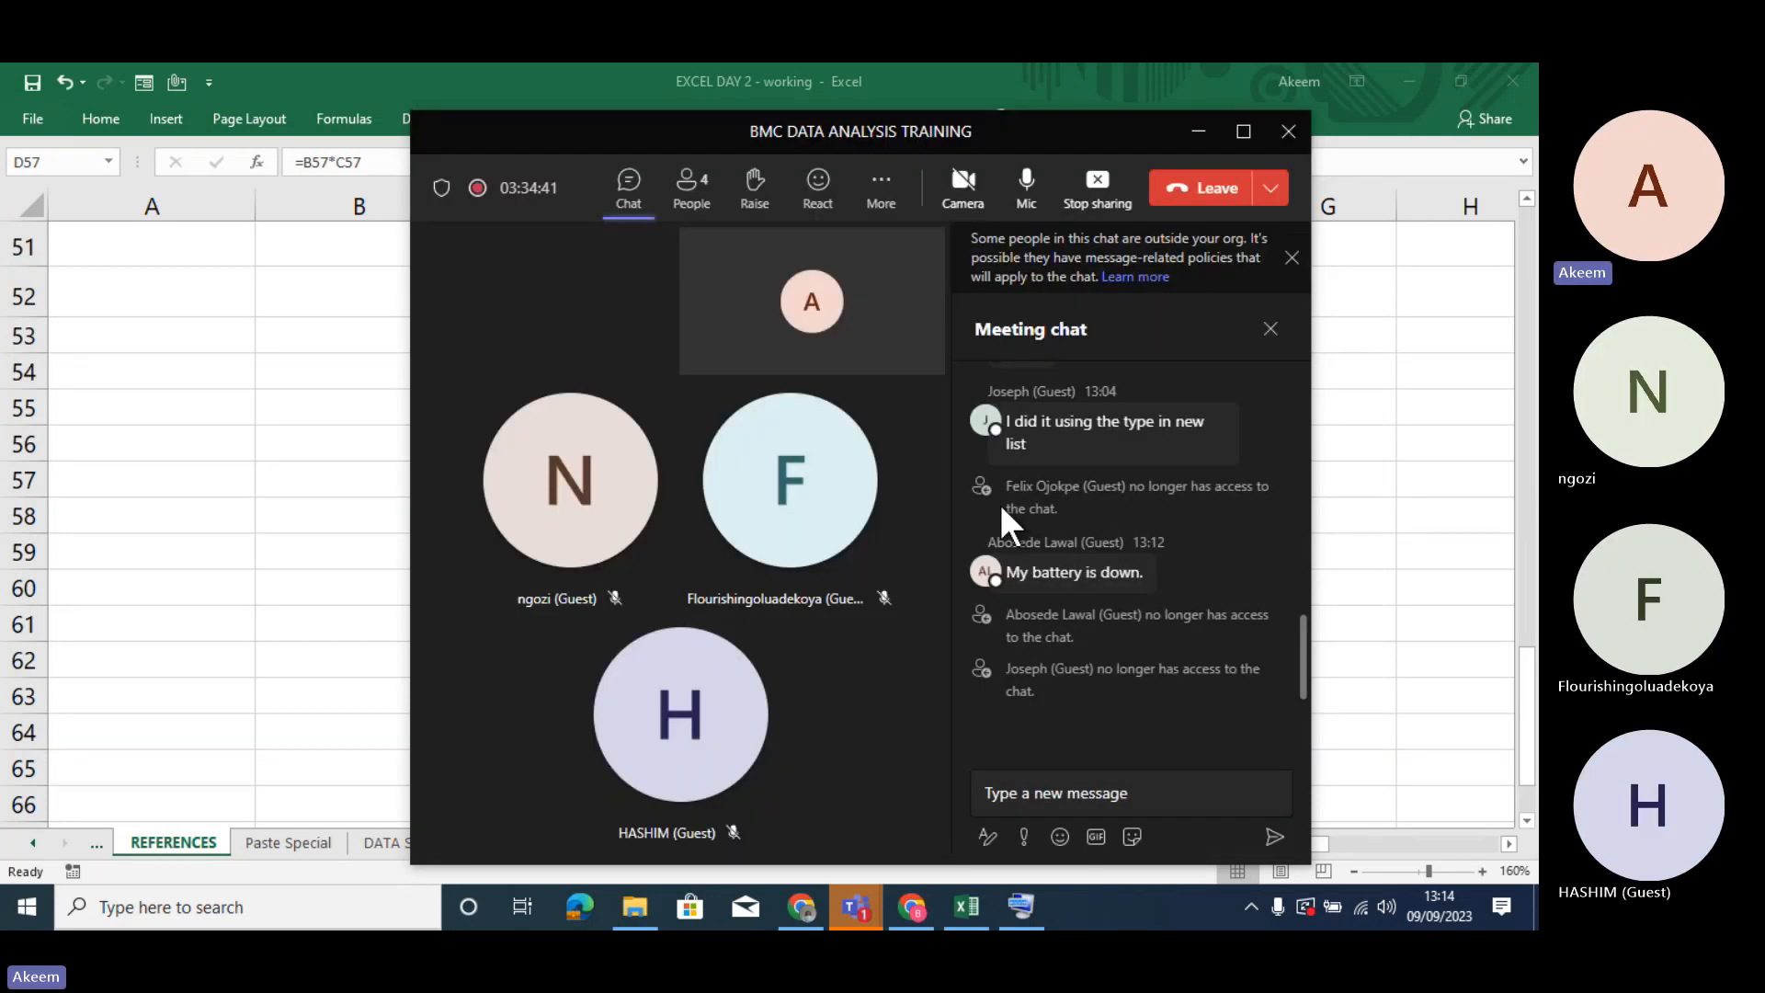